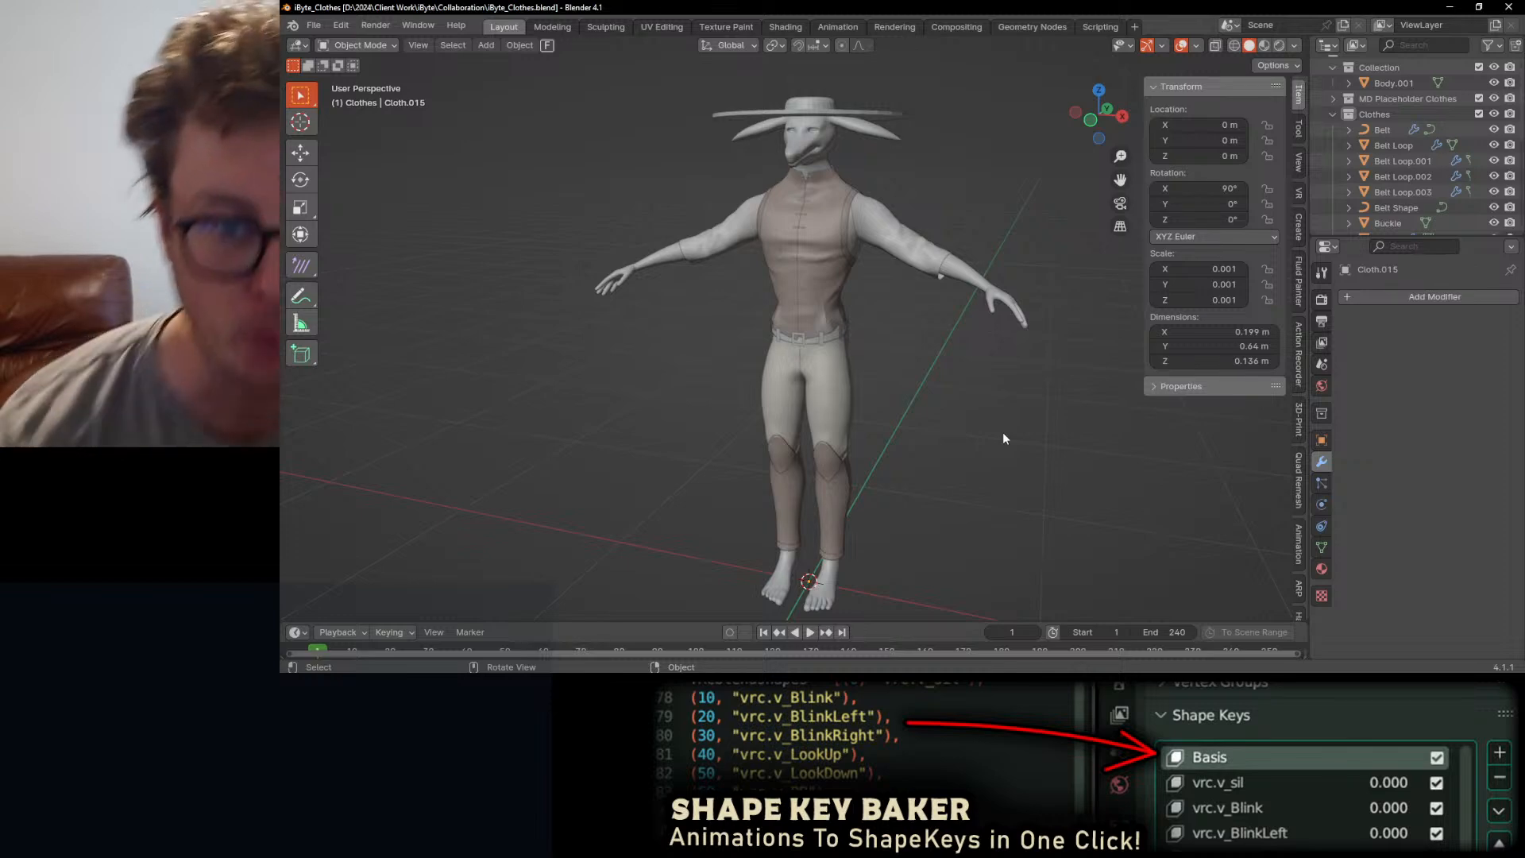
- Show the wireframe overlay on the clothes to inspect their mesh density, and hide it again
scroll(993, 422, "up", 3)
key("q")
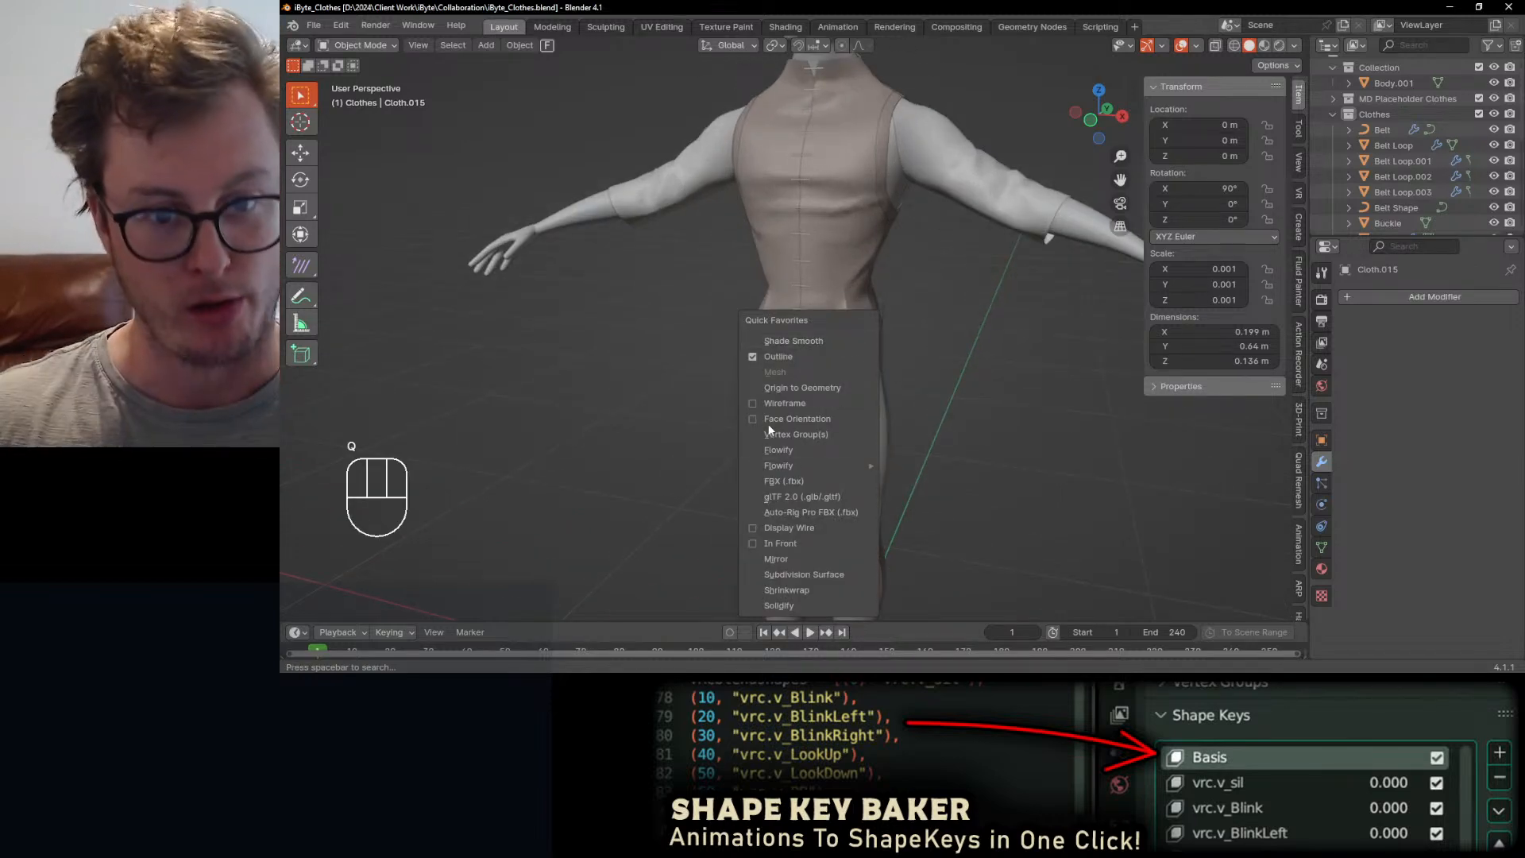
left_click(846, 402)
middle_click_drag(846, 403, 778, 233)
key("q")
left_click(827, 286)
- Select the trouser piece, look over the outfit and save iByte_Clothes.blend
left_click(745, 269)
scroll(678, 288, "down", 3)
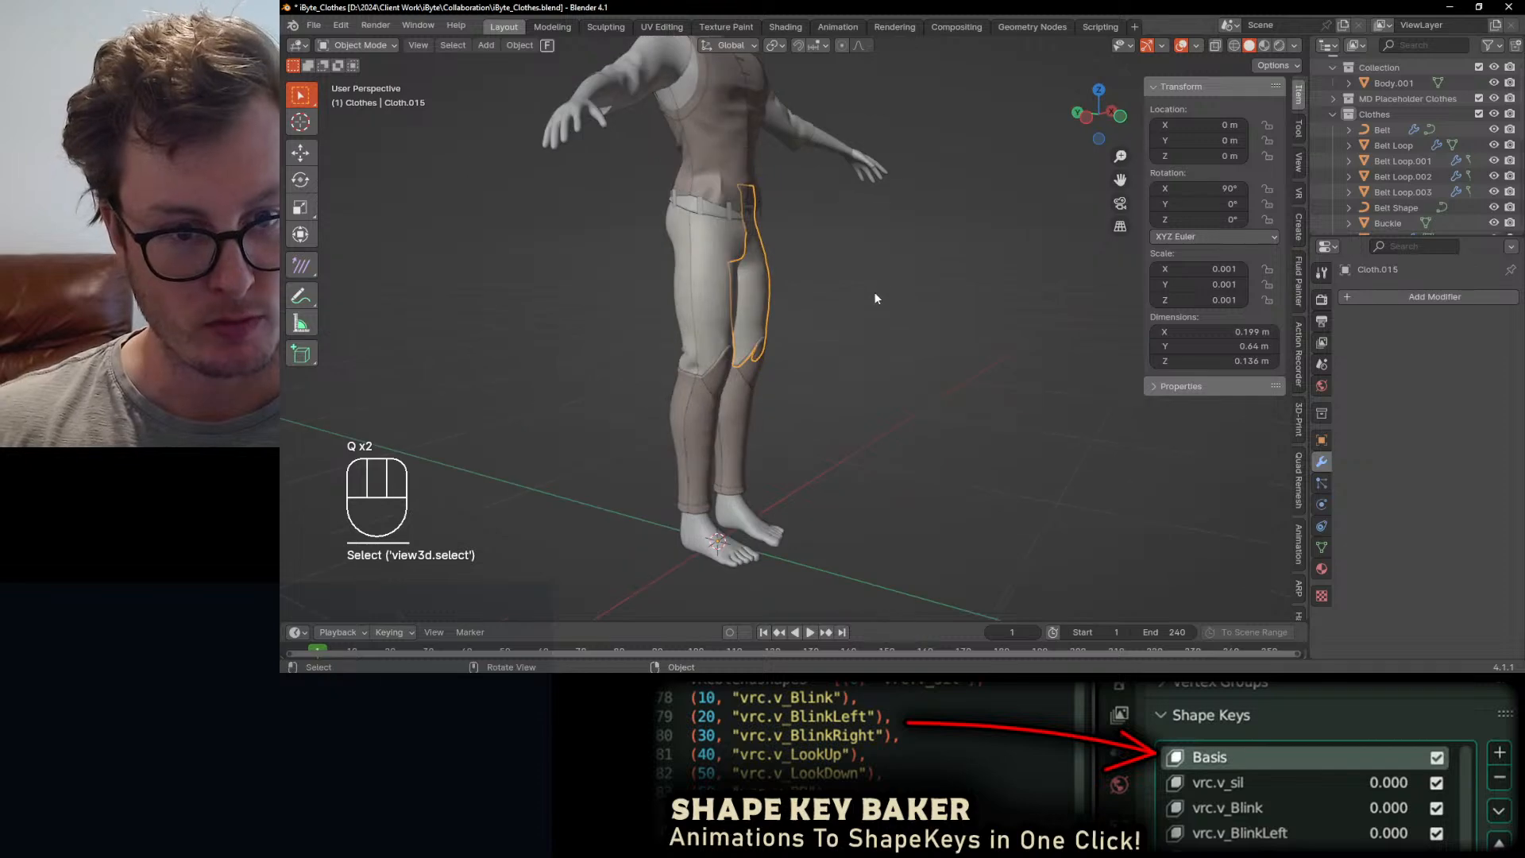
middle_click_drag(879, 260, 849, 238)
scroll(898, 317, "up", 3)
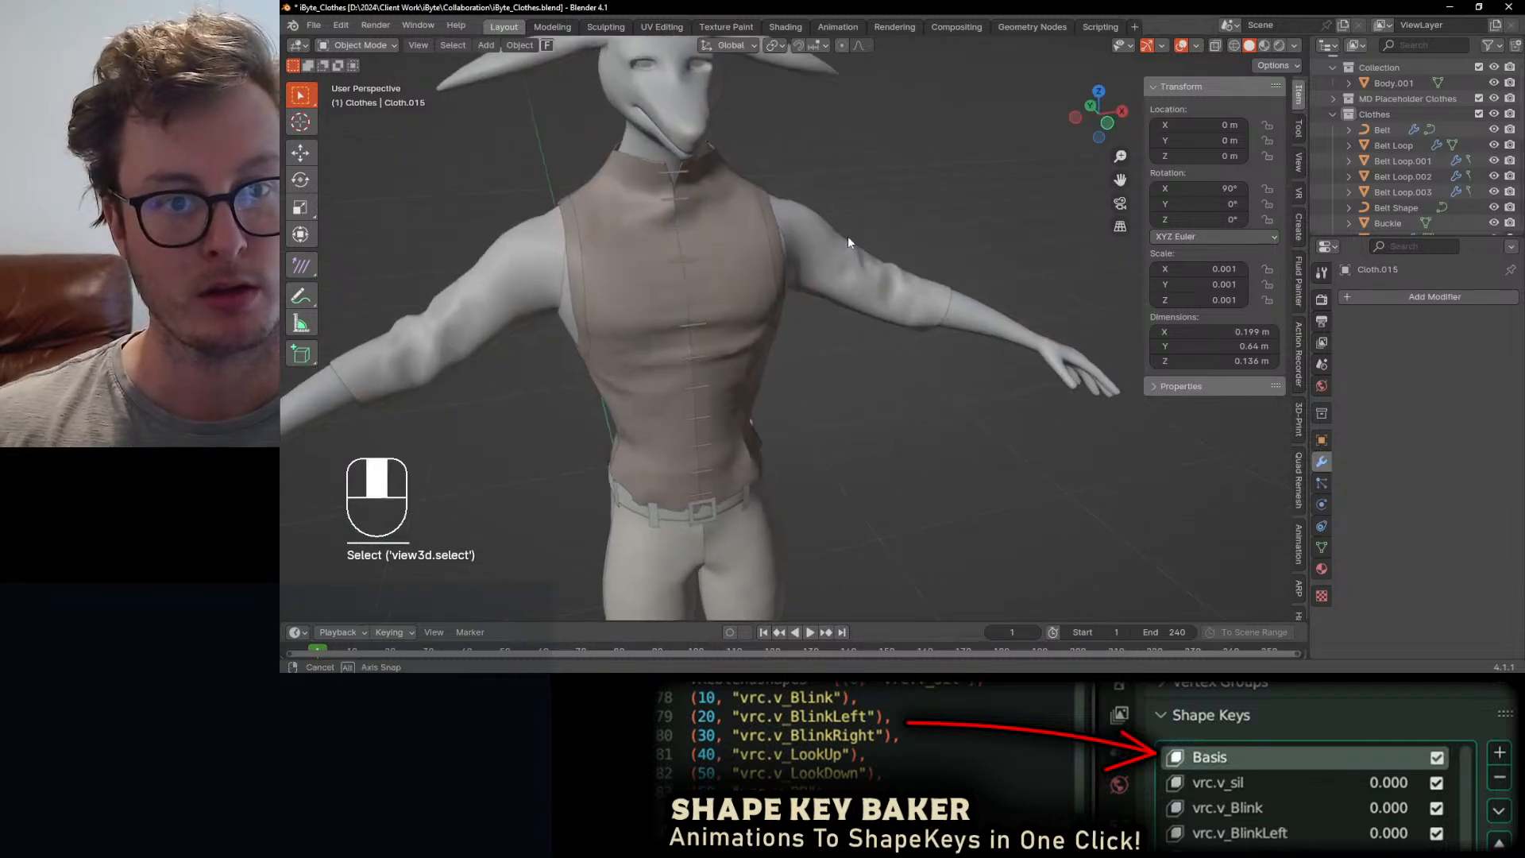
middle_click_drag(703, 171, 879, 413, "shift")
key("ctrl+s")
- Examine the hat, belt loops, buckle area and shirt fasteners from front and back, selecting individual pieces
middle_click_drag(846, 318, 910, 330)
left_click(893, 370)
scroll(893, 370, "up", 1)
middle_click_drag(667, 465, 939, 259, "shift")
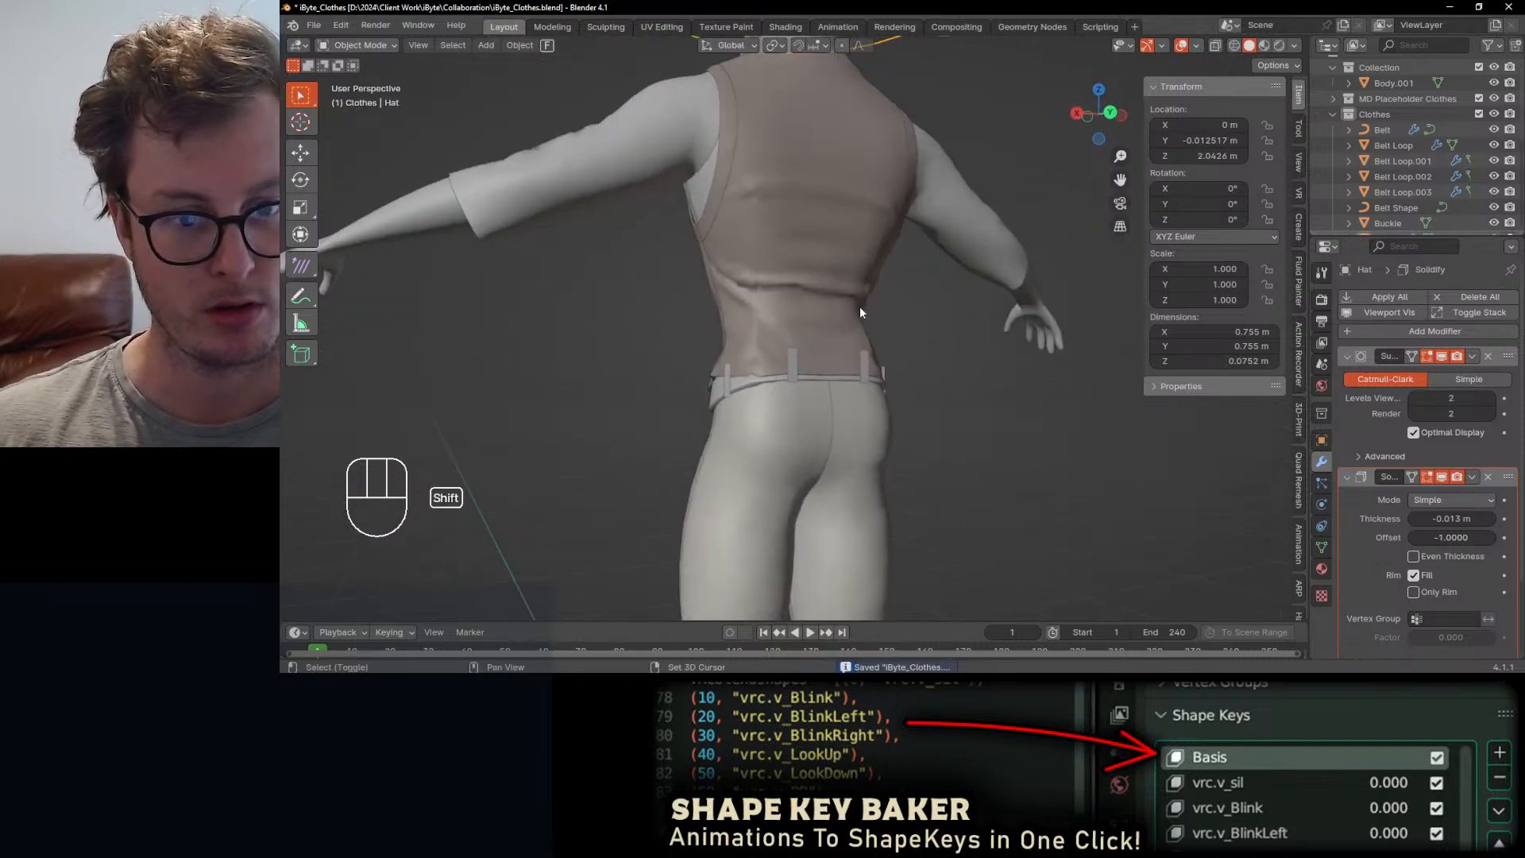
middle_click_drag(861, 308, 856, 255, "shift")
scroll(843, 270, "up", 5)
middle_click_drag(747, 327, 772, 318)
left_click(814, 243)
middle_click_drag(809, 258, 834, 239)
scroll(870, 305, "down", 4)
left_click(773, 240)
scroll(788, 267, "down", 2)
middle_click_drag(689, 293, 947, 346)
left_click(811, 270)
scroll(755, 357, "up", 4)
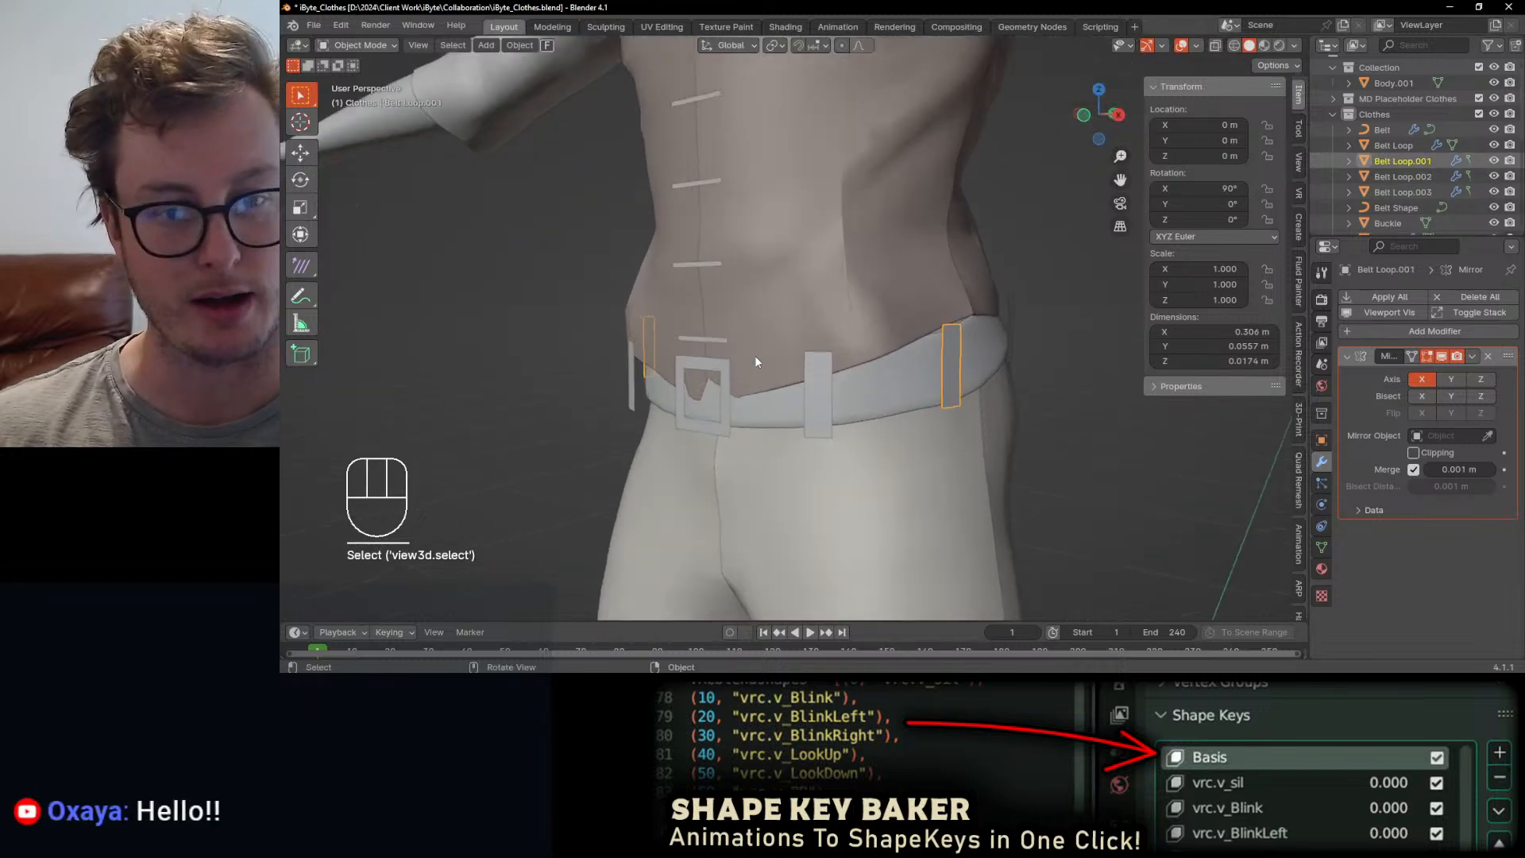
middle_click_drag(754, 356, 803, 321)
left_click(826, 350)
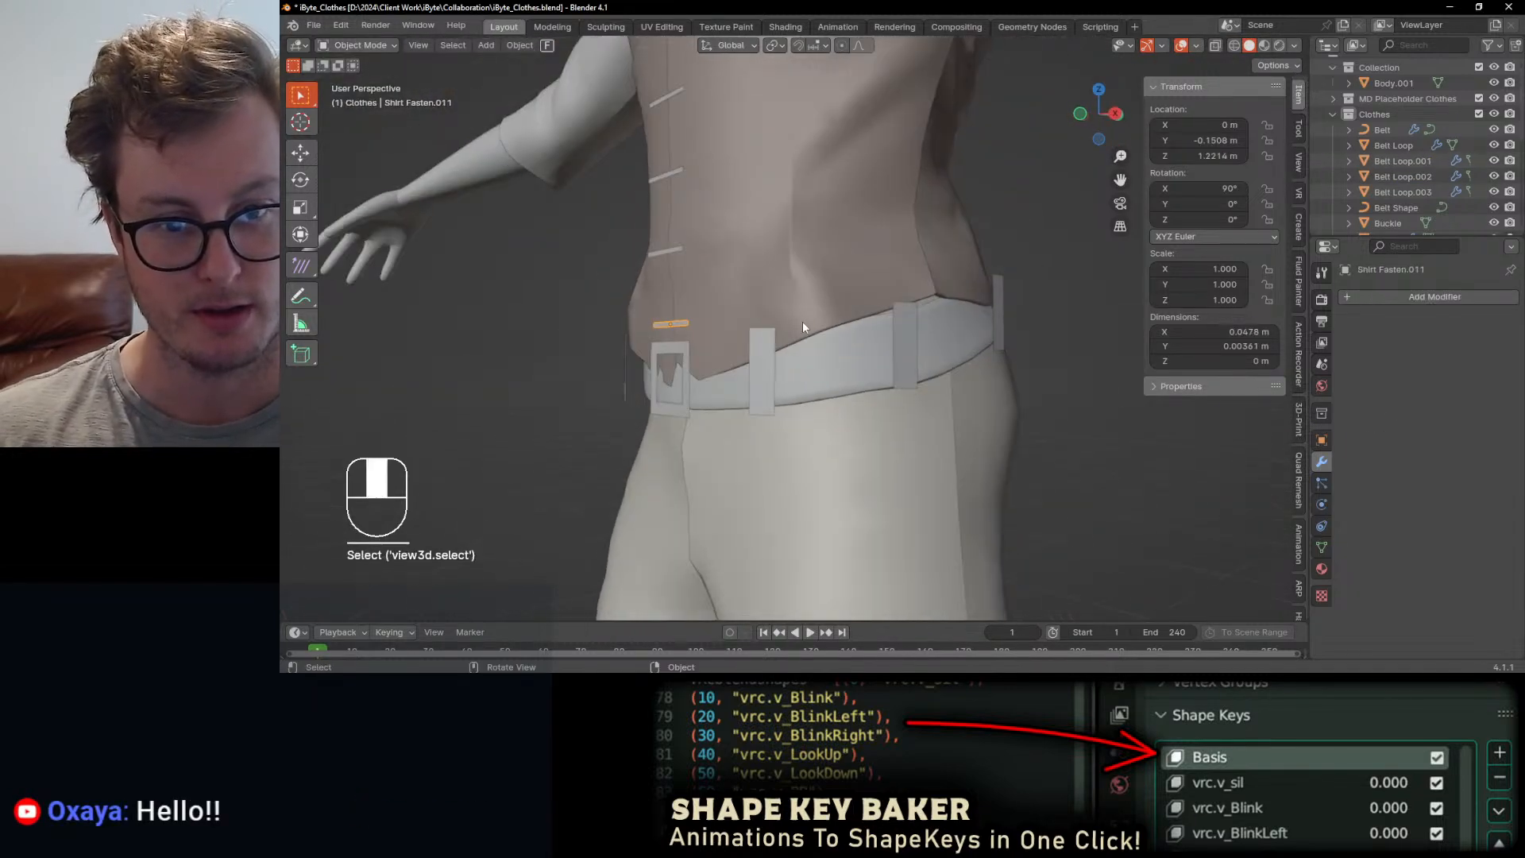
left_click(879, 316)
- Inspect the mesh of the vest's side piece, armhole trim and back panel in Edit Mode
middle_click_drag(864, 146, 965, 370, "shift")
middle_click_drag(915, 293, 699, 334, "shift")
scroll(906, 401, "down", 3)
key("Tab")
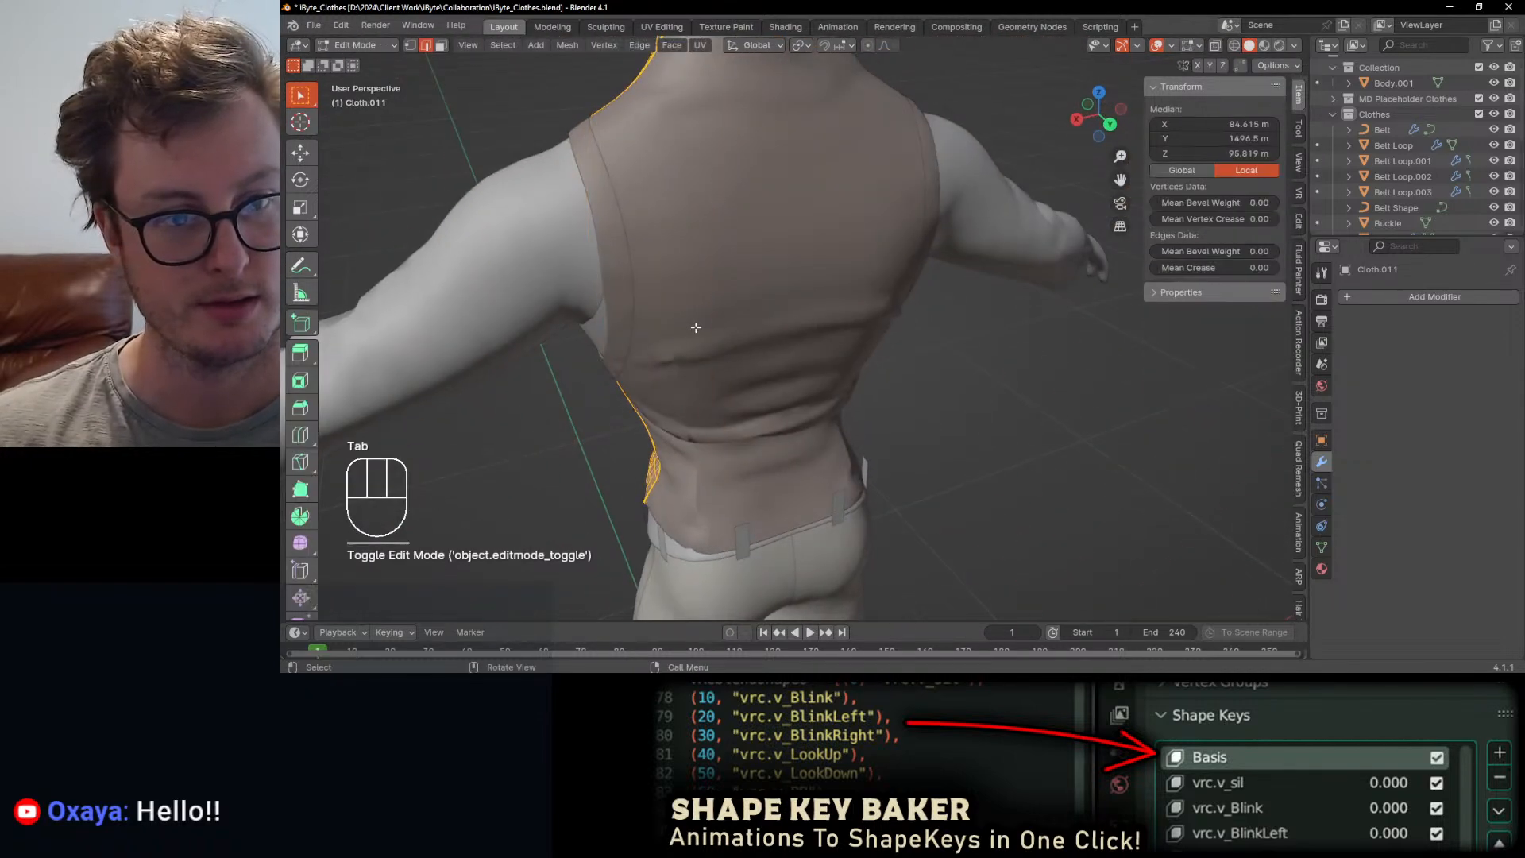
key("Tab")
left_click(624, 302)
key("Tab")
key("Tab")
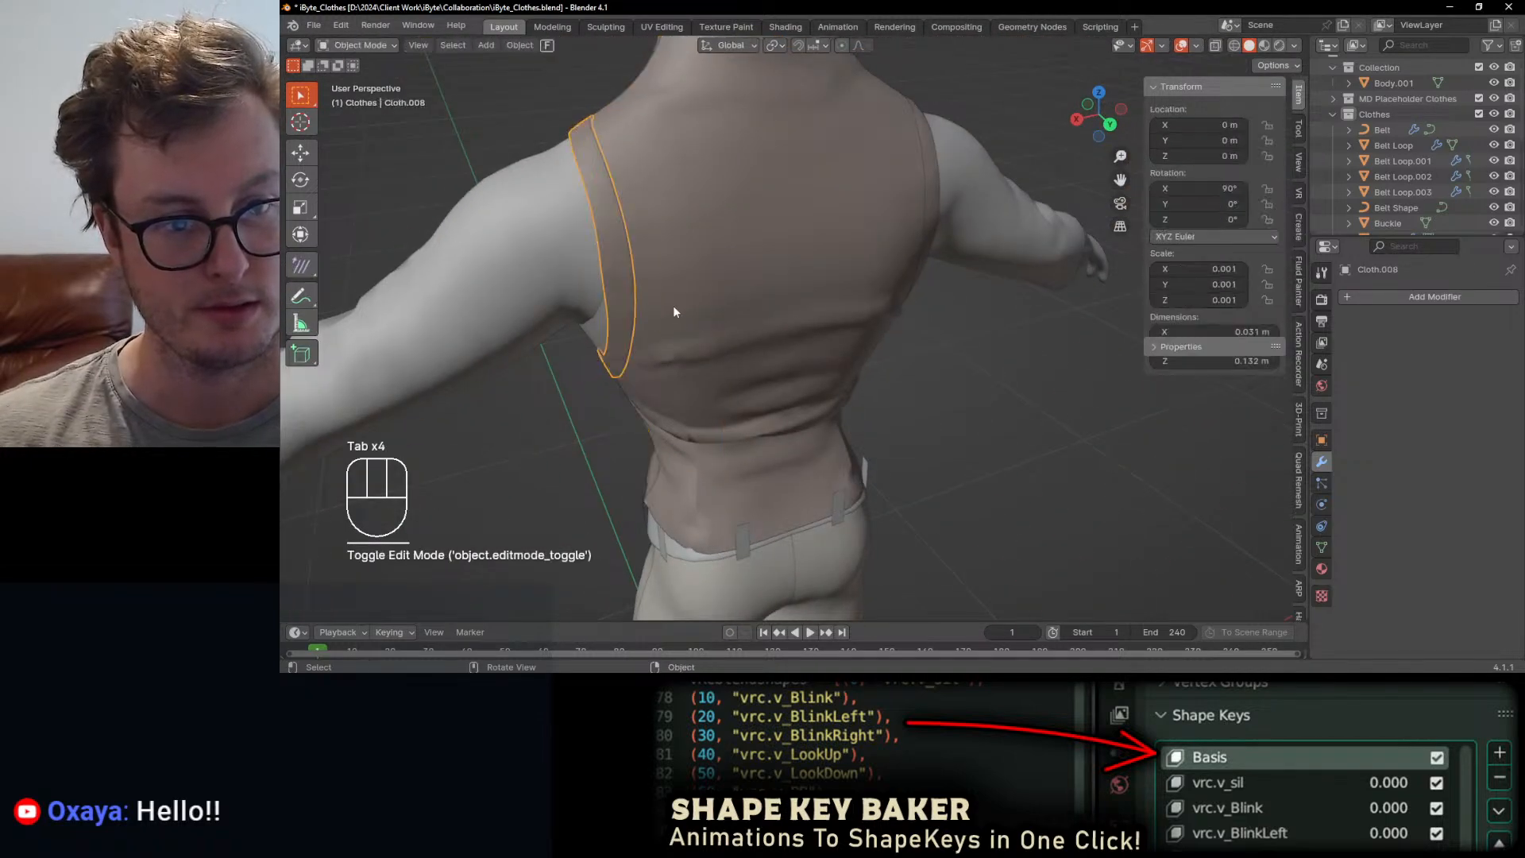
left_click(675, 304)
key("Tab")
key("Tab")
- Review the full outfit from the front and save iByte_Clothes.blend again
middle_click_drag(714, 281, 866, 290)
middle_click_drag(872, 370, 856, 103, "shift")
middle_click_drag(871, 398, 854, 357)
middle_click_drag(854, 358, 970, 364)
scroll(970, 364, "down", 5)
middle_click_drag(826, 195, 826, 334, "shift")
middle_click_drag(826, 318, 875, 294)
key("ctrl+s")
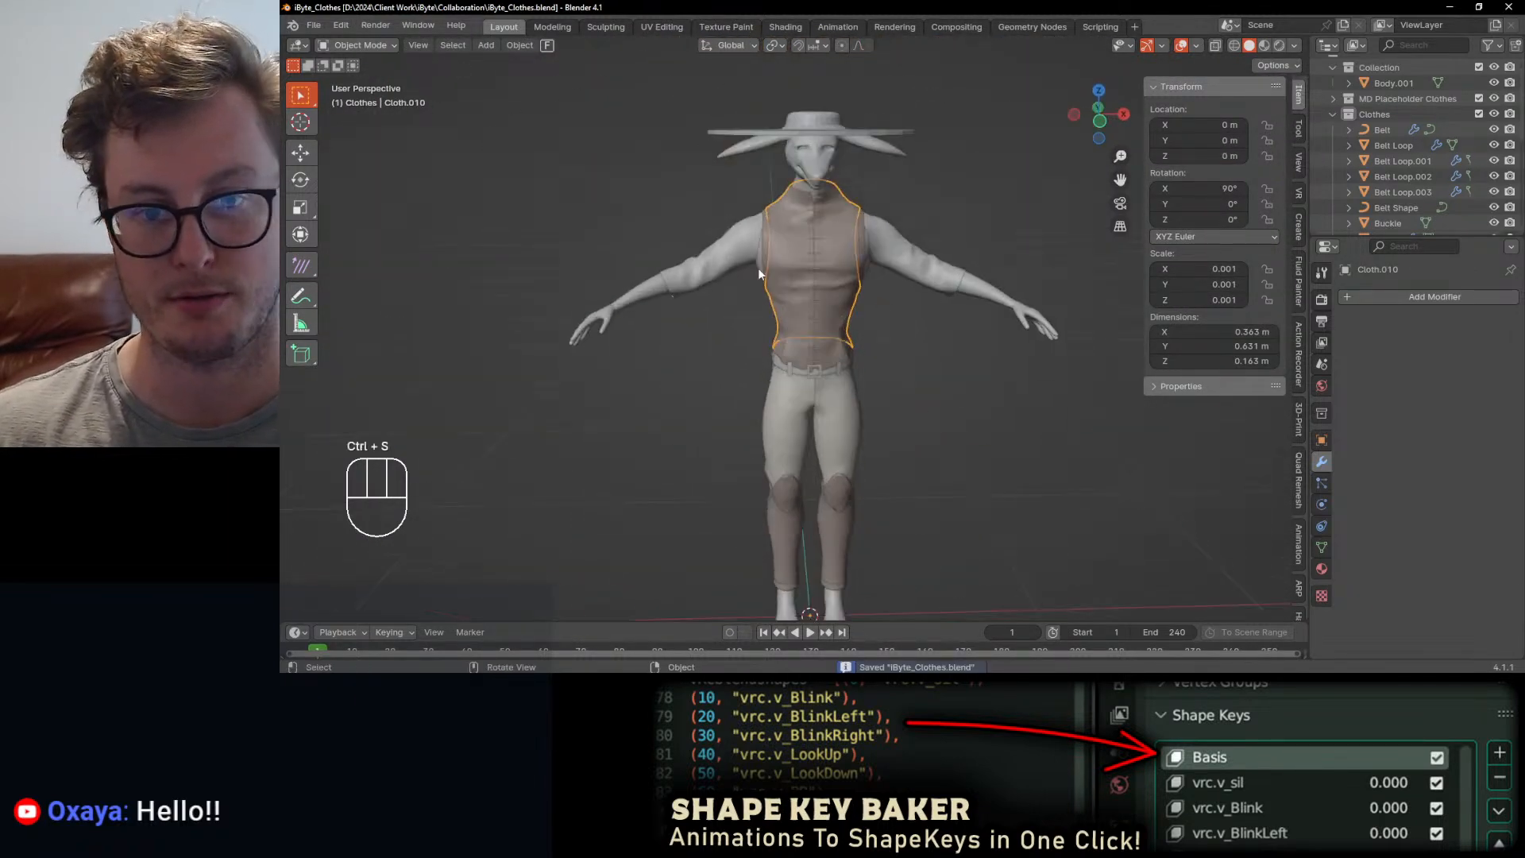
- Close Blender and the Collaboration folder window
left_click(1508, 7)
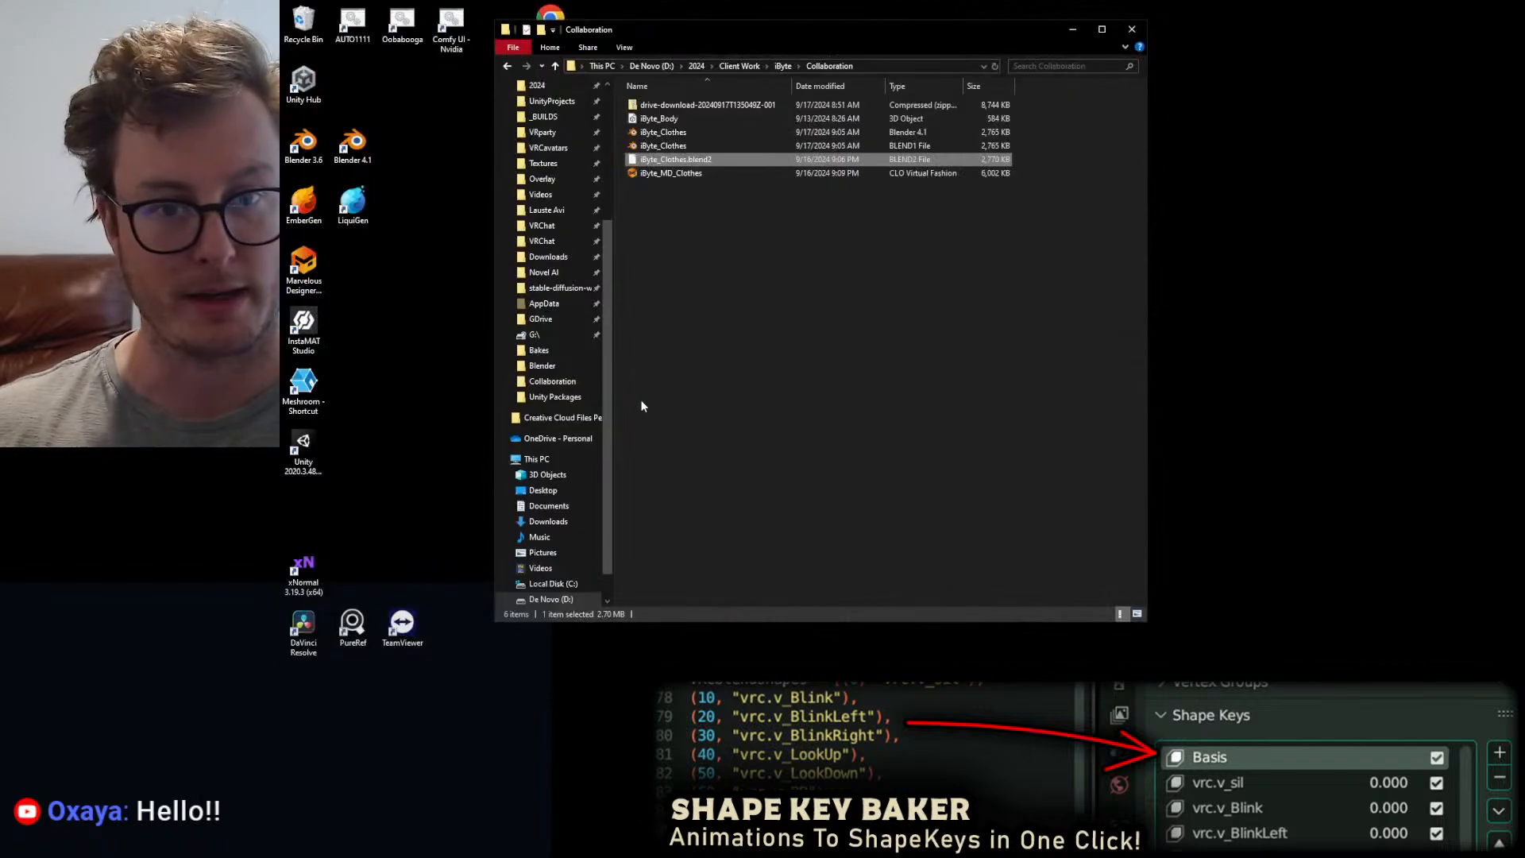
left_click(778, 295)
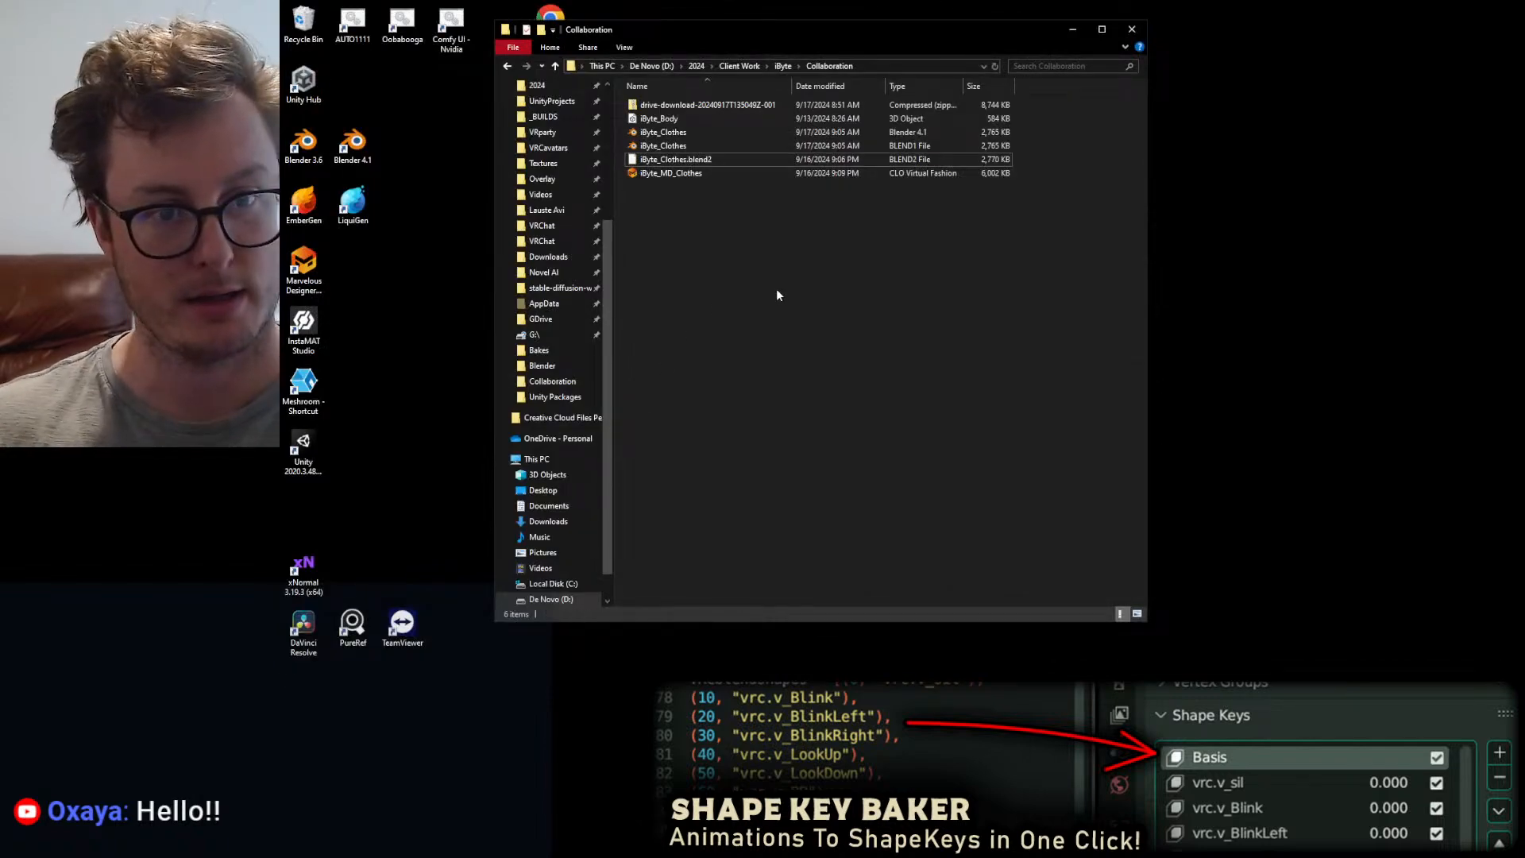
left_click(1132, 30)
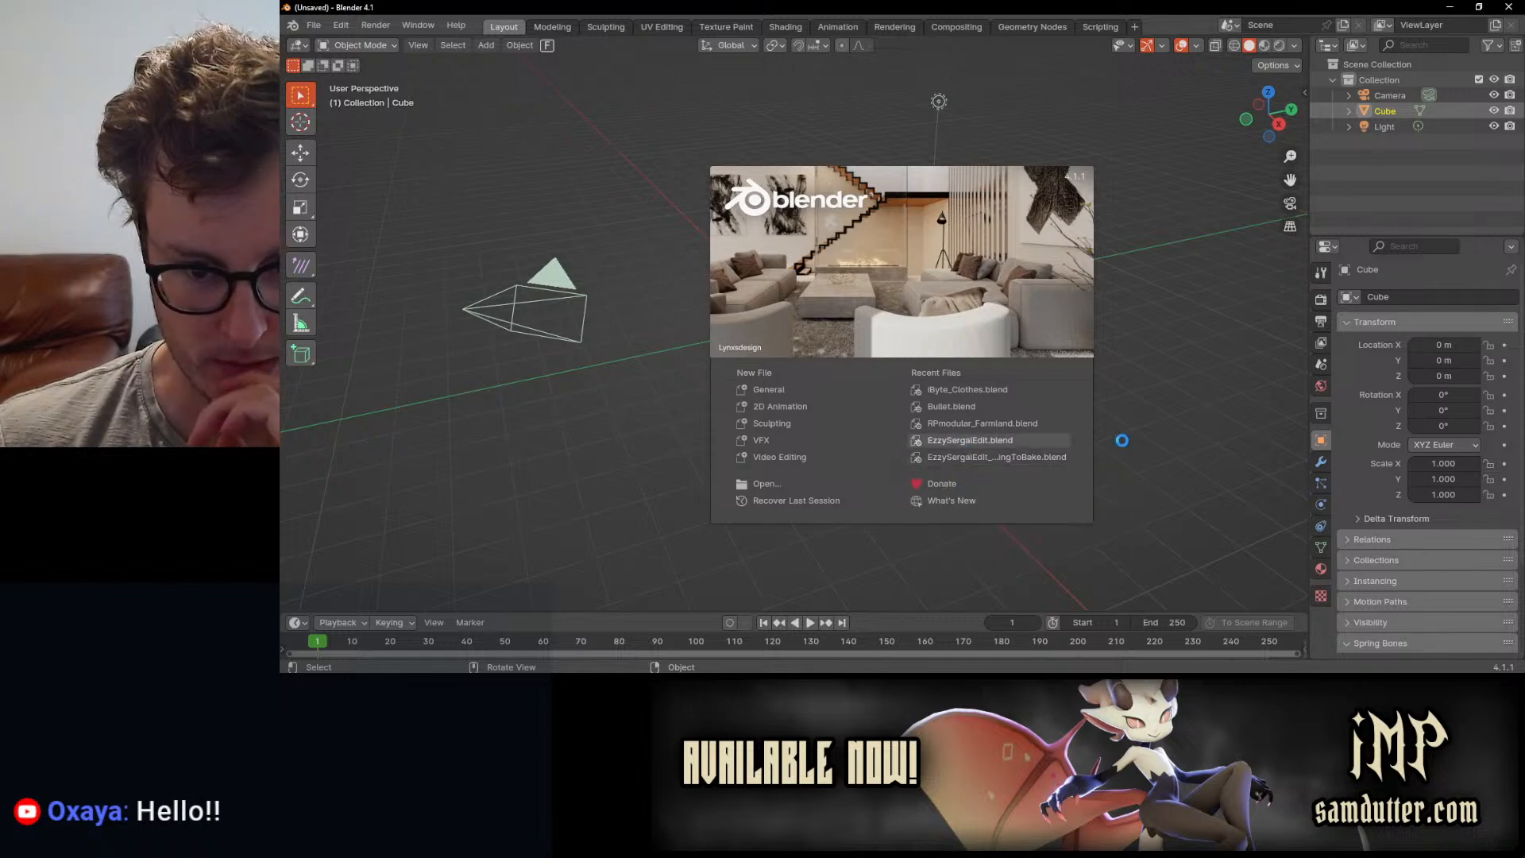
- Open the recent file EzzySergalEdit.blend in Blender, and open the Avatars 01 project from Unity Hub
left_click(964, 440)
middle_click_drag(815, 395, 841, 495)
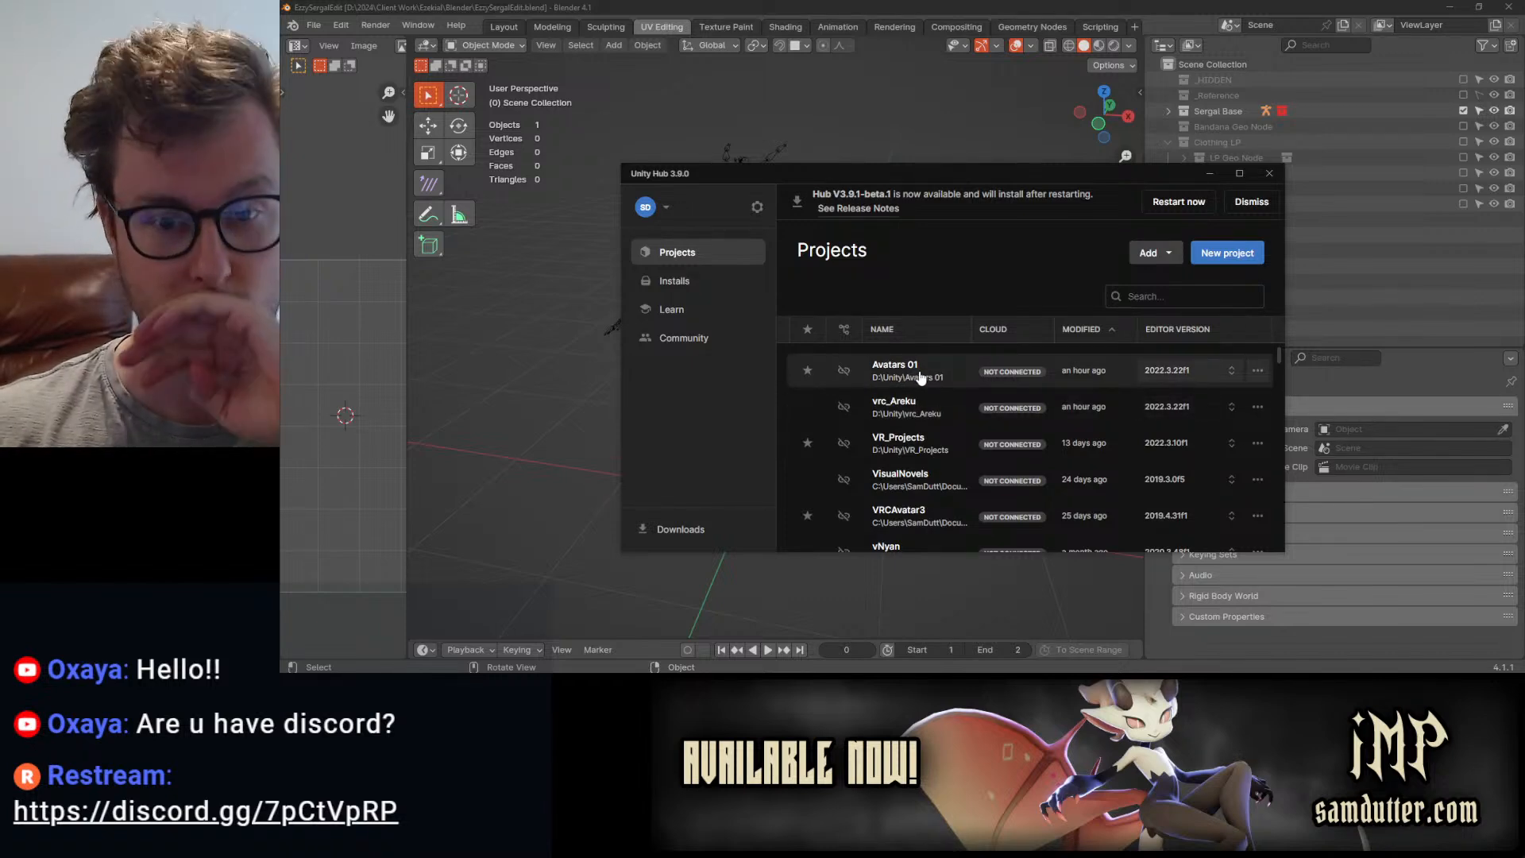
left_click(920, 376)
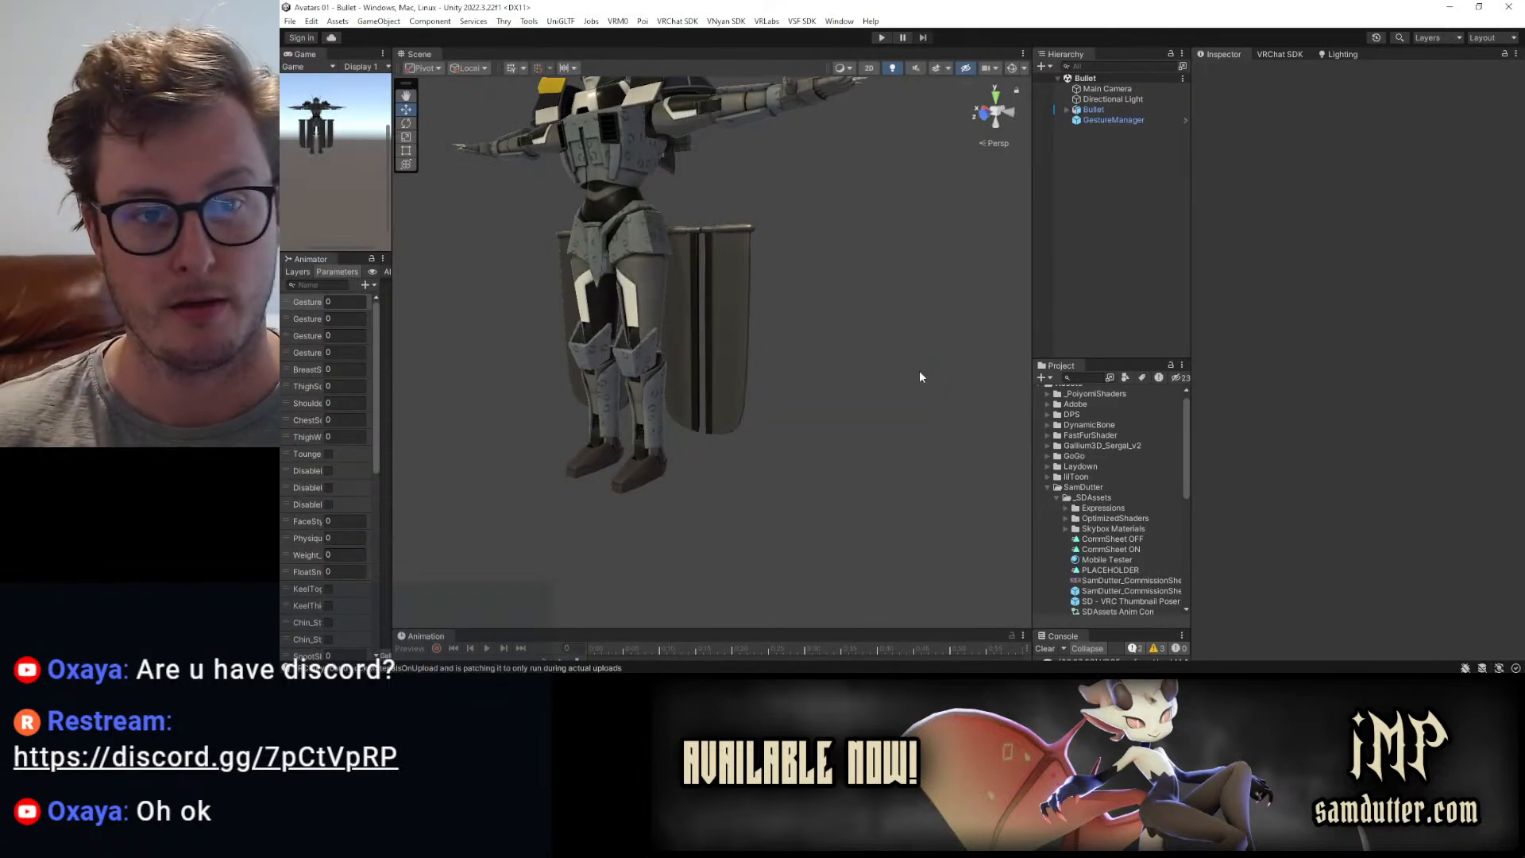
- Open the Sergals_All Edit scene from the Scene_Save_File folder inside Gallium3D_Sergal_v2
scroll(1117, 488, "down", 5)
scroll(1114, 487, "up", 5)
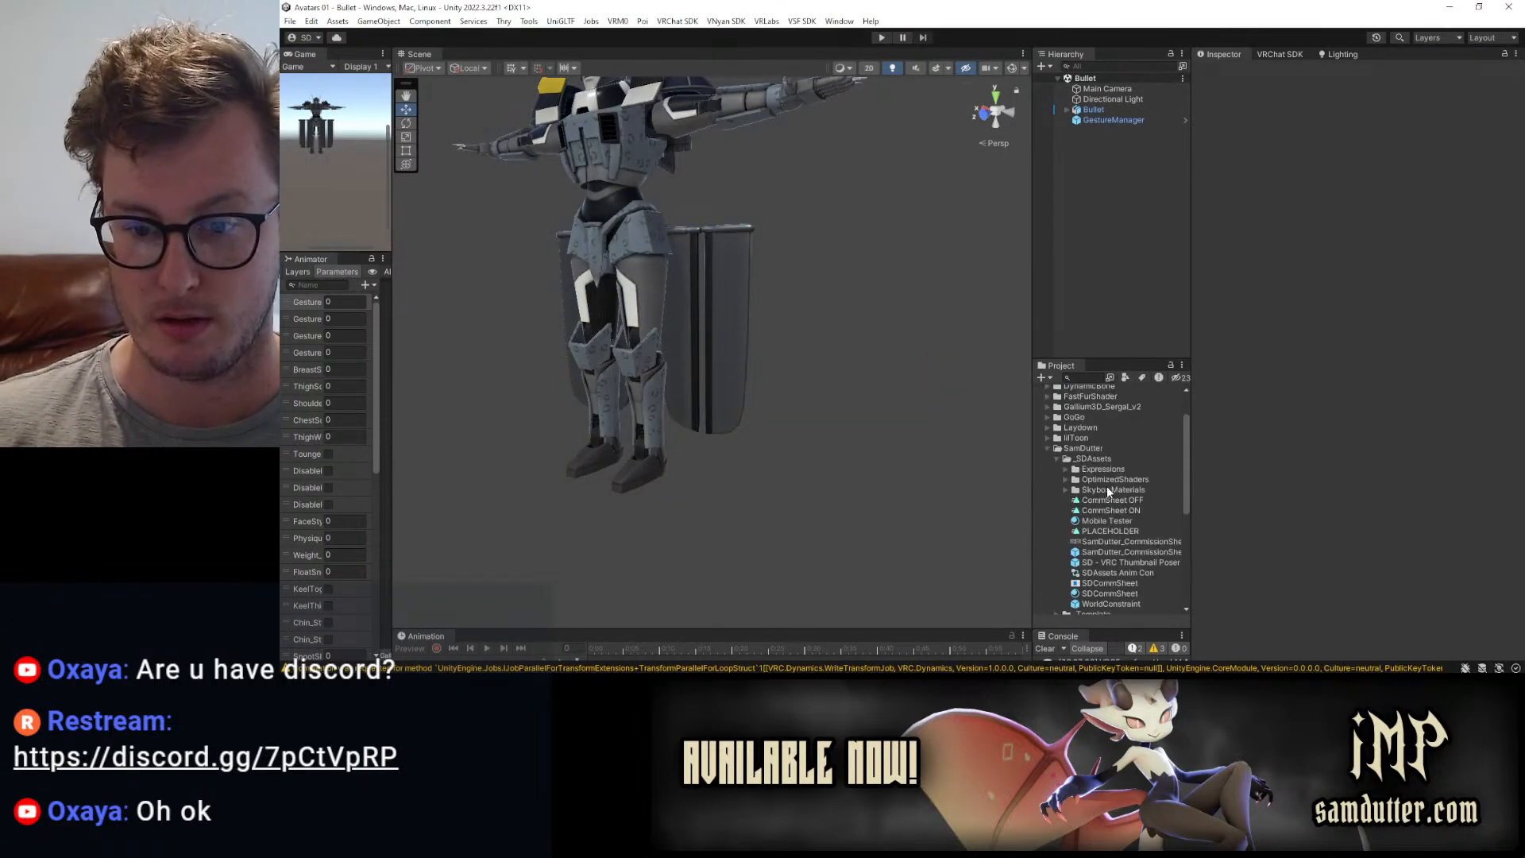
left_click(1057, 458)
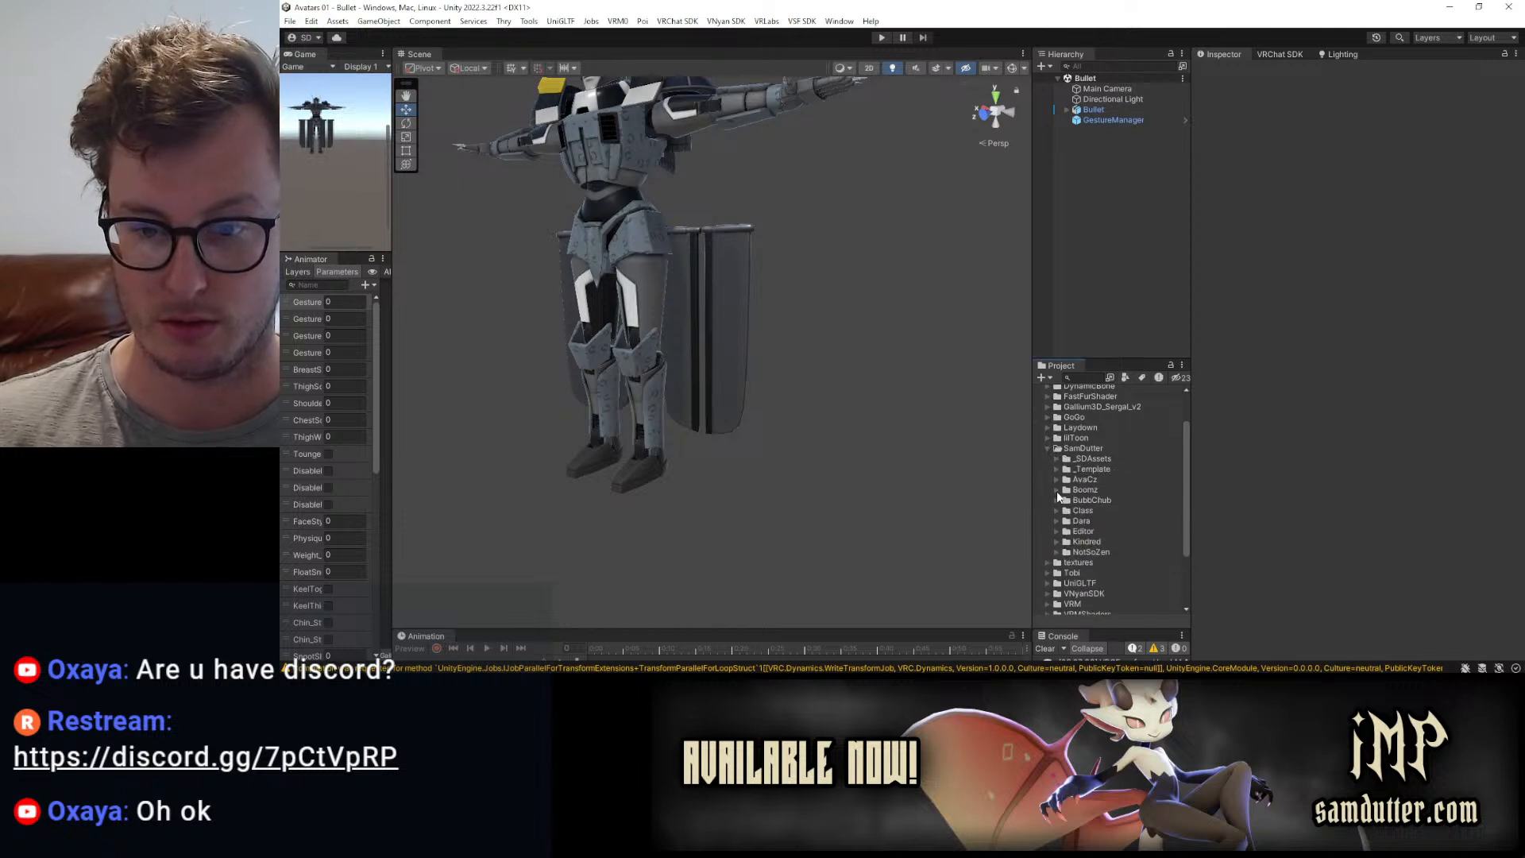
left_click(1047, 445)
left_click(1047, 422)
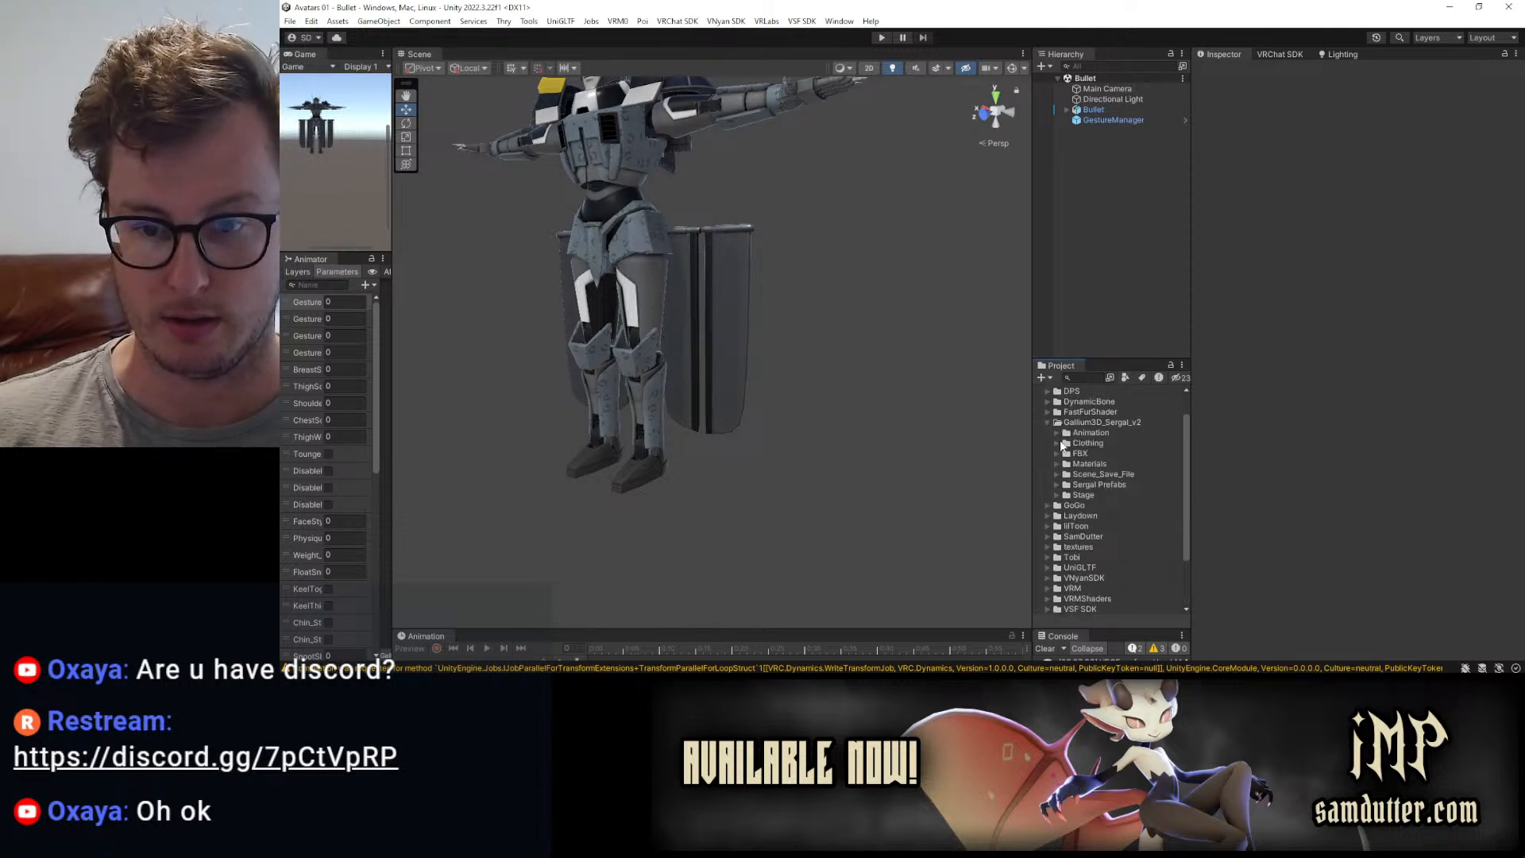
left_click(1056, 474)
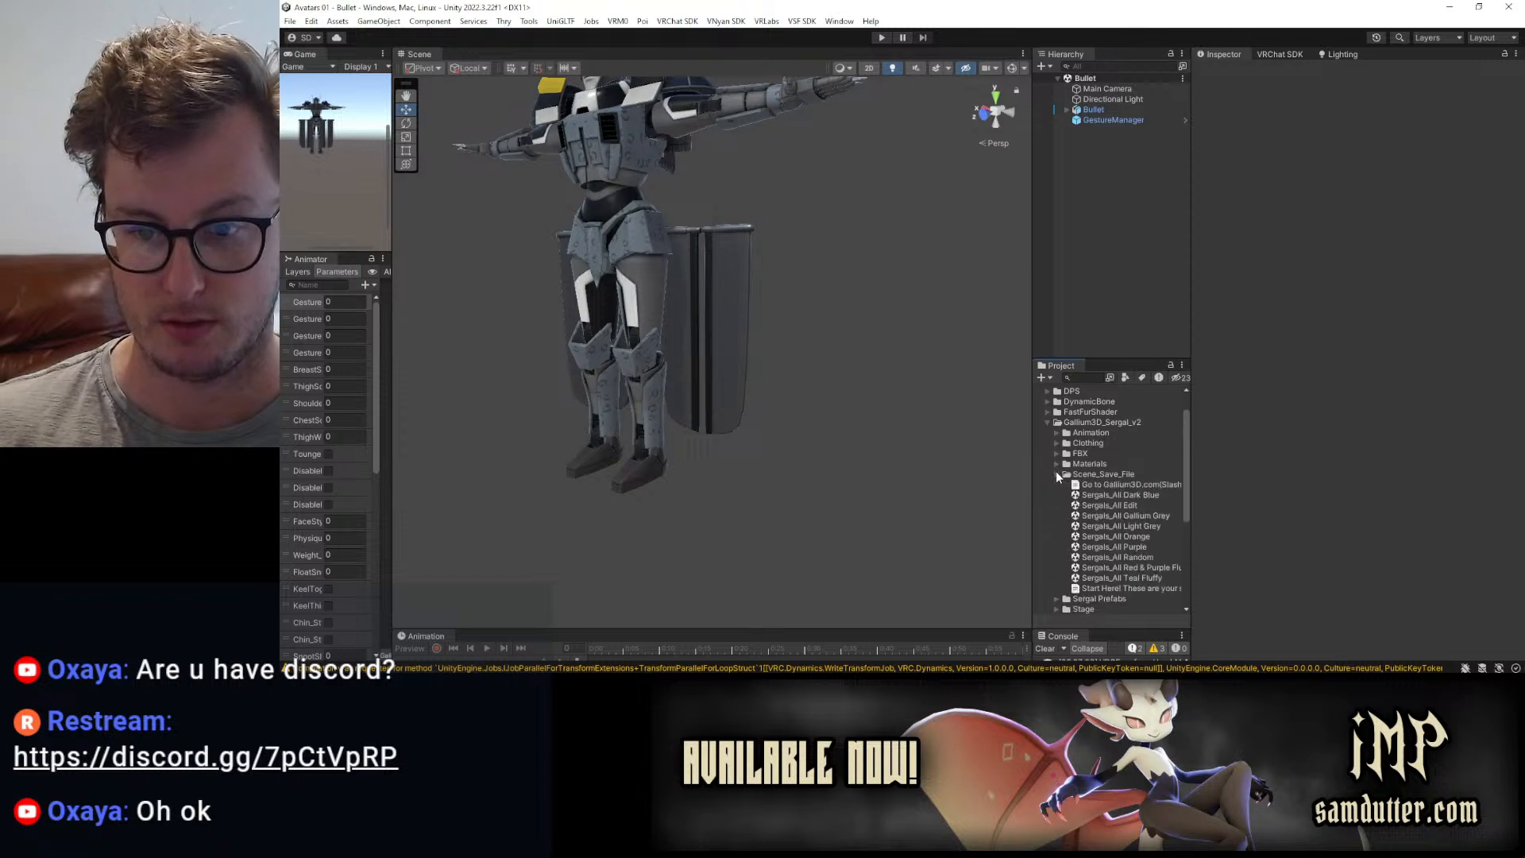
left_click(1102, 505)
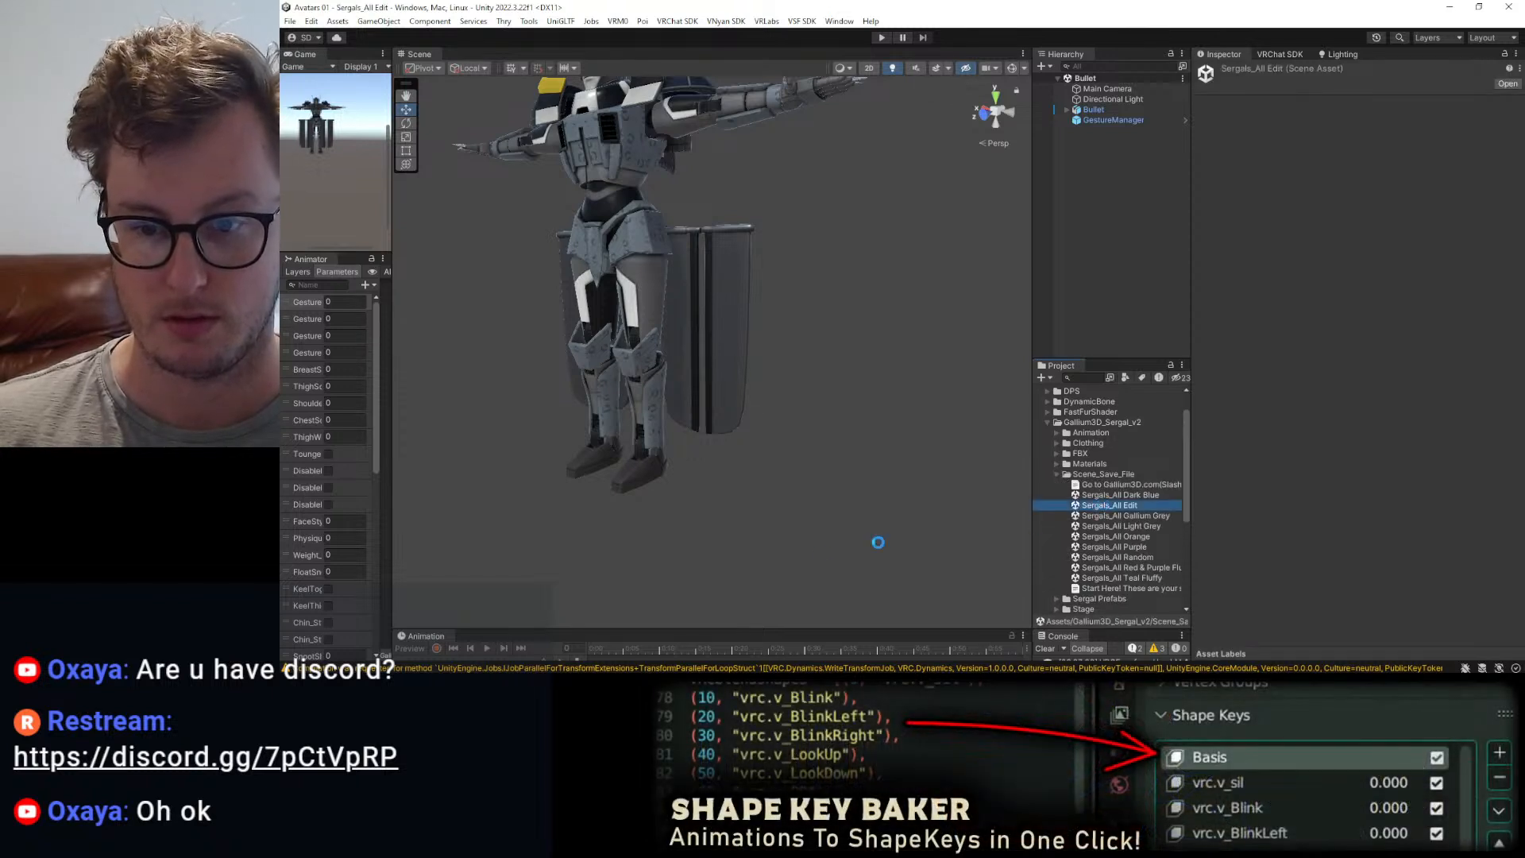
- Select the Body mesh of Sergal_Base_Classic and expand the BlendShapes of its Skinned Mesh Renderer
right_click_drag(653, 288, 918, 250)
left_click(842, 198)
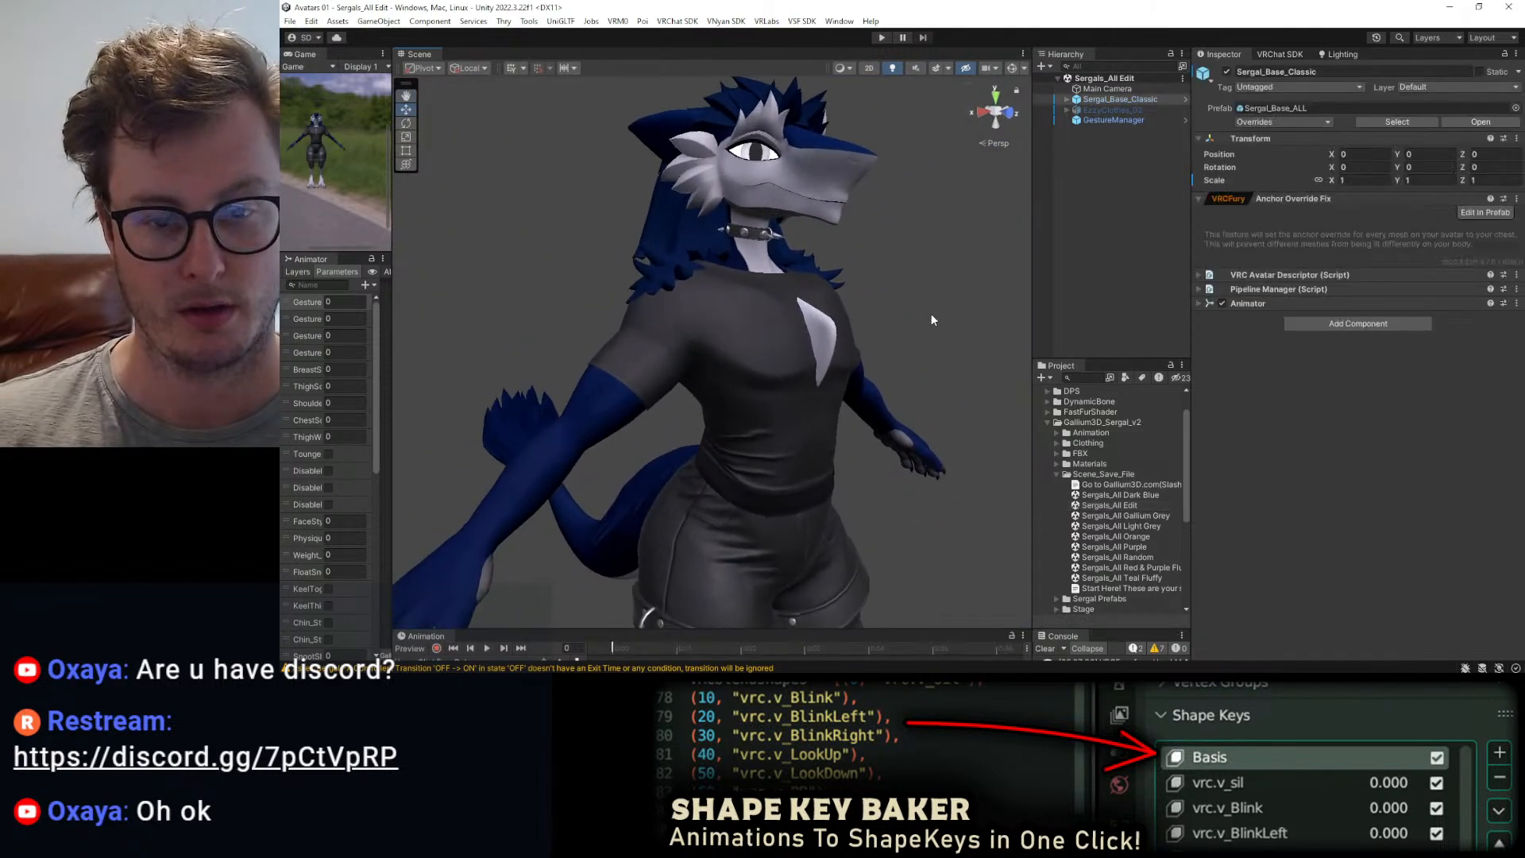
left_click(1067, 99)
left_click(1113, 110)
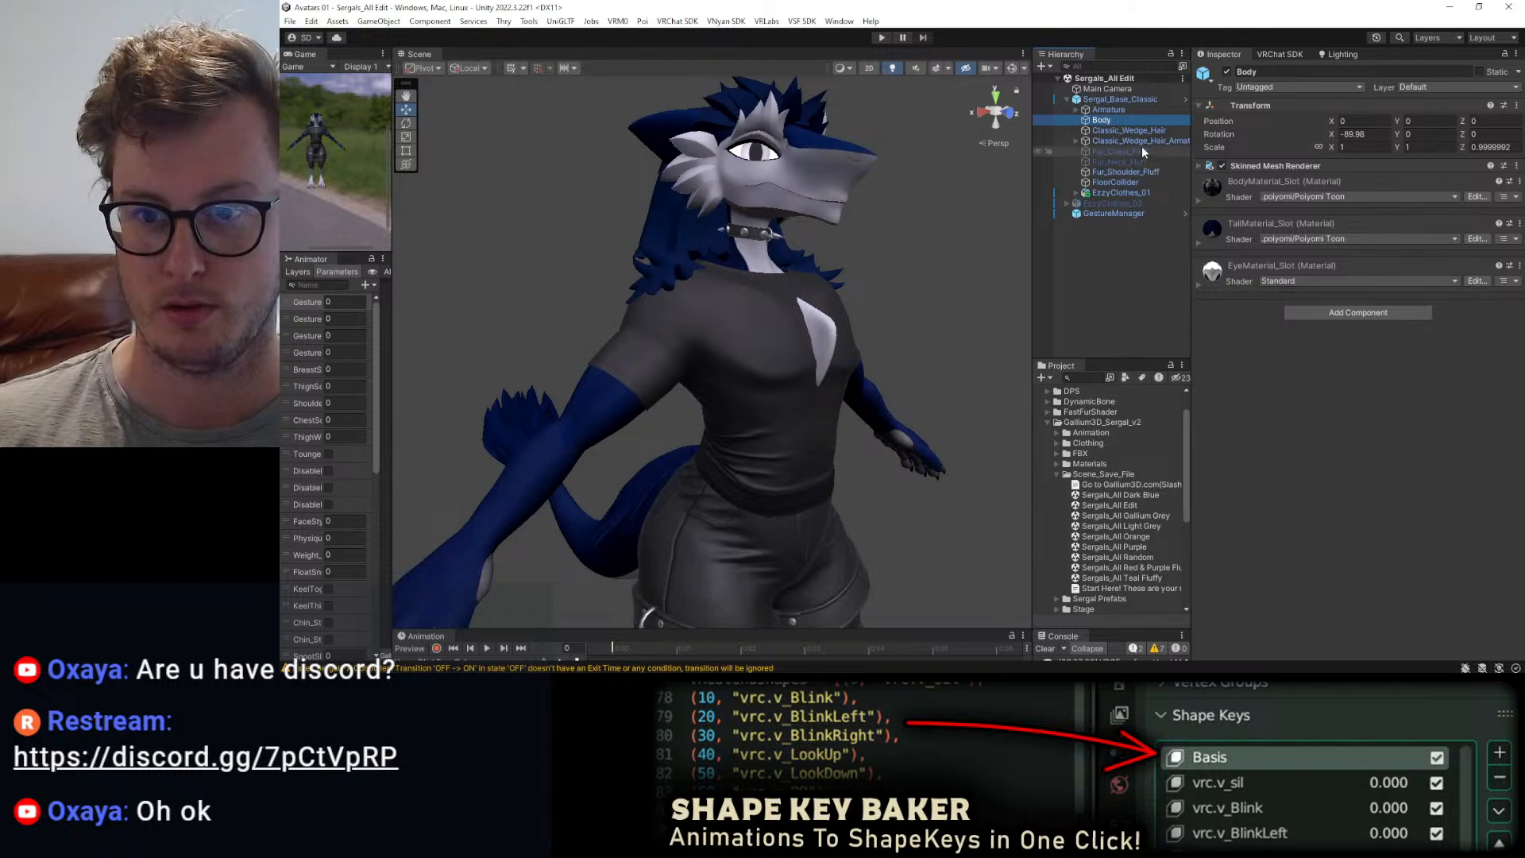
left_click(1248, 165)
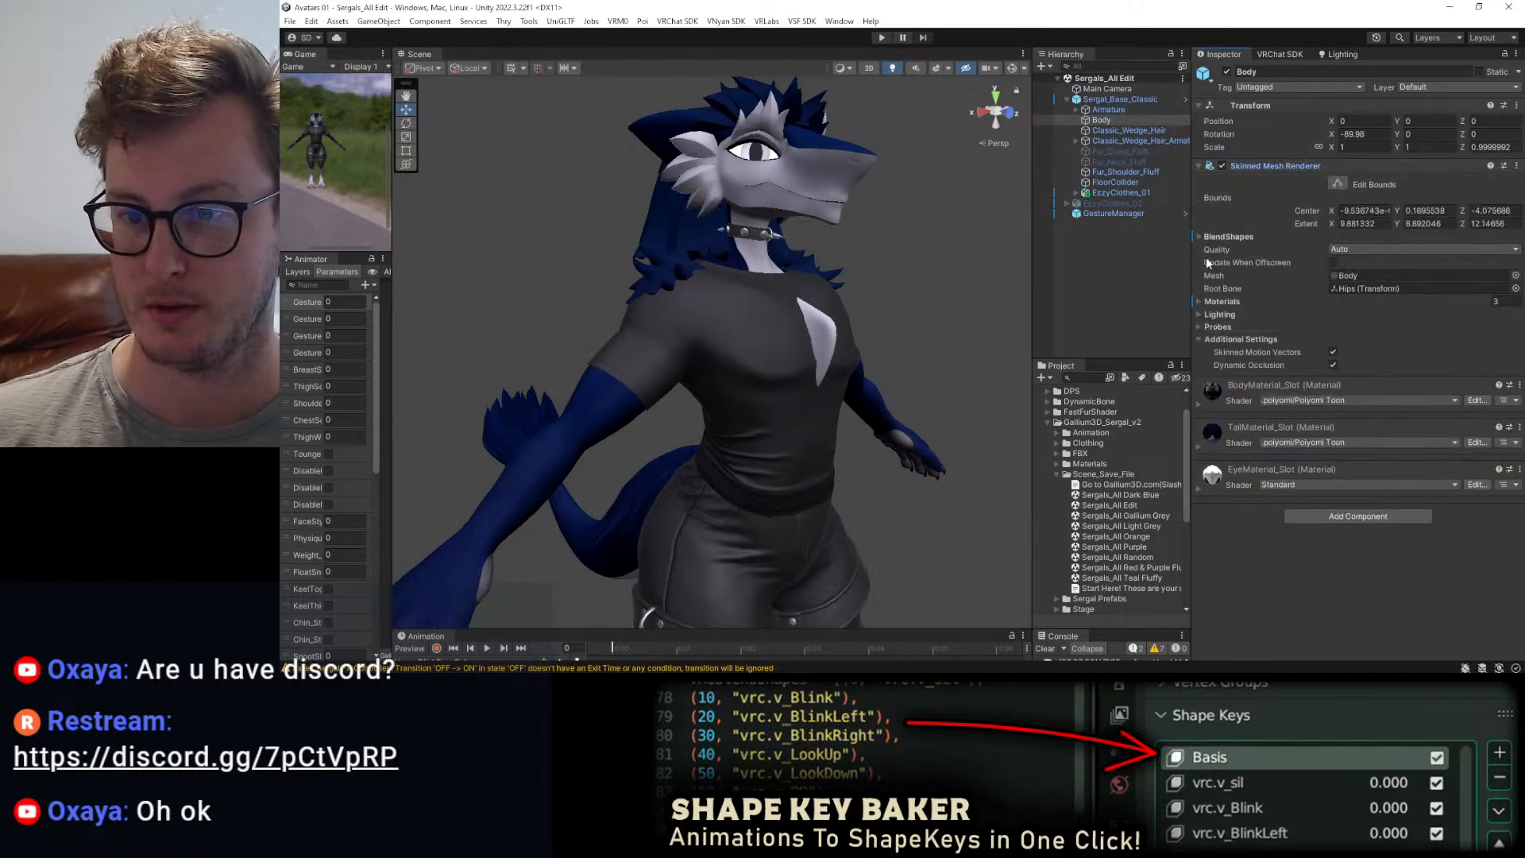
left_click(1228, 237)
- Read through the Body mesh's blend shape list for the shape controlling the white keel on the chest
scroll(1245, 289, "down", 5)
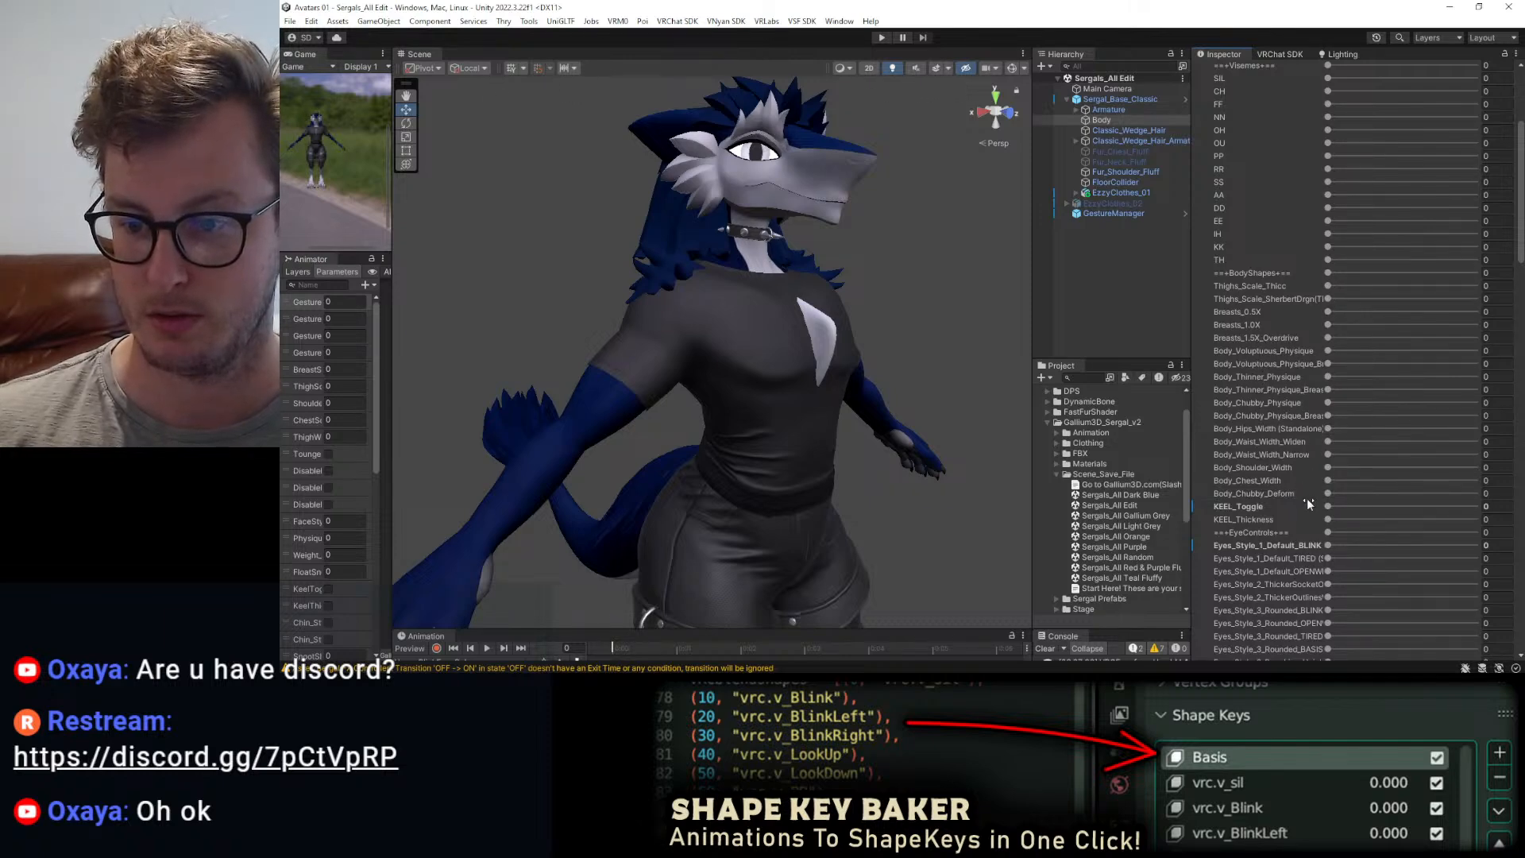
left_click(1330, 479)
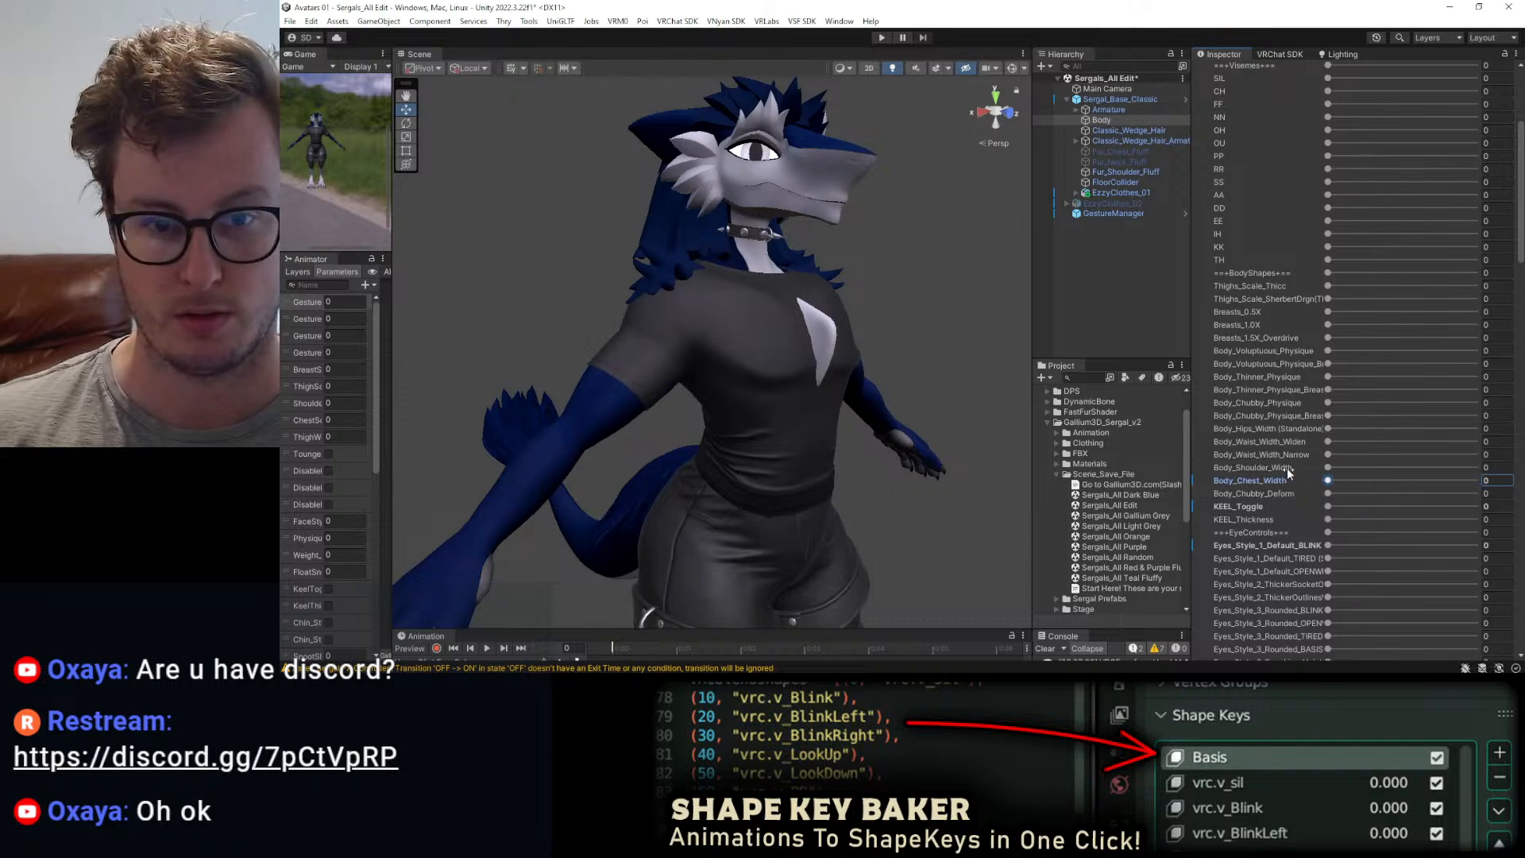
scroll(1272, 445, "down", 3)
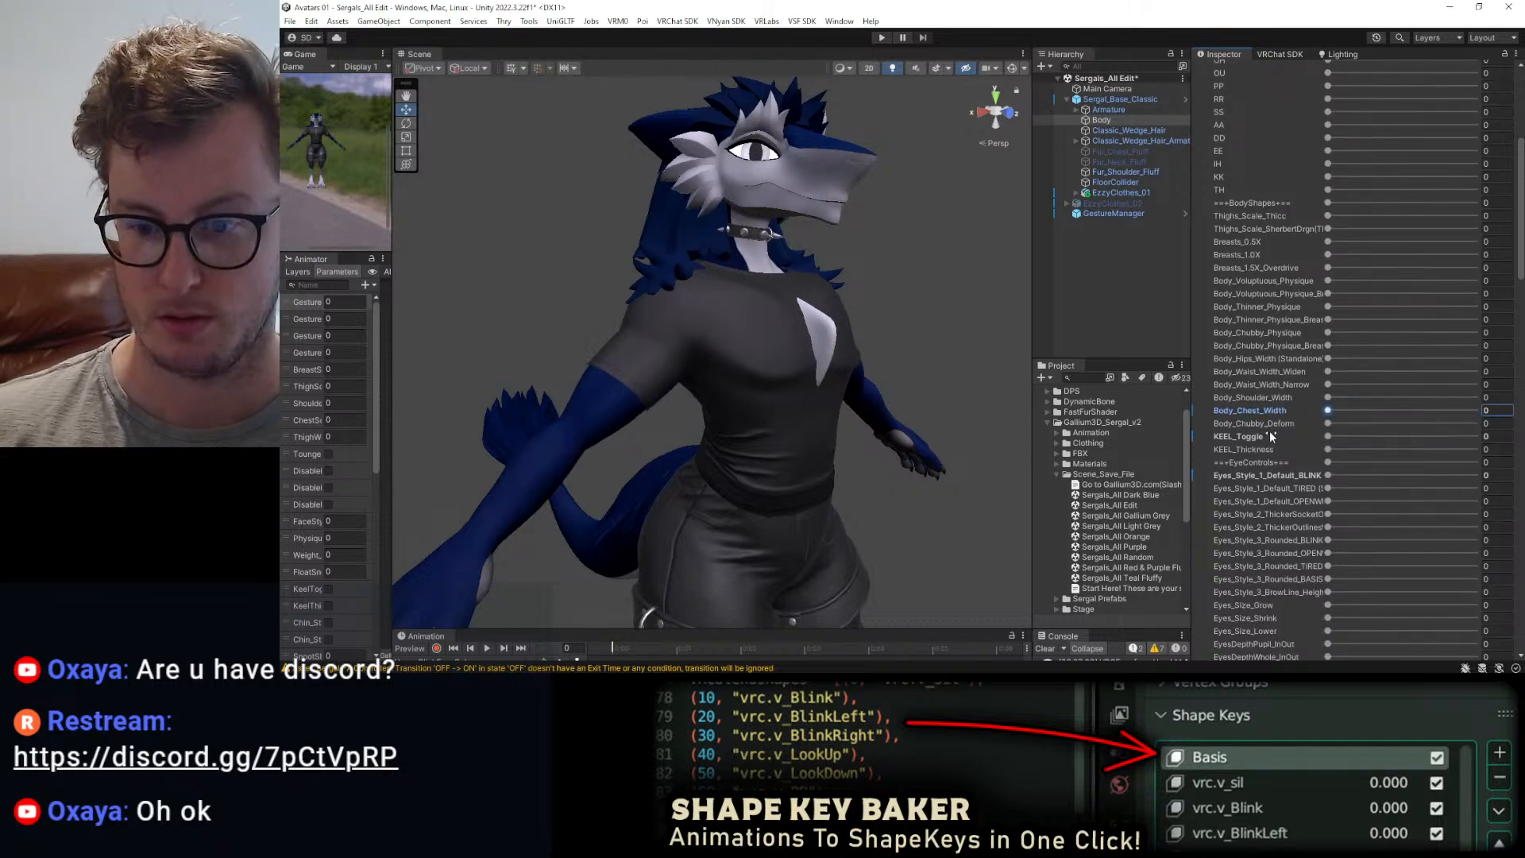
scroll(1272, 436, "down", 20)
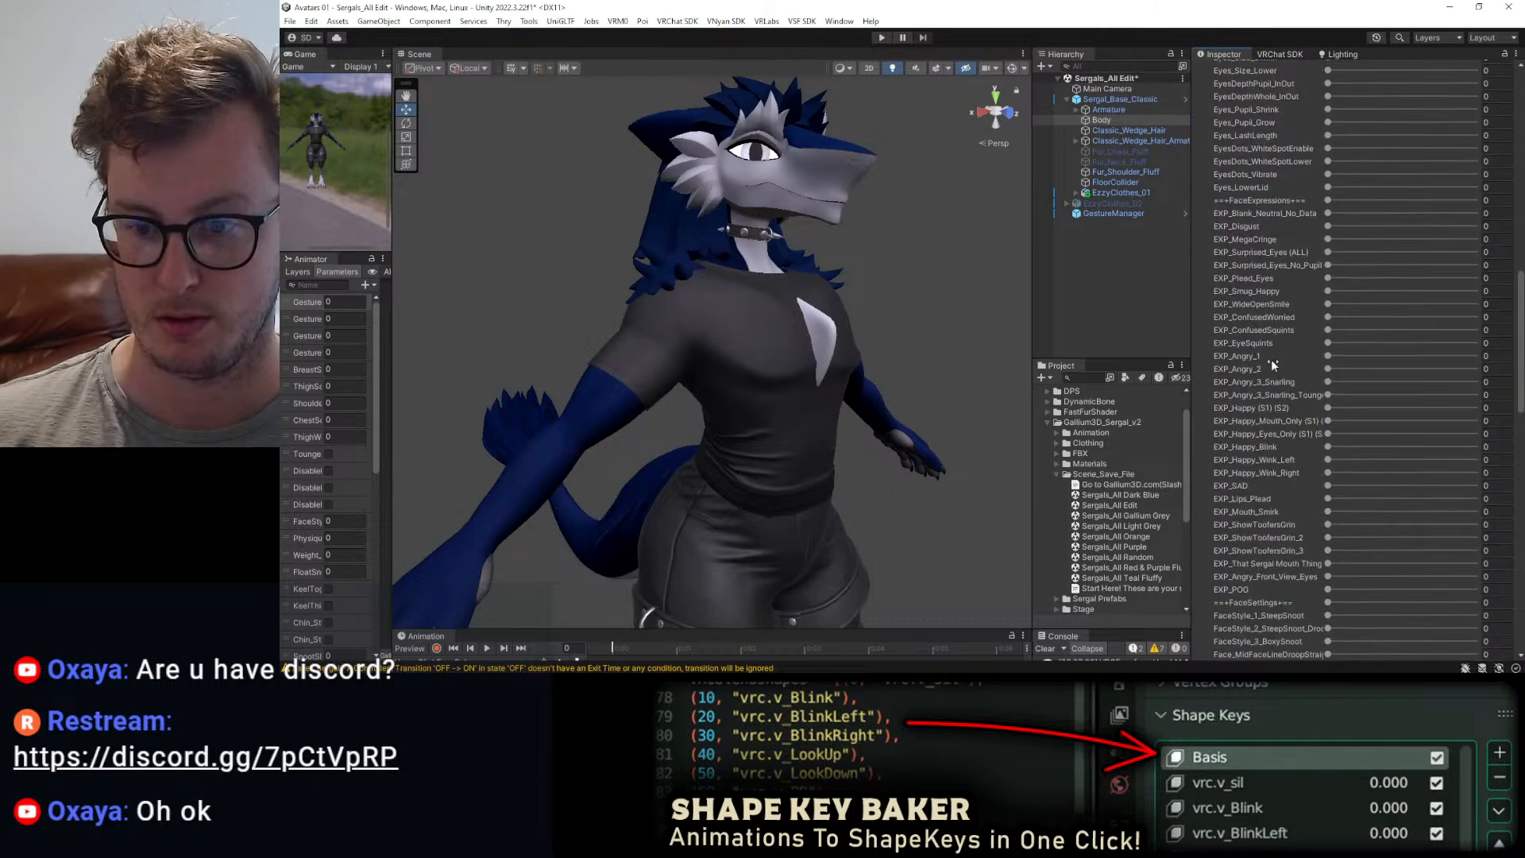
scroll(1271, 359, "down", 13)
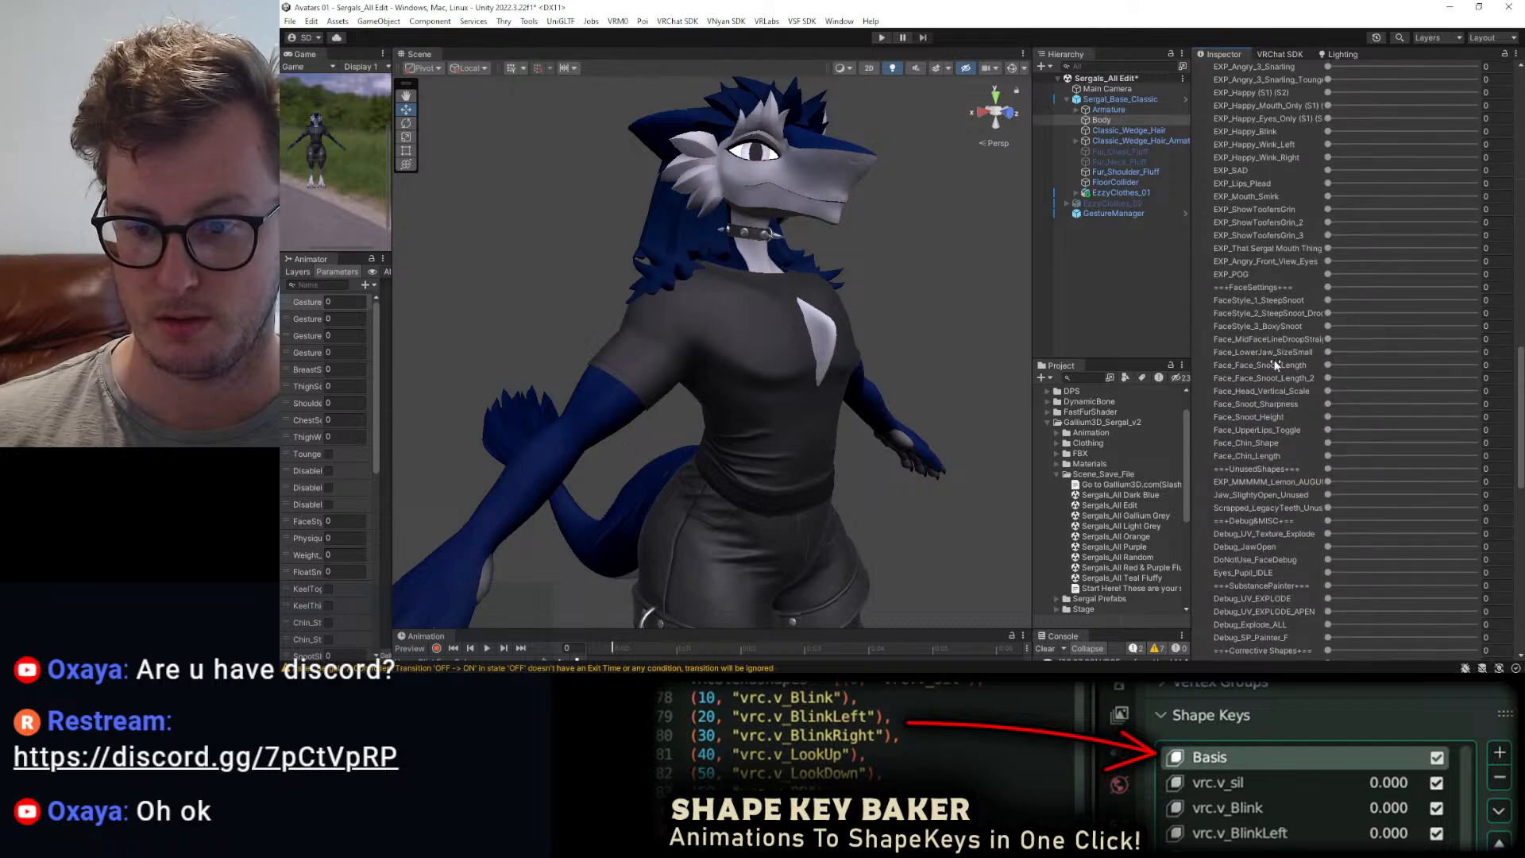
scroll(1274, 360, "down", 13)
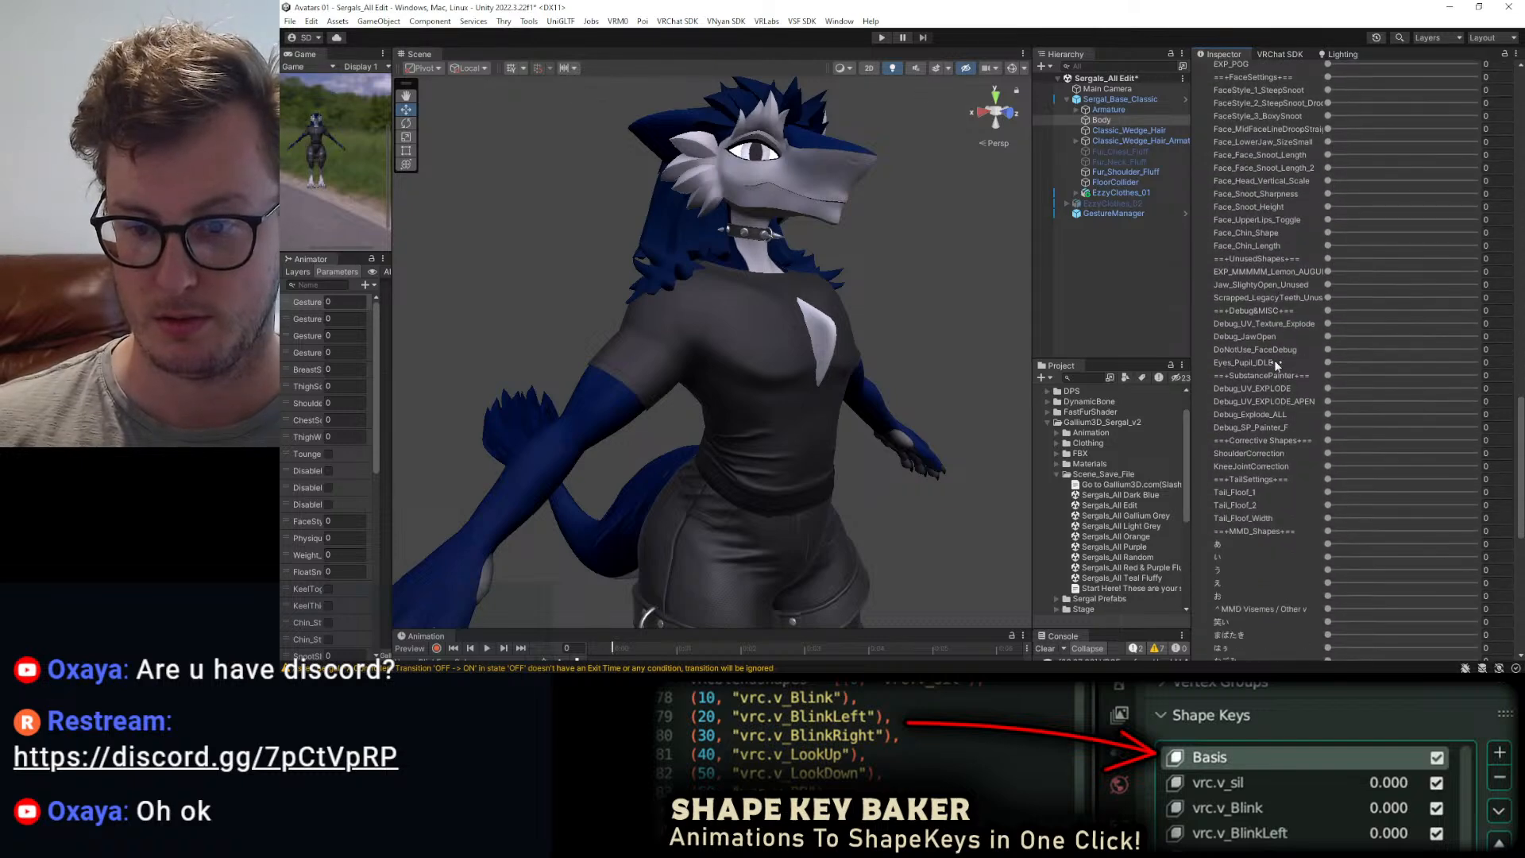
scroll(1274, 360, "down", 10)
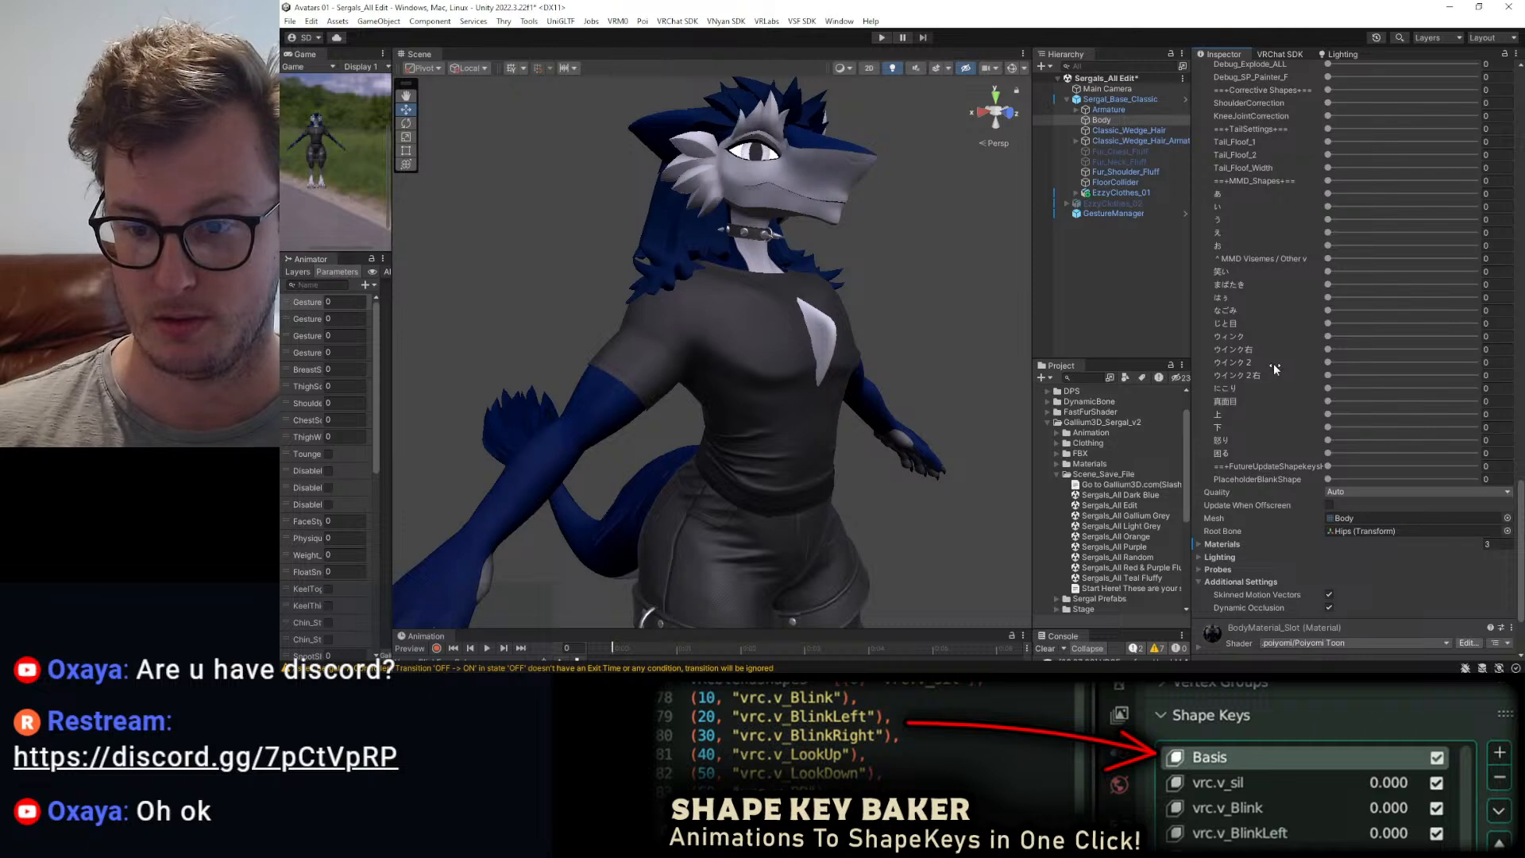
scroll(1313, 397, "up", 10)
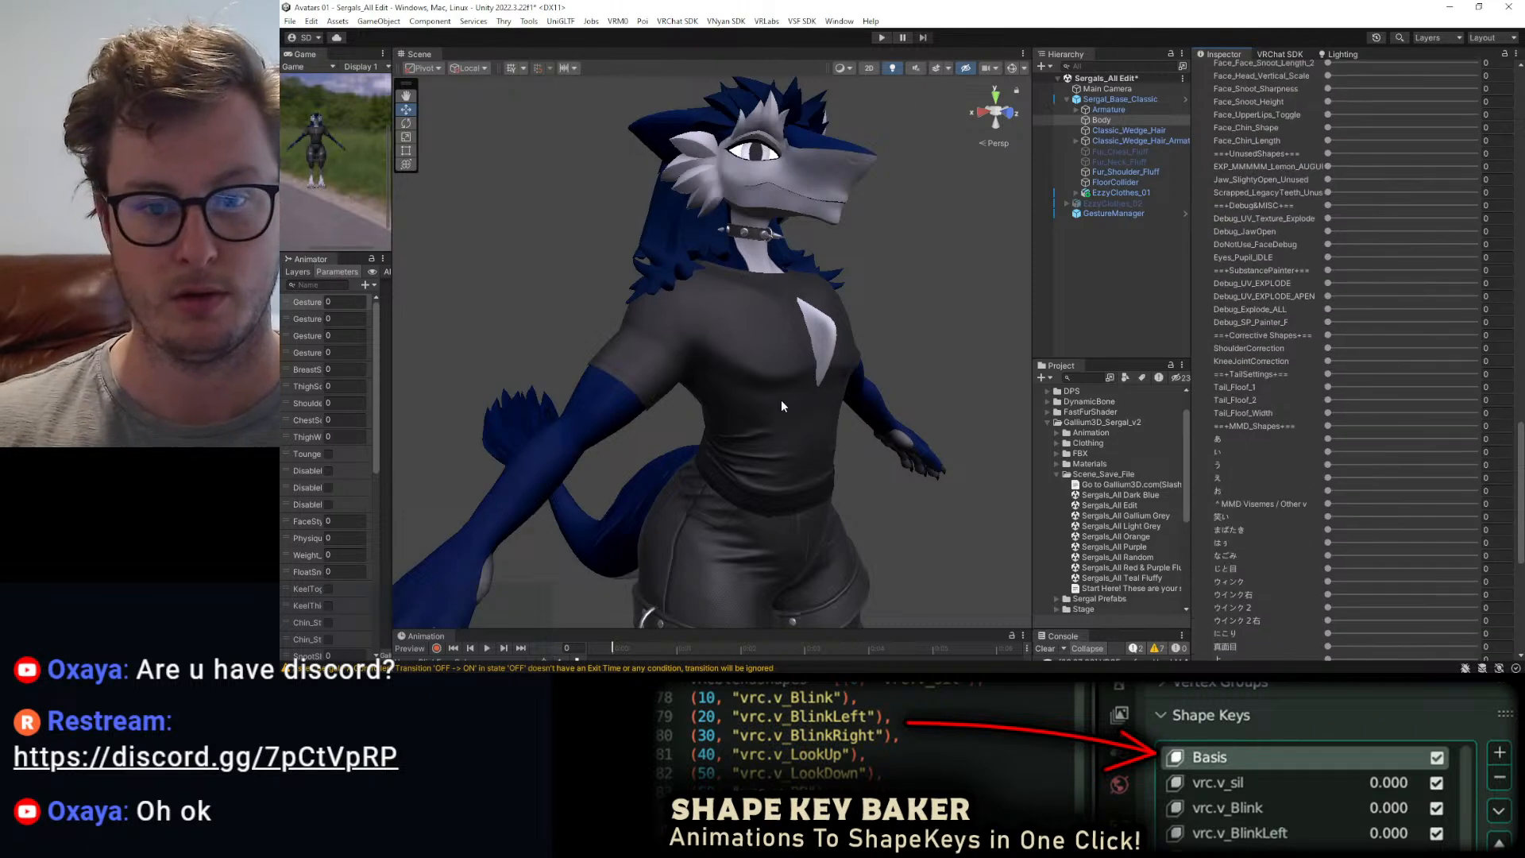
left_click_drag(782, 406, 596, 377, "alt")
scroll(1355, 245, "up", 12)
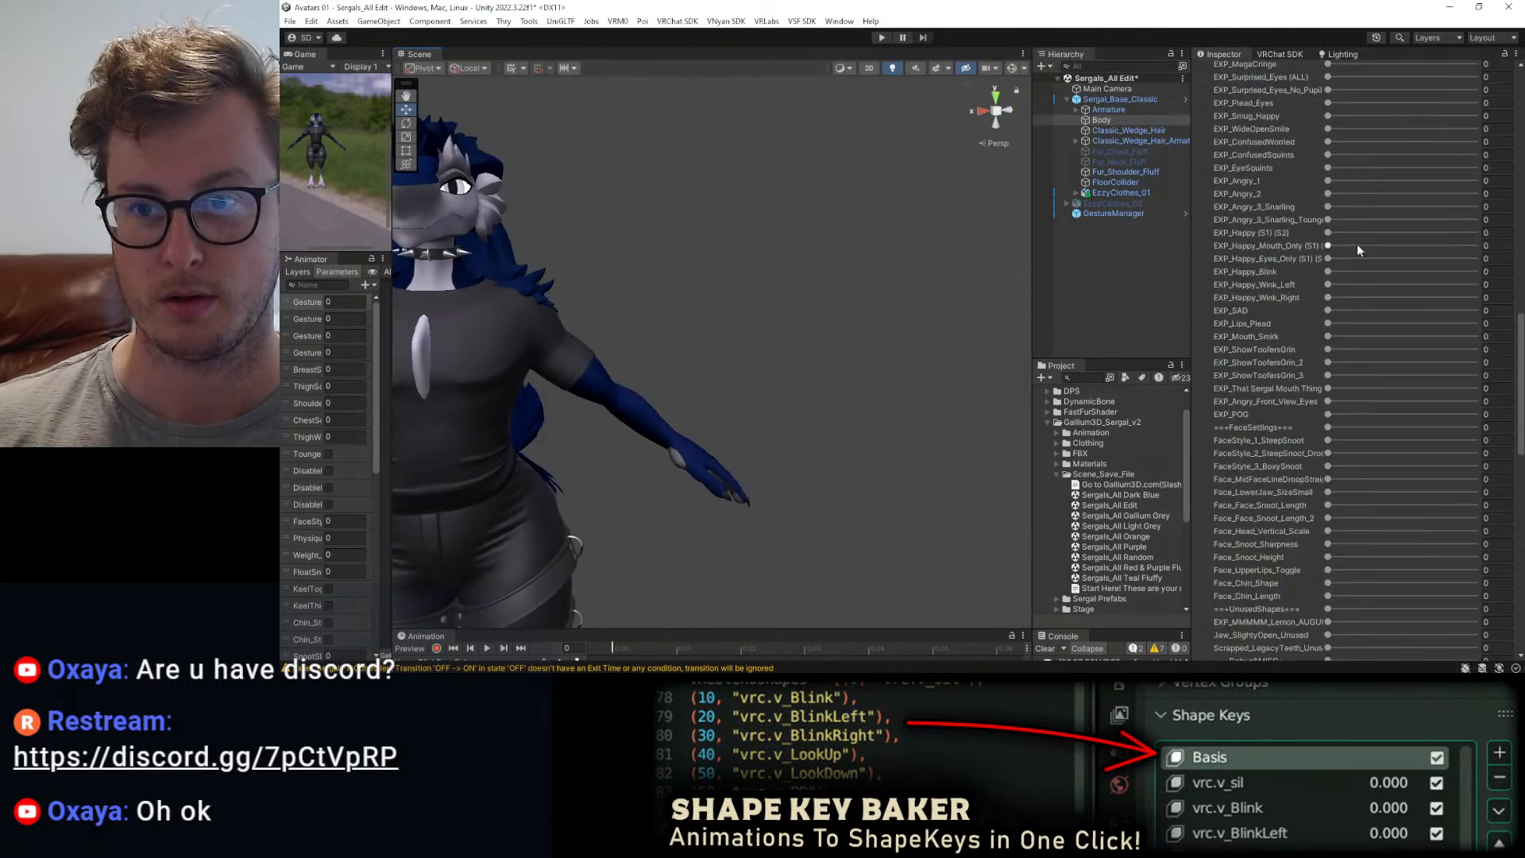
scroll(1358, 246, "up", 13)
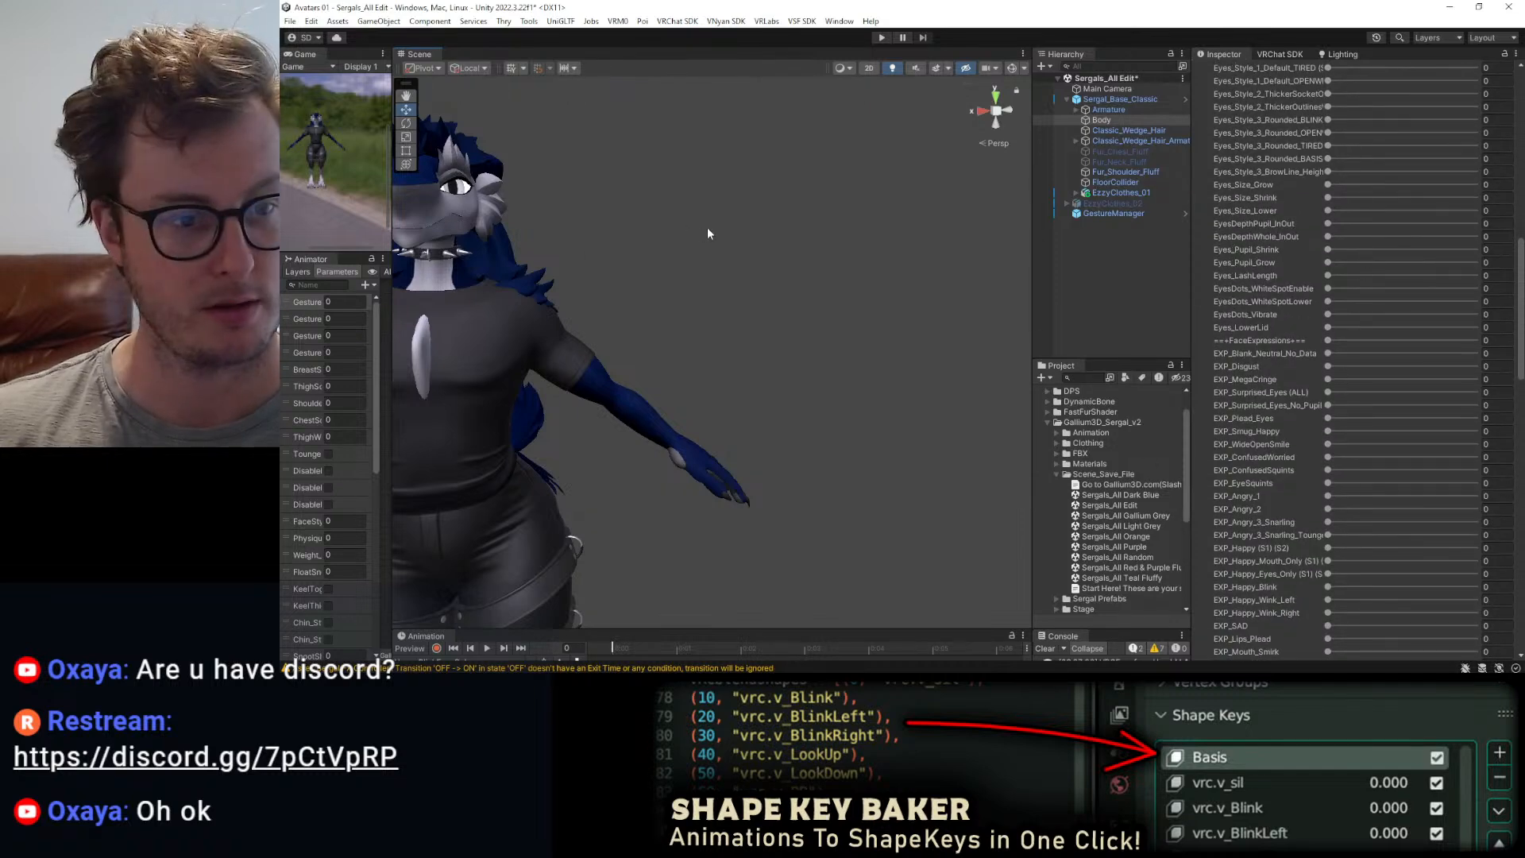
middle_click_drag(707, 229, 781, 221)
- Set the Body's KEEL_Toggle blend shape to 100
scroll(1341, 207, "up", 10)
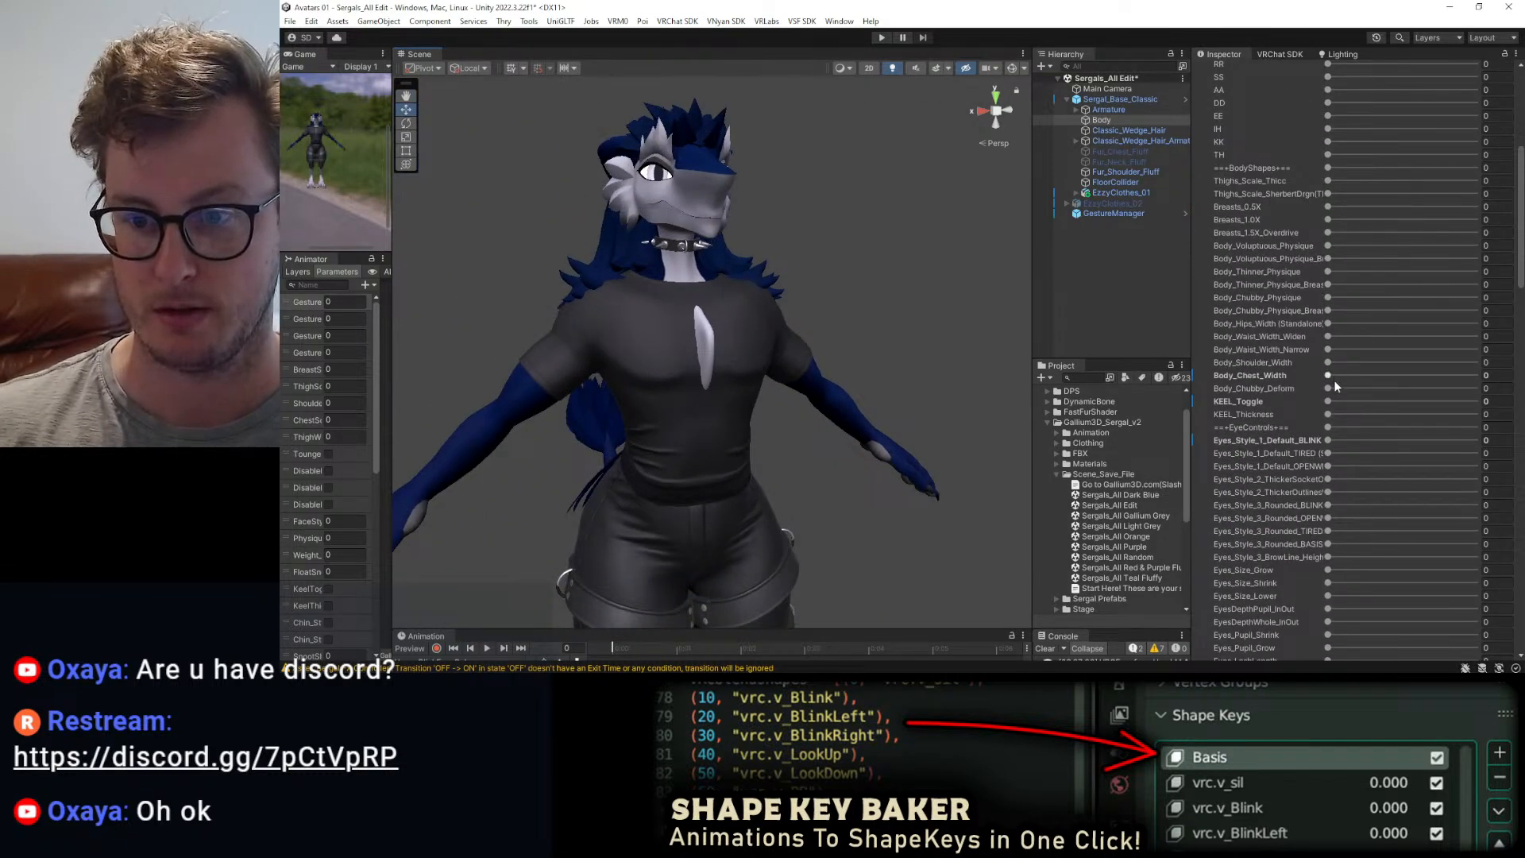
left_click(1325, 401)
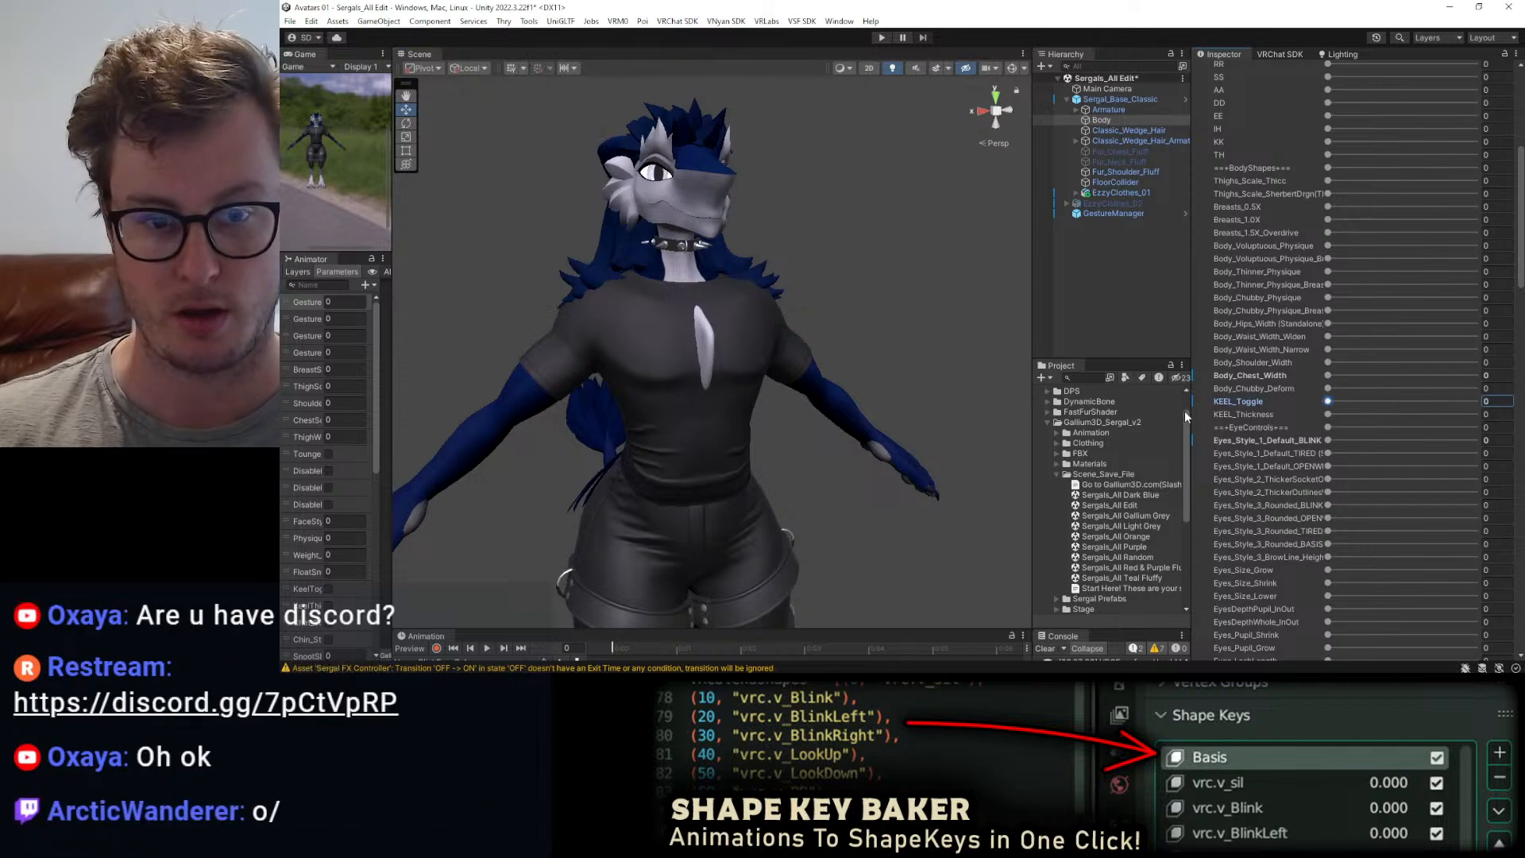
left_click_drag(1184, 411, 1492, 392)
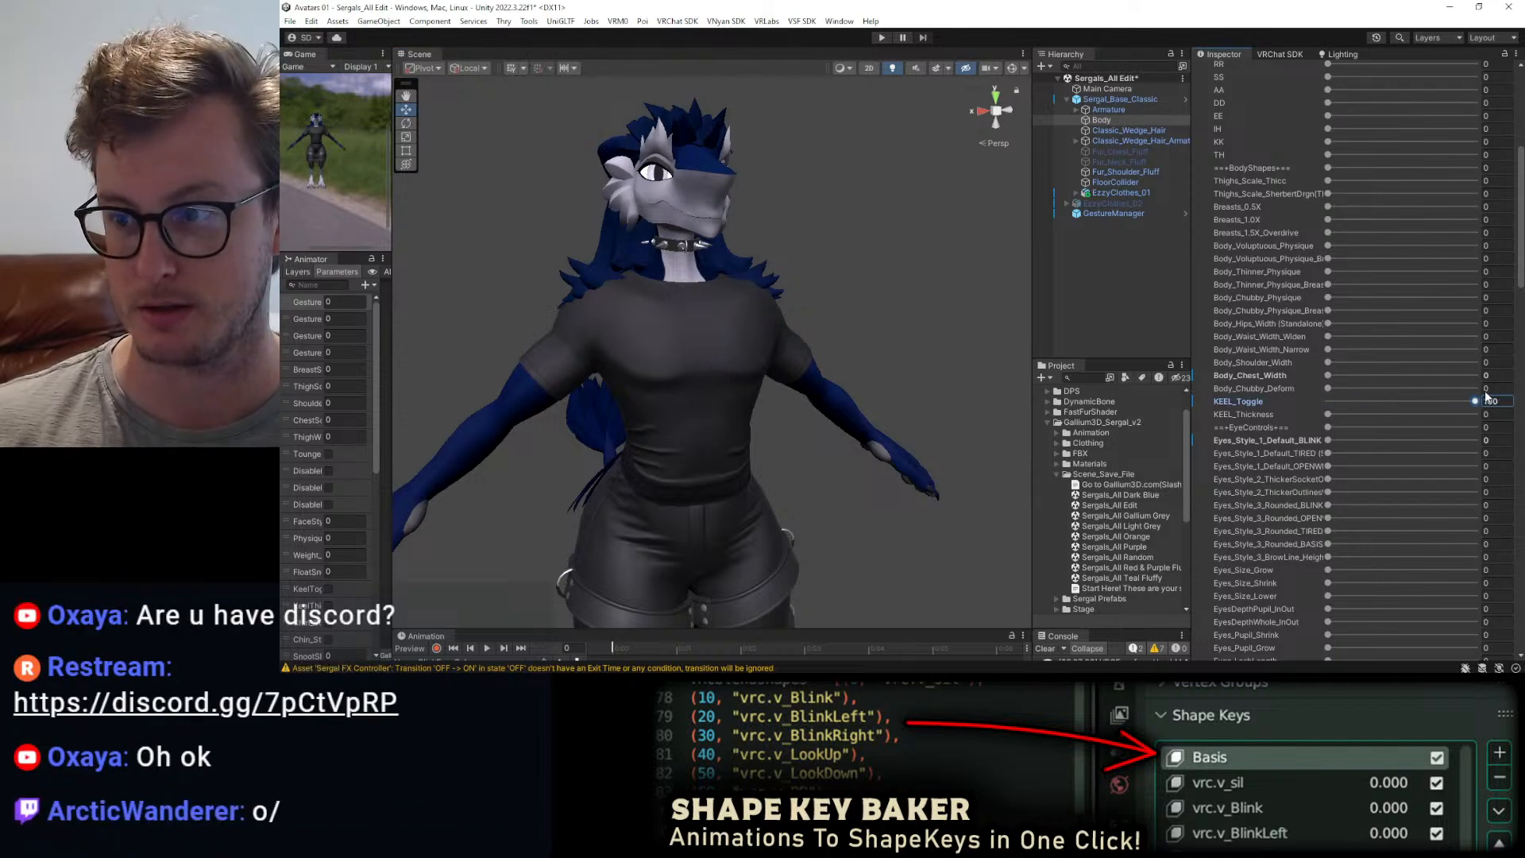
- Set the Body's KEEL_Toggle blend shape to 0 and deselect the mesh to check the whole avatar
left_click_drag(1493, 405, 745, 308)
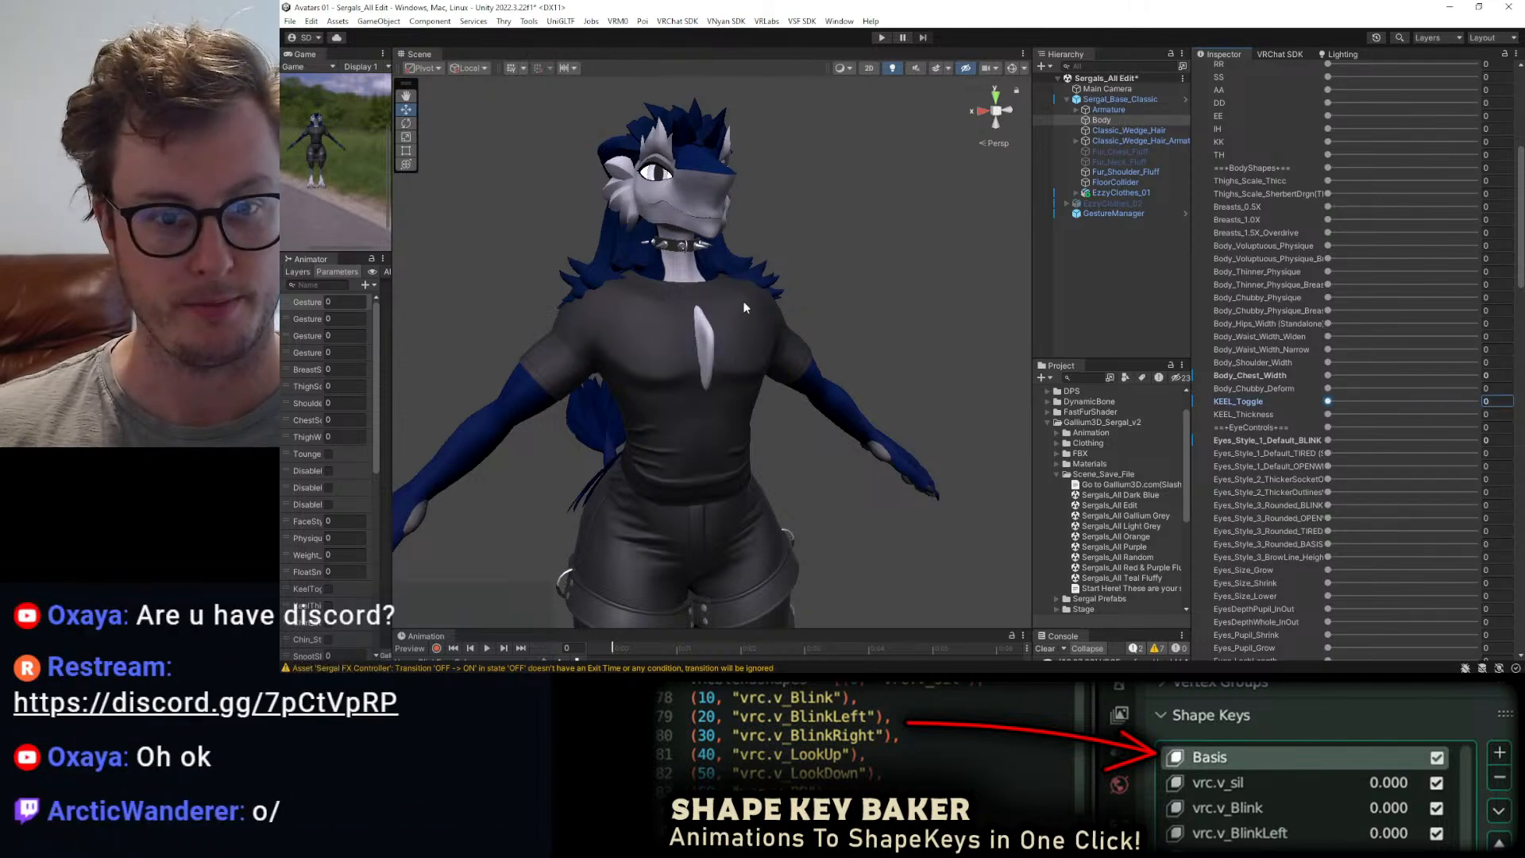
scroll(746, 308, "down", 3)
left_click(843, 305)
scroll(844, 307, "down", 5)
left_click_drag(844, 309, 899, 328, "alt")
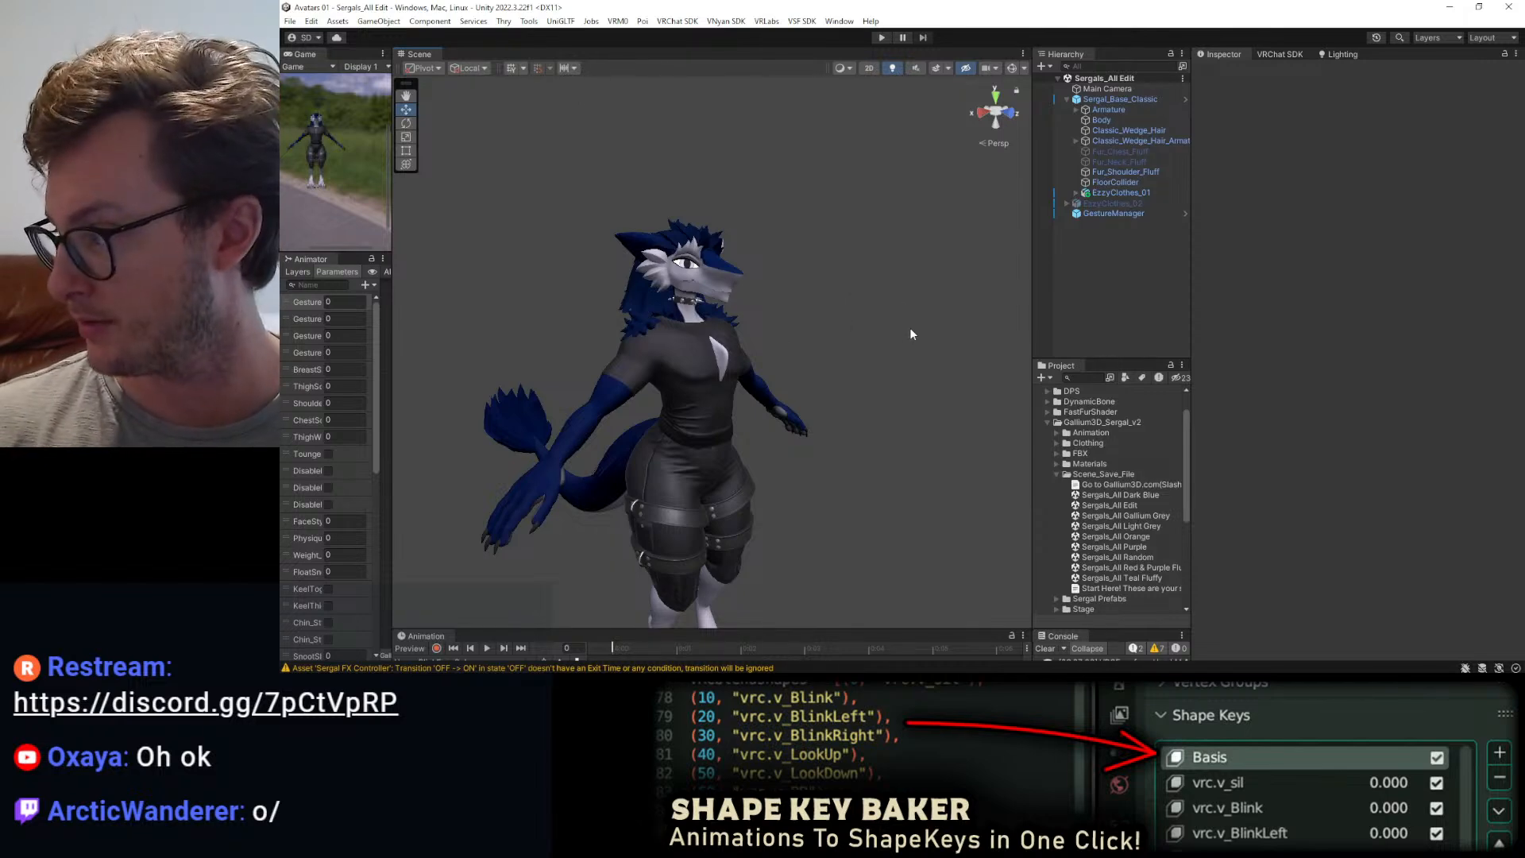
right_click_drag(908, 328, 892, 402)
key("w")
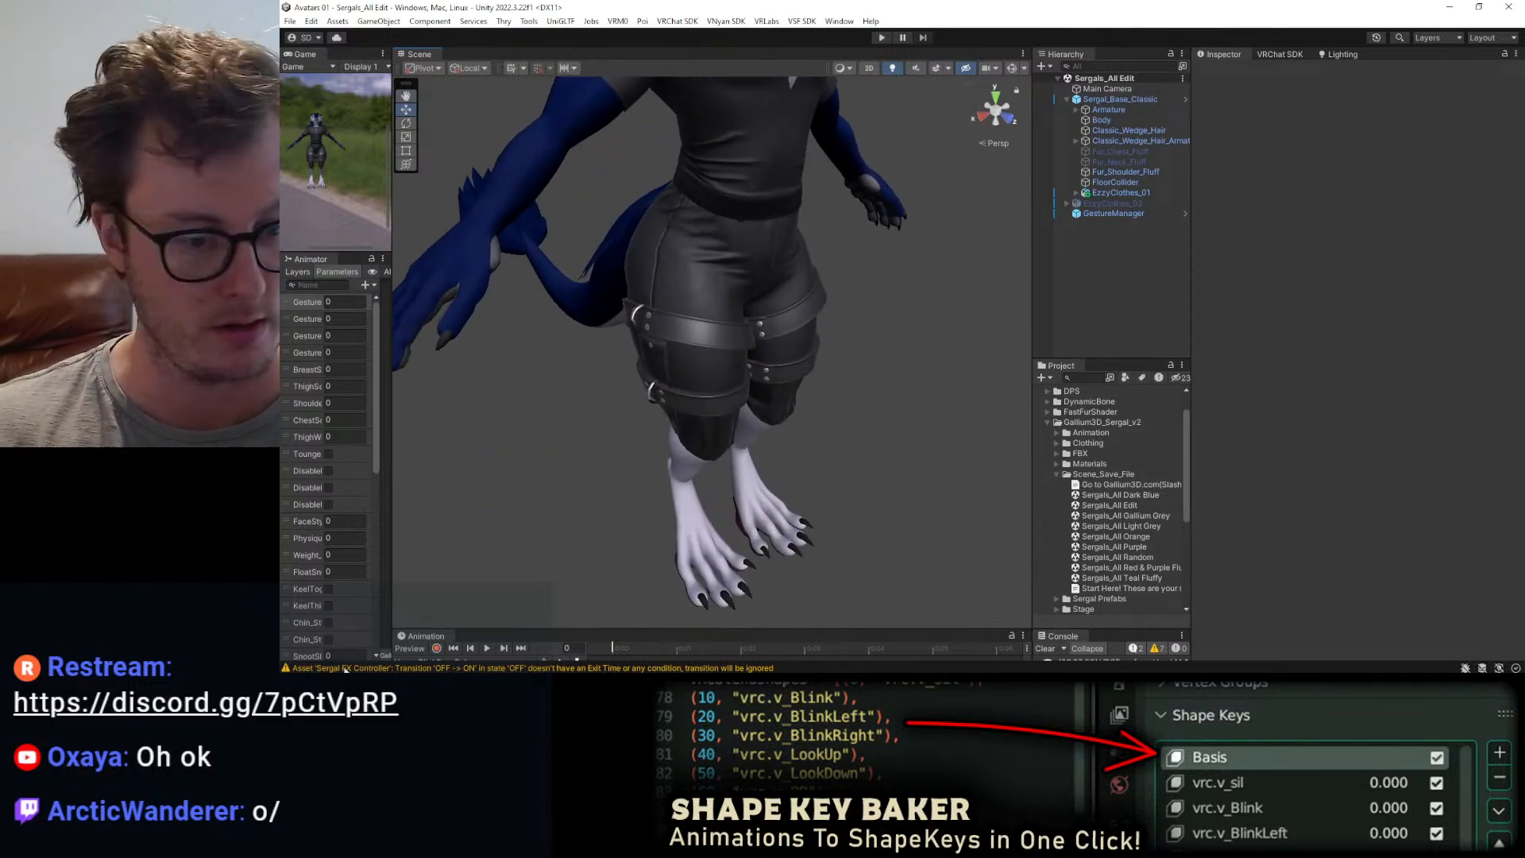
- Switch to Adobe Substance 3D Painter and open the recent project EzzyClothing_Outfit_1_01.spp
left_click(328, 684)
type("s")
key("Return")
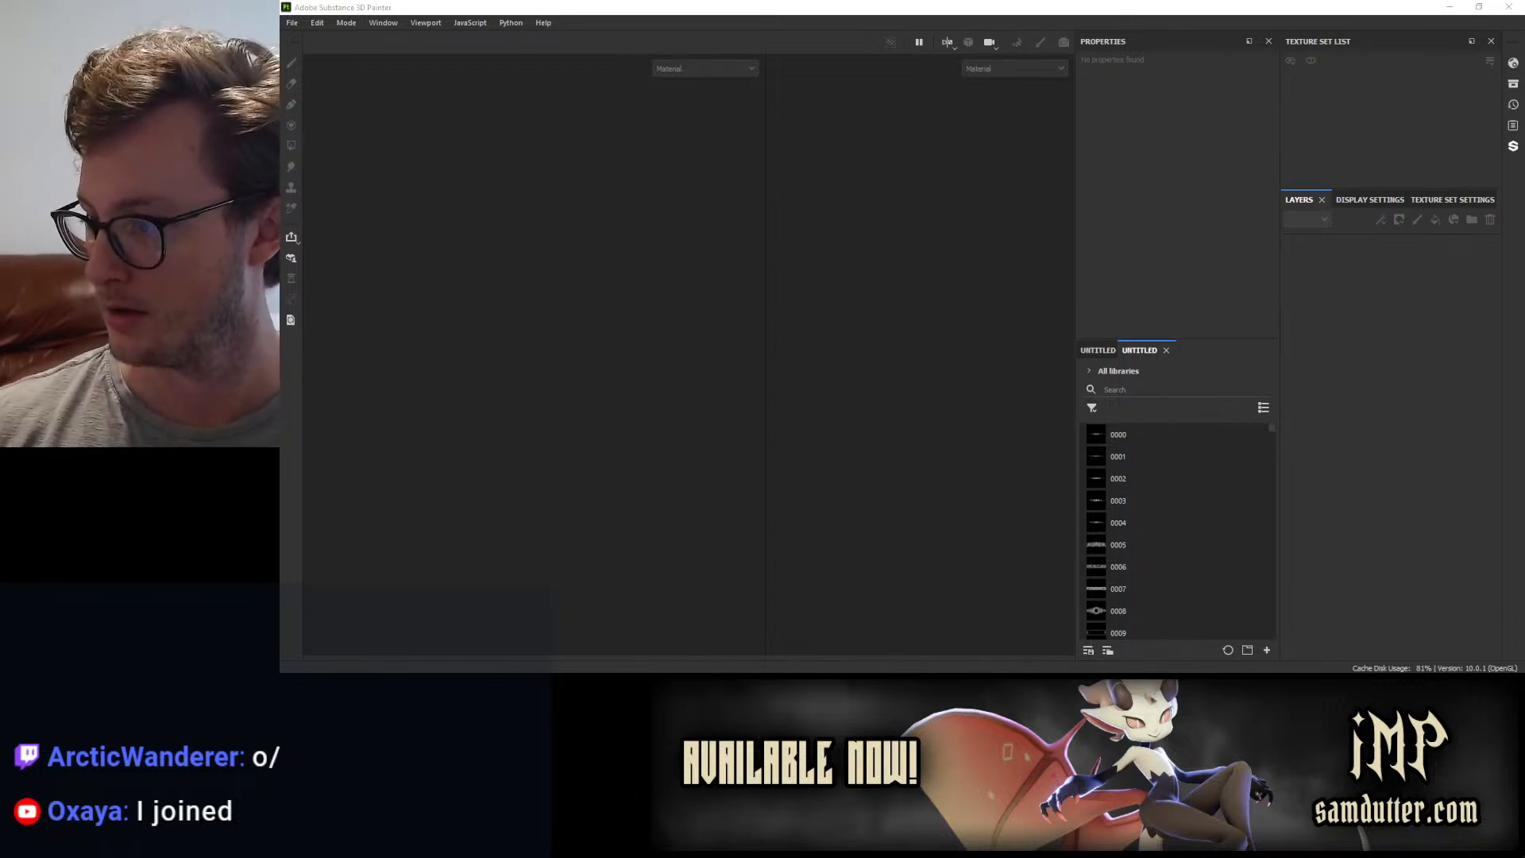
left_click(291, 22)
mouse_move(303, 64)
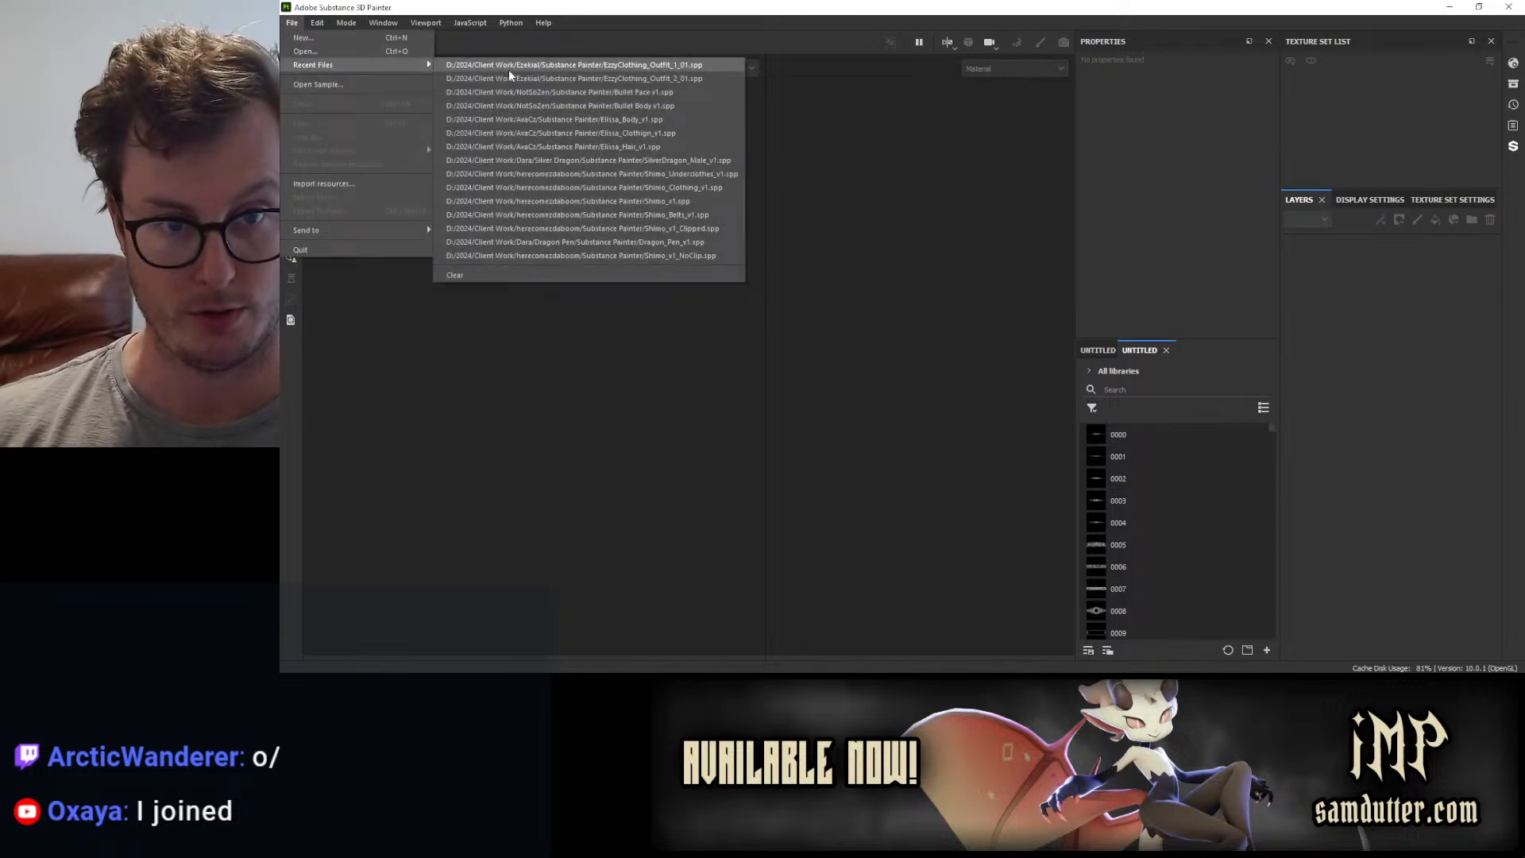
left_click(509, 70)
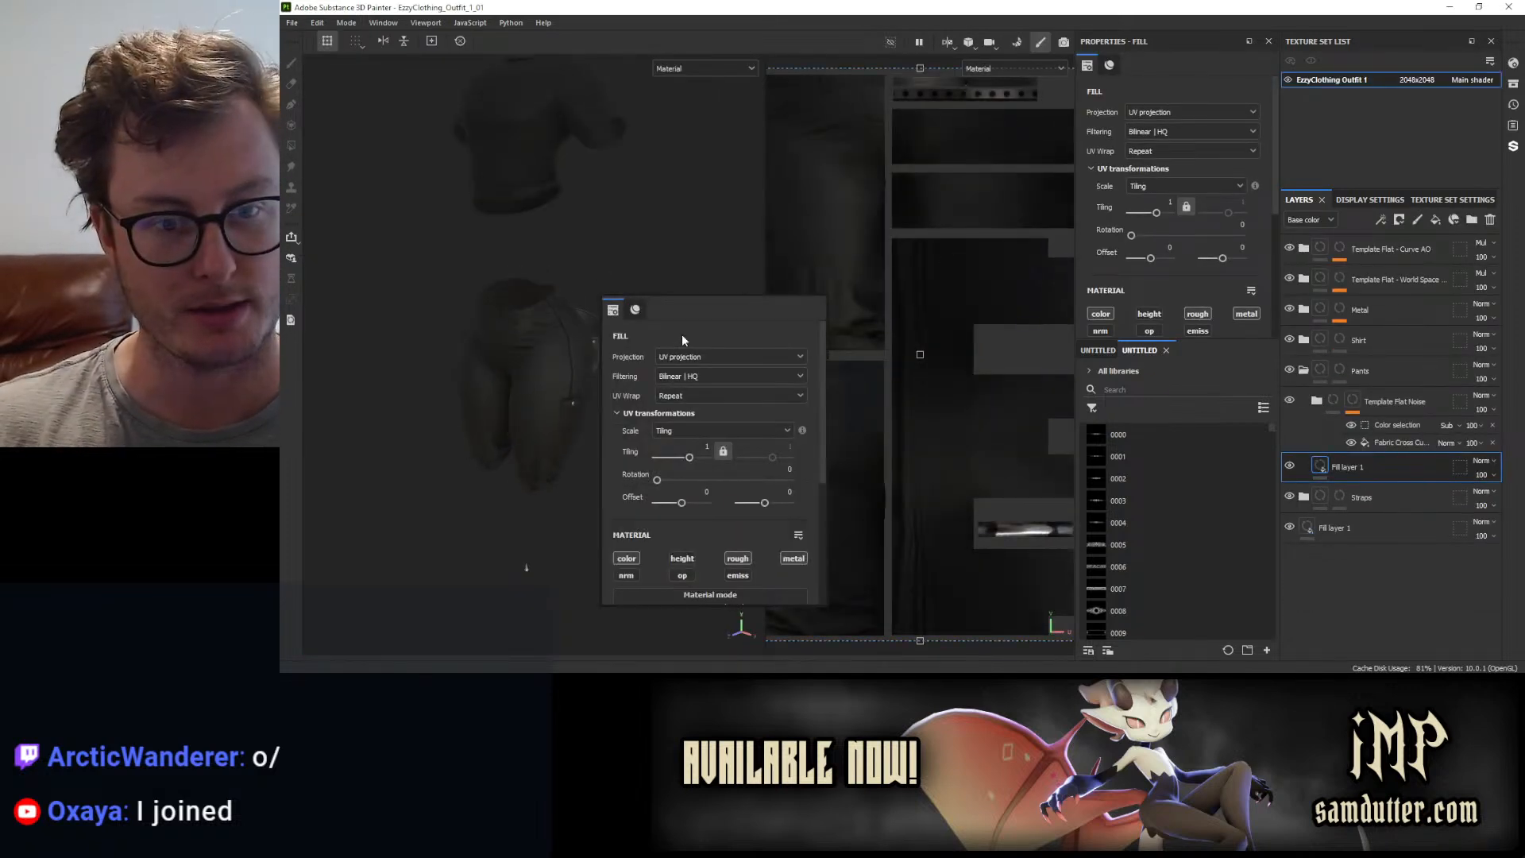
- Collapse the Pants folder, search the library for "gradient shadow" and add Gradient Shadow Template v2 at the top of the layer stack
scroll(649, 278, "down", 4)
left_click_drag(666, 327, 612, 337, "alt")
scroll(610, 351, "up", 6)
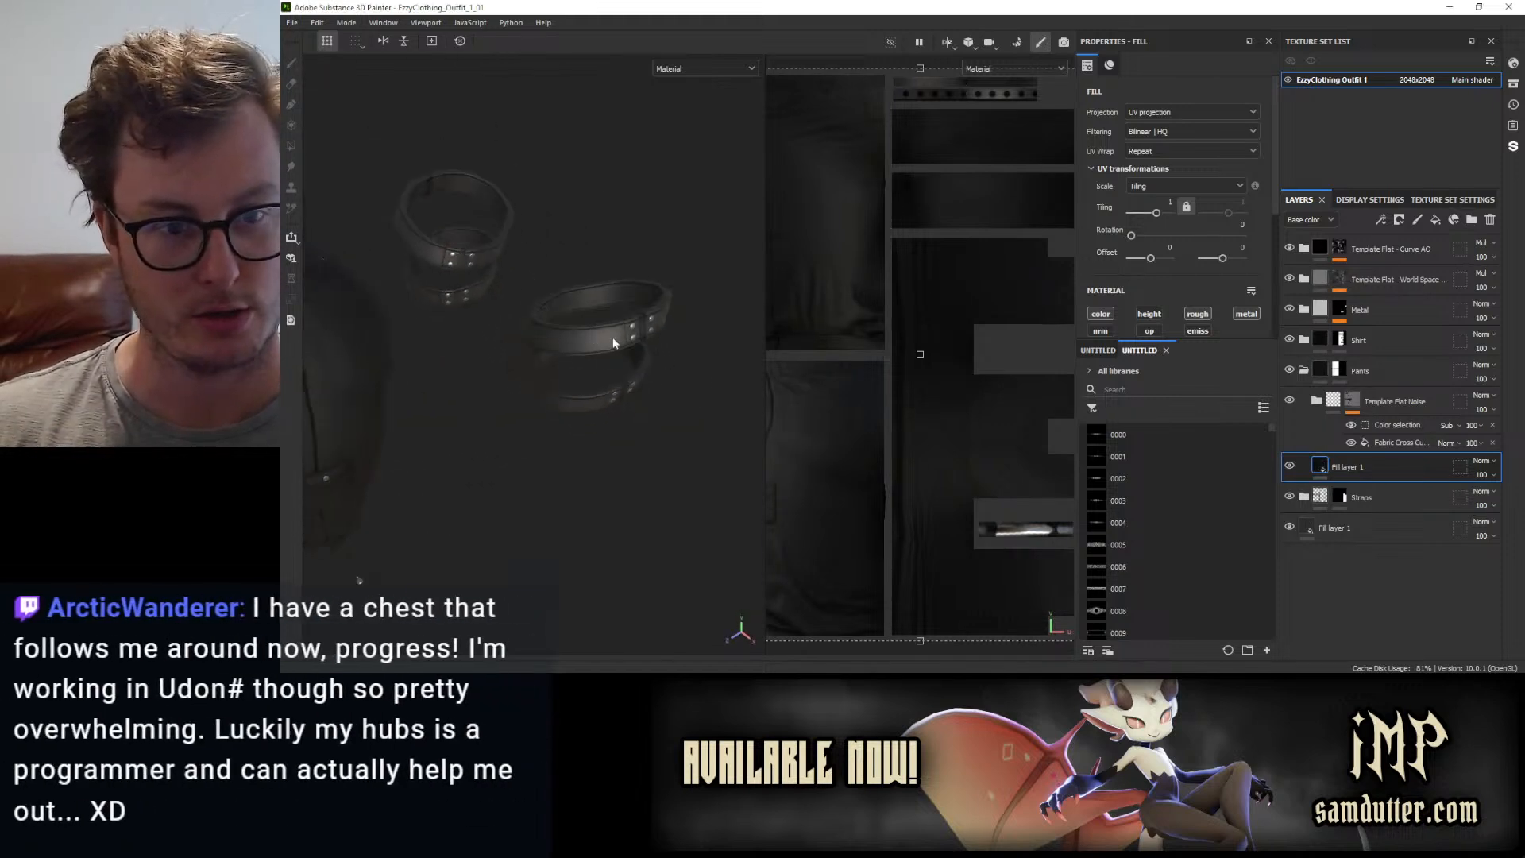
scroll(613, 337, "up", 3)
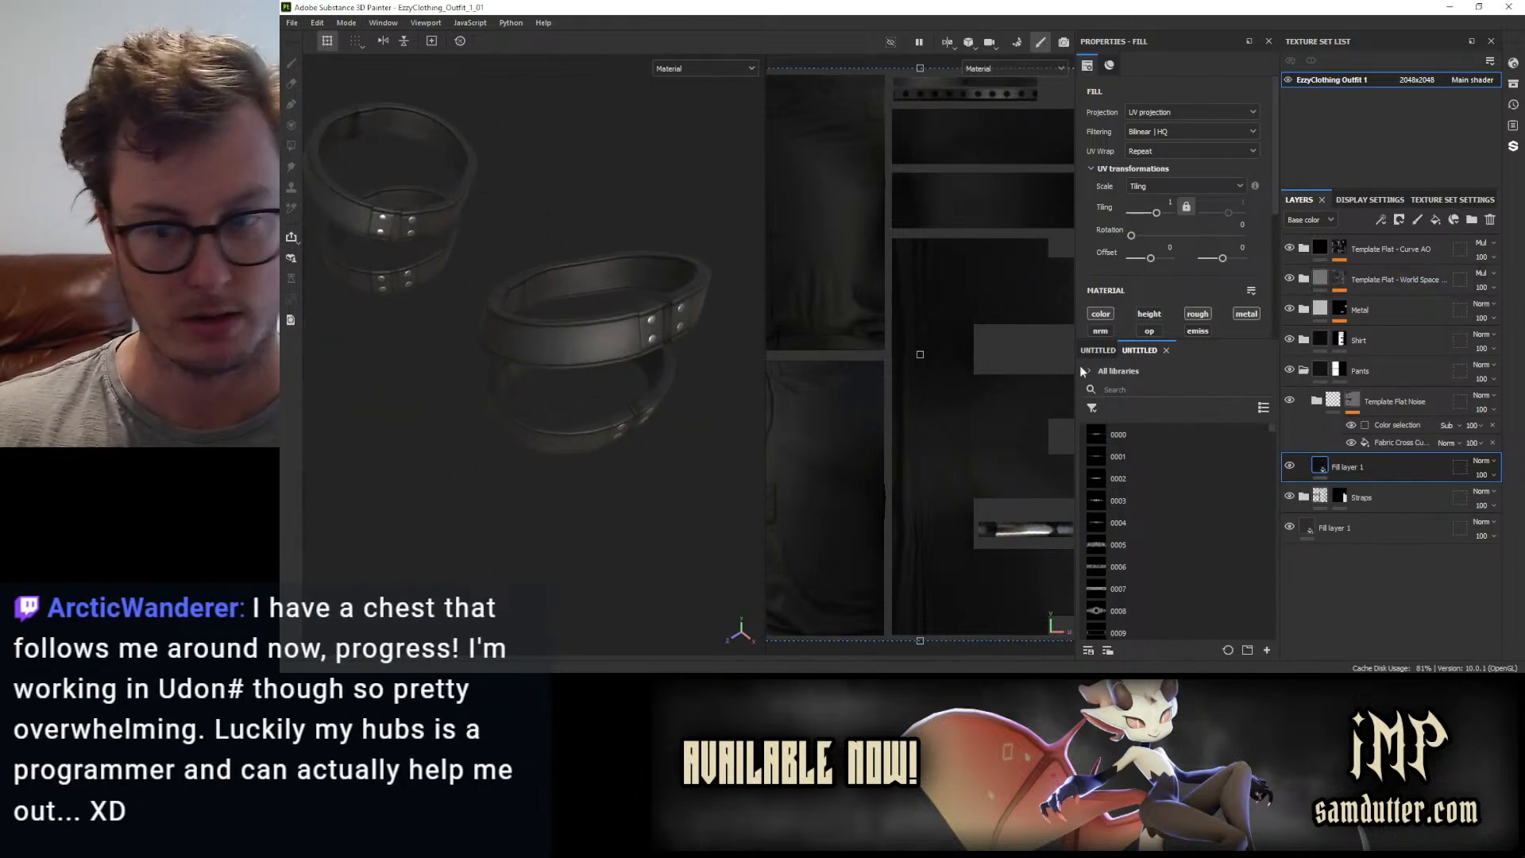
left_click(1304, 370)
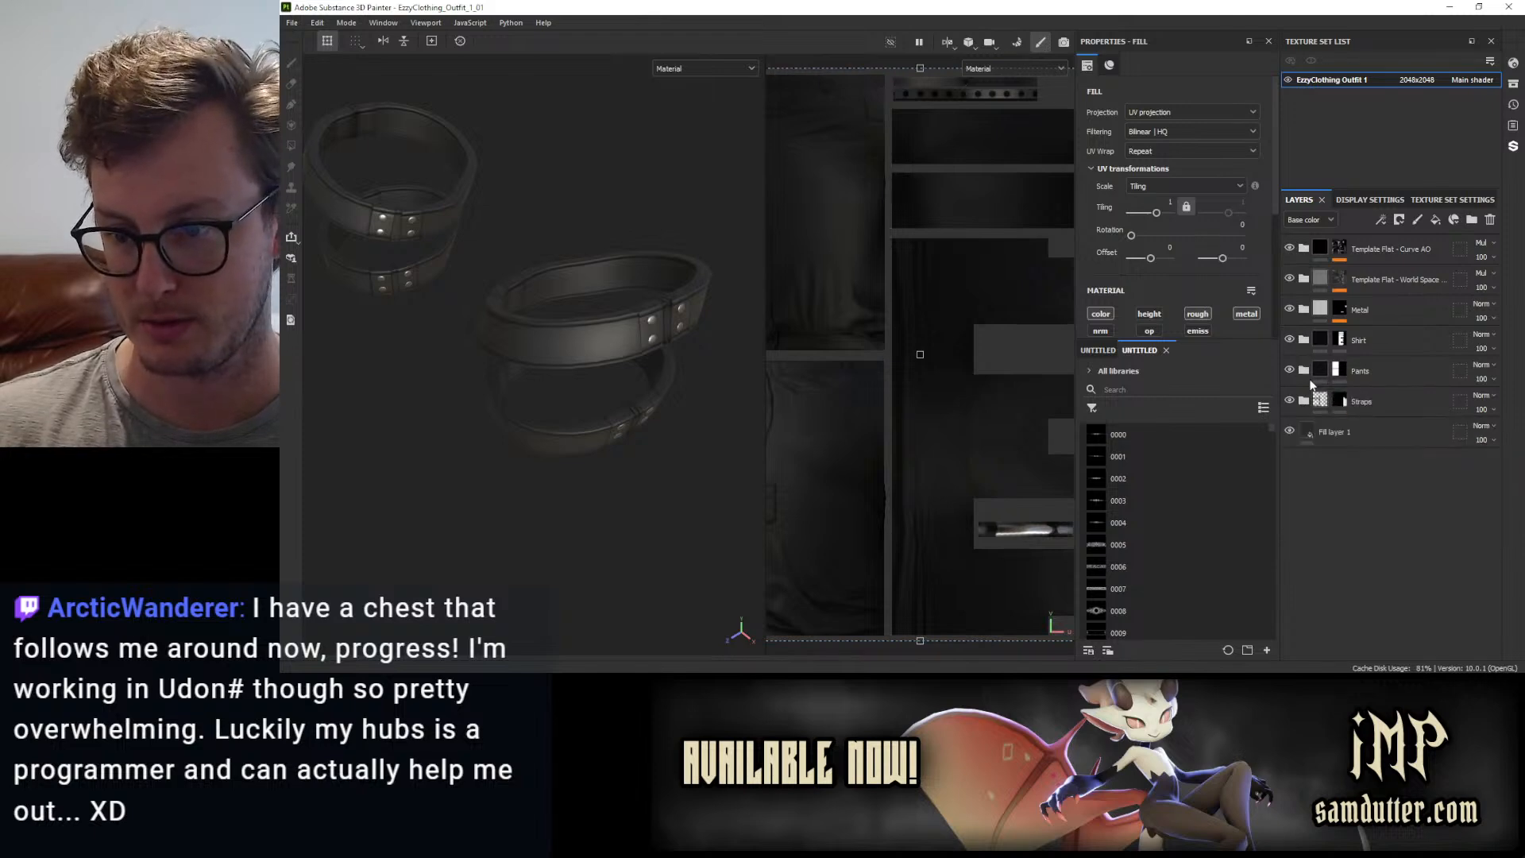
left_click(1142, 389)
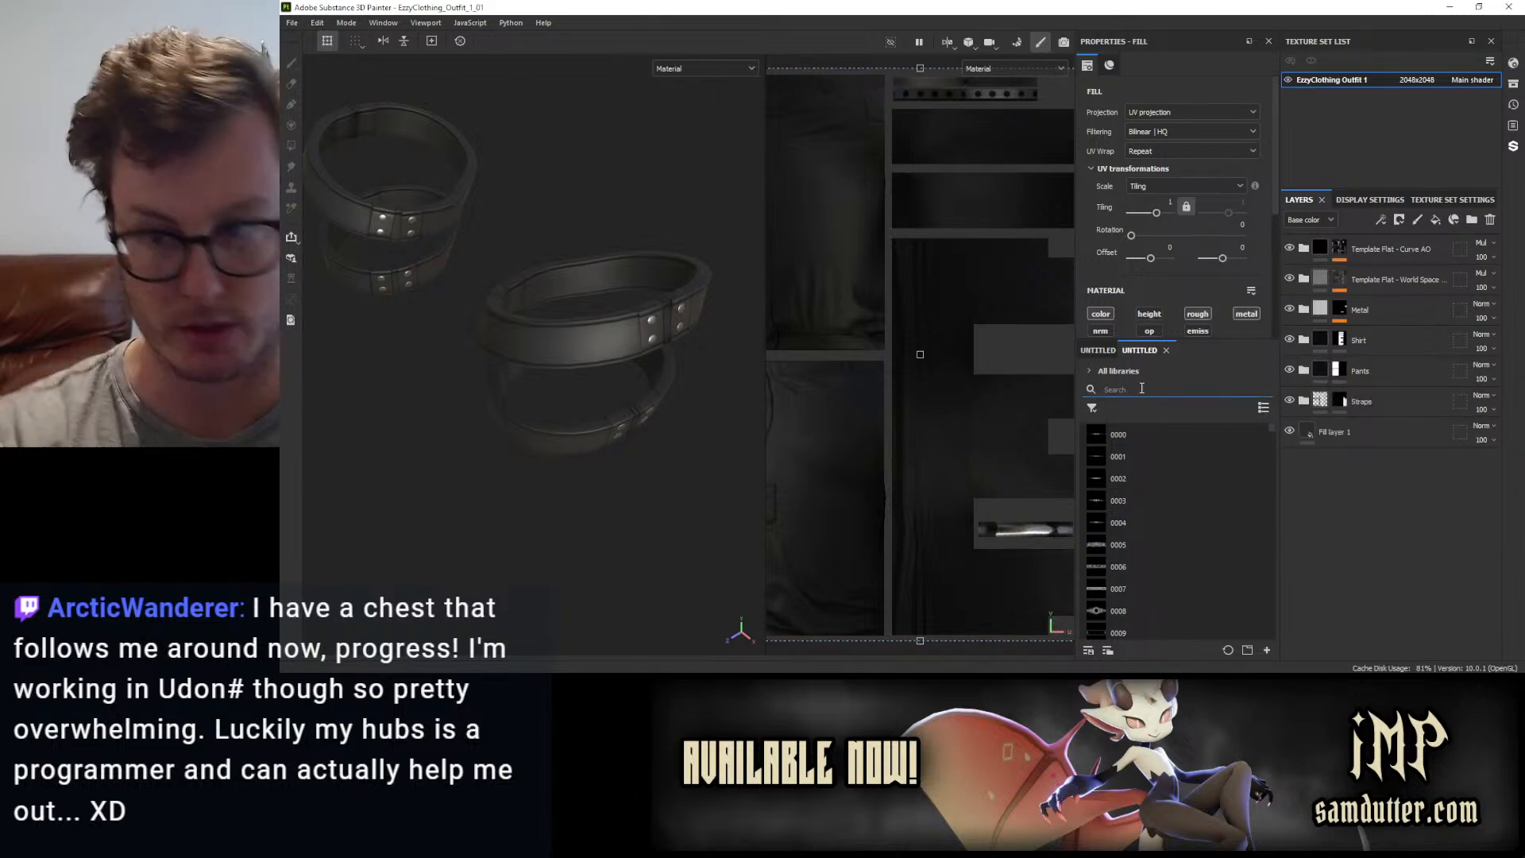
type("gradient")
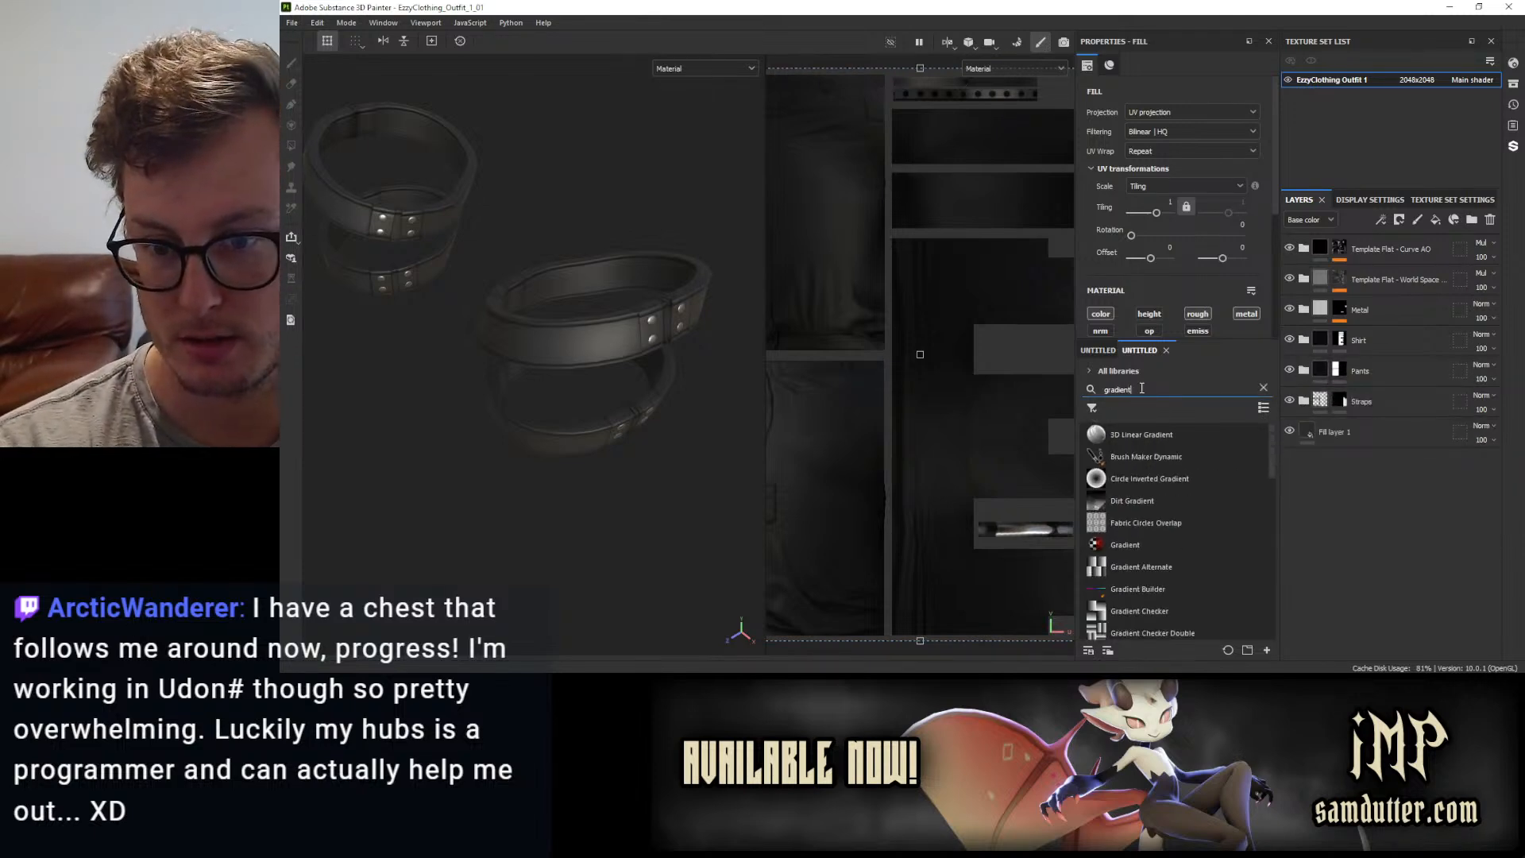
type(" shadow")
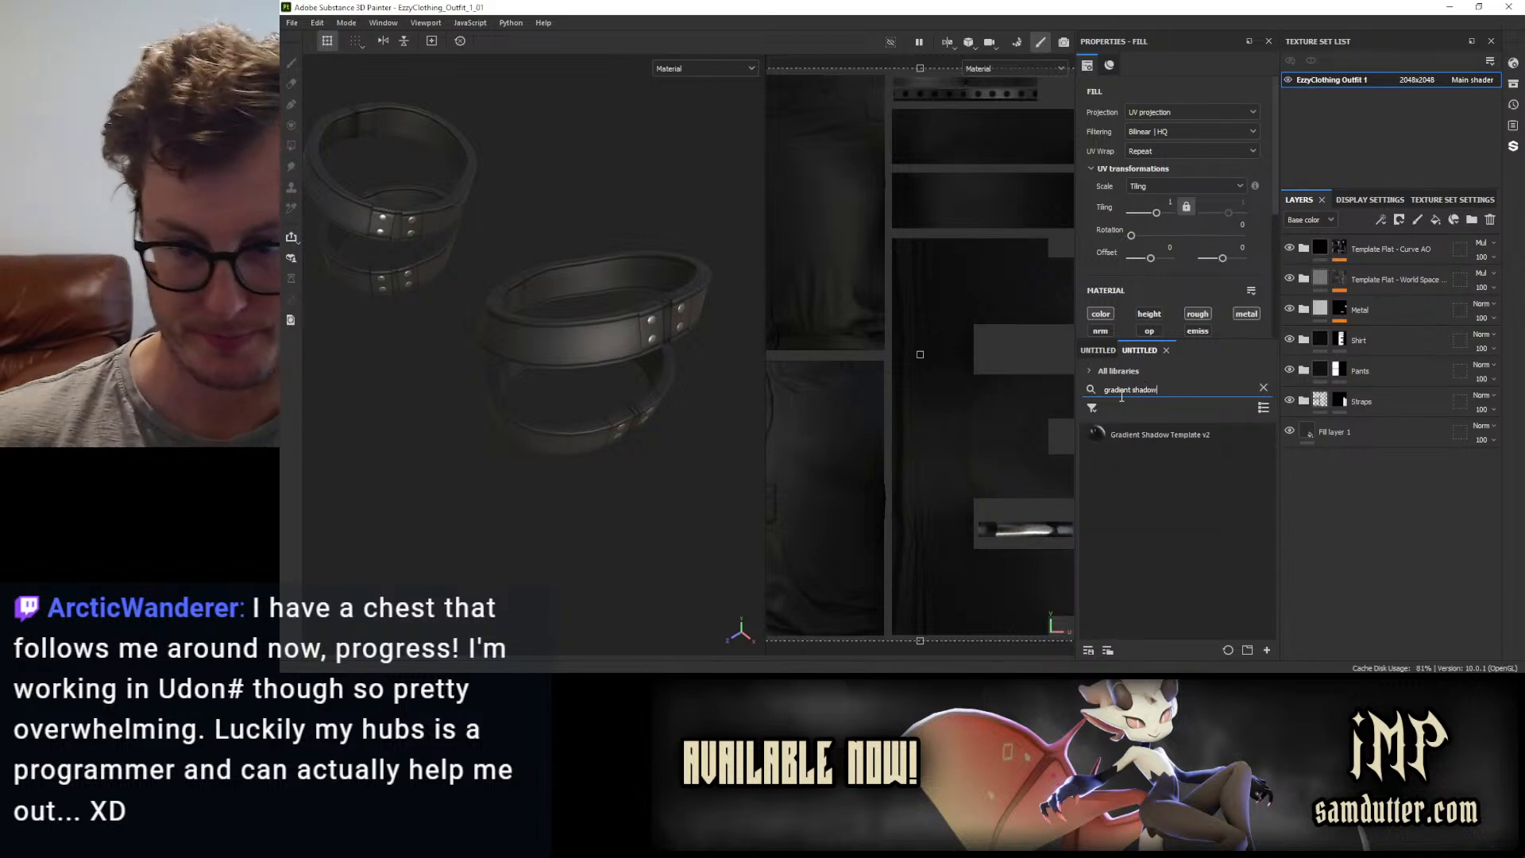
left_click_drag(1155, 435, 1362, 268)
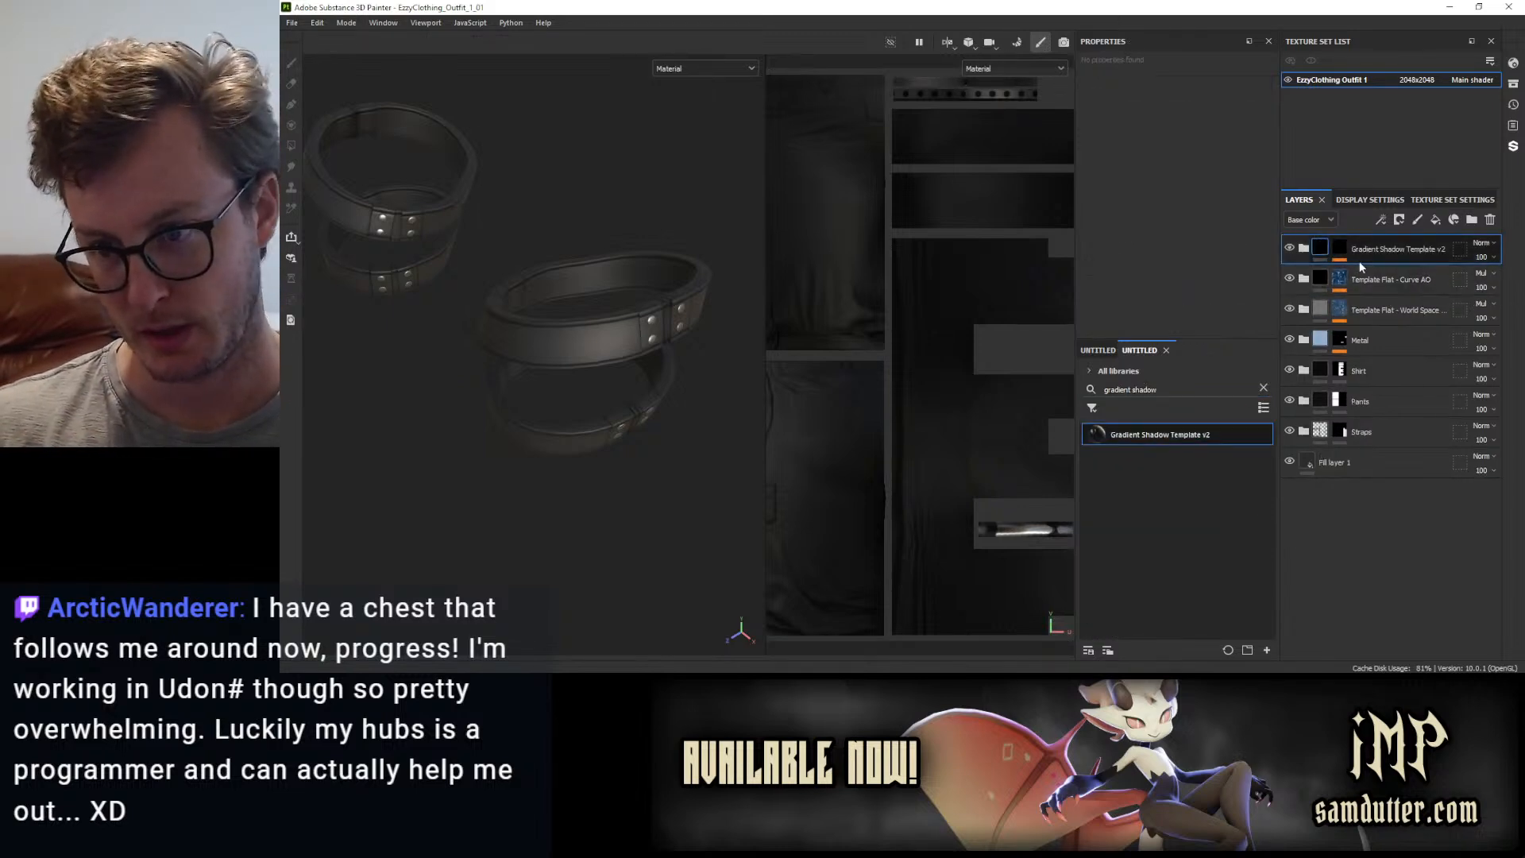
- Duplicate the Gradient Linear 1 fill in the gradient shadow folder's mask and make the topmost copy visible
left_click(1404, 292)
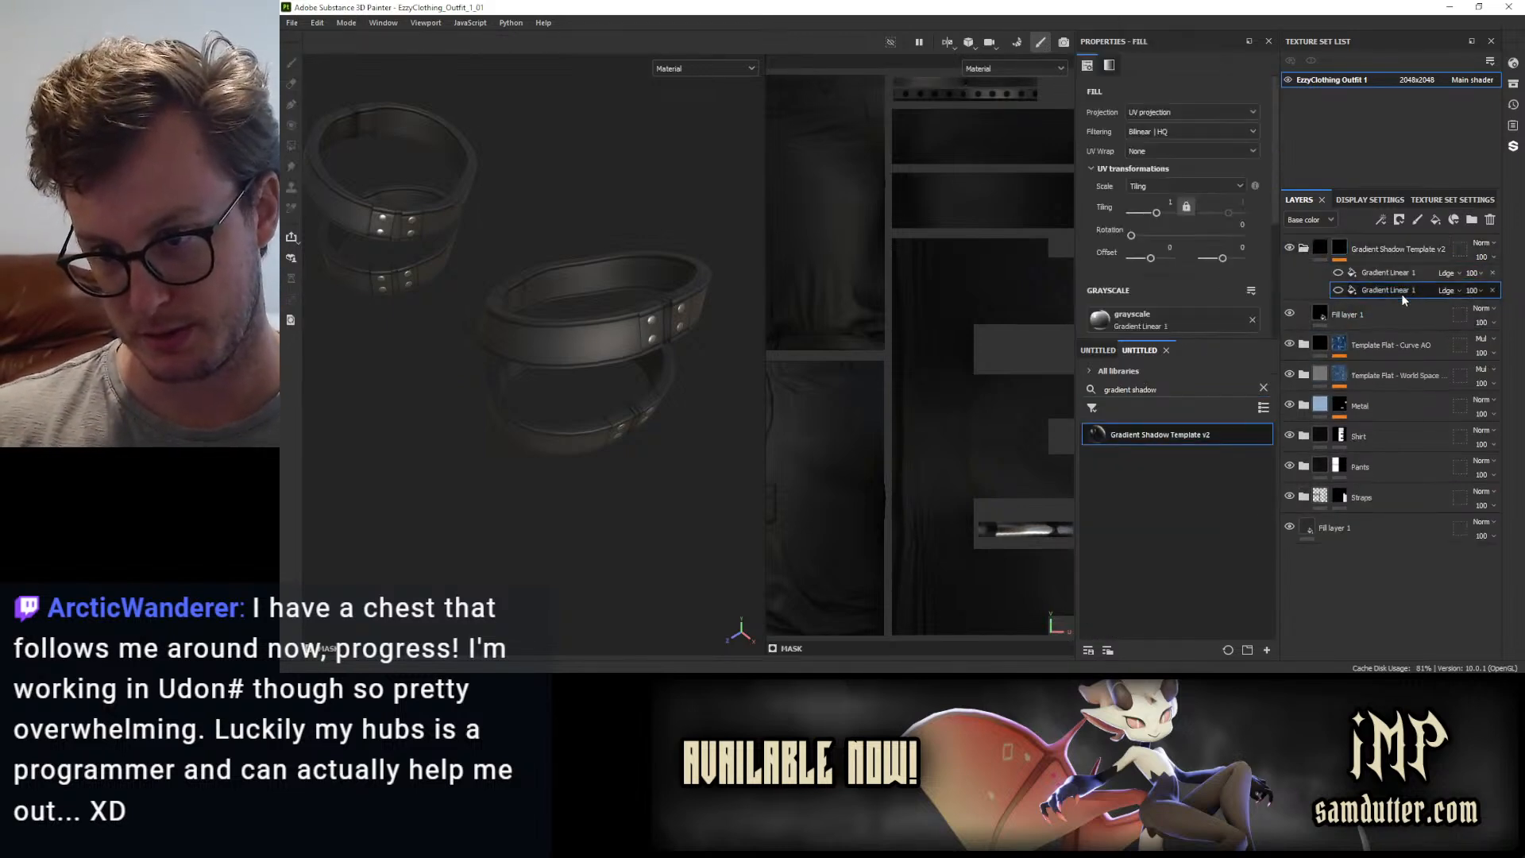
key("ctrl+d")
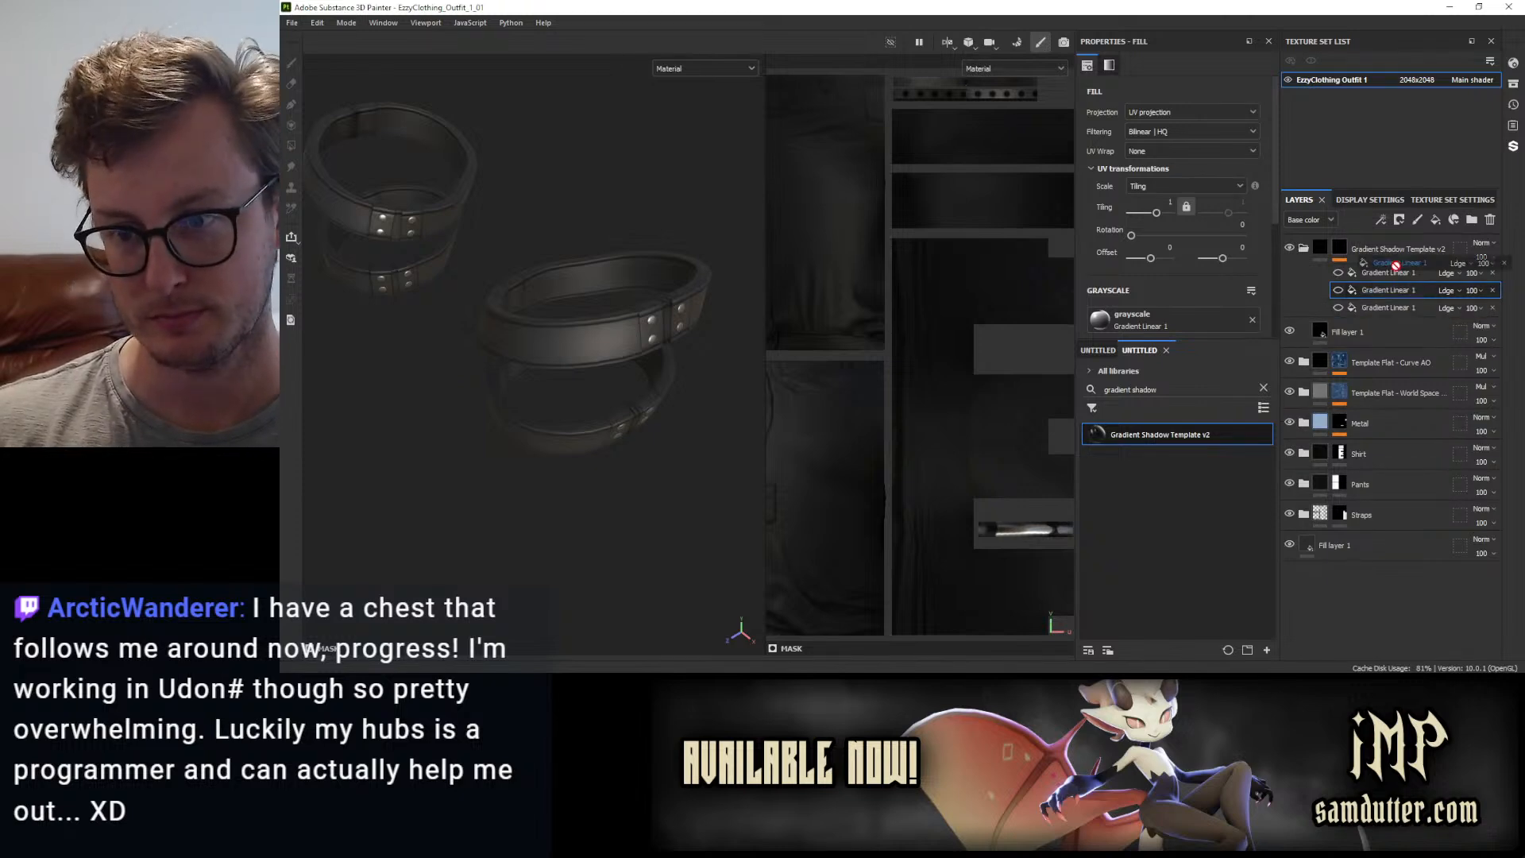
left_click(1339, 273)
- Rotate the visible gradient fill 90 degrees and move it over the strap strips in the UV layout
scroll(889, 352, "down", 7)
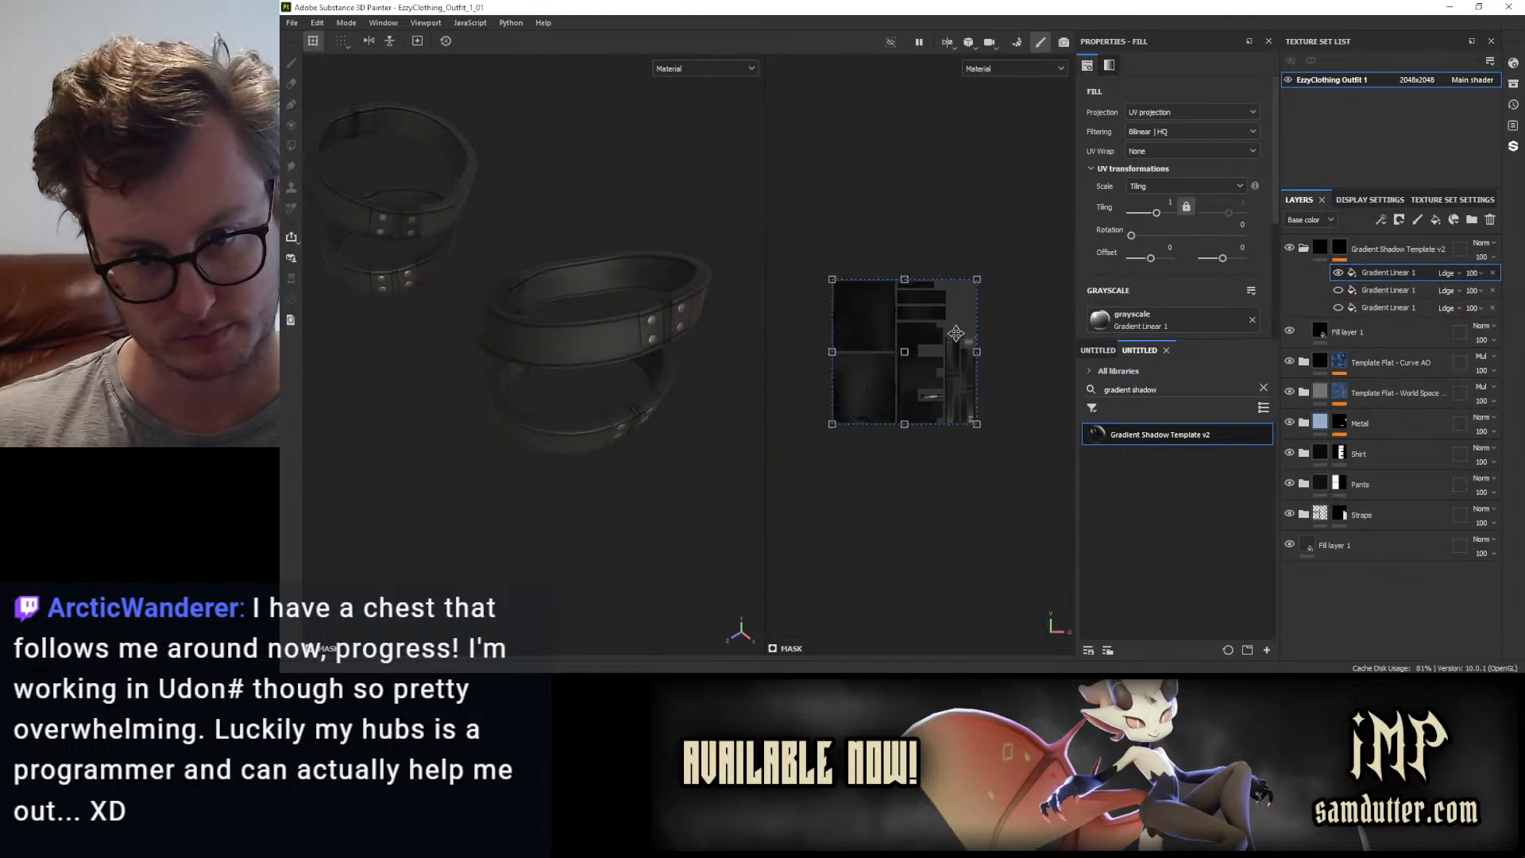
scroll(951, 348, "up", 3)
left_click_drag(866, 224, 964, 372)
mouse_move(956, 310)
left_mouse_down("shift")
mouse_move(839, 264)
mouse_move(806, 302)
left_mouse_up("shift")
left_click_drag(918, 396, 1003, 398)
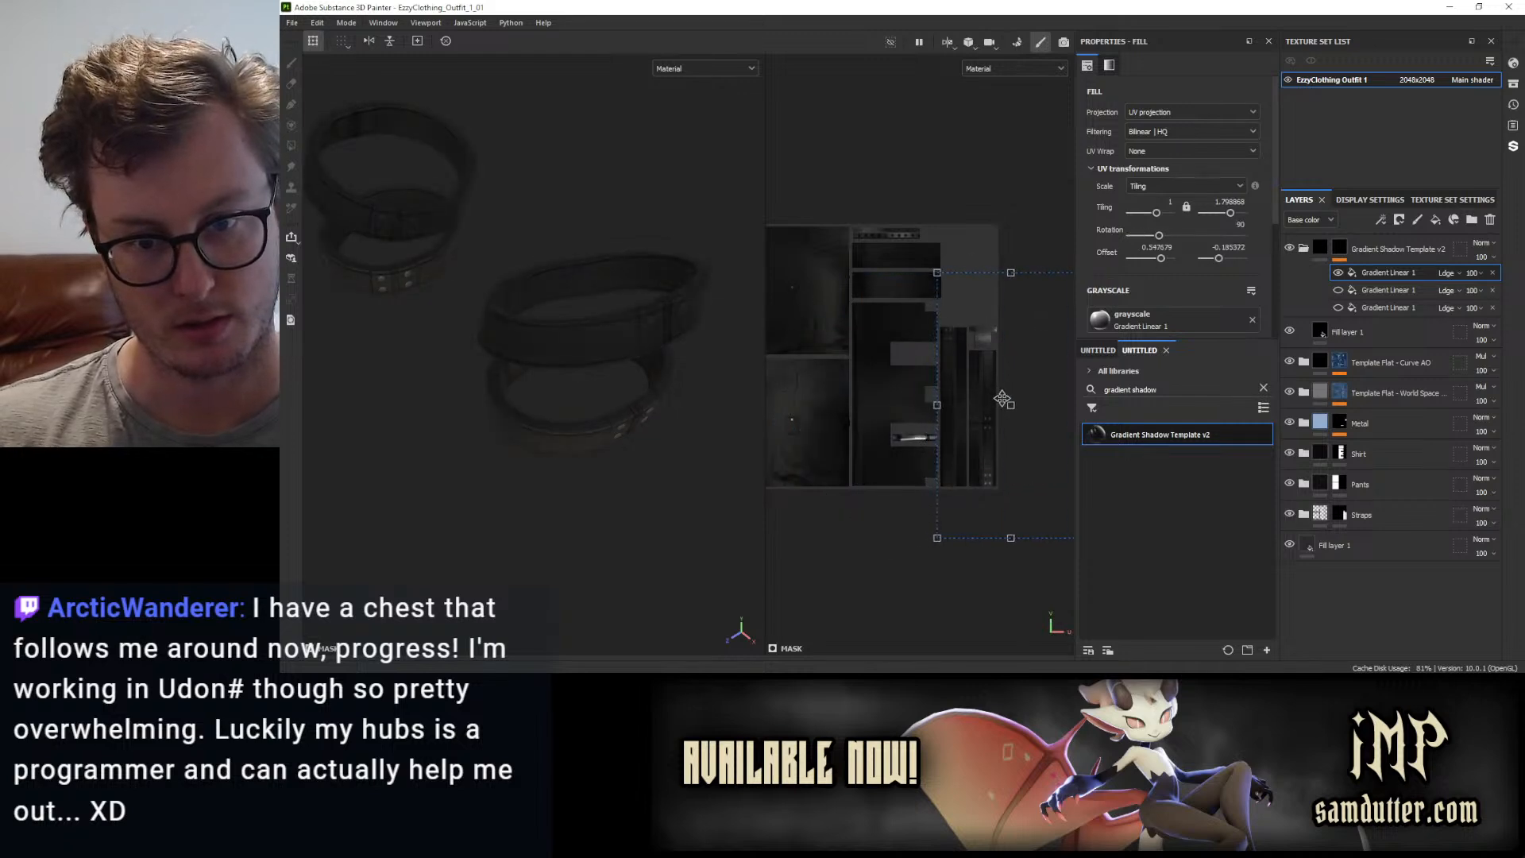
- Flip and resize the gradient to cover the tall strap strip in the UV layout, with tiling about -1.63 and -9.04
middle_click_drag(972, 407, 905, 376, "alt")
left_click_drag(1022, 378, 904, 375)
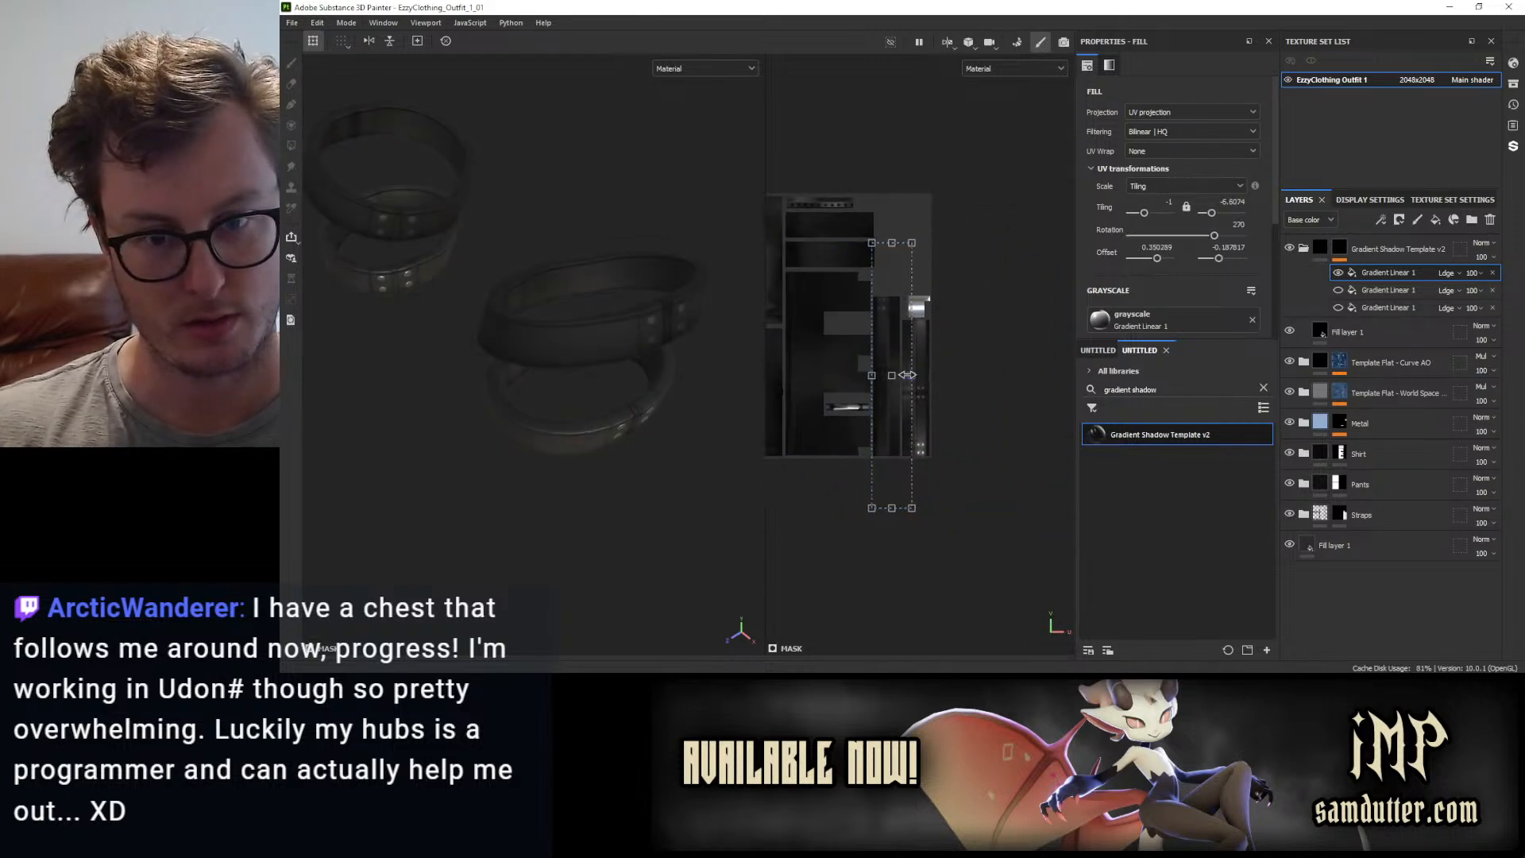
scroll(909, 374, "up", 3)
left_click_drag(865, 108, 865, 215)
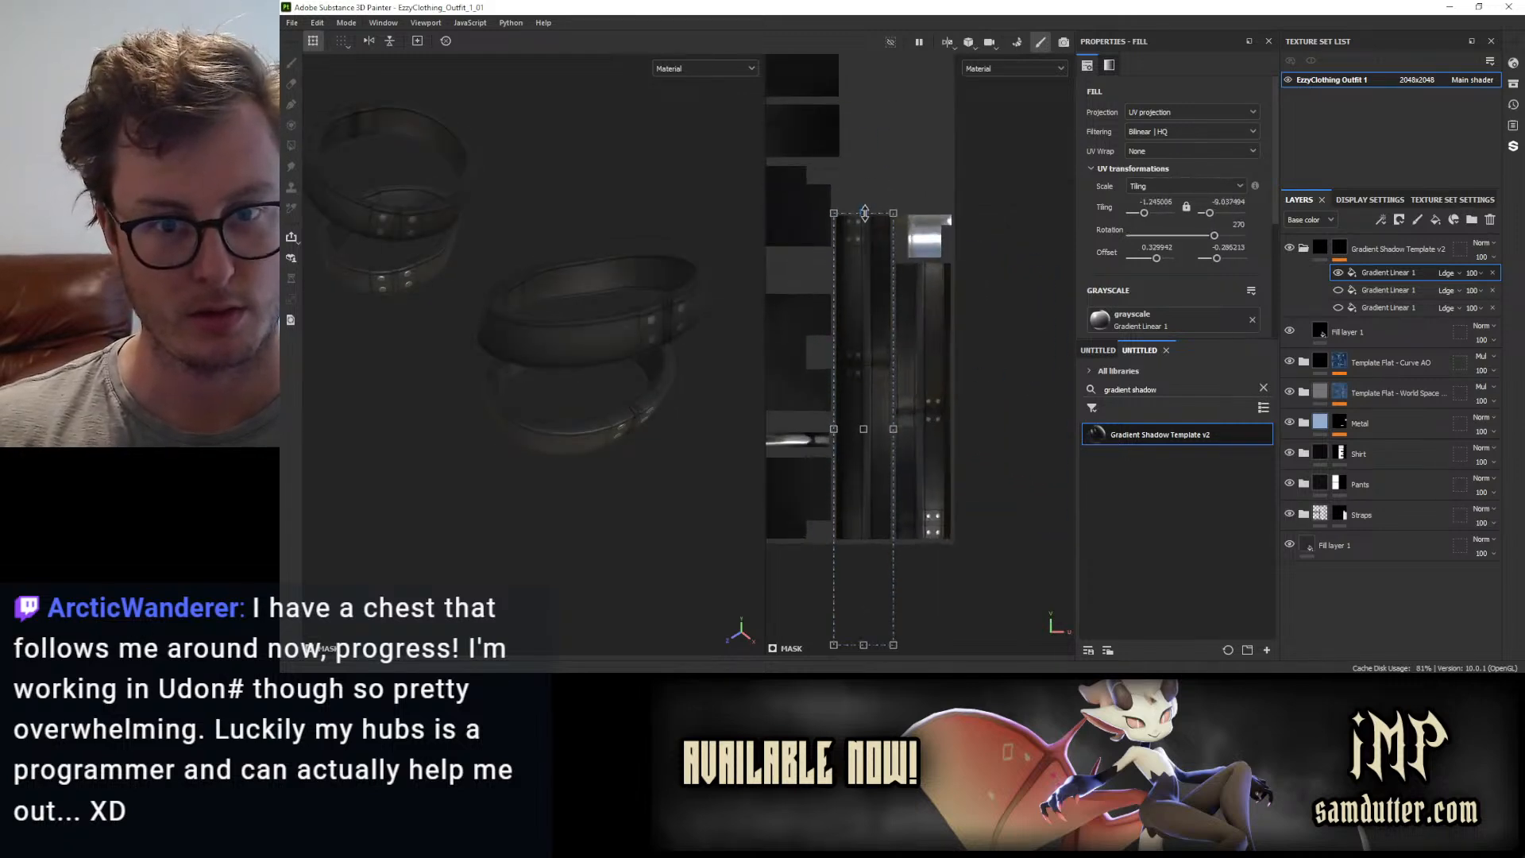
middle_click_drag(834, 653, 847, 513, "alt")
left_click_drag(878, 490, 878, 388)
- Replace the topmost fill's grayscale image with Gradient Linear 2
left_click(1214, 314)
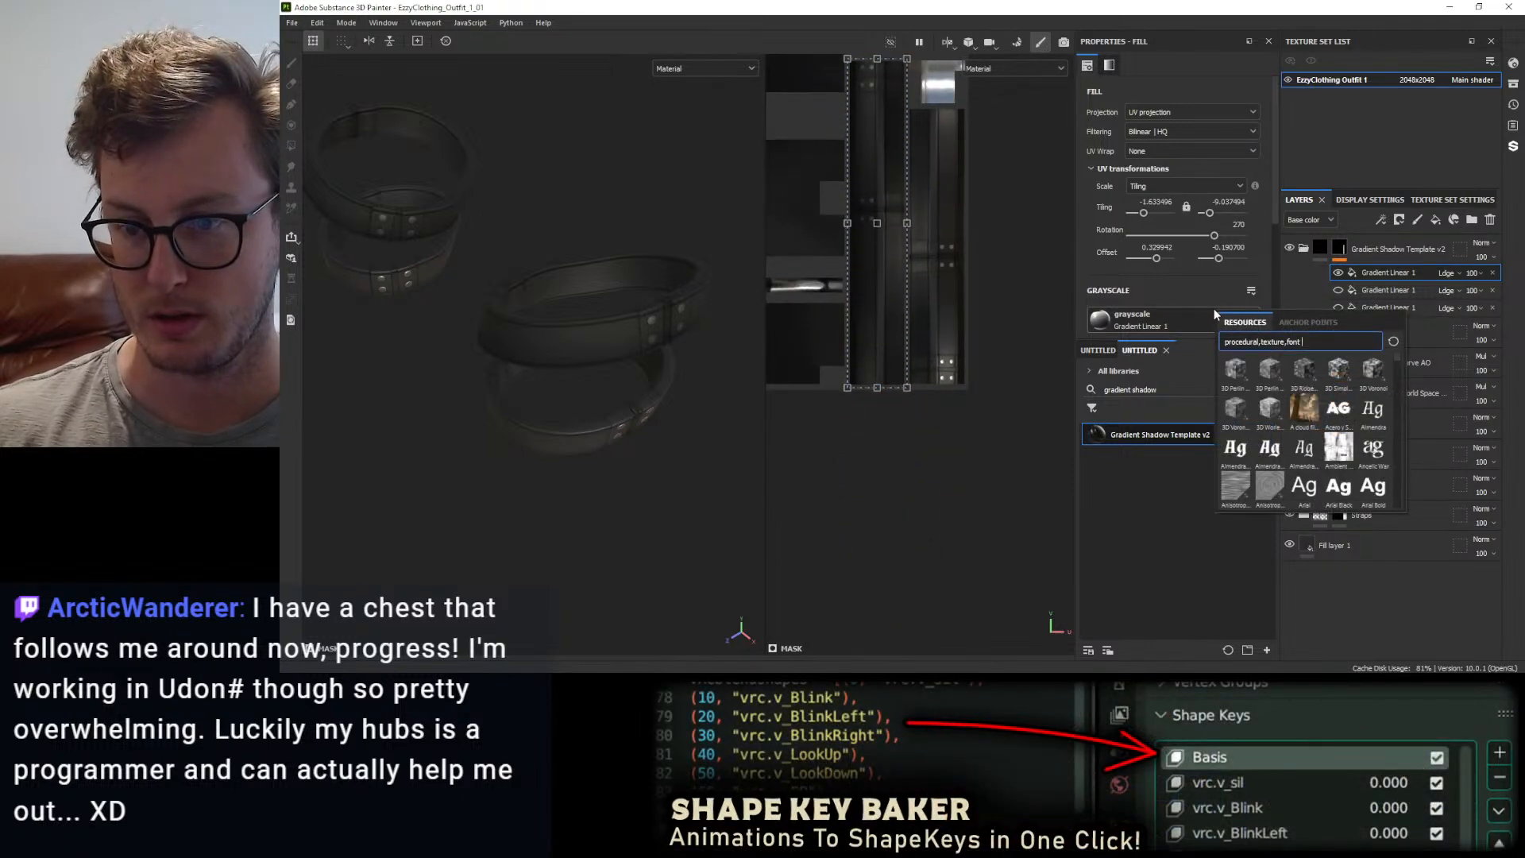
type("gradient")
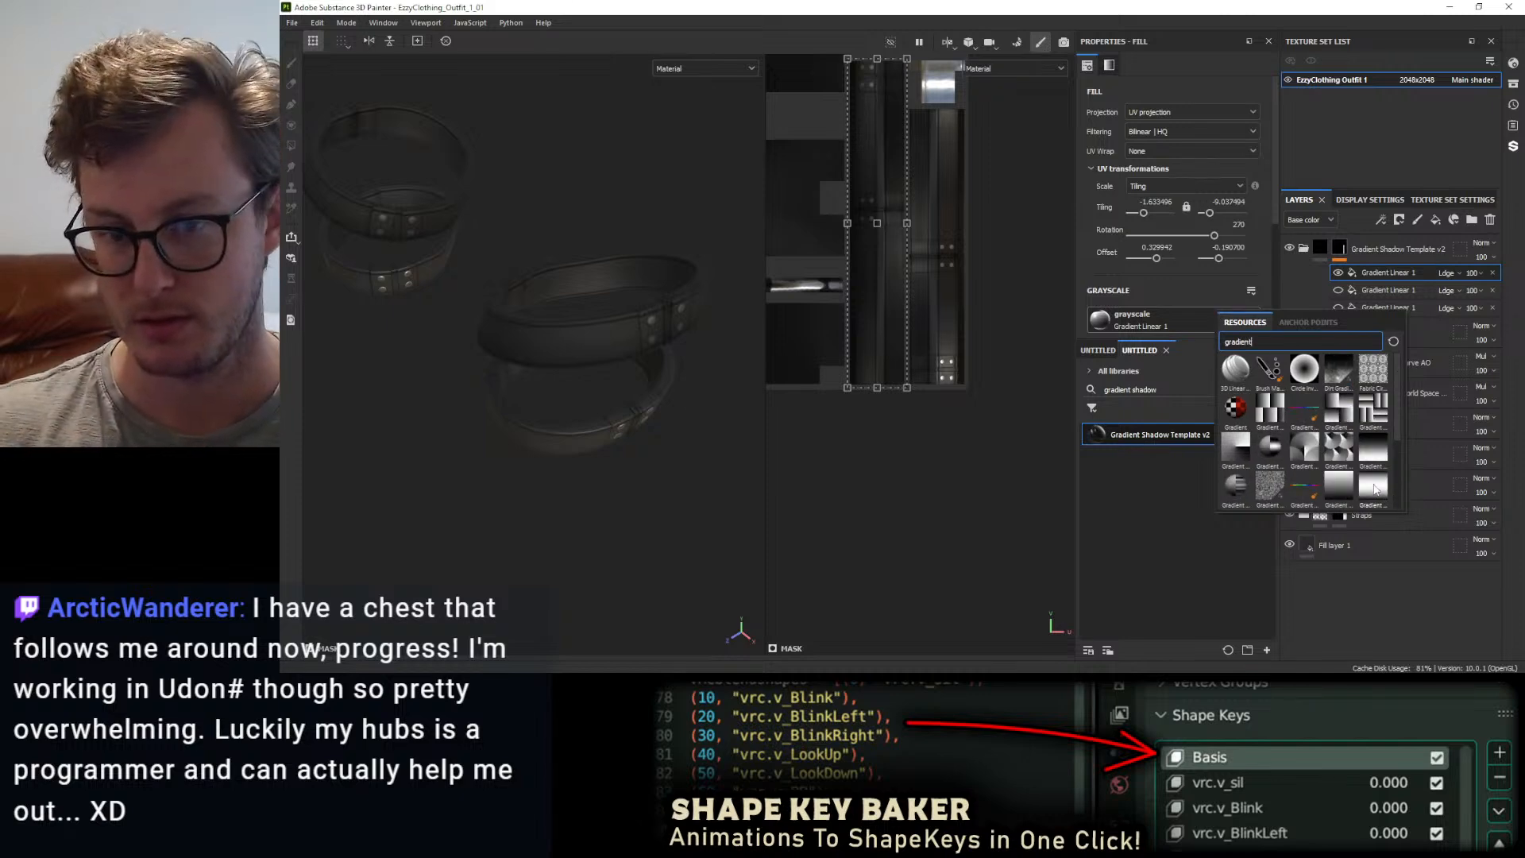
left_click(1372, 488)
- Narrow the gradient to the strap's inner face in the UV layout, with the second tiling value at about -19.8, and check the straps
middle_click_drag(896, 230, 907, 309, "alt")
scroll(585, 283, "up", 3)
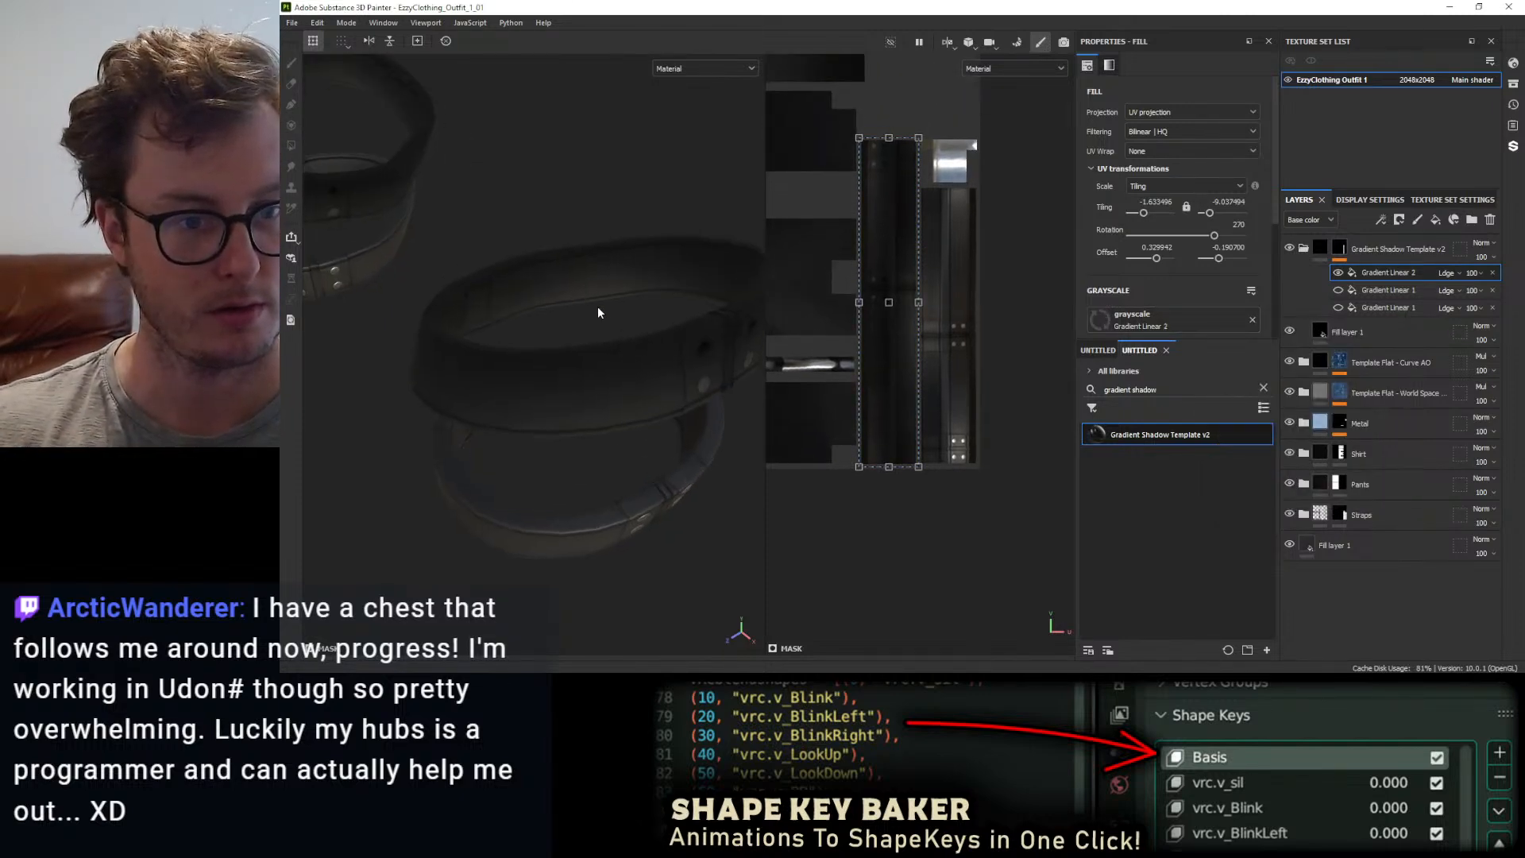
left_click_drag(598, 307, 540, 333, "alt")
scroll(881, 283, "up", 3)
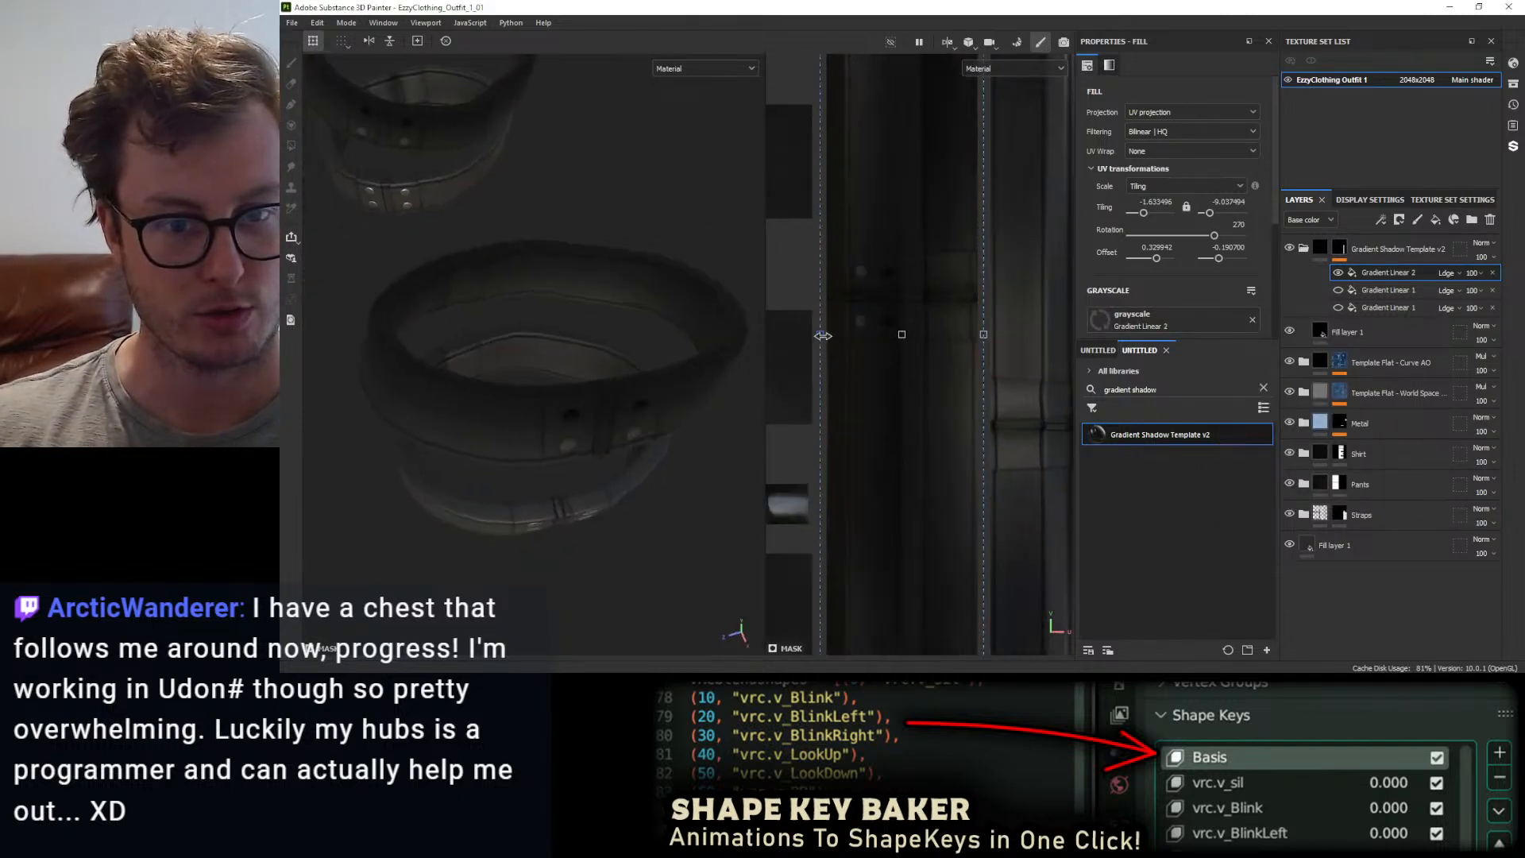
left_click_drag(823, 345, 902, 352)
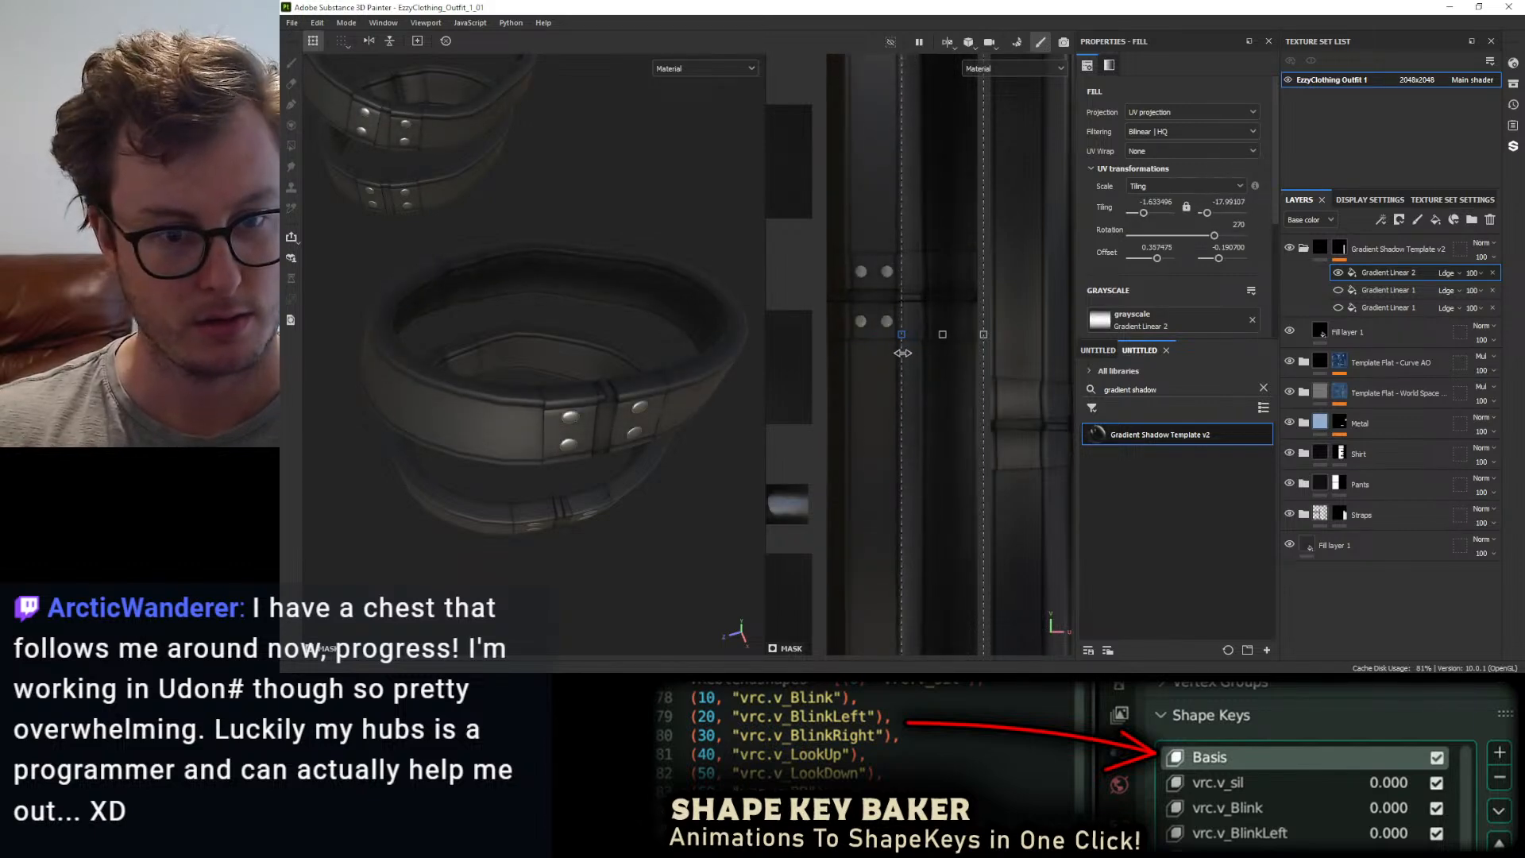
left_click_drag(988, 331, 976, 334)
left_click_drag(494, 426, 707, 363, "alt")
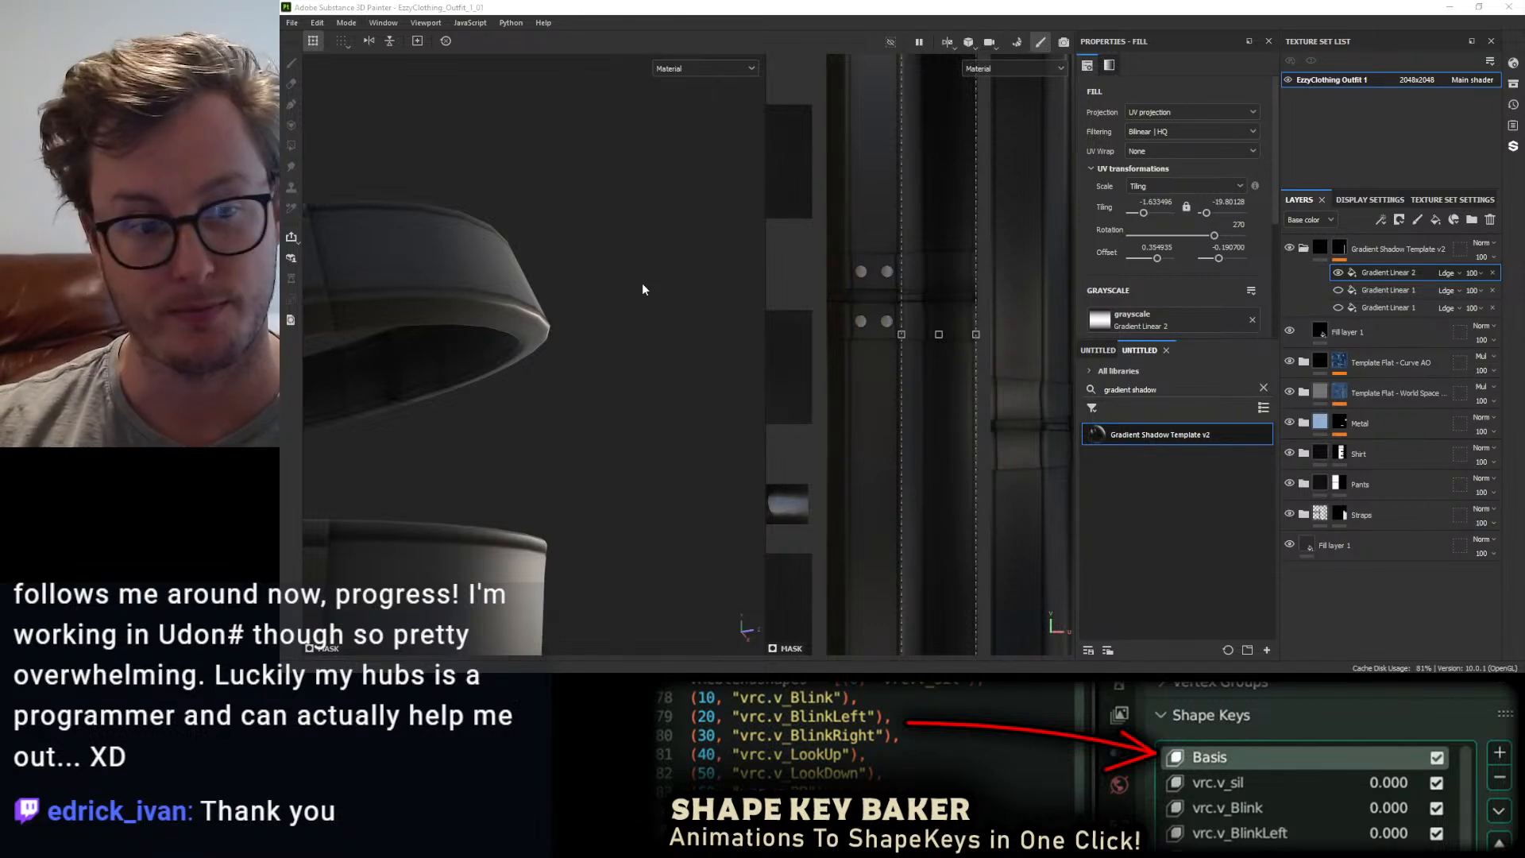
left_click_drag(643, 285, 603, 327, "alt")
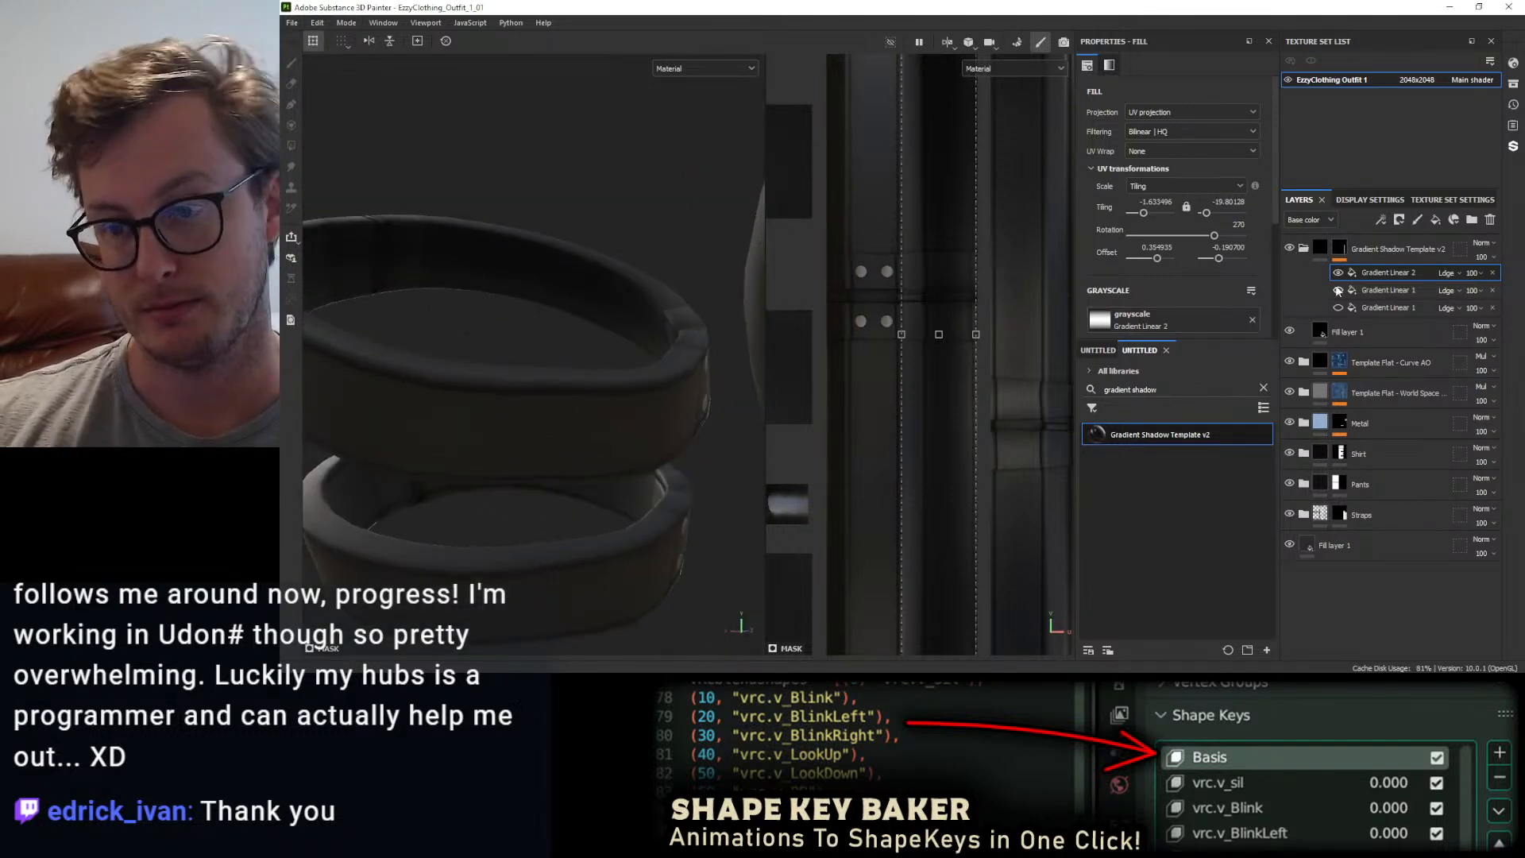
- Set the Gradient Linear 2 balance to 0.64 and try adjusting the edge of the gradient's bounding box
scroll(964, 367, "down", 2)
scroll(924, 353, "up", 1)
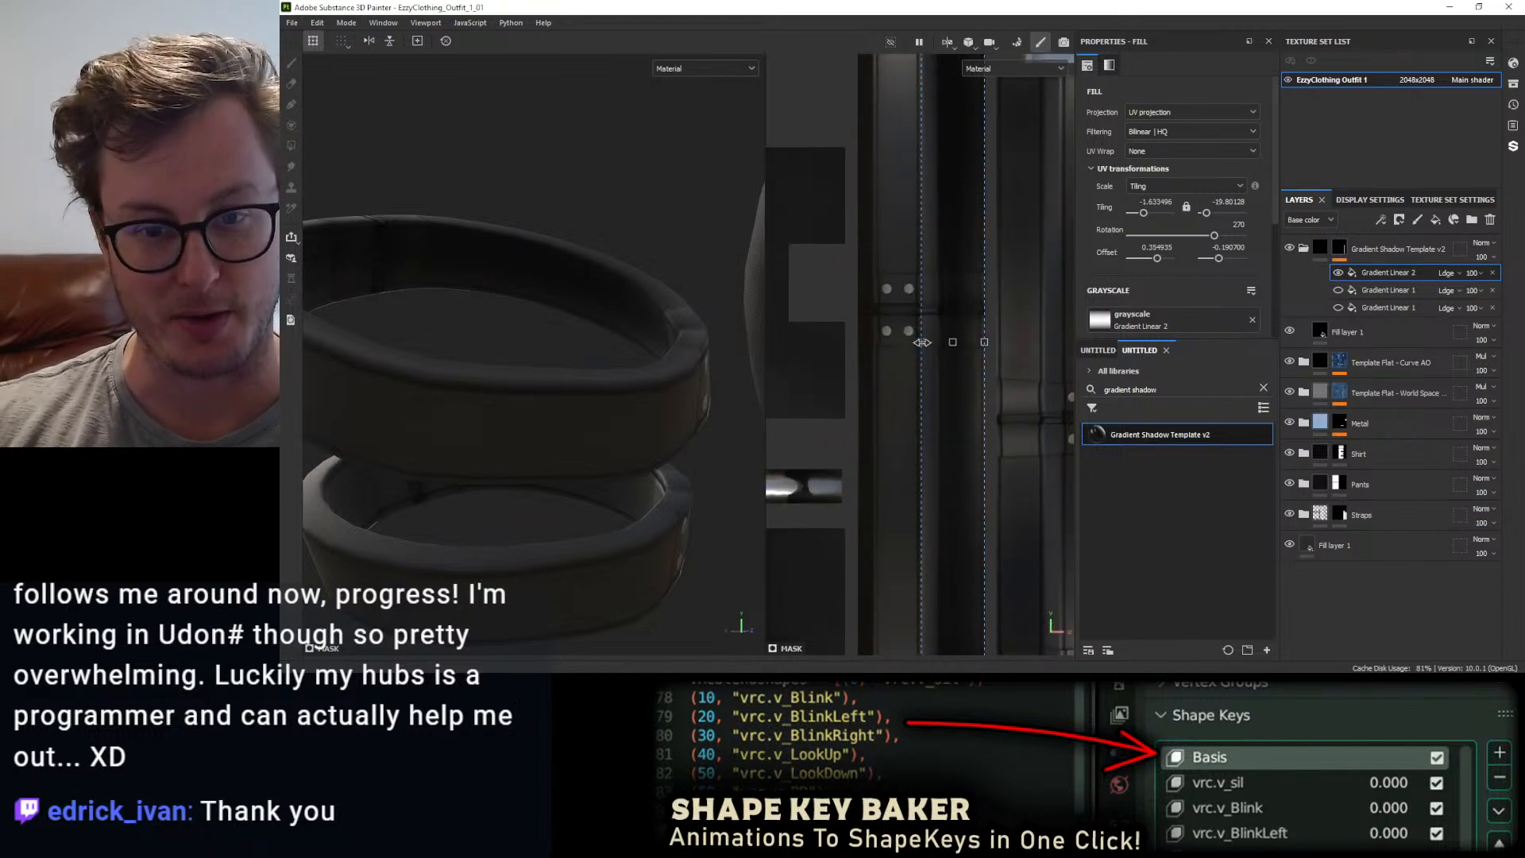
scroll(1183, 244, "down", 3)
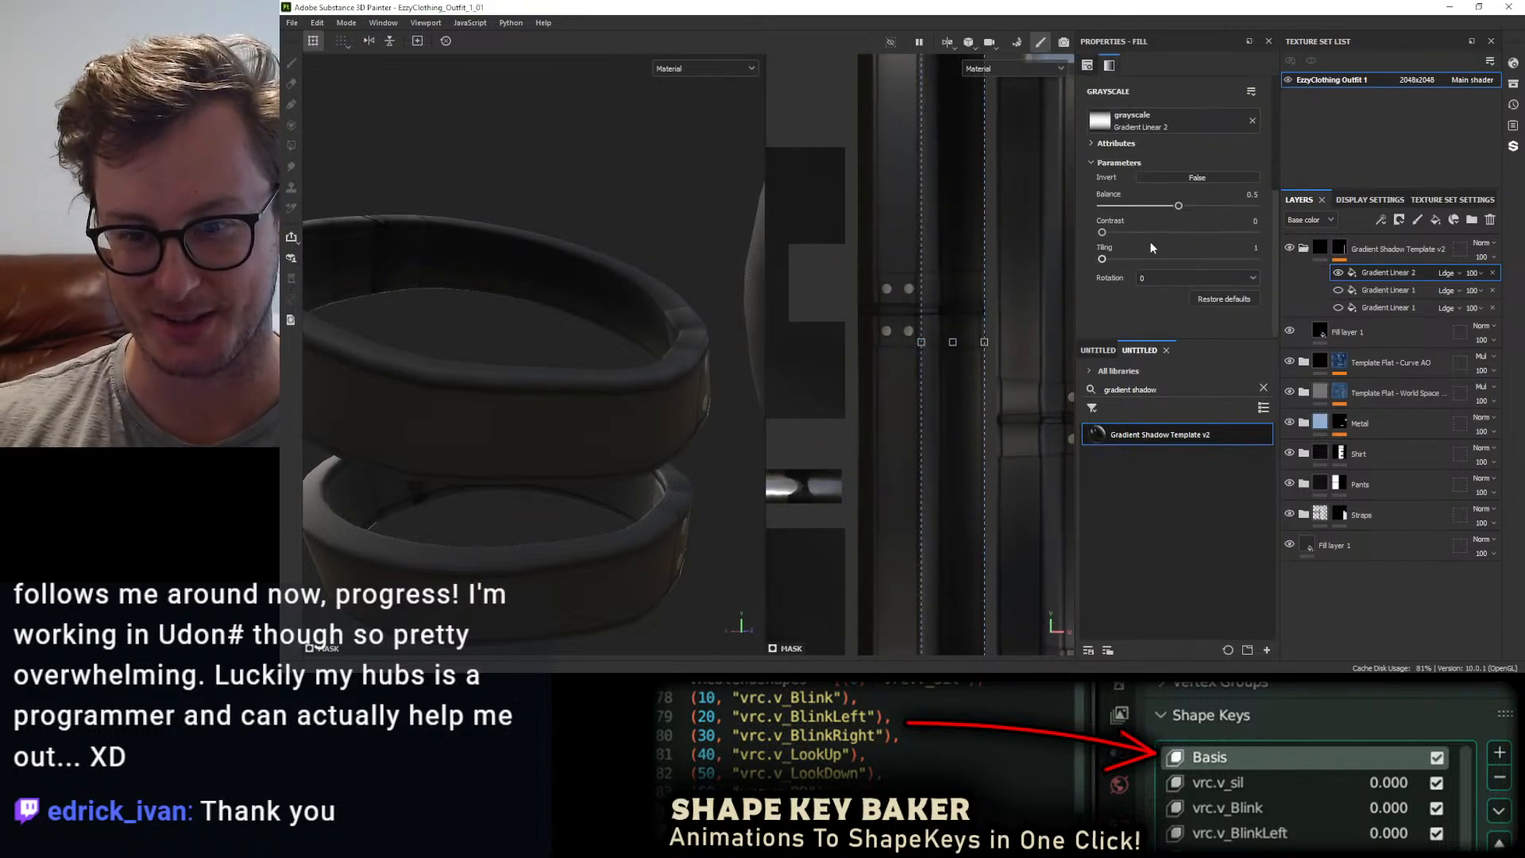
mouse_move(1179, 207)
left_mouse_down()
mouse_move(1222, 205)
mouse_move(1203, 205)
left_mouse_up()
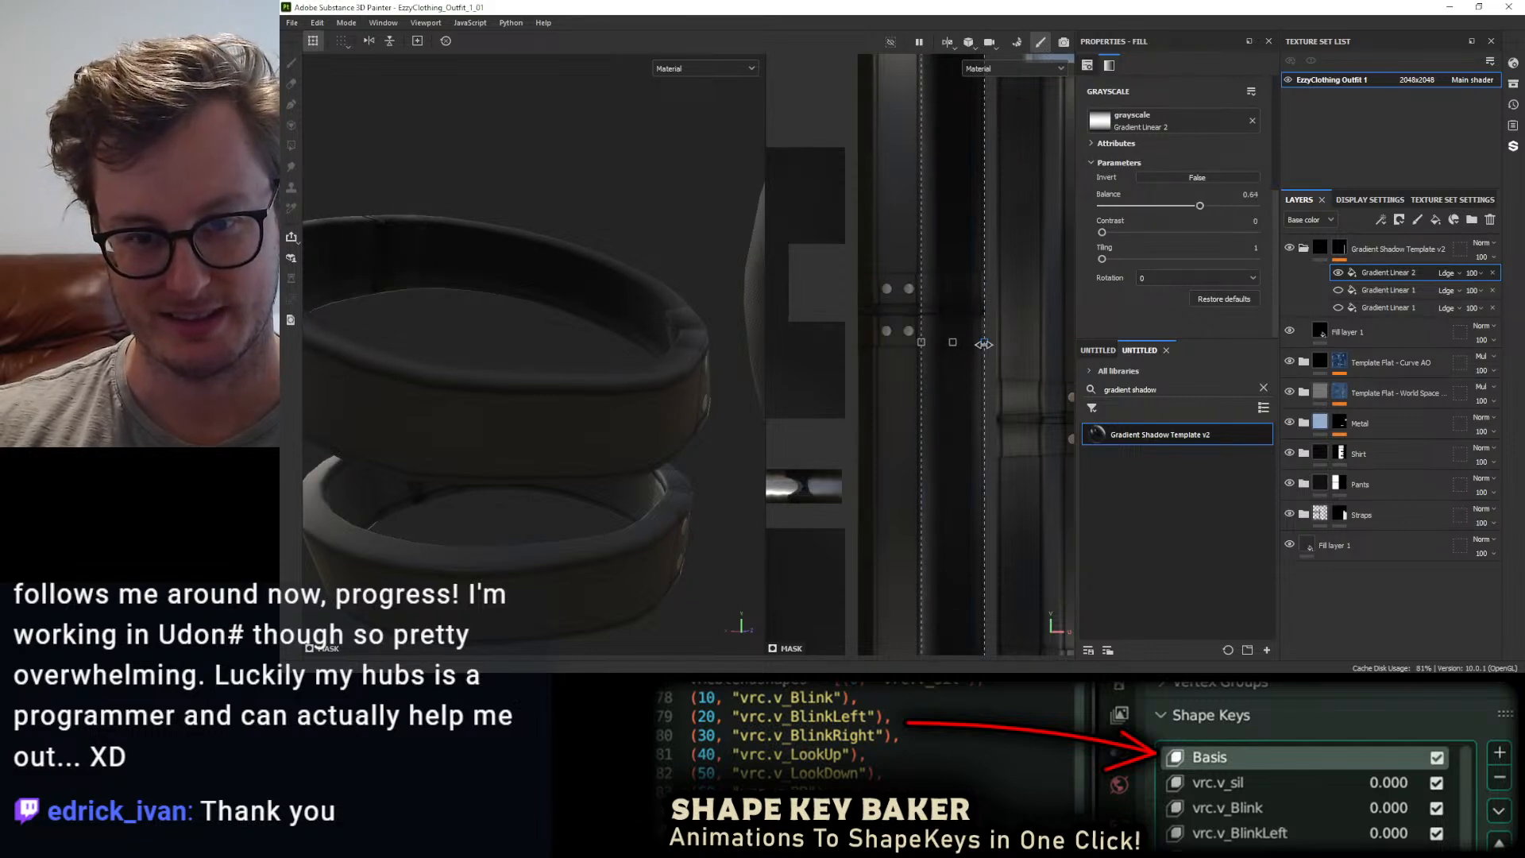
left_click_drag(983, 344, 989, 346)
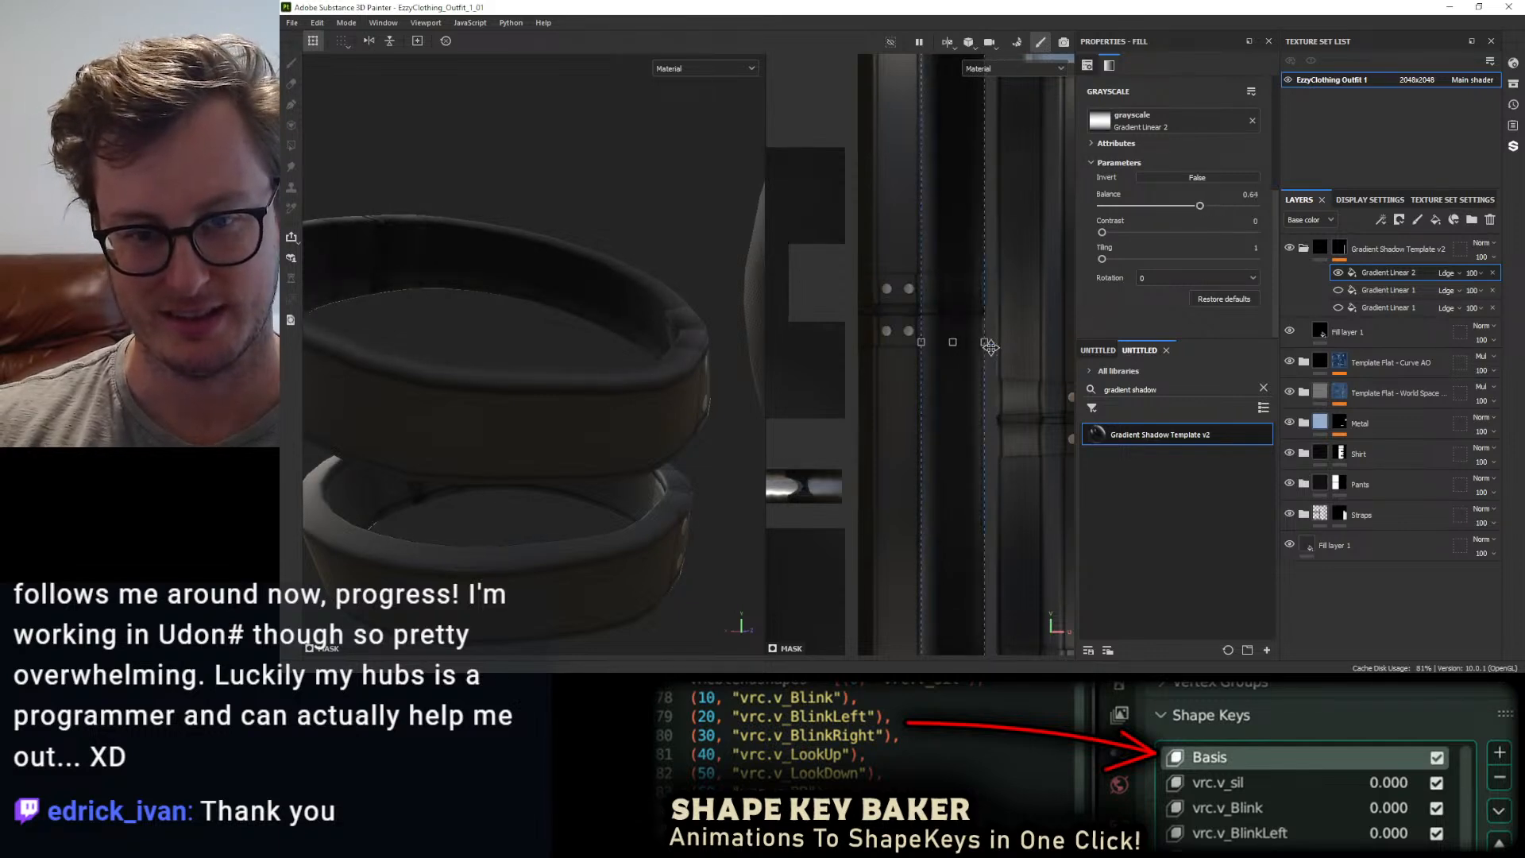
- Switch the fill's grayscale image to Gradient Linear 1, set Invert to True and set its balance to 0.16
left_click(1155, 133)
left_click(1288, 324)
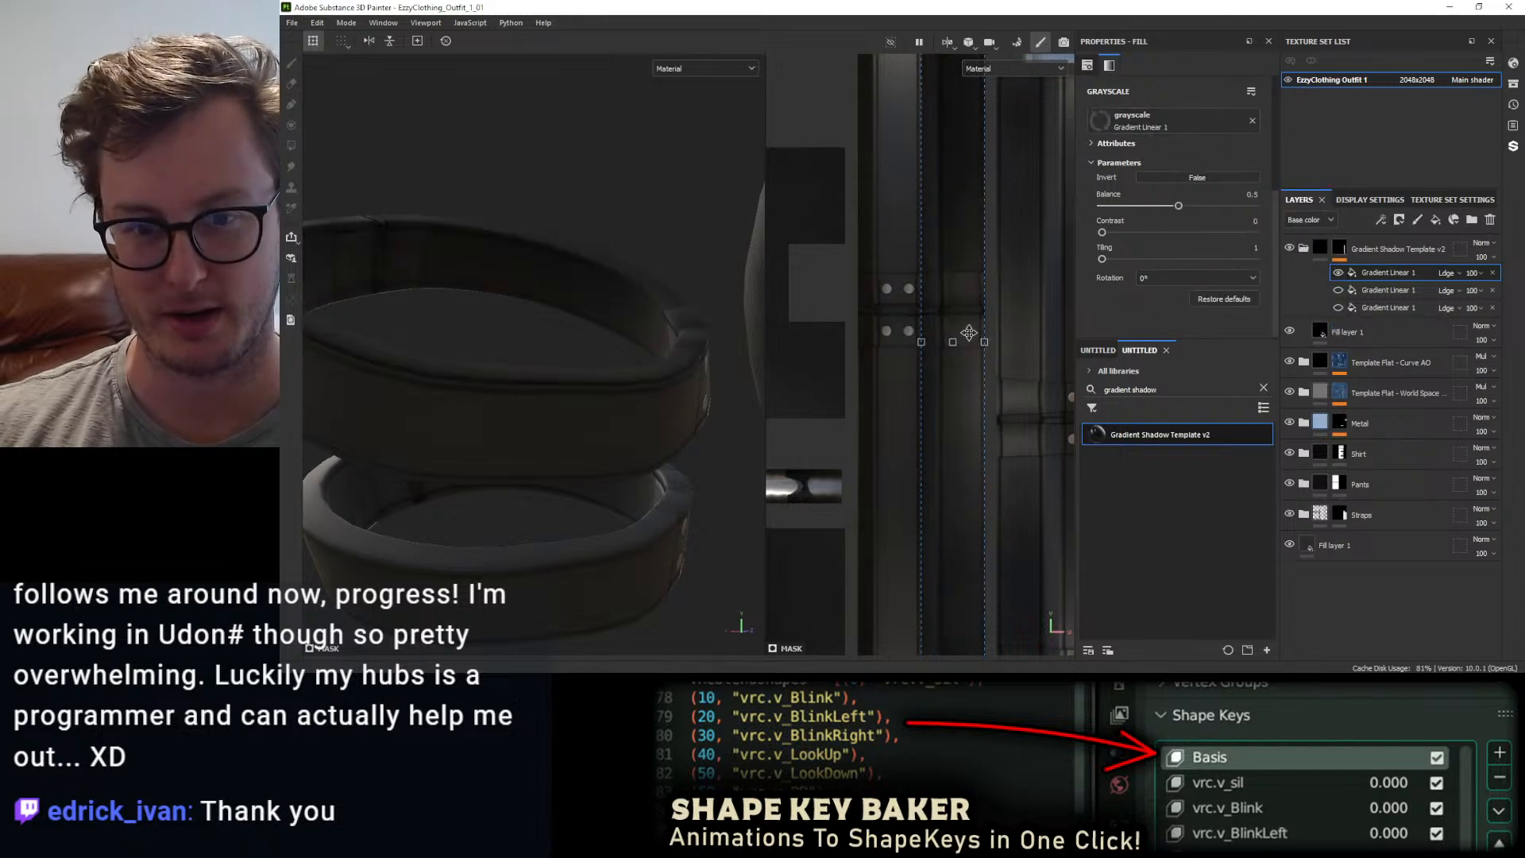
left_click(1172, 178)
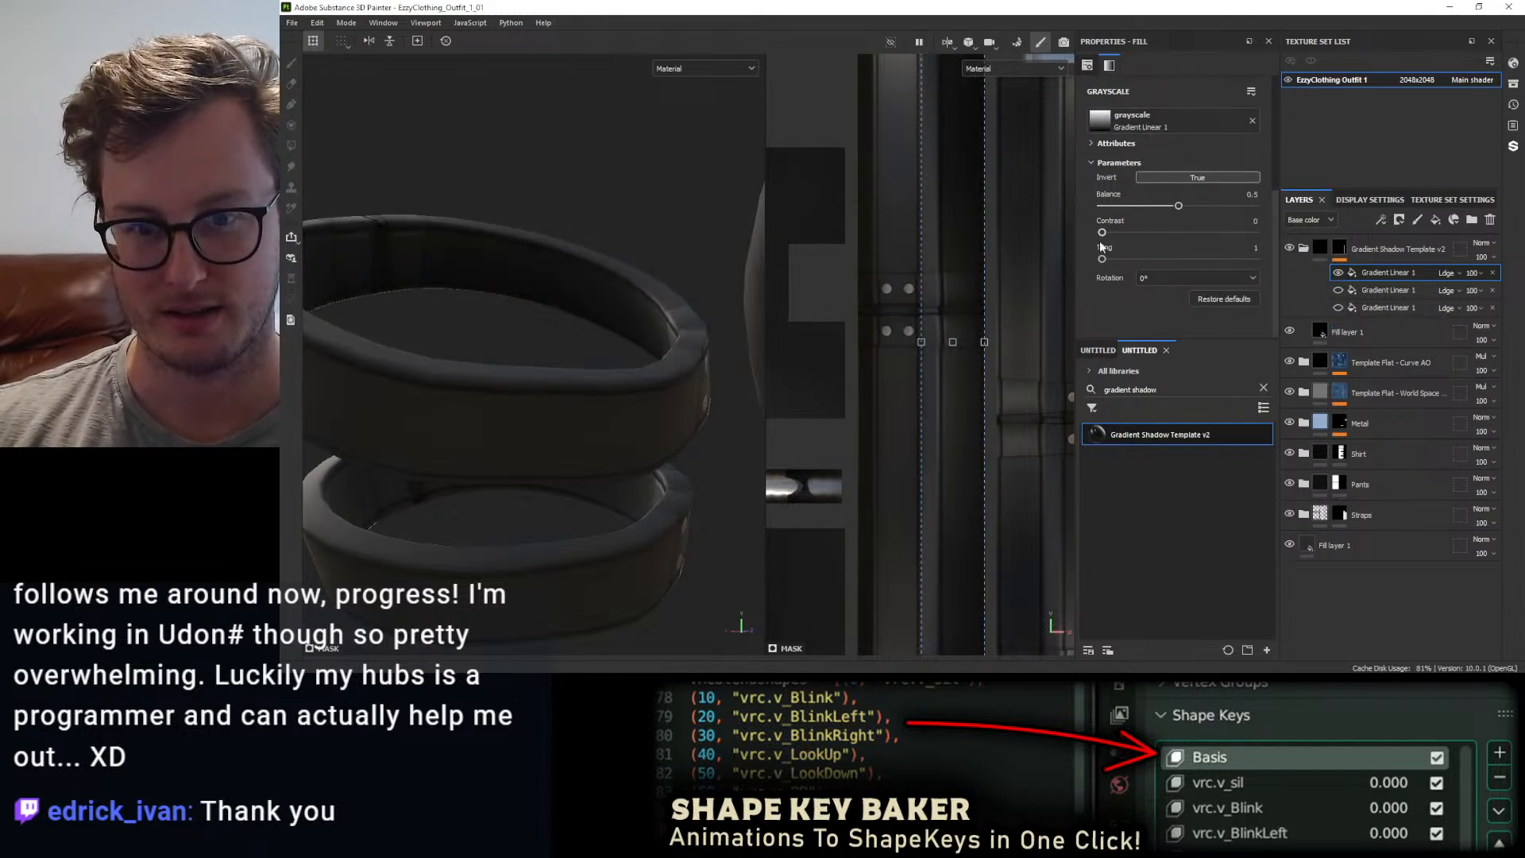
left_click_drag(1179, 205, 1127, 208)
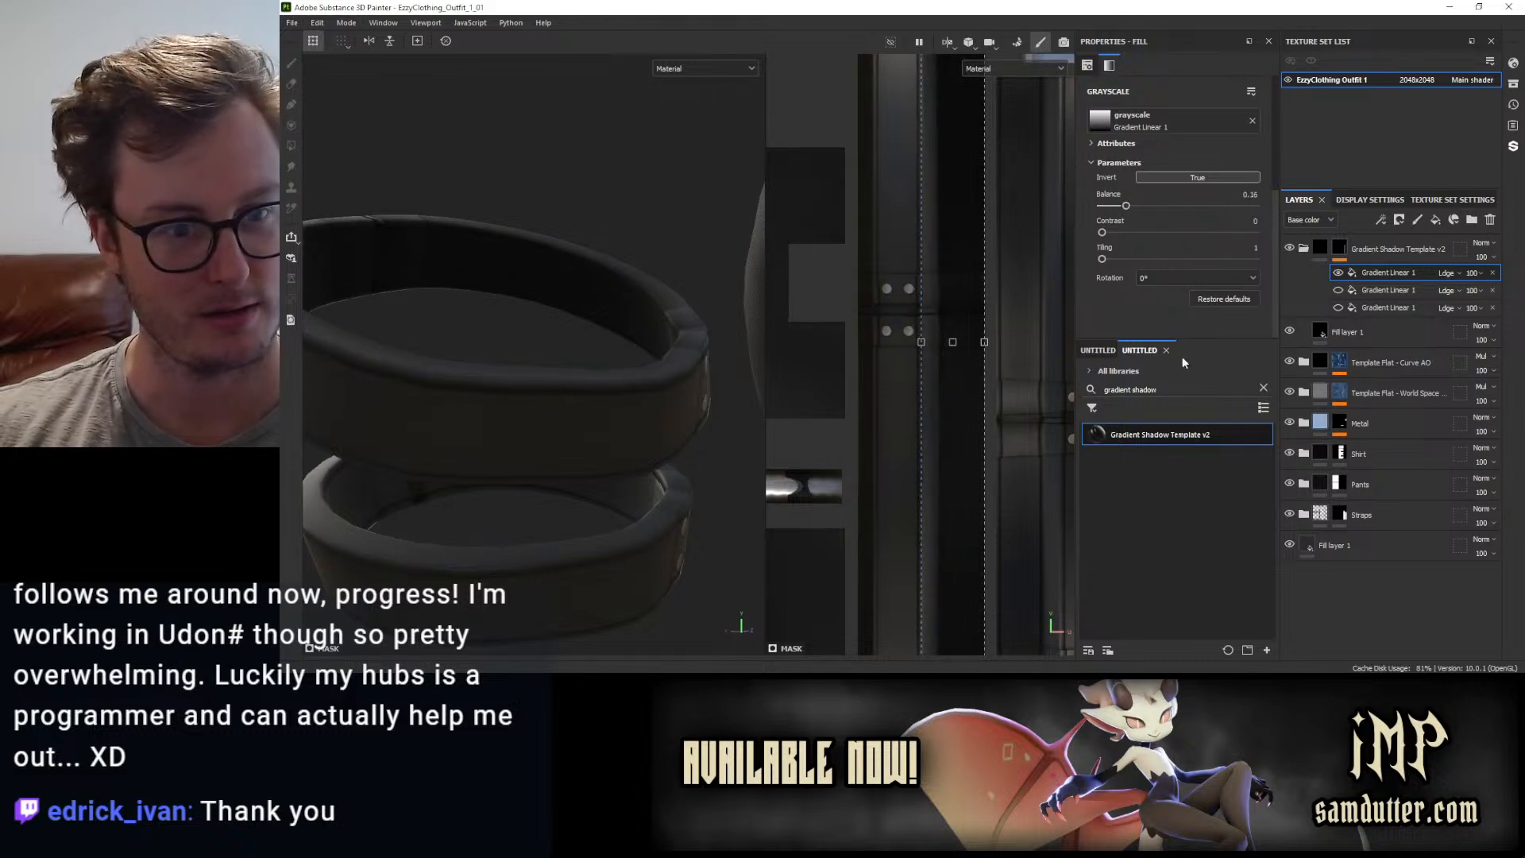
- Rename the topmost gradient fill in the mask as Strap Top
double_click(1387, 273)
type("s")
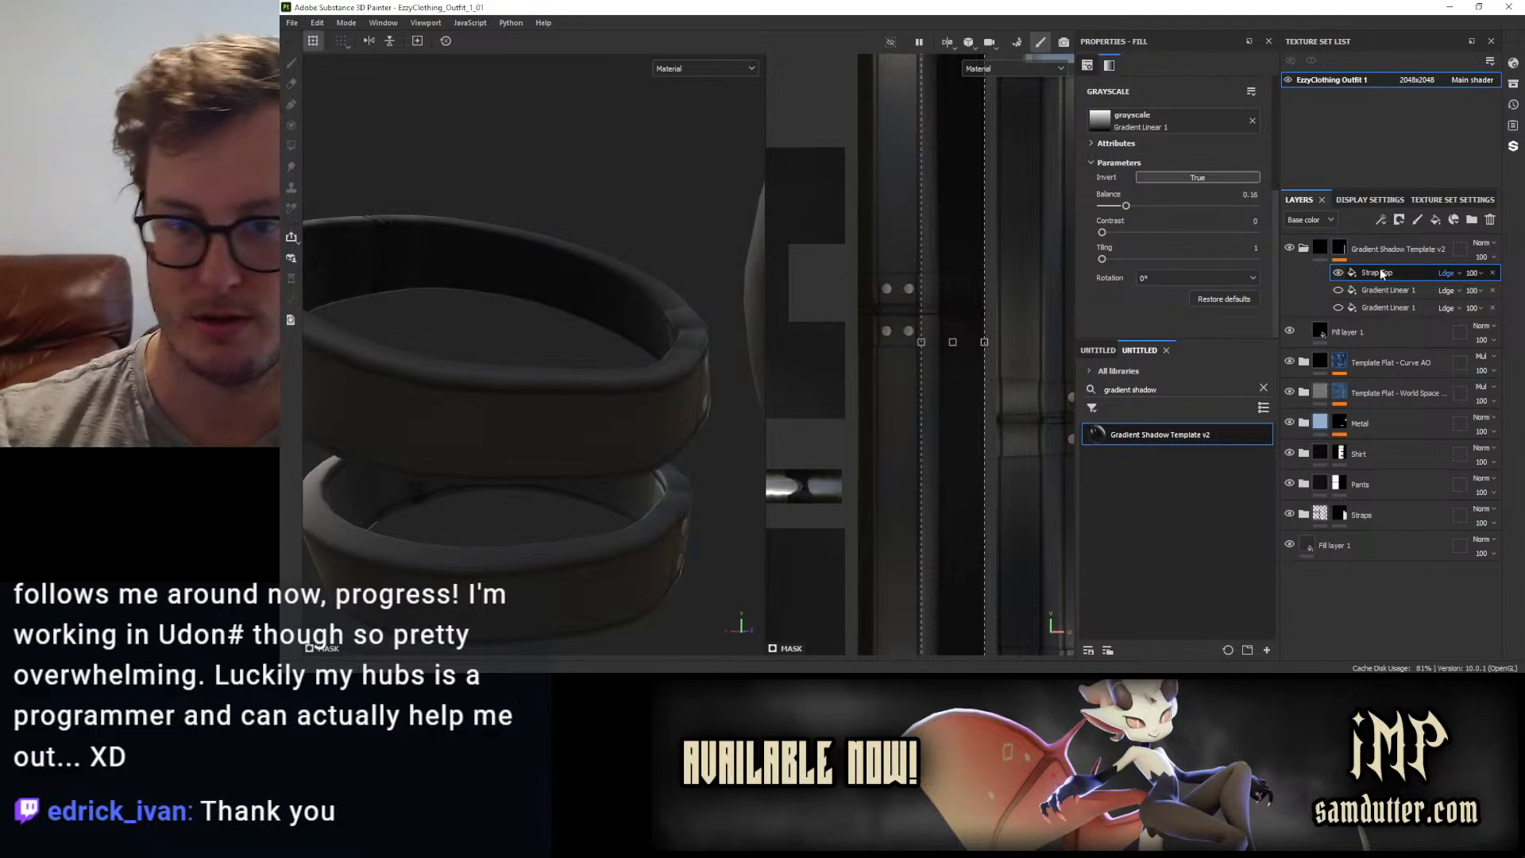
key("Return")
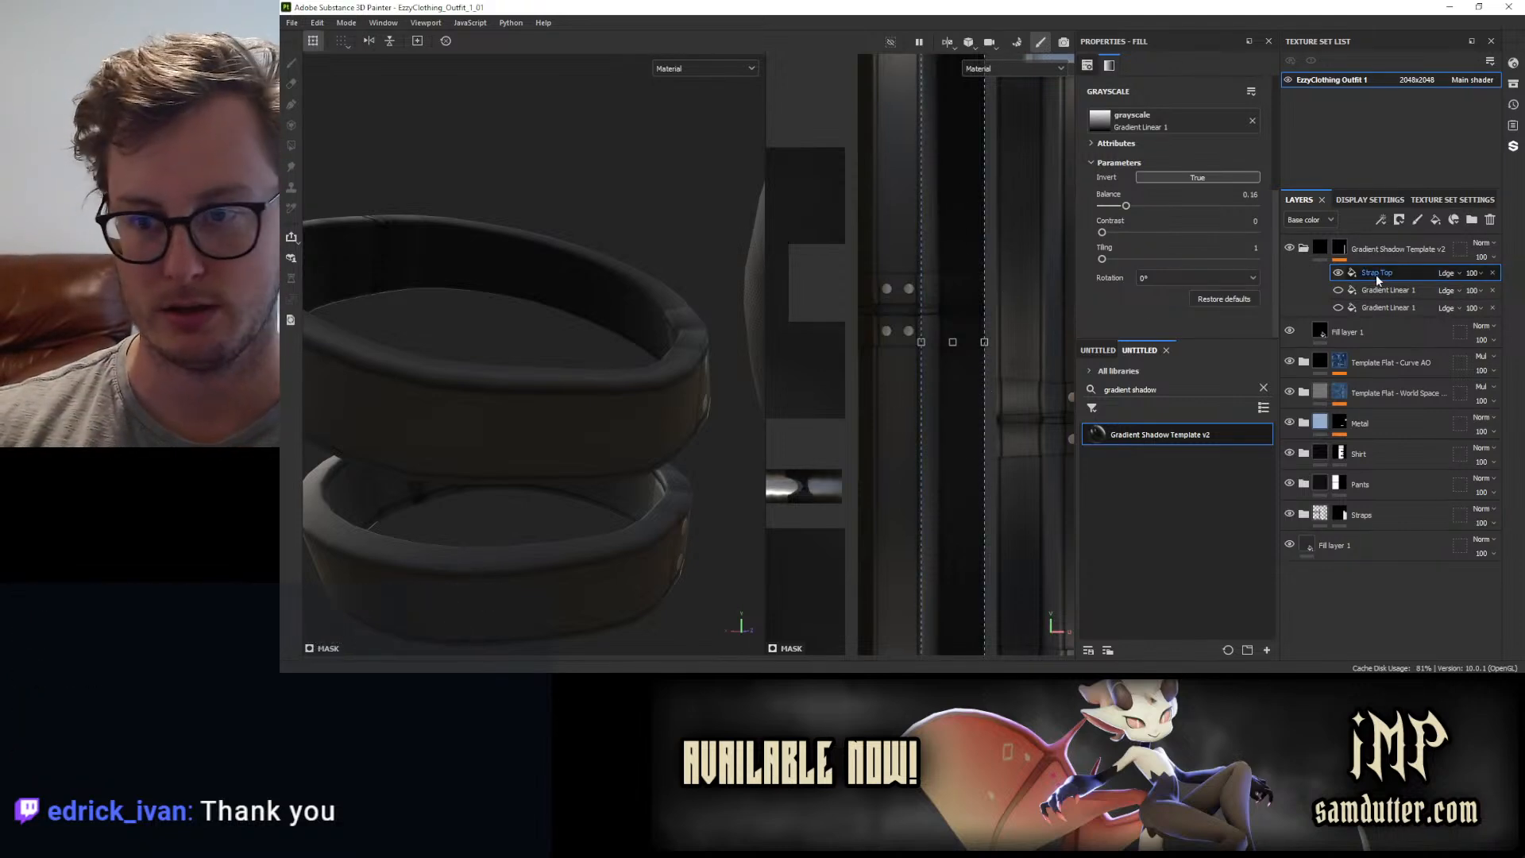
- Duplicate the Strap Top gradient fill and fit the copy to the narrow strip along the strap's outer edge in the UV layout
key("ctrl+d")
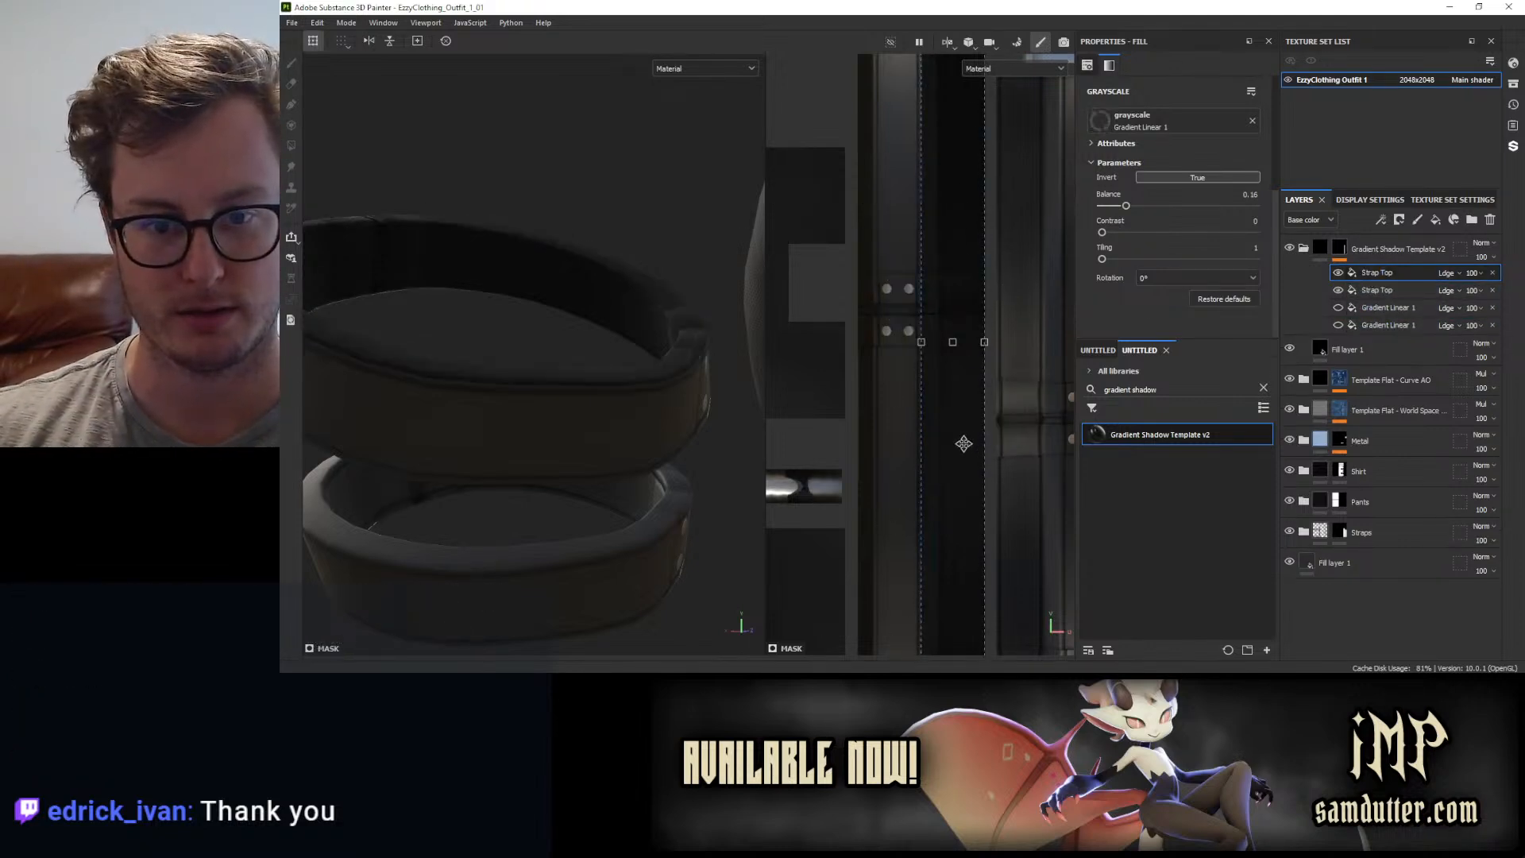
left_click_drag(969, 443, 905, 443)
left_click_drag(919, 341, 880, 345)
left_click_drag(508, 504, 521, 401, "alt")
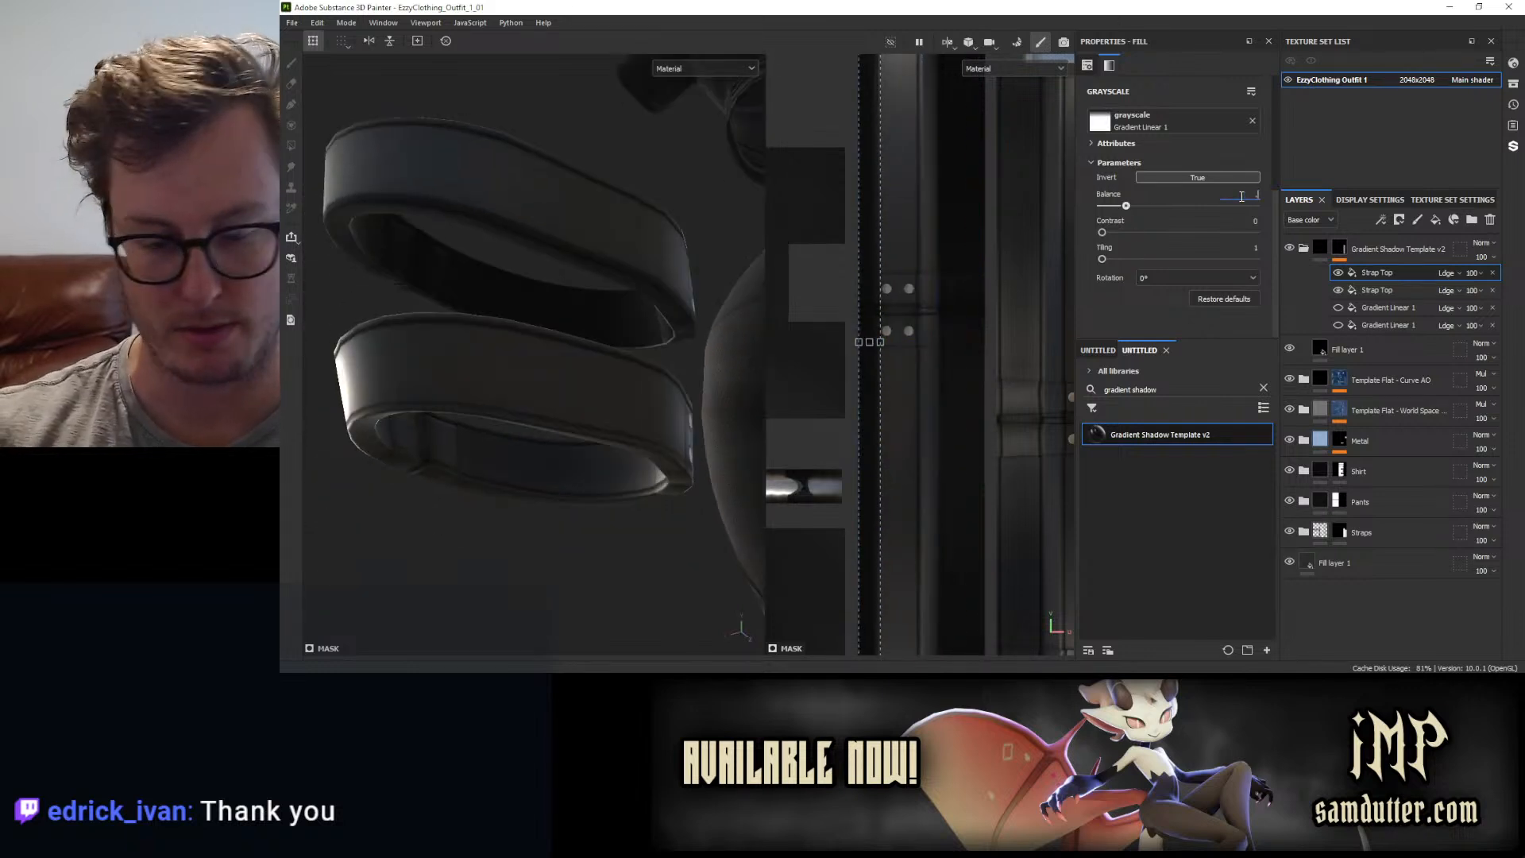
- Set the duplicated Strap Top gradient's balance to 0.29 and narrow its bounding box around the strap's edge strip
type("0.5")
key("Return")
scroll(882, 231, "up", 4)
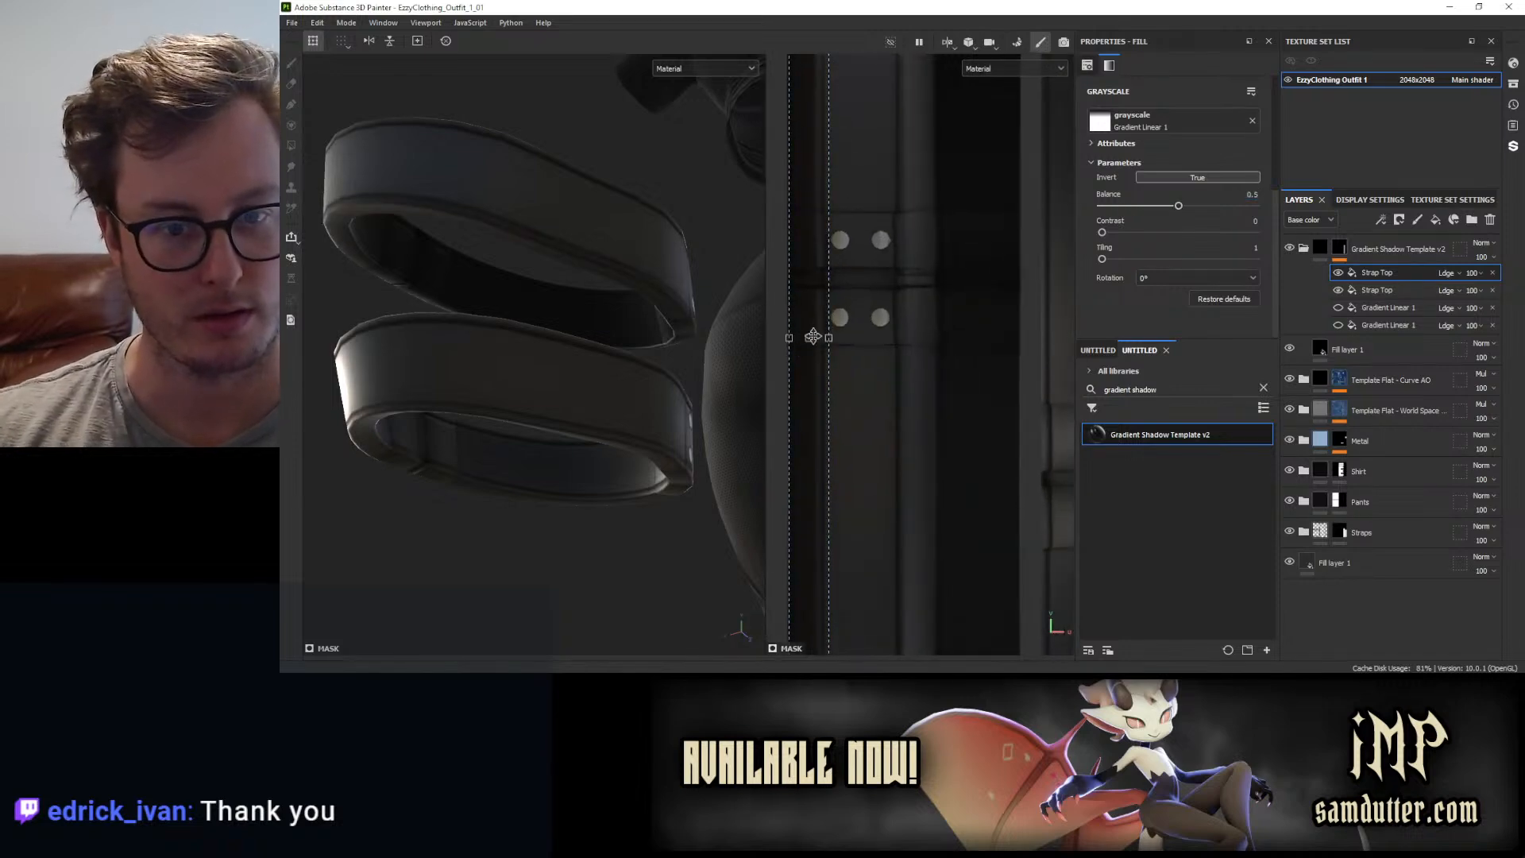
left_click_drag(1181, 205, 1145, 205)
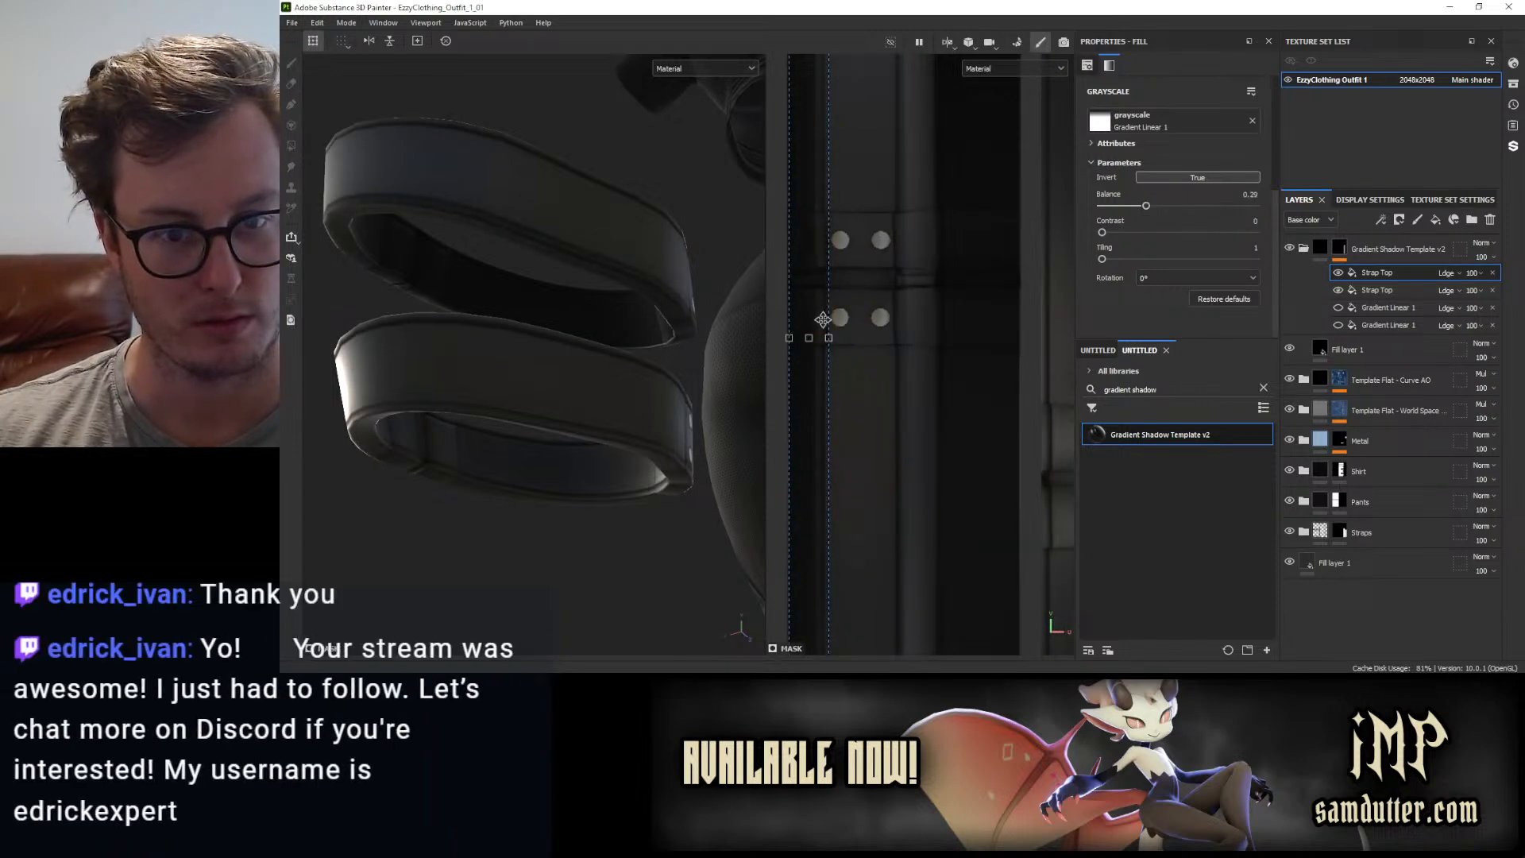
left_click_drag(829, 337, 815, 335)
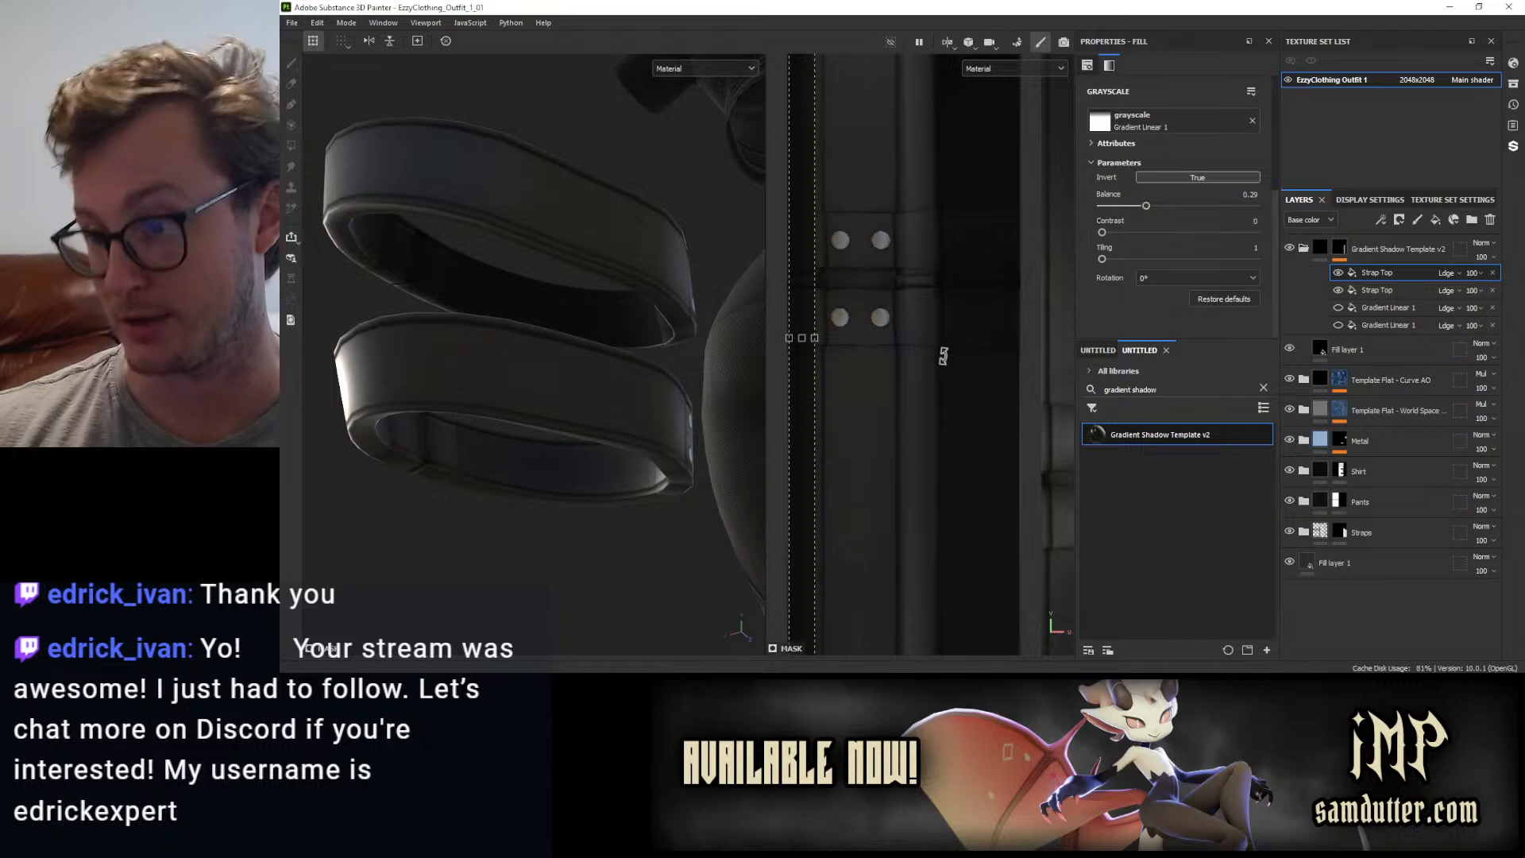
left_click_drag(789, 337, 786, 337)
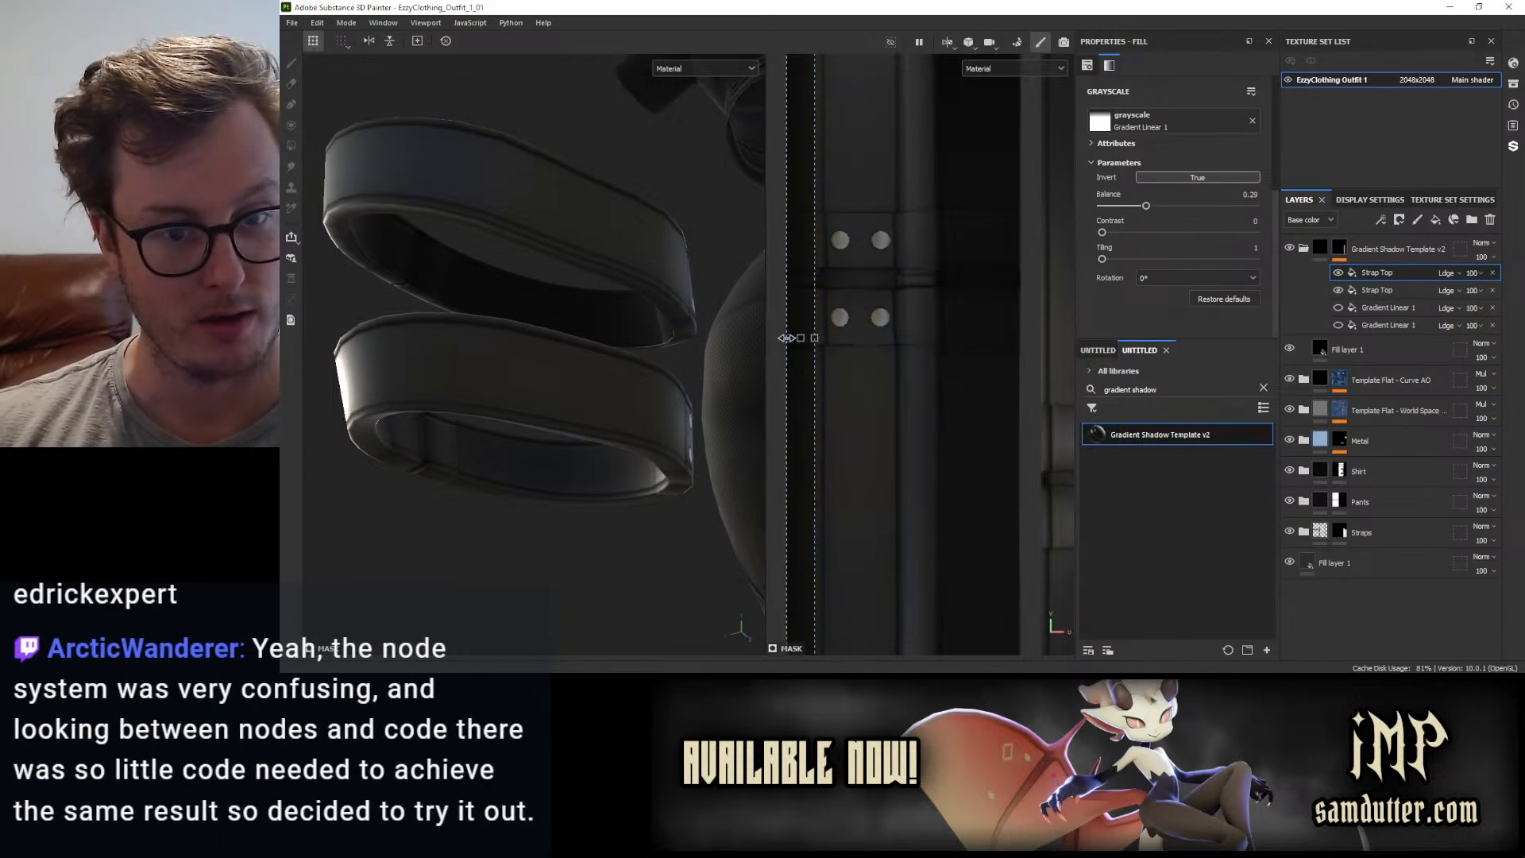
- Examine the upper strap's gradient shadows in the base color channel, with the wider Strap Top fill selected
left_click_drag(596, 289, 633, 389, "alt")
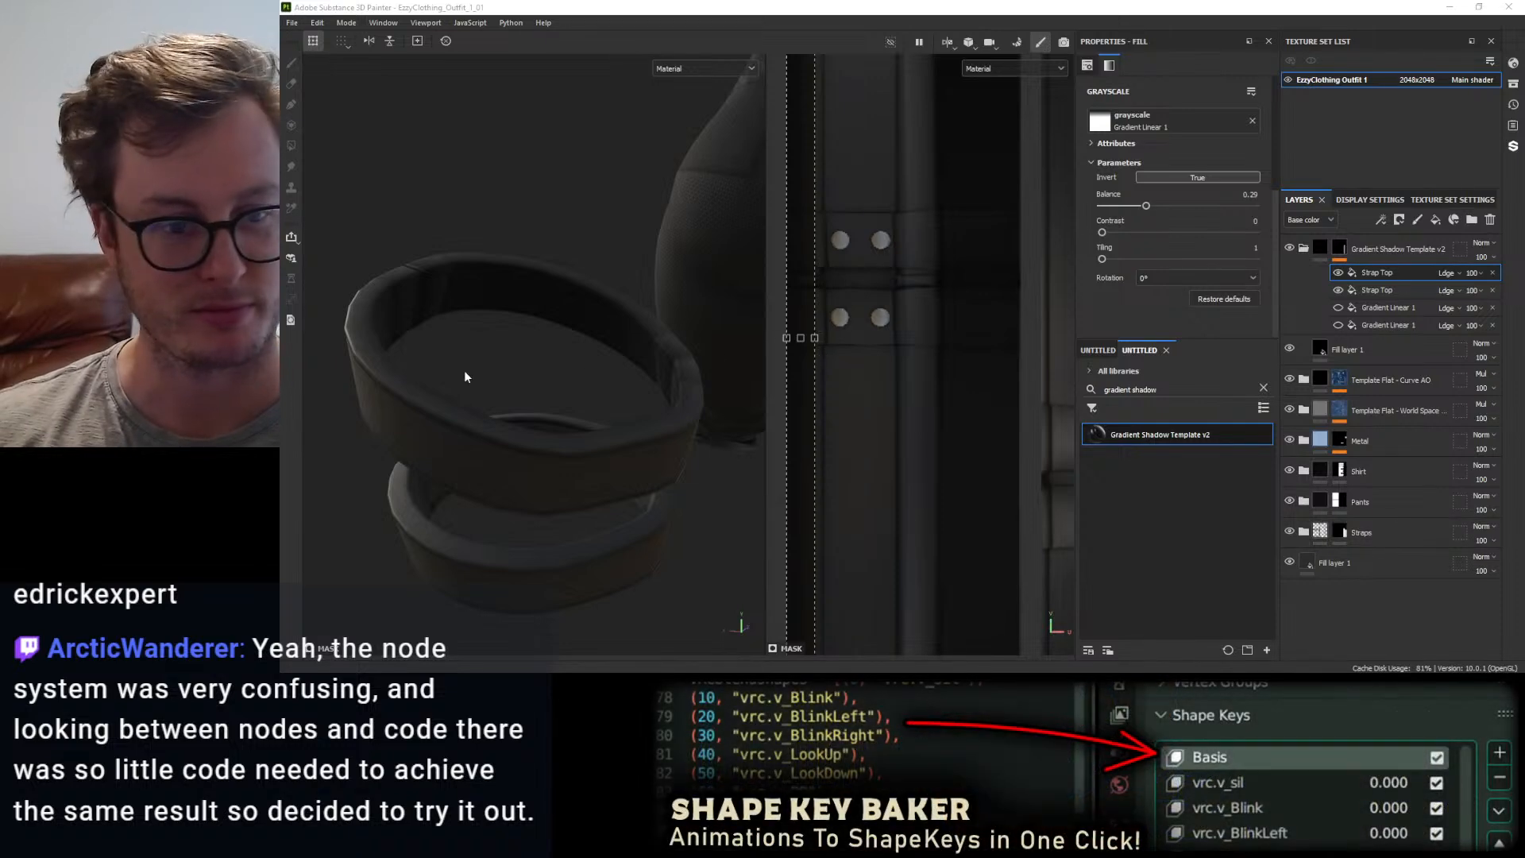
left_click_drag(551, 406, 572, 274, "alt")
key("c")
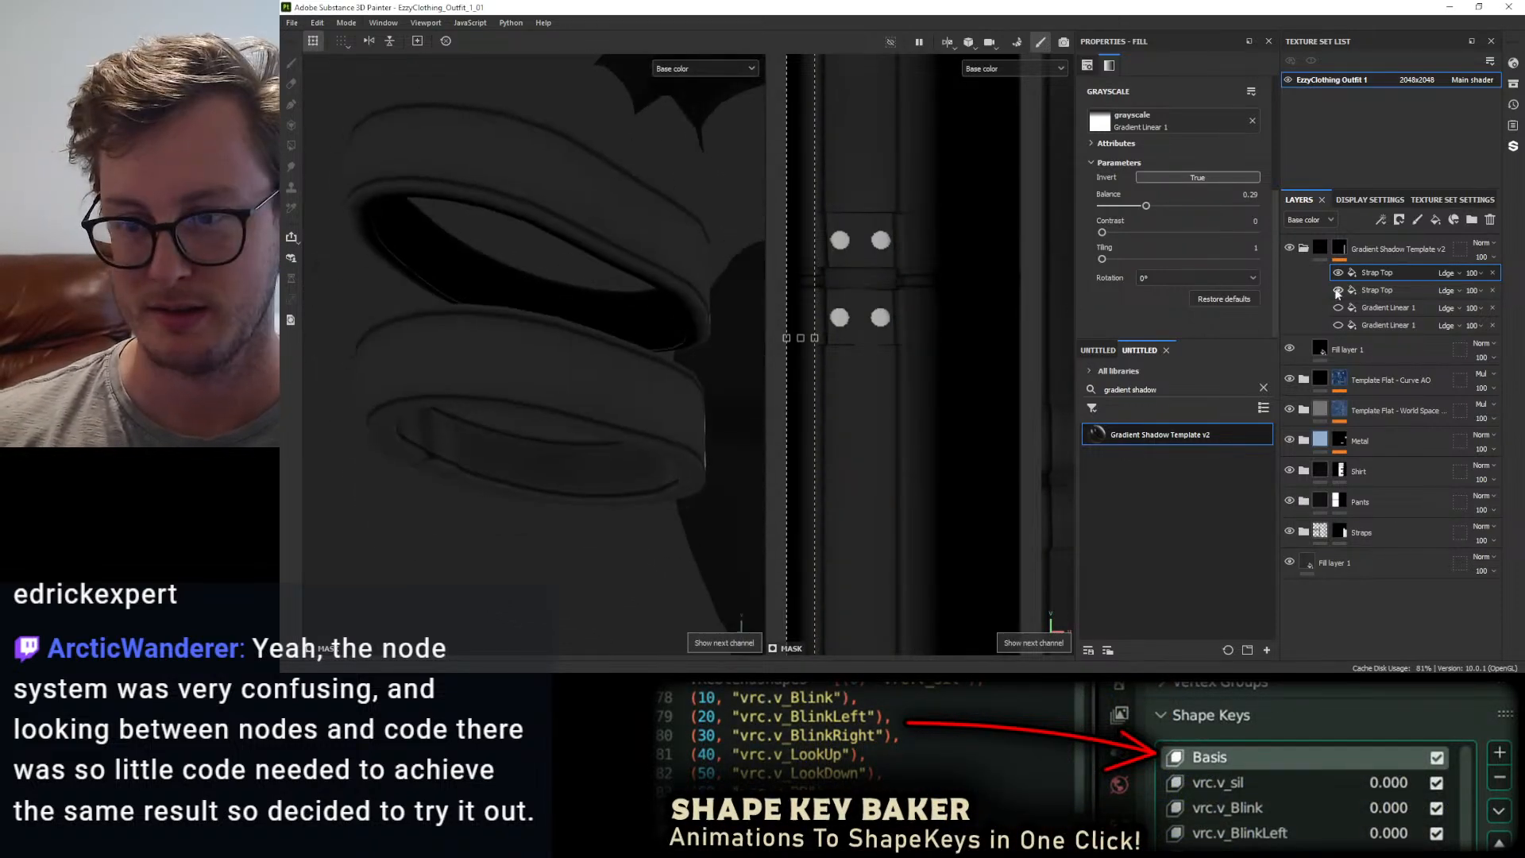
left_click(1361, 290)
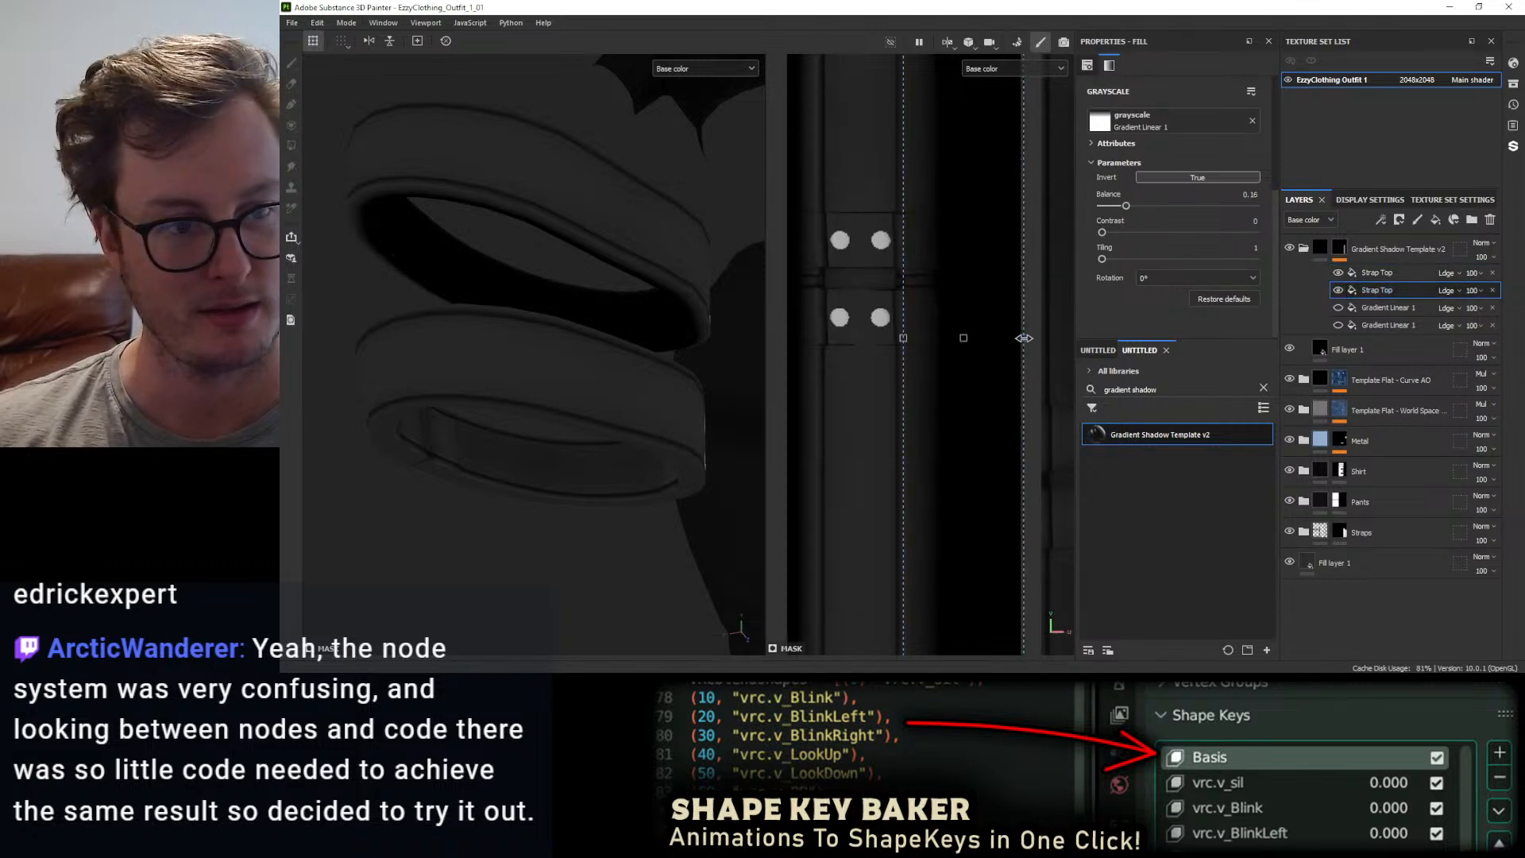
left_click_drag(556, 326, 556, 239, "alt")
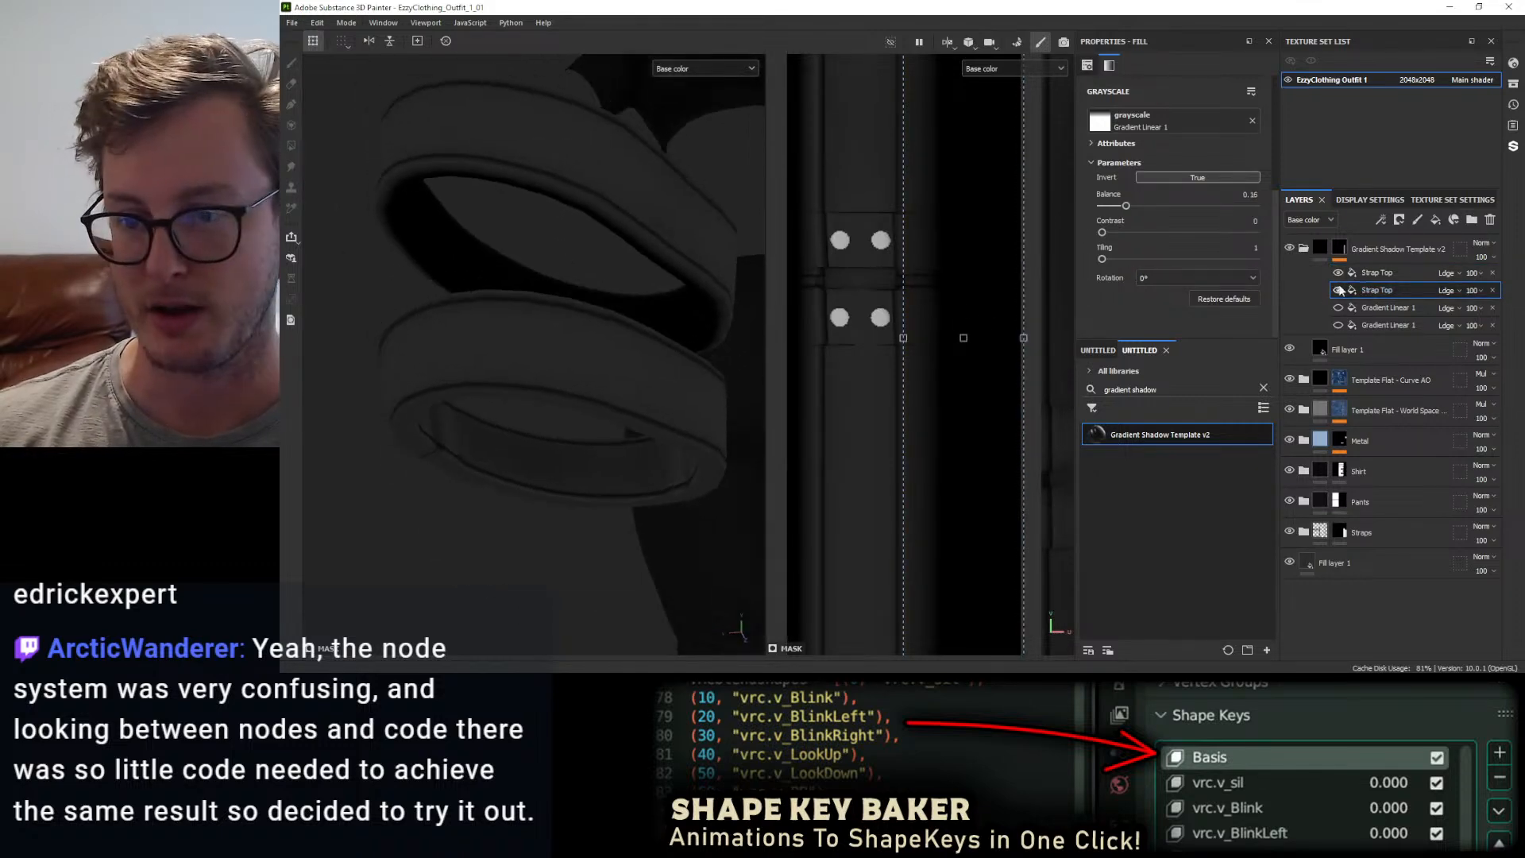
- Duplicate the topmost Strap Top gradient fill and rename the copy as Strap Bottom
left_click(1384, 272)
key("ctrl+d")
double_click(1384, 273)
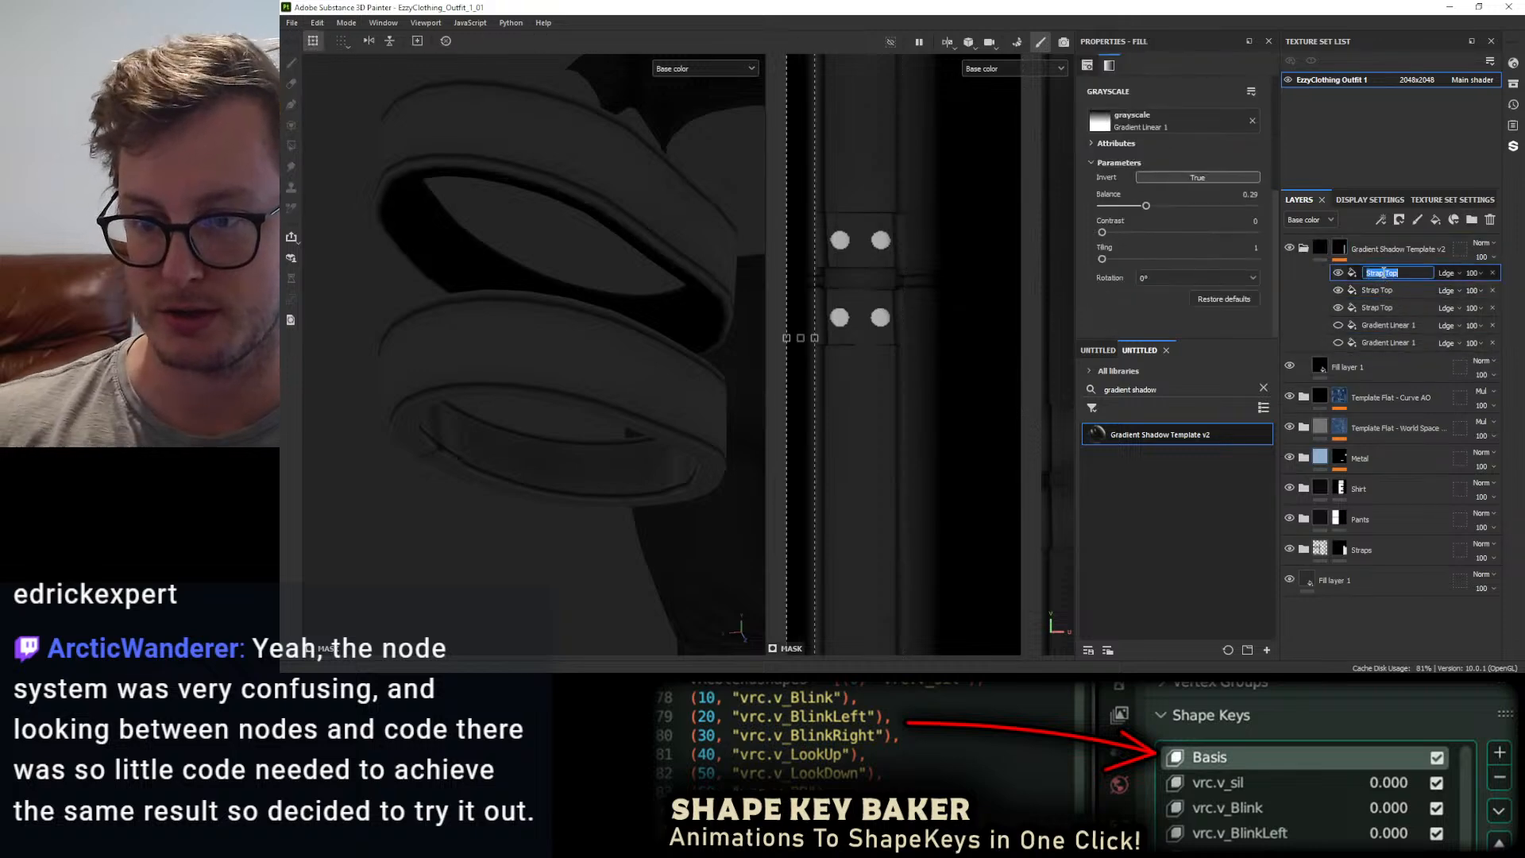
left_click(1384, 272)
type("Botto")
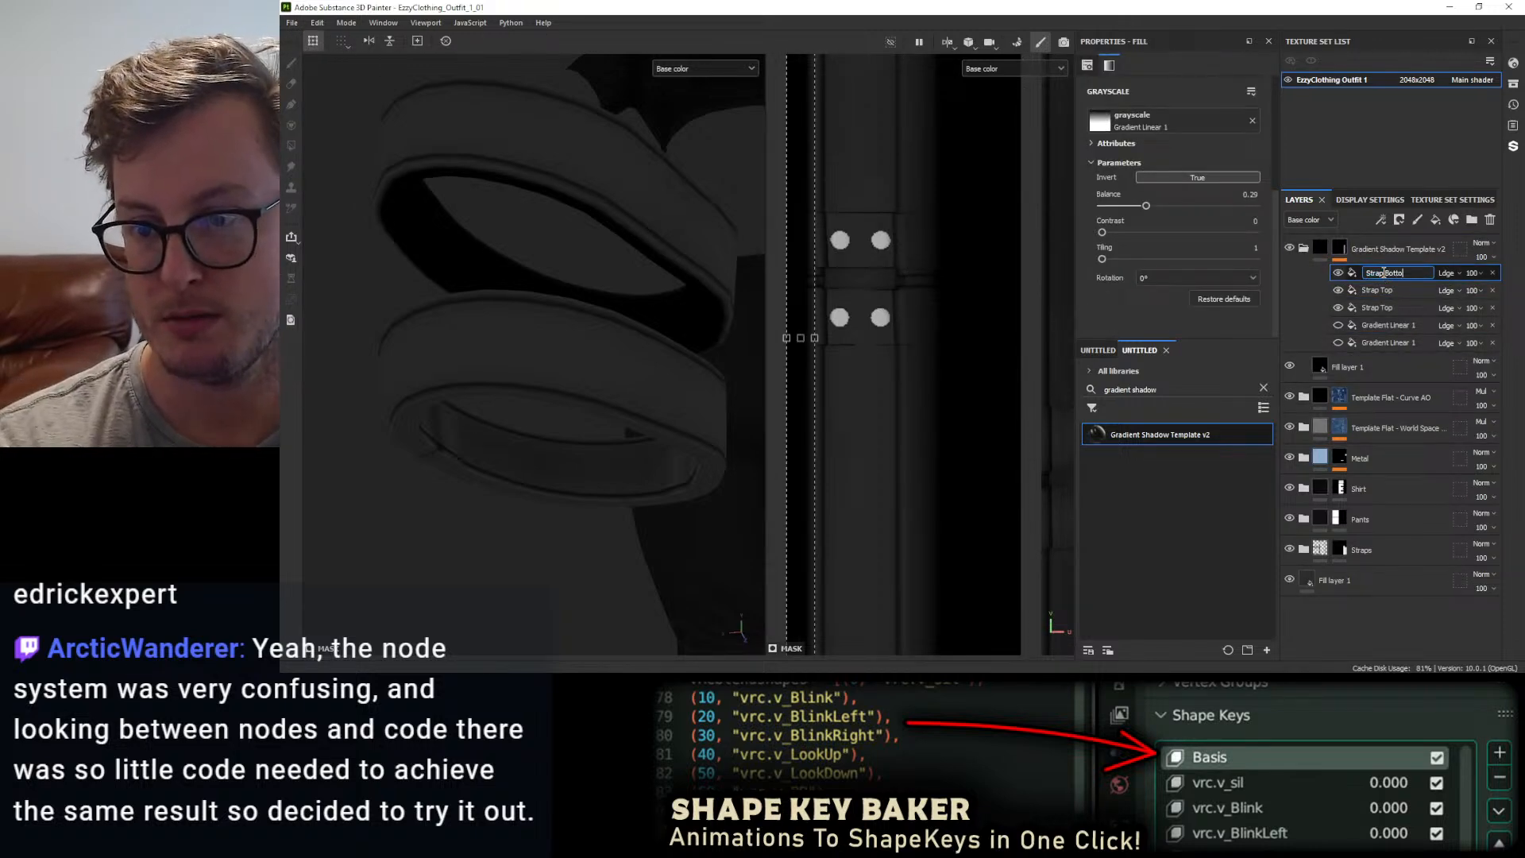
type("m")
key("Return")
- Move the Strap Bottom gradient over to the lower strap's UV piece and shorten its upper end to match the piece
scroll(803, 408, "down", 2)
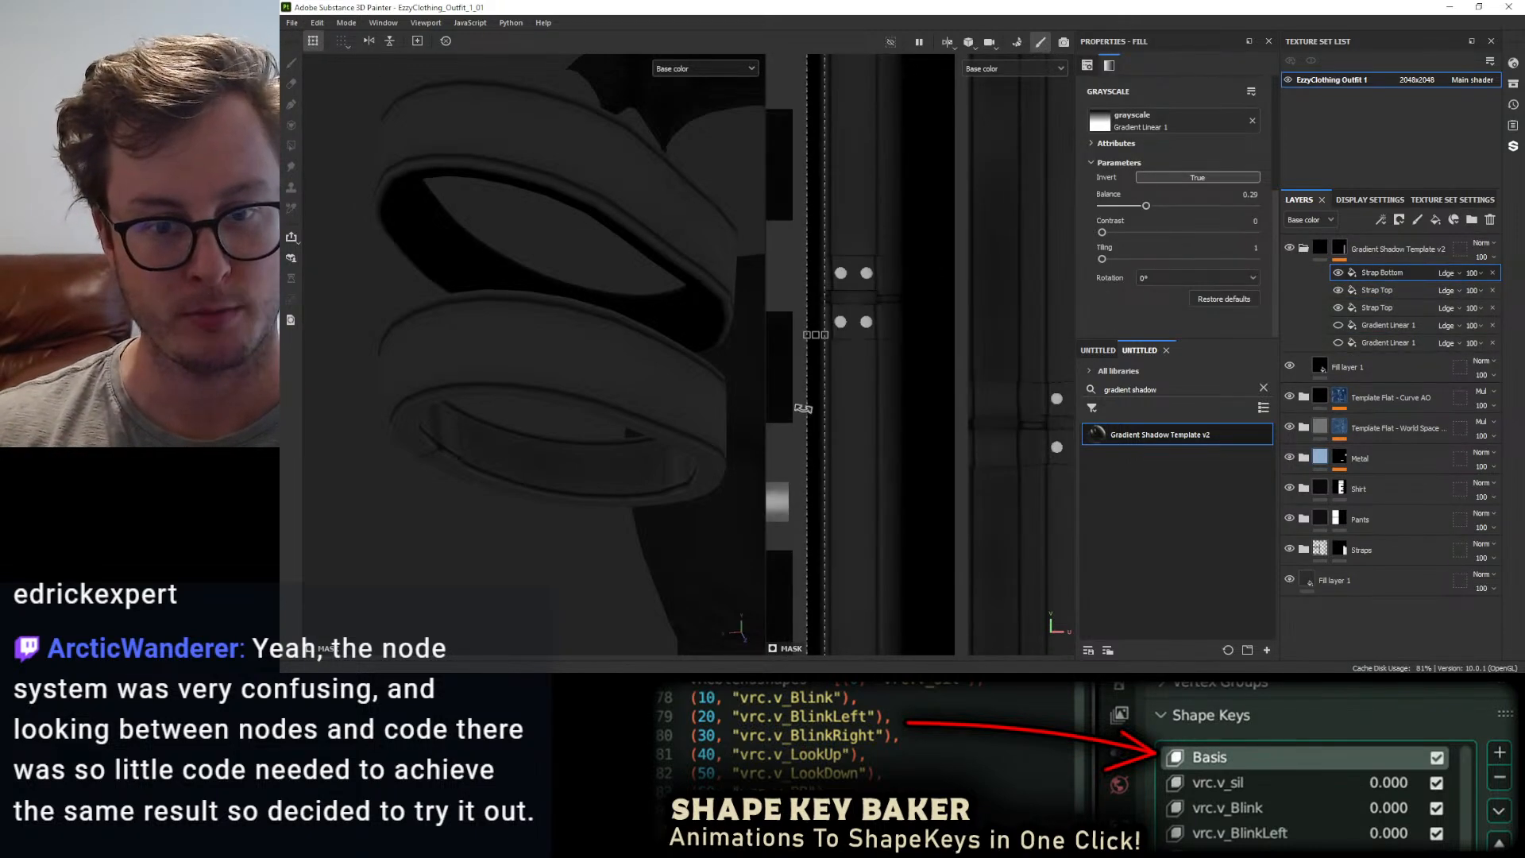
left_click_drag(816, 410, 973, 411)
scroll(895, 485, "down", 3)
middle_click_drag(895, 487, 931, 256, "alt")
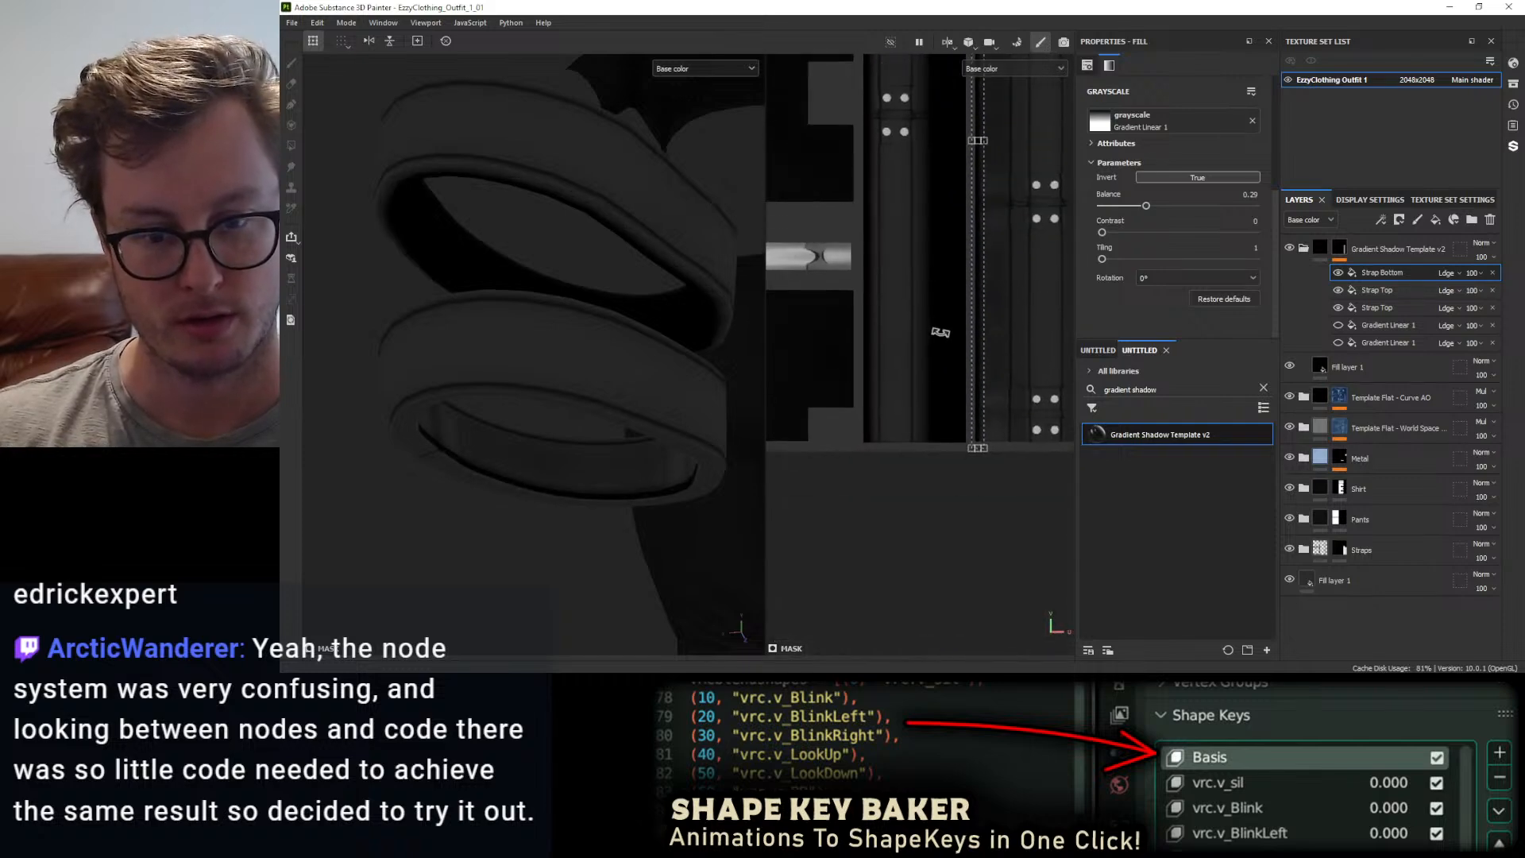
middle_click_drag(923, 195, 931, 546, "alt")
middle_click_drag(967, 428, 892, 270, "alt")
middle_click_drag(920, 200, 914, 342, "alt")
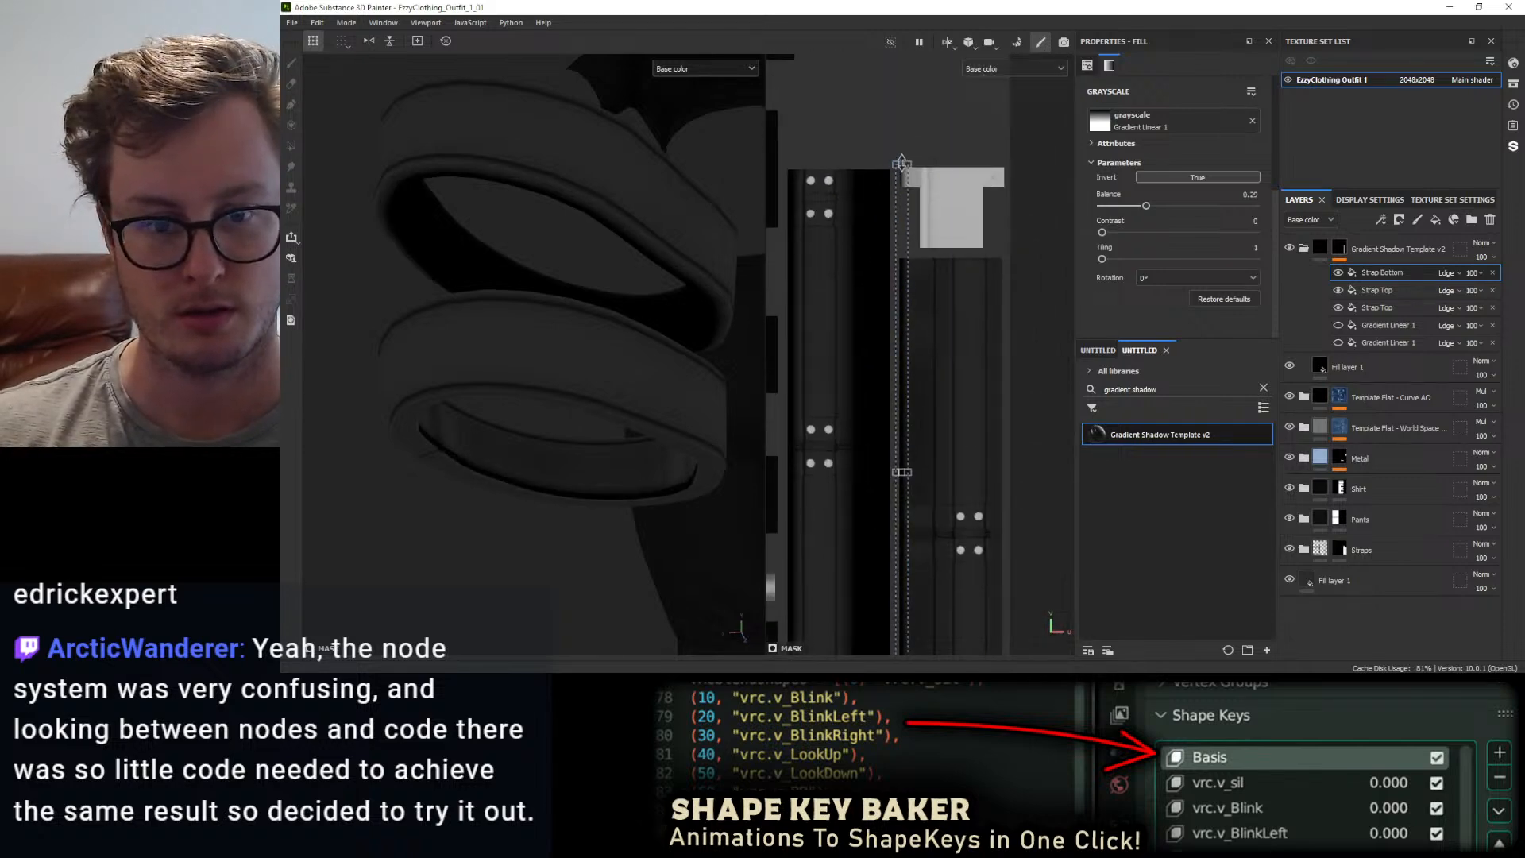
left_click_drag(903, 167, 903, 258)
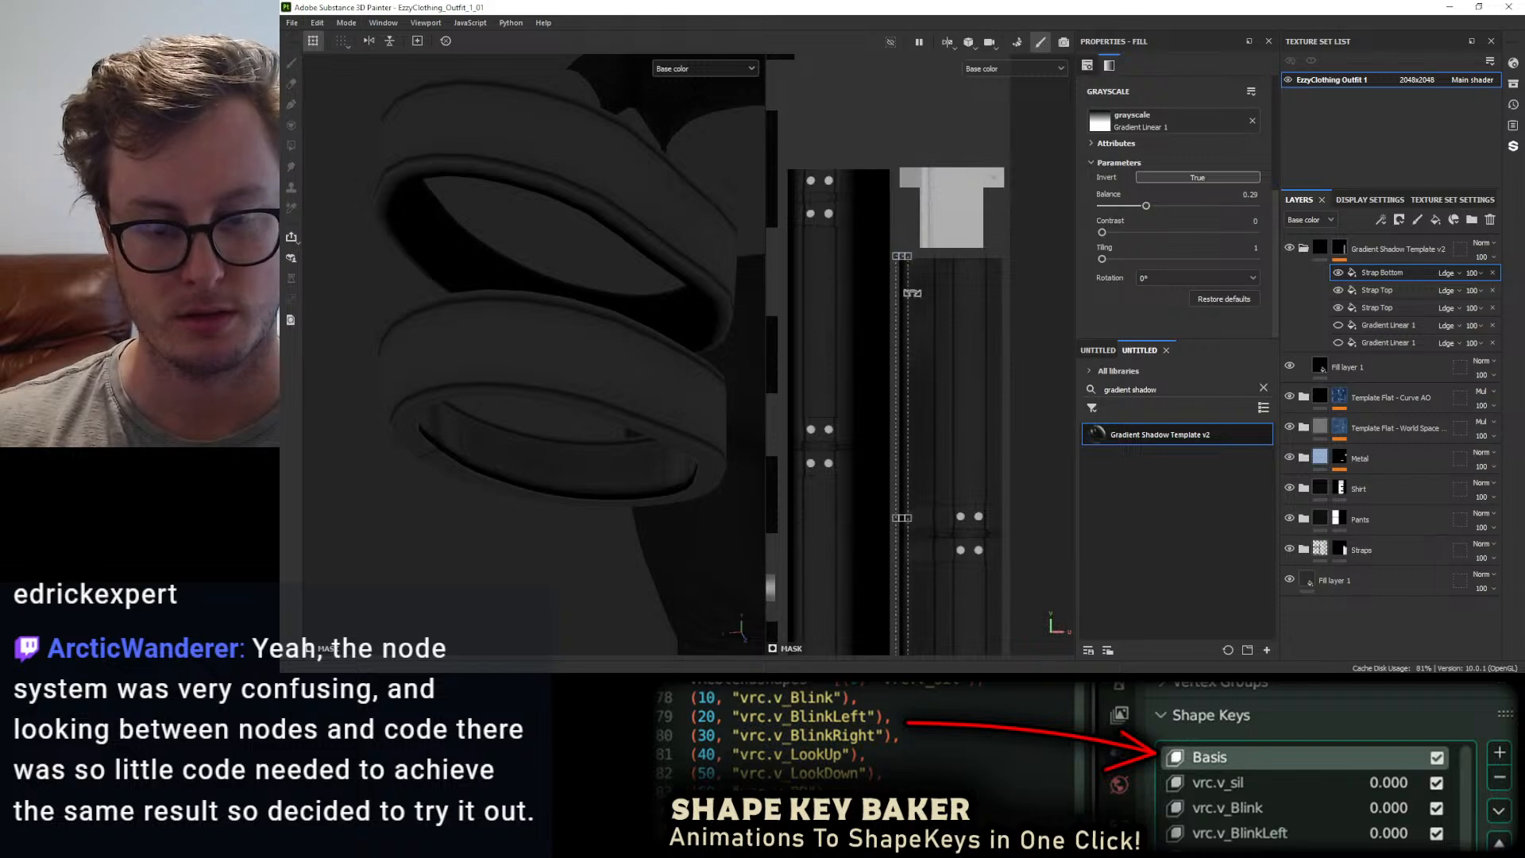
- Align the Strap Bottom gradient with the lower strap's UV piece, moving it onto the strip along the piece's outer edge
middle_click_drag(905, 485, 906, 284, "alt")
scroll(906, 284, "up", 3)
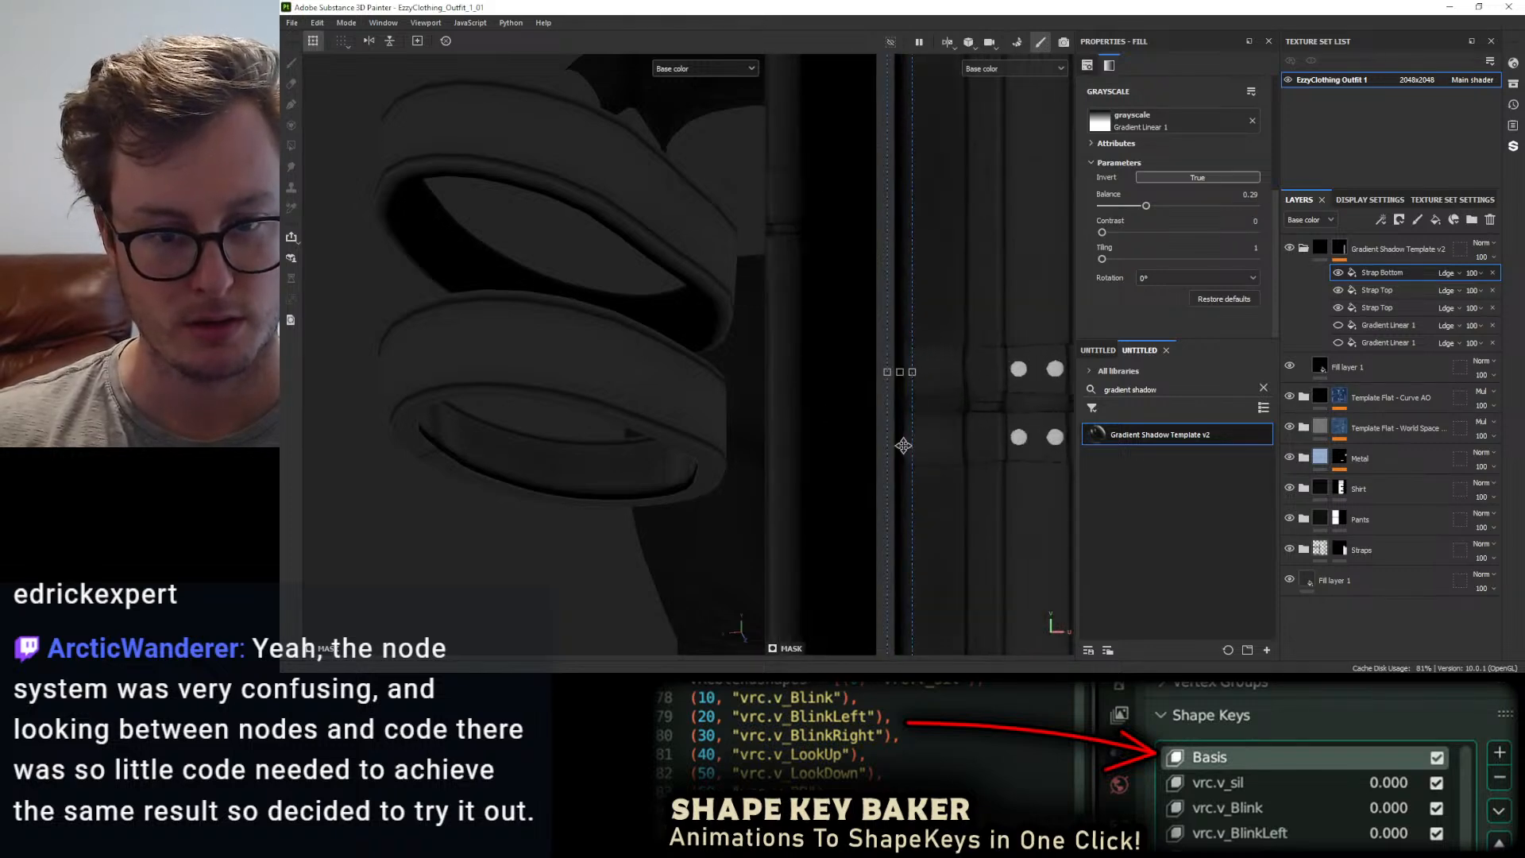
left_click_drag(916, 444, 910, 444)
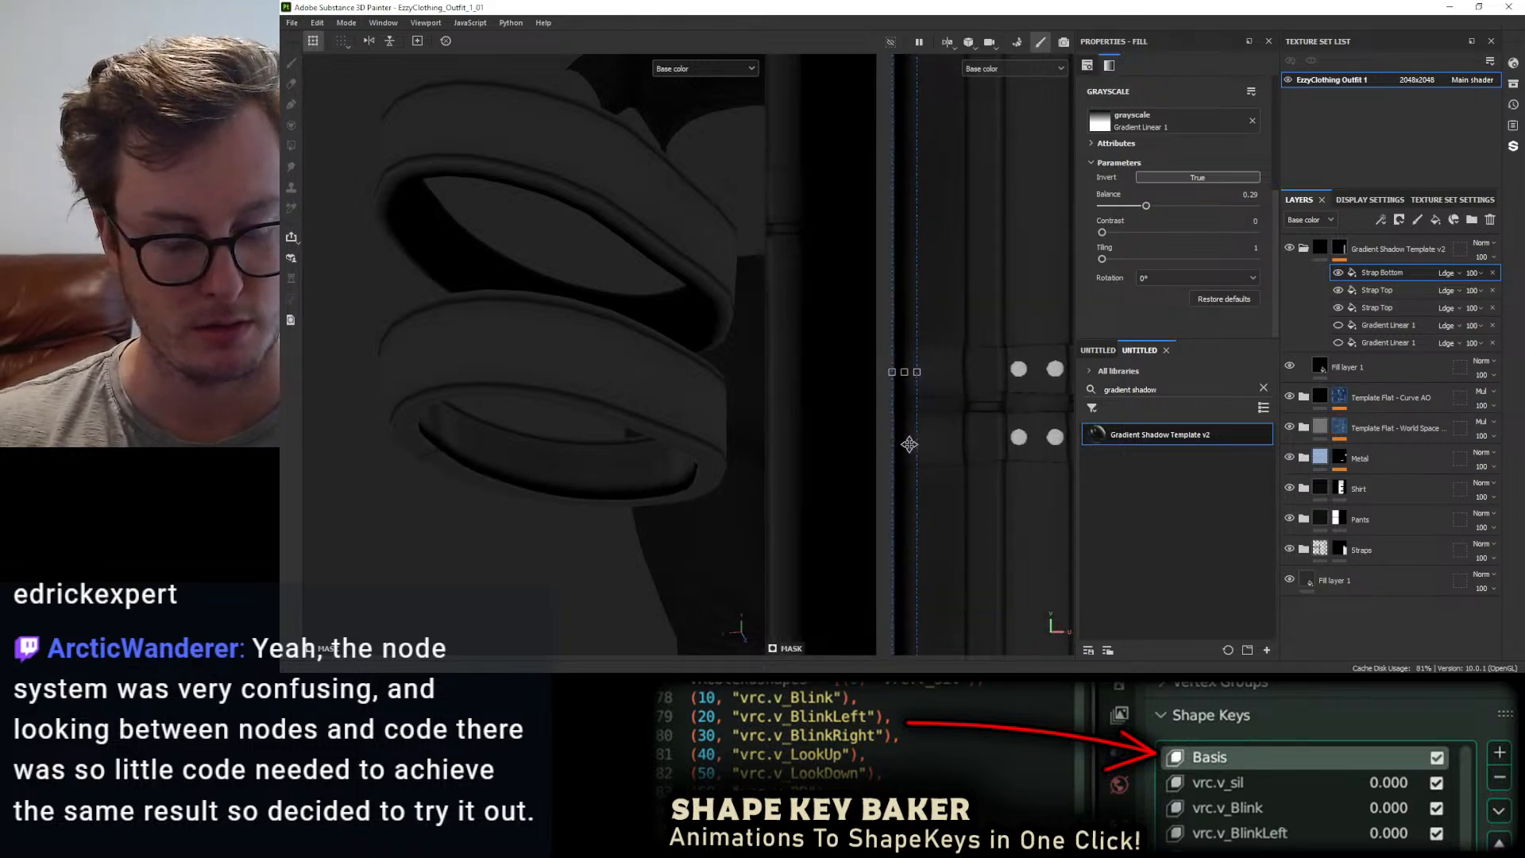
scroll(909, 444, "down", 3)
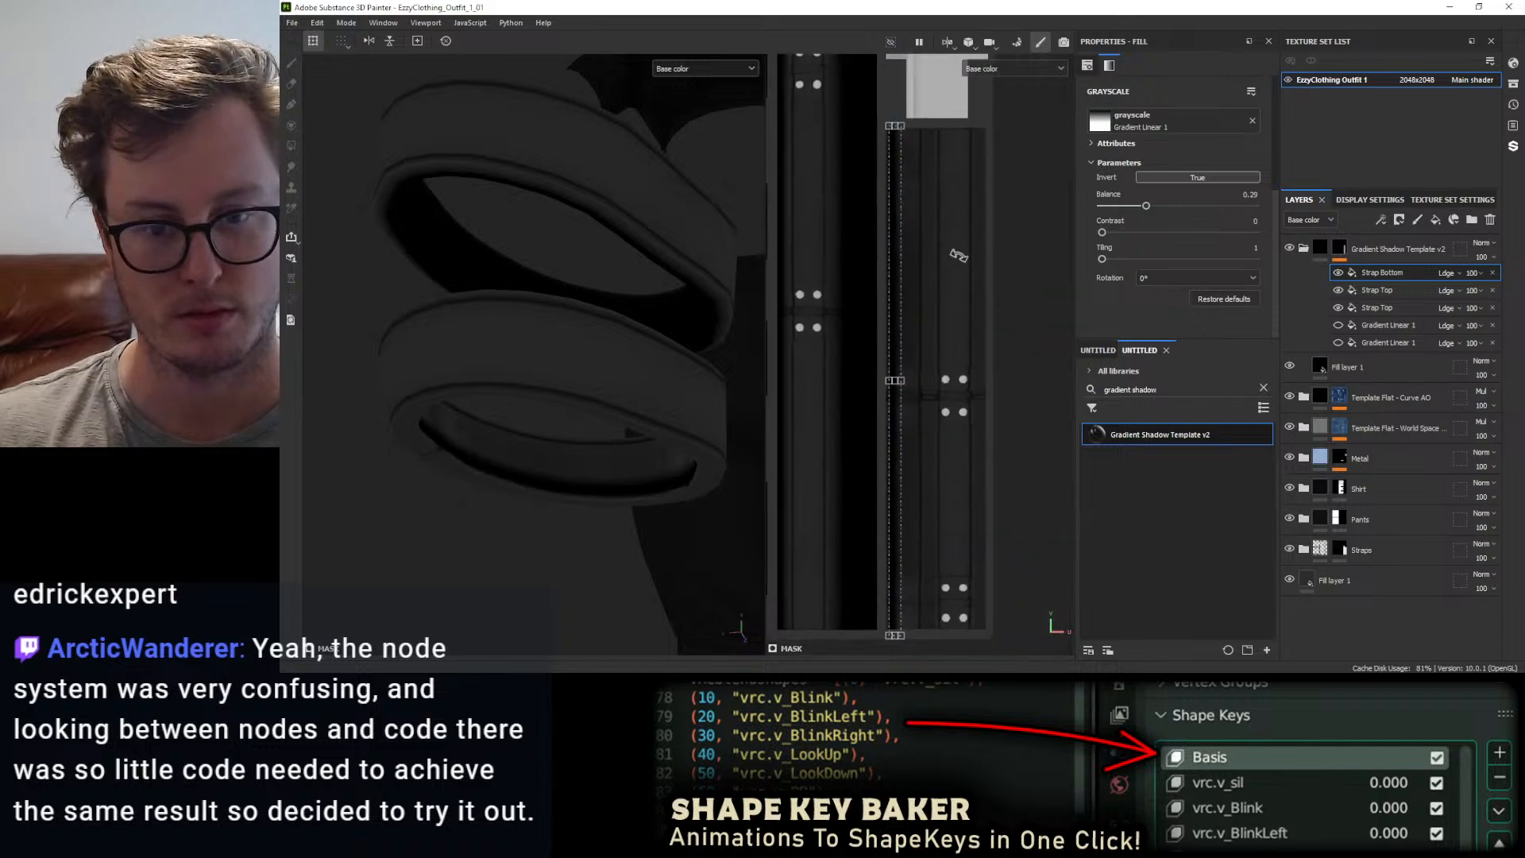
left_click_drag(893, 471, 976, 482)
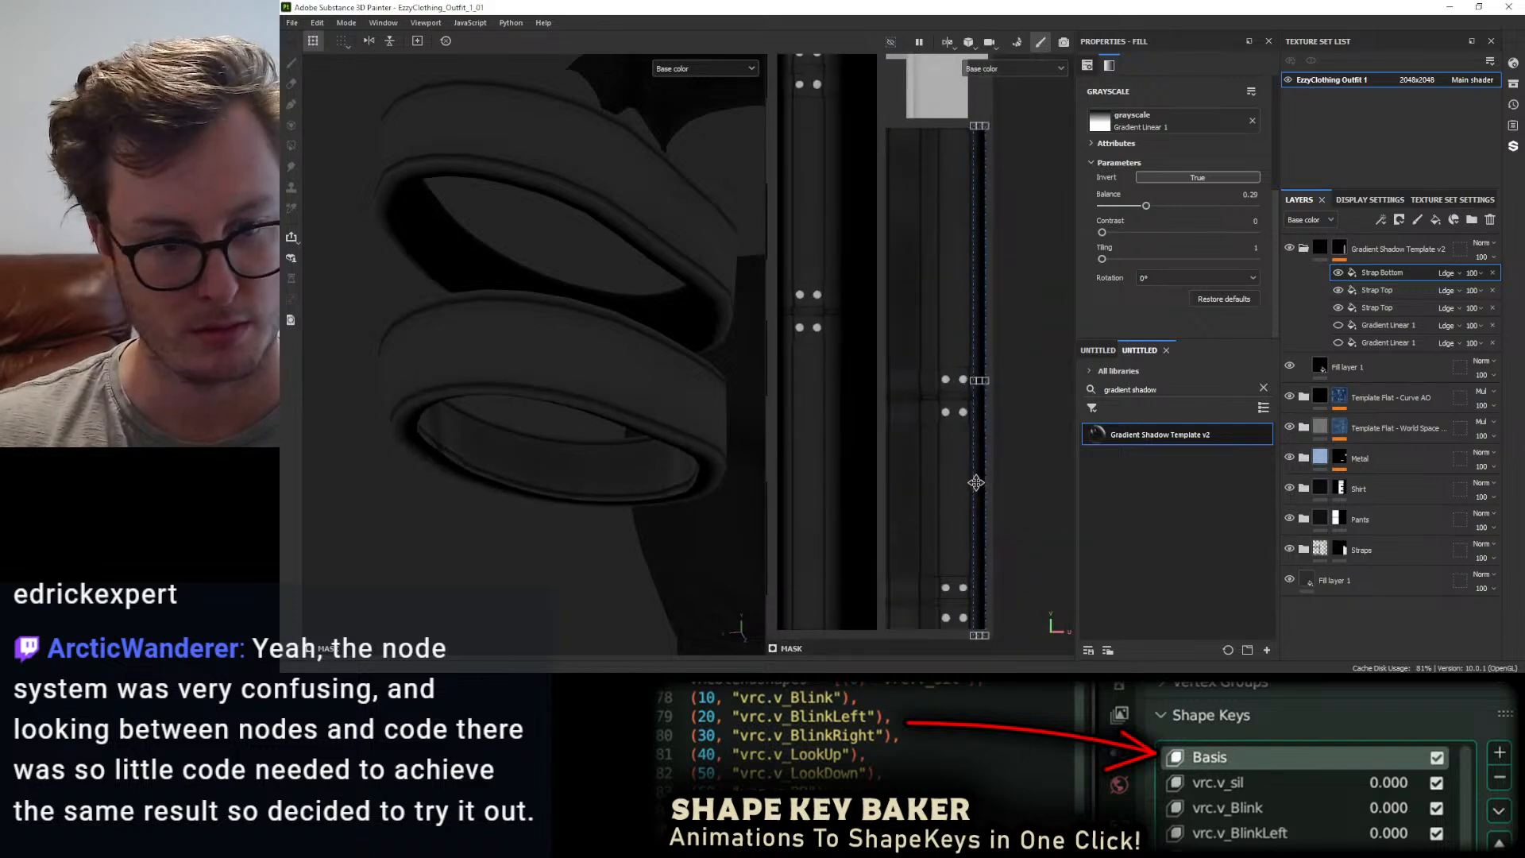
left_click_drag(677, 492, 669, 462, "alt")
- Duplicate the Strap Bottom gradient, widen the copy over the lower strap's inner face and set its balance to 0.15
key("ctrl+d")
mouse_move(1015, 220)
left_mouse_down("shift")
mouse_move(839, 378)
mouse_move(849, 653)
left_mouse_up("shift")
left_click_drag(978, 447, 889, 443)
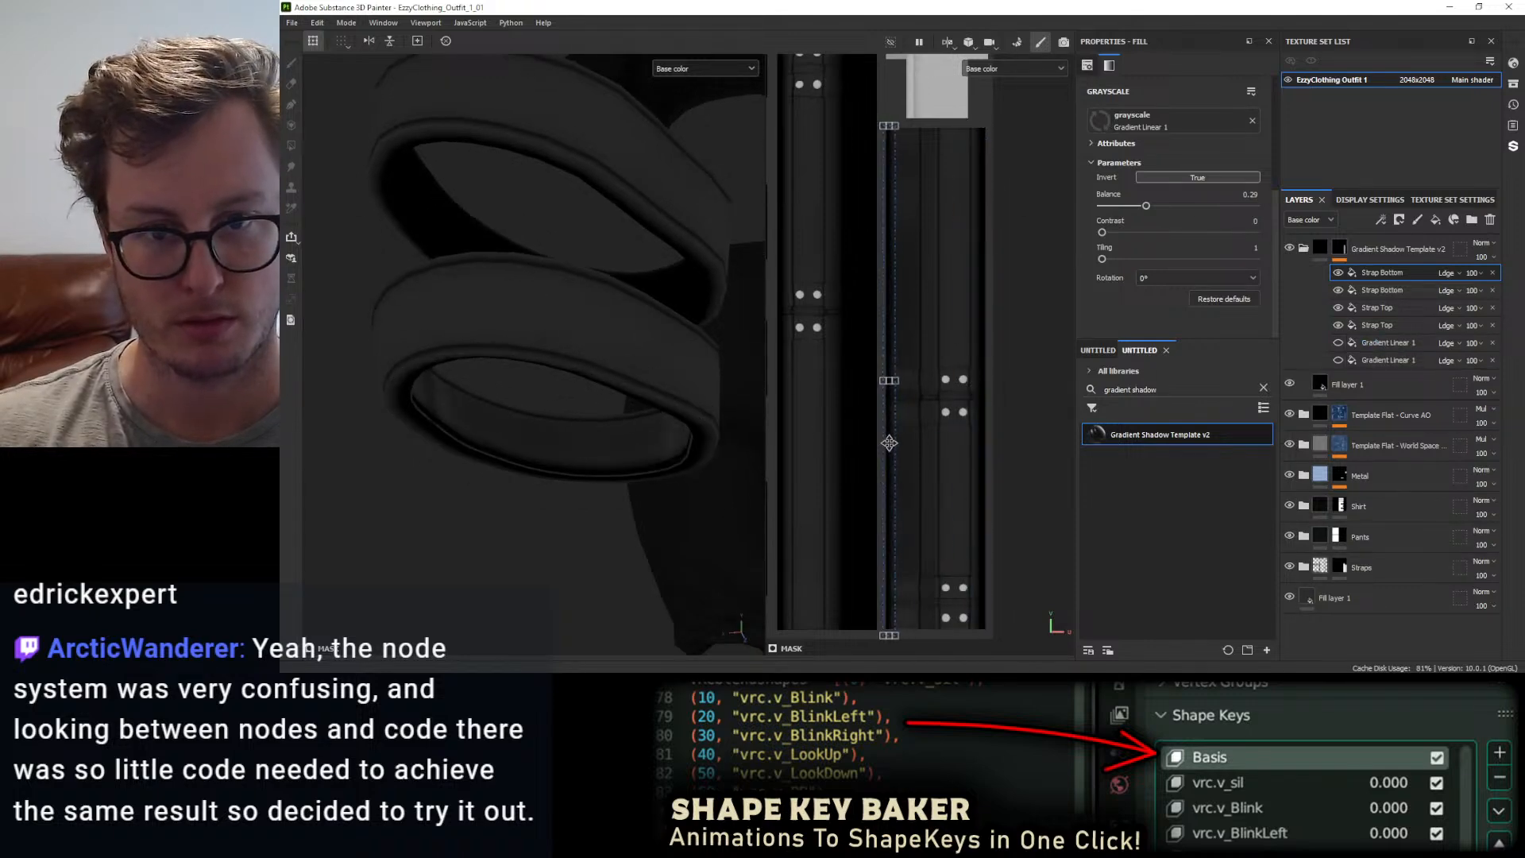
left_click_drag(894, 381, 948, 387)
mouse_move(1146, 206)
left_mouse_down()
mouse_move(1203, 206)
mouse_move(1127, 219)
left_mouse_up()
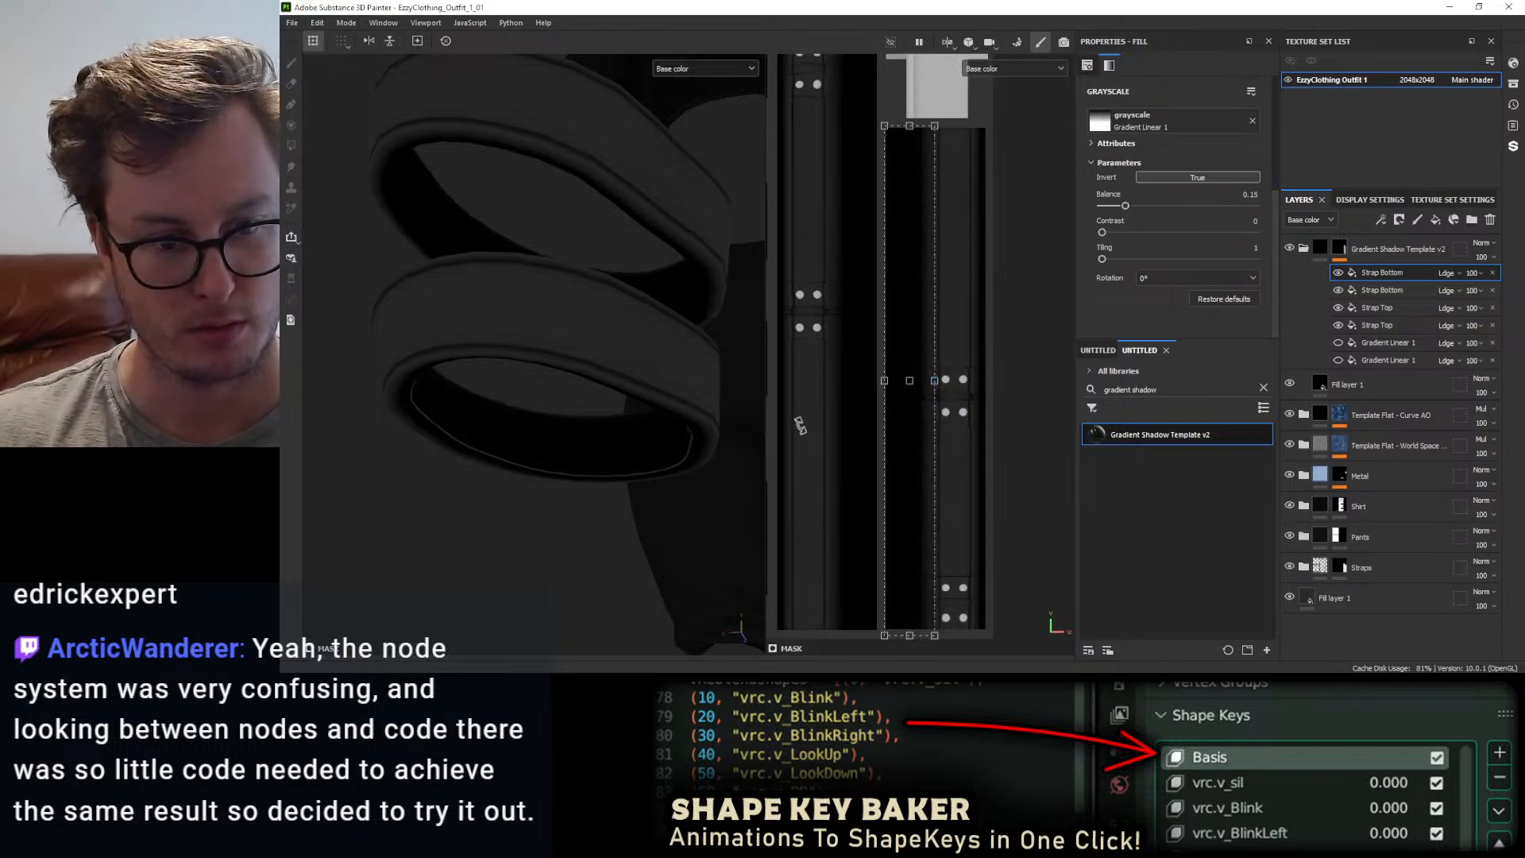
left_click_drag(885, 382, 884, 381)
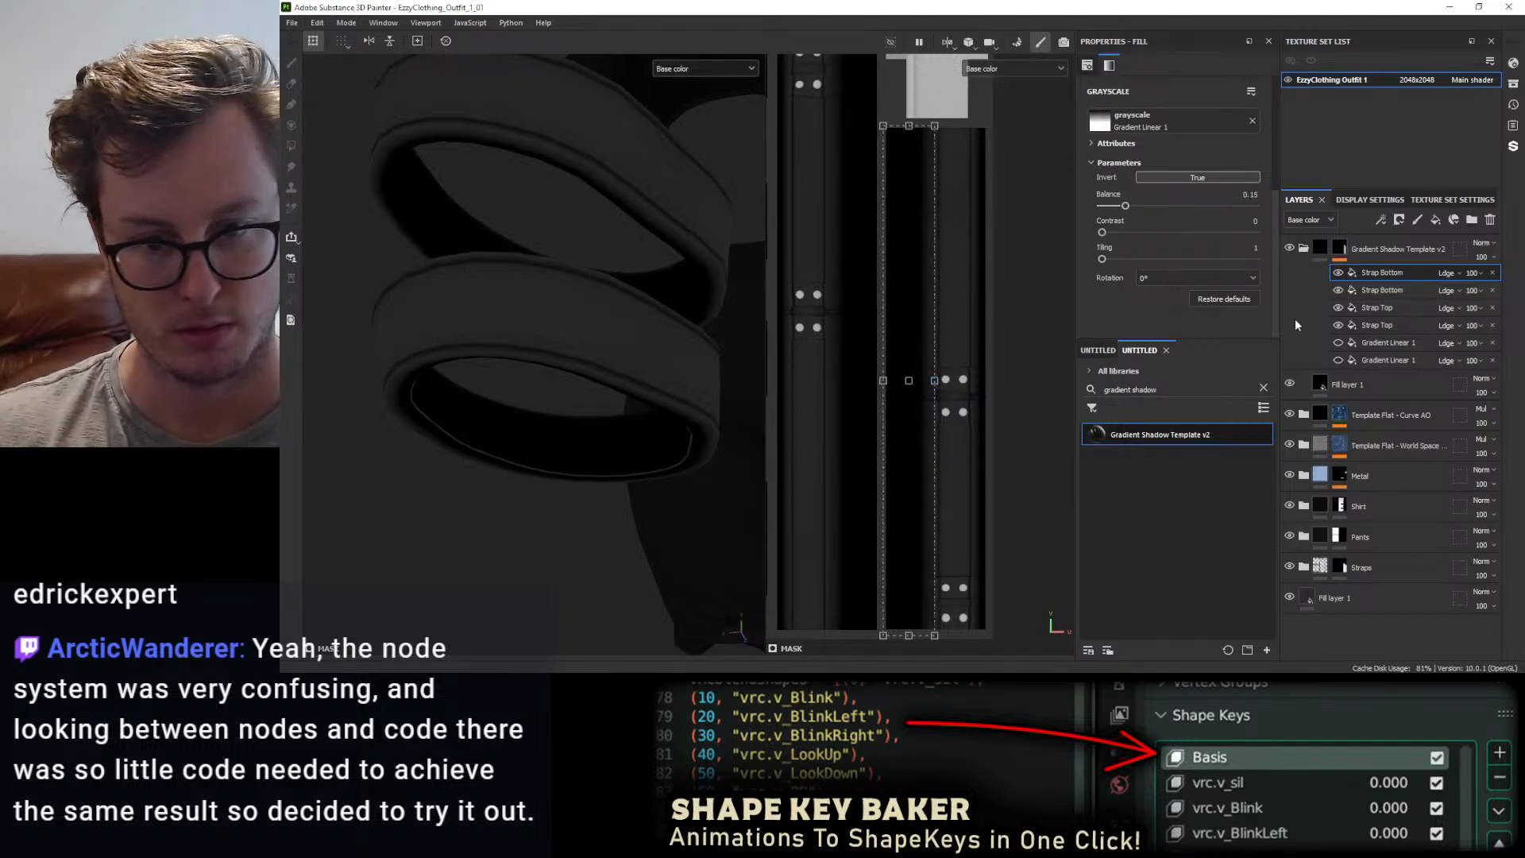
- Select the narrower Strap Bottom fill and check the straps together with the rest of the outfit
left_click(1403, 289)
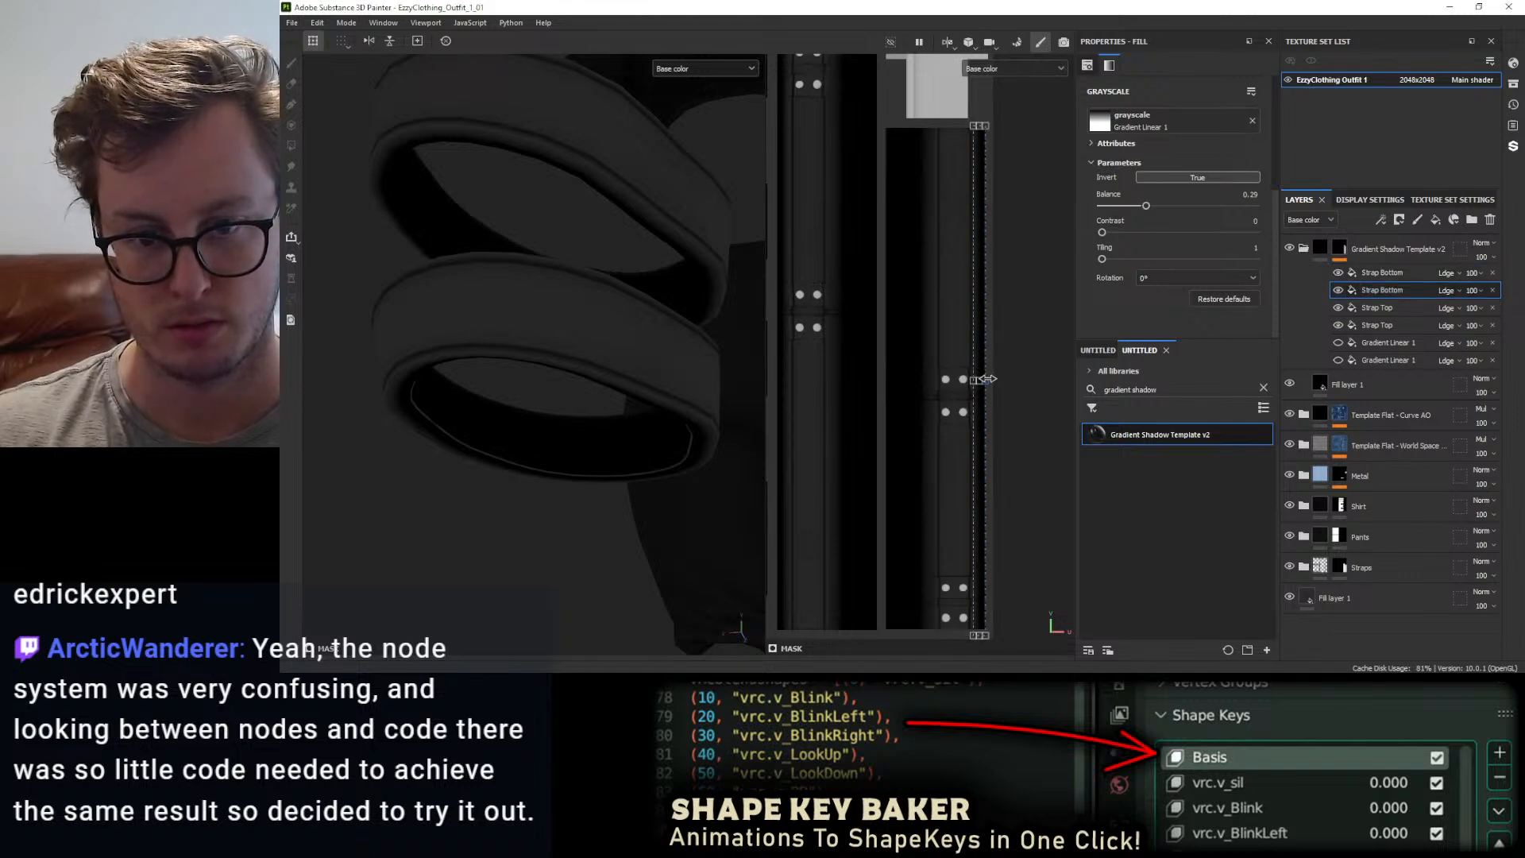
left_click_drag(647, 311, 555, 262, "alt")
scroll(858, 242, "down", 3)
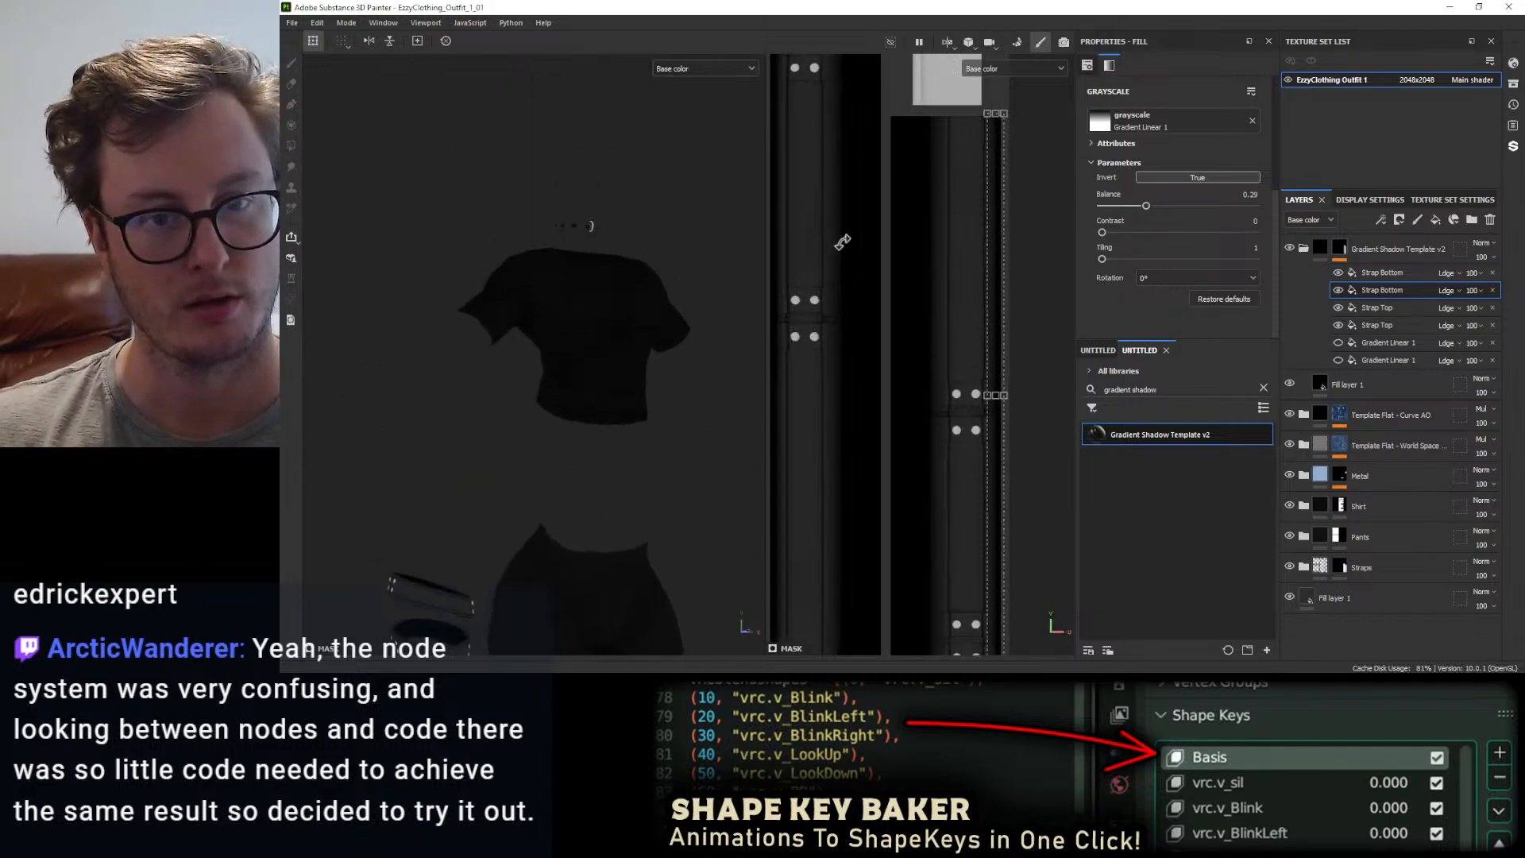
- Paste a copy of the Gradient Linear 1 fill at the top of the mask, rename it as Shirt and make it visible
middle_click_drag(861, 250, 1054, 307, "alt")
left_click(1384, 274)
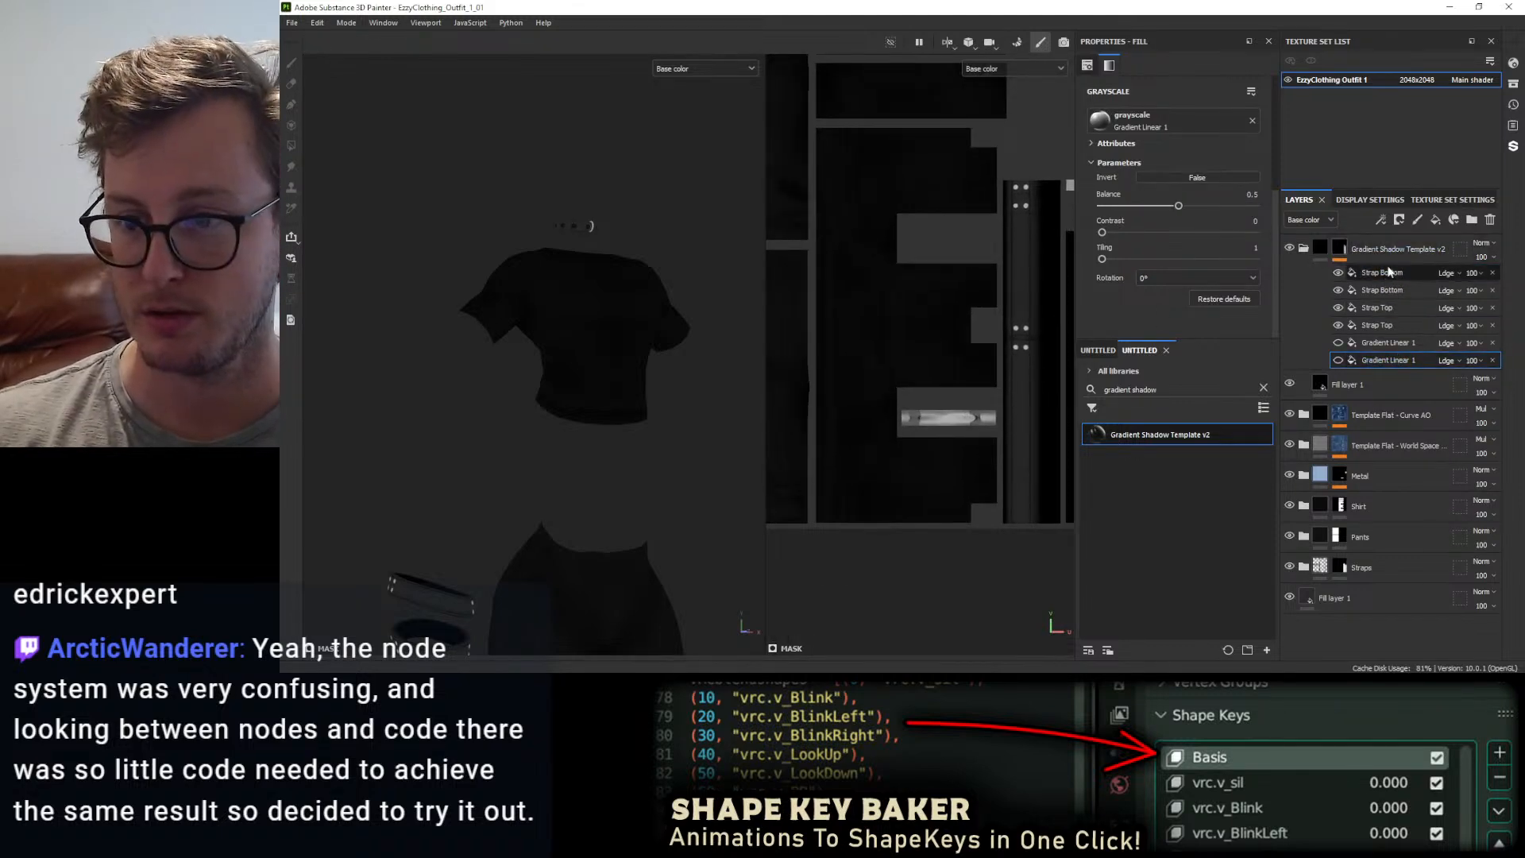
key("ctrl+v")
double_click(1411, 274)
type("Shi")
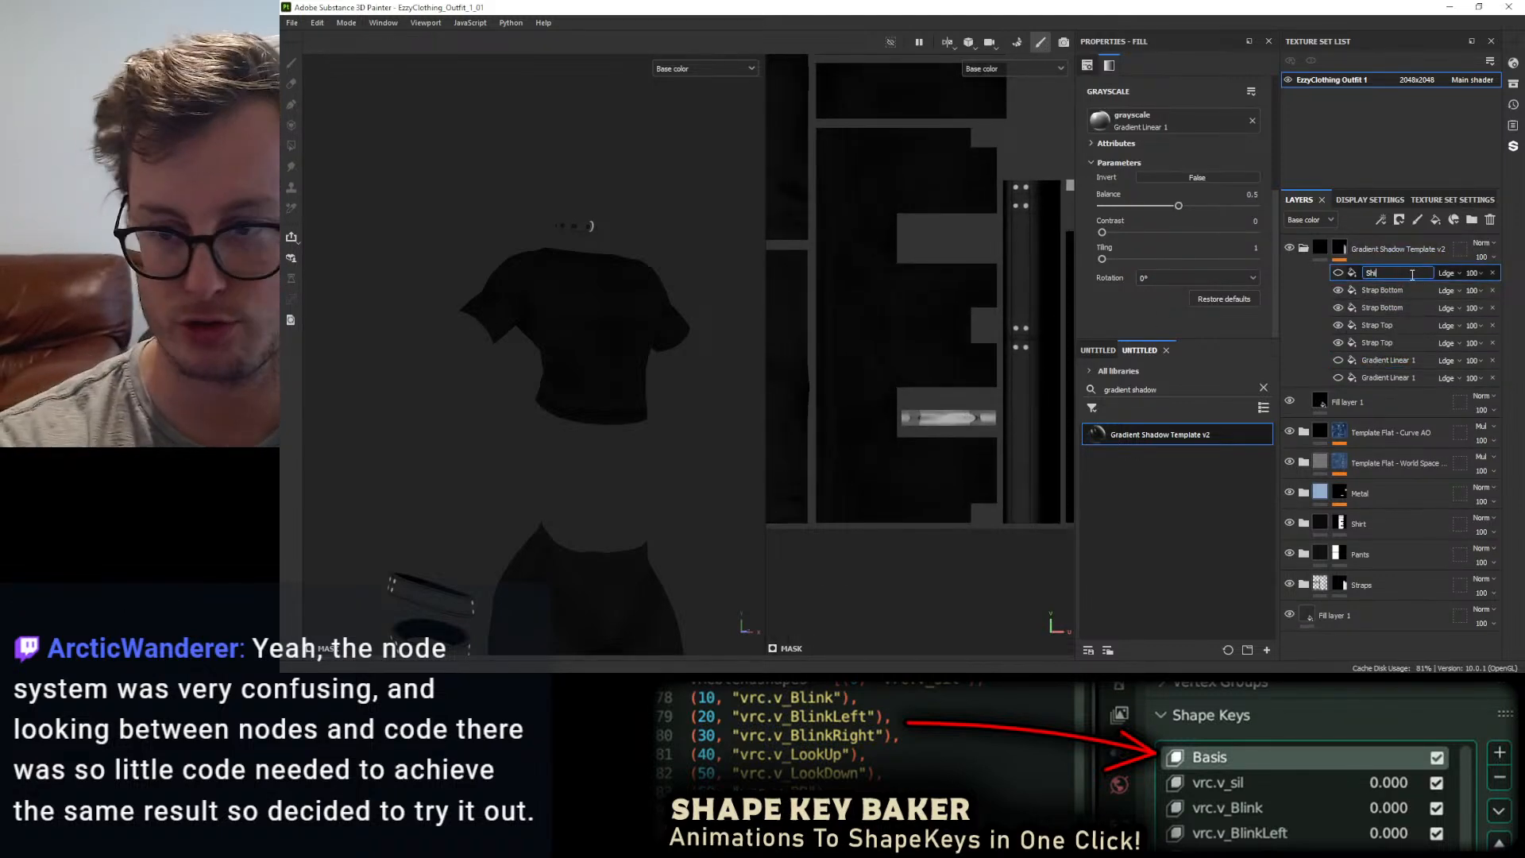
left_click(1338, 273)
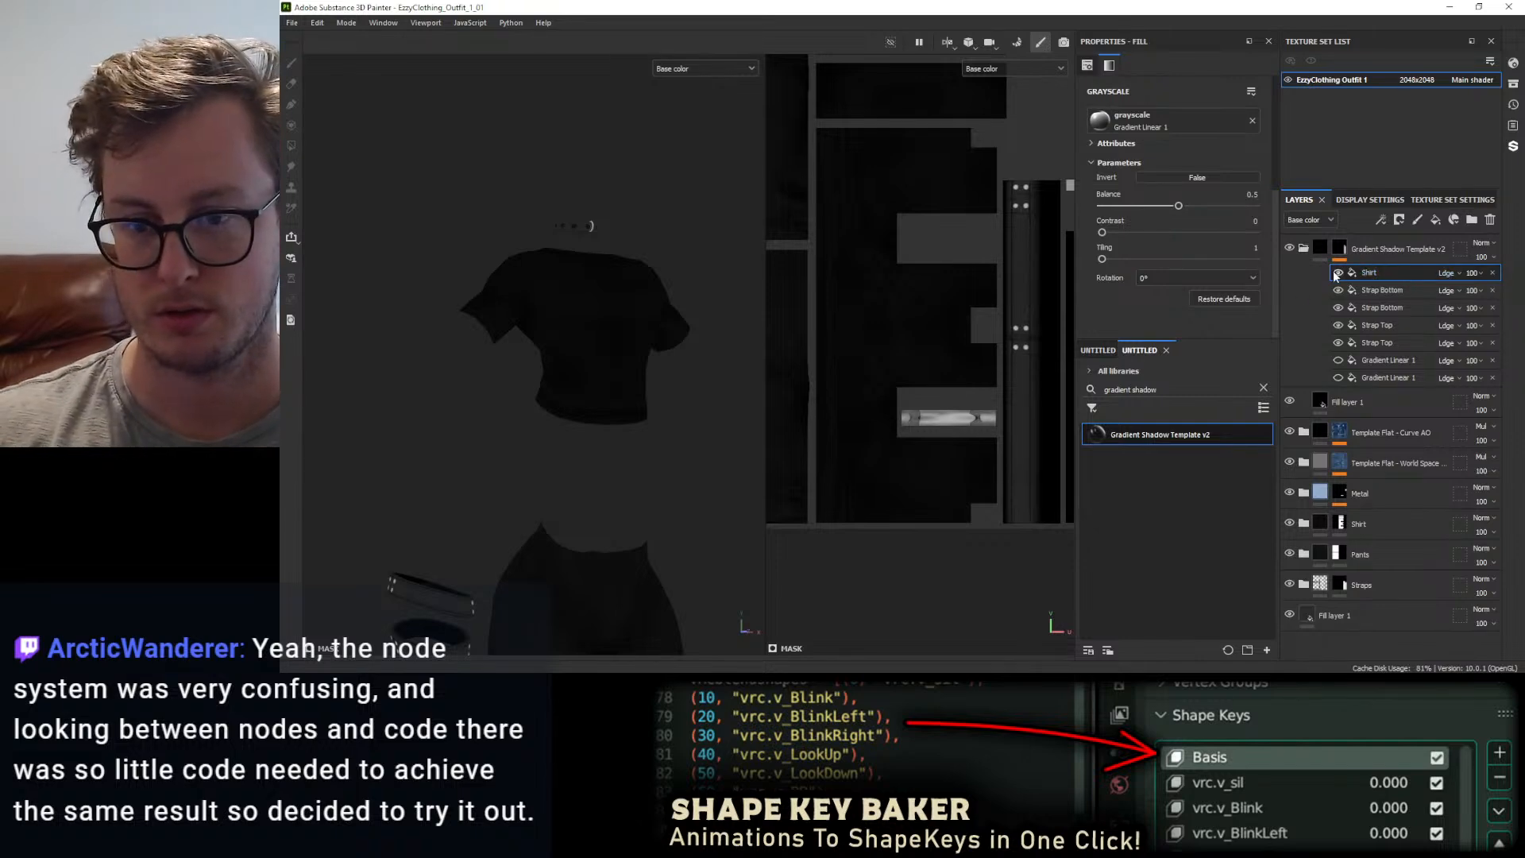
- Scale the Shirt gradient down in the UV layout to match the tall shirt piece's height, starting at its left edge
middle_click_drag(954, 348, 979, 421, "alt")
scroll(893, 177, "down", 2)
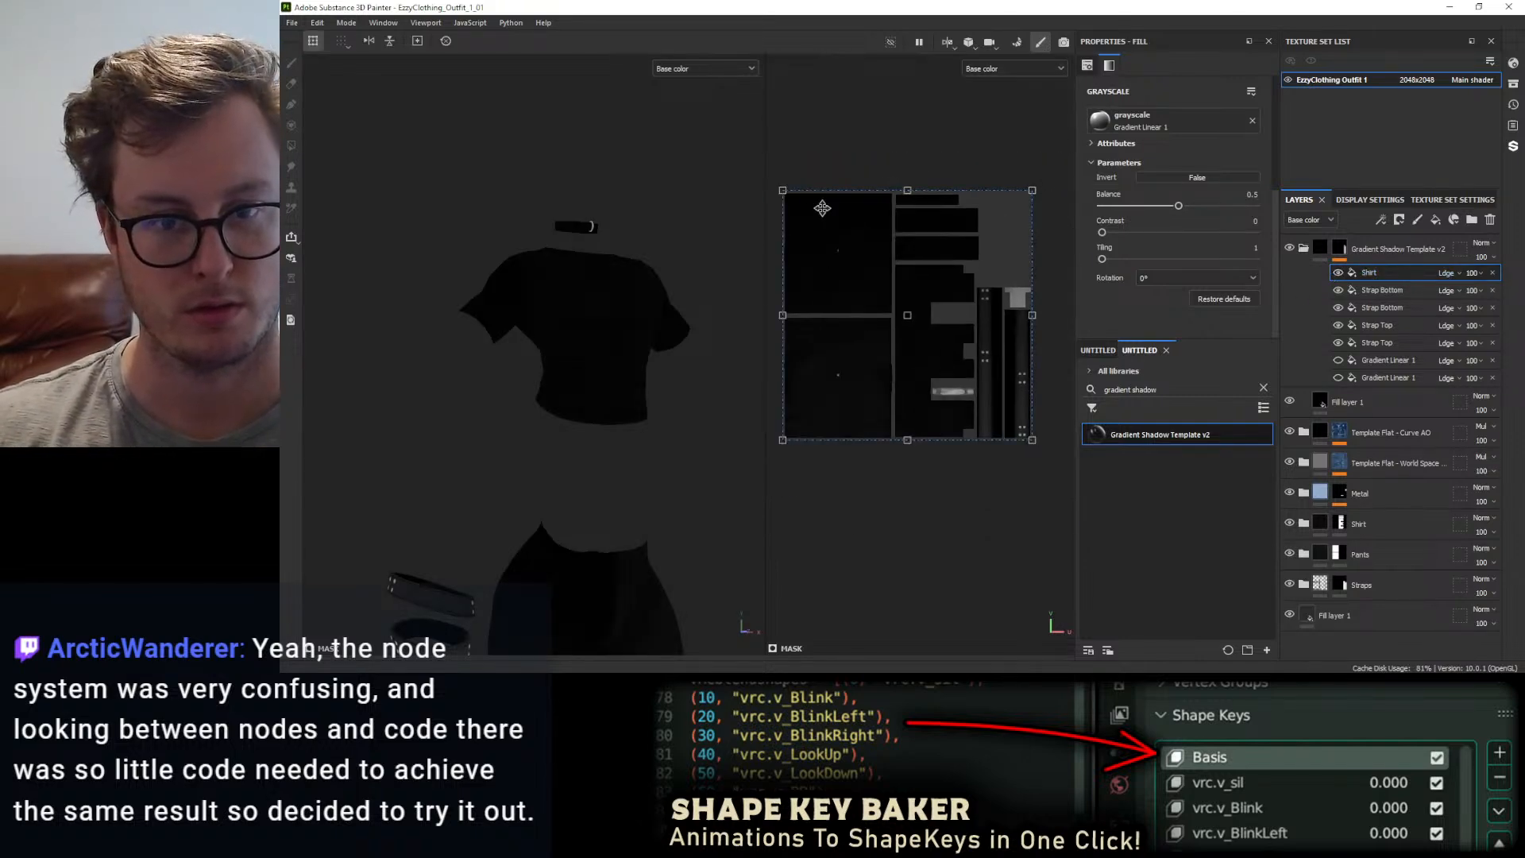
left_click_drag(907, 190, 910, 364)
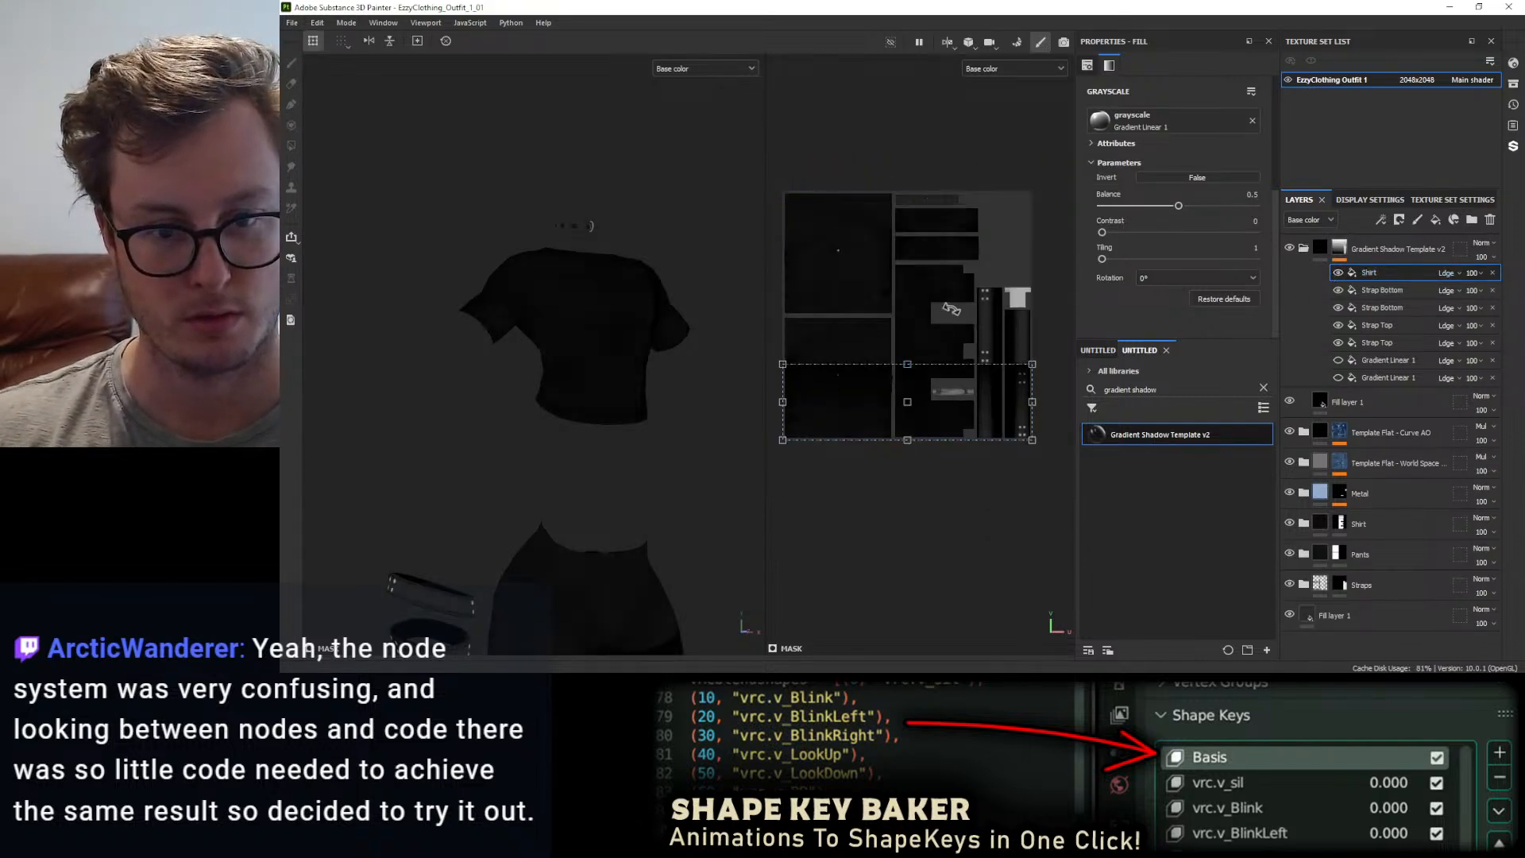
left_click_drag(931, 254, 825, 351, "shift")
left_click_drag(911, 411, 960, 375)
scroll(929, 365, "up", 3)
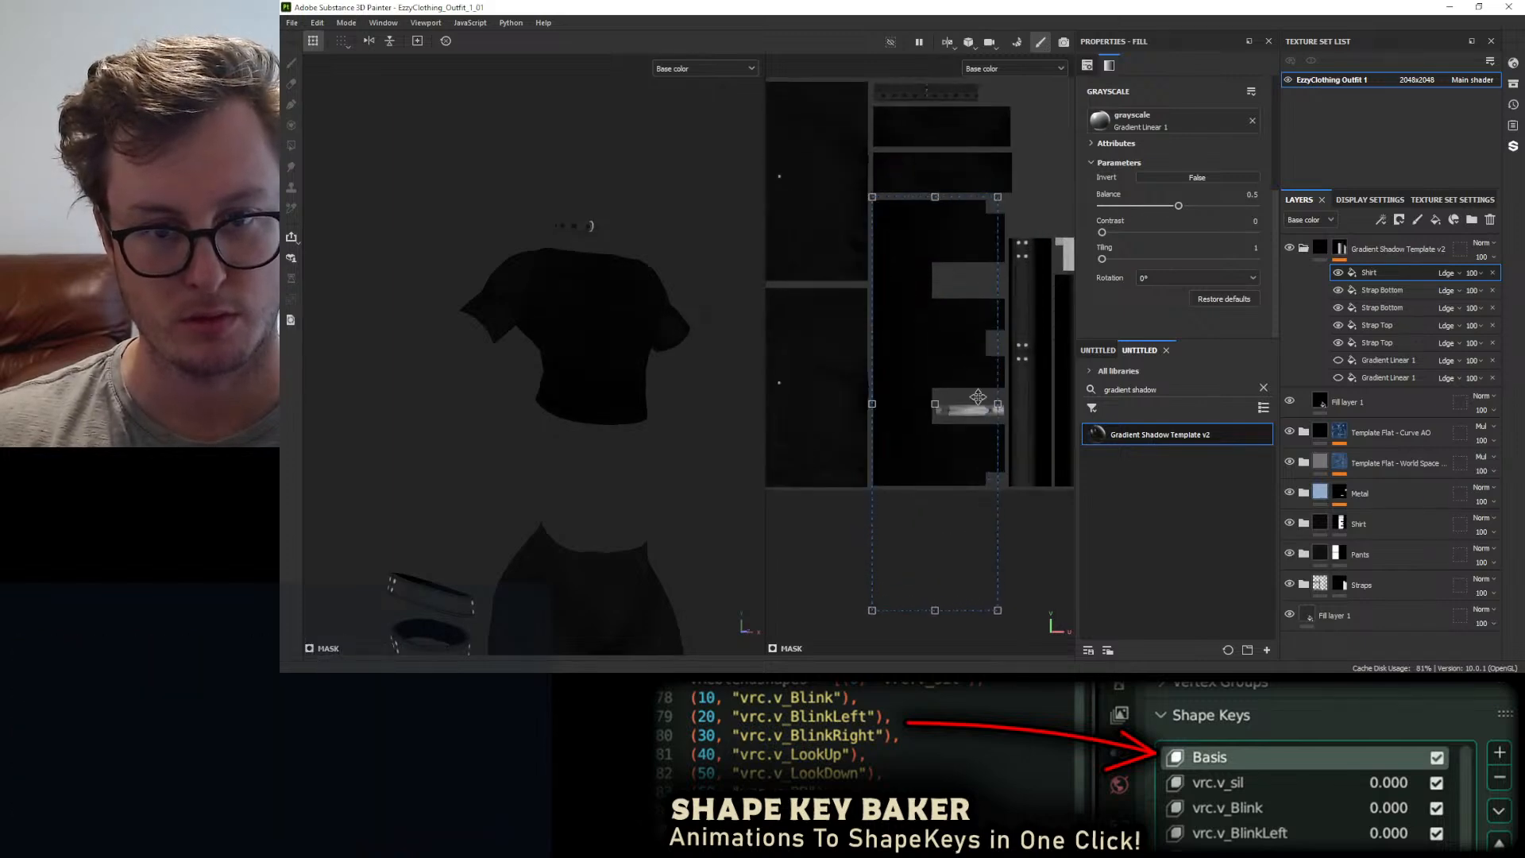
left_click_drag(992, 606, 931, 489)
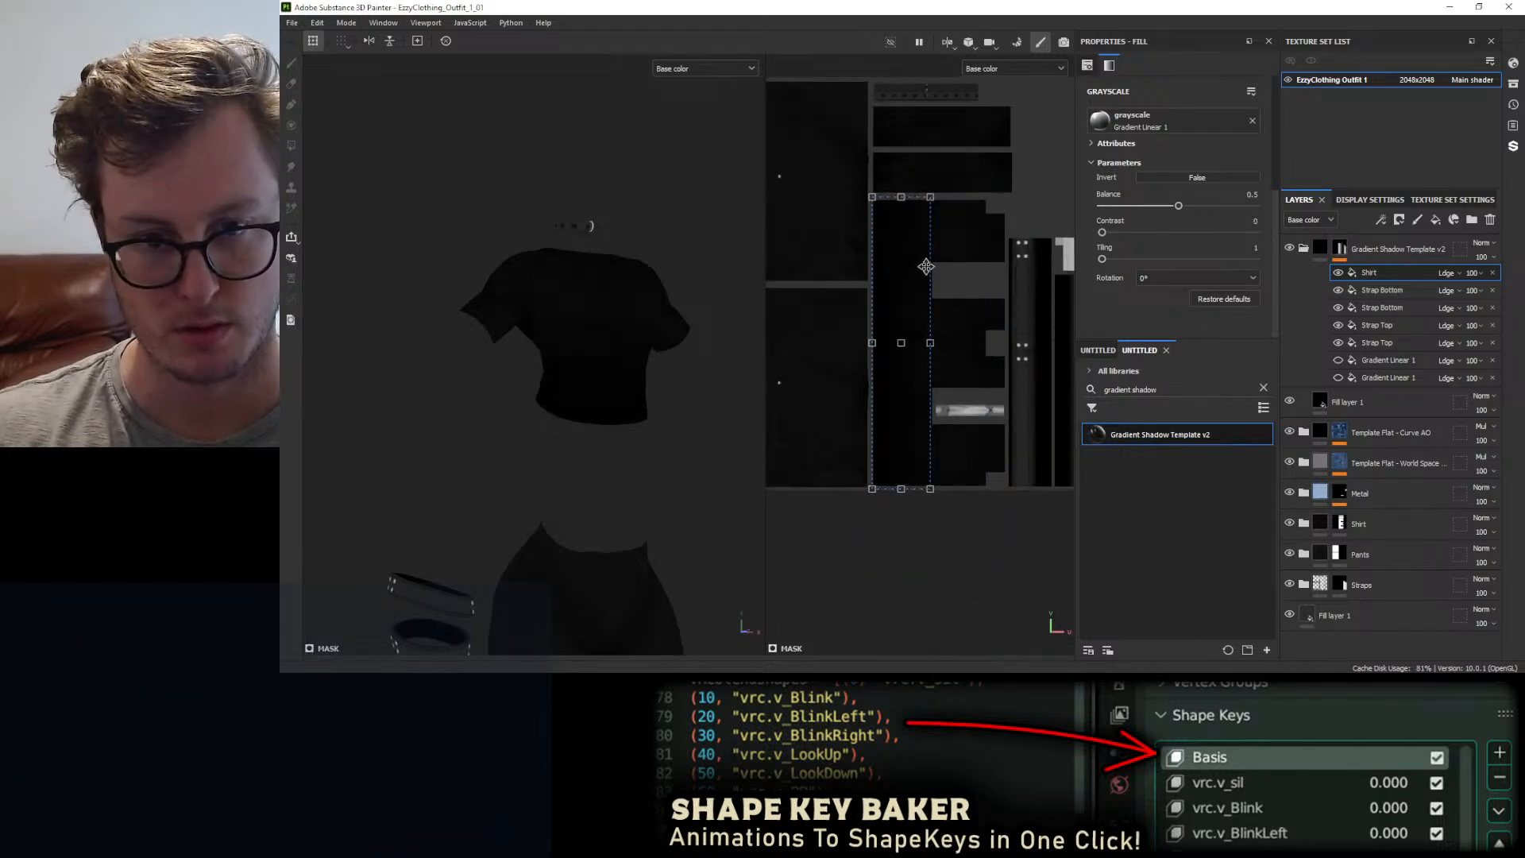
- Narrow the Shirt gradient to a thin strip along the shirt piece's edge in the UV layout and set its opacity to 65
left_click_drag(930, 337, 885, 338)
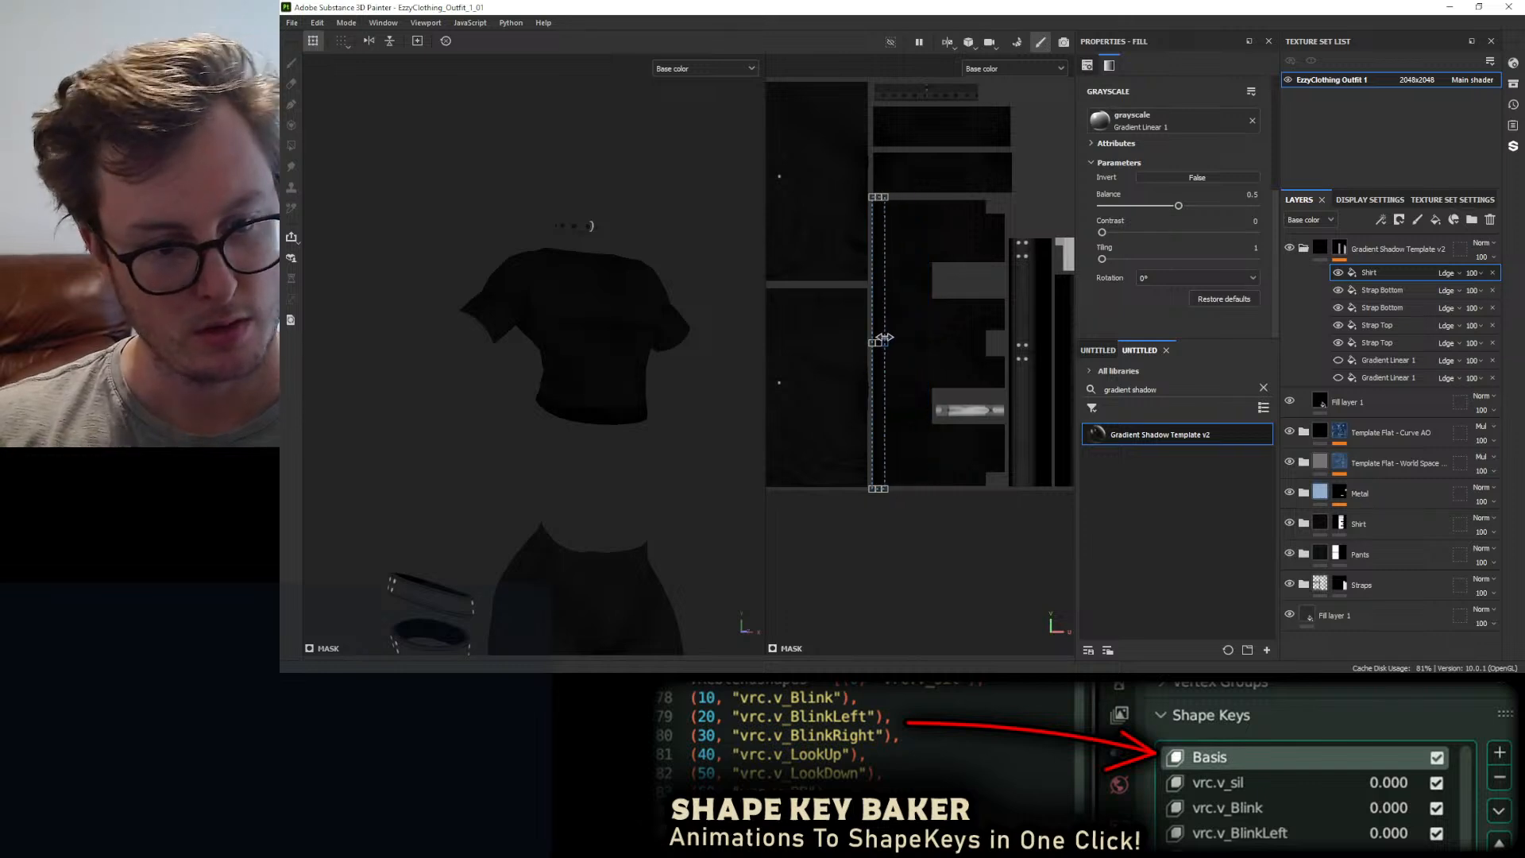
scroll(880, 337, "up", 5)
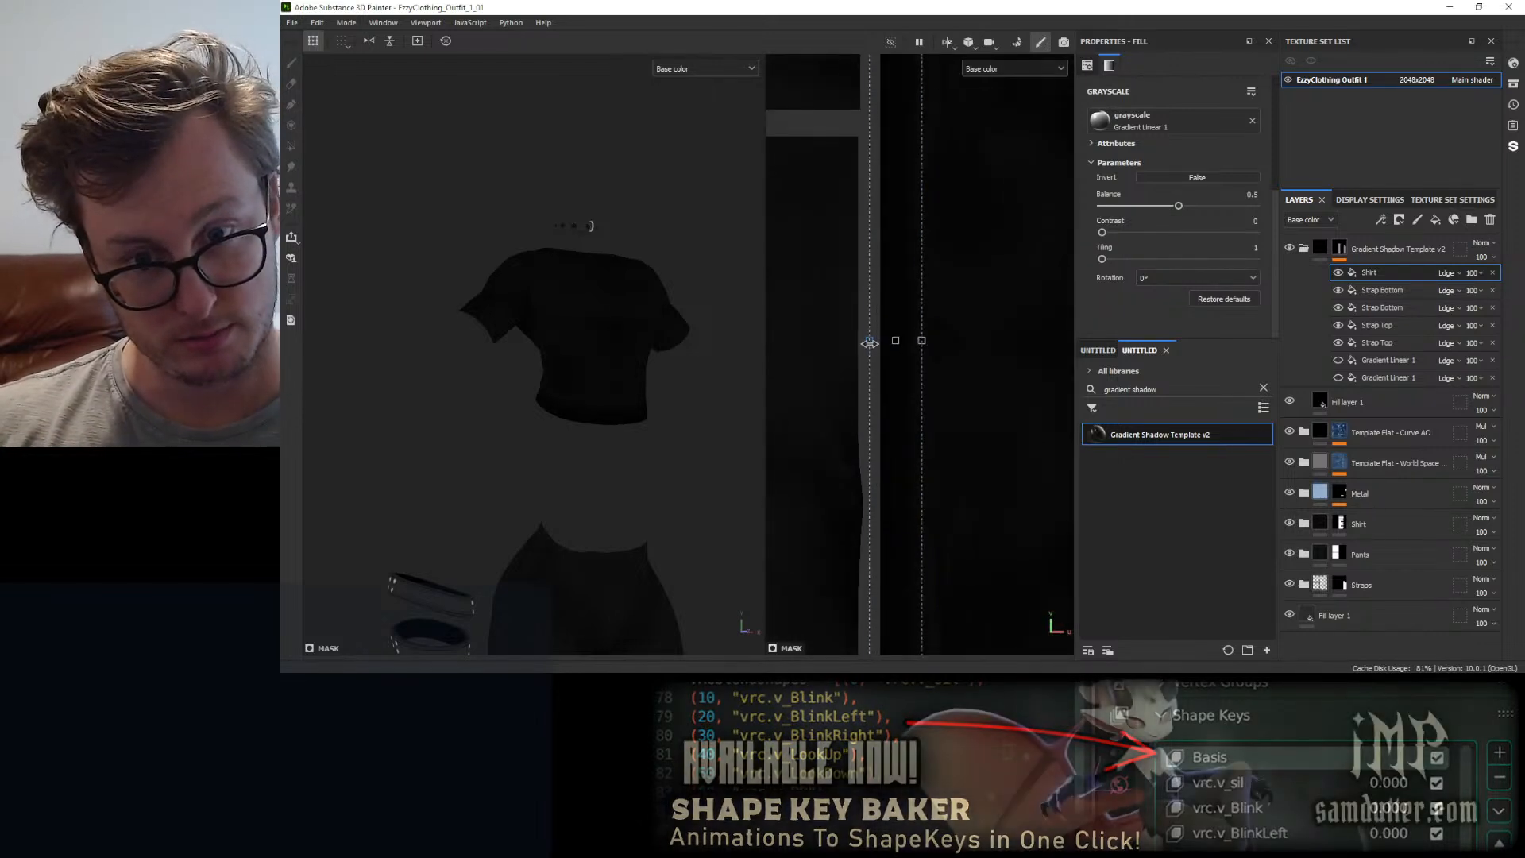
left_click_drag(922, 340, 931, 340)
left_click(1480, 272)
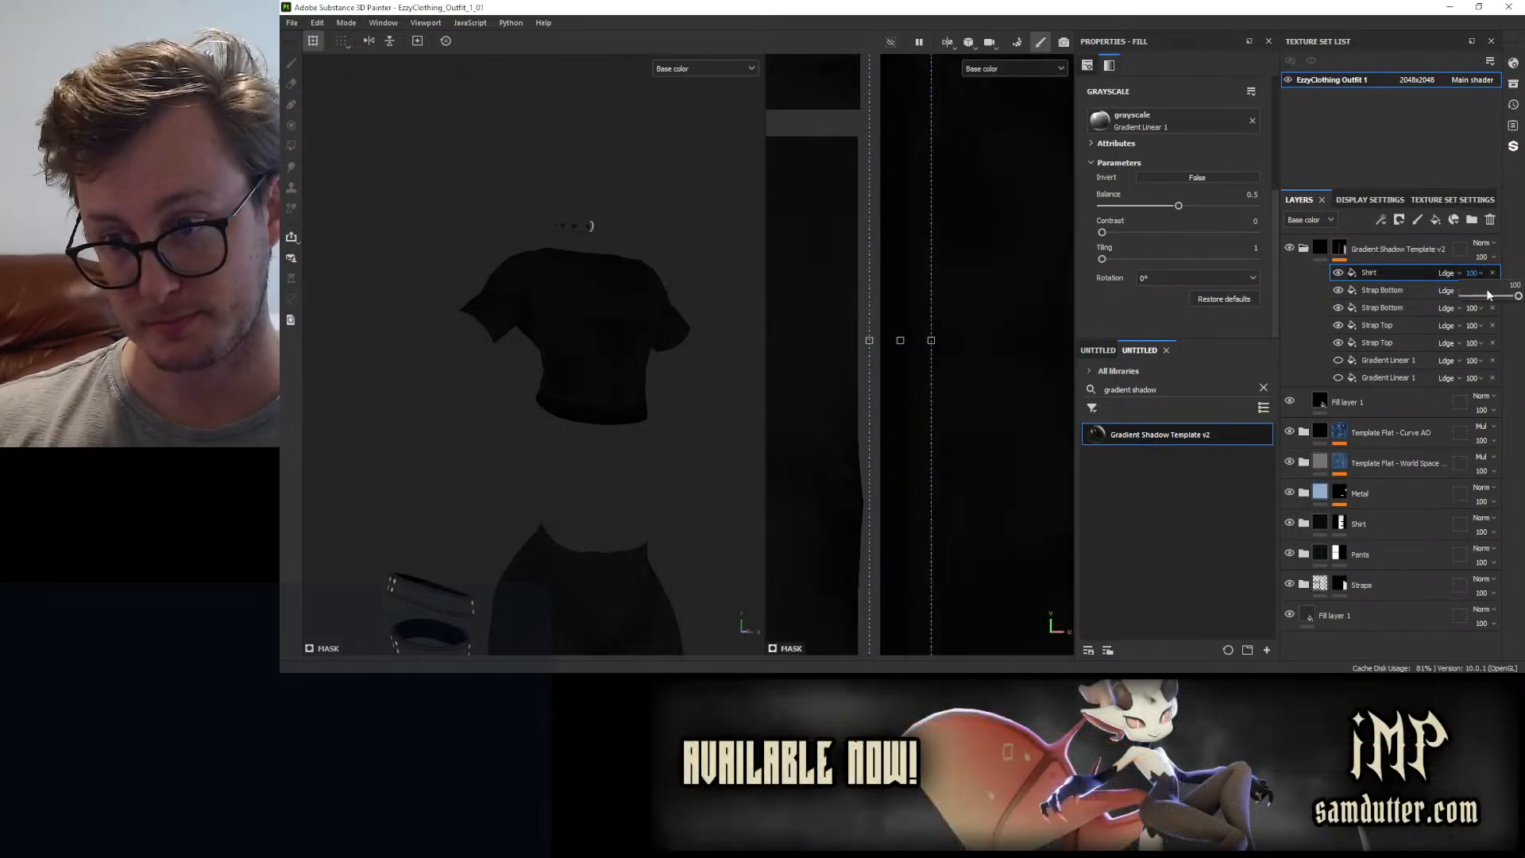
left_click(1489, 297)
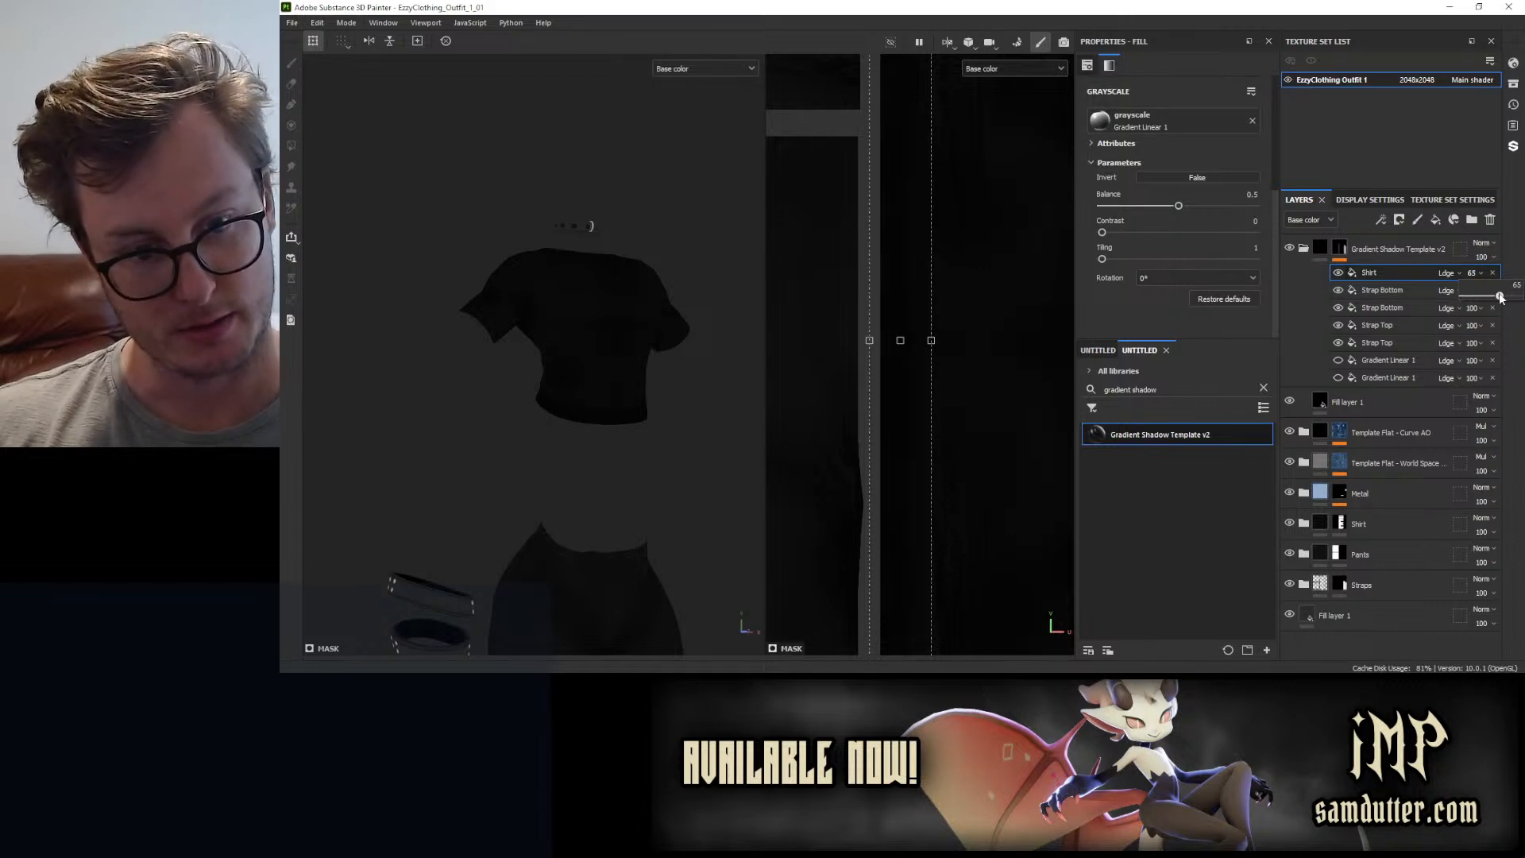
scroll(974, 284, "up", 1)
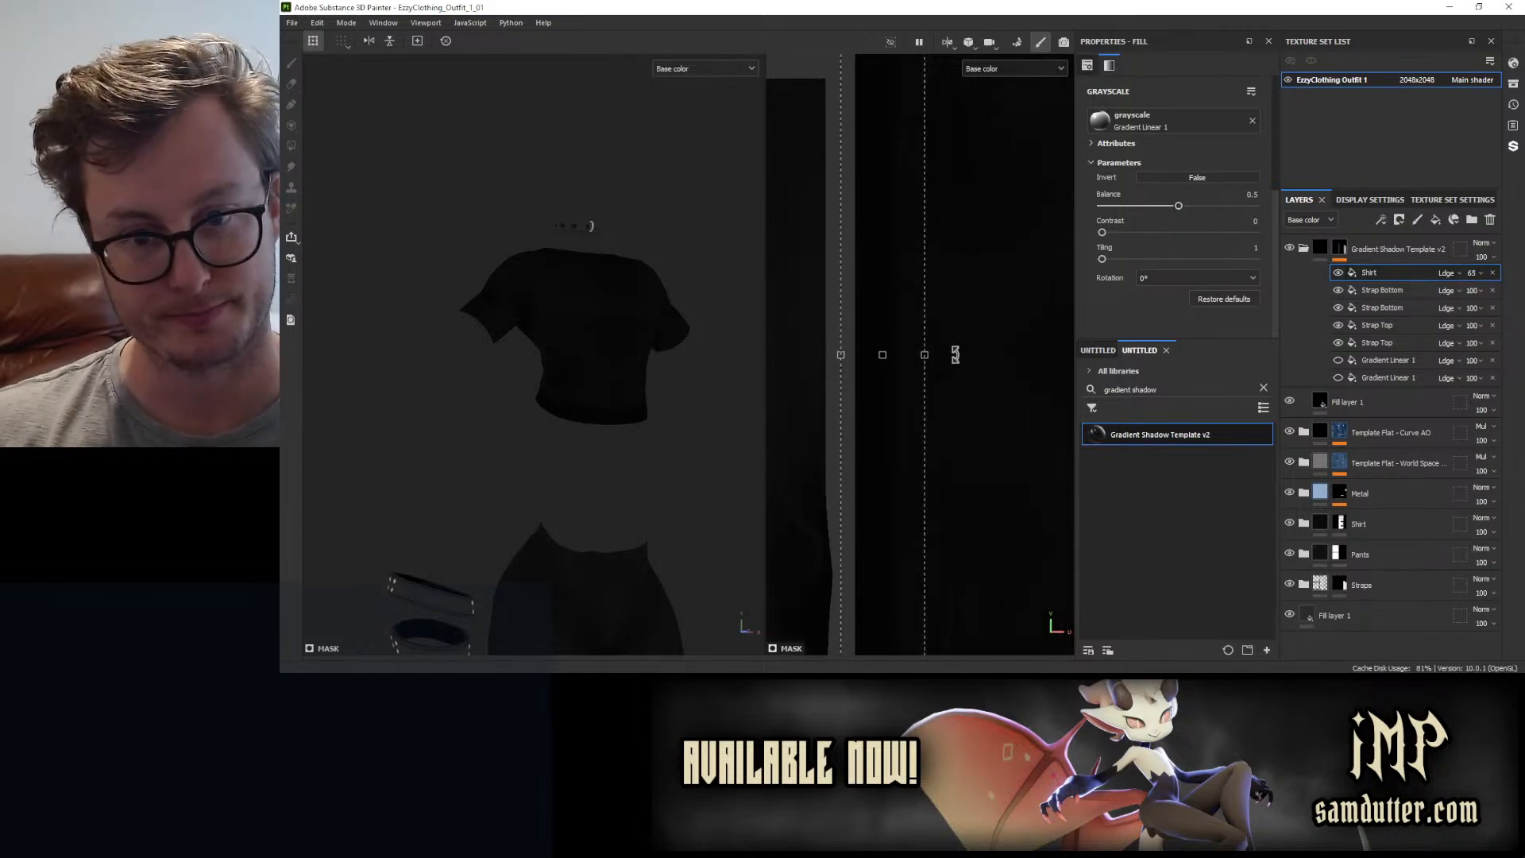
- Duplicate the Shirt gradient fill for the neck collar and rename the copy as Collar
left_click_drag(488, 368, 630, 378, "alt")
scroll(589, 388, "down", 3)
scroll(561, 401, "up", 8)
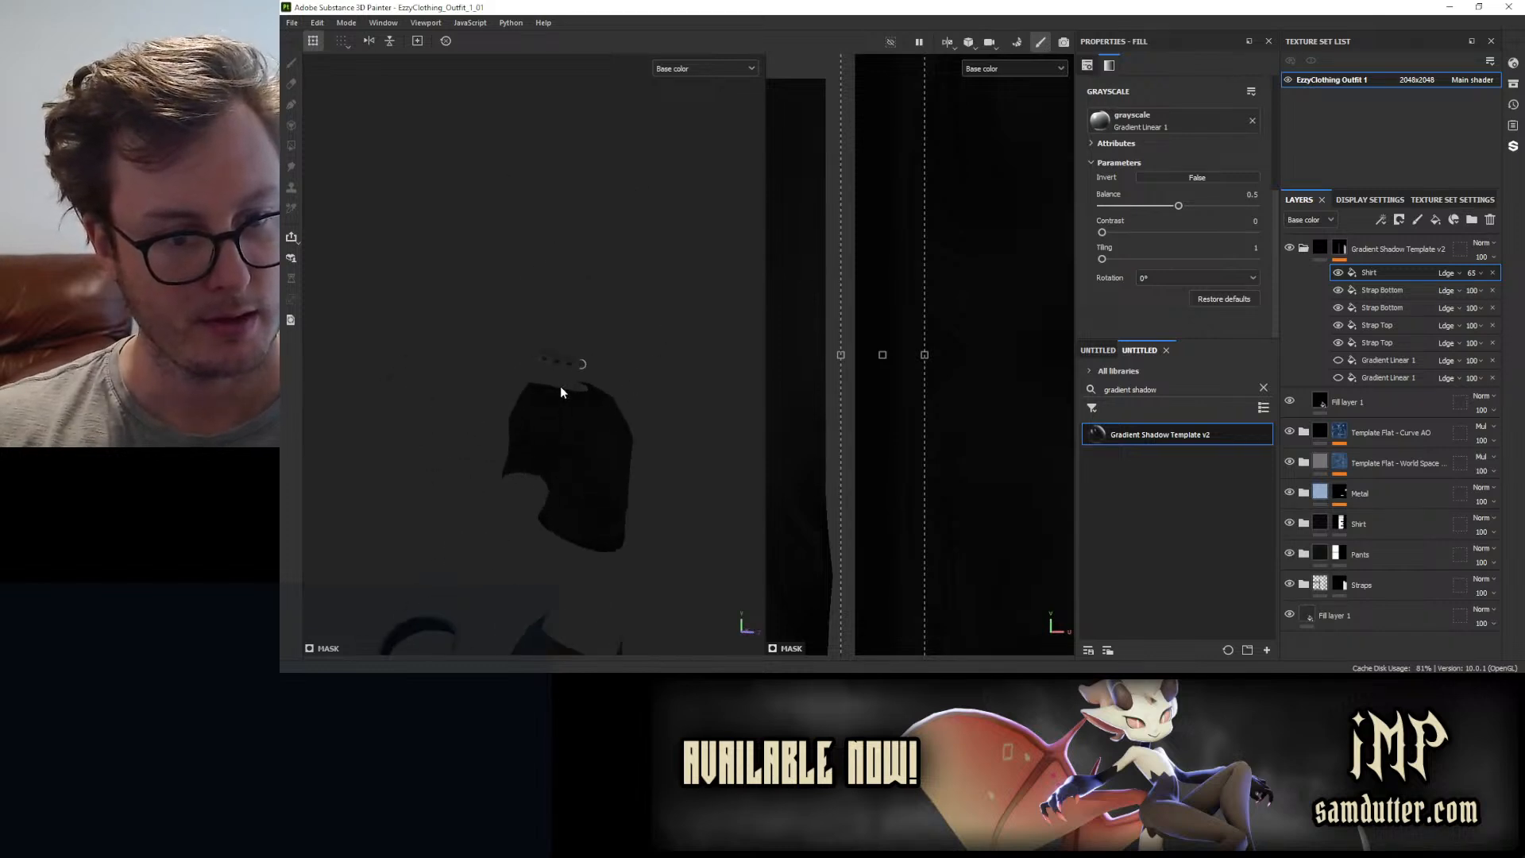
left_click_drag(587, 319, 560, 391, "alt")
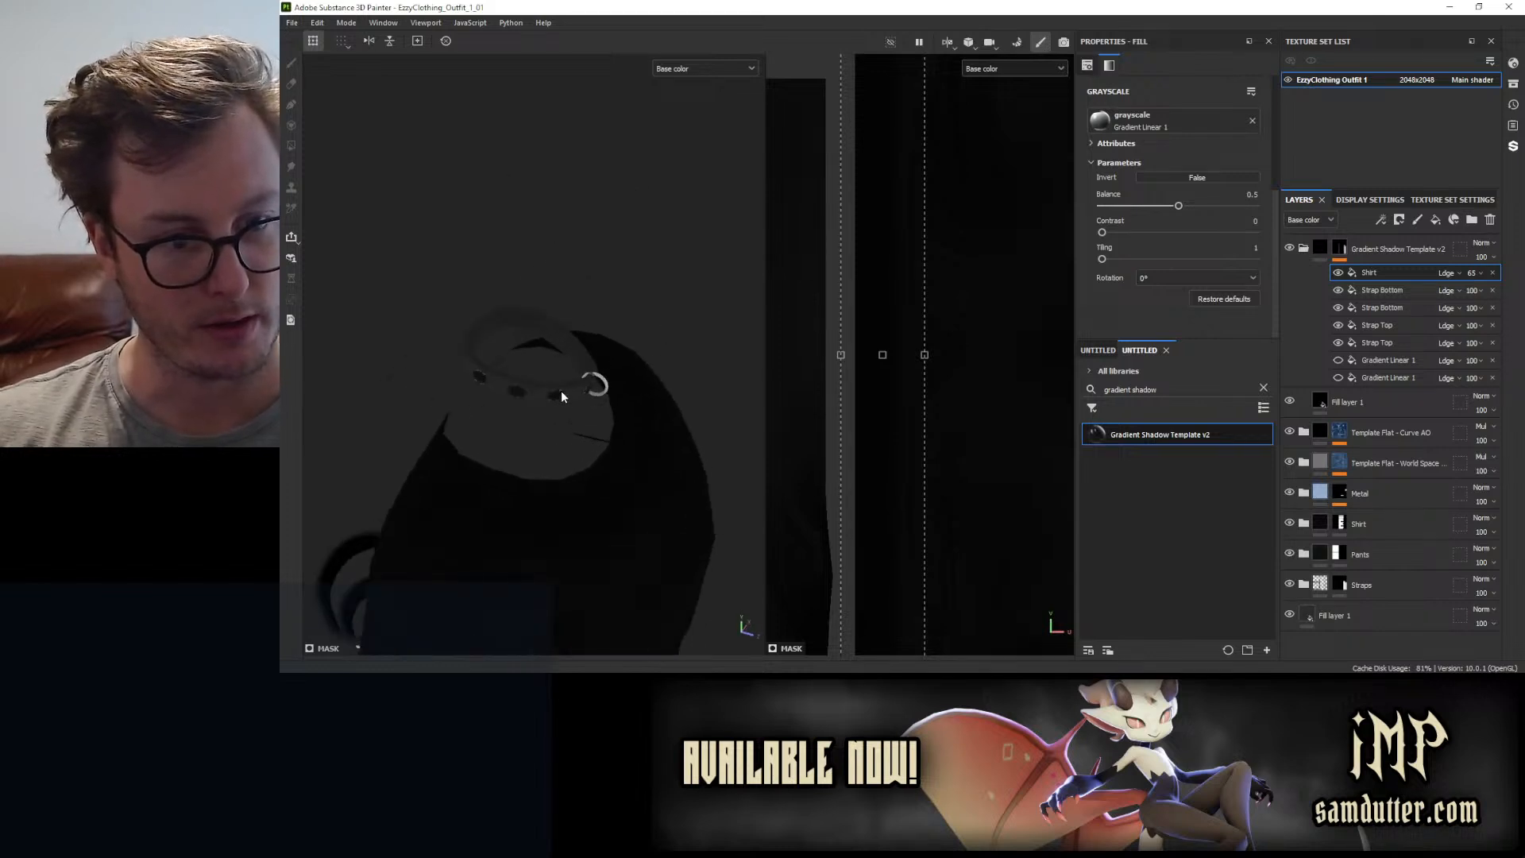
left_click(1381, 290)
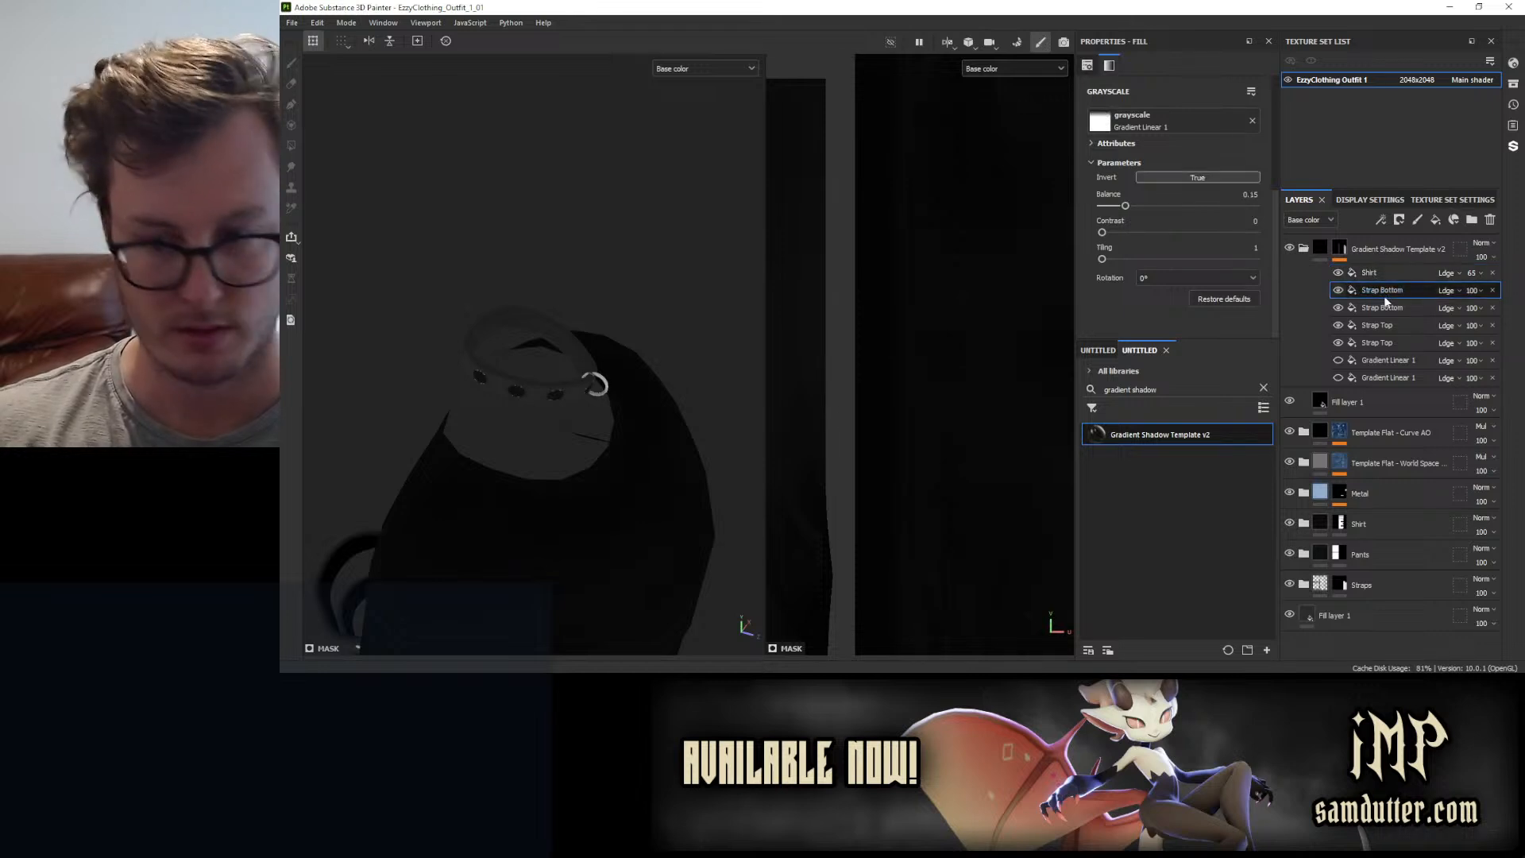
left_click(1376, 272)
key("ctrl+d")
double_click(1382, 274)
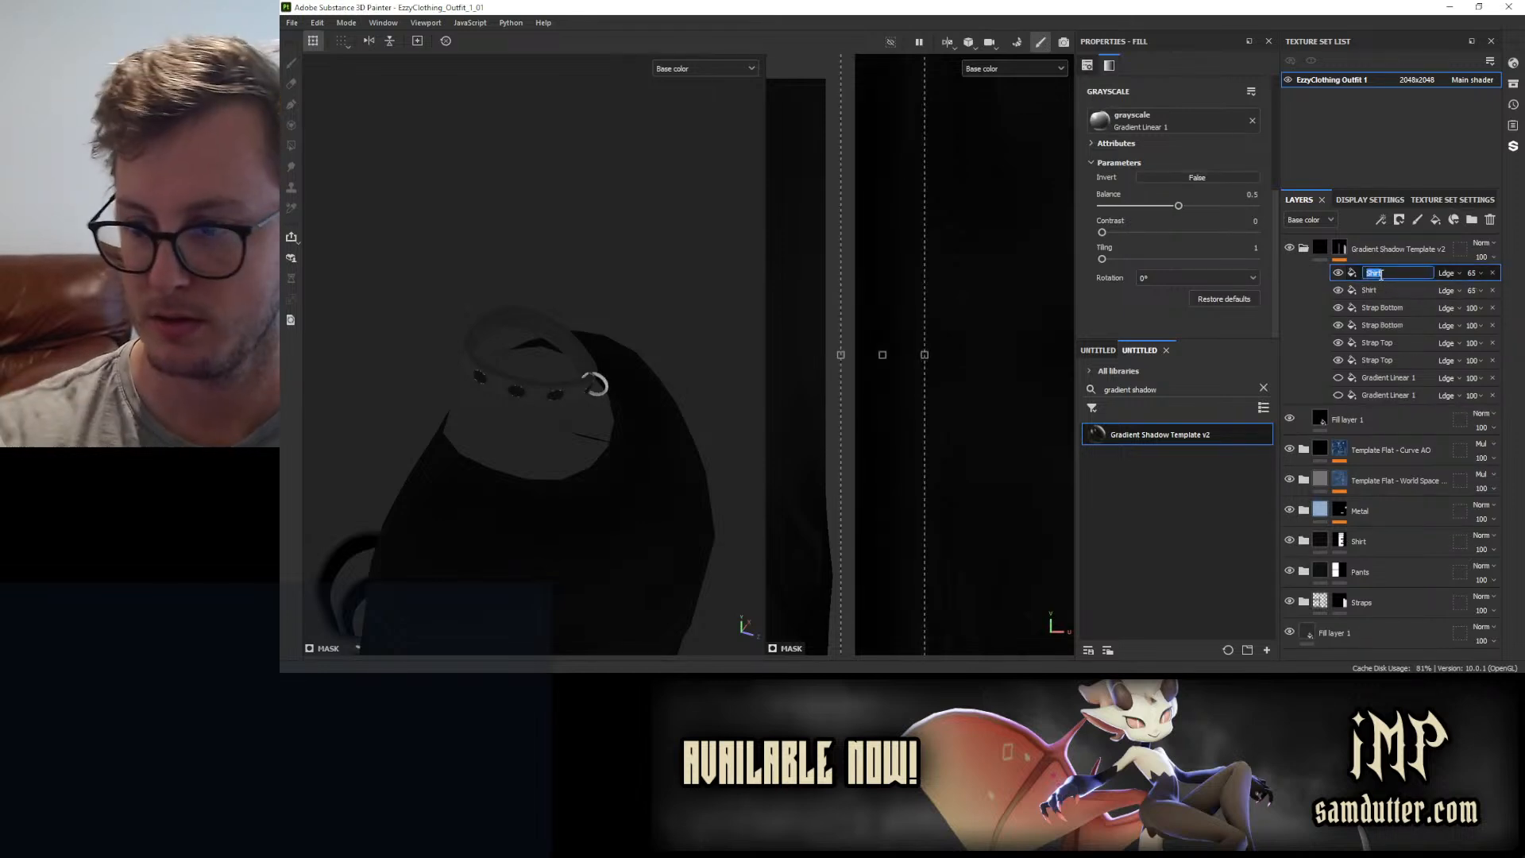
type("collar")
key("Return")
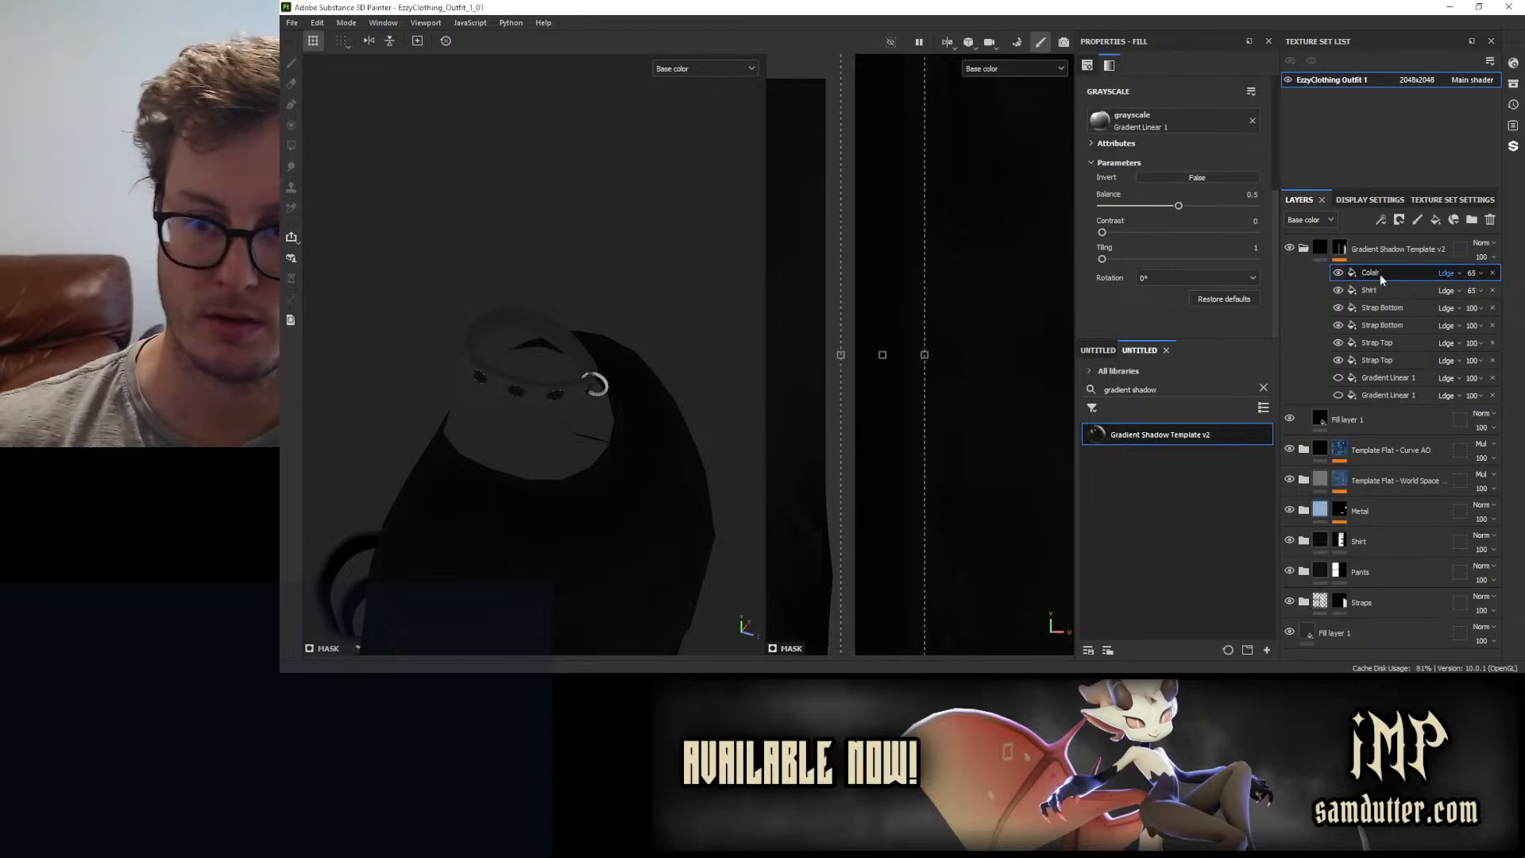
double_click(1381, 274)
type("Col")
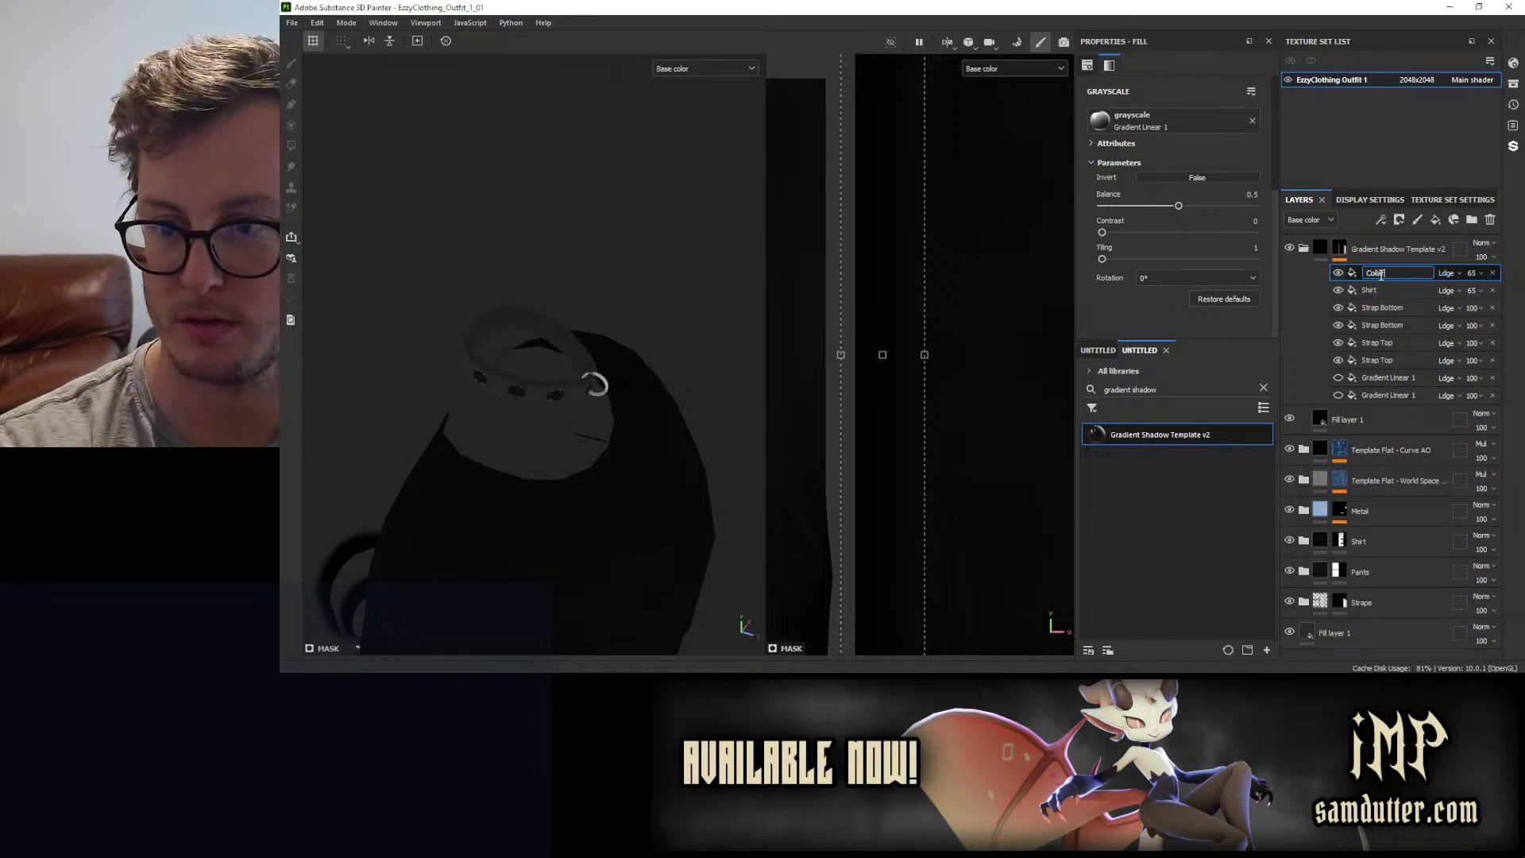
type("lar")
key("Return")
- Rotate the Collar gradient a quarter turn and move it up to the studded collar strip in the UV layout
scroll(879, 331, "down", 5)
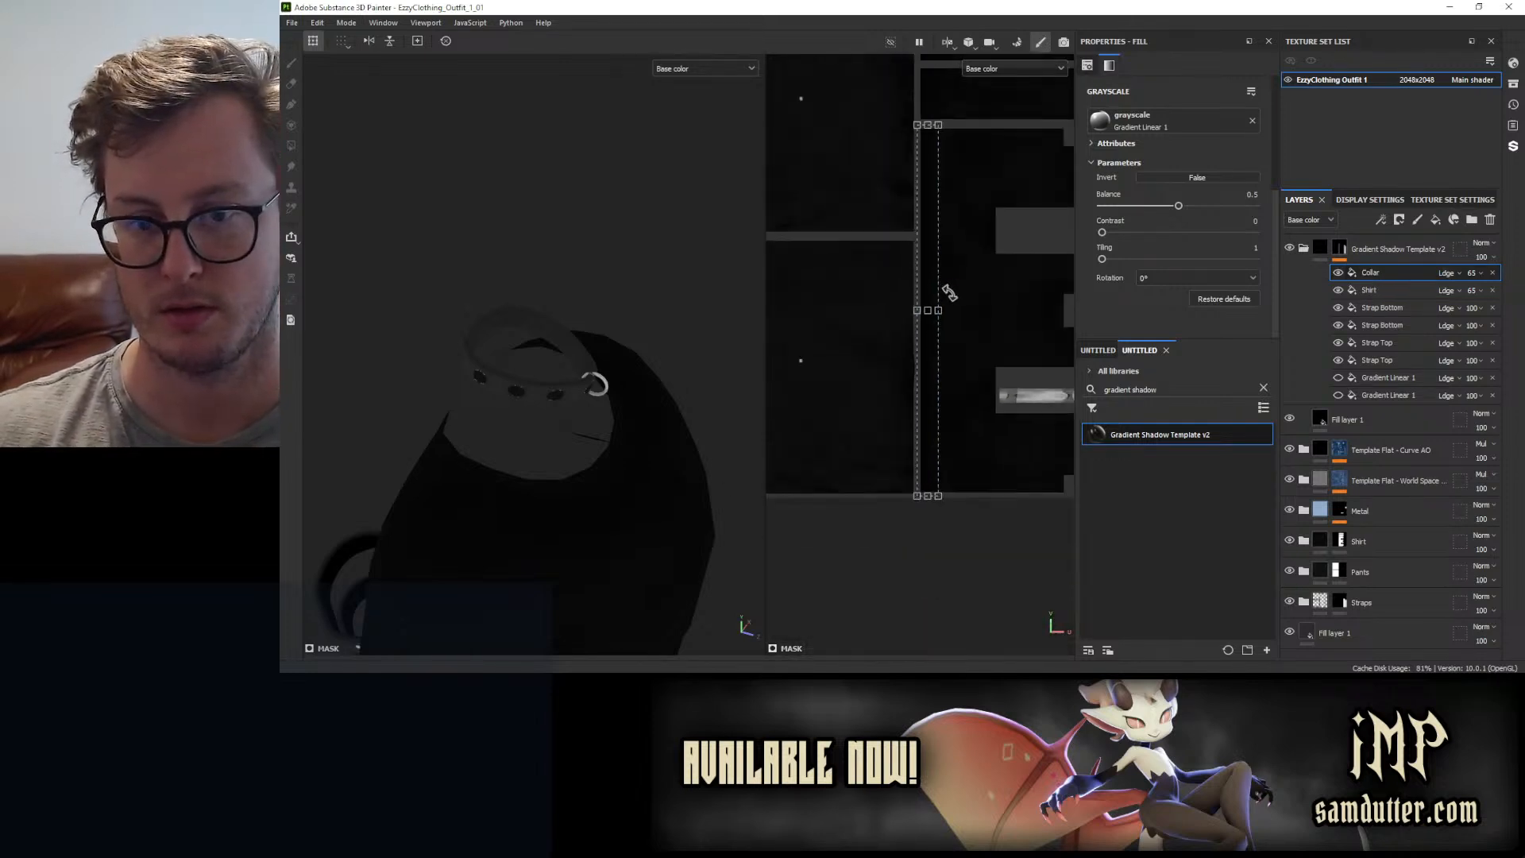
middle_click_drag(933, 283, 955, 384, "alt")
scroll(959, 373, "down", 3)
left_click_drag(954, 341, 956, 180)
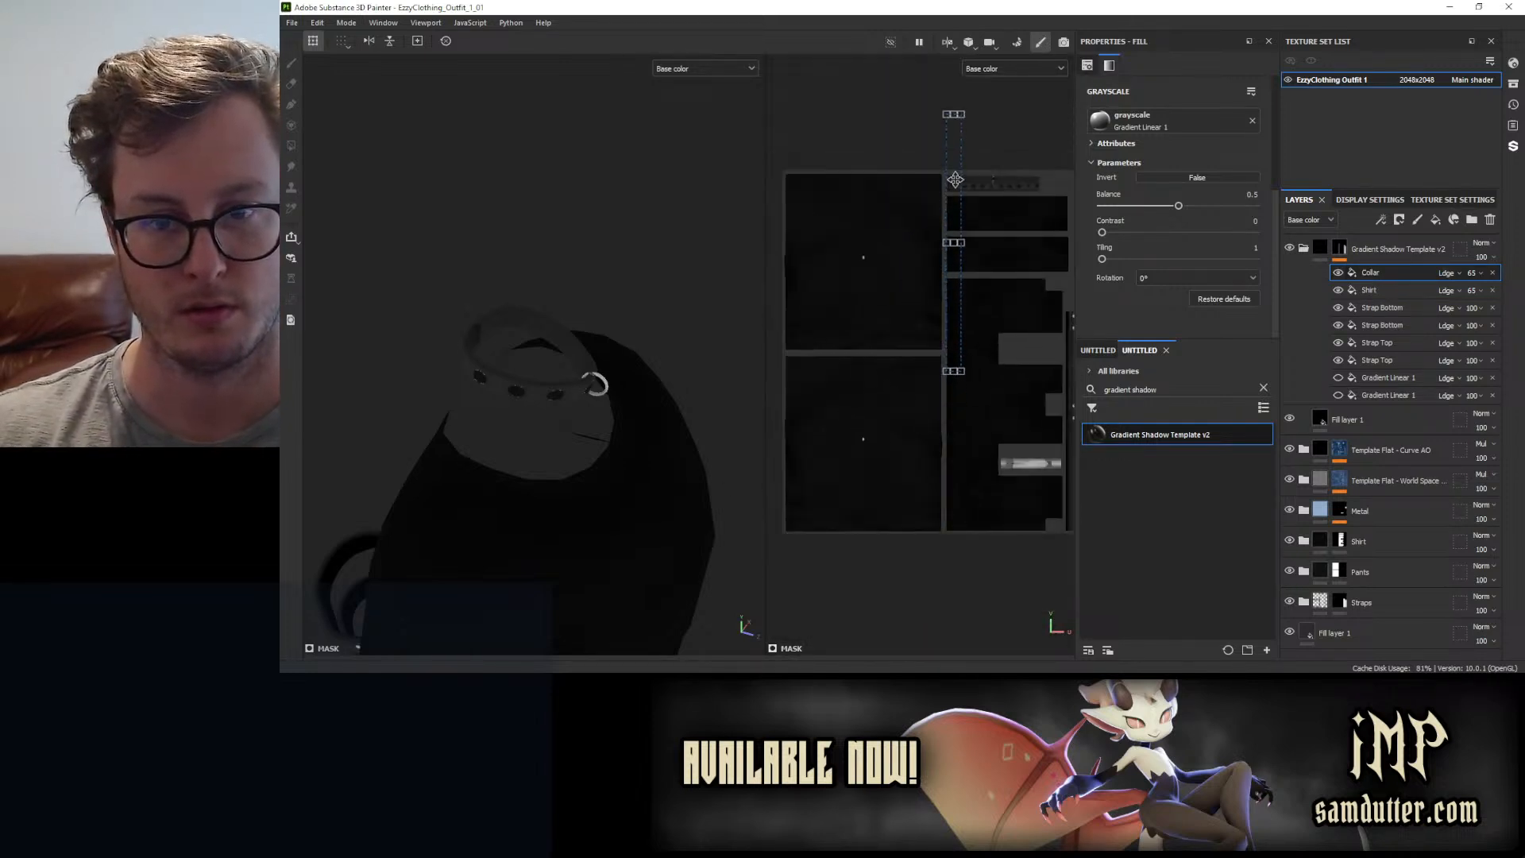
left_click_drag(950, 379, 984, 357, "shift")
left_click_drag(1011, 273, 995, 178, "shift")
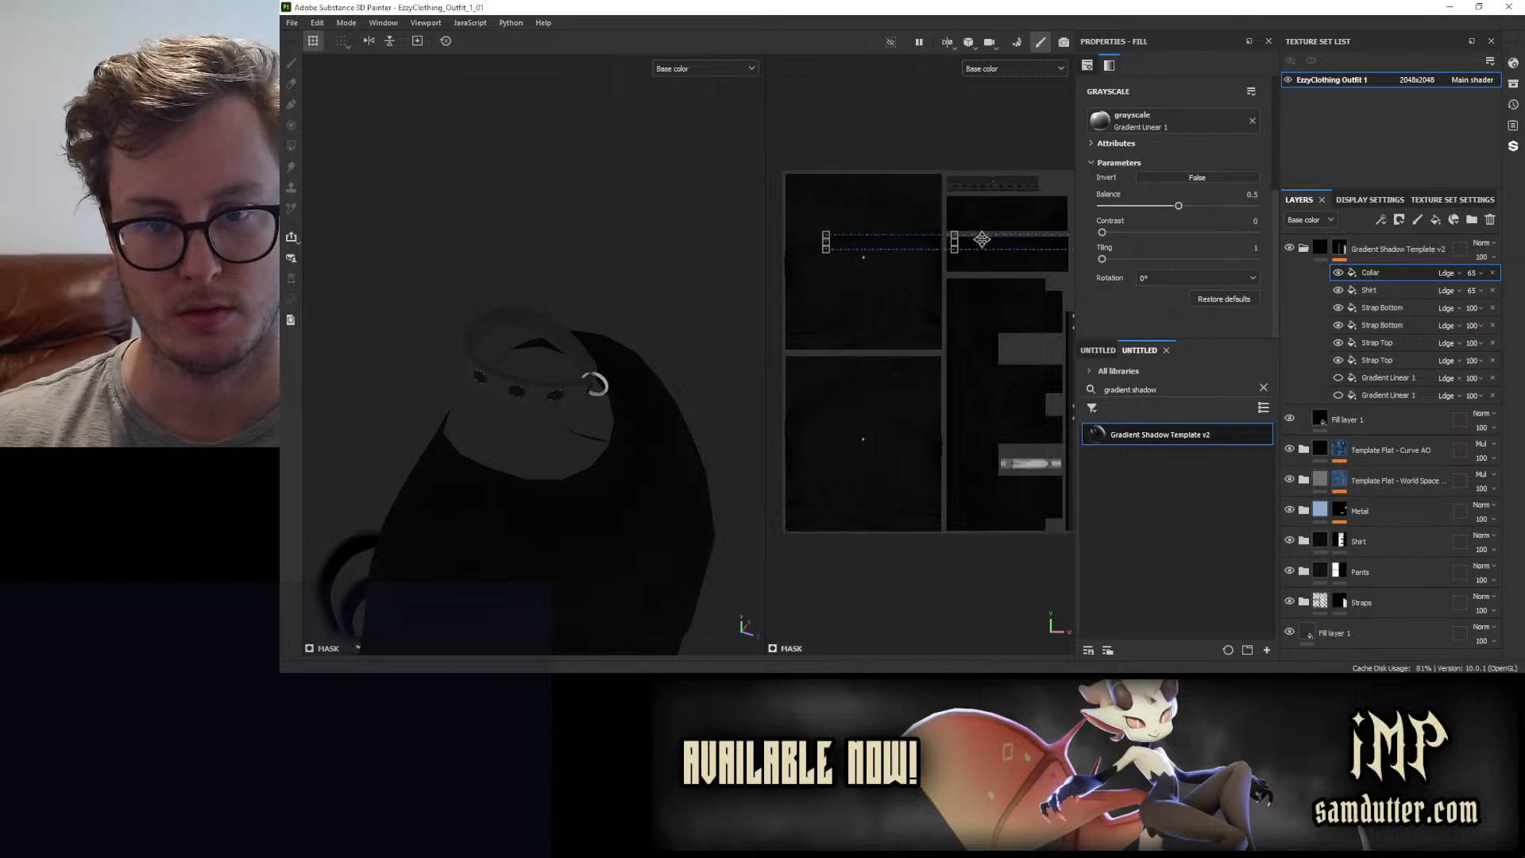
left_click_drag(982, 239, 1103, 179)
- Scale the Collar gradient to match the length and height of the studded collar strip
middle_click_drag(1005, 243, 902, 262, "alt")
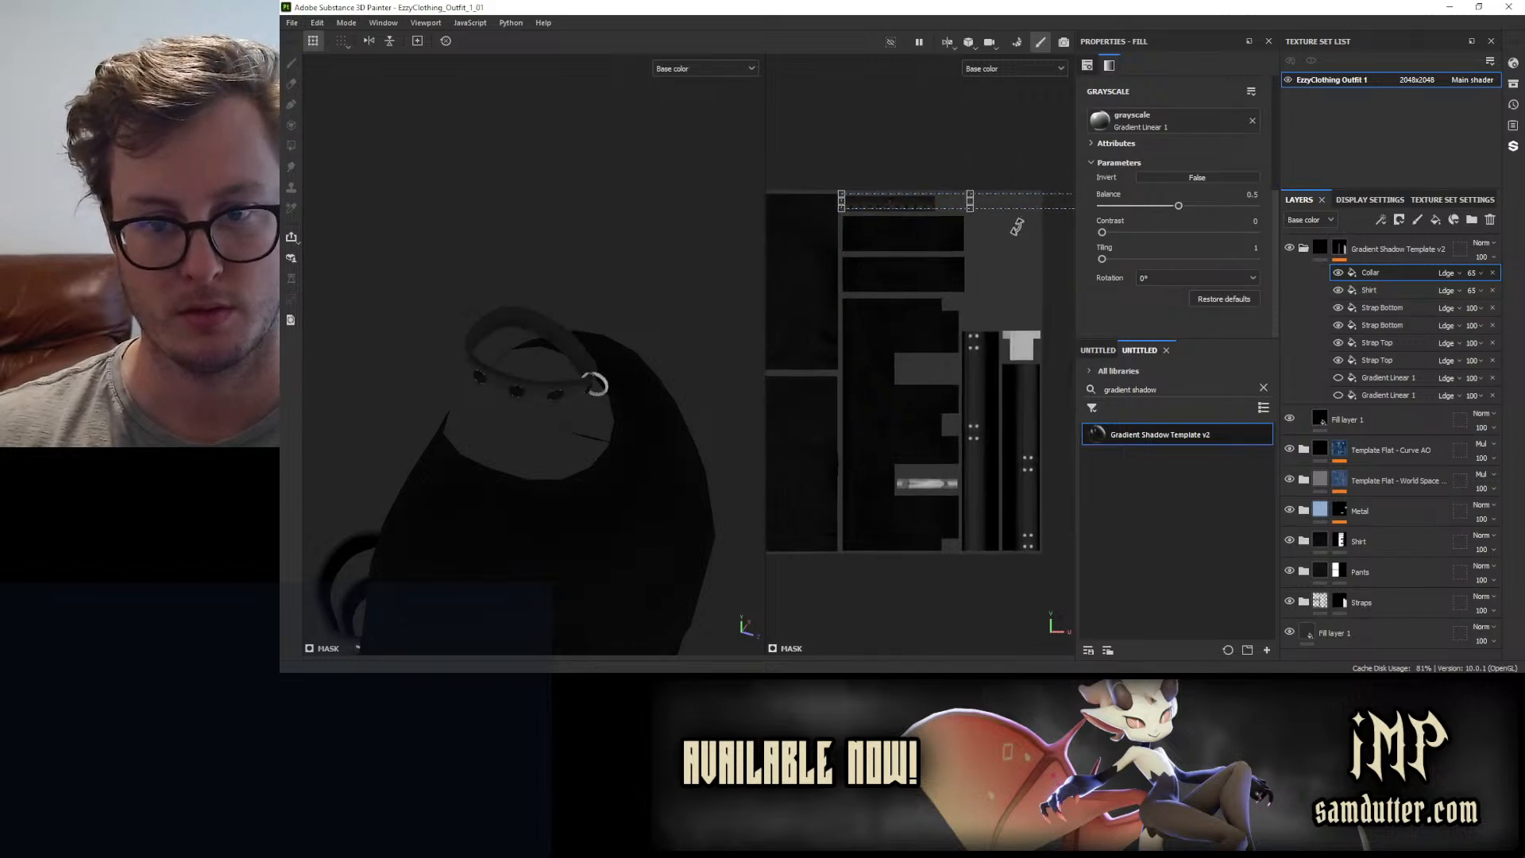
scroll(1016, 228, "down", 2)
left_click_drag(1066, 220, 955, 218)
scroll(953, 228, "up", 3)
scroll(949, 228, "up", 3)
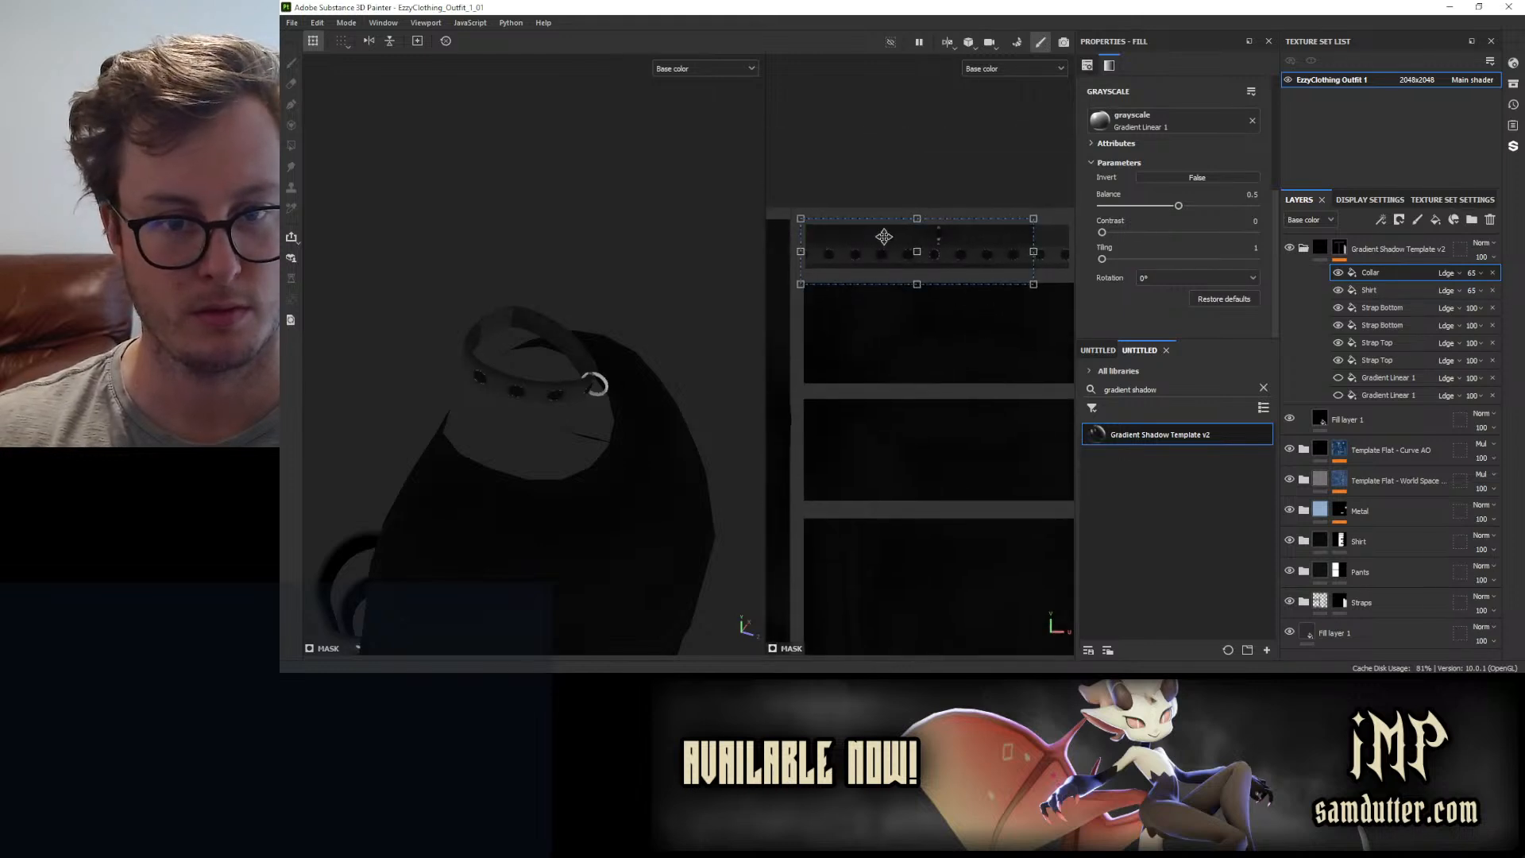
scroll(957, 282, "down", 1)
middle_click_drag(988, 278, 938, 286, "alt")
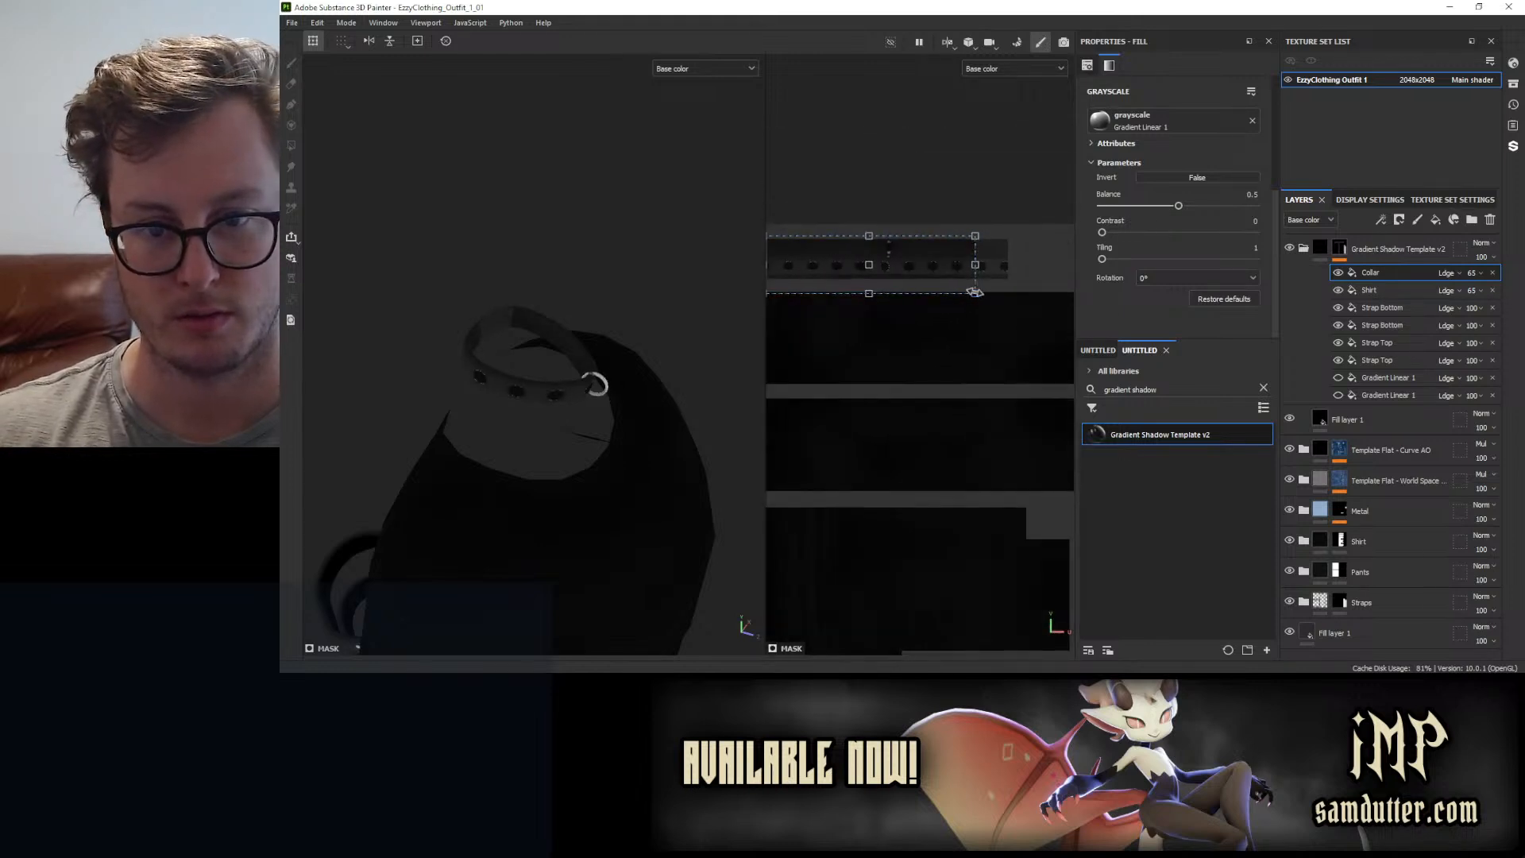
left_click_drag(977, 292, 1014, 279)
scroll(738, 347, "up", 3)
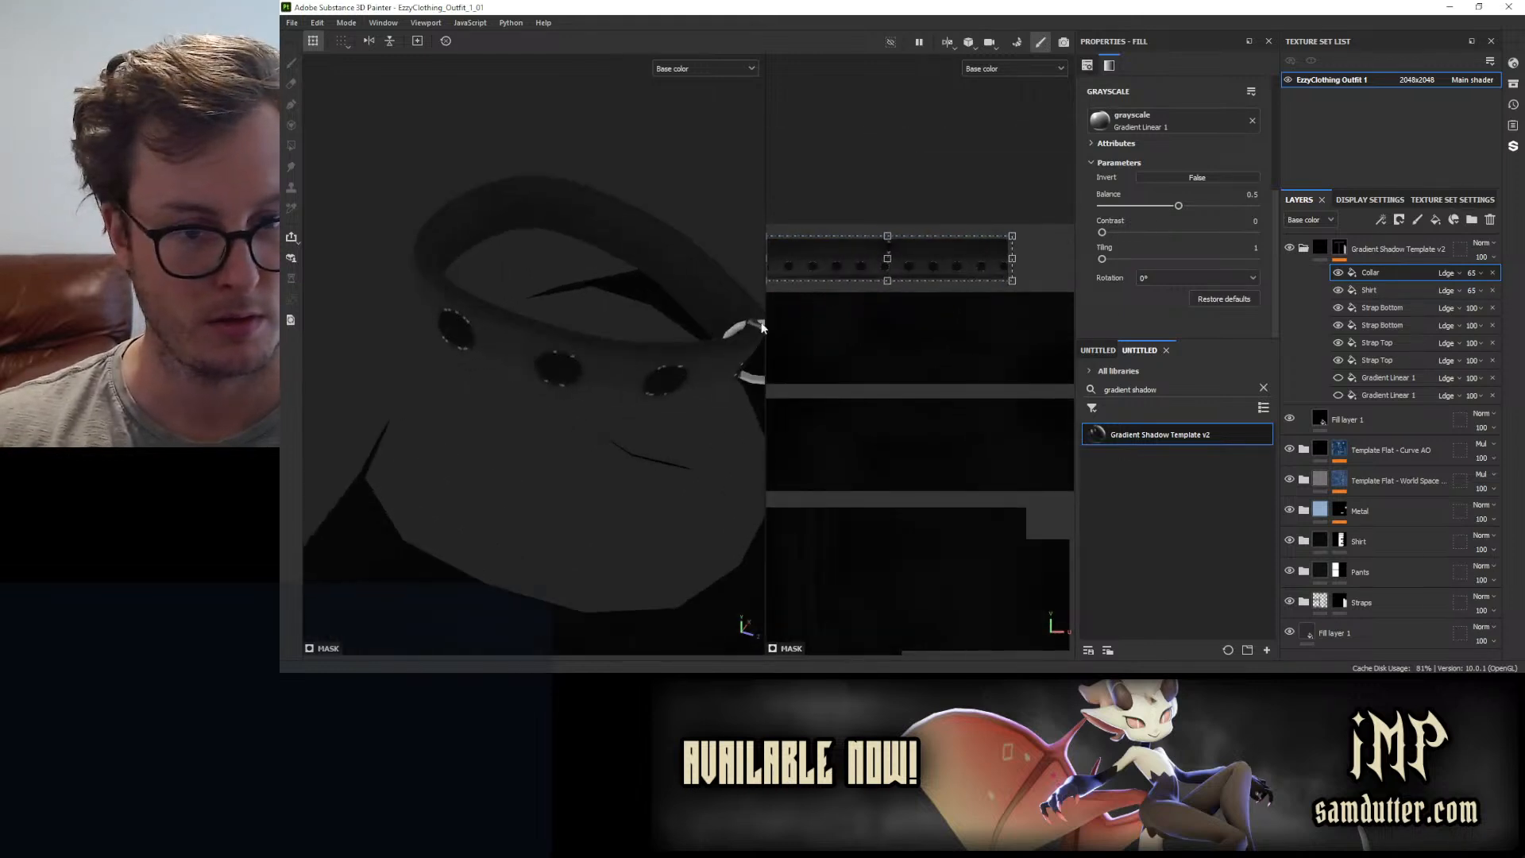
scroll(954, 297, "up", 3)
middle_click_drag(916, 308, 962, 340, "alt")
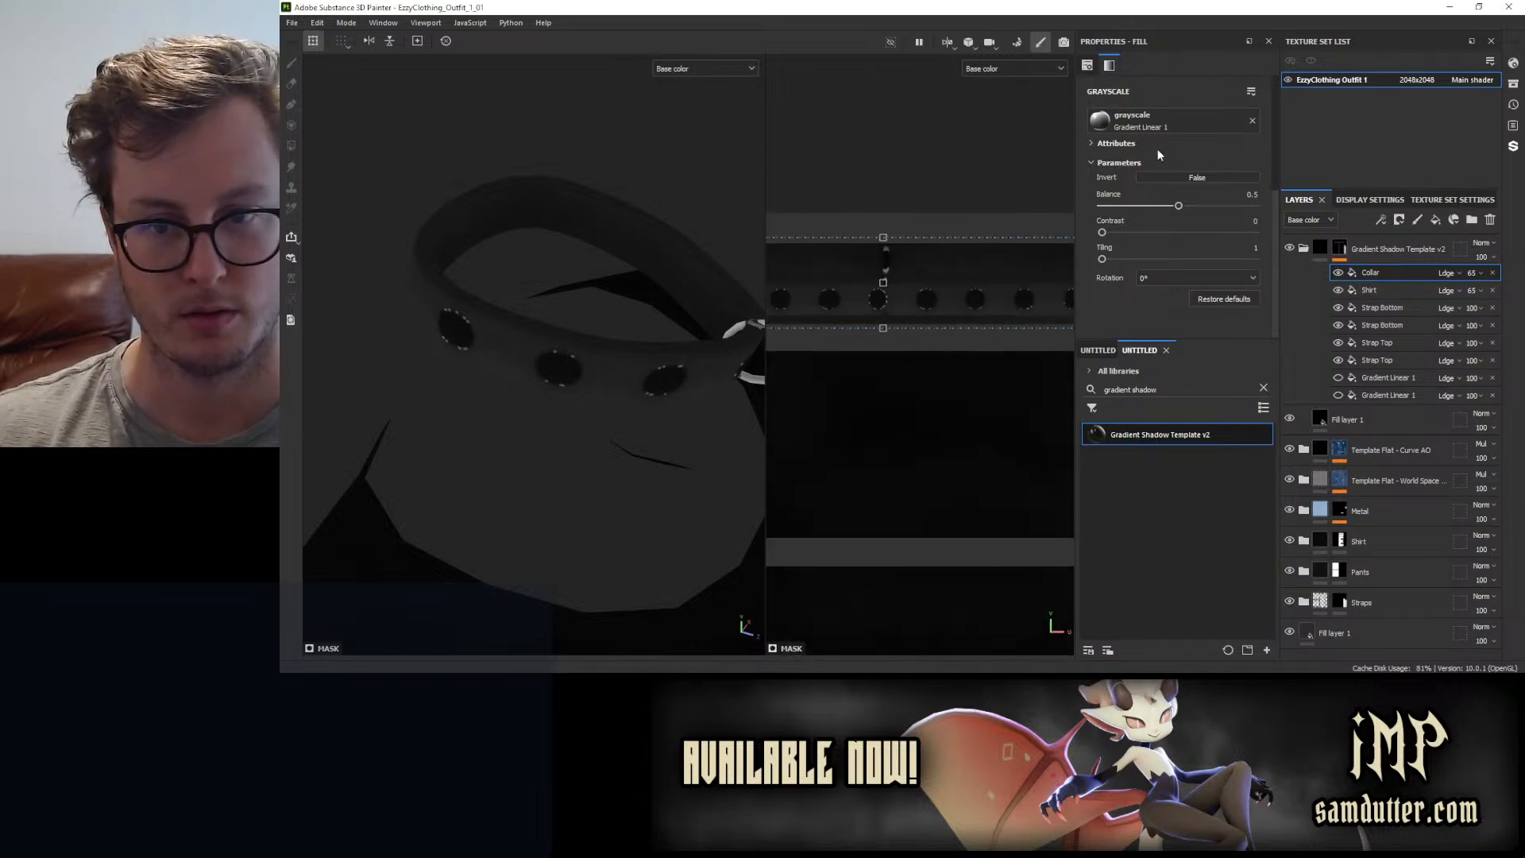
- Set the Collar gradient to opacity 100, balance 0.79 and contrast 0.59, and shrink its height to the area above the studs
left_click(1475, 274)
left_click_drag(1484, 289, 1511, 292)
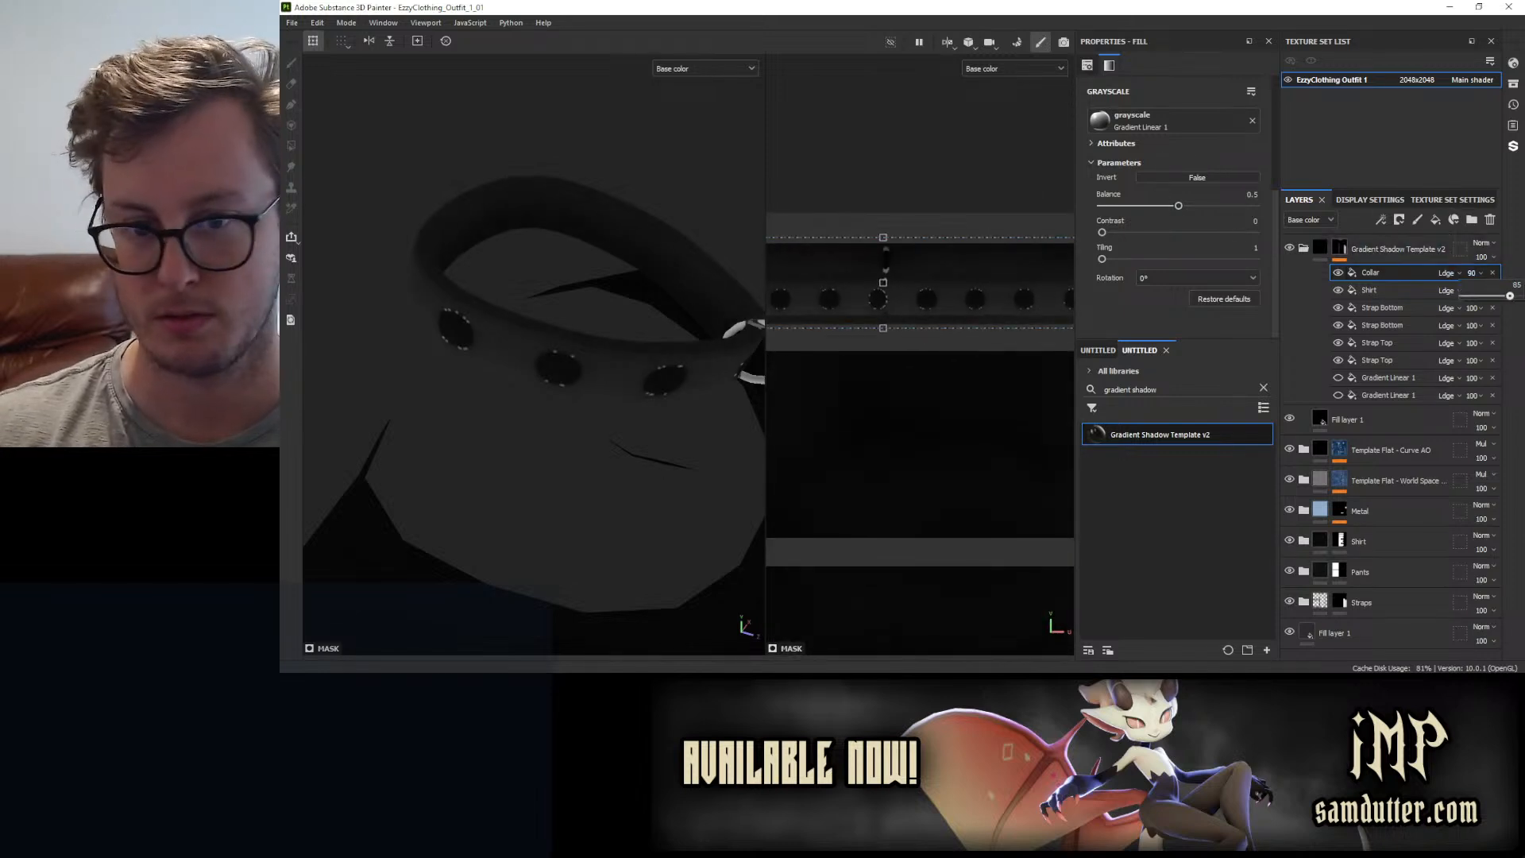
left_click_drag(1178, 205, 1213, 205)
left_click_drag(1218, 206, 1210, 205)
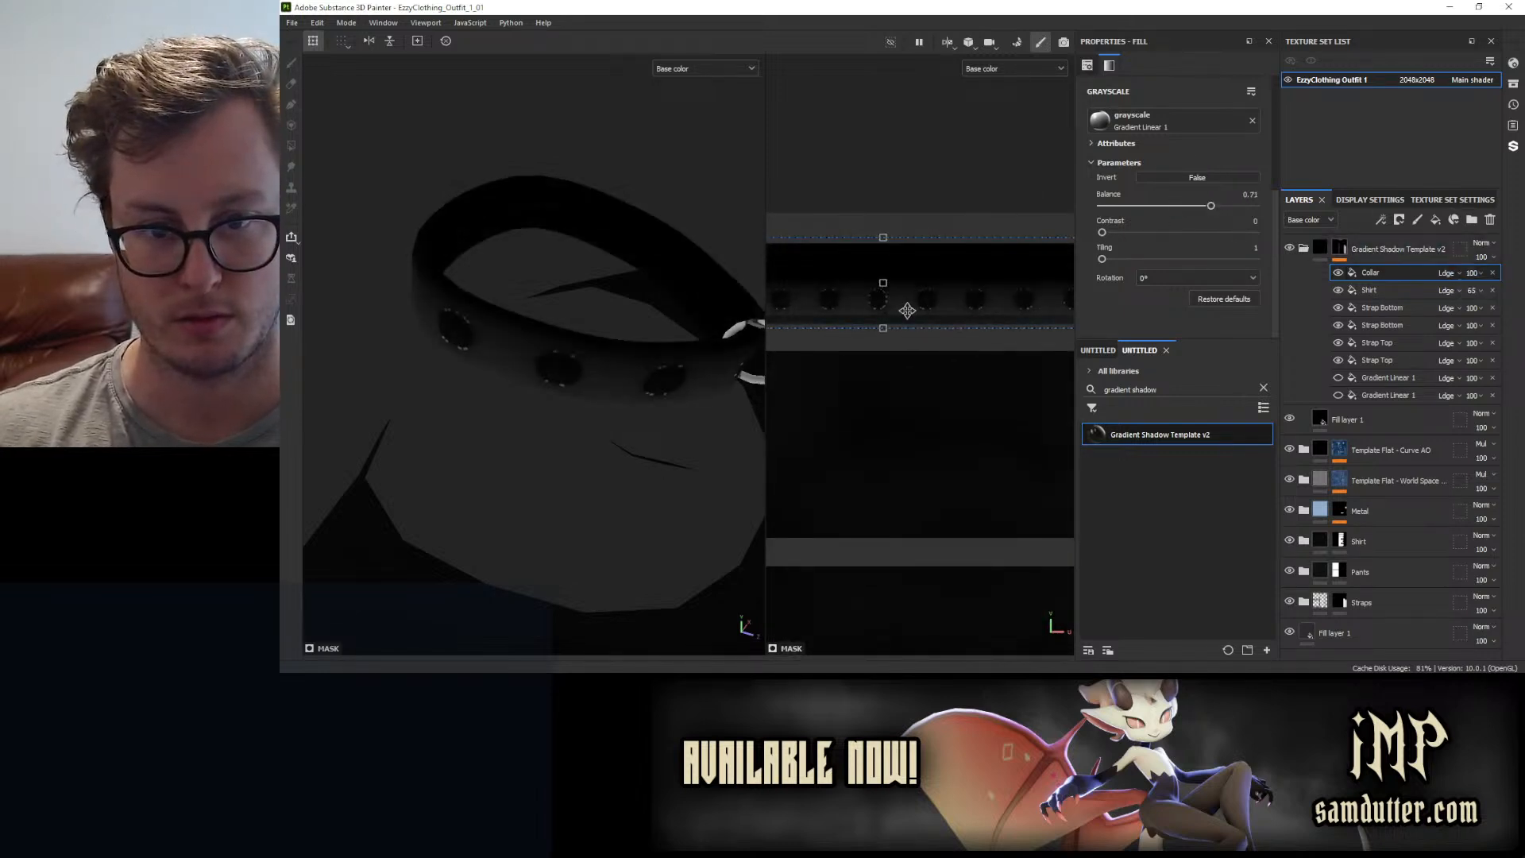
left_click_drag(880, 327, 881, 288)
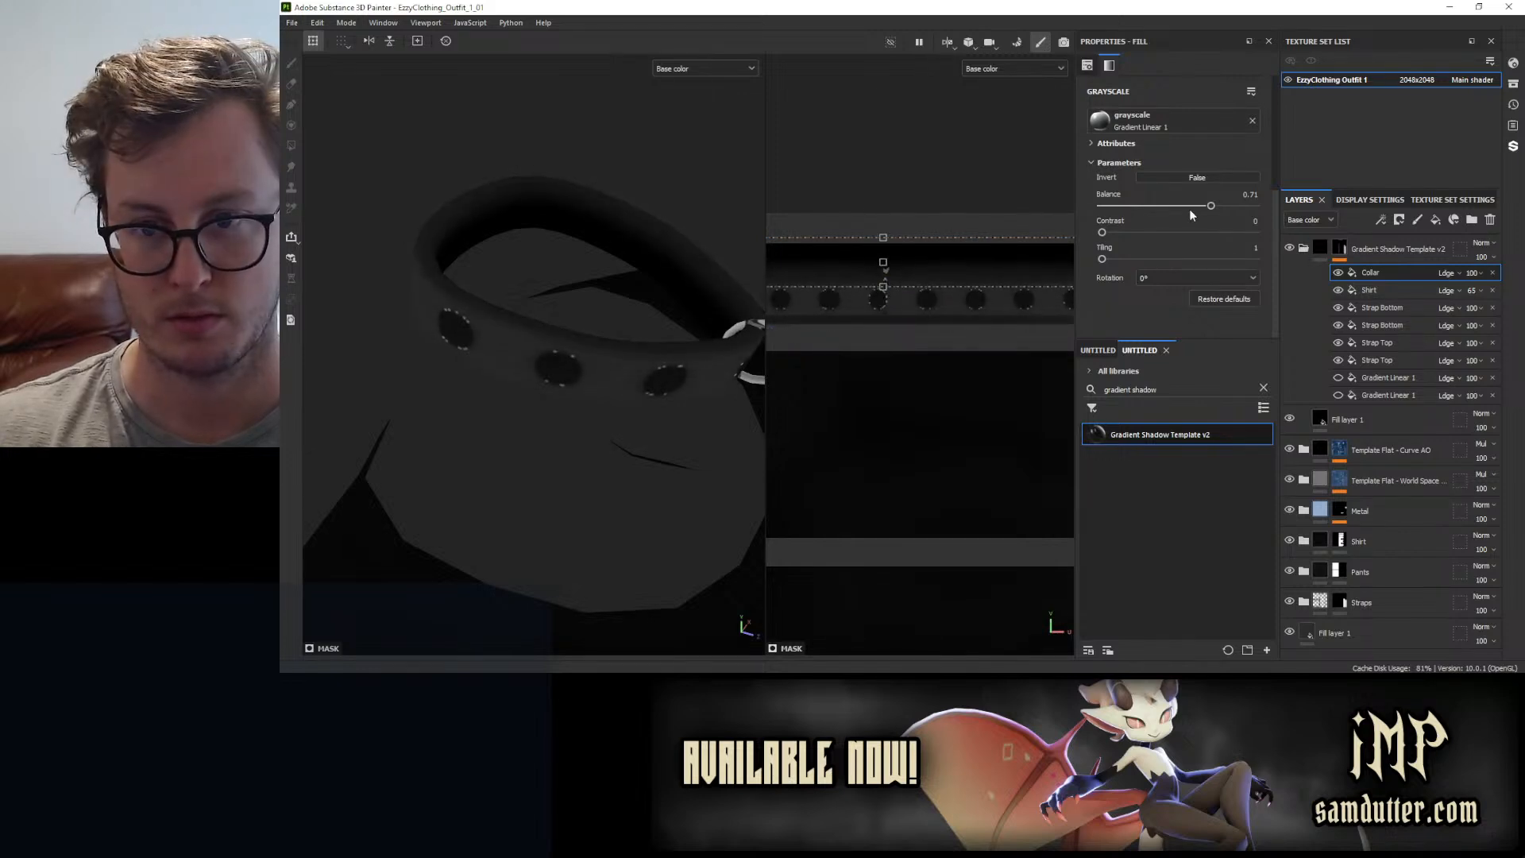
mouse_move(1210, 205)
left_mouse_down()
mouse_move(1227, 207)
mouse_move(1175, 232)
mouse_move(1222, 209)
left_mouse_up()
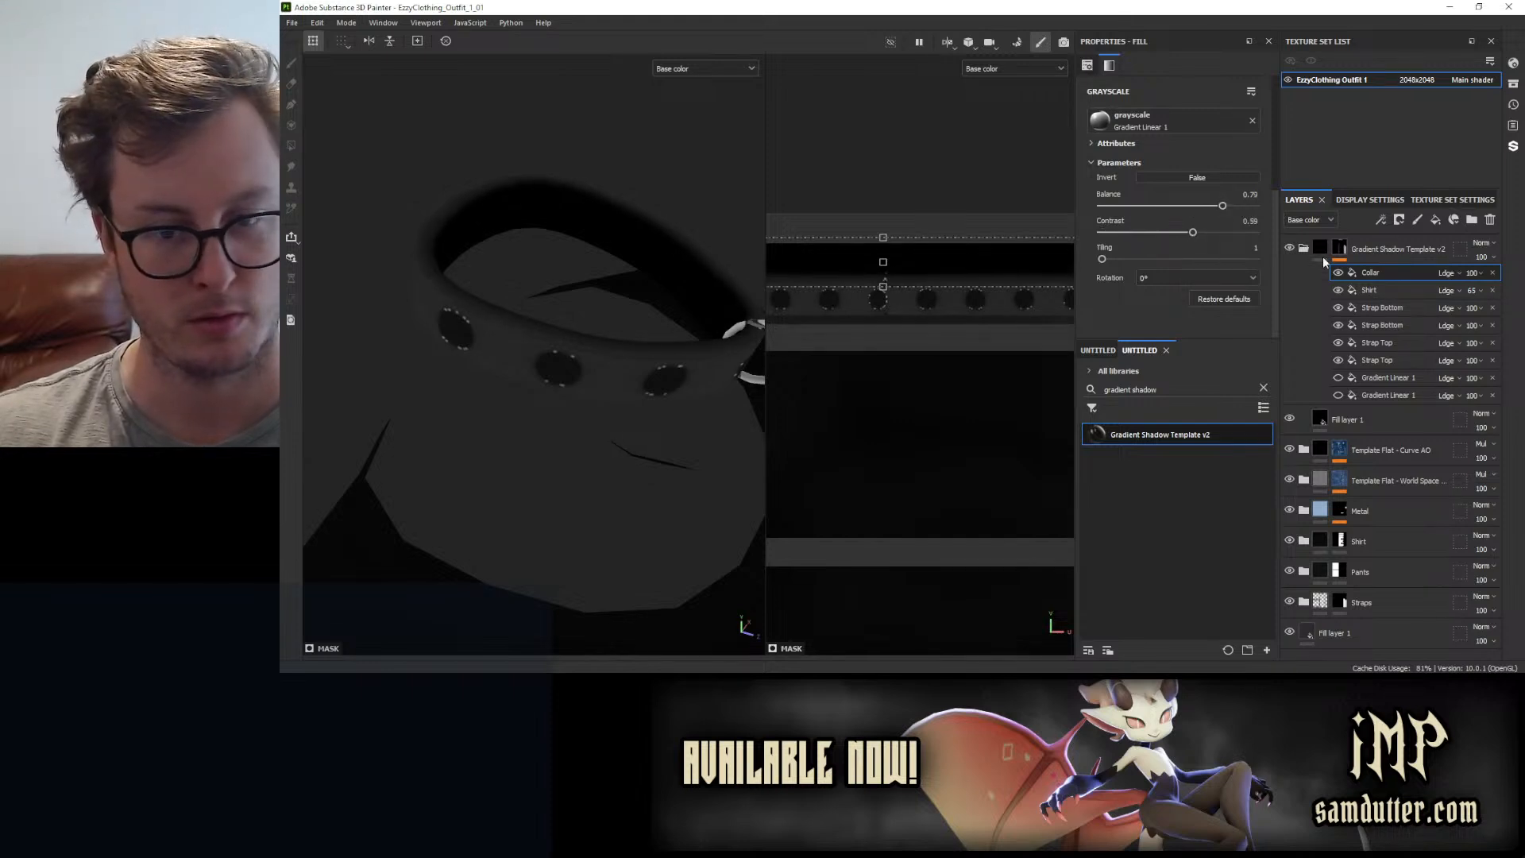
- Duplicate the Collar gradient, turn the copy upside down over the strip's lower half and set its balance to 0.5
key("ctrl+d")
left_click_drag(922, 135, 935, 405, "shift")
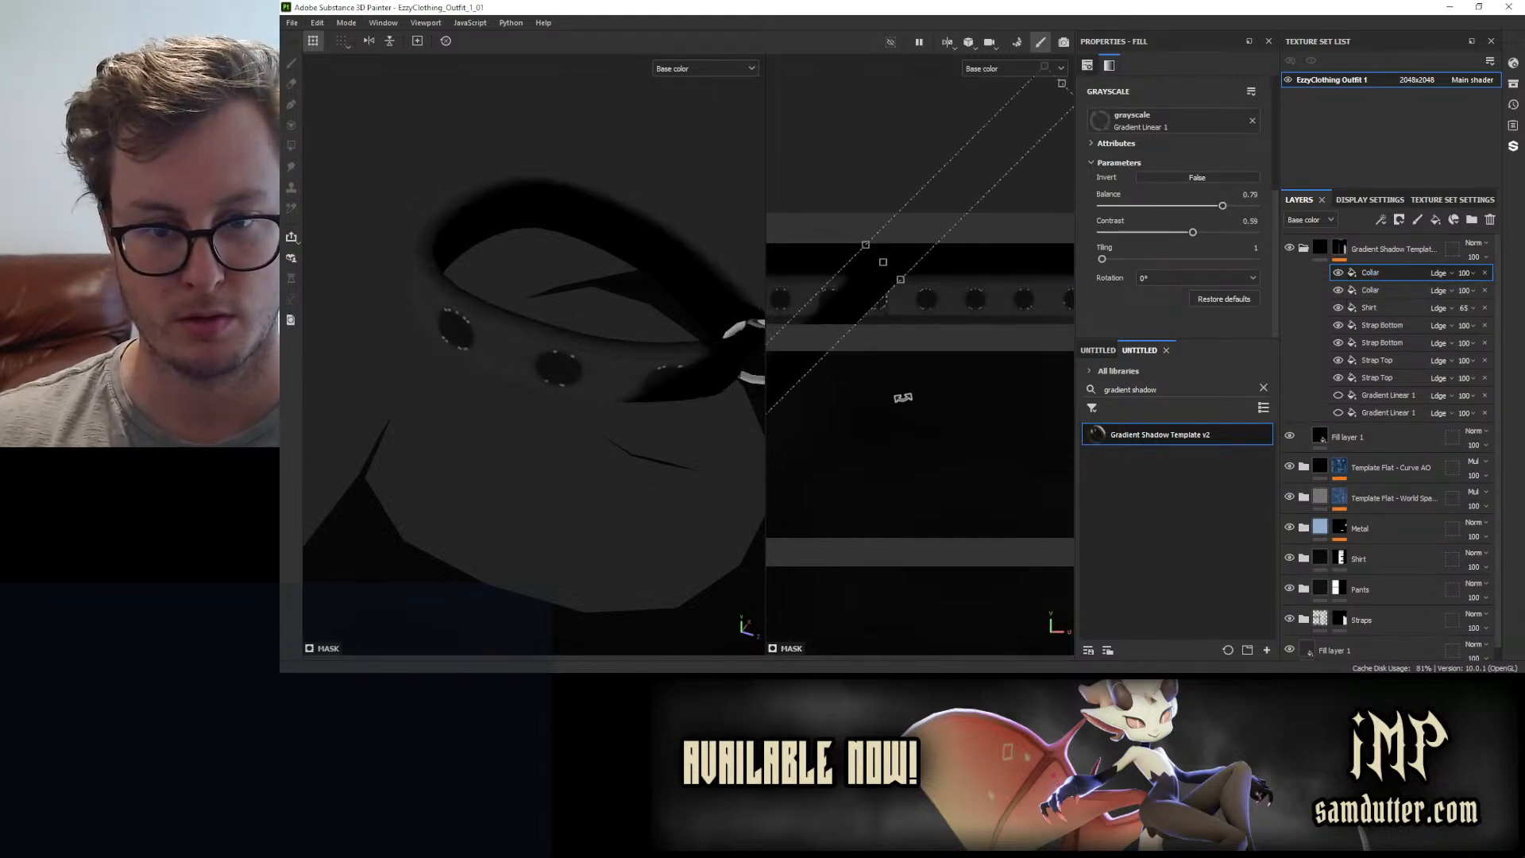
left_click_drag(973, 315, 953, 365, "shift")
scroll(915, 327, "down", 4)
scroll(919, 293, "up", 4)
left_click_drag(918, 271, 920, 315, "shift")
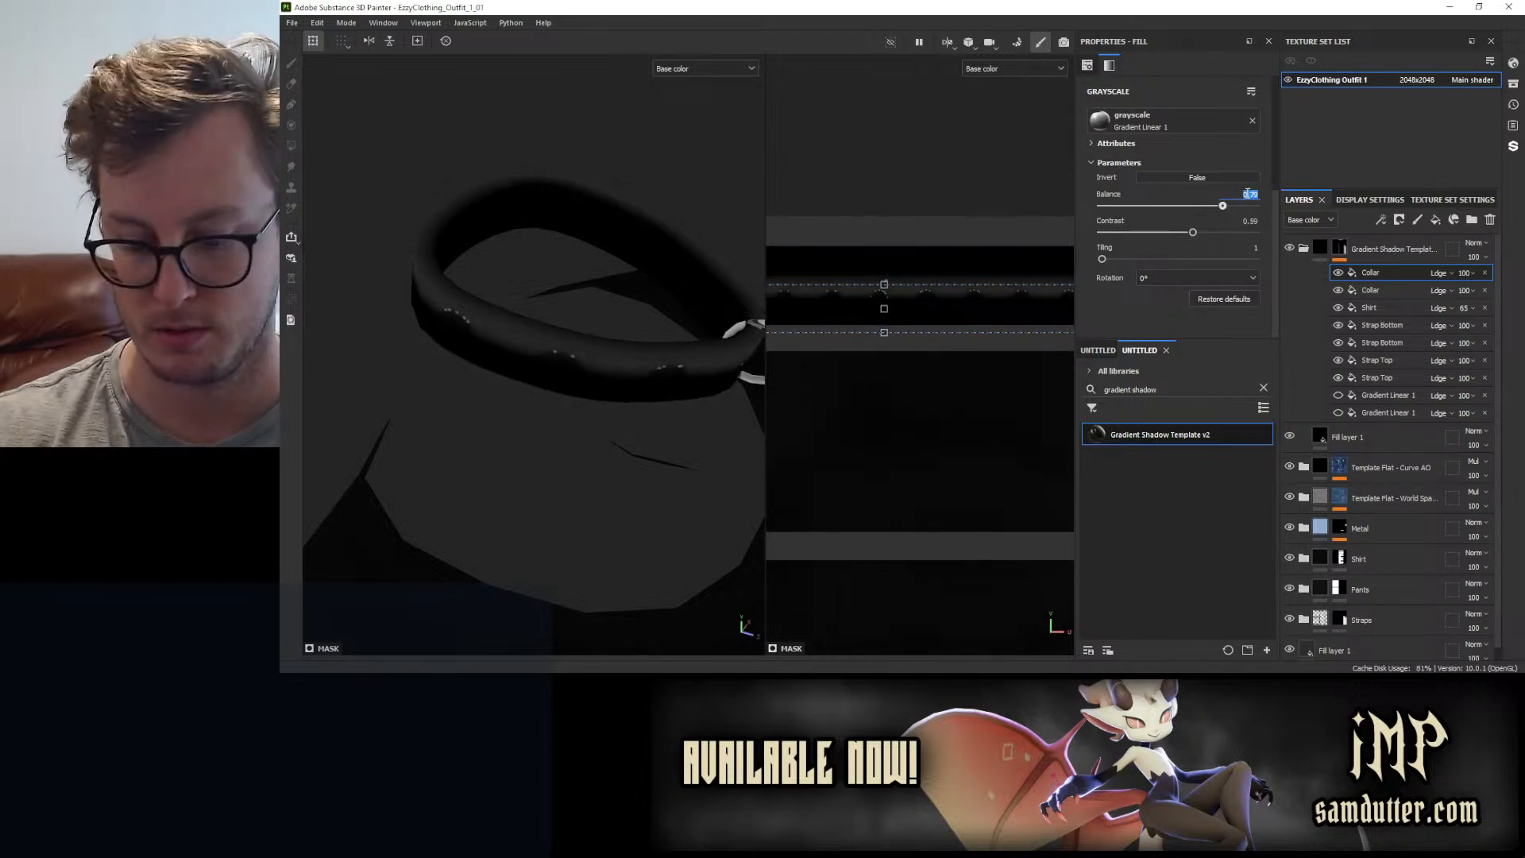
type("0.5")
key("Return")
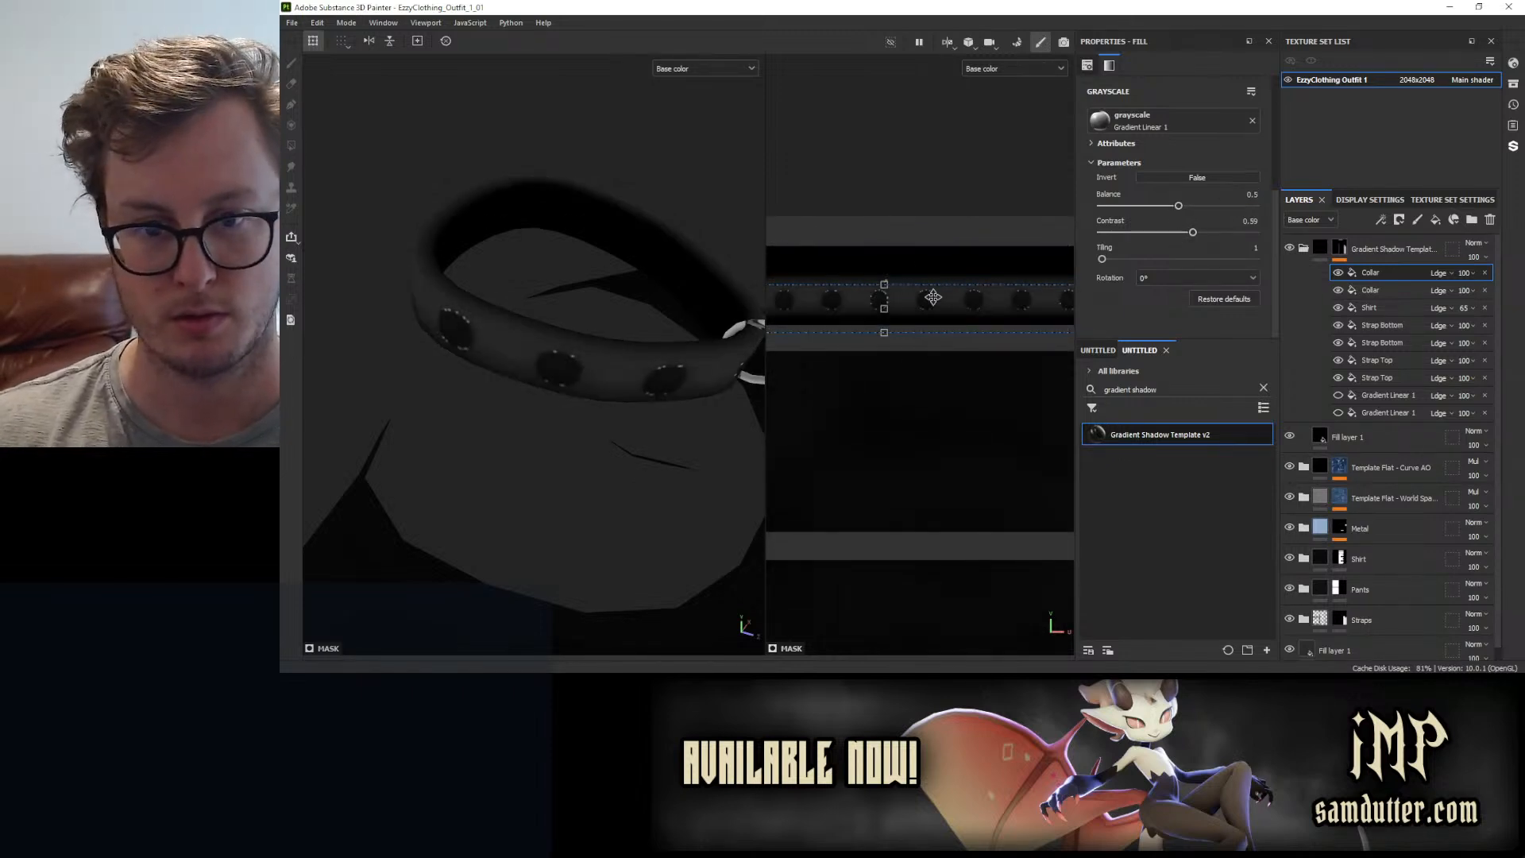
- Squeeze the copied Collar gradient into a thin band along the collar strip's lower edge, below the studs
left_click_drag(884, 285, 884, 324, "shift")
mouse_move(575, 466)
left_mouse_down("alt")
mouse_move(654, 270)
mouse_move(530, 411)
mouse_move(593, 316)
mouse_move(548, 426)
left_mouse_up("alt")
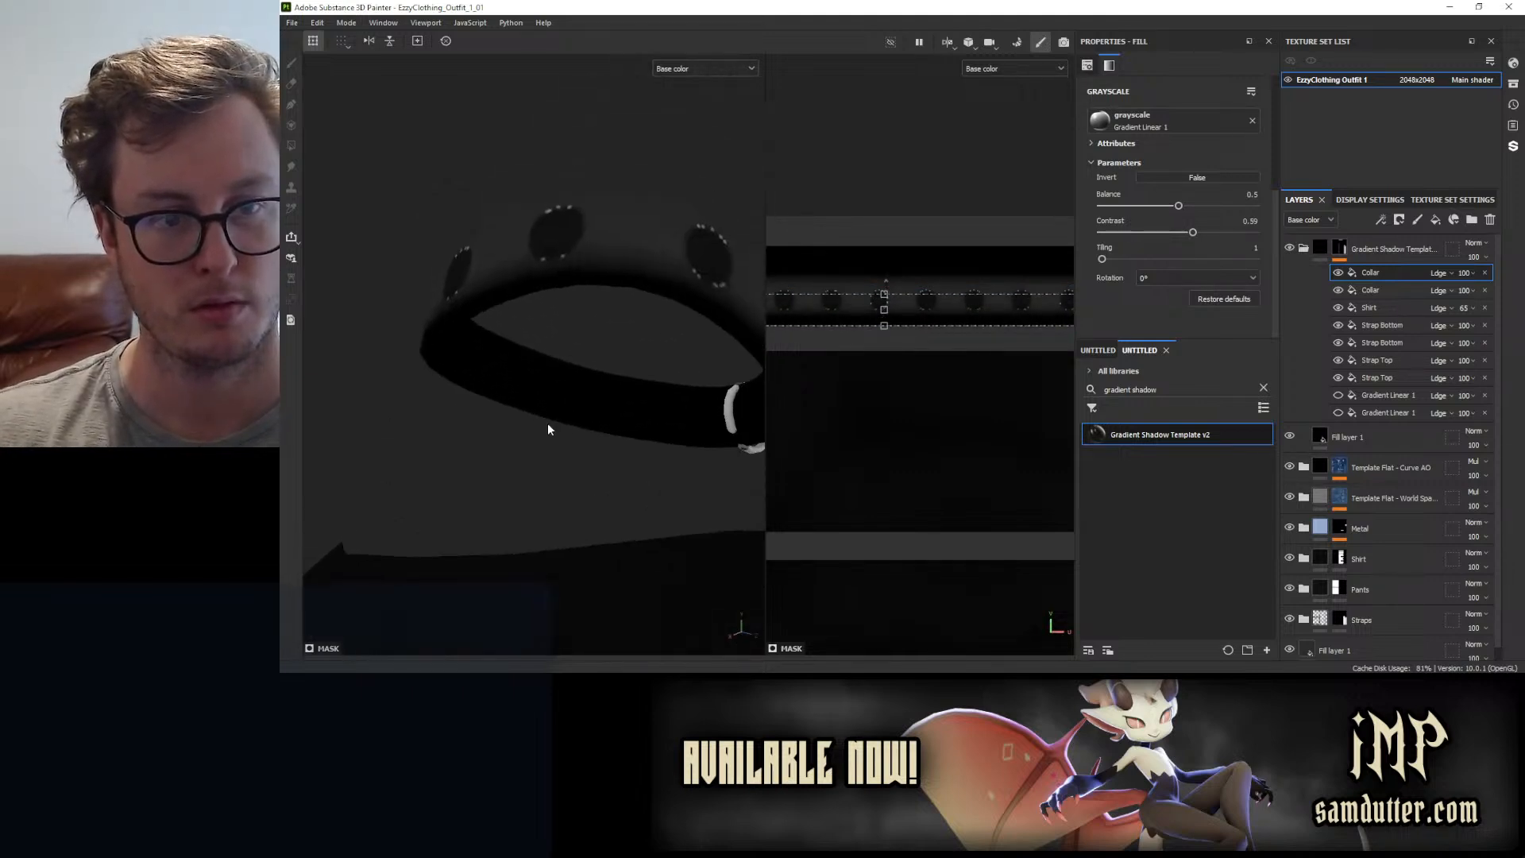
left_click_drag(886, 322, 886, 332, "shift")
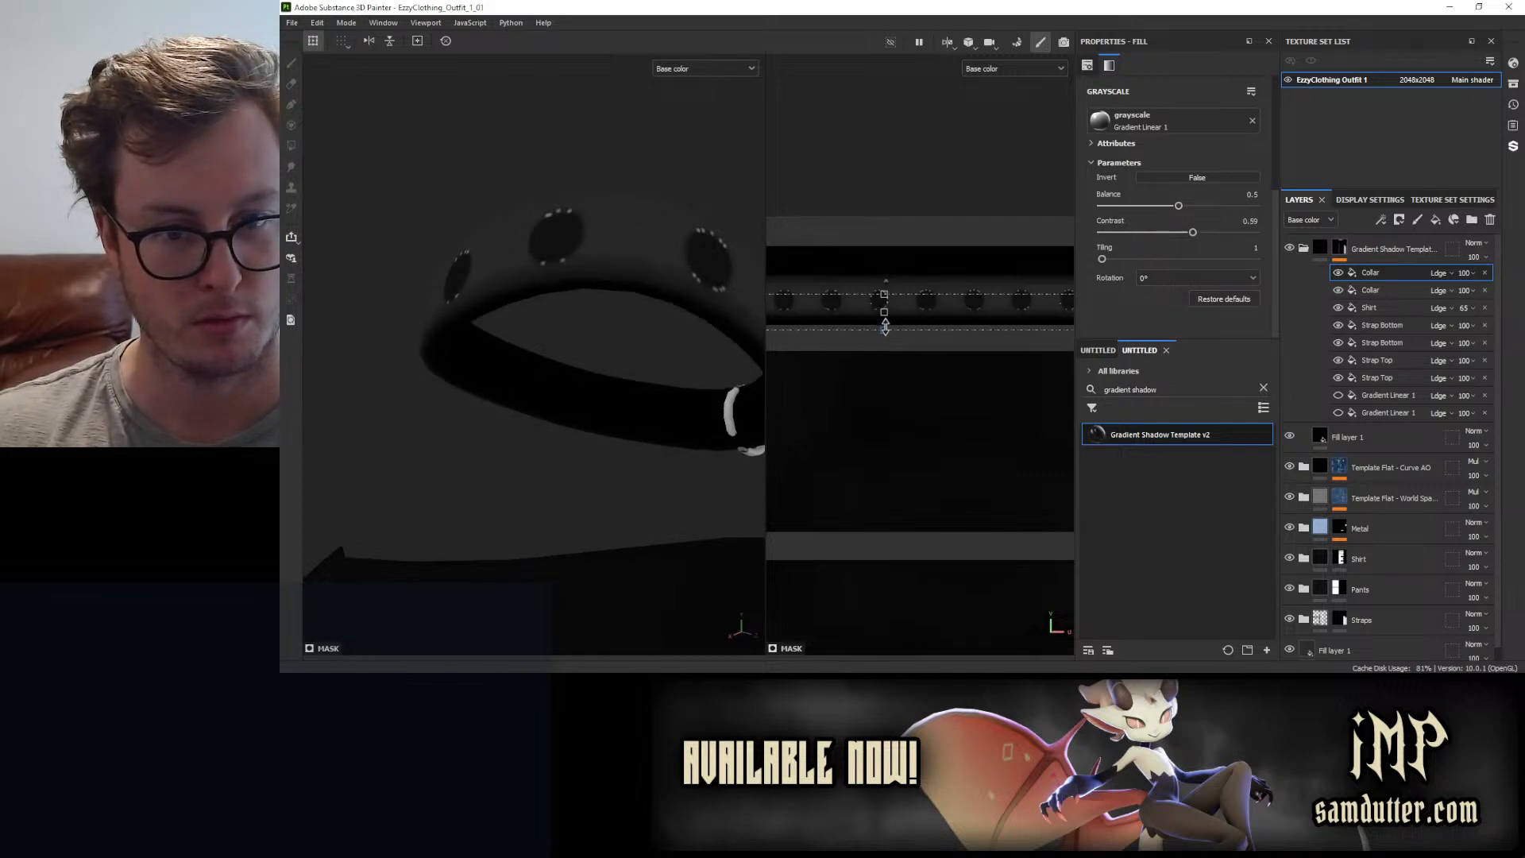
left_click_drag(887, 294, 883, 323, "shift")
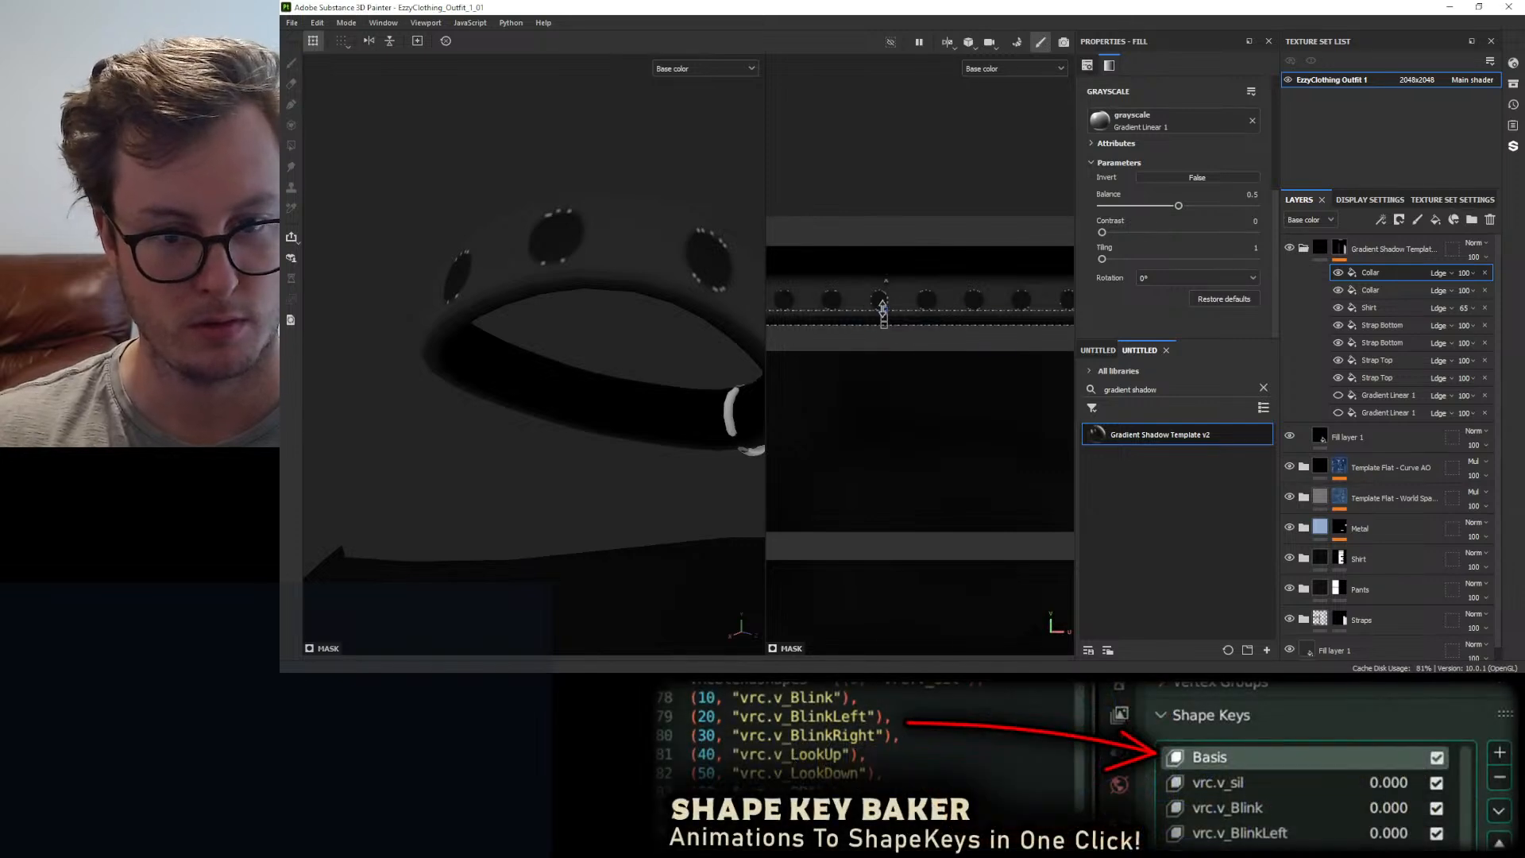
left_click_drag(883, 307, 887, 315)
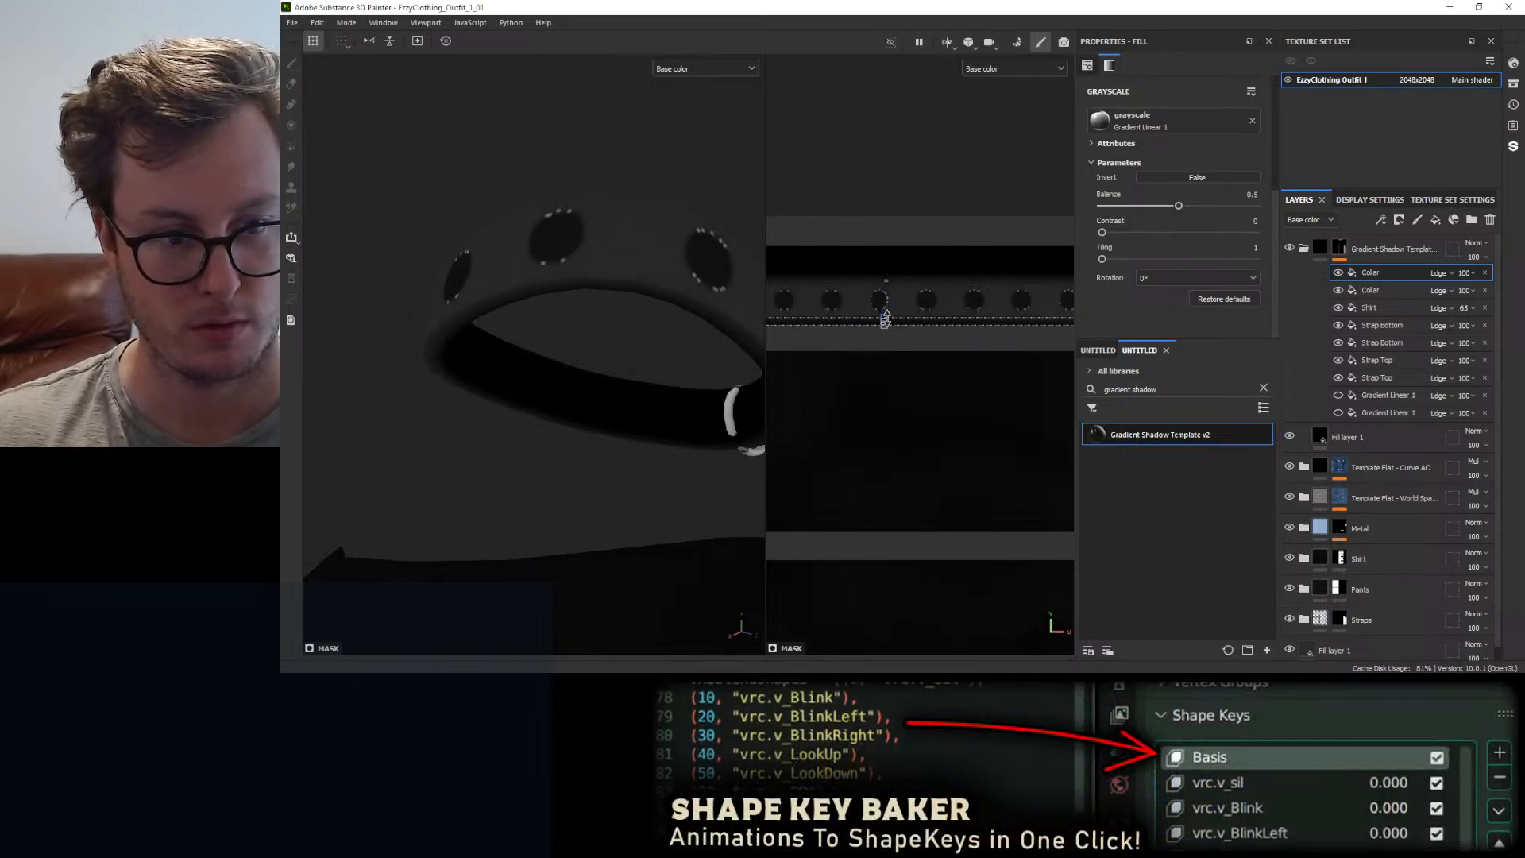
- Save the project and review the texture export settings
scroll(517, 270, "down", 4)
left_click_drag(518, 270, 626, 321, "alt")
scroll(626, 321, "down", 8)
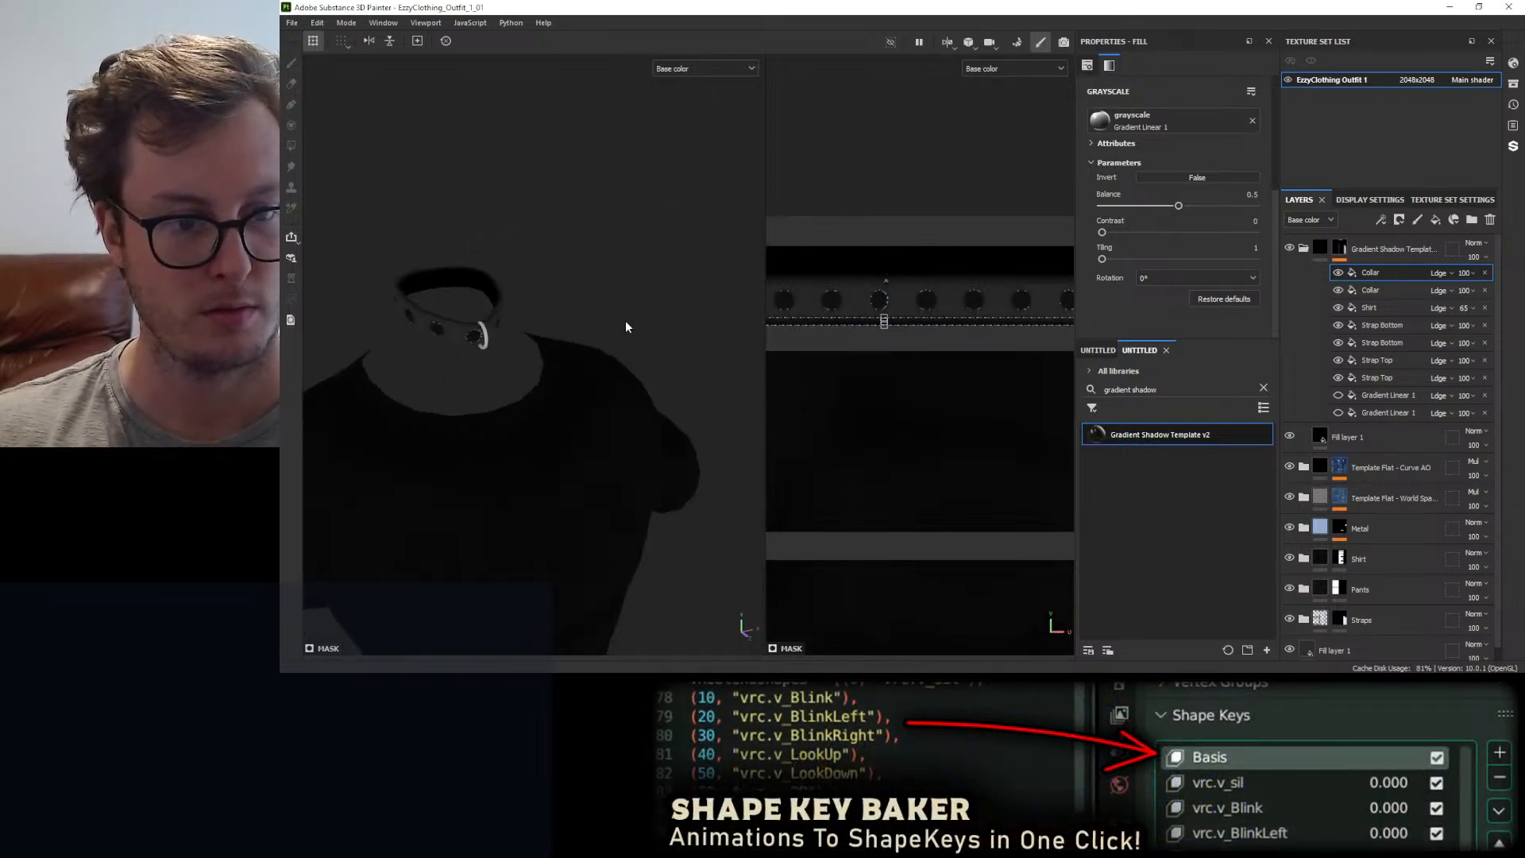
key("ctrl+s")
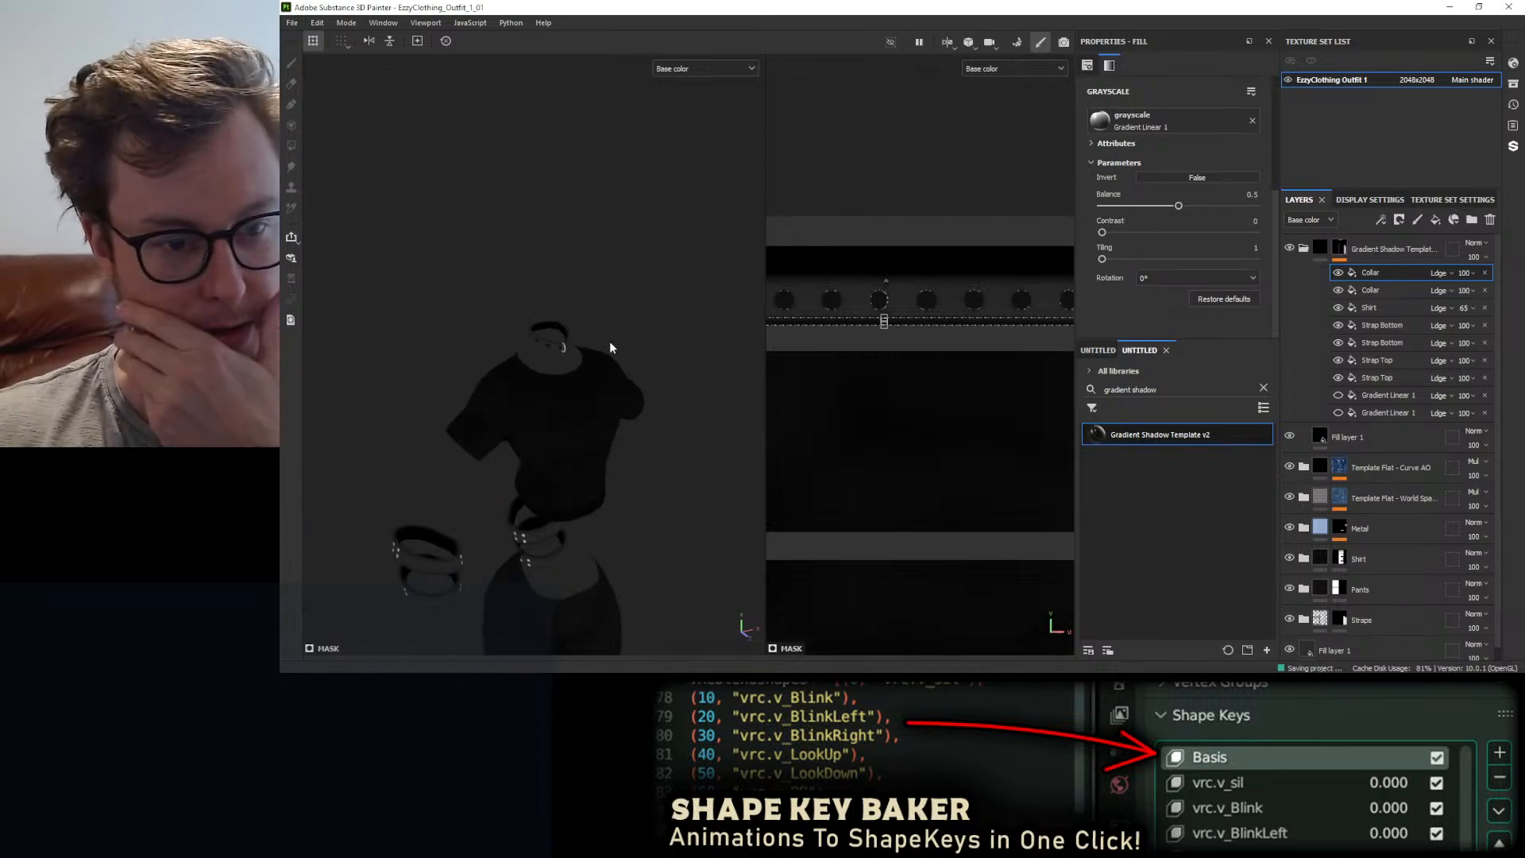
left_click(295, 23)
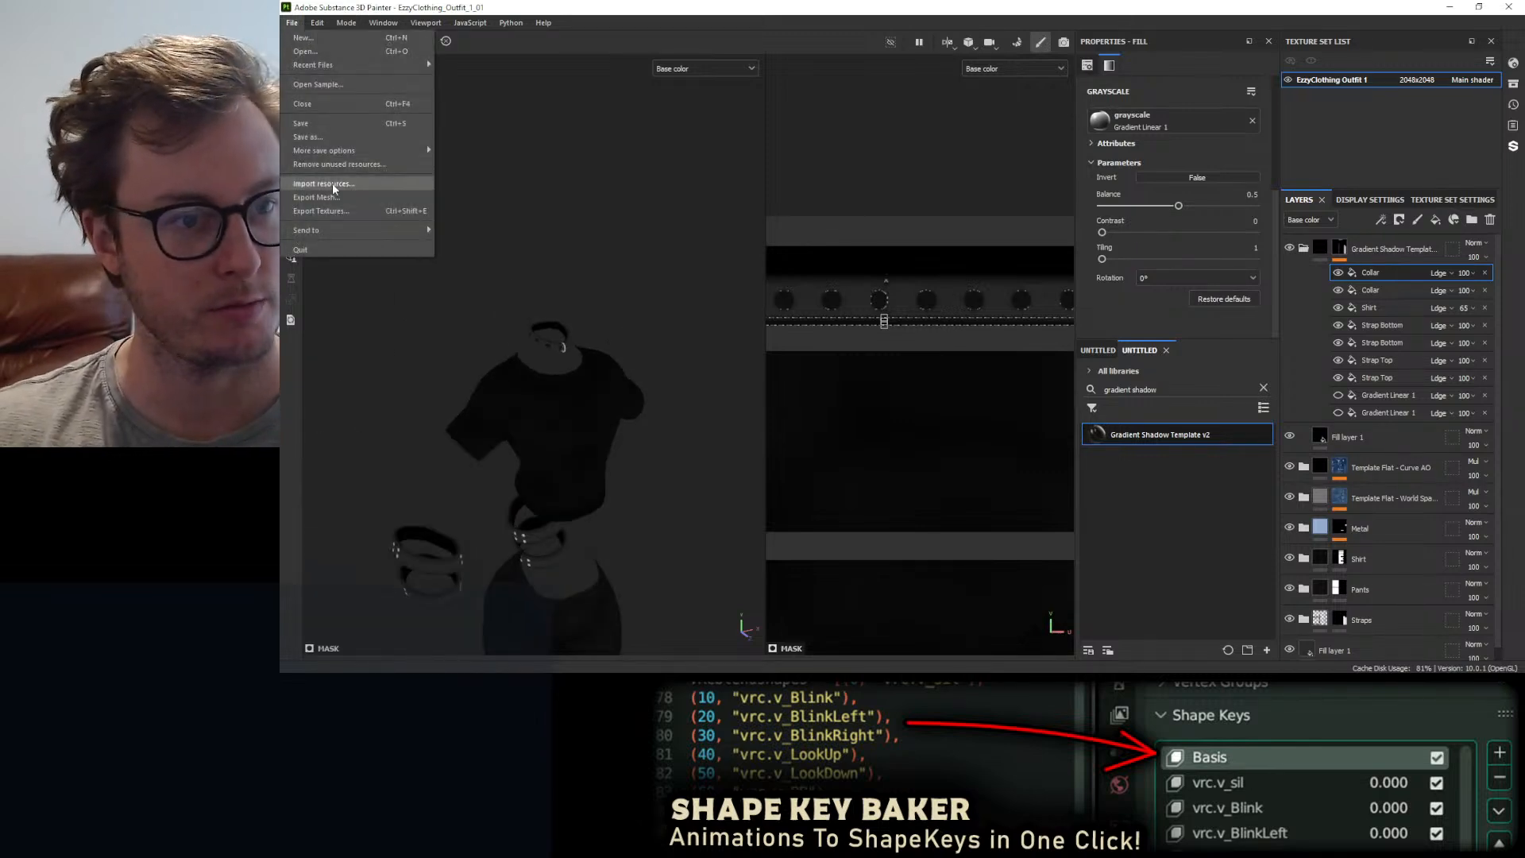
left_click(326, 211)
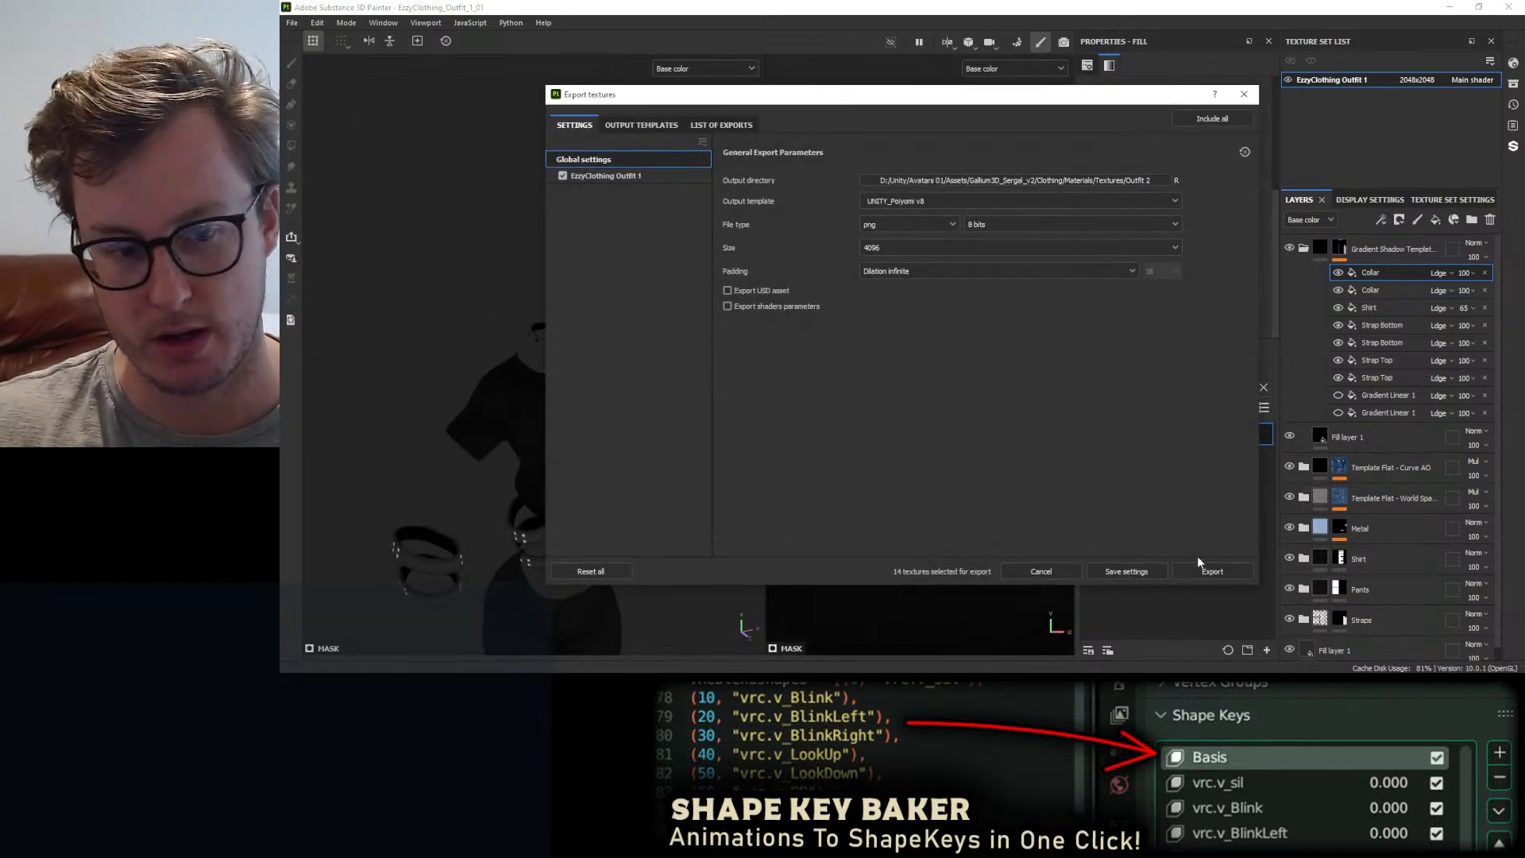
left_click(1243, 96)
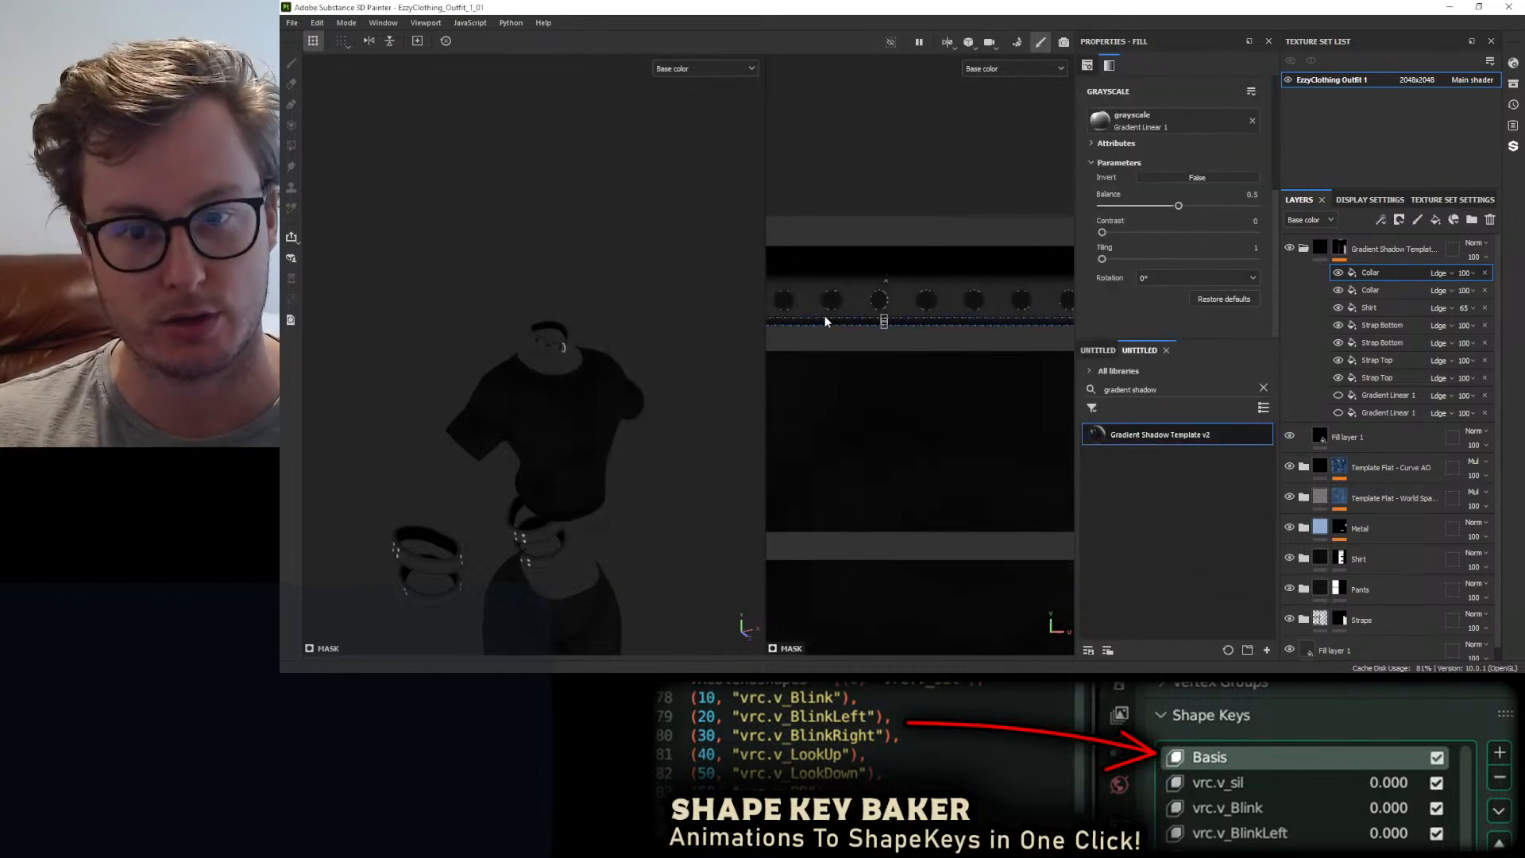
middle_click_drag(859, 264, 924, 223, "alt")
scroll(609, 422, "up", 3)
left_click_drag(610, 422, 572, 421, "alt")
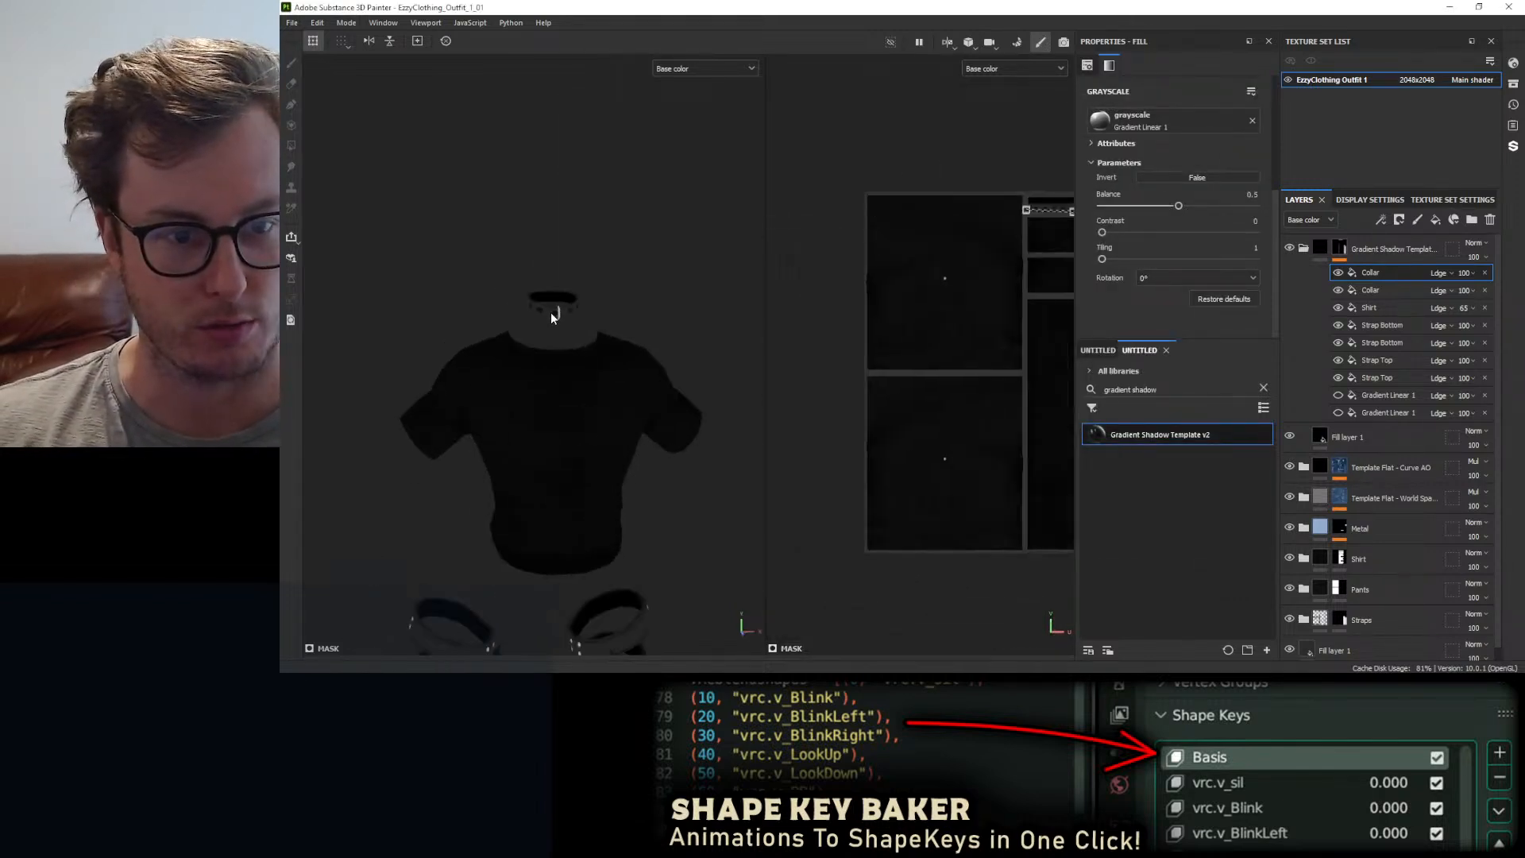
middle_click_drag(551, 529, 568, 276, "alt")
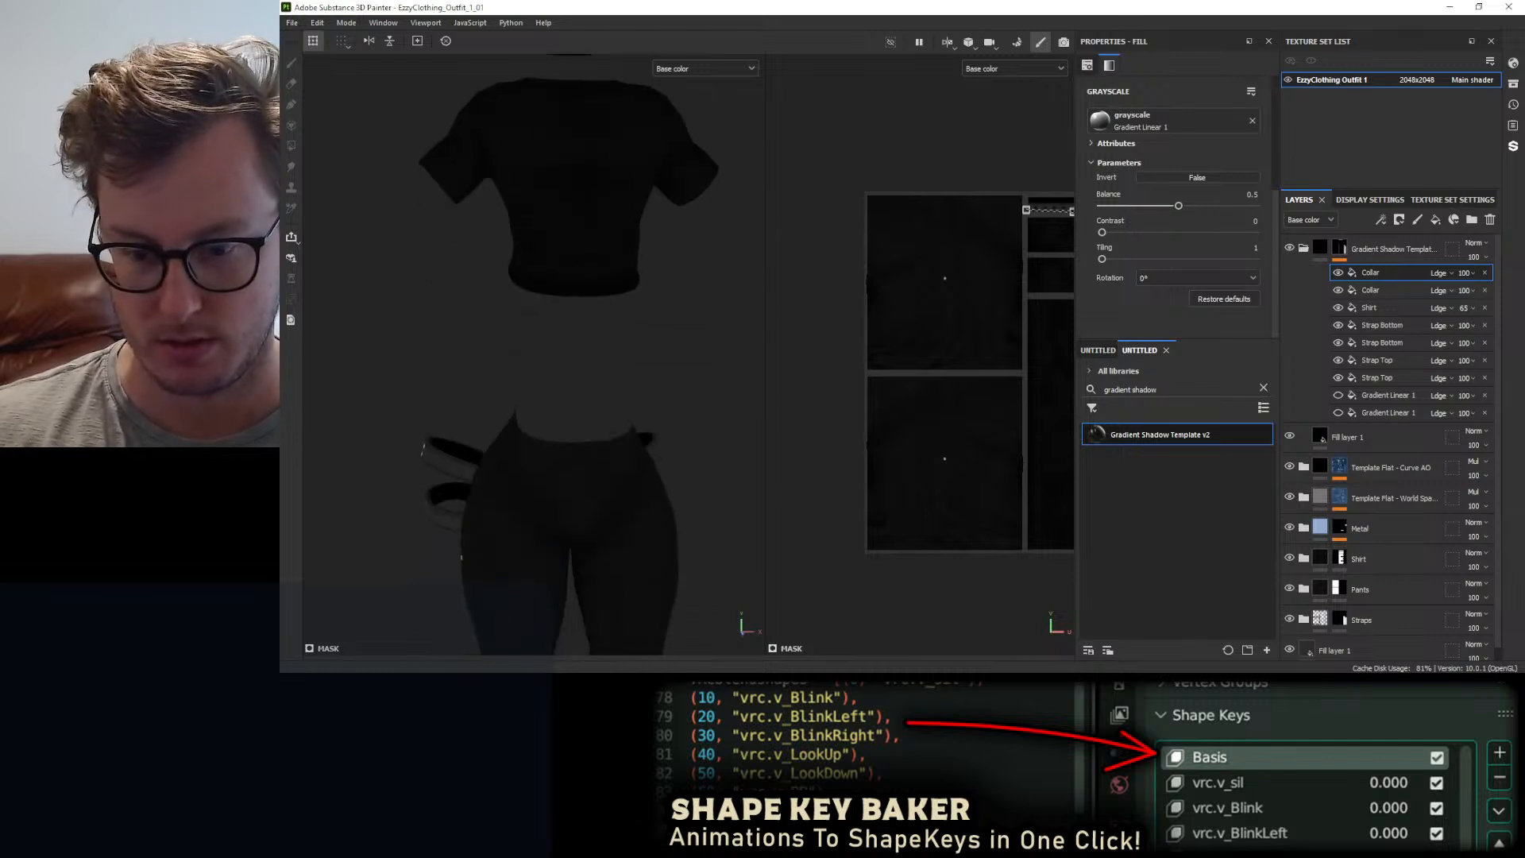
- Switch to Blender, exclude the Sergal Base collection from the view layer and save the file
key("alt+Tab")
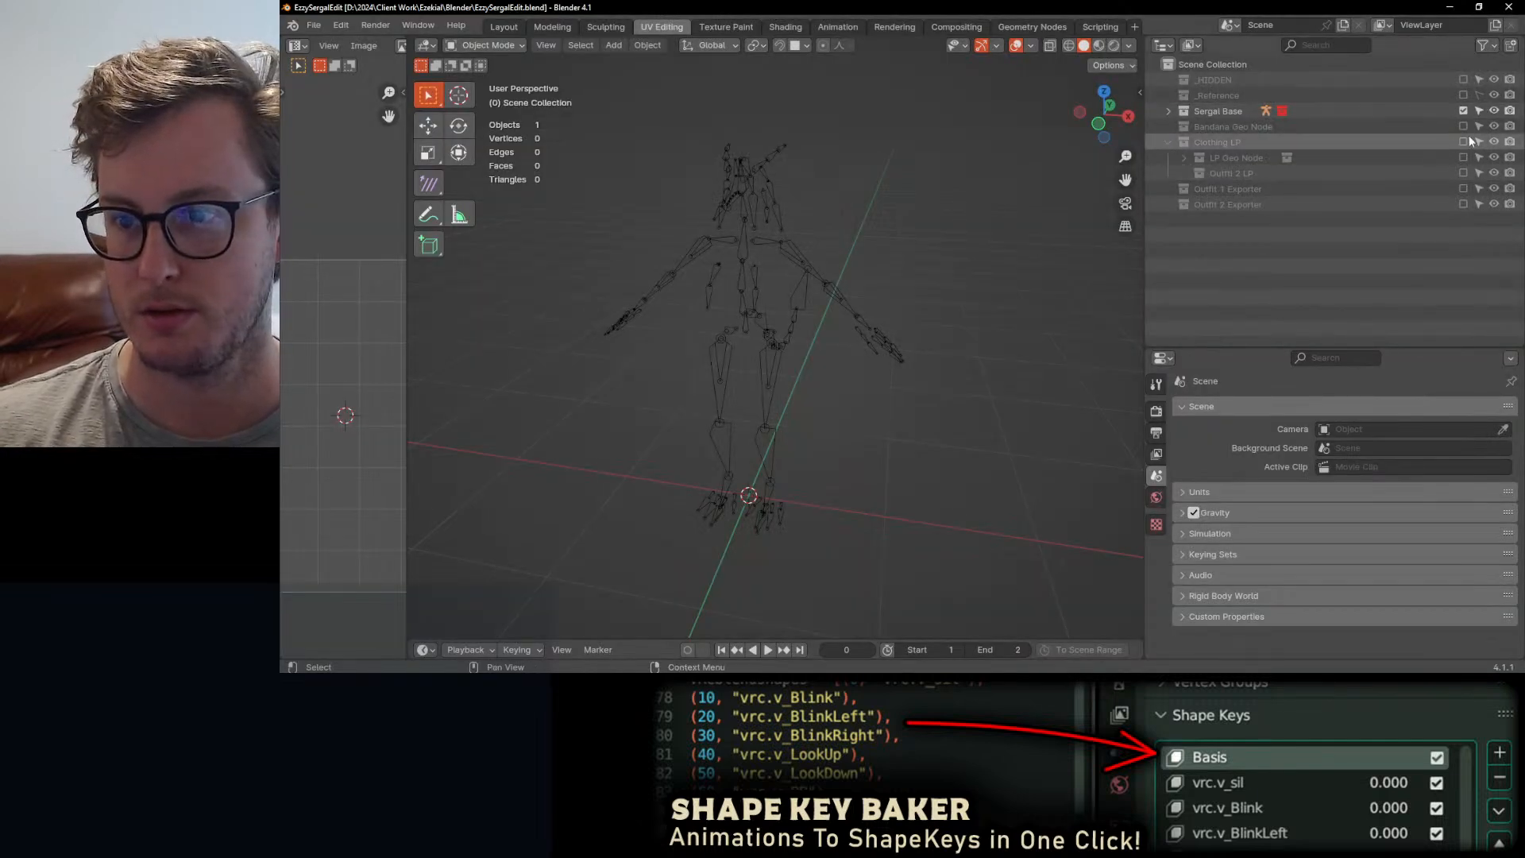
left_click(1463, 111)
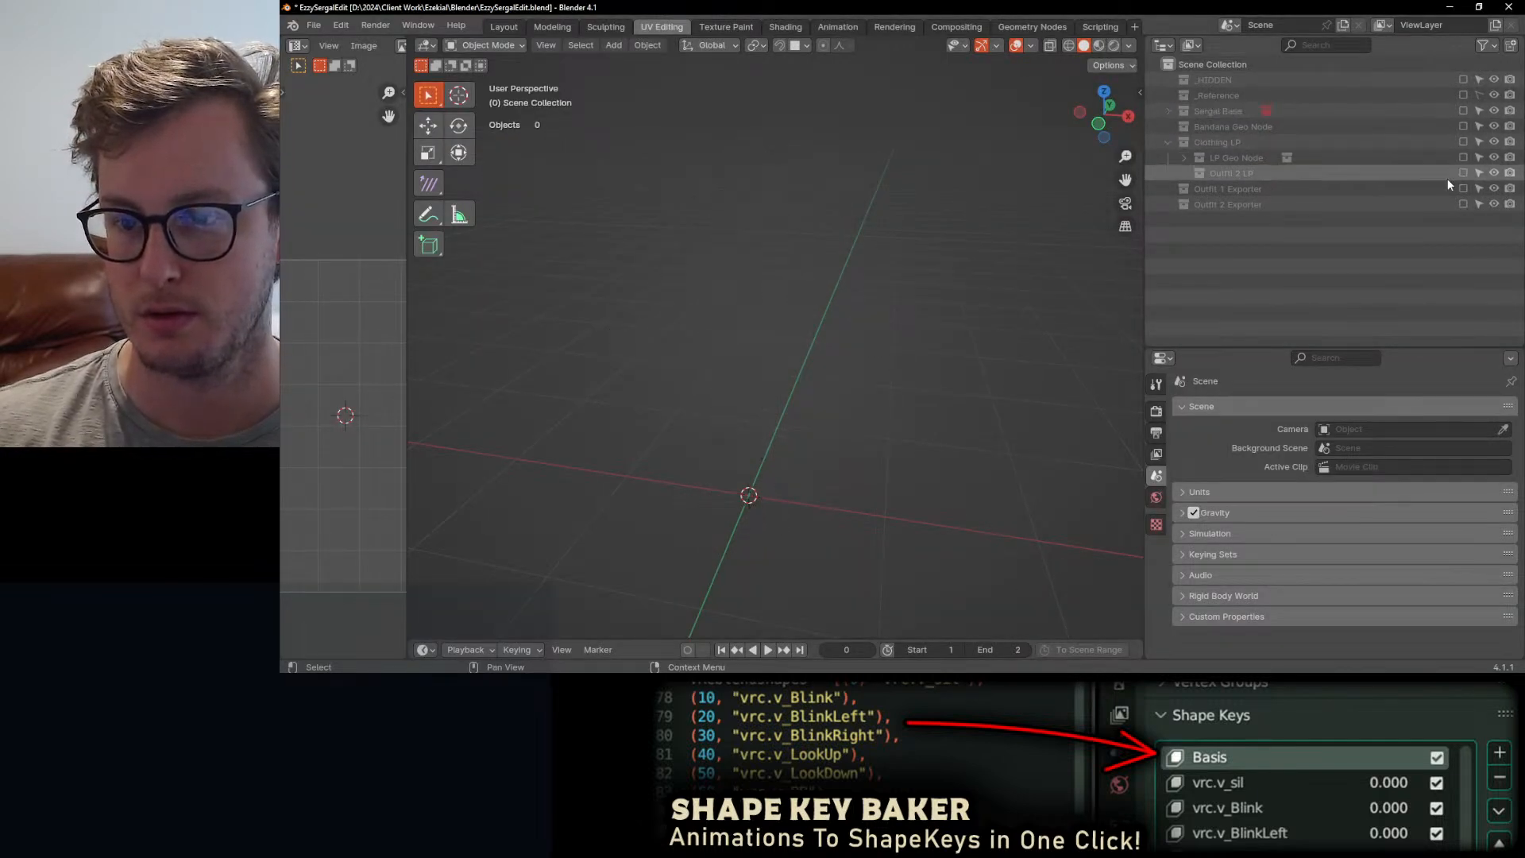
key("ctrl+s")
- Open the baking version of the project, EzzySergalEdit_WIP_03_BakingVersion.blend
left_click(315, 25)
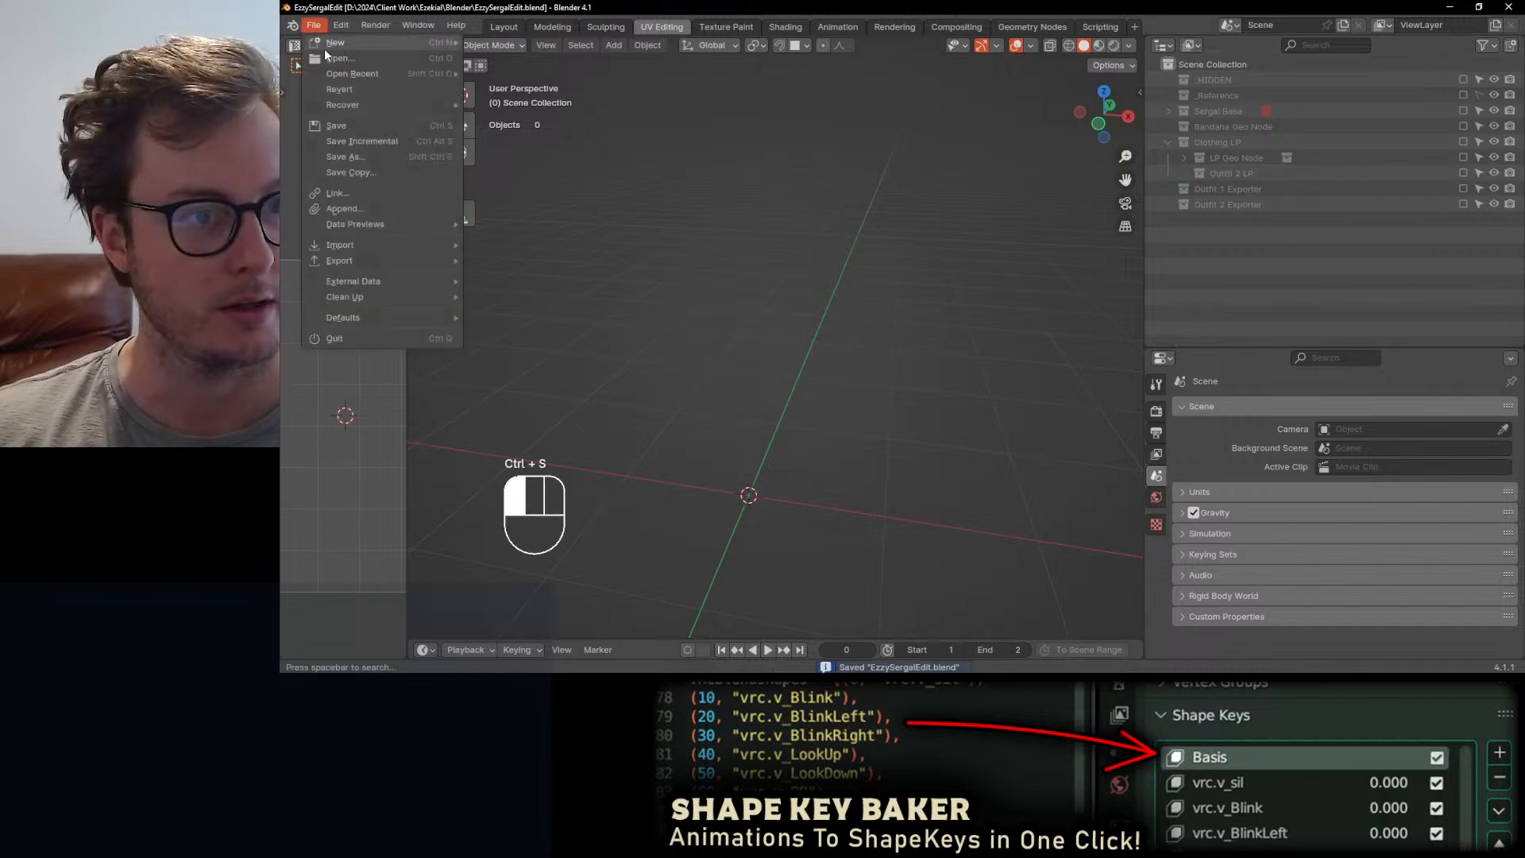
left_click(334, 63)
left_click(836, 268)
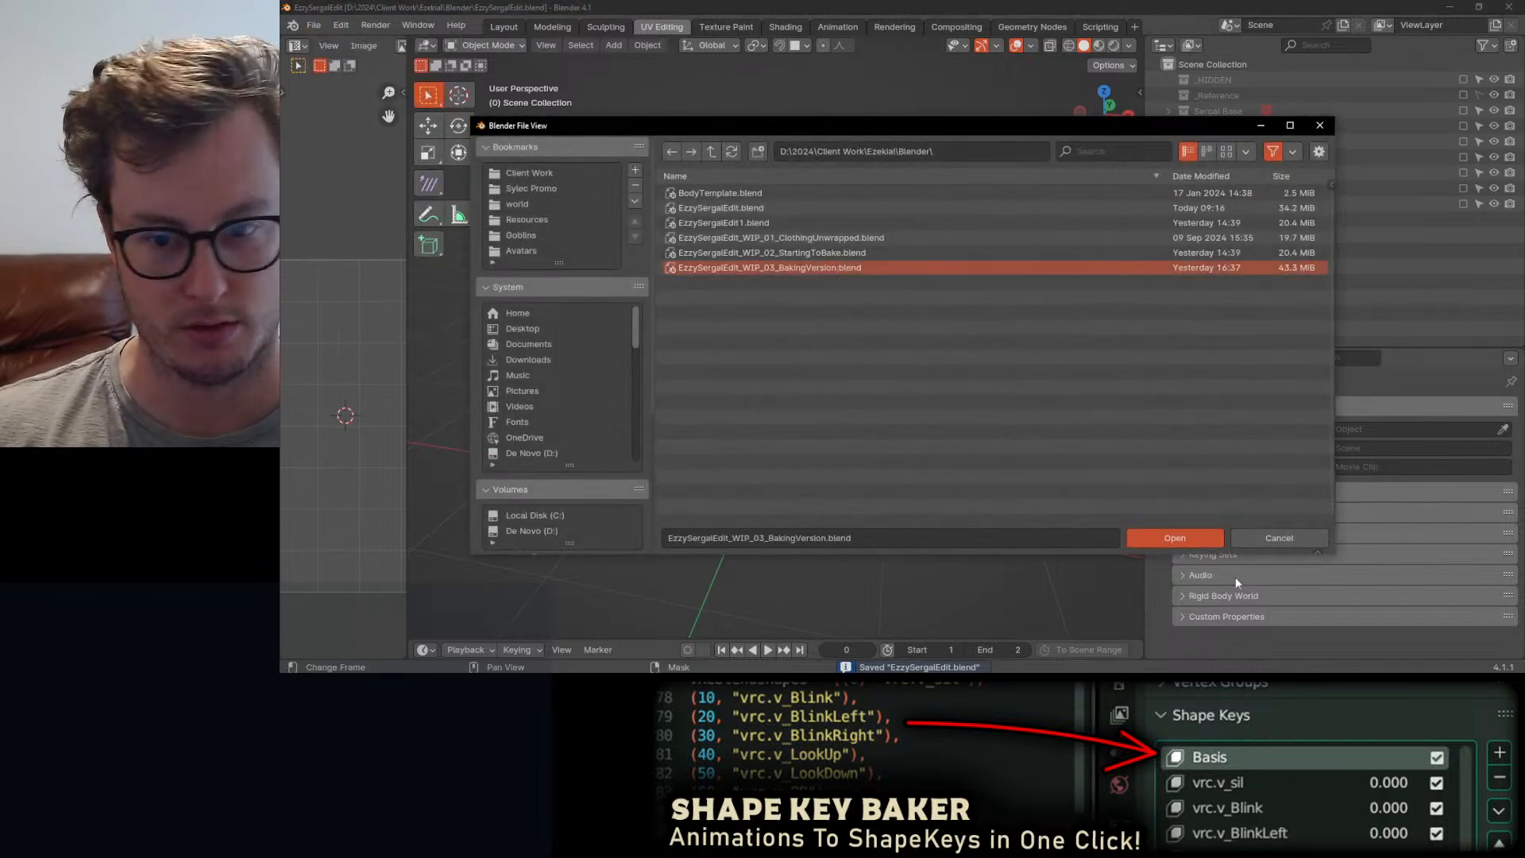
left_click(1167, 536)
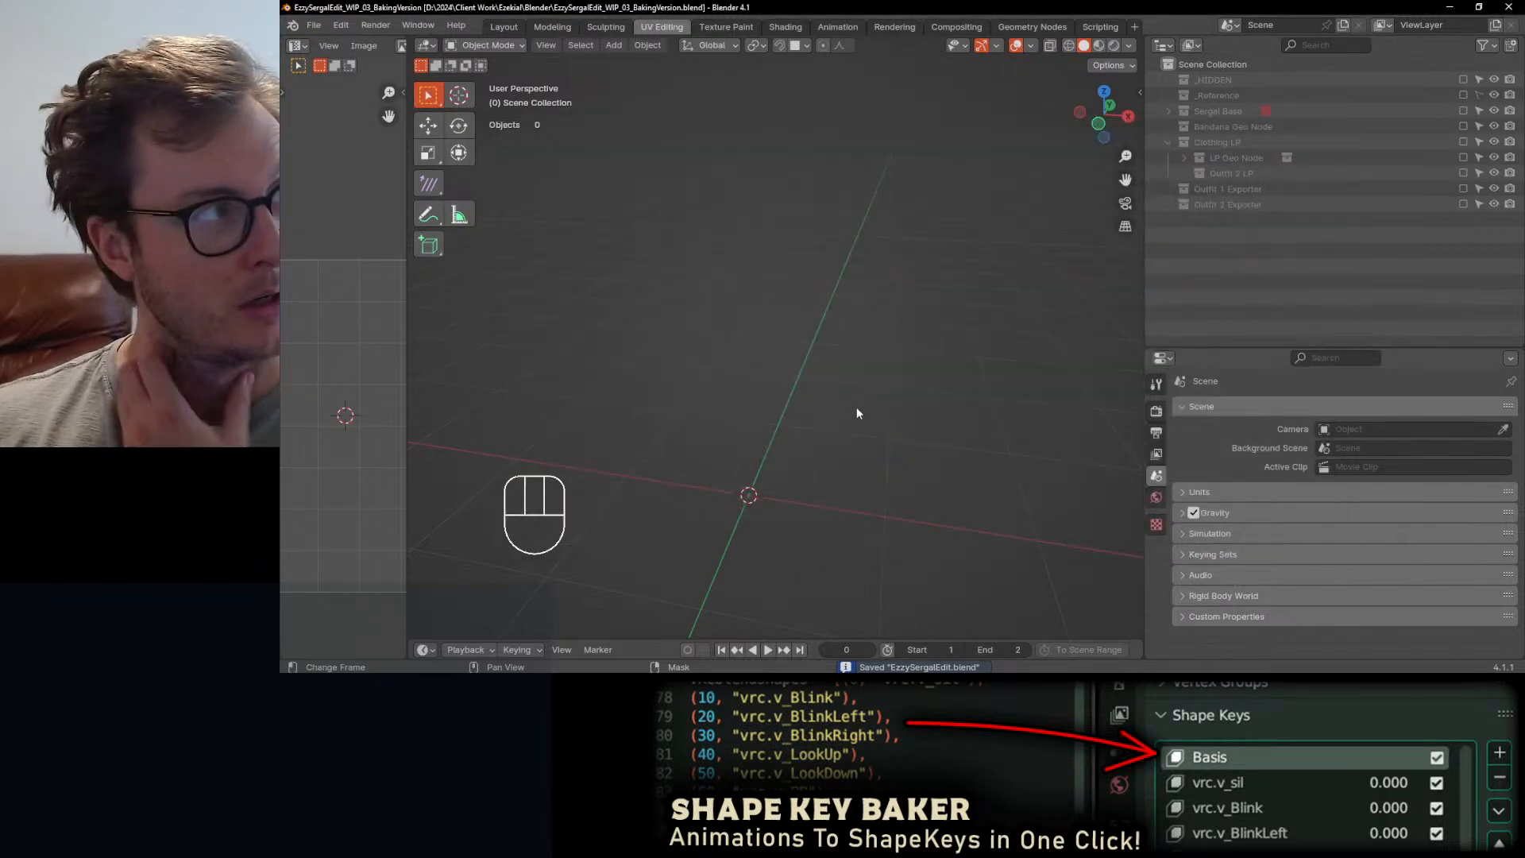
- Display the clothing in solid shading and toggle the Outfit 1 LP NO Export collection to check which parts it holds
scroll(803, 265, "up", 8)
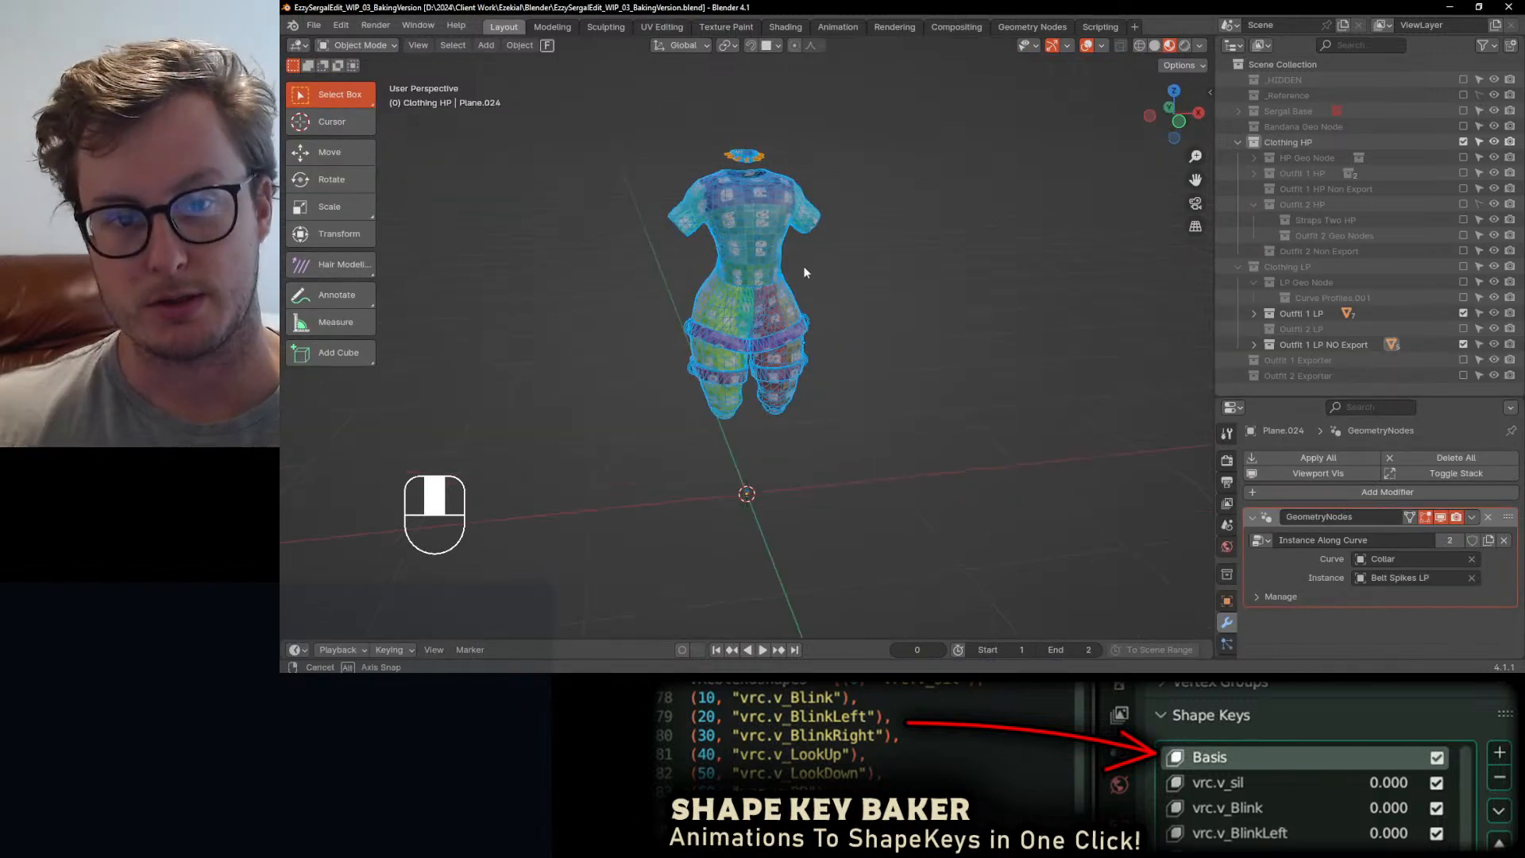
key("z")
left_click(903, 255)
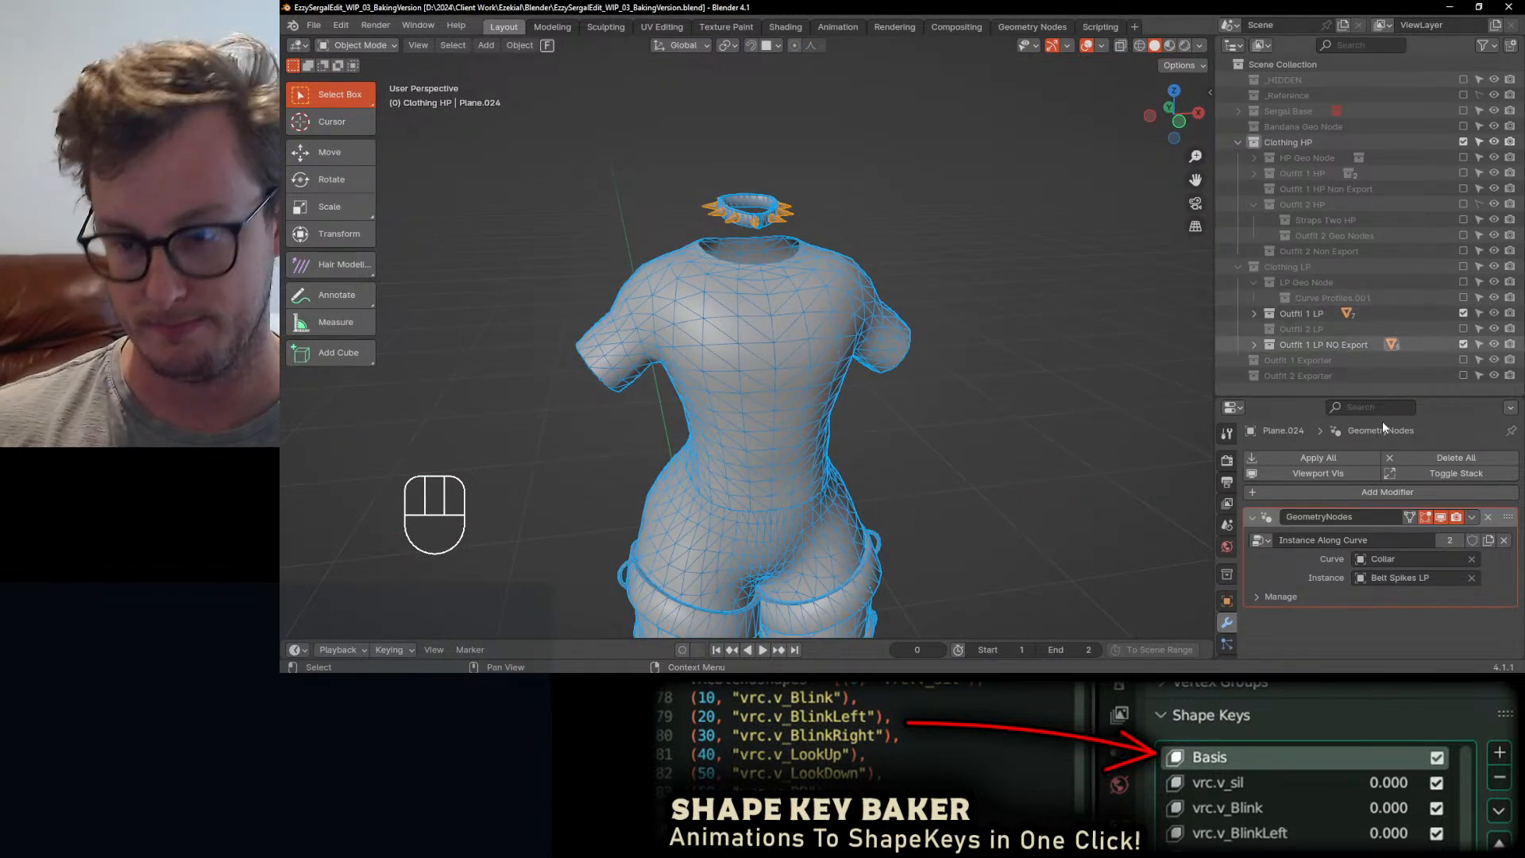
scroll(842, 322, "up", 4)
scroll(845, 297, "down", 5)
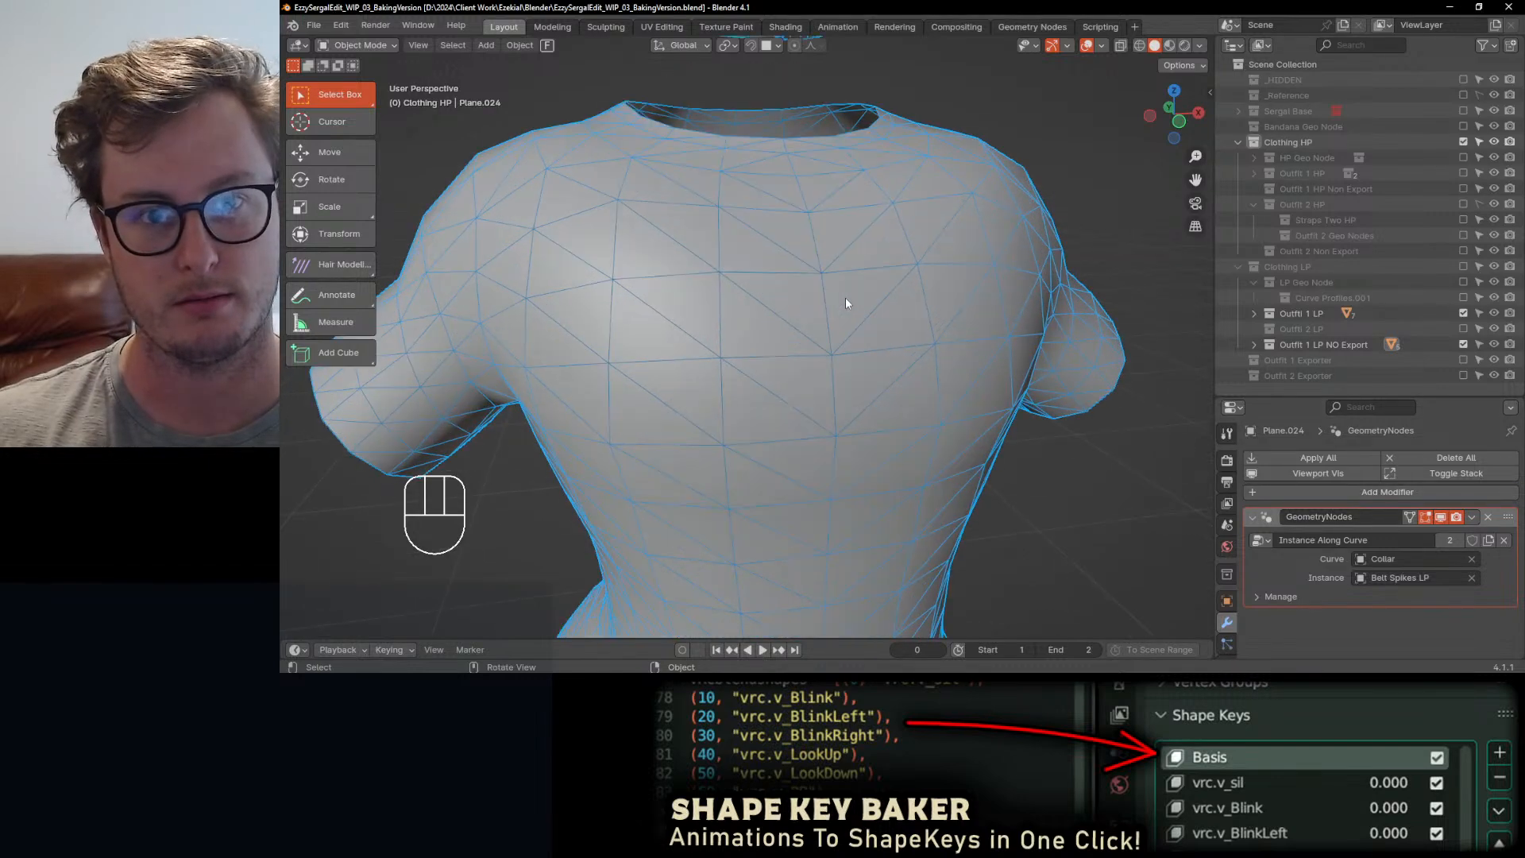
left_click(861, 217)
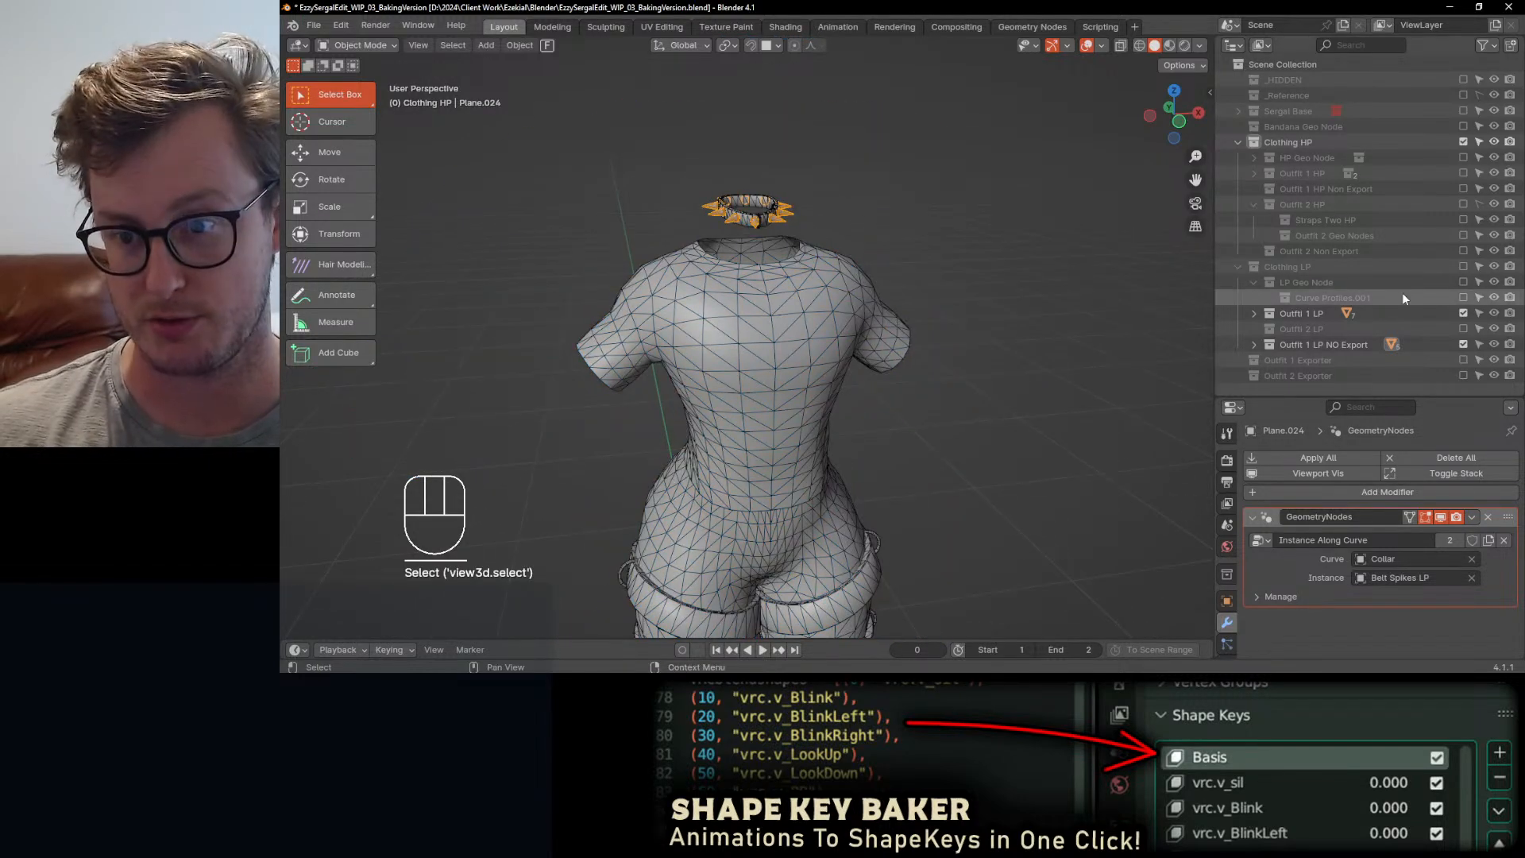
left_click(1464, 344)
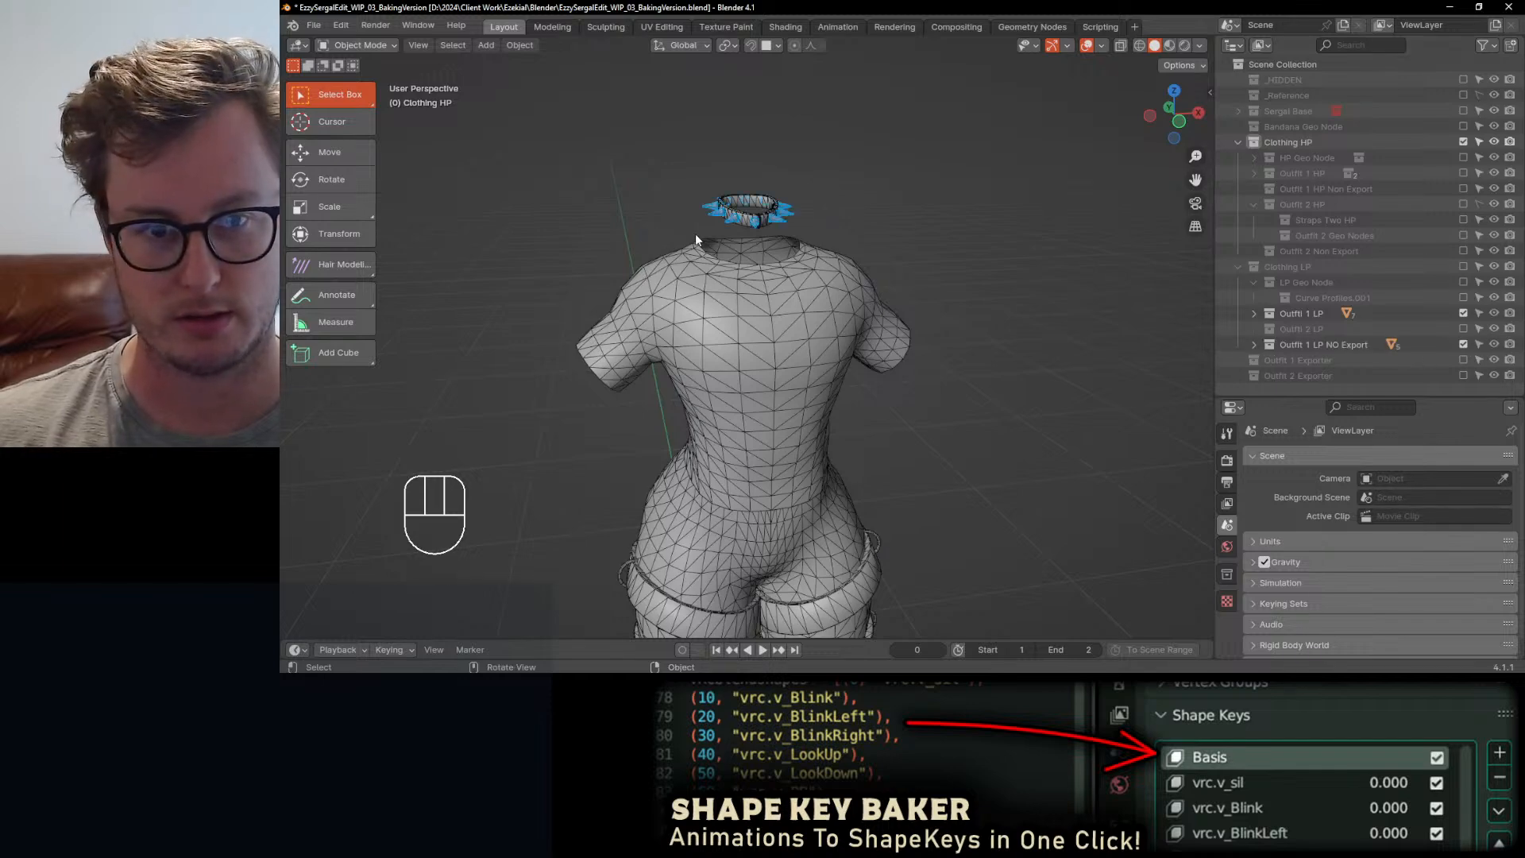
- Select the whole mesh of the Collar Loop LP in edit mode and display its UVs in a widened UV editor
middle_click_drag(695, 234, 848, 242)
scroll(848, 241, "up", 6)
left_click(967, 63)
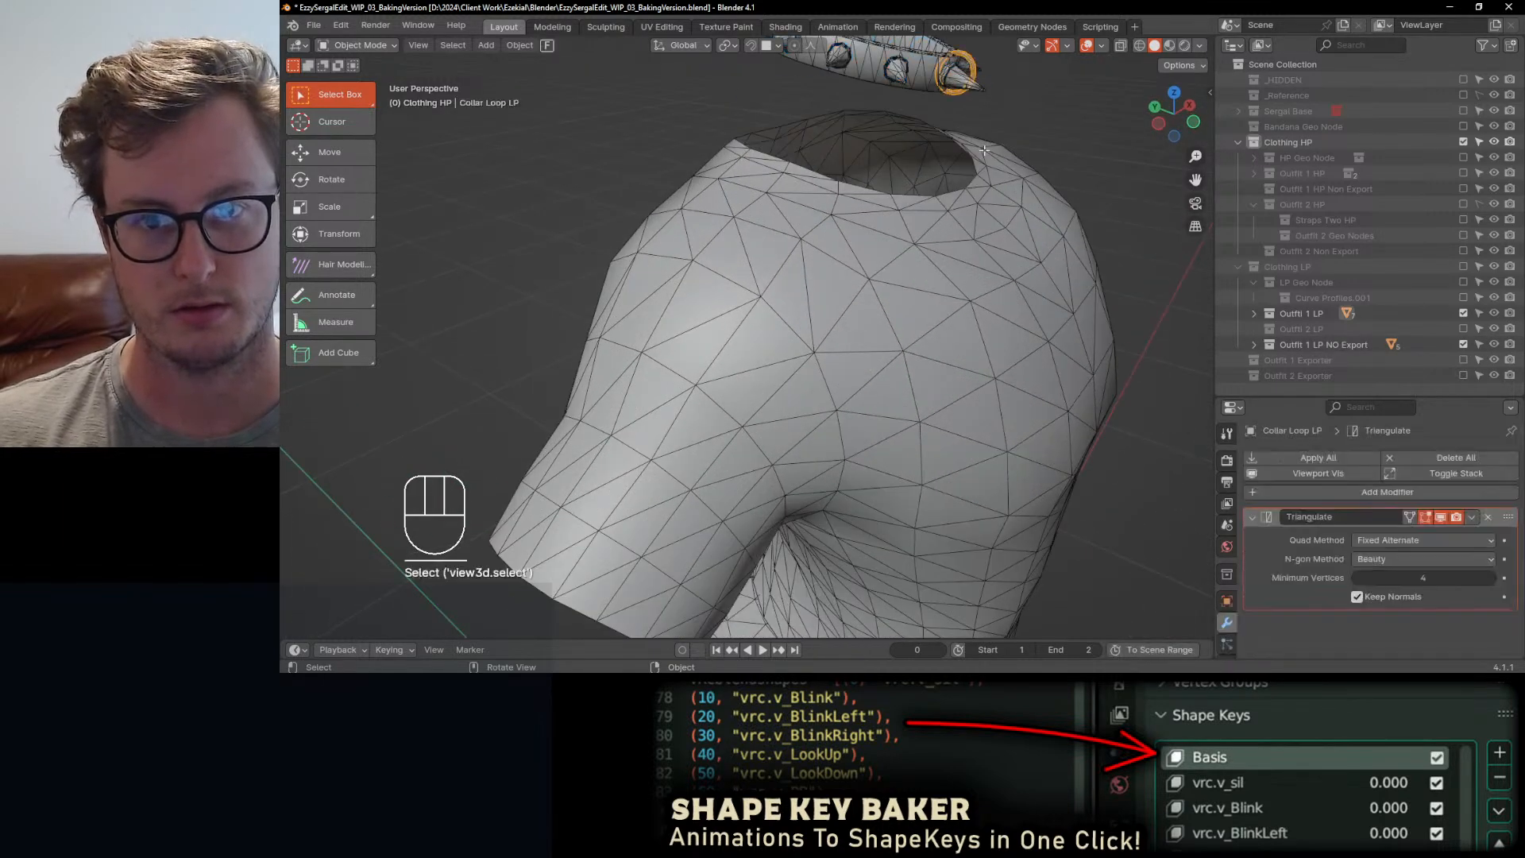
key("Tab")
key("a")
scroll(519, 143, "down", 7)
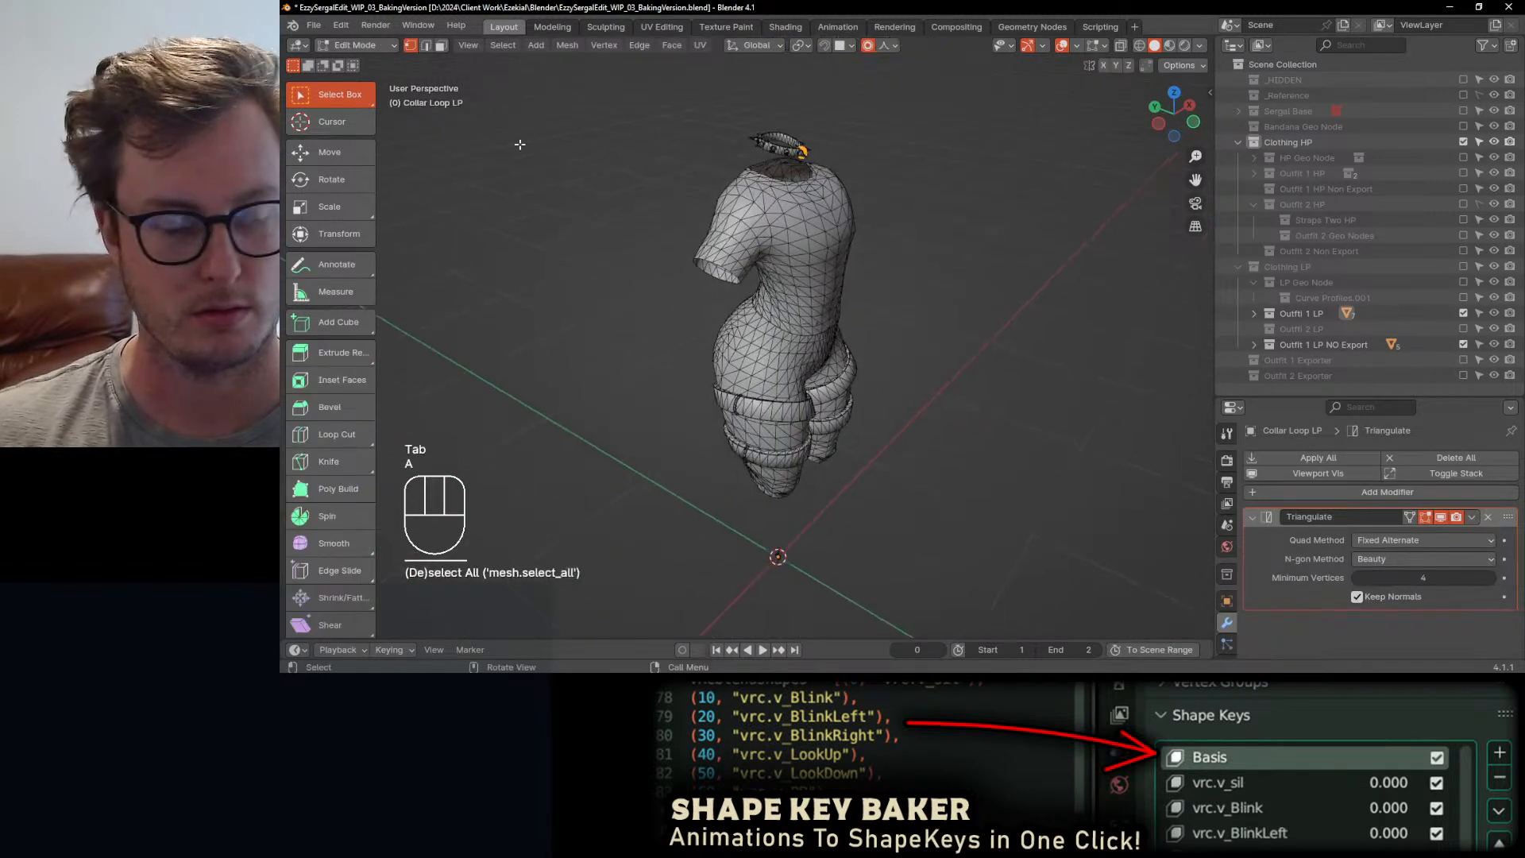
left_click(656, 29)
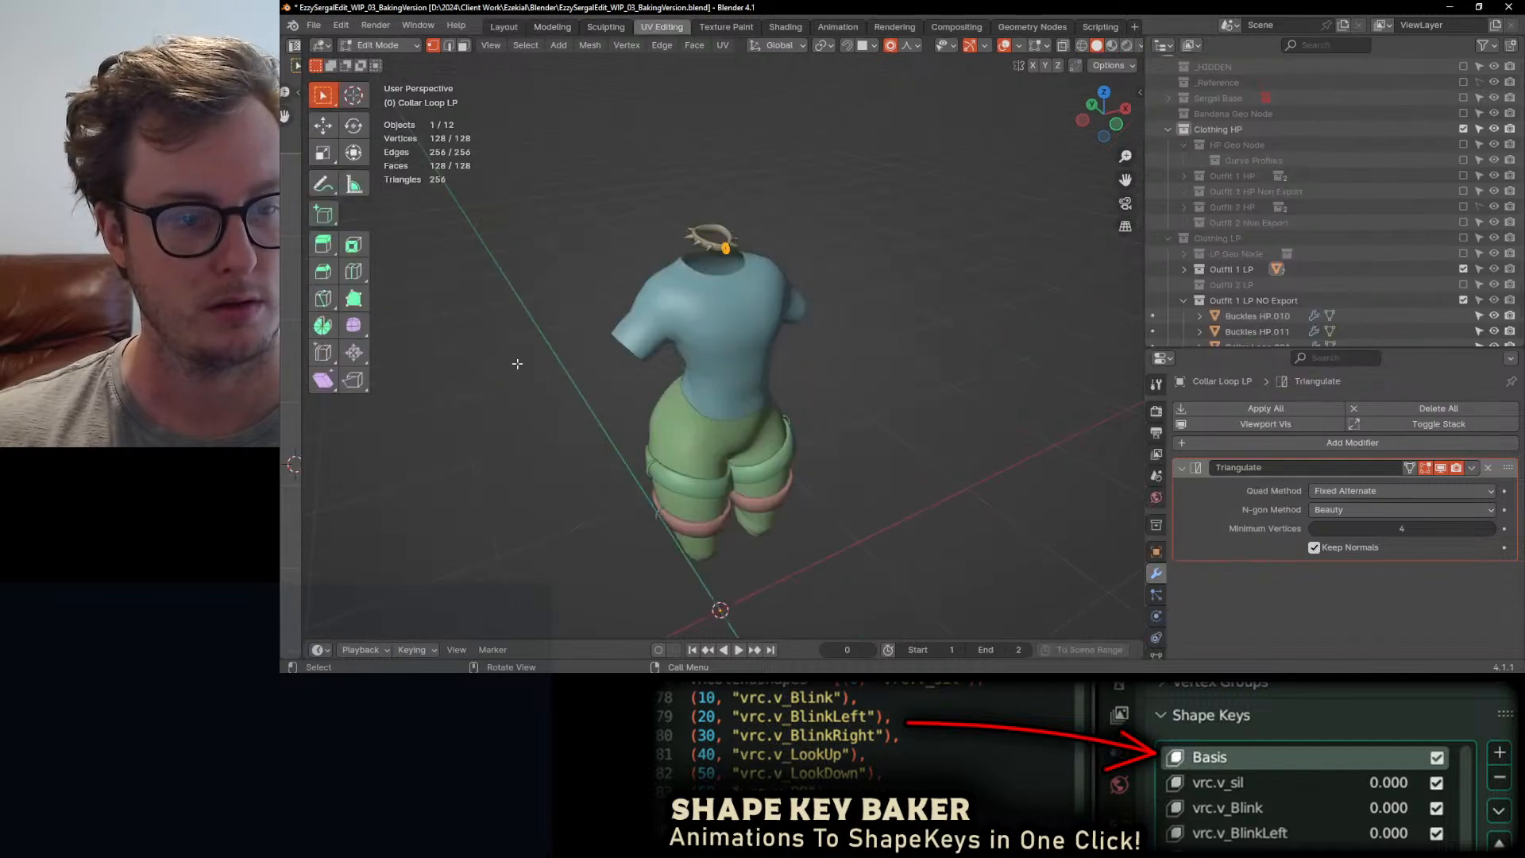
left_click_drag(302, 439, 730, 433)
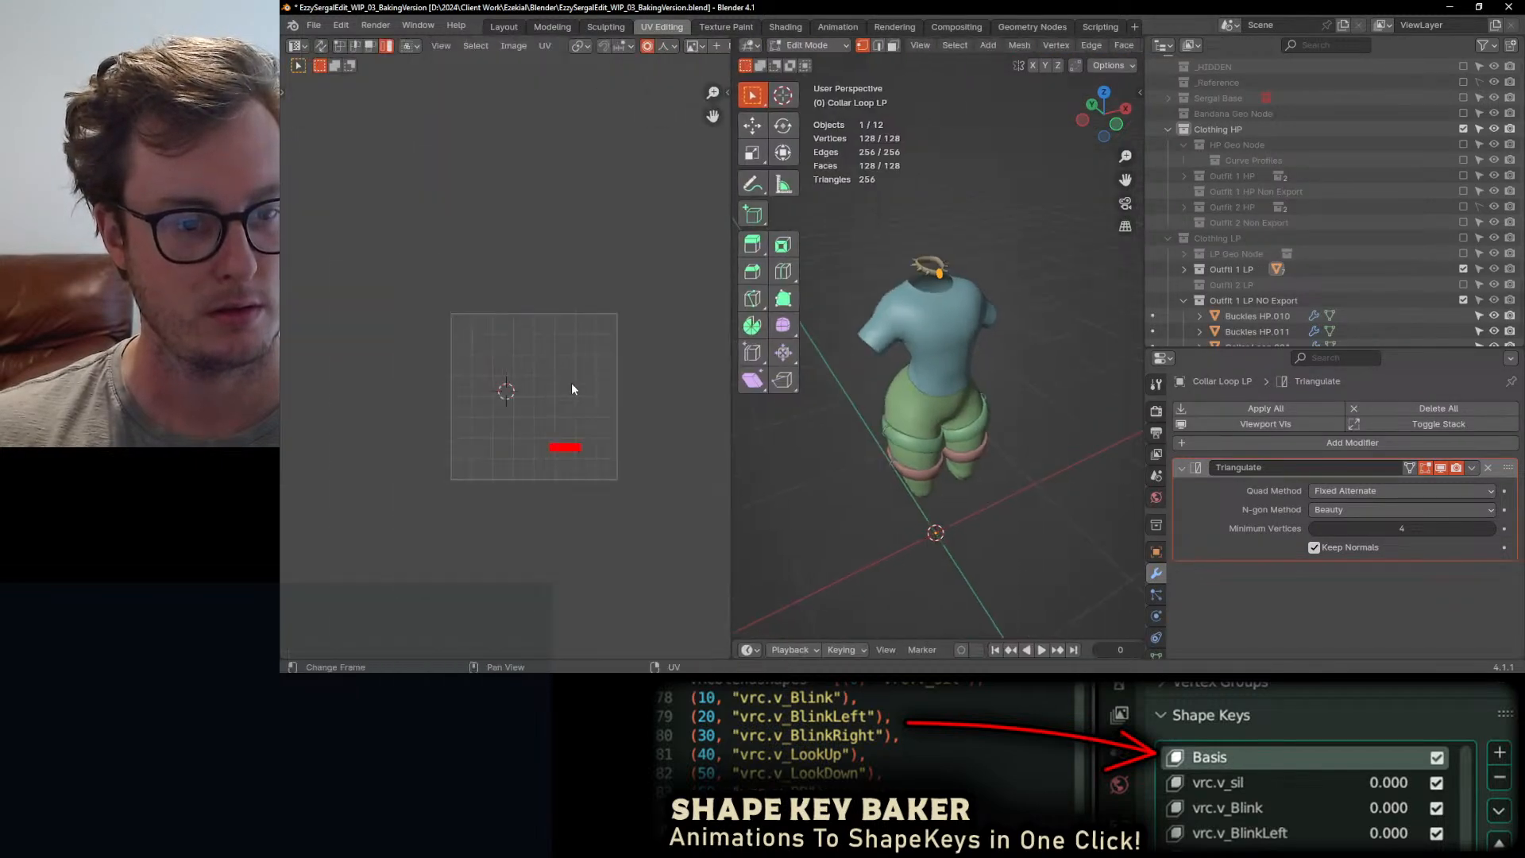
- Select all the low-poly clothing objects and edit them together to show their combined UV layout
key("Tab")
key("a")
key("Tab")
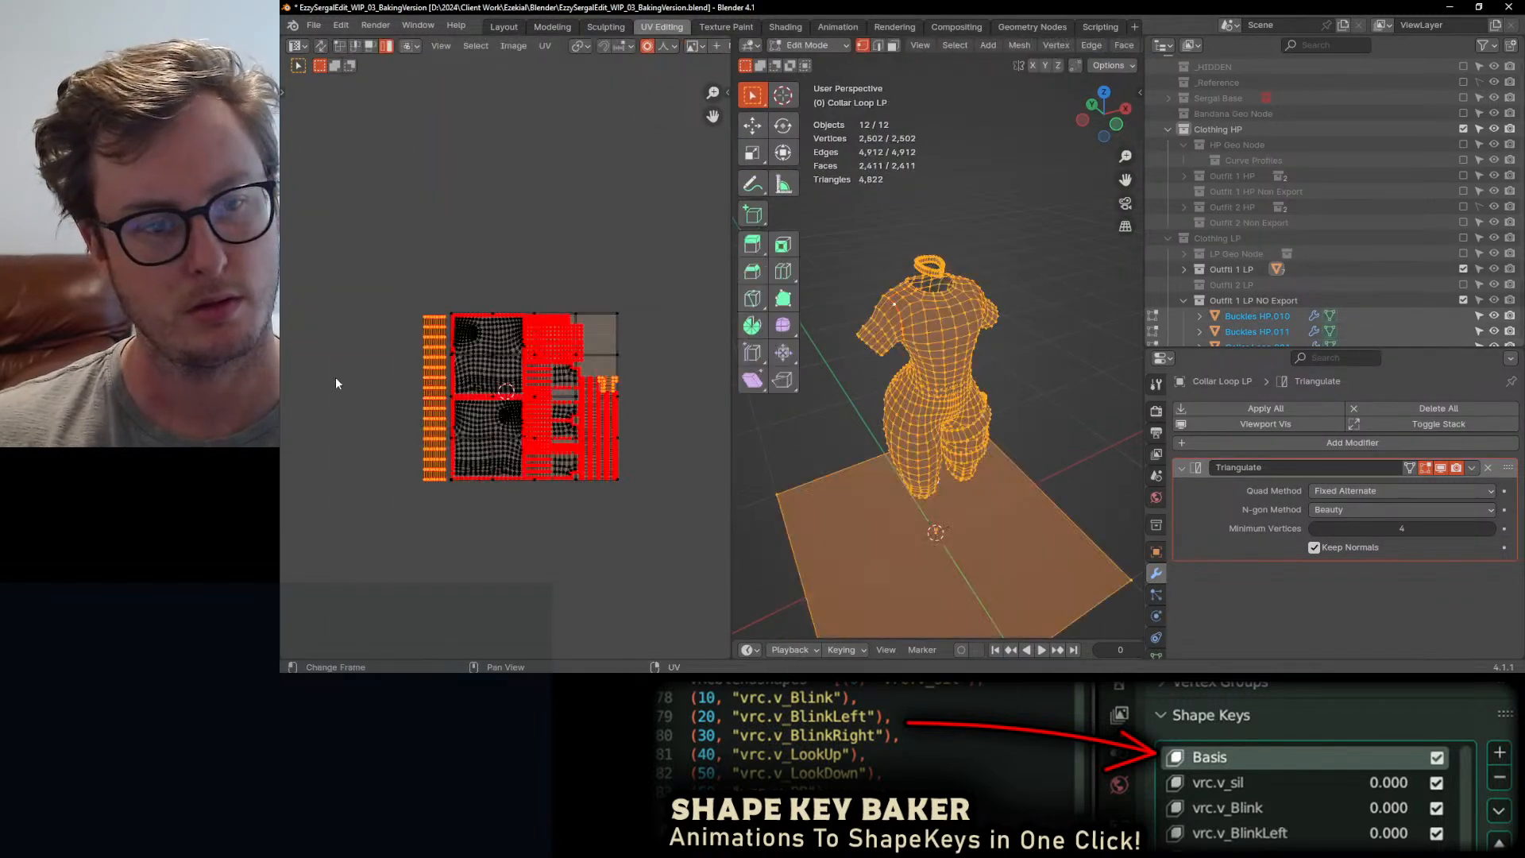
scroll(335, 383, "up", 3)
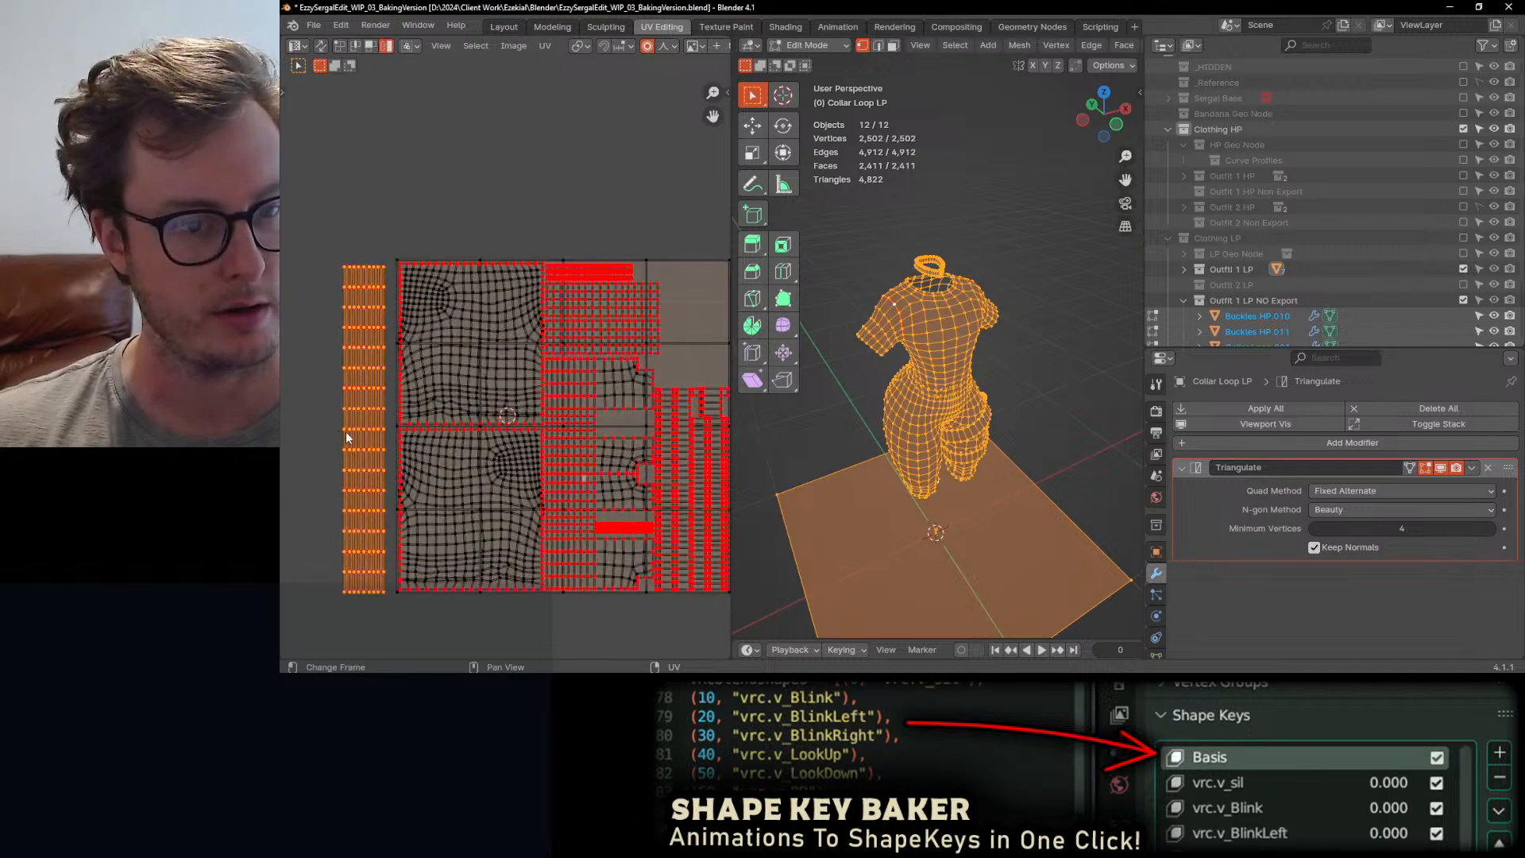
- Test-move the UV strip outside the tile, with overlays hidden and the checker texture previewed, to find which parts use it
key("g")
right_click(374, 295)
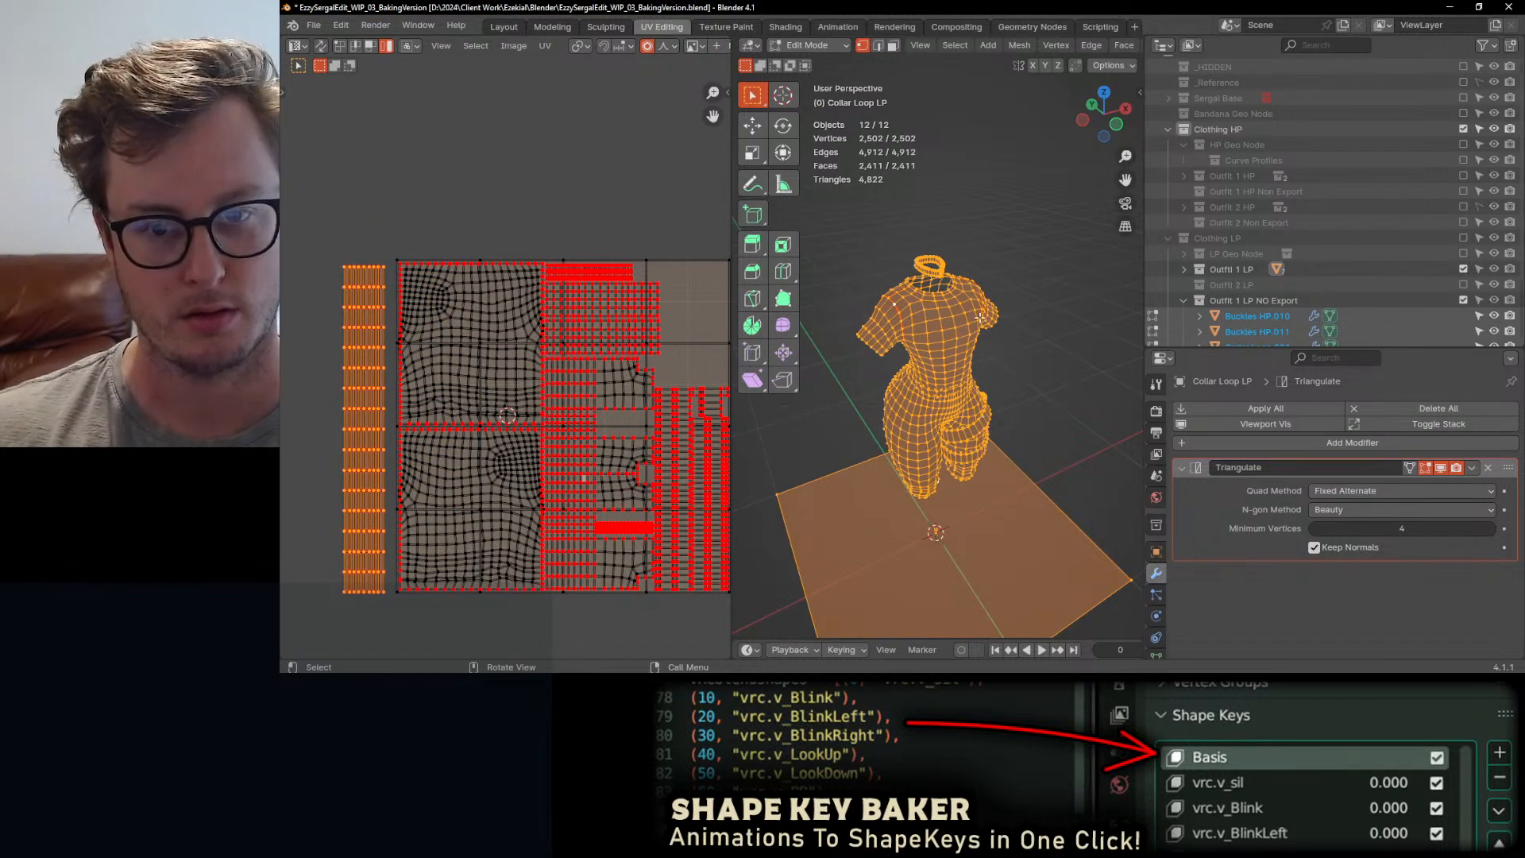
scroll(1056, 51, "down", 5)
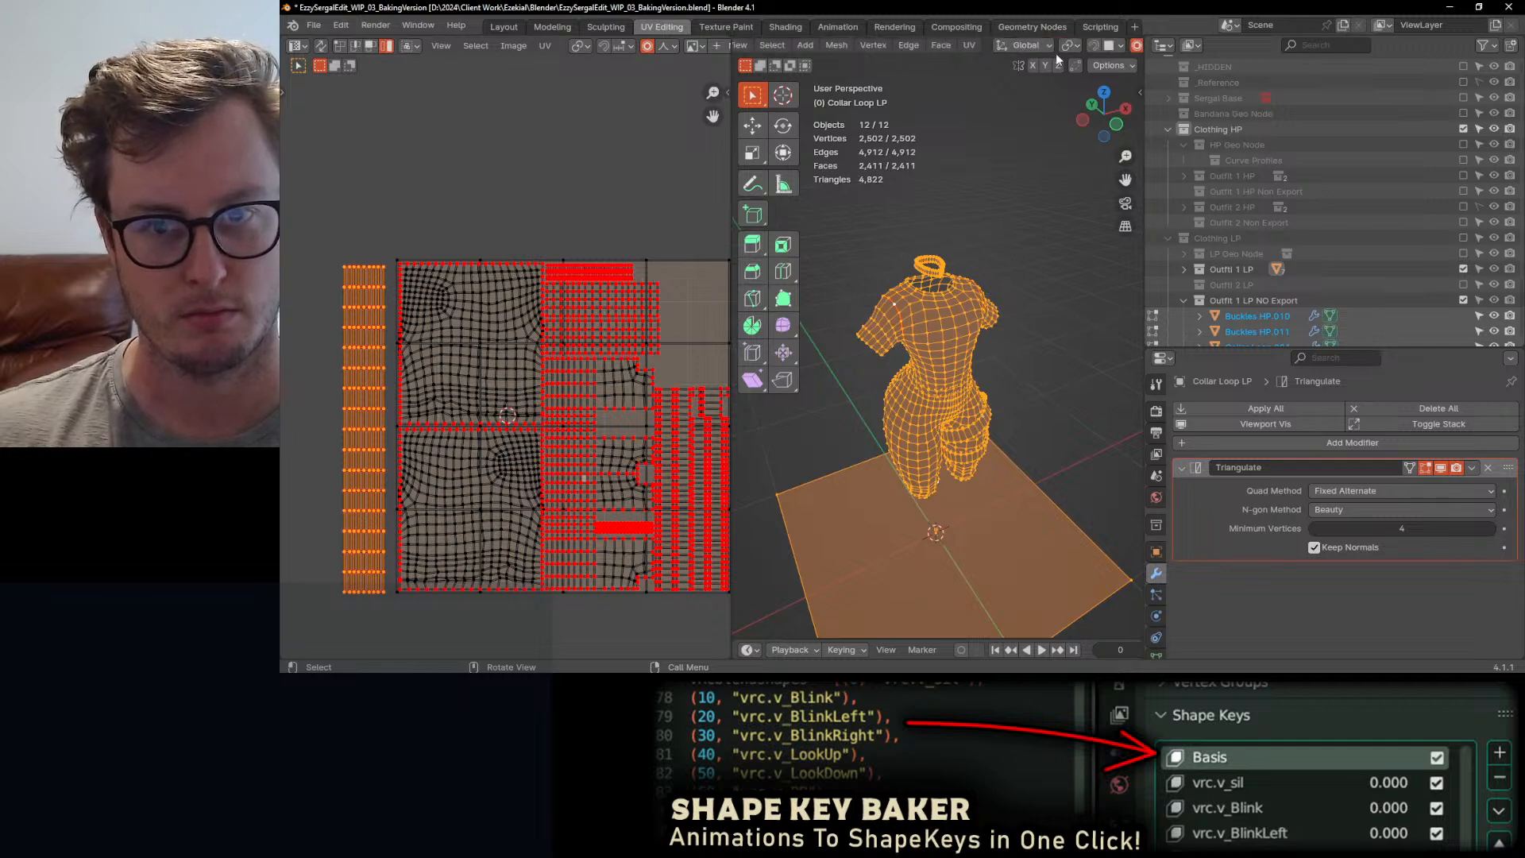
left_click(1066, 46)
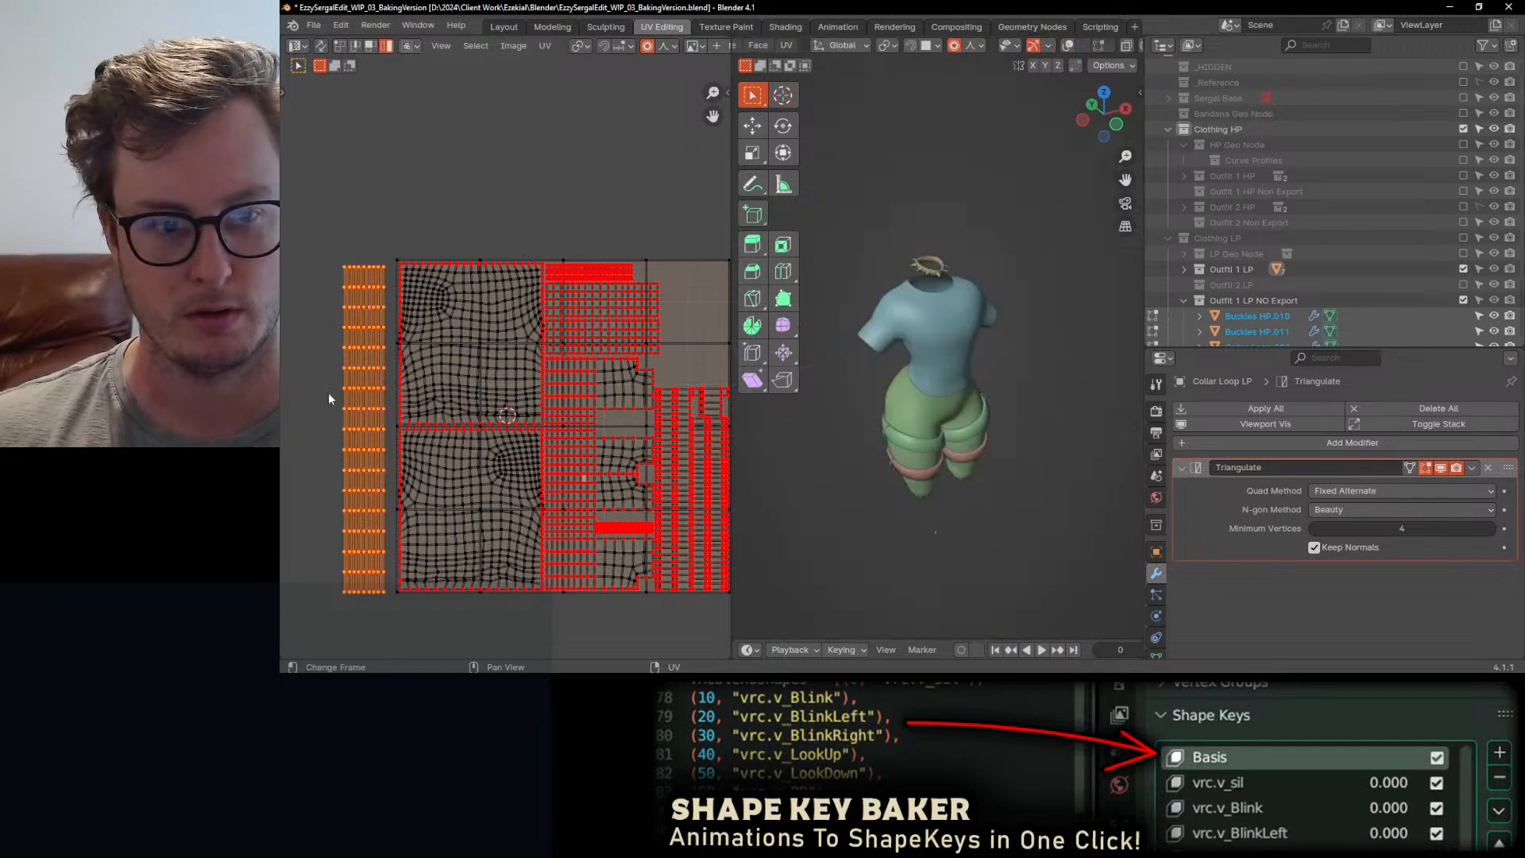
key("g")
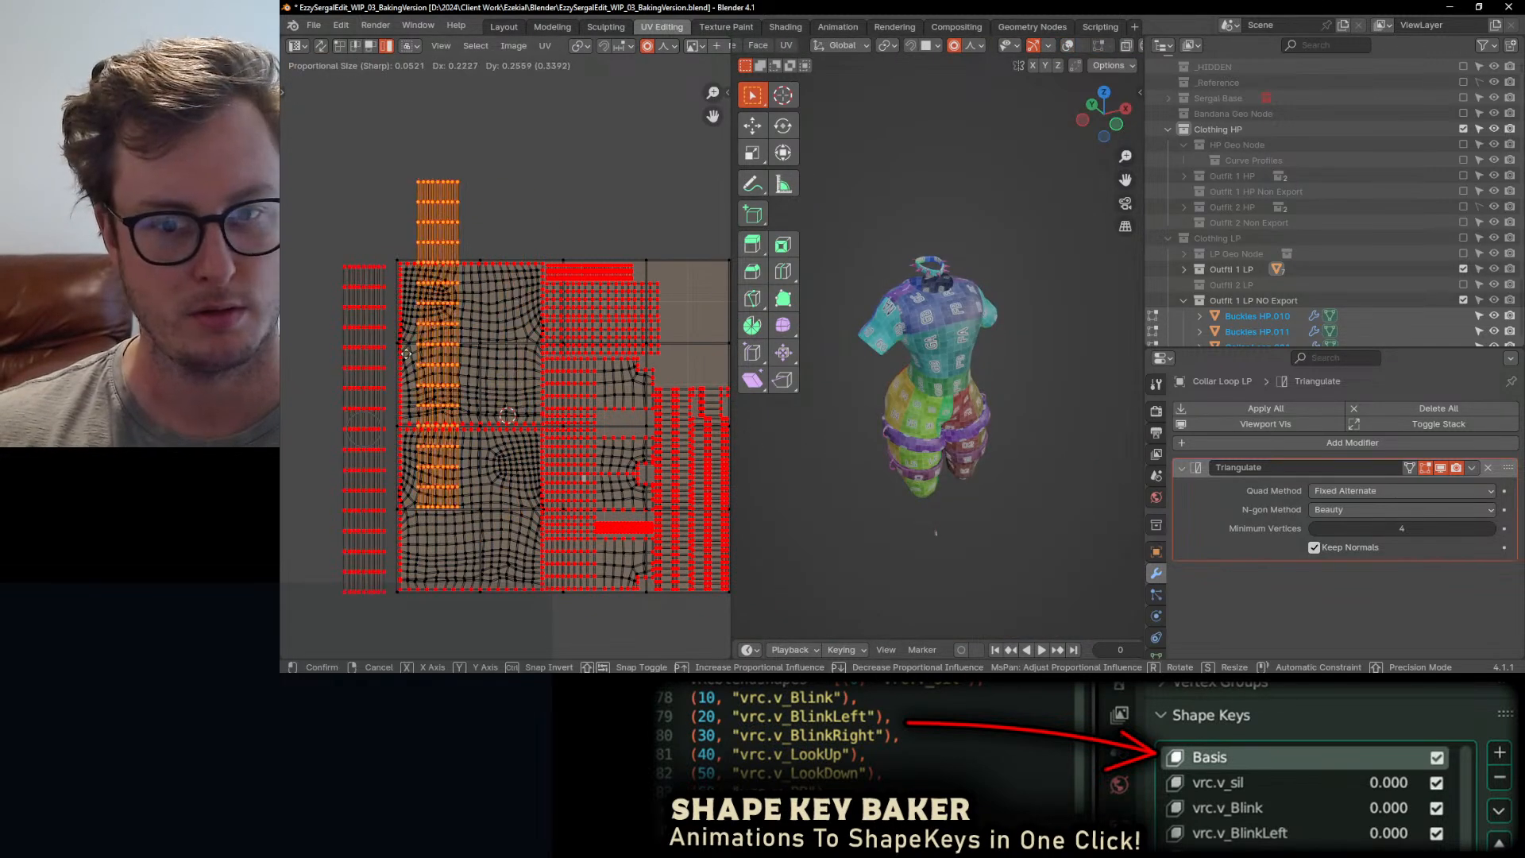
key("Escape")
scroll(889, 449, "up", 9)
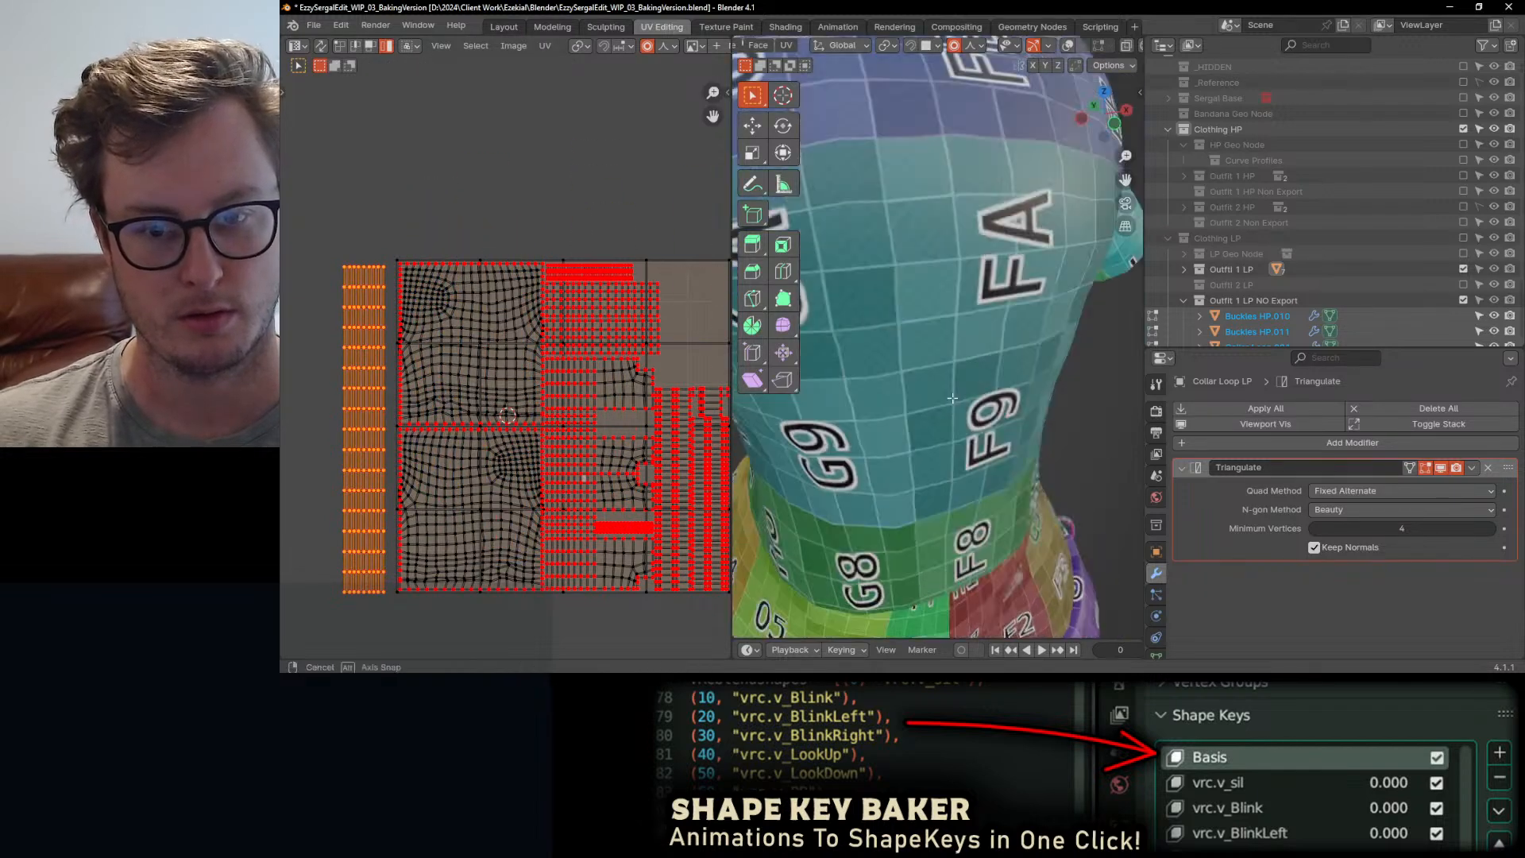
middle_click_drag(949, 469, 1068, 389)
key("g")
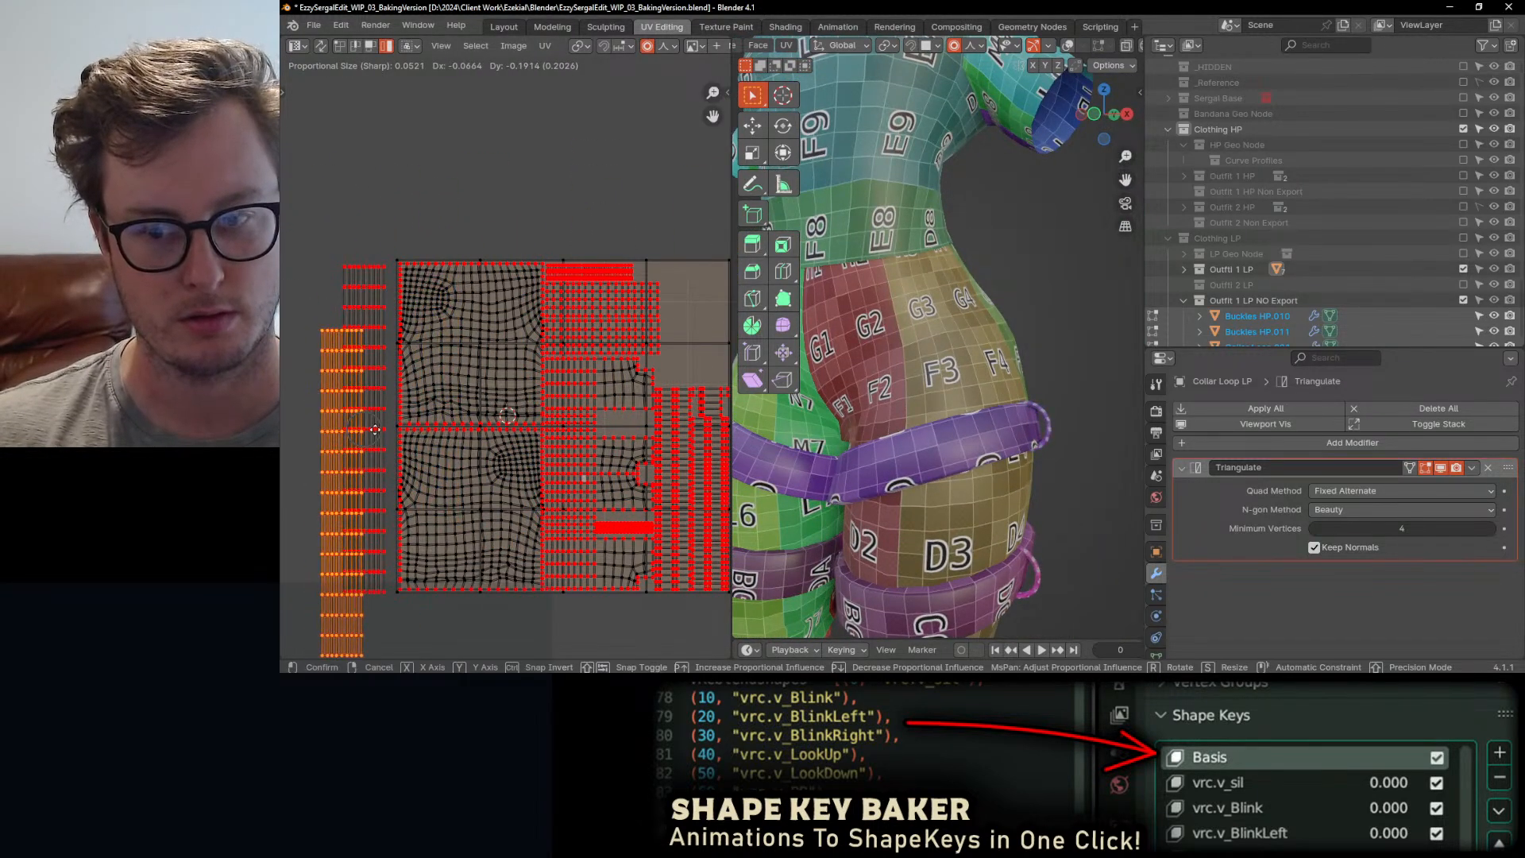
key("Escape")
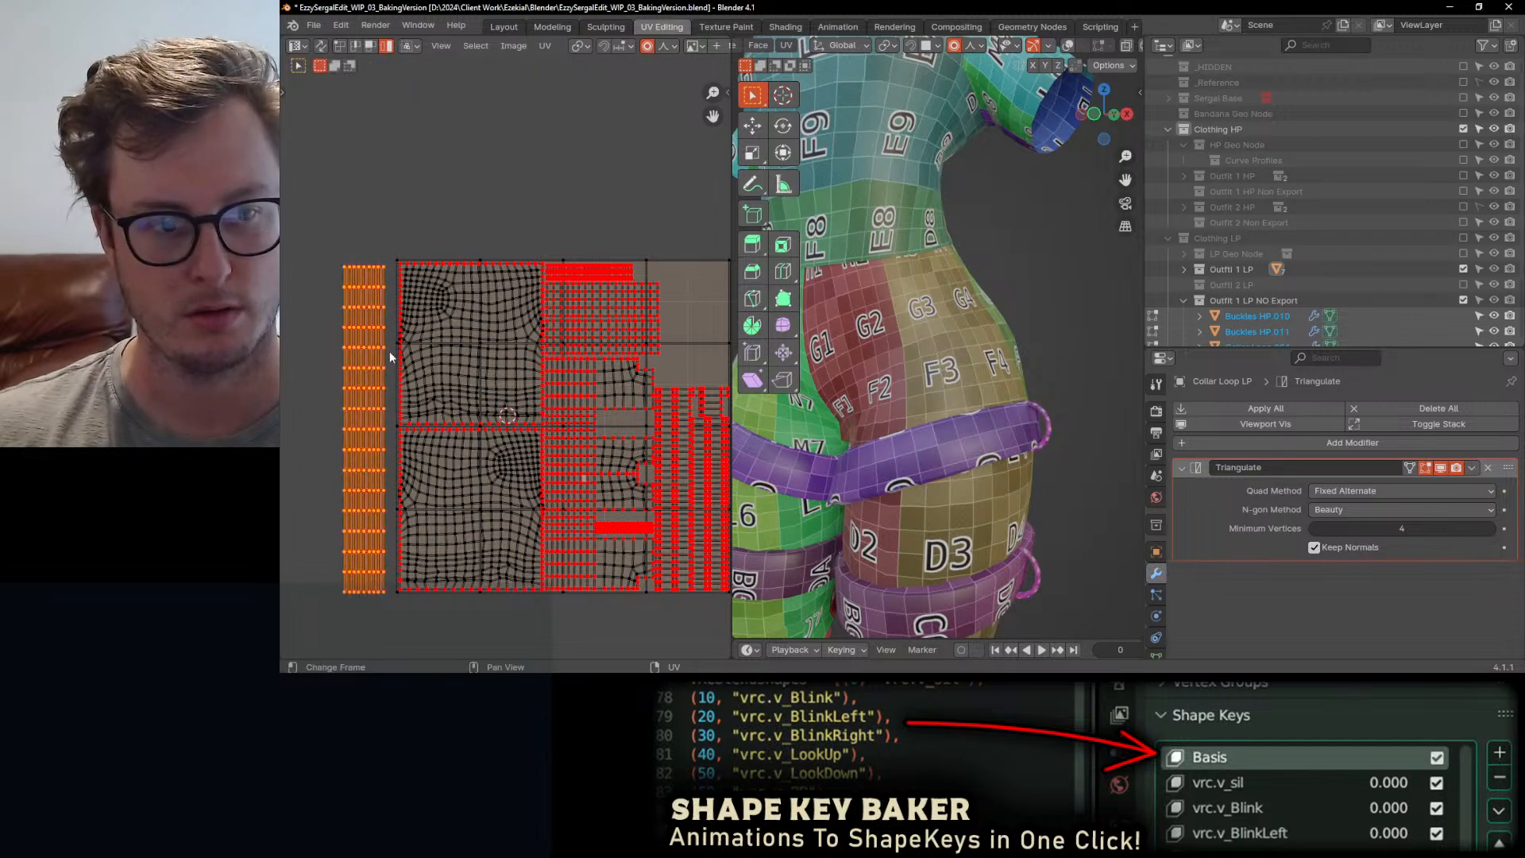
- Inspect the checker pattern on the spiked collar and check the Collar Loop LP's own UVs
key("Tab")
scroll(946, 316, "down", 6)
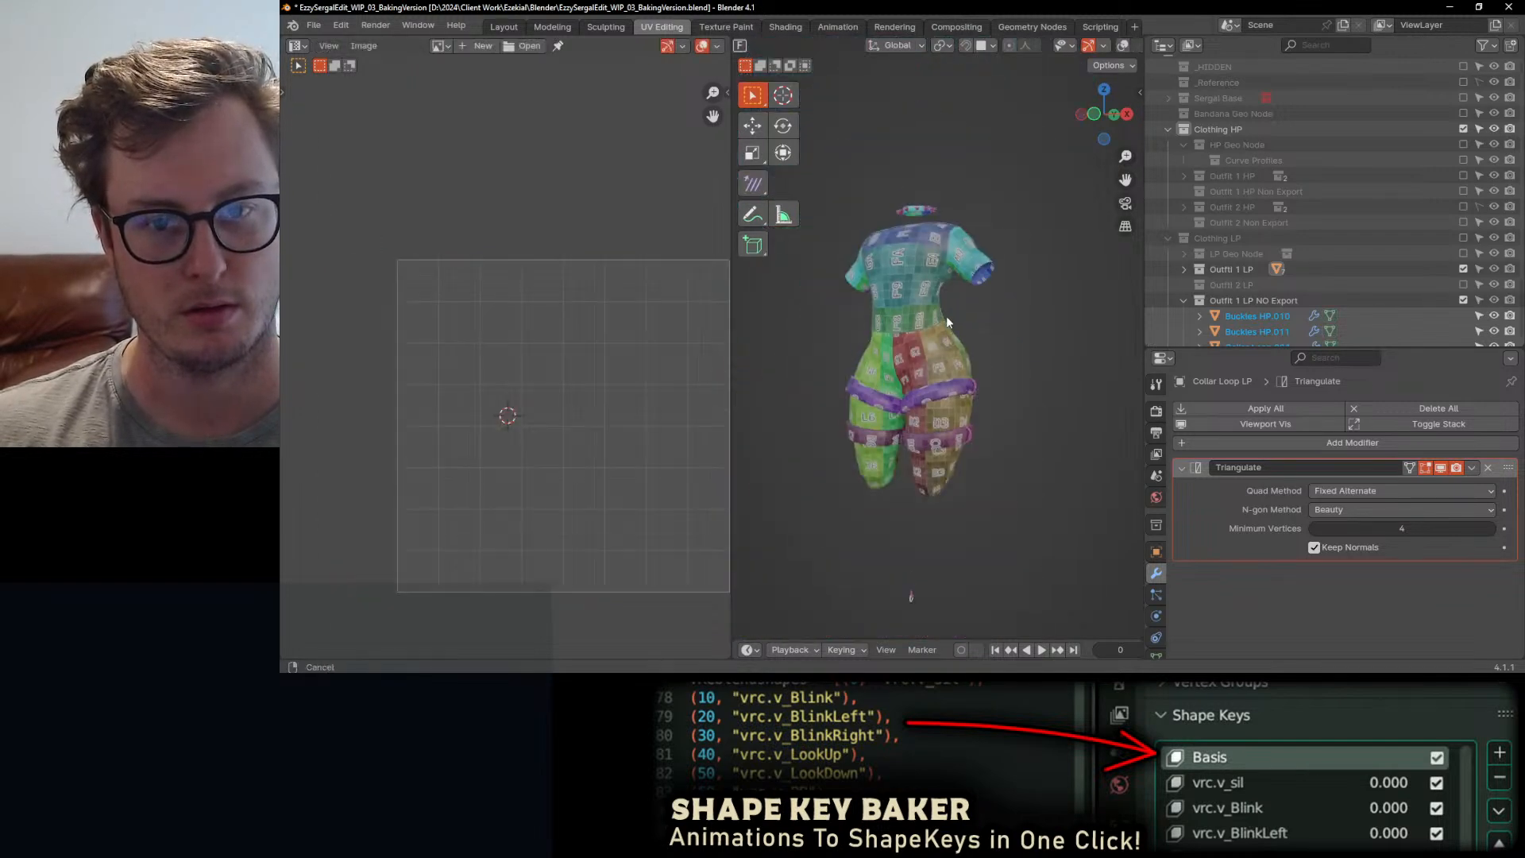
scroll(945, 337, "up", 3)
scroll(937, 329, "up", 8)
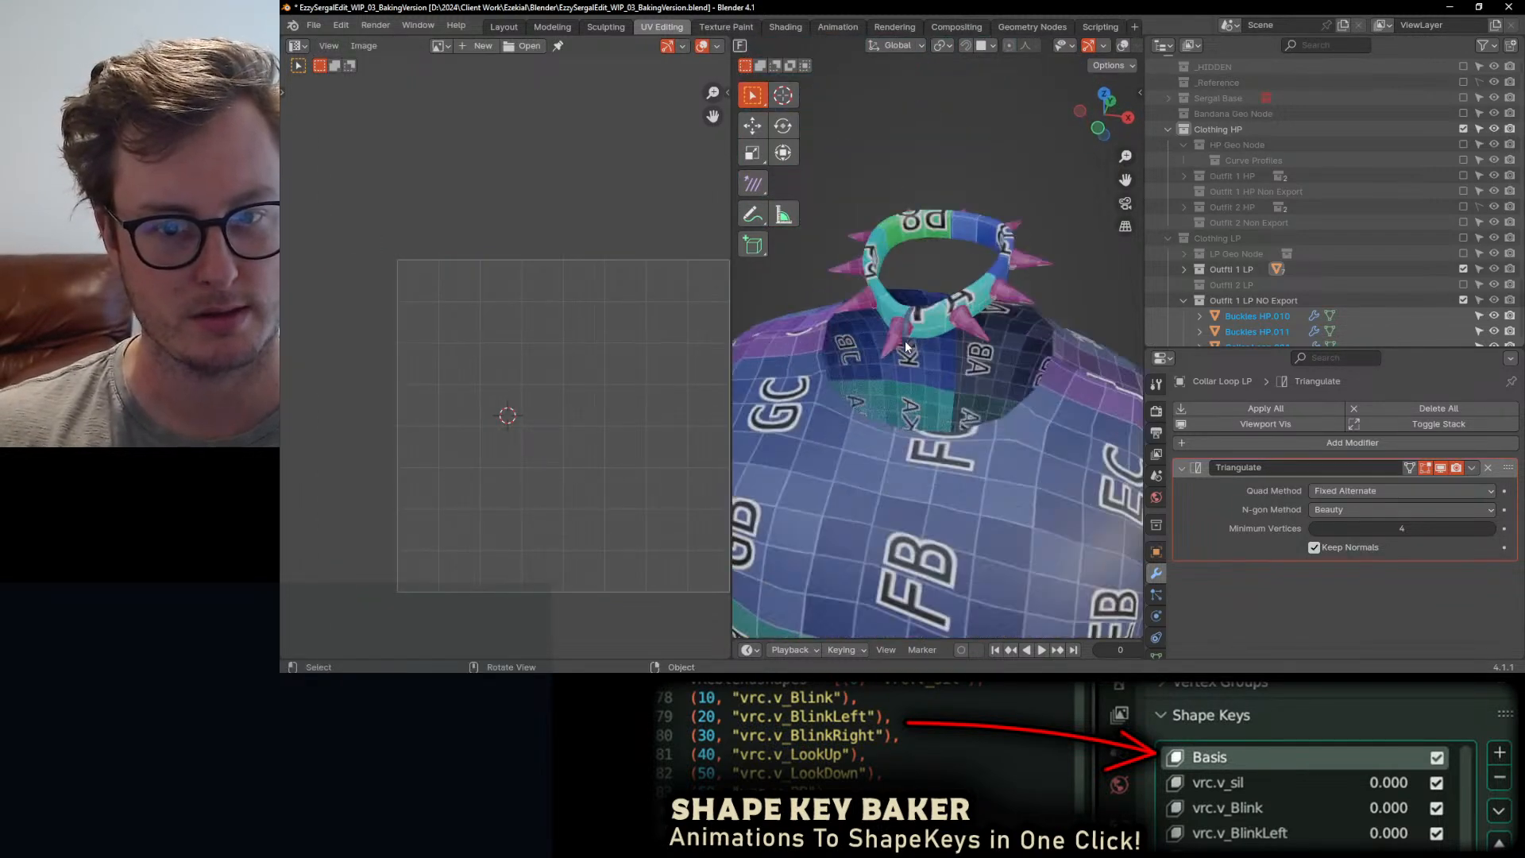
key("Tab")
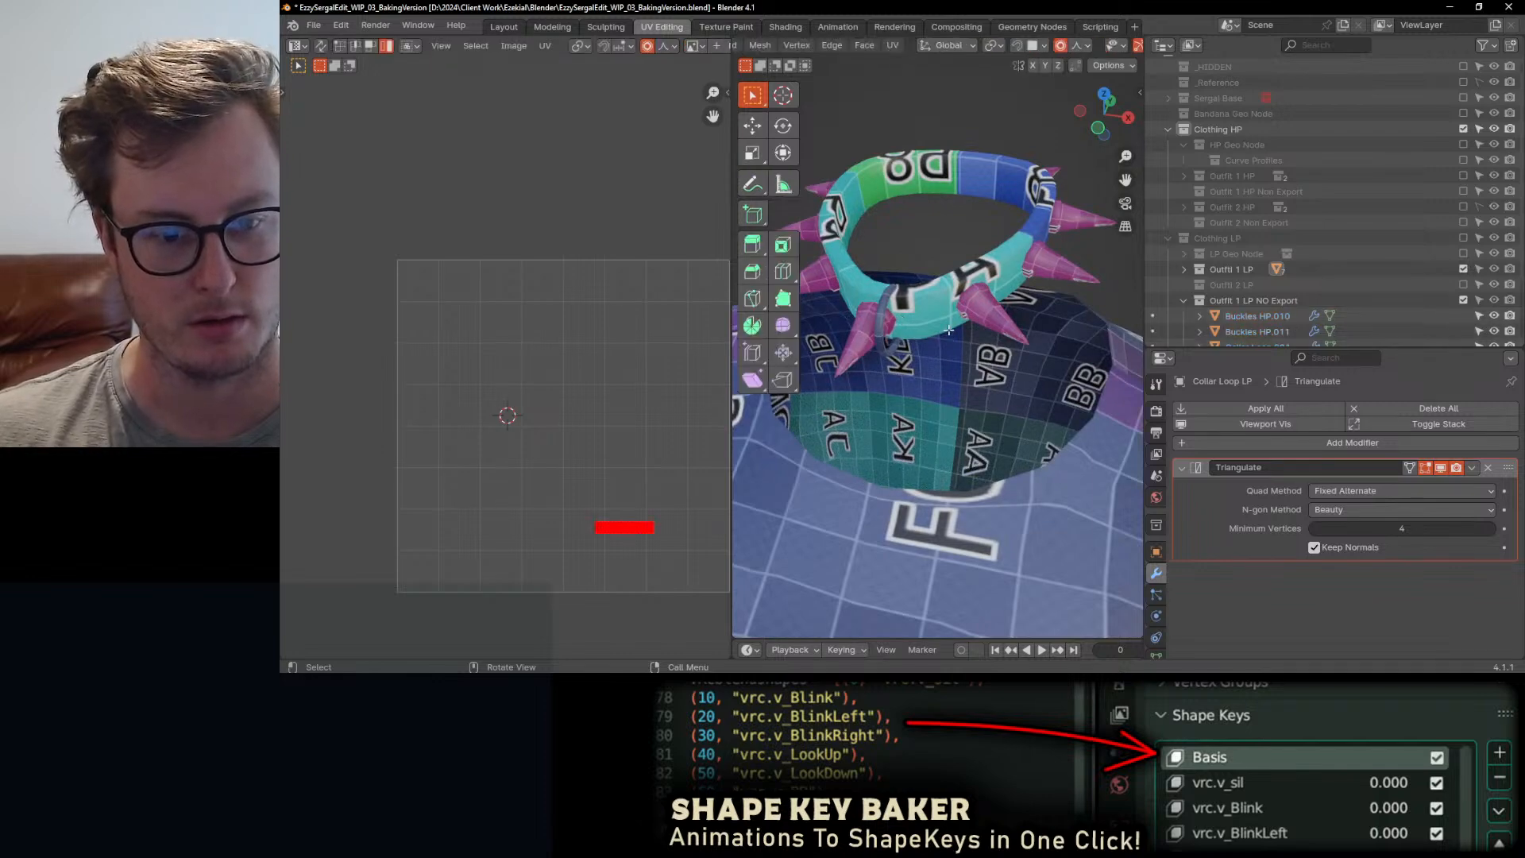
key("Tab")
- Inspect the UVs of the upper thigh strap's ring, Buckles HP.010, and collapse its Mirror modifier
scroll(952, 340, "down", 6)
middle_click_drag(1009, 518, 961, 386)
middle_click_drag(964, 572, 974, 368, "shift")
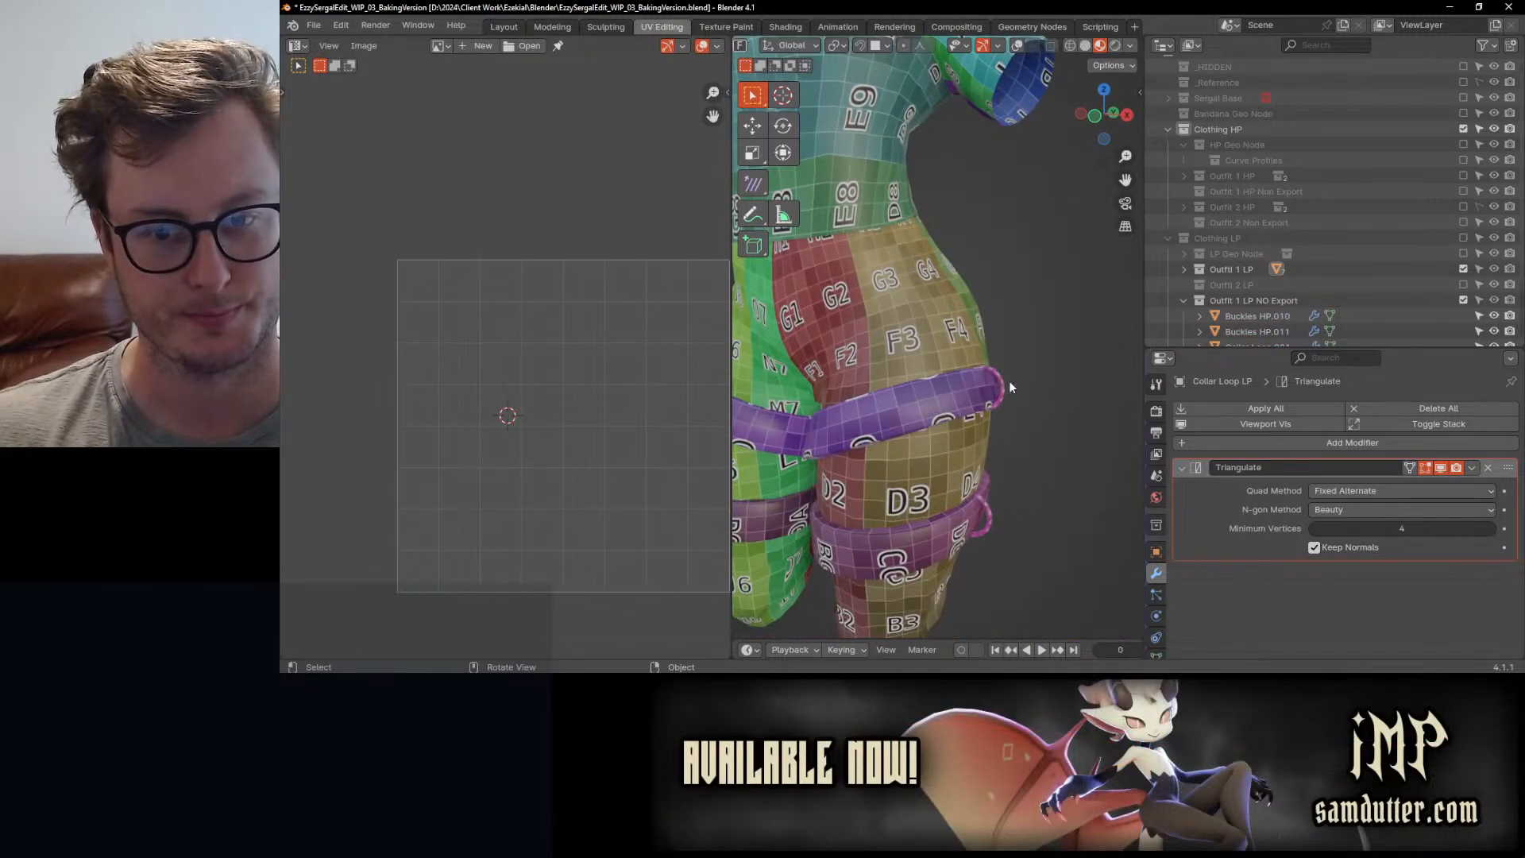
left_click(1009, 389)
key("Tab")
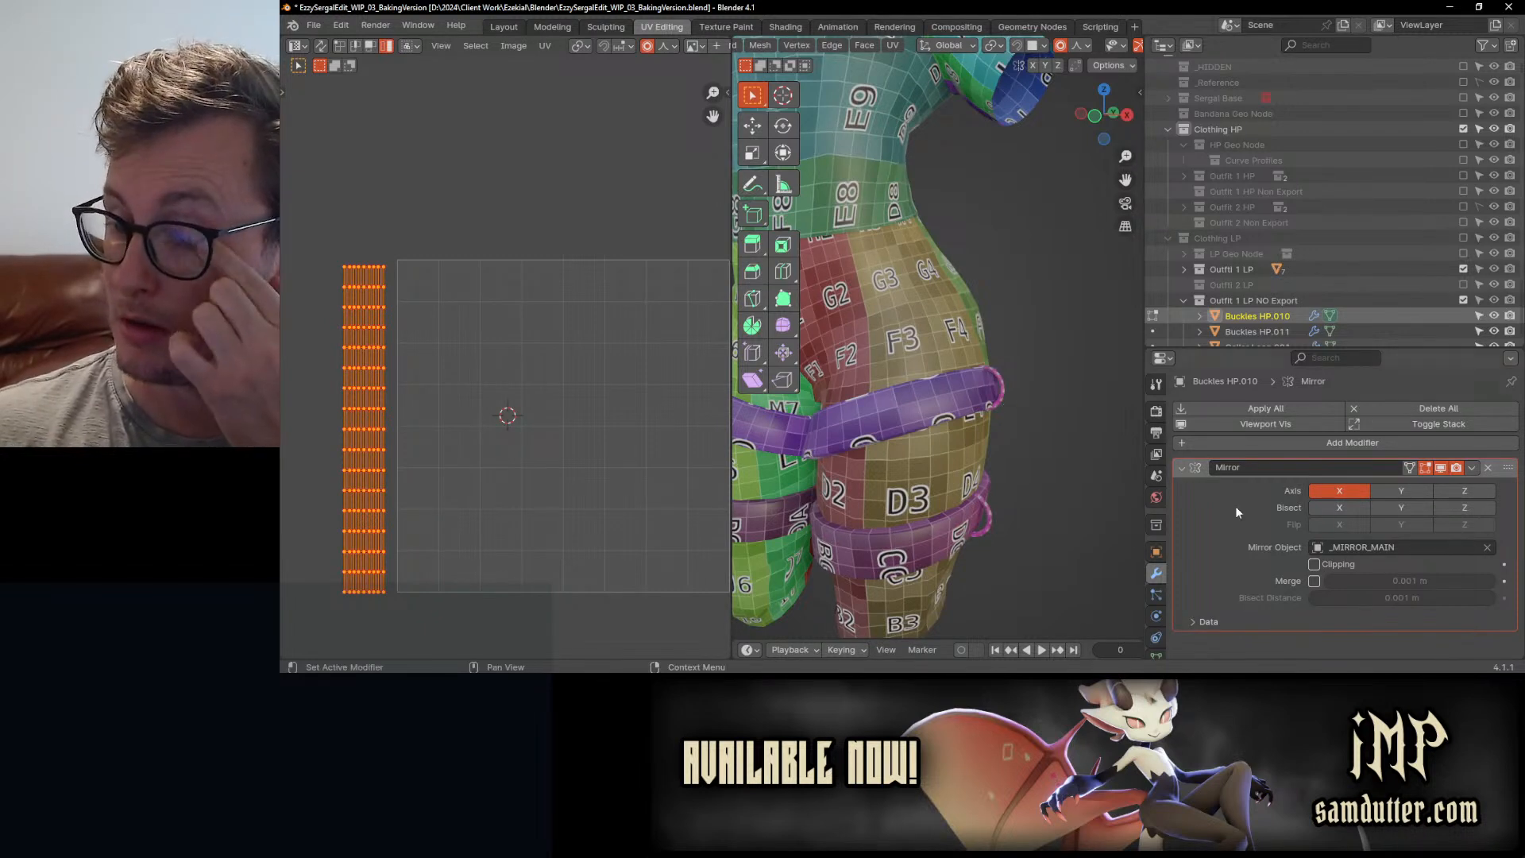
left_click(1183, 468)
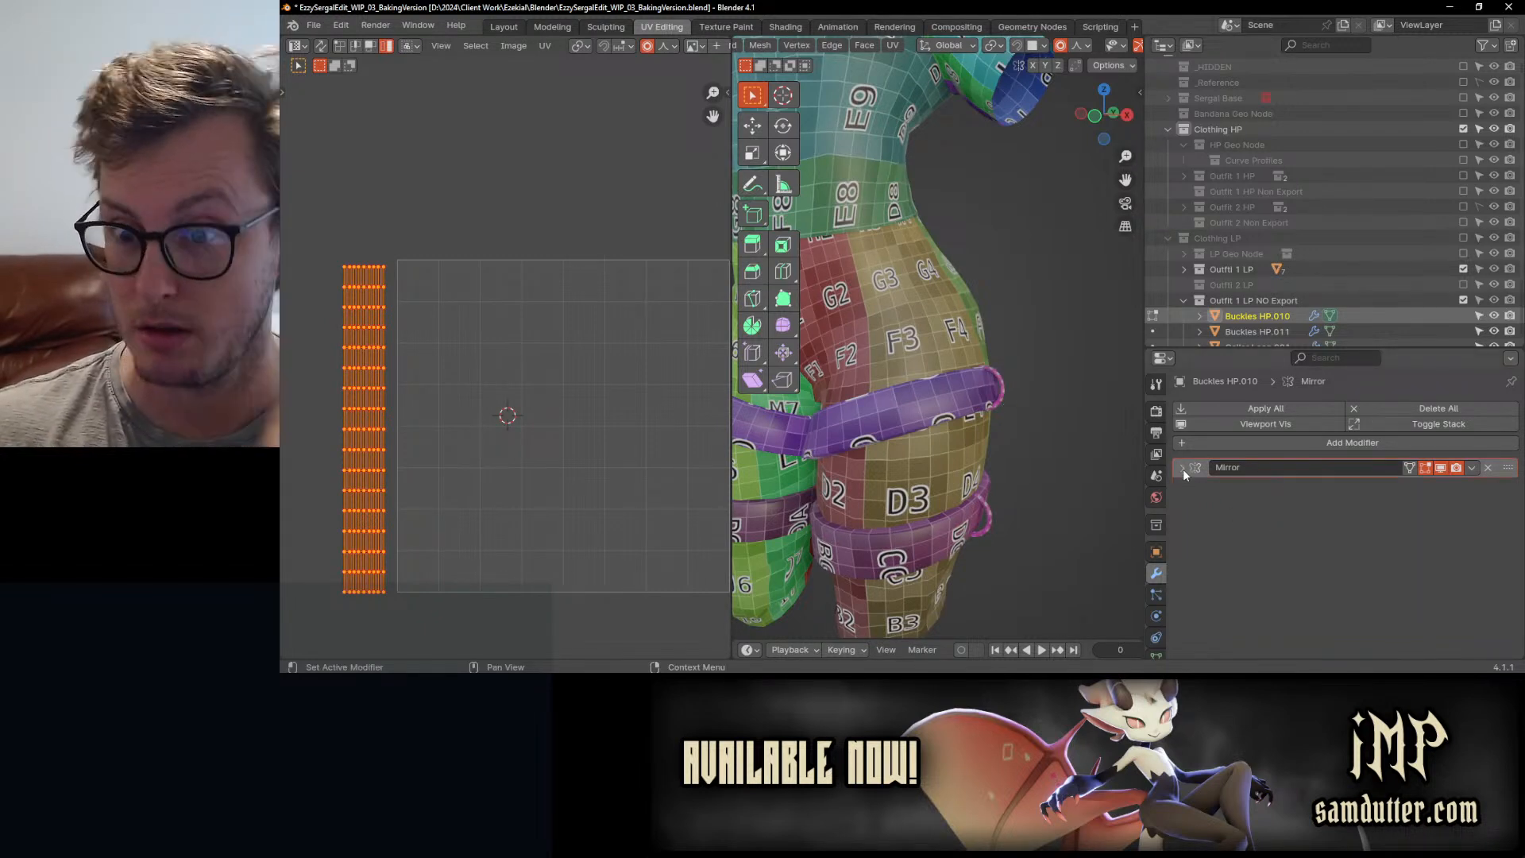
key("Tab")
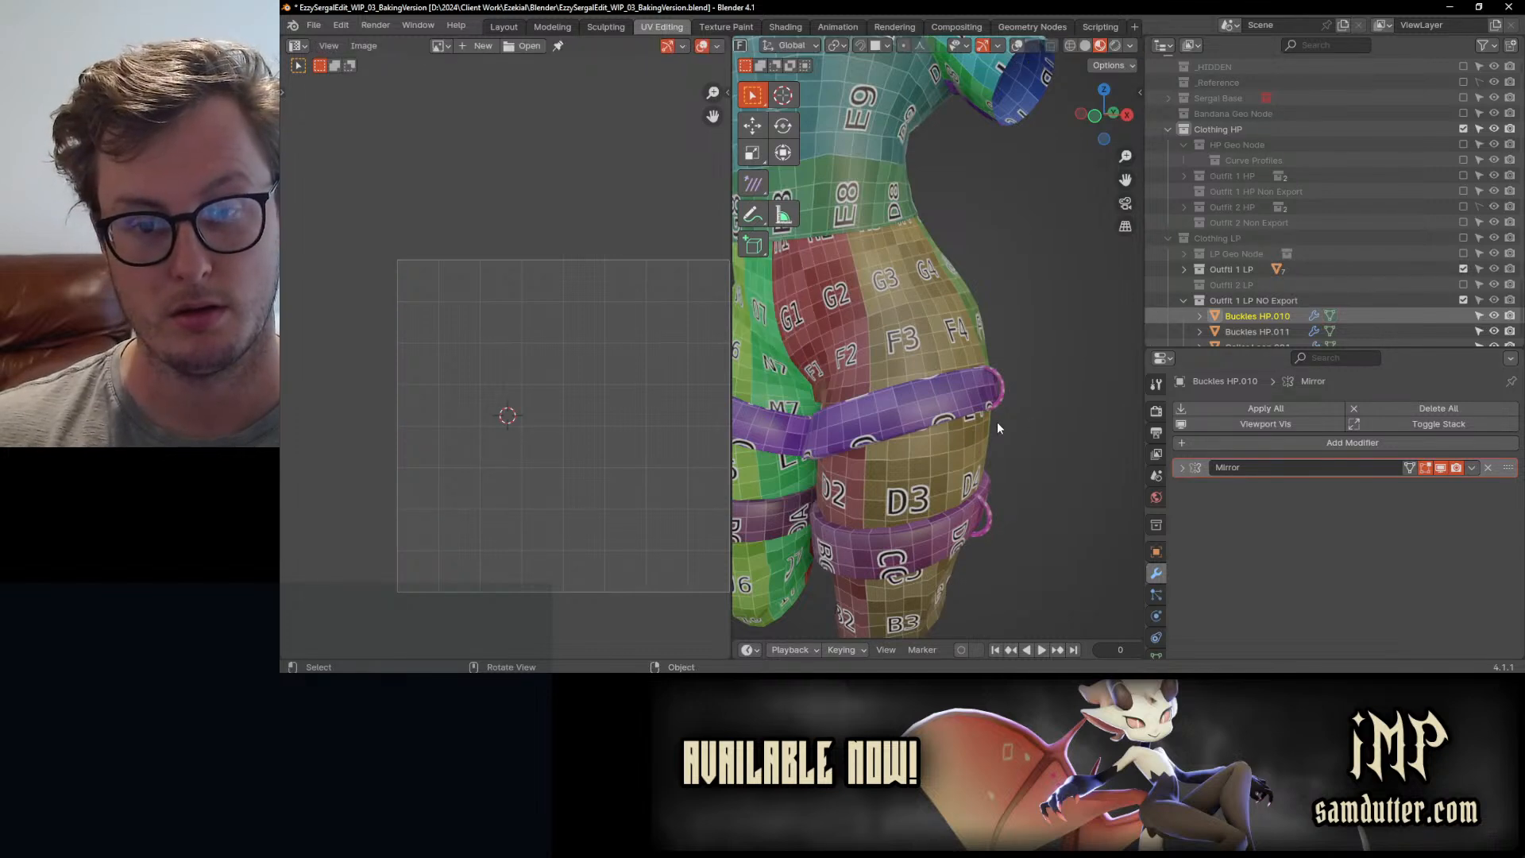
- Return the 3D viewport to solid shading and turn its overlays back on with the whole outfit in view
key("z")
middle_click_drag(947, 307, 1005, 441, "shift")
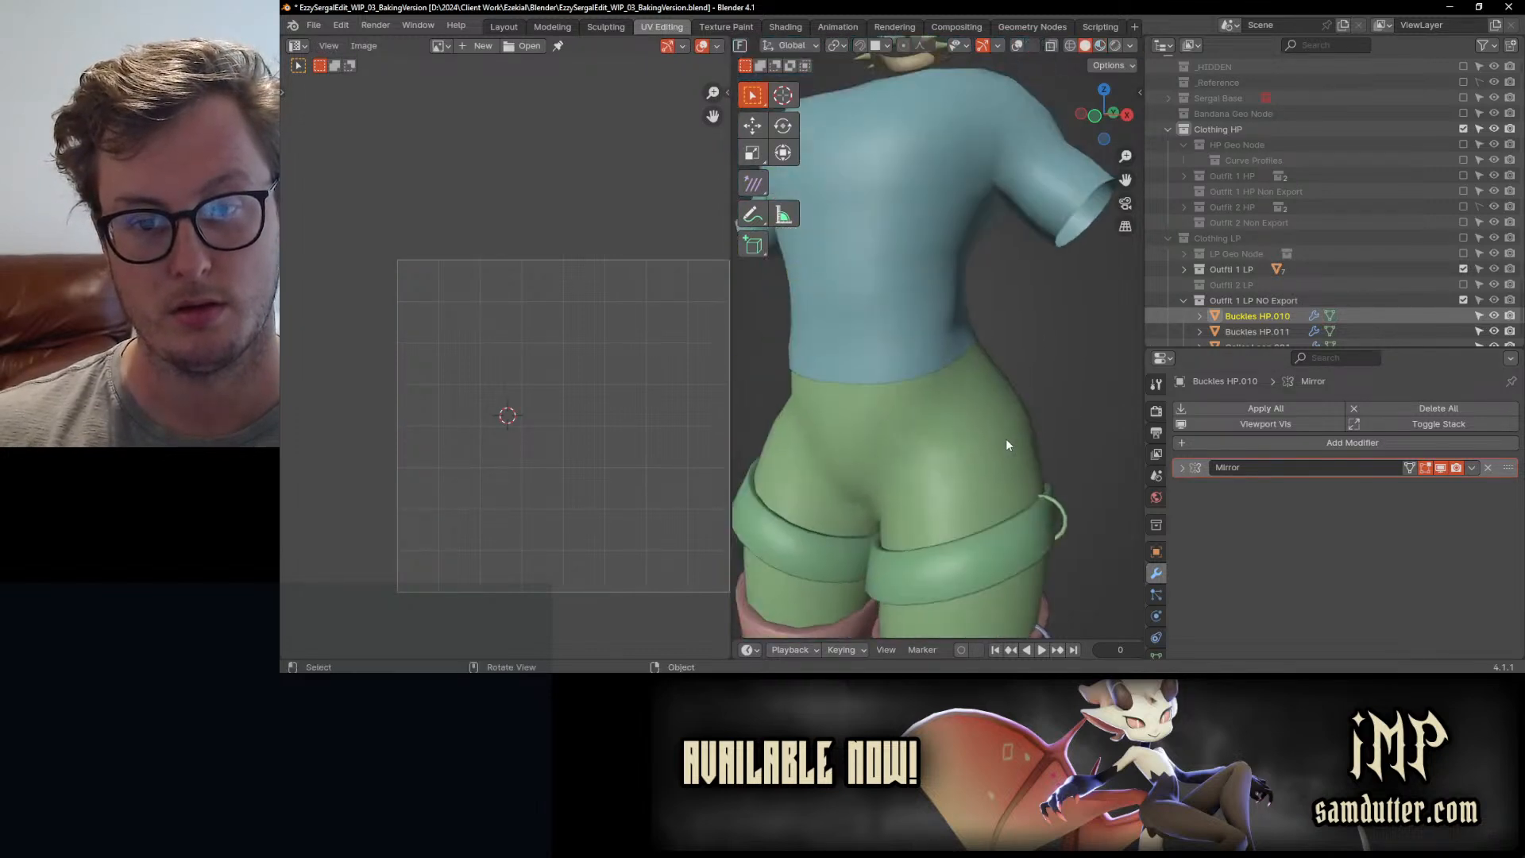
scroll(1005, 440, "down", 4)
left_click(1024, 45)
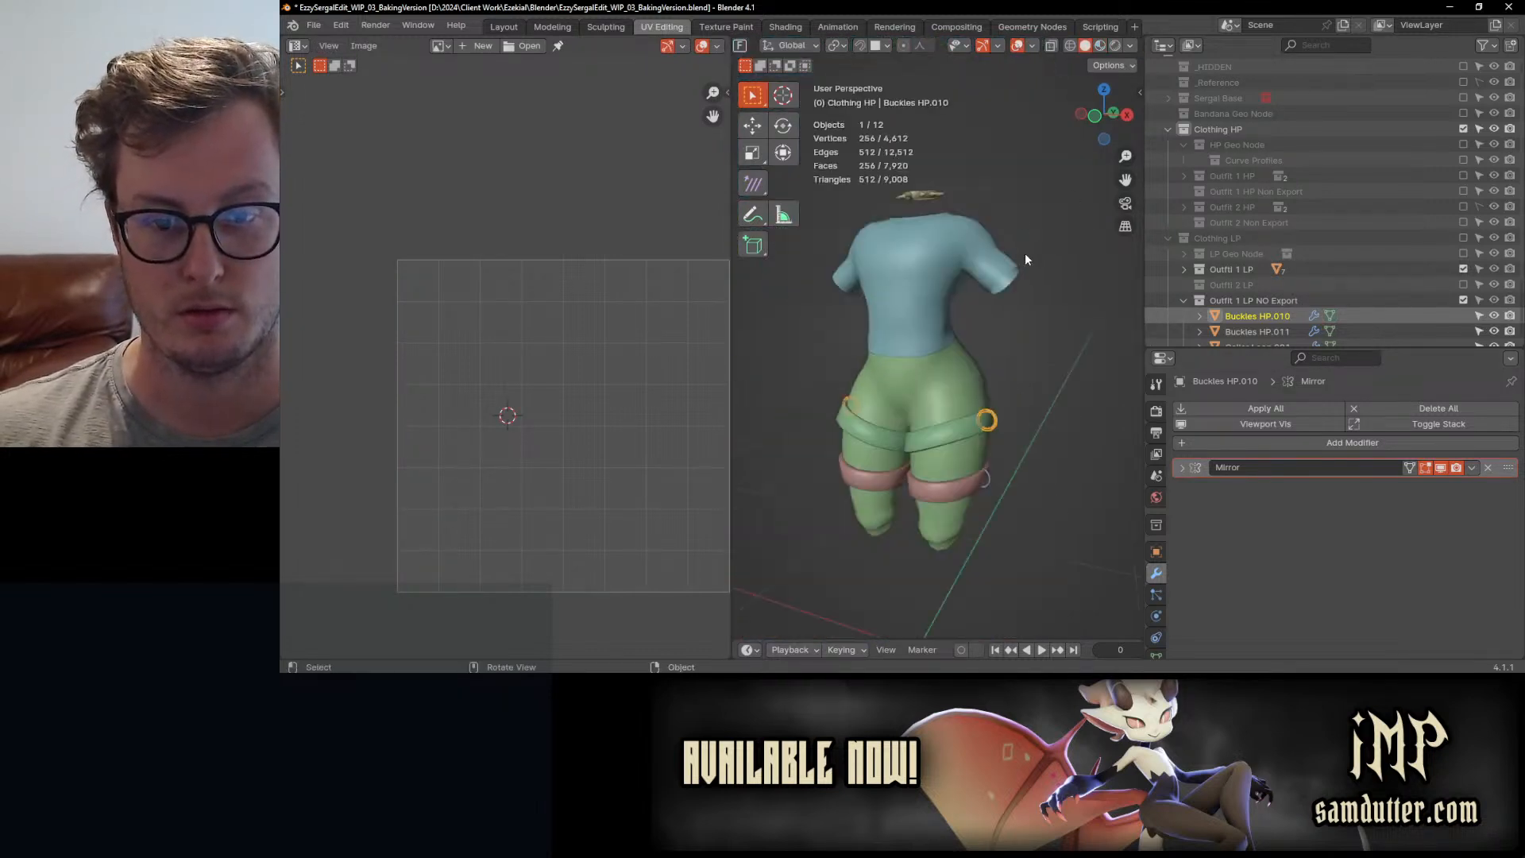
scroll(1015, 384, "down", 4)
scroll(1015, 385, "up", 5)
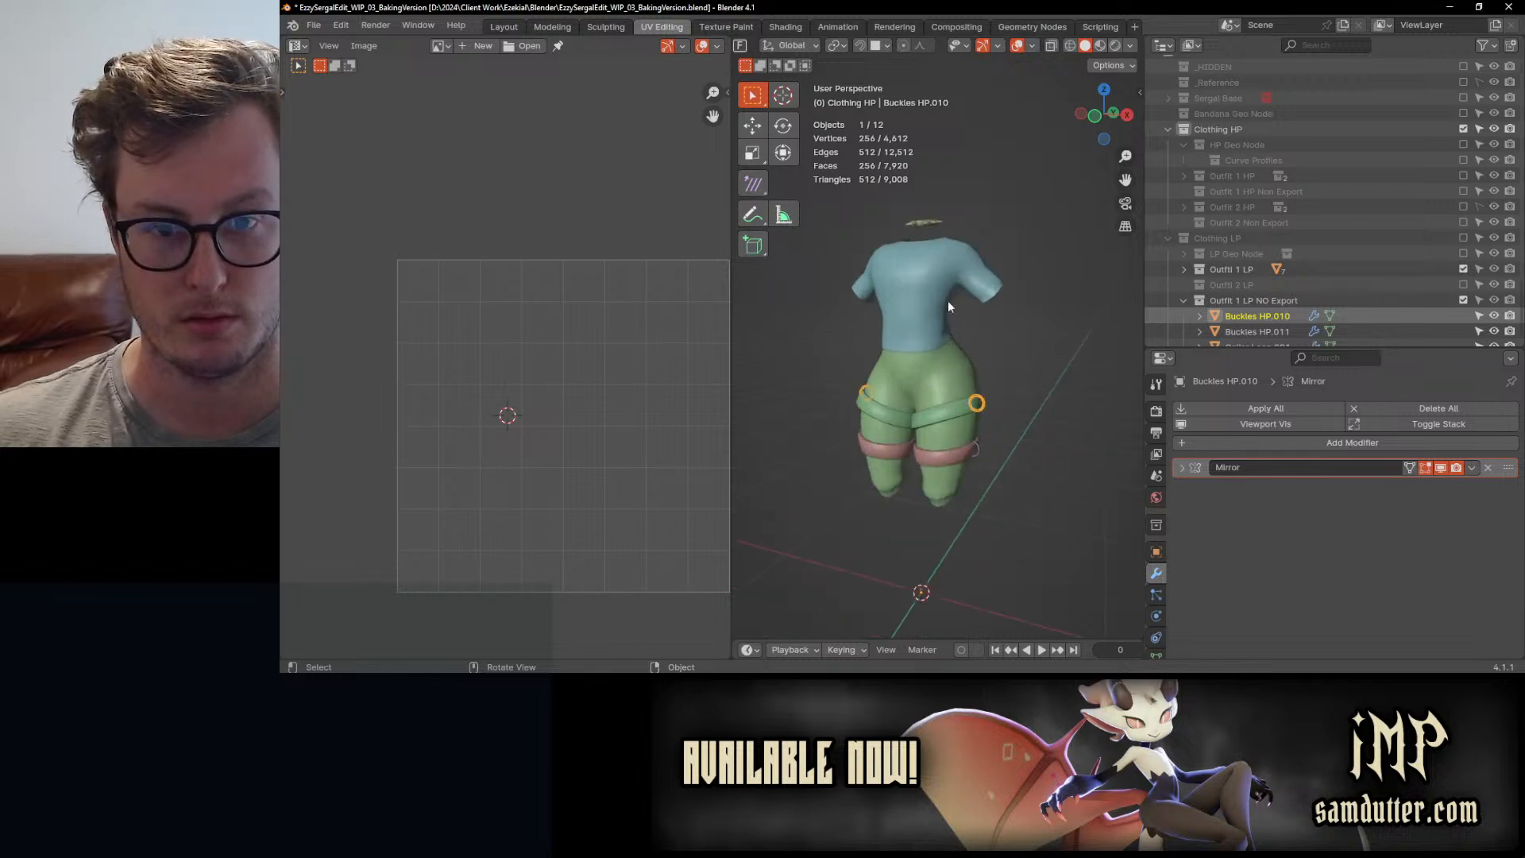
mouse_move(947, 300)
middle_mouse_down()
mouse_move(966, 358)
mouse_move(947, 331)
middle_mouse_up()
scroll(947, 330, "up", 2)
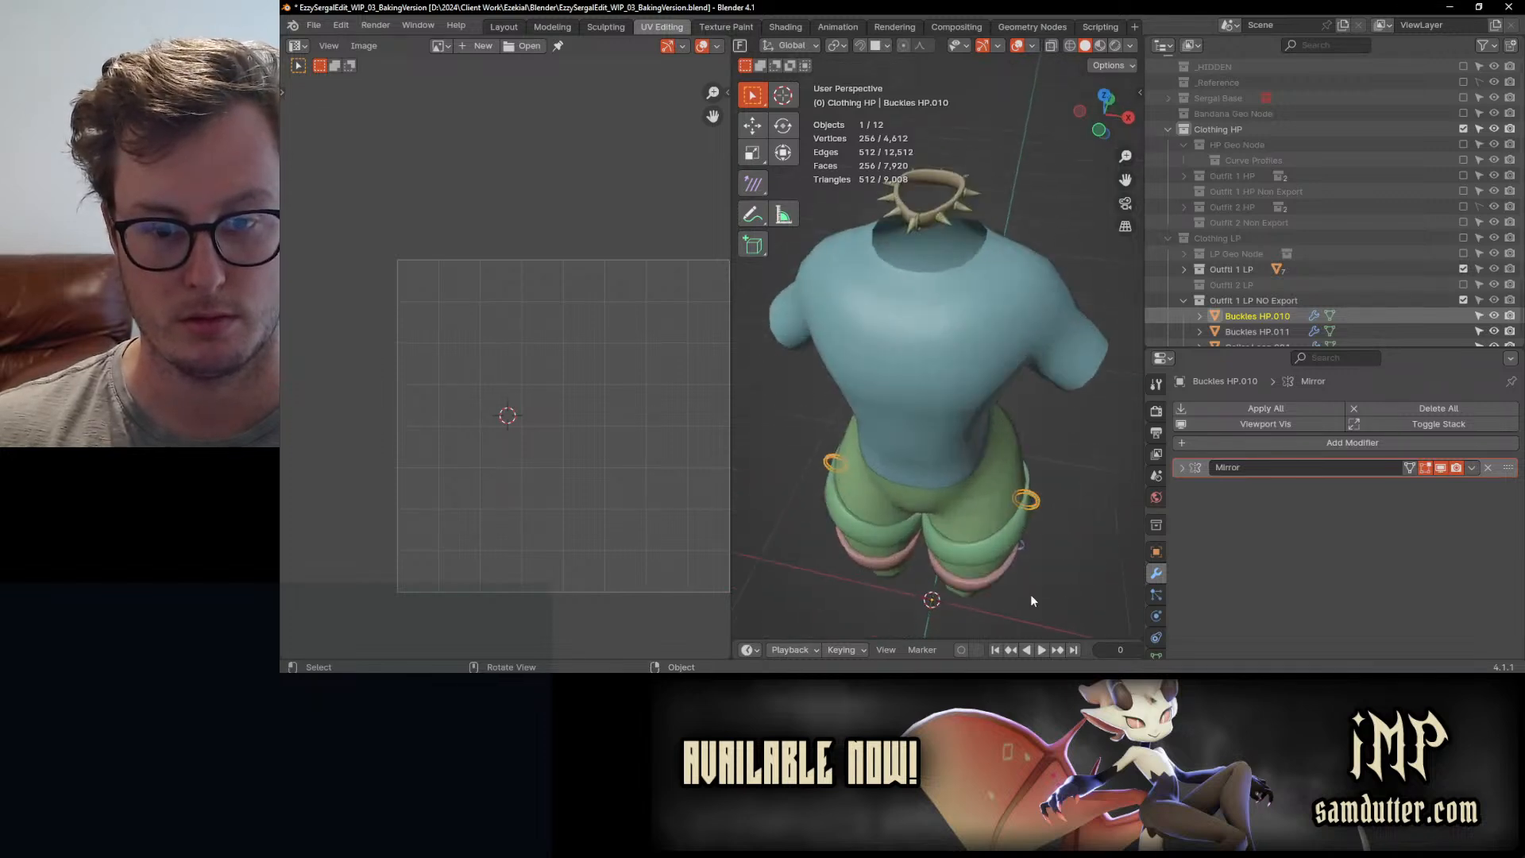
left_click(1025, 548)
left_click(1038, 504, "shift")
scroll(929, 432, "up", 4)
middle_click_drag(957, 238, 912, 439, "shift")
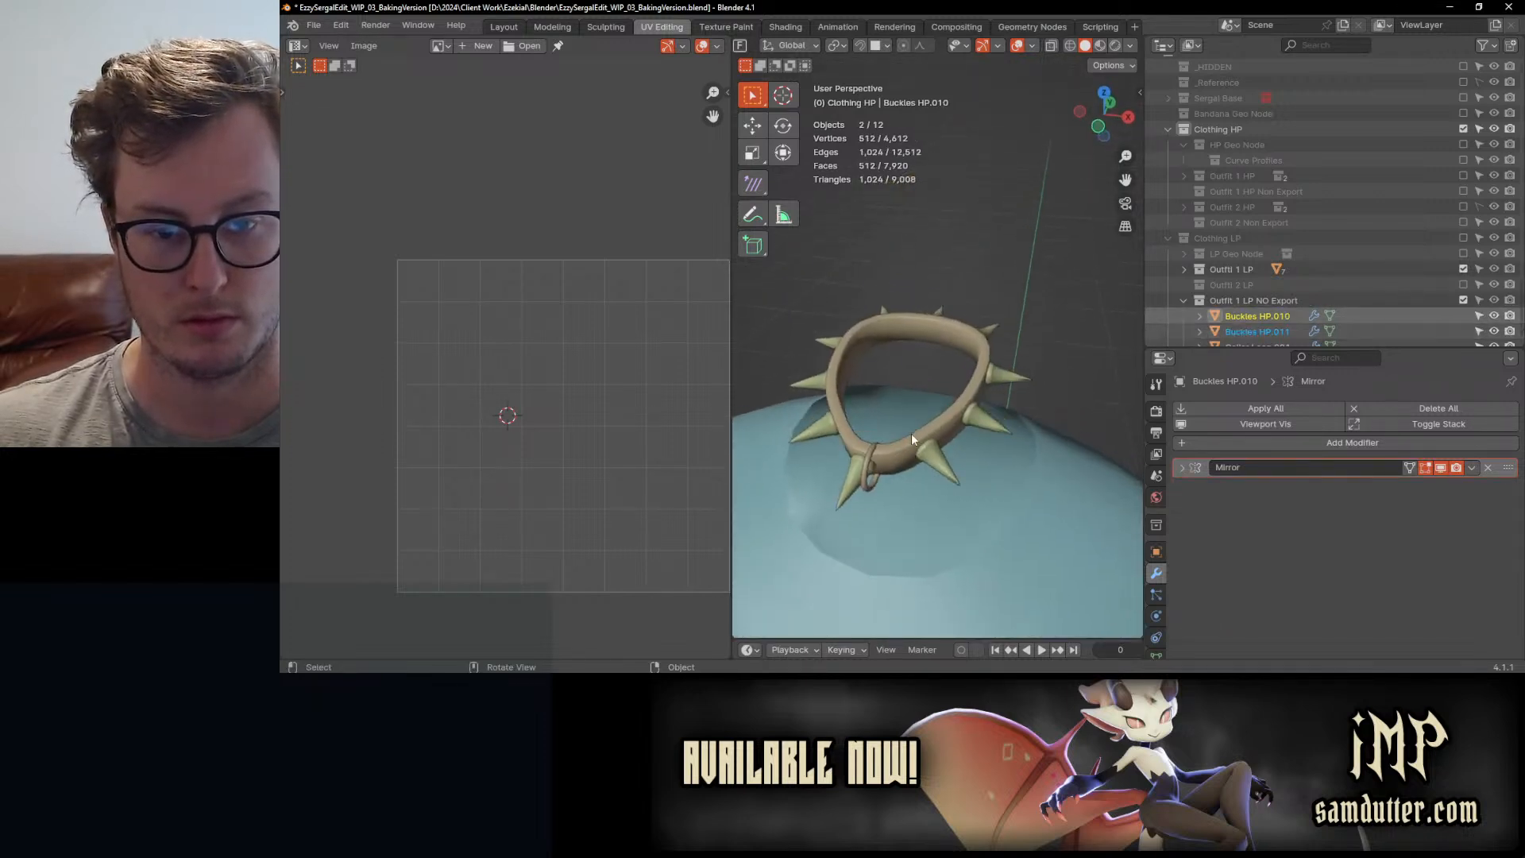
left_click(871, 451, "shift")
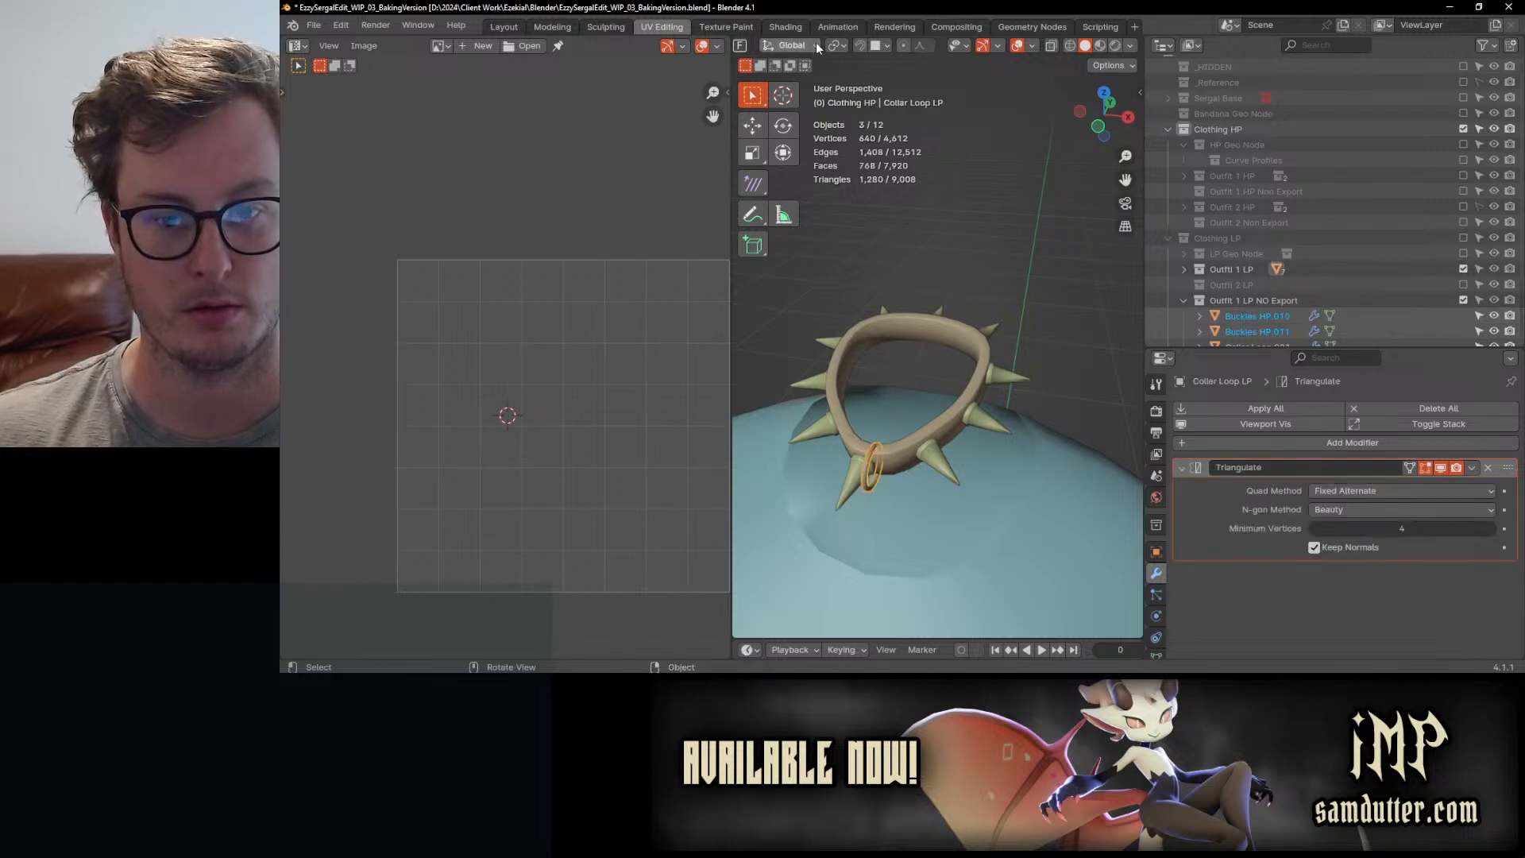
scroll(945, 278, "down", 7)
middle_click_drag(987, 370, 991, 278)
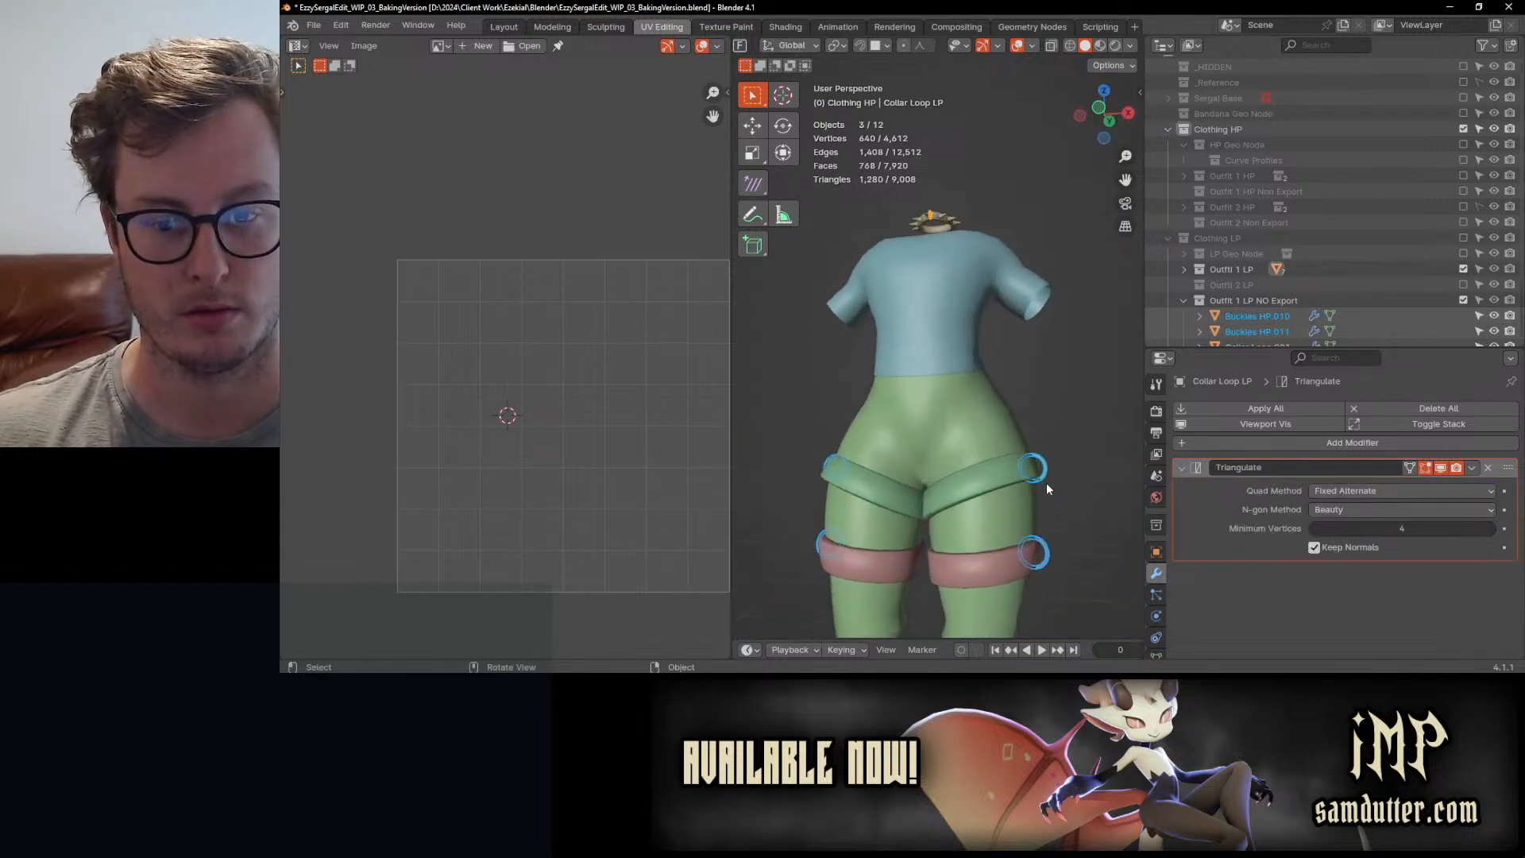
left_click(1046, 478)
left_click(1039, 551, "shift")
- With all clothing in Edit Mode and proportional editing off, shrink the outlying UV strip to roughly half size and move it into the tile's upper-right gap
key("a")
key("Tab")
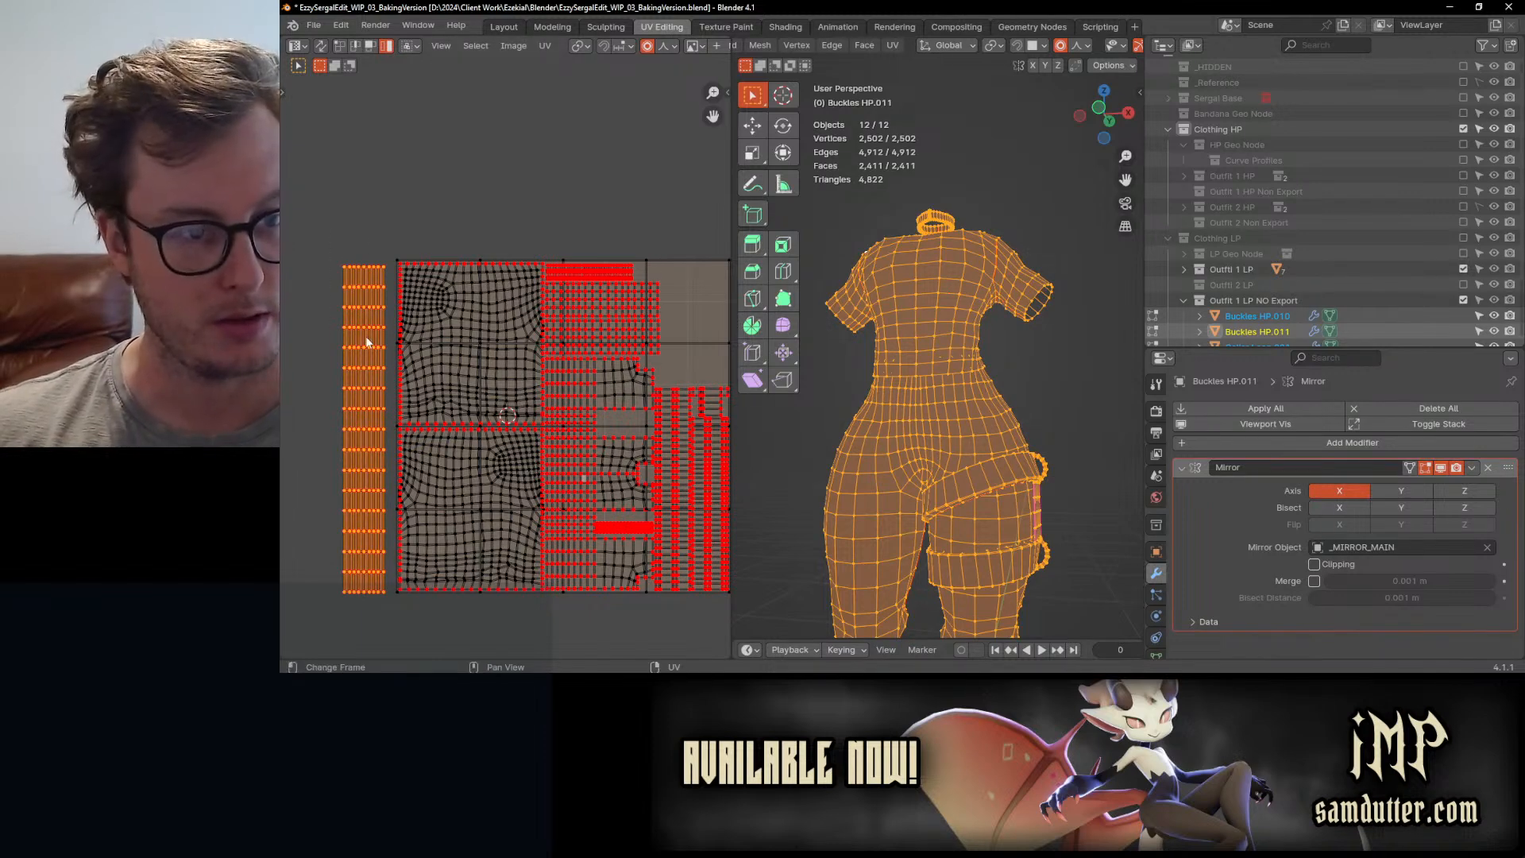
key("s")
left_click(425, 334)
key("g")
left_click(673, 299)
middle_click_drag(671, 305, 556, 357)
key("o")
scroll(578, 332, "up", 3)
key("g")
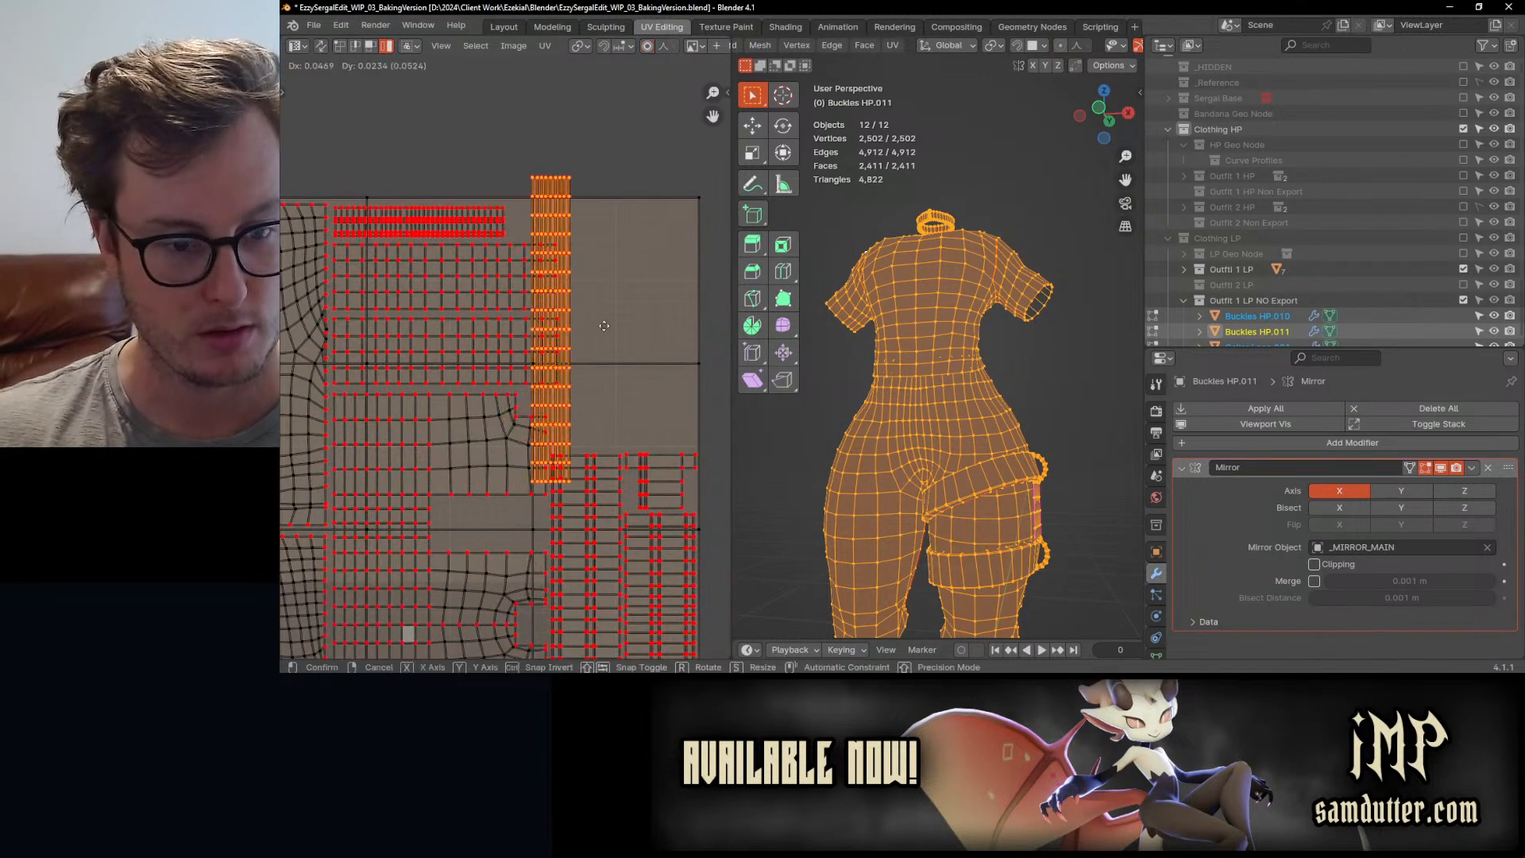
left_click(668, 285)
- Shrink the UV strip further, turn it horizontal, and fit it along the tile's top edge beside the existing thin strip
key("s")
left_click(625, 294)
key("ctrl+z")
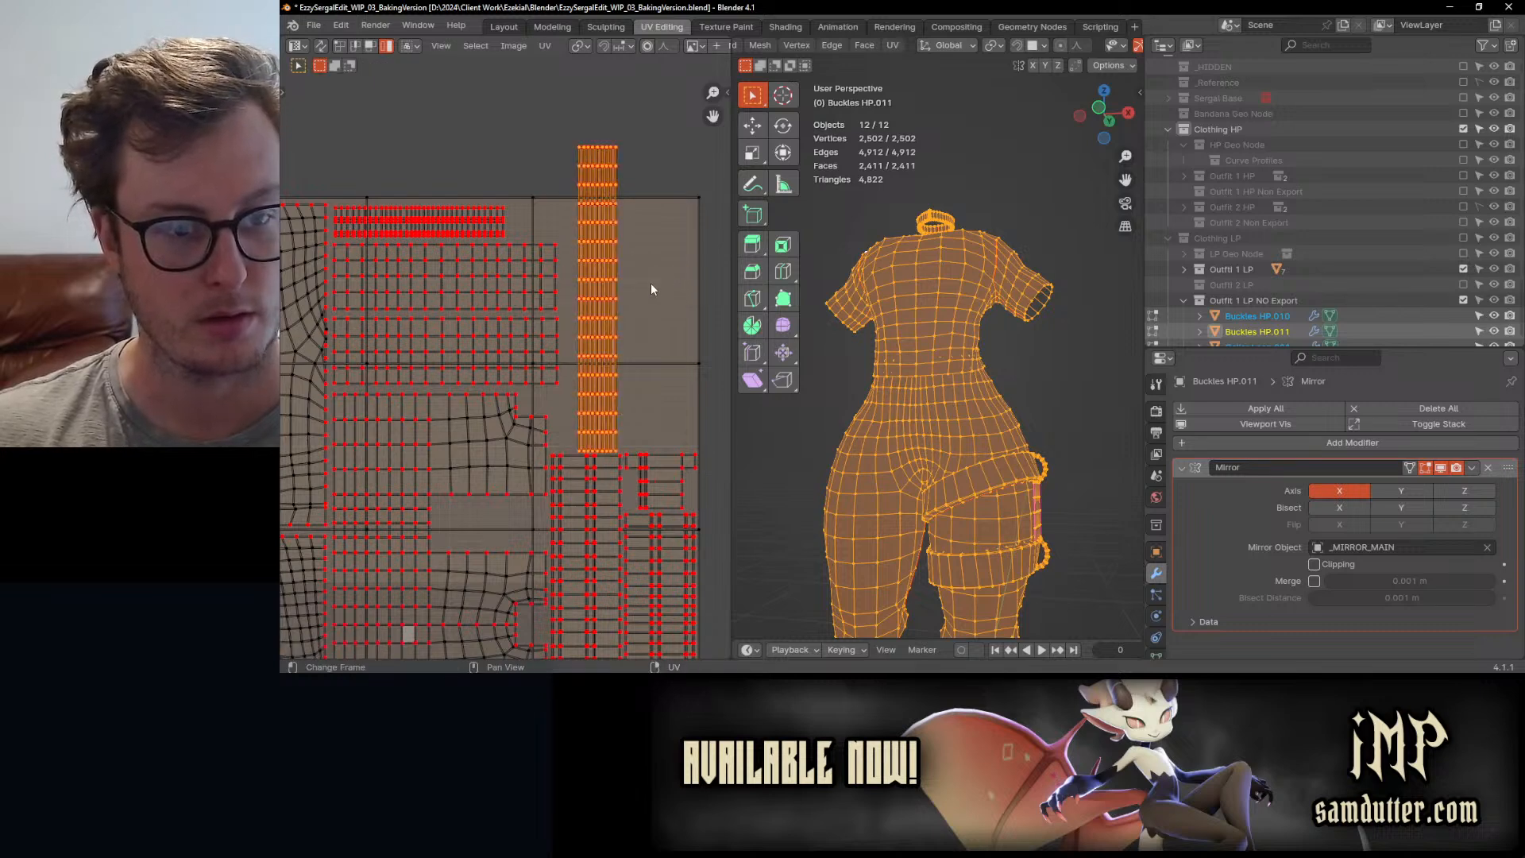
key("r")
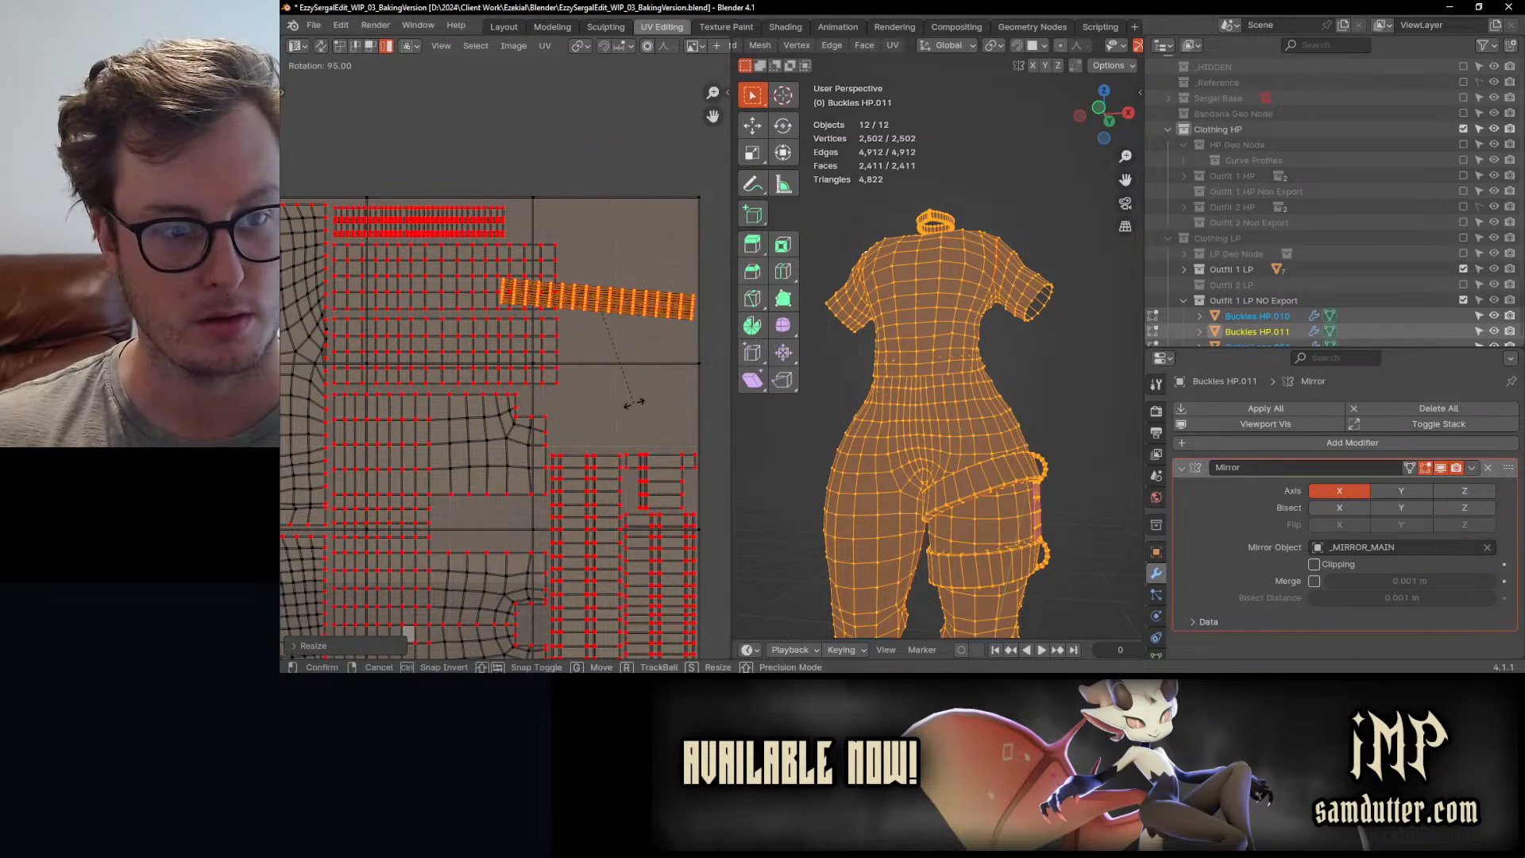
left_click(642, 397)
key("g")
left_click(647, 299)
key("s")
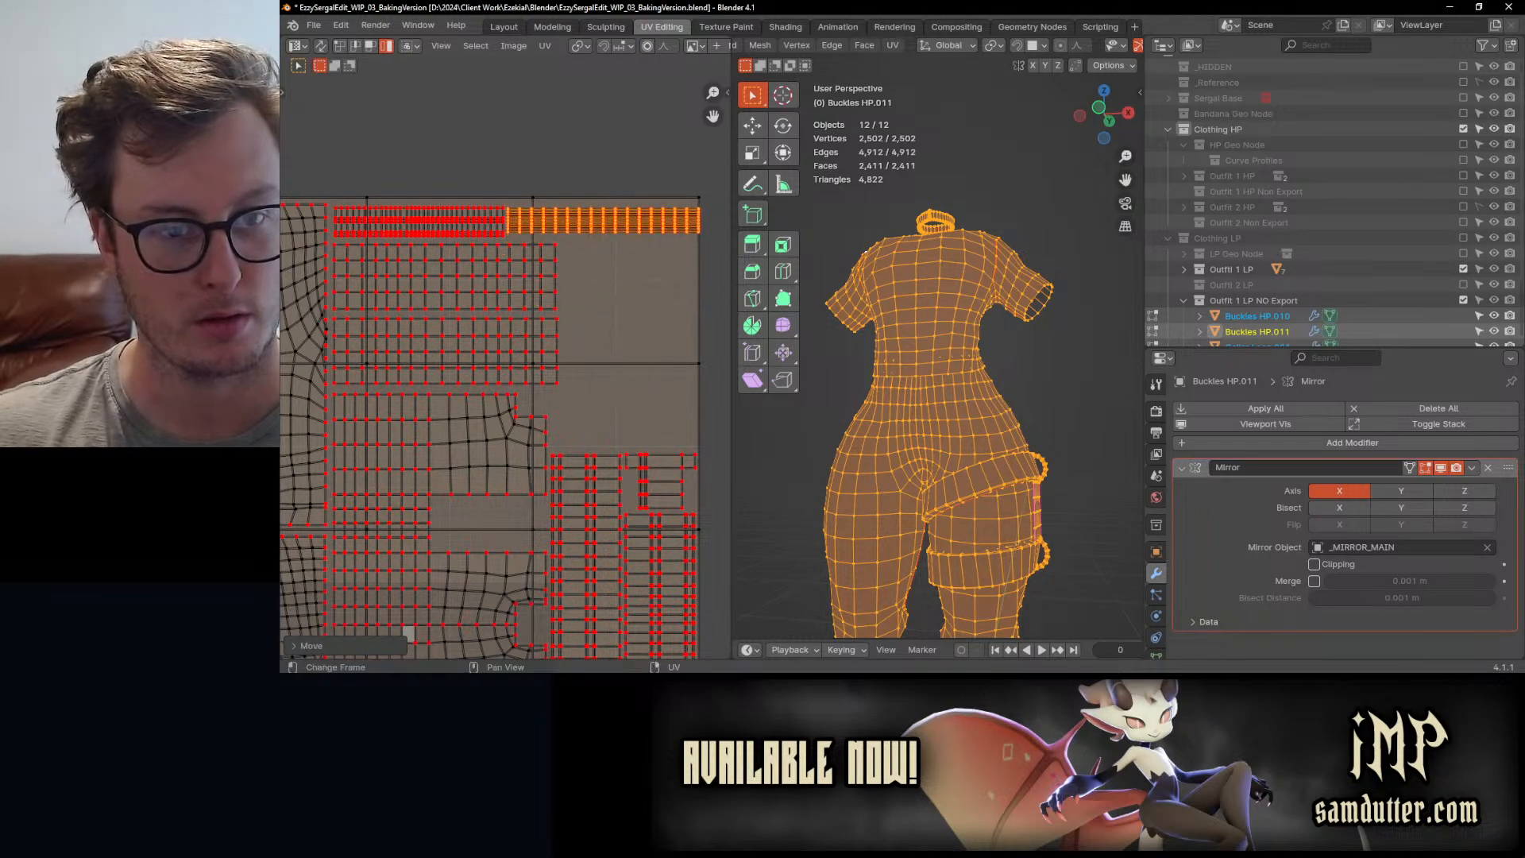
left_click(644, 294)
key("g")
left_click(645, 297)
- Return the whole outfit to Object Mode and save the Blender file
key("Tab")
middle_click_drag(1110, 426, 1073, 389)
middle_click_drag(1073, 389, 985, 356, "ctrl")
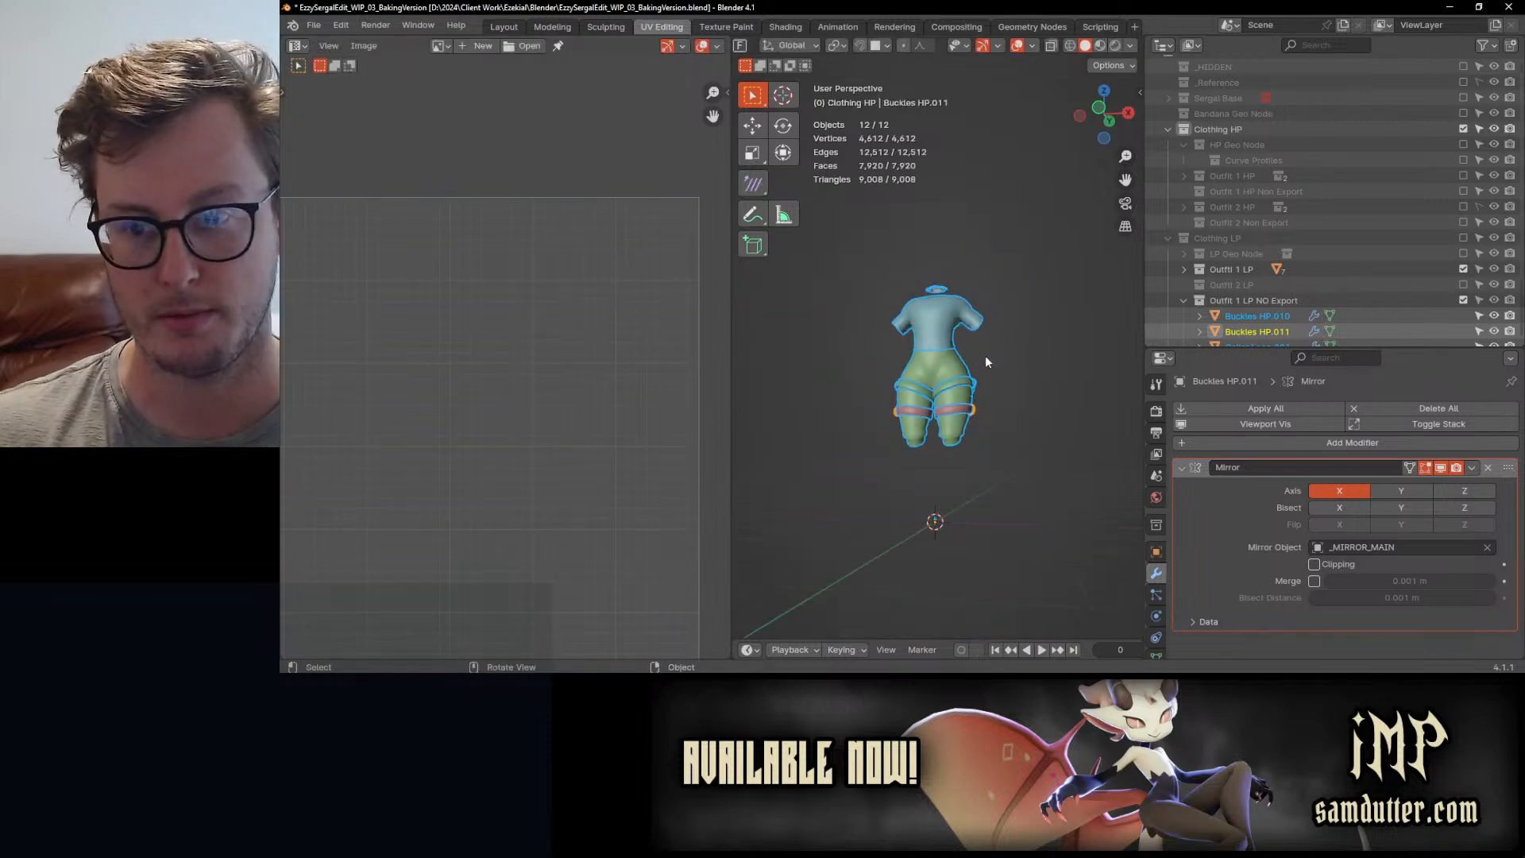
key("ctrl+s")
- Compare the outfit with the Outfit 1 LP NO Export collection excluded, briefly toggling Outfit 1 HP, and include the NO Export collection again
left_click(1463, 301)
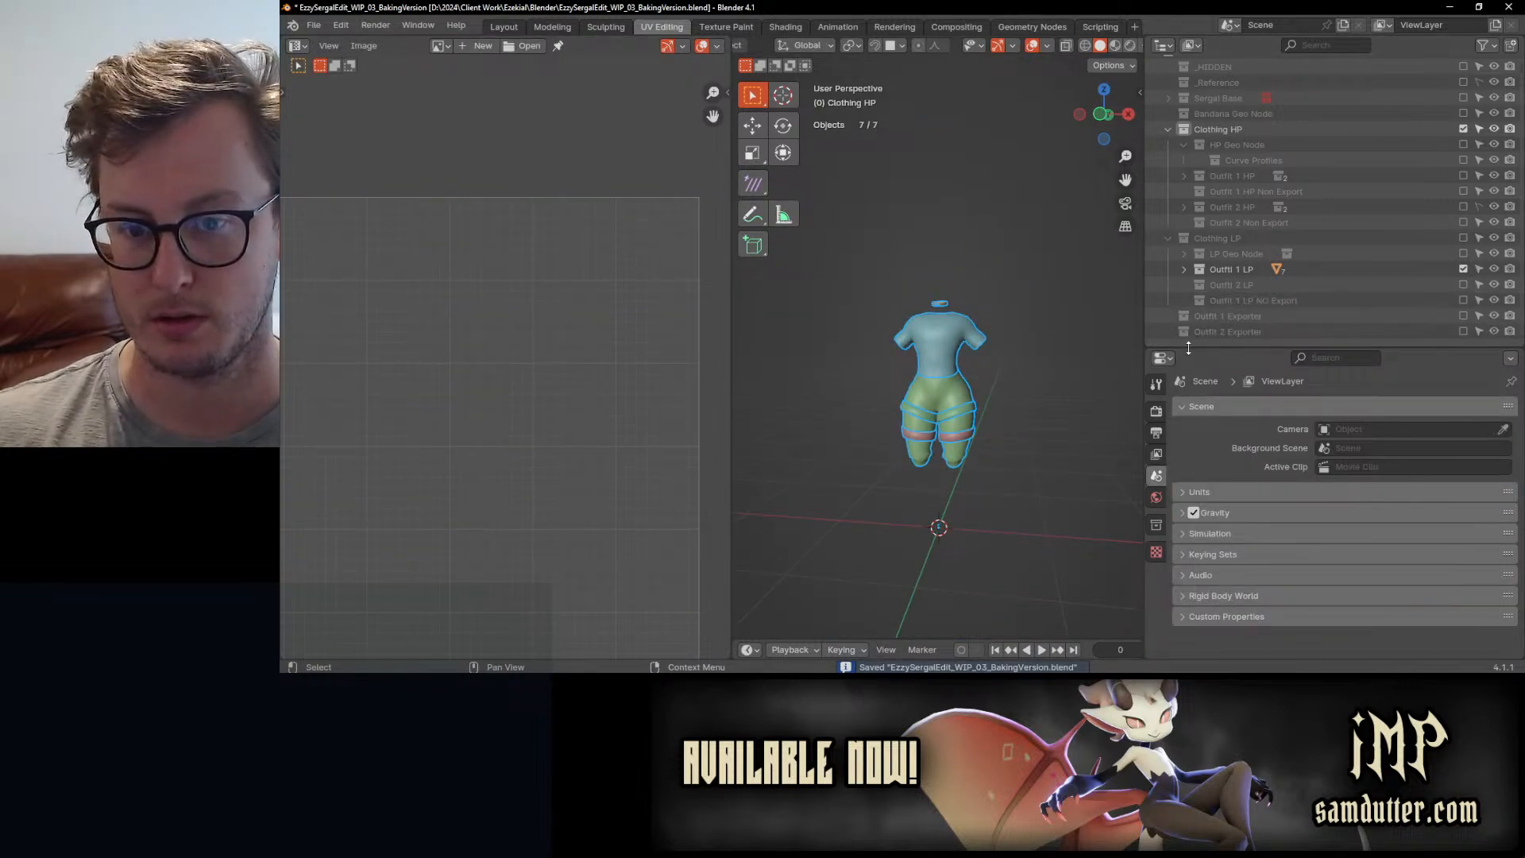
scroll(1008, 387, "up", 5)
middle_click_drag(1007, 374, 942, 393)
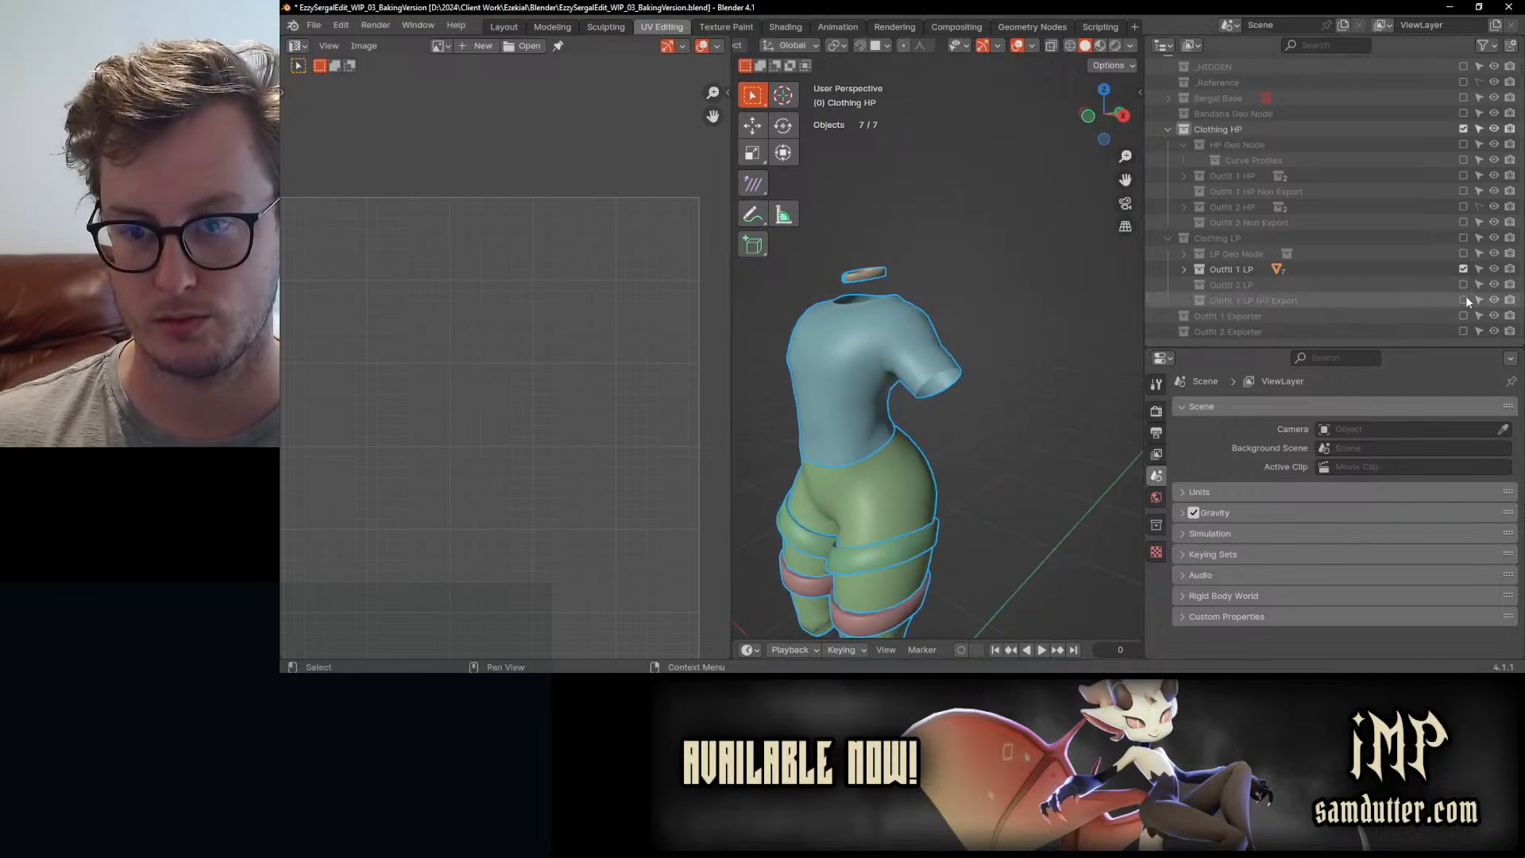
left_click(1463, 175)
left_click(1462, 175)
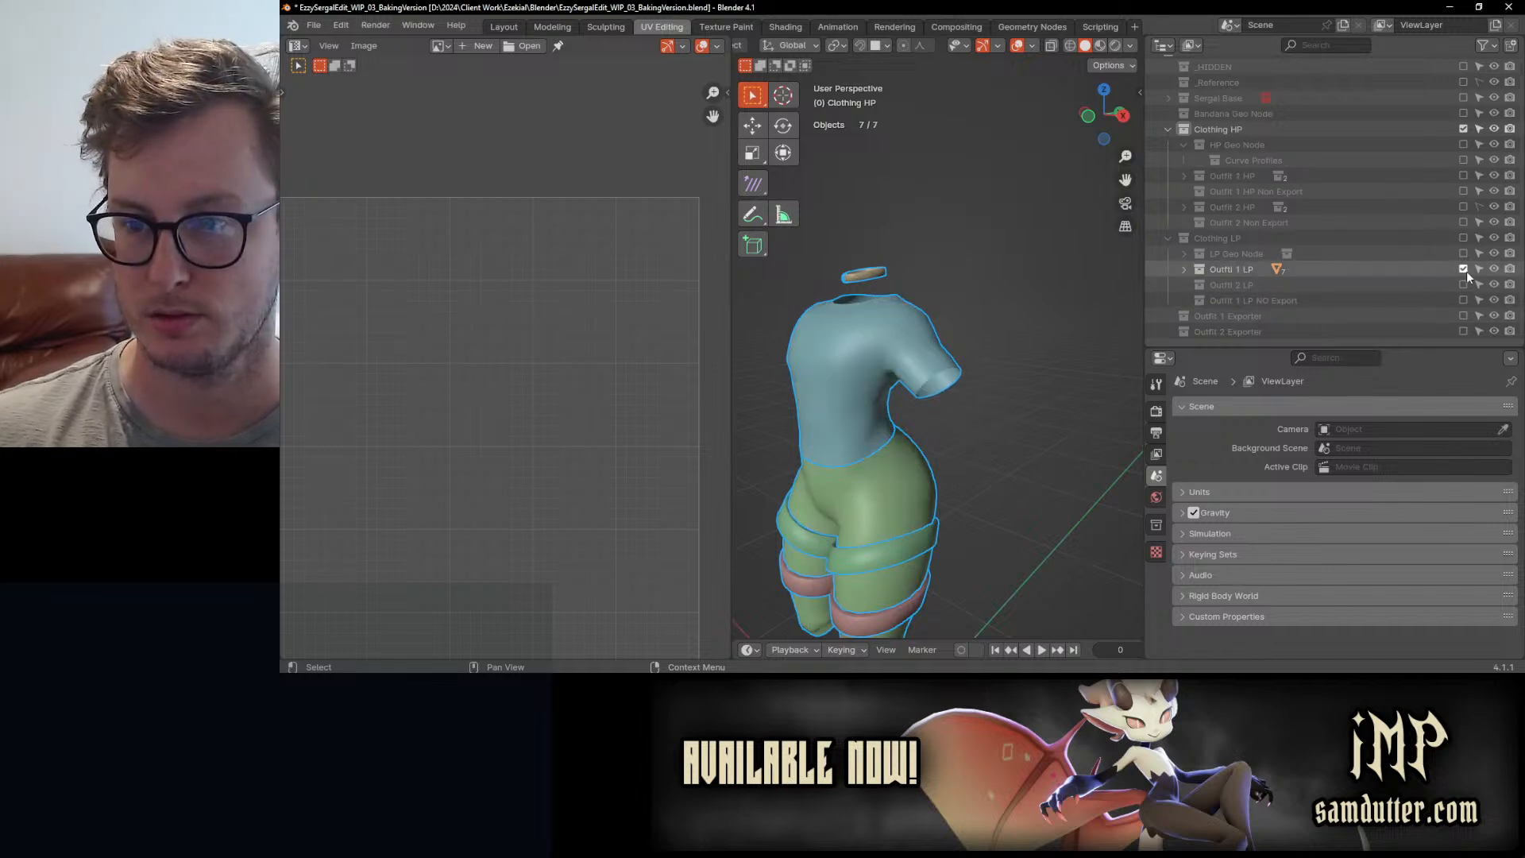
left_click(1462, 300)
- Move the upper and lower thigh strap rings into the Outfit 1 LP collection
middle_click_drag(818, 556, 1023, 586)
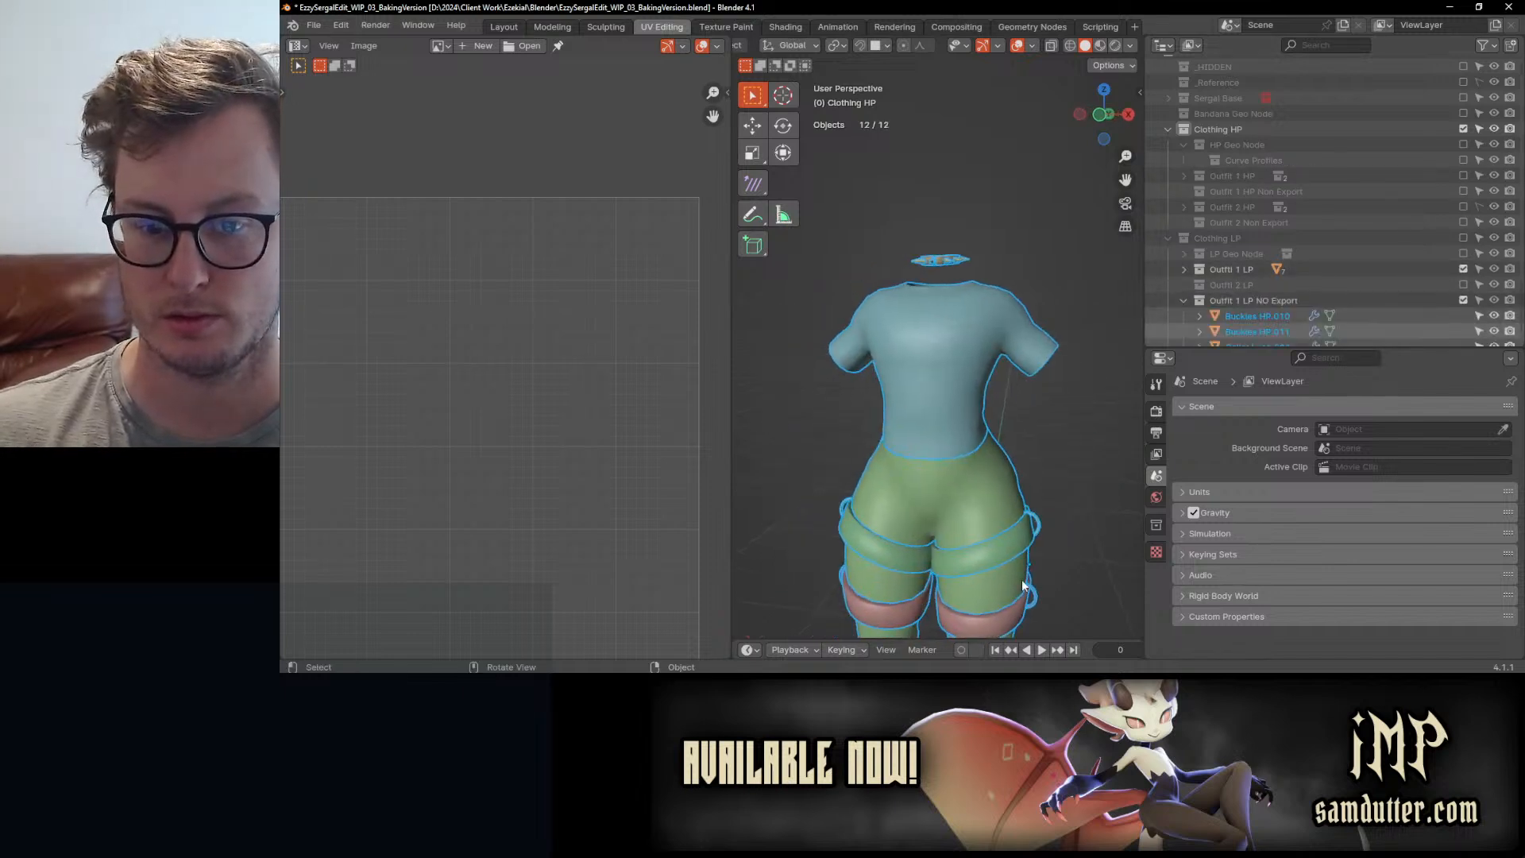
left_click(1035, 597)
left_click(1038, 515, "shift")
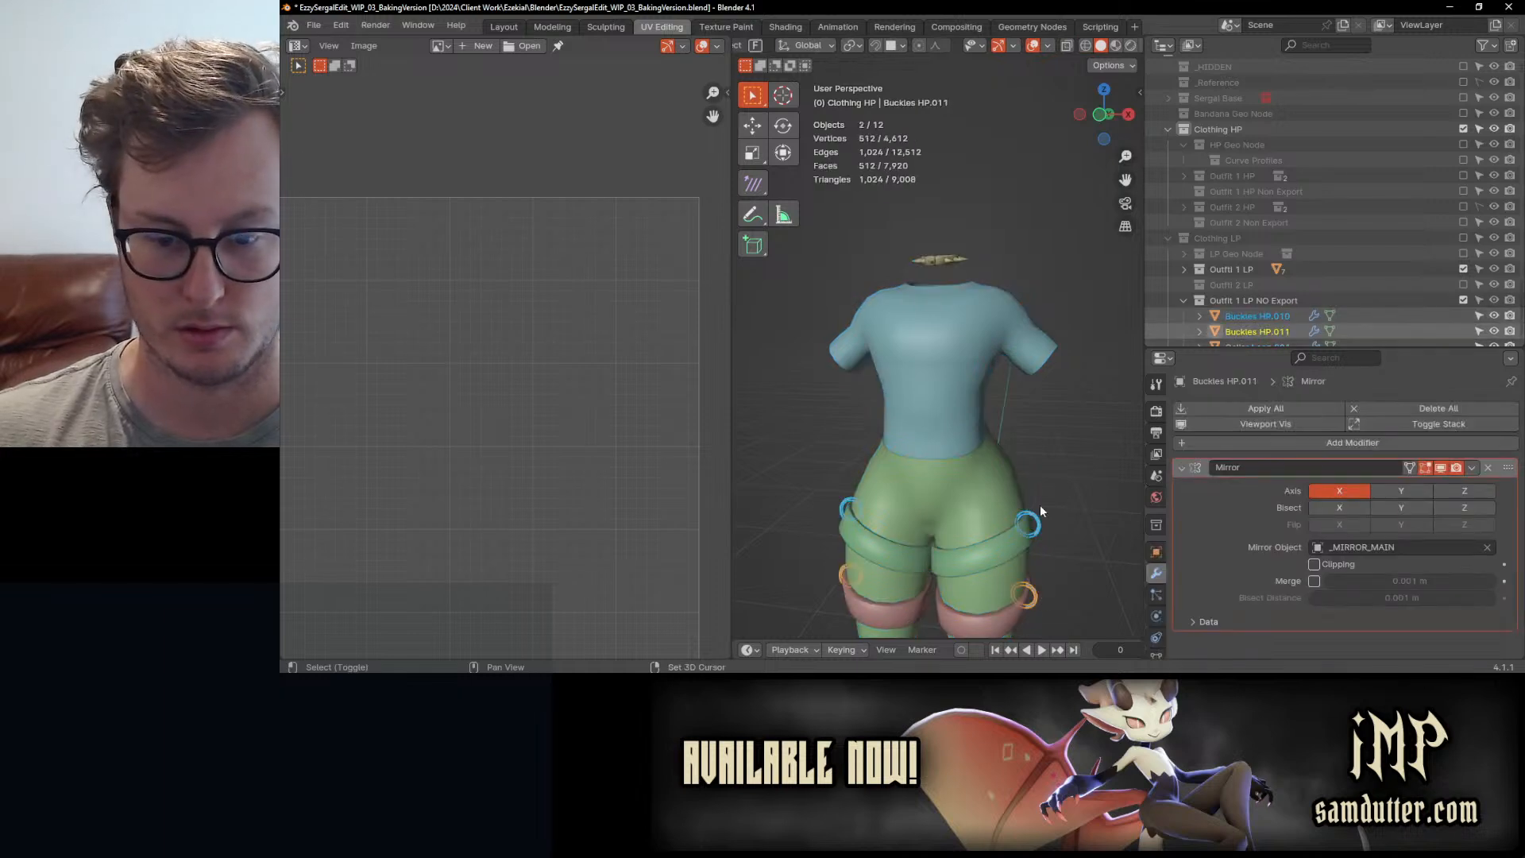
key("m")
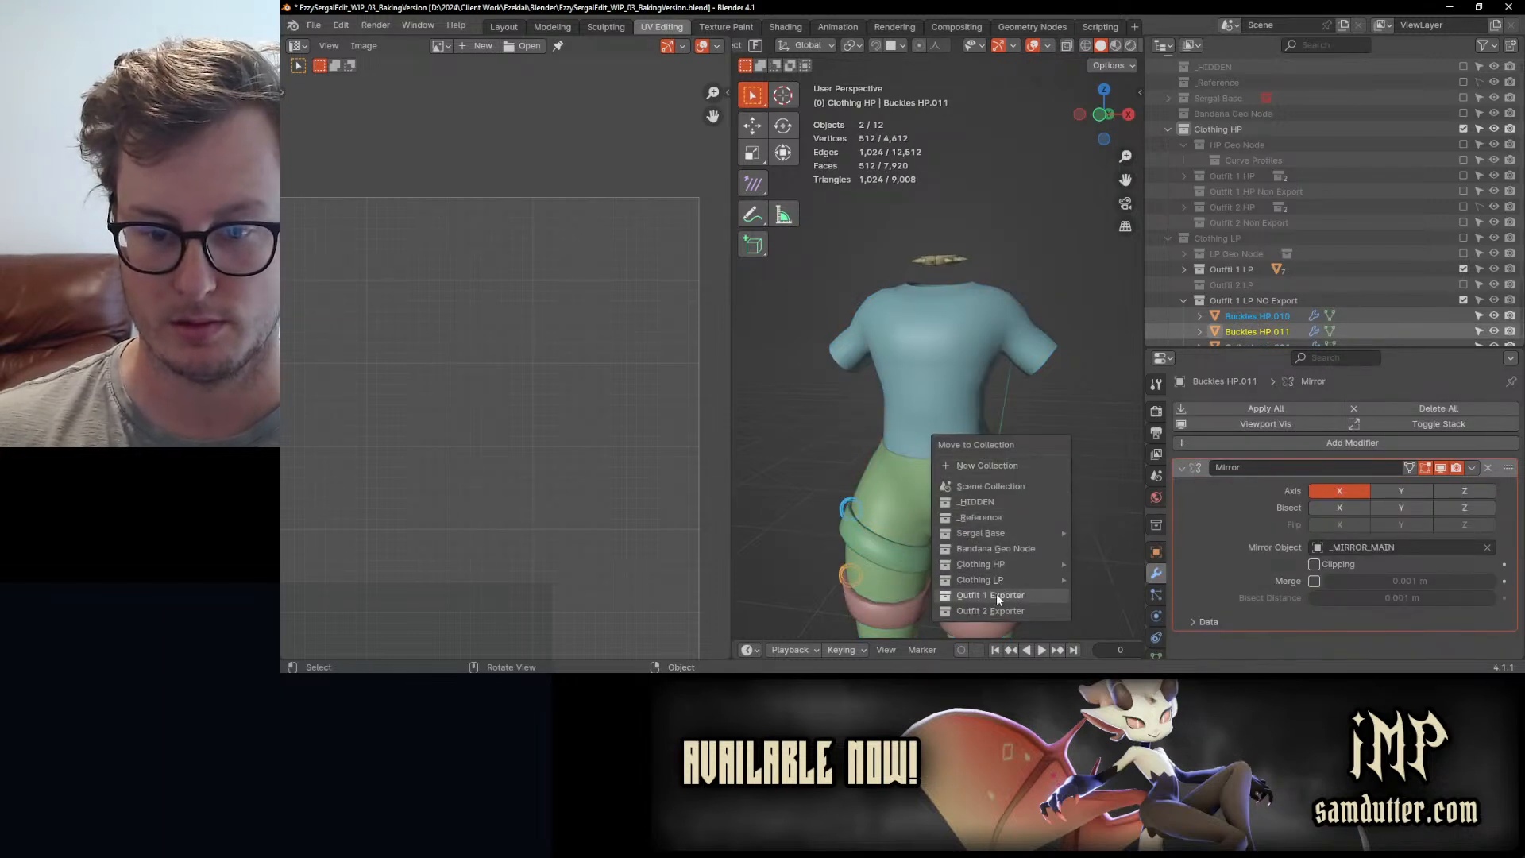
mouse_move(1000, 580)
left_click(1172, 548)
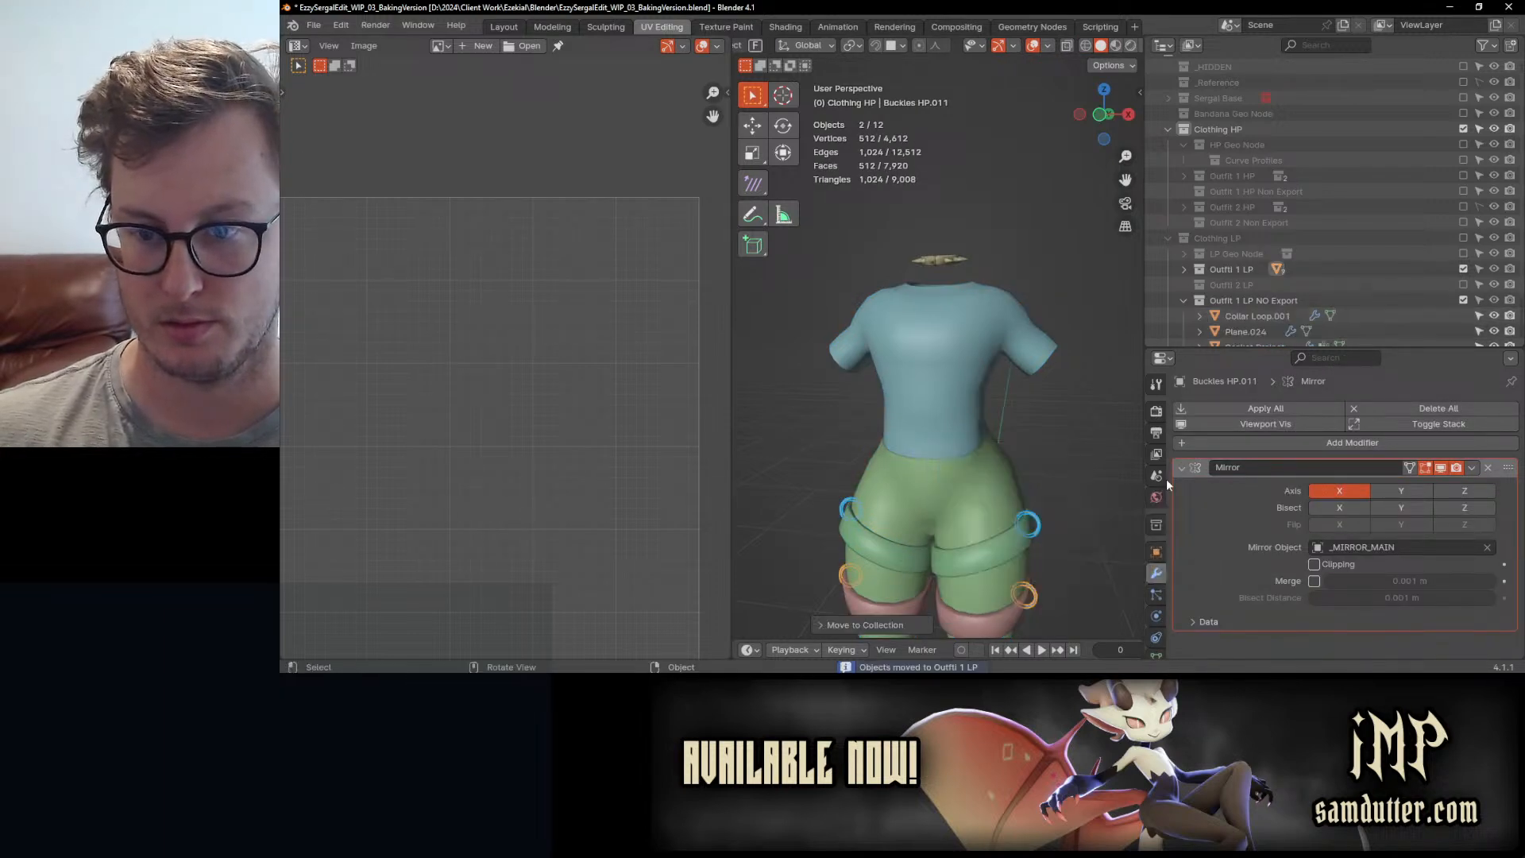
- Exclude the Outfit 1 LP NO Export collection and show the mesh data properties of the upper thigh strap's ring
left_click(1464, 301)
middle_click_drag(919, 499, 972, 427)
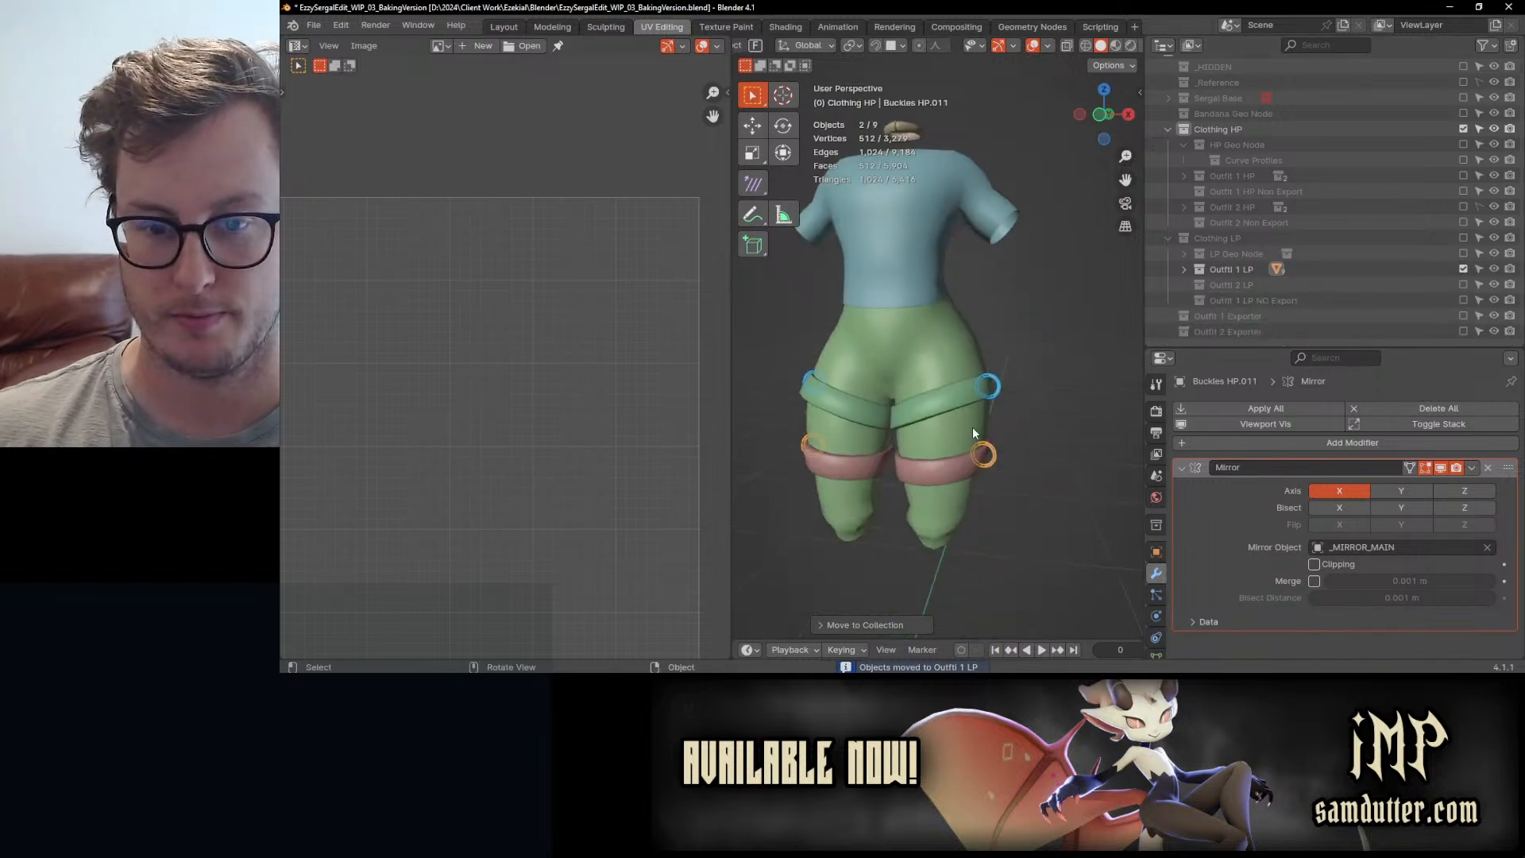
left_click(1006, 388)
scroll(1152, 650, "down", 3)
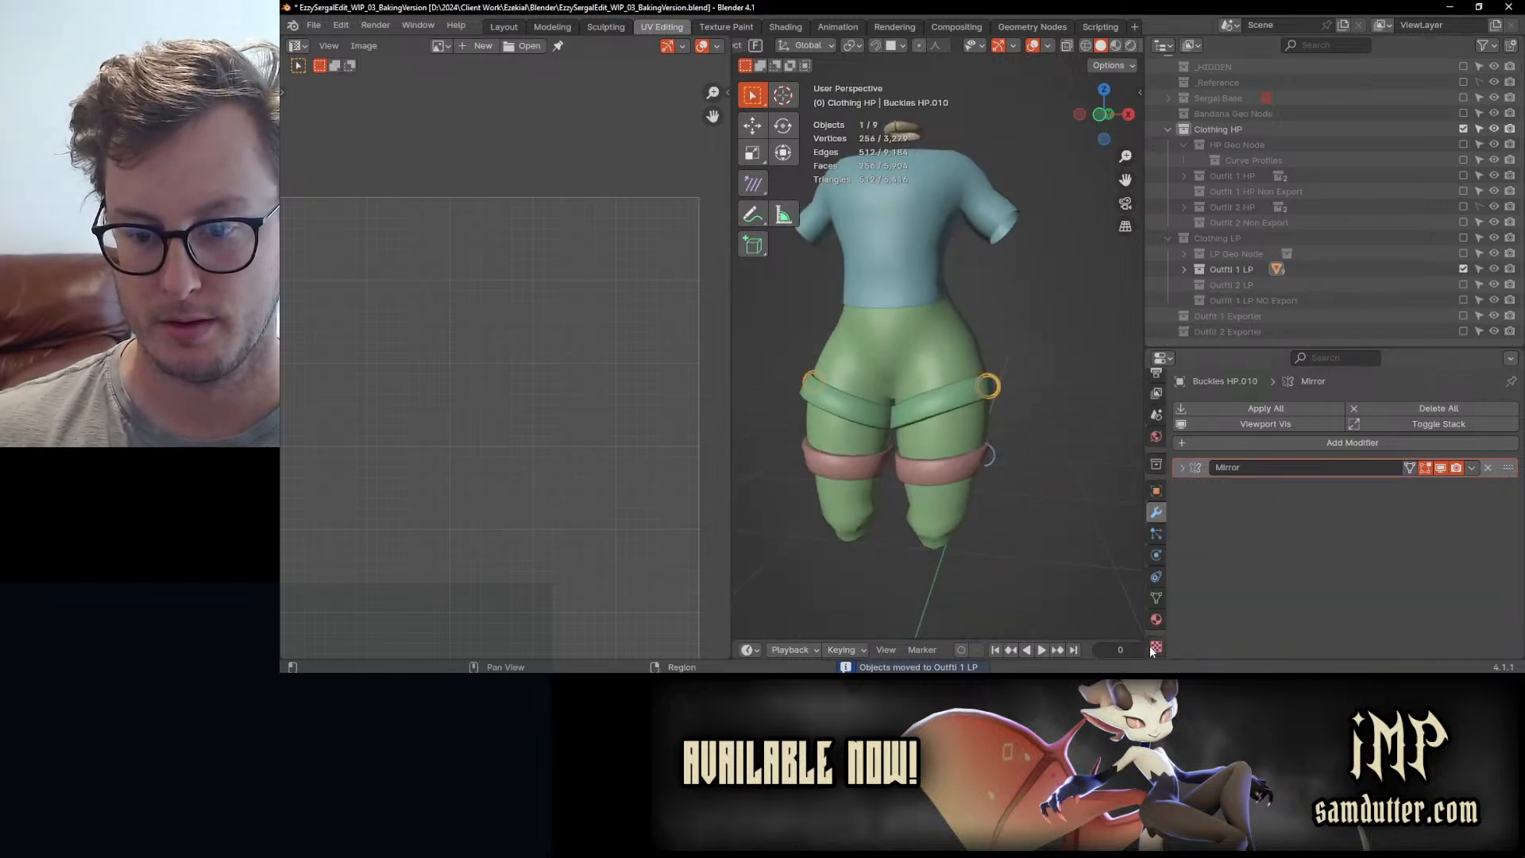
left_click(1157, 600)
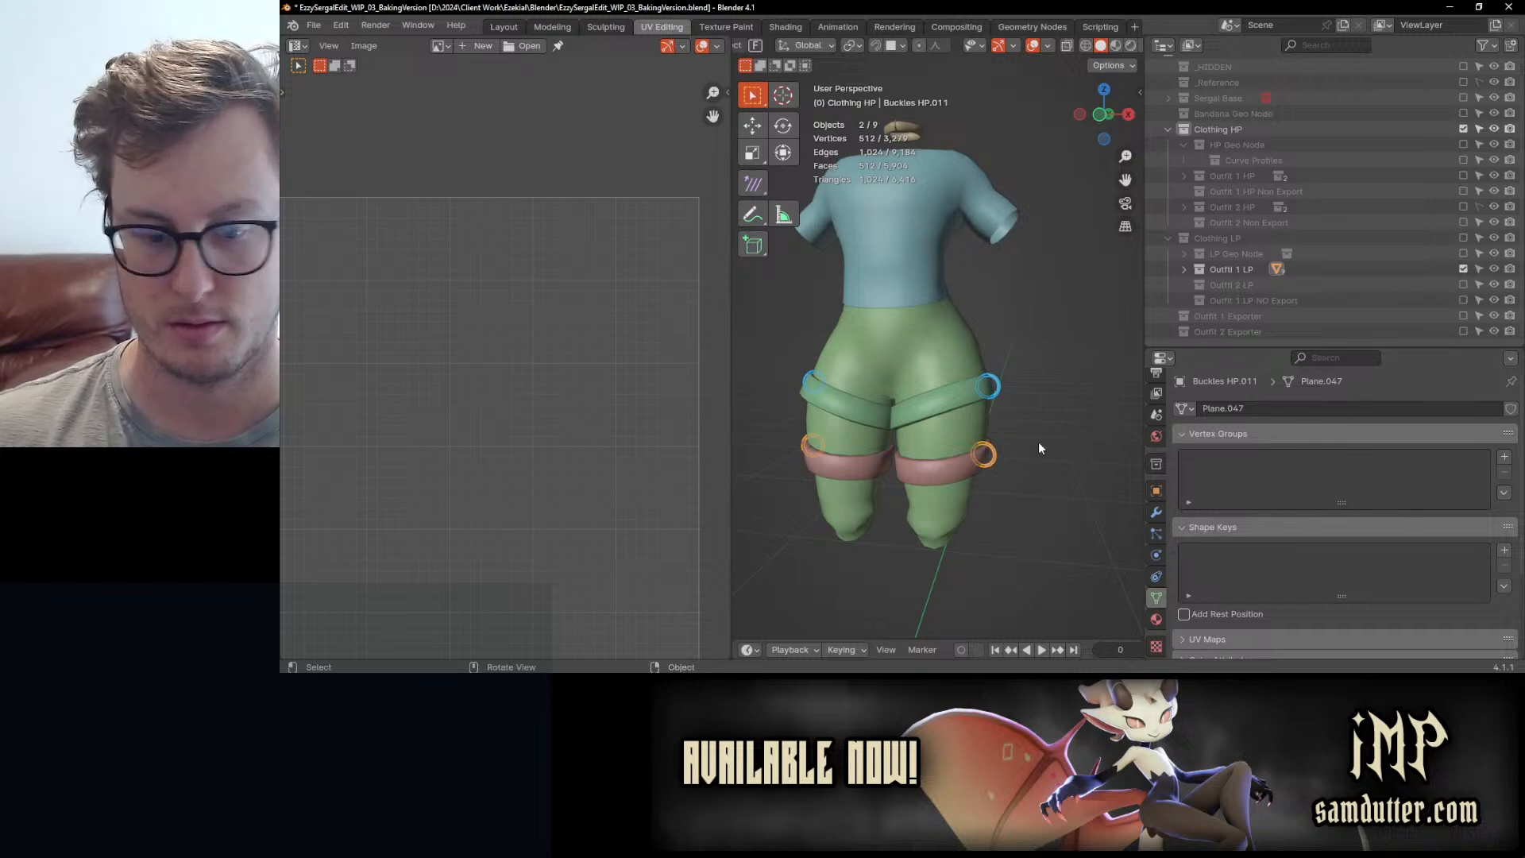
- Try joining the thigh rings into one object with all transforms applied, and test it on frames 1 and 2
key("ctrl+a")
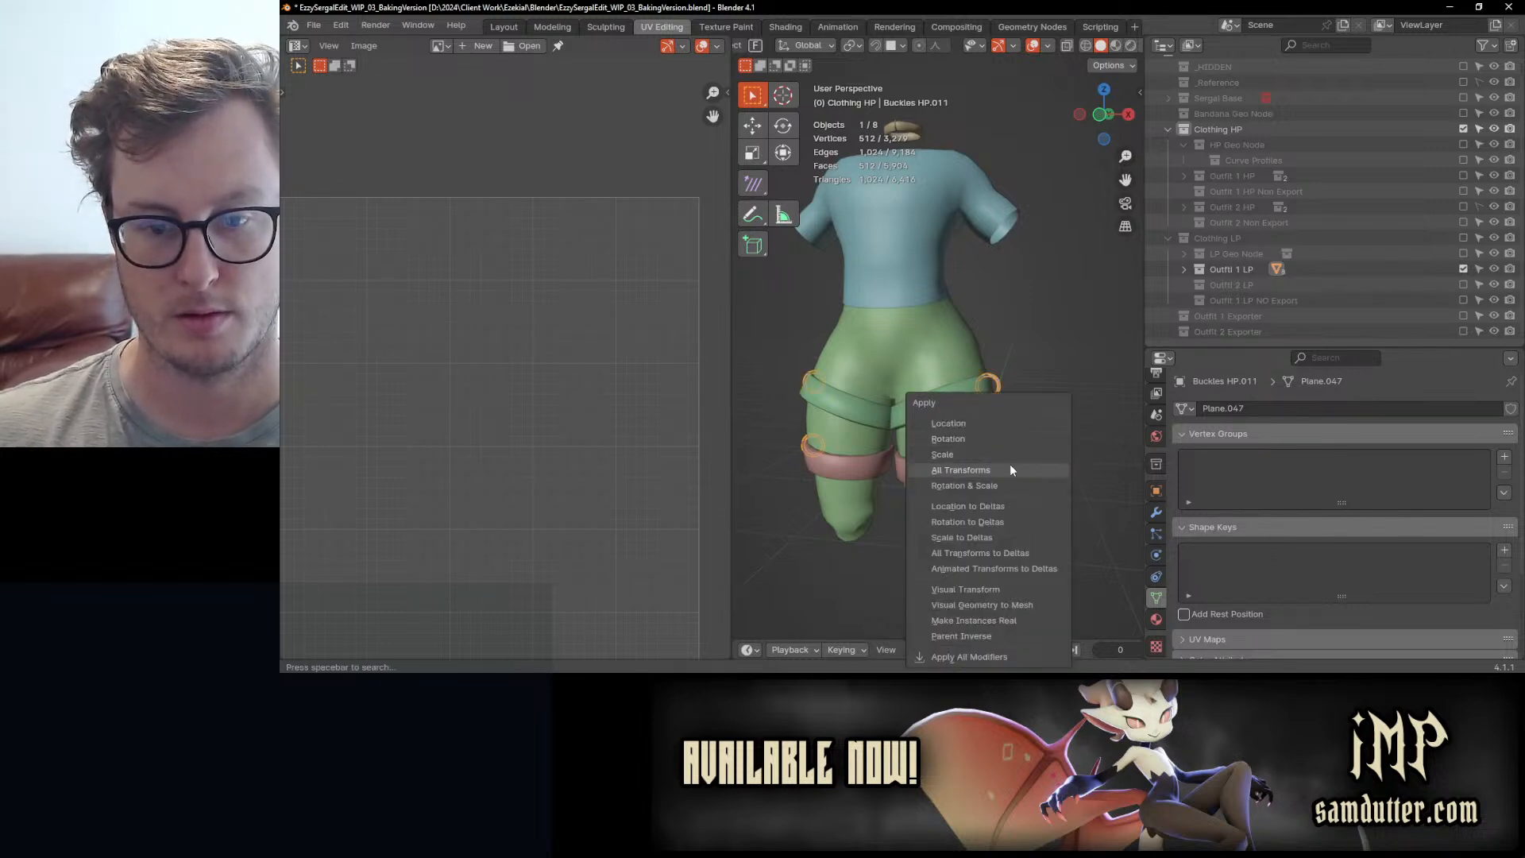
left_click(1009, 464)
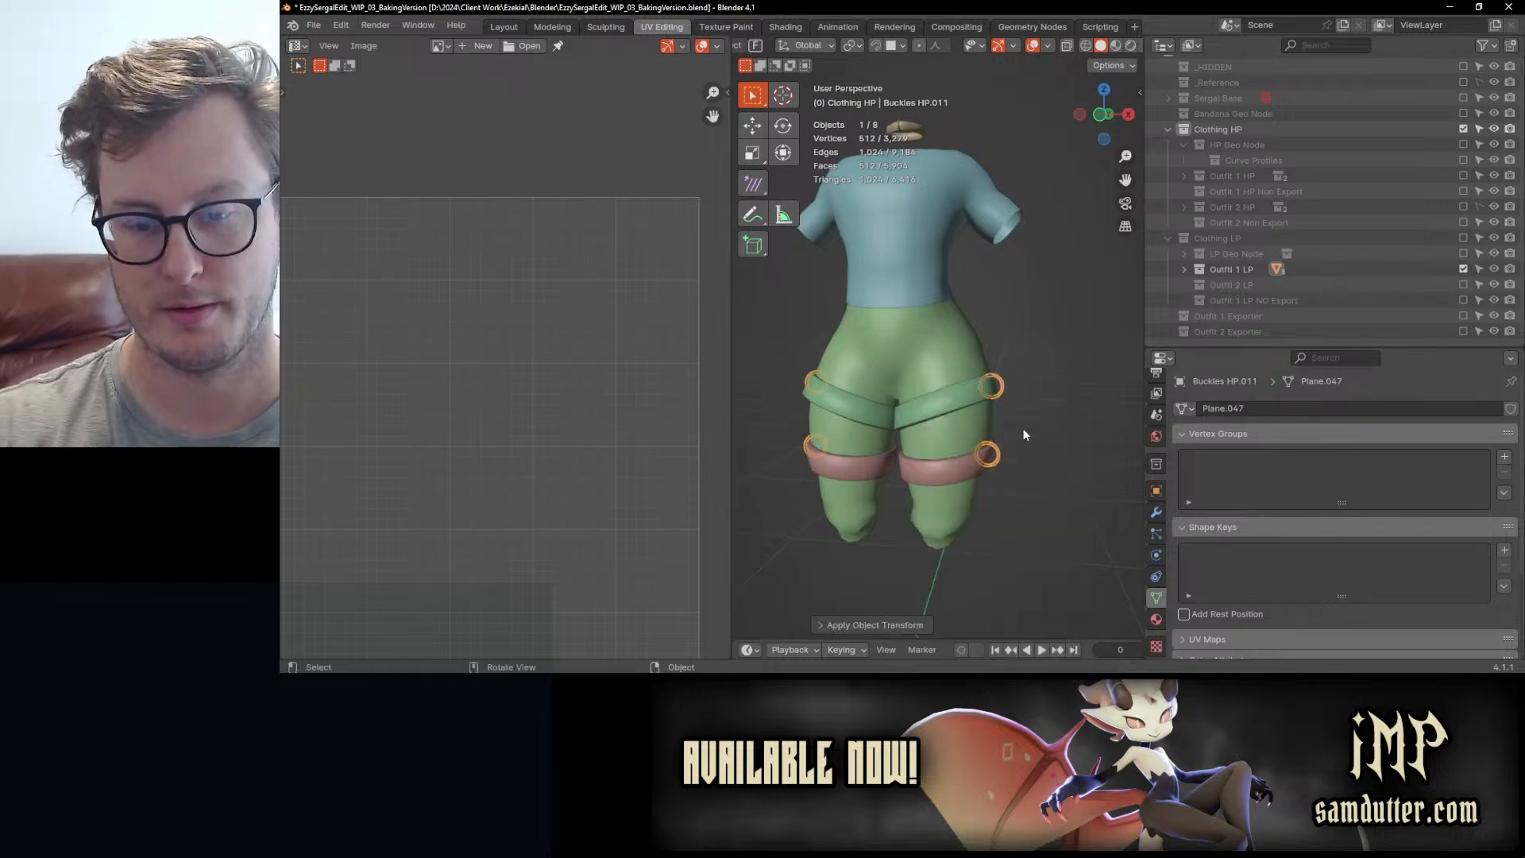
key("Right")
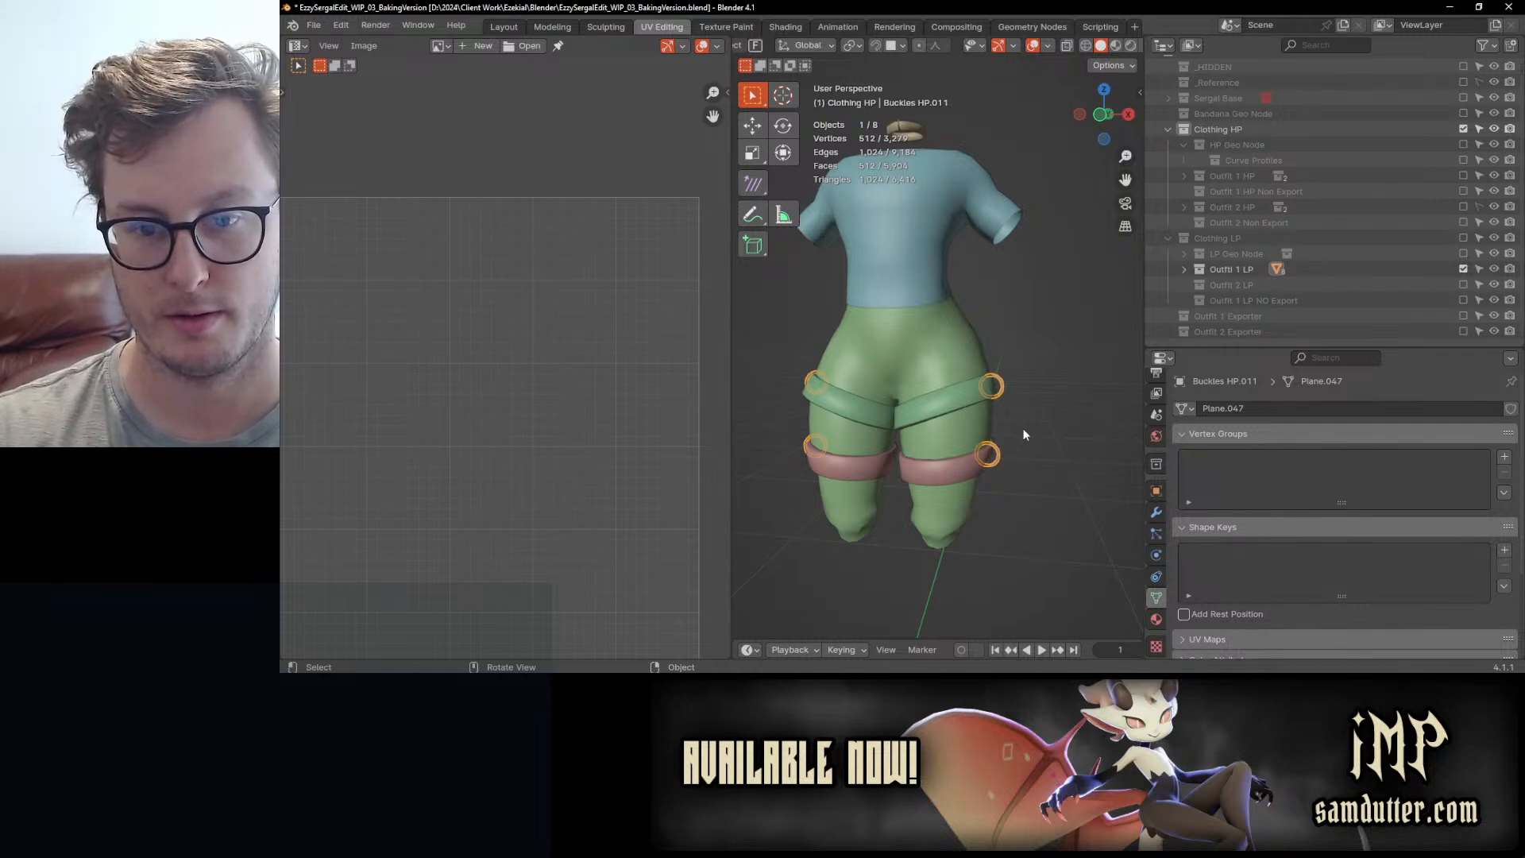
key("Right")
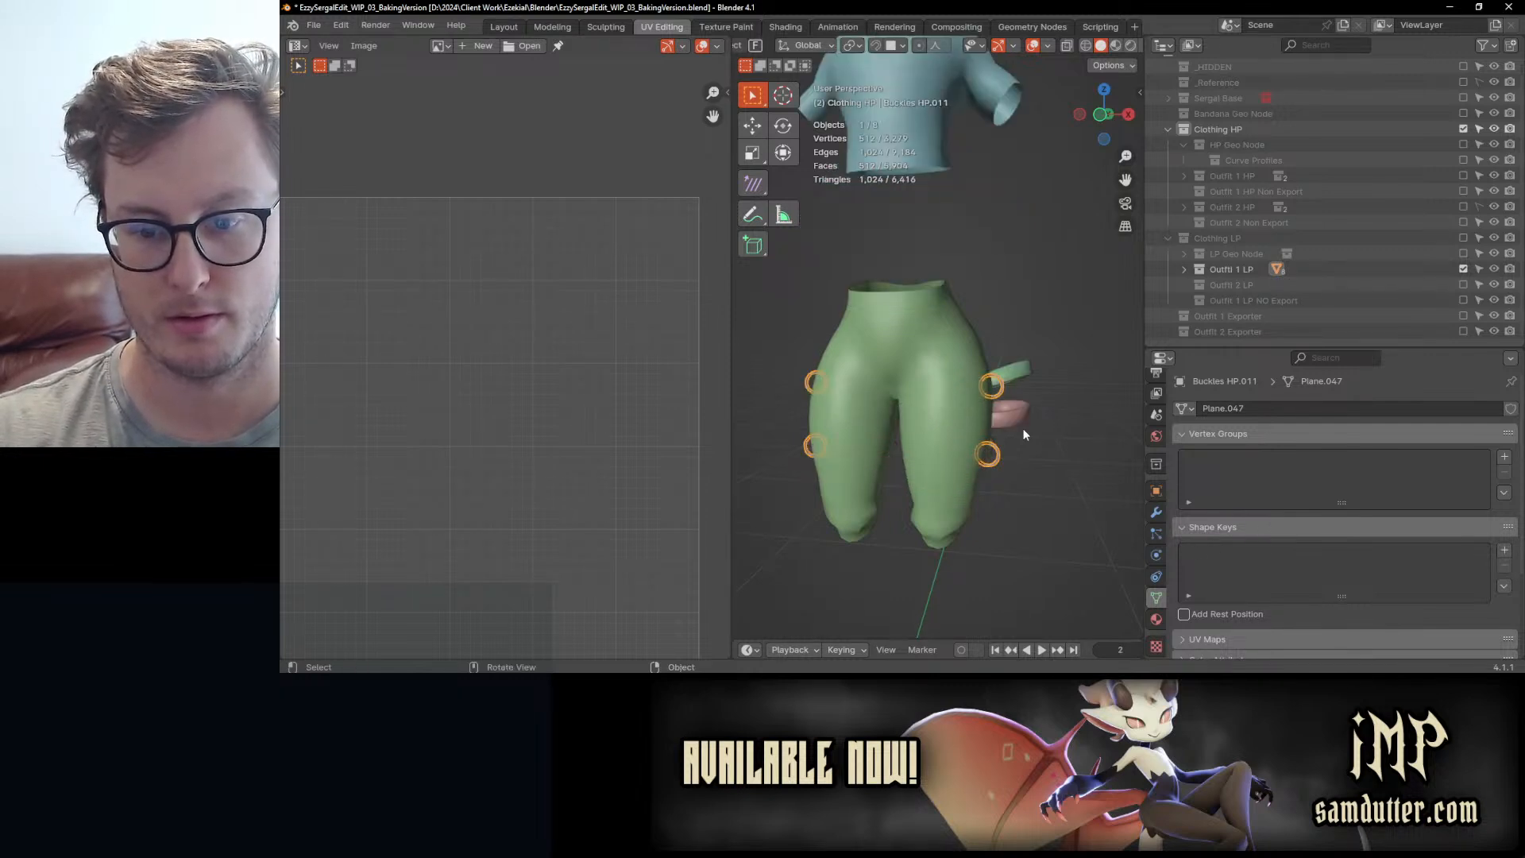
key("Left")
key("Left")
key("ctrl+z")
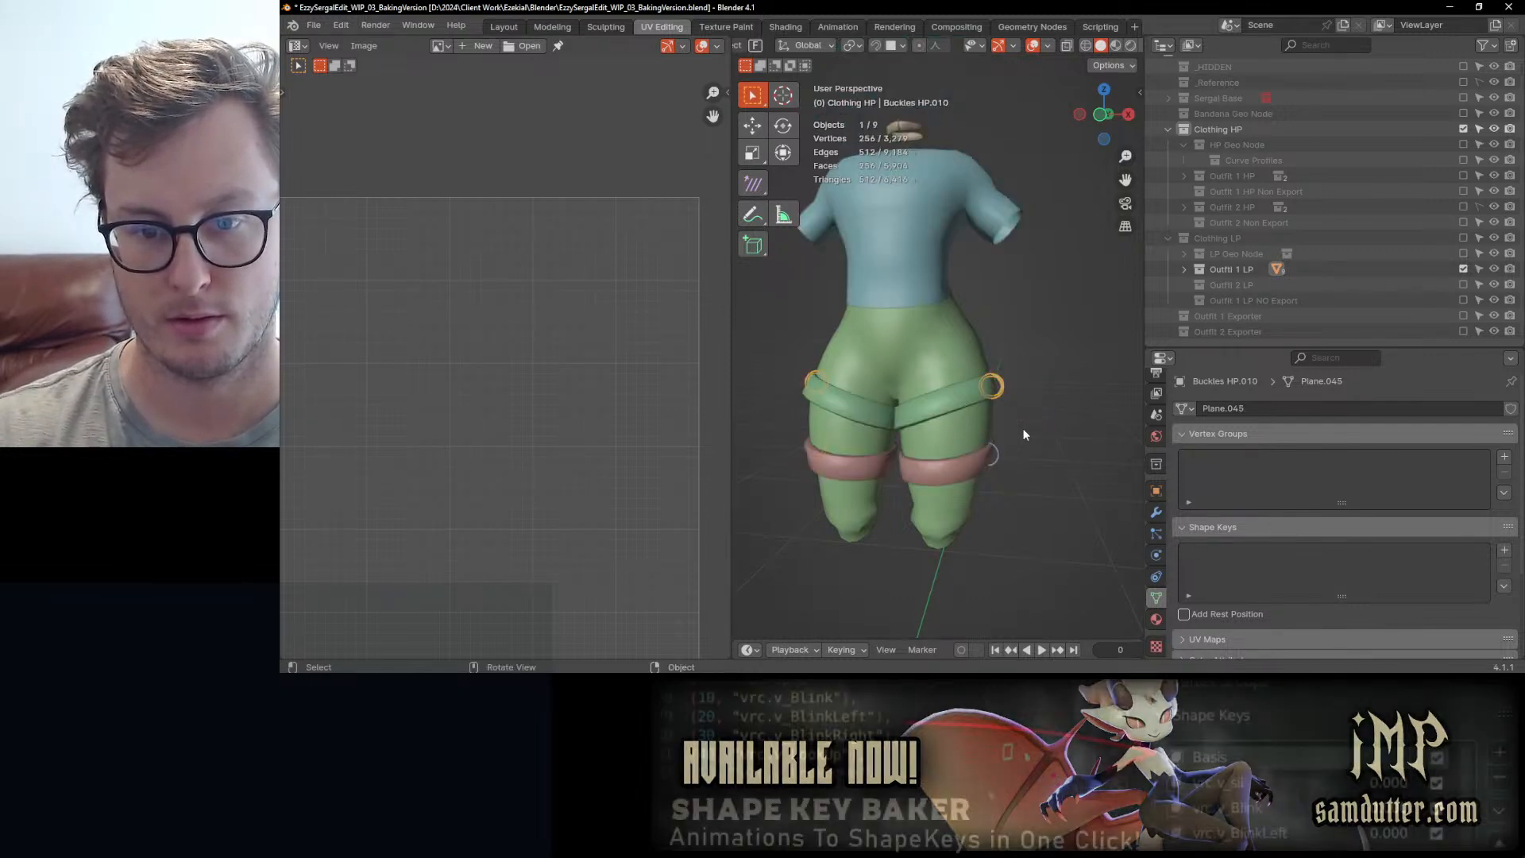
- Examine the exploded layout on frame 2 and parent the upper thigh ring to the upper thigh strap on frame 1
key("space")
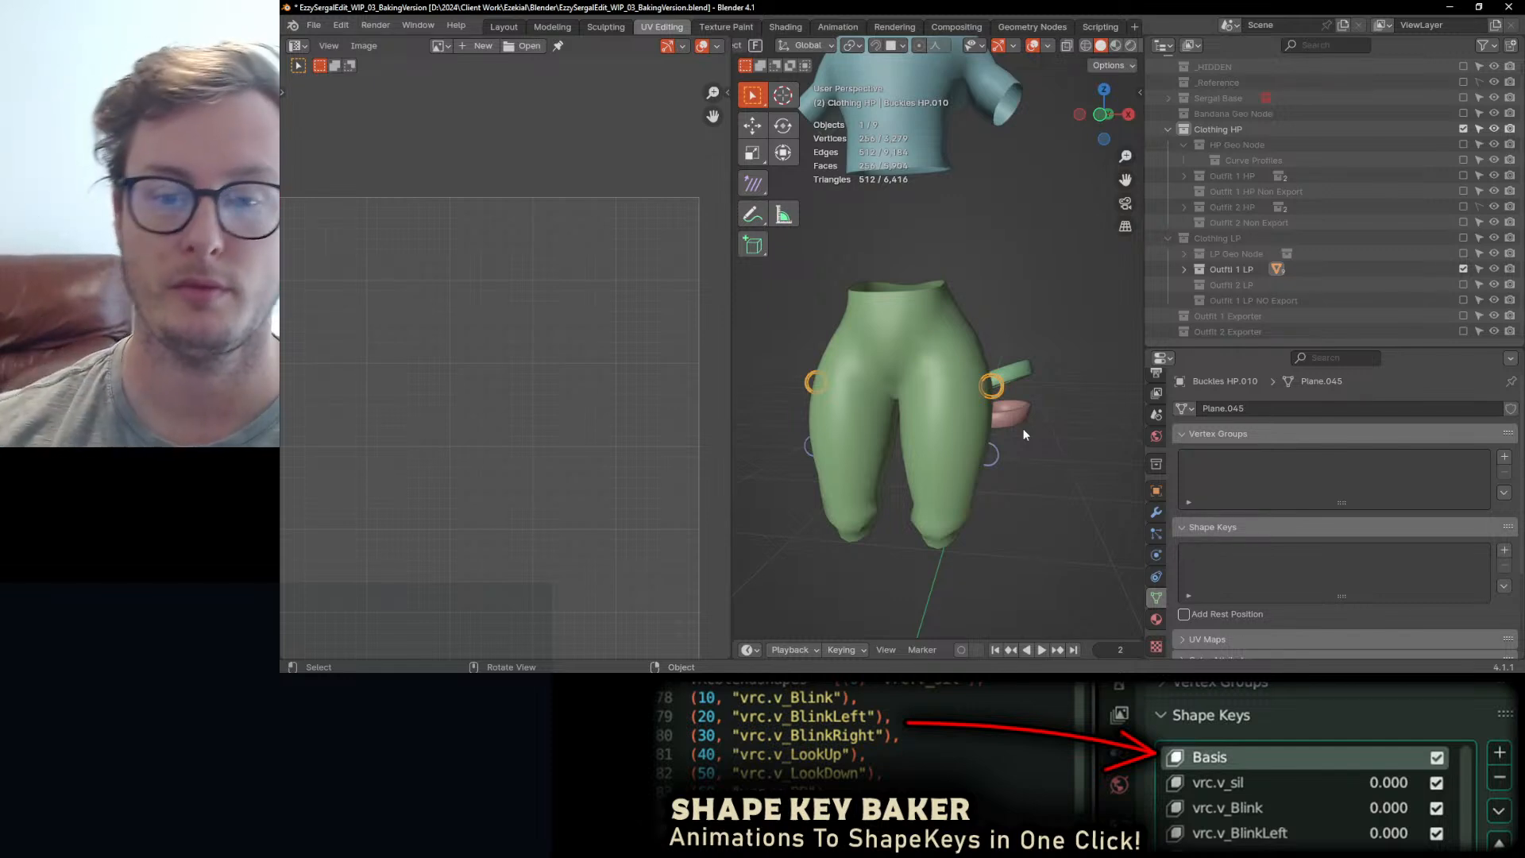
middle_click_drag(1025, 435, 990, 427)
scroll(1000, 434, "up", 1)
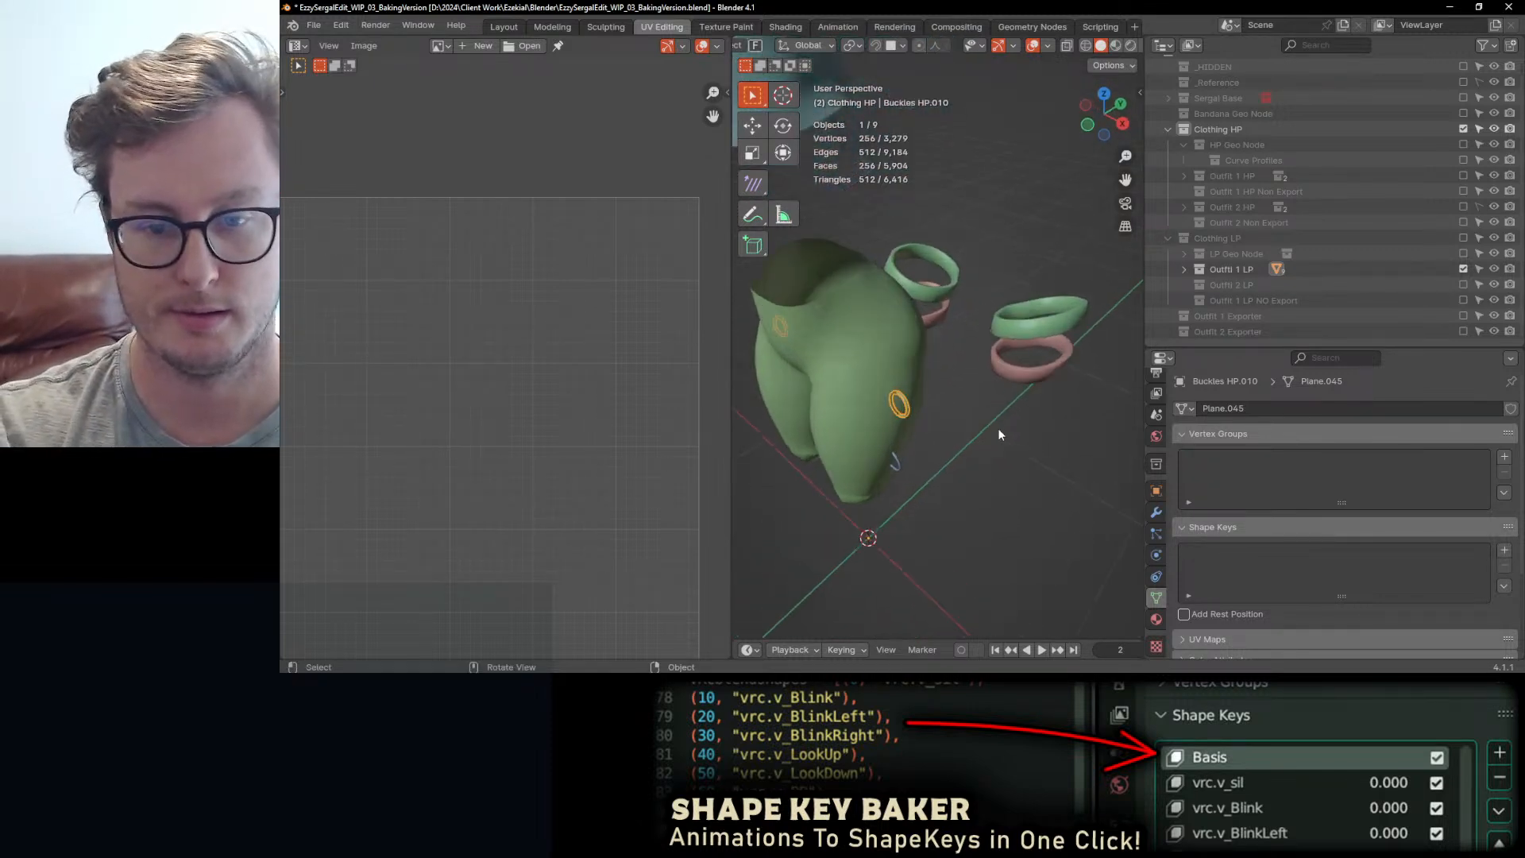
key("Left")
left_click(880, 420, "shift")
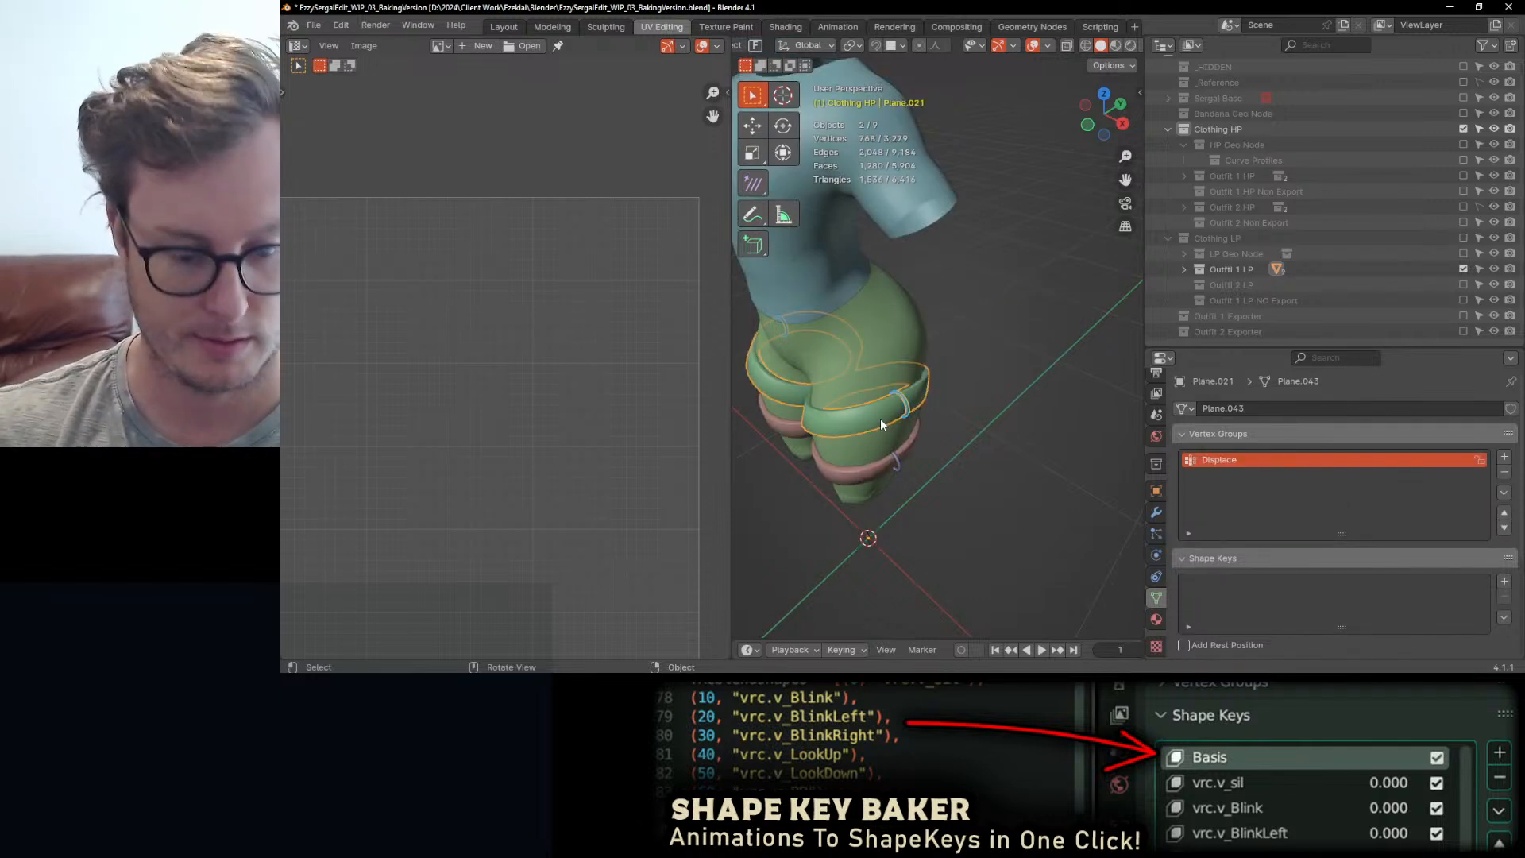
key("ctrl+p")
left_click(866, 433)
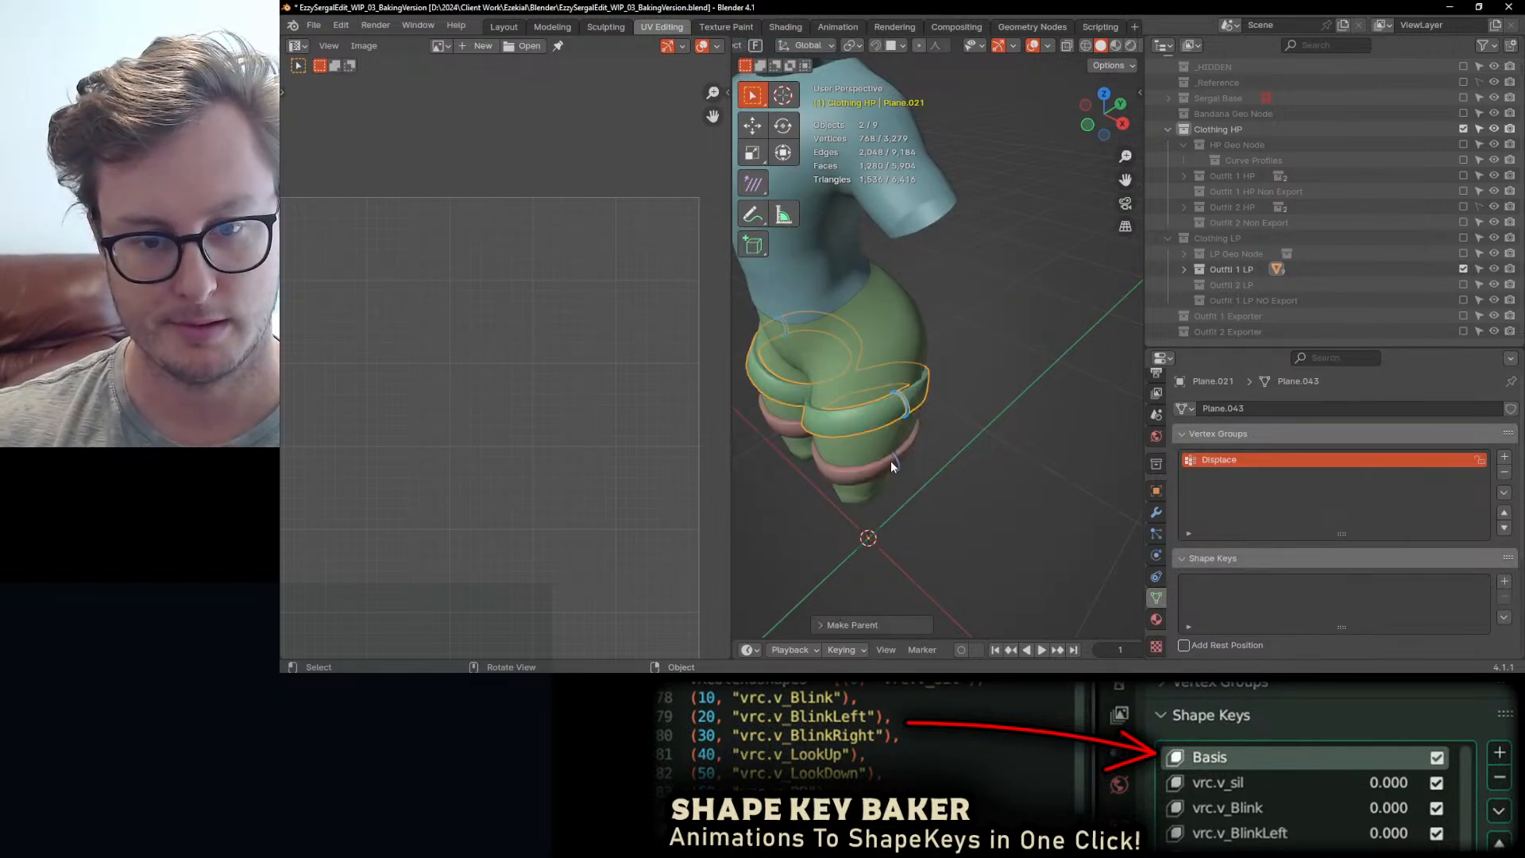
- Parent the lower thigh ring to the lower thigh strap with Keep Transform, check it on frame 2, and save the file
left_click(892, 463, "shift")
key("ctrl+p")
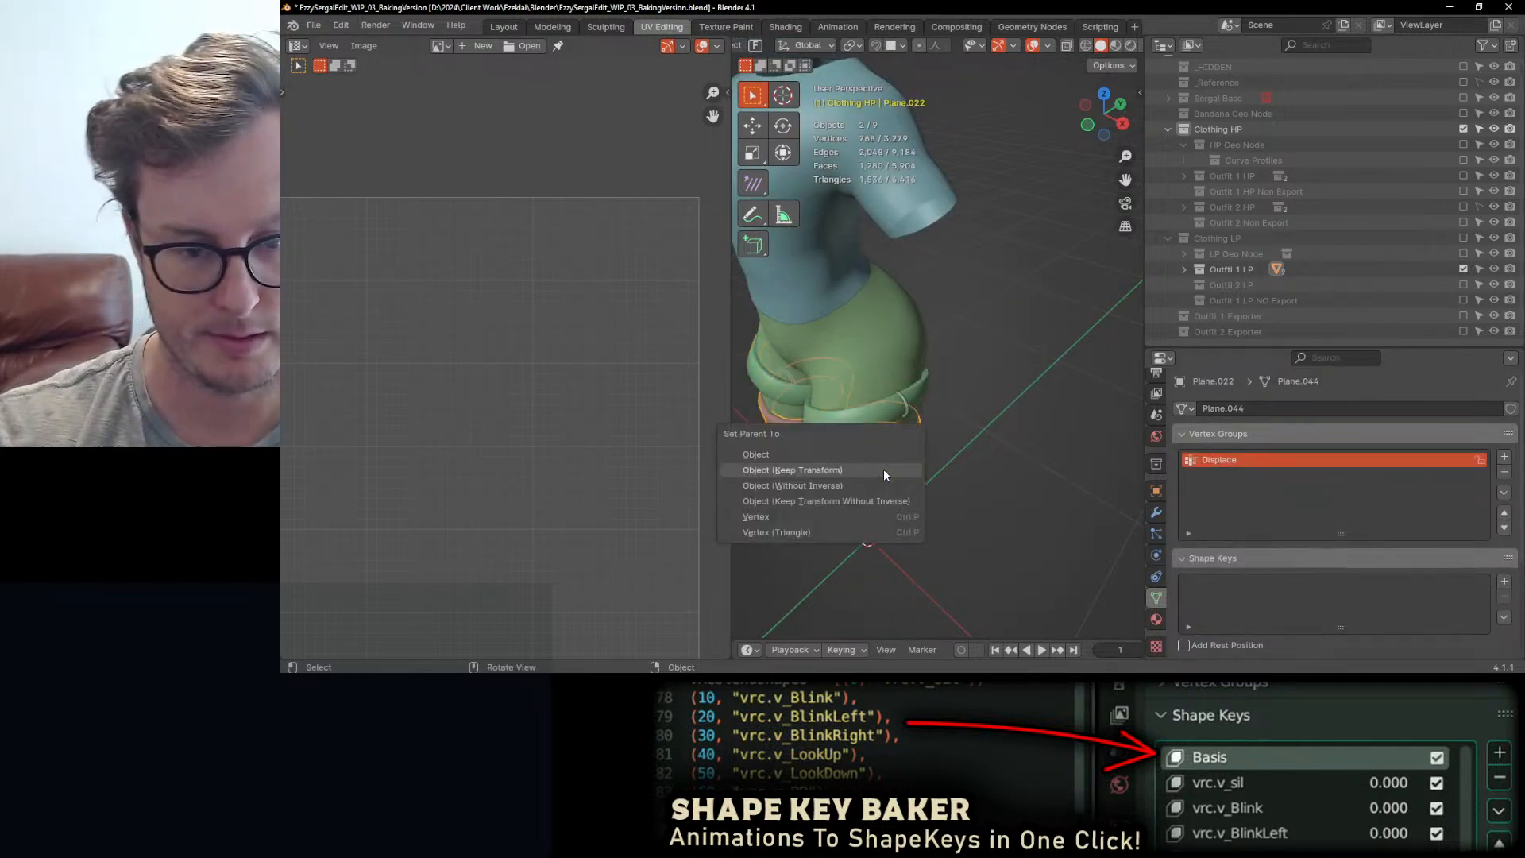
left_click(883, 470)
key("Right")
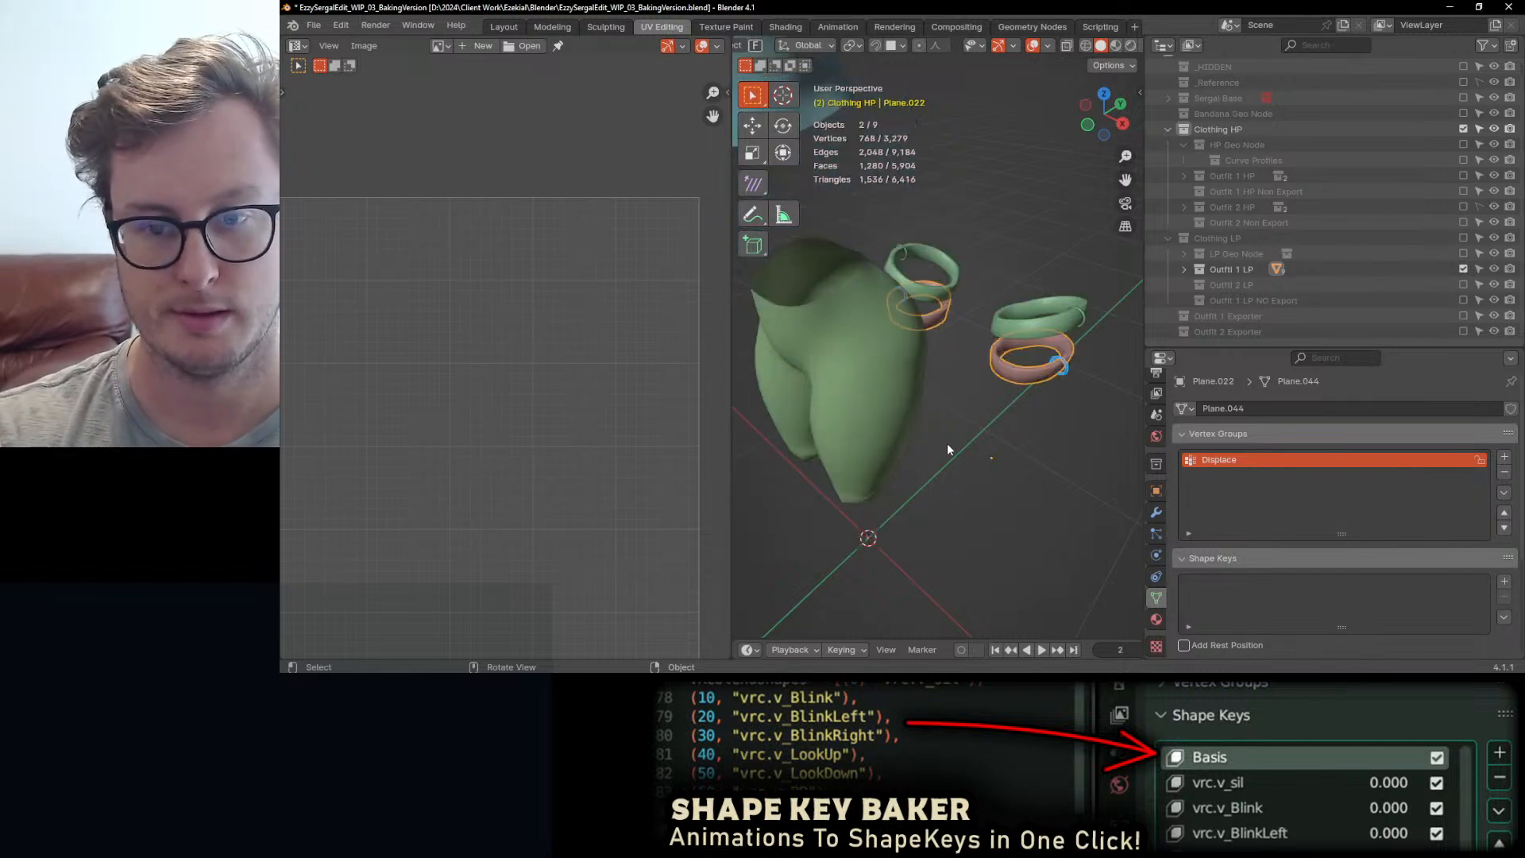
key("Left")
key("ctrl+s")
- Select the upper and lower thigh rings, save the file, and check the rings' UV placement in Edit Mode
middle_click_drag(842, 427, 984, 372)
left_click(981, 286)
left_click(983, 372, "shift")
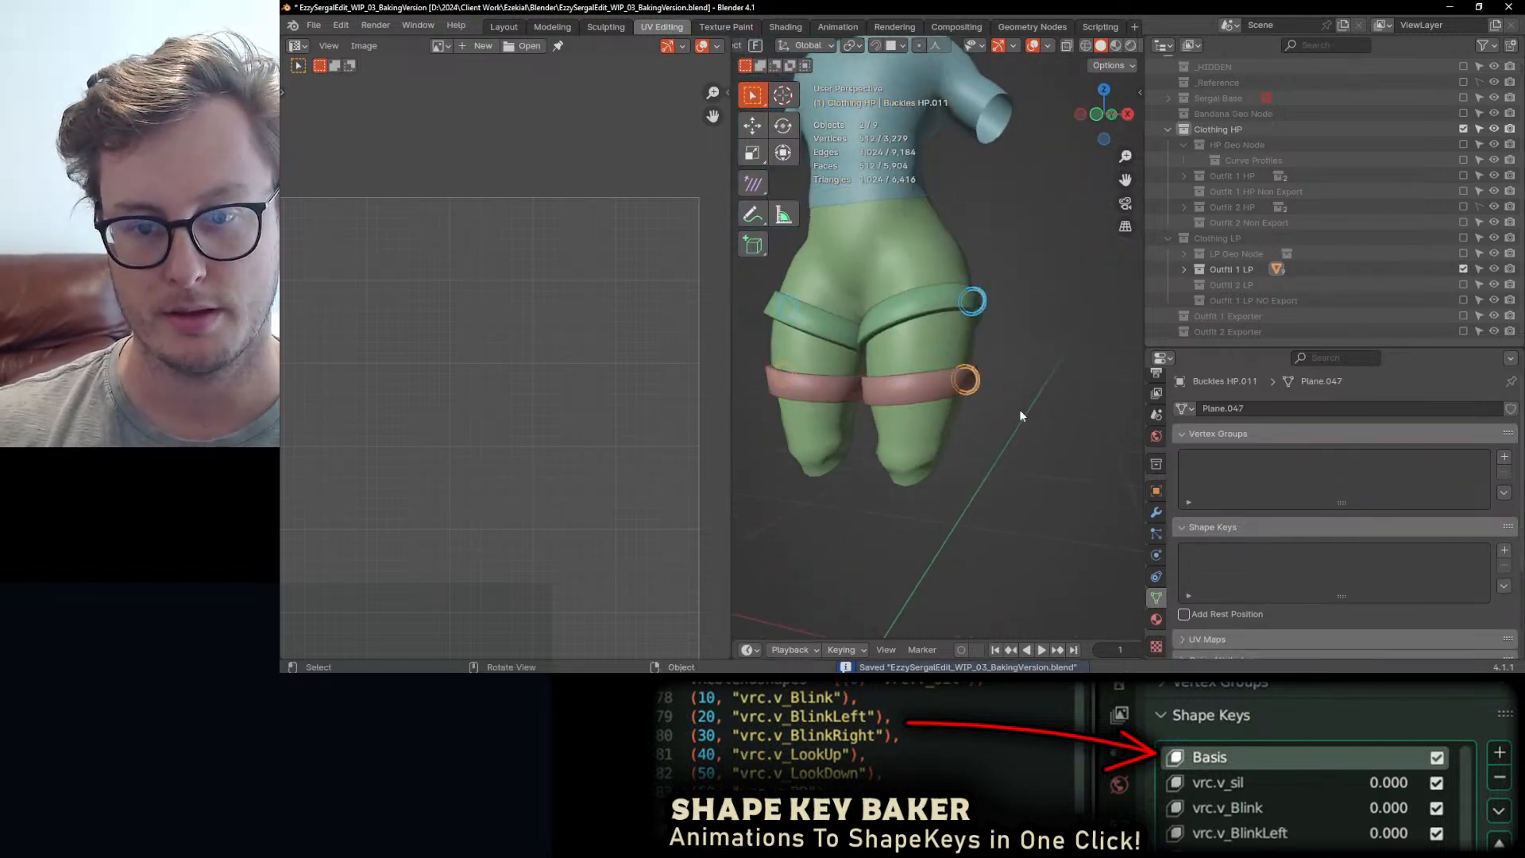
key("ctrl+s")
key("Tab")
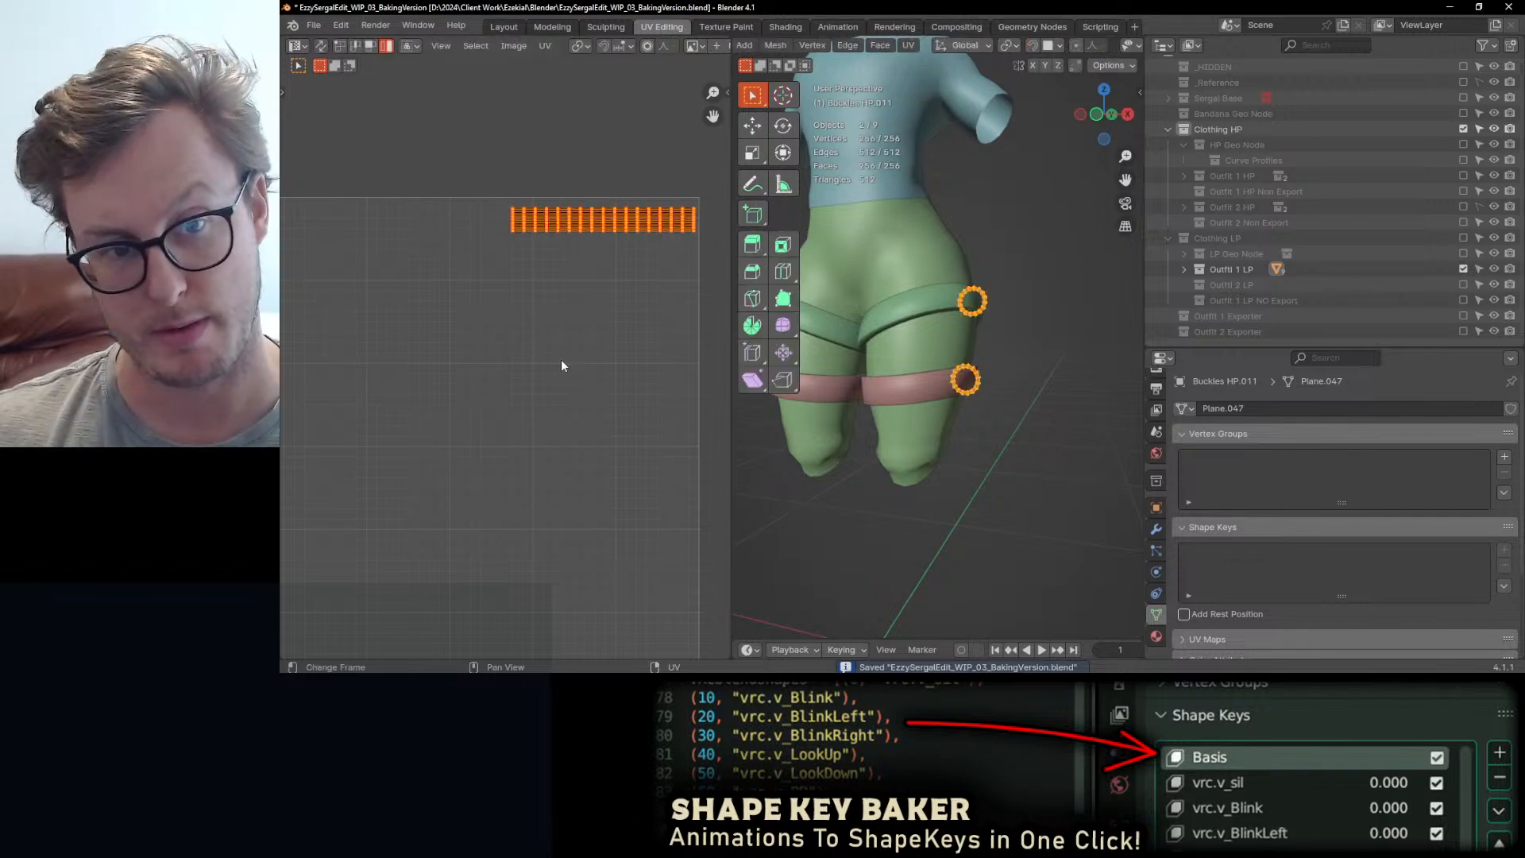
key("Tab")
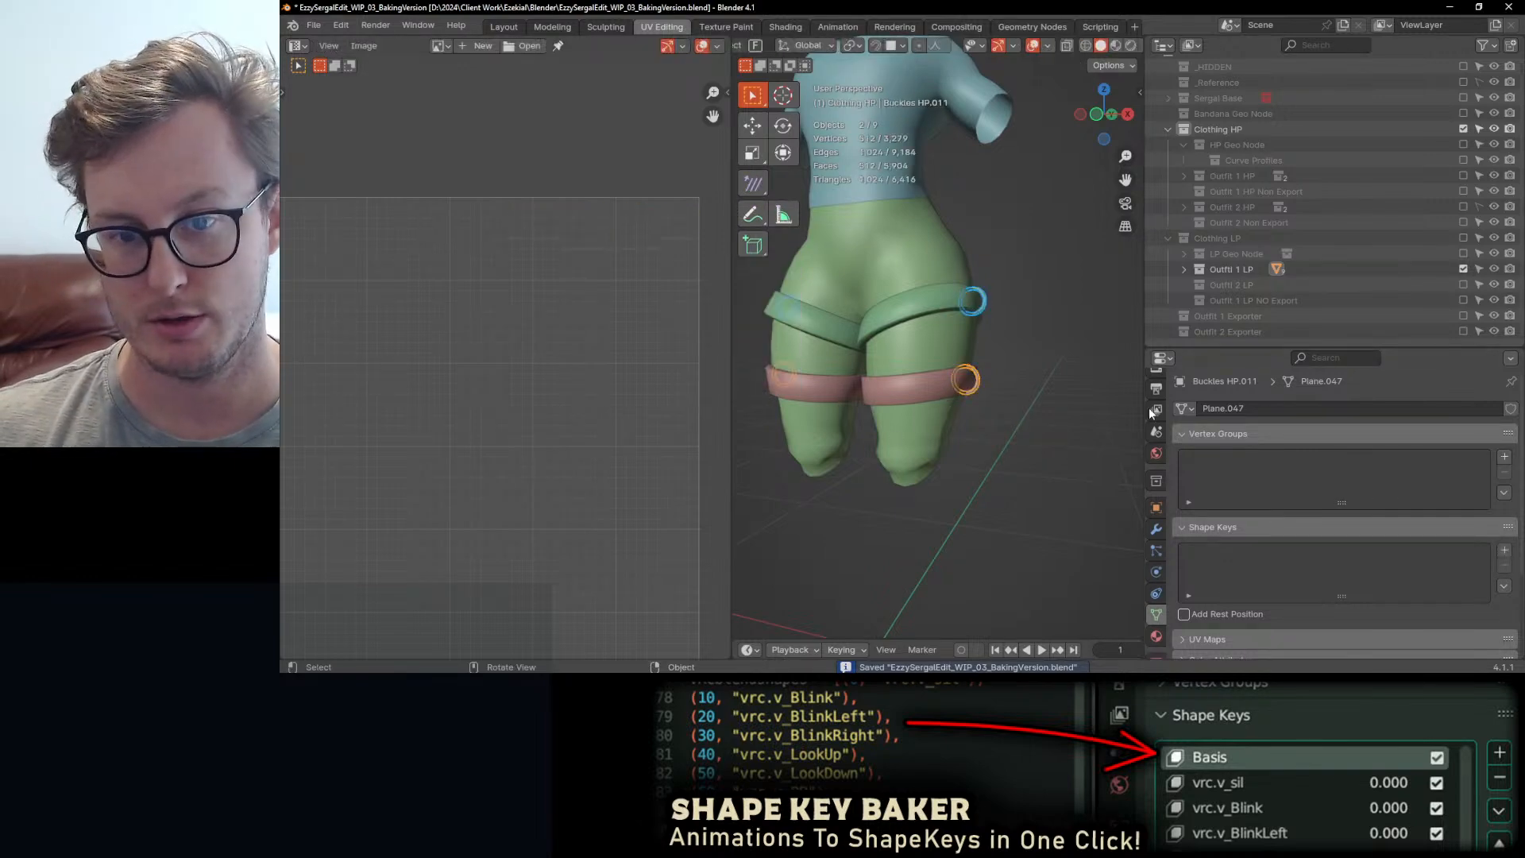
- Add a vertex group named Displace to the lower thigh strap's ring
left_click(1504, 458)
type("Dip")
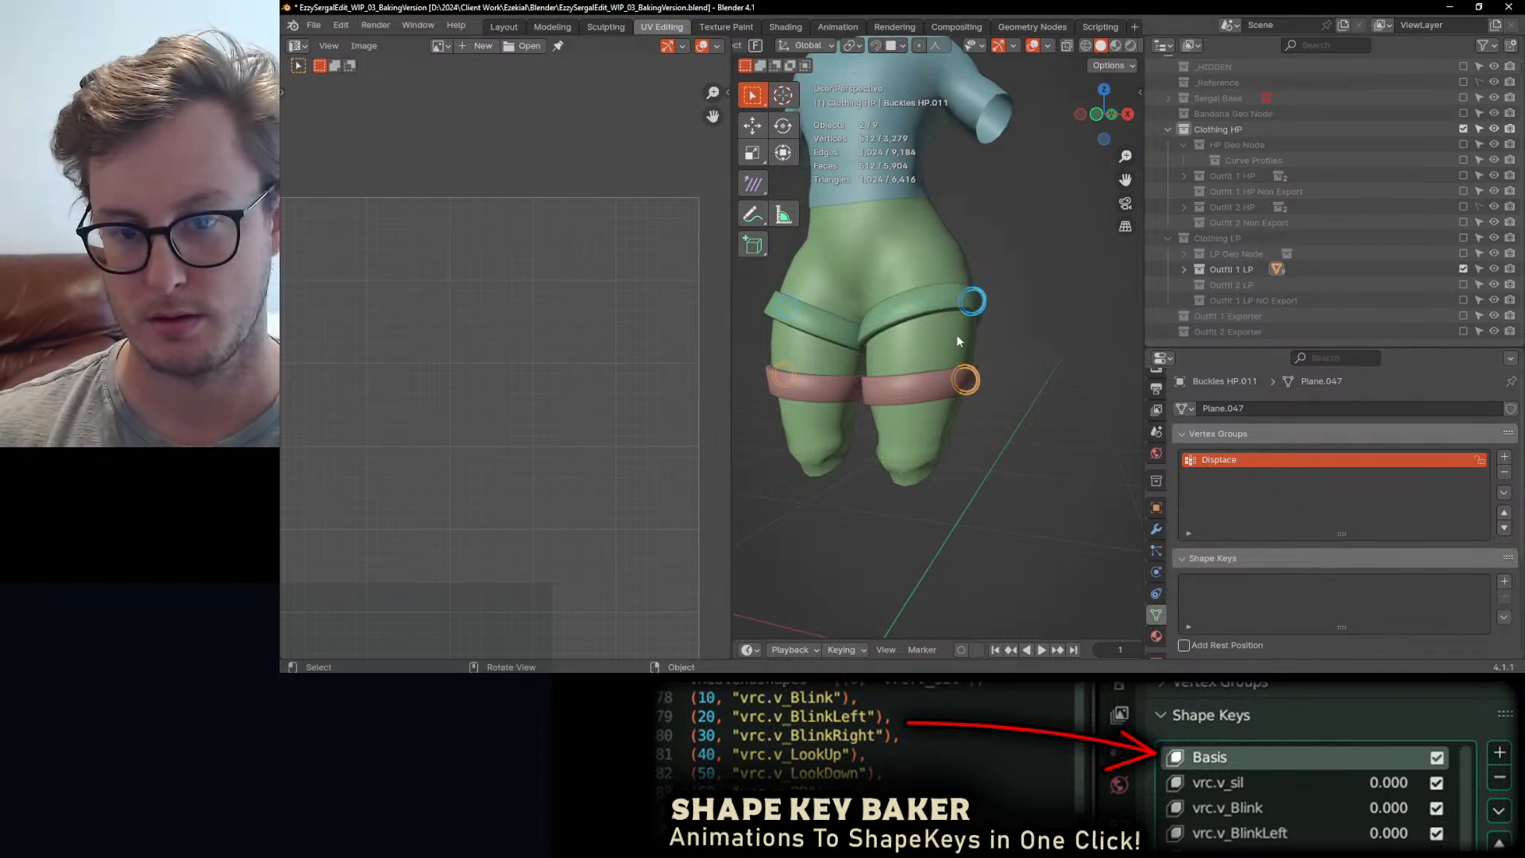
- Add a vertex group named Displace to the upper thigh strap's ring and save the file
left_click(988, 283)
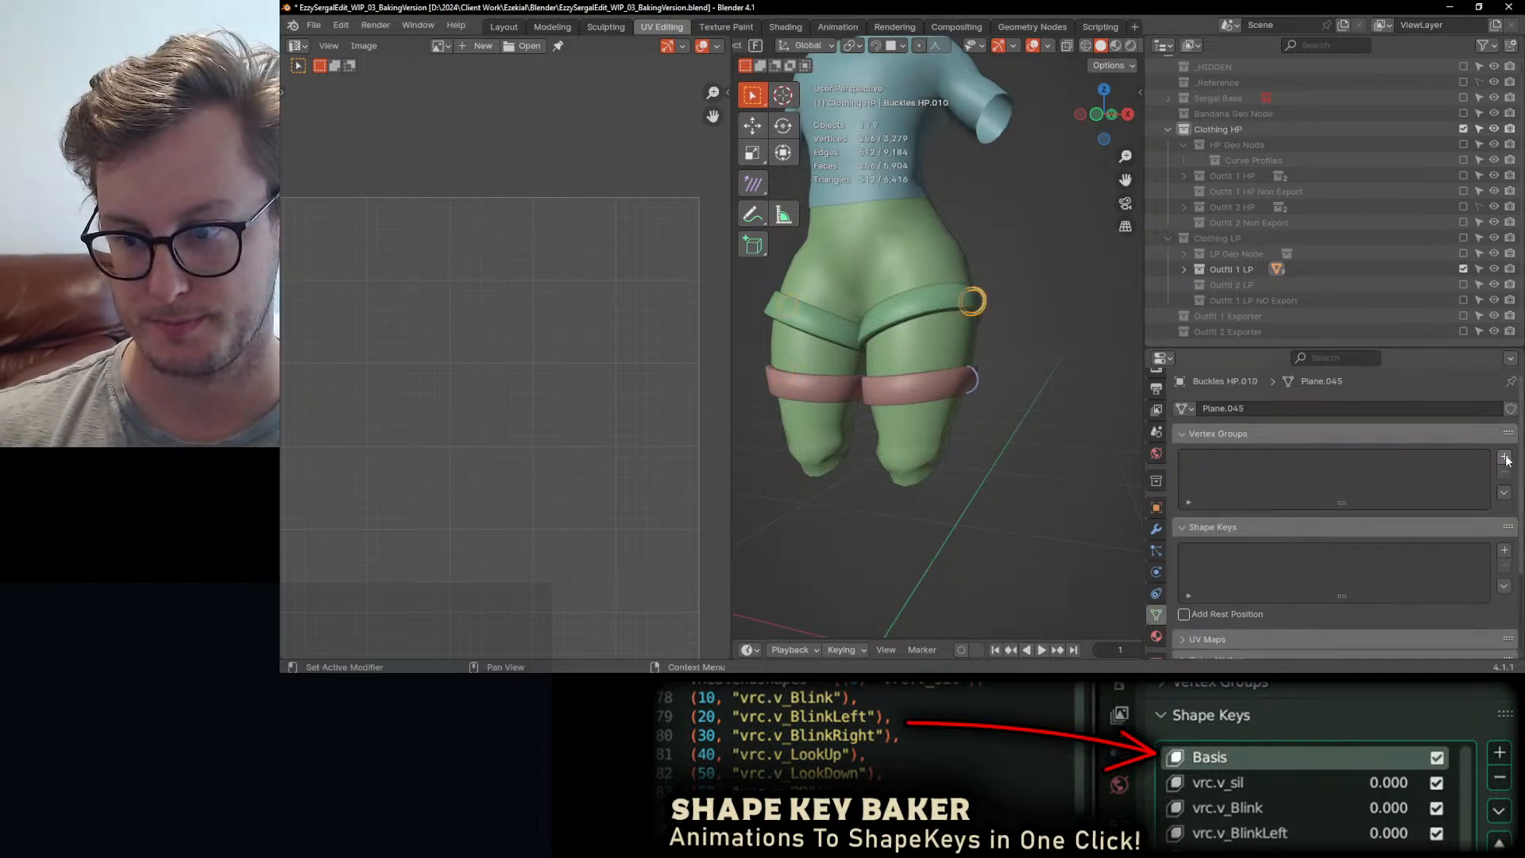
left_click(1014, 340)
left_click(979, 299)
key("ctrl+Tab")
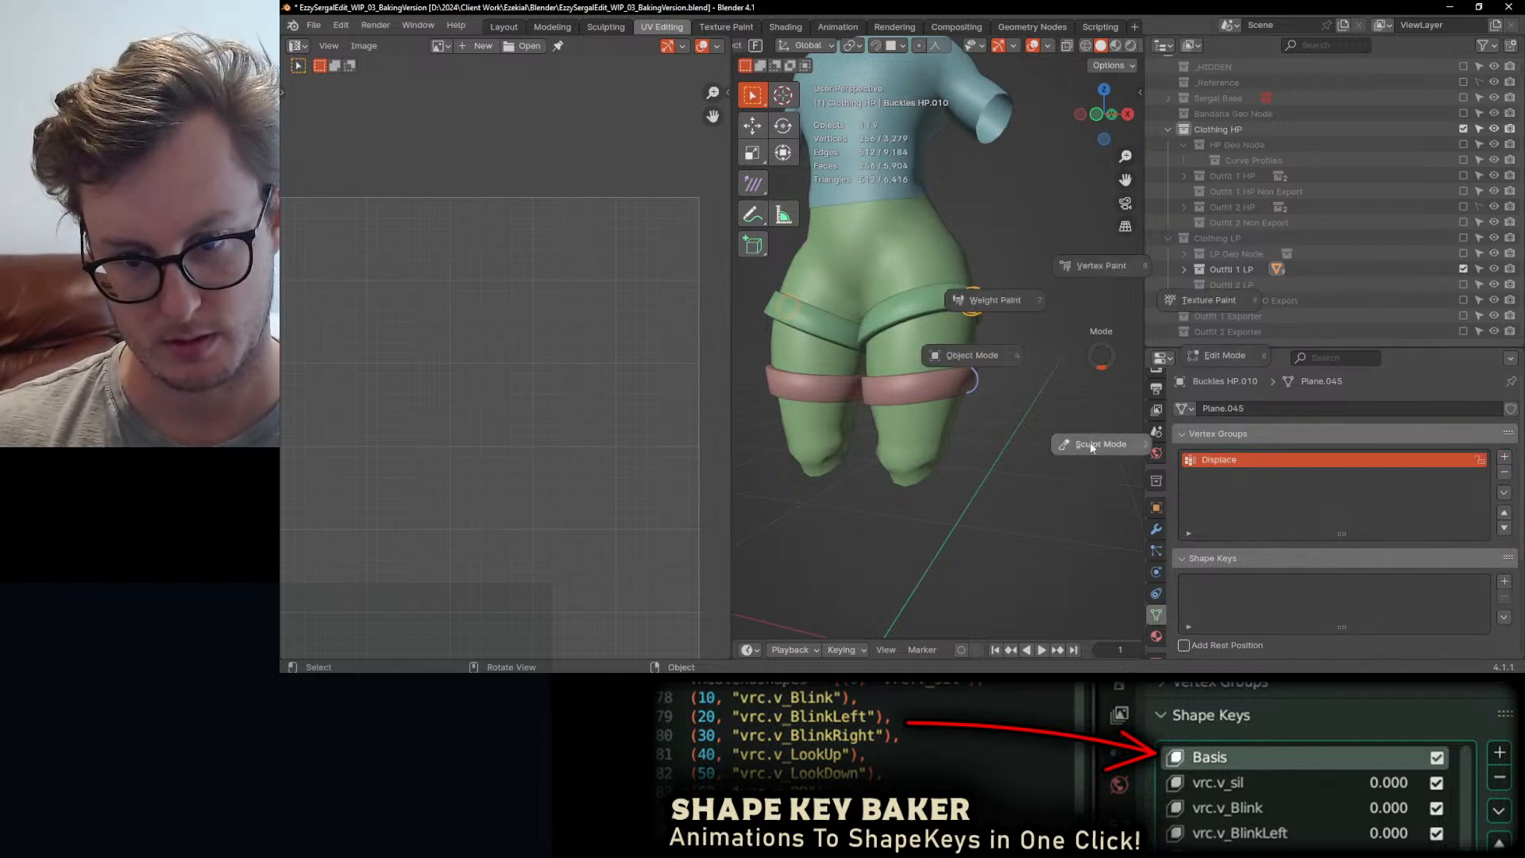
left_click(990, 524)
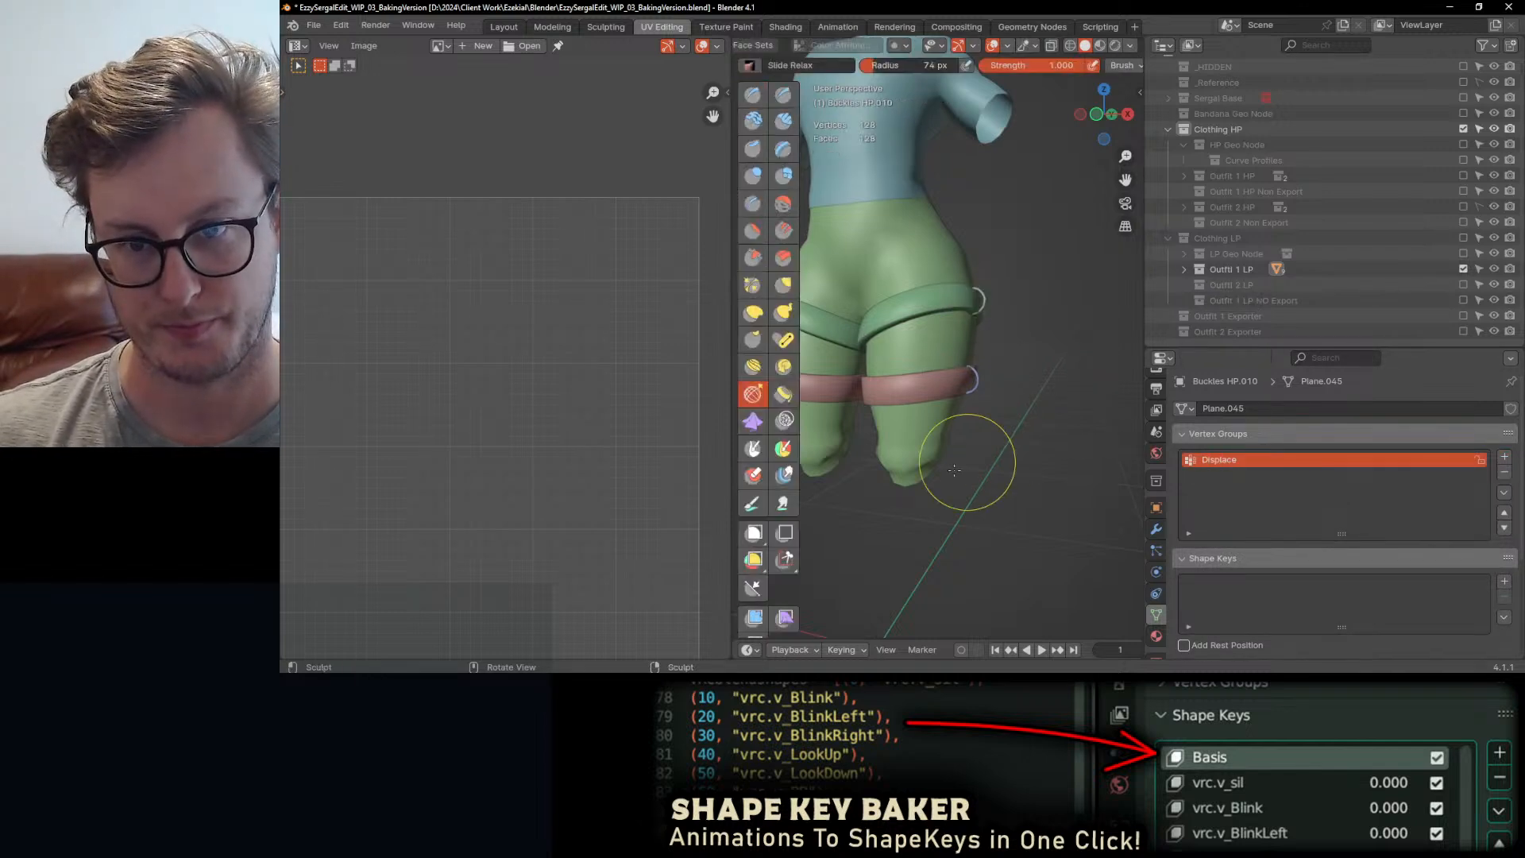
key("ctrl+Tab")
key("ctrl+s")
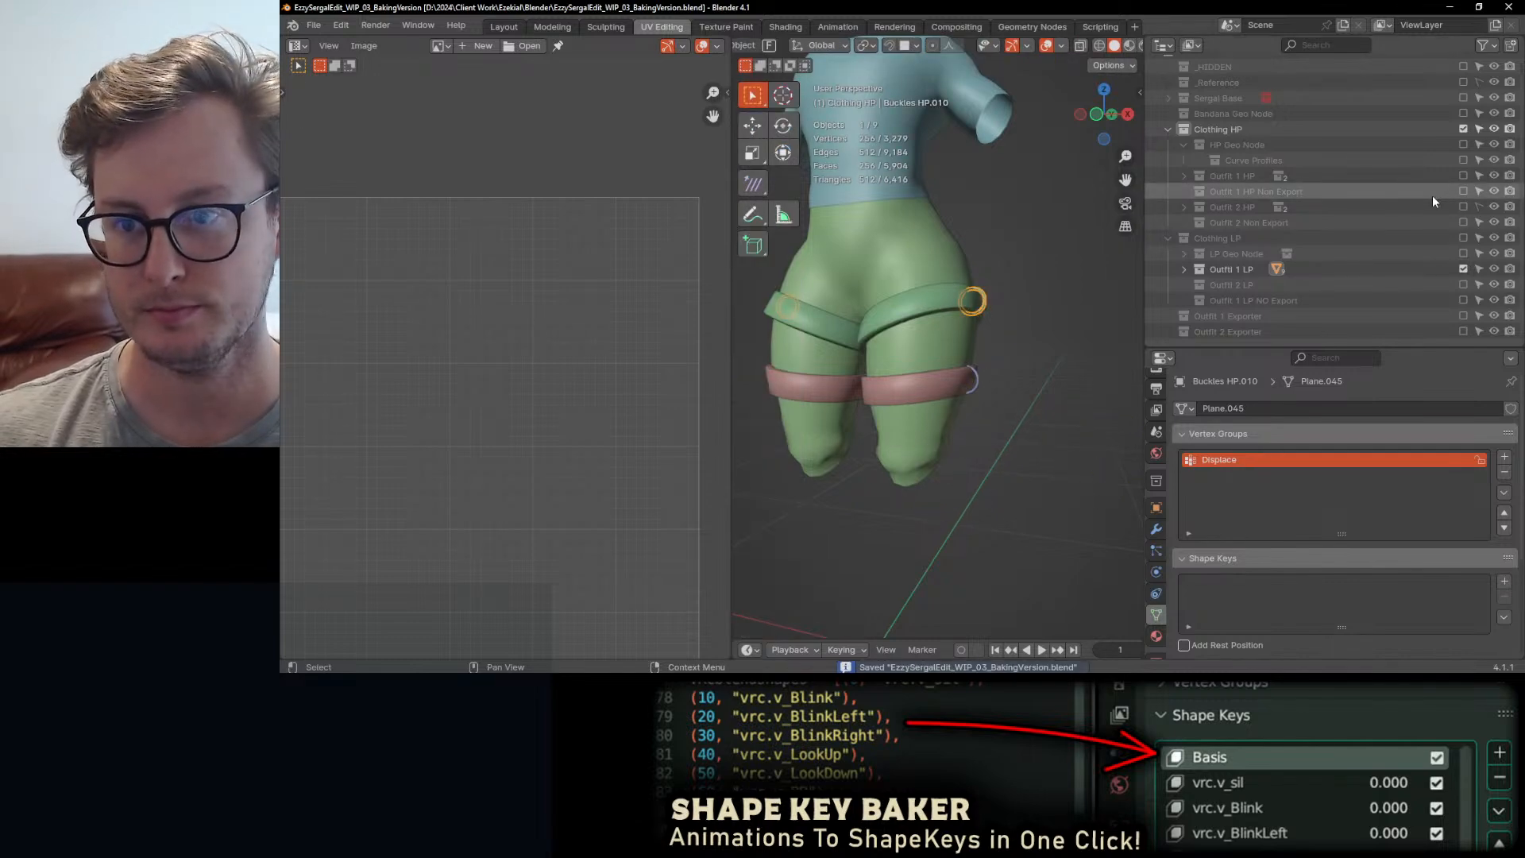
- Show the Outfit 1 HP collection, compare the rings with it in wireframe, and make that collection unselectable
scroll(1023, 301, "up", 3)
key("z")
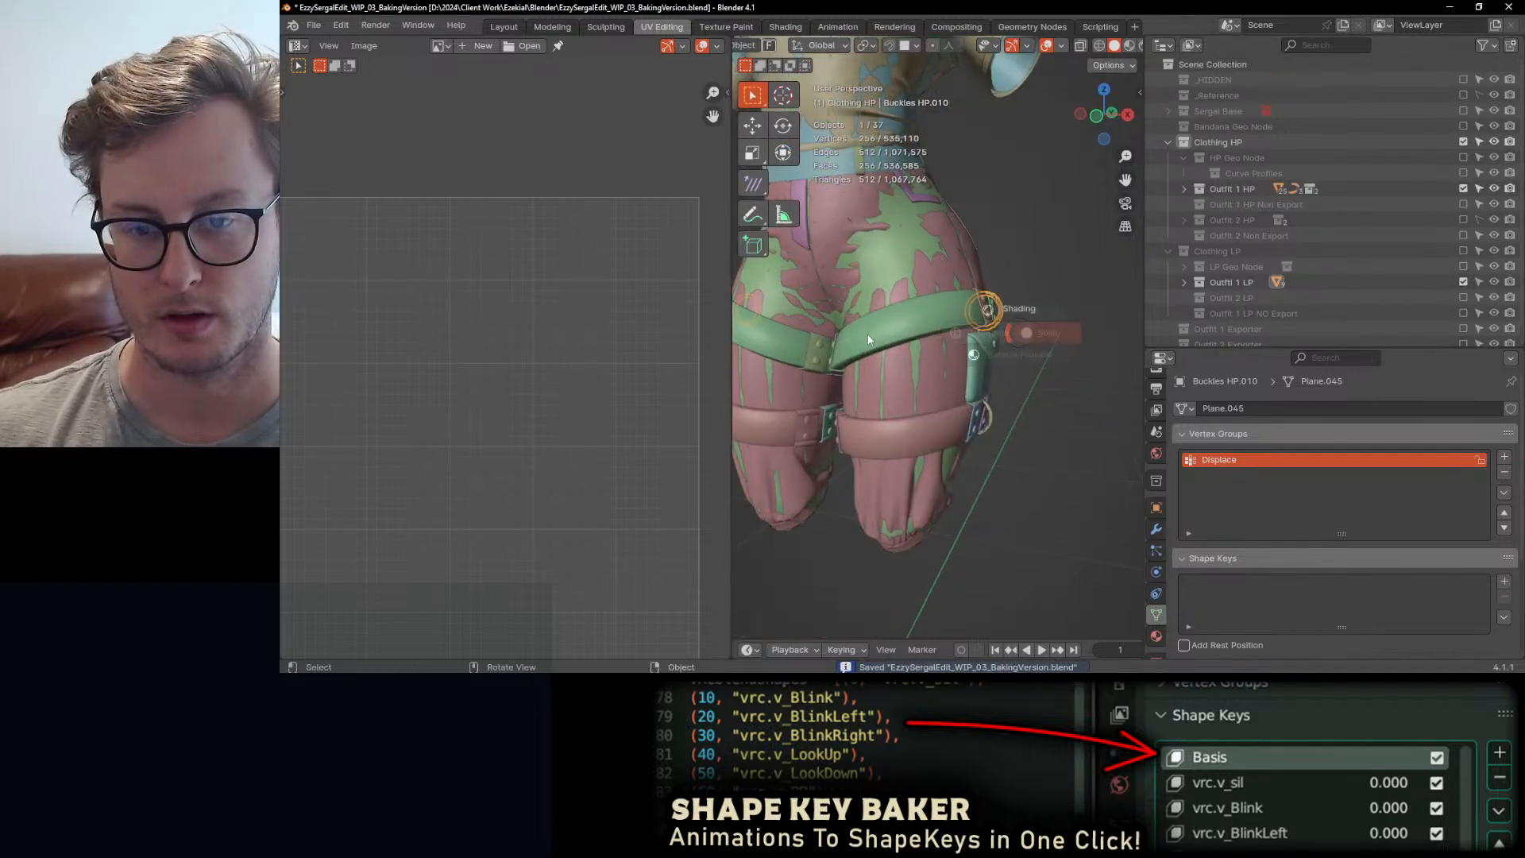
scroll(1065, 295, "up", 5)
middle_click_drag(1065, 296, 963, 331, "shift")
scroll(934, 337, "down", 3)
scroll(945, 334, "up", 3)
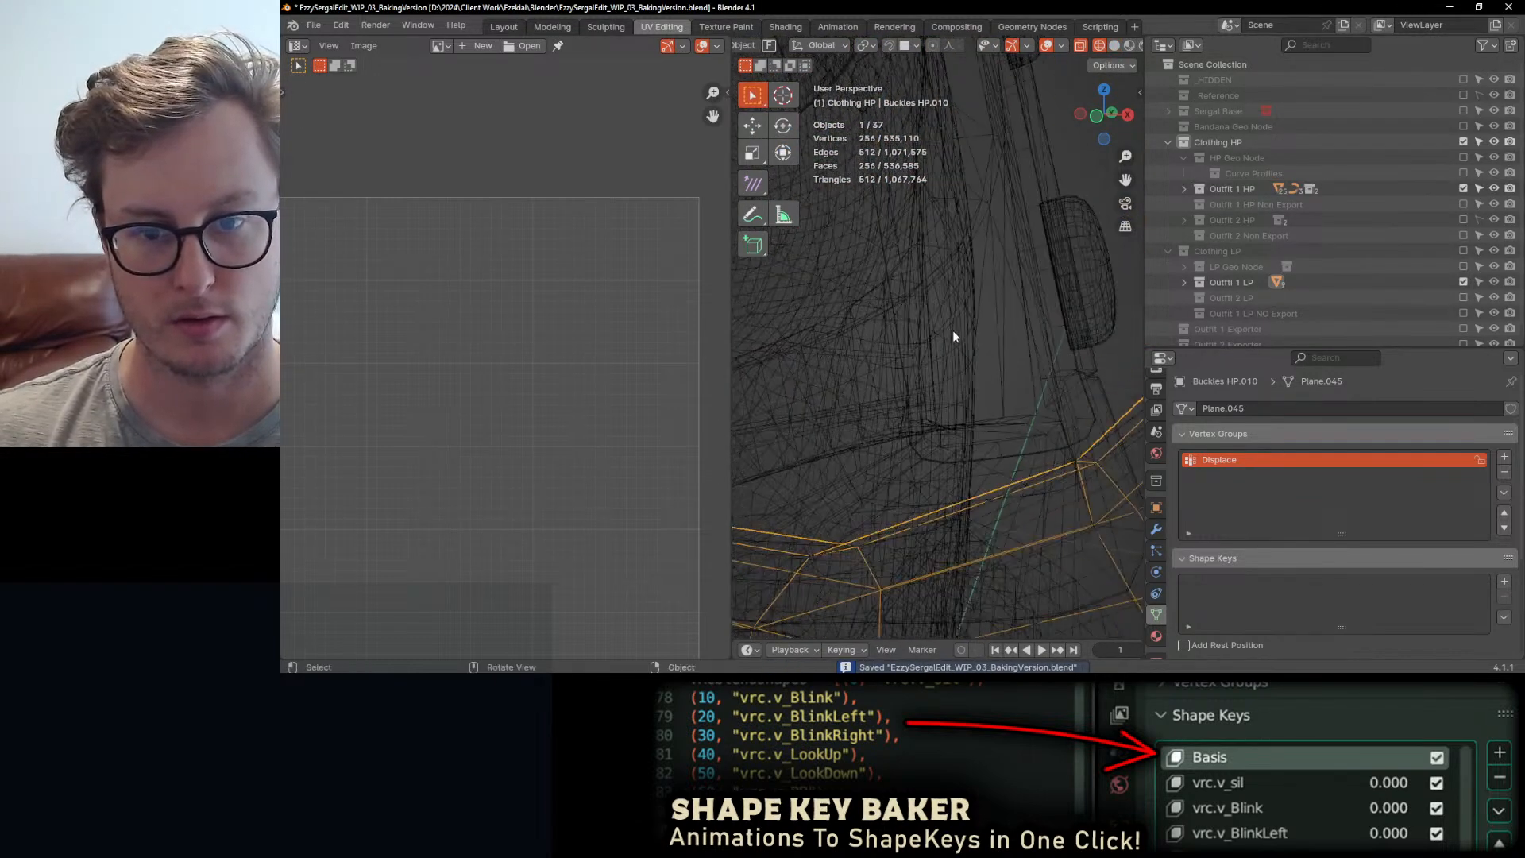
key("z")
scroll(1031, 342, "down", 4)
scroll(993, 340, "up", 1)
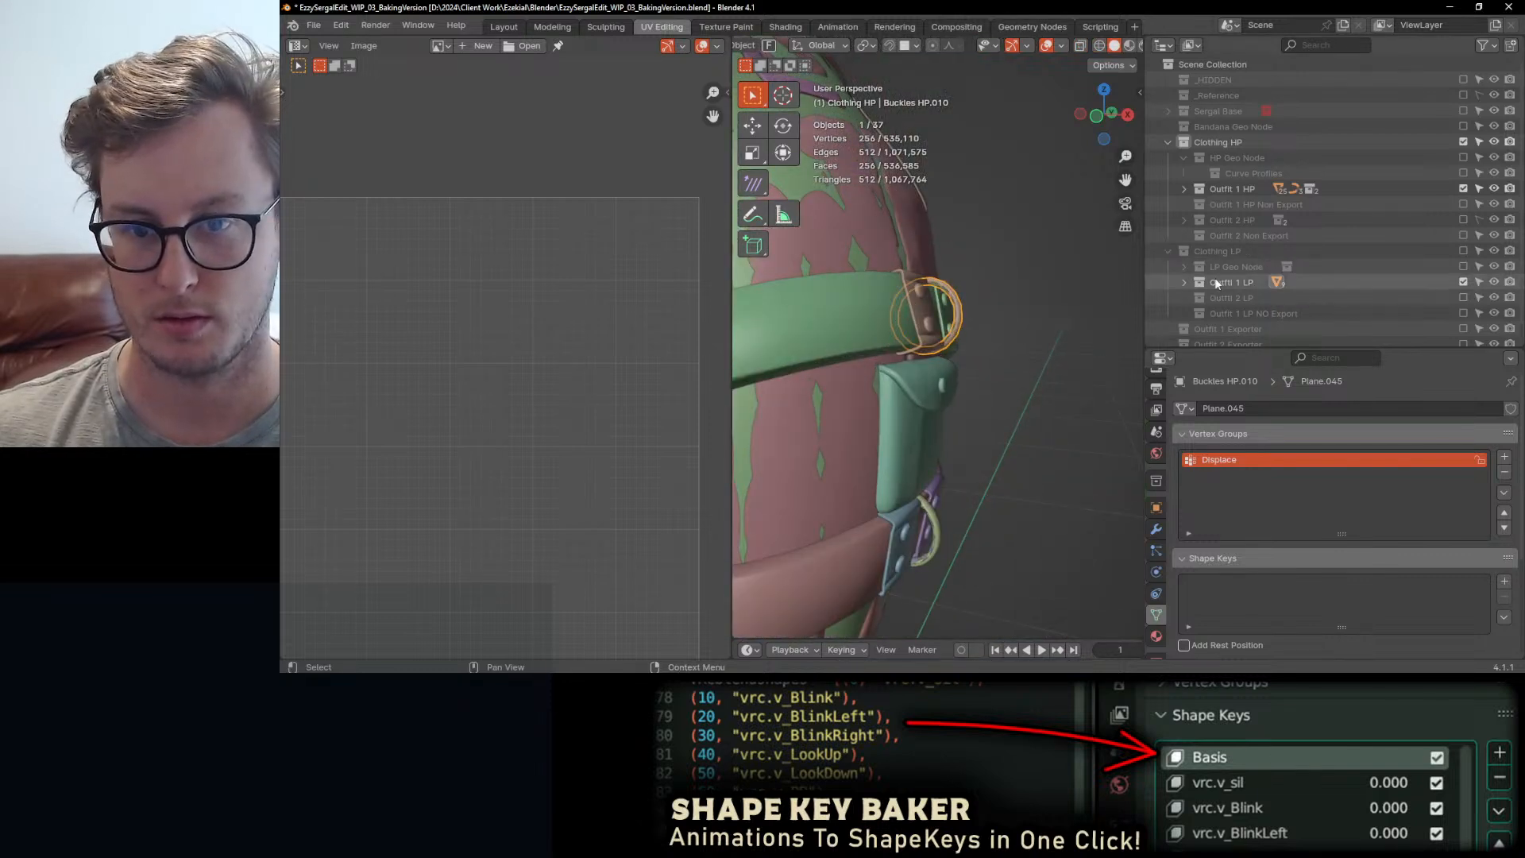
left_click(1479, 188)
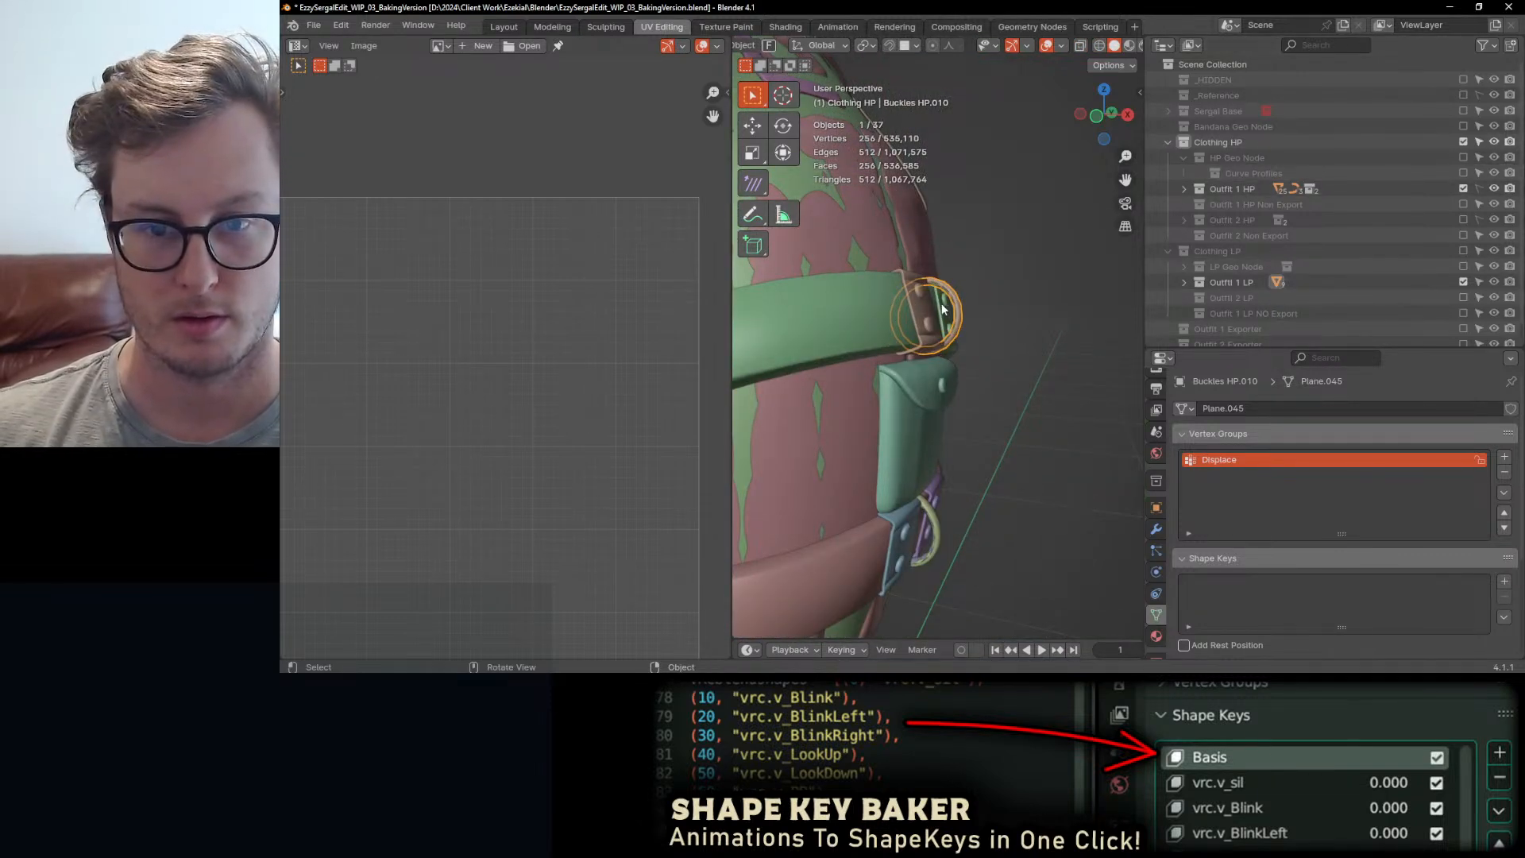
key("ctrl+Tab")
left_click(995, 294)
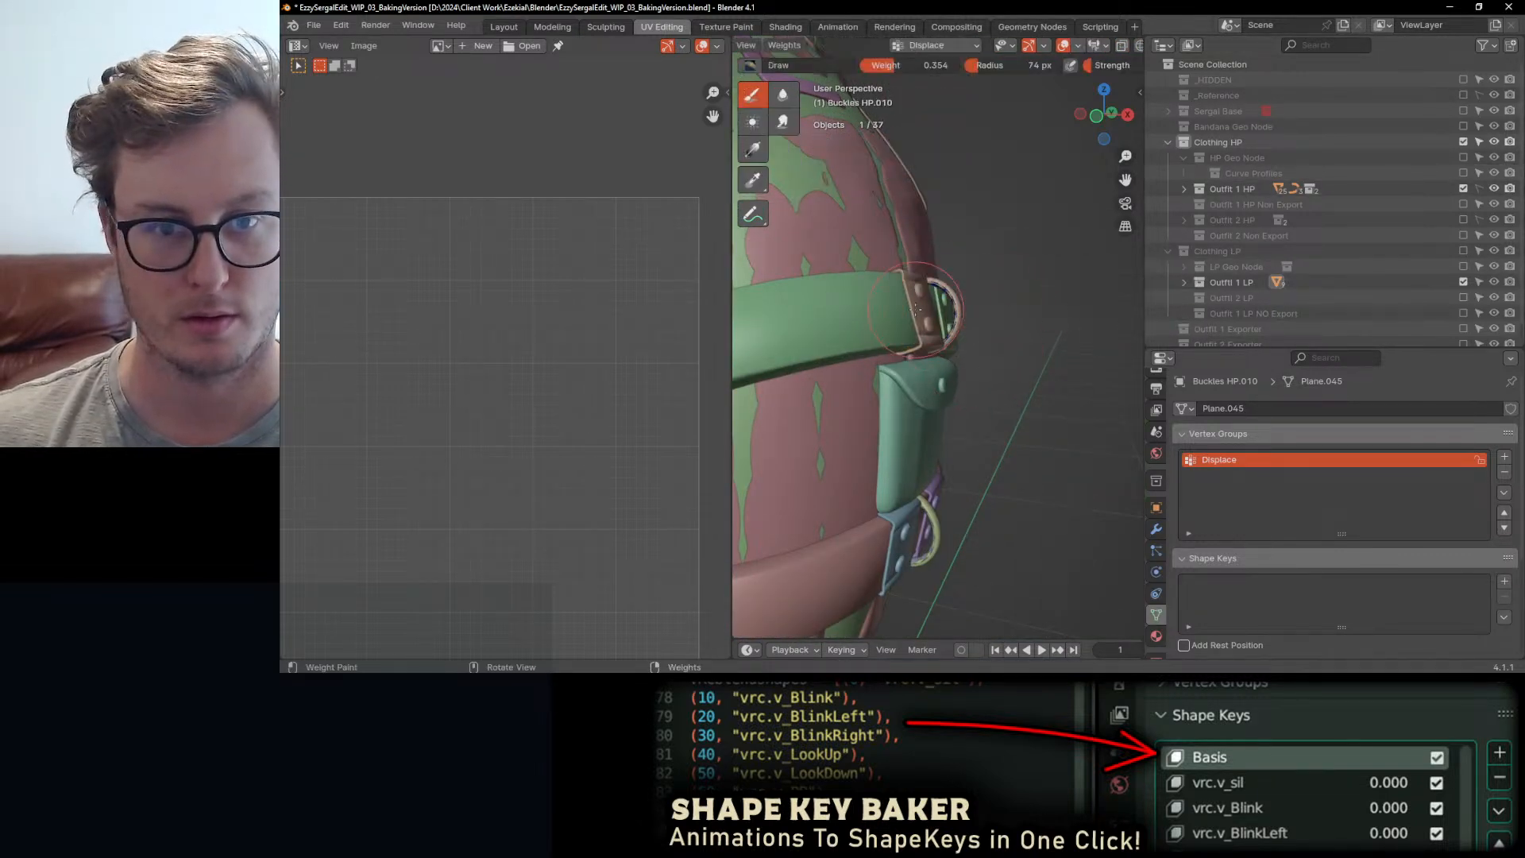
key("t")
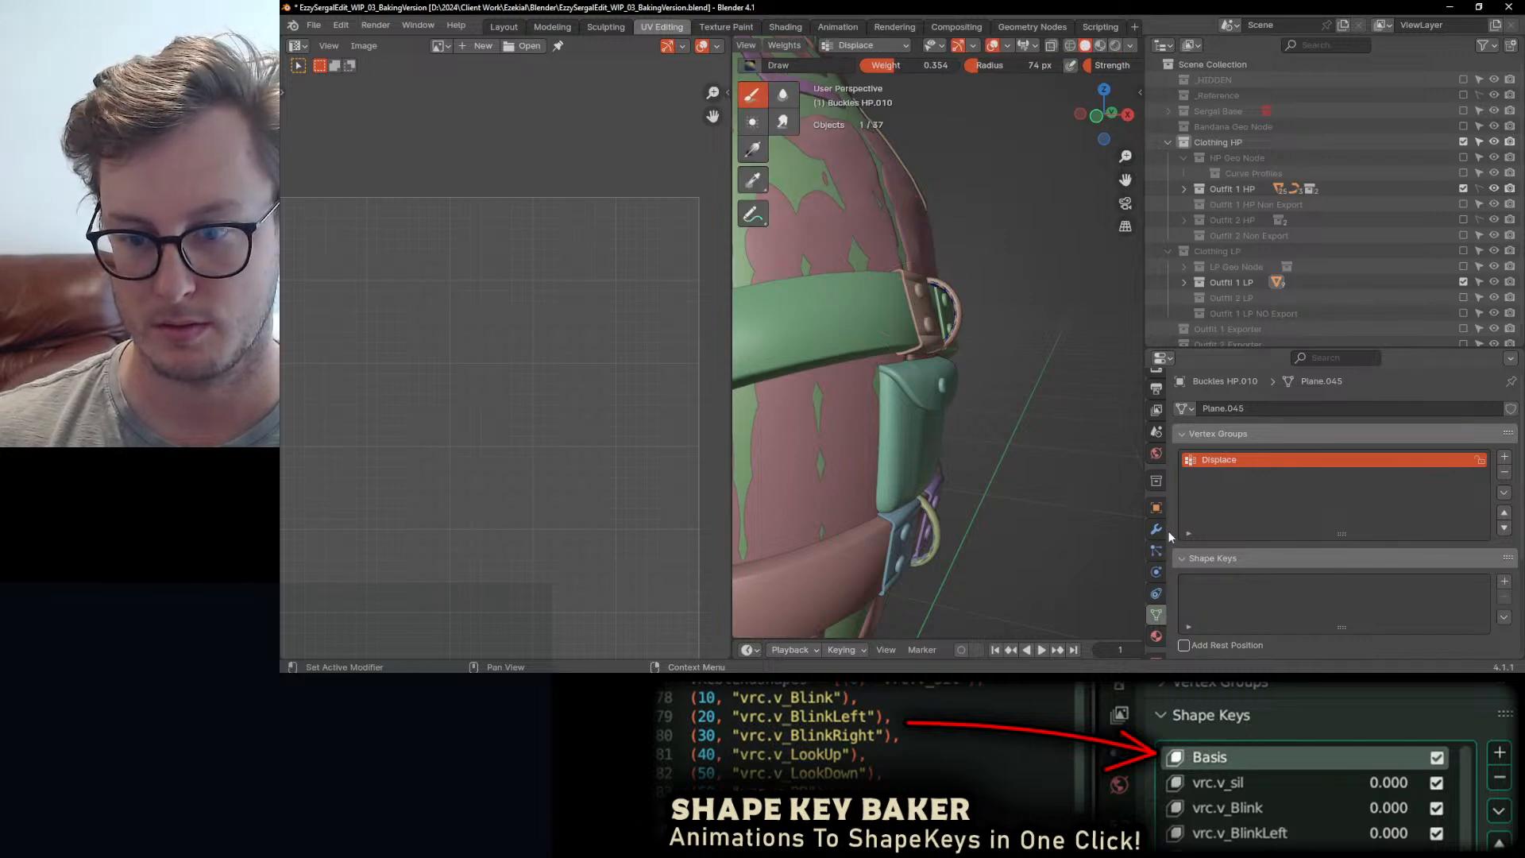
- Assign all vertices of the upper thigh ring to its Displace vertex group with a weight of 0.01
key("Tab")
left_click(1459, 571)
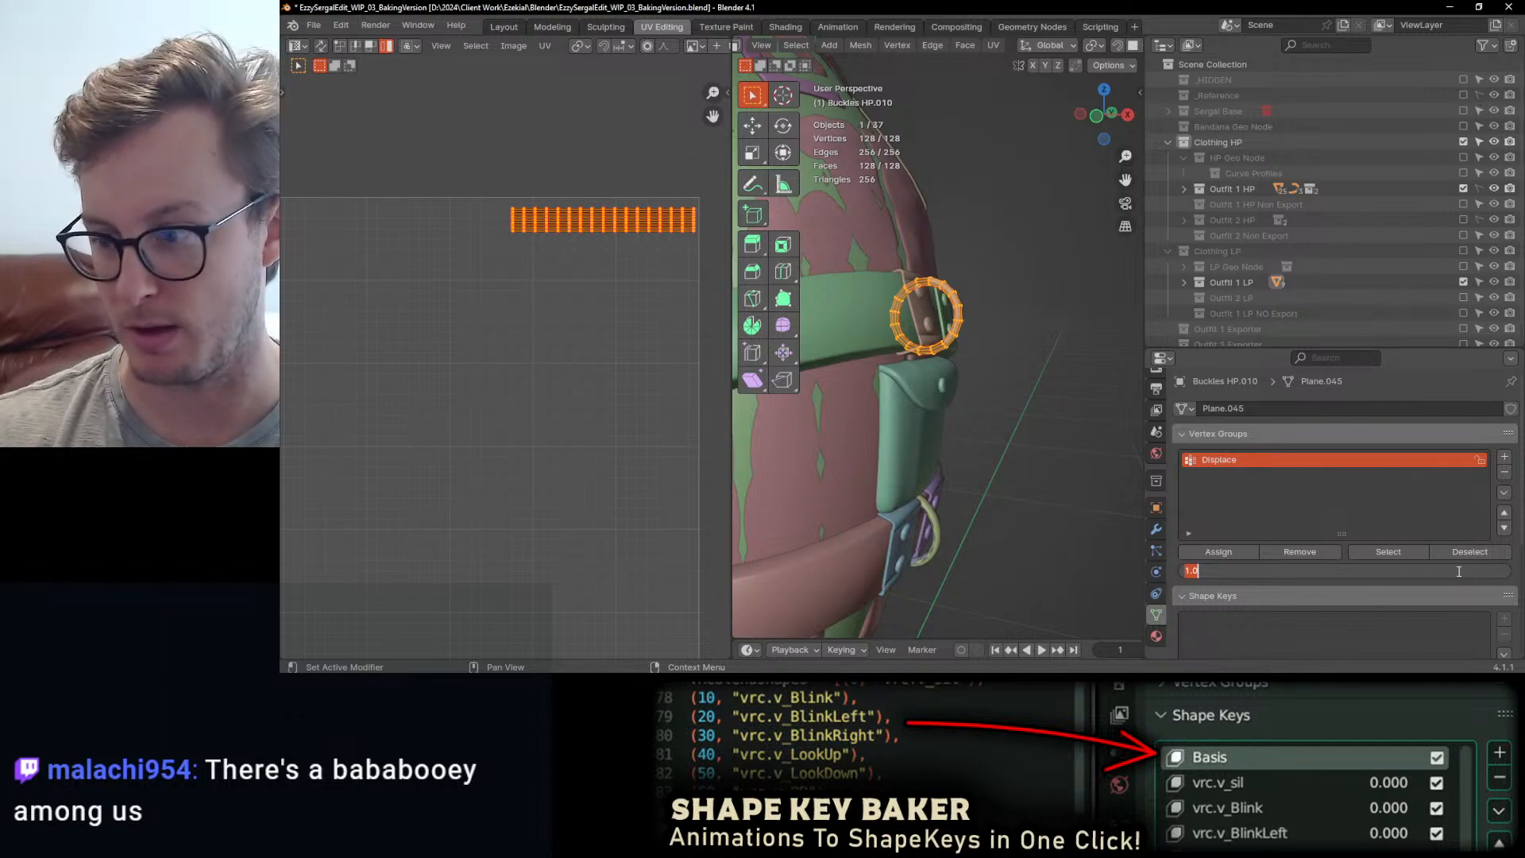
type(".01")
key("Return")
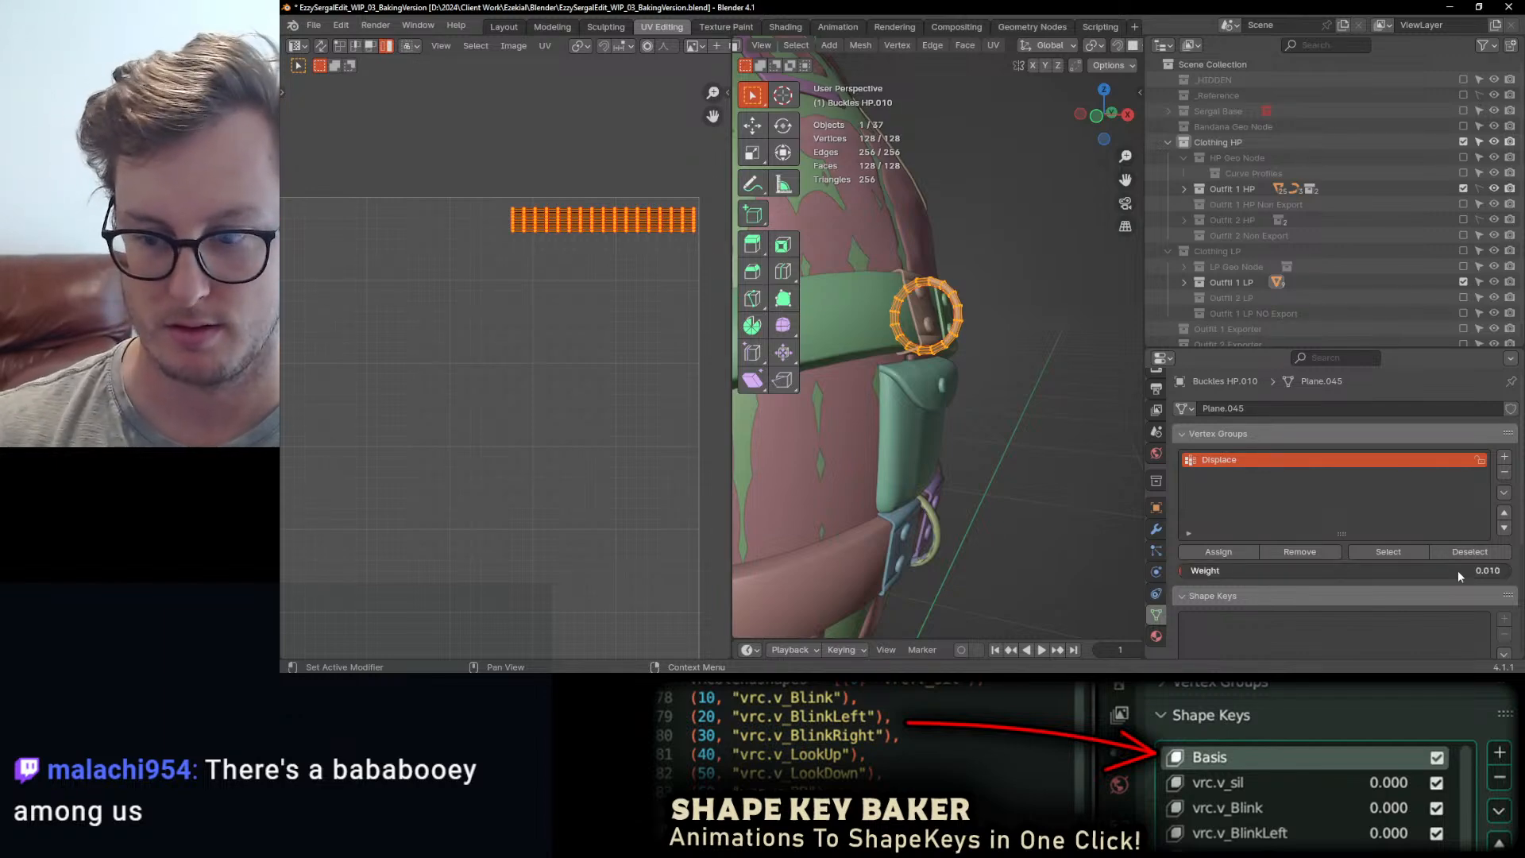
left_click(1194, 551)
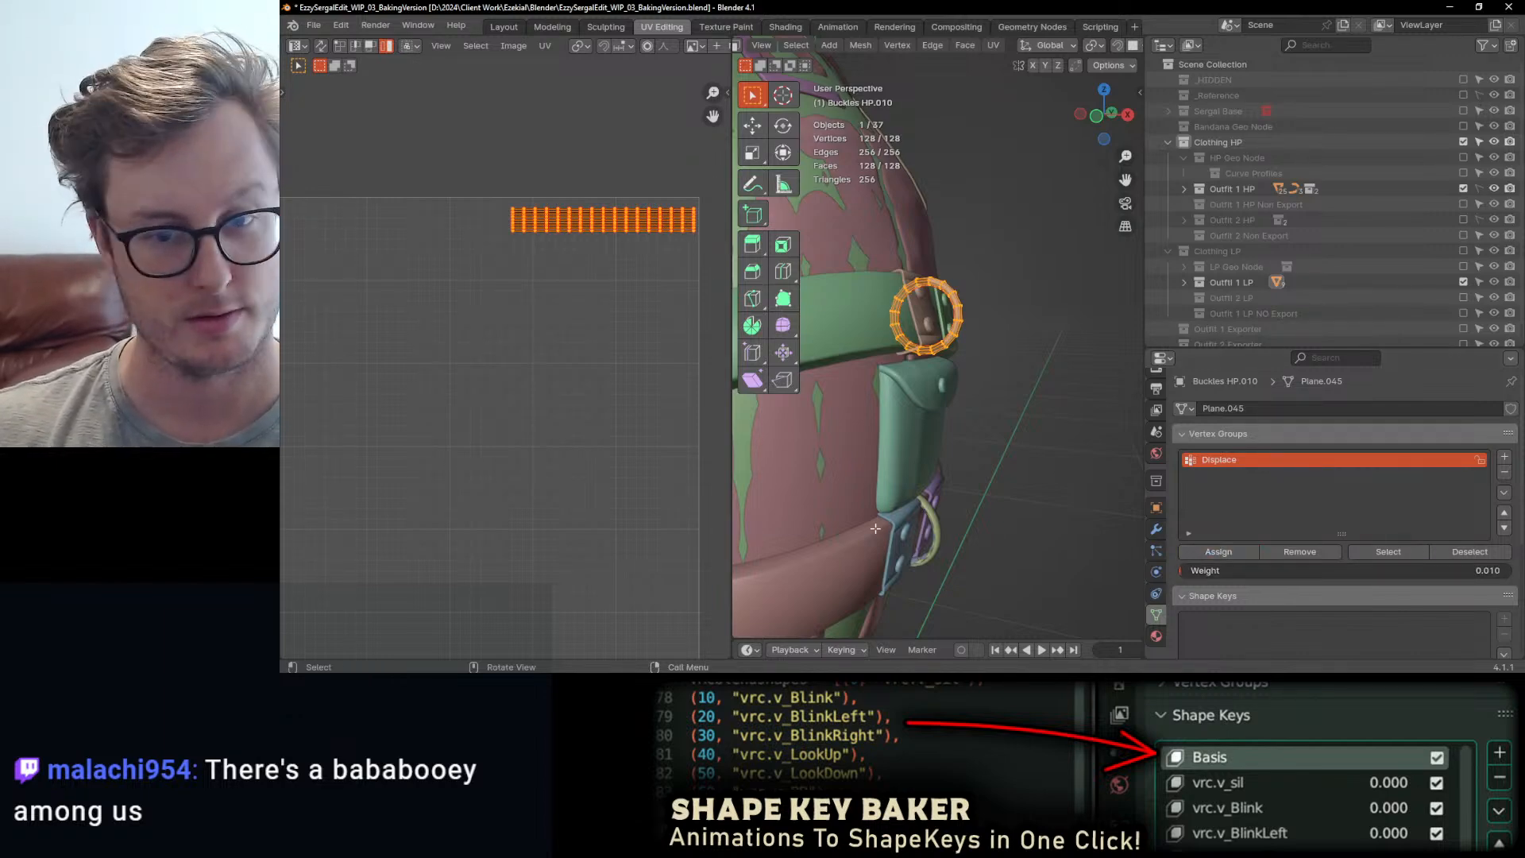
key("Tab")
- Assign the lower thigh ring's vertices to its Displace group at weight 0.01 and save the file
left_click(934, 549)
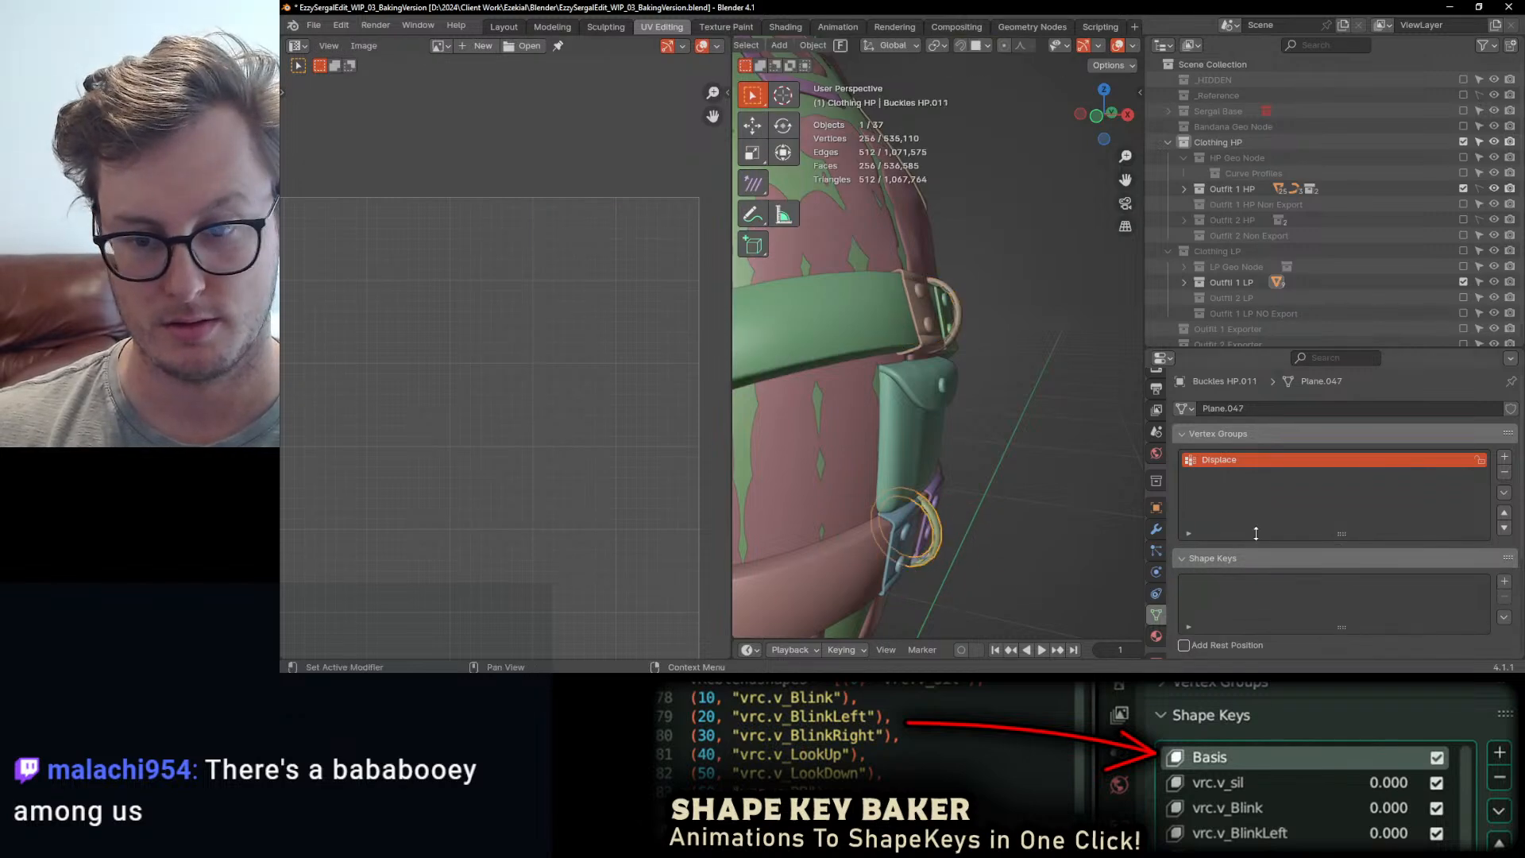
key("Tab")
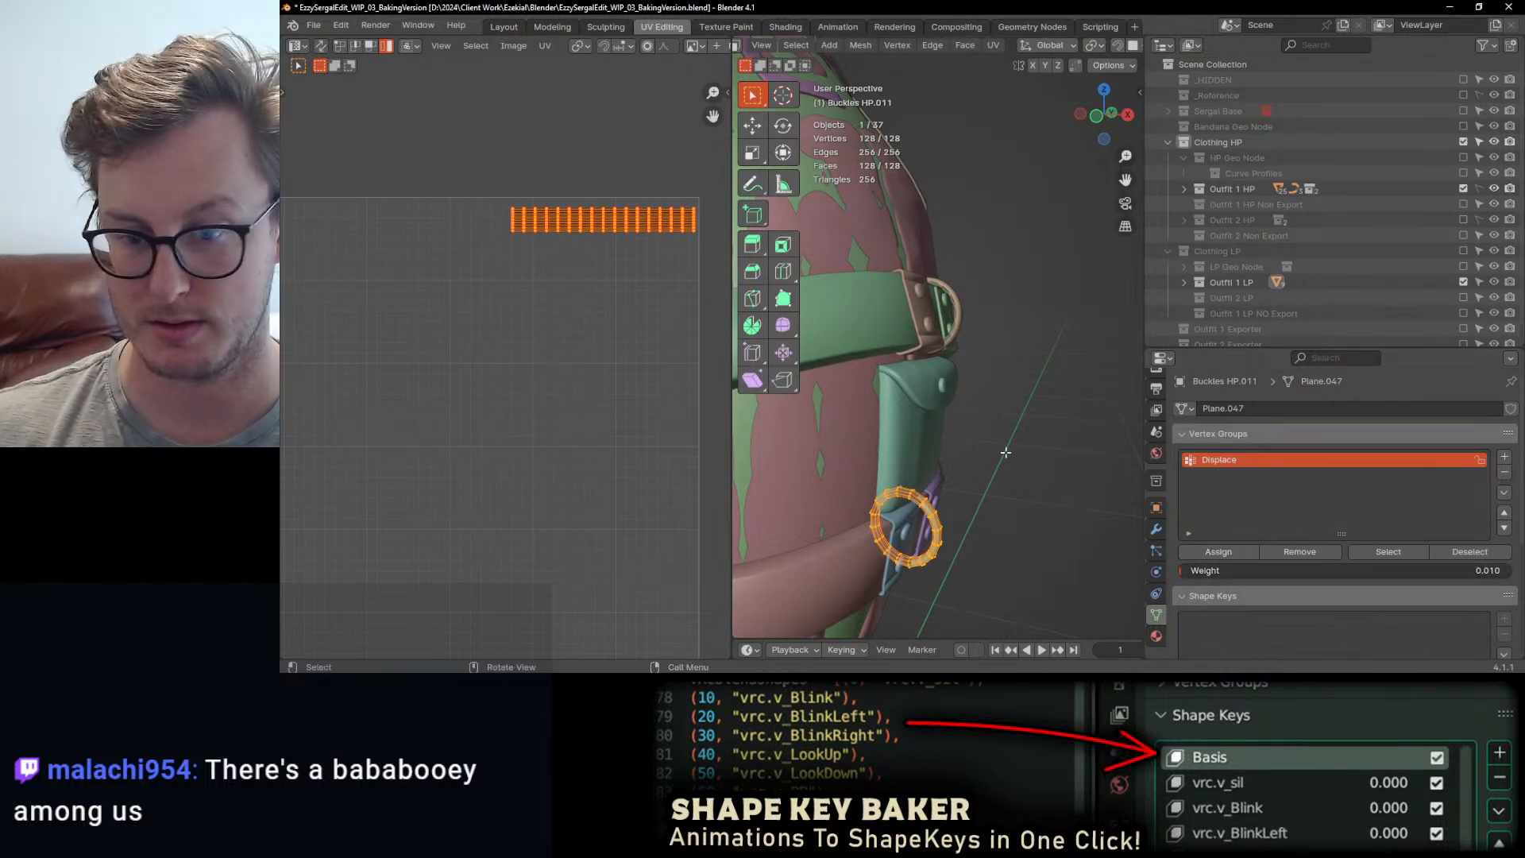
key("Tab")
scroll(993, 426, "down", 5)
key("ctrl+s")
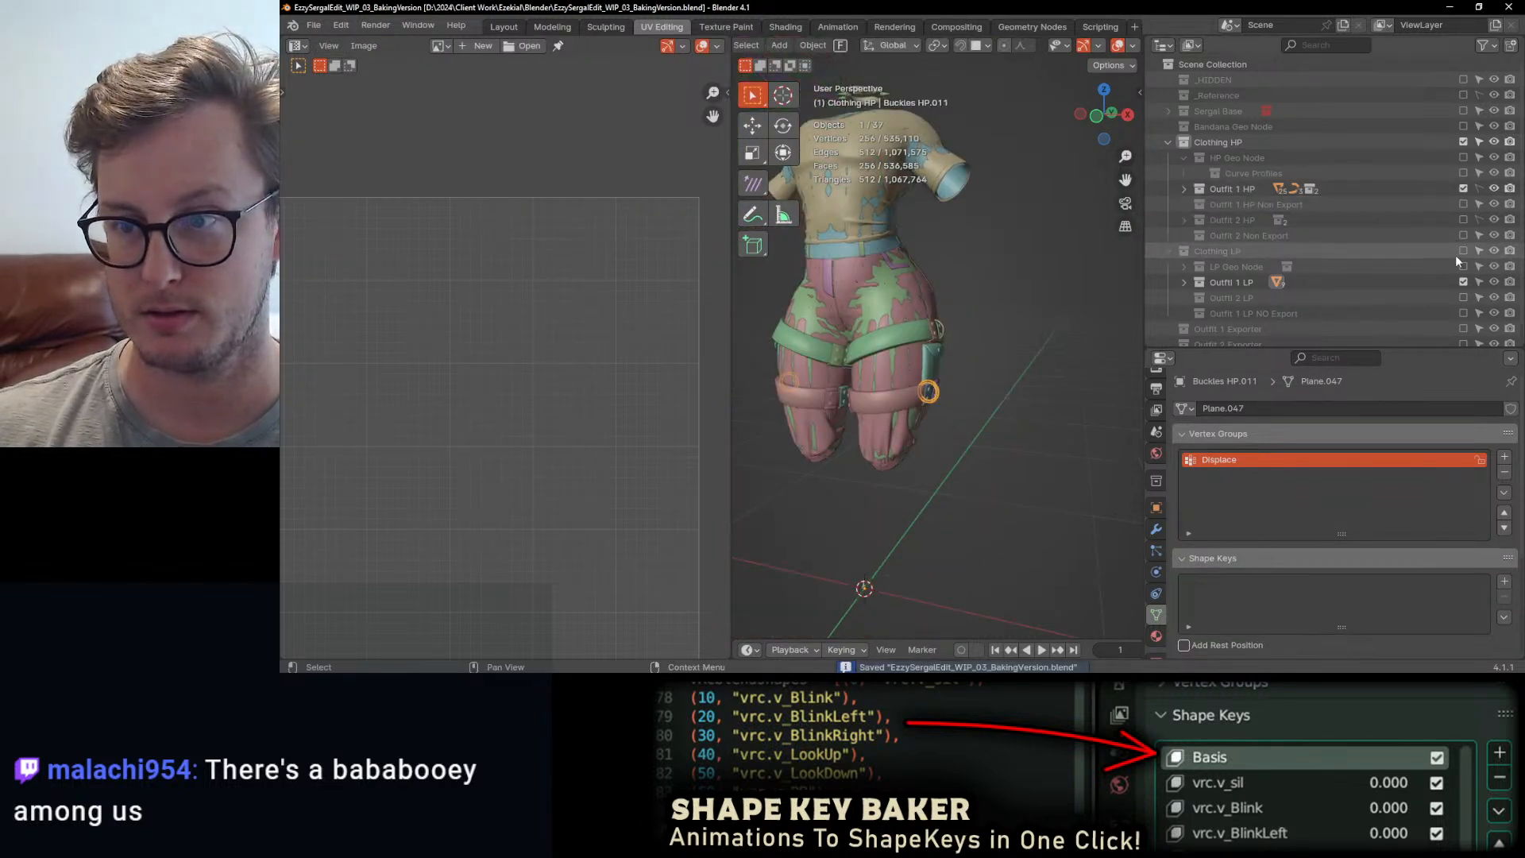
- Exclude the Outfit 1 LP collection, enable Outfit 1 Exporter, and set the exporter object's Baker Setup Output to 2
left_click(1463, 282)
scroll(1462, 294, "down", 1)
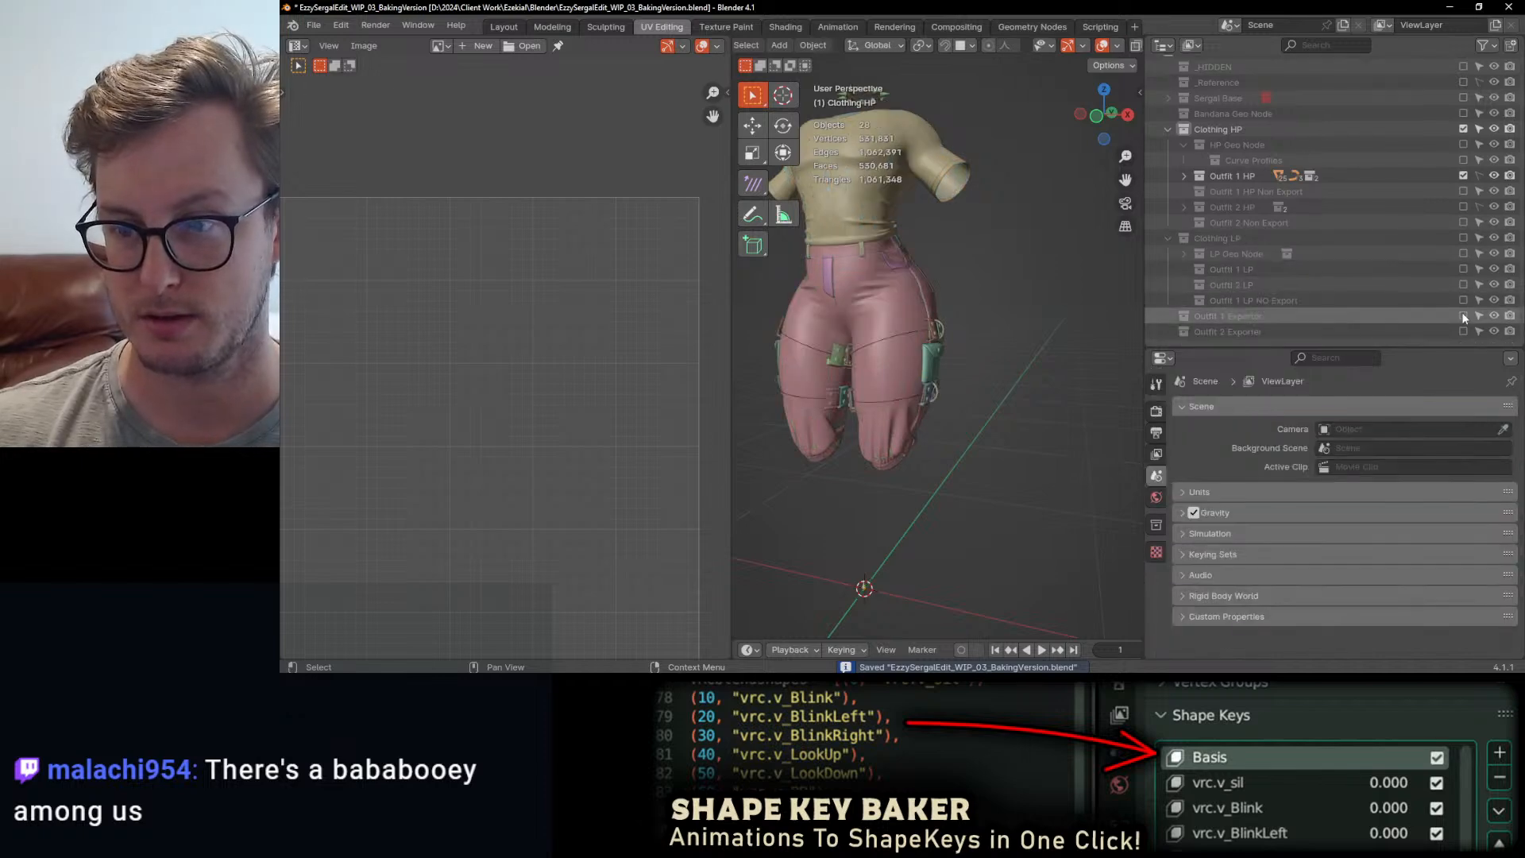
scroll(936, 329, "up", 7)
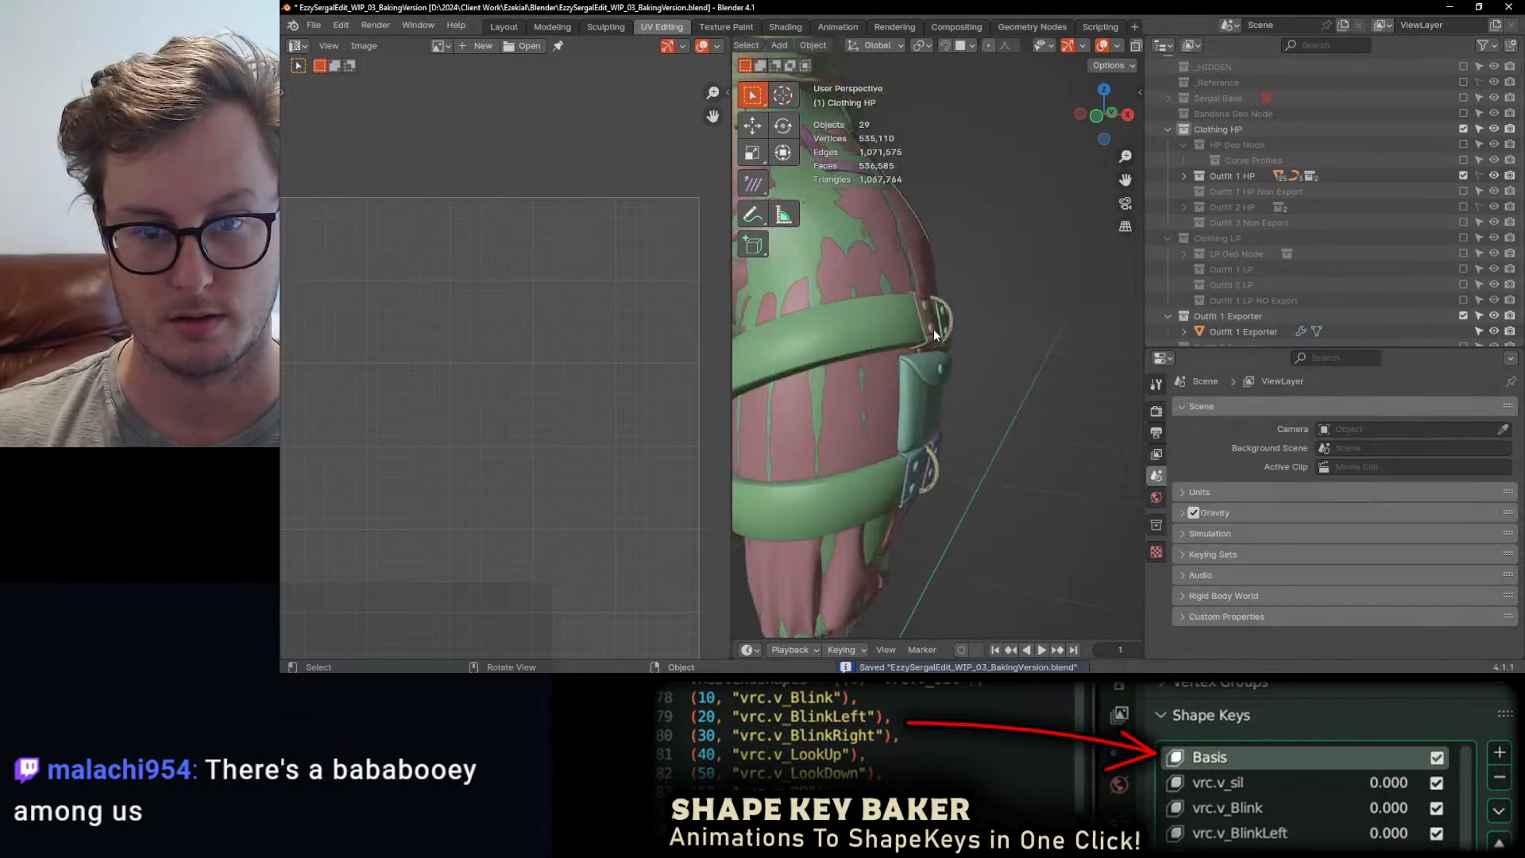
left_click(1251, 333)
left_click(1164, 572)
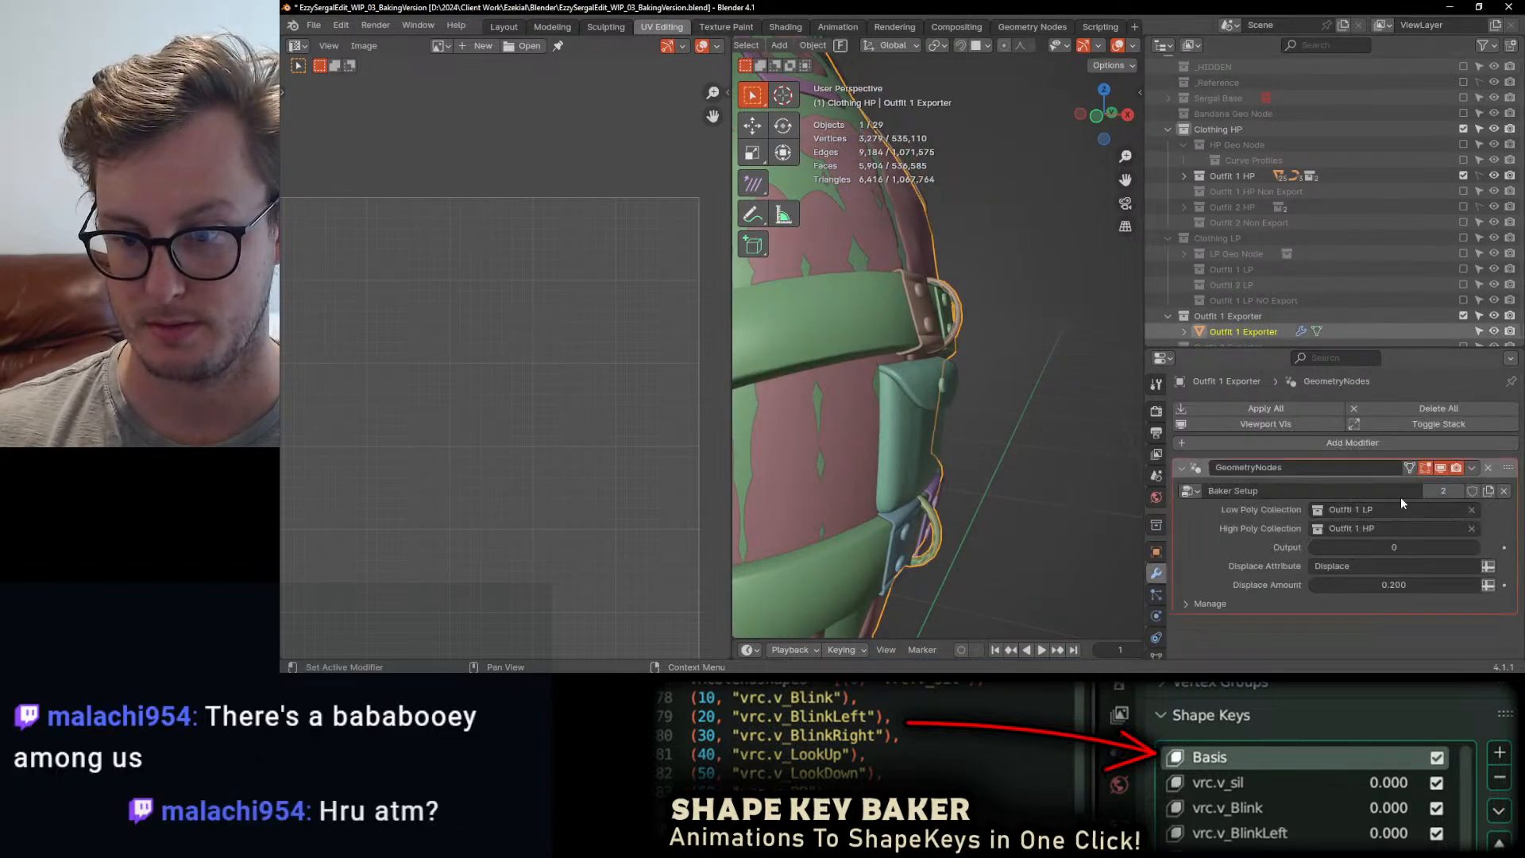
left_click(1471, 546)
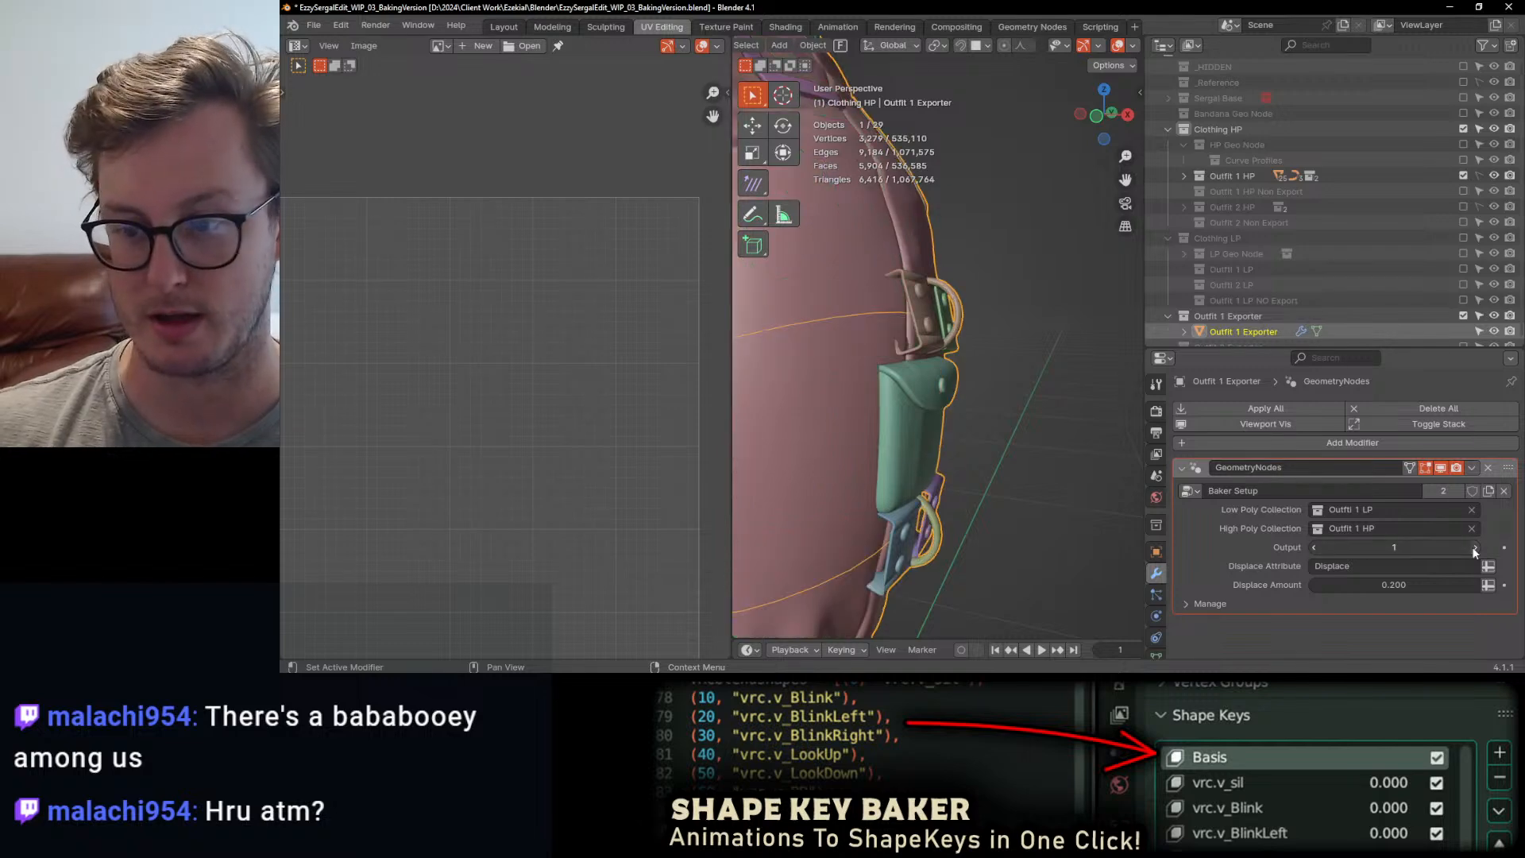
left_click(1471, 546)
- Check the exporter's cage mesh around the thigh straps in wireframe and solid shading, and save the file
key("z")
left_click(825, 411)
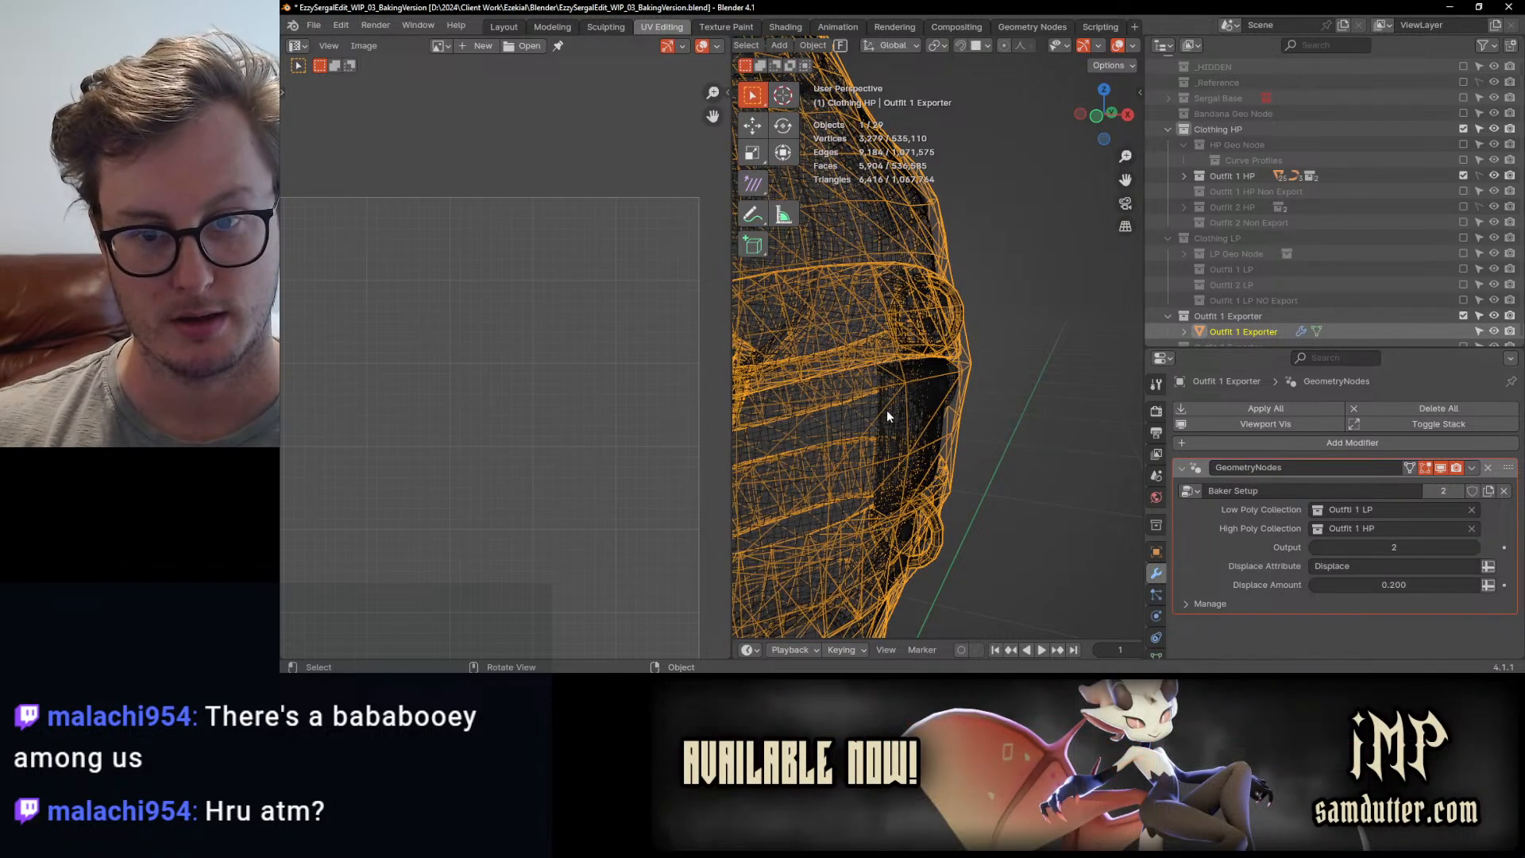
key("z")
left_click(977, 404)
scroll(978, 397, "down", 9)
middle_click_drag(979, 398, 966, 408)
key("ctrl+s")
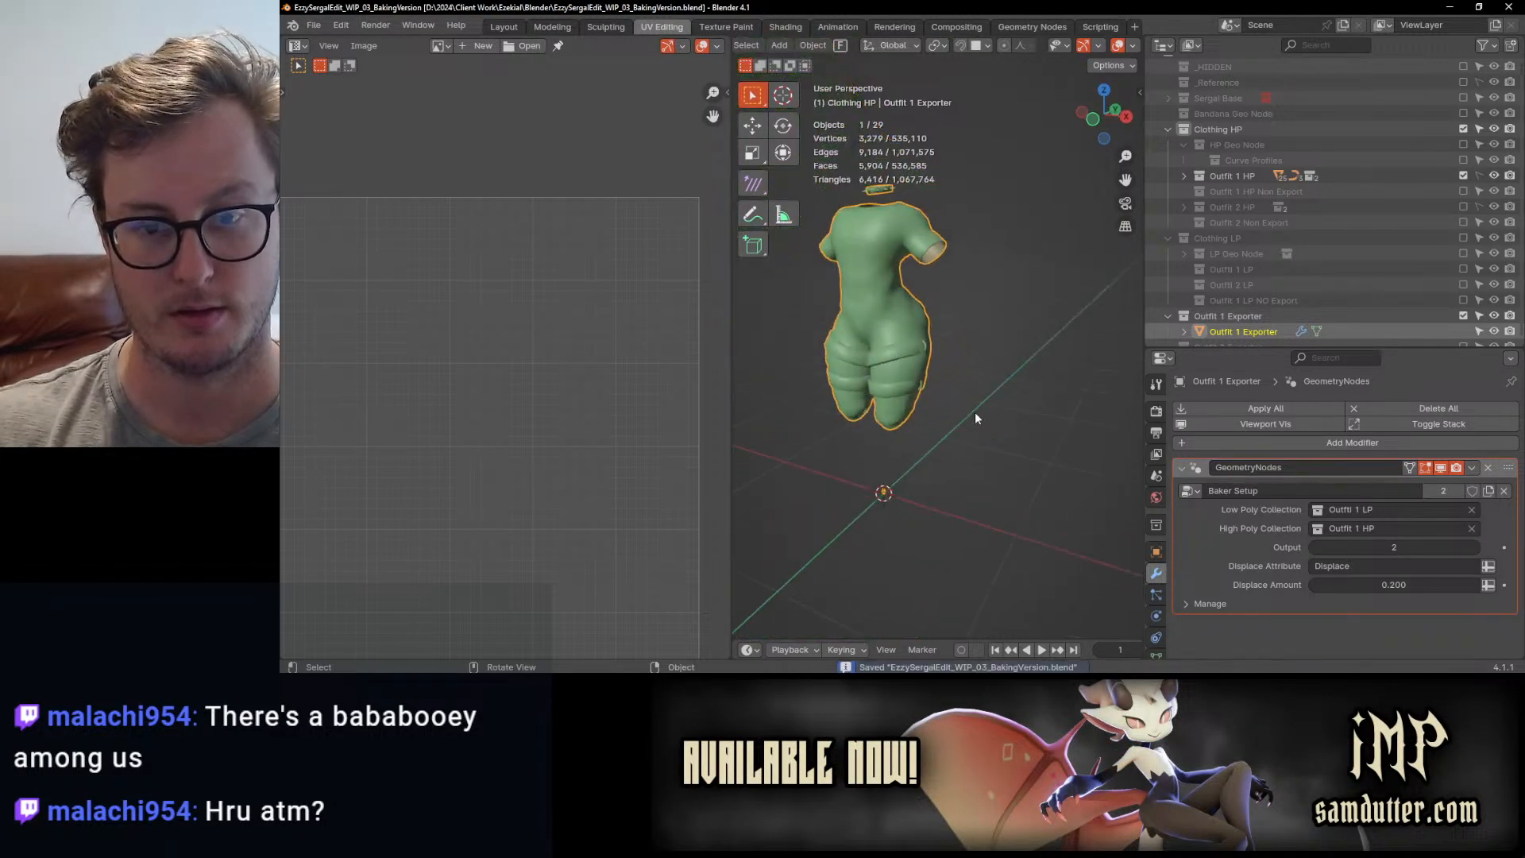
- Advance the timeline to frame 2 and look over the clothed avatar in Unity before returning to Blender
key("Right")
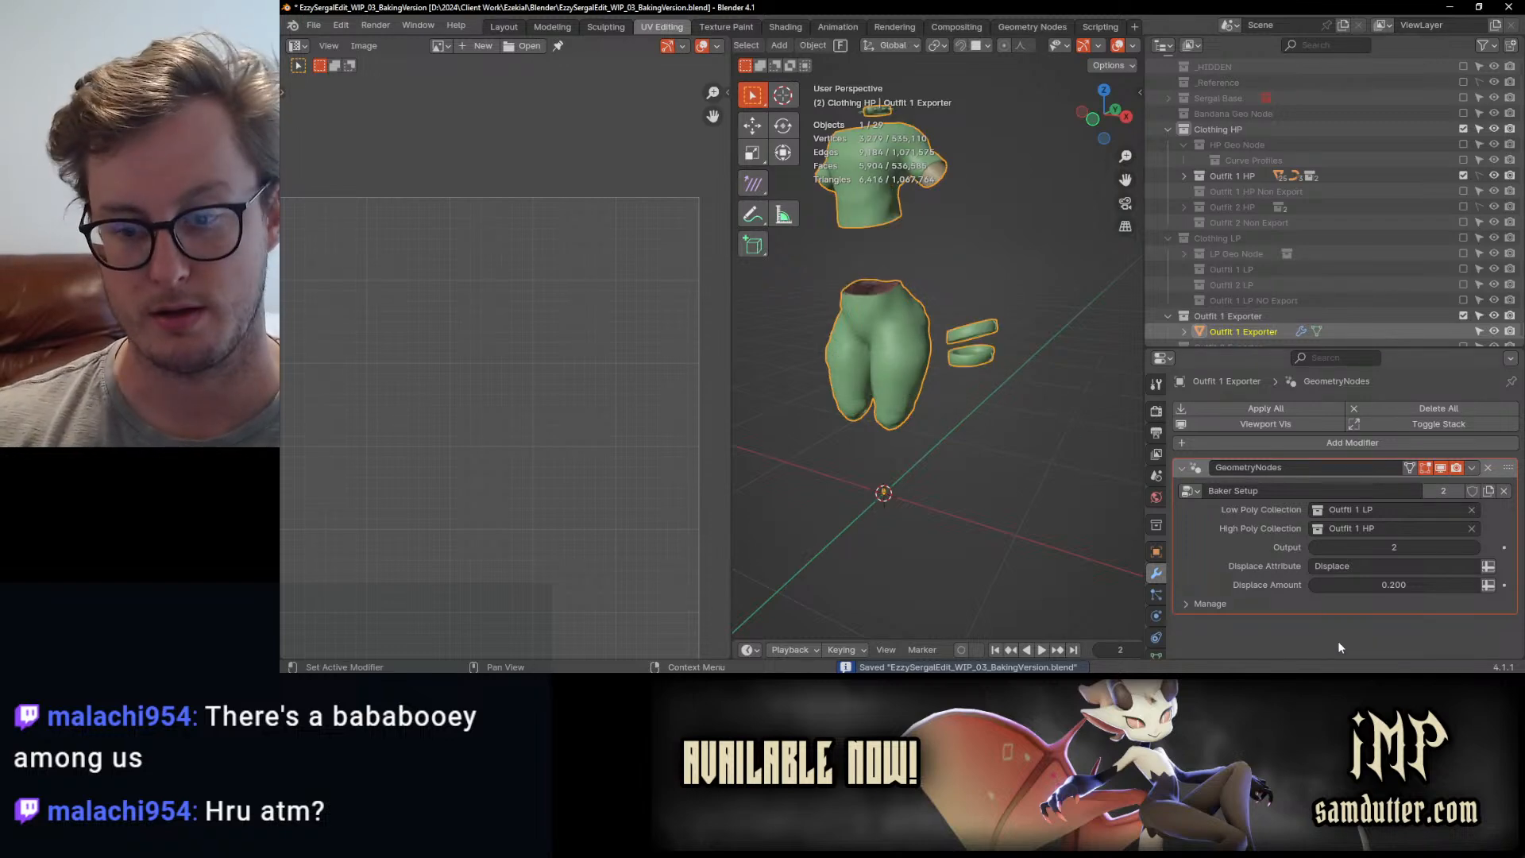
key("alt+Tab")
right_click_drag(669, 349, 815, 343)
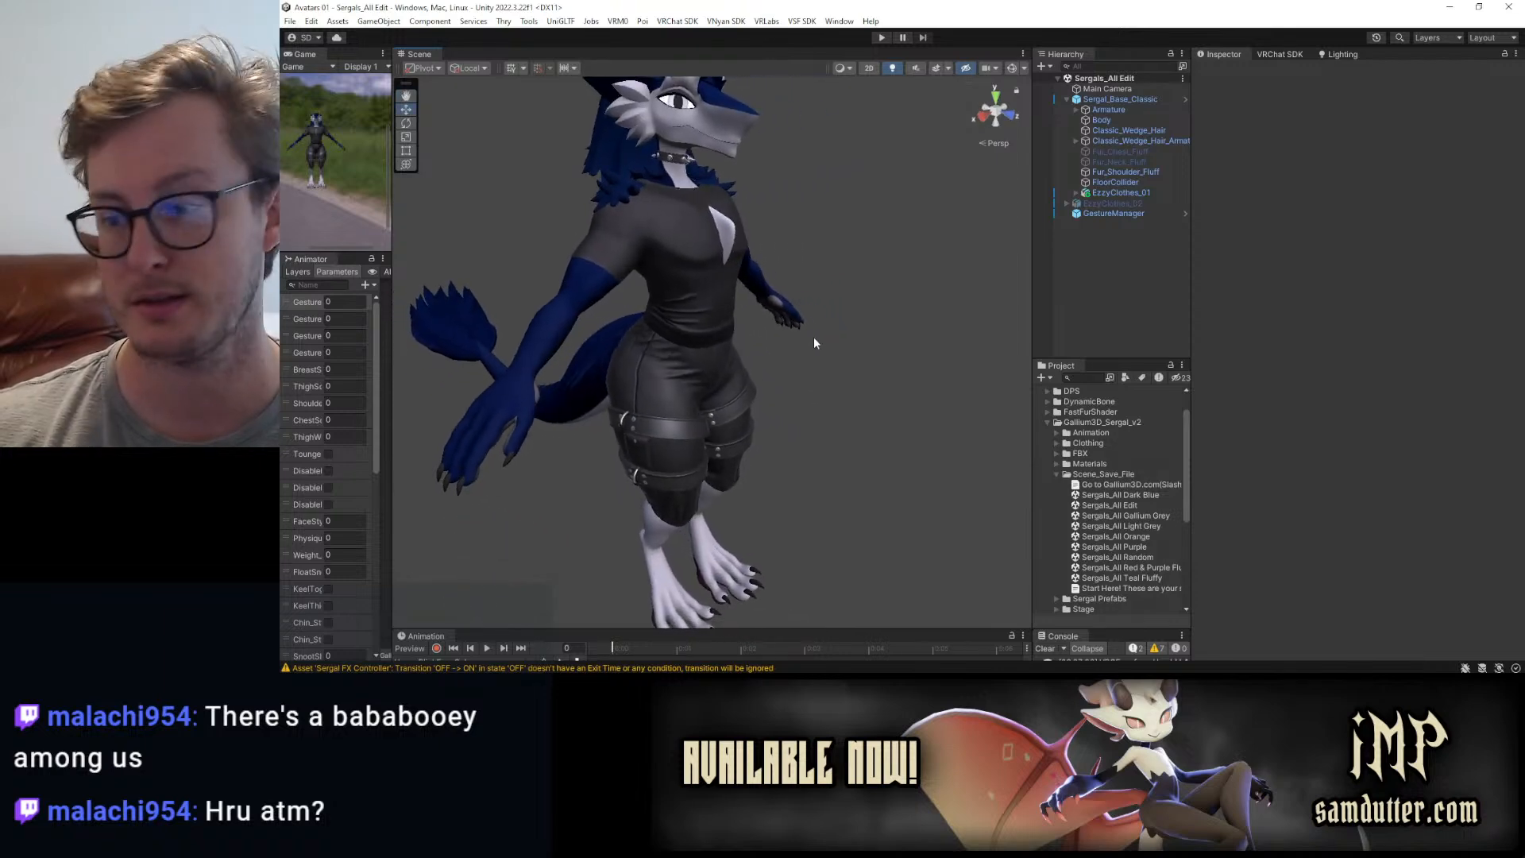
key("alt+Tab")
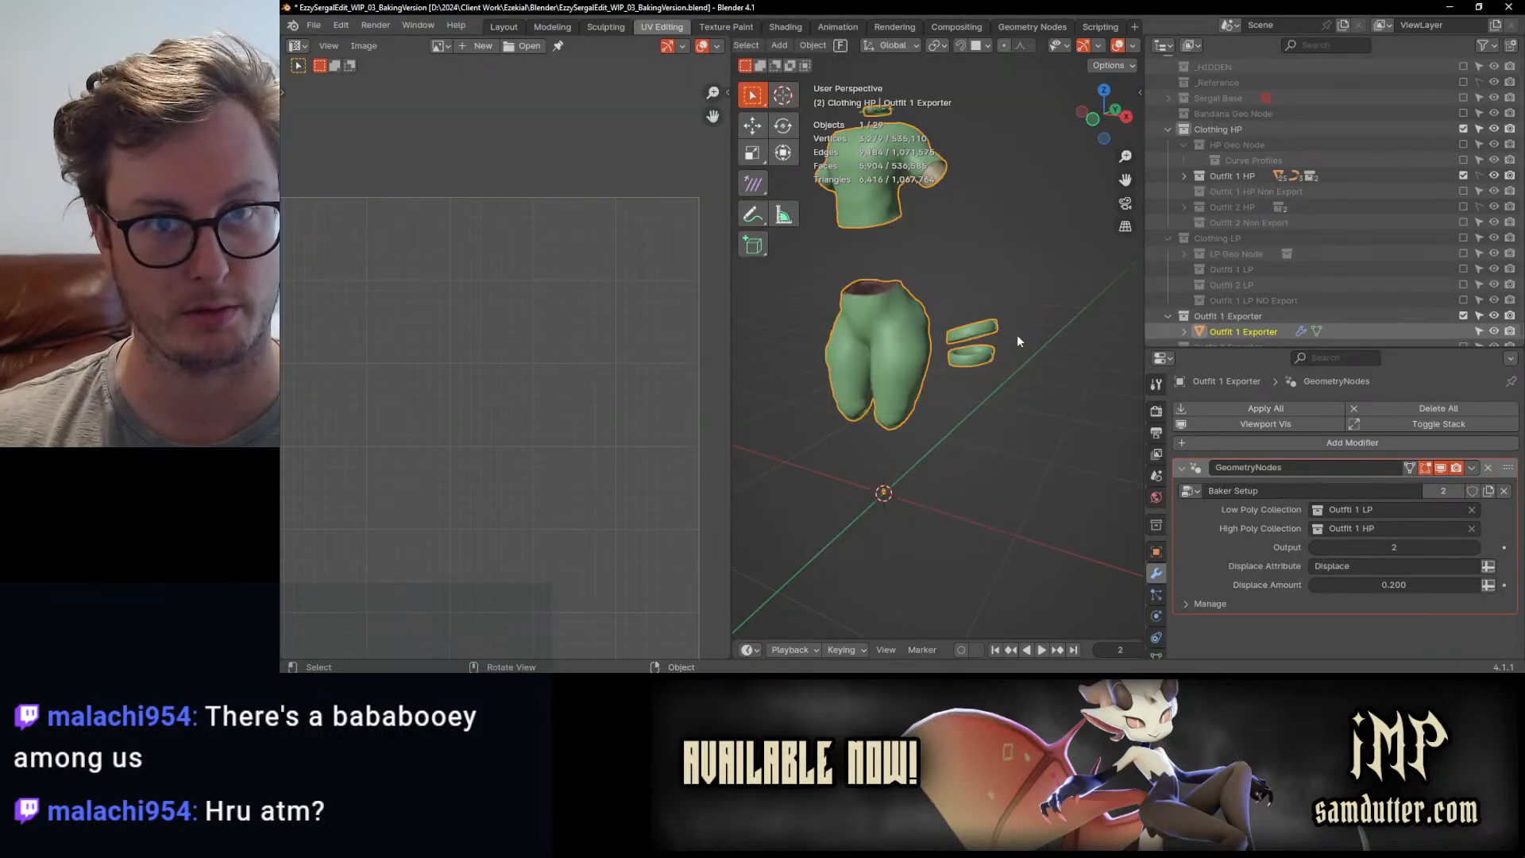
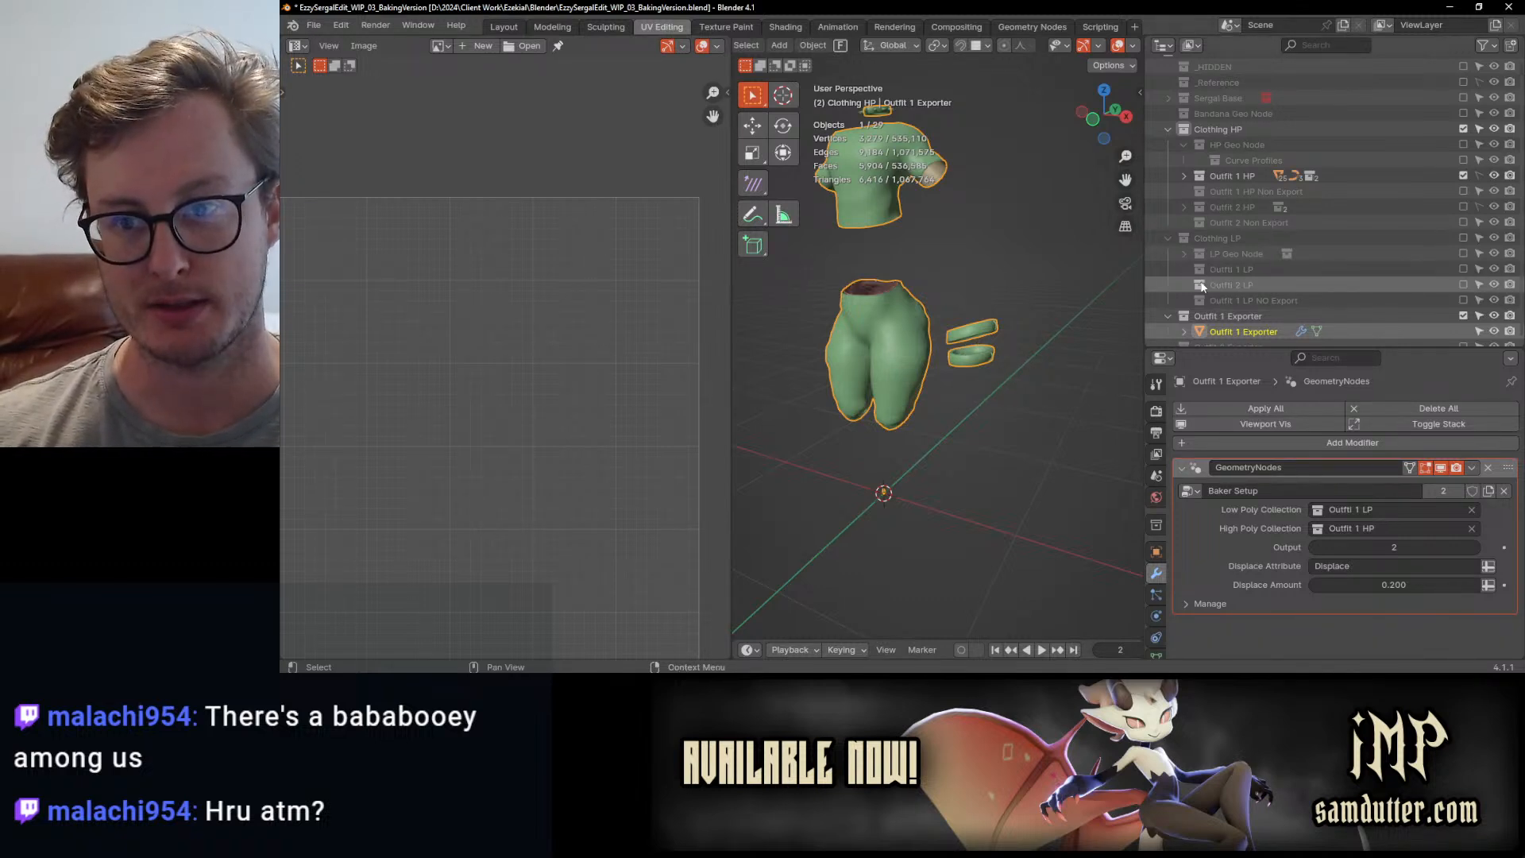
- Exclude Outfit 1 HP, export the selected exporter as FBX over EzzySergalClothing_Outfit_Cage.fbx with FBX Units Scale, and save the Blender file
left_click(1463, 175)
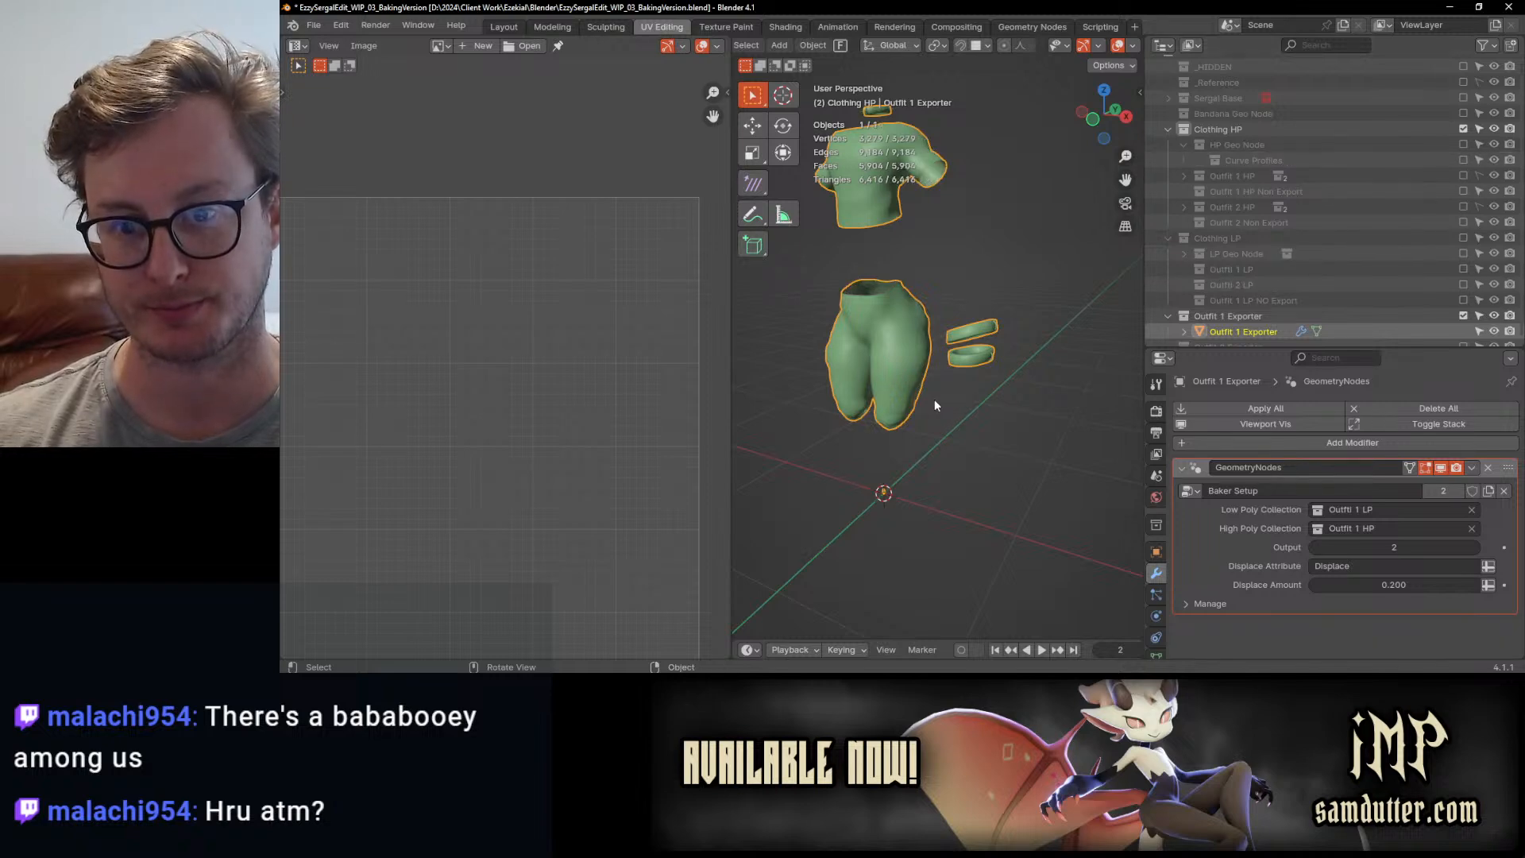
key("q")
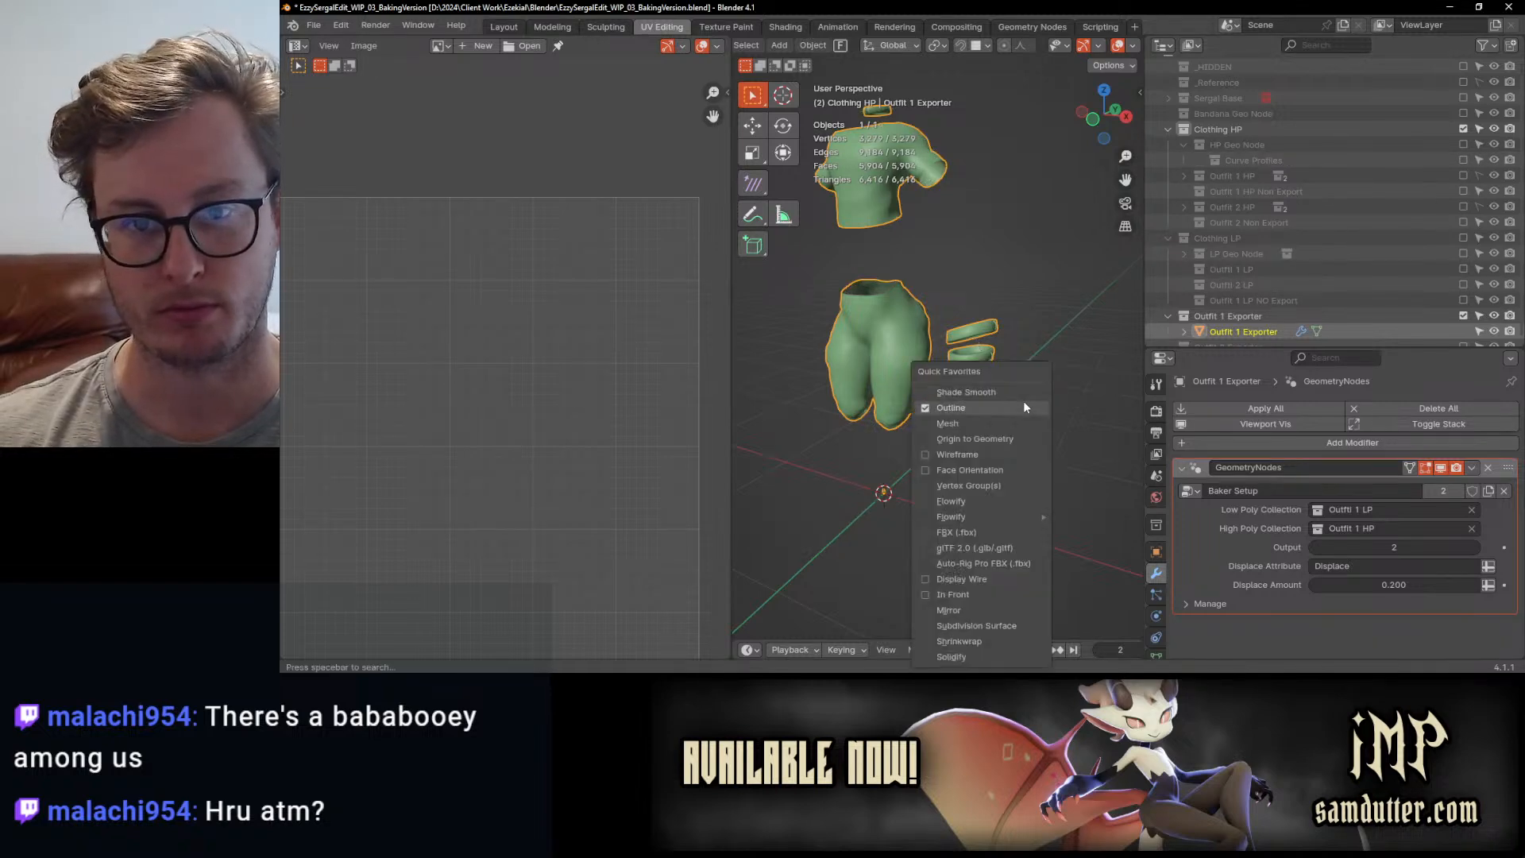
left_click(968, 533)
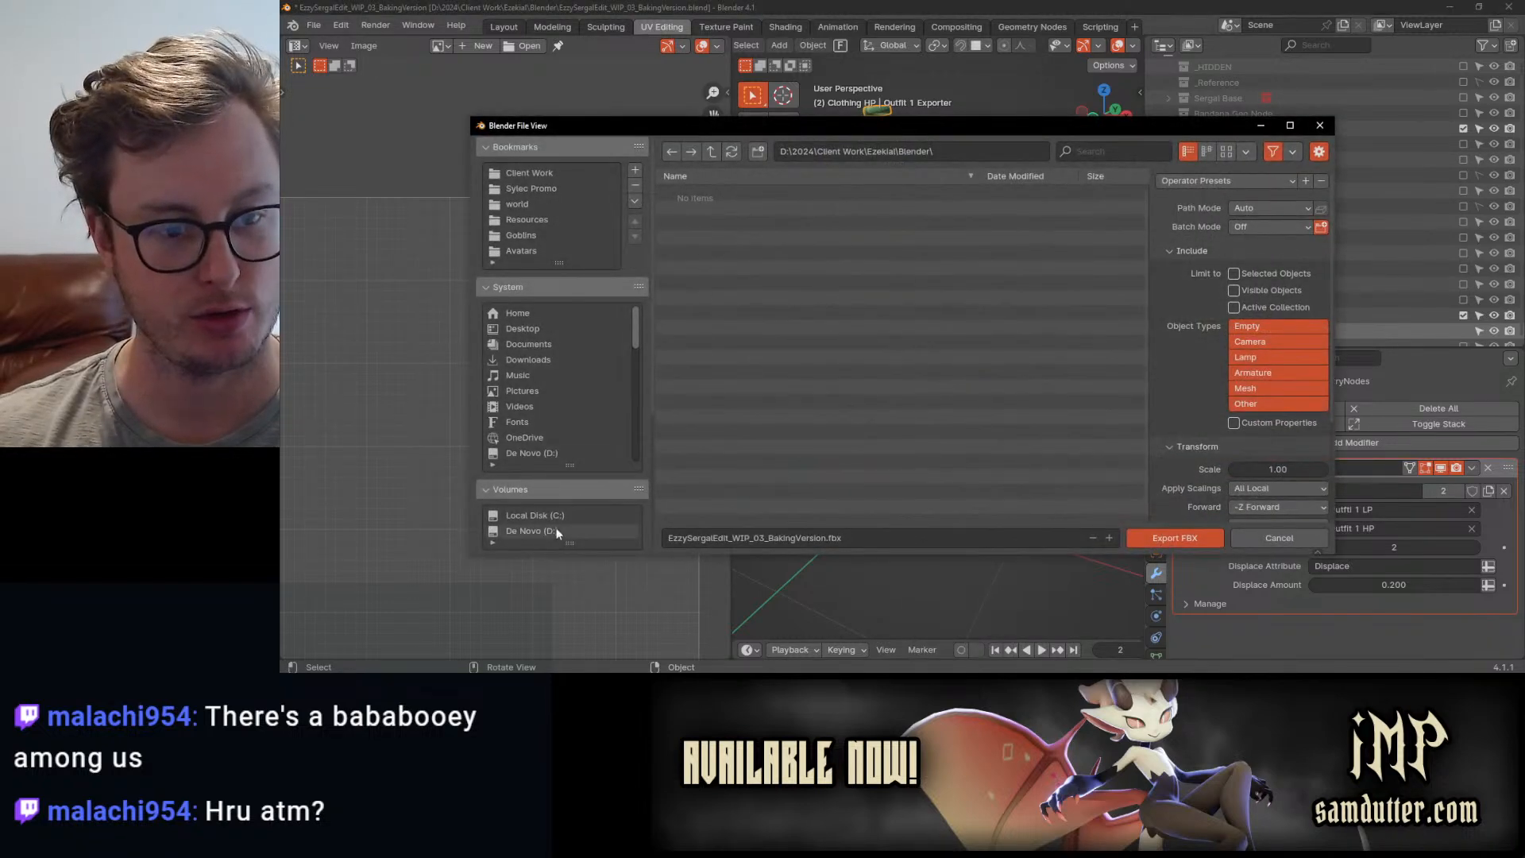
scroll(572, 492, "down", 5)
left_click(522, 486)
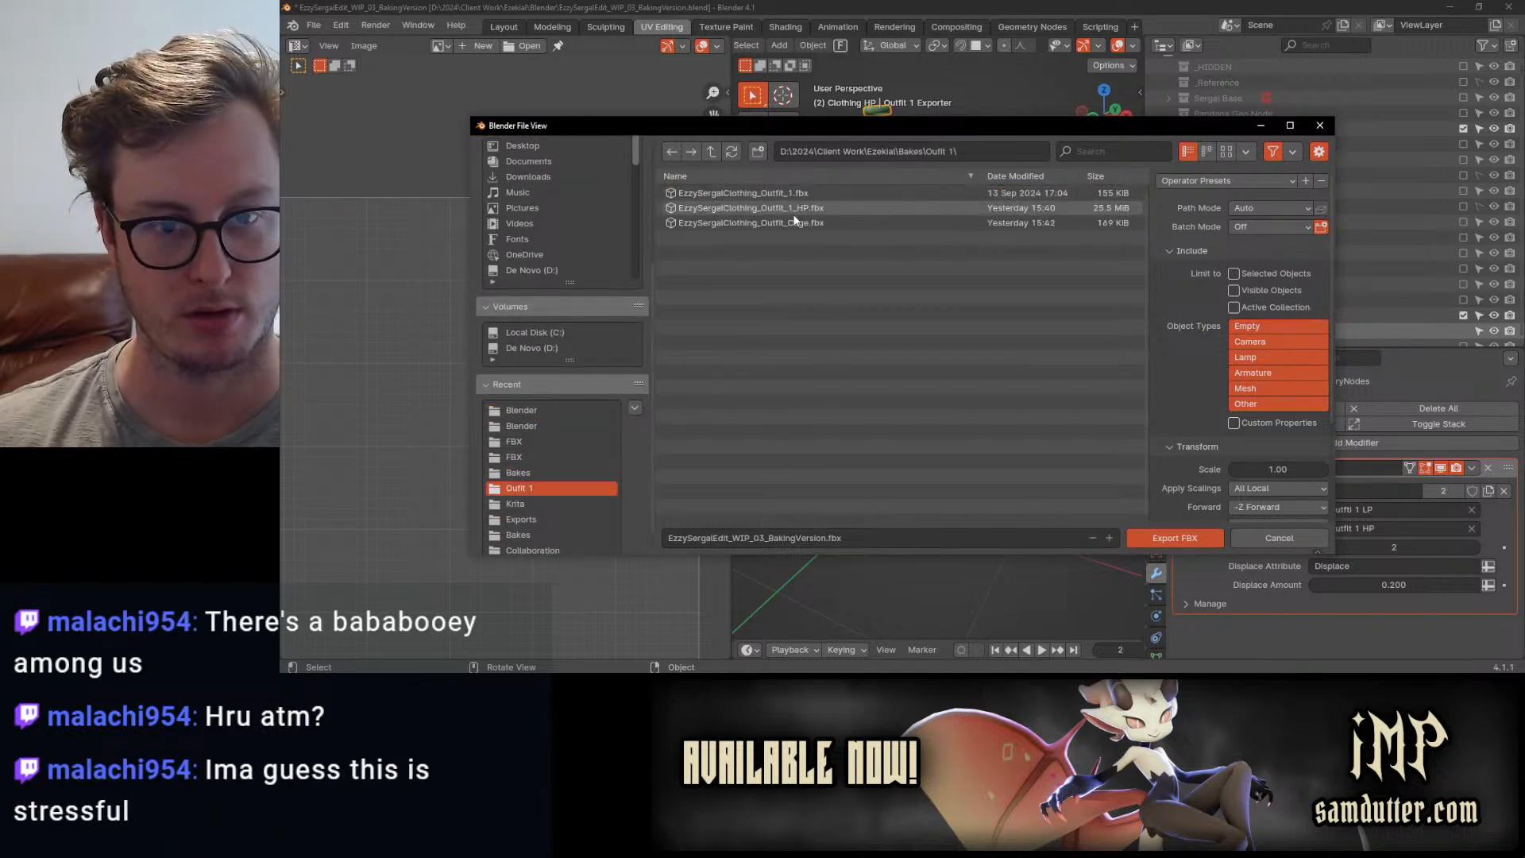
left_click(703, 222)
left_click(1224, 181)
left_click(1159, 249)
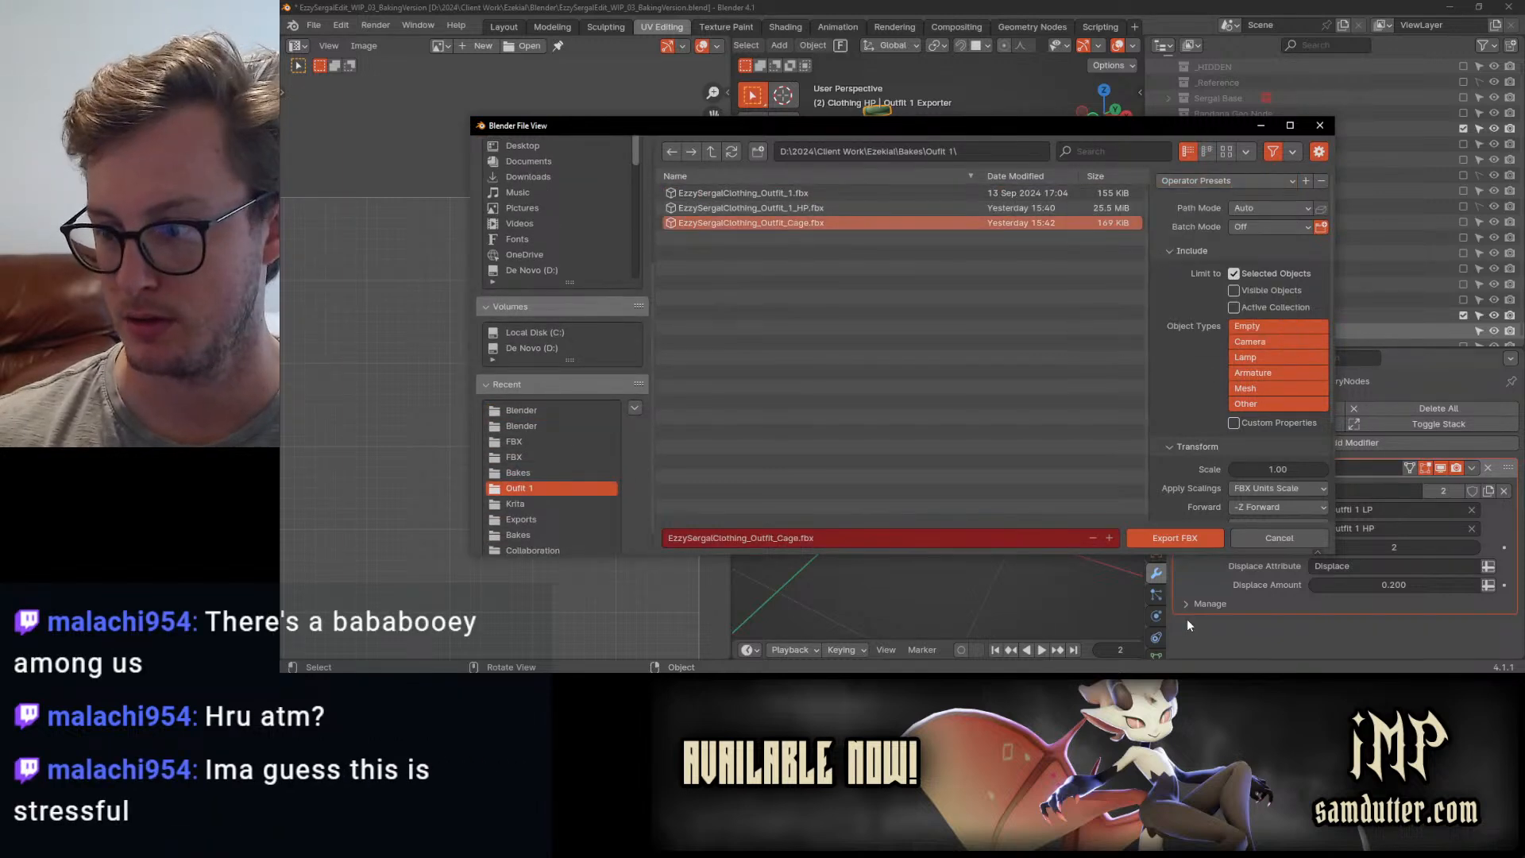
left_click(1175, 537)
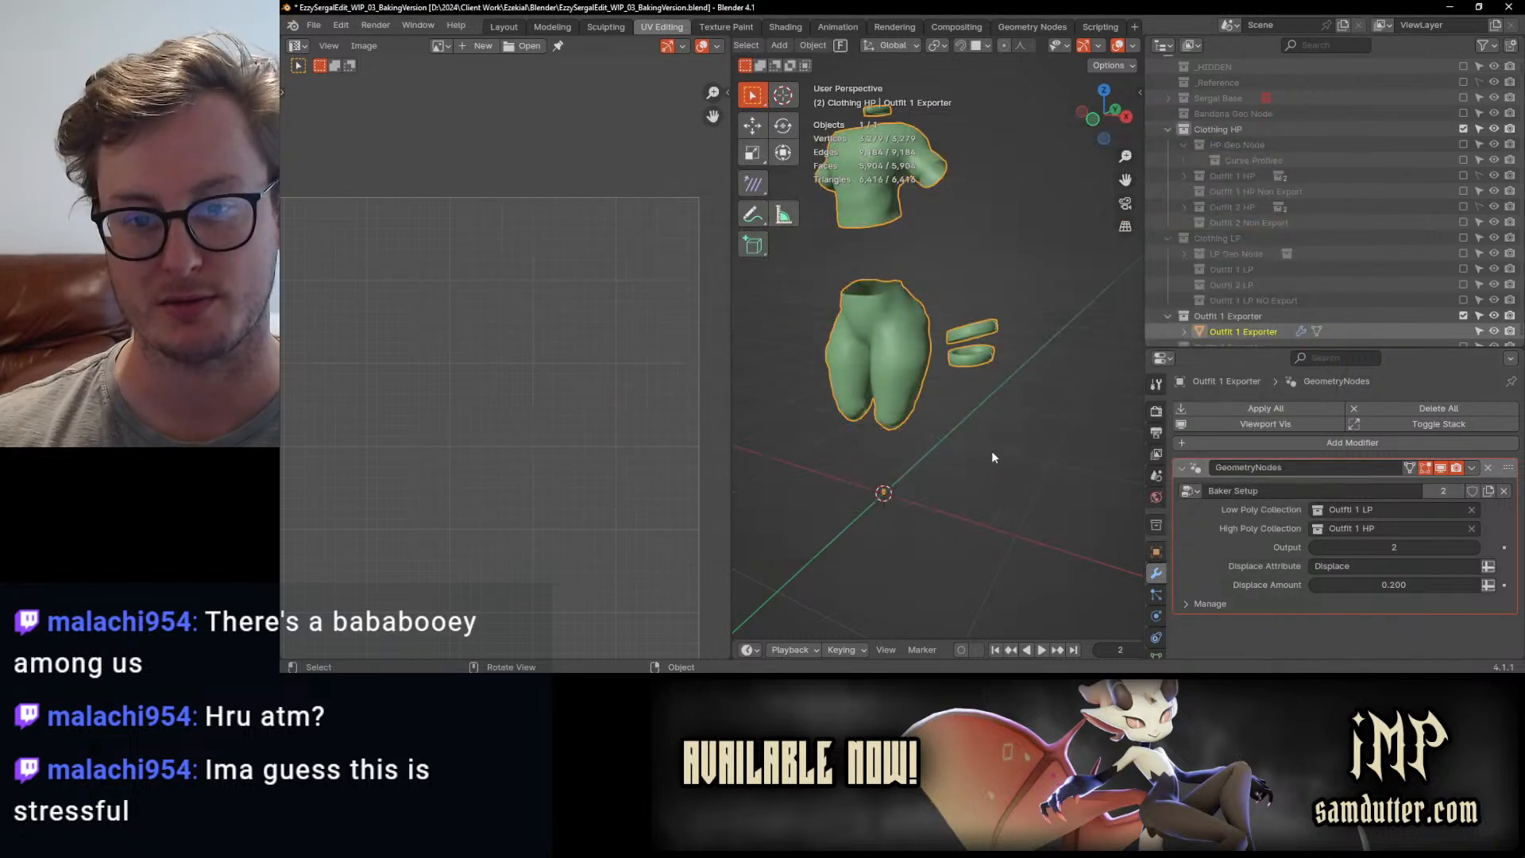
key("ctrl+s")
- Set the exporter's Baker Setup Output to 0 and export it as FBX over EzzySergalClothing_Outfit_1.fbx
left_click(1314, 548)
left_click(1314, 548)
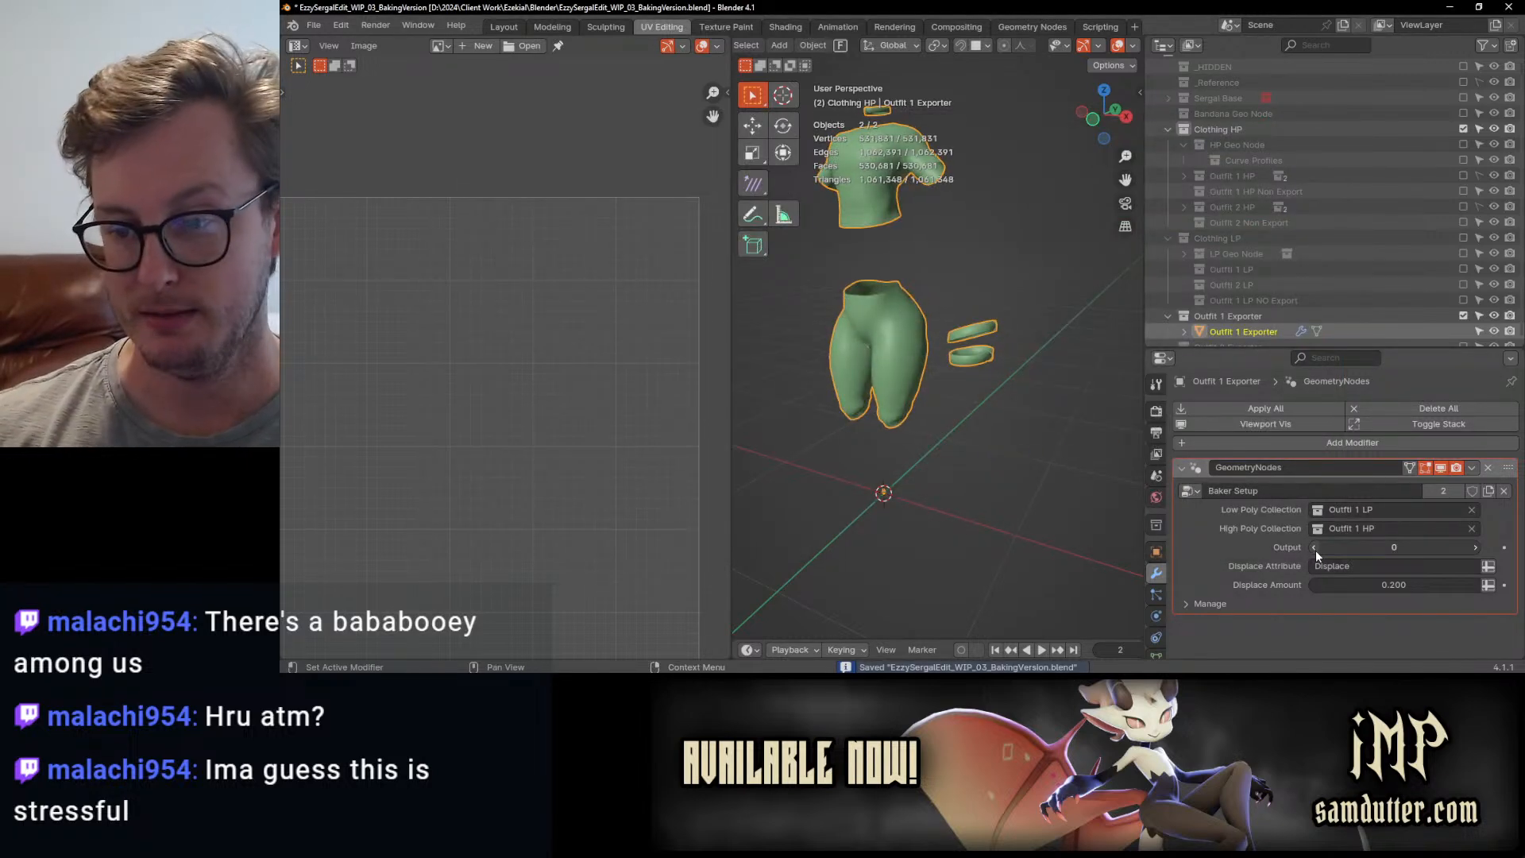
key("q")
left_click(1024, 402)
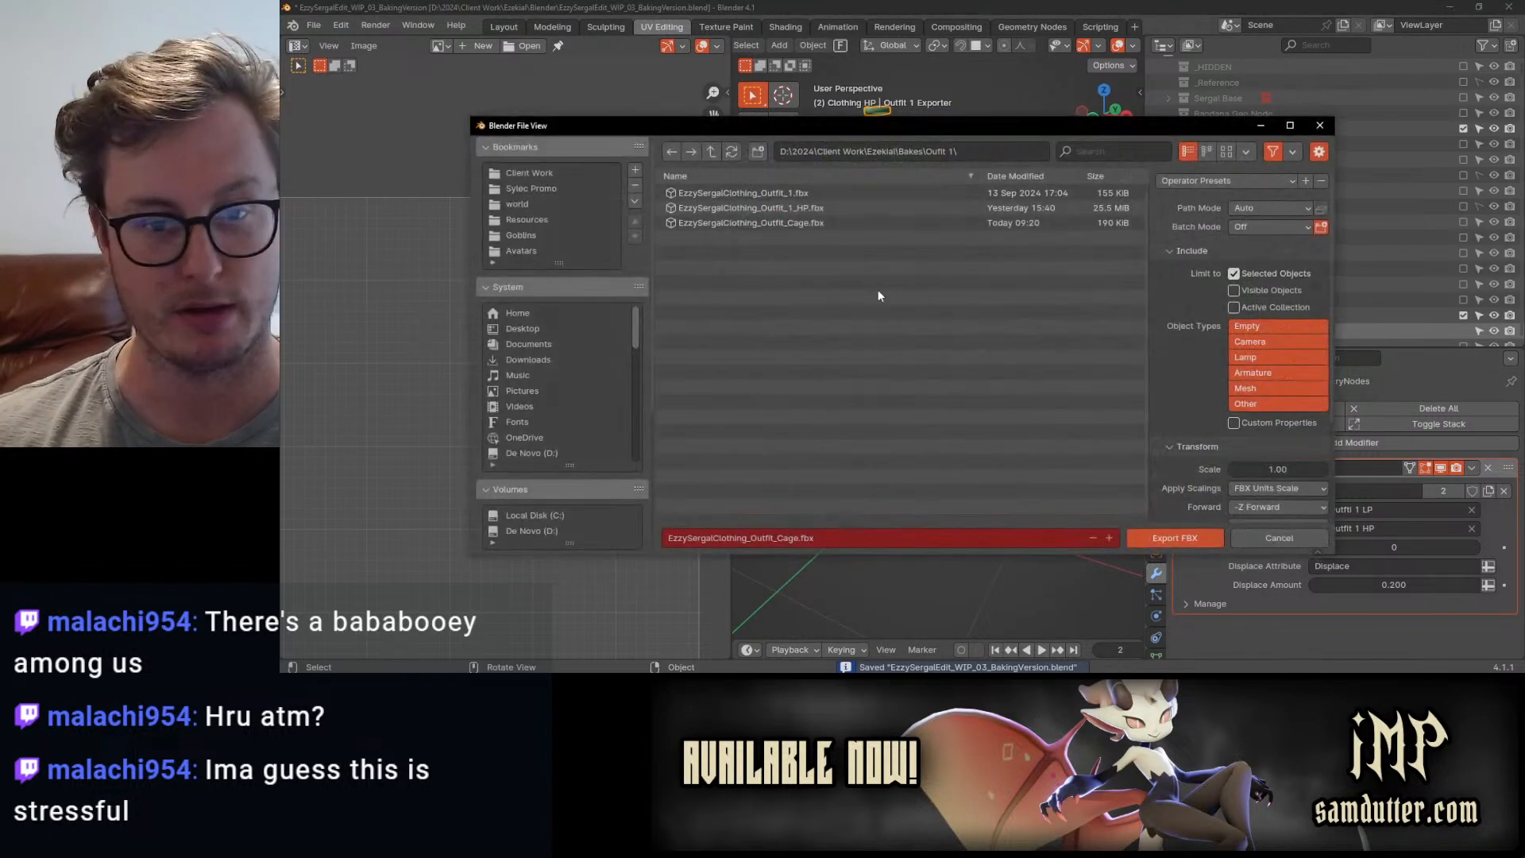
left_click(791, 193)
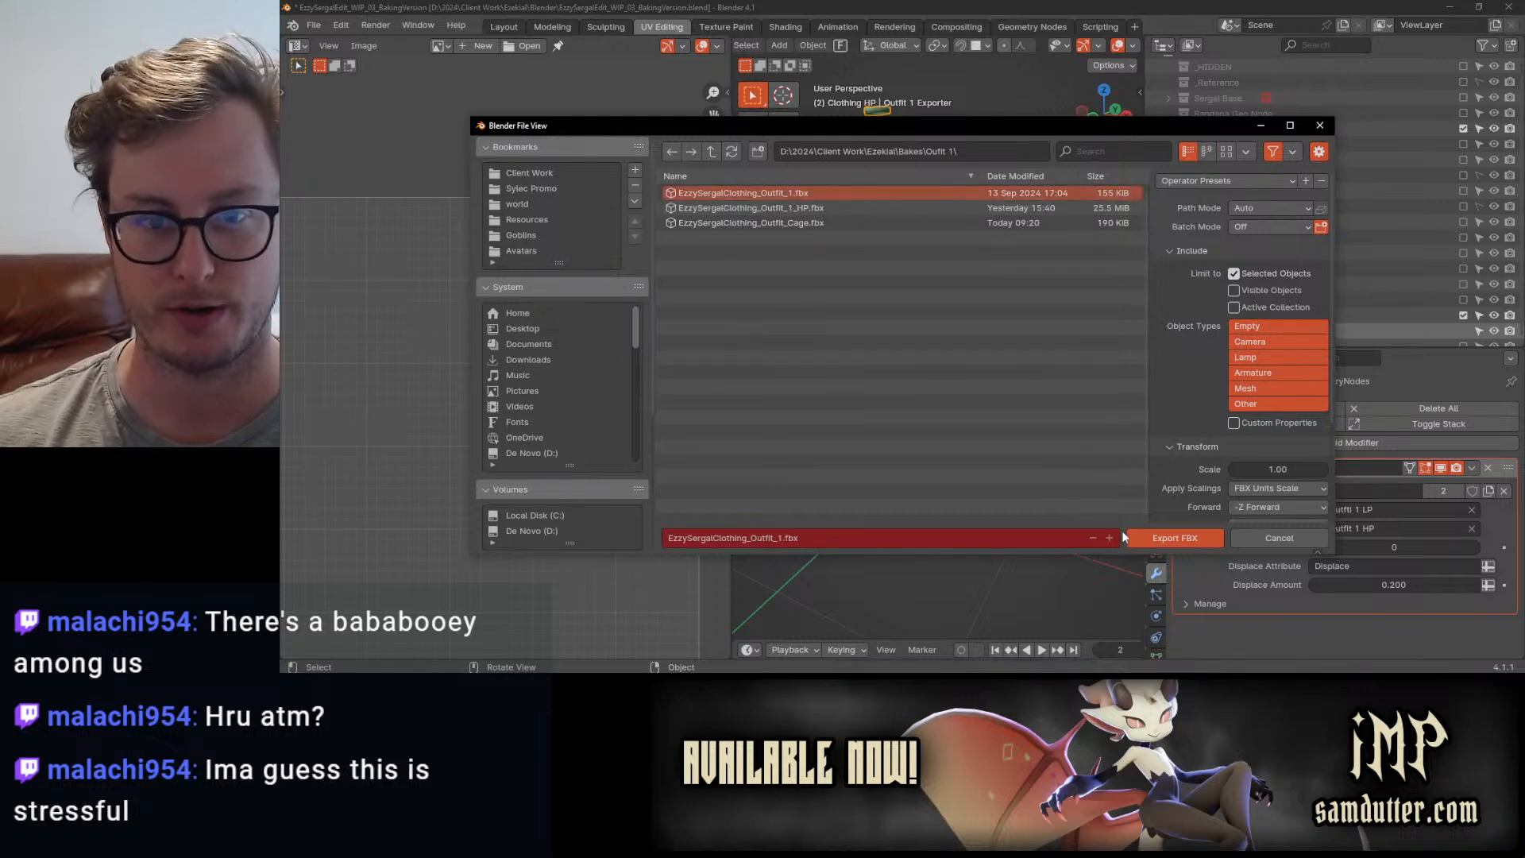
left_click(1170, 539)
- Switch to the EzzyClothing_Outfit_1_01 project in Substance 3D Painter and enter mesh map baking mode
key("alt+Tab")
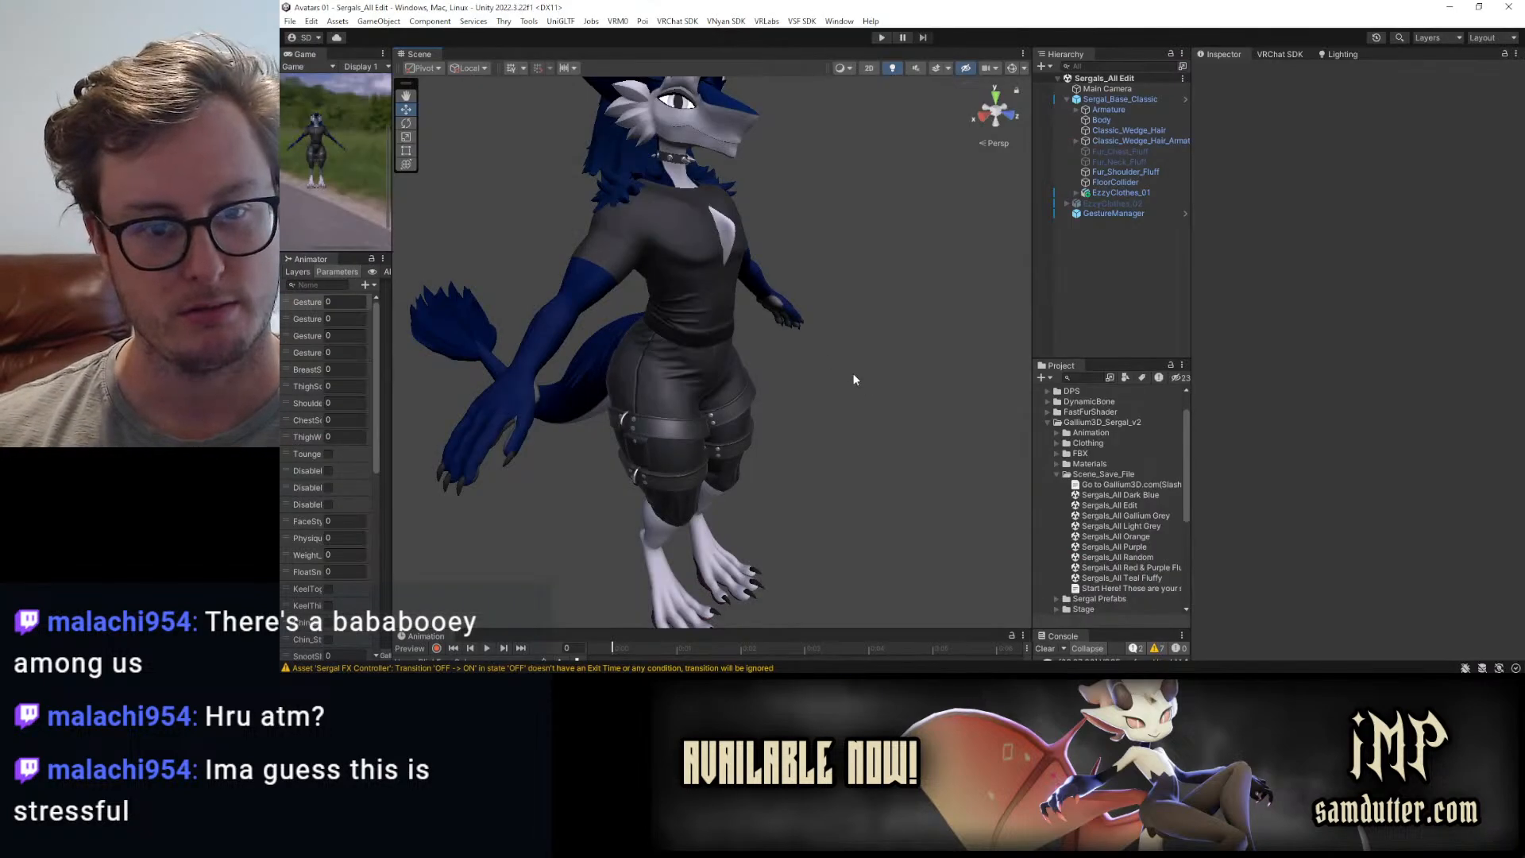
key("alt+Tab")
key("alt+Tab")
key("alt+Tab")
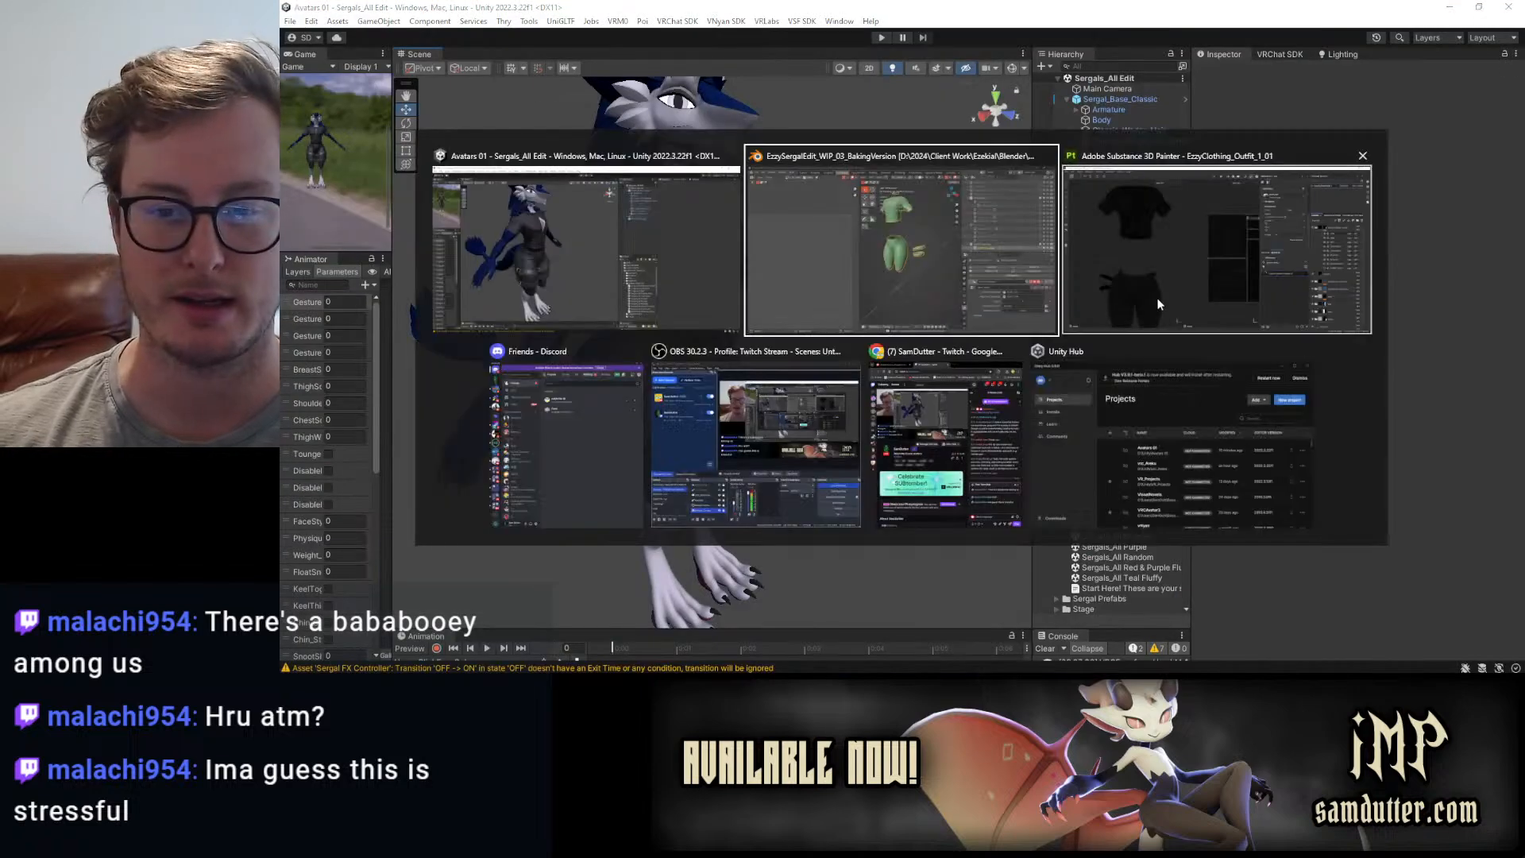
left_click(1158, 304)
left_click(350, 23)
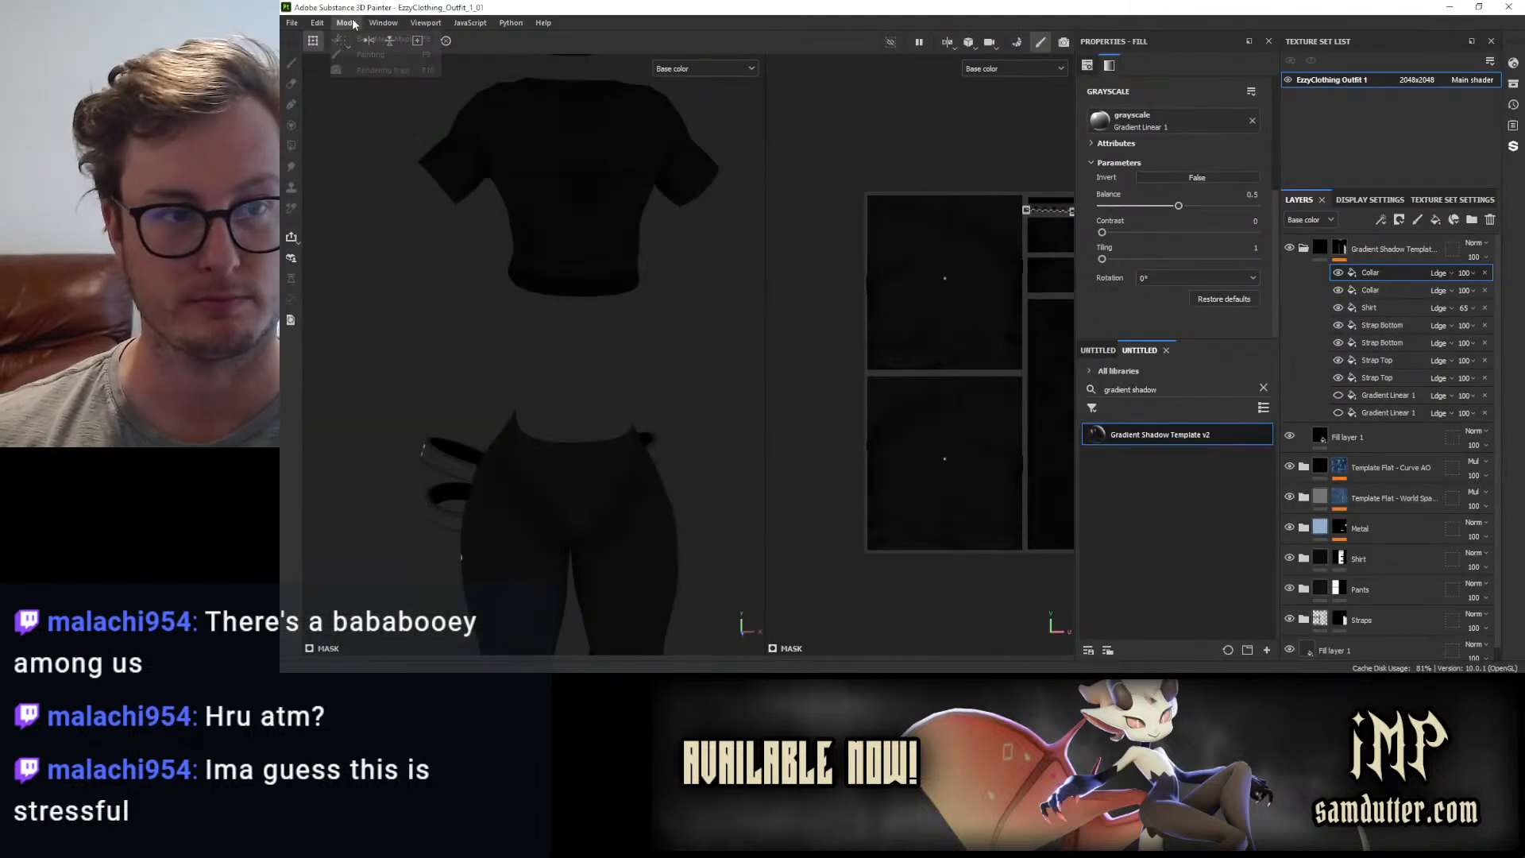
left_click(378, 38)
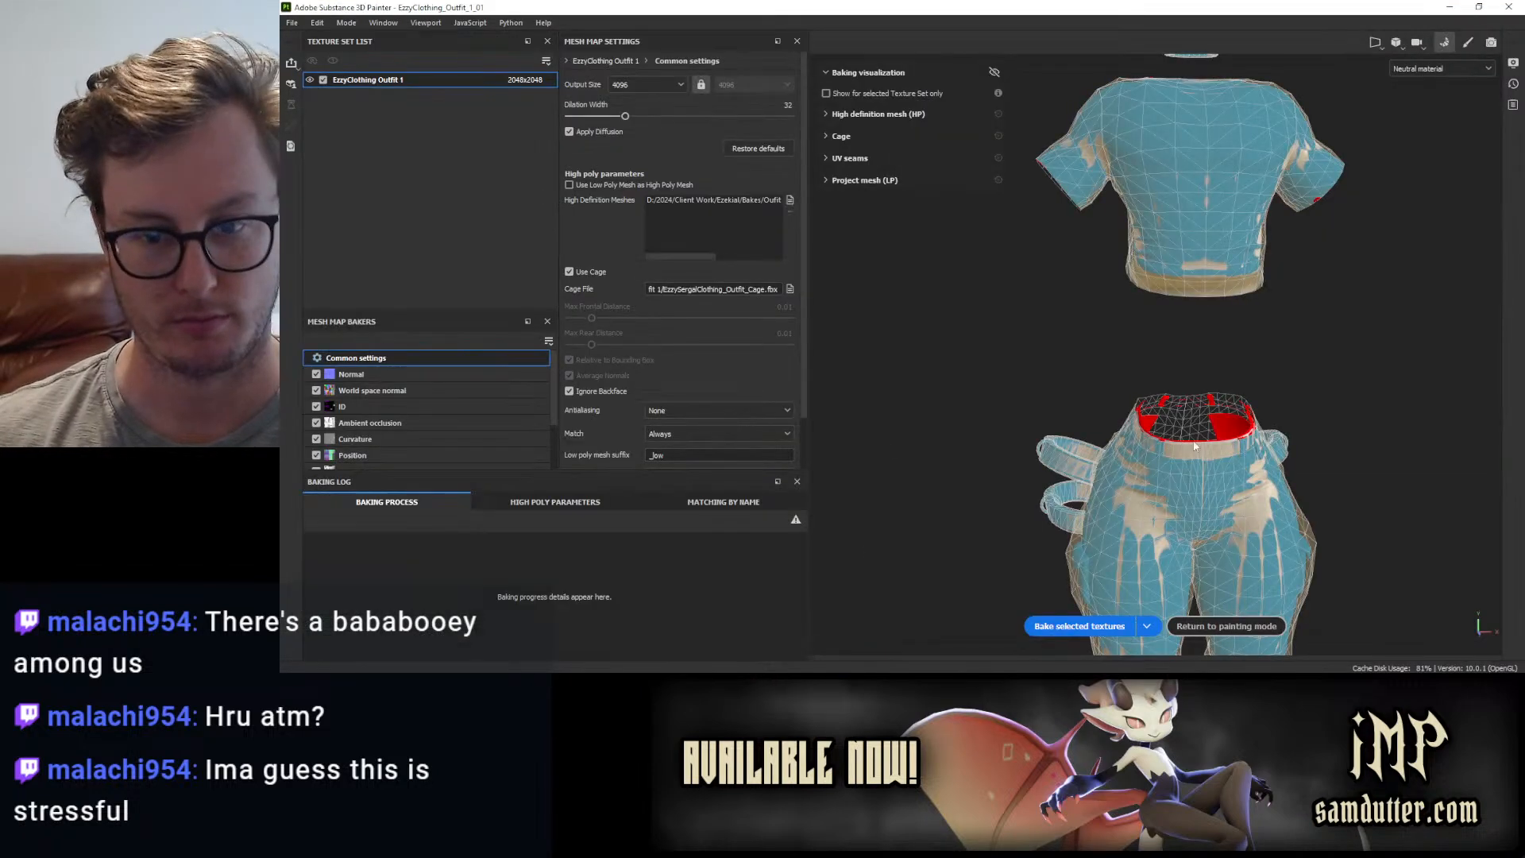
- Check the cage overlay around the straps, bake the selected textures for EzzyClothing Outfit 1, and return to painting mode
left_click_drag(1345, 437, 1155, 437, "alt")
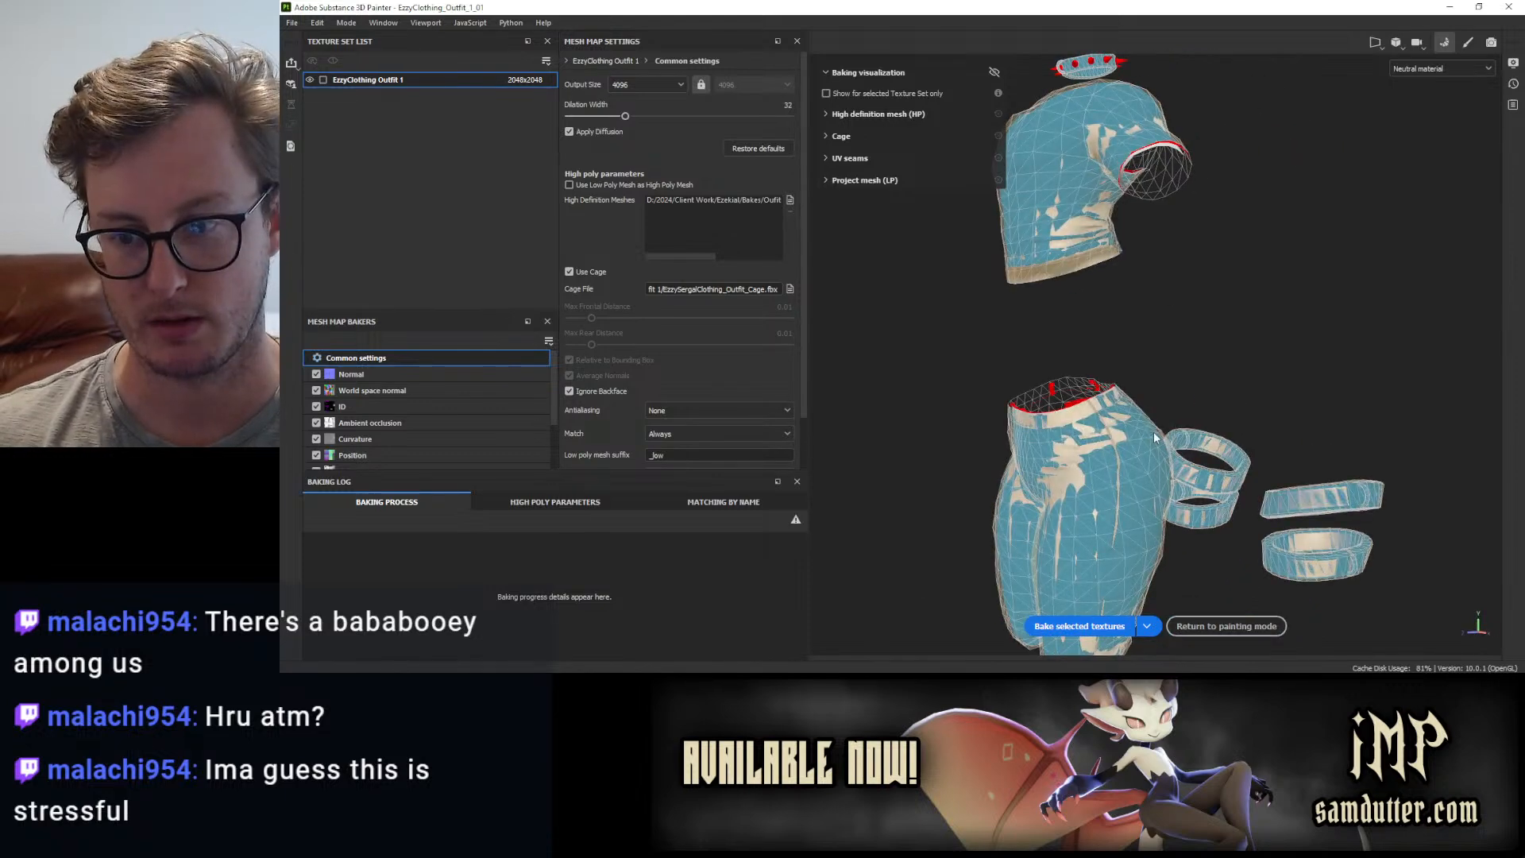
middle_click_drag(1155, 437, 1158, 327, "alt")
left_click_drag(1158, 327, 1255, 364, "alt")
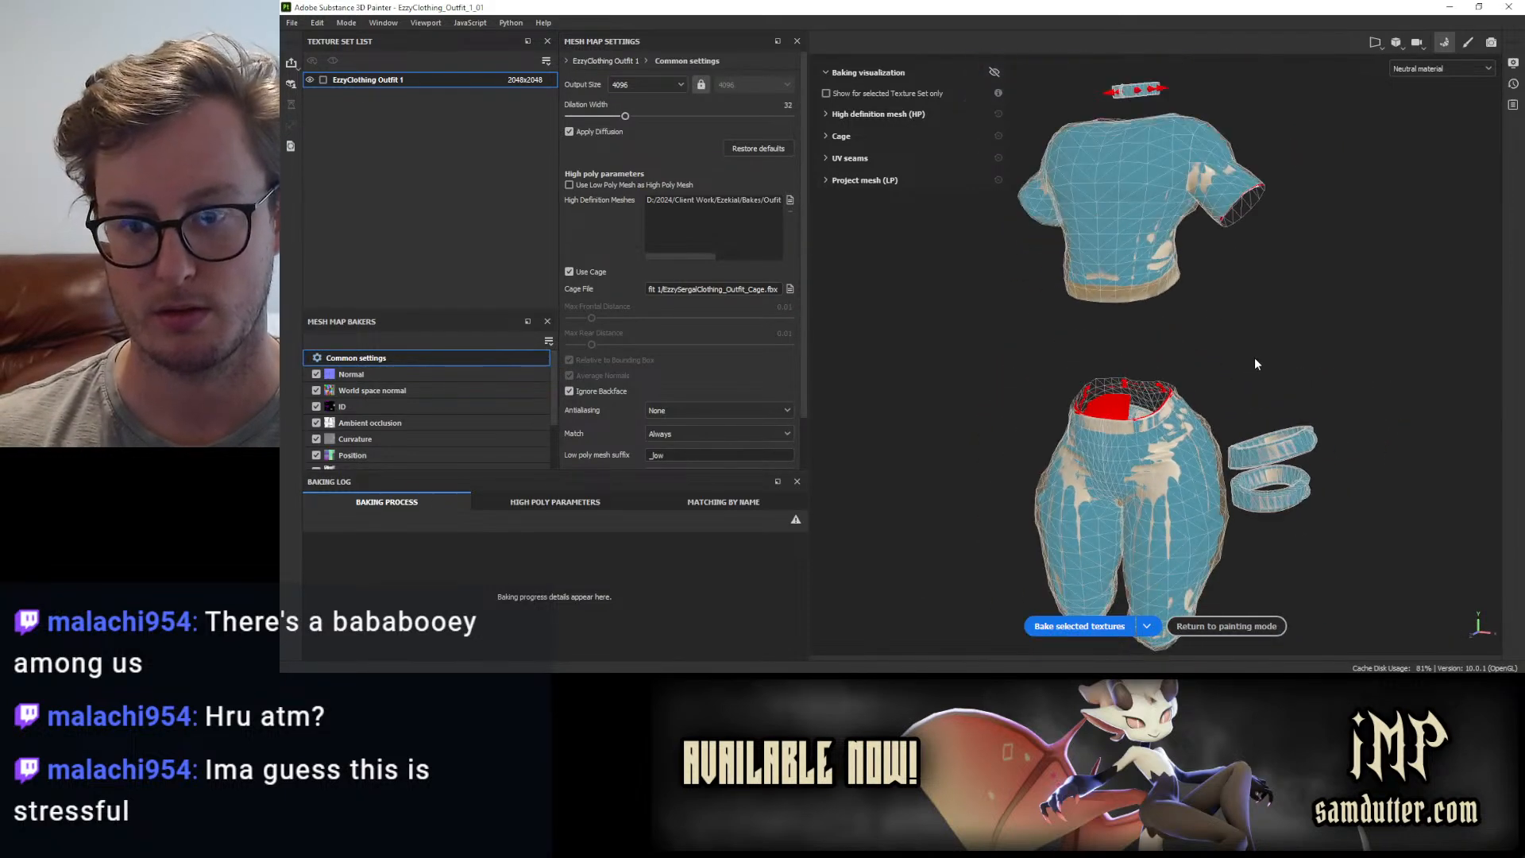
left_click(1072, 628)
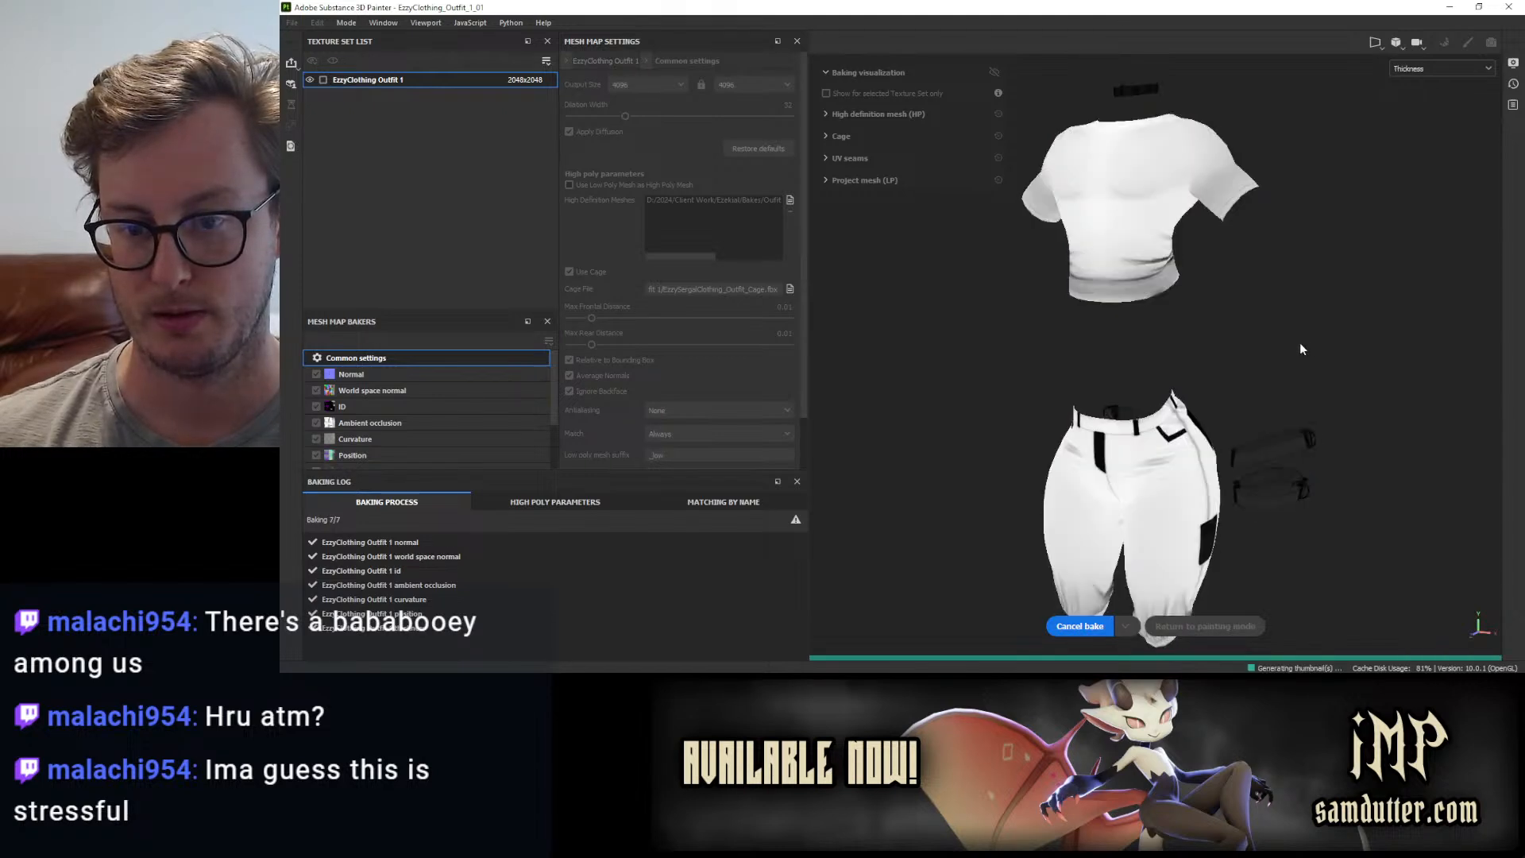
left_click(1204, 626)
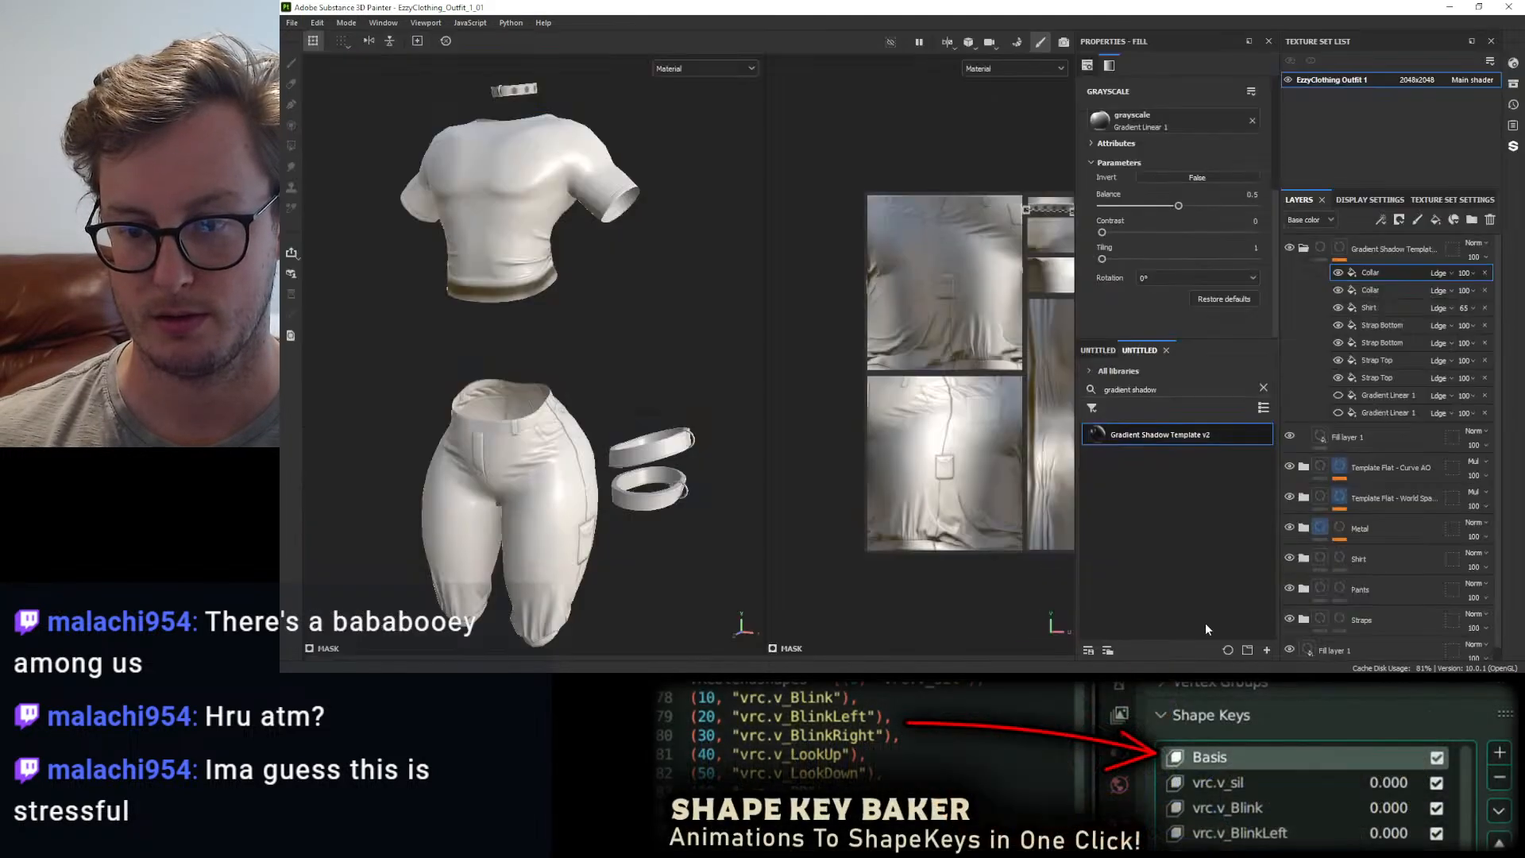
- Inspect the newly baked strap rings and add a paint effect to the Metal folder's mask
left_click_drag(597, 368, 562, 347, "alt")
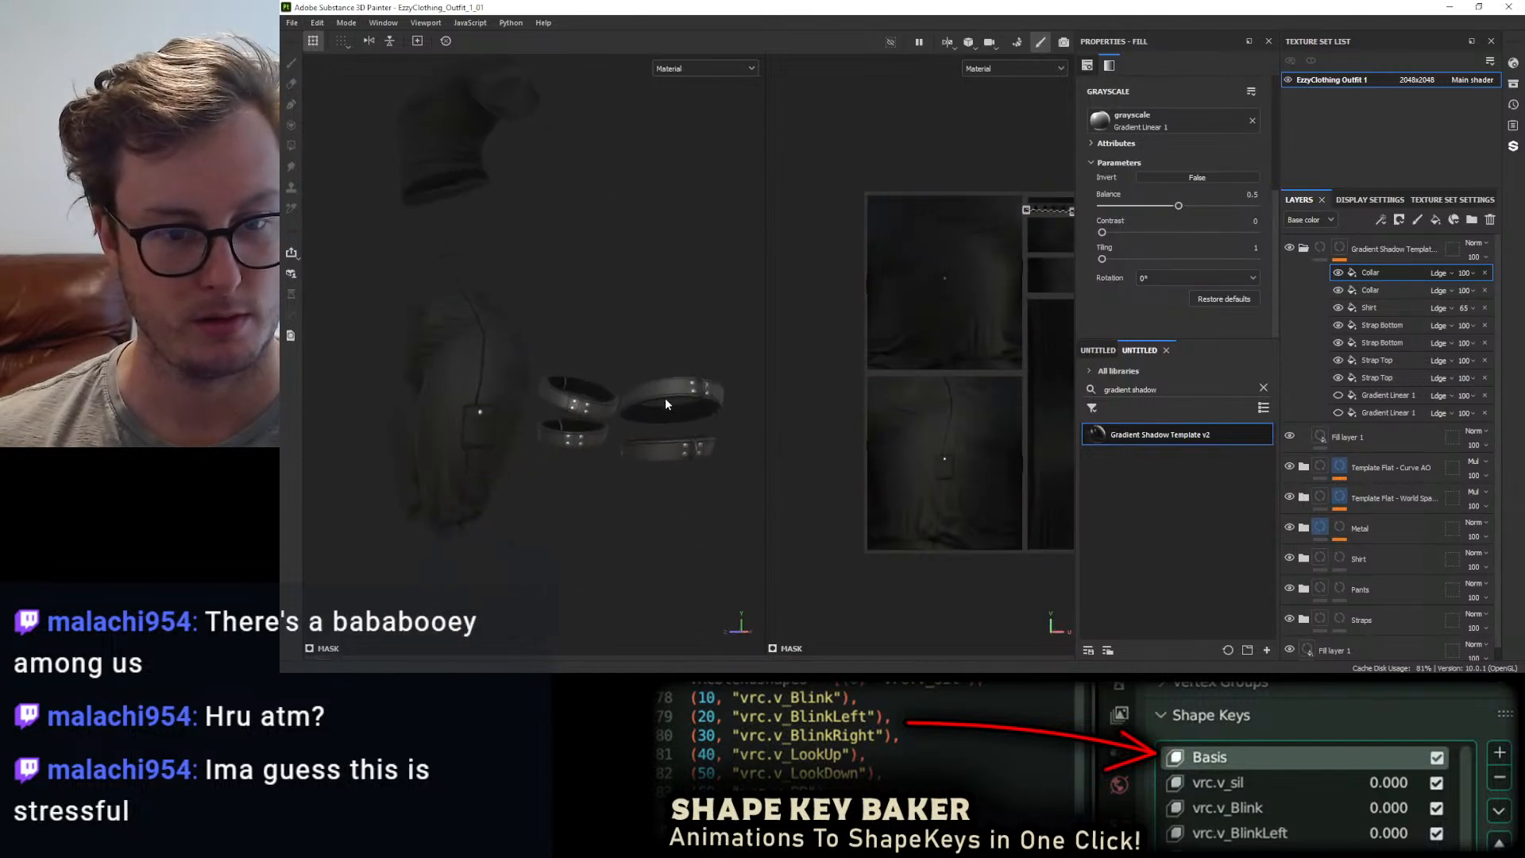
scroll(647, 358, "down", 10)
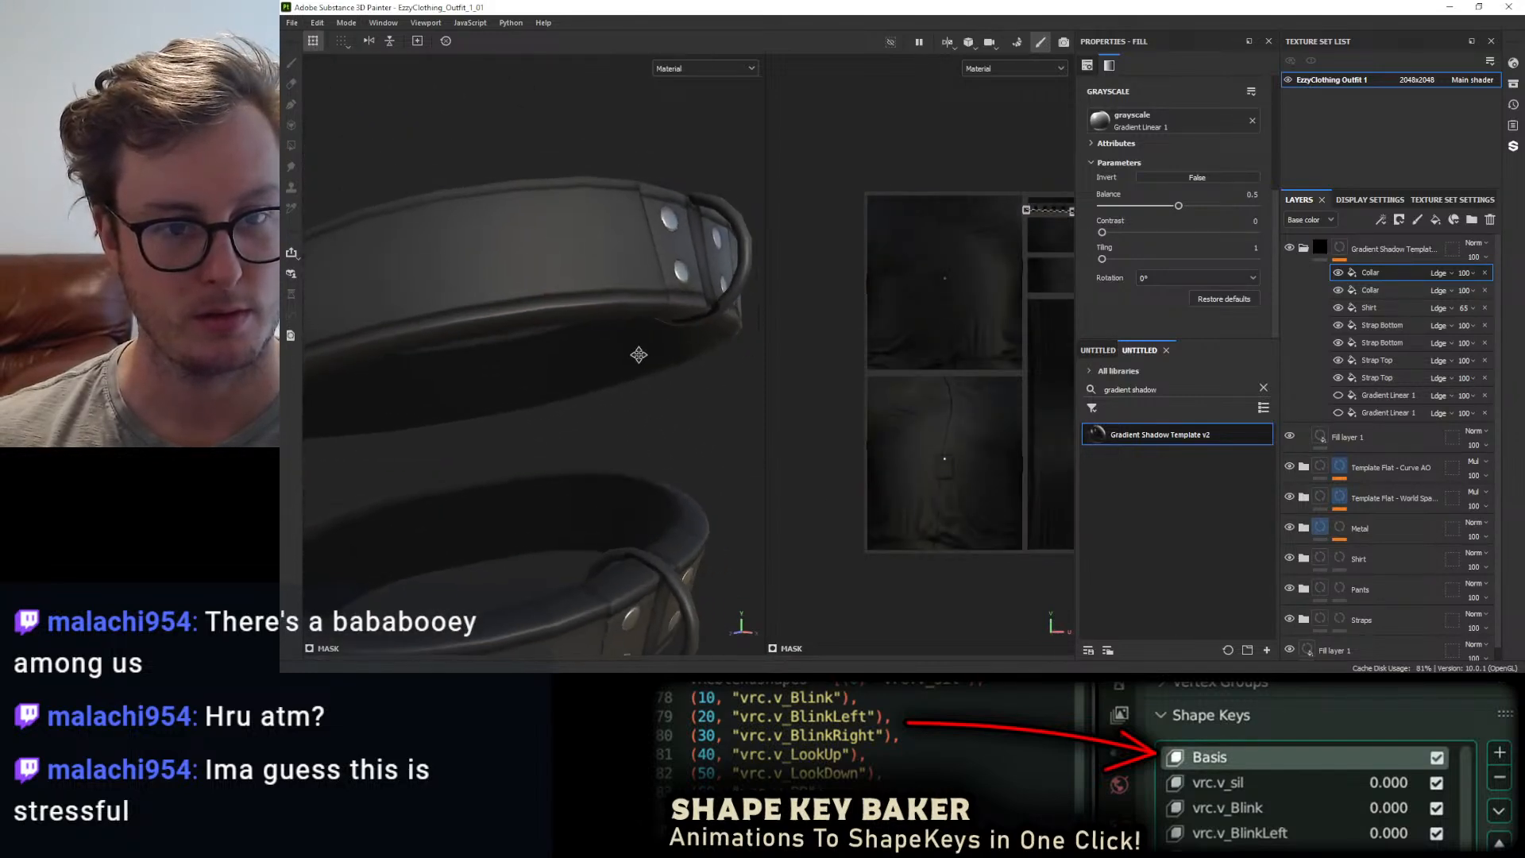
left_click(1343, 530)
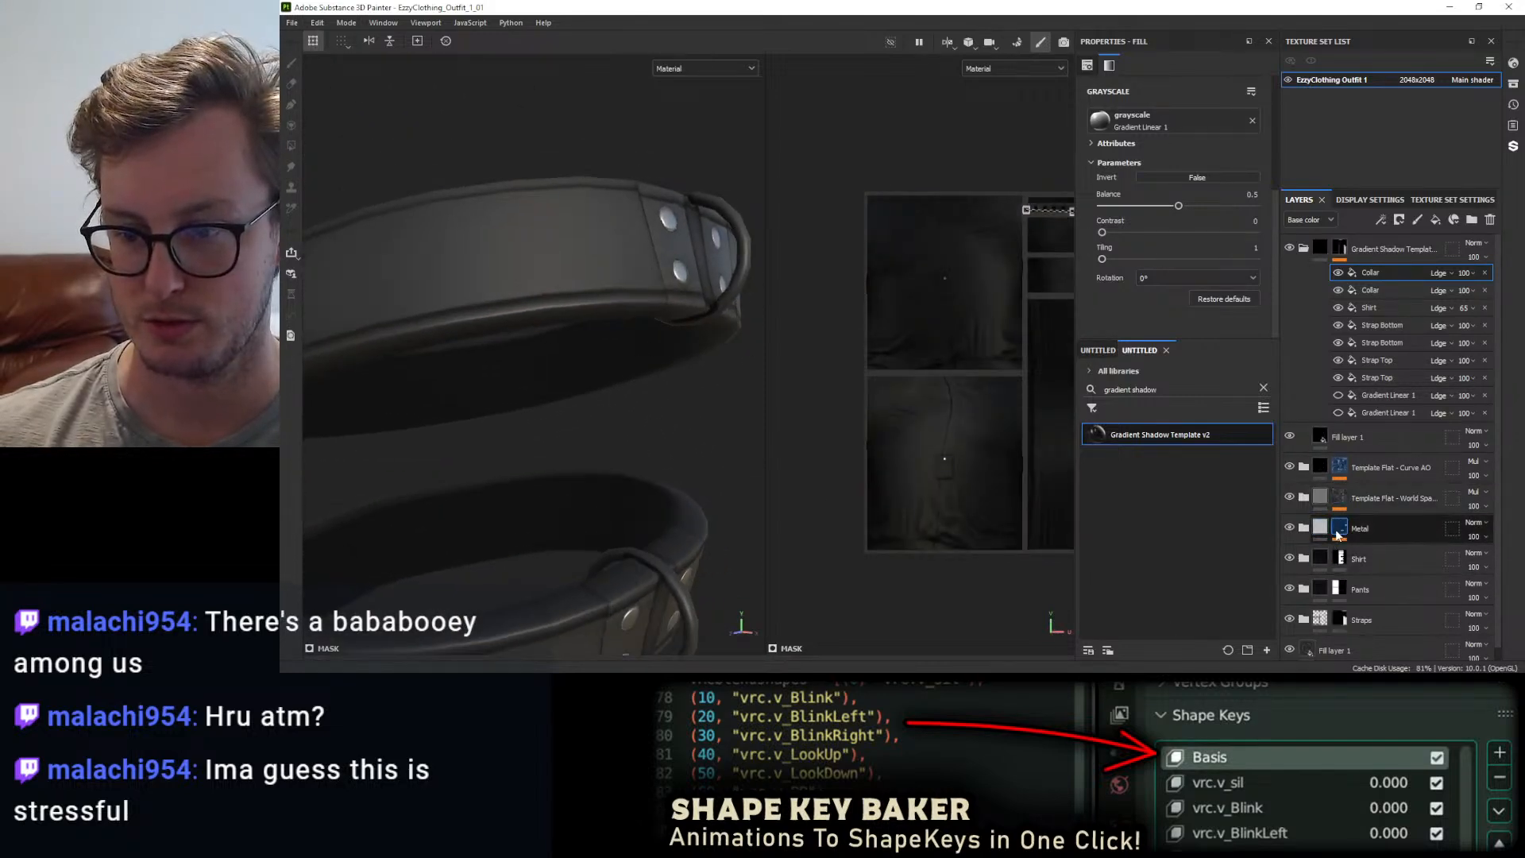
right_click(1342, 530)
left_click(1386, 434)
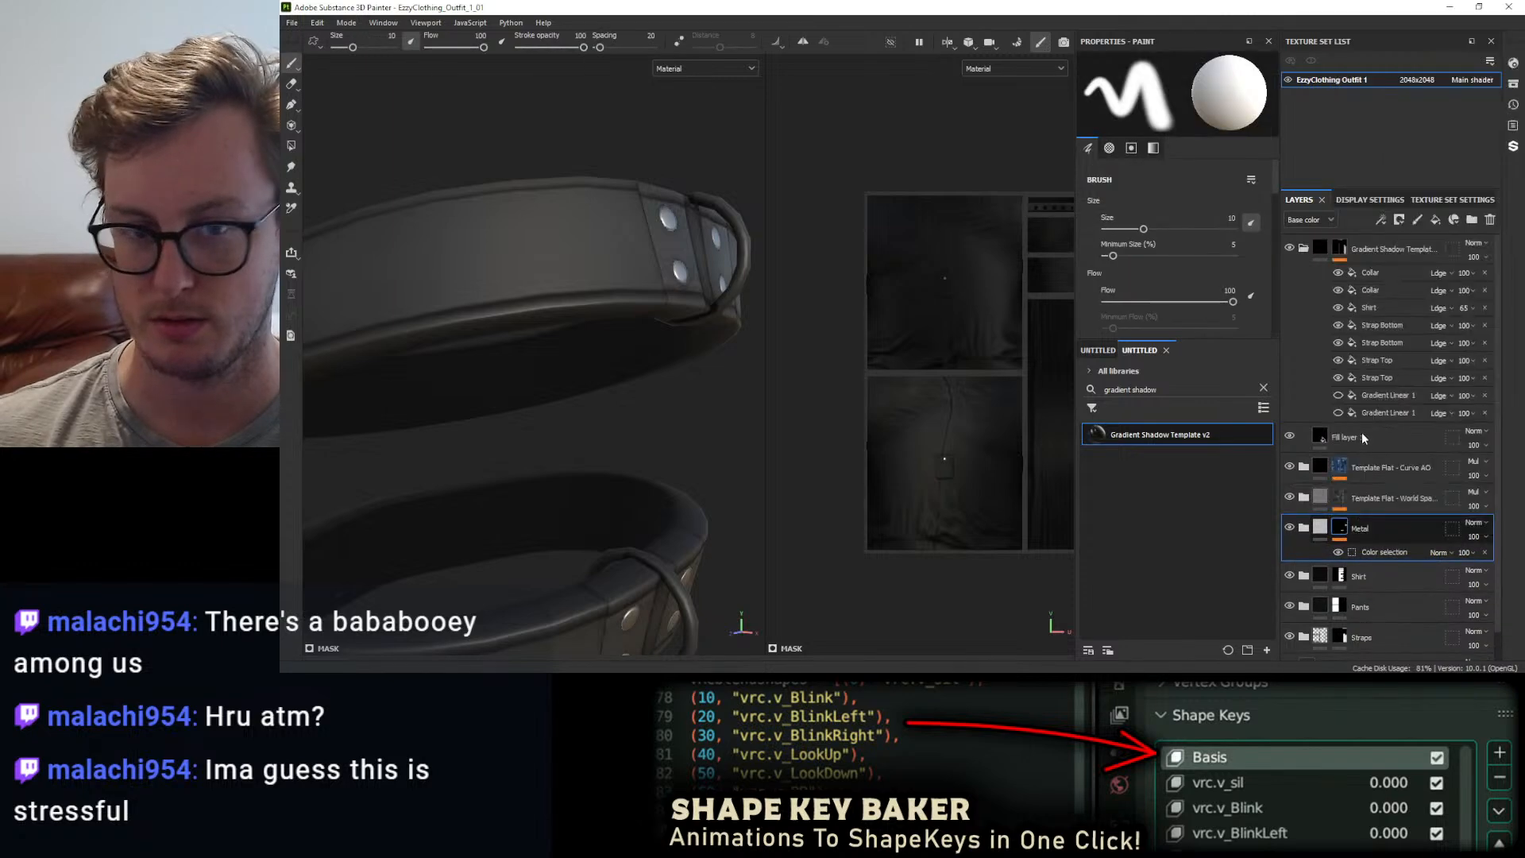
- Fill the thigh strap rings into the Metal mask using Polygon Fill in UV chunk mode, then switch back to the paint brush
left_click(292, 148)
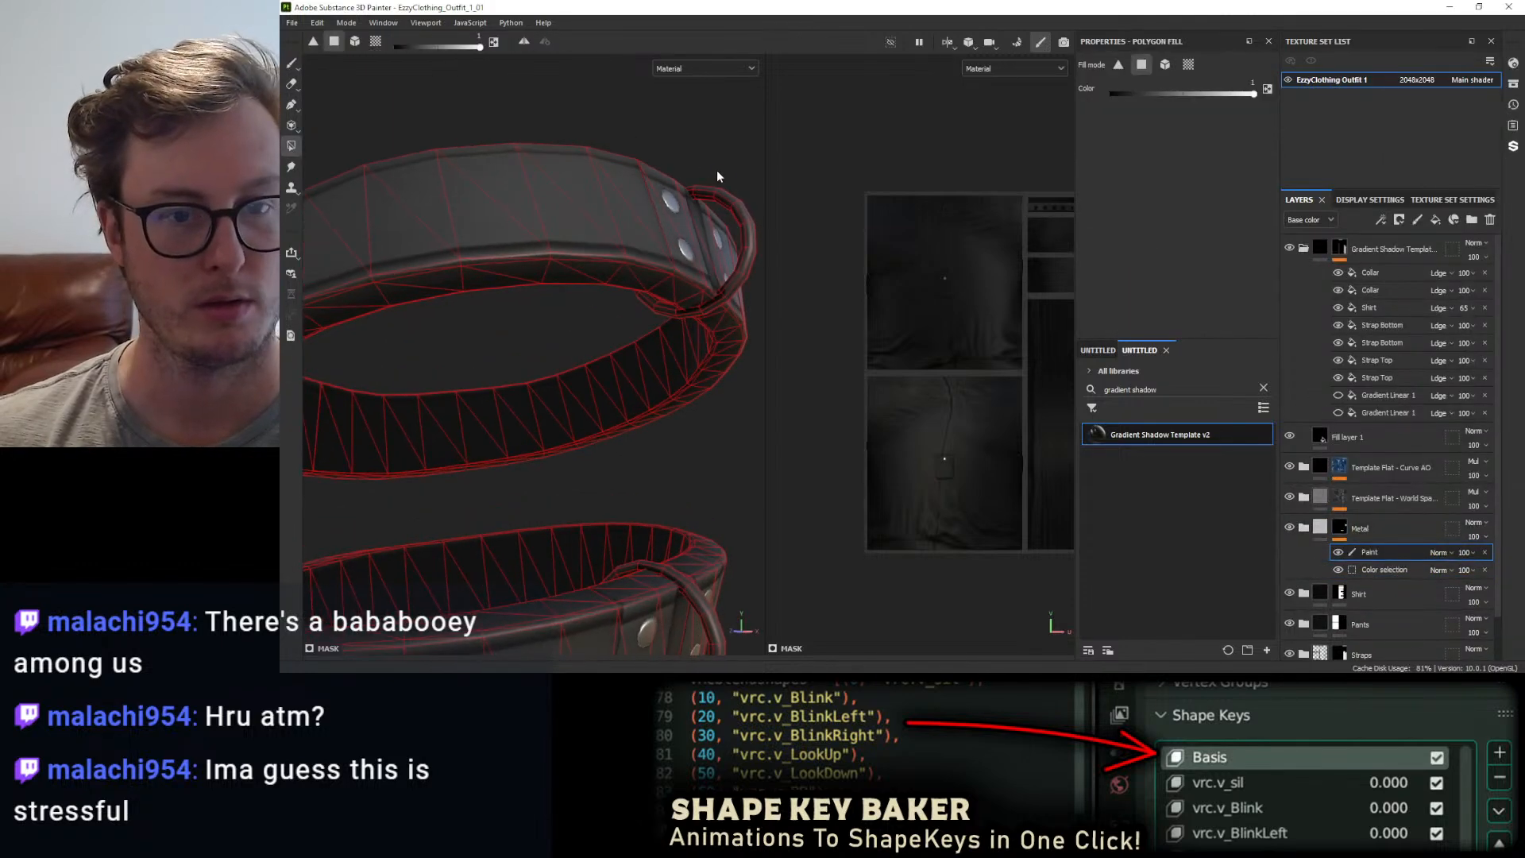
left_click(376, 41)
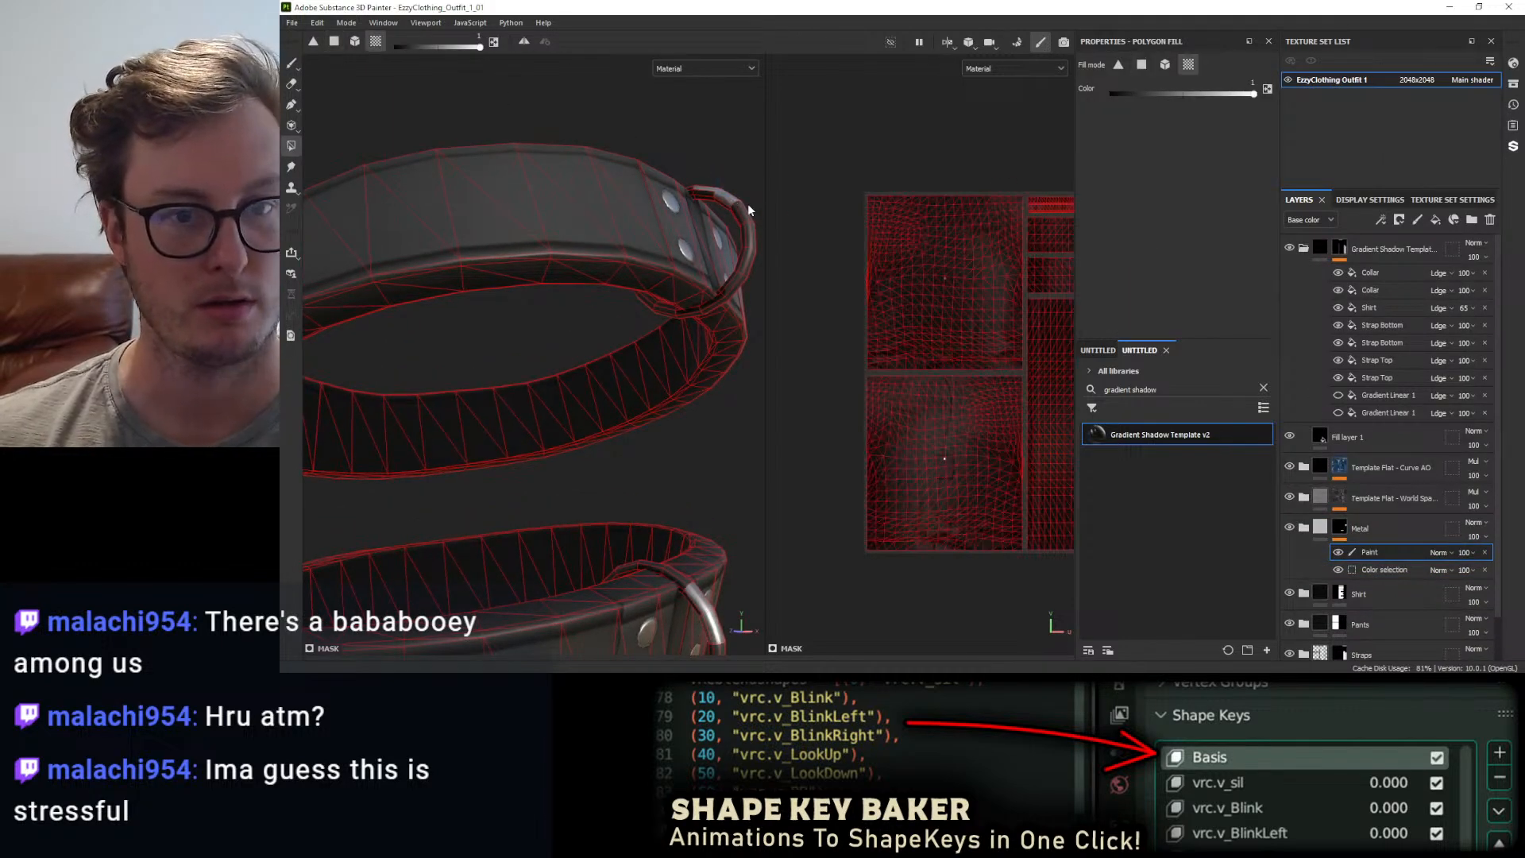
scroll(650, 278, "down", 2)
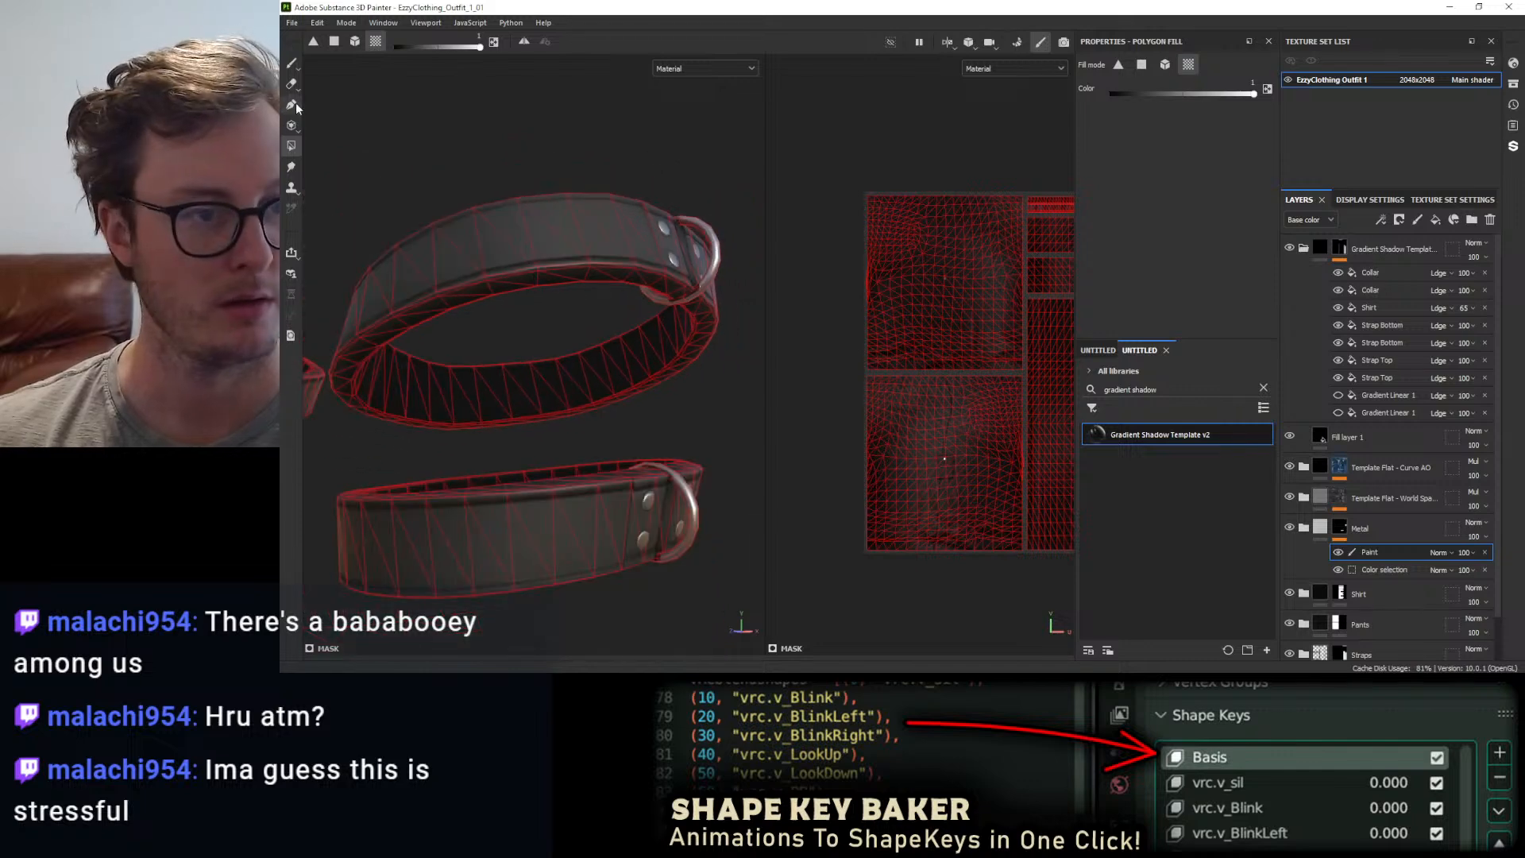
left_click(293, 63)
- Check the metal rings and materials around the whole outfit and in the UV view, and save the project
scroll(557, 222, "down", 3)
left_click_drag(579, 238, 536, 286, "alt")
scroll(477, 338, "down", 3)
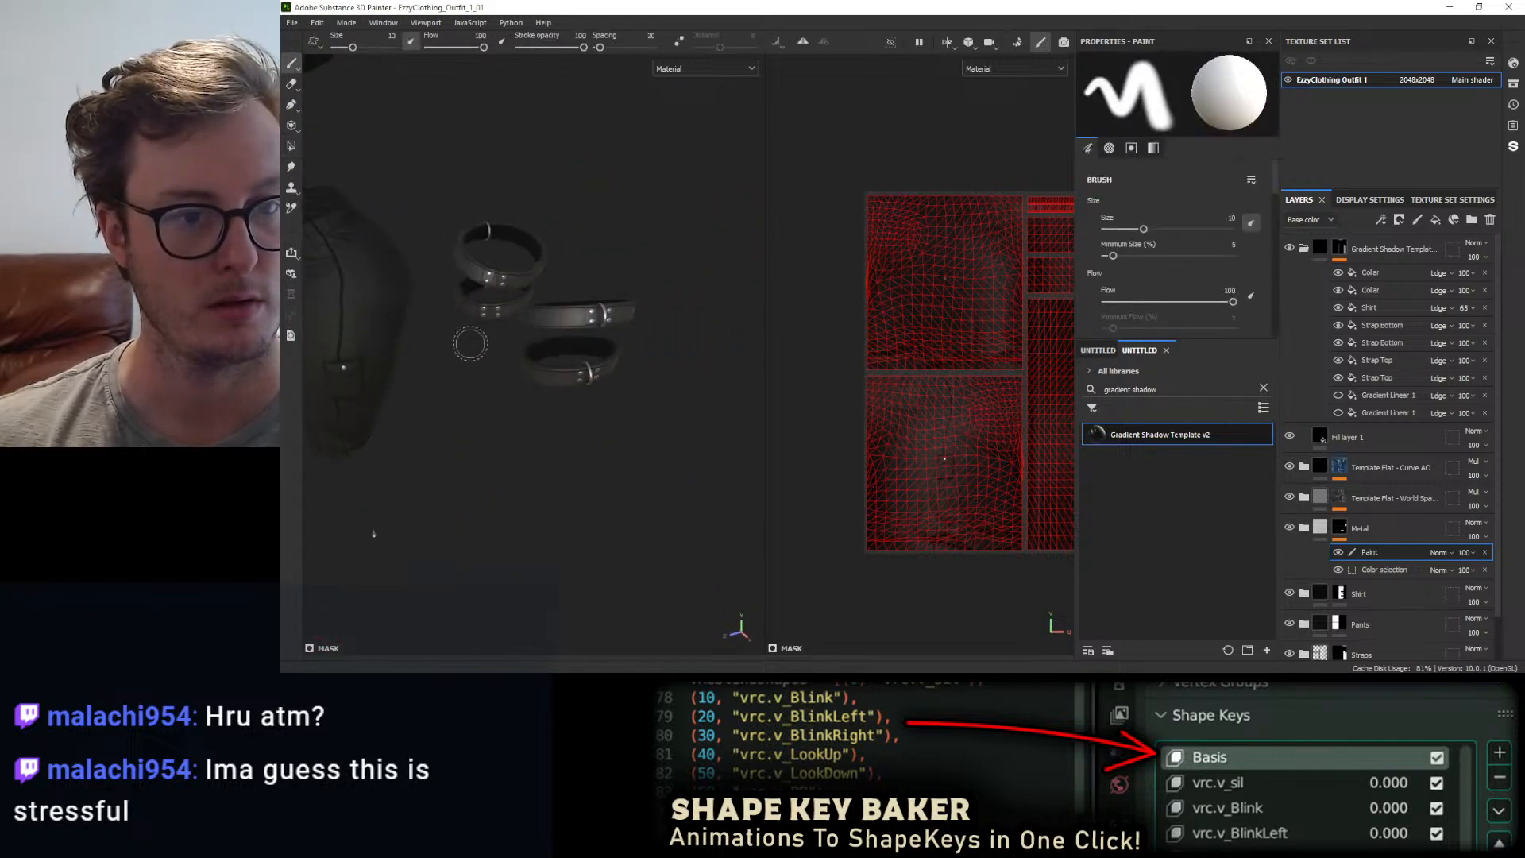
middle_click_drag(470, 343, 623, 416, "alt")
left_click_drag(623, 416, 684, 286, "alt")
middle_click_drag(684, 286, 682, 341, "alt")
left_click_drag(681, 342, 718, 270, "alt")
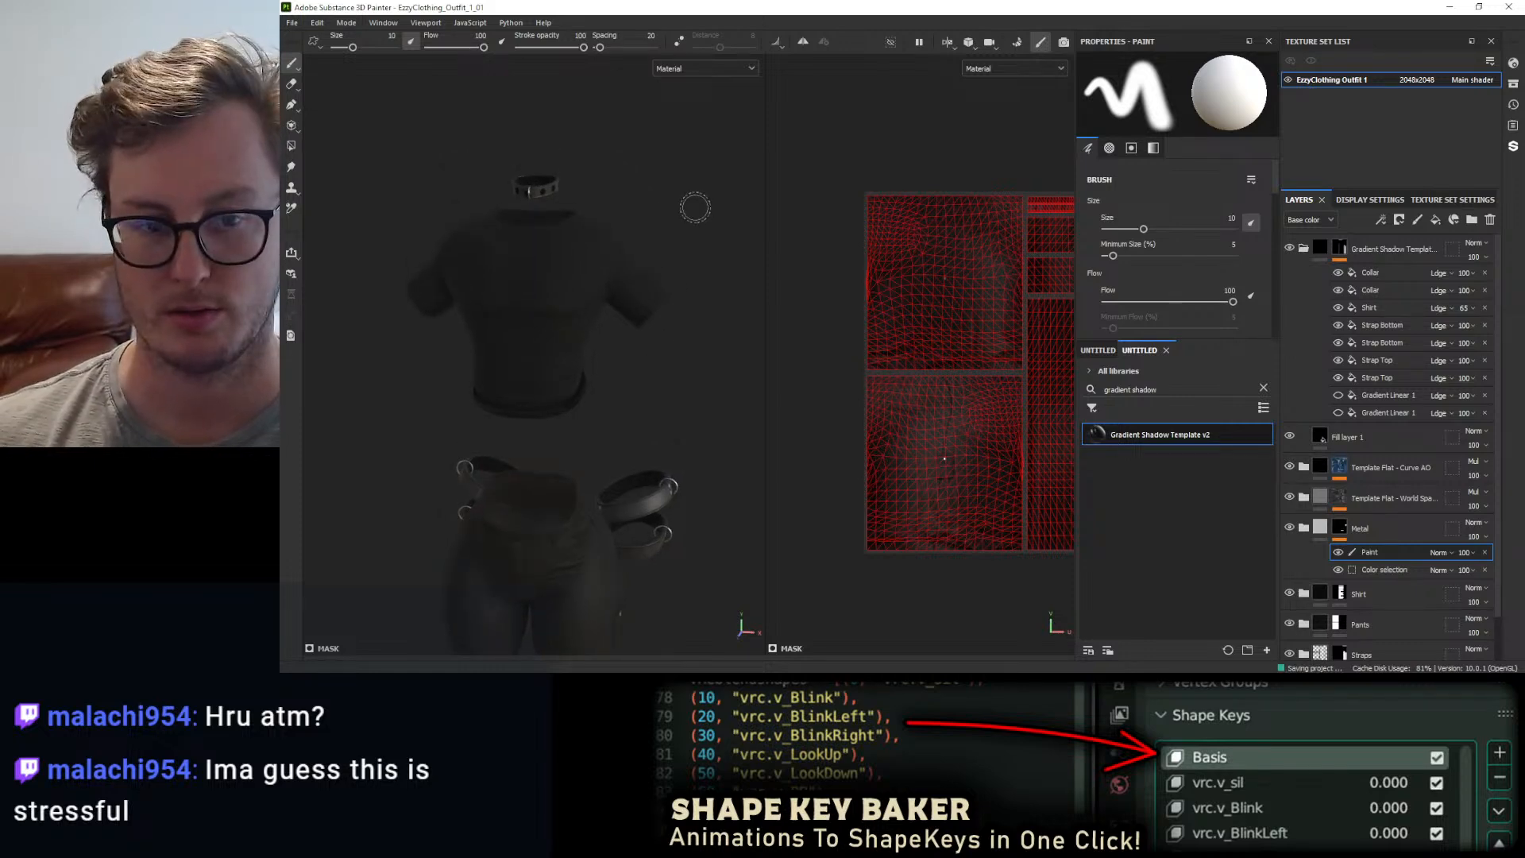
left_click_drag(502, 272, 622, 267, "alt")
scroll(623, 266, "down", 3)
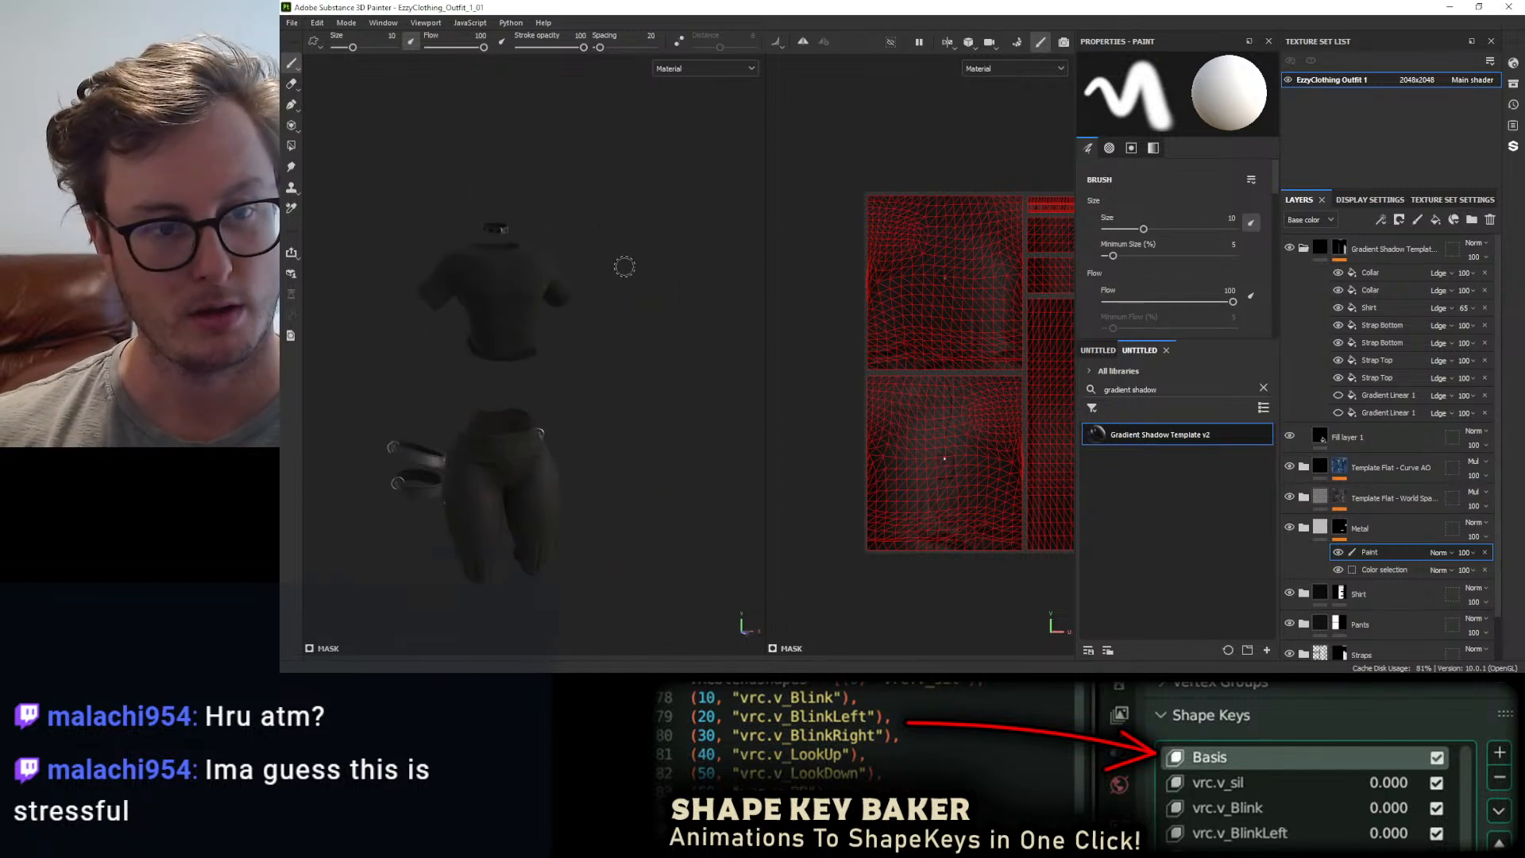
middle_click_drag(622, 266, 622, 171, "alt")
left_click_drag(552, 242, 633, 241, "alt")
scroll(1009, 318, "down", 3)
middle_click_drag(1008, 318, 805, 355, "alt")
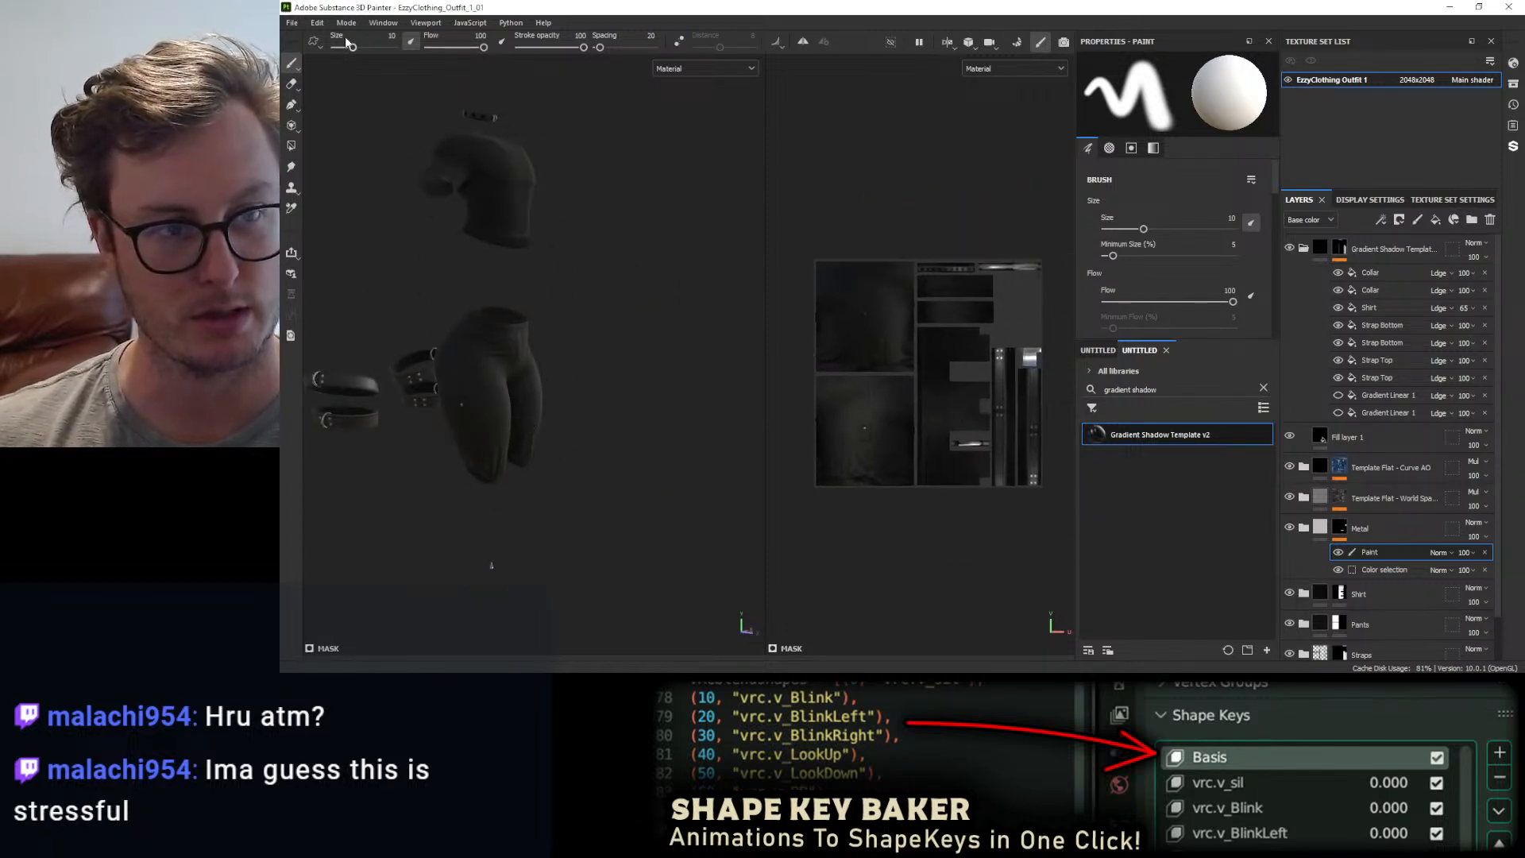
- Export the EzzyClothing Outfit 1 textures as 8-bit PNG files at 4096 size
left_click(300, 24)
left_click(321, 211)
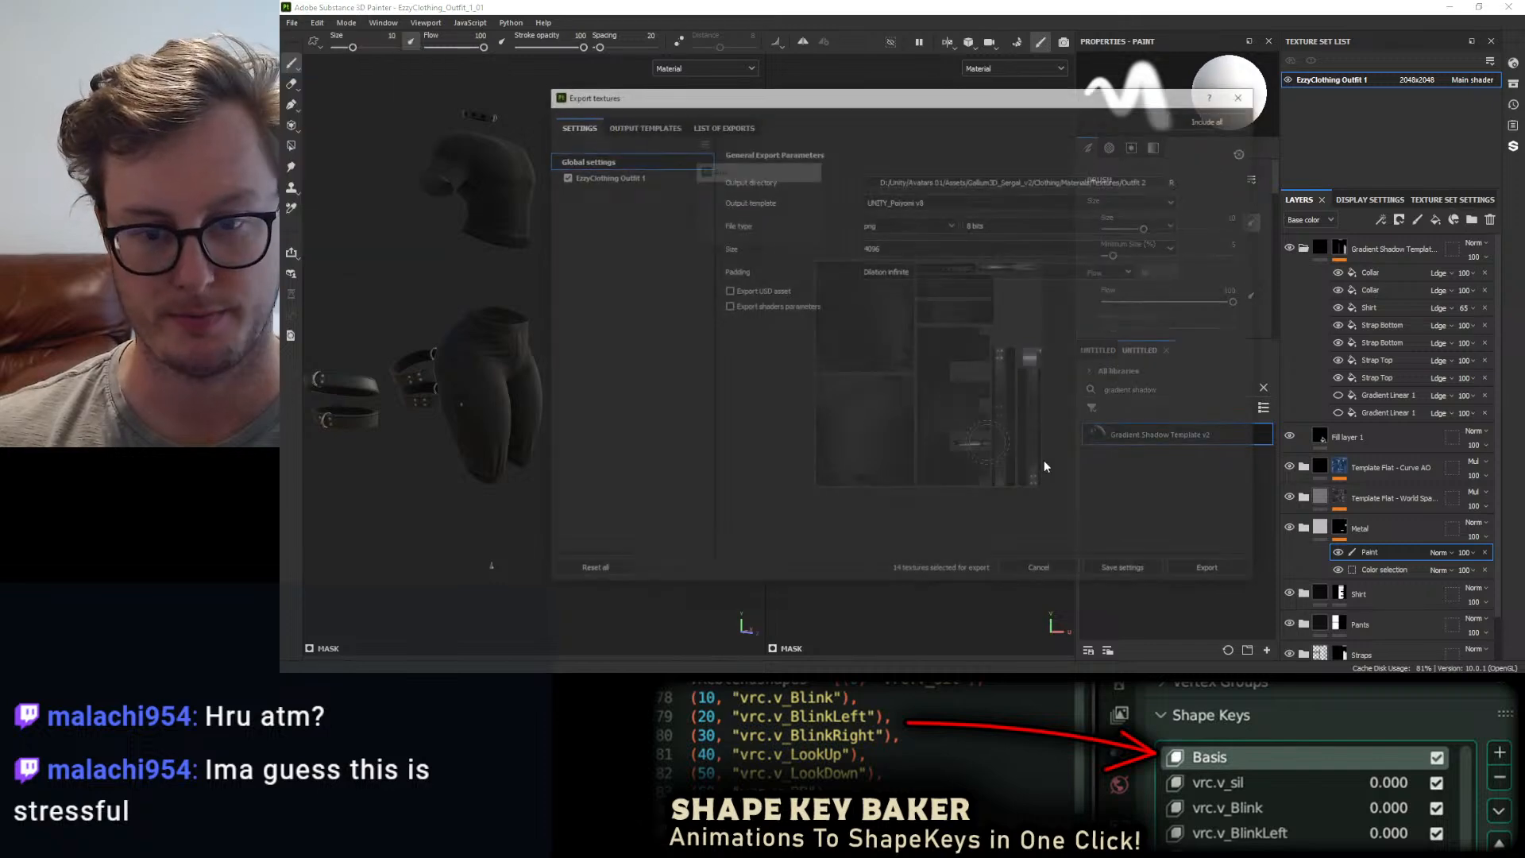
left_click(1205, 567)
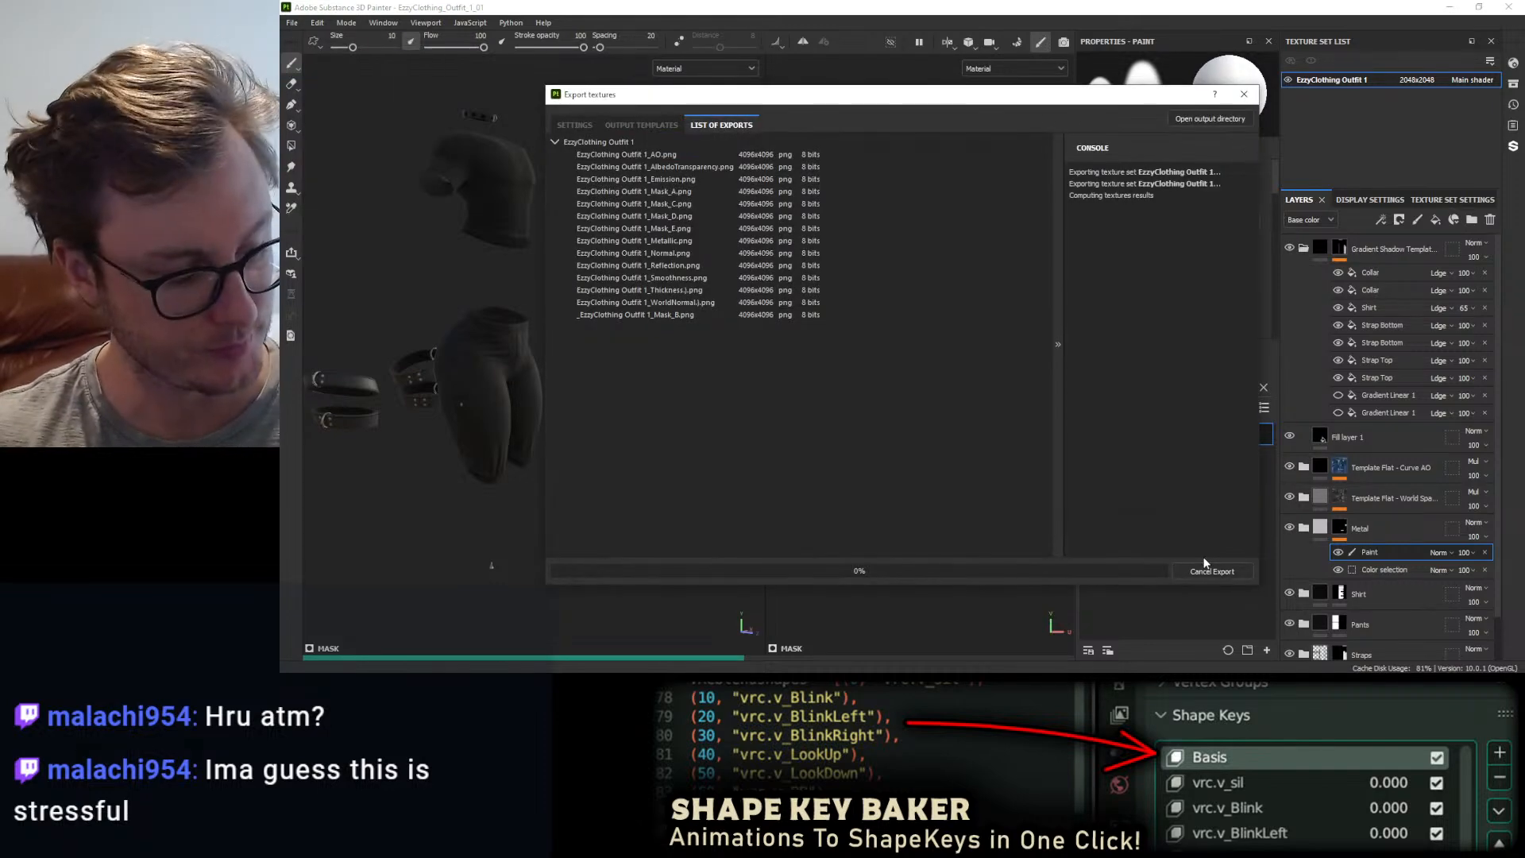
- Switch to Unity, deactivate EzzyClothes_01 on the avatar and activate EzzyClothes_02
key("alt+Tab")
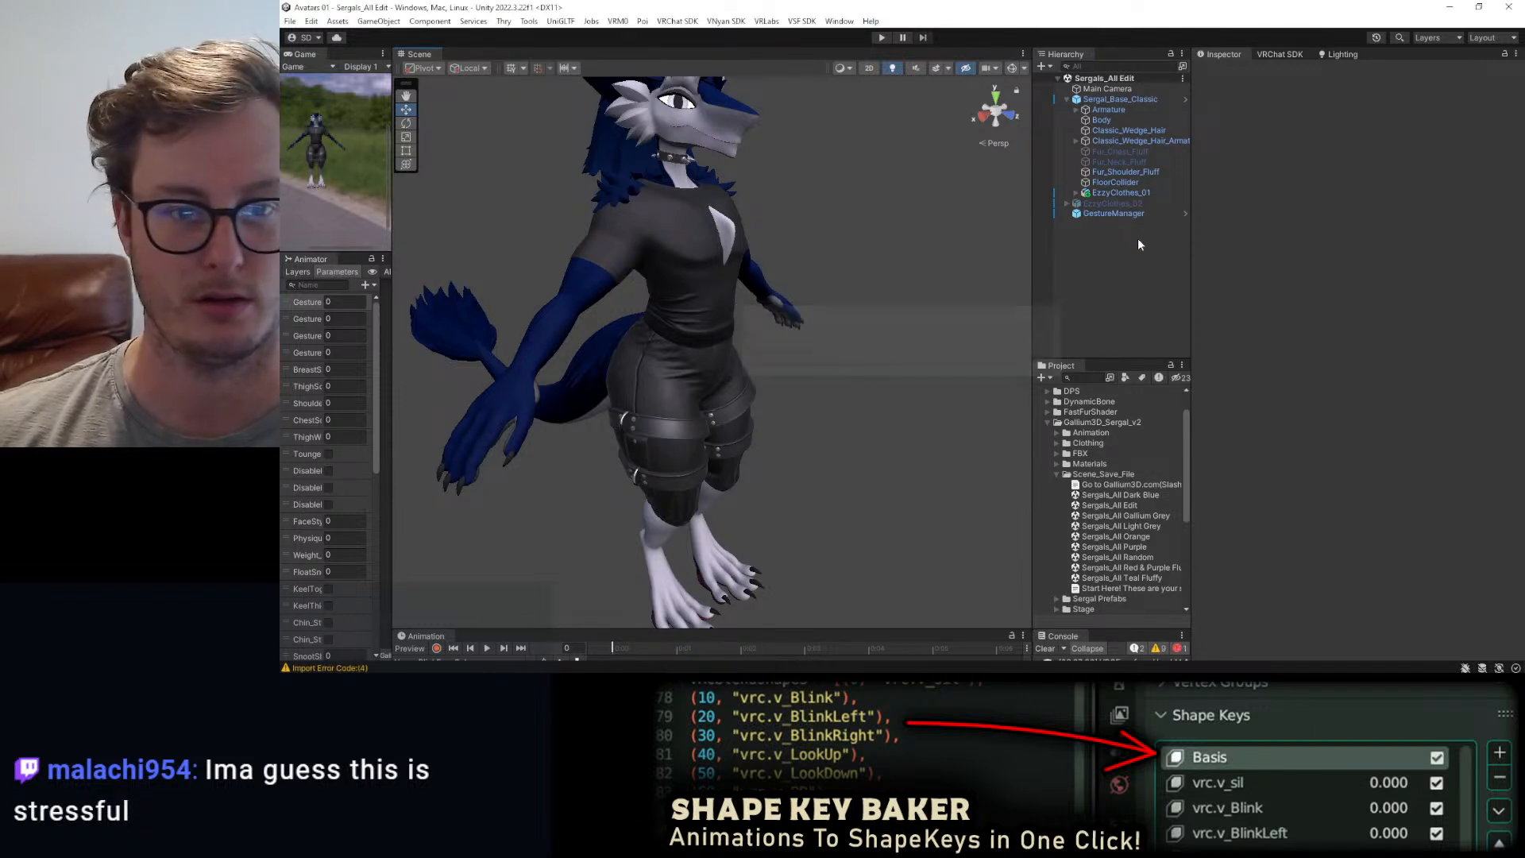
left_click(1130, 195)
left_click(1226, 73)
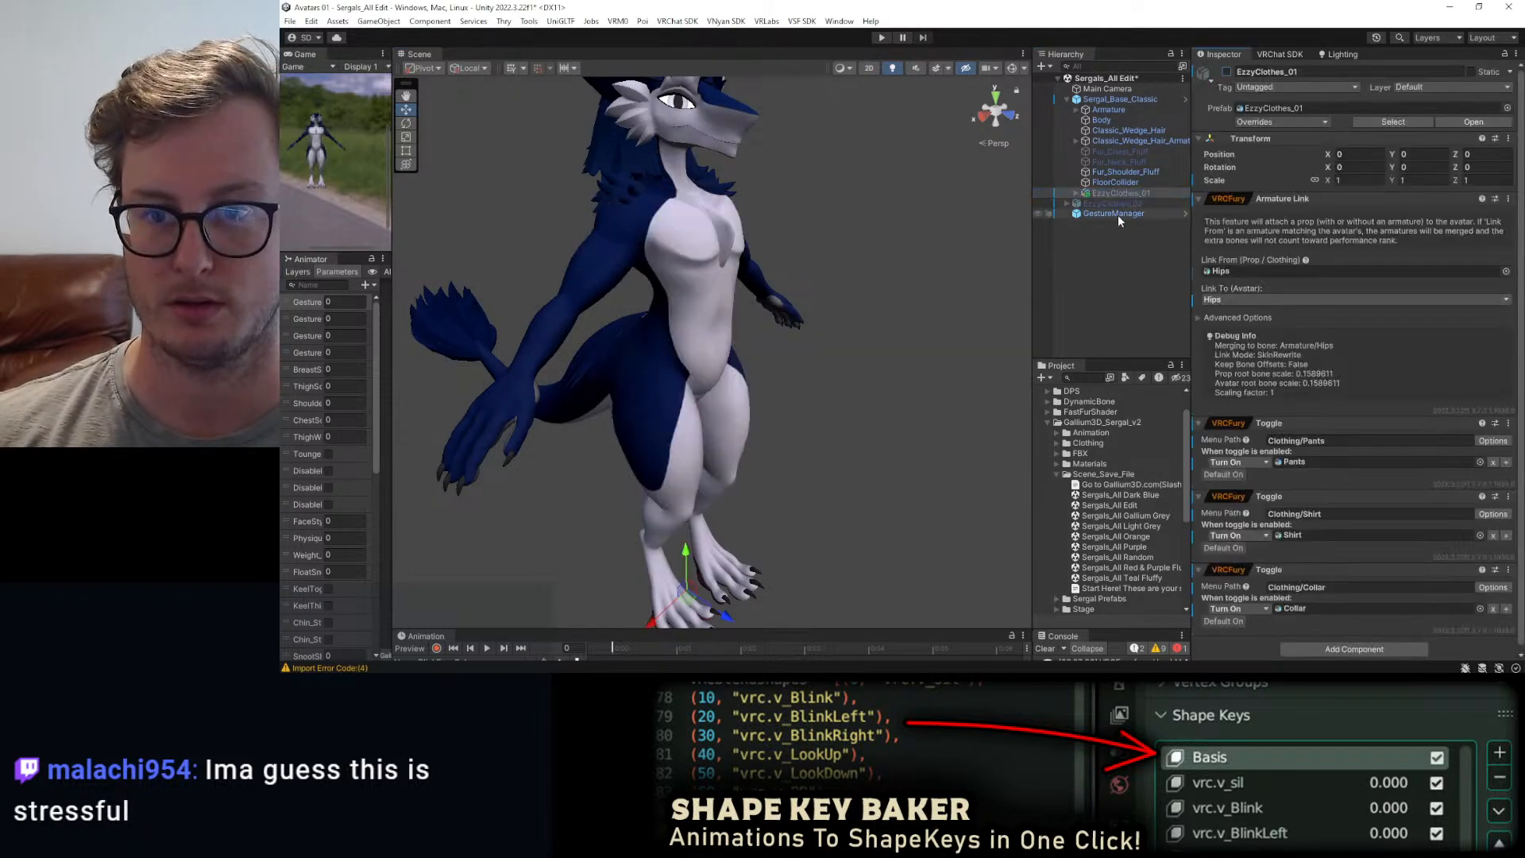
left_click(1113, 204)
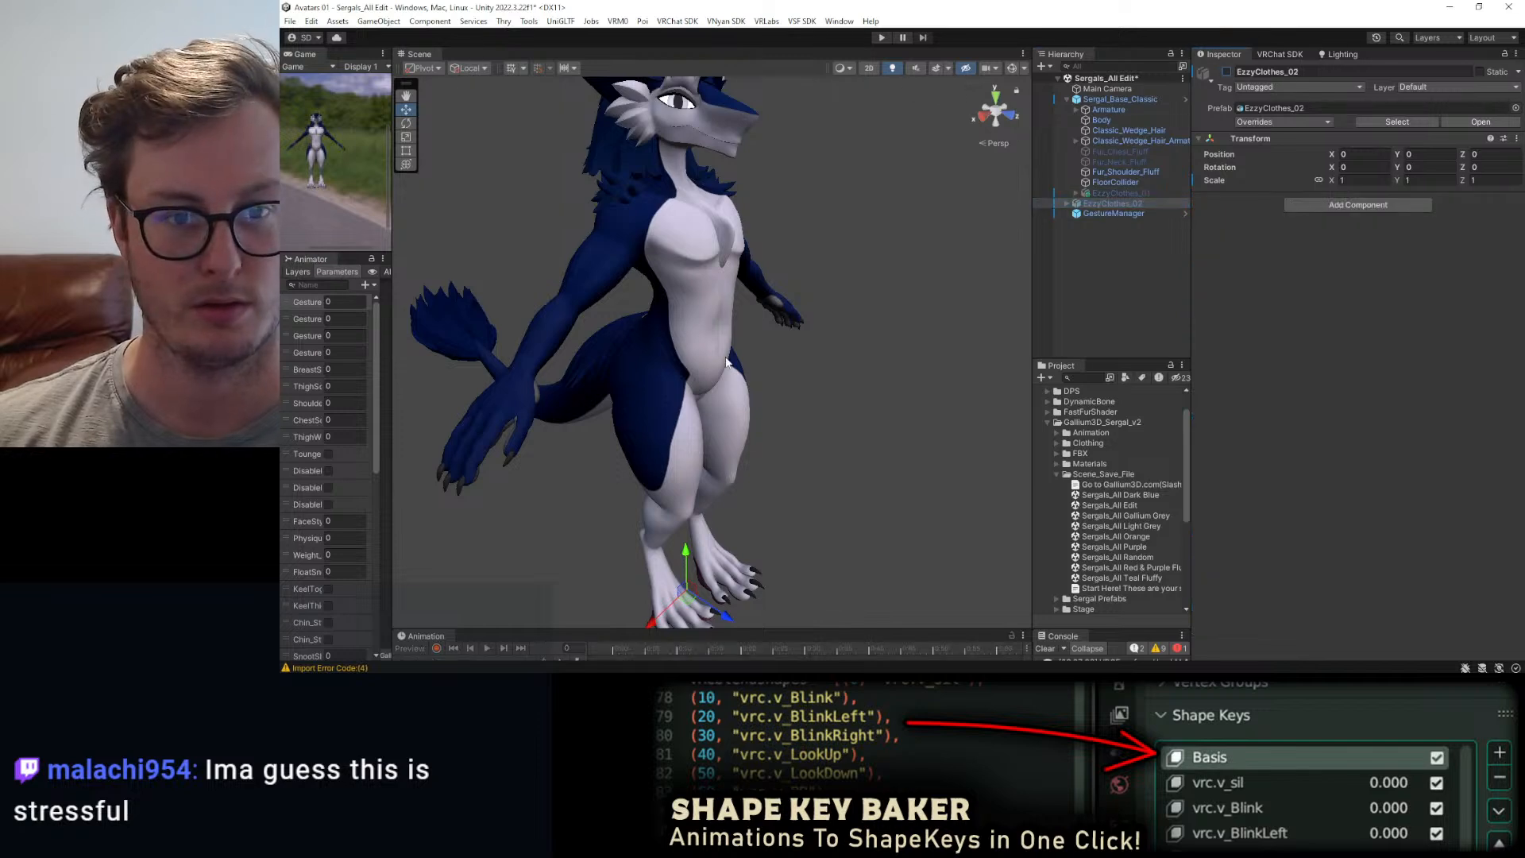
key("alt+shift+a")
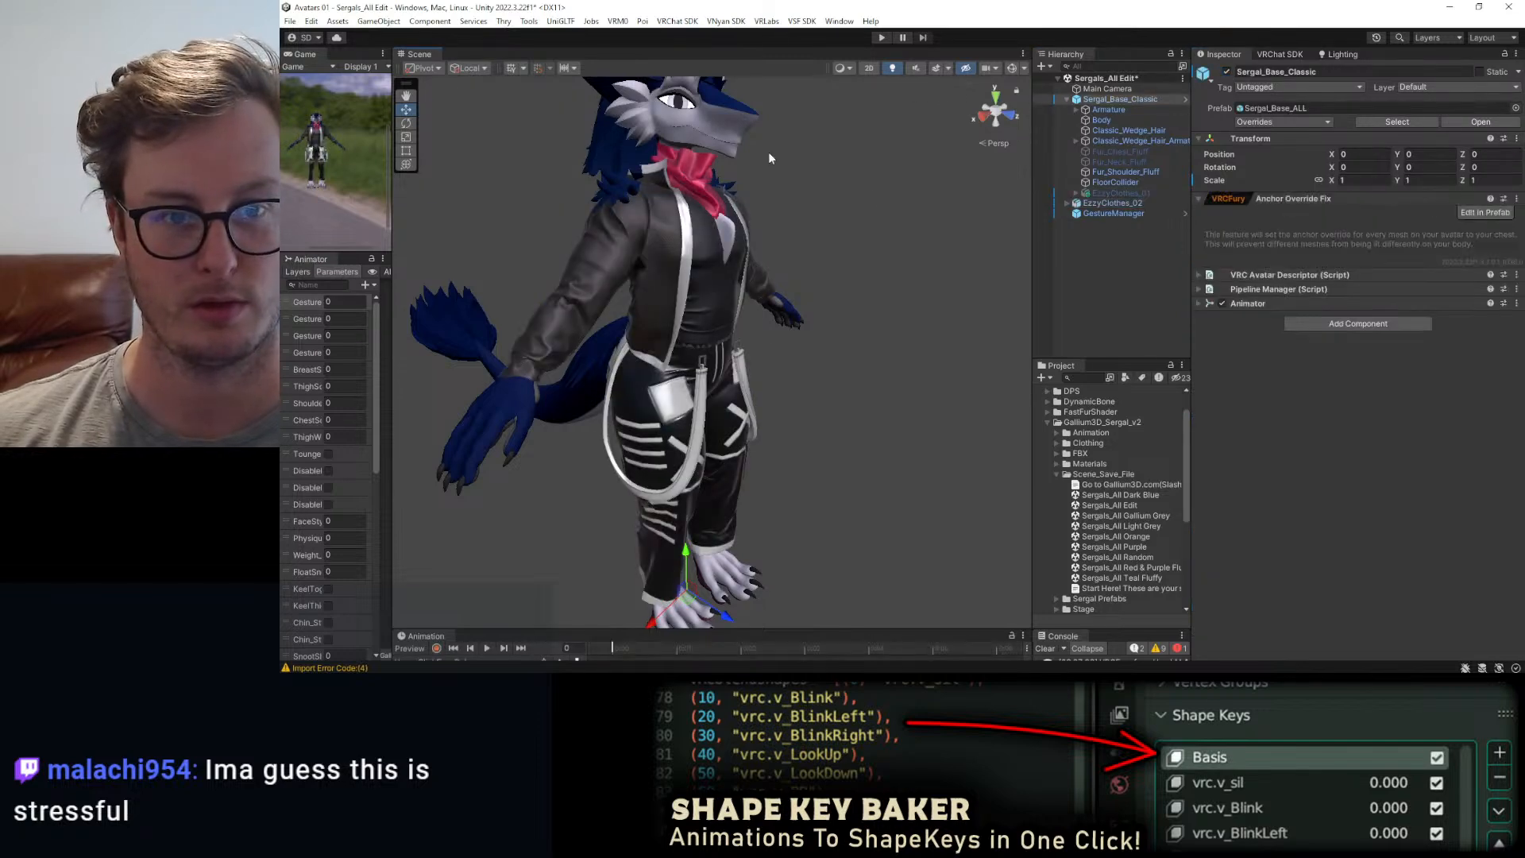
- Look through the Body mesh's blend shapes and try adjusting one of their values
left_click(1106, 120)
scroll(1460, 408, "down", 3)
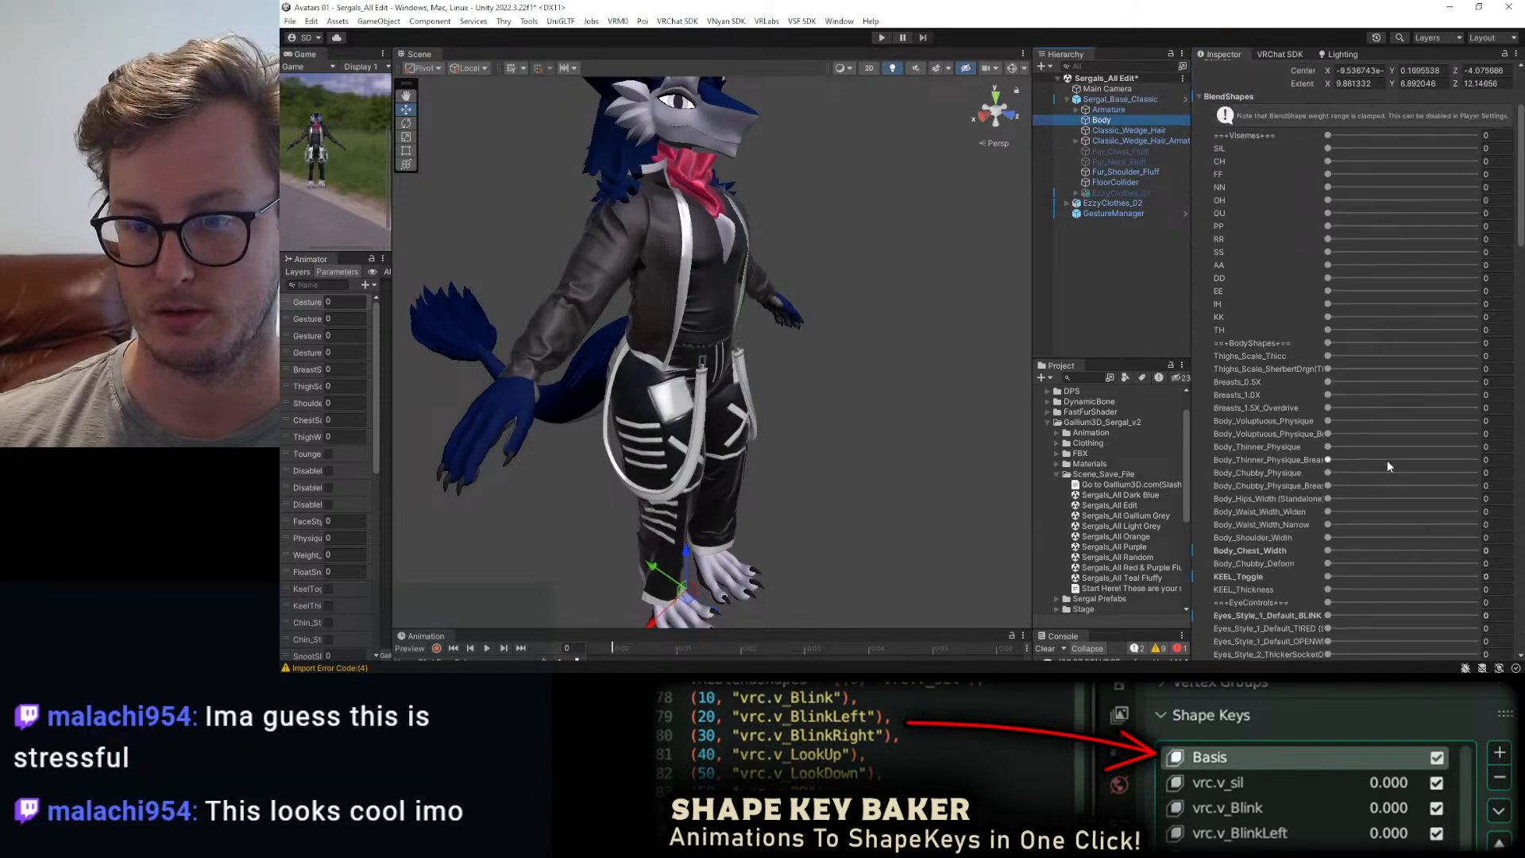
scroll(1387, 460, "down", 10)
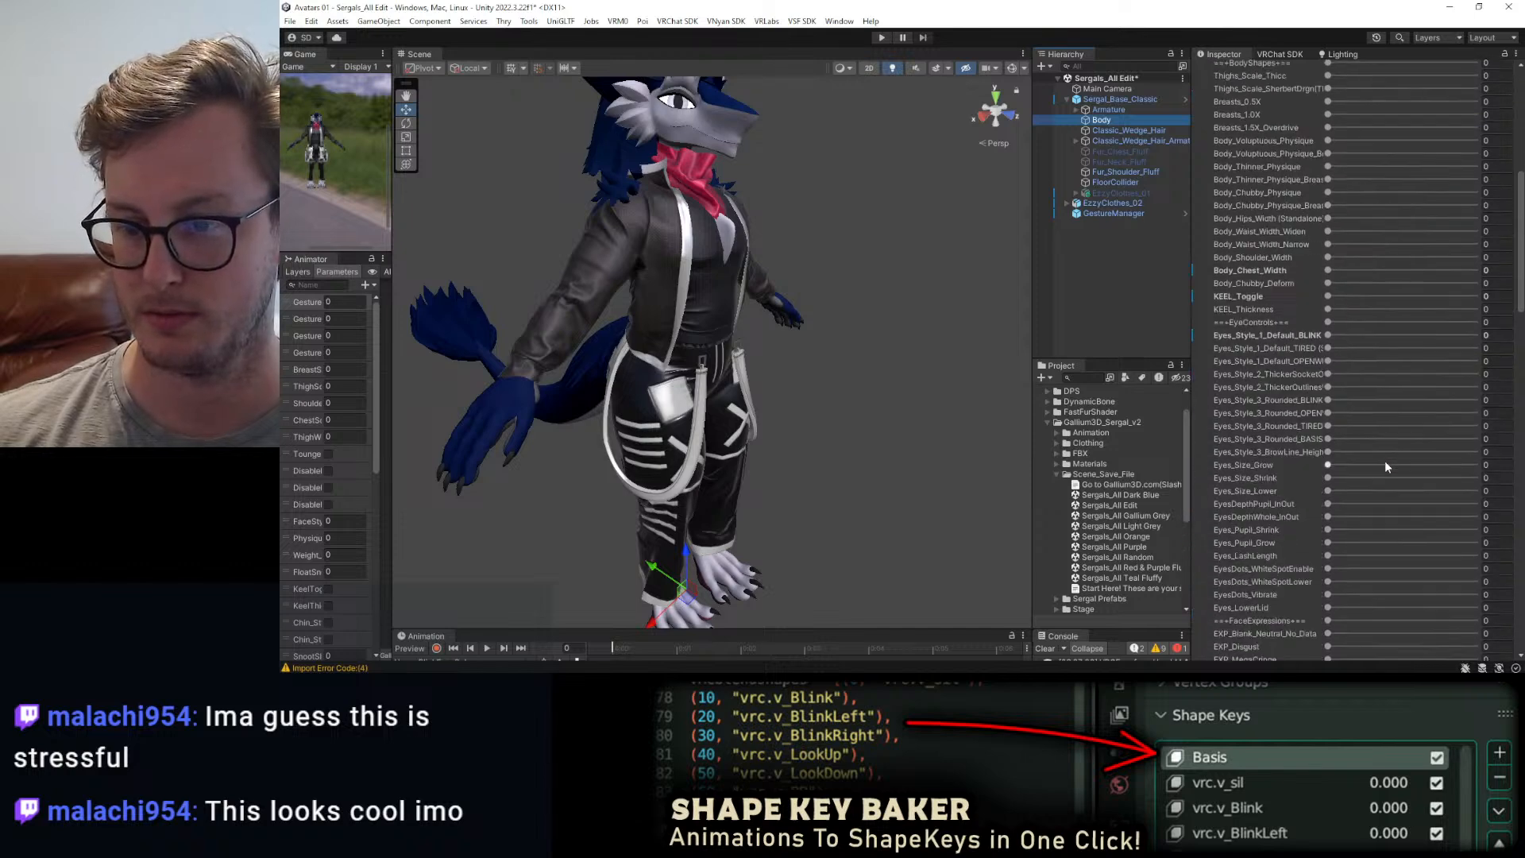
scroll(1385, 460, "down", 12)
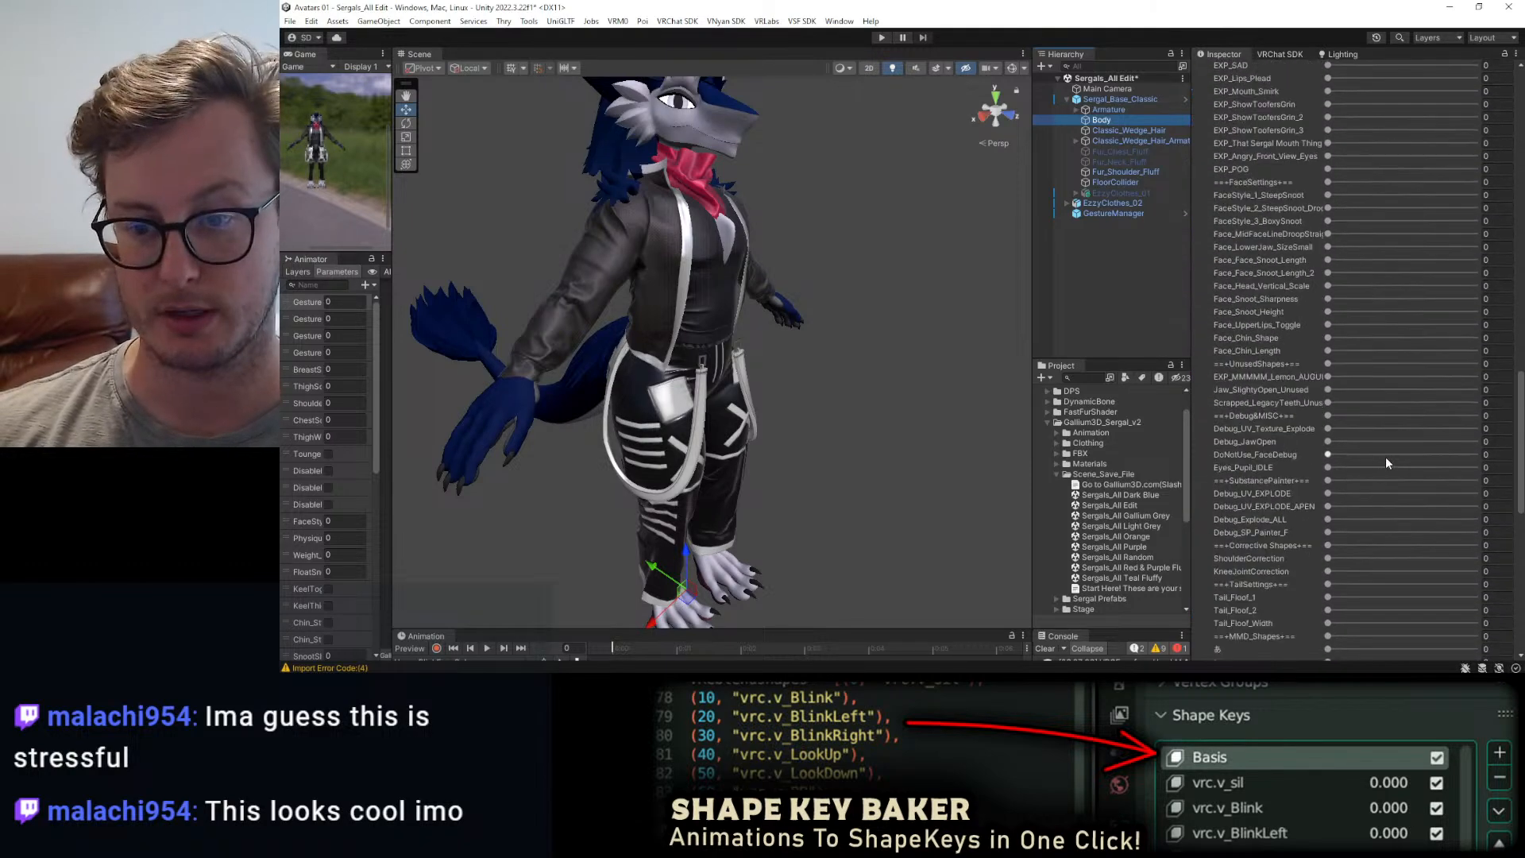
scroll(1312, 346, "up", 8)
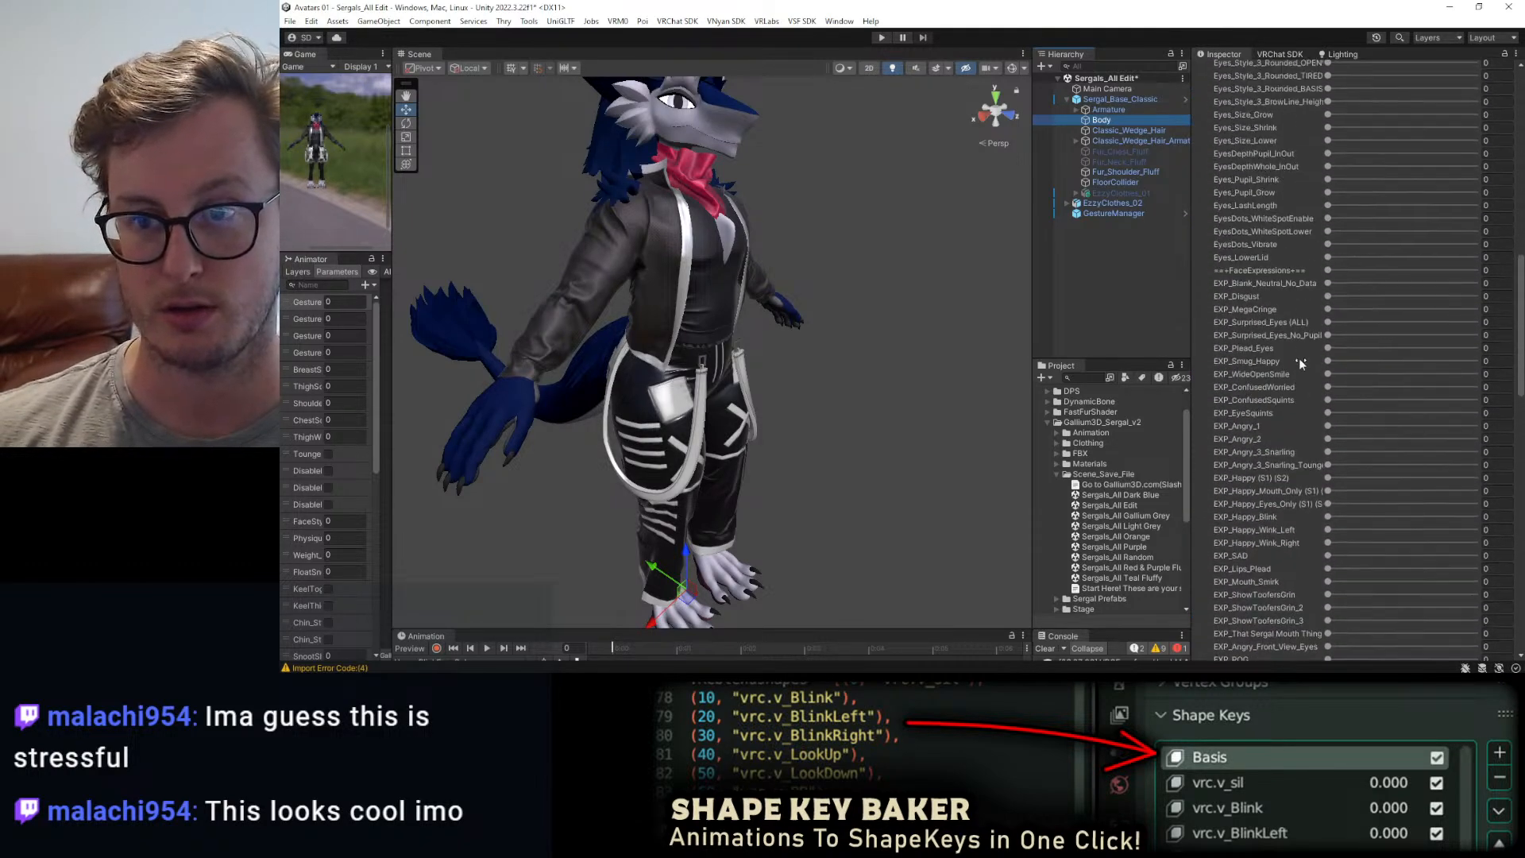
scroll(1299, 361, "up", 7)
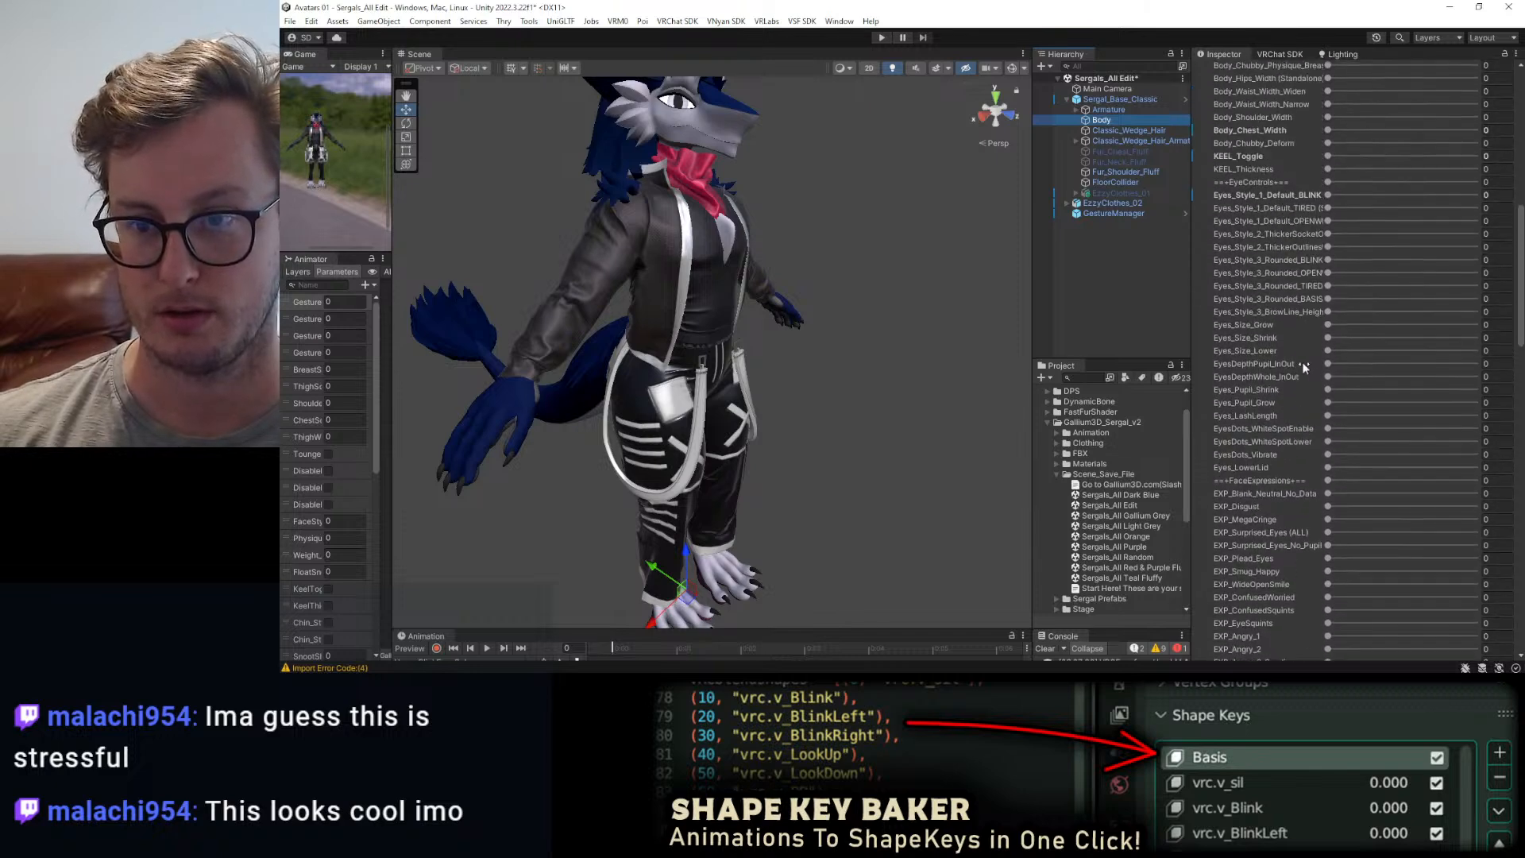
left_click_drag(1351, 261, 1511, 263)
- Examine the second outfit's sleeves, straps and hips from behind in the Unity scene, and return to Blender
right_click_drag(846, 224, 810, 412)
left_click(737, 208)
right_click_drag(679, 429, 802, 354)
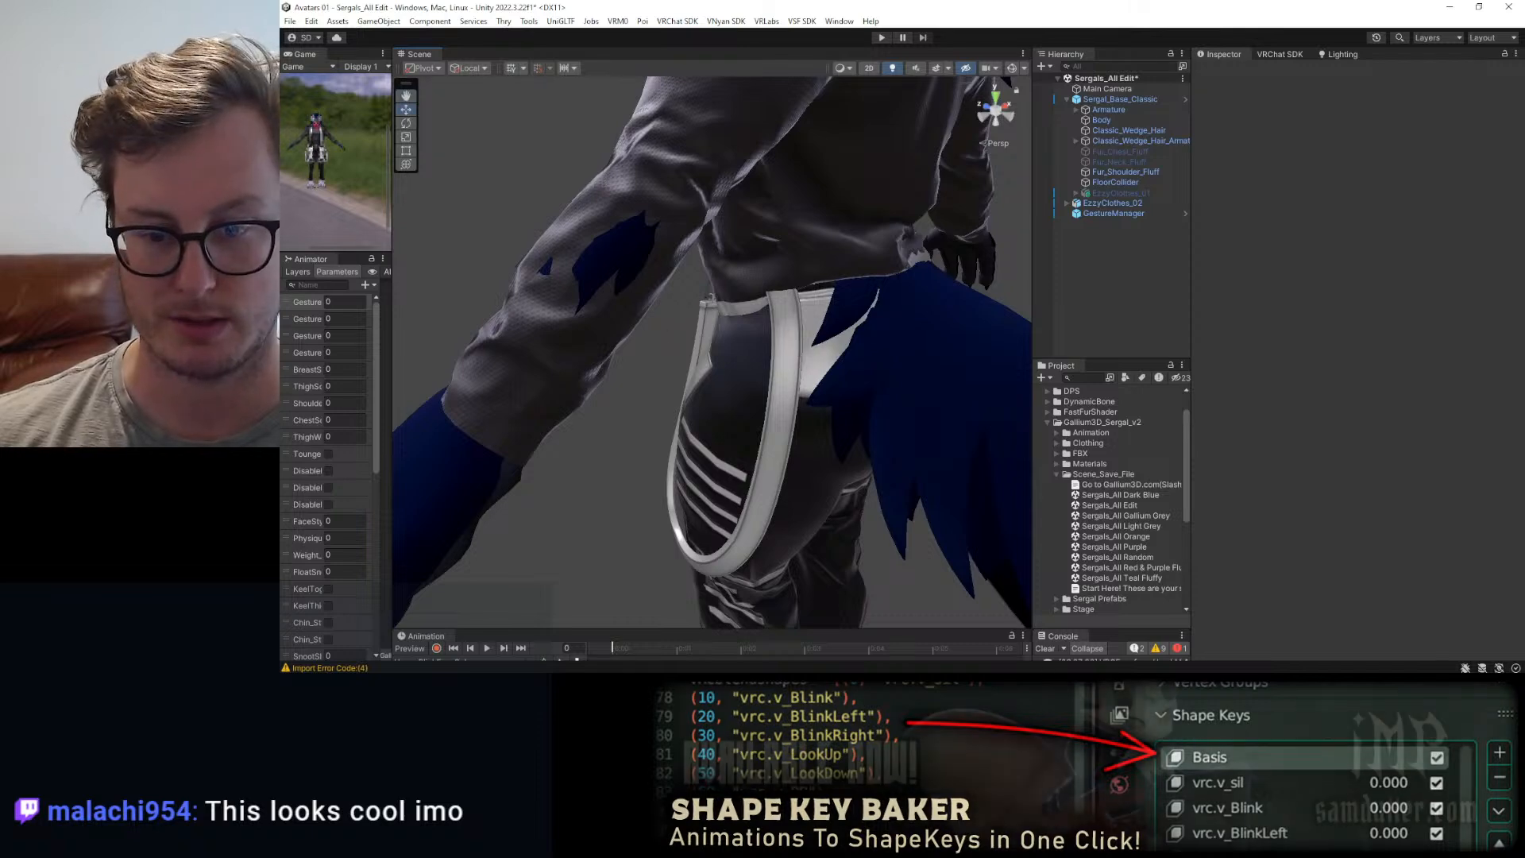
key("alt+Tab")
middle_click_drag(888, 302, 958, 307)
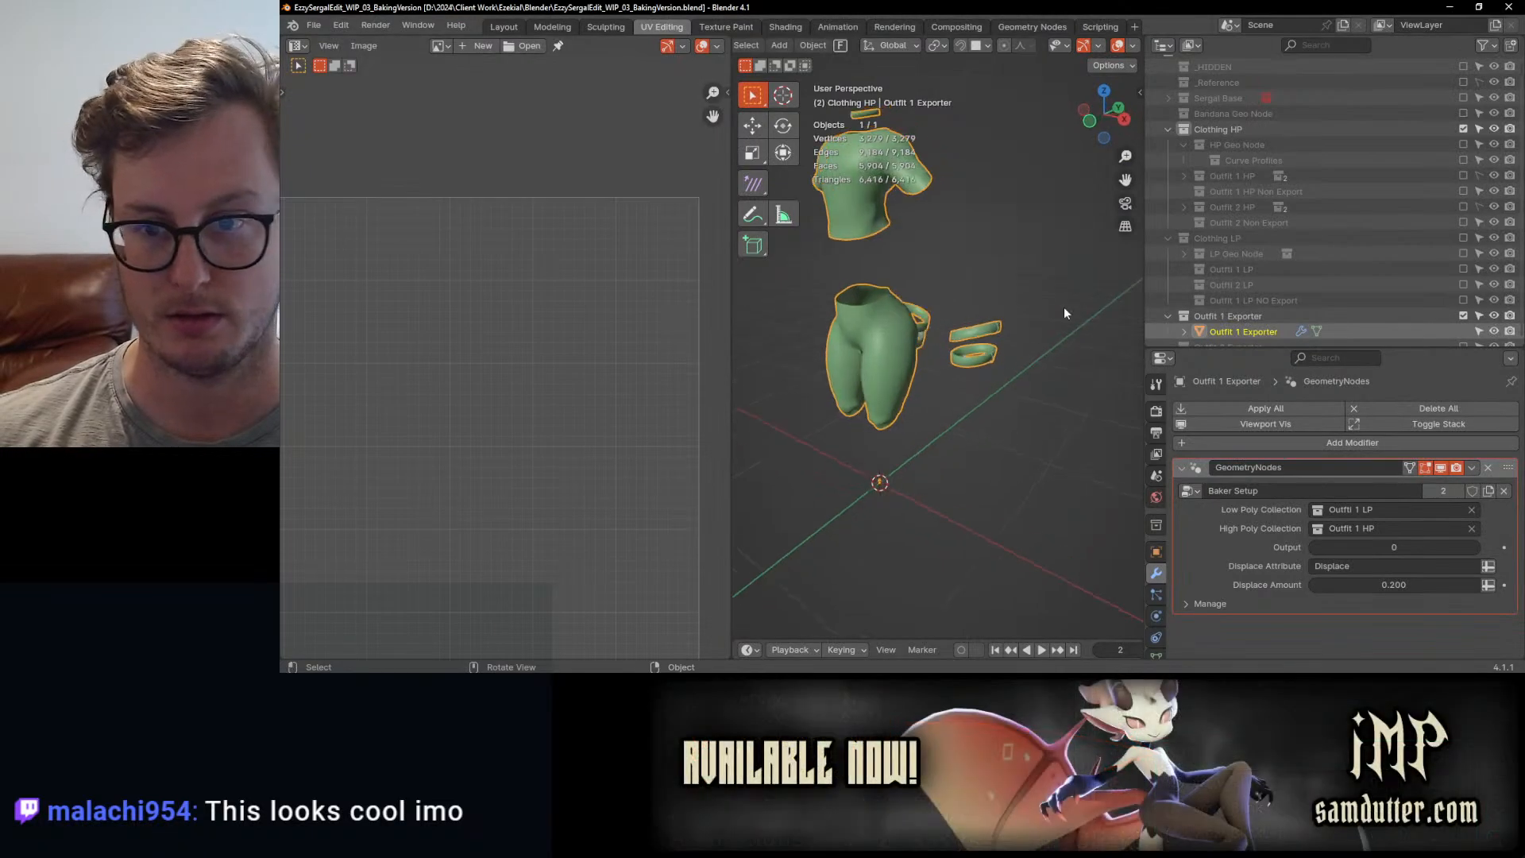
- Exclude the Outfit 1 Exporter collection, enable the Outfit 1 LP collection and step back to frame 1
left_click(1464, 316)
left_click(1464, 331)
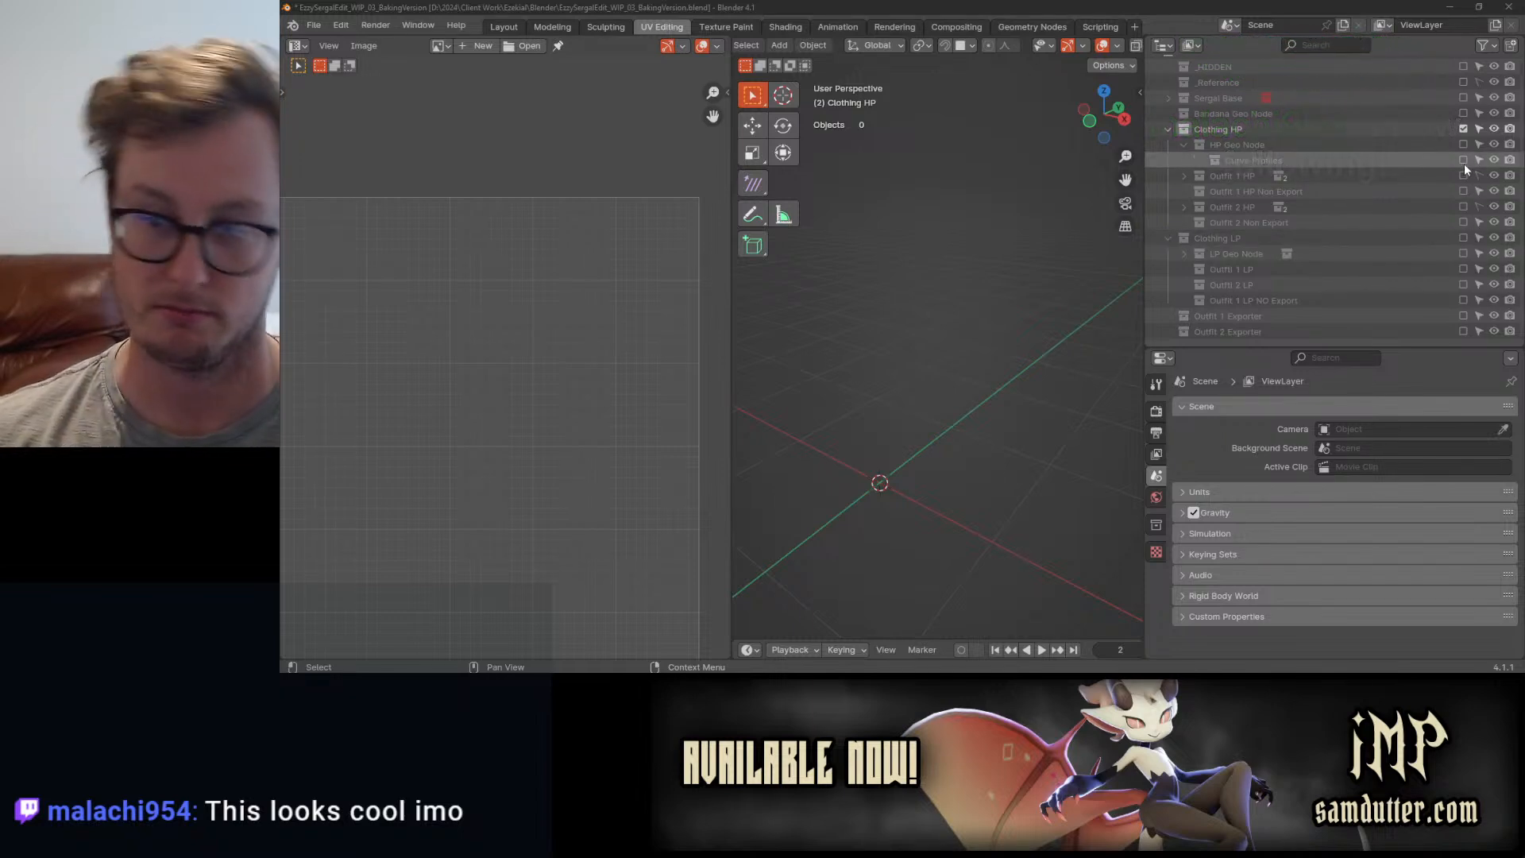
left_click(1464, 269)
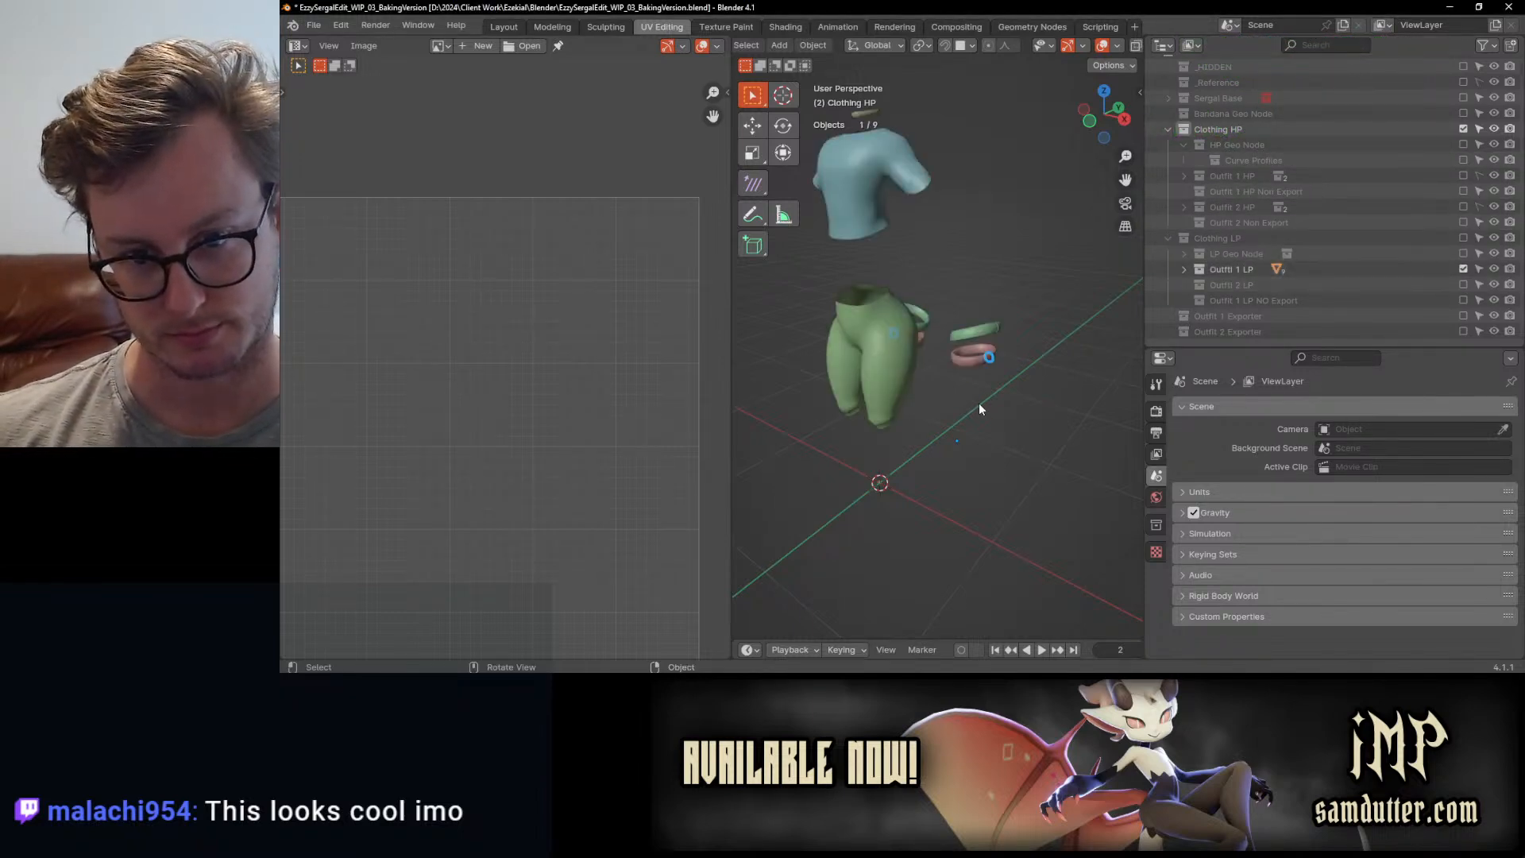
key("Left")
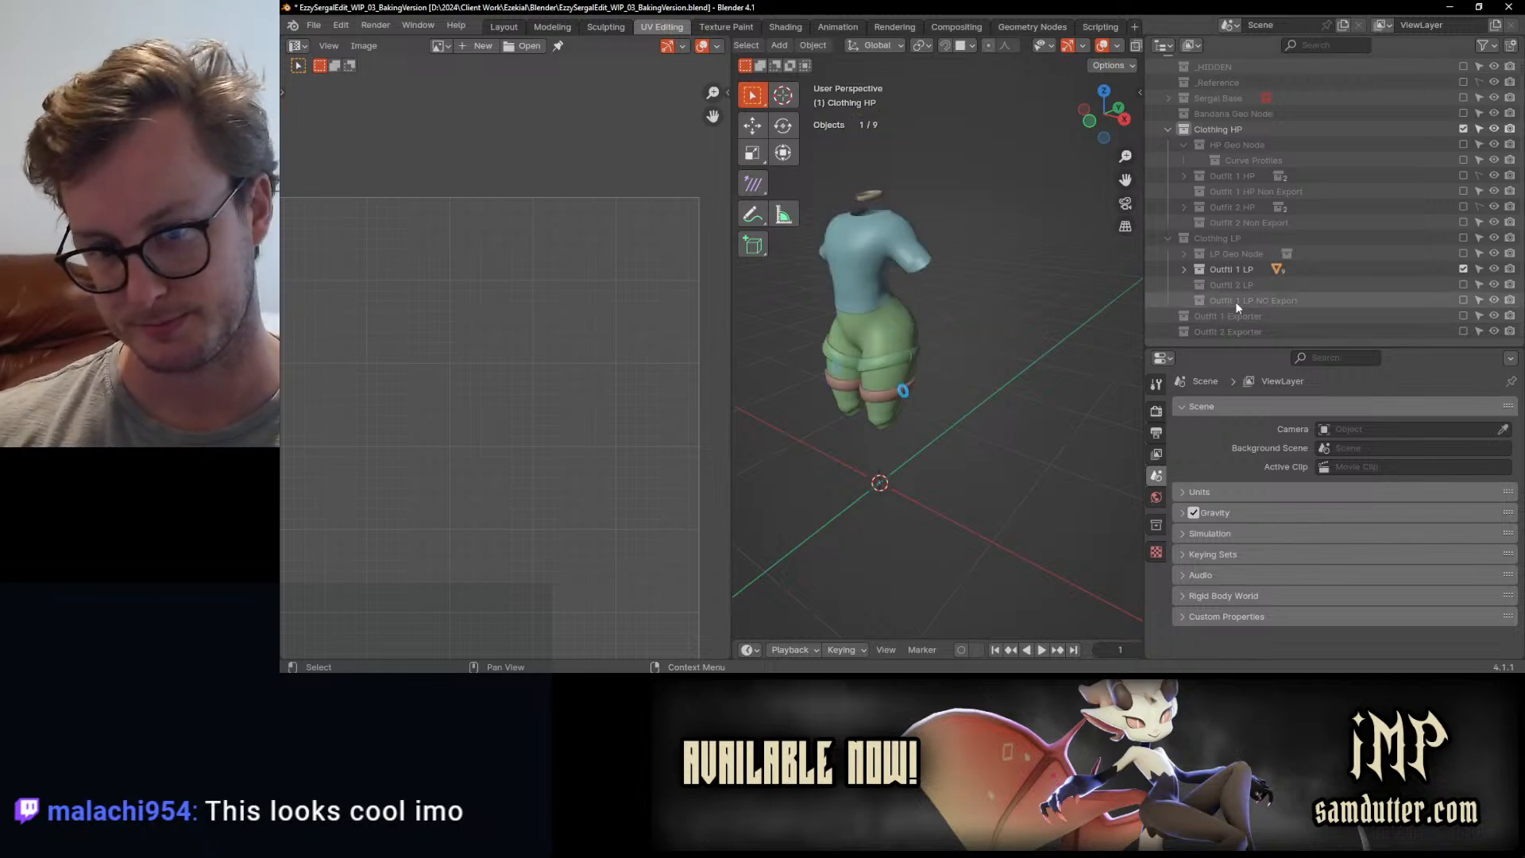
- Check the avatar in Unity, return to Blender and enable the Outfit 2 LP collection in place of Outfit 1 LP
key("alt+Tab")
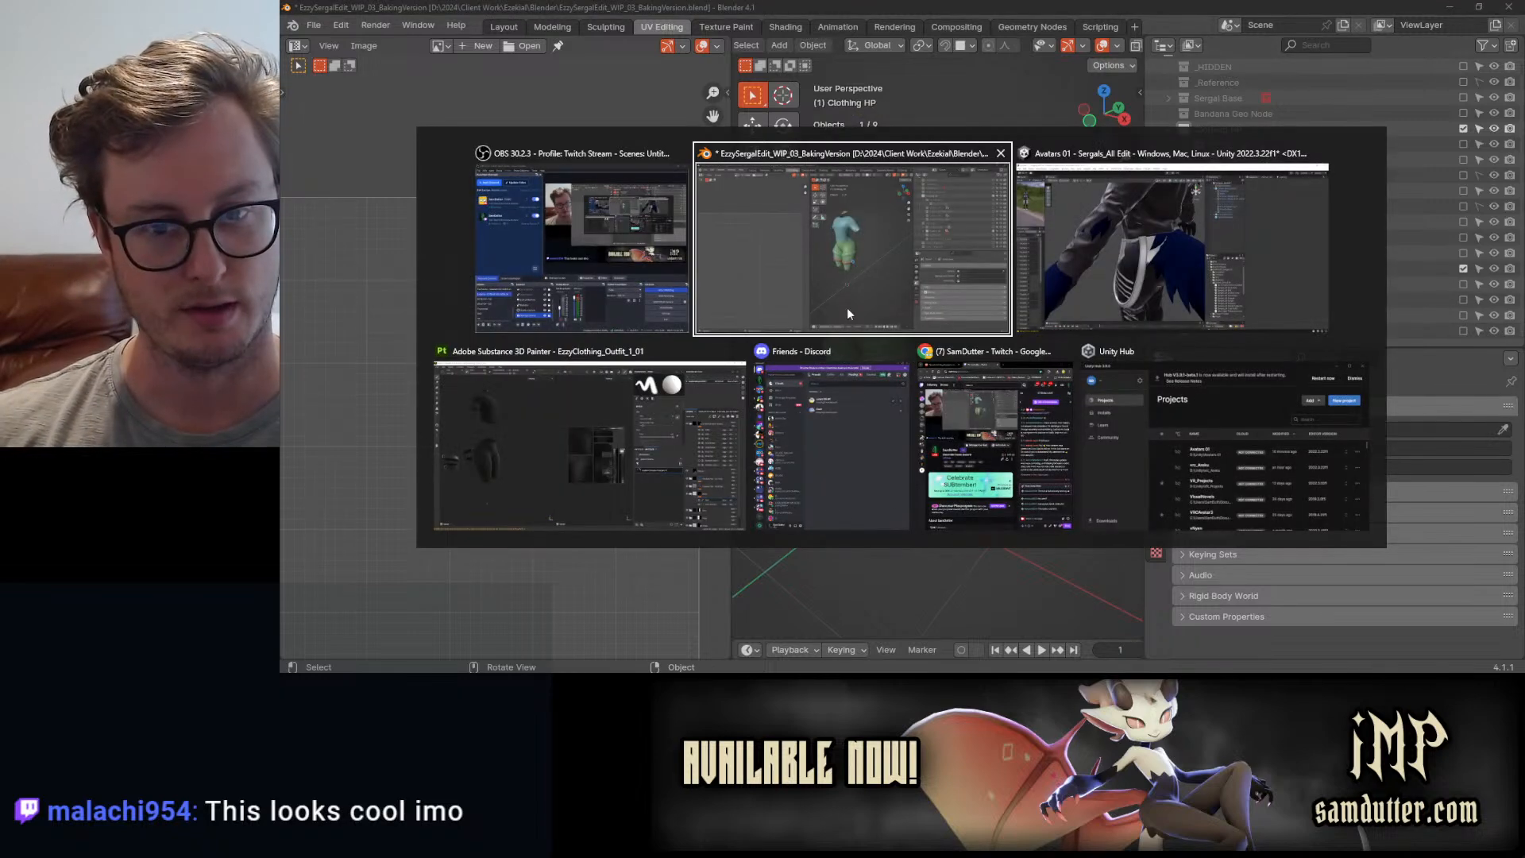
key("alt+Tab")
key("alt+Tab")
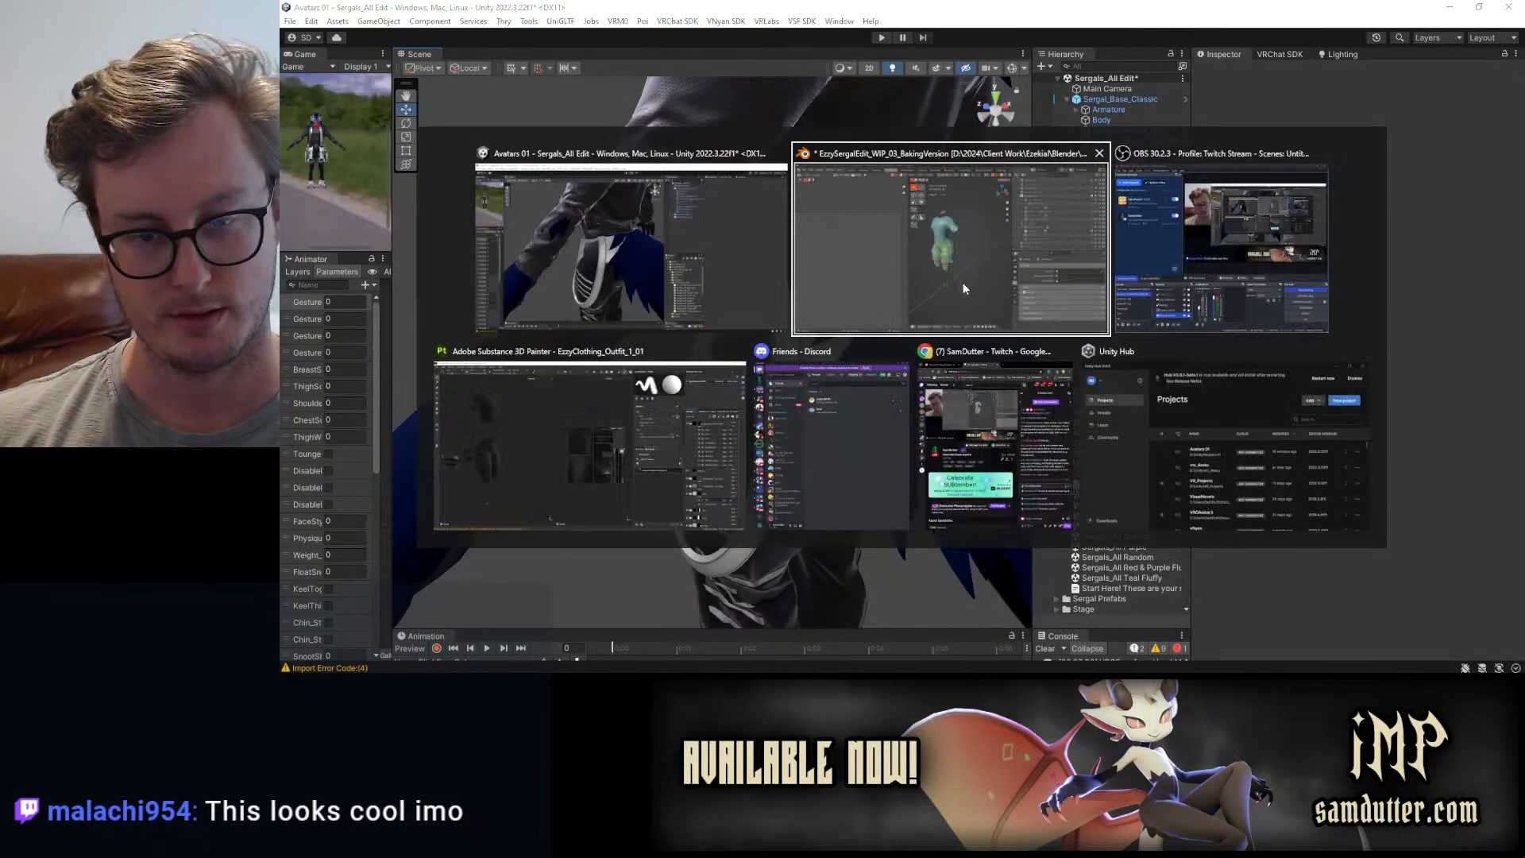
left_click(1464, 270)
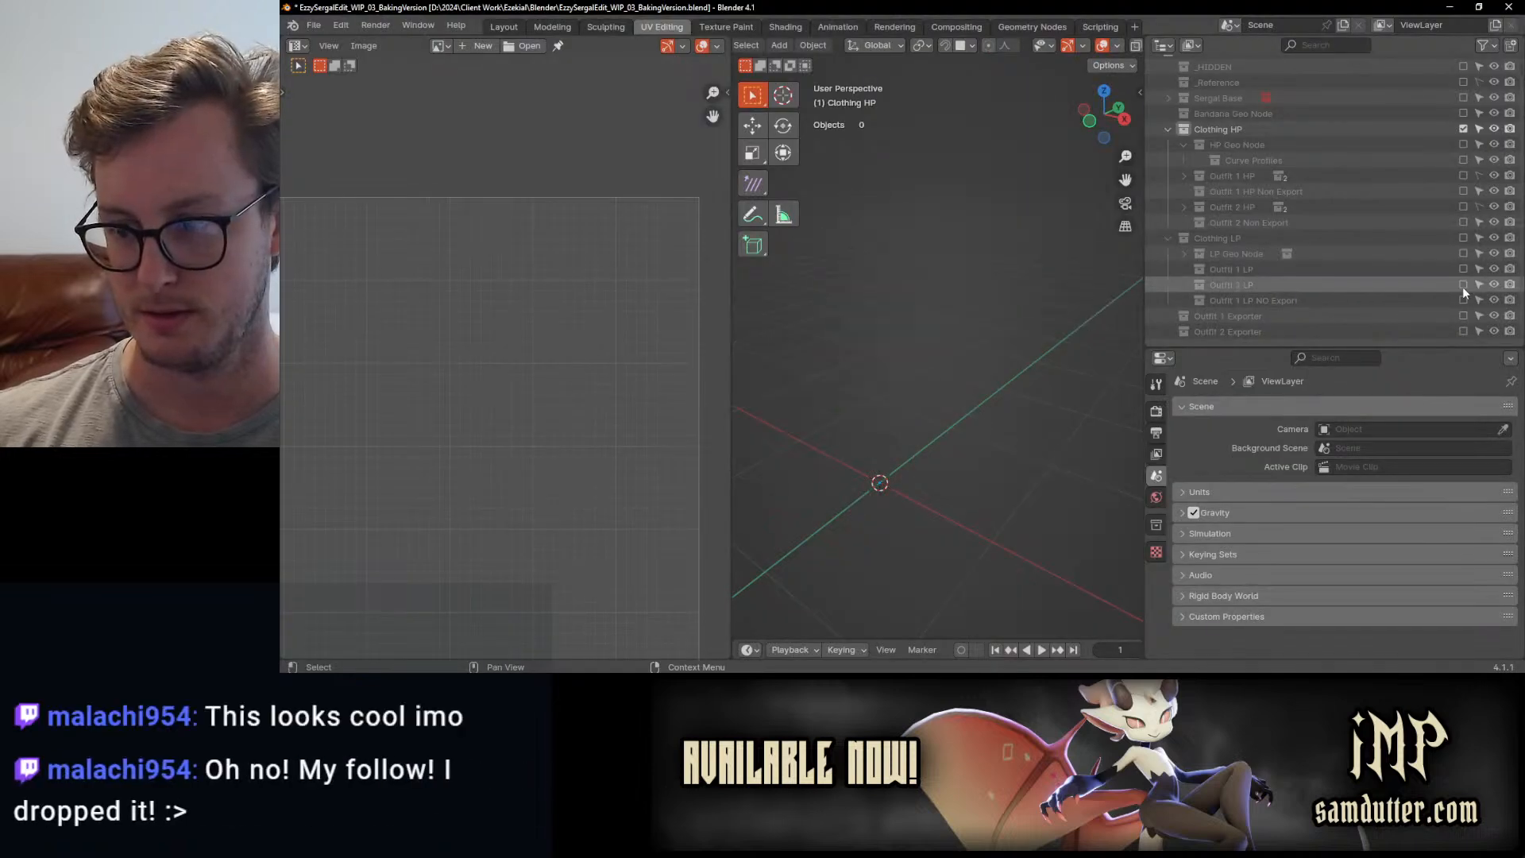
left_click(1463, 284)
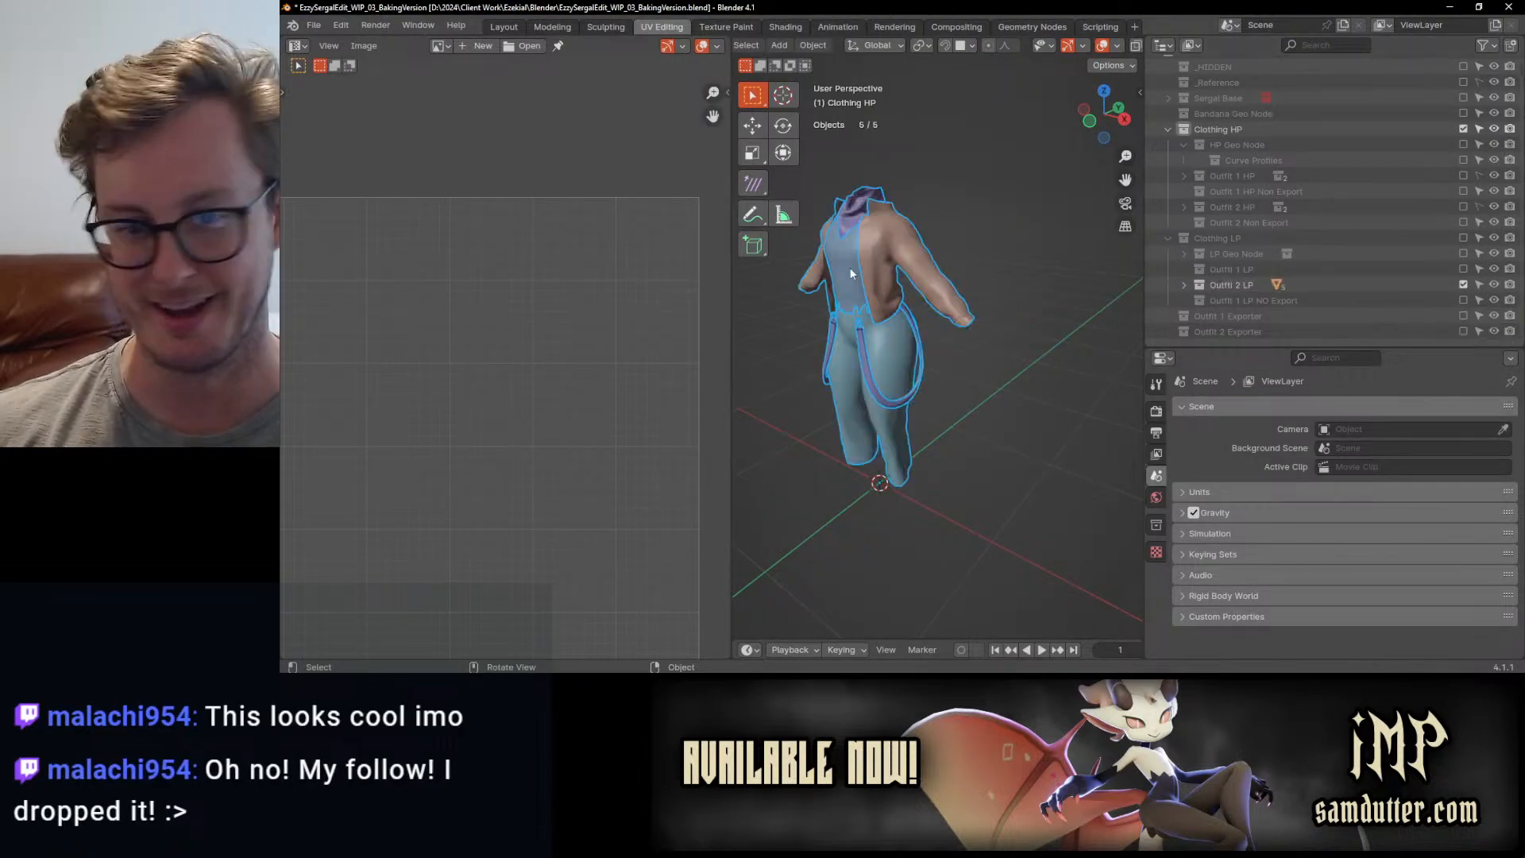
- Enable the Sergal Base collection and examine how the second outfit's sleeves and back sit on the avatar
middle_click_drag(850, 267, 800, 248)
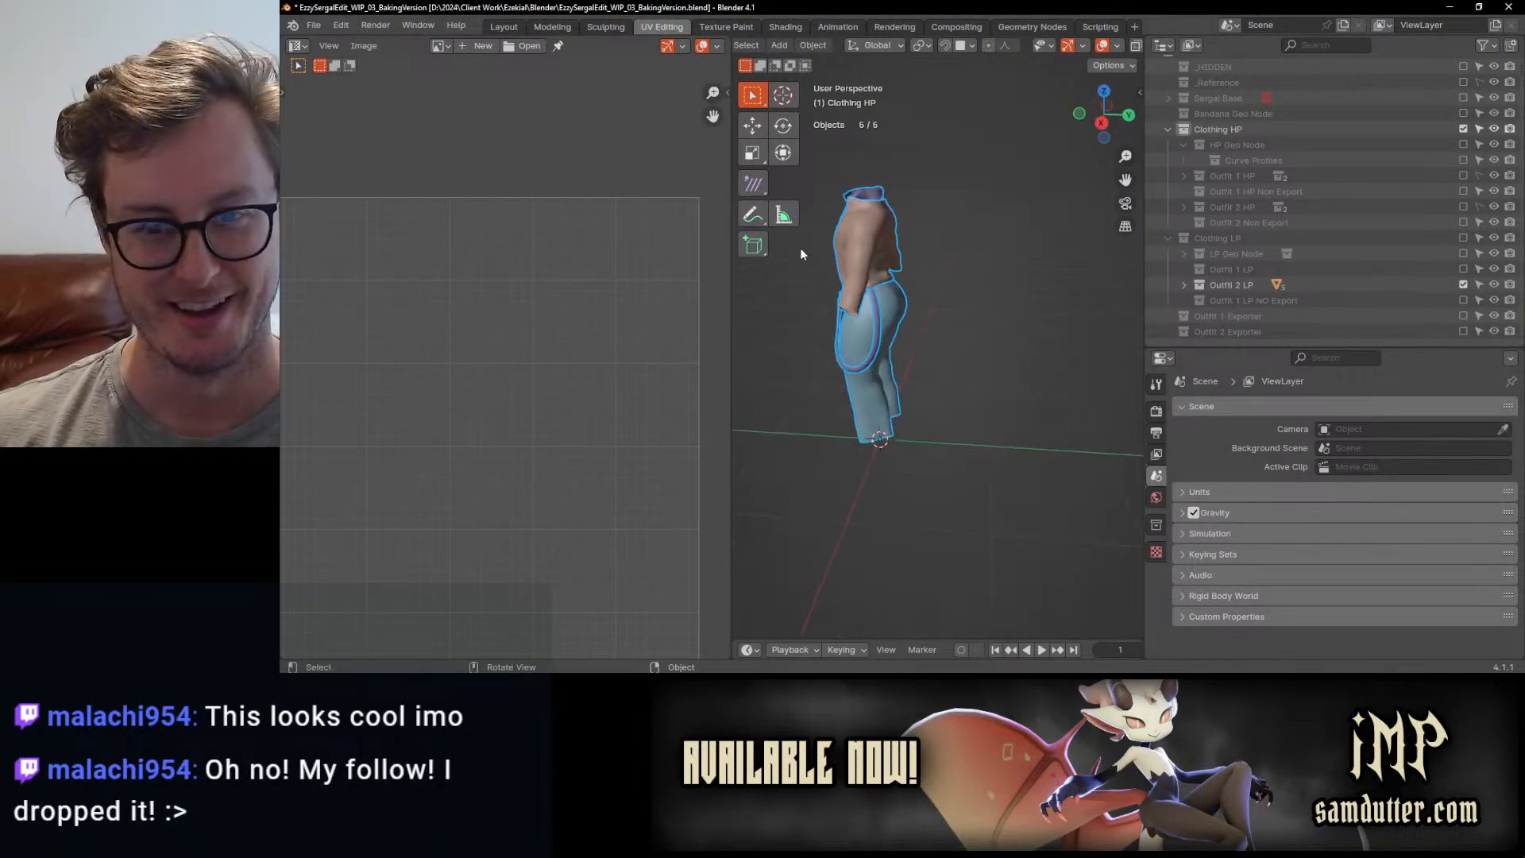
left_click(1463, 97)
mouse_move(858, 350)
middle_mouse_down()
mouse_move(878, 341)
mouse_move(910, 366)
mouse_move(838, 338)
middle_mouse_up()
scroll(908, 364, "up", 4)
scroll(957, 342, "down", 4)
scroll(962, 342, "up", 3)
middle_click_drag(962, 342, 988, 376)
scroll(853, 342, "down", 4)
scroll(912, 412, "up", 5)
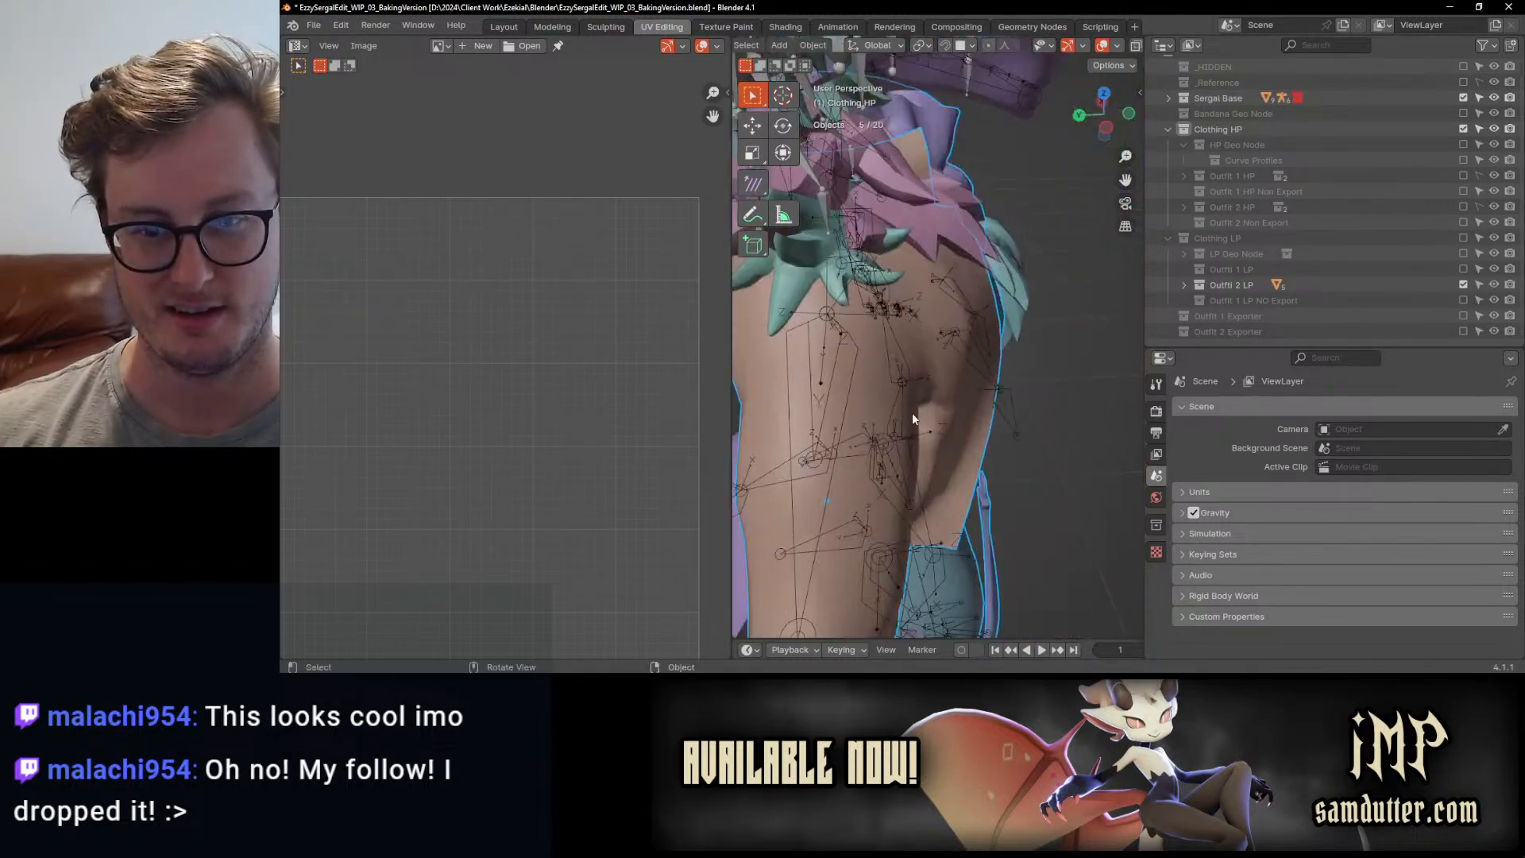
- Select the jacket mesh, put it in Sculpt Mode and choose the Inflate/Deflate brush
left_click(866, 548)
scroll(869, 526, "down", 5)
middle_click_drag(869, 523, 894, 497)
scroll(895, 497, "up", 2)
left_click(955, 443)
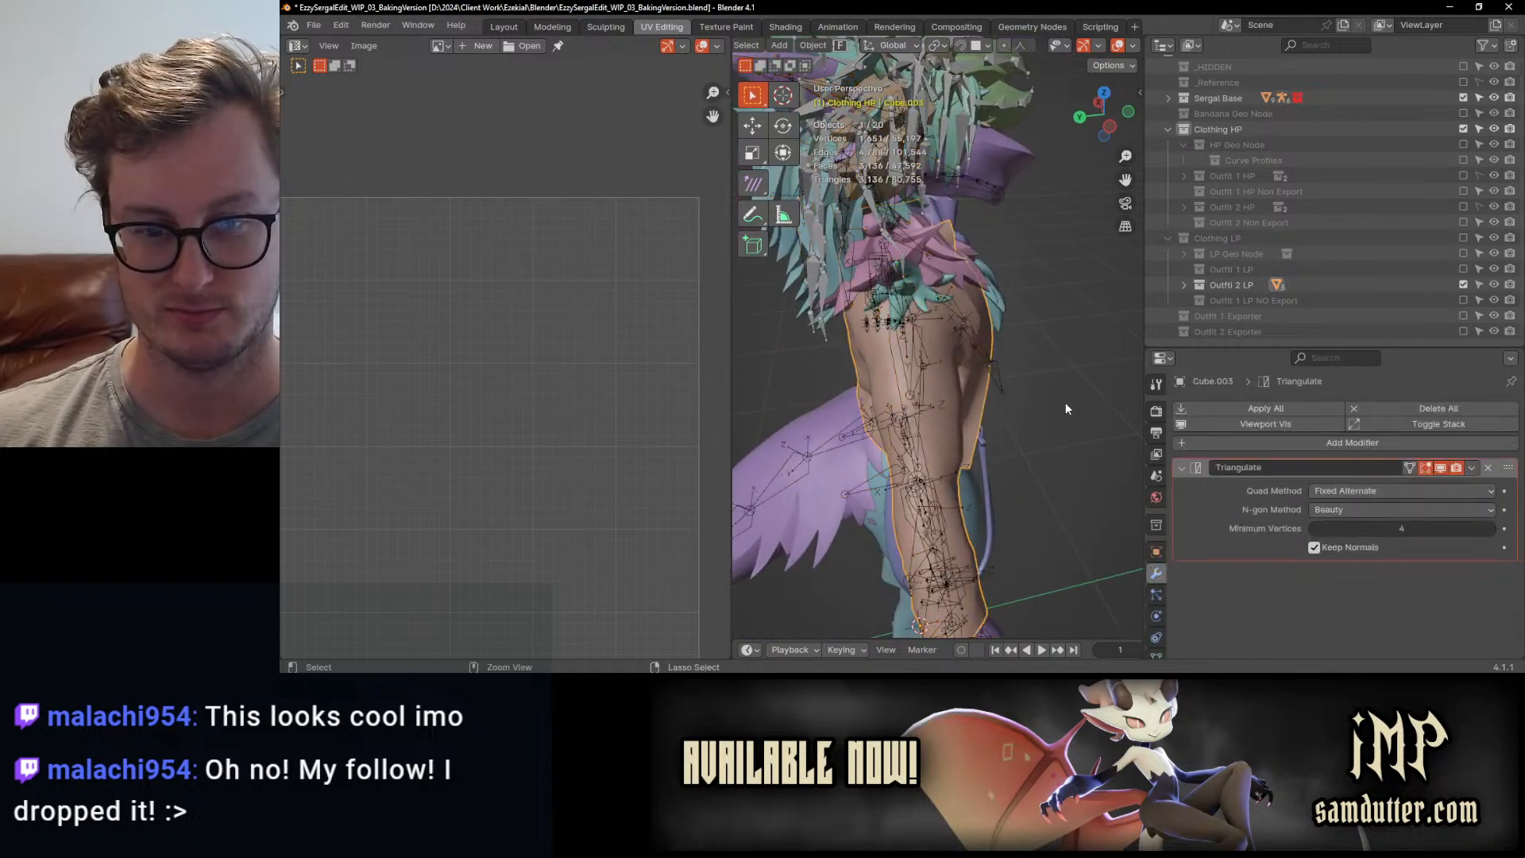
key("ctrl+Tab")
left_click(1059, 487)
middle_click_drag(1021, 398, 1035, 375)
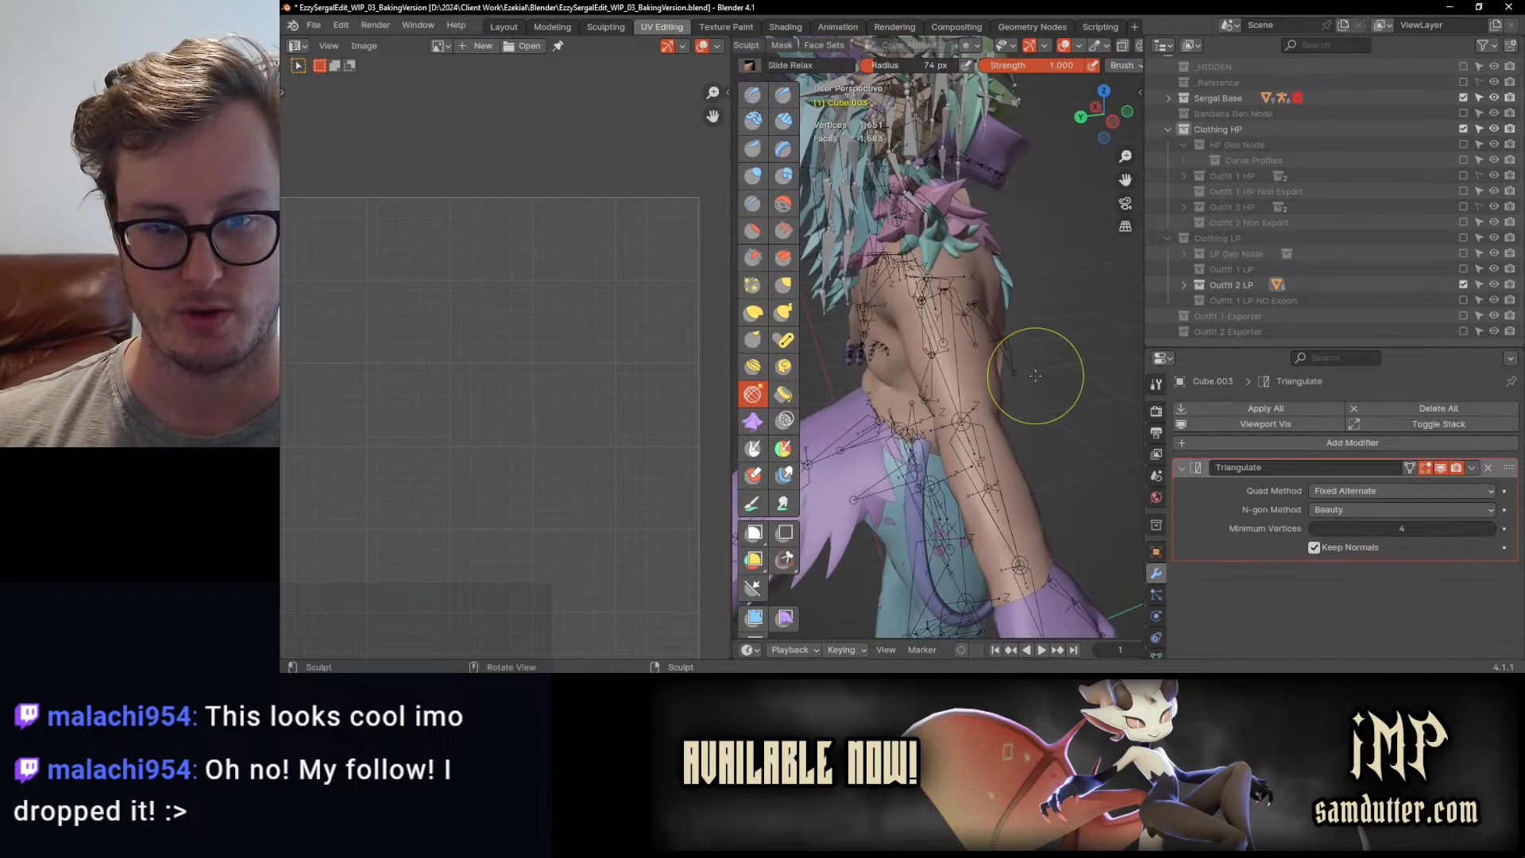
key("i")
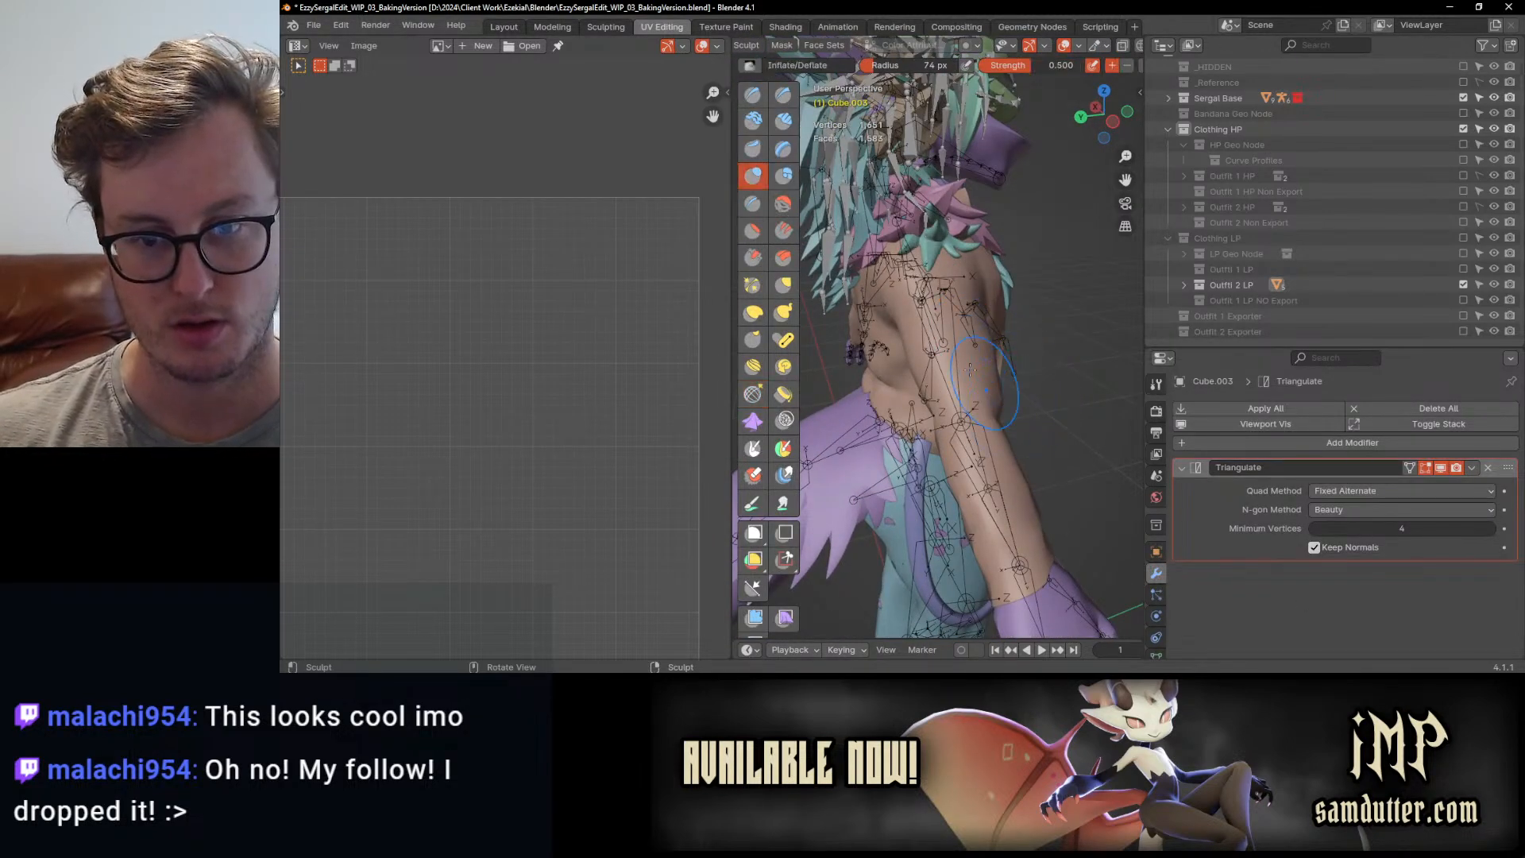
- Try an Elastic Deform stroke on the jacket sleeve's cuff at the wrist and undo it
mouse_move(970, 370)
middle_mouse_down()
mouse_move(1010, 446)
mouse_move(953, 436)
middle_mouse_up()
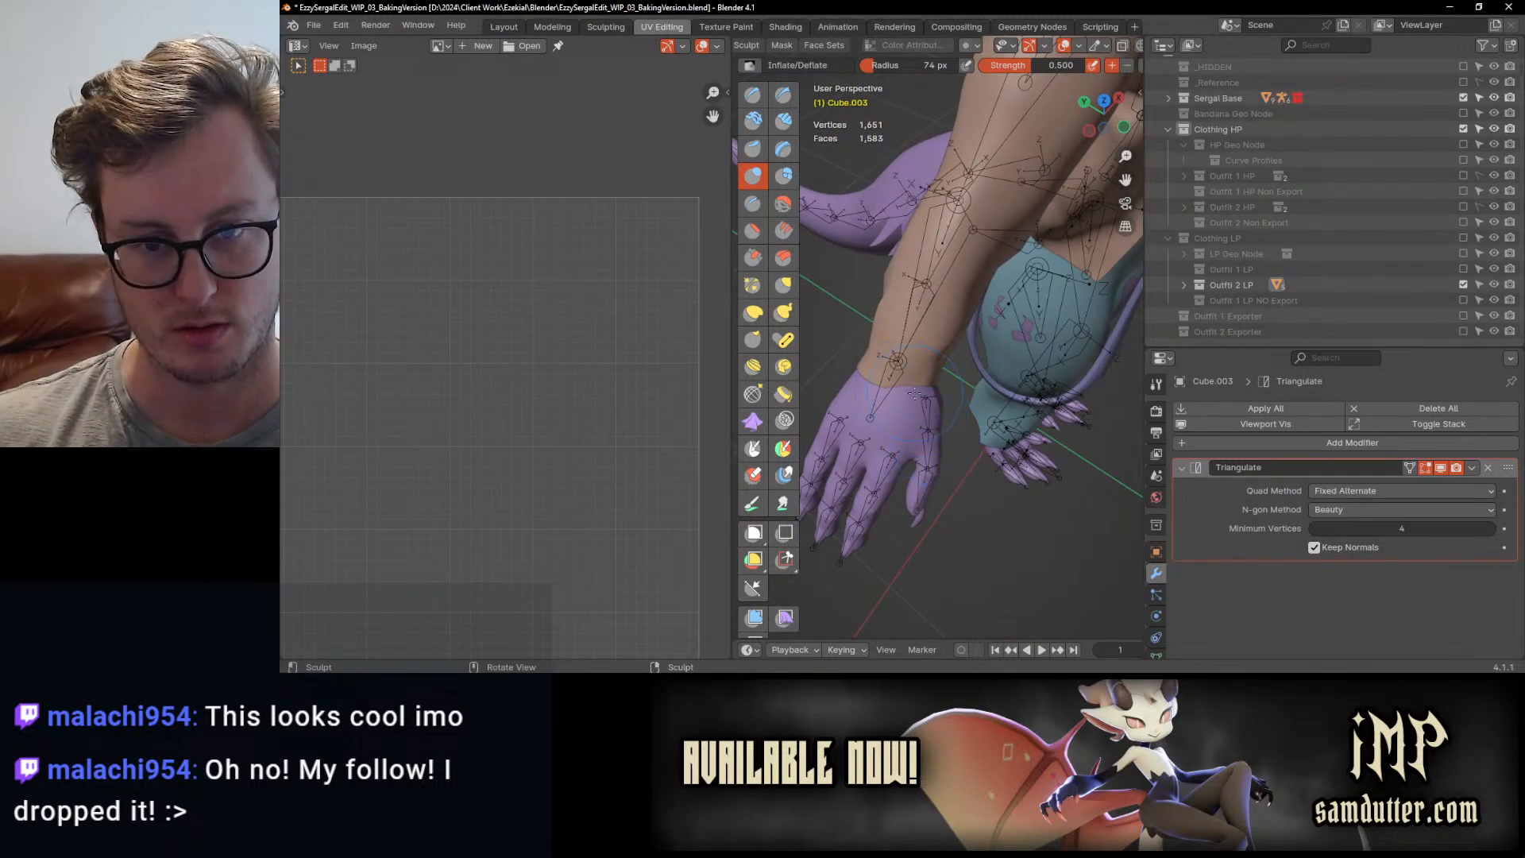
key("g")
mouse_move(911, 382)
left_mouse_down()
mouse_move(915, 414)
mouse_move(1015, 371)
left_mouse_up()
key("ctrl+z")
scroll(907, 416, "up", 2)
scroll(1009, 357, "down", 5)
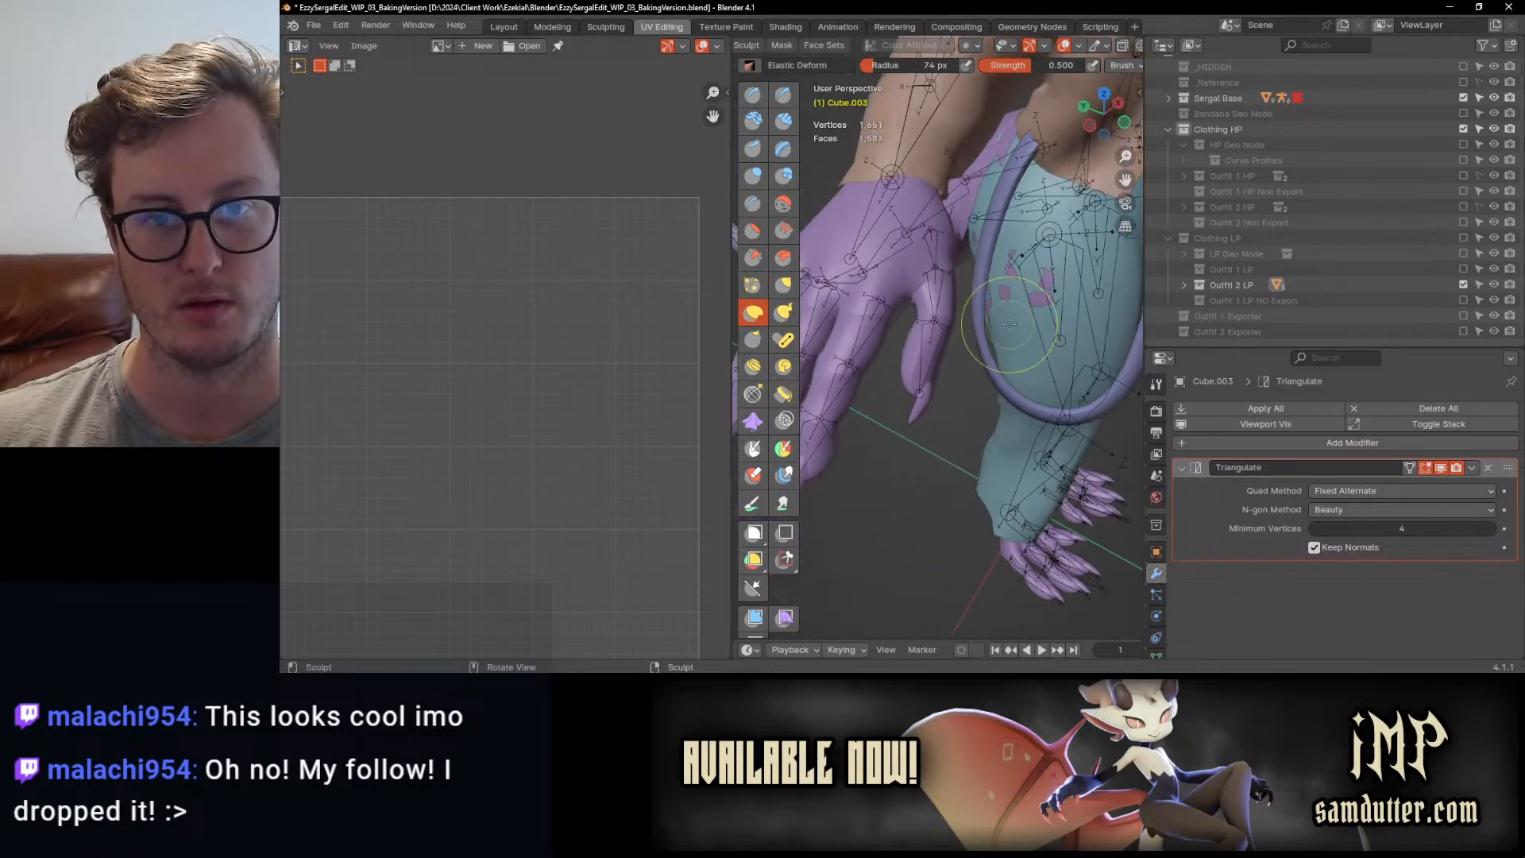
- Return the jacket to Object Mode, view the whole outfit from the front and save the file
key("ctrl+Tab")
mouse_move(1013, 312)
middle_mouse_down()
mouse_move(956, 312)
mouse_move(1012, 369)
mouse_move(993, 331)
middle_mouse_up()
scroll(961, 316, "up", 6)
scroll(1012, 369, "down", 5)
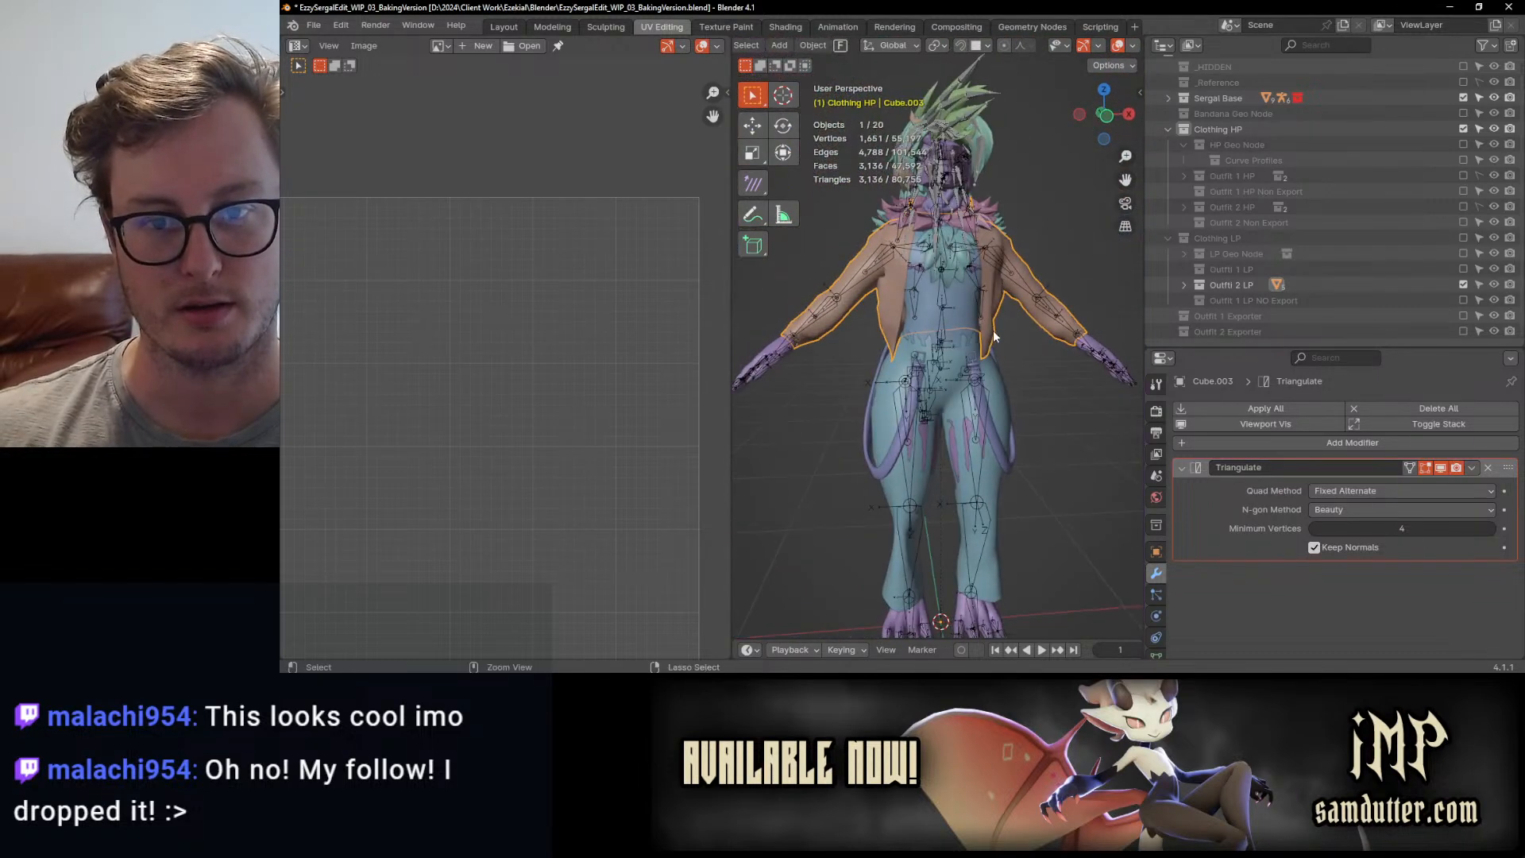
key("ctrl+s")
- Switch to Unity, look through the Body mesh's blend shapes and return to Blender
key("alt+Tab")
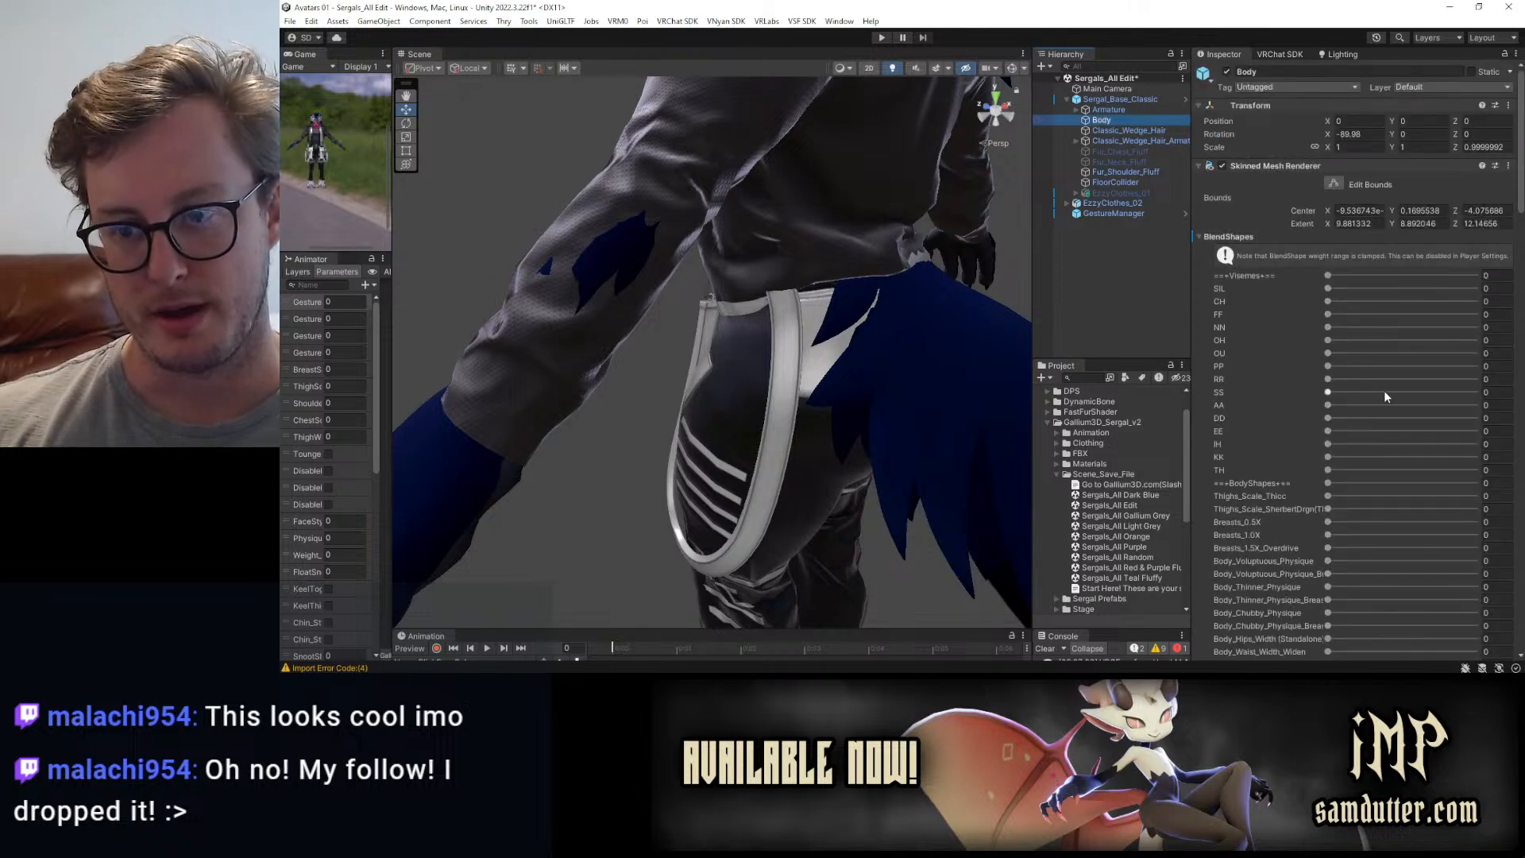
scroll(1384, 389, "down", 10)
scroll(1402, 403, "down", 20)
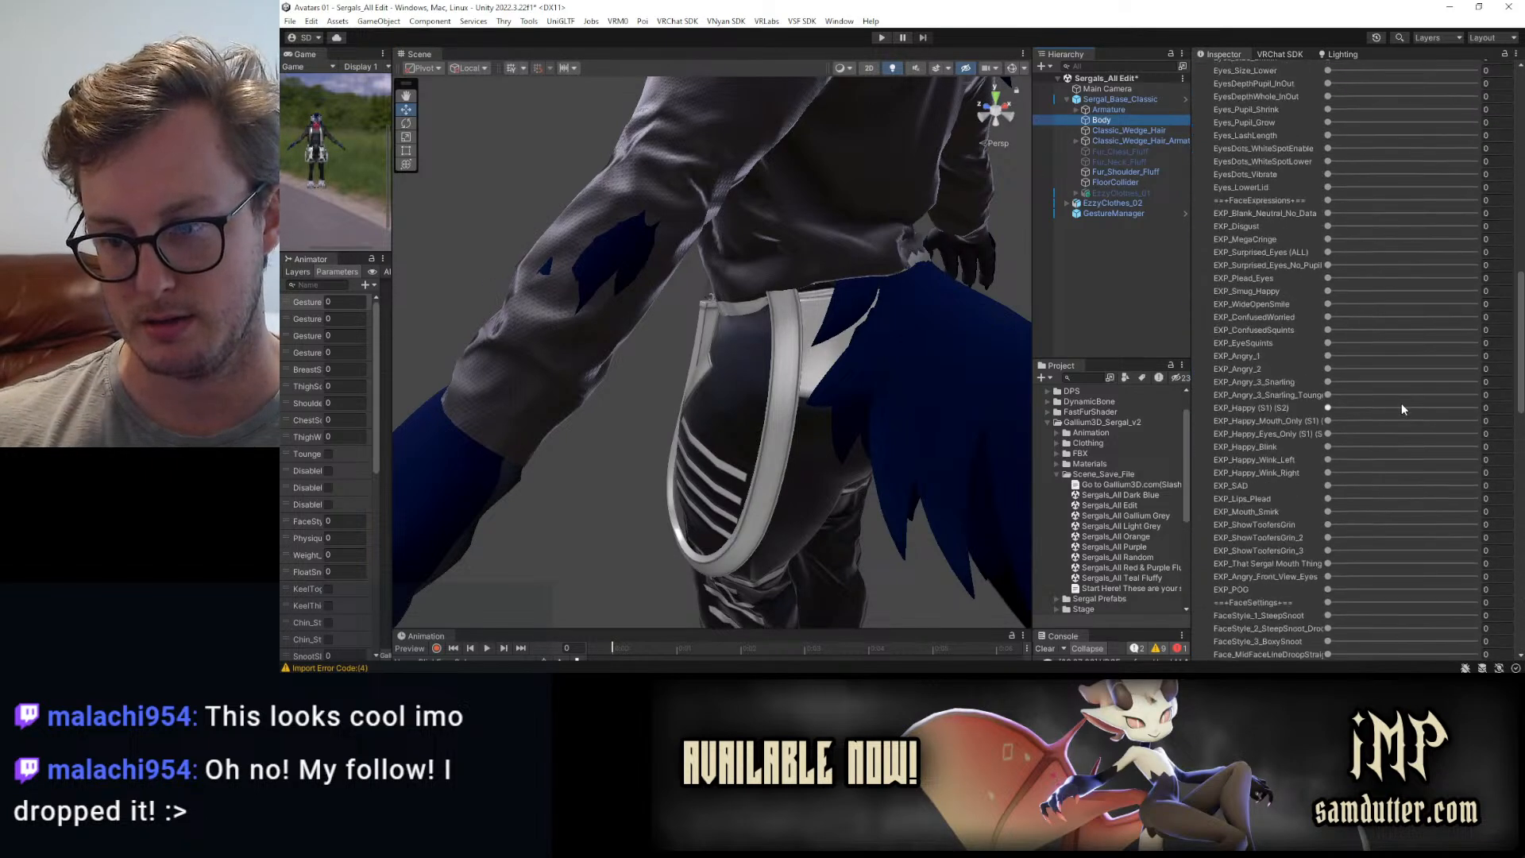
key("alt+Tab")
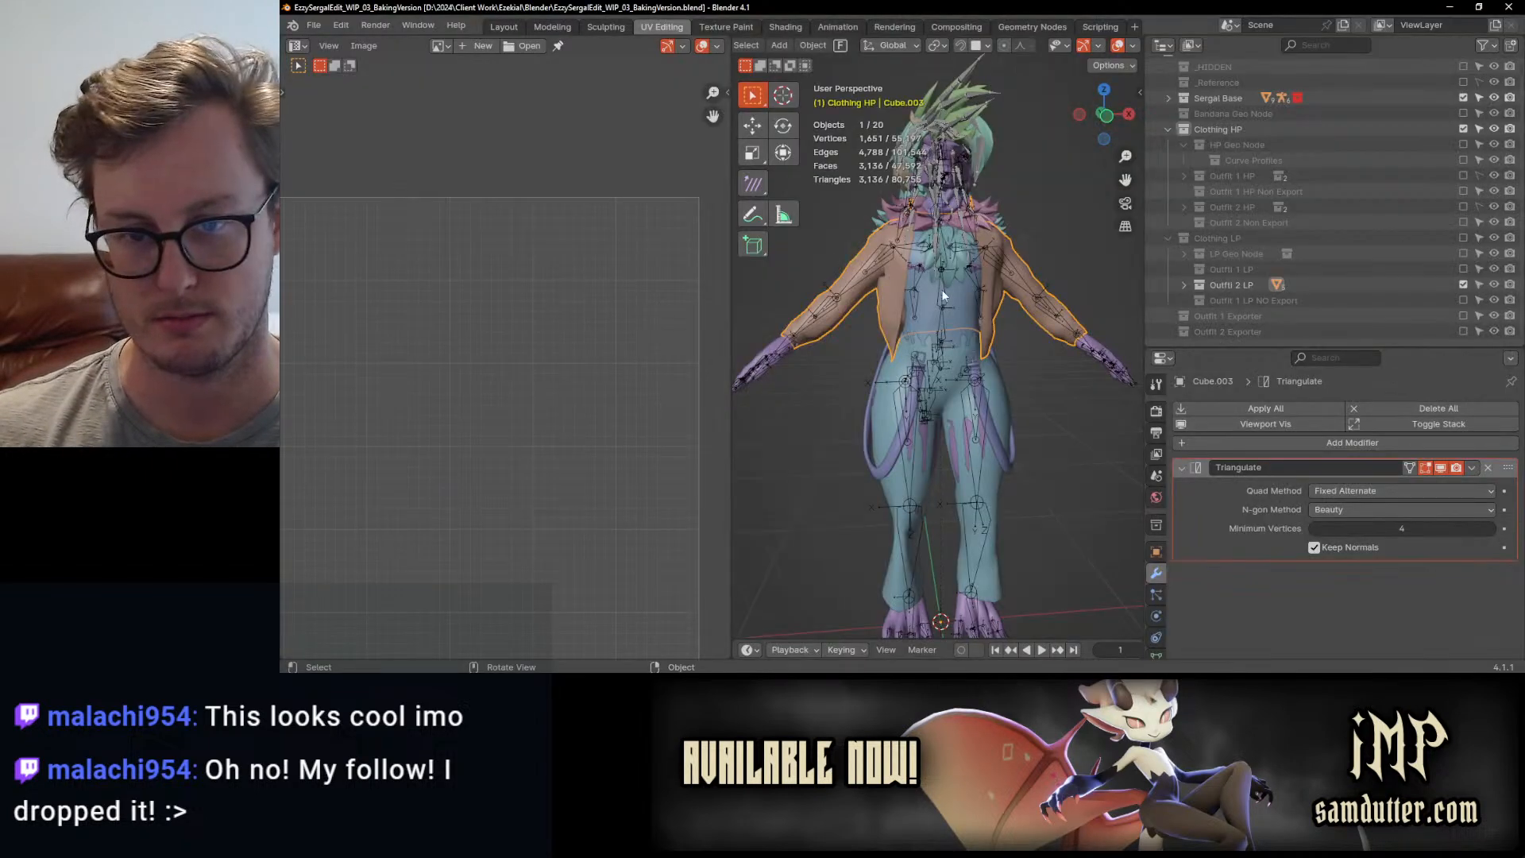
- Select the avatar's Body mesh and display its vertex groups and shape keys
left_click(1098, 352)
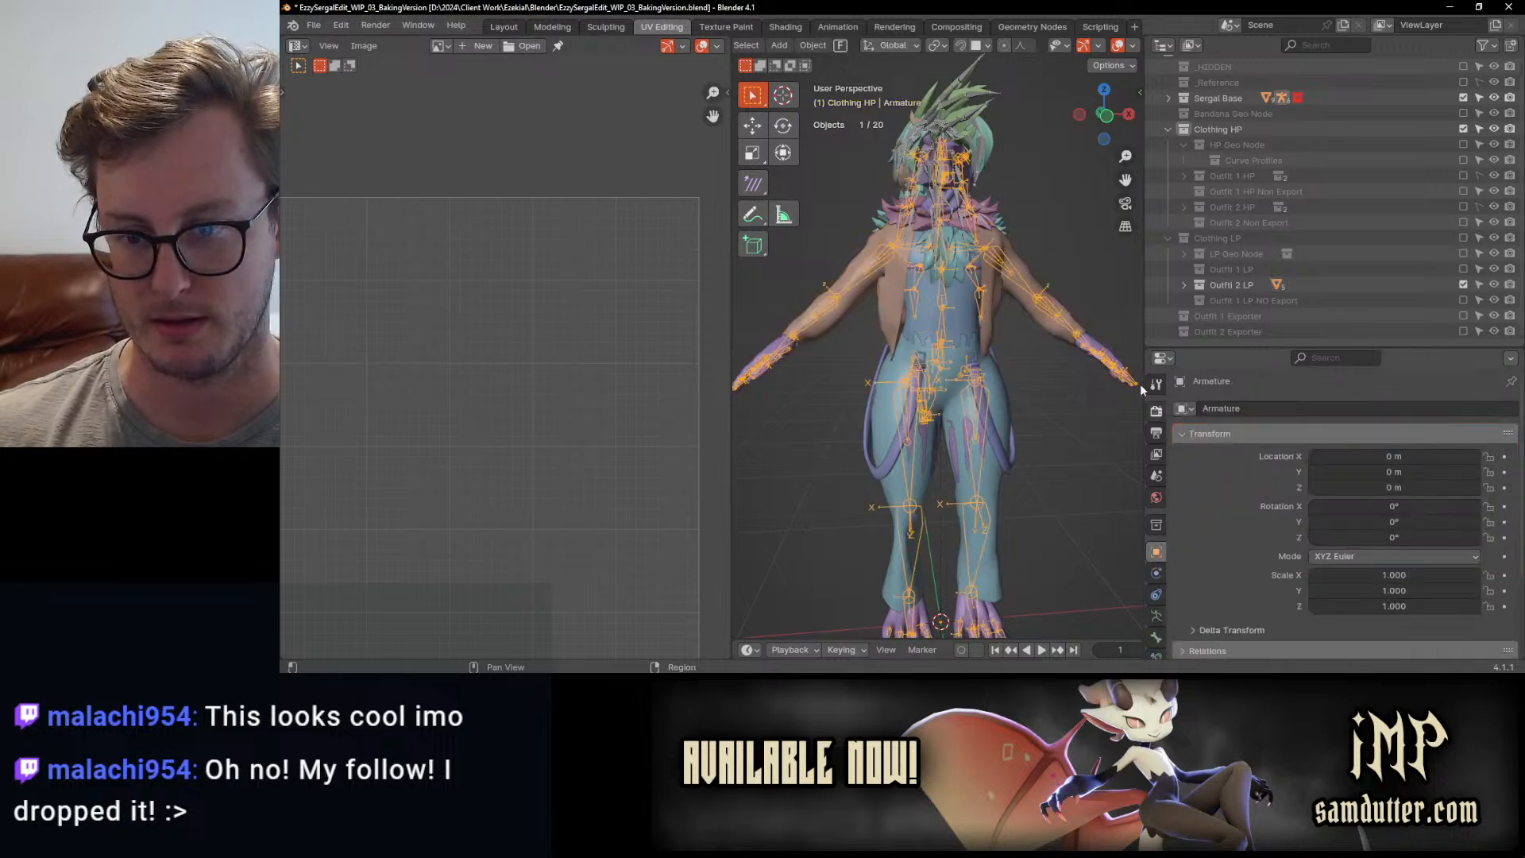
left_click(1094, 345)
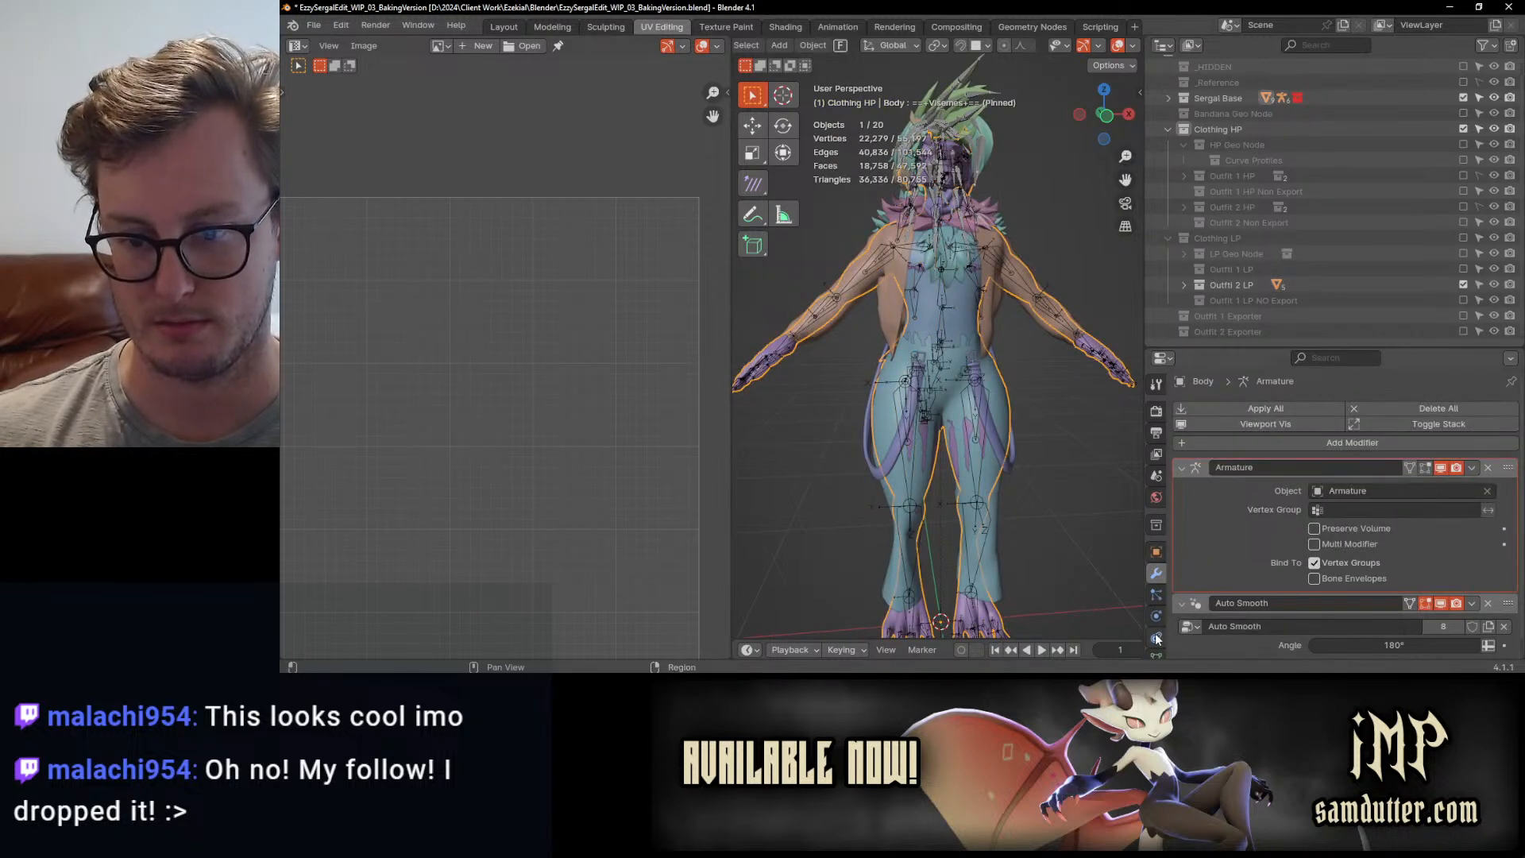
scroll(1157, 636, "down", 3)
left_click(1159, 600)
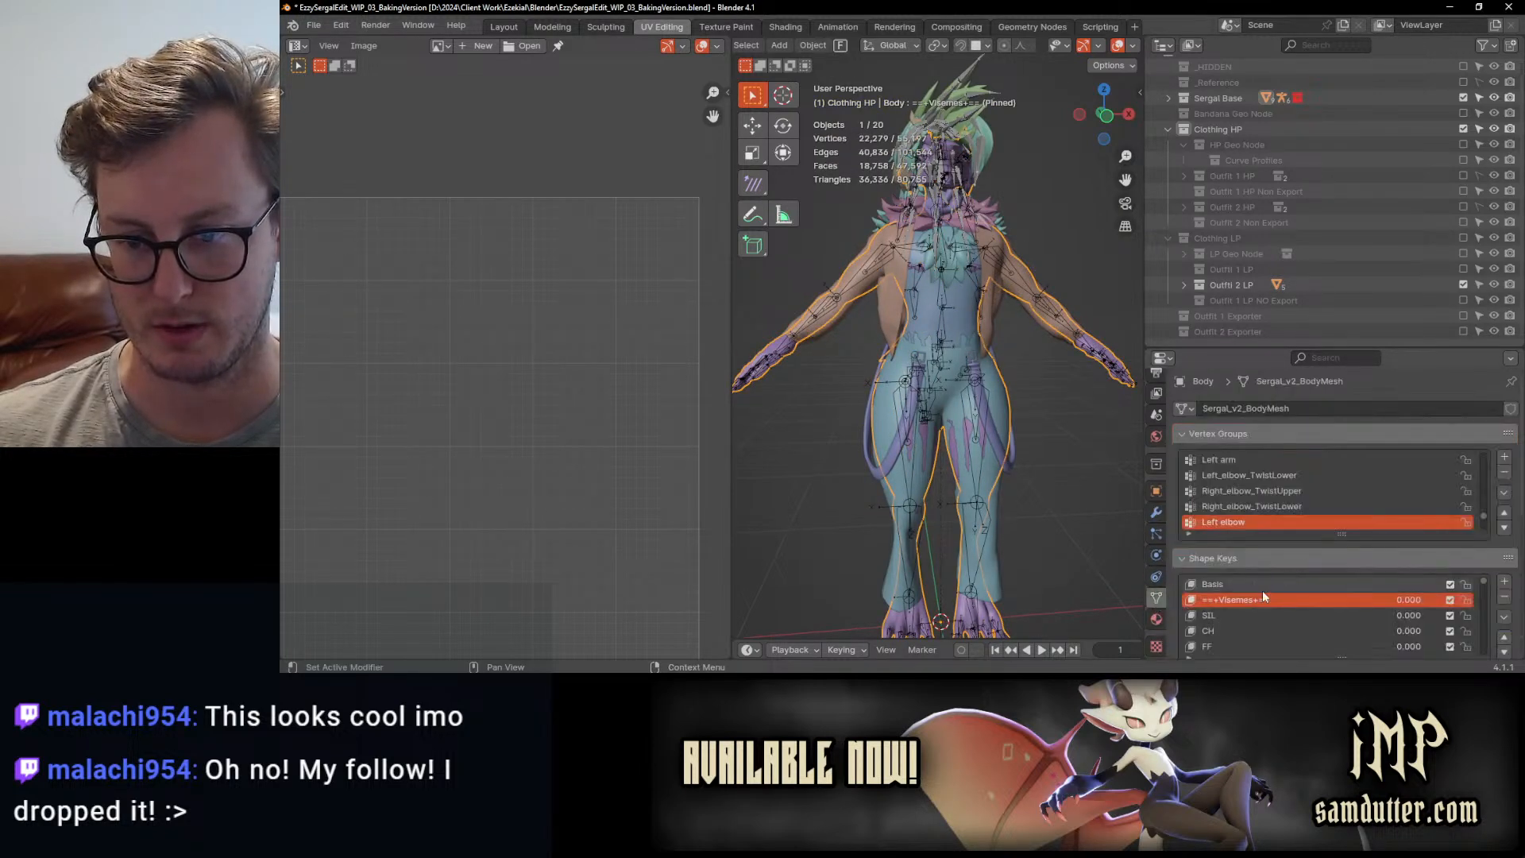
- Enlarge the Properties editor, select the Basis shape key and look through the Body mesh's shape key list
left_click(1383, 338)
left_click_drag(1396, 346, 1403, 136)
key("ctrl+z")
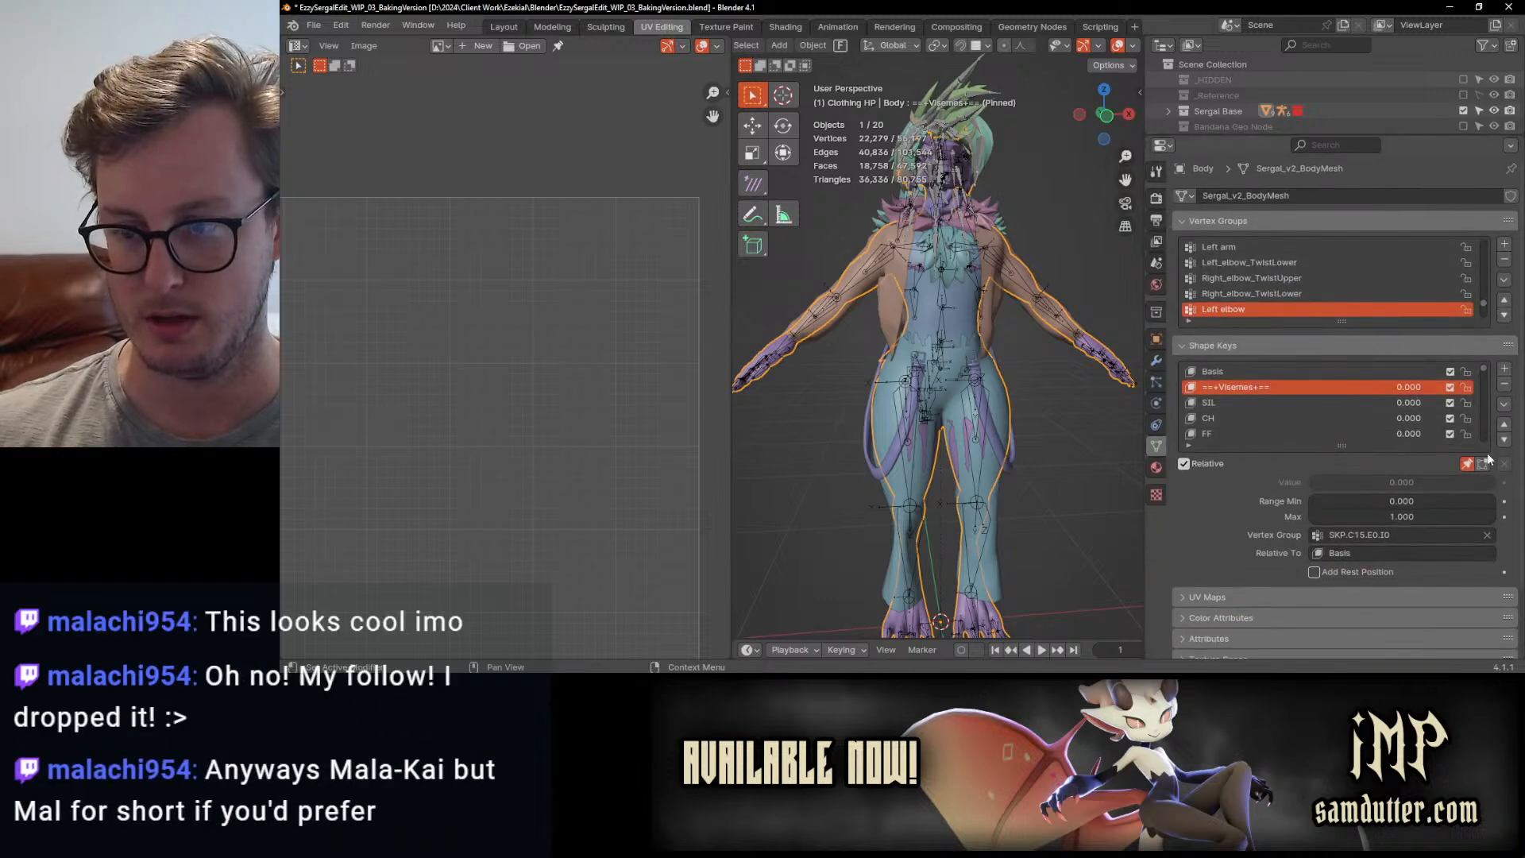
left_click(1331, 374)
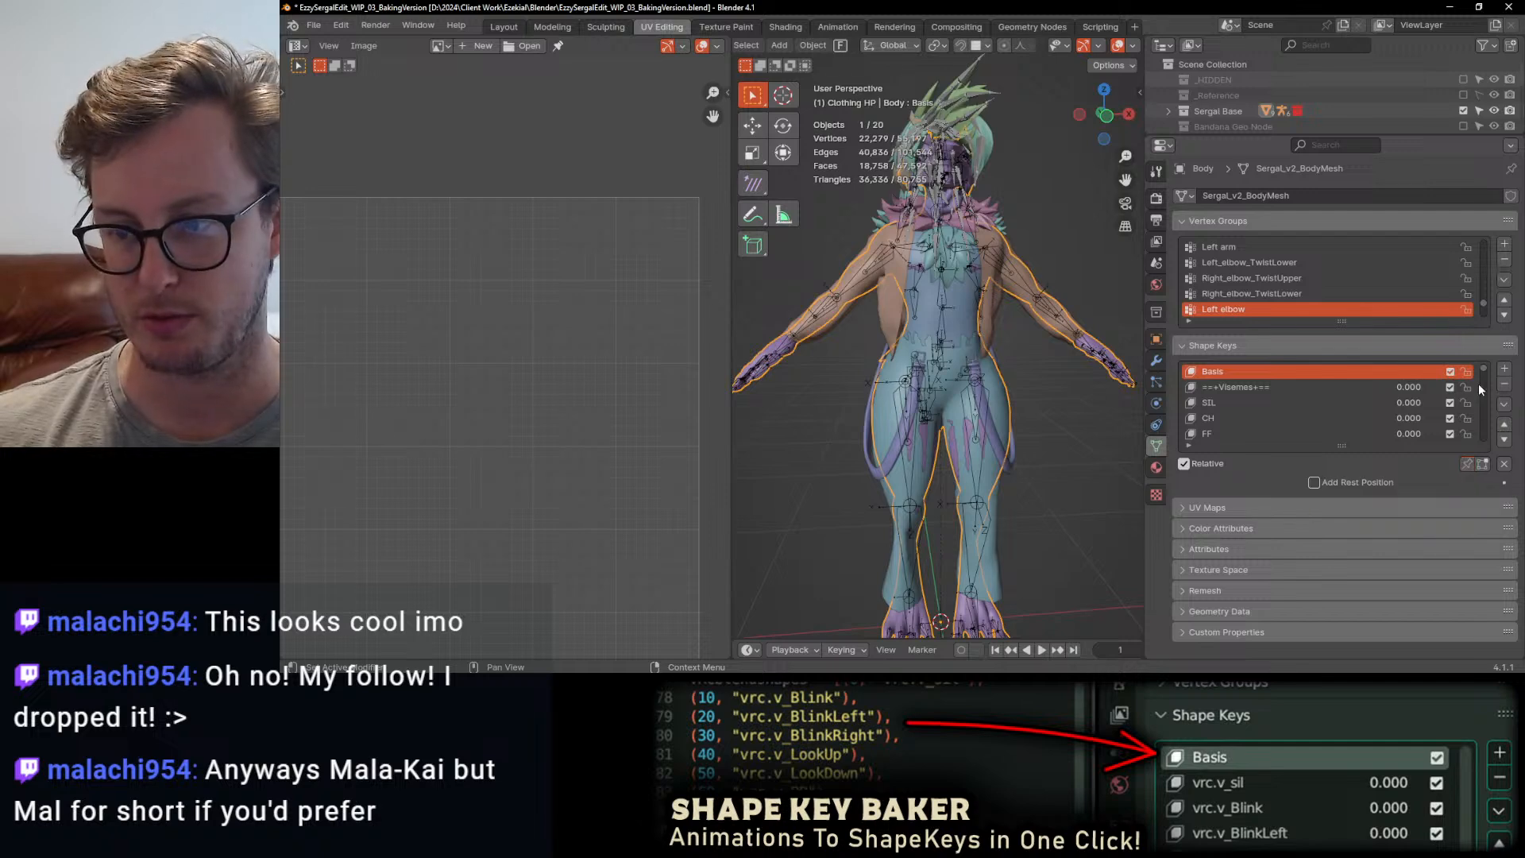
mouse_move(1484, 374)
left_mouse_down()
mouse_move(1489, 450)
mouse_move(1484, 355)
left_mouse_up()
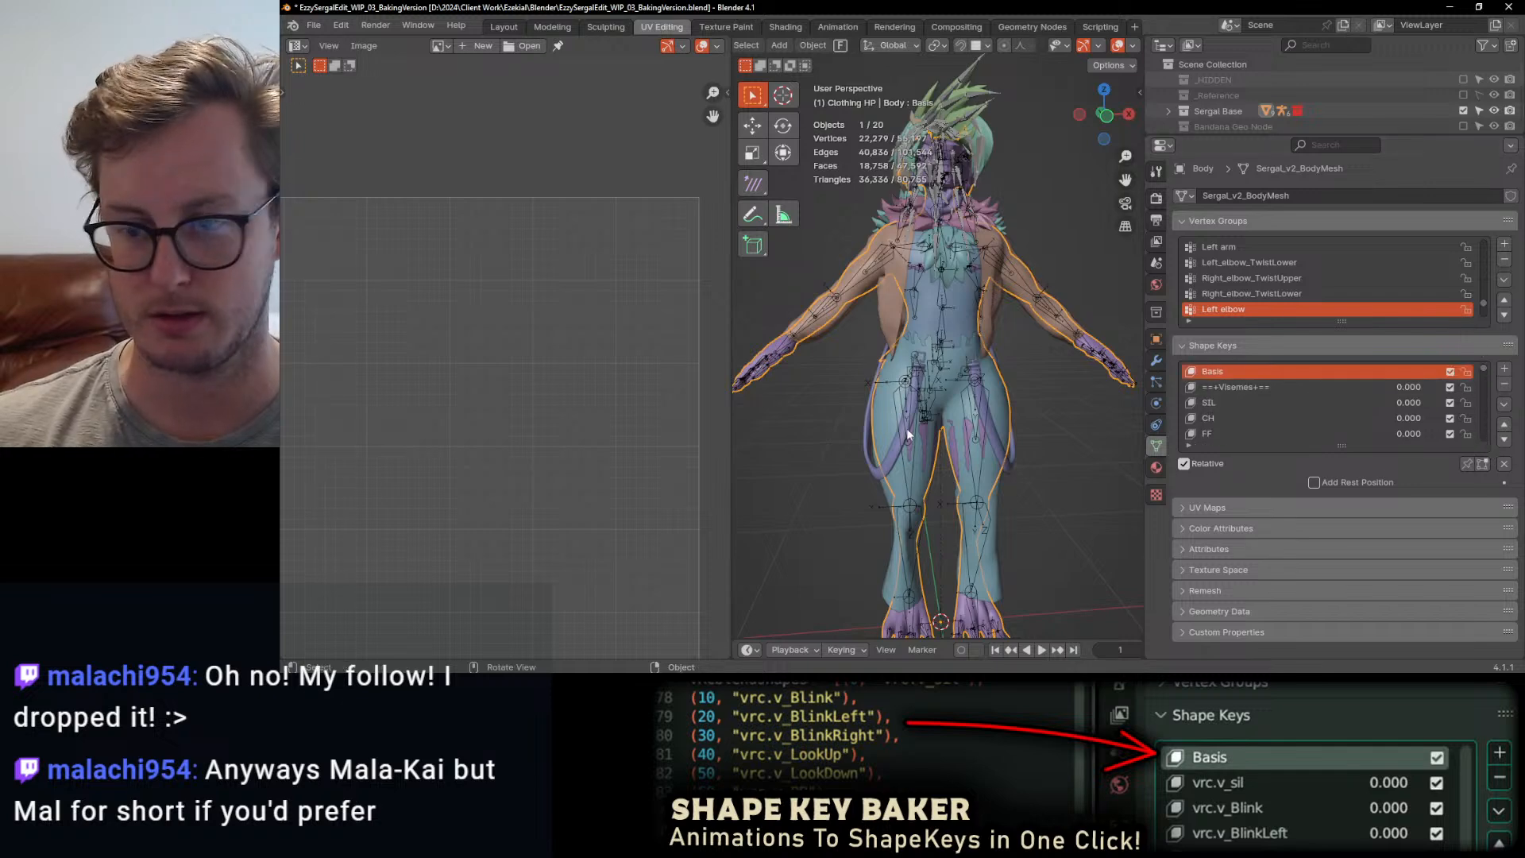
- Save the file and compare the jacket's sleeve from behind with the clipping arm on the Unity avatar
left_click(1021, 431)
middle_click_drag(1022, 429, 899, 445)
key("ctrl+s")
middle_click_drag(998, 403, 879, 368)
key("alt+Tab")
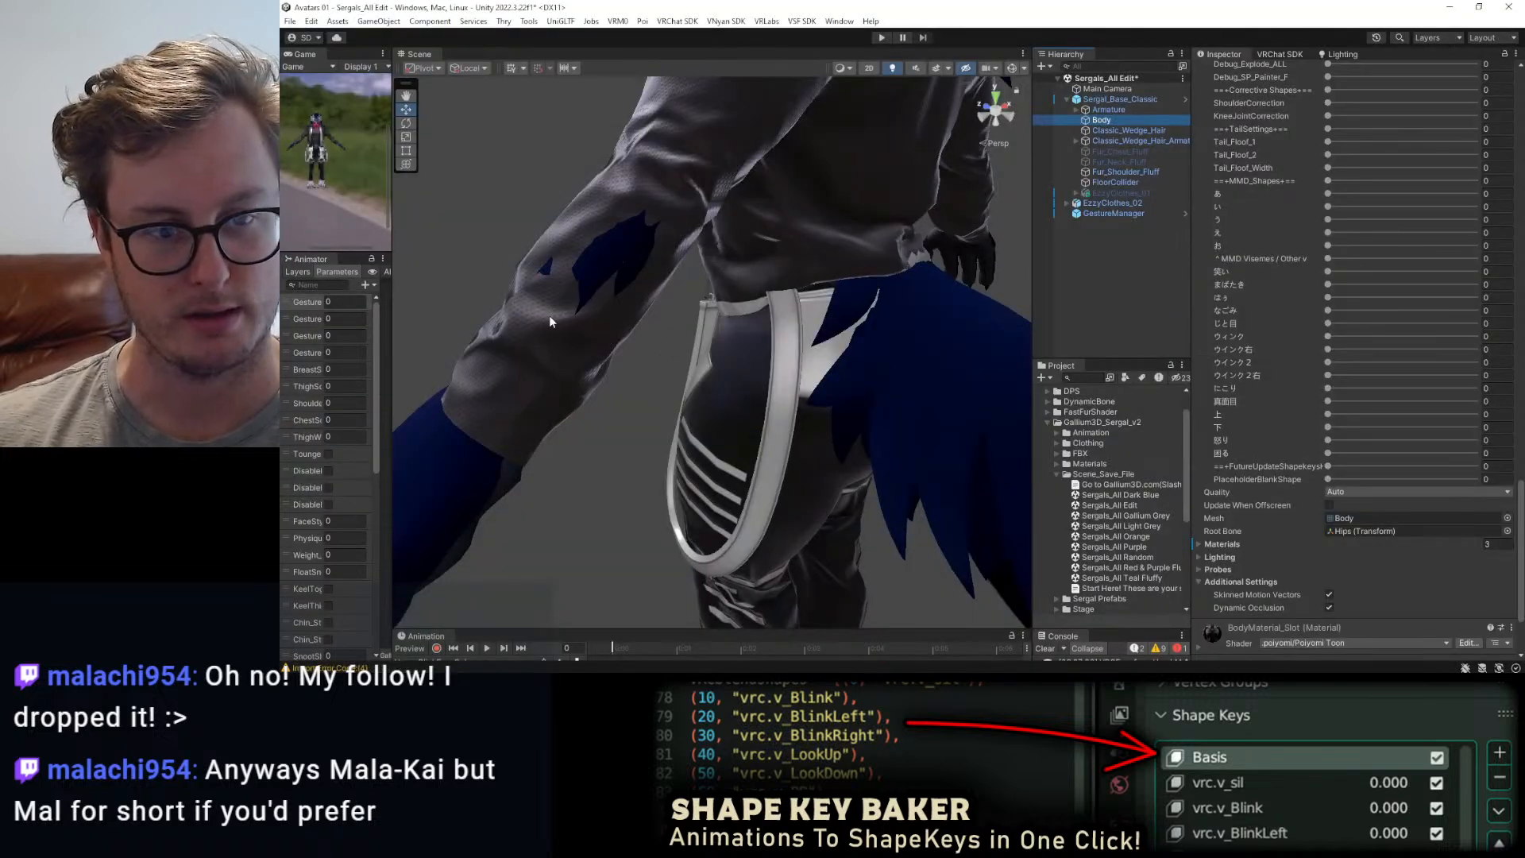
key("alt+Tab")
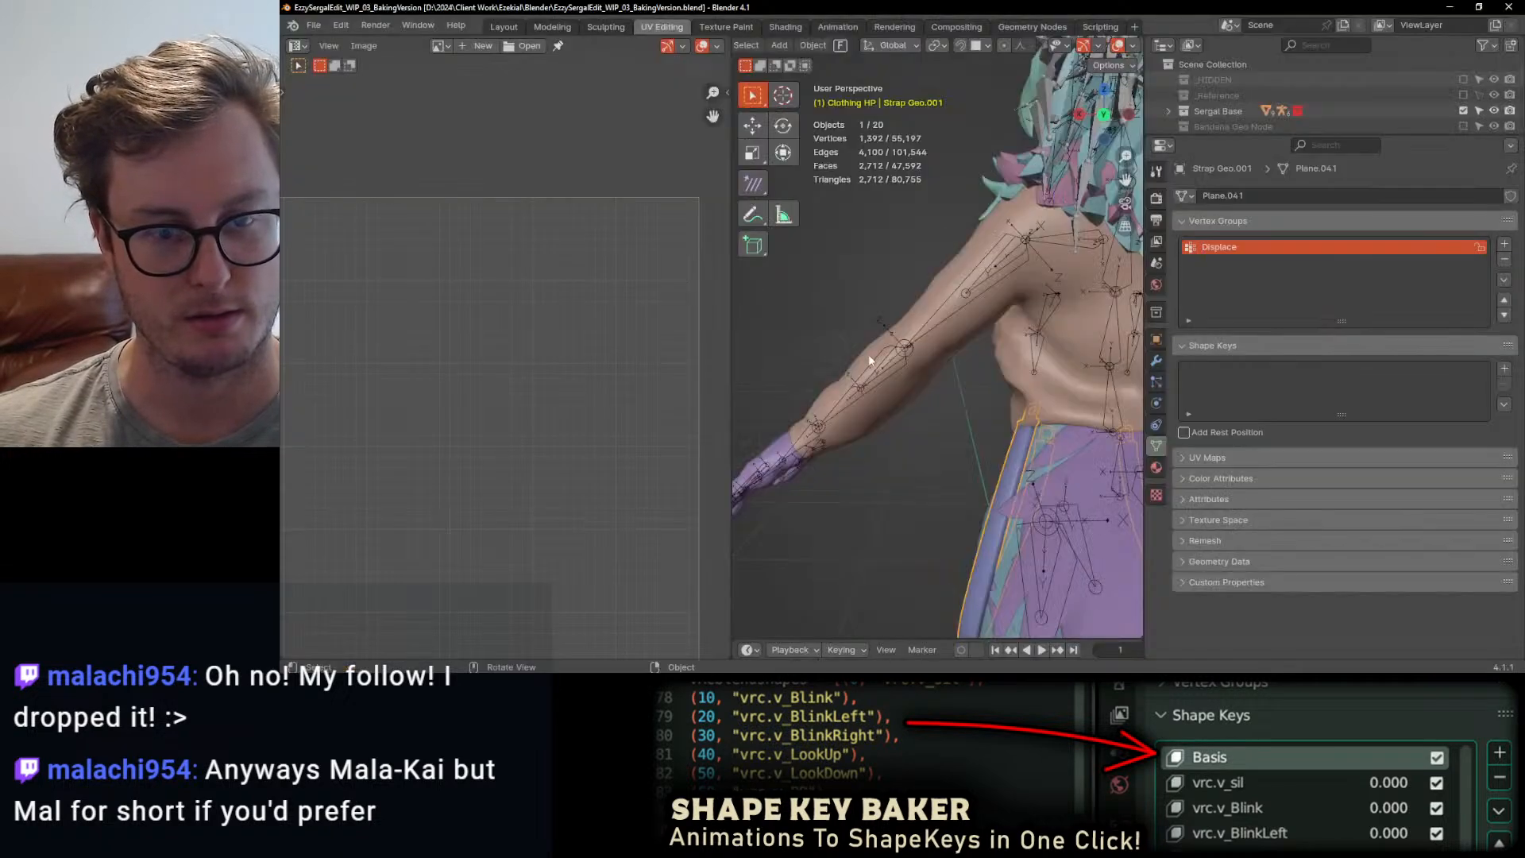
- Select the jacket mesh, enter Sculpt Mode and switch to the Inflate/Deflate brush
left_click(907, 401)
key("ctrl+Tab")
left_click(952, 478)
middle_click_drag(954, 405, 989, 425)
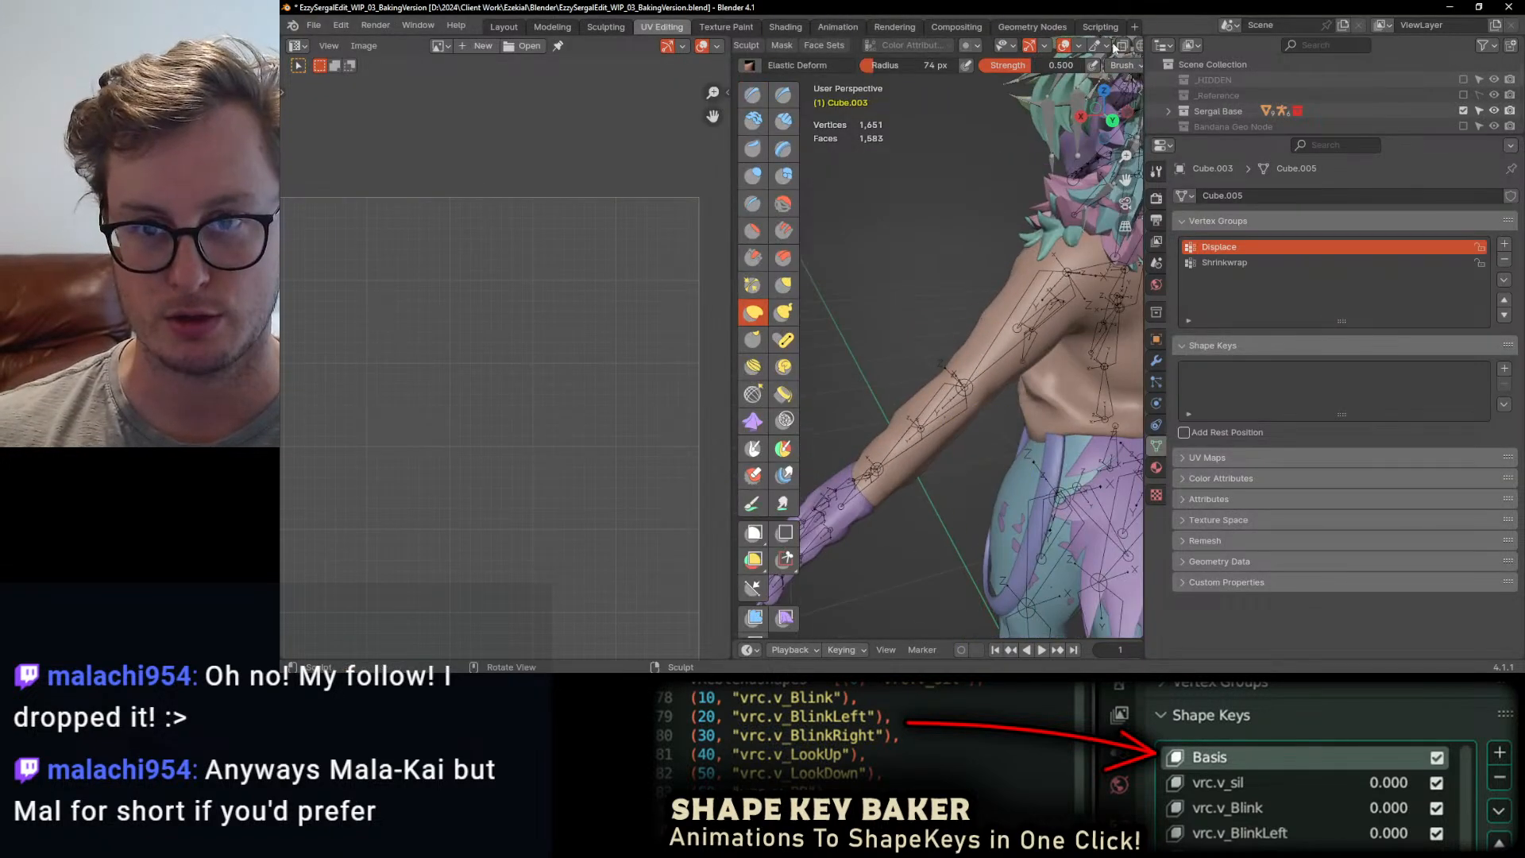
scroll(1113, 48, "down", 3)
scroll(985, 64, "down", 5)
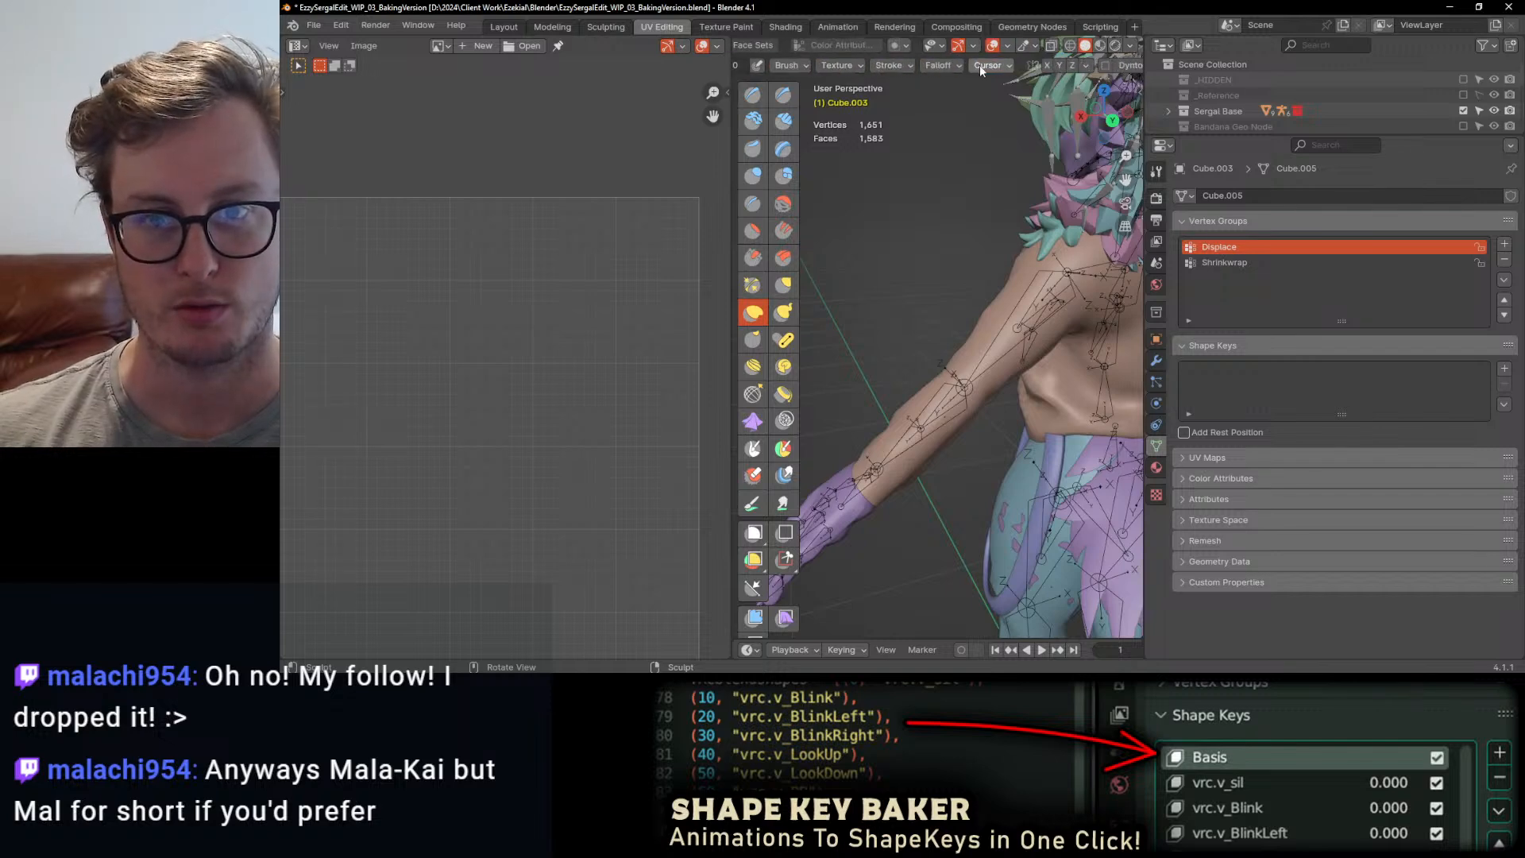
key("i")
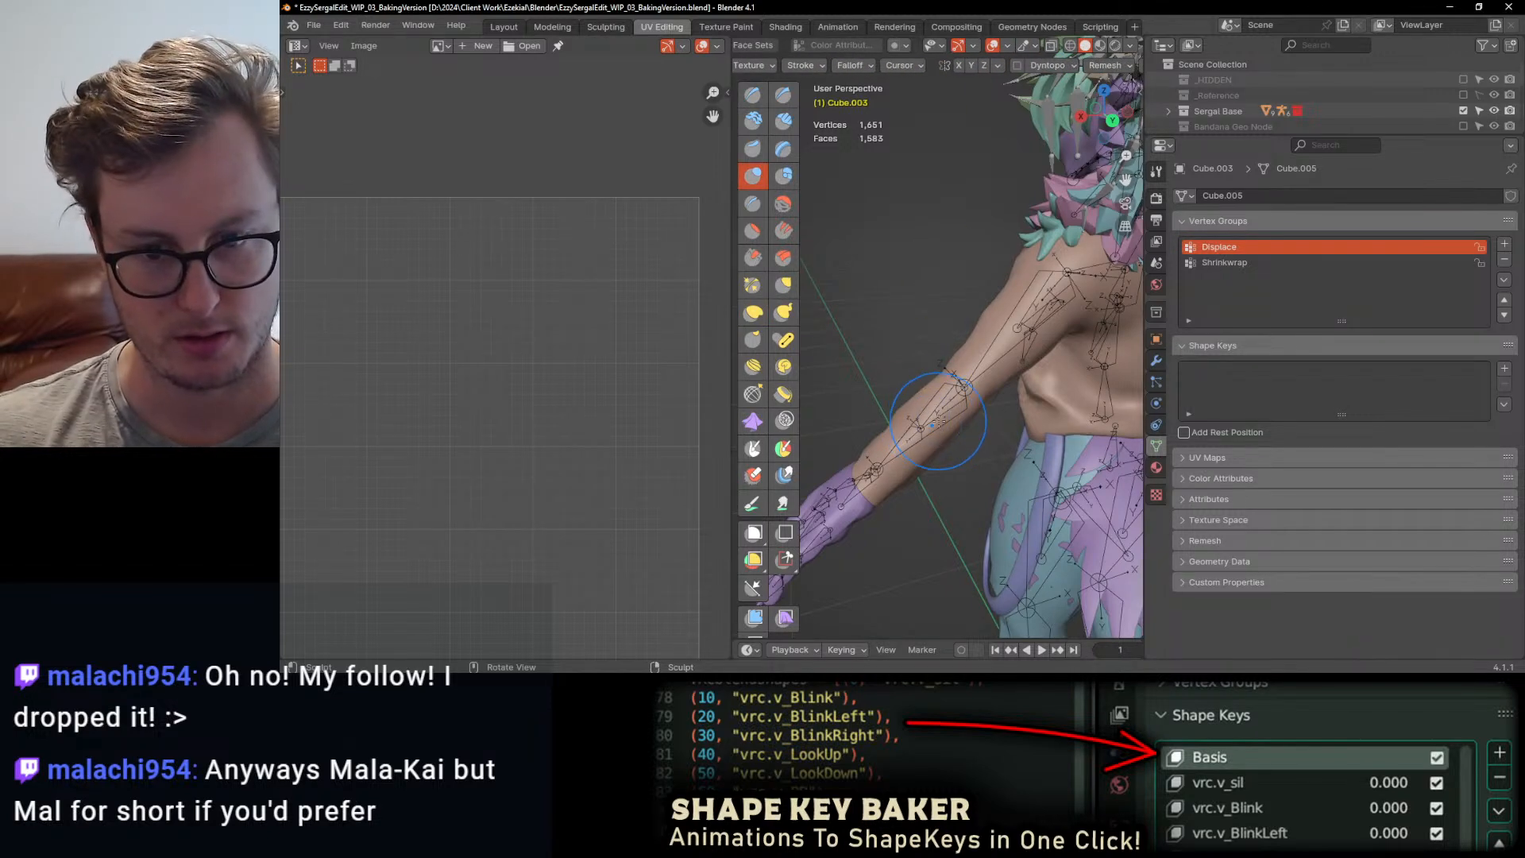
- Inflate the jacket's sleeve around the forearm, return to Object Mode and save the file
middle_click_drag(935, 408, 926, 391)
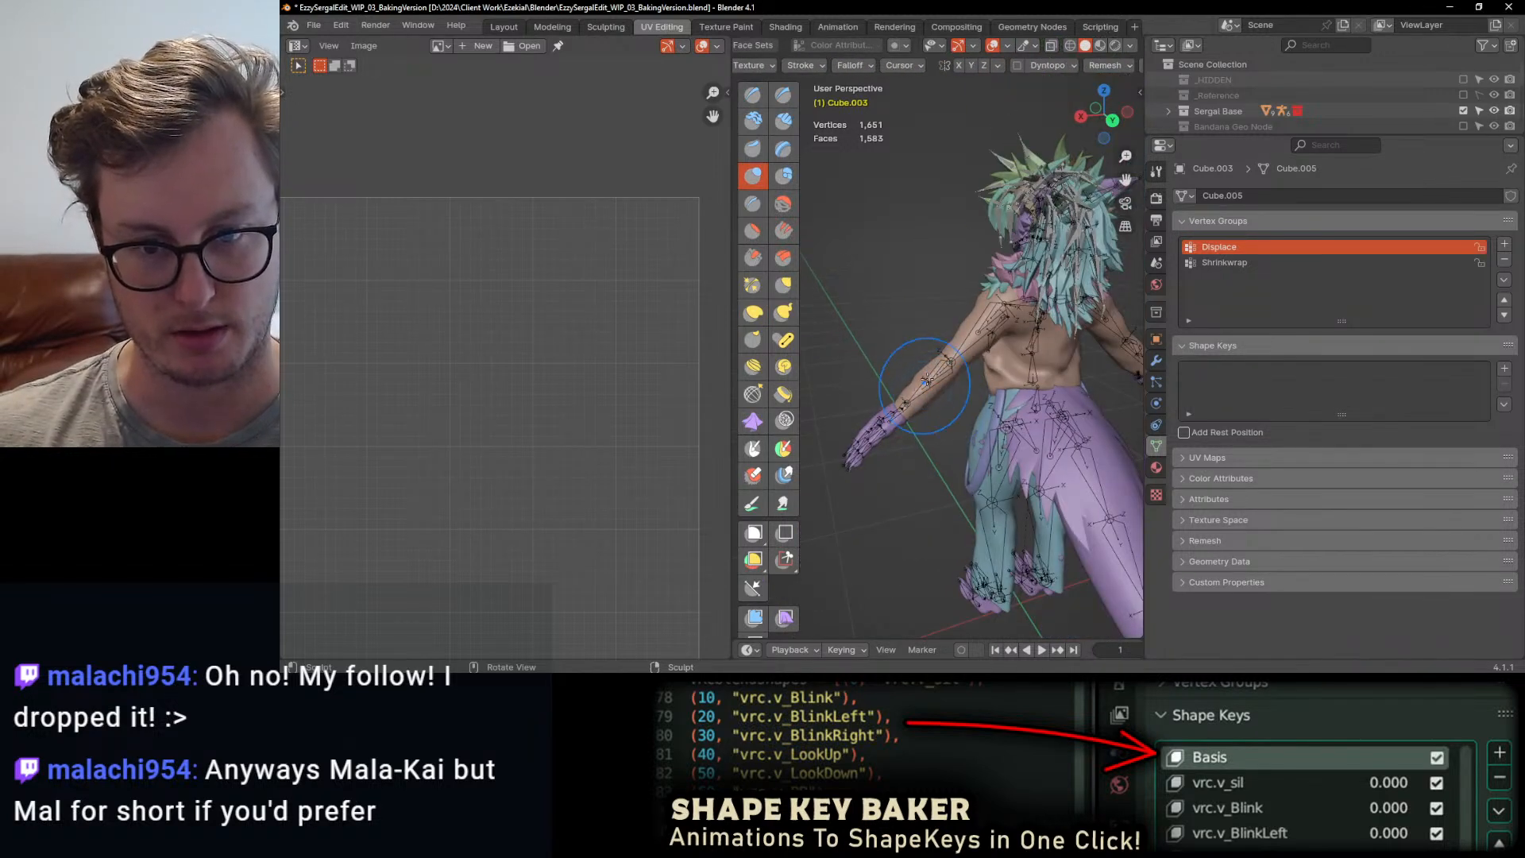
left_click_drag(937, 375, 931, 383)
middle_click_drag(931, 383, 1029, 411)
key("ctrl+Tab")
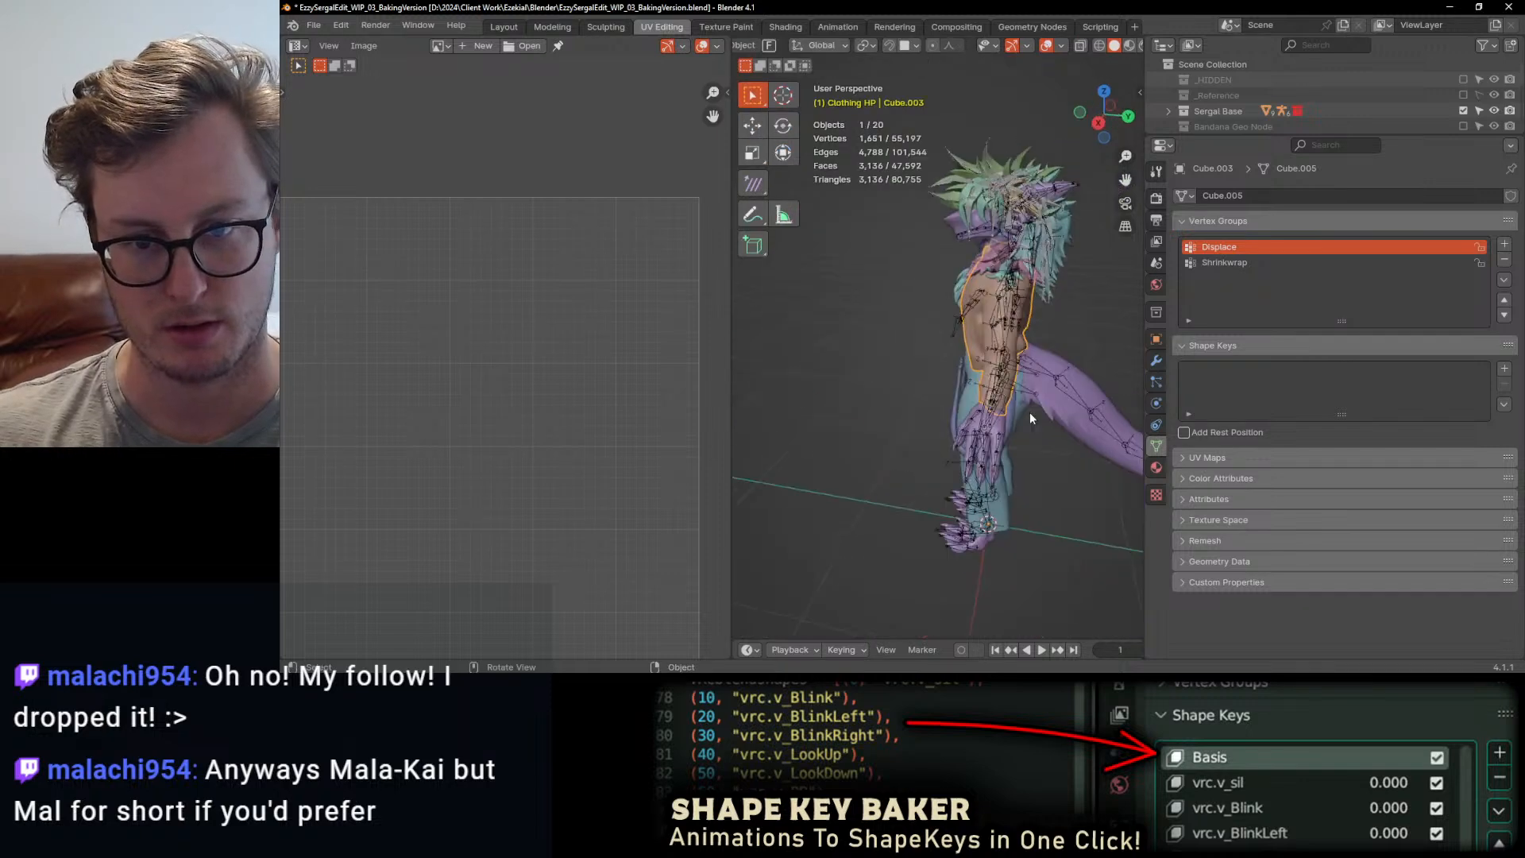
key("ctrl+s")
- Exclude the Sergal Base collection so that only the second outfit's low-poly clothes are displayed
middle_click_drag(937, 409, 979, 413)
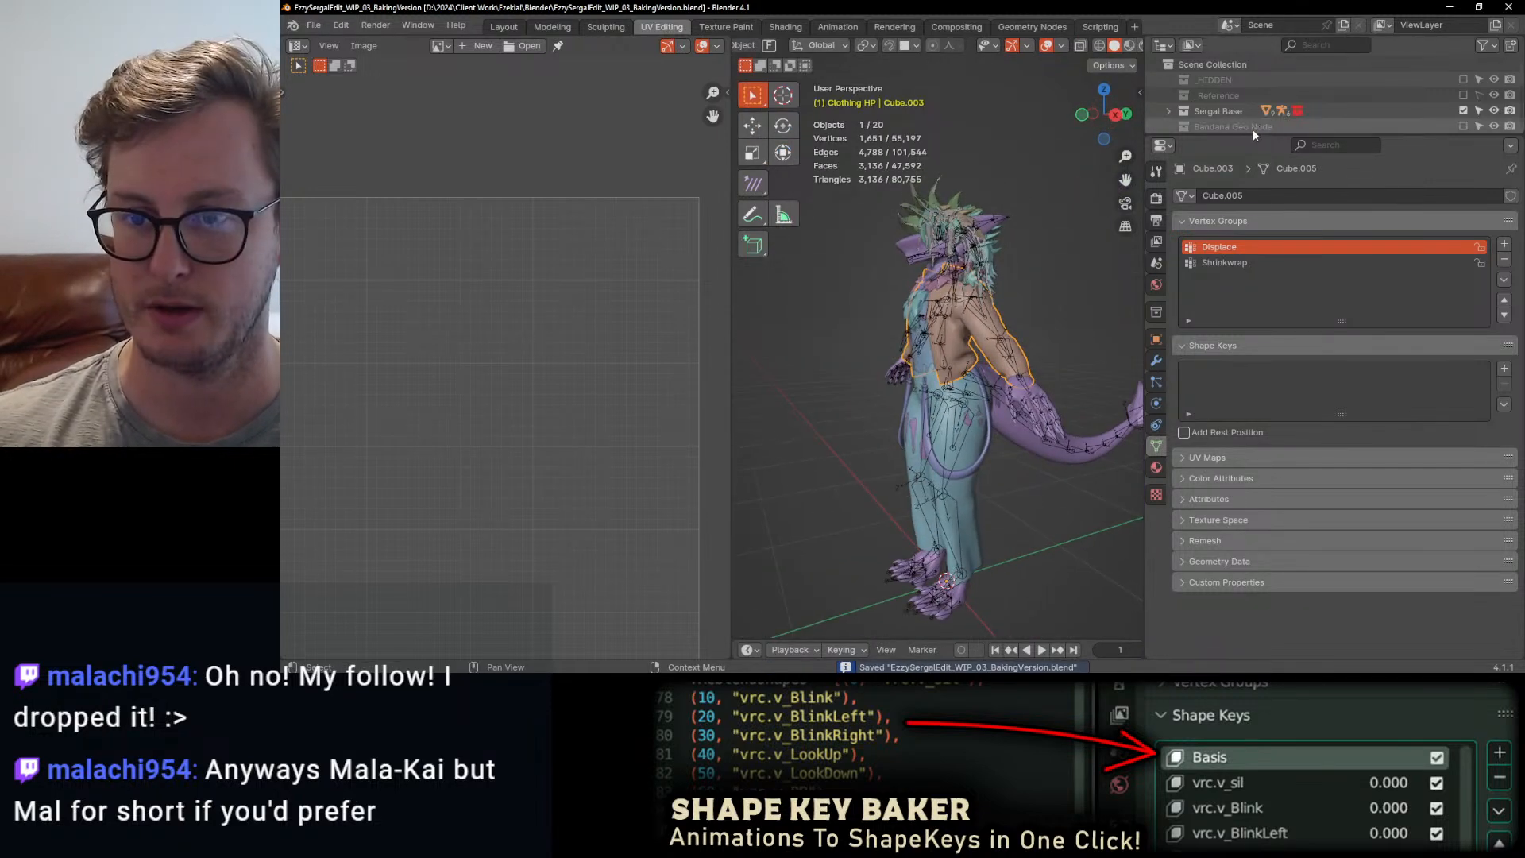
left_click(1463, 112)
key("a")
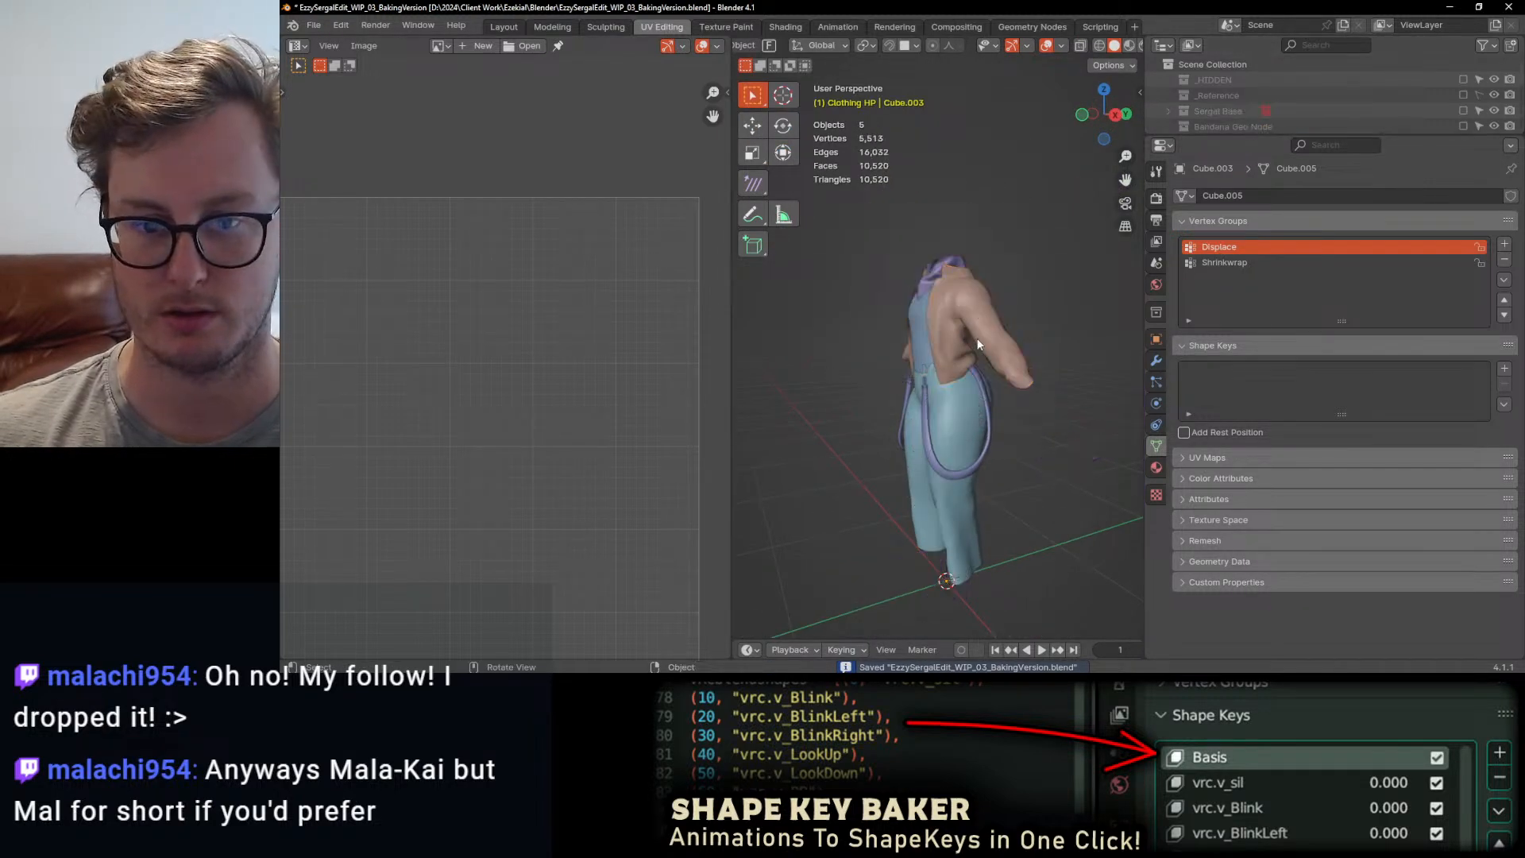
middle_click_drag(974, 344, 1013, 361)
key("a")
key("q")
left_click(983, 366)
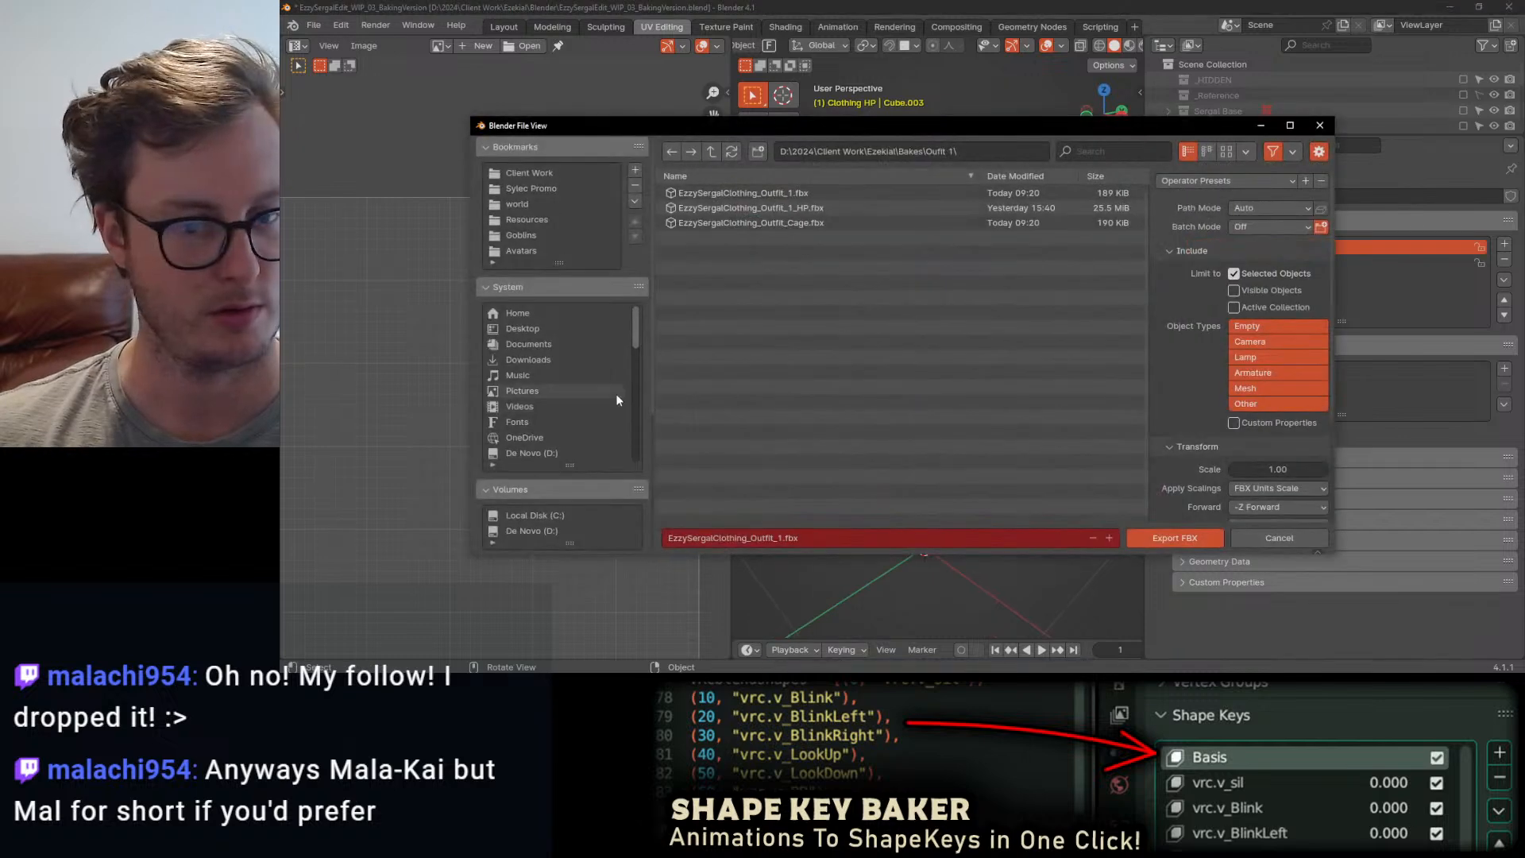
key("Escape")
- Check the shirt mesh from several angles in Sculpt Mode, return to Object Mode and save the file
mouse_move(878, 367)
middle_mouse_down()
mouse_move(922, 350)
mouse_move(1005, 373)
mouse_move(972, 374)
middle_mouse_up()
left_click(892, 333)
key("ctrl+Tab")
scroll(1005, 373, "up", 3)
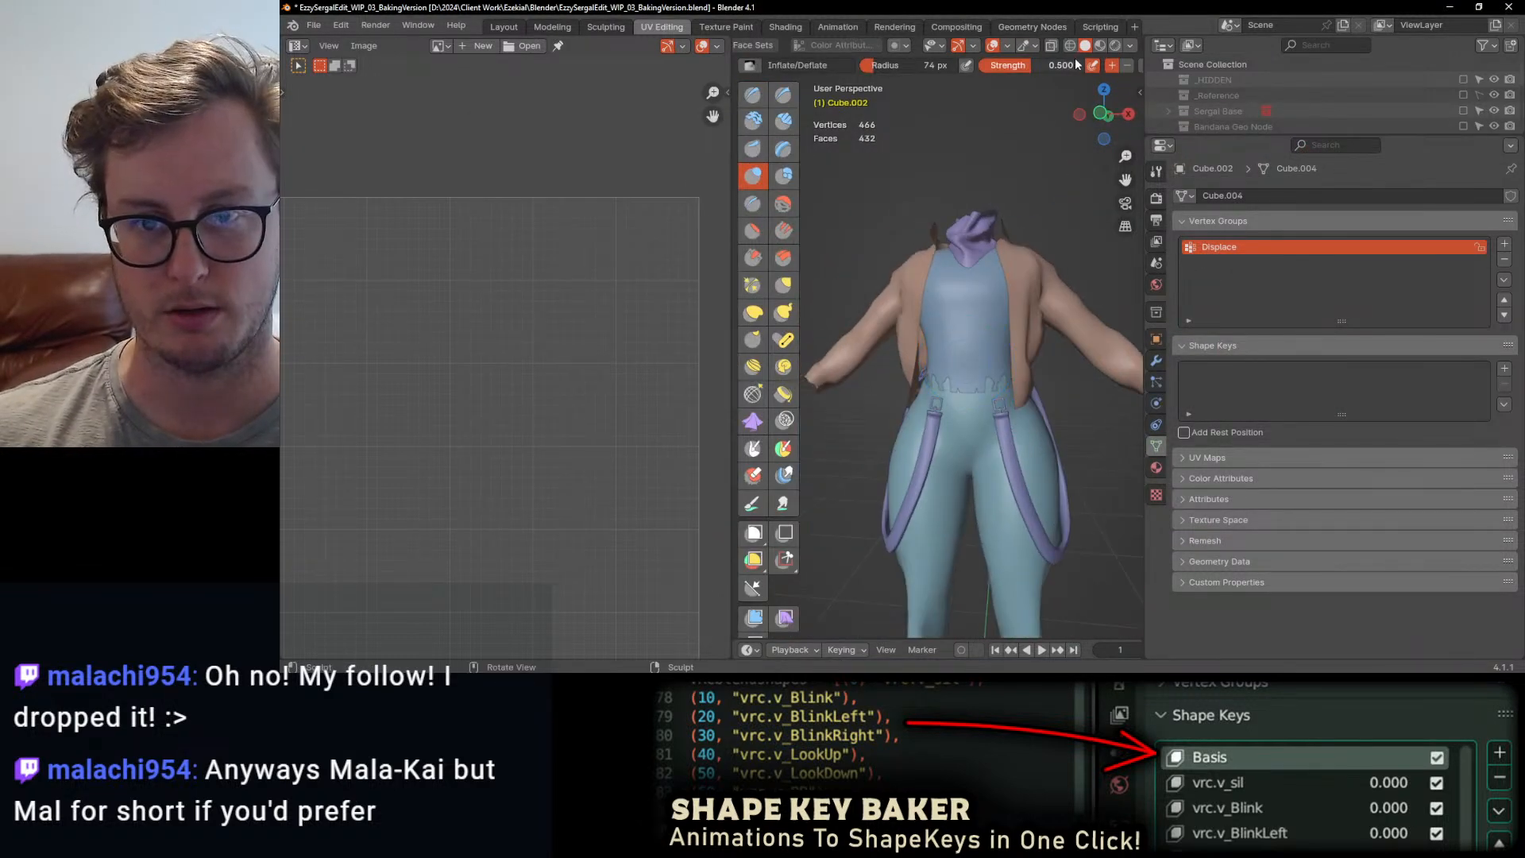
scroll(1077, 65, "down", 5)
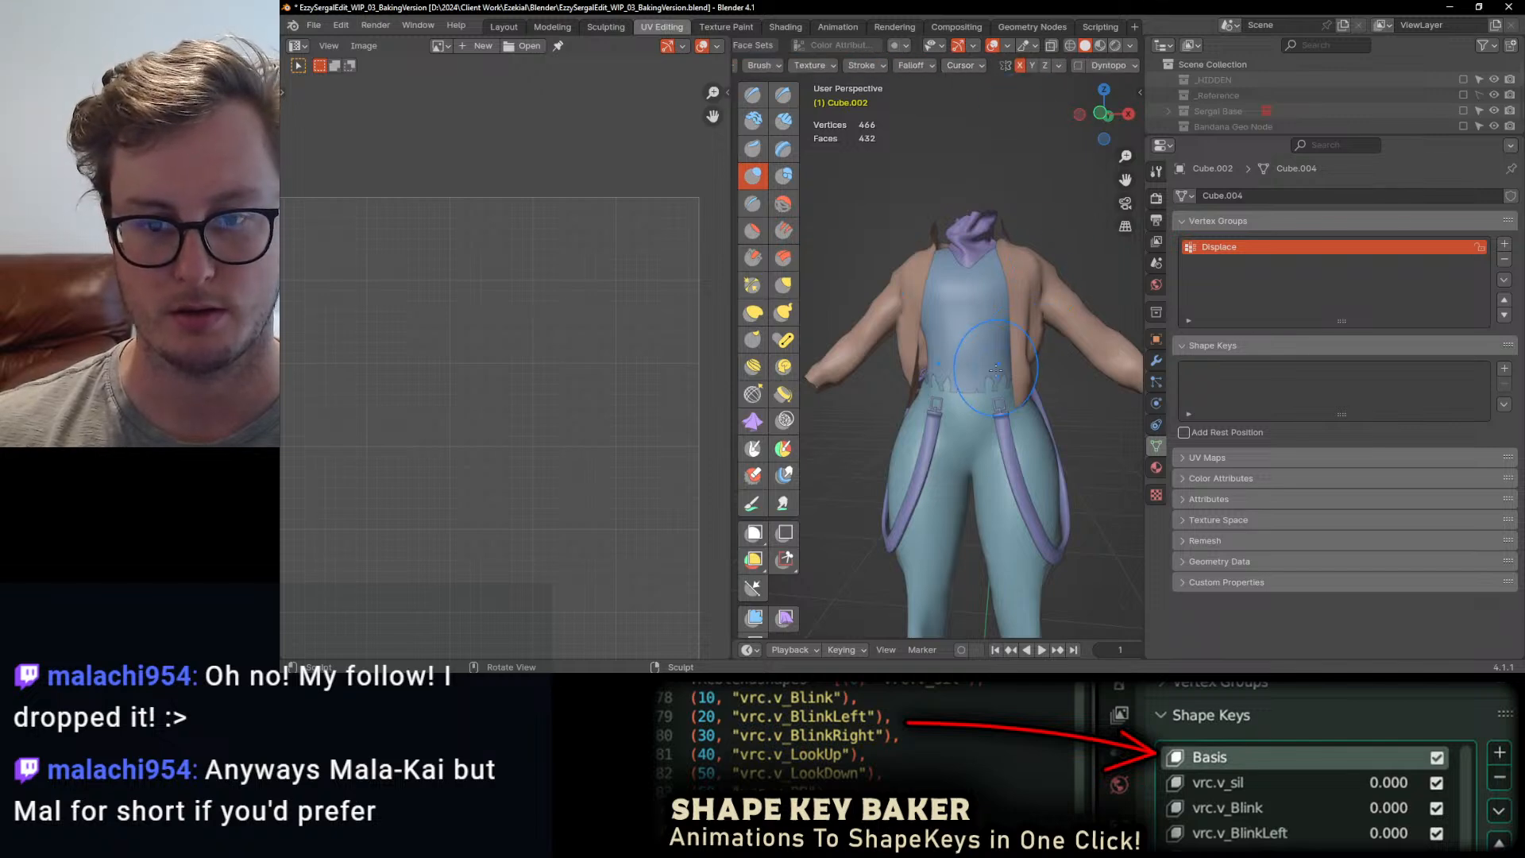
middle_click_drag(1006, 381, 1142, 378)
middle_click_drag(777, 377, 568, 345)
mouse_move(1013, 355)
middle_mouse_down()
mouse_move(931, 350)
mouse_move(962, 332)
middle_mouse_up()
key("ctrl+Tab")
key("ctrl+s")
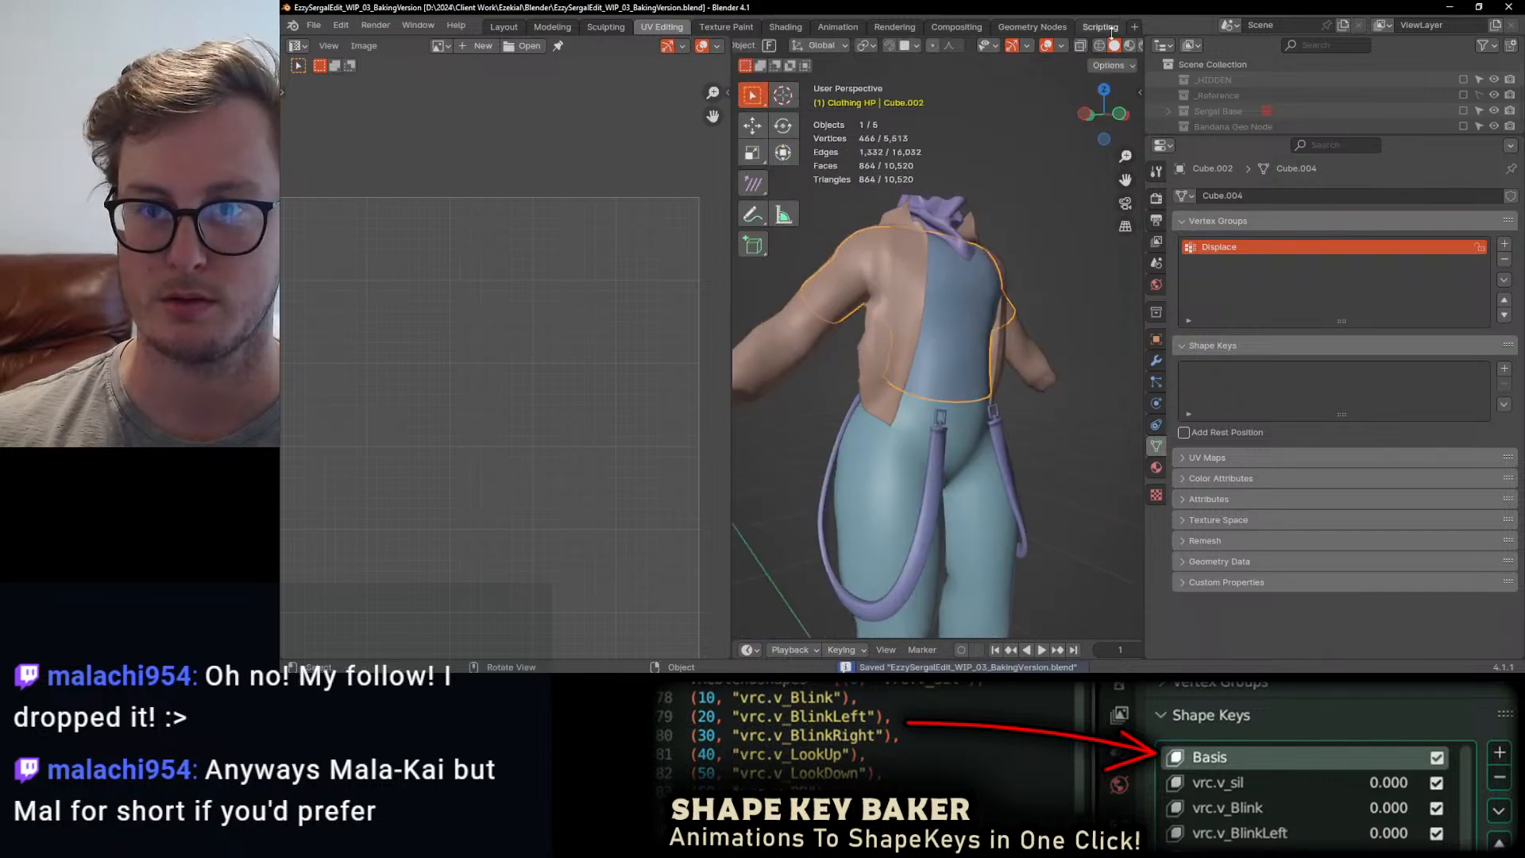
- Select all the low-poly clothes and export them over EzzySergalClothing_Outfit_2.fbx in the Bakes folder
scroll(1040, 227, "down", 3)
middle_click_drag(1100, 325, 1026, 345)
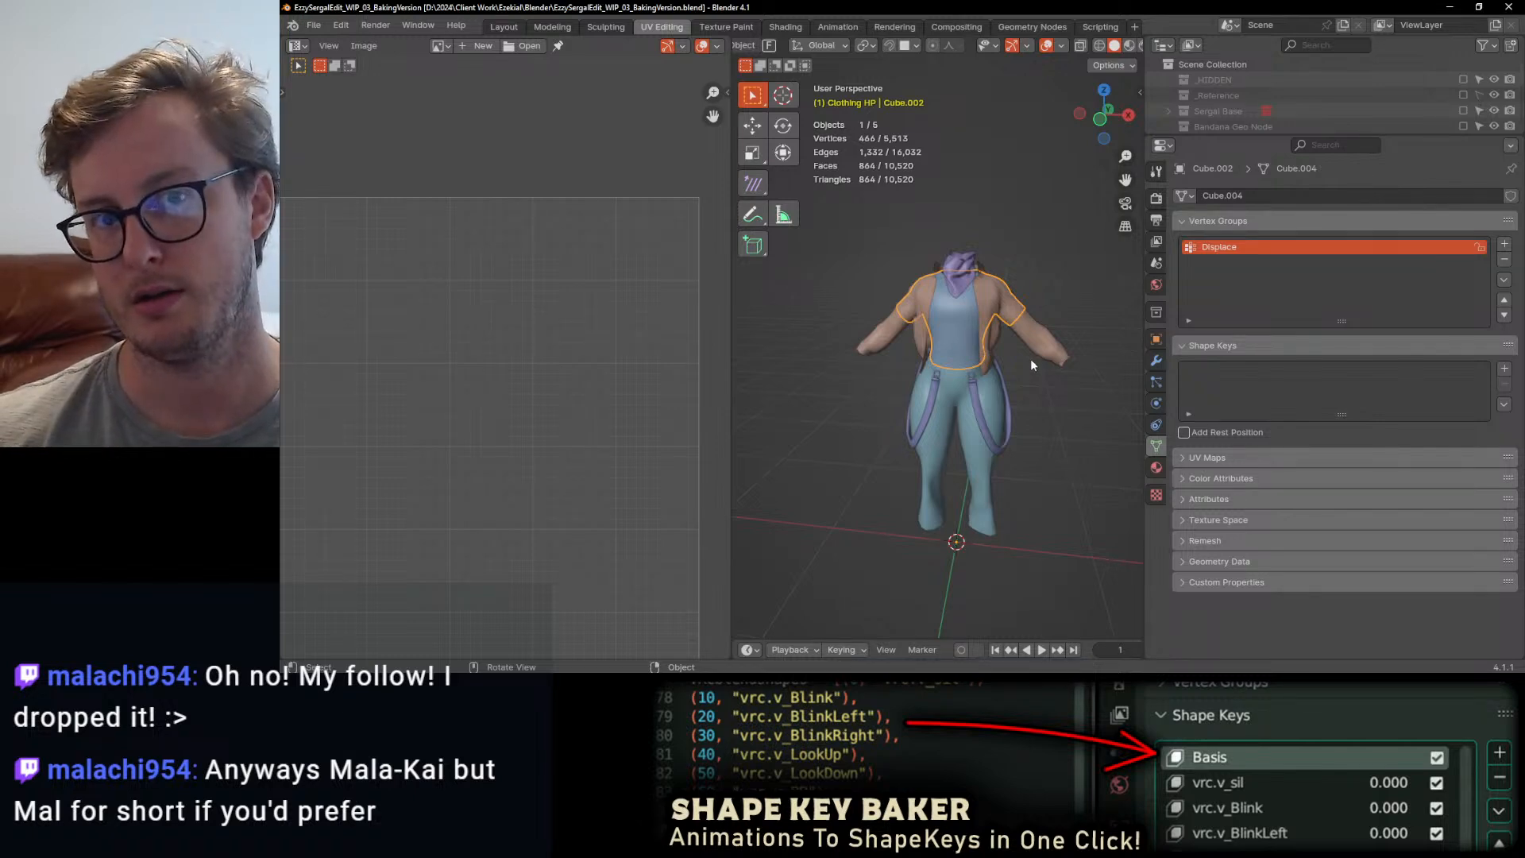
key("a")
key("q")
left_click(1032, 360)
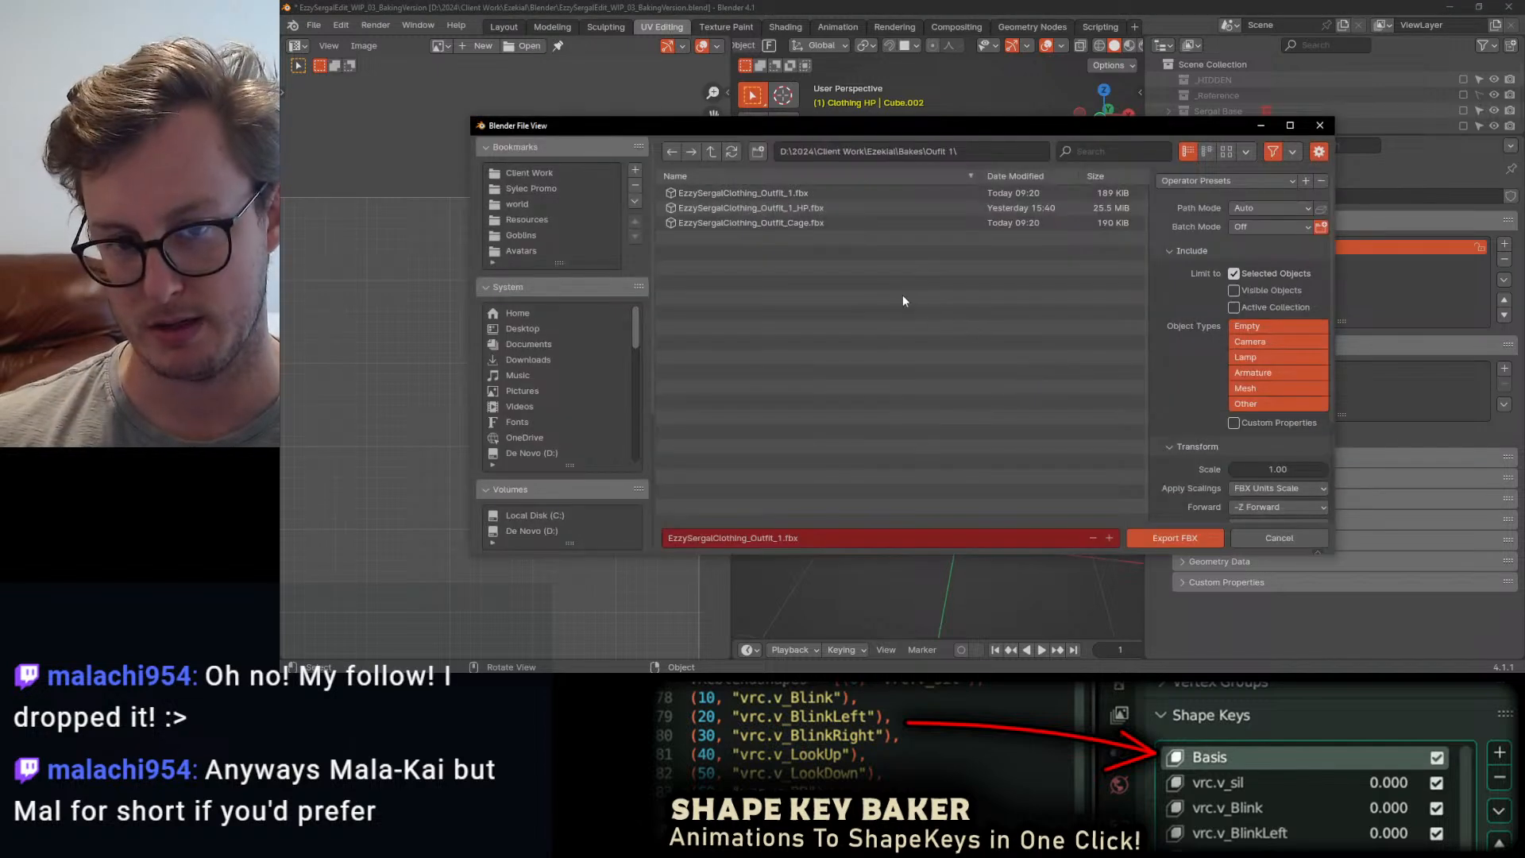
left_click(712, 152)
left_click(742, 205)
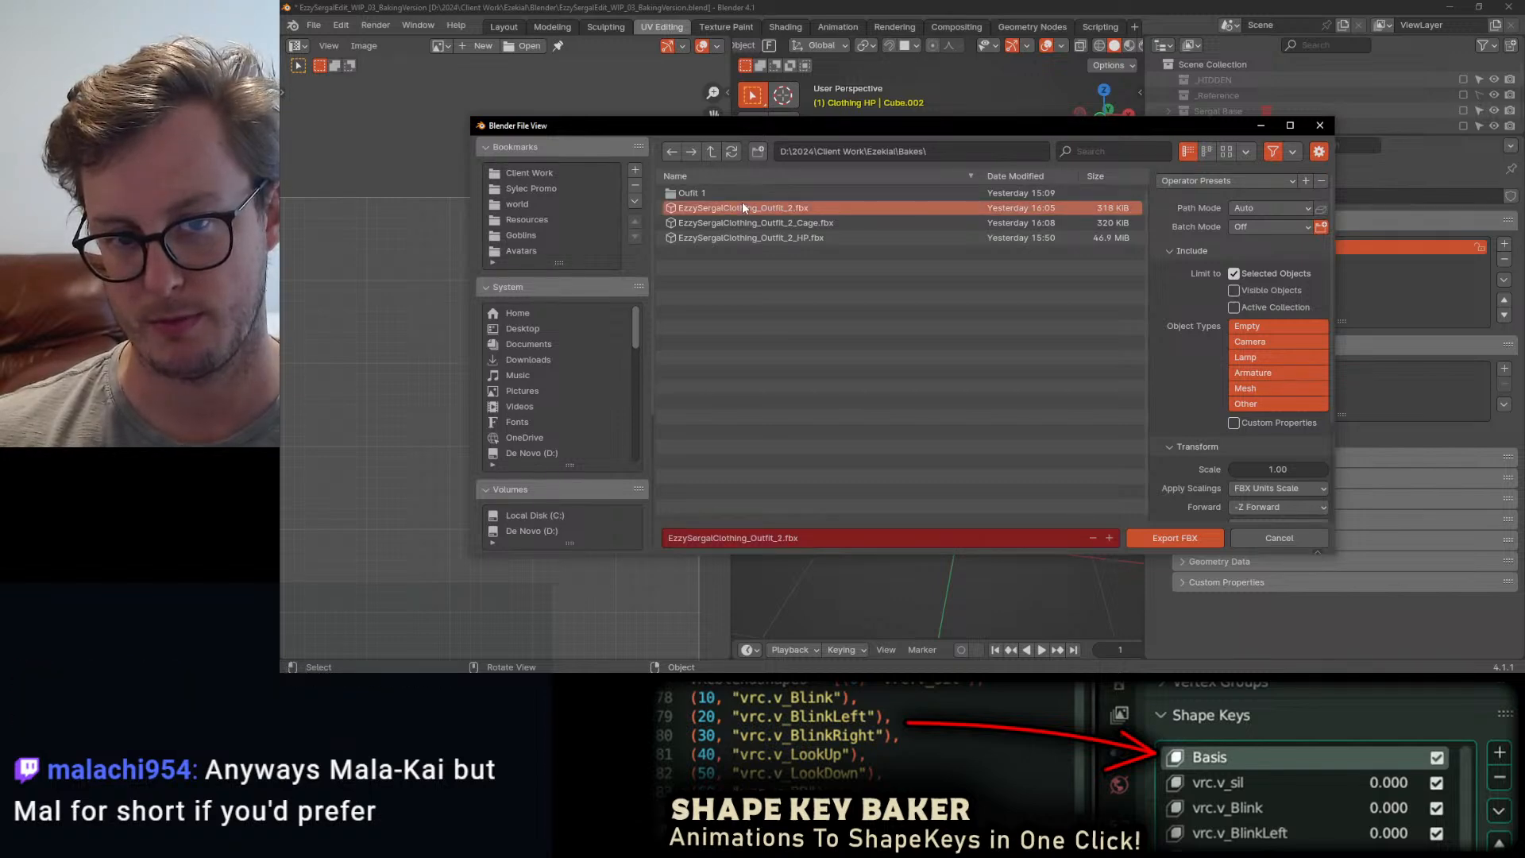
double_click(742, 202)
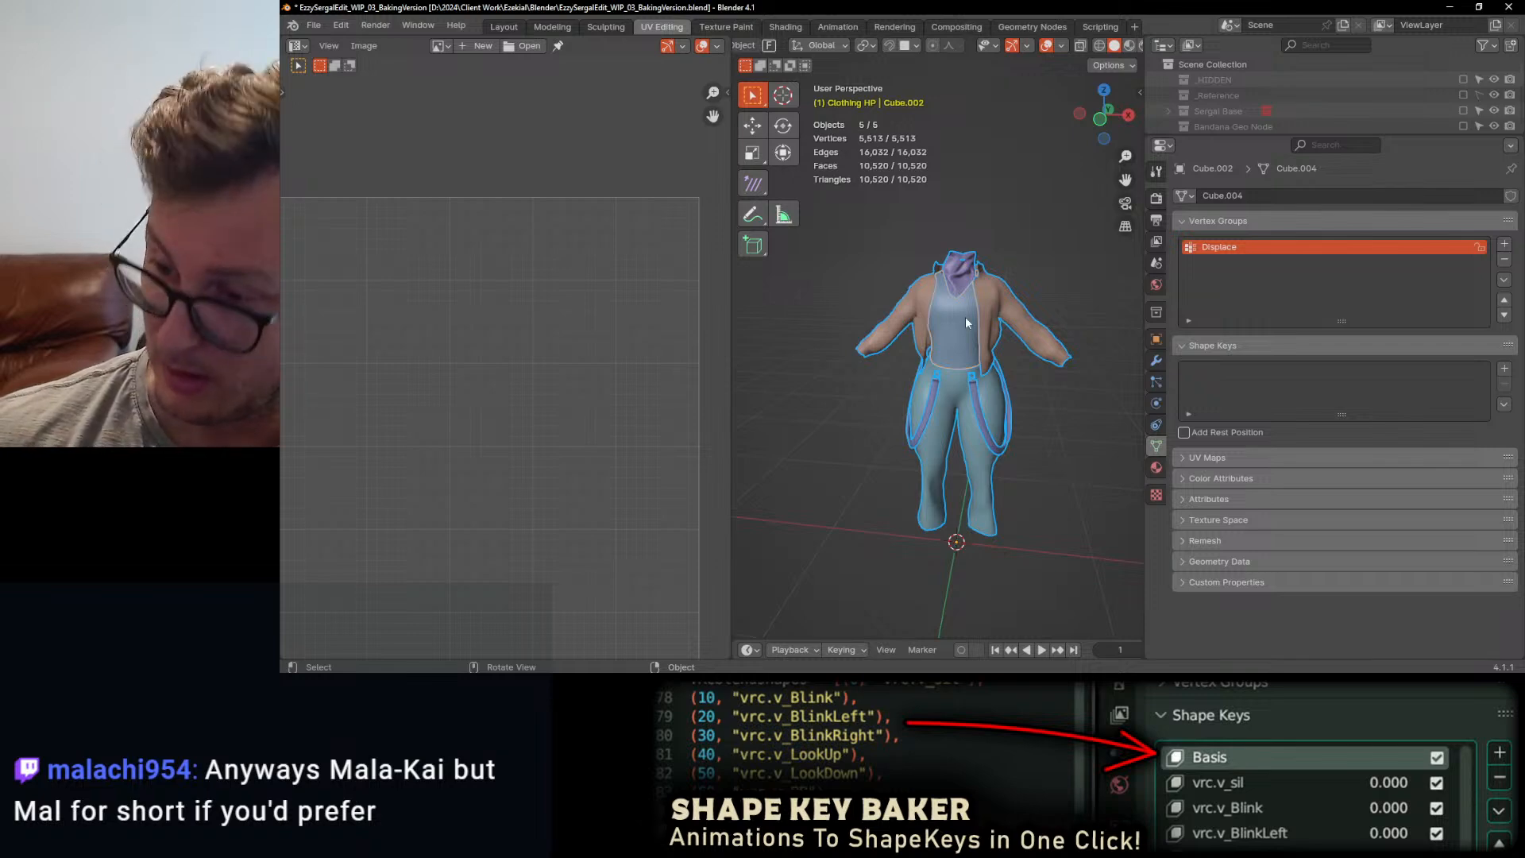
- Enlarge the Outliner to reveal the clothing collections and include the Outfit 2 HP collection
middle_click_drag(965, 316, 1084, 302)
scroll(1084, 309, "down", 1)
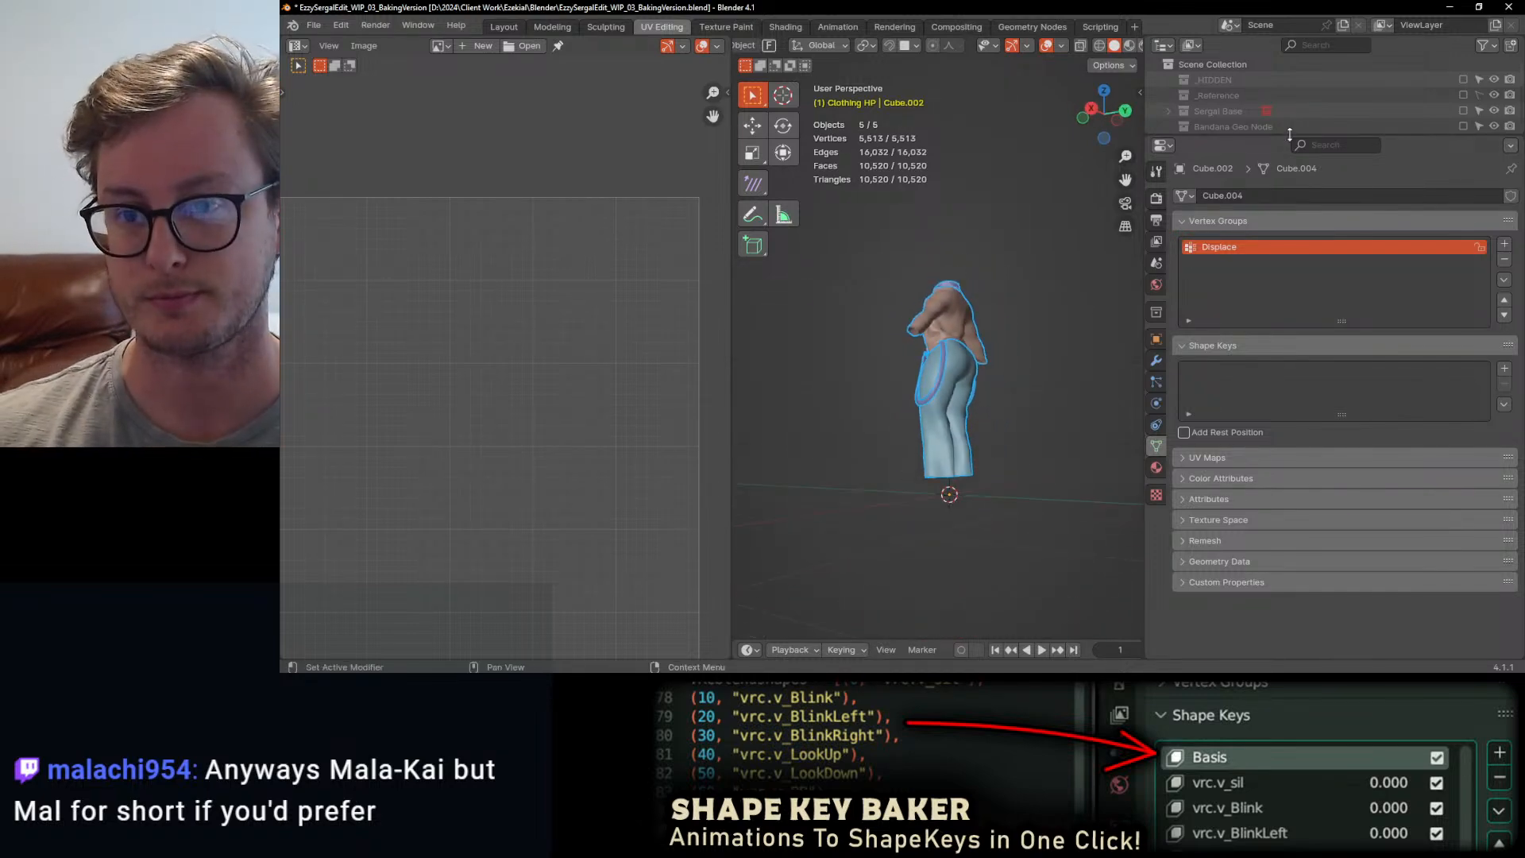
left_click_drag(1342, 135, 1342, 375)
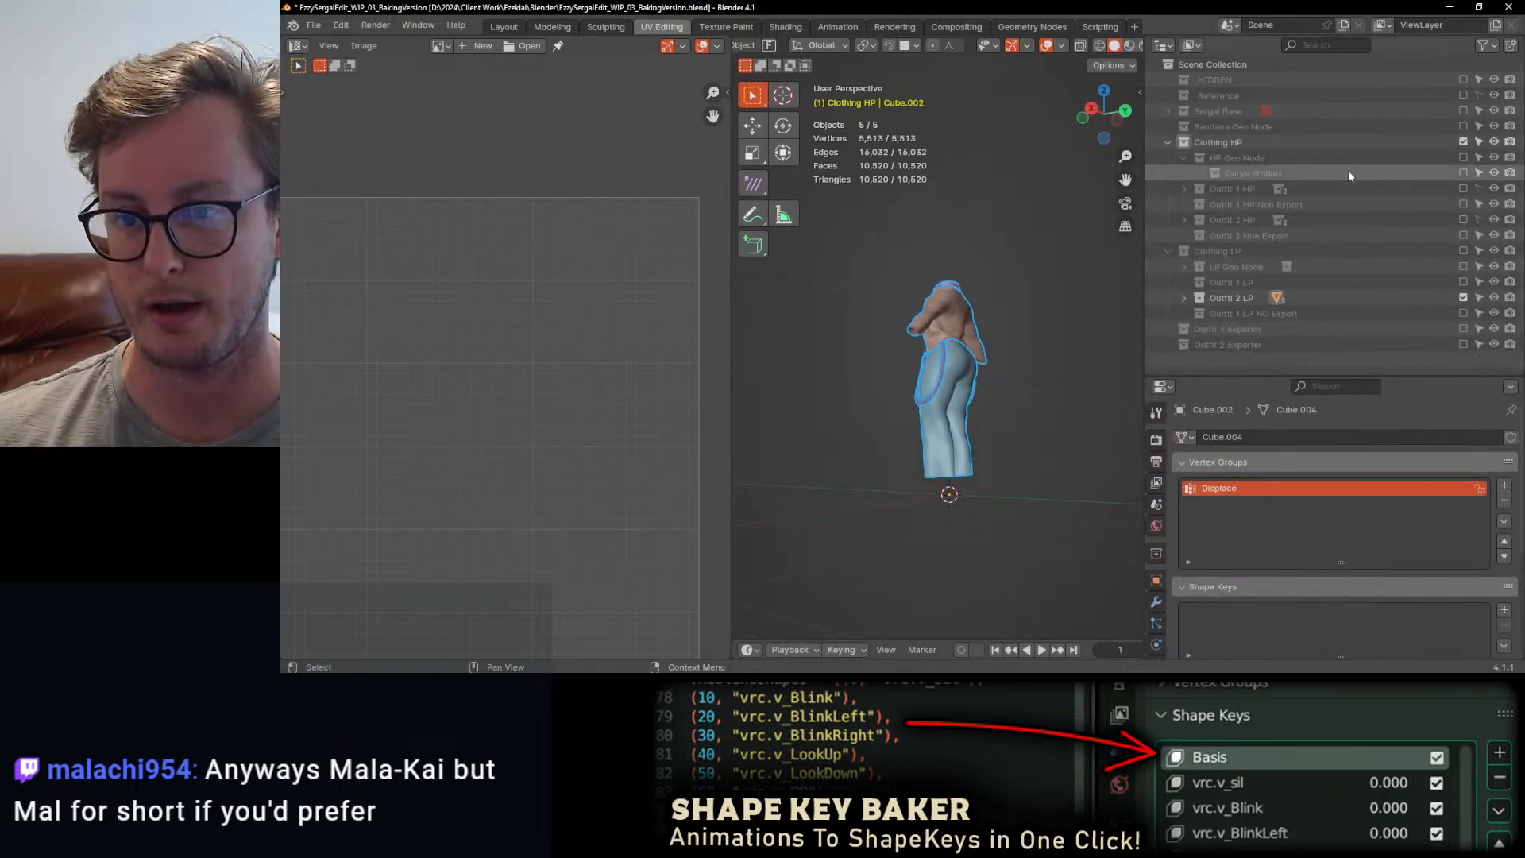
left_click(1463, 219)
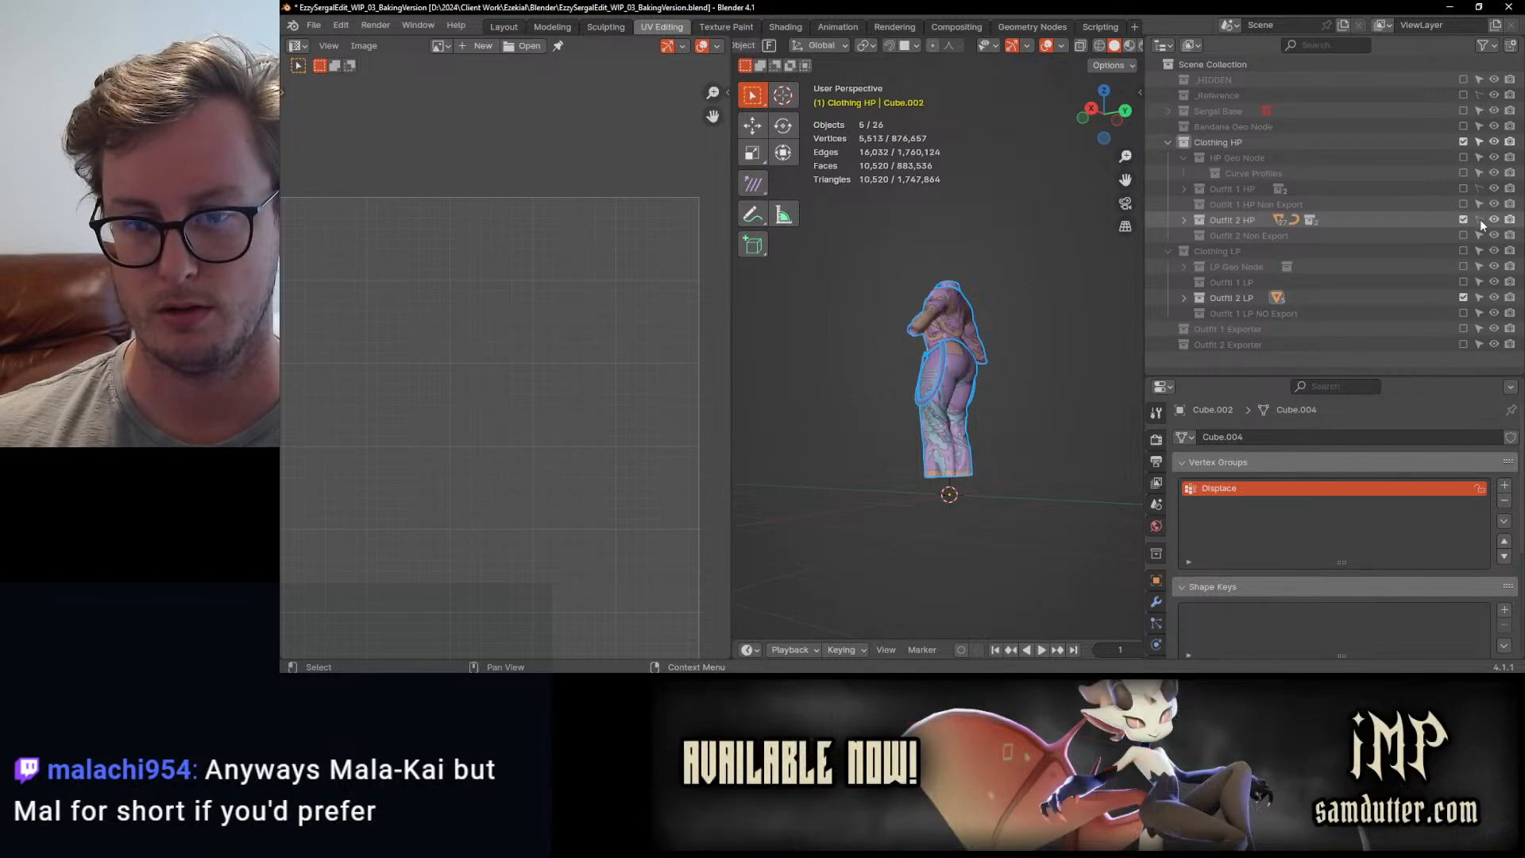
- Compare the low-poly jacket with the high-poly version around the back hem, checking its mesh in Edit Mode
scroll(973, 321, "up", 4)
left_click(965, 351)
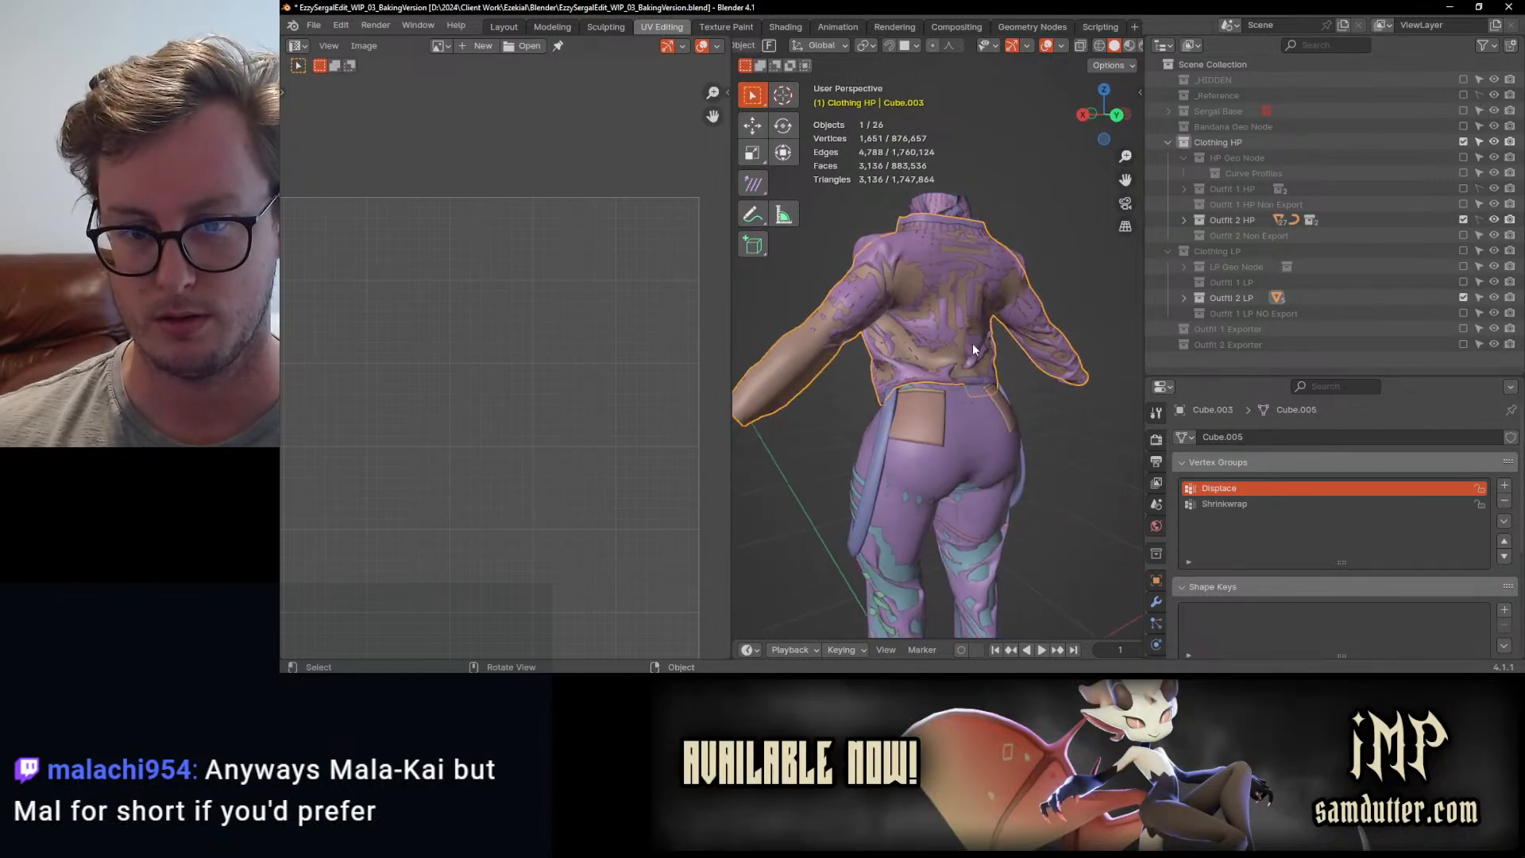
key("ctrl+Tab")
key("Escape")
key("Tab")
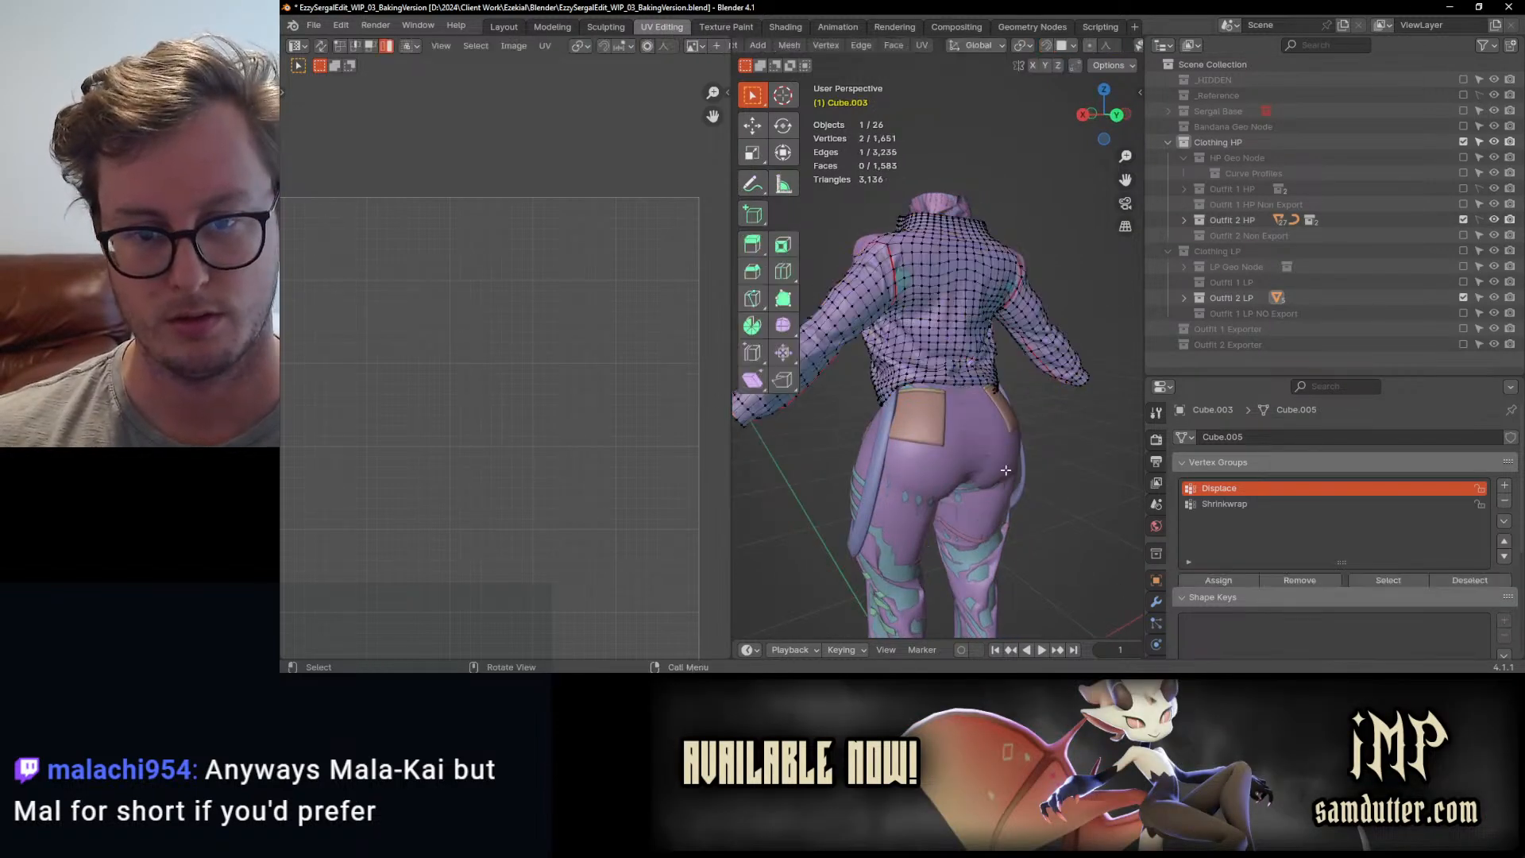
scroll(944, 509, "up", 5)
mouse_move(1027, 462)
middle_mouse_down()
mouse_move(972, 461)
mouse_move(980, 304)
mouse_move(998, 303)
mouse_move(963, 377)
middle_mouse_up()
scroll(970, 436, "up", 4)
scroll(985, 412, "up", 3)
key("Tab")
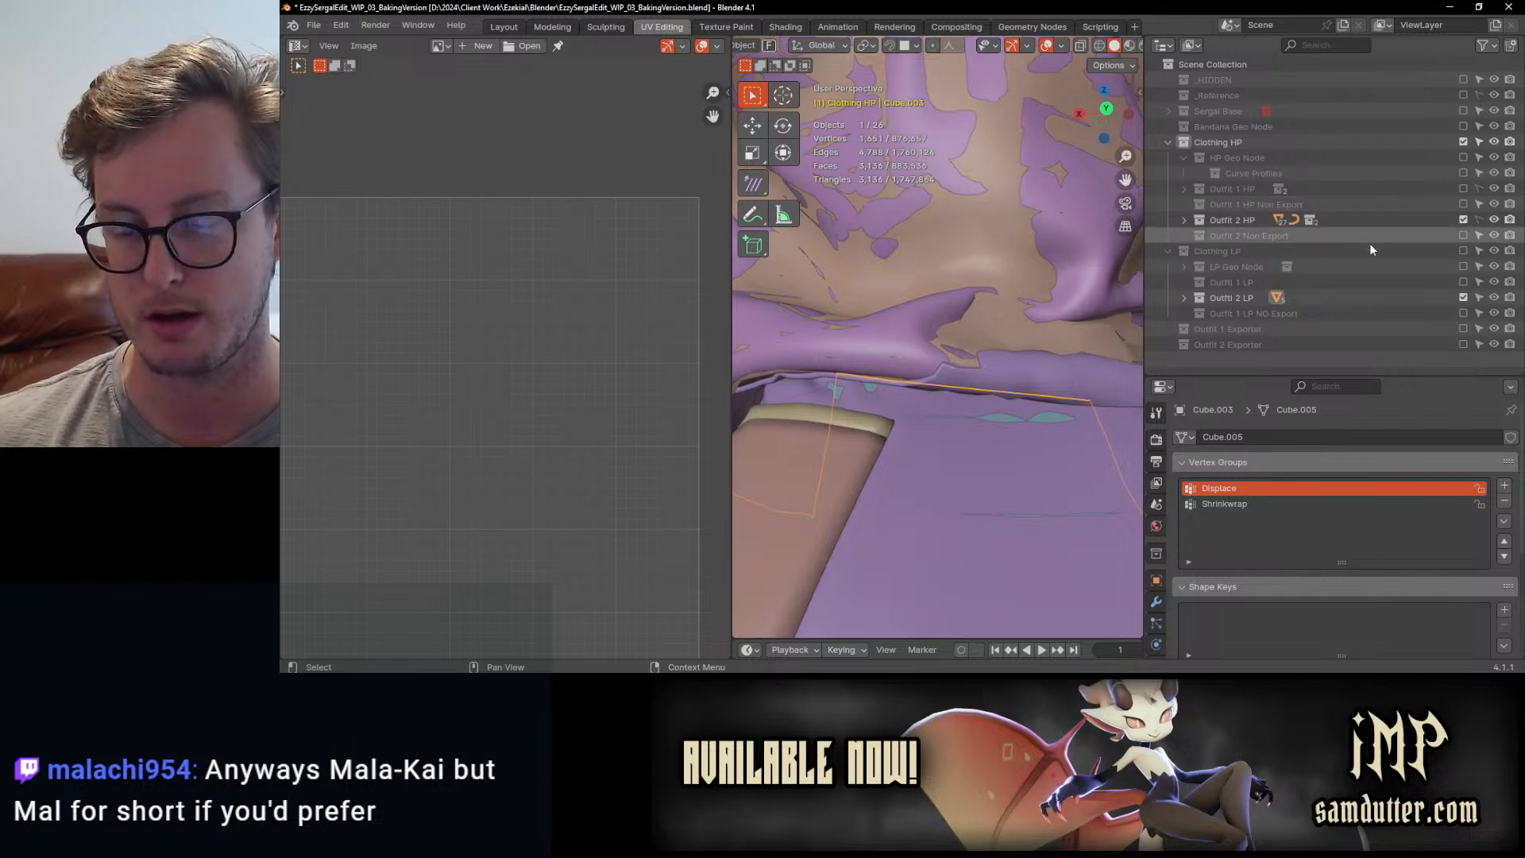
scroll(921, 327, "down", 5)
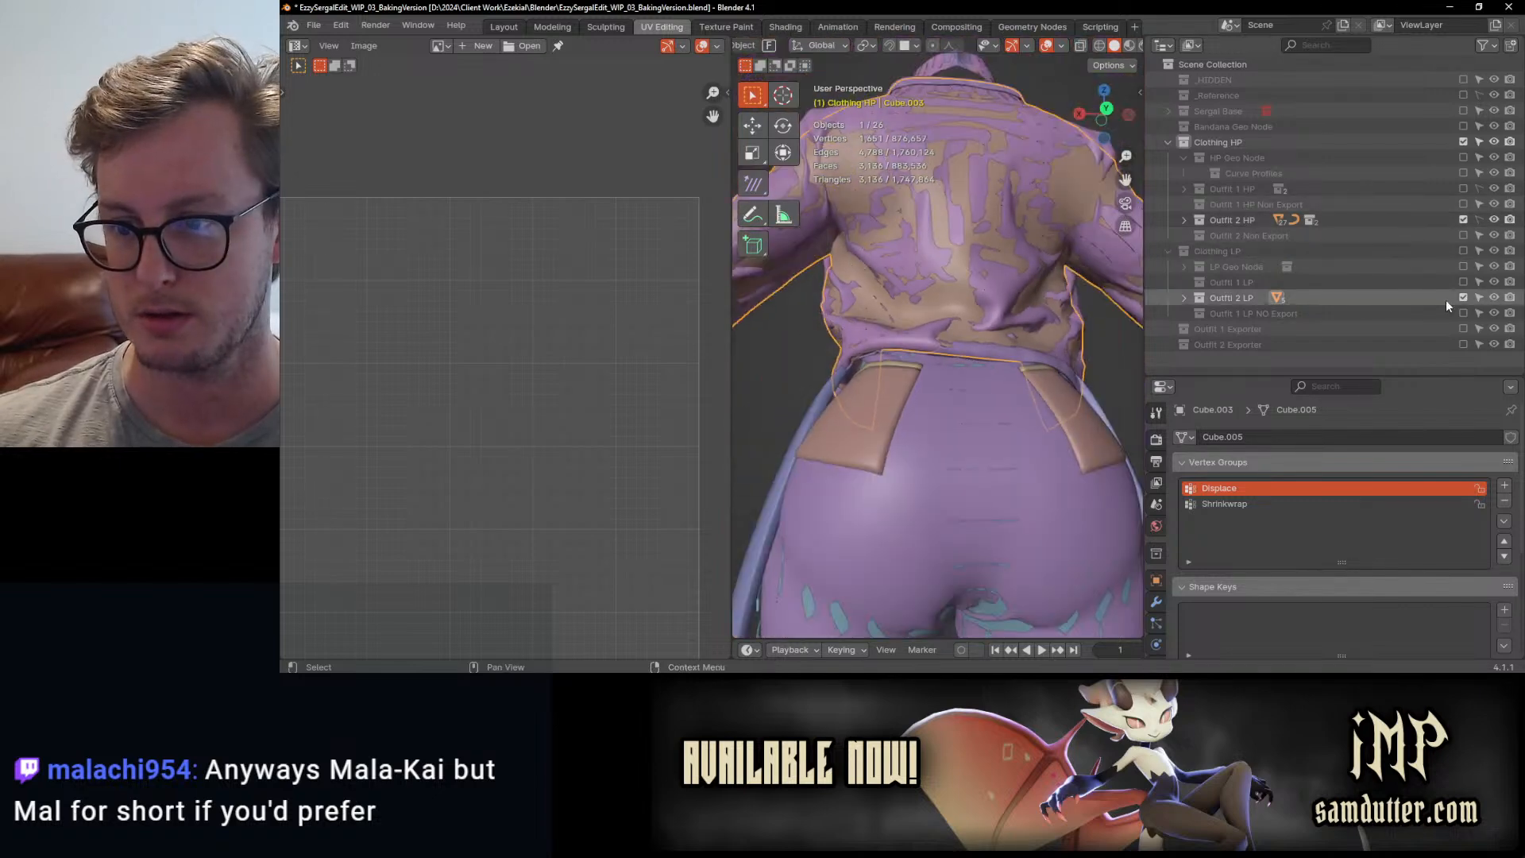
- Exclude Outfit 2 LP, make Outfit 2 HP selectable, and open the high-poly jacket's hem trim in Edit Mode in Local View
left_click(1463, 298)
left_click(1478, 219)
left_click(975, 313)
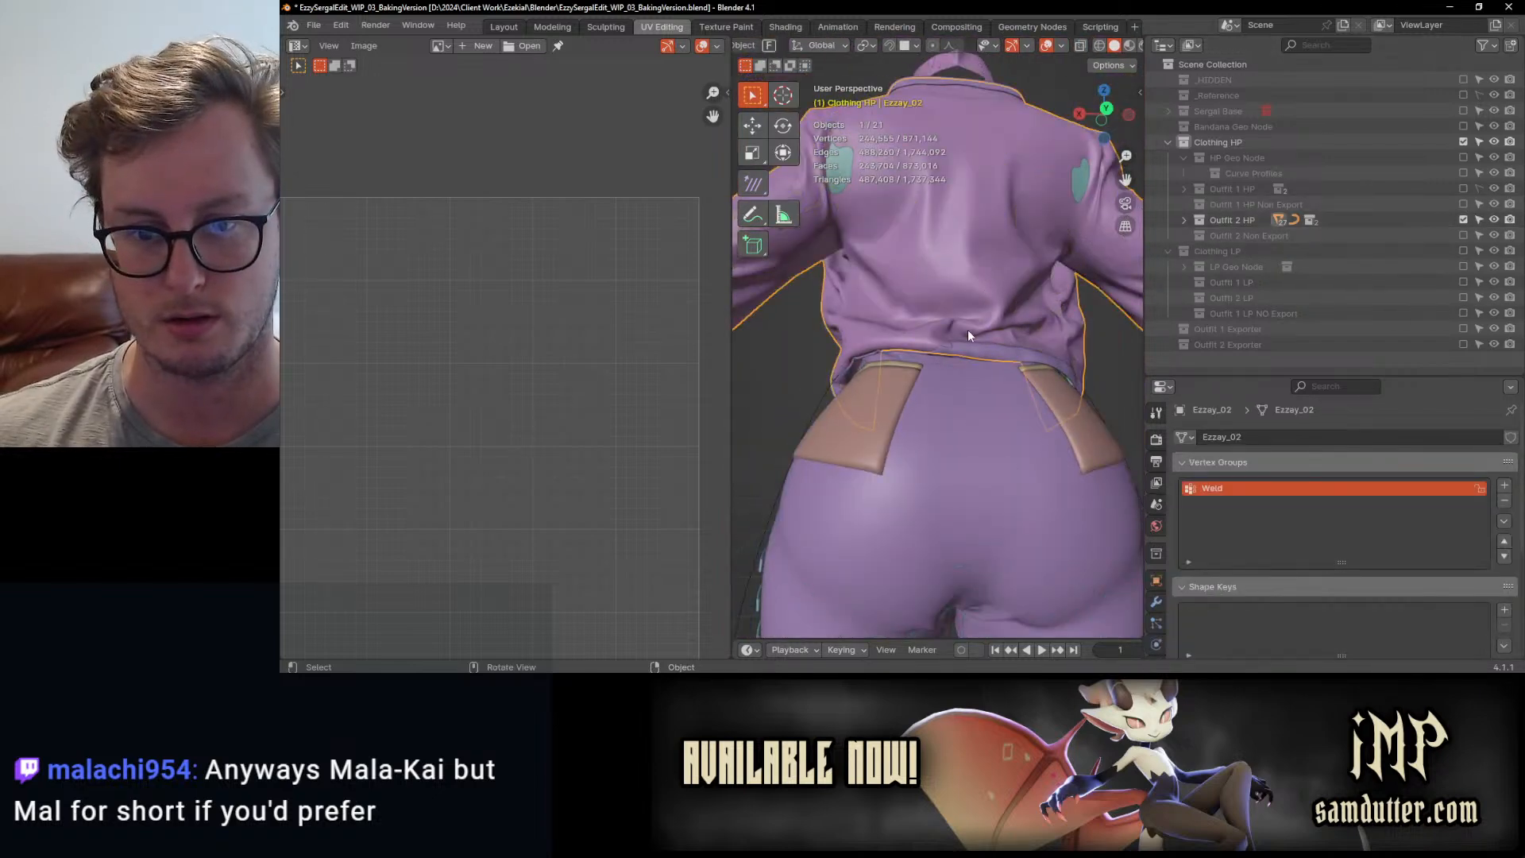
left_click(965, 348)
key("KP_Divide")
mouse_move(970, 383)
middle_mouse_down()
mouse_move(981, 394)
mouse_move(975, 294)
mouse_move(959, 284)
mouse_move(969, 340)
mouse_move(988, 270)
mouse_move(945, 322)
mouse_move(806, 406)
mouse_move(985, 379)
middle_mouse_up()
scroll(978, 318, "up", 3)
key("Tab")
scroll(985, 378, "up", 3)
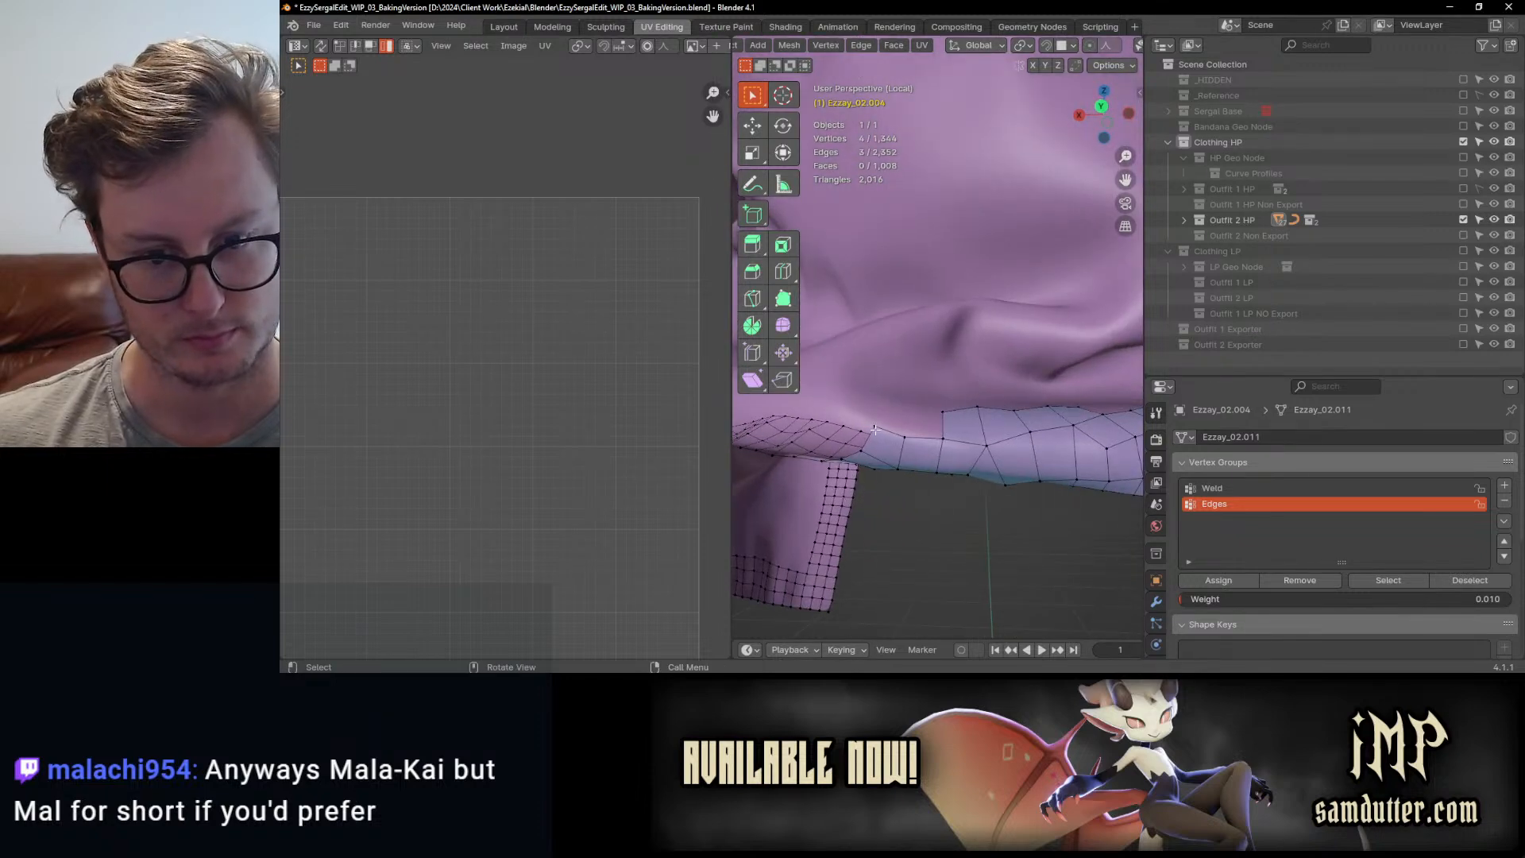
- Try to fill the gaps in the upper edge of the jacket's back hem trim with new faces
middle_click_drag(875, 429, 940, 343)
key("f")
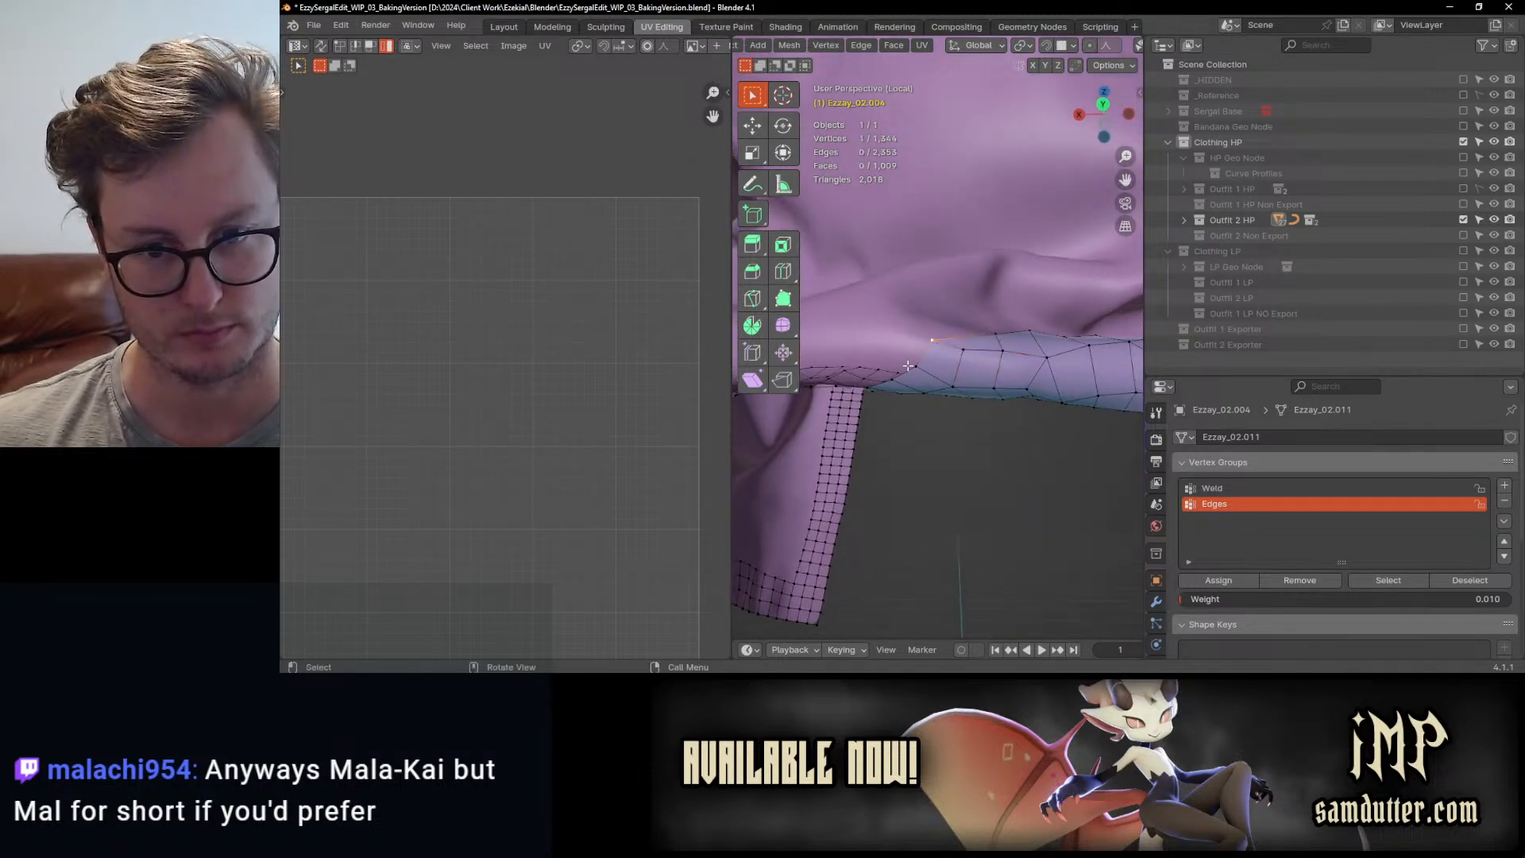
key("Tab")
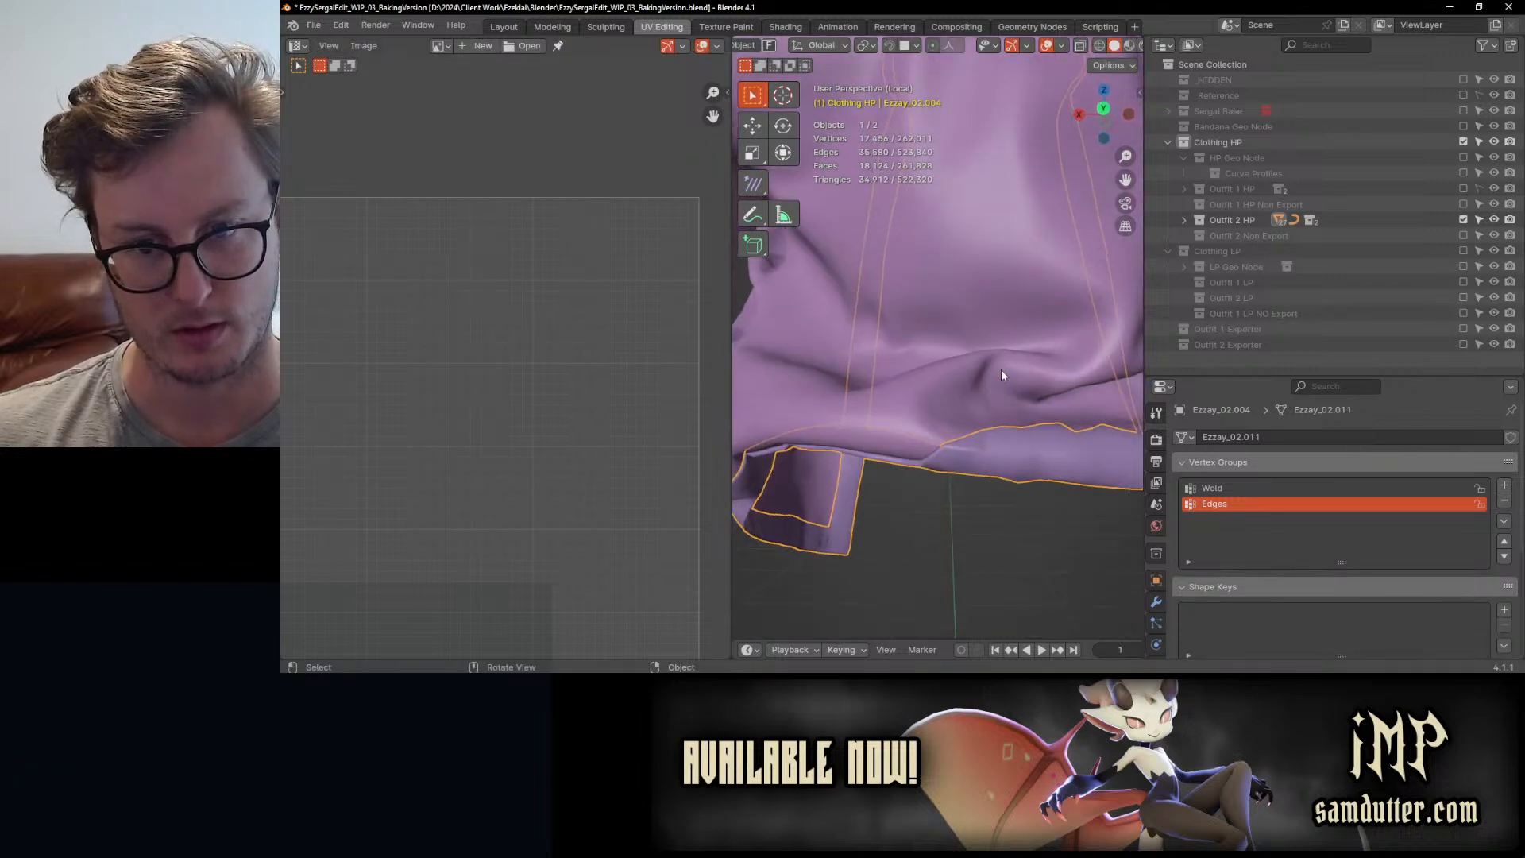
middle_click_drag(1001, 370, 961, 454)
key("Tab")
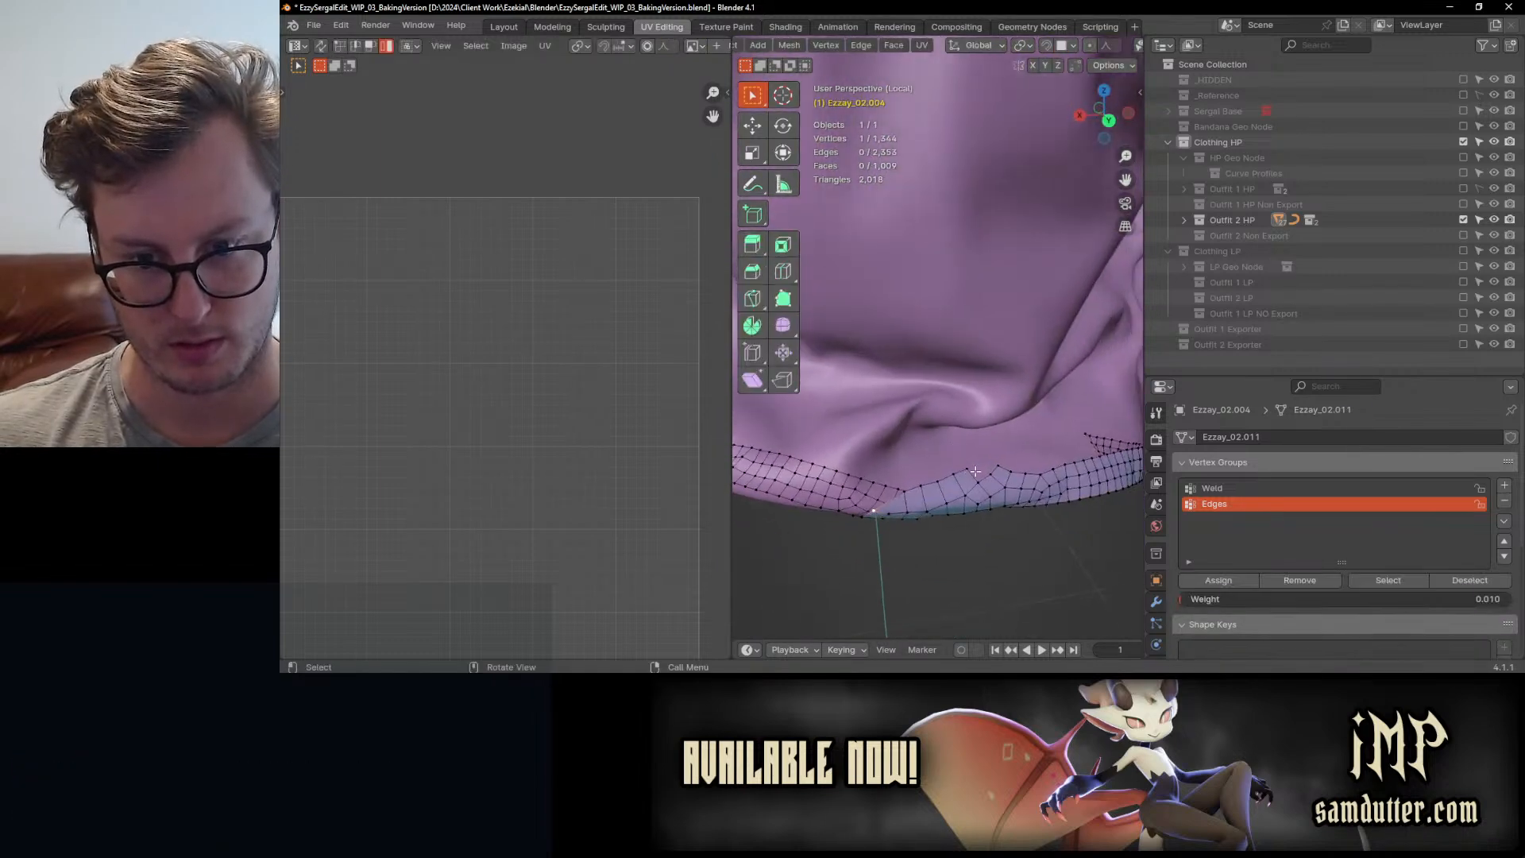
key("f")
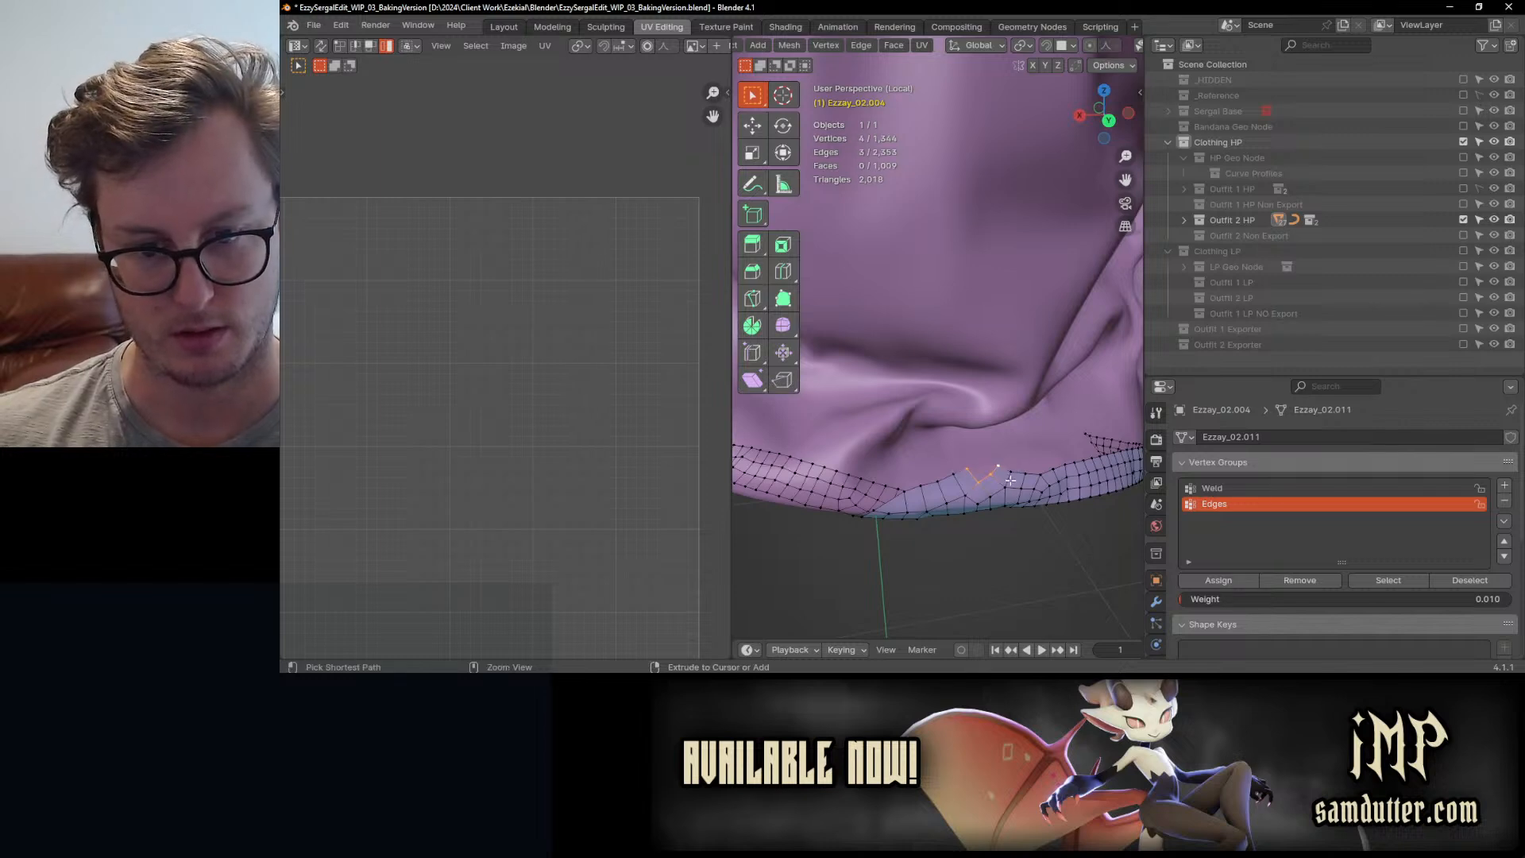
key("ctrl+z")
key("ctrl+z")
key("ctrl+z")
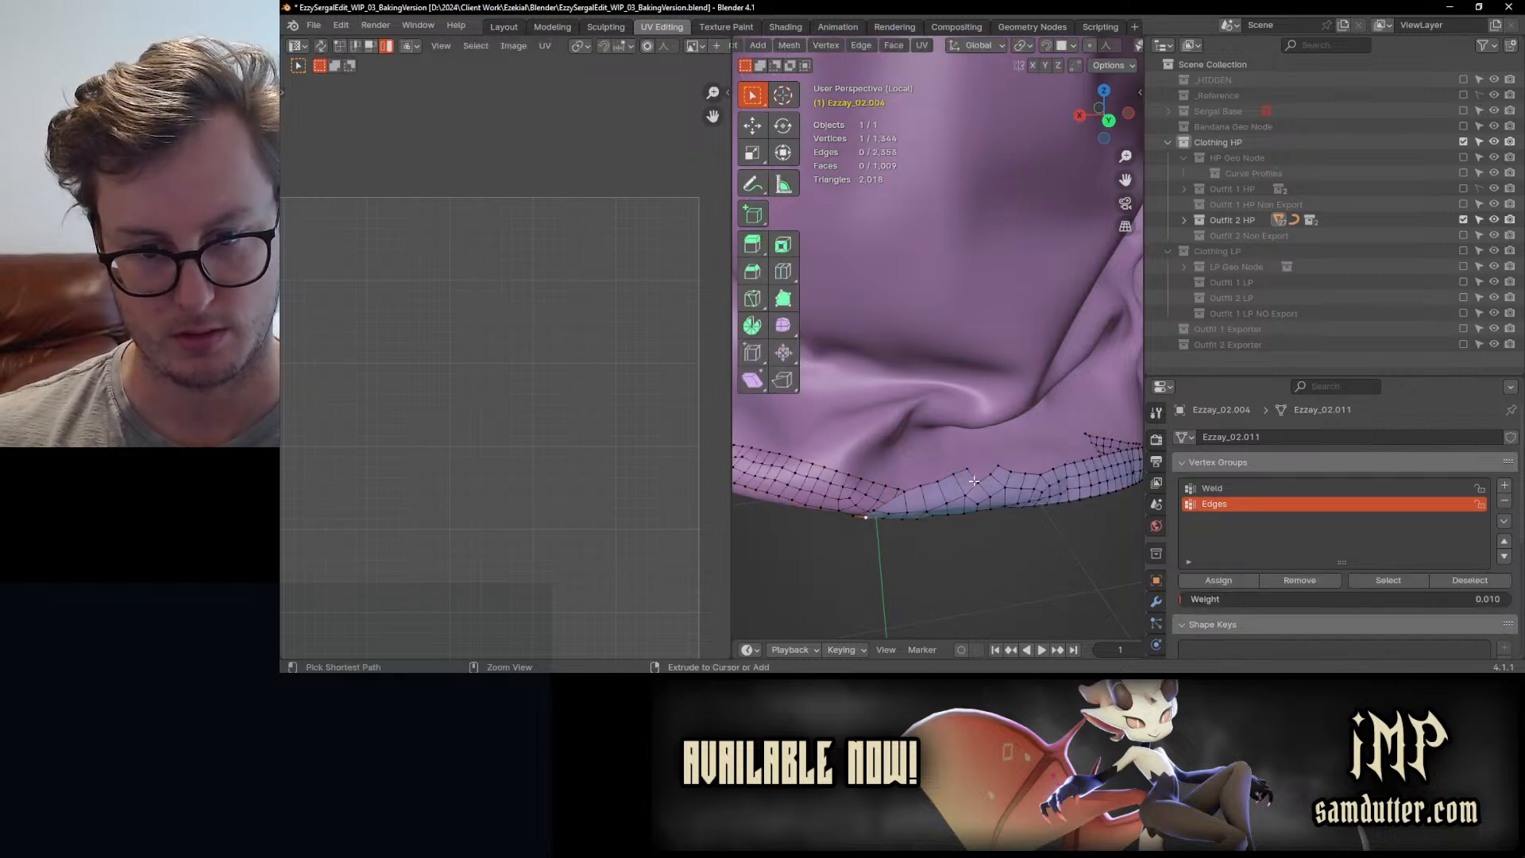
middle_click_drag(974, 481, 969, 399)
key("ctrl+z")
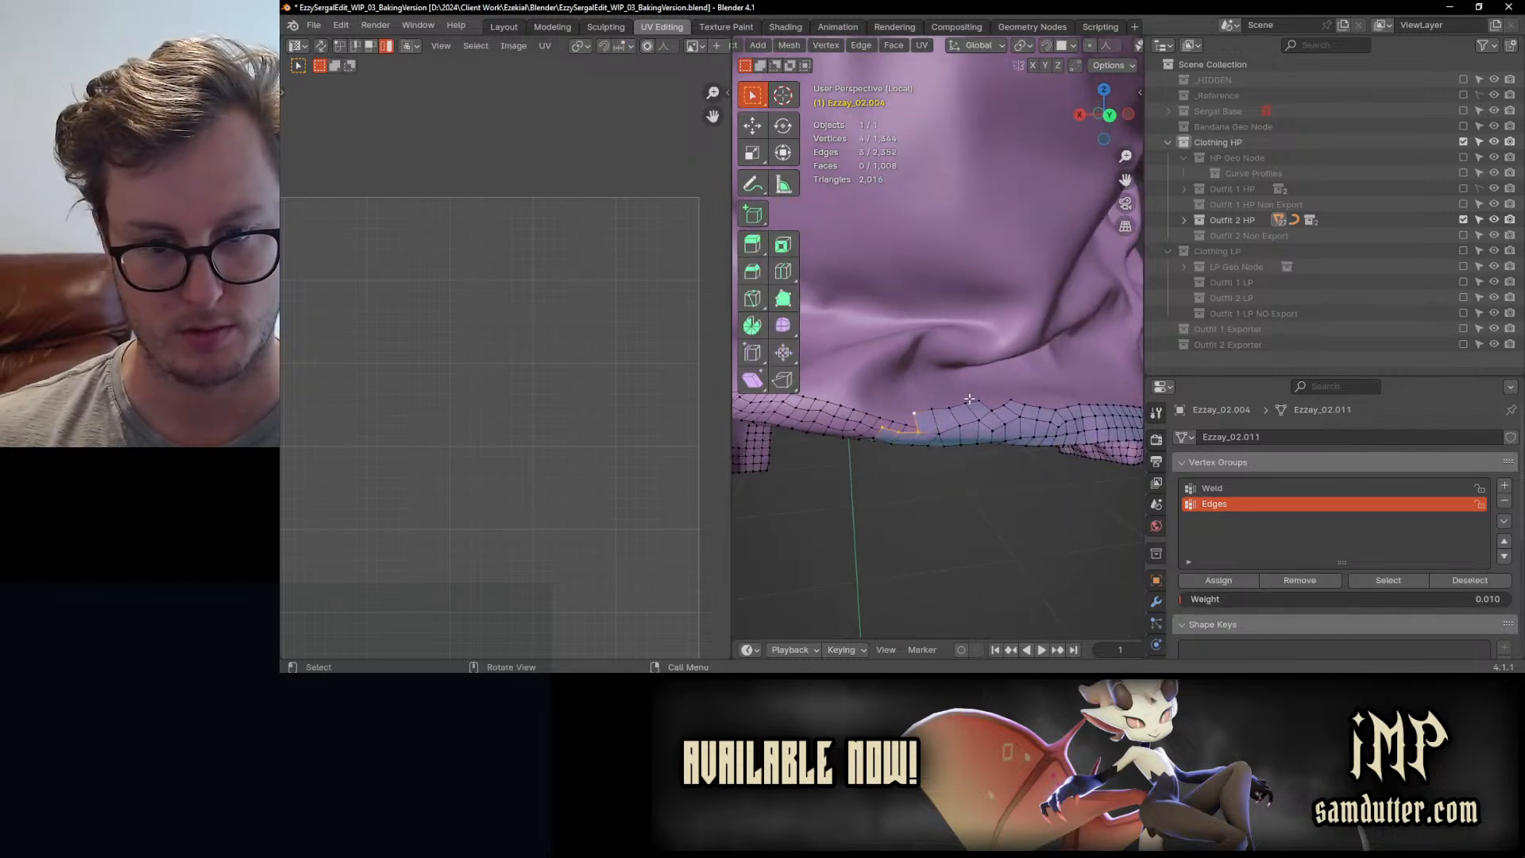
- Remove the jagged geometry along the back hem trim's upper edge, dissolve the leftover vertices and check the smoothed result
left_click(916, 414, "ctrl")
key("x")
left_click(1023, 400)
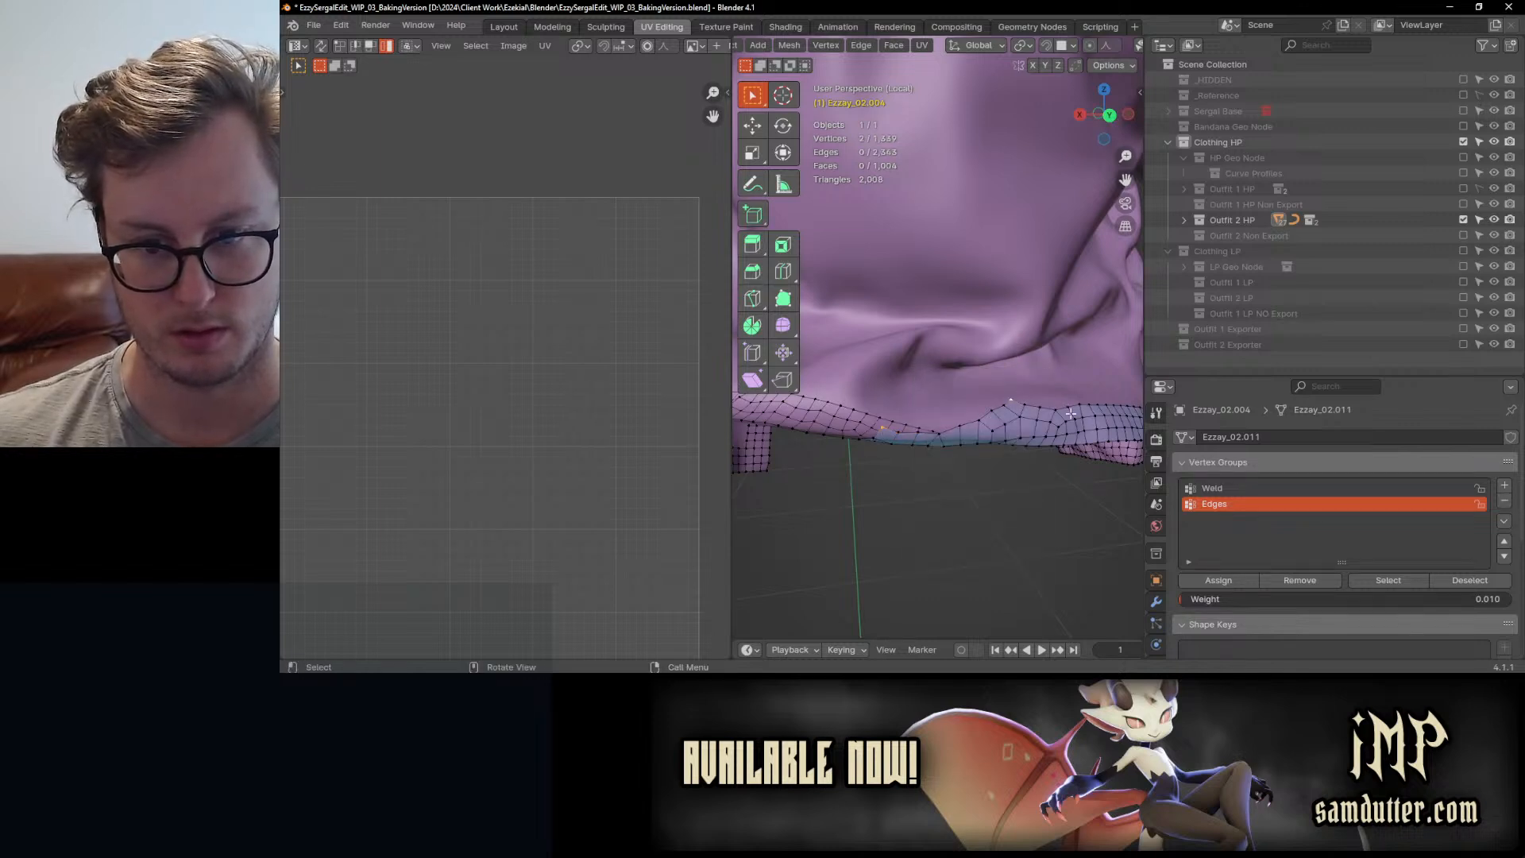
key("x")
left_click(1033, 503)
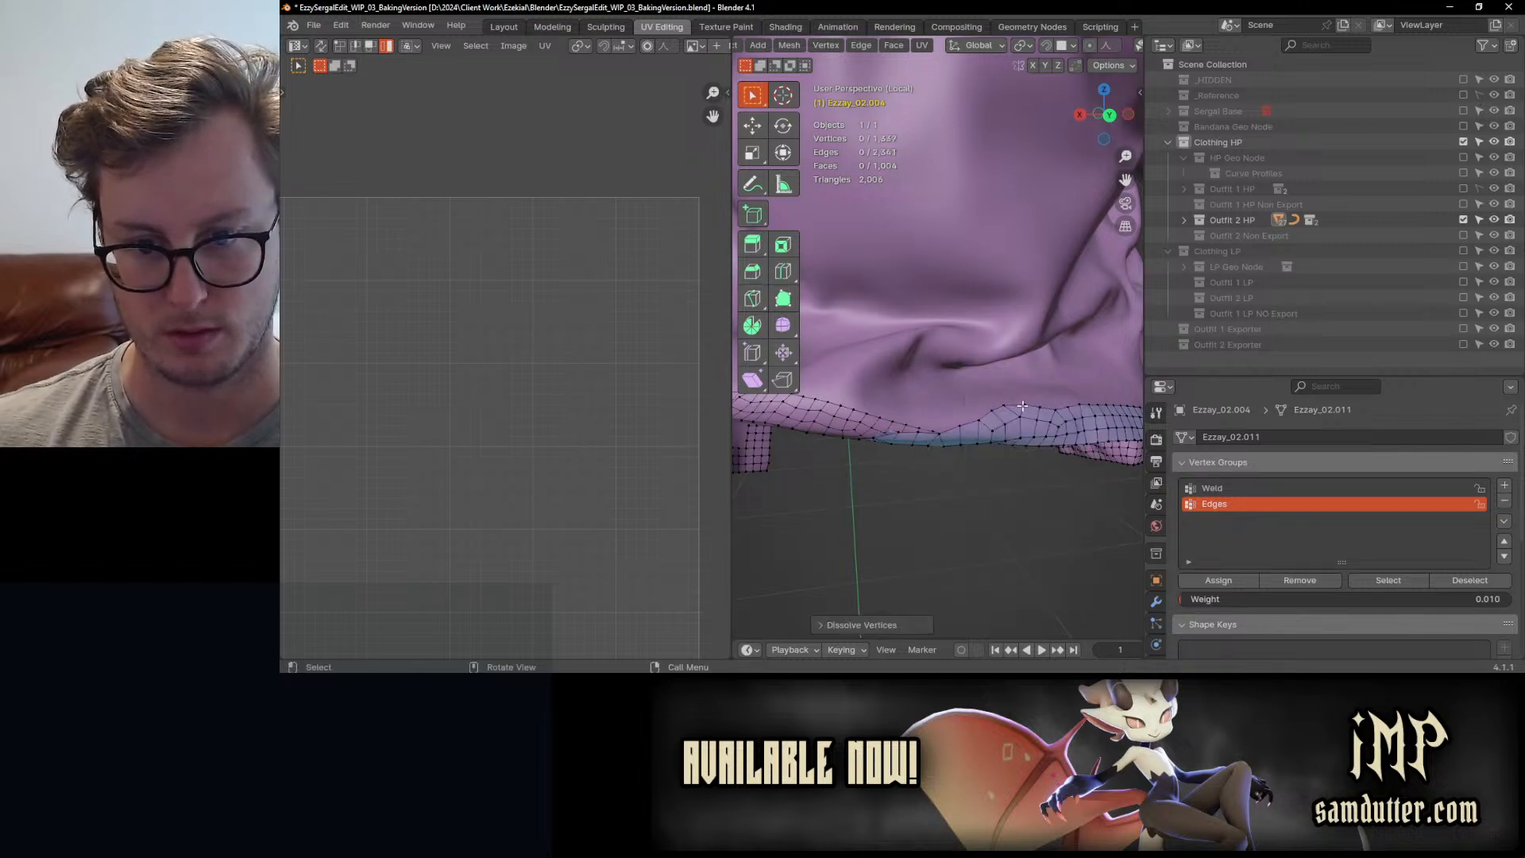
key("Tab")
scroll(1044, 396, "down", 2)
mouse_move(1044, 396)
middle_mouse_down()
mouse_move(1011, 396)
mouse_move(1023, 401)
middle_mouse_up()
scroll(1010, 396, "up", 2)
key("Tab")
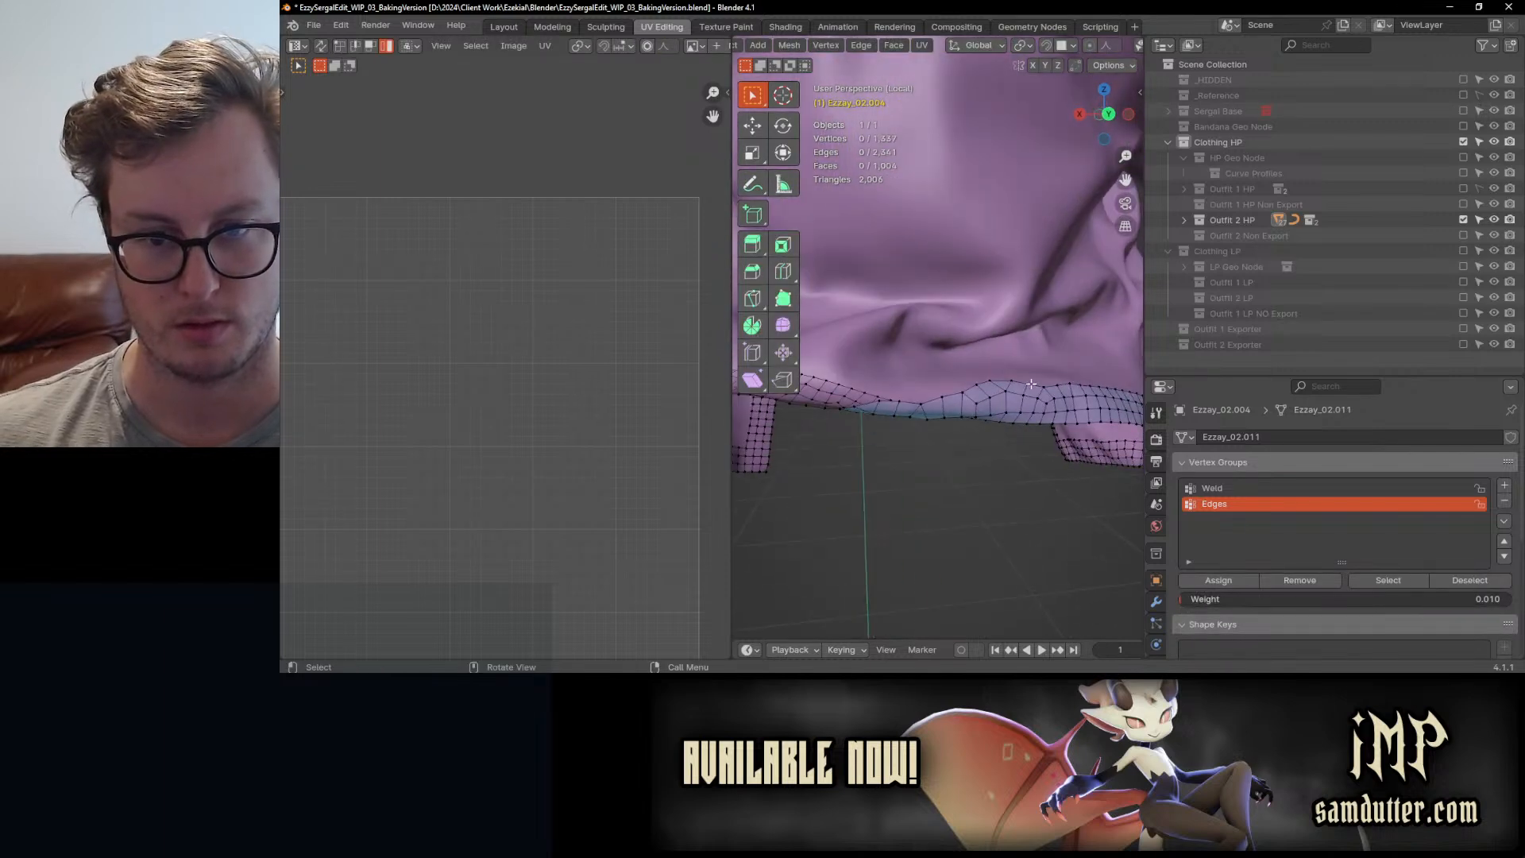
- Relax the vertex path along the back hem trim's upper edge with LoopTools, return to Object Mode and save the file
middle_click_drag(848, 410, 914, 373)
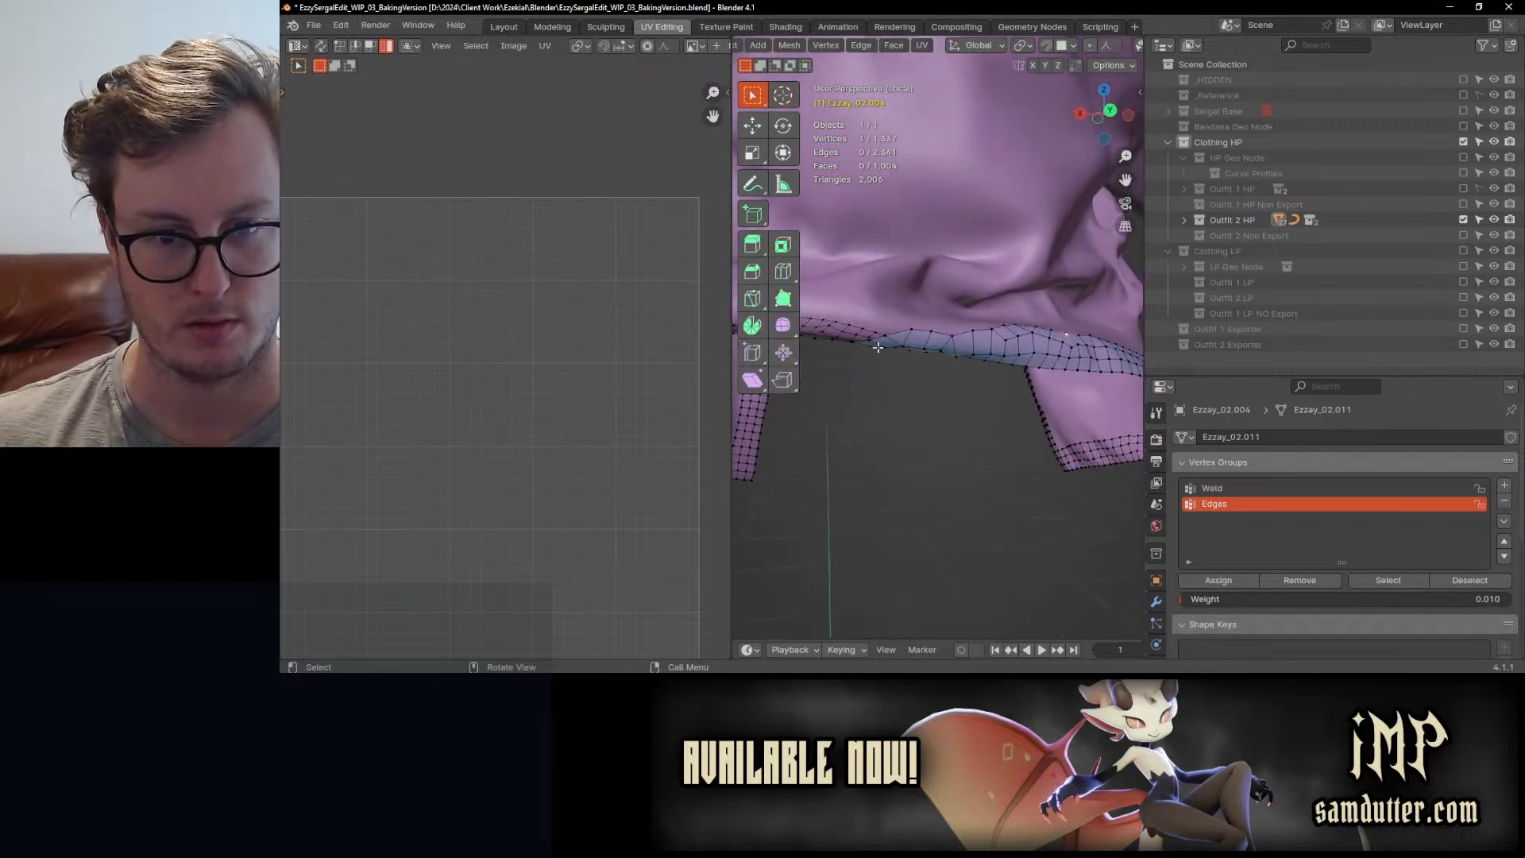
left_click(953, 333, "ctrl")
key("n")
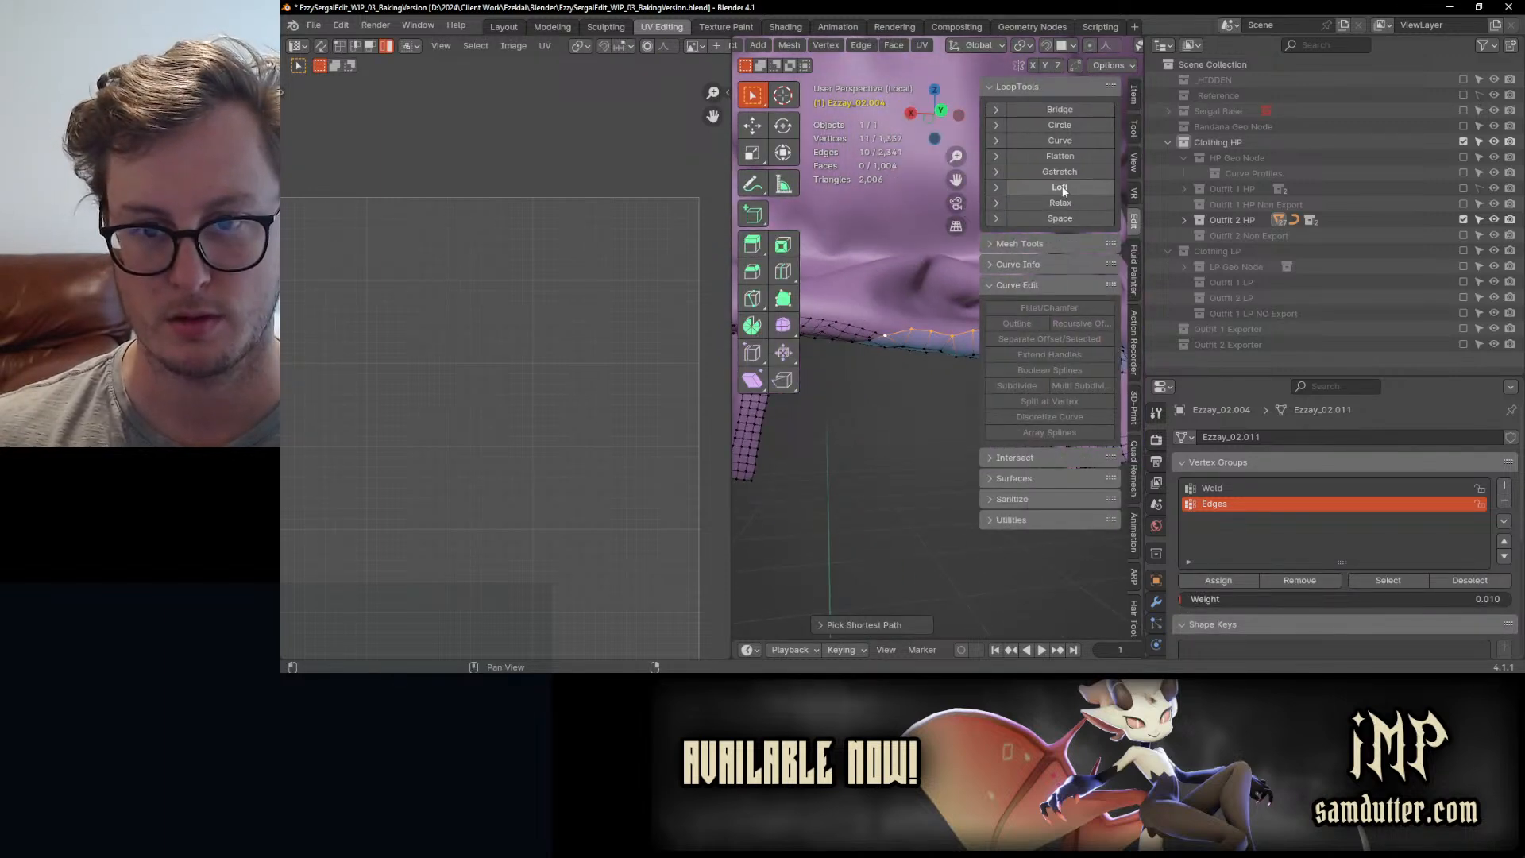
left_click(1065, 206)
key("n")
key("Tab")
mouse_move(956, 351)
middle_mouse_down()
mouse_move(921, 376)
mouse_move(937, 450)
mouse_move(967, 364)
middle_mouse_up()
left_click(970, 438)
middle_click_drag(970, 438, 988, 301)
scroll(923, 333, "down", 3)
scroll(933, 320, "up", 3)
key("ctrl+s")
- Advance the timeline to frame 2, leave Local View and save the file
scroll(915, 308, "up", 4)
key("Right")
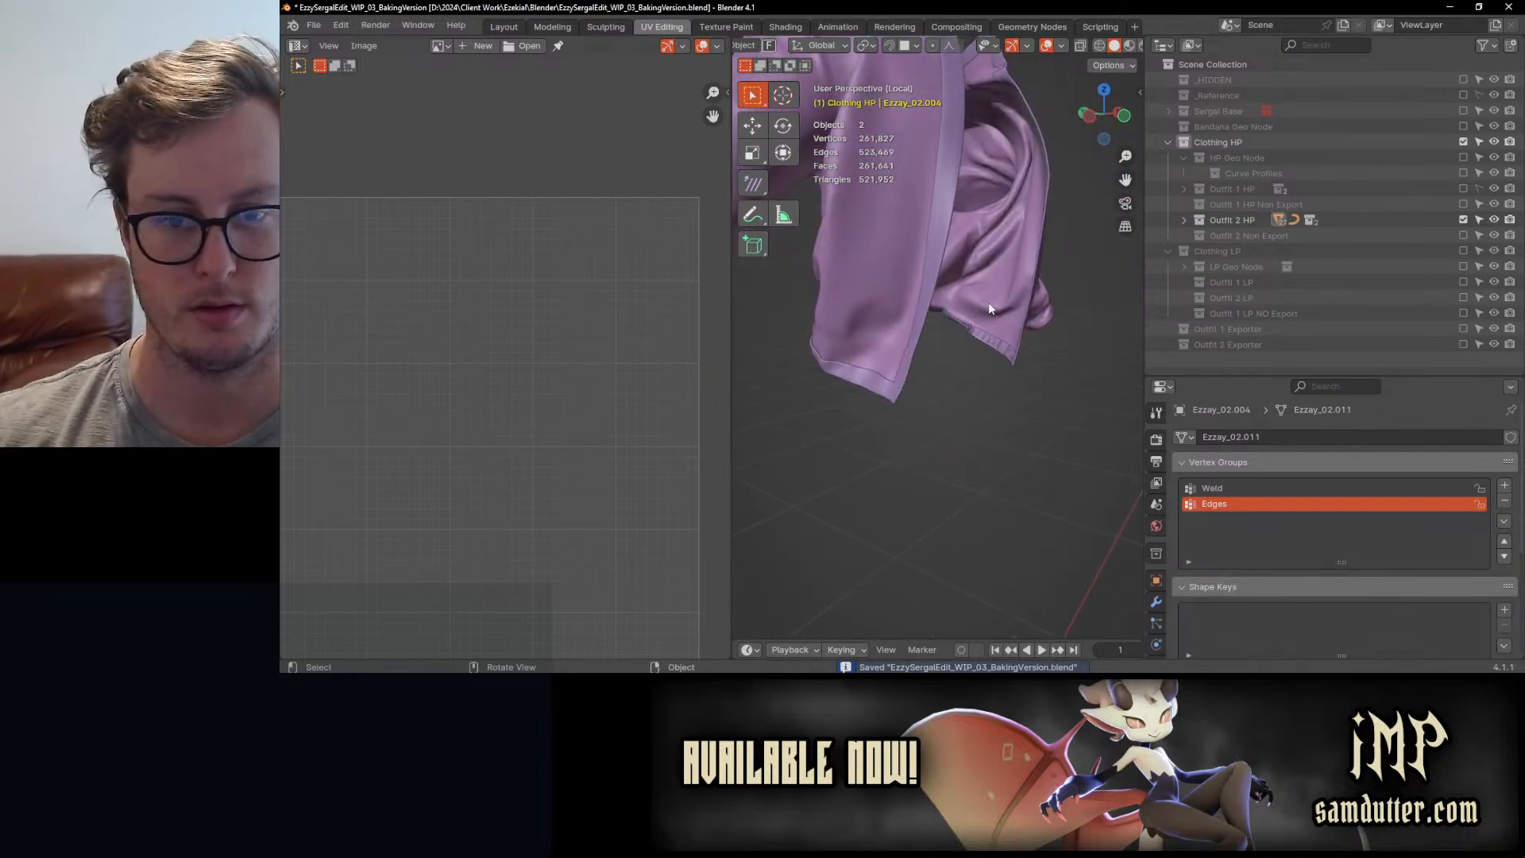
scroll(983, 332, "down", 6)
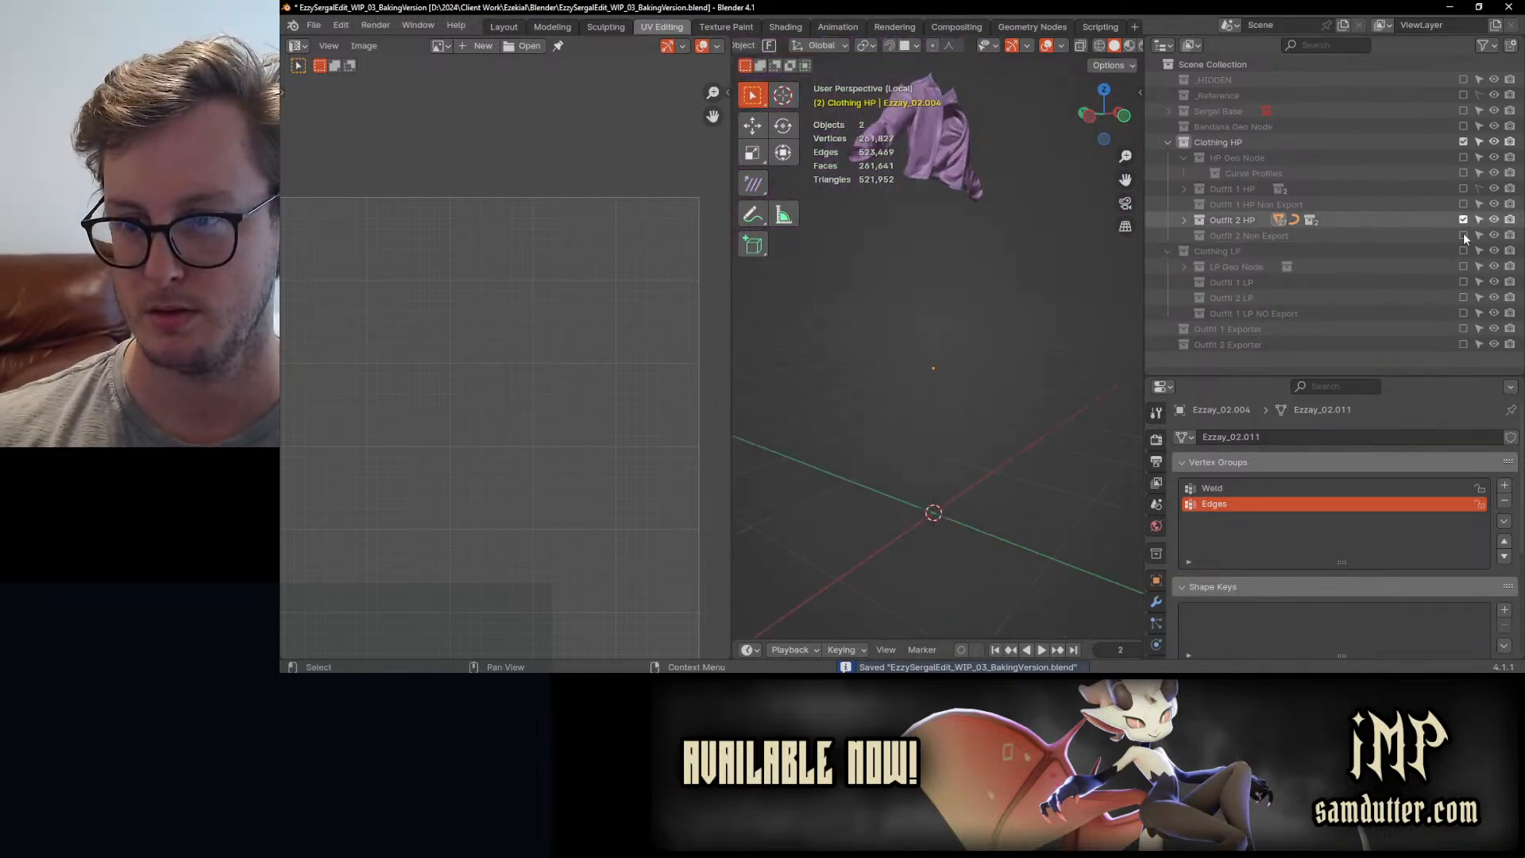
key("KP_Divide")
key("ctrl+s")
scroll(937, 304, "up", 3)
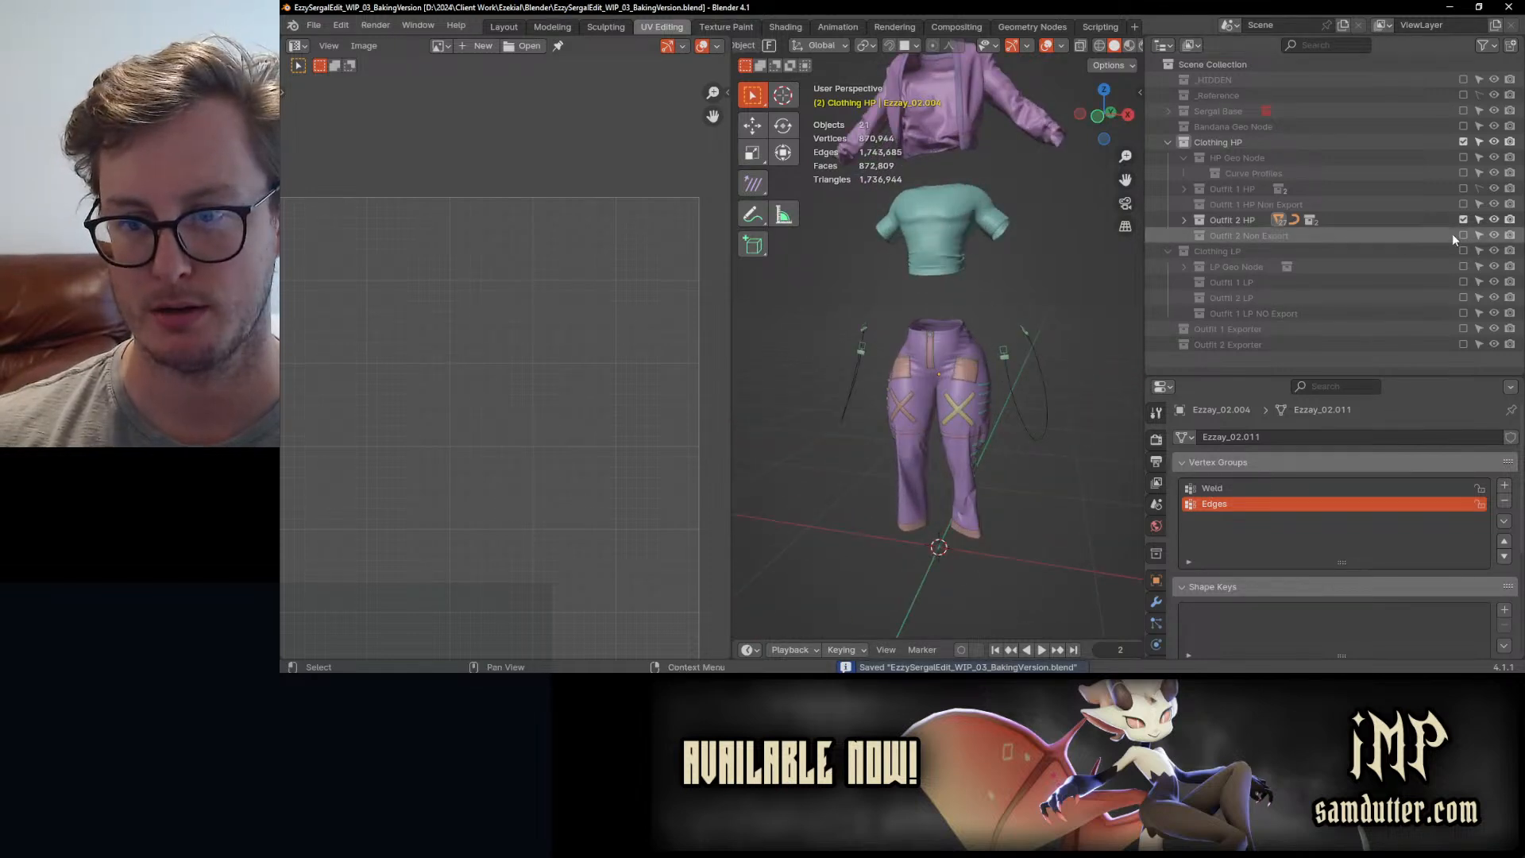
- Expand the Outfit 2 HP collection, widen the 3D viewport and examine the strap geometry beside the trousers
left_click(1187, 220)
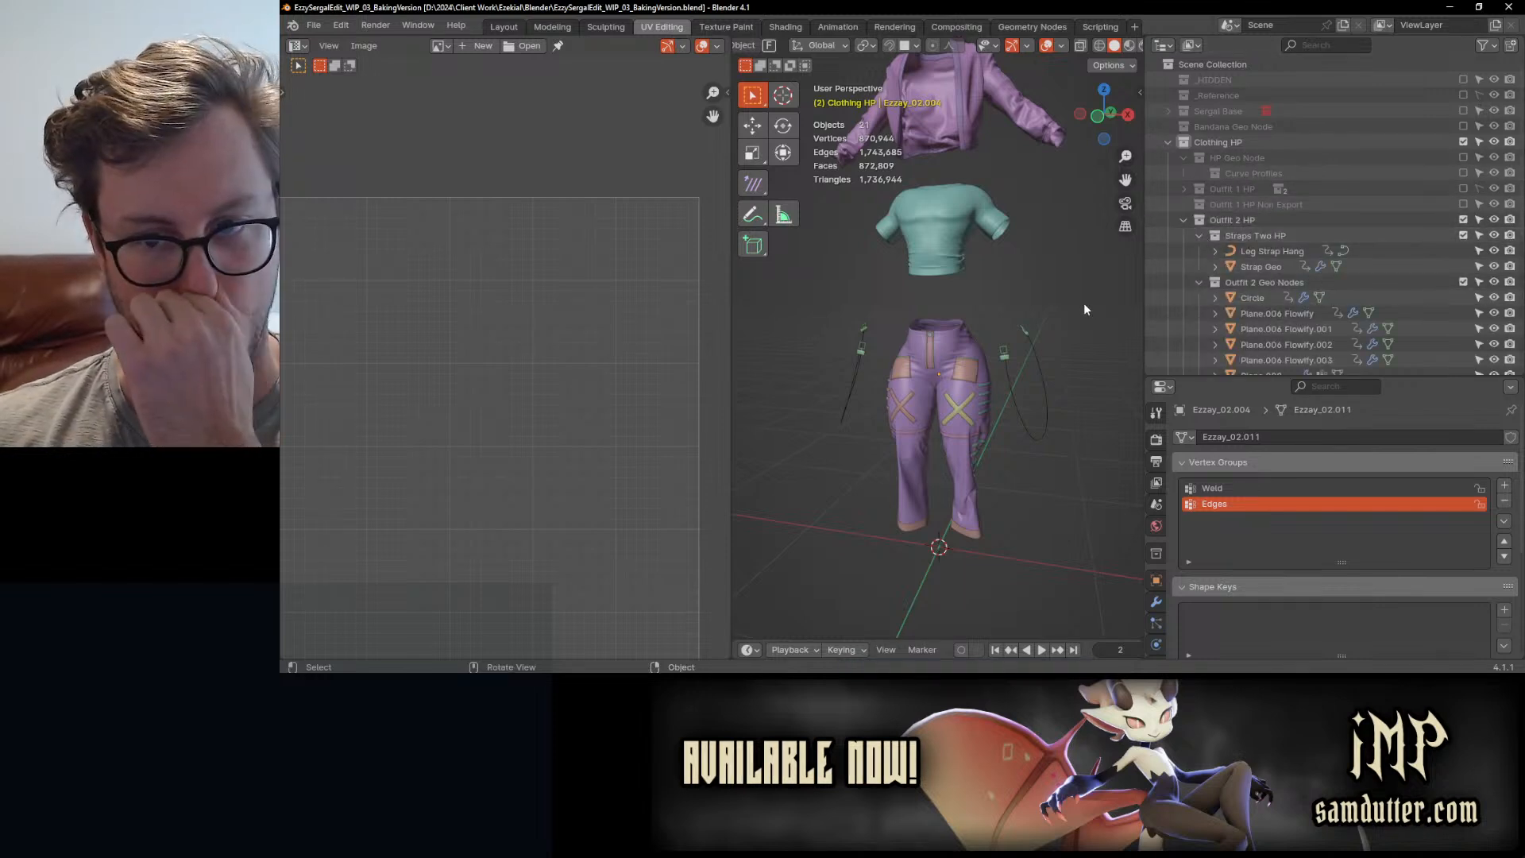
scroll(977, 295, "down", 3)
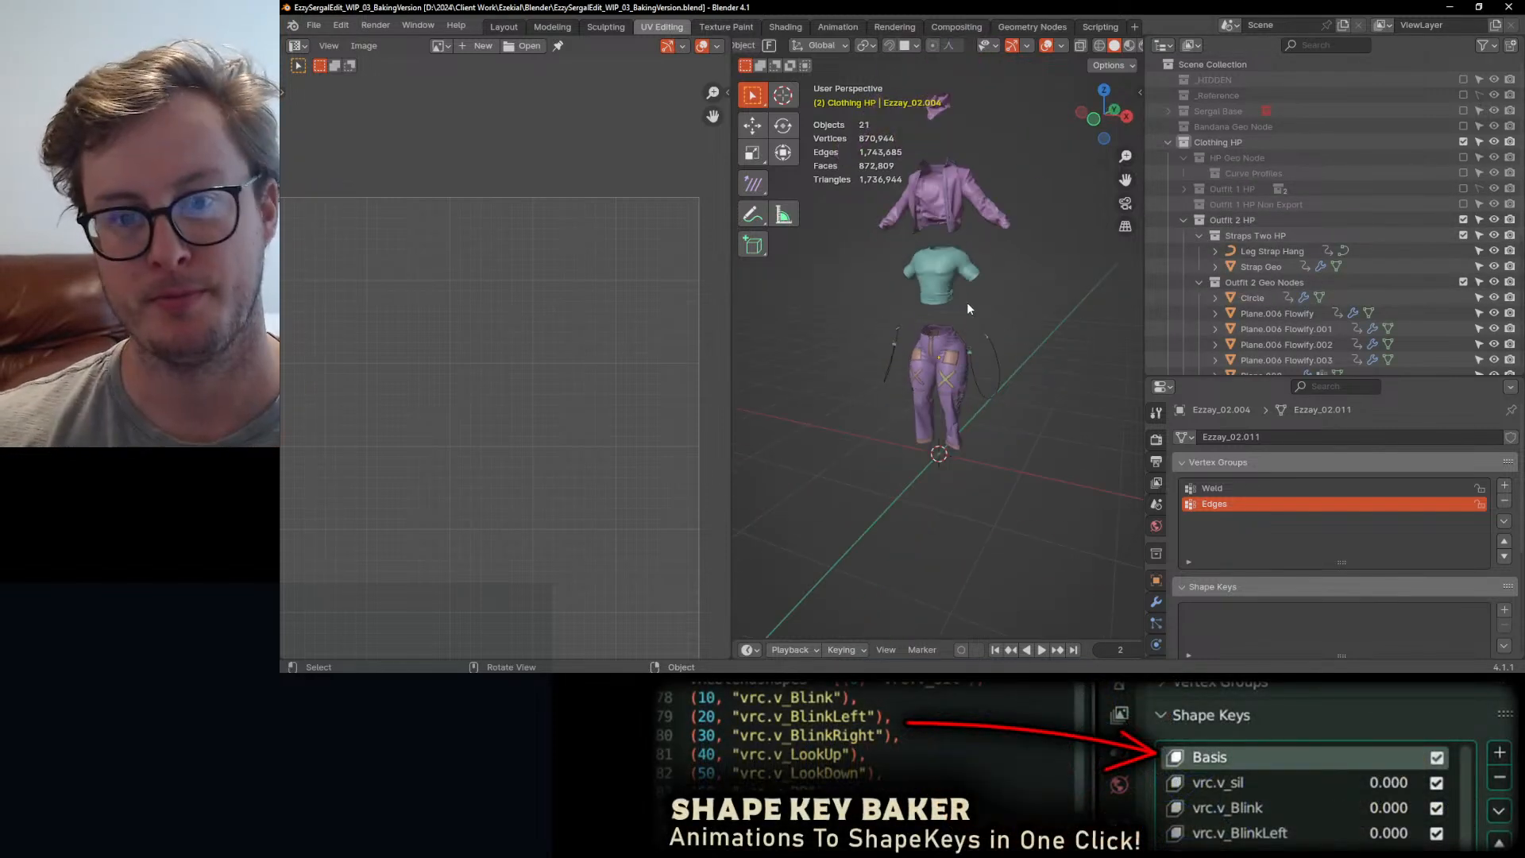
scroll(968, 308, "up", 5)
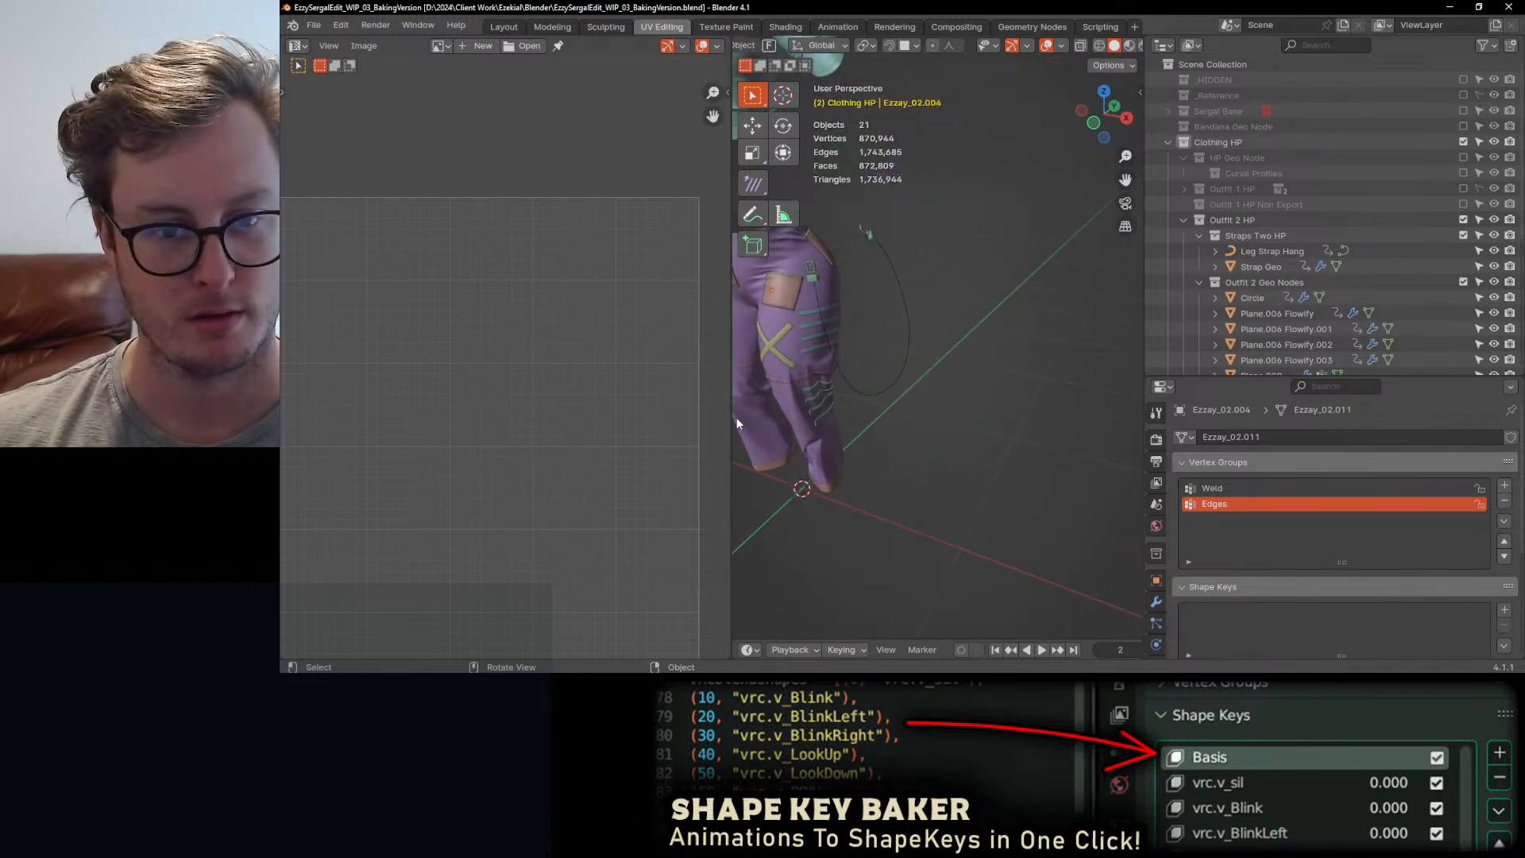
left_click_drag(732, 417, 306, 413)
left_click(842, 375)
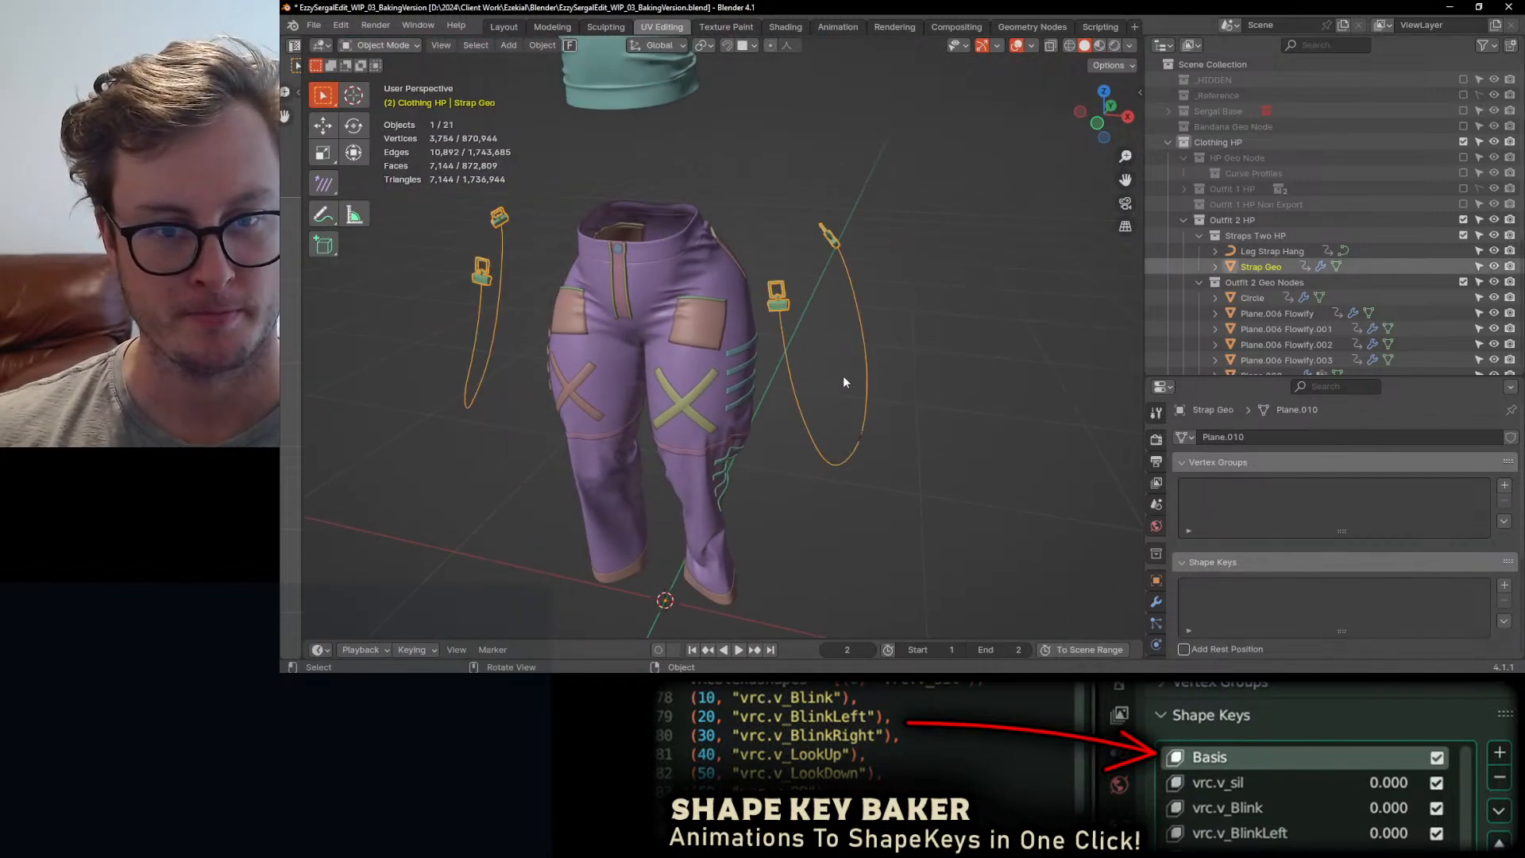
left_click(818, 408)
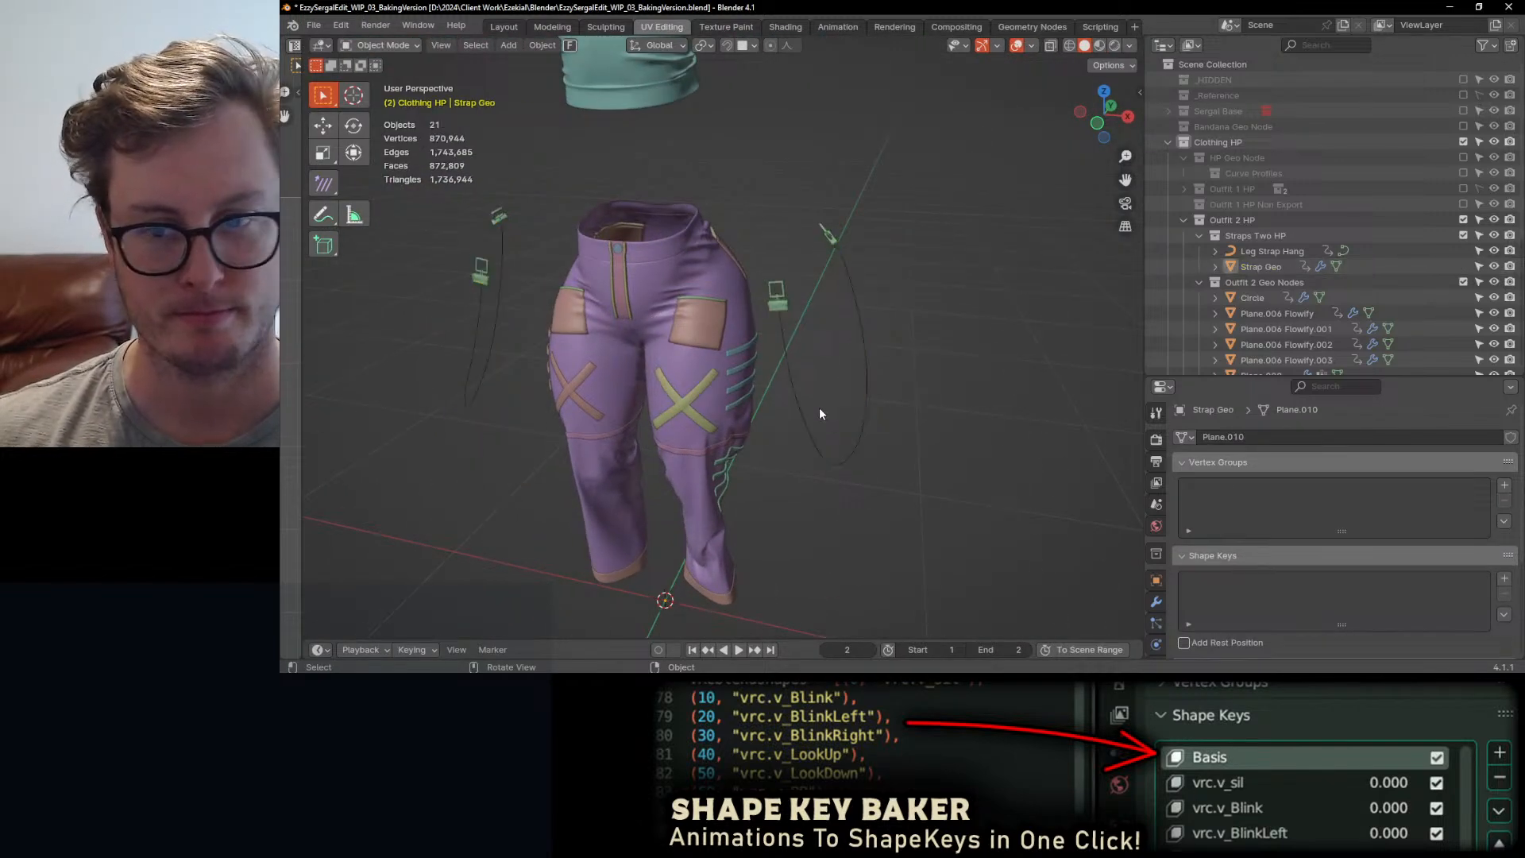
- Select Strap Geo, save the file and review the profile curve and cap inputs of its Curve Profile Creator modifier
left_click(1256, 267)
left_click(1155, 603)
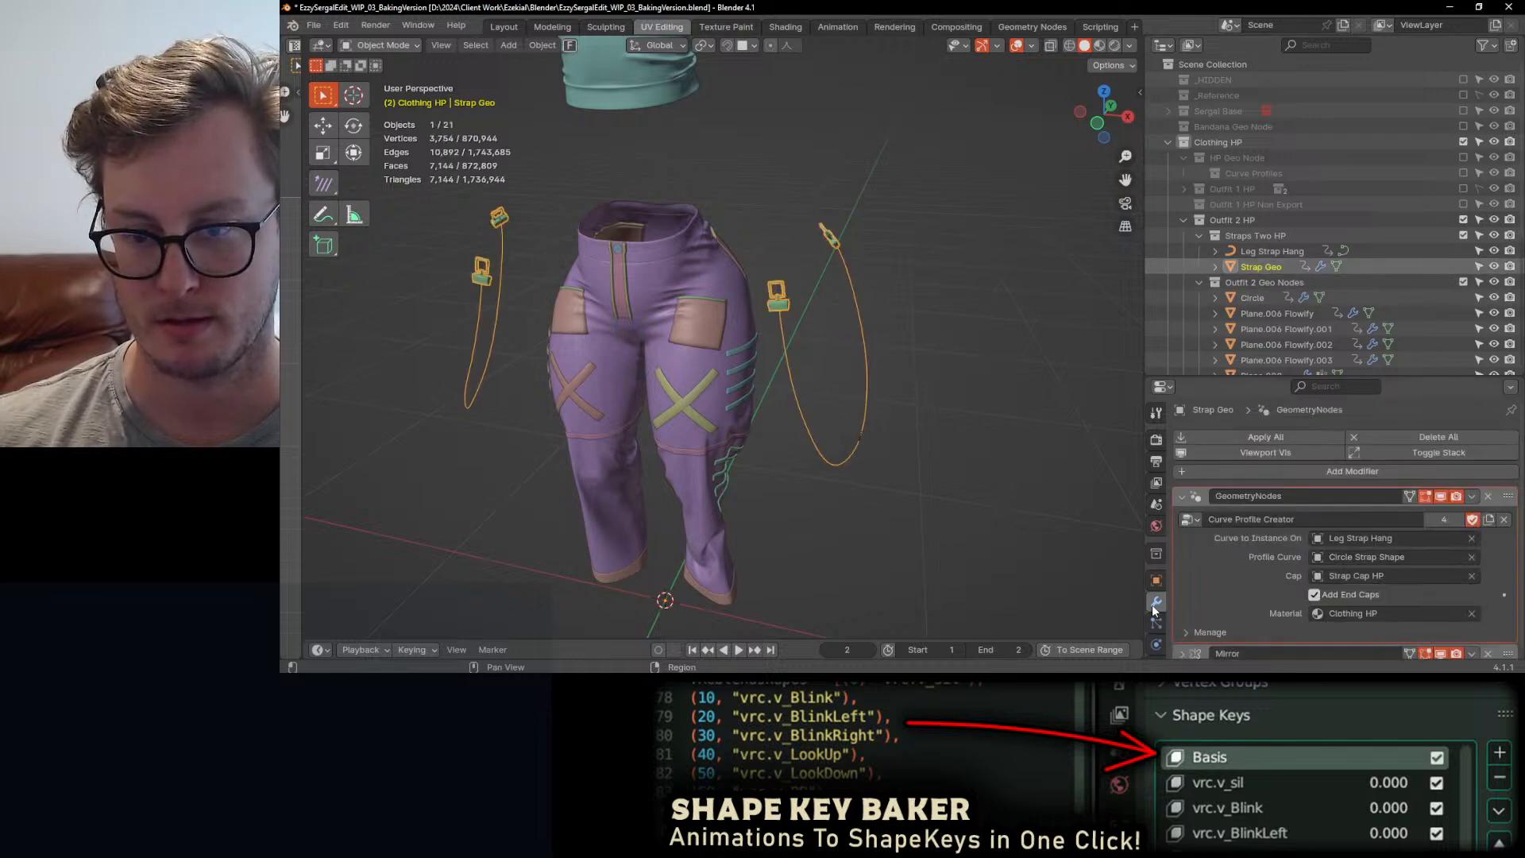
scroll(1218, 593, "down", 1)
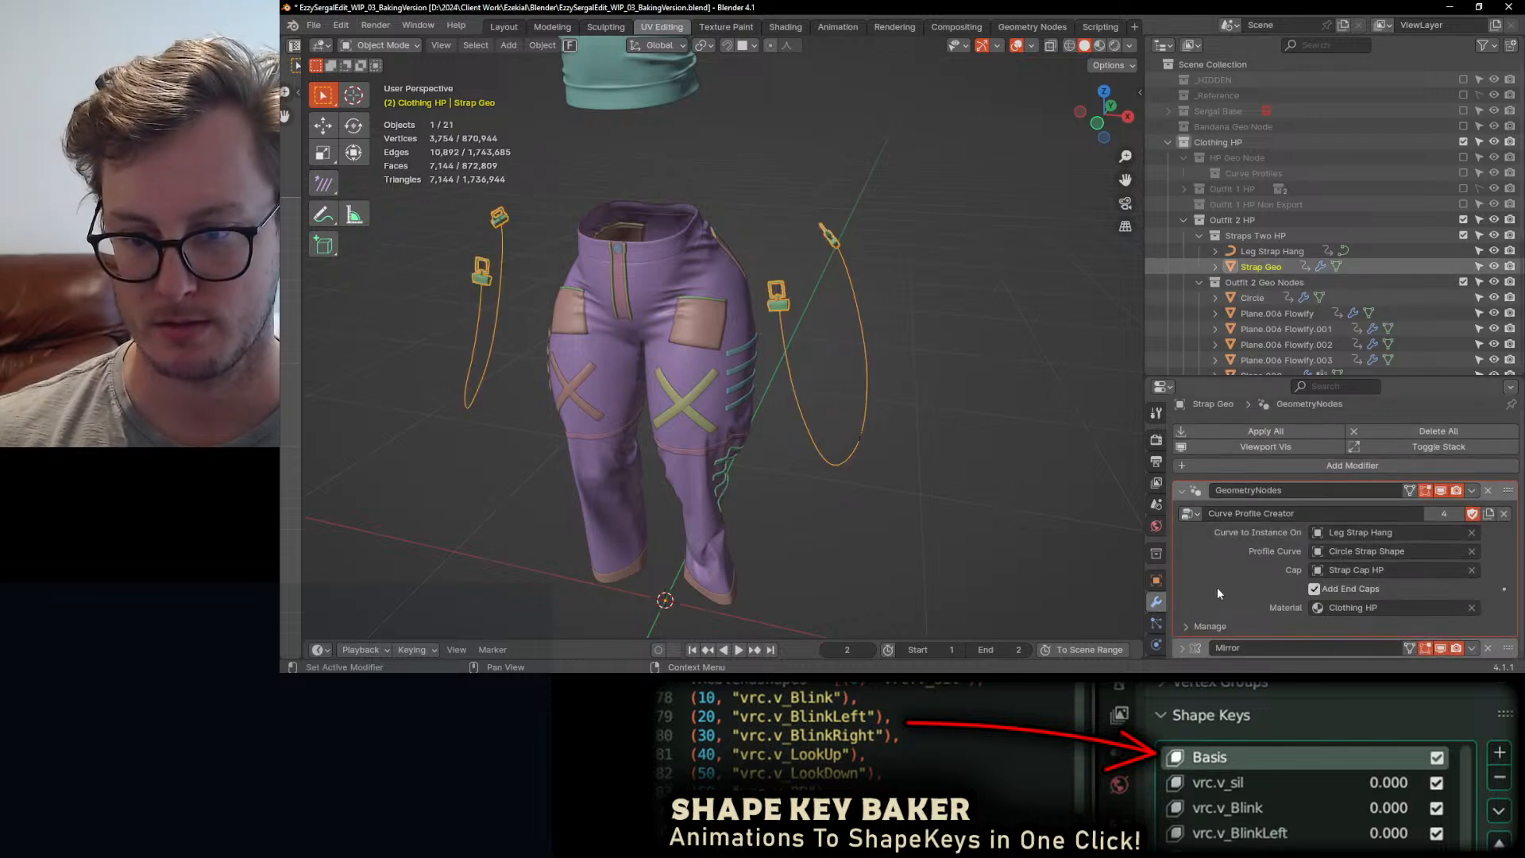
scroll(725, 369, "up", 3)
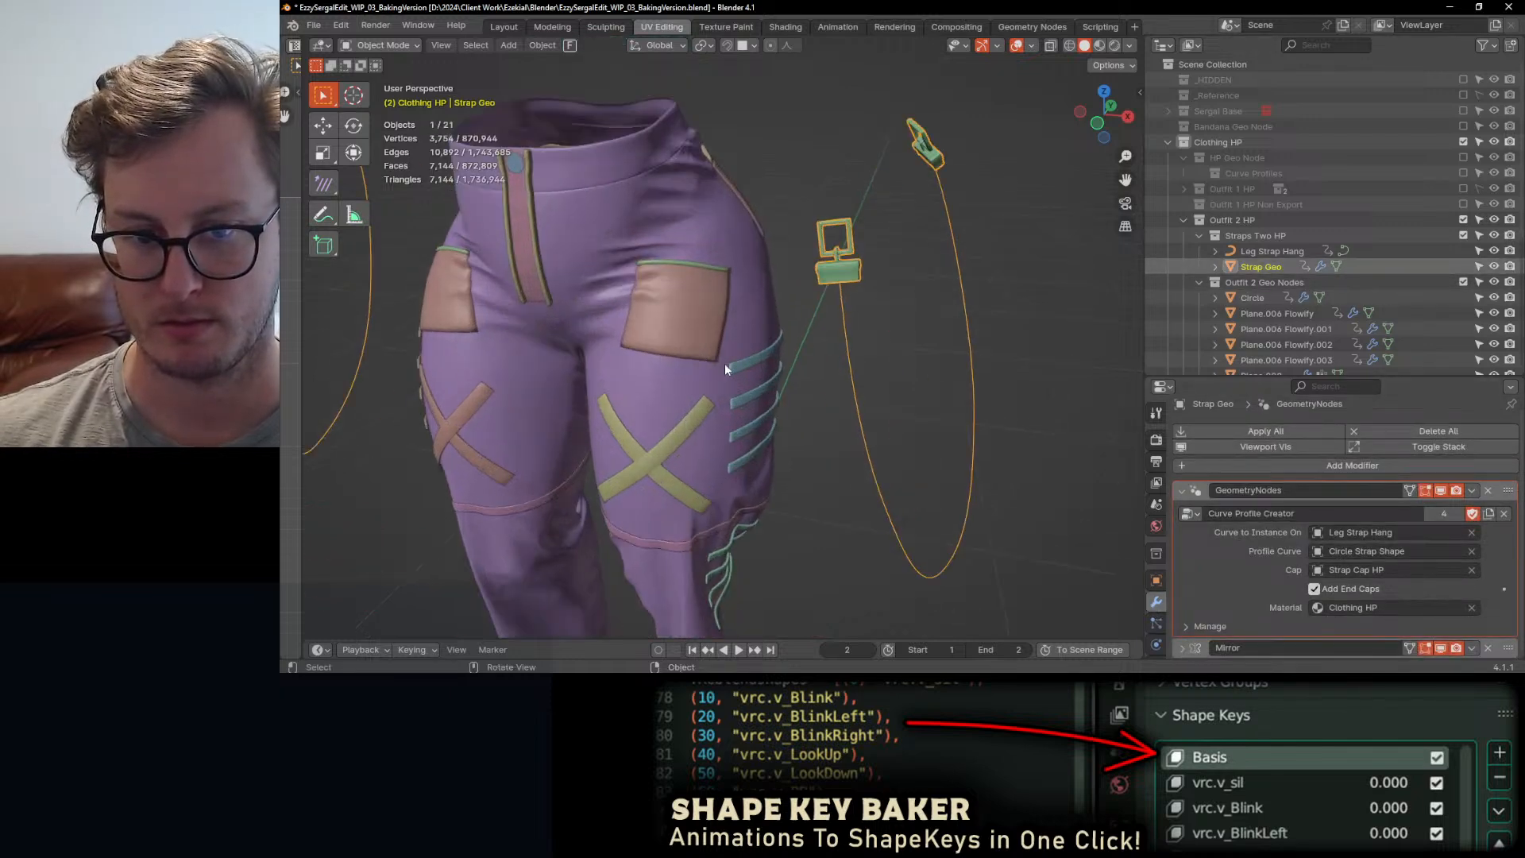
key("ctrl+s")
scroll(917, 340, "down", 5)
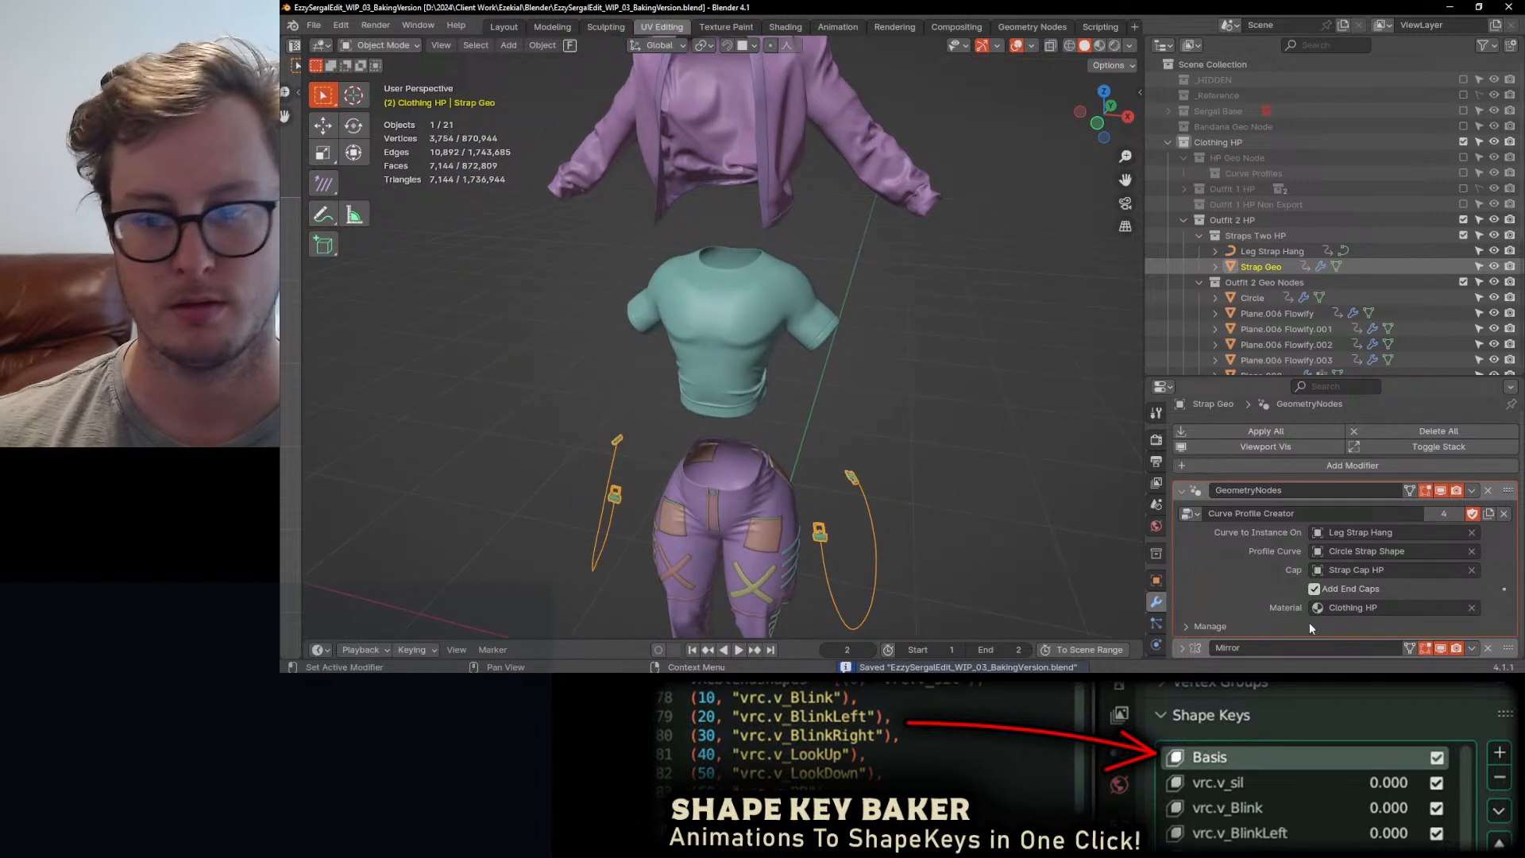
left_click(1354, 553)
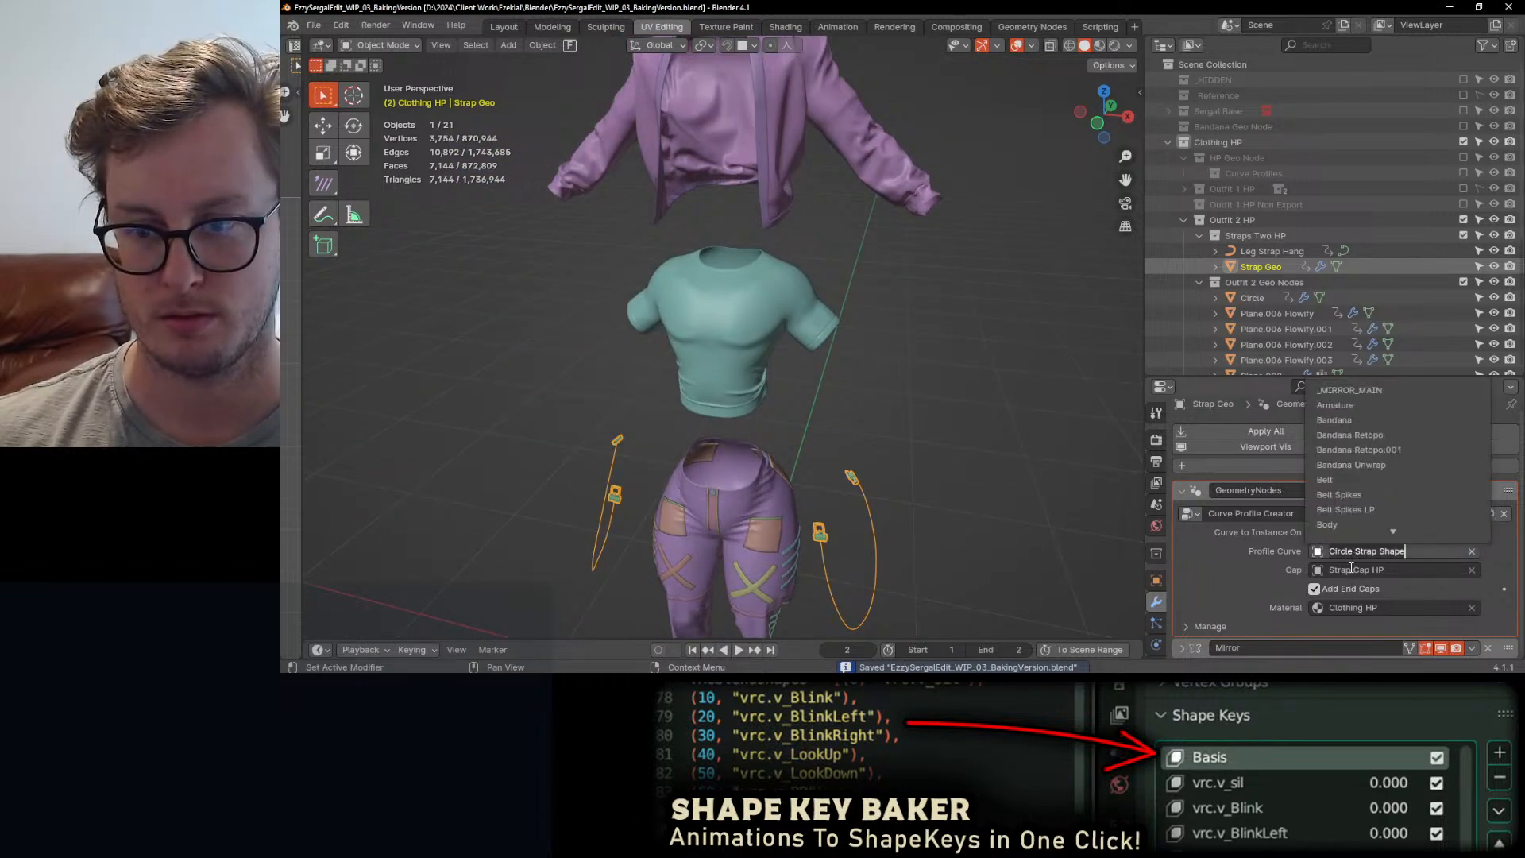
scroll(1304, 284, "down", 5)
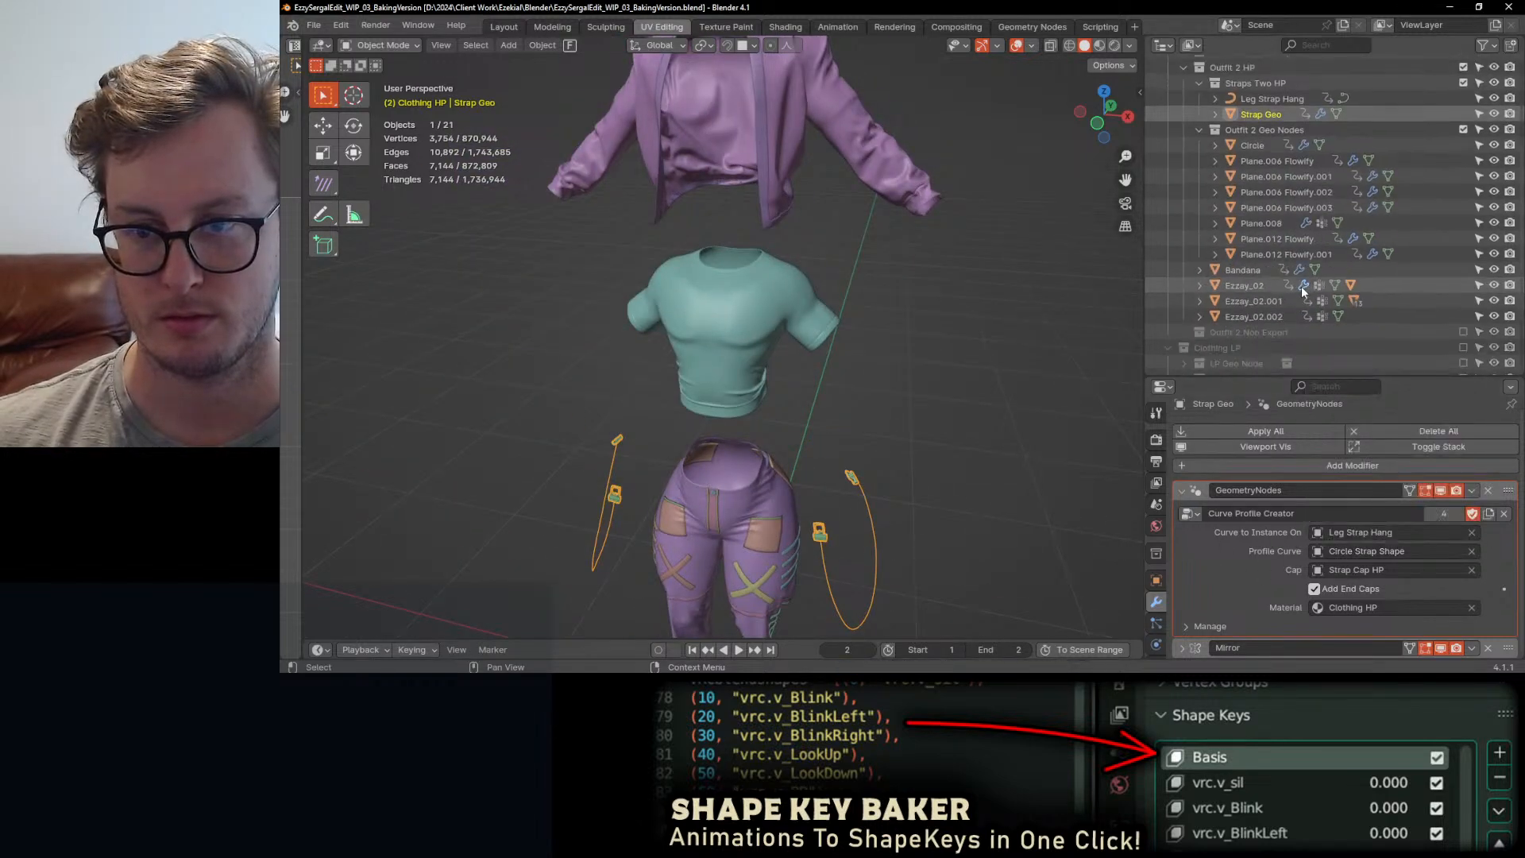
- Examine the hanging straps around the trousers from several angles and save the file
mouse_move(861, 326)
middle_mouse_down()
mouse_move(777, 352)
mouse_move(942, 254)
mouse_move(847, 259)
mouse_move(807, 333)
mouse_move(885, 319)
middle_mouse_up()
middle_click_drag(746, 370, 722, 270, "shift")
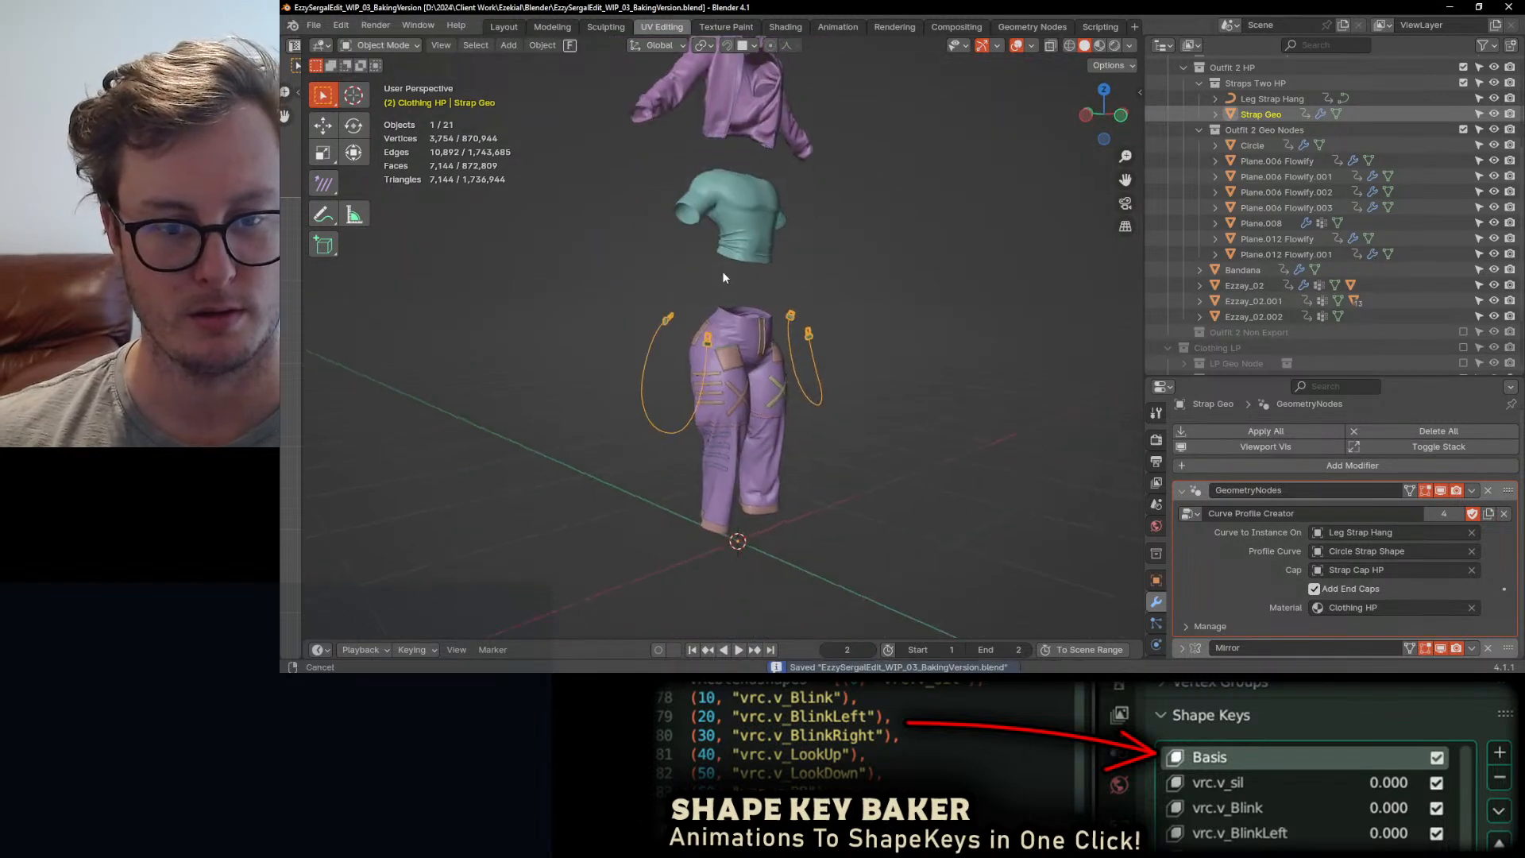
scroll(722, 270, "up", 5)
key("ctrl+s")
middle_click_drag(852, 302, 880, 288)
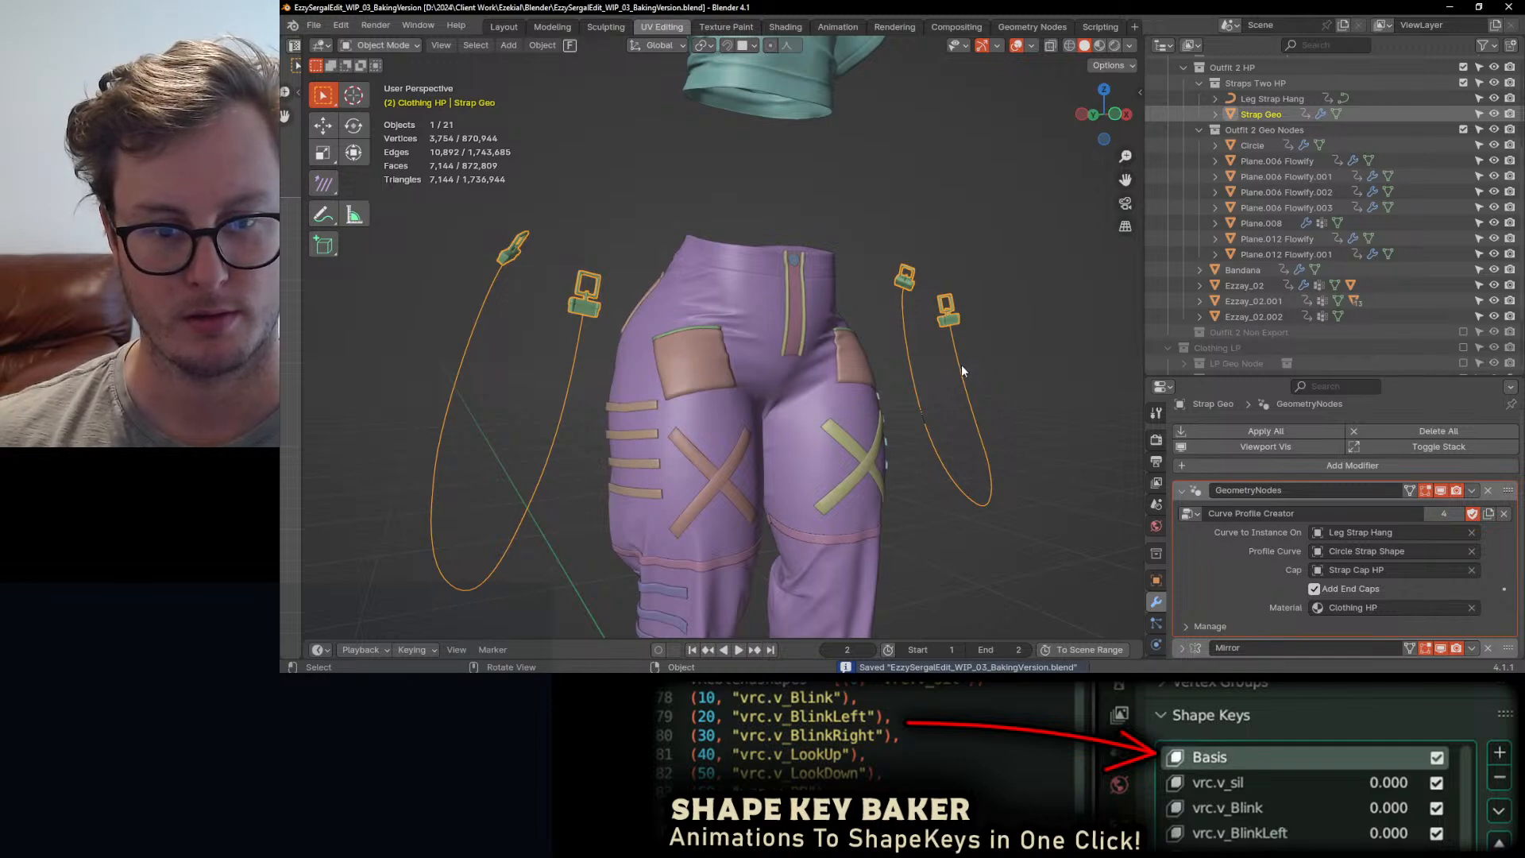
scroll(957, 364, "down", 5)
middle_click_drag(894, 297, 766, 284)
key("ctrl+s")
scroll(826, 311, "up", 4)
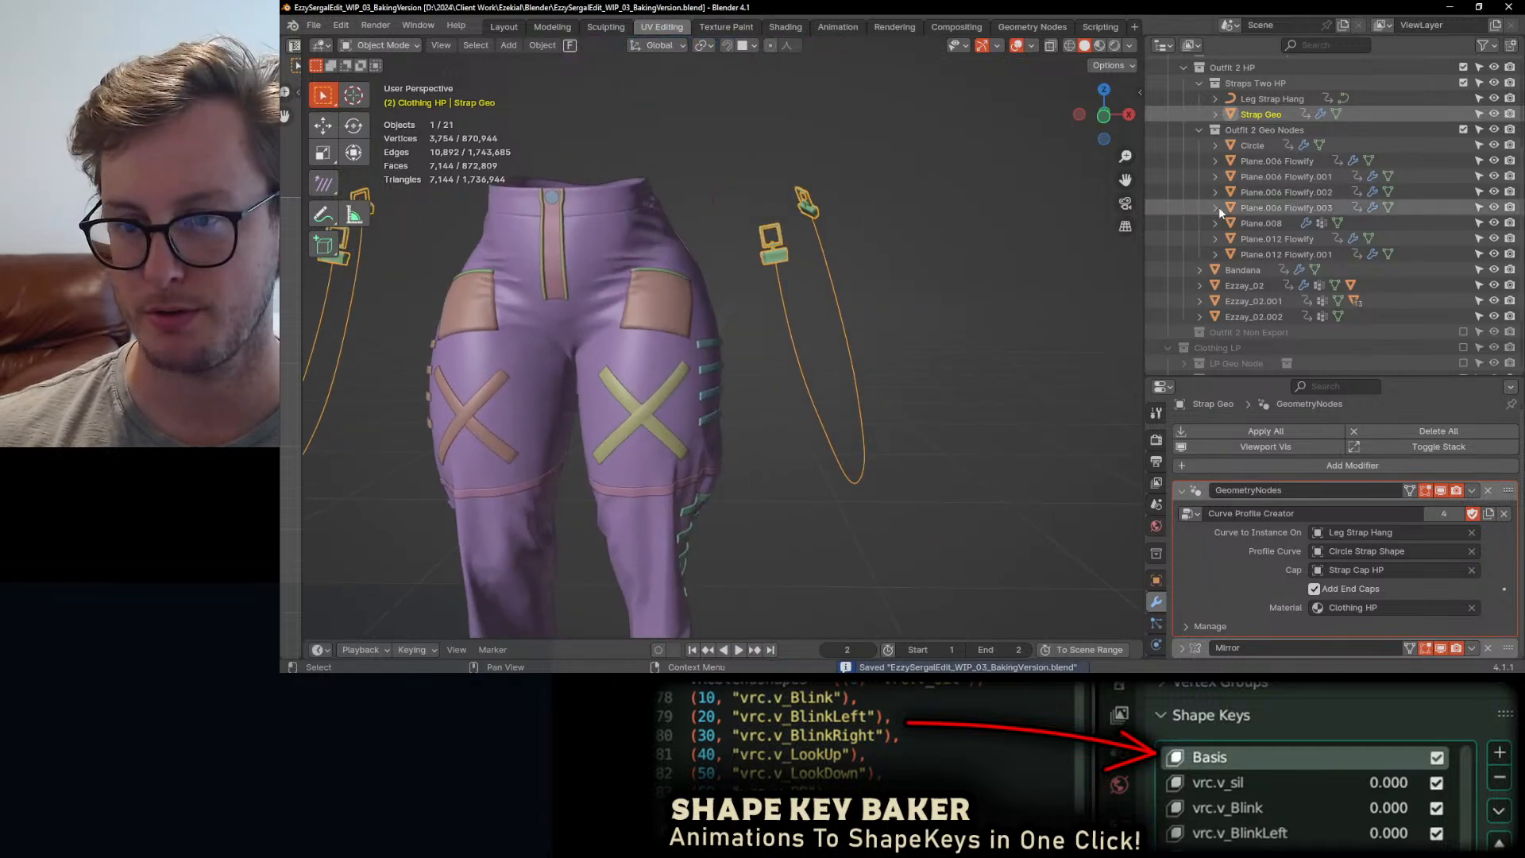
- Include the Outfit 2 Non Export collection and inspect the scene for the strap's profile curve
scroll(1316, 259, "down", 2)
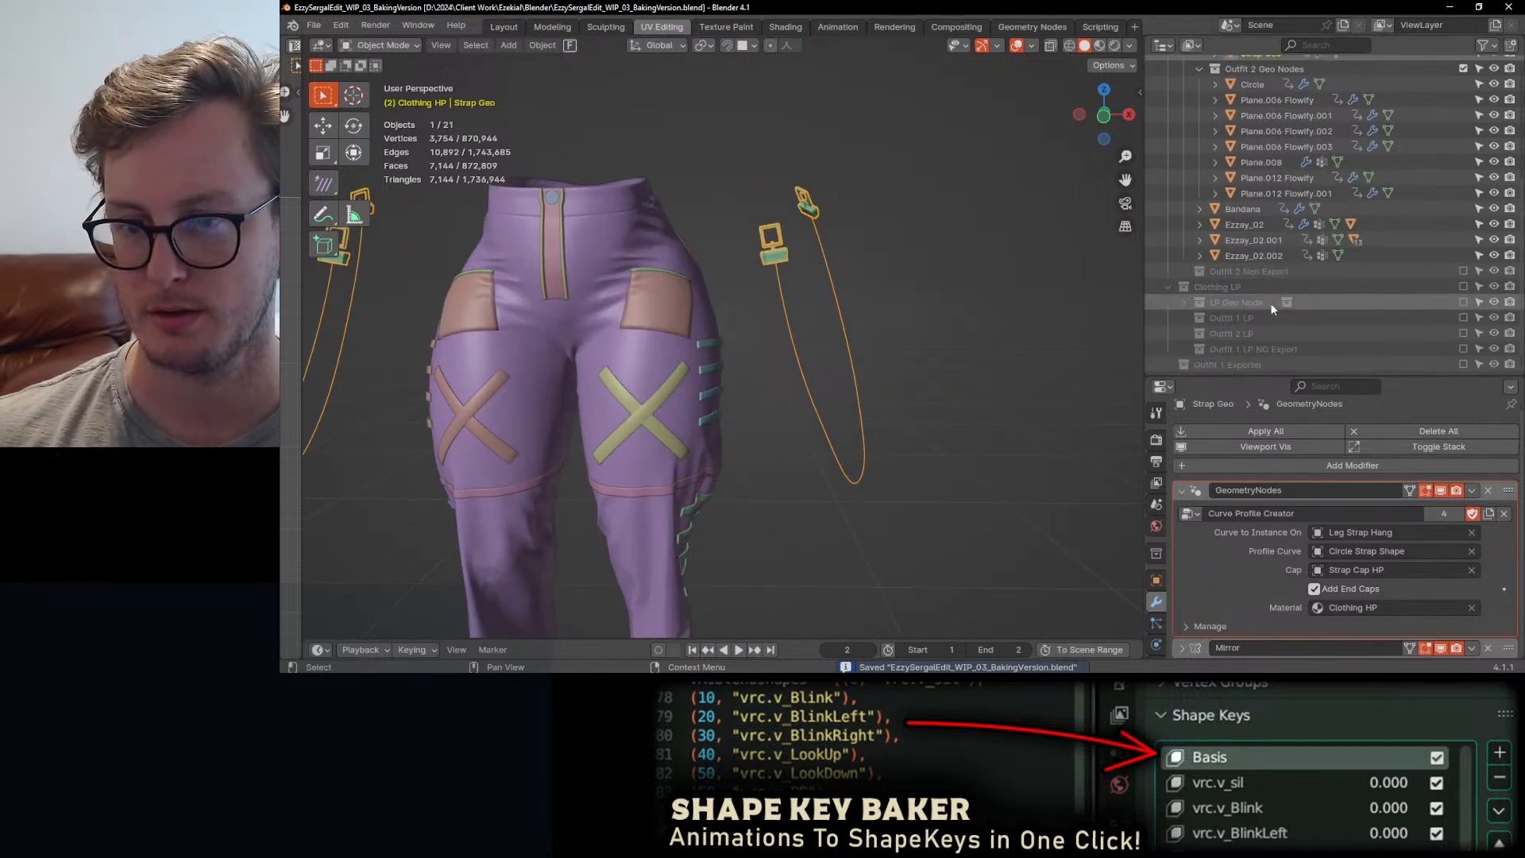
left_click(1463, 271)
scroll(820, 400, "down", 3)
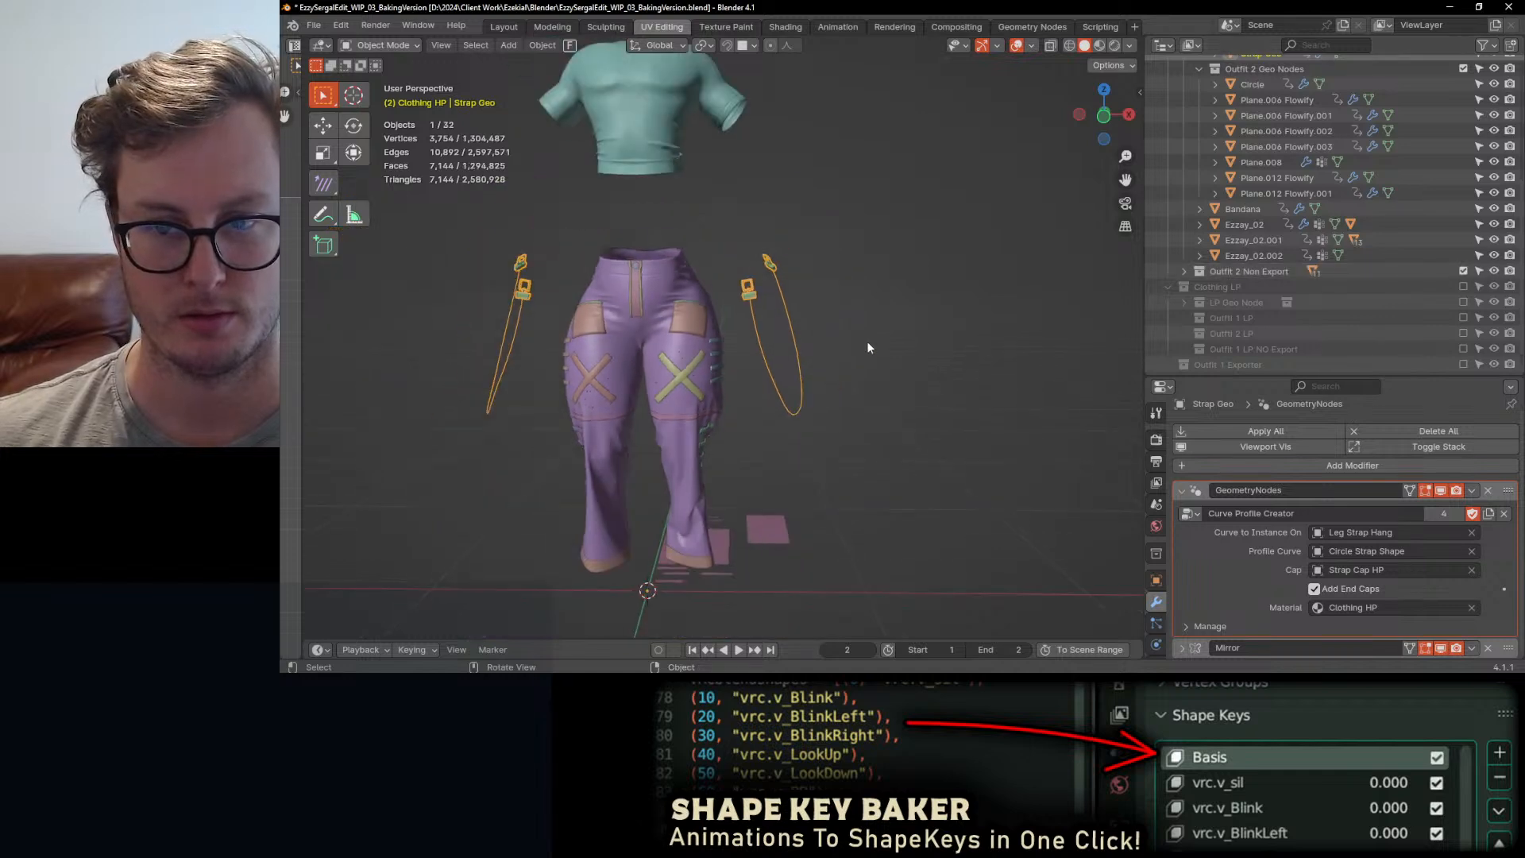
scroll(868, 267, "down", 1)
middle_click_drag(906, 246, 929, 355, "shift")
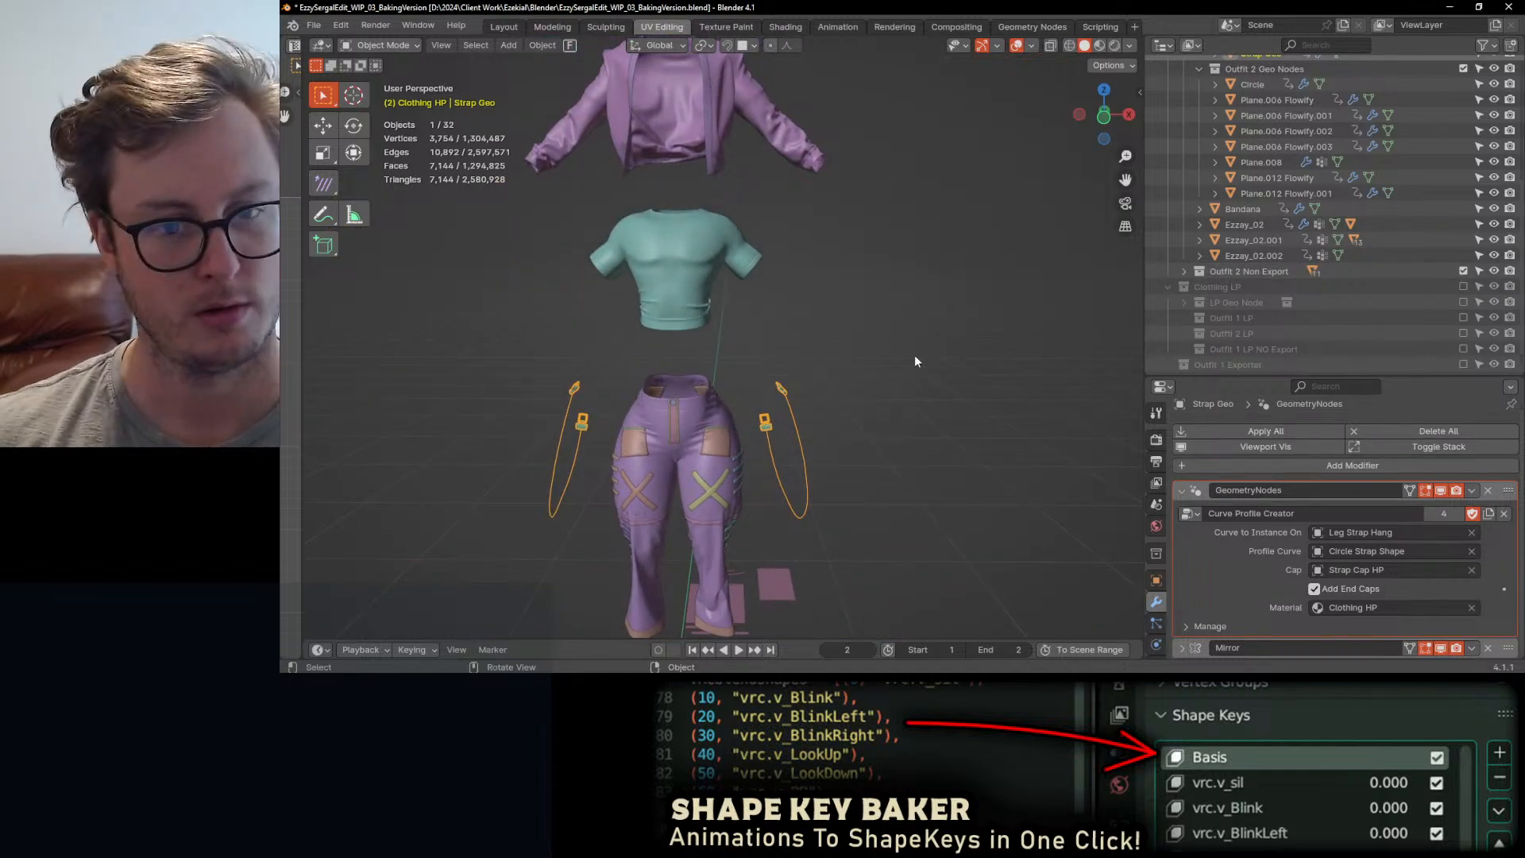
- Return the timeline to frame 1 and exclude the Outfit 2 Non Export collection
key("Left")
middle_click_drag(907, 321, 747, 291)
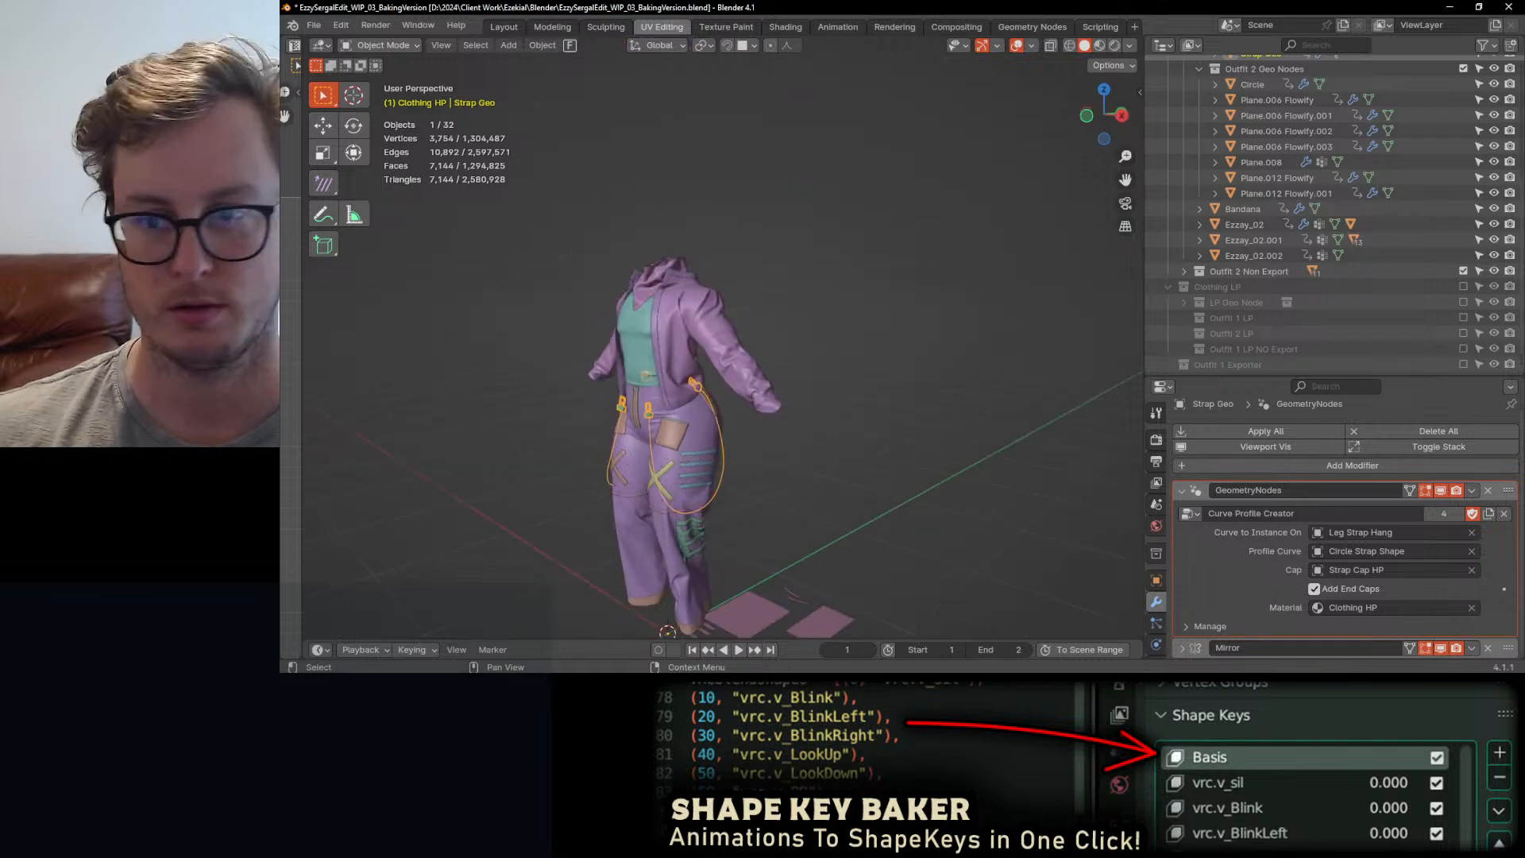
left_click(1463, 270)
scroll(1468, 252, "up", 3)
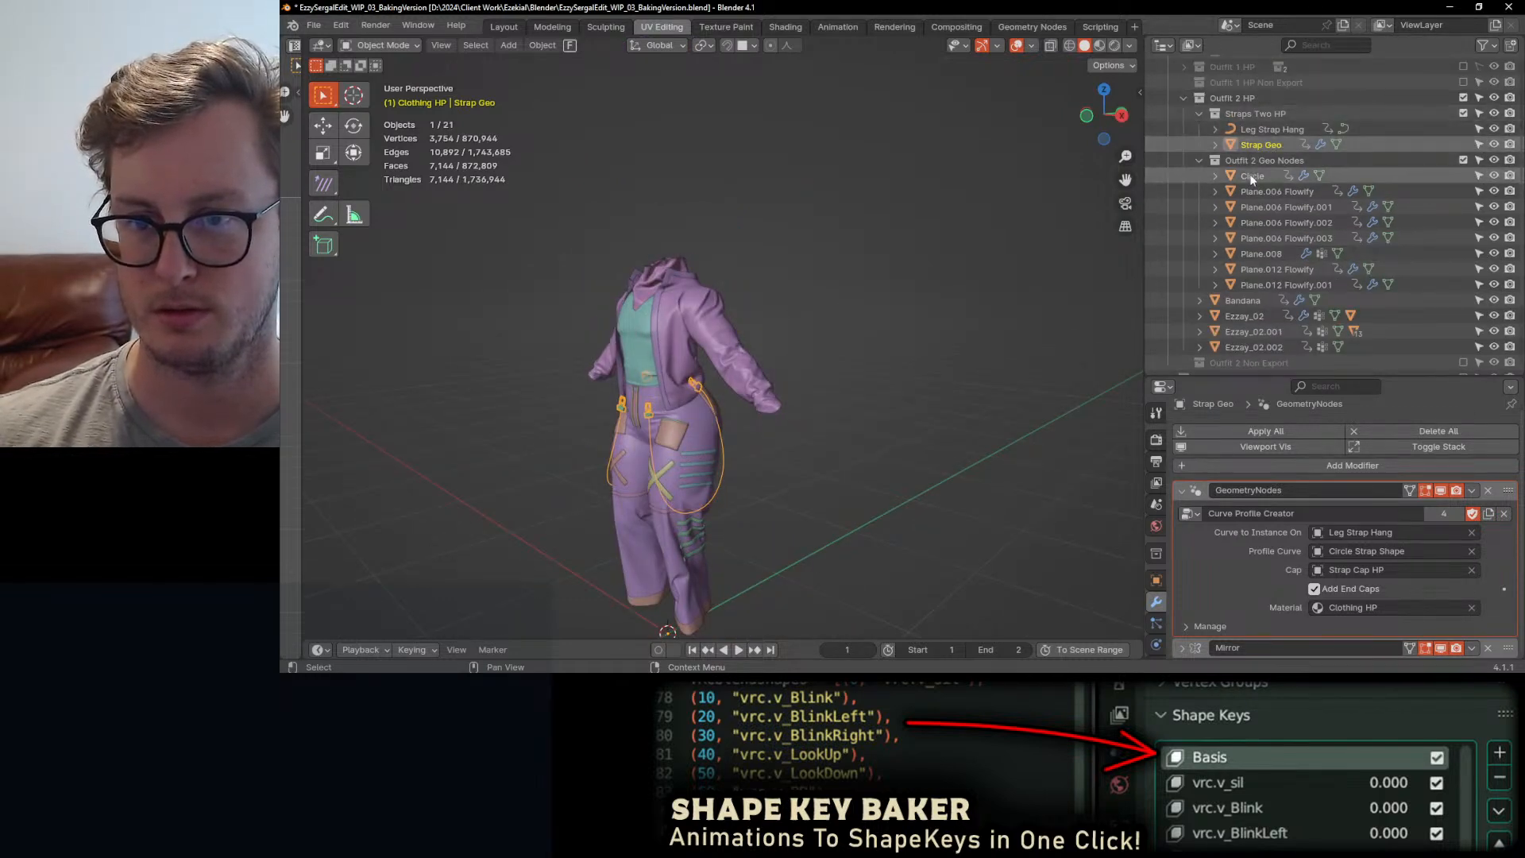
- Search the outliner for "circle stra" and clear the search filter
scroll(1252, 183, "down", 3)
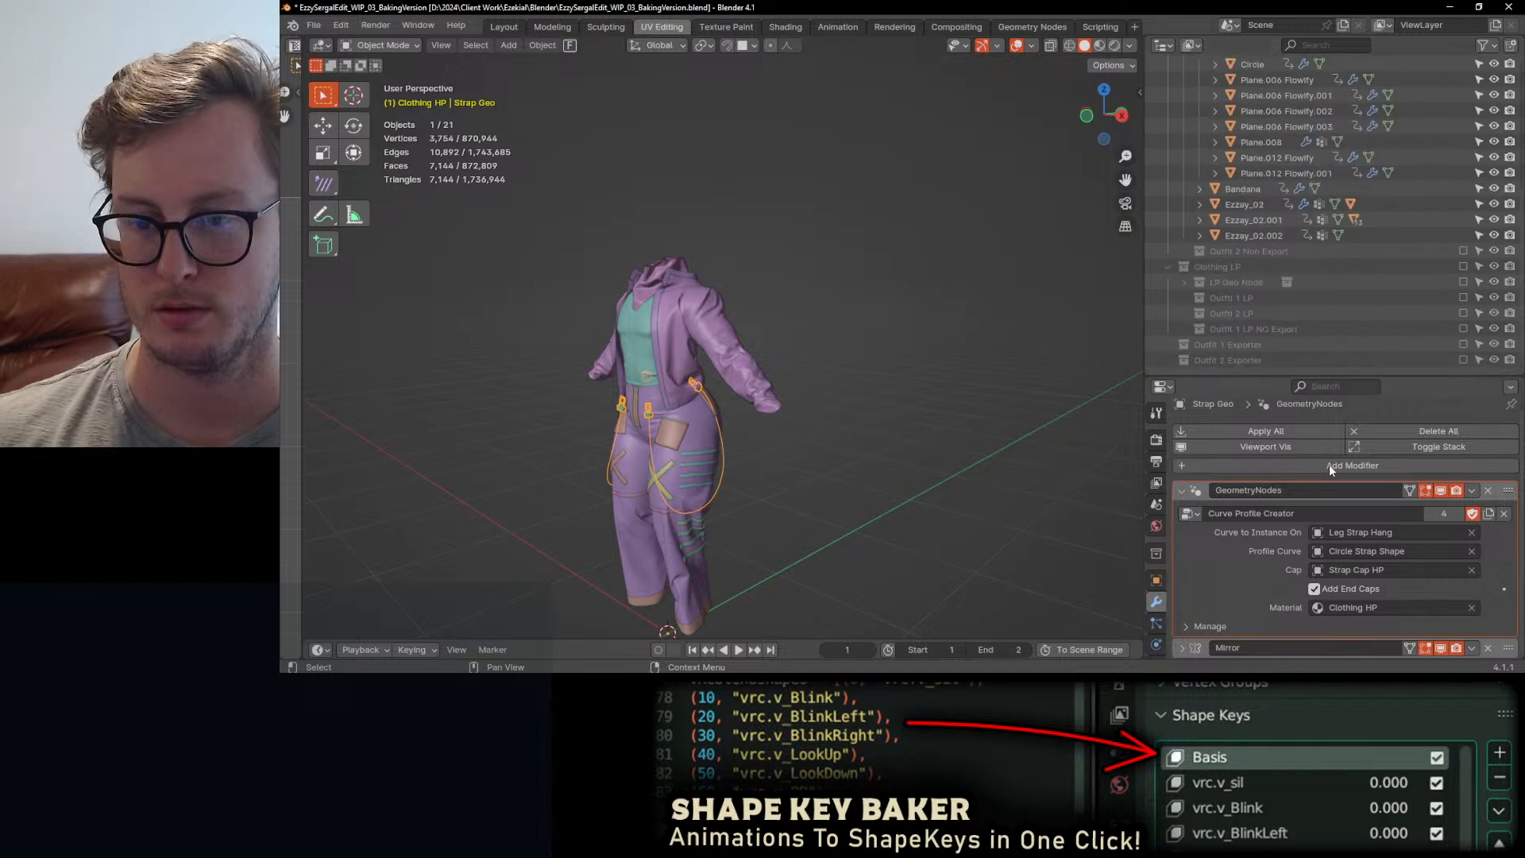
left_click(1311, 48)
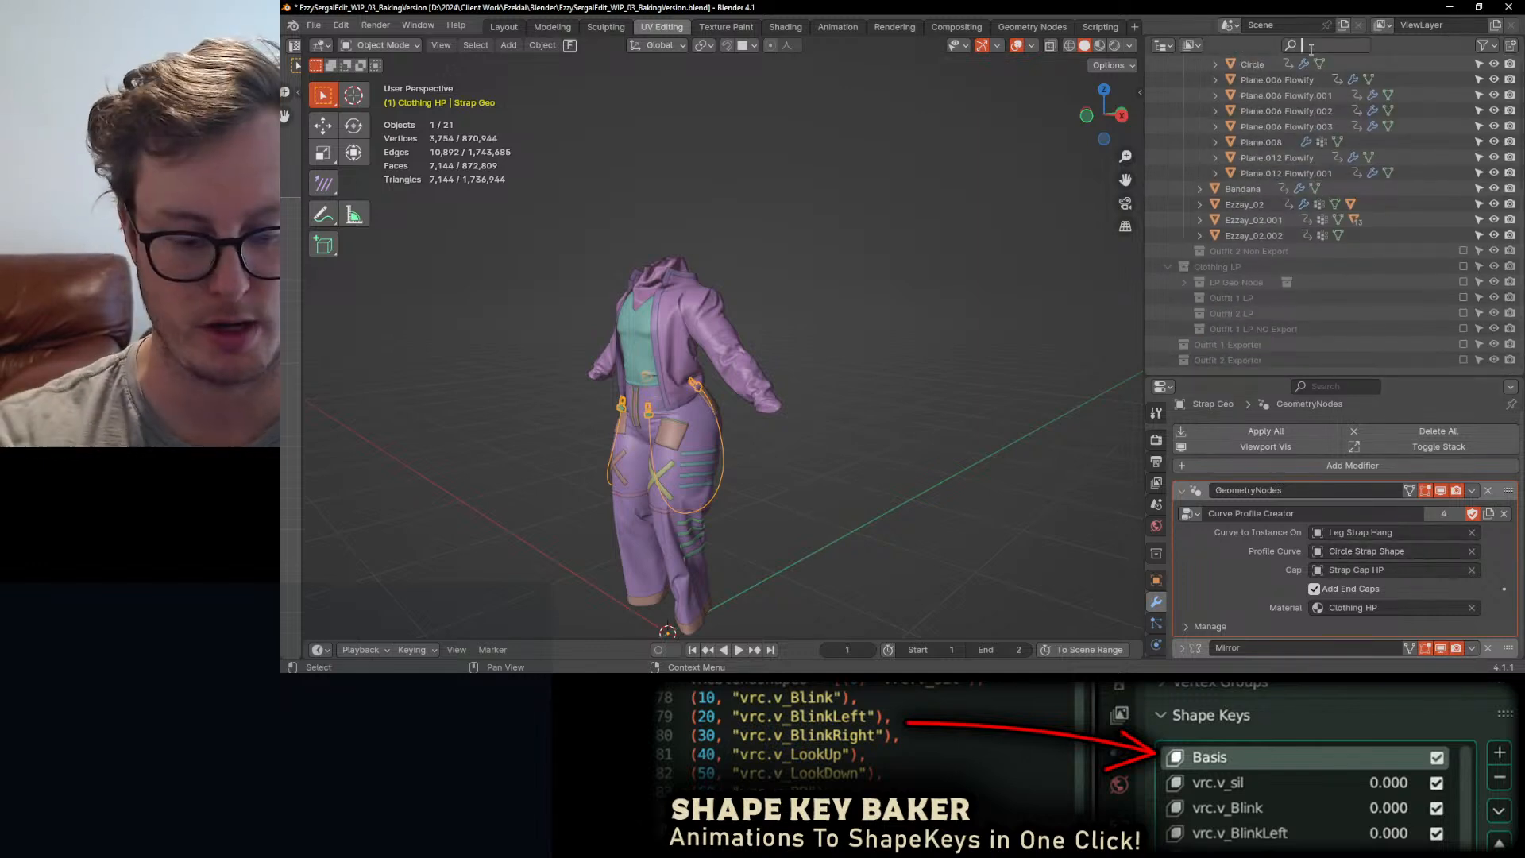
type("circle stra")
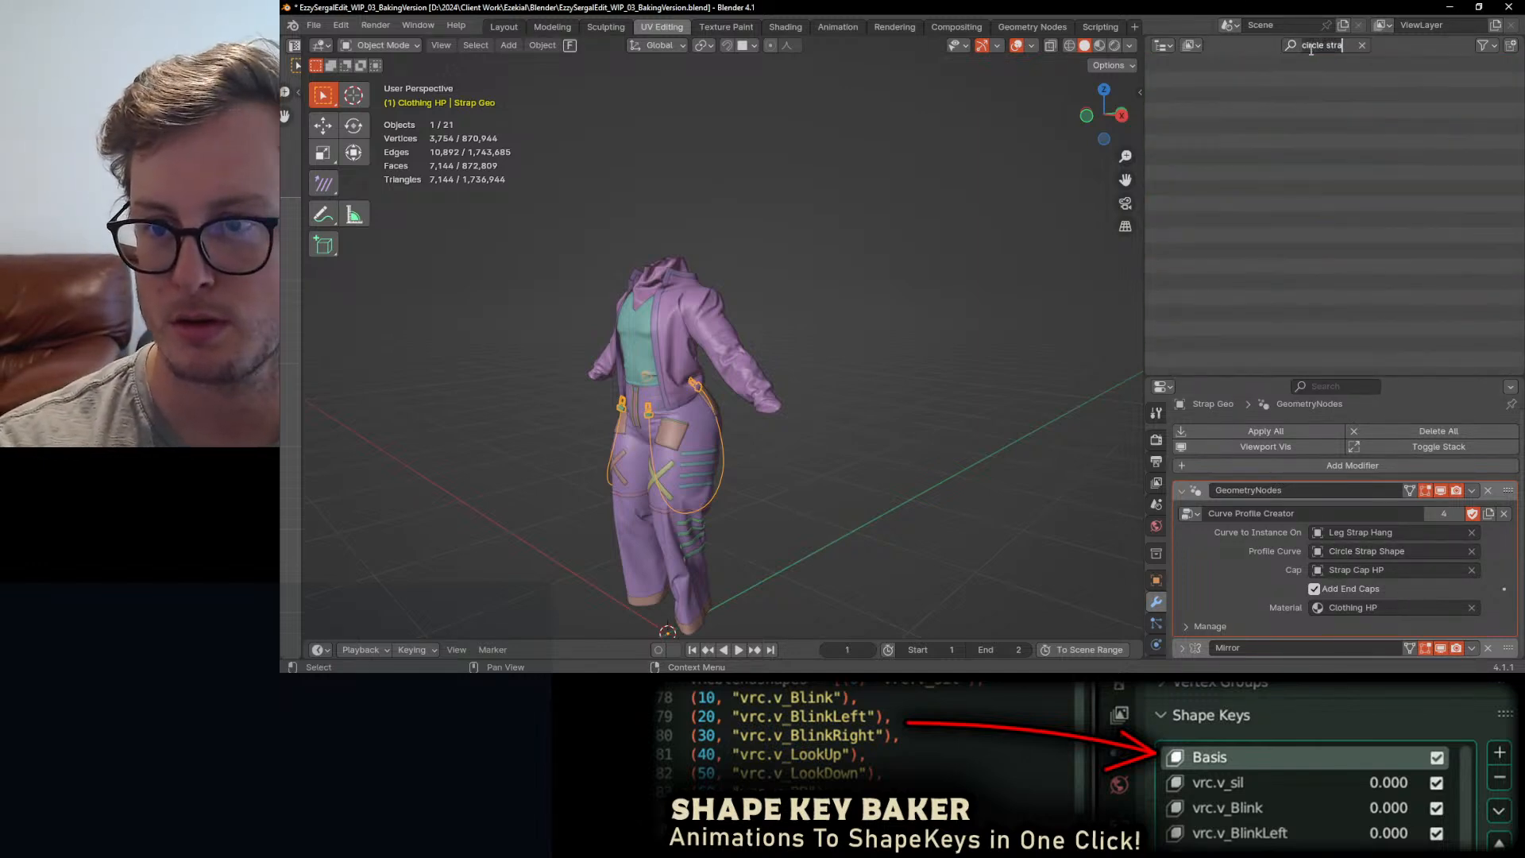
key("ctrl+a")
key("BackSpace")
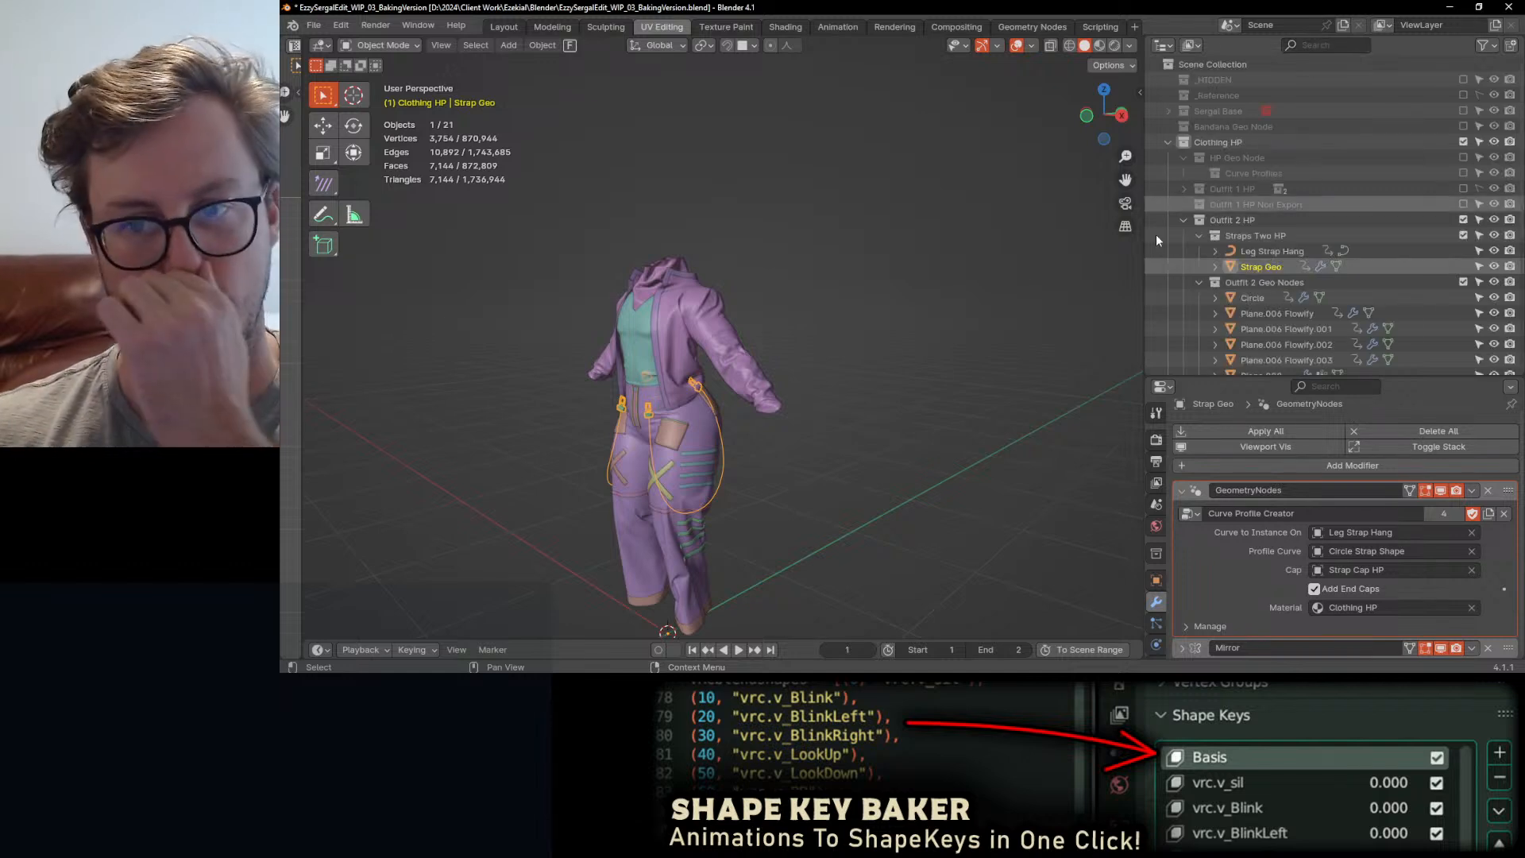
- Include the Curve Profiles collection and bring its profile curves above the outfit into view
left_click(1463, 173)
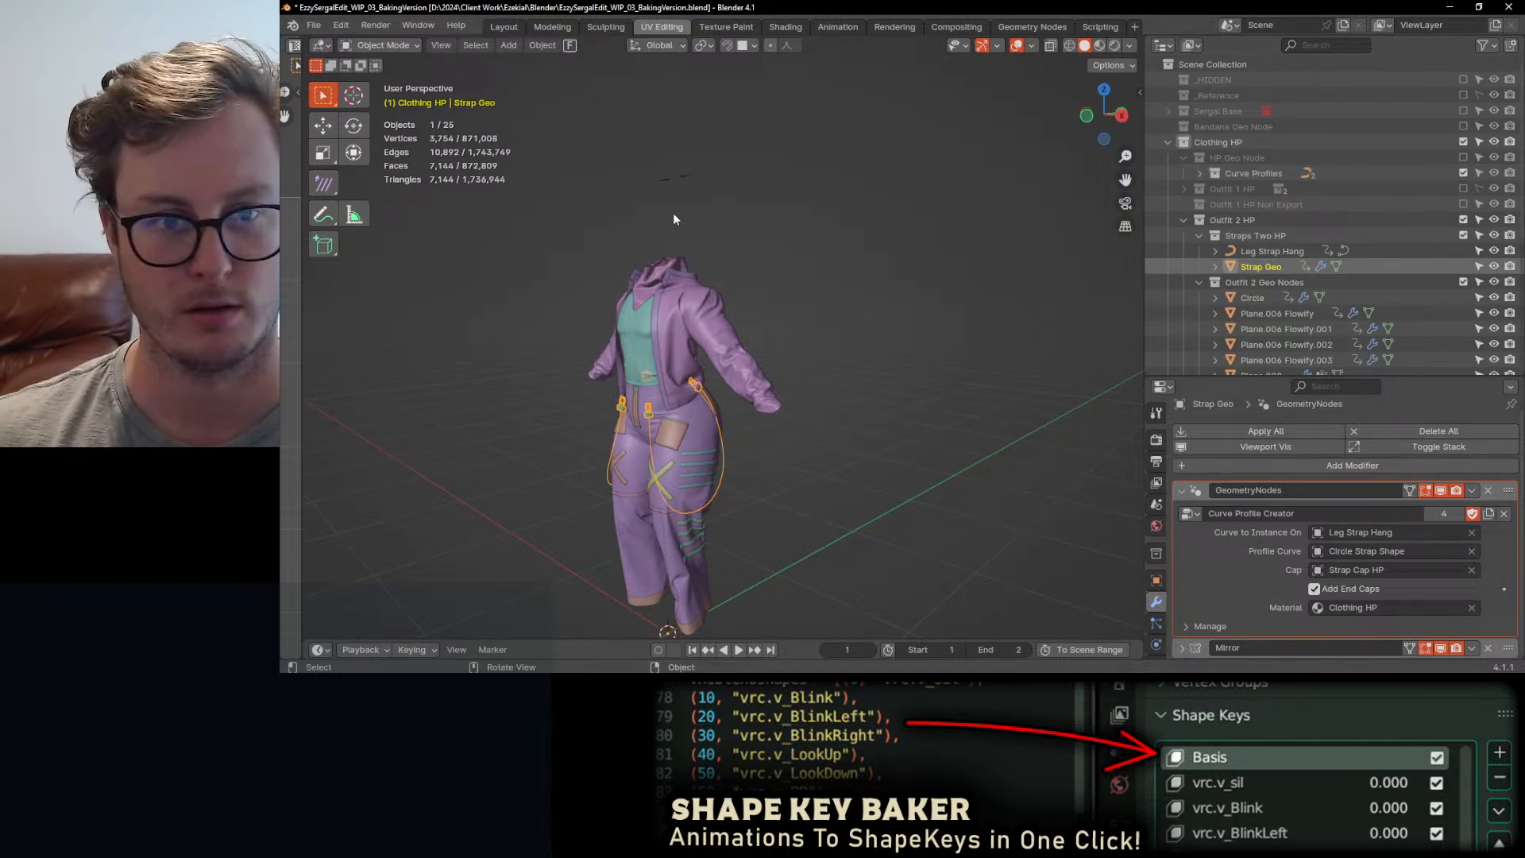
middle_click_drag(673, 213, 1041, 402)
left_click(691, 235)
left_click(769, 489)
left_click(775, 499)
- Clear the Profile Curve input on Strap Geo, sample the Circle Strap Shape curve from the viewport and save the file
left_click(1472, 557)
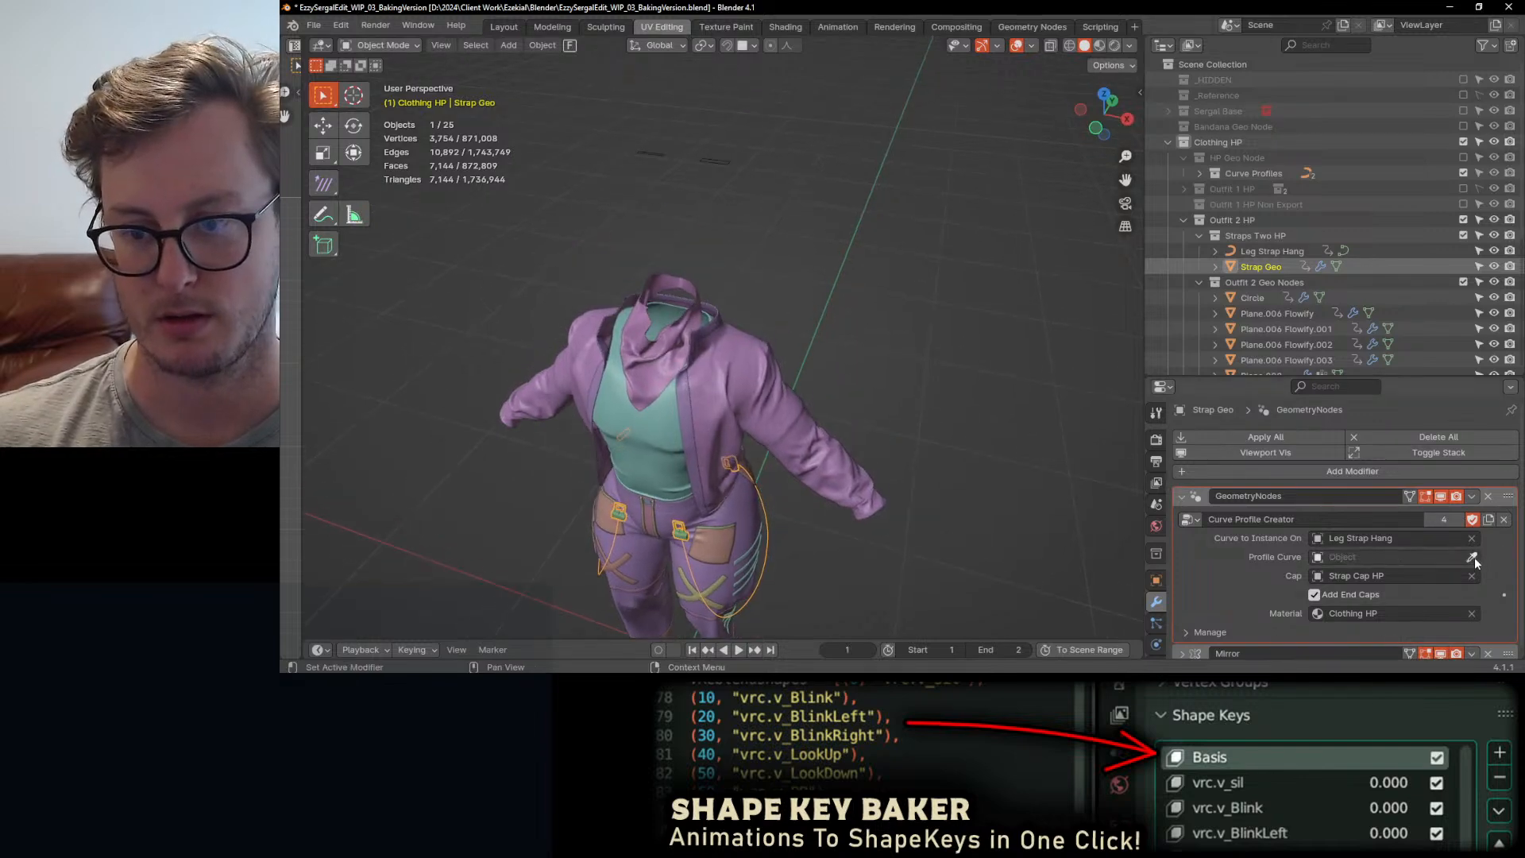
left_click(1472, 556)
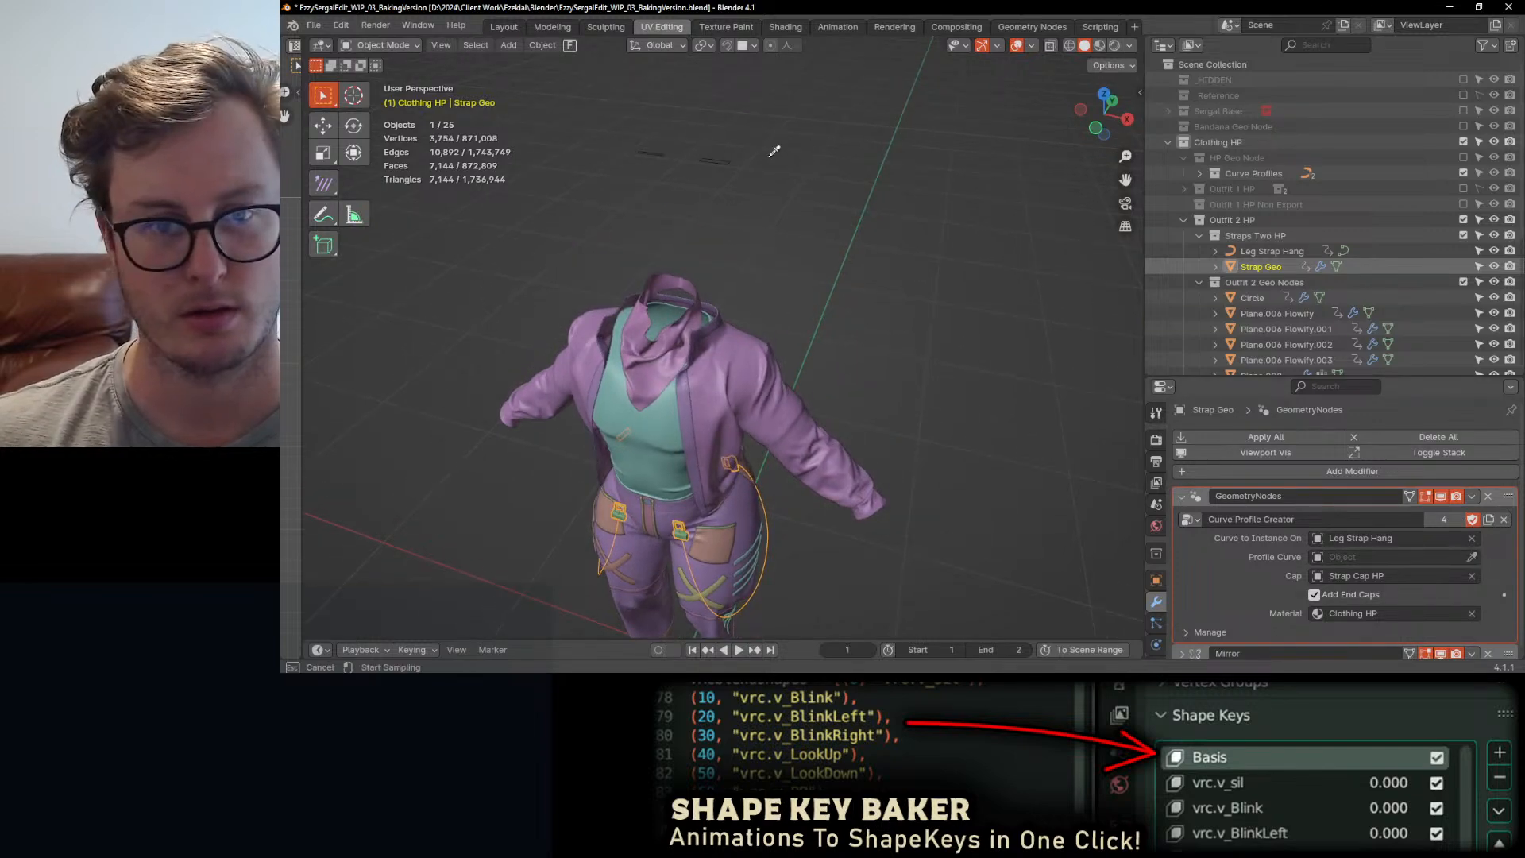
left_click(722, 163)
middle_click_drag(837, 284, 784, 205)
scroll(795, 248, "up", 5)
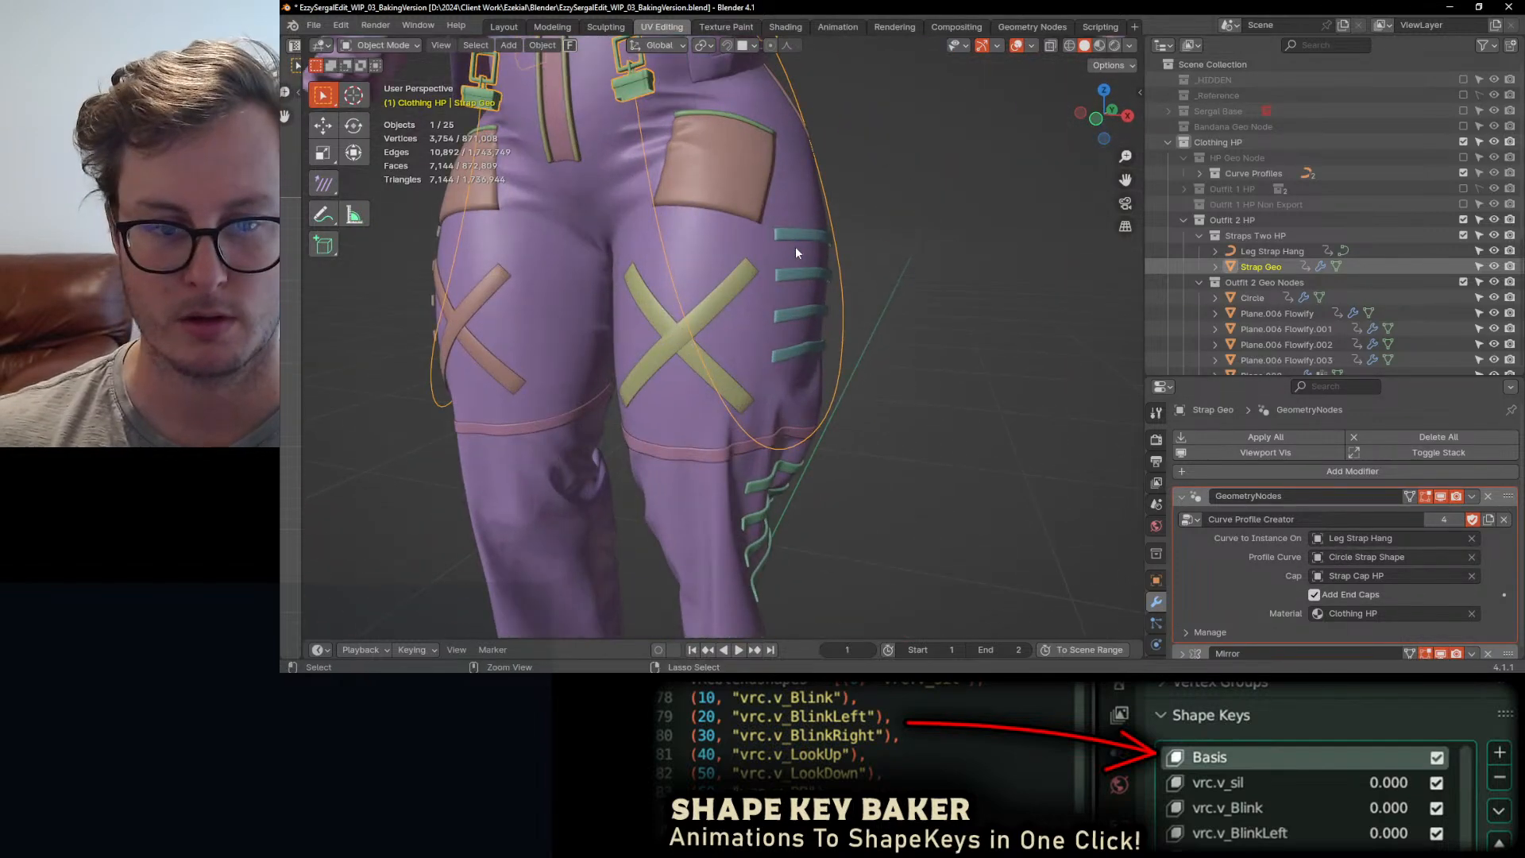
key("ctrl+s")
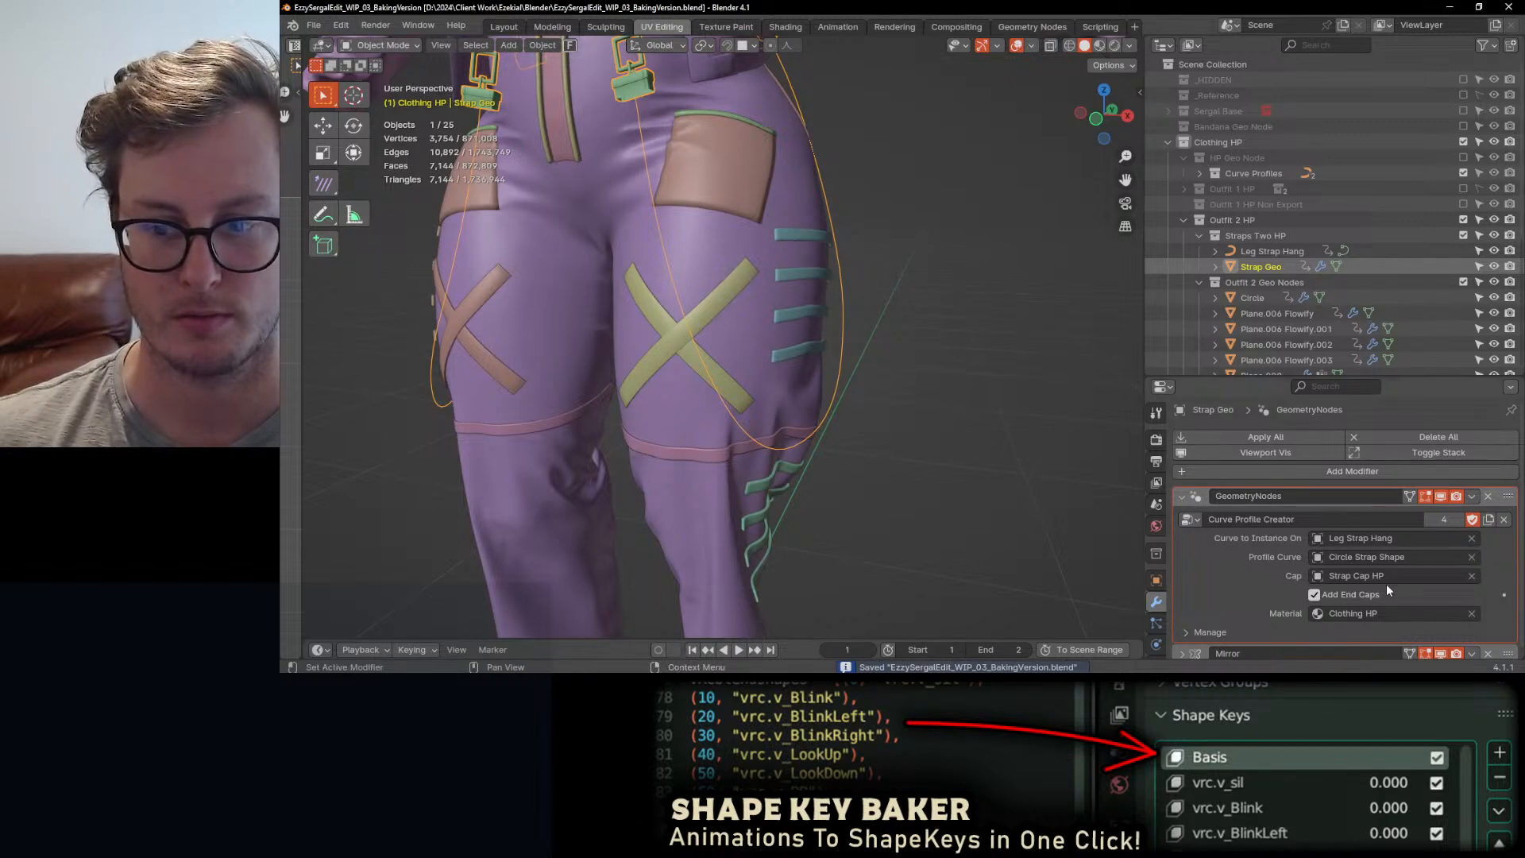
- Toggle the strap's Add End Caps option and select the Leg Strap Hang curve for inspection
left_click(1338, 592)
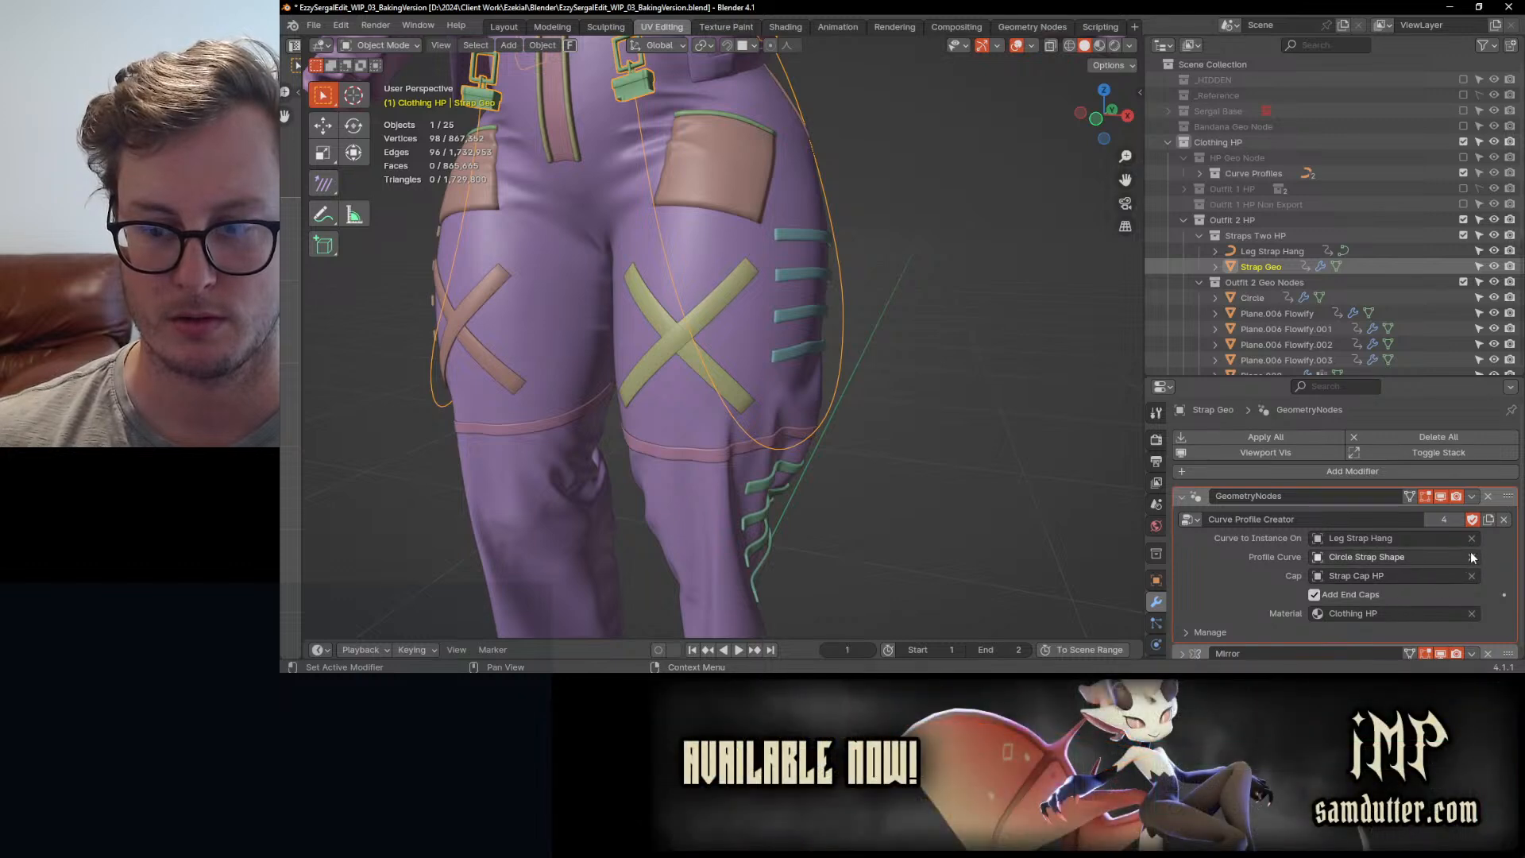
left_click(1260, 251)
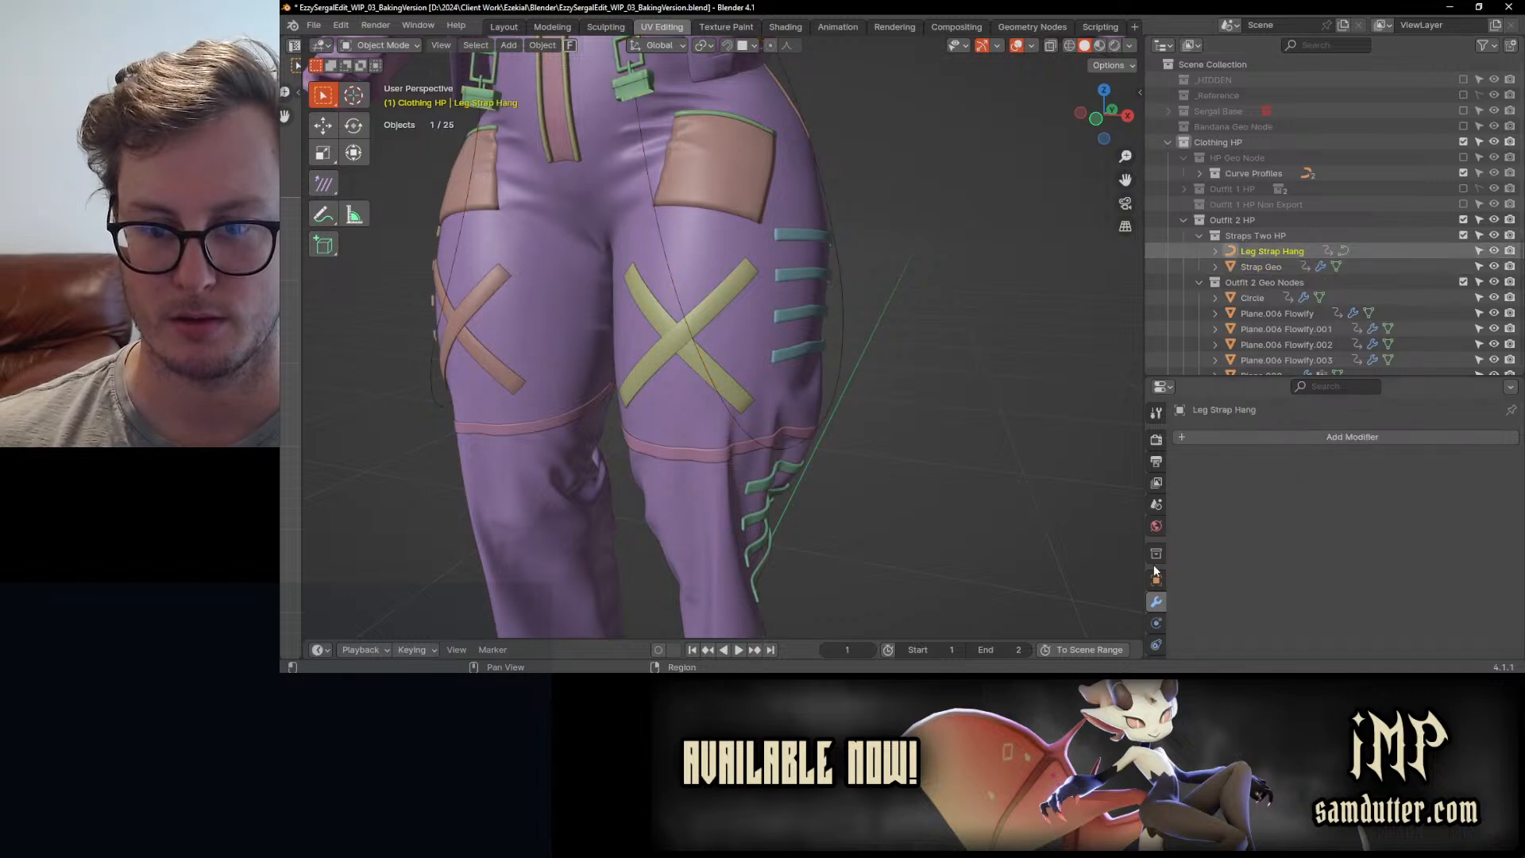
scroll(881, 292, "down", 3)
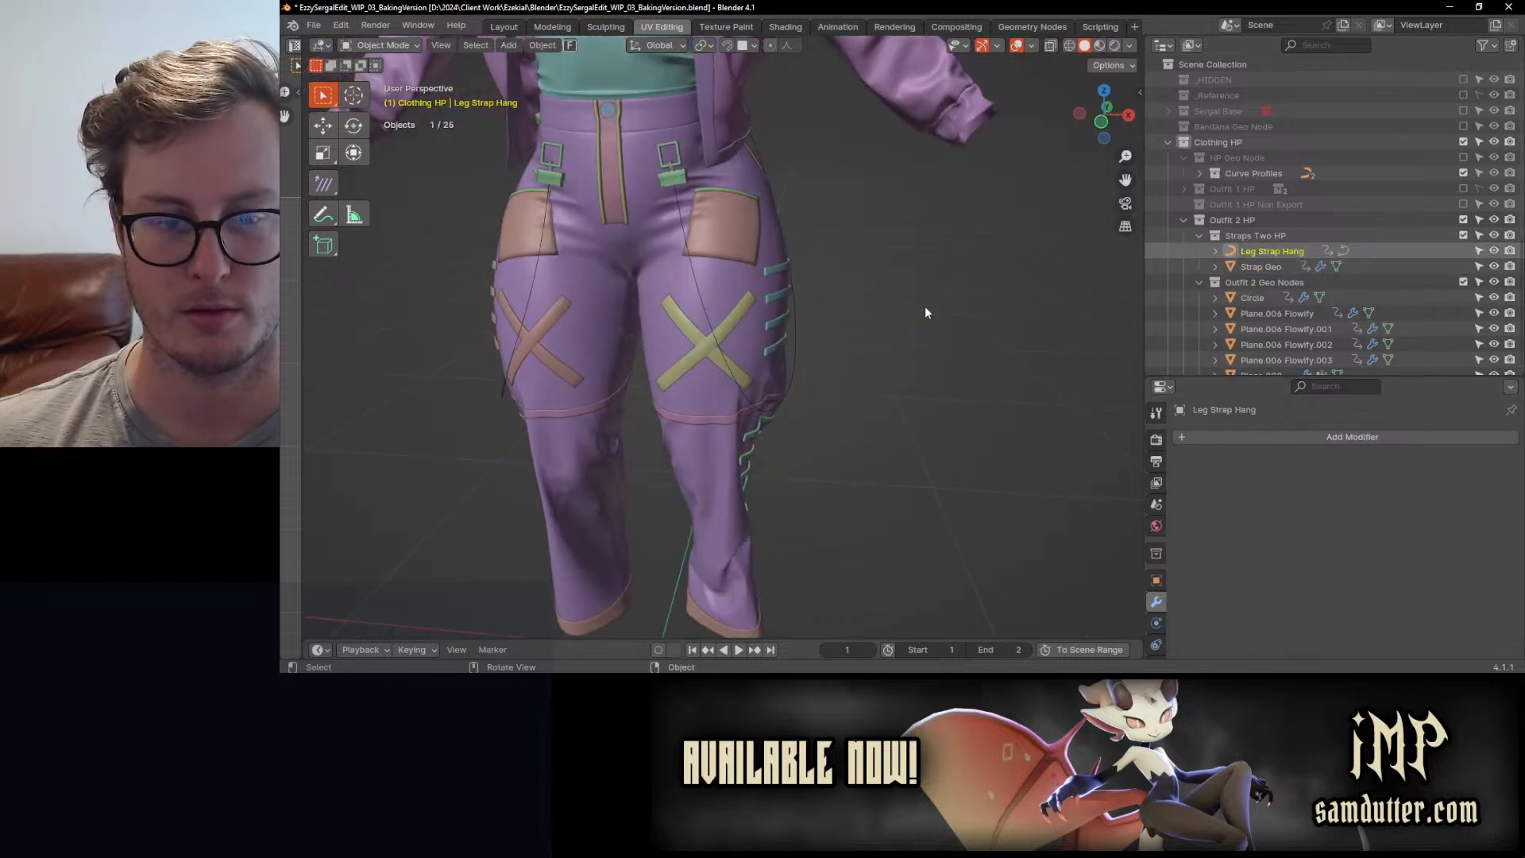
- Select the Strap Geo object in the Straps Two HP collection and save the file
key("g")
key("Escape")
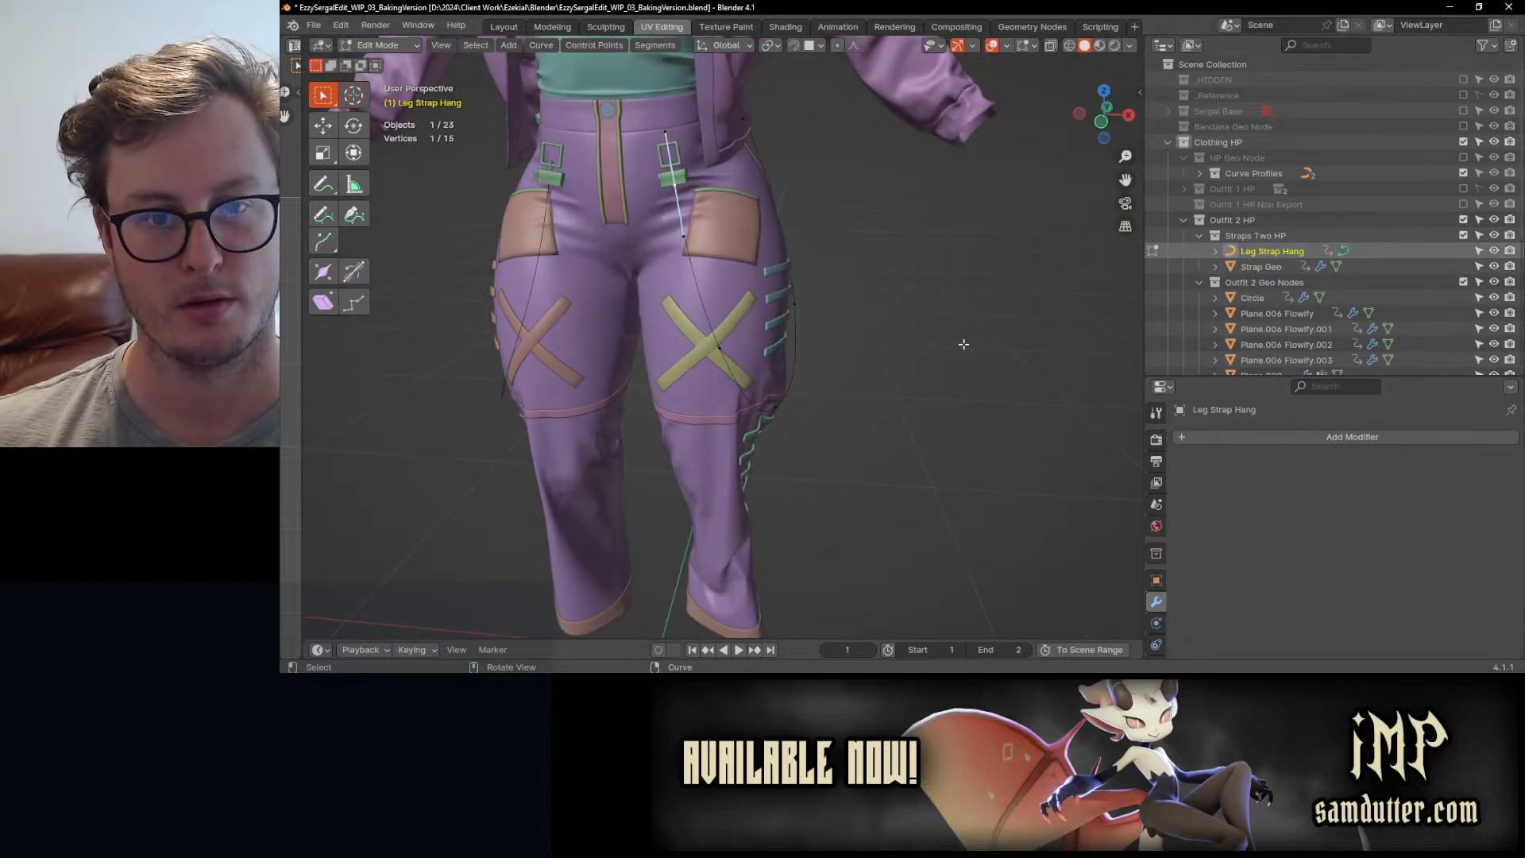
left_click(1239, 265)
key("ctrl+s")
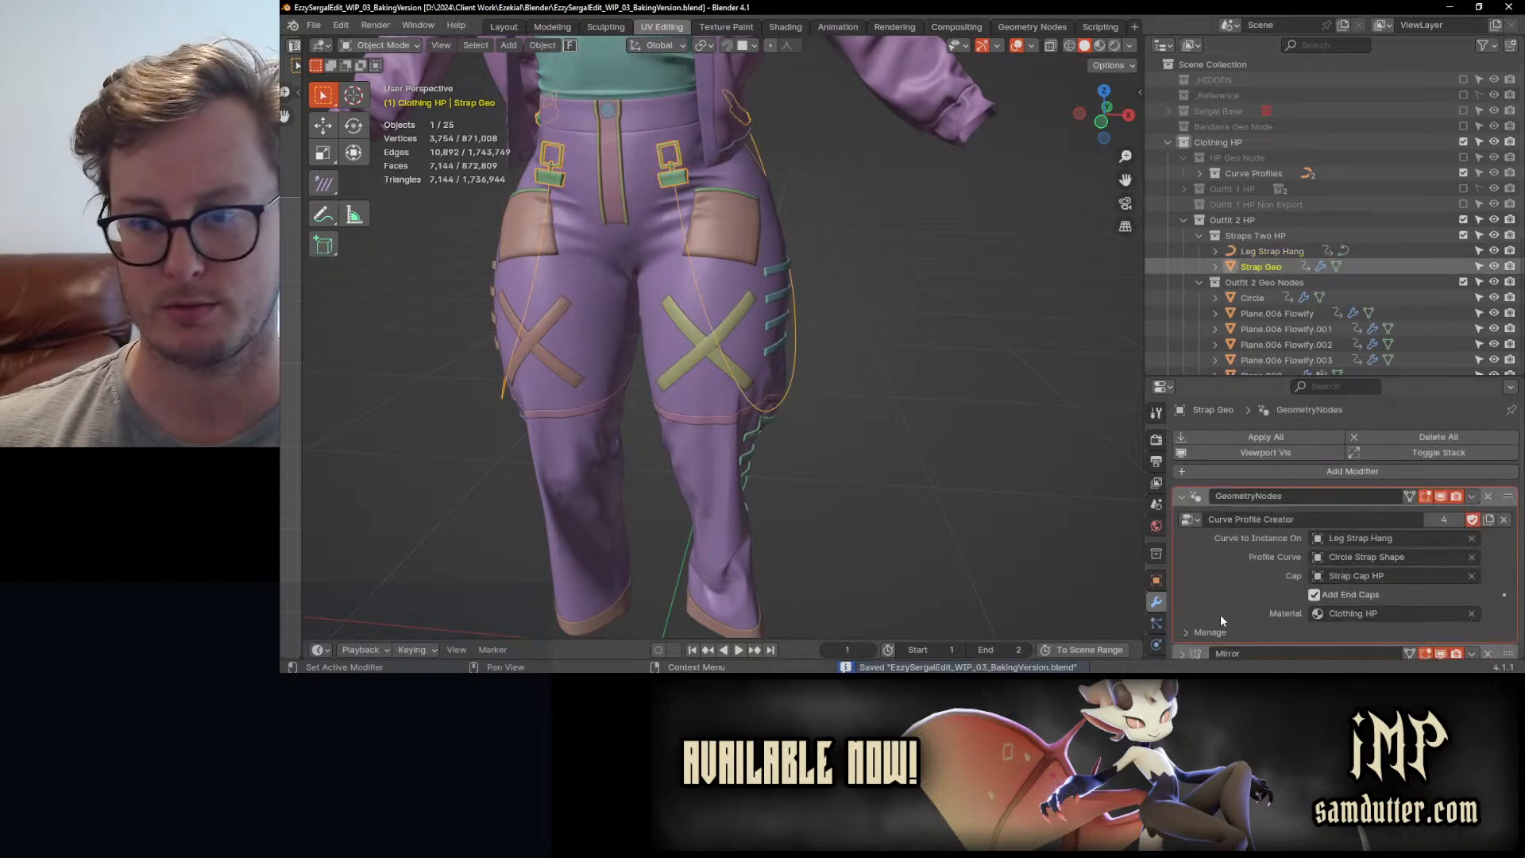
- Open Strap Geo's Curve Profile Creator node group in the Geometry Nodes workspace, bring the leg straps into view, and save the file
scroll(1387, 562, "down", 1)
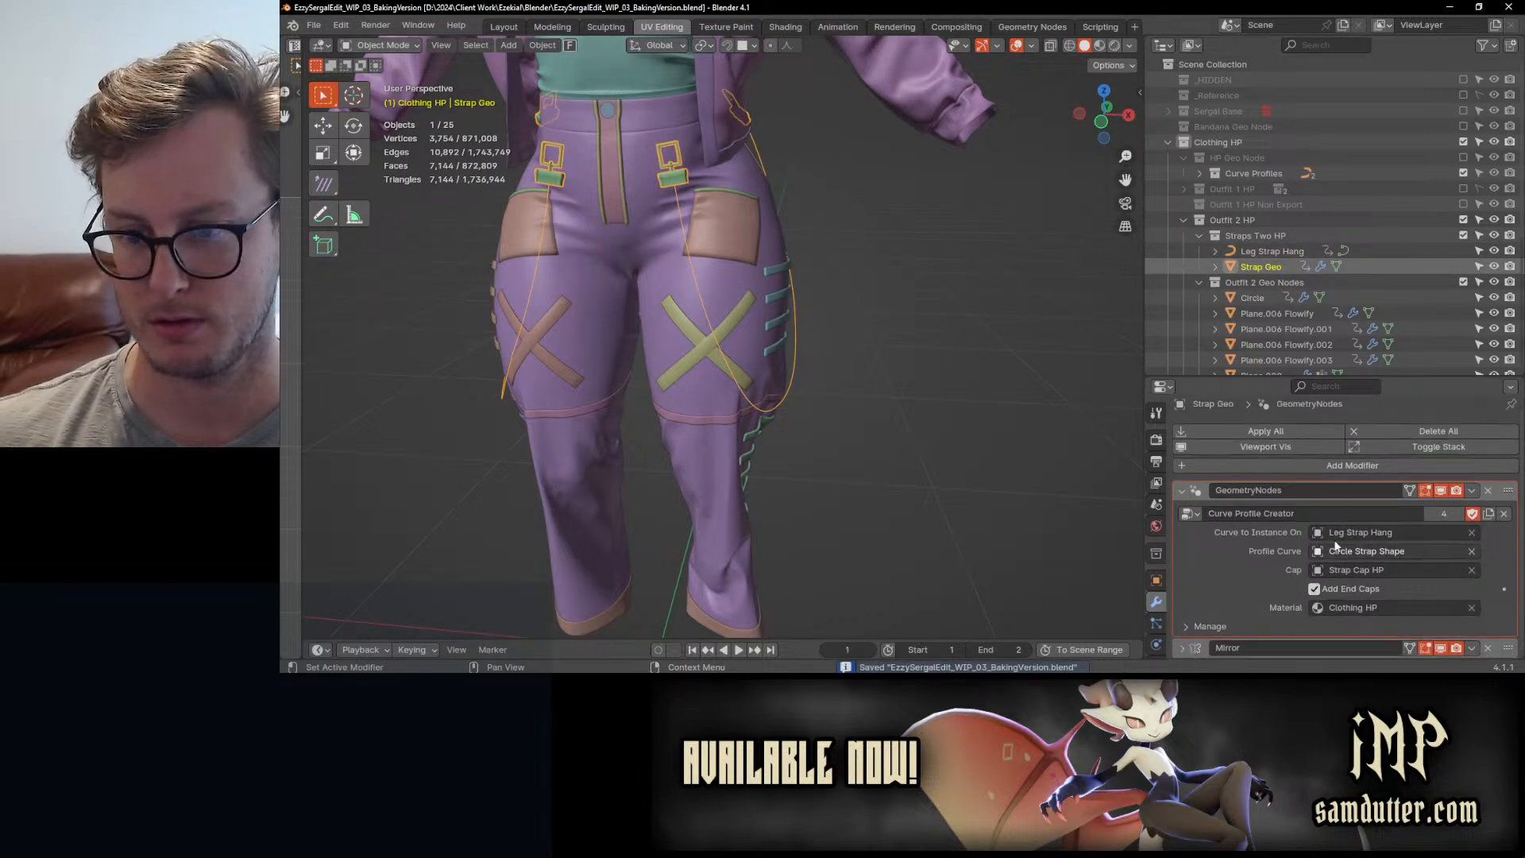
left_click(1186, 514)
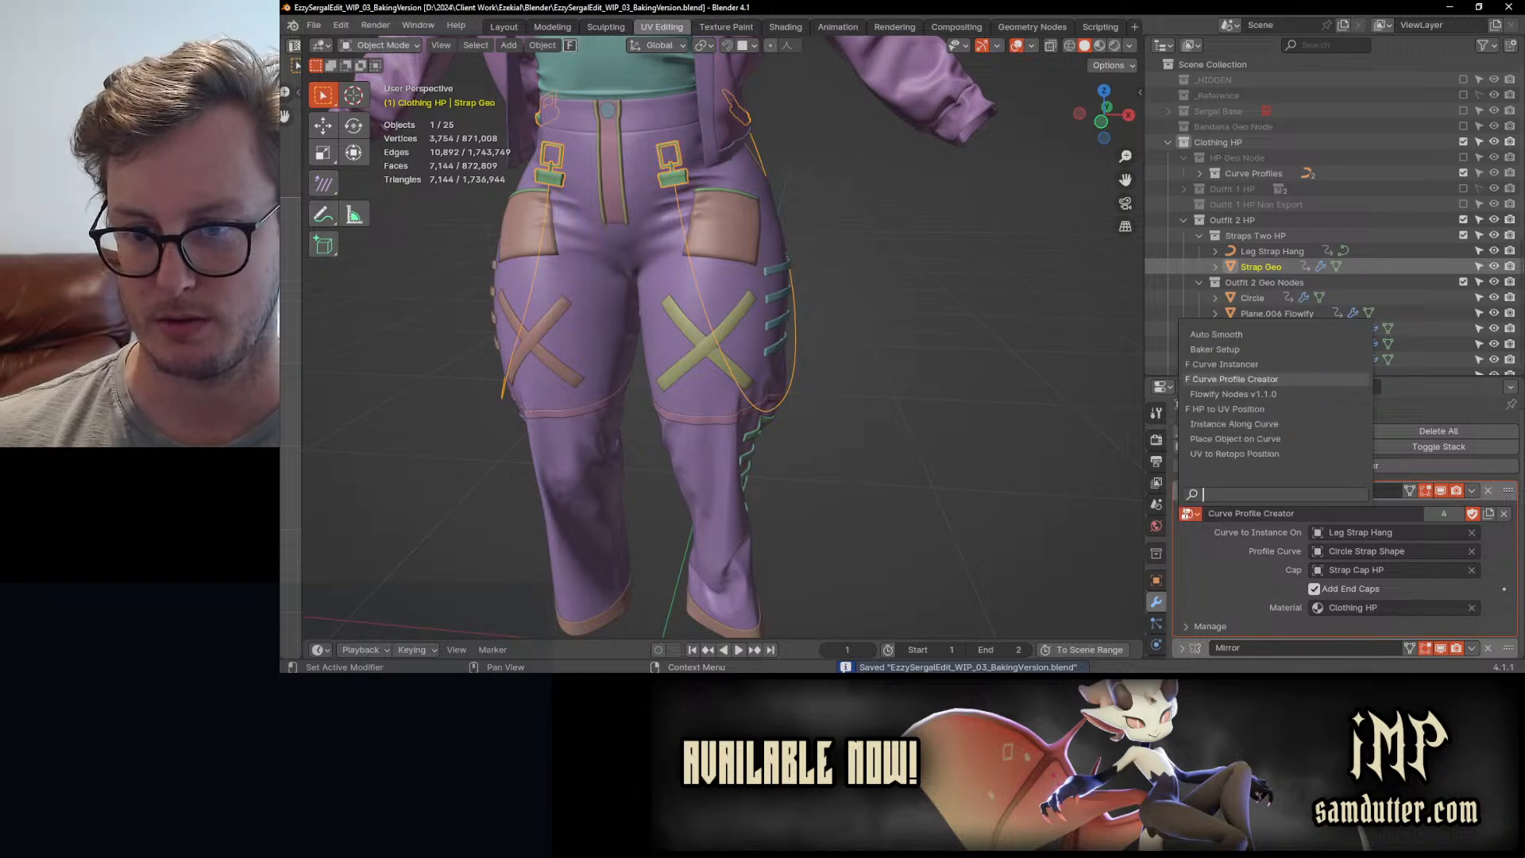
left_click(1194, 540)
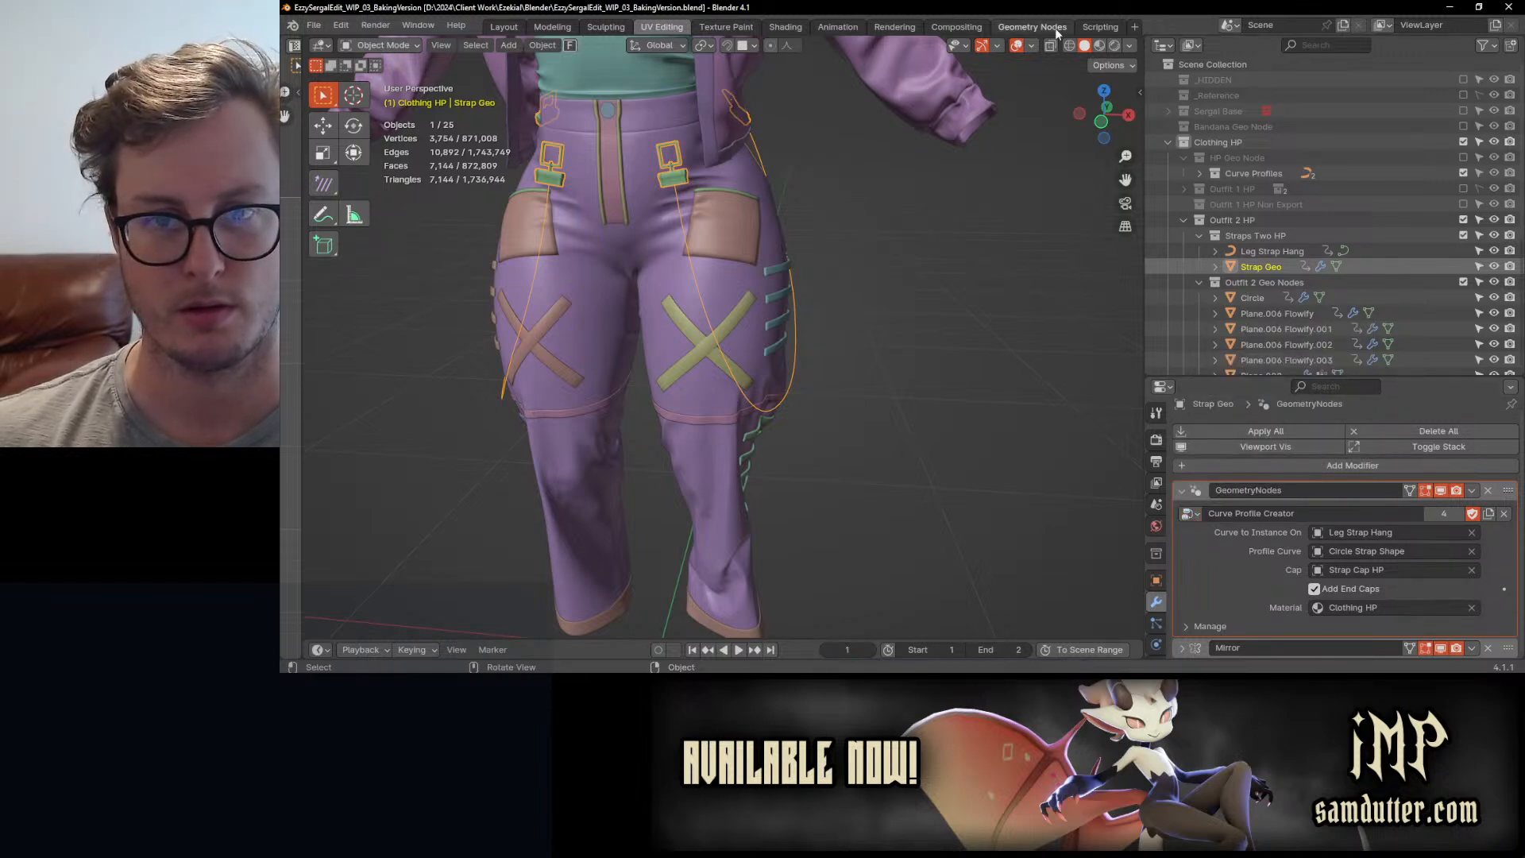
left_click(1033, 27)
scroll(729, 303, "up", 10)
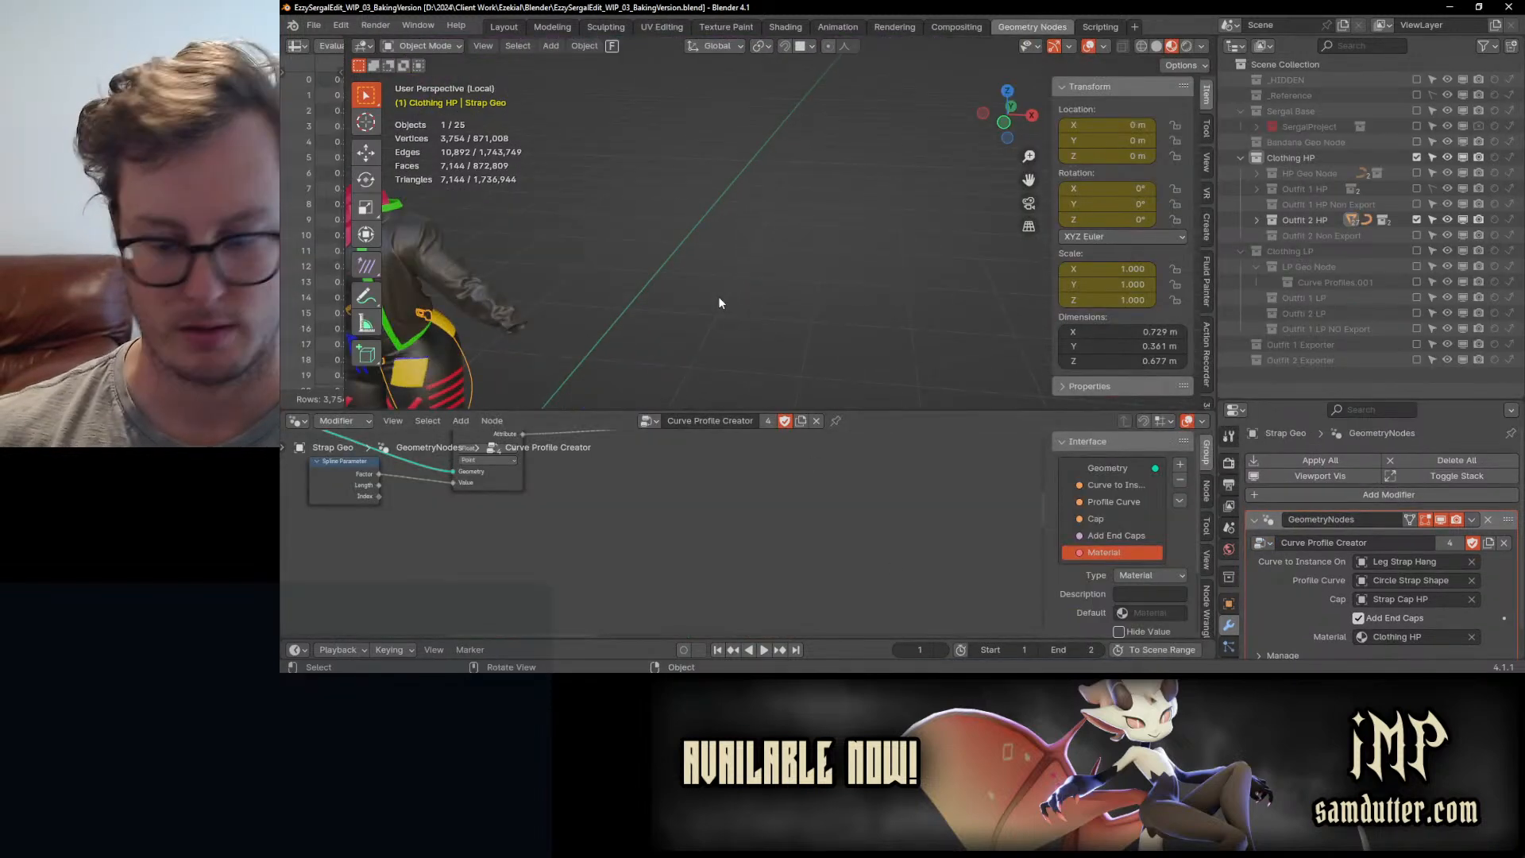
middle_click_drag(758, 281, 764, 235)
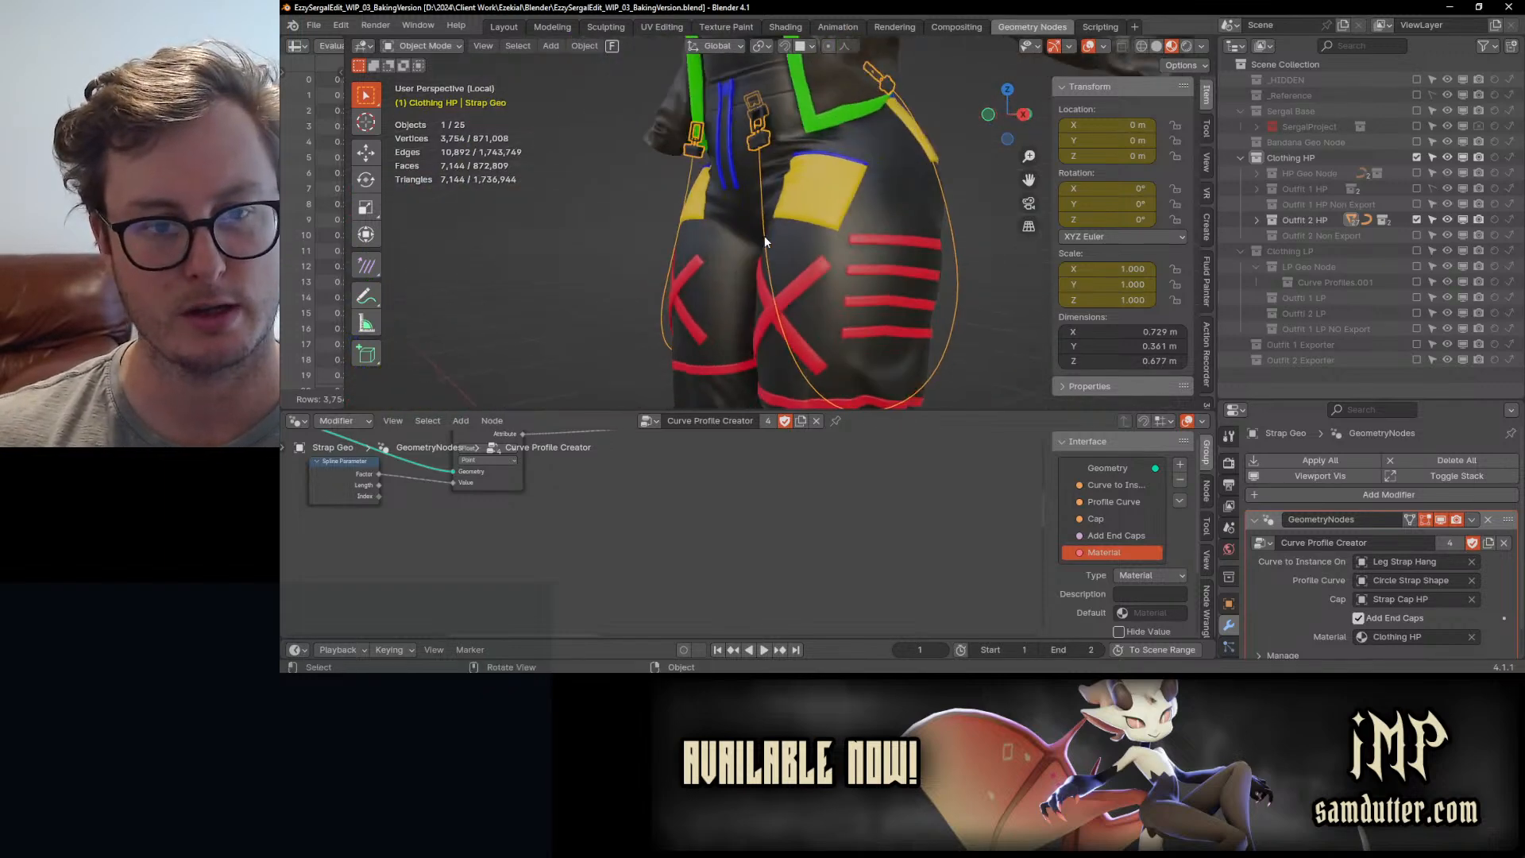
key("ctrl+s")
- Examine the warning on the Curve to Mesh node and trace the Object Info link that feeds its Profile Curve input
scroll(623, 513, "up", 3)
middle_click_drag(622, 513, 677, 632)
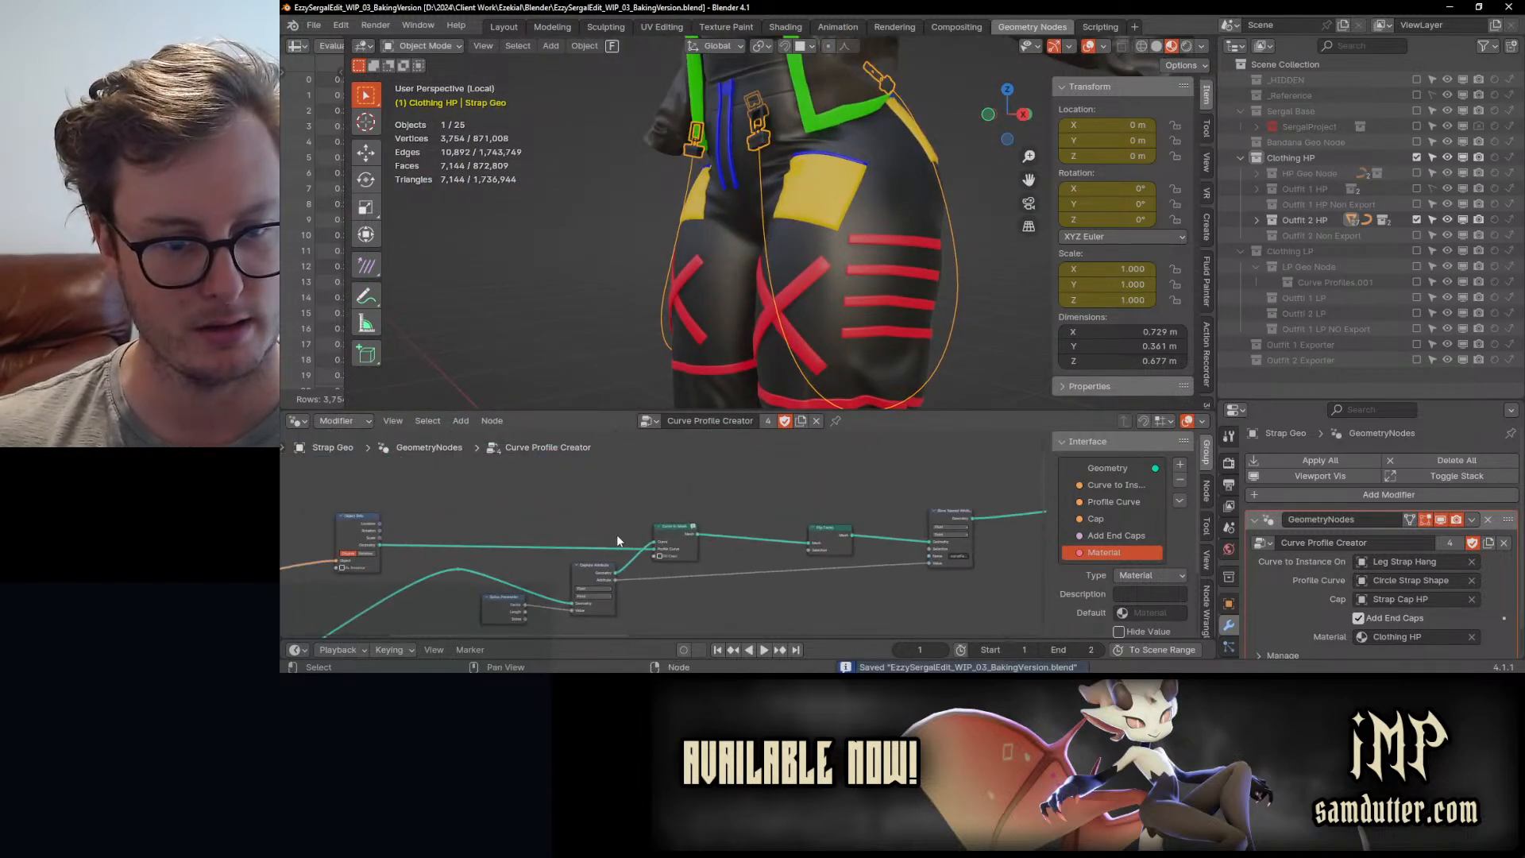
scroll(664, 541, "up", 3)
mouse_move(710, 524)
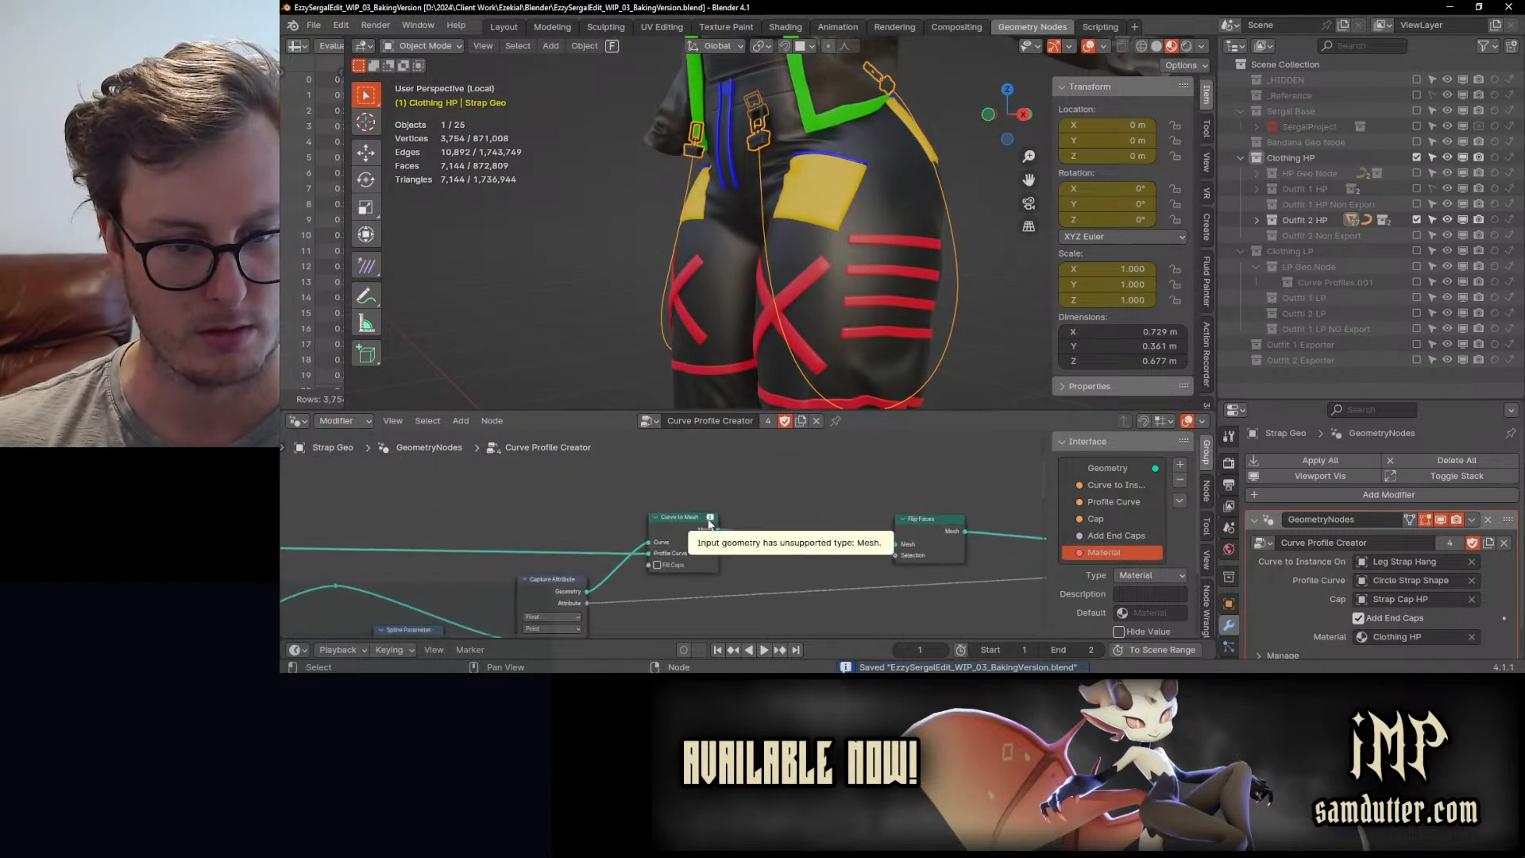
scroll(546, 511, "down", 2)
middle_click_drag(547, 512, 833, 475)
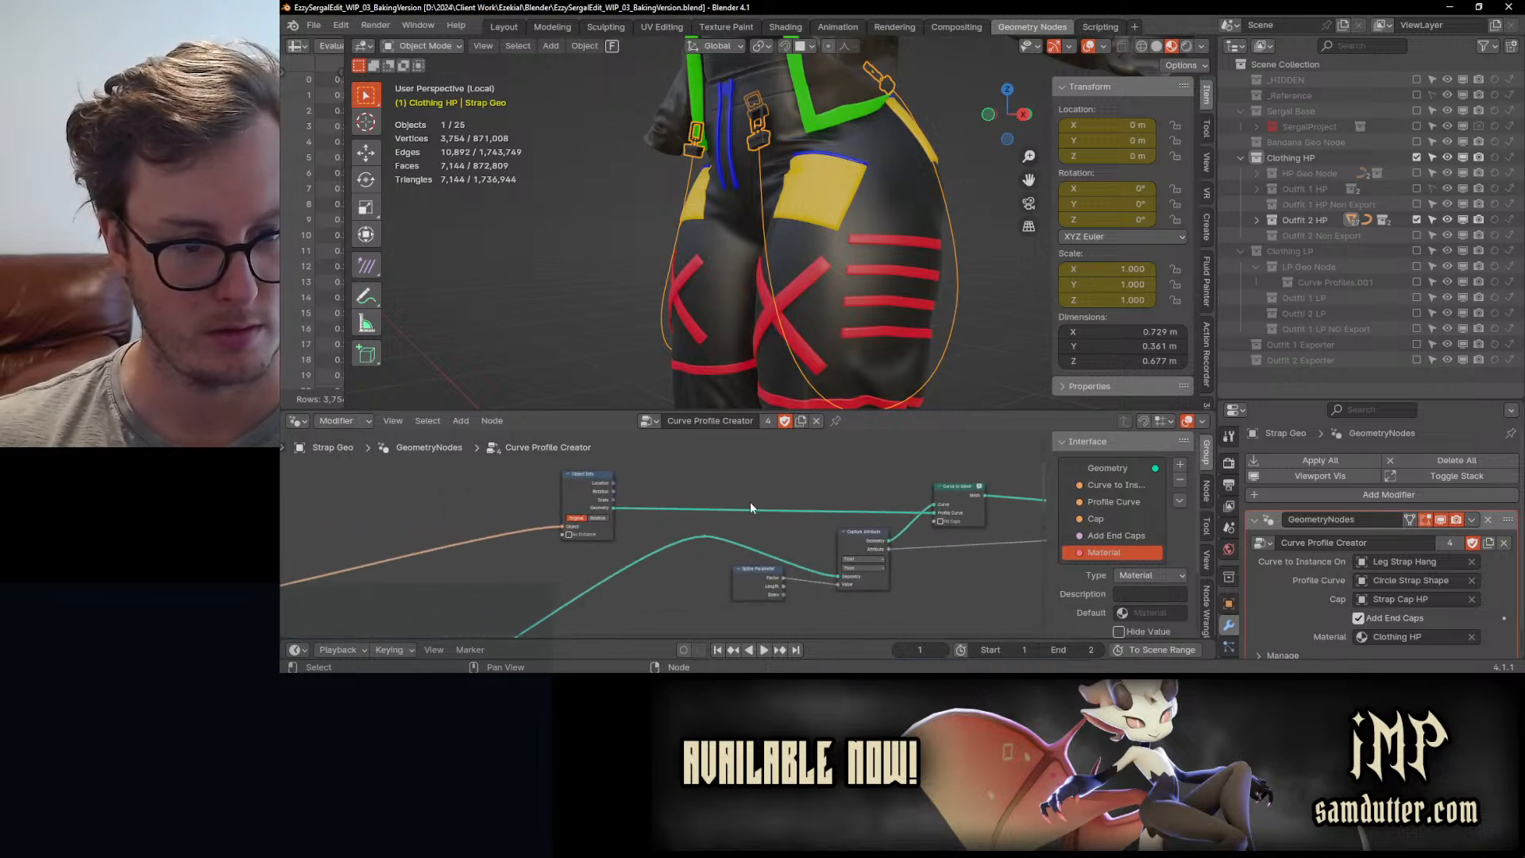
left_click(582, 493)
middle_click_drag(582, 493, 621, 496)
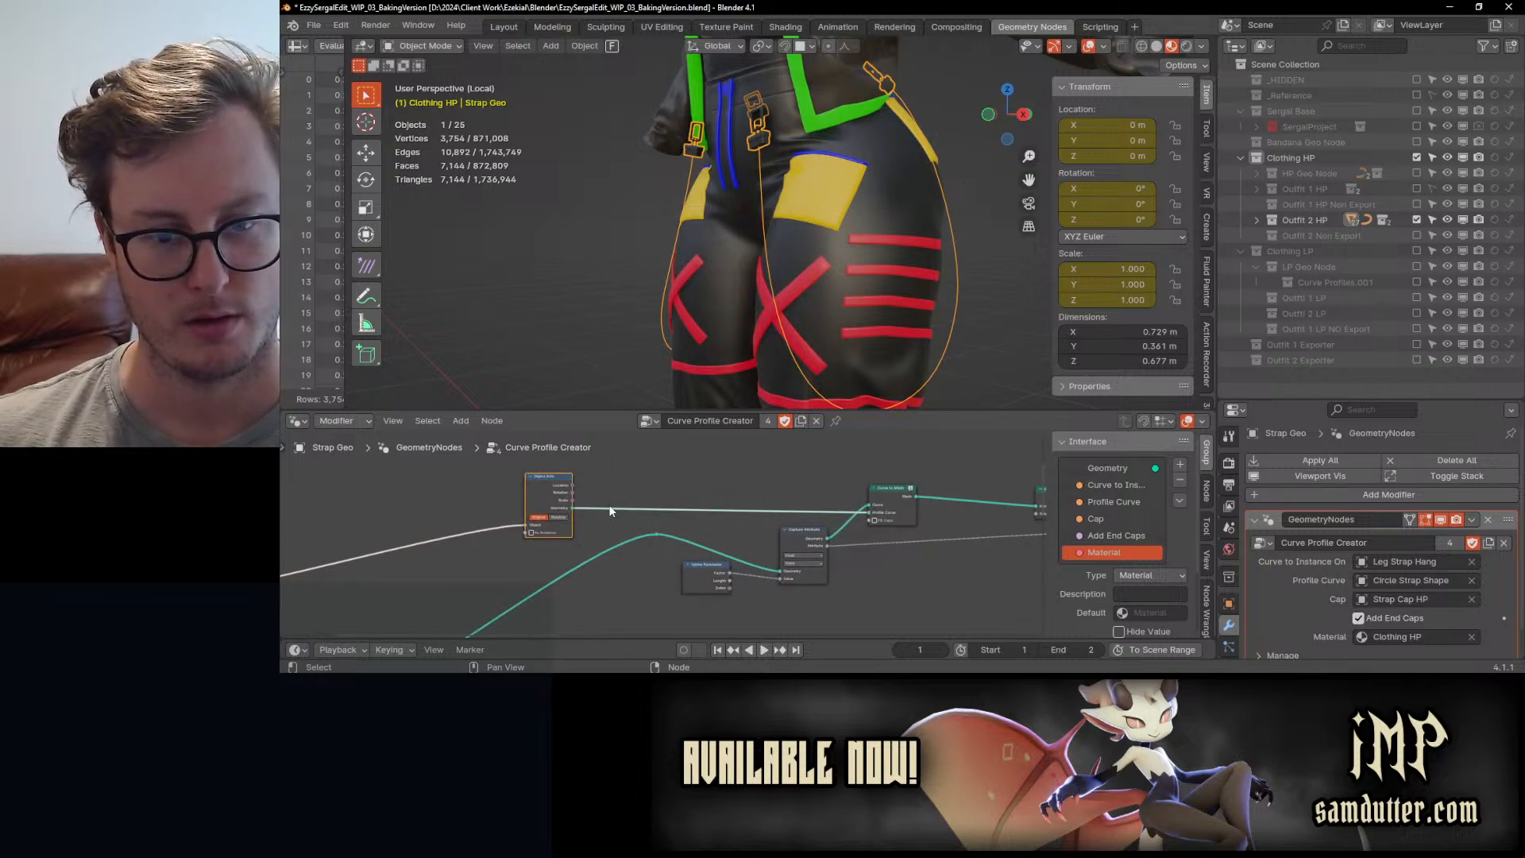
middle_click_drag(881, 516, 776, 559)
scroll(572, 504, "up", 2)
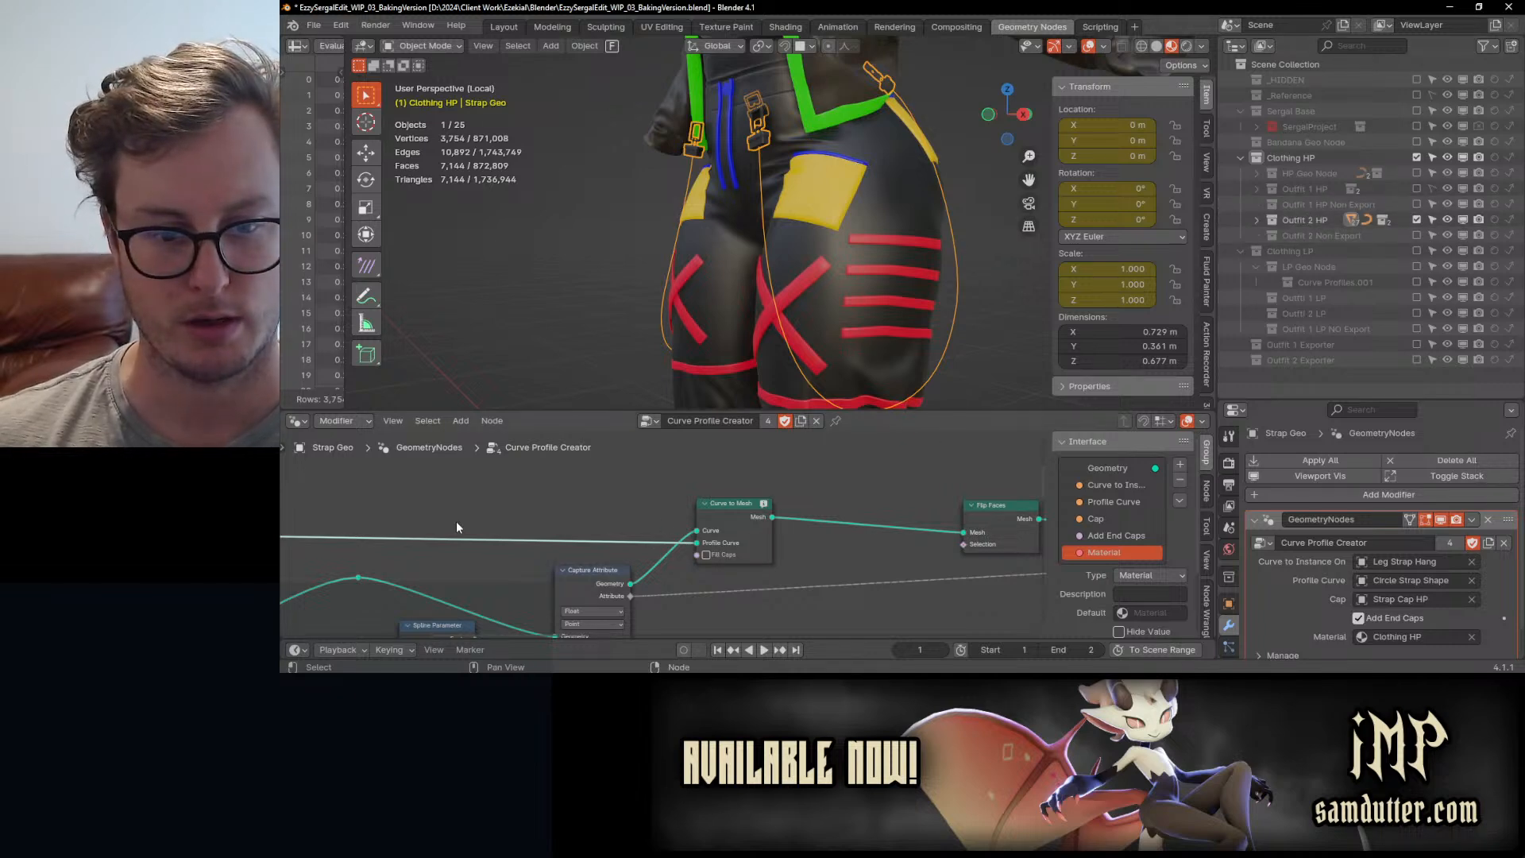
middle_click_drag(464, 503, 710, 494)
mouse_move(931, 514)
left_mouse_down()
mouse_move(533, 505)
mouse_move(940, 518)
left_mouse_up()
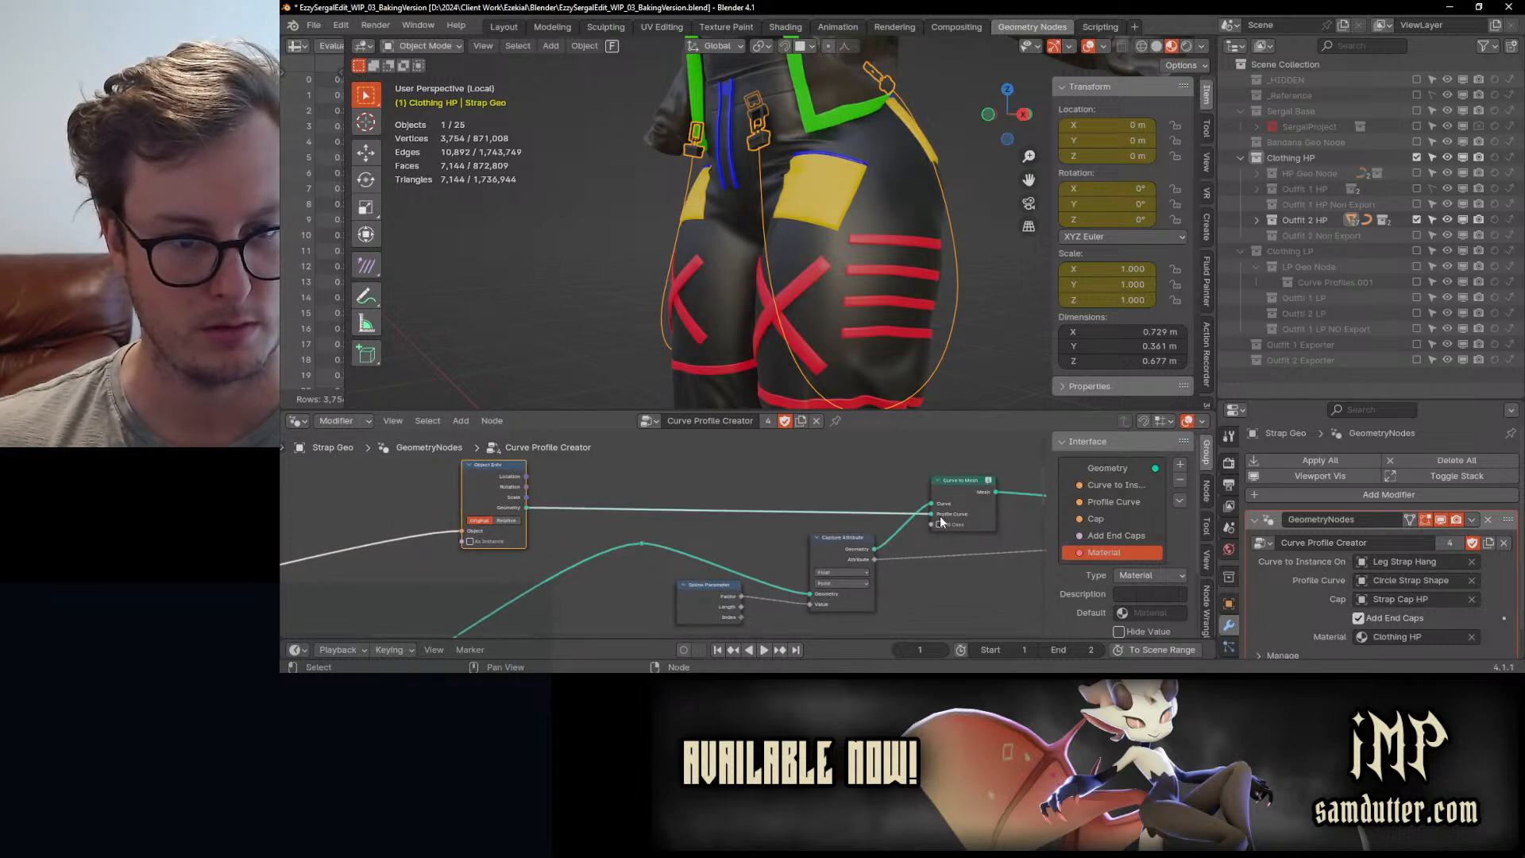
- Insert a Separate Components node after Object Info, link its Curve output to Curve to Mesh, tidy the nodes, and save the file
left_click(569, 476)
key("shift+a")
type("sepa")
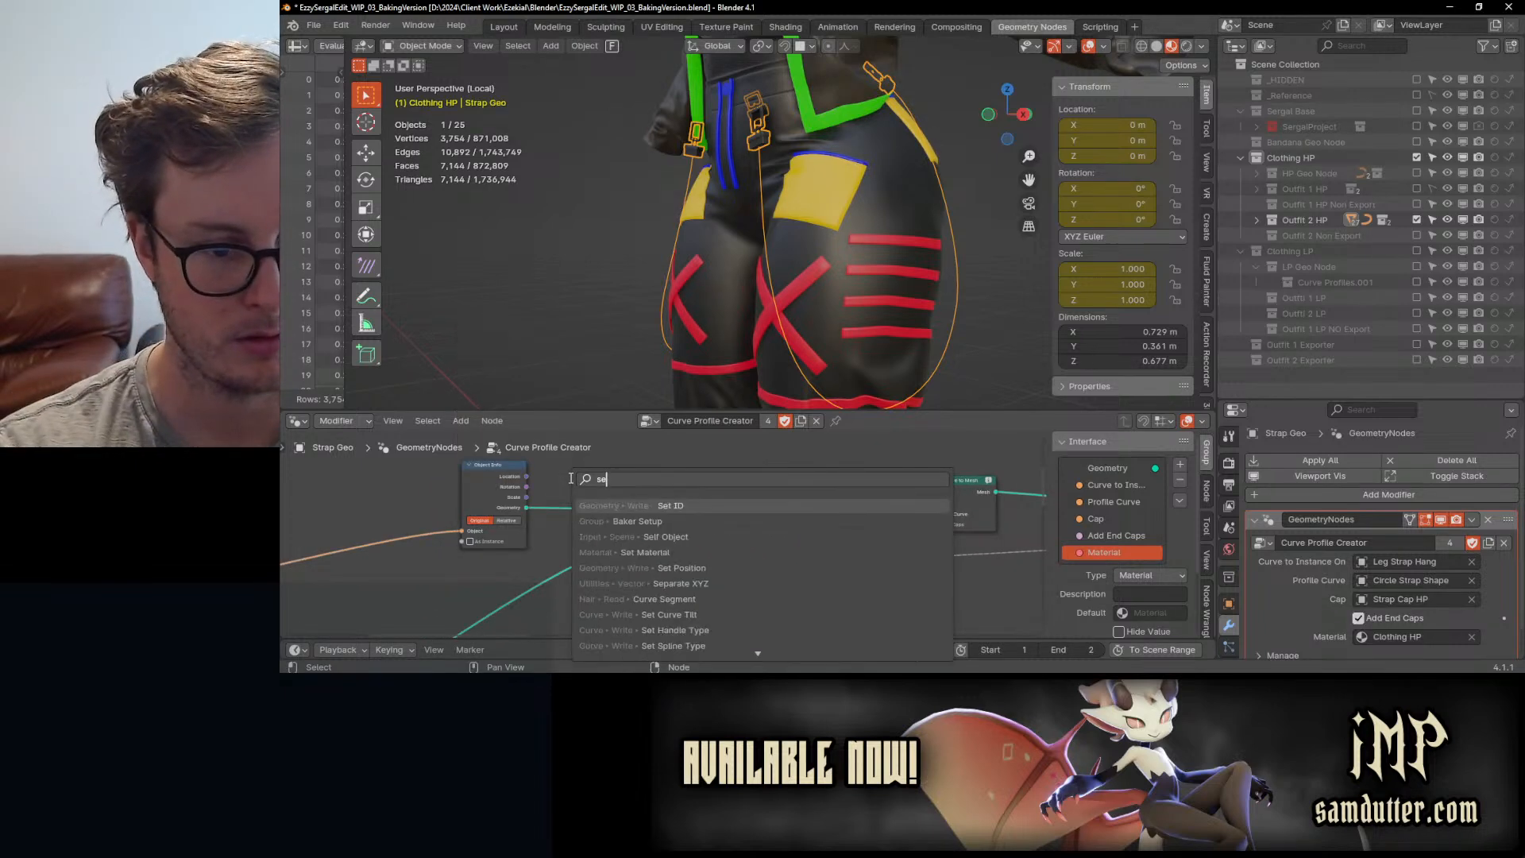
key("Down")
key("Down")
key("Down")
key("Return")
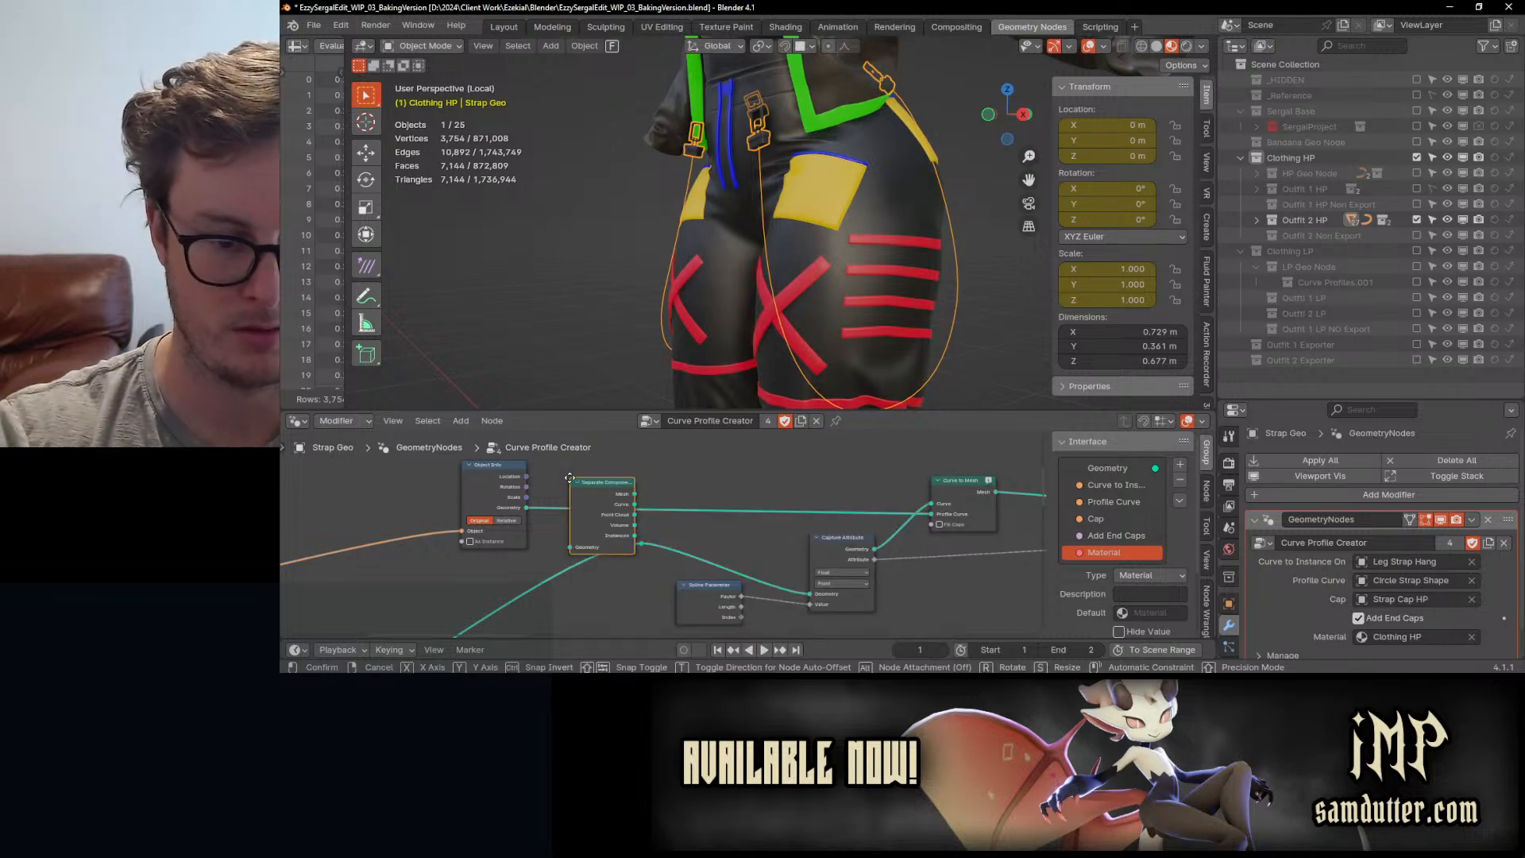
left_click(646, 498)
left_click_drag(635, 503, 931, 505)
left_click_drag(580, 499, 571, 474)
left_click_drag(488, 510, 465, 494)
key("ctrl+s")
- Set the transform space of the profile curve's Object Info node to Relative and save the file
middle_click_drag(502, 544, 702, 546)
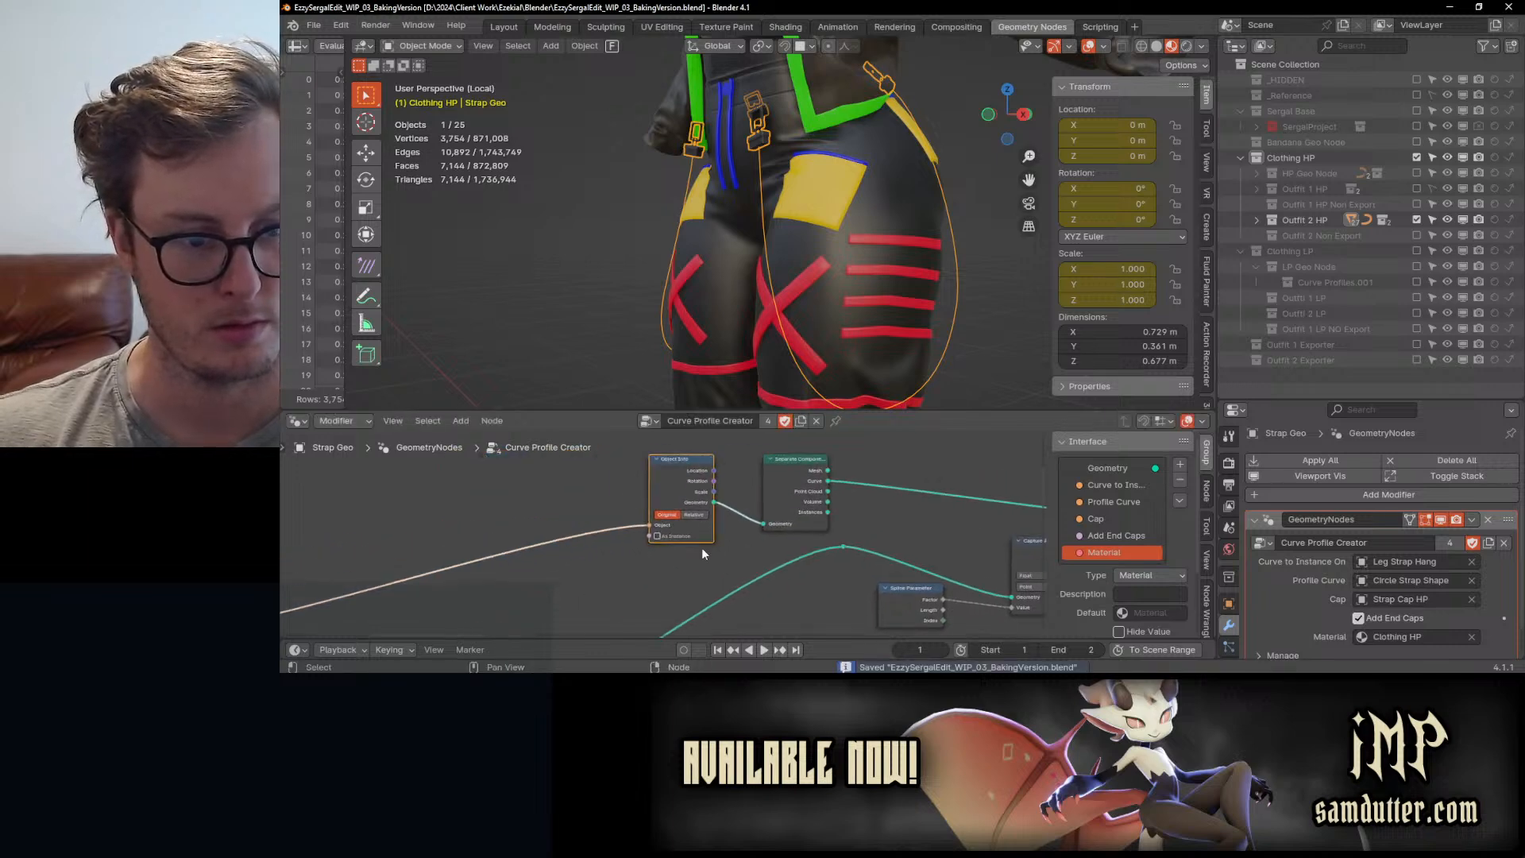
scroll(699, 546, "up", 5)
middle_click_drag(589, 583, 668, 533)
scroll(709, 554, "down", 1)
left_click(776, 483)
scroll(627, 566, "down", 3)
key("ctrl+s")
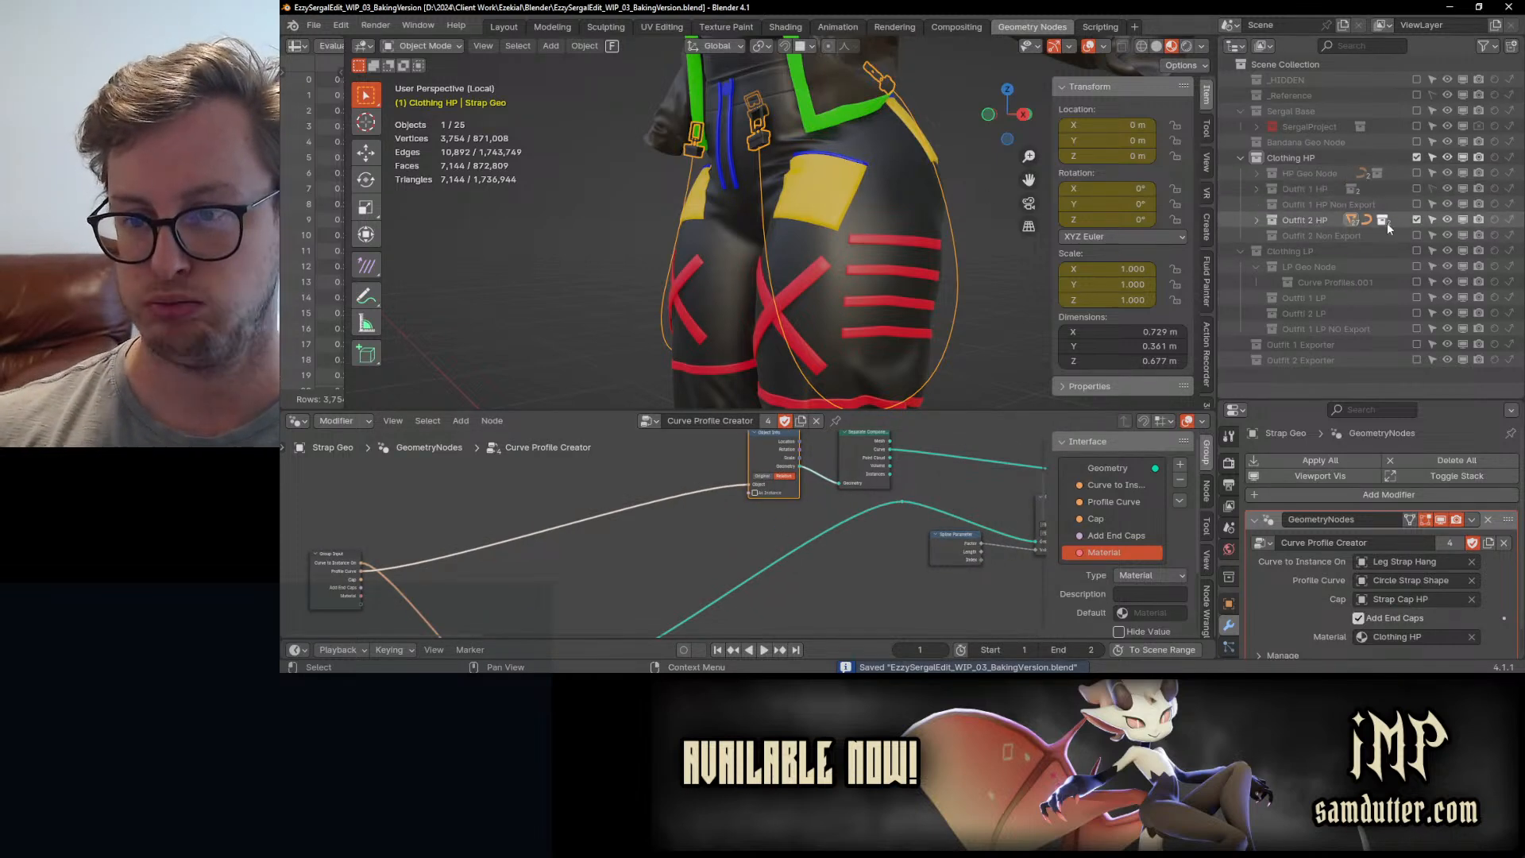
- Exclude the Outfit 2 HP collection from the view layer, re-enable it, and save the file
left_click(1417, 220)
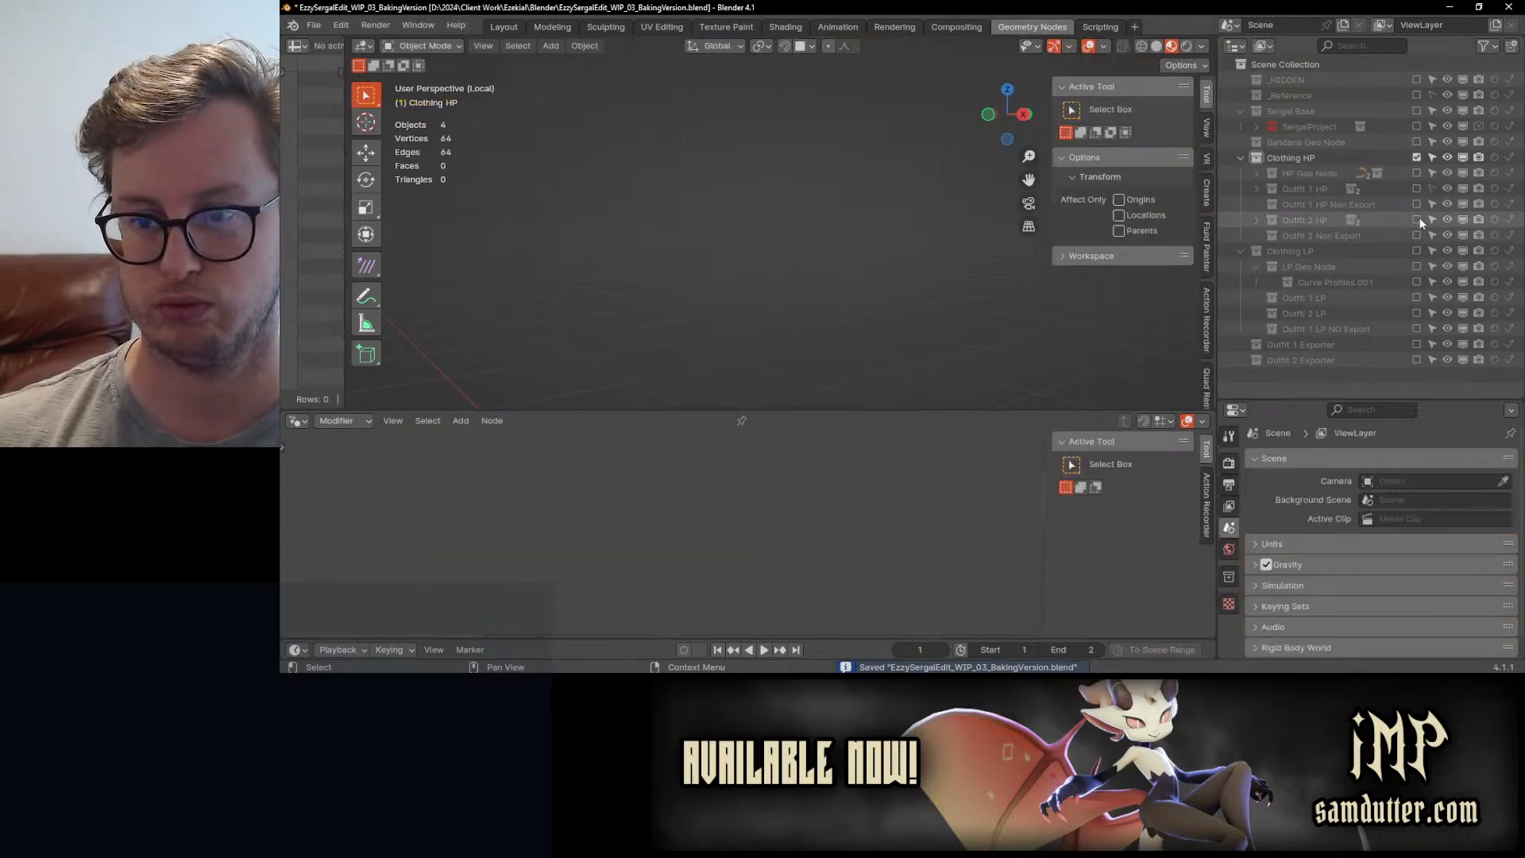
left_click(1417, 220)
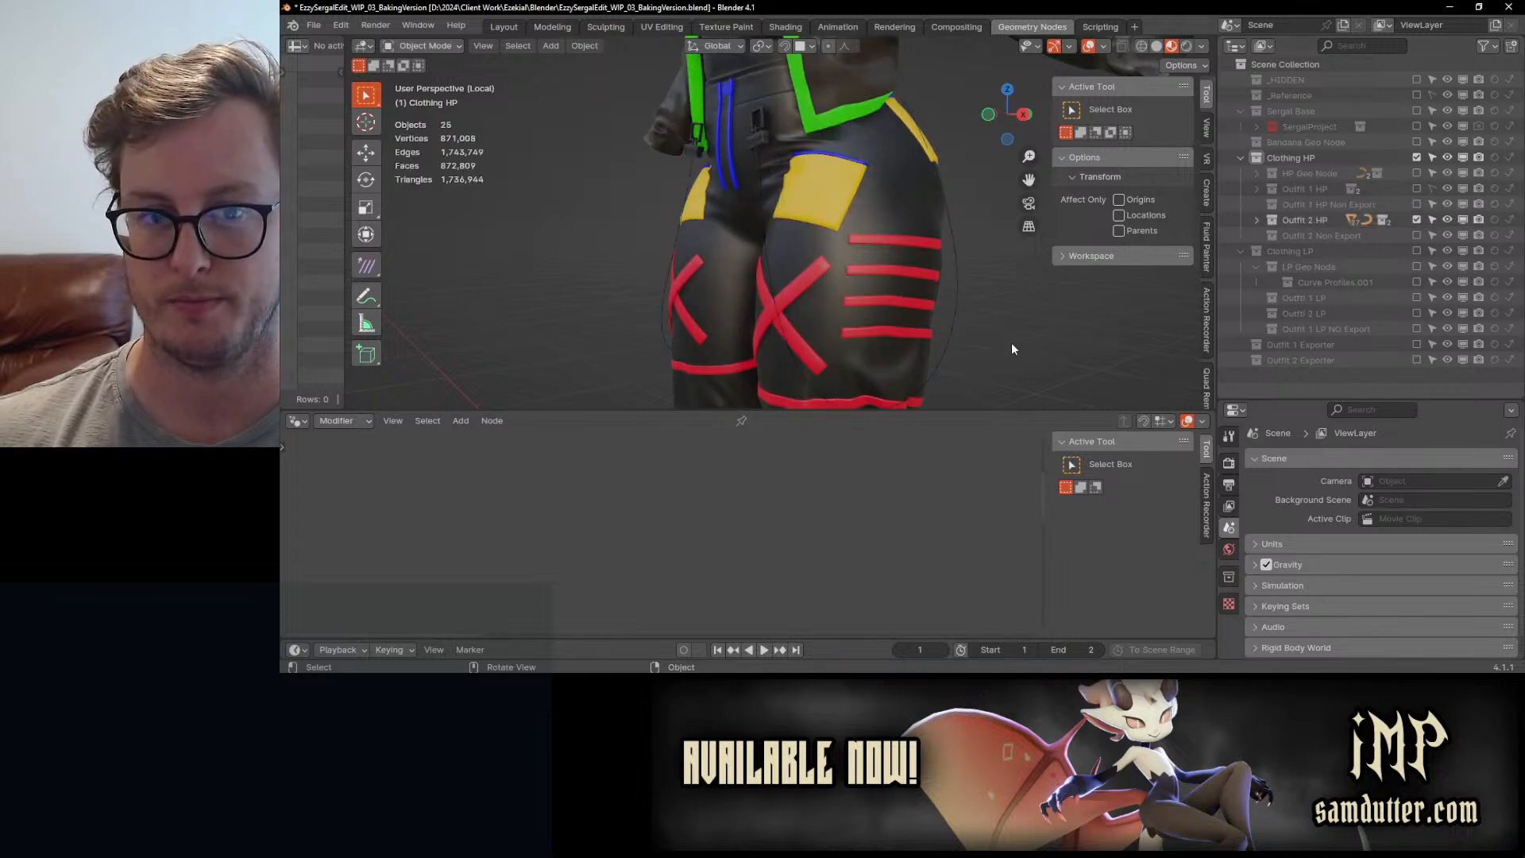
key("ctrl+s")
- Enable the HP Geo Node collection to inspect its curve profiles, and exclude it again
middle_click_drag(1013, 344, 1031, 352)
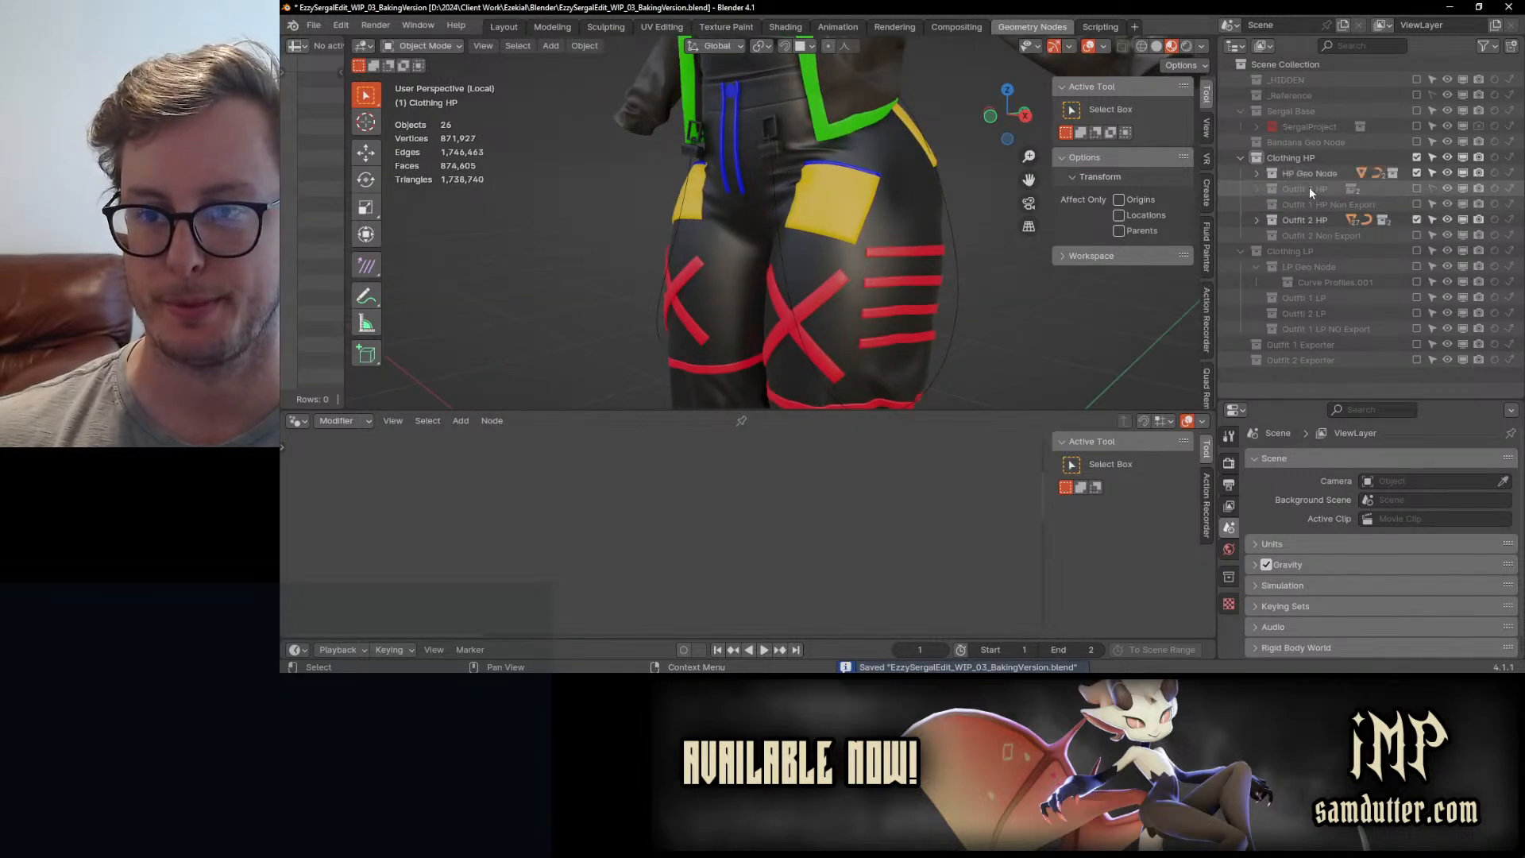
left_click(1255, 173)
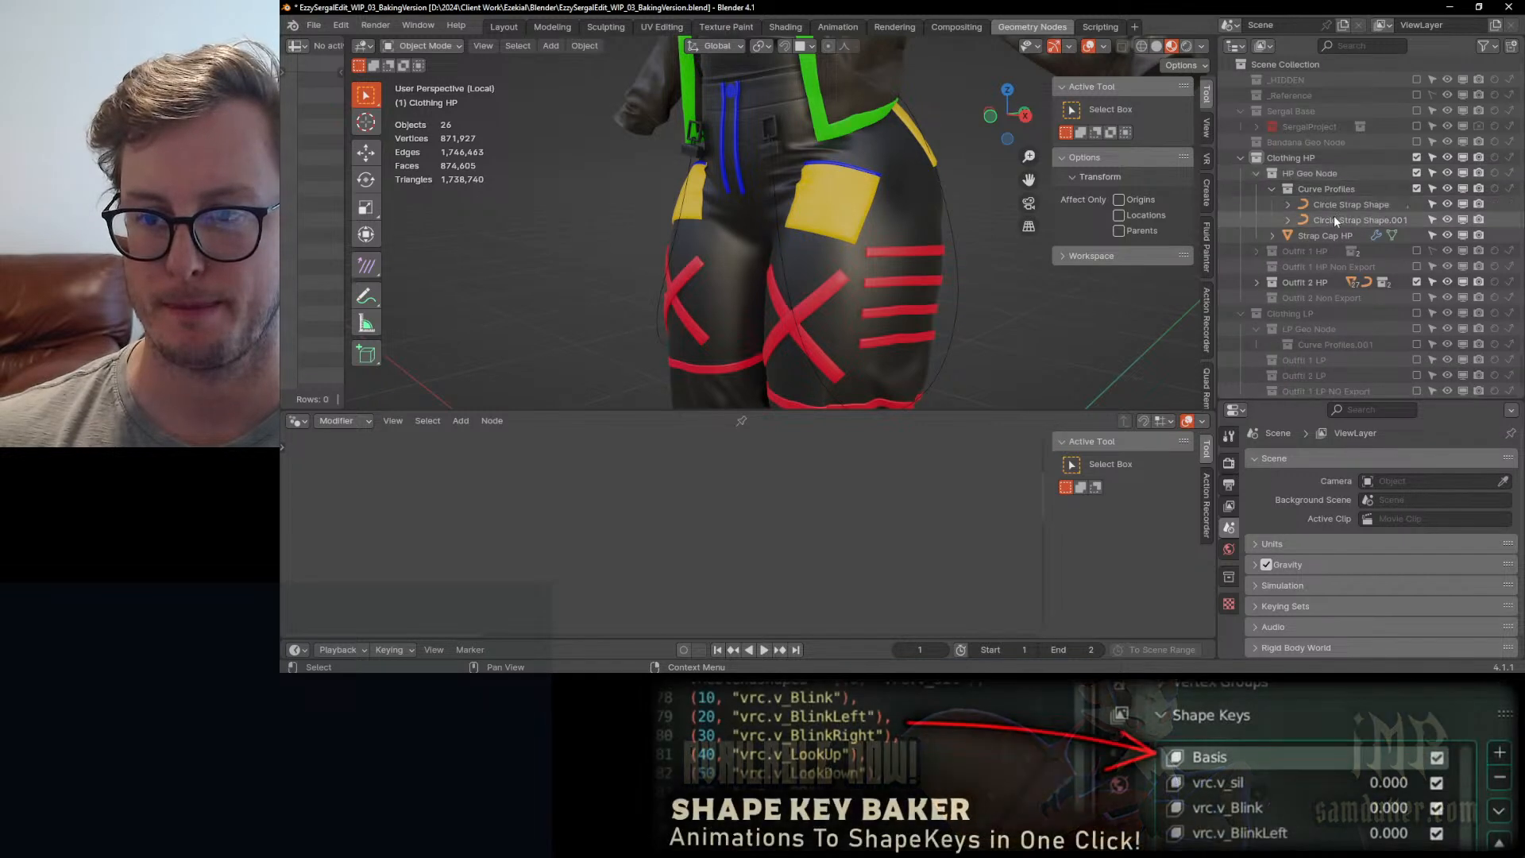
left_click(1416, 173)
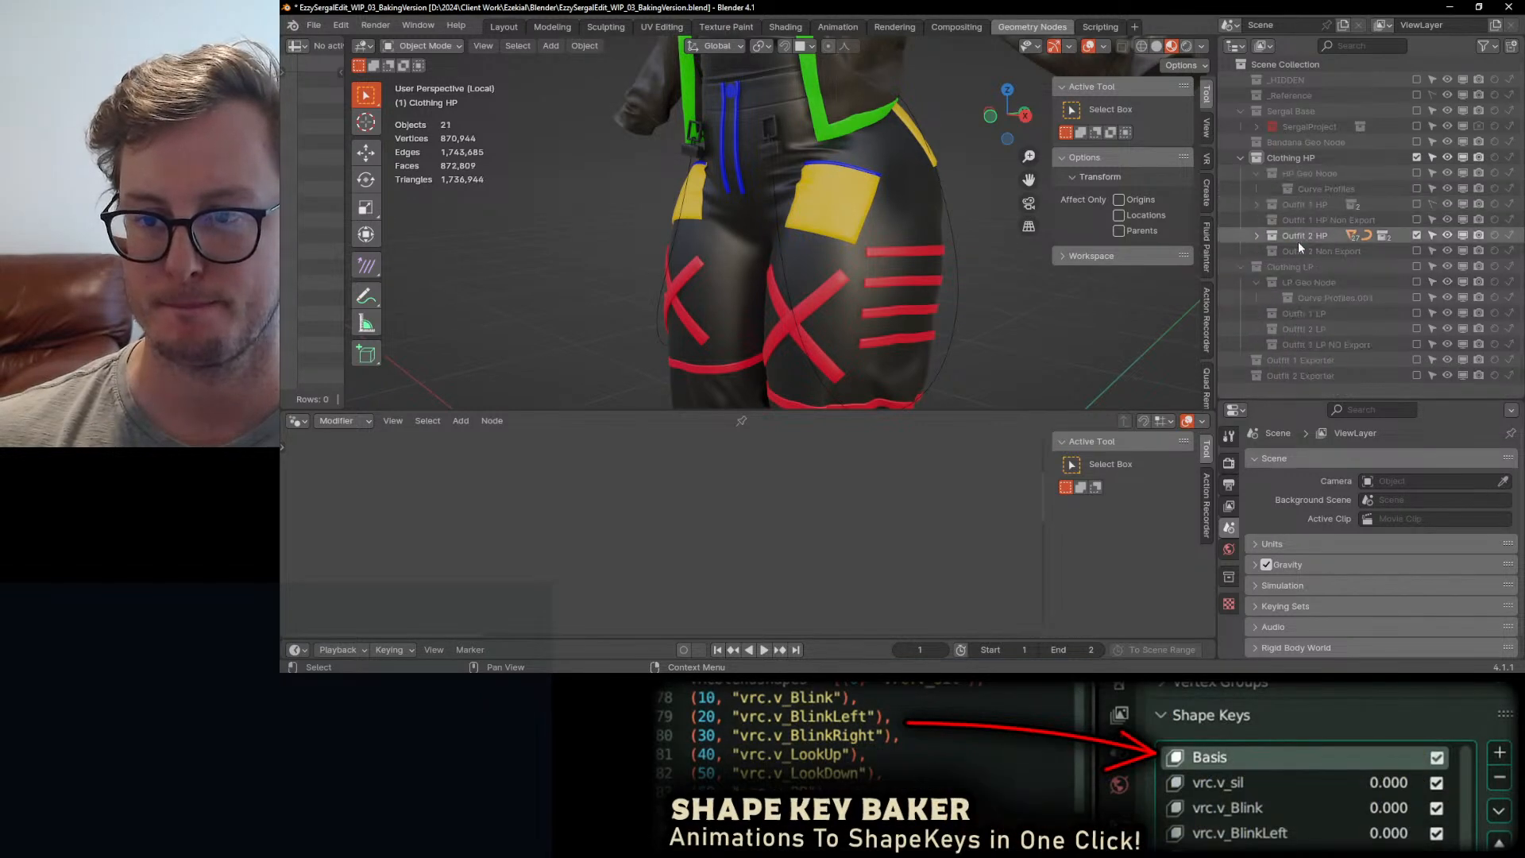
- Select the Leg Strap Hang curve in Outfit 2 HP, review its curve data and modifier properties, and save the file
left_click(1254, 235)
left_click(1346, 267)
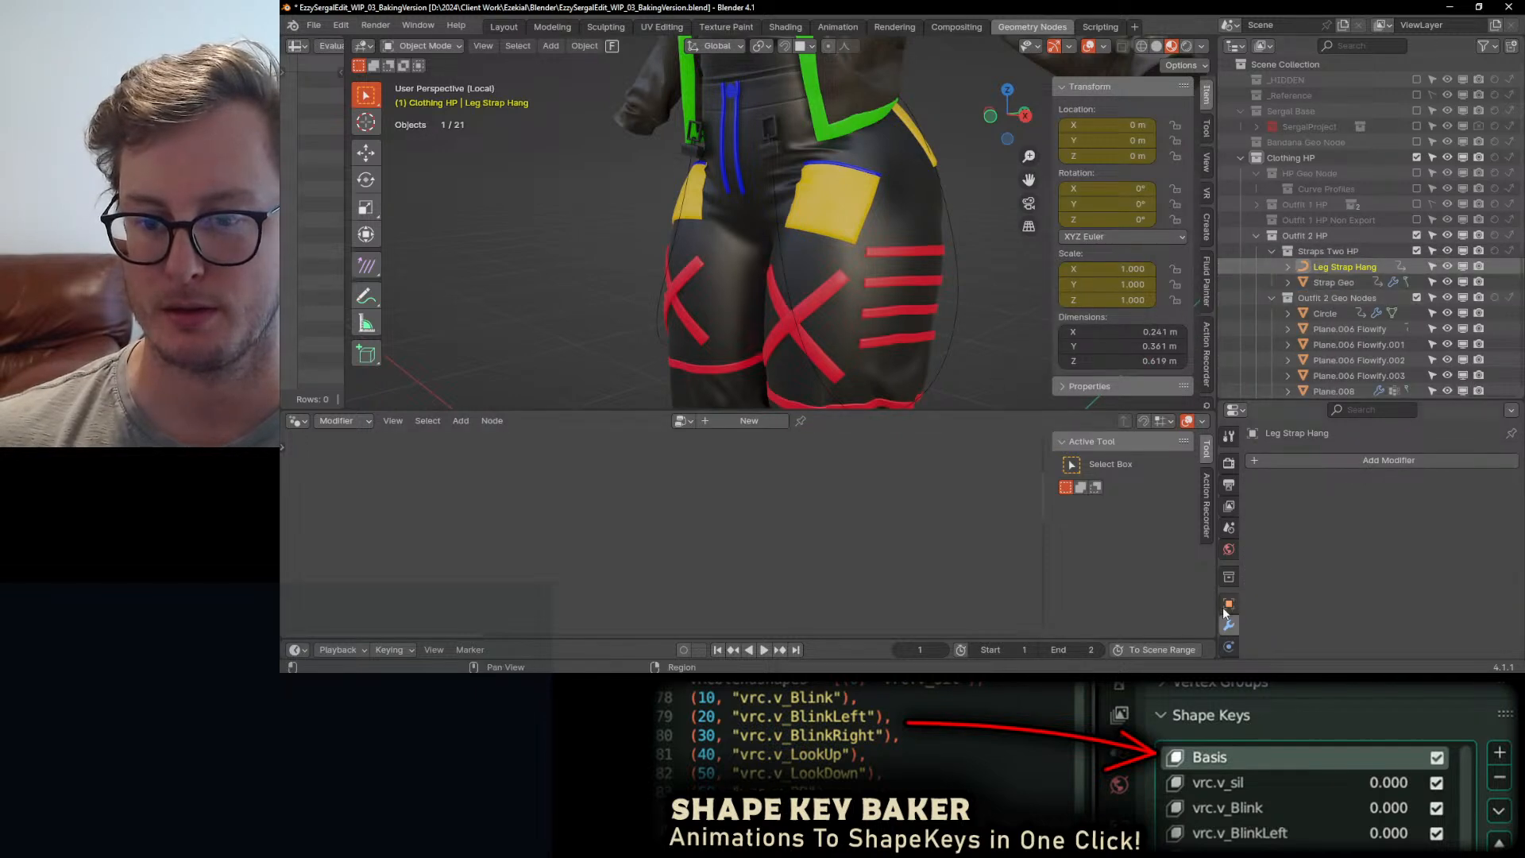
scroll(1229, 597, "down", 3)
left_click(1231, 587)
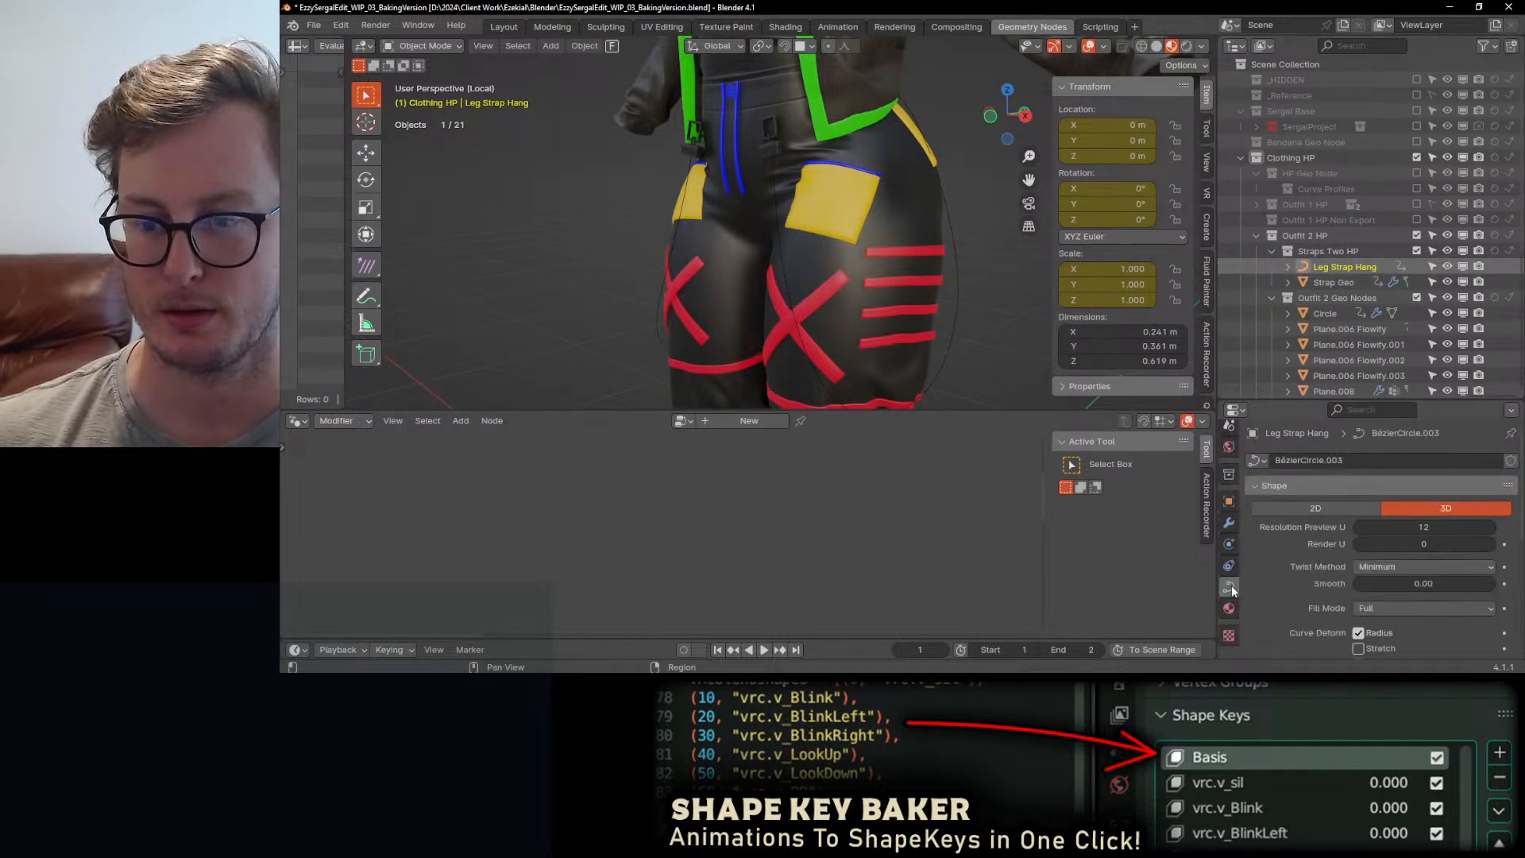
left_click(1229, 523)
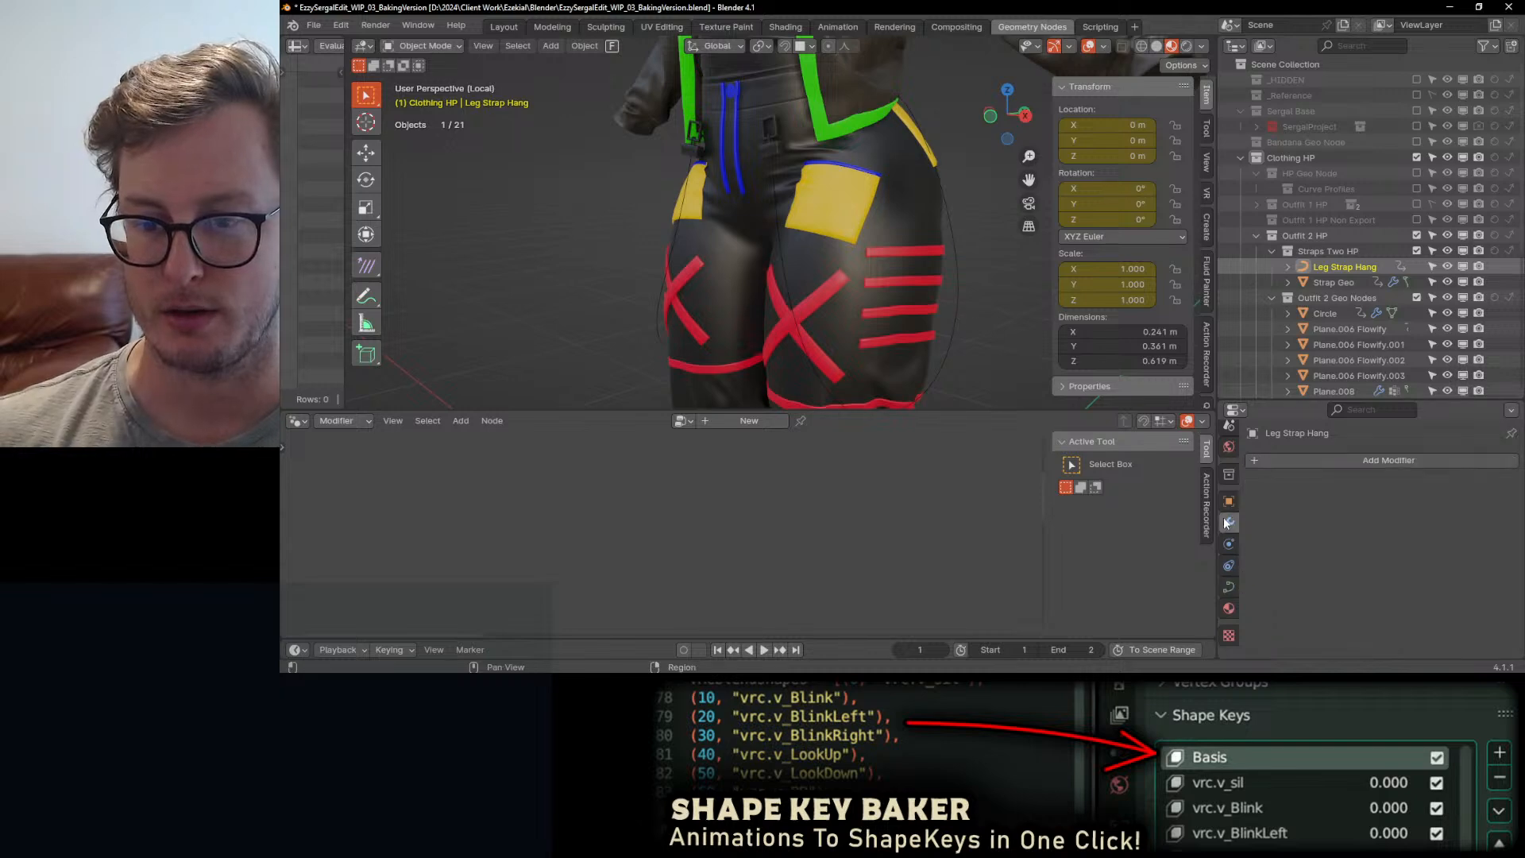
scroll(847, 191, "down", 5)
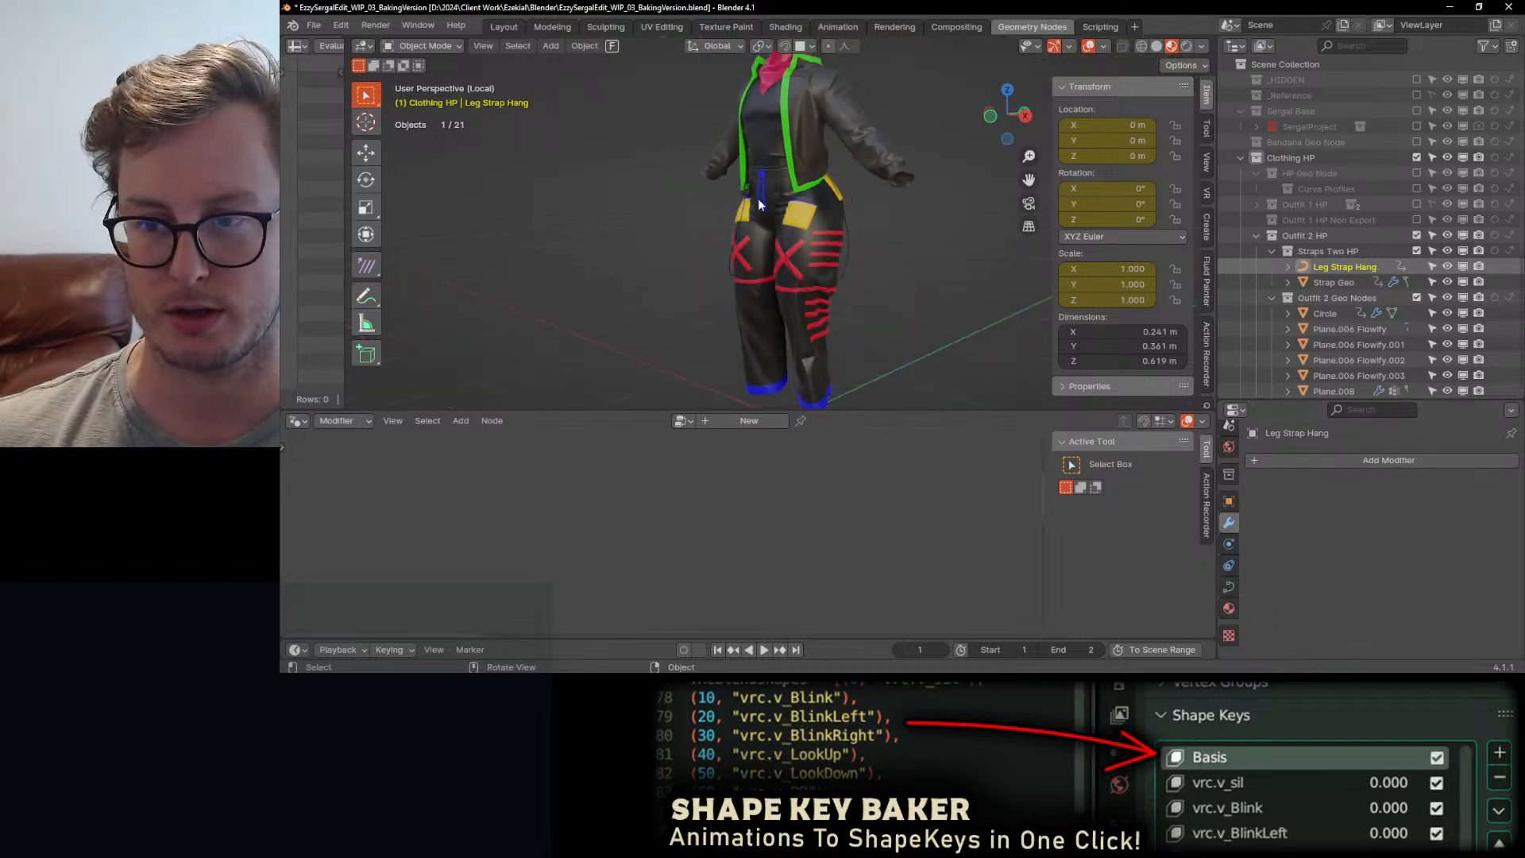
key("ctrl+s")
- Select Strap Geo, clear its modifier's Curve to Instance On input, and reassign Leg Strap Hang to it
scroll(790, 220, "up", 2)
scroll(789, 220, "up", 1)
left_click(898, 251)
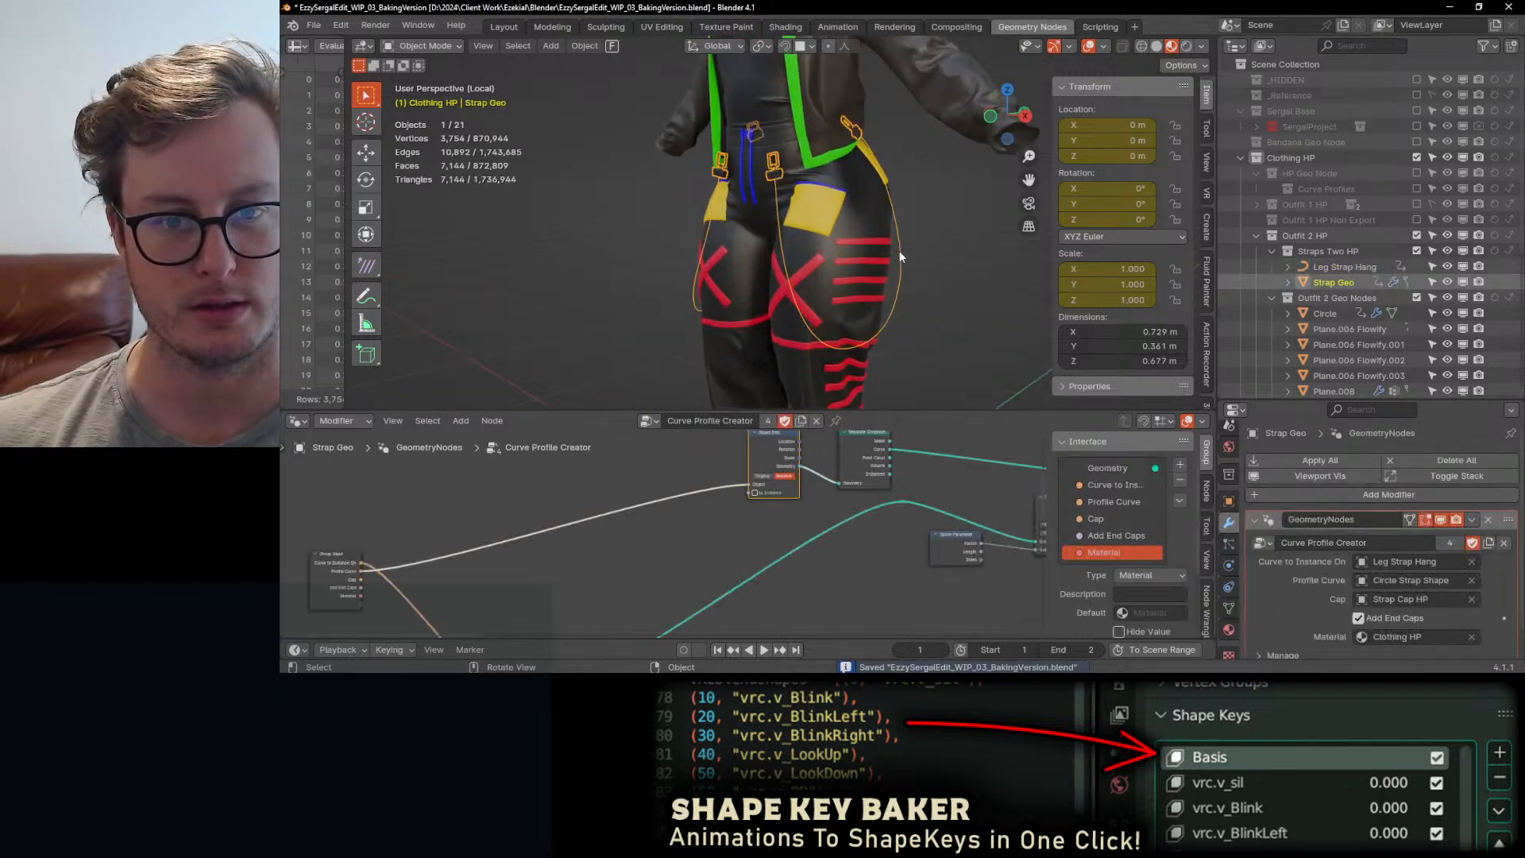
scroll(687, 532, "up", 1)
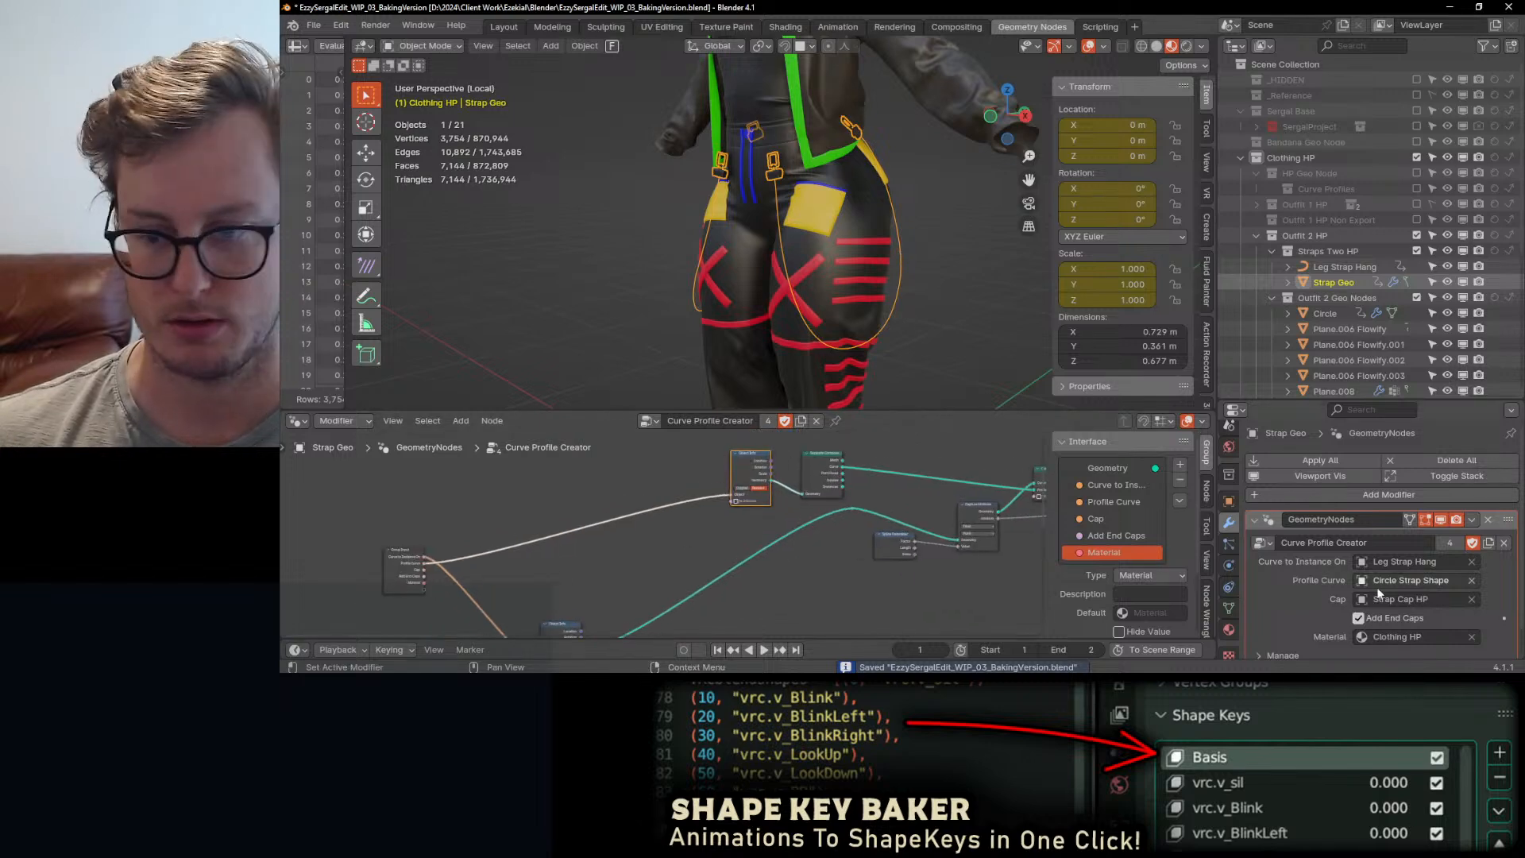
left_click(1471, 562)
left_click(1472, 561)
left_click(1345, 267)
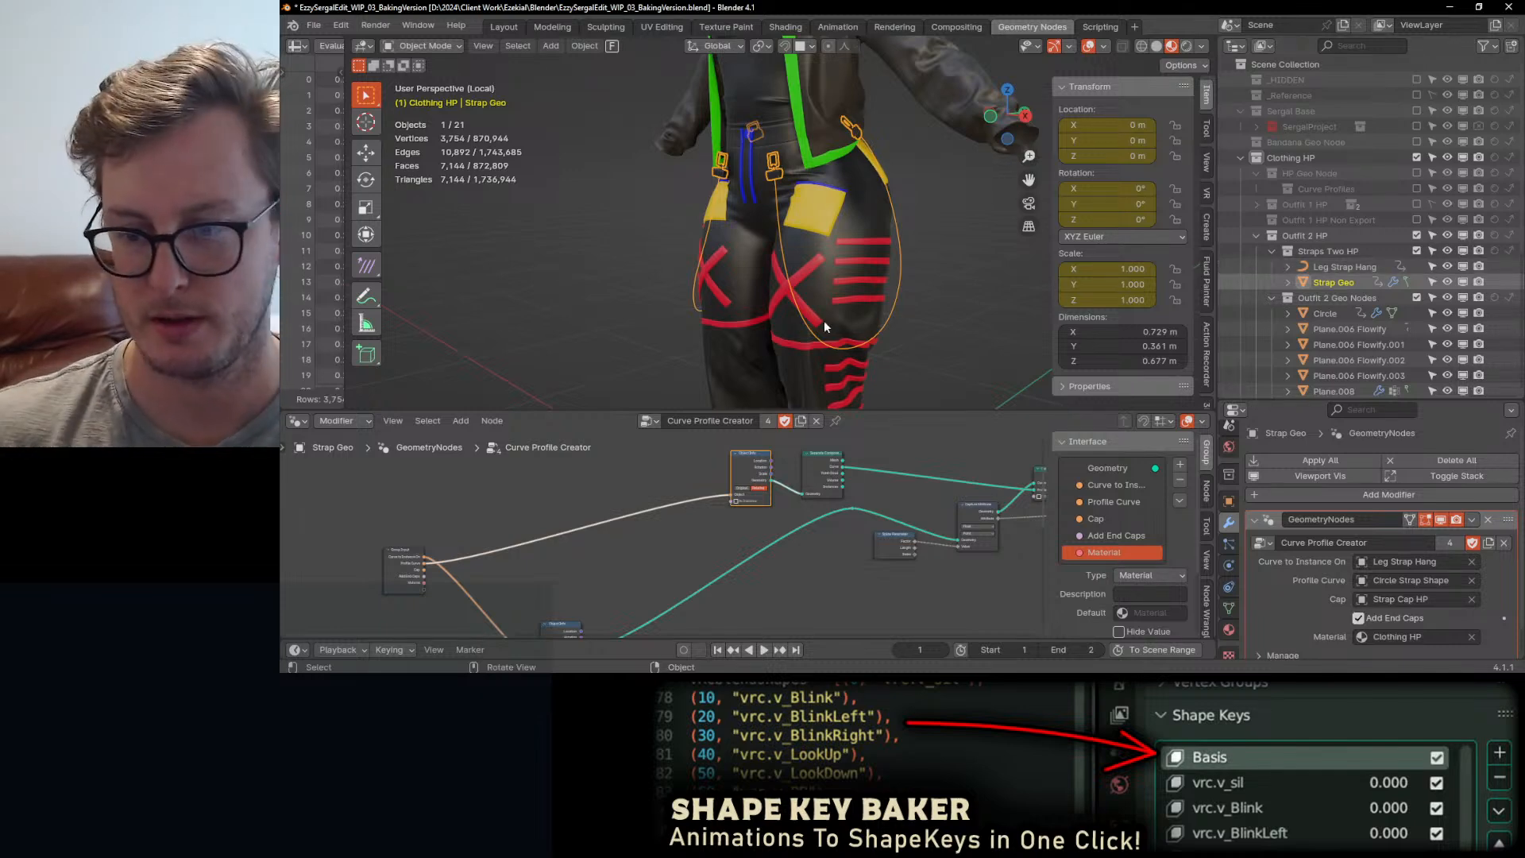
- Move the Object Info node aside and dissolve the Separate Components node, keeping the link to Curve to Mesh
scroll(711, 589, "up", 2)
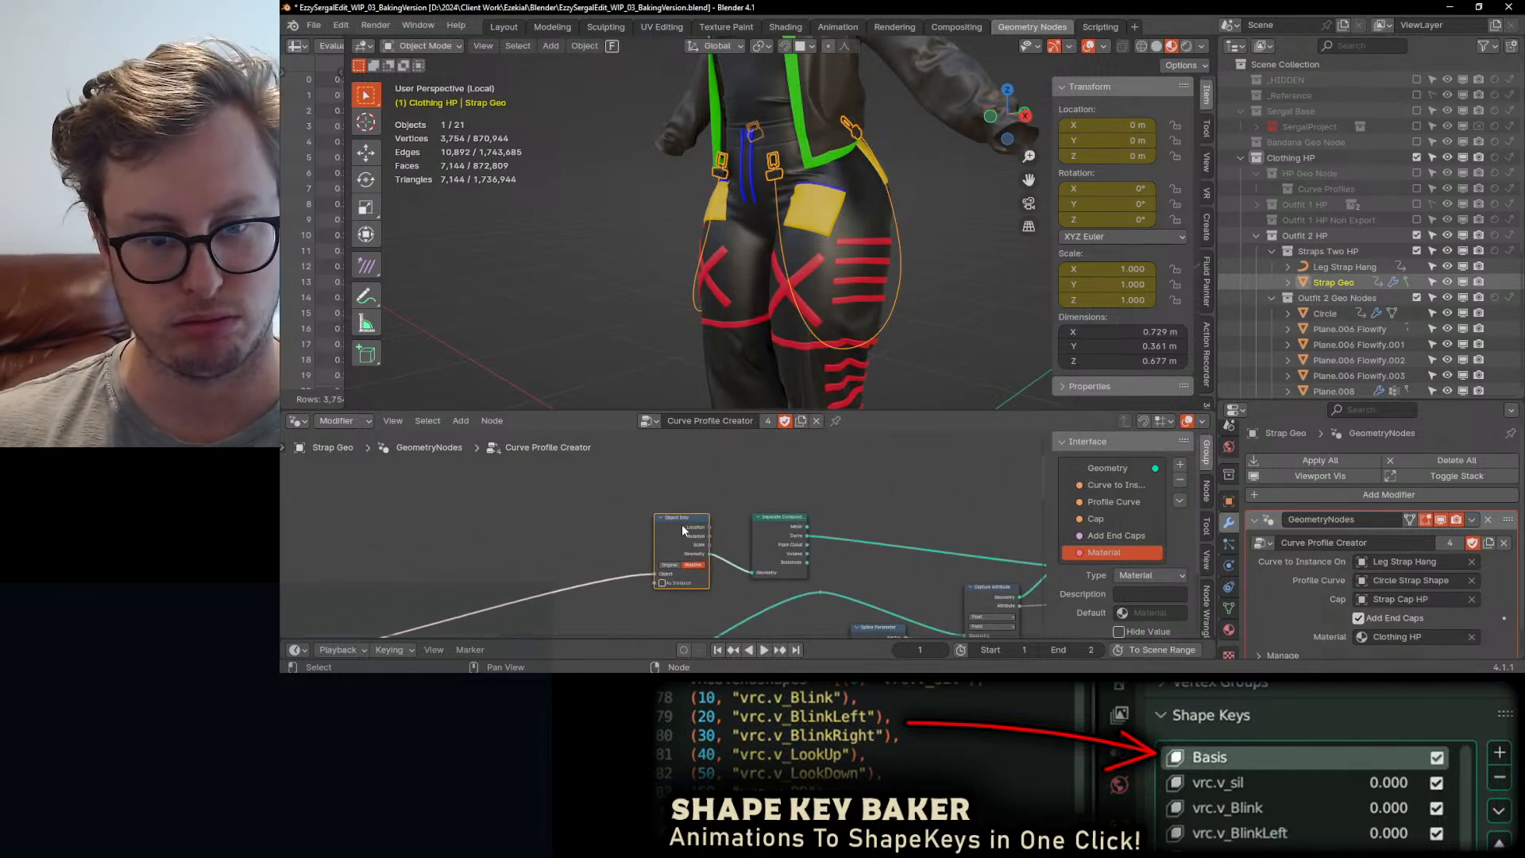
left_click_drag(683, 526, 605, 520)
left_click(780, 533)
key("ctrl+x")
- Insert a Mesh to Curve node on the link from Object Info to the Curve to Mesh Profile Curve input
middle_click_drag(754, 514, 693, 502)
key("shift+a")
type("msh")
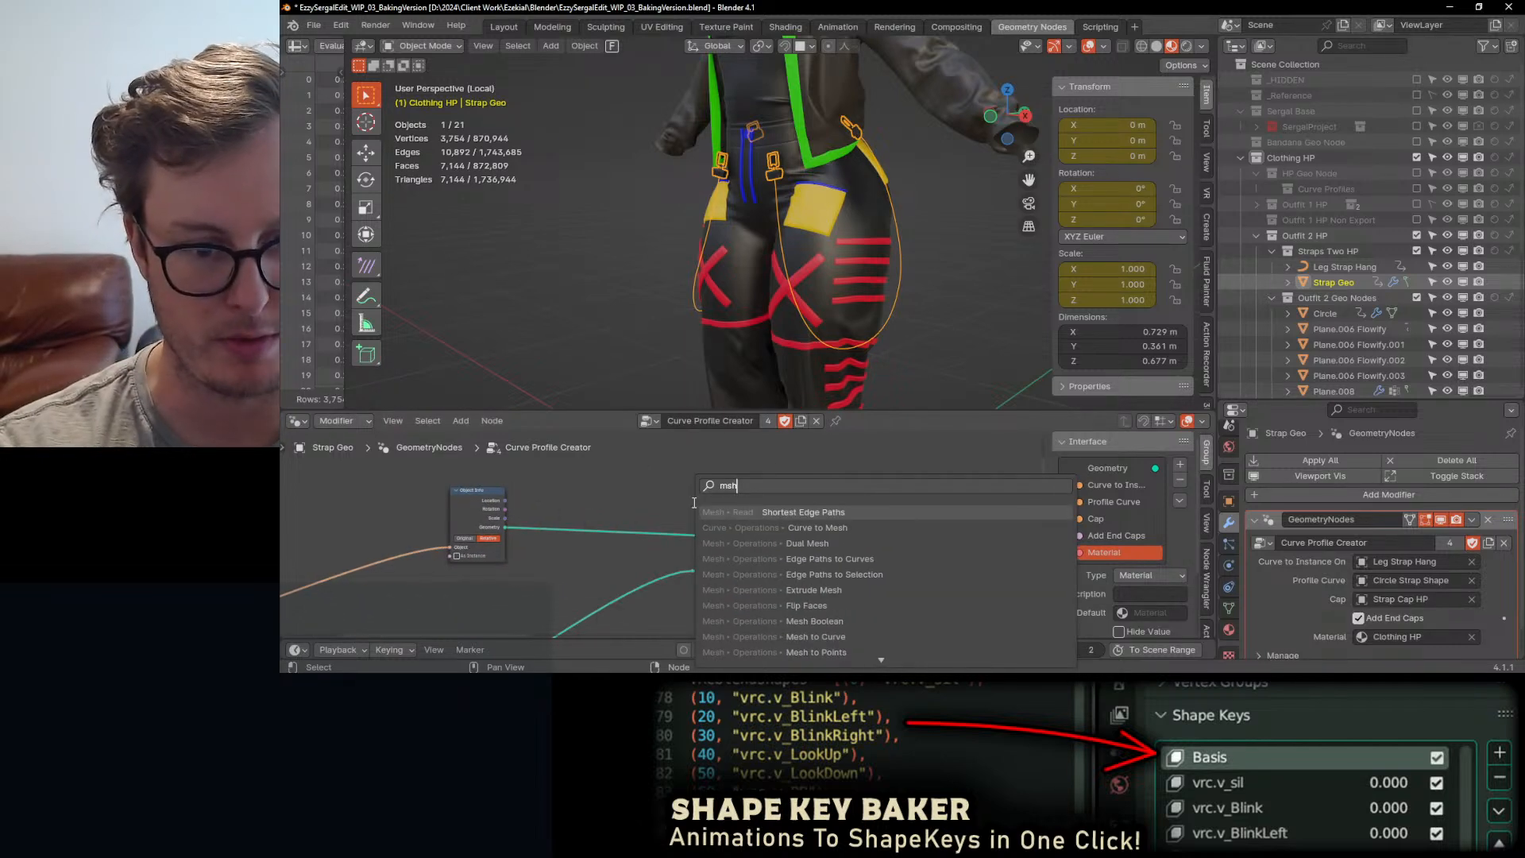
key("BackSpace")
key("BackSpace")
type("esh to")
key("Return")
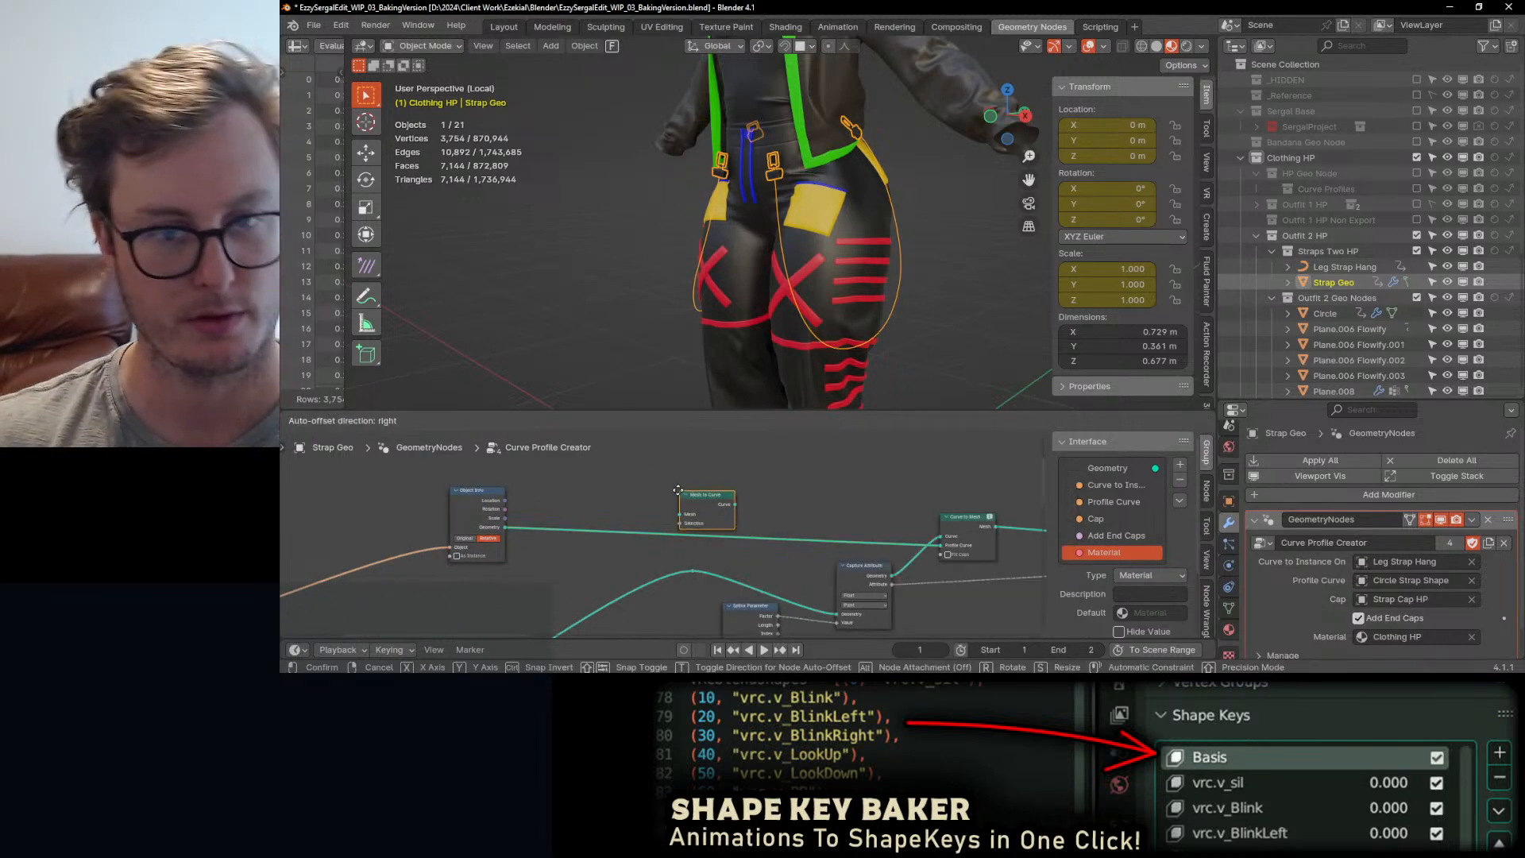
left_click(664, 506)
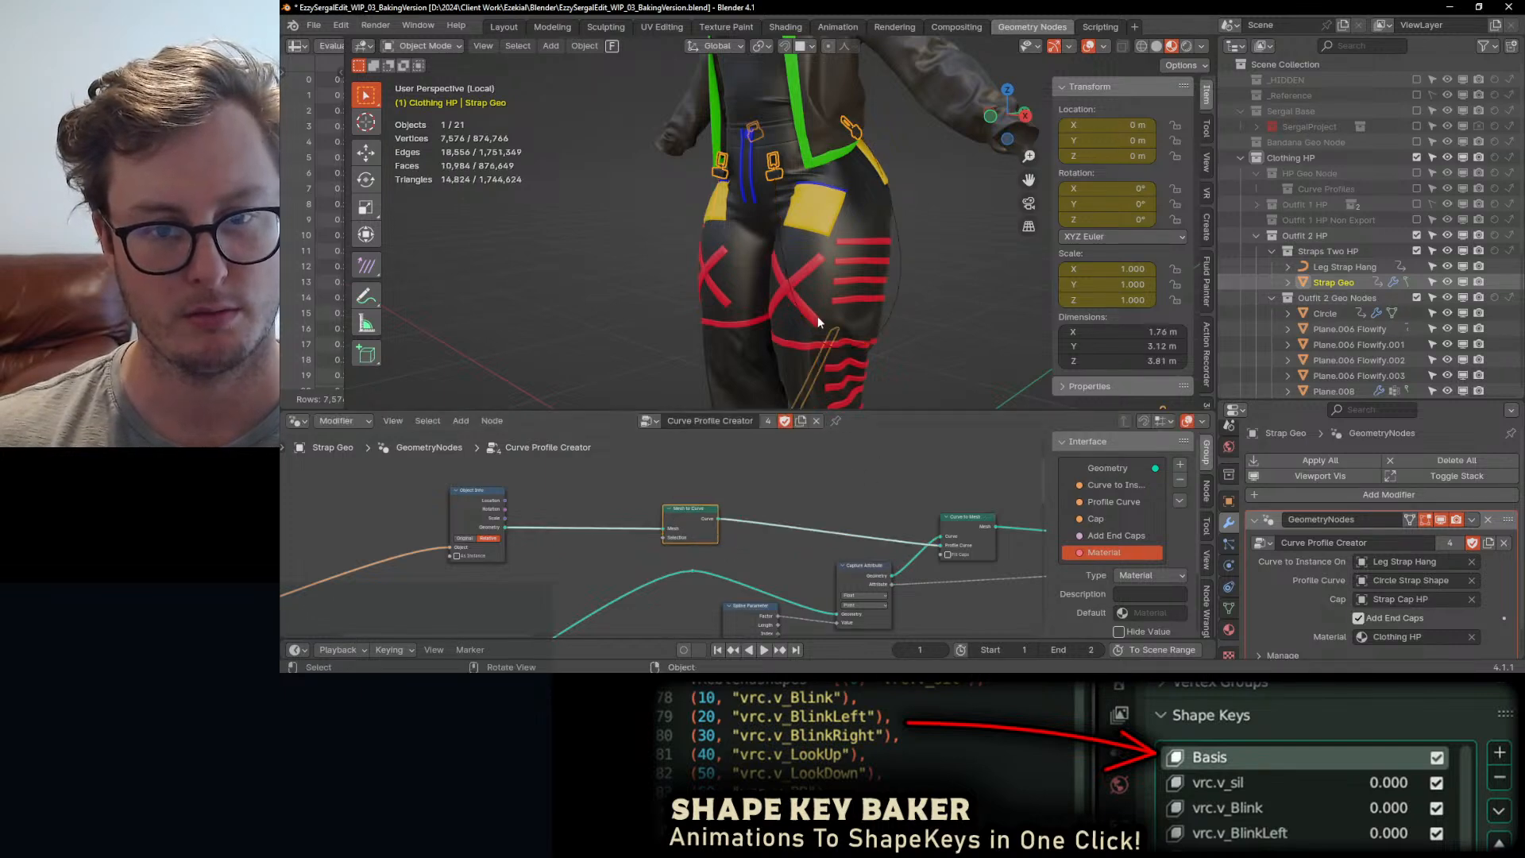
- Check the strap geometry from farther out and dissolve the Mesh to Curve node, keeping its link
scroll(818, 316, "down", 10)
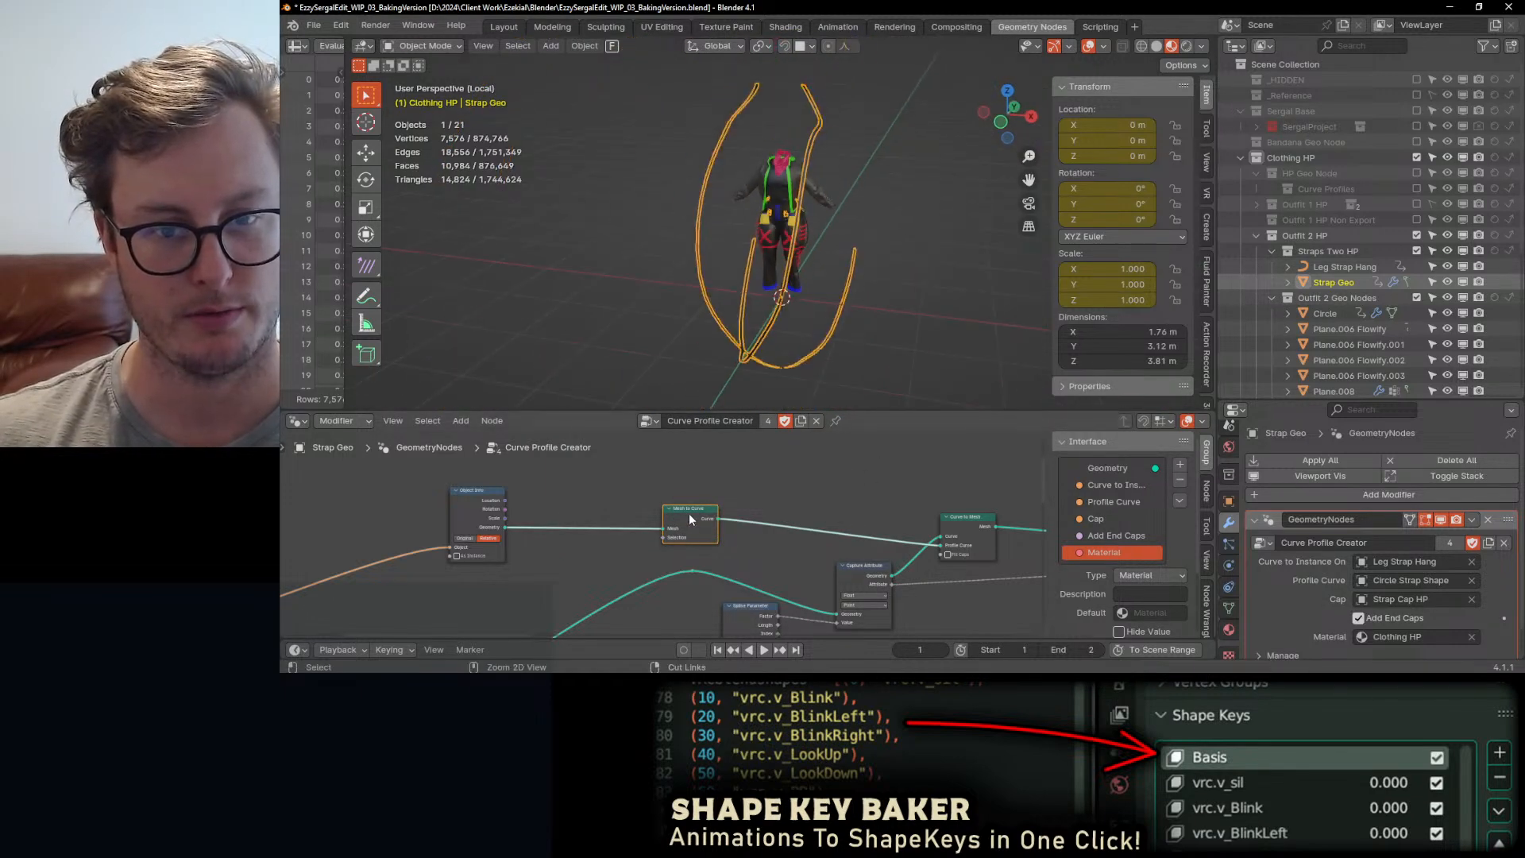
key("ctrl+x")
middle_click_drag(616, 518, 637, 532)
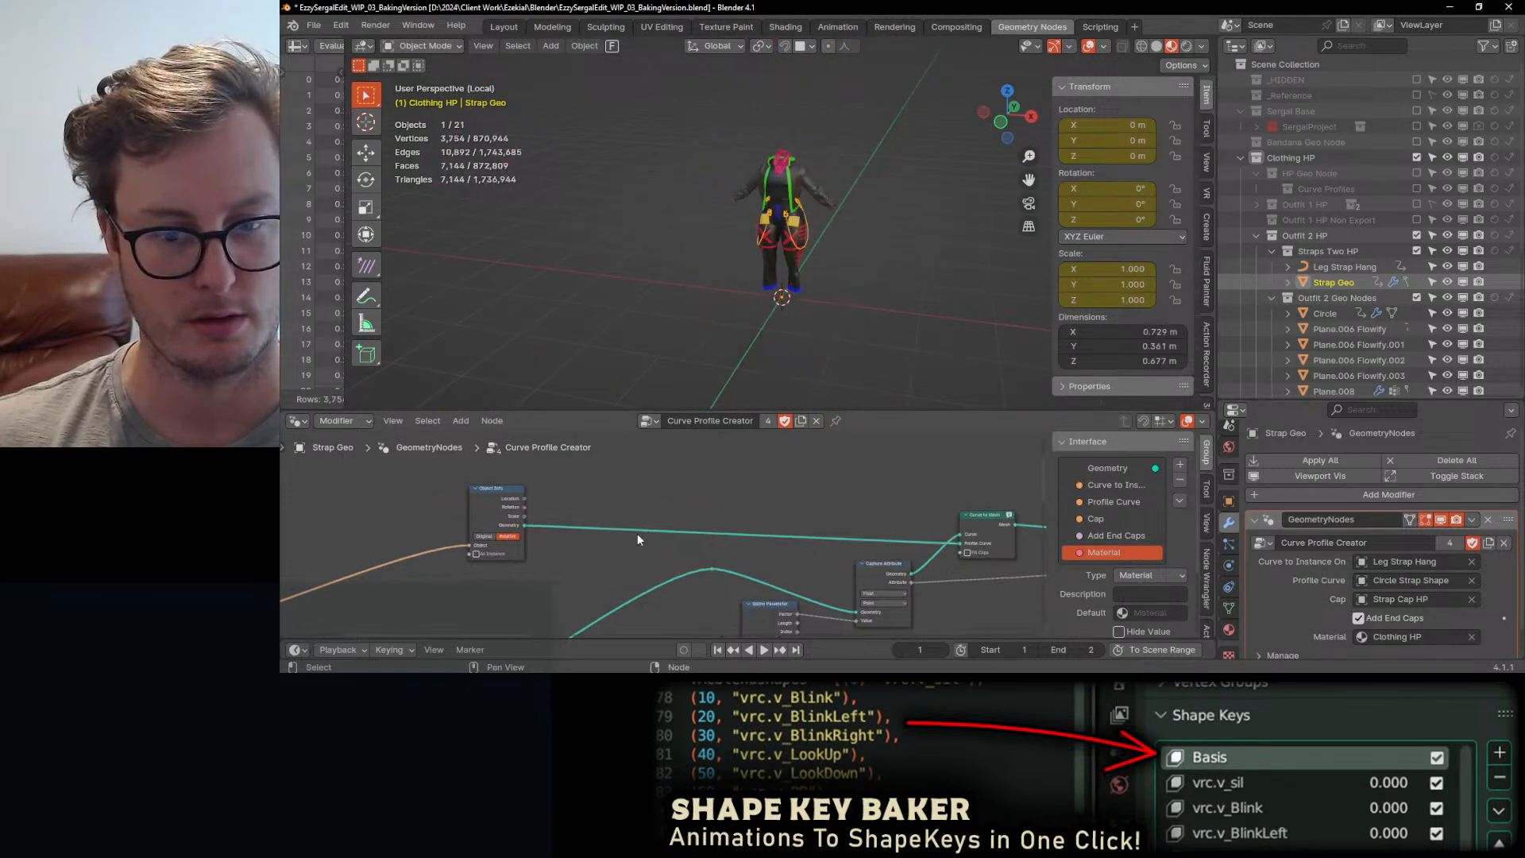
- Try the Original transform space on the profile's Object Info node, restore it to Relative, and save the file
scroll(433, 575, "up", 5)
middle_click_drag(425, 577, 796, 510)
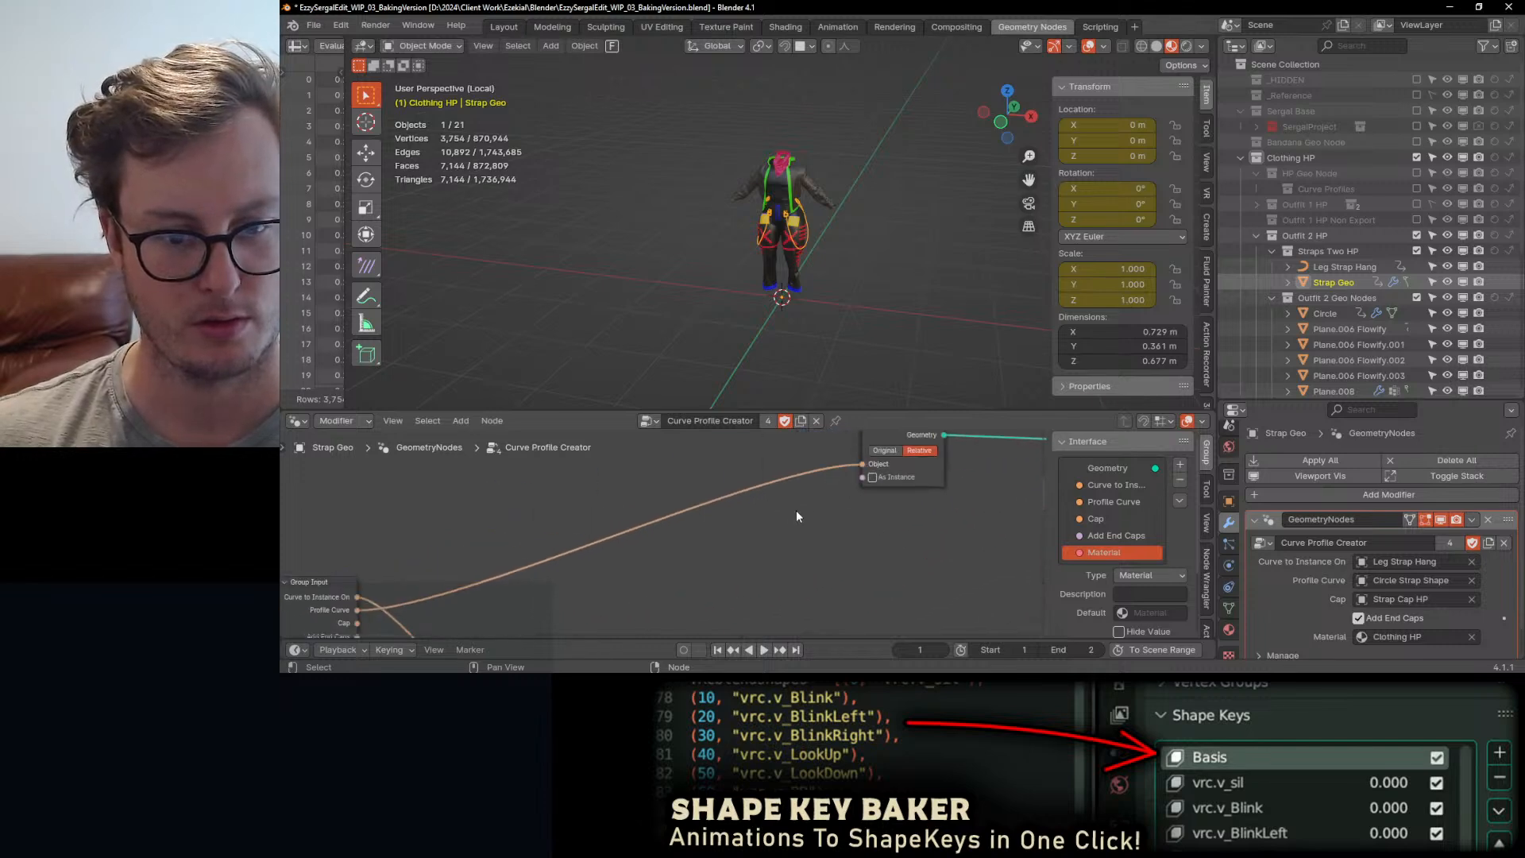
middle_click_drag(883, 477, 715, 552)
left_click(711, 525)
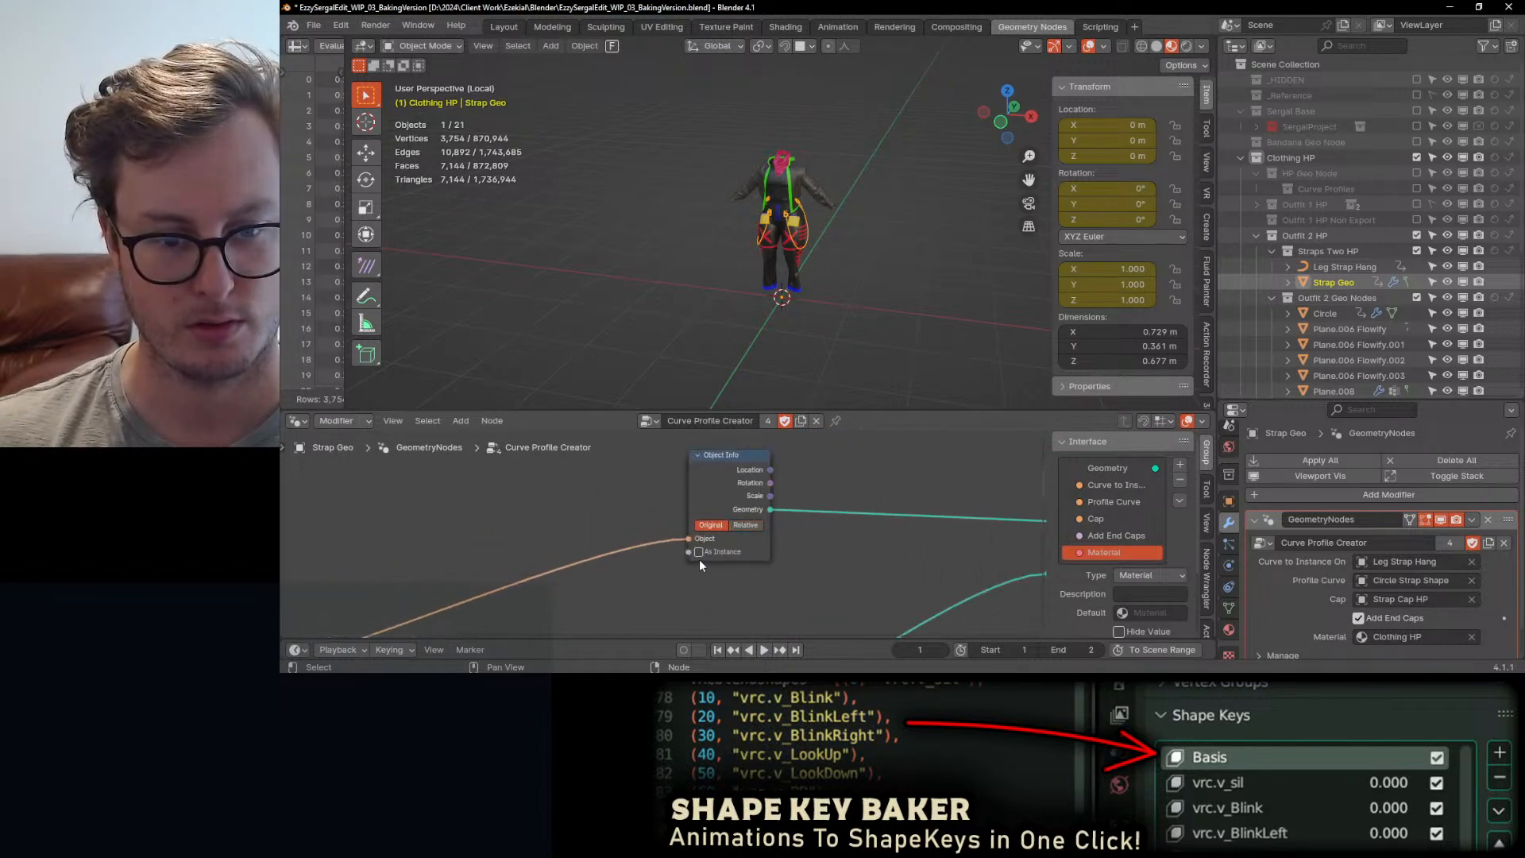
left_click(698, 553)
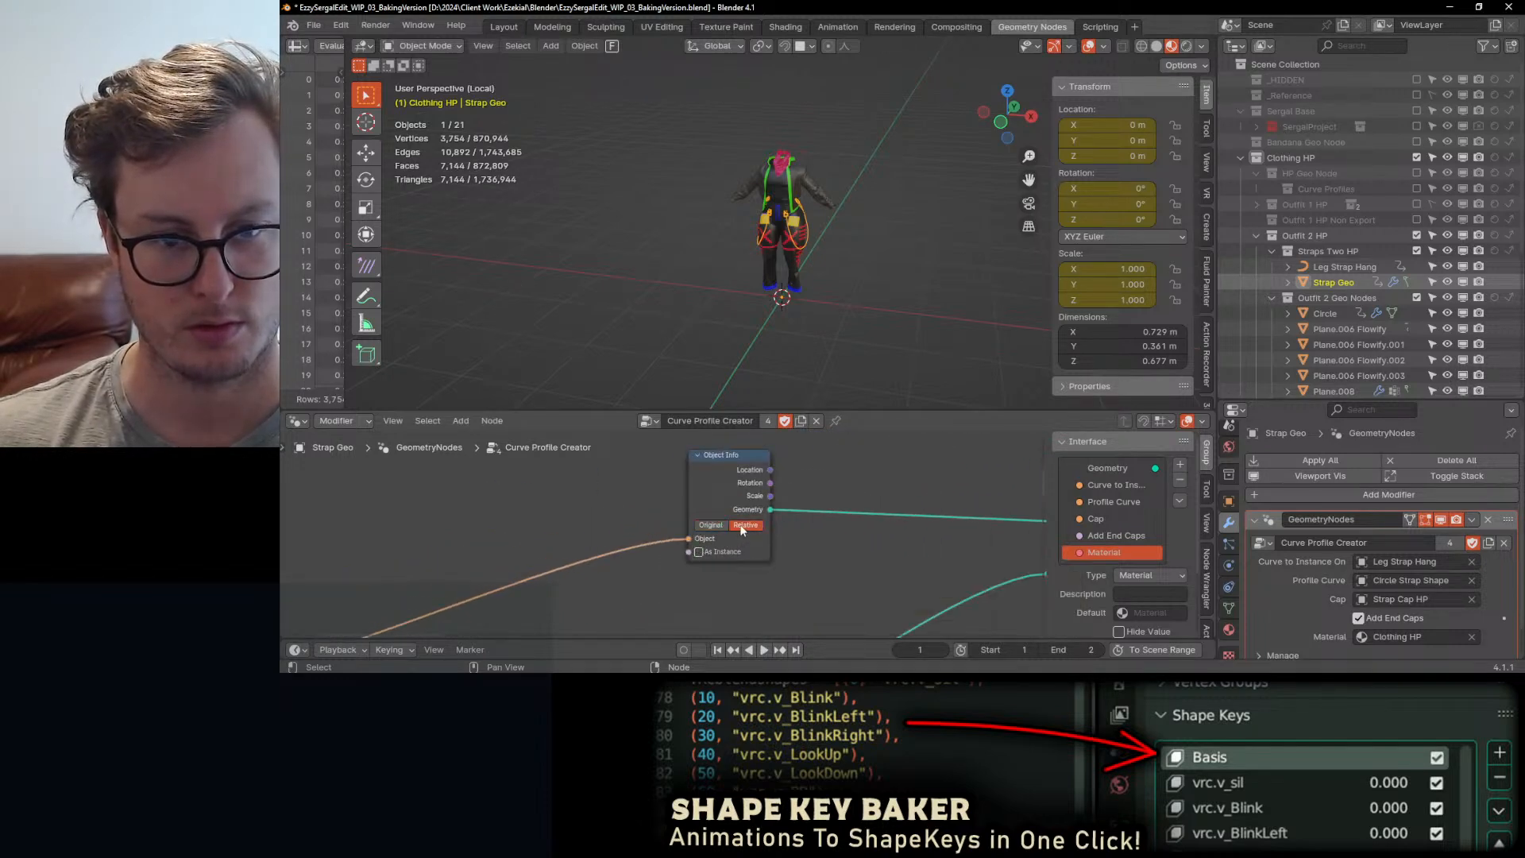
scroll(589, 570, "down", 2)
middle_click_drag(589, 570, 709, 483)
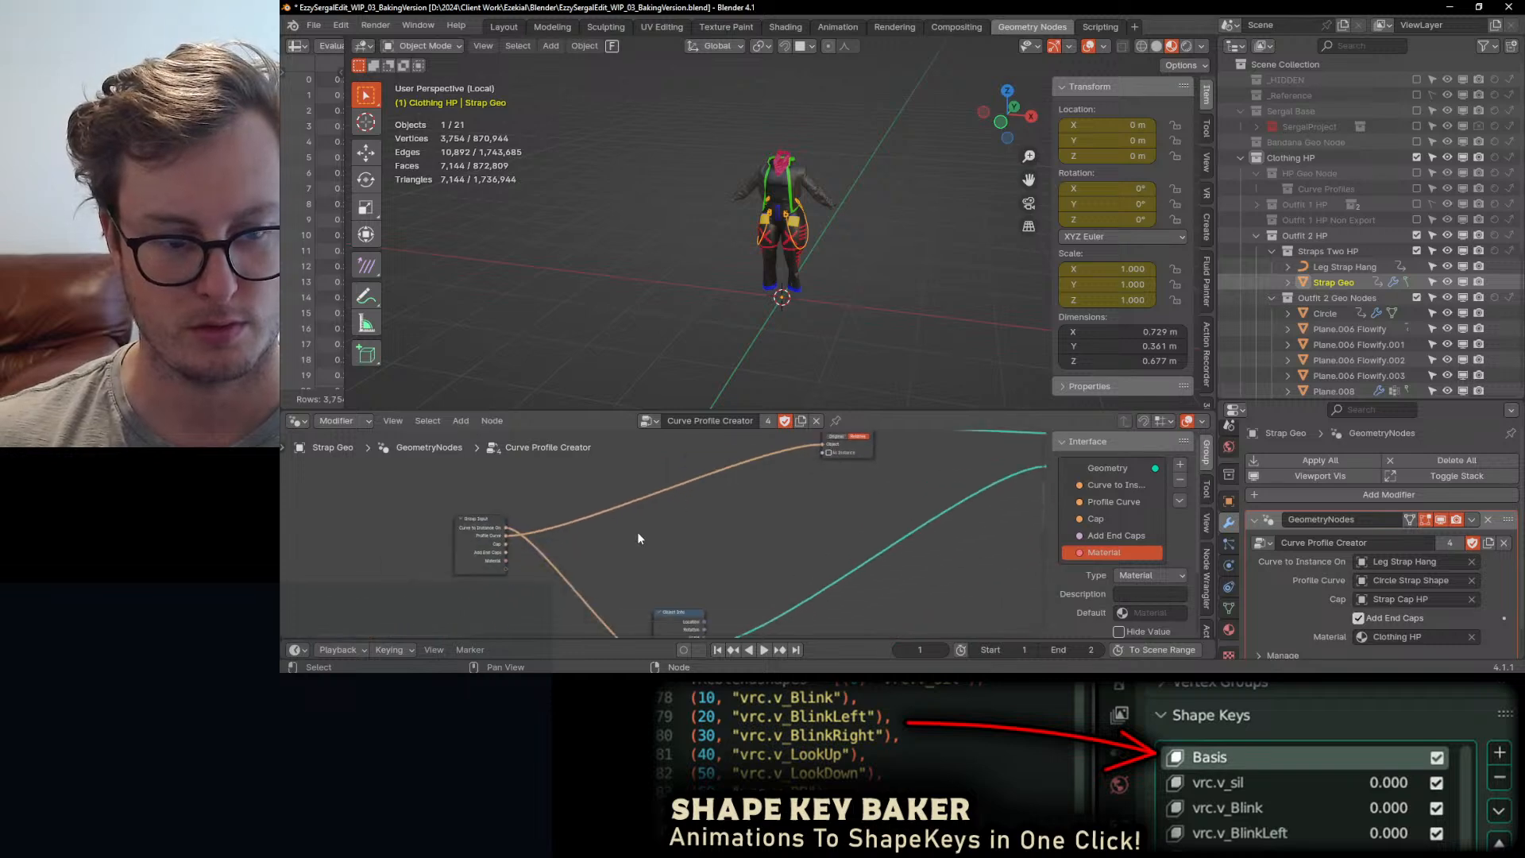
key("ctrl+s")
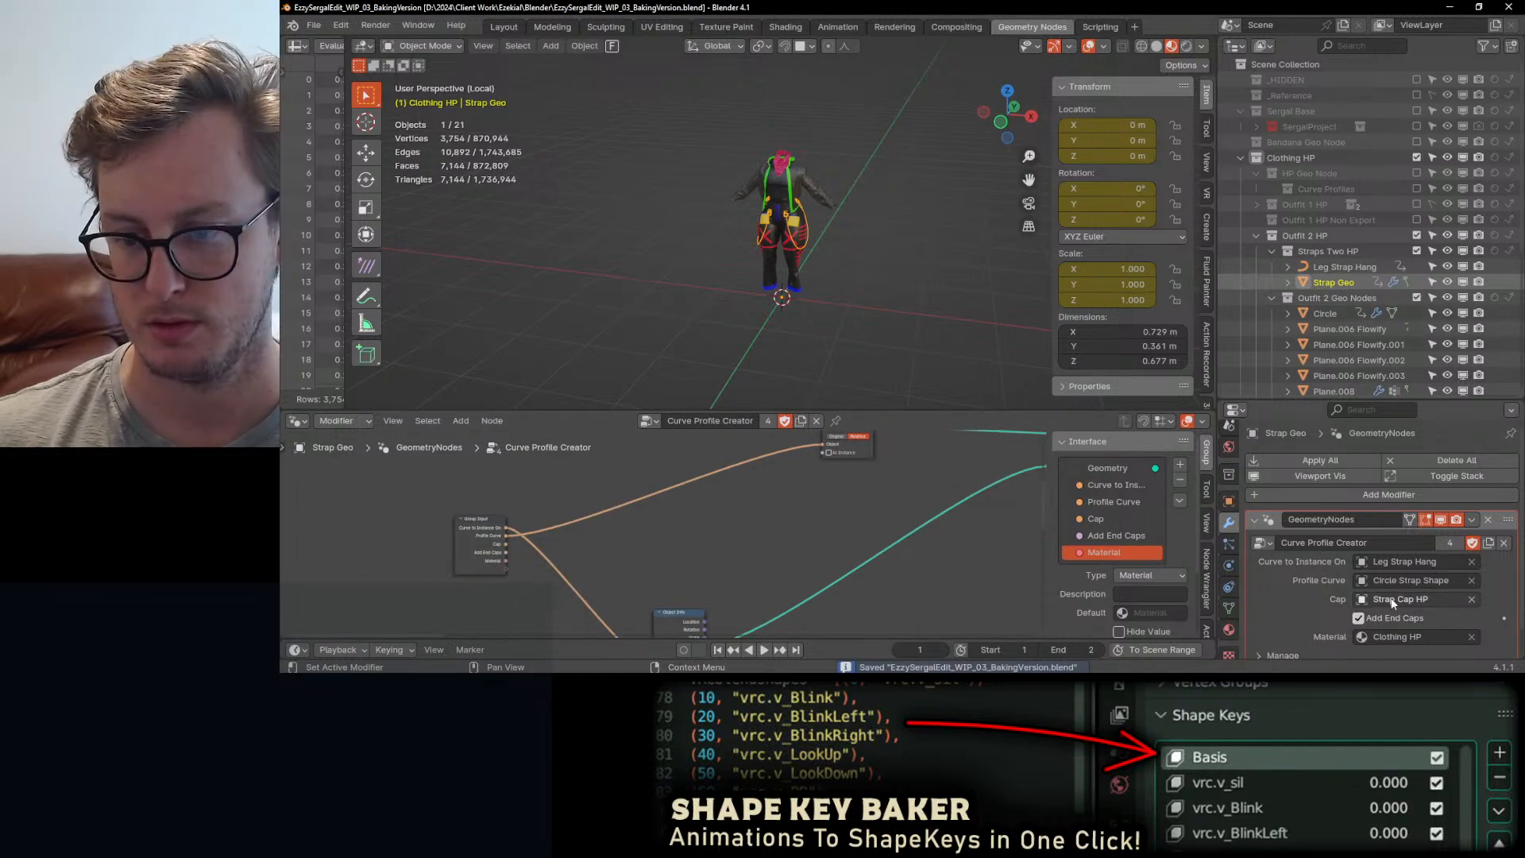
- Duplicate the Leg Strap Hang curve in place and assign the copy to Strap Geo's Curve to Instance On input
left_click(1473, 562)
left_click(1345, 267)
key("shift+d")
right_click(877, 244)
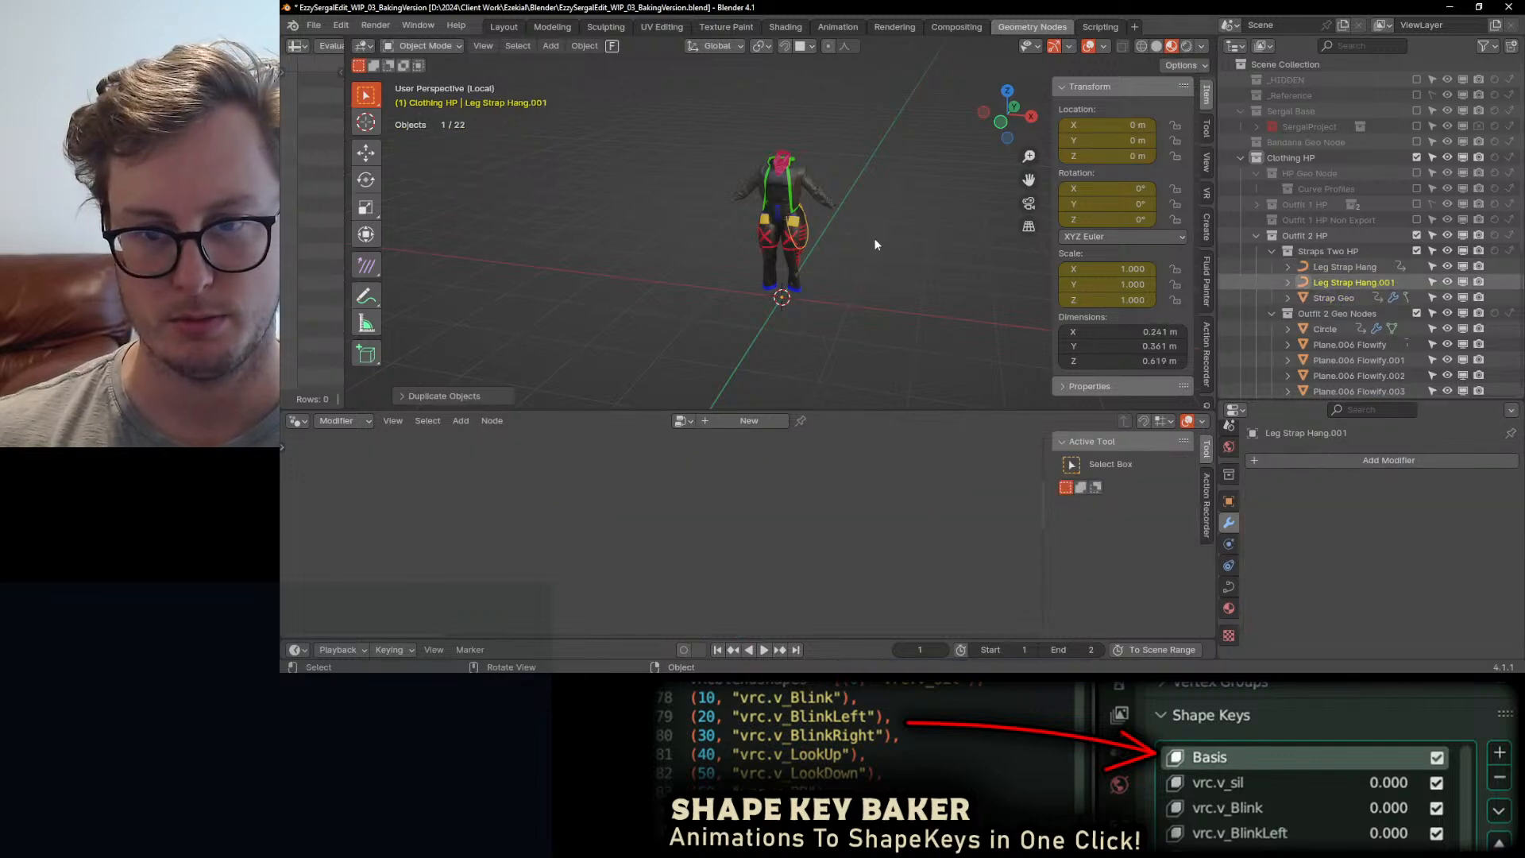
left_click(1330, 299)
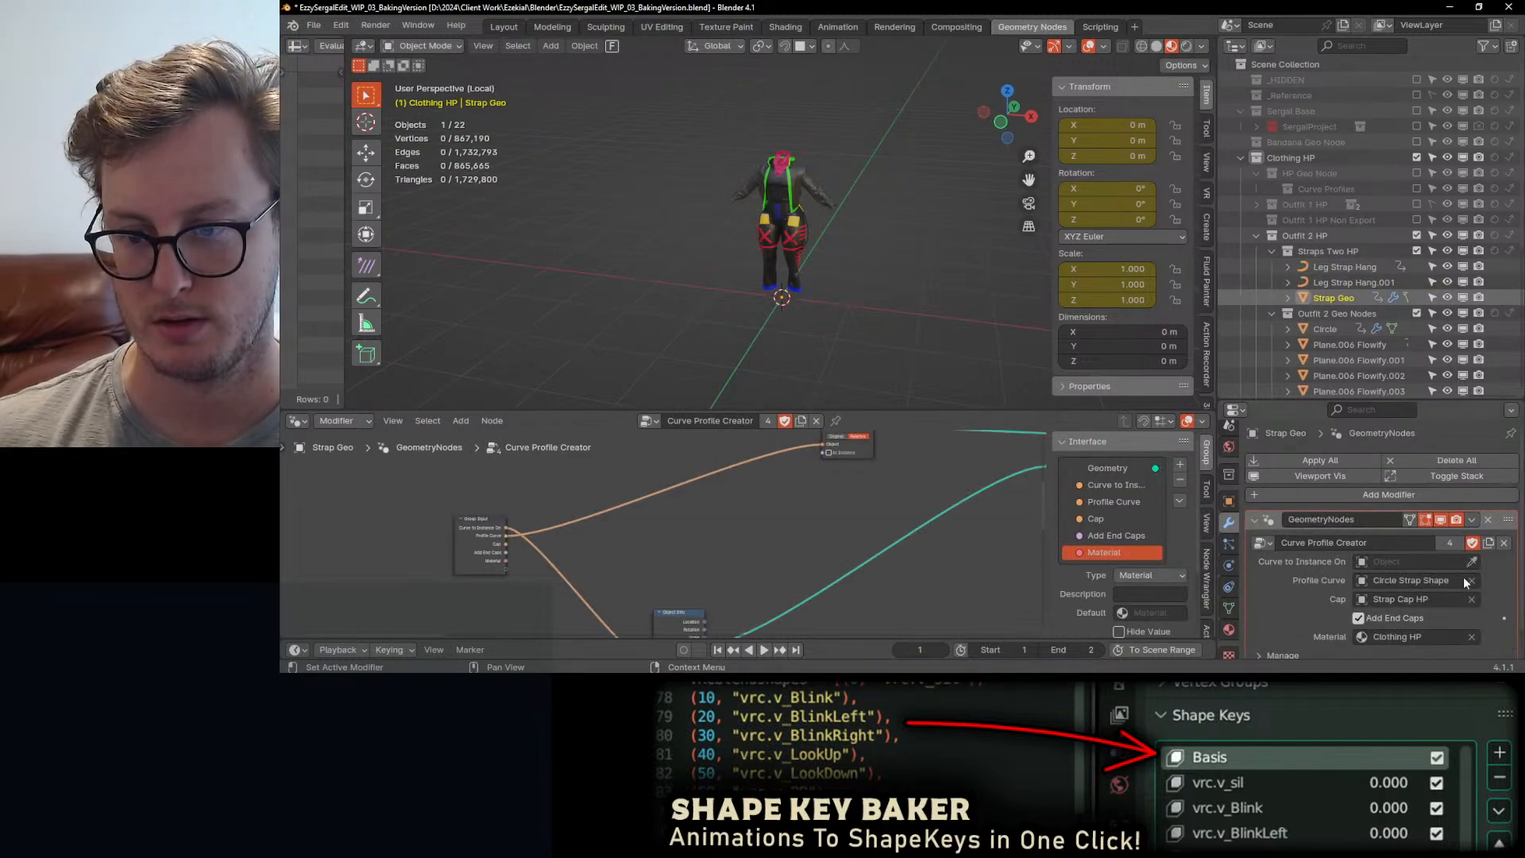
left_click(1350, 283)
key("KP_Decimal")
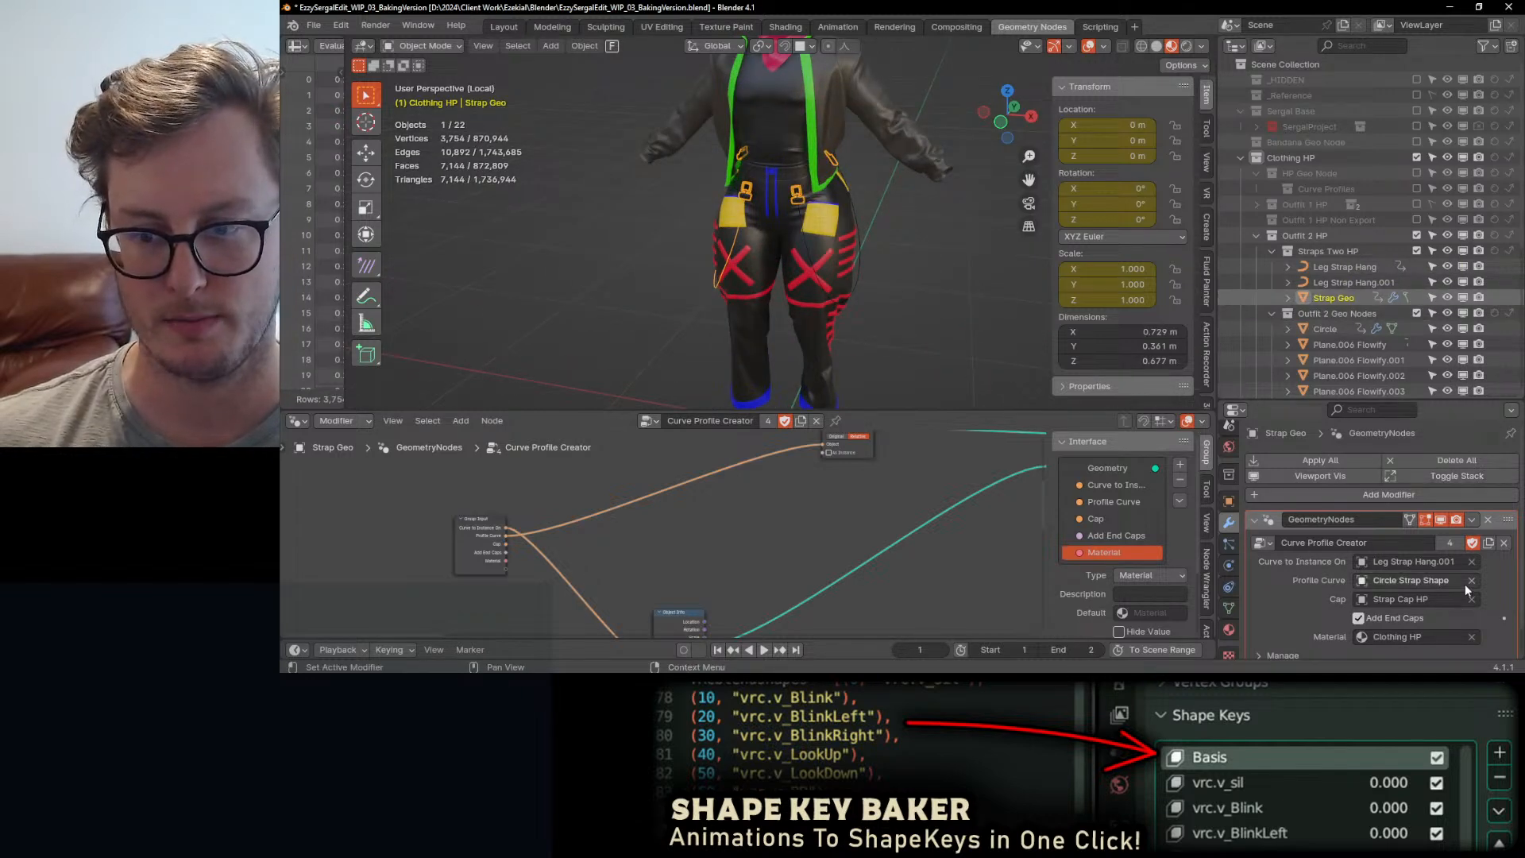
- Delete the duplicated curve, reassign Leg Strap Hang to Strap Geo's Curve to Instance On input, and save the file
left_click(1360, 281)
key("Delete")
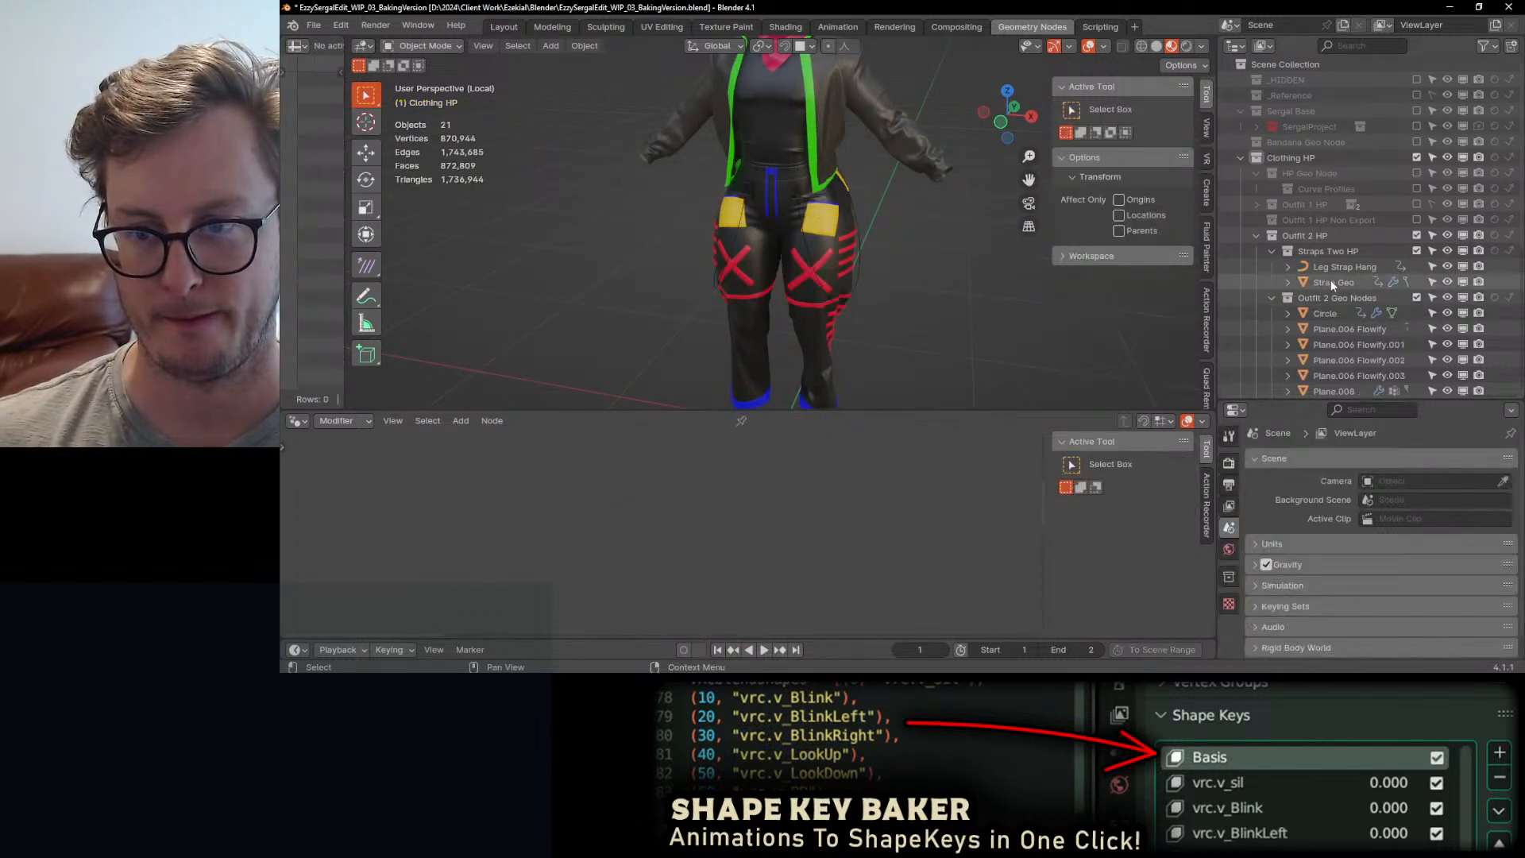
left_click(1331, 279)
left_click(1472, 562)
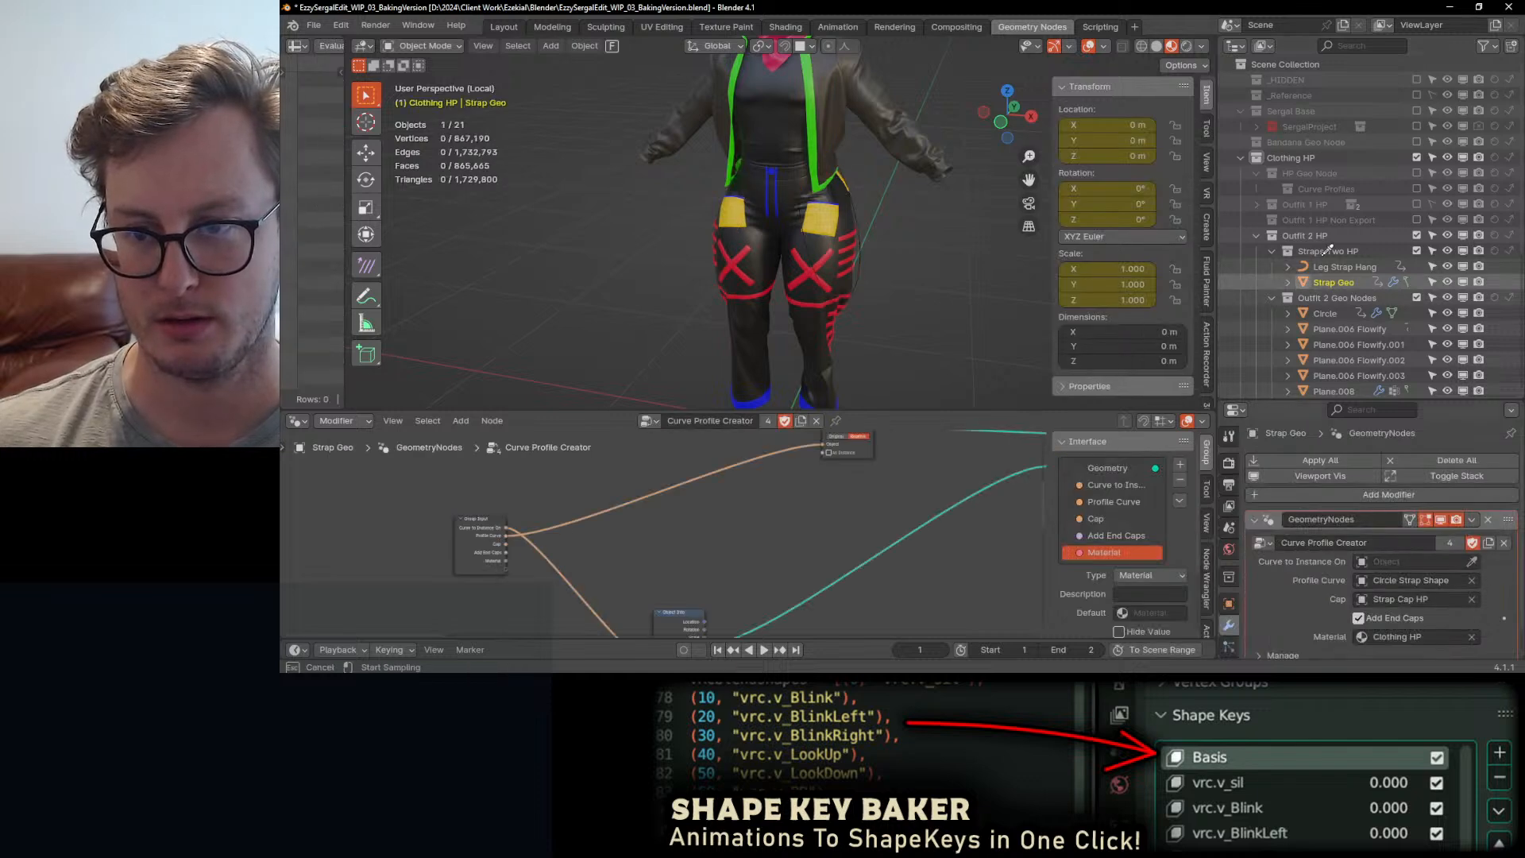
left_click(1333, 260)
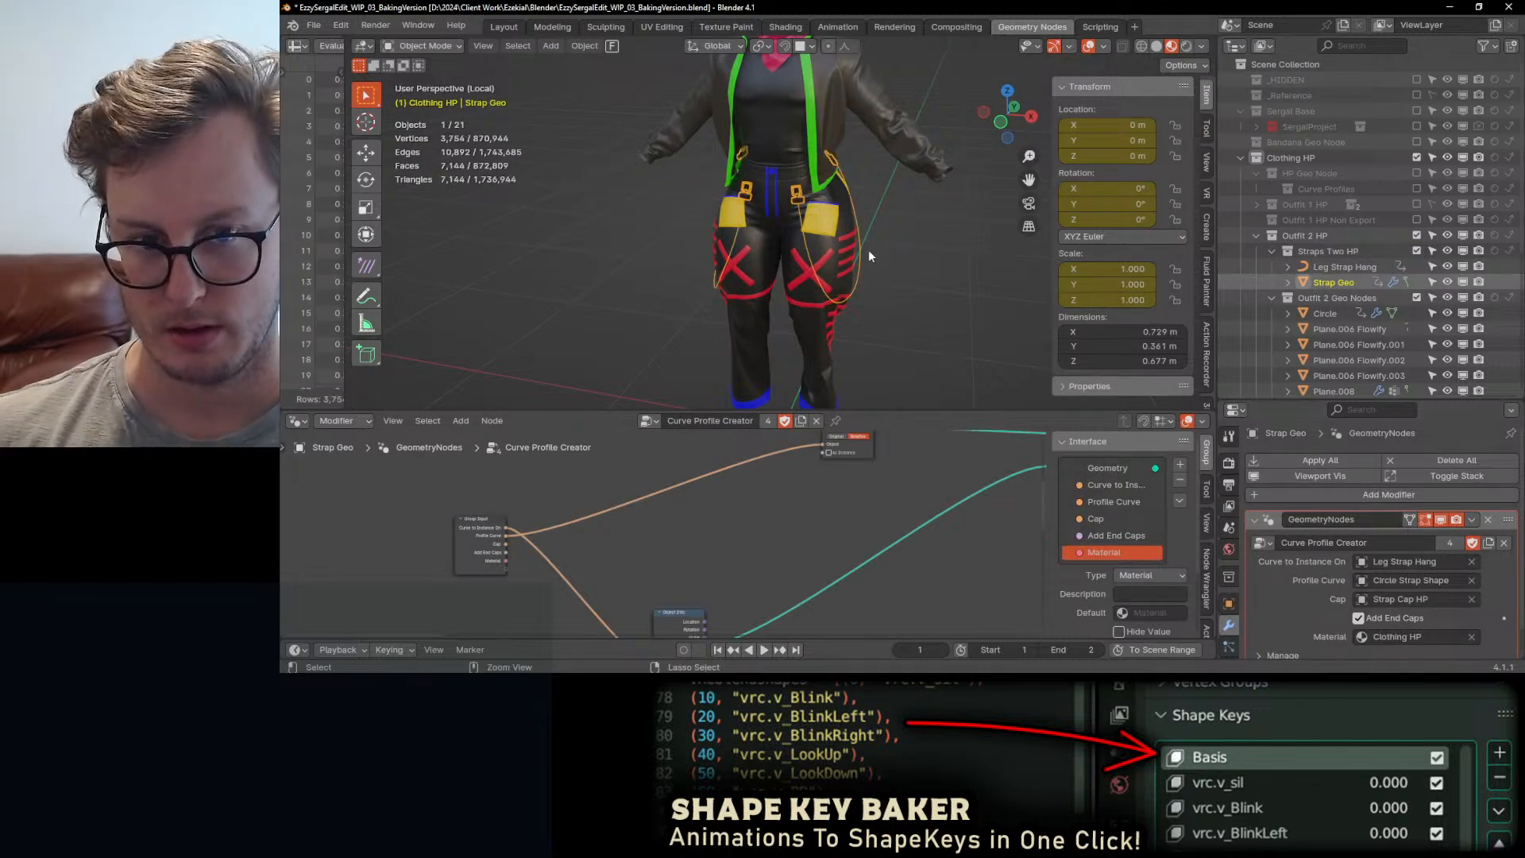
key("ctrl+s")
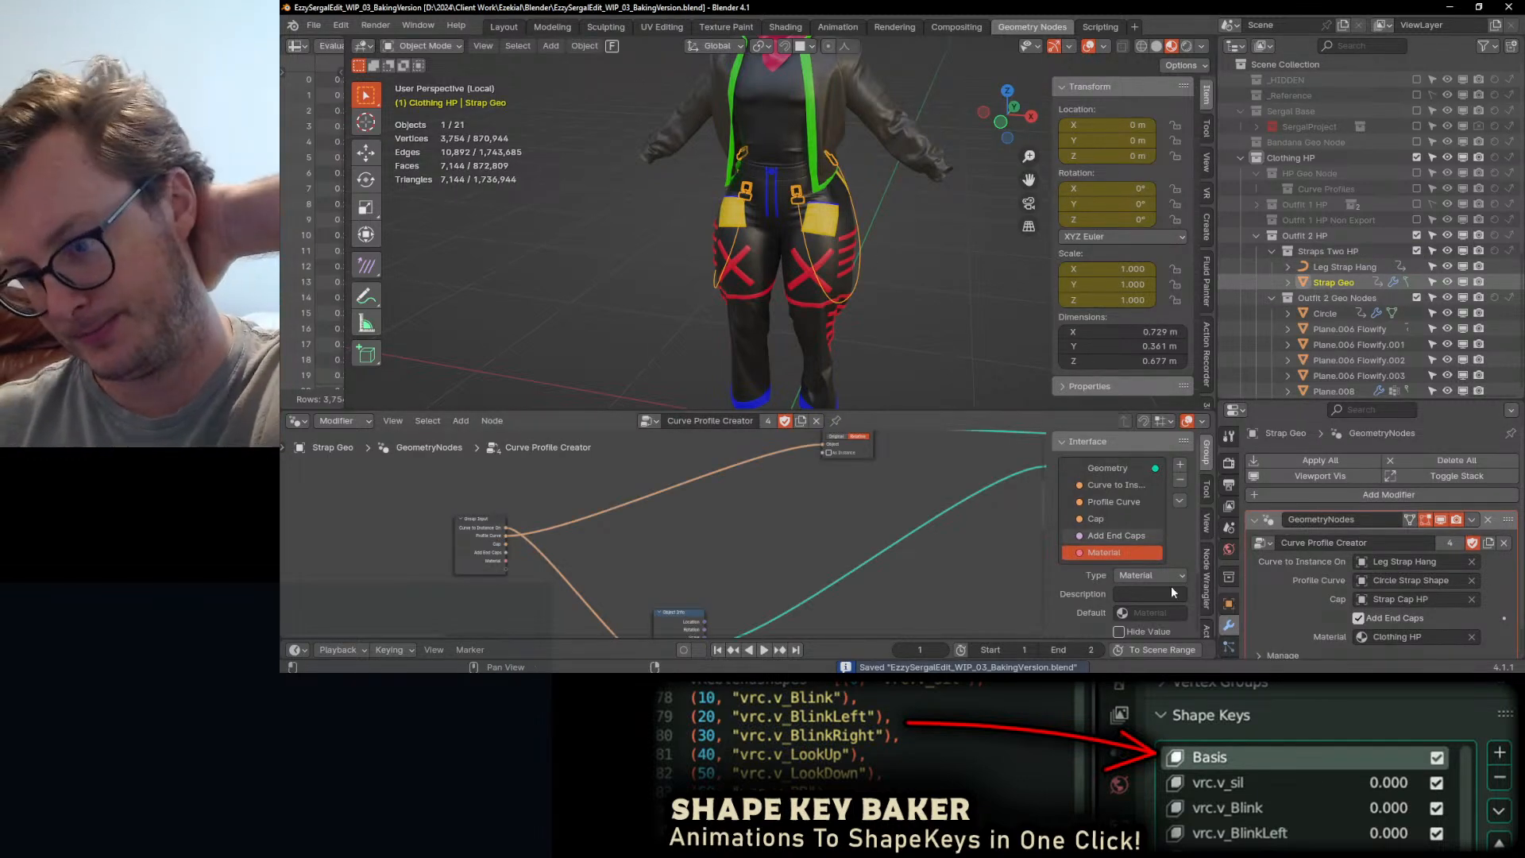
- Add a Bézier curve to the scene and move it up level with the character's legs
scroll(846, 278, "up", 5)
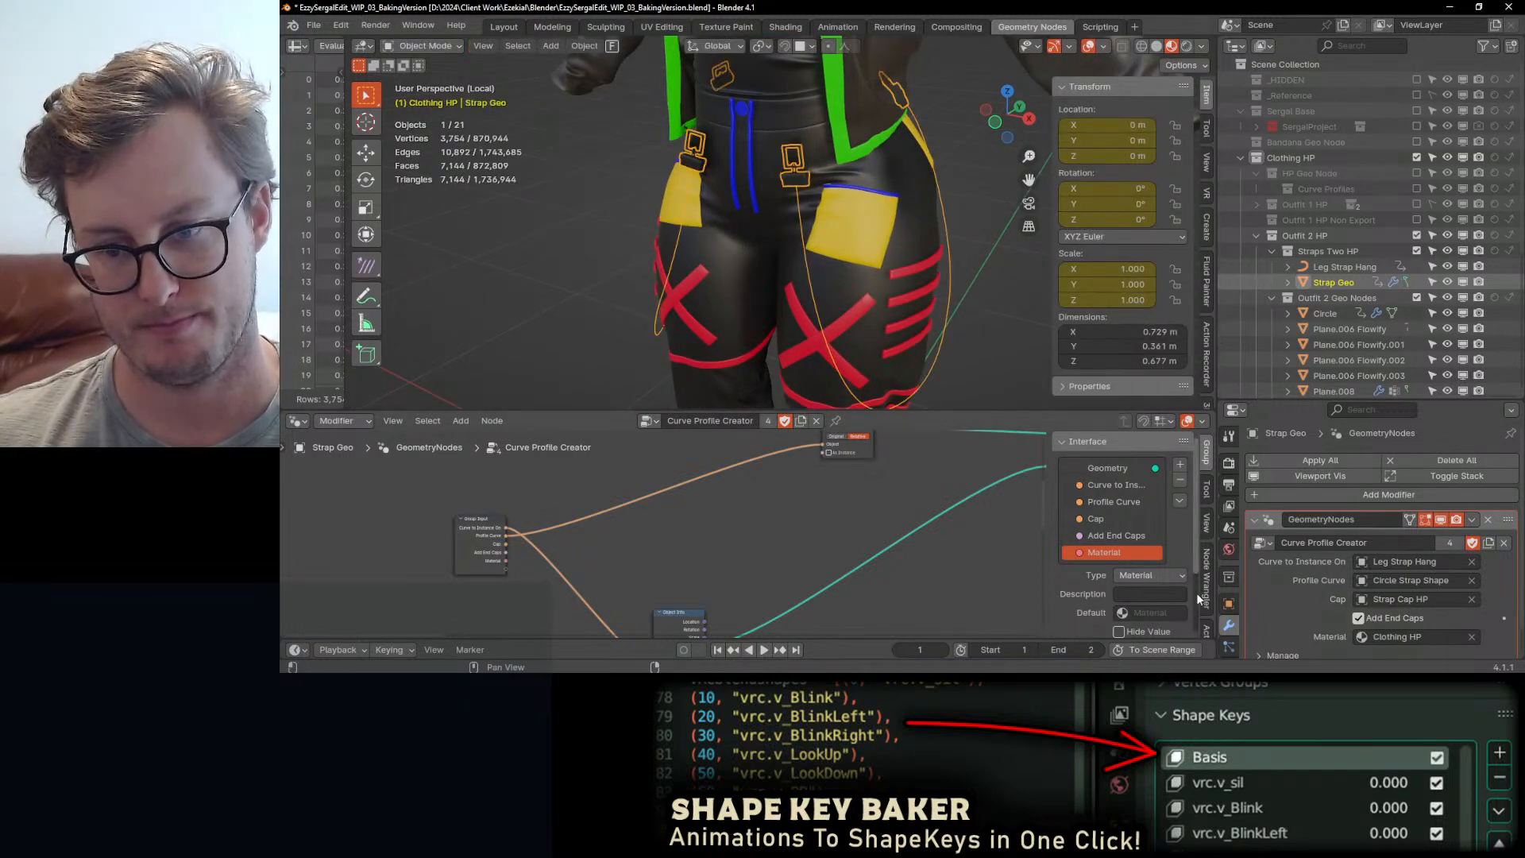
scroll(1229, 608, "down", 3)
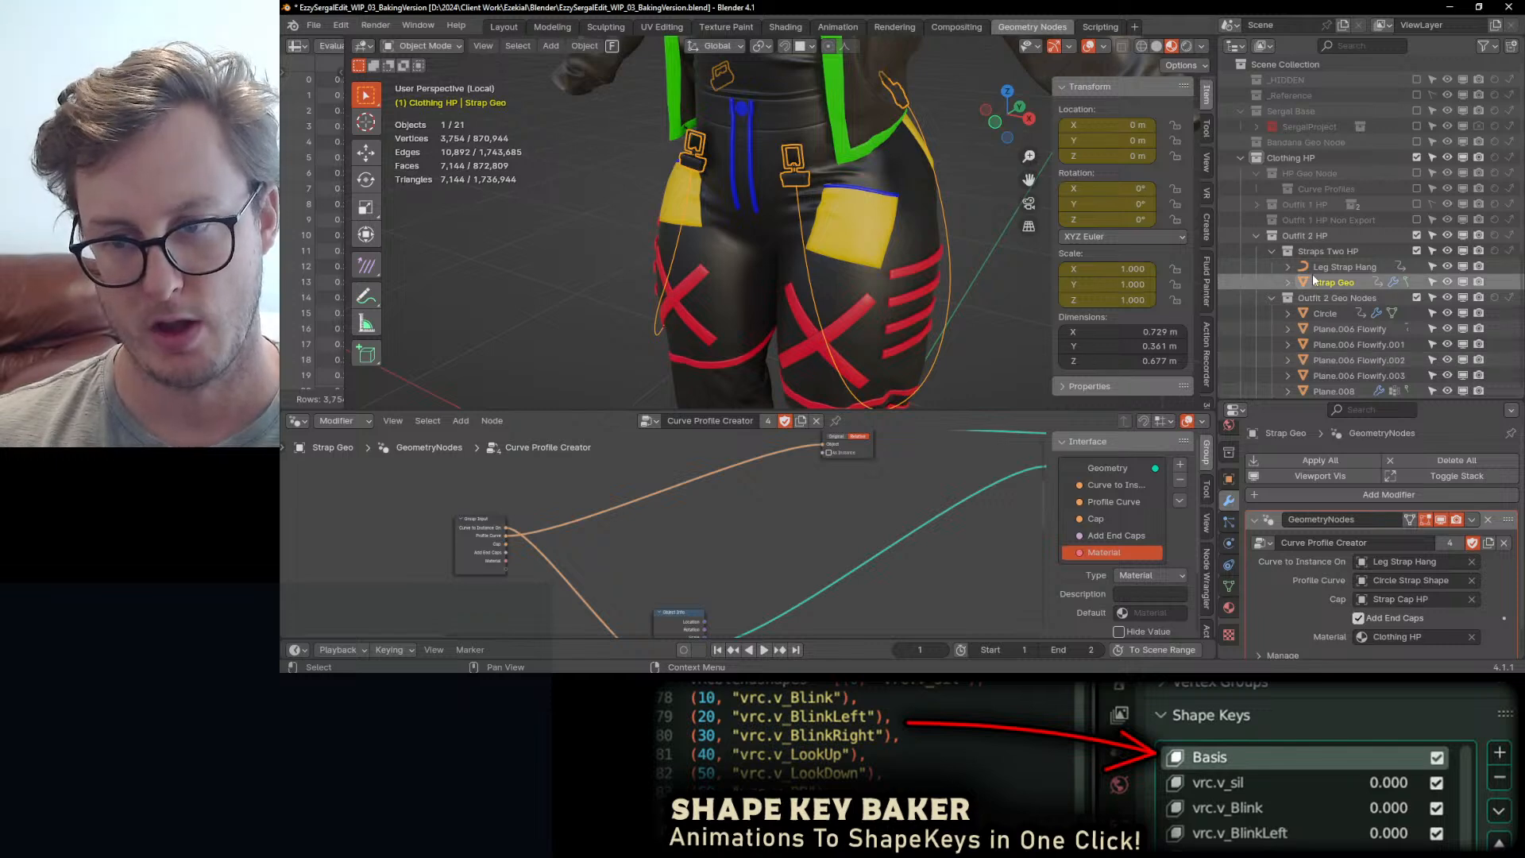
scroll(826, 214, "down", 4)
key("shift+a")
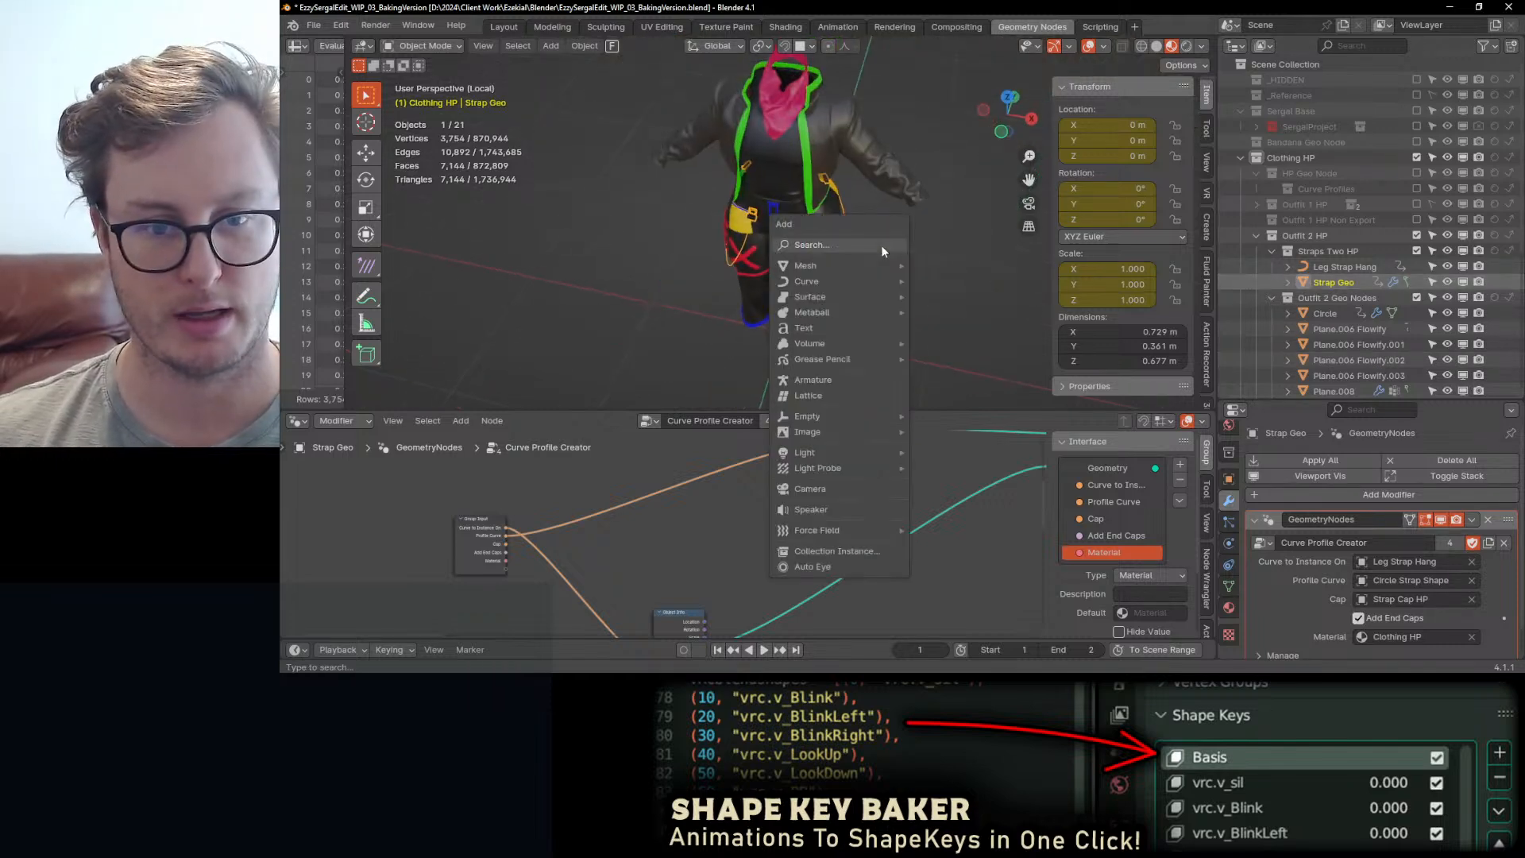
mouse_move(872, 268)
left_click(945, 281)
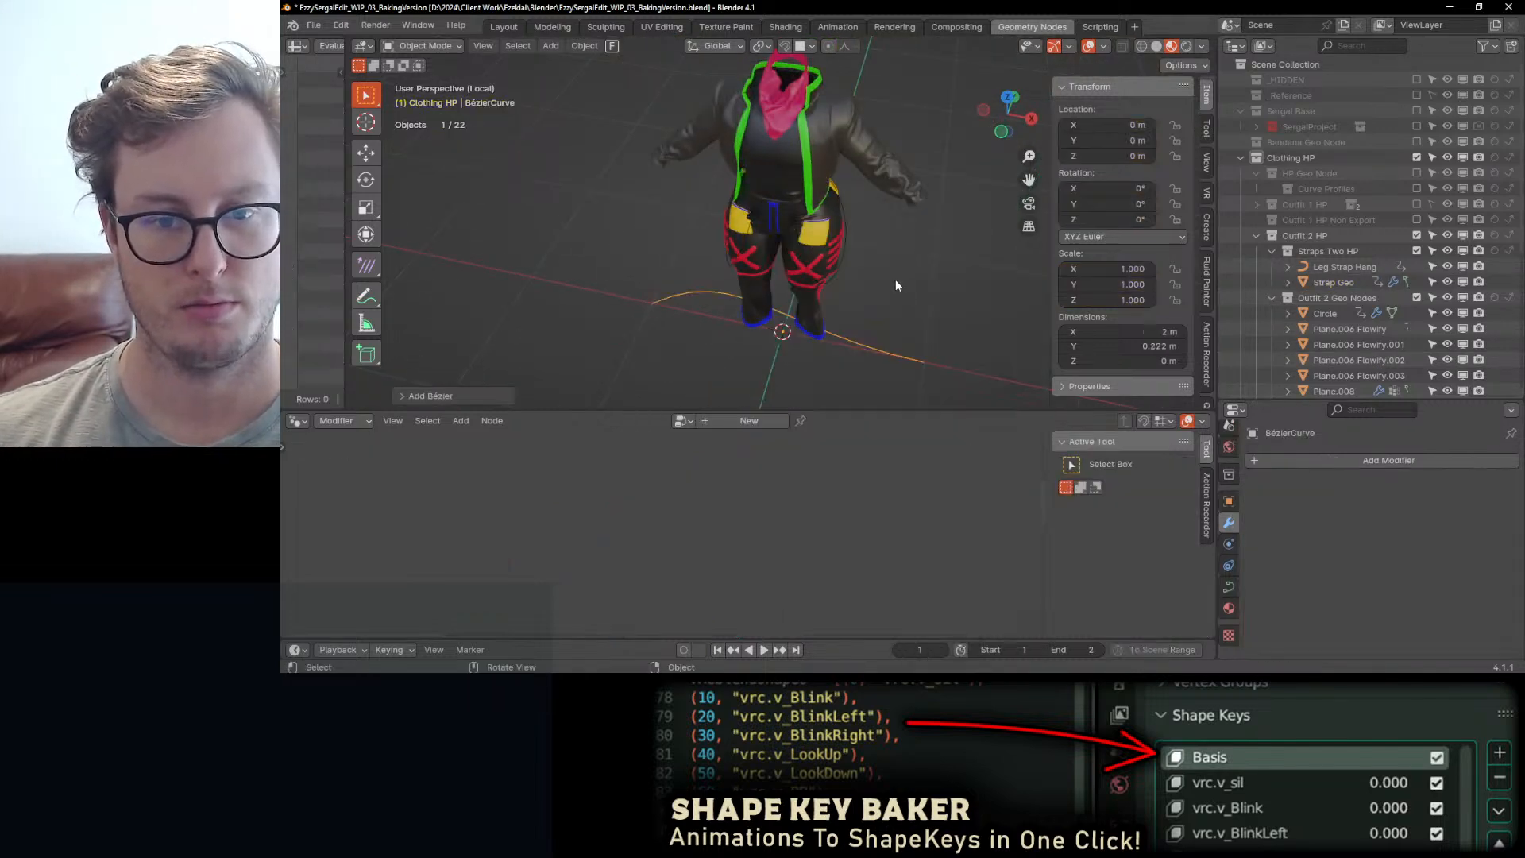
key("g")
left_click(883, 269)
scroll(872, 280, "up", 4)
- Select Strap Geo and replace its Curve to Instance On object with the Bézier curve
left_click(879, 250)
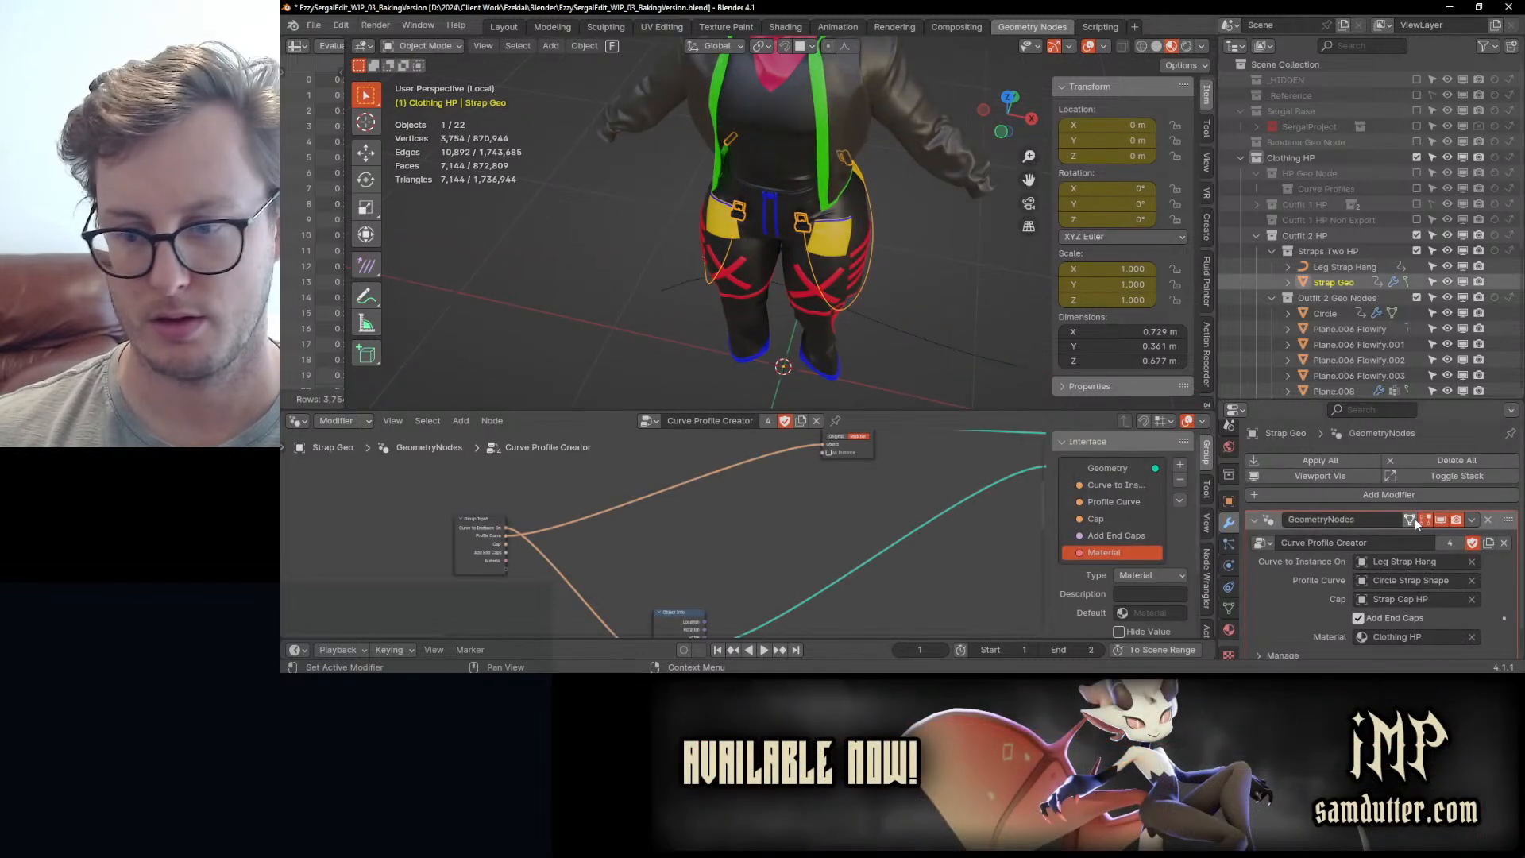
left_click(1473, 562)
left_click(1473, 563)
left_click(966, 349)
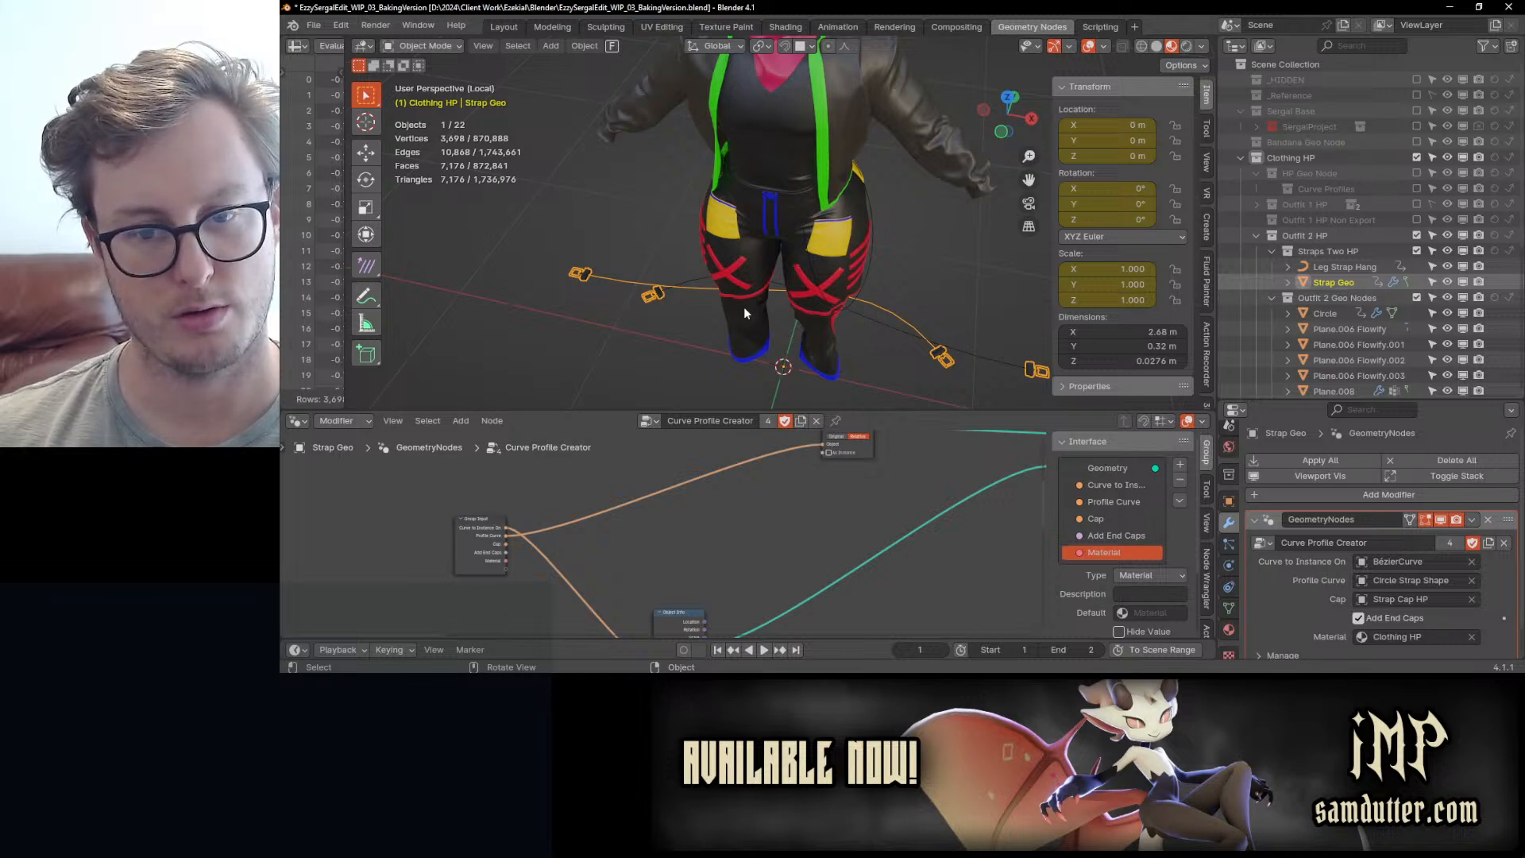
- Undo the Bézier curve's assignment and creation, then save the file
key("ctrl+z")
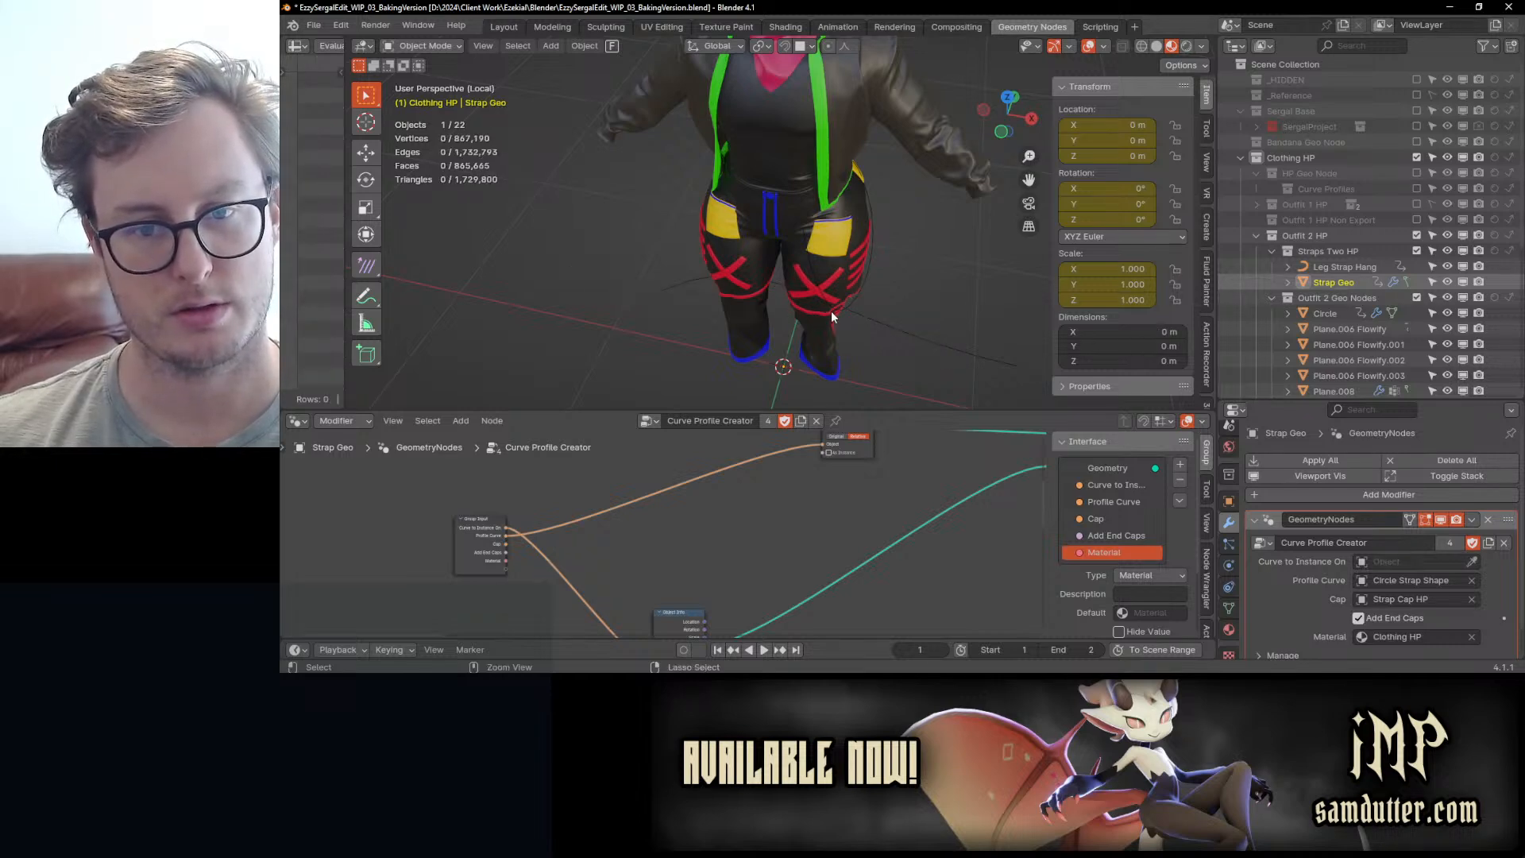
key("ctrl+z")
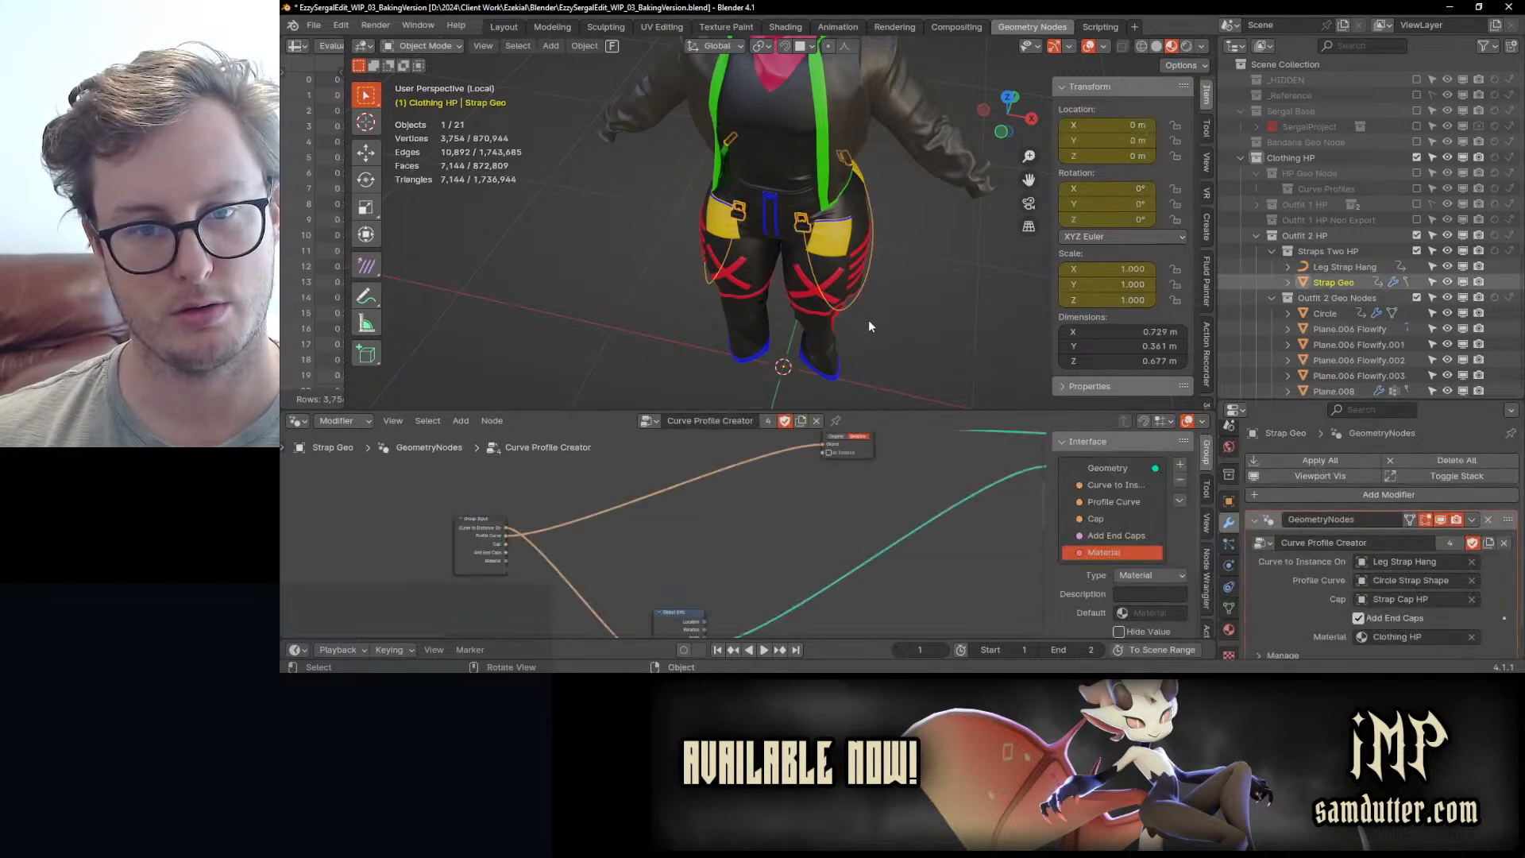
key("ctrl+s")
- Examine the default object and type settings of the Profile Curve input in the node group interface
middle_click_drag(855, 526, 815, 523)
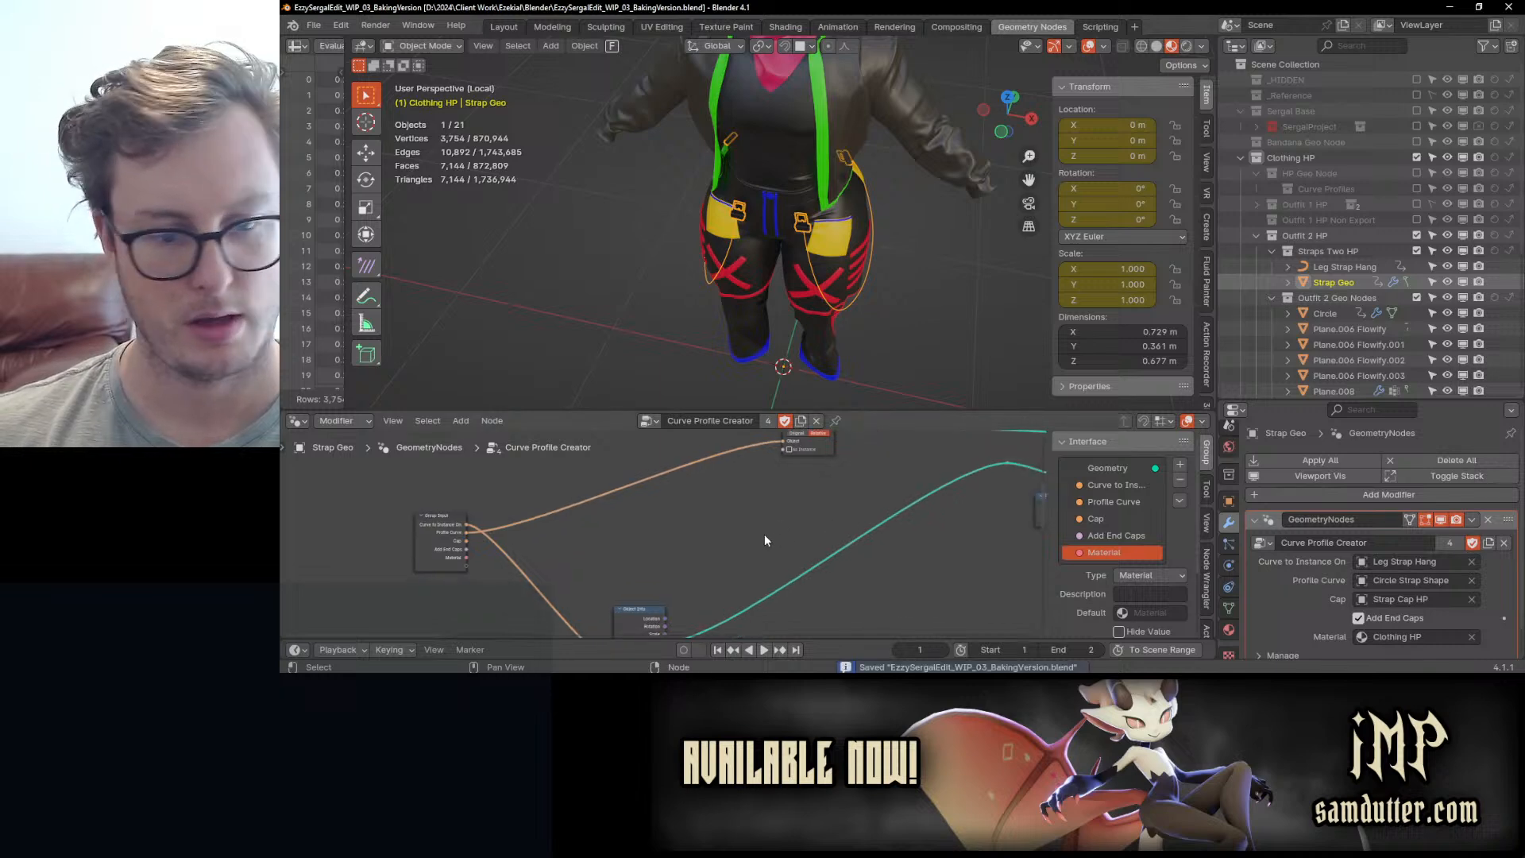
left_click(1118, 502)
scroll(1161, 550, "down", 3)
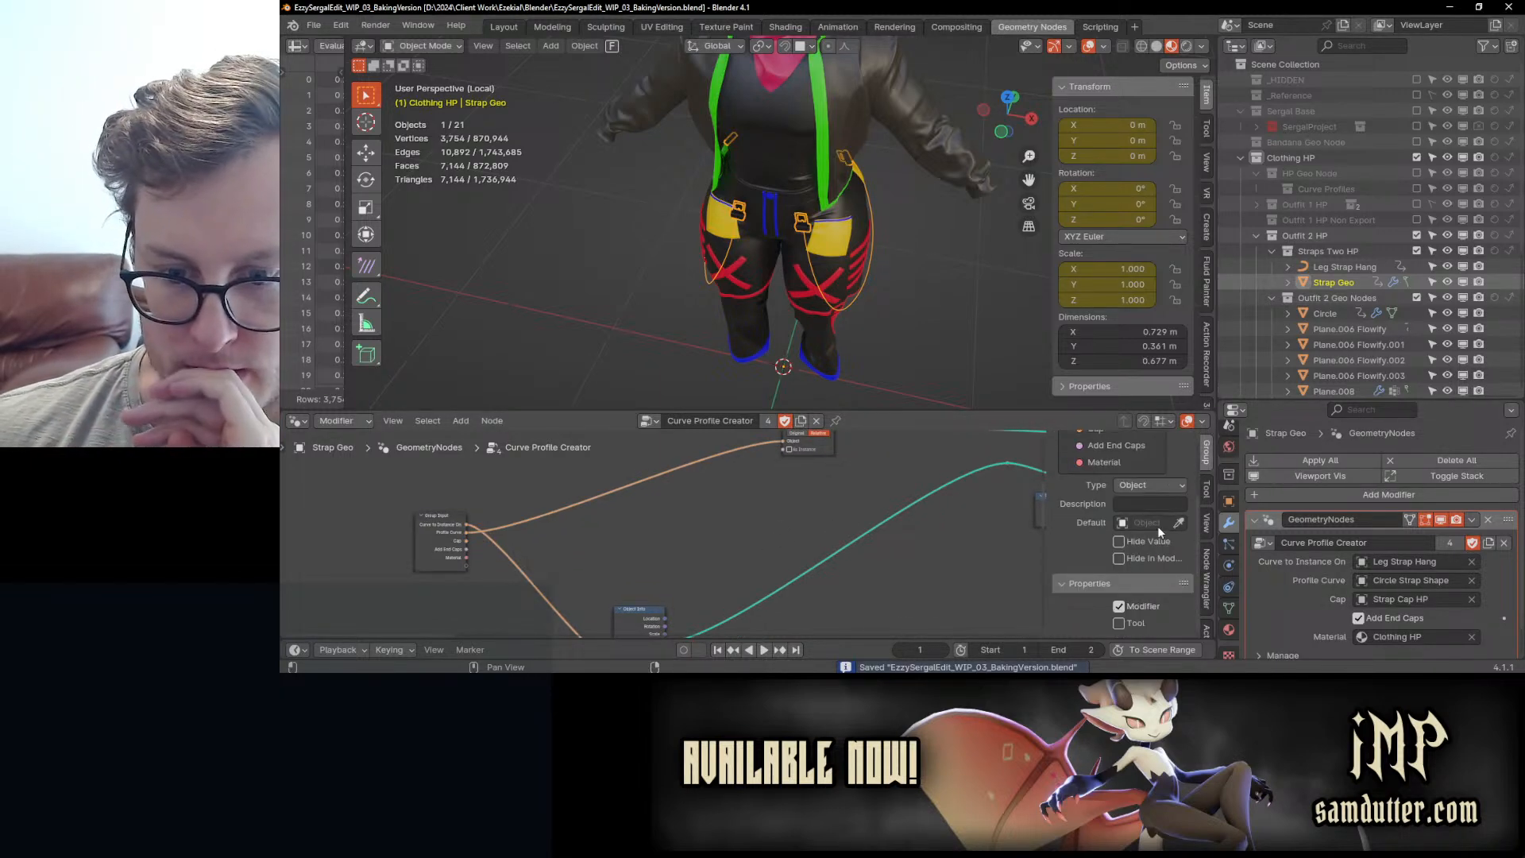
left_click(1156, 526)
left_click(1090, 537)
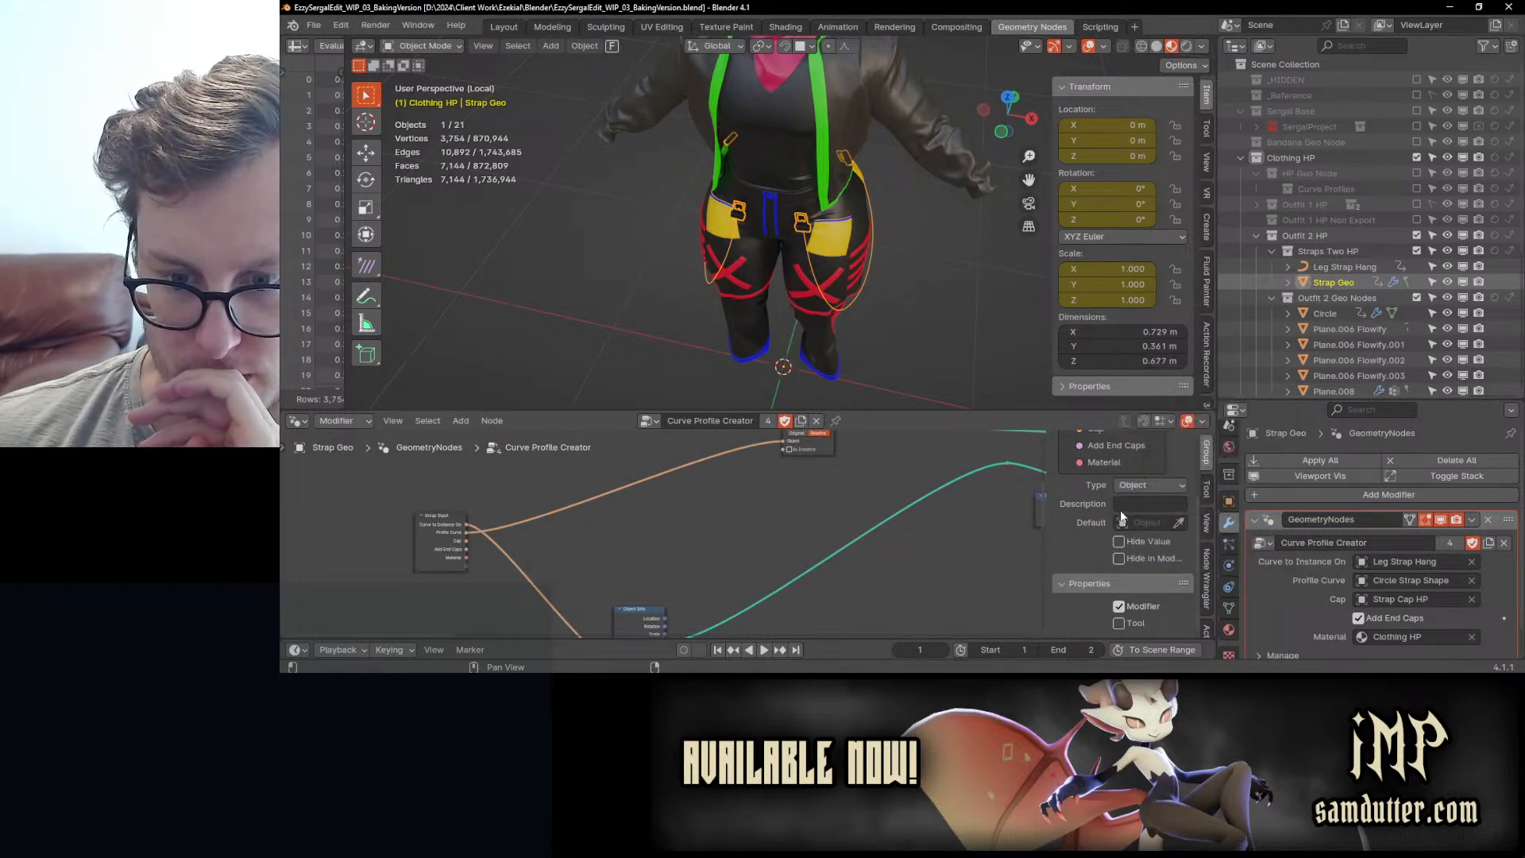
left_click(1136, 488)
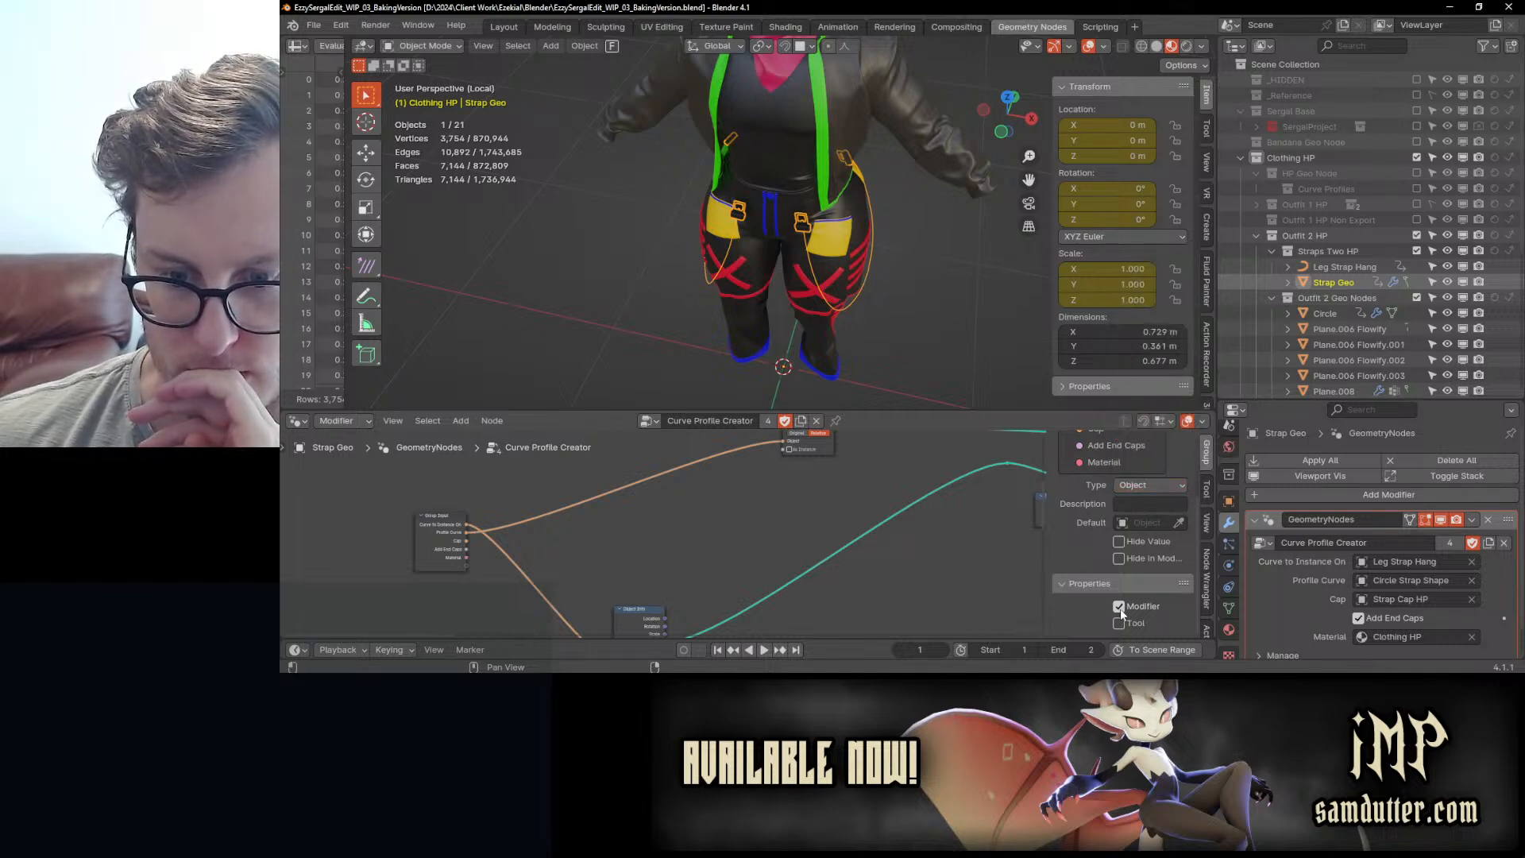
scroll(1107, 542, "up", 2)
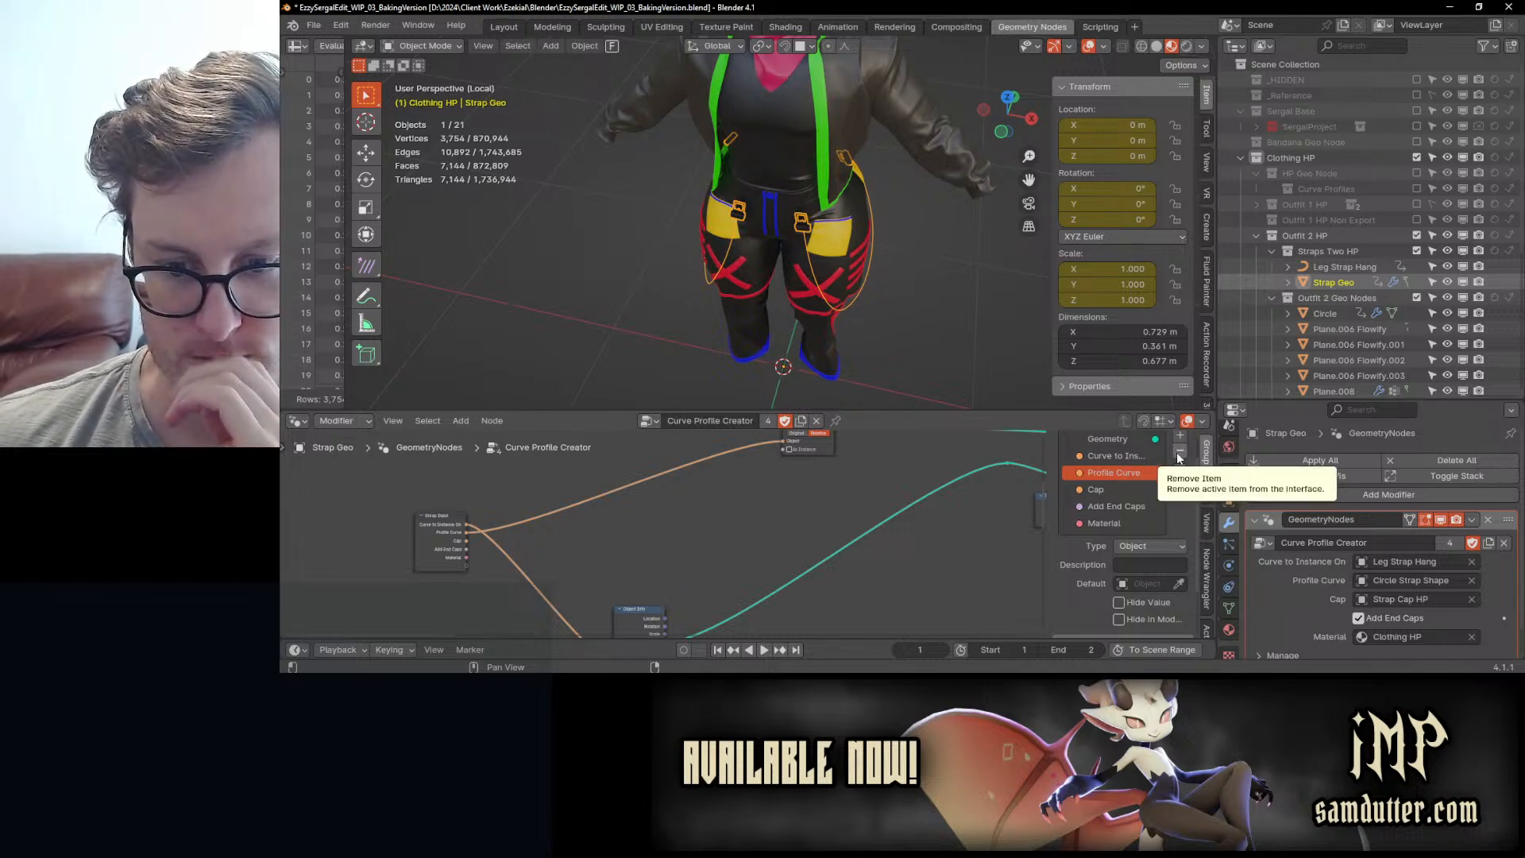
- Switch the Profile Curve input's type to Float and back to Object, and inspect the hanging leg straps up close
left_click(1150, 545)
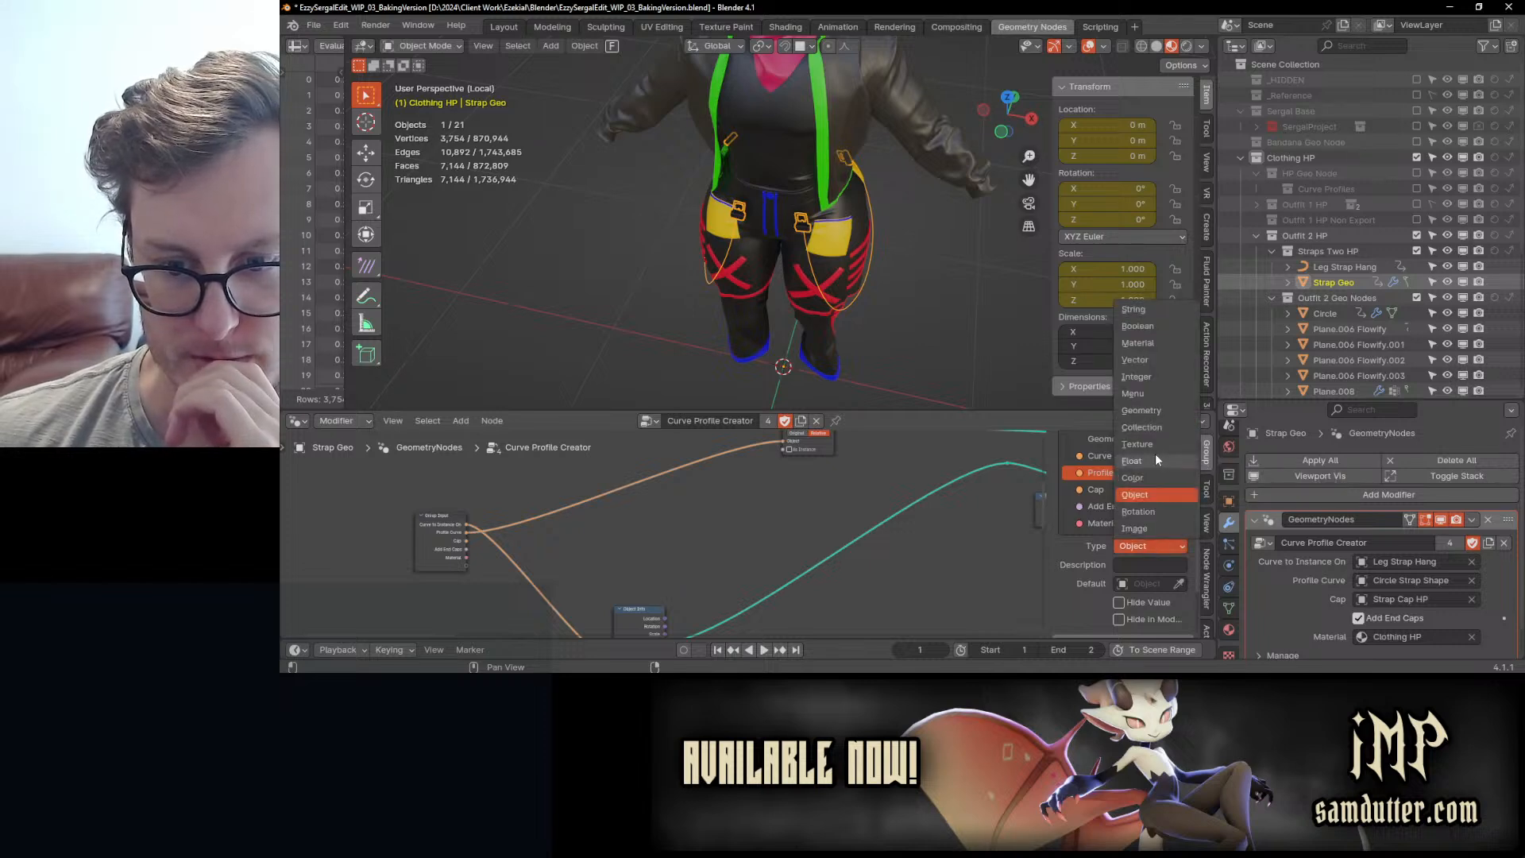
left_click(1155, 461)
left_click(1157, 546)
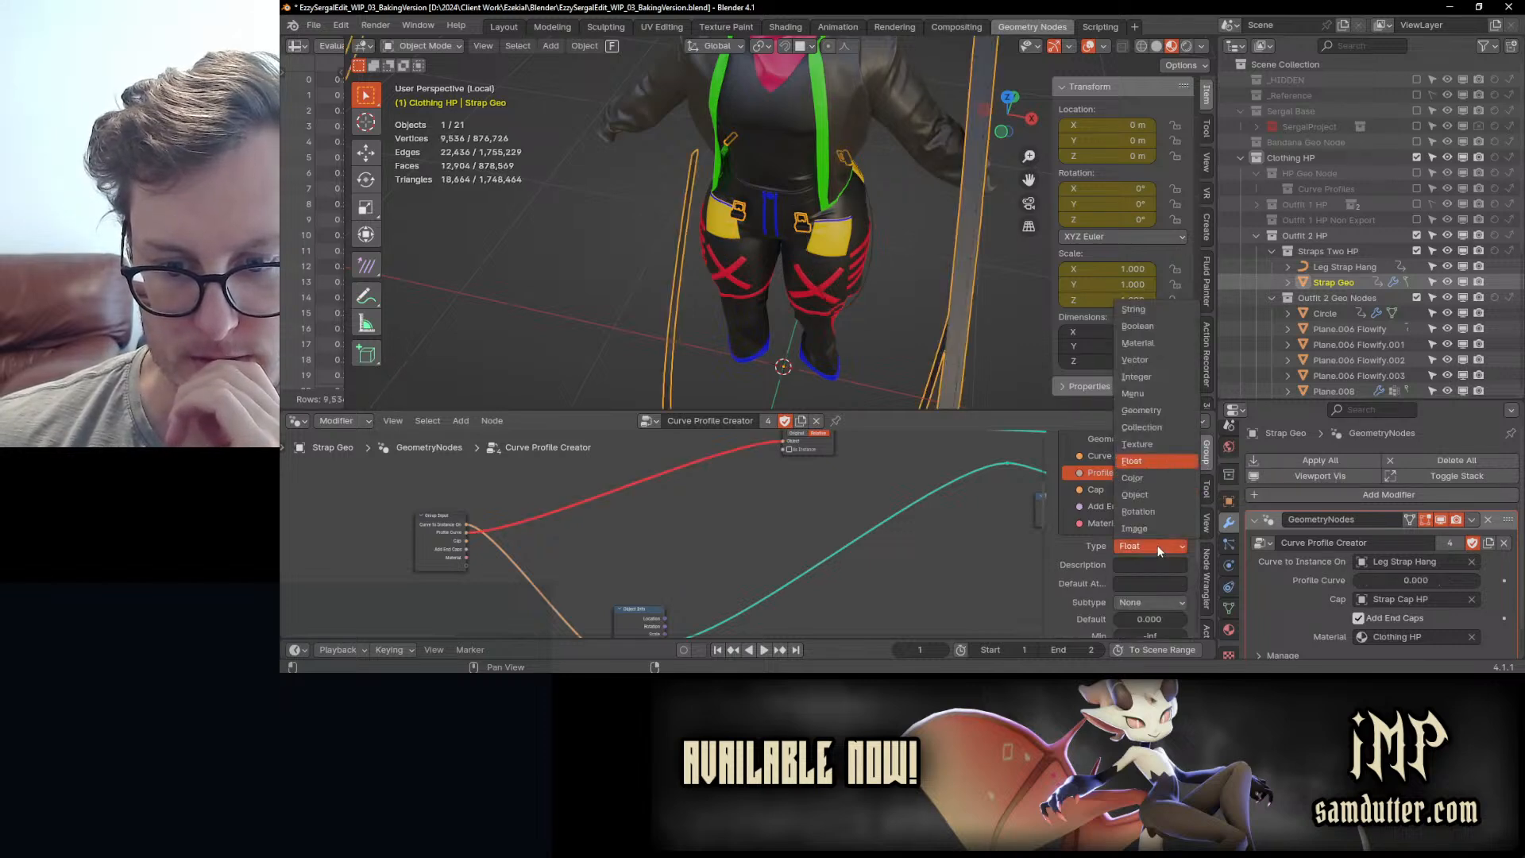
left_click(1144, 494)
middle_click_drag(855, 305, 814, 248)
scroll(815, 256, "up", 5)
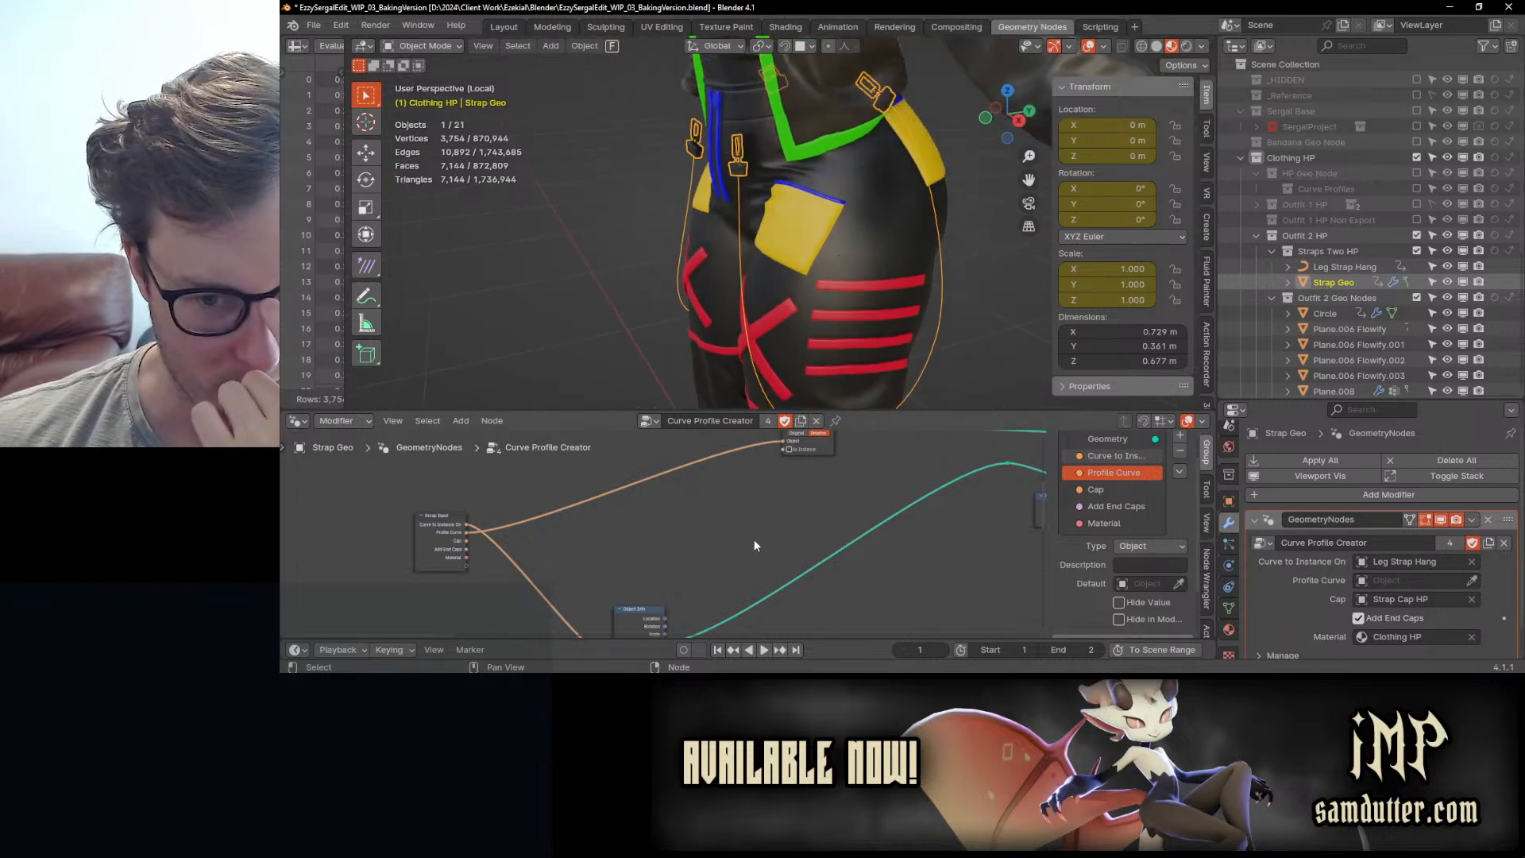
- Add a new input below Profile Curve in the group interface and set its type to Object
middle_click_drag(782, 515, 749, 548)
scroll(1147, 475, "up", 1)
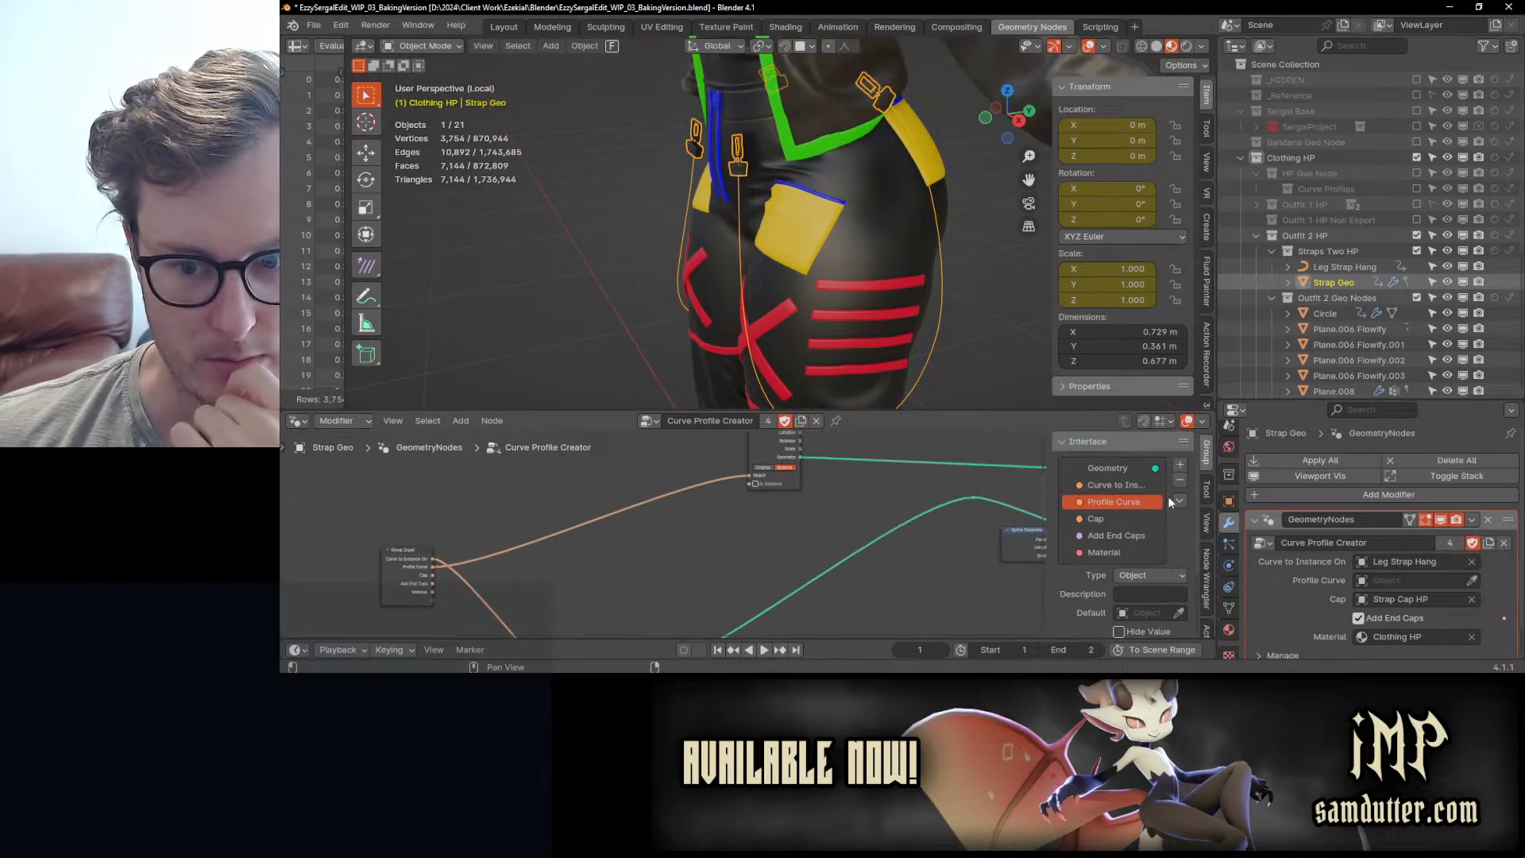
left_click(1182, 465)
left_click(1189, 479)
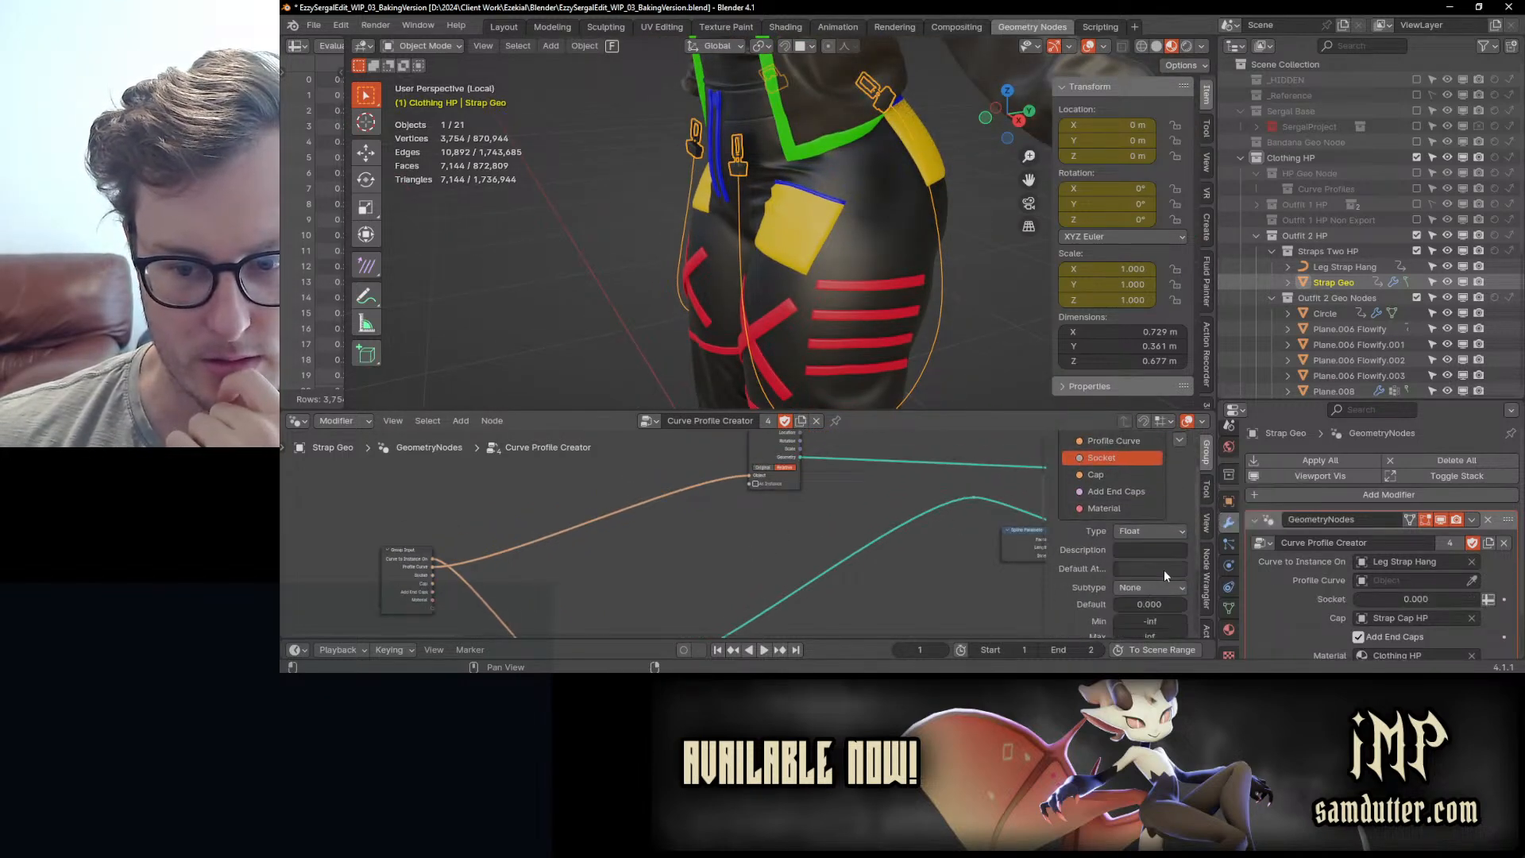
left_click(1149, 532)
left_click(1145, 475)
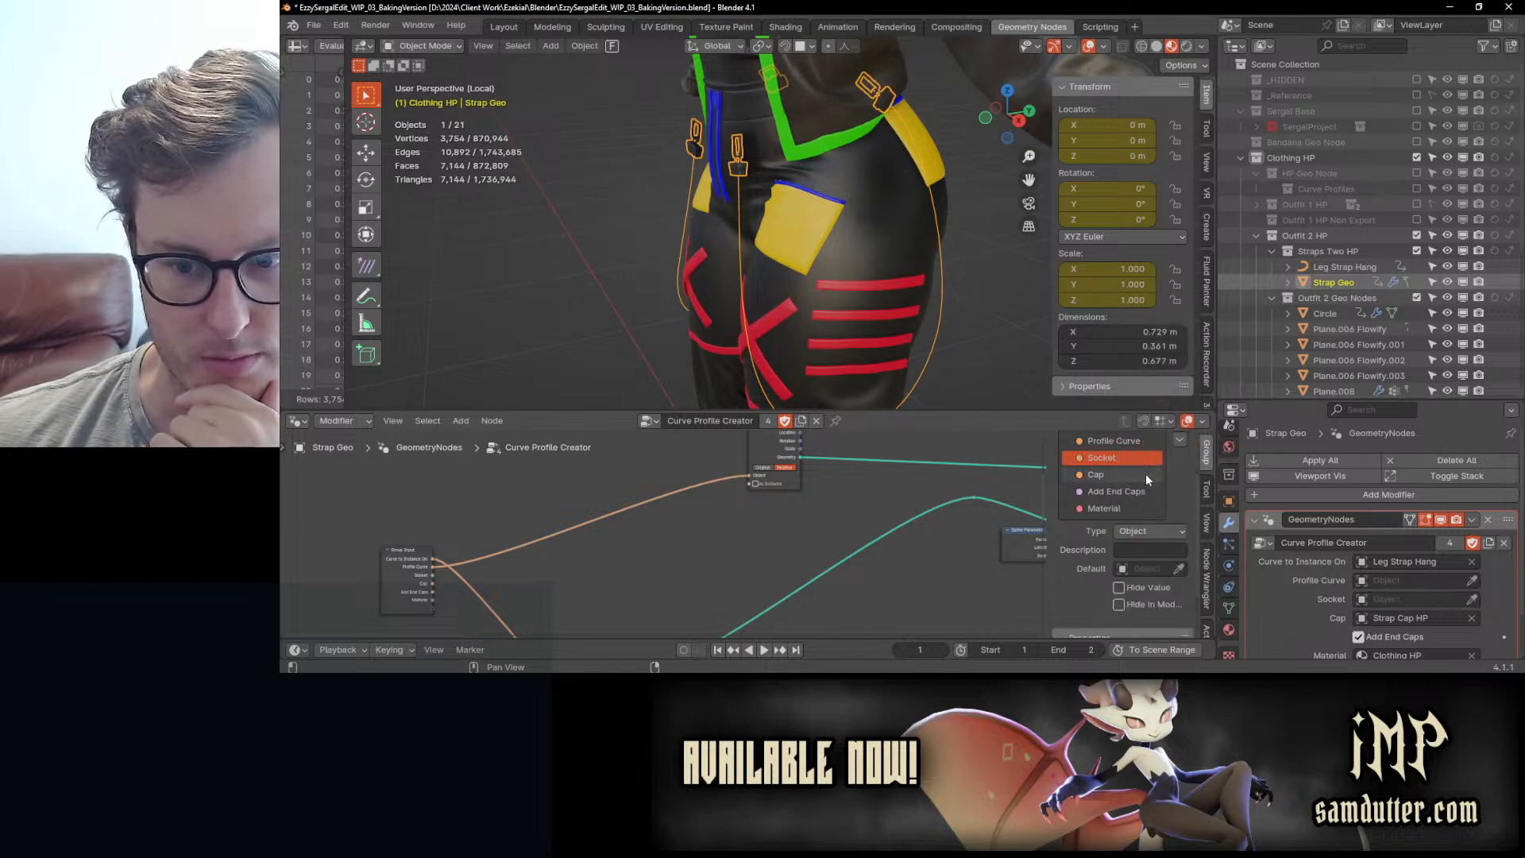
- Set the new socket's default object to Leg Strap Hang and link its group input to the profile Object Info node's Object input
middle_click_drag(866, 373, 836, 262)
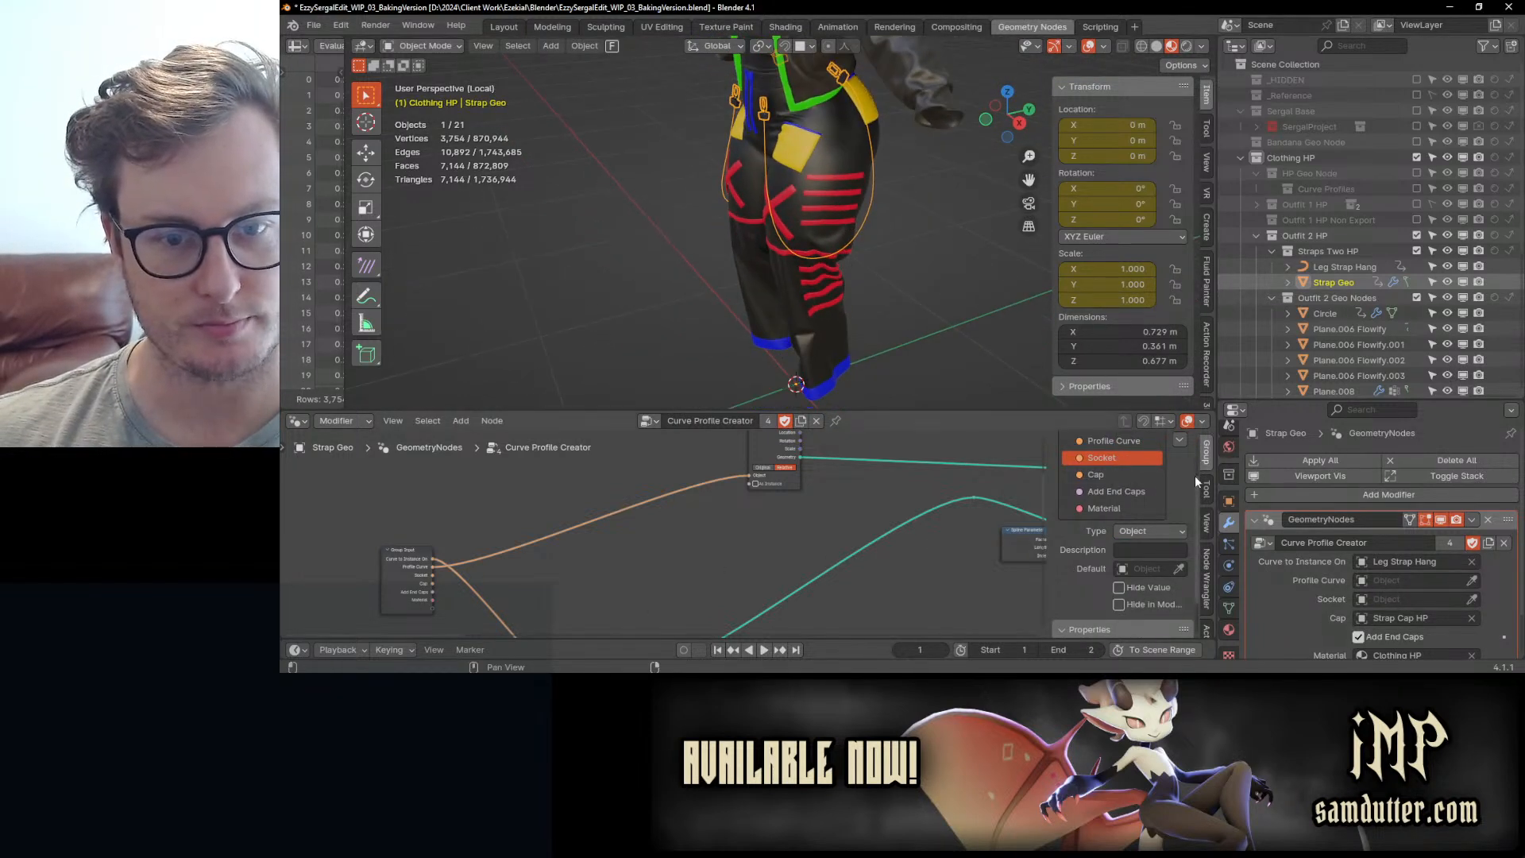
left_click(1179, 569)
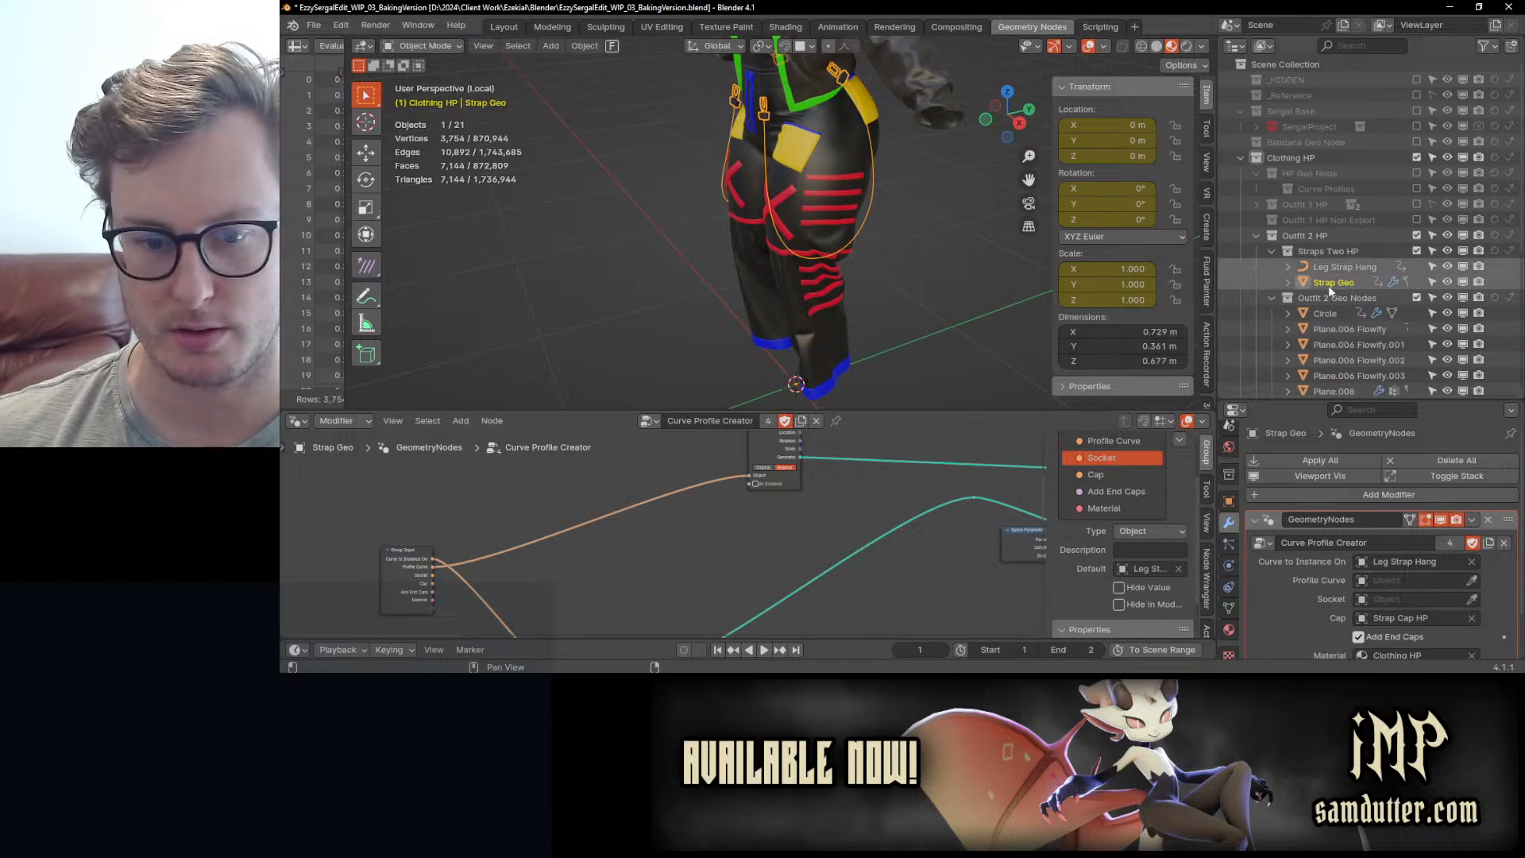
left_click(1331, 269)
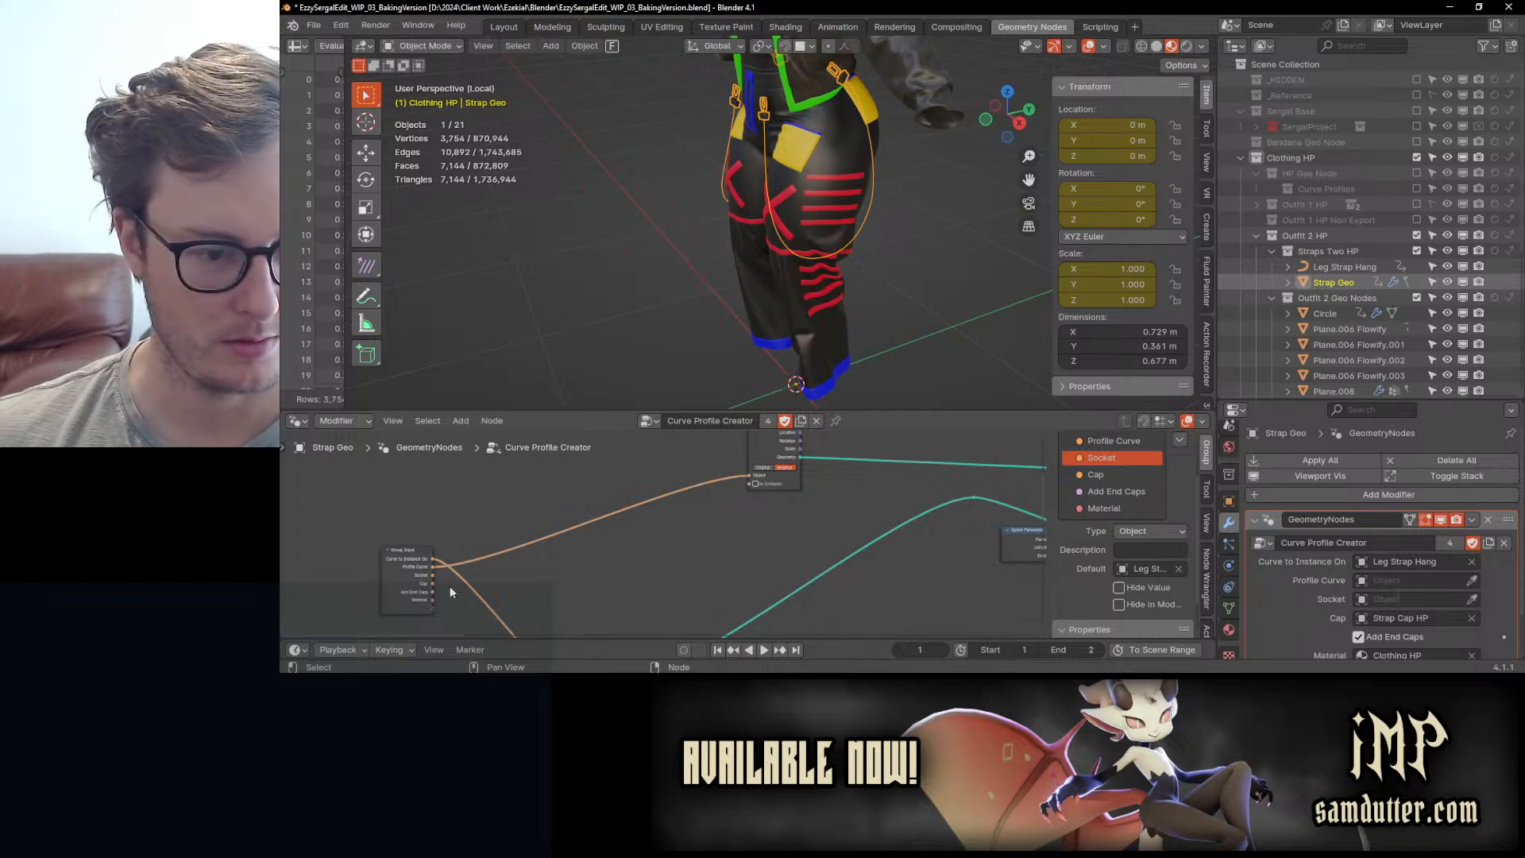
left_click_drag(432, 575, 749, 475)
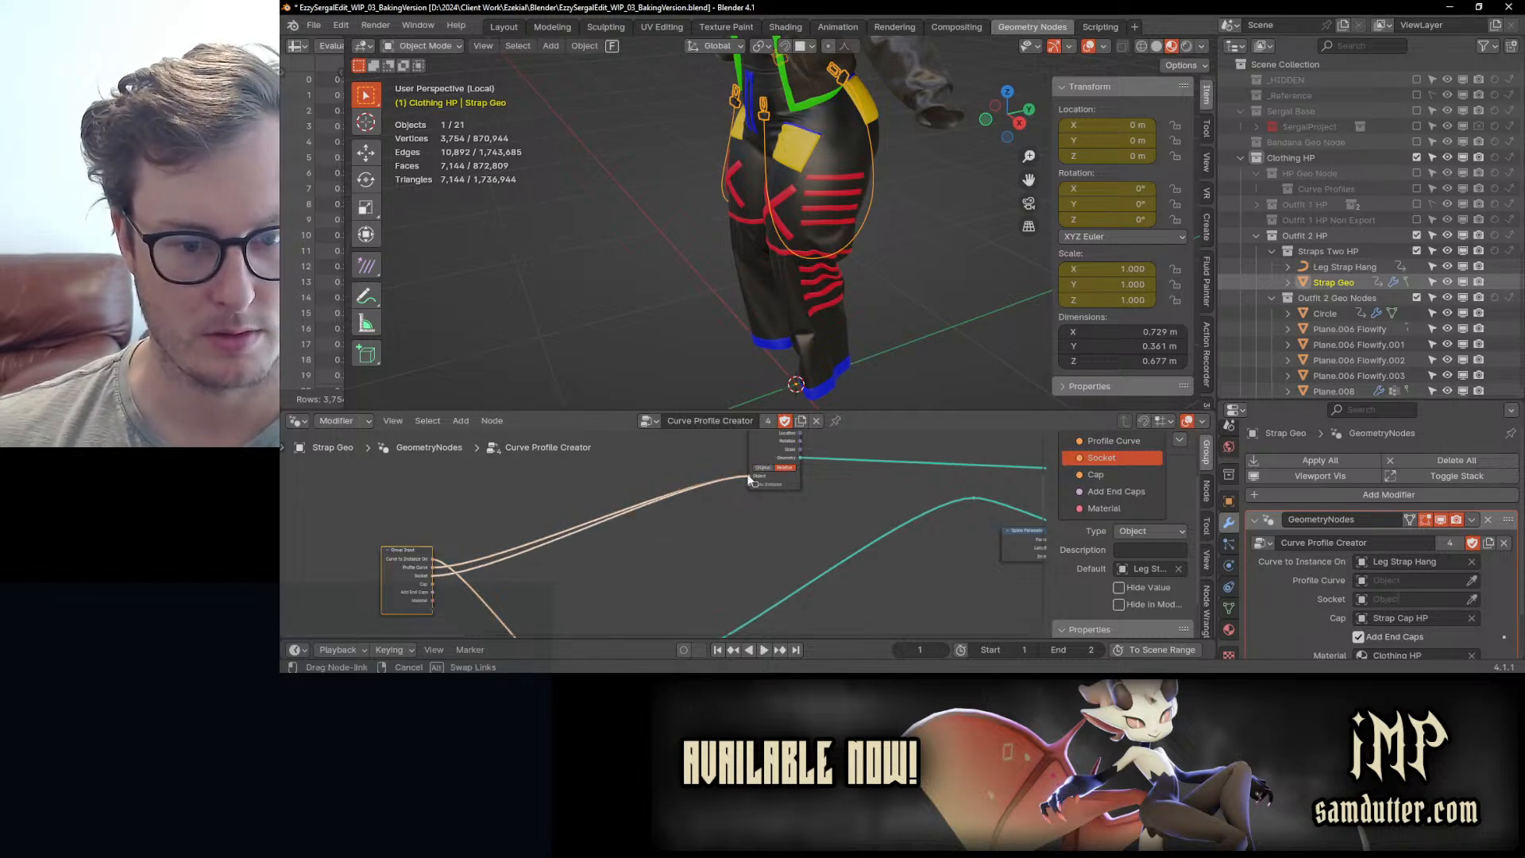
- Undo the extra group input socket and its link to the profile Object Info node
left_click(740, 532)
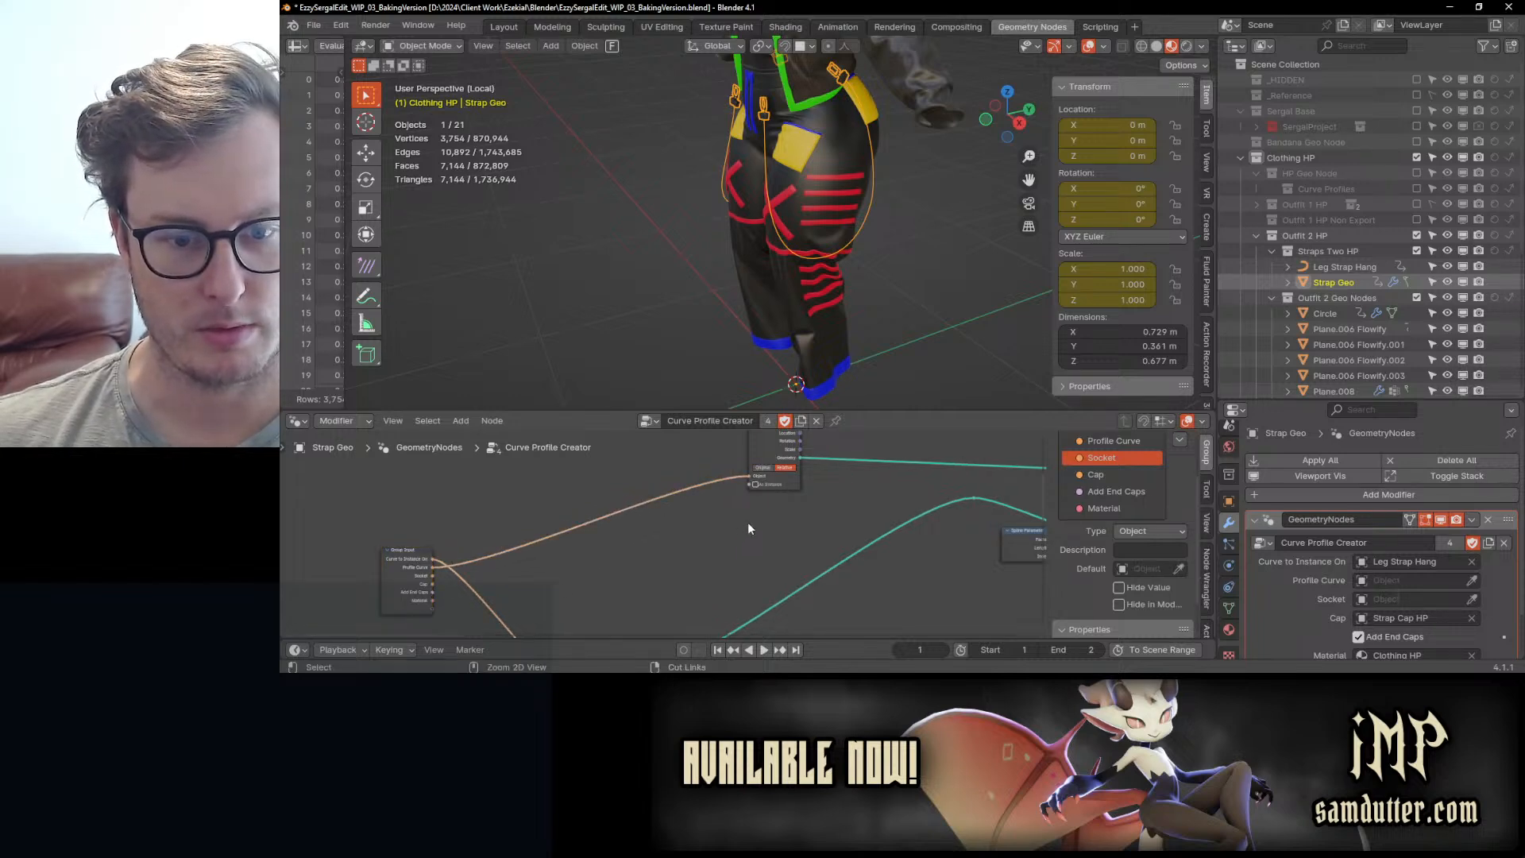
key("ctrl+z")
scroll(799, 502, "up", 2)
mouse_move(799, 502)
middle_mouse_down()
mouse_move(760, 528)
mouse_move(775, 516)
middle_mouse_up()
scroll(771, 515, "up", 1)
key("ctrl+z")
scroll(781, 528, "up", 3)
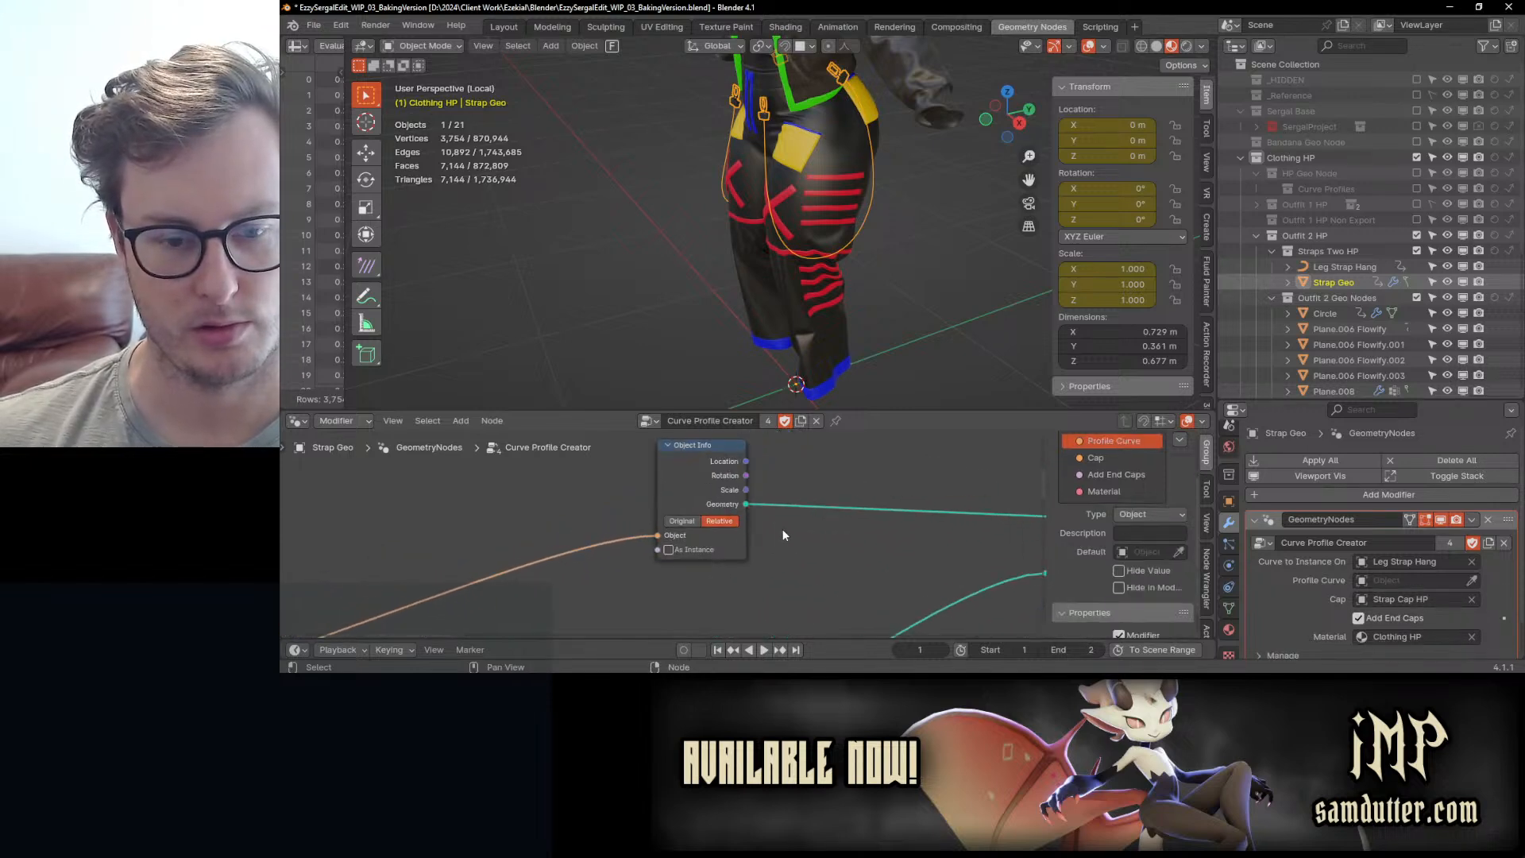
- Switch the profile Object Info node's transform space to Original and save the file
left_click(690, 506)
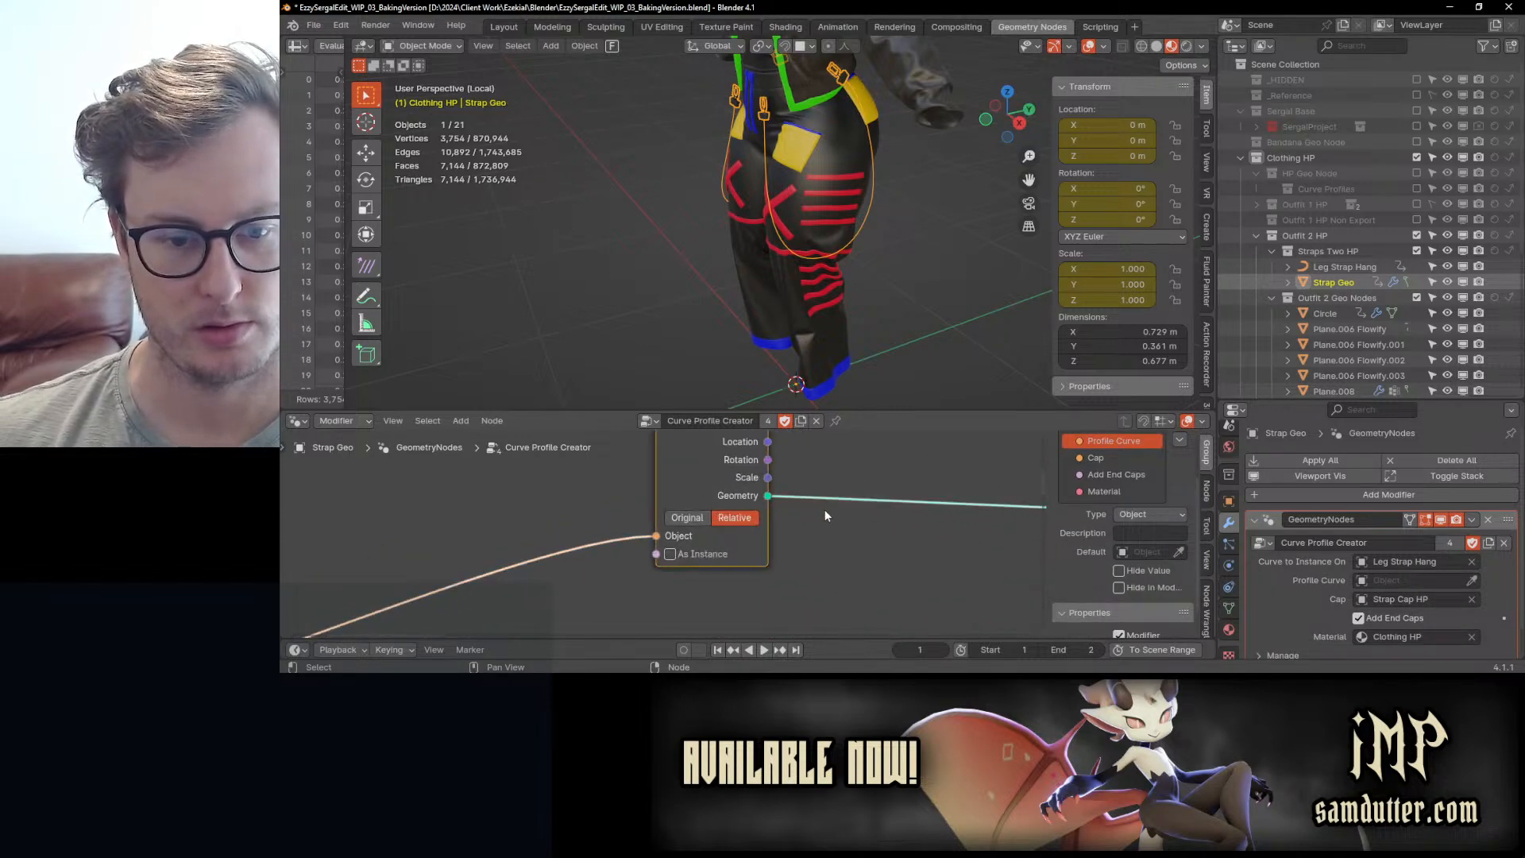
left_click(684, 521)
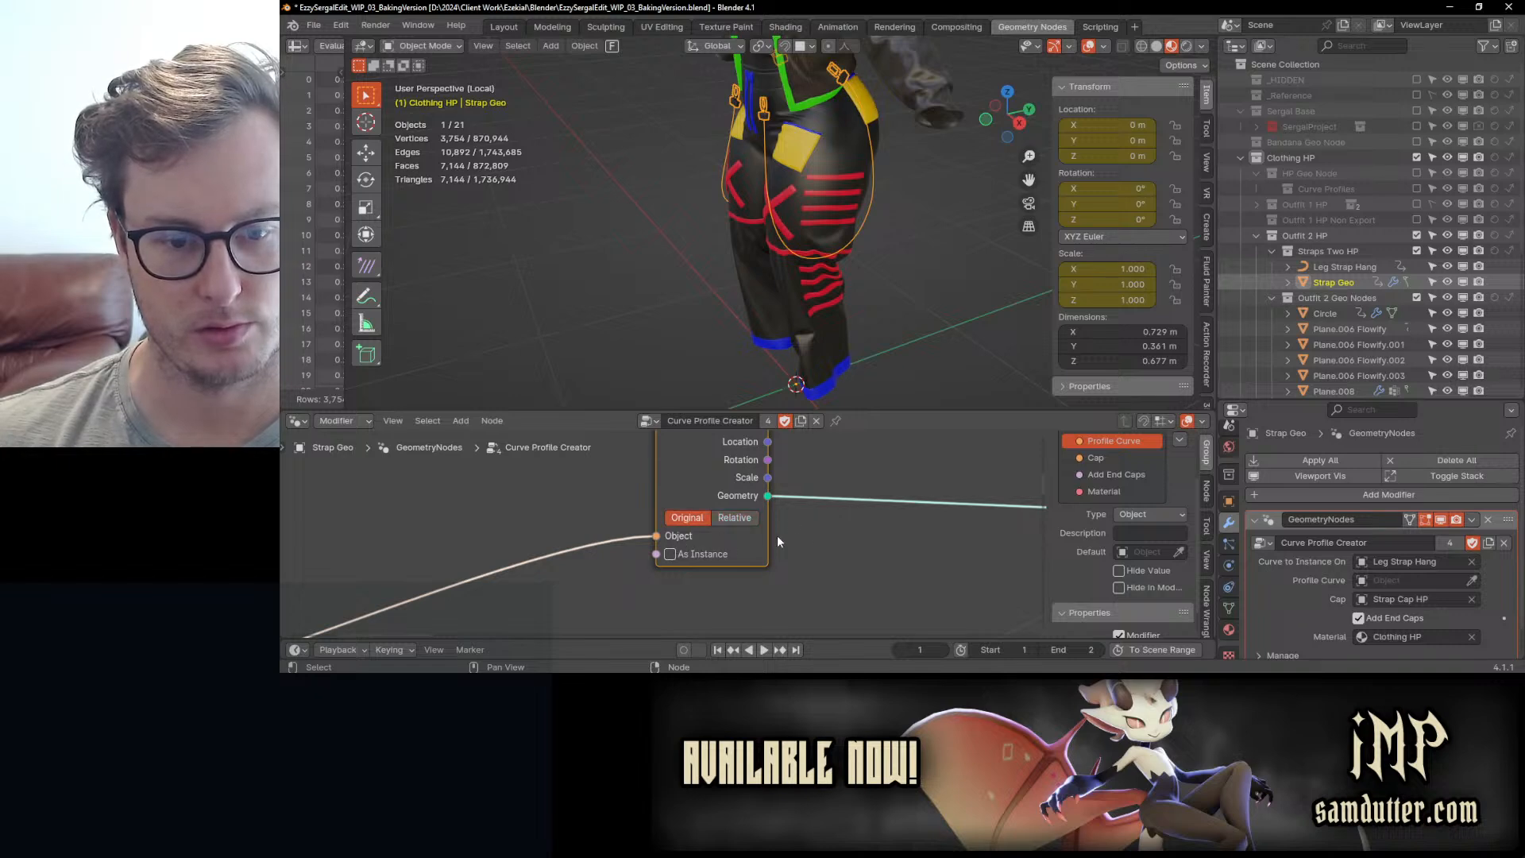
scroll(629, 540, "down", 1)
scroll(628, 540, "down", 2)
key("ctrl+s")
- Nudge the Curve to Mesh node slightly upward to check its curve and profile links
middle_click_drag(951, 505, 557, 521)
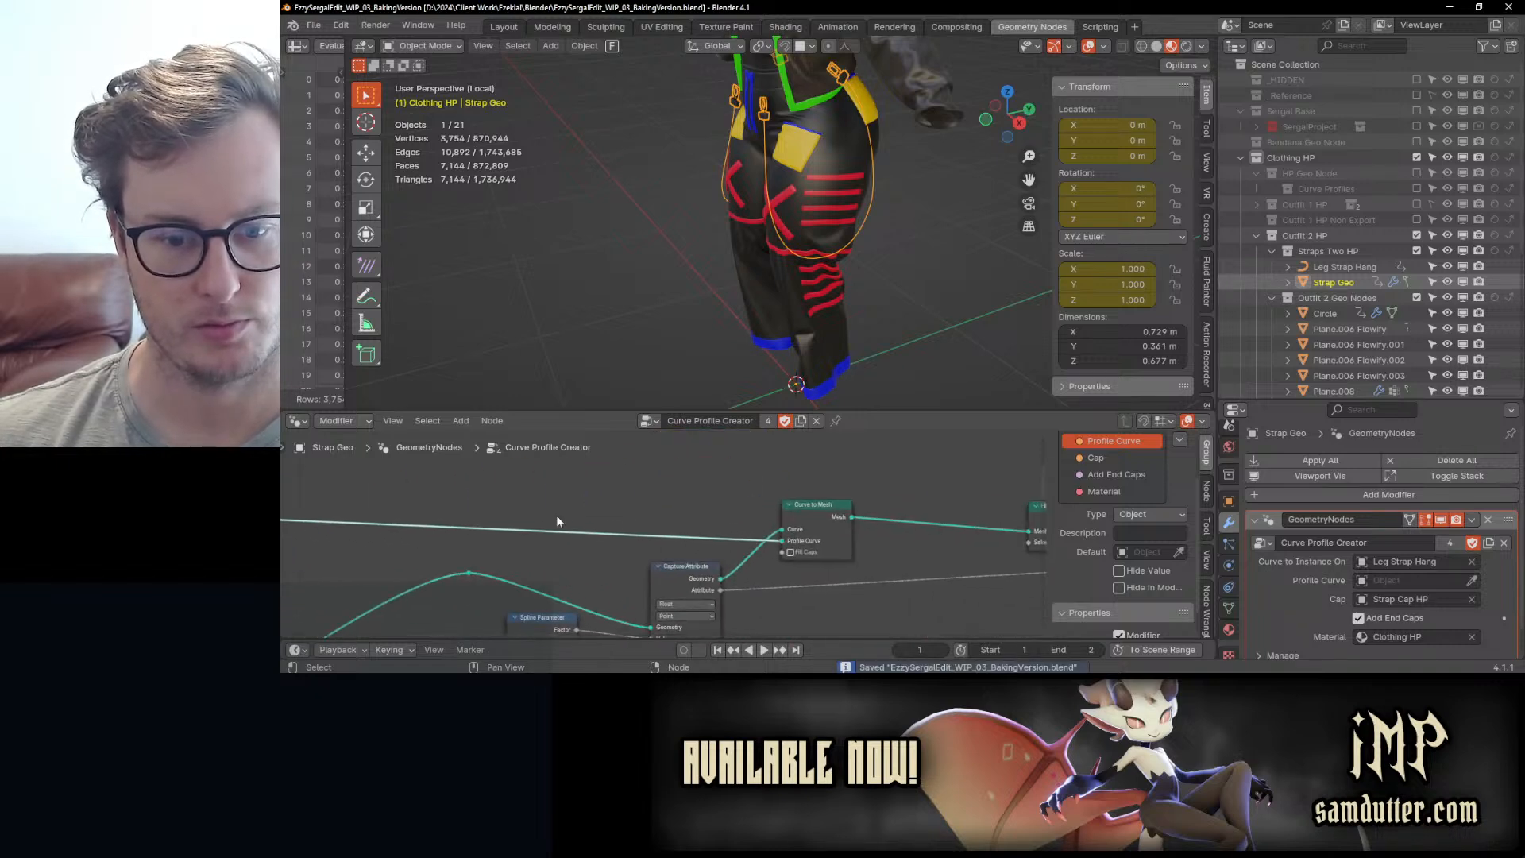
left_click(826, 513)
left_click_drag(818, 522, 808, 509)
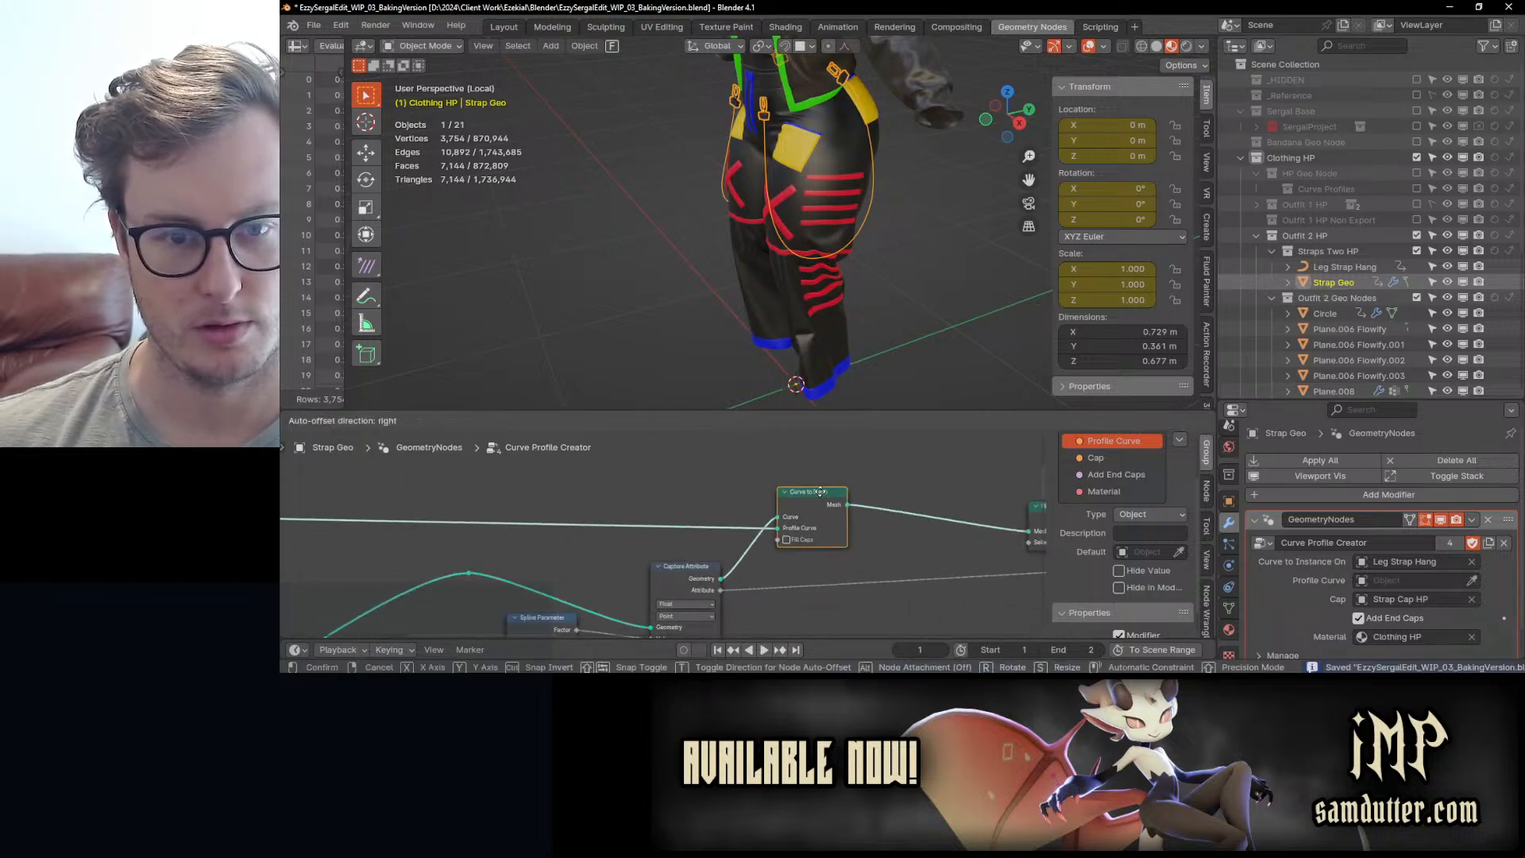
scroll(492, 497, "down", 3)
middle_click_drag(492, 497, 605, 518)
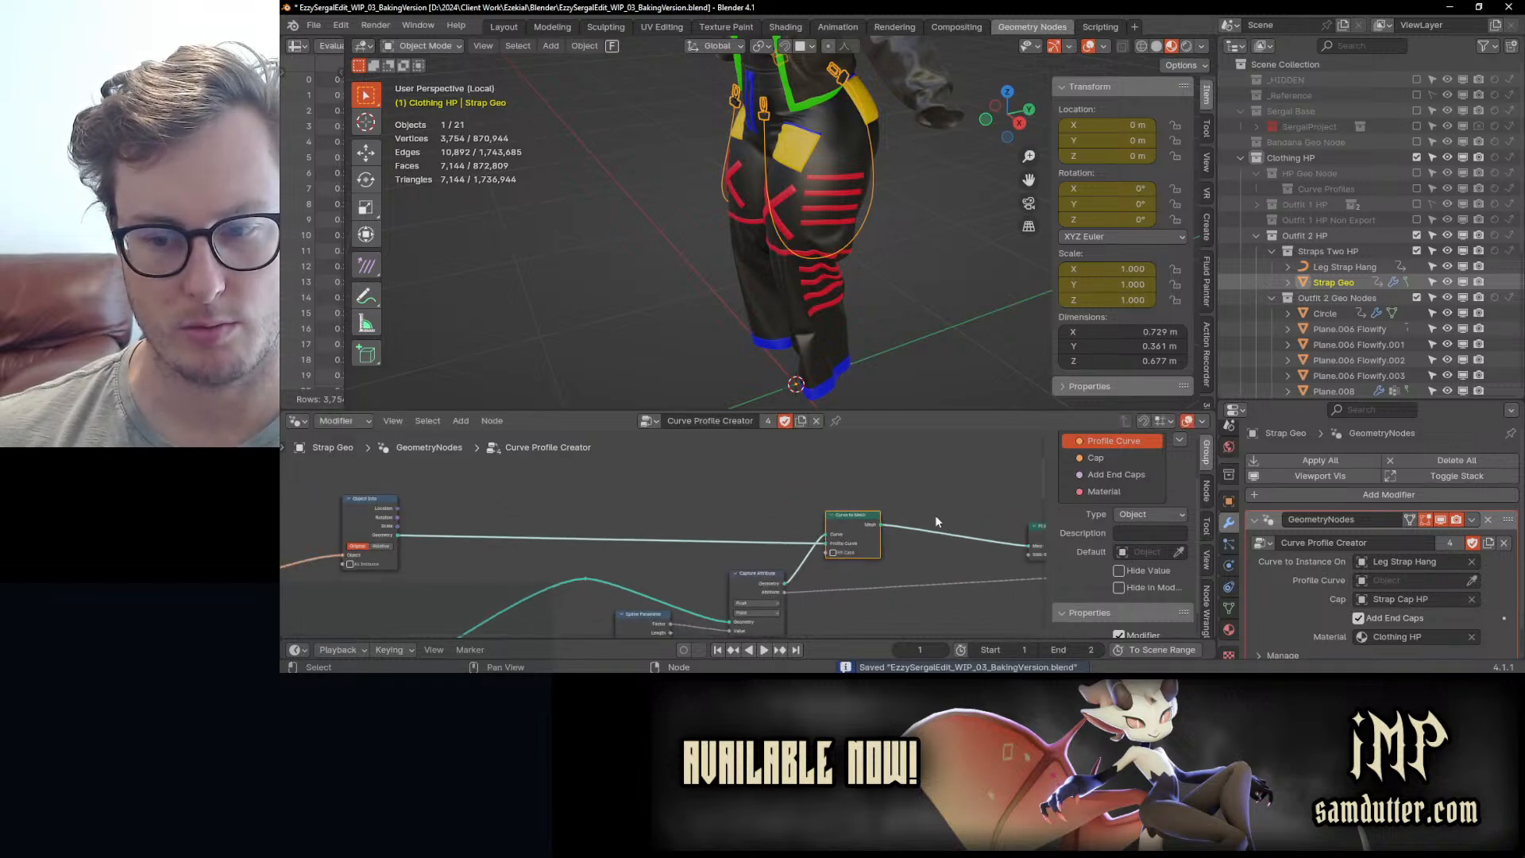
- Enable the Curve Profiles collection, assign Circle Strap Shape as the strap modifier's Profile Curve, and save
scroll(839, 218, "down", 8)
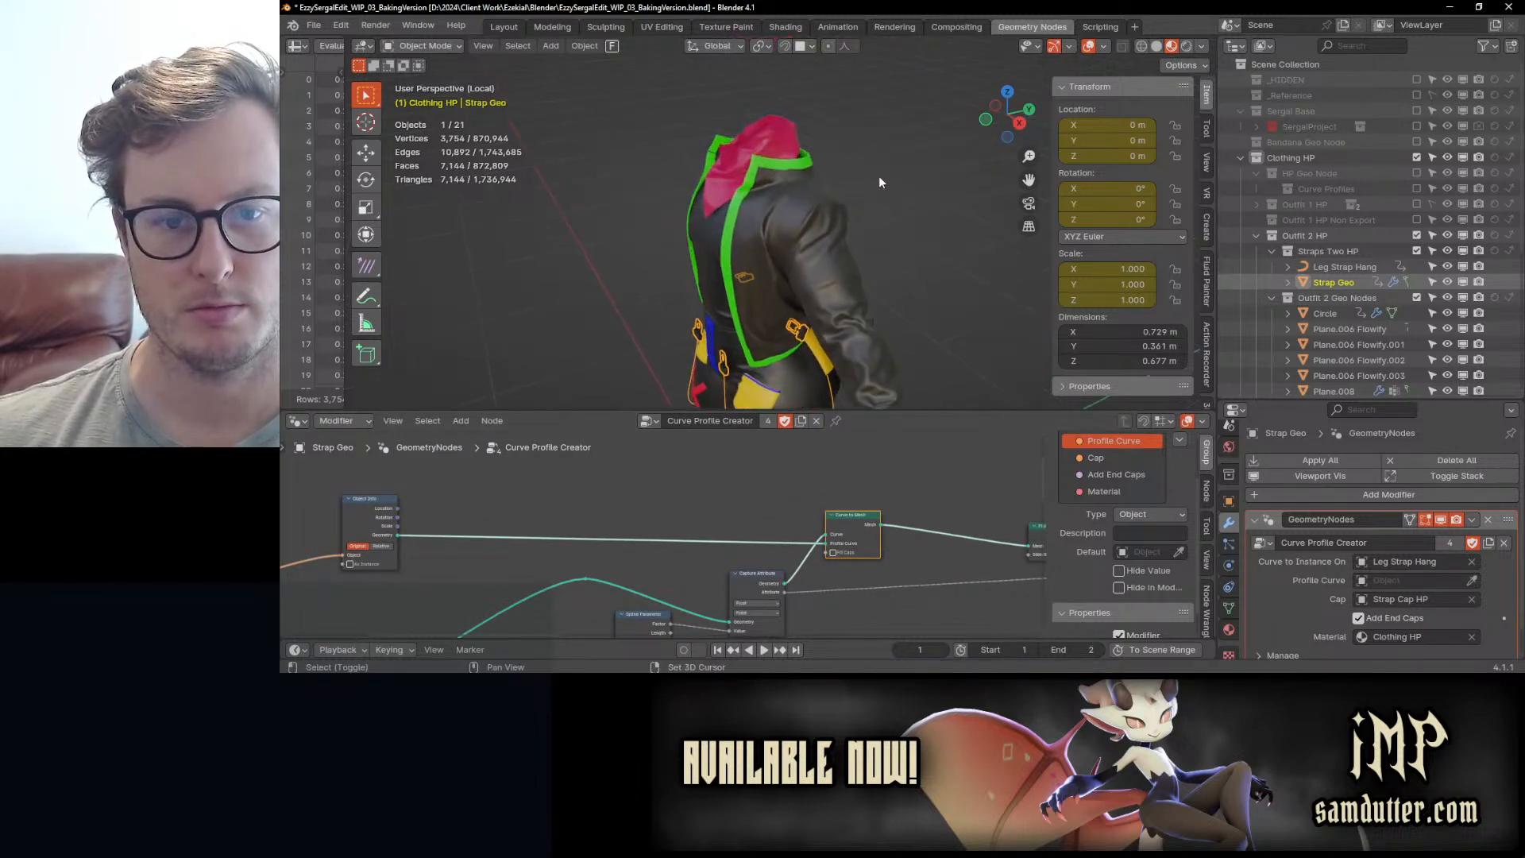
left_click(1416, 189)
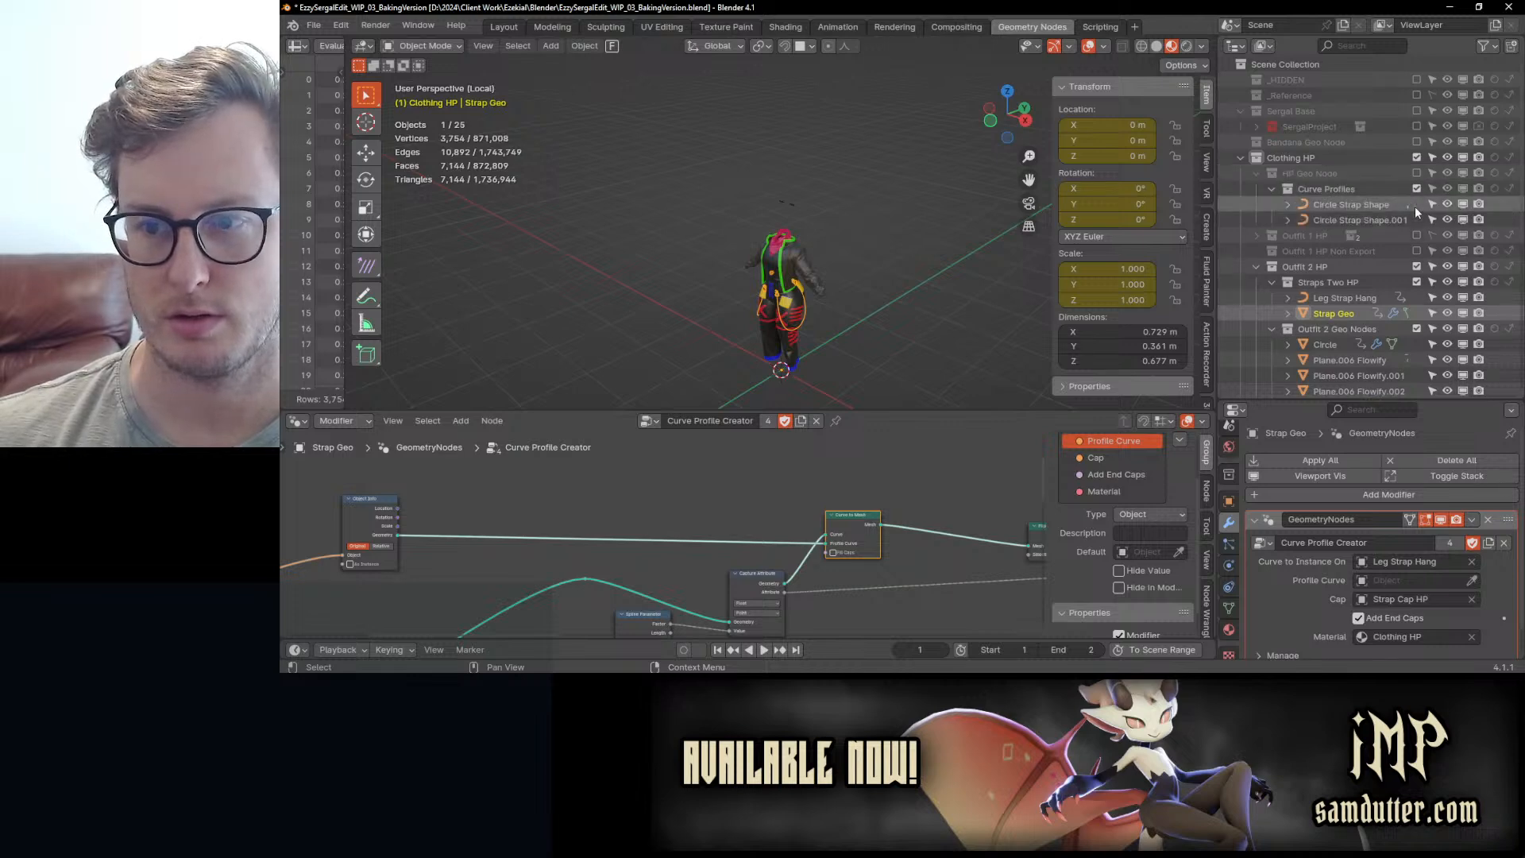
scroll(878, 211, "up", 3)
left_click(1474, 580)
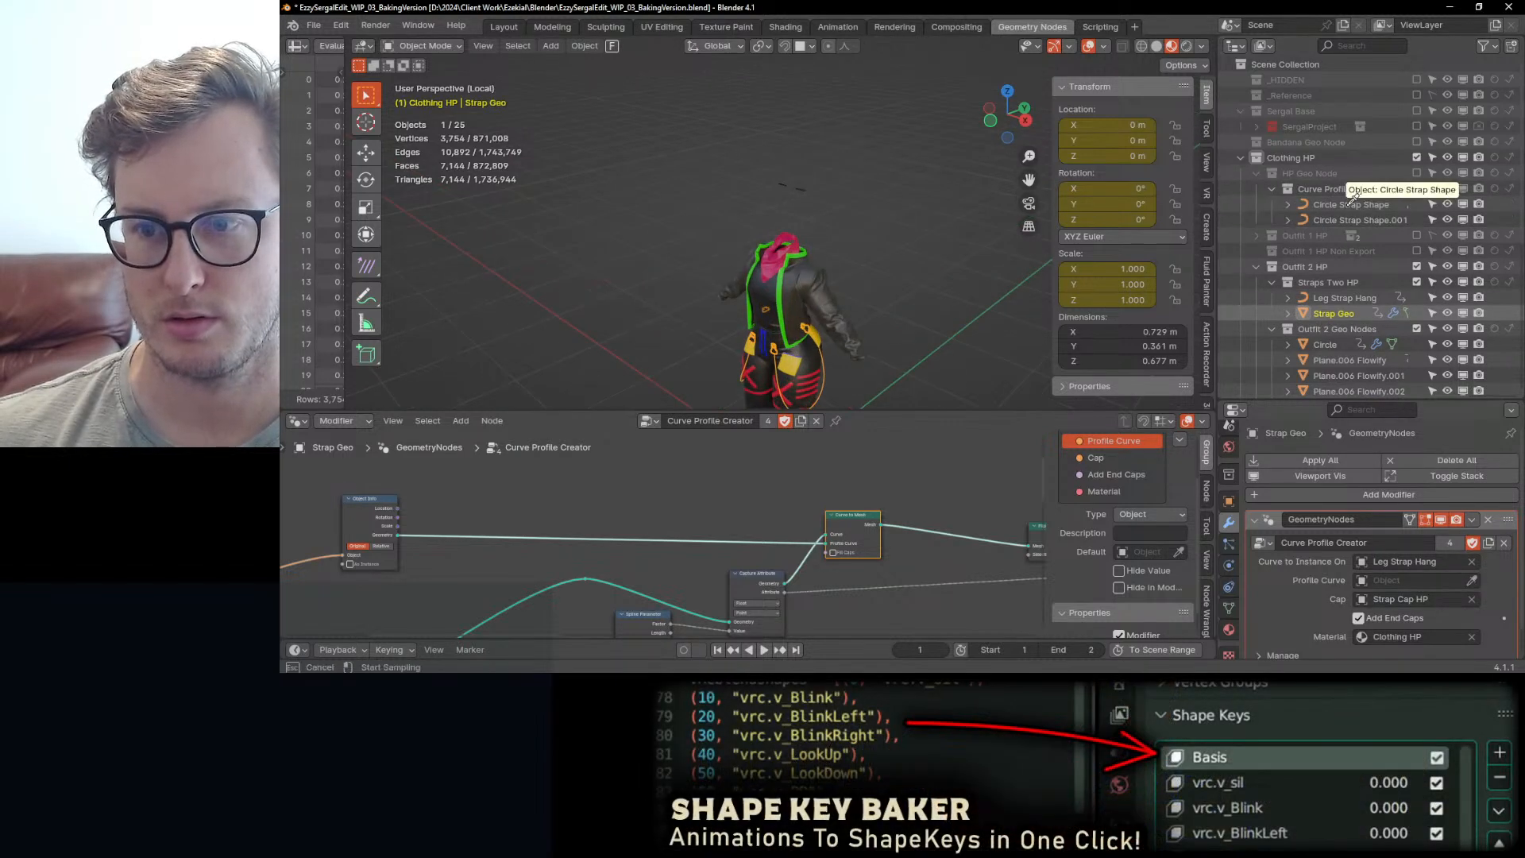
left_click(802, 188)
middle_click_drag(813, 341, 858, 184)
key("ctrl+s")
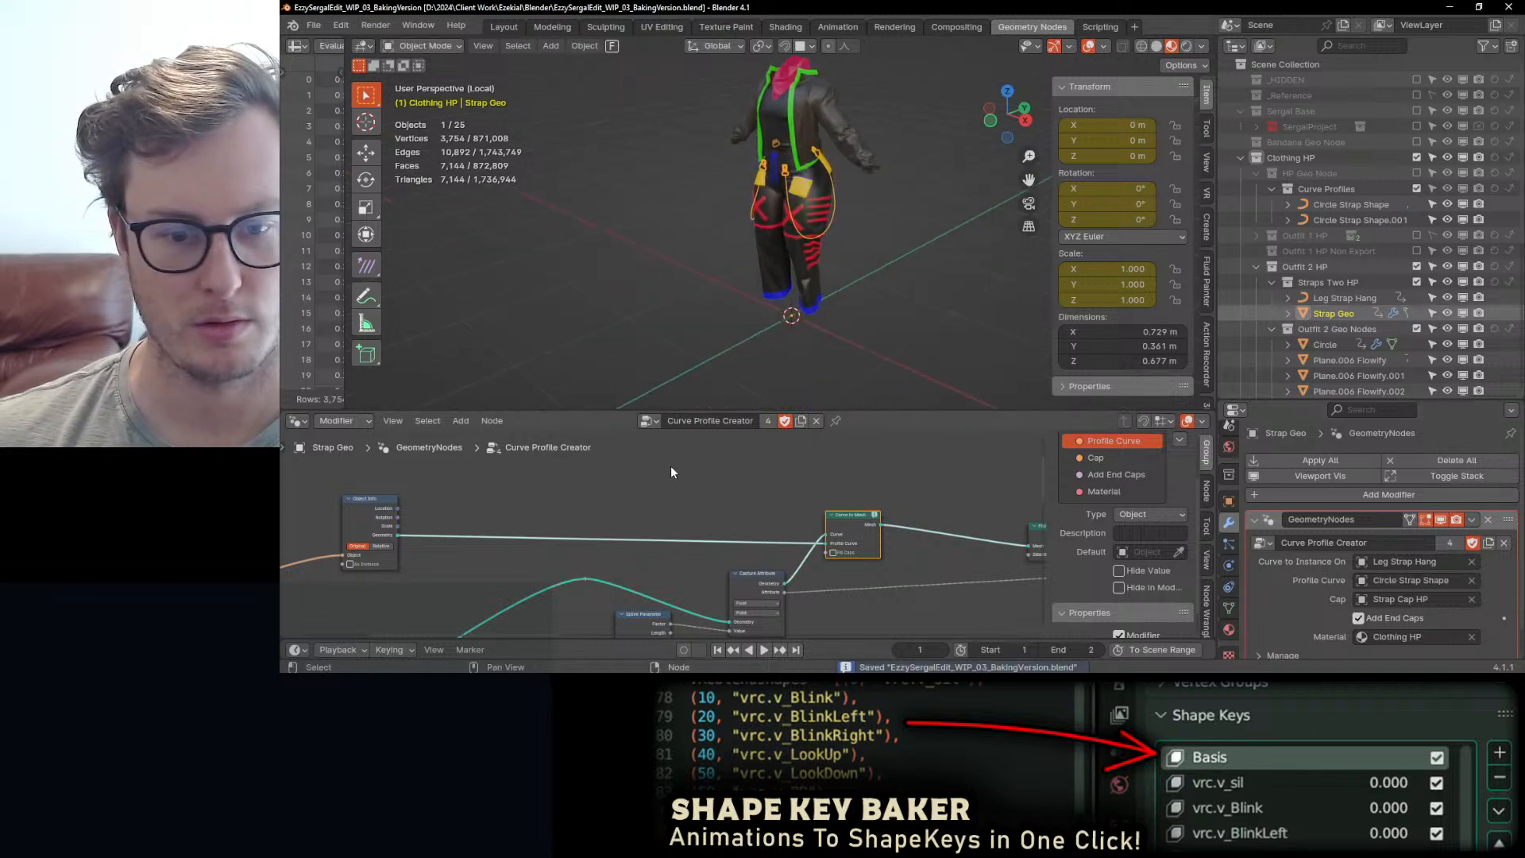
- Select the Circle Strap Shape curve above the outfit and remove its Triangulate modifier
middle_click_drag(463, 533, 593, 486)
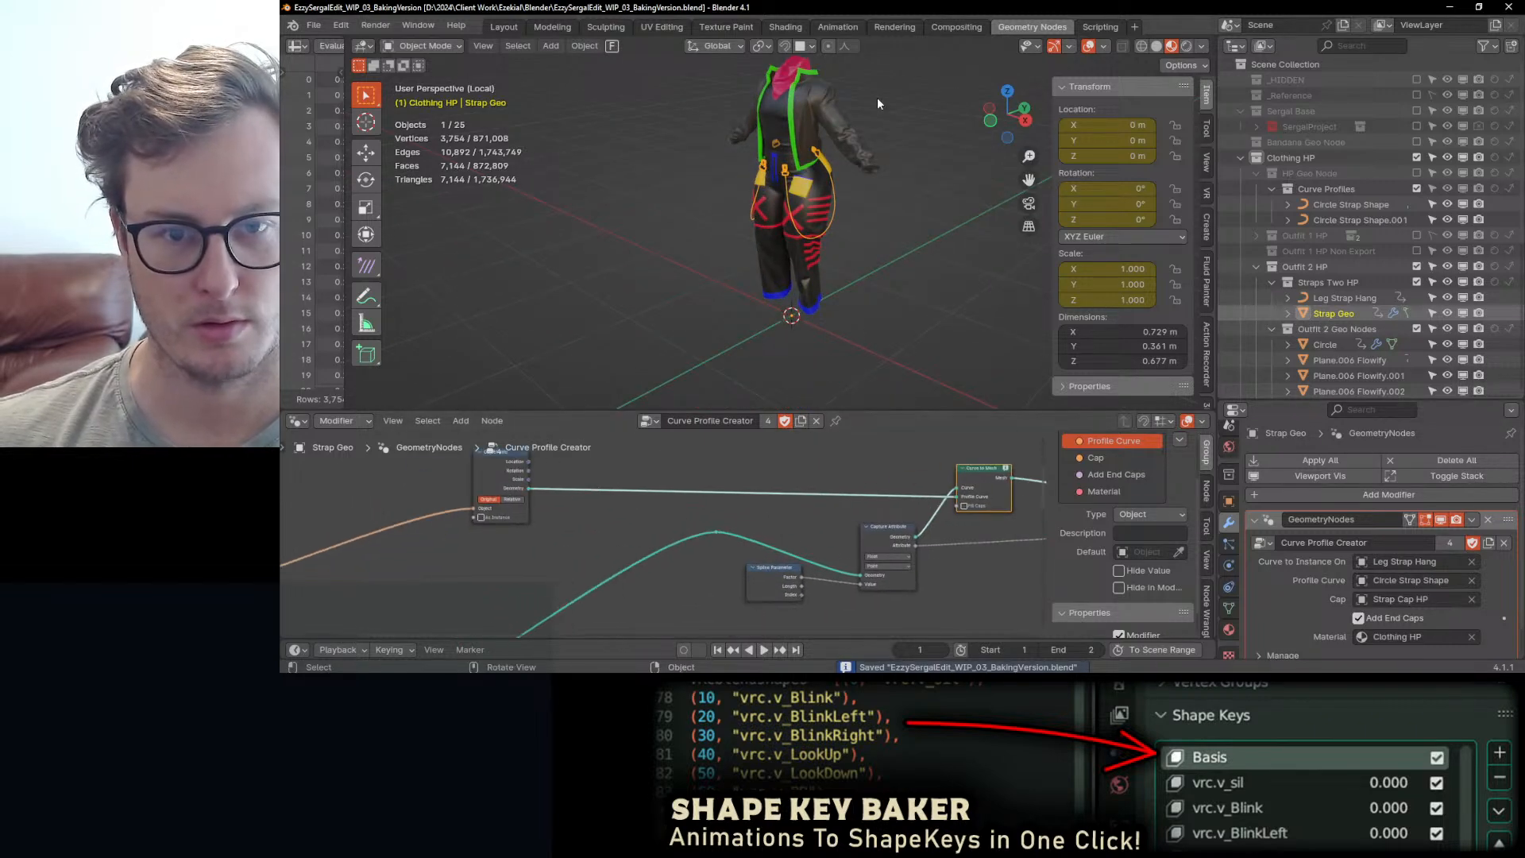
middle_click_drag(877, 102, 837, 254, "shift")
scroll(818, 249, "up", 5)
left_click(751, 151)
left_click(757, 165)
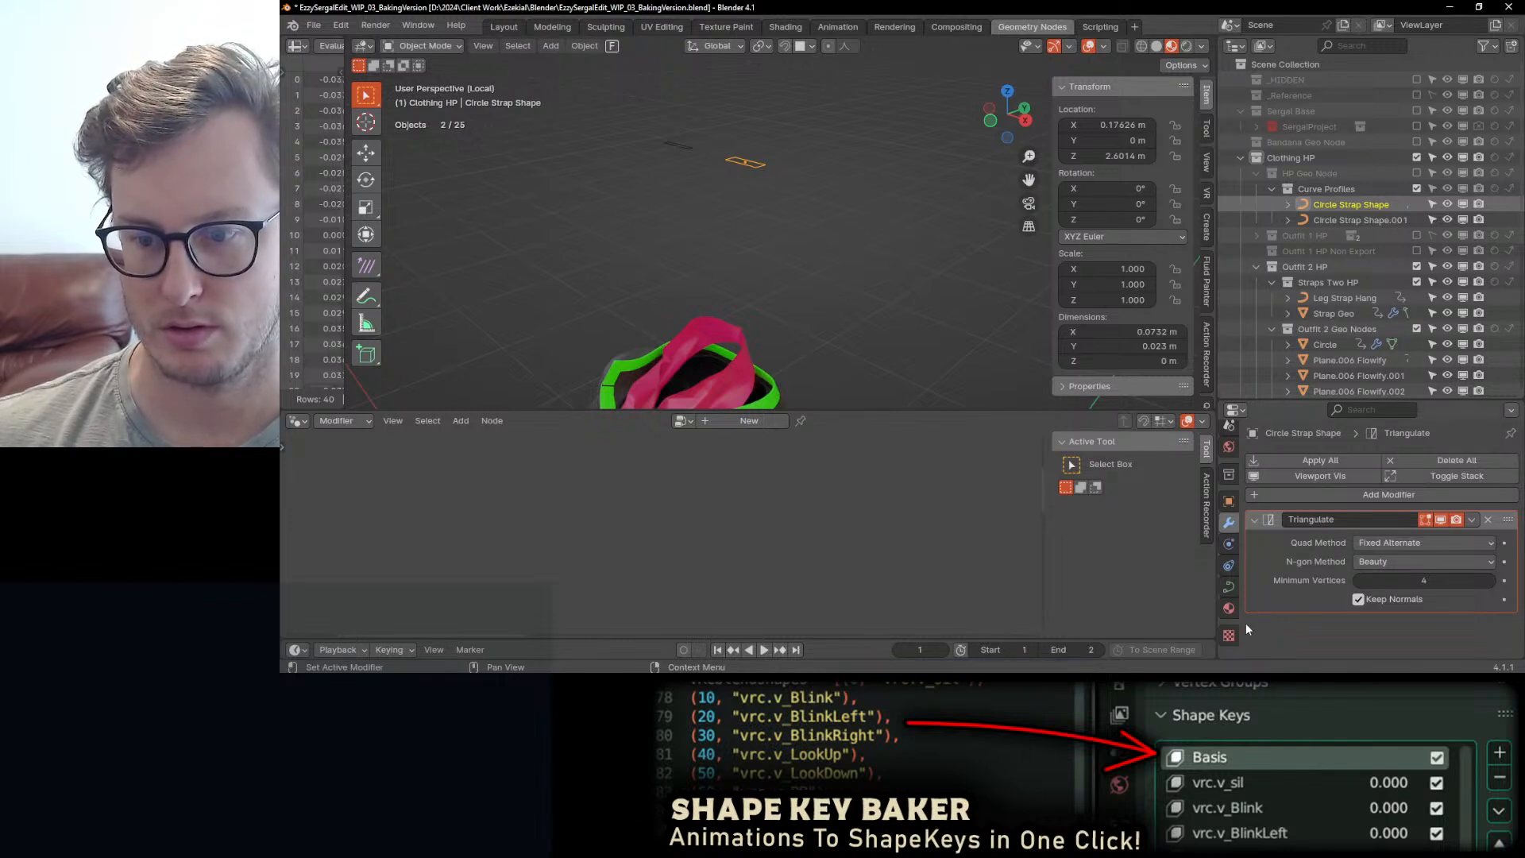
left_click(1487, 520)
scroll(747, 135, "down", 5)
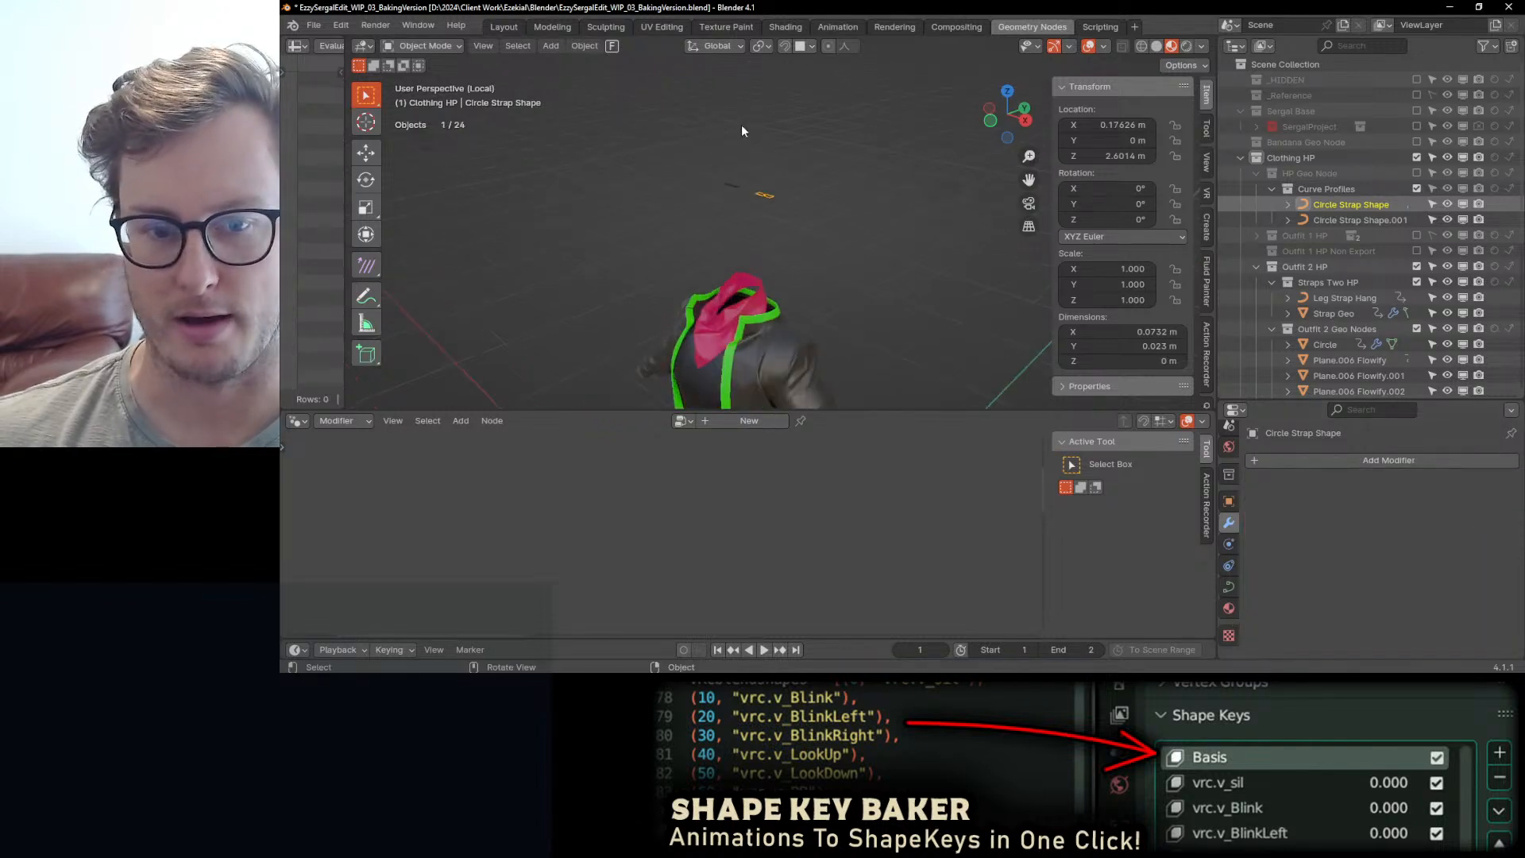
- Remove the Triangulate modifier from the Circle Strap Shape.001 curve and save the file
middle_click_drag(772, 266, 785, 126, "shift")
middle_click_drag(786, 208, 797, 221)
scroll(799, 264, "up", 5)
middle_click_drag(798, 135, 747, 200, "shift")
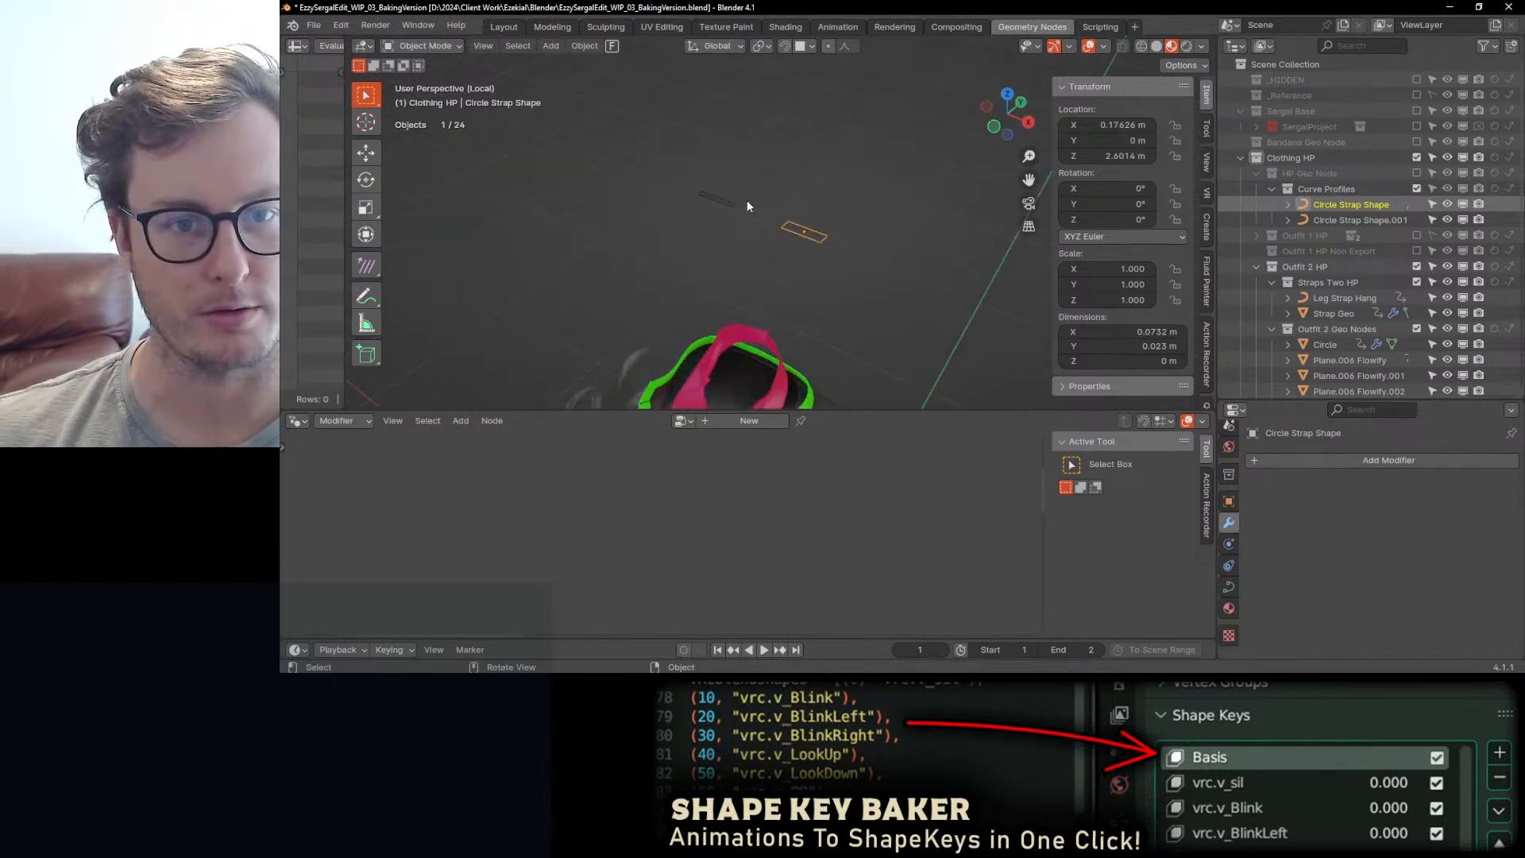
left_click(734, 198, "shift")
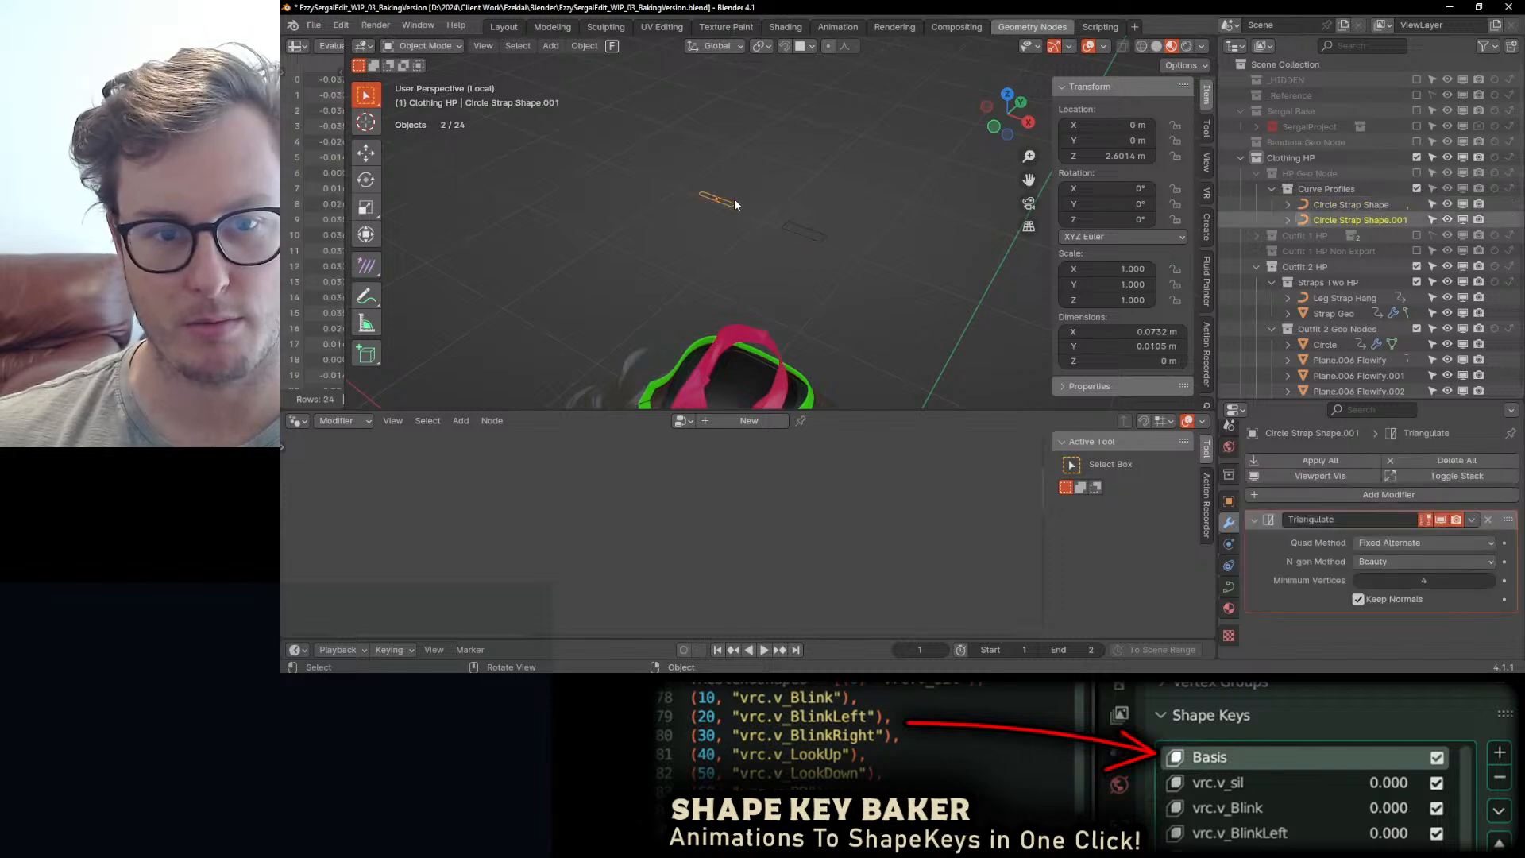
left_click(1489, 520)
scroll(861, 337, "down", 5)
middle_click_drag(860, 337, 871, 226, "shift")
scroll(836, 269, "up", 5)
key("ctrl+s")
- Select the leg strap geometry, turn off the wireframe overlay in the Layout workspace, and save
scroll(858, 266, "down", 2)
left_click(825, 262)
scroll(826, 259, "down", 5)
middle_click_drag(890, 151, 855, 100)
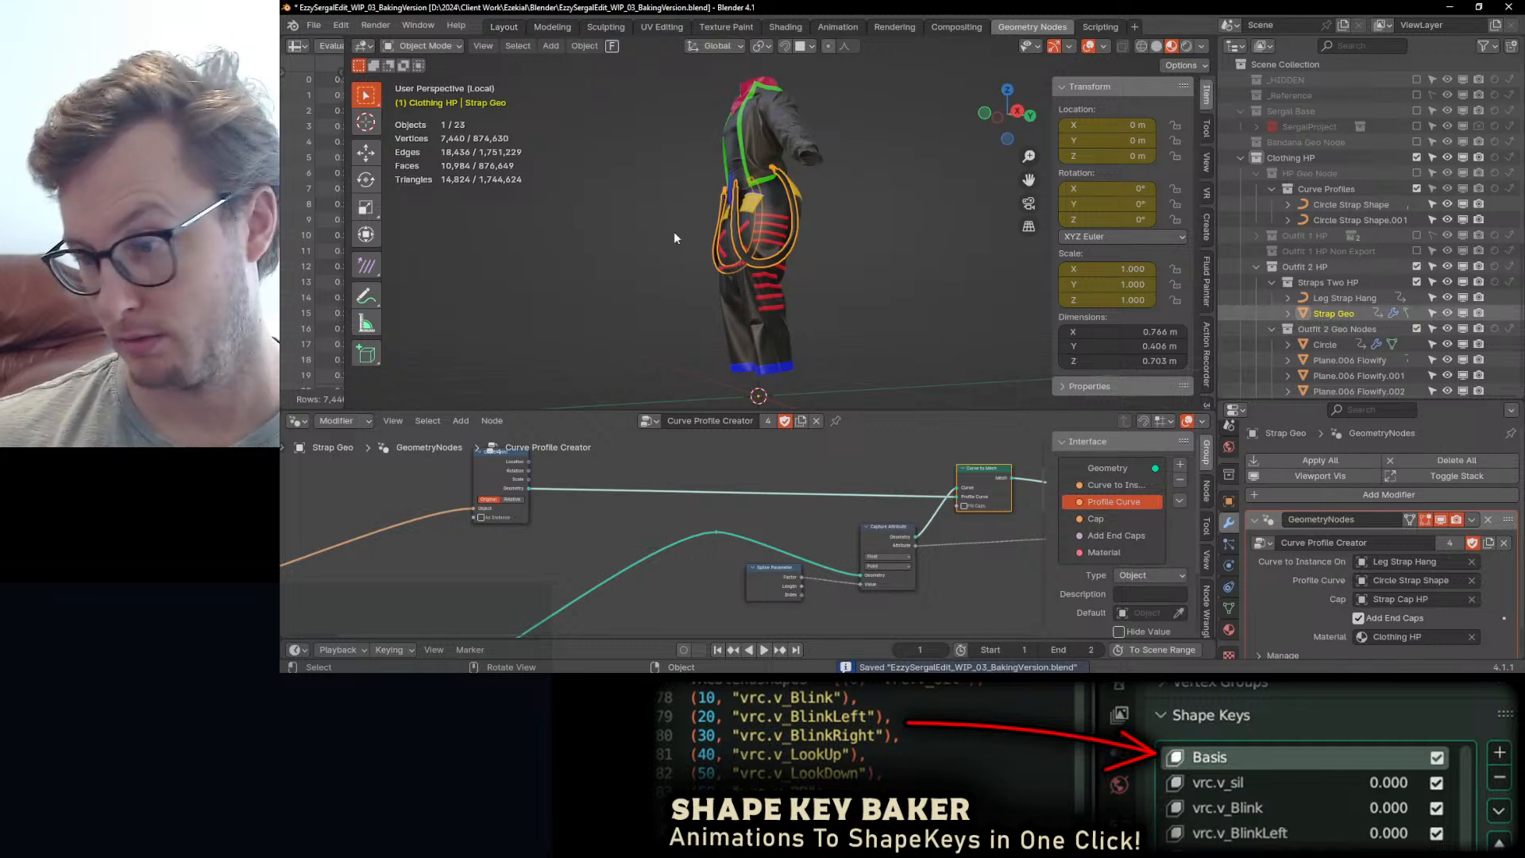
left_click(503, 26)
middle_click_drag(789, 272, 923, 316)
key("q")
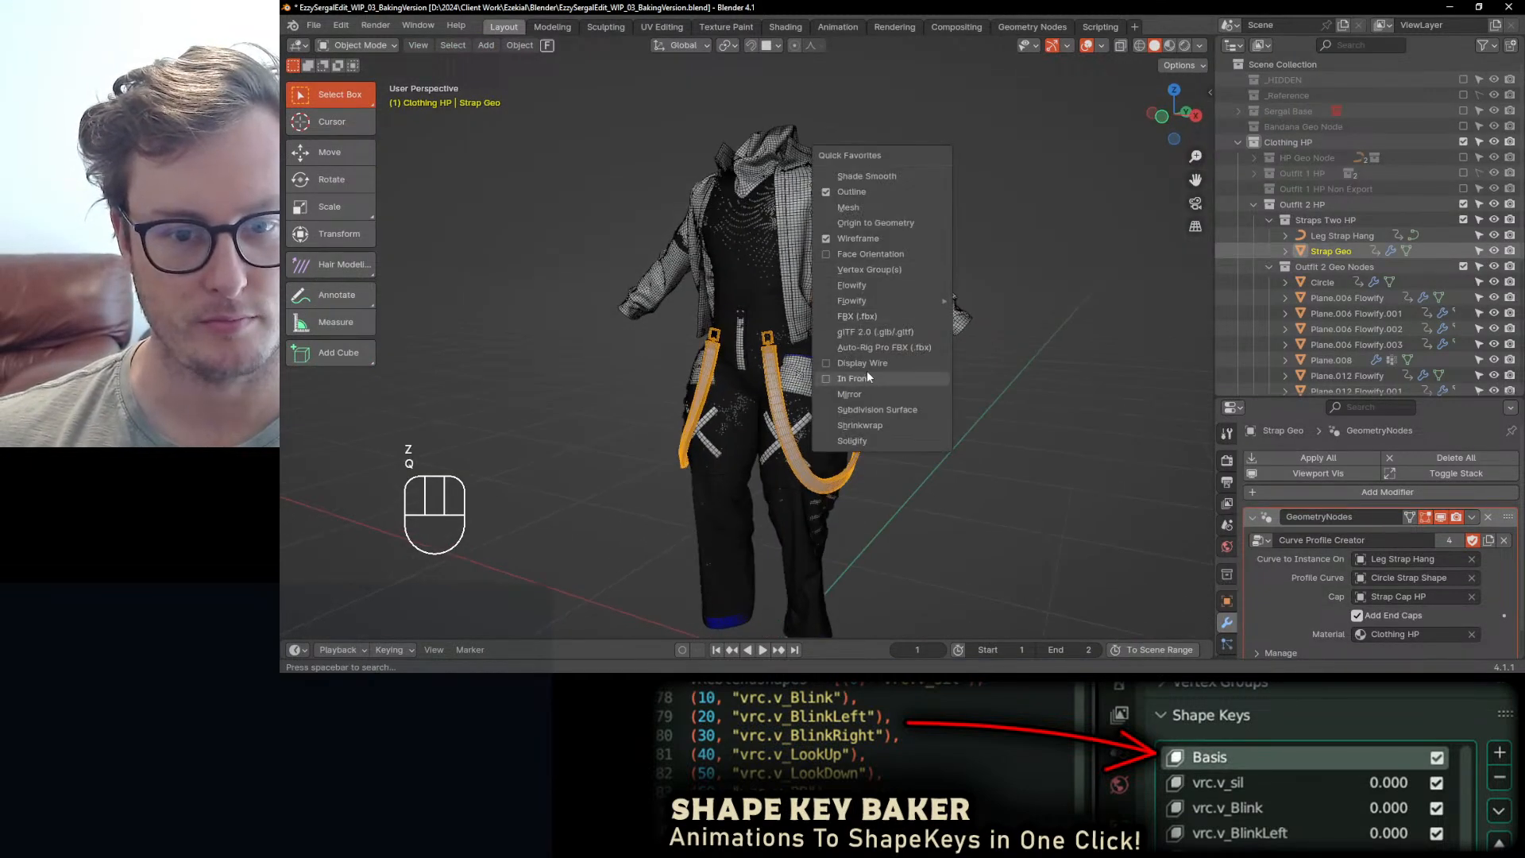
left_click(851, 238)
left_click(918, 432)
key("ctrl+s")
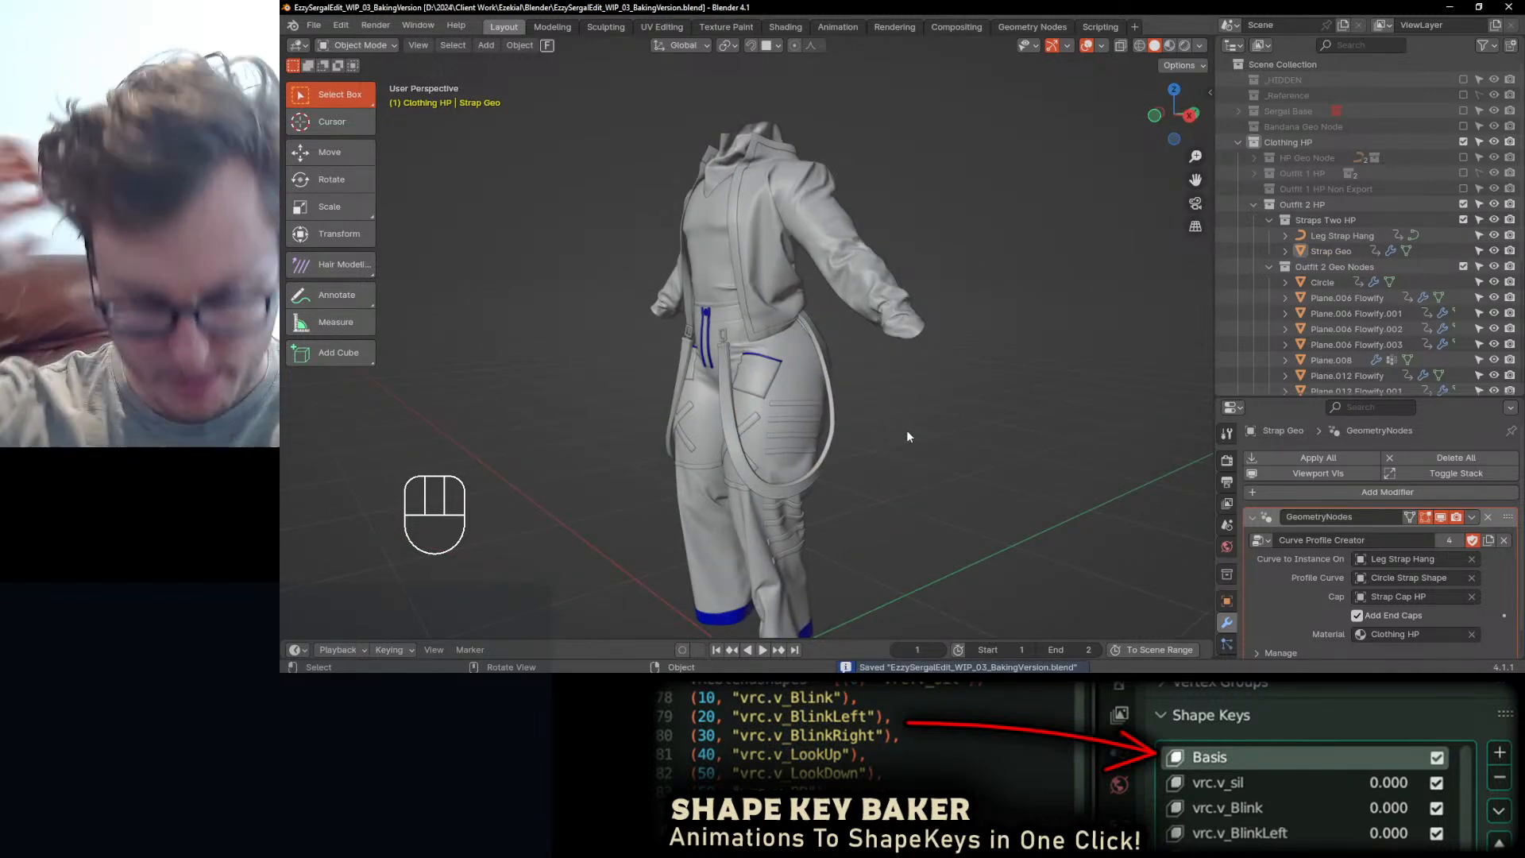
- Select a path of vertices along the uneven upper edge of the jacket's hem trim and smooth it with LoopTools Relax
middle_click_drag(907, 430, 708, 331)
scroll(741, 327, "up", 3)
left_click(707, 334)
key("Tab")
scroll(707, 347, "up", 2)
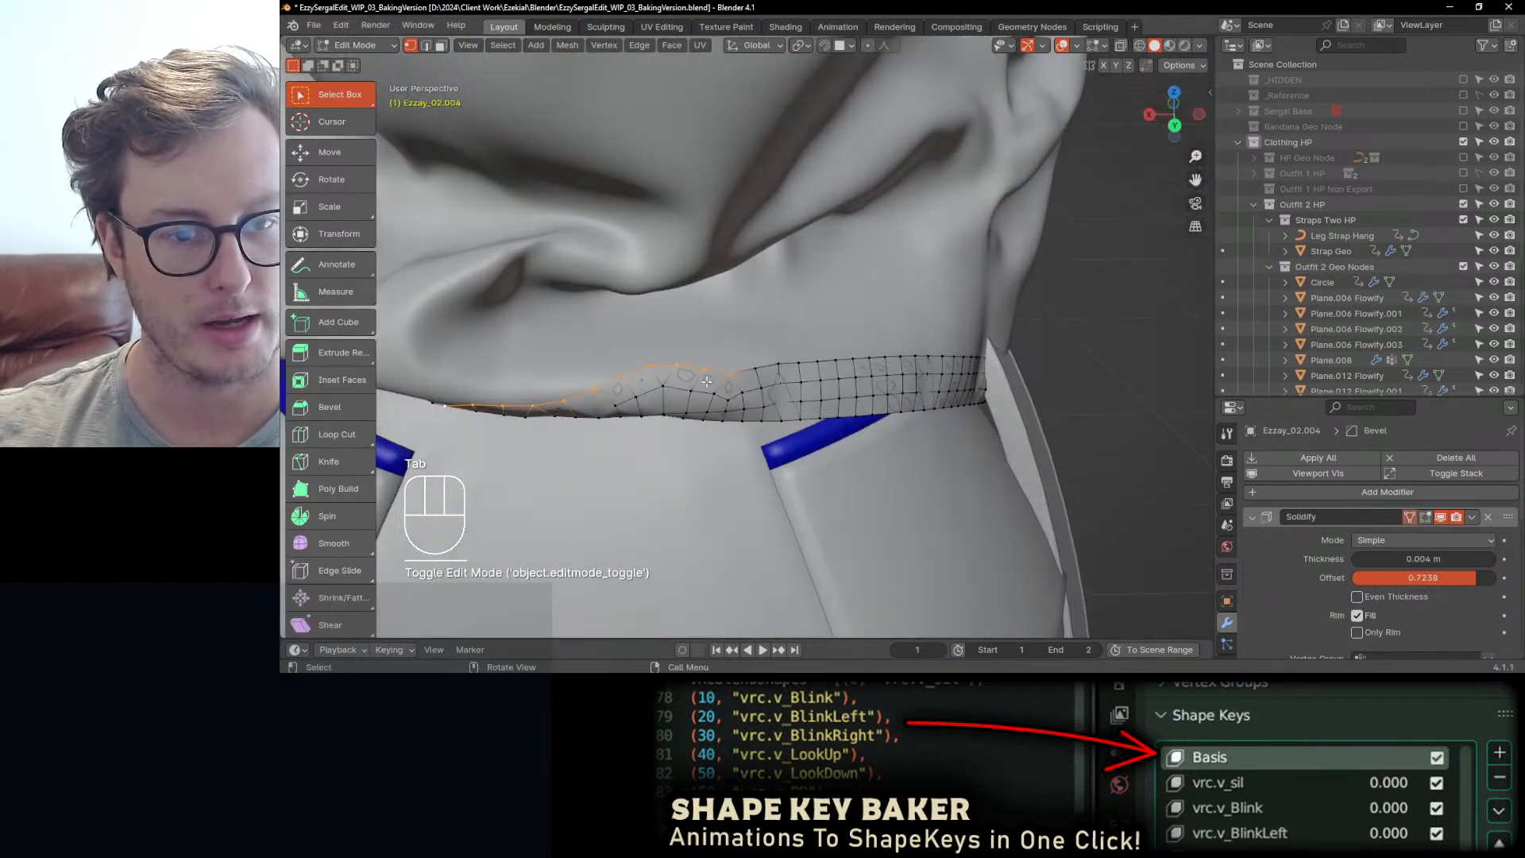
left_click(673, 370)
left_click(755, 369, "ctrl")
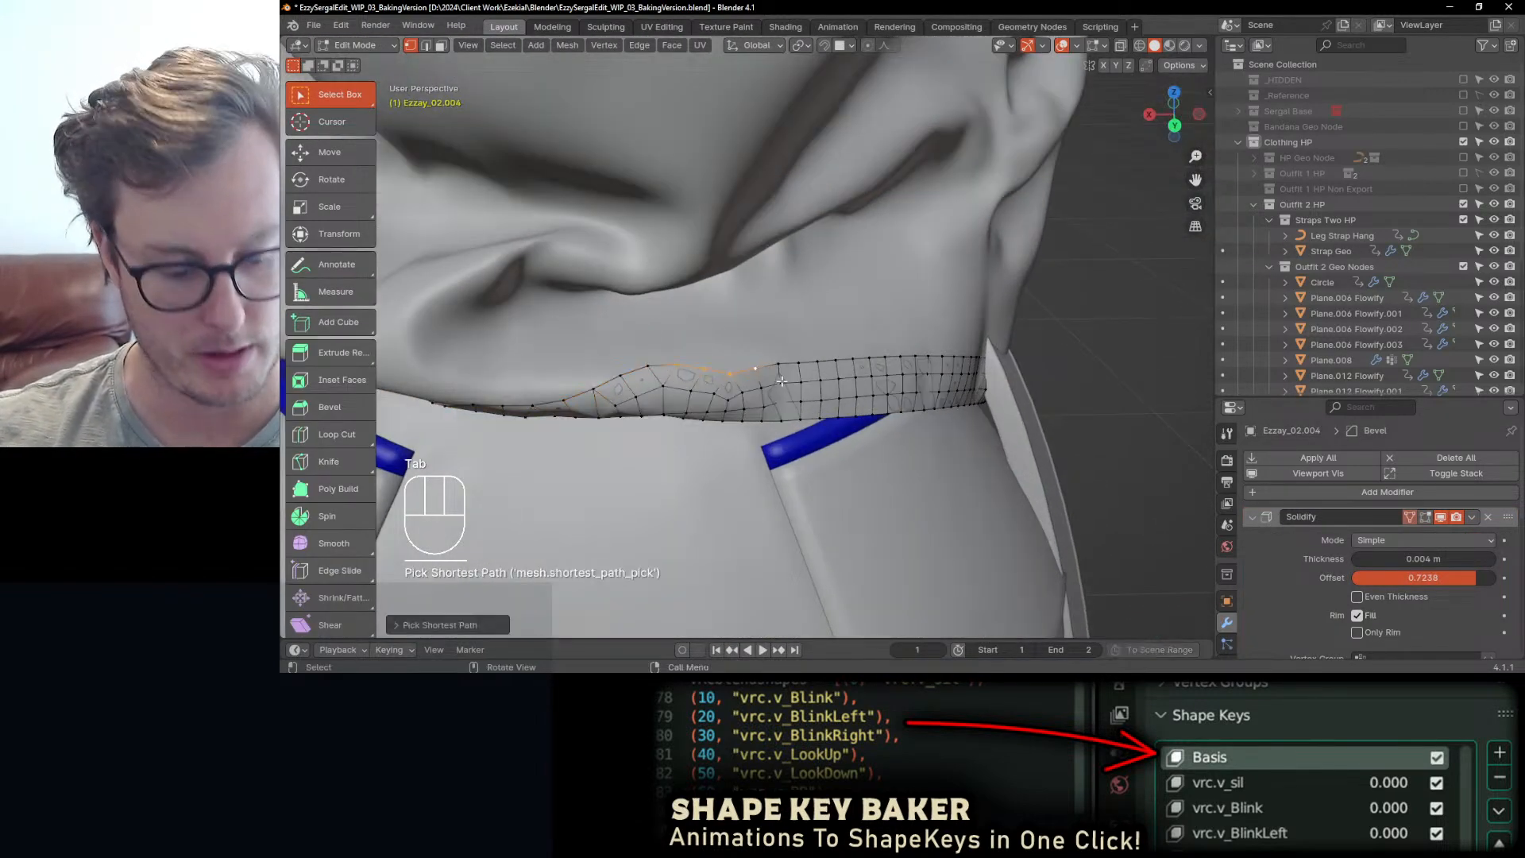
key("n")
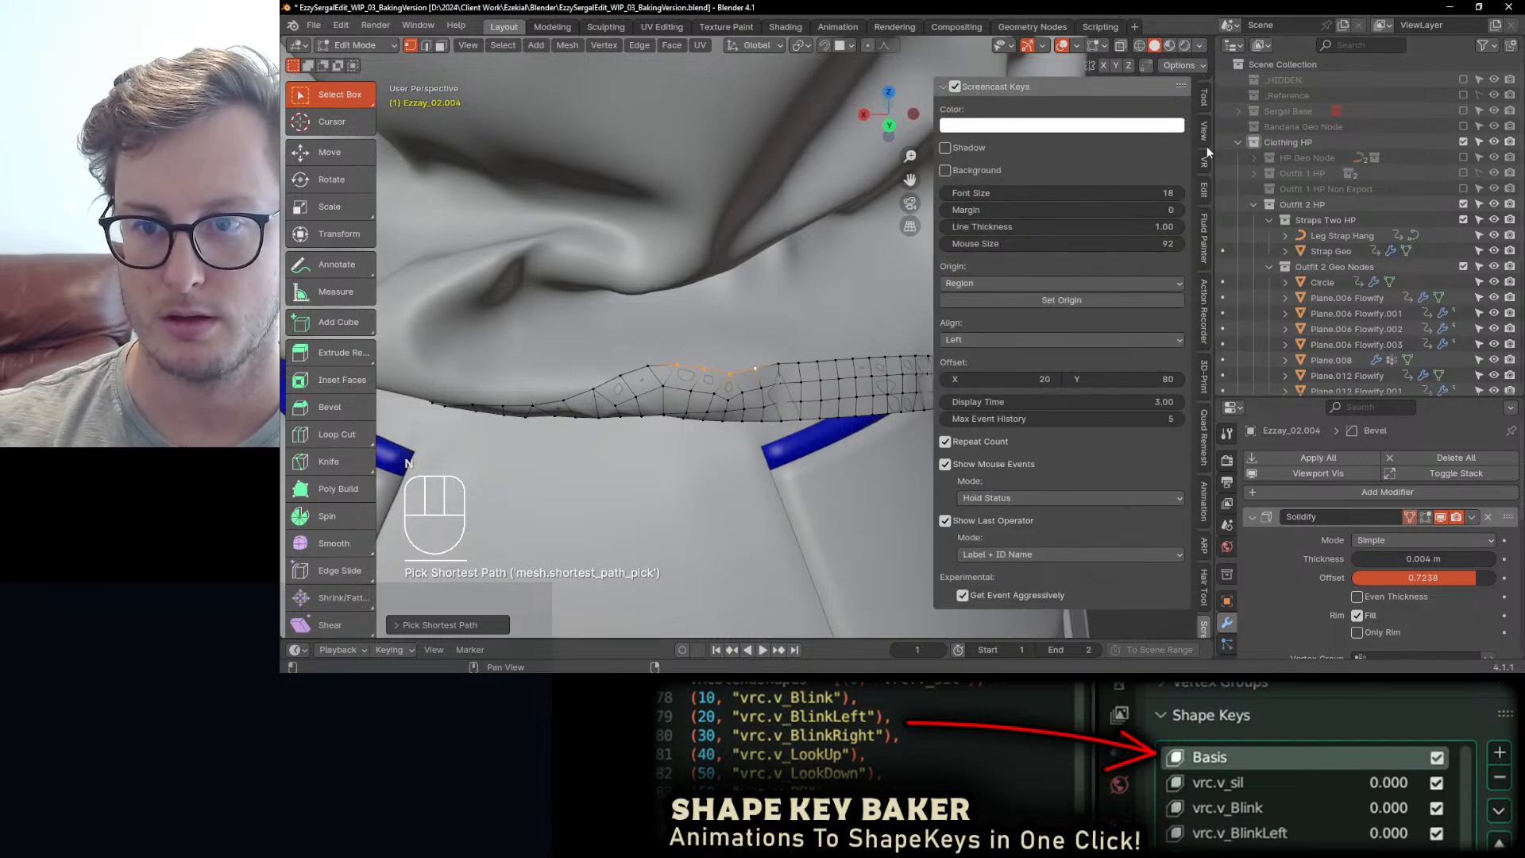
left_click(1205, 164)
left_click(1205, 189)
left_click(1082, 203)
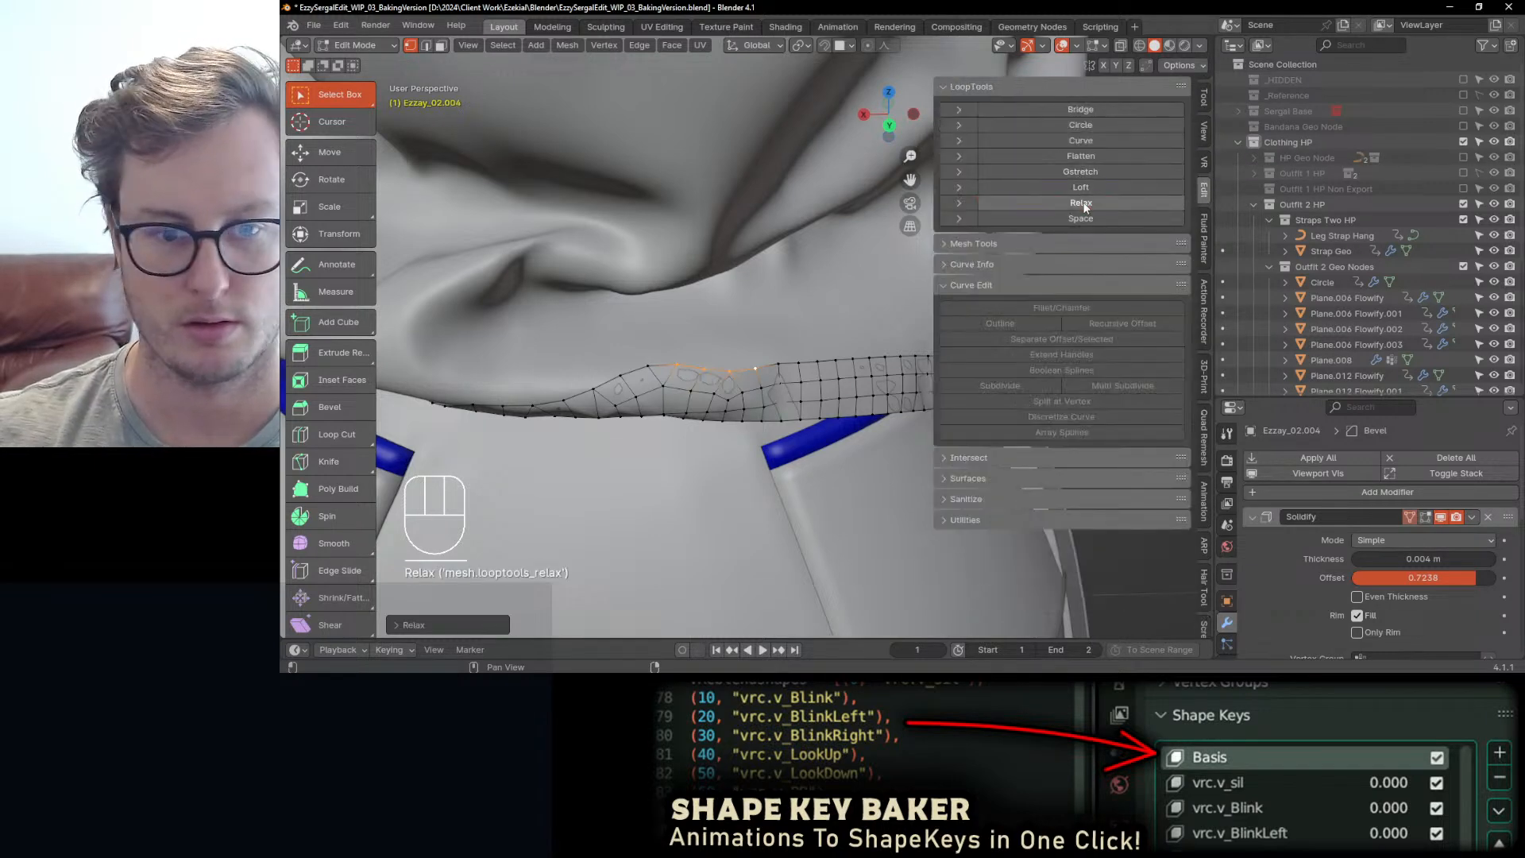
- Reselect a longer vertex path along the hem trim's upper edge, relax it again, and return to Object Mode
left_click(682, 363)
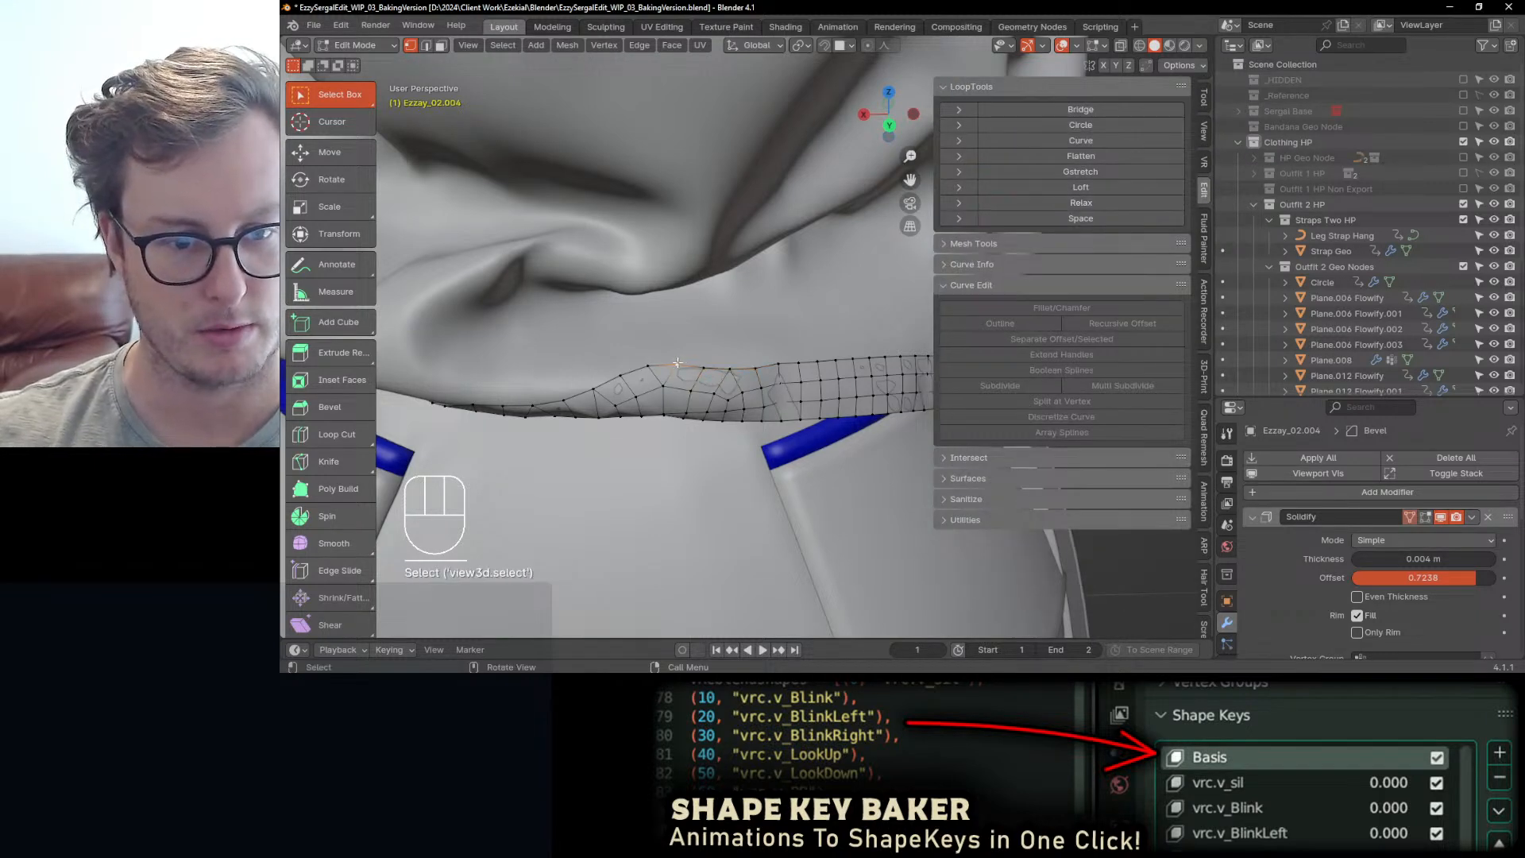
left_click(817, 362, "ctrl")
left_click(1055, 199)
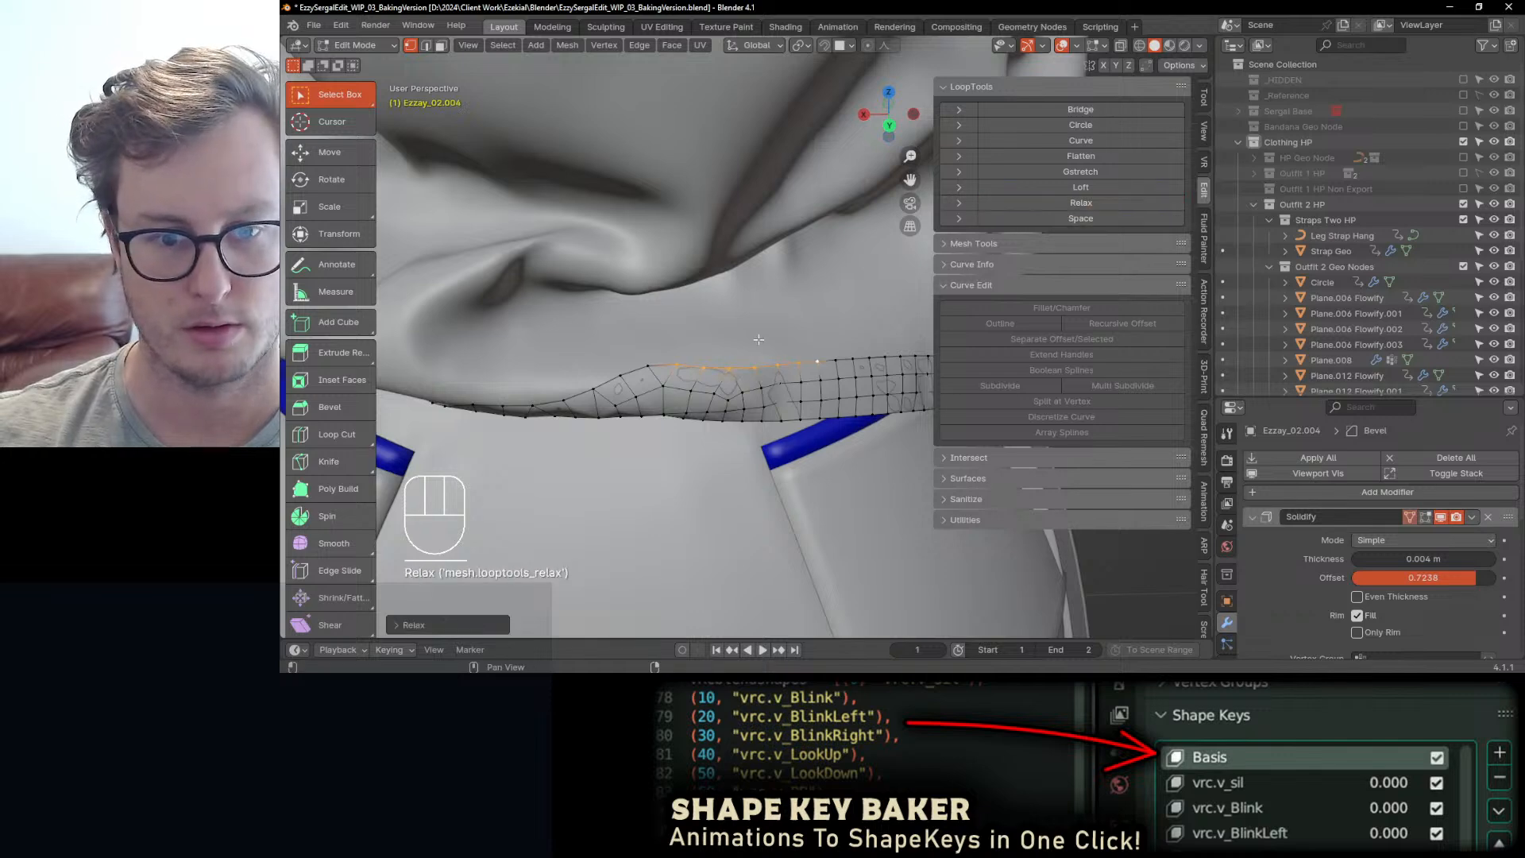
key("Tab")
- Inspect the jacket trim mesh up close in Edit Mode, return to Object Mode, and save the file
scroll(723, 328, "down", 5)
middle_click_drag(723, 328, 679, 243)
scroll(678, 243, "up", 5)
key("Tab")
middle_click_drag(771, 282, 794, 378)
left_click(689, 244)
scroll(699, 246, "down", 4)
scroll(796, 308, "down", 5)
key("Tab")
scroll(794, 308, "down", 5)
key("ctrl+s")
- Exclude the Curve Profiles collection inside HP Geo Node from the view layer
scroll(794, 379, "up", 2)
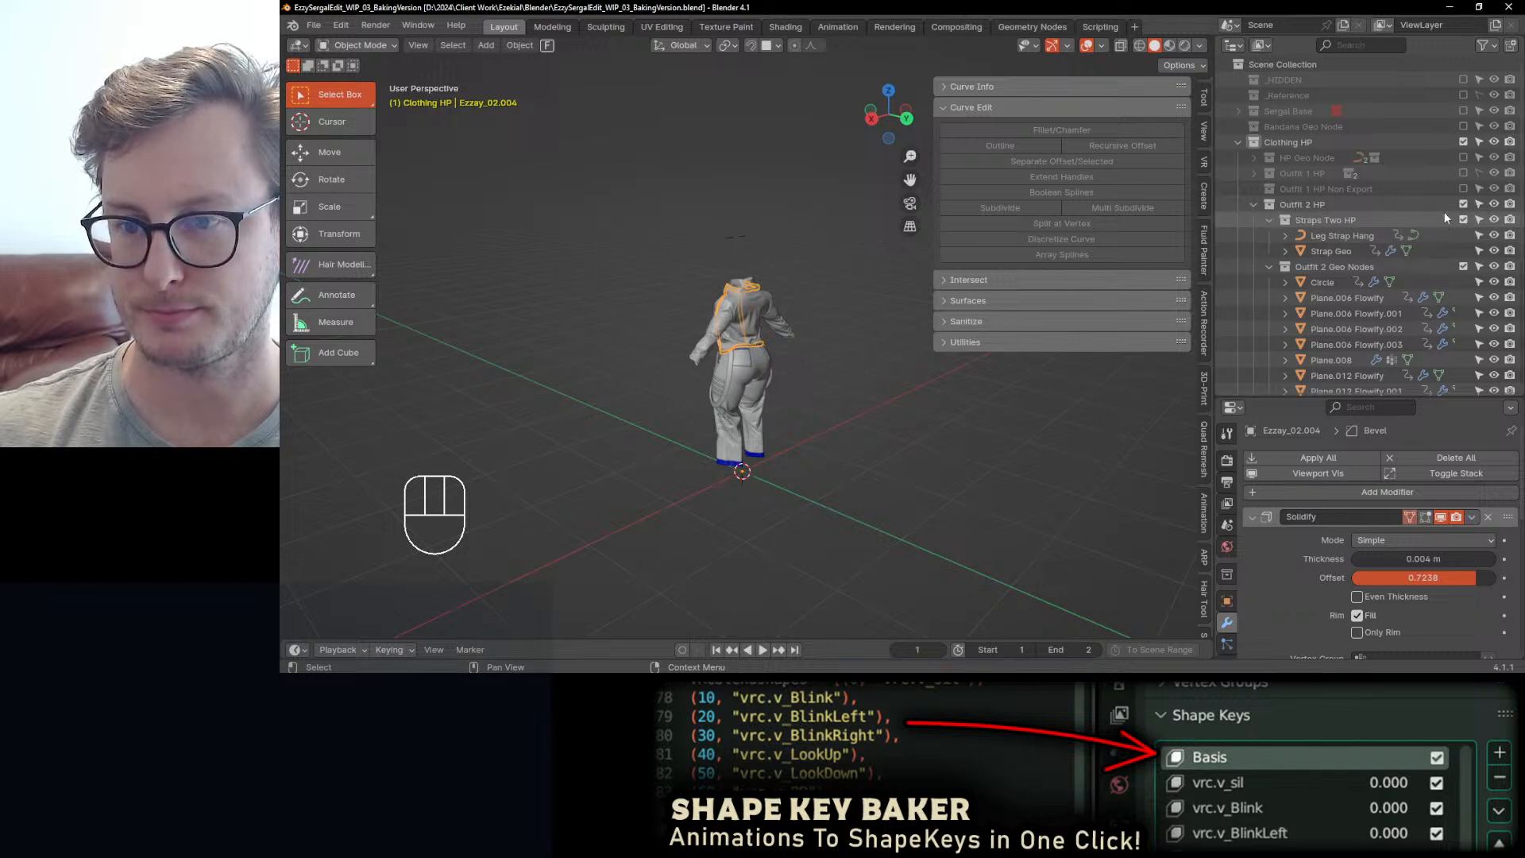
scroll(1445, 212, "down", 5)
scroll(1446, 211, "up", 2)
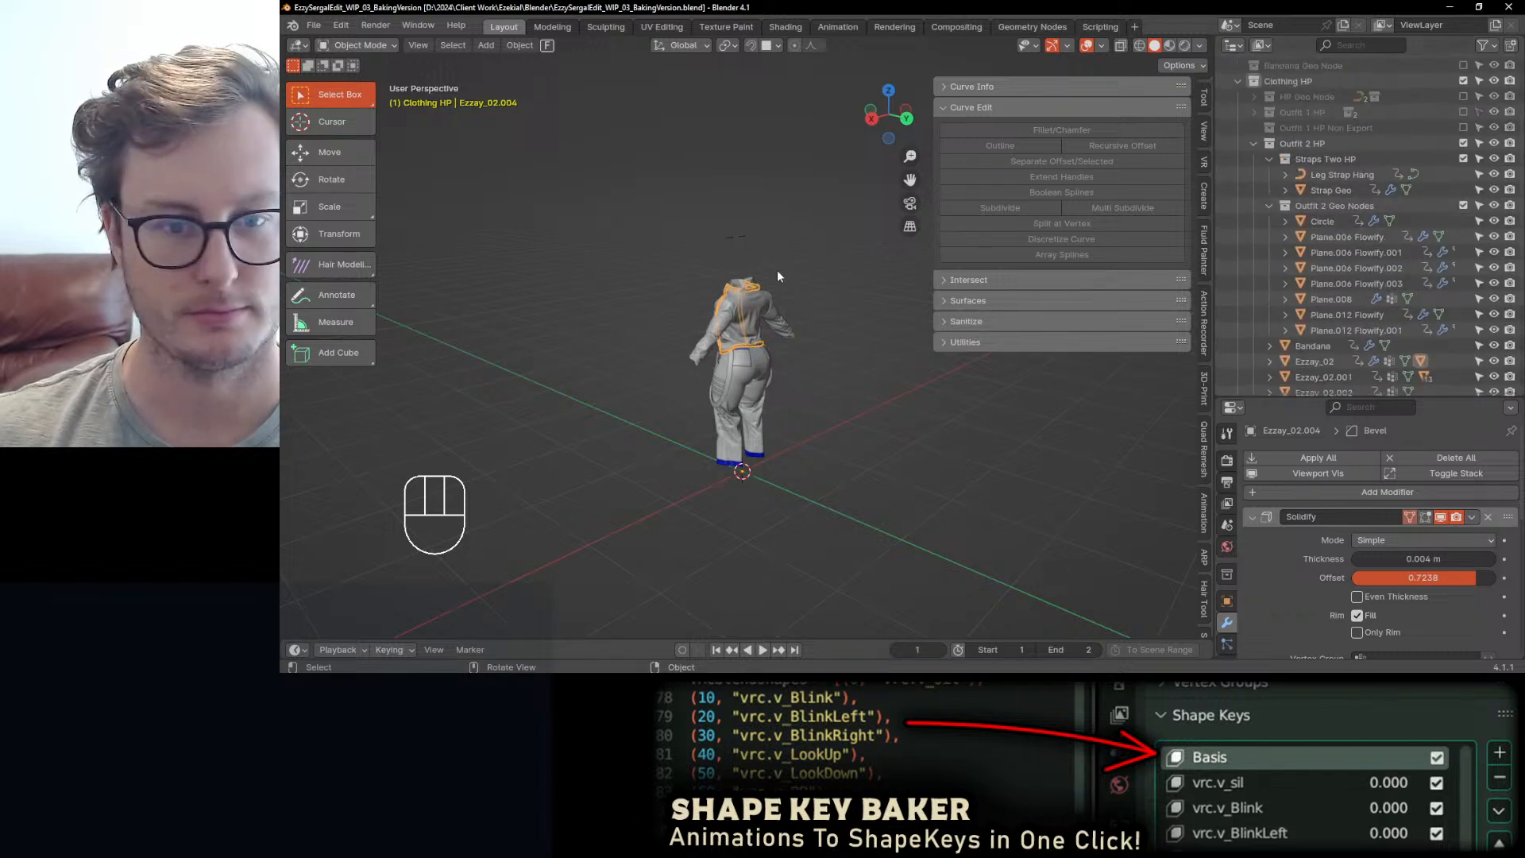
scroll(777, 270, "up", 4)
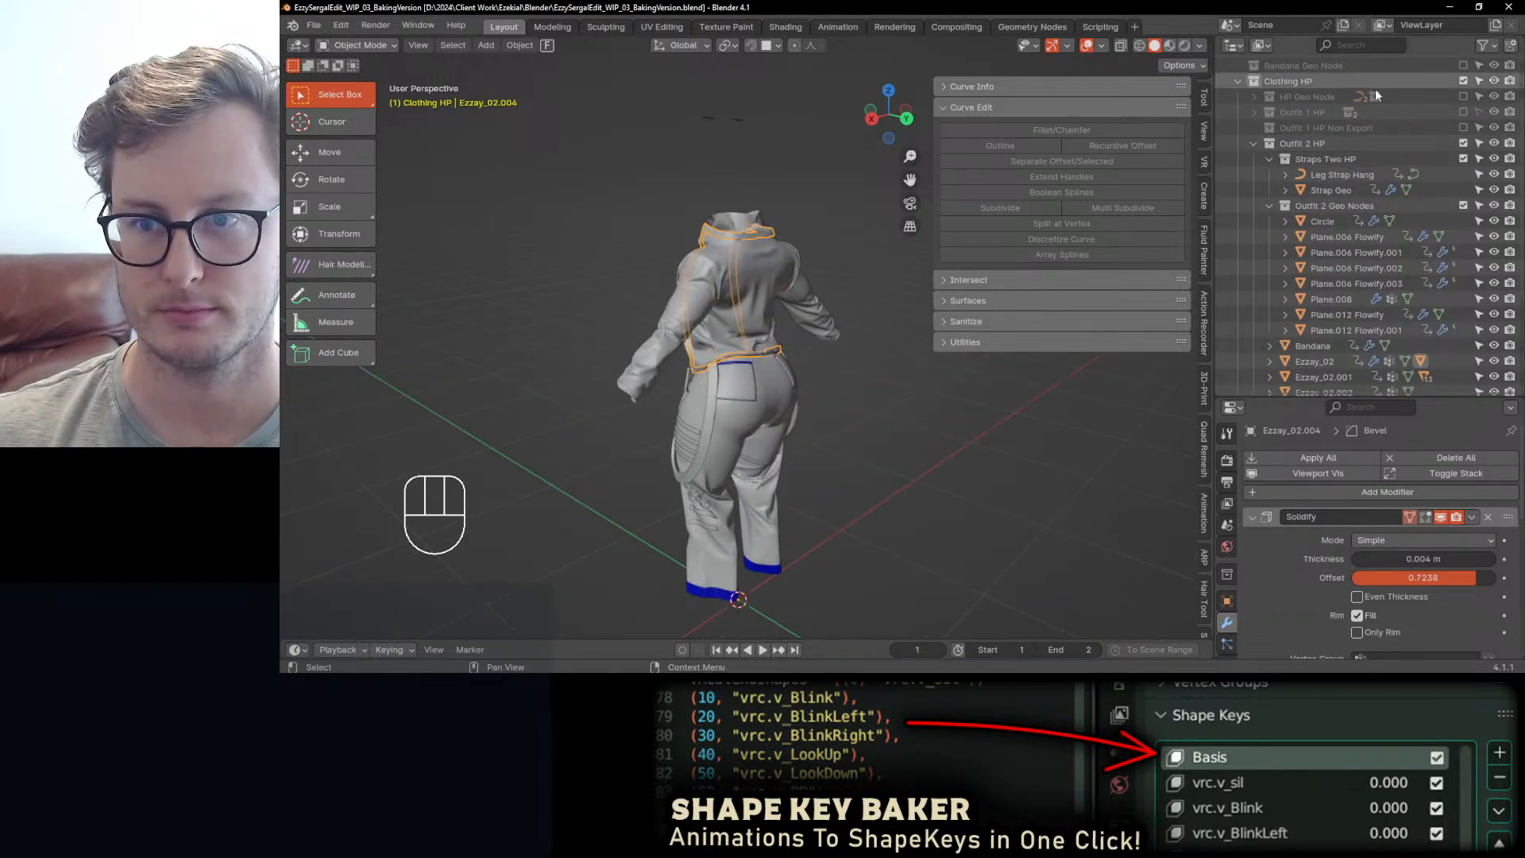
left_click(1253, 96)
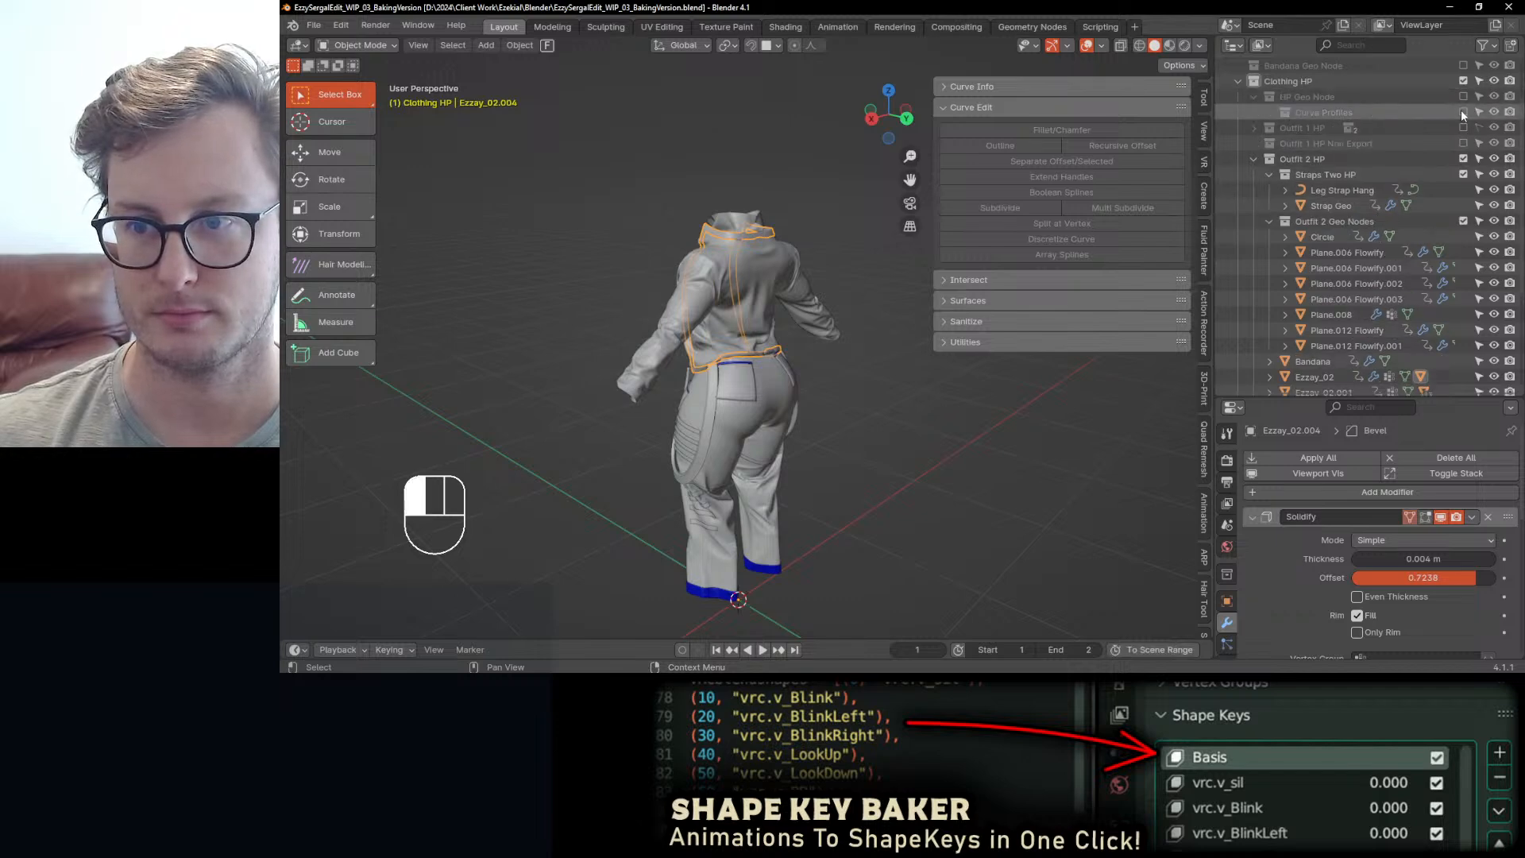
left_click(1253, 96)
- Select the jacket, advance the timeline to frame 2 to separate the outfit parts, and save the file
left_click(750, 347)
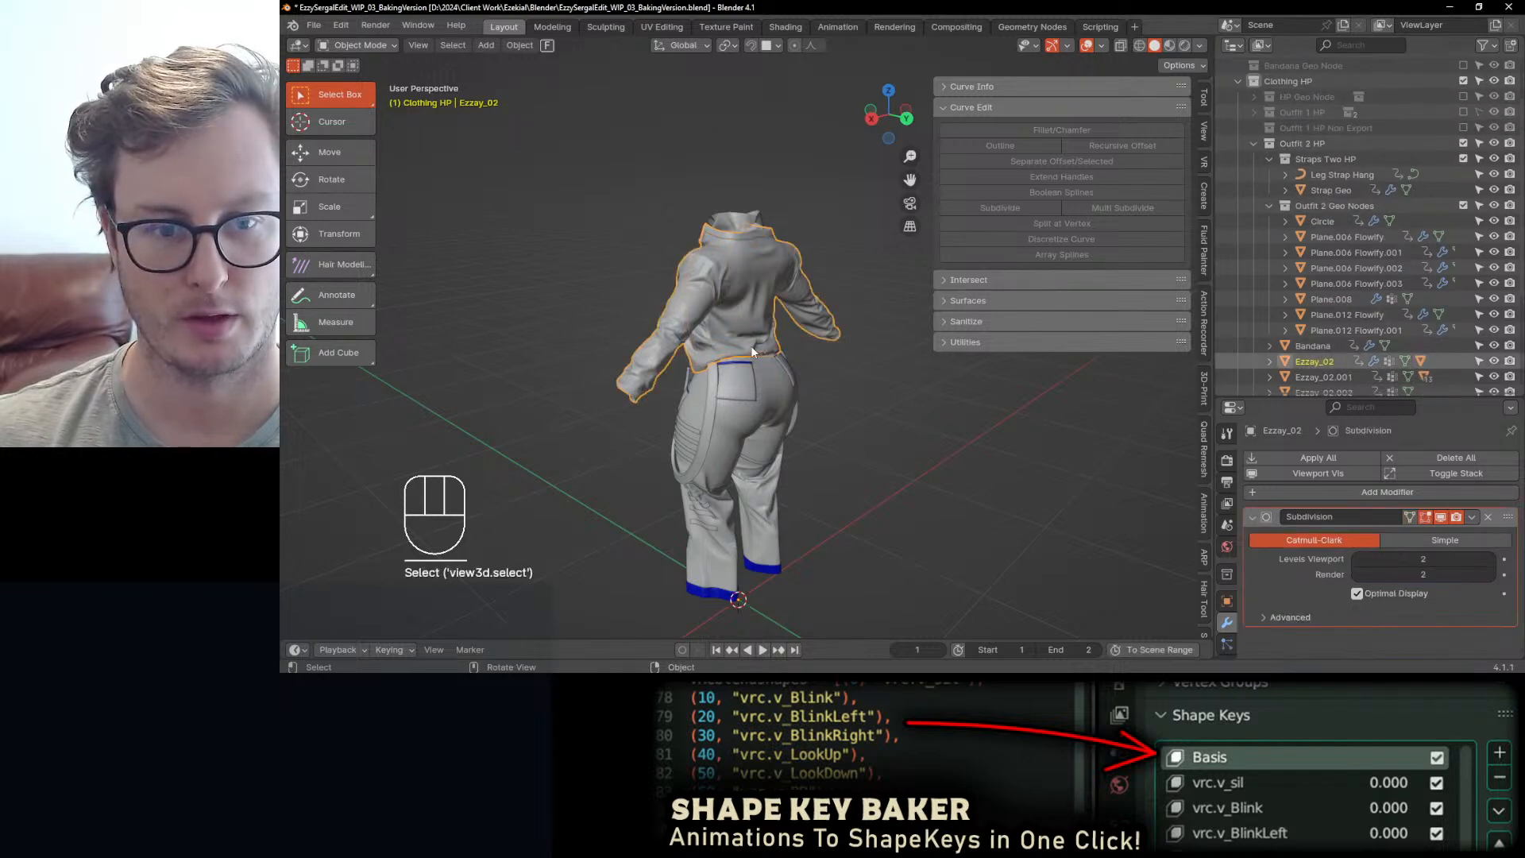
key("Right")
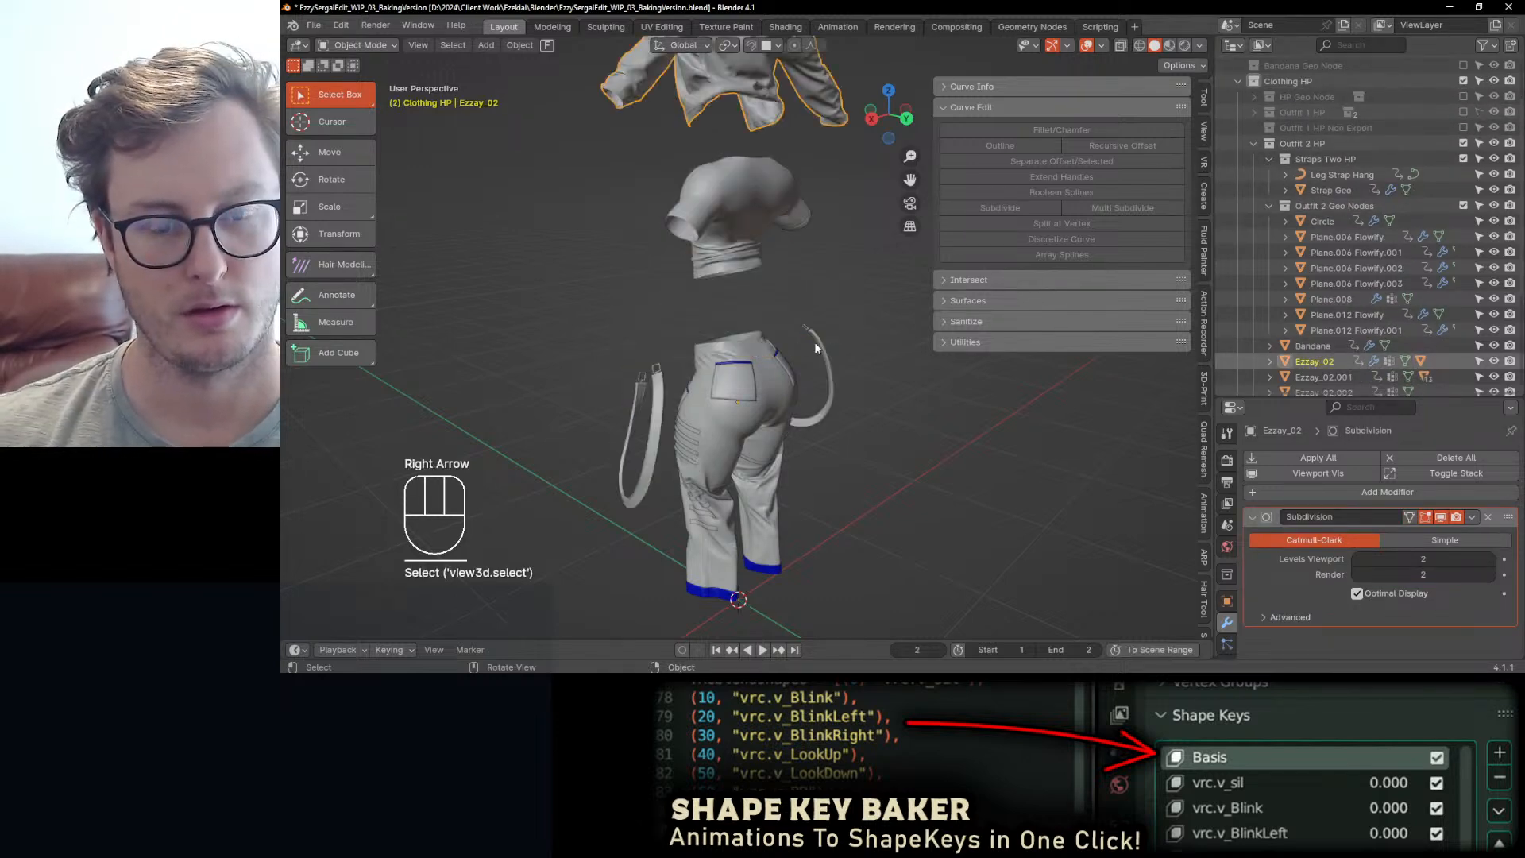
key("ctrl+s")
- Select all visible high-poly objects and export them as FBX over EzzySergalClothing_Outfit_2_HP.fbx in the Bakes folder
key("a")
key("q")
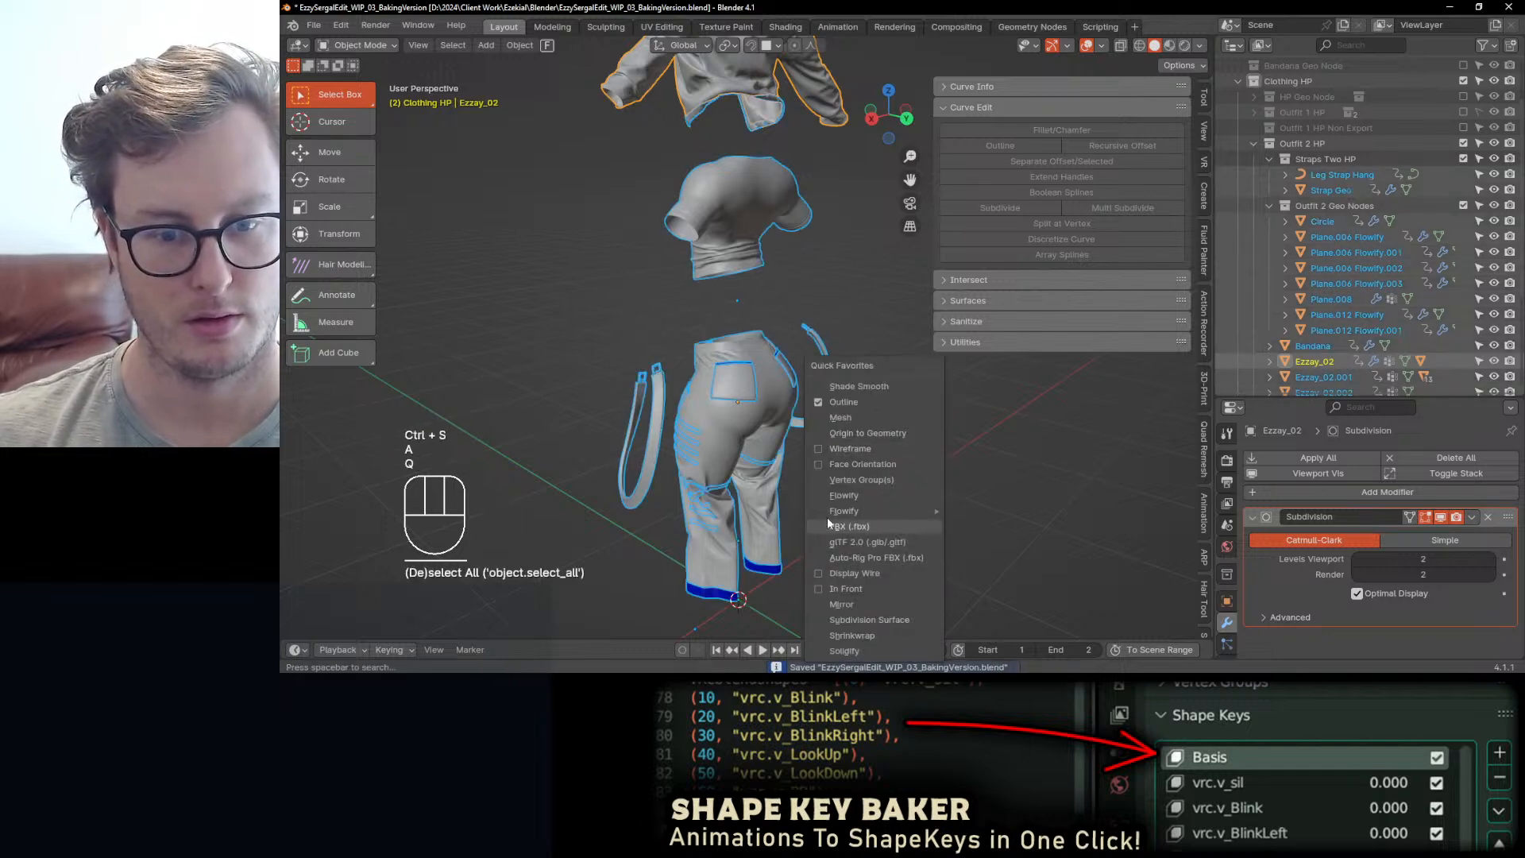
left_click(845, 528)
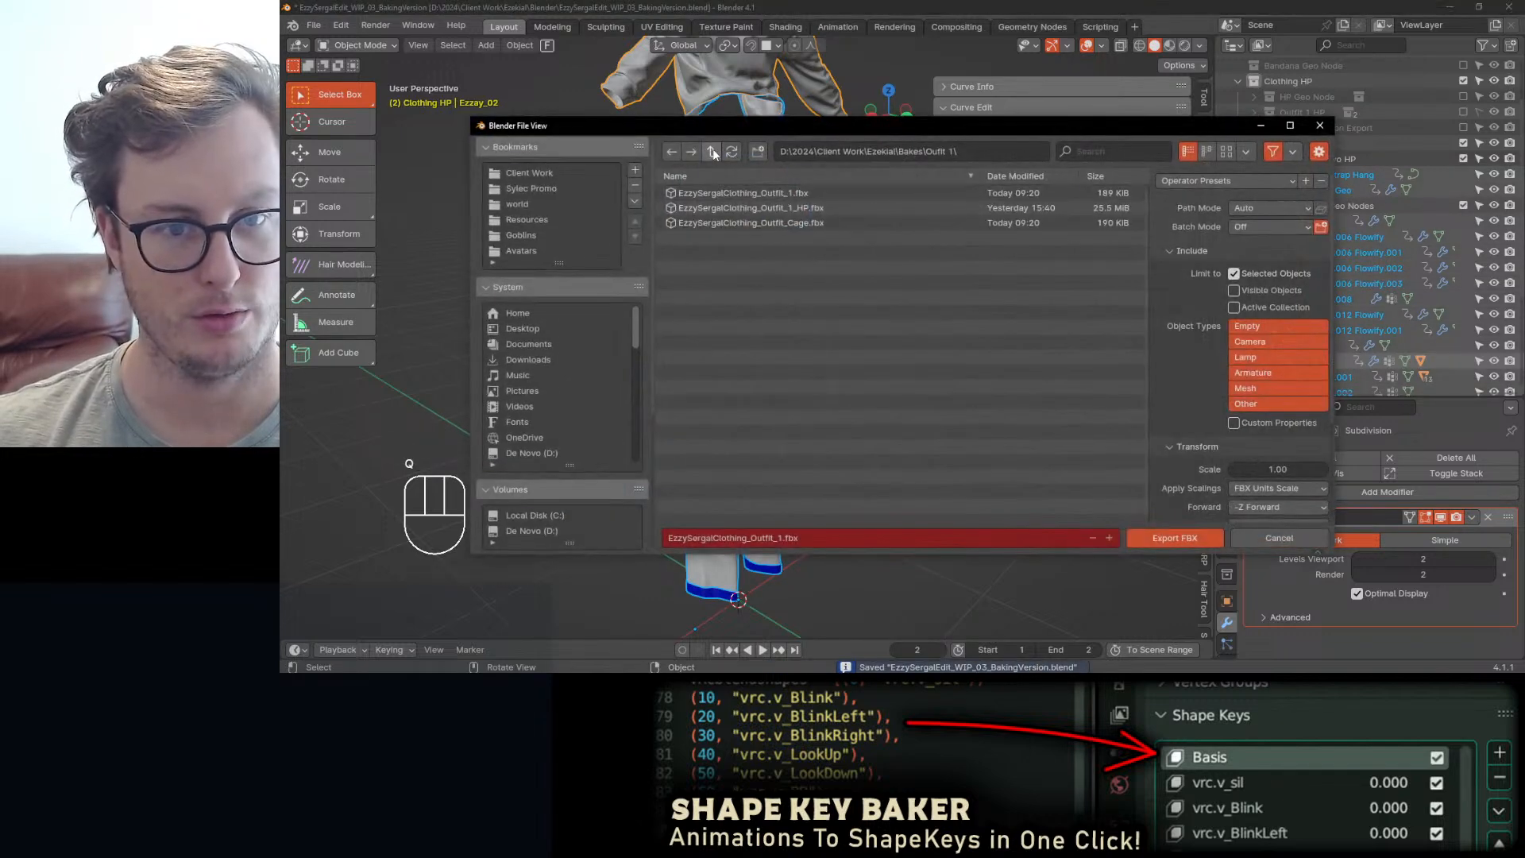
key("BackSpace")
left_click(760, 234)
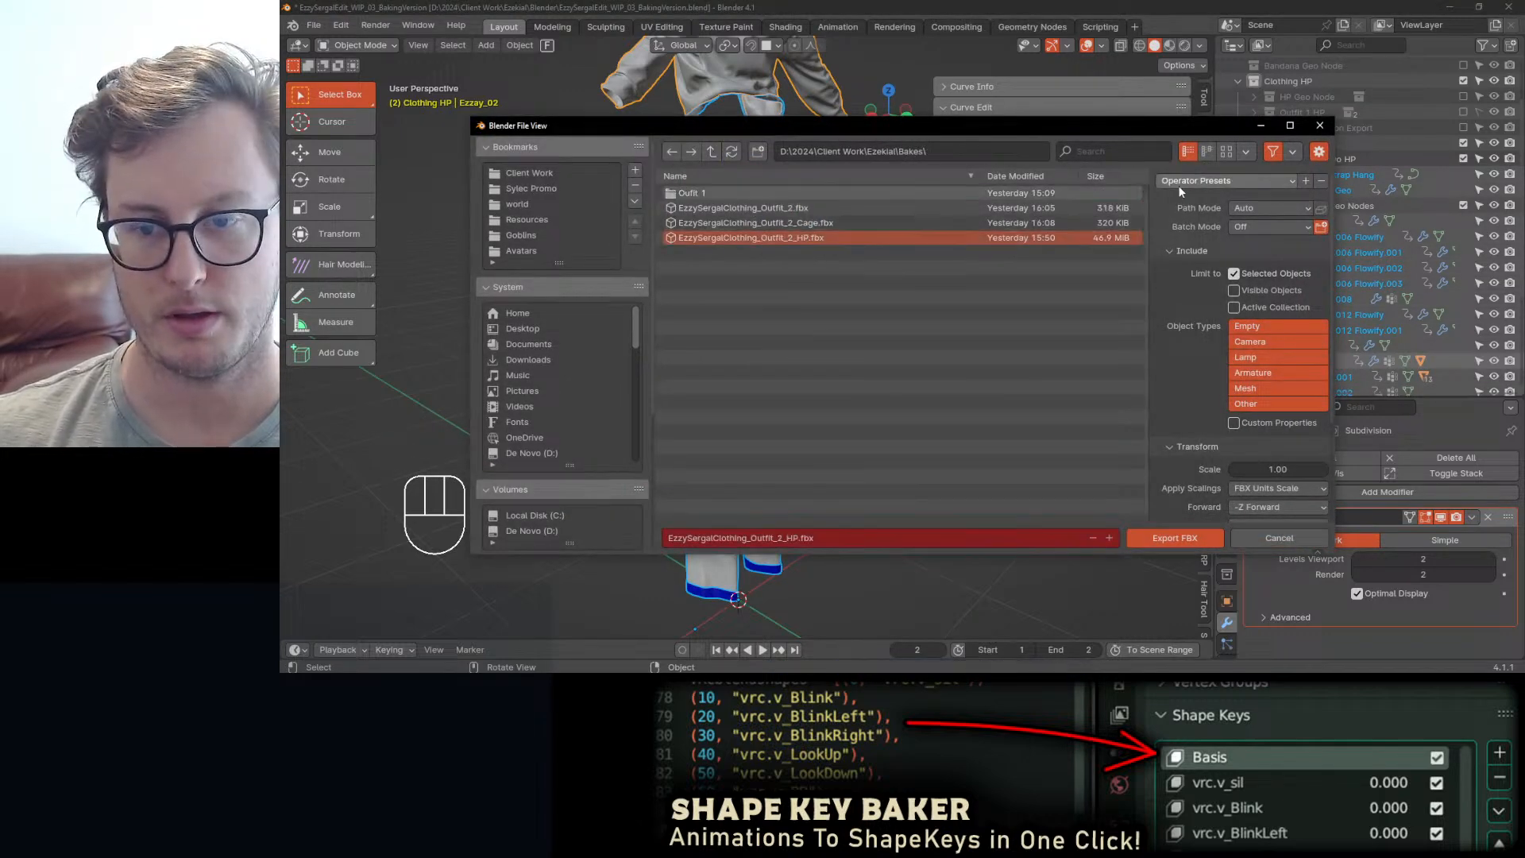
key("Return")
- Show the outfit's separated parts at frame 2, select the Outfit 2 Exporter, and set its Baker Setup Output to 1
left_click(1462, 144)
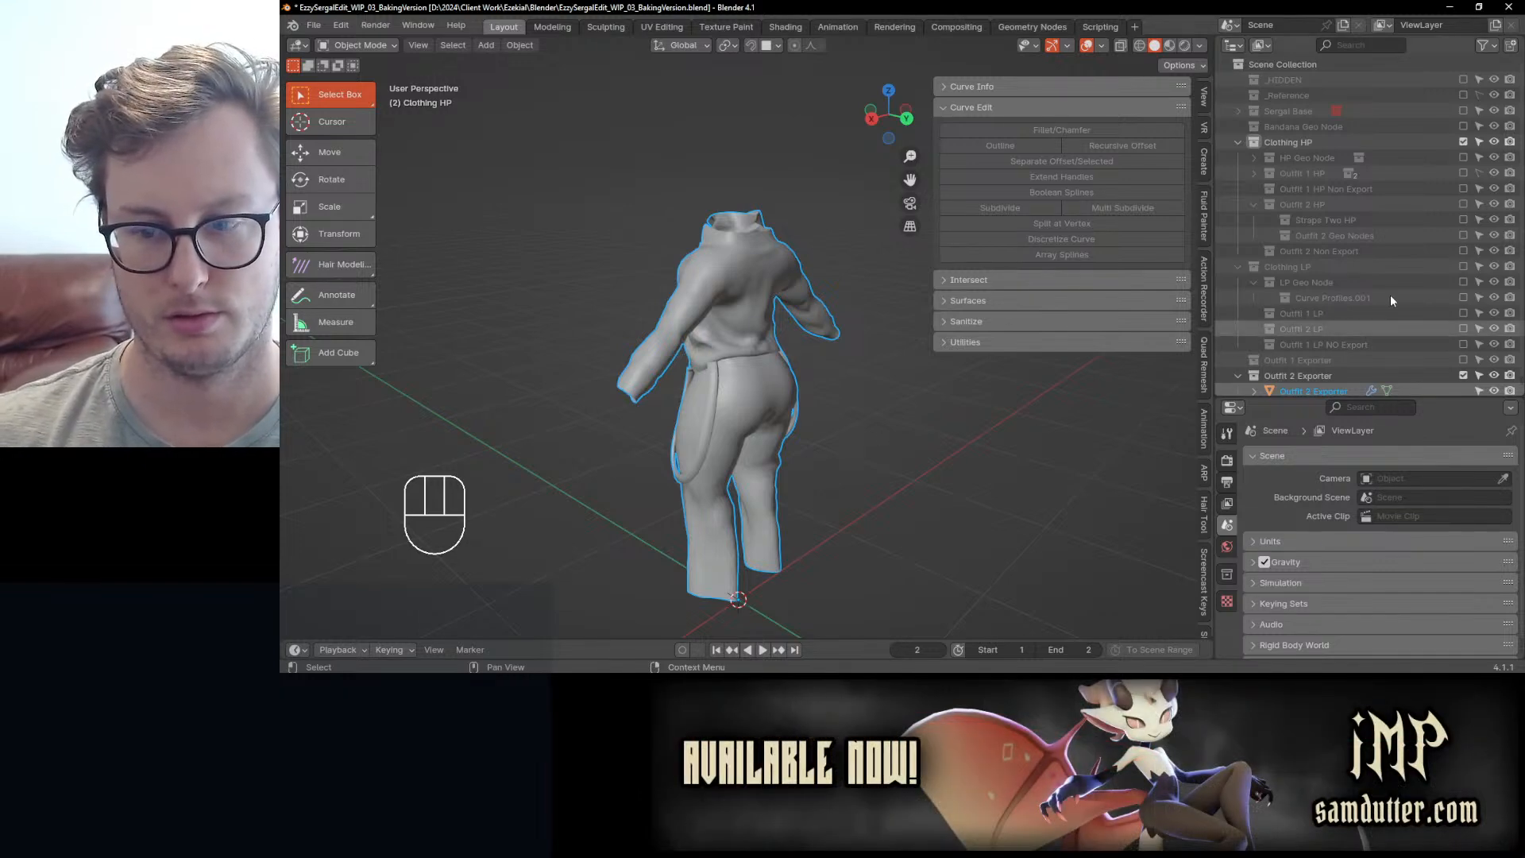
scroll(1369, 313, "down", 1)
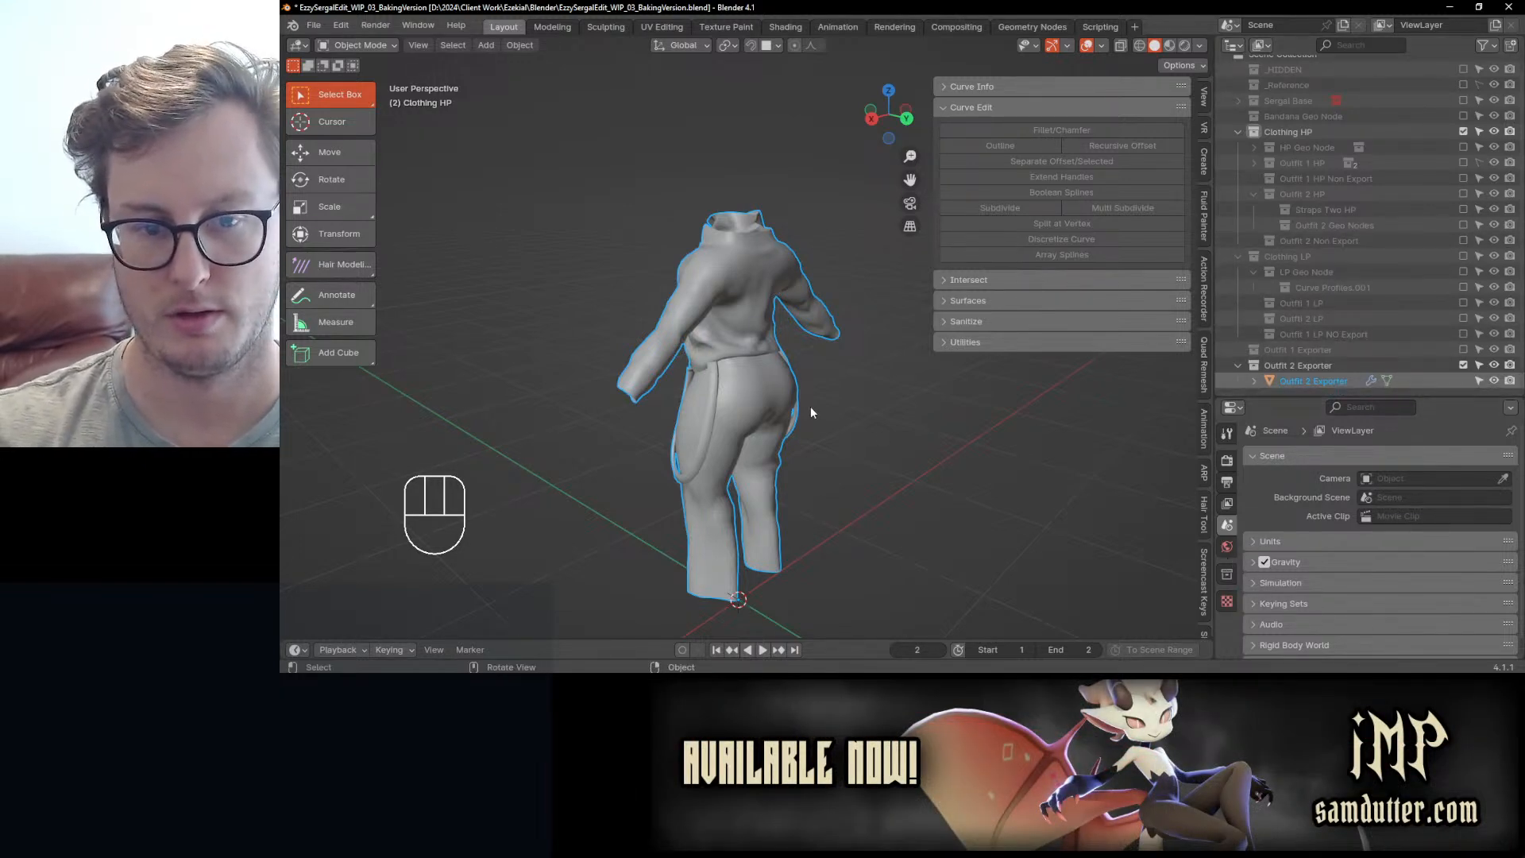
key("Right")
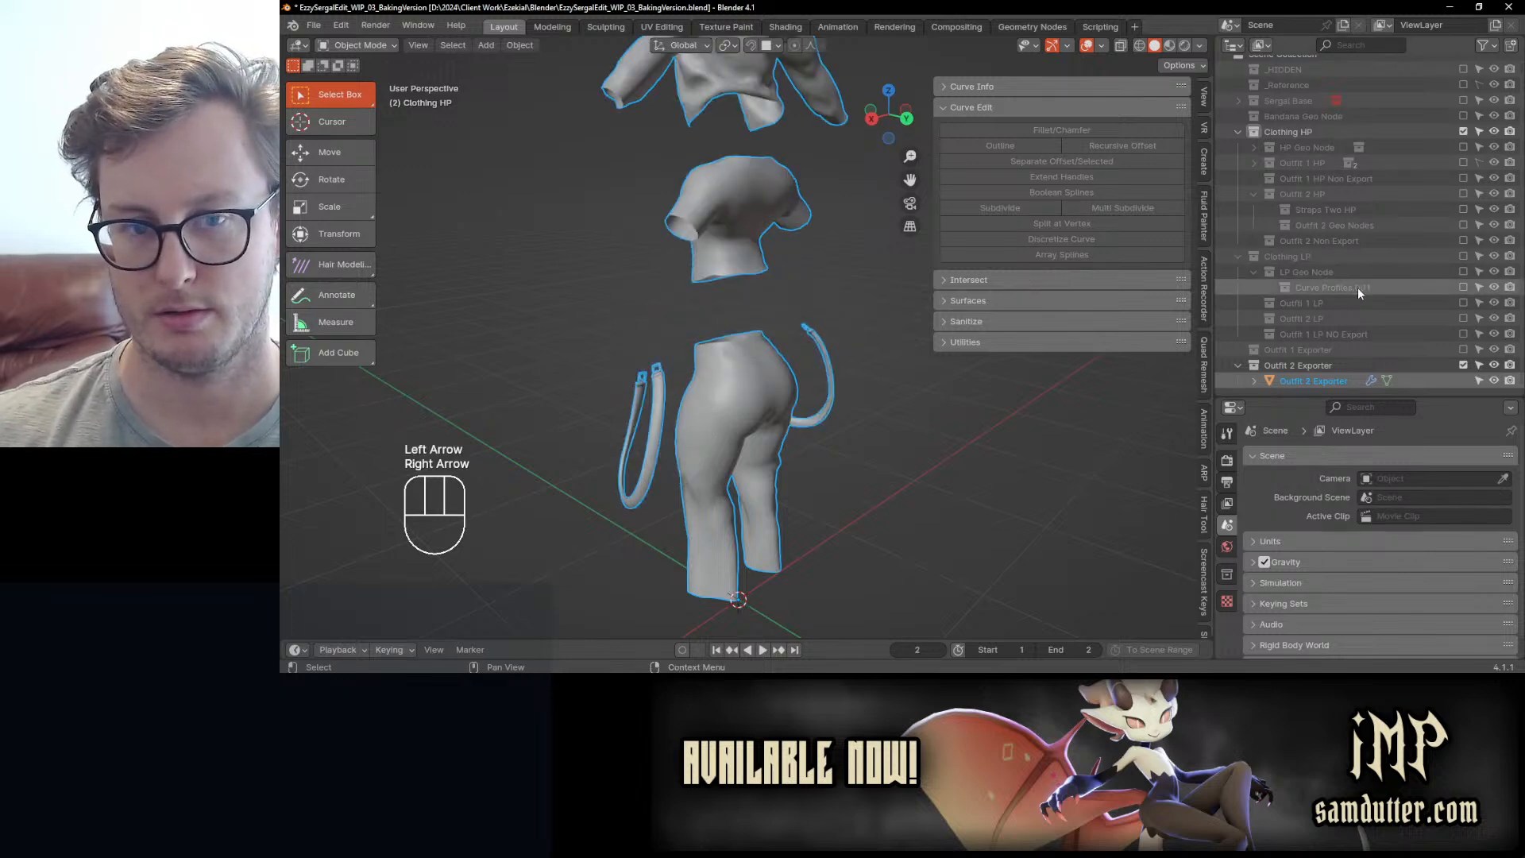
left_click(769, 425)
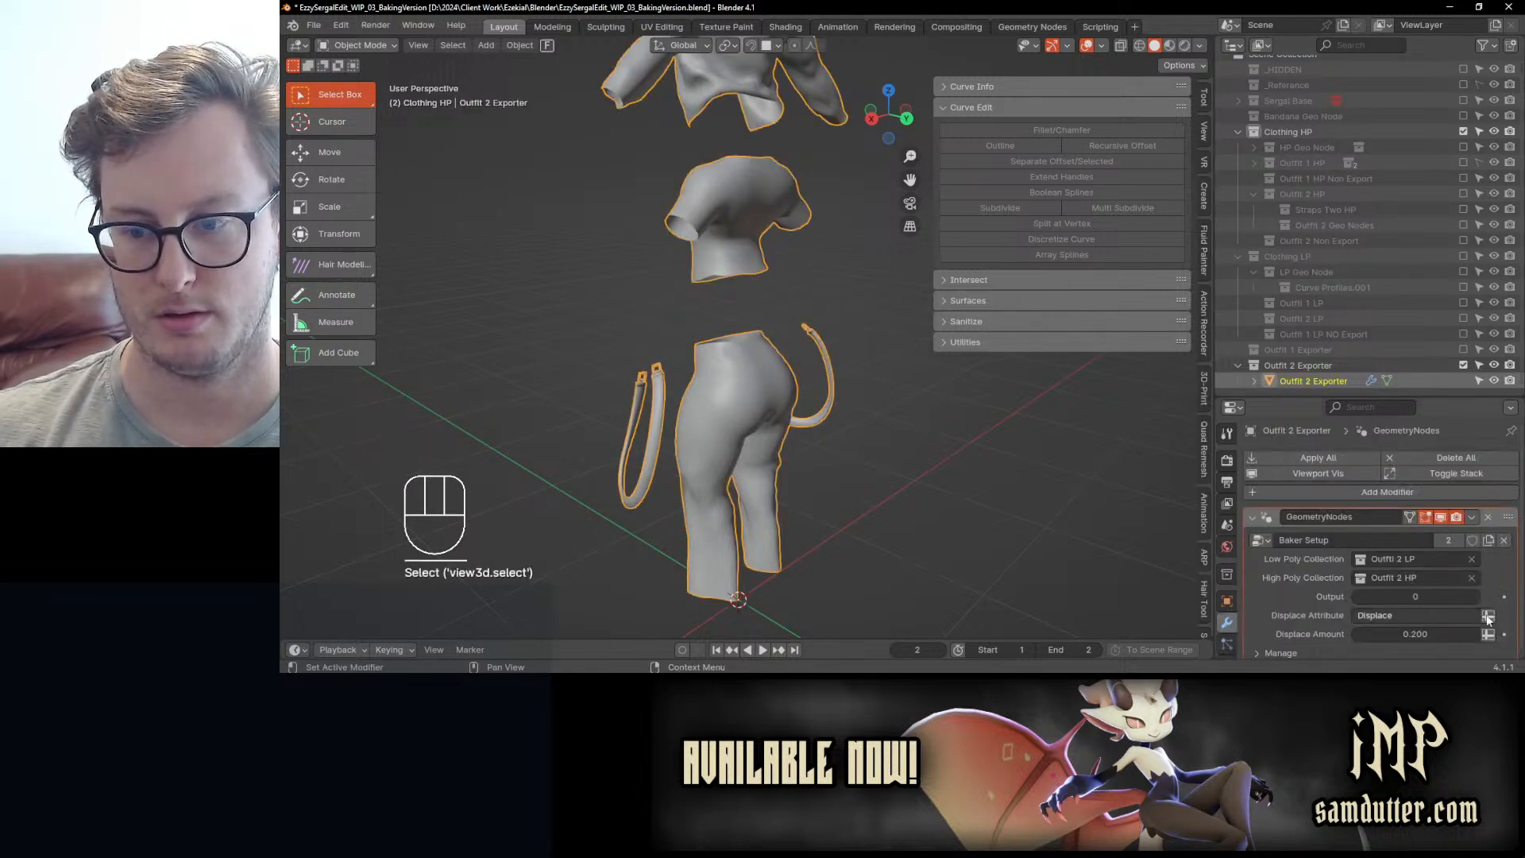
left_click(1475, 593)
left_click(1475, 592)
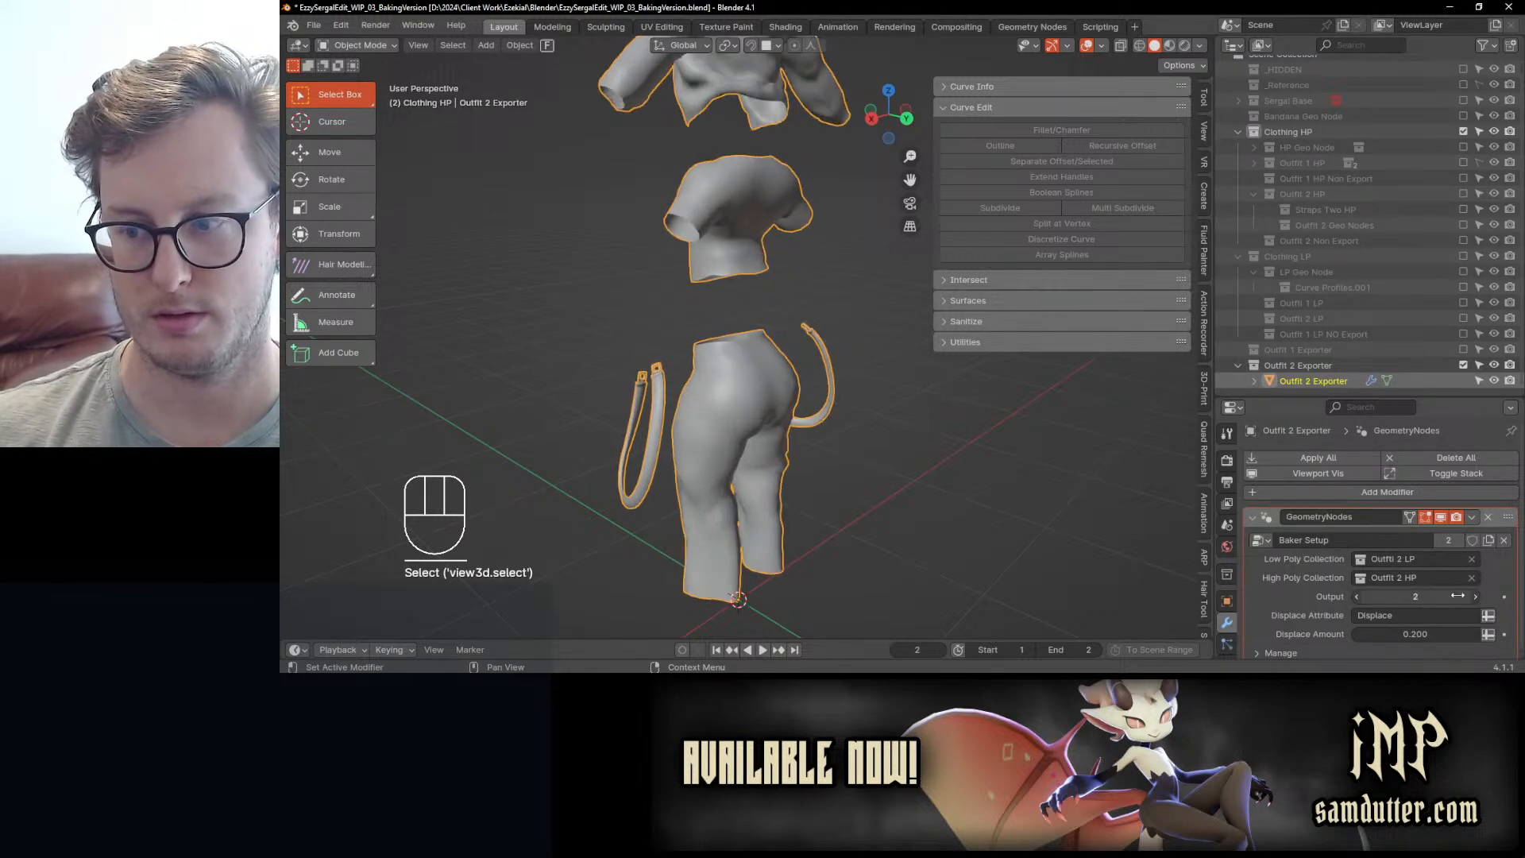
left_click(1360, 597)
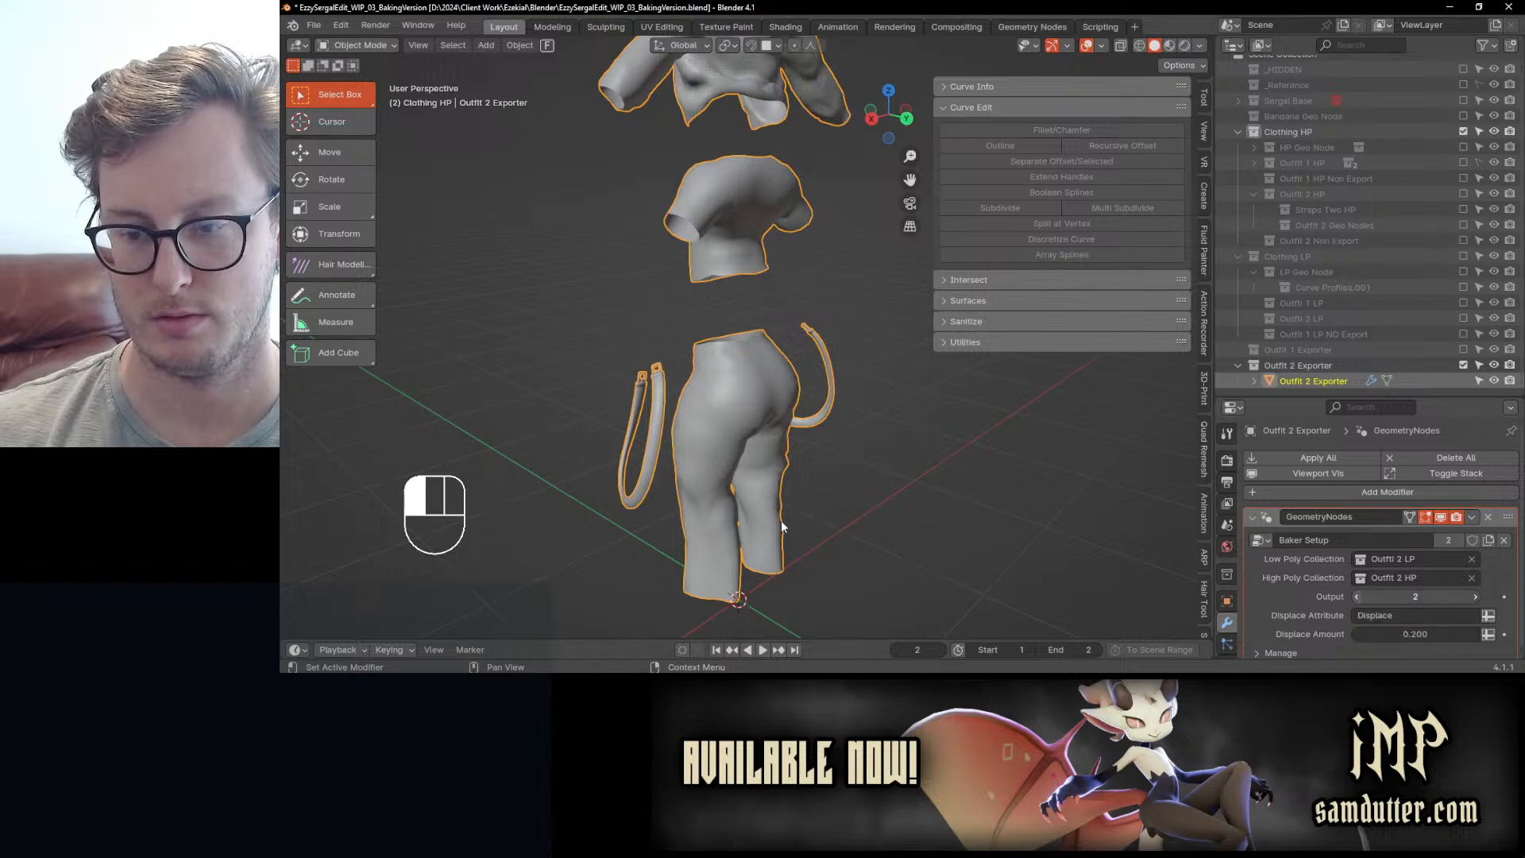
- Export the selected exporter mesh as FBX over EzzySergalClothing_Outfit_2_HP.fbx in the Bakes folder with the Substance Painter preset, and save the file
key("q")
left_click(757, 455)
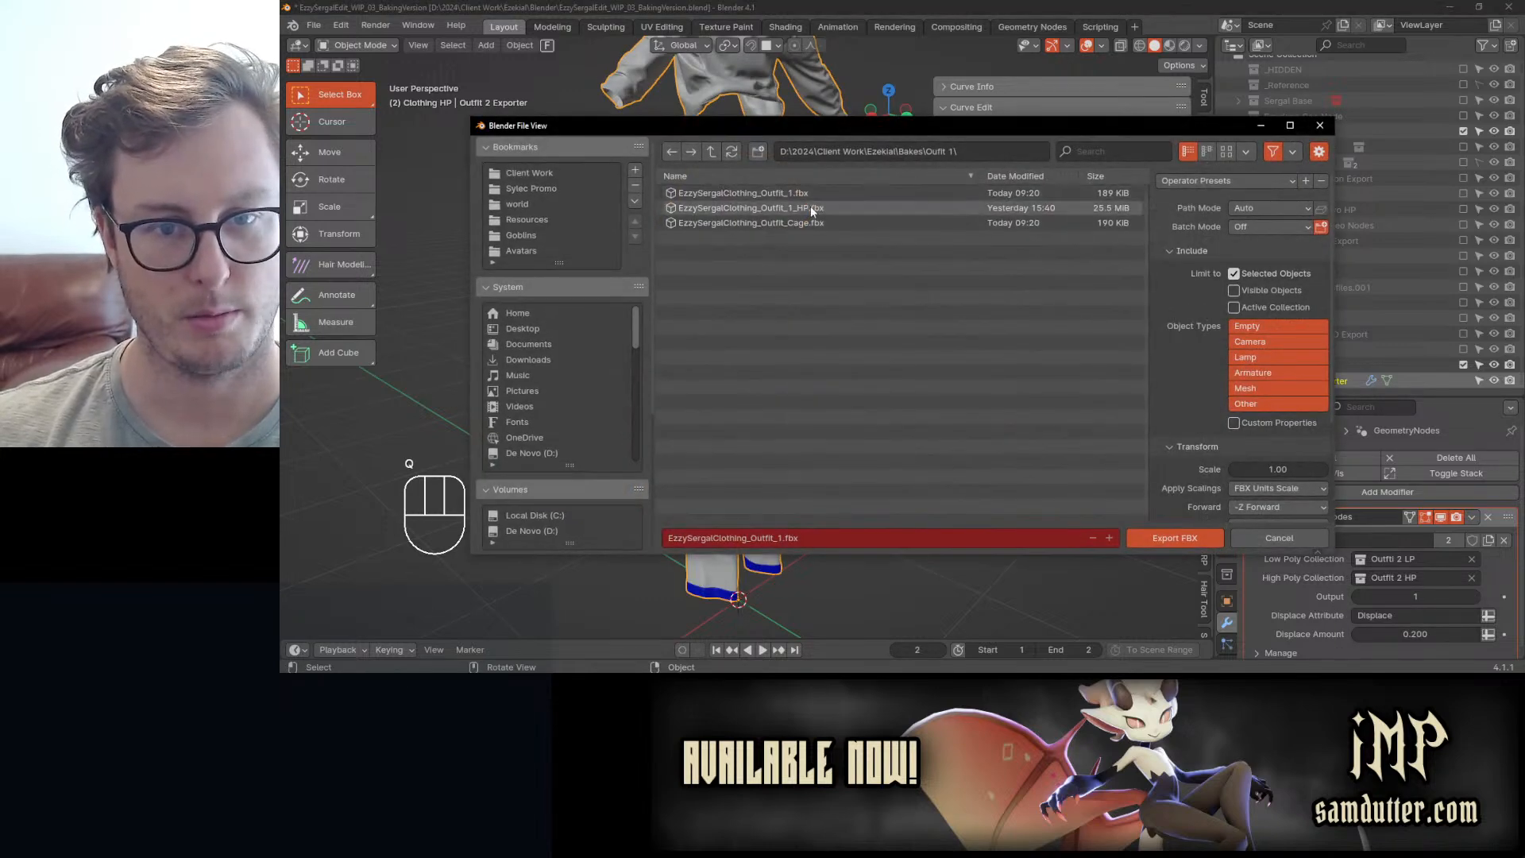
left_click(711, 151)
left_click(794, 223)
left_click(795, 237)
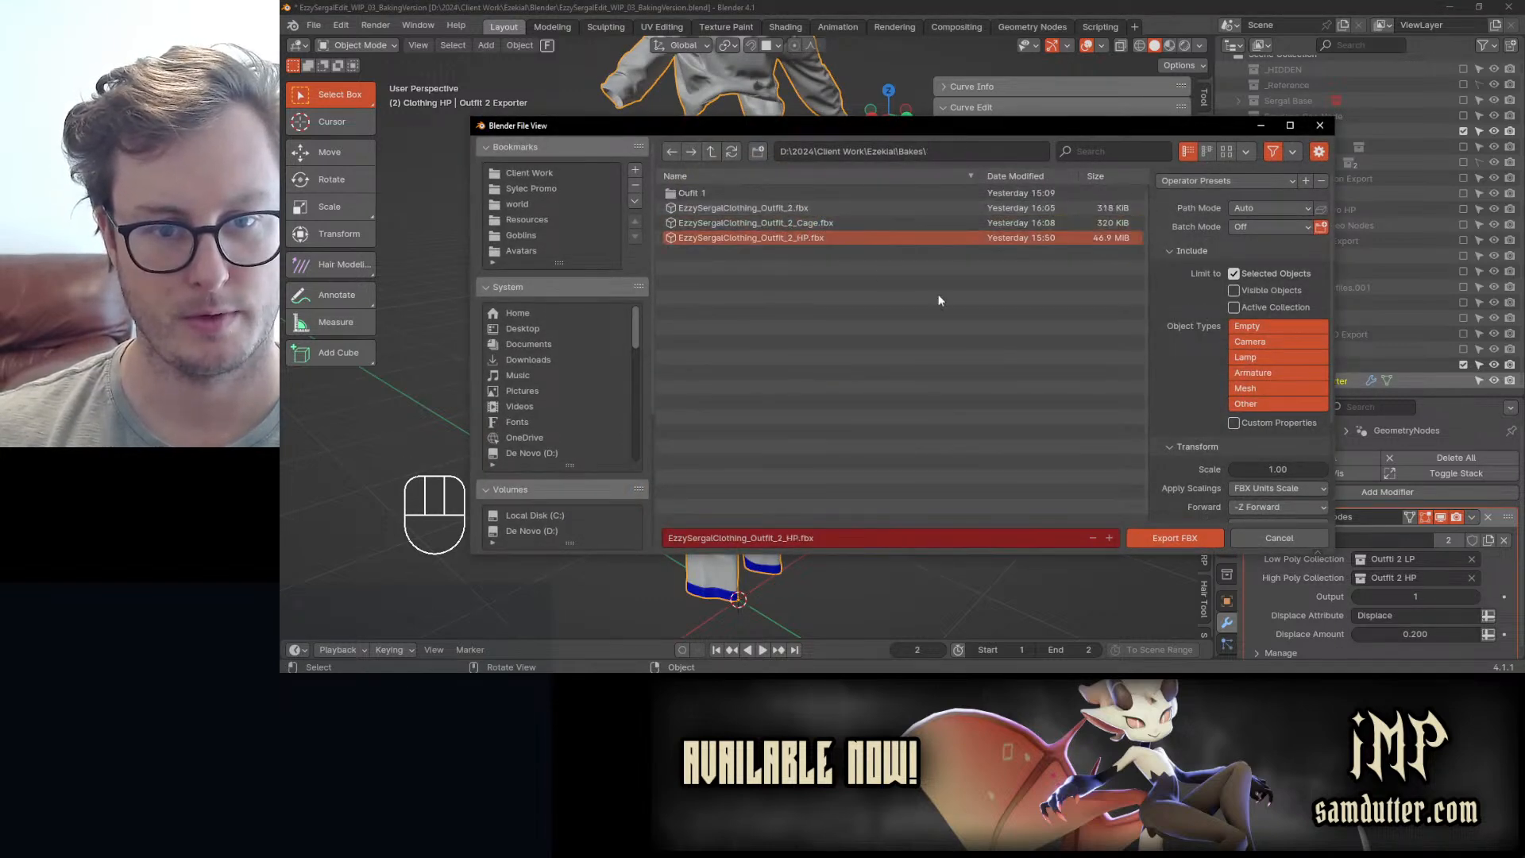
left_click(1227, 182)
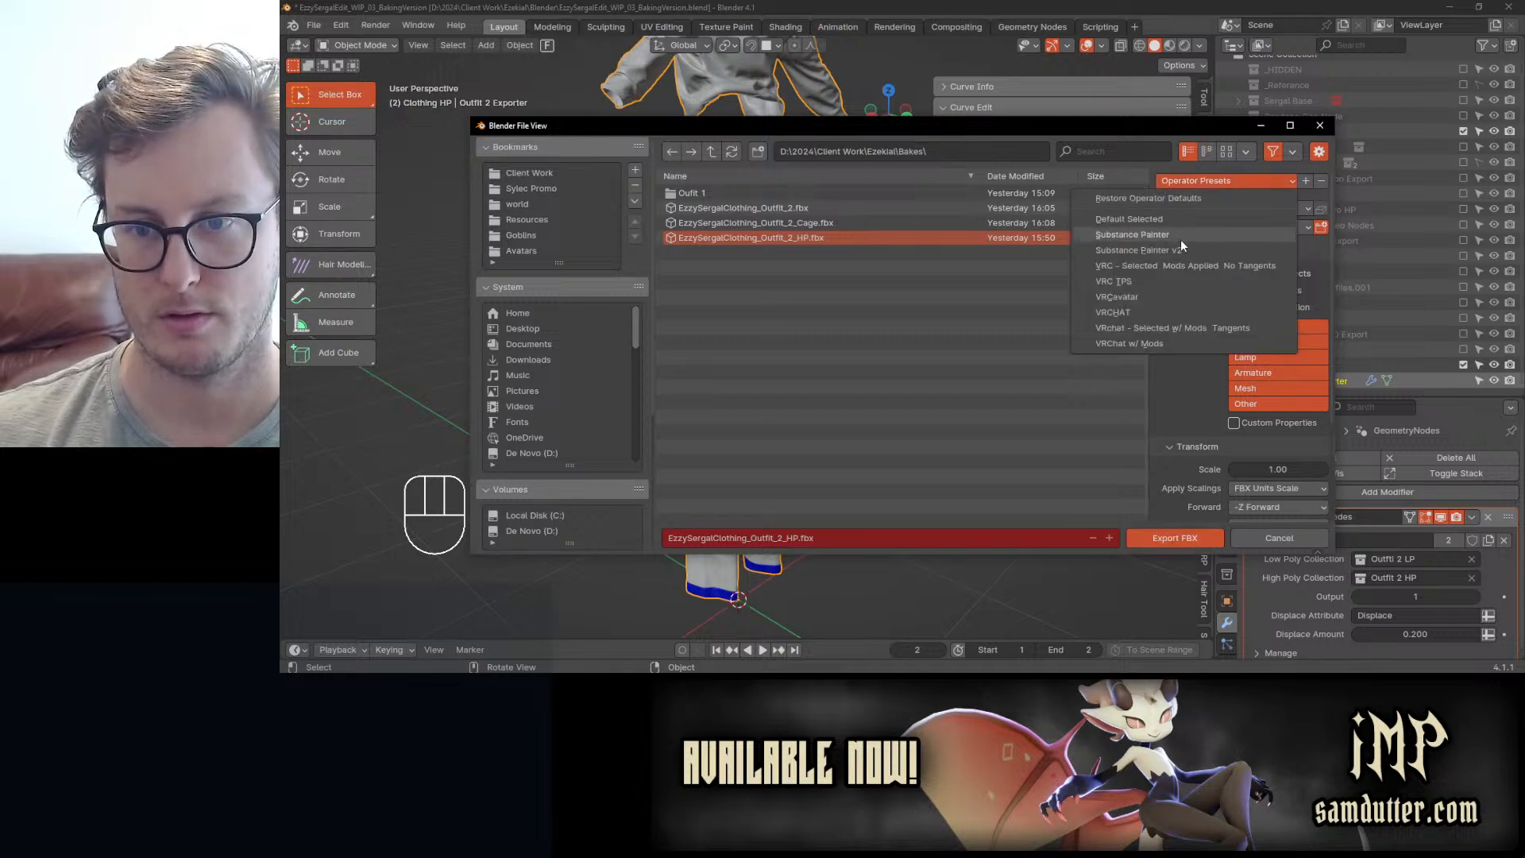
left_click(1150, 534)
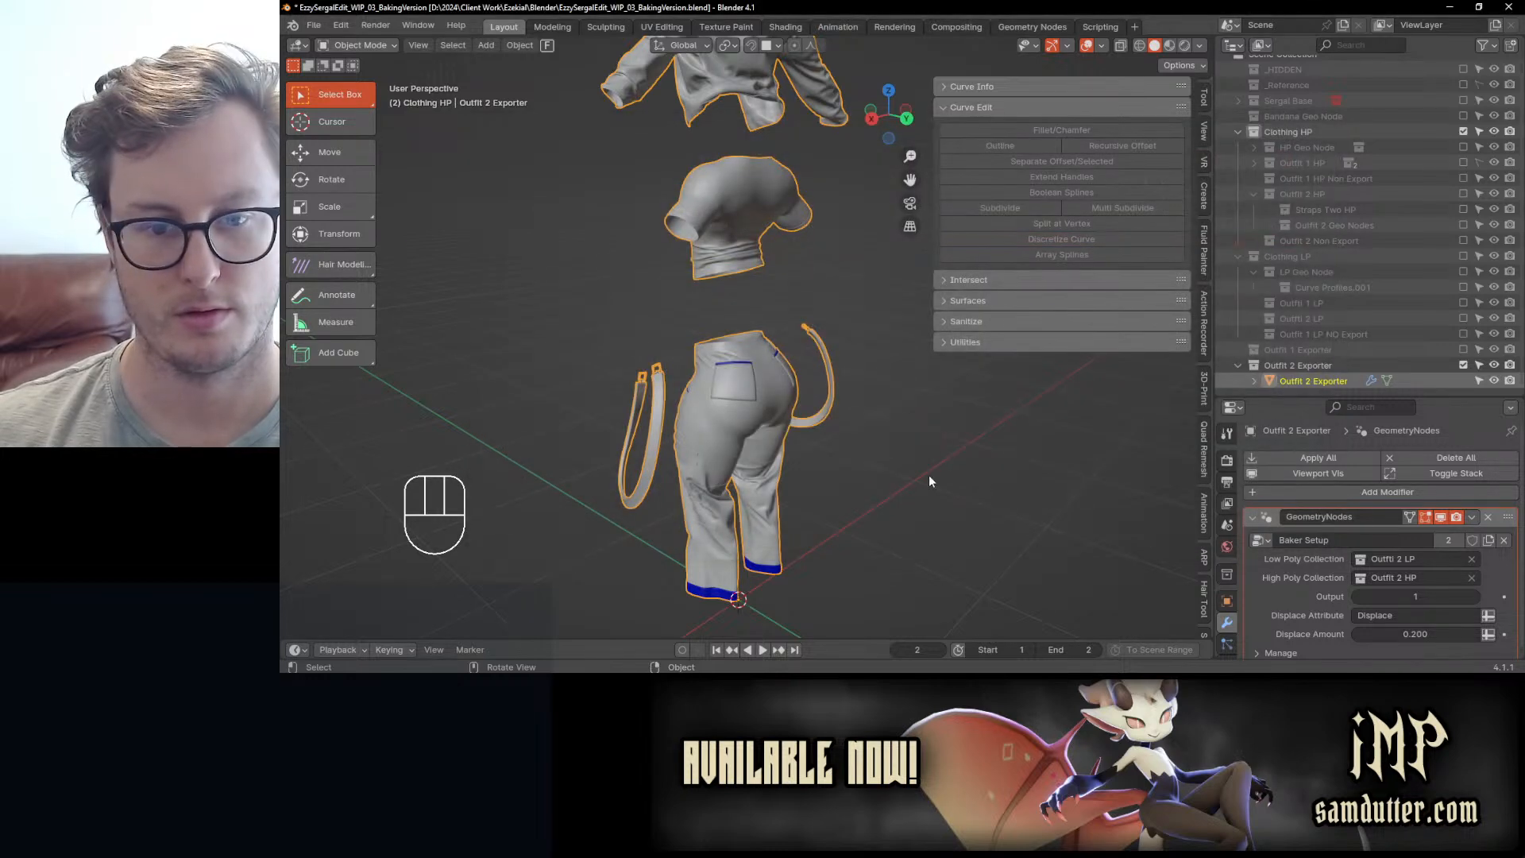
key("ctrl+s")
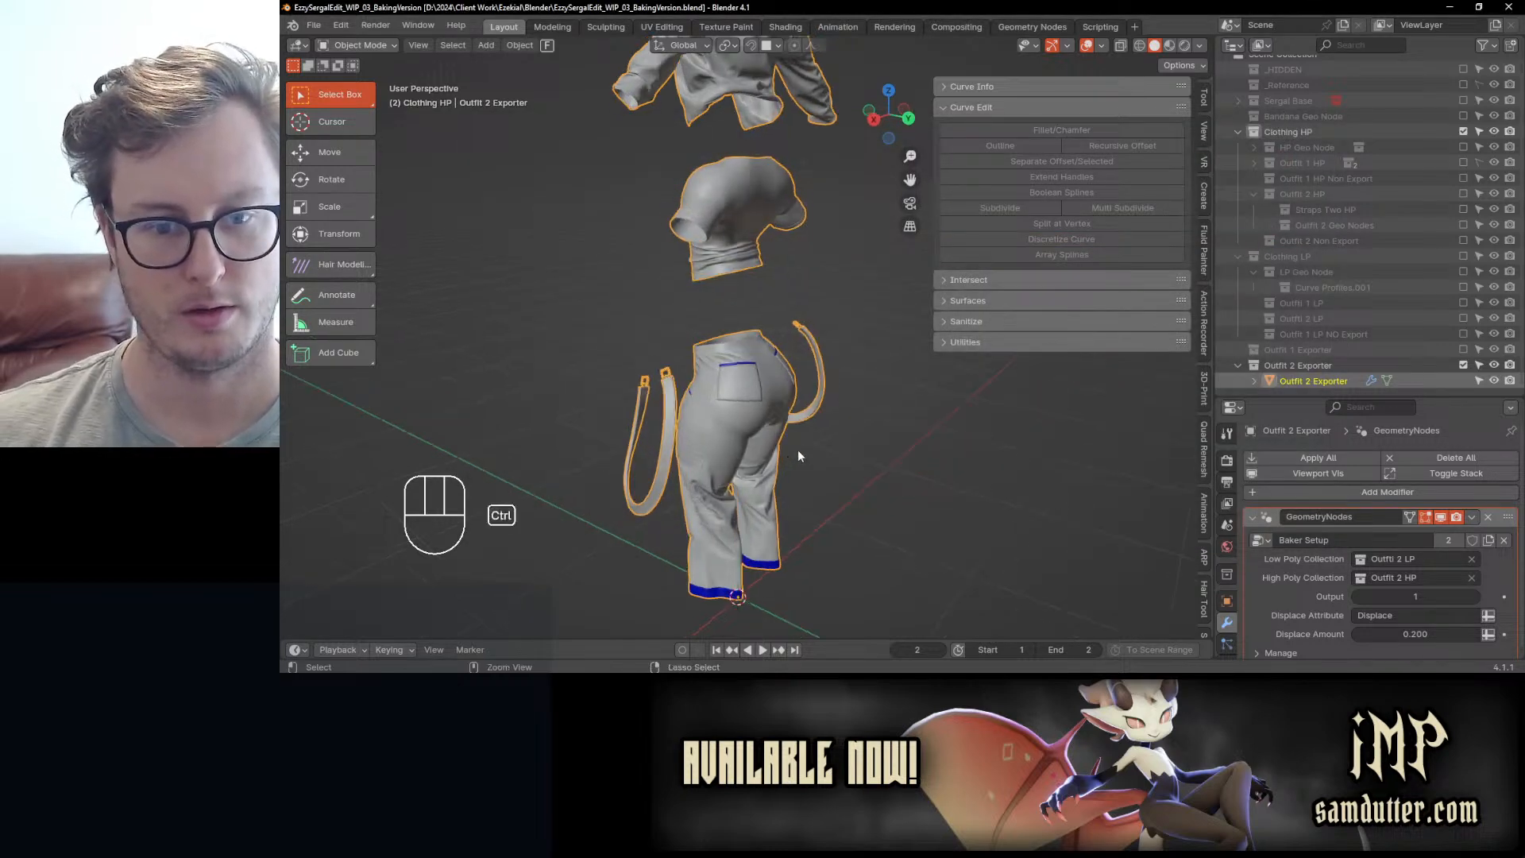
- Switch to Substance 3D Painter, save the texture export settings, and open the recent EzzyClothing_Outfit_2_01 project, saving the current project
key("alt+Tab")
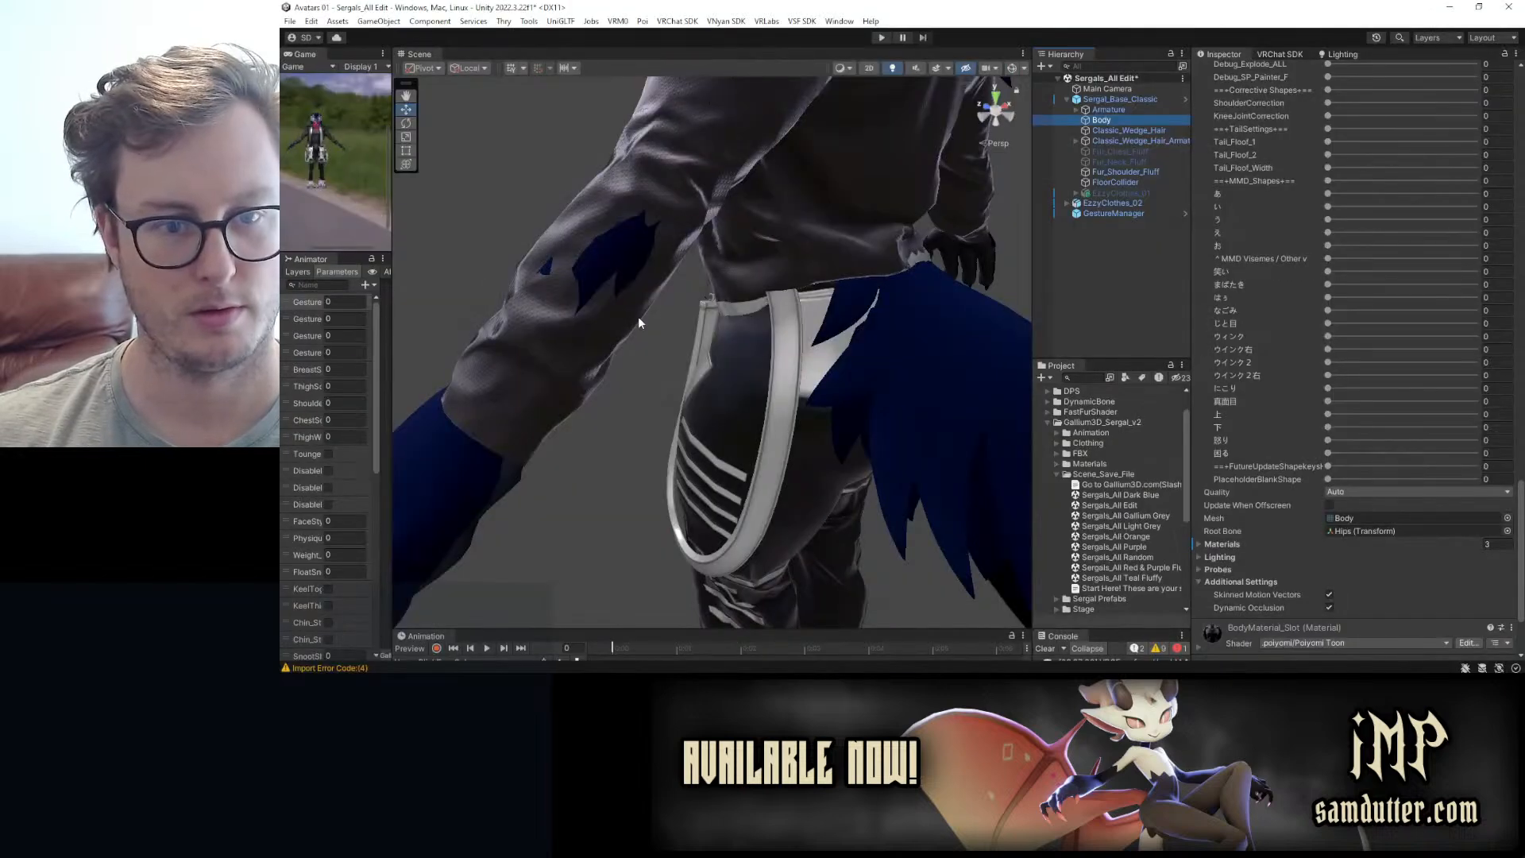
key("alt+Tab")
key("alt+Tab")
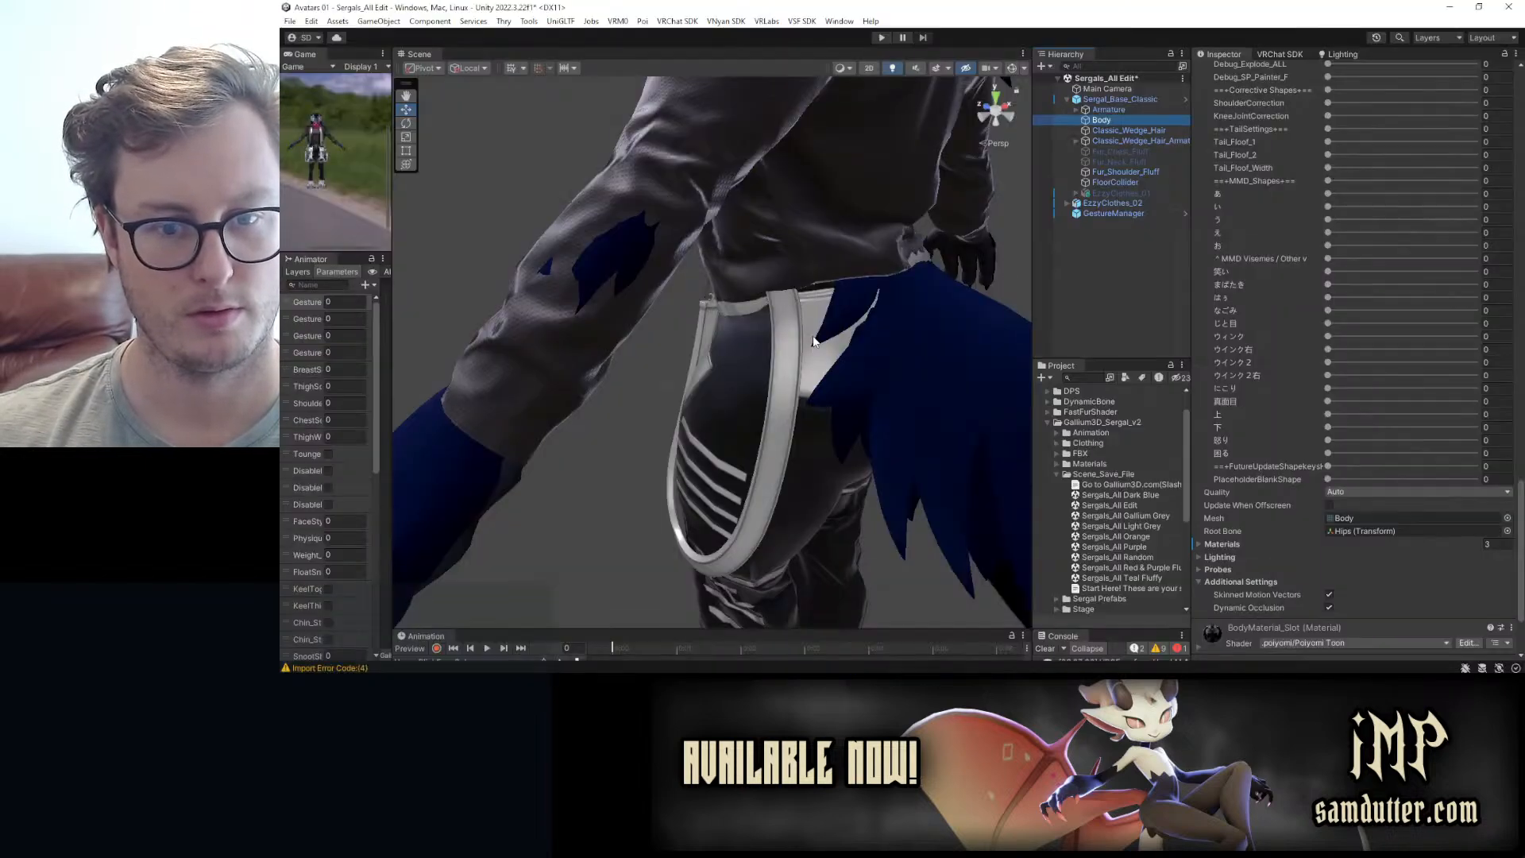
key("alt+Tab")
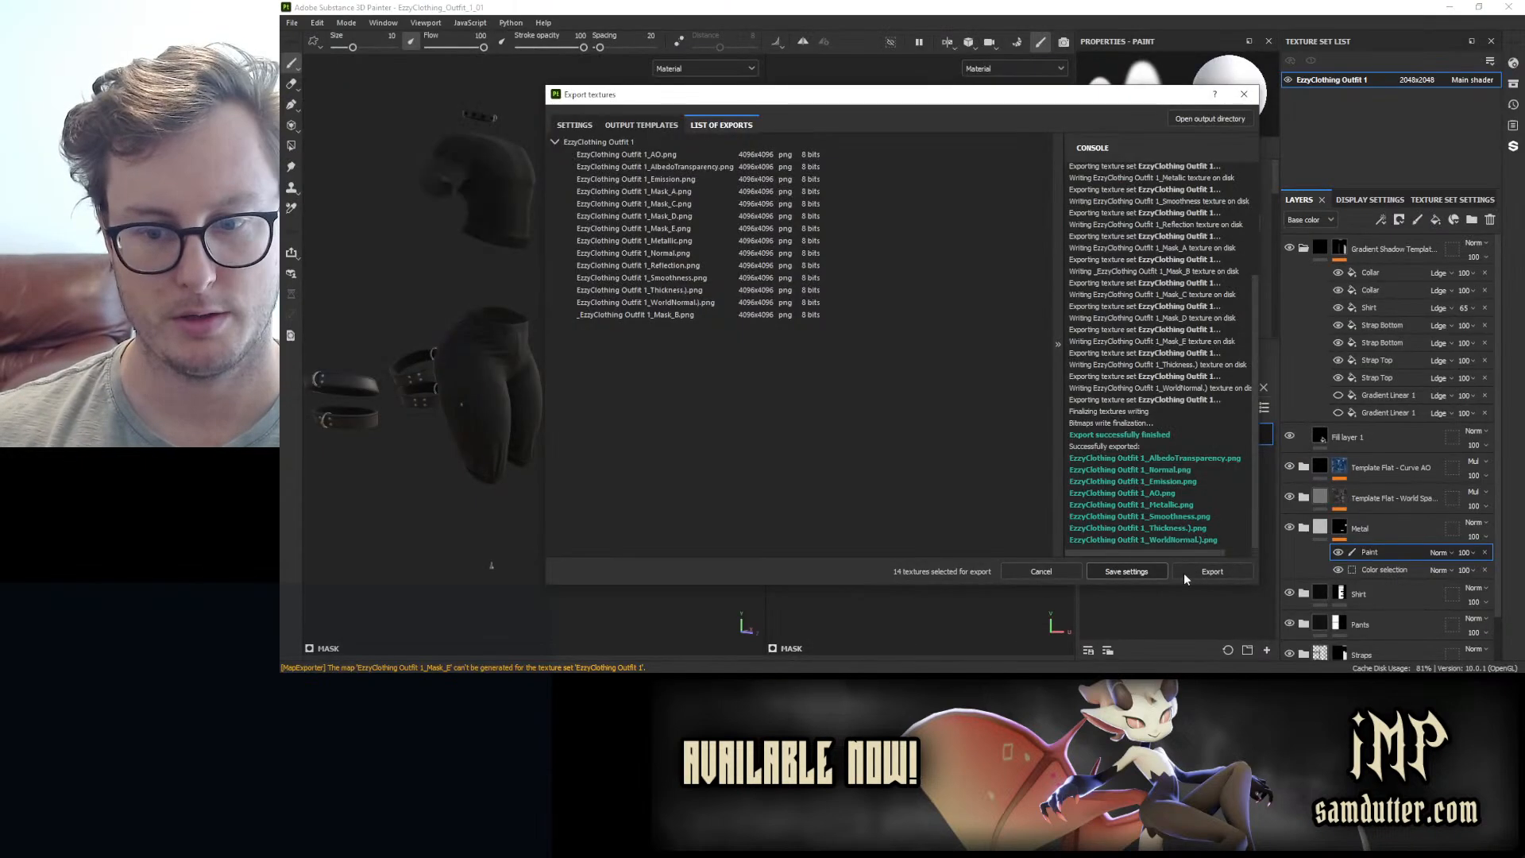
left_click(1126, 571)
left_click(292, 22)
mouse_move(310, 66)
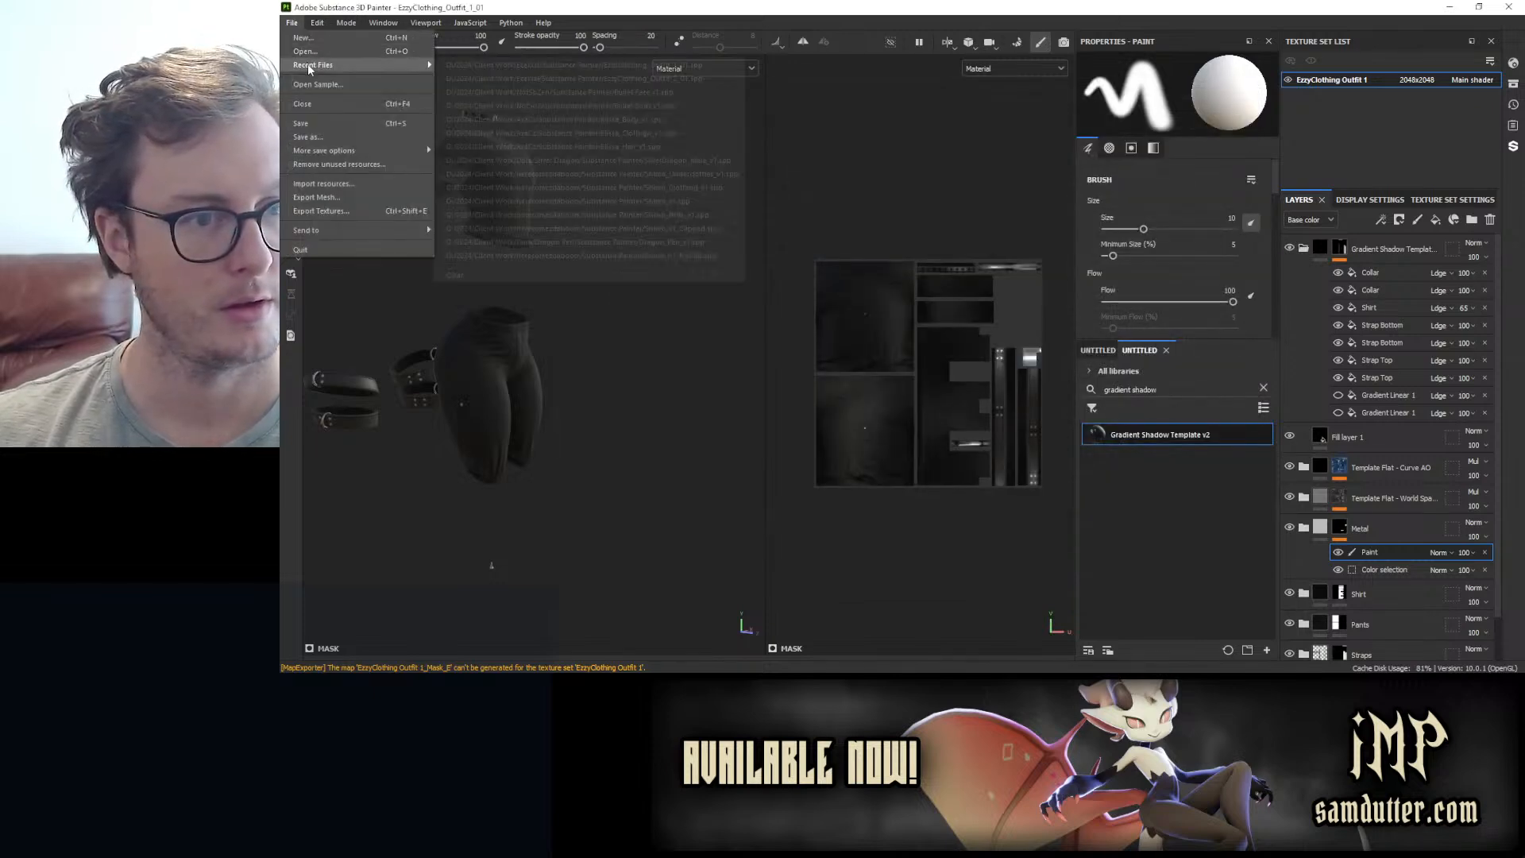
left_click(636, 79)
left_click(769, 363)
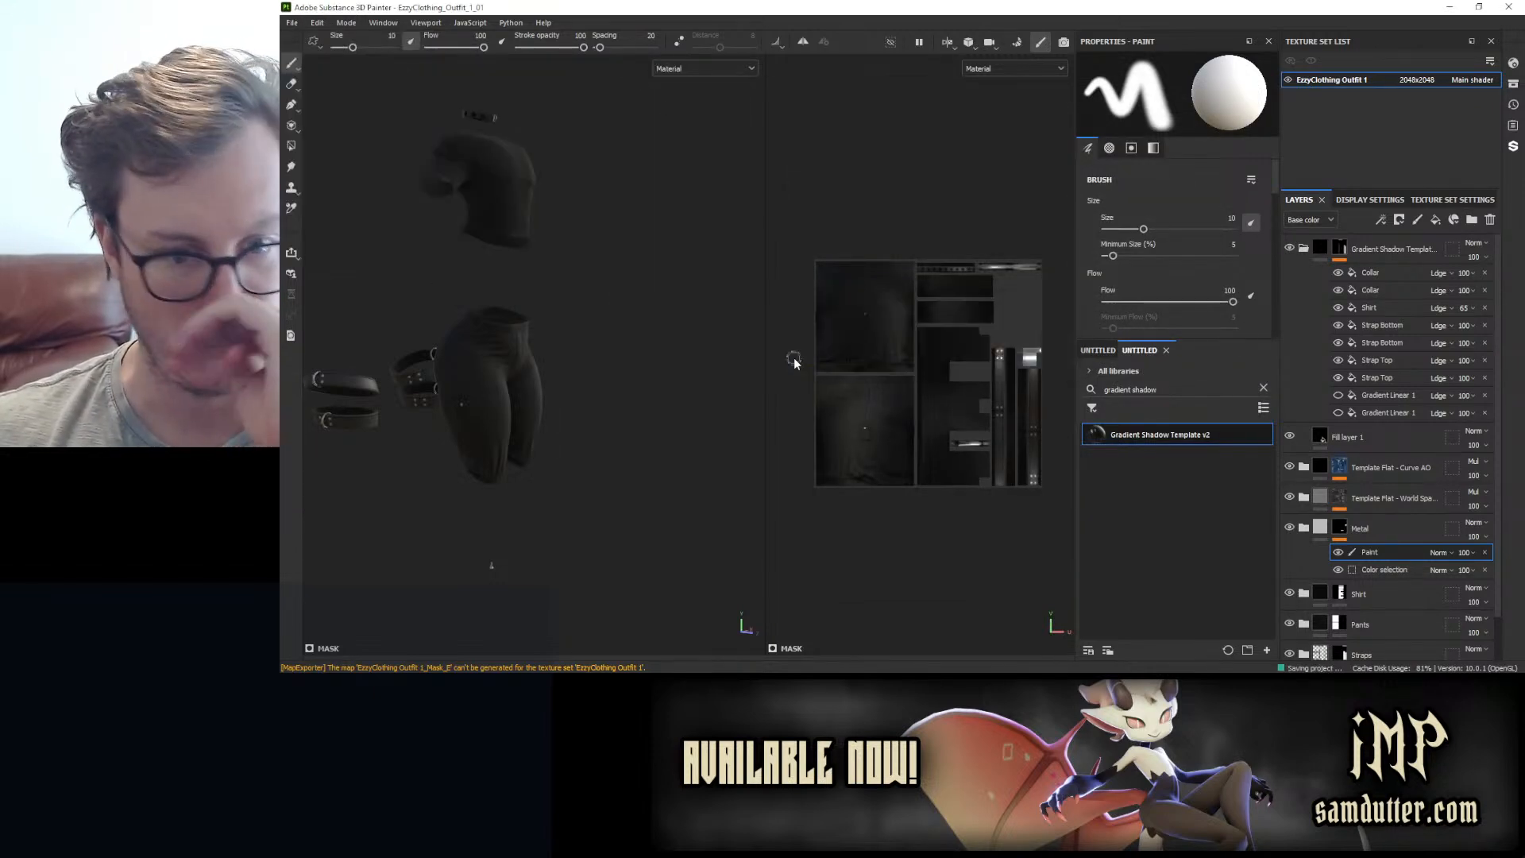
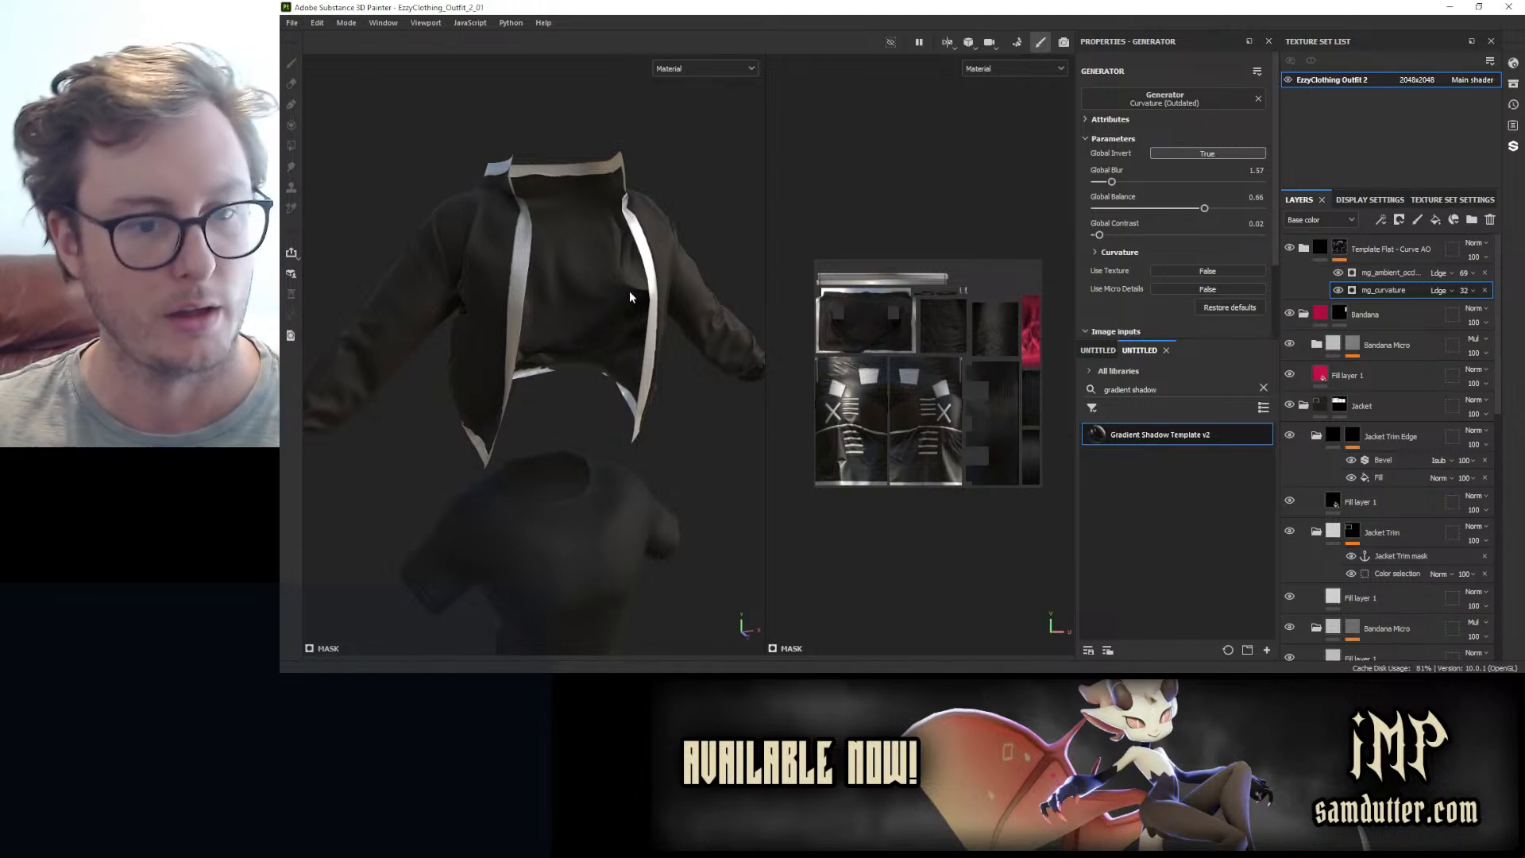
- Check the jacket's back hem and try to bake the selected mesh maps for EzzyClothing Outfit 2 using the cage
left_click_drag(553, 334, 611, 398, "alt")
scroll(595, 406, "up", 5)
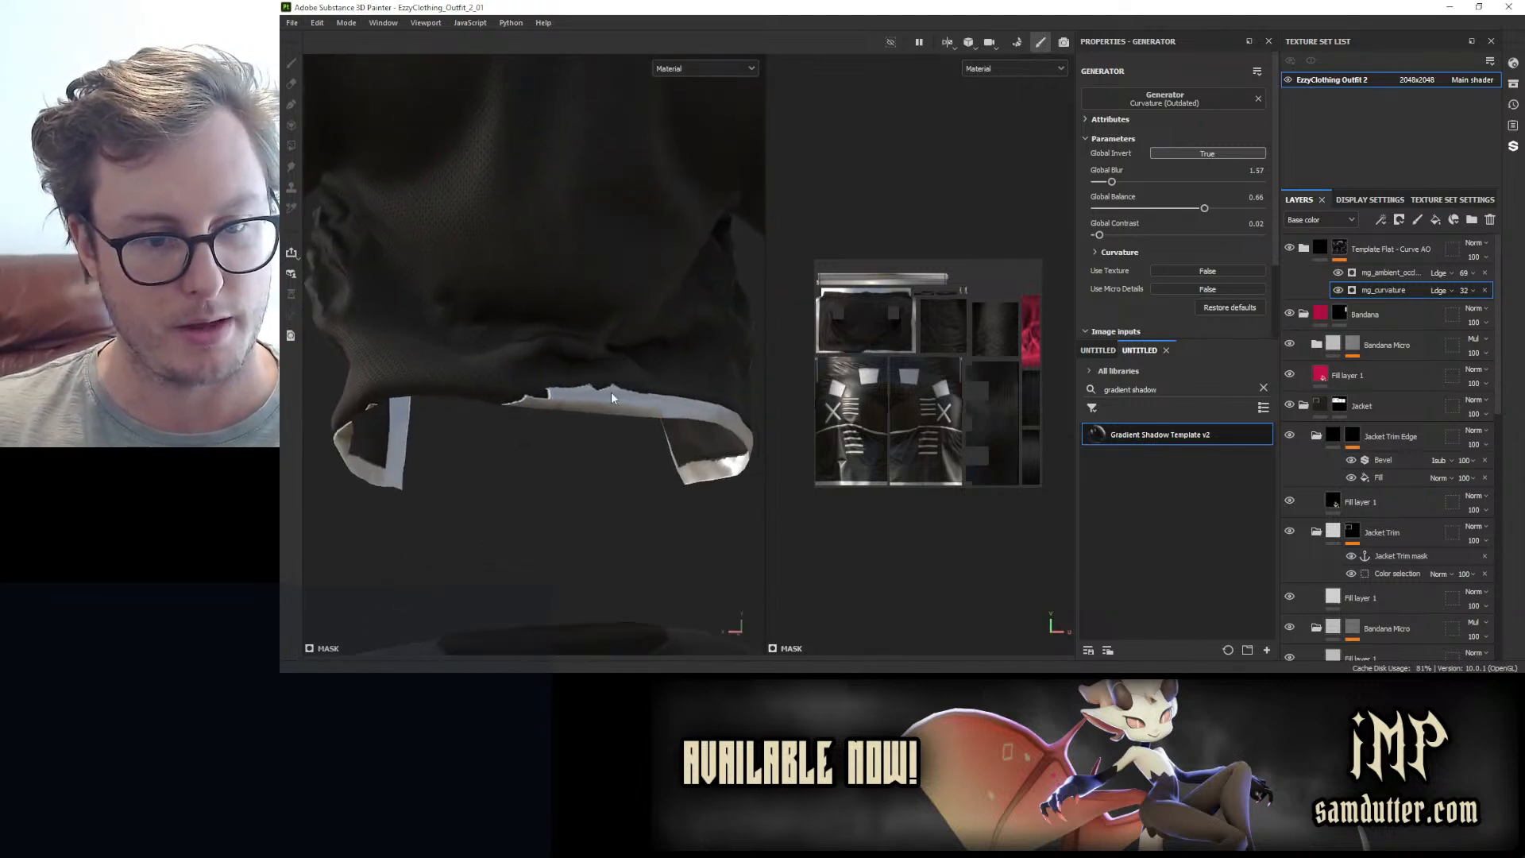
left_click(346, 26)
left_click(407, 73)
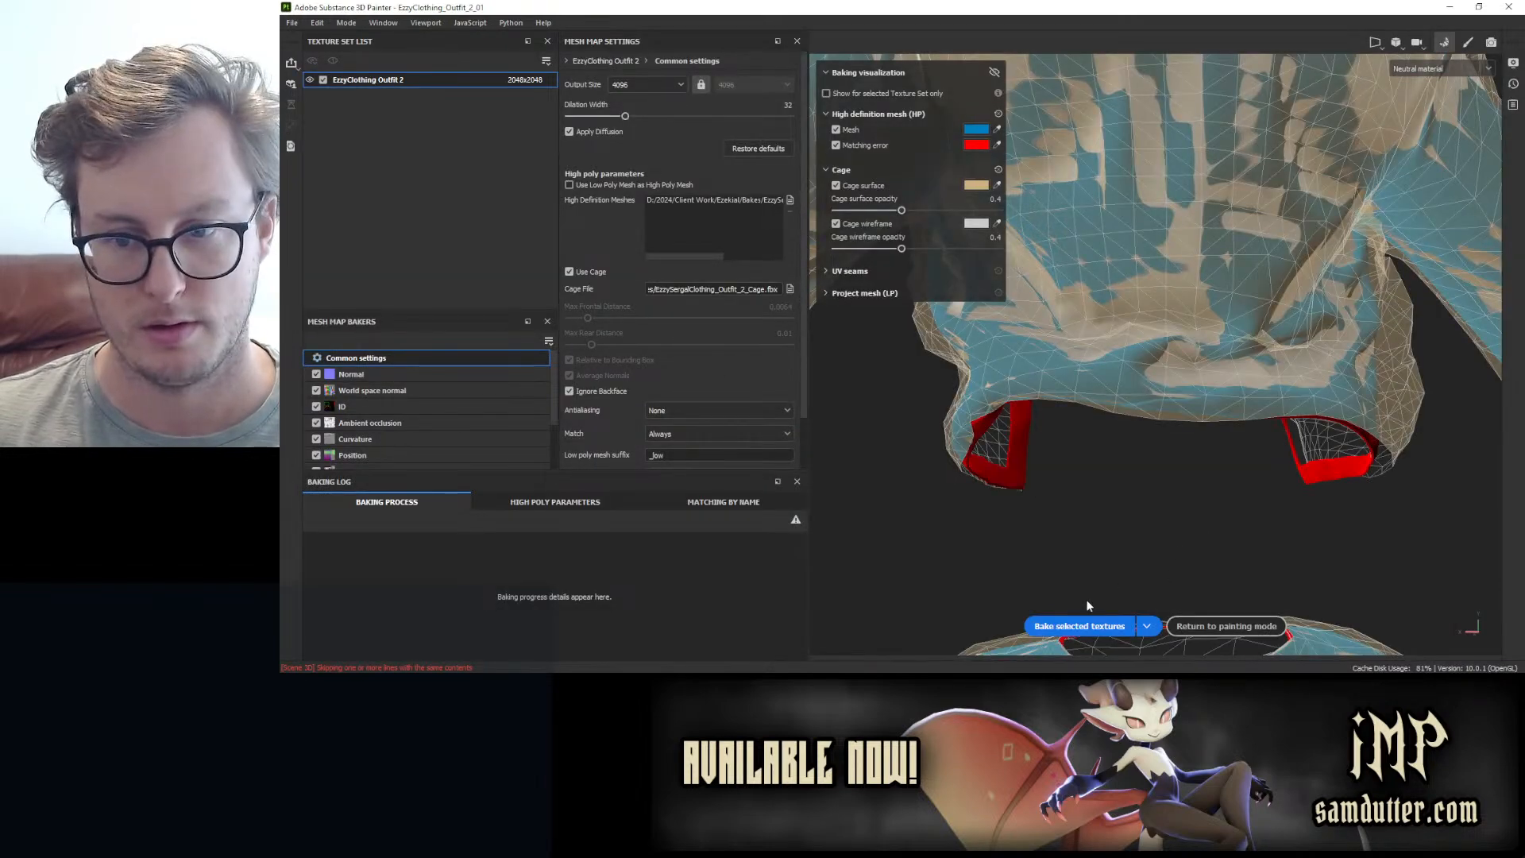
left_click(1082, 626)
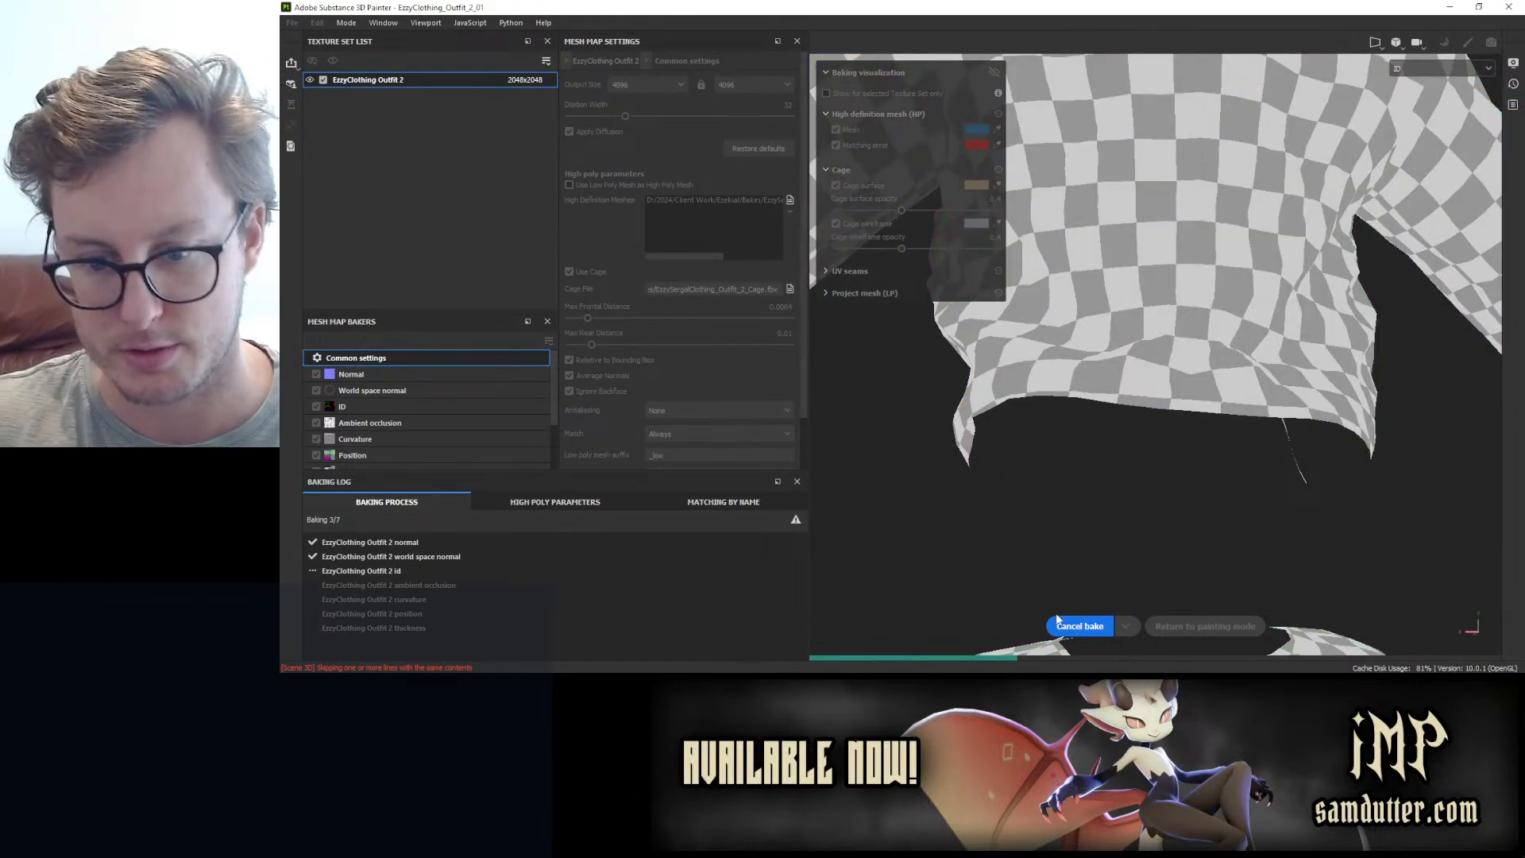
- Switch back to Blender and examine the high-poly jacket's back and lower hem up close
key("alt+Tab")
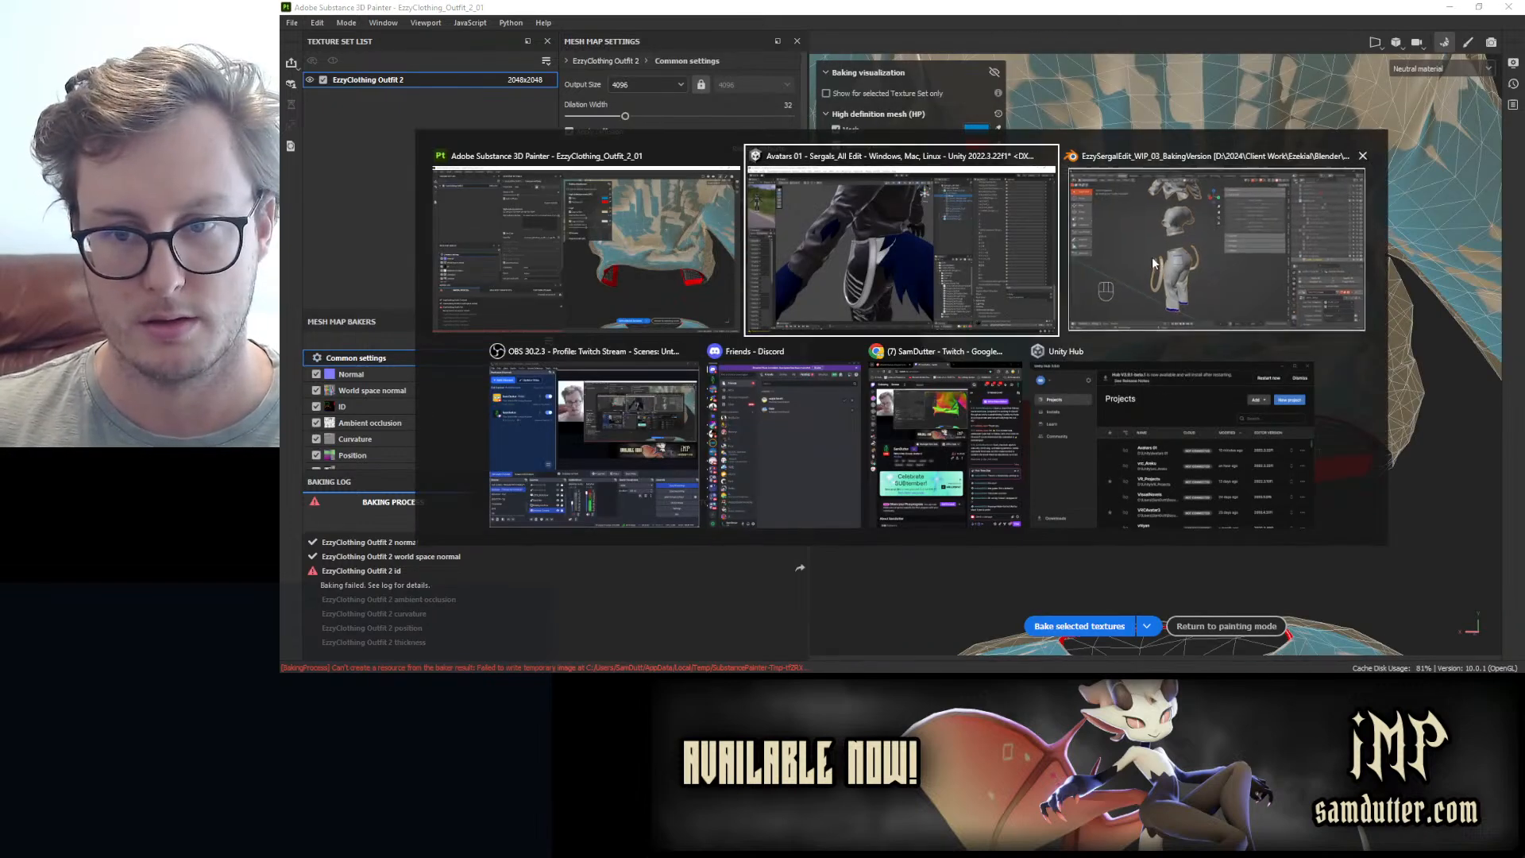
key("alt+Tab")
middle_click_drag(740, 318, 723, 416)
scroll(723, 417, "up", 5)
middle_click_drag(661, 473, 685, 394, "shift")
scroll(685, 394, "up", 4)
middle_click_drag(699, 397, 825, 450)
scroll(739, 384, "up", 2)
left_click(805, 394)
scroll(825, 451, "up", 2)
scroll(831, 452, "down", 9)
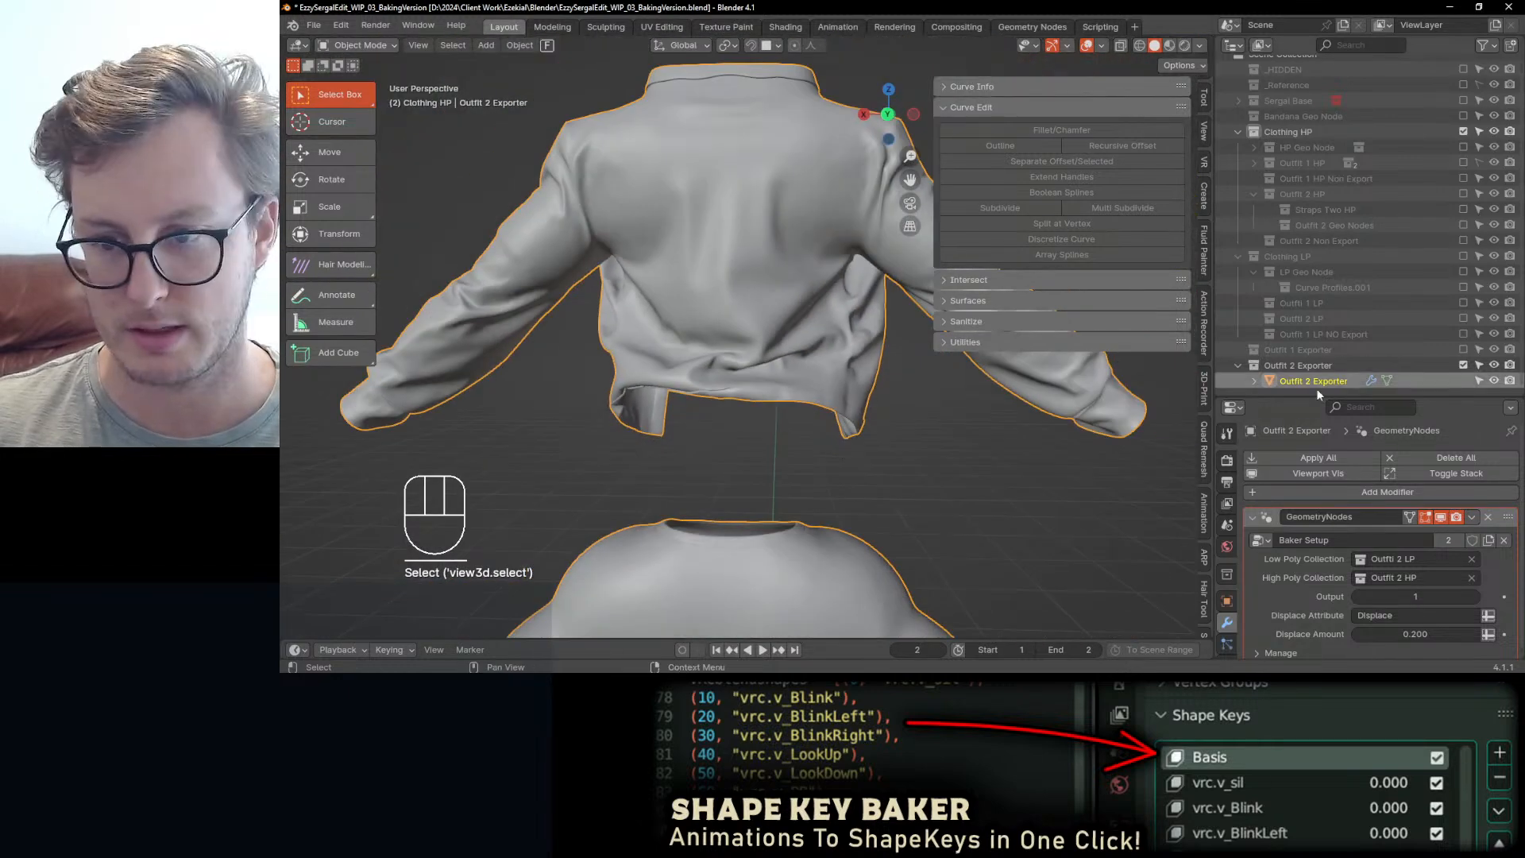
- Set the exporter's Baker Setup Output to 2 and check the cage around the jacket's lower back hem
scroll(818, 422, "down", 4)
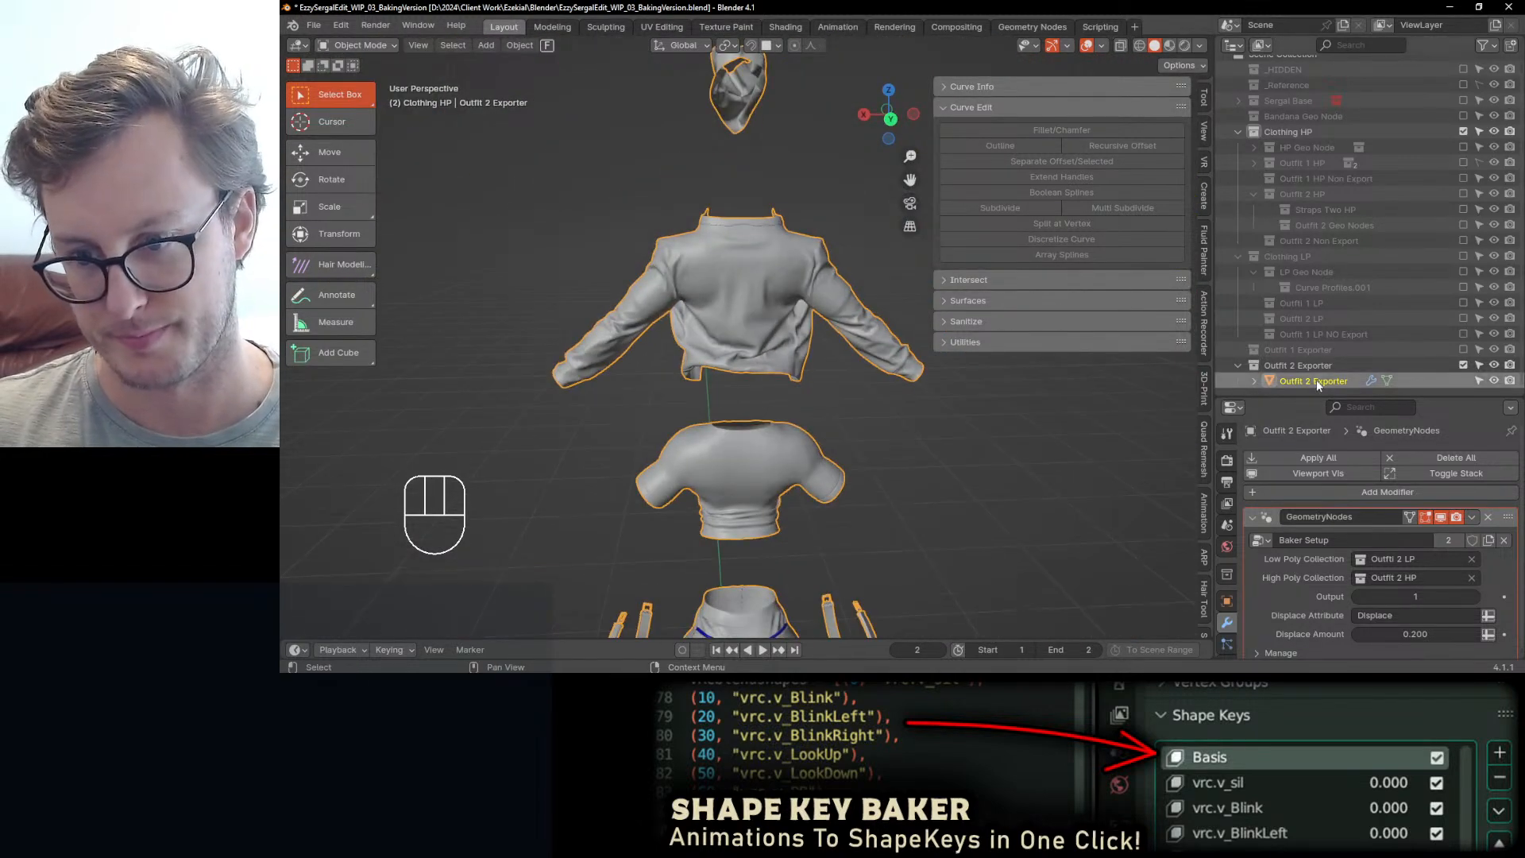
left_click(1476, 598)
scroll(803, 441, "up", 4)
scroll(794, 429, "up", 3)
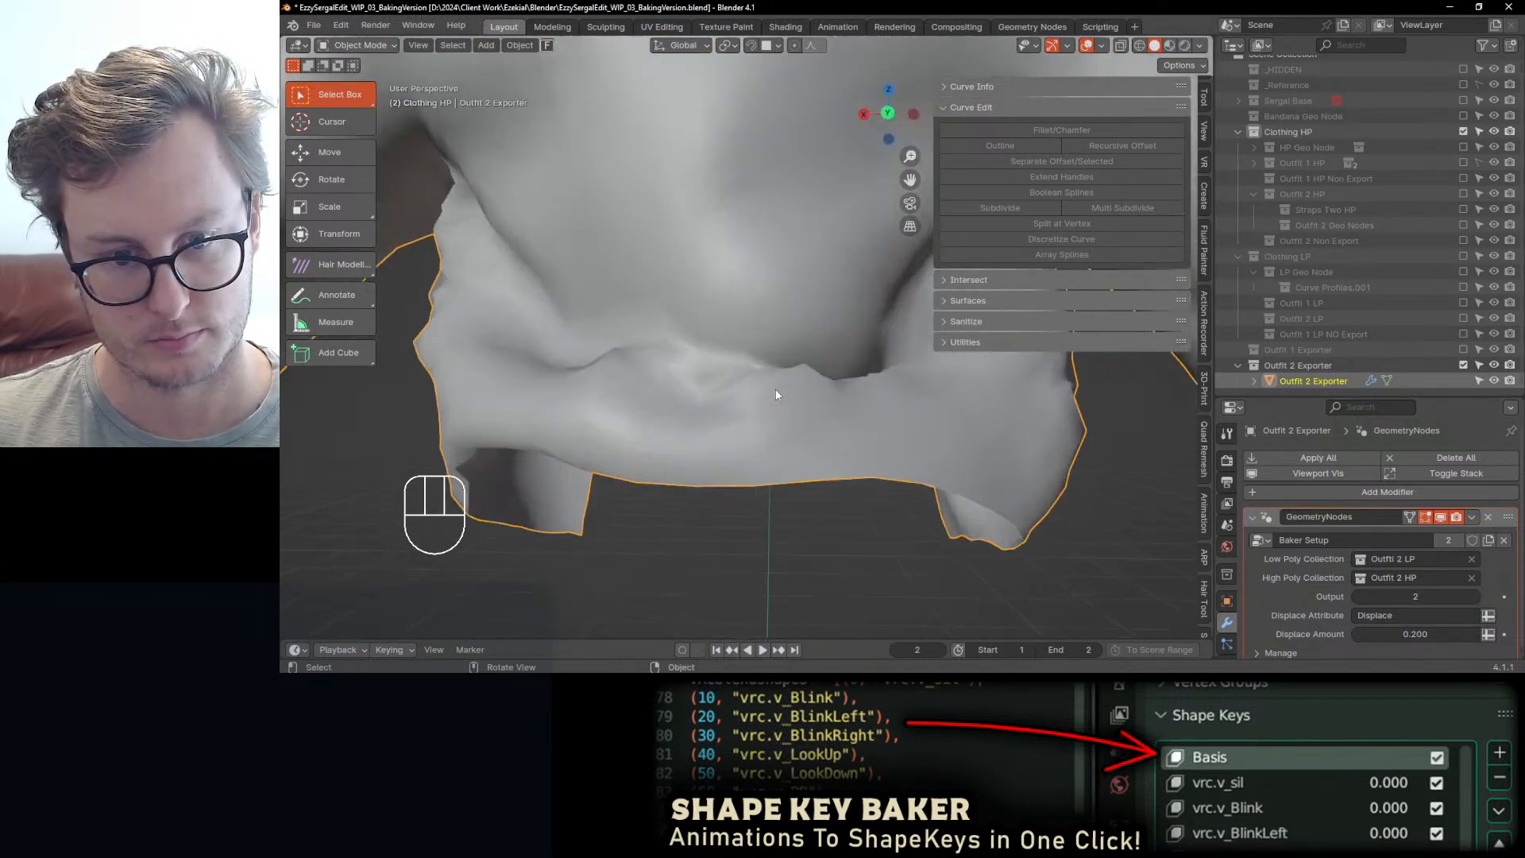
middle_click_drag(775, 389, 658, 394)
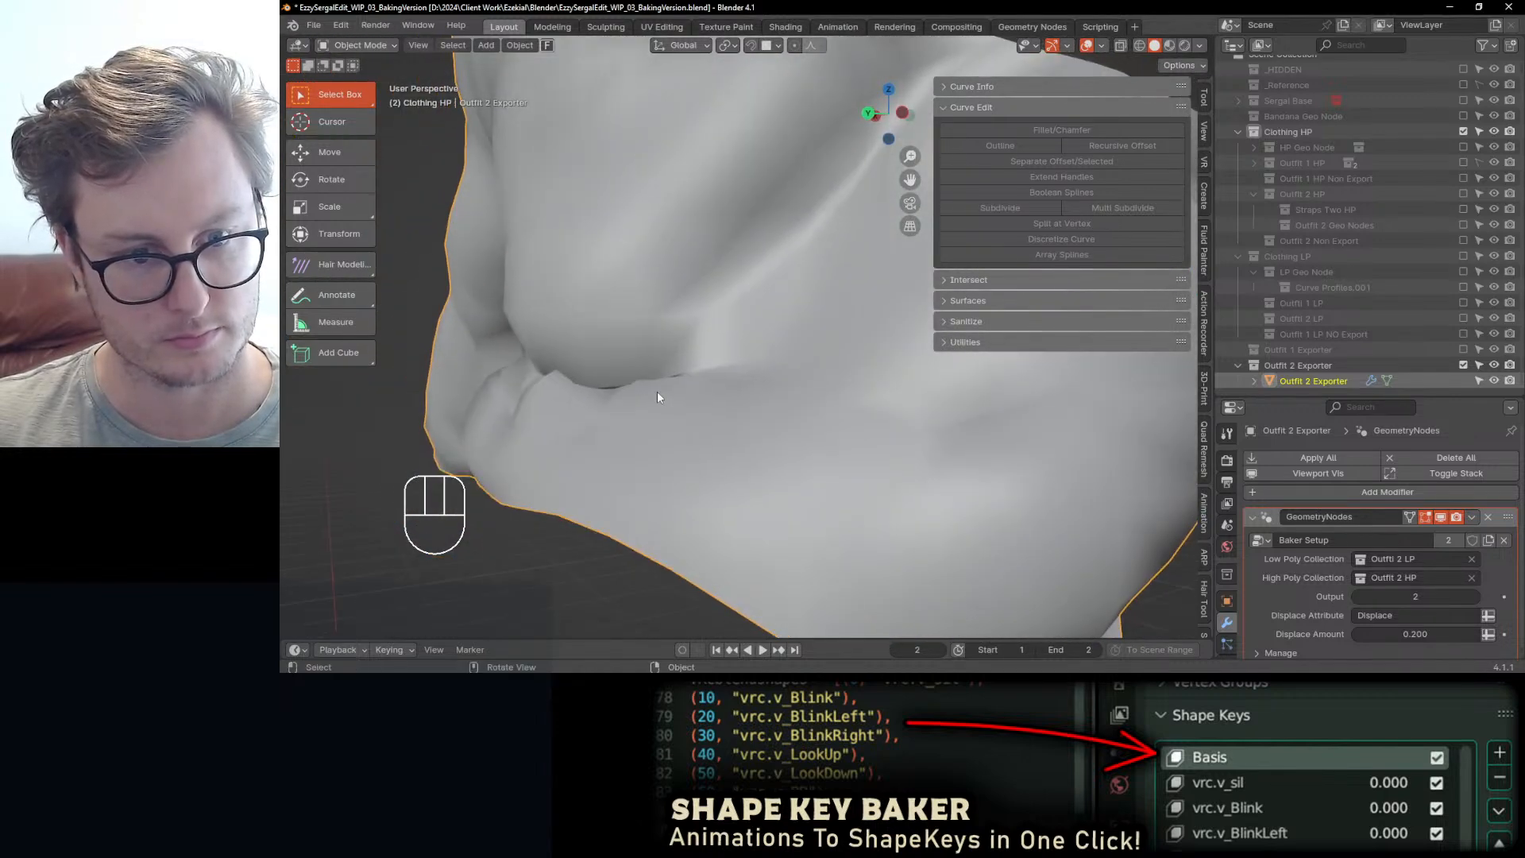
left_click(659, 395)
middle_click_drag(801, 430, 741, 457)
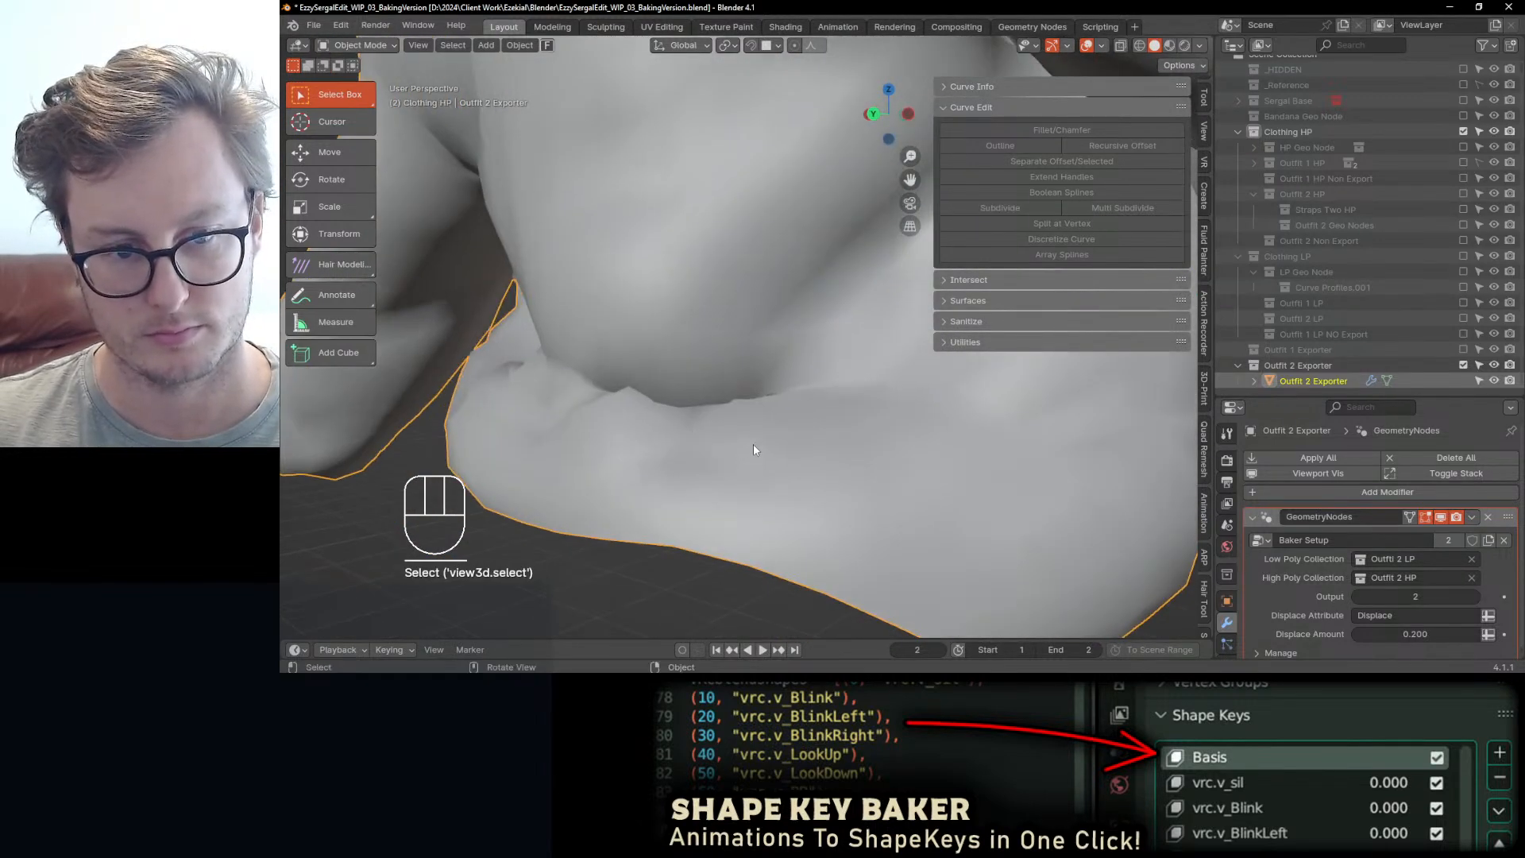
scroll(754, 445, "down", 5)
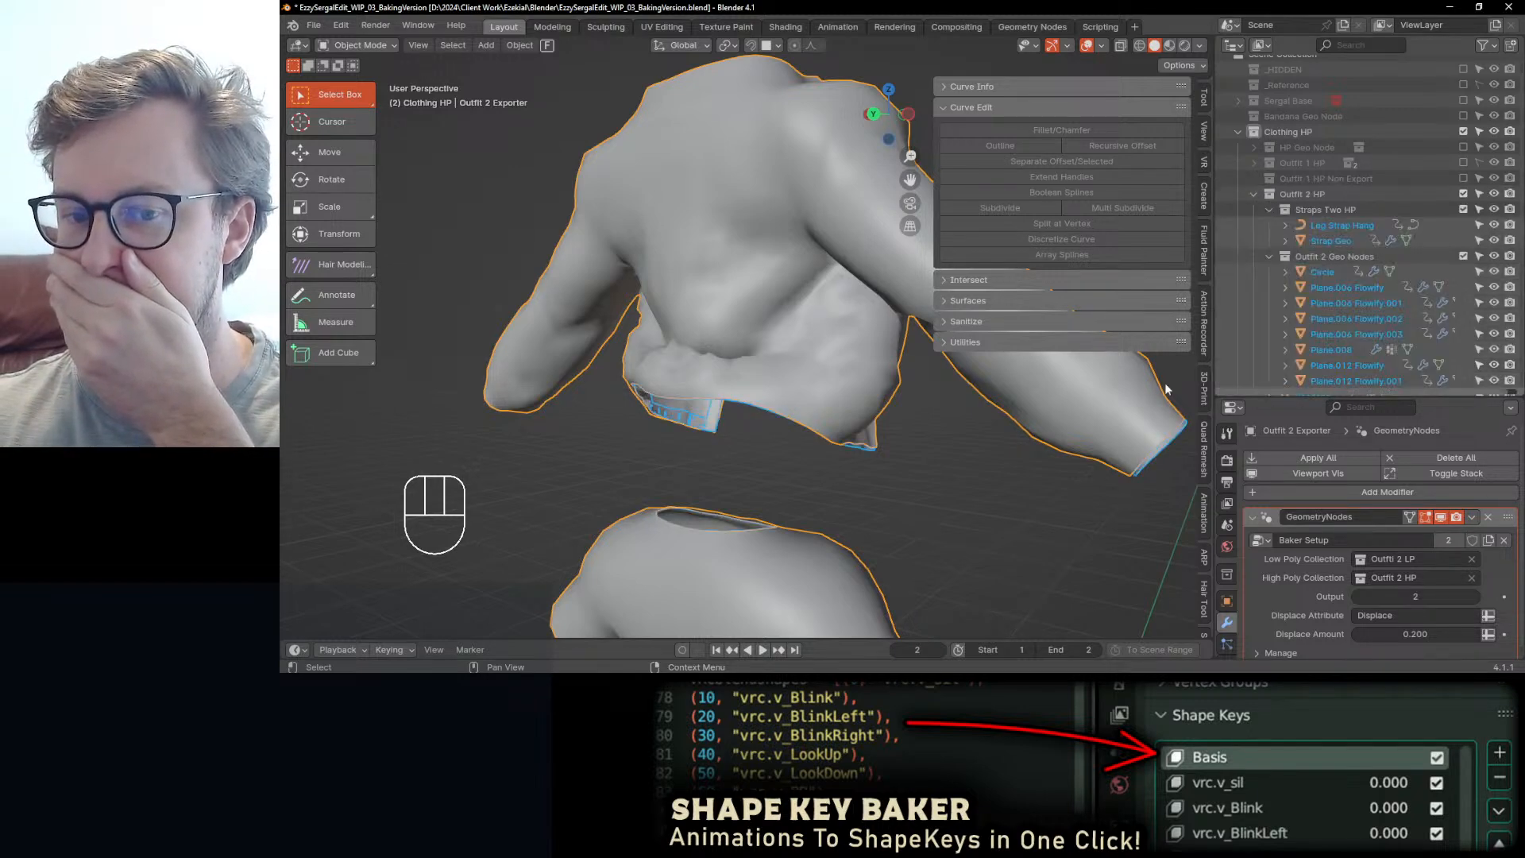
- Inspect the high-poly fold poking through the cage, and make the Outfit 2 Exporter and Outfit 2 HP collections unselectable
mouse_move(739, 372)
middle_mouse_down()
mouse_move(696, 340)
mouse_move(555, 368)
mouse_move(698, 334)
mouse_move(645, 431)
mouse_move(762, 358)
middle_mouse_up()
scroll(696, 343, "up", 5)
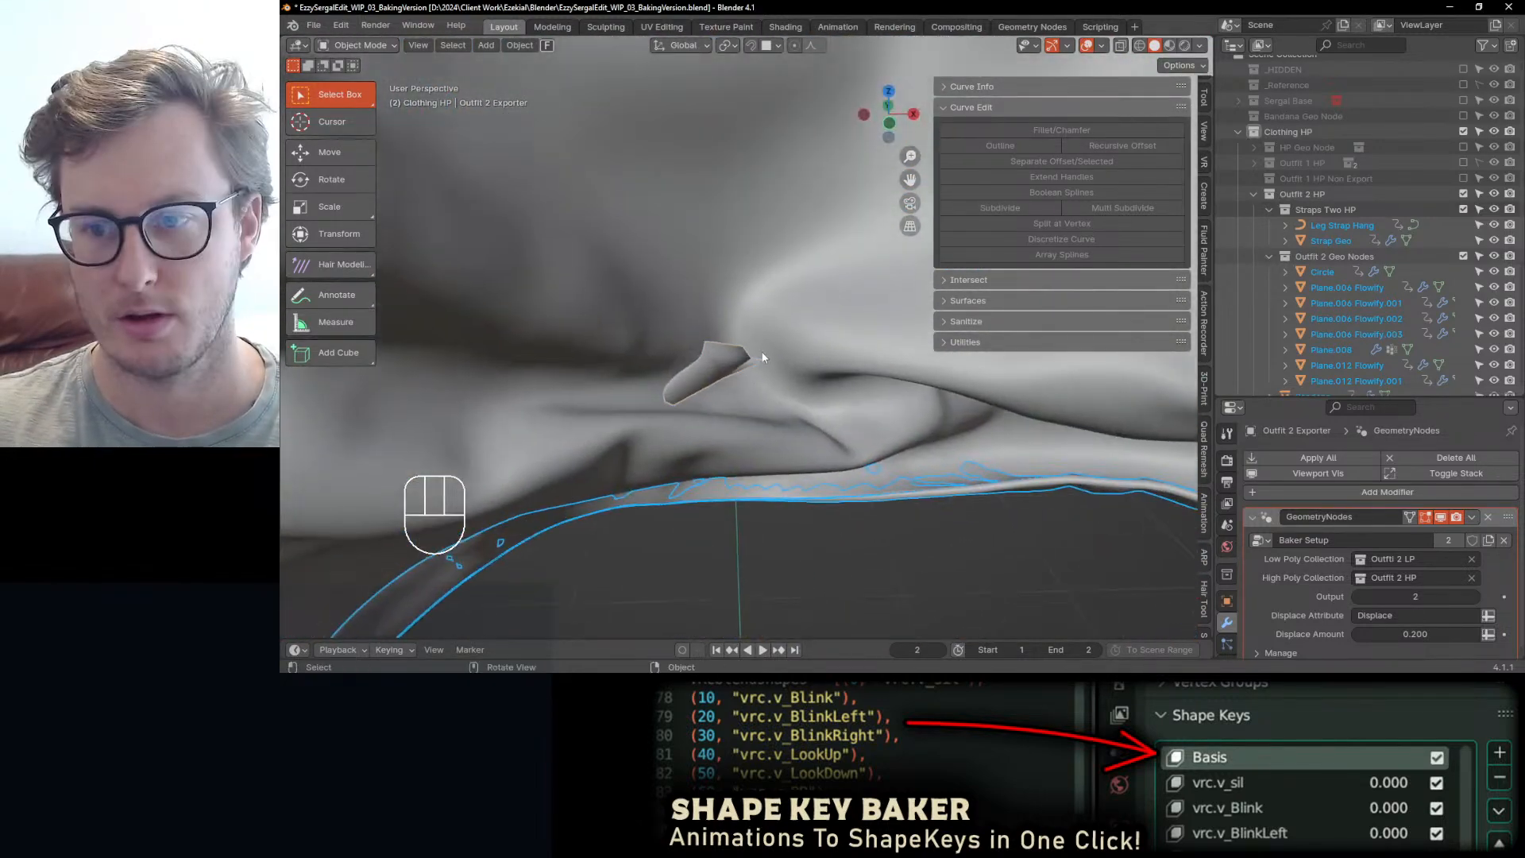
left_click(1255, 195)
left_click(1478, 344)
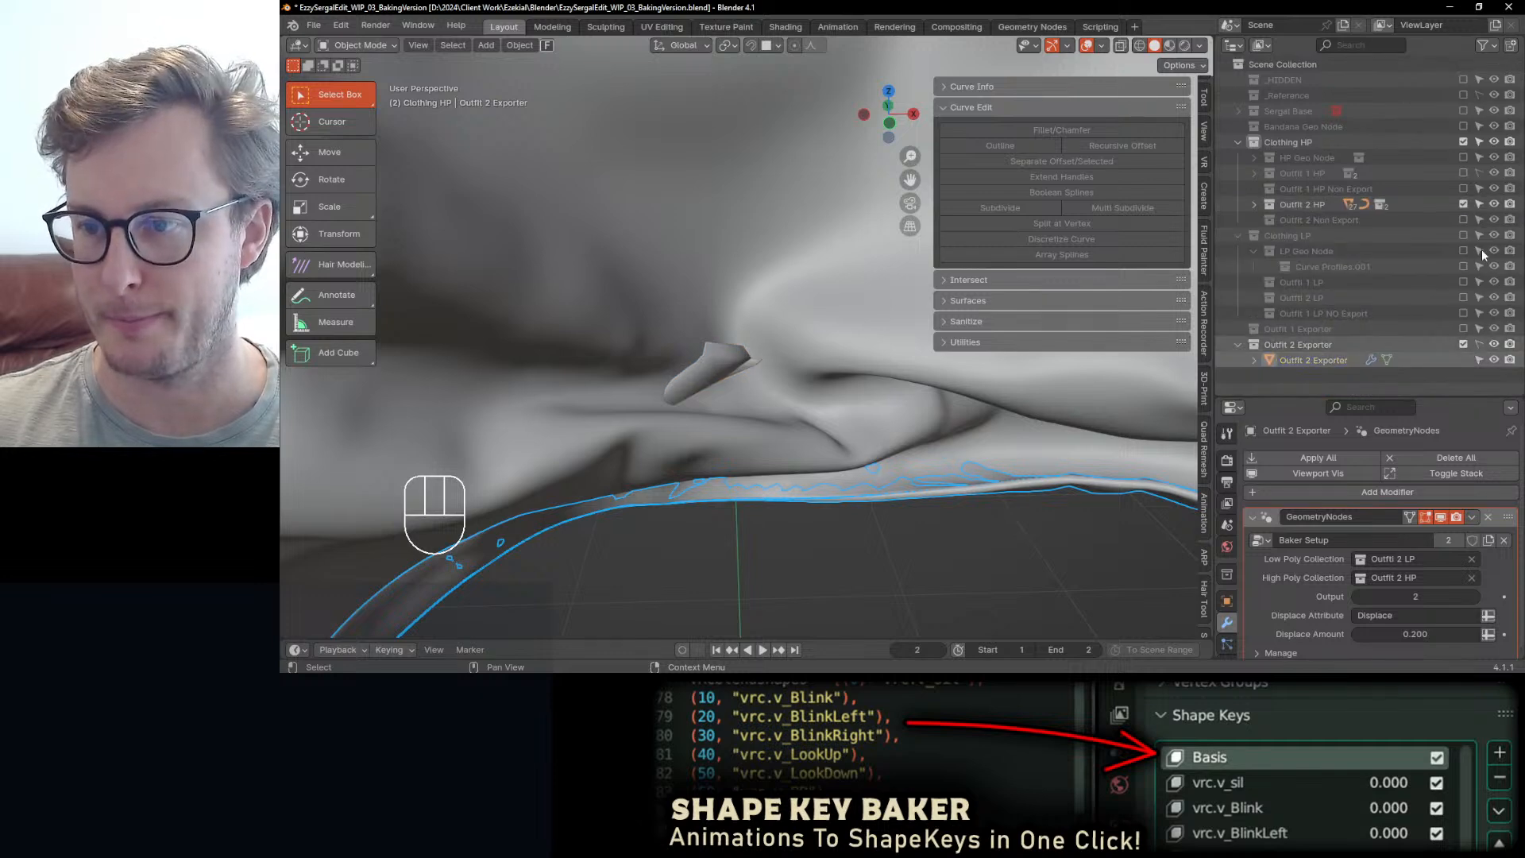
left_click(1478, 204)
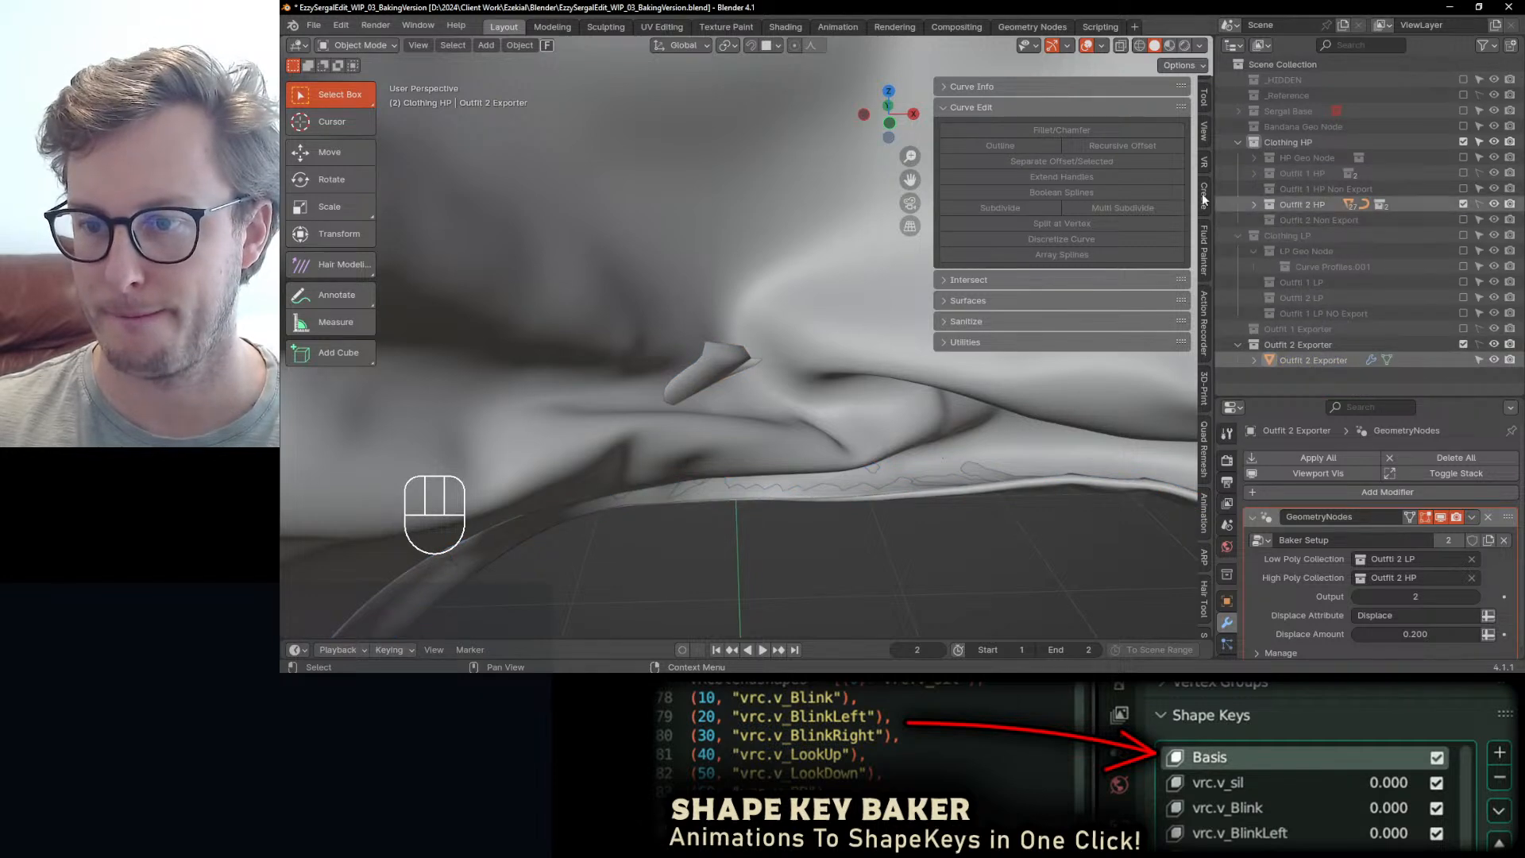
- Include the Outfit 2 LP collection, select the jacket mesh Cube.003, and put it in Weight Paint mode
left_click(1463, 297)
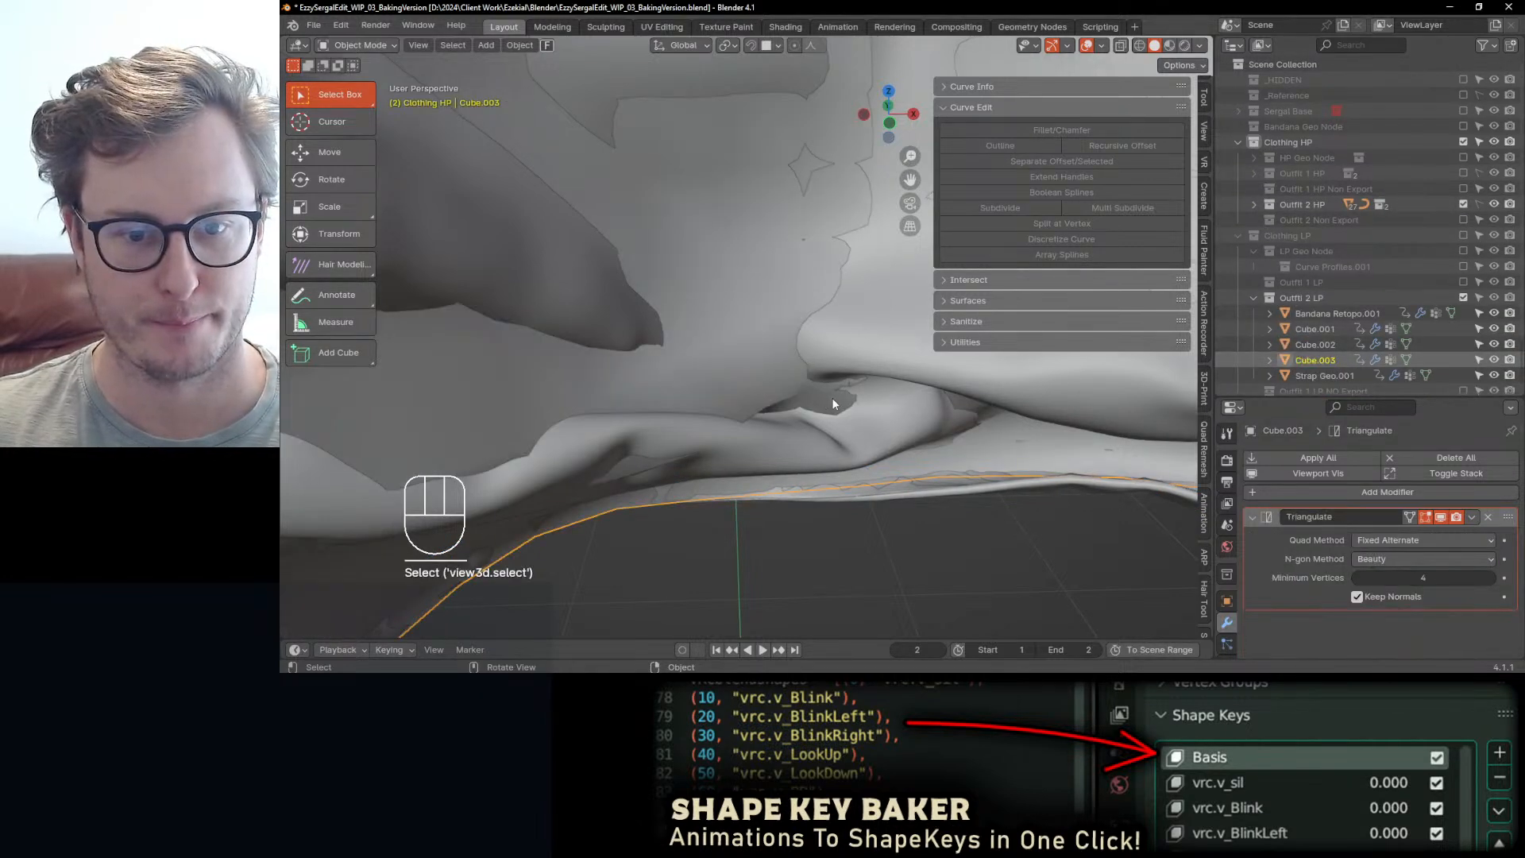
key("ctrl+Tab")
left_click(753, 345)
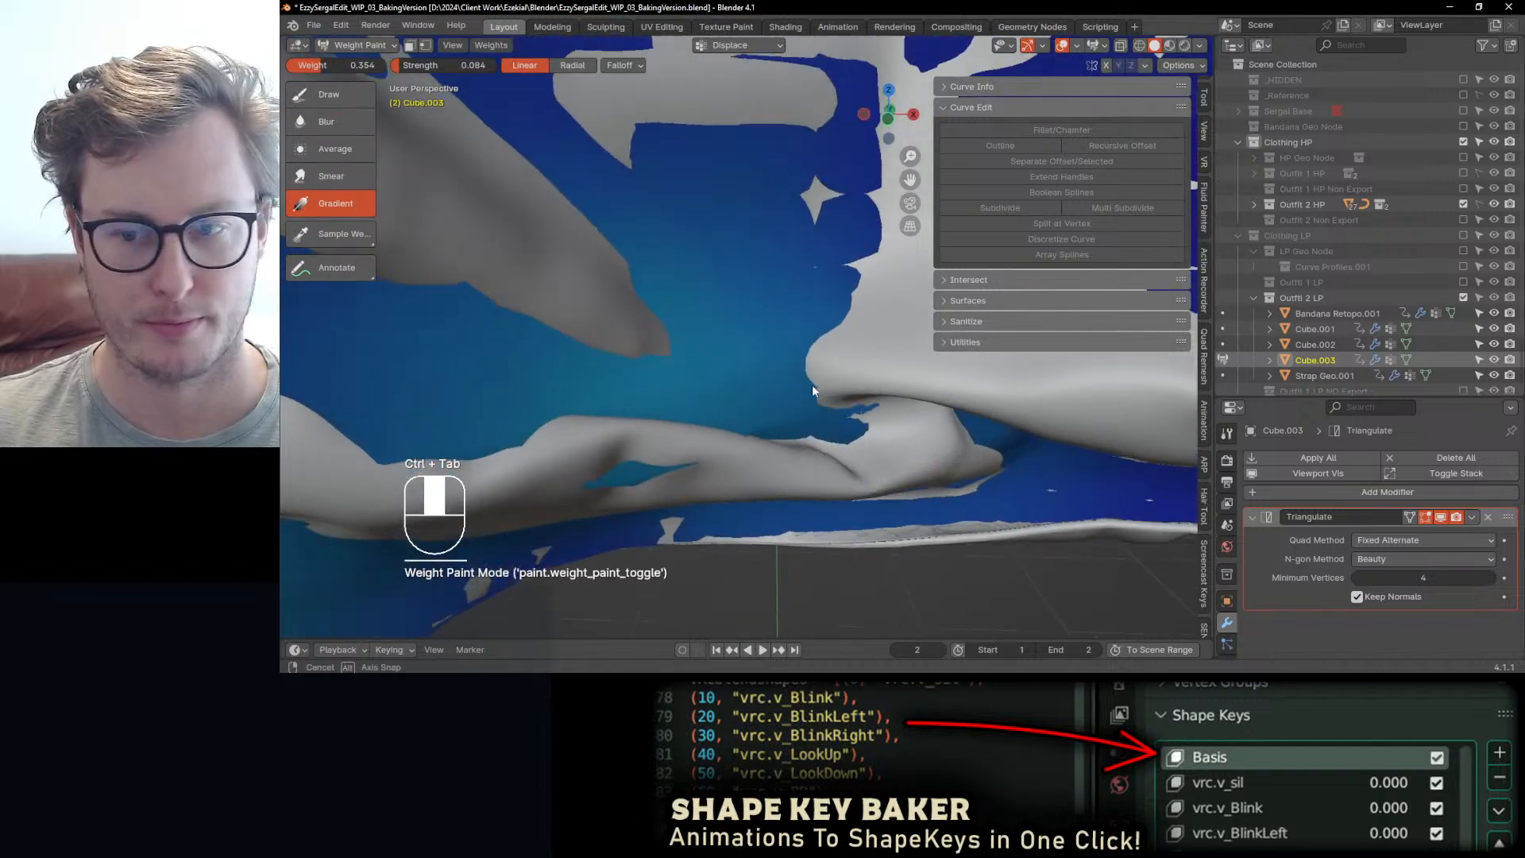
scroll(882, 460, "down", 6)
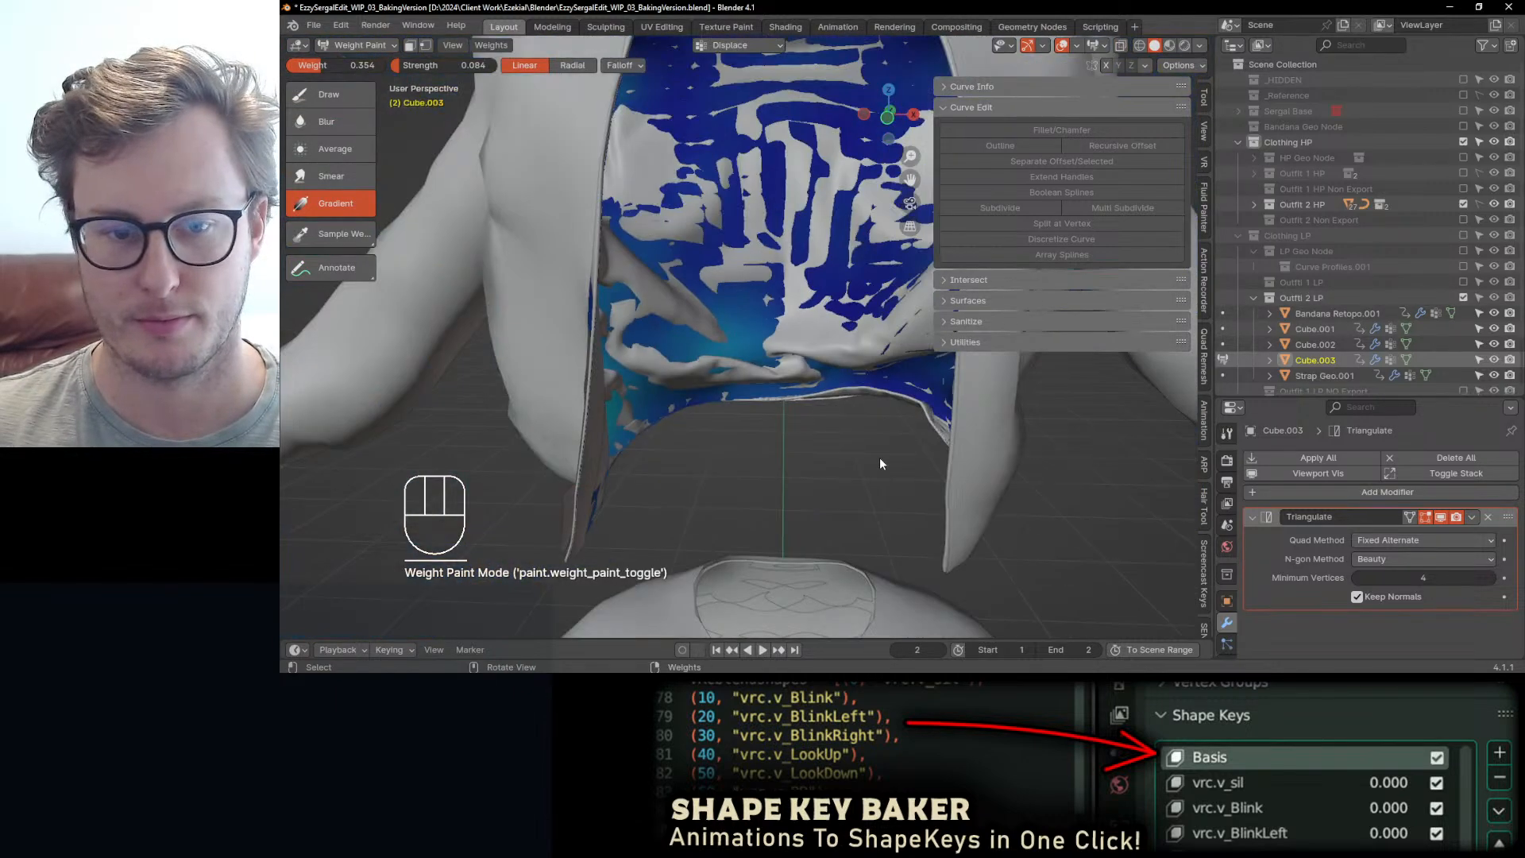
- View the jacket in Edit Mode, return to Weight Paint mode, and examine the Displace weights around the back hem folds
key("Tab")
key("ctrl+Tab")
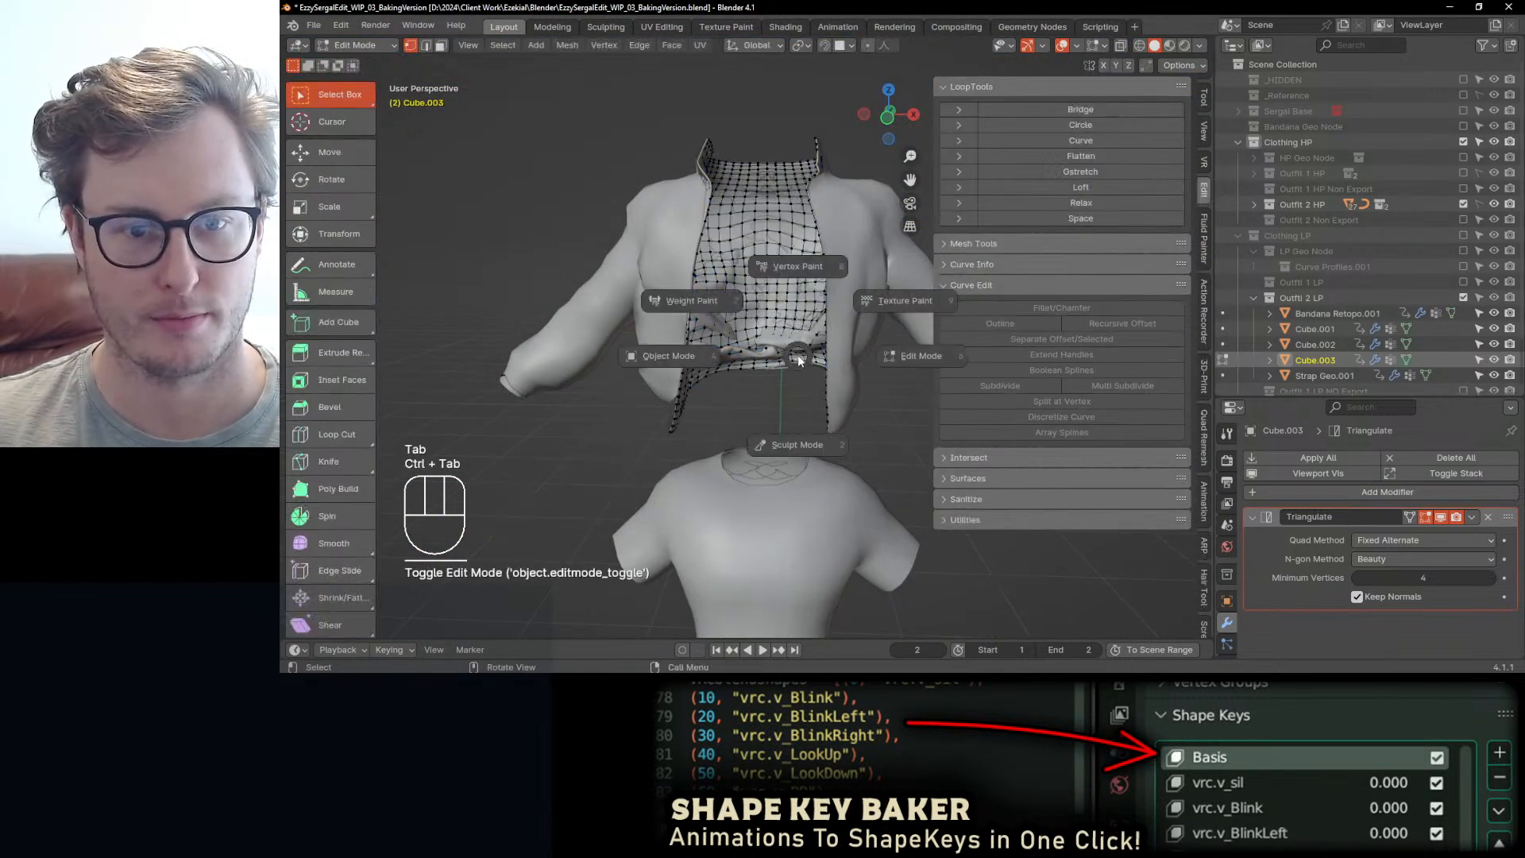
left_click(784, 323)
scroll(784, 323, "up", 4)
middle_click_drag(570, 434, 597, 336)
scroll(636, 398, "up", 4)
key("z")
key("z")
scroll(813, 354, "down", 4)
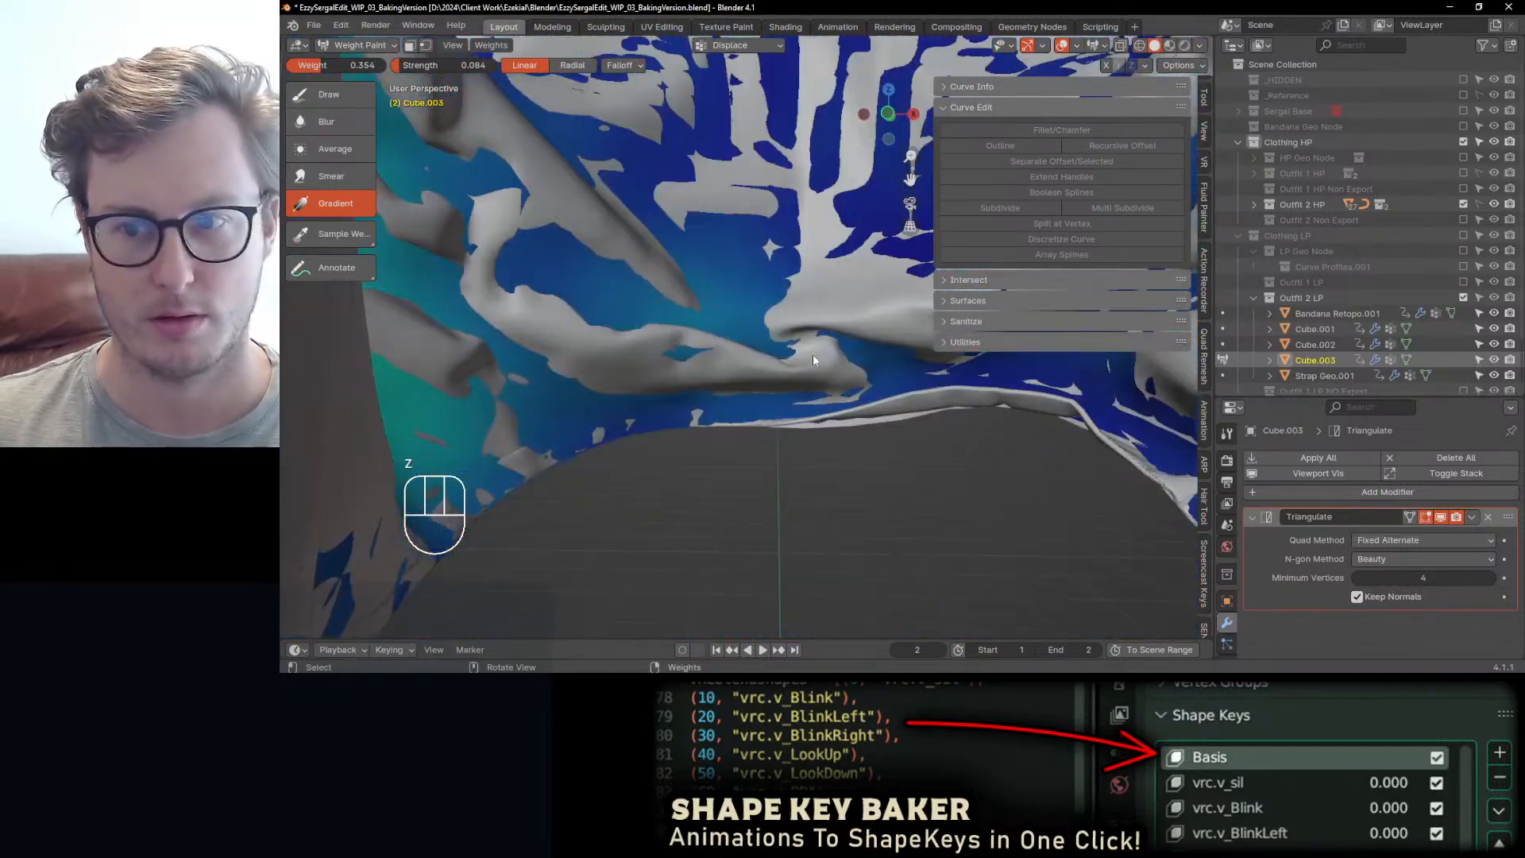
- Toggle the Outfit 2 HP and Outfit 2 LP collections in turn to compare the high-poly folds with the low-poly jacket's back hem
left_click(1464, 204)
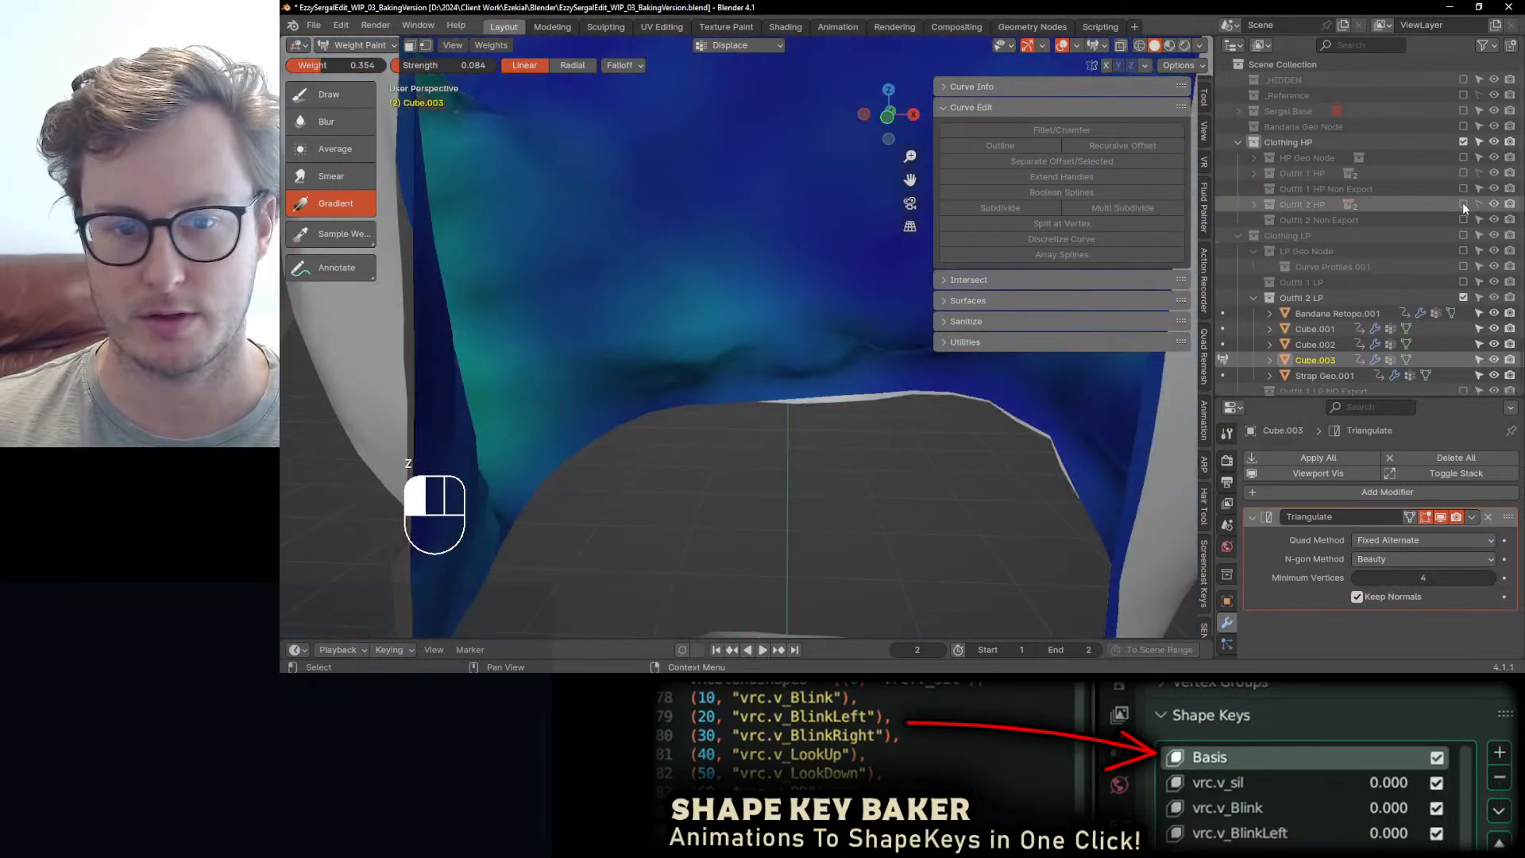
left_click(1463, 204)
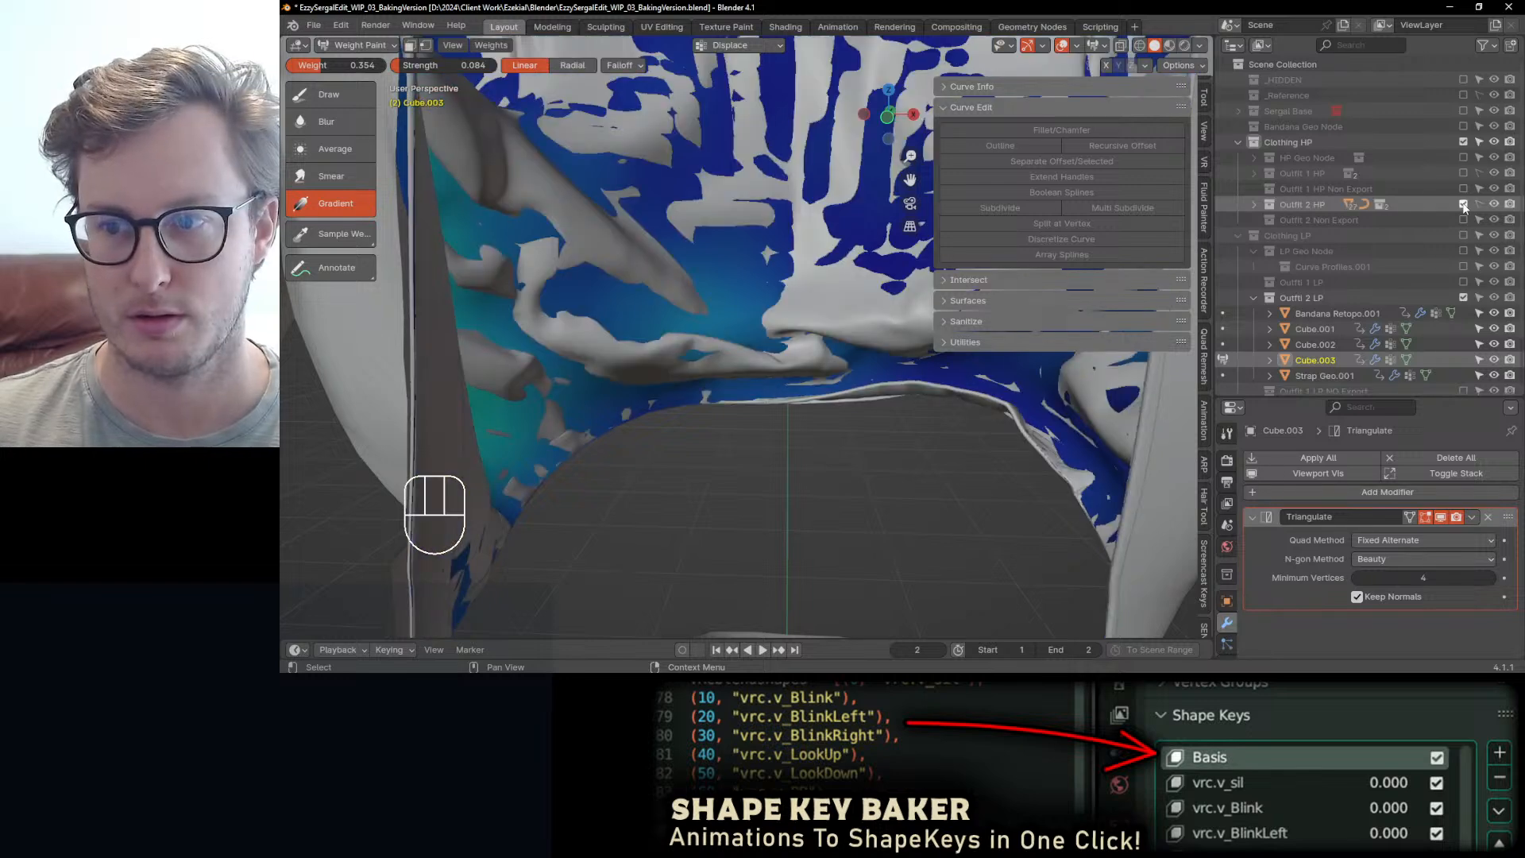
left_click(1463, 297)
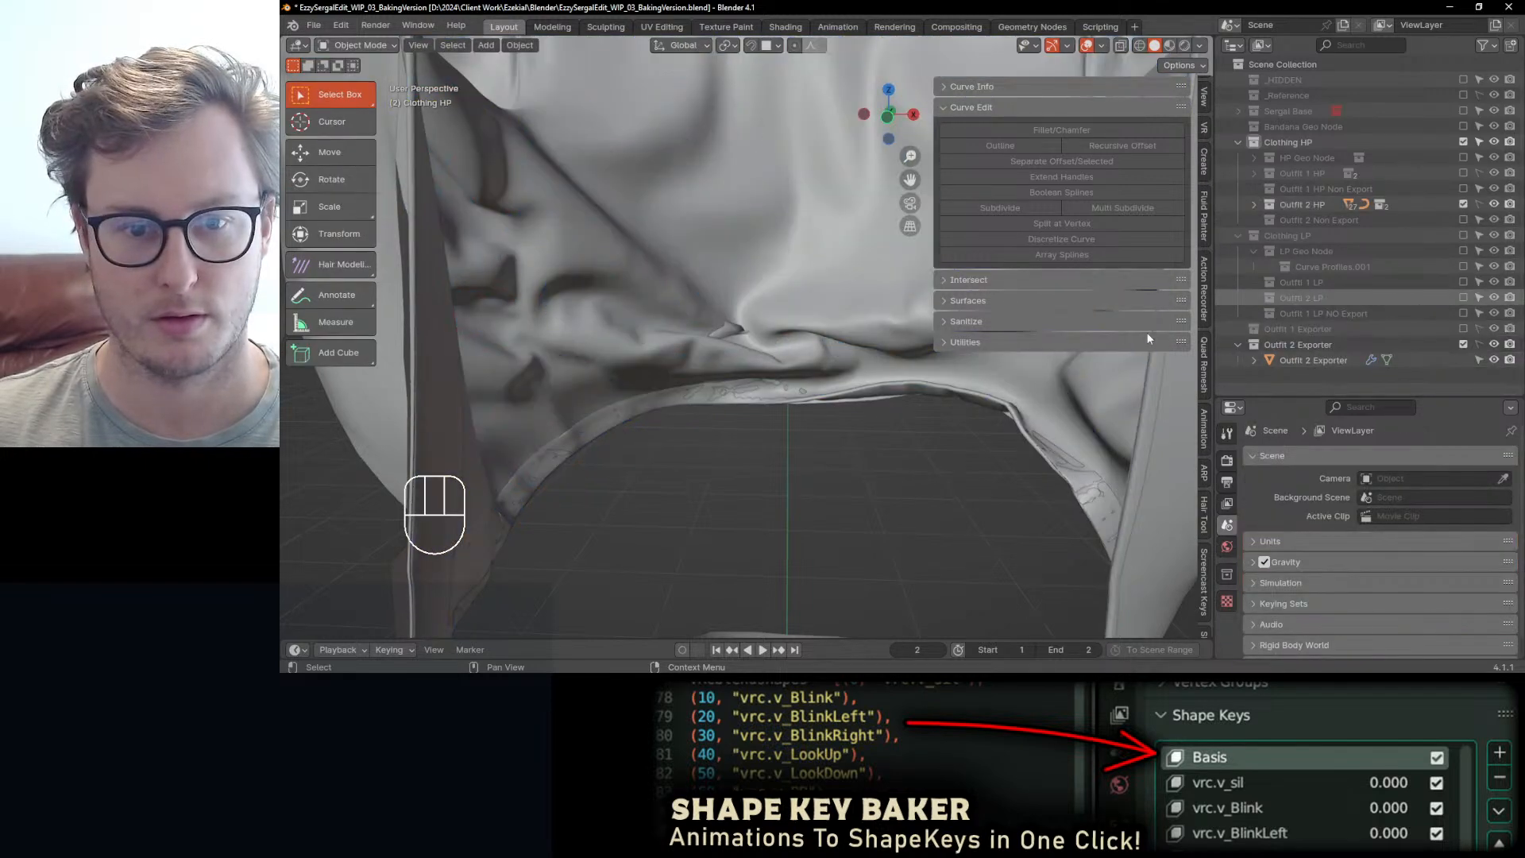
- Reselect the jacket mesh Cube.003 and return it to Weight Paint mode at the back hem folds
key("ctrl+Tab")
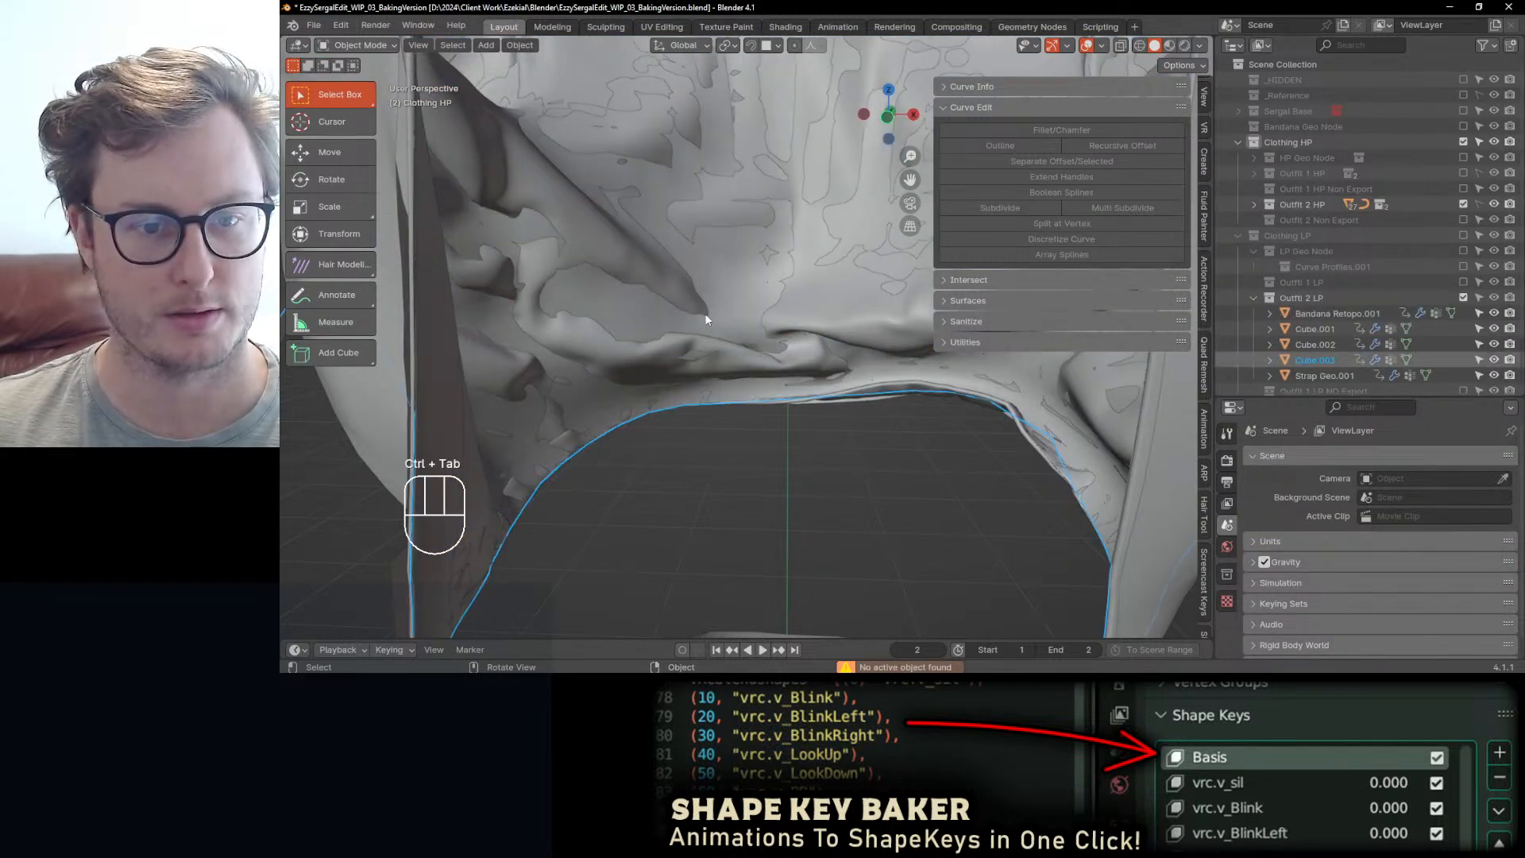
left_click(751, 326)
key("ctrl+Tab")
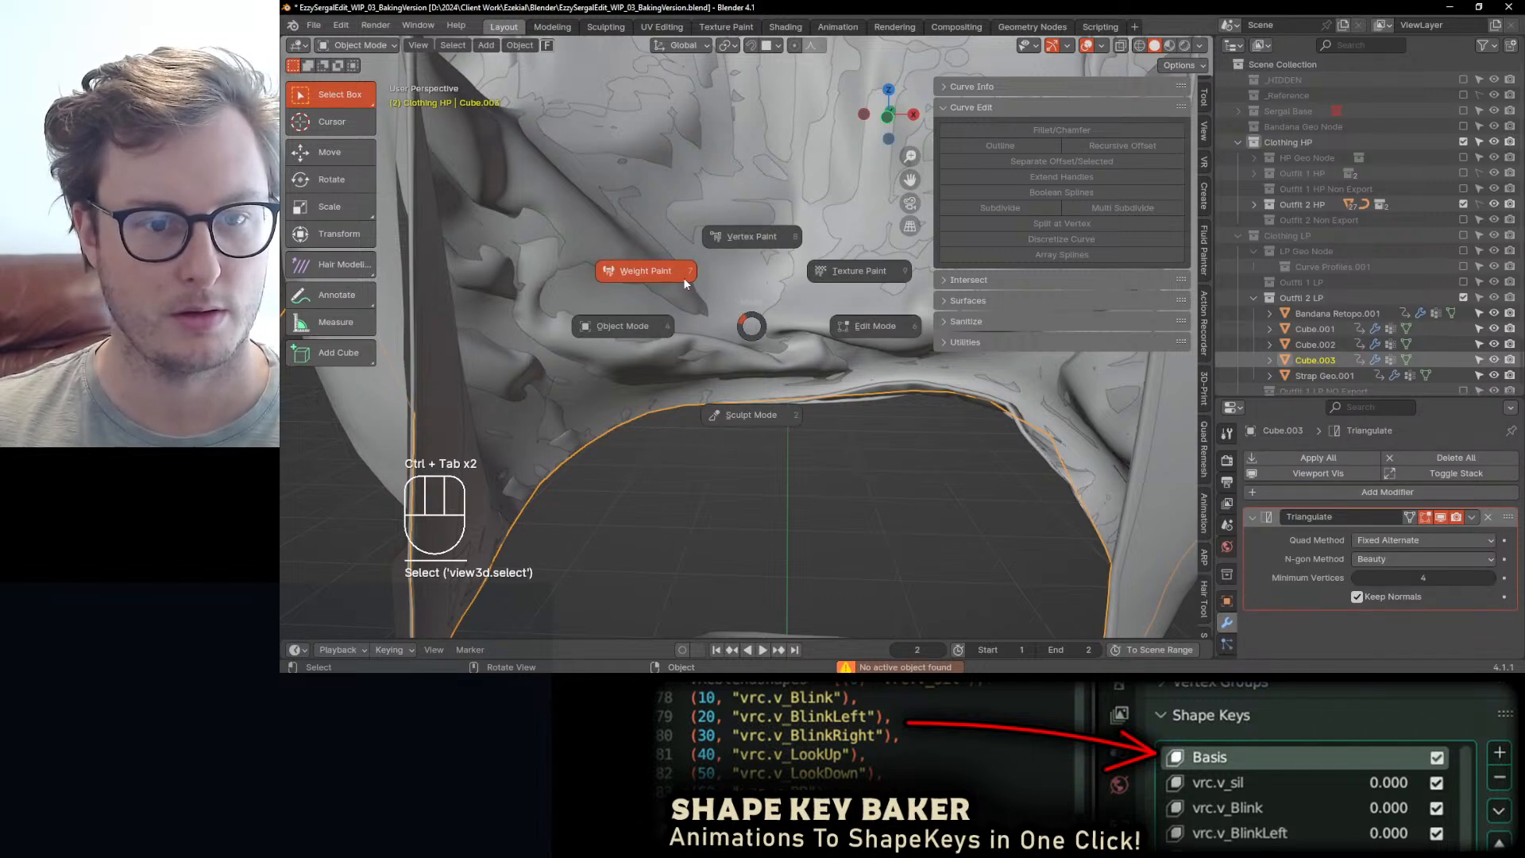
left_click(683, 278)
middle_click_drag(700, 322, 710, 364, "shift")
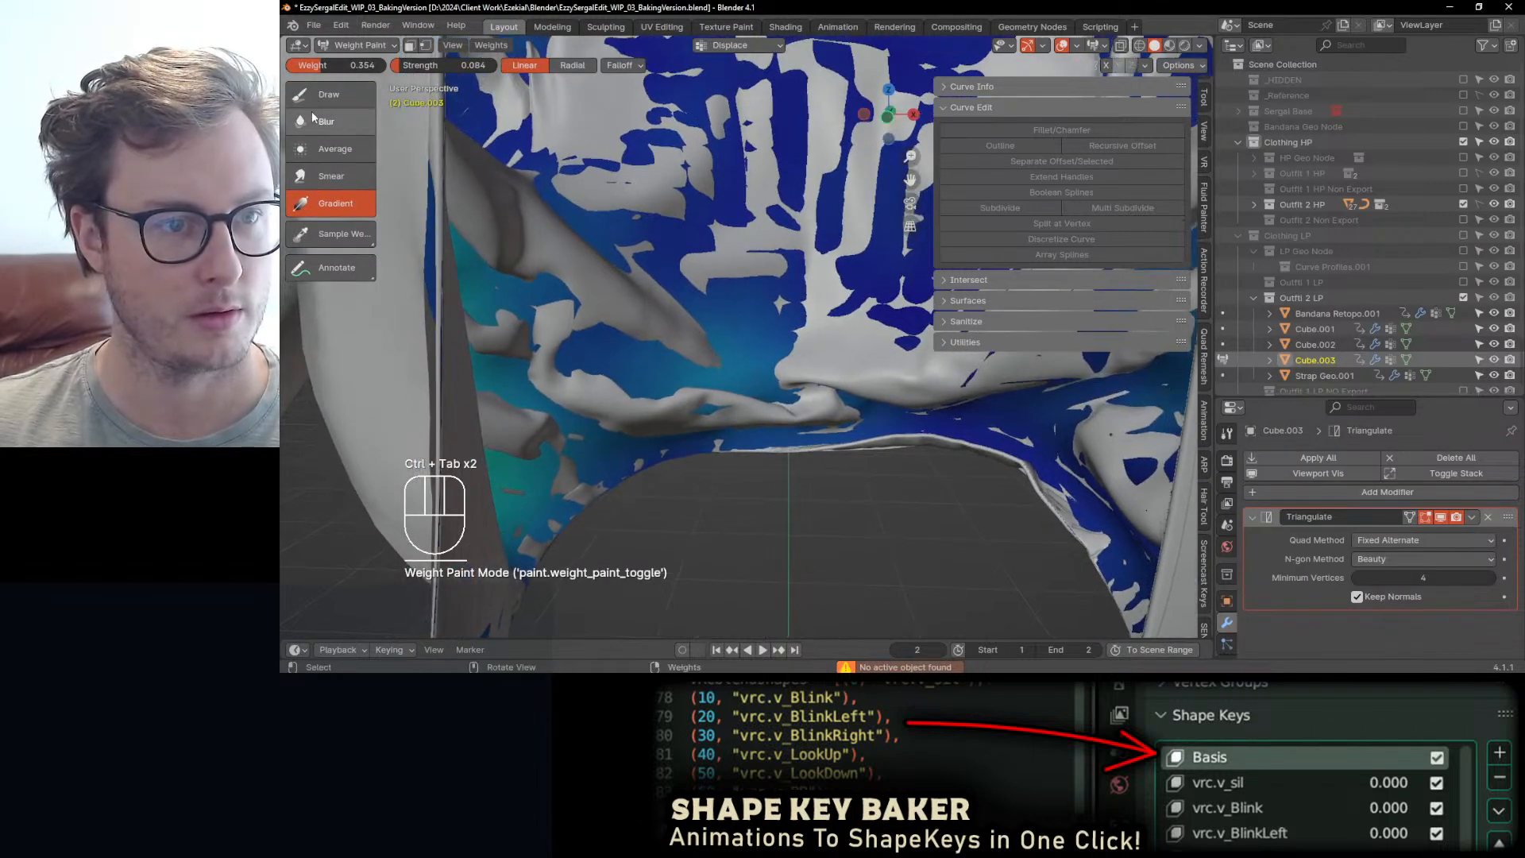
- Show the jacket's vertex groups and paint Displace weight beside the back hem fold with the Draw brush at weight 0.354
left_click(313, 96)
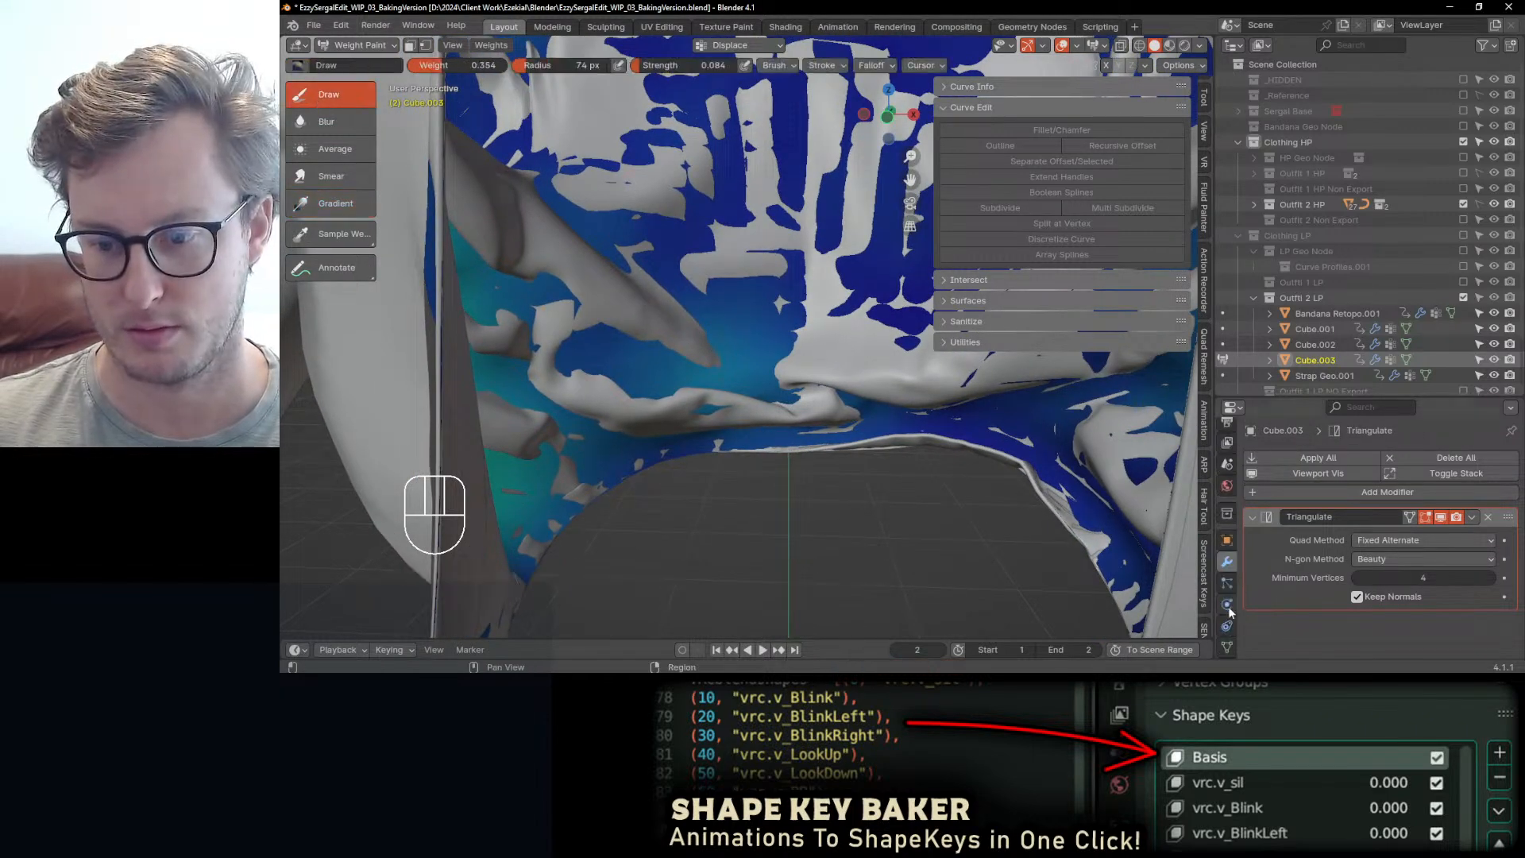
left_click(1226, 644)
scroll(734, 360, "up", 2)
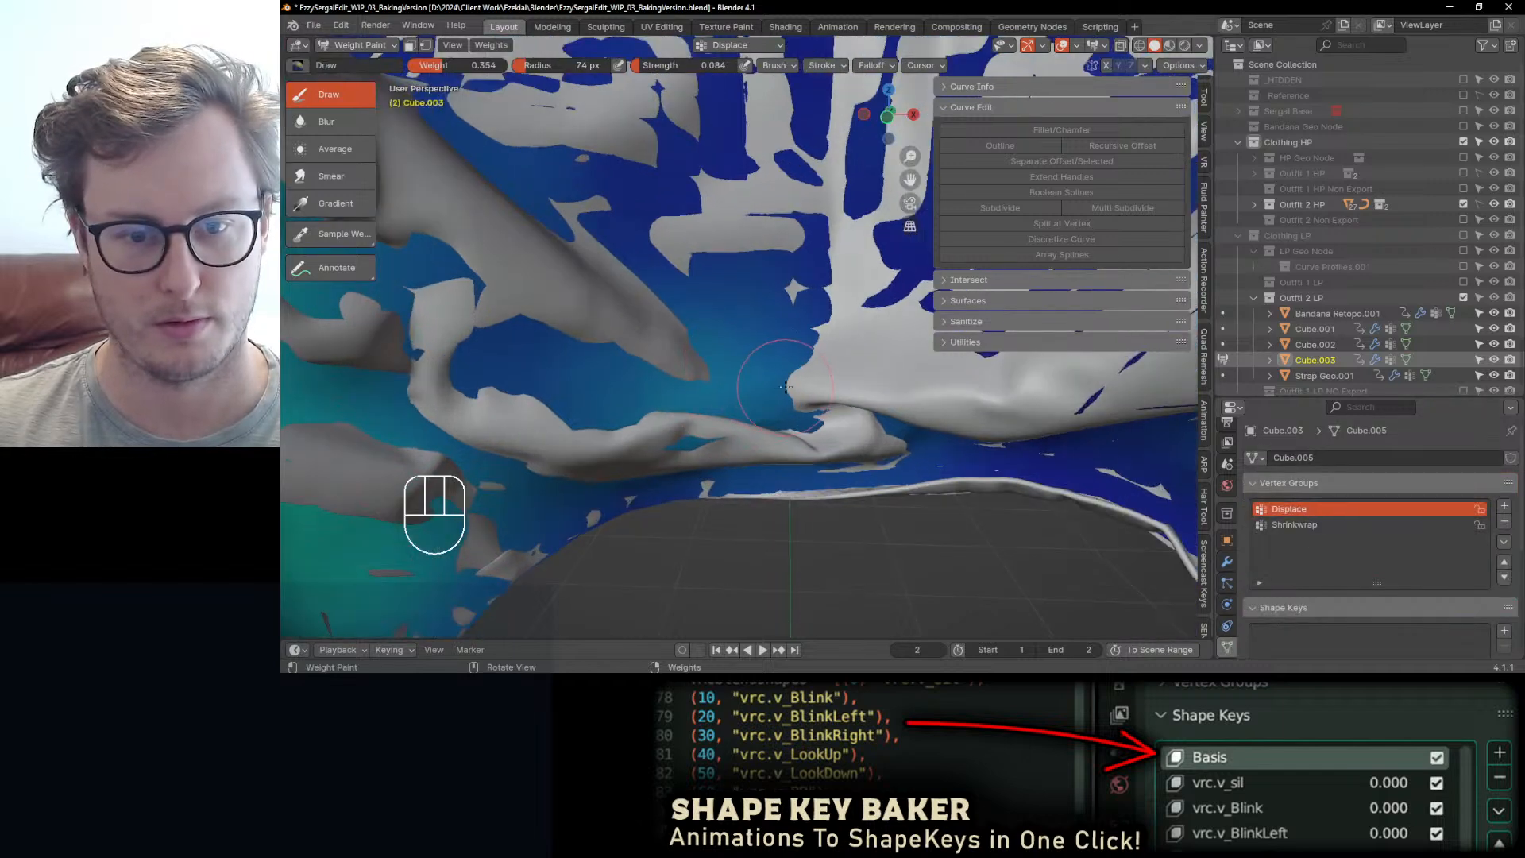
left_click(809, 403)
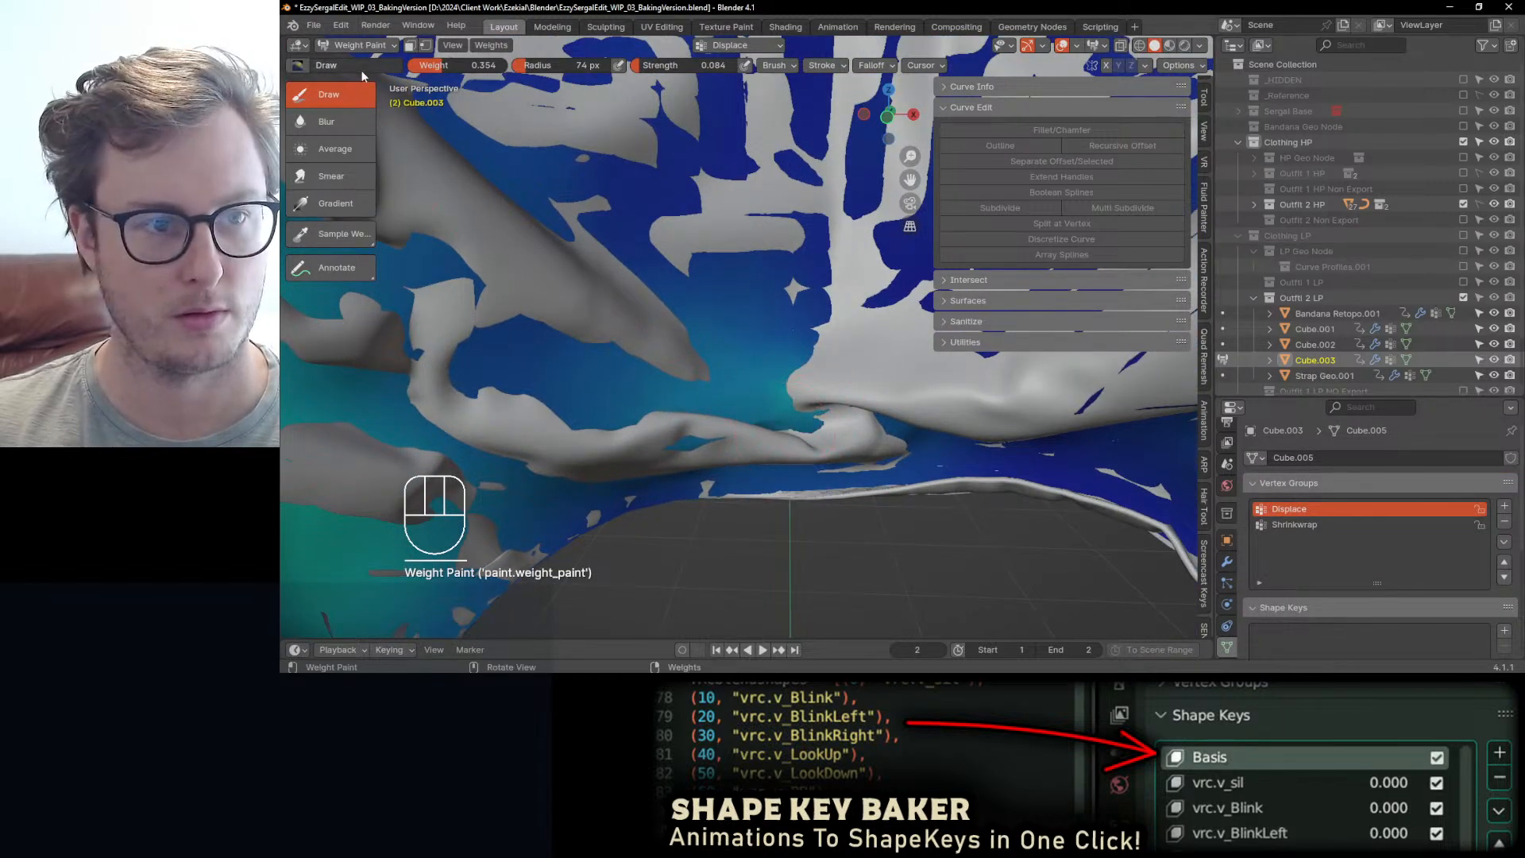
- Check the fold with the Outfit 2 LP collection excluded, and paint and blur more Displace weight on Cube.003 between the back hem folds
left_click(1463, 298)
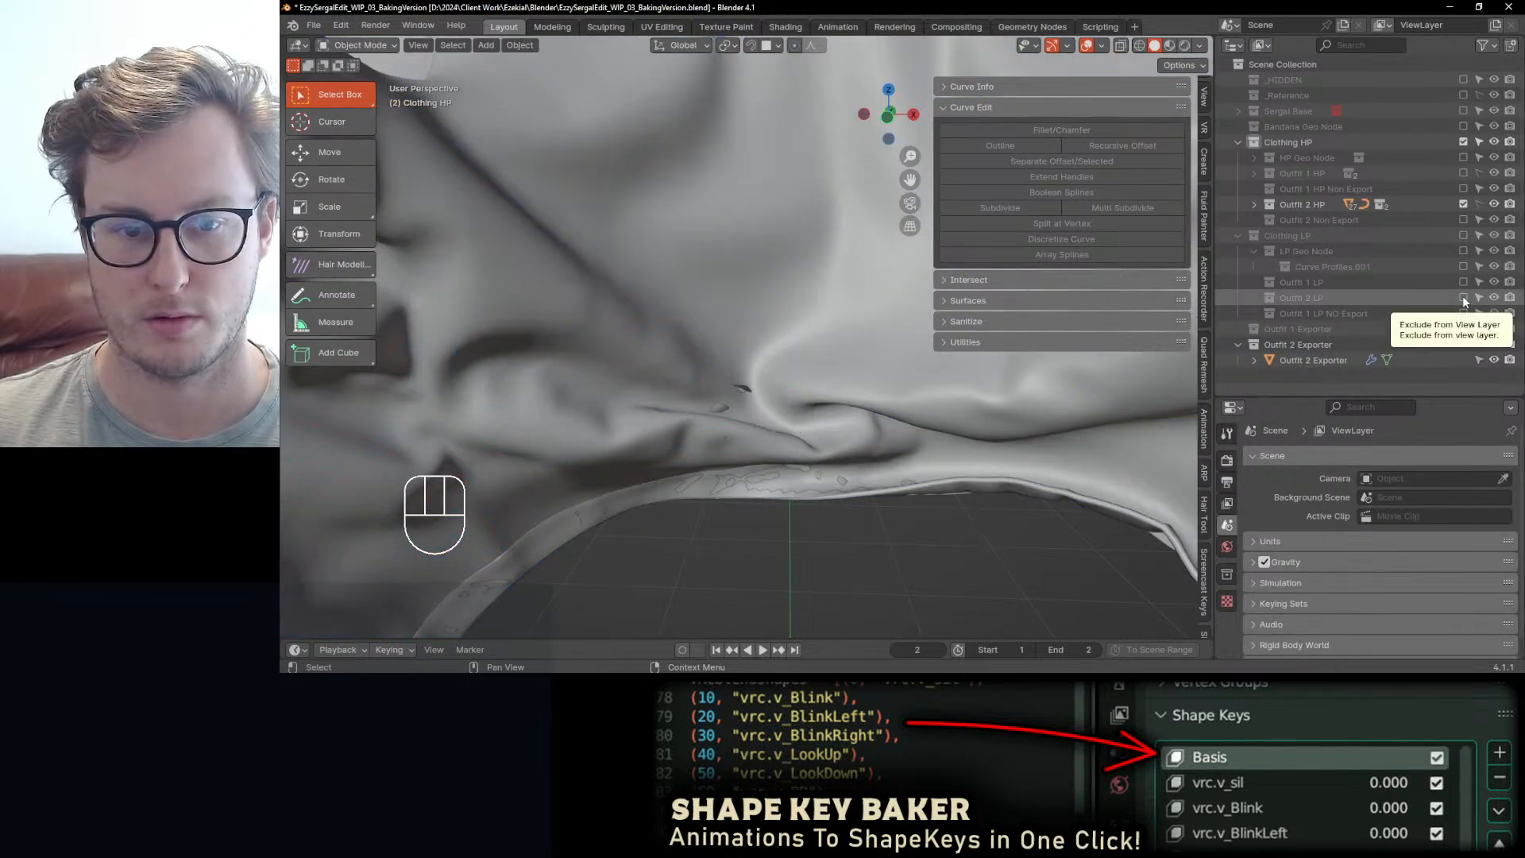
left_click(1463, 297)
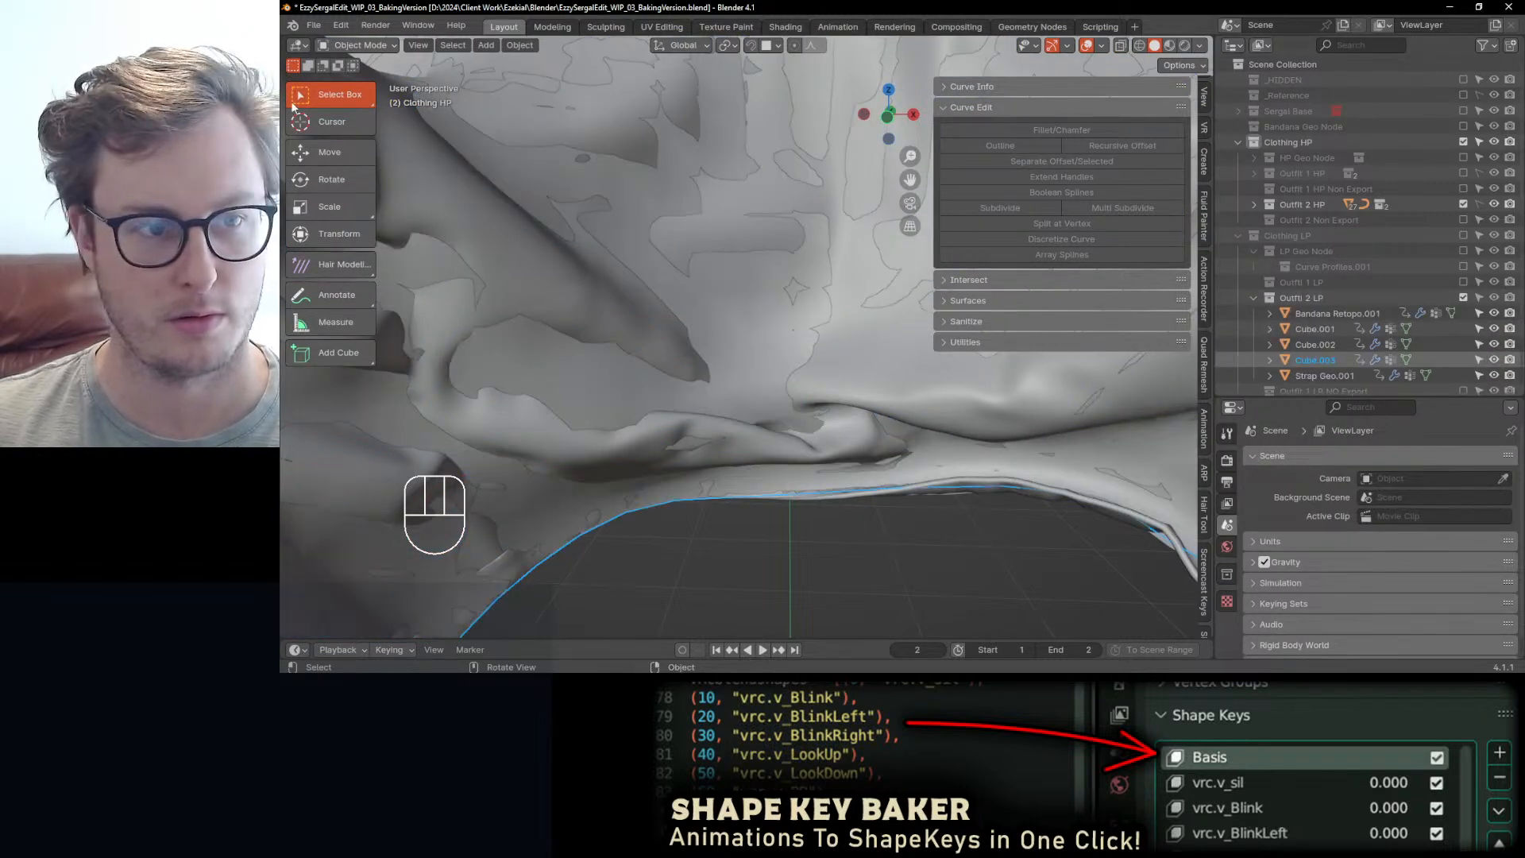
left_click(751, 342)
key("ctrl+Tab")
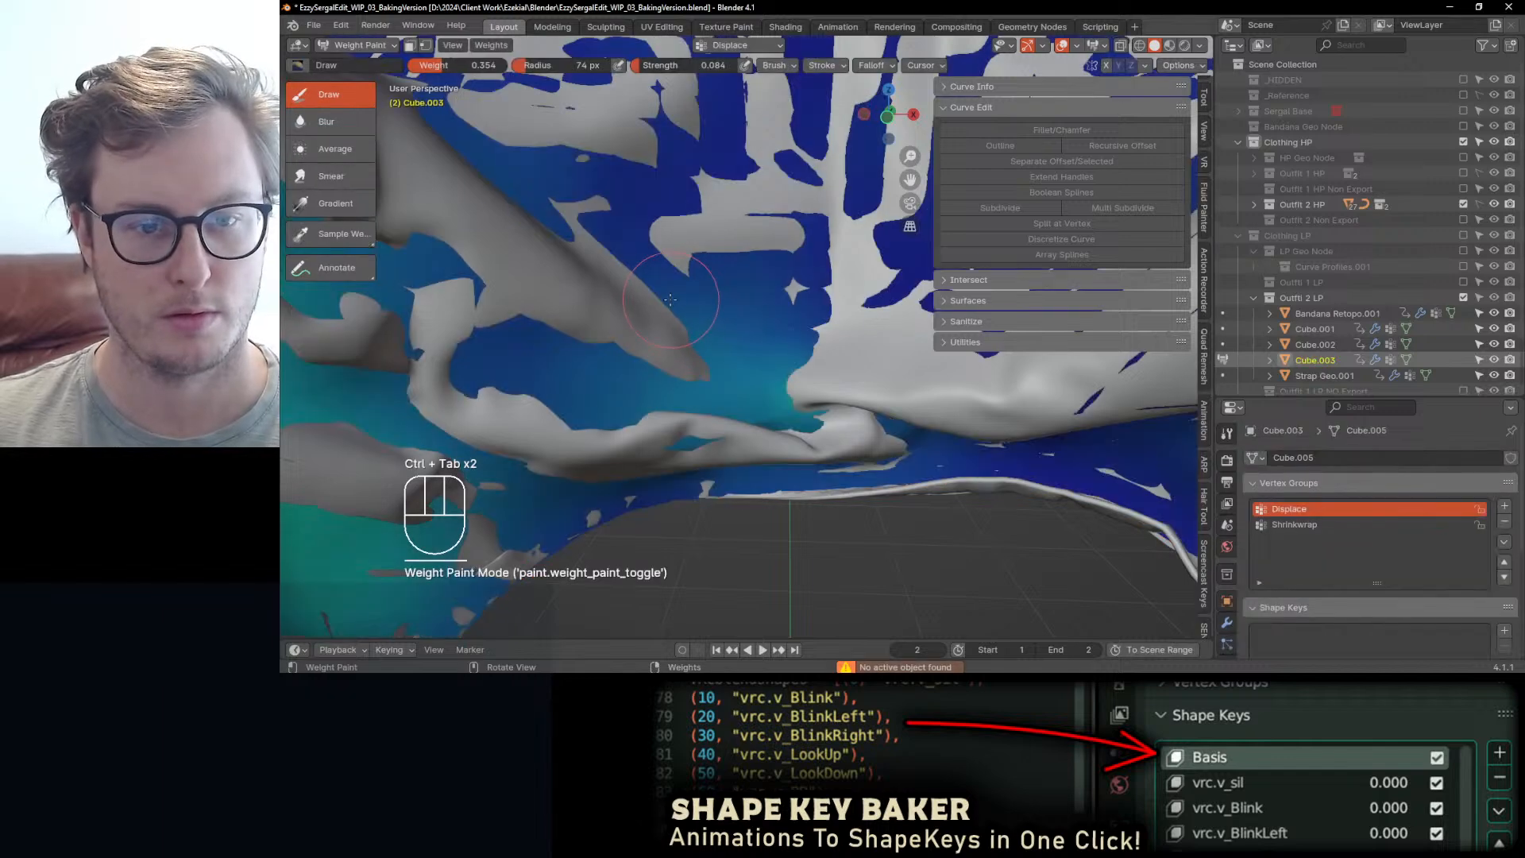
mouse_move(670, 300)
left_mouse_down()
mouse_move(776, 352)
mouse_move(737, 390)
left_mouse_up()
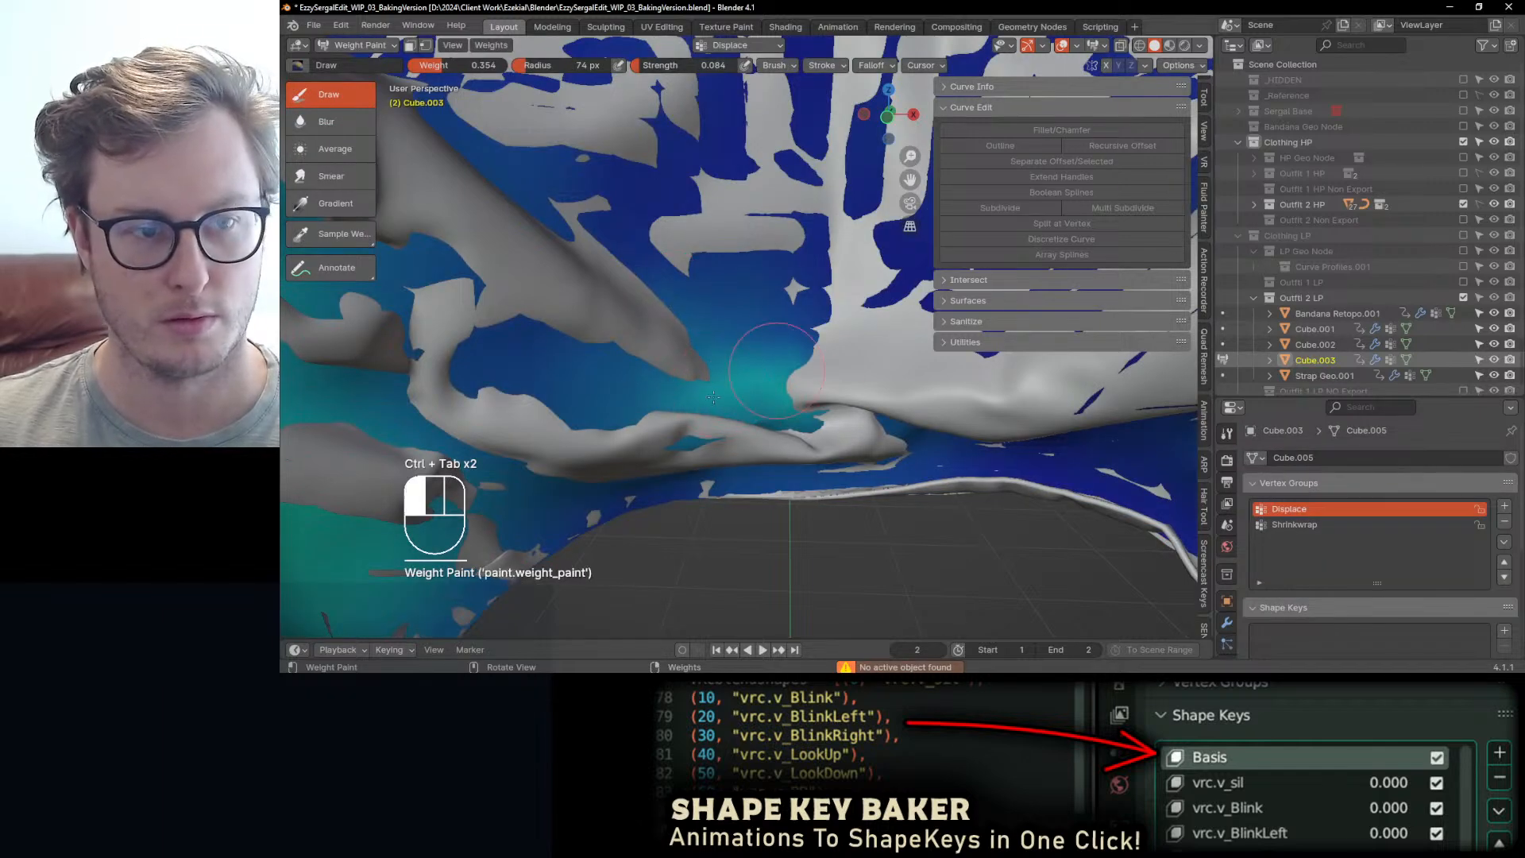
left_click(325, 122)
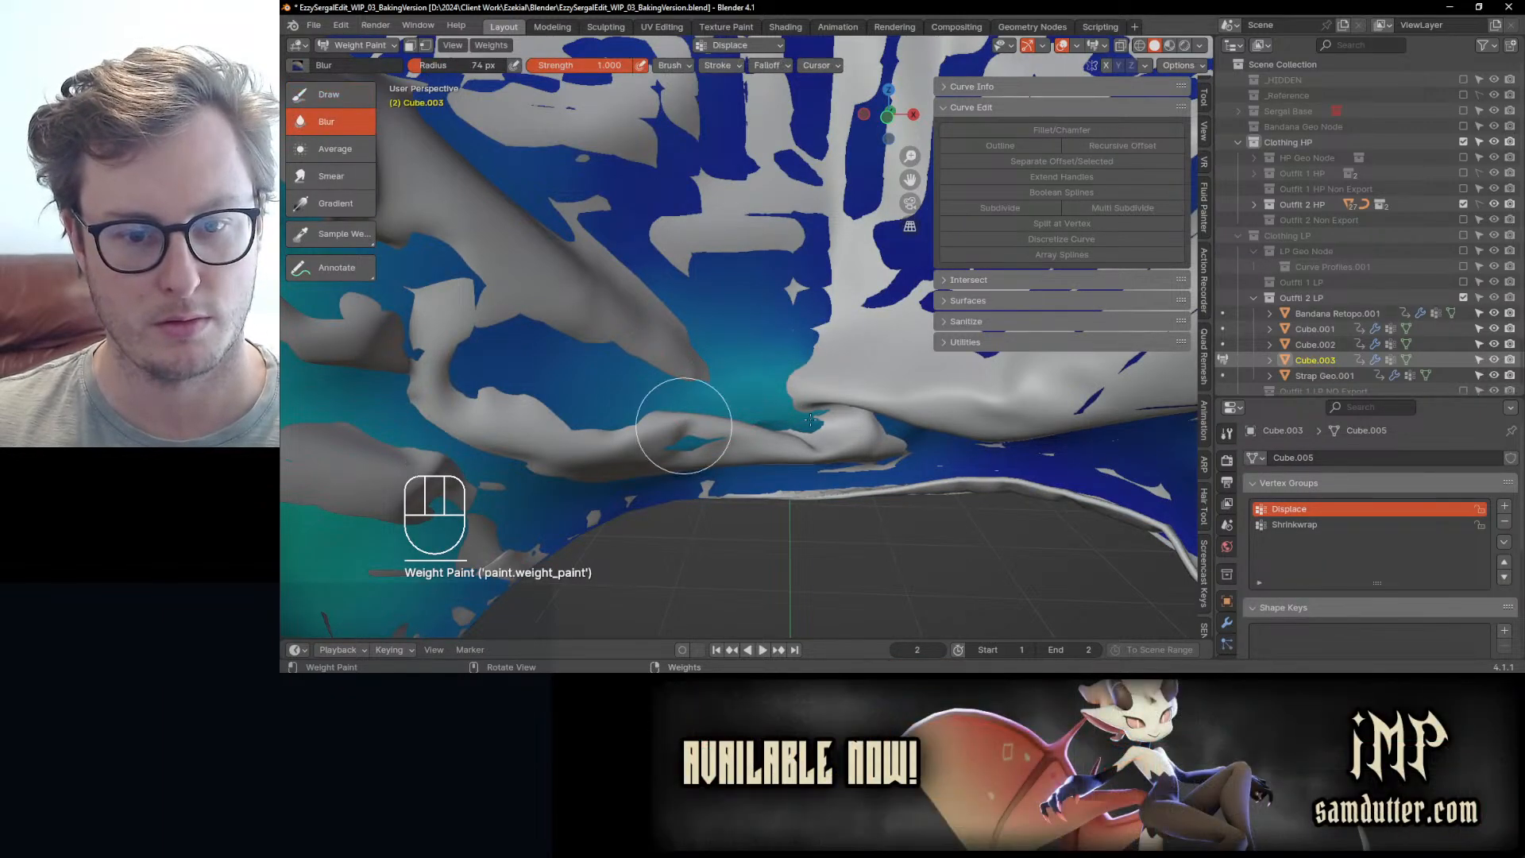
- Hide Cube.003 to inspect the high-poly fold beneath it, and bring the jacket back in Weight Paint mode
key("ctrl+Tab")
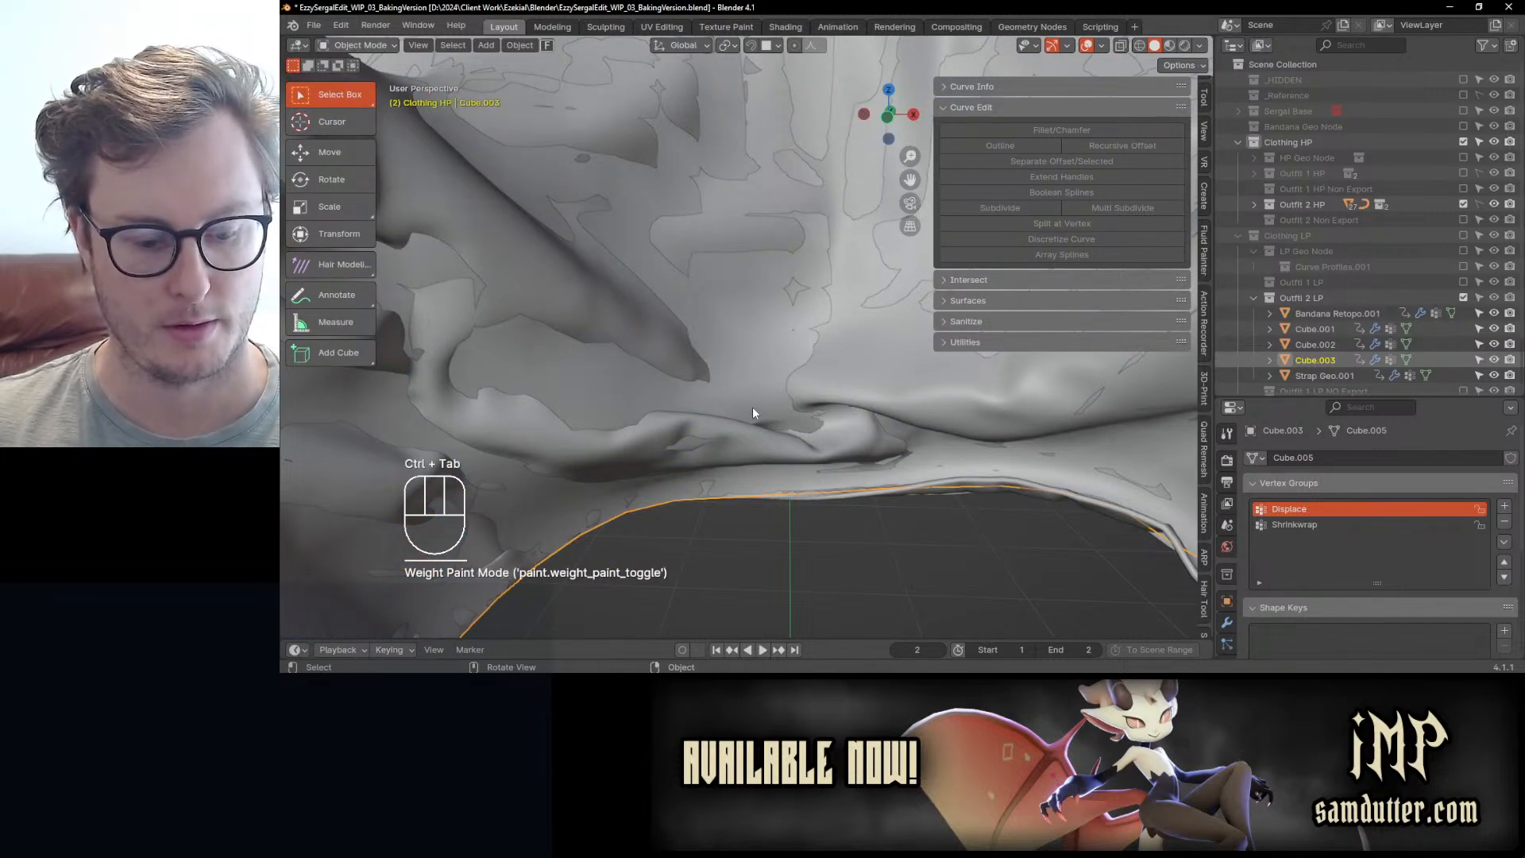
key("h")
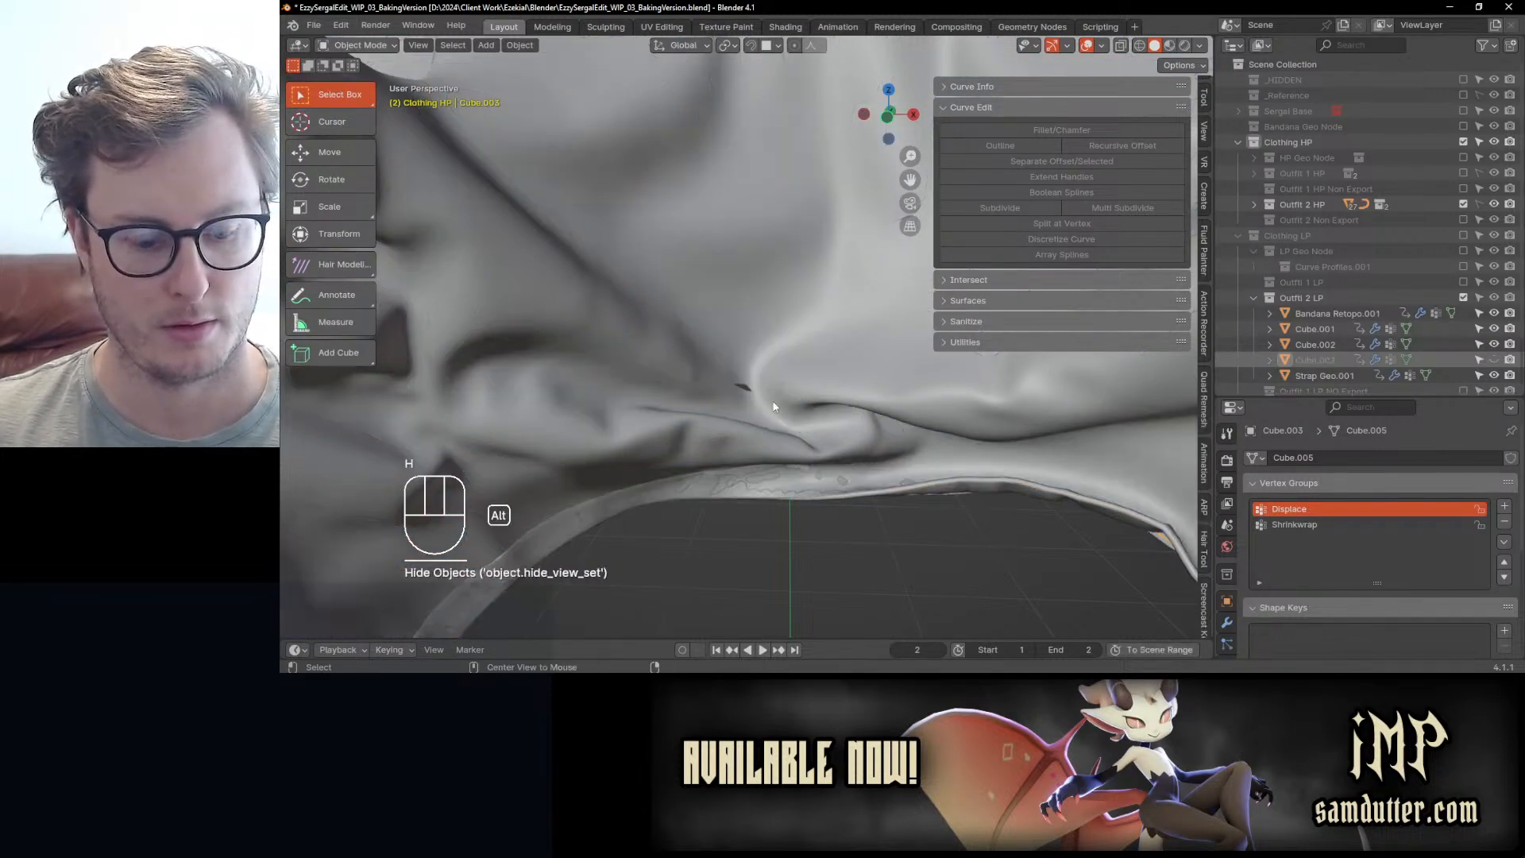
key("alt+h")
left_click(801, 380)
key("ctrl+Tab")
left_click(729, 336)
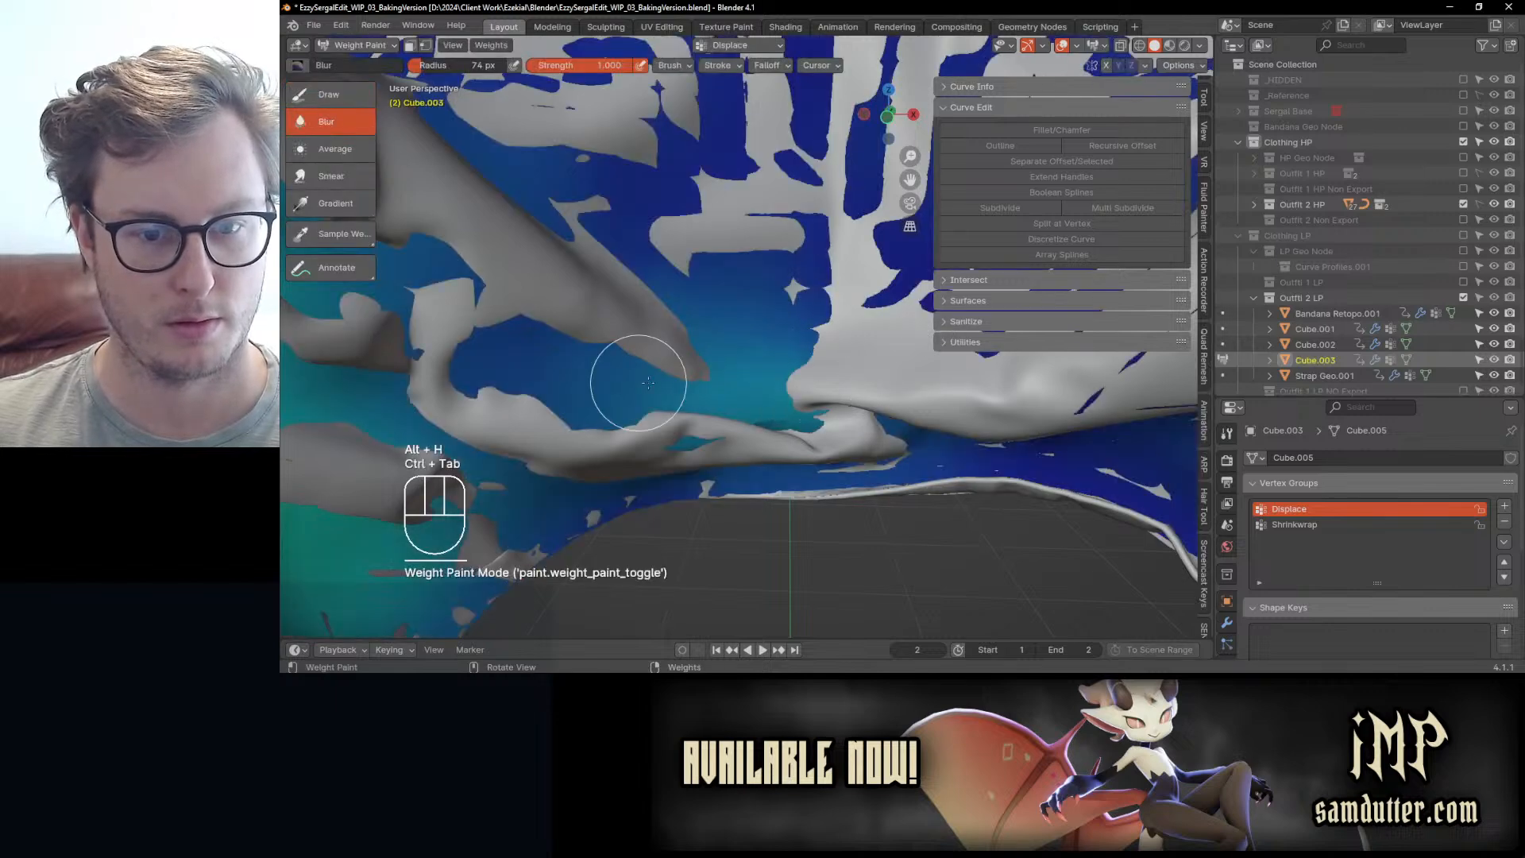
- Undo the last two changes and smooth the Displace weights between the back hem folds with the Blur brush at strength 1.000
key("ctrl+z")
key("ctrl+z")
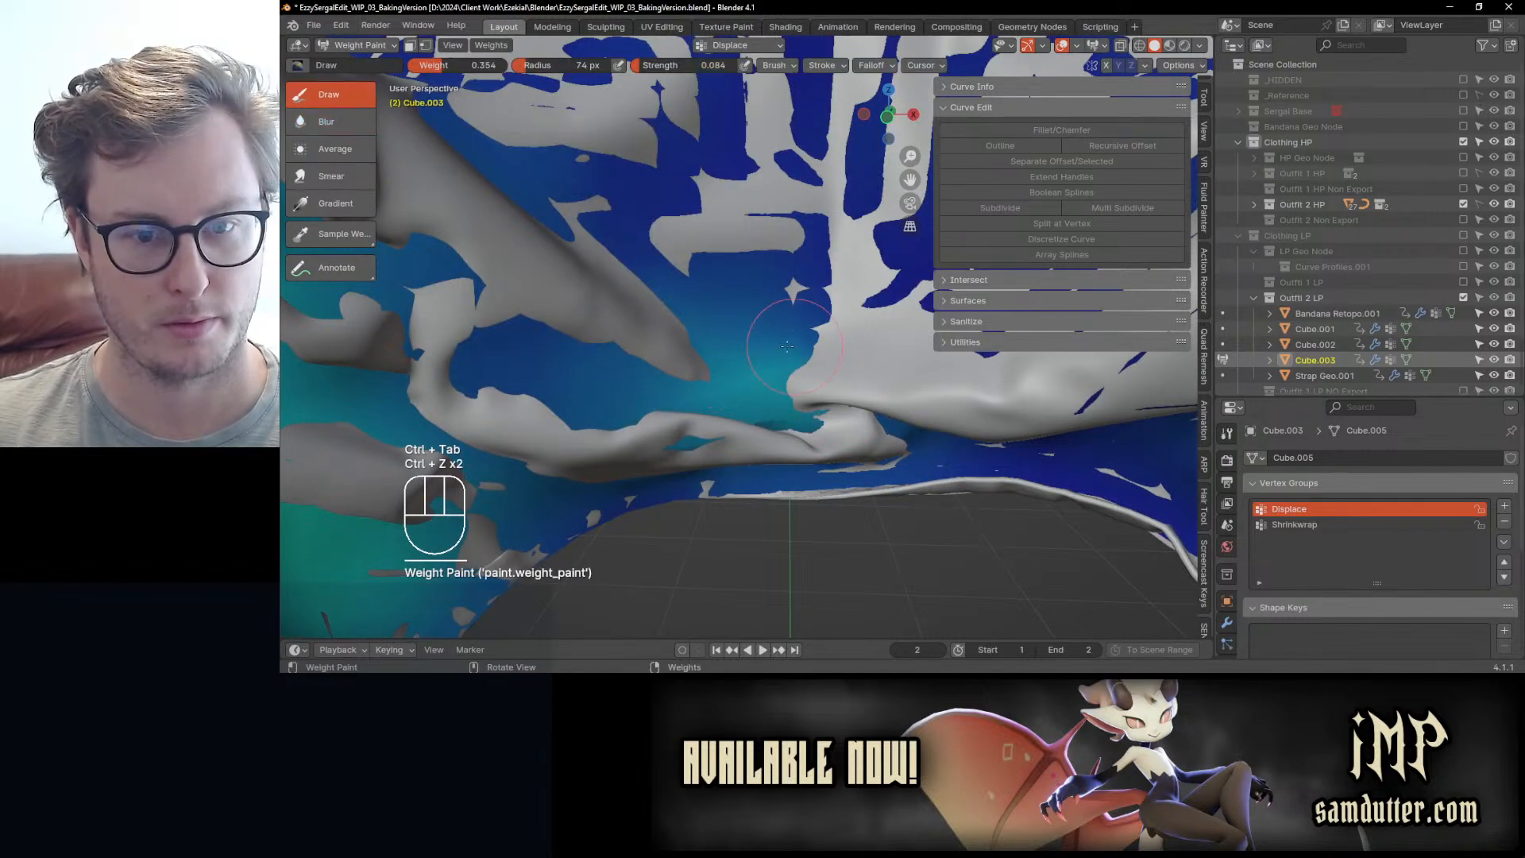
left_click(326, 122)
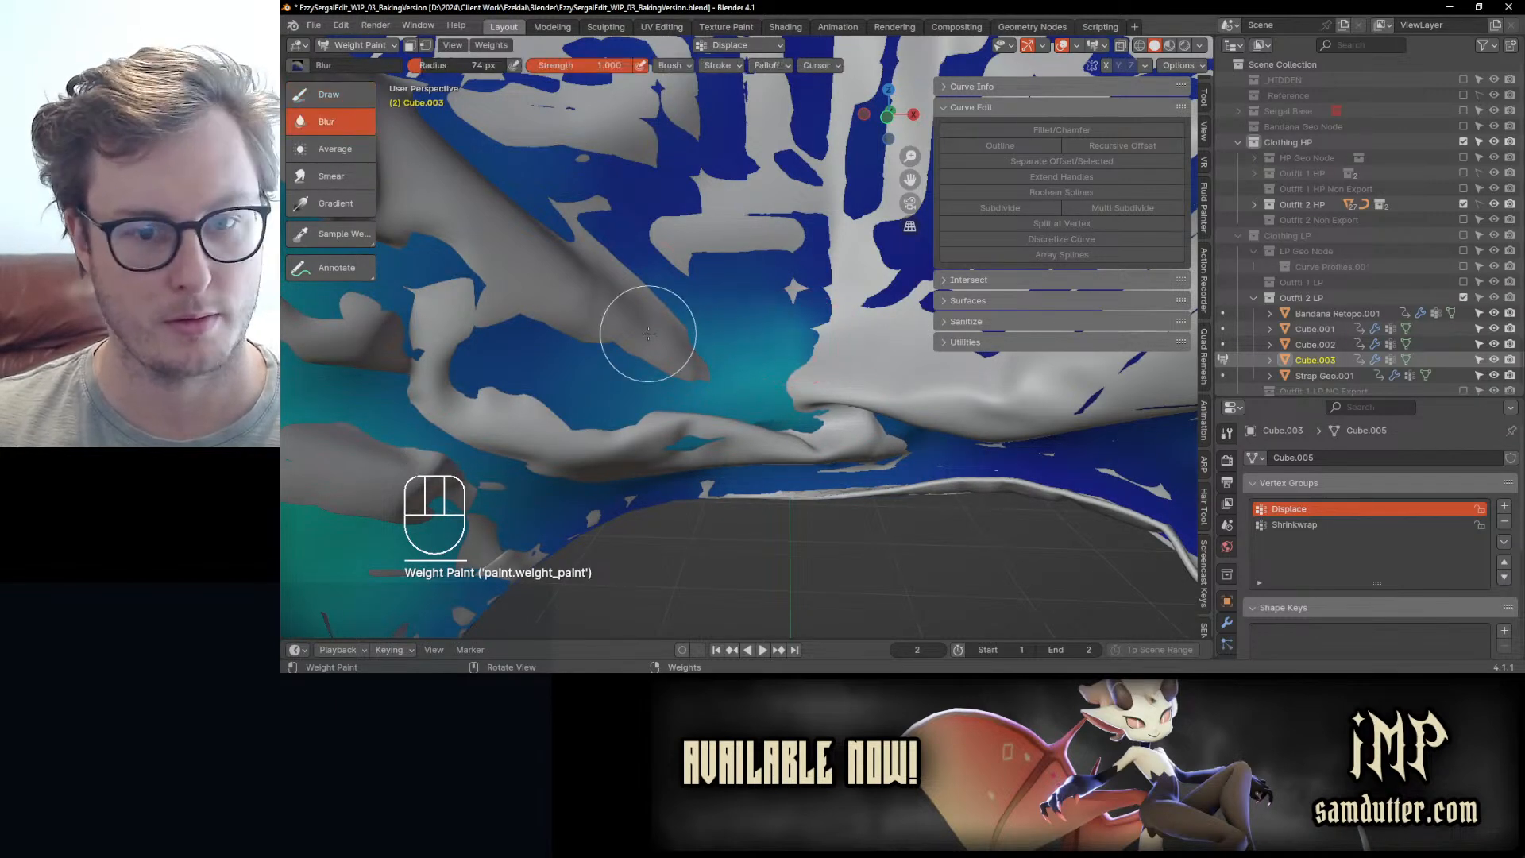
- Hide and reveal the jacket in Object Mode to check the high-poly fold against the low-poly surface
key("ctrl+Tab")
key("h")
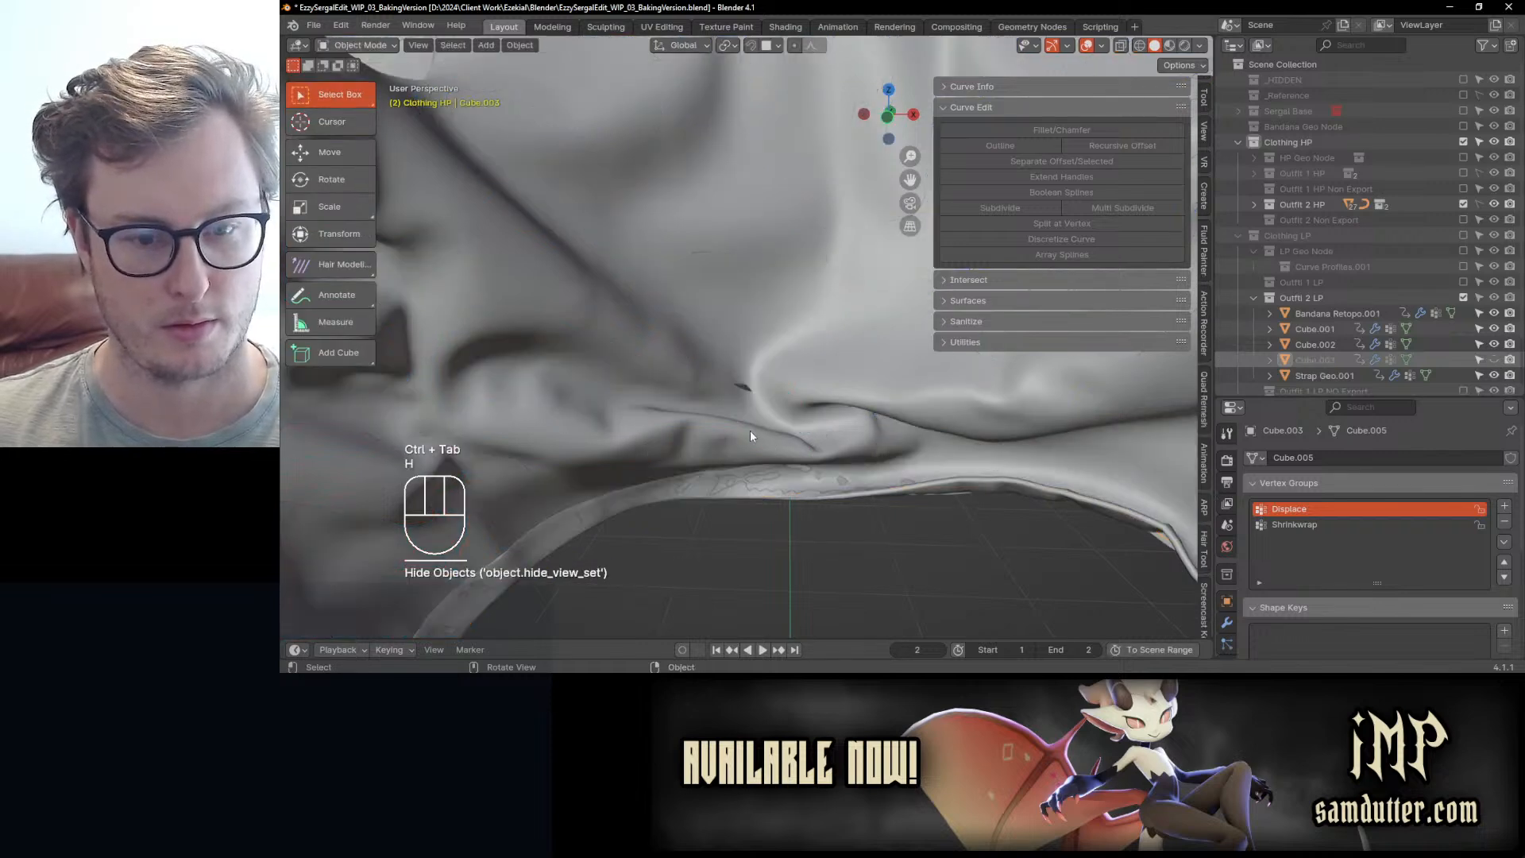
key("alt+h")
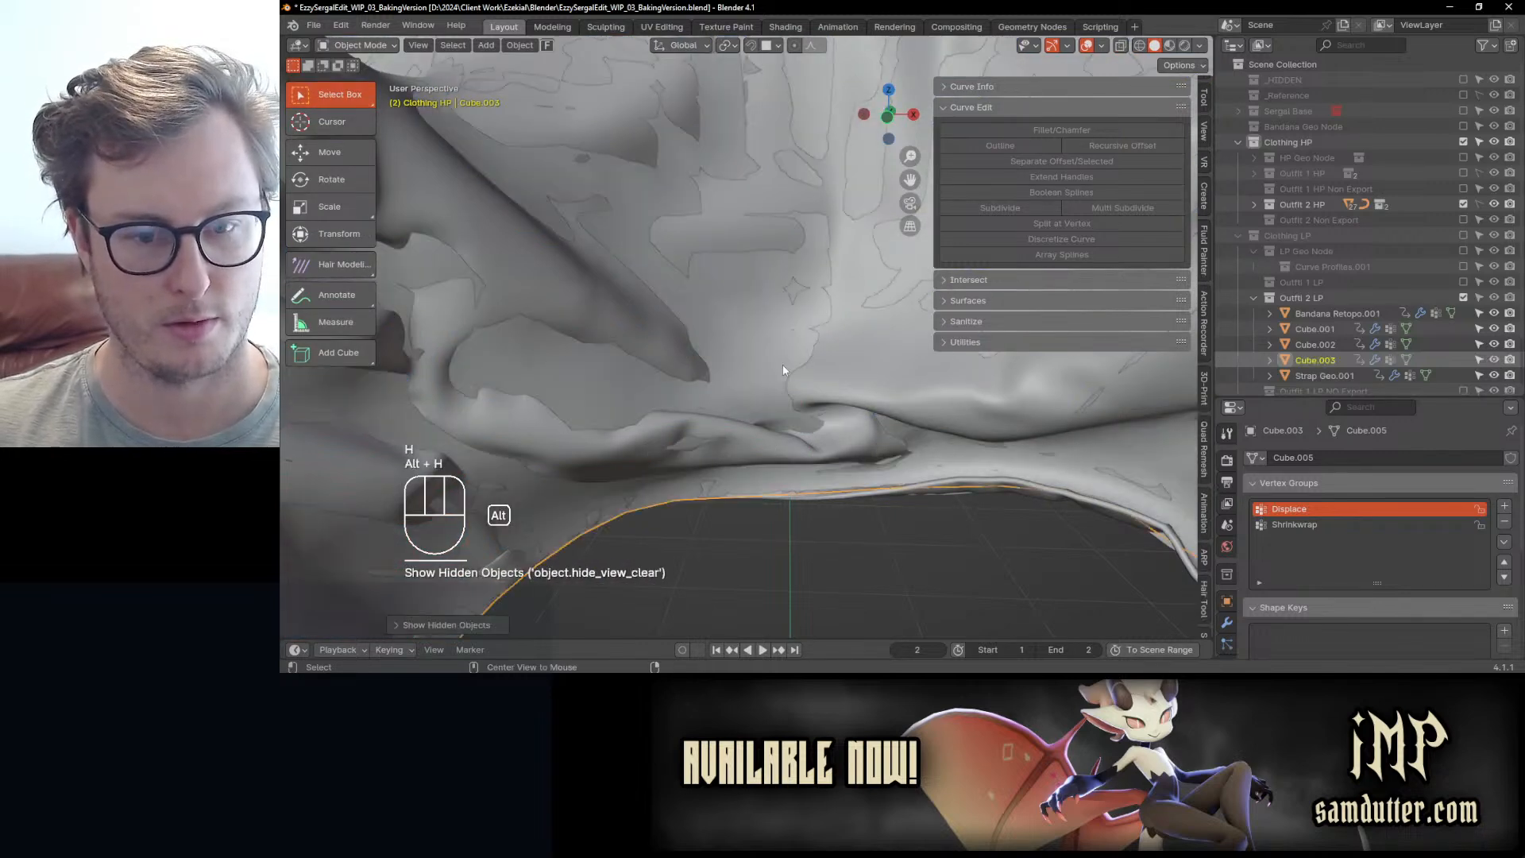
key("ctrl+Tab")
left_click(782, 455)
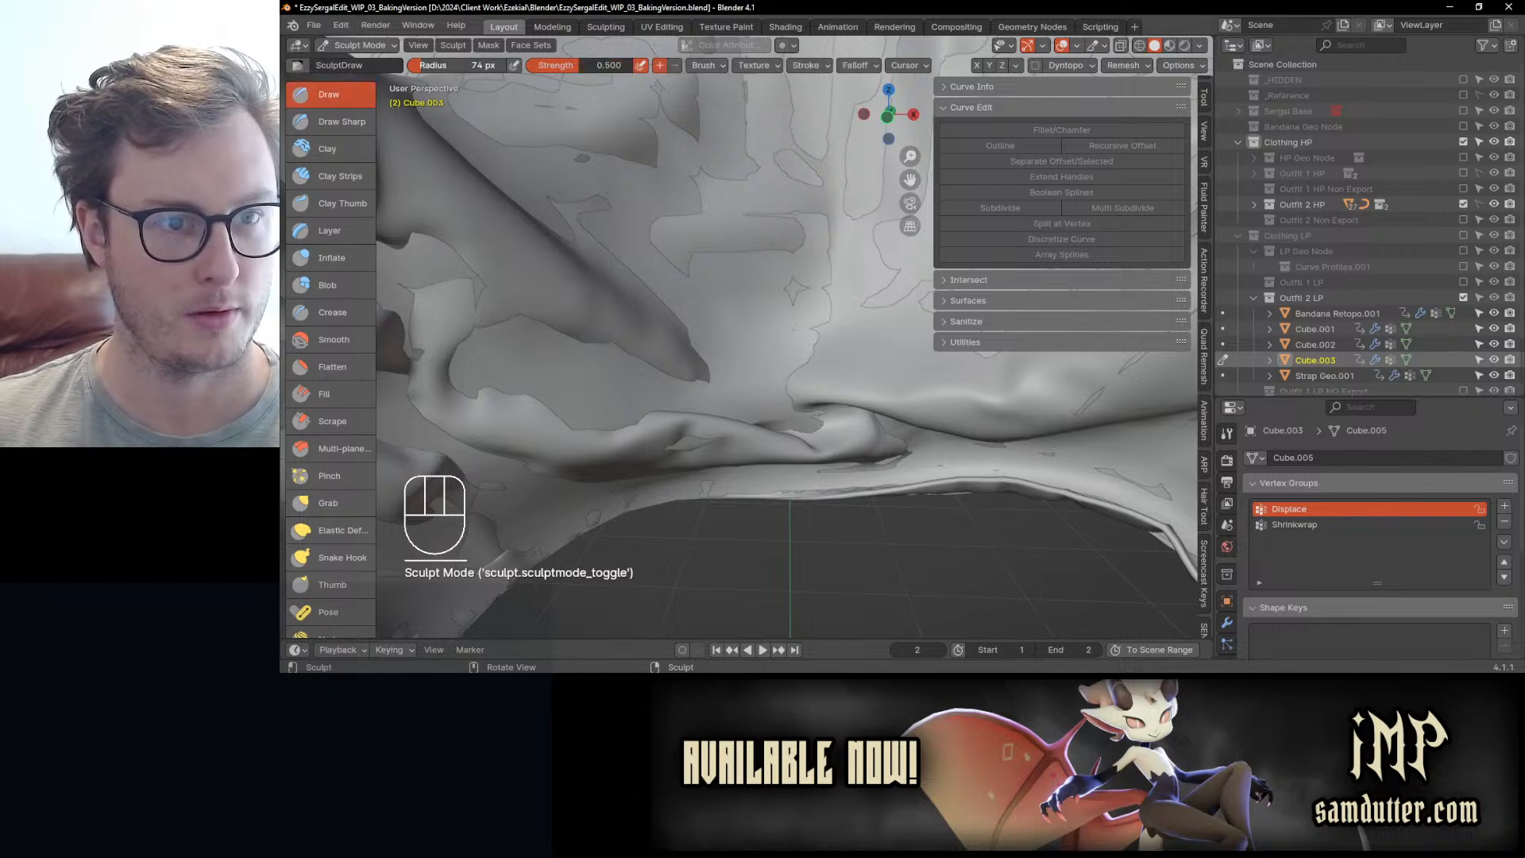
left_click(588, 64)
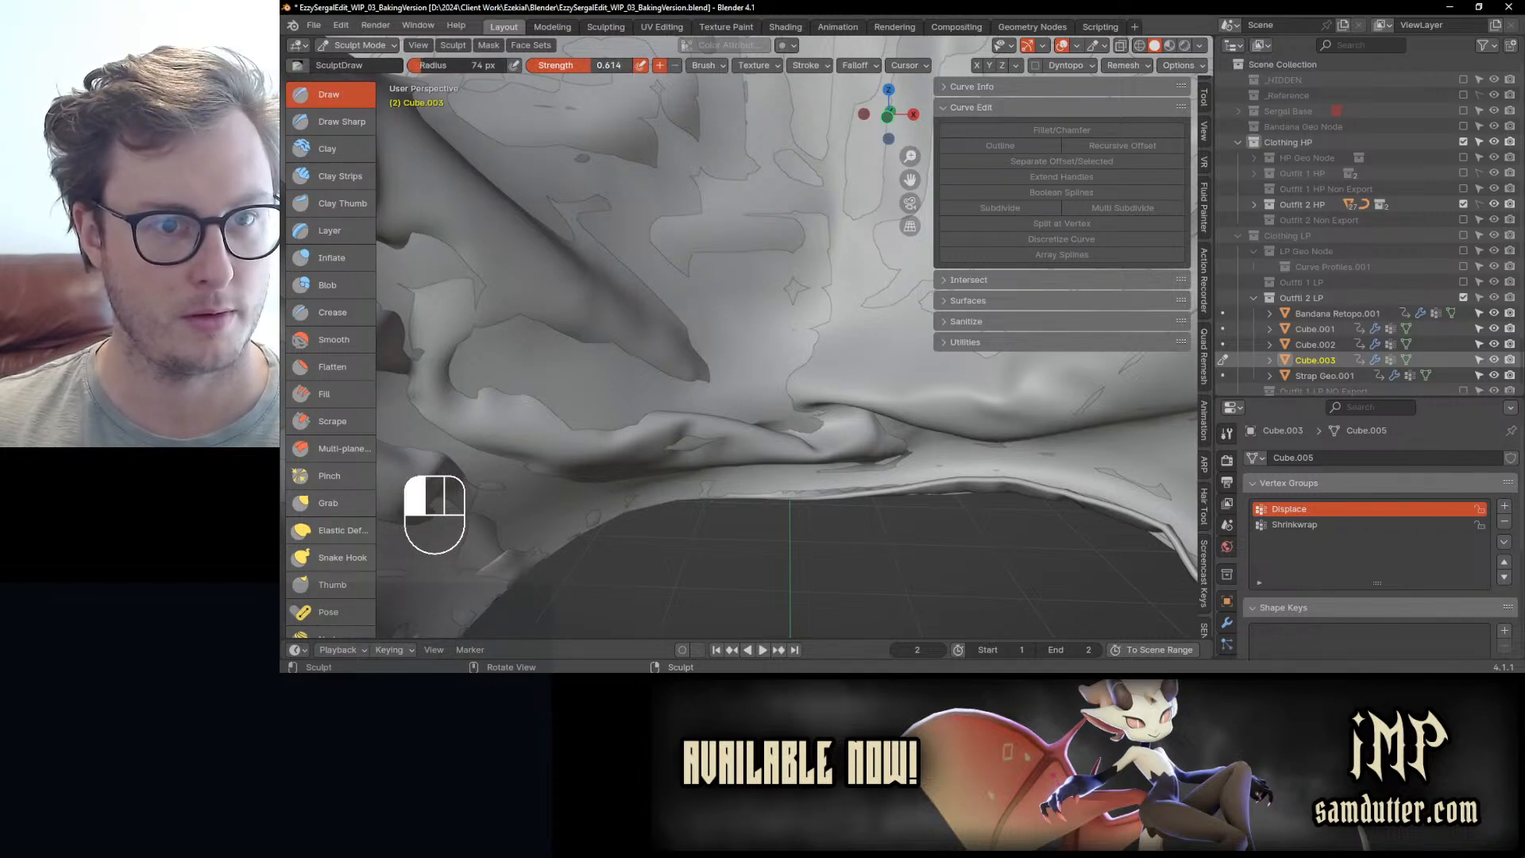
left_click_drag(734, 342, 730, 357)
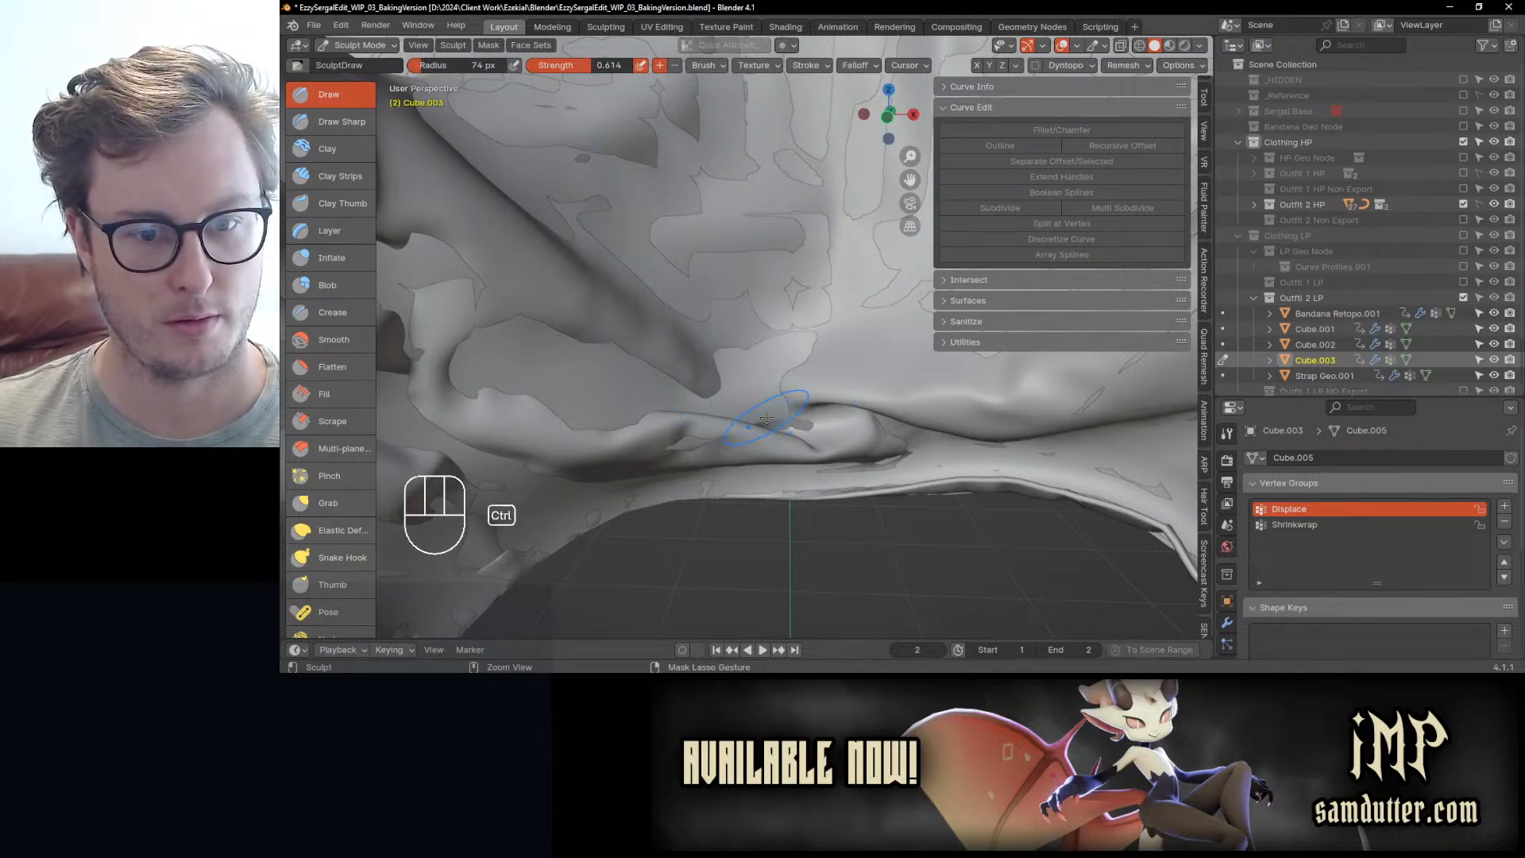
key("ctrl+z")
key("ctrl+z")
- In Weight Paint mode, strengthen the Displace weights between the back hem folds with the Draw brush at strength 0.175 and blur them
key("ctrl+Tab")
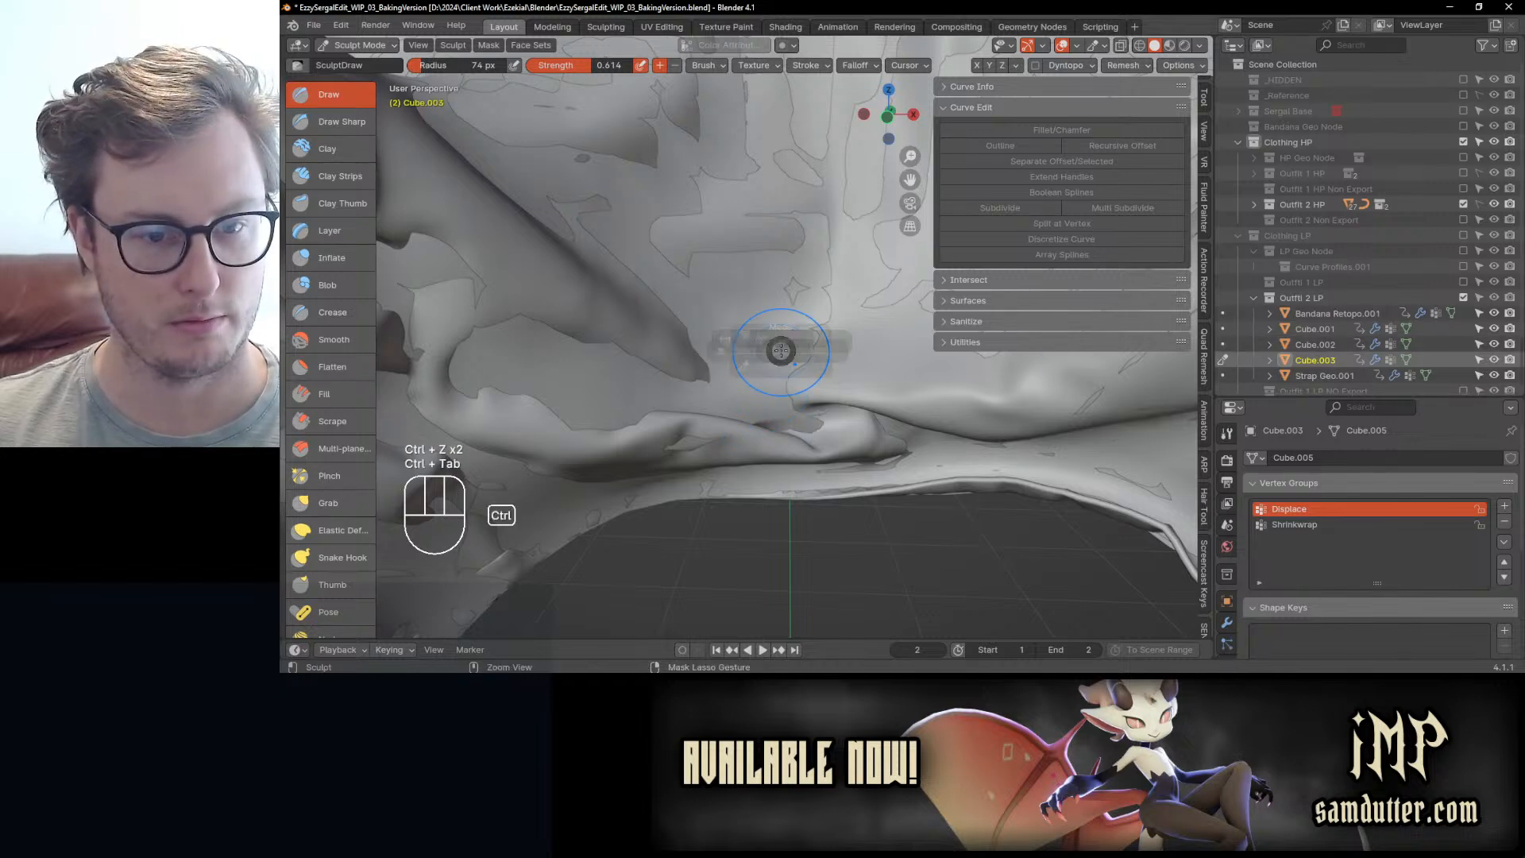
left_click(711, 313)
scroll(742, 308, "down", 4)
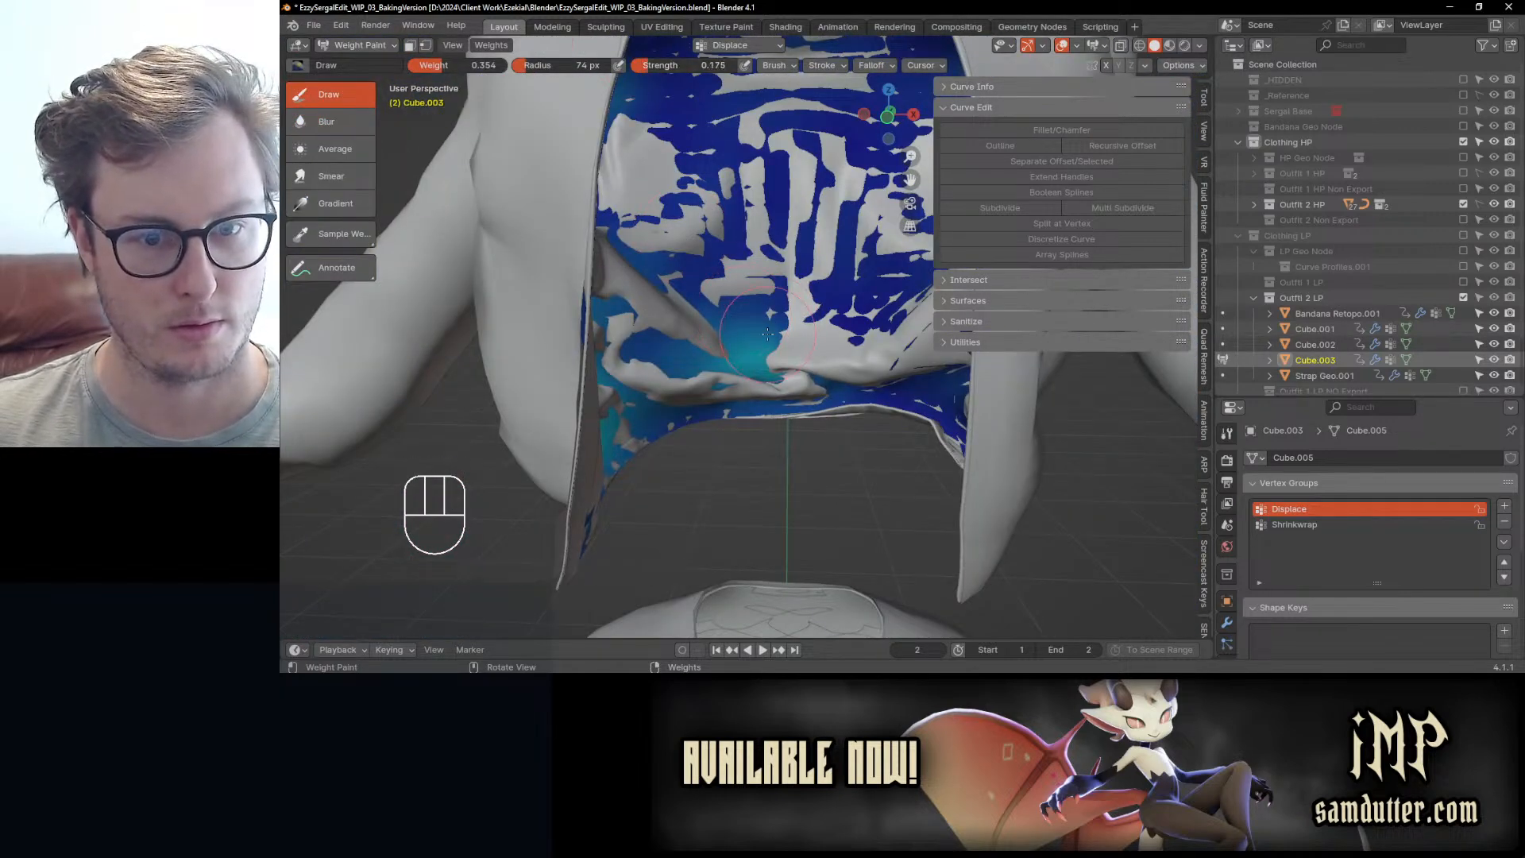
left_click_drag(743, 351, 747, 363)
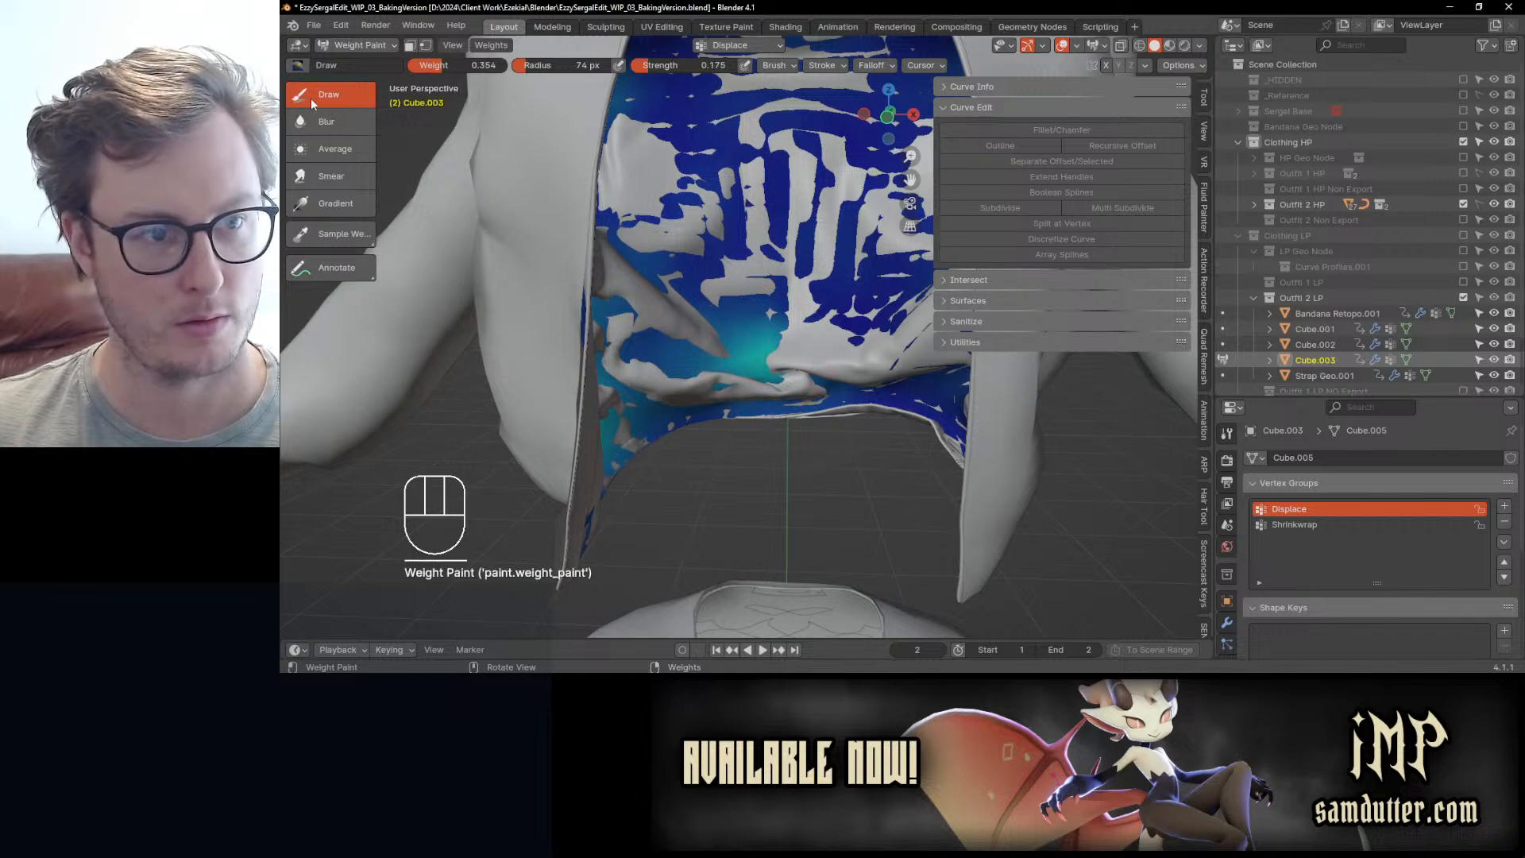
left_click(326, 121)
- Hide the jacket mesh in Object Mode and inspect the exporter's cage around the back hem from the other side
key("ctrl+Tab")
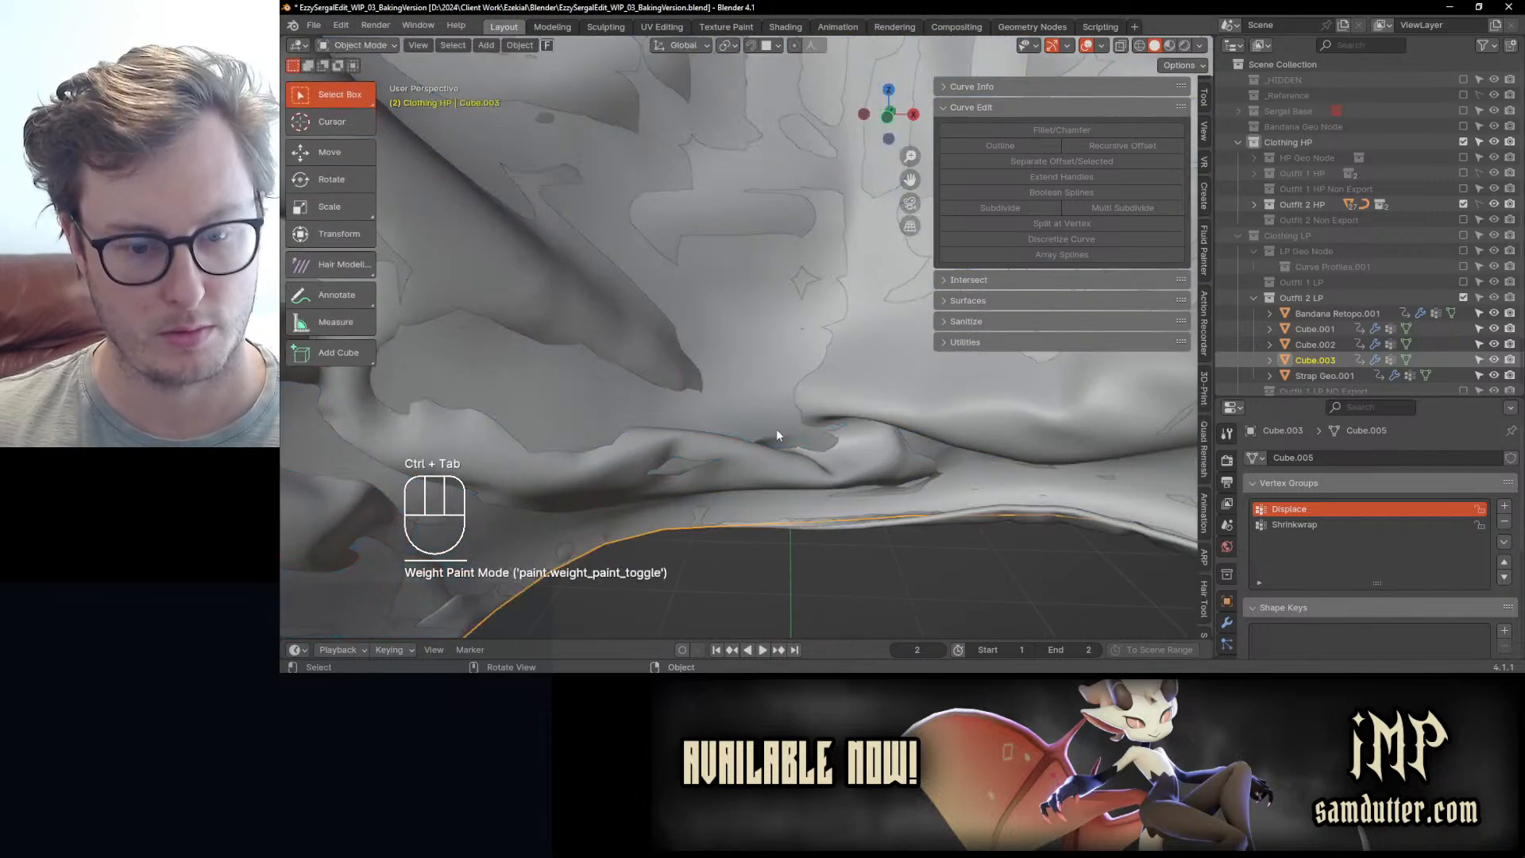
key("h")
mouse_move(772, 422)
middle_mouse_down()
mouse_move(763, 365)
mouse_move(719, 368)
mouse_move(701, 400)
mouse_move(803, 363)
mouse_move(736, 380)
mouse_move(807, 406)
mouse_move(667, 388)
mouse_move(747, 437)
mouse_move(716, 372)
mouse_move(661, 478)
middle_mouse_up()
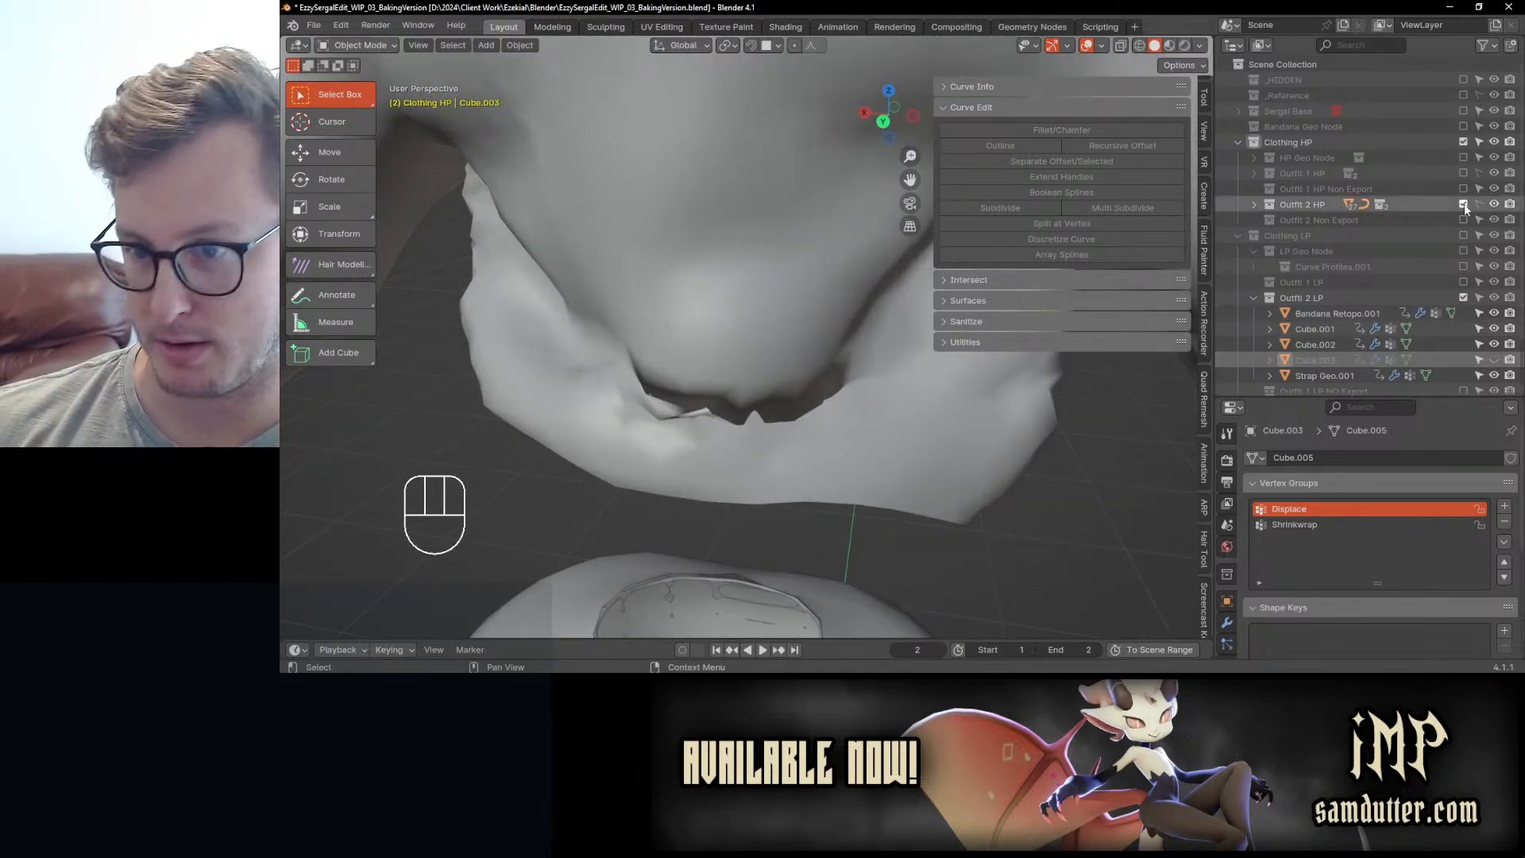
- With the Outfit 2 LP and HP collections excluded, export the Outfit 2 Exporter as EzzySergalClothing_Outfit_2_Cage.fbx and switch to Substance 3D Painter
left_click(1464, 297)
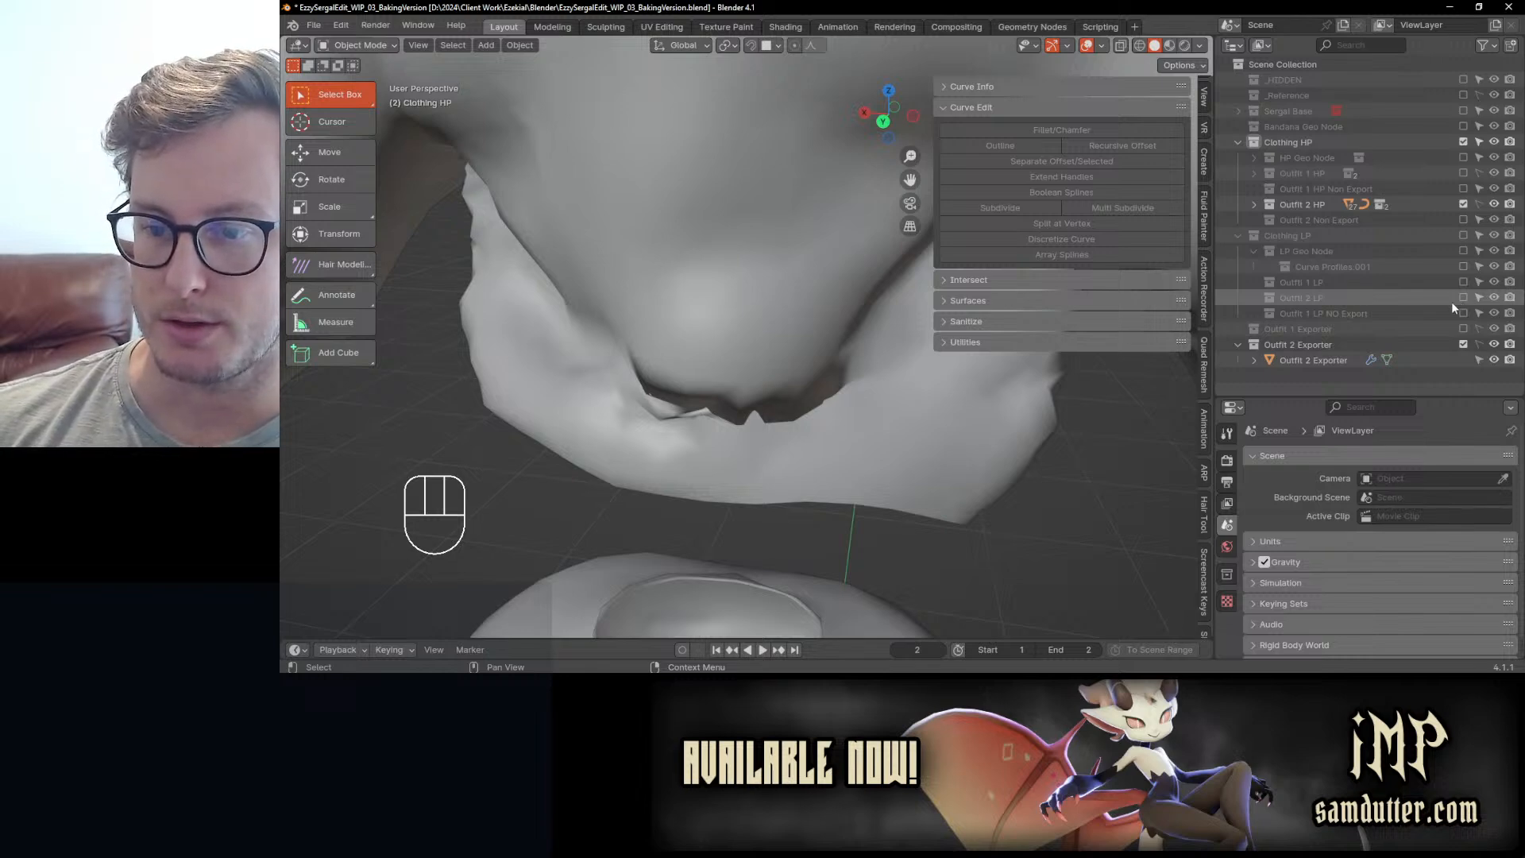
left_click(1464, 204)
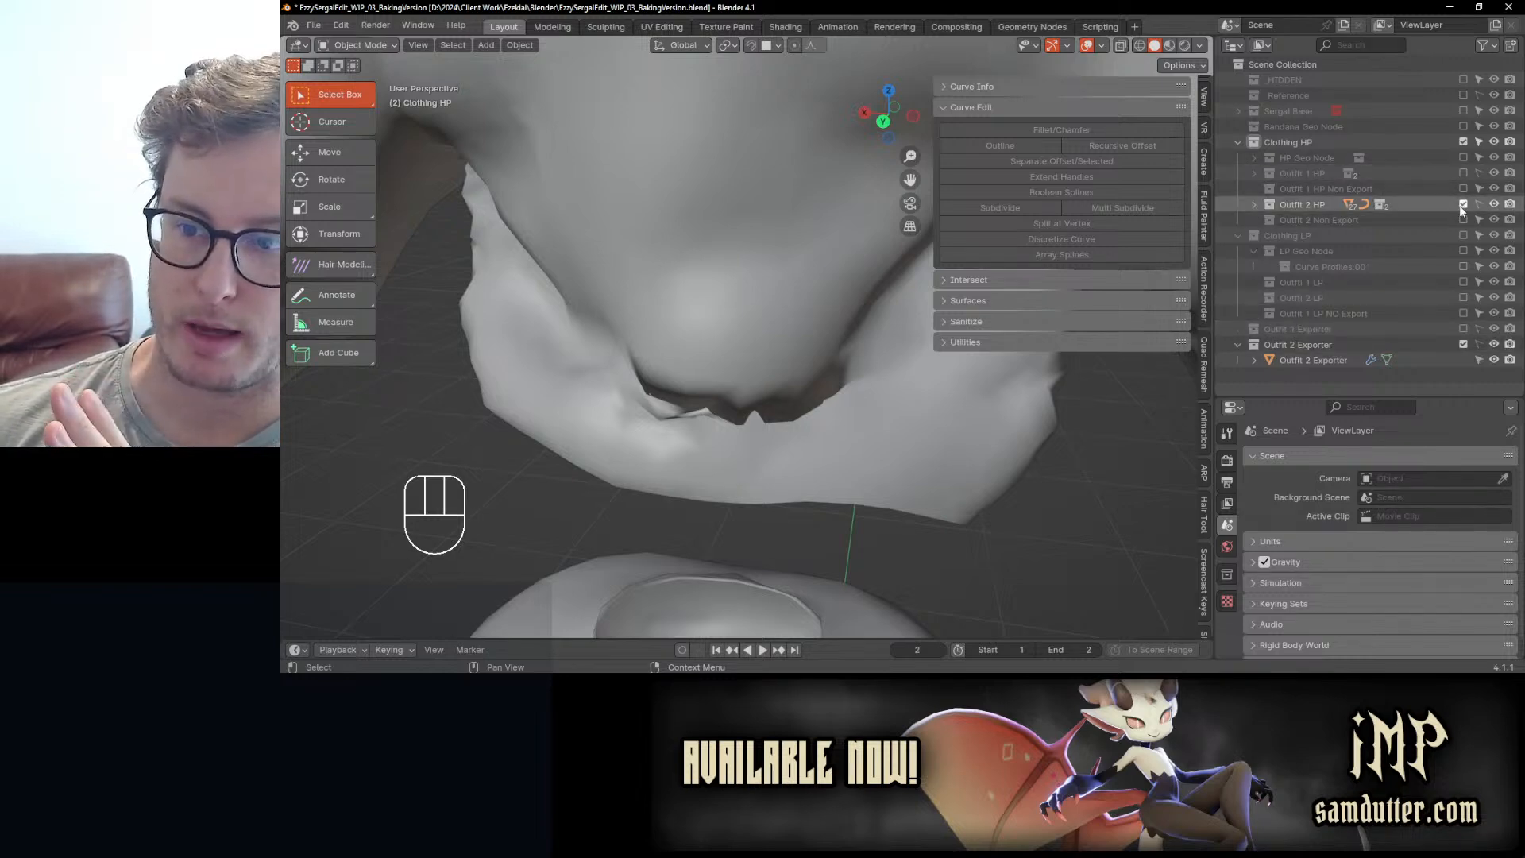
left_click(753, 396)
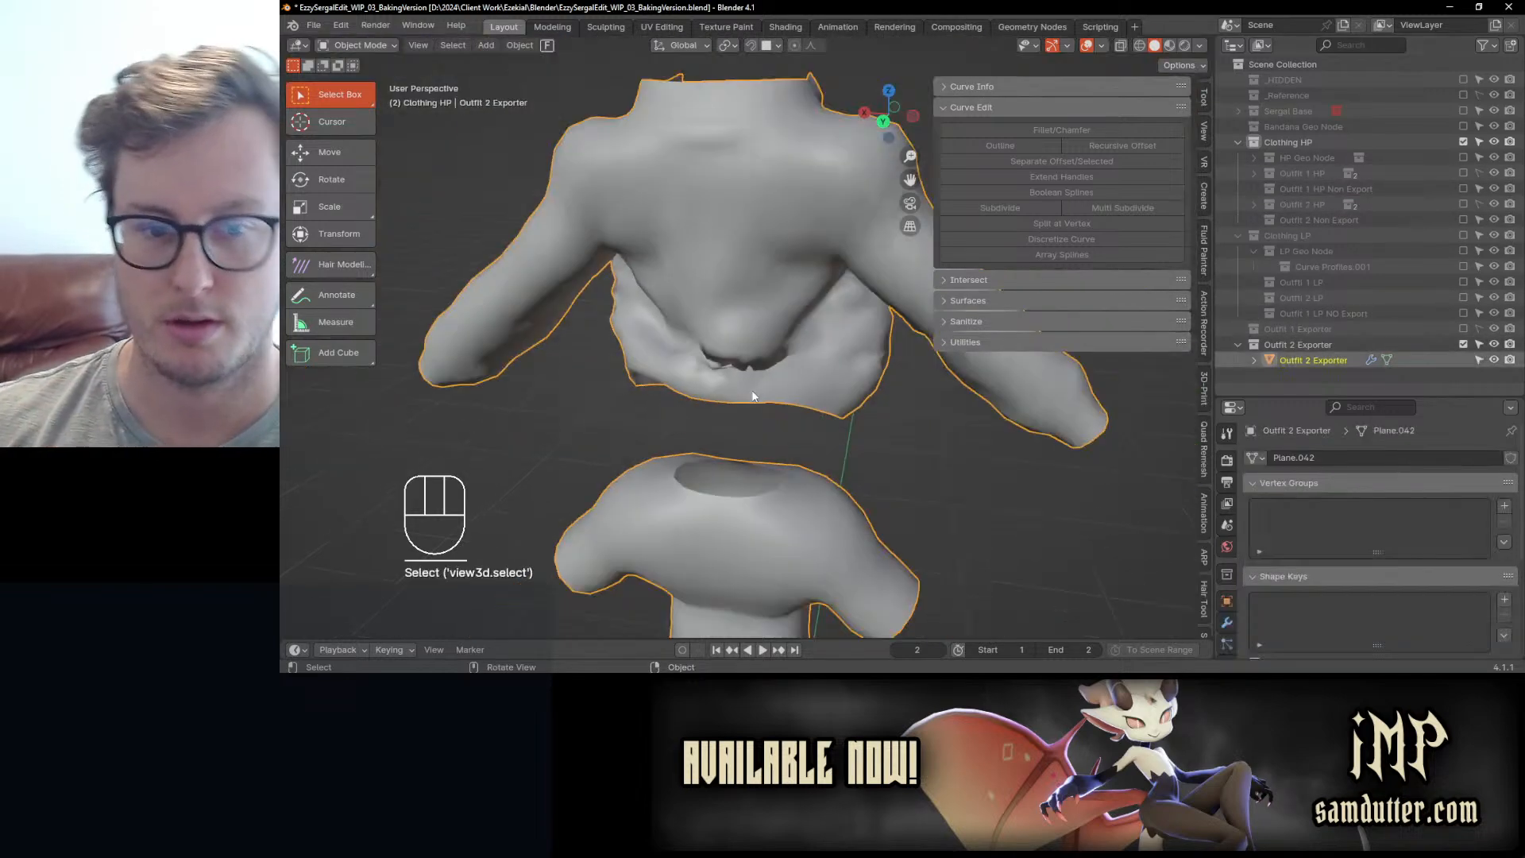
key("q")
left_click(814, 392)
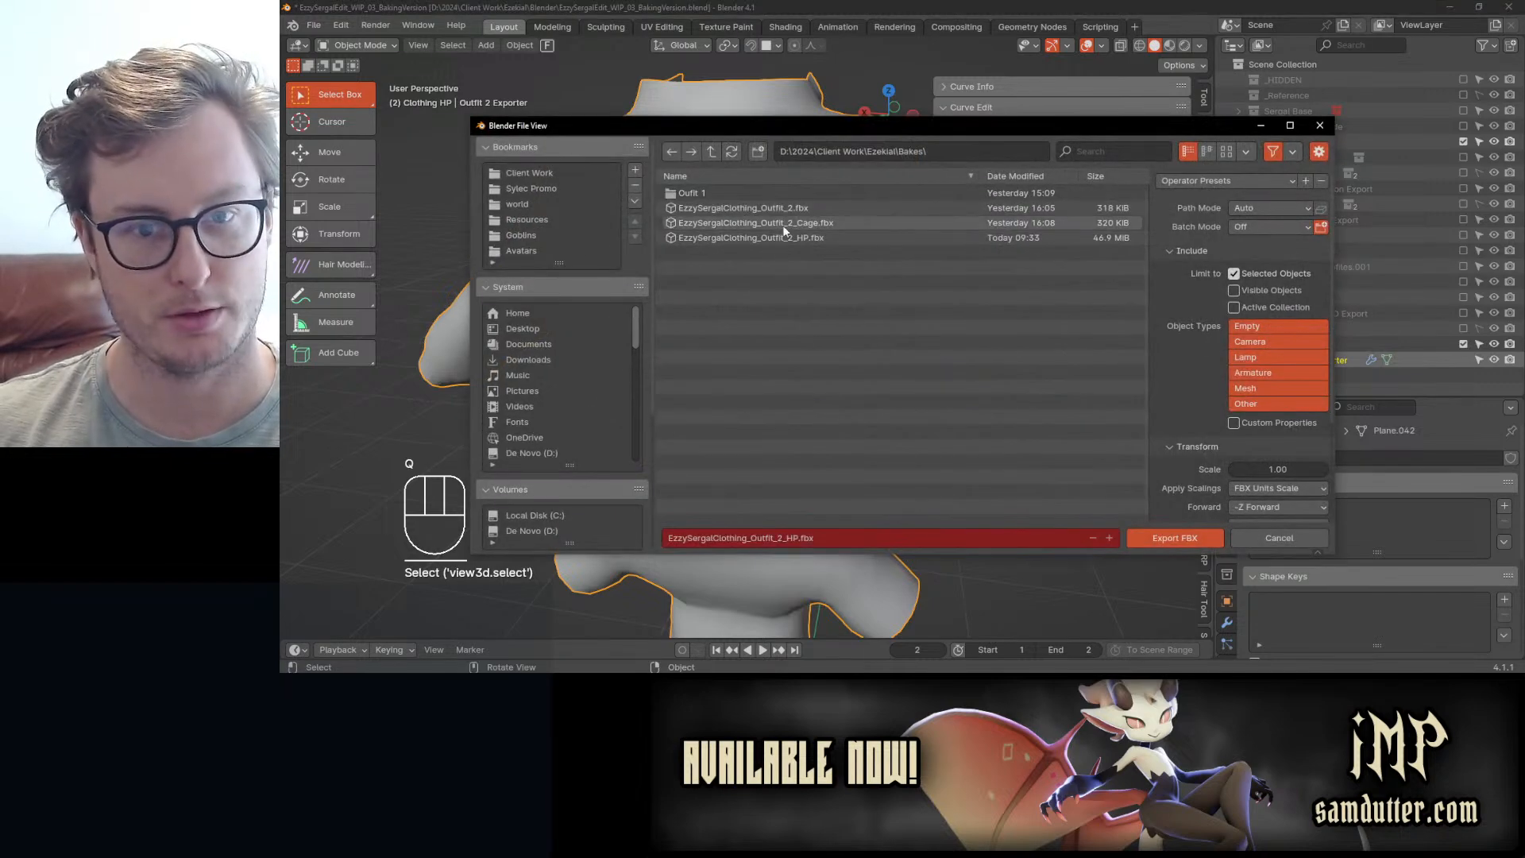
left_click(1168, 537)
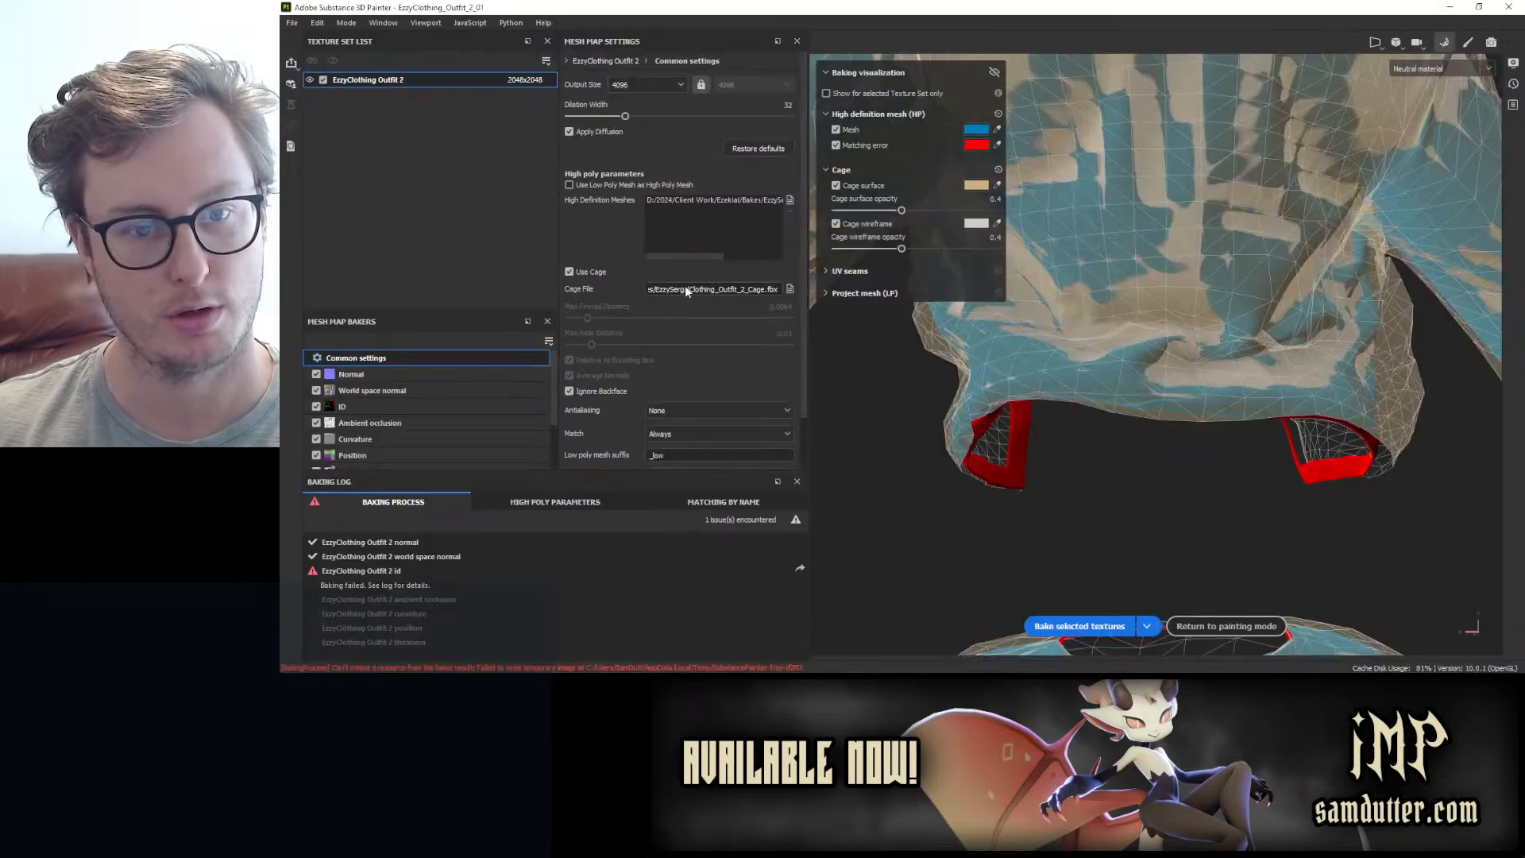
key("alt+Tab")
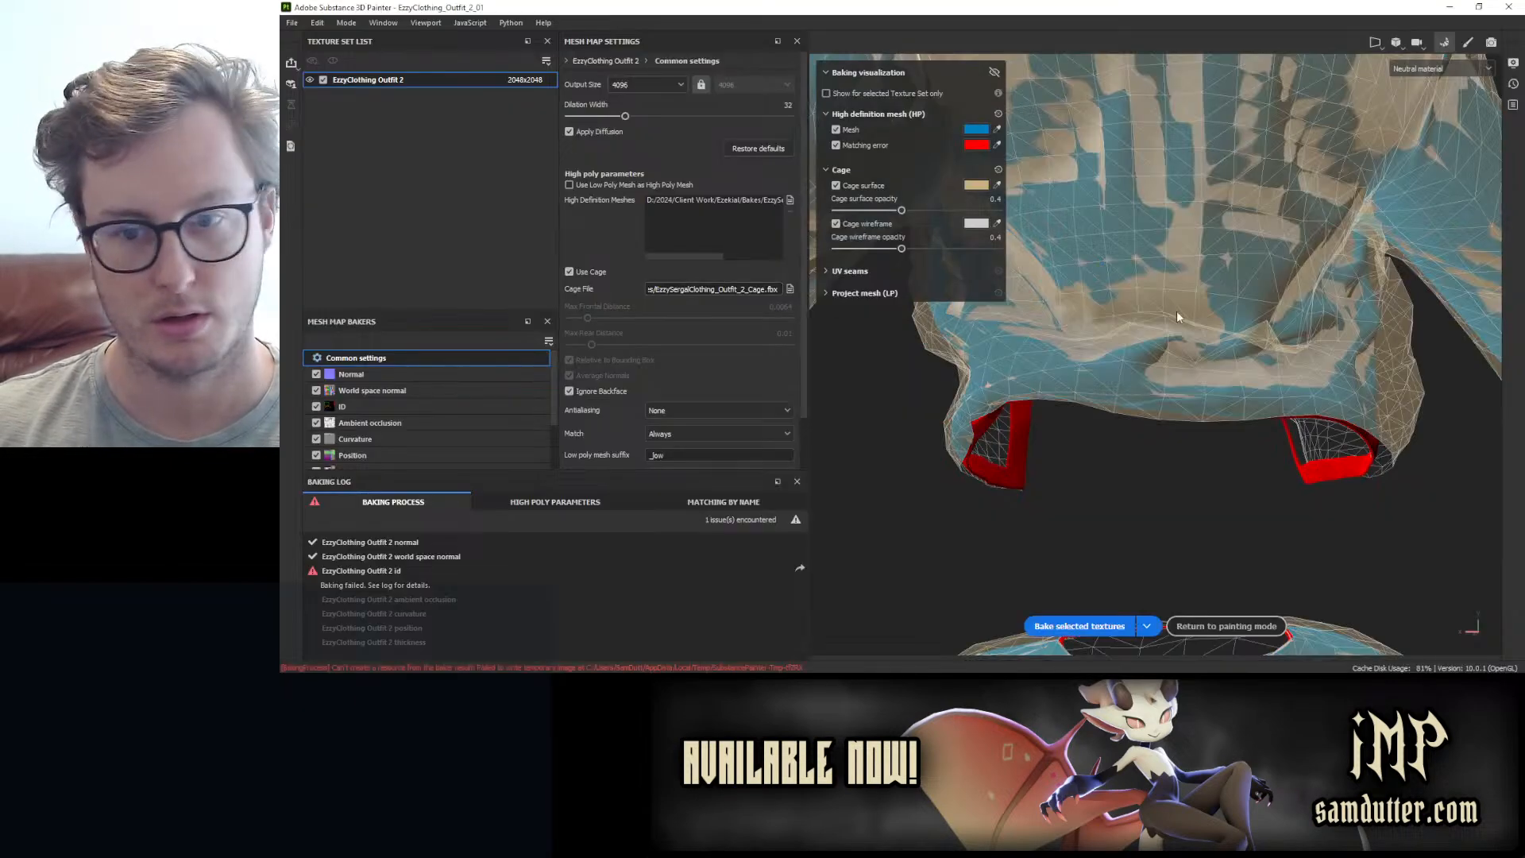
- Bake the selected textures with the updated cage, check the jacket, and return to painting mode
left_click(1057, 629)
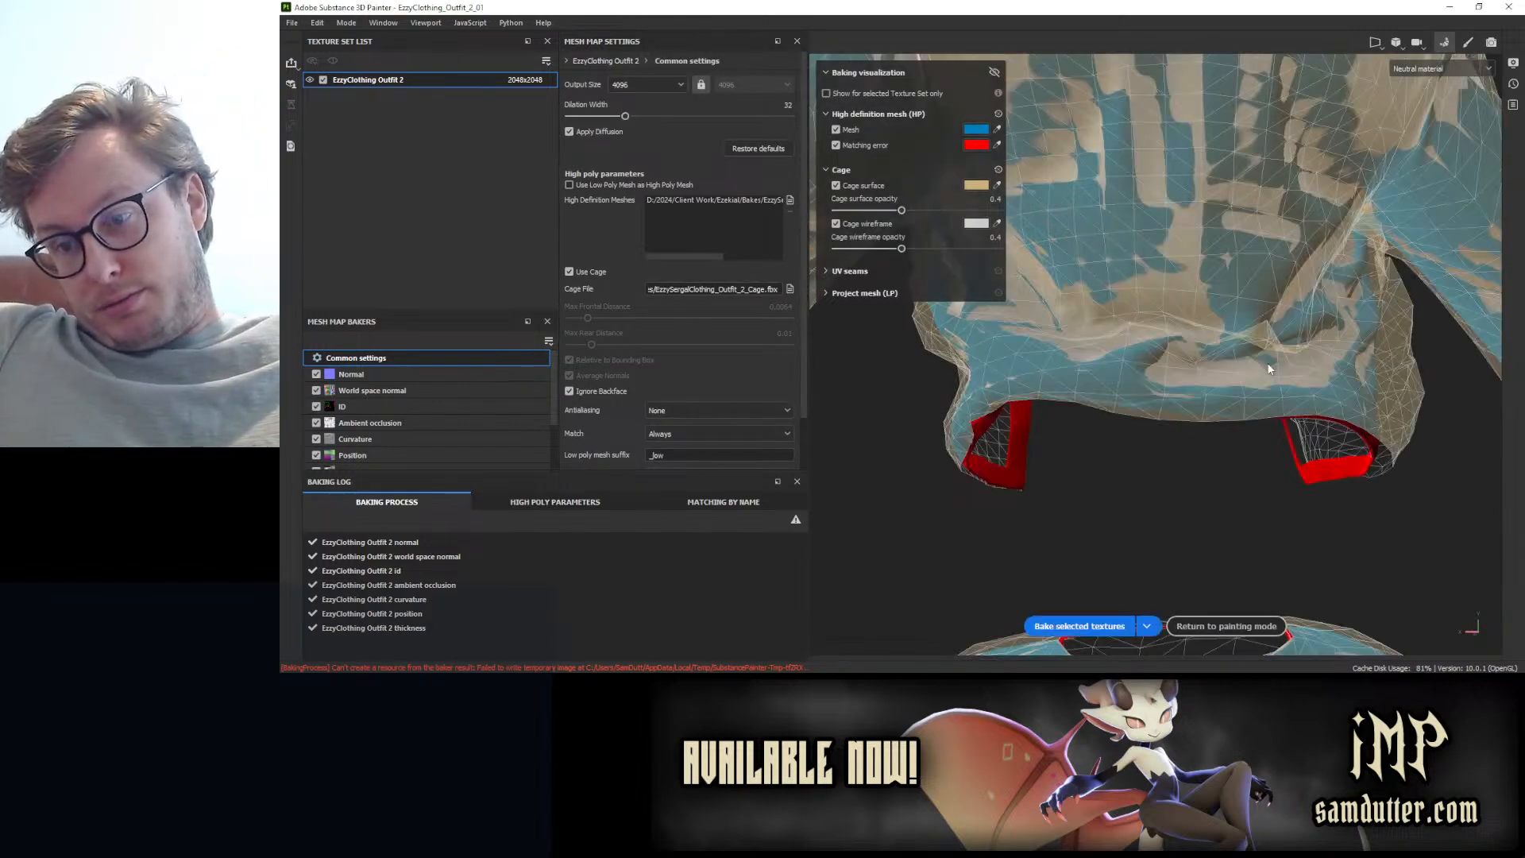
scroll(1268, 370, "down", 5)
left_click_drag(1232, 350, 1301, 211, "alt")
scroll(1300, 211, "up", 3)
middle_click_drag(1300, 210, 935, 333, "alt")
left_click_drag(936, 334, 1240, 460, "alt")
left_click(1235, 626)
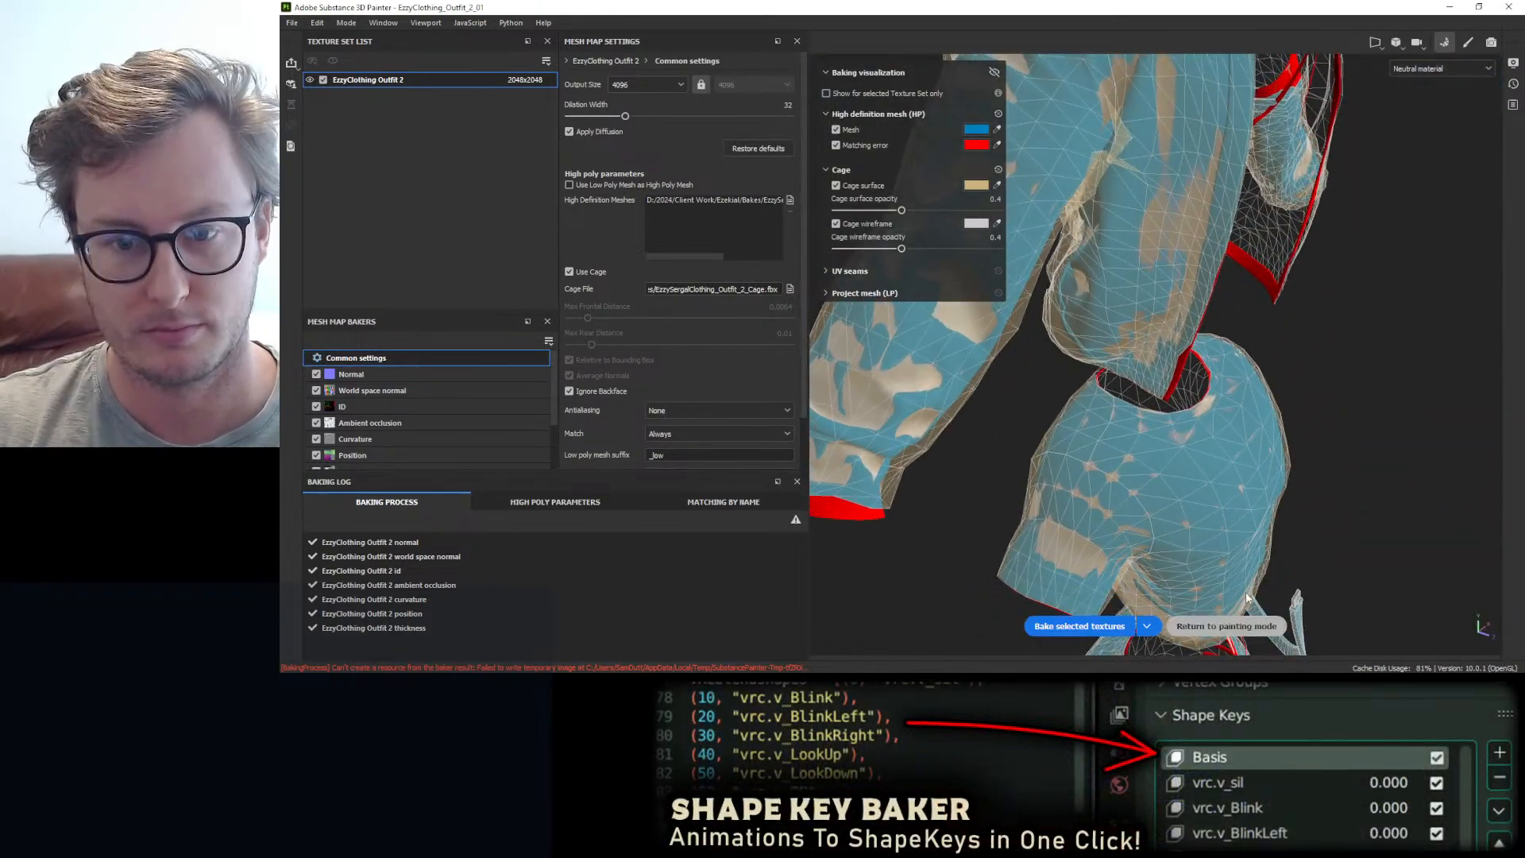
- Examine the baked jacket's underarm fold up close in the painting viewport for baking errors
scroll(633, 378, "down", 4)
left_click_drag(633, 378, 766, 320, "alt")
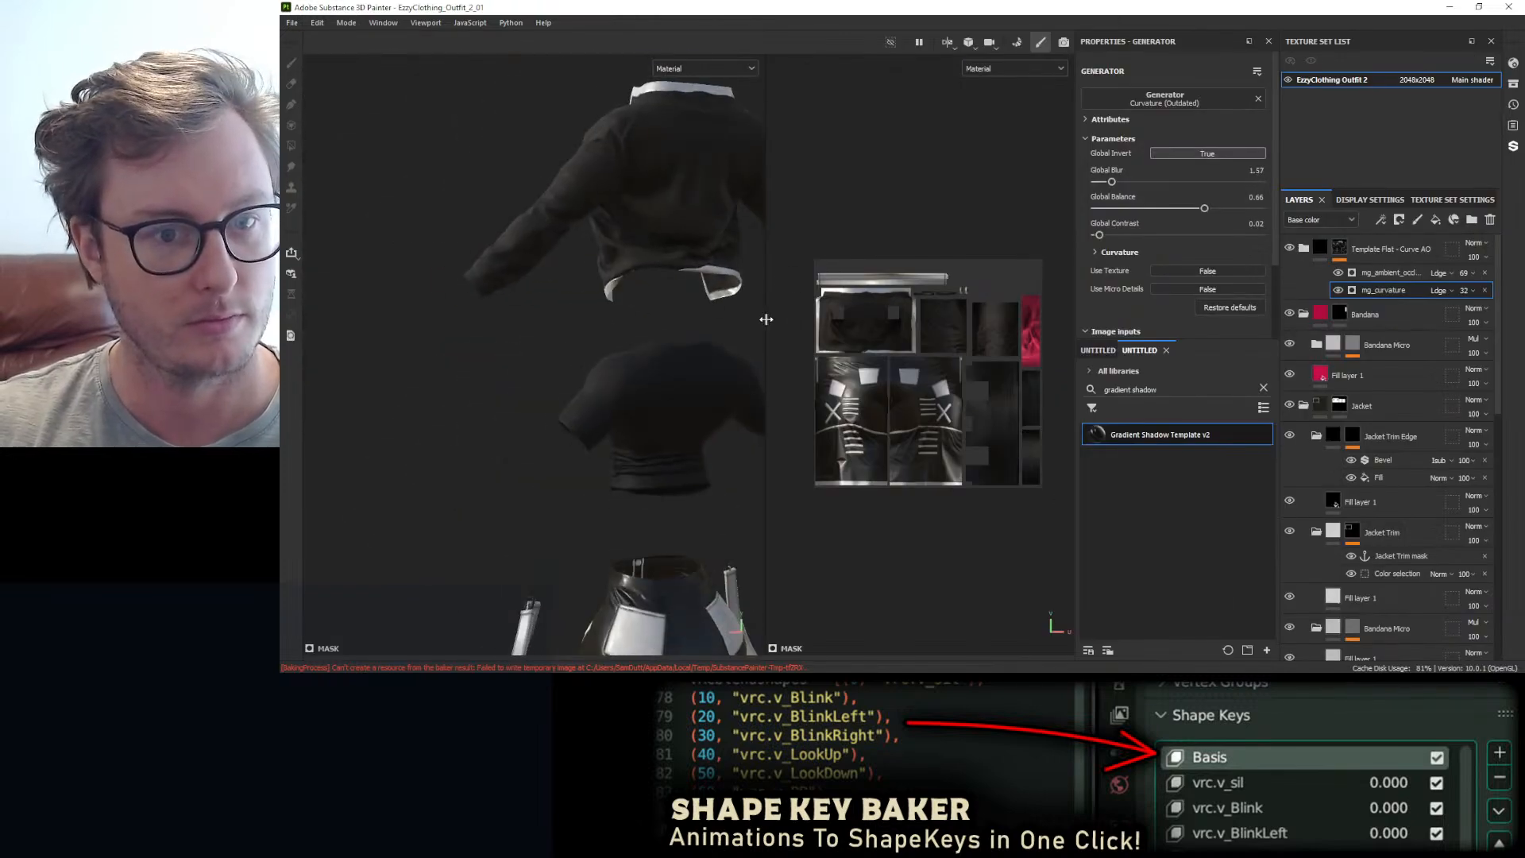
middle_click_drag(766, 320, 599, 402, "alt")
scroll(599, 402, "up", 3)
left_click_drag(625, 387, 502, 358, "alt")
scroll(557, 362, "up", 4)
scroll(562, 382, "up", 3)
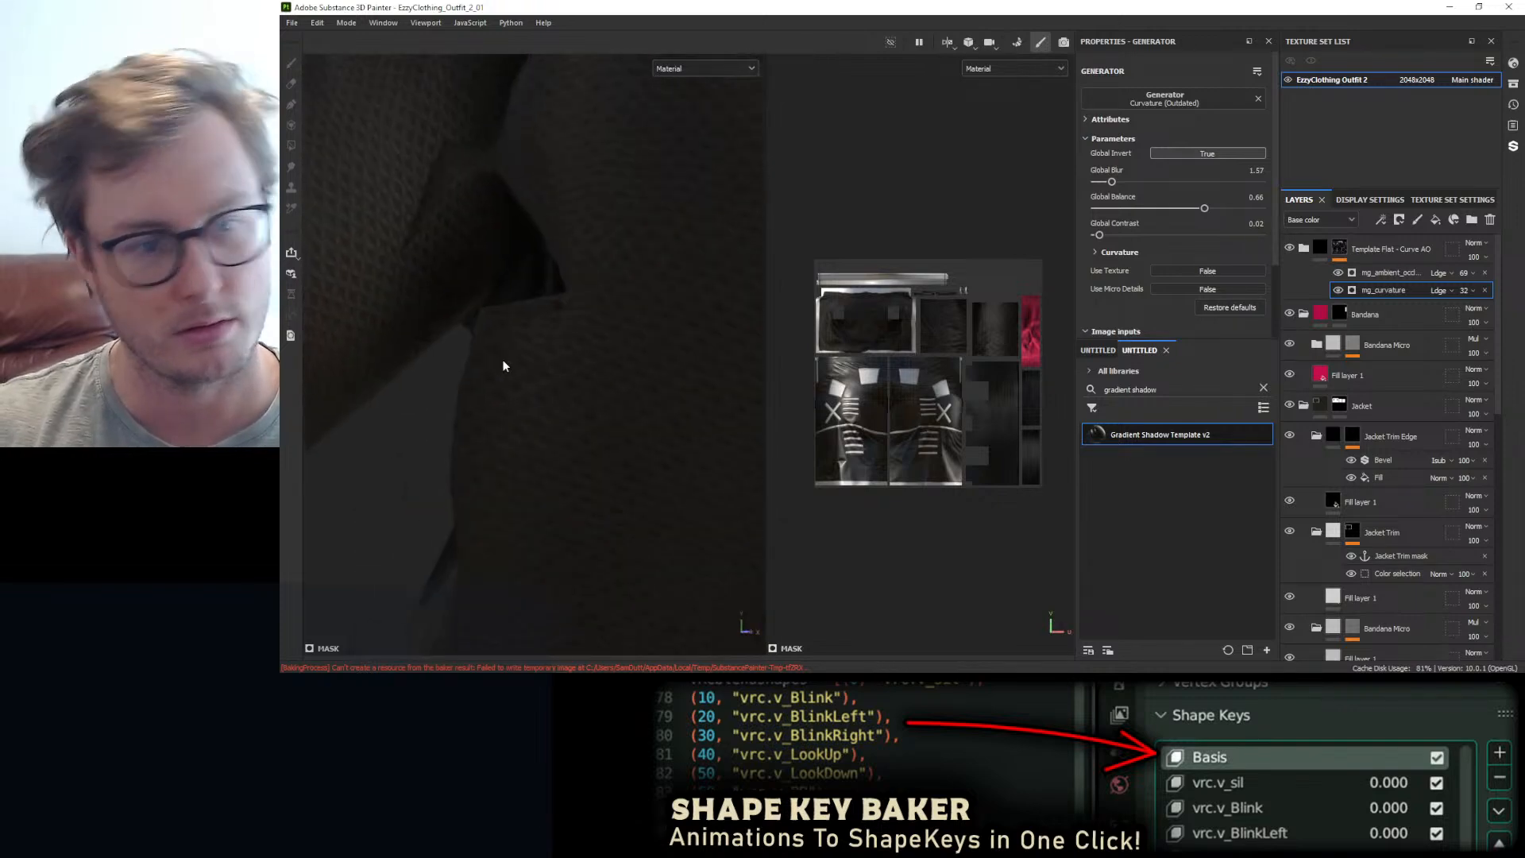
- Switch to Blender and inspect the Outfit 2 Exporter cage where the sleeve meets the jacket's side
key("alt+Tab")
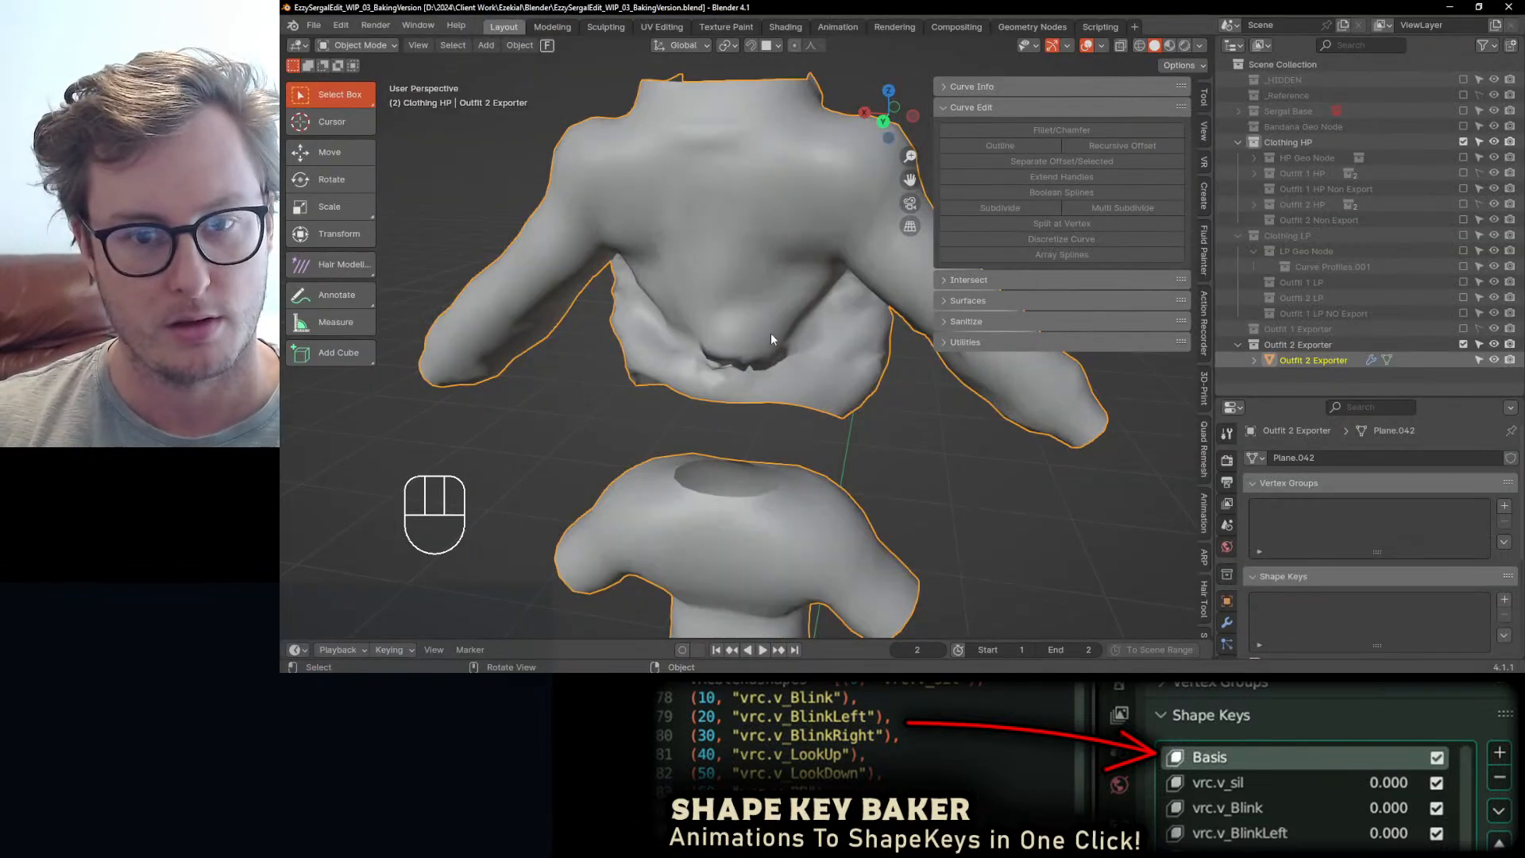
left_click_drag(771, 339, 741, 322, "alt")
key("Tab")
key("Tab")
left_click(745, 210)
scroll(741, 323, "up", 3)
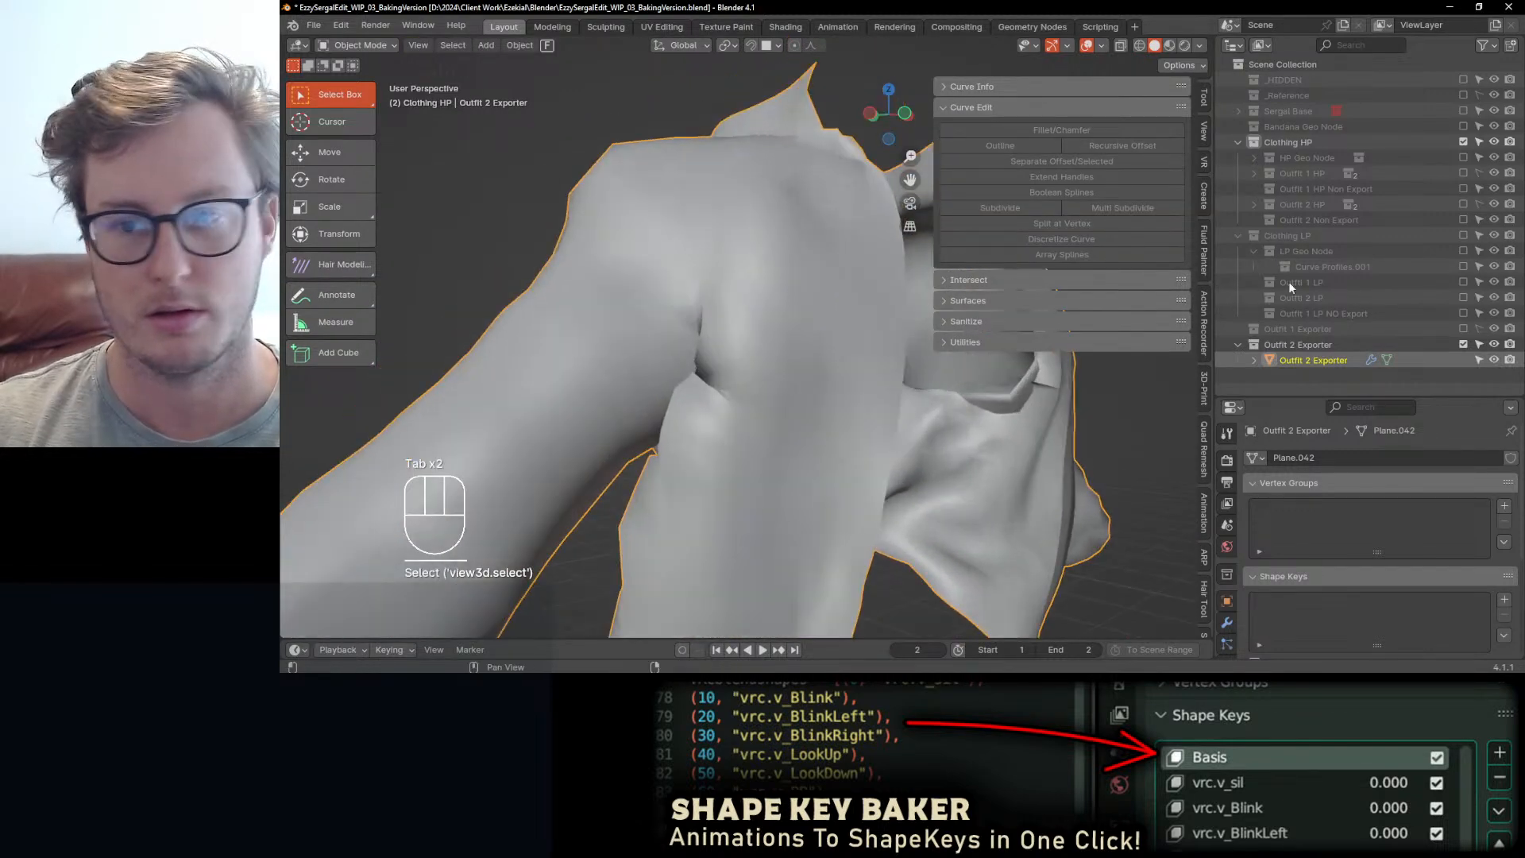
left_click(1464, 345)
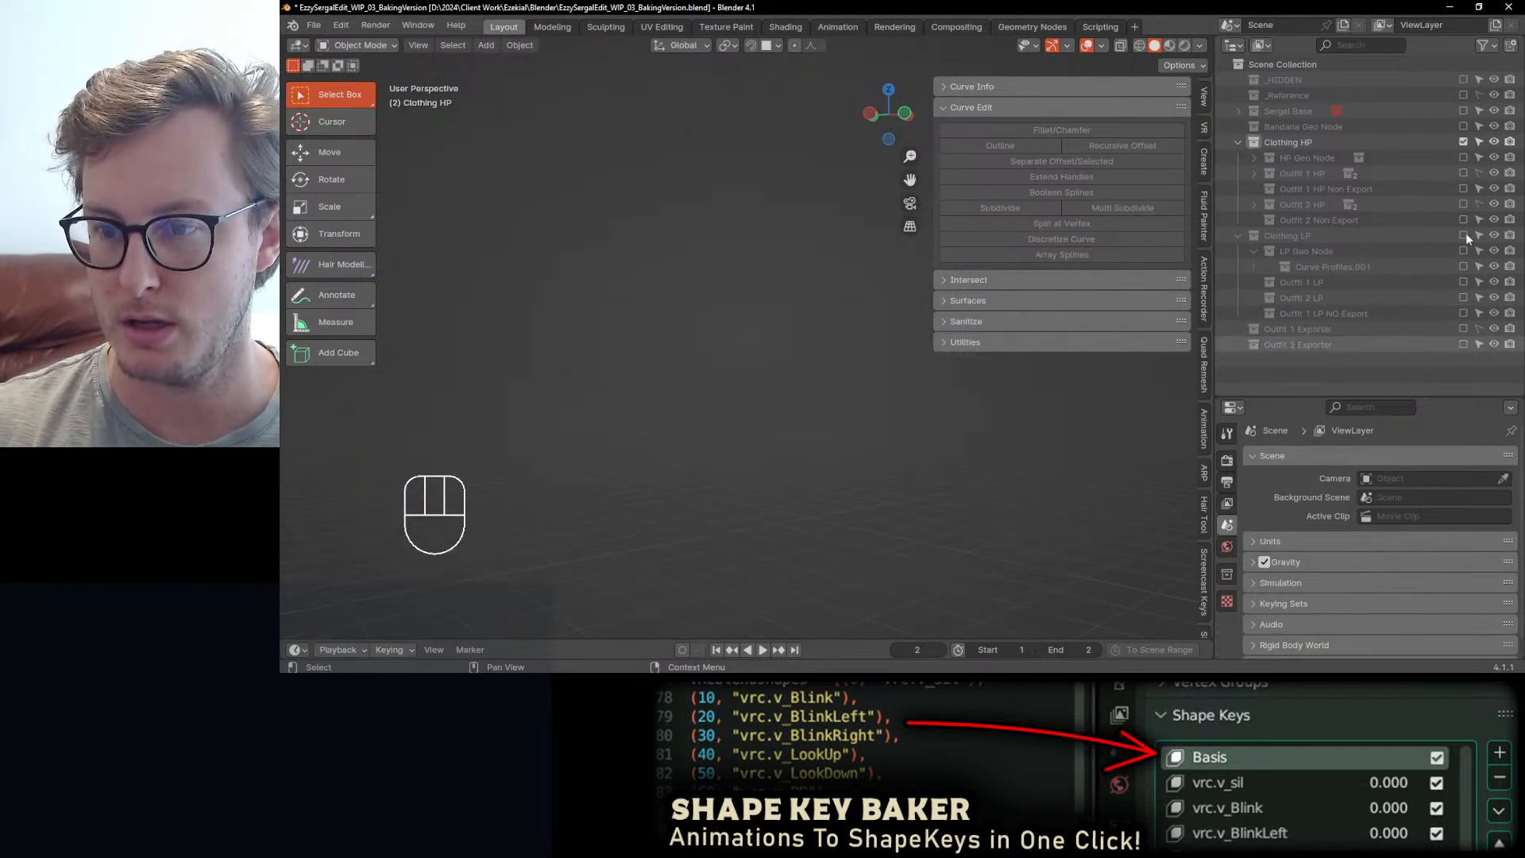
key("ctrl+z")
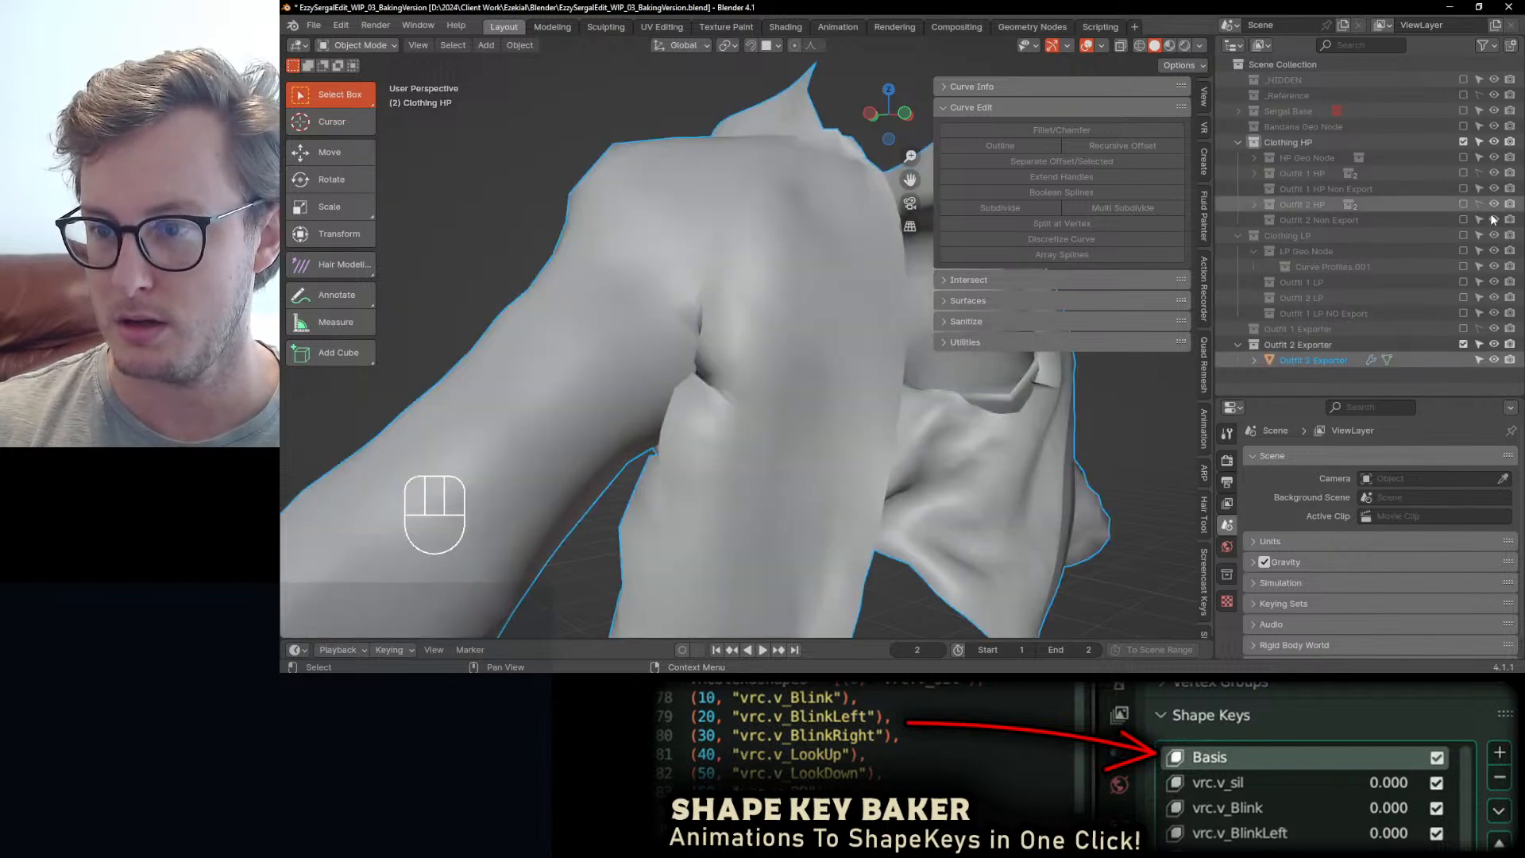
- Include the Outfit 2 HP collection and compare its jacket with the exporter's cage around the underarm
left_click(1464, 204)
mouse_move(751, 361)
middle_mouse_down()
mouse_move(646, 395)
mouse_move(675, 351)
mouse_move(761, 361)
middle_mouse_up()
left_click(779, 361)
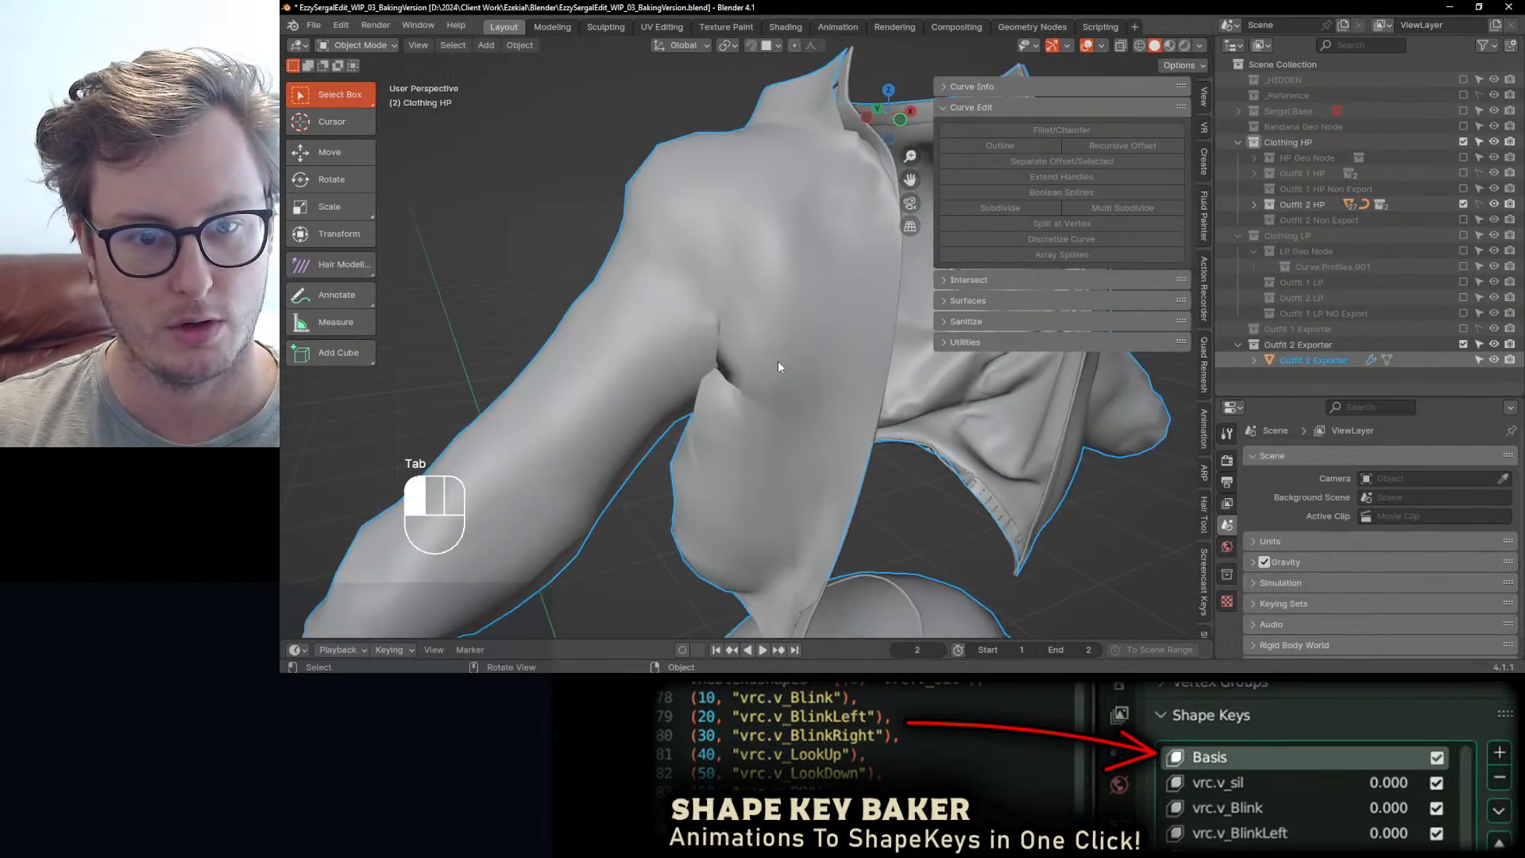
key("ctrl+Tab")
mouse_move(749, 350)
middle_mouse_down()
mouse_move(804, 362)
mouse_move(794, 373)
mouse_move(810, 381)
middle_mouse_up()
key("ctrl+Tab")
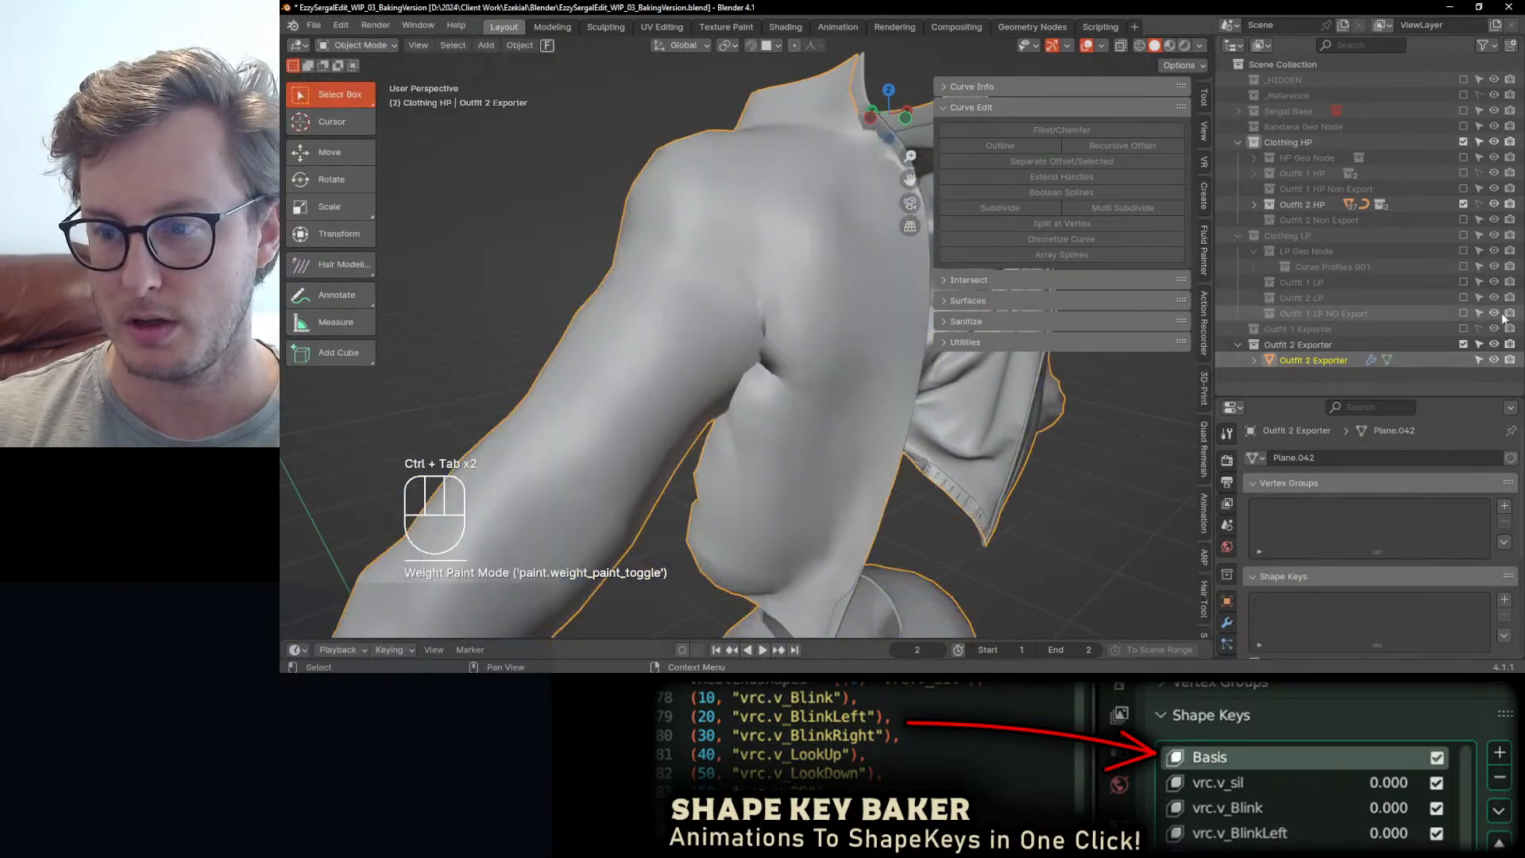
- Exclude the Outfit 2 Exporter collection, include Outfit 2 LP, and open the Cube.003 jacket in Edit Mode
left_click(1464, 344)
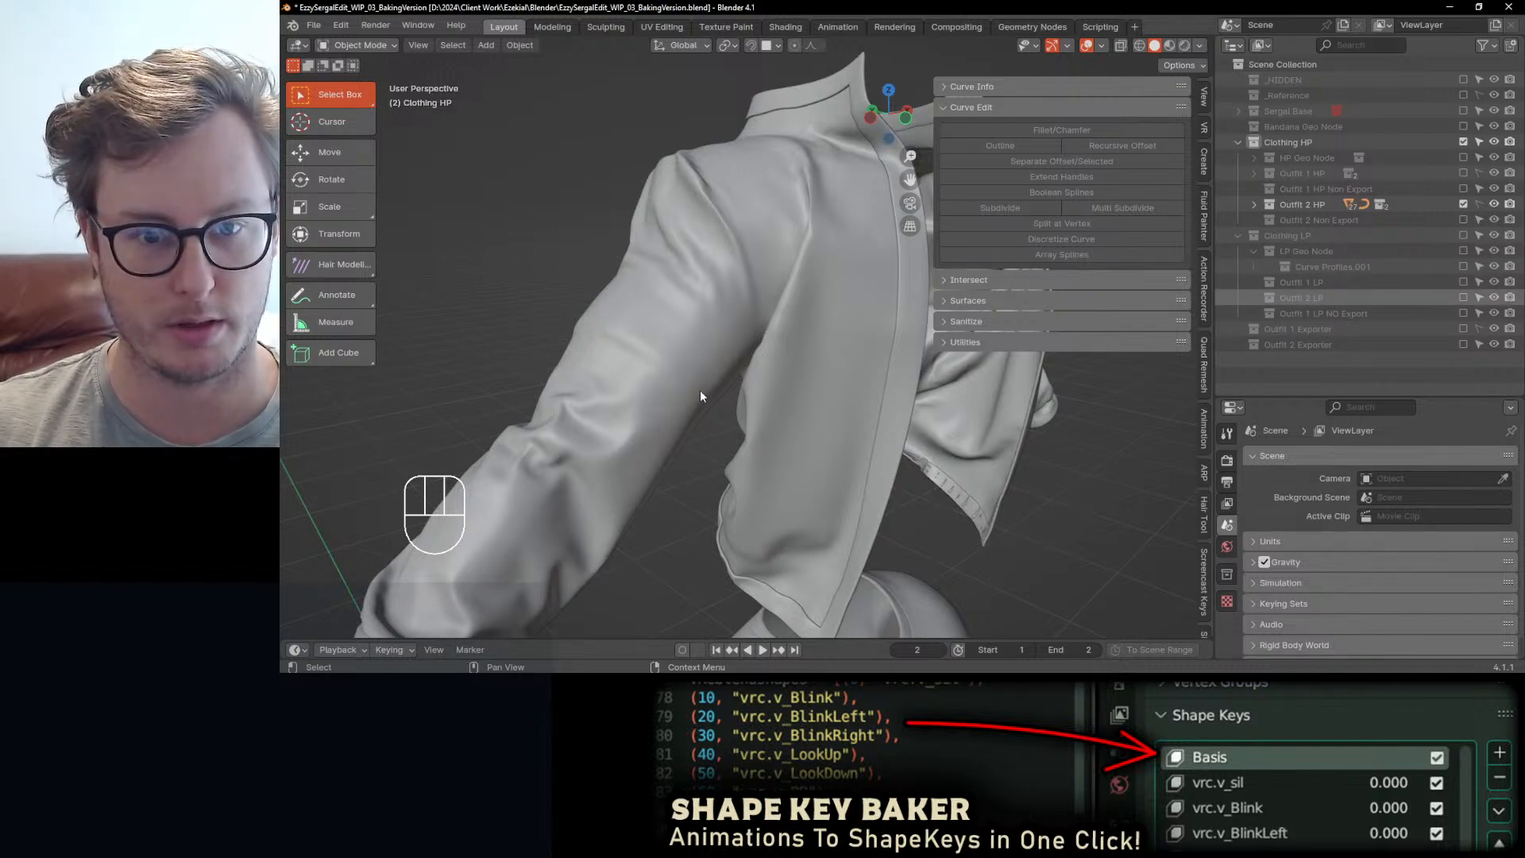
key("Tab")
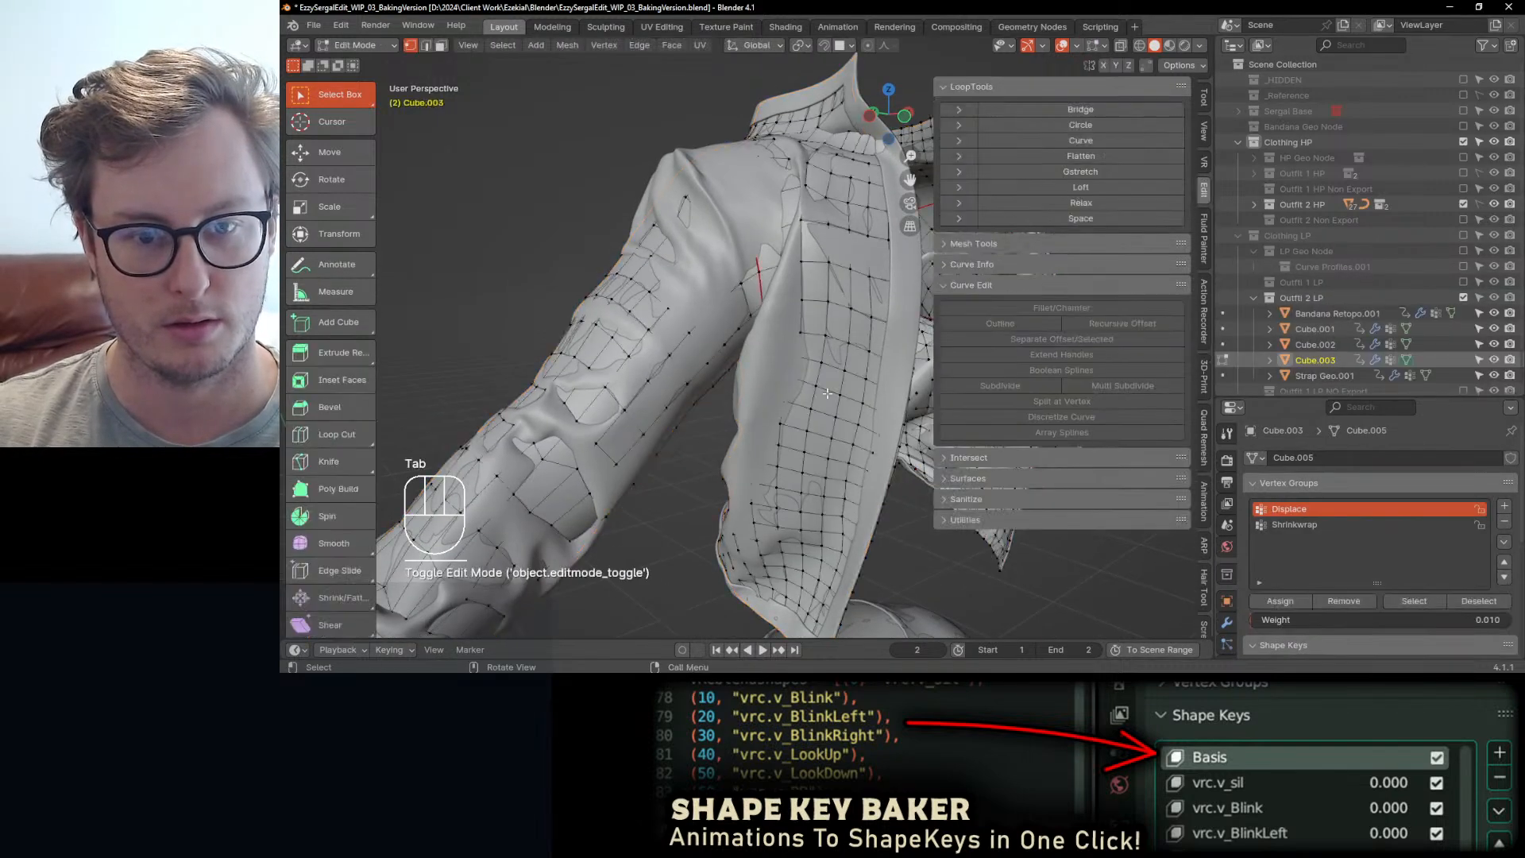
mouse_move(827, 393)
middle_mouse_down()
mouse_move(605, 410)
mouse_move(730, 385)
mouse_move(700, 477)
middle_mouse_up()
key("z")
key("z")
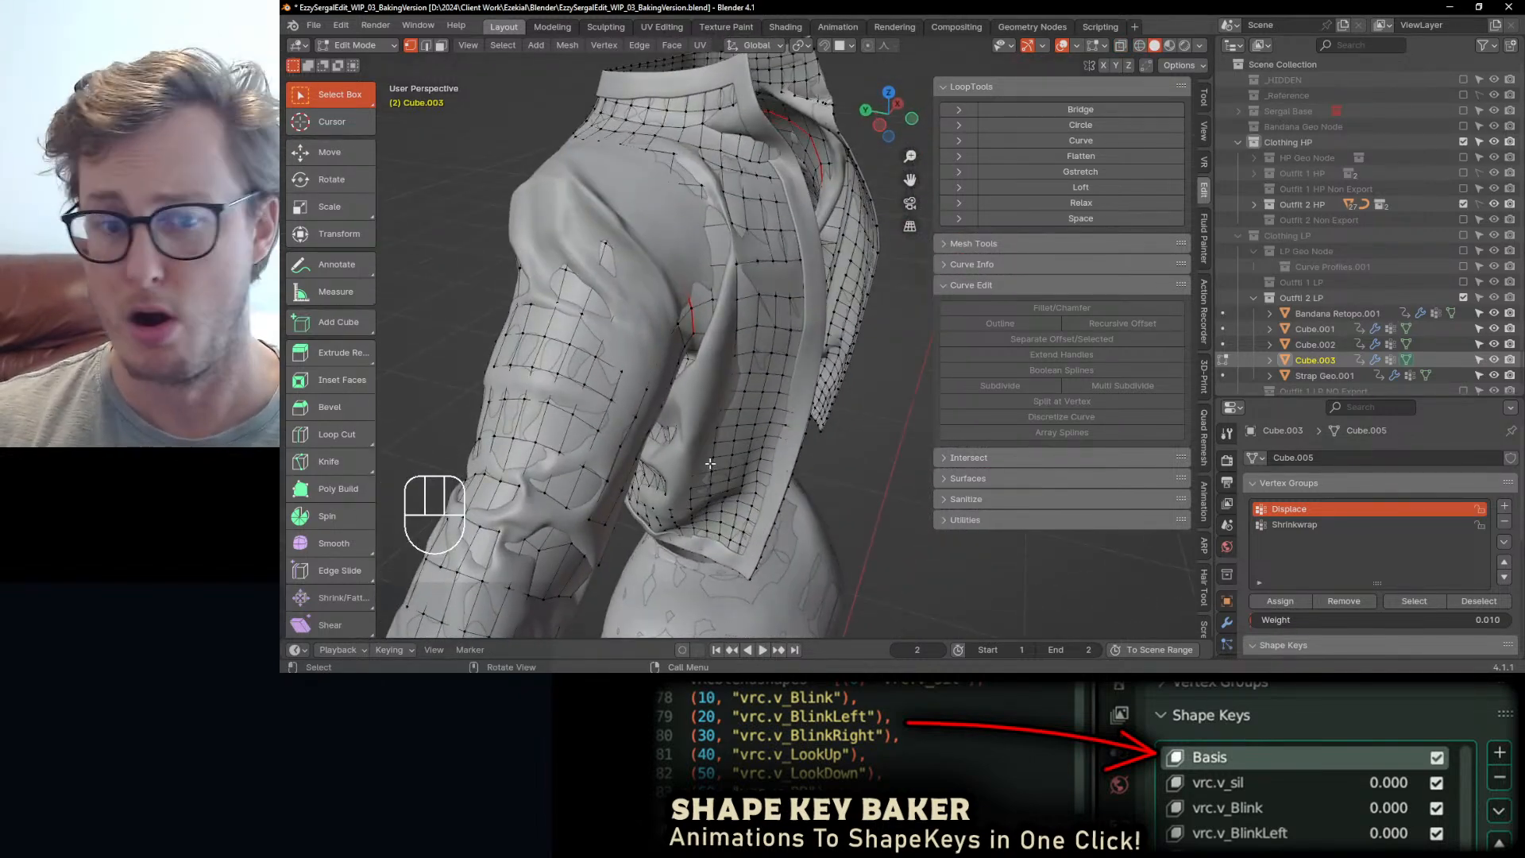
- Turn on the retopology overlay and snapping, and move the first low-poly vertices near the jacket's underarm seam
key("q")
left_click(618, 564)
middle_click_drag(743, 342, 645, 319)
left_click(741, 349)
left_click(776, 224, "ctrl")
key("ctrl+Tab")
key("g")
left_click(823, 256)
key("g")
left_click(812, 242)
left_click(817, 205)
key("g")
left_click(812, 205)
- Move individual low-poly vertices along the underarm fold to follow the high-poly surface
scroll(706, 262, "up", 2)
left_click(740, 279)
key("g")
left_click(737, 268)
left_click(726, 322)
key("g")
left_click(719, 305)
left_click(705, 357)
left_click(644, 297)
- Reposition further single vertices around the same fold to even out the jacket's low-poly topology
middle_click_drag(643, 301, 746, 313)
key("g")
left_click(731, 436)
left_click(731, 434)
key("g")
left_click(739, 431)
left_click(778, 284)
key("g")
left_click(781, 274)
left_click(784, 308)
key("g")
left_click(779, 308)
- Cut new edges across the faces beside the underarm fold with Vertex Connect Path
left_click(711, 319)
key("j")
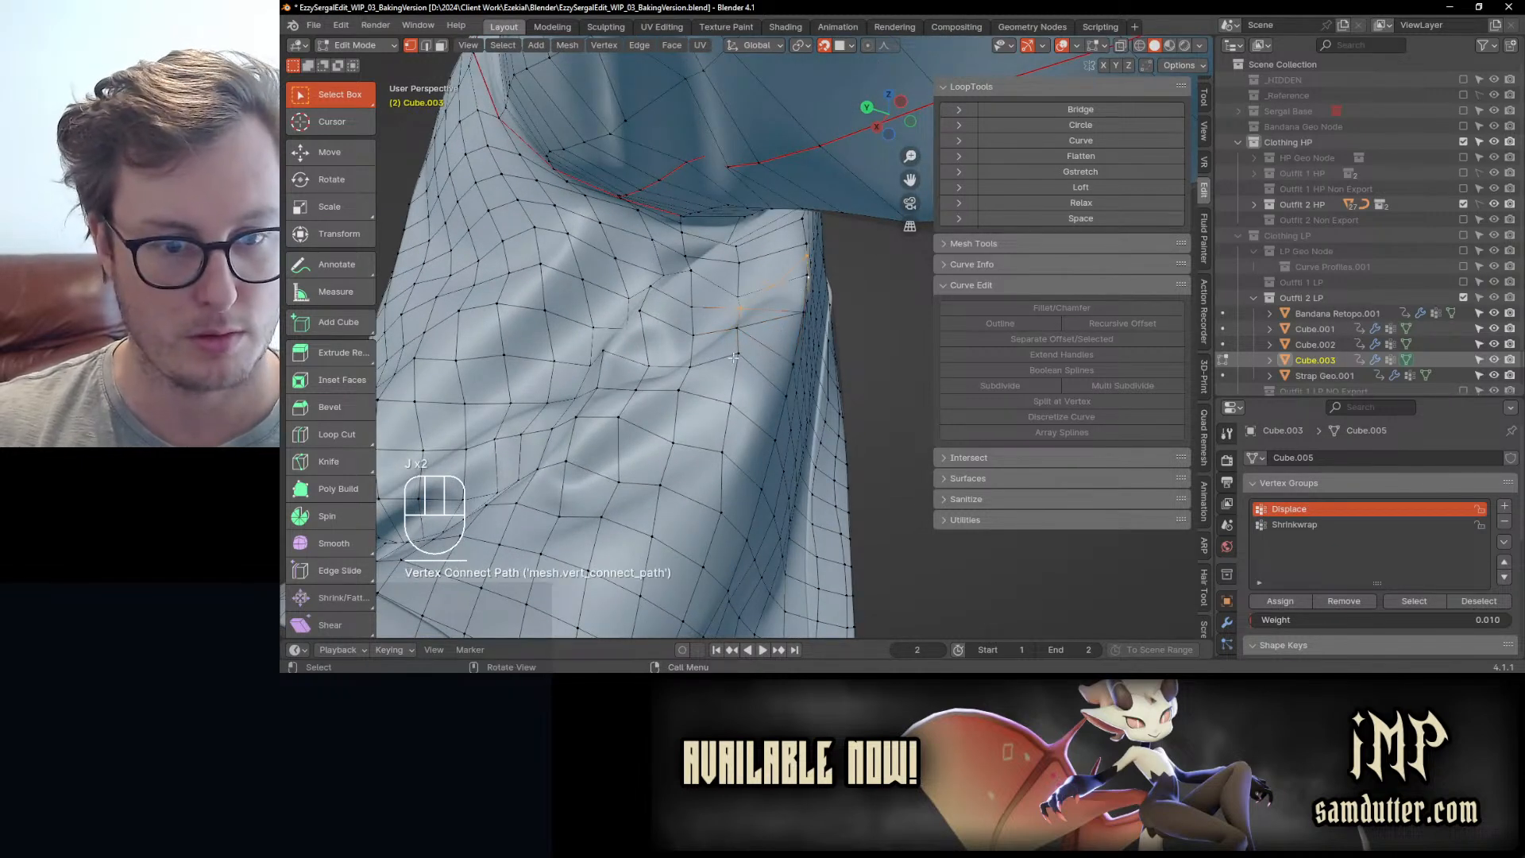
middle_click_drag(737, 334, 718, 338)
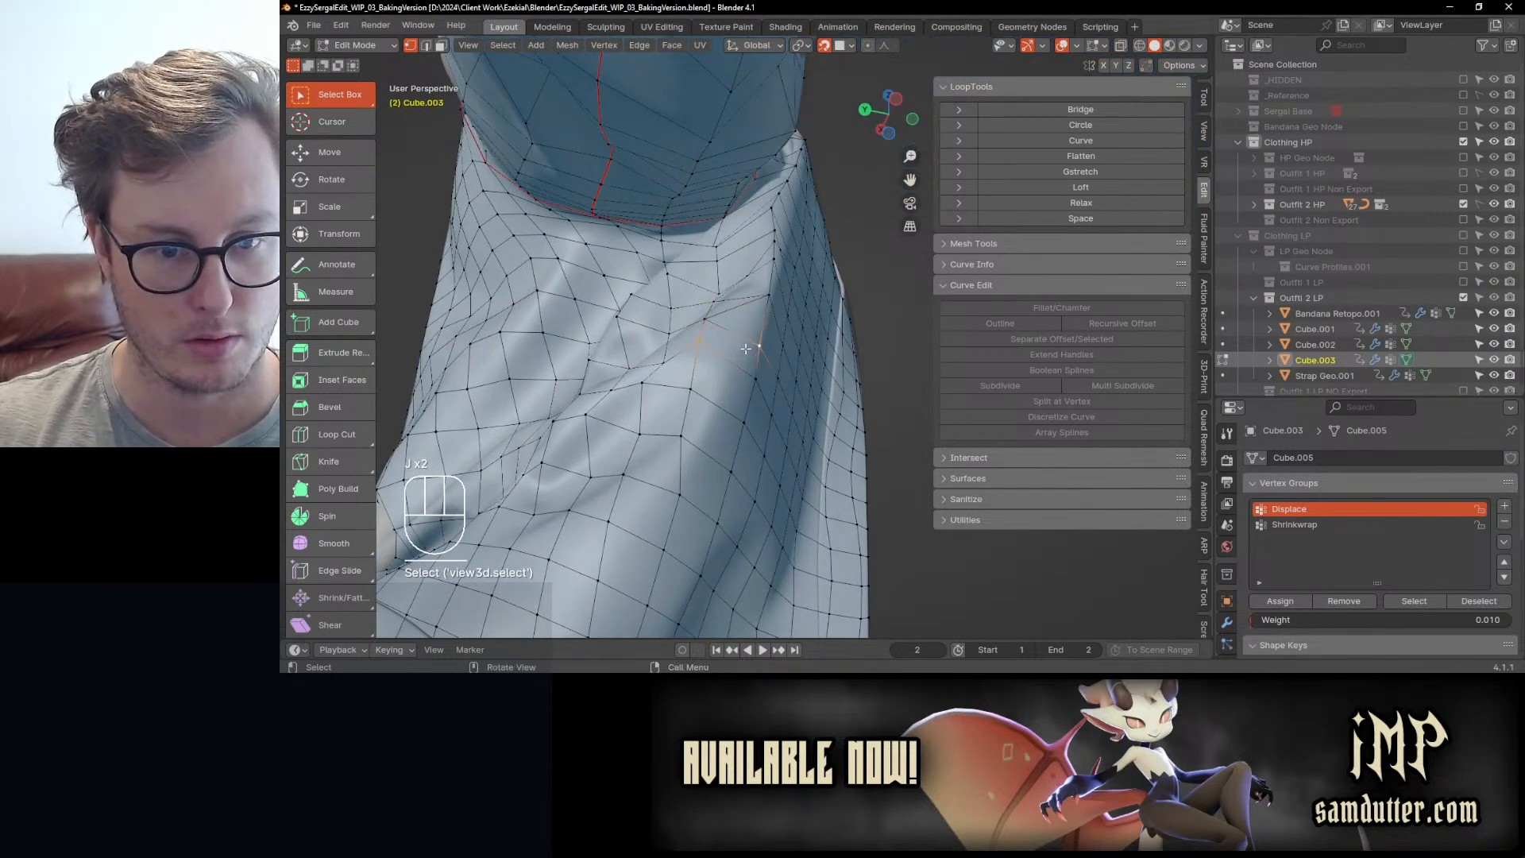
- Isolate the jacket in local view and remove the stray vertex below the armpit
key("Tab")
middle_click_drag(727, 303, 663, 401)
key("slash")
key("Tab")
left_click(664, 405)
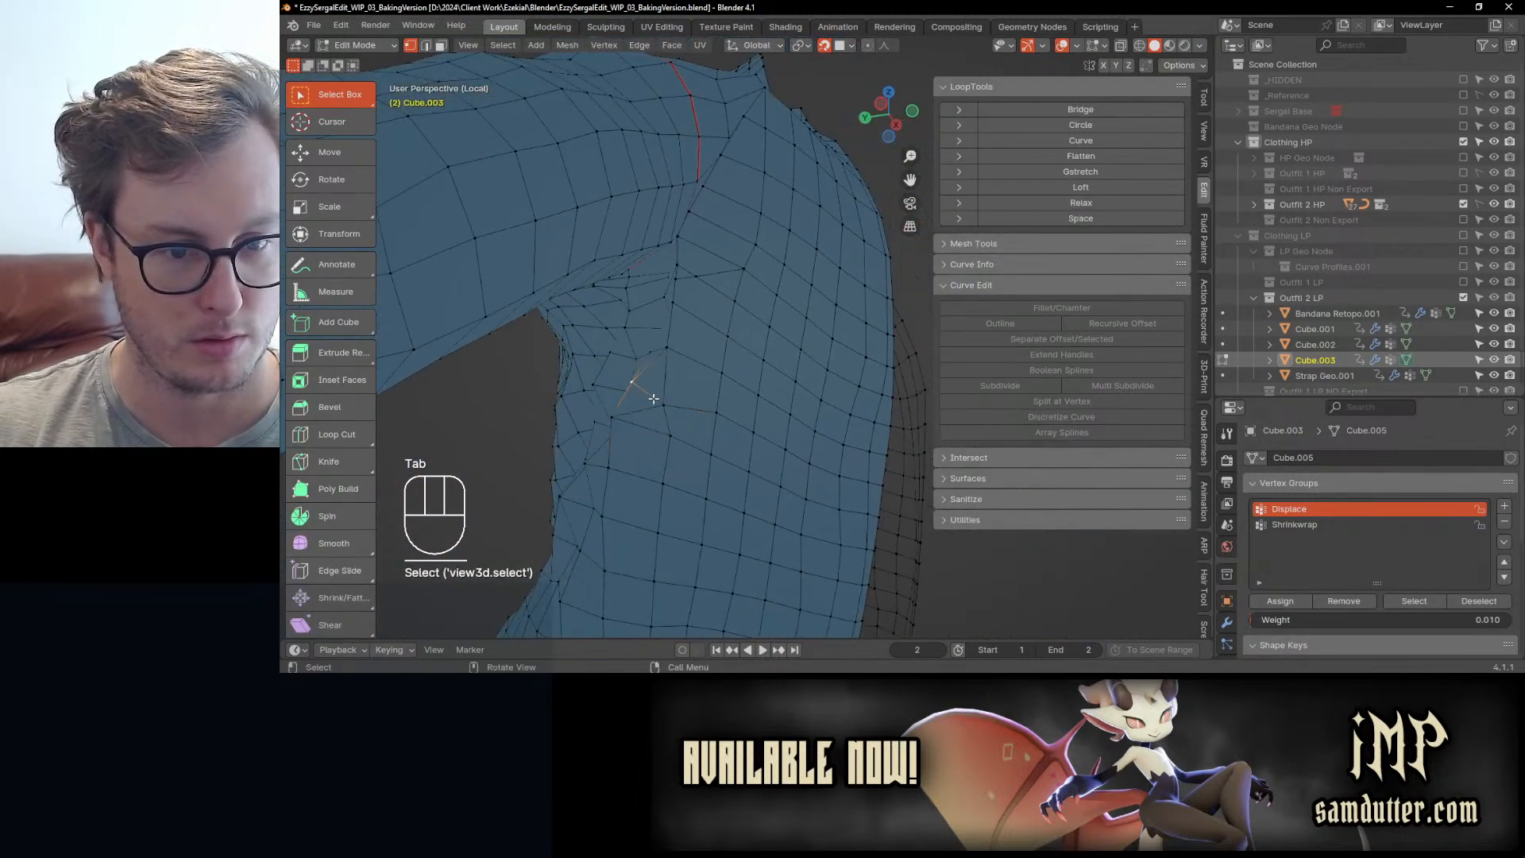
key("x")
left_click(820, 404)
- Connect neighbouring vertices around the cleaned-up underarm area with new edges and check the shading in Object Mode
left_click(669, 349)
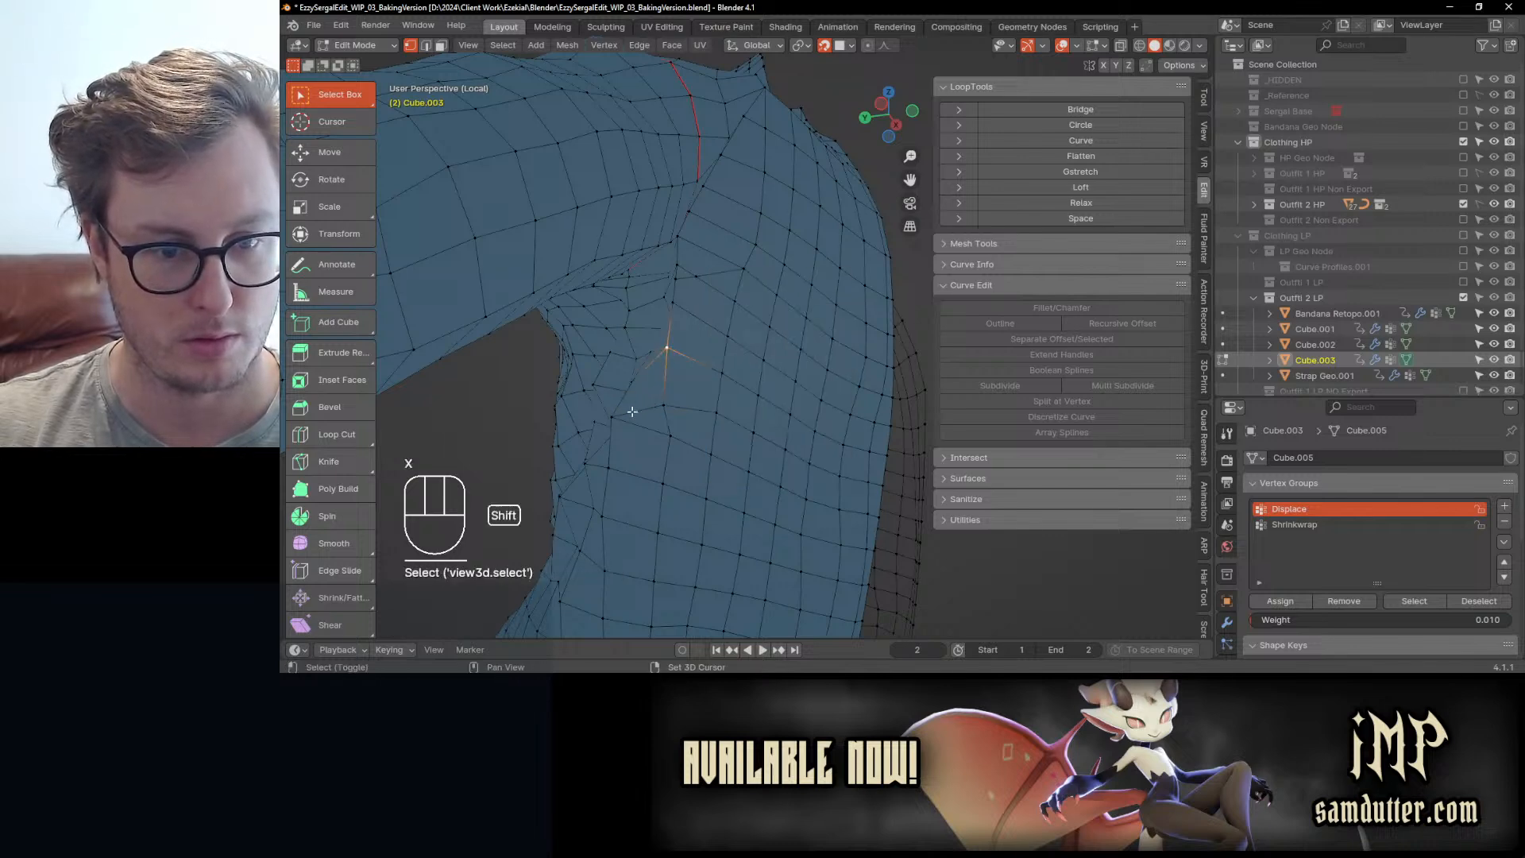
left_click(614, 417, "shift")
key("Tab")
middle_click_drag(691, 368, 718, 413)
key("Tab")
middle_click_drag(620, 416, 761, 383)
left_click(615, 344)
left_click(638, 323, "shift")
key("j")
left_click(599, 360)
key("Tab")
- Connect the row of vertices on the jacket's side below the armpit, save the file, and exit local view
key("Tab")
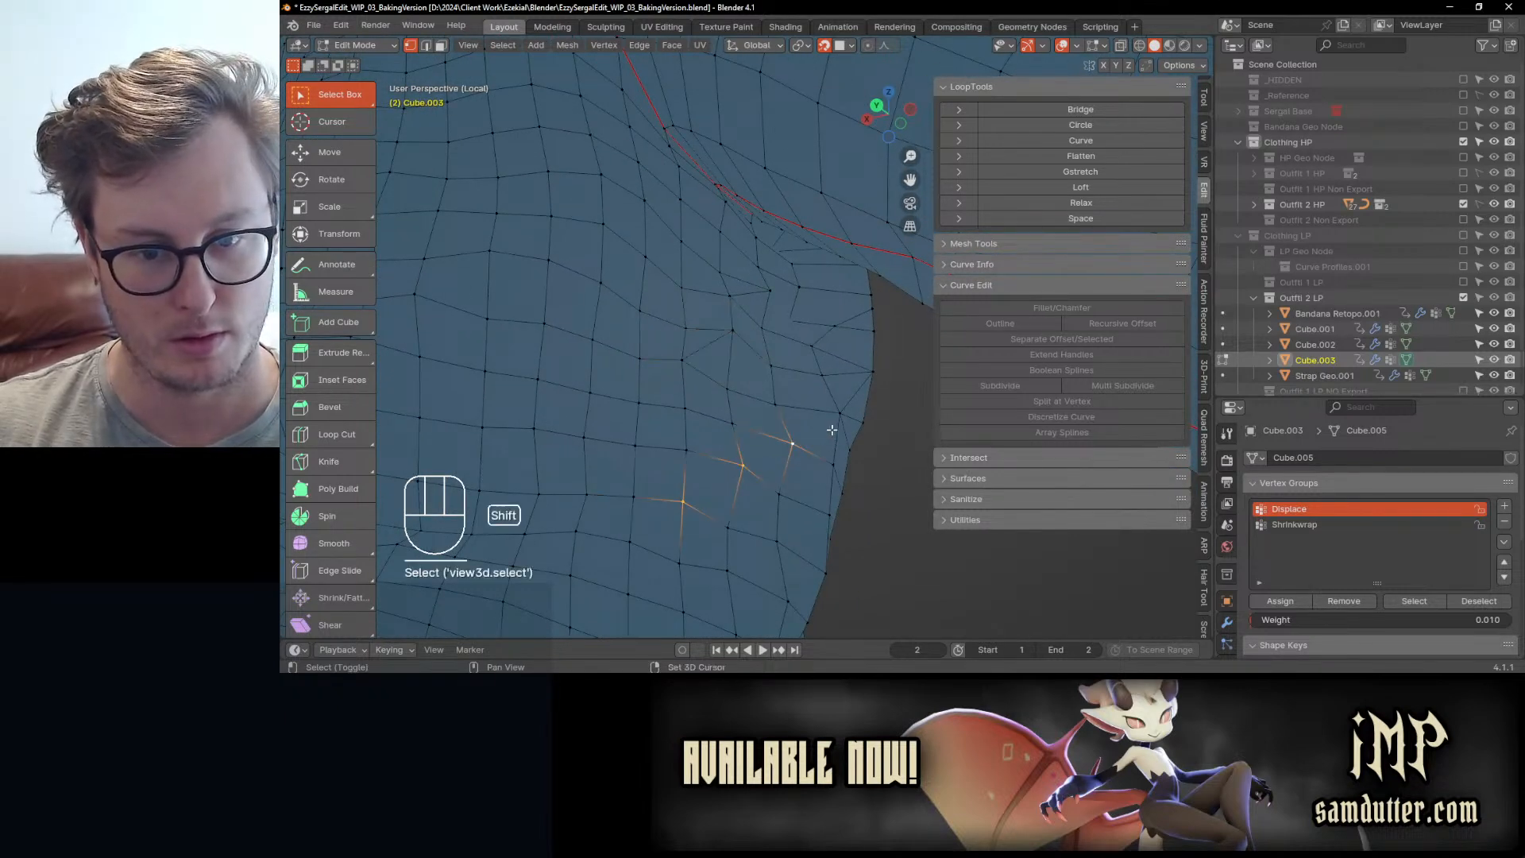
key("Tab")
middle_click_drag(829, 449, 649, 399)
key("ctrl+s")
key("KP_Divide")
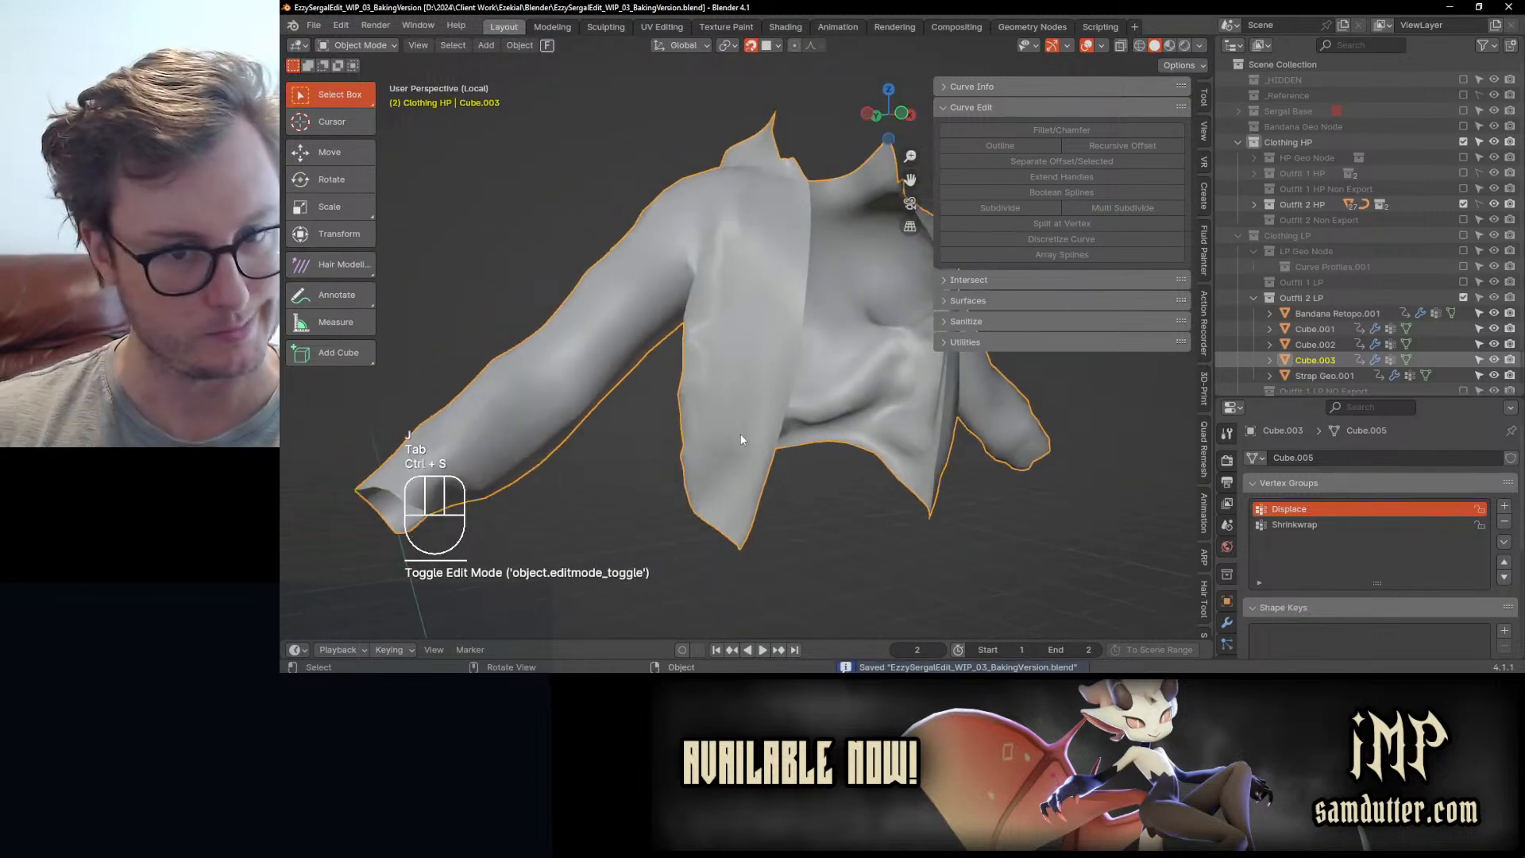
key("KP_Divide")
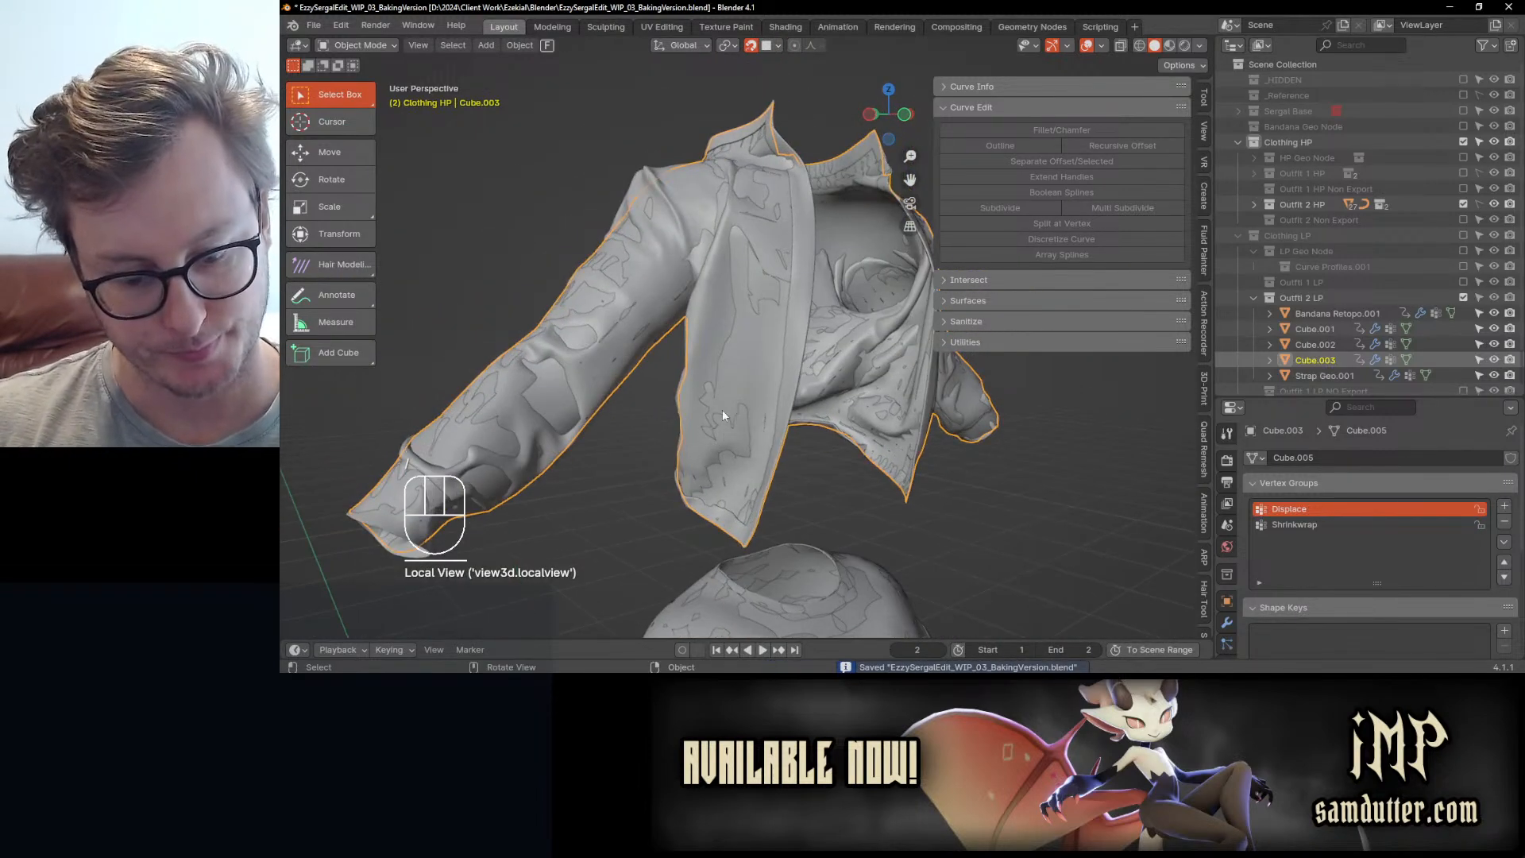
- Isolate the jacket and check its UV test grid in Material Preview for distortion from the topology edits
key("ctrl+Tab")
scroll(729, 419, "up", 2)
key("ctrl+Tab")
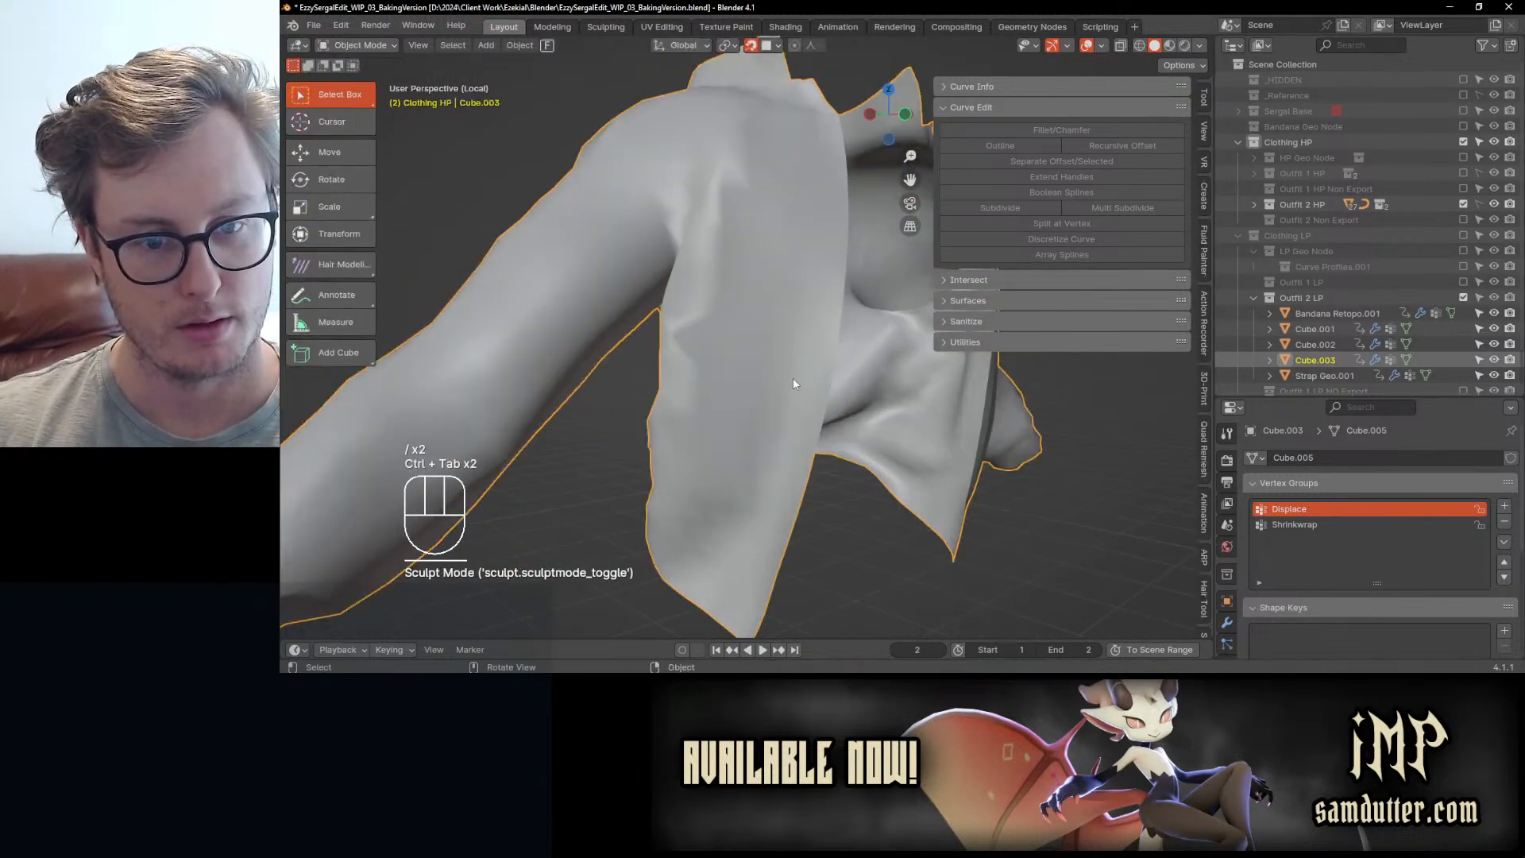
key("z")
mouse_move(753, 450)
middle_mouse_down()
mouse_move(828, 469)
mouse_move(826, 518)
mouse_move(683, 264)
mouse_move(636, 342)
middle_mouse_up()
scroll(639, 338, "down", 5)
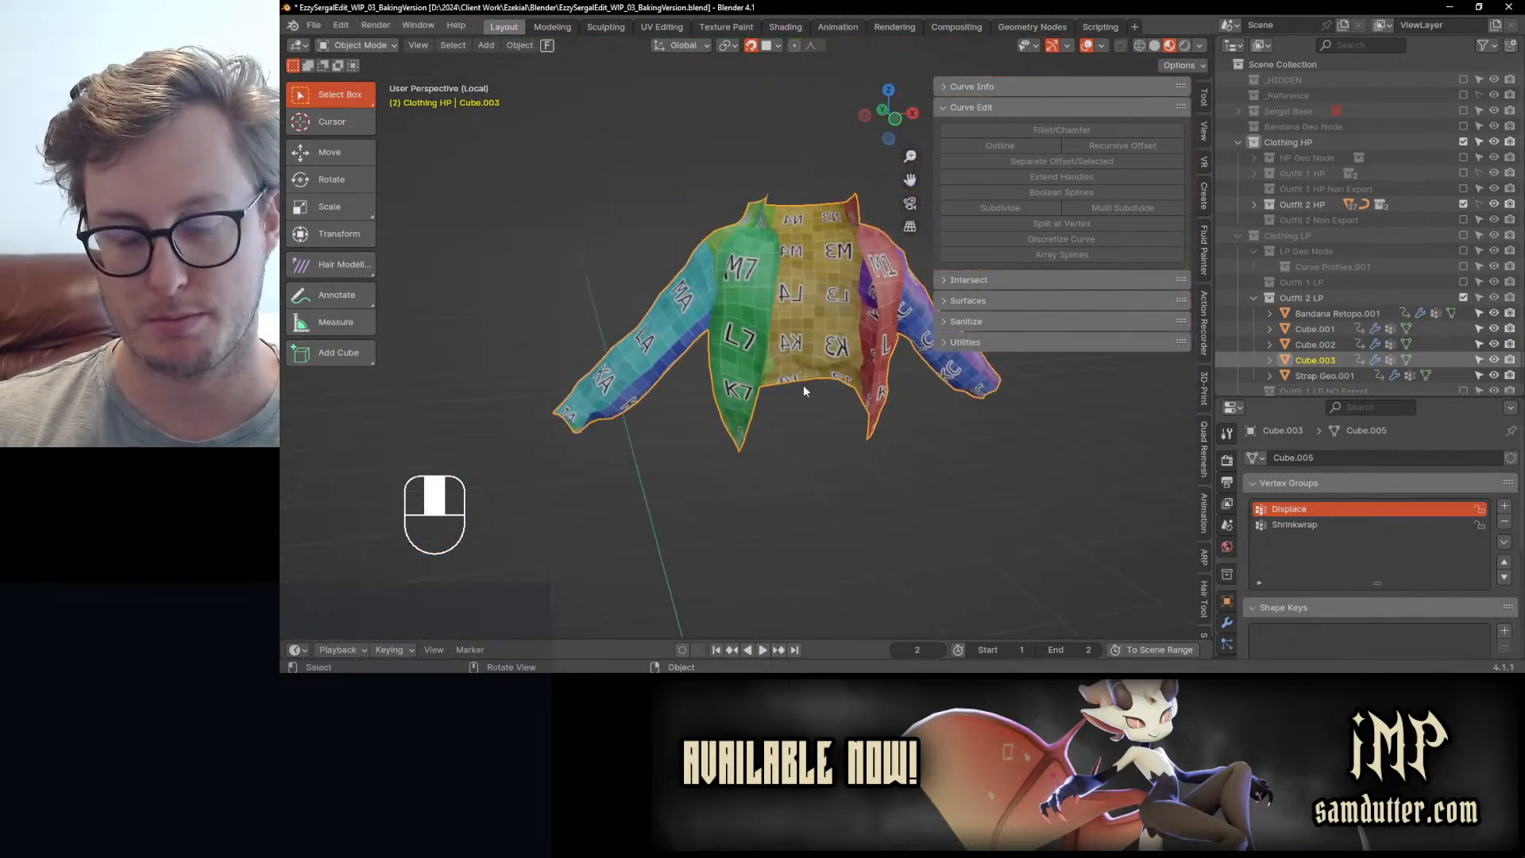
scroll(750, 382, "up", 4)
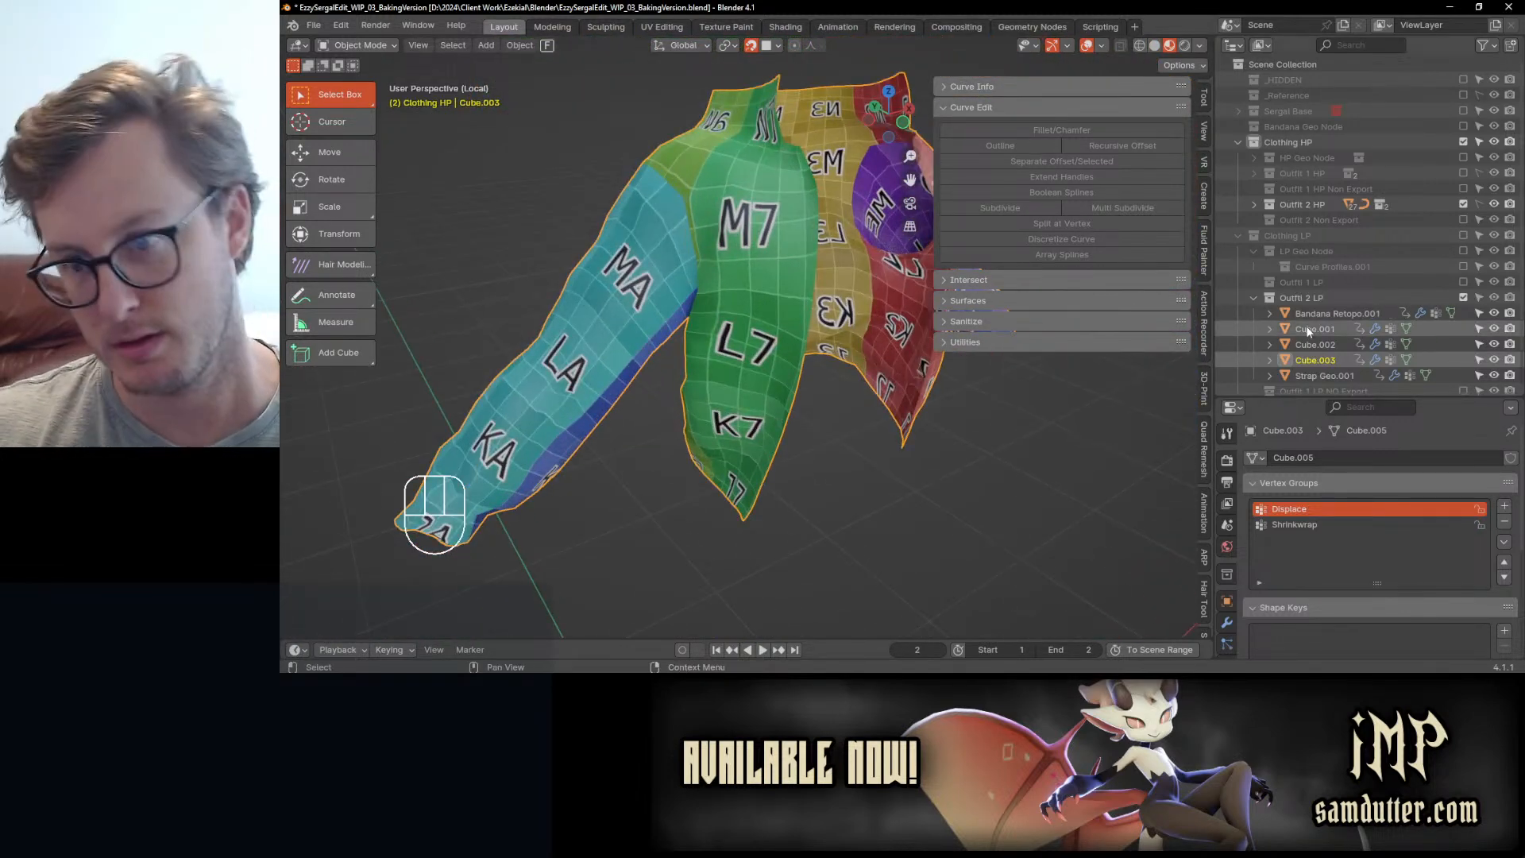
- Keep the Outfit 2 LP collection included and include the Outfit 2 Exporter collection alongside it
left_click(1463, 297)
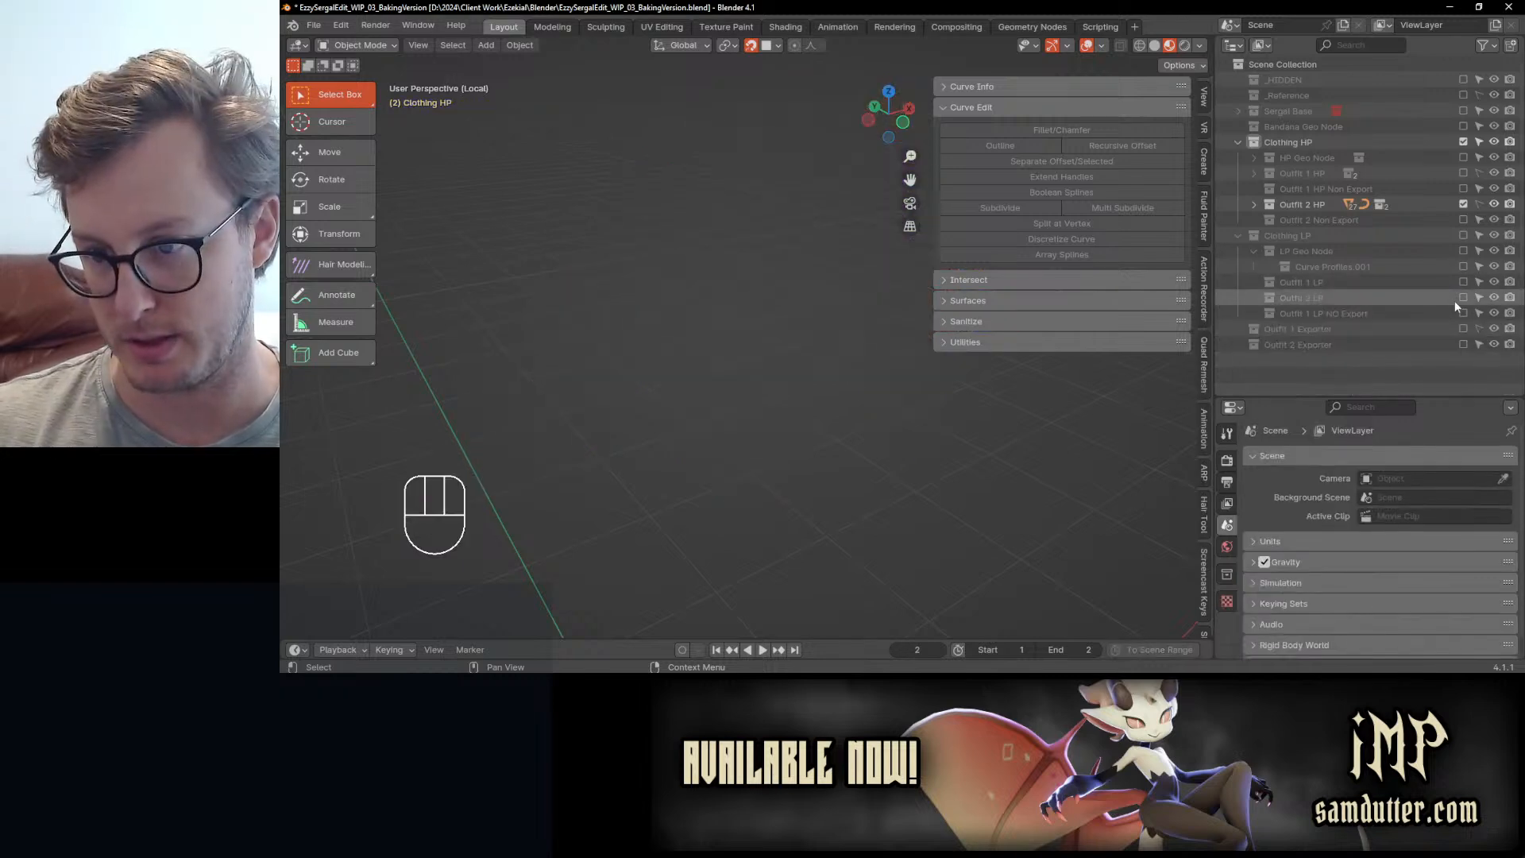
key("ctrl+z")
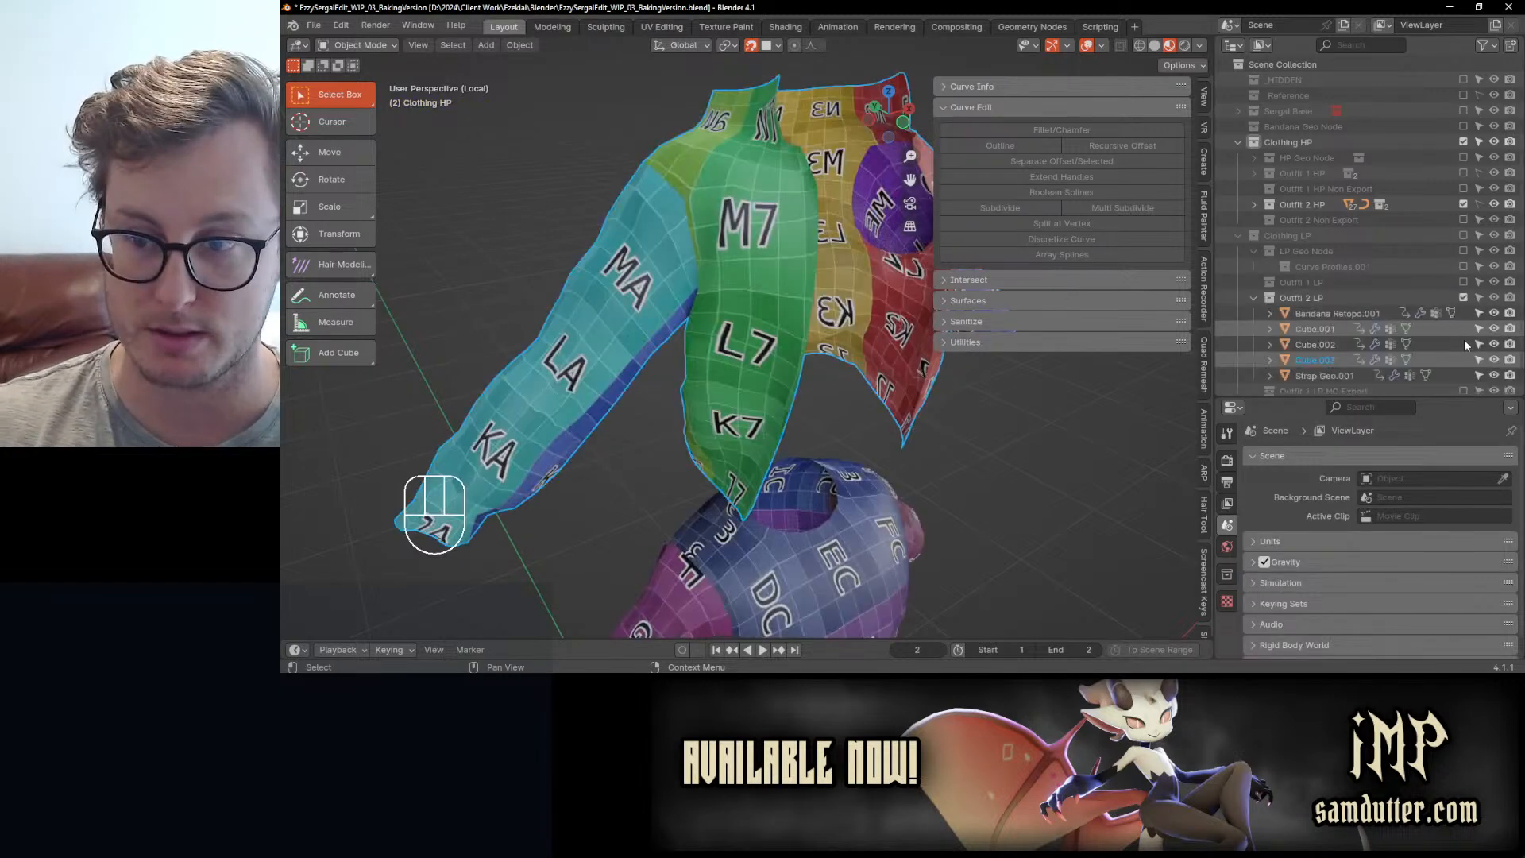
scroll(1460, 349, "down", 2)
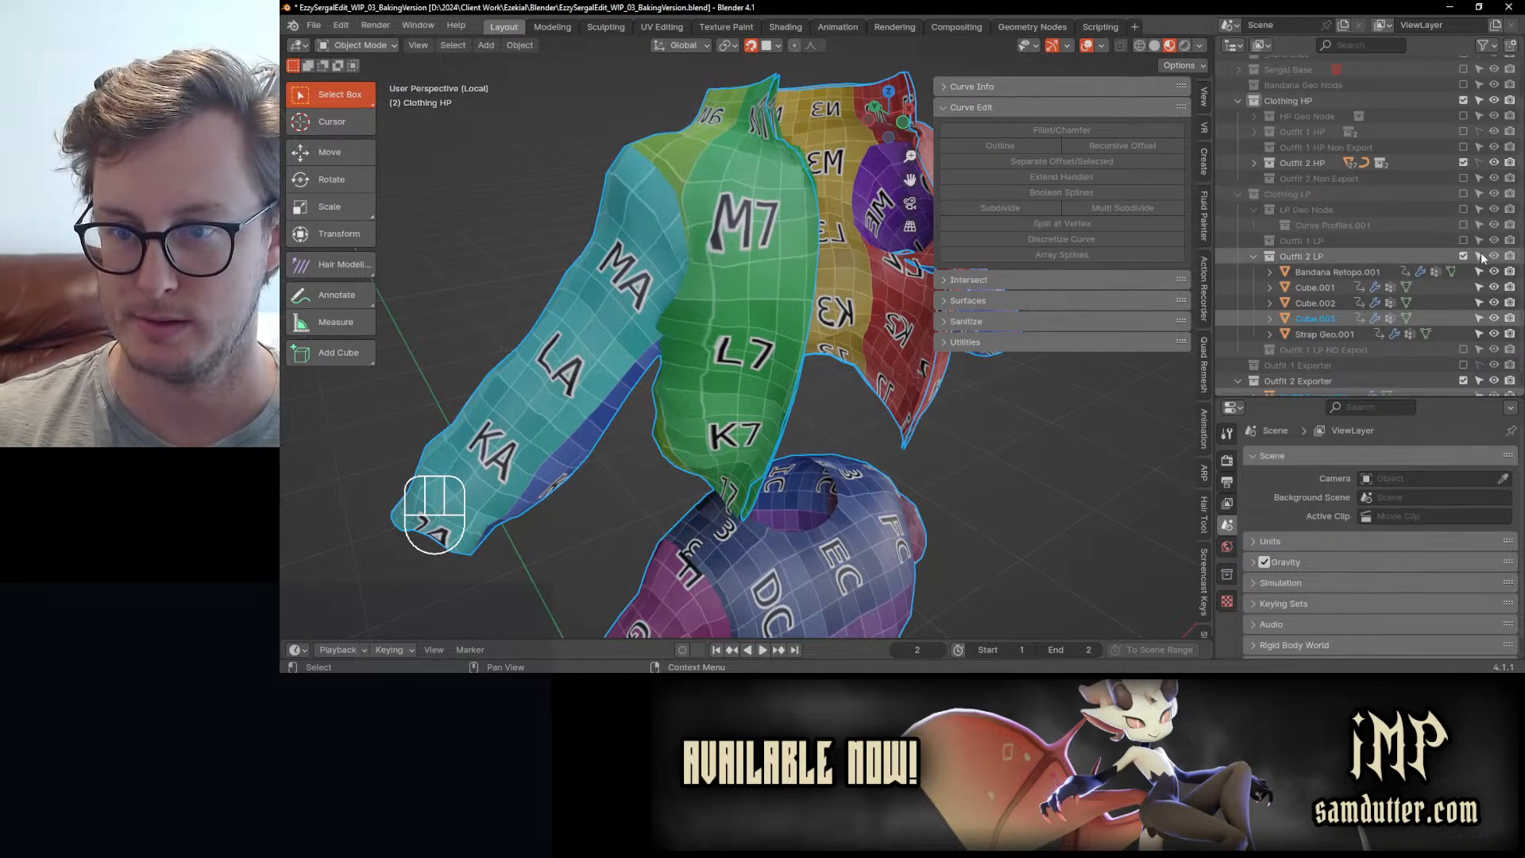
scroll(1470, 357, "down", 1)
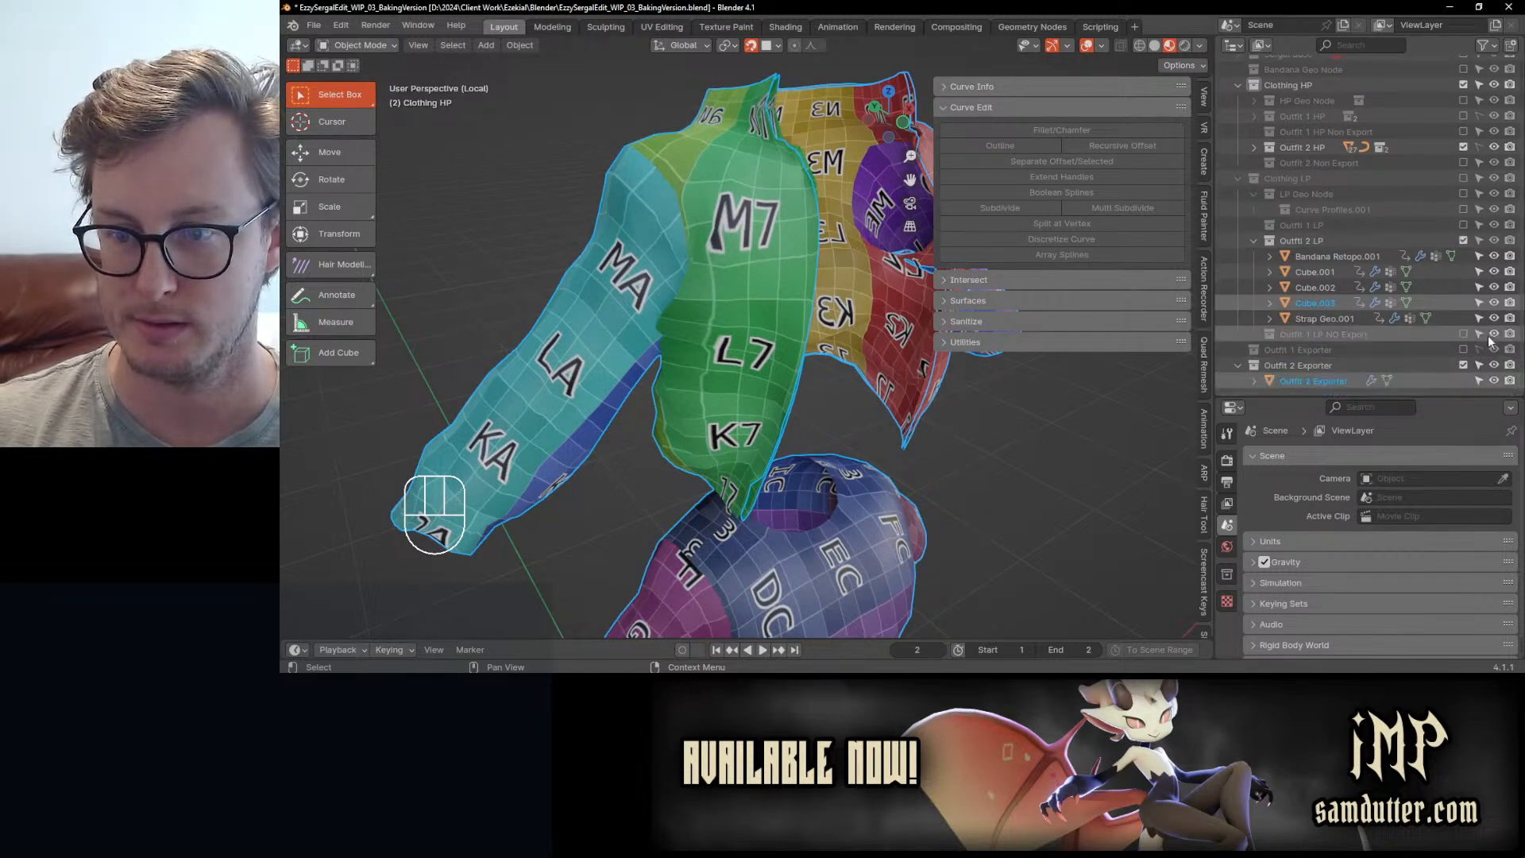
- Blur the jacket's Displace weights around the underarm at strength 1.000, return to Object Mode, and save the file
left_click(629, 287)
key("ctrl+Tab")
left_click(706, 248)
mouse_move(703, 244)
middle_mouse_down()
mouse_move(769, 222)
mouse_move(803, 259)
mouse_move(607, 256)
middle_mouse_up()
middle_click_drag(758, 294, 854, 323)
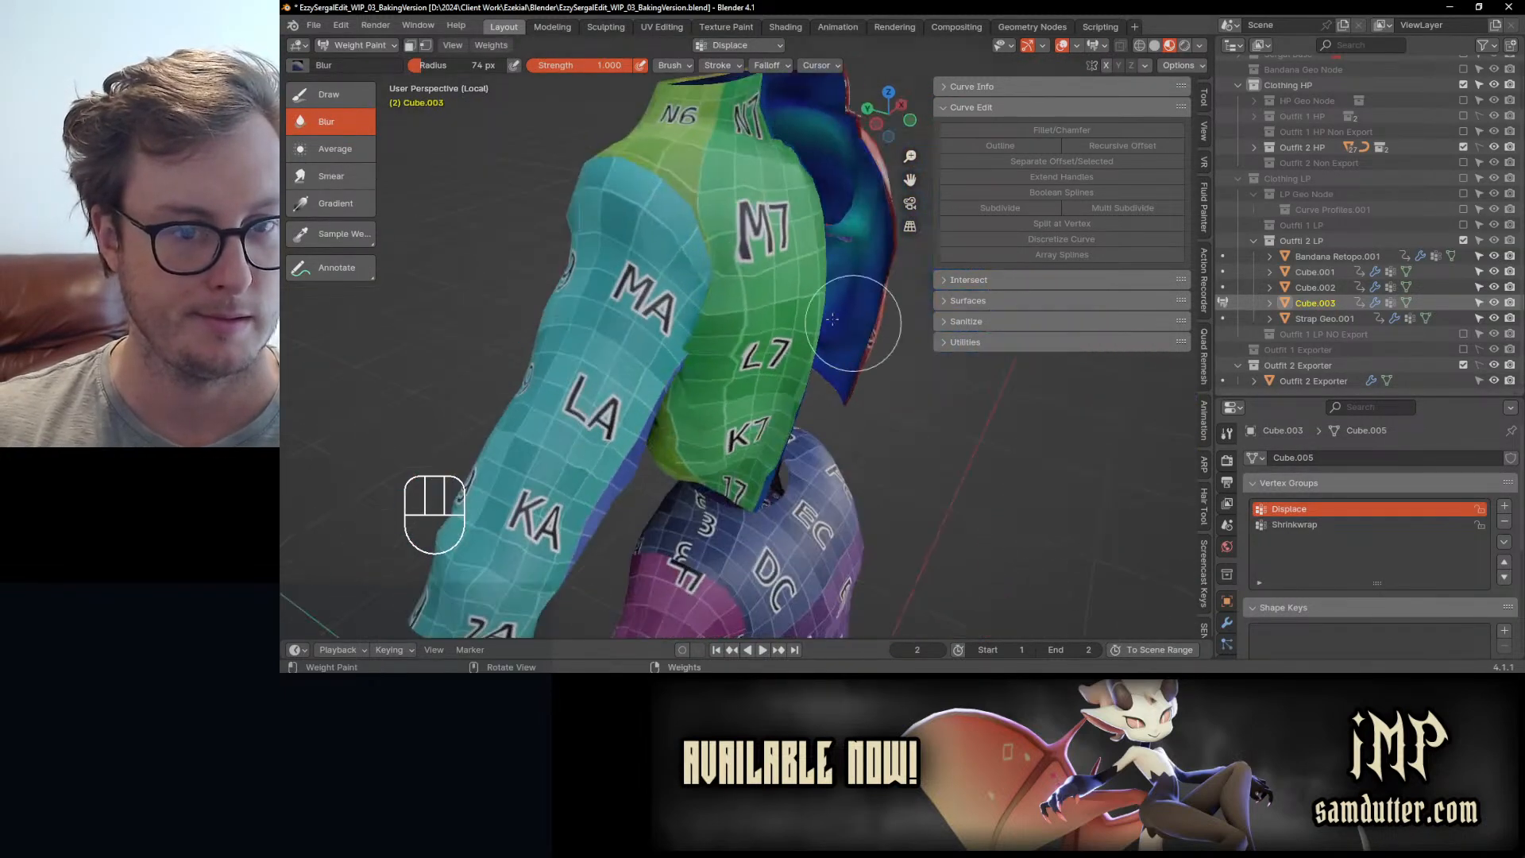
left_click(695, 352)
middle_click_drag(693, 316, 782, 330)
key("ctrl+Tab")
key("ctrl+s")
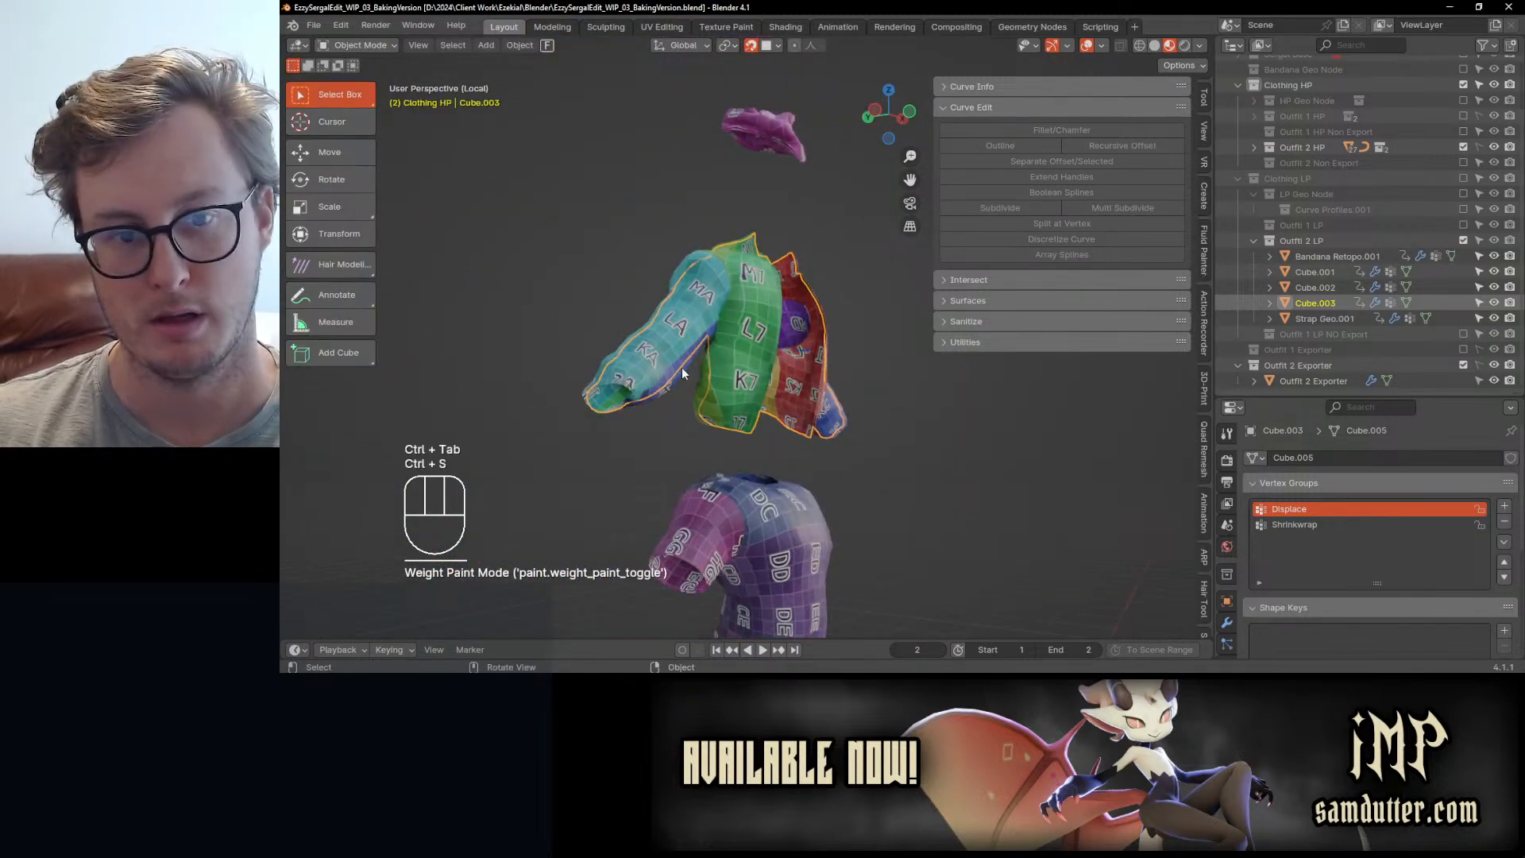
- Exclude the Outfit 2 HP and LP collections and export the Outfit 2 Exporter as EzzySergalClothing_Outfit_2_Cage.fbx
left_click(1464, 146)
left_click(1464, 240)
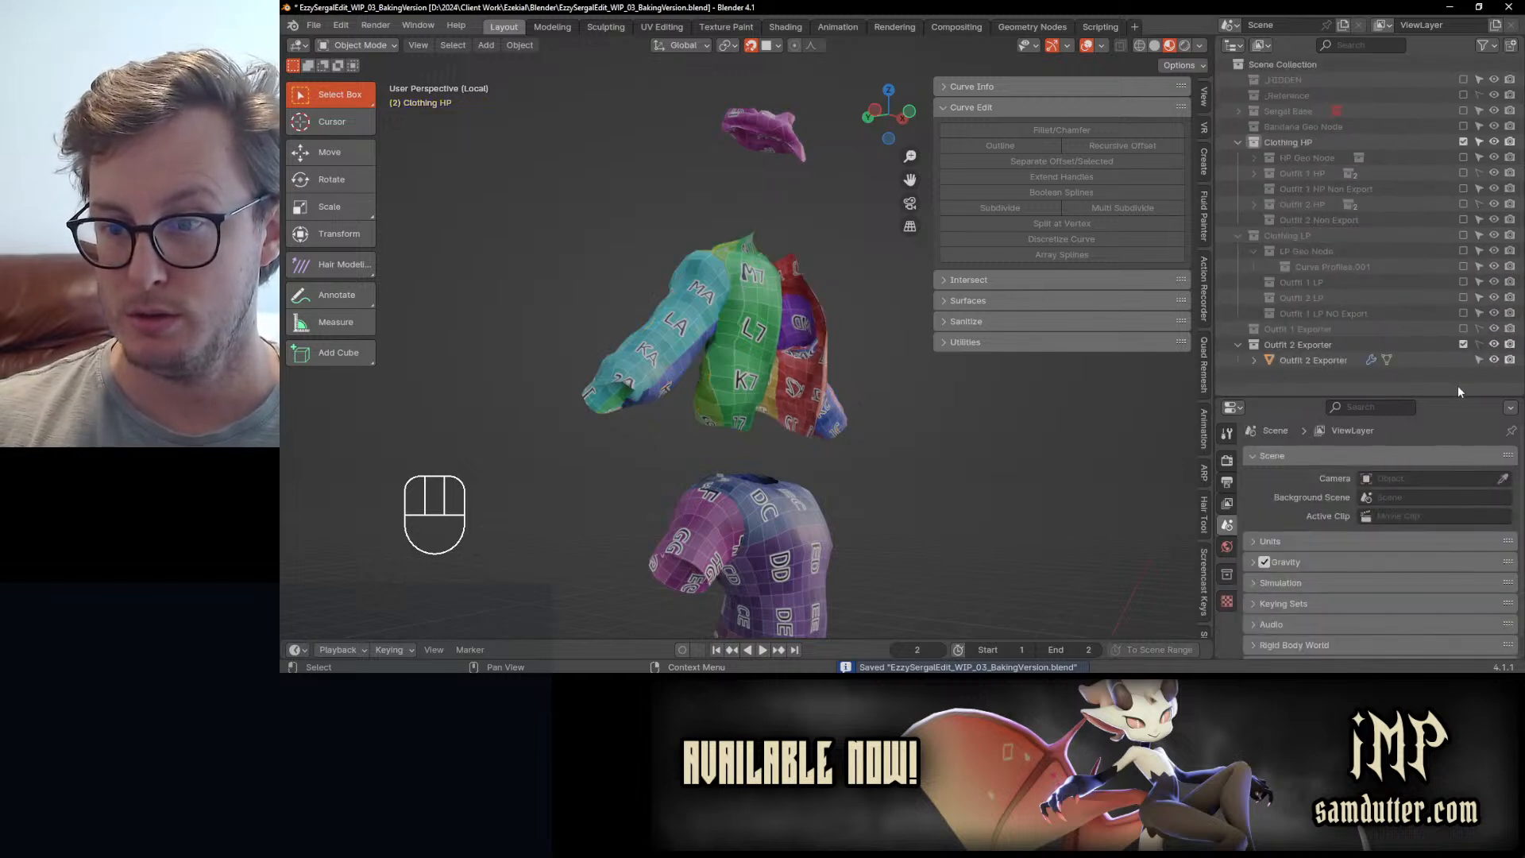
left_click(1313, 361)
key("q")
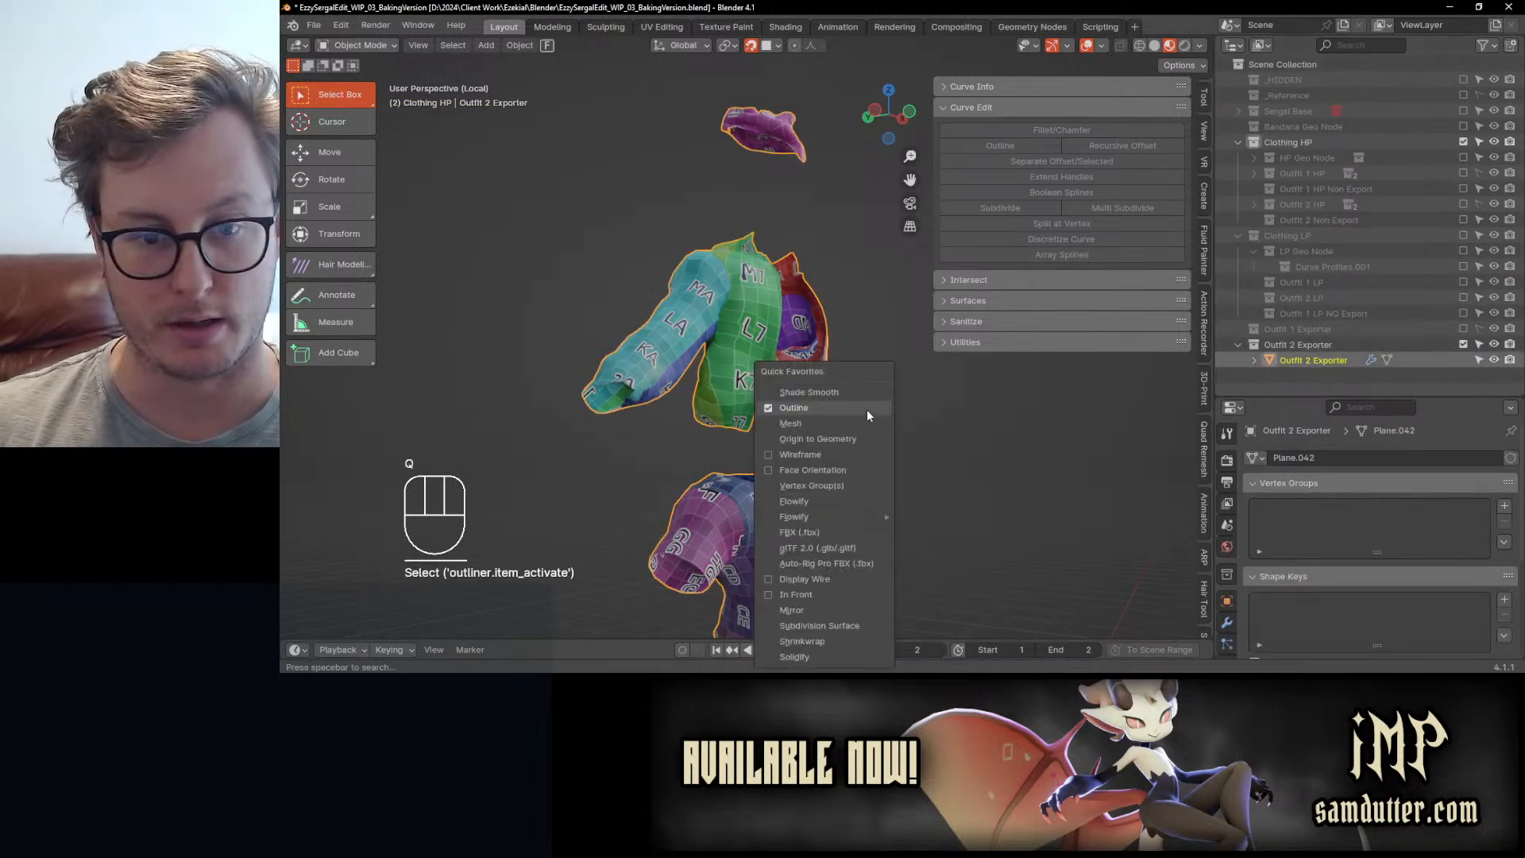
left_click(798, 531)
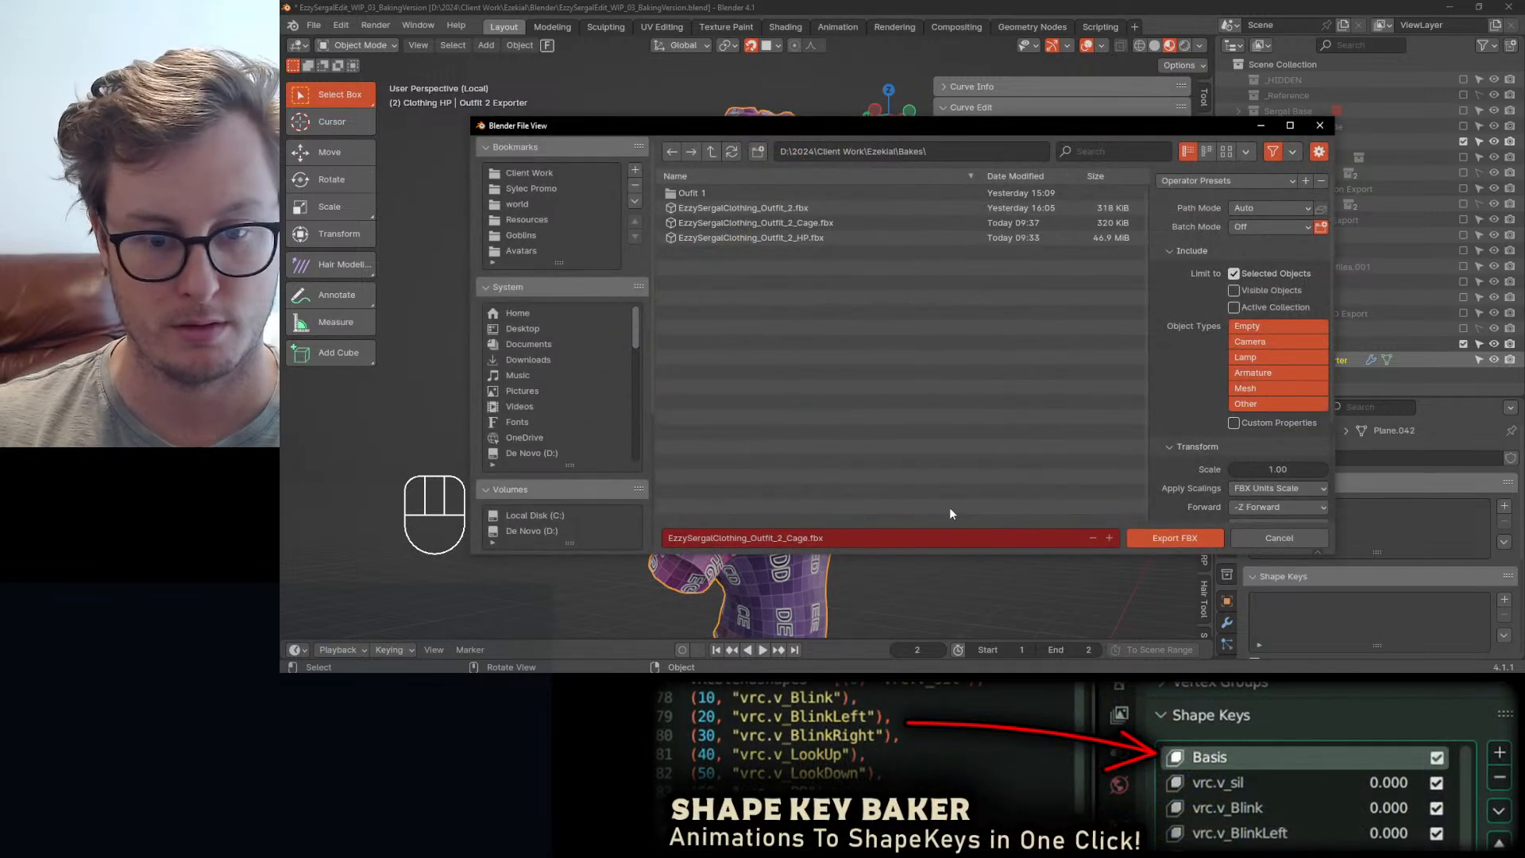
left_click(1164, 538)
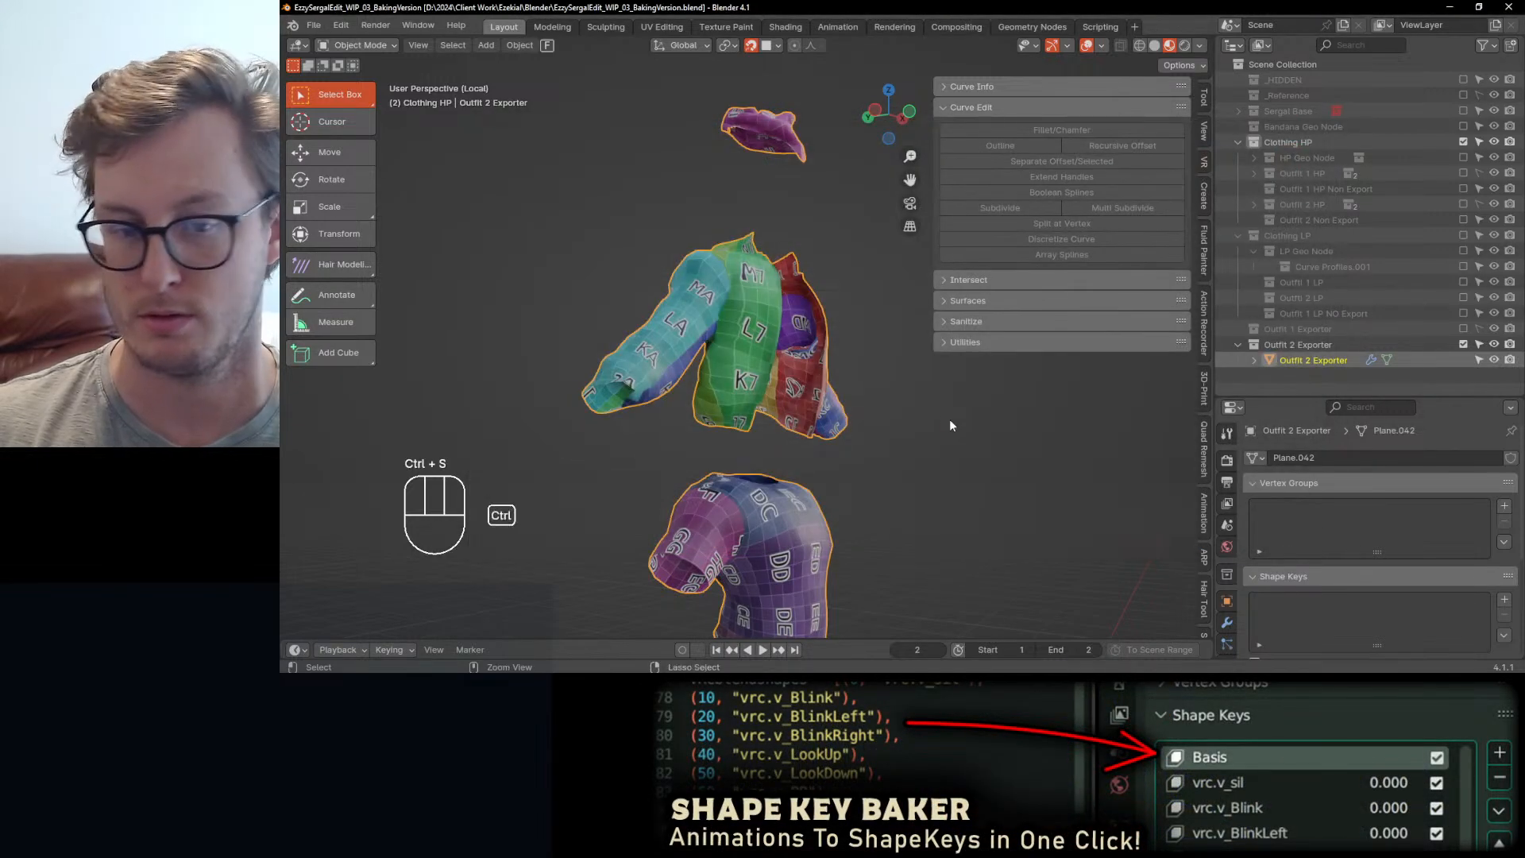
key("alt+Tab")
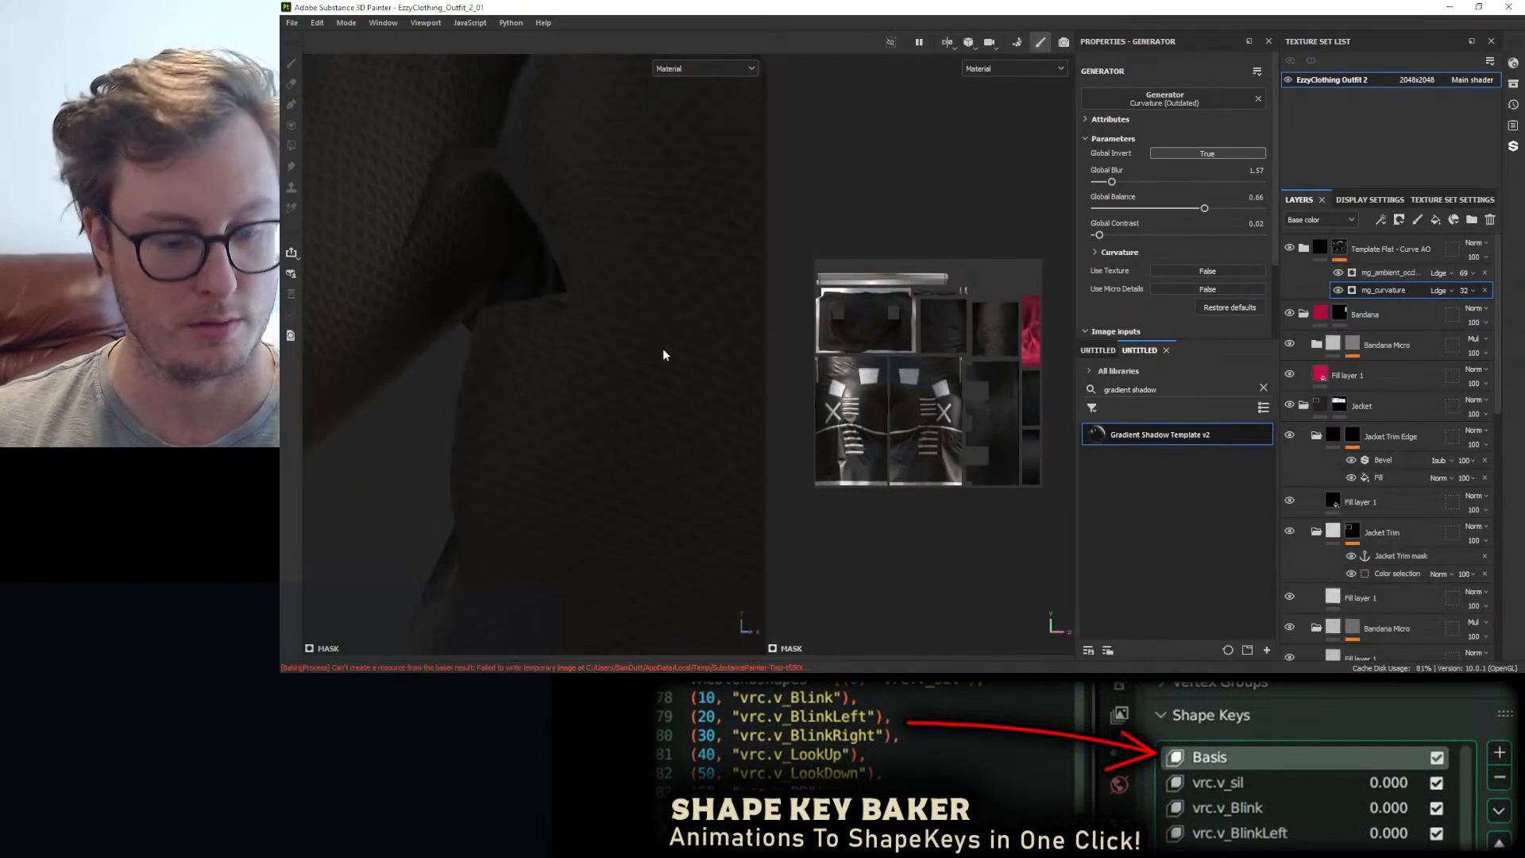
key("alt+Tab")
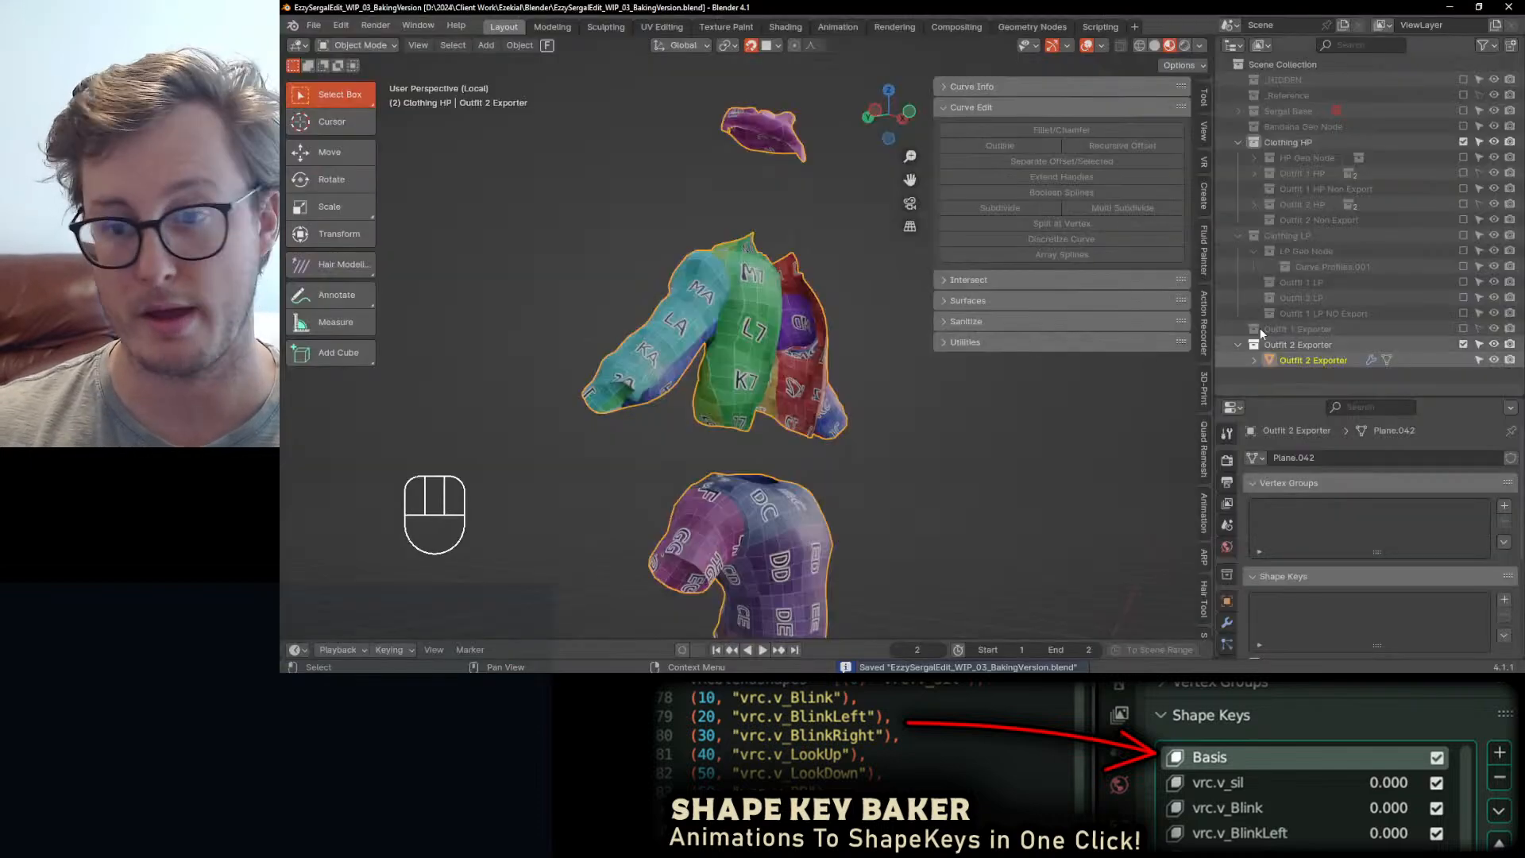
- Select the Outfit 2 Exporter object and set its Baker Setup modifier's Output to 0
left_click(1463, 345)
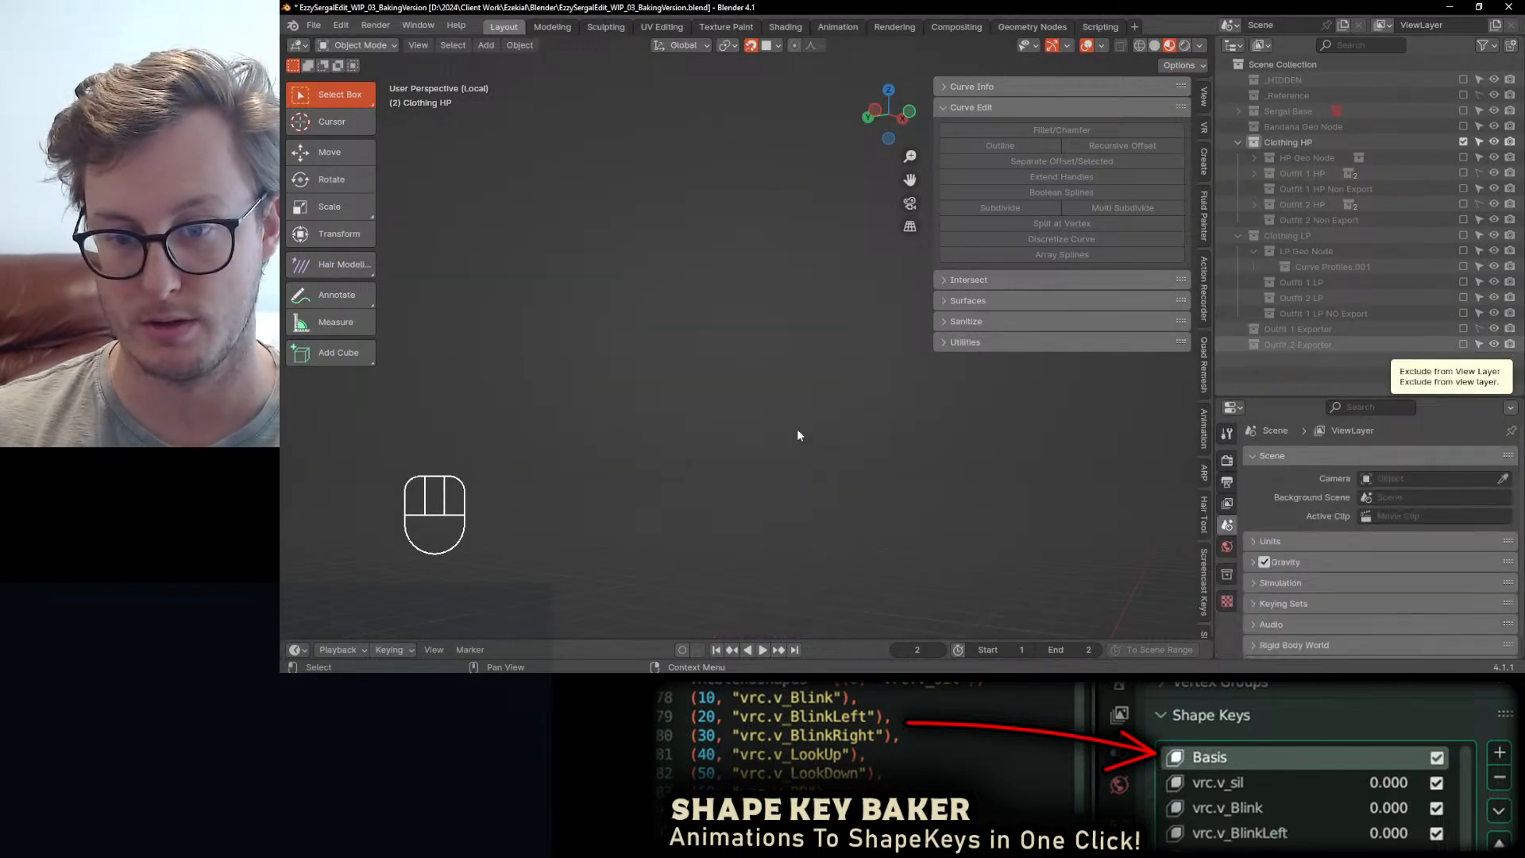
left_click(718, 448)
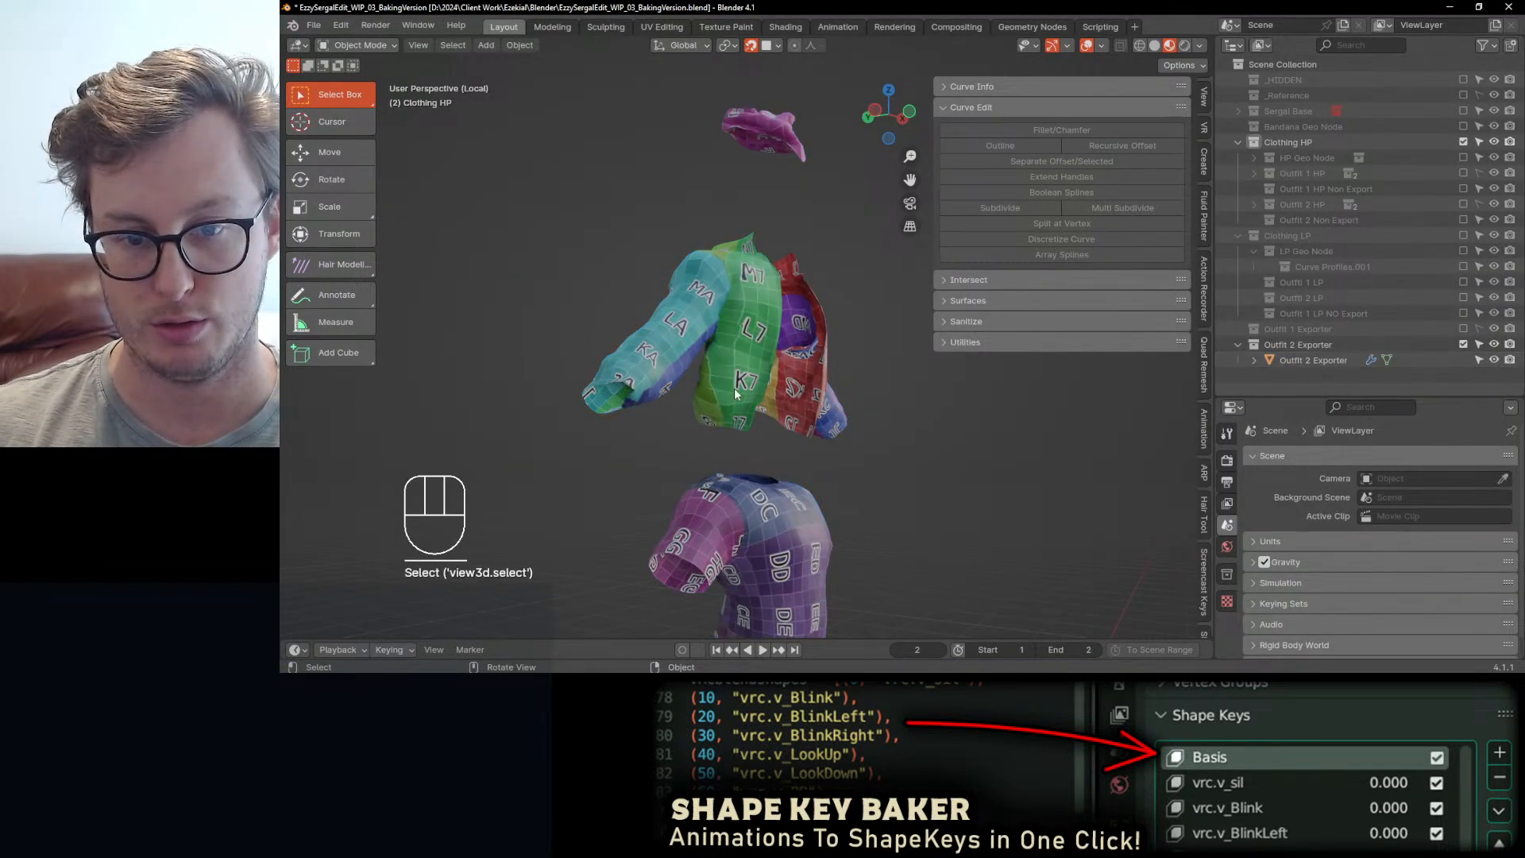
left_click(735, 392)
left_click(1228, 622)
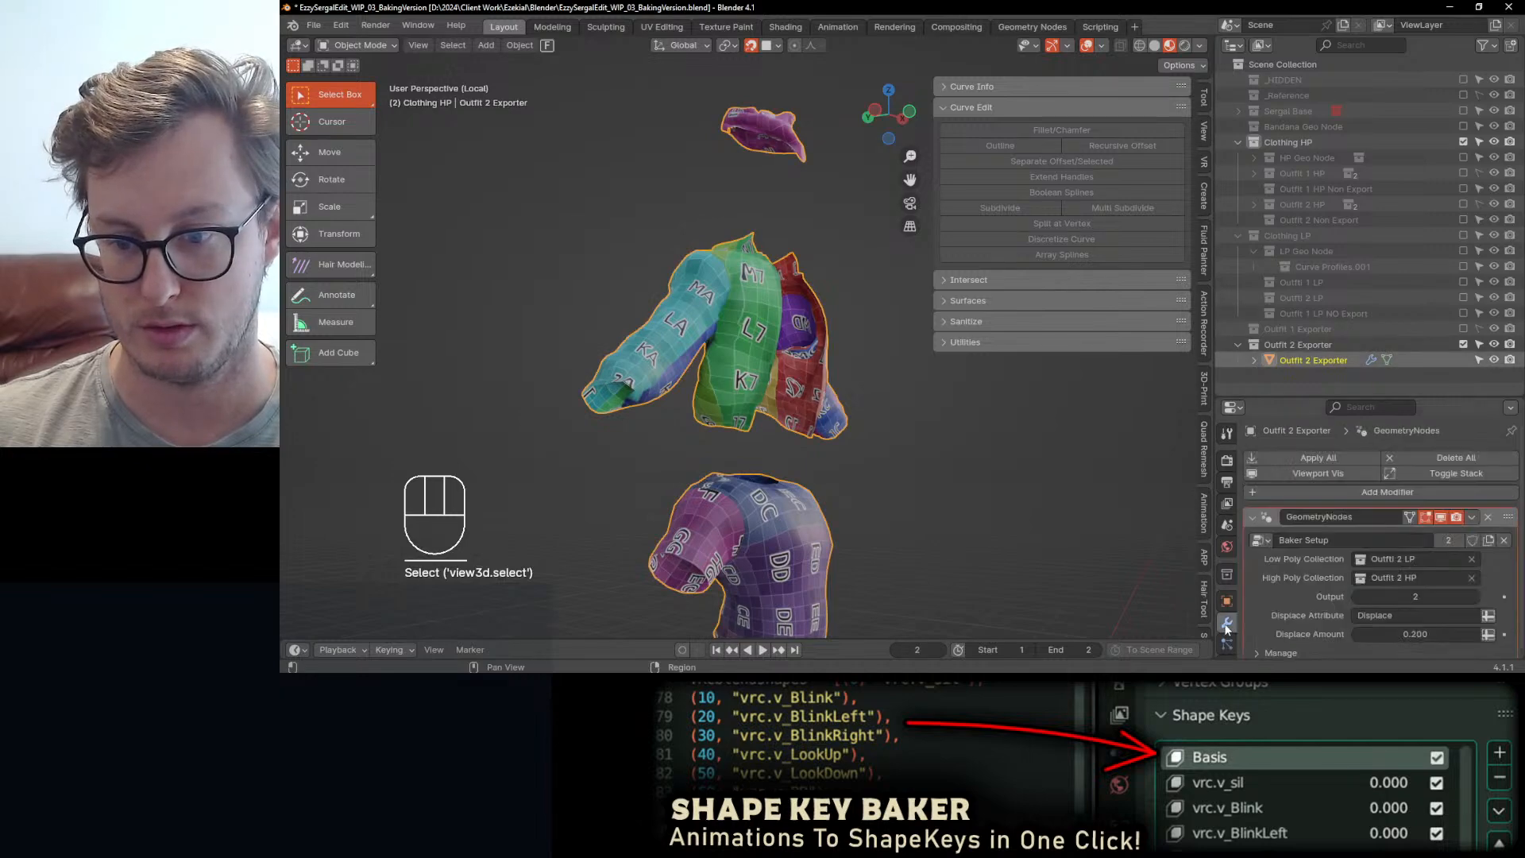
double_click(1360, 597)
- Export the Outfit 2 Exporter over EzzySergalClothing_Outfit_2.fbx in the Bakes folder and save the Blender file
key("q")
left_click(928, 418)
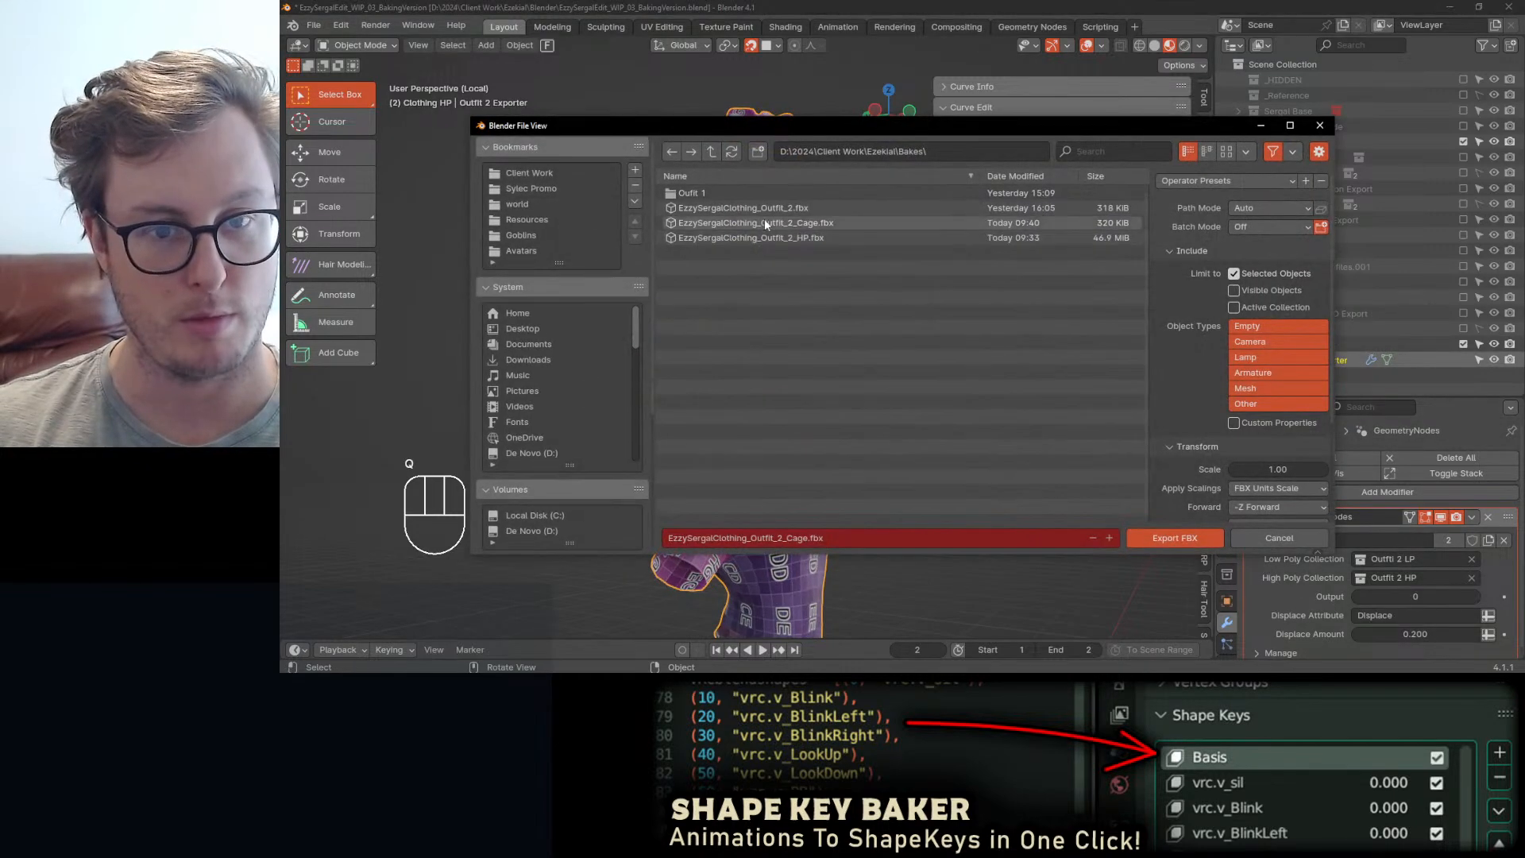
left_click(768, 209)
left_click(1159, 542)
key("ctrl+s")
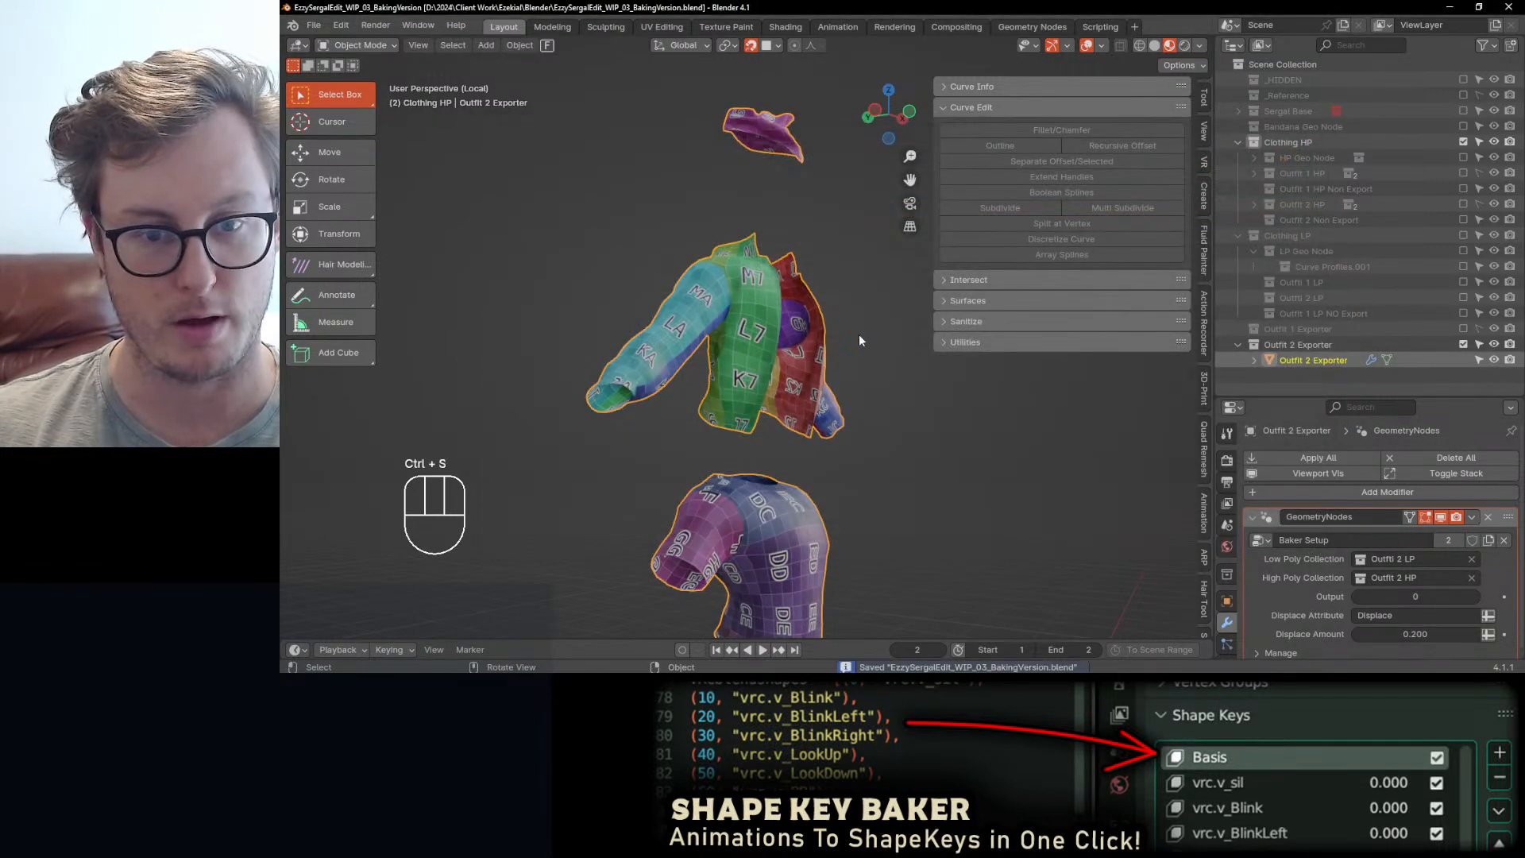
- Switch to Substance 3D Painter and rebake the selected mesh maps for EzzyClothing Outfit 2 with the updated cage
key("alt+Tab")
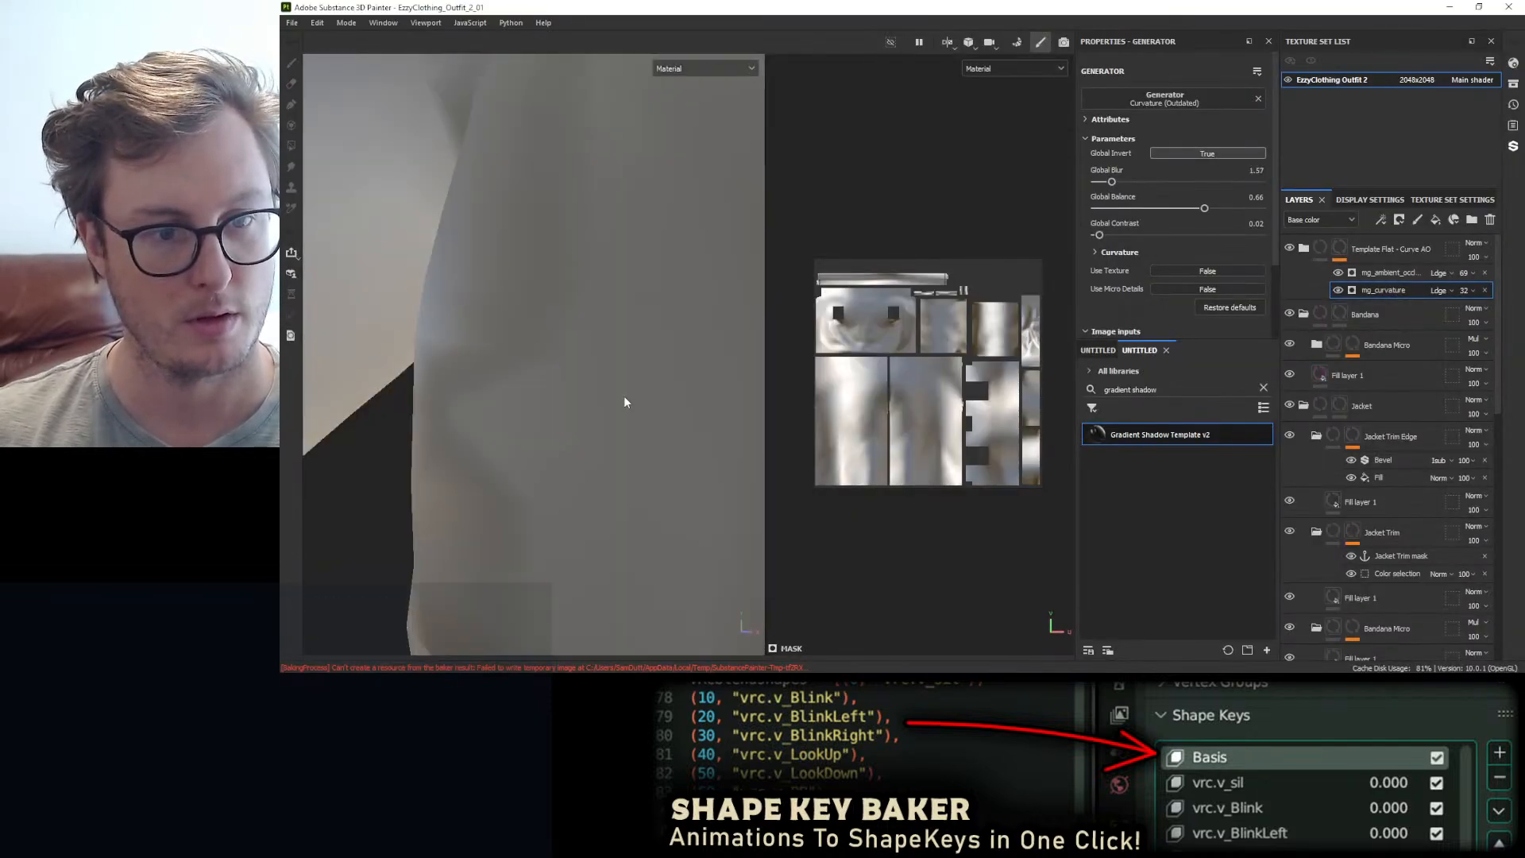
mouse_move(568, 364)
left_mouse_down("alt")
mouse_move(691, 389)
mouse_move(567, 353)
left_mouse_up("alt")
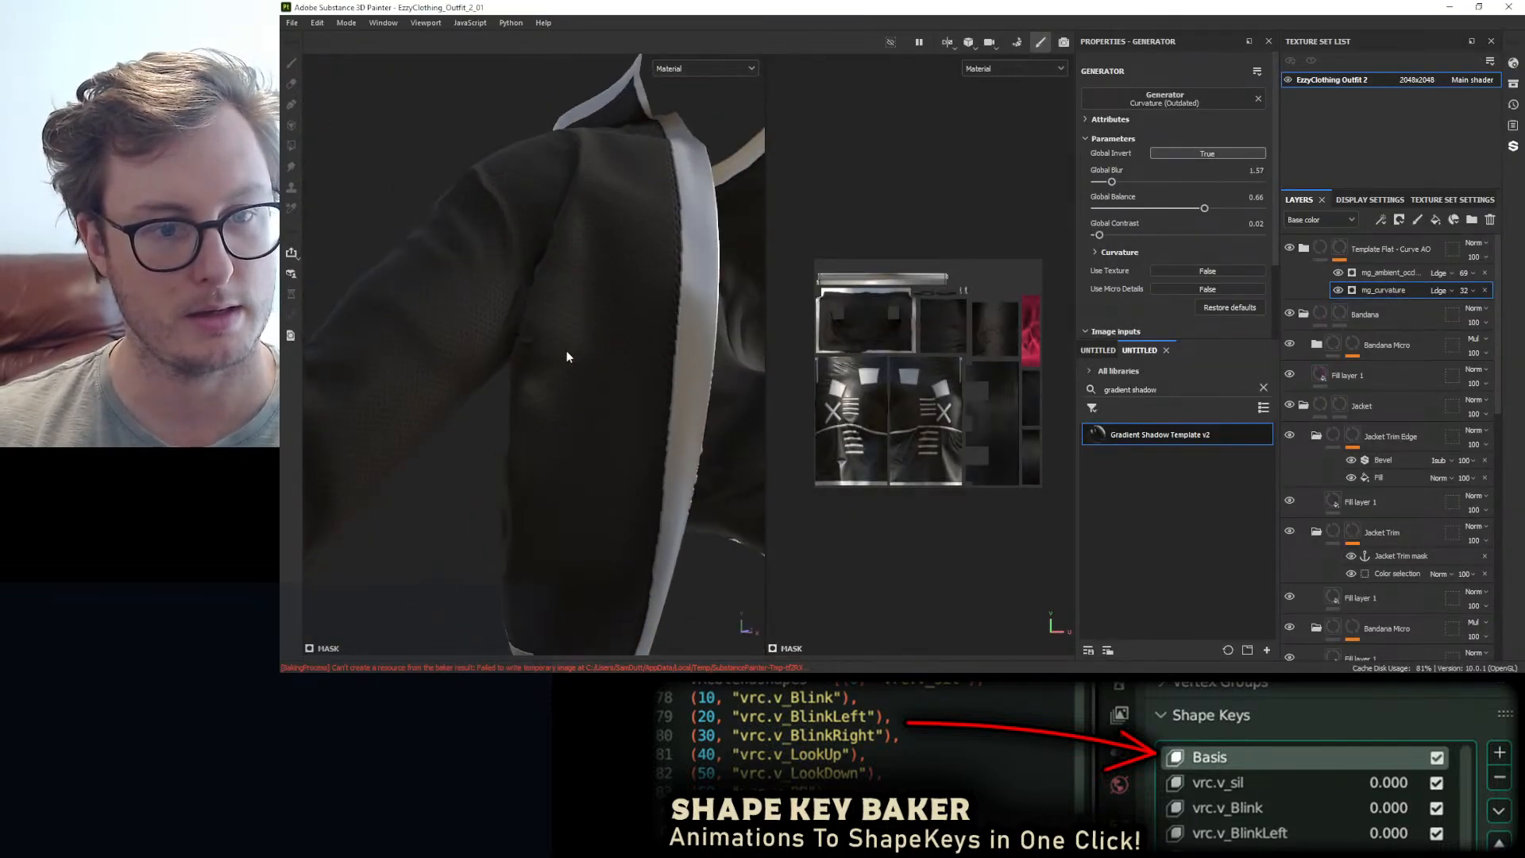
scroll(568, 354, "down", 4)
scroll(574, 354, "up", 2)
scroll(532, 401, "up", 2)
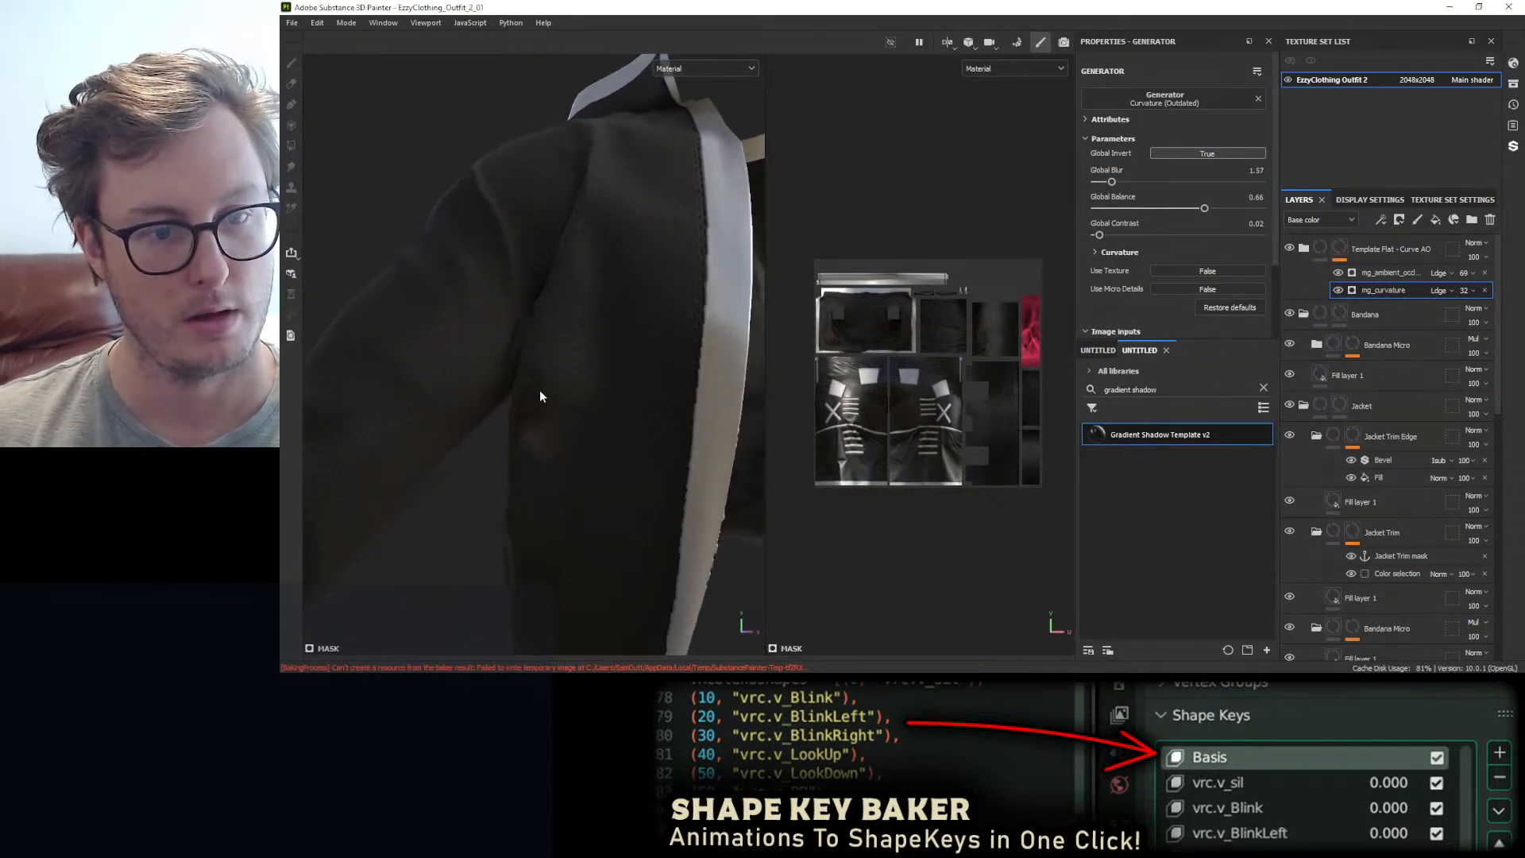
left_click(358, 22)
left_click(360, 39)
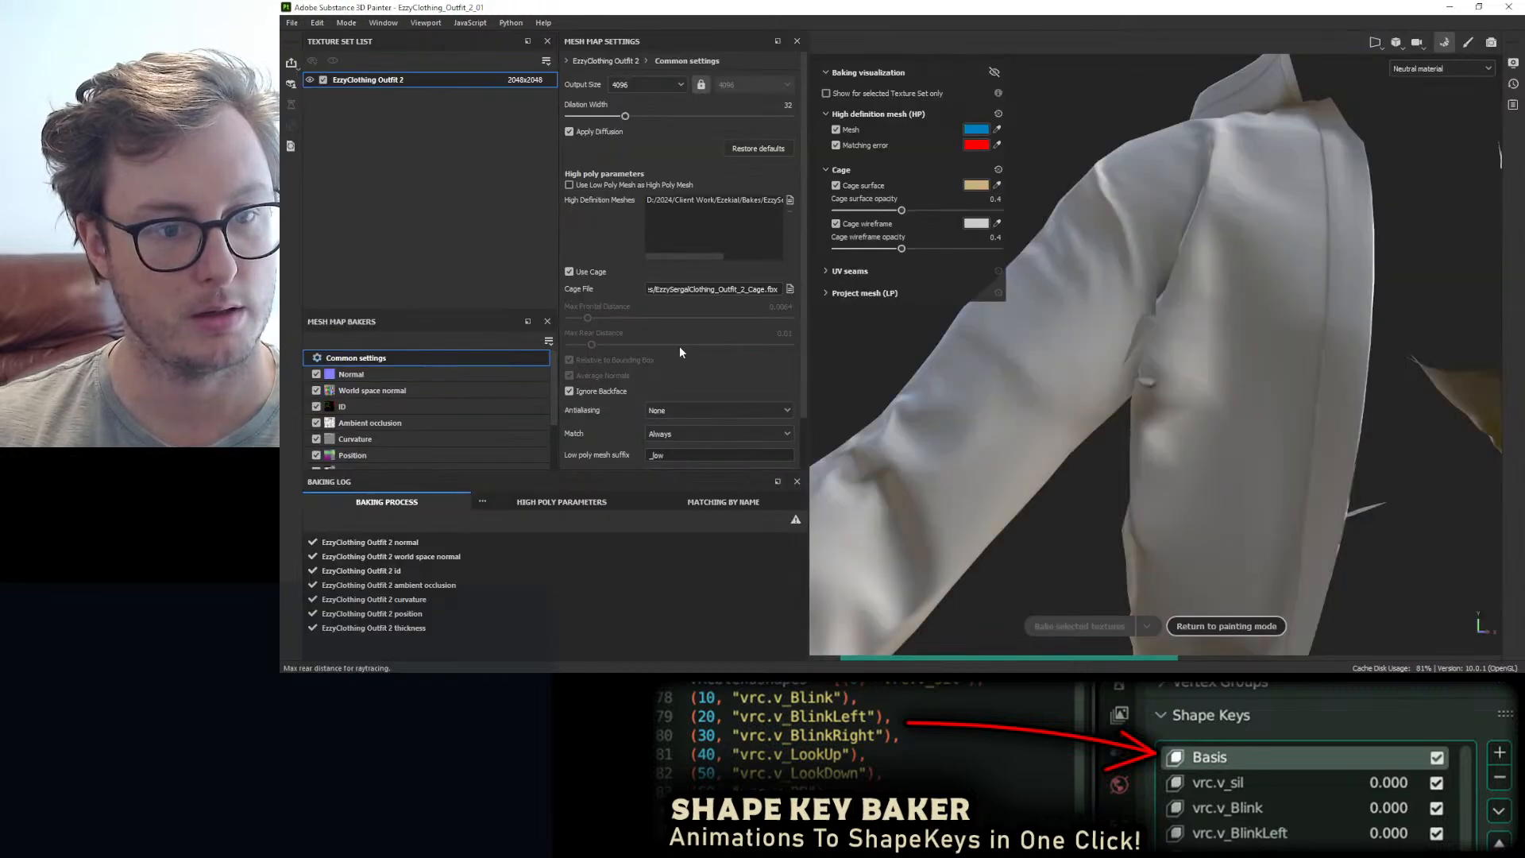
left_click(1081, 626)
left_click_drag(1139, 365, 1236, 432, "alt")
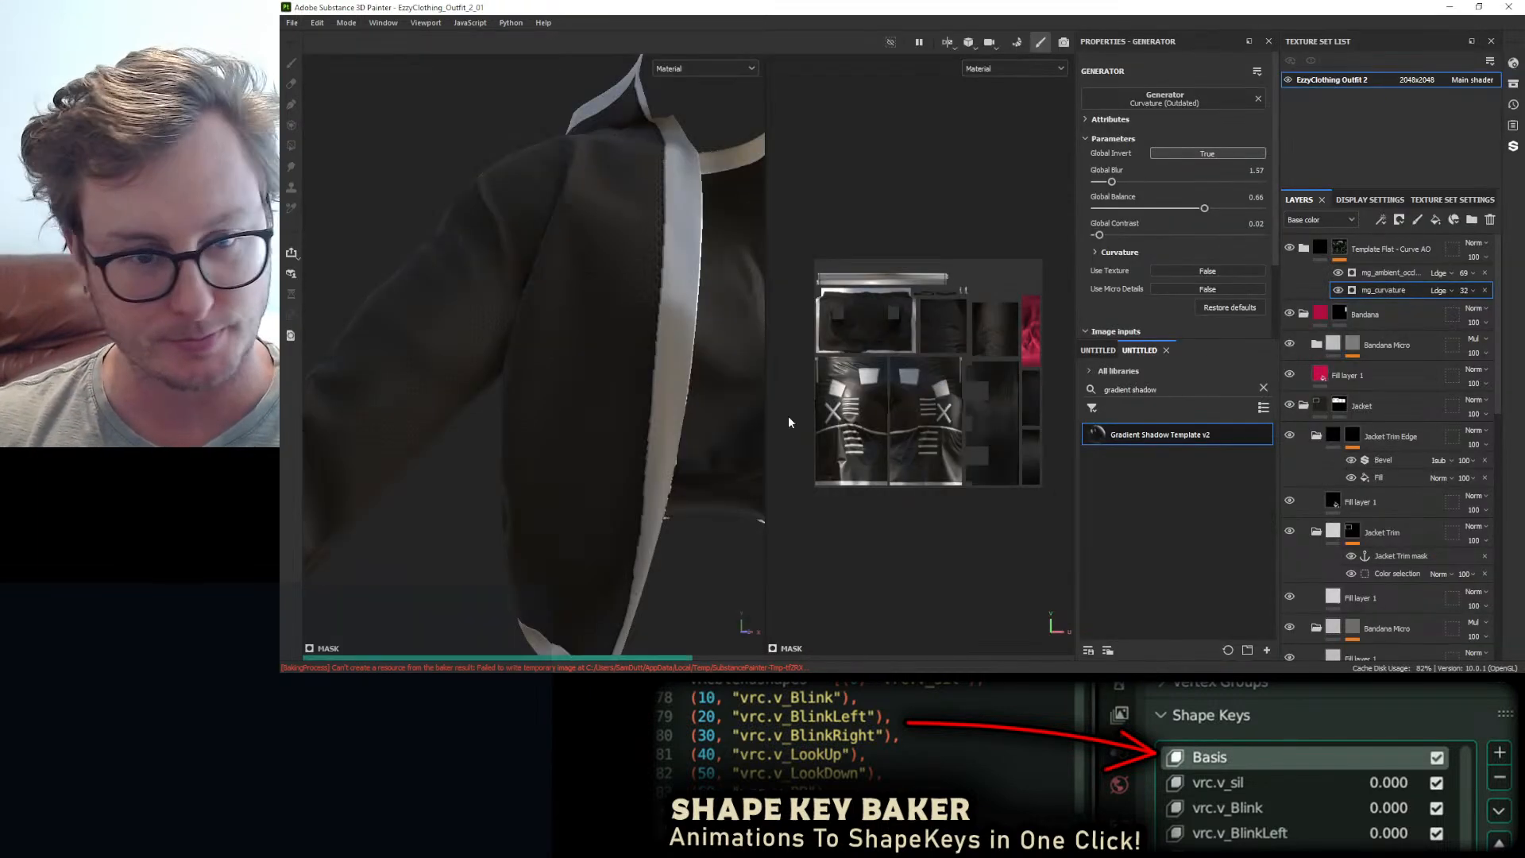
- Examine the rebaked jacket underarm and compare it with the outfit on the avatar in Unity
mouse_move(603, 389)
left_mouse_down("alt")
mouse_move(592, 328)
mouse_move(412, 368)
mouse_move(646, 342)
left_mouse_up("alt")
scroll(592, 329, "down", 3)
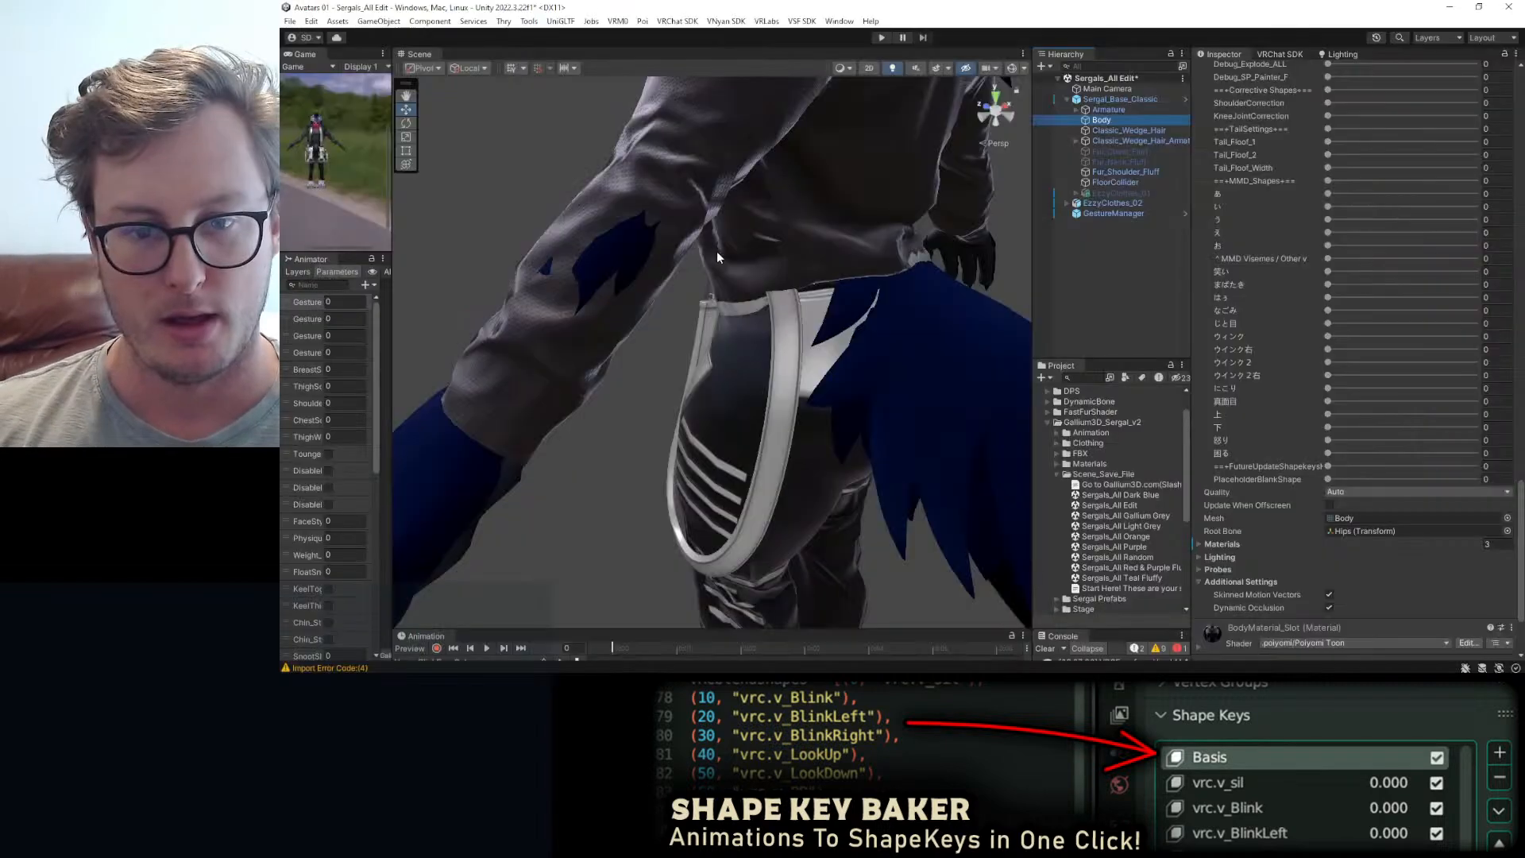
scroll(669, 284, "down", 5)
mouse_move(669, 284)
middle_mouse_down()
mouse_move(818, 317)
mouse_move(904, 387)
middle_mouse_up()
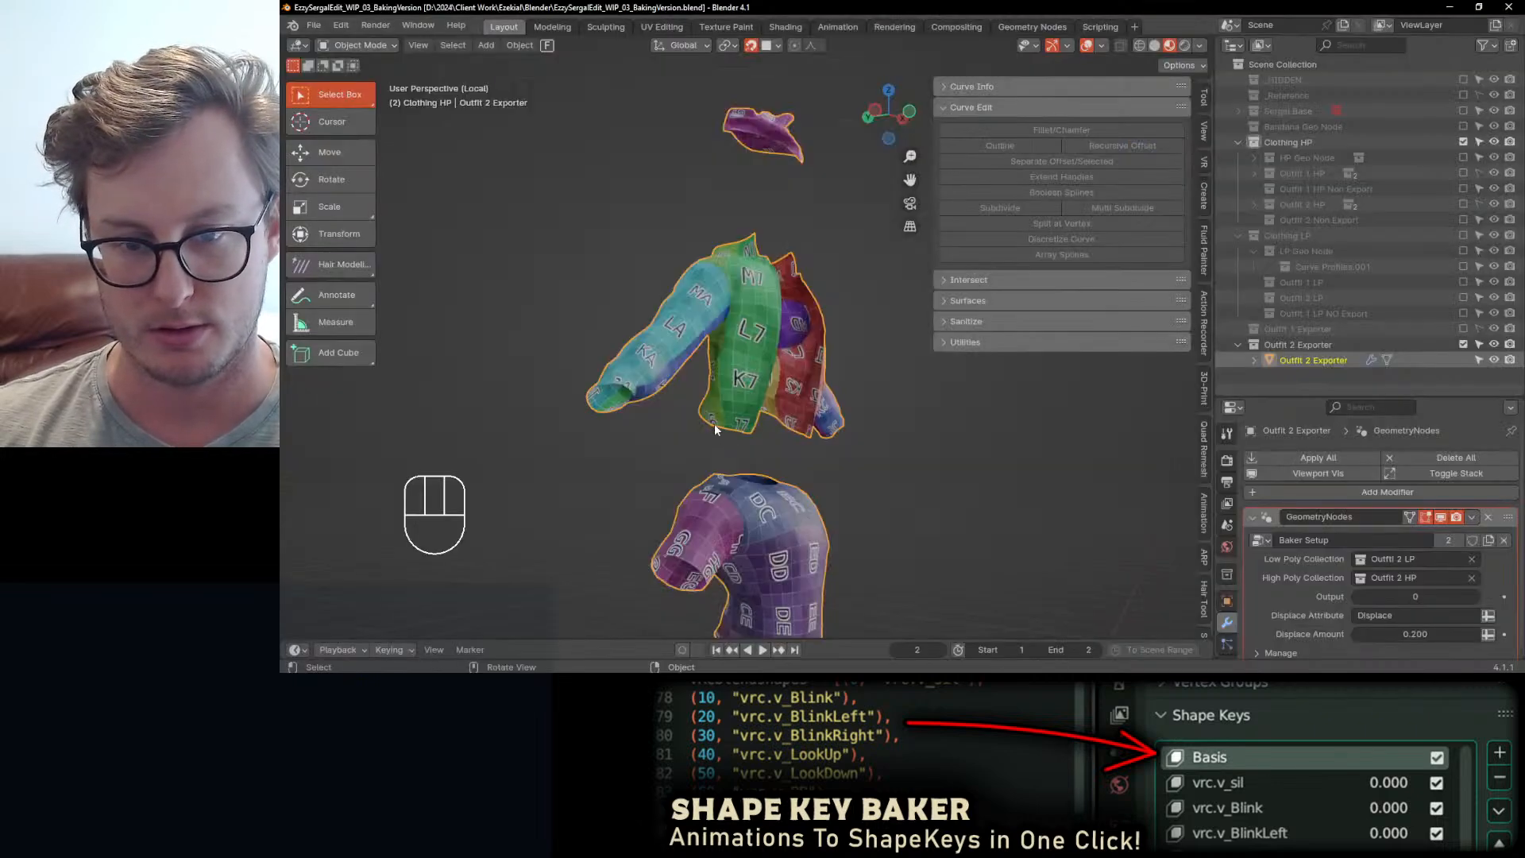
- Check the full exploded Outfit 2 Exporter in Blender and save the baking version file
middle_click_drag(713, 422, 665, 219)
key("ctrl+s")
scroll(721, 319, "down", 3)
middle_click_drag(748, 278, 736, 400, "shift")
key("ctrl+s")
- Return to Substance 3D Painter and inspect the baked outfit from all sides, from bandana to trousers
key("alt+Tab")
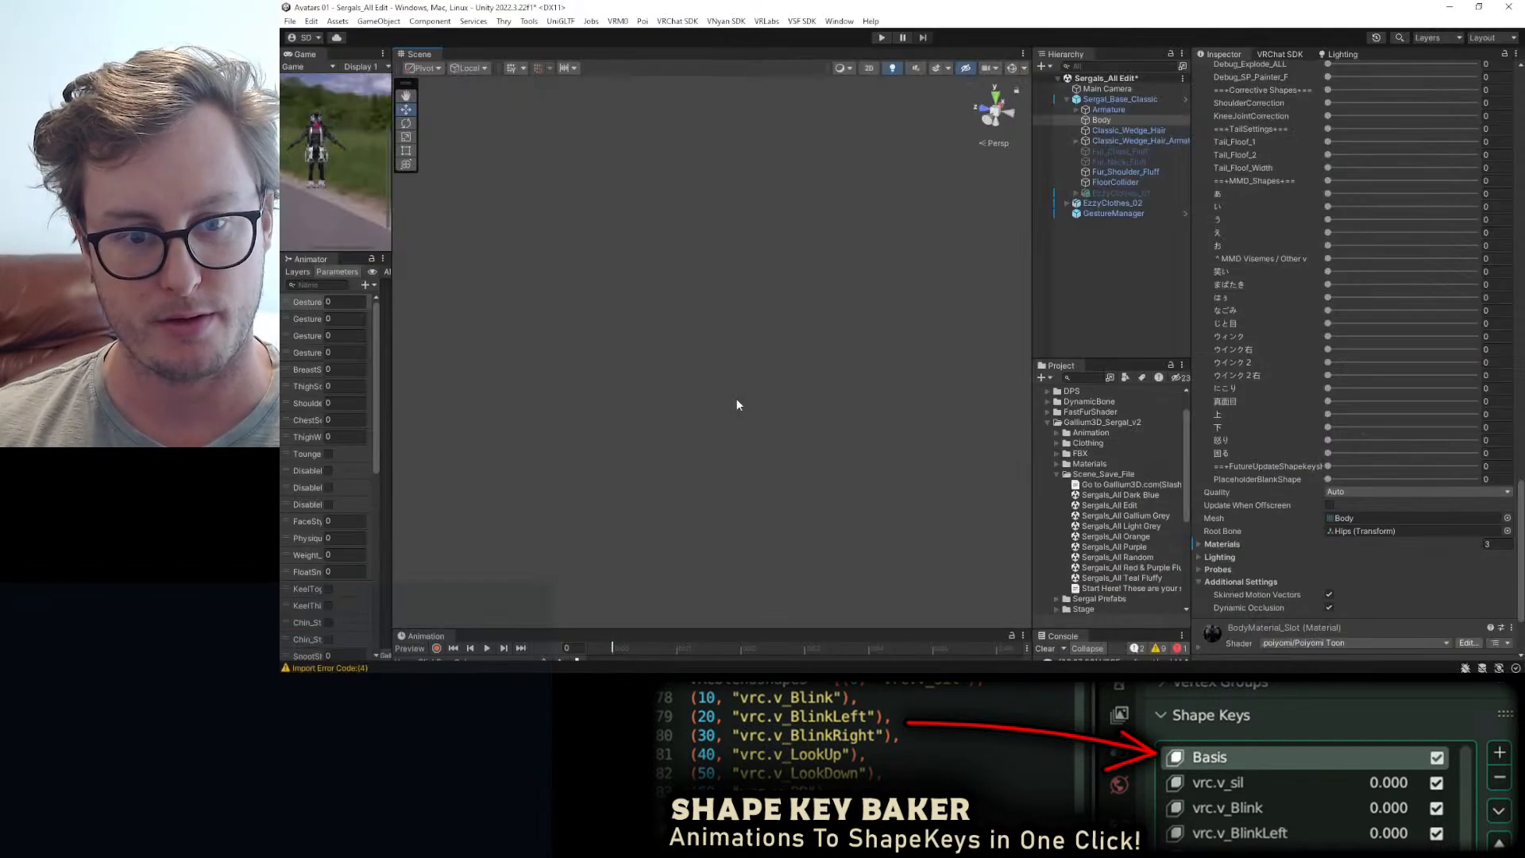
key("alt+Tab")
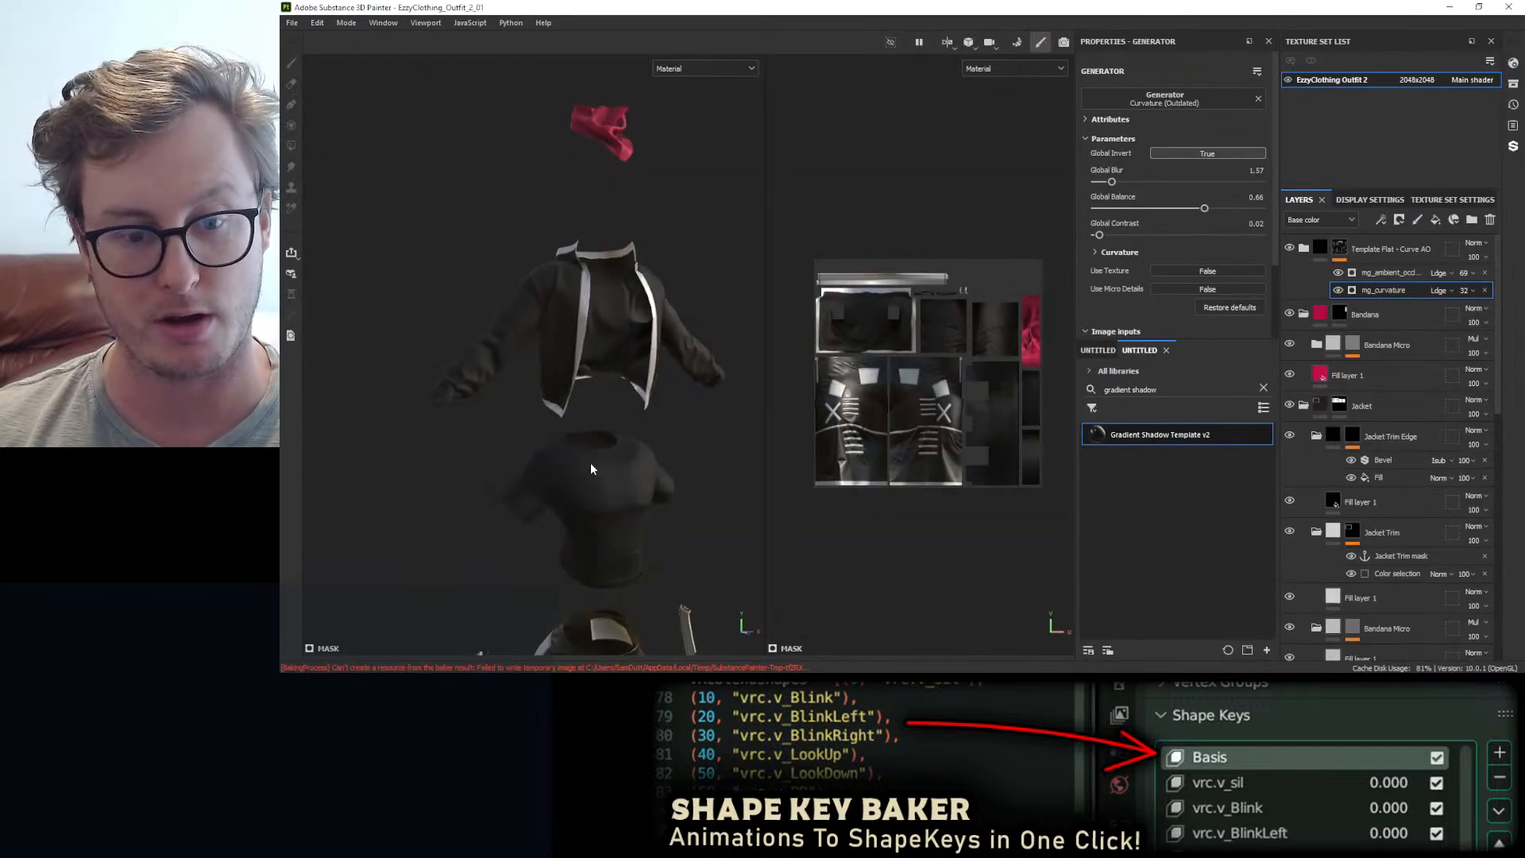
left_click_drag(591, 470, 635, 506, "alt")
middle_click_drag(634, 506, 610, 318, "alt")
left_click_drag(610, 318, 776, 328, "alt")
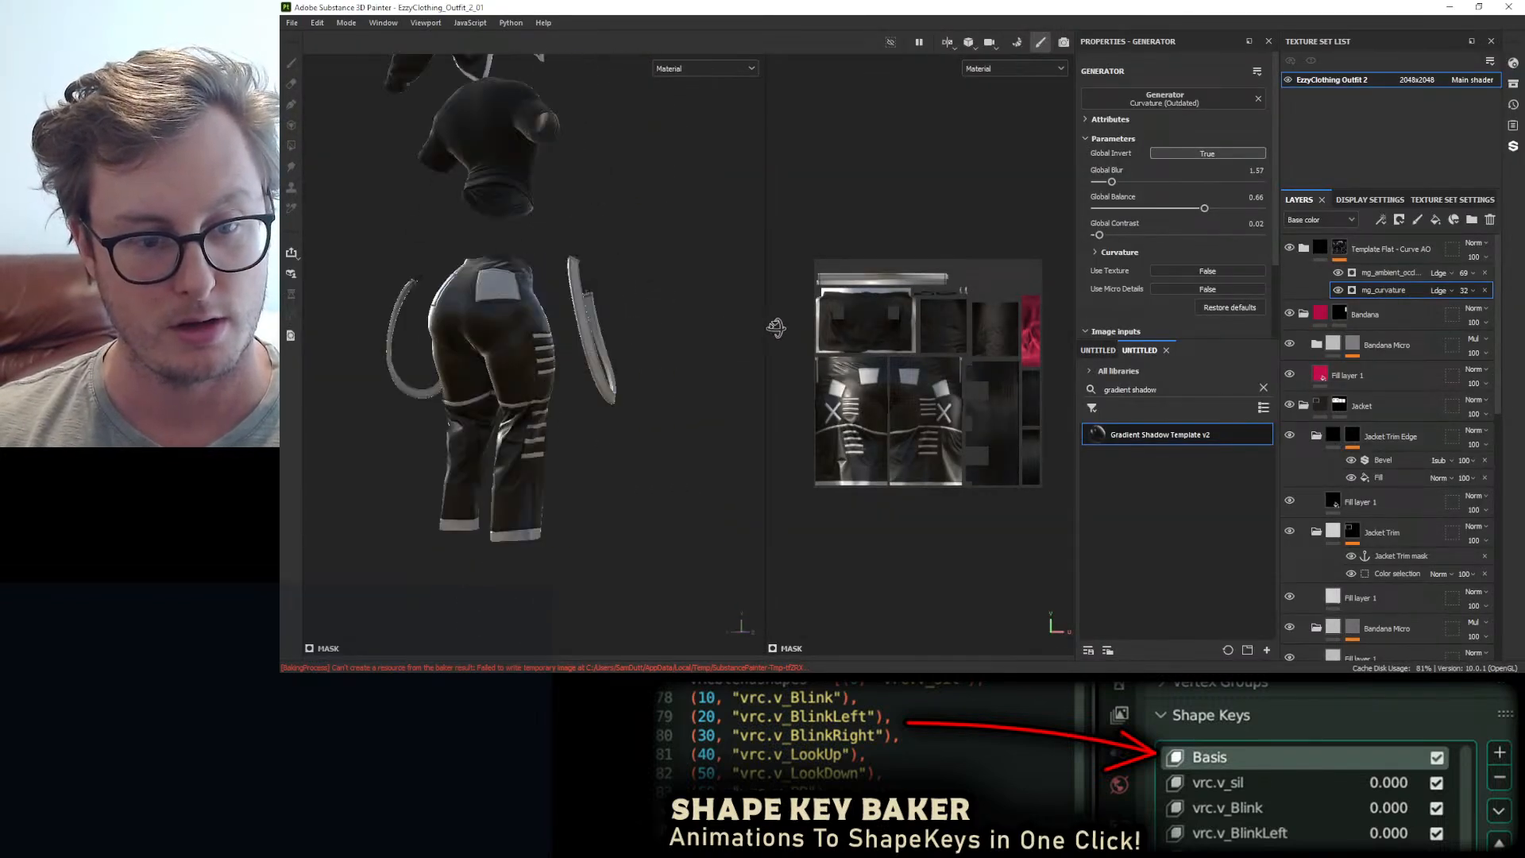
middle_click_drag(647, 286, 678, 537, "alt")
left_click_drag(678, 538, 579, 374, "alt")
middle_click_drag(579, 373, 589, 419, "alt")
left_click_drag(588, 418, 586, 269, "alt")
middle_click_drag(586, 268, 494, 372, "alt")
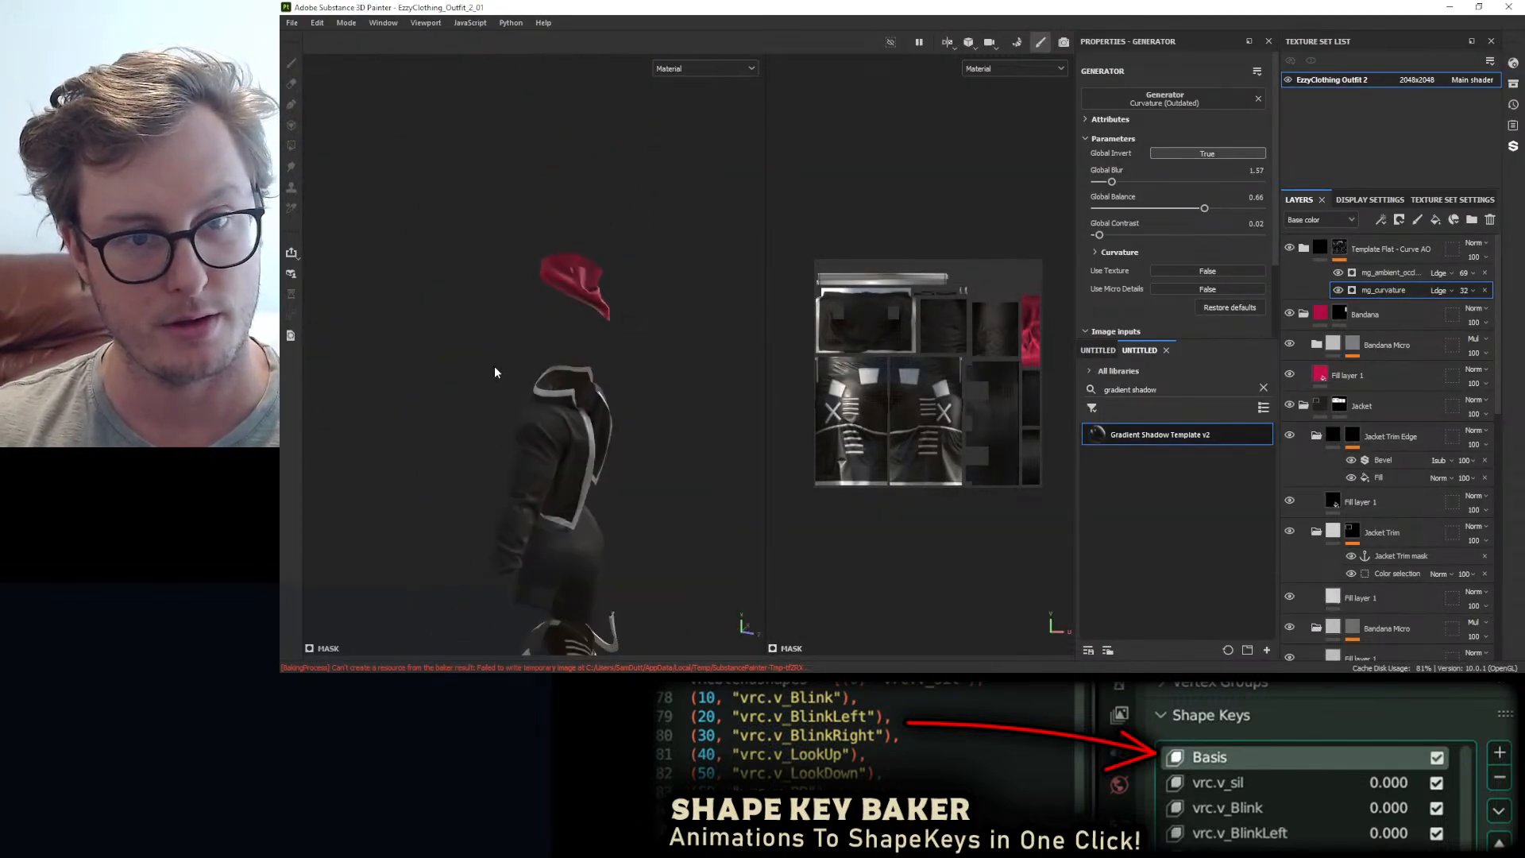
left_click_drag(635, 322, 556, 332, "alt")
- Switch back to Blender, save the baking version, and save a copy over EzzySergalEdit.blend
key("alt+Tab")
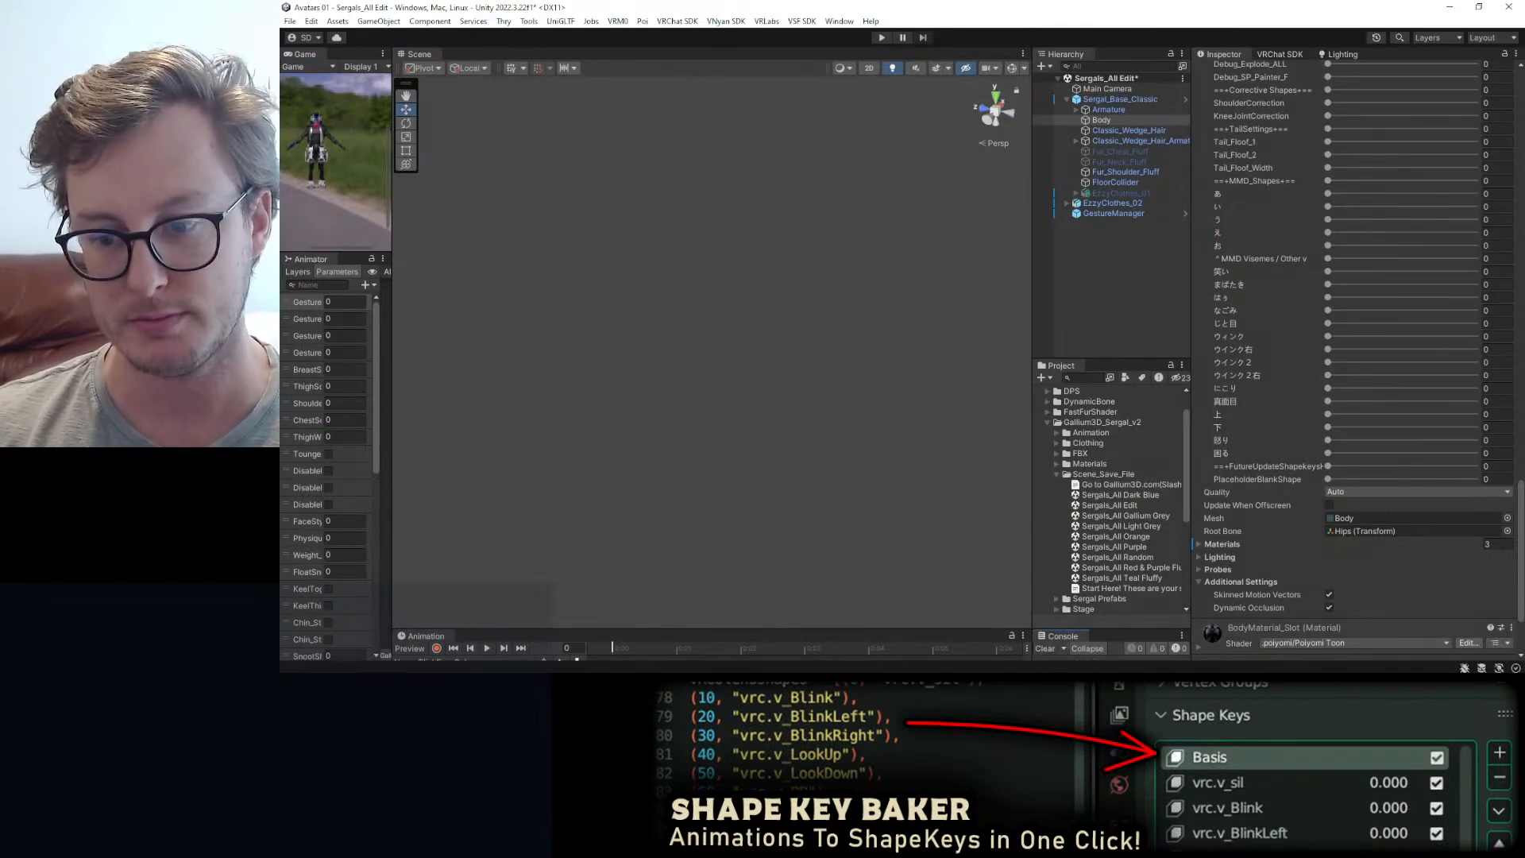
key("alt+Tab")
mouse_move(1247, 686)
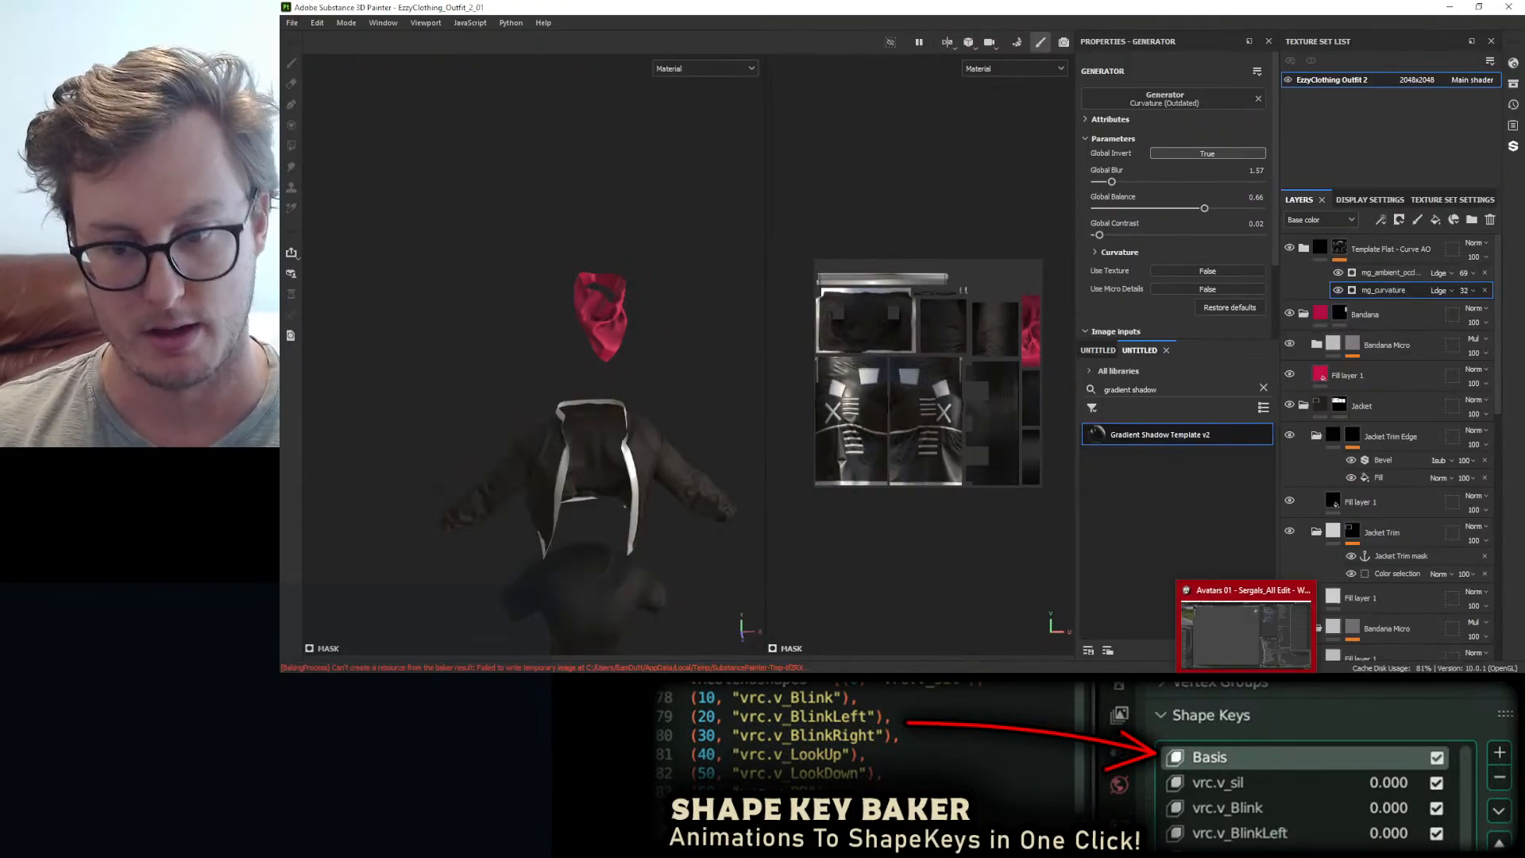
left_click(1057, 687)
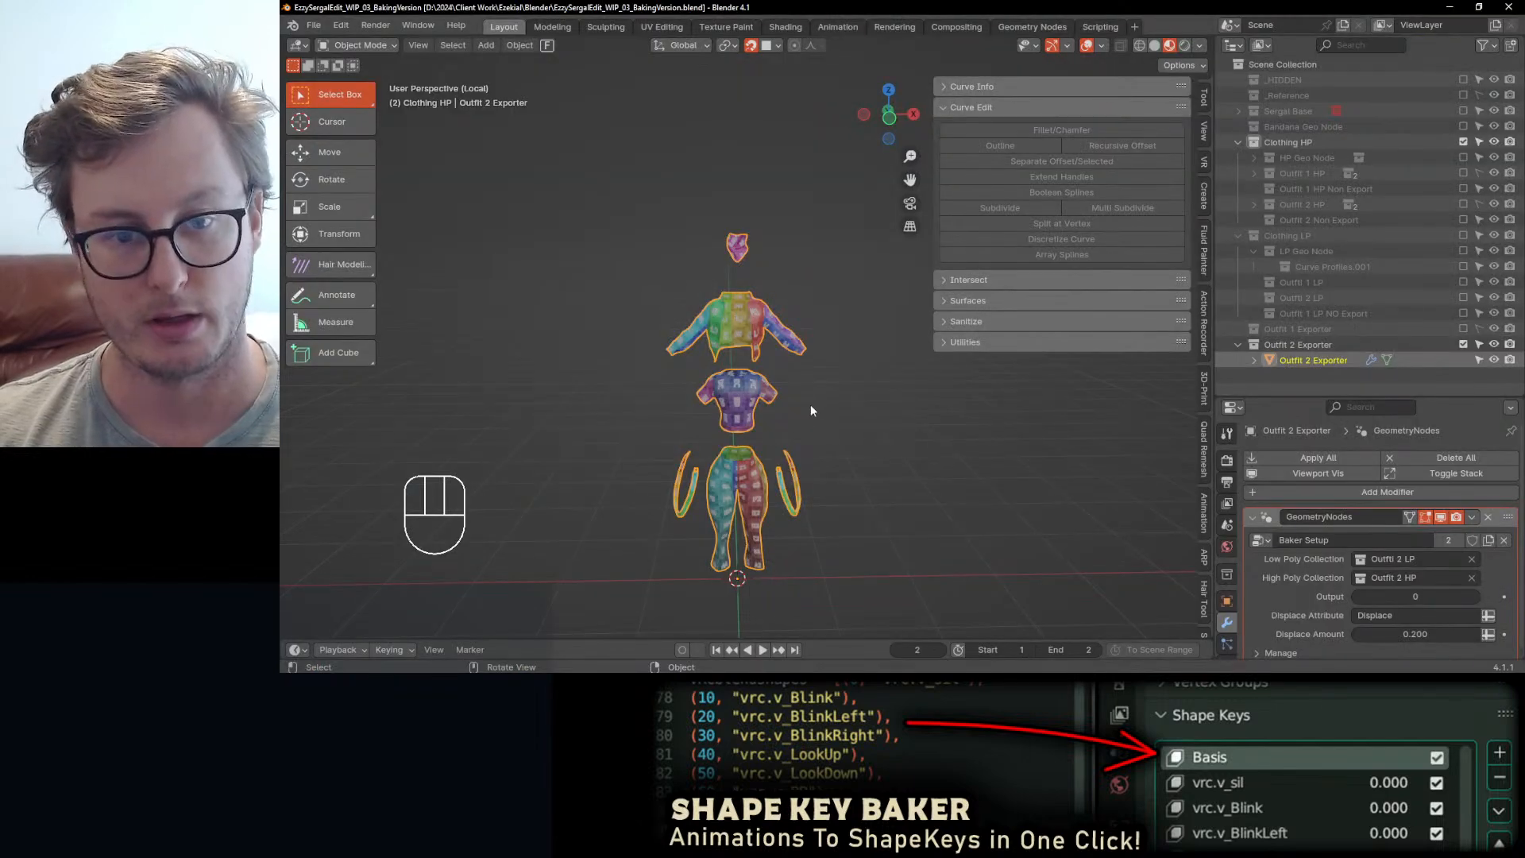
key("ctrl+s")
key("ctrl+shift+s")
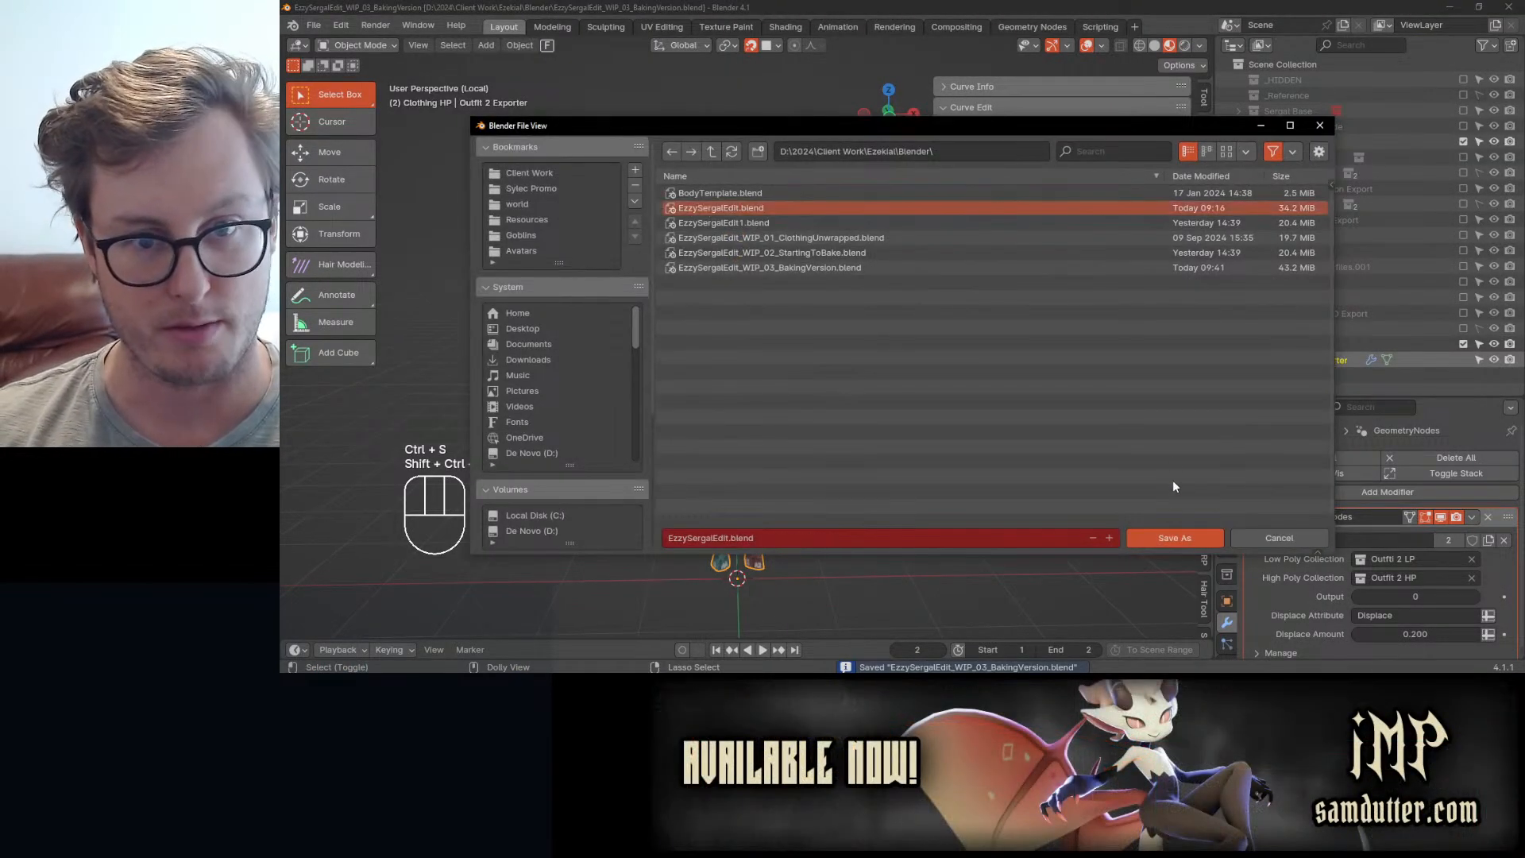
left_click(1151, 534)
- Jump the timeline to frame 1 so the outfit pieces reassemble, and save EzzySergalEdit.blend
middle_click_drag(842, 417, 773, 392)
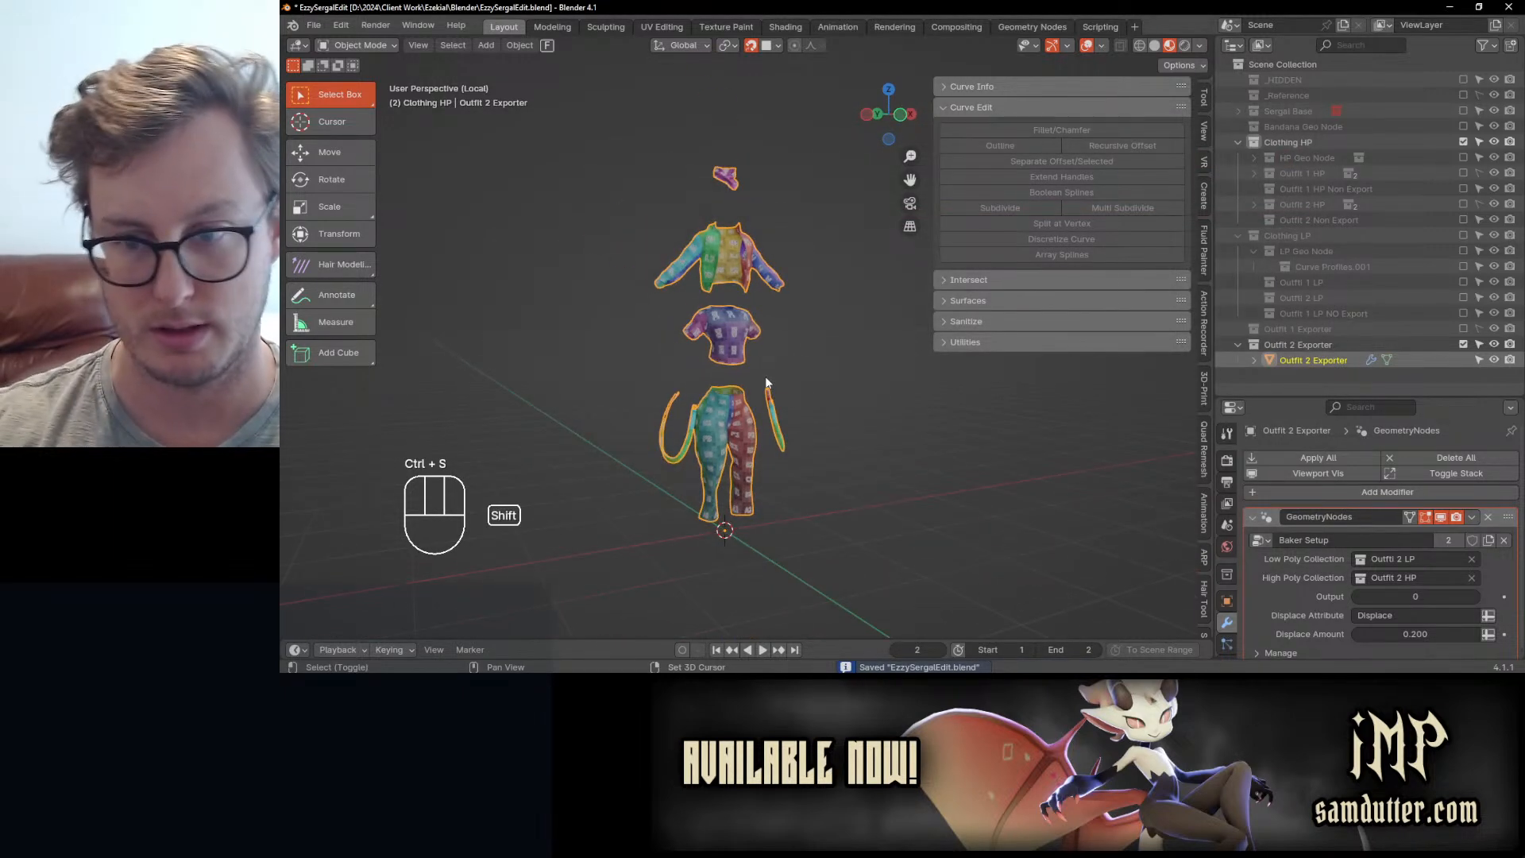
key("shift+Left")
key("ctrl+s")
scroll(796, 426, "up", 3)
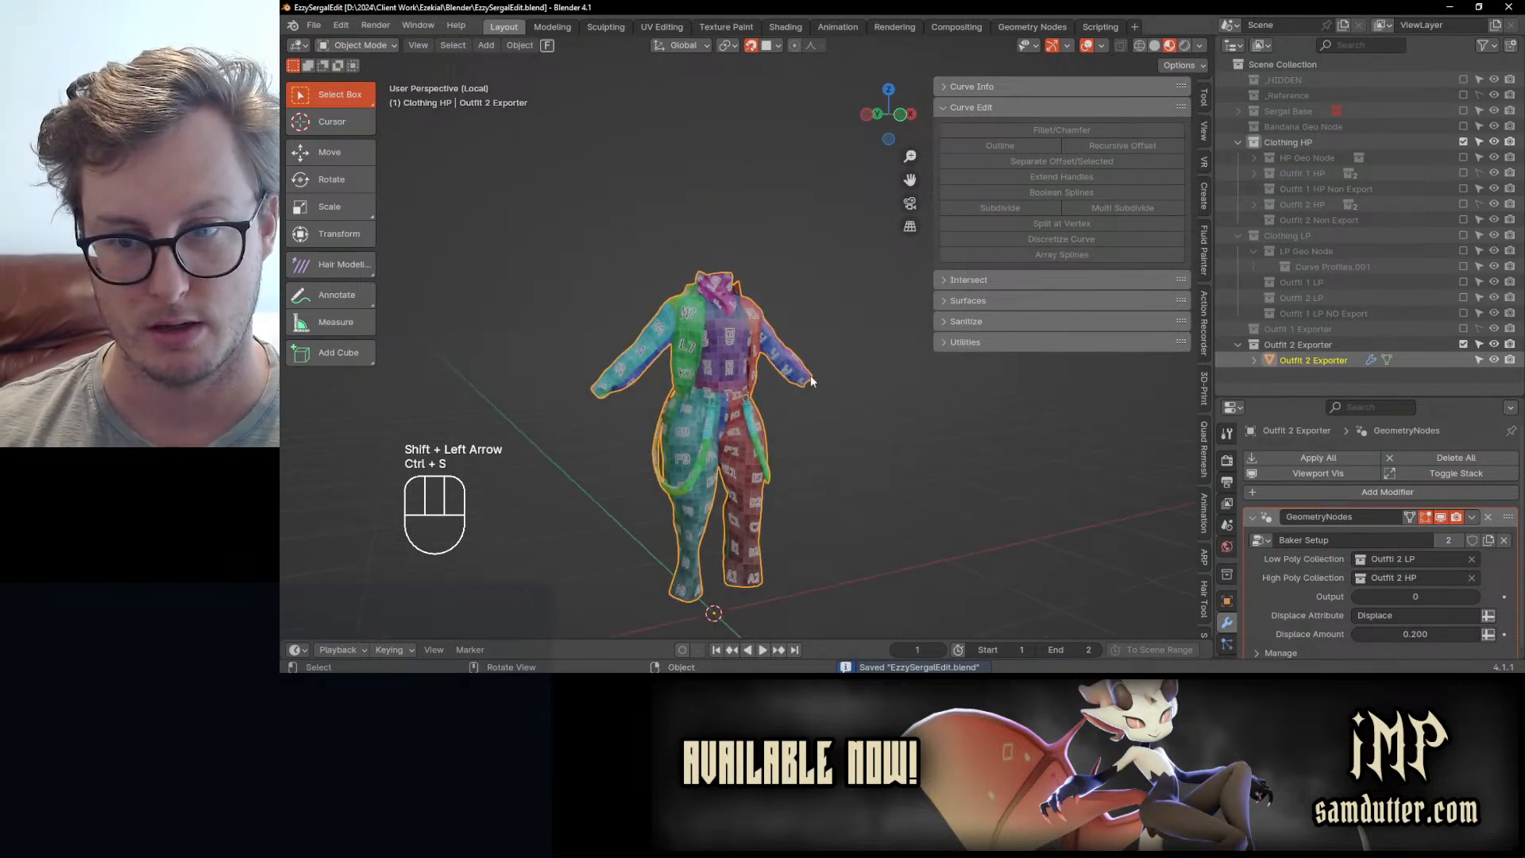
- Exclude the Outfit 2 Exporter, delete both the Outfit 1 and Outfit 2 Exporter collections with their hierarchy, and save
left_click(1464, 344)
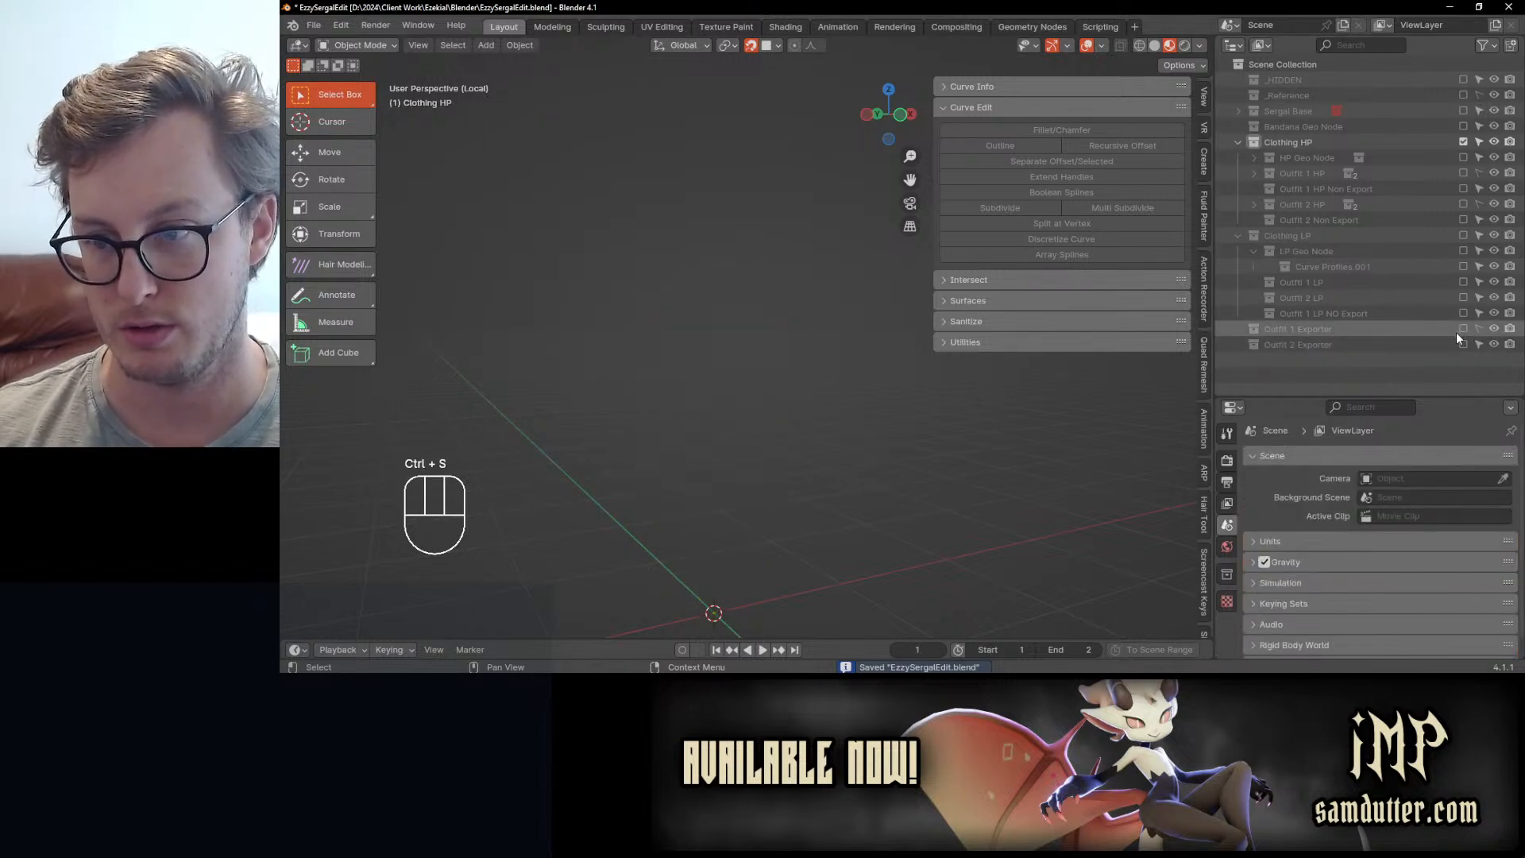
left_click(1303, 339)
left_click(1303, 332, "shift")
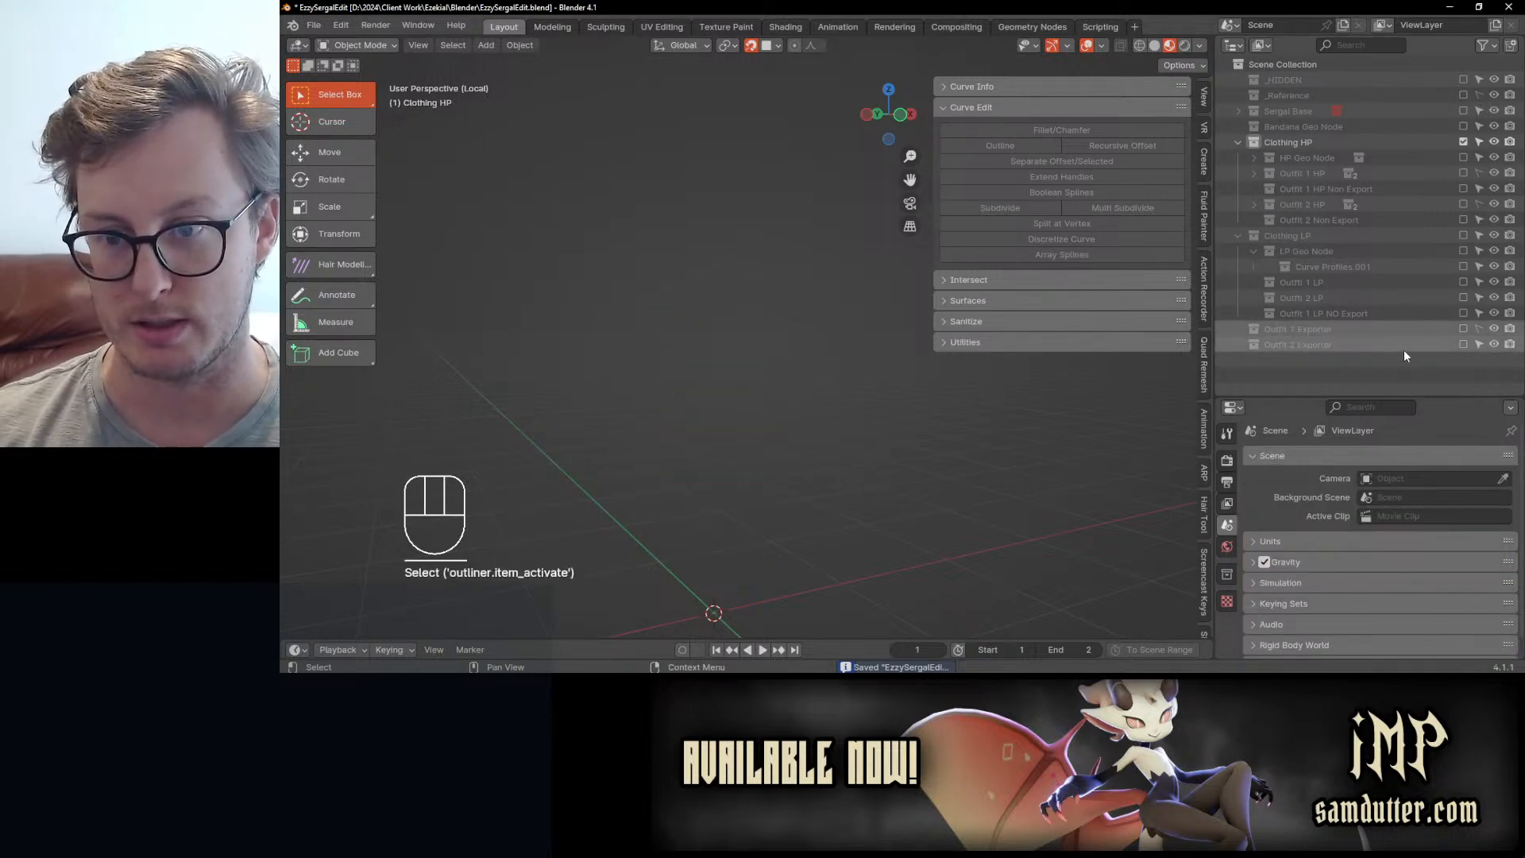
right_click(1276, 336)
right_click(1303, 336)
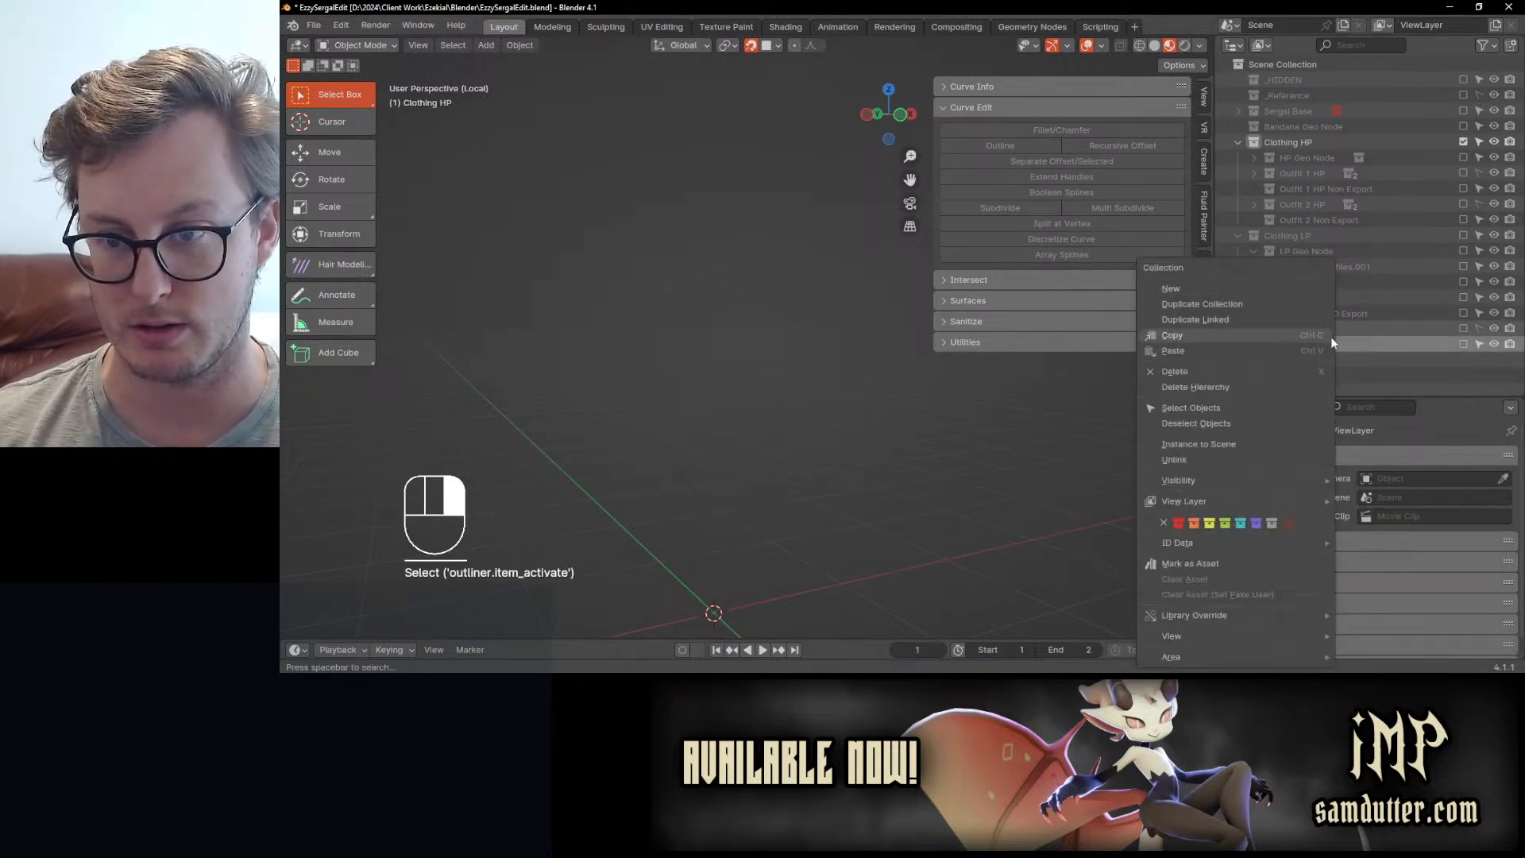
left_click(1155, 387)
key("ctrl+s")
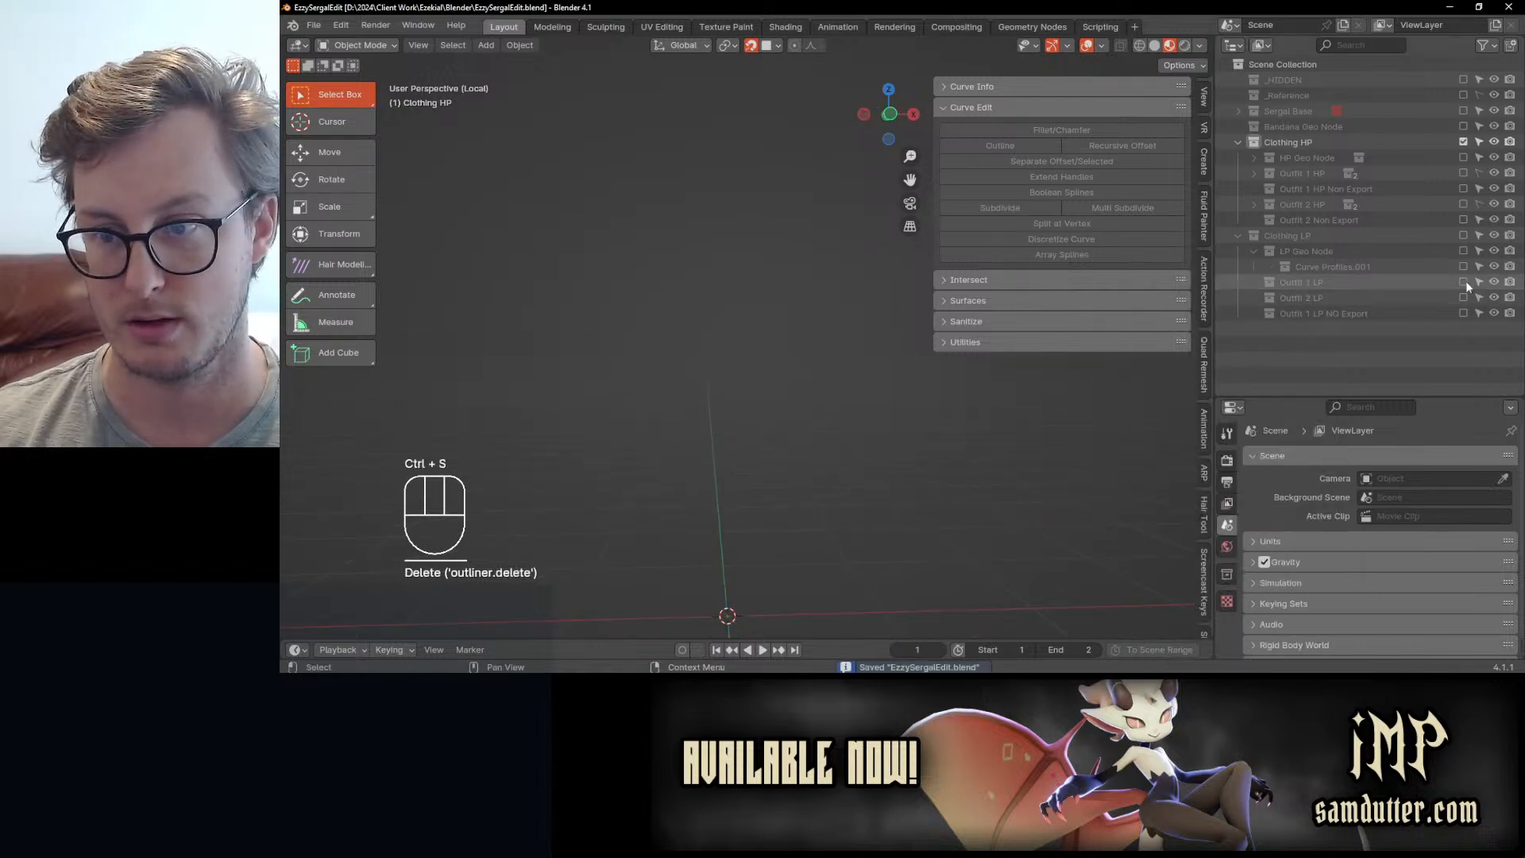
- Include the Outfit 1 LP and Outfit 2 LP collections and delete the Clothing HP collection with its hierarchy
left_click(1464, 282)
left_click(1464, 298)
left_click(1299, 143)
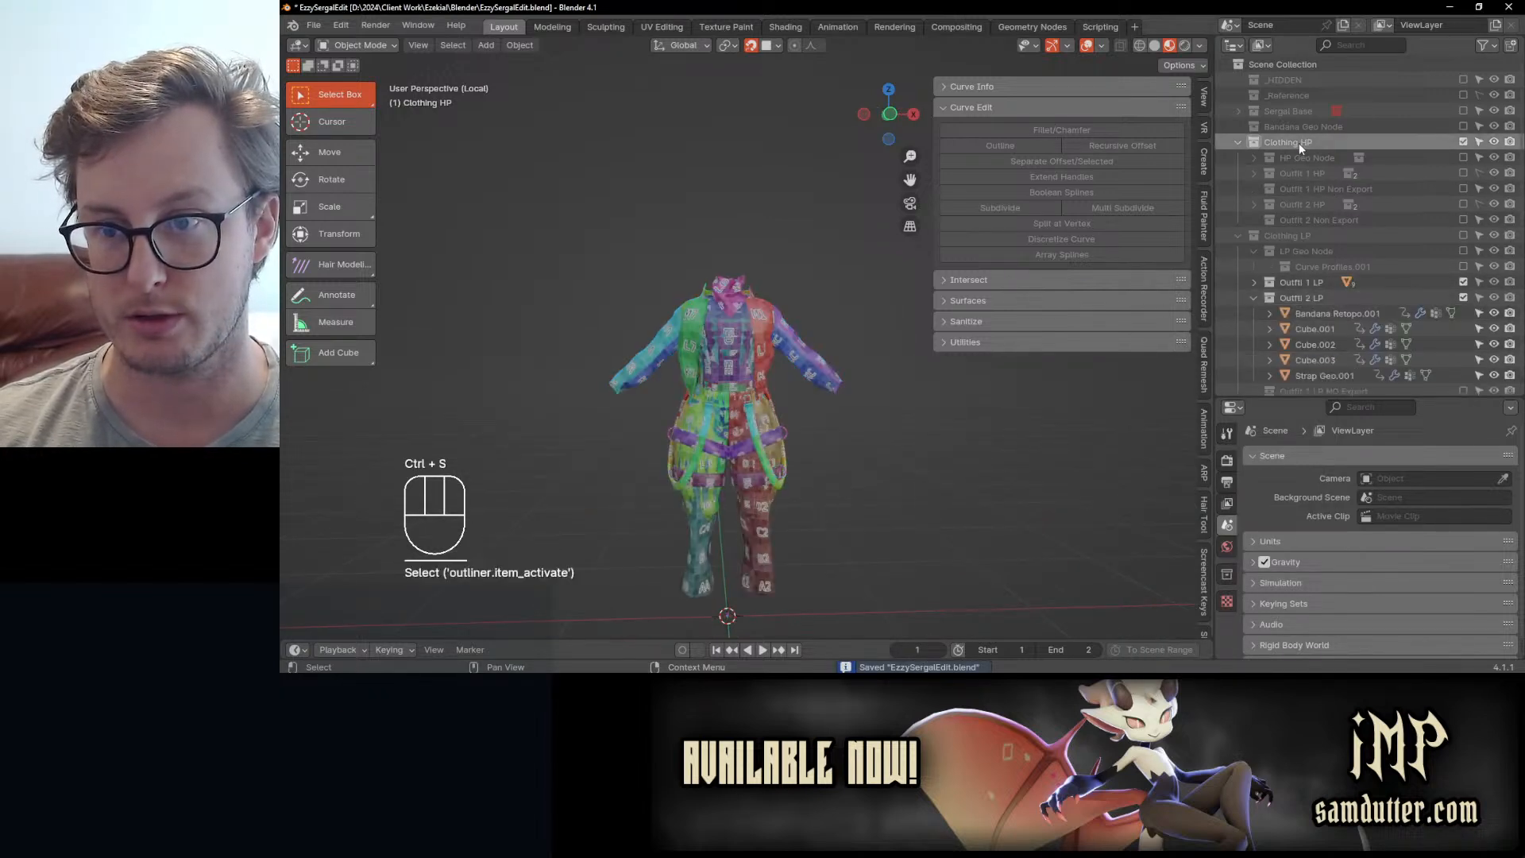
right_click(1299, 143)
left_click(1202, 152)
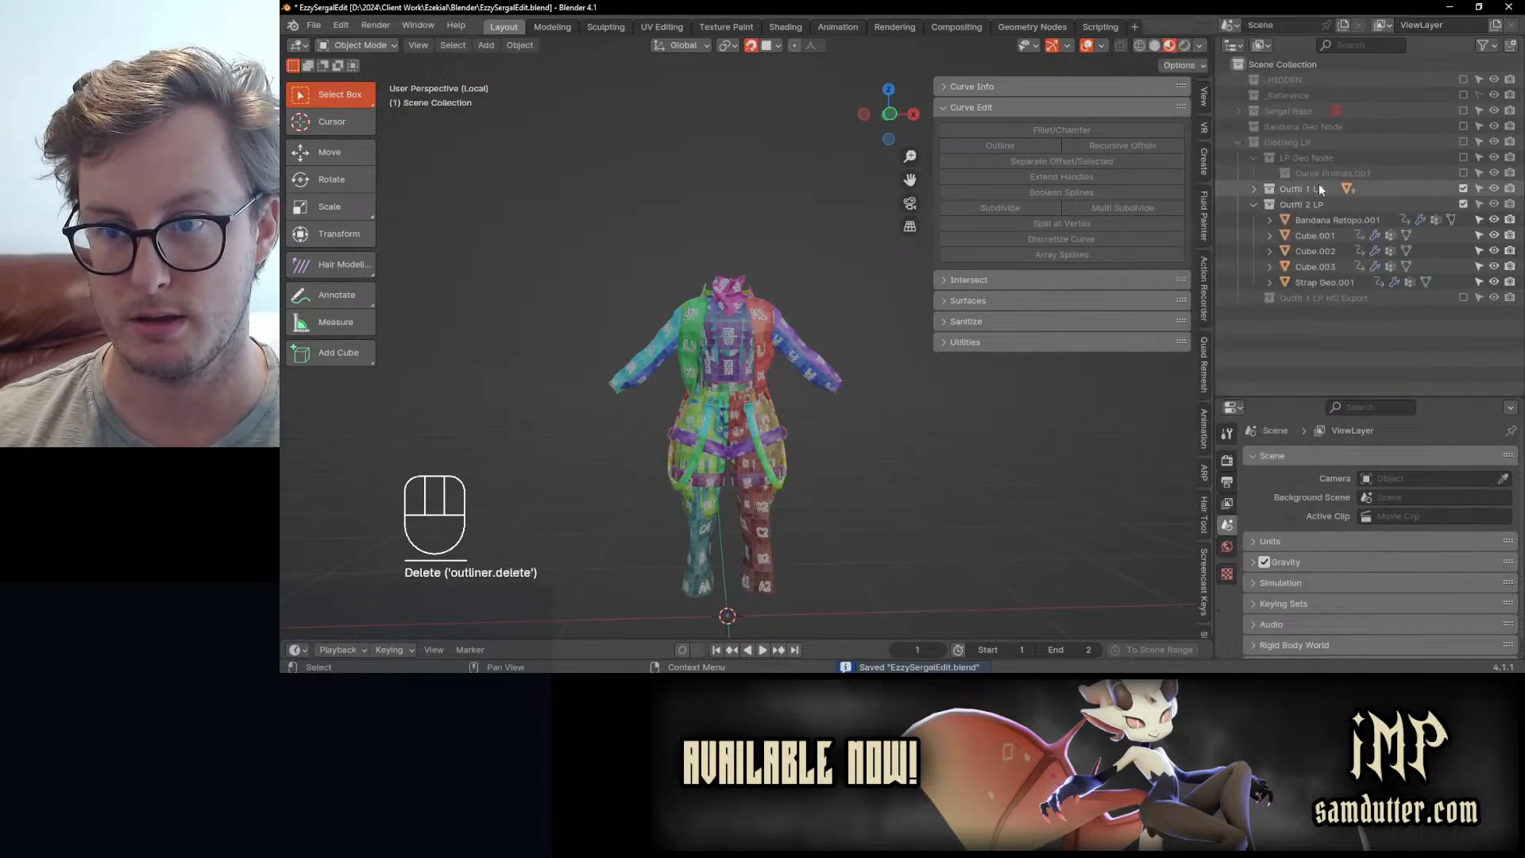
- Set the viewport to Solid shading to view both low-poly outfits and save the file
middle_click_drag(358, 511, 627, 460)
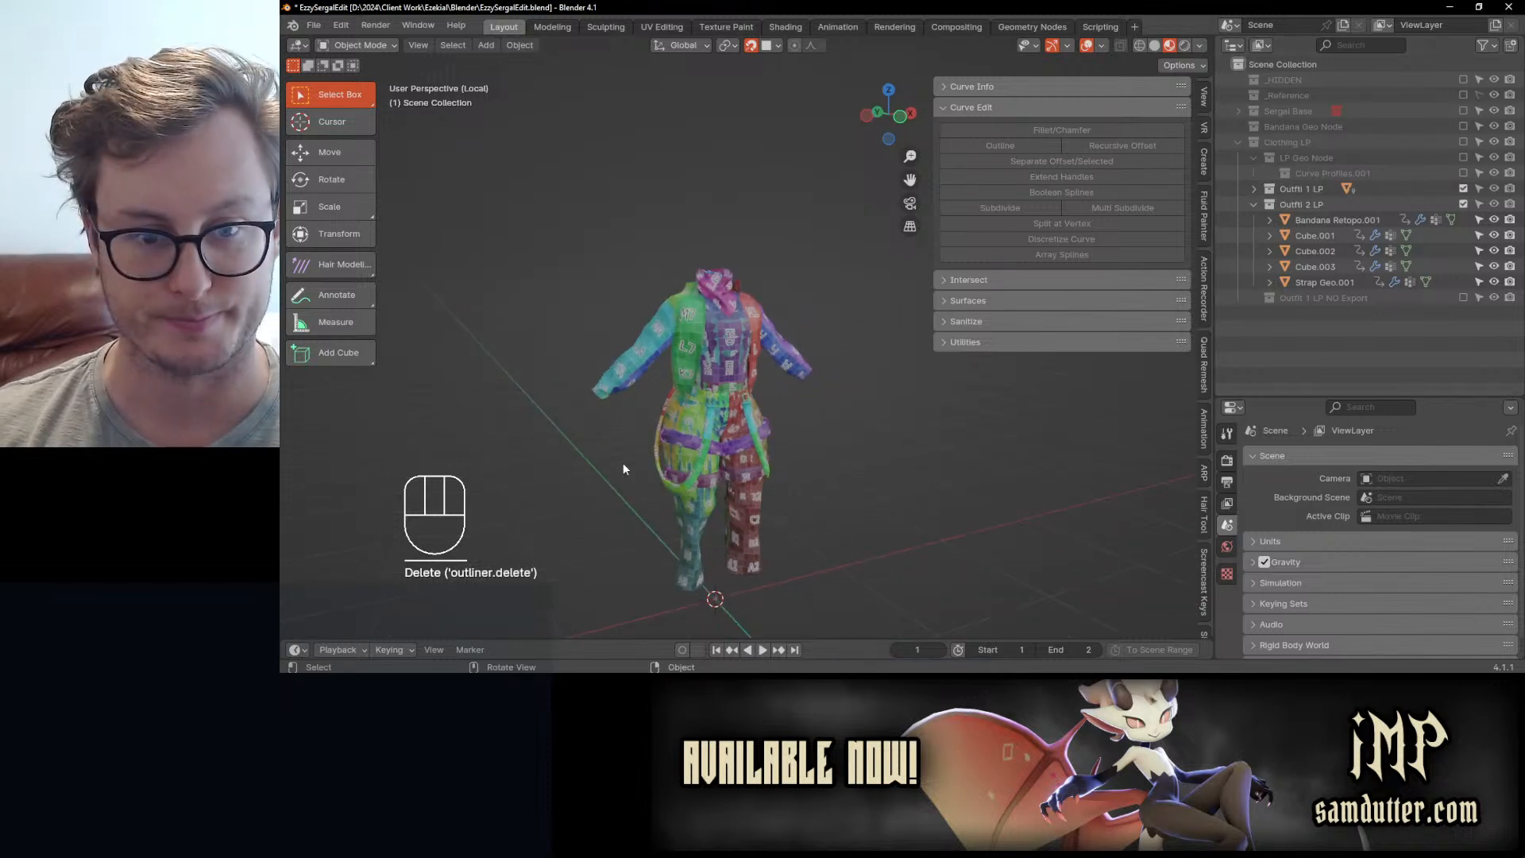
key("z")
scroll(790, 380, "up", 5)
key("ctrl+s")
middle_click_drag(790, 379, 914, 365)
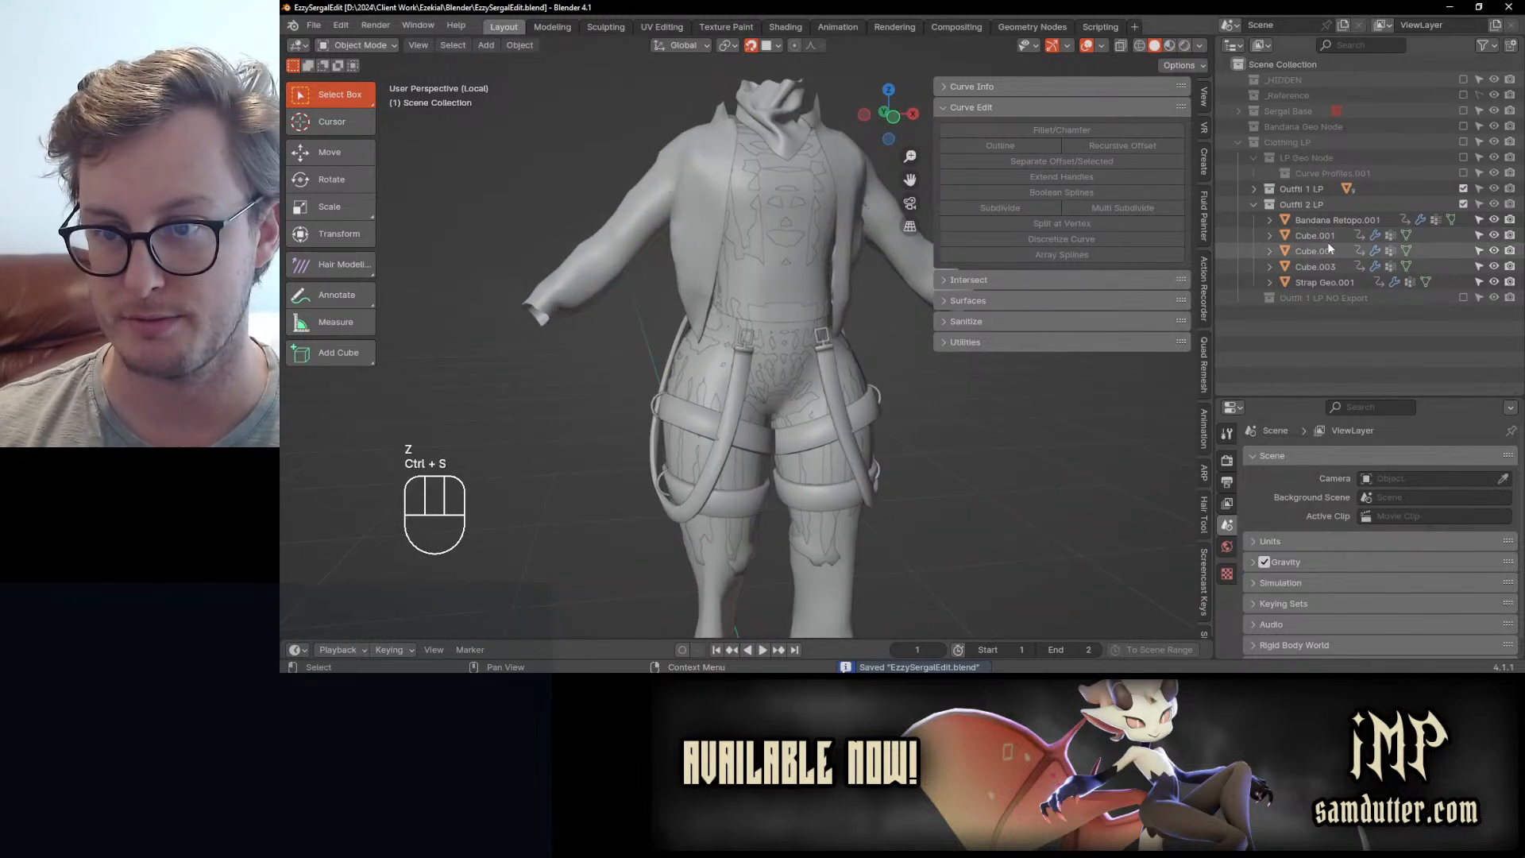
- Include the Outfit 1 LP NO Export collection and move Collar Loop.001, Plane.024 and Pocket Project into Outfit 1 LP
left_click(1253, 208)
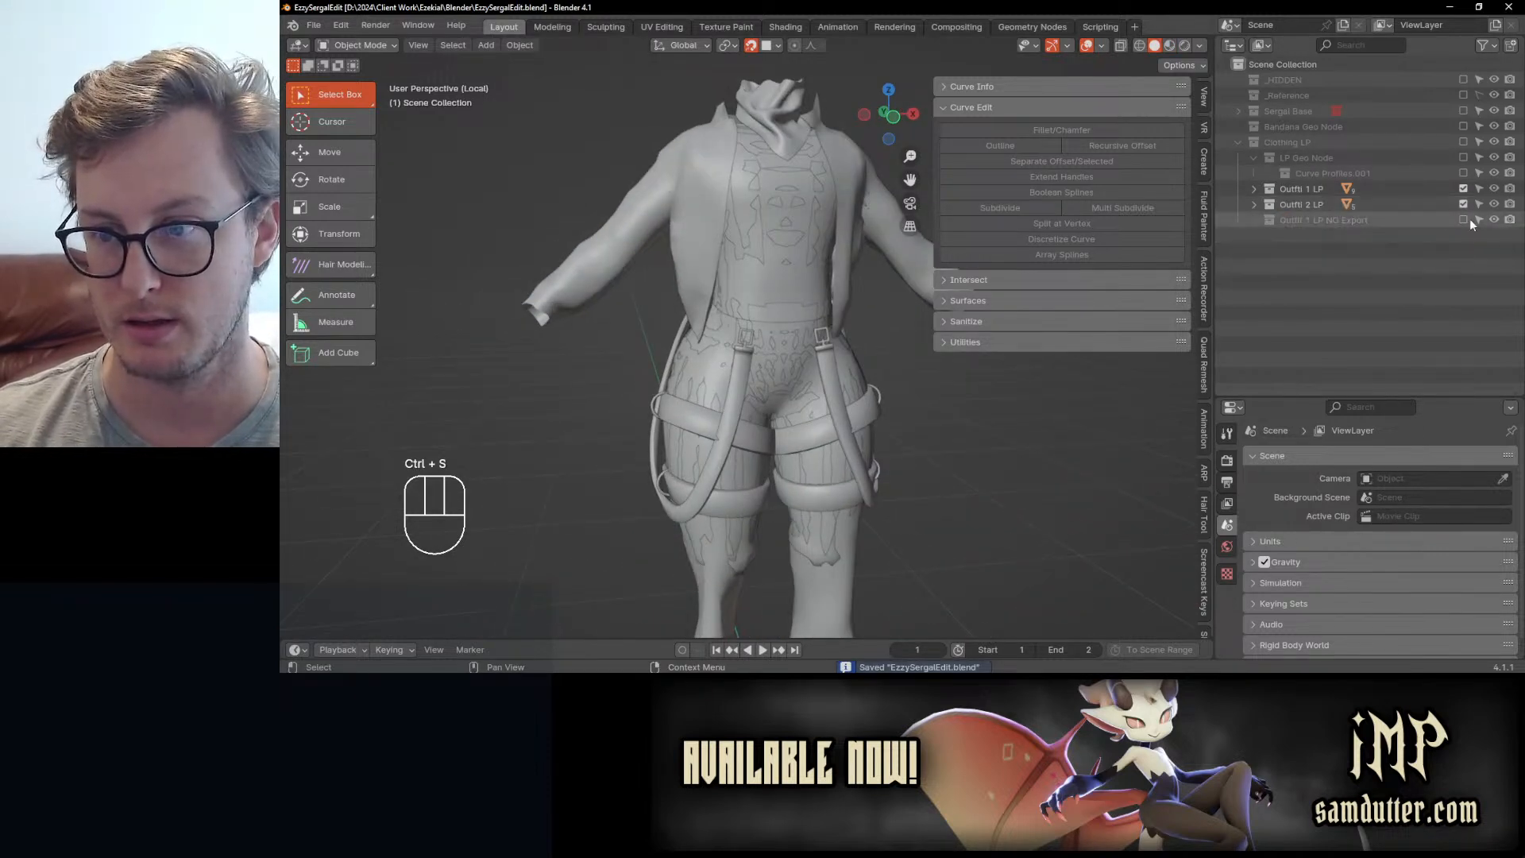
left_click(1463, 220)
left_click(1274, 226)
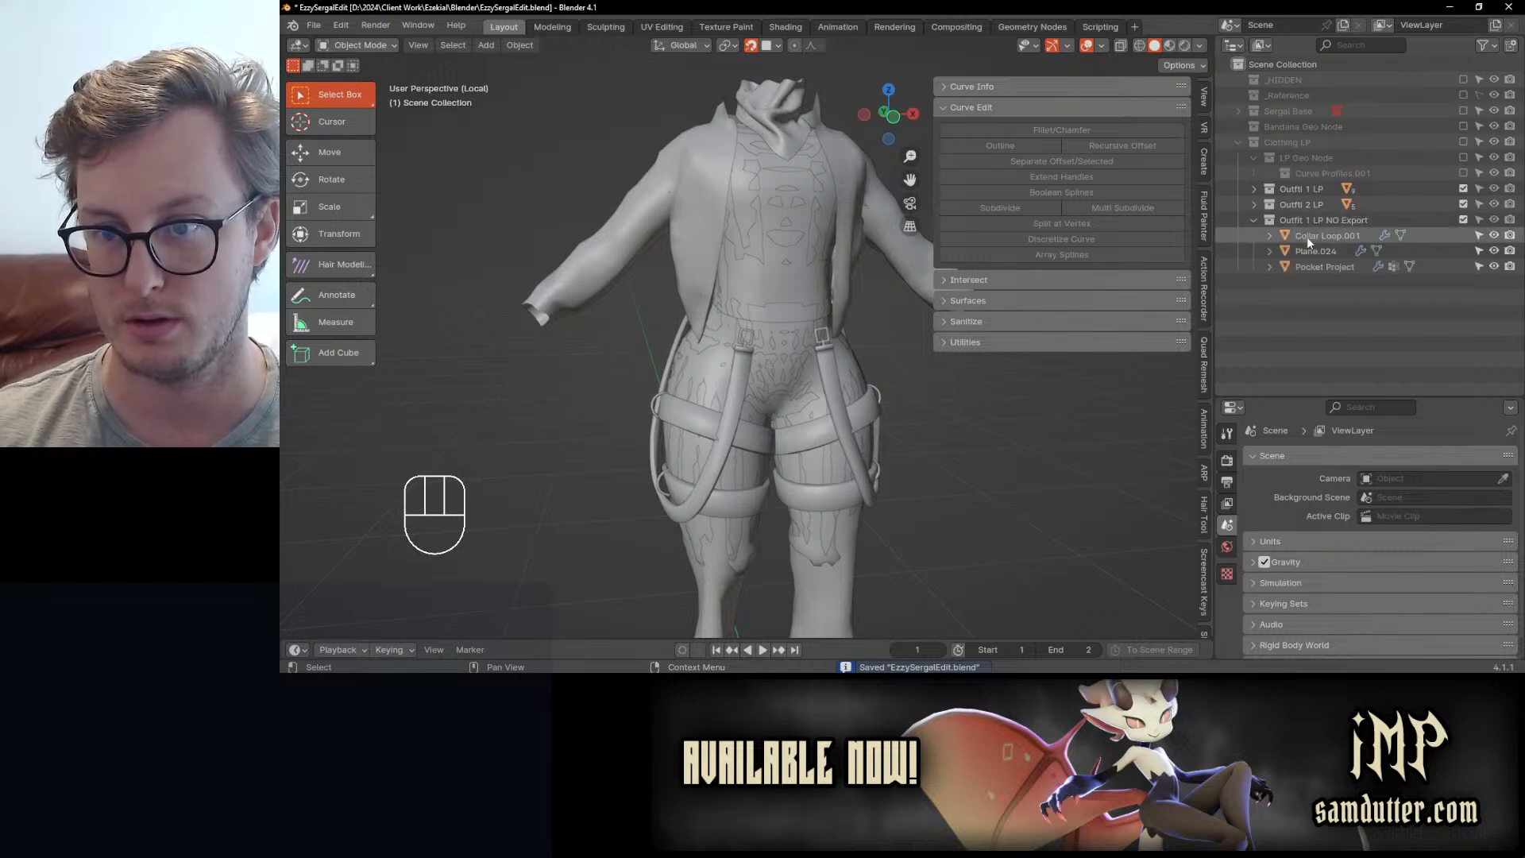
left_click(1308, 236)
left_click_drag(1301, 193, 1303, 190)
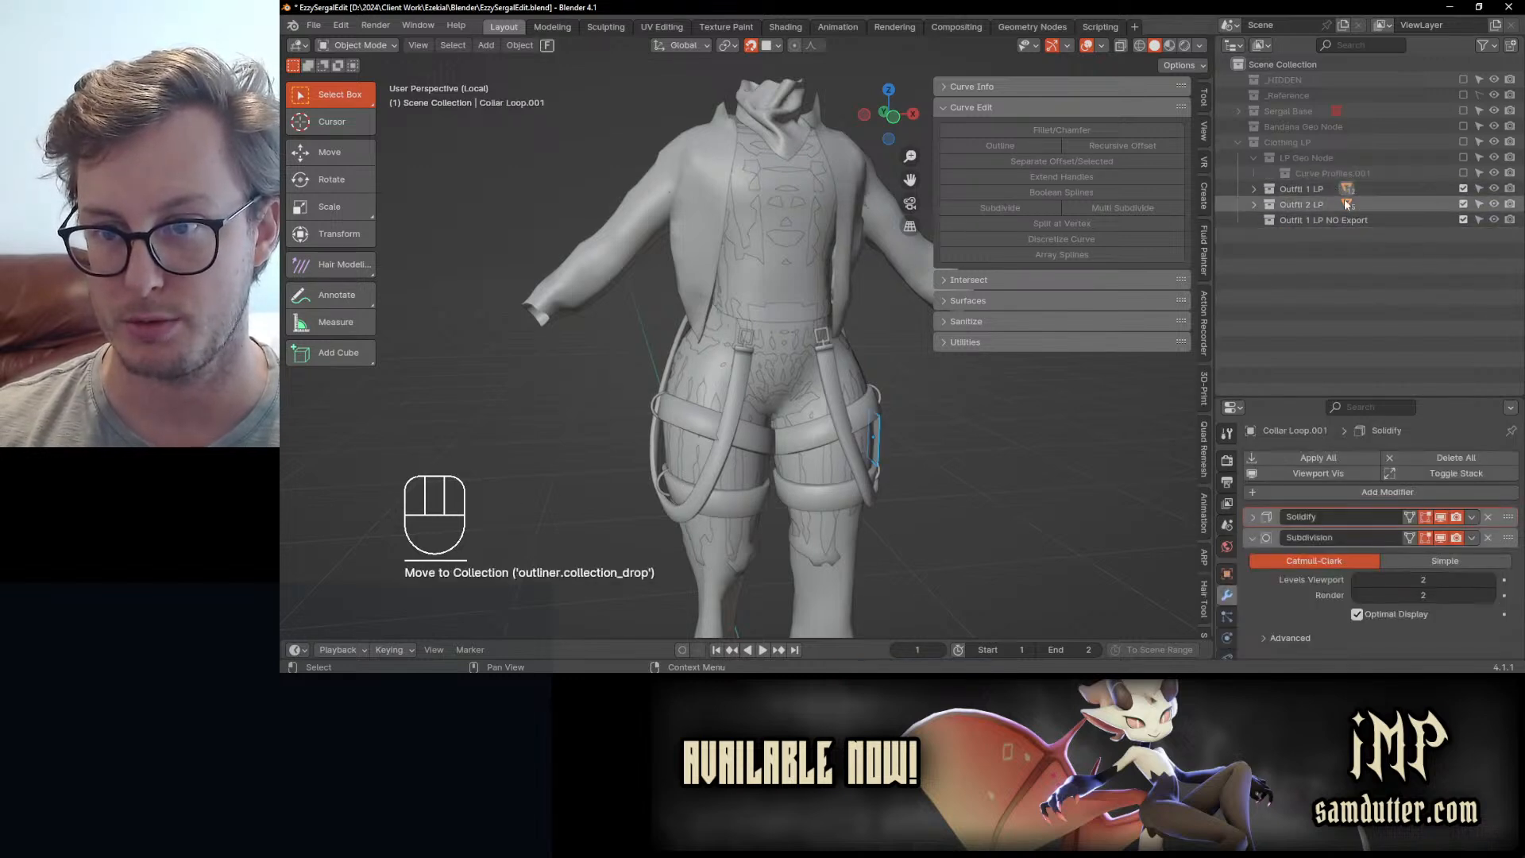
- Collapse the LP Geo Node collection and include the Bandana Geo Node collection to show its objects
left_click(1313, 158)
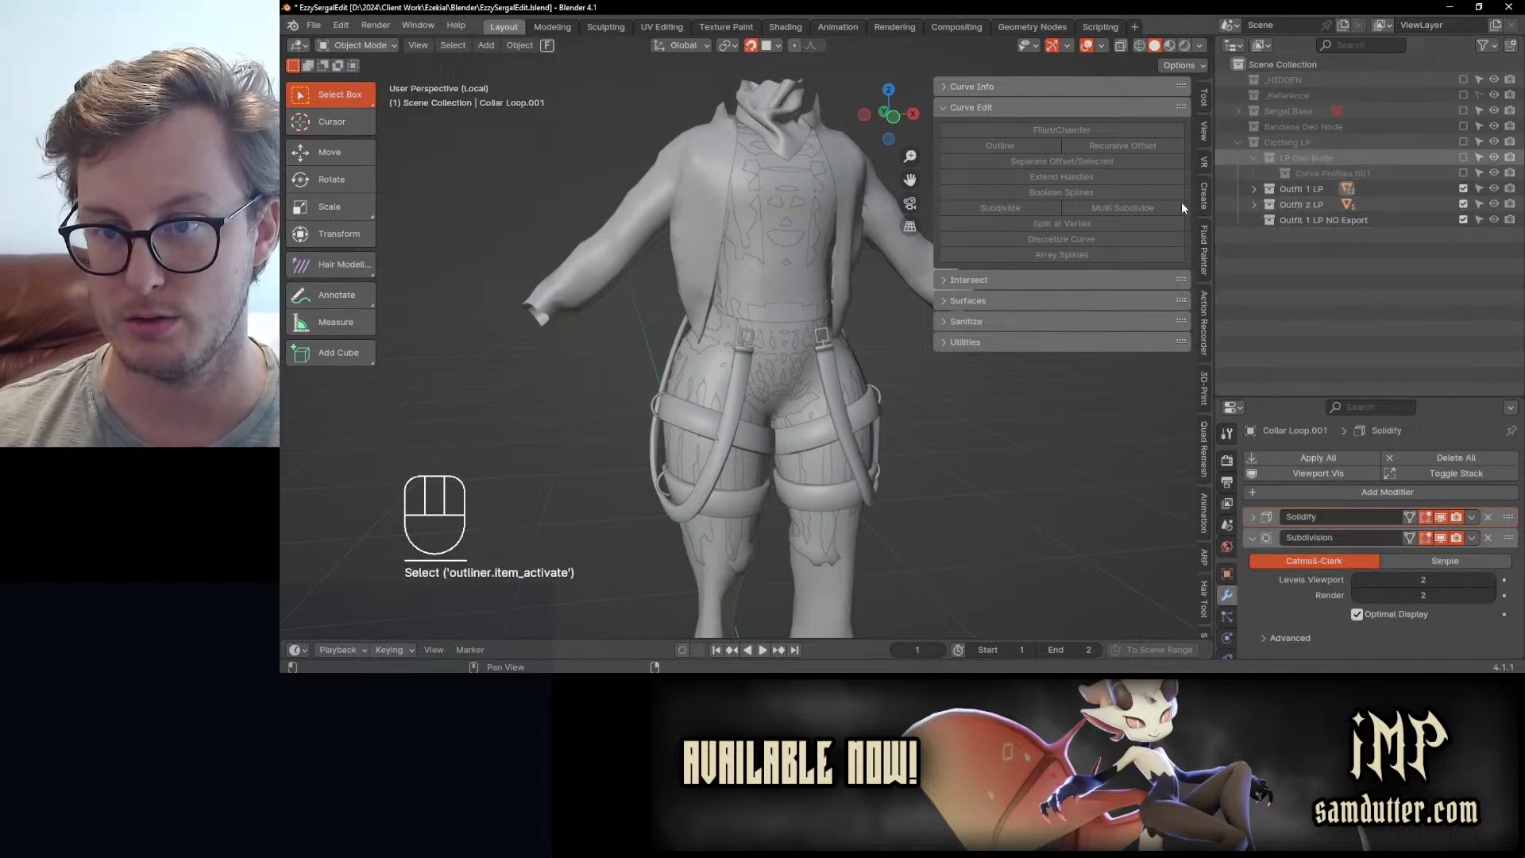
left_click(1253, 157)
left_click(1321, 127)
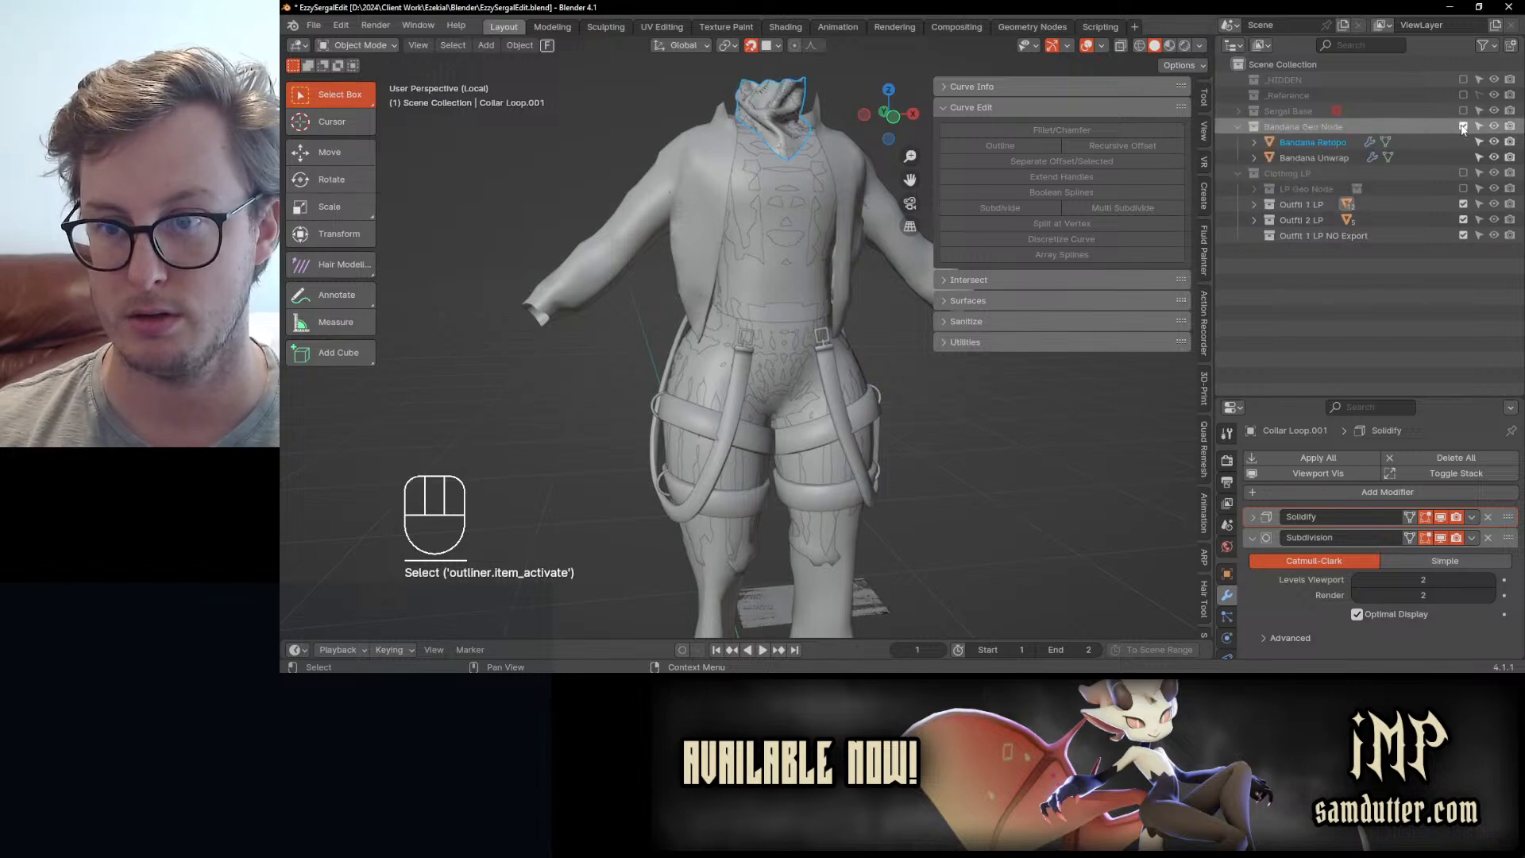
- Delete the Bandana Geo Node collection together with its hierarchy
right_click(1308, 129)
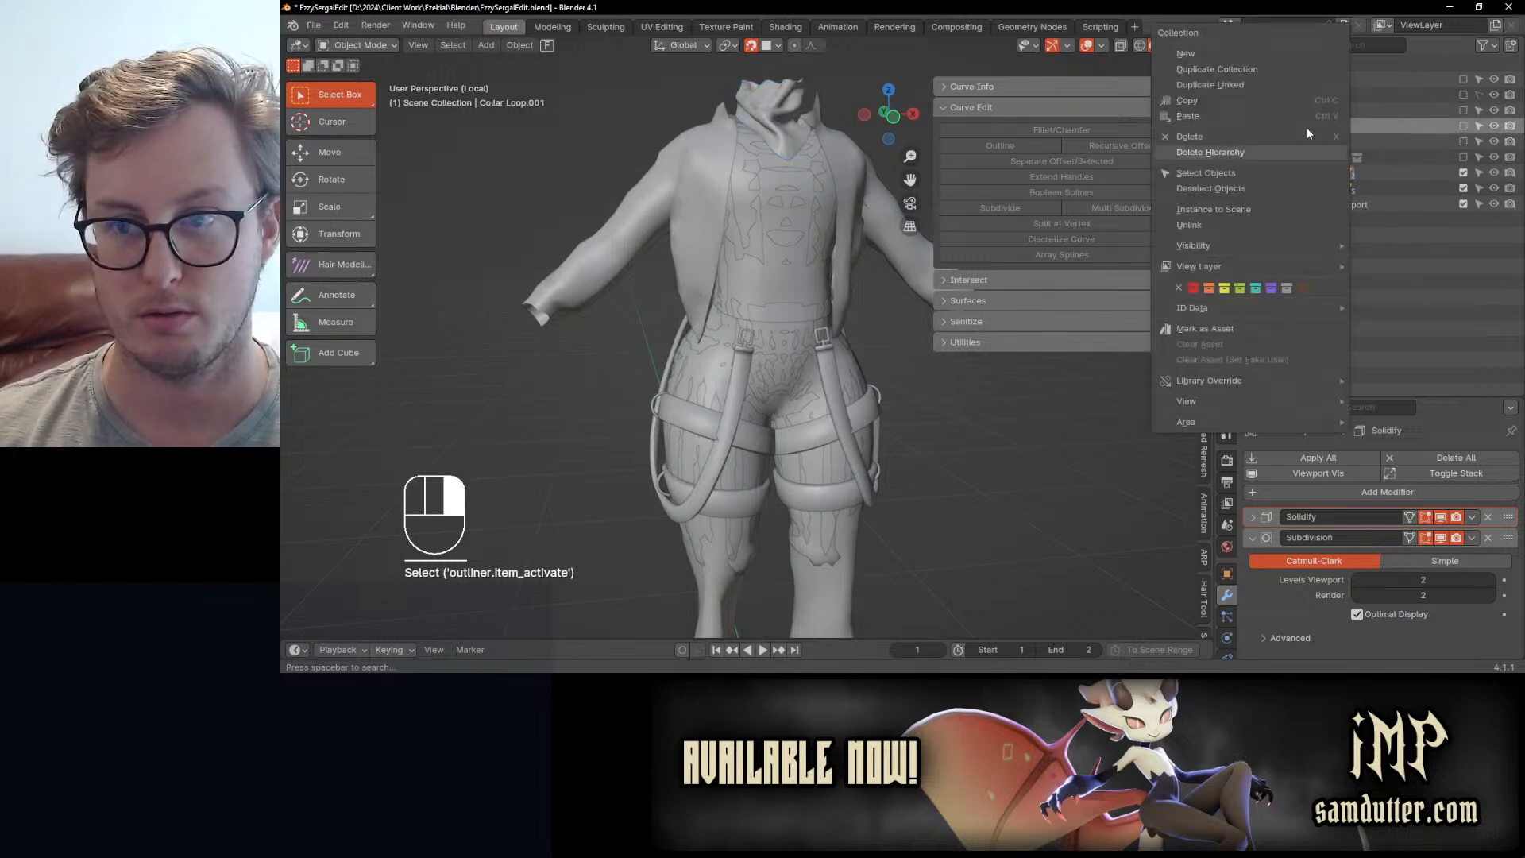
left_click(1199, 157)
- Apply the Shrinkwrap modifier on the low-poly trousers, keeping their Triangulate modifier
middle_click_drag(737, 374, 925, 564, "shift")
left_click(823, 526)
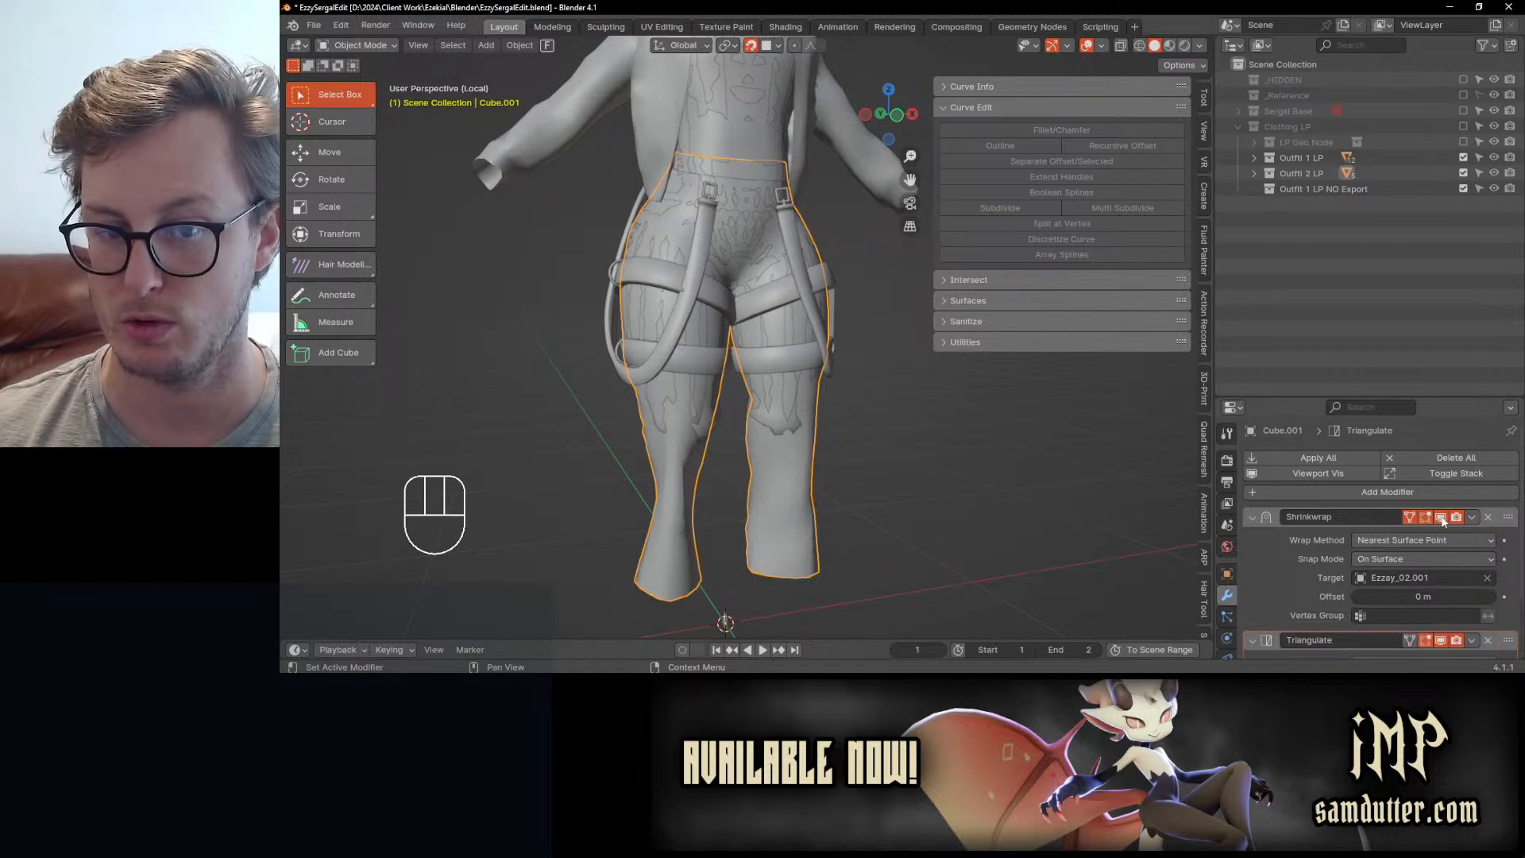
left_click(1484, 518)
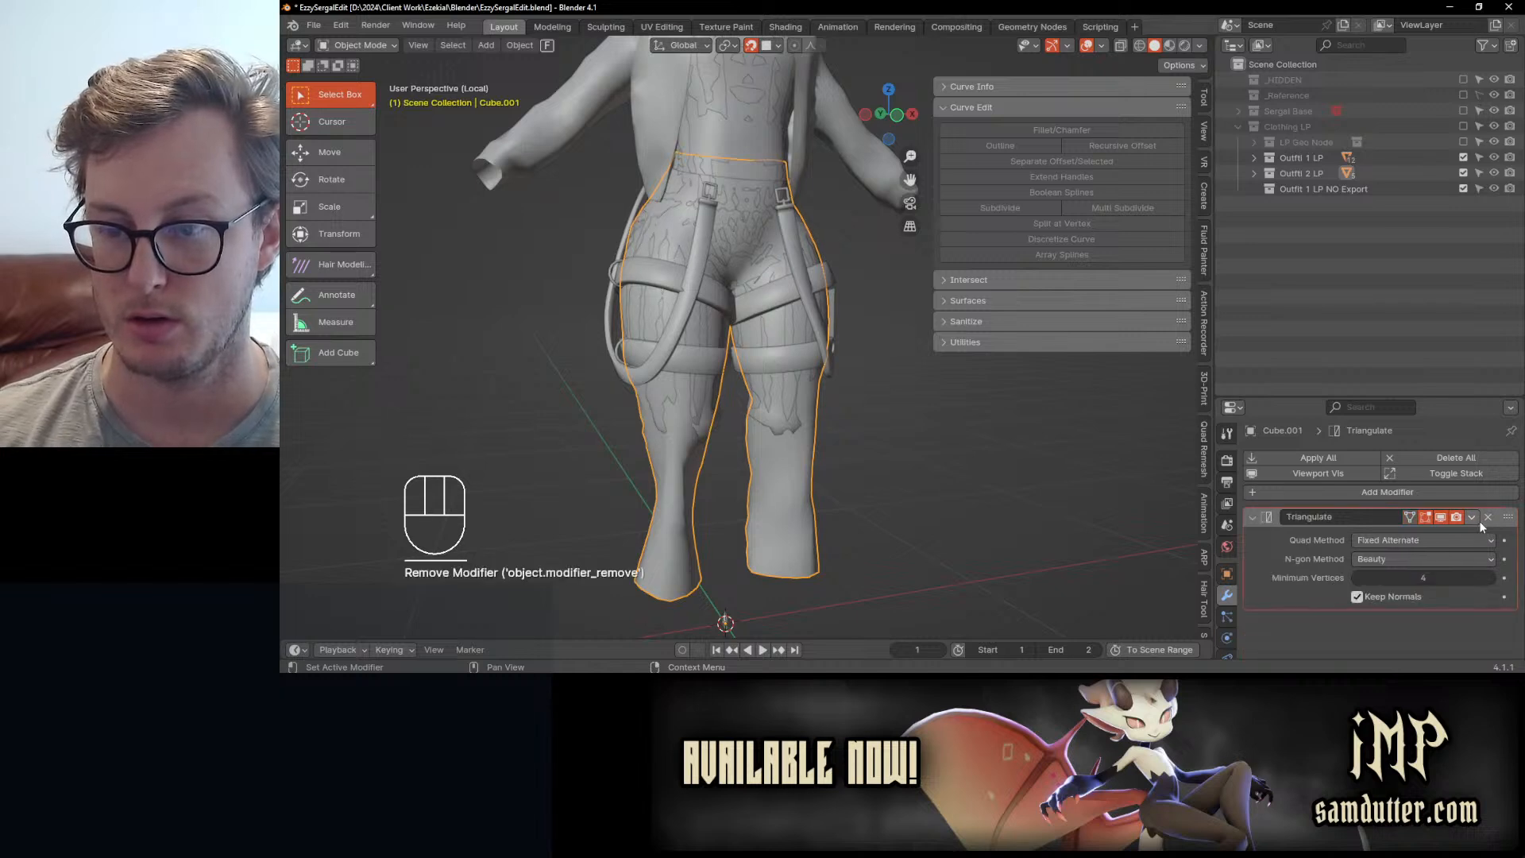
key("ctrl+z")
left_click(1470, 518)
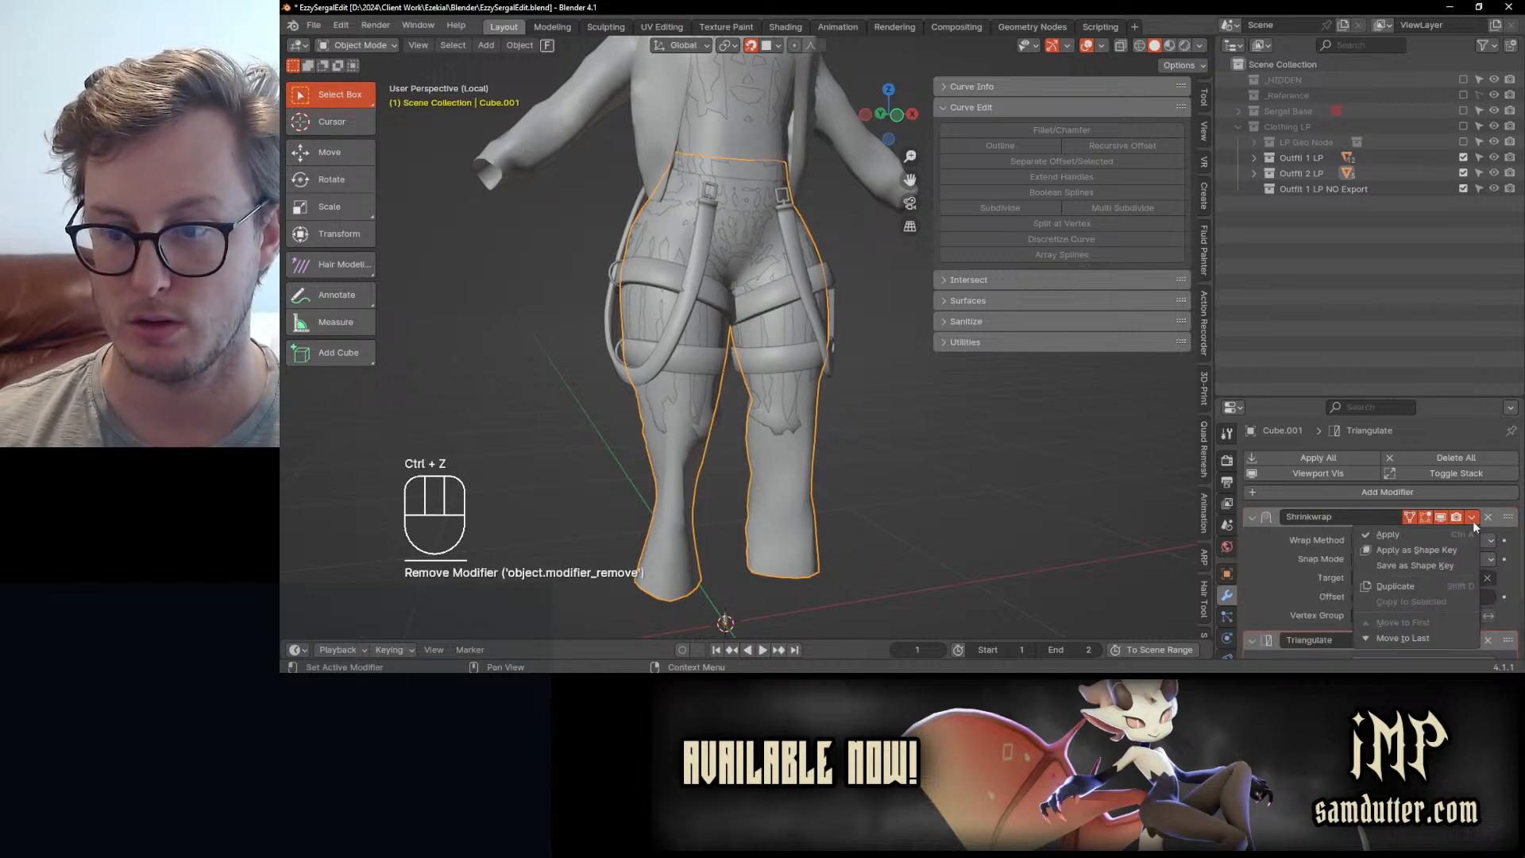
left_click(1430, 534)
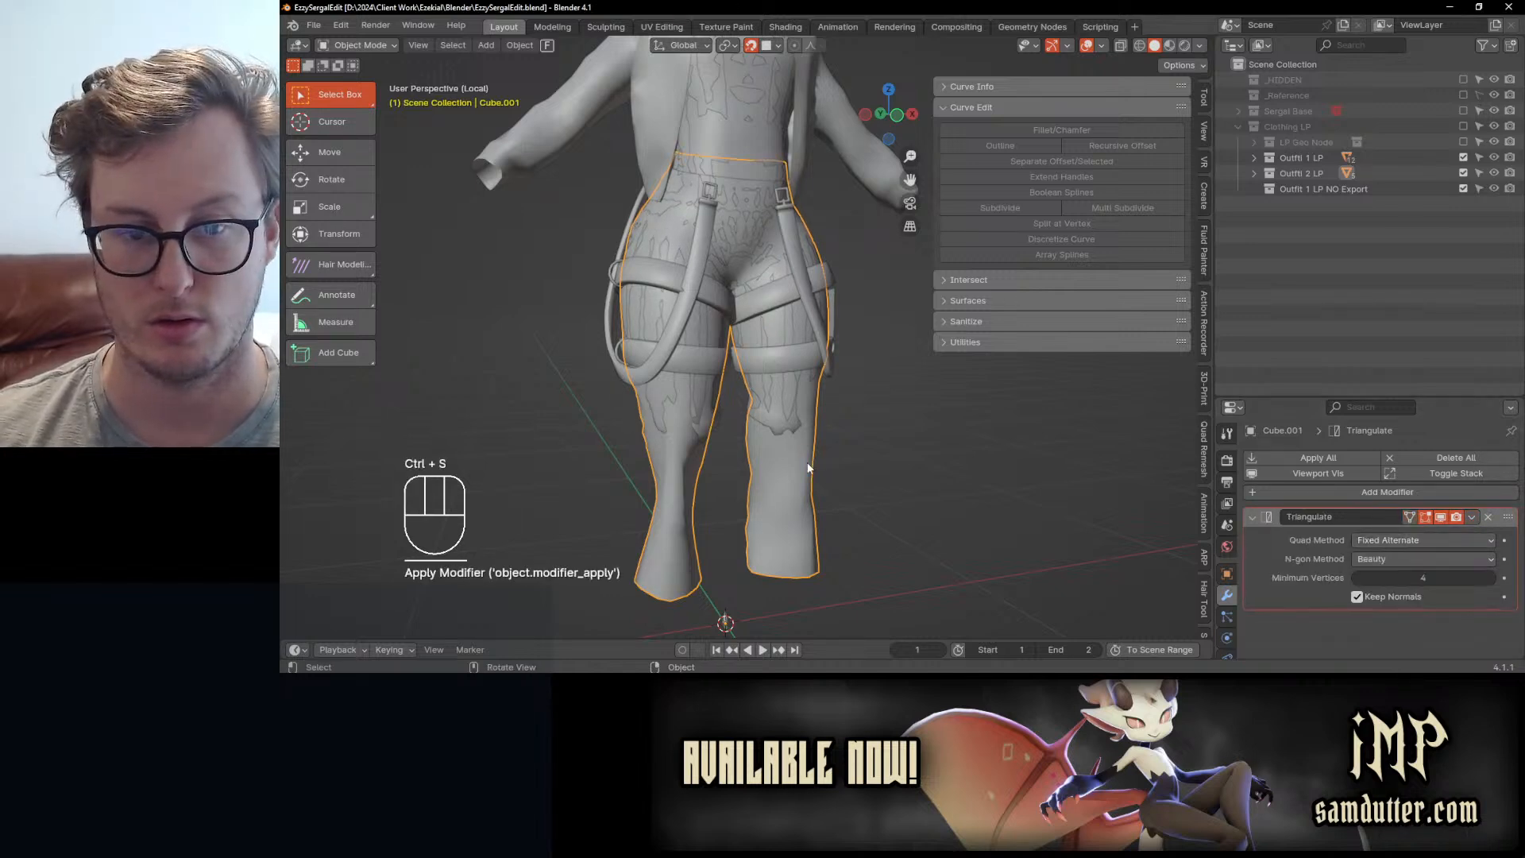
- Step the timeline back to frame 0 and save the file
middle_click_drag(809, 469, 772, 343)
scroll(812, 369, "down", 3)
middle_click_drag(772, 343, 776, 396)
scroll(775, 389, "up", 1)
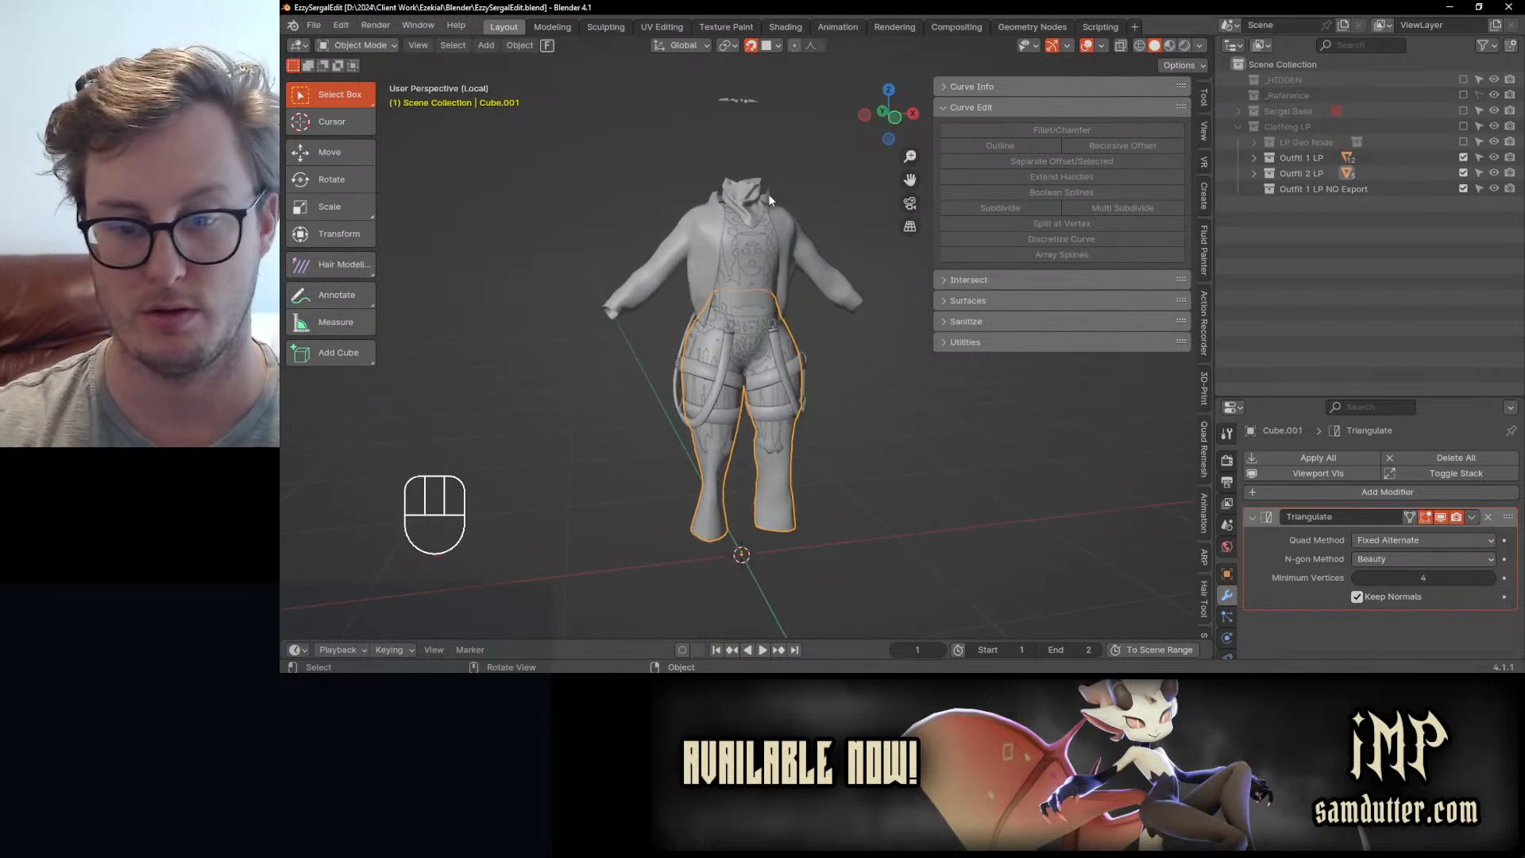
key("Left")
scroll(743, 249, "up", 2)
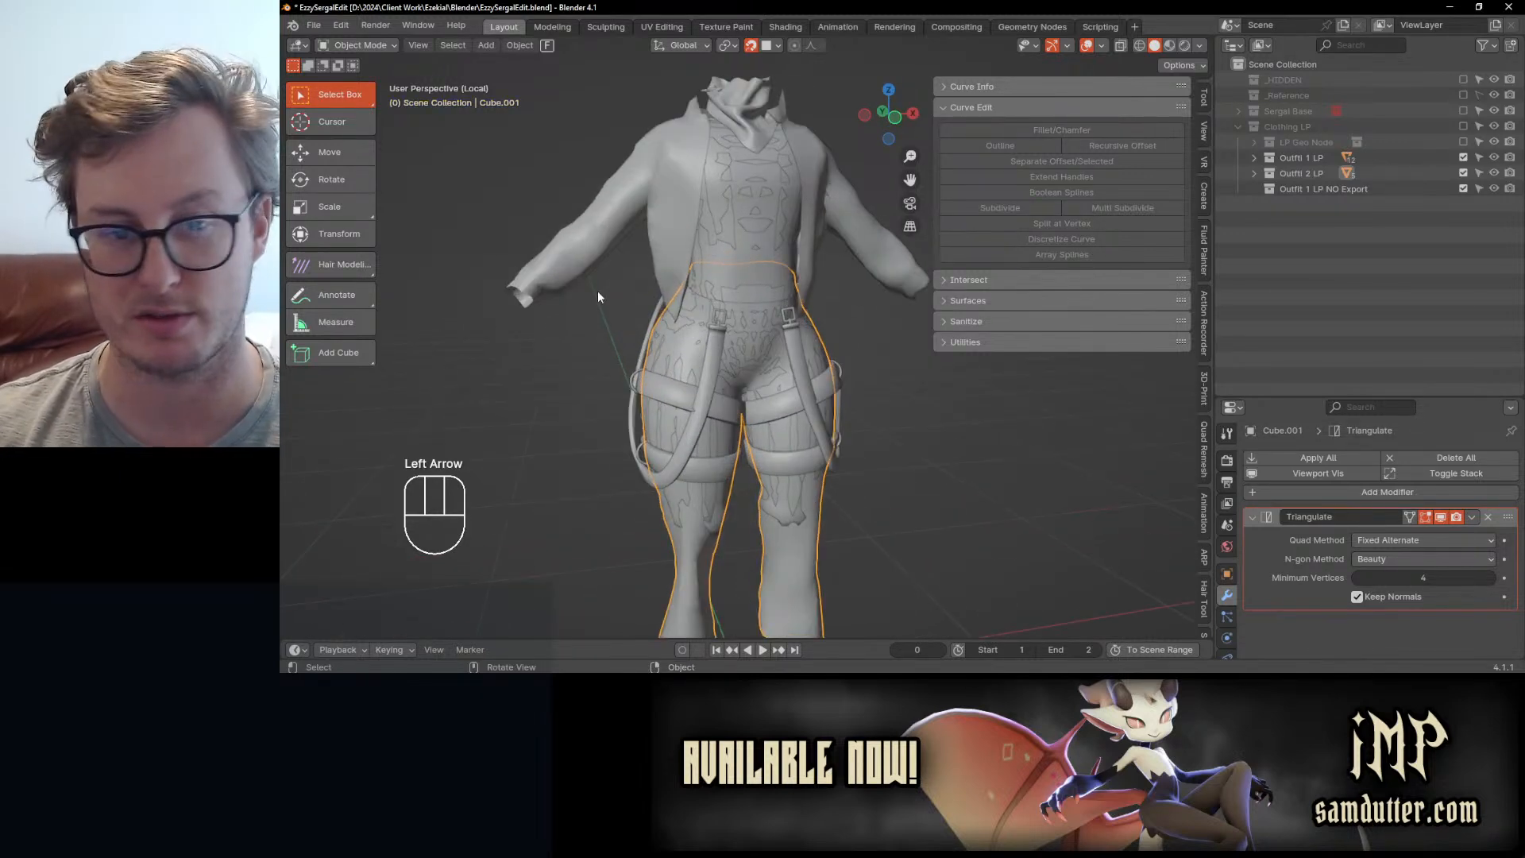
middle_click_drag(598, 296, 796, 387)
key("ctrl+s")
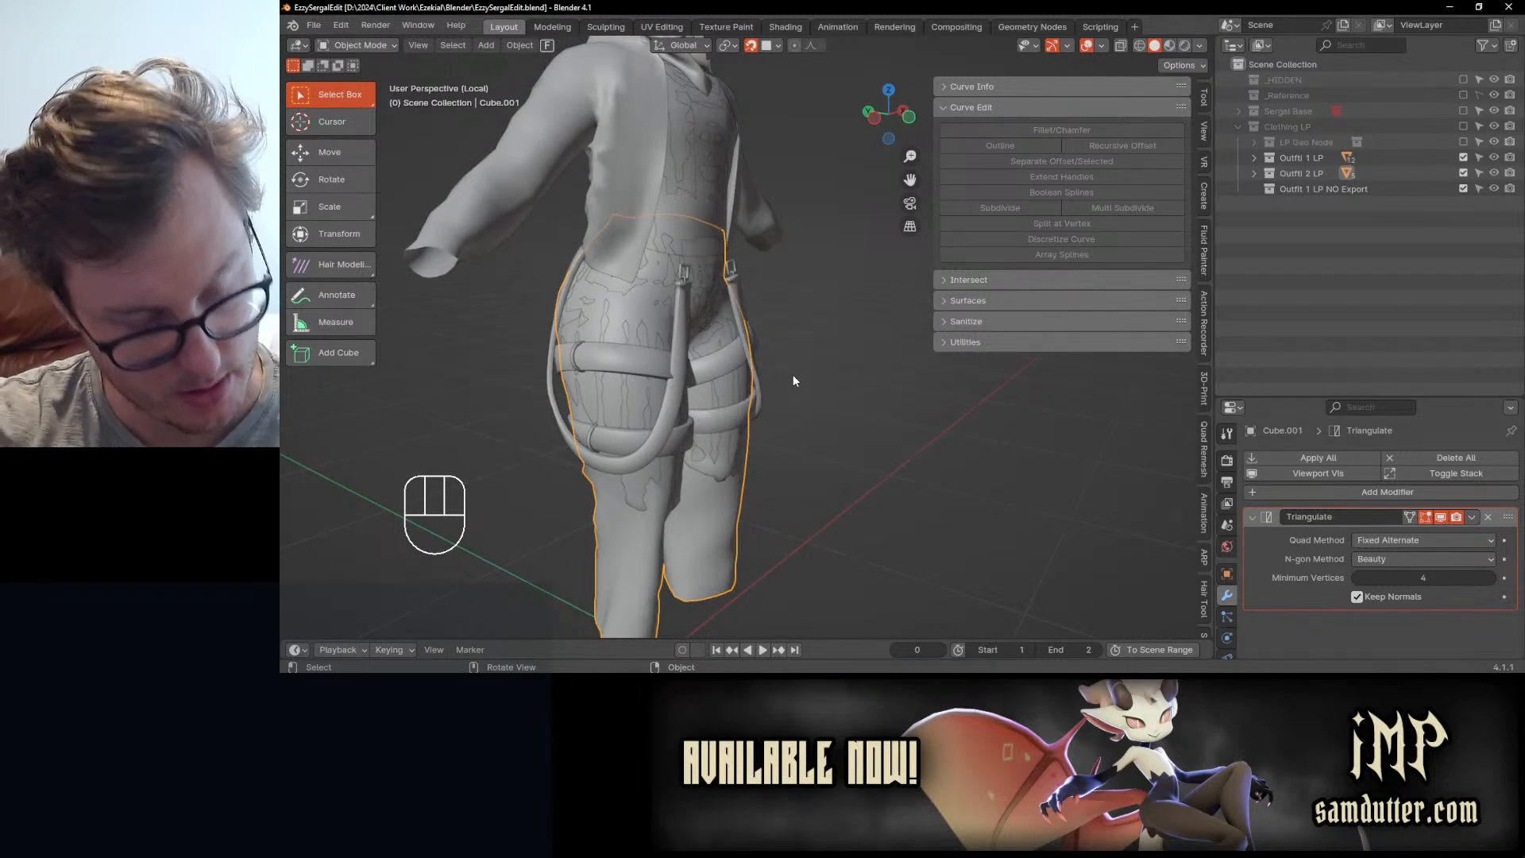
- Try deleting the small stray object at the world origin, and undo the deletion
scroll(795, 379, "down", 3)
middle_click_drag(800, 368, 789, 371)
left_click(702, 508)
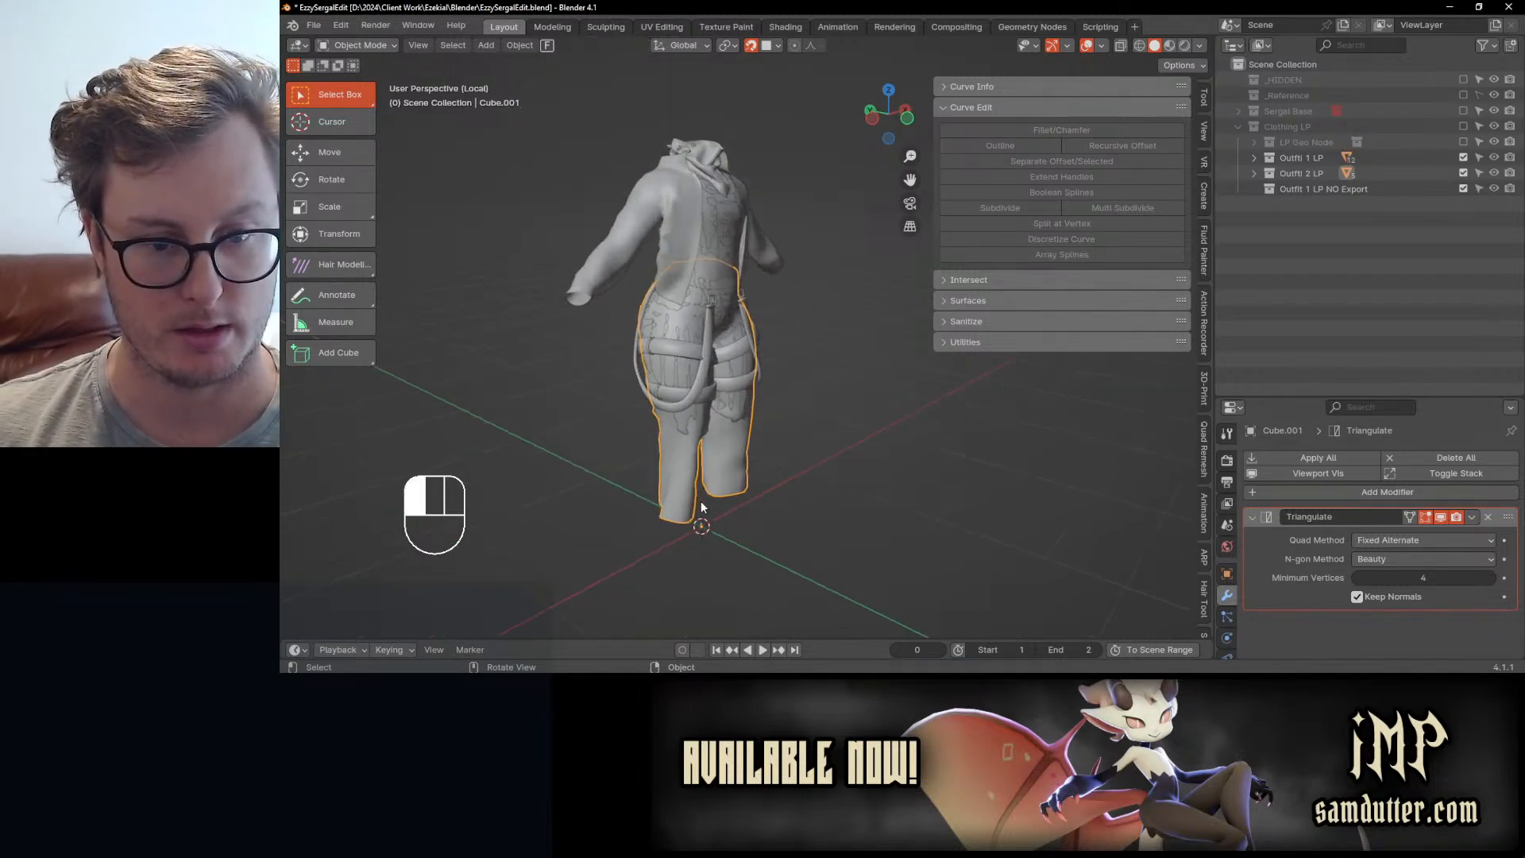
scroll(757, 404, "up", 2)
middle_click_drag(732, 493, 769, 410, "shift")
left_click(718, 486)
key("x")
key("ctrl+z")
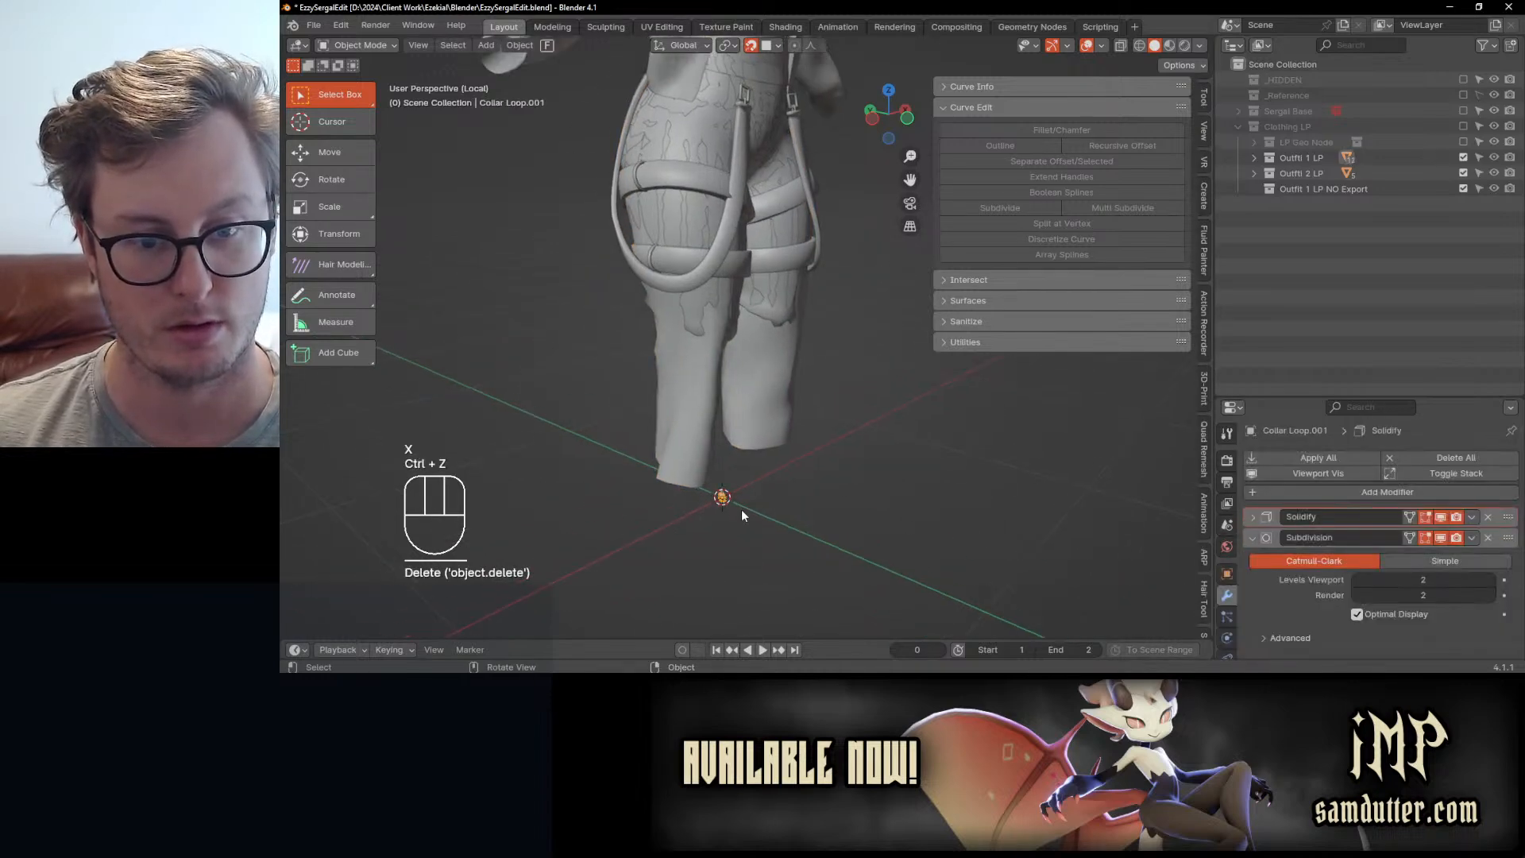
- Check the outfit's neck area in wireframe and hide the retopologized bandana
middle_click_drag(803, 345, 752, 328)
scroll(751, 323, "down", 5)
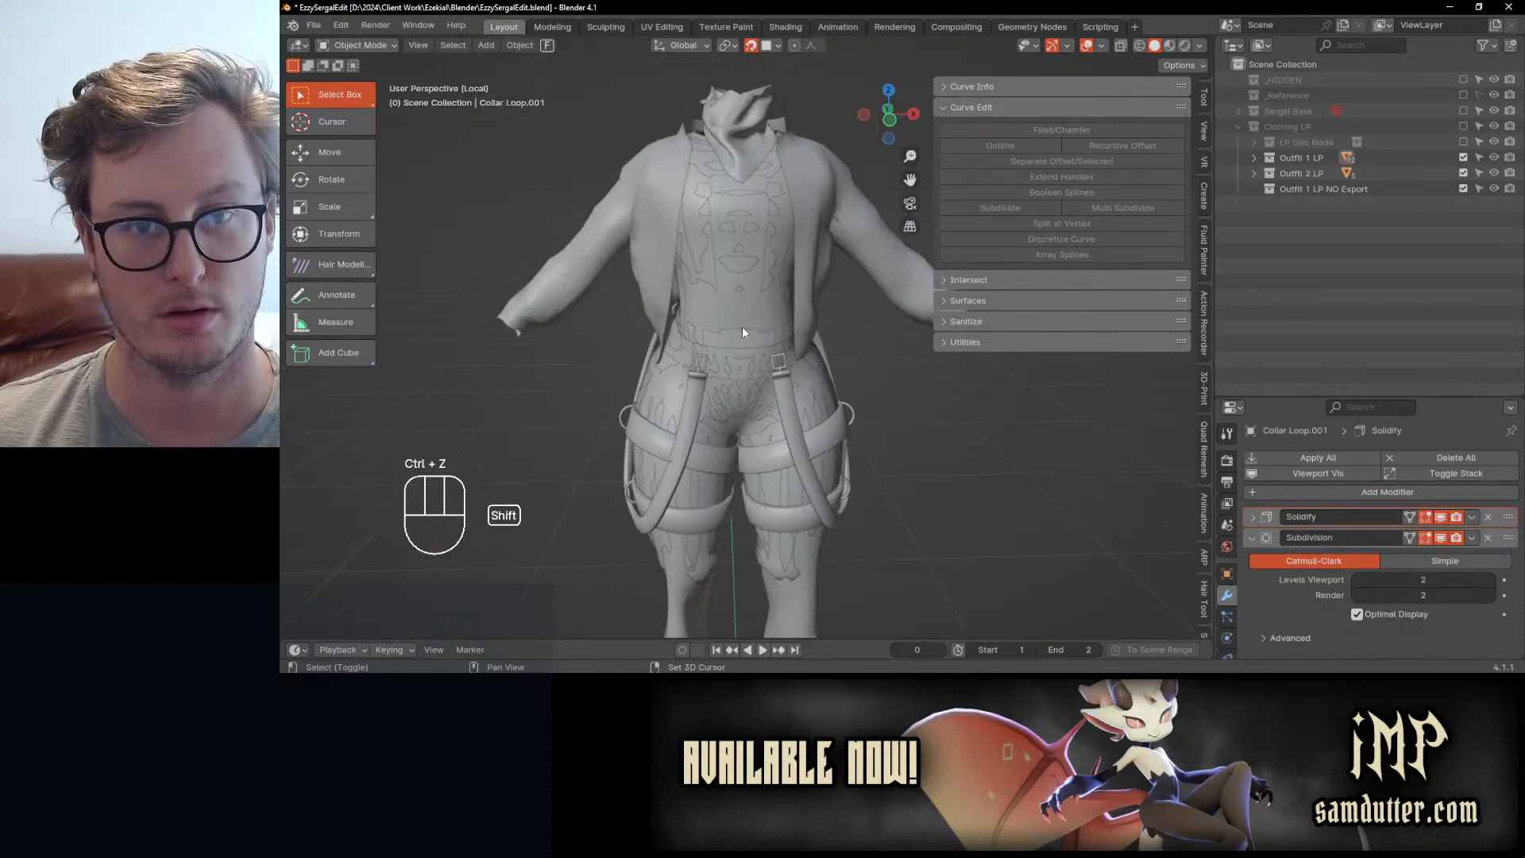
key("shift+z")
scroll(793, 343, "up", 4)
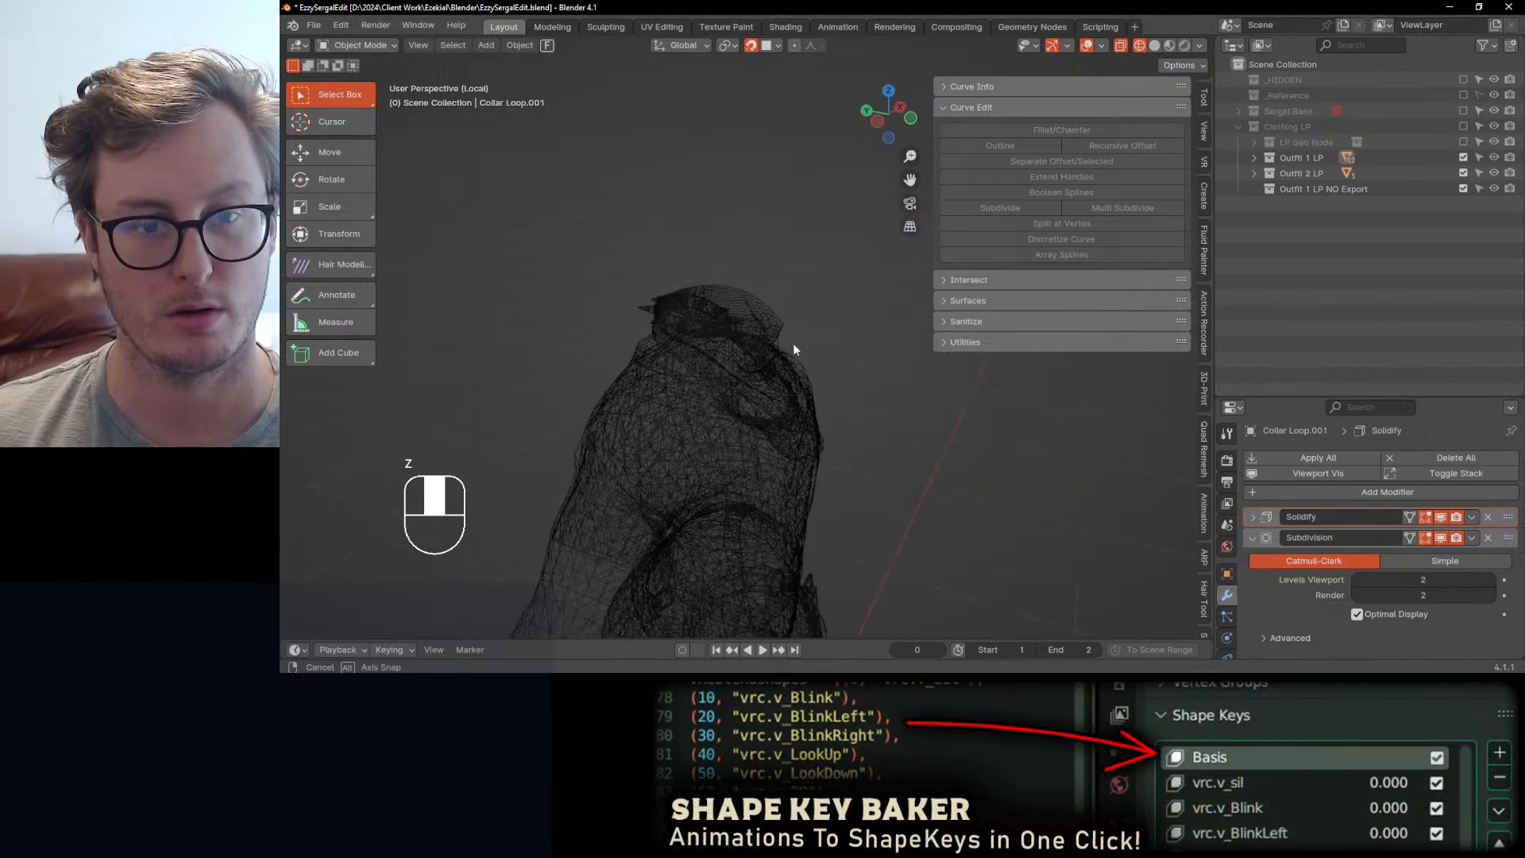
key("shift+z")
middle_click_drag(835, 337, 821, 326)
left_click(822, 325)
key("h")
scroll(821, 325, "down", 5)
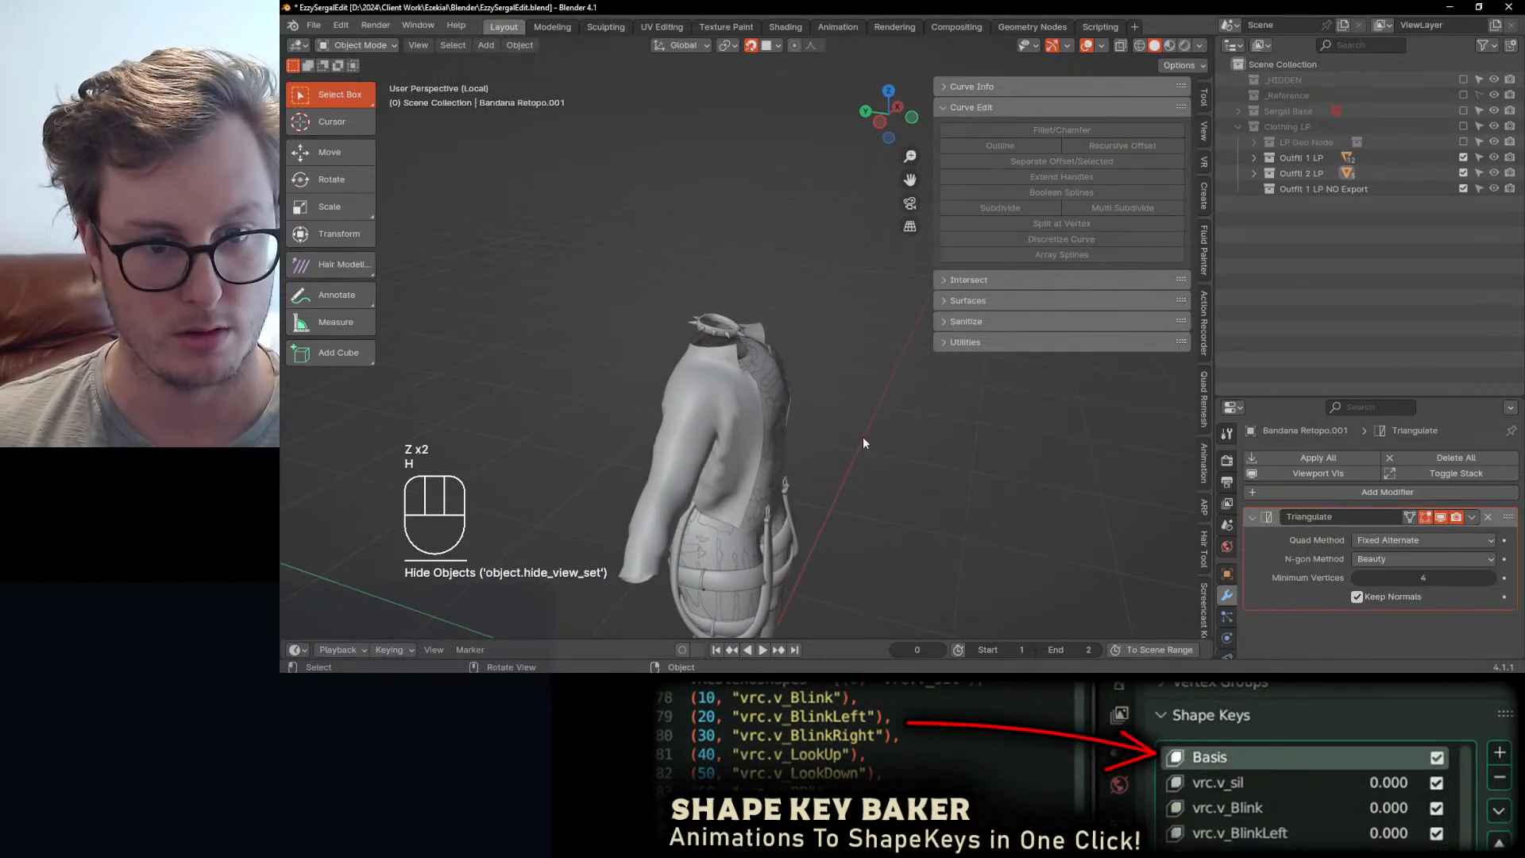
- Box-select and delete the stray objects at the world origin, and save the file
middle_click_drag(863, 437, 745, 418, "shift")
scroll(746, 418, "up", 3)
left_click(744, 429)
key("b")
left_click_drag(743, 418, 804, 489)
key("x")
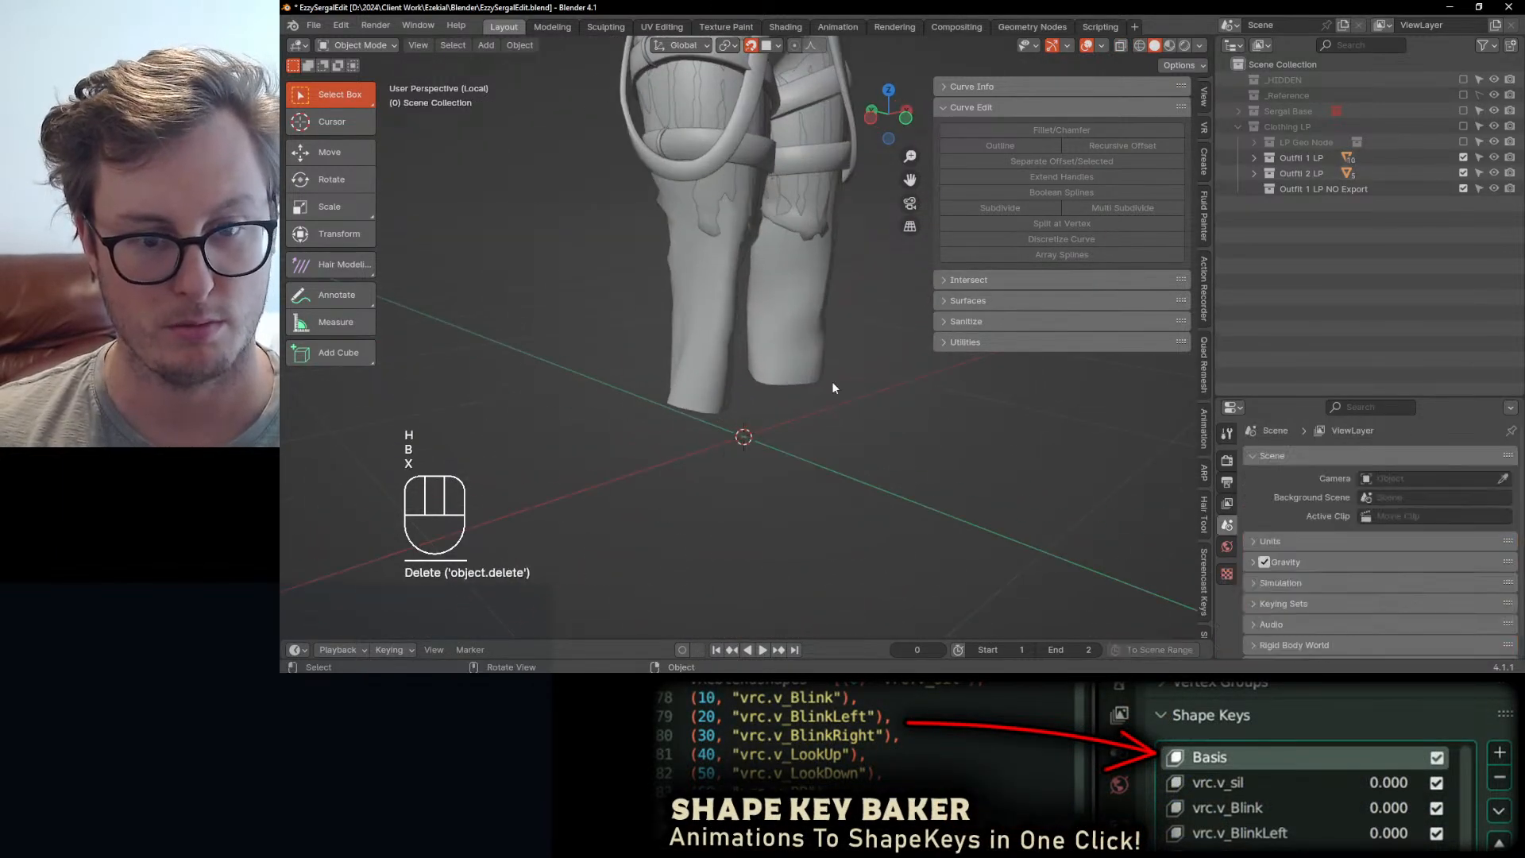
middle_click_drag(795, 310, 715, 461, "shift")
middle_click_drag(755, 190, 737, 305, "shift")
scroll(737, 310, "down", 3)
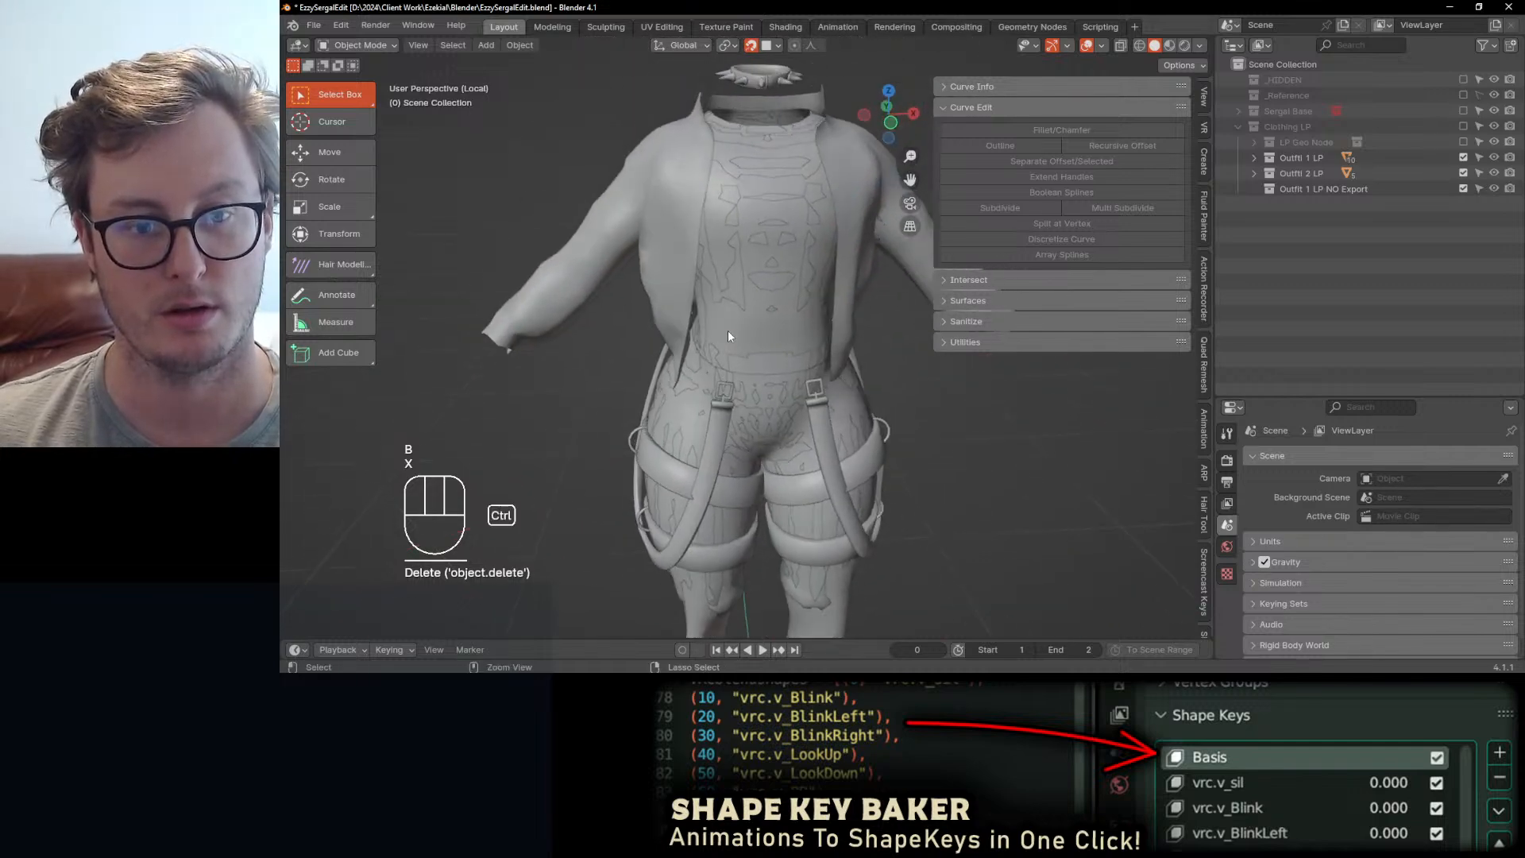
key("ctrl+s")
middle_click_drag(769, 234, 741, 273)
scroll(741, 273, "down", 2)
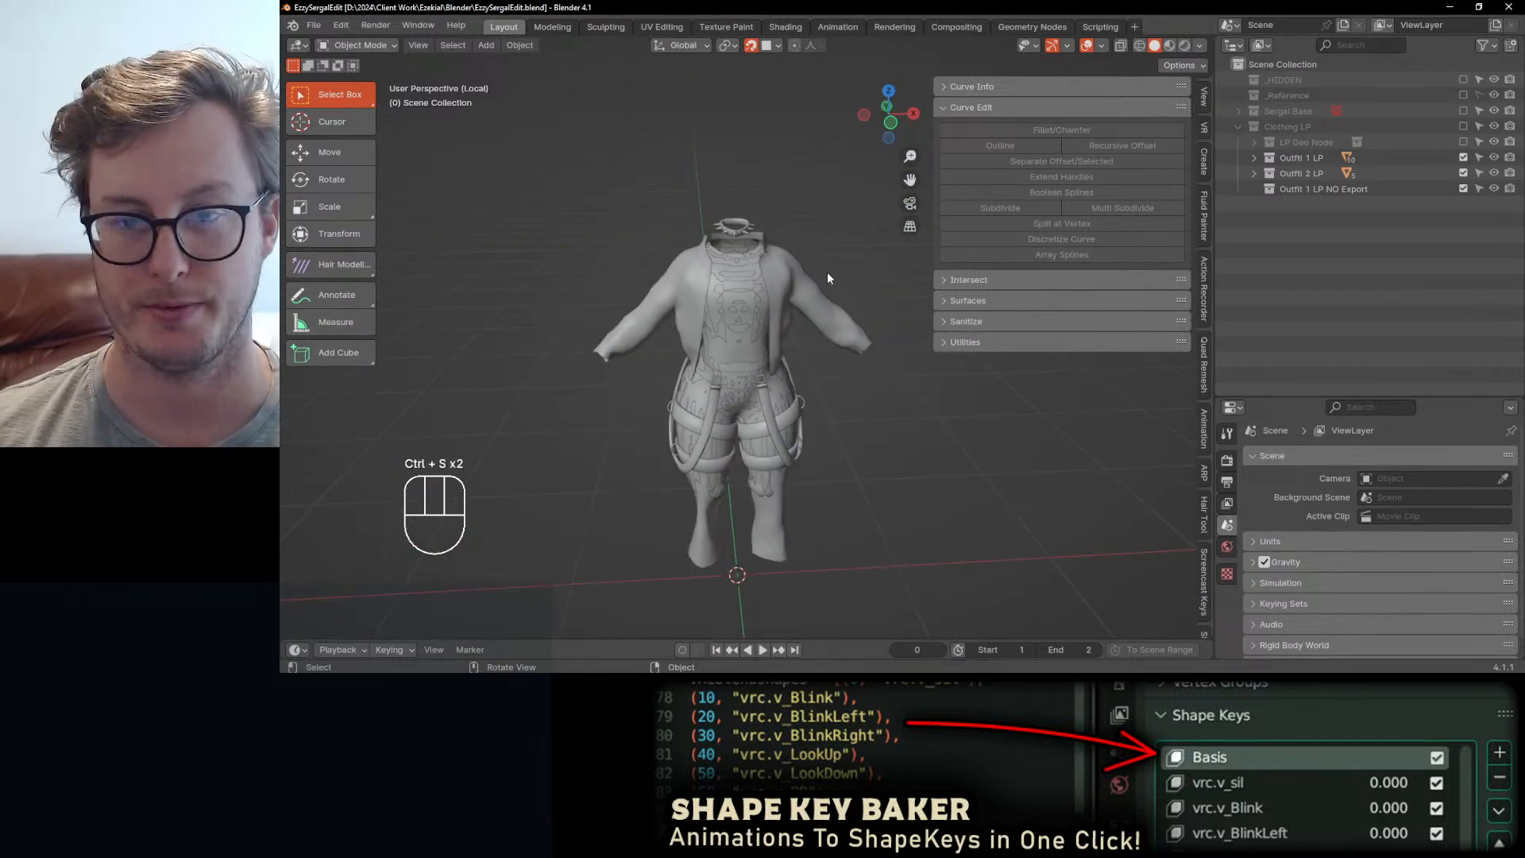
- Include the Sergal Base collection in the view layer and delete the Outfit 1 LP NO Export collection
left_click(1461, 110)
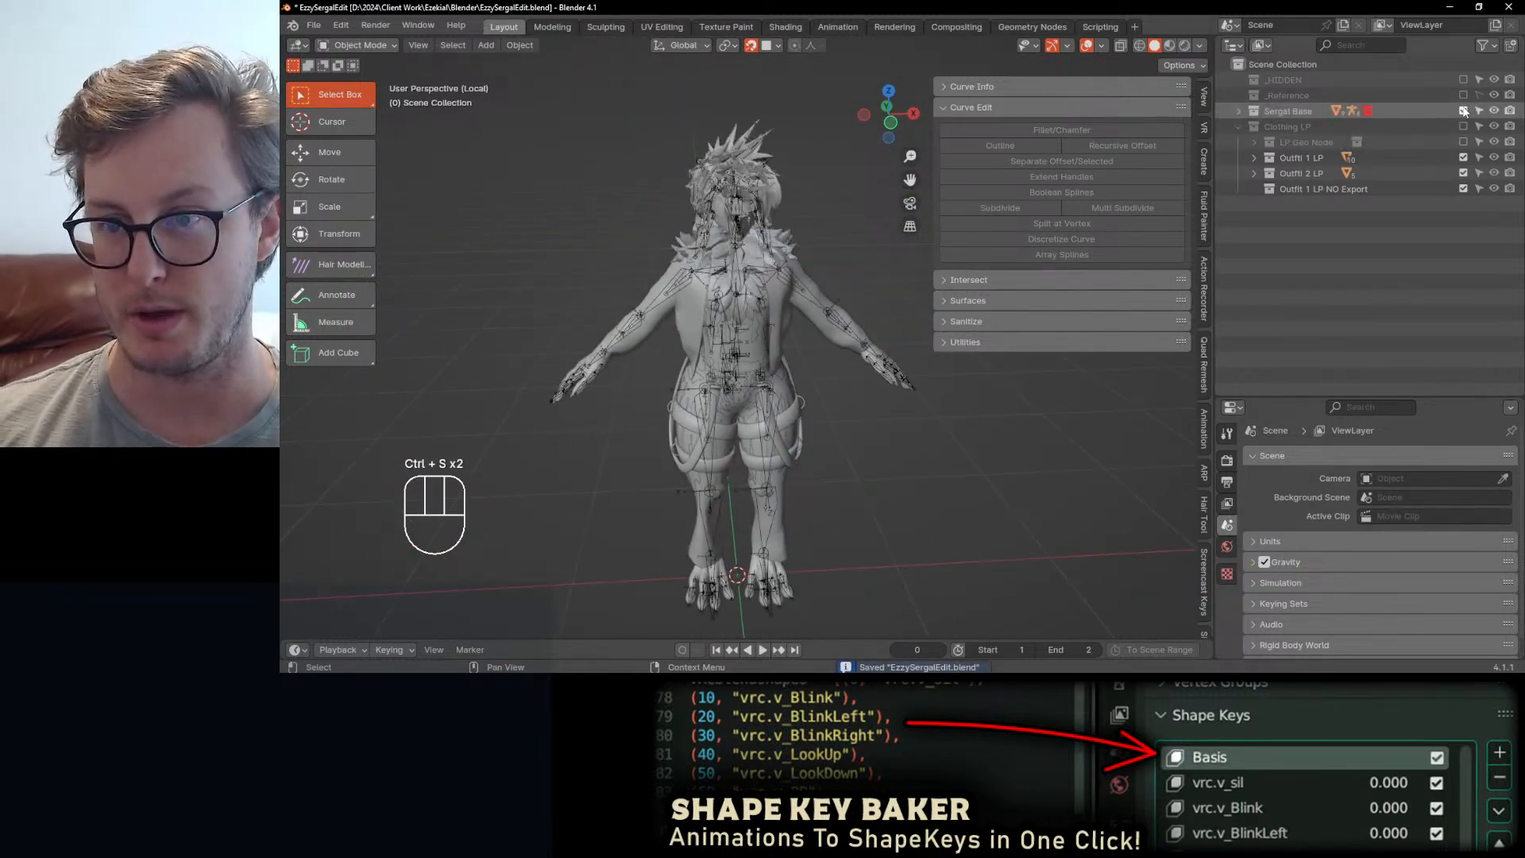
right_click(1387, 193)
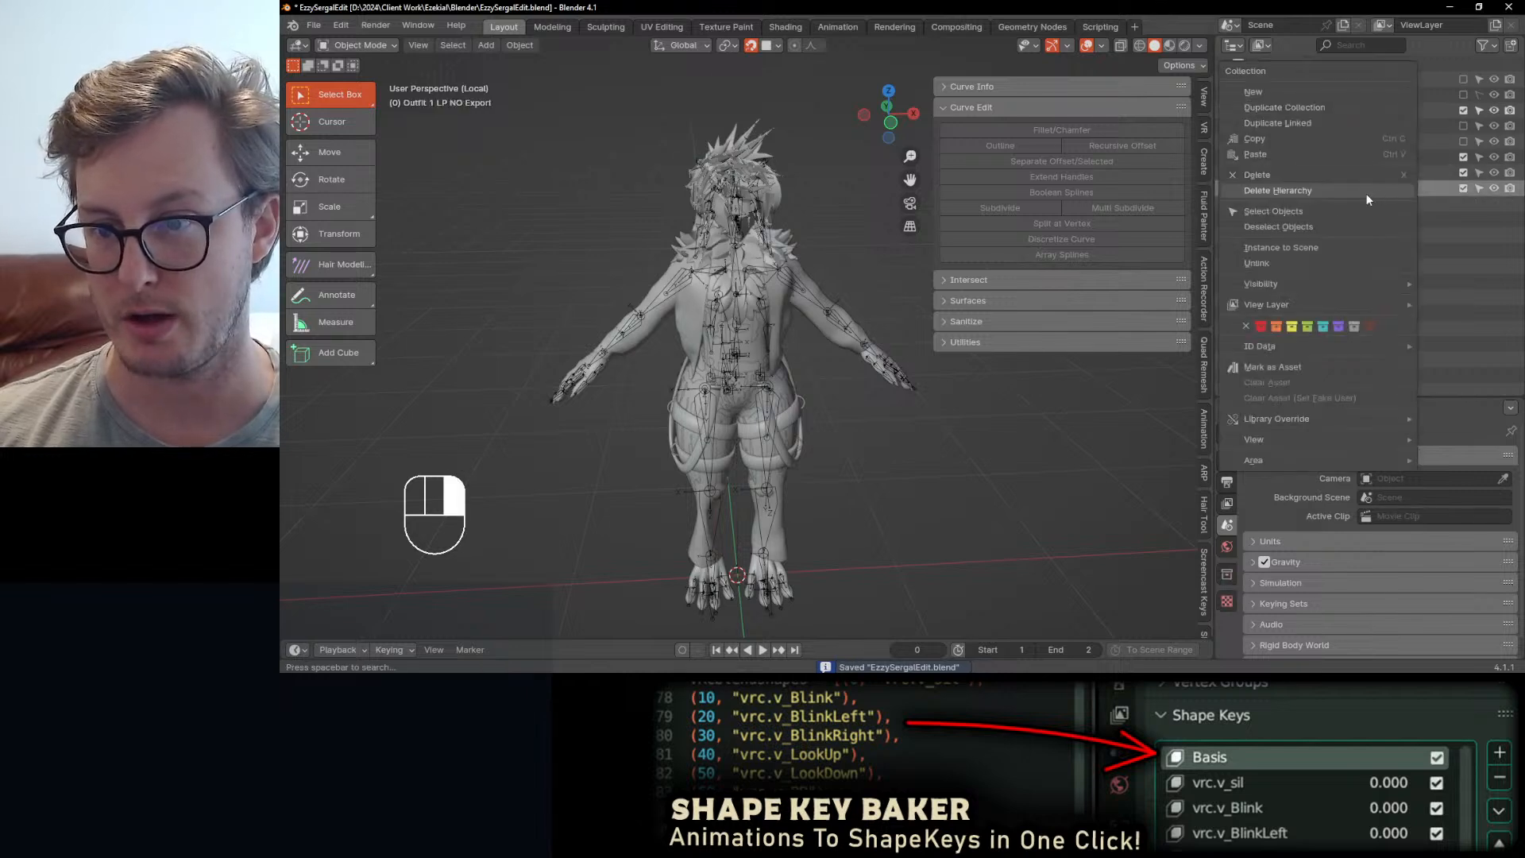
left_click(1252, 179)
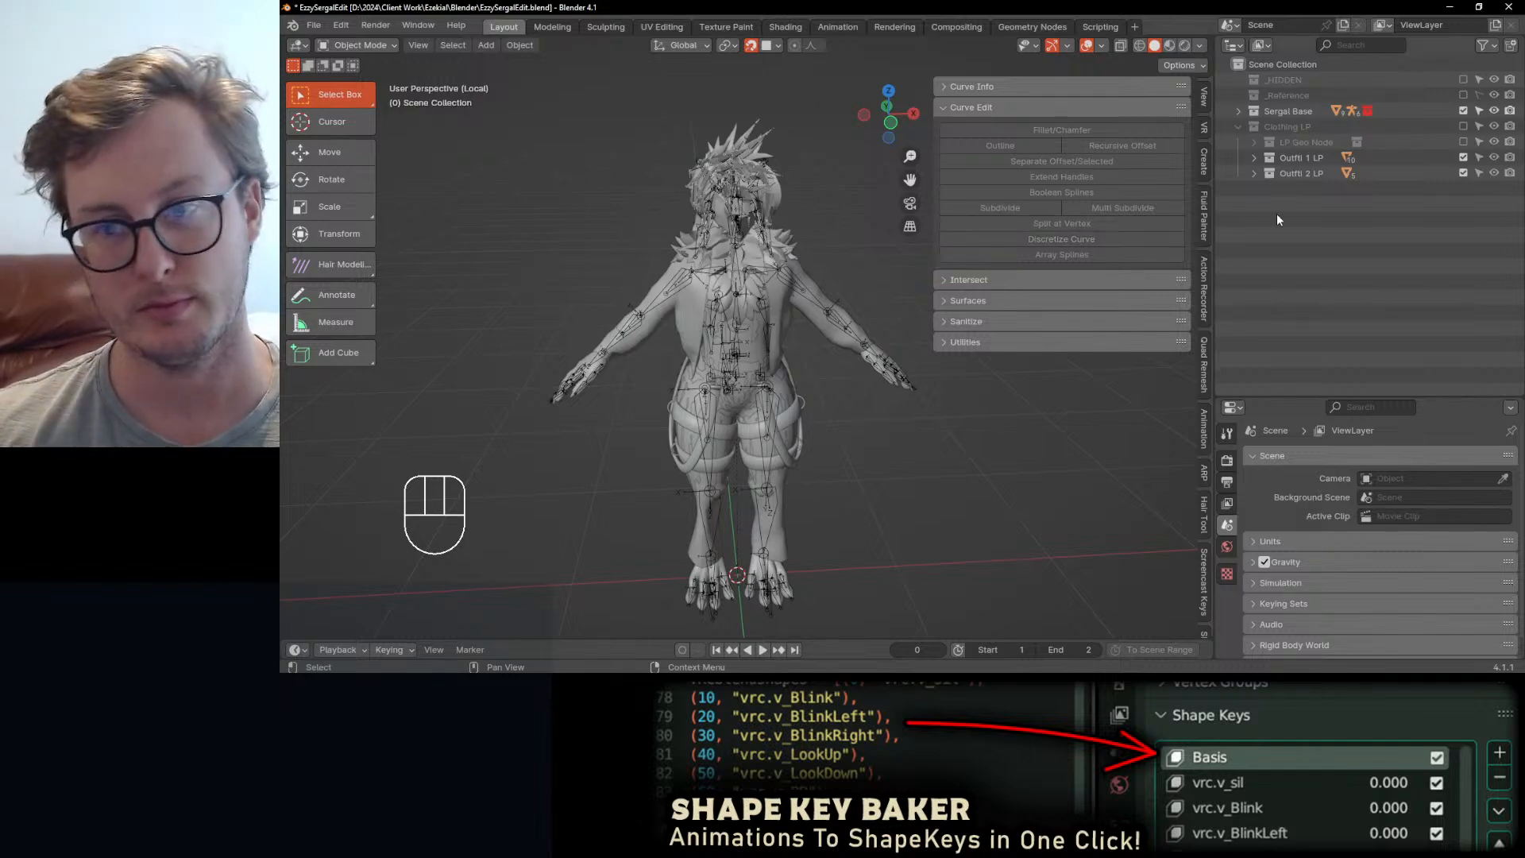
- Exclude the Outfit 2 LP collection and hide the character's main armature inside Sergal Base
left_click(1463, 173)
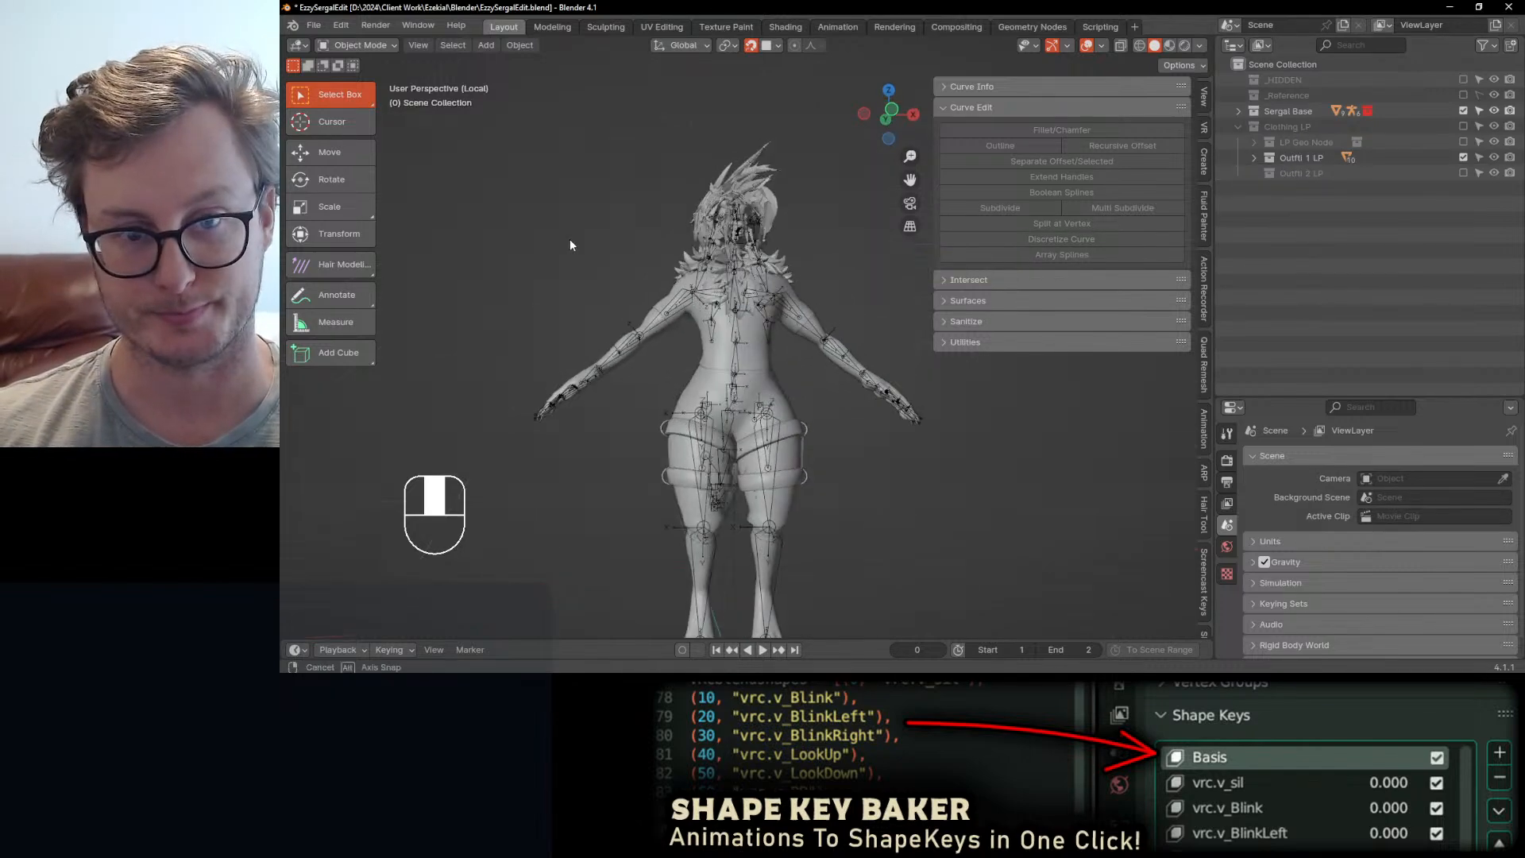
scroll(699, 254, "up", 5)
left_click(837, 282)
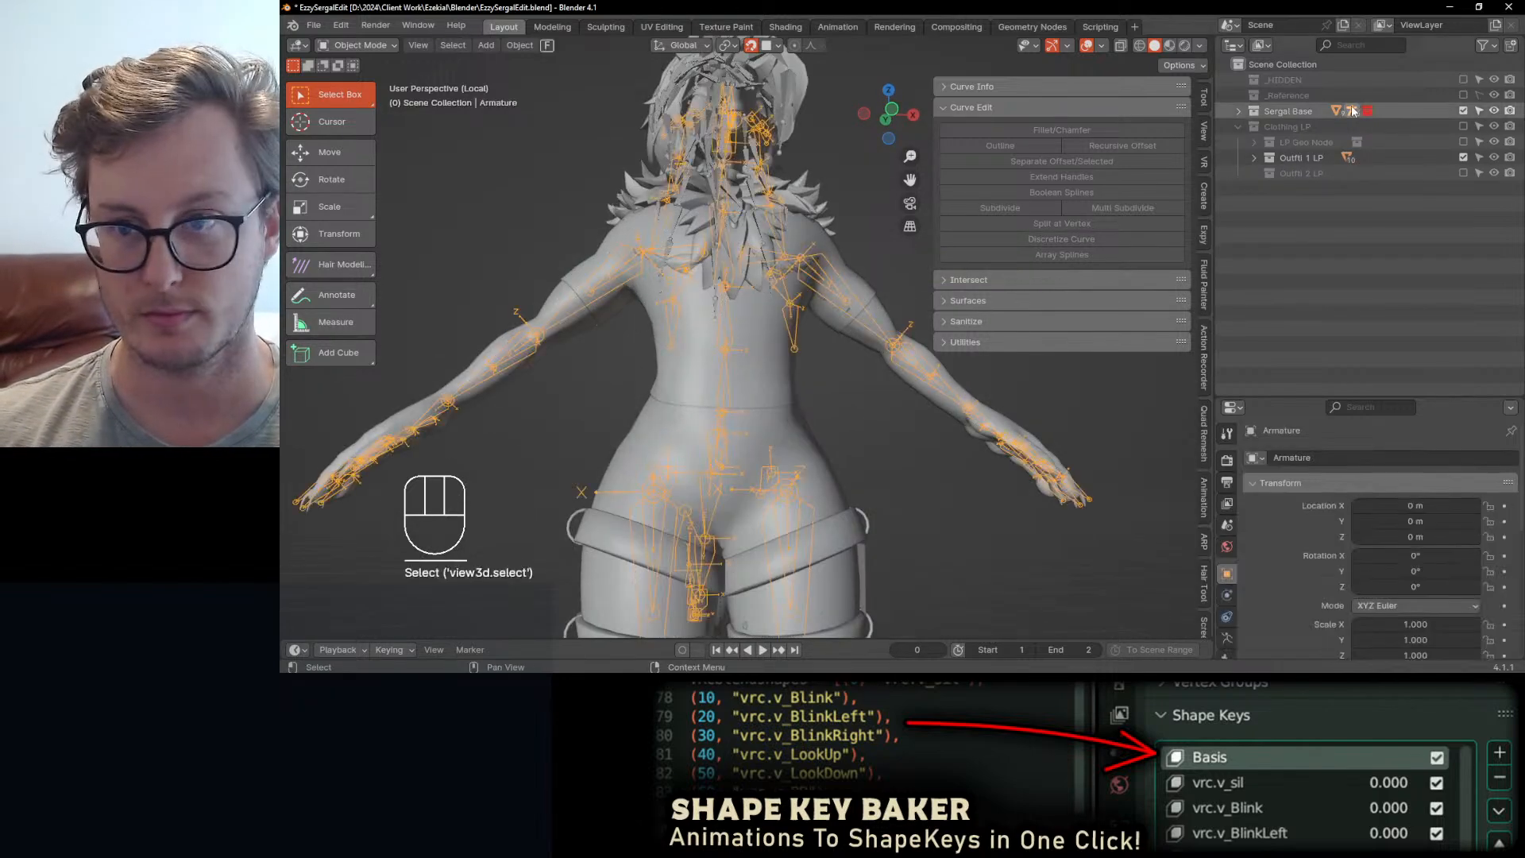
left_click(1239, 111)
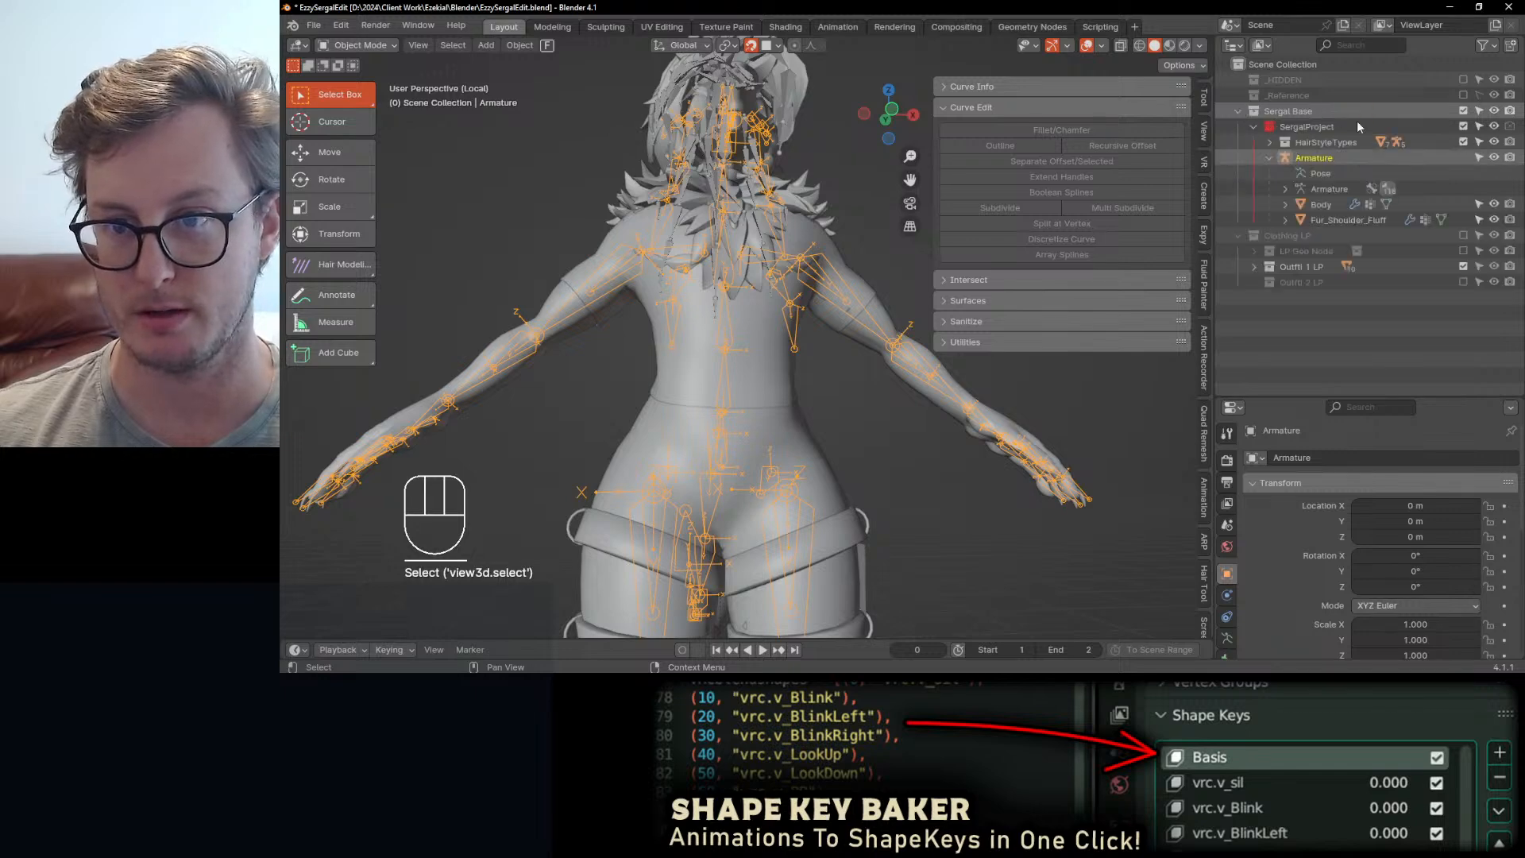
left_click(1487, 157)
left_click(1269, 157)
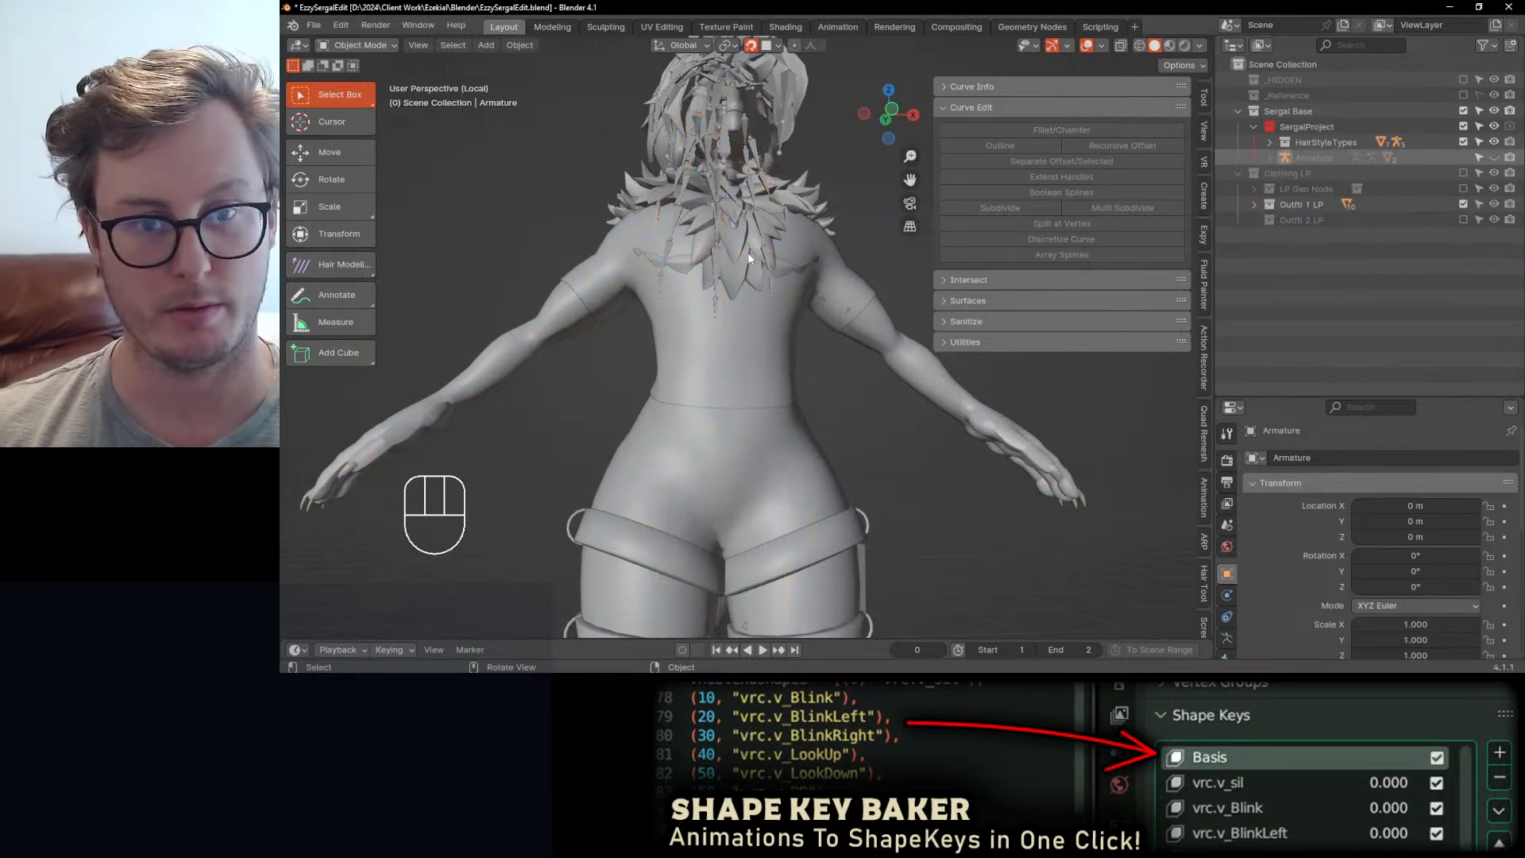
- Exclude the HairStyleTypes collection to remove the character's hair and hair armature from the view
middle_click_drag(826, 262, 773, 104)
left_click(764, 340)
left_click(774, 103)
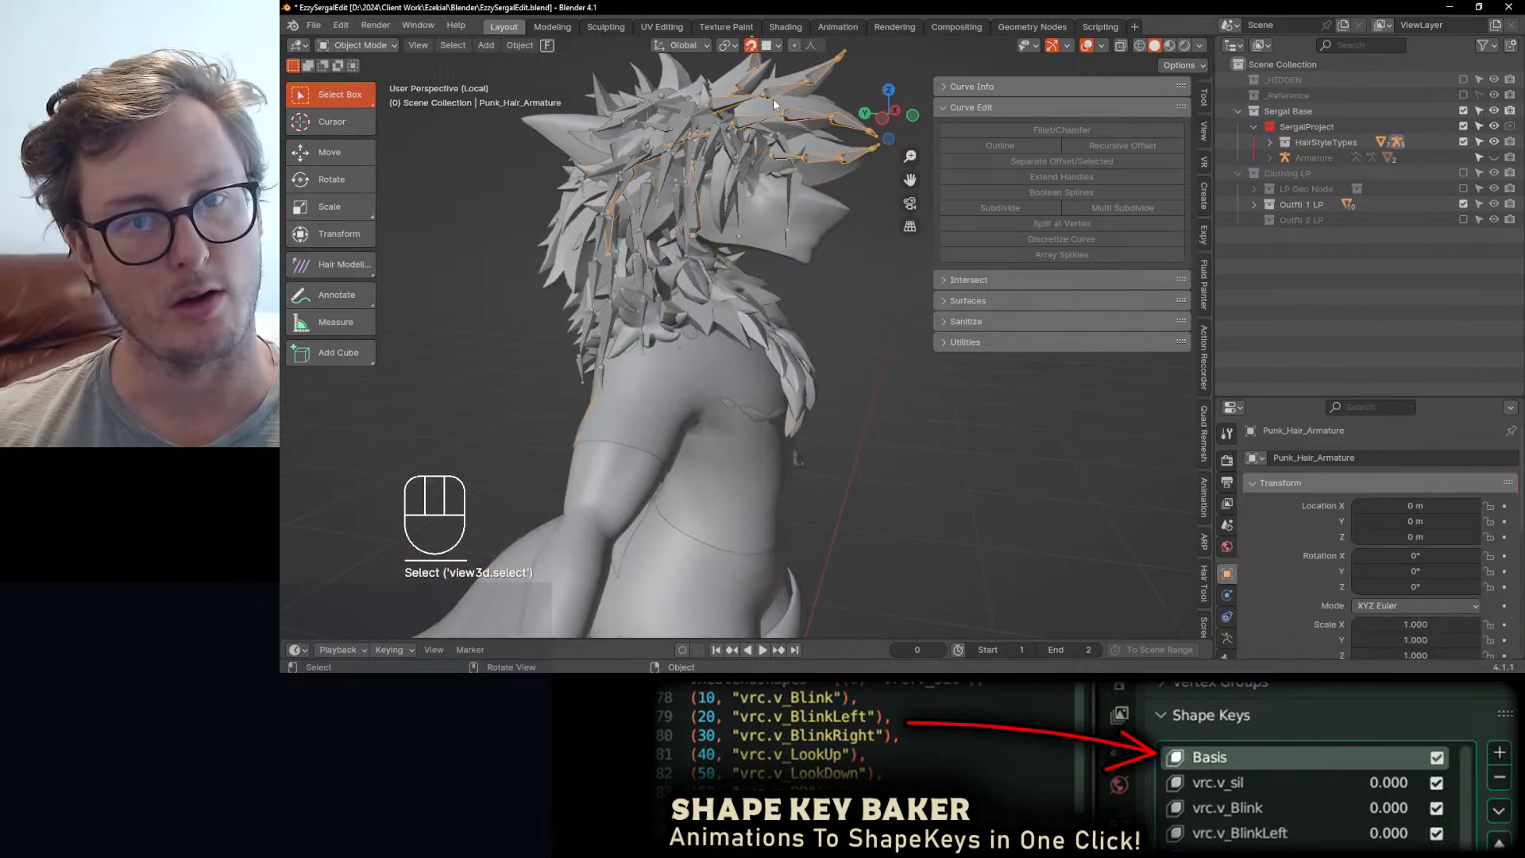
left_click(1270, 158)
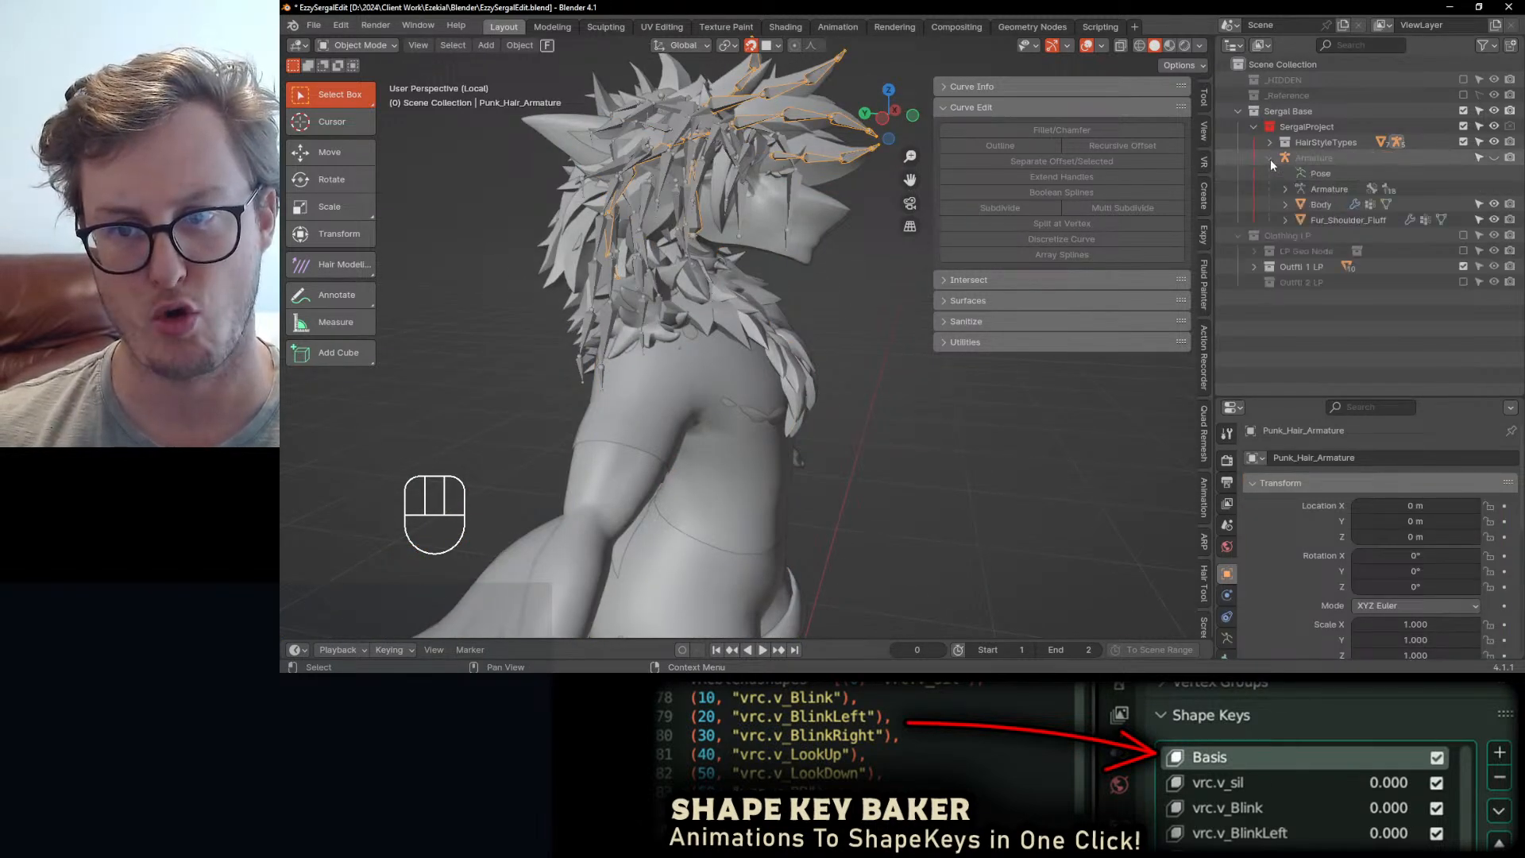
left_click(1269, 158)
middle_click_drag(984, 178, 1076, 496)
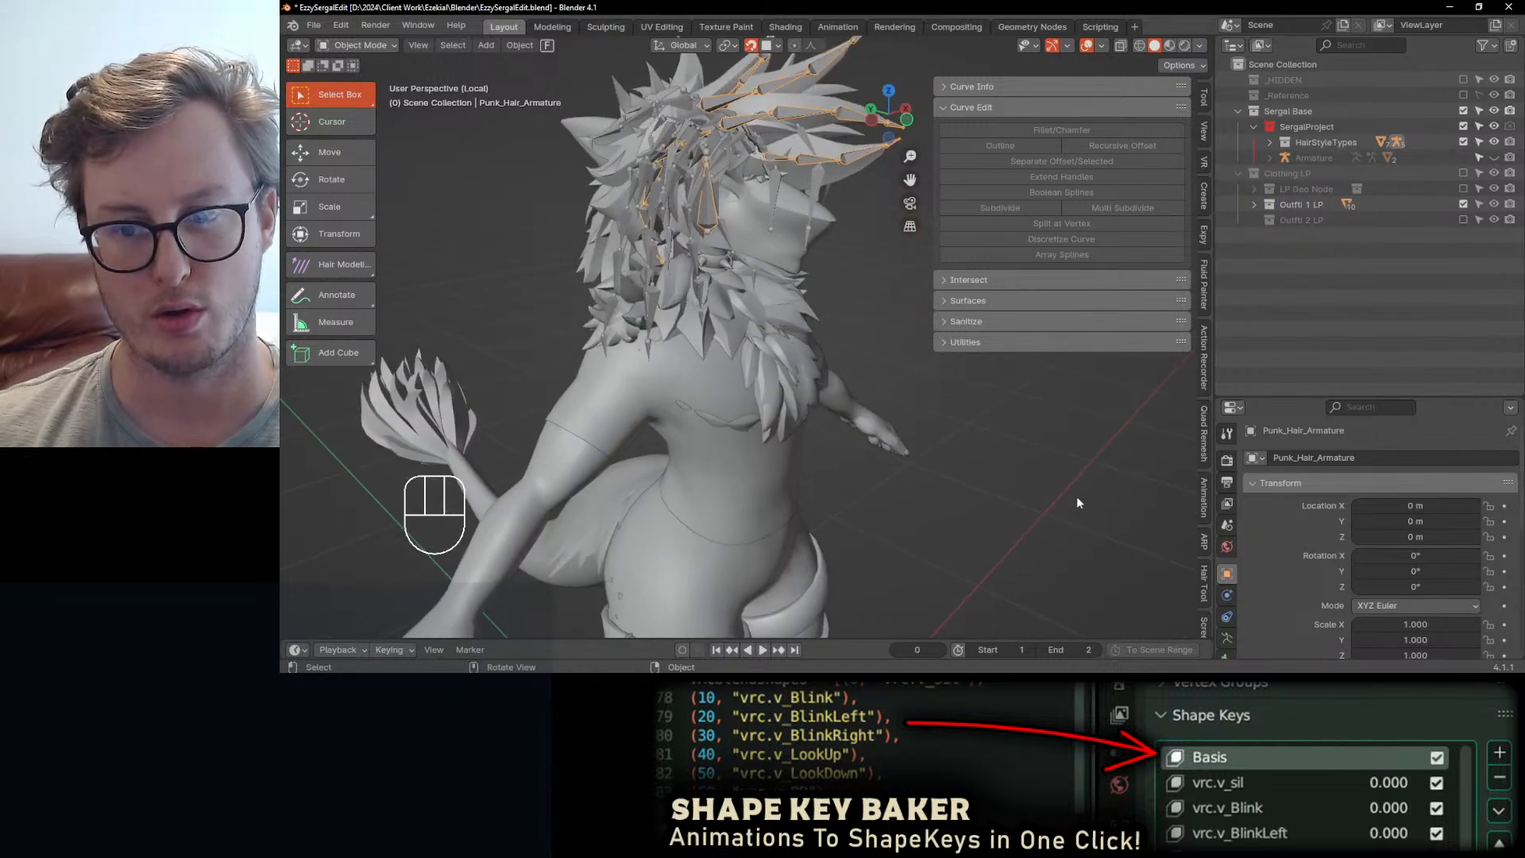
middle_click_drag(920, 446, 798, 343)
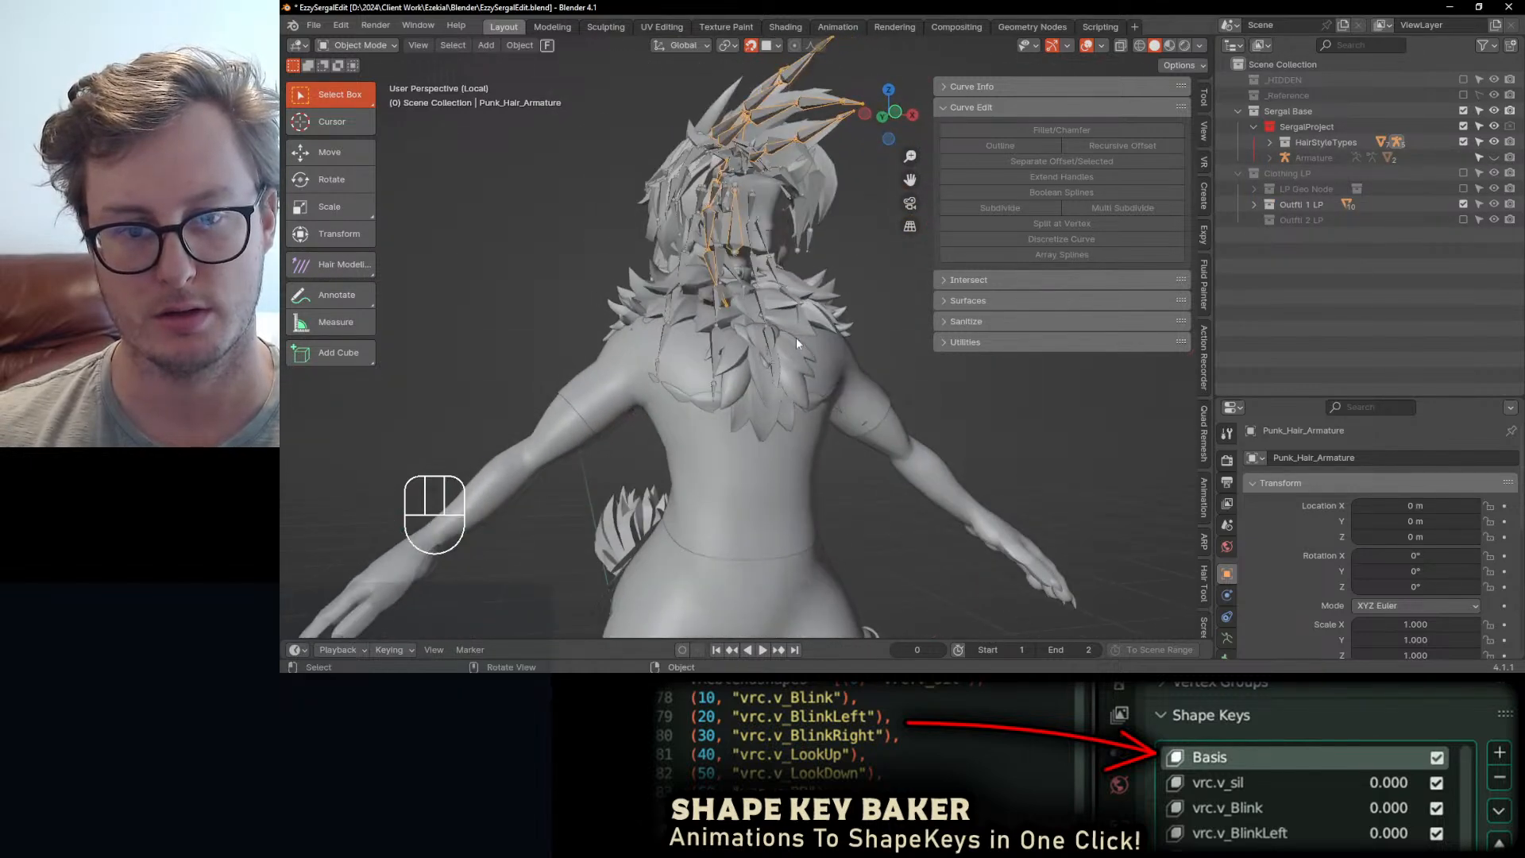
left_click(1464, 141)
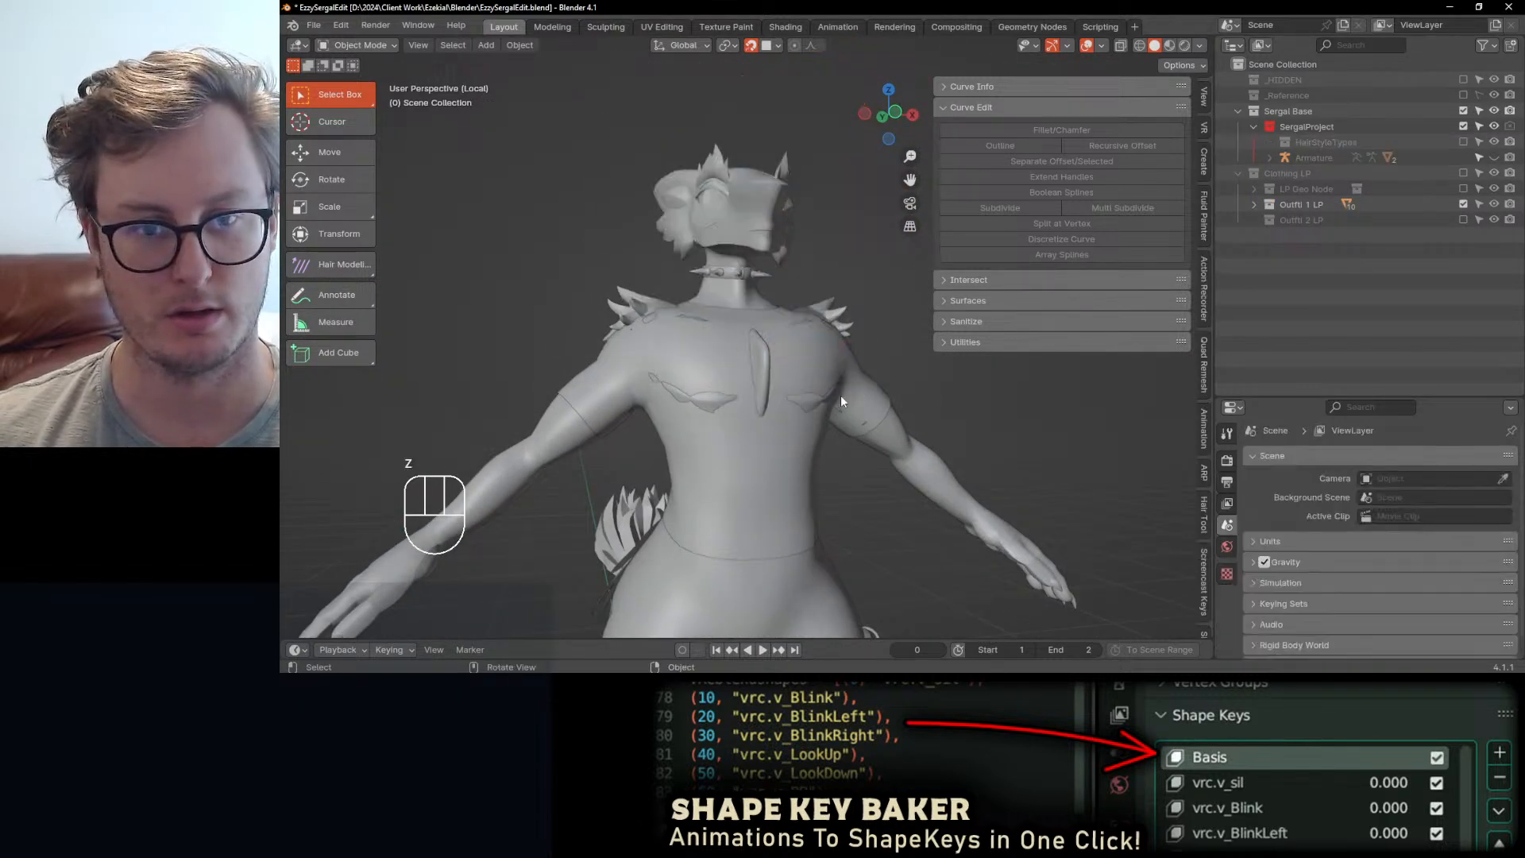
- Put the Outfit 1 shirt mesh into Sculpt Mode and save the file
middle_click_drag(843, 401, 761, 377)
left_click(712, 388)
key("ctrl+Tab")
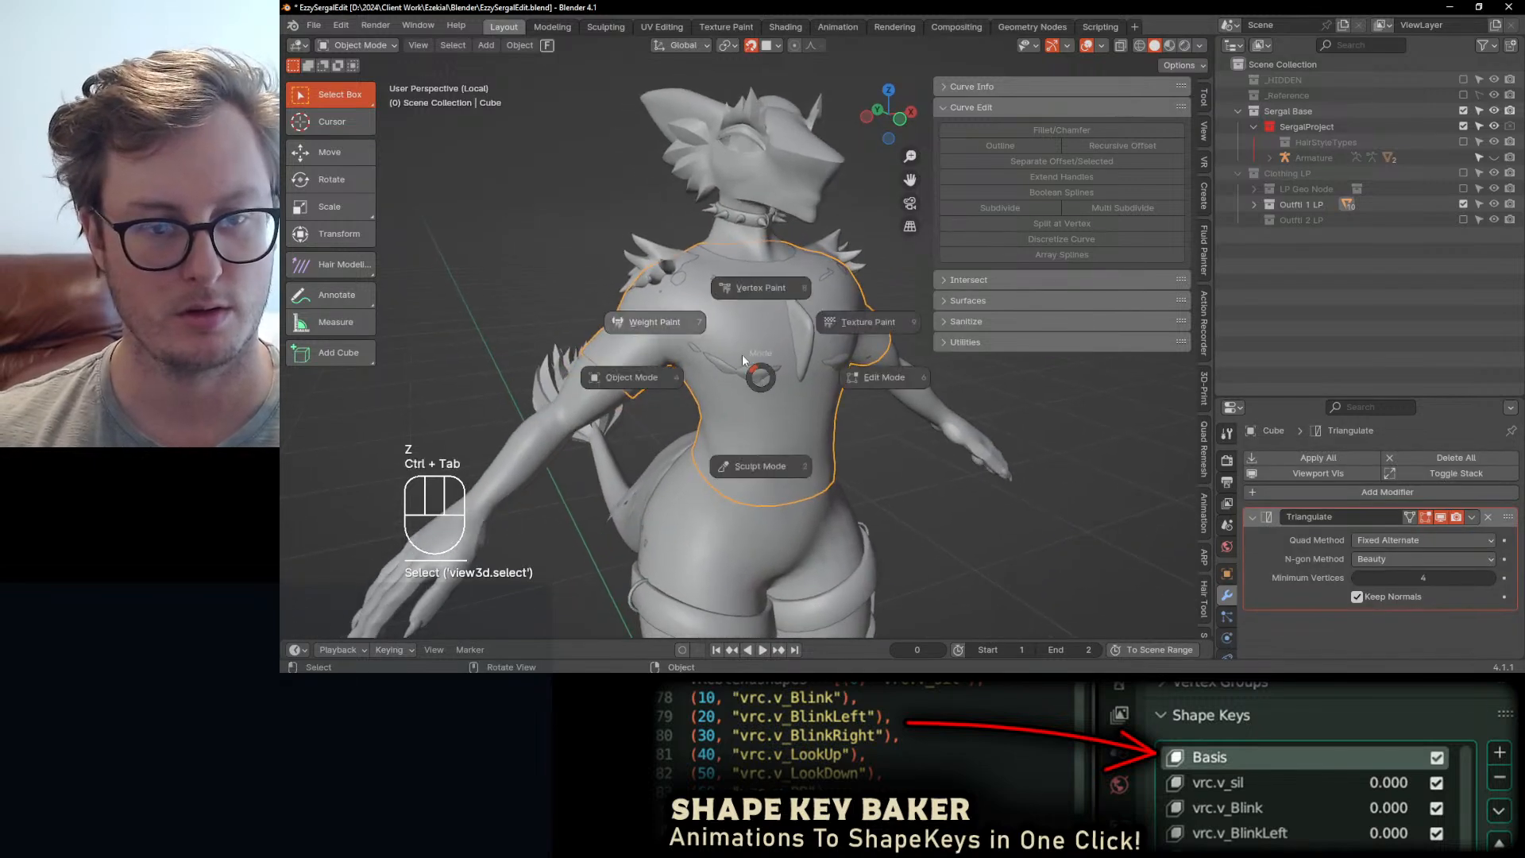
left_click(778, 474)
key("ctrl+s")
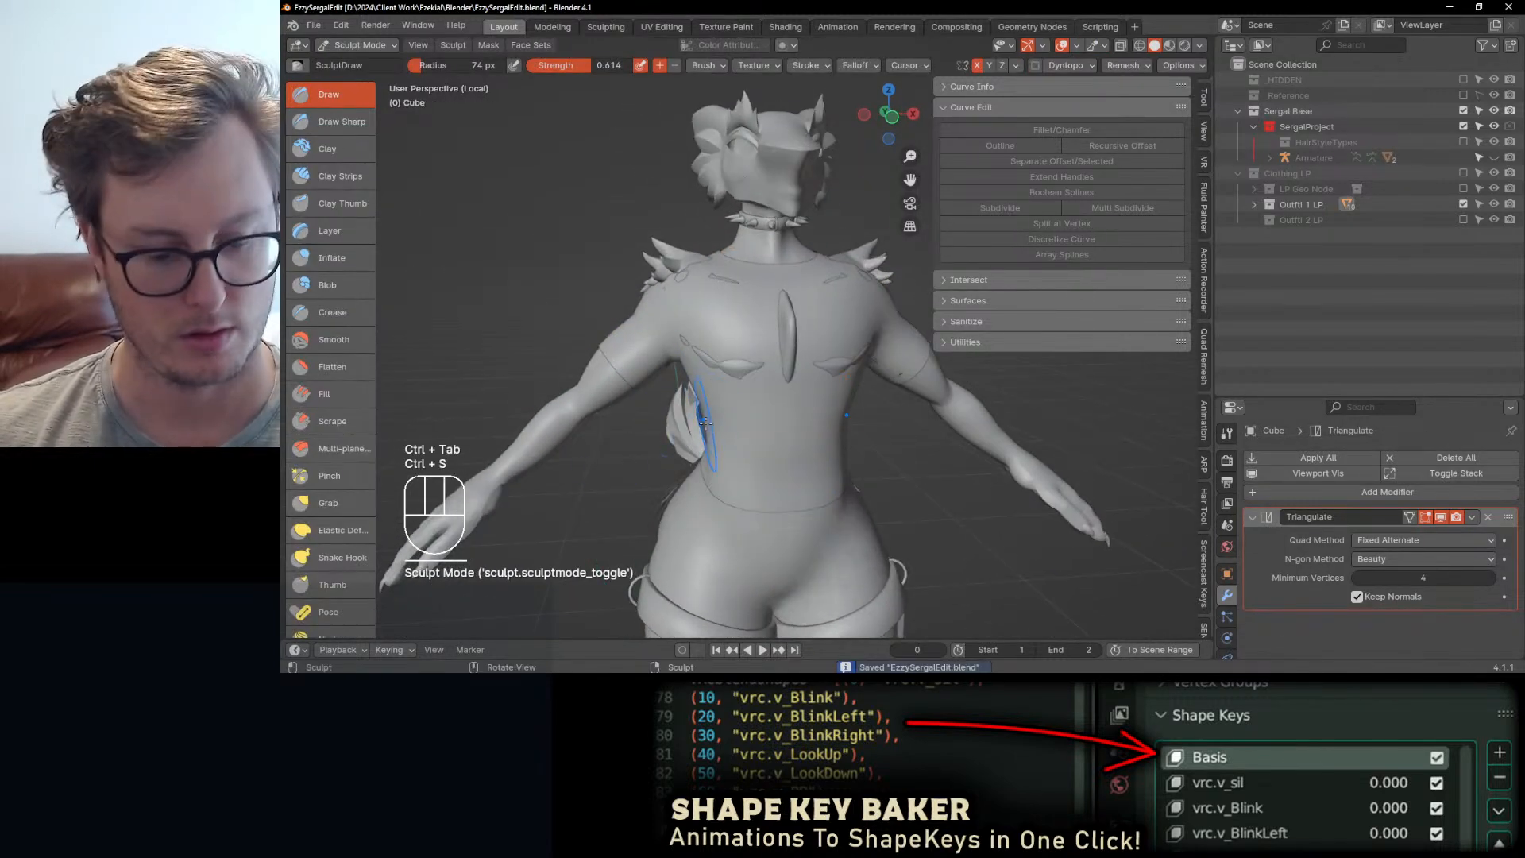
- Try inflating the shirt over the chest with the Inflate brush, and undo the strokes
key("i")
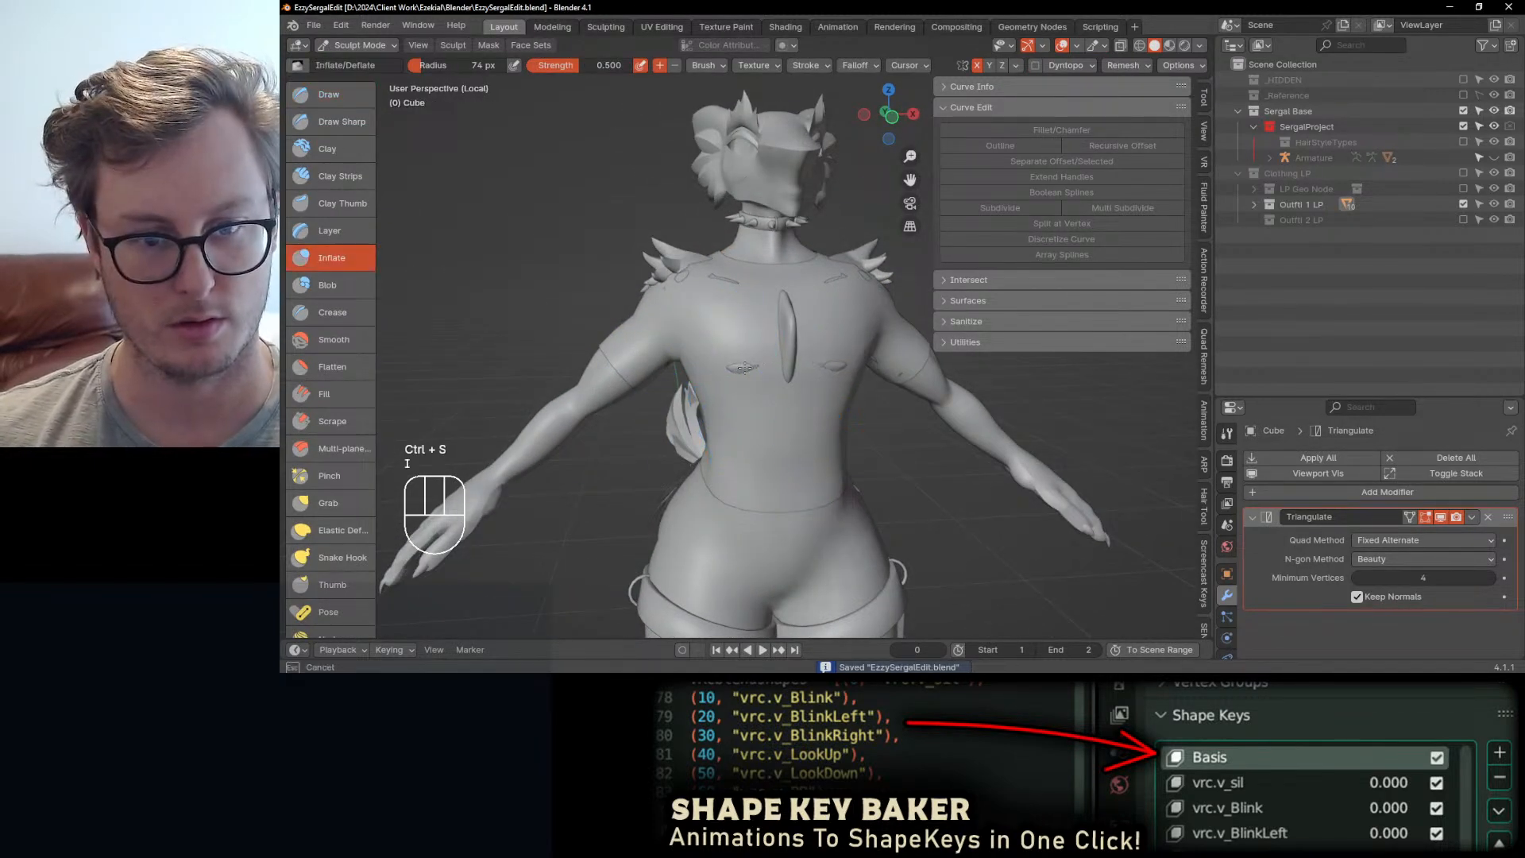
mouse_move(717, 295)
middle_mouse_down()
mouse_move(675, 294)
mouse_move(776, 306)
mouse_move(691, 334)
middle_mouse_up()
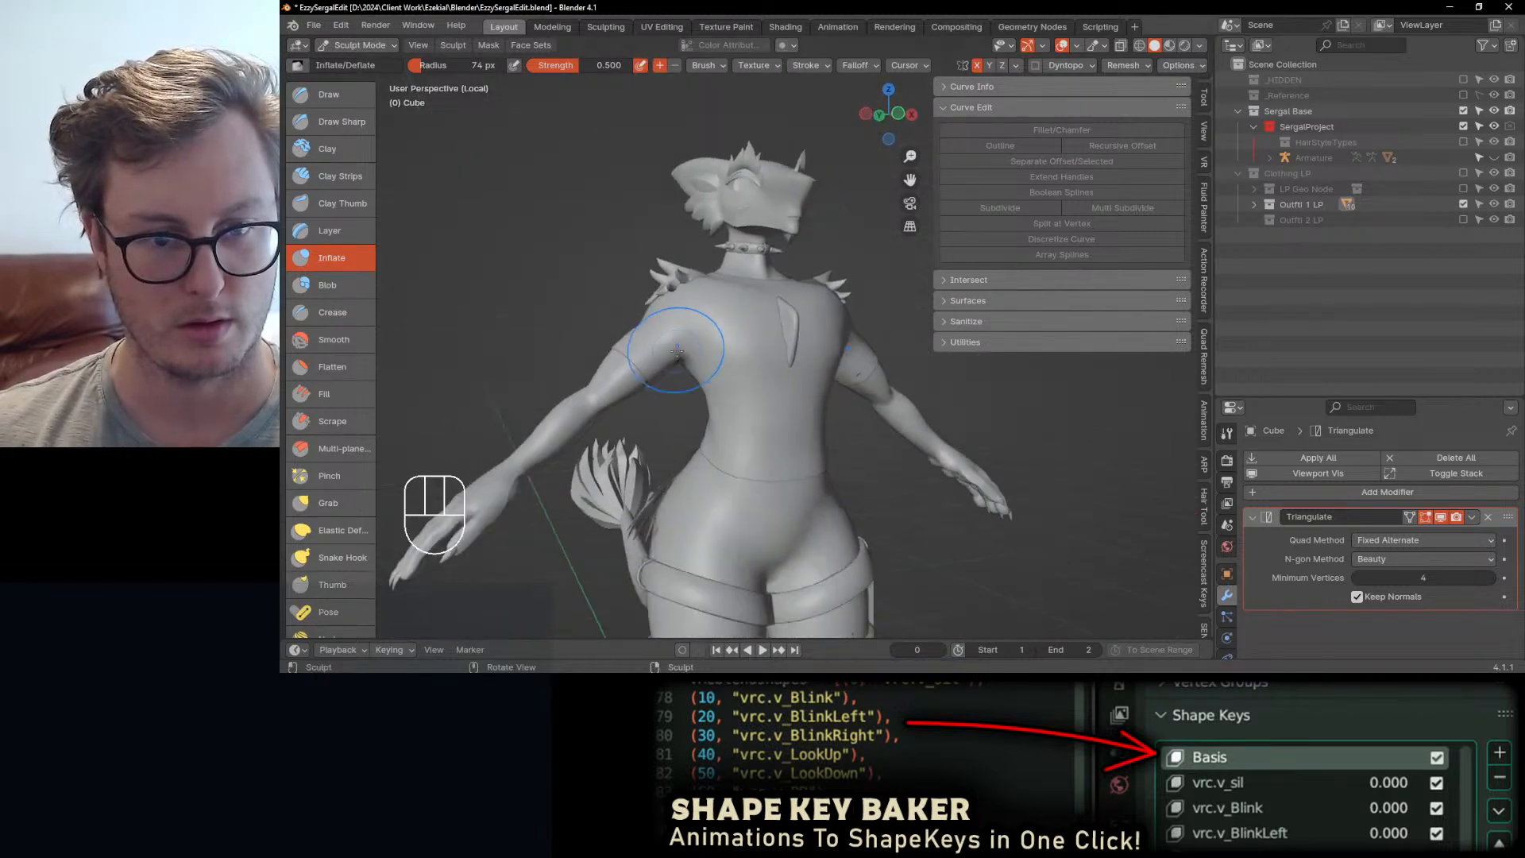
key("ctrl+z")
key("ctrl+z")
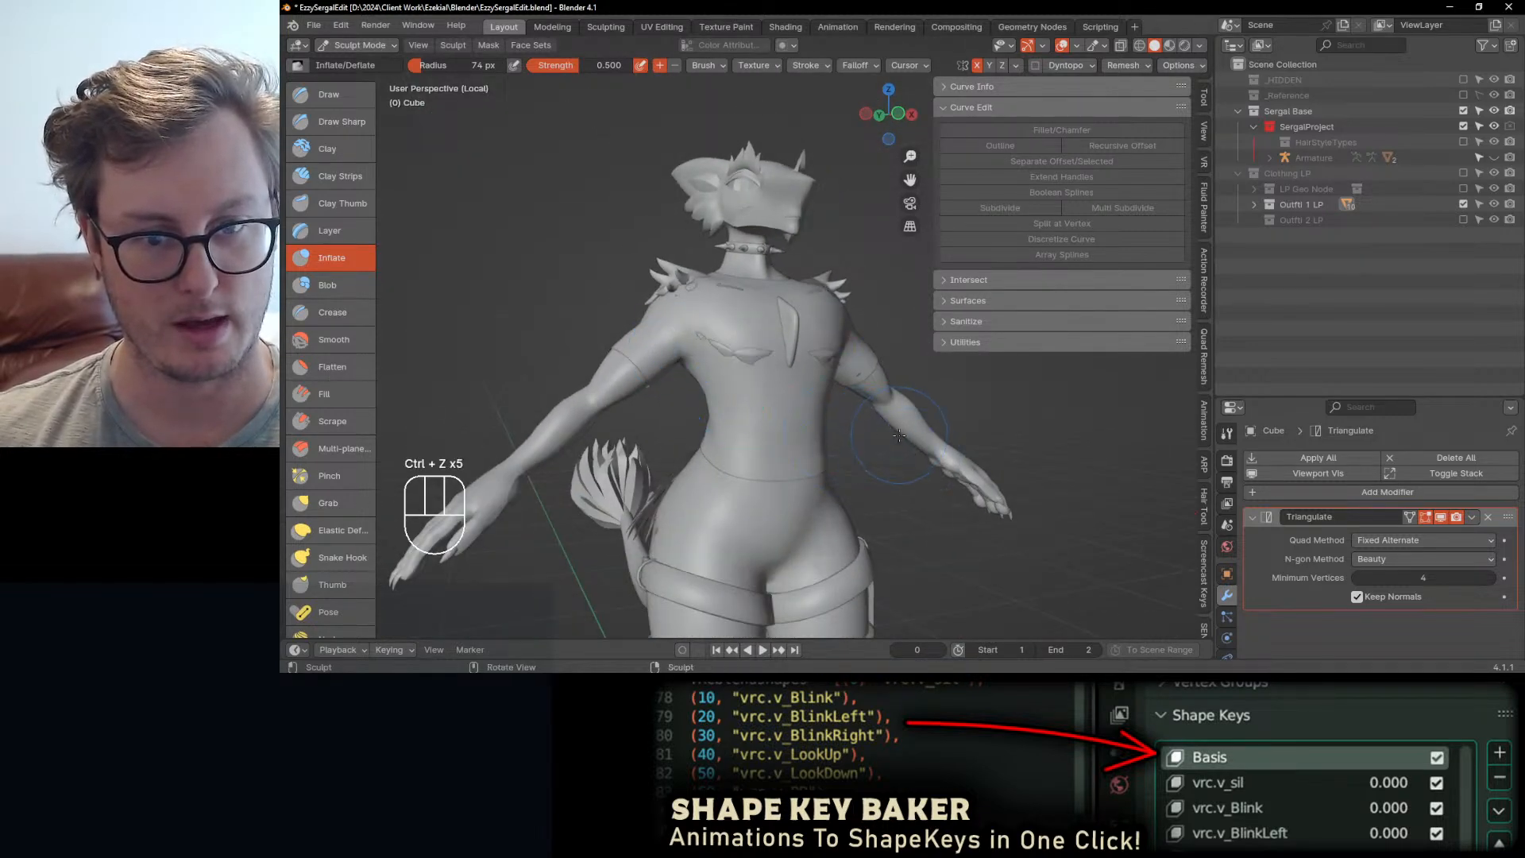
- Inflate the whole Outfit 1 shirt with the Mesh Filter set to Inflate at strength 1.000
key("w")
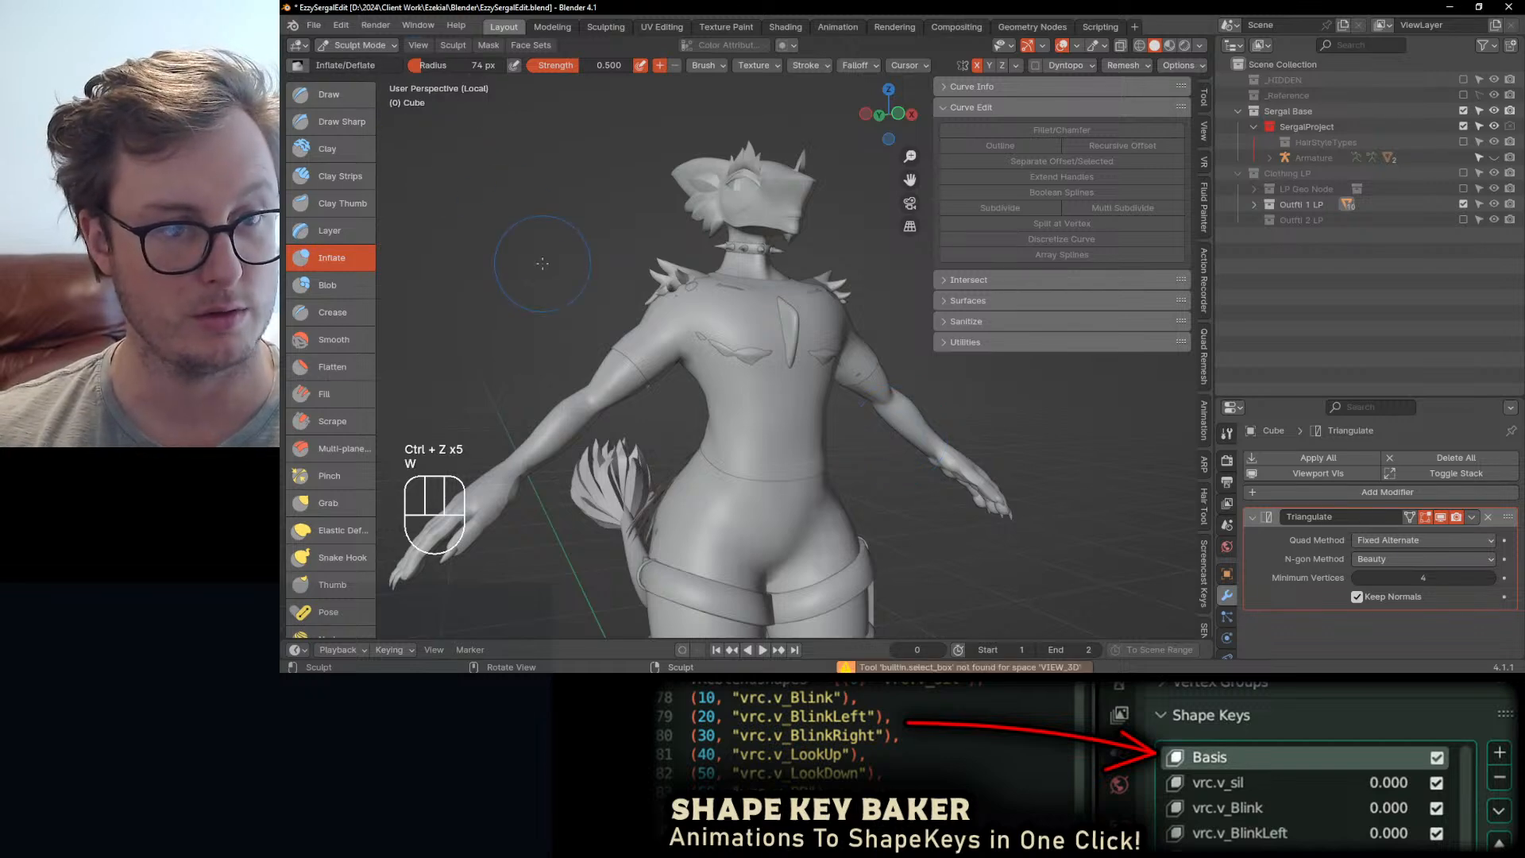
key("q")
left_click(548, 292)
middle_click_drag(570, 297, 558, 300)
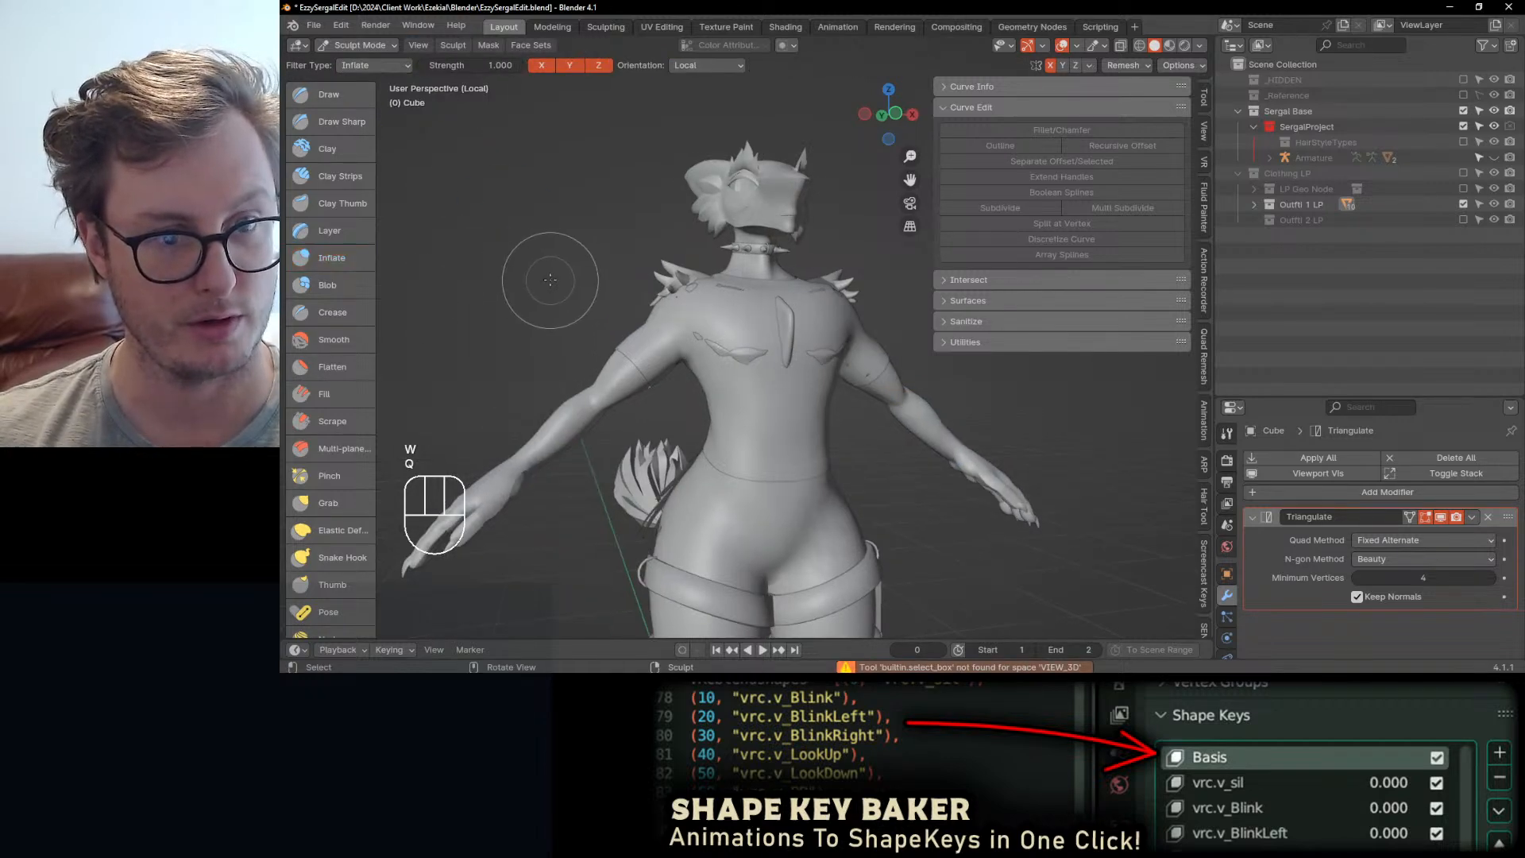
scroll(549, 280, "up", 2)
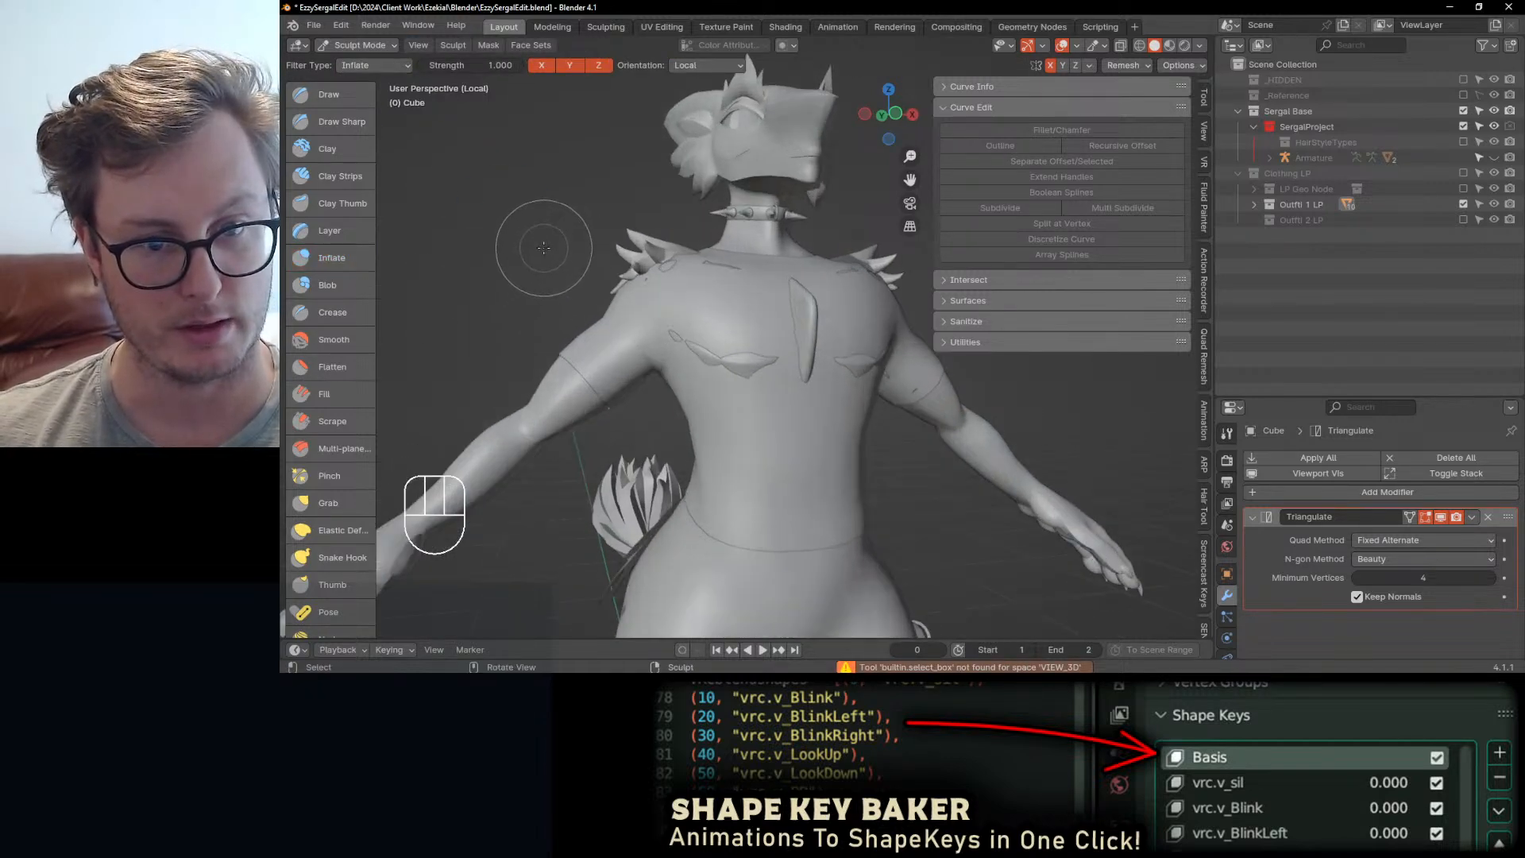
left_click_drag(548, 245, 553, 244, "shift")
key("ctrl+z")
mouse_move(553, 245)
middle_mouse_down()
mouse_move(509, 255)
mouse_move(732, 351)
mouse_move(585, 350)
mouse_move(581, 170)
middle_mouse_up()
- Switch sculpting to the Outfit 1 pants and inflate them with the Inflate mesh filter at strength 0.200
key("alt+q")
mouse_move(656, 258)
middle_mouse_down()
mouse_move(763, 273)
mouse_move(908, 372)
middle_mouse_up()
left_click_drag(928, 402, 937, 404)
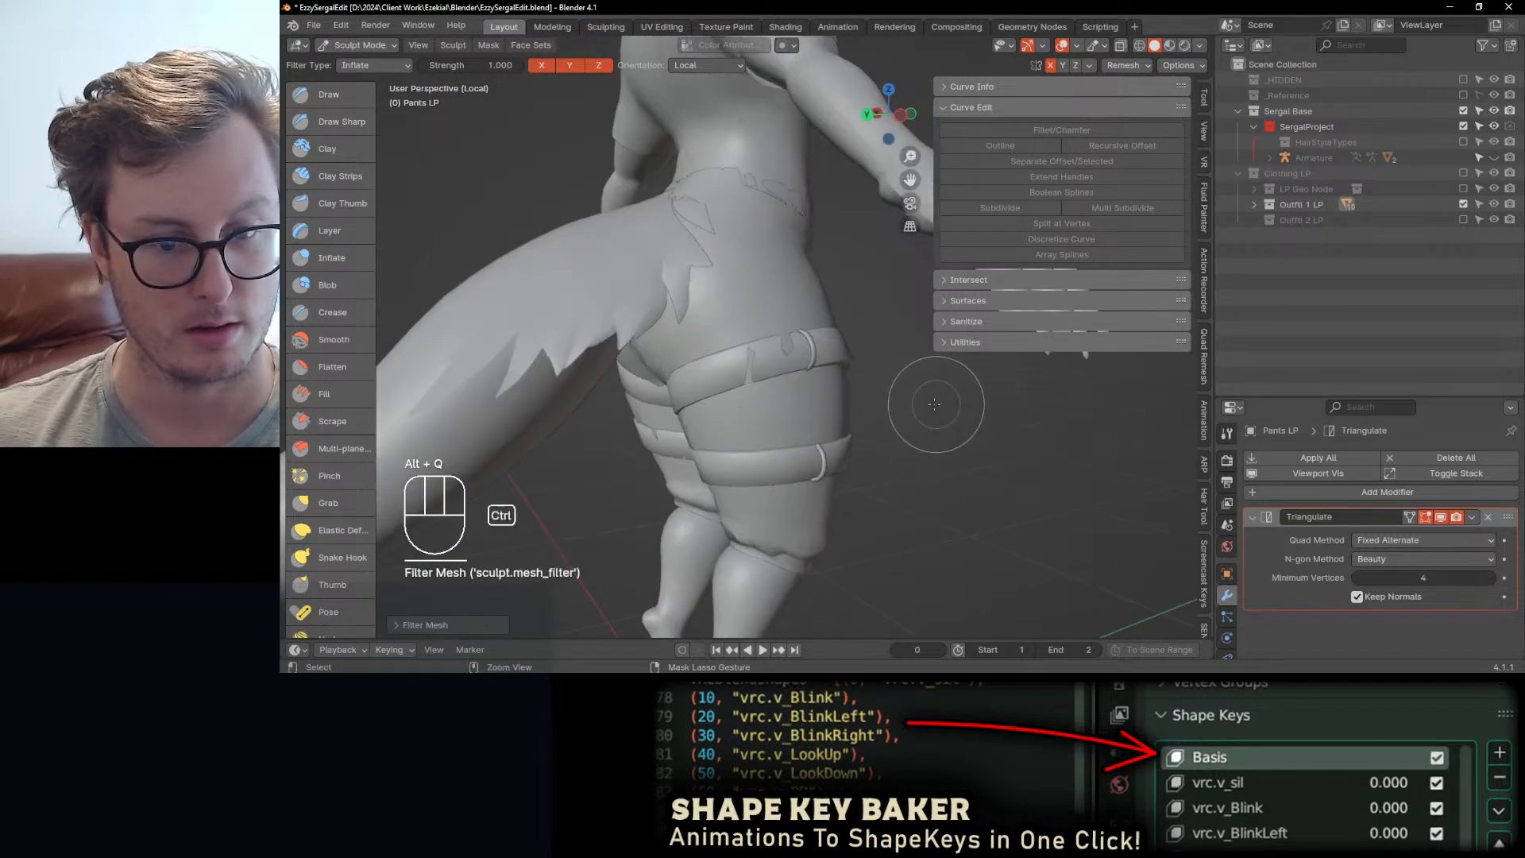
key("ctrl+z")
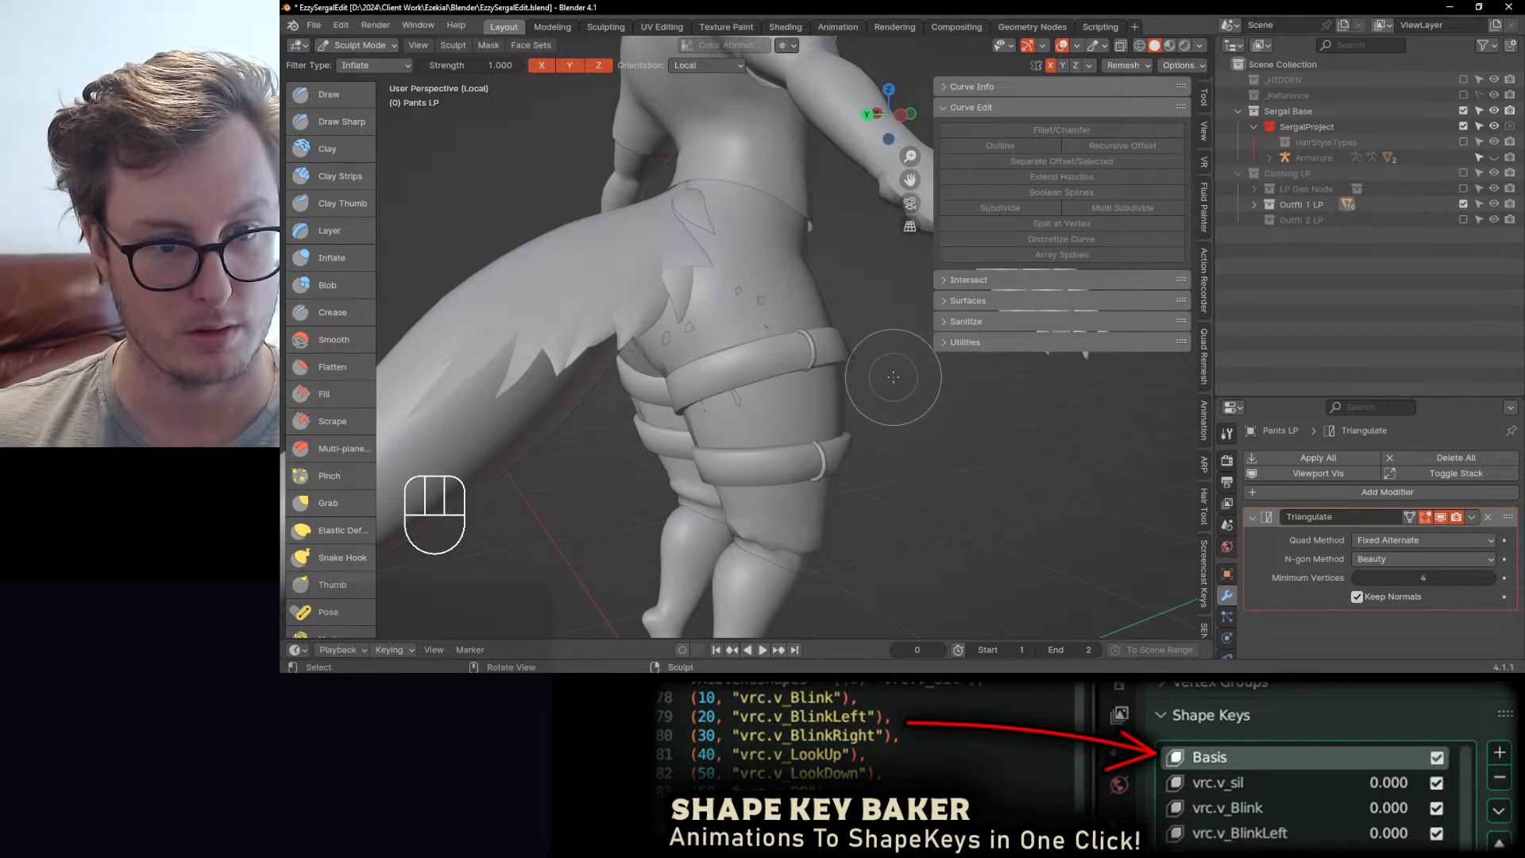
left_click(588, 193)
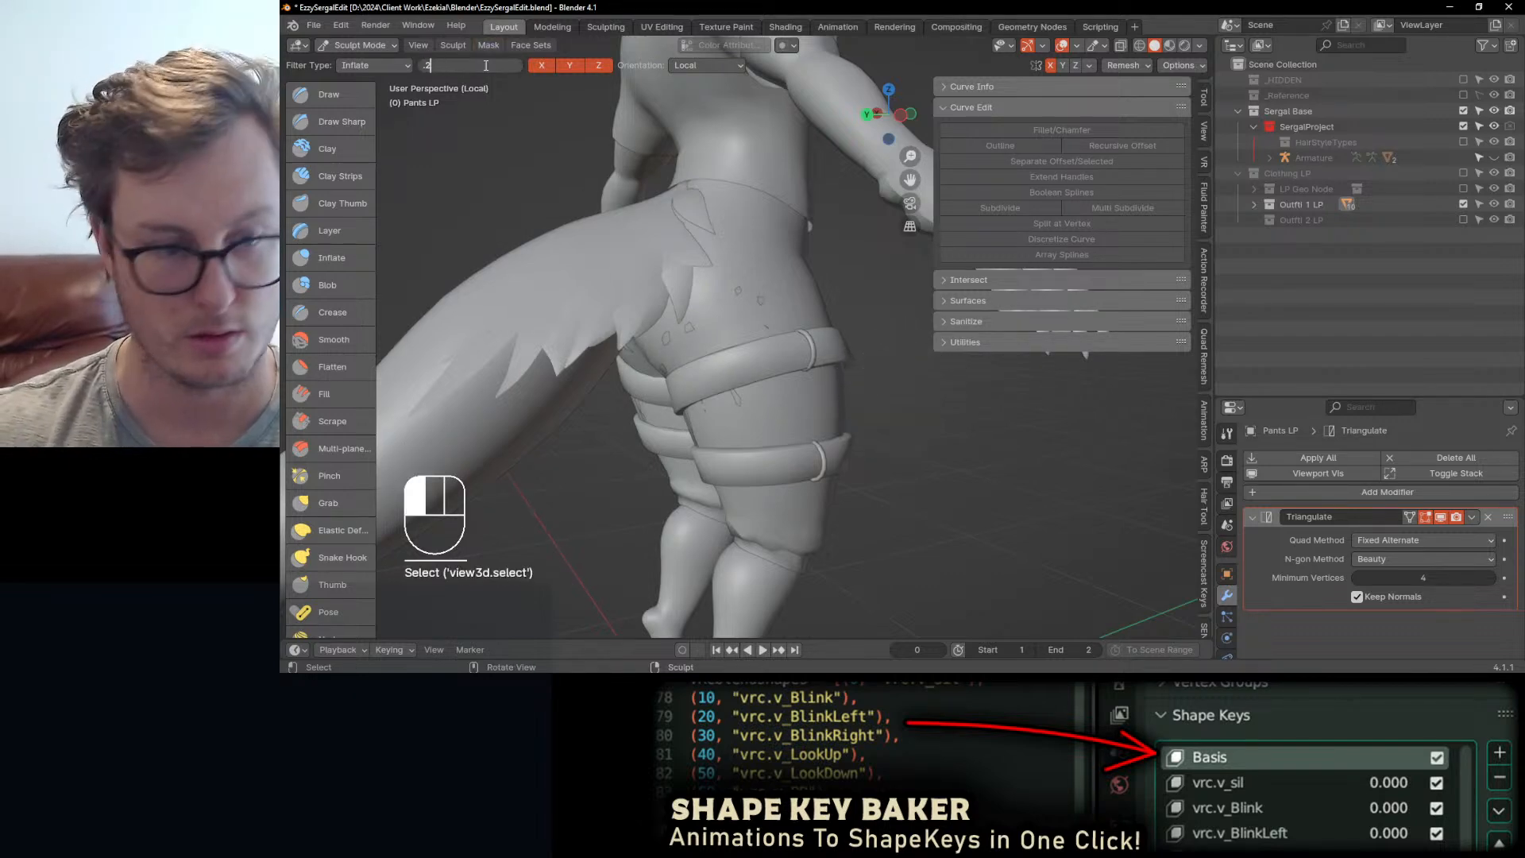
key("shift+f")
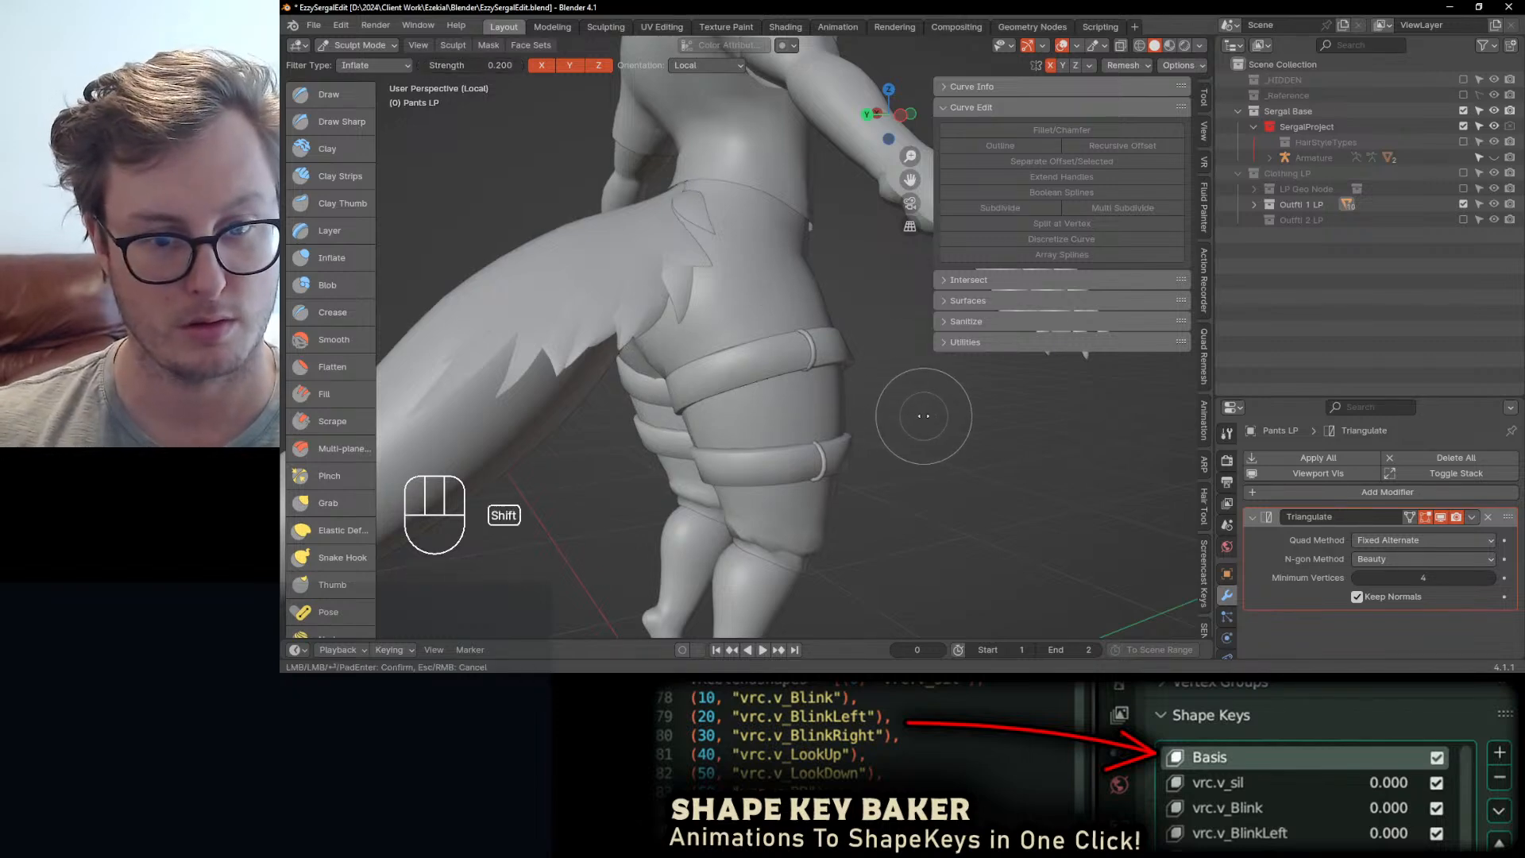
left_click_drag(924, 417, 920, 413)
middle_click_drag(900, 396, 556, 398)
- Leave Sculpt Mode, delete the stray object beside the character's body, and save the file
mouse_move(620, 397)
middle_mouse_down("shift")
mouse_move(583, 252)
mouse_move(645, 280)
mouse_move(653, 451)
mouse_move(736, 397)
mouse_move(776, 416)
mouse_move(815, 401)
mouse_move(619, 398)
mouse_move(745, 494)
mouse_move(674, 293)
mouse_move(807, 279)
middle_mouse_up("shift")
key("ctrl+Tab")
left_click(804, 218)
key("x")
left_click(820, 212)
scroll(755, 409, "down", 4)
key("ctrl+s")
scroll(794, 385, "up", 4)
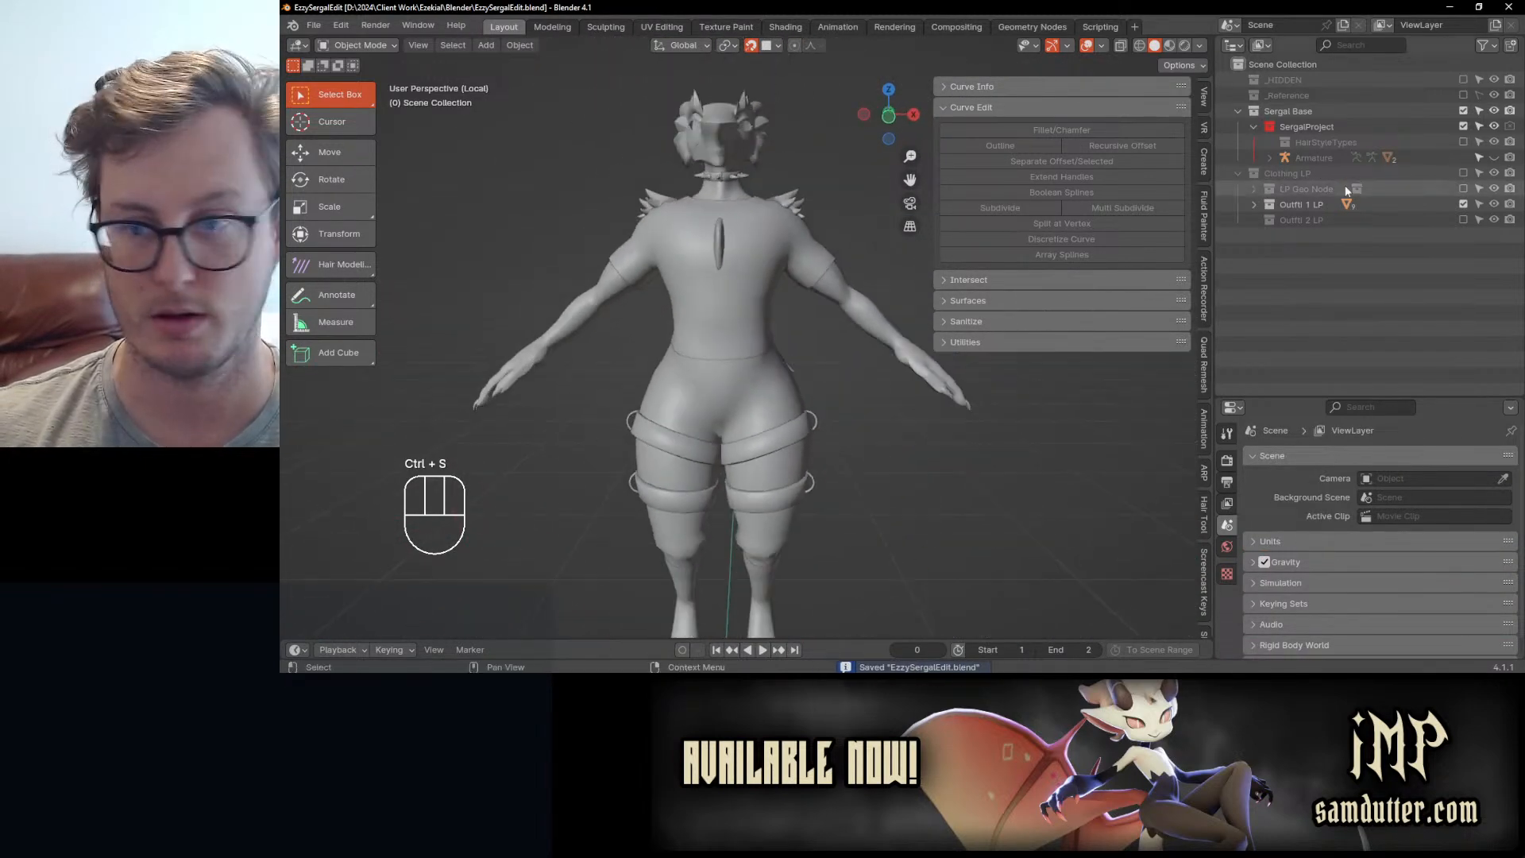
- Exclude the Outfit 1 LP collection, include Outfit 2 LP in its place, and hide the Outfit 2 jacket
left_click(1463, 204)
left_click(1463, 220)
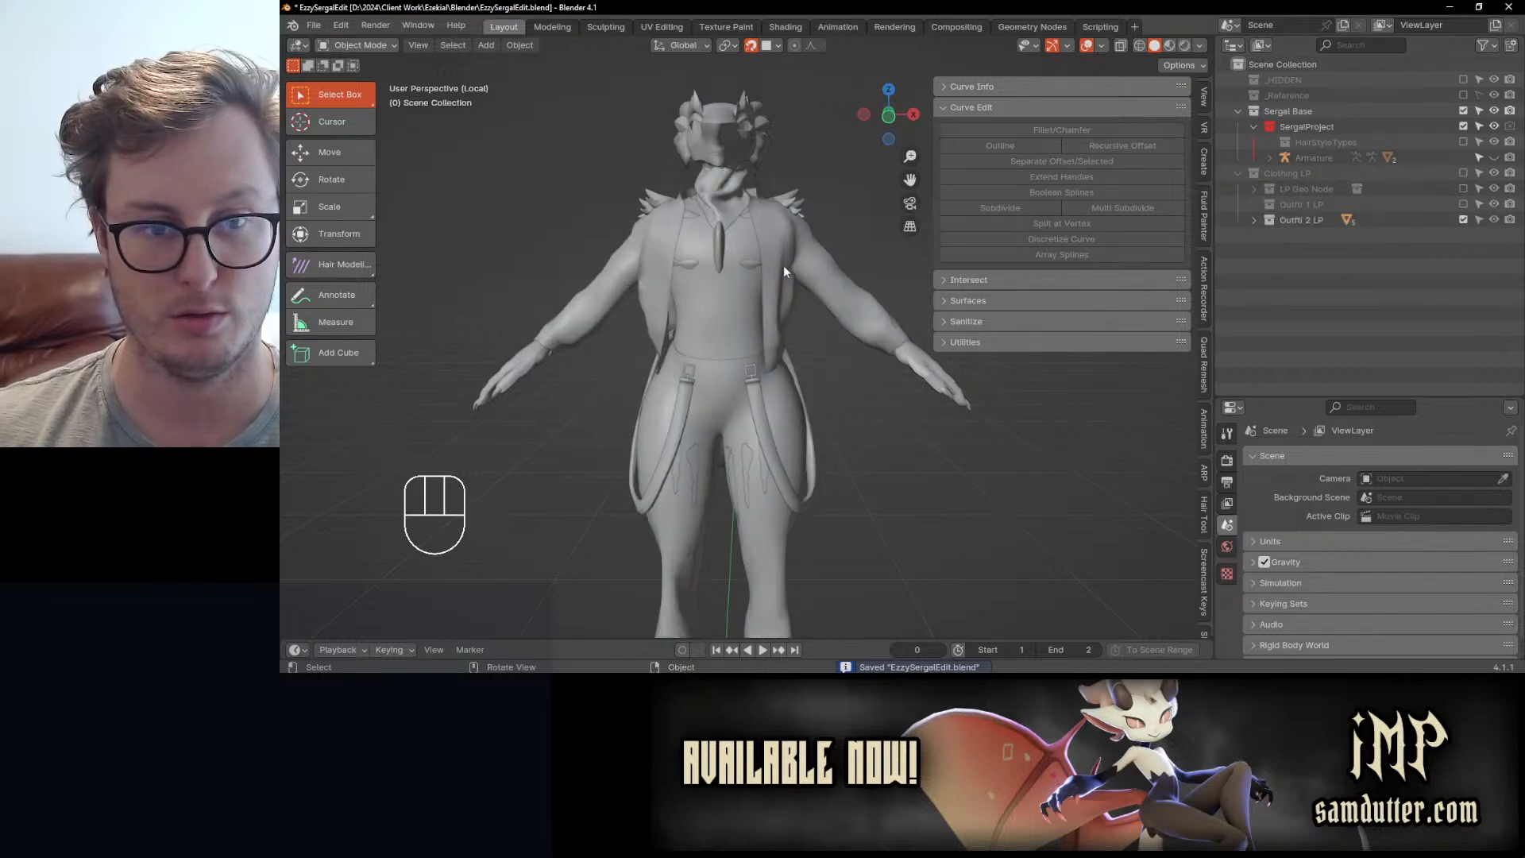
left_click(802, 259)
key("h")
- Put the Outfit 2 shirt into Sculpt Mode and inflate it over the body with the Inflate mesh filter at strength 0.200
left_click(747, 302)
key("ctrl+Tab")
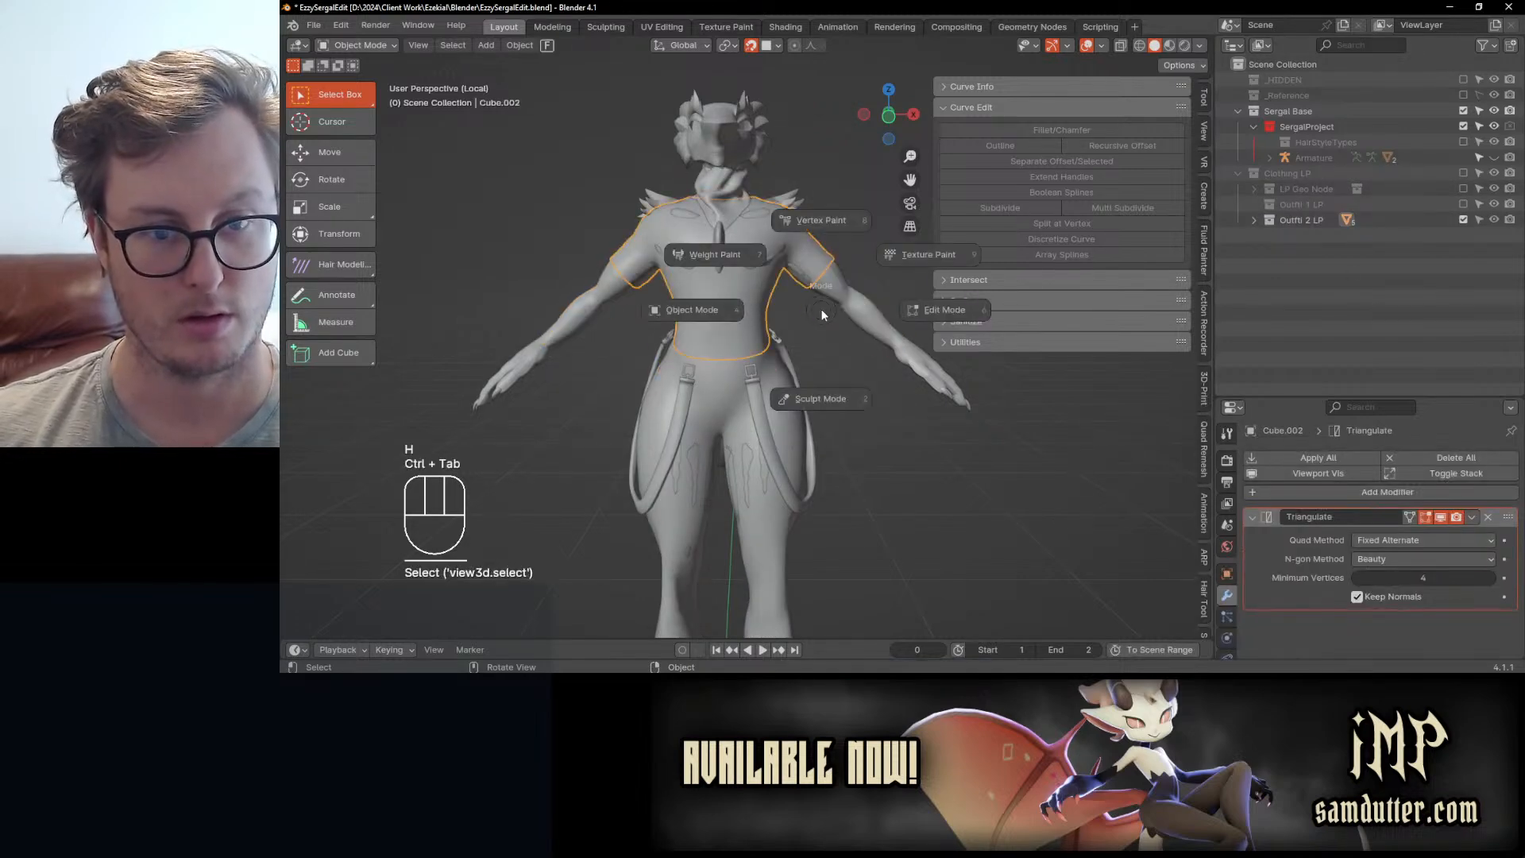
left_click(854, 394)
scroll(874, 374, "up", 4)
key("f")
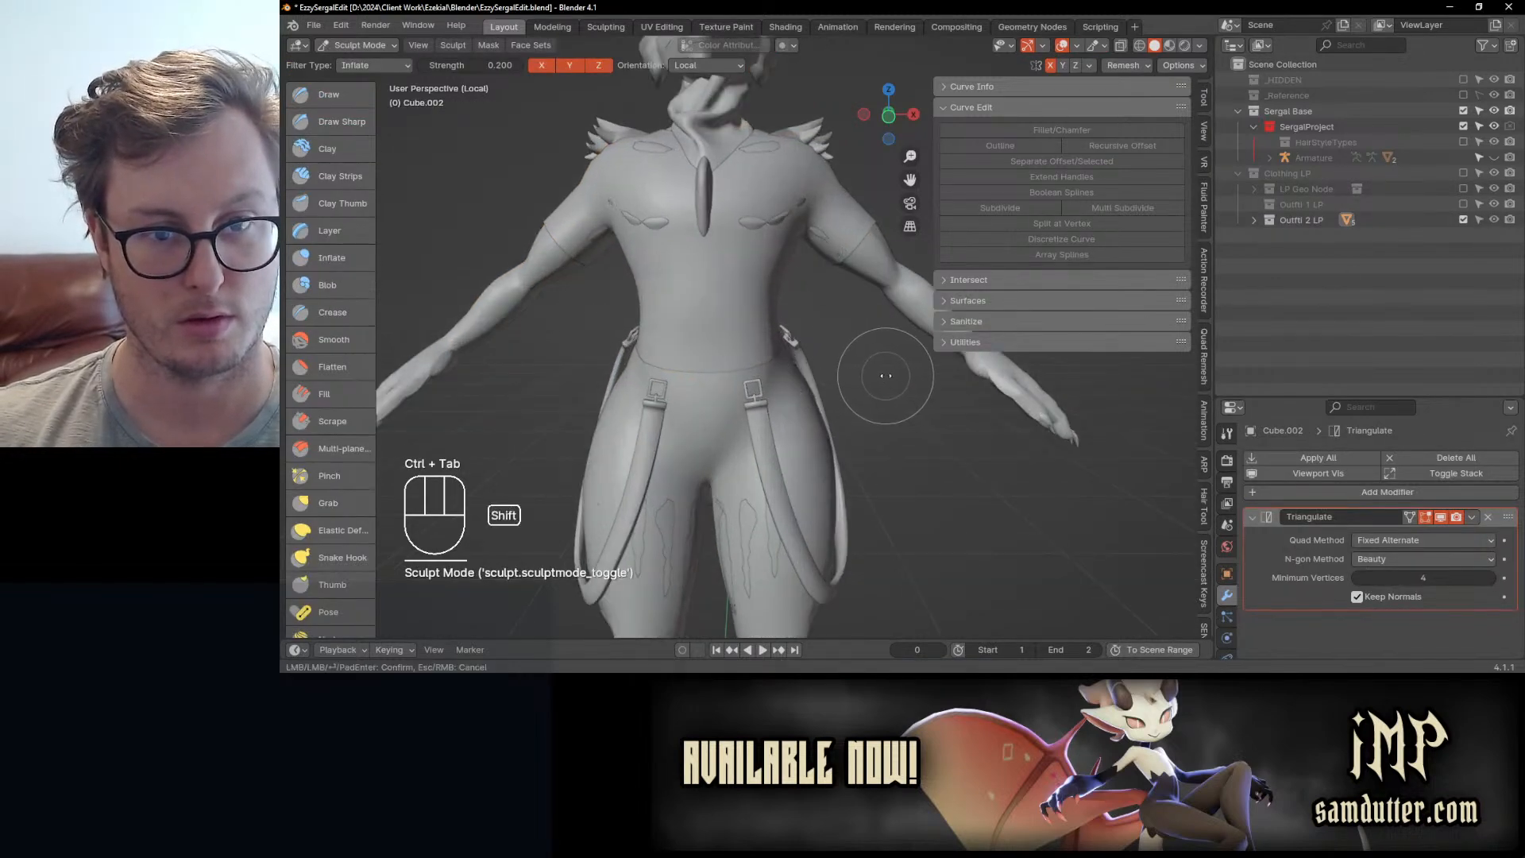
left_click_drag(886, 376, 900, 377)
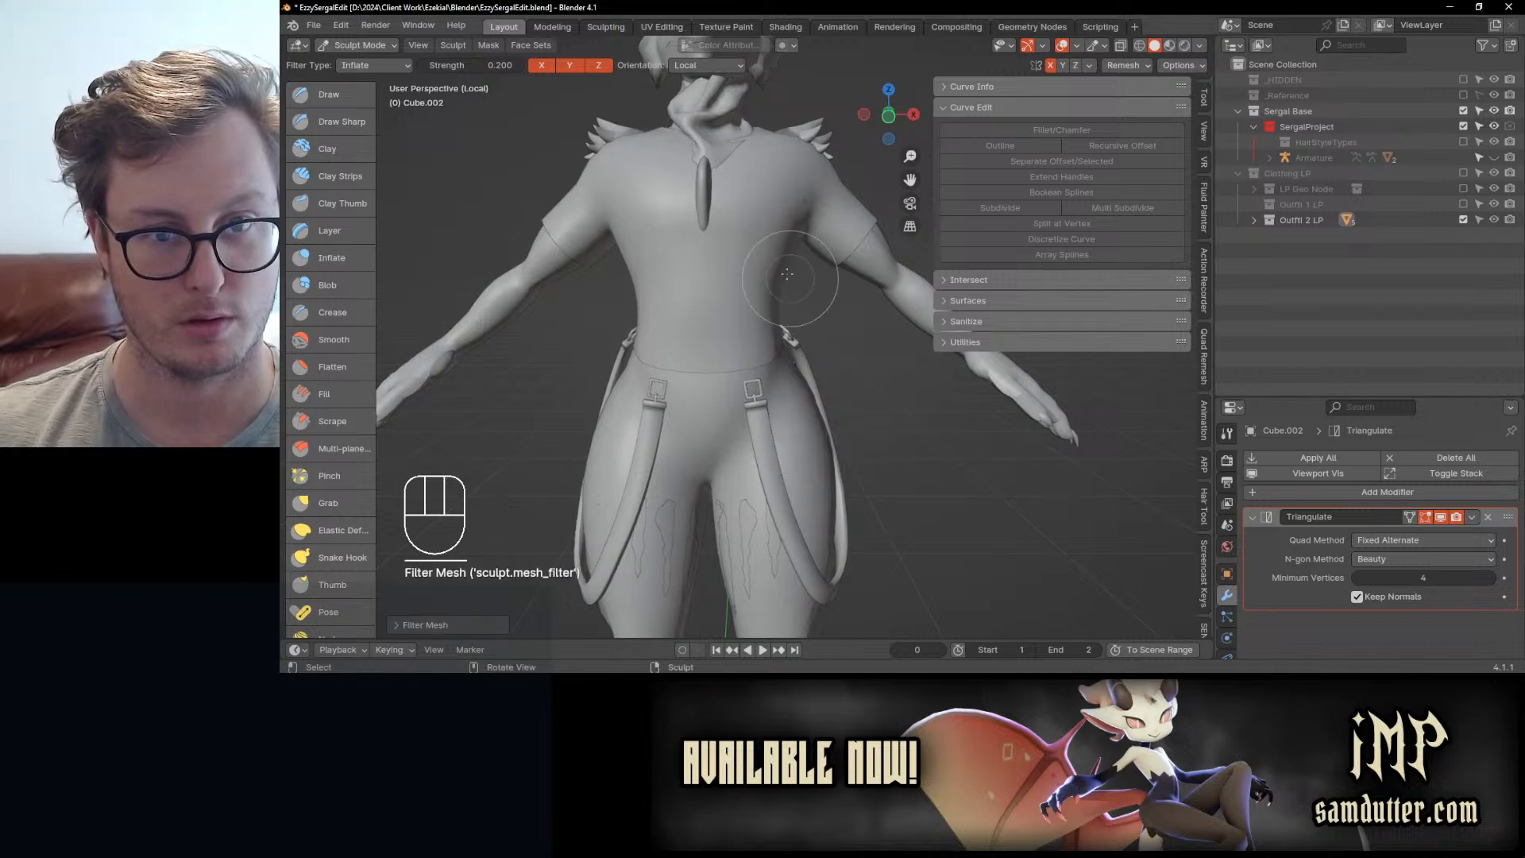
middle_click_drag(795, 274, 698, 321)
key("ctrl+z")
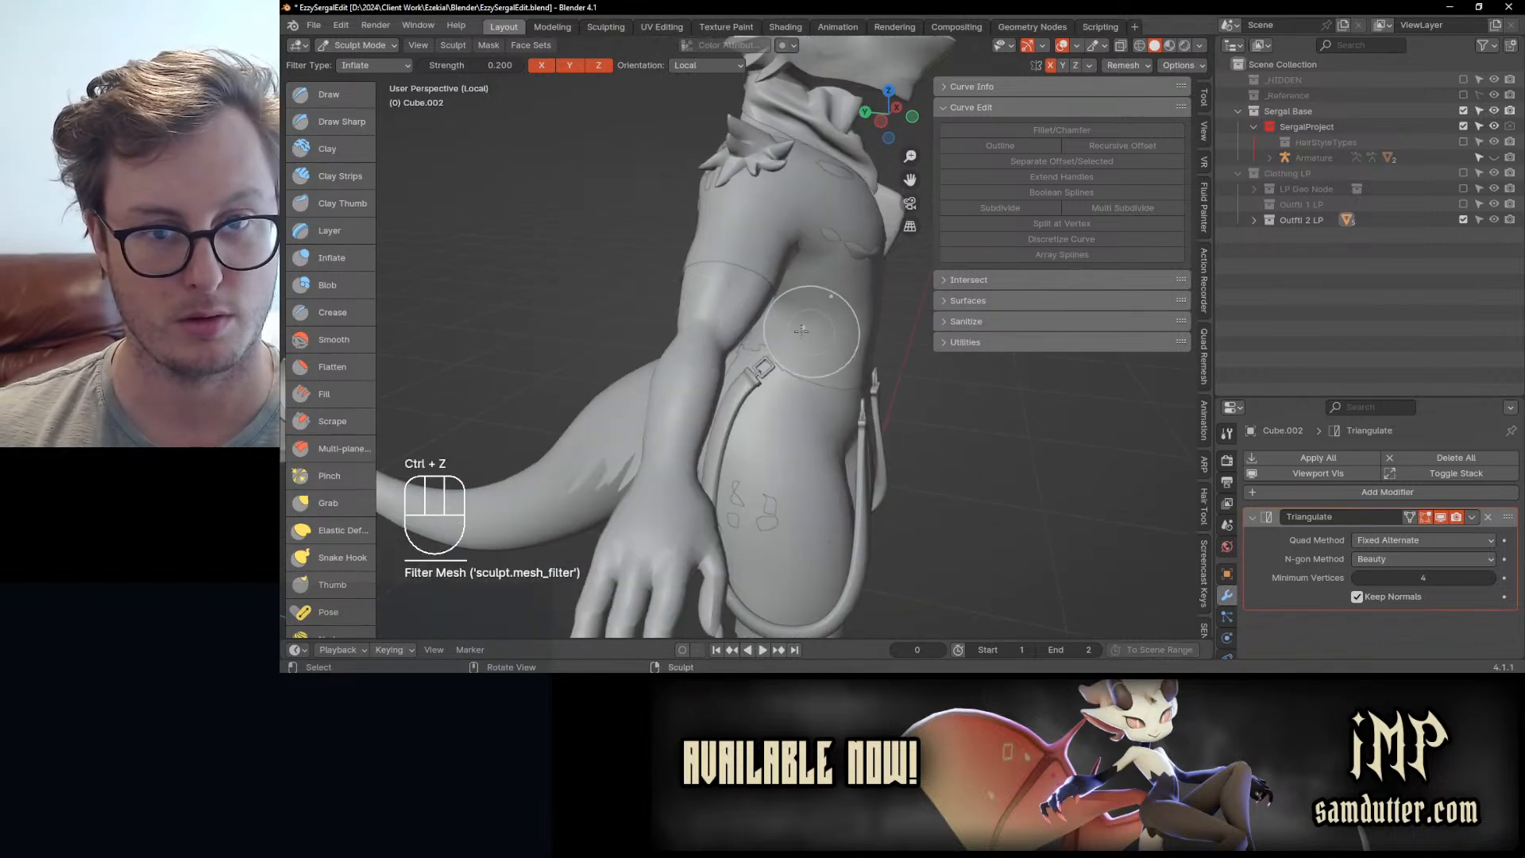
left_click_drag(962, 437, 979, 436, "shift")
- Switch sculpting to the Outfit 2 pants and inflate them with the Inflate mesh filter at strength 0.200
middle_click_drag(903, 381, 826, 389)
key("alt+q")
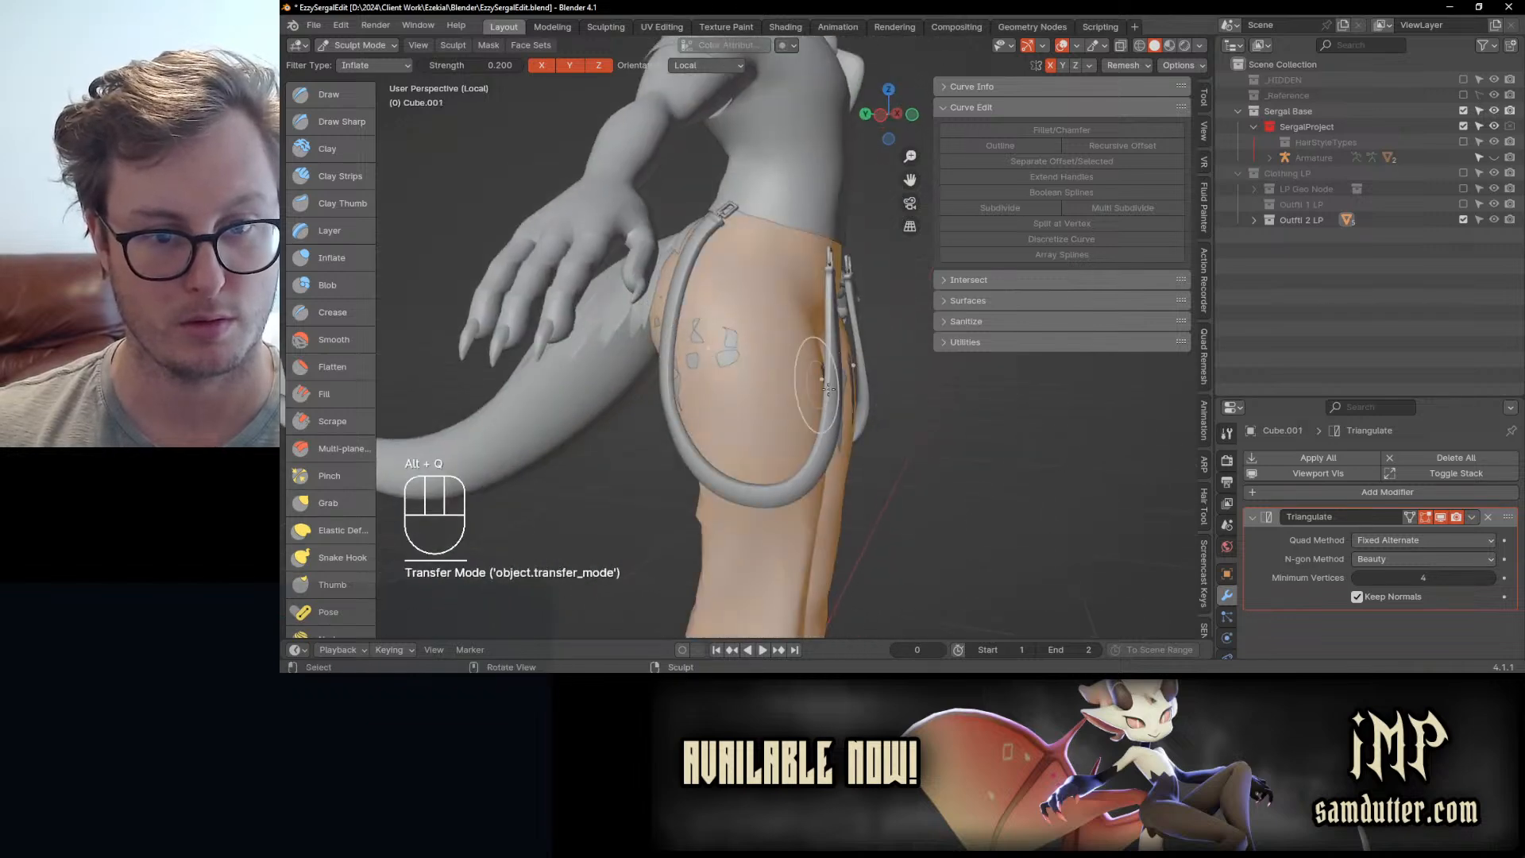
mouse_move(985, 466)
left_mouse_down("shift")
mouse_move(967, 452)
mouse_move(981, 444)
left_mouse_up("shift")
key("ctrl+z")
middle_click_drag(981, 444, 728, 321)
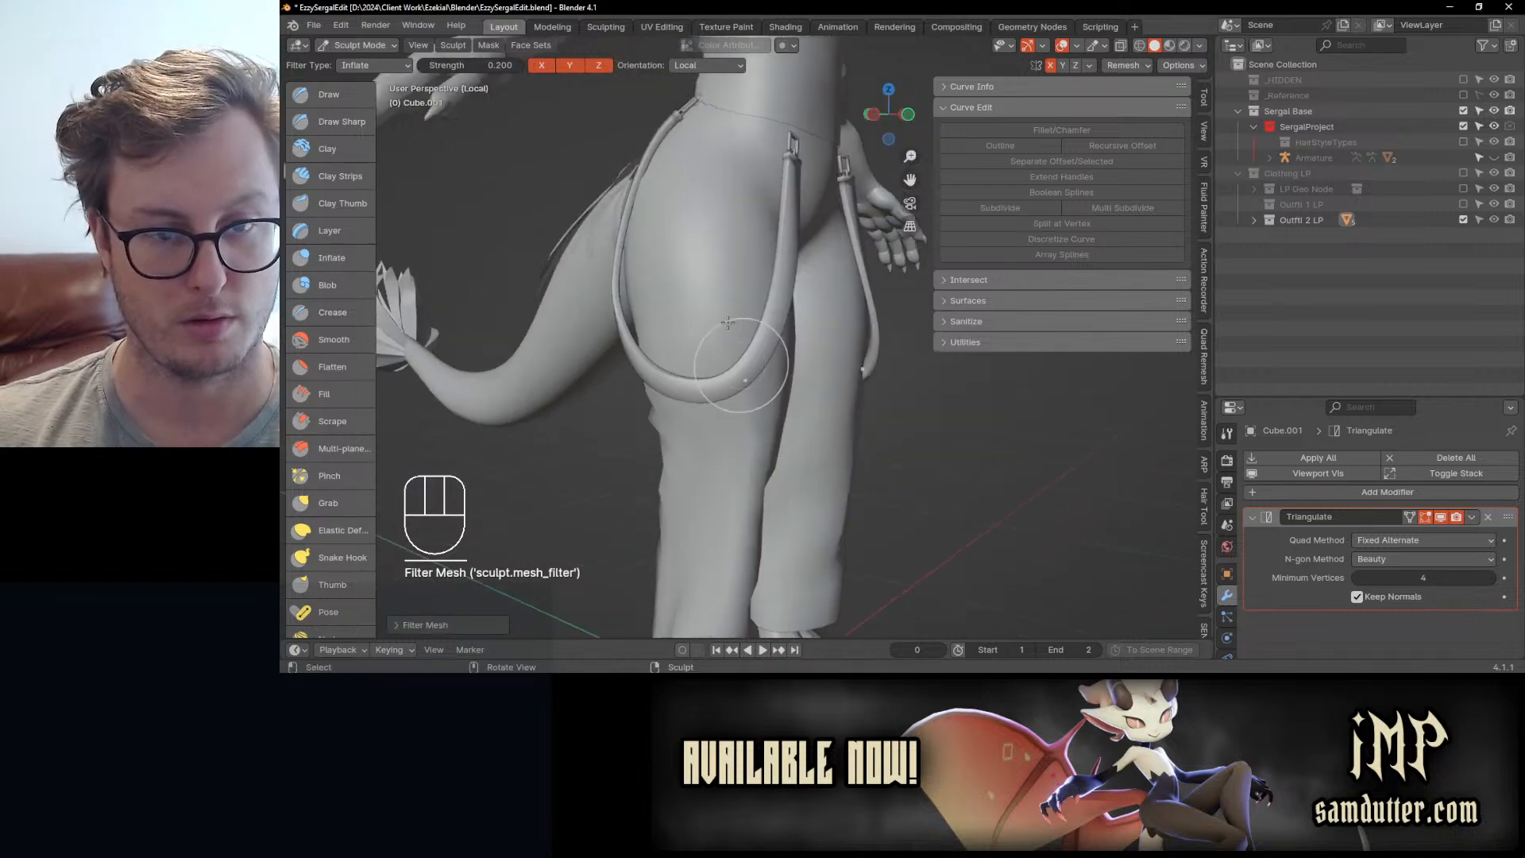
- Return sculpting to the Outfit 2 shirt with the Inflate brush, inspect its hem around the hips and tail, and leave Sculpt Mode
key("alt+q")
mouse_move(732, 89)
middle_mouse_down()
mouse_move(812, 119)
mouse_move(871, 180)
mouse_move(848, 193)
mouse_move(898, 161)
middle_mouse_up()
key("i")
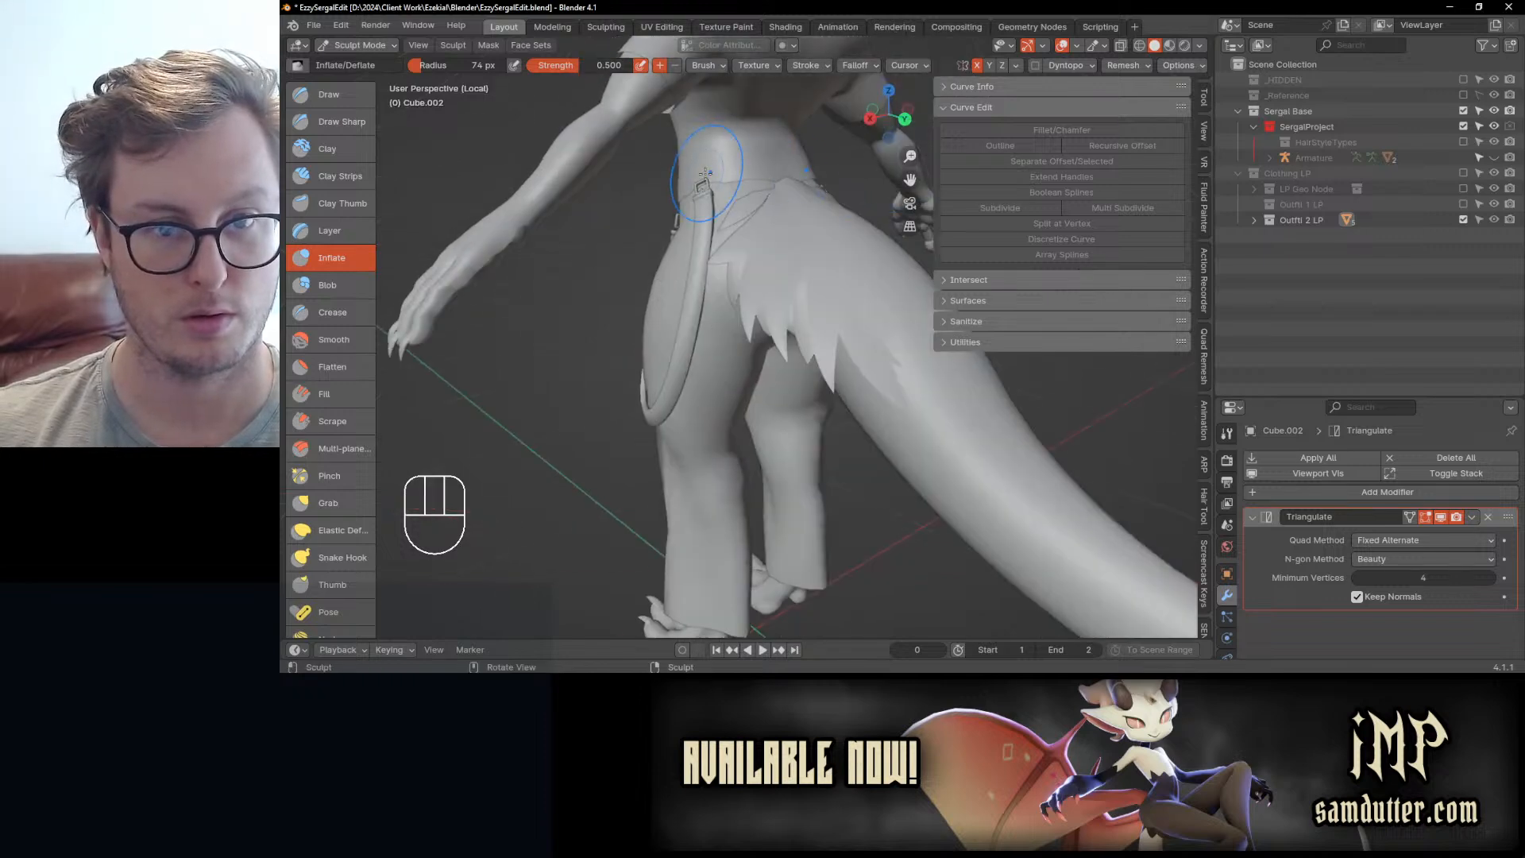
middle_click_drag(706, 184, 806, 198)
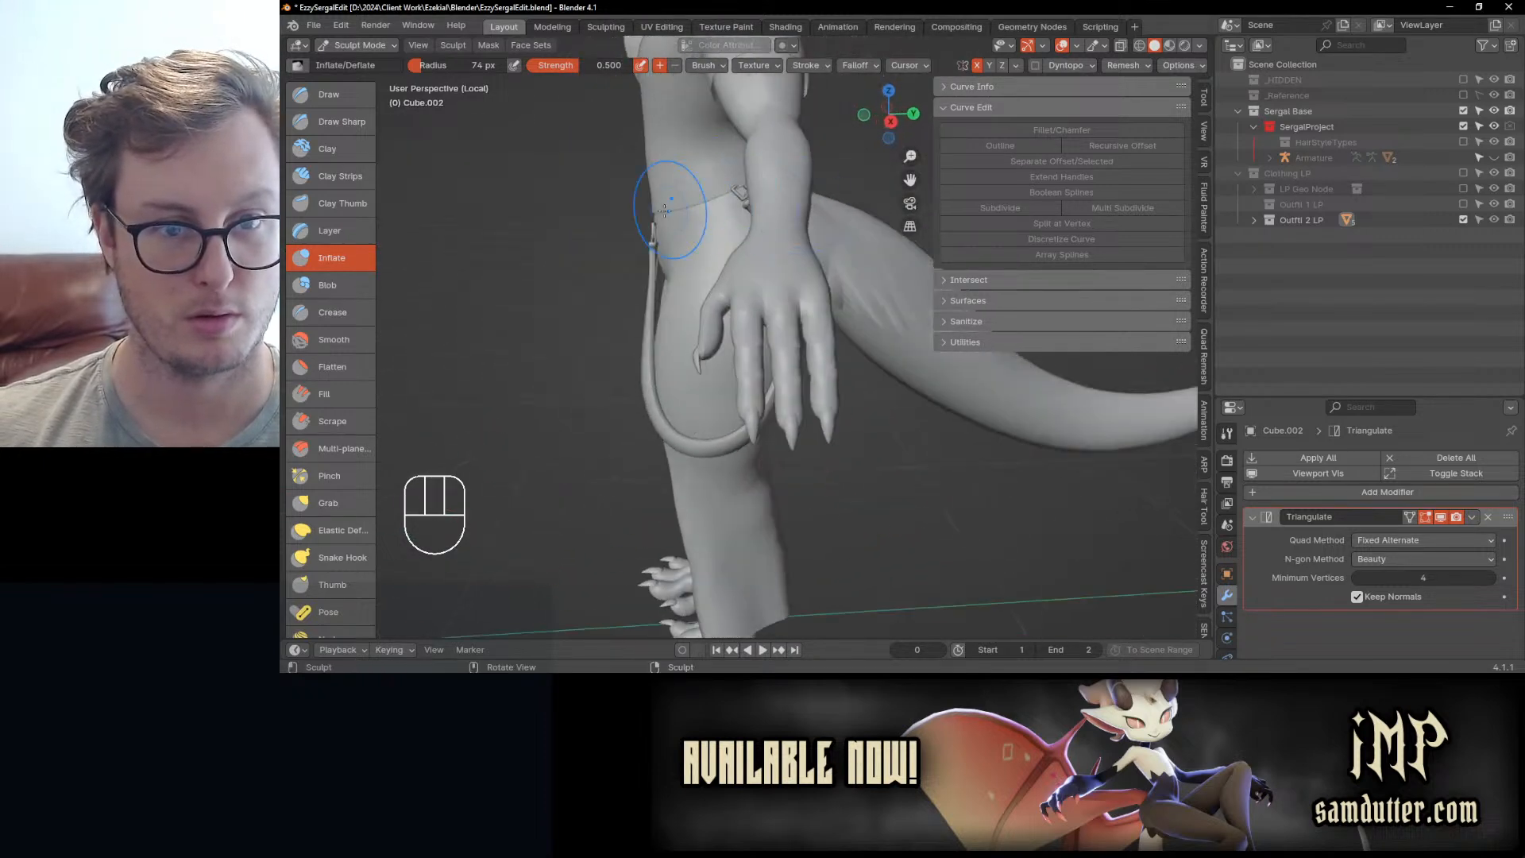
scroll(664, 211, "down", 3)
middle_click_drag(664, 210, 783, 195)
key("ctrl+Tab")
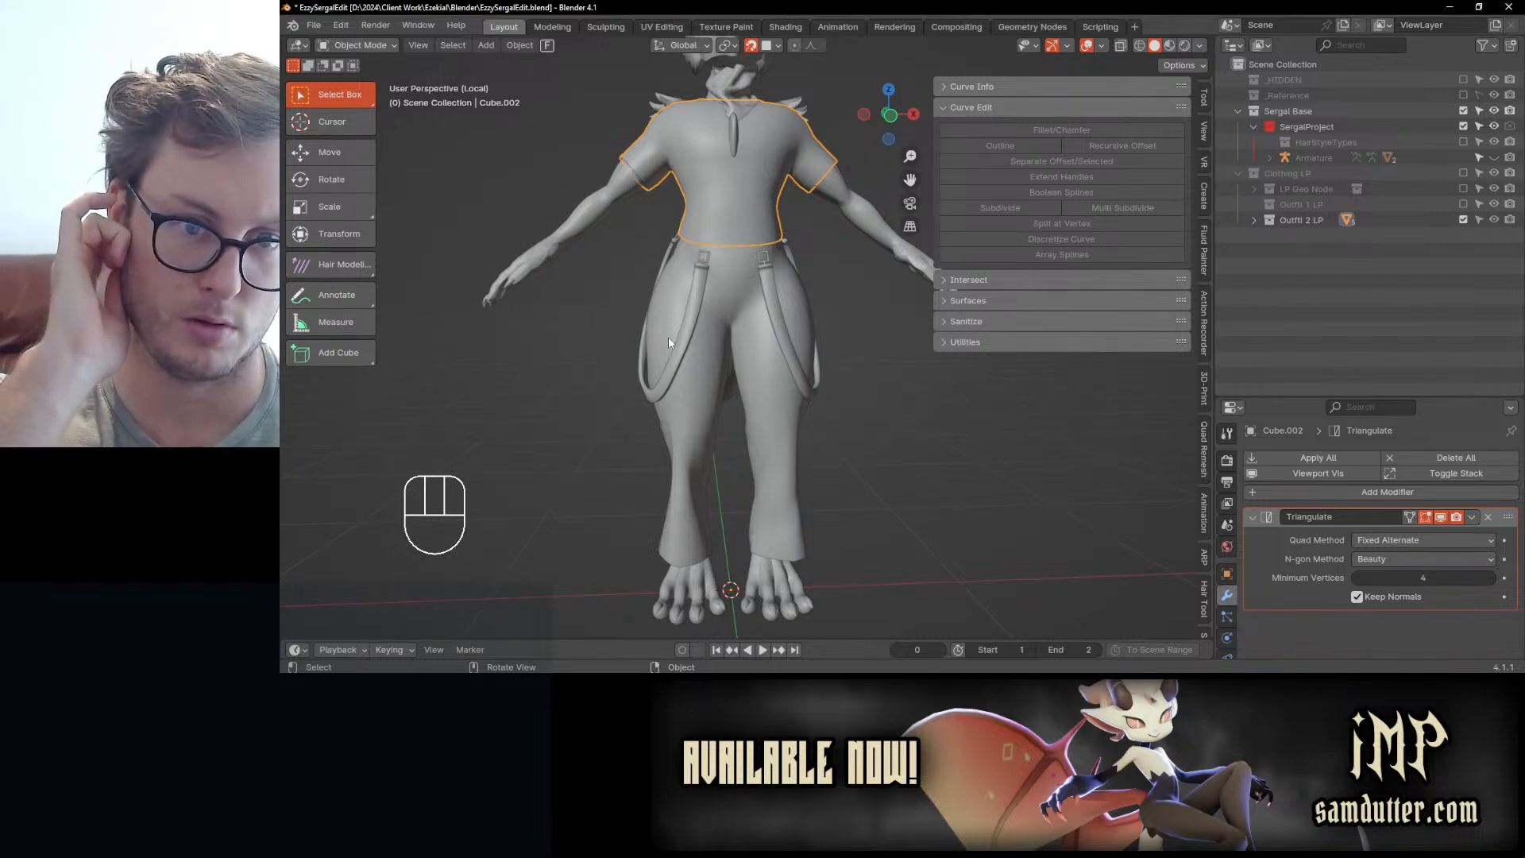
- Sculpt the neck bandana's lower edge to sit over the shirt, using the Elastic Deform brush with a 137 px radius
key("KP_3")
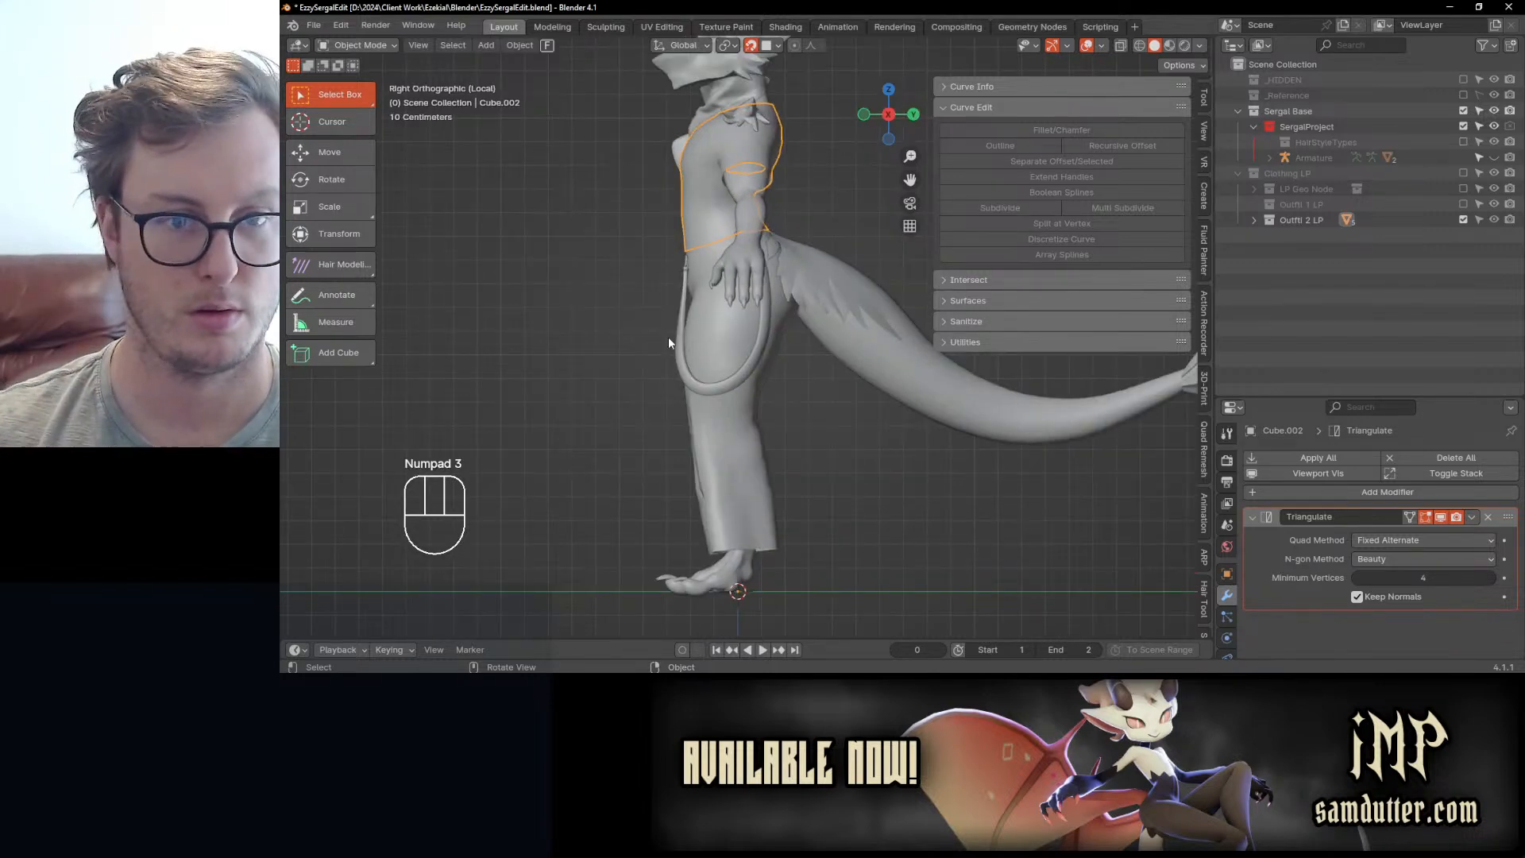
scroll(668, 338, "up", 3)
middle_click_drag(806, 231, 933, 588, "shift")
left_click(781, 316)
key("ctrl+Tab")
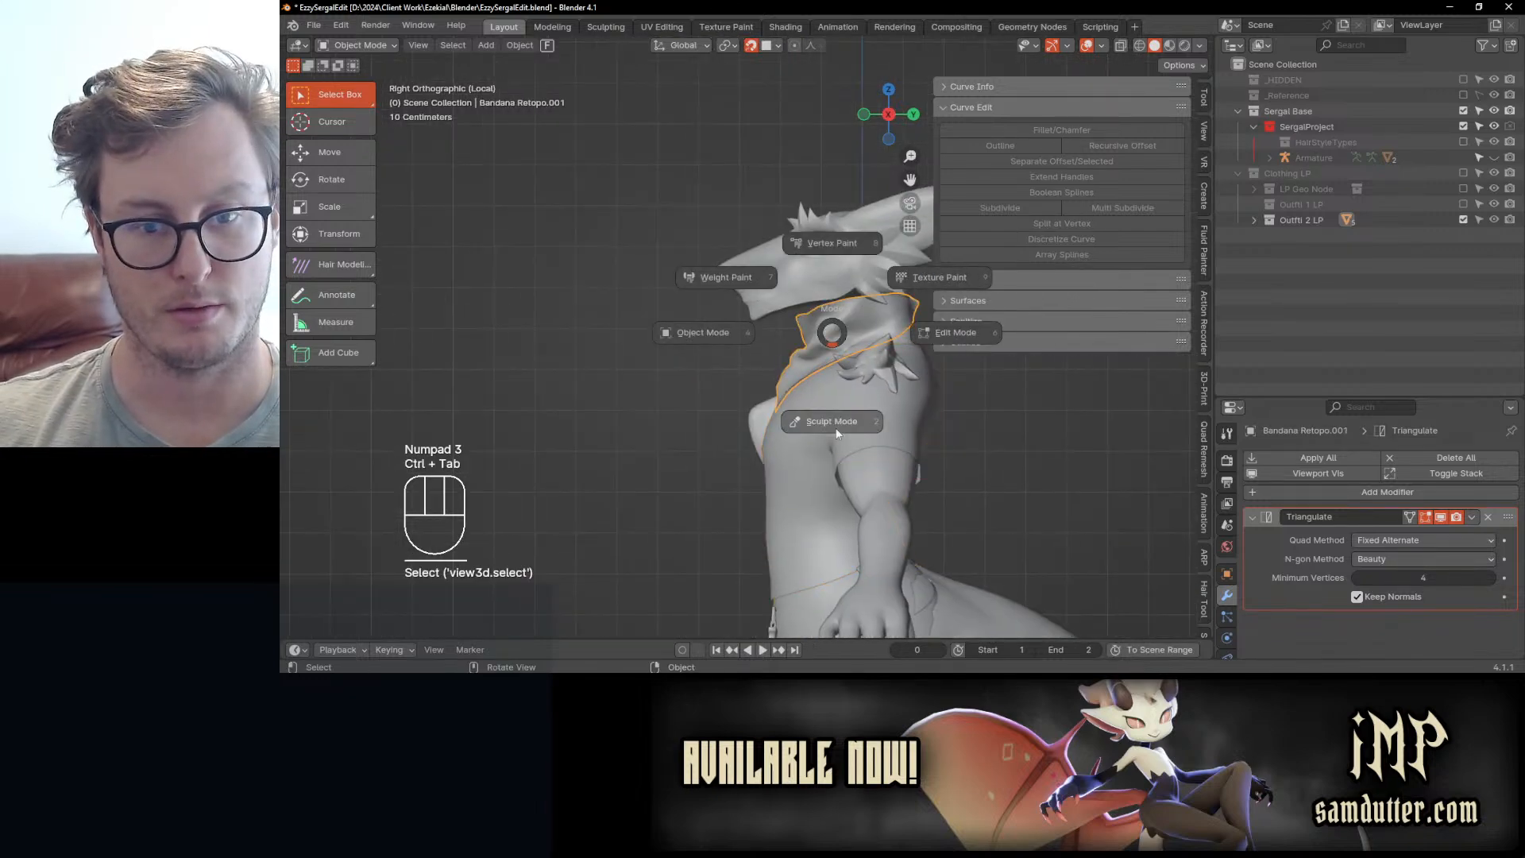
left_click(783, 405)
scroll(780, 406, "up", 1)
key("j")
scroll(781, 405, "up", 1)
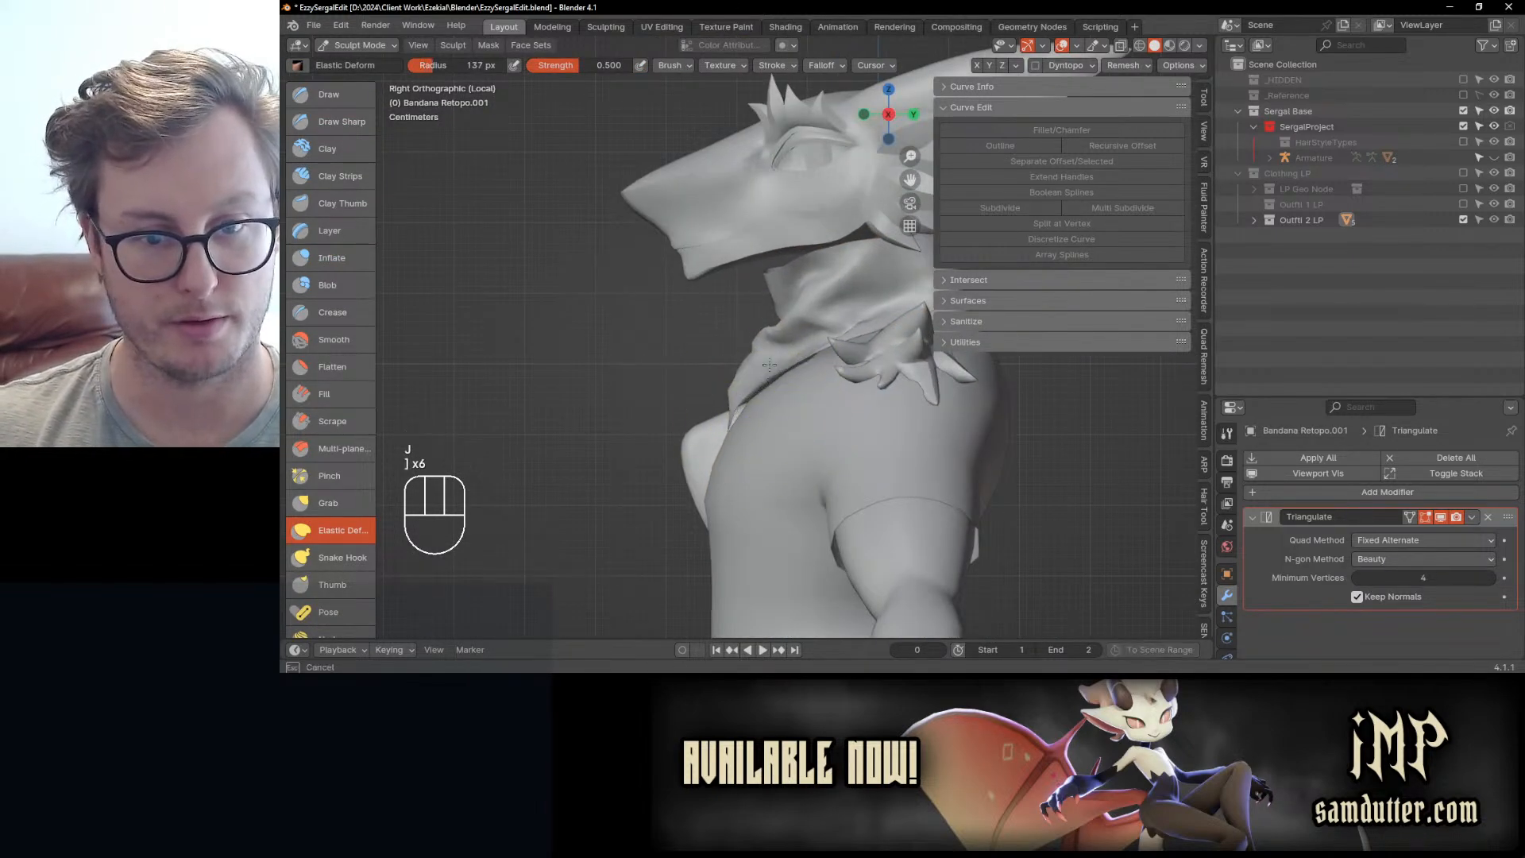
mouse_move(751, 406)
middle_mouse_down()
mouse_move(696, 372)
mouse_move(812, 371)
middle_mouse_up()
scroll(661, 362, "up", 2)
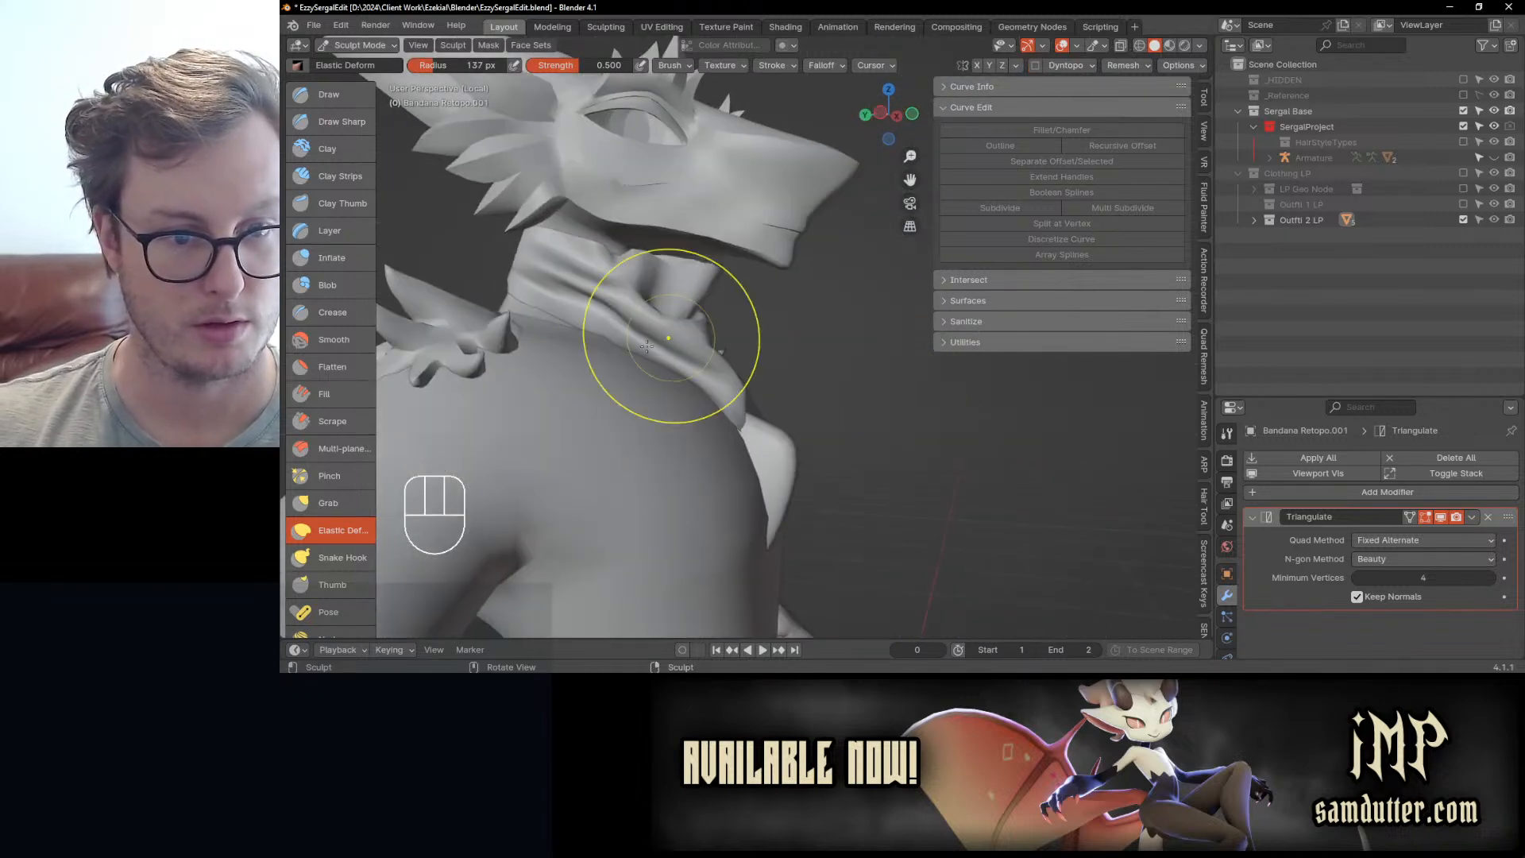
left_click_drag(613, 370, 627, 350)
left_click_drag(627, 349, 742, 402)
key("ctrl+Tab")
- Reveal all hidden objects, hide the character's armature again, and save the file with the jacket selected
scroll(697, 386, "down", 8)
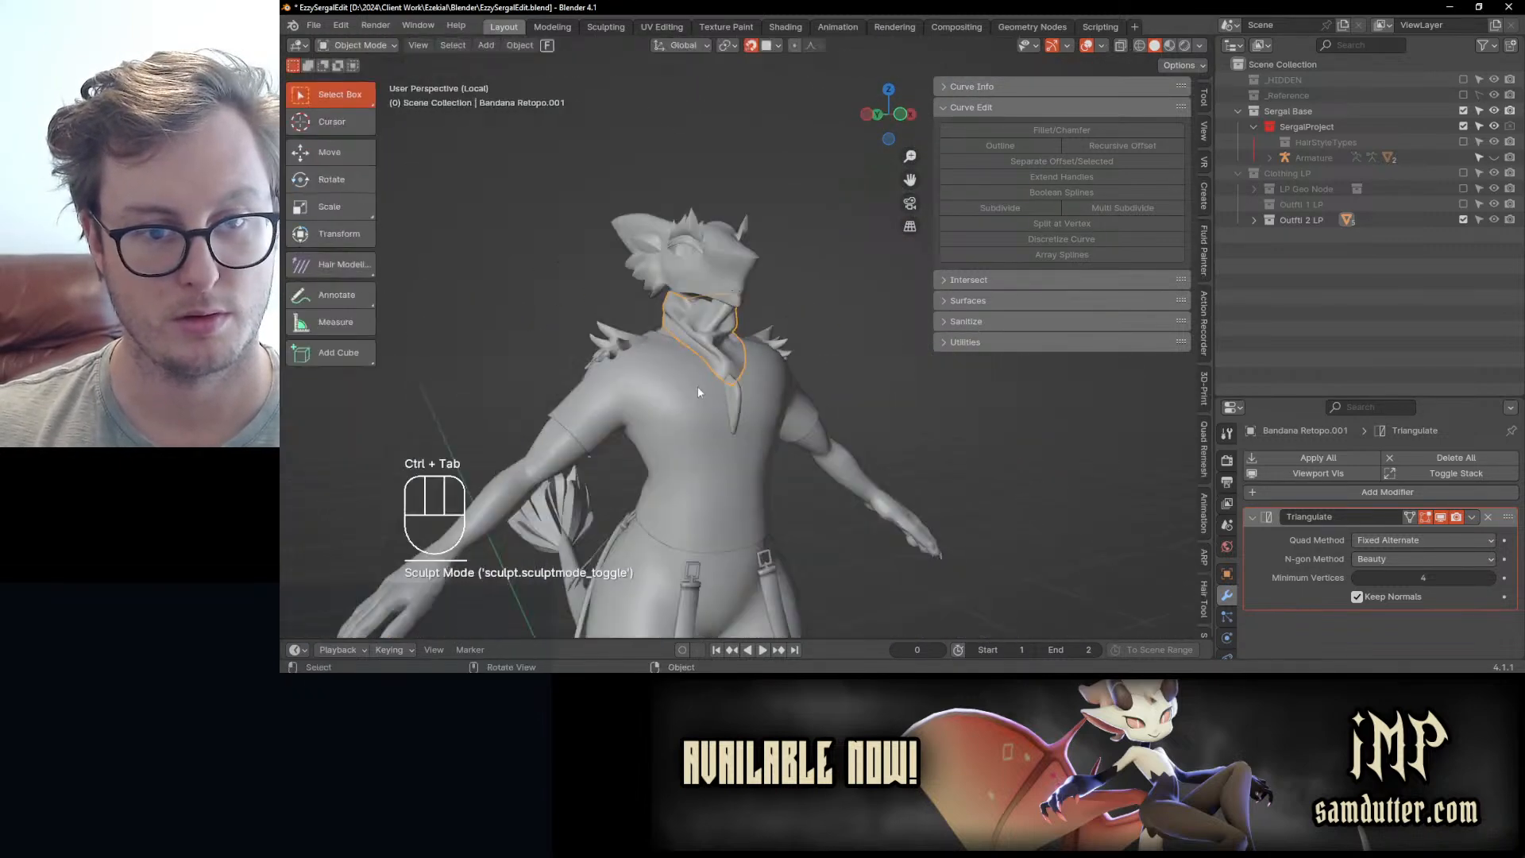
key("alt+h")
left_click(841, 434)
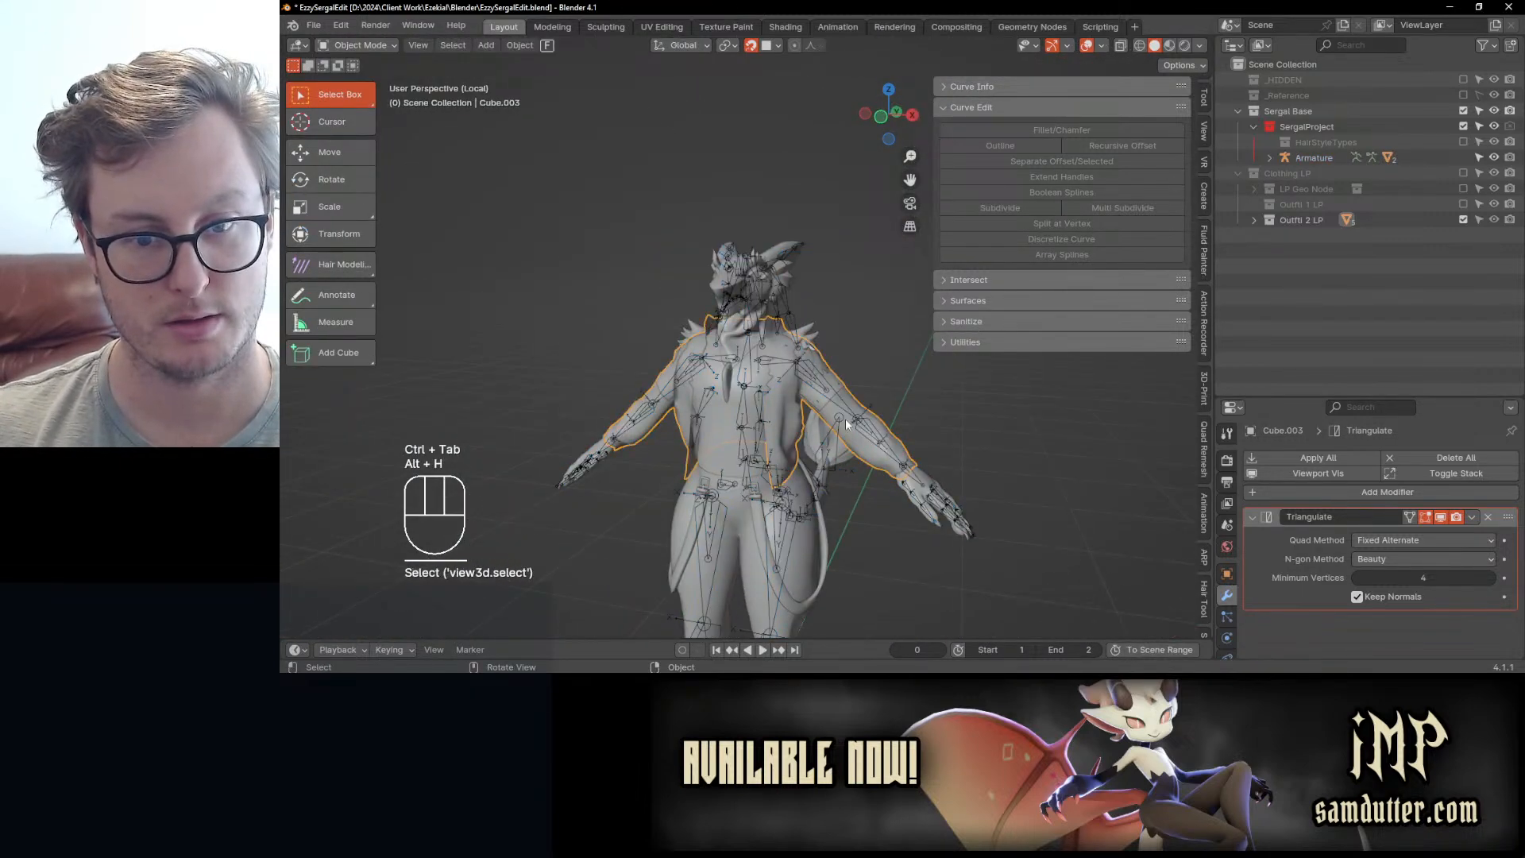
key("h")
left_click(881, 429)
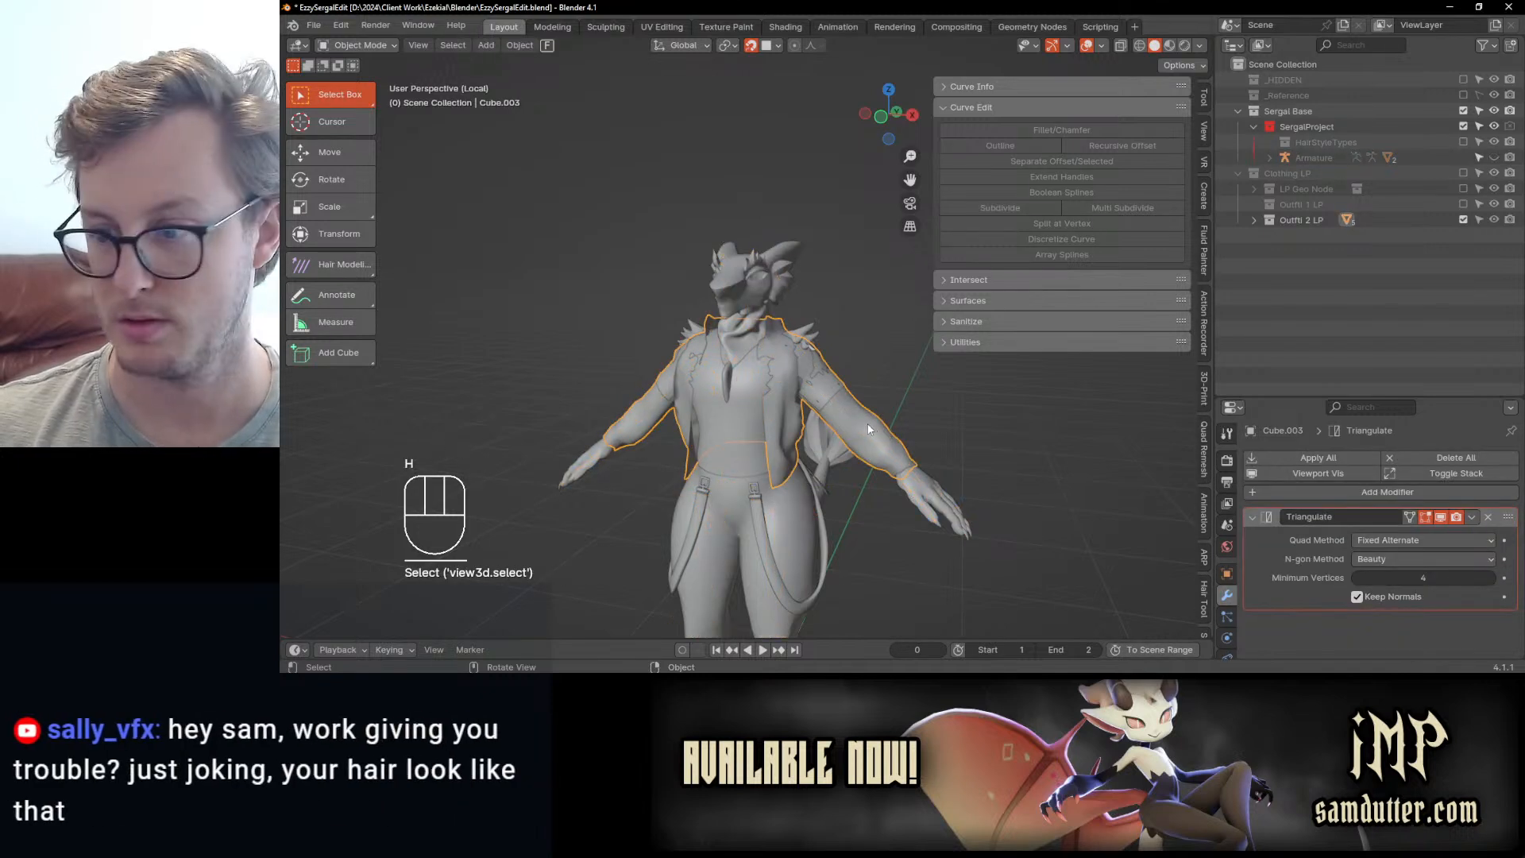
middle_click_drag(881, 429, 790, 379)
key("ctrl+s")
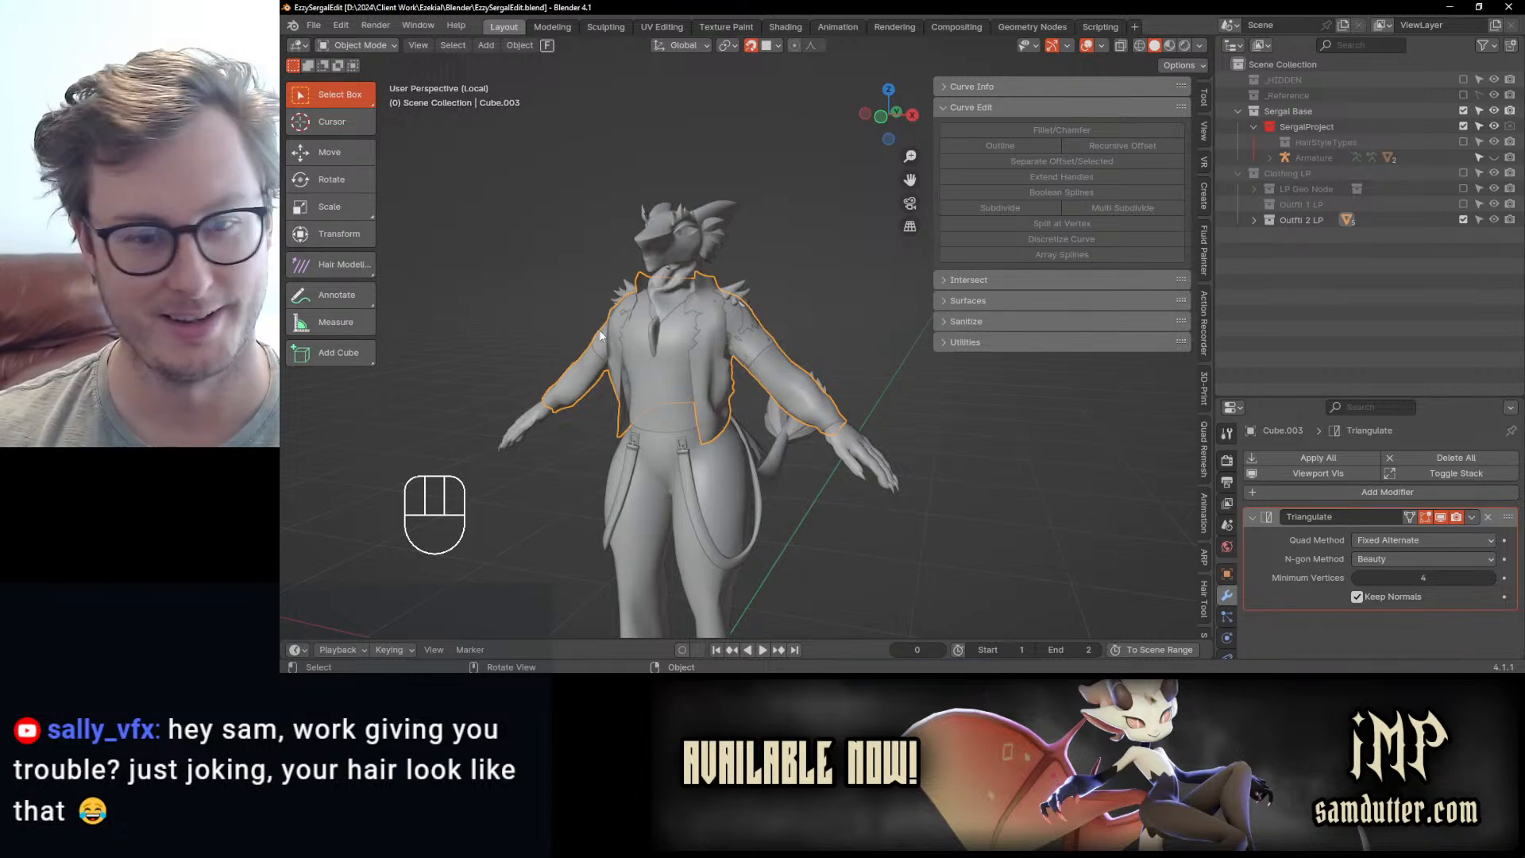
- Try the Inflate brush on the Outfit 2 jacket in Sculpt Mode, and undo the attempt
middle_click_drag(756, 338, 807, 384)
scroll(698, 365, "up", 3)
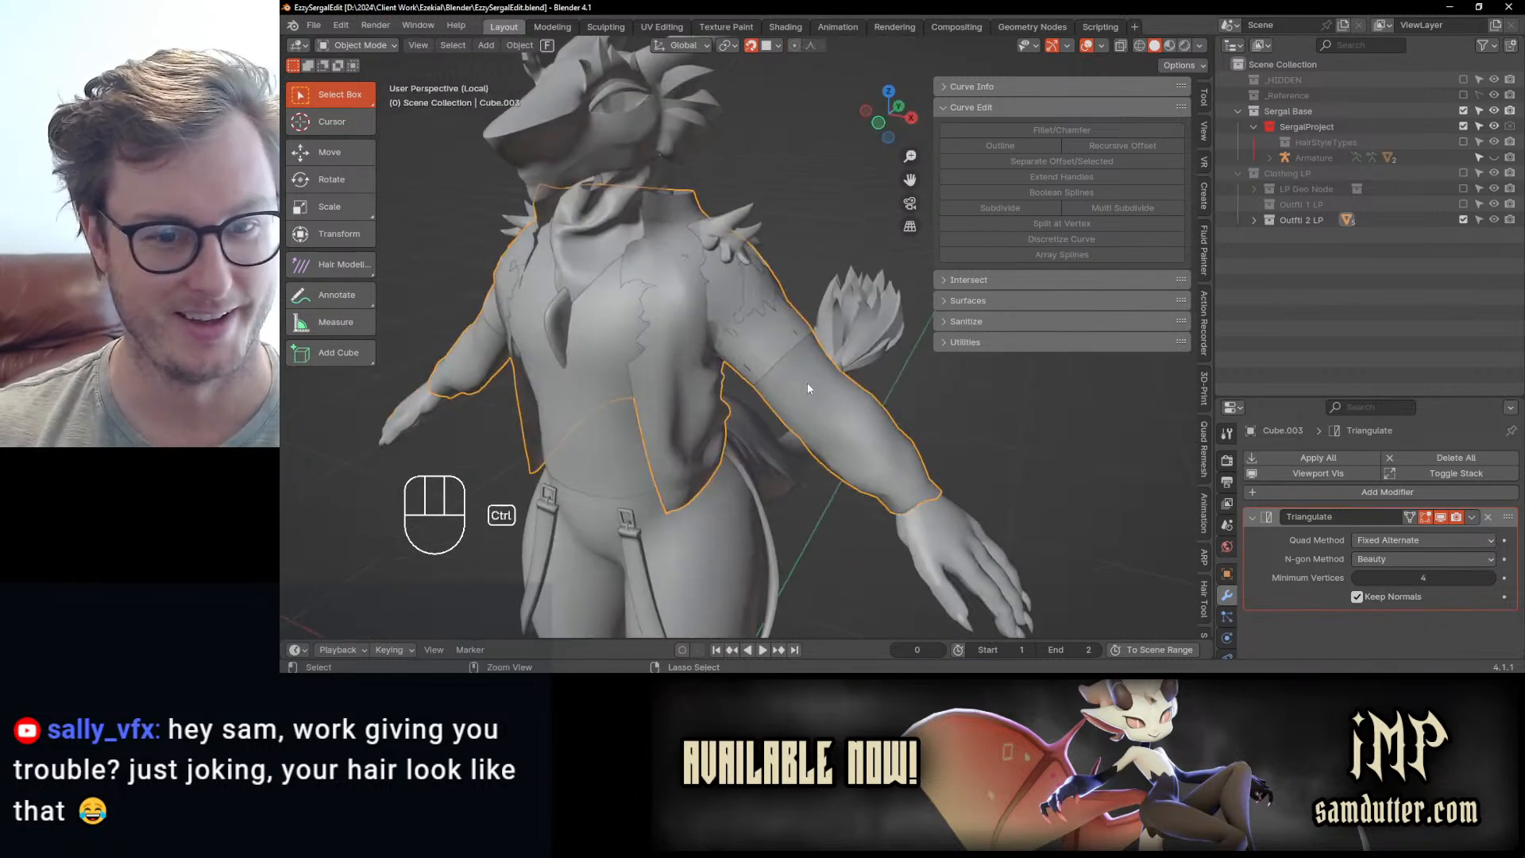
key("ctrl+Tab")
left_click(813, 469)
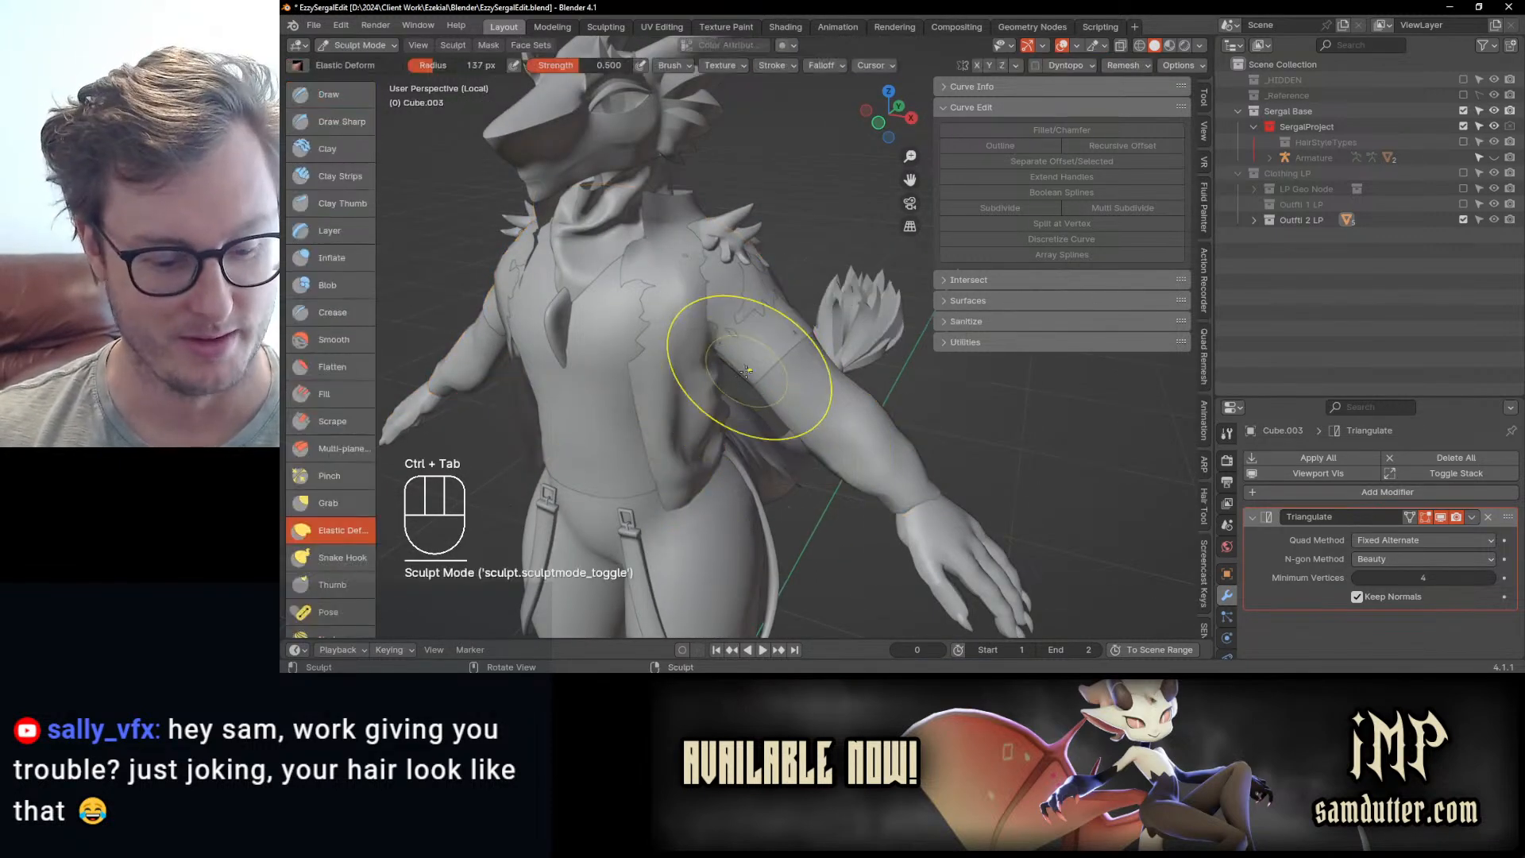
key("i")
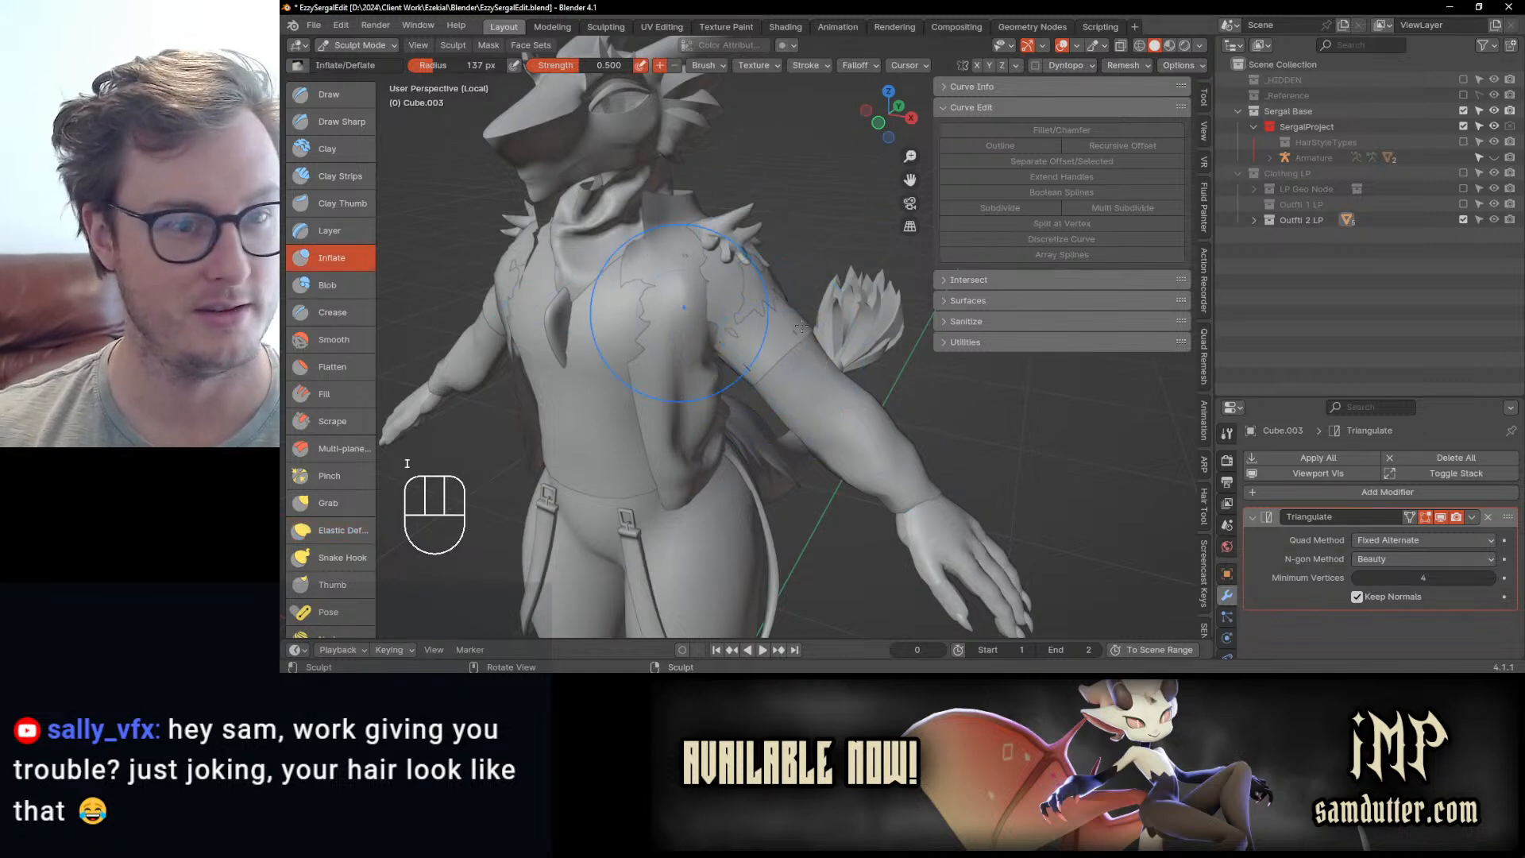
left_click_drag(1021, 408, 979, 430)
key("ctrl+z")
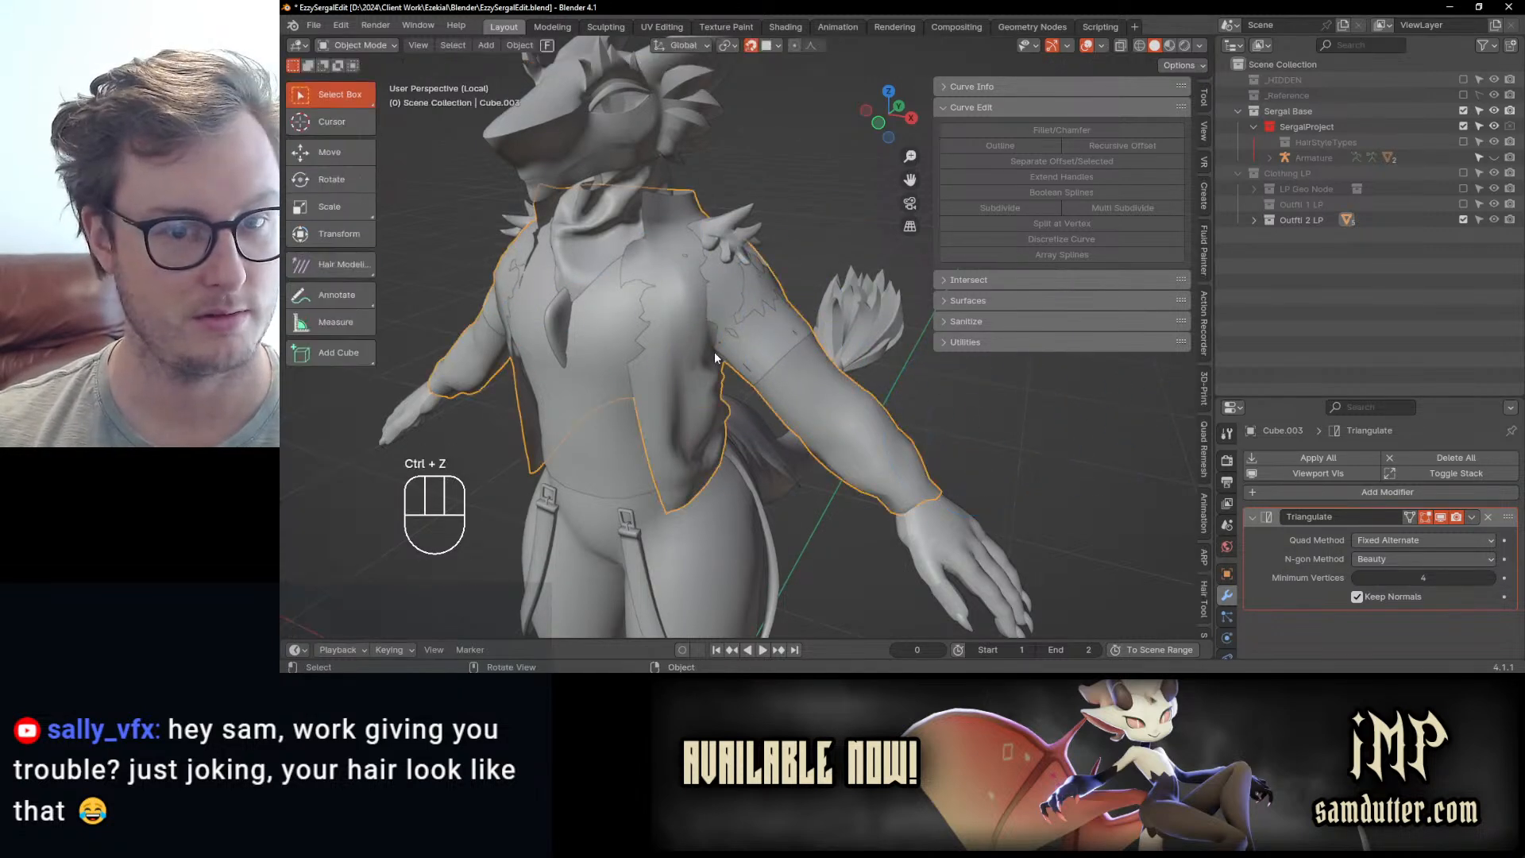
- Put the Outfit 2 jacket into Sculpt Mode and inflate the whole mesh with the Inflate mesh filter
key("ctrl+Tab")
left_click(834, 503)
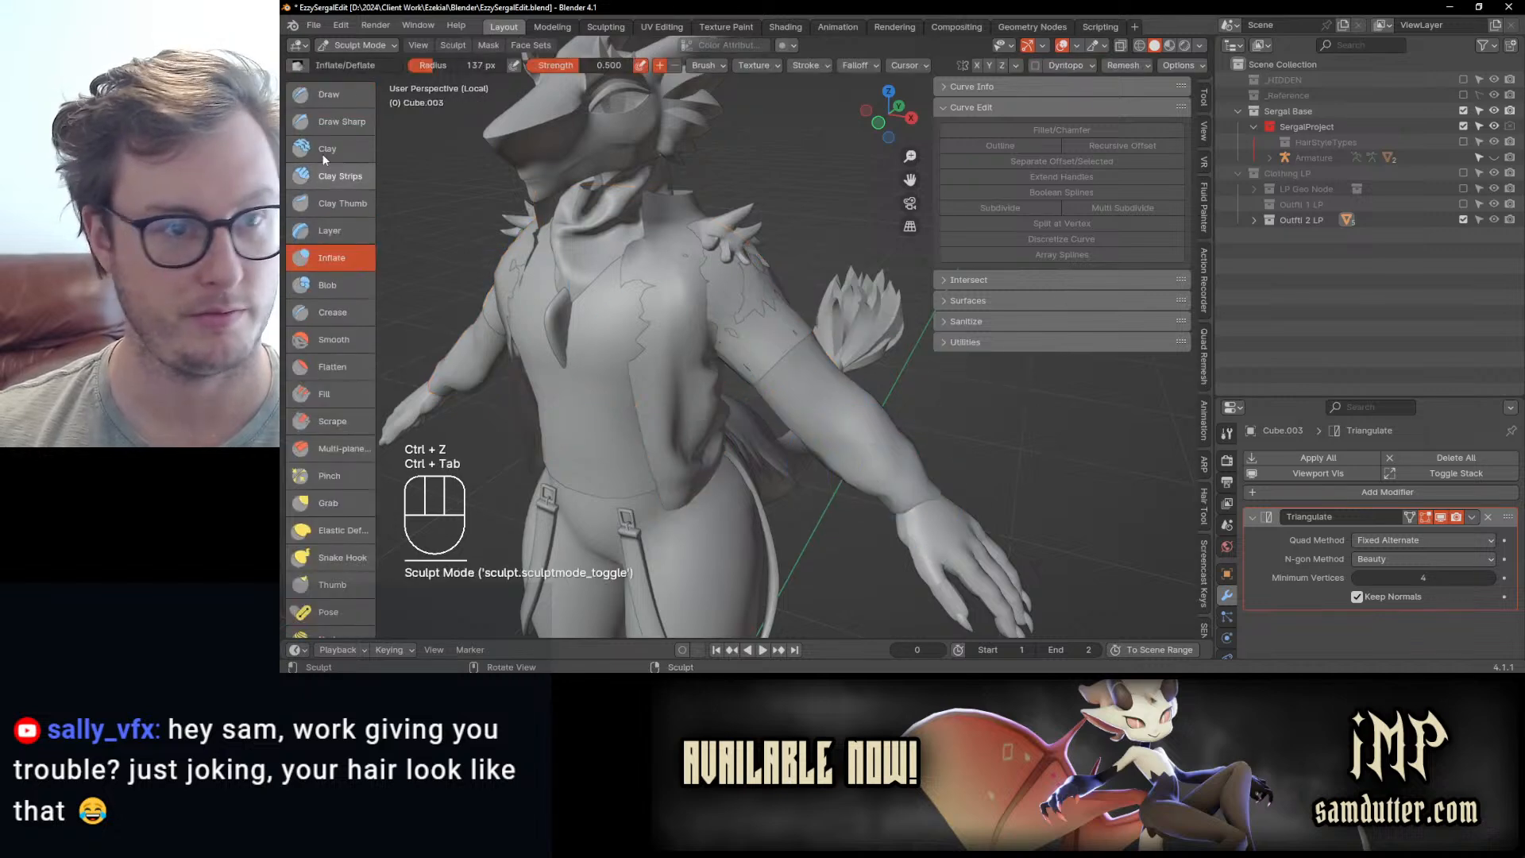
key("q")
left_click(629, 365)
left_click_drag(1058, 444, 1093, 444)
middle_click_drag(624, 214, 719, 388)
key("ctrl+z")
- Inspect the jacket's back and sleeves with the Inflate brush active, return to Object Mode, and save the file
key("i")
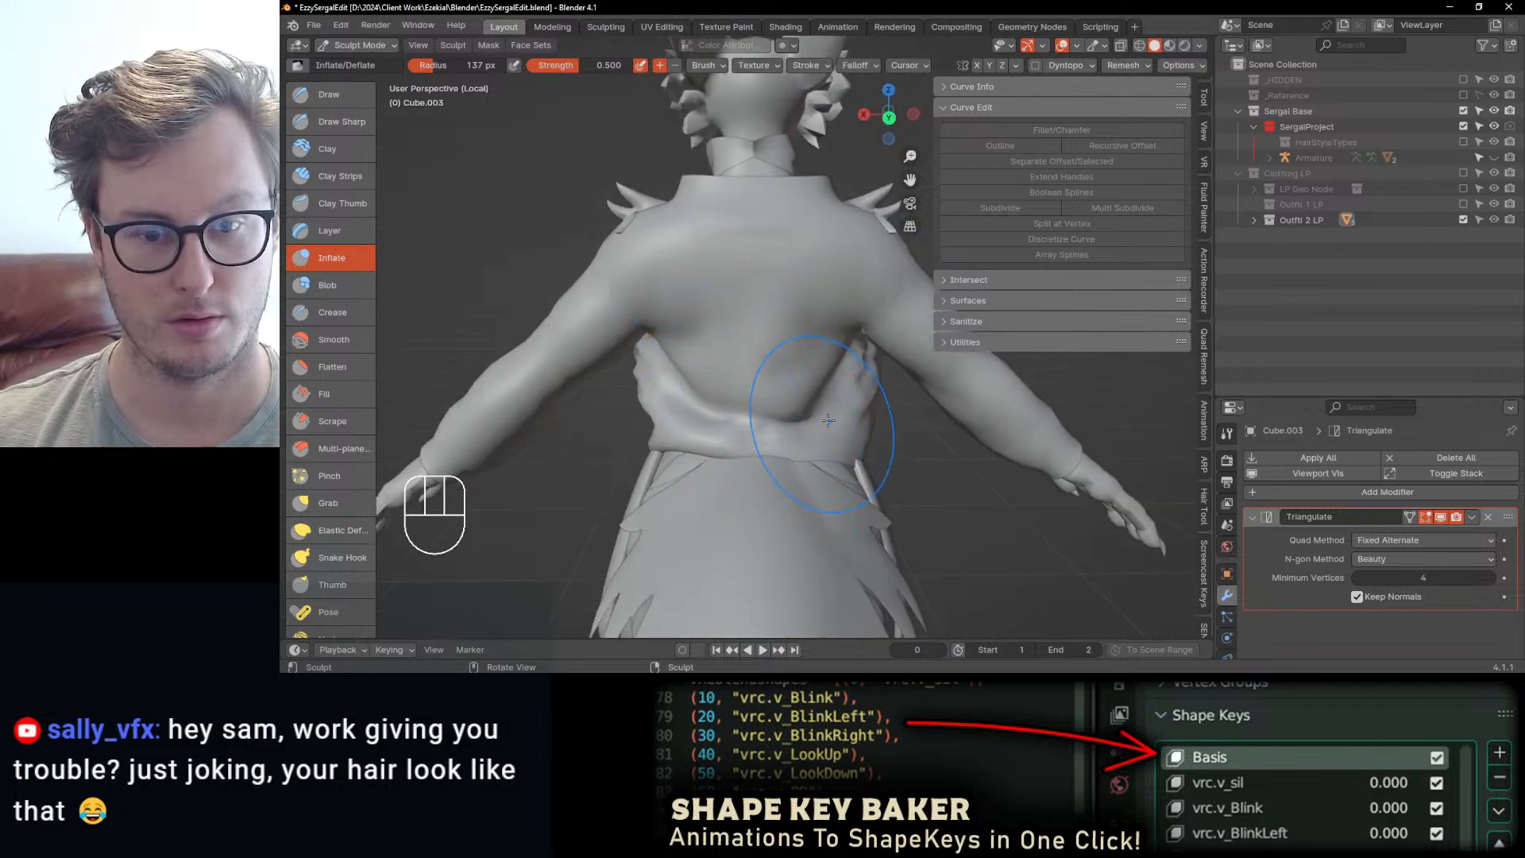
mouse_move(787, 437)
middle_mouse_down()
mouse_move(823, 315)
mouse_move(693, 406)
mouse_move(698, 356)
middle_mouse_up()
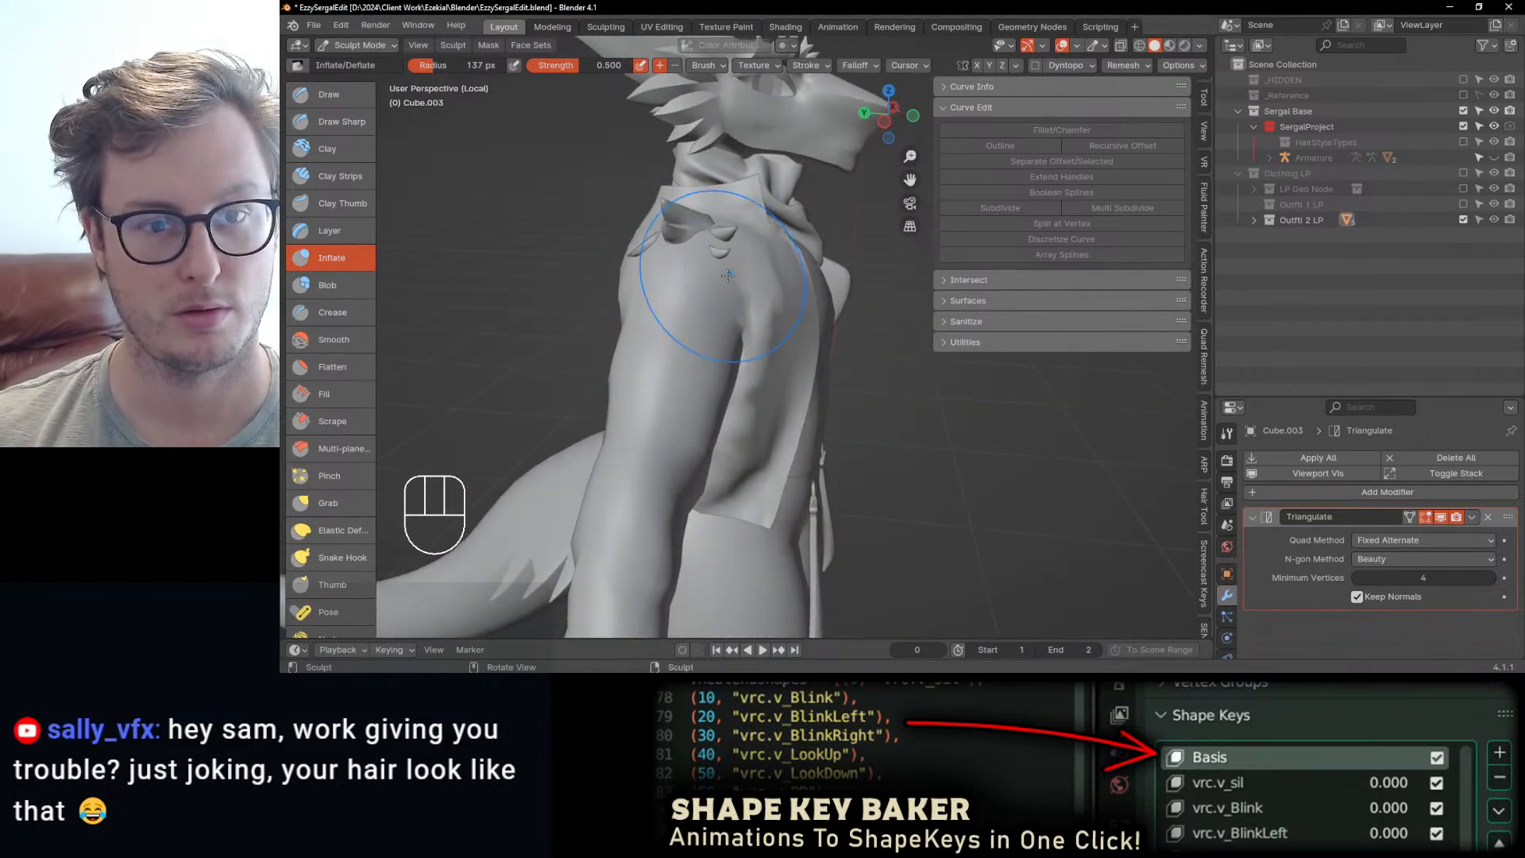
mouse_move(664, 307)
middle_mouse_down()
mouse_move(608, 287)
mouse_move(800, 322)
mouse_move(799, 298)
mouse_move(613, 341)
middle_mouse_up()
key("ctrl+Tab")
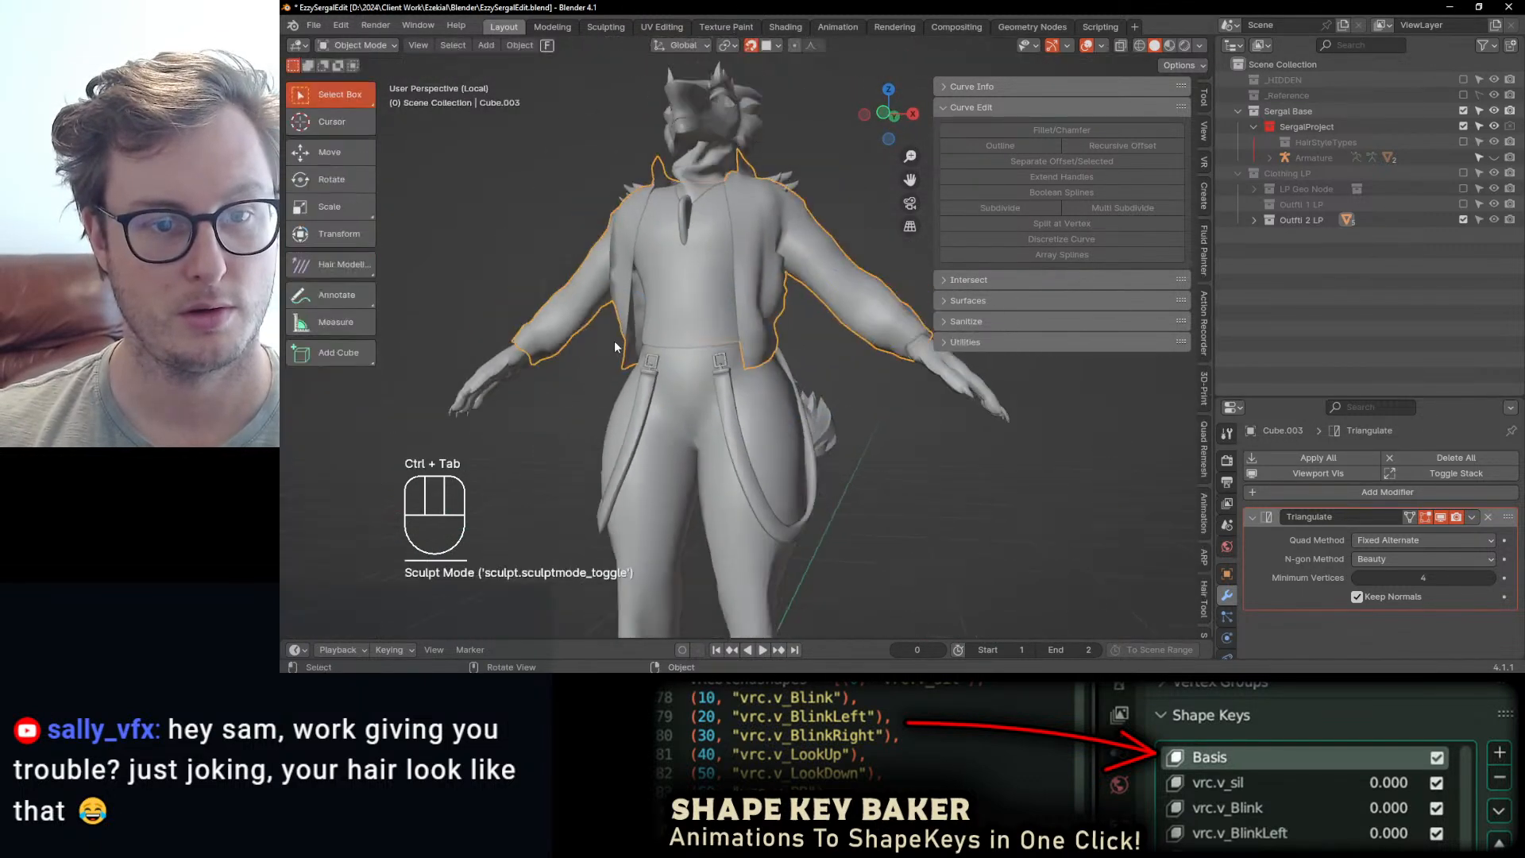
scroll(779, 369, "down", 3)
key("ctrl+s")
scroll(778, 367, "up", 6)
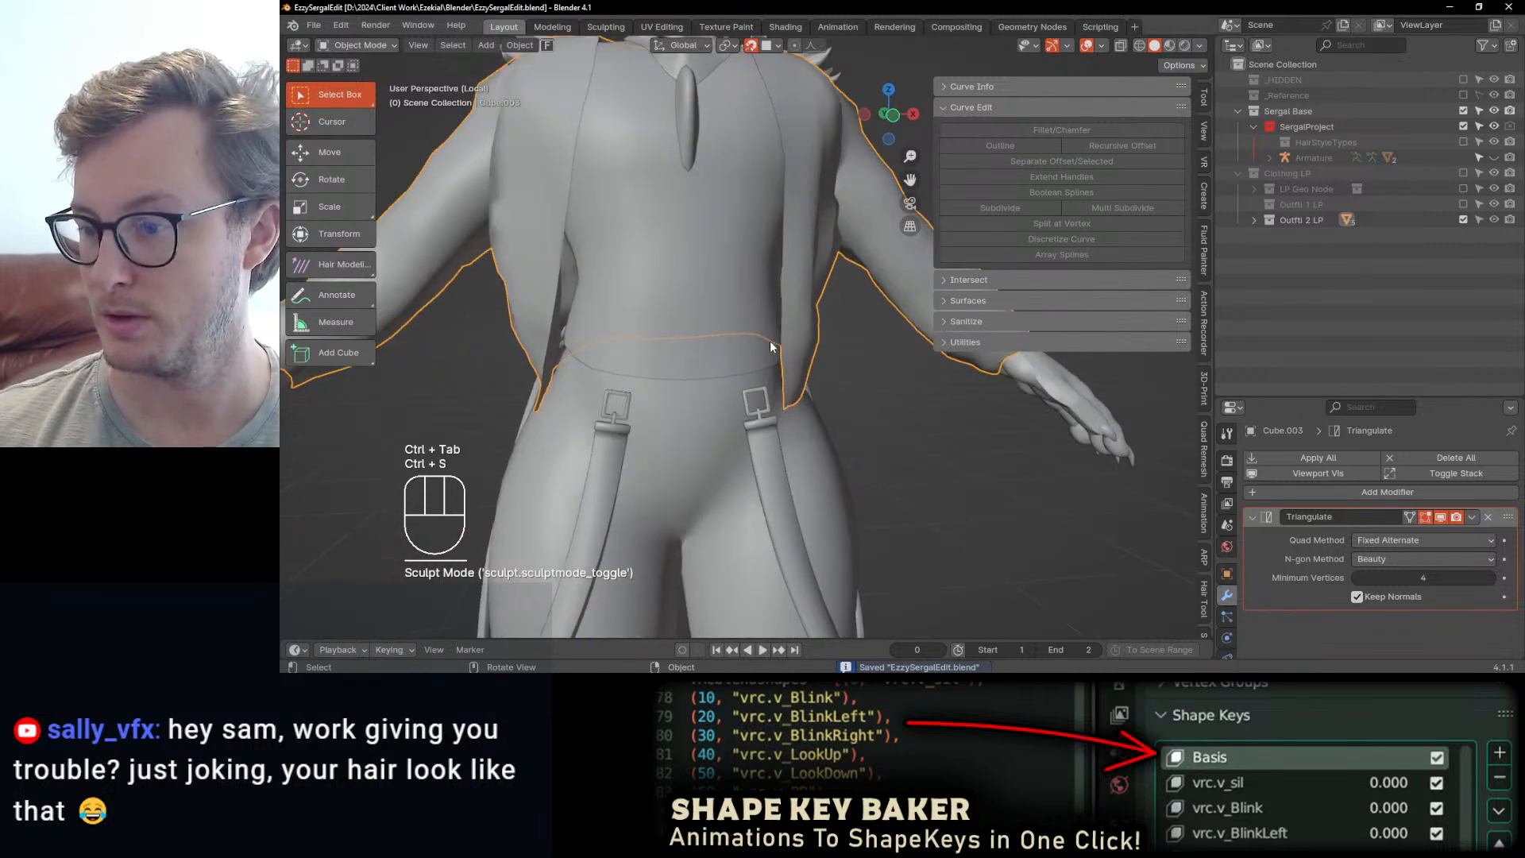
- Check the whole Outfit 2 character from a distance, deselect the jacket, and save the file
scroll(828, 340, "down", 5)
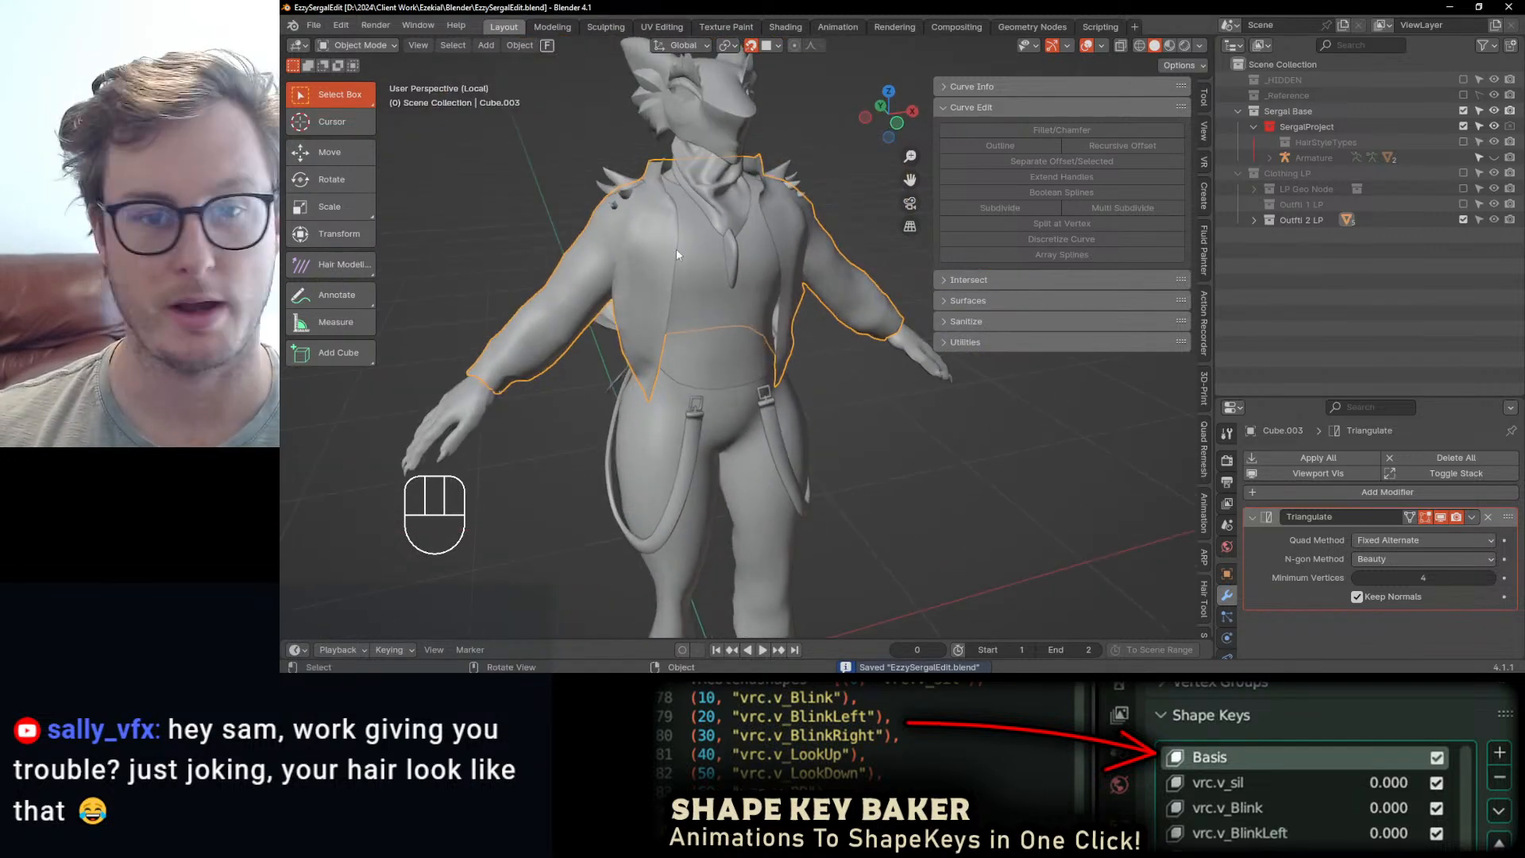
scroll(676, 250, "down", 4)
middle_click_drag(676, 249, 737, 334)
left_click(804, 294)
key("ctrl+s")
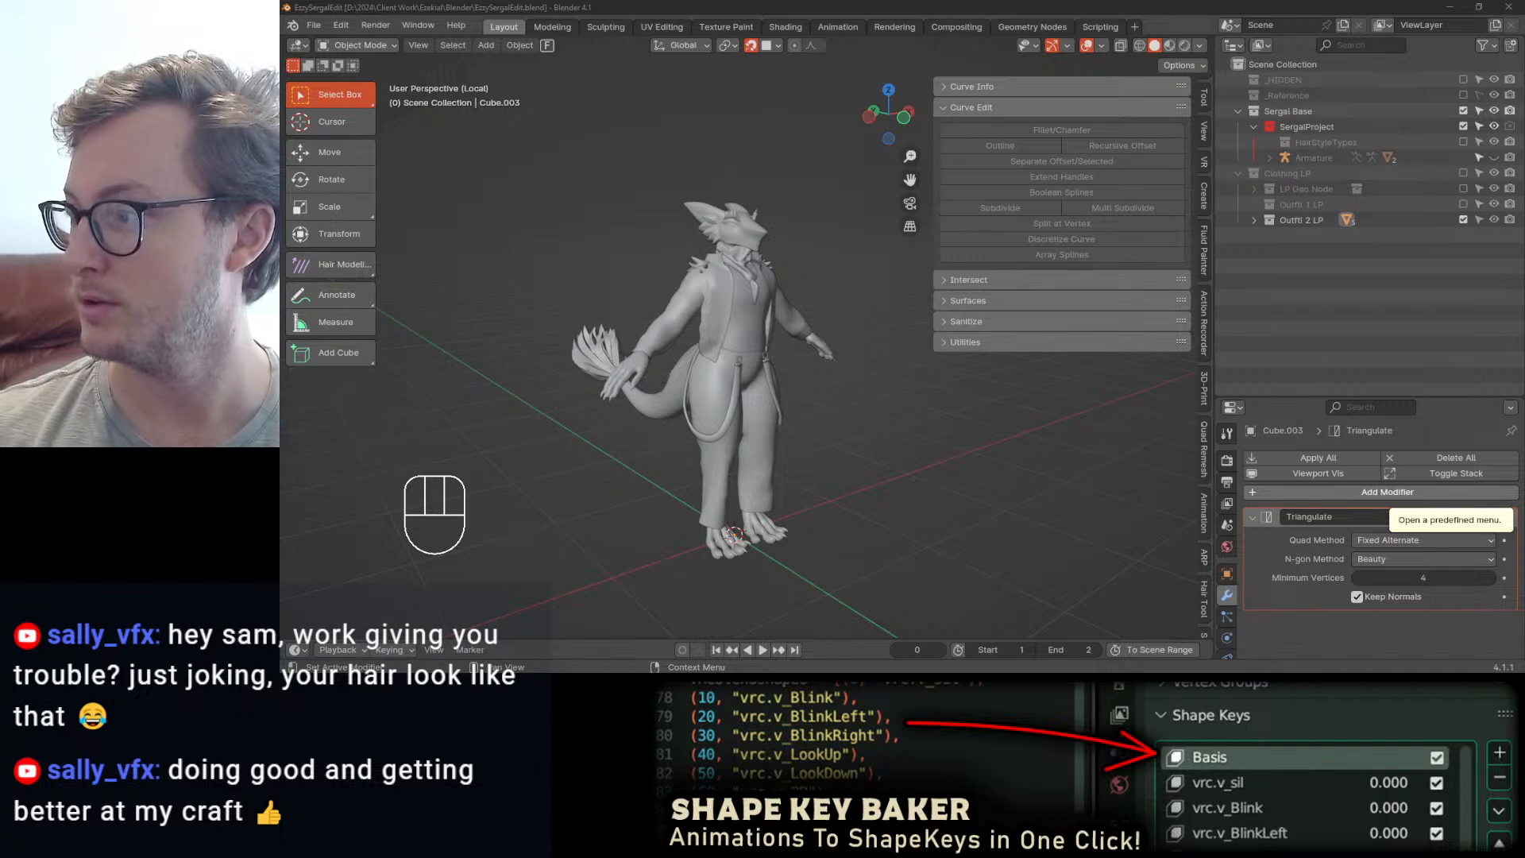
middle_click_drag(989, 479, 912, 441)
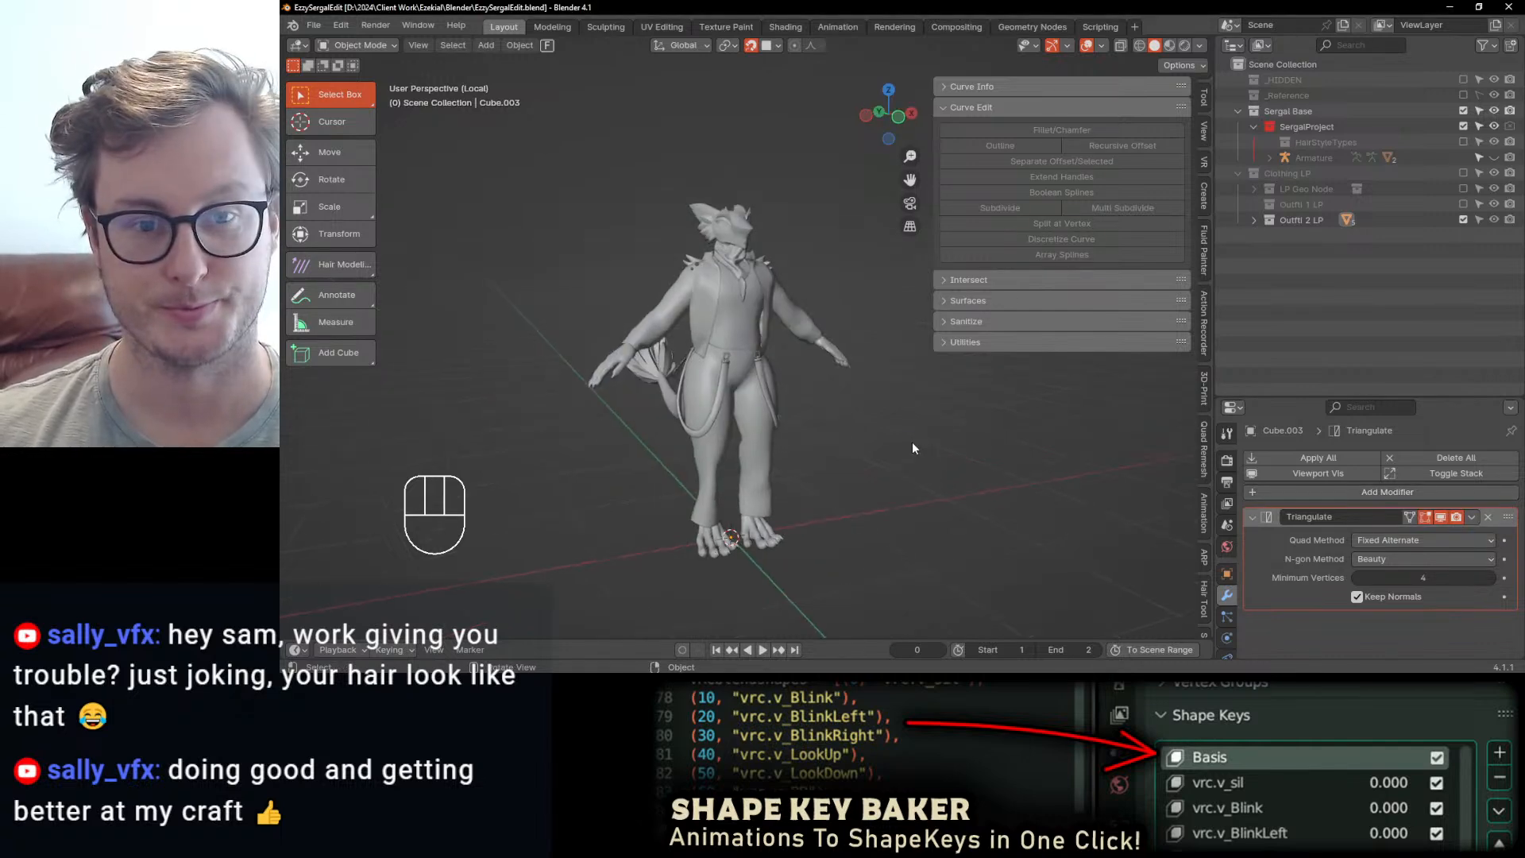
key("ctrl+s")
- Set the character's Body mesh as the Robust Weight Transfer source and save the file
scroll(711, 318, "up", 3)
mouse_move(710, 317)
middle_mouse_down()
mouse_move(634, 336)
mouse_move(712, 316)
middle_mouse_up()
scroll(710, 325, "up", 3)
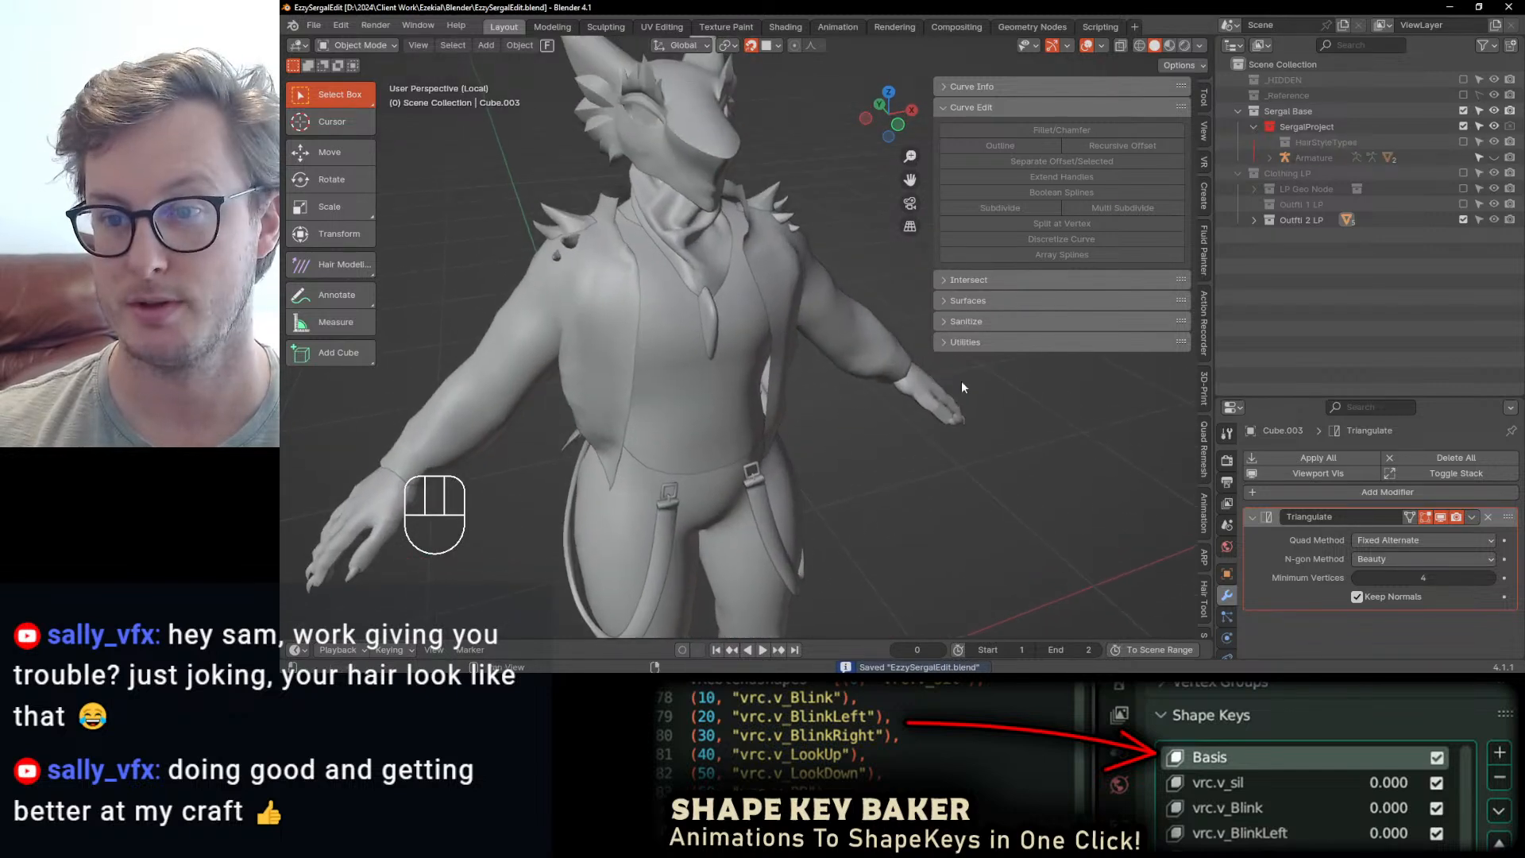
left_click(656, 314)
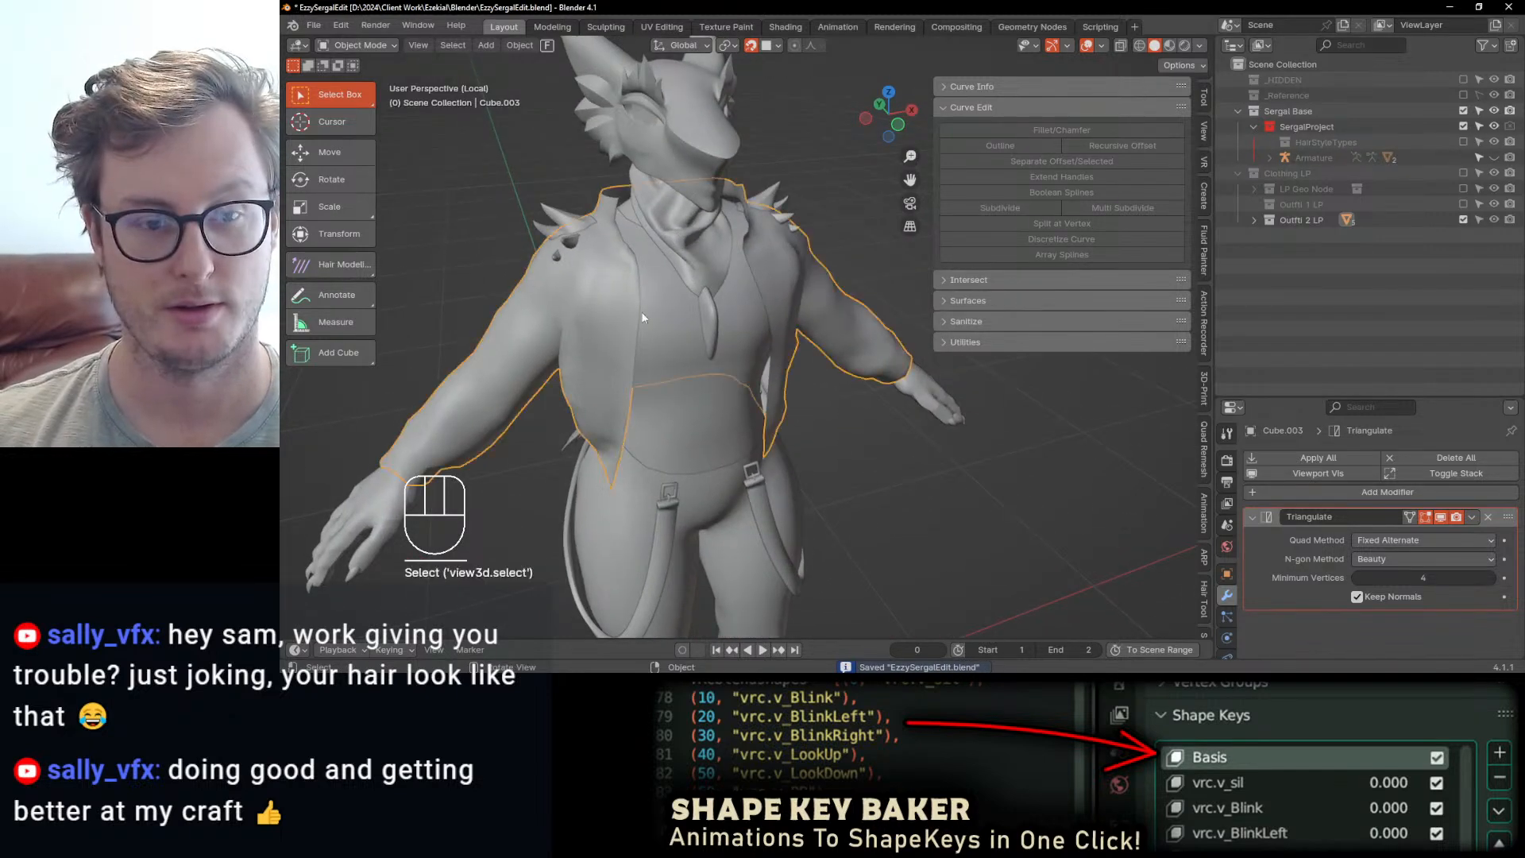
left_click(678, 135)
scroll(1203, 520, "down", 5)
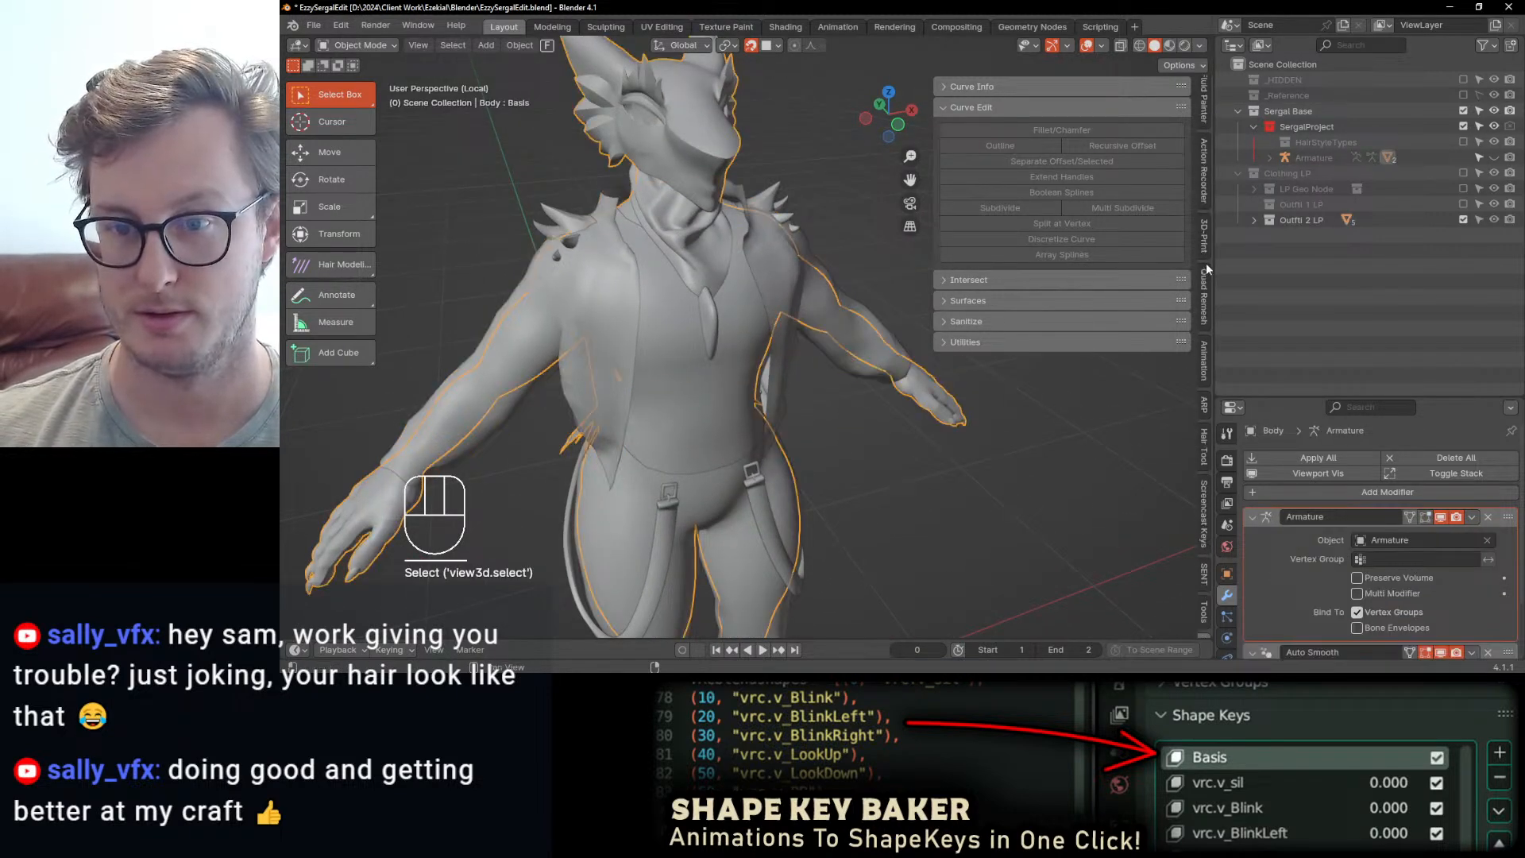
left_click(1204, 543)
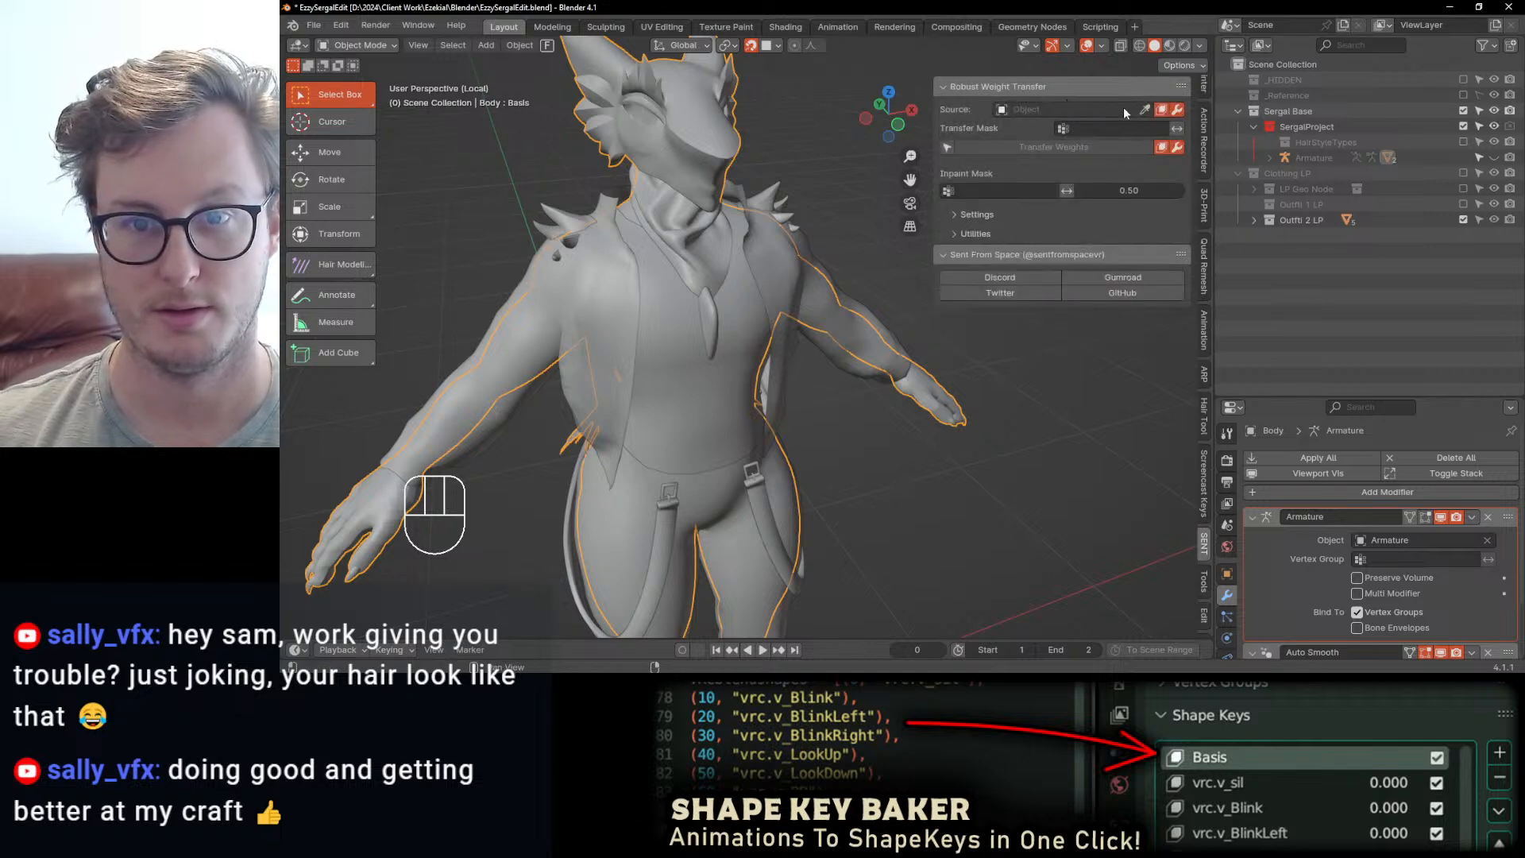
left_click(1143, 110)
left_click(702, 121)
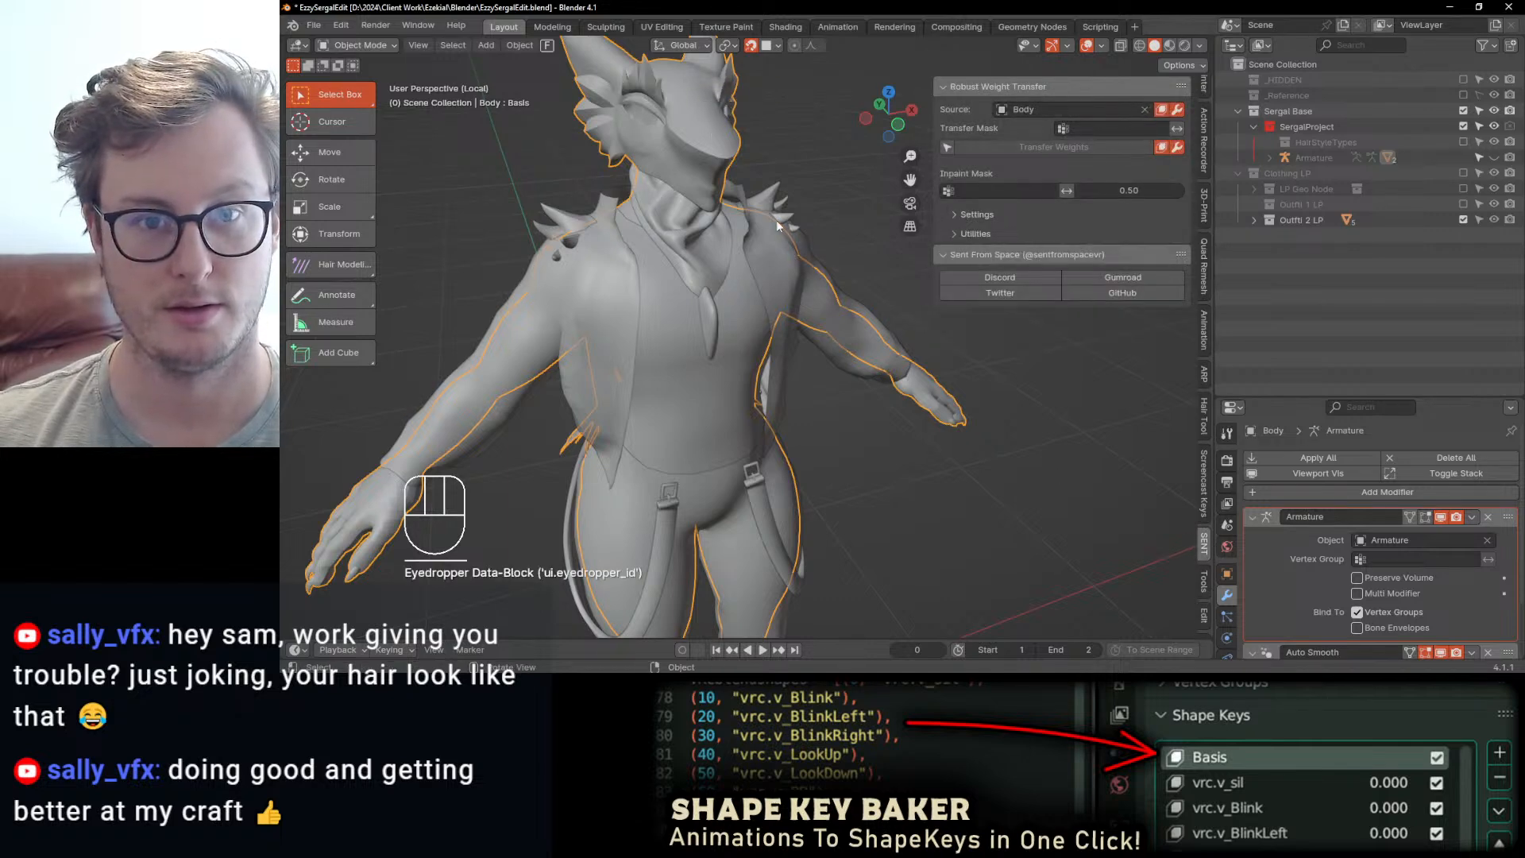
middle_click_drag(798, 271, 775, 274)
key("ctrl+s")
- Reveal the hidden armature and select the Outfit 2 jacket, bandana, shirt, trousers and hip straps together
left_click(752, 271)
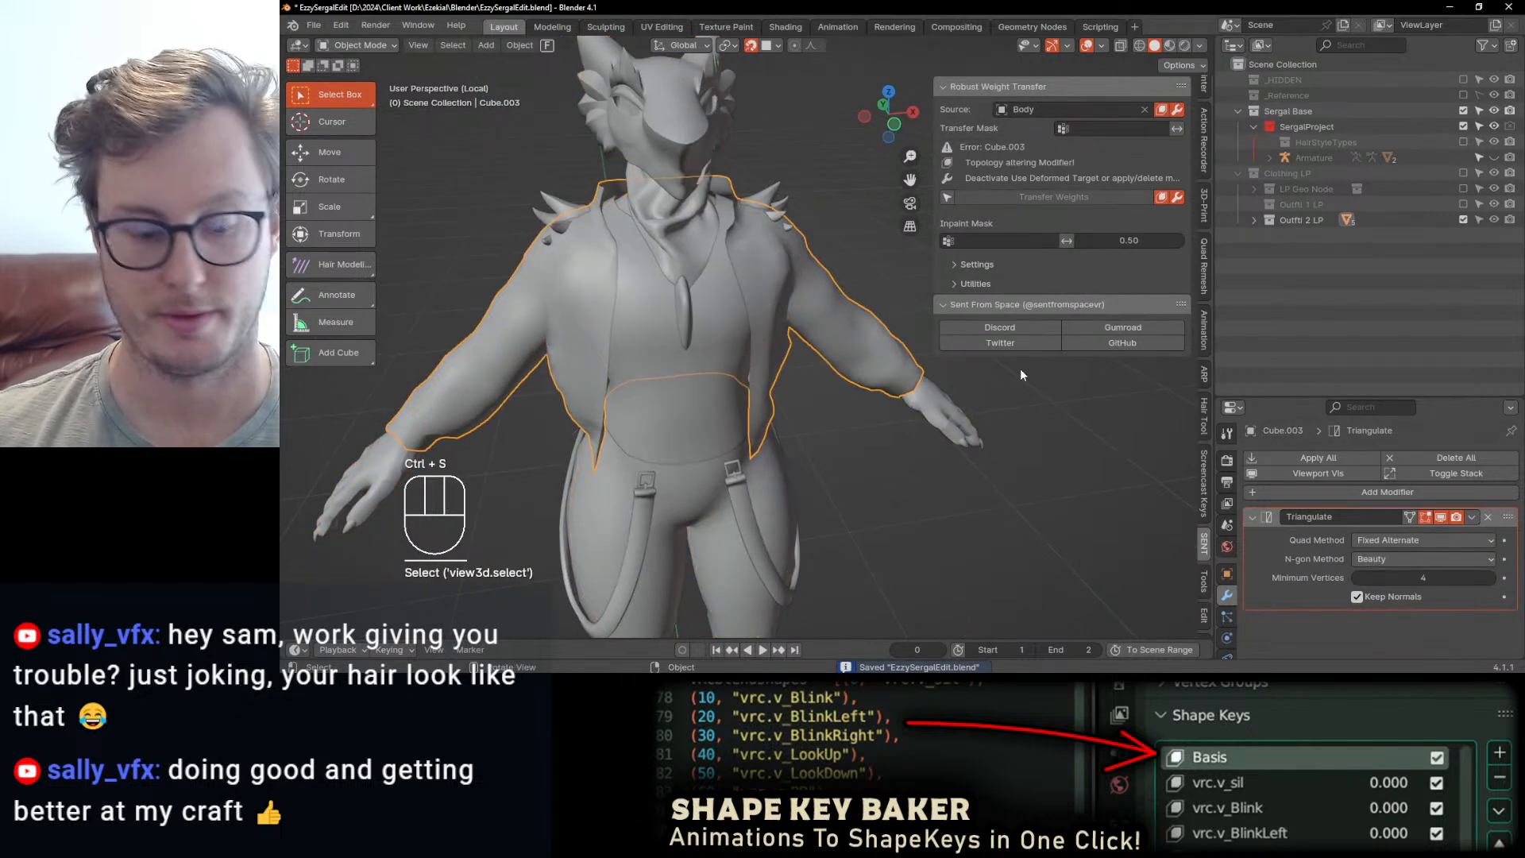
key("alt+h")
left_click(764, 305)
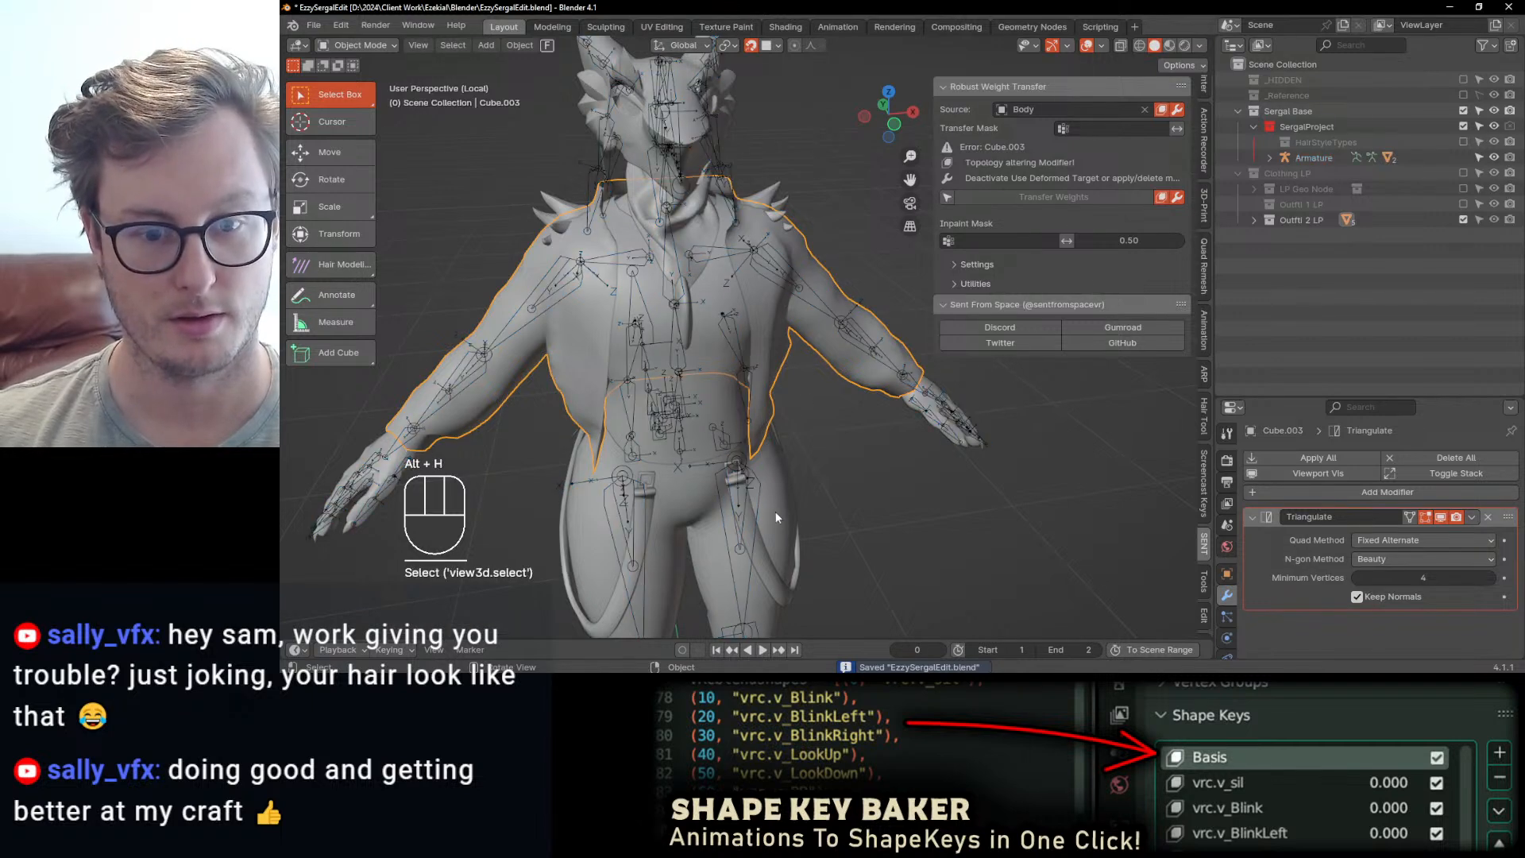
left_click(690, 223, "shift")
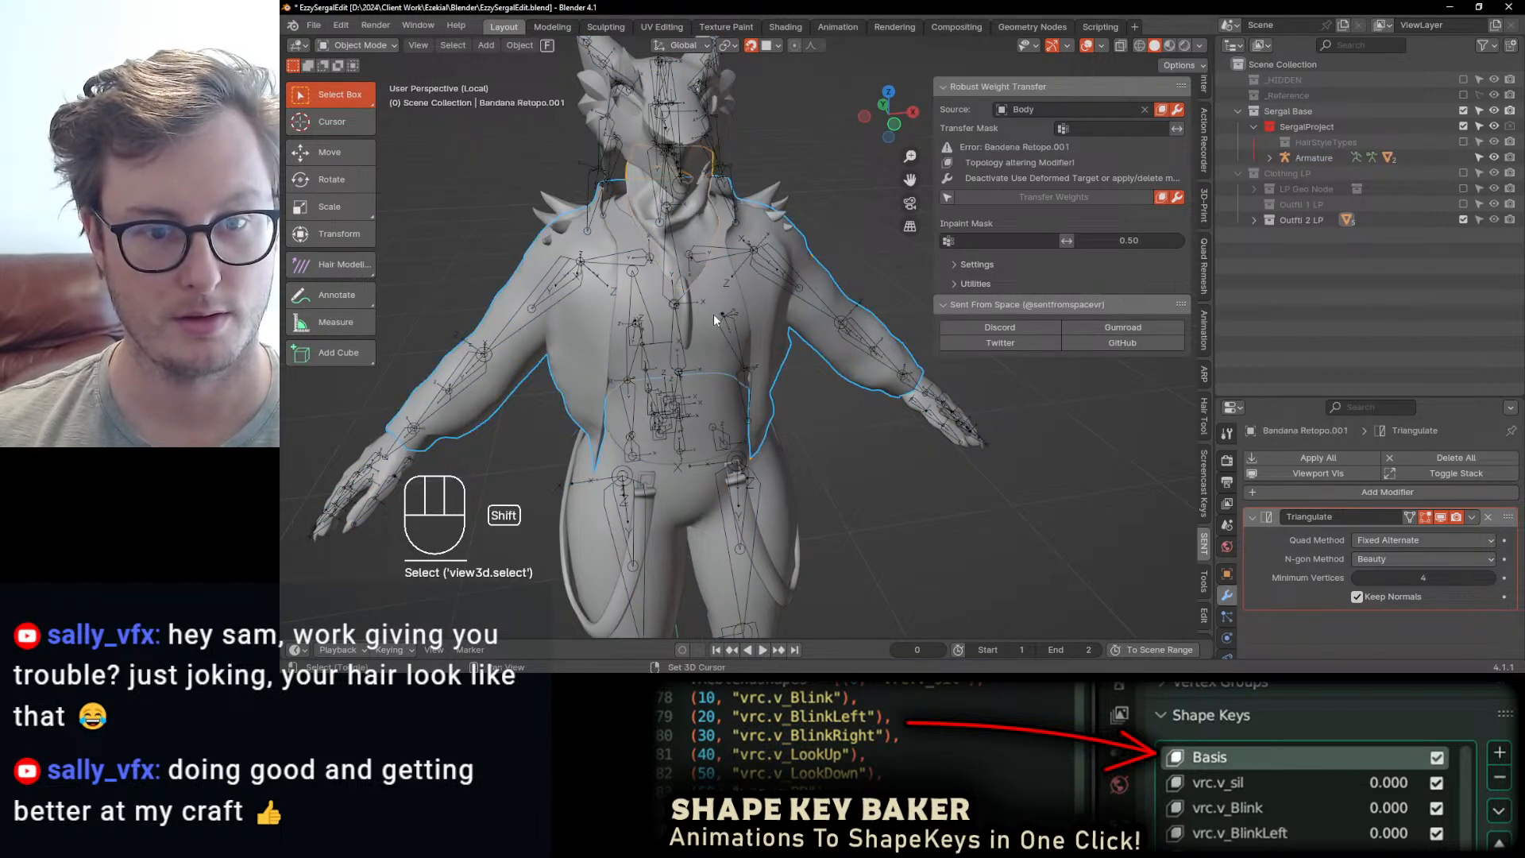
left_click(714, 313, "shift")
left_click(802, 475, "shift")
middle_click_drag(802, 474, 804, 289)
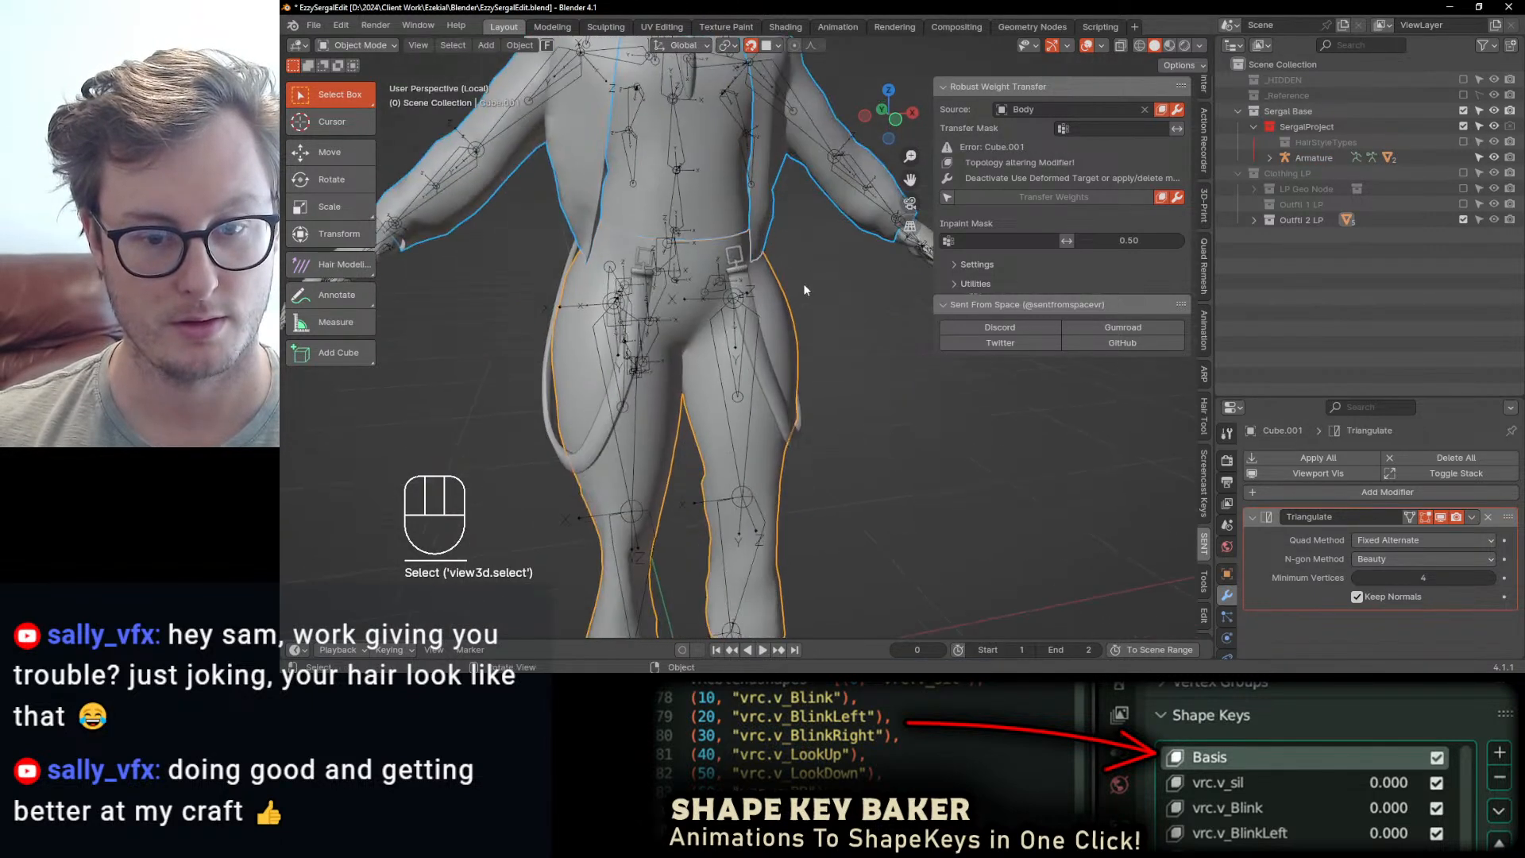
scroll(794, 318, "down", 4)
left_click(765, 369, "shift")
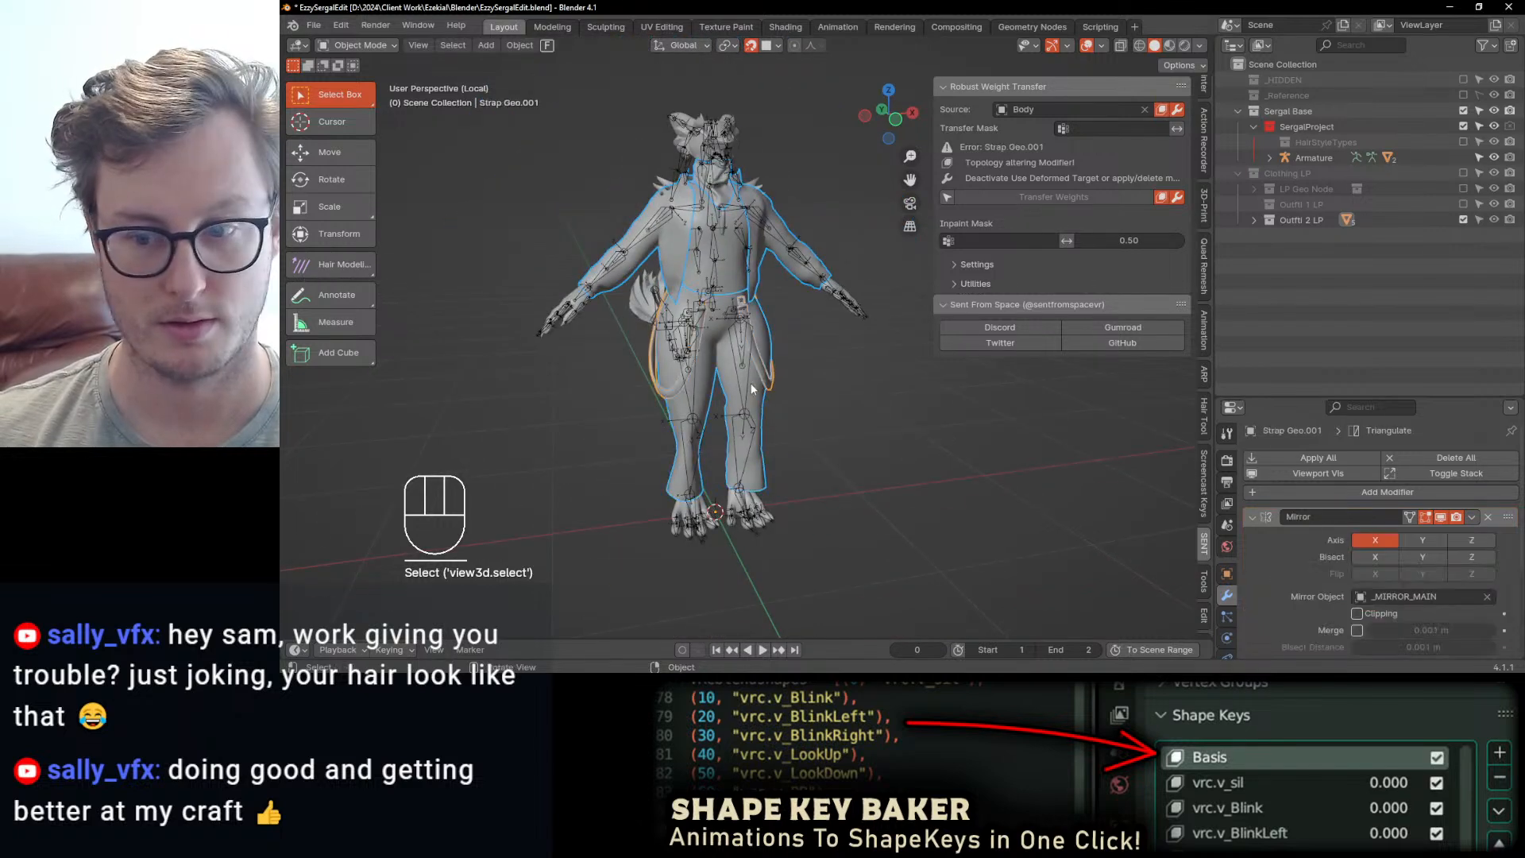
- Select only the hip straps and review their modifier stack
scroll(758, 397, "up", 3)
left_click(785, 407)
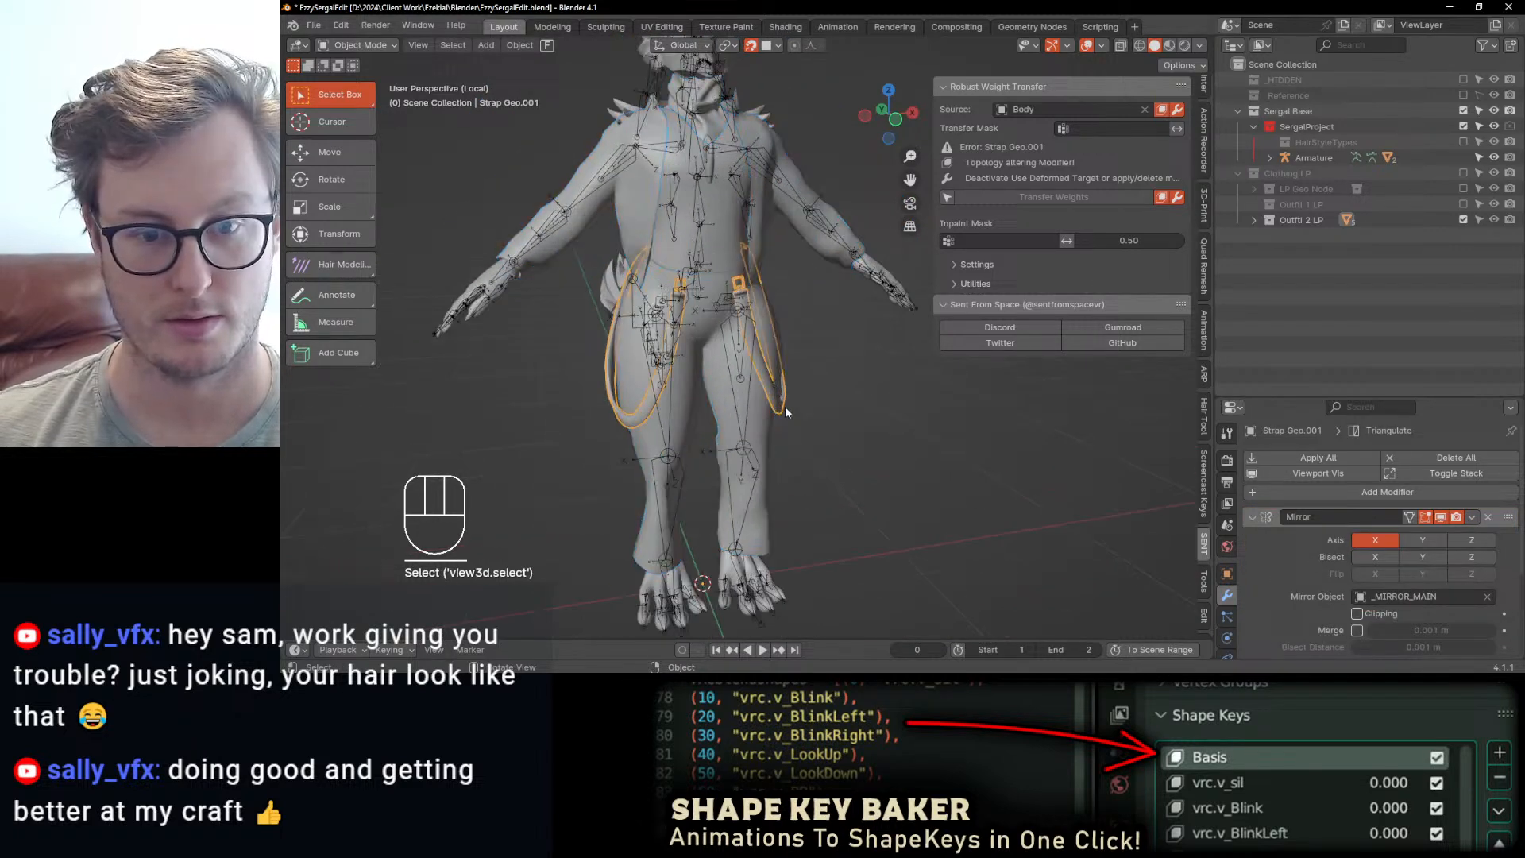
scroll(1347, 580, "down", 4)
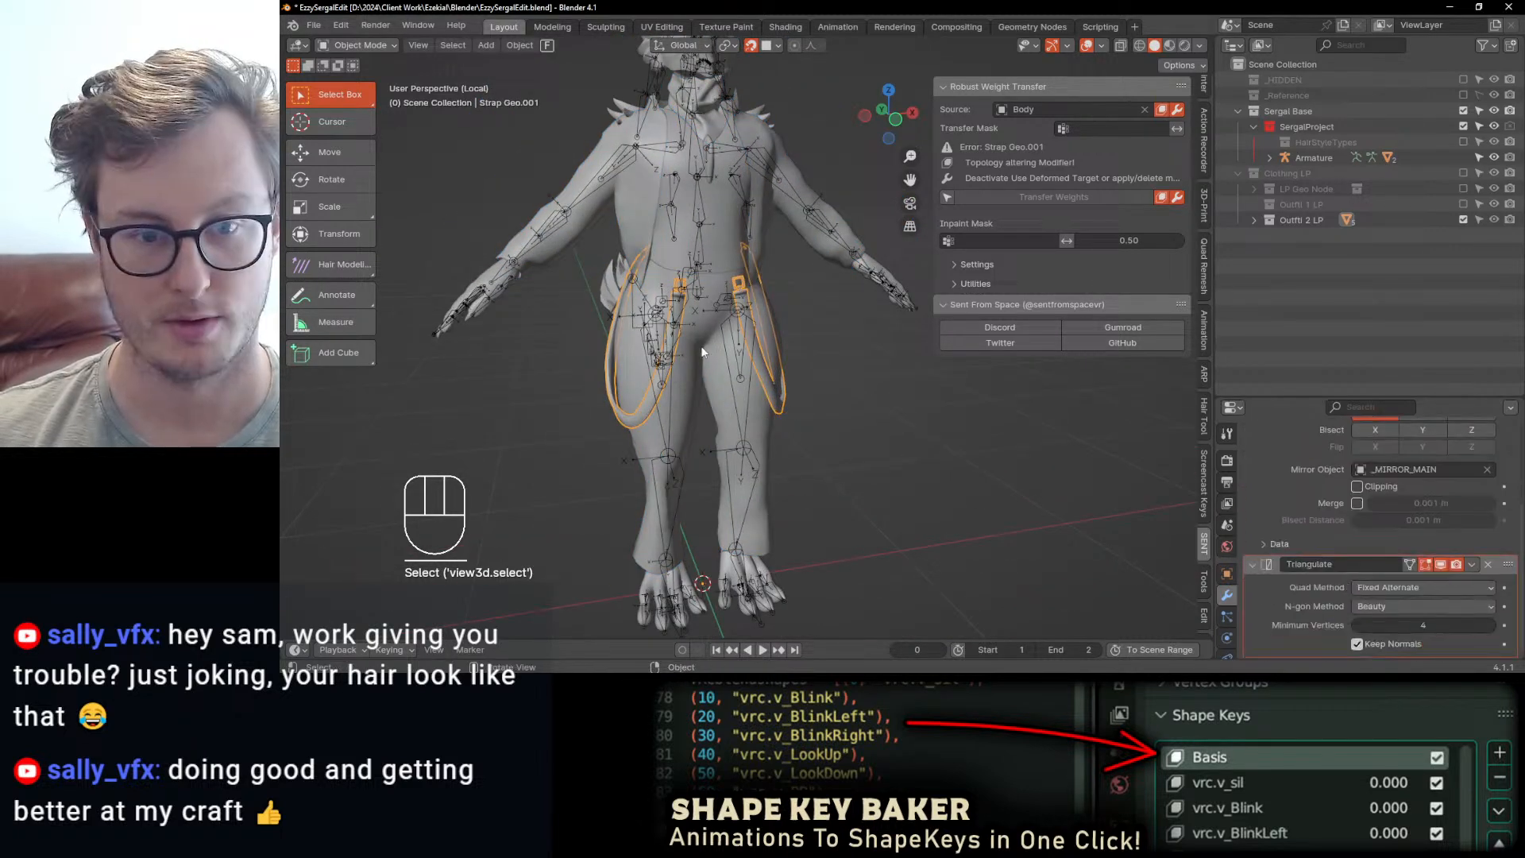
scroll(1371, 540, "up", 4)
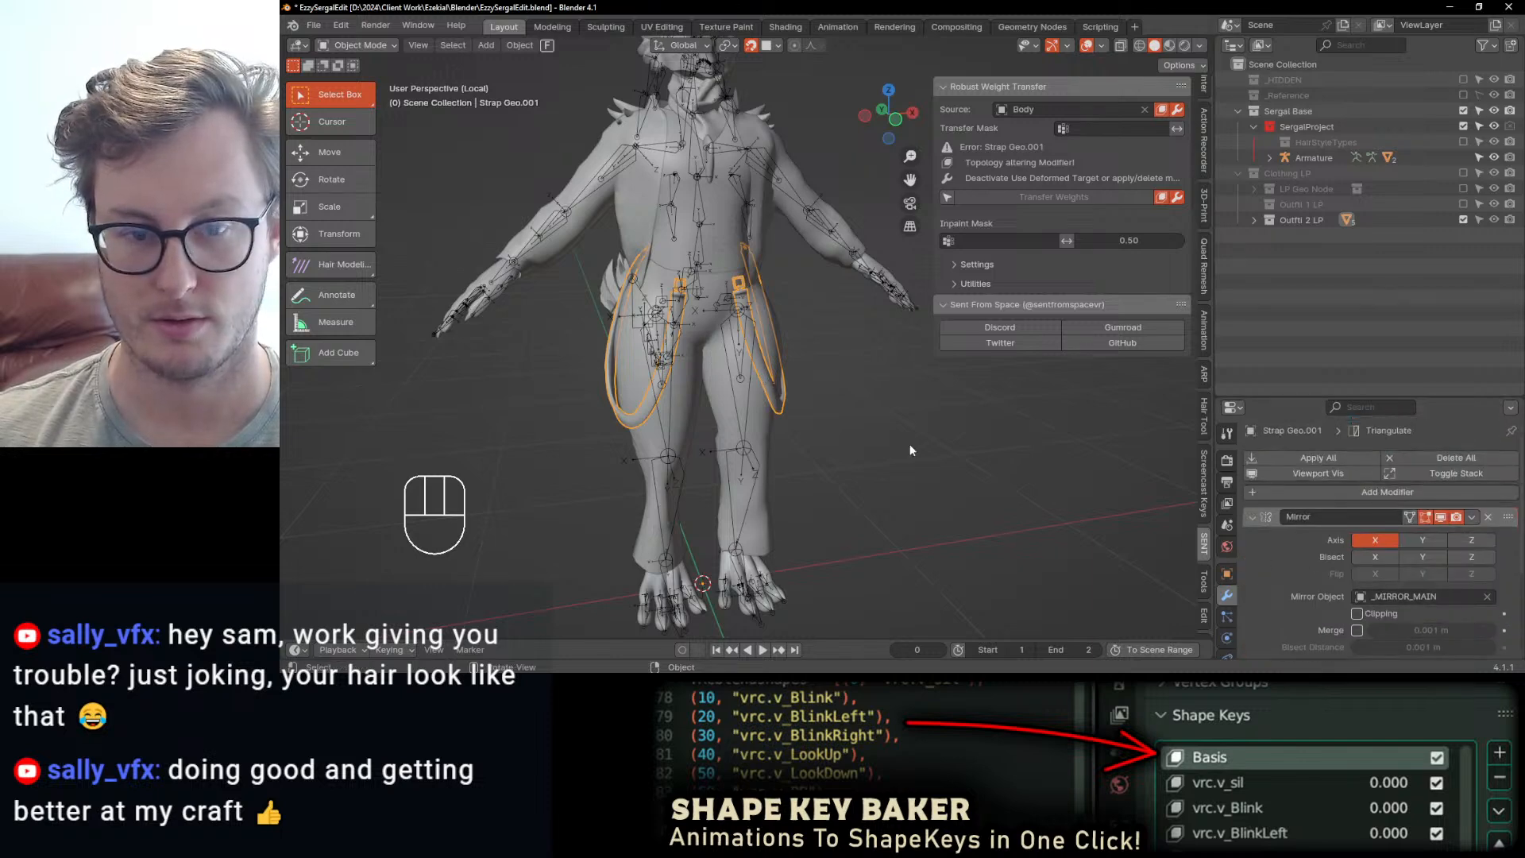
scroll(804, 341, "up", 2)
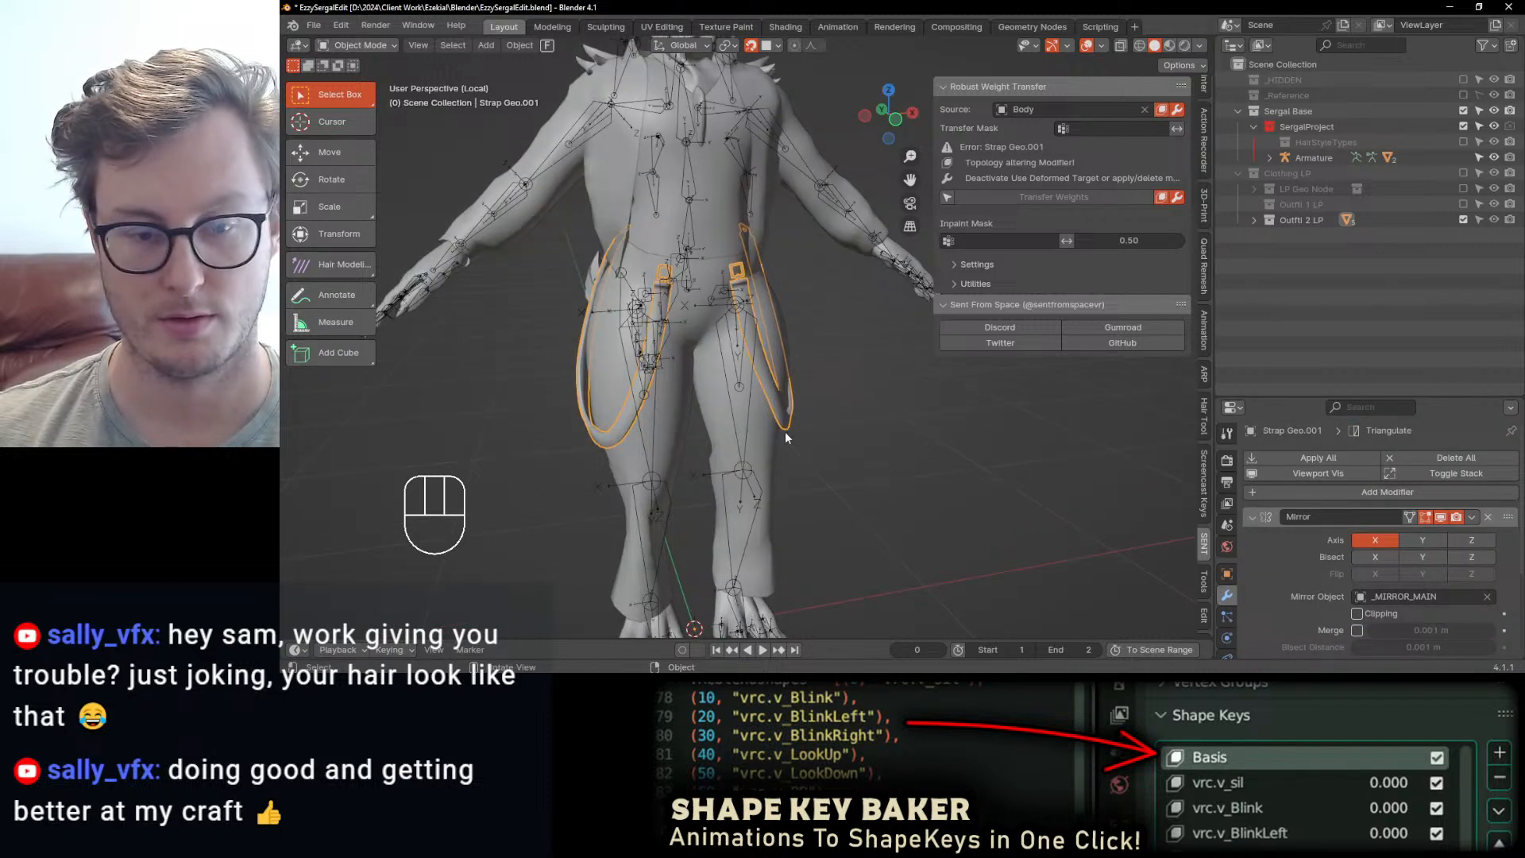
- Select the straps, trousers, jacket, shirt and bandana, and parent them to the character's armature using Armature Deform With Empty Groups
left_click(774, 409, "shift")
middle_click_drag(801, 322, 743, 325)
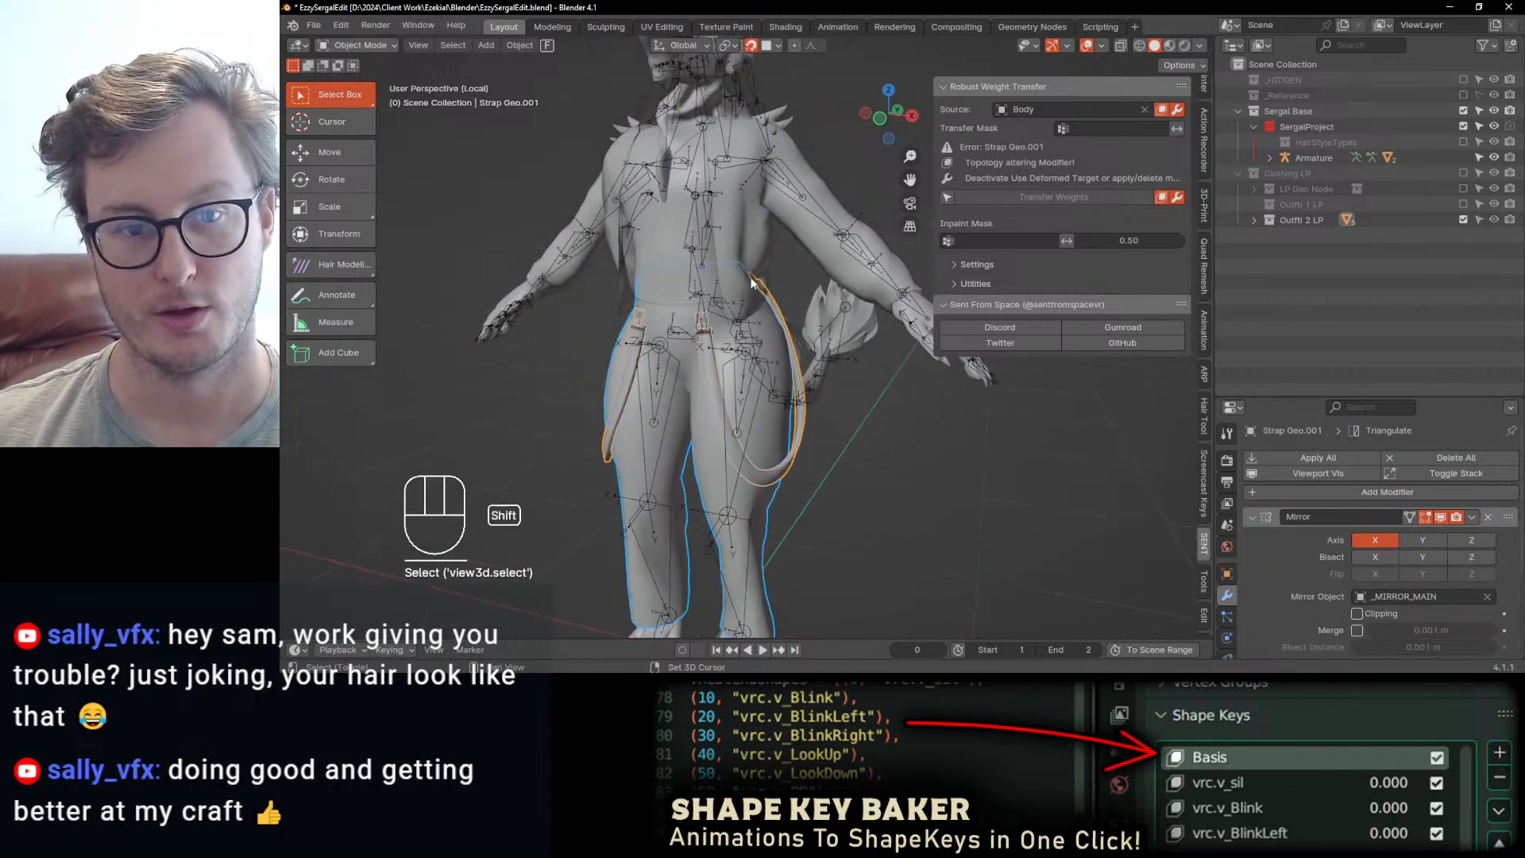
left_click(760, 261, "shift")
left_click(666, 262, "shift")
middle_click_drag(749, 228, 780, 248)
middle_click_drag(776, 191, 776, 258, "shift")
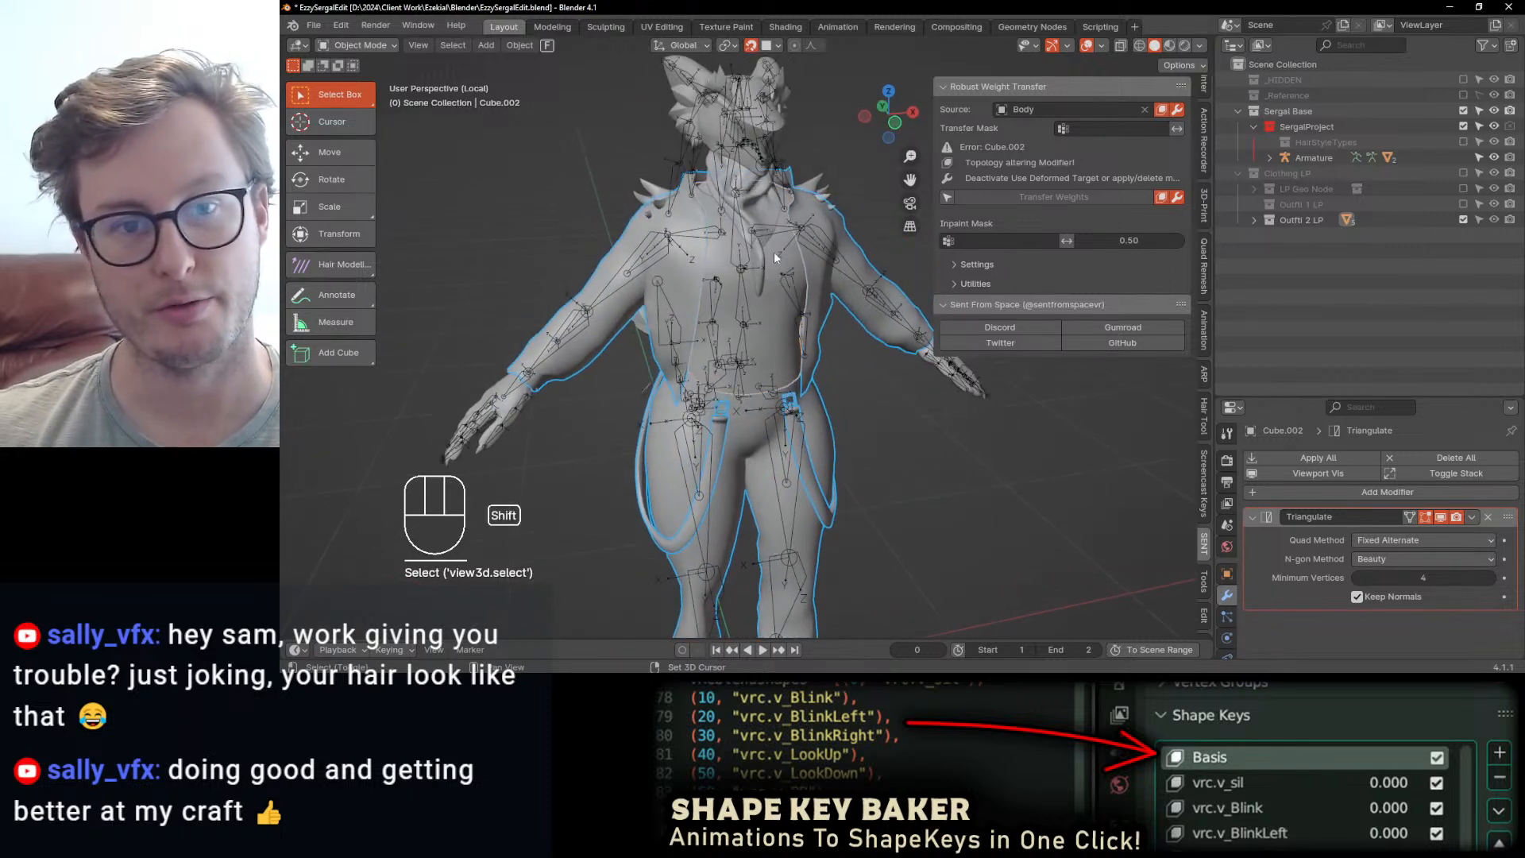
left_click(787, 187, "shift")
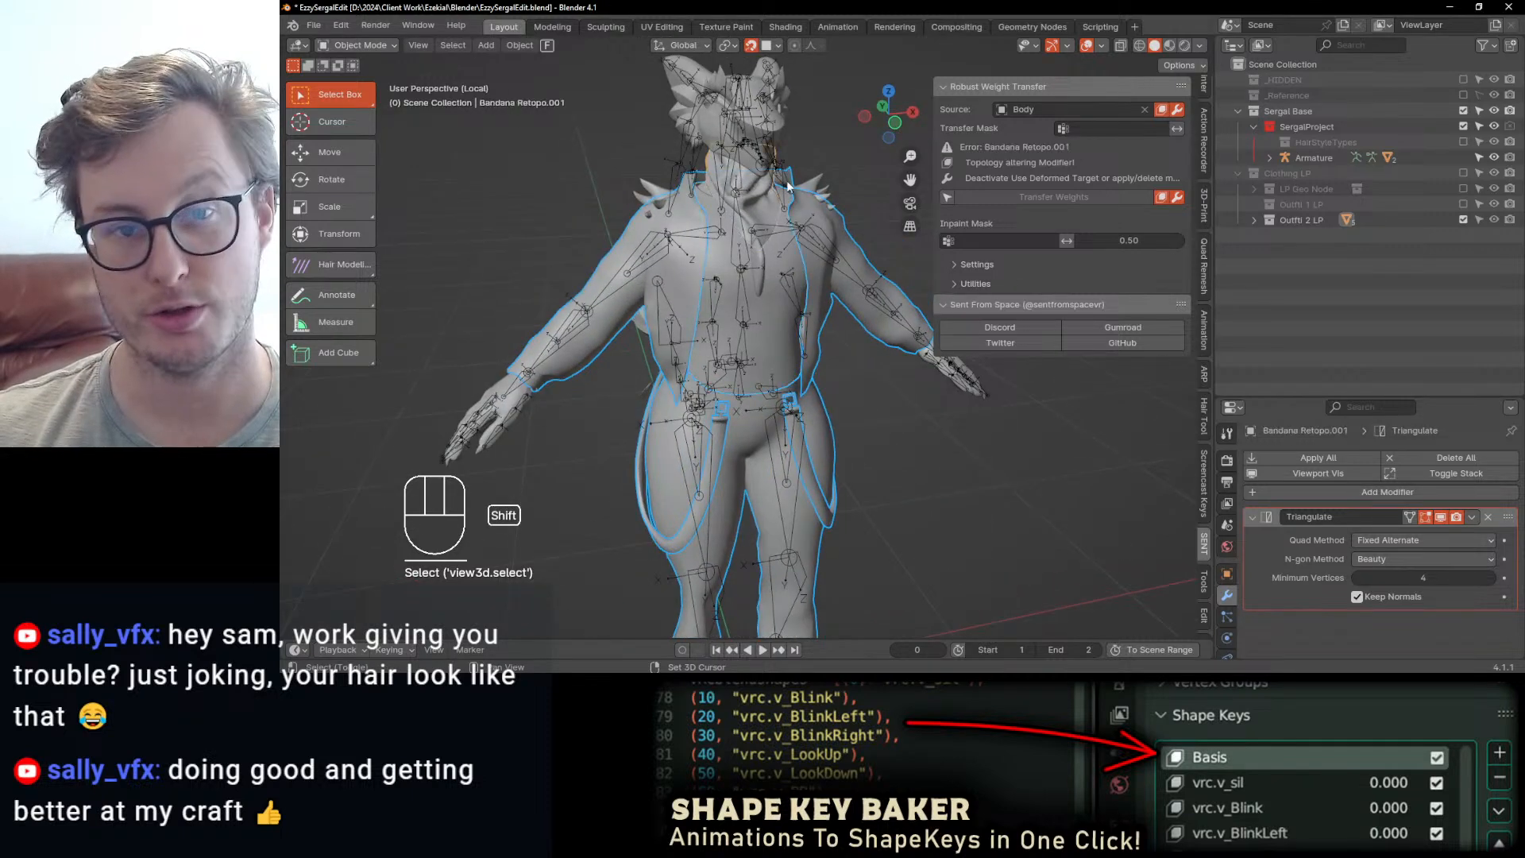
left_click(621, 282, "shift")
key("ctrl+p")
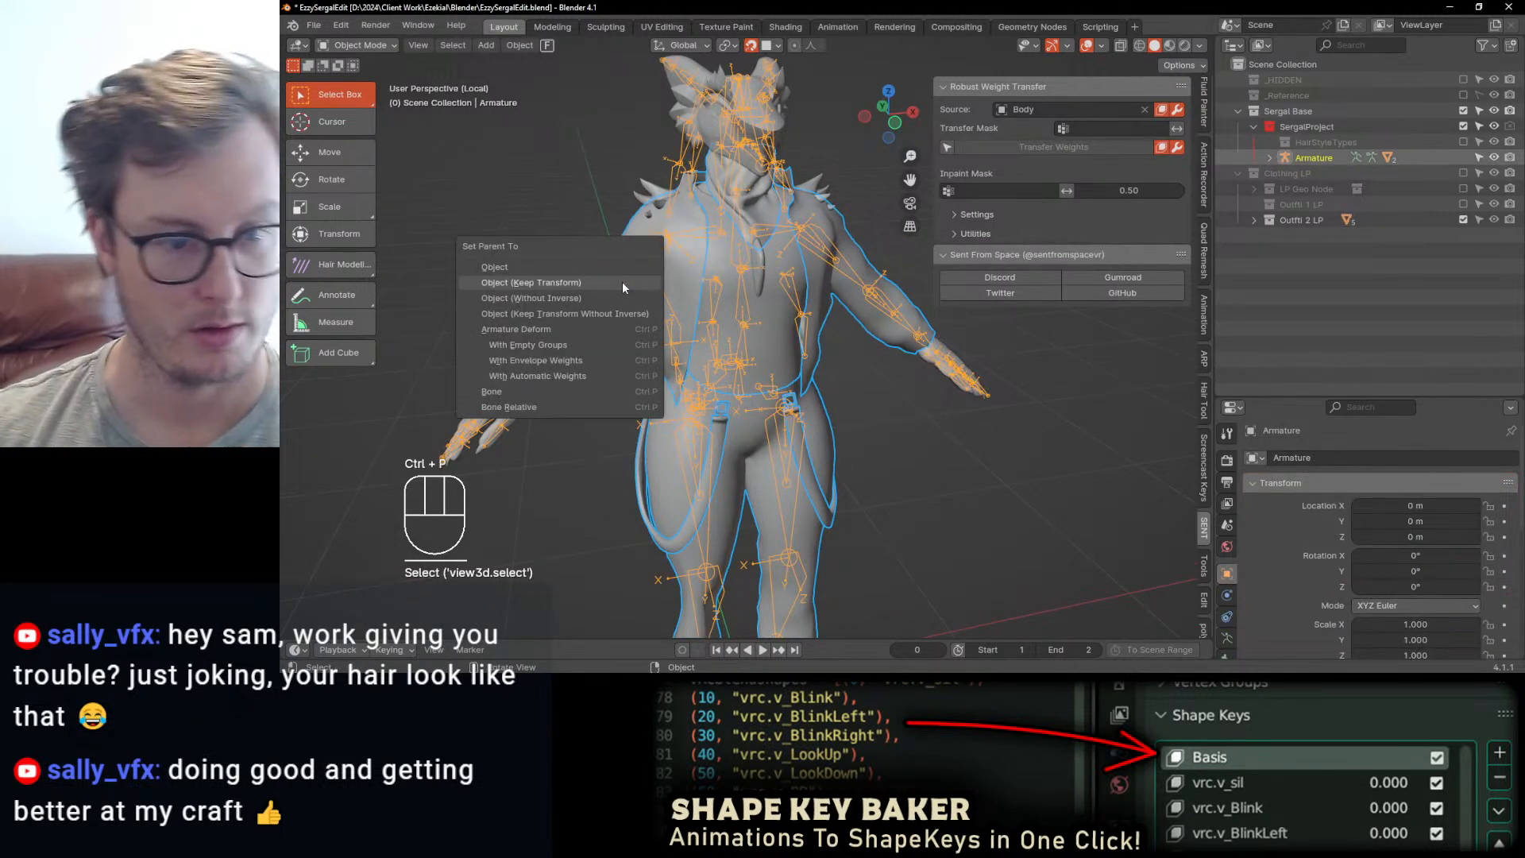
left_click(581, 344)
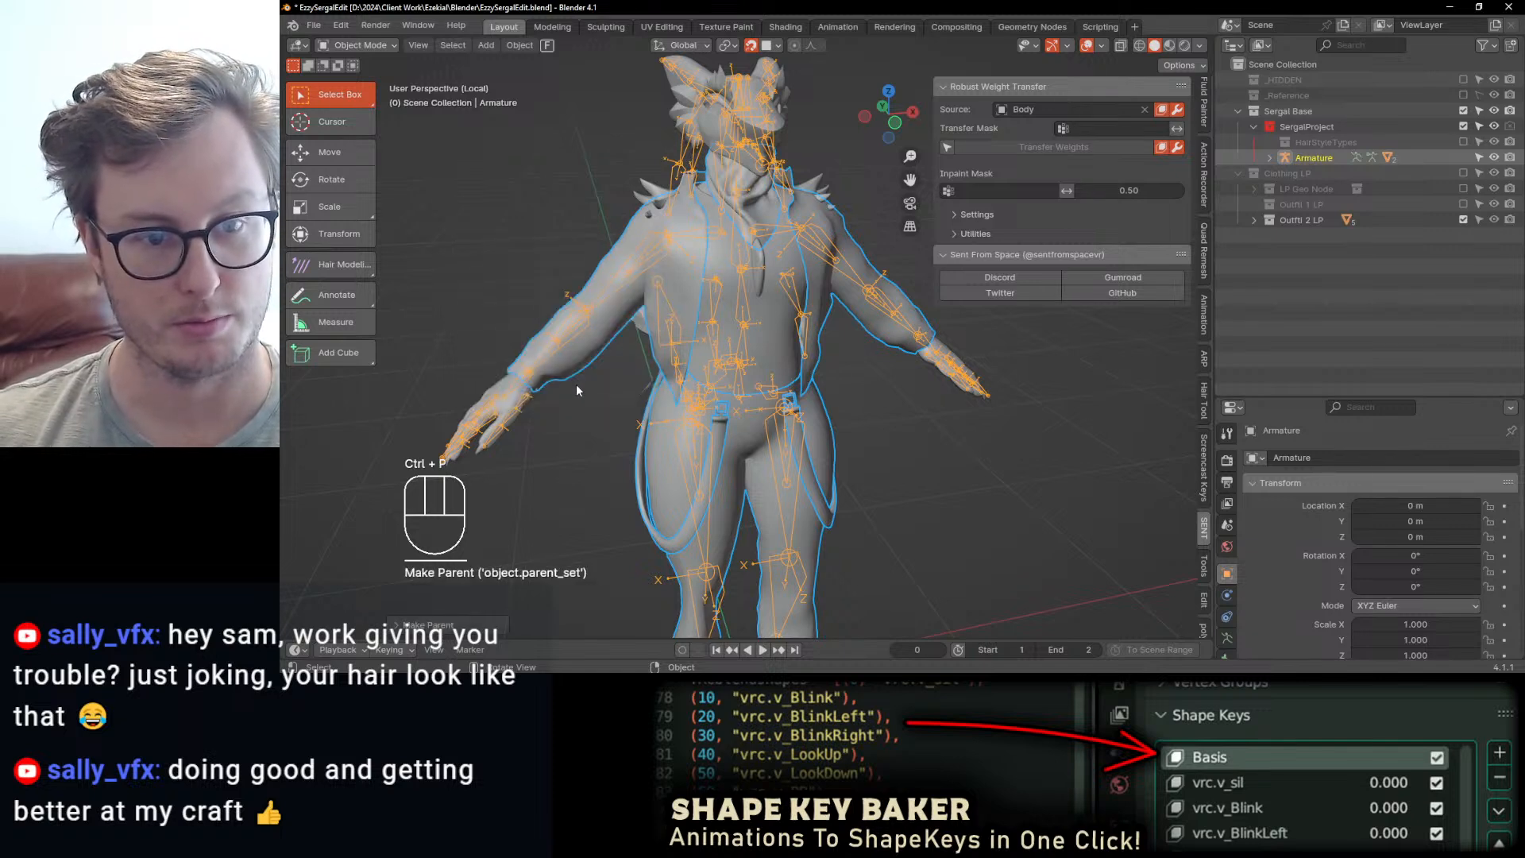
- Deselect the armature and remove the Triangulate modifier from the jacket
key("b")
left_click_drag(414, 417, 534, 478, "shift")
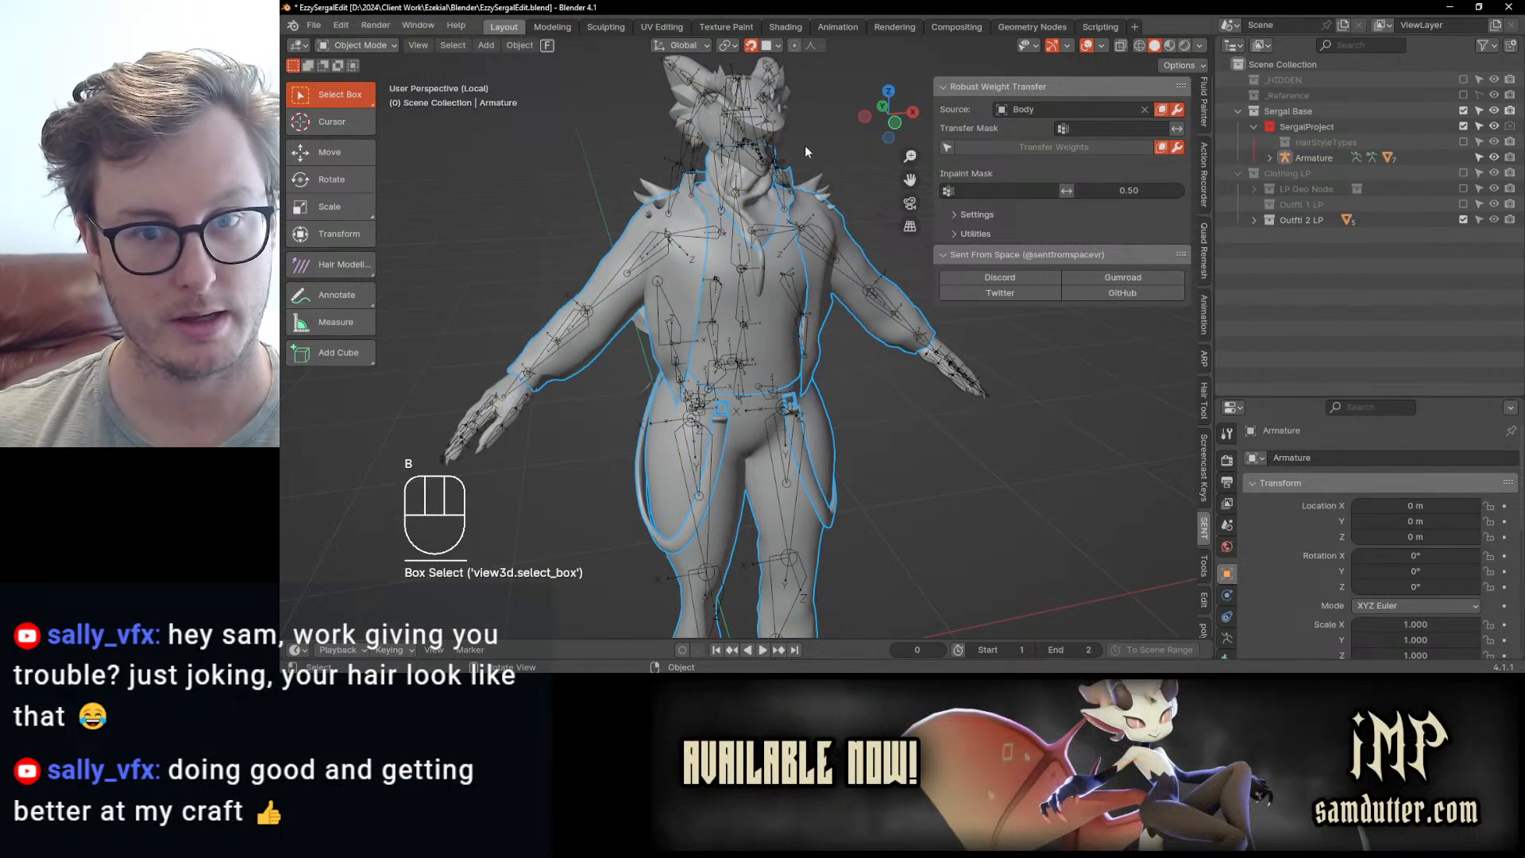
left_click(607, 255)
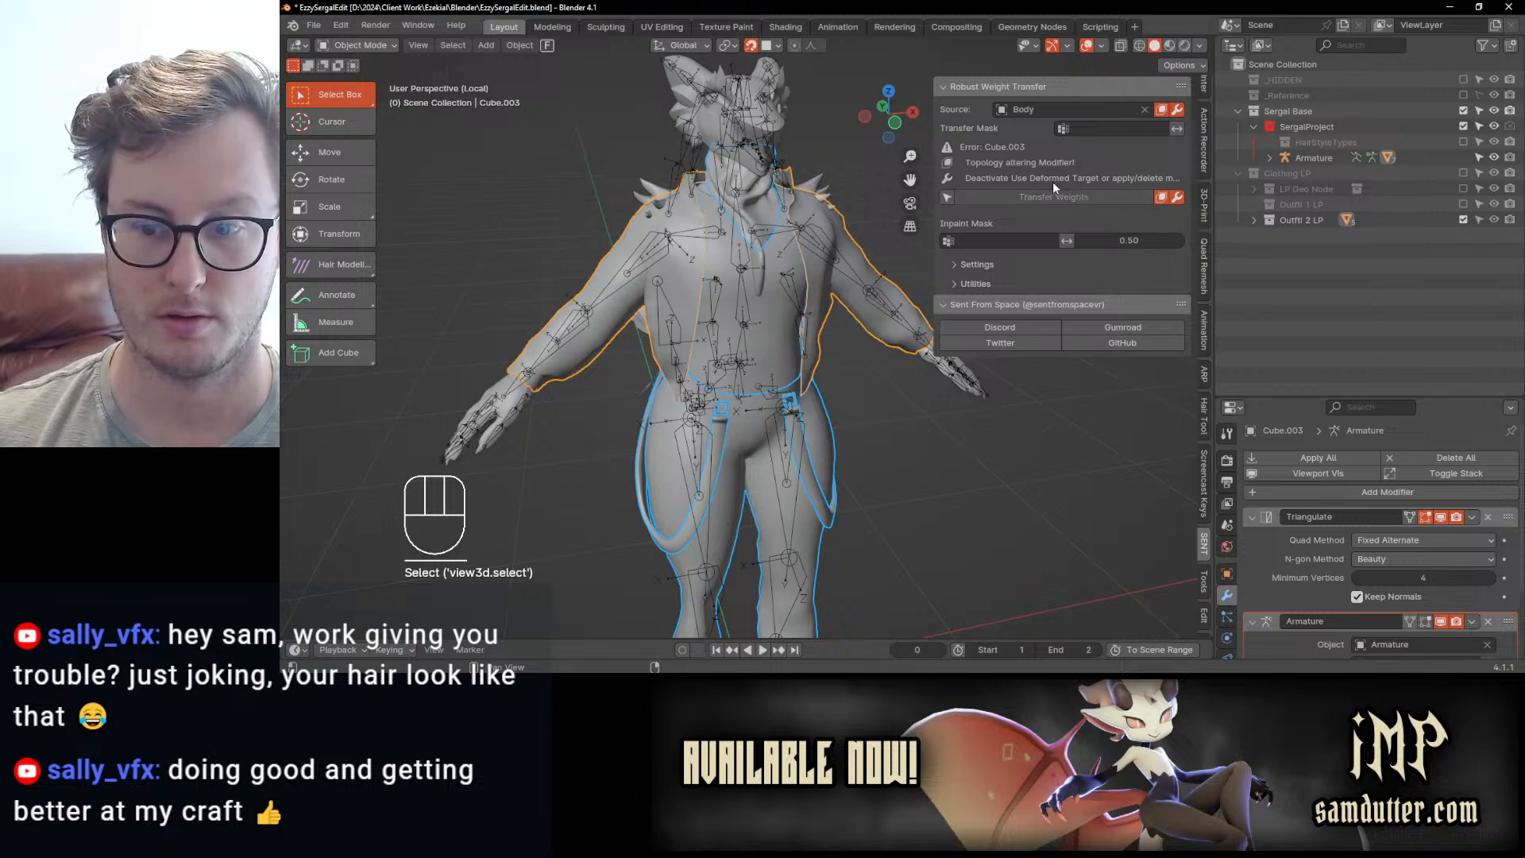
left_click(852, 266)
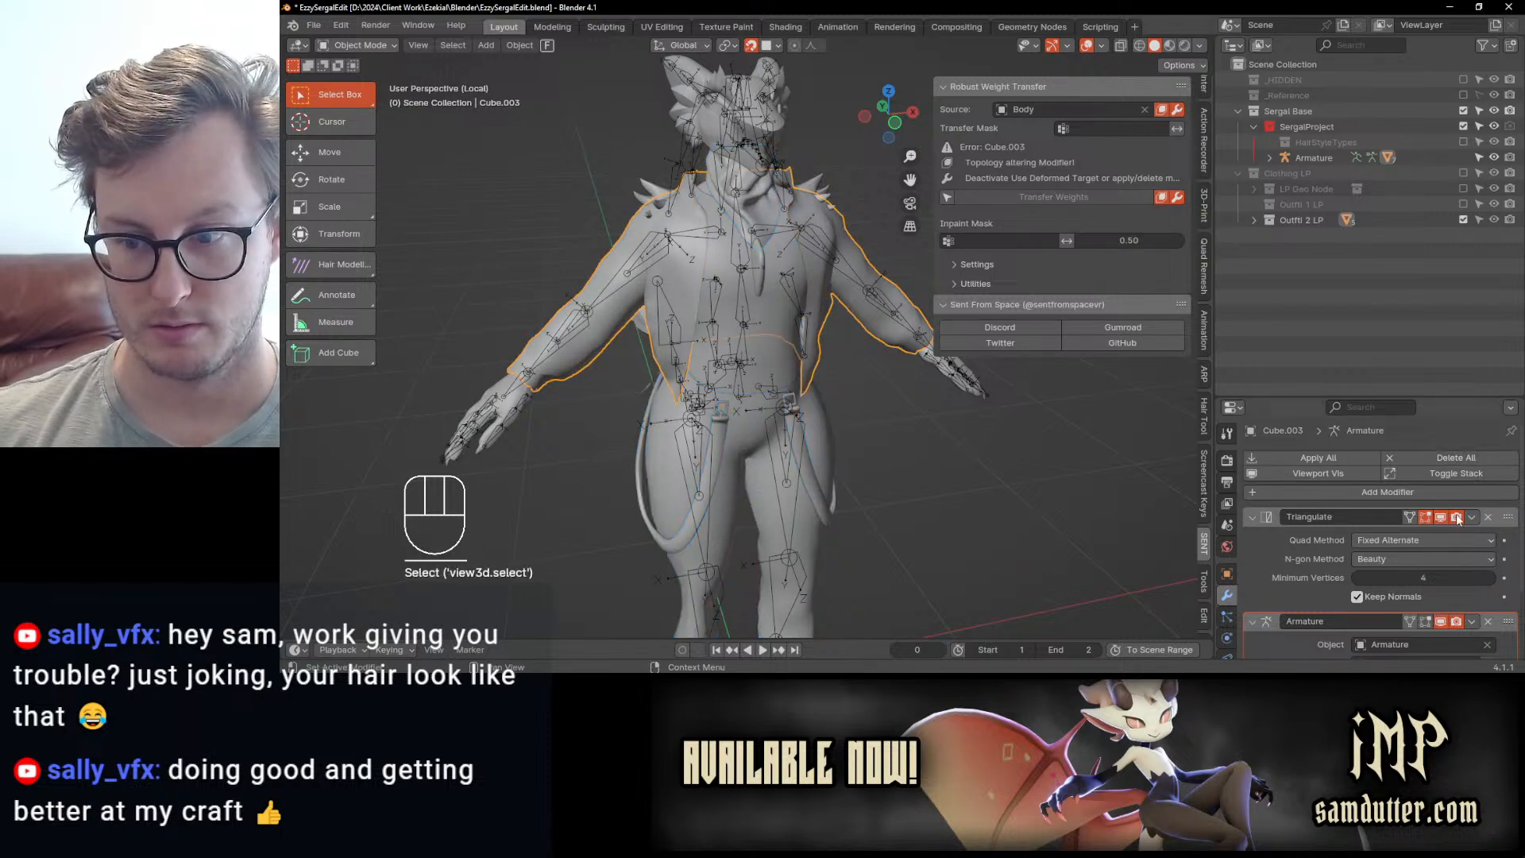
left_click(1488, 518)
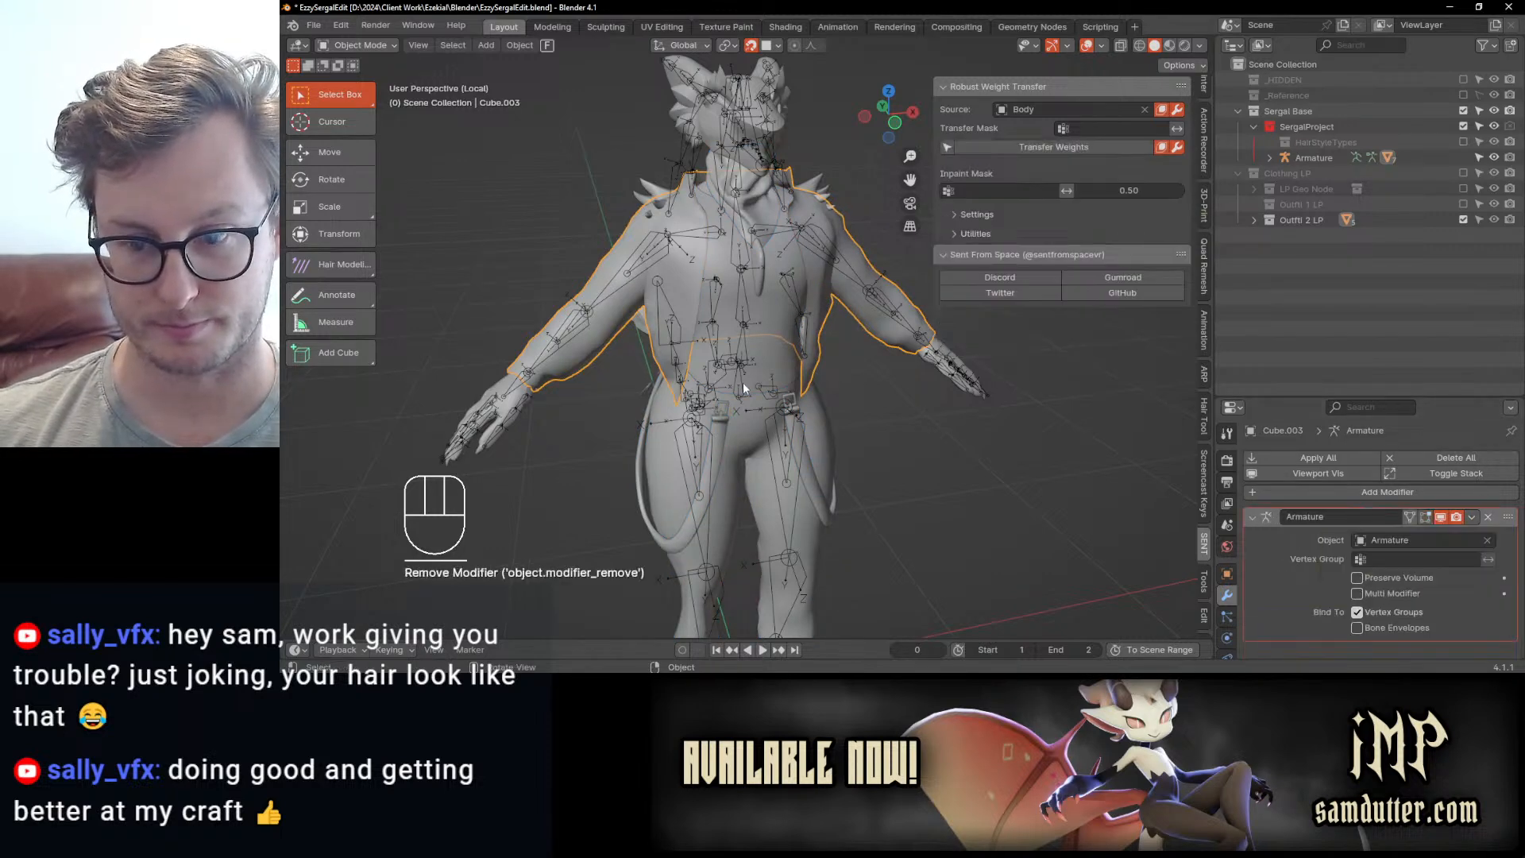
- Remove the Triangulate modifier from the shirt, the bandana and the trousers
left_click(710, 263)
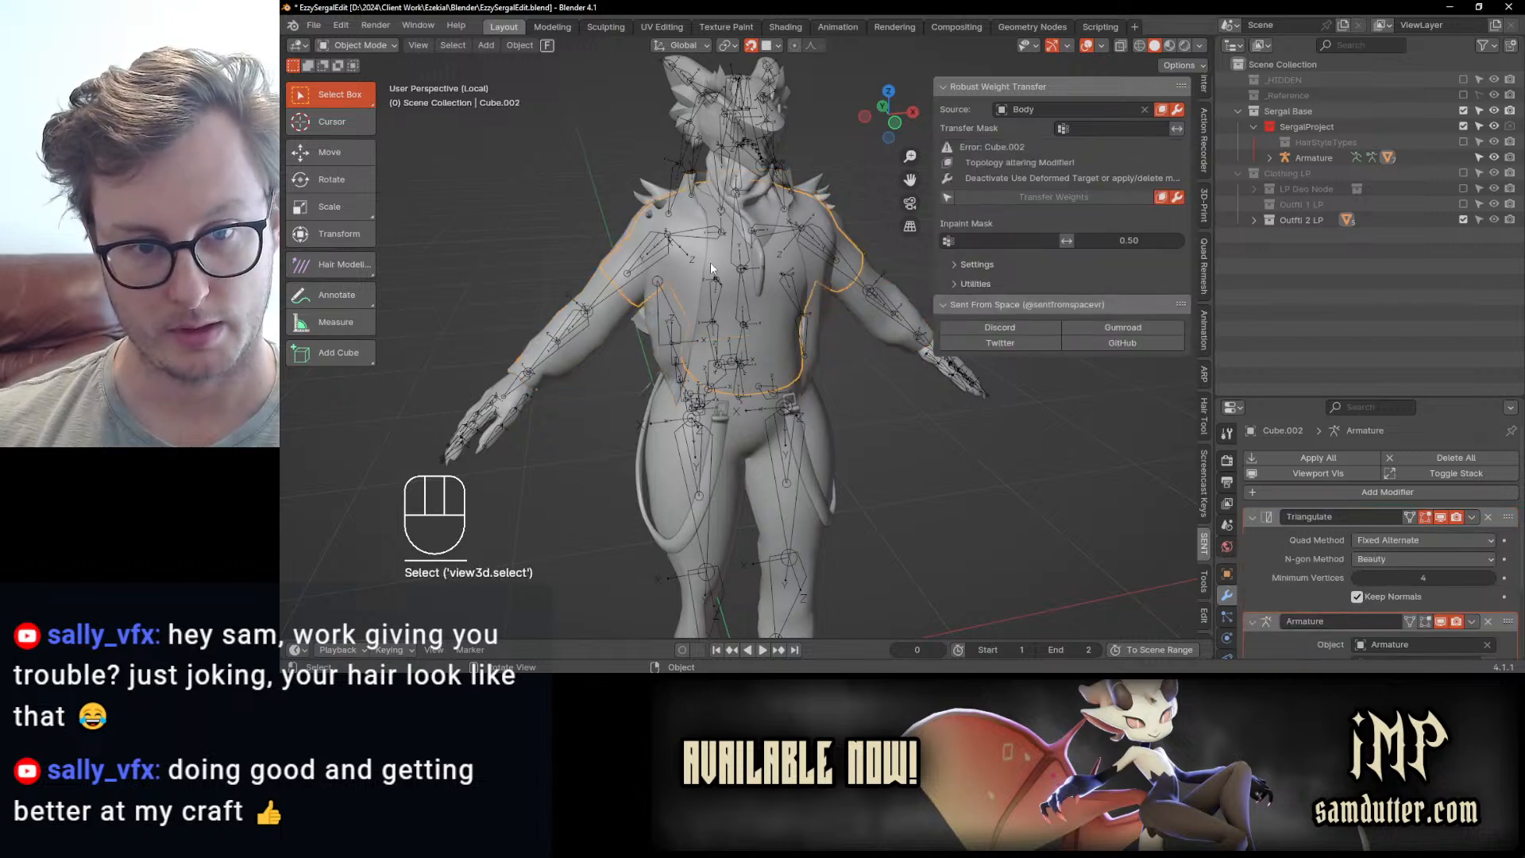
left_click(1488, 518)
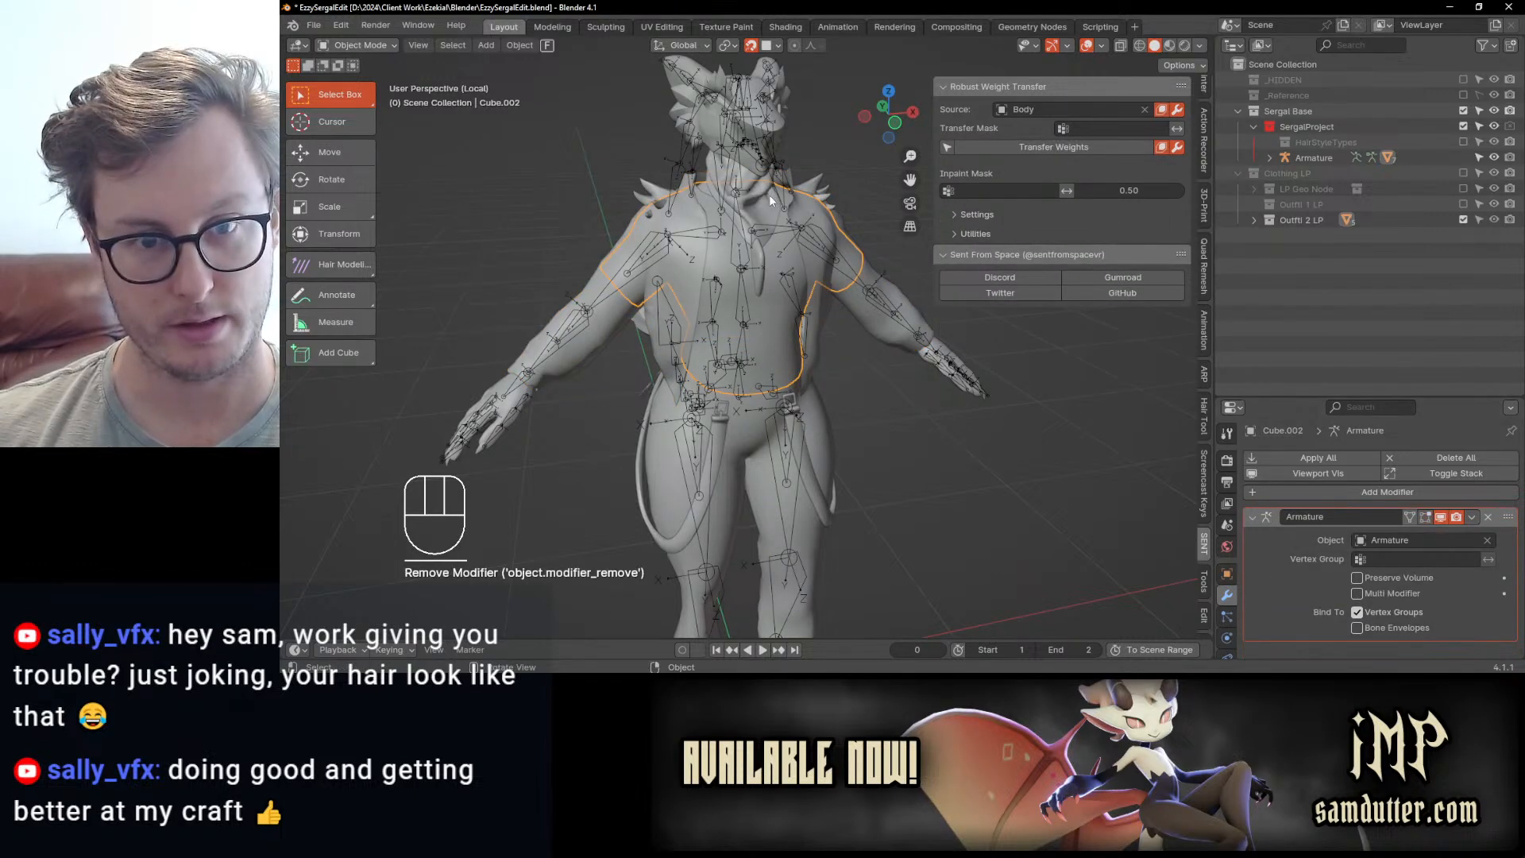
left_click(769, 194)
left_click(1488, 518)
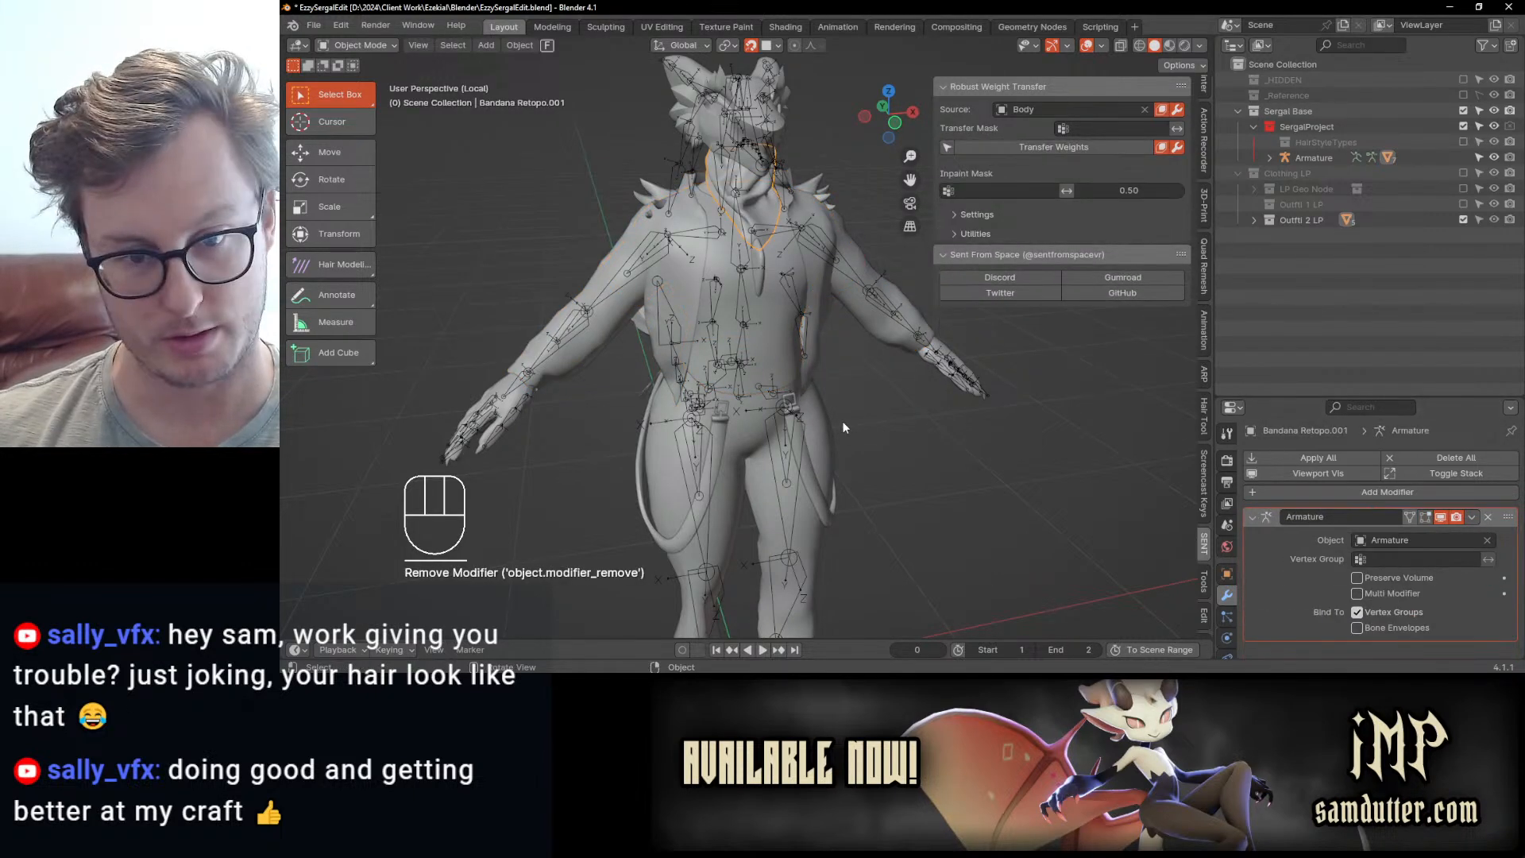
left_click(834, 421)
left_click(1488, 517)
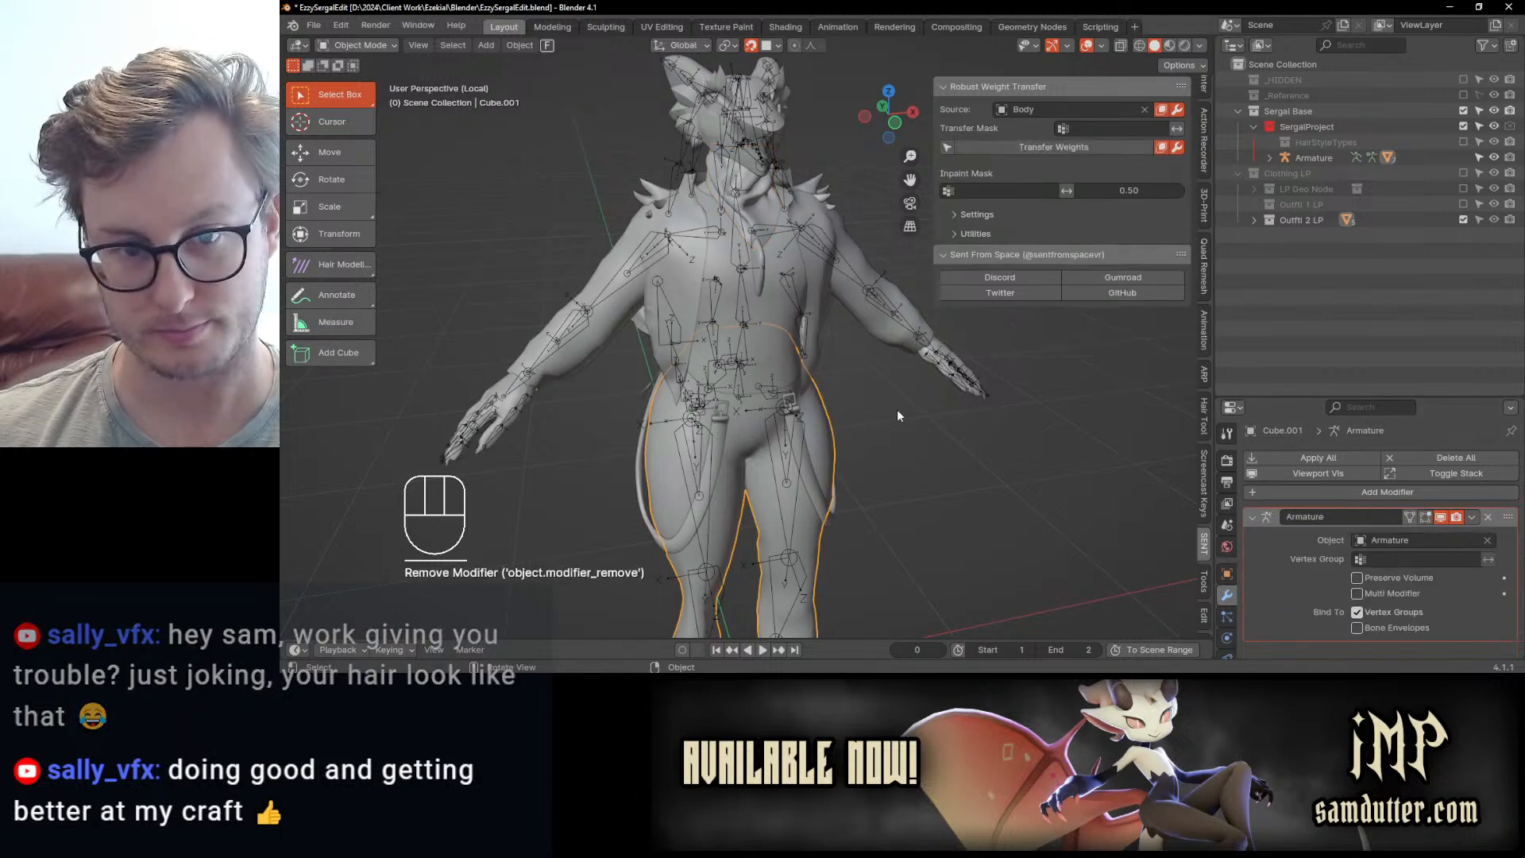
- Select the trousers, shirt, jacket and bandana together and transfer the Body's weights to them with Robust Weight Transfer
left_click(804, 352, "shift")
left_click(808, 354, "shift")
key("ctrl+z")
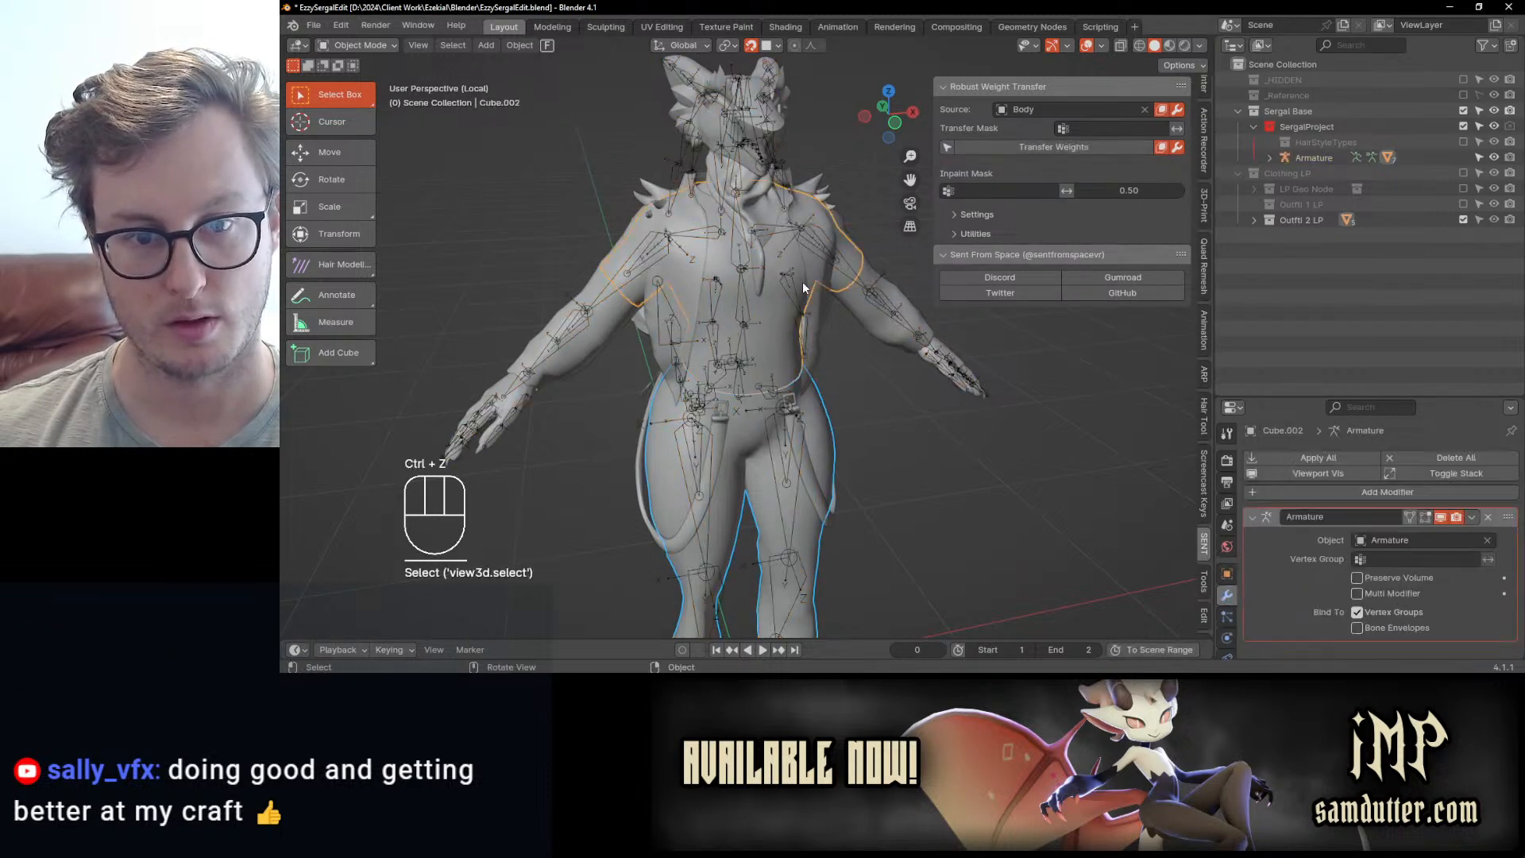
left_click(808, 280, "shift")
left_click(770, 212, "shift")
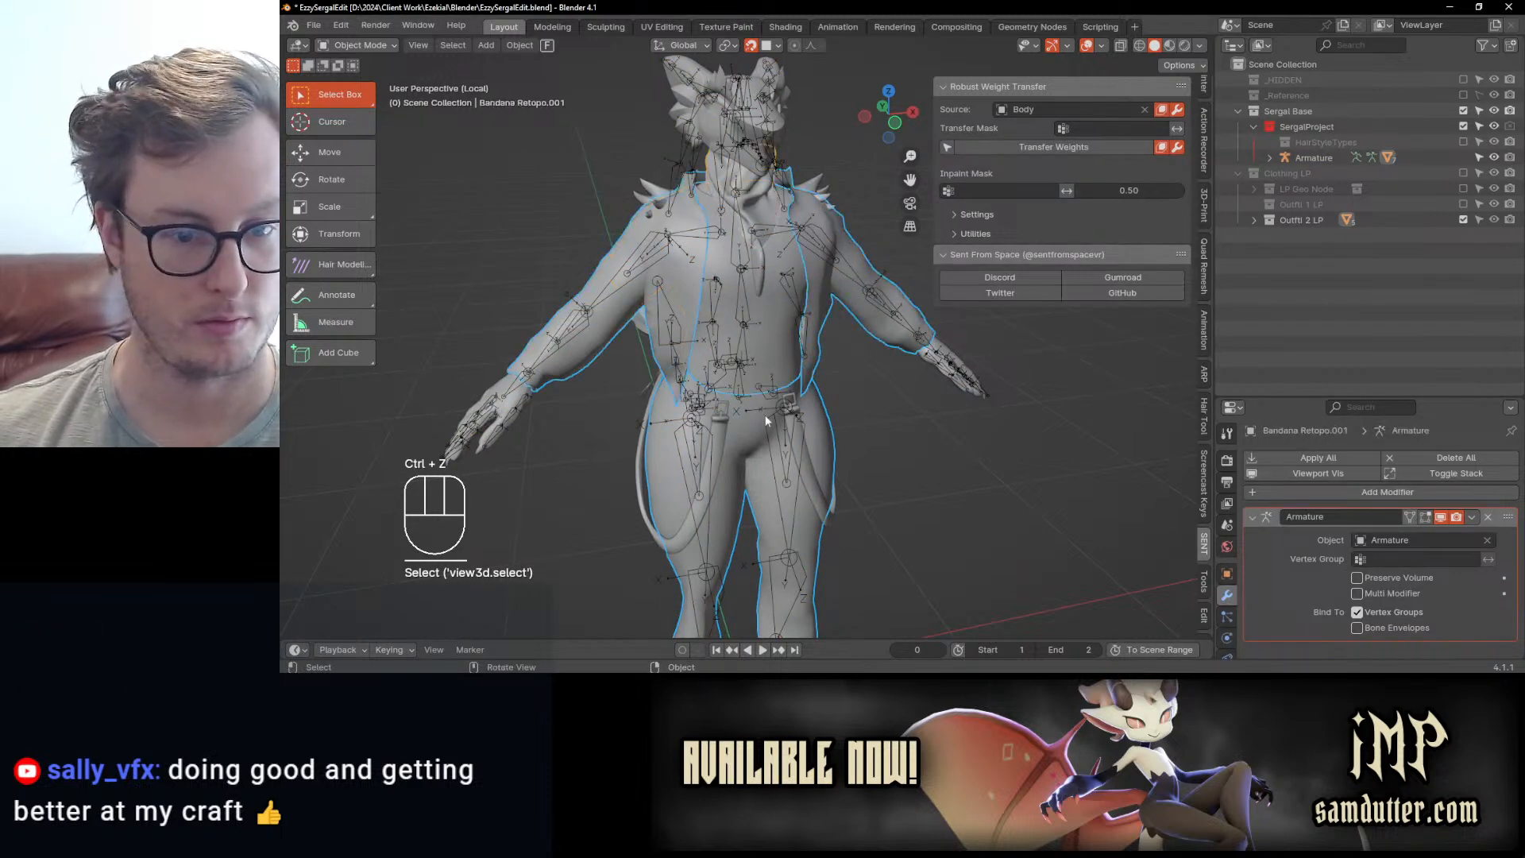
middle_click_drag(718, 278, 806, 360)
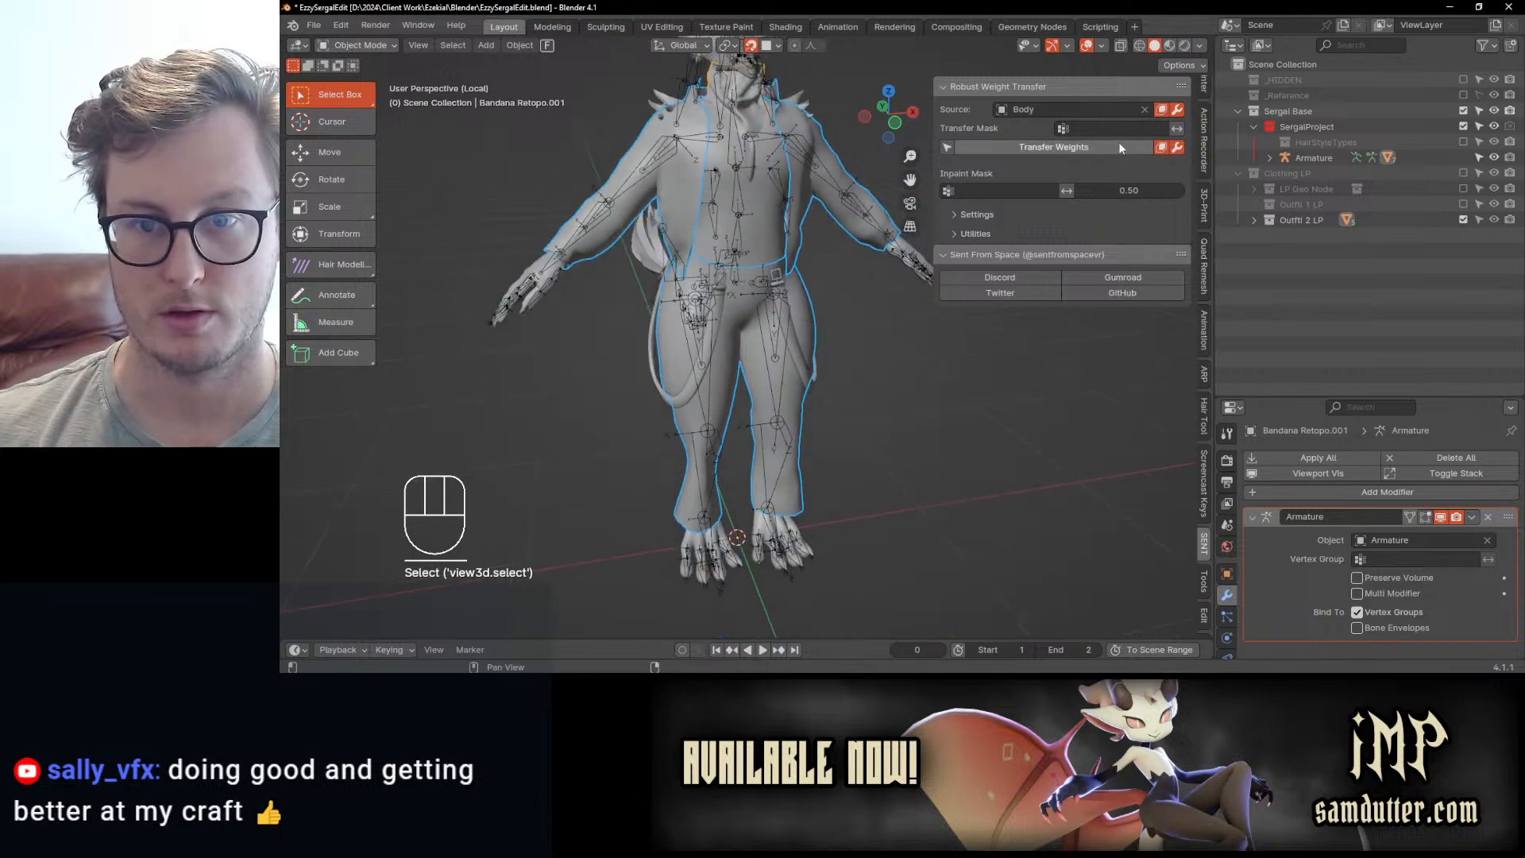
left_click(1060, 148)
- Remove the Triangulate and Mirror modifiers from the straps and transfer the Body's weights to them with Robust Weight Transfer
scroll(817, 490, "up", 3)
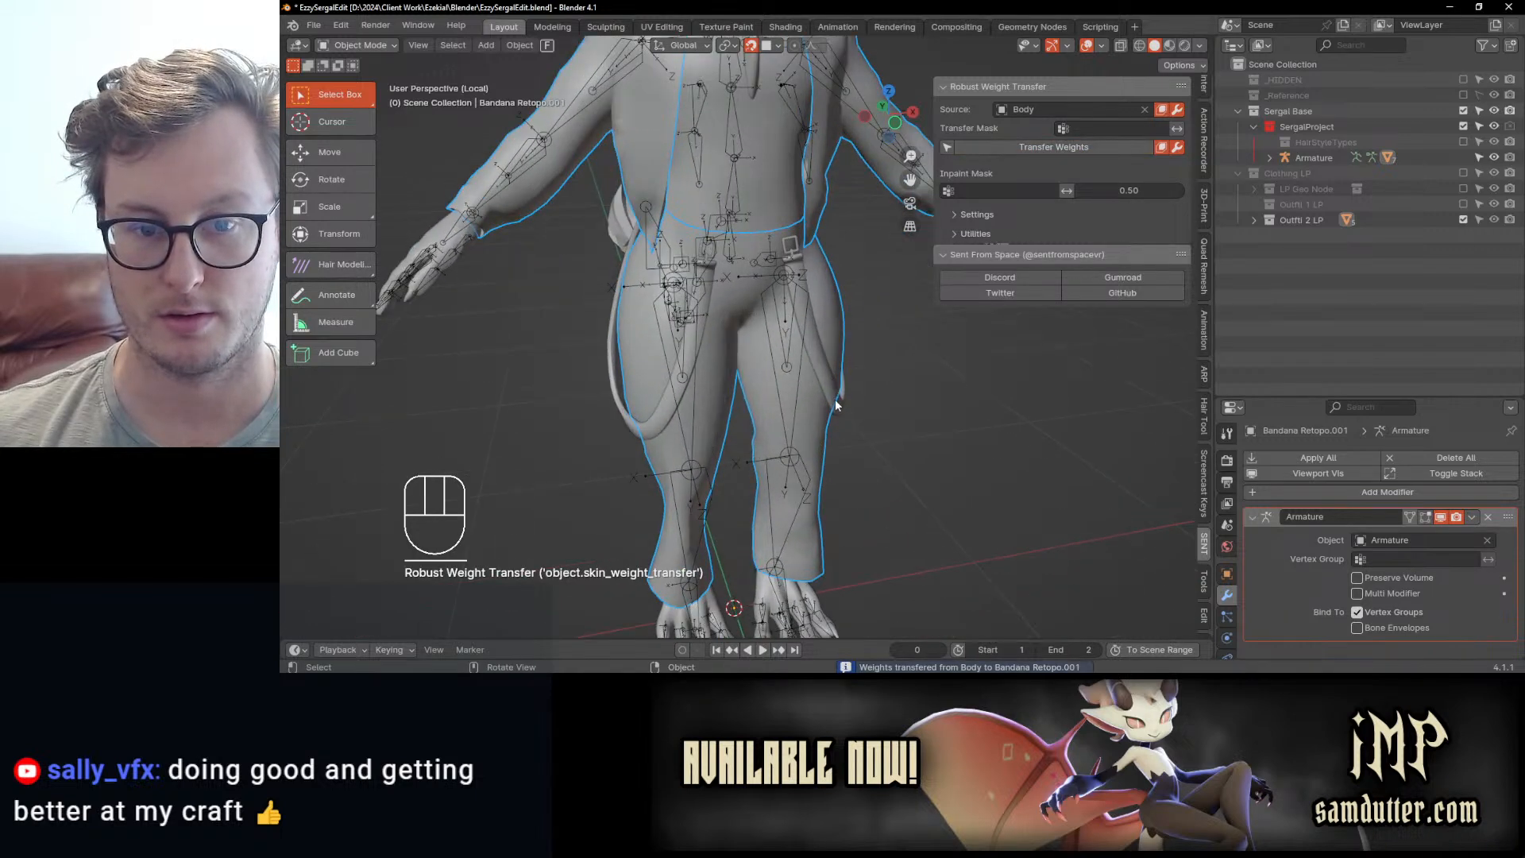
left_click(835, 399)
scroll(1342, 541, "down", 3)
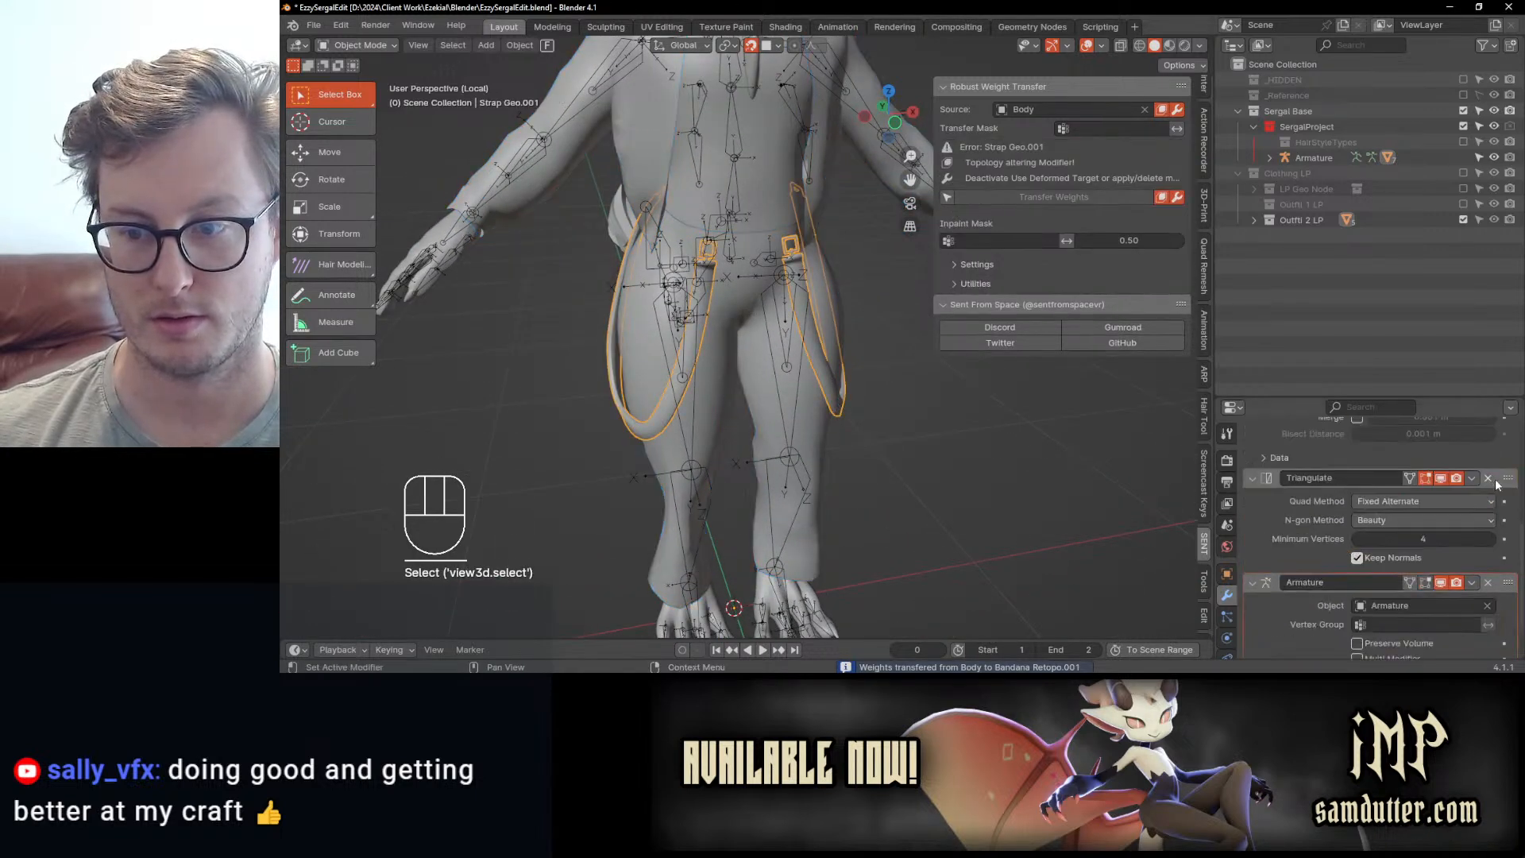
left_click(1488, 478)
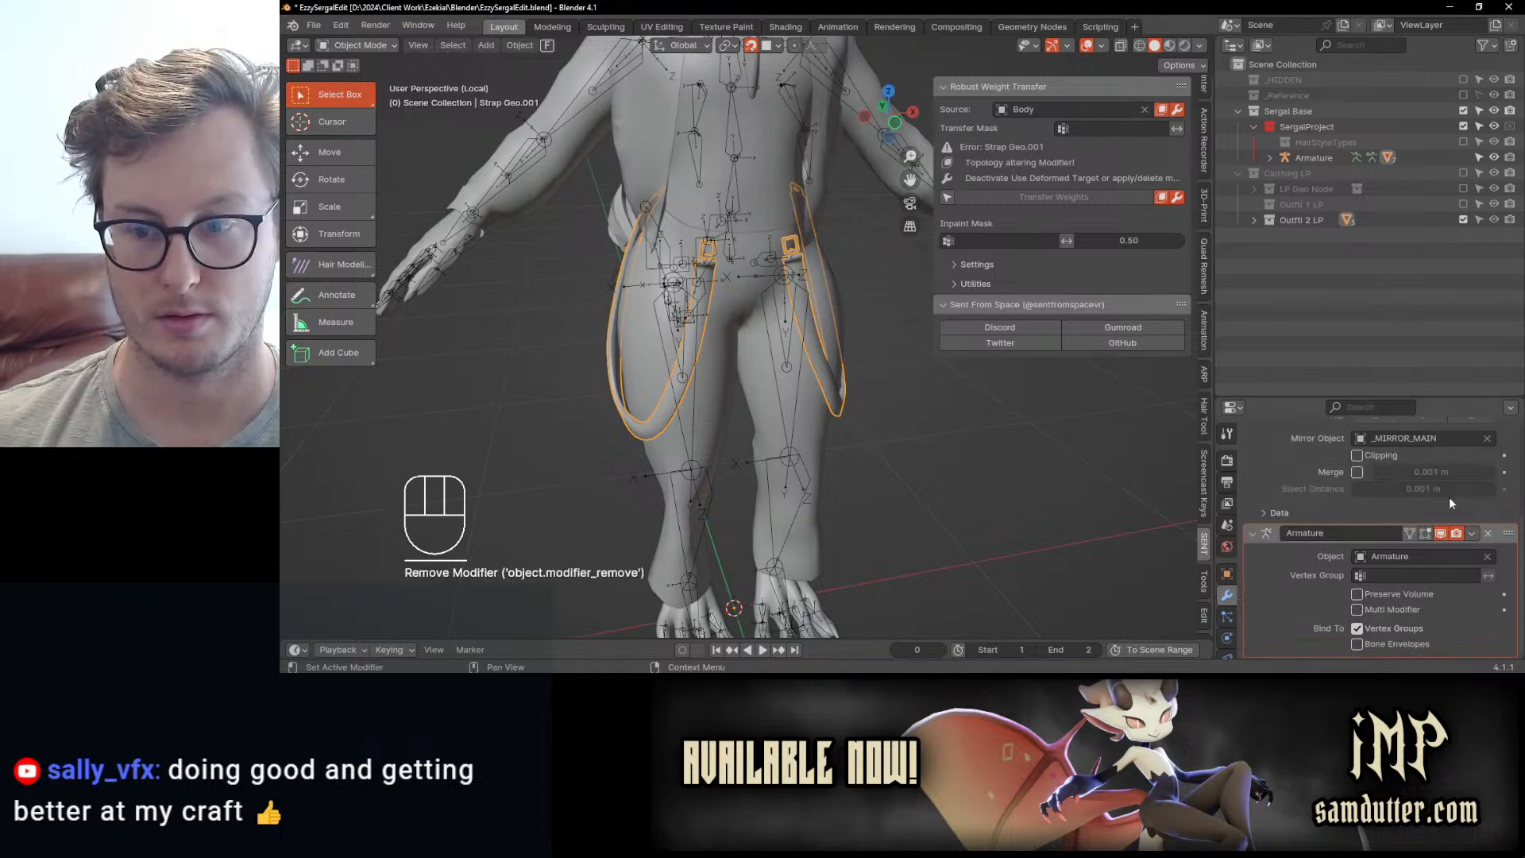
scroll(1442, 508, "up", 3)
left_click(1489, 480)
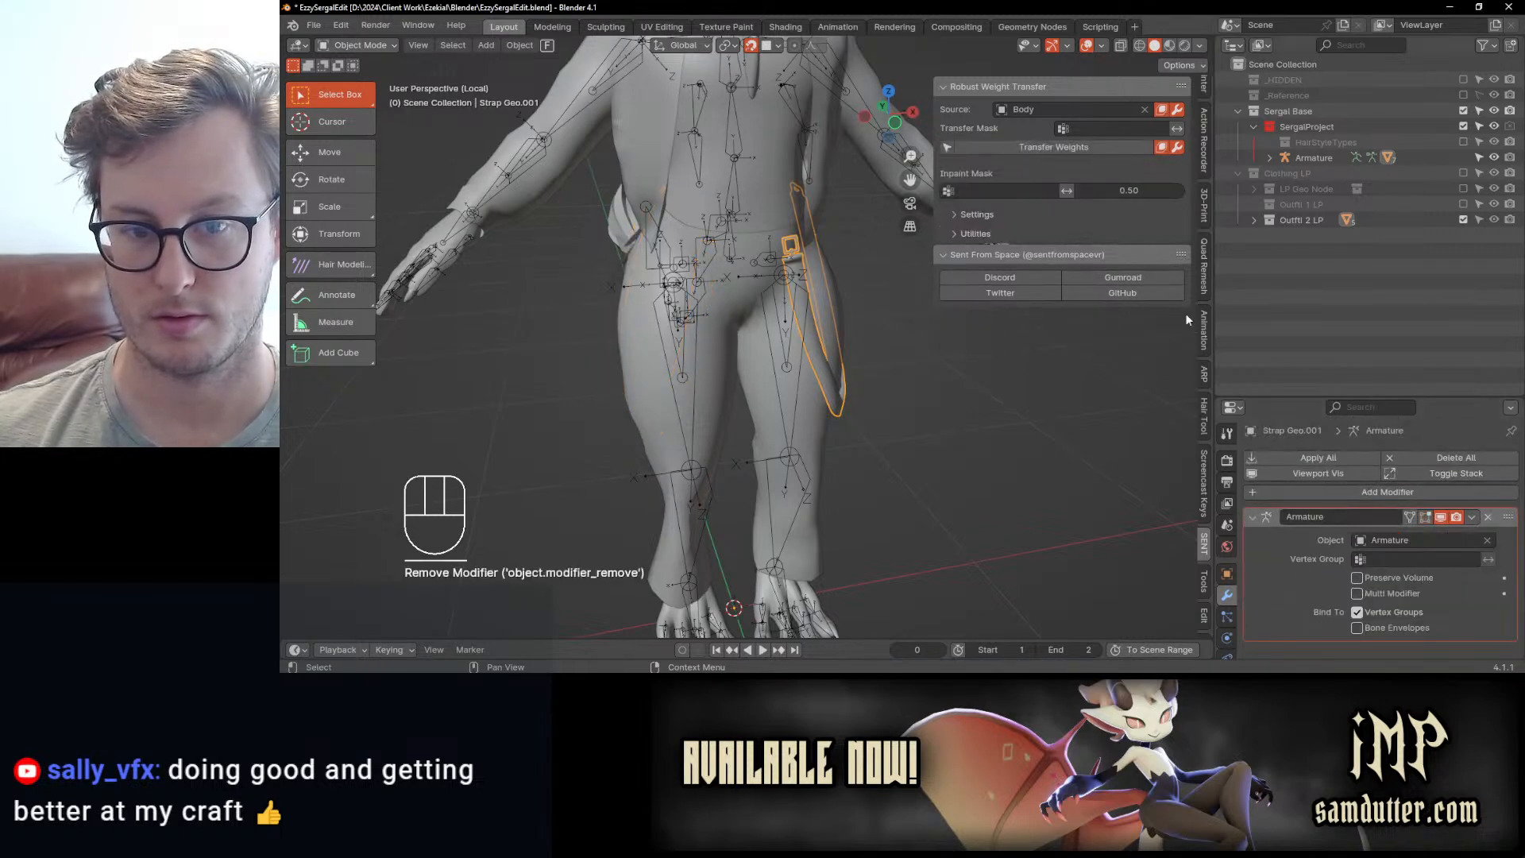
left_click(1007, 151)
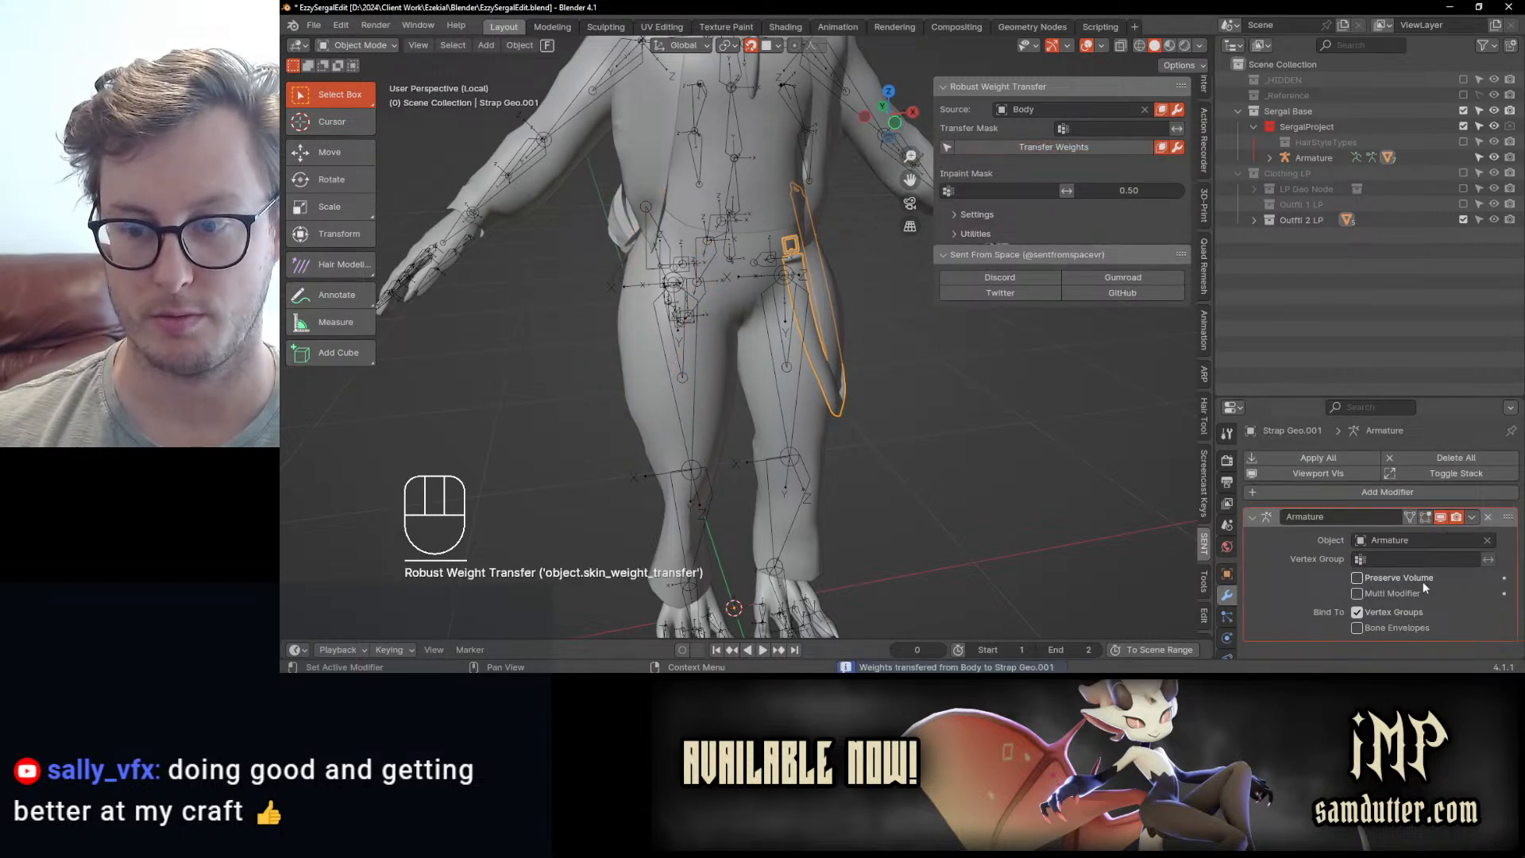
- Add an X-axis Mirror modifier to the straps, place it above the Armature modifier, and save the file
left_click(1254, 515)
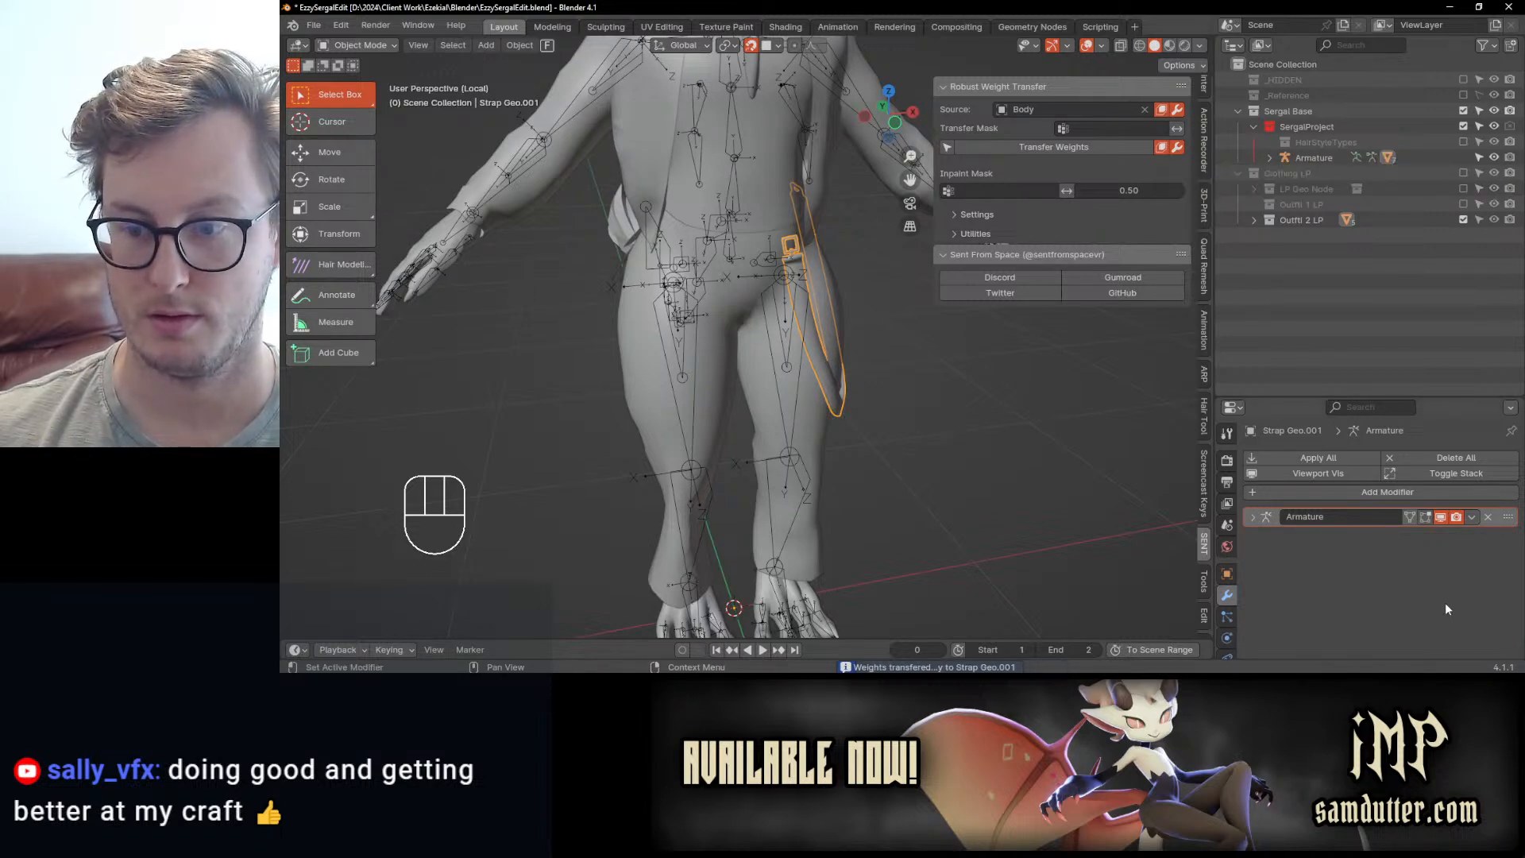
left_click(854, 390)
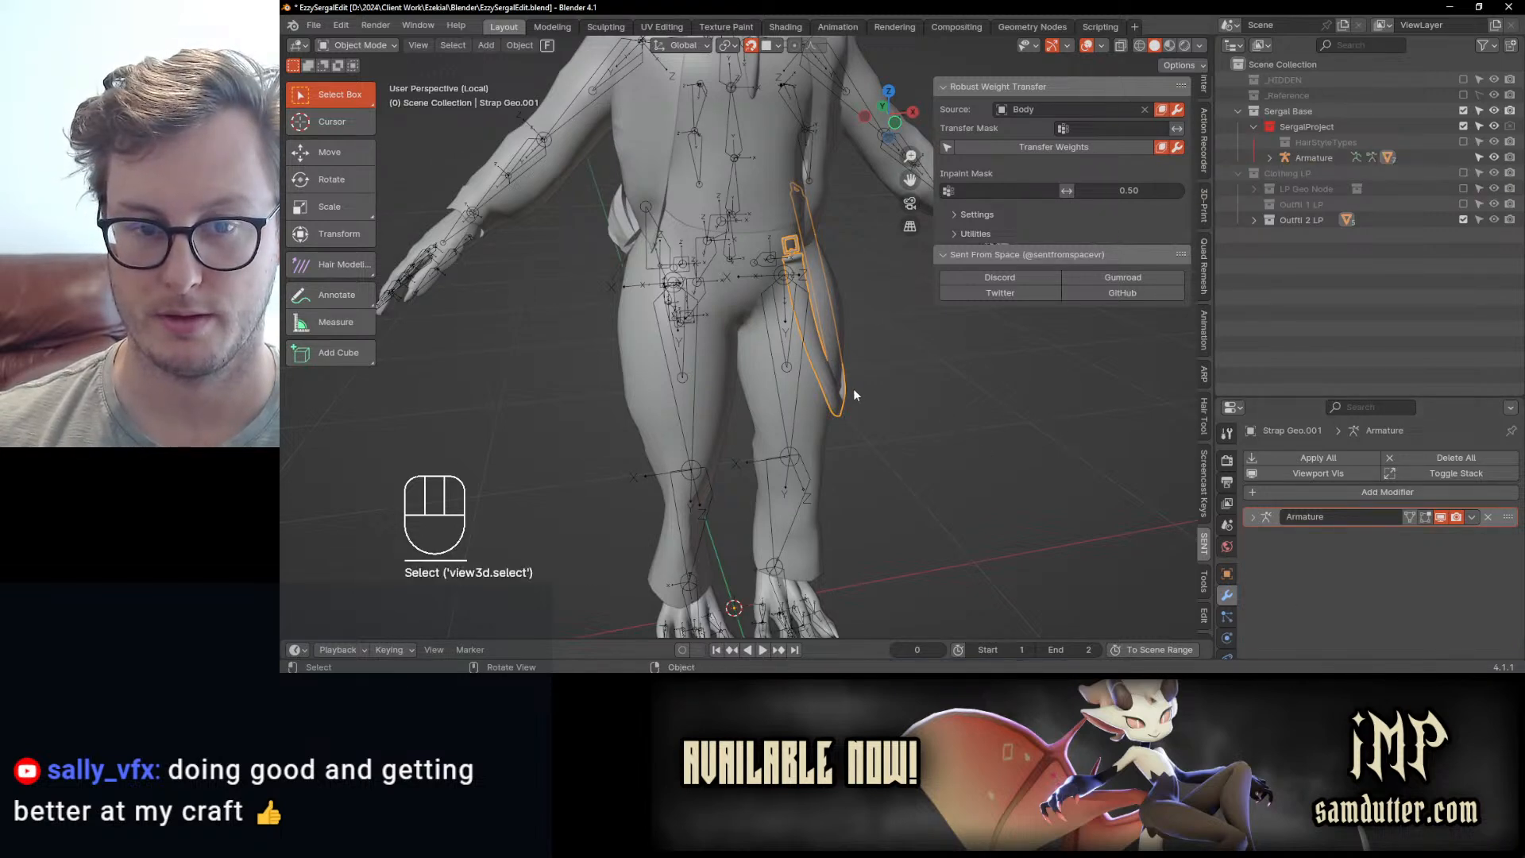
key("q")
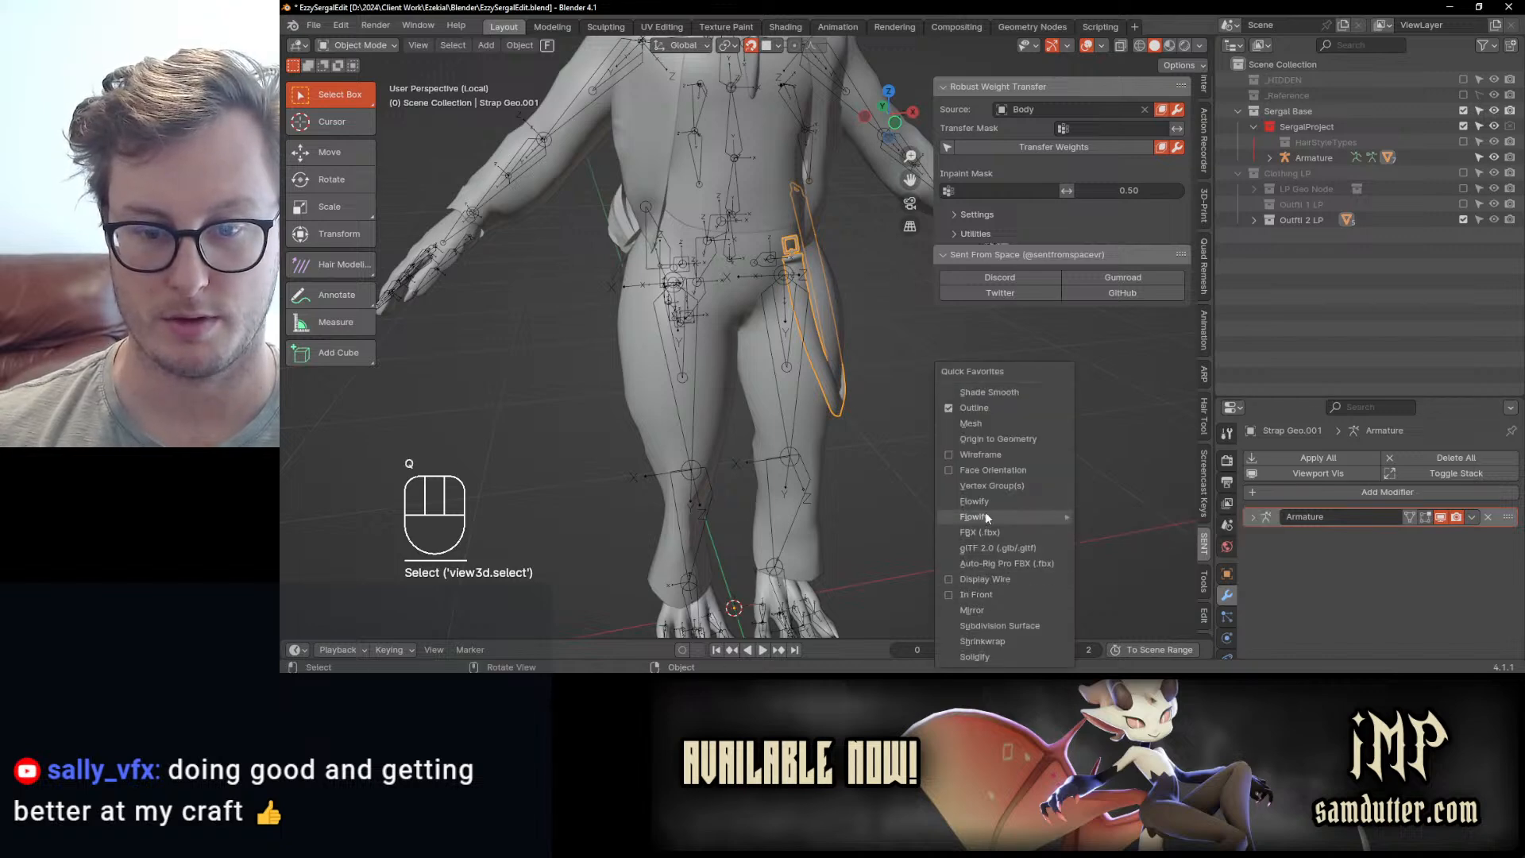
left_click(975, 616)
scroll(974, 613, "down", 5)
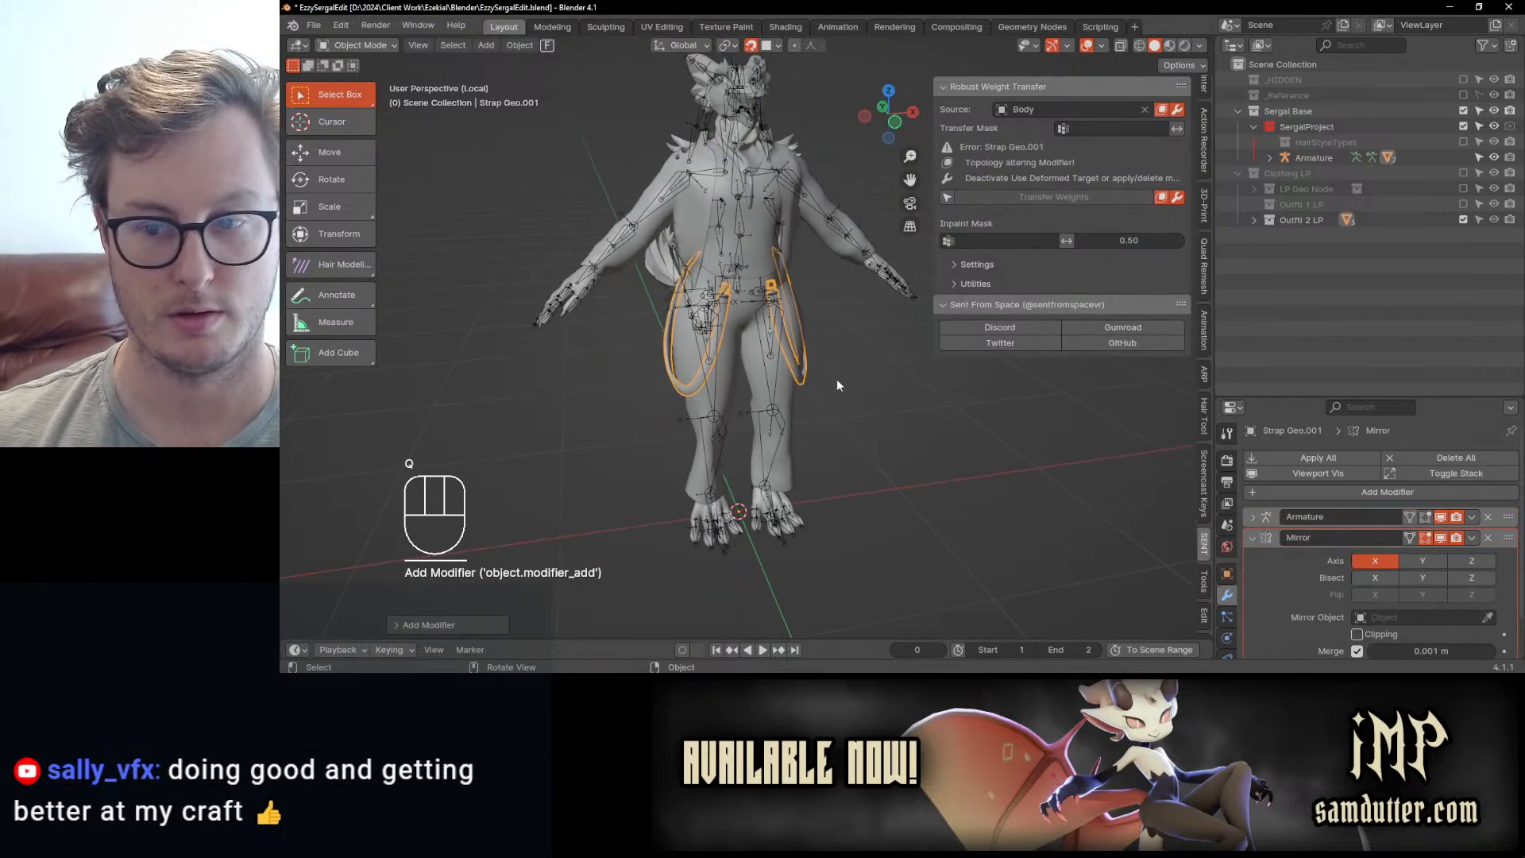
key("ctrl+s")
left_click(1253, 538)
left_click_drag(1508, 538, 1470, 508)
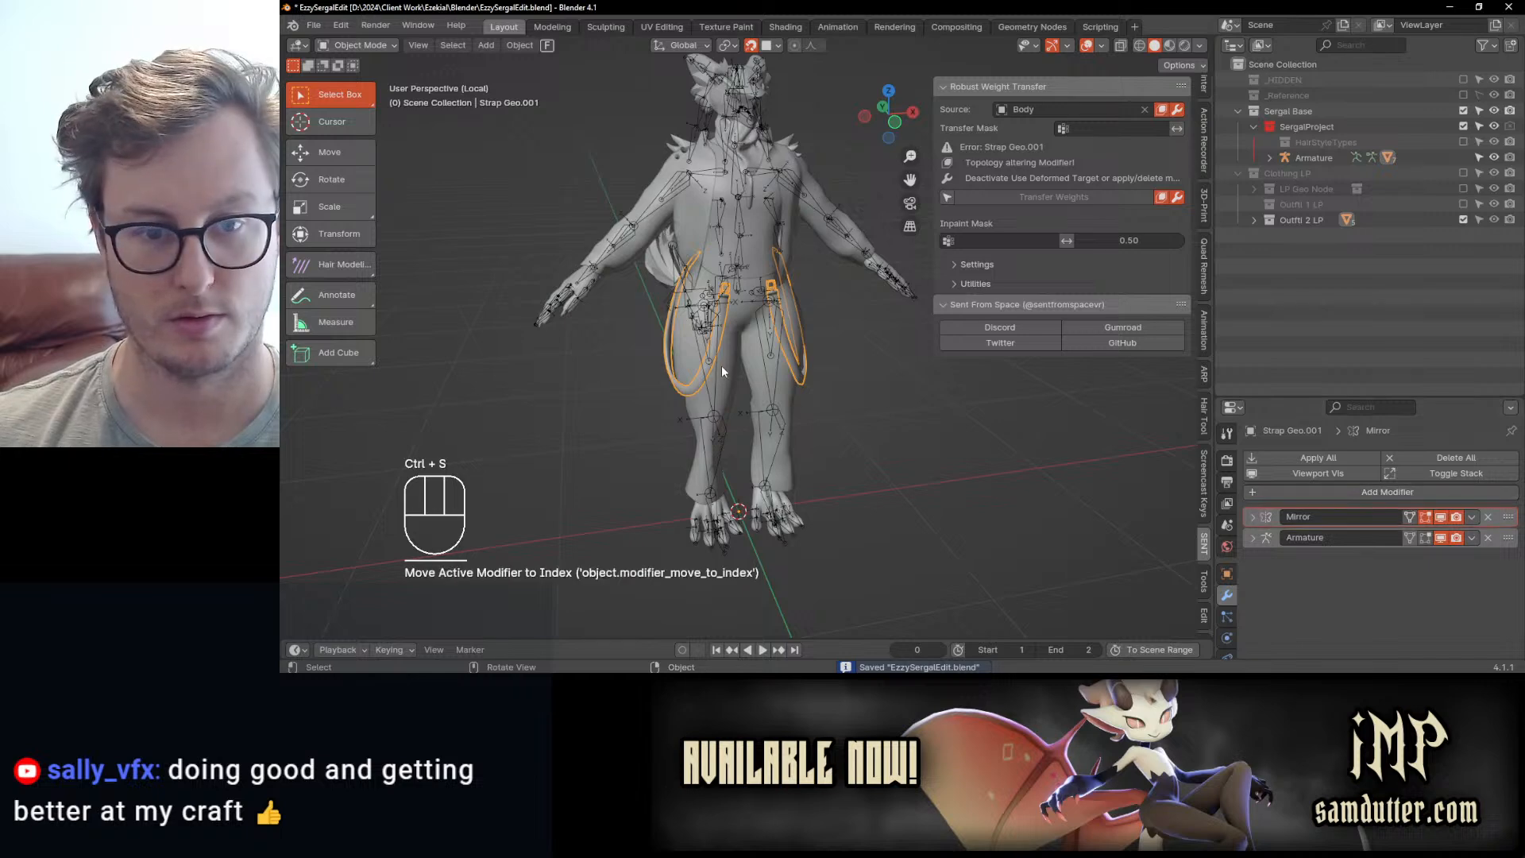
- Exclude the Sergal Base collection and give all clothing a Triangulate modifier with Keep Normals and Fixed Alternate quads, copied from the straps
left_click(1463, 111)
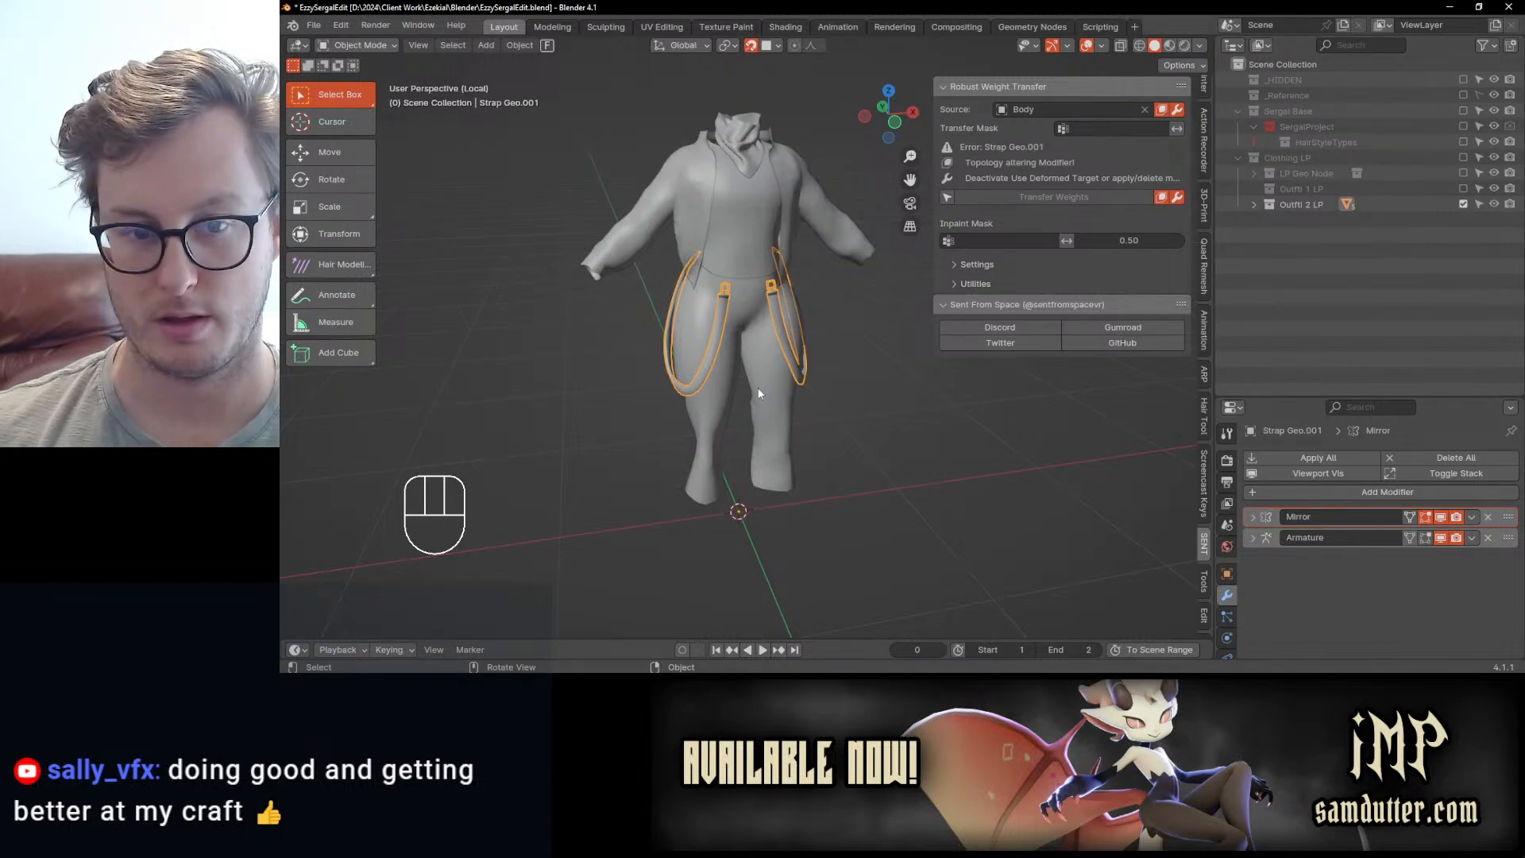
key("a")
left_click(1345, 484)
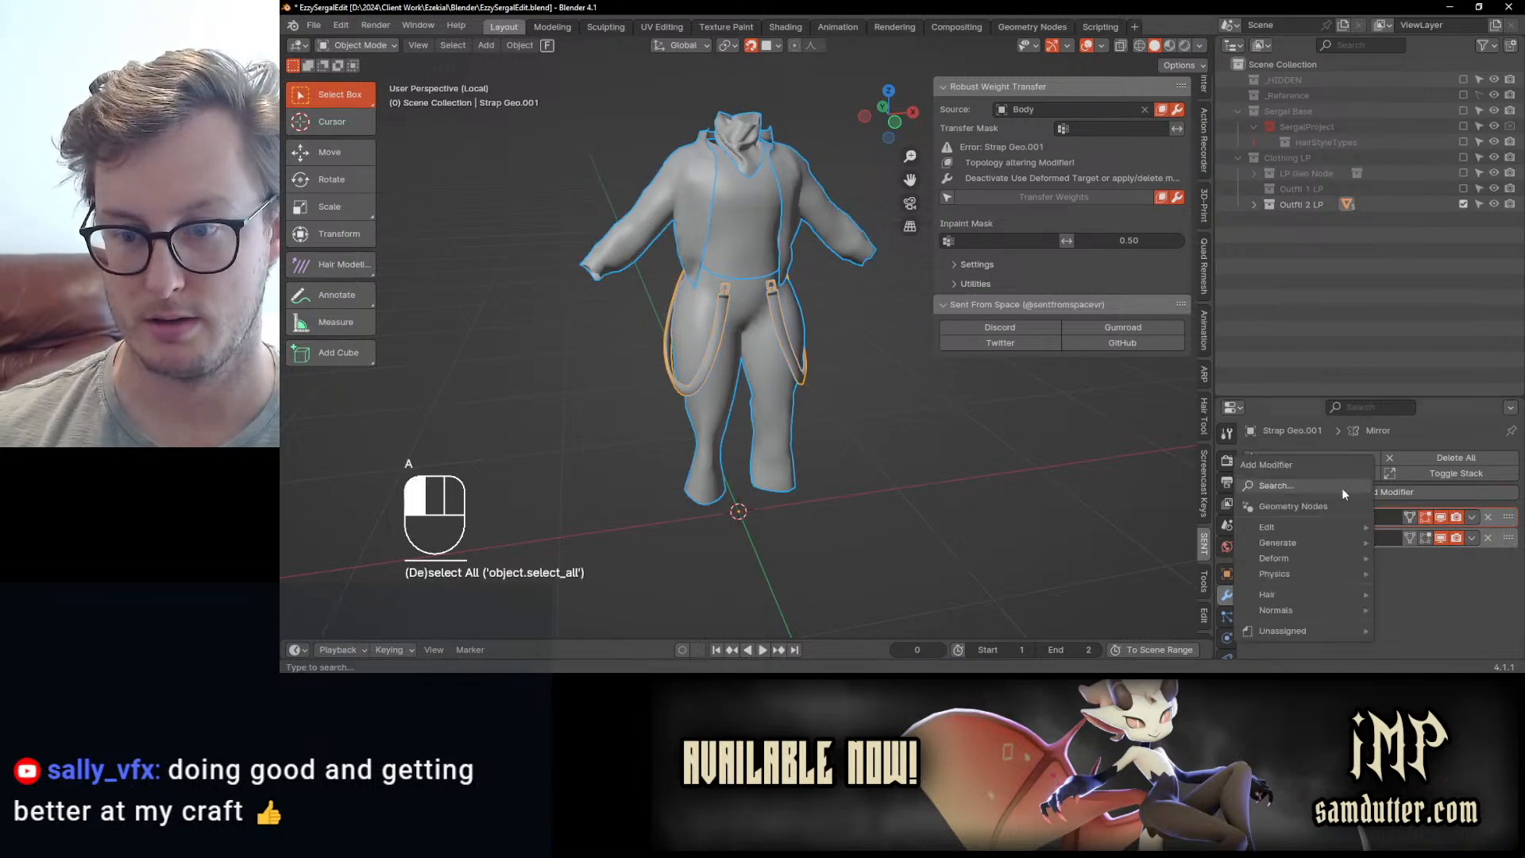
mouse_move(1275, 544)
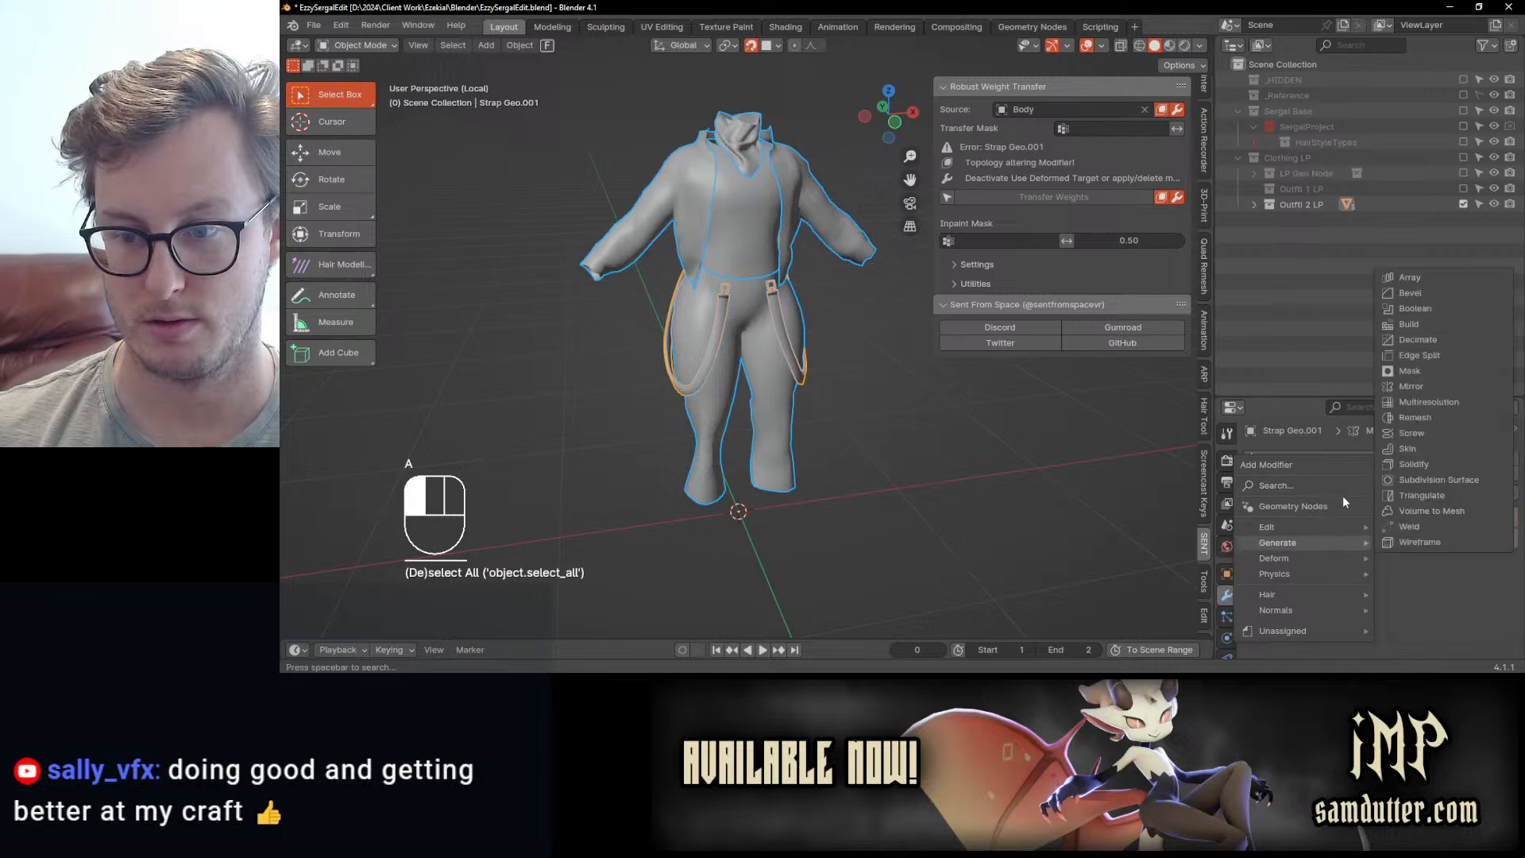
left_click(1422, 495)
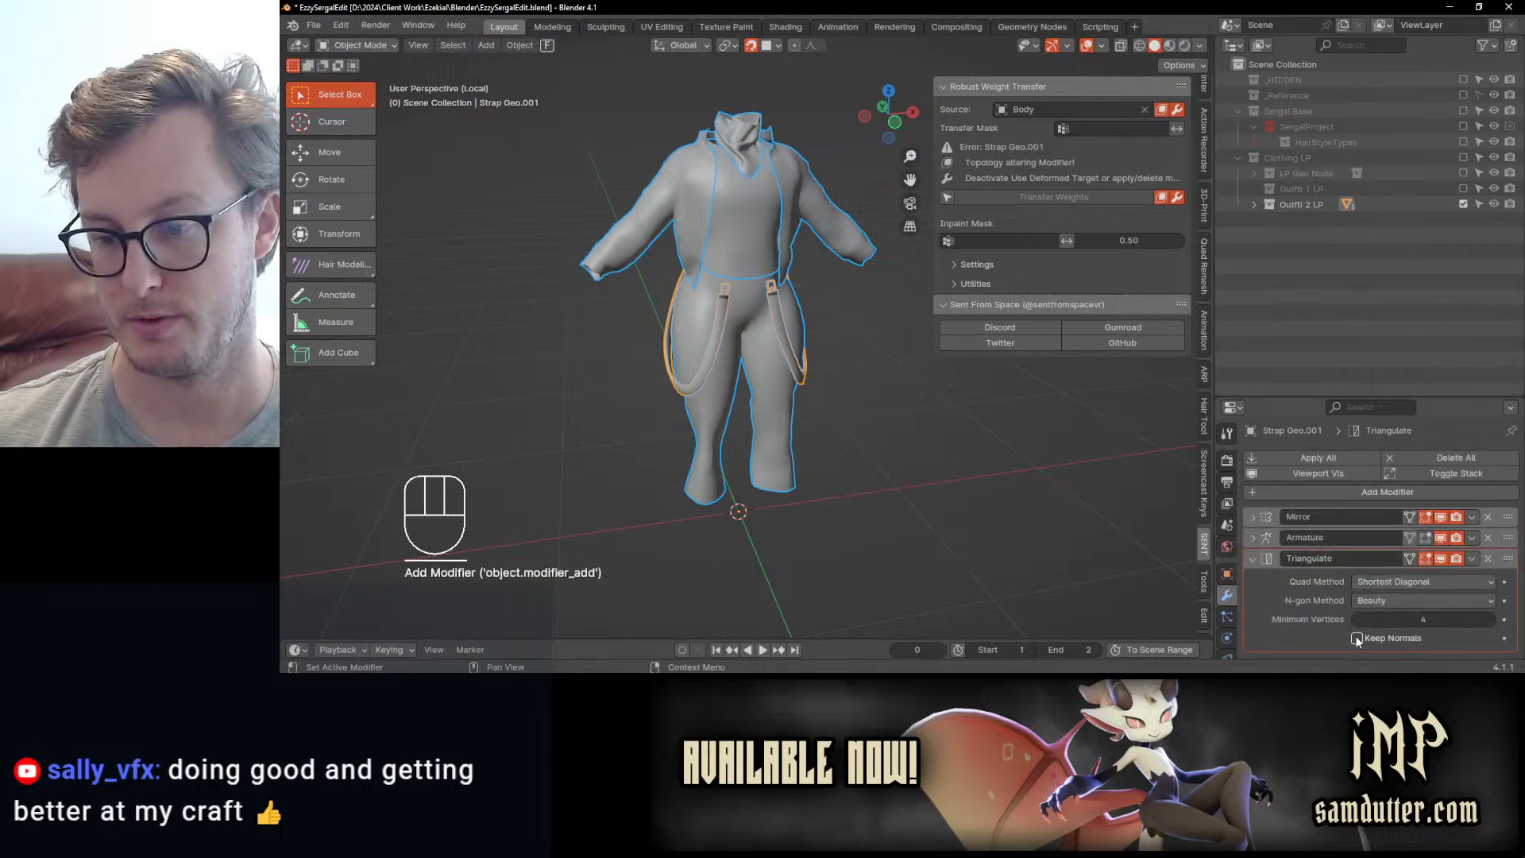
left_click(1404, 580)
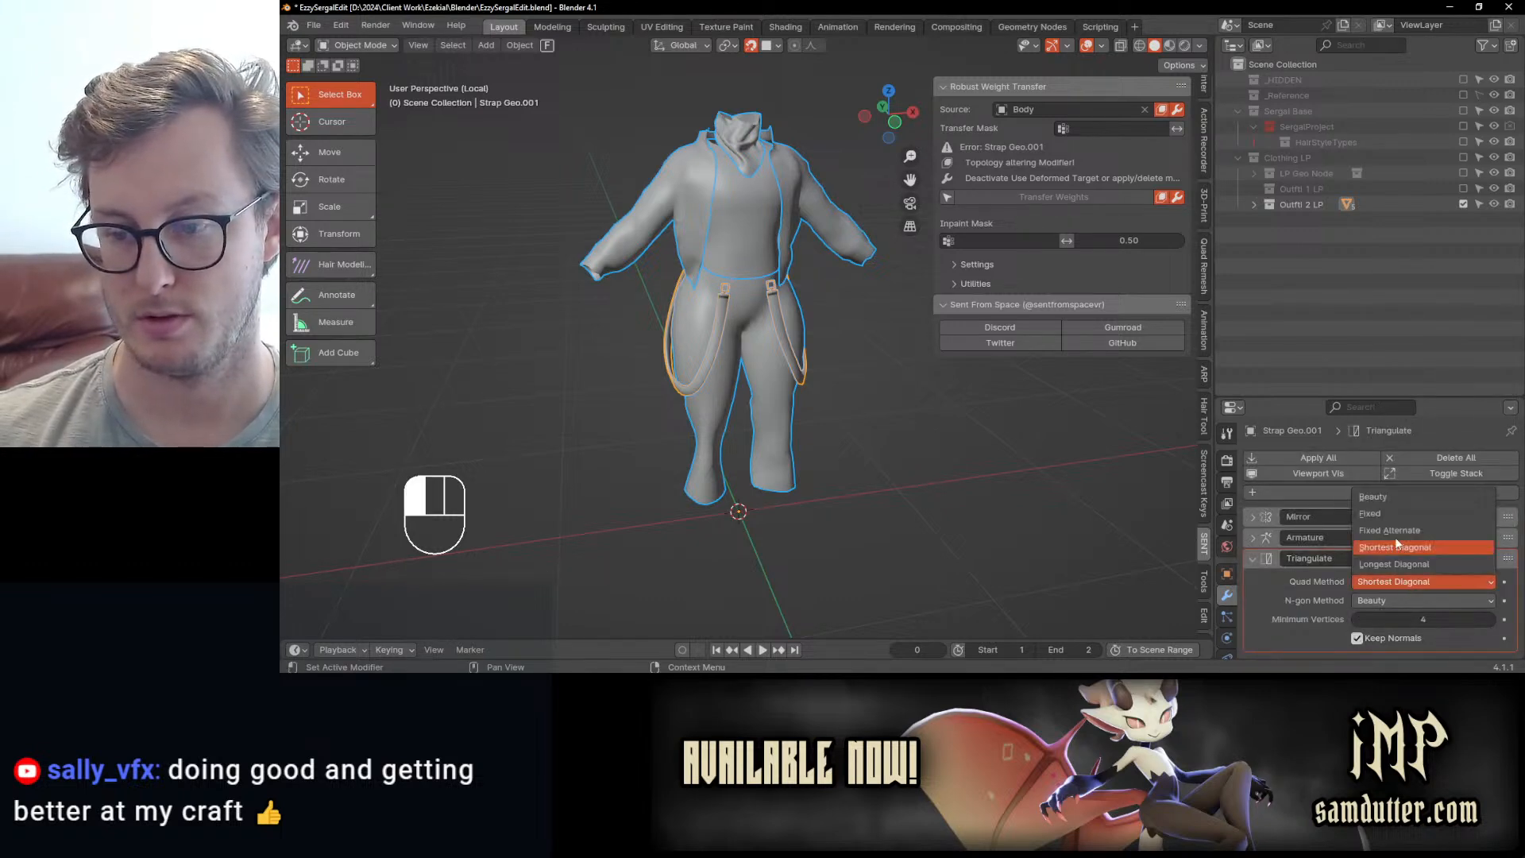
left_click(1395, 538)
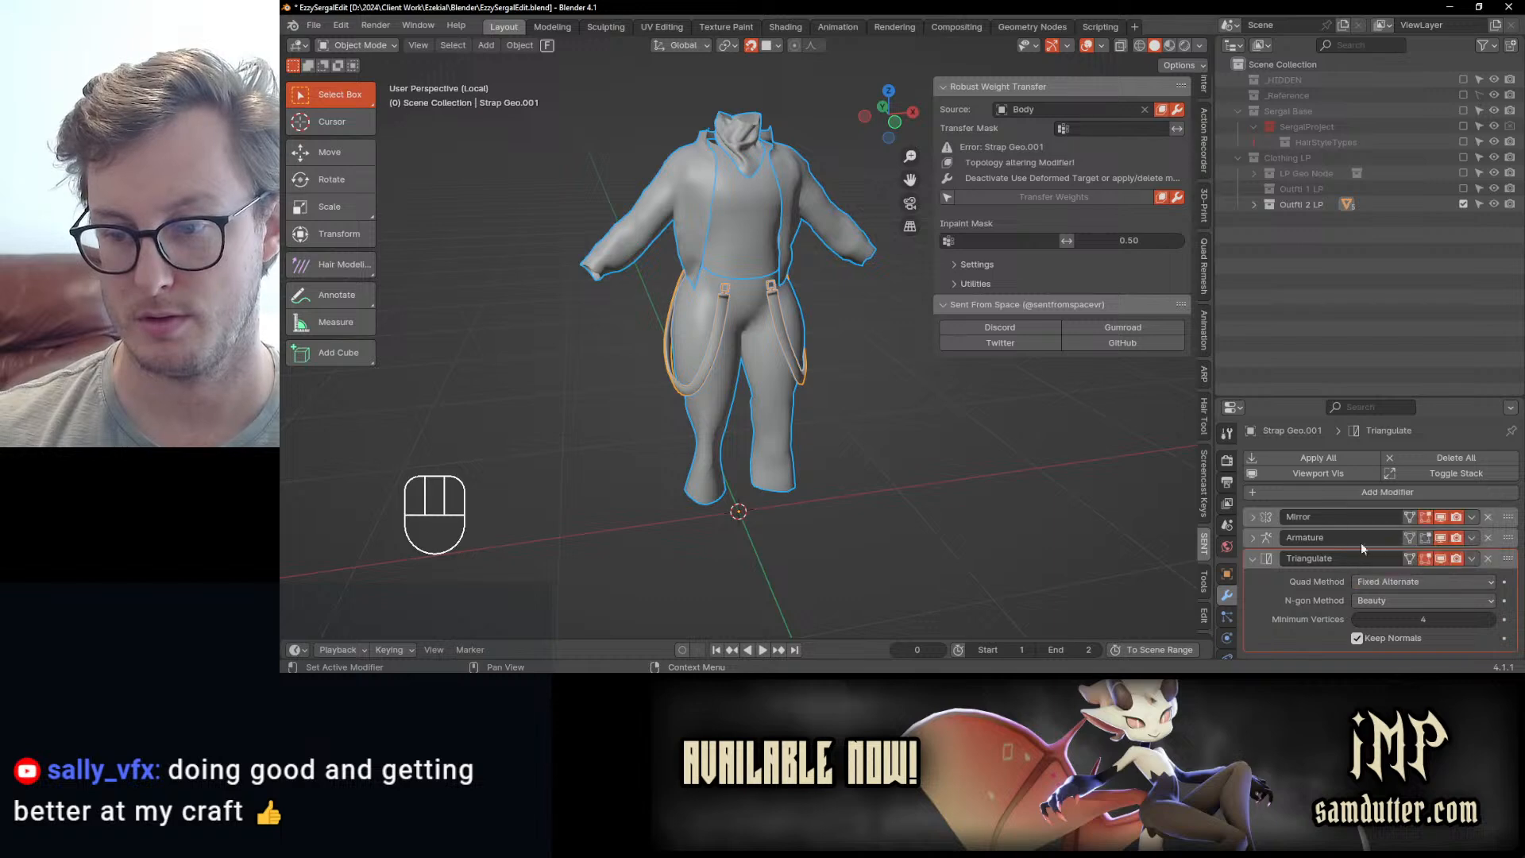
left_click(1472, 560)
left_click(1421, 606)
- Check the straps and jacket from the side and front, and save the file
left_click(796, 361)
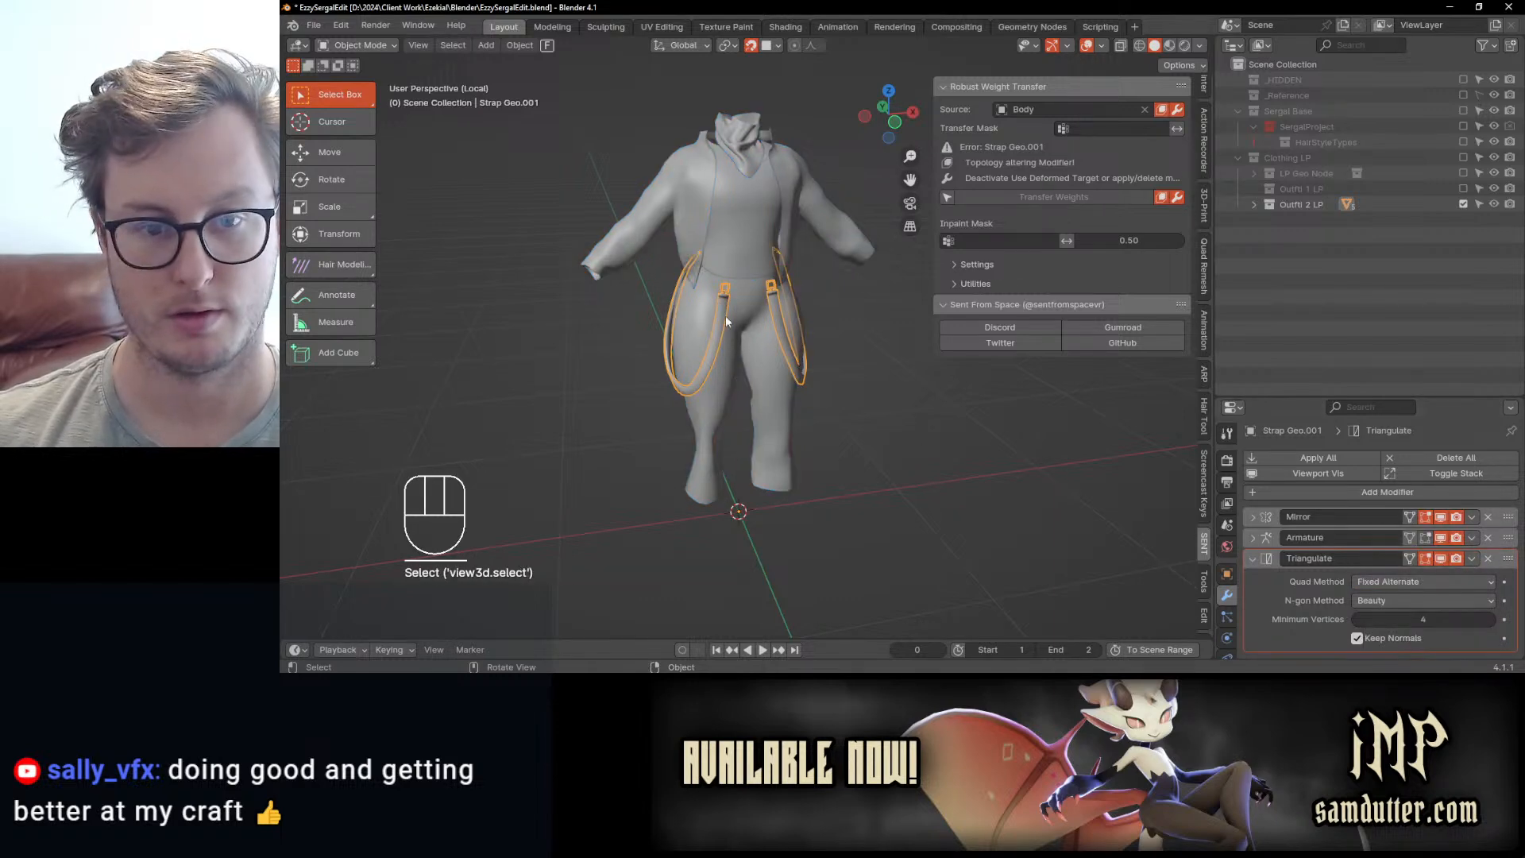
mouse_move(797, 361)
middle_mouse_down()
mouse_move(784, 360)
mouse_move(789, 324)
mouse_move(669, 327)
mouse_move(846, 346)
mouse_move(783, 341)
middle_mouse_up()
key("ctrl+s")
left_click(677, 271)
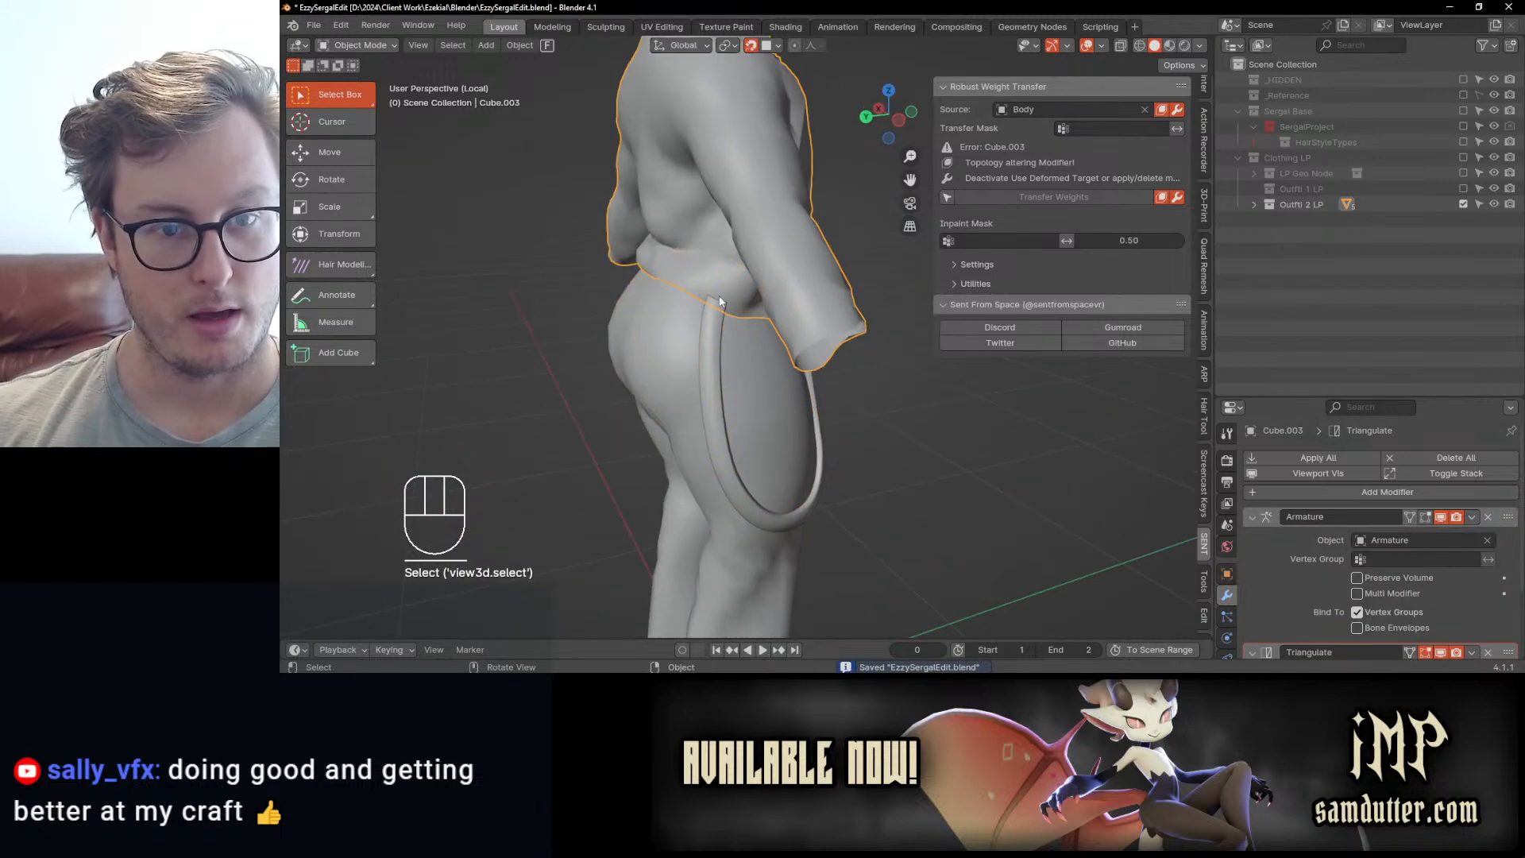
key("ctrl+Tab")
key("ctrl+Tab")
middle_click_drag(792, 343, 626, 329)
key("ctrl+s")
scroll(636, 330, "down", 5)
scroll(764, 329, "up", 1)
mouse_move(755, 349)
middle_mouse_down("shift")
mouse_move(763, 330)
mouse_move(723, 330)
middle_mouse_up("shift")
key("ctrl+s")
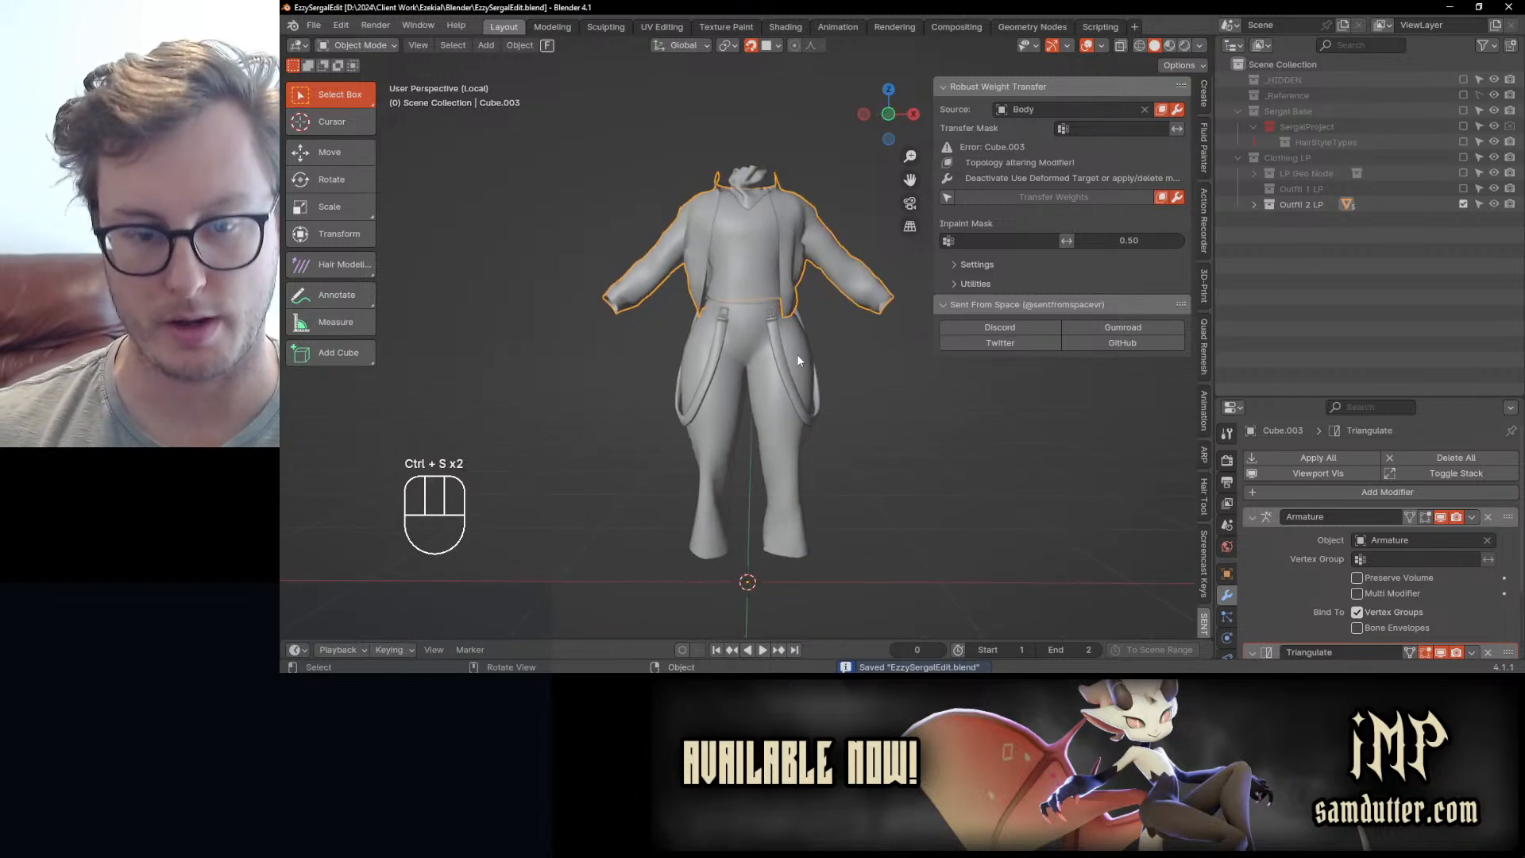
- Exit local view and include the Sergal Base collection again
key("slash")
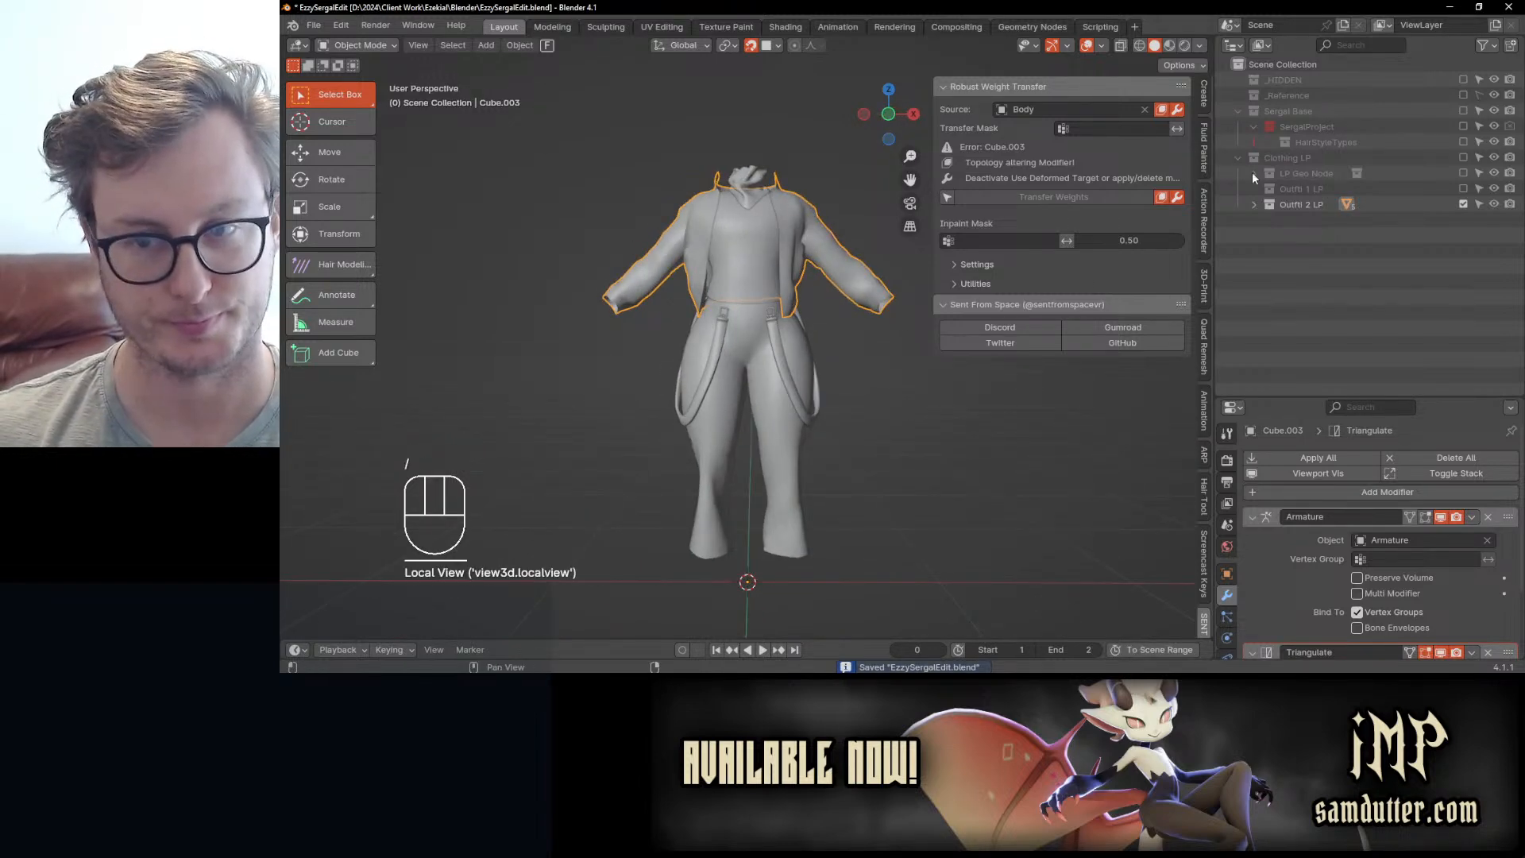
left_click(1463, 111)
- Test the clothing's deformation by rotating the left arm bone in Pose Mode, cancel the rotation, and select the jacket
left_click(800, 227)
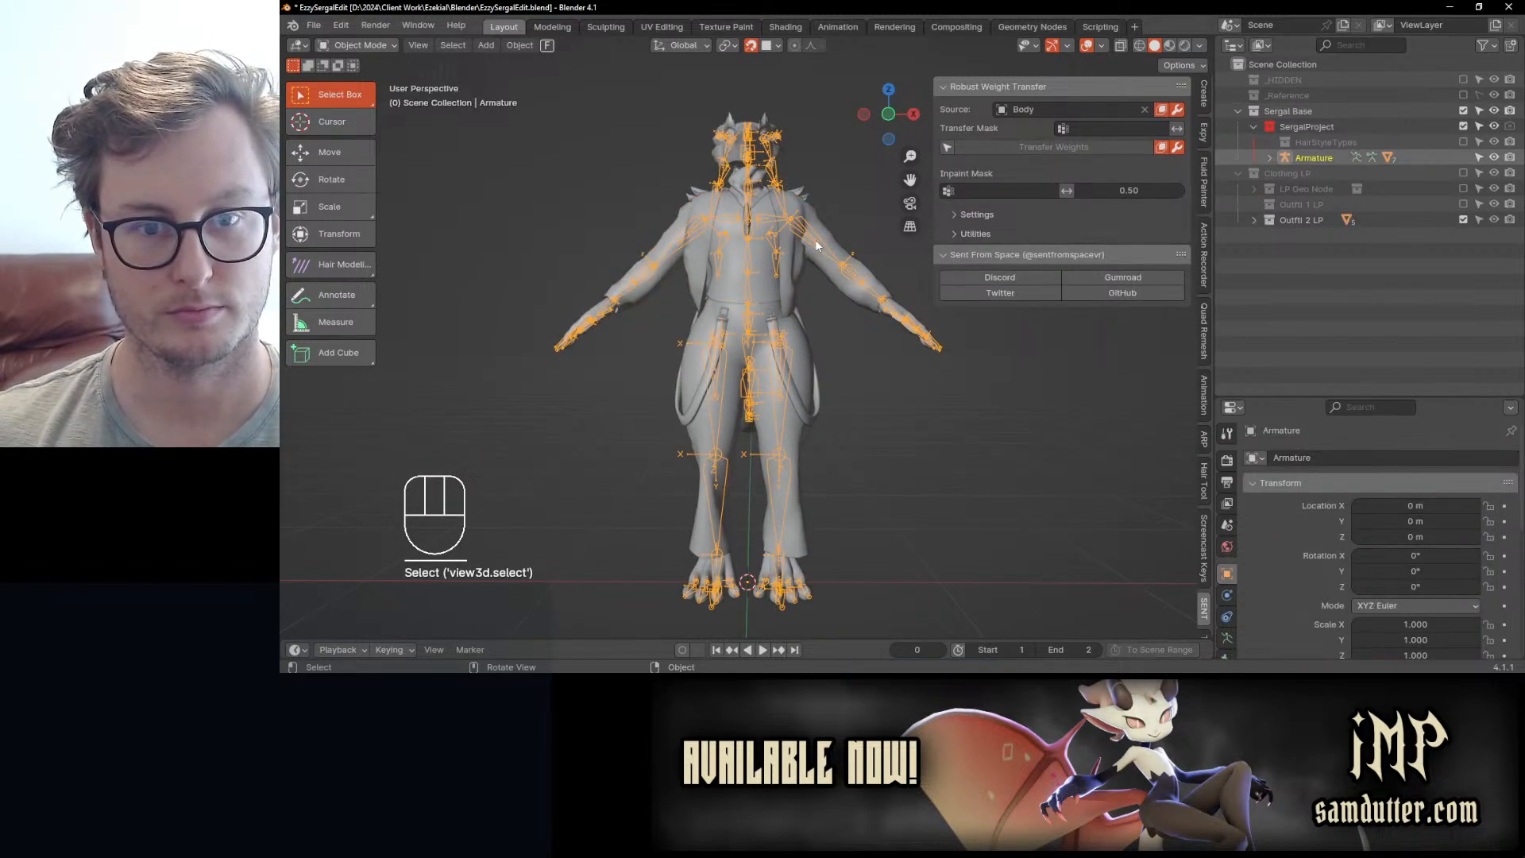
key("ctrl+Tab")
key("r")
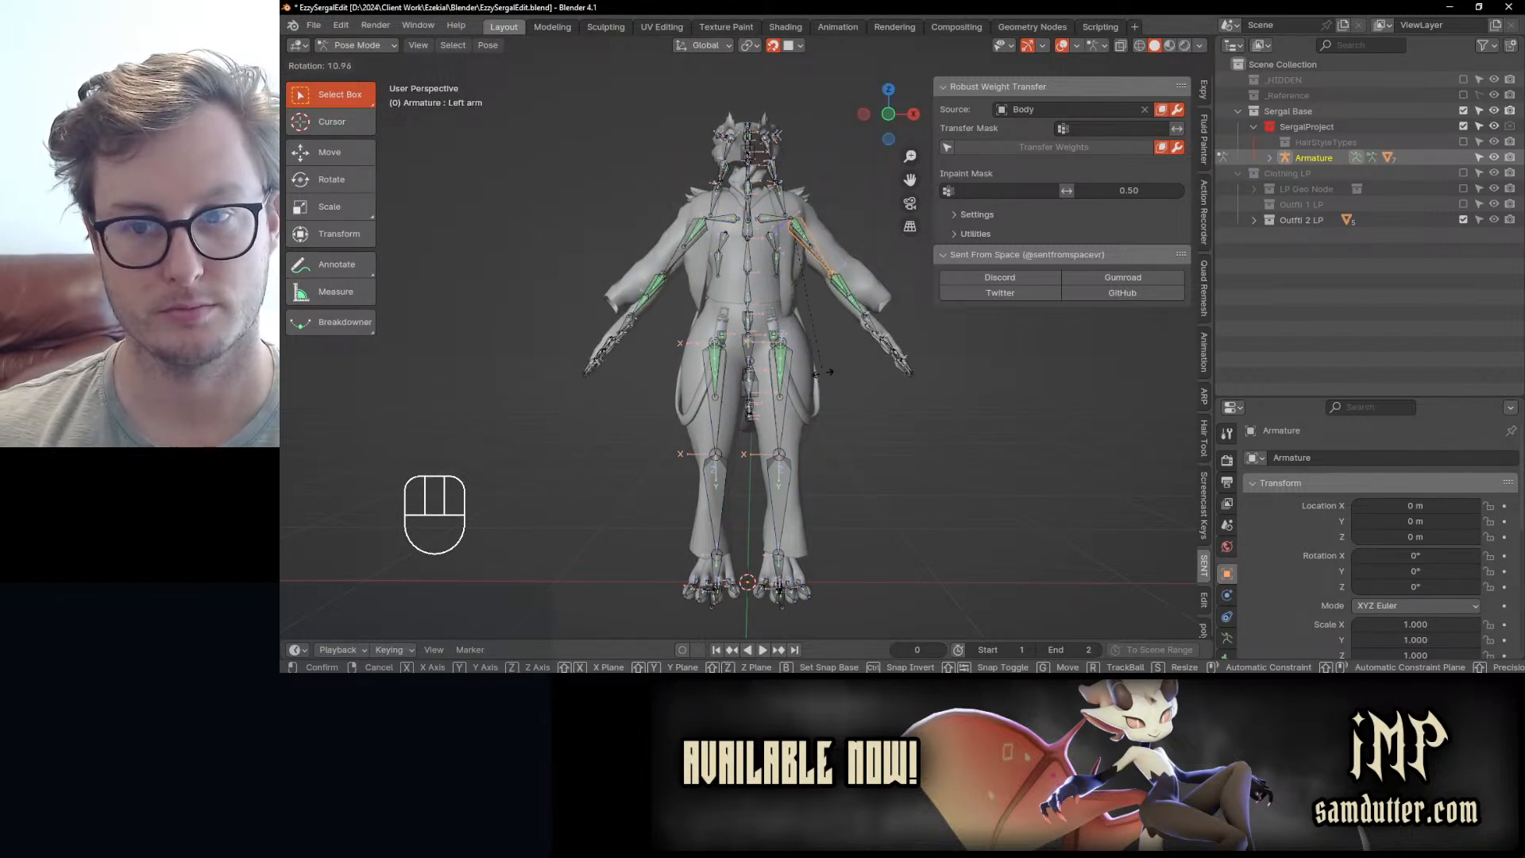
key("Escape")
key("ctrl+Tab")
left_click(836, 270)
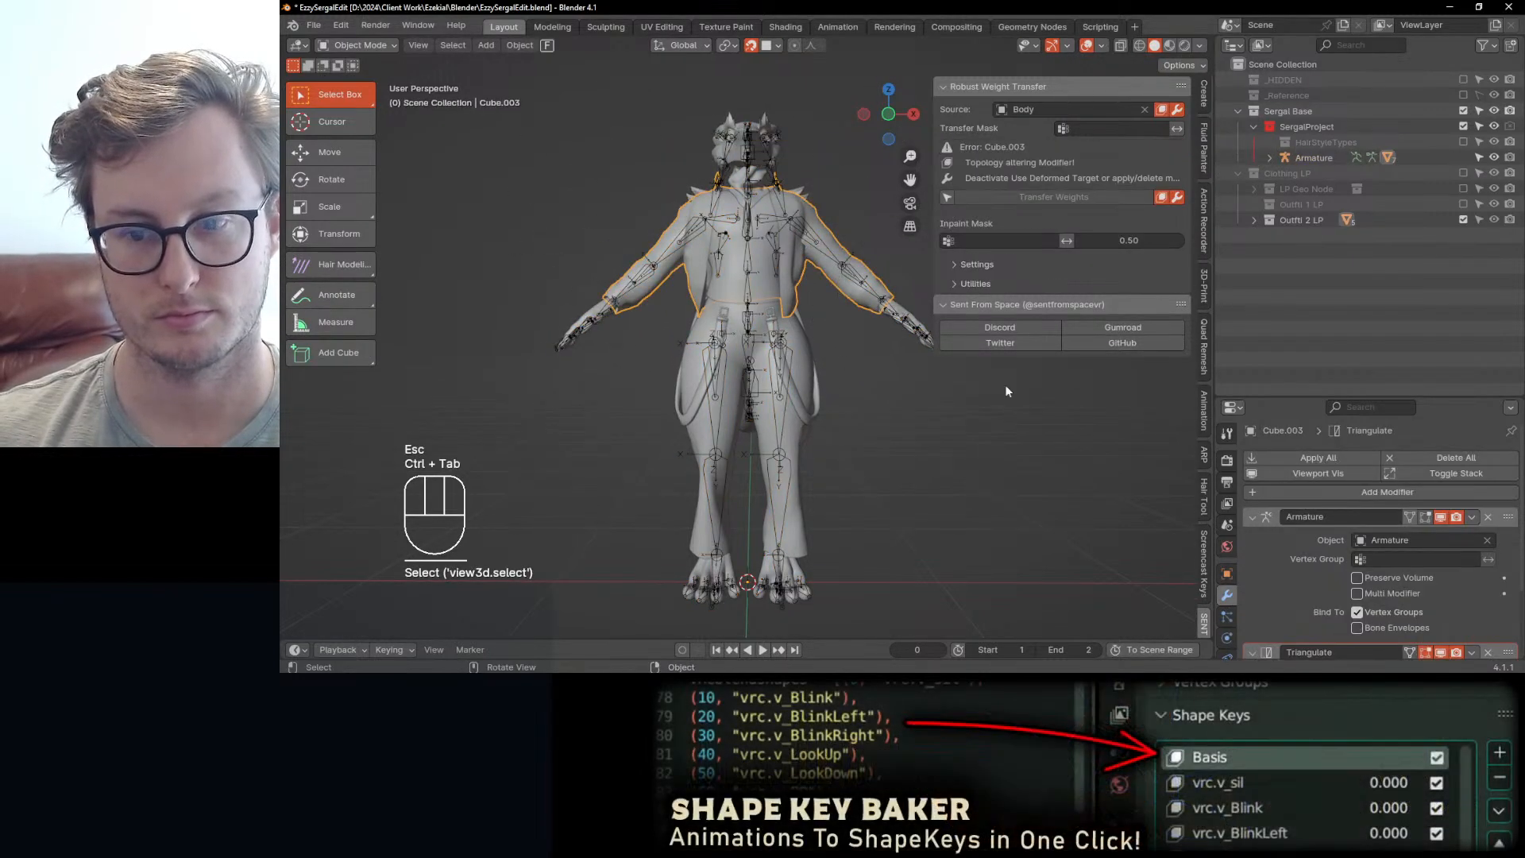
- Review the jacket's modifiers and mesh data, collapsing the Vertex Groups and Shape Keys sections
scroll(1360, 572, "down", 3)
scroll(1227, 604, "down", 2)
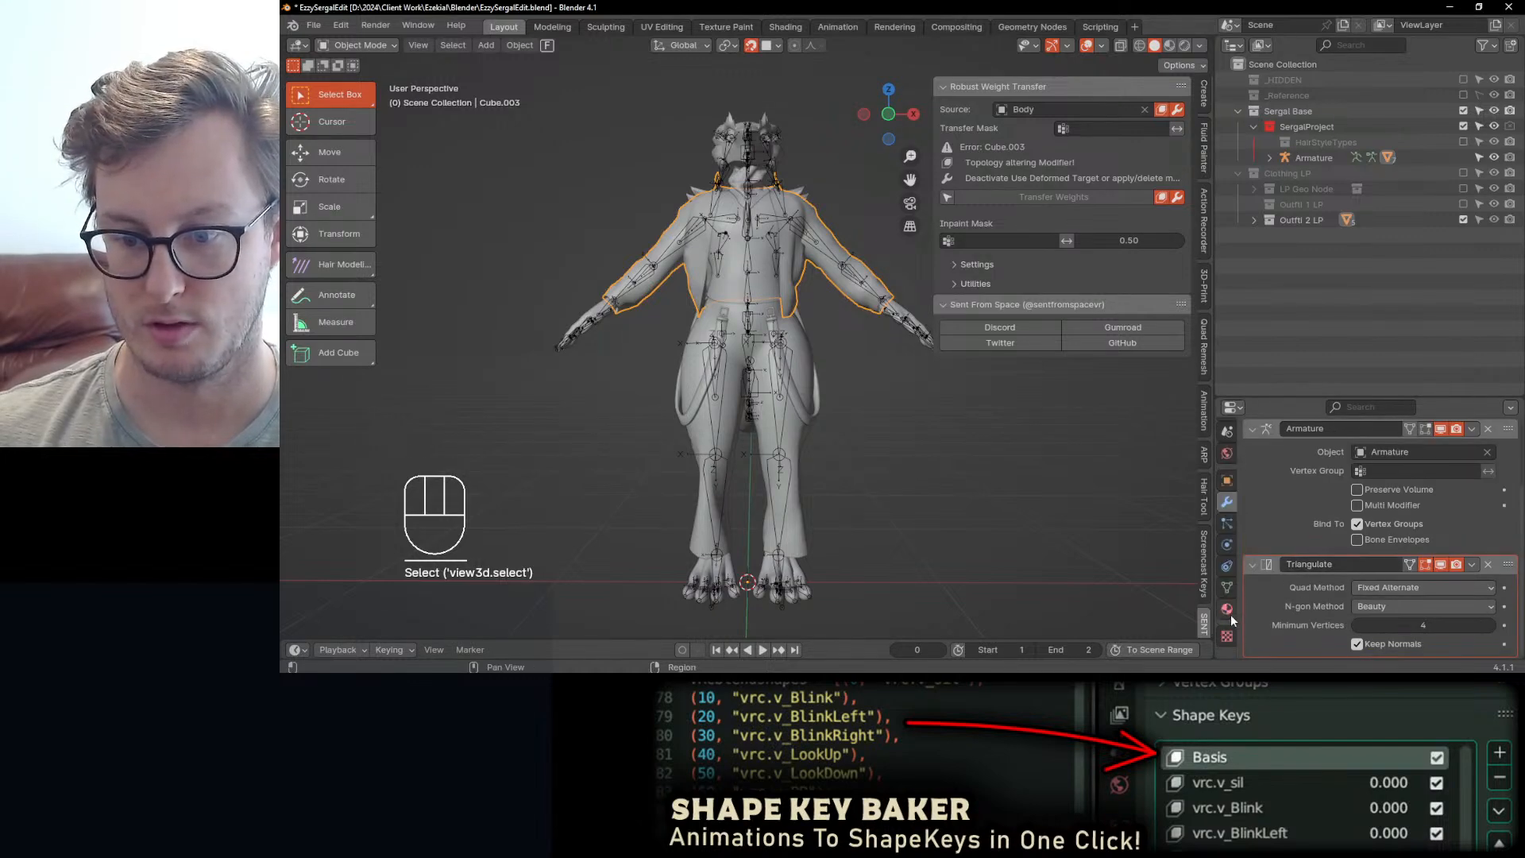
left_click(1227, 588)
scroll(1319, 546, "up", 5)
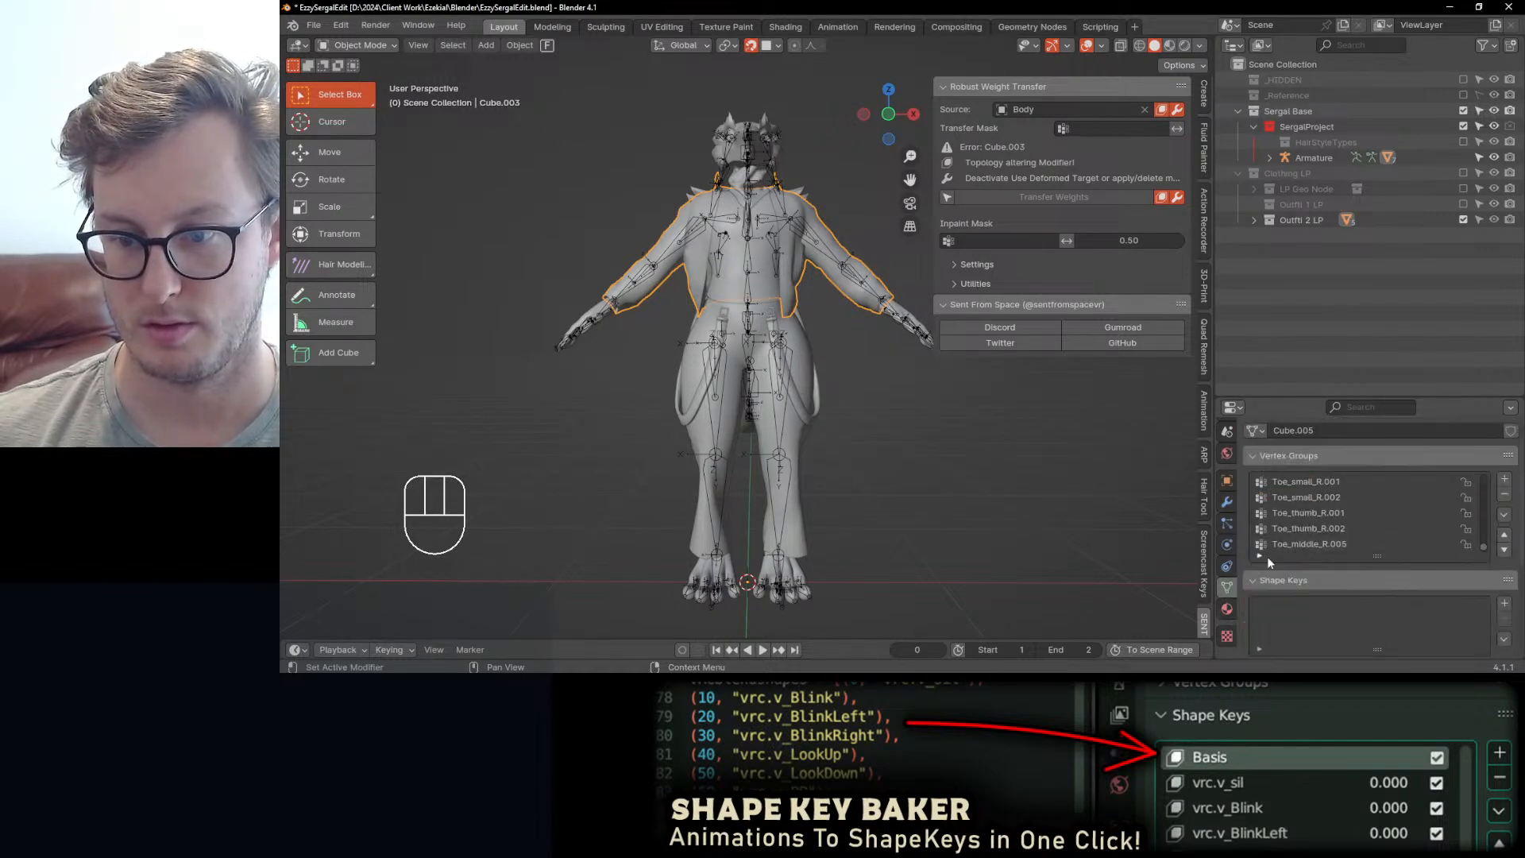
left_click(1263, 453)
left_click(1273, 477)
scroll(953, 435, "up", 2)
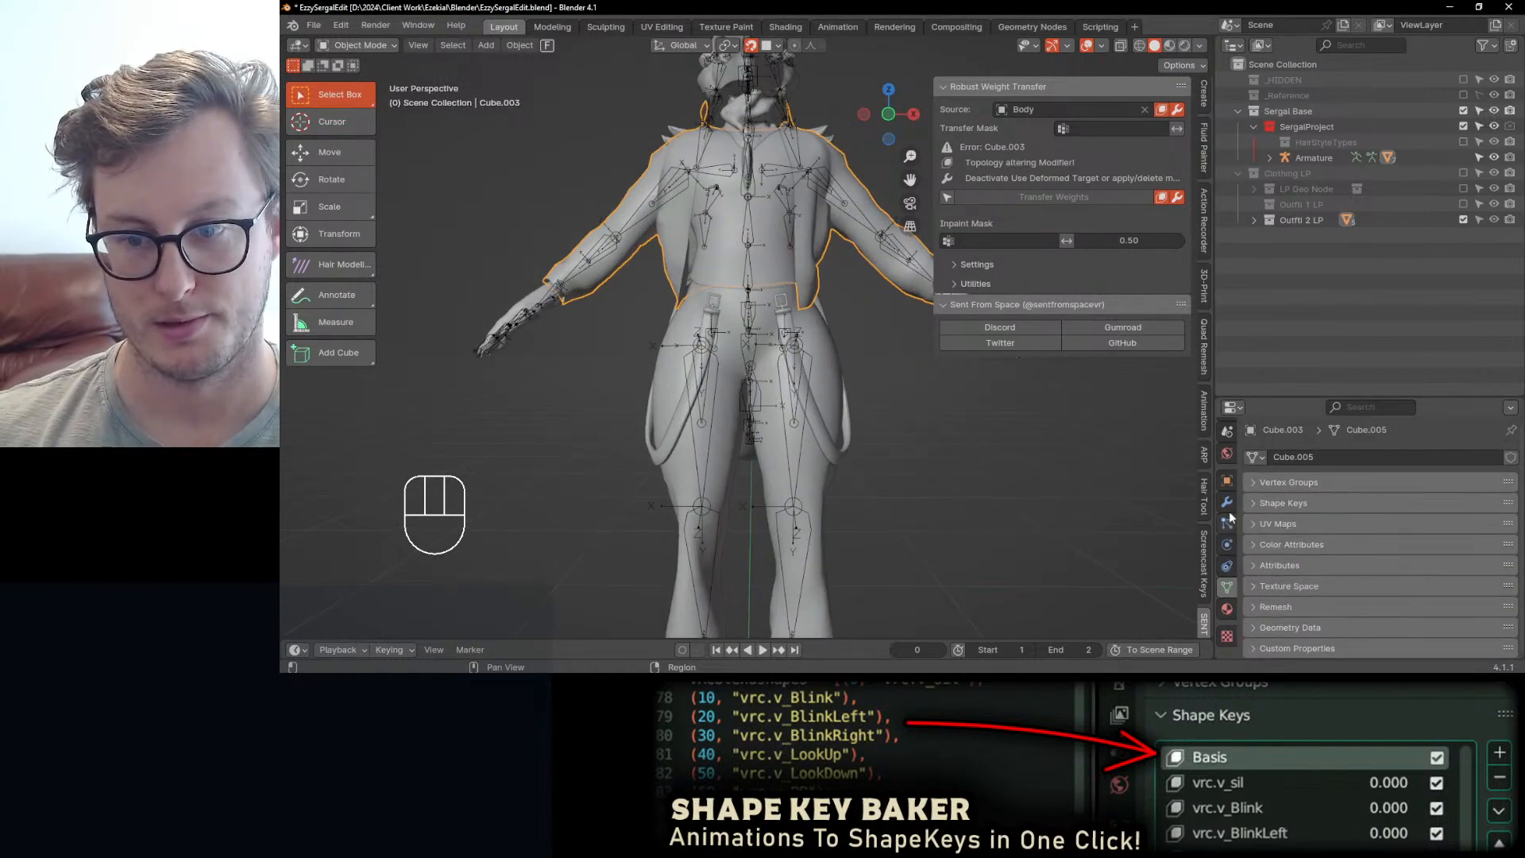
scroll(727, 288, "down", 2)
- Test-rotate the armature's left arm bone in Pose Mode to check the jacket's deformation, cancel it and return to Object Mode
left_click(801, 275)
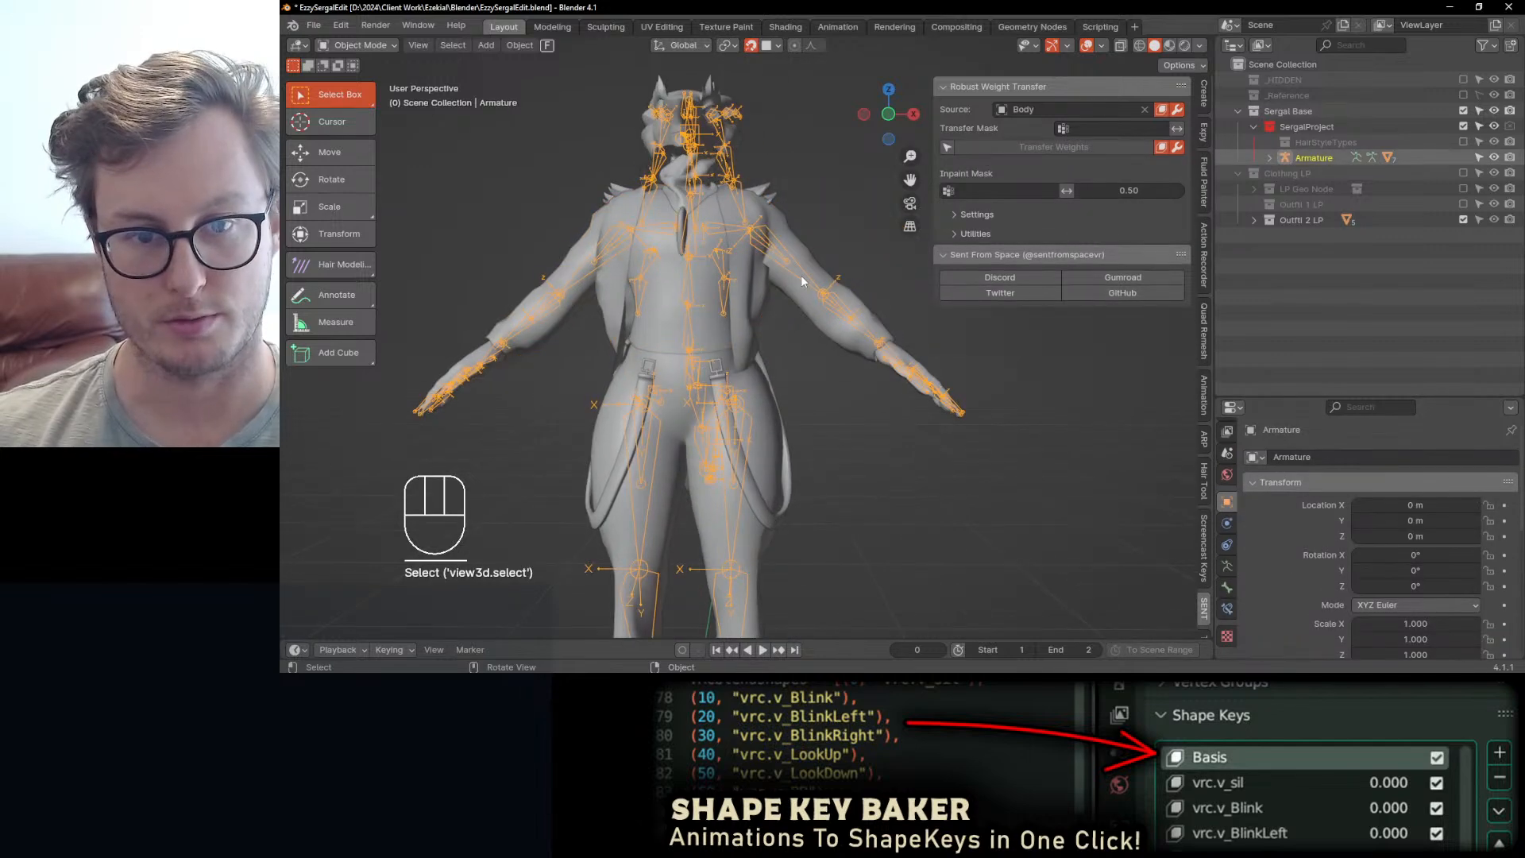
key("ctrl+Tab")
key("r")
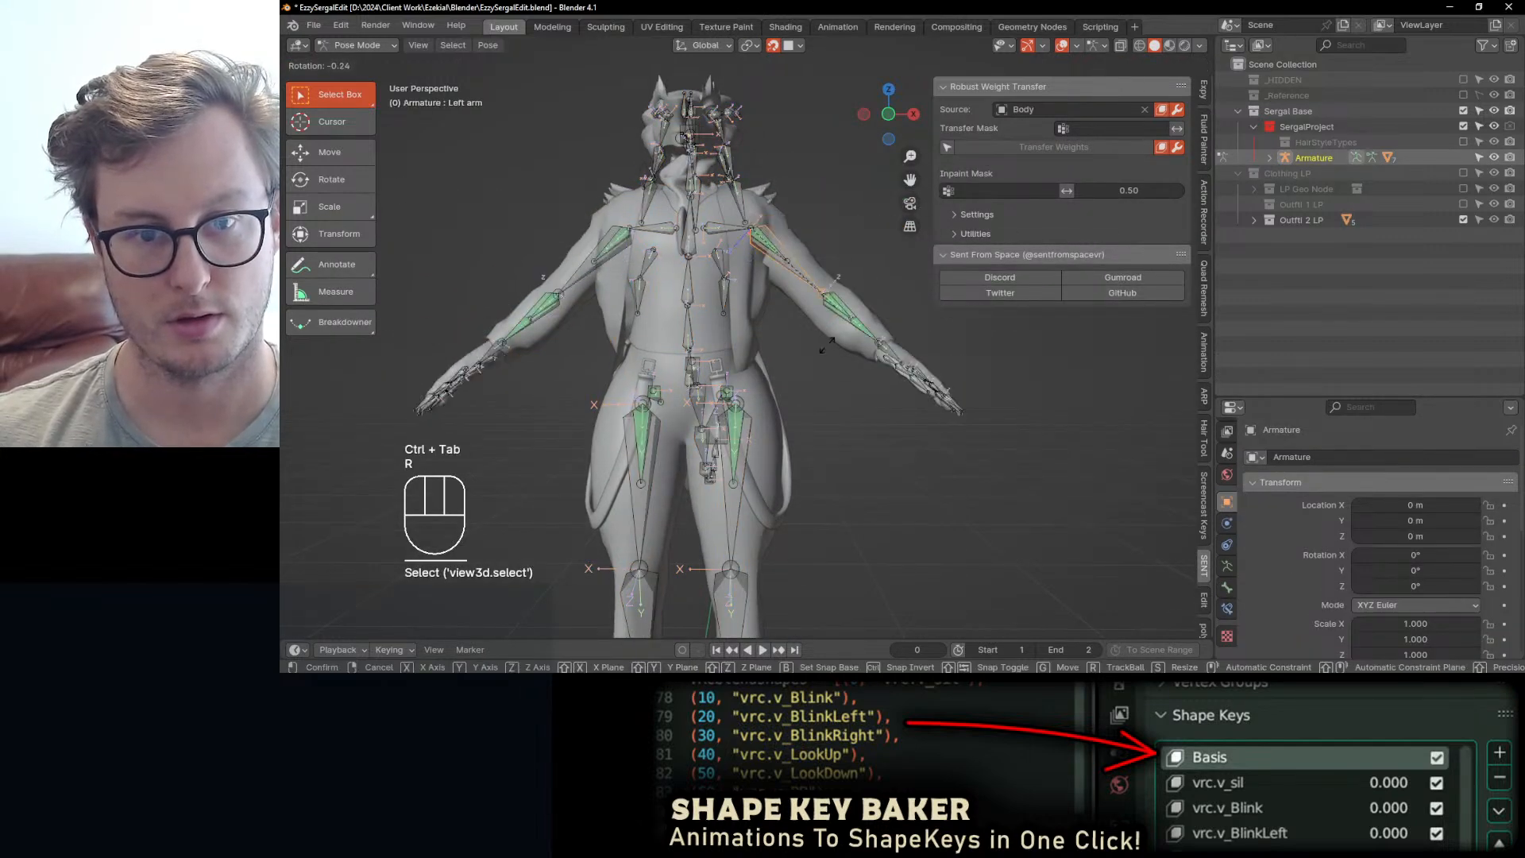
key("Escape")
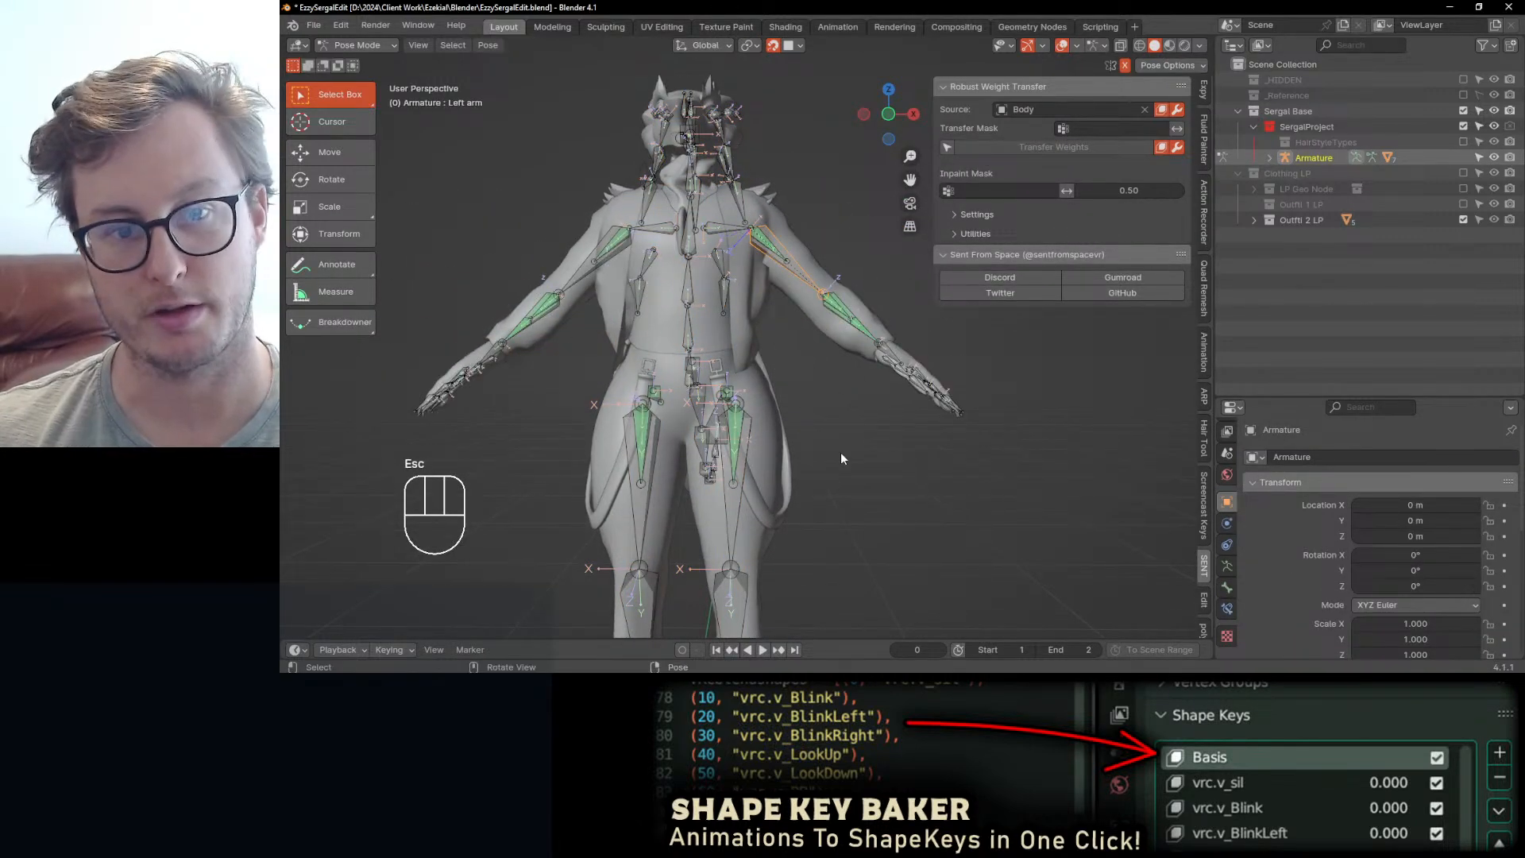
key("ctrl+Tab")
- Remove the Triangulate modifier from the jacket
left_click(694, 329)
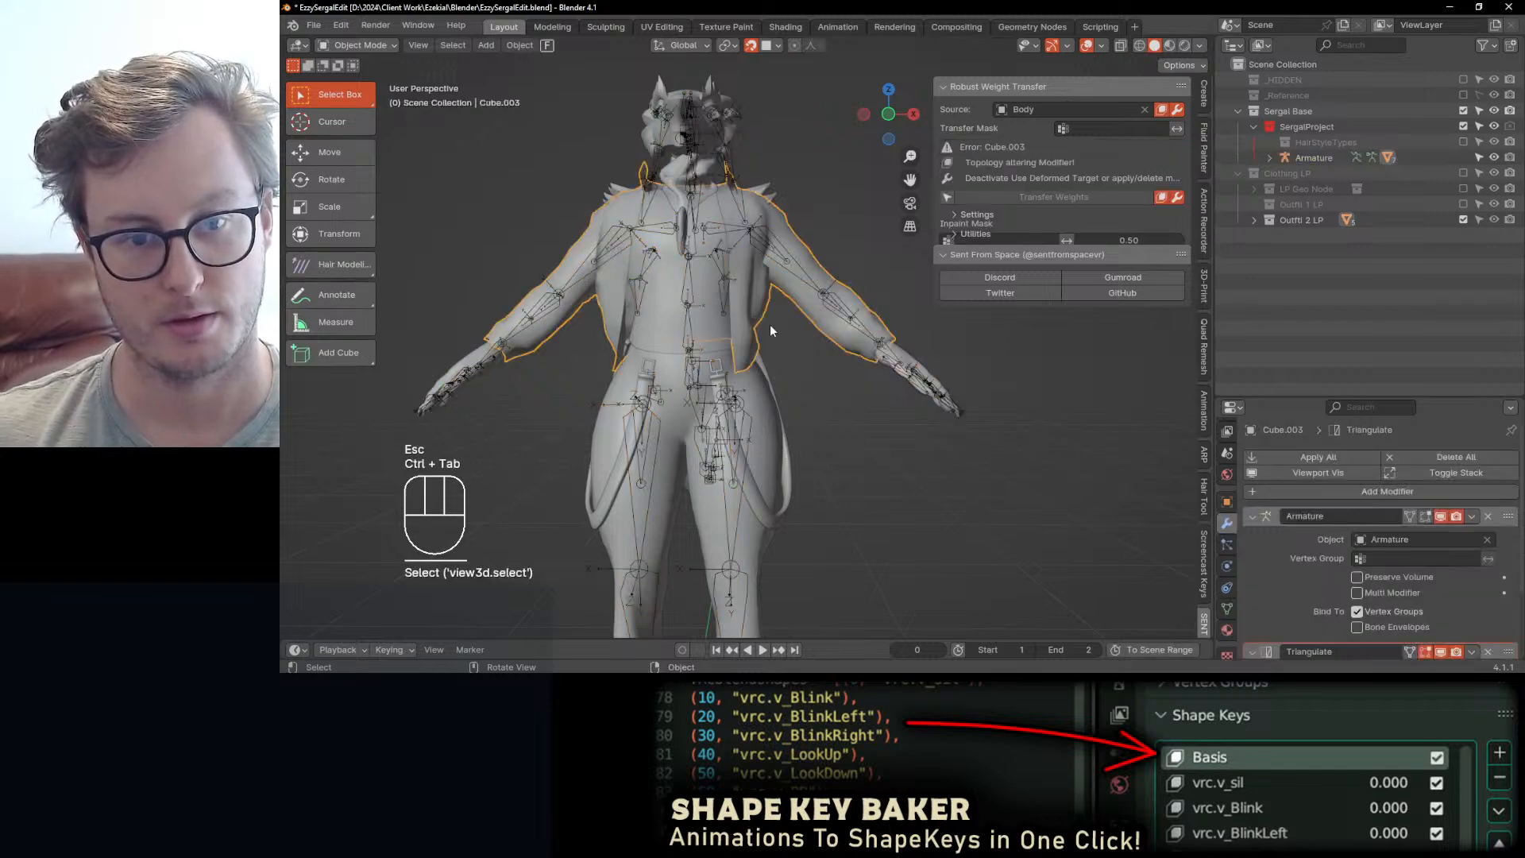
scroll(1356, 564, "down", 3)
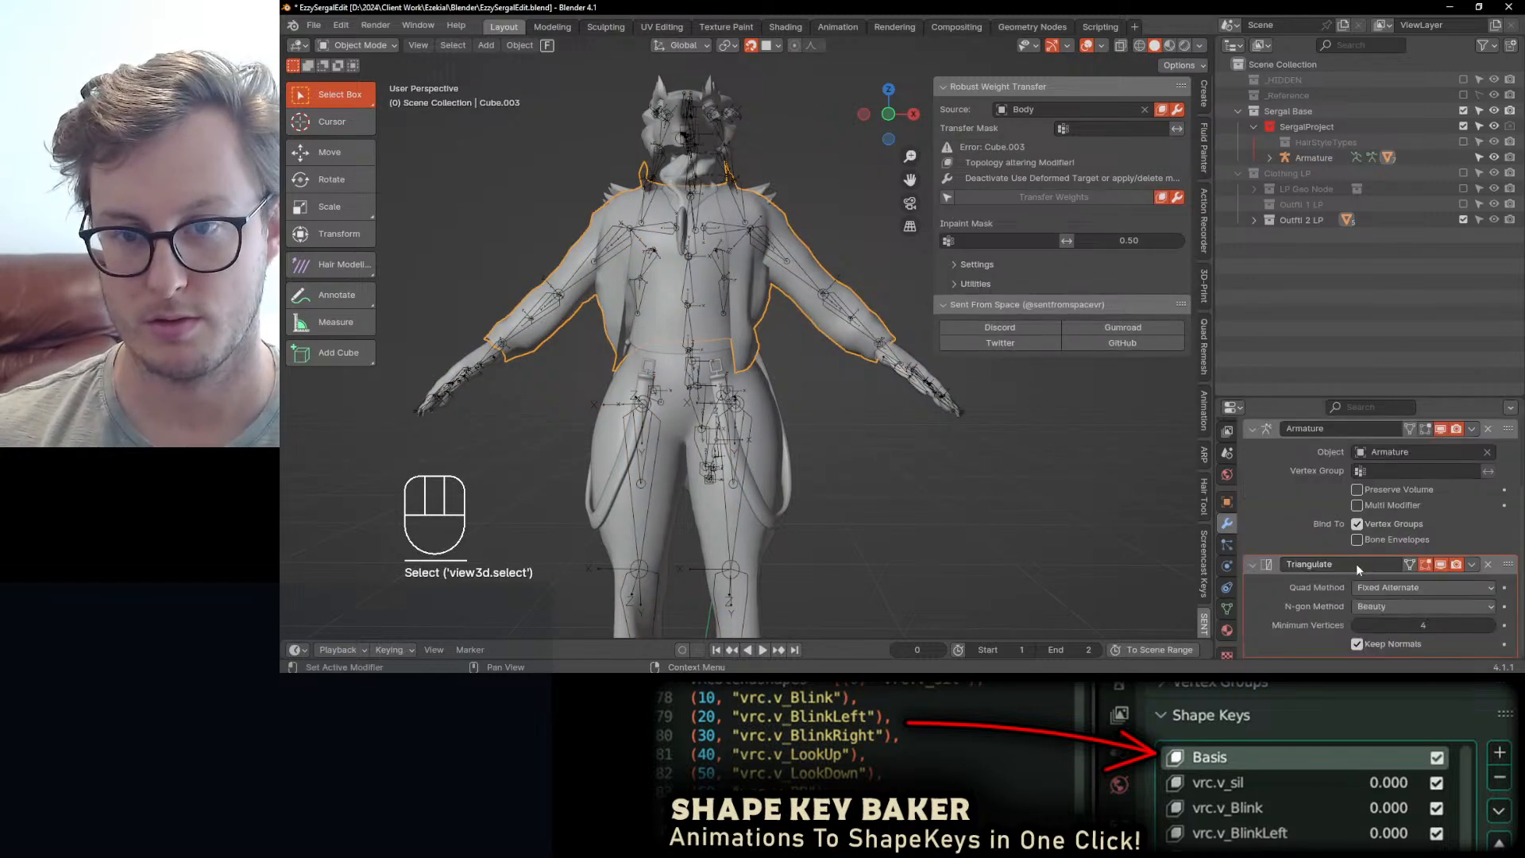
left_click(1489, 565)
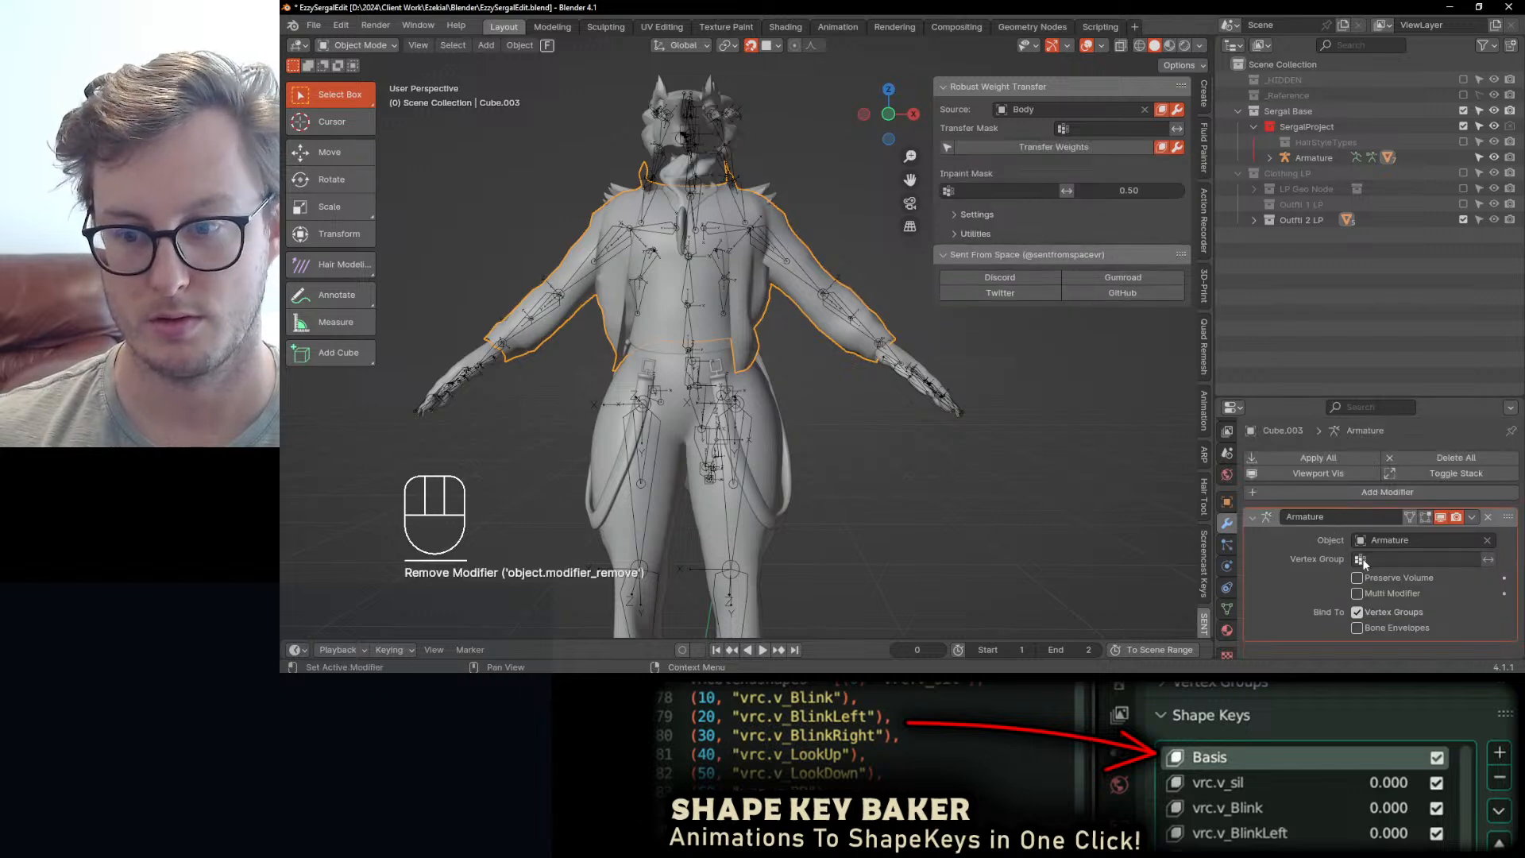
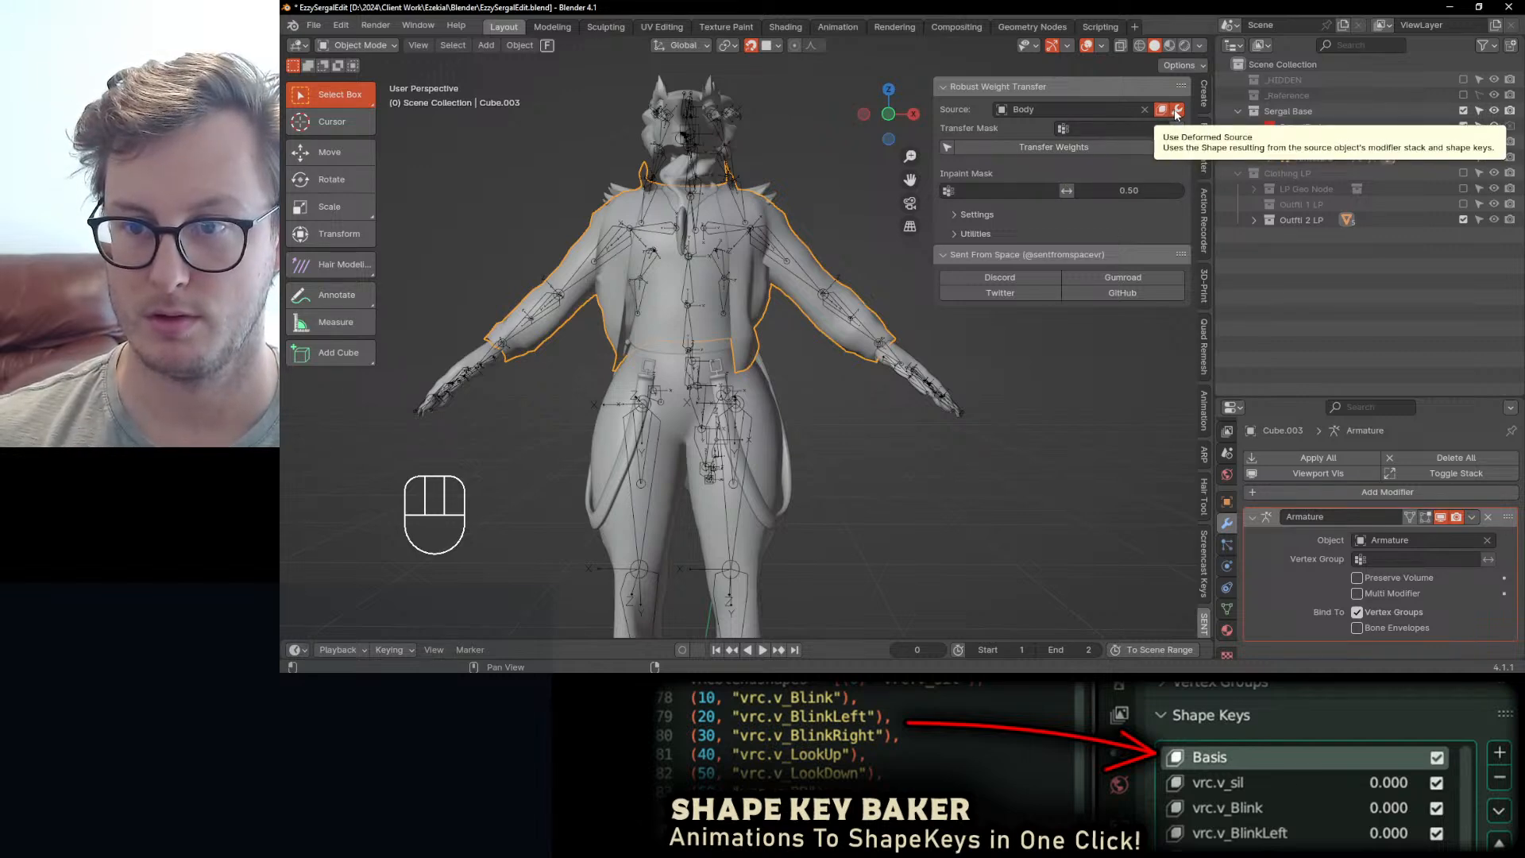
- Turn off the deformed source and target options, transfer the Body's weights to the jacket, and save the file
left_click(1176, 113)
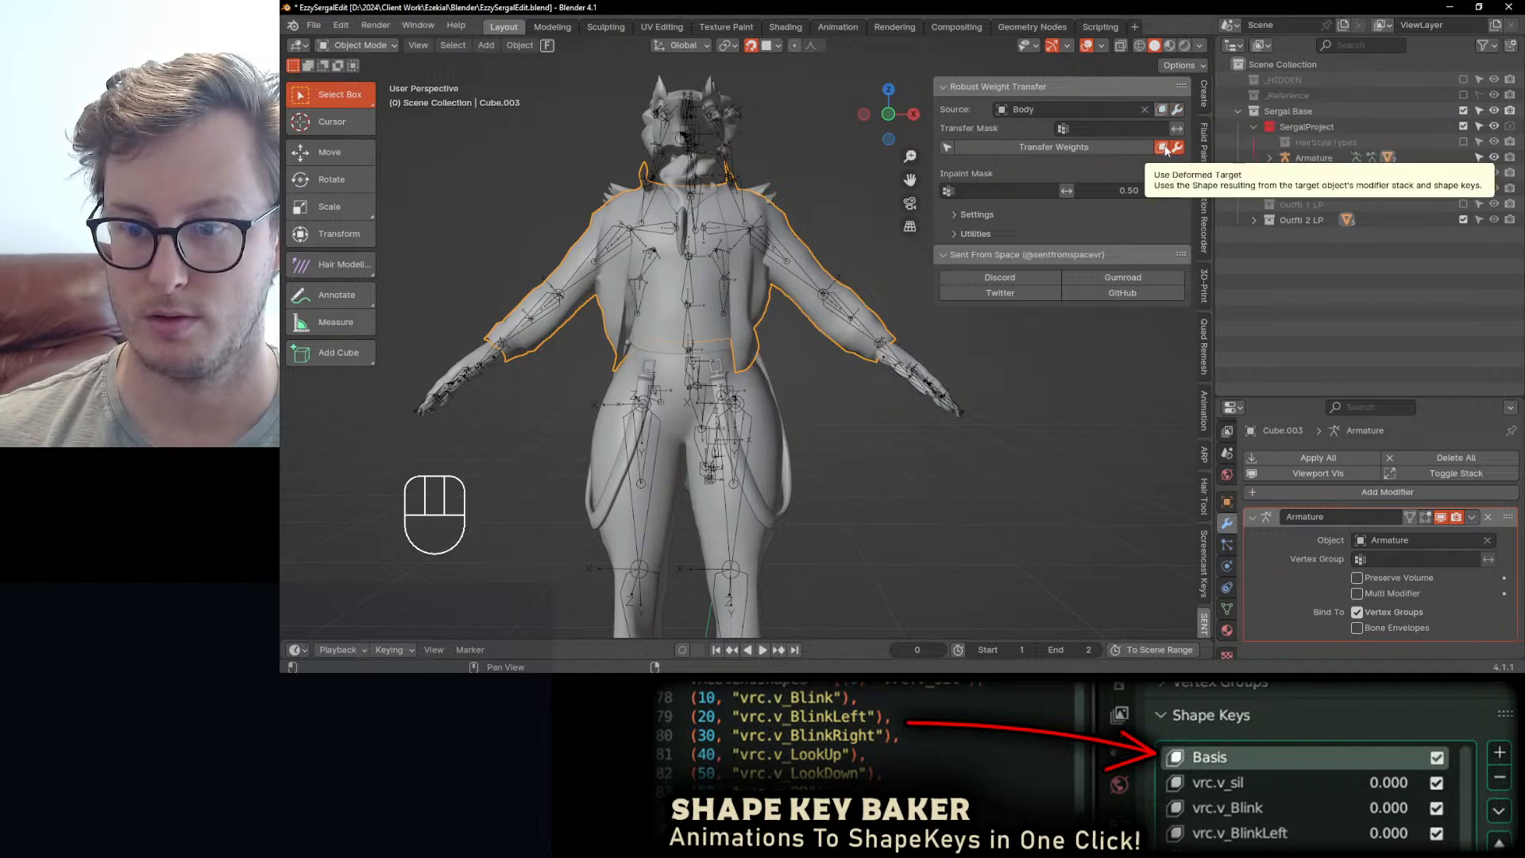
left_click(1112, 147)
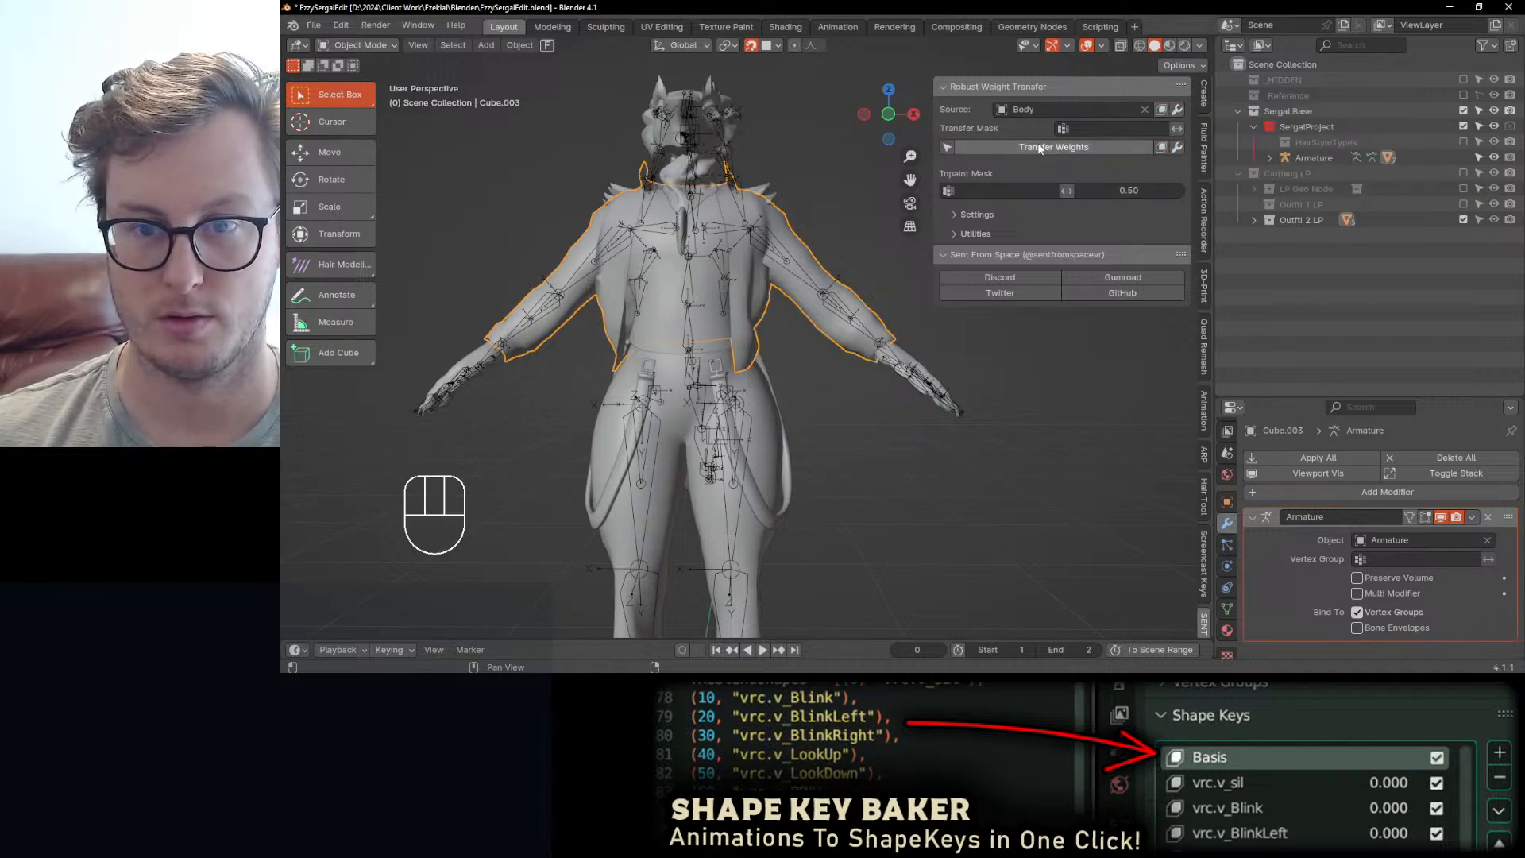
middle_click_drag(802, 452, 825, 449)
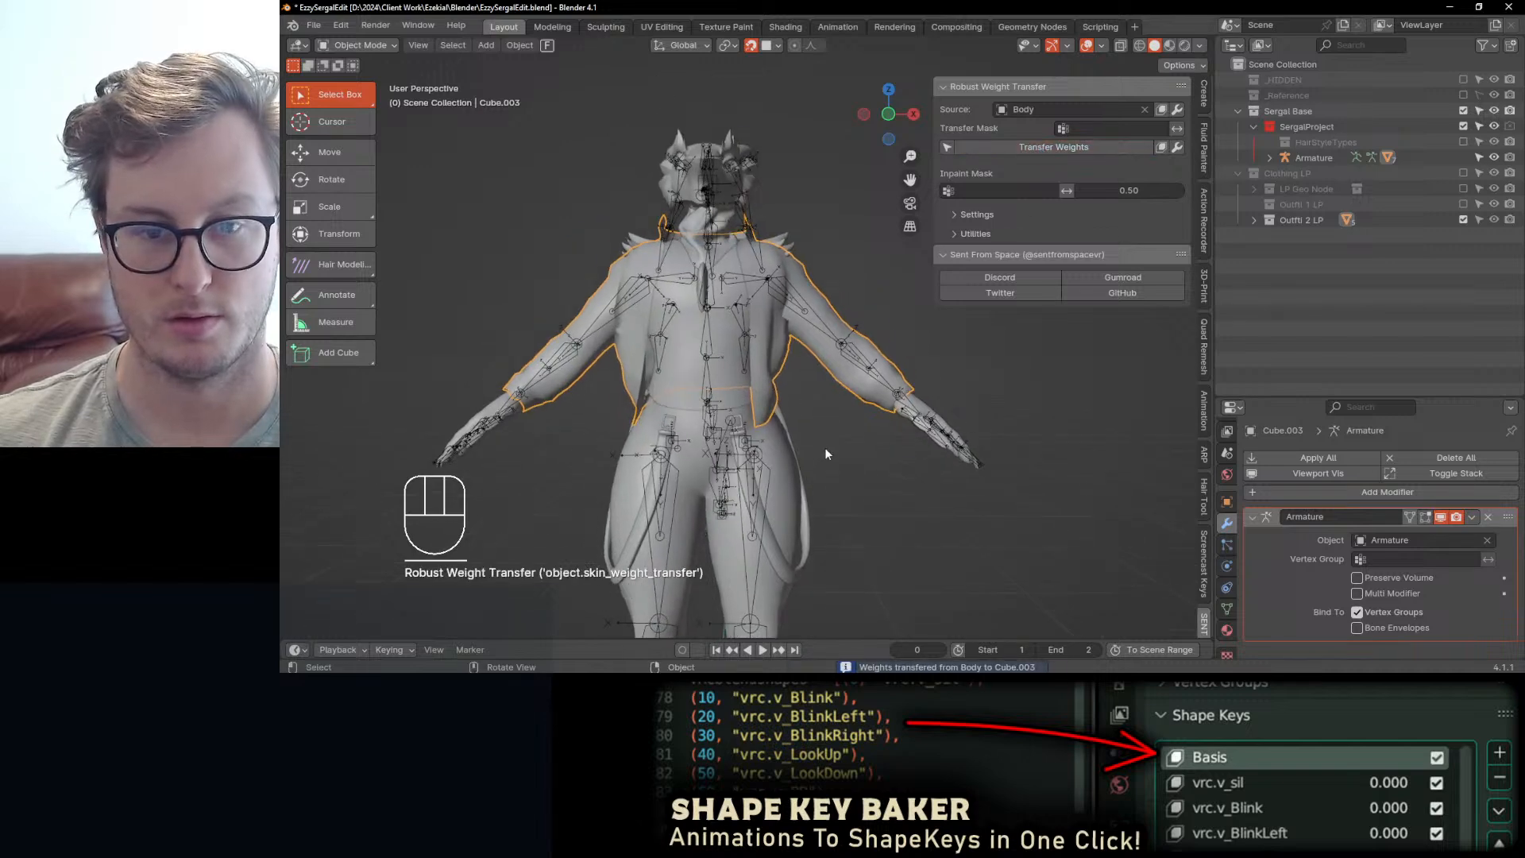
key("ctrl+s")
- Check the jacket's transferred weights by test-rotating the left arm bone in Pose Mode, then cancel and leave Pose Mode
left_click(831, 336)
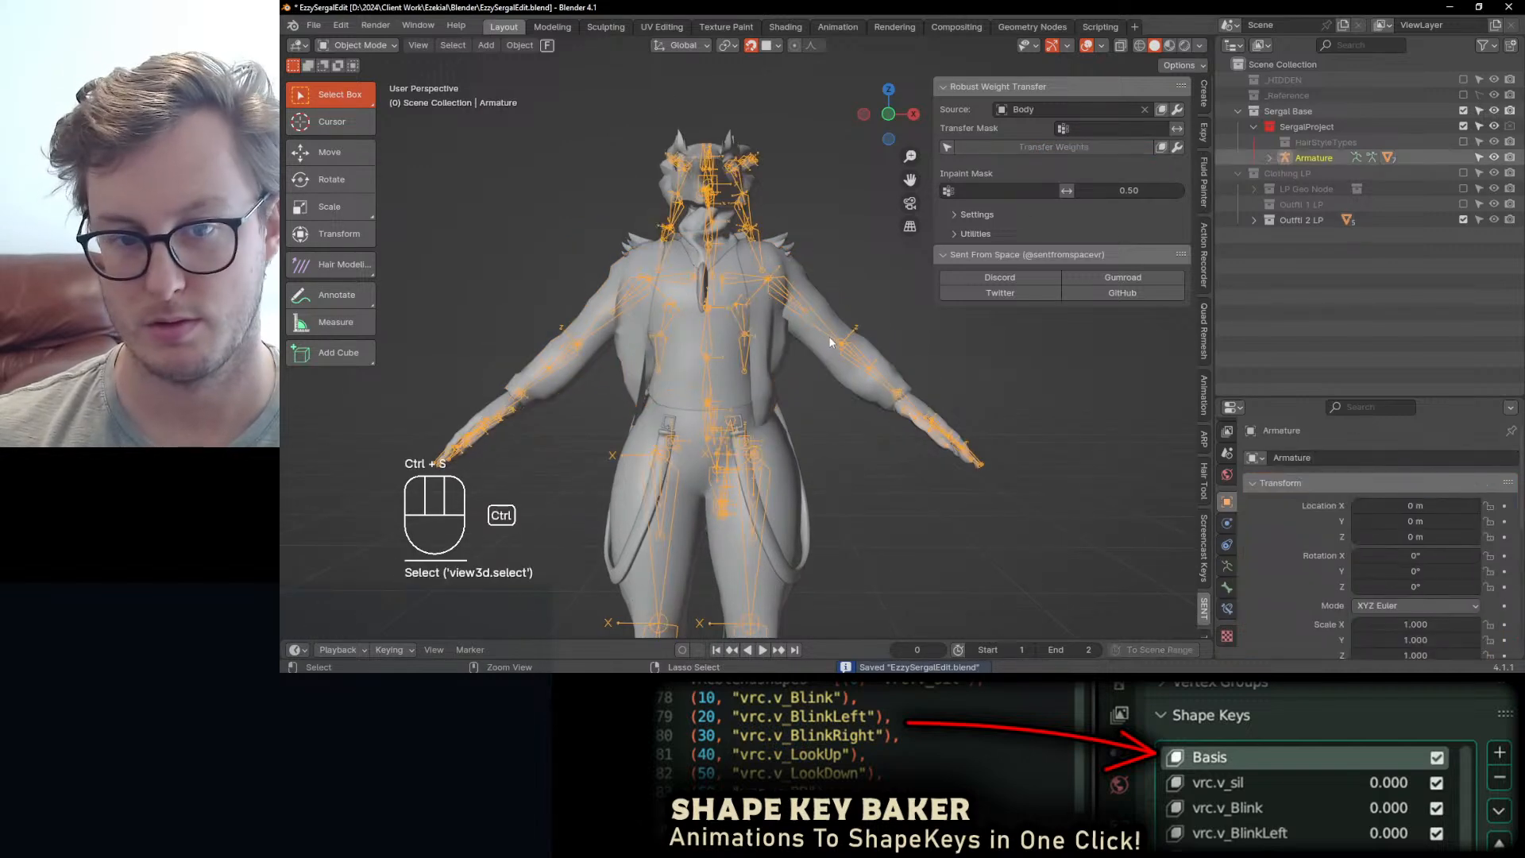
key("ctrl+Tab")
key("r")
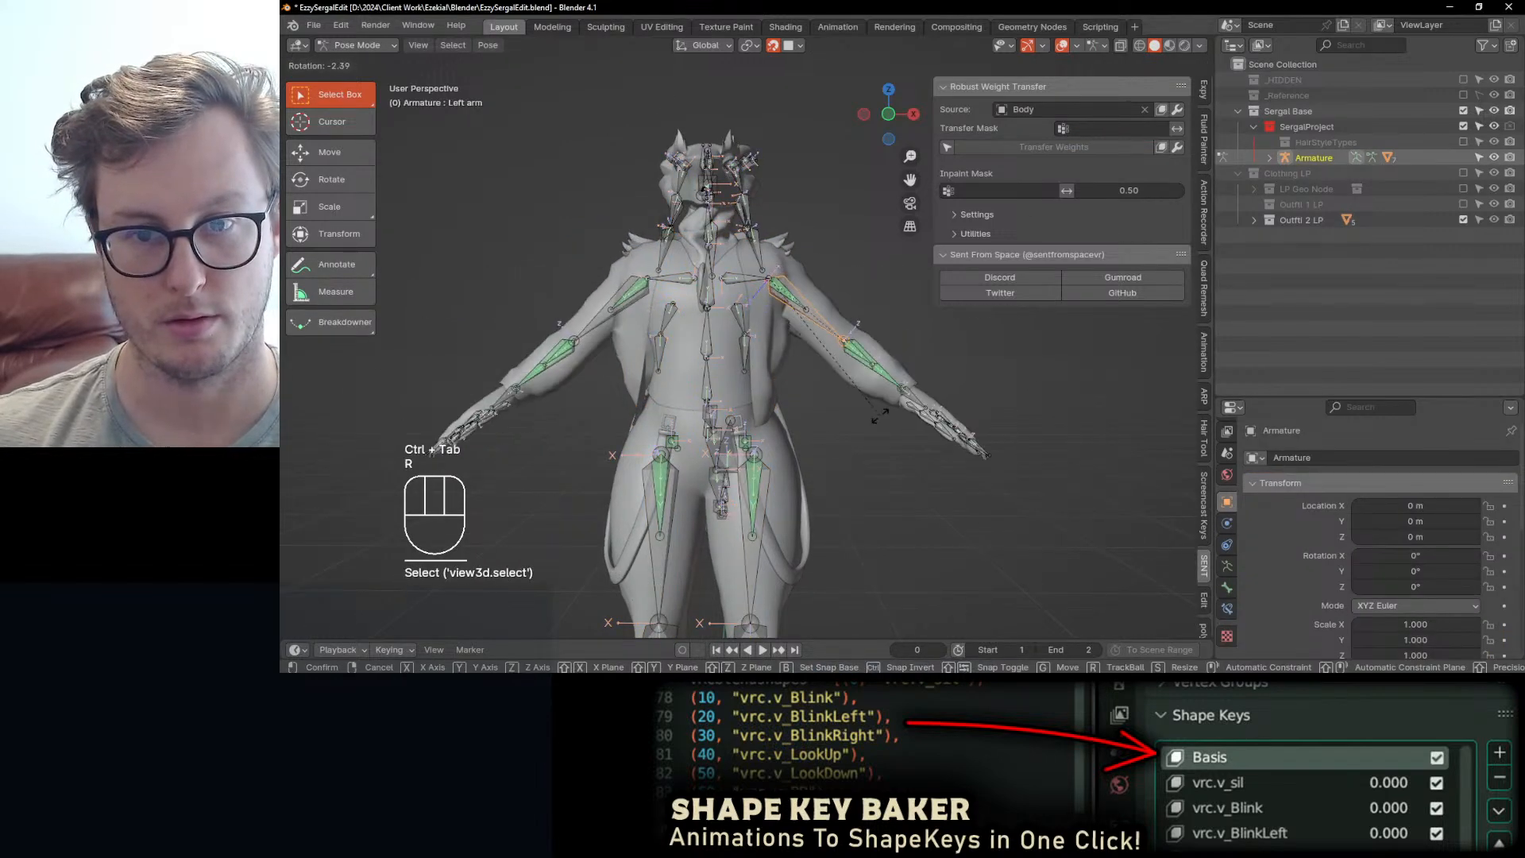
key("Escape")
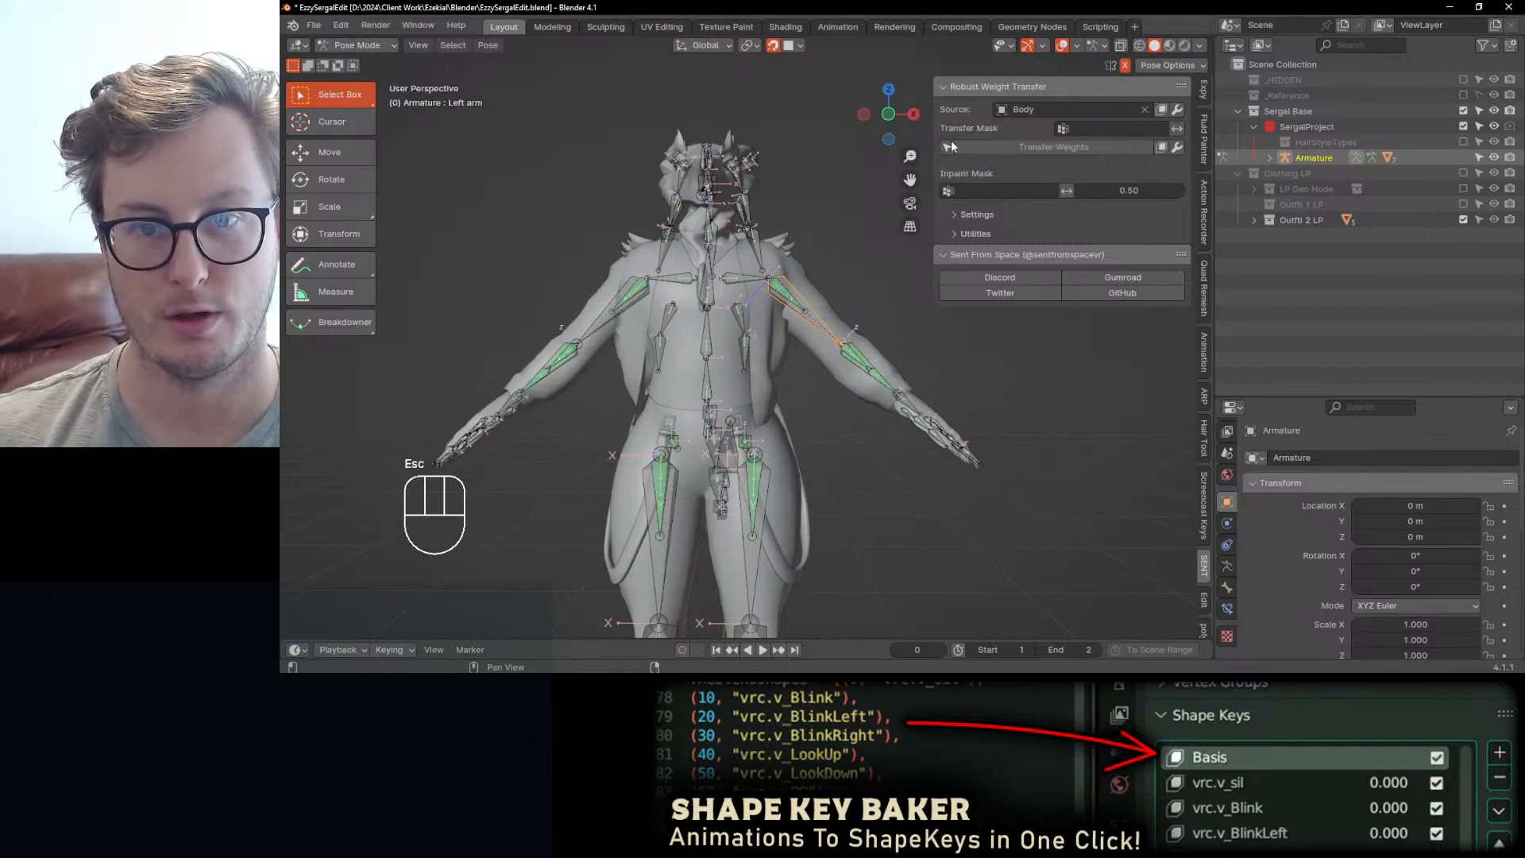
key("ctrl+Tab")
- Hide the jacket and transfer the Body's weights to the shirt, pants and straps together
left_click(820, 351)
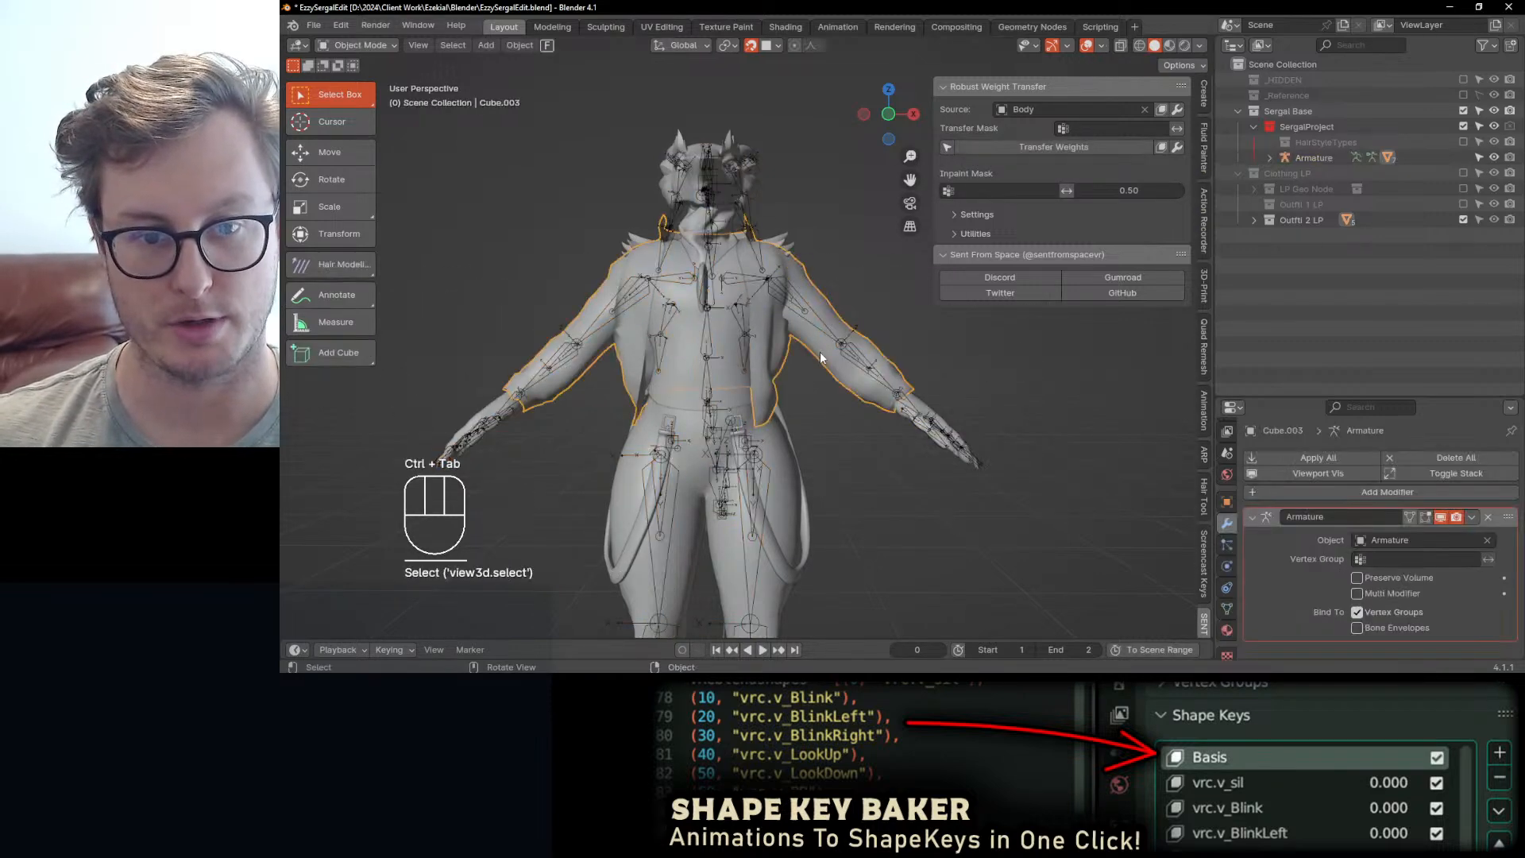
key("h")
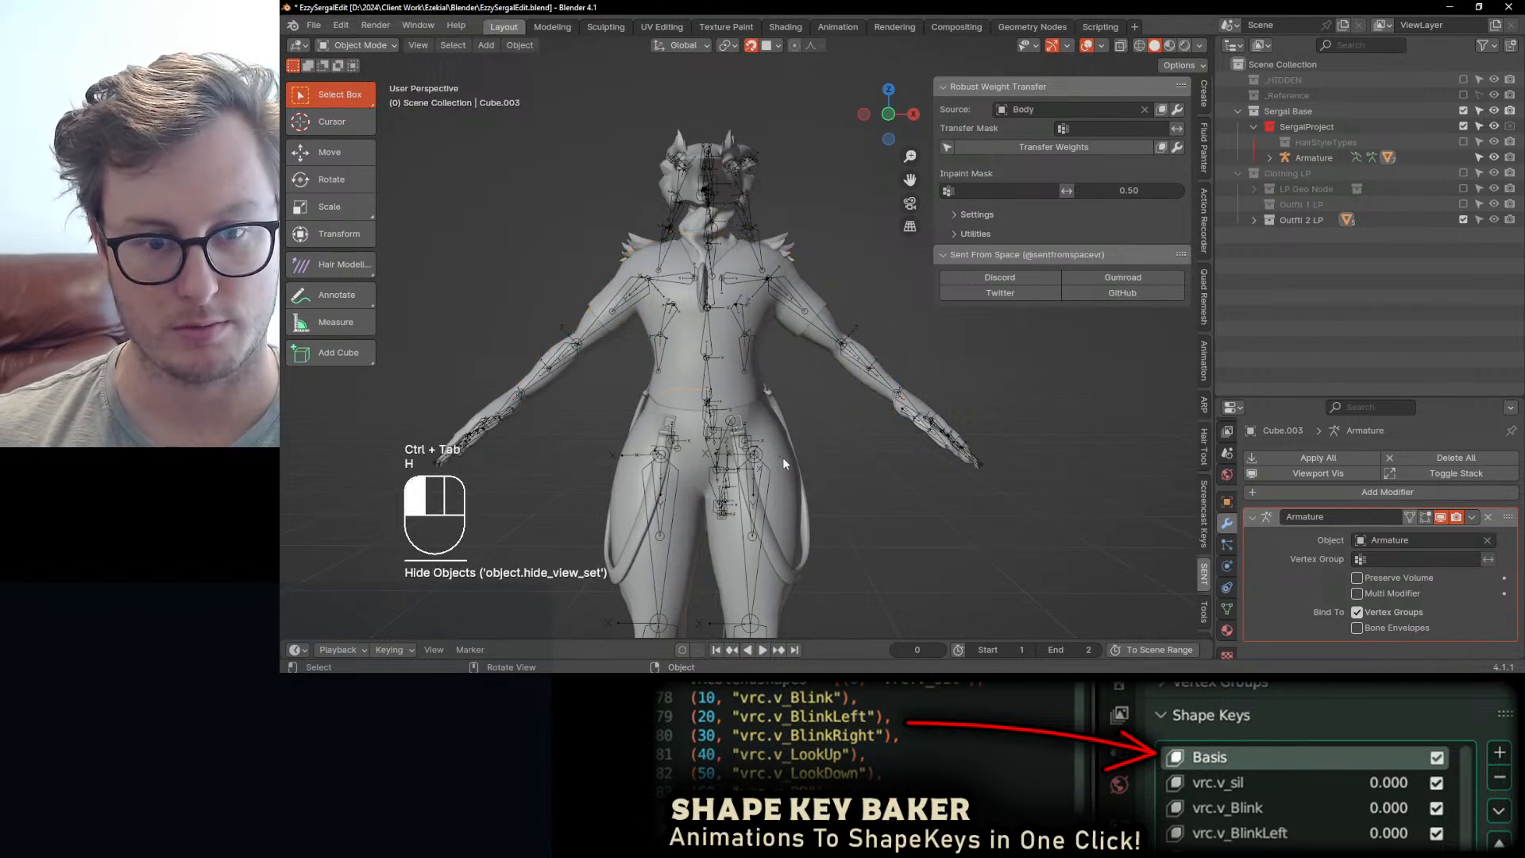
left_click(742, 363, "shift")
left_click(800, 419, "shift")
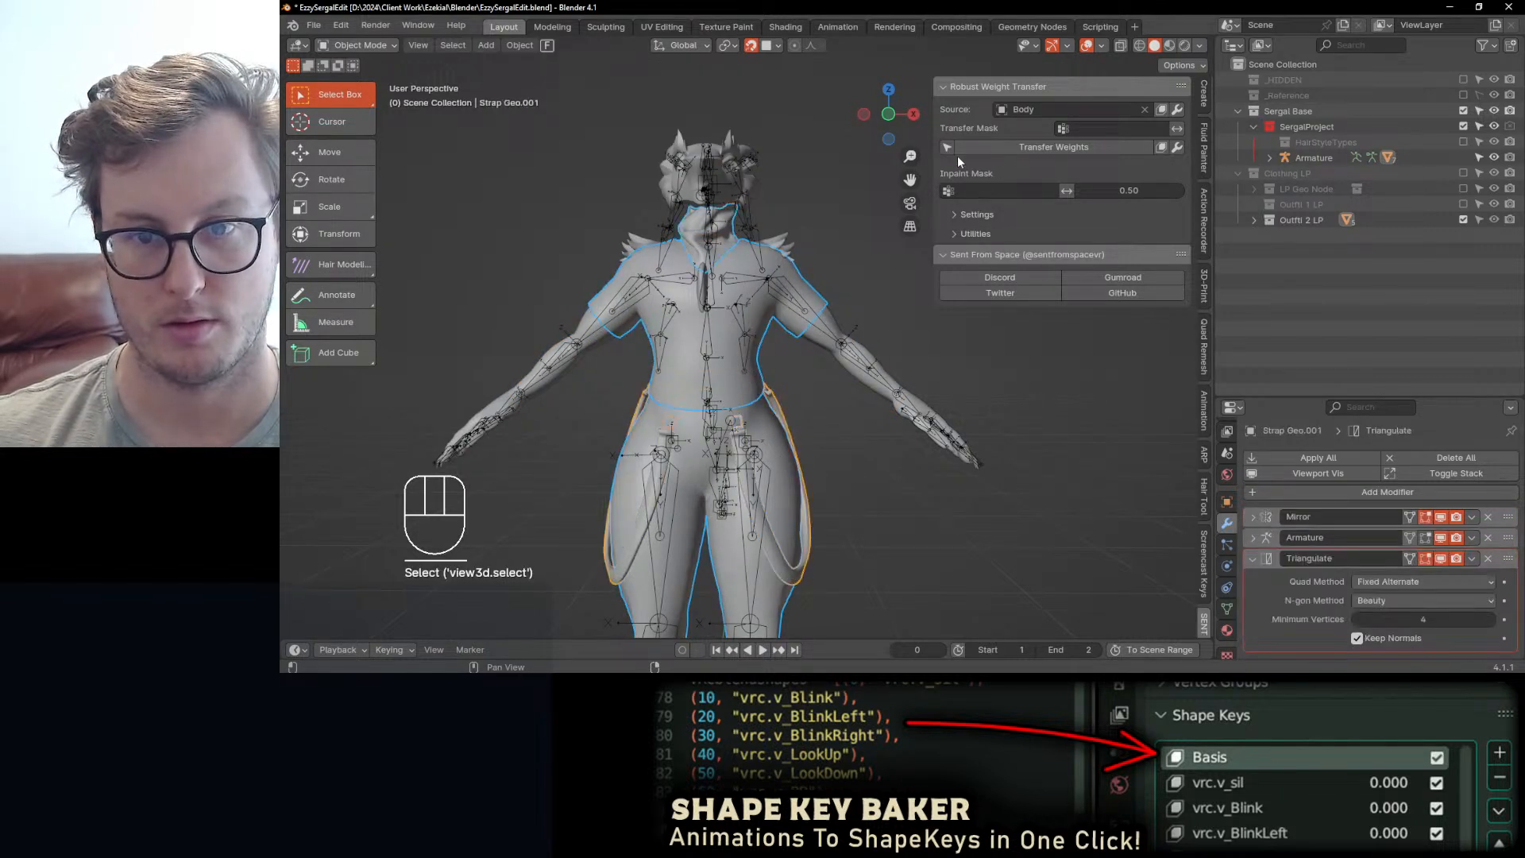
left_click(1044, 149)
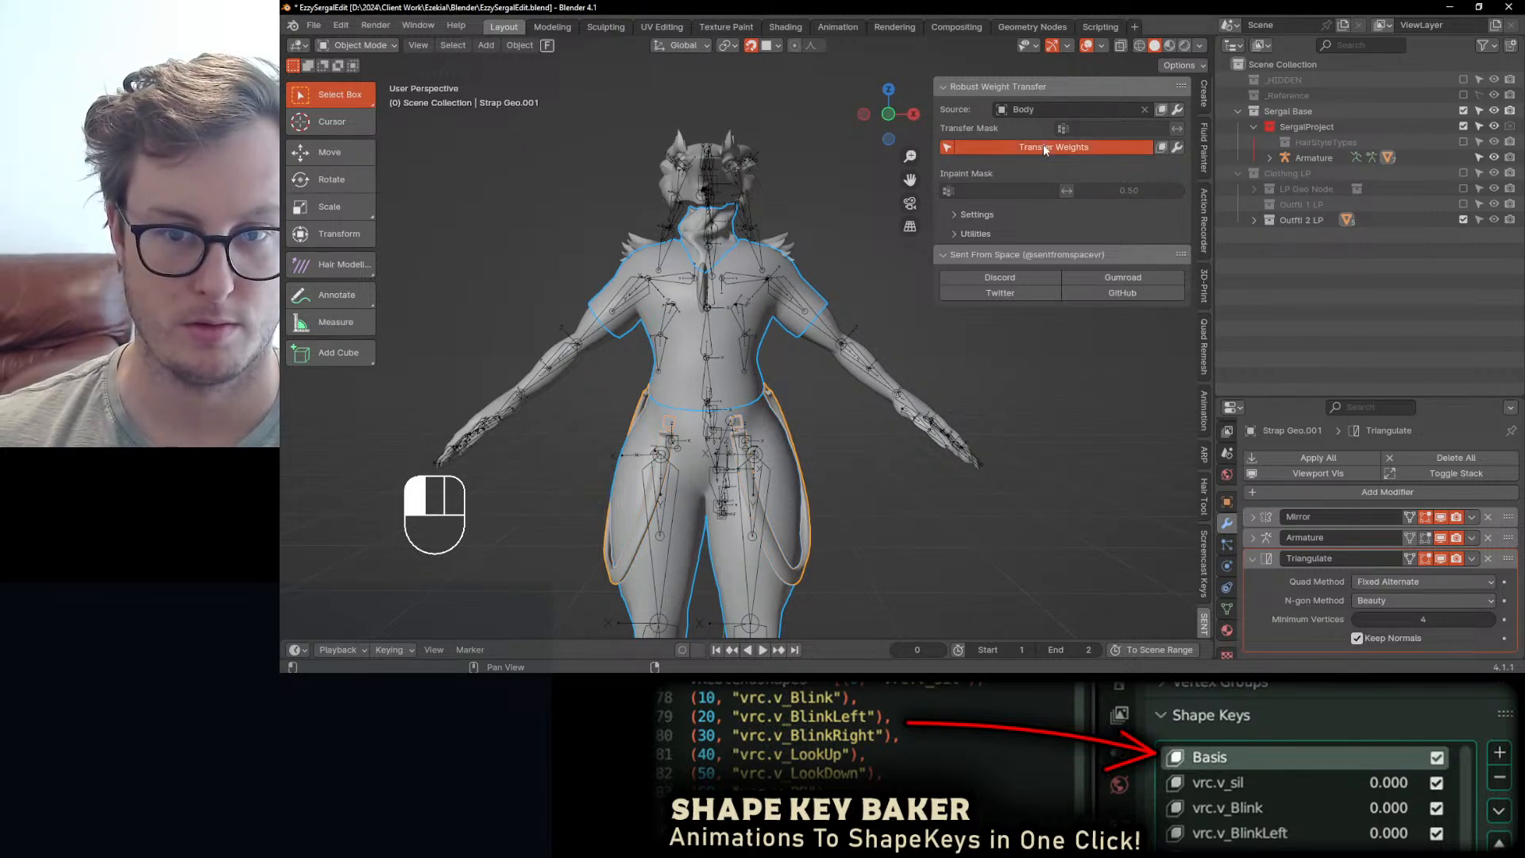
- Test-rotate the left arm bone in Pose Mode to check the shirt sleeve's deformation, and cancel the rotation
left_click(822, 322)
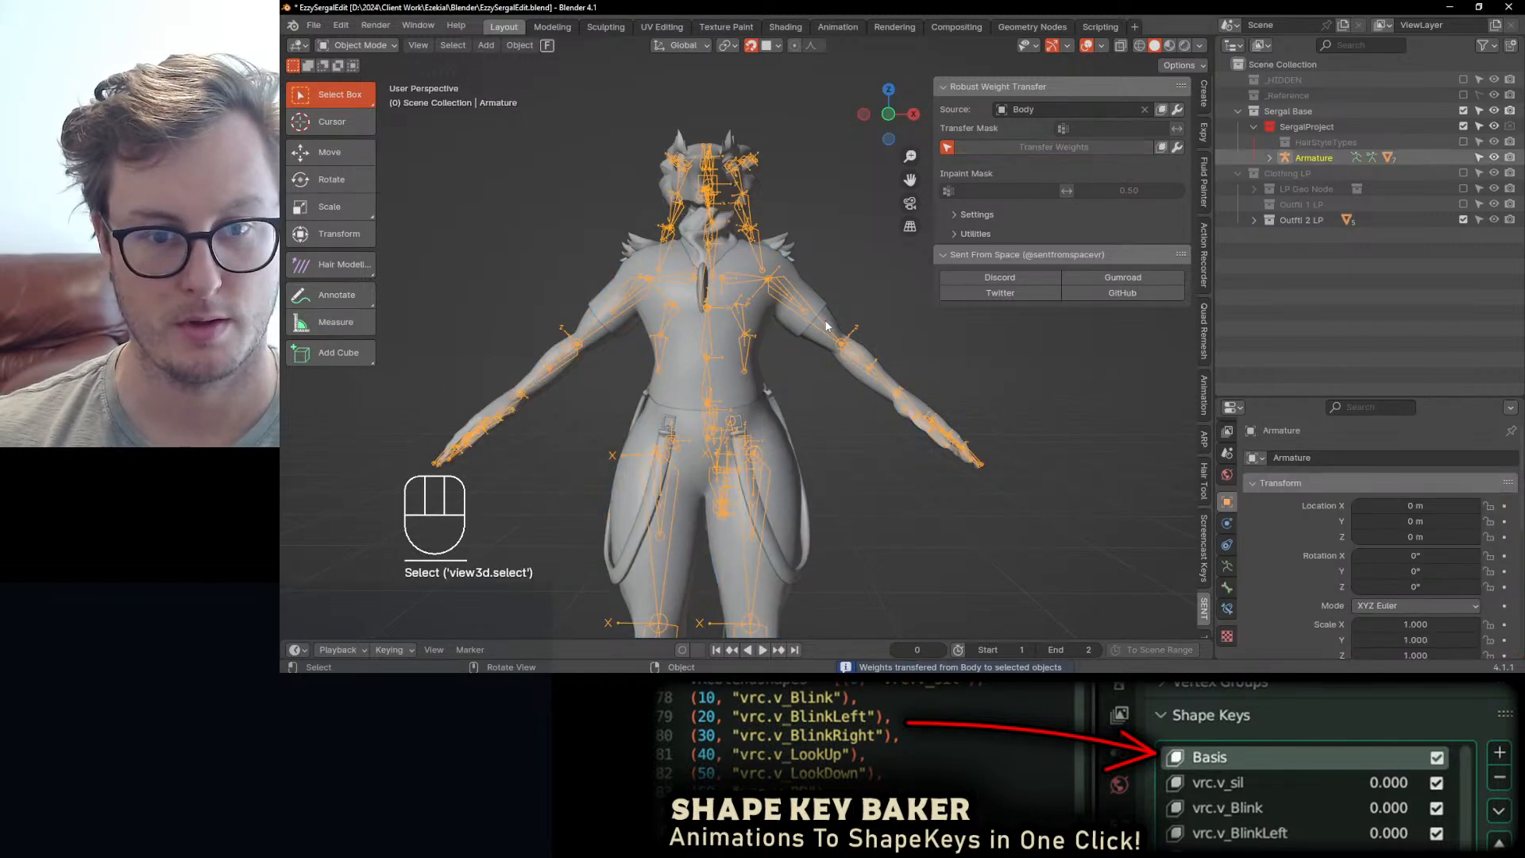
key("ctrl+Tab")
left_click(818, 318)
key("r")
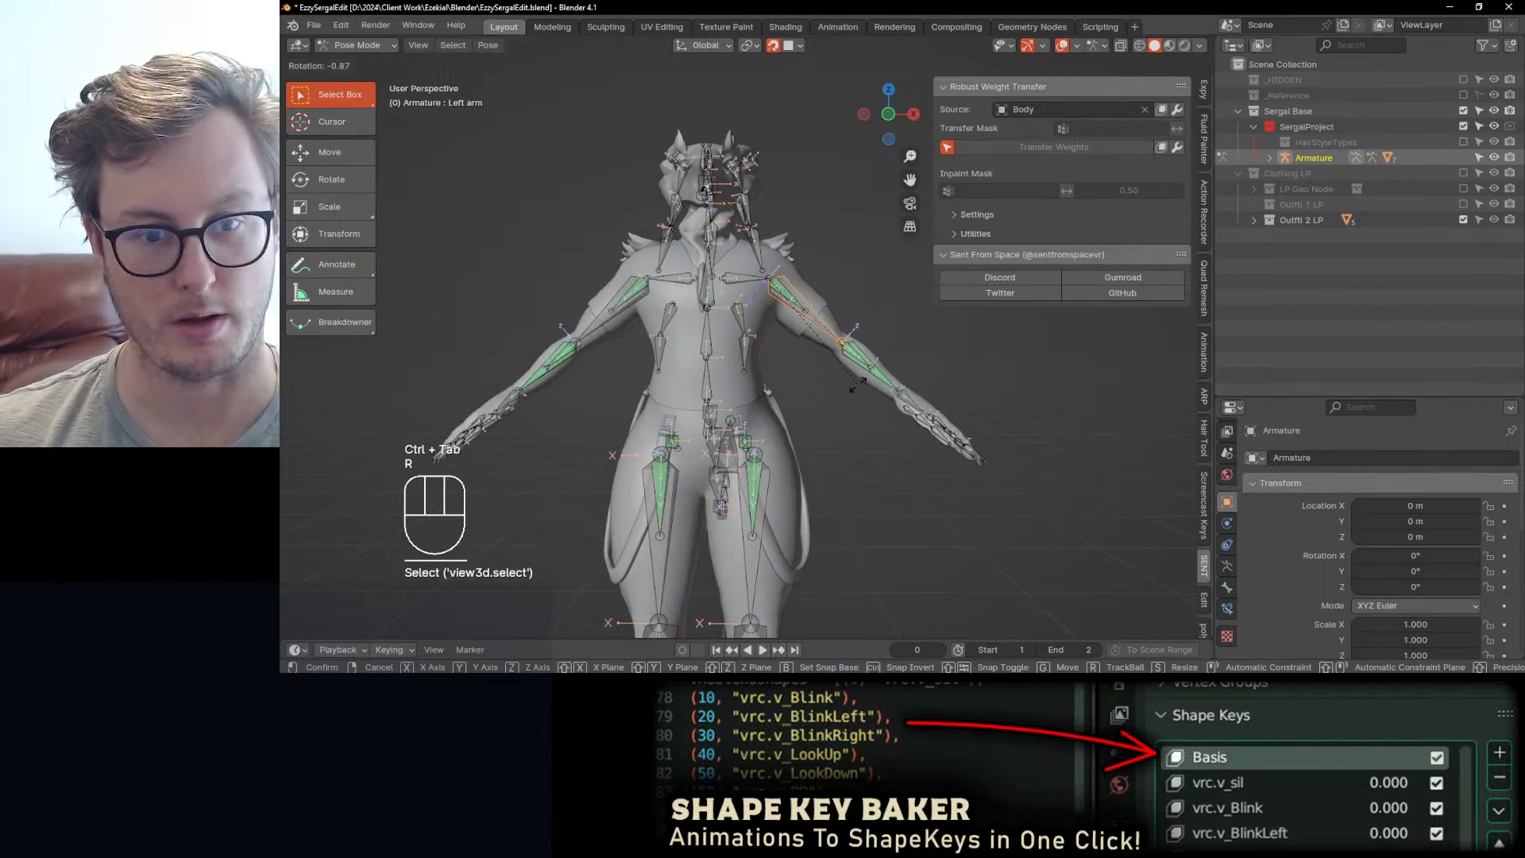
key("Escape")
- Test-rotate the left leg bone around X to check the pants and straps, then cancel and return to Object Mode
scroll(778, 453, "down", 3)
middle_click_drag(776, 453, 781, 413, "shift")
middle_click_drag(775, 408, 790, 413)
left_click(756, 400)
middle_click_drag(732, 461, 842, 460)
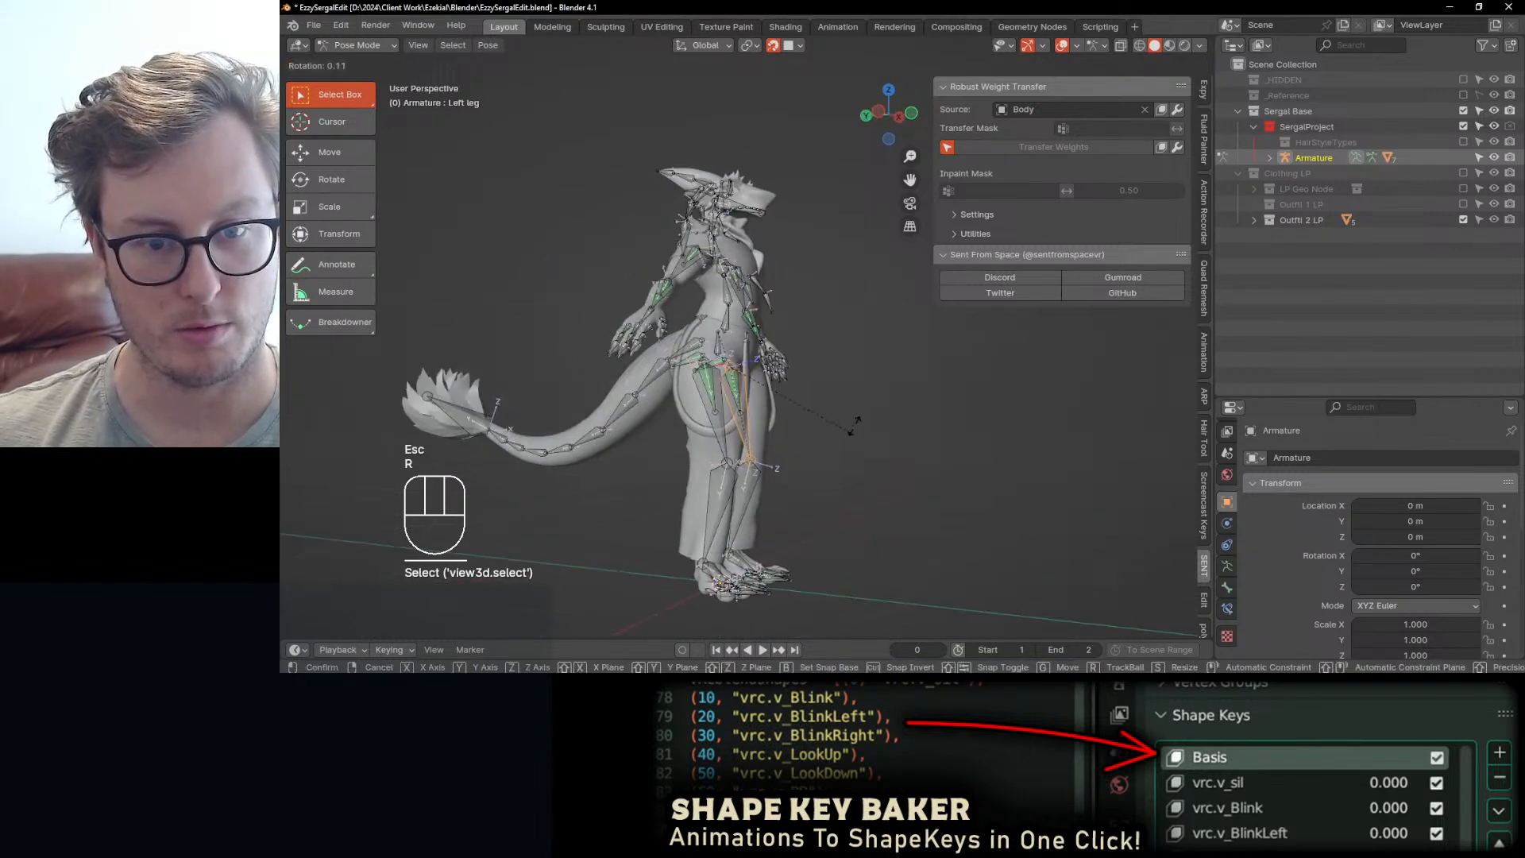
key("r")
key("x")
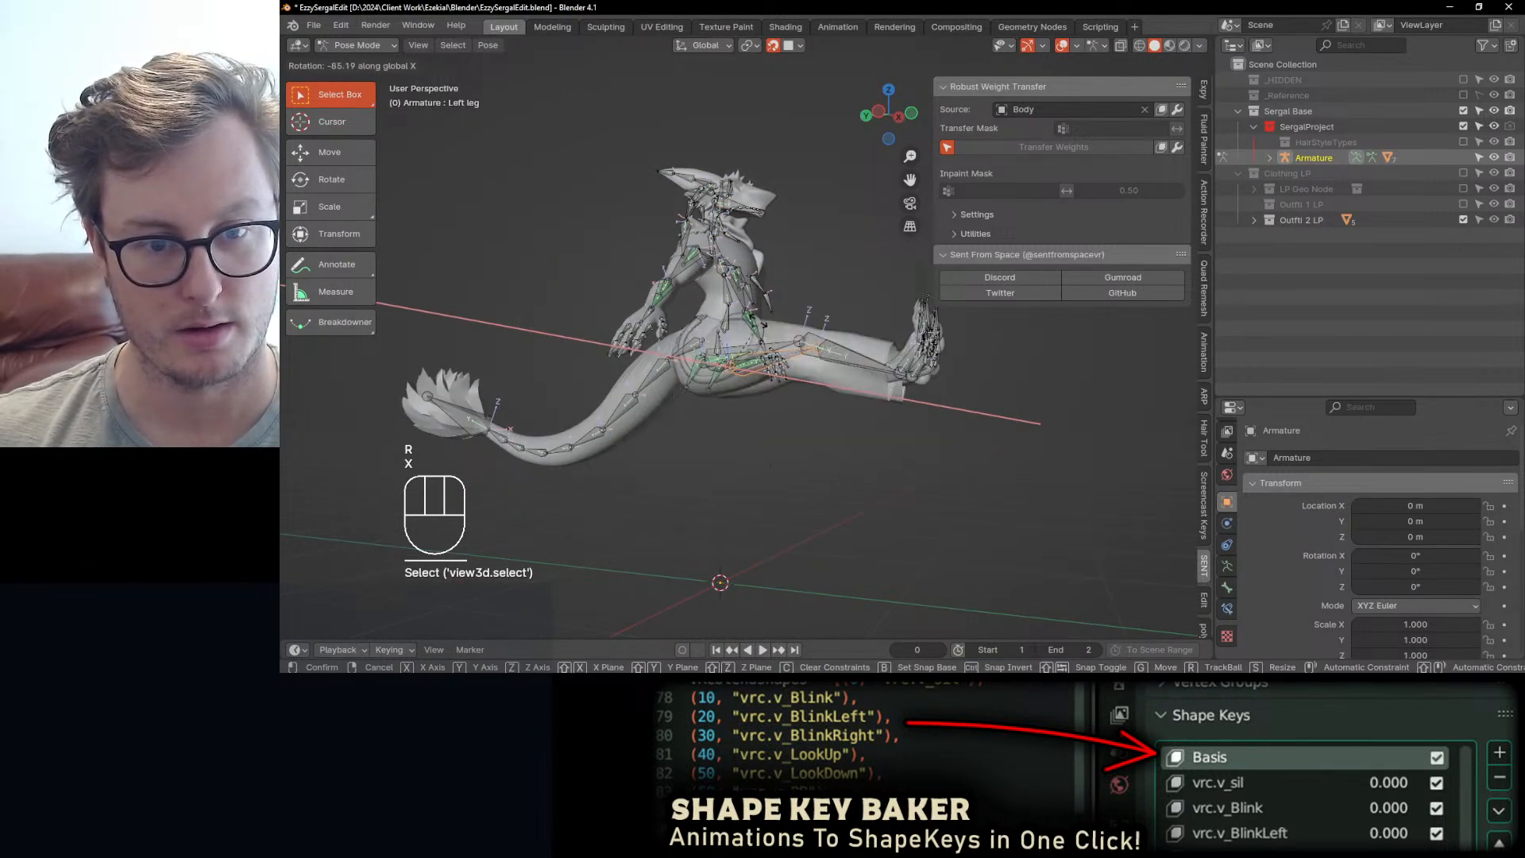
key("Escape")
key("ctrl+Tab")
- Turn off the bone axes in the armature's viewport display settings
scroll(834, 405, "up", 5)
middle_click_drag(828, 424, 731, 411)
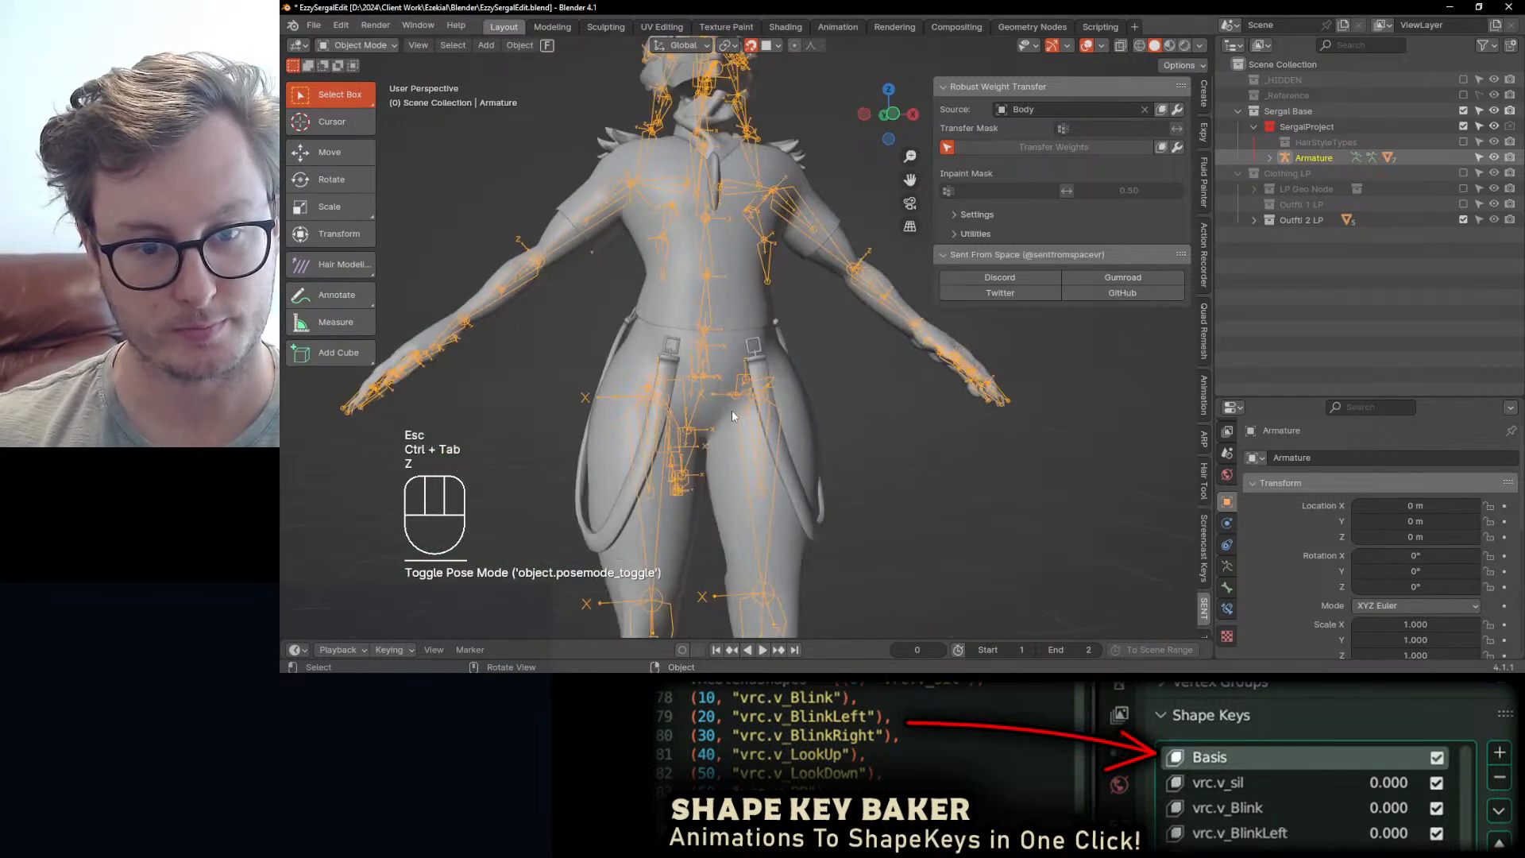
left_click(1227, 566)
left_click(1319, 607)
scroll(1351, 602, "down", 4)
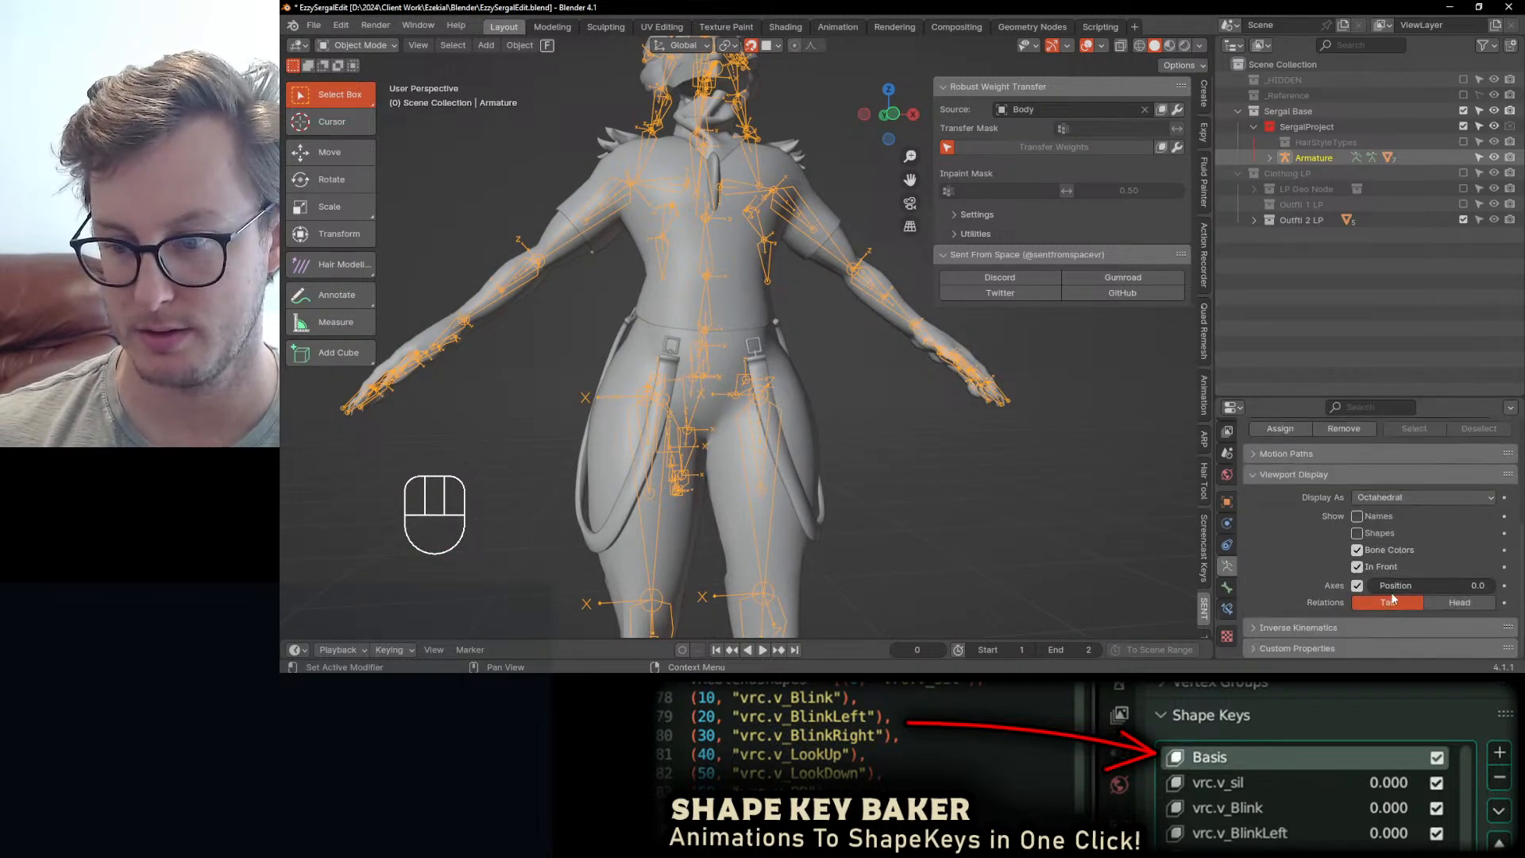
middle_click_drag(759, 407, 910, 437)
- Apply the Mirror modifier on the straps and join them into the pants object
left_click(796, 457)
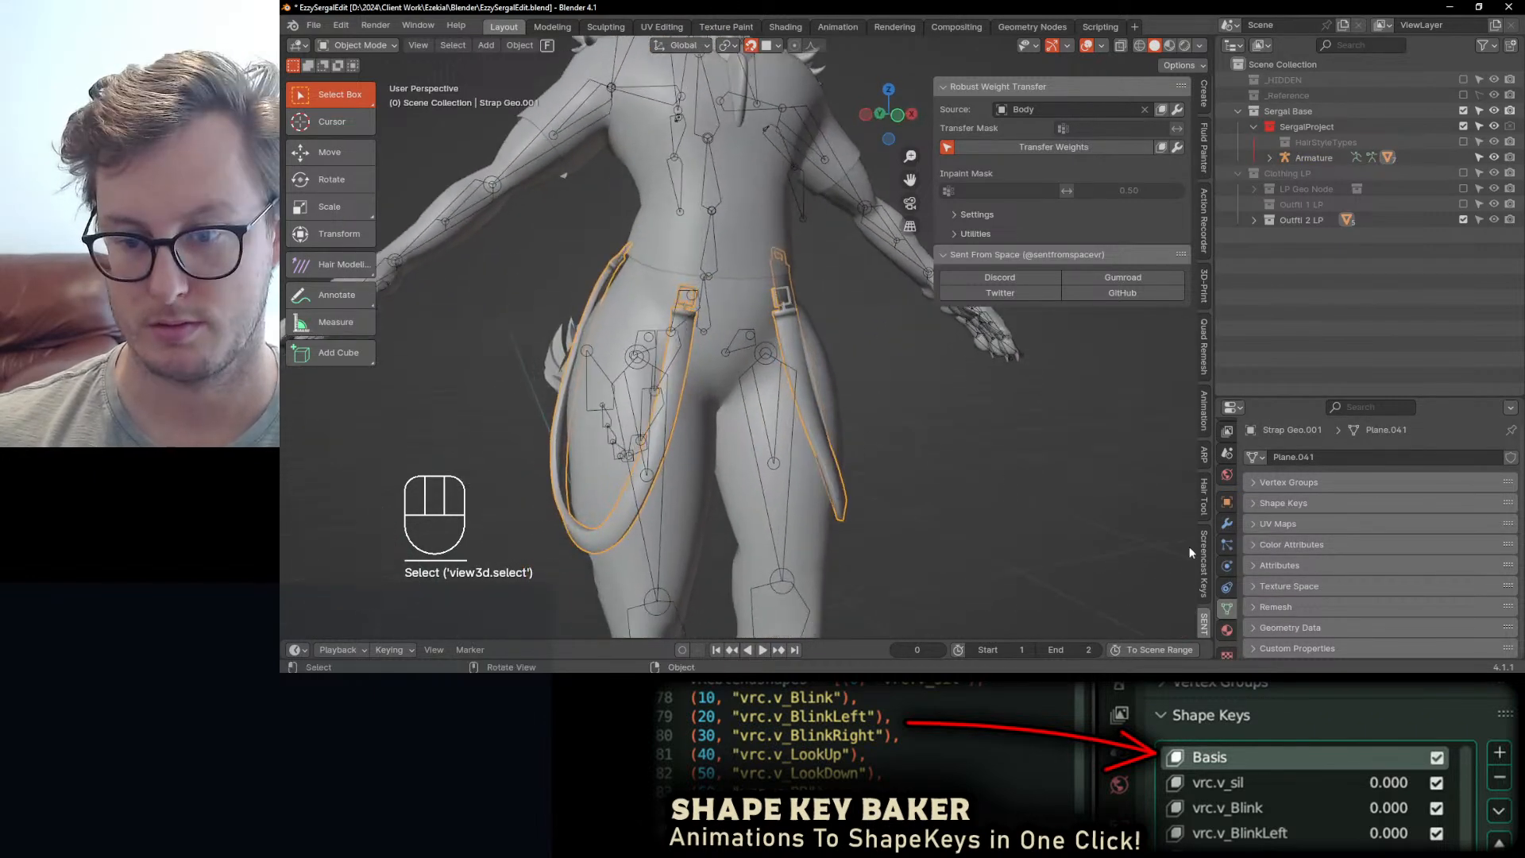
left_click(1227, 522)
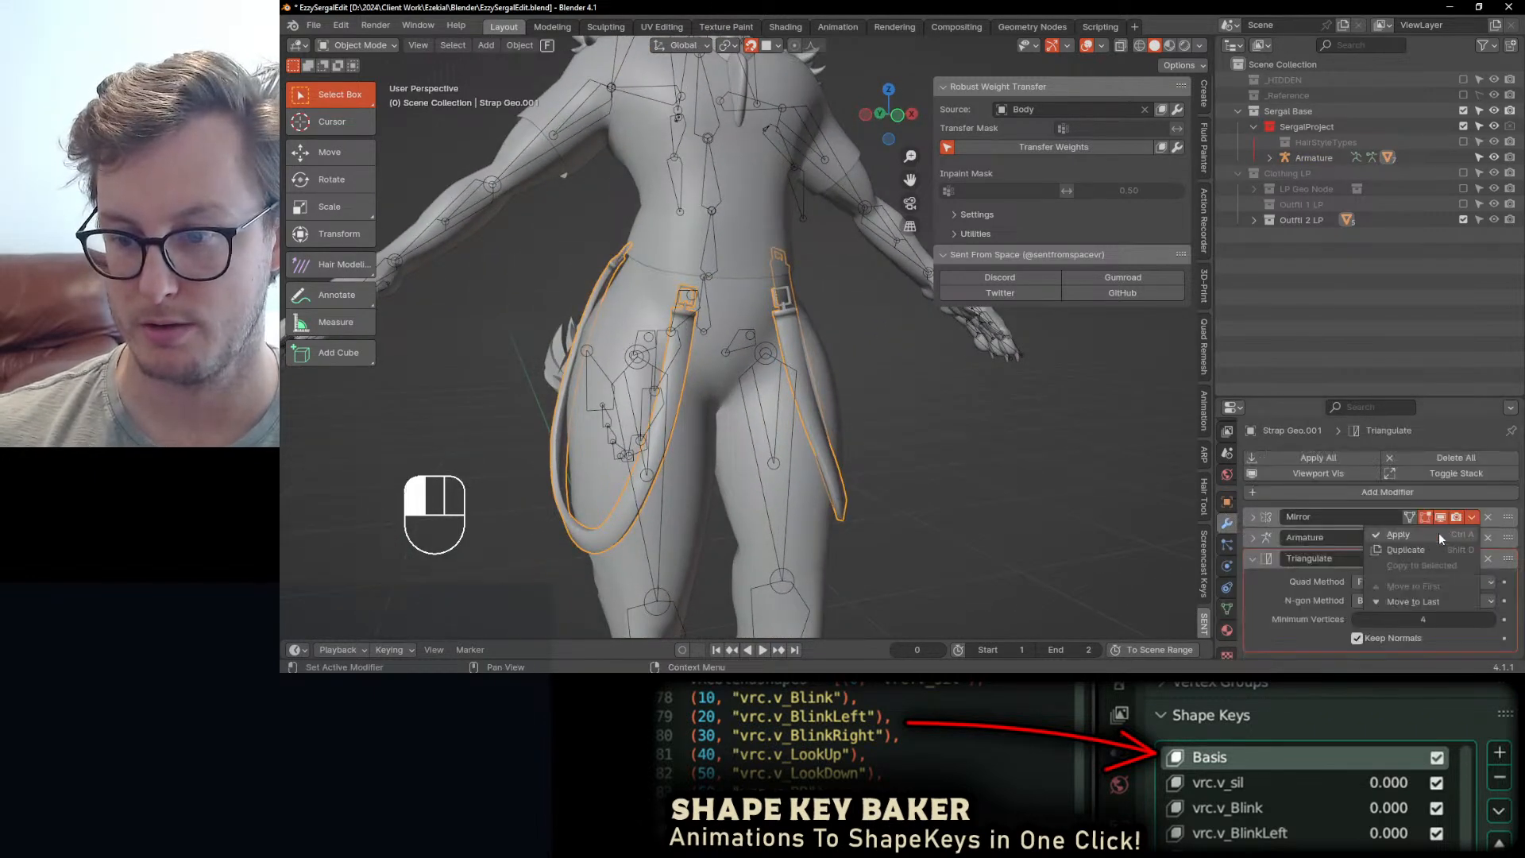
key("ctrl+a")
left_click(926, 526, "ctrl")
key("ctrl+j")
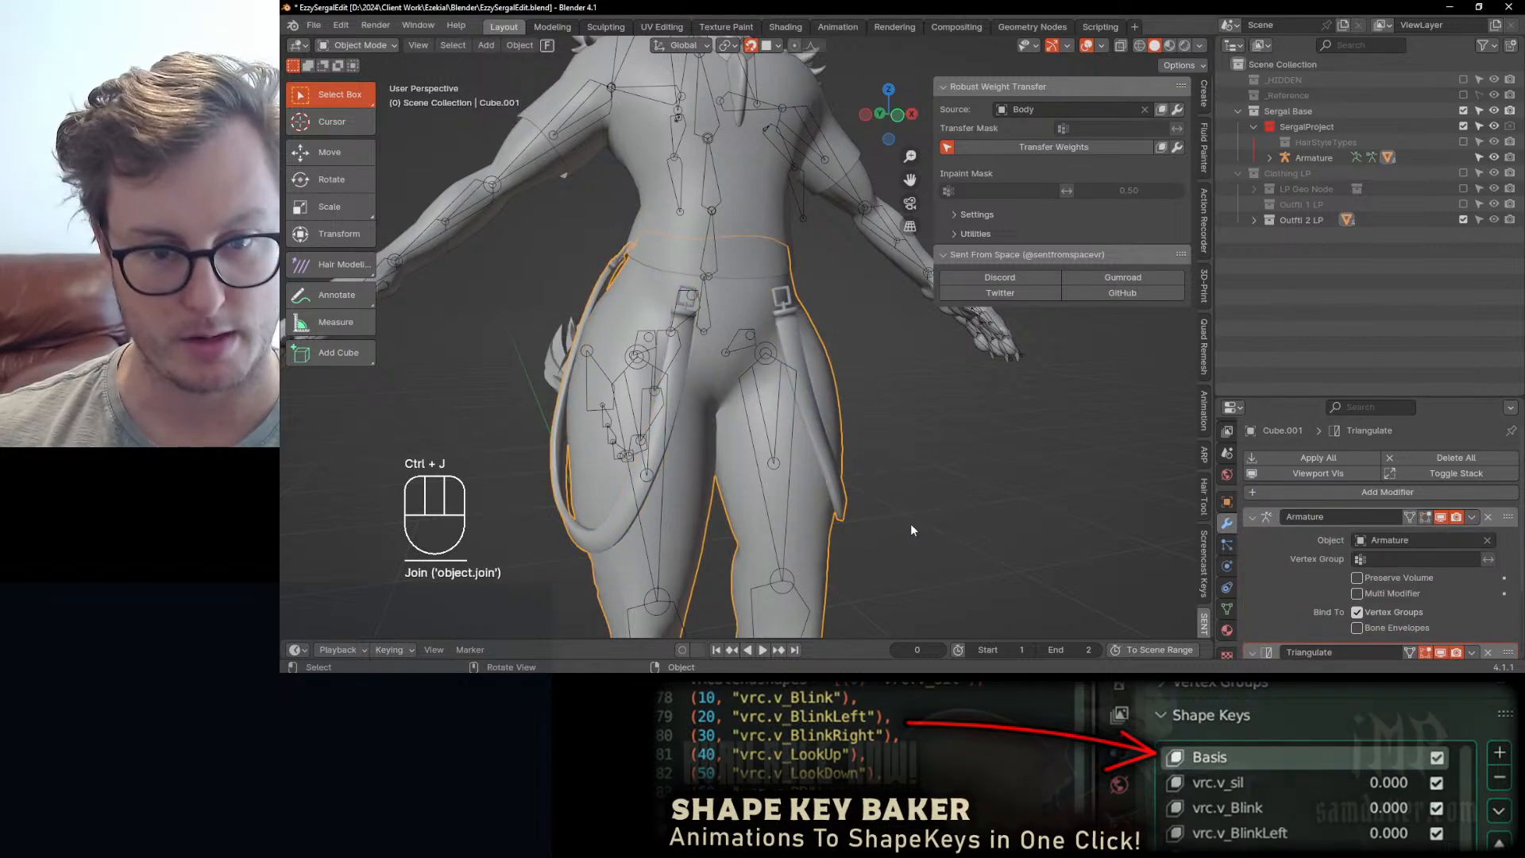
- Rename the joined pants object as Pants
left_click(1228, 501)
double_click(1317, 458)
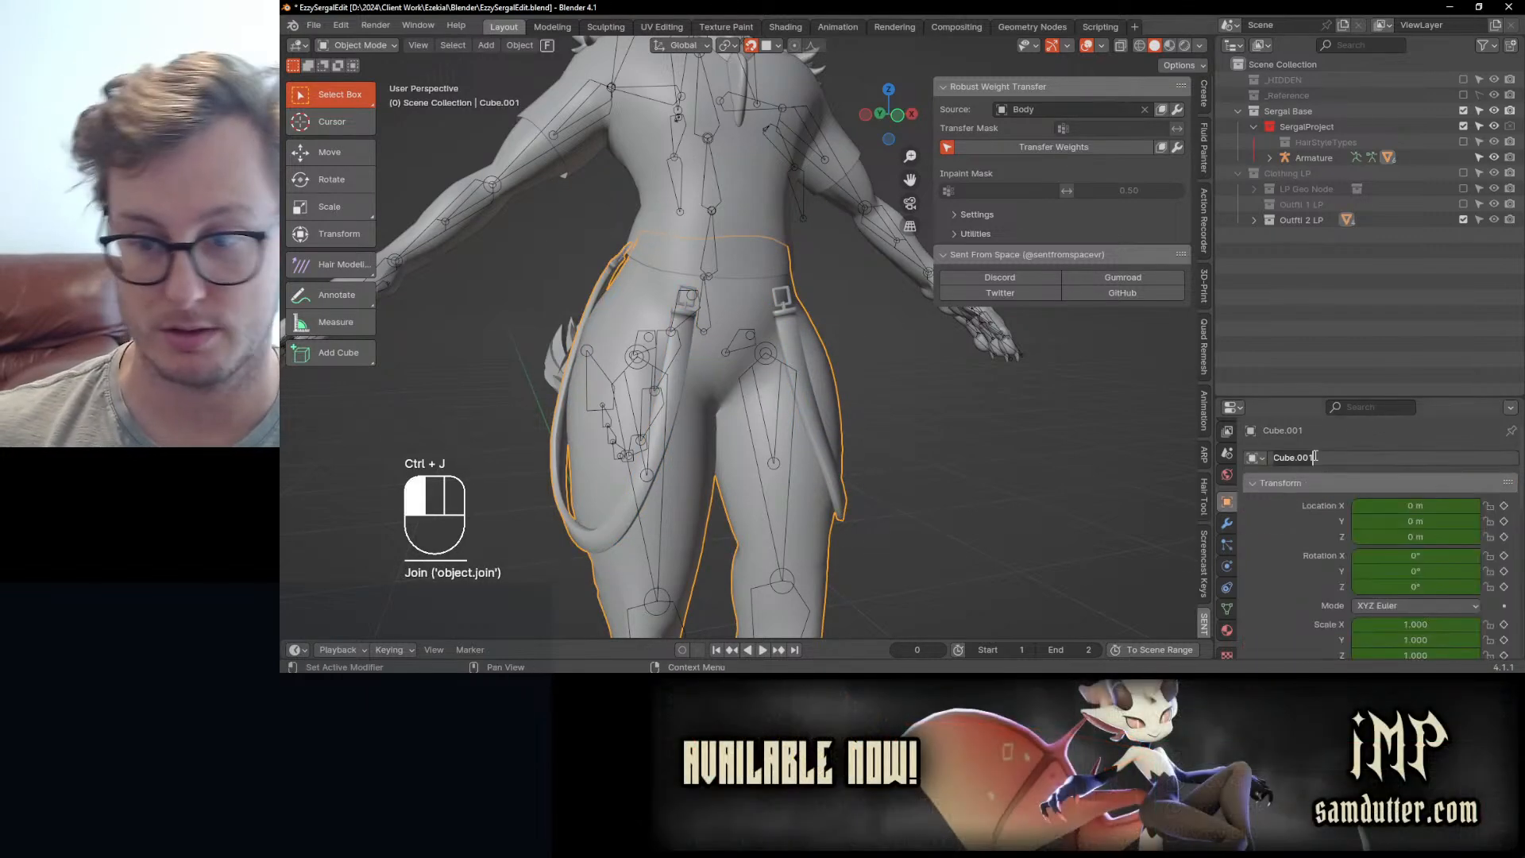
type("Pants")
key("Return")
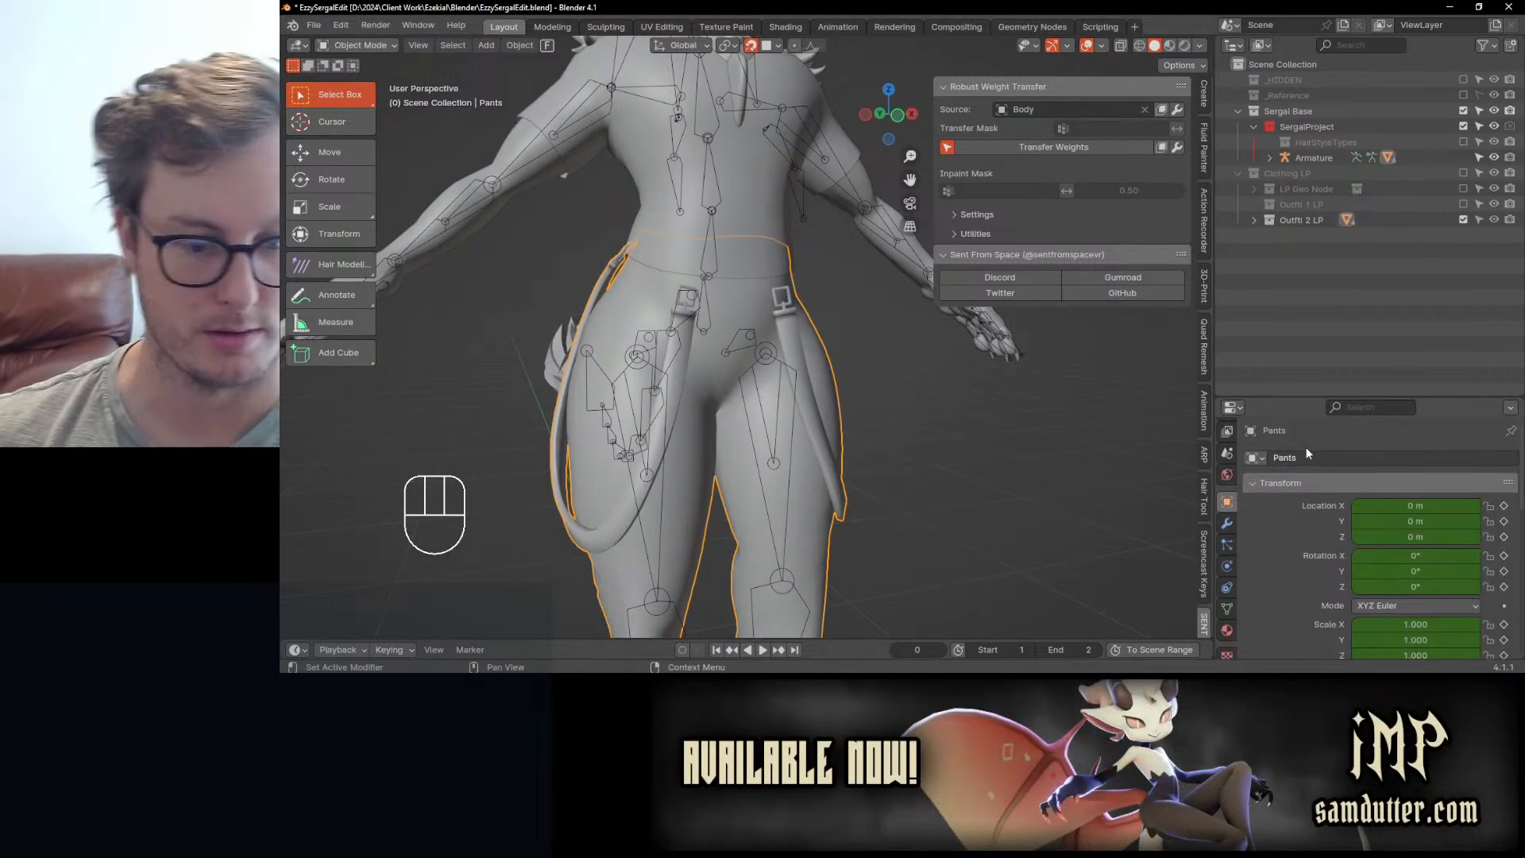
- Enlarge the timeline, delete all keyframes of every object in the scene, and save the file
left_click_drag(826, 639, 826, 539)
key("a")
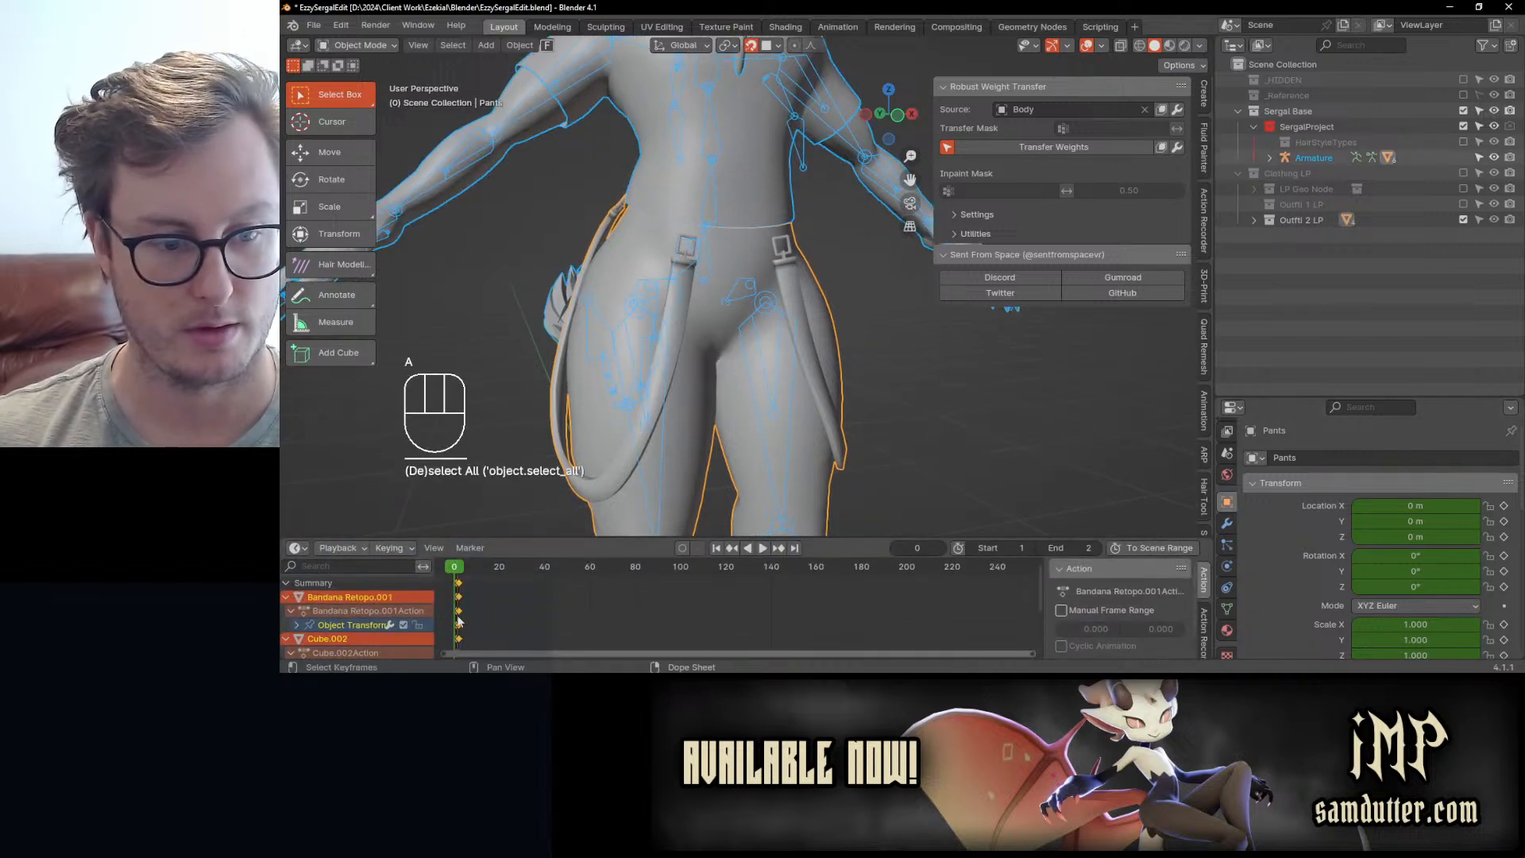
key("x")
key("ctrl+s")
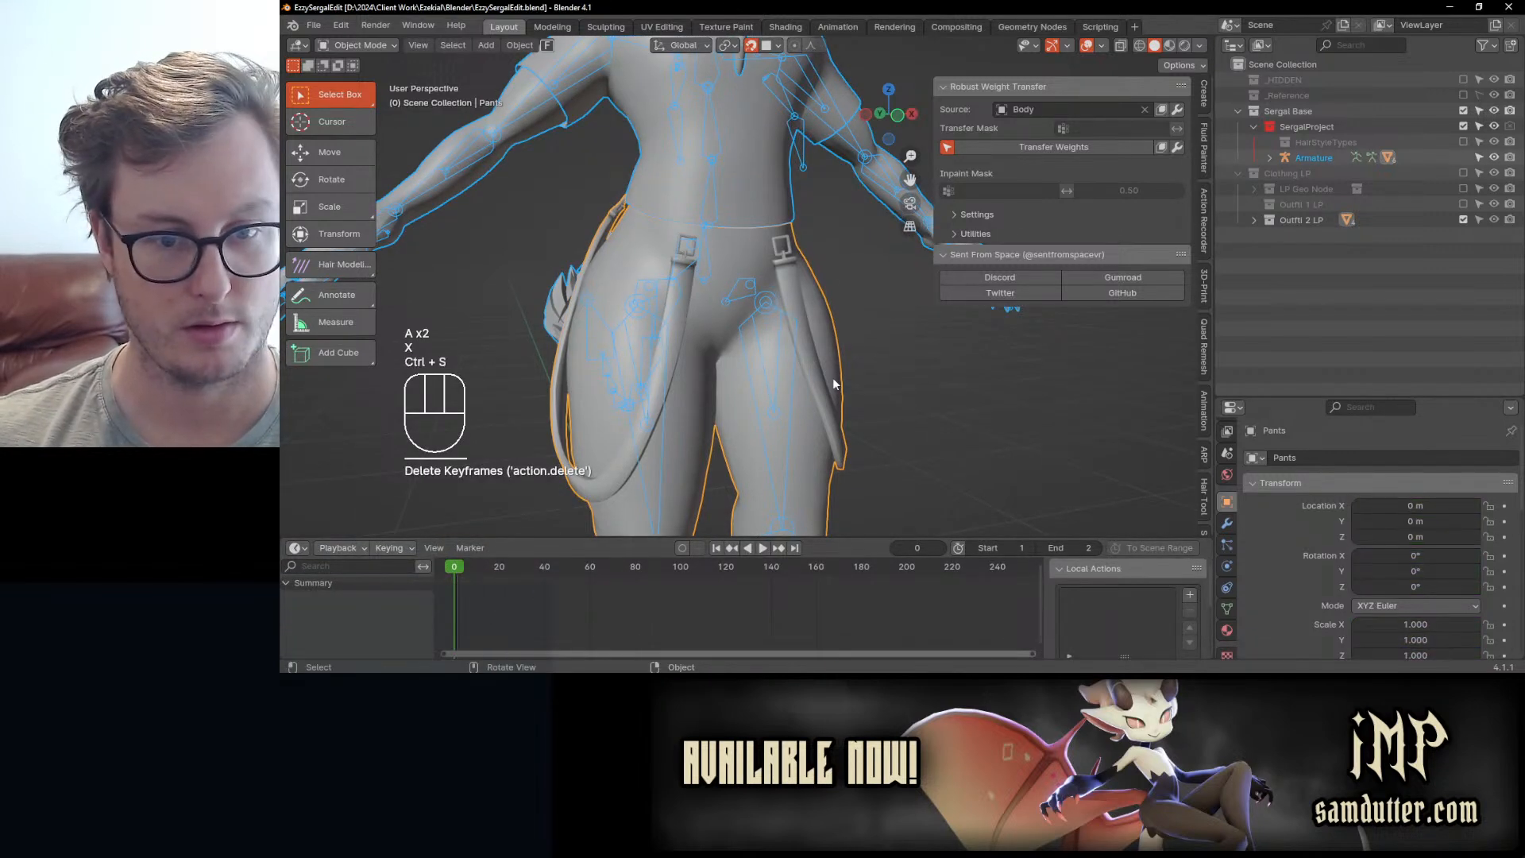
- Shrink the timeline back to its header and select the pants
left_click(832, 371)
left_click(778, 184)
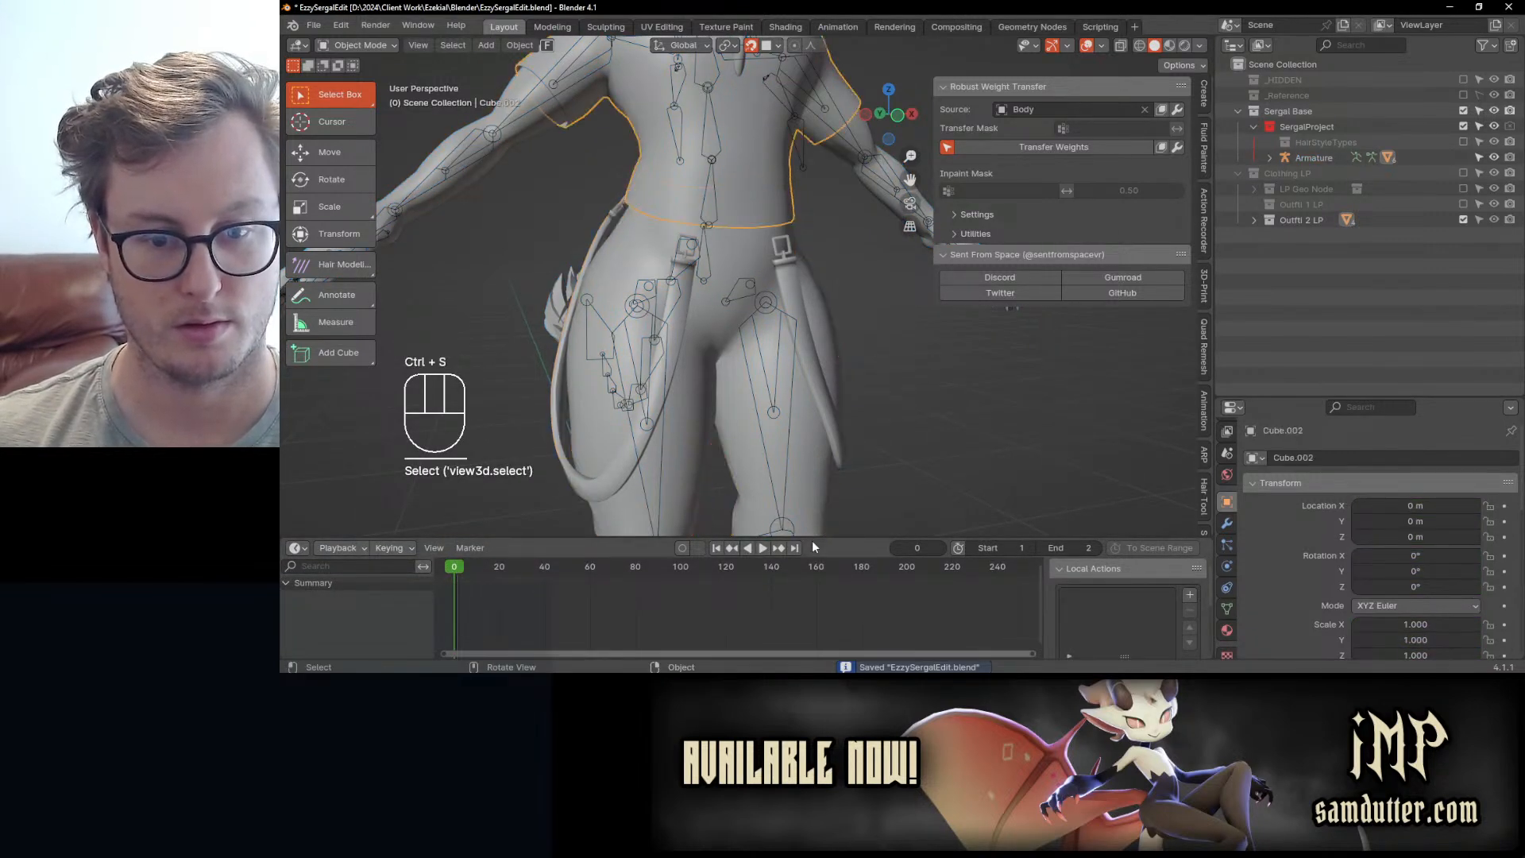
left_click_drag(813, 540, 817, 641)
left_click(810, 480)
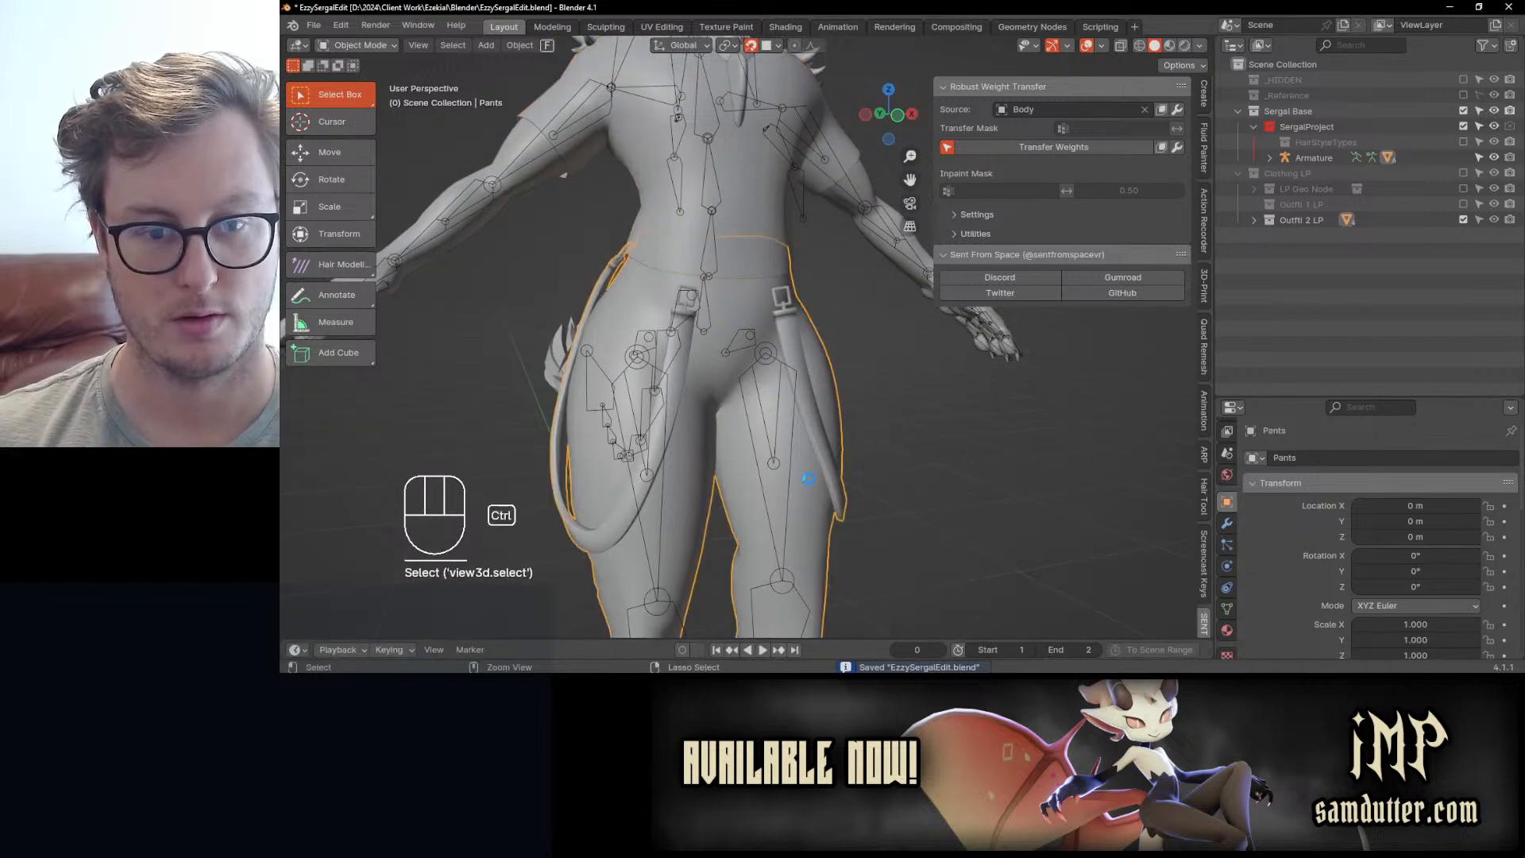
- Save the file and undo the recent changes back to before the scene-wide keyframe deletion
key("ctrl+s")
scroll(809, 479, "down", 4)
key("ctrl+z")
key("ctrl+z")
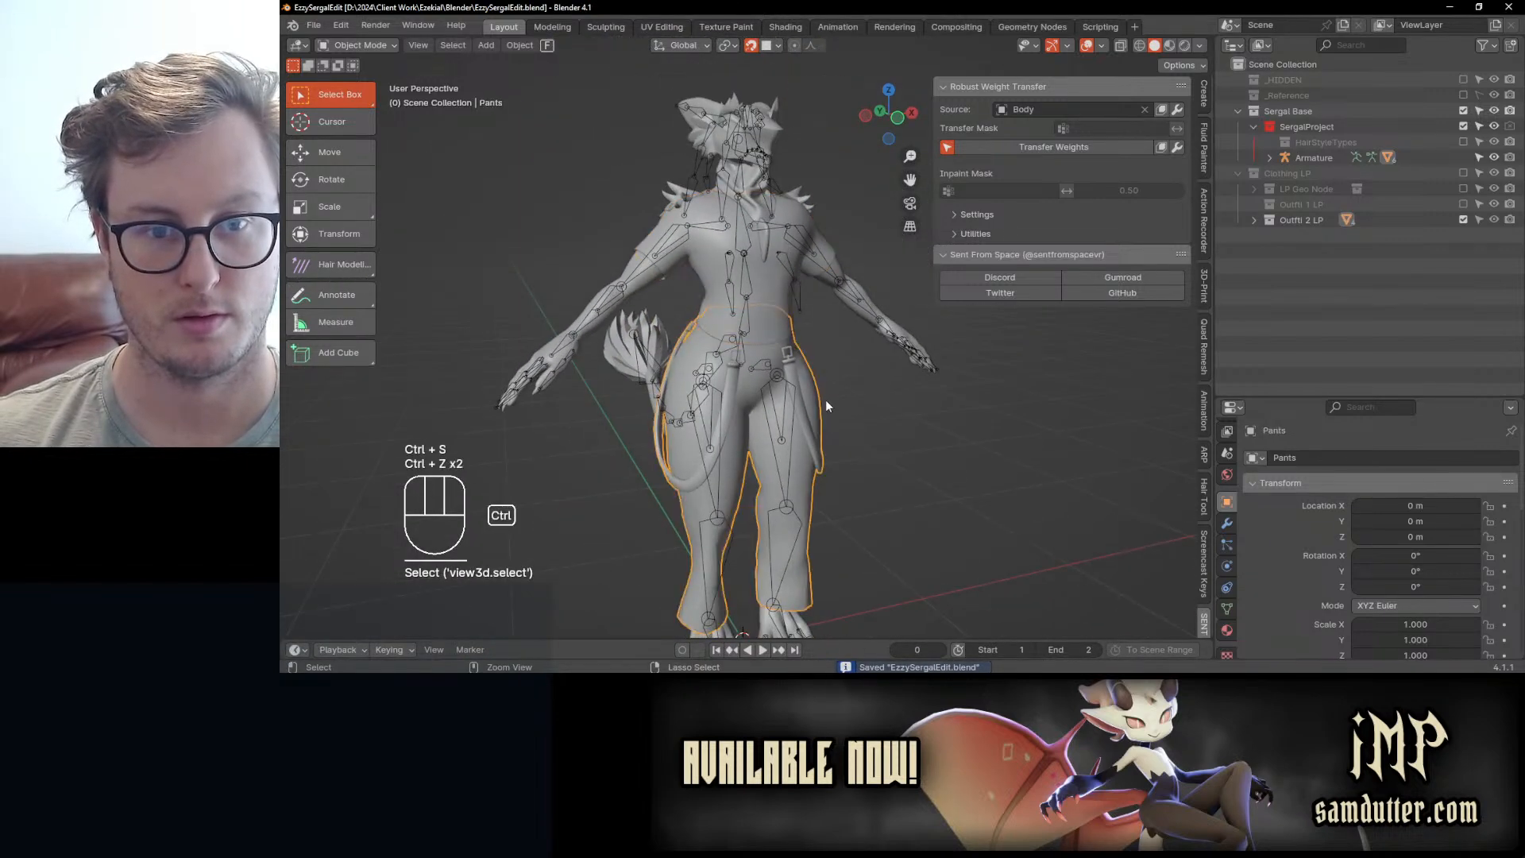
key("ctrl+z")
key("ctrl+z")
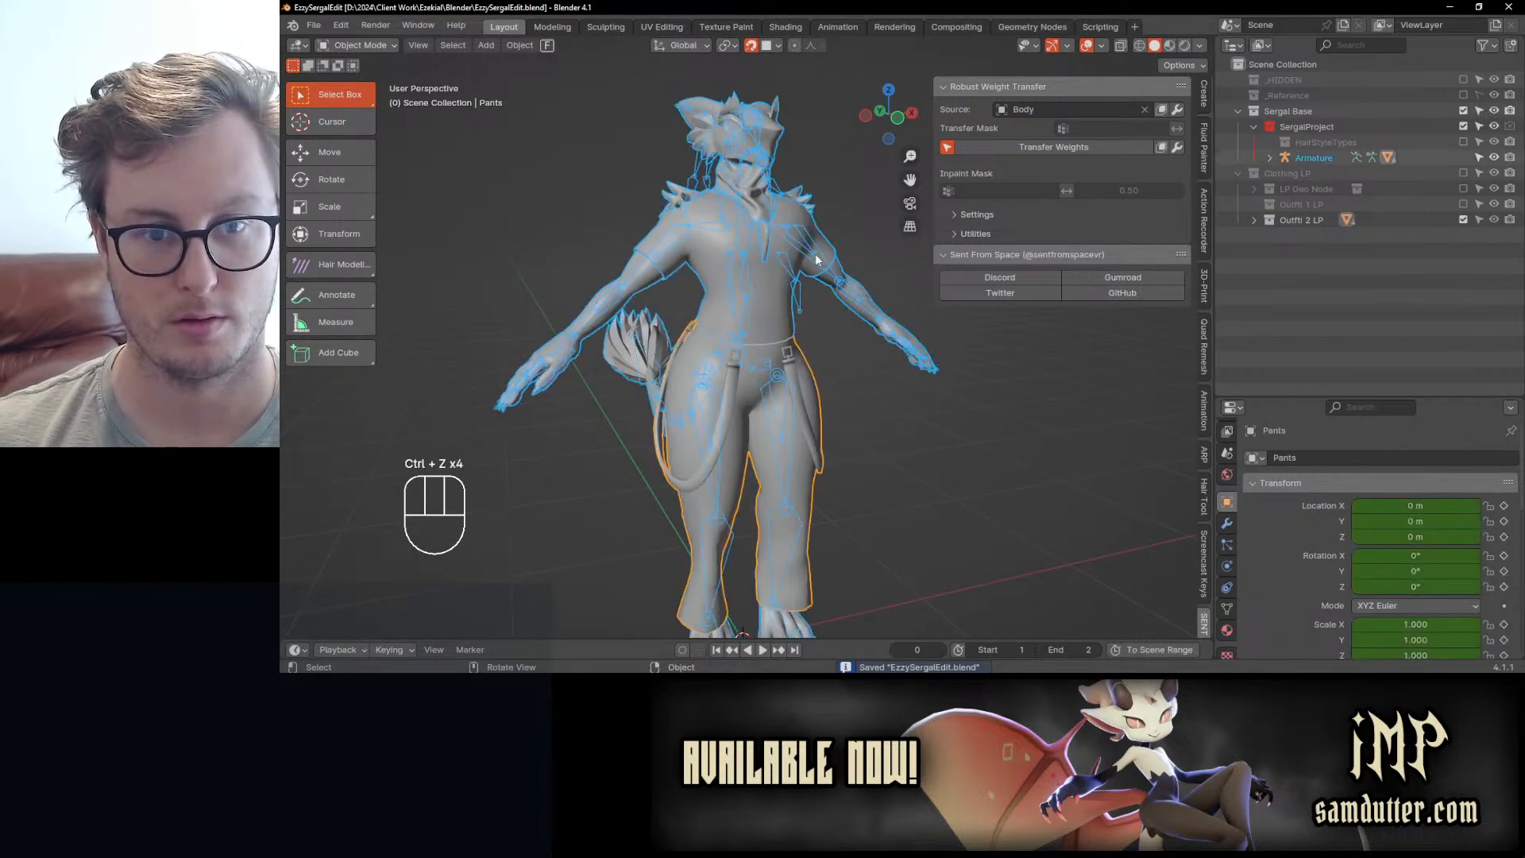
- Exclude the Sergal Base collection and delete all keyframes of the remaining visible clothing objects
left_click(817, 260)
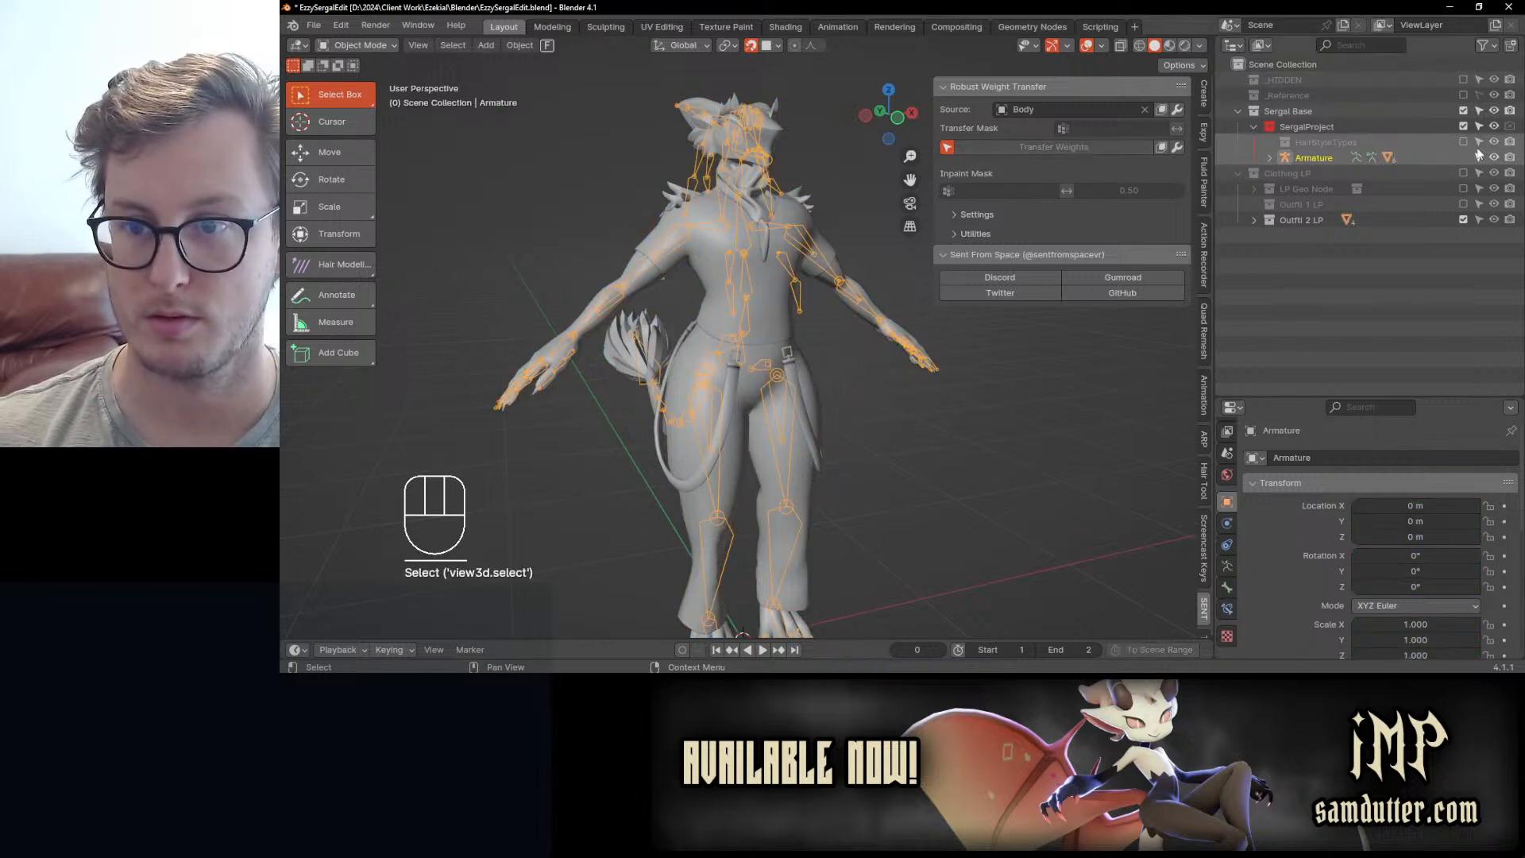
left_click(1463, 111)
key("a")
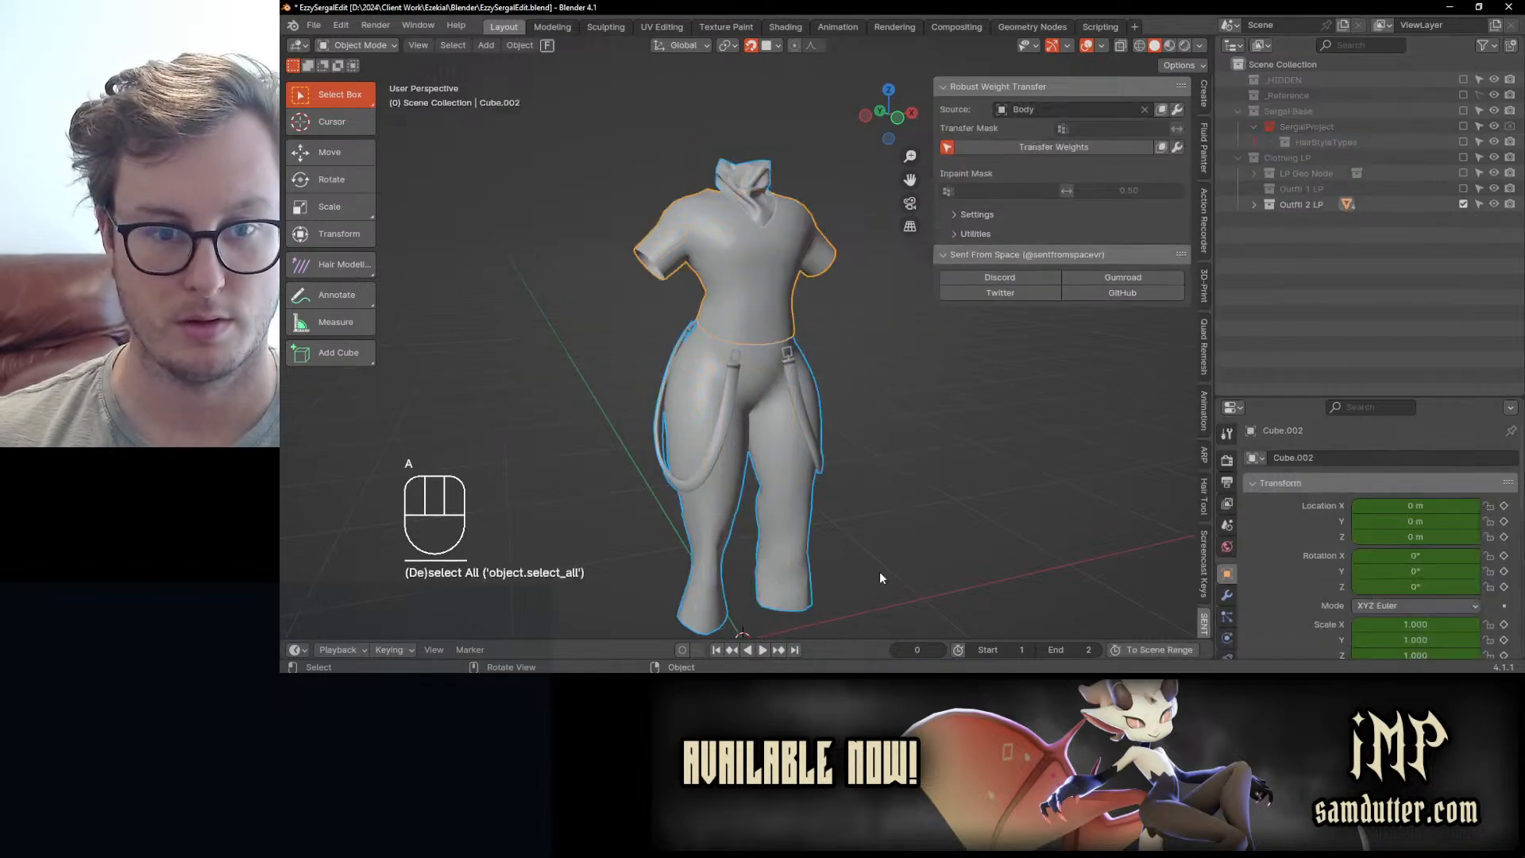
mouse_move(831, 639)
left_mouse_down()
mouse_move(831, 434)
mouse_move(826, 640)
left_mouse_up()
key("a")
key("x")
left_click(618, 561)
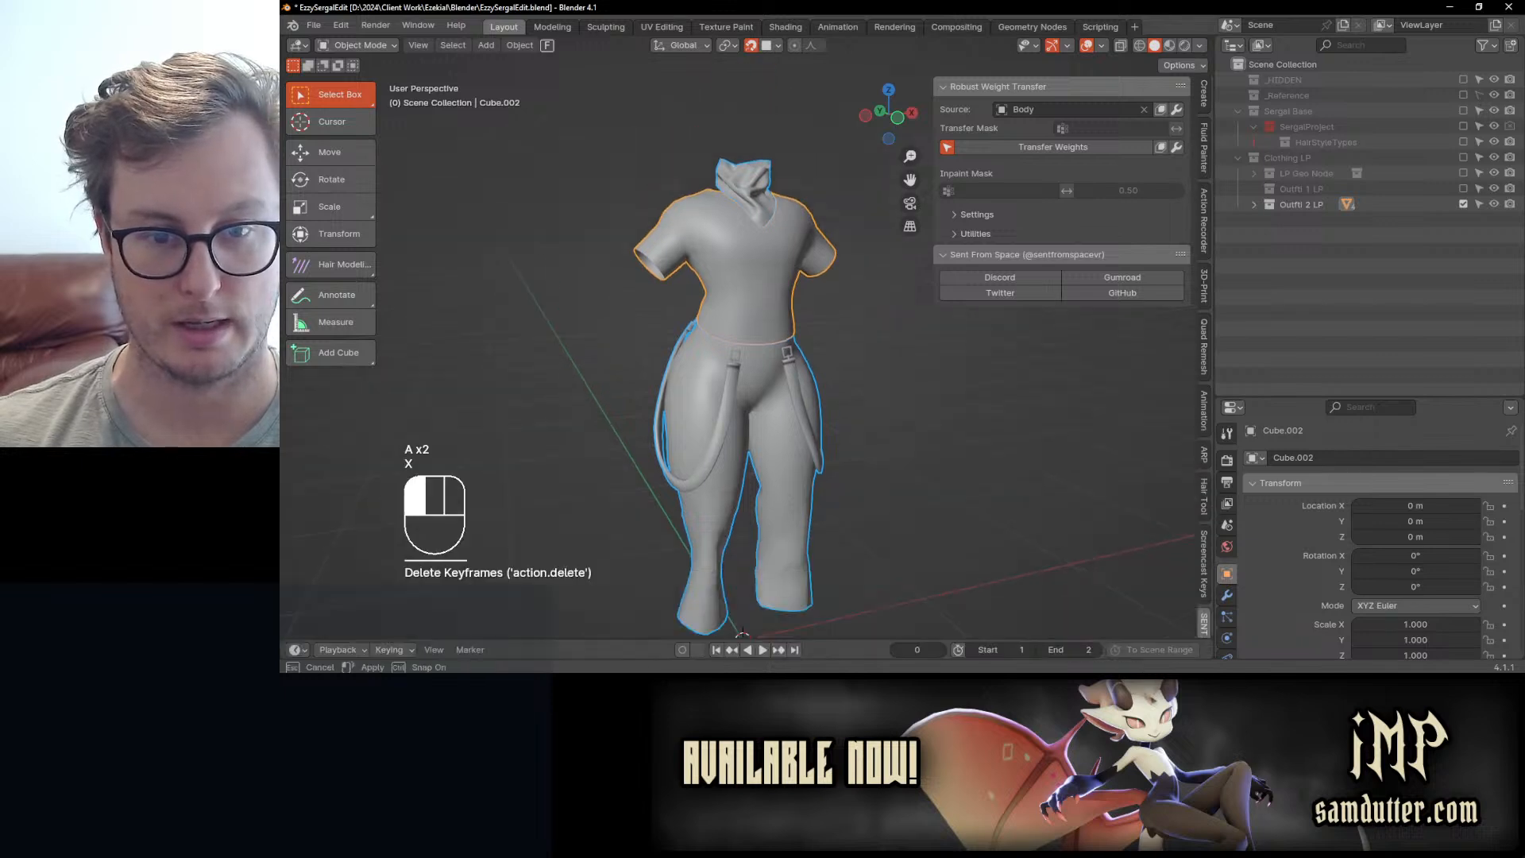
- Rename the short-sleeved top as Shirt
left_click(800, 486)
scroll(802, 461, "up", 3)
left_click(769, 321)
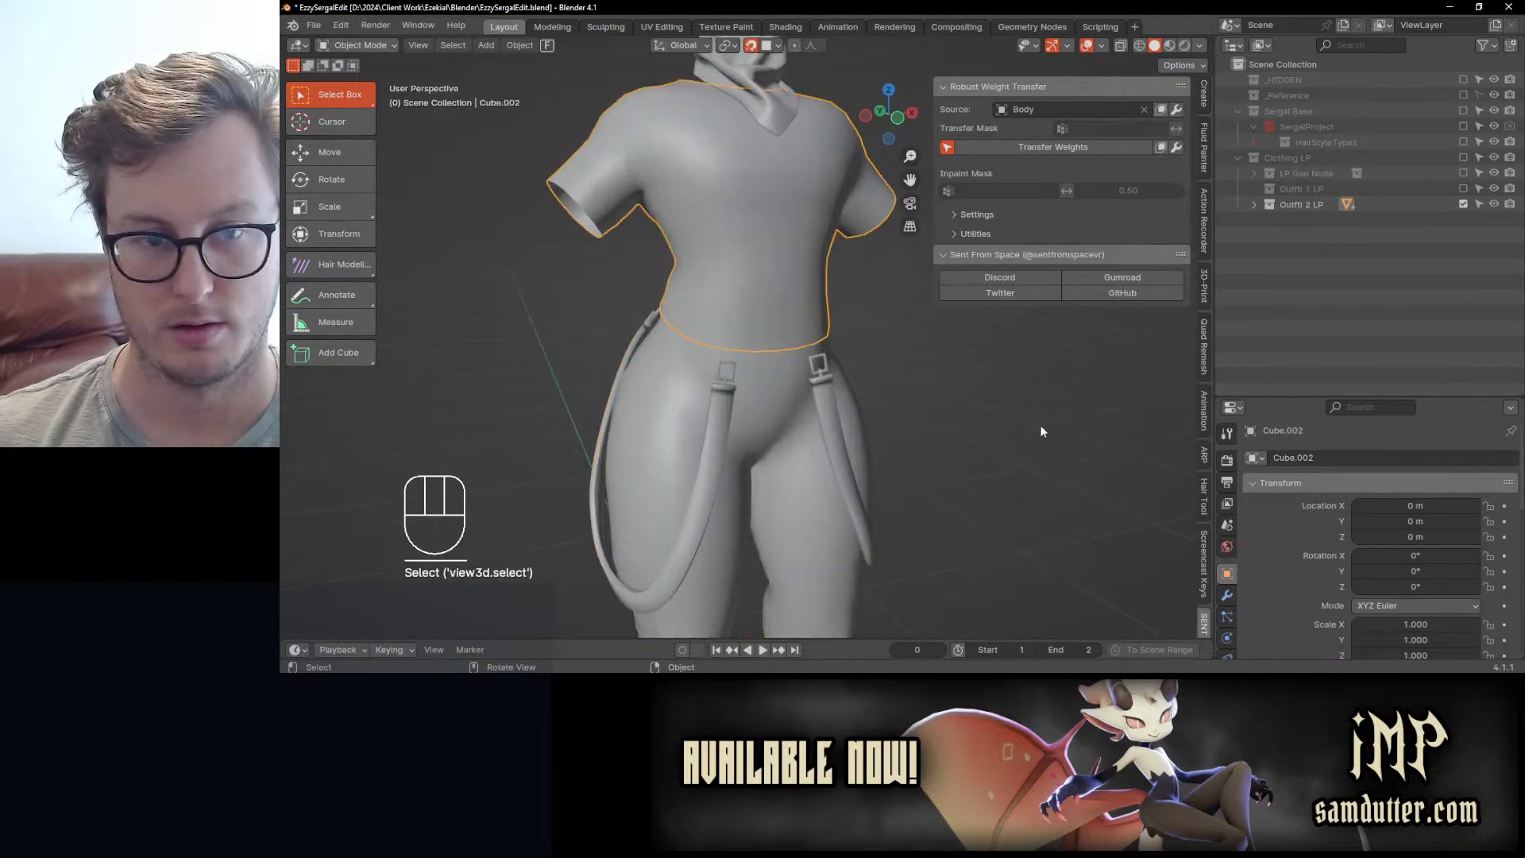
left_click(1341, 457)
type("Shir")
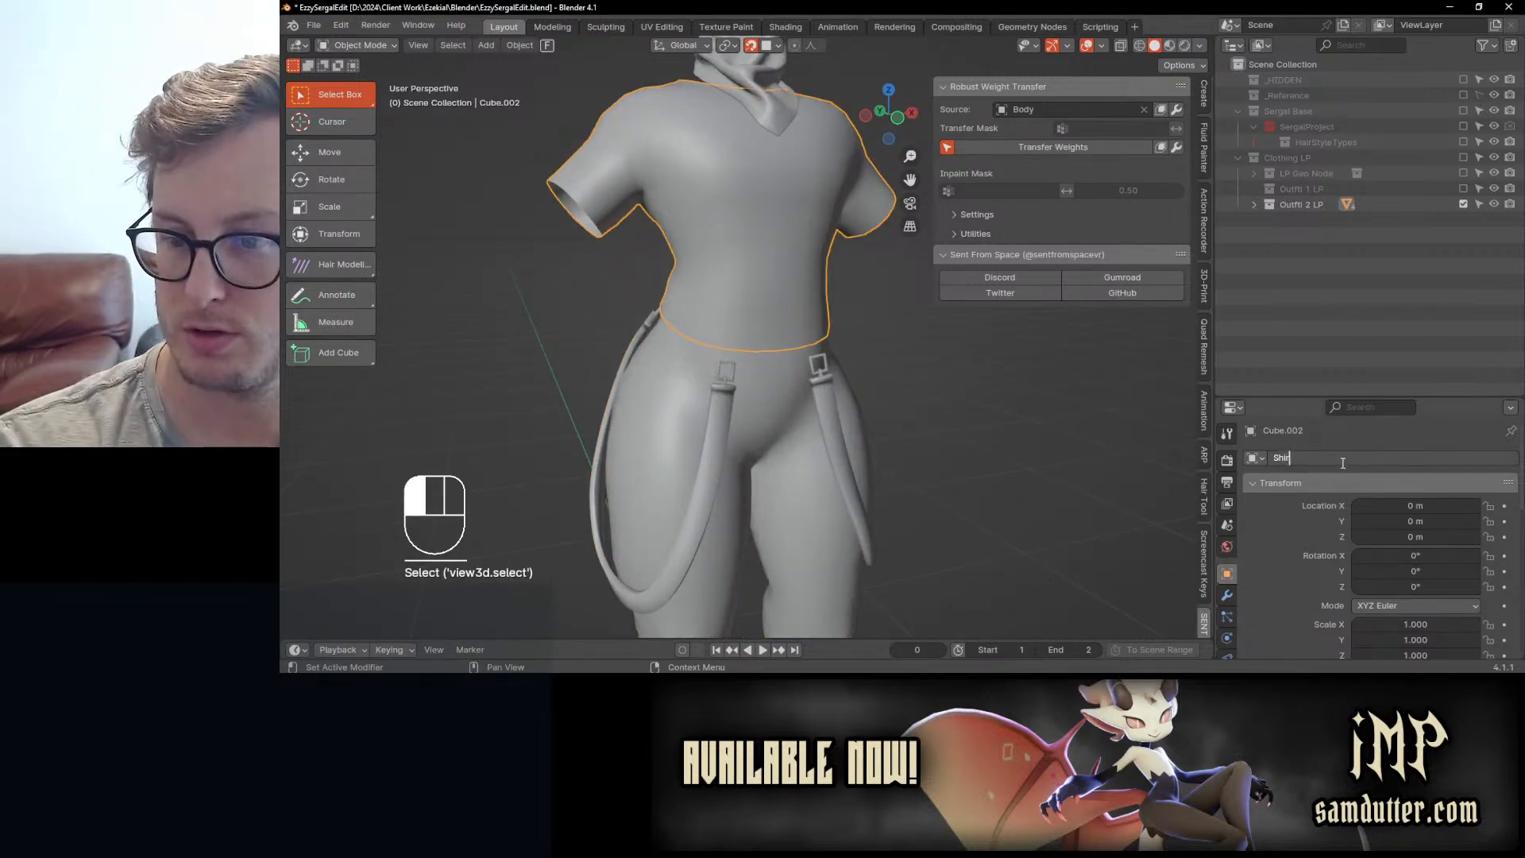
type("t")
key("Return")
- Unhide the hidden clothing, rename the neck bandana as Bandana.001, and save the file
key("alt+h")
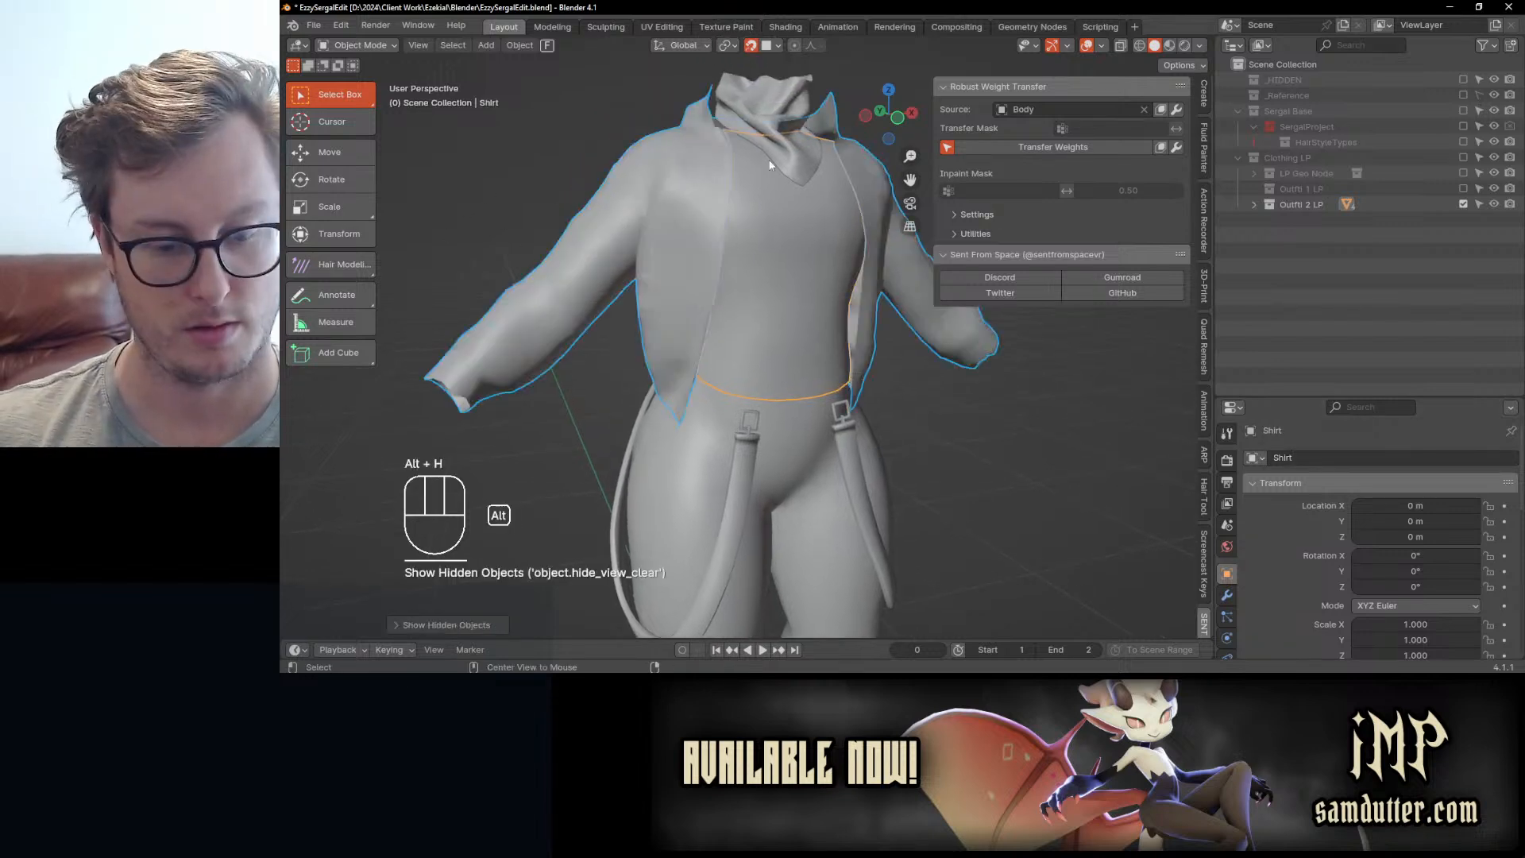
left_click(769, 165)
left_click(1347, 458)
type("B")
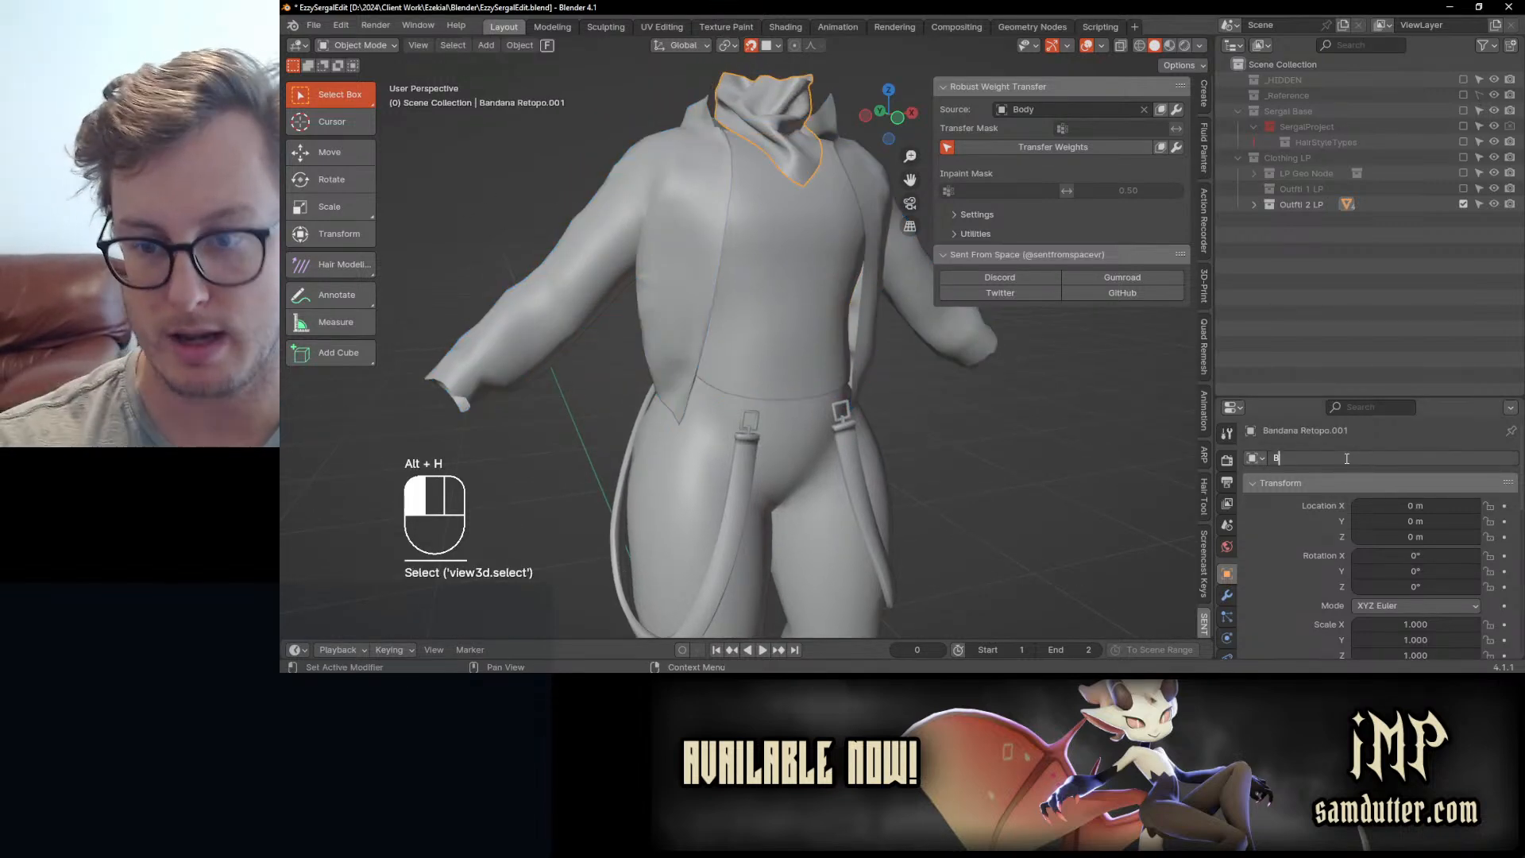
type("andana.001")
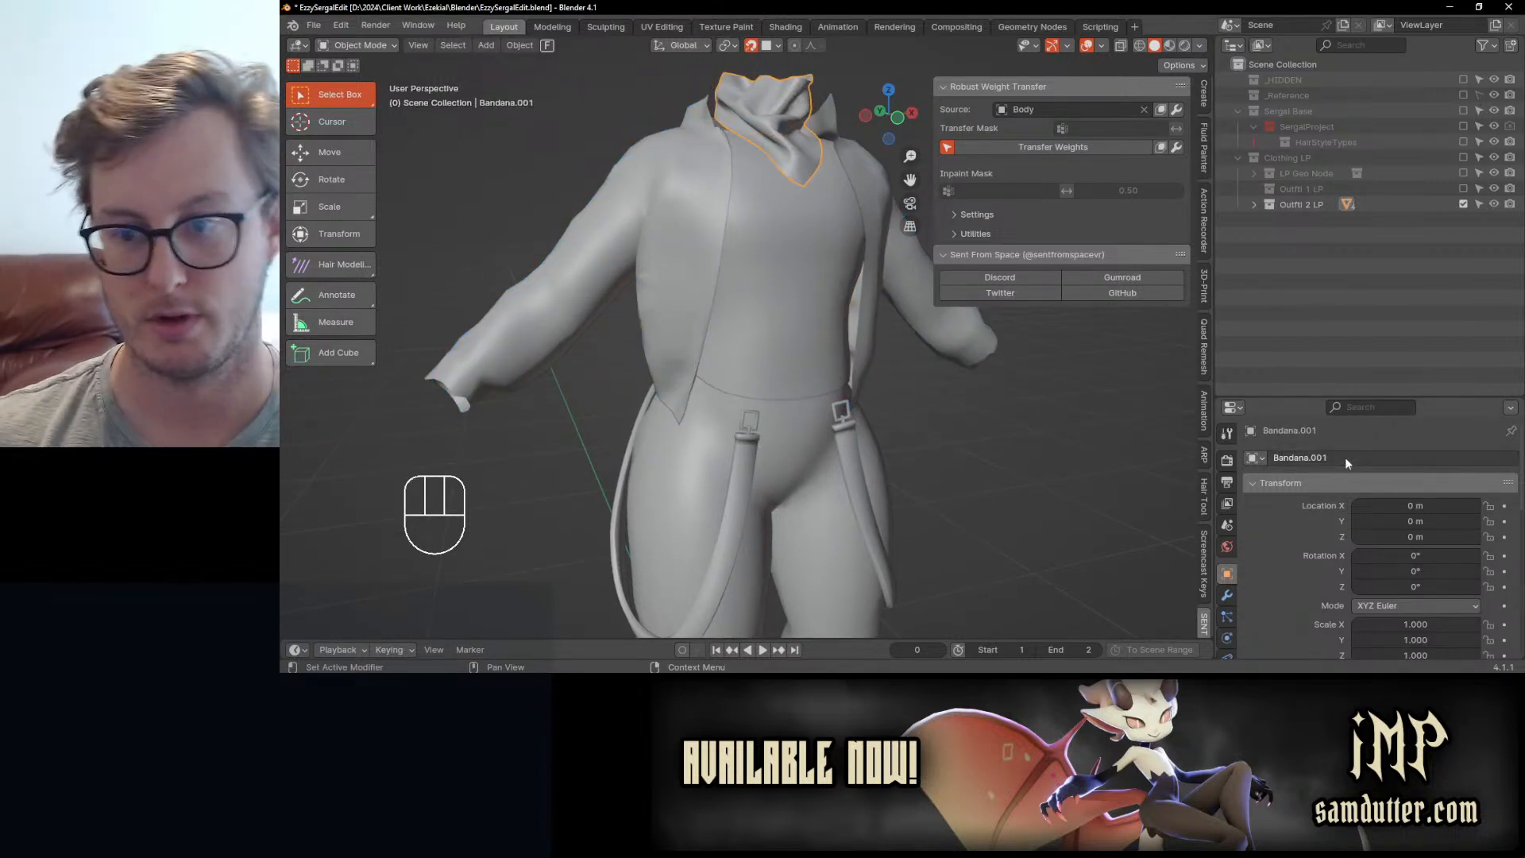
key("Return")
key("ctrl+s")
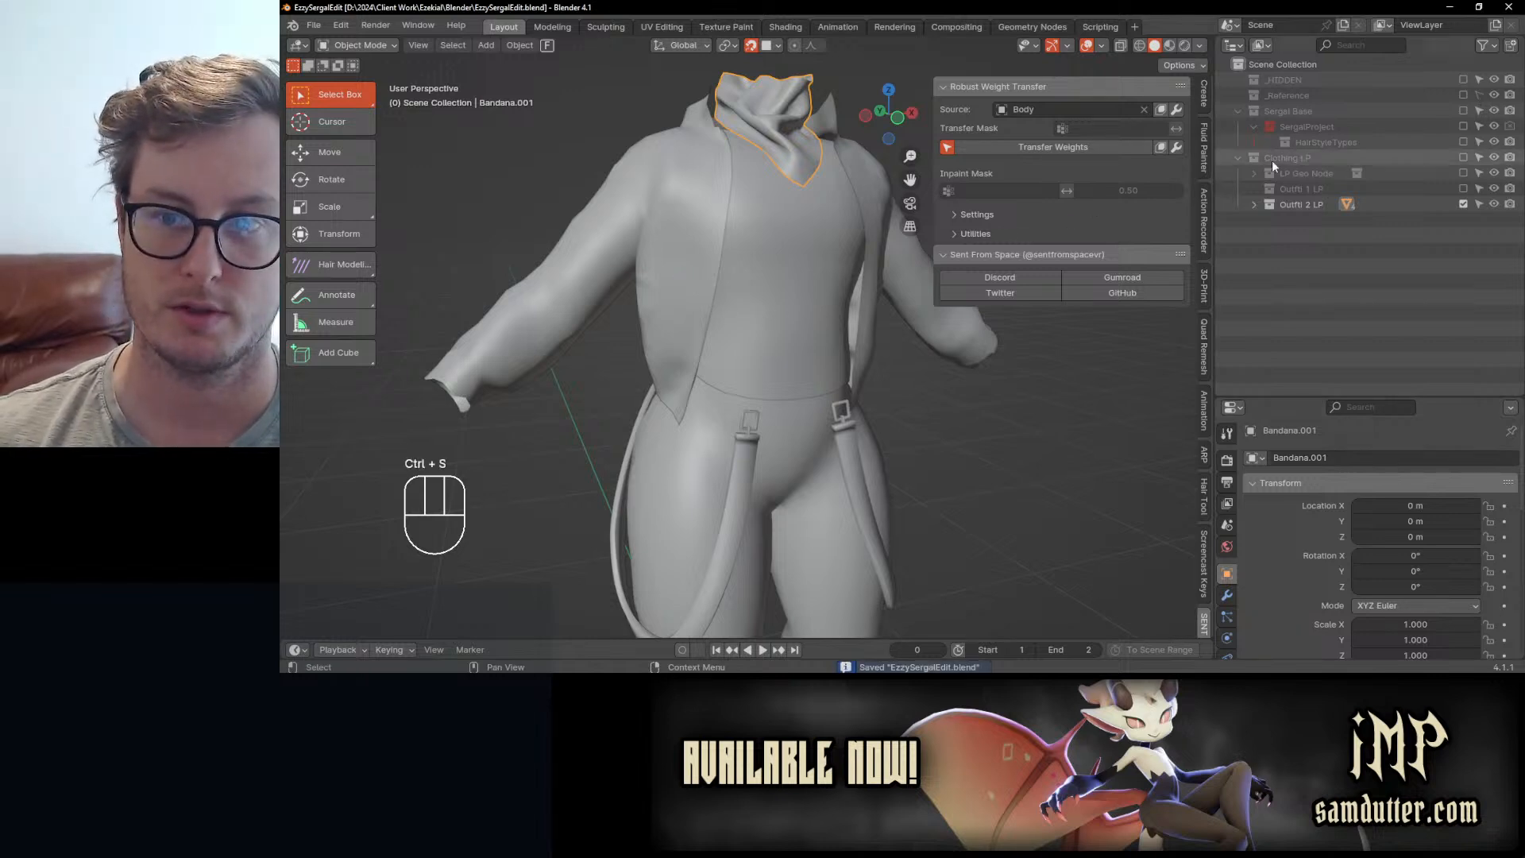
- Select the long-sleeved jacket and delete all its keyframes
left_click(1254, 173)
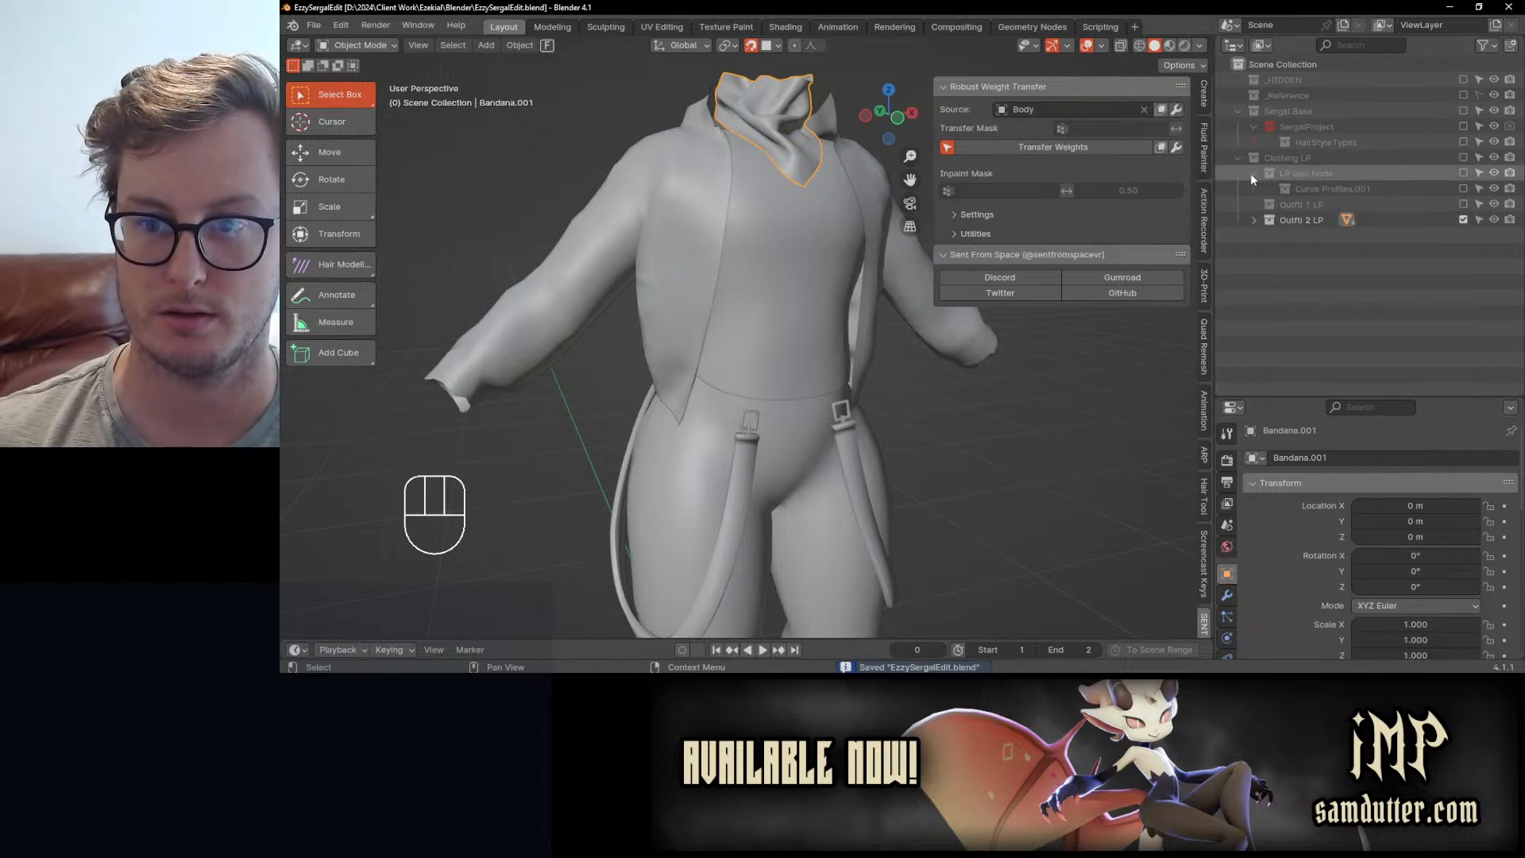
left_click(1253, 174)
left_click(831, 167)
left_click(1318, 460)
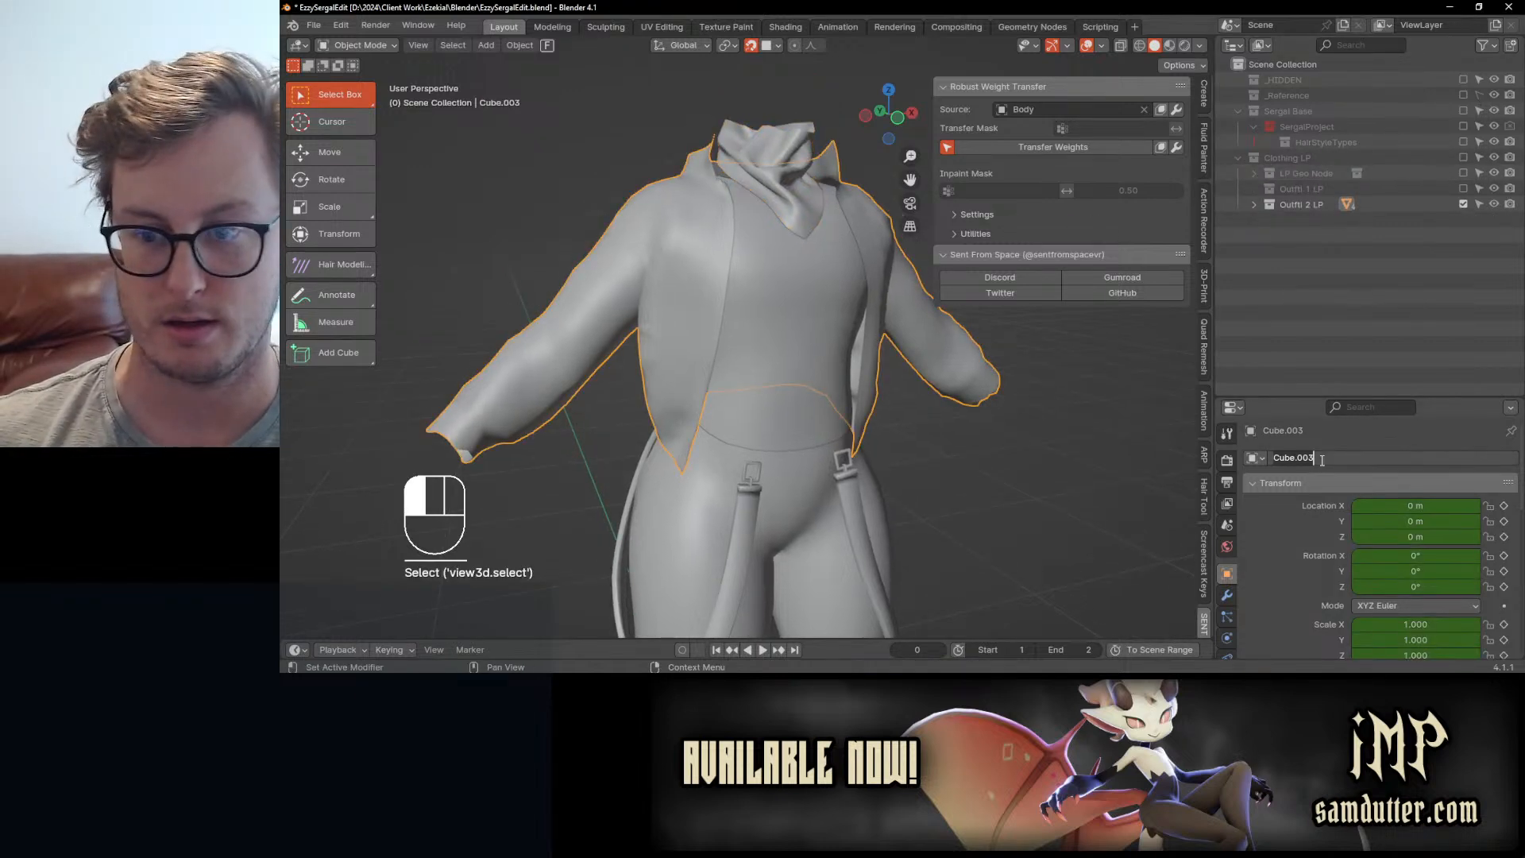
mouse_move(841, 640)
left_mouse_down()
mouse_move(836, 510)
mouse_move(819, 637)
left_mouse_up()
key("a")
key("x")
left_click(799, 565)
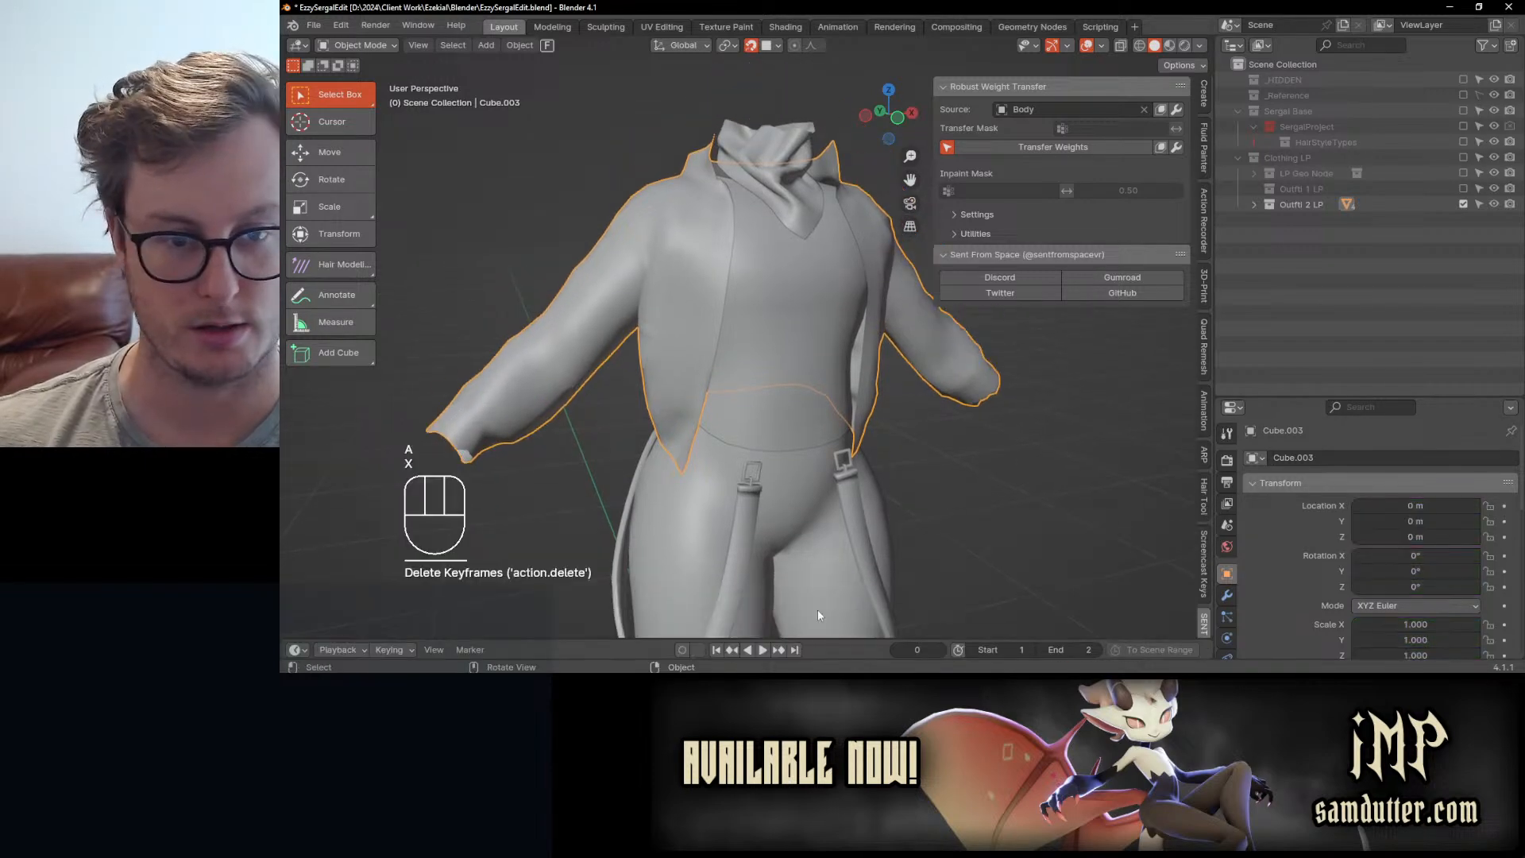
- Rename the long-sleeved jacket as Jacket and save the file
left_click(714, 261)
left_click(1285, 460)
type("Jacket")
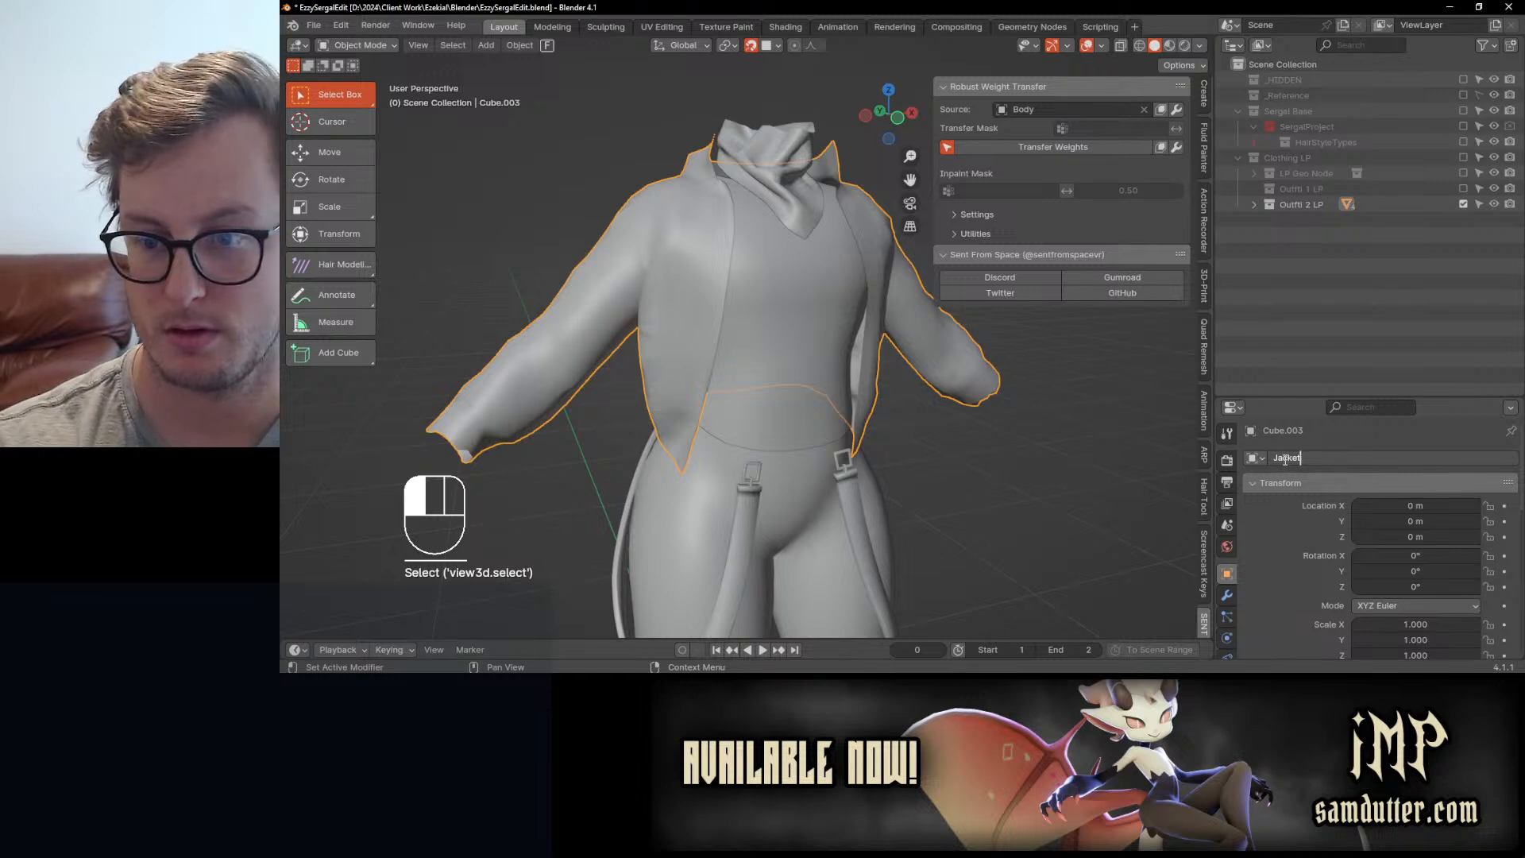
key("Return")
key("ctrl+s")
- Include the Clothing LP collection in the view layer again and expand it to list its contents
scroll(810, 382, "down", 3)
middle_click_drag(809, 386, 770, 391)
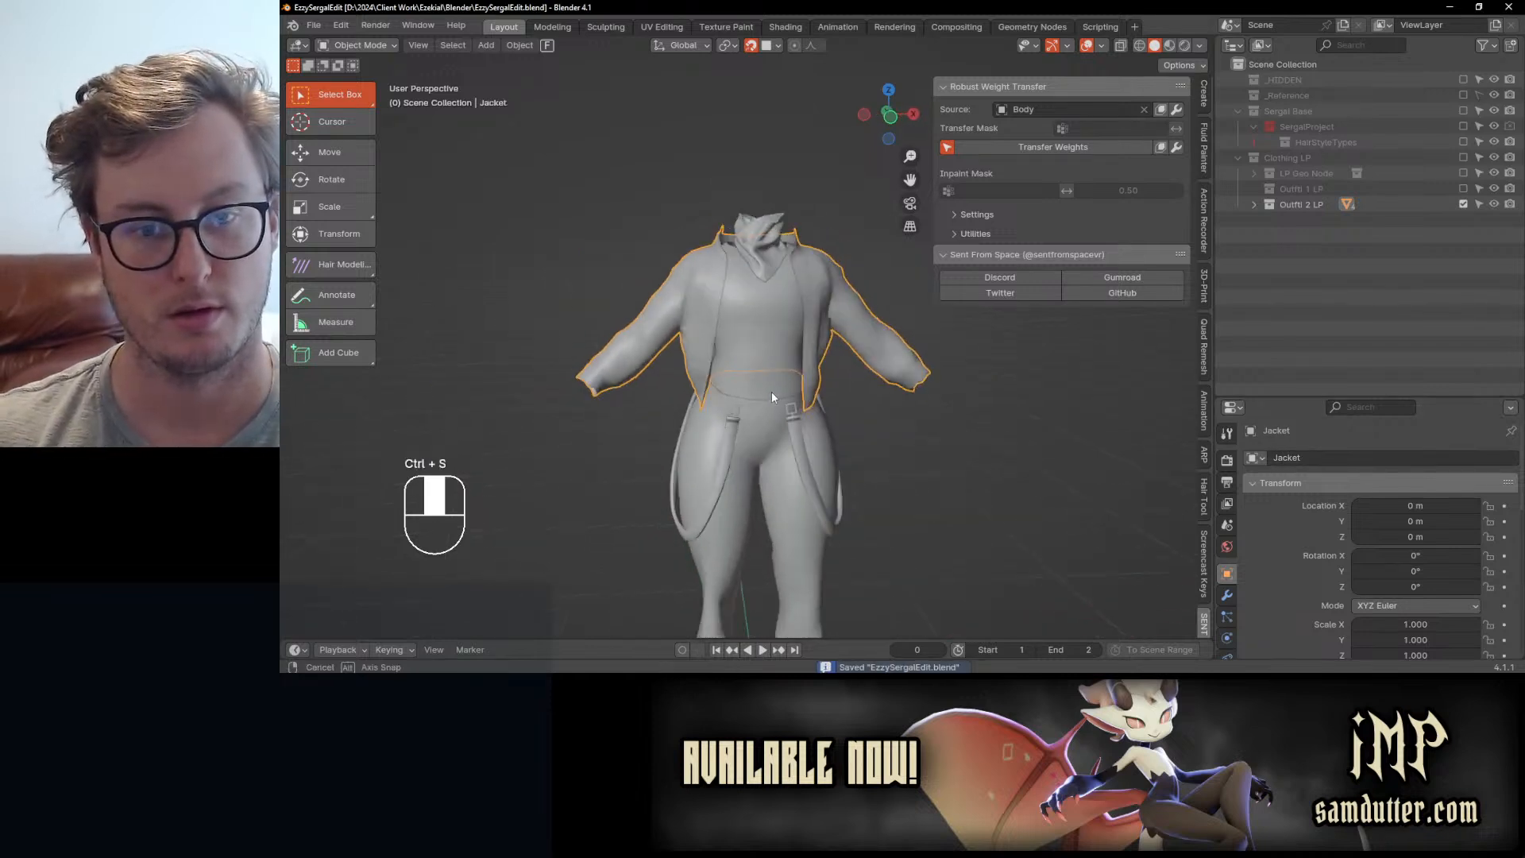
scroll(762, 333, "up", 3)
left_click(757, 212)
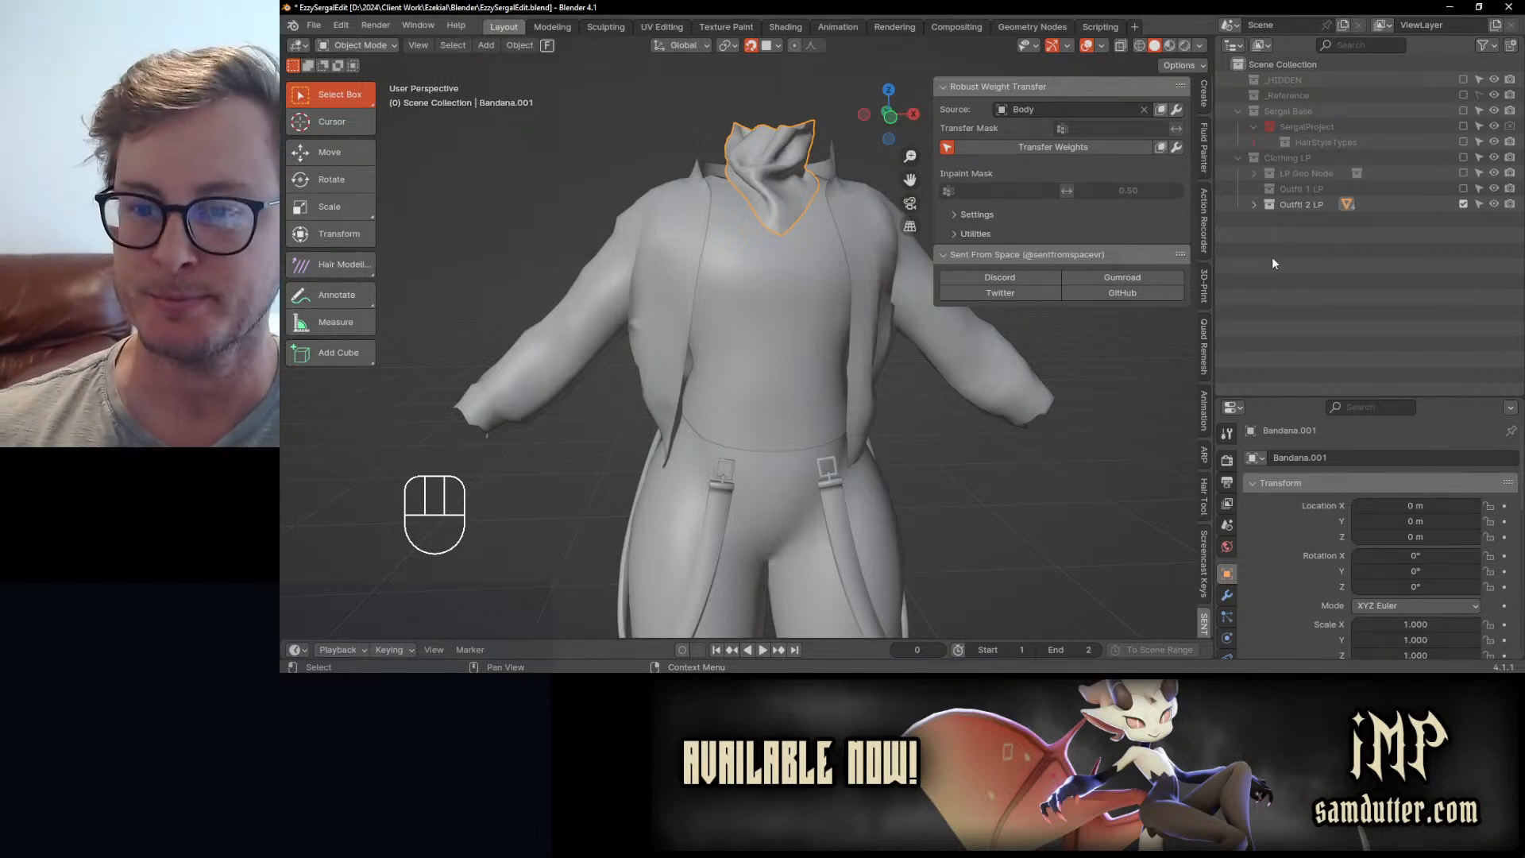
left_click(1237, 158)
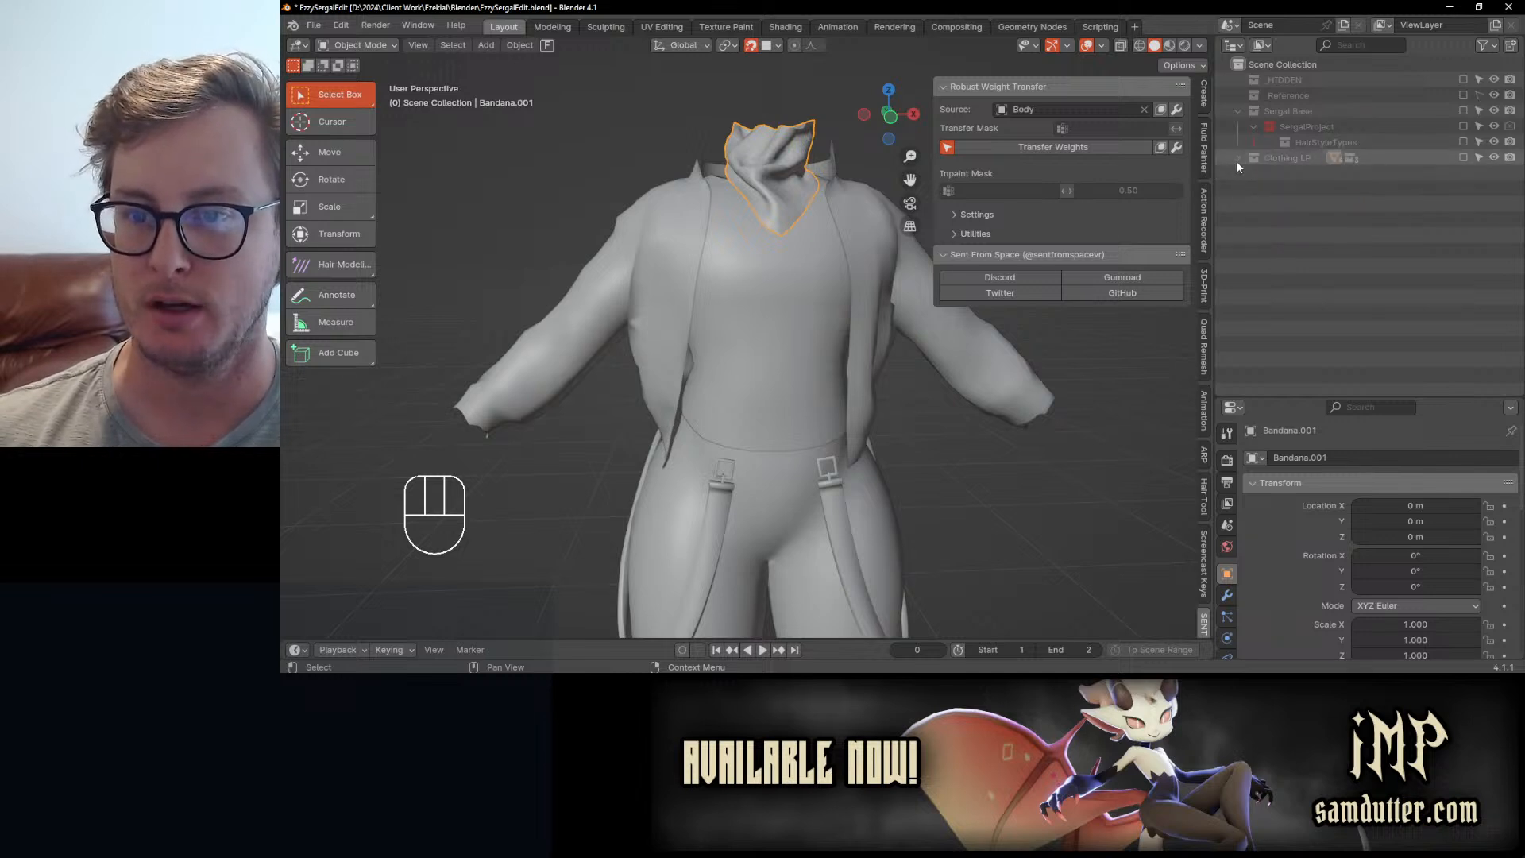
left_click(1253, 121)
left_click(1253, 121)
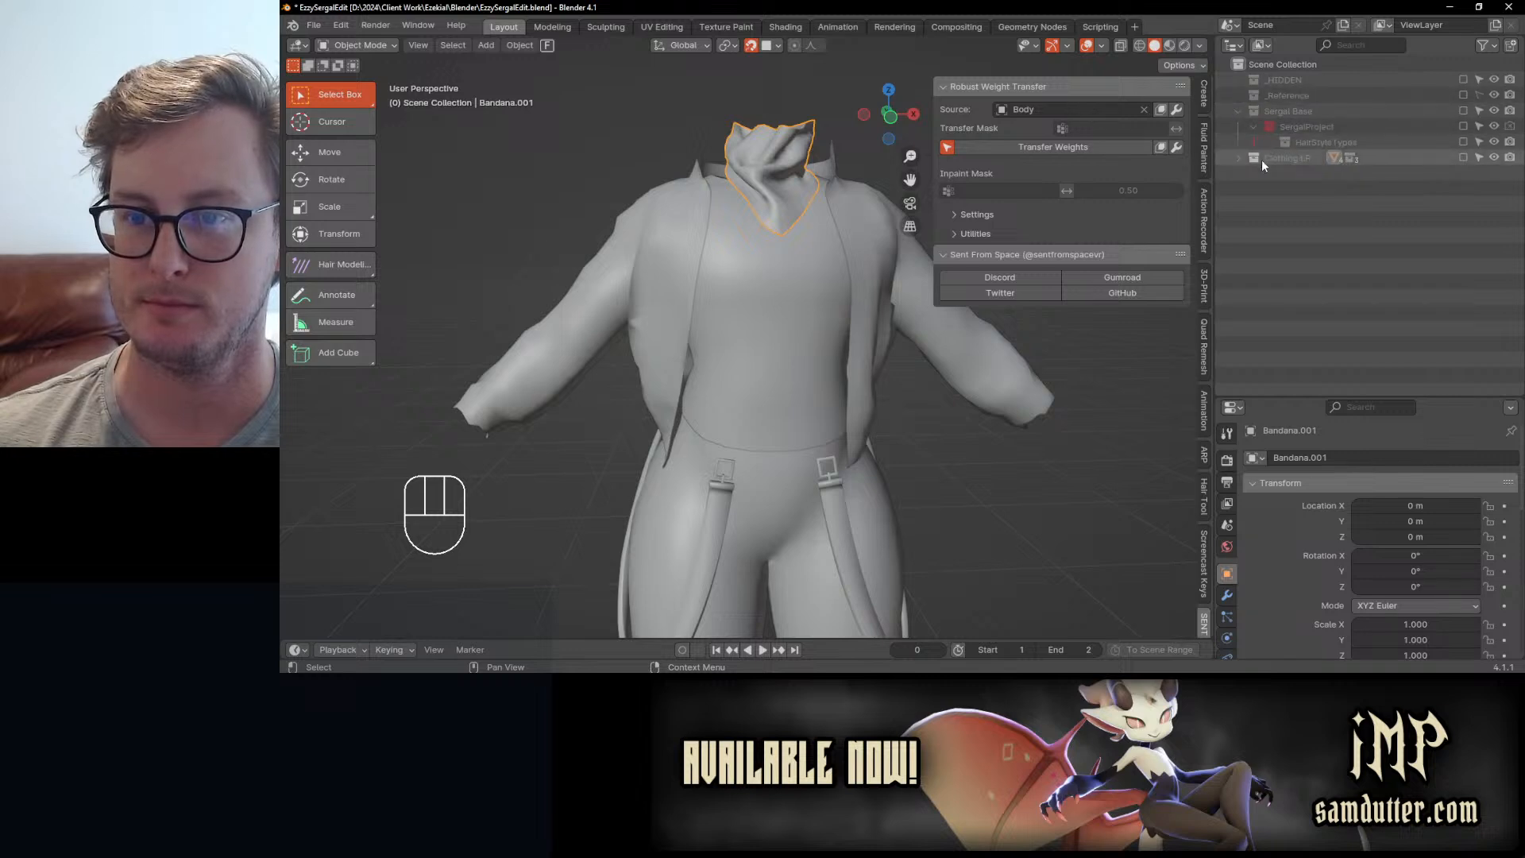
left_click(1461, 158)
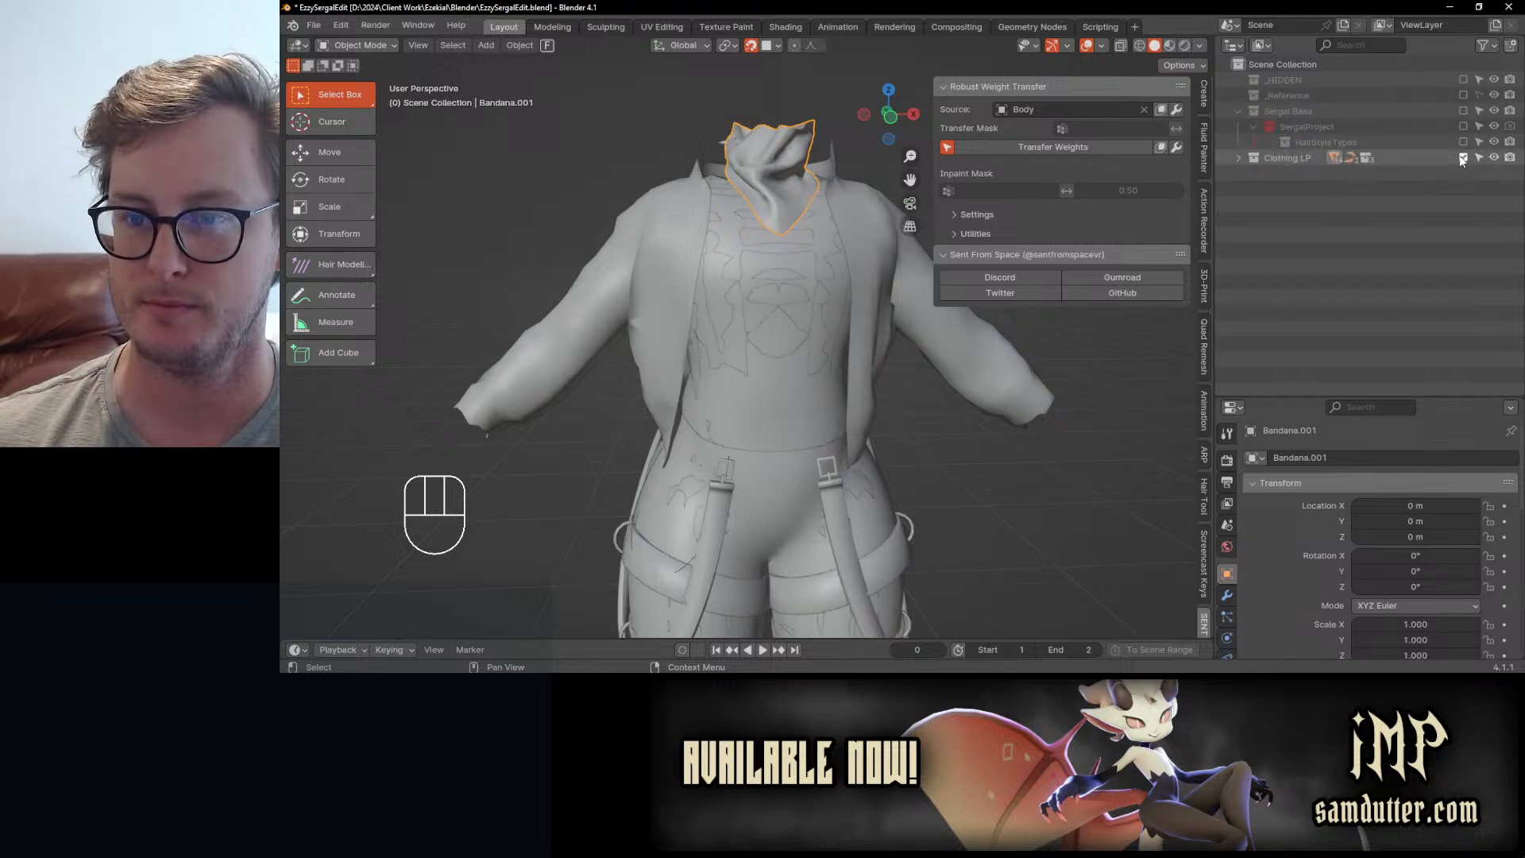
left_click(1240, 157)
- Save the file and move the Chain Curve object into the LP Geo Node collection
left_click(1284, 222)
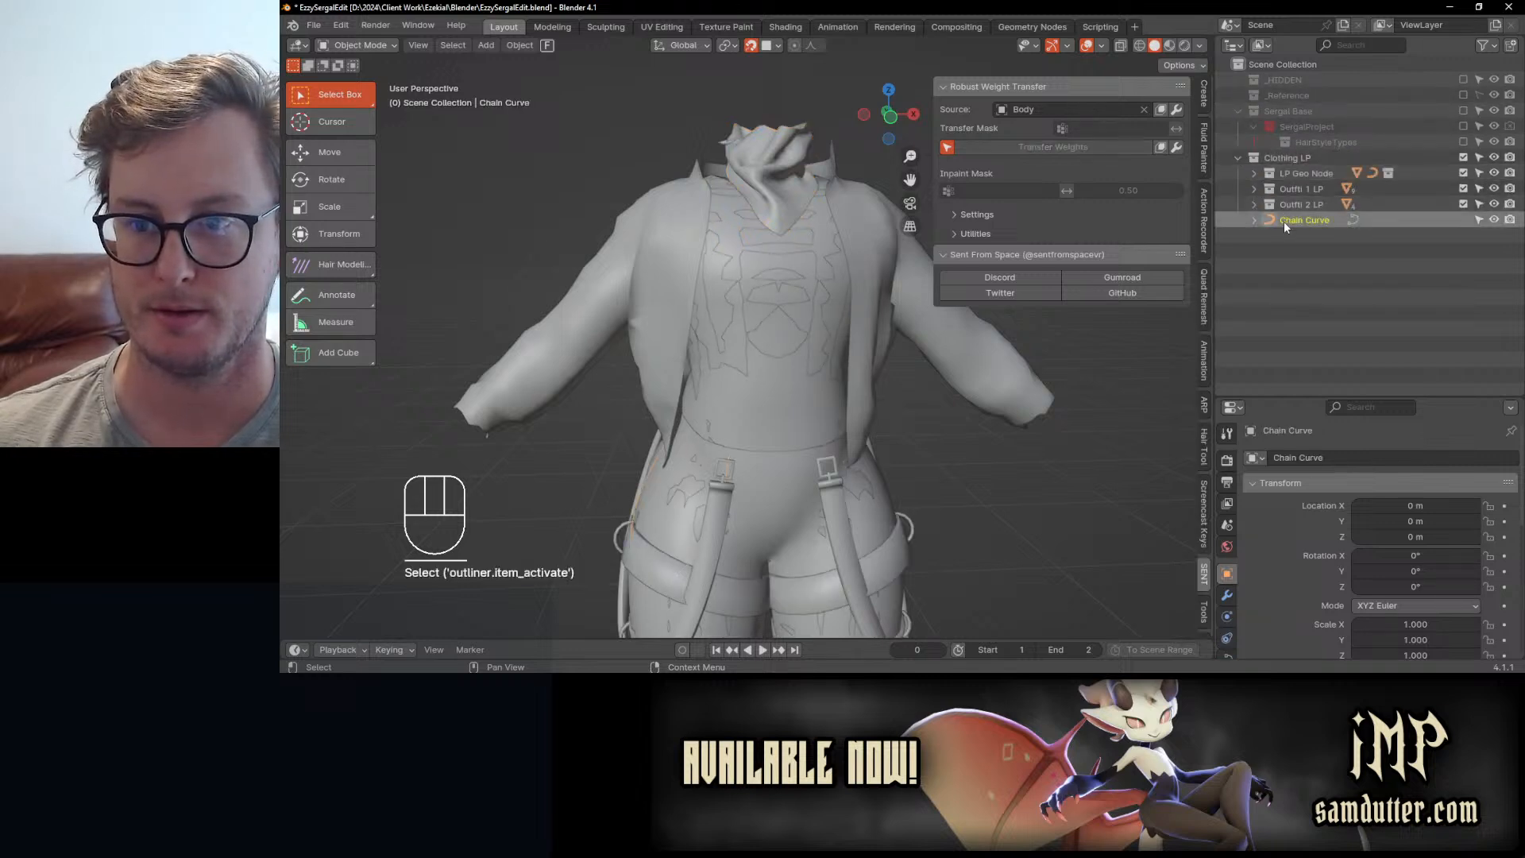
scroll(790, 406, "down", 4)
mouse_move(790, 405)
middle_mouse_down()
mouse_move(802, 402)
mouse_move(761, 429)
mouse_move(1014, 388)
mouse_move(797, 398)
middle_mouse_up()
key("ctrl+s")
key("z")
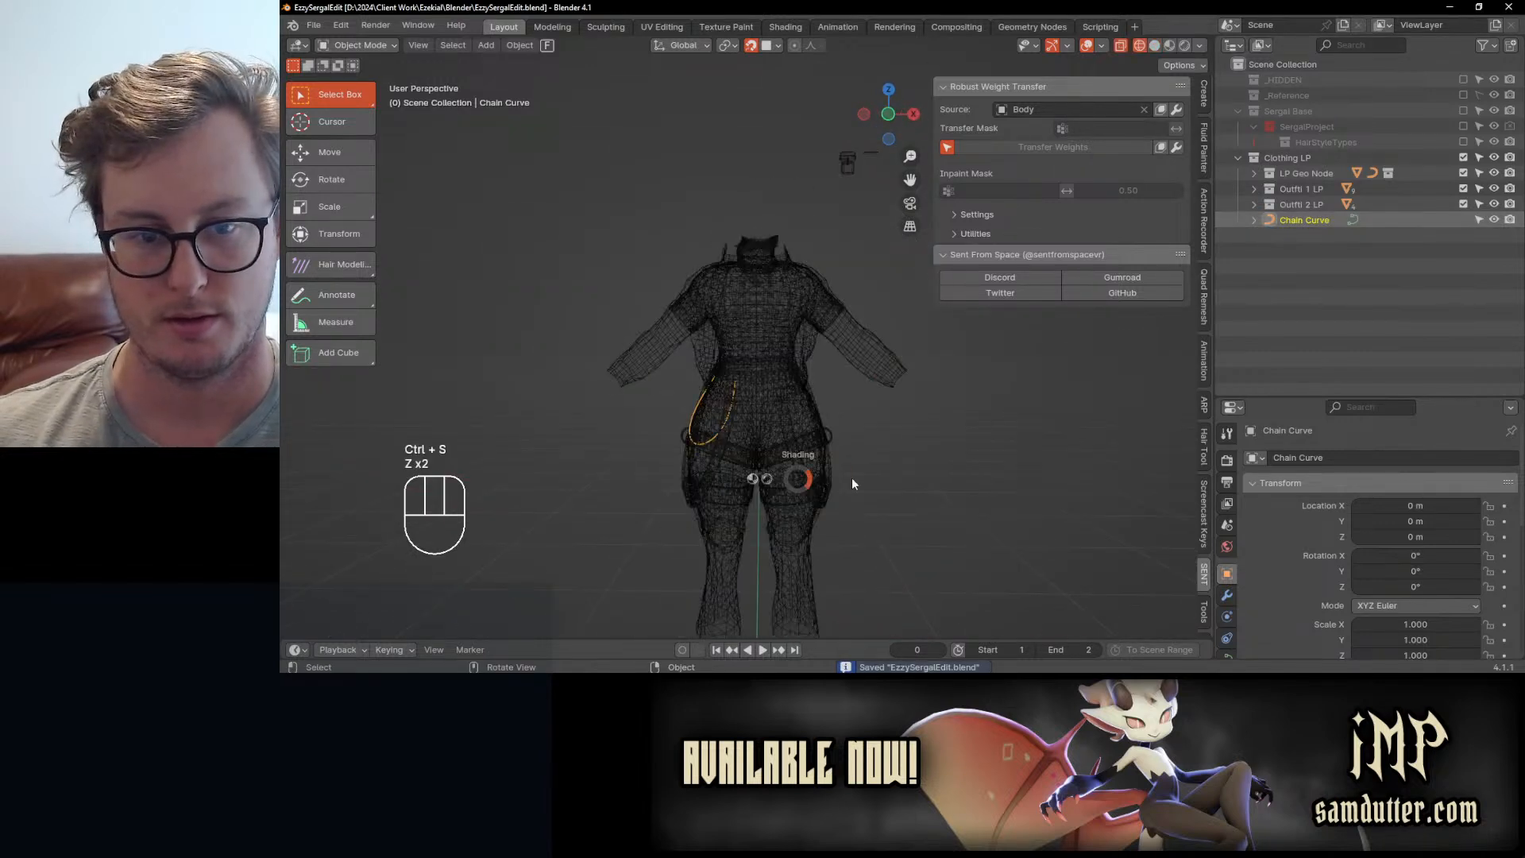
scroll(884, 479, "up", 2)
middle_click_drag(885, 480, 887, 434, "shift")
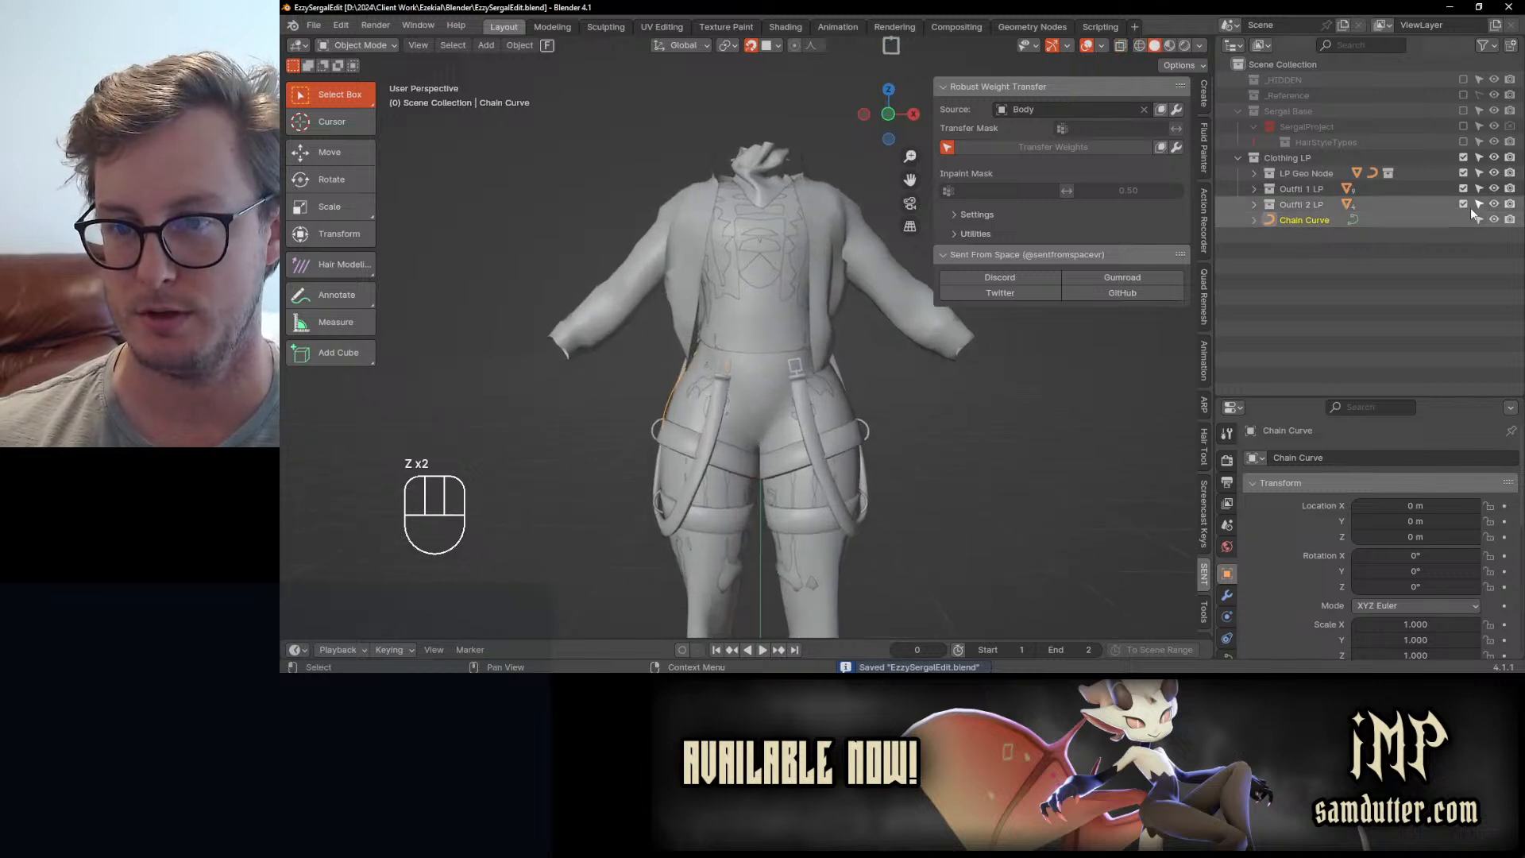
left_click_drag(1309, 219, 1309, 172)
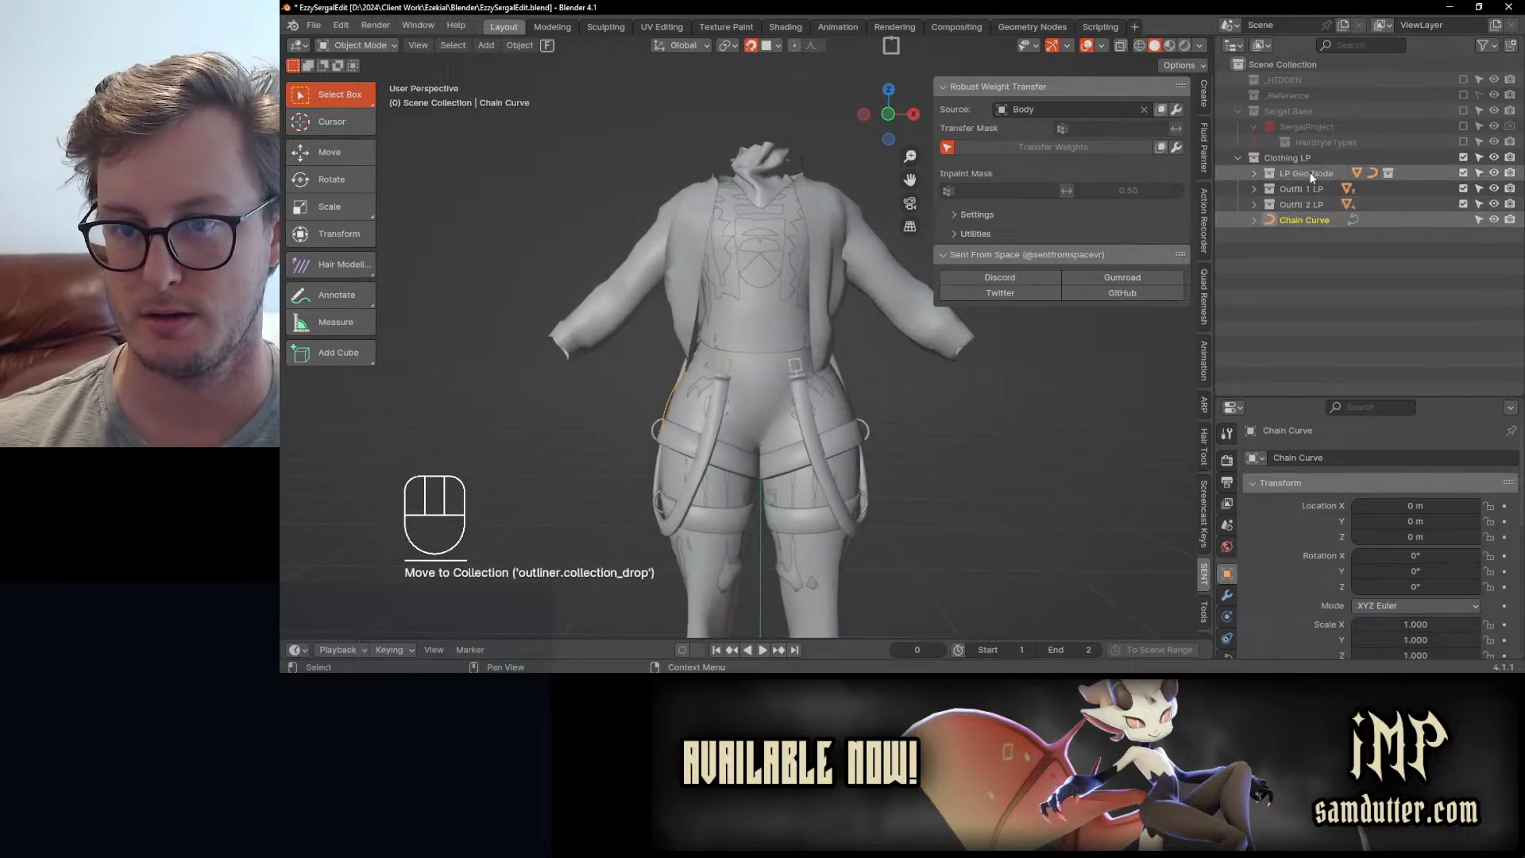
left_click(1255, 173)
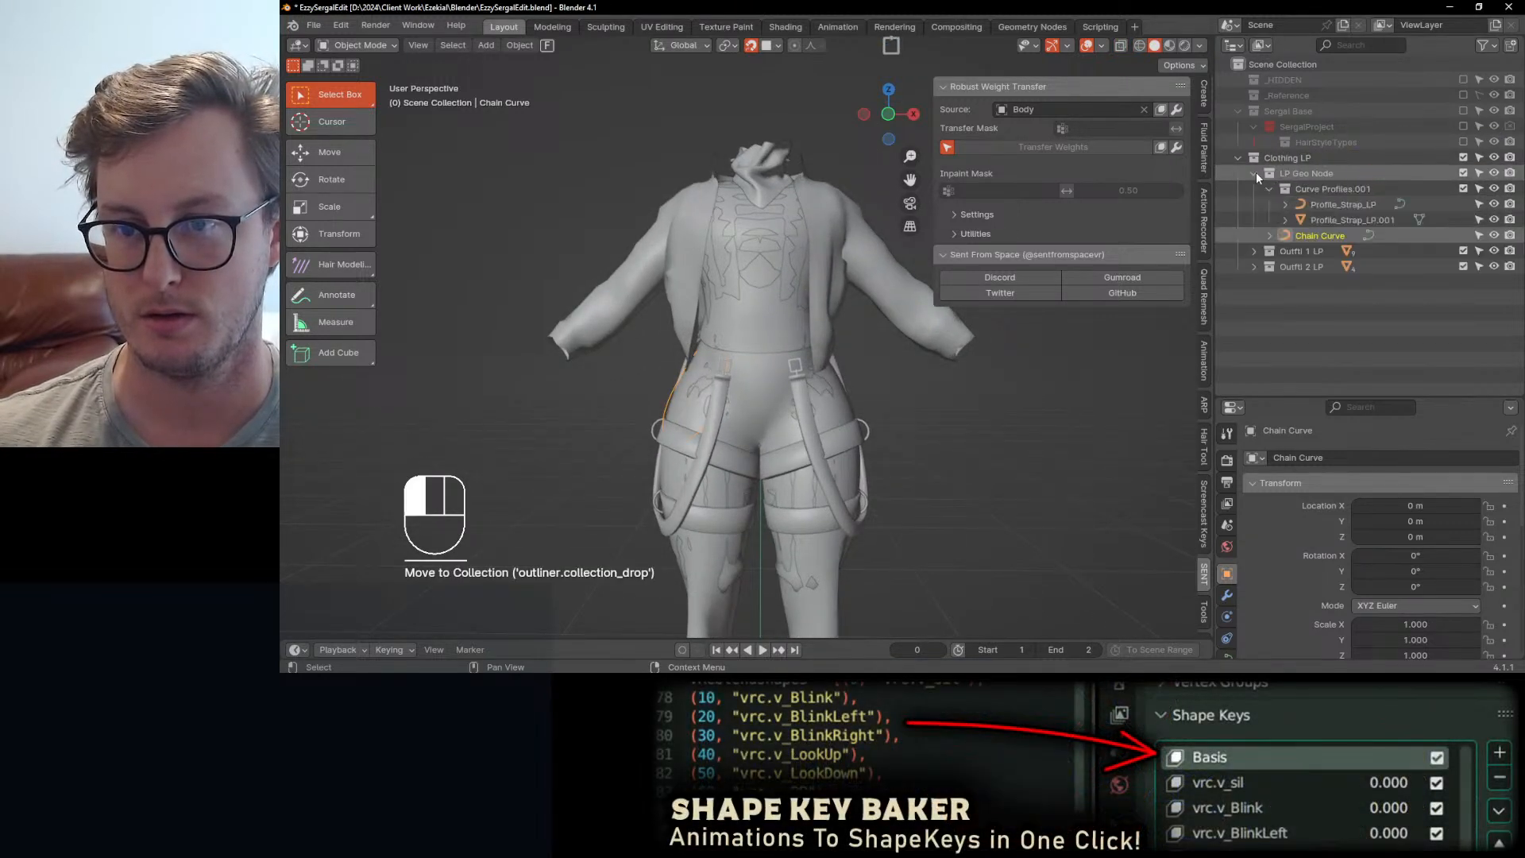
- Expand the Outfit 1 LP collection, exclude the Outfit 2 LP collection, and save the file
left_click(1255, 251)
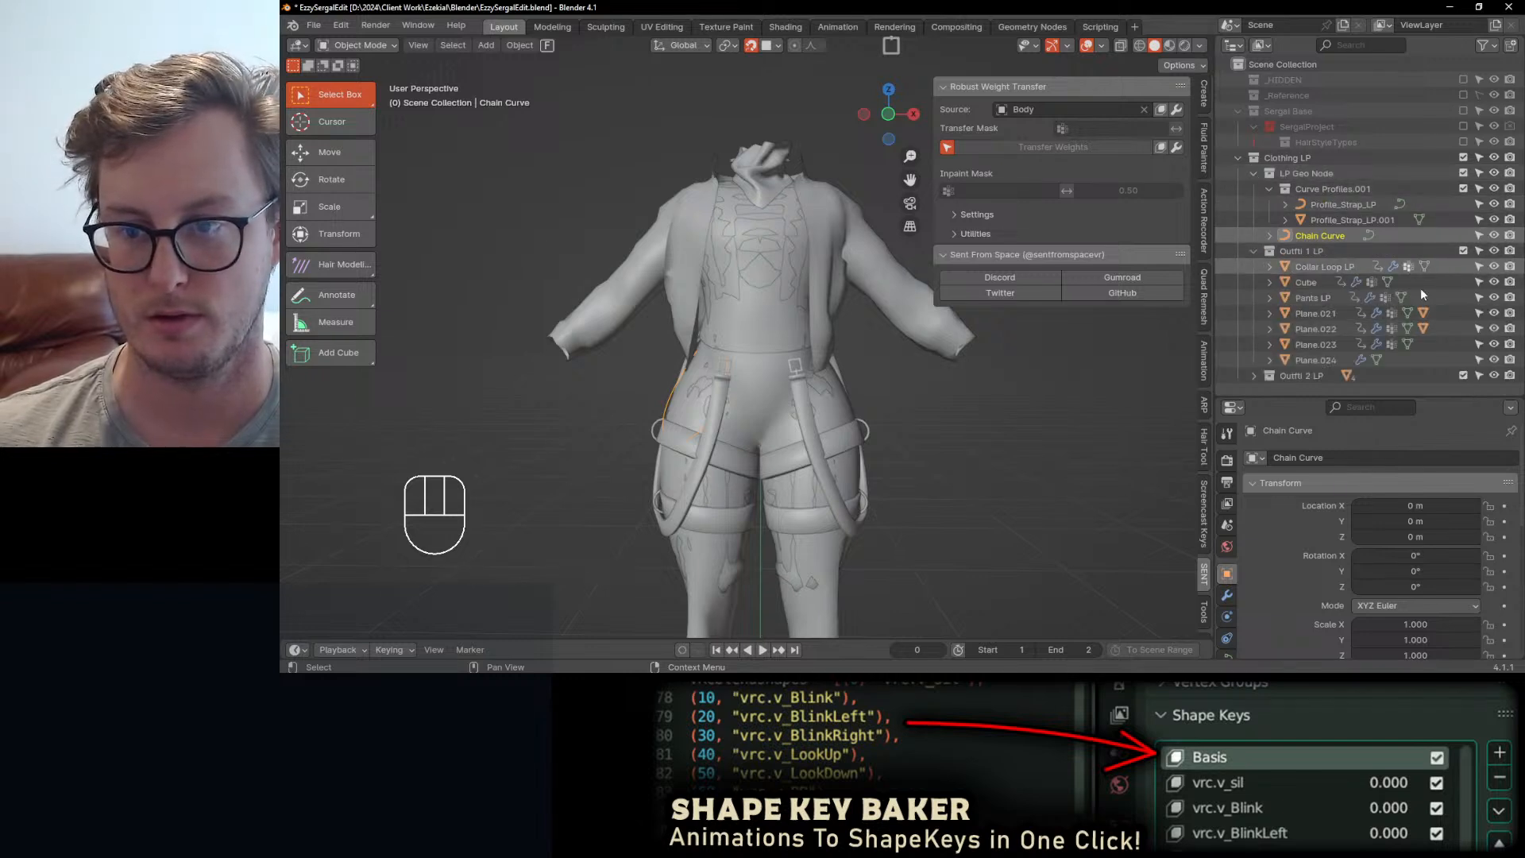
left_click(1464, 375)
key("ctrl+s")
middle_click_drag(788, 300, 779, 386)
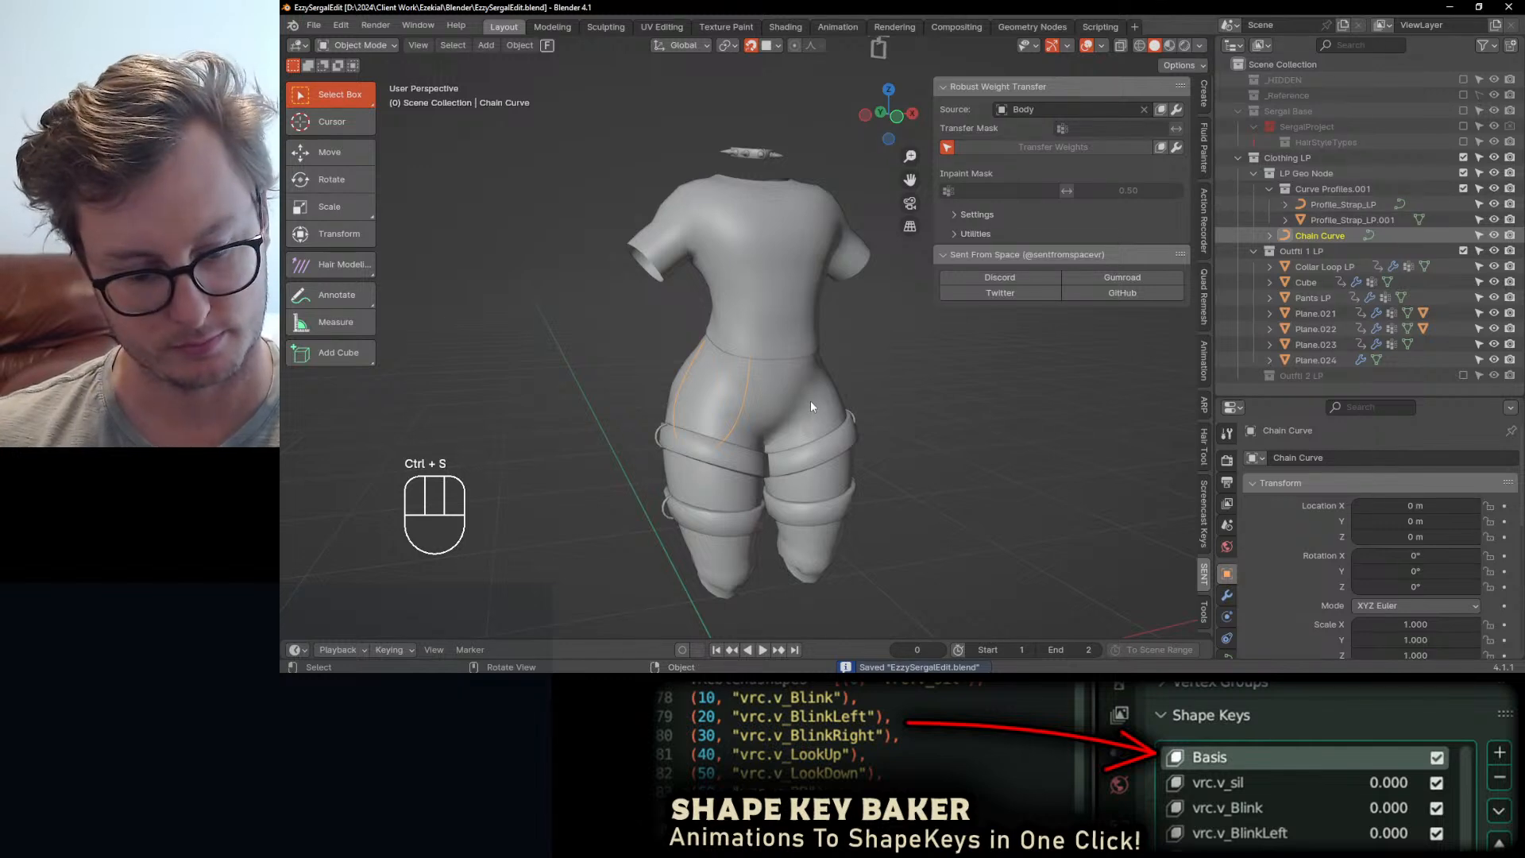
- Hide the Chain Curve and exclude the LP Geo Node collection from the view layer
key("h")
middle_click_drag(811, 400, 842, 389)
left_click(1464, 172)
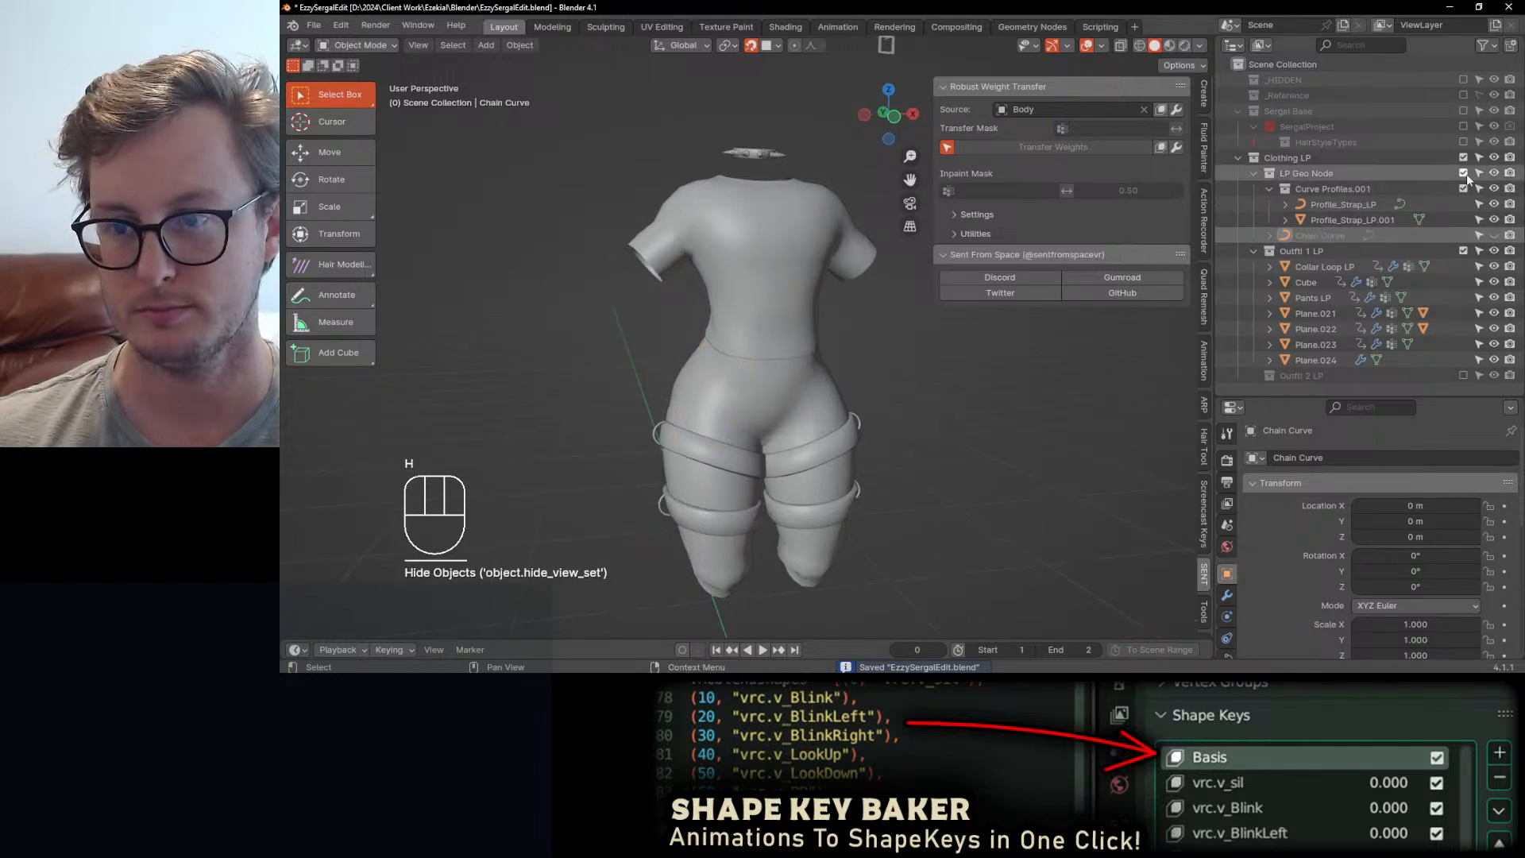
- Select the Outfit 1 shirt and include the SergalProject collection with the body and armature again
left_click(818, 242)
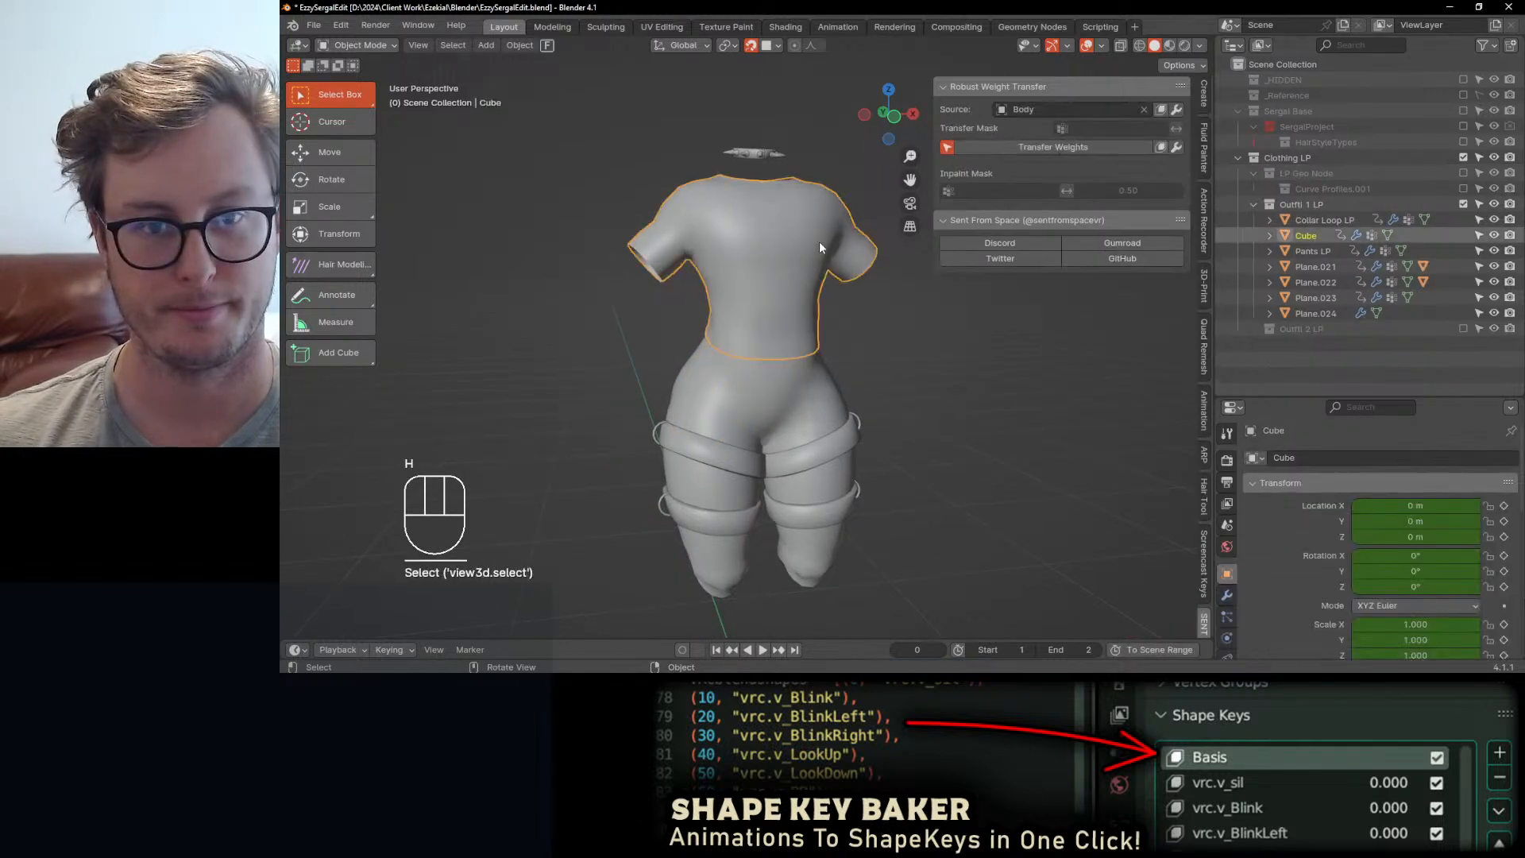
left_click(1463, 126)
middle_click_drag(799, 386, 737, 393)
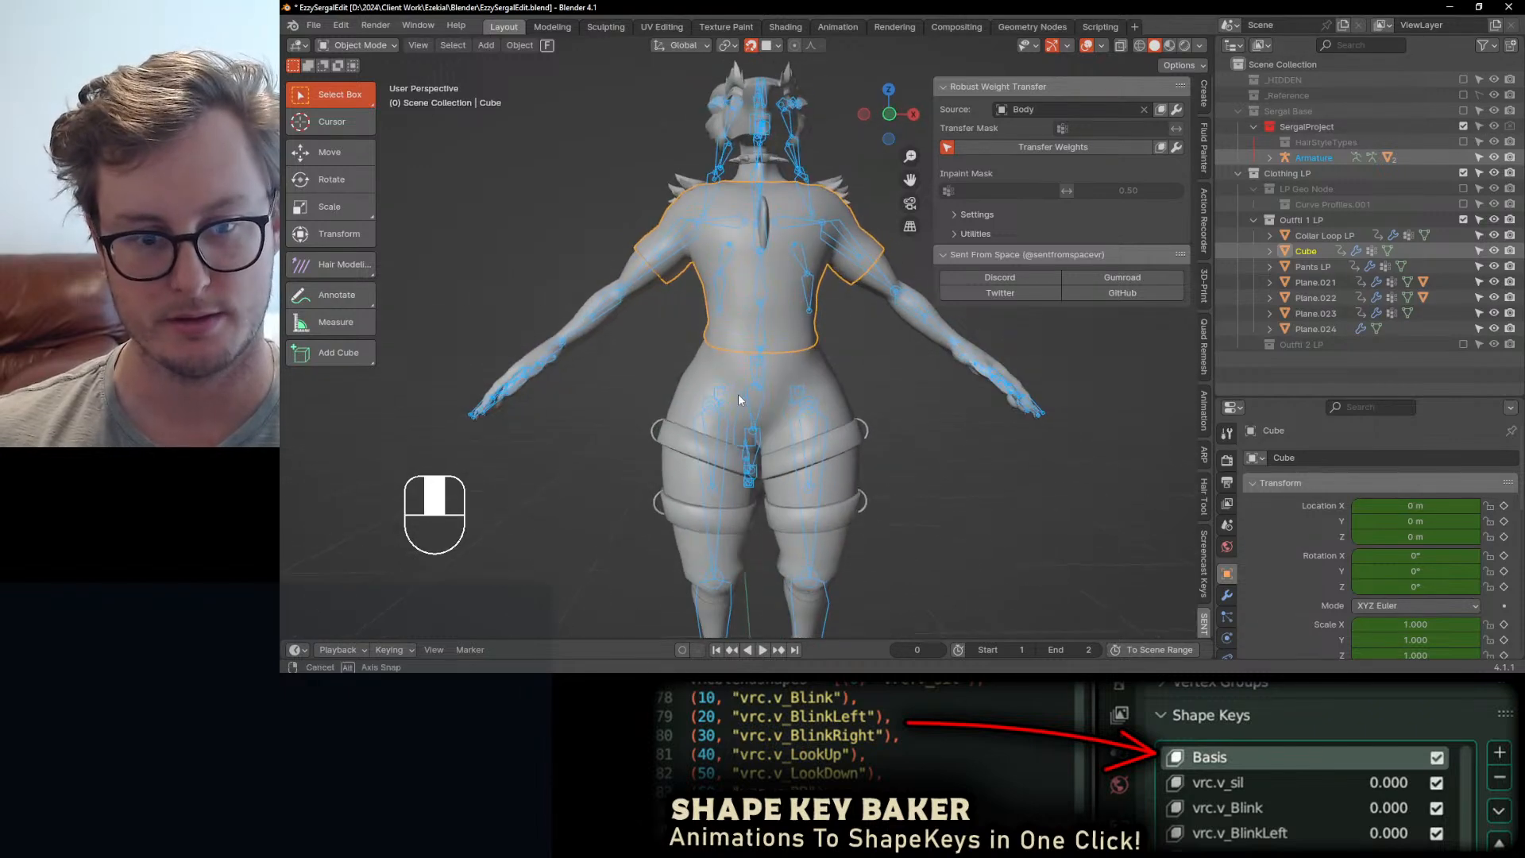
- Select the thigh straps, their buckles, the pants and the shirt of Outfit 1 together
left_click(834, 401)
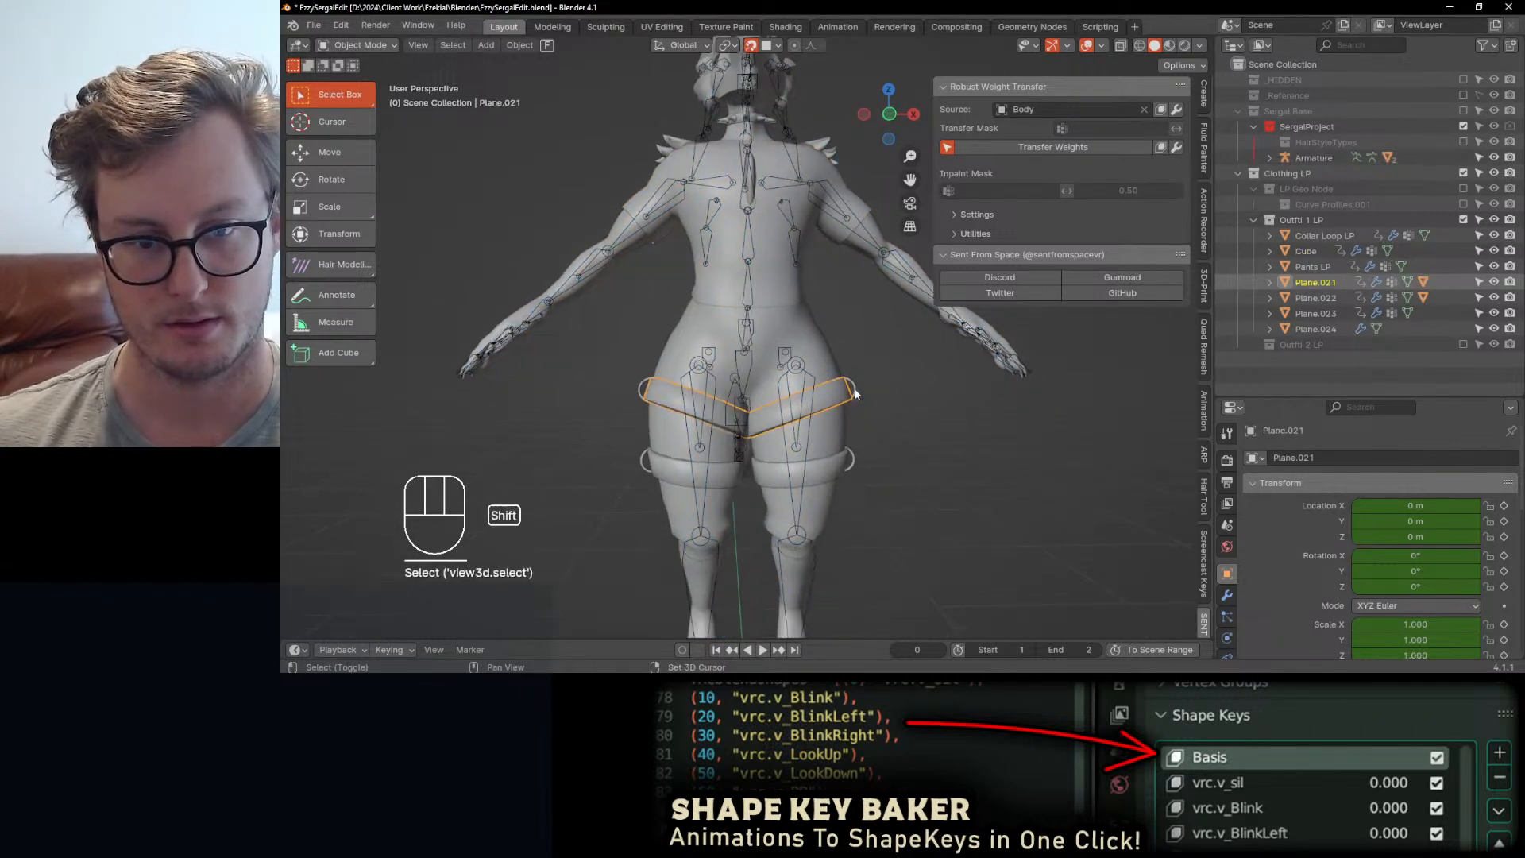
left_click(855, 386, "shift")
left_click(849, 450, "shift")
left_click(851, 447, "shift")
left_click(847, 463, "shift")
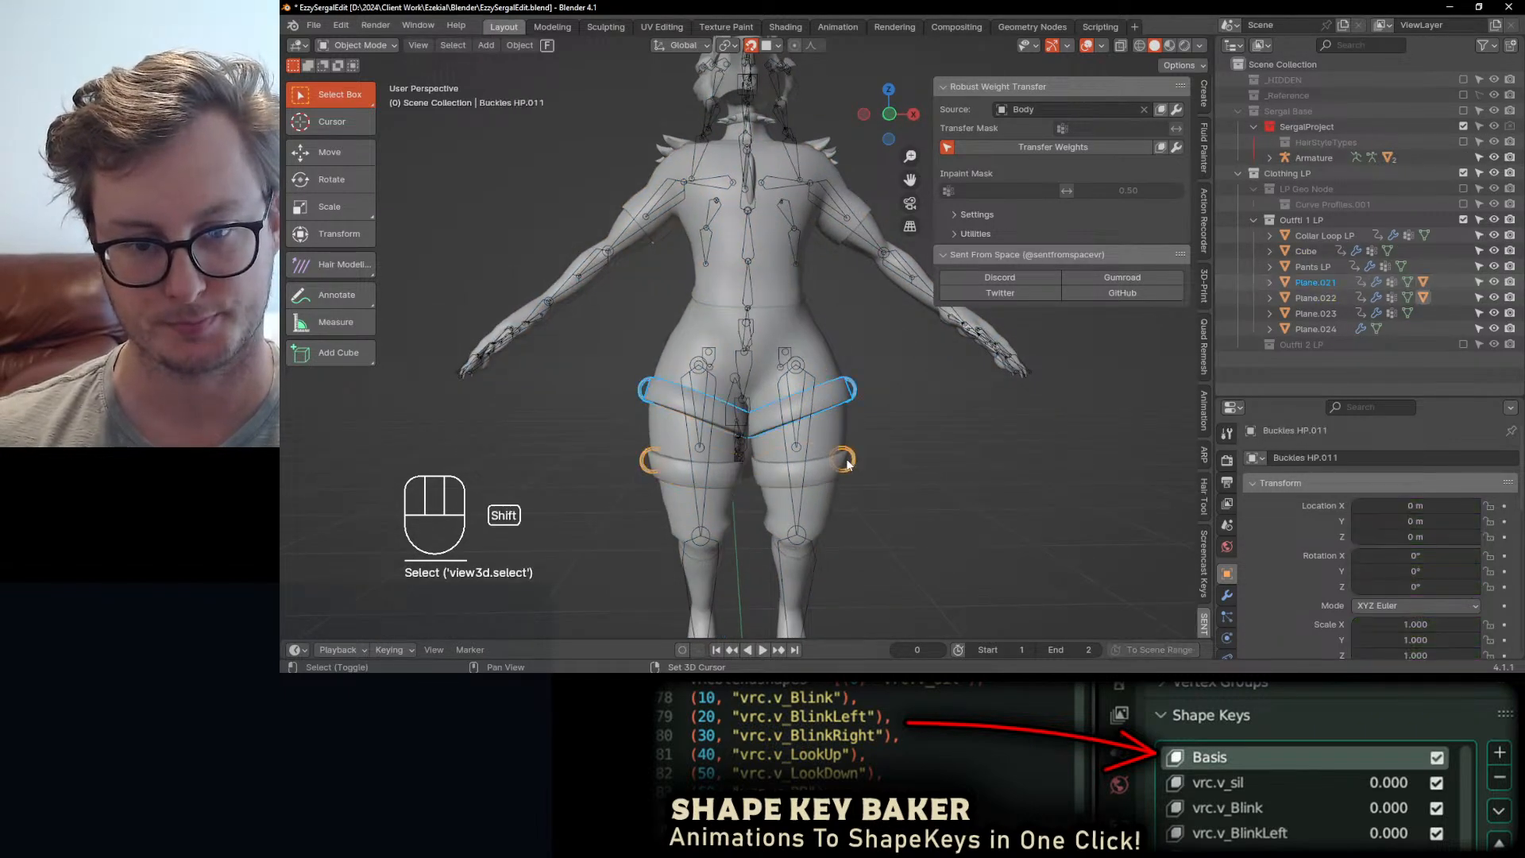
left_click(835, 466, "shift")
left_click(837, 429, "shift")
left_click(803, 262, "shift")
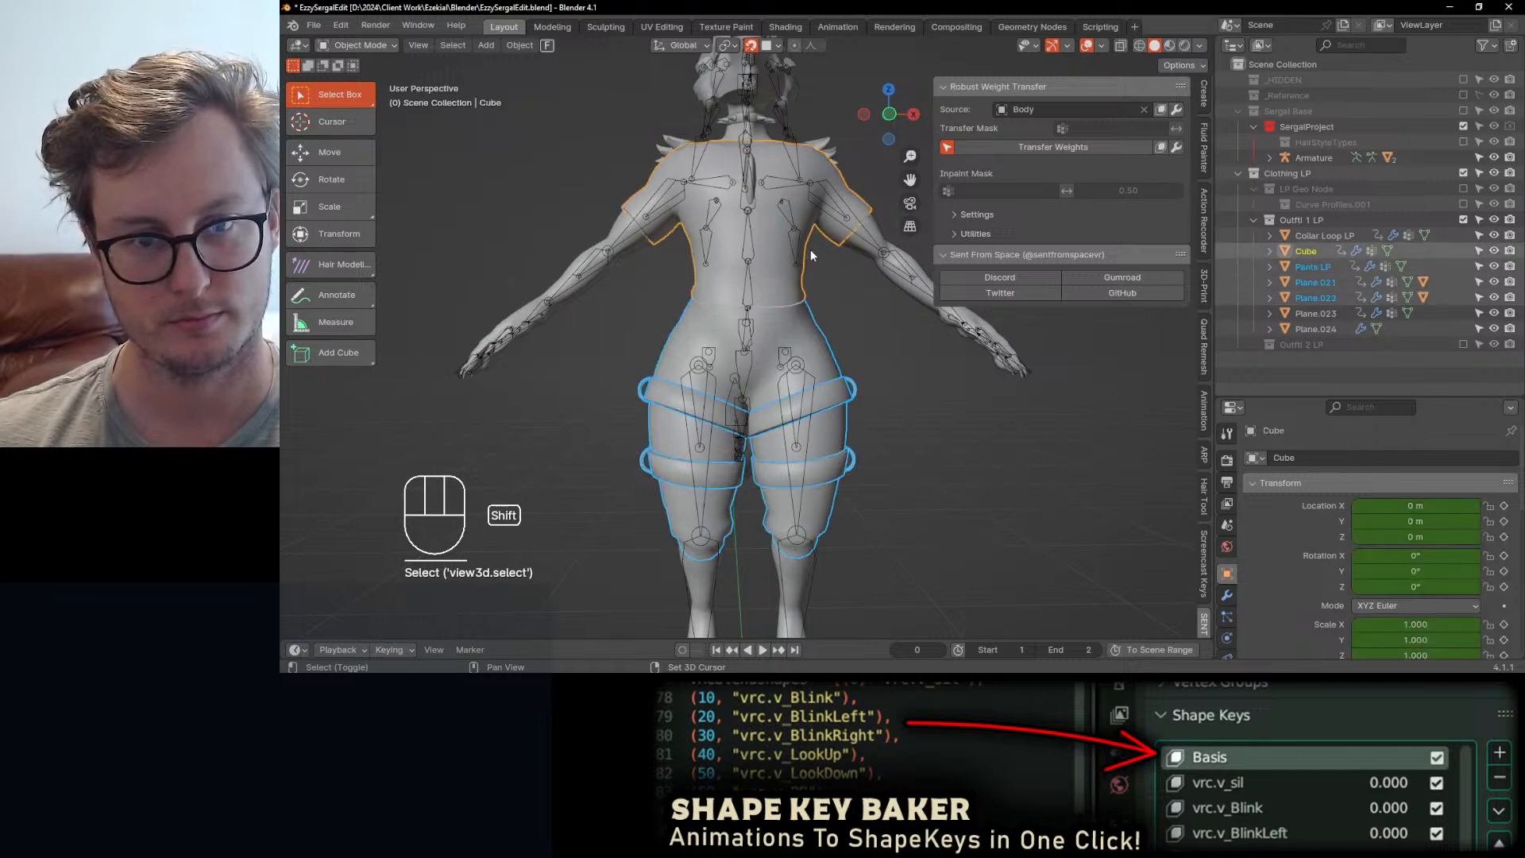
- Select the spikes around the collar and apply their GeometryNodes modifier
scroll(795, 238, "up", 4)
left_click(773, 219)
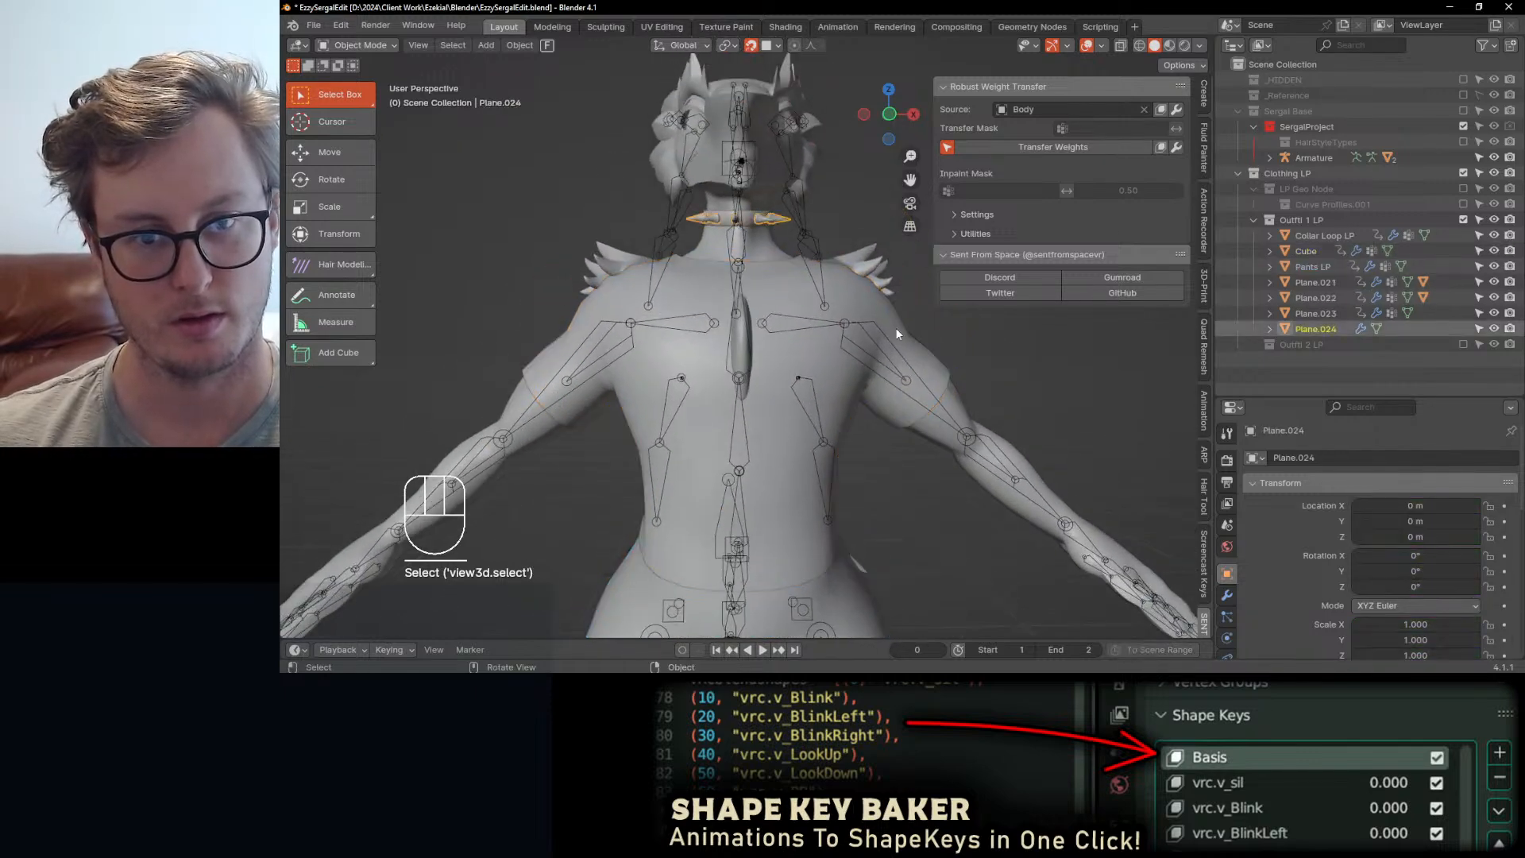
left_click(1230, 594)
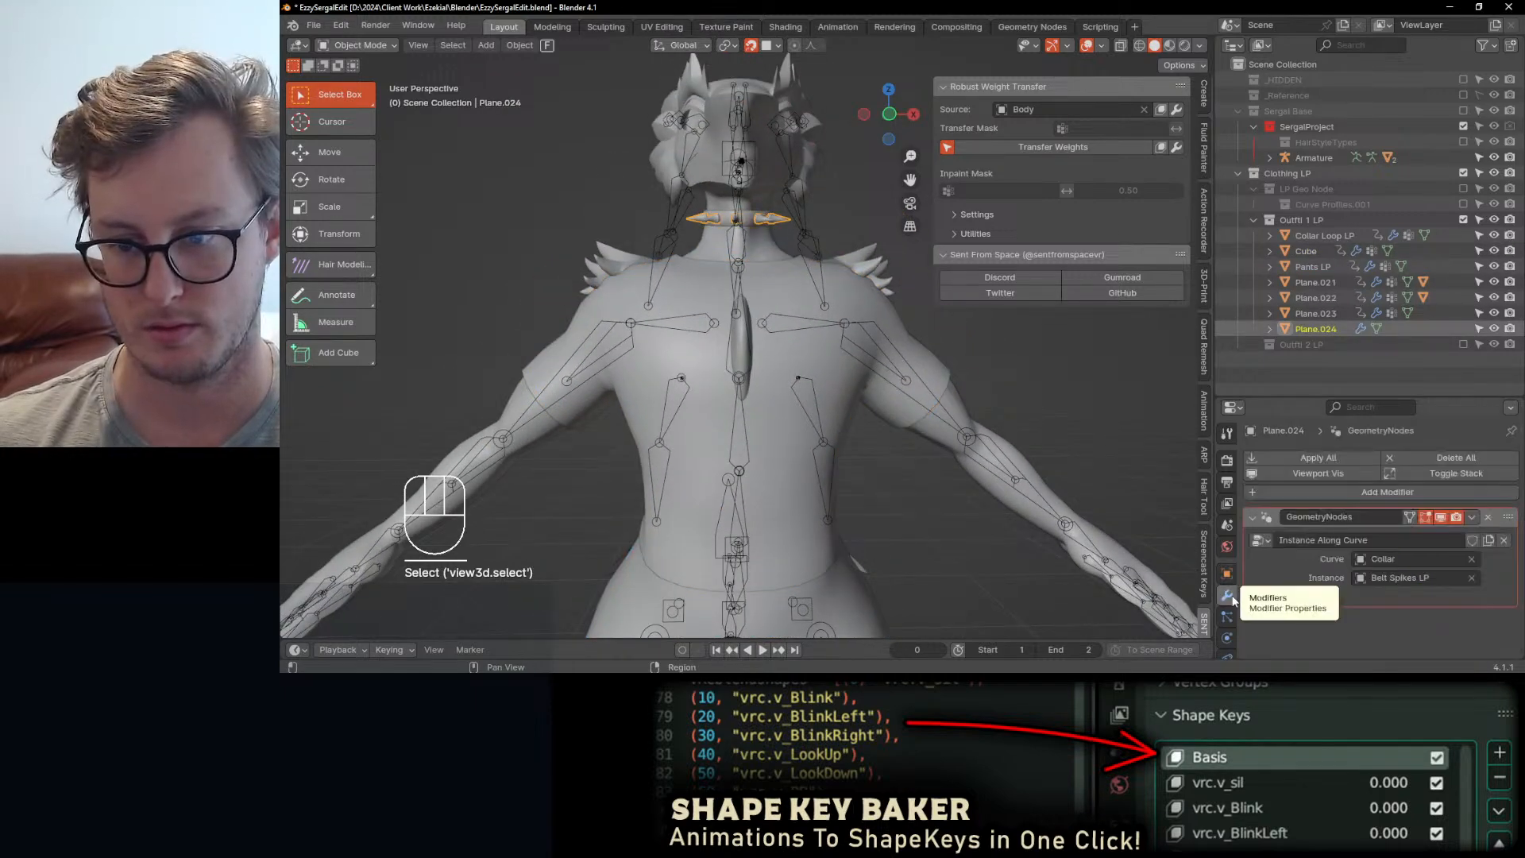
left_click(1471, 518)
left_click(1452, 531)
scroll(798, 237, "up", 3)
- Join the spikes into the neck collar object and save the file
left_click(753, 136)
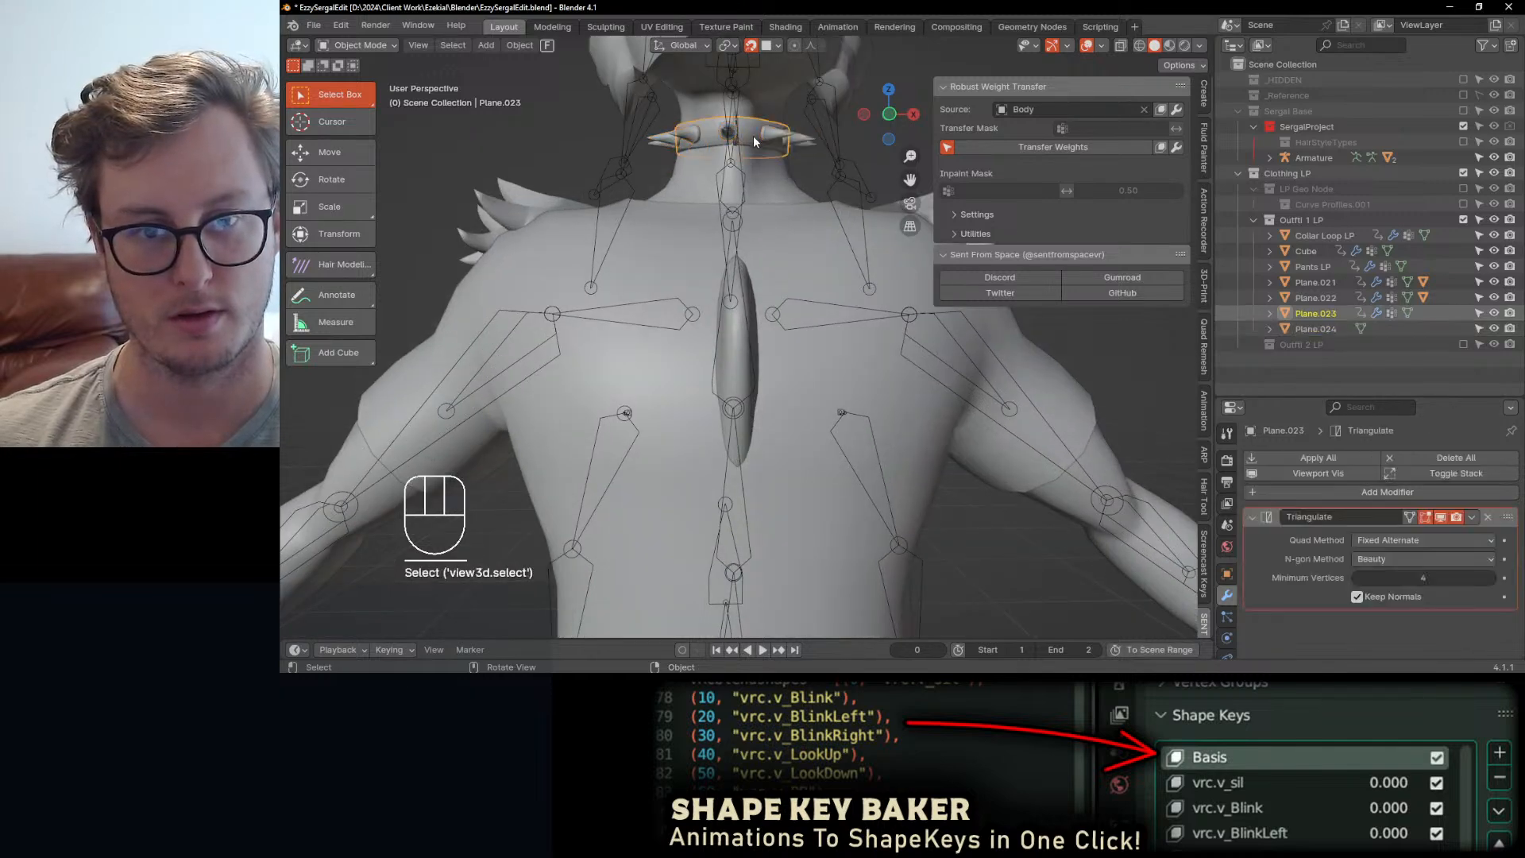
middle_click_drag(796, 180, 805, 237, "shift")
left_click(787, 197)
left_click(768, 191, "shift")
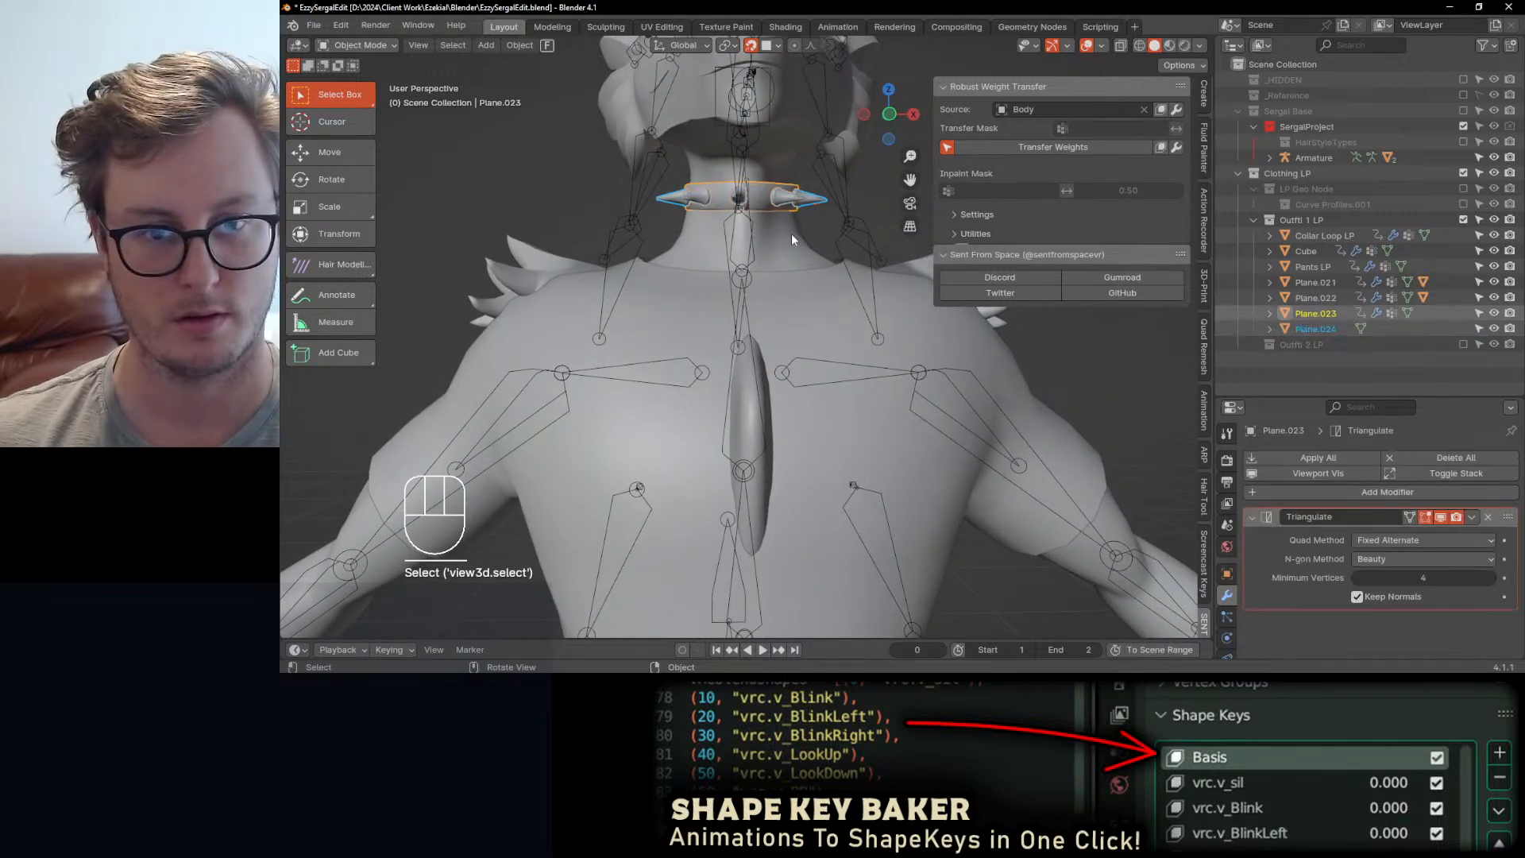
key("ctrl+j")
scroll(795, 259, "down", 5)
scroll(789, 337, "up", 3)
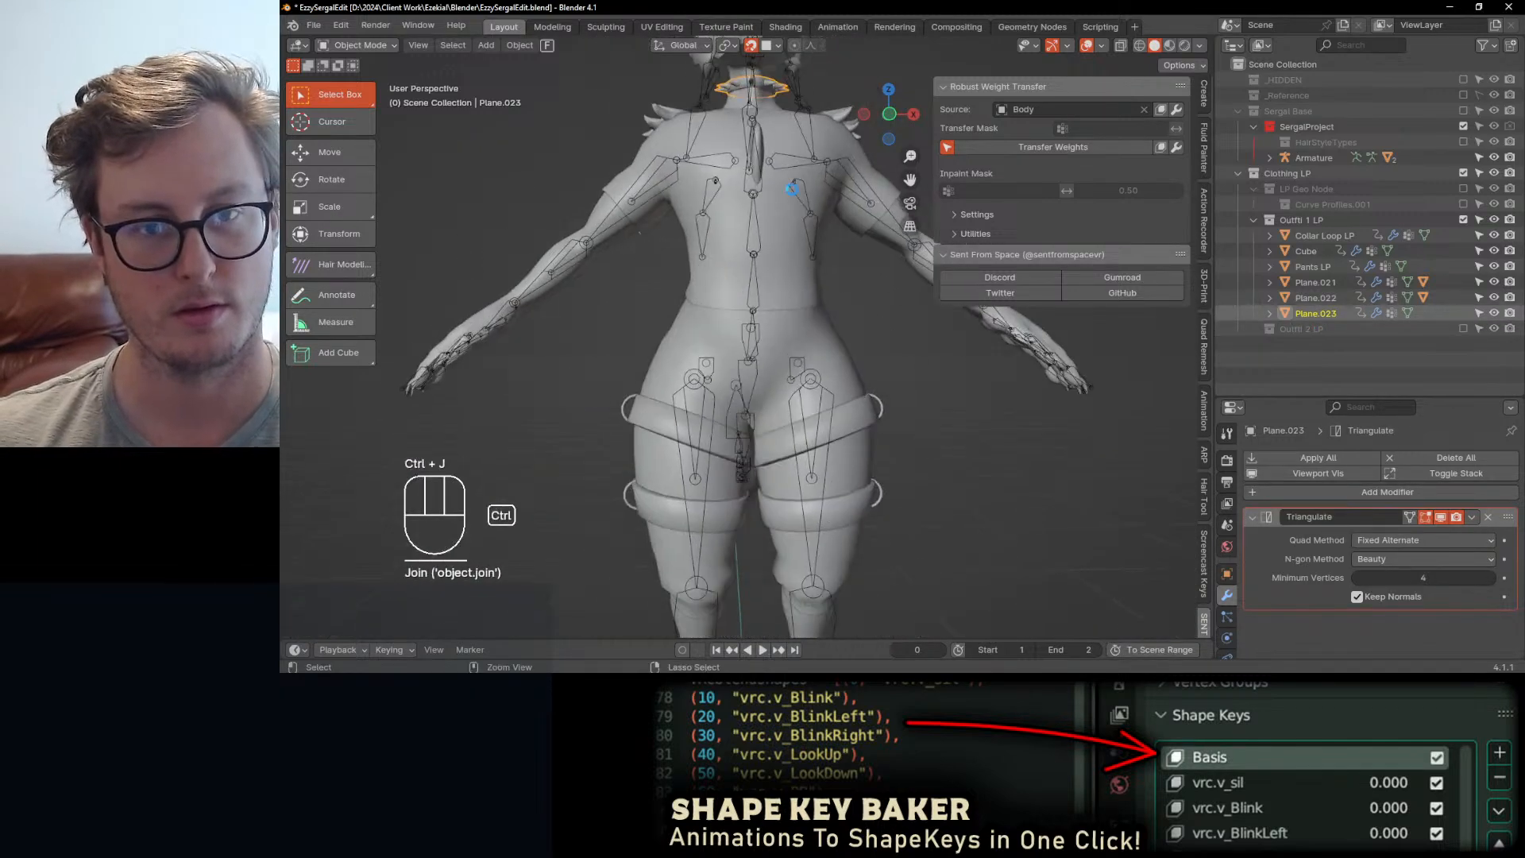
key("ctrl+s")
- Select the thigh straps, buckles, pants, shirt and collar together and transfer the weights from Body to them
left_click(872, 492)
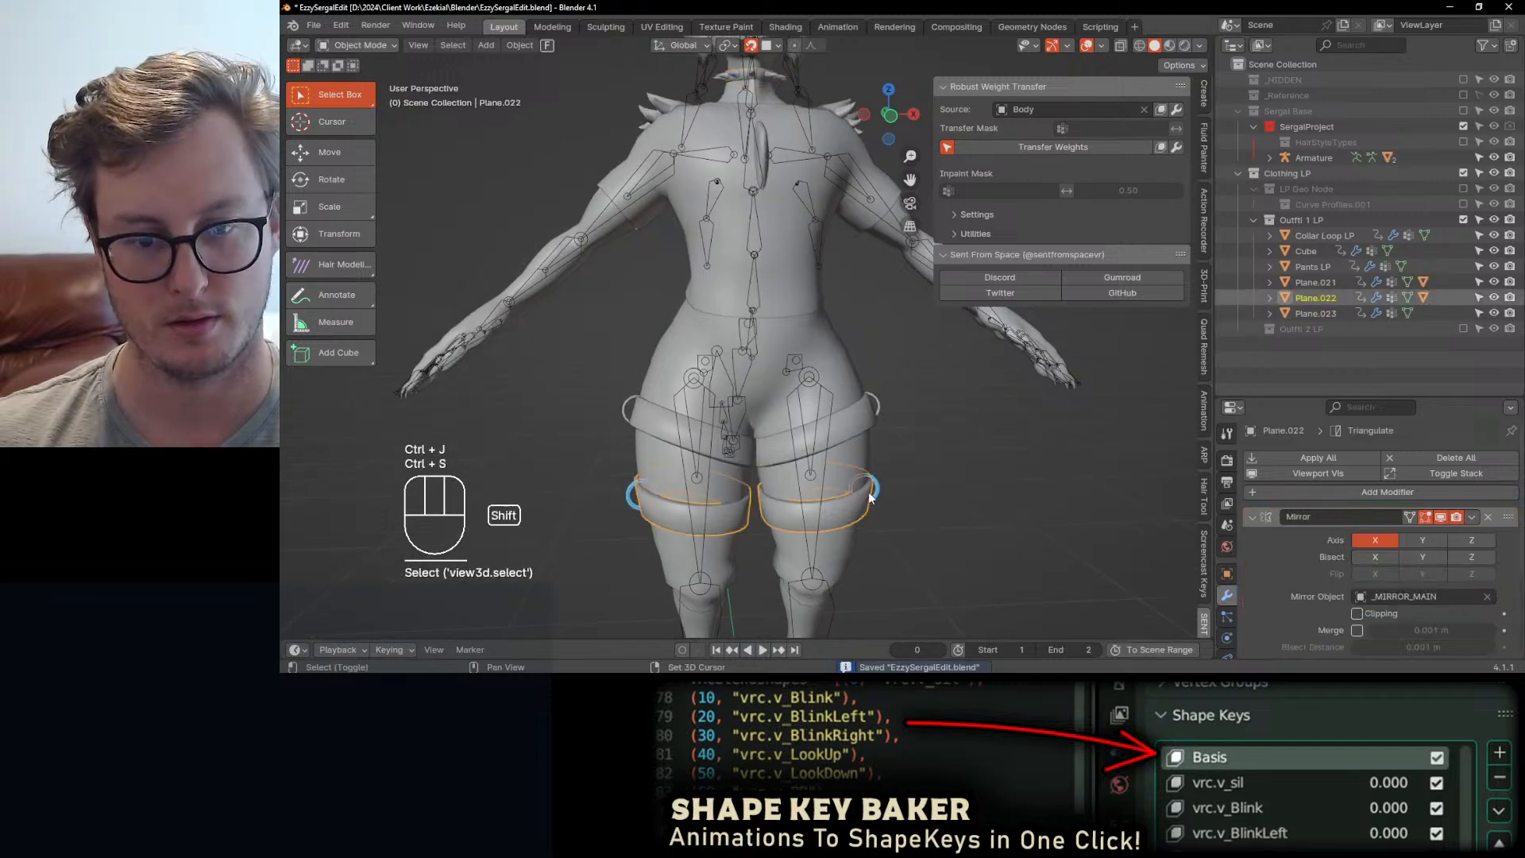
left_click(880, 404, "shift")
left_click(863, 420, "shift")
left_click(844, 349, "shift")
left_click(817, 247, "shift")
middle_click_drag(793, 196, 790, 306, "shift")
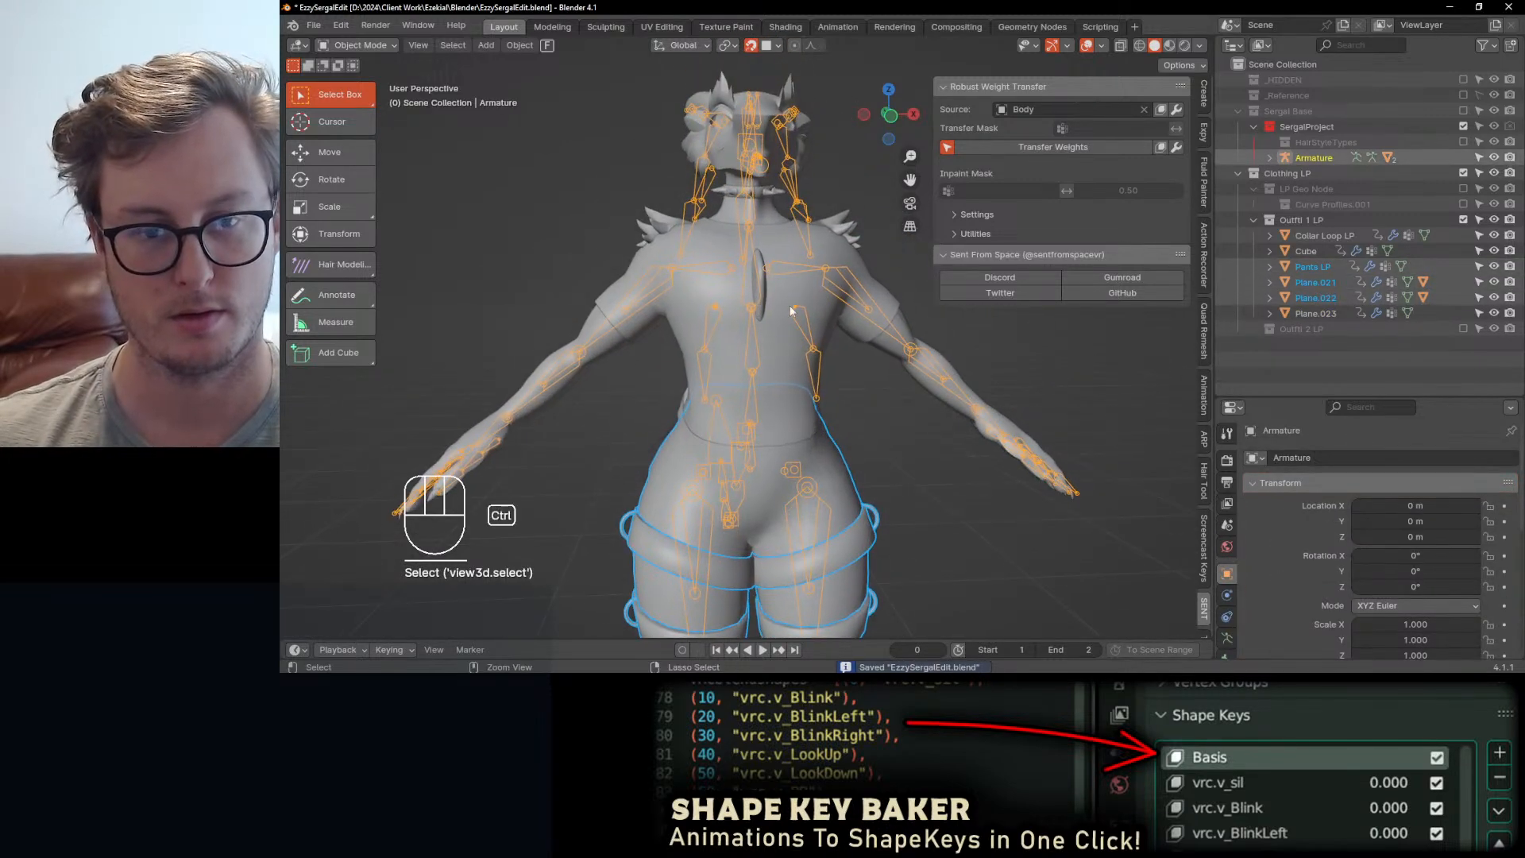
key("ctrl+z")
key("ctrl+z")
key("ctrl+z")
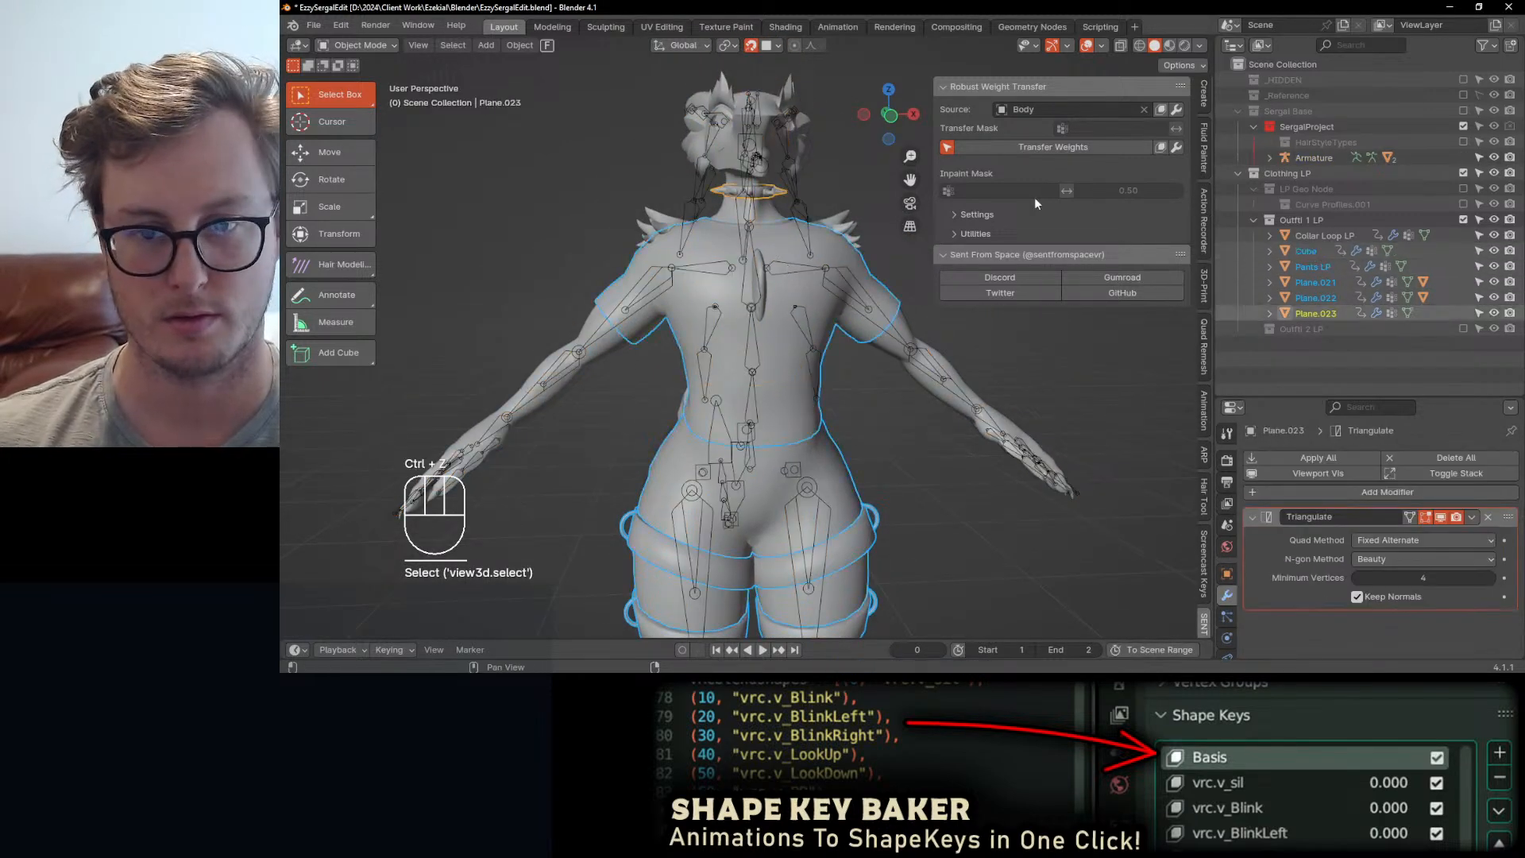
left_click(1014, 146)
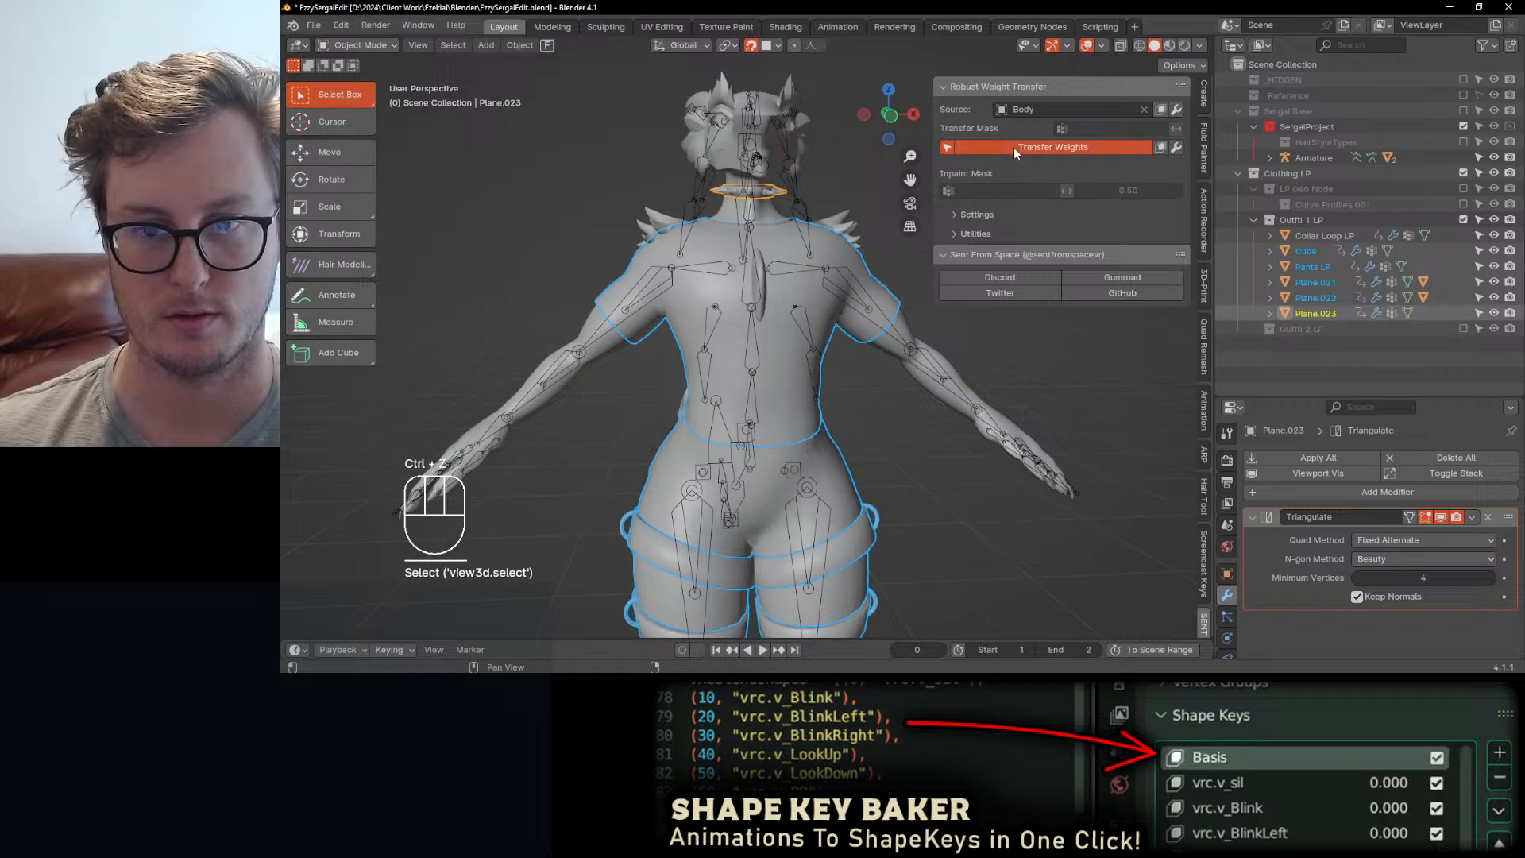
- Parent the selected clothing pieces to the armature using Armature Deform with Empty Groups, leaving only the armature selected
left_click(791, 193, "shift")
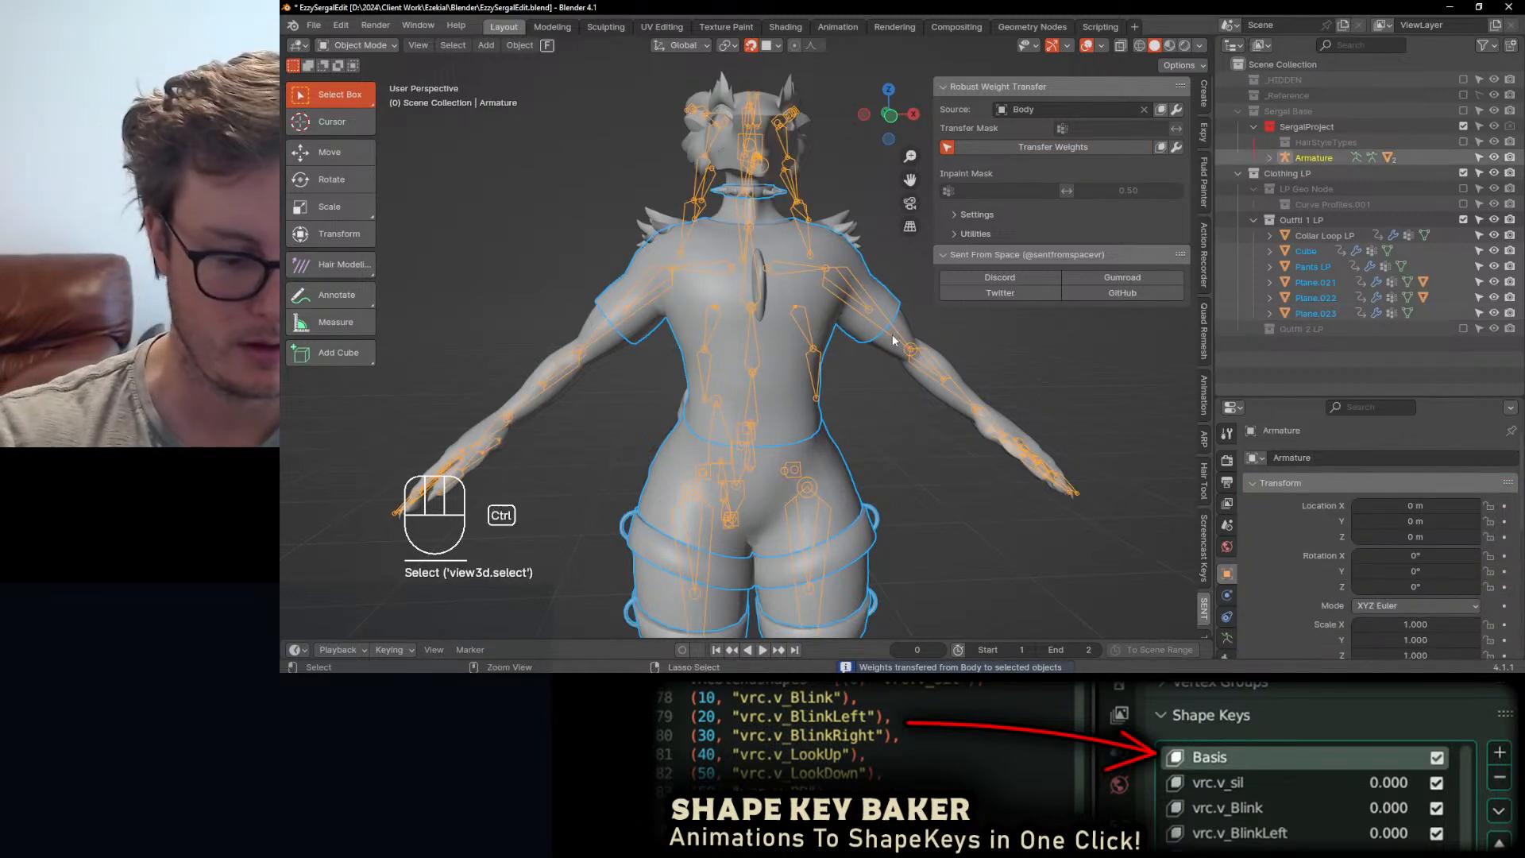
key("ctrl+p")
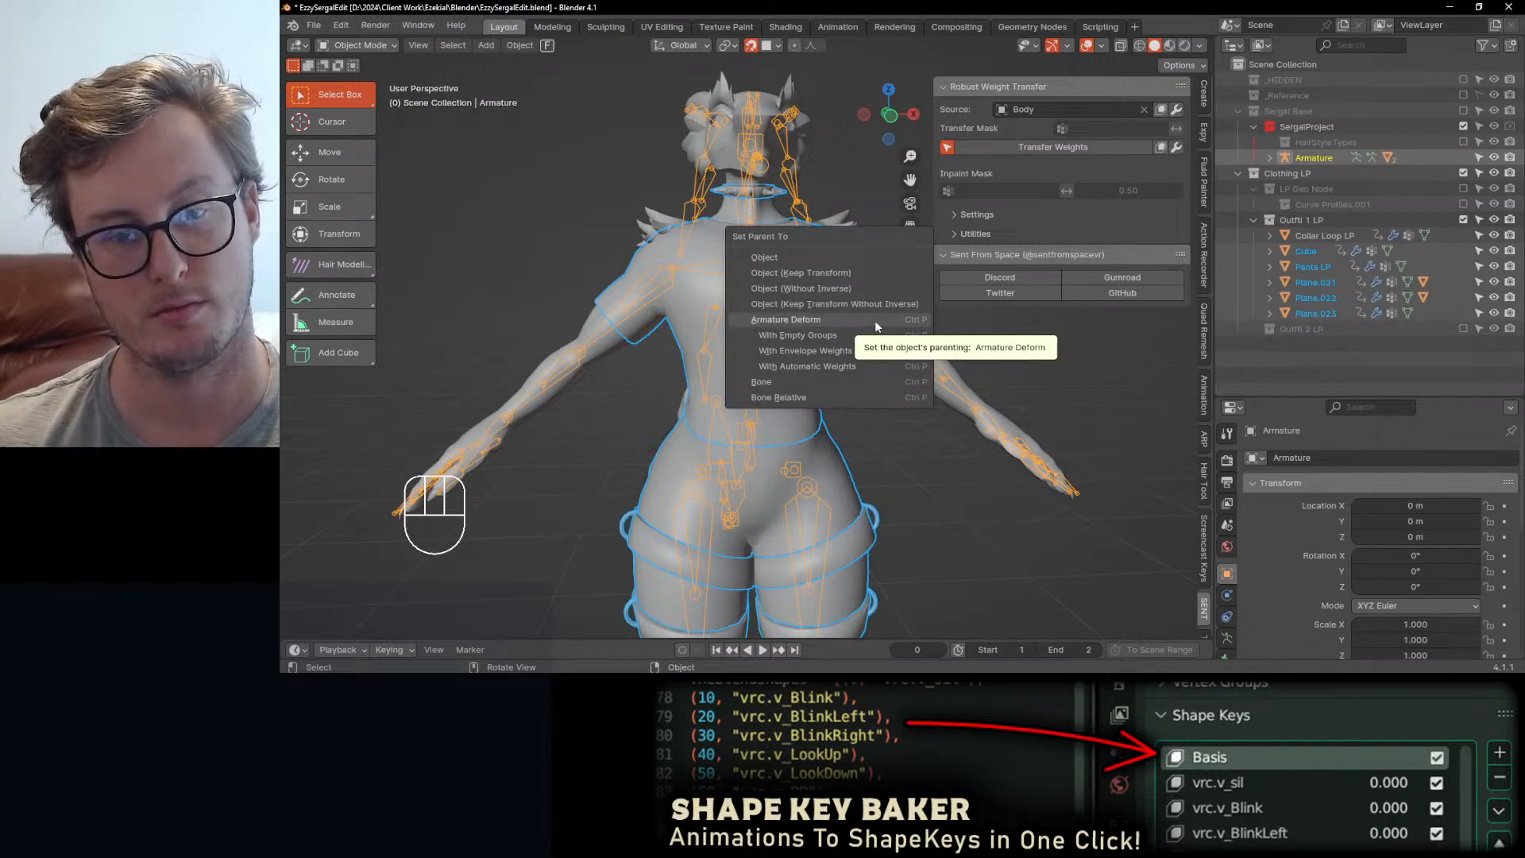
left_click(874, 321)
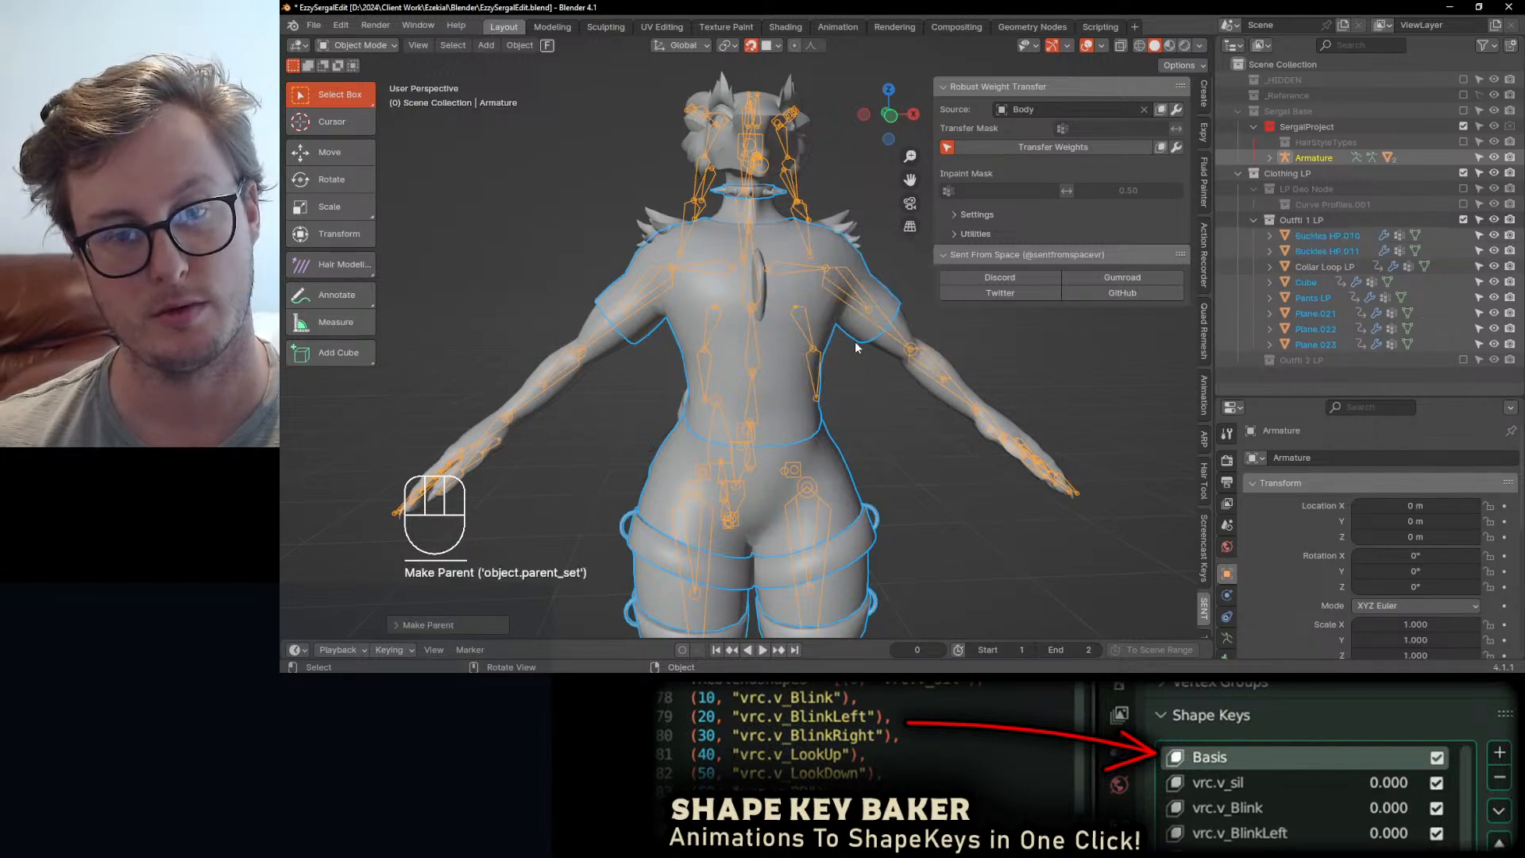
key("ctrl+z")
key("q")
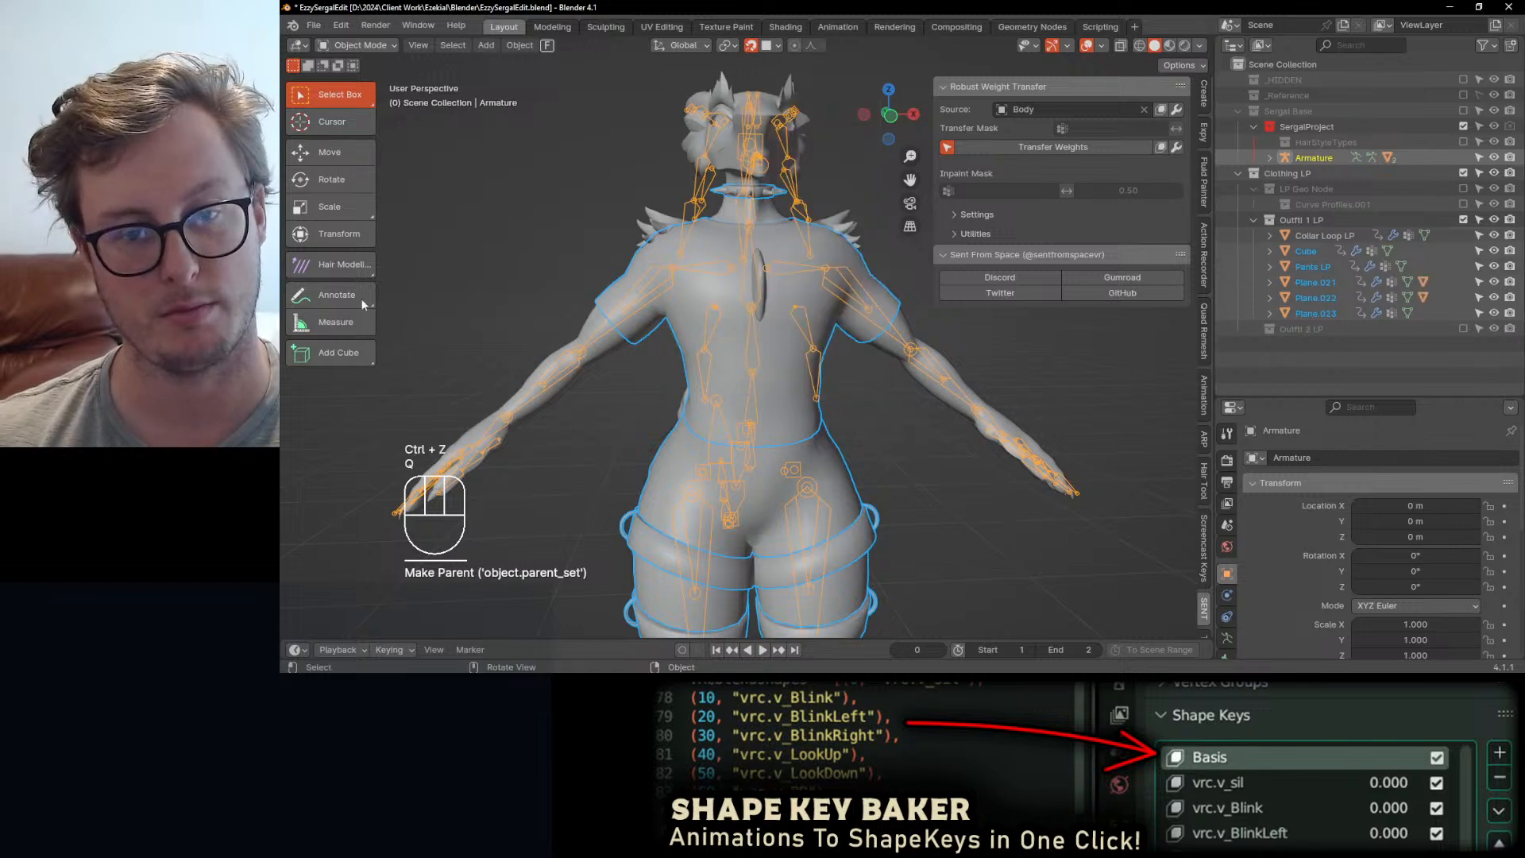
key("ctrl+p")
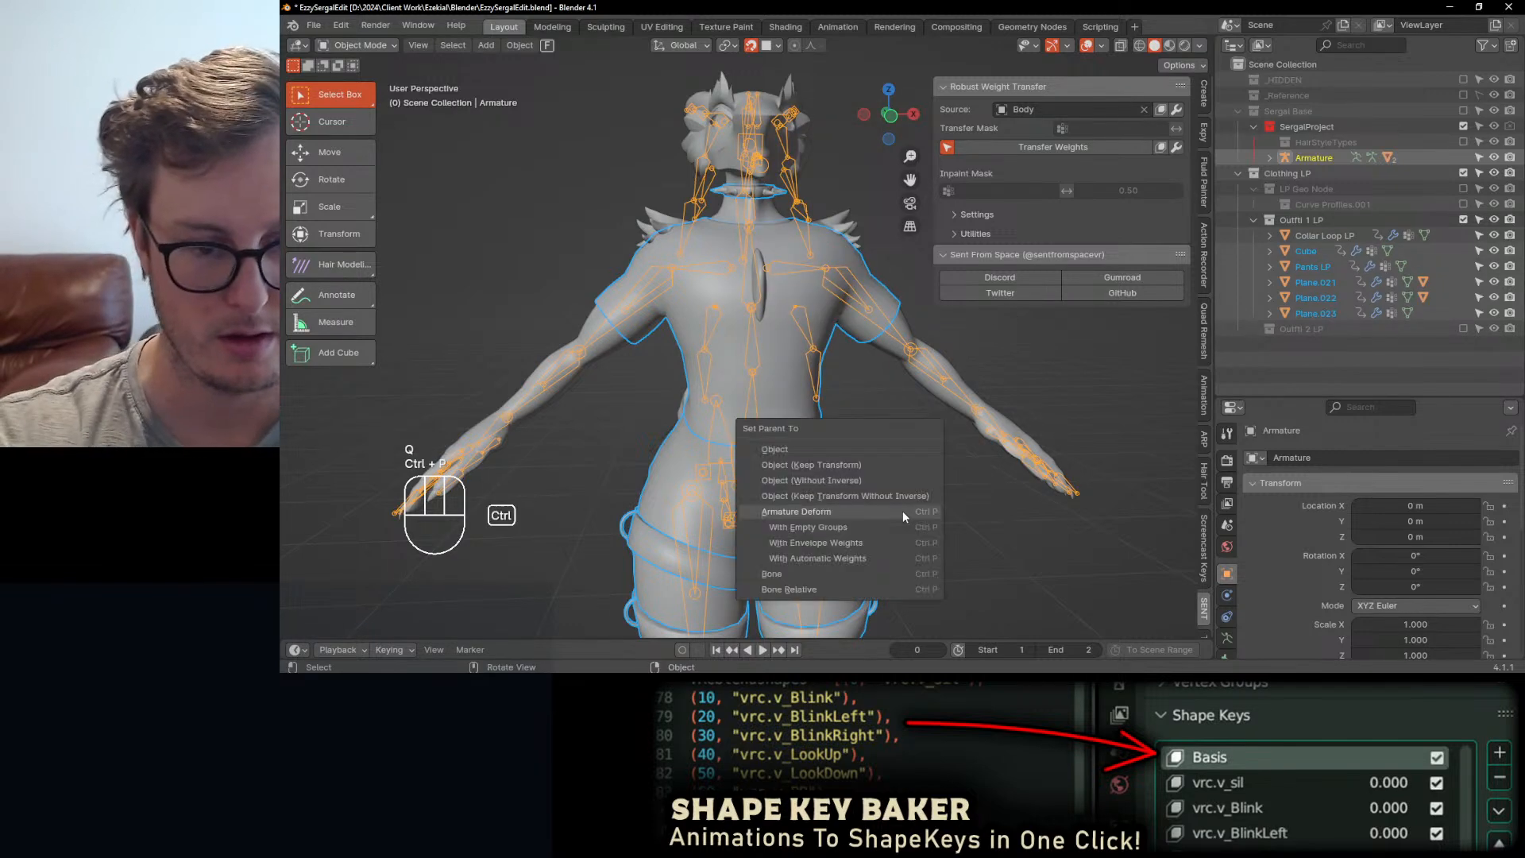
left_click(887, 527)
middle_click_drag(868, 491, 858, 438, "shift")
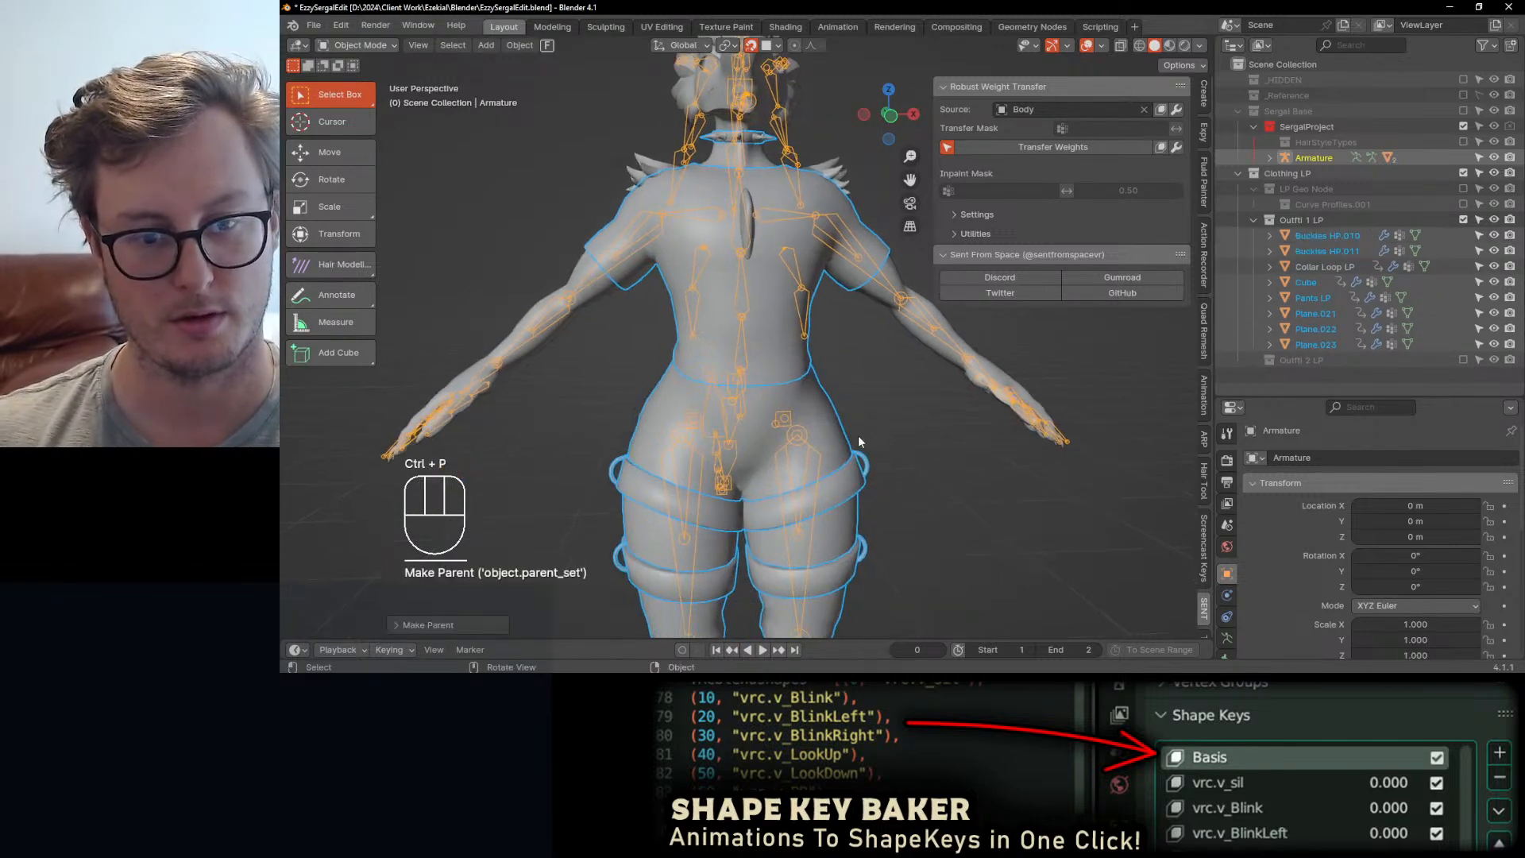
left_click(807, 458)
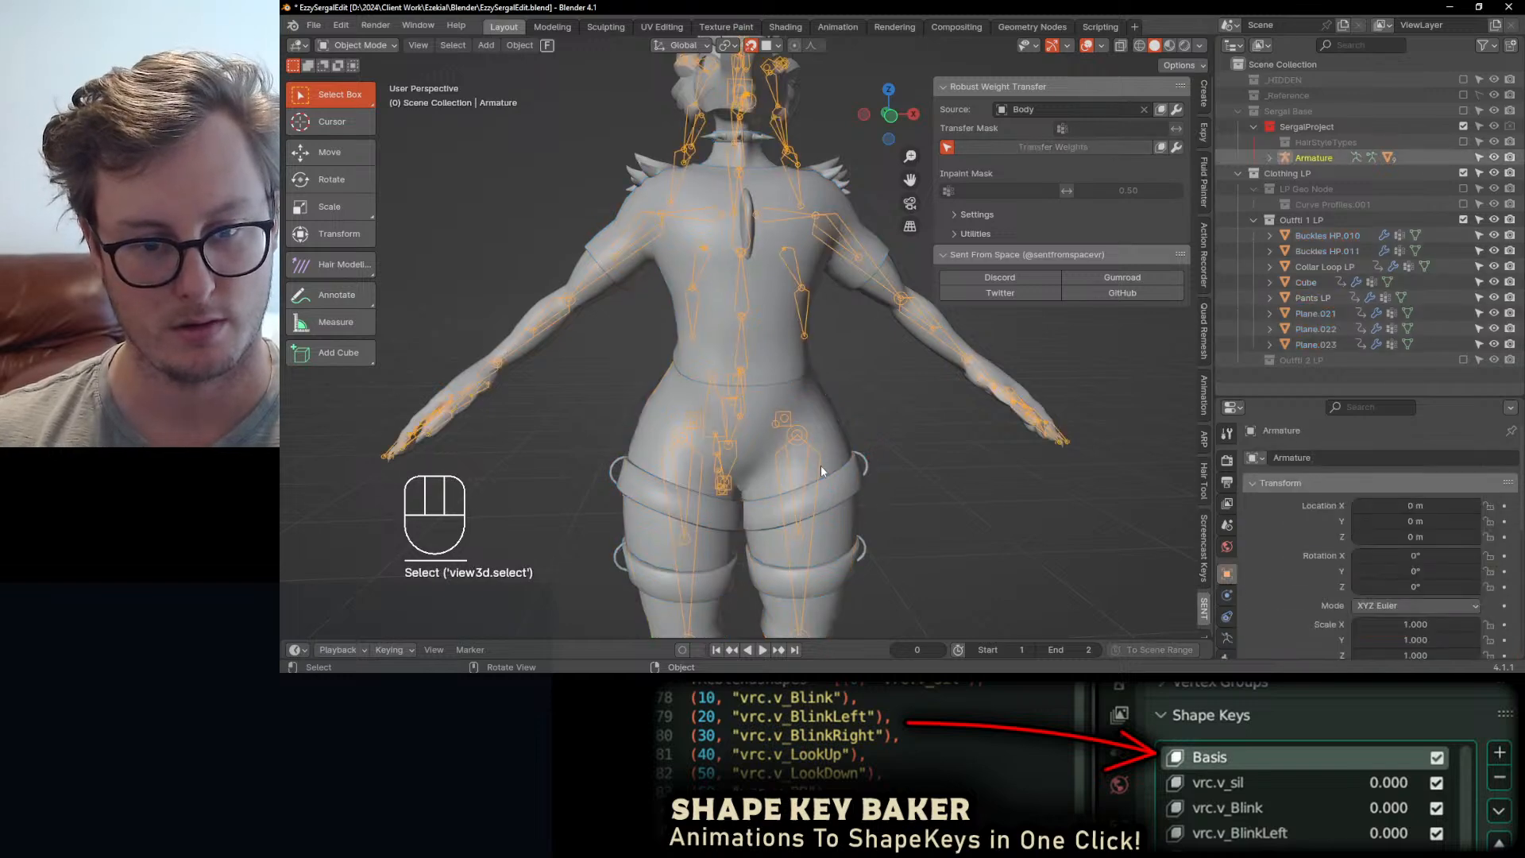
- Test-rotate the Left leg bone in Pose Mode, undo the rotation and return to Object Mode
key("ctrl+Tab")
scroll(822, 459, "down", 5)
key("r")
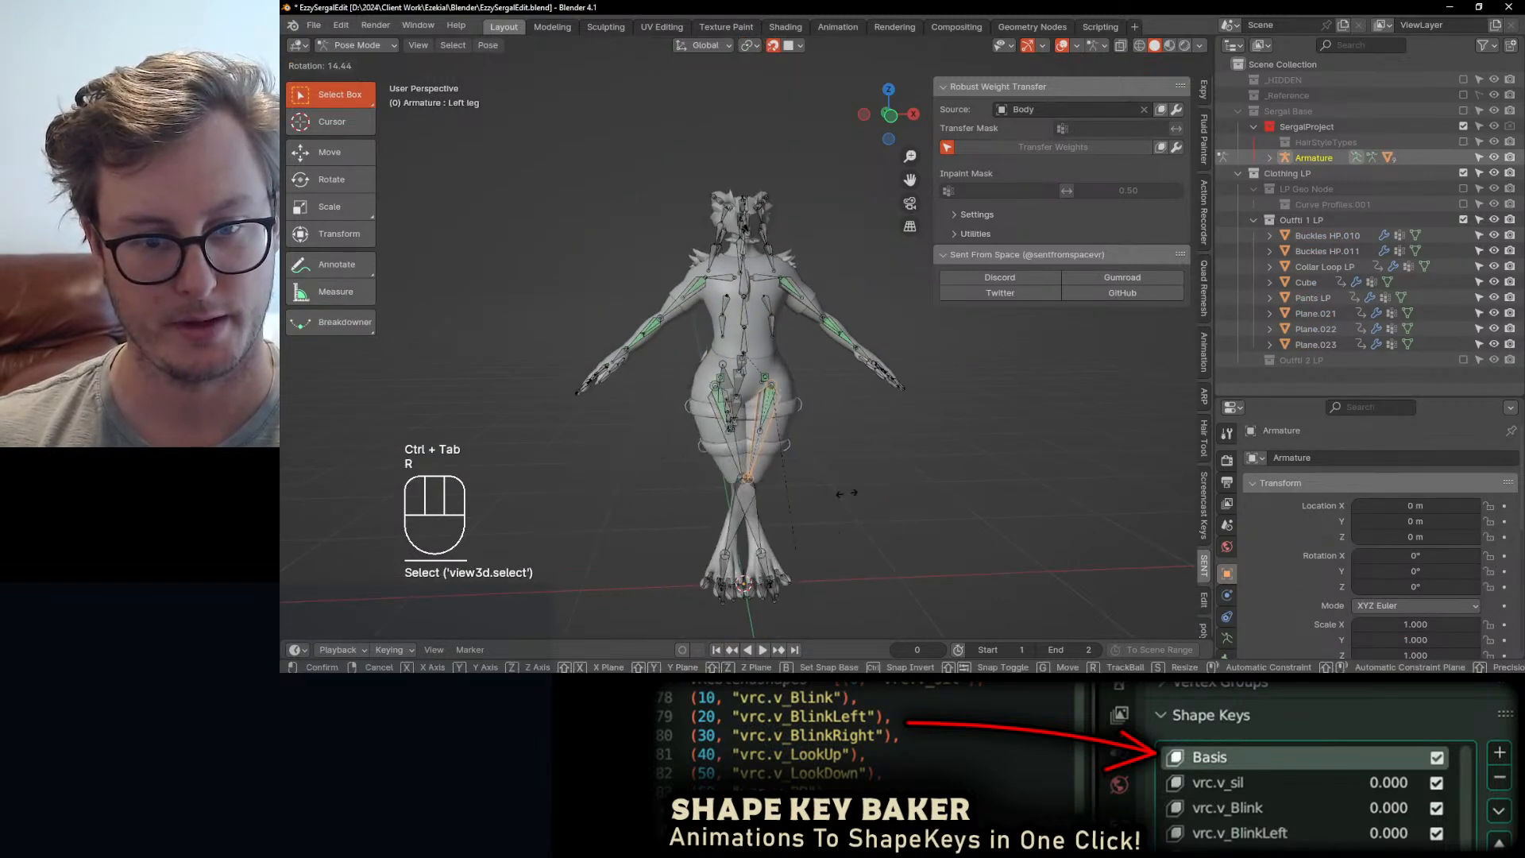
left_click(844, 469)
key("ctrl+z")
scroll(739, 409, "up", 4)
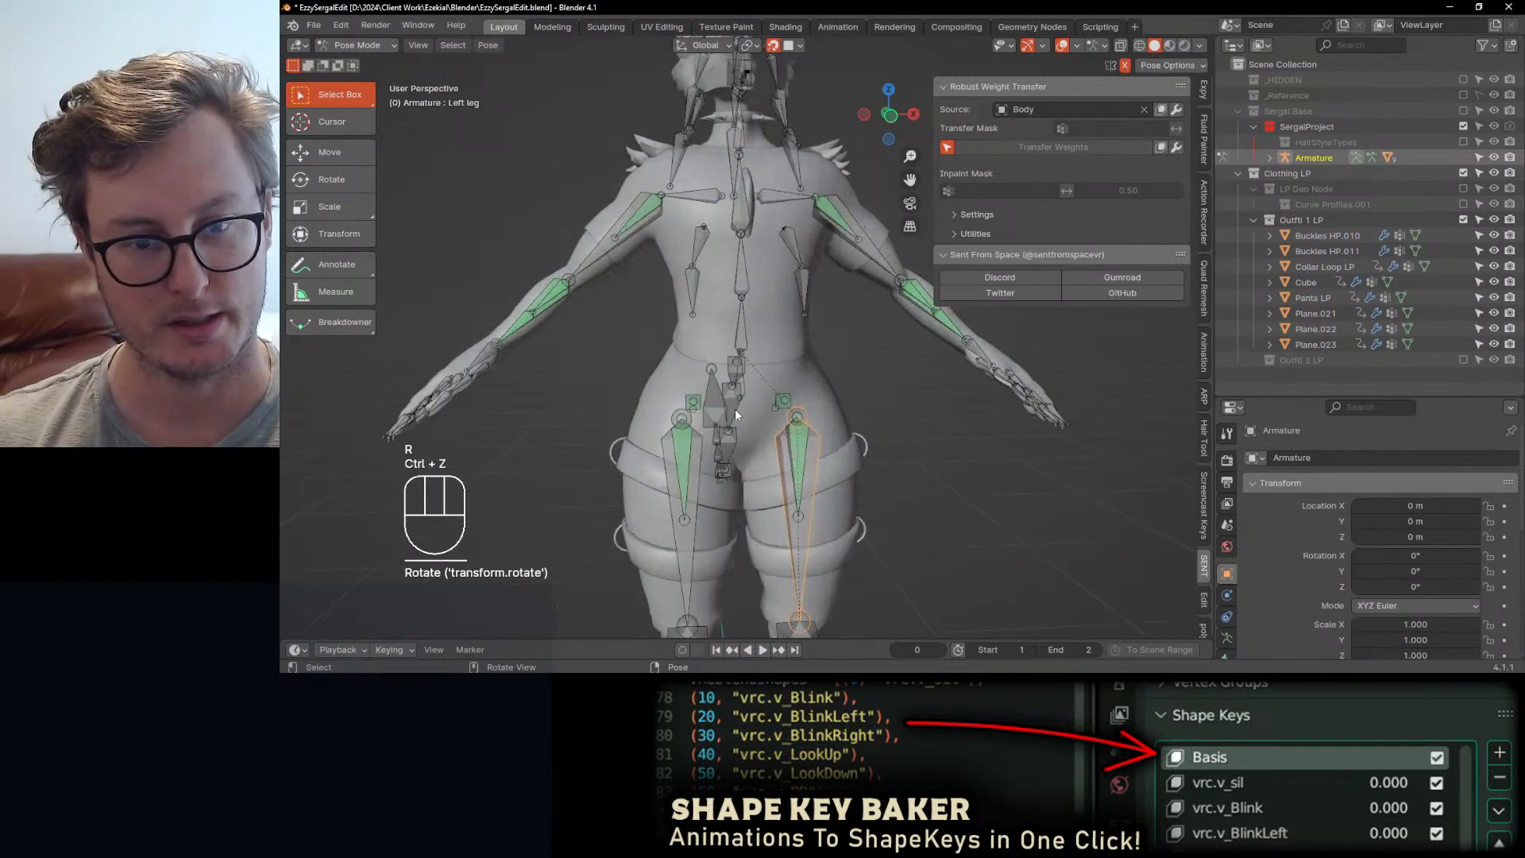
middle_click_drag(736, 408, 842, 381)
scroll(842, 381, "up", 2)
key("ctrl+Tab")
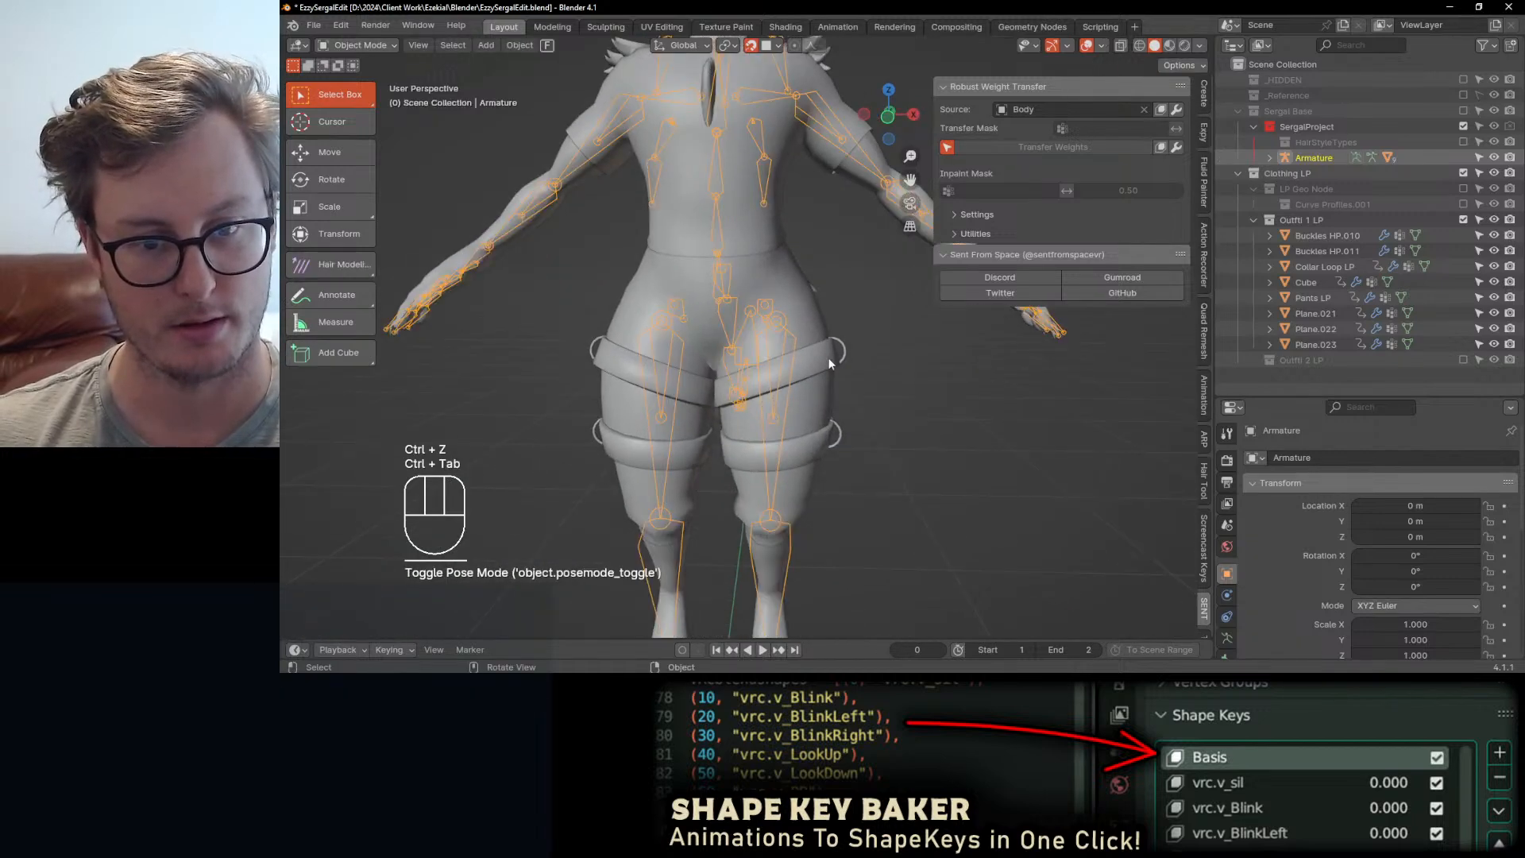
- Enter Weight Paint mode on the upper thigh straps and rotate the Left leg bone outward to spread both legs
left_click(837, 370)
key("ctrl+Tab")
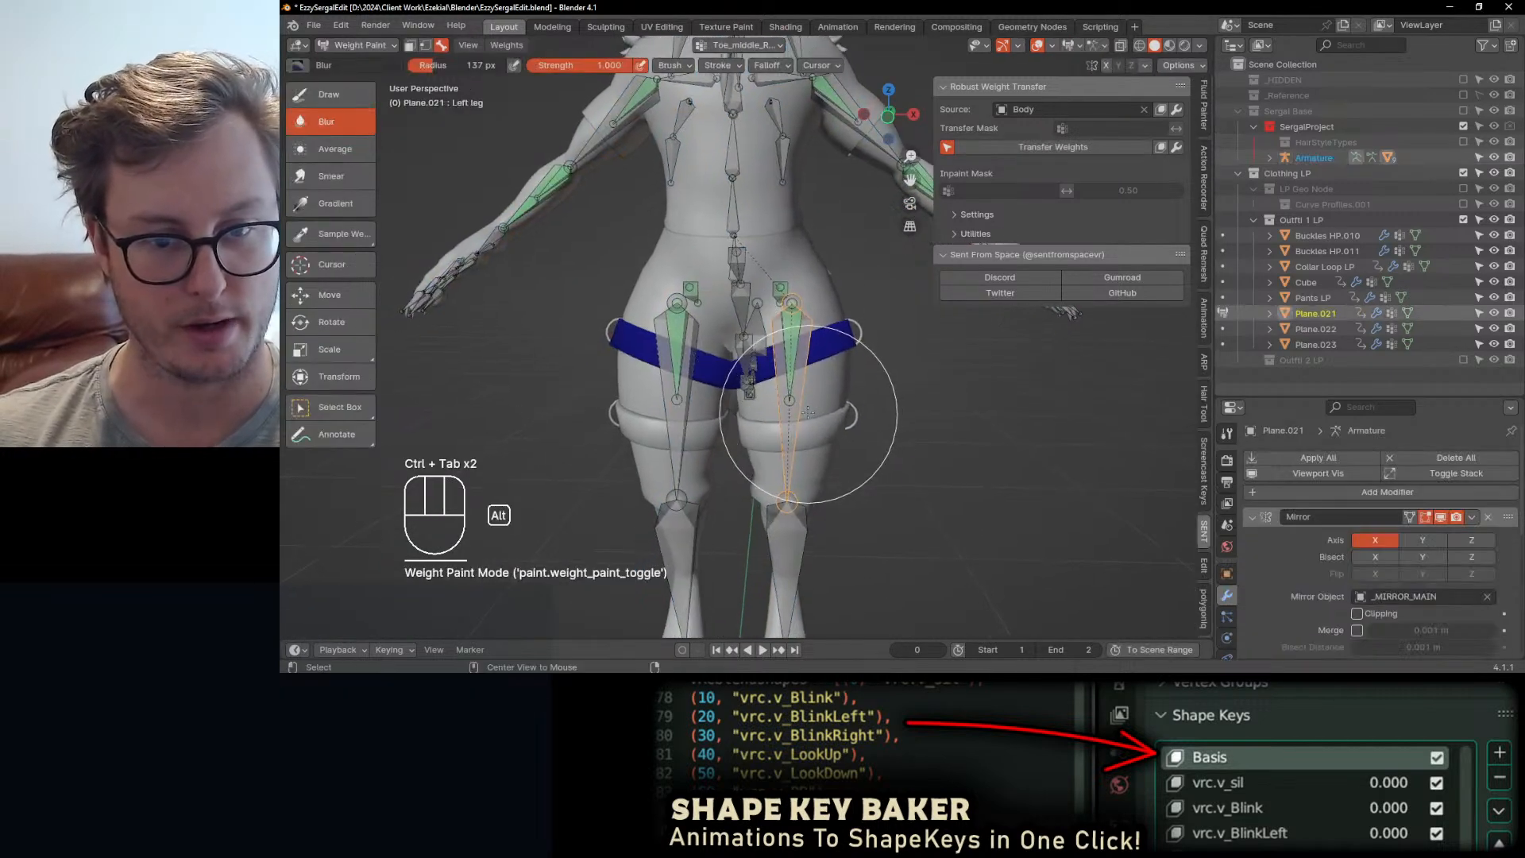
left_click(792, 405, "ctrl")
key("r")
left_click(898, 437)
scroll(897, 436, "up", 1)
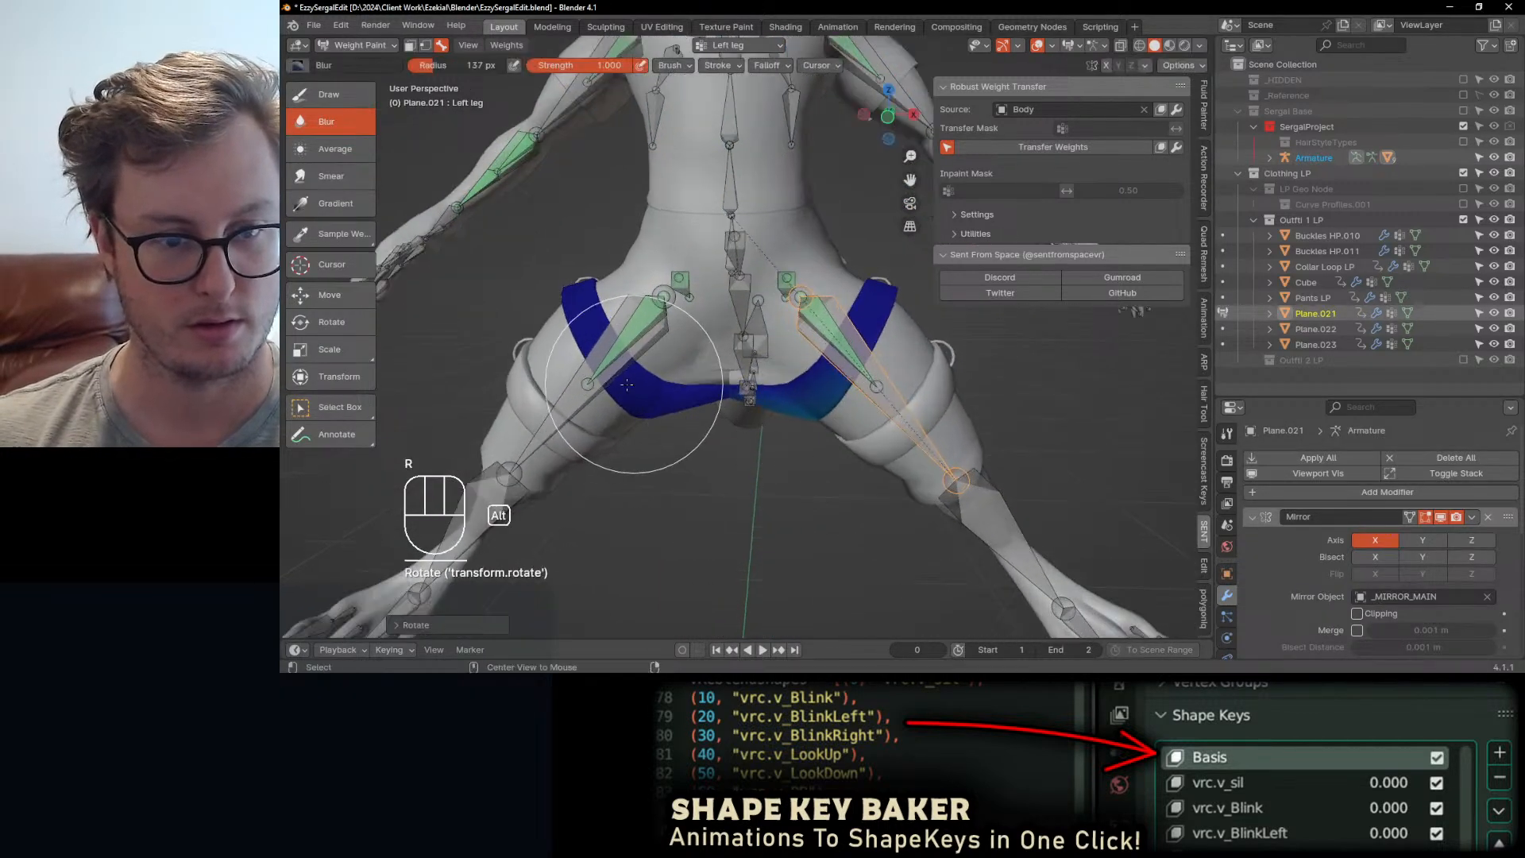
- Clear the Right leg and Right leg_twist weights from the left leg's upper strap using the Gradient tool with weight 0
left_click(589, 400, "ctrl")
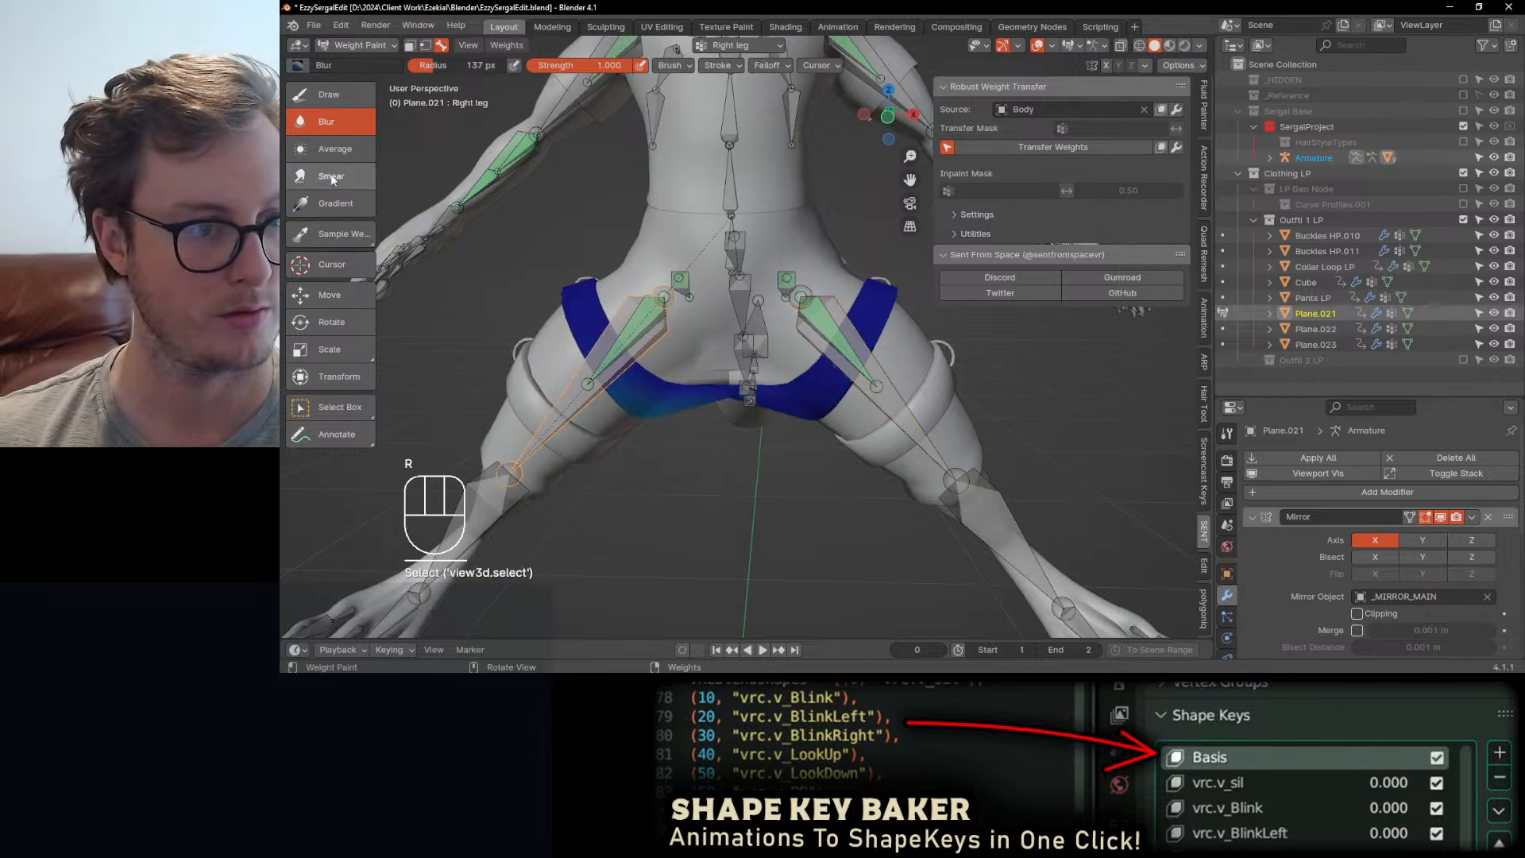
left_click(322, 94)
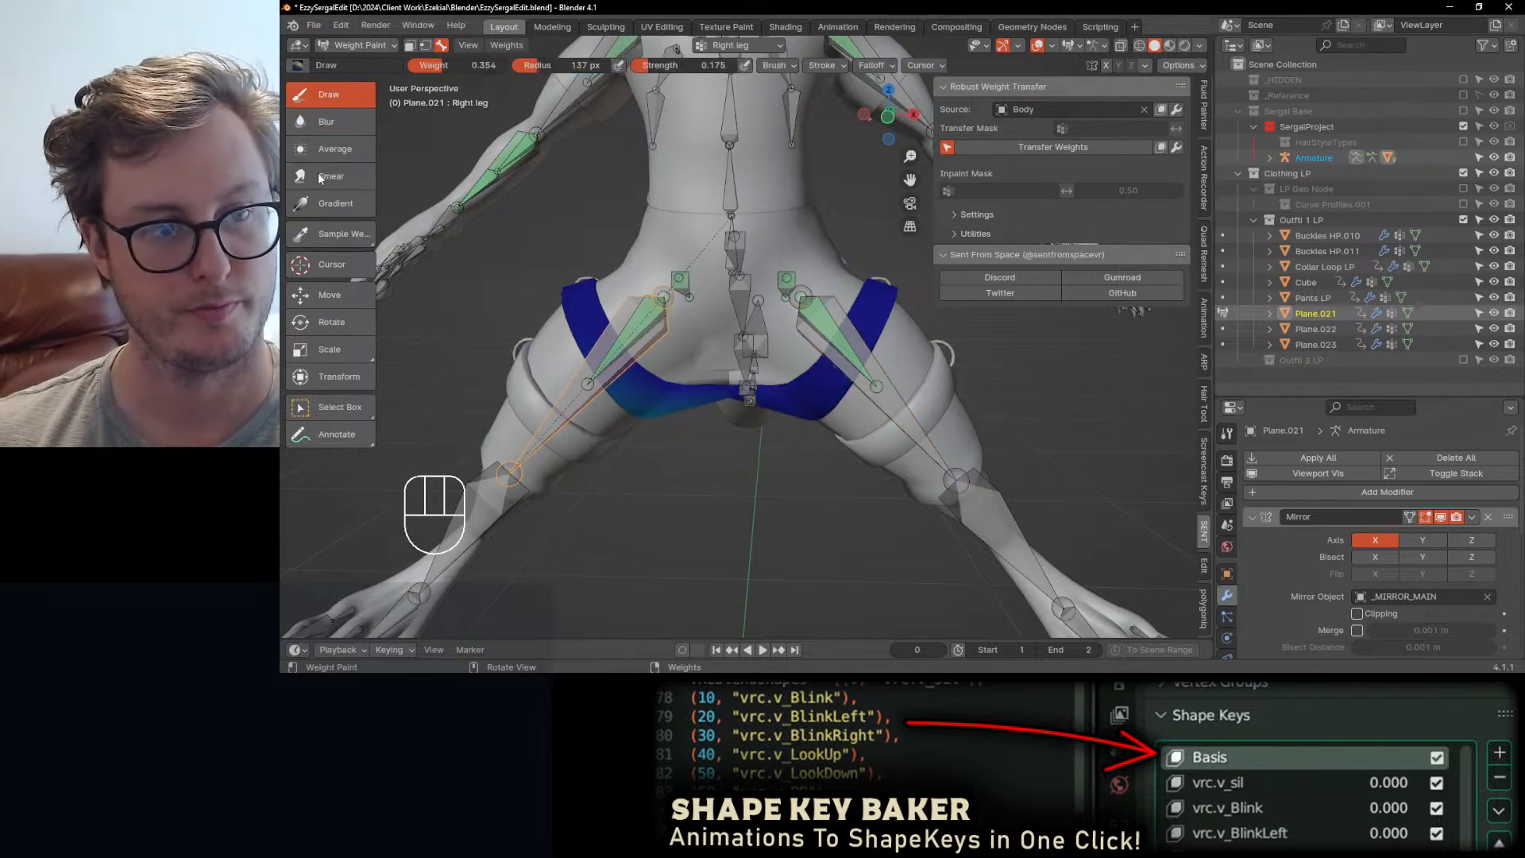
left_click(335, 204)
left_click_drag(412, 67, 517, 68)
left_click(769, 513)
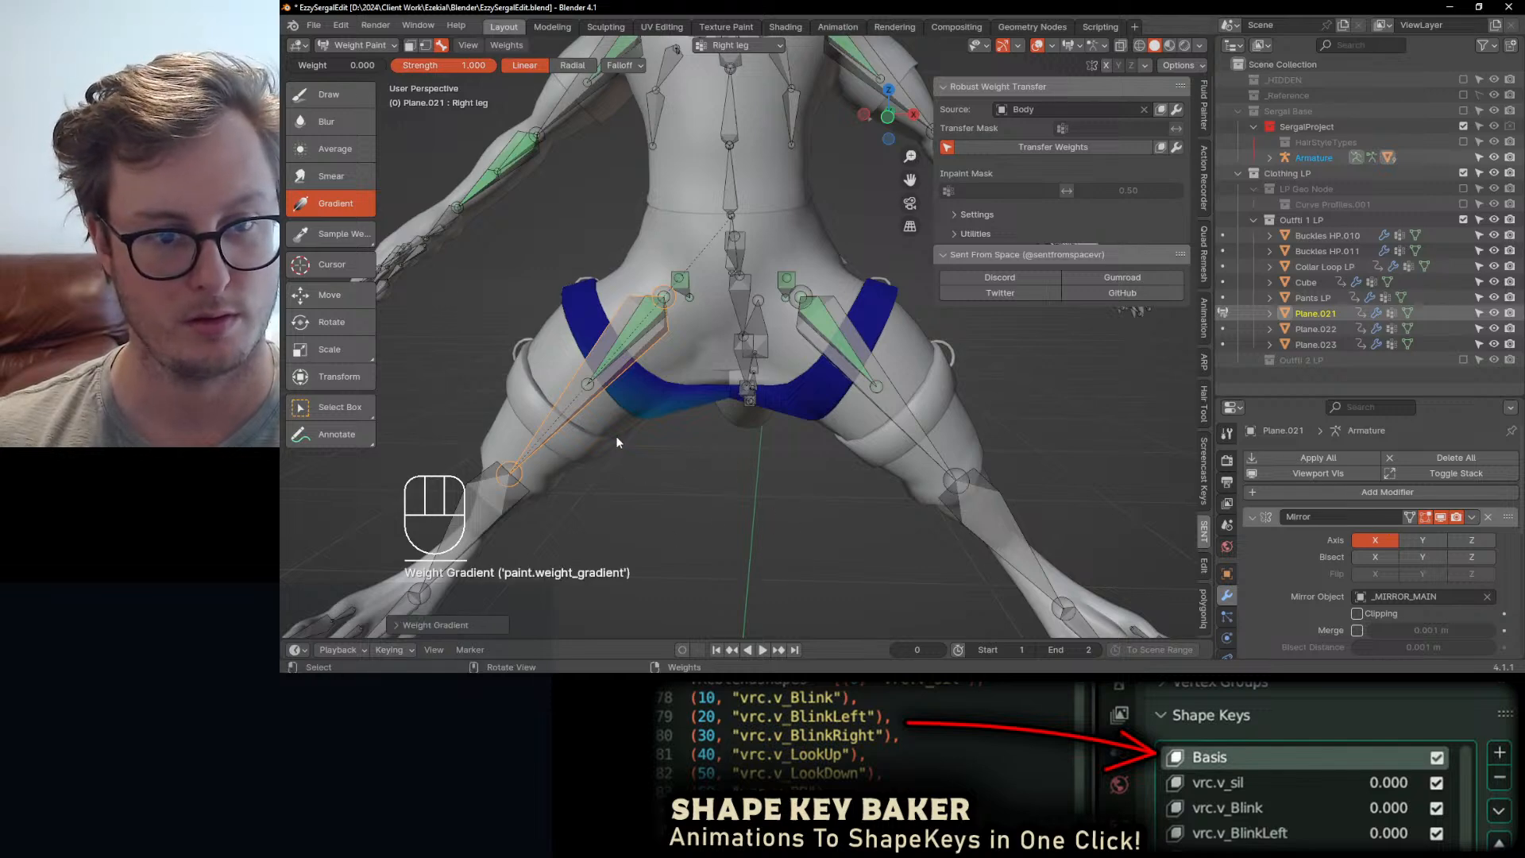
left_click(625, 349, "alt")
left_click_drag(769, 550, 812, 555)
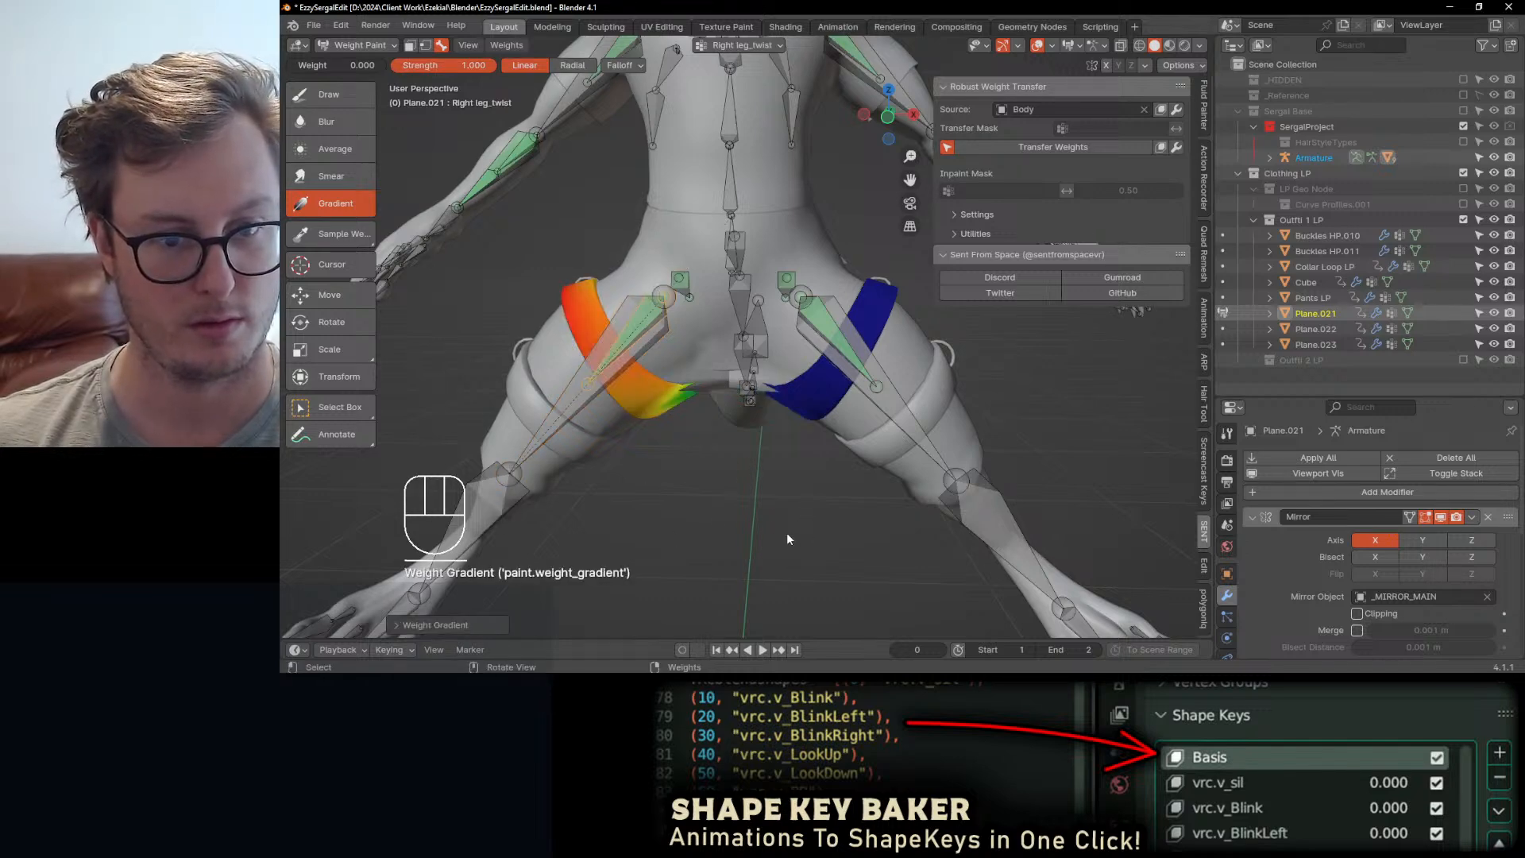
- Examine the upper straps' weights for the Left leg and Left leg_twist bones and expand the mesh's vertex group list
left_click(827, 327)
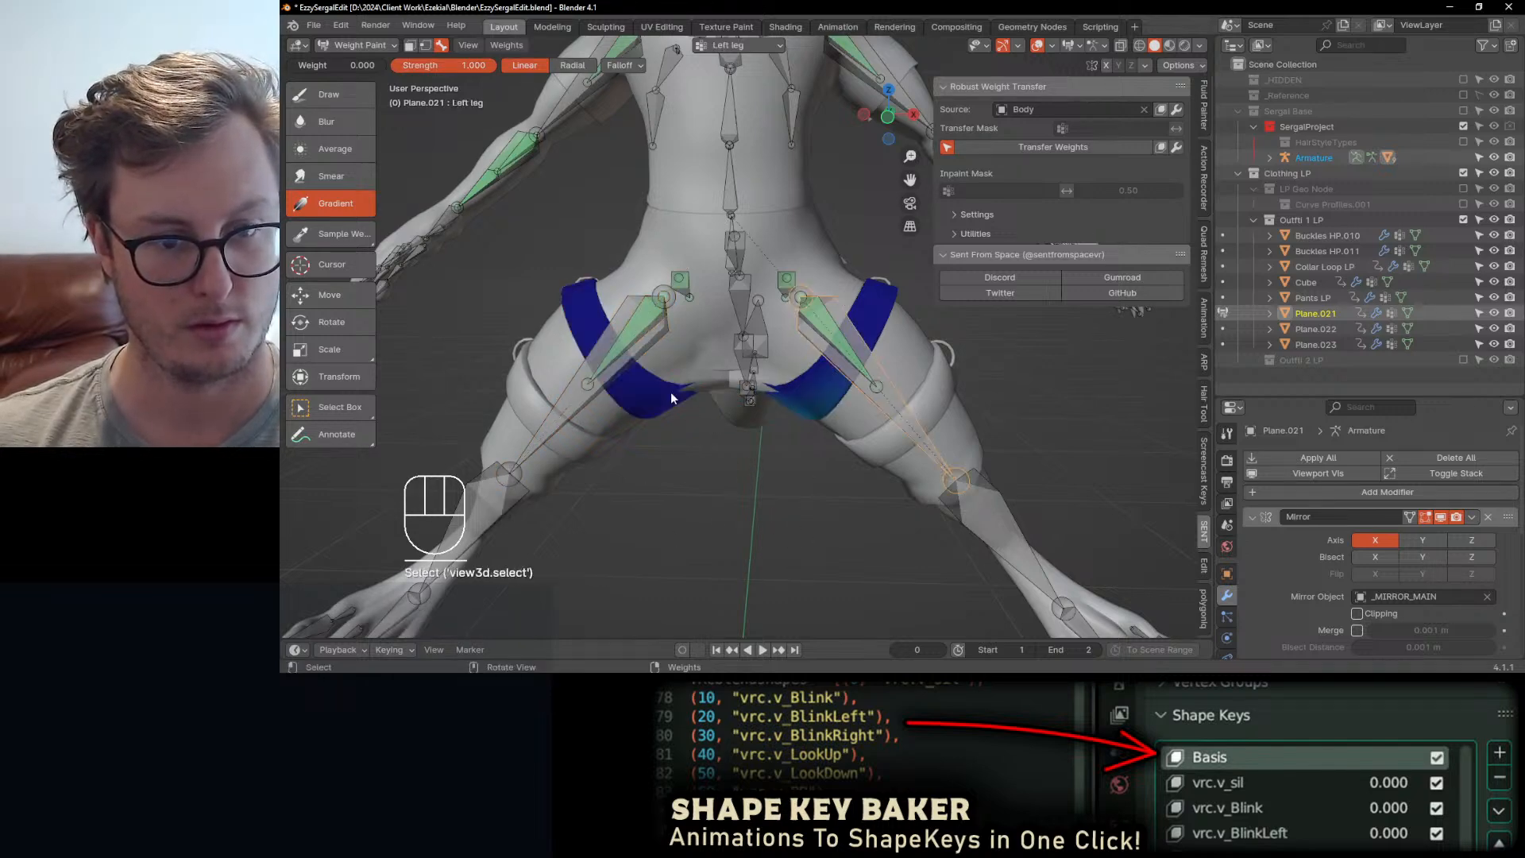
middle_click_drag(673, 401, 723, 377)
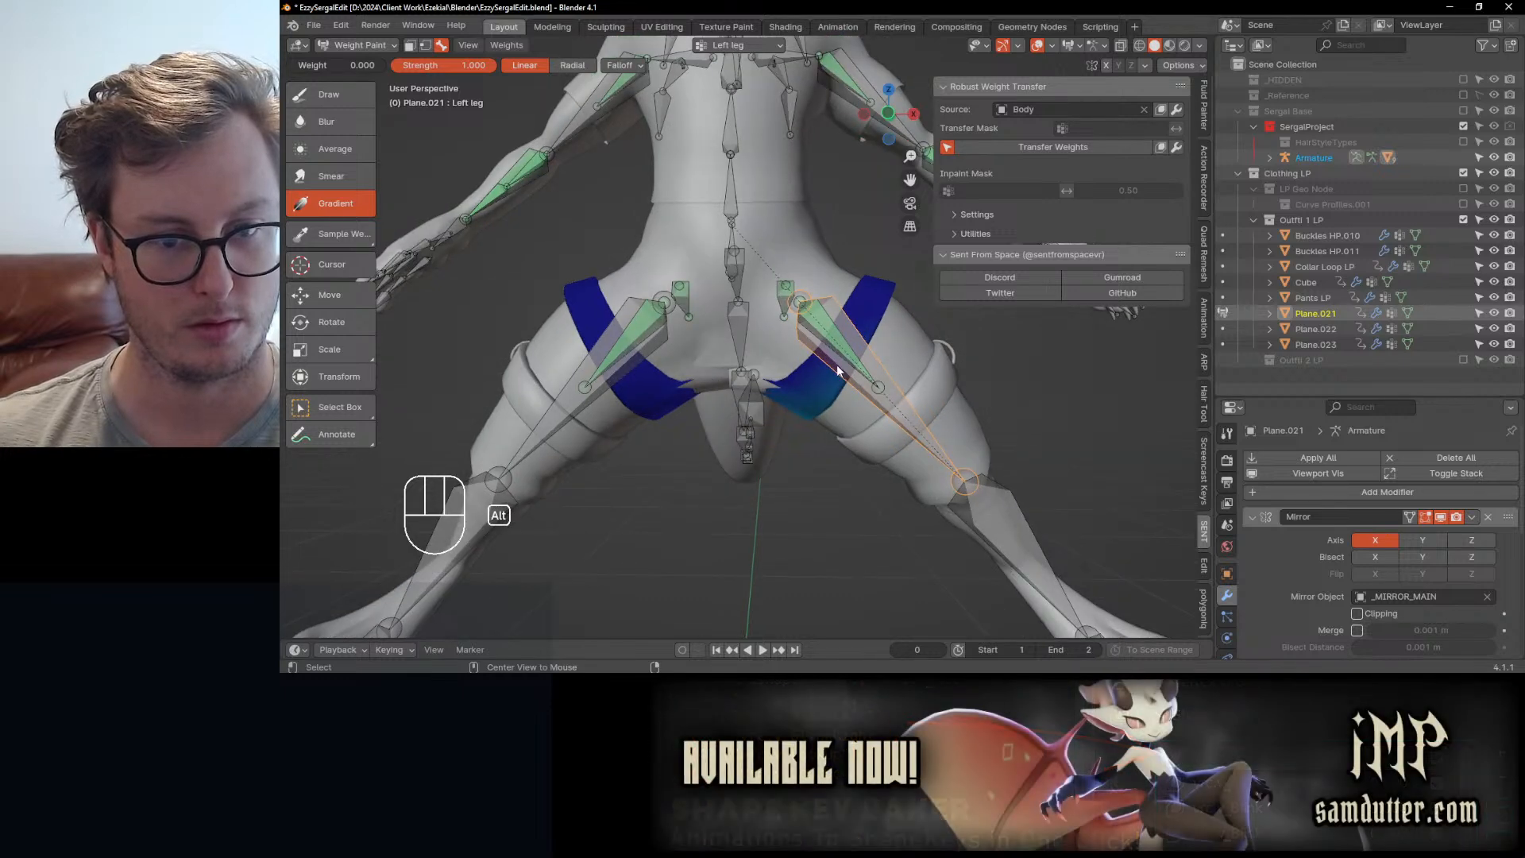
left_click(833, 340, "alt")
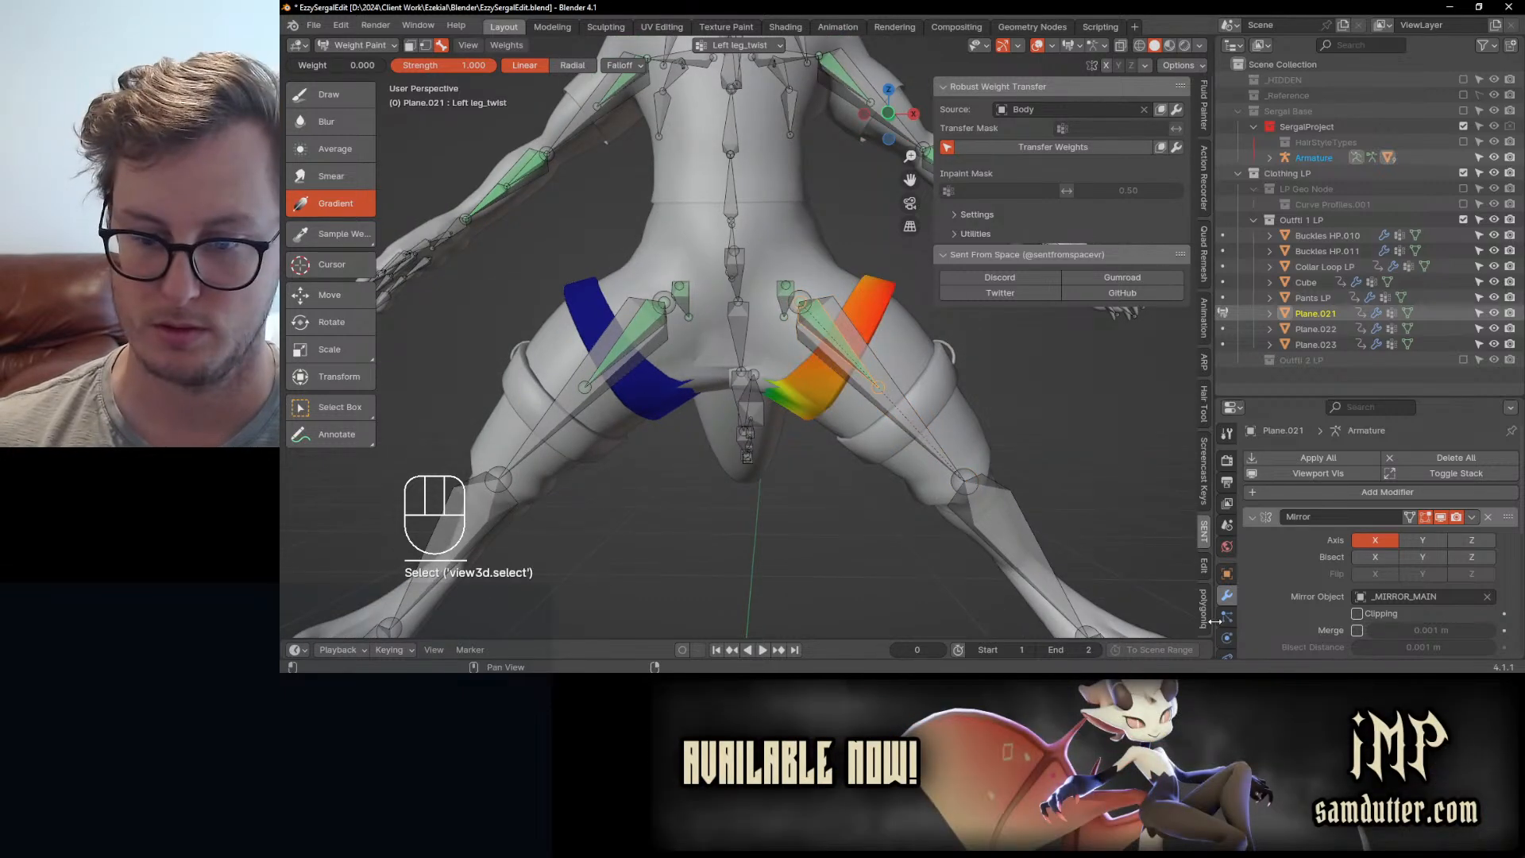
left_click(1228, 587)
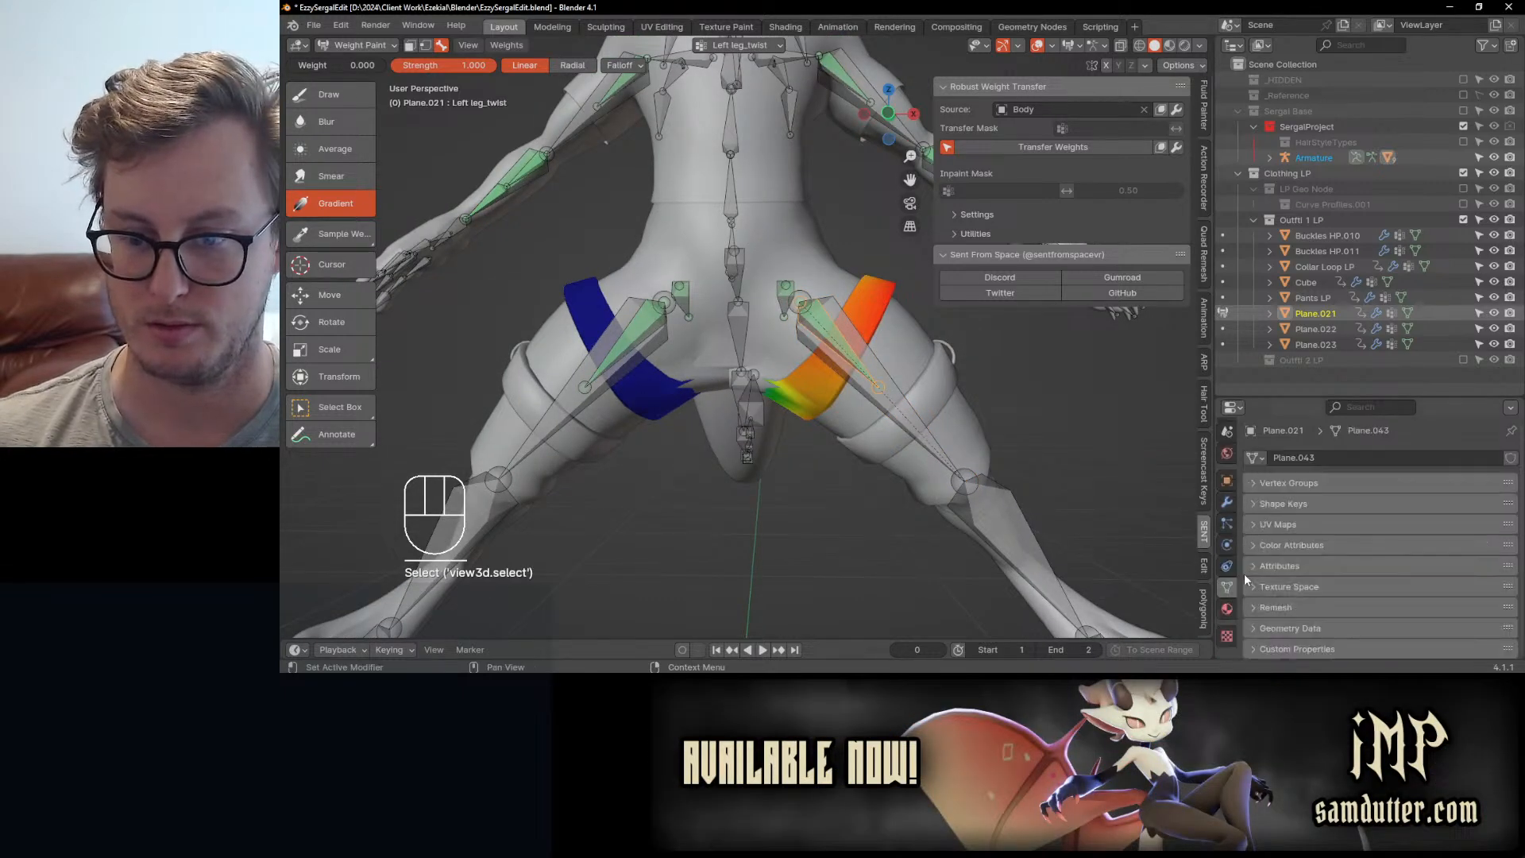
left_click(1273, 485)
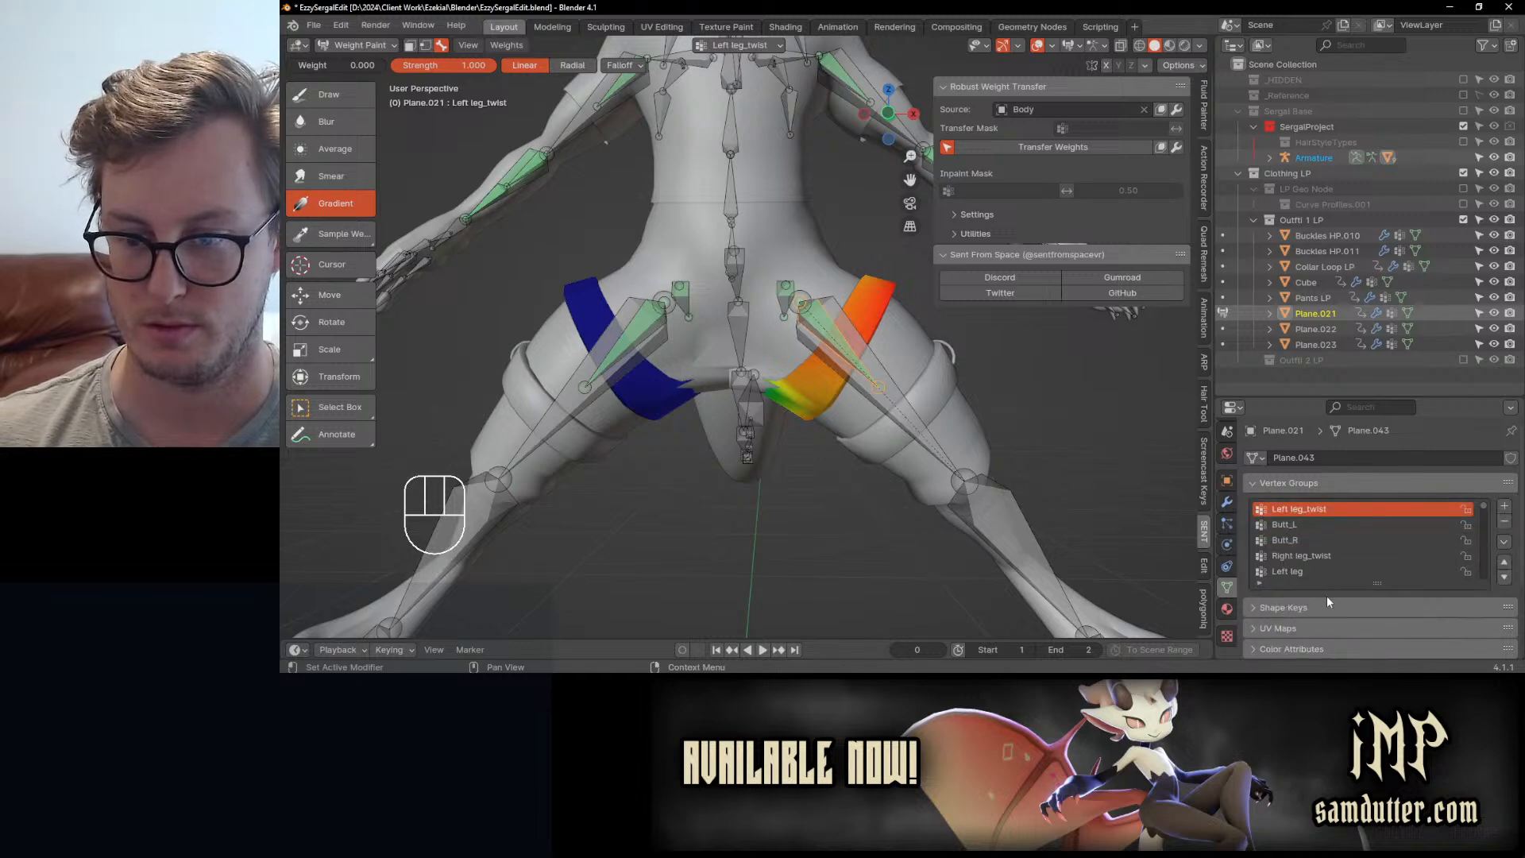
scroll(810, 421, "up", 2)
left_click(902, 400, "alt")
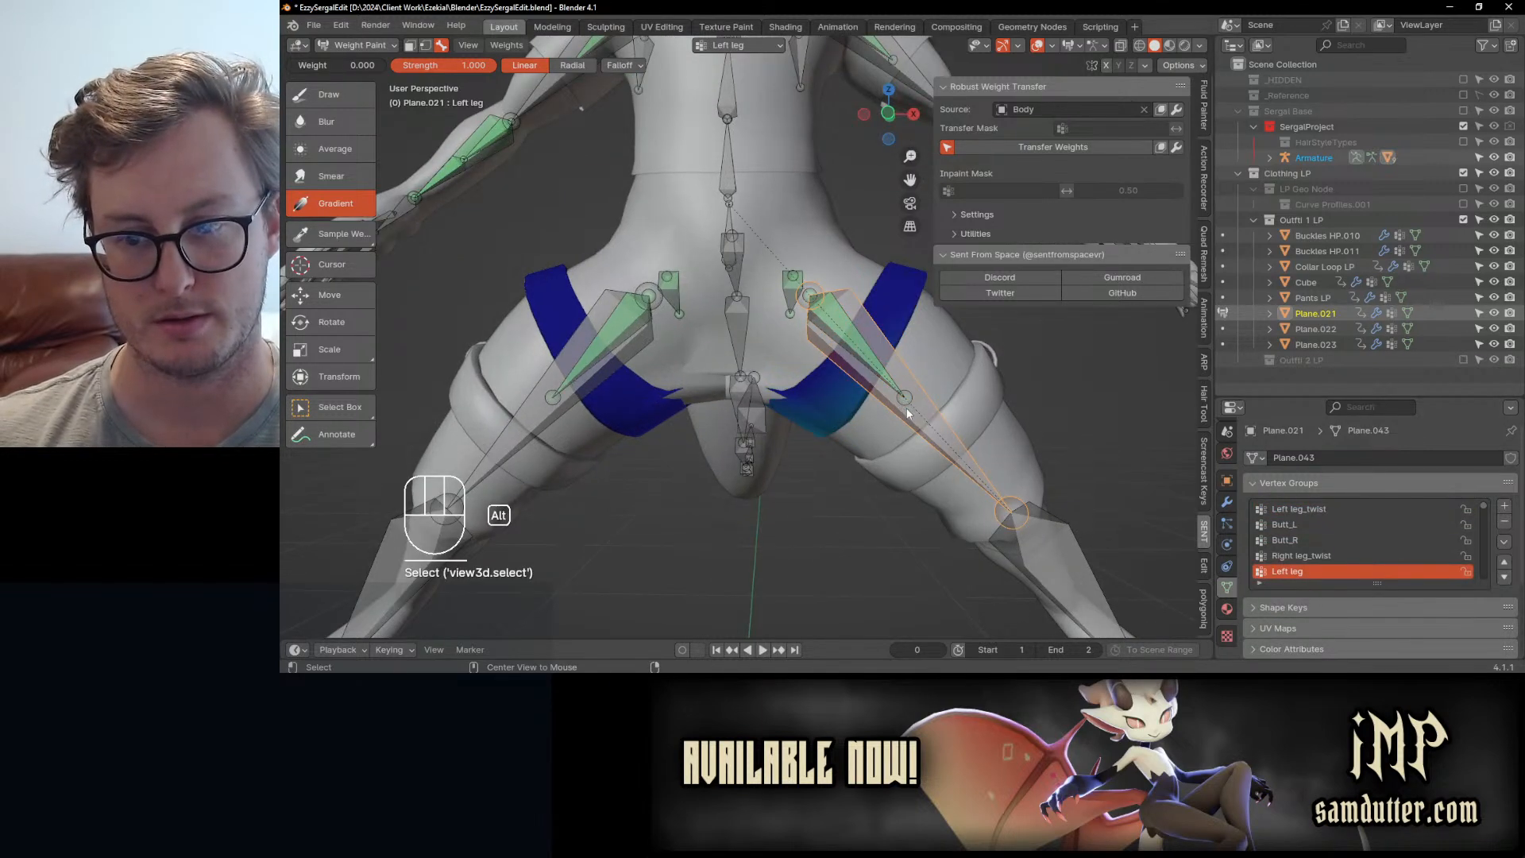
left_click(863, 352, "alt")
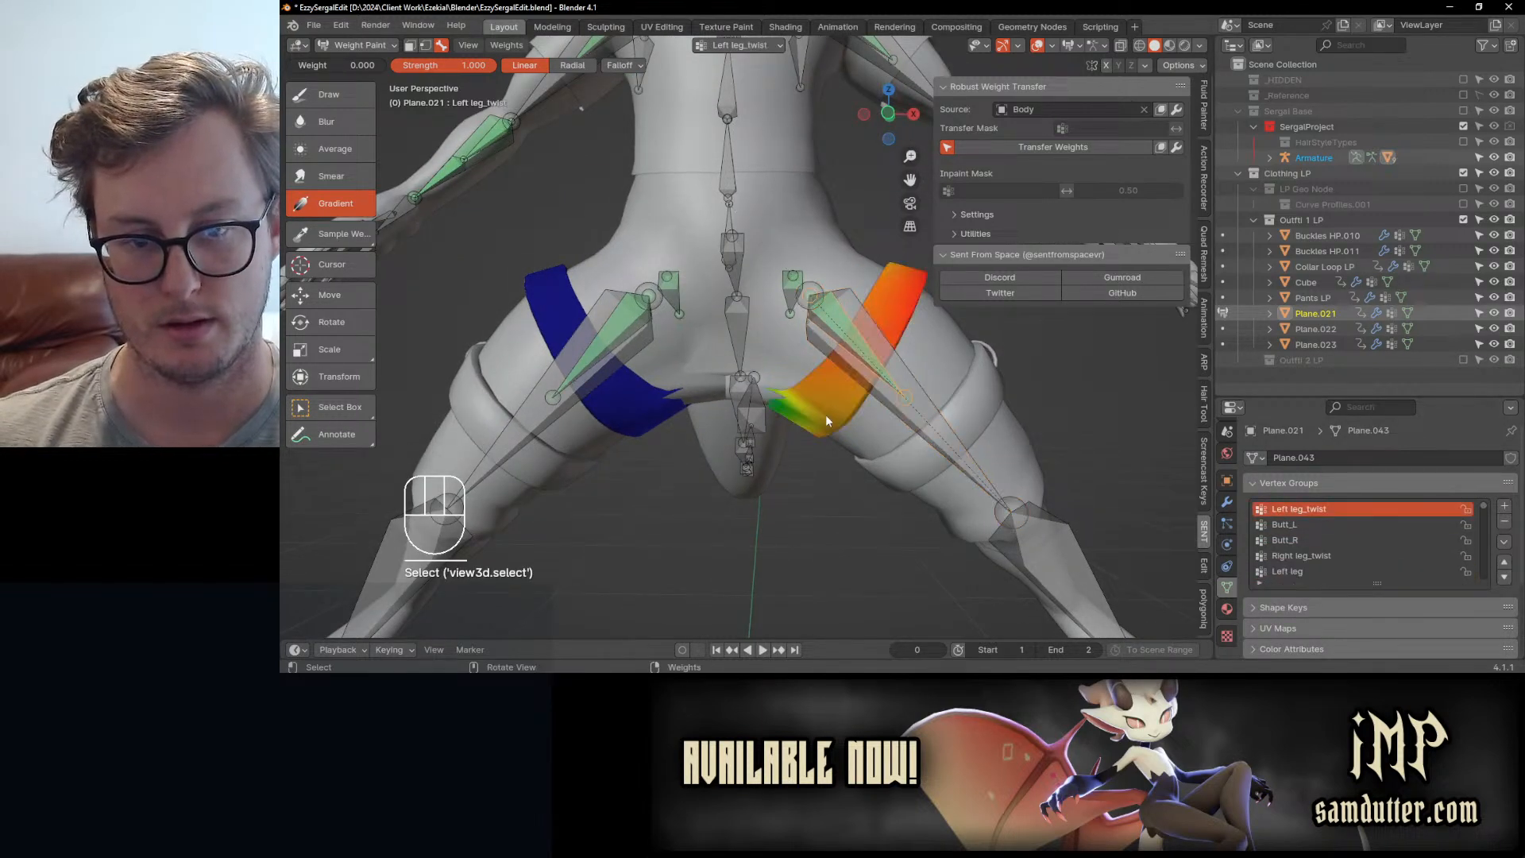
middle_click_drag(826, 413, 858, 359)
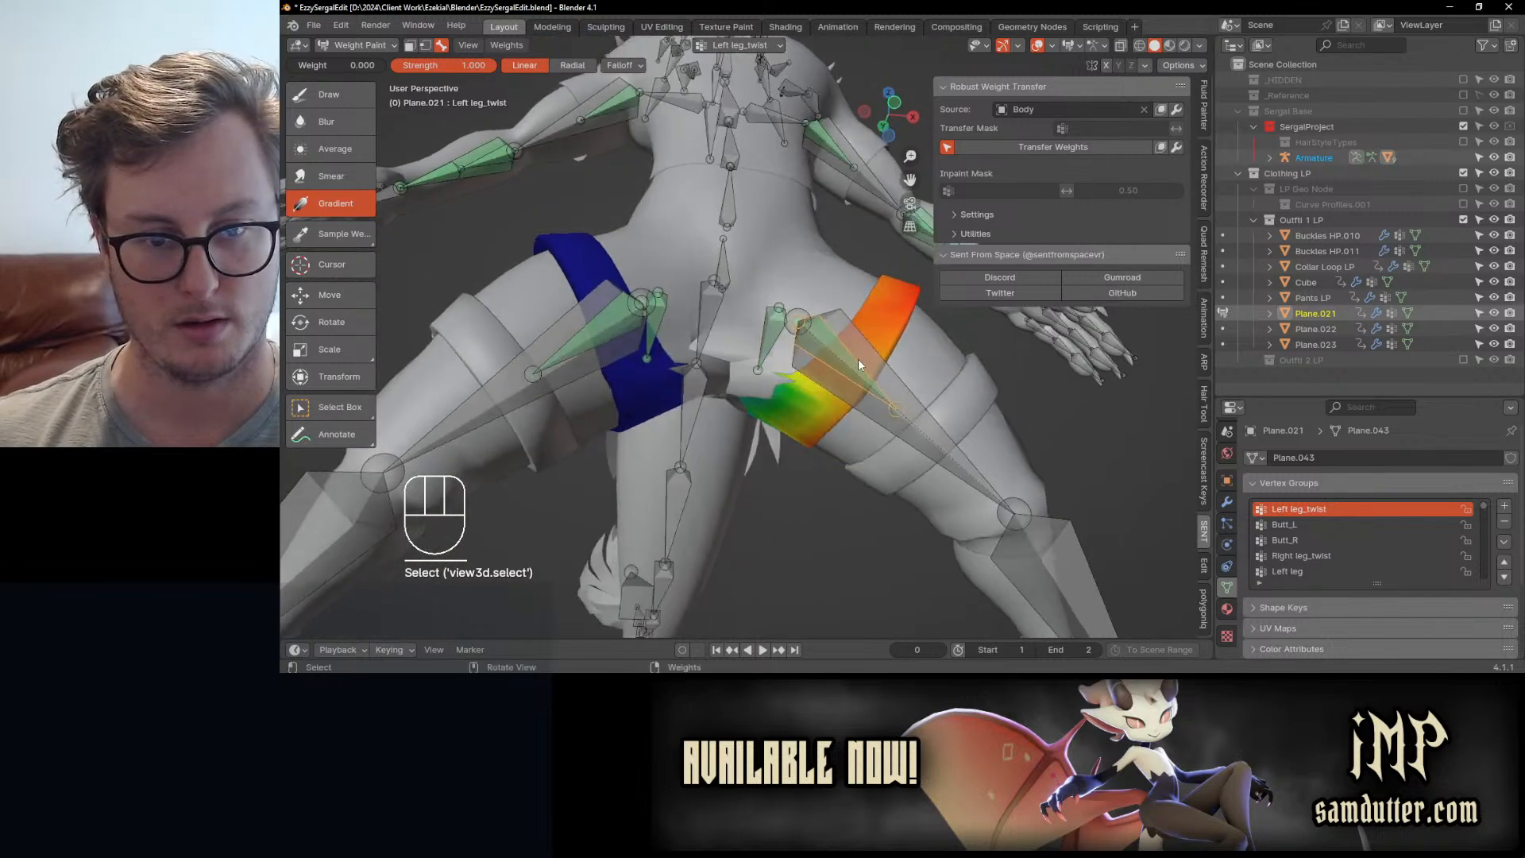
- Select the Hips bone and blur its weights on the inner part of the left leg's upper strap
left_click(717, 265, "alt")
middle_click_drag(717, 265, 825, 500)
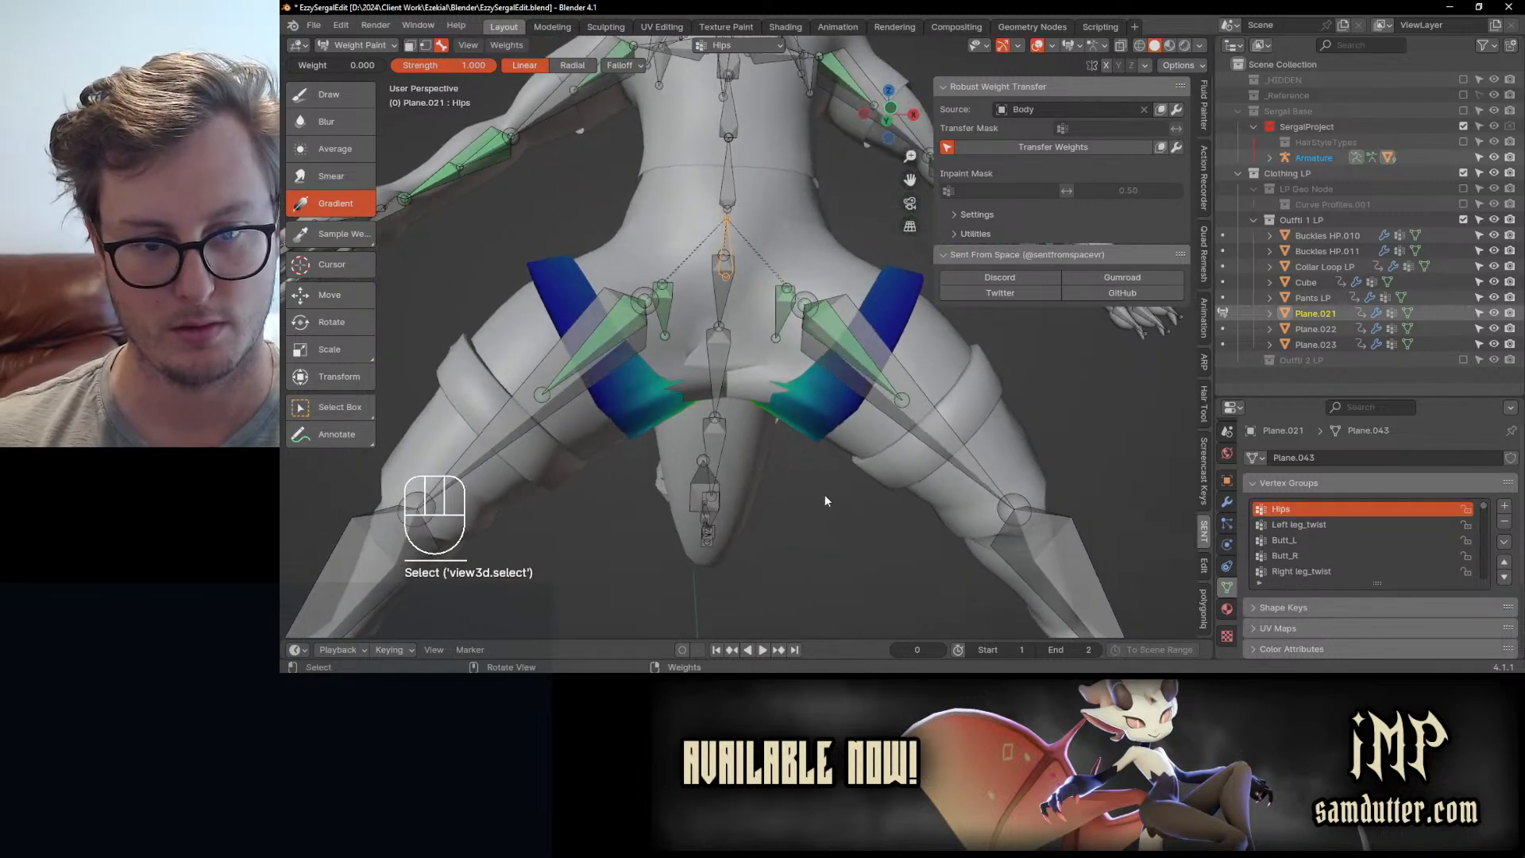
left_click(321, 125)
left_click_drag(798, 465, 782, 461)
mouse_move(782, 460)
middle_mouse_down()
mouse_move(683, 457)
mouse_move(676, 385)
middle_mouse_up()
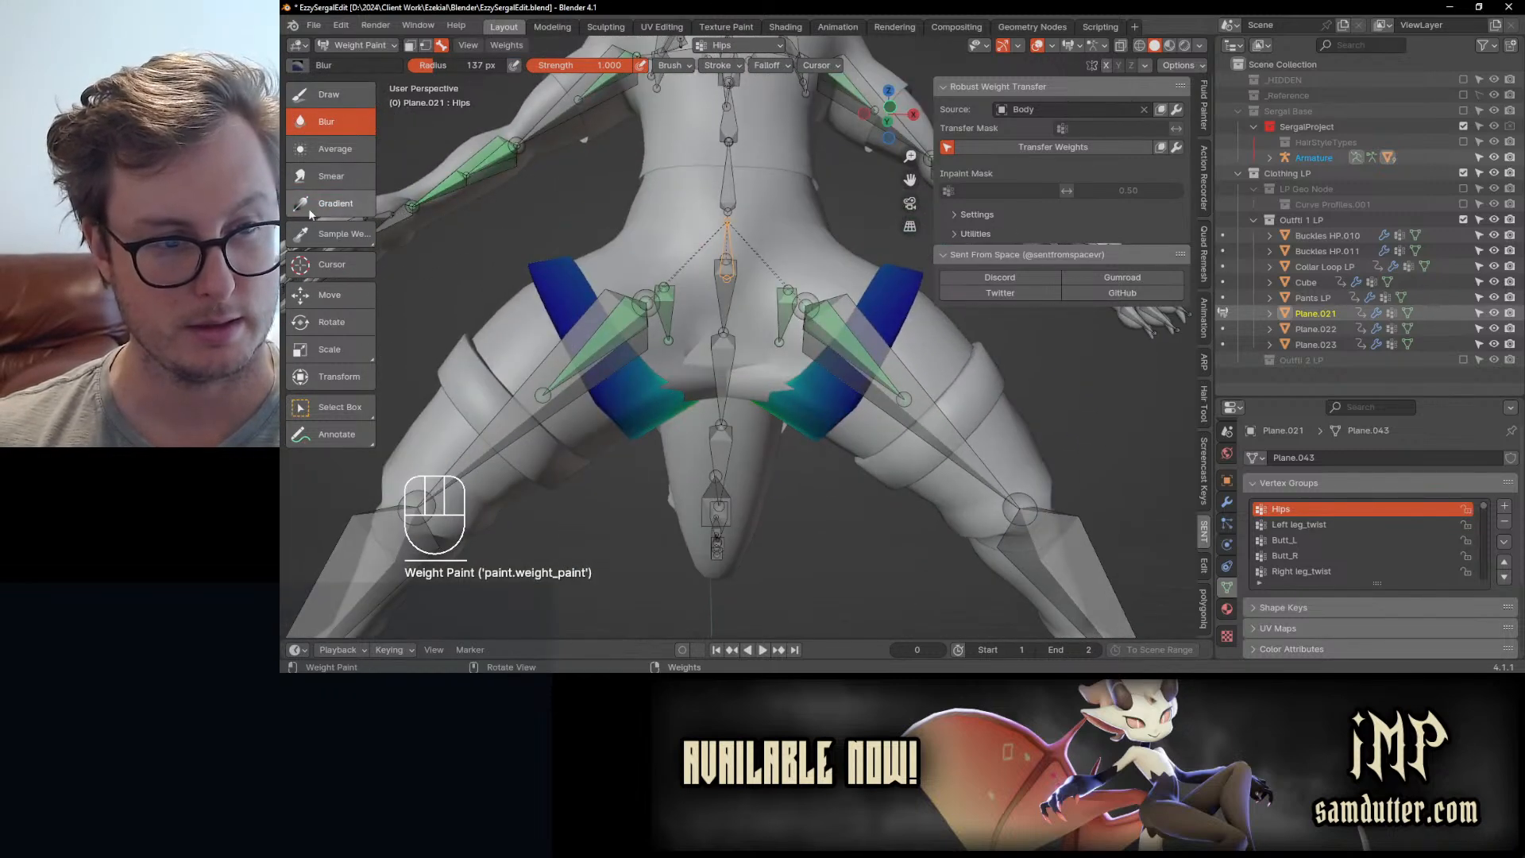
- Clear the Hips bone's weights from the inner parts of the upper straps using the Gradient tool with weight 0
left_click(329, 203)
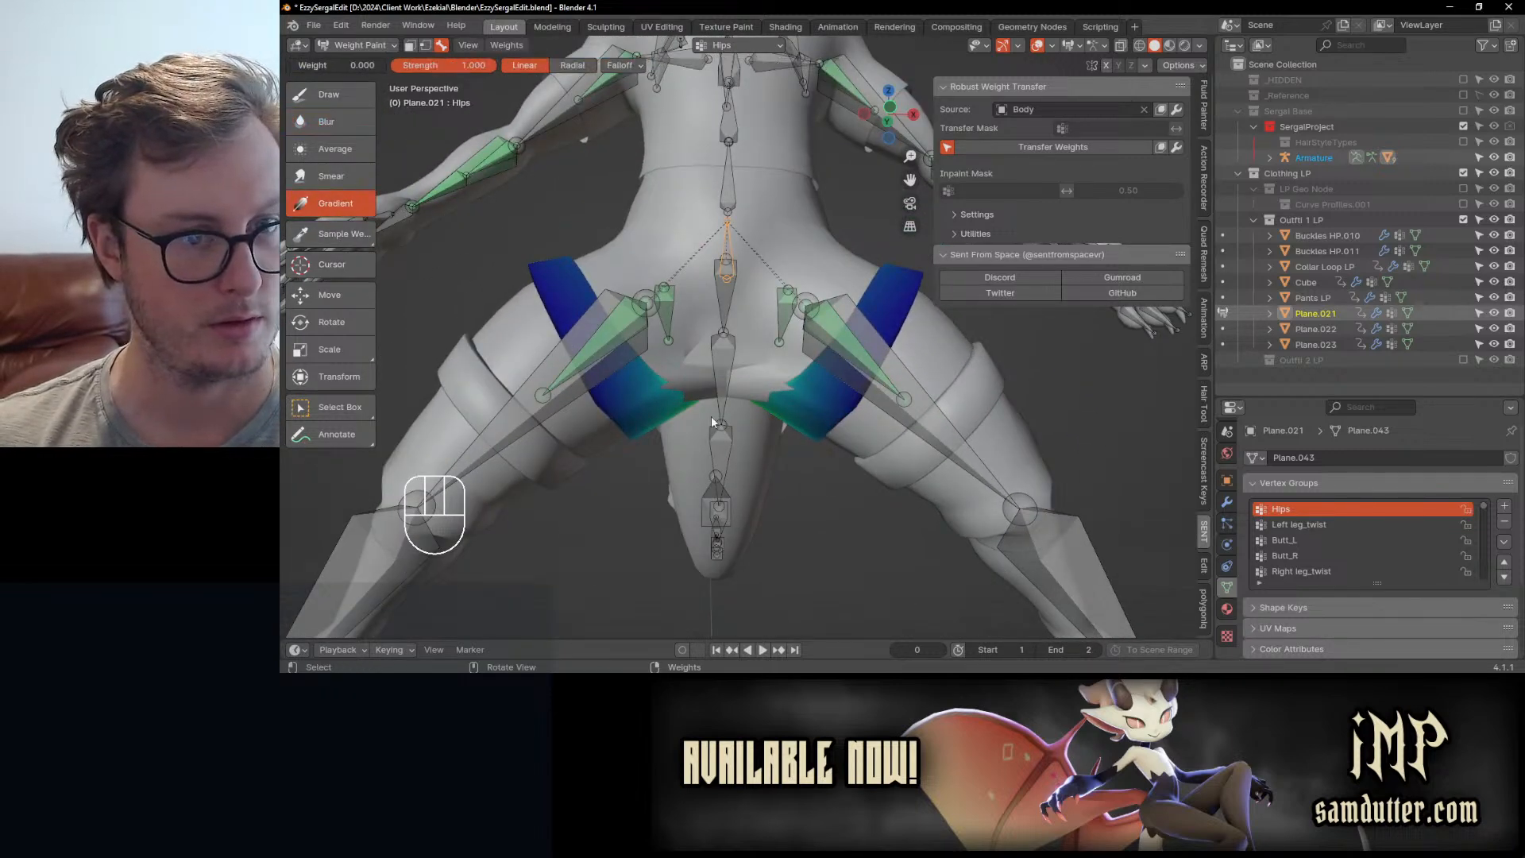
left_click_drag(804, 531, 800, 562)
middle_click_drag(799, 562, 788, 369)
- Select the Left leg_twist bone and raise its weights on the inner part of the left upper strap with a weight 1 gradient
left_click(787, 324, "alt")
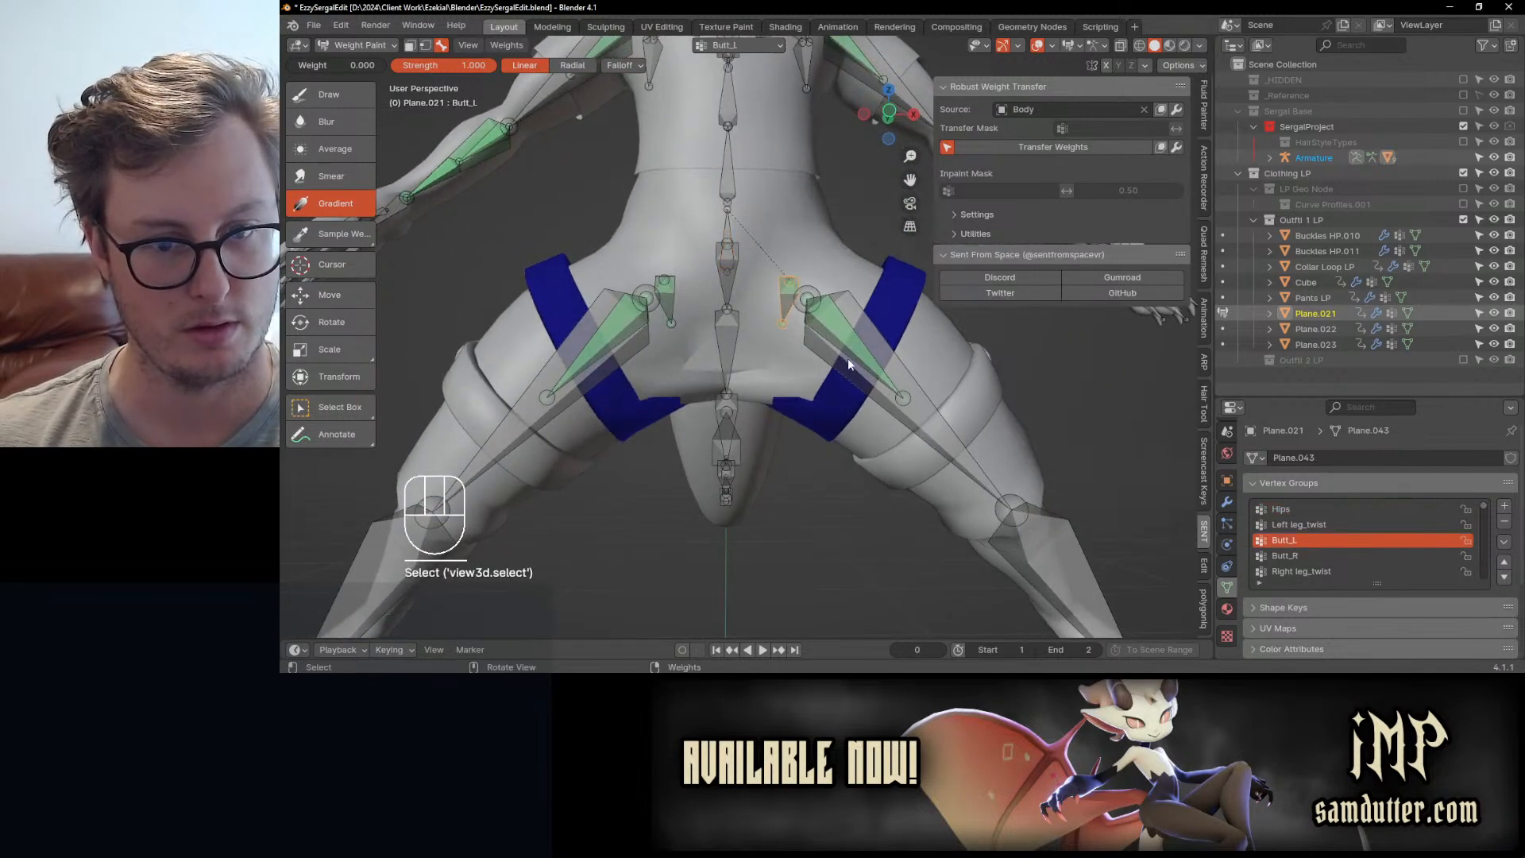
left_click(832, 338, "alt")
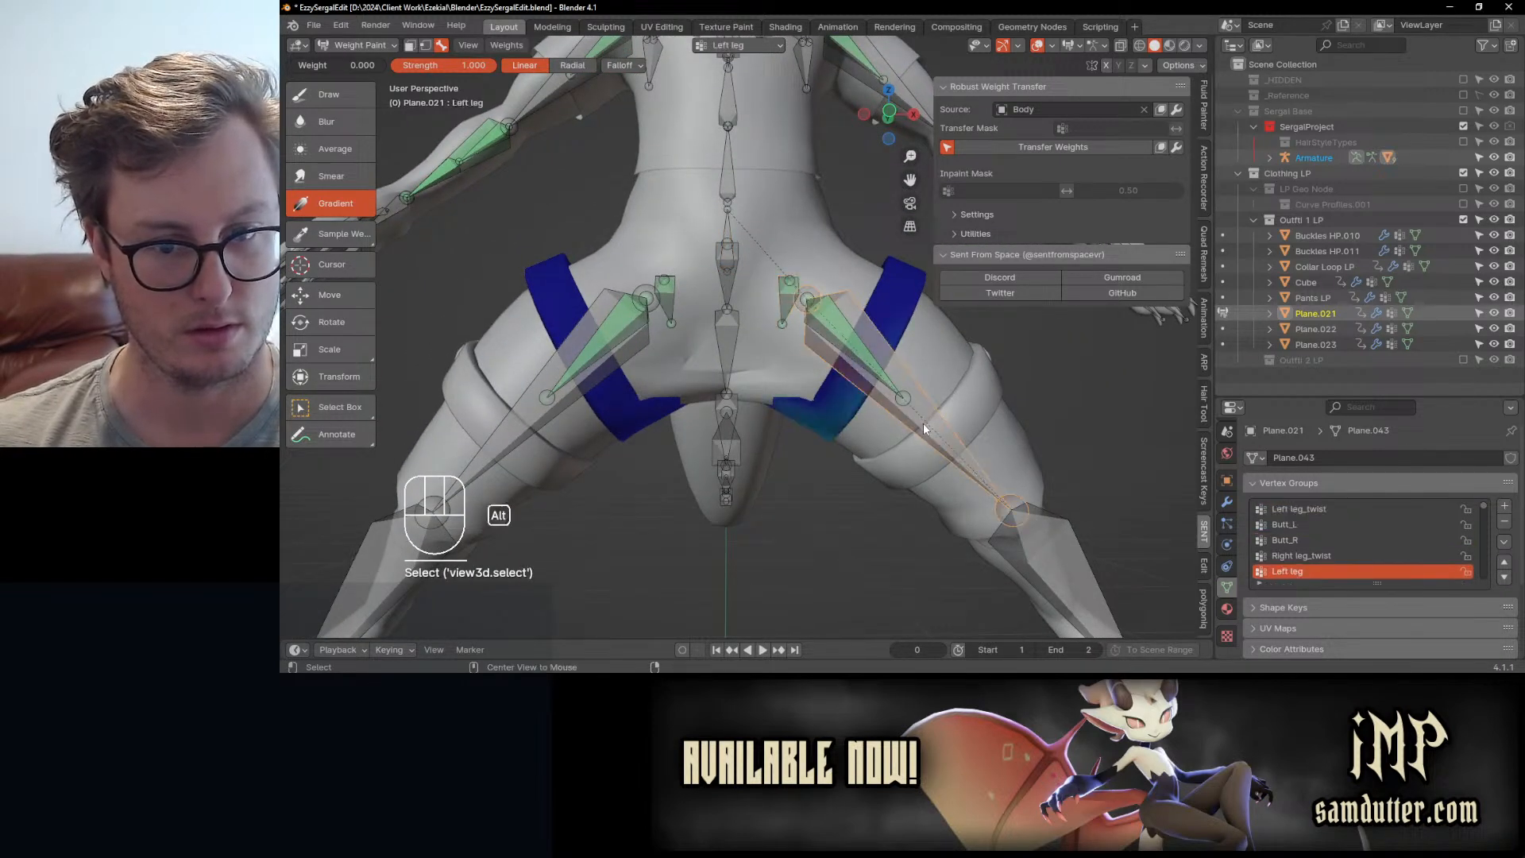
left_click(877, 367, "alt")
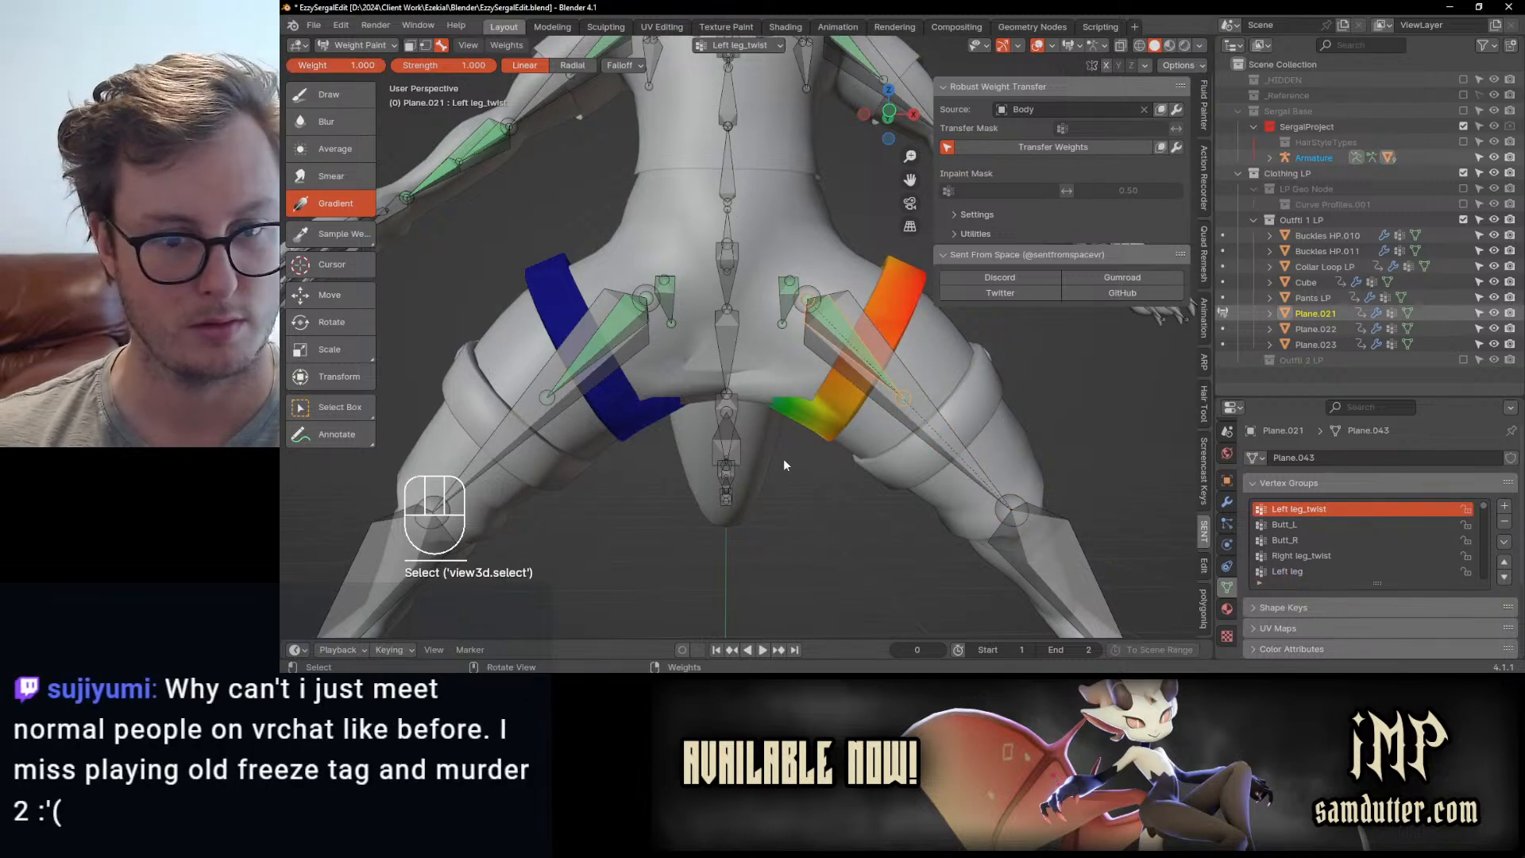
left_click_drag(785, 465, 817, 425)
mouse_move(818, 426)
middle_mouse_down()
mouse_move(893, 356)
mouse_move(865, 450)
middle_mouse_up()
- Blur the Left leg_twist weights along the inner part of the left leg's upper strap
left_click(330, 123)
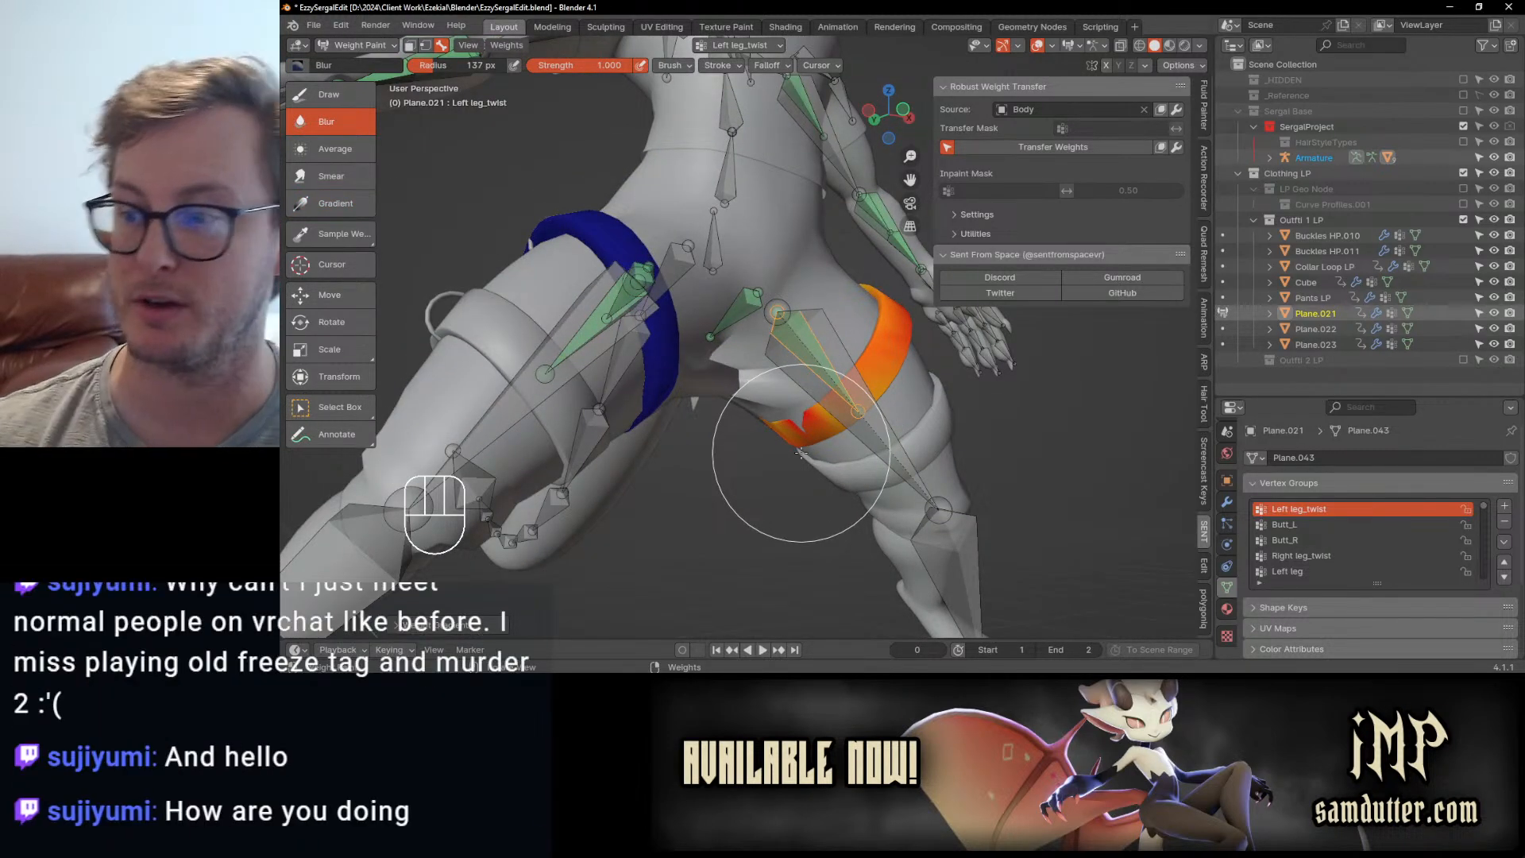
middle_click_drag(786, 469, 719, 359, "shift")
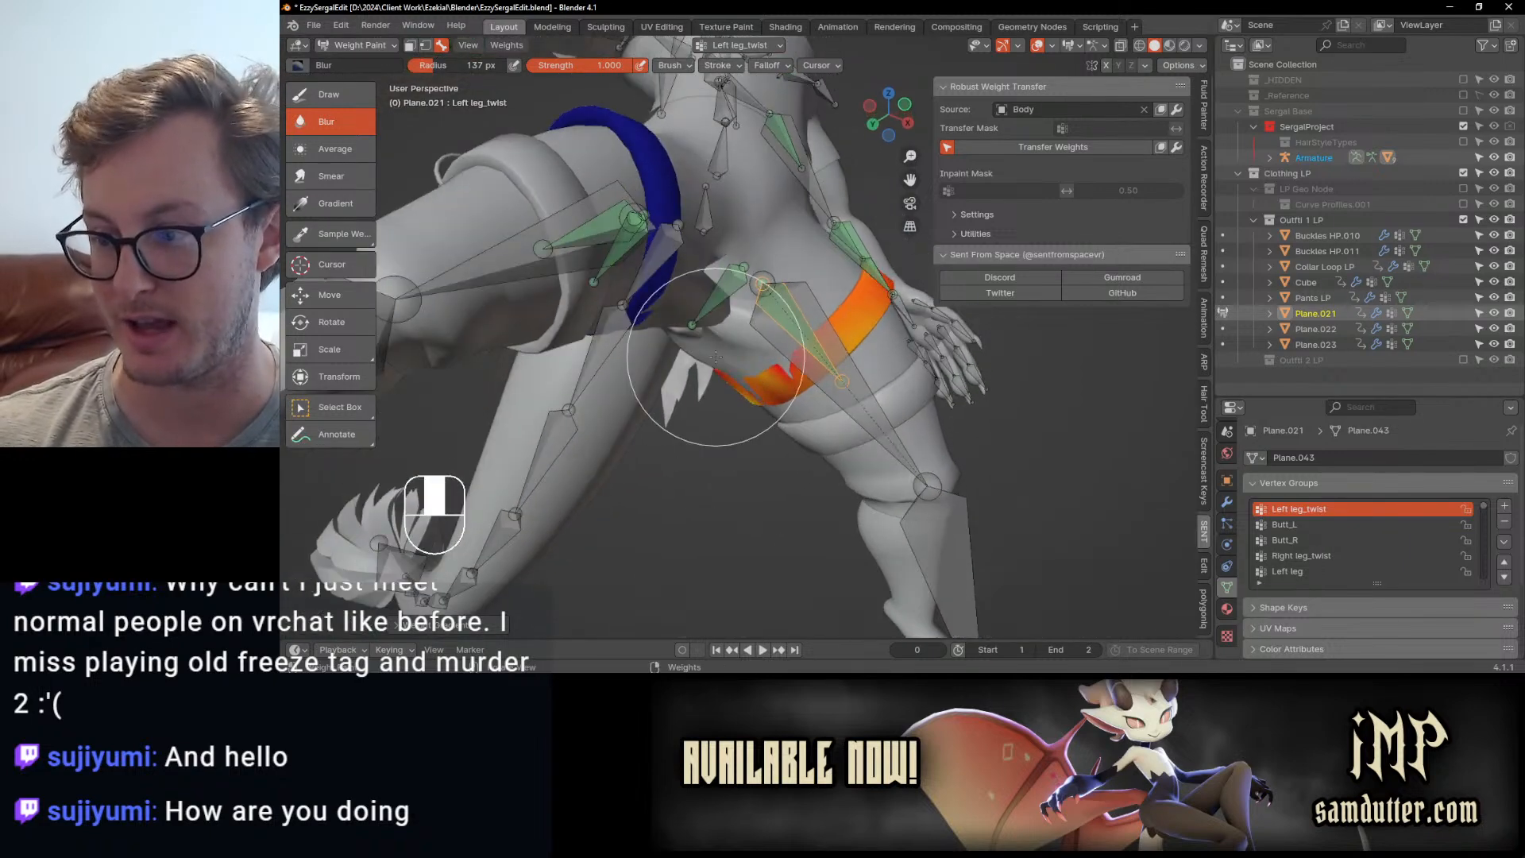
mouse_move(703, 394)
left_mouse_down()
mouse_move(760, 368)
mouse_move(699, 377)
left_mouse_up()
middle_click_drag(682, 381, 699, 388)
left_click_drag(699, 387, 705, 391)
middle_click_drag(705, 391, 798, 424)
- Clear the Butt_L bone's weights from the left leg's upper strap using the Gradient tool with weight 0
left_click(699, 238, "ctrl")
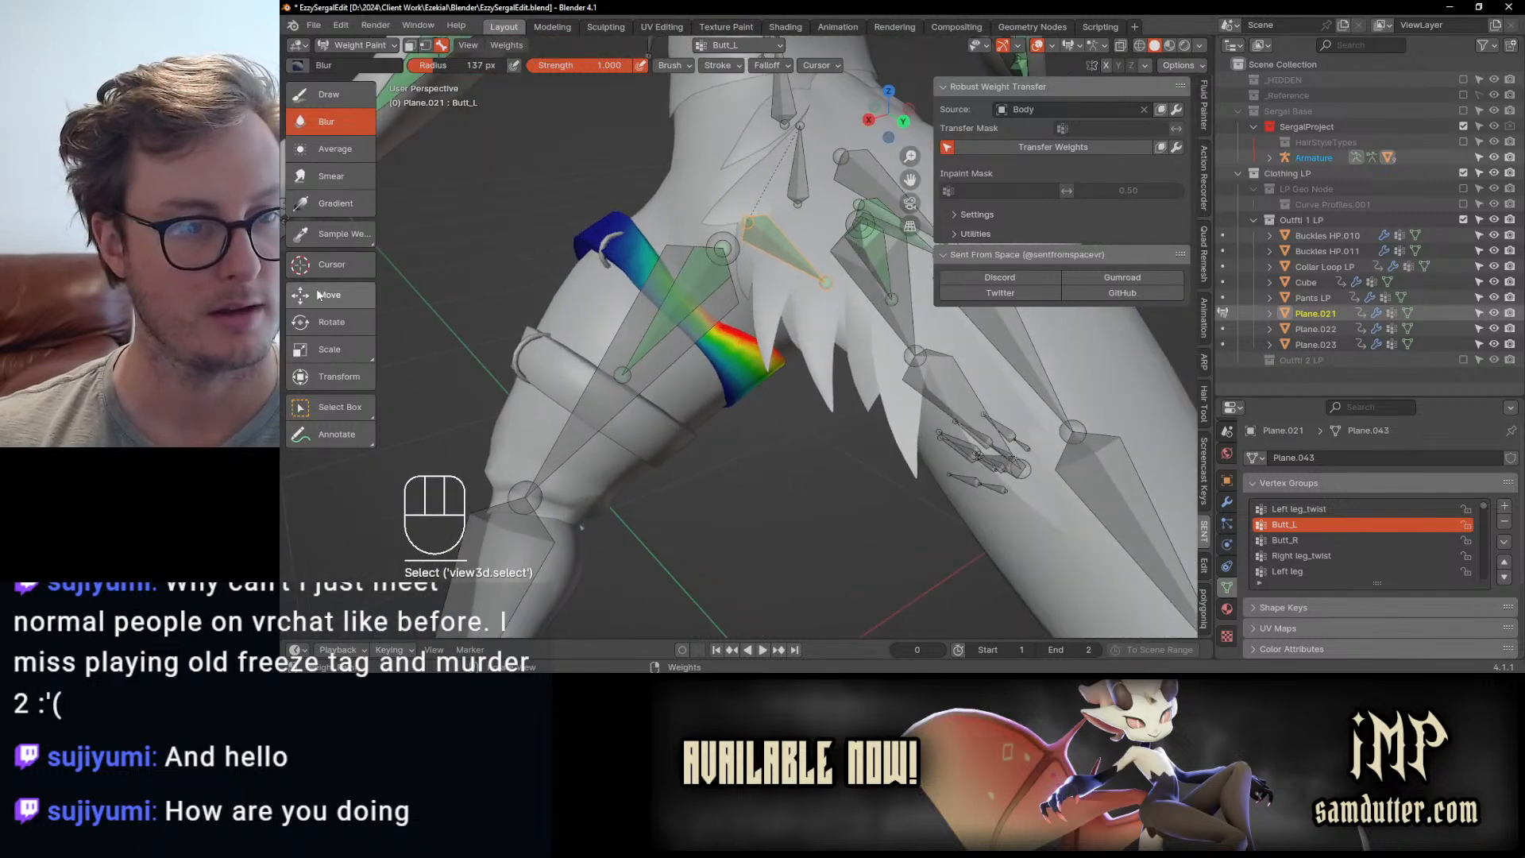
left_click(335, 203)
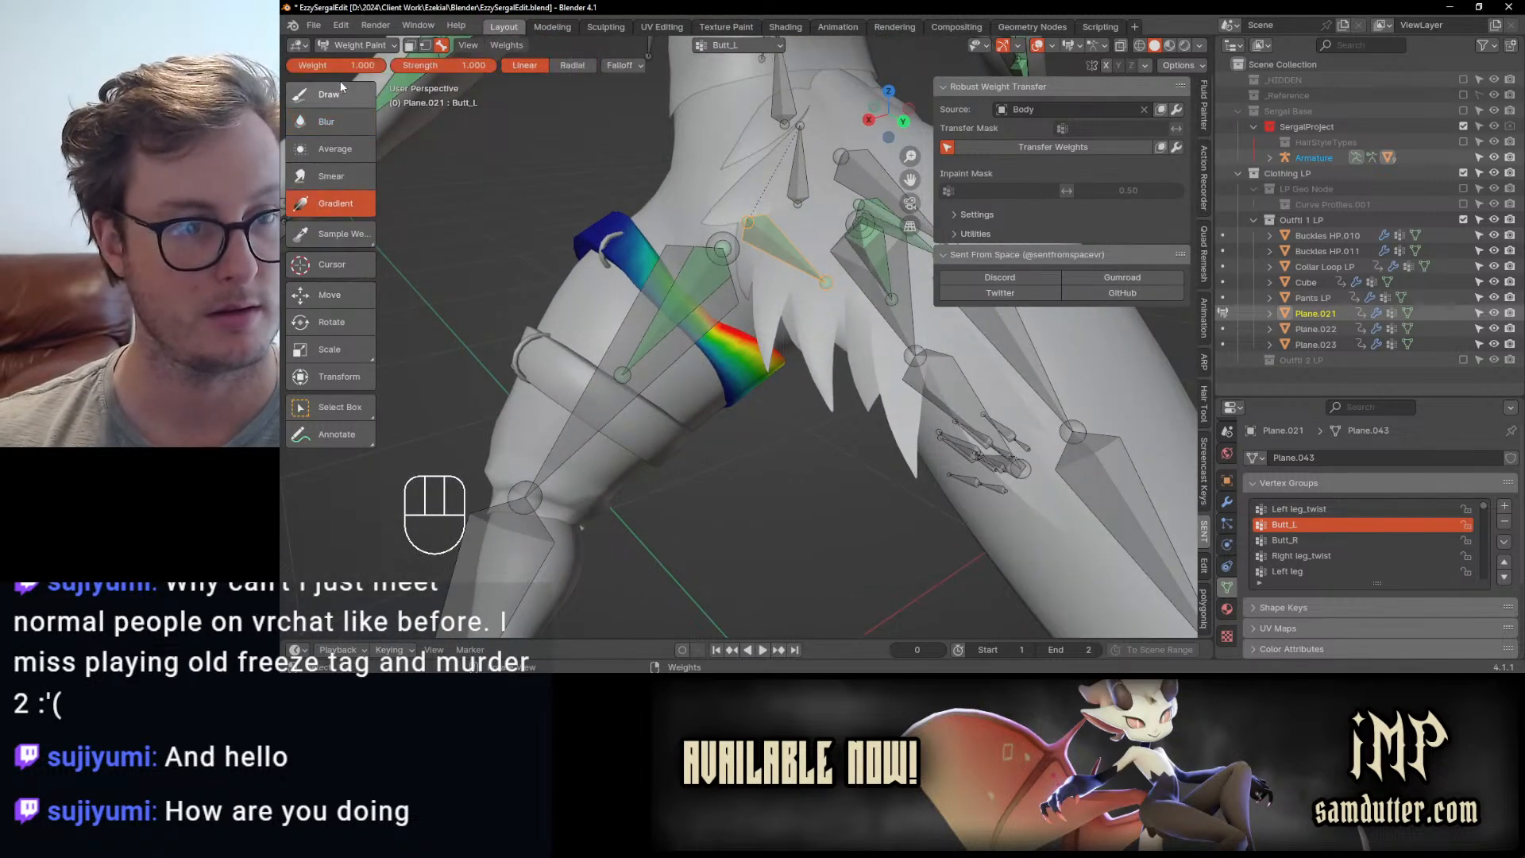
left_click_drag(310, 65, 289, 65)
left_click(717, 469)
middle_click_drag(715, 459, 691, 285)
- Leave Weight Paint mode and open the upper thigh strap mesh in Edit Mode
left_click(605, 359, "alt")
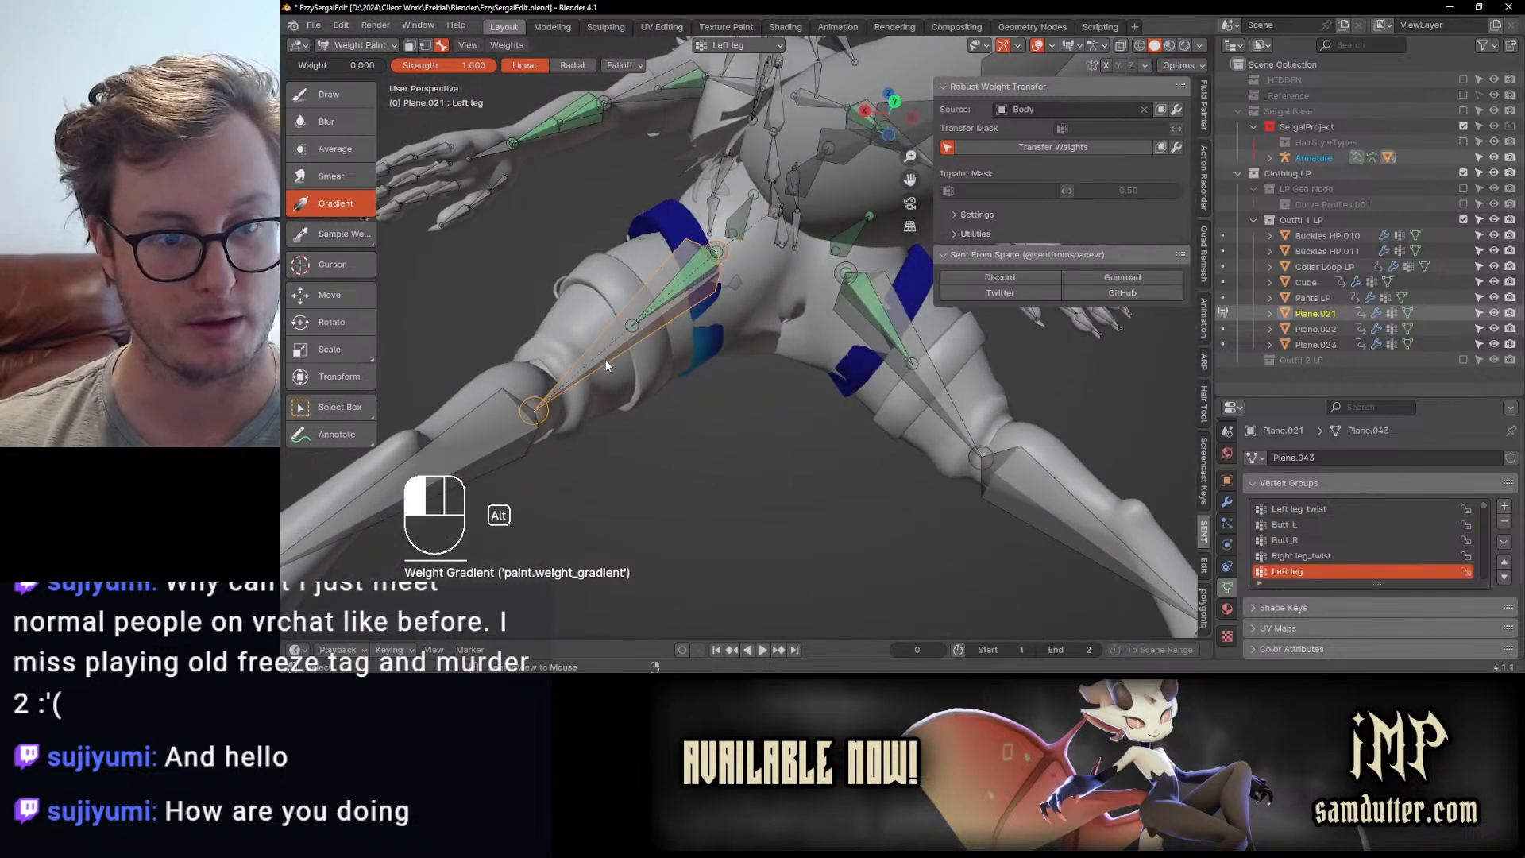
key("ctrl+Tab")
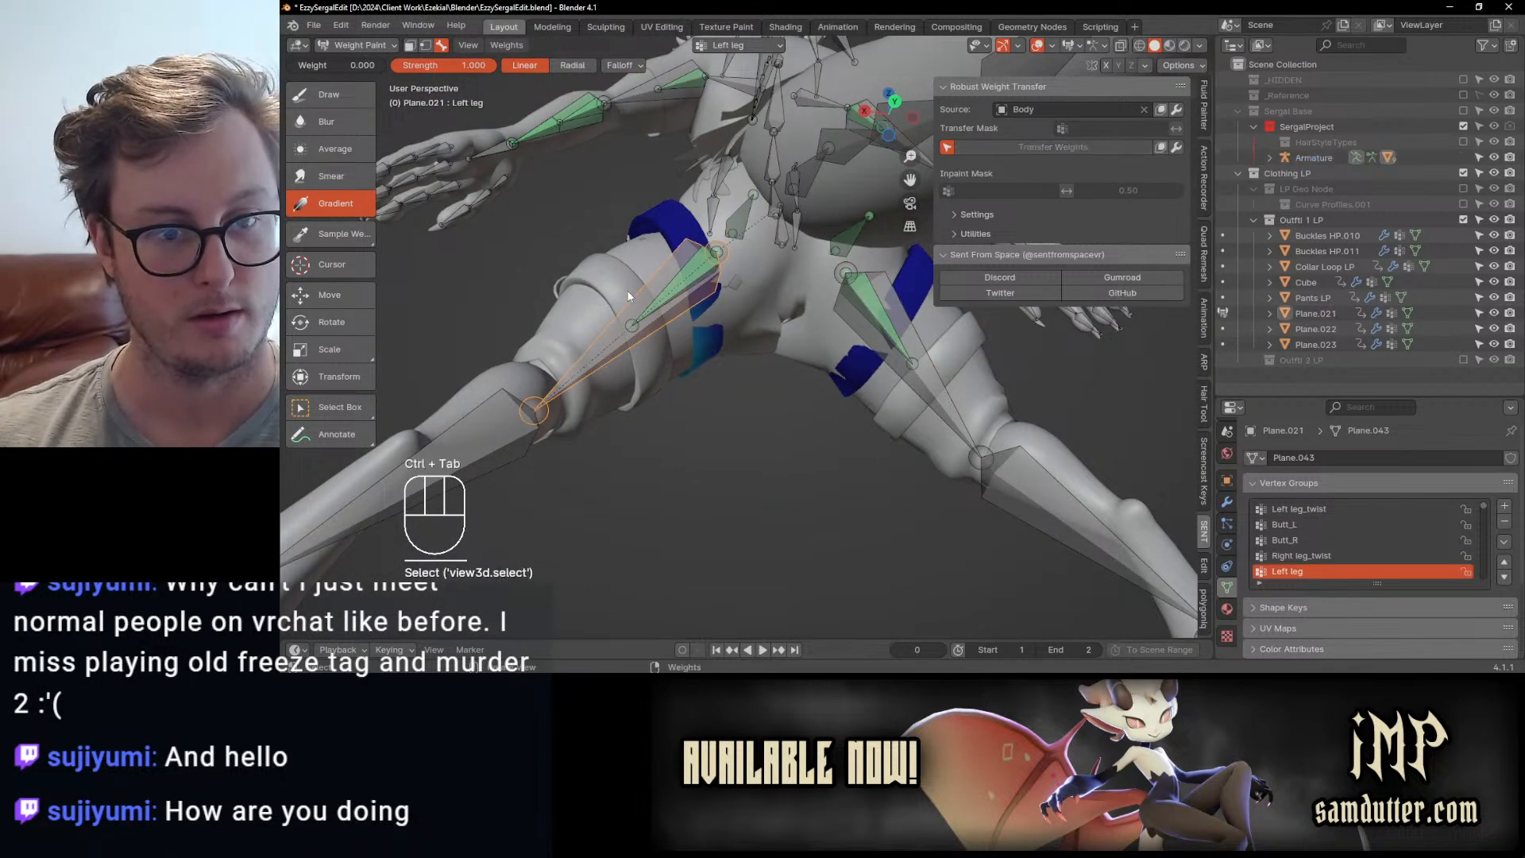
mouse_move(628, 287)
middle_mouse_down()
mouse_move(650, 236)
mouse_move(733, 312)
mouse_move(701, 326)
middle_mouse_up()
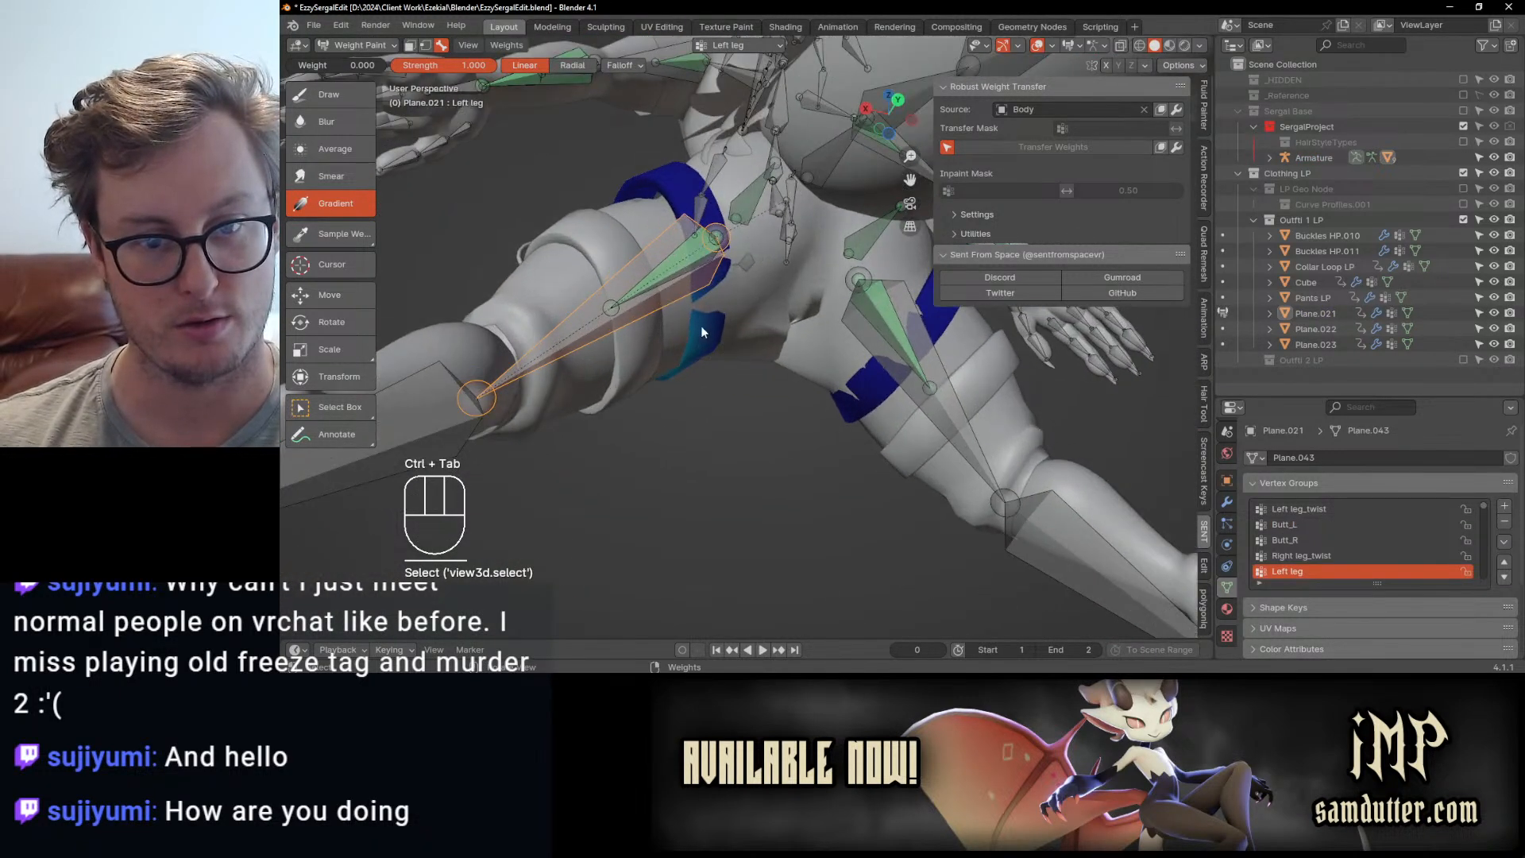
key("ctrl+Tab")
left_click(696, 344)
key("Tab")
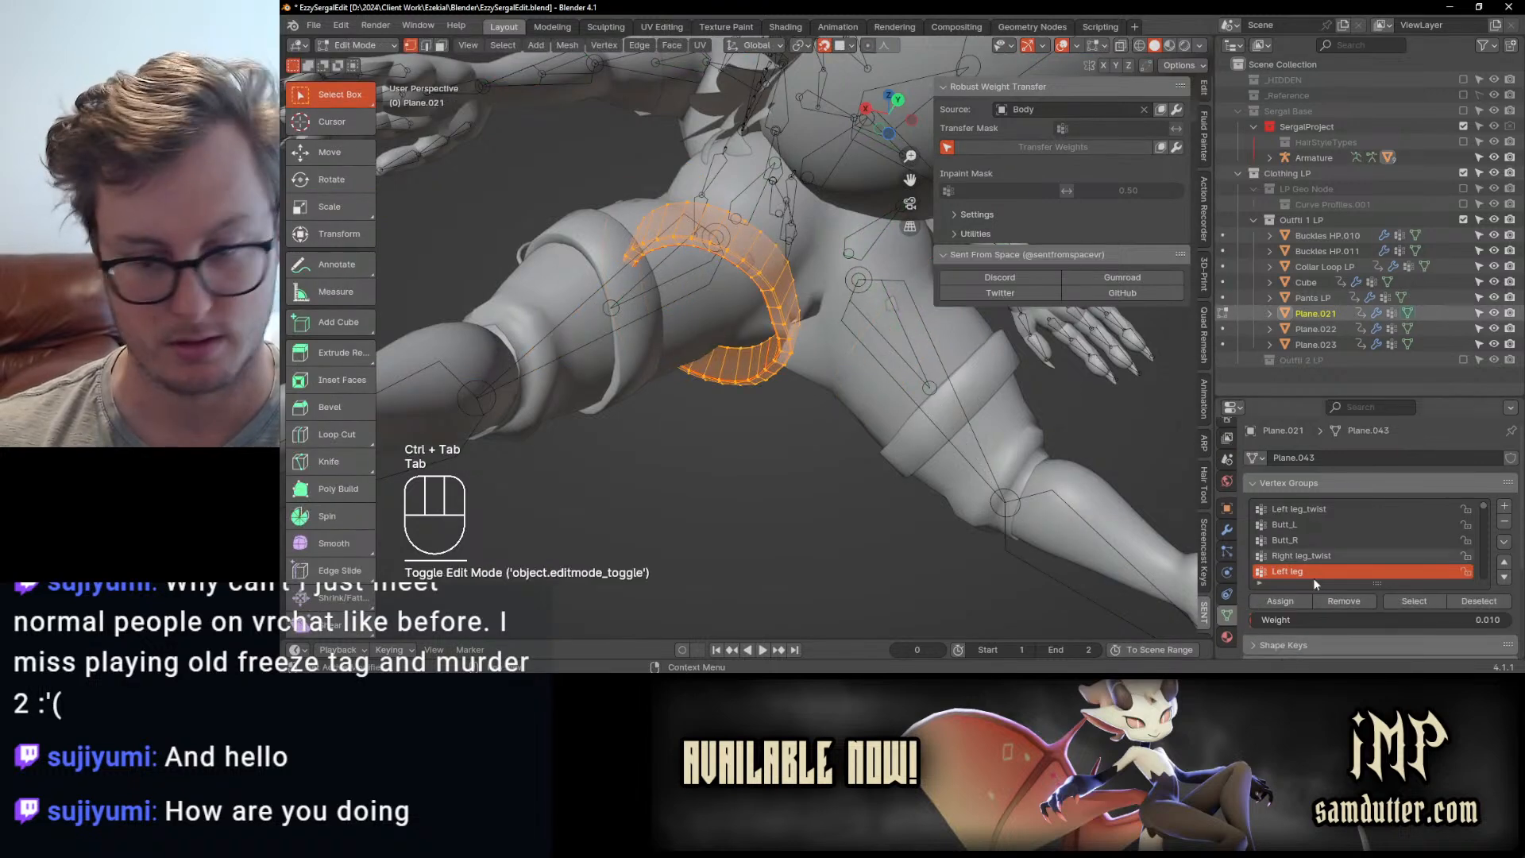
- Enable the strap's Armature modifier in Edit Mode and on the editing cage
left_click(1228, 531)
left_click(1264, 519)
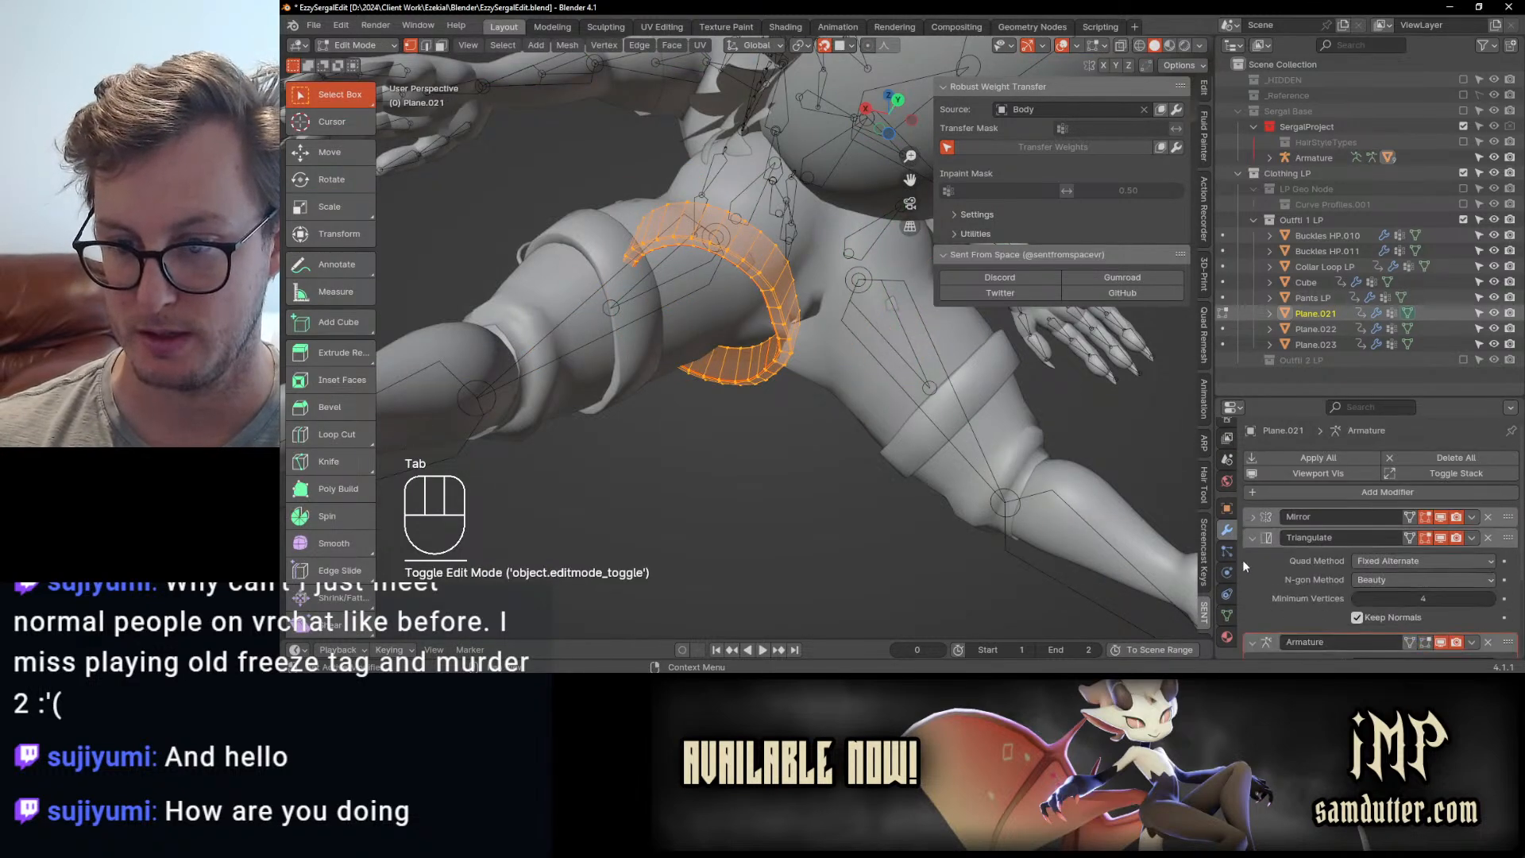
left_click(1253, 537)
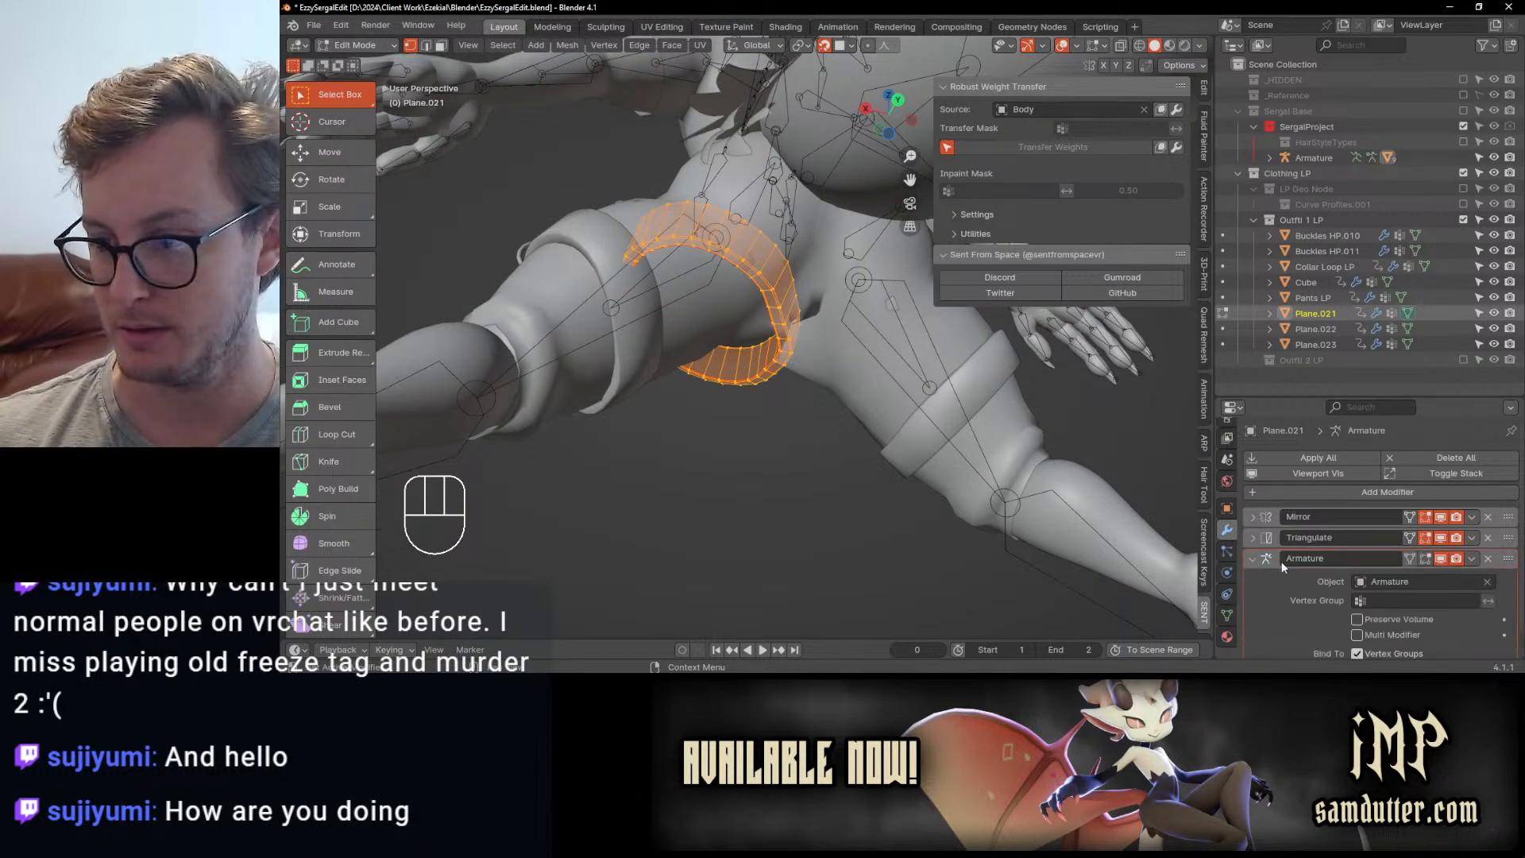
left_click(1424, 561)
left_click(1411, 559)
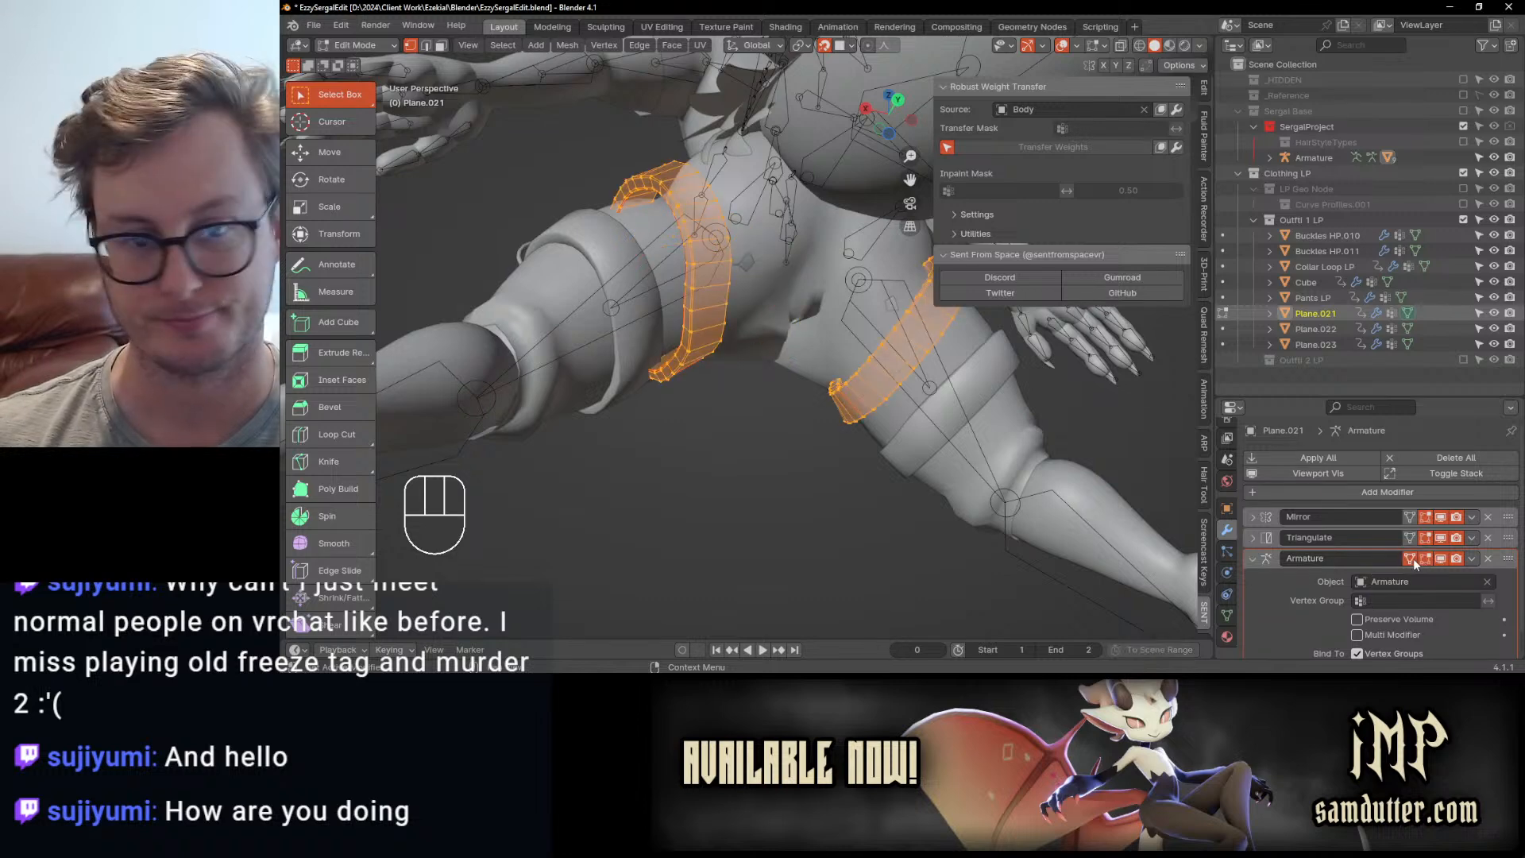
- Select a vertex on the strap's inner-thigh end and turn off the Retopology overlay
scroll(697, 374, "up", 2)
left_click(730, 346)
middle_click_drag(731, 346, 711, 460)
key("q")
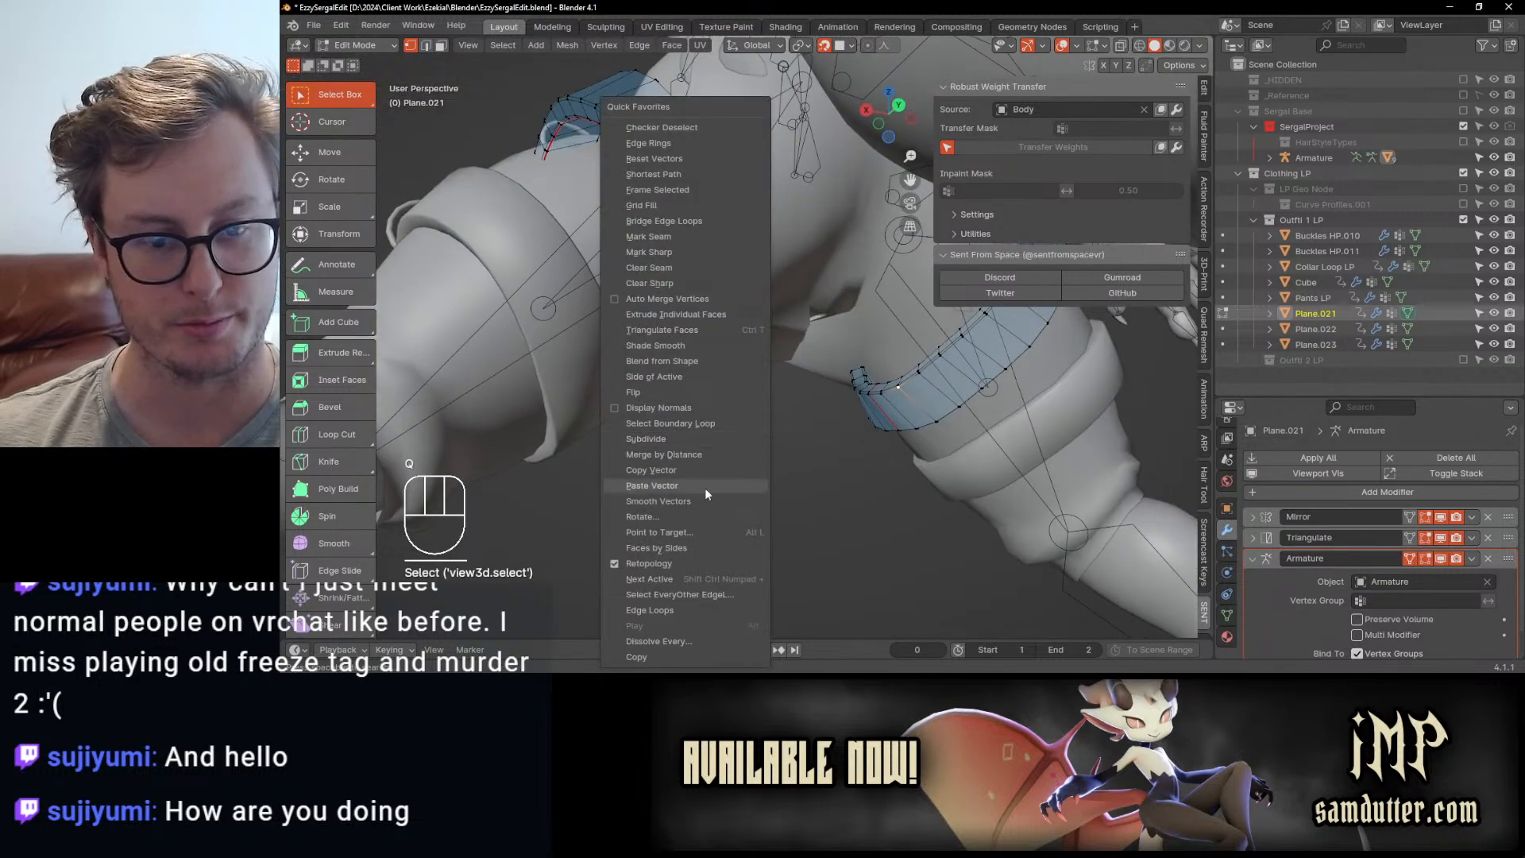
left_click(653, 563)
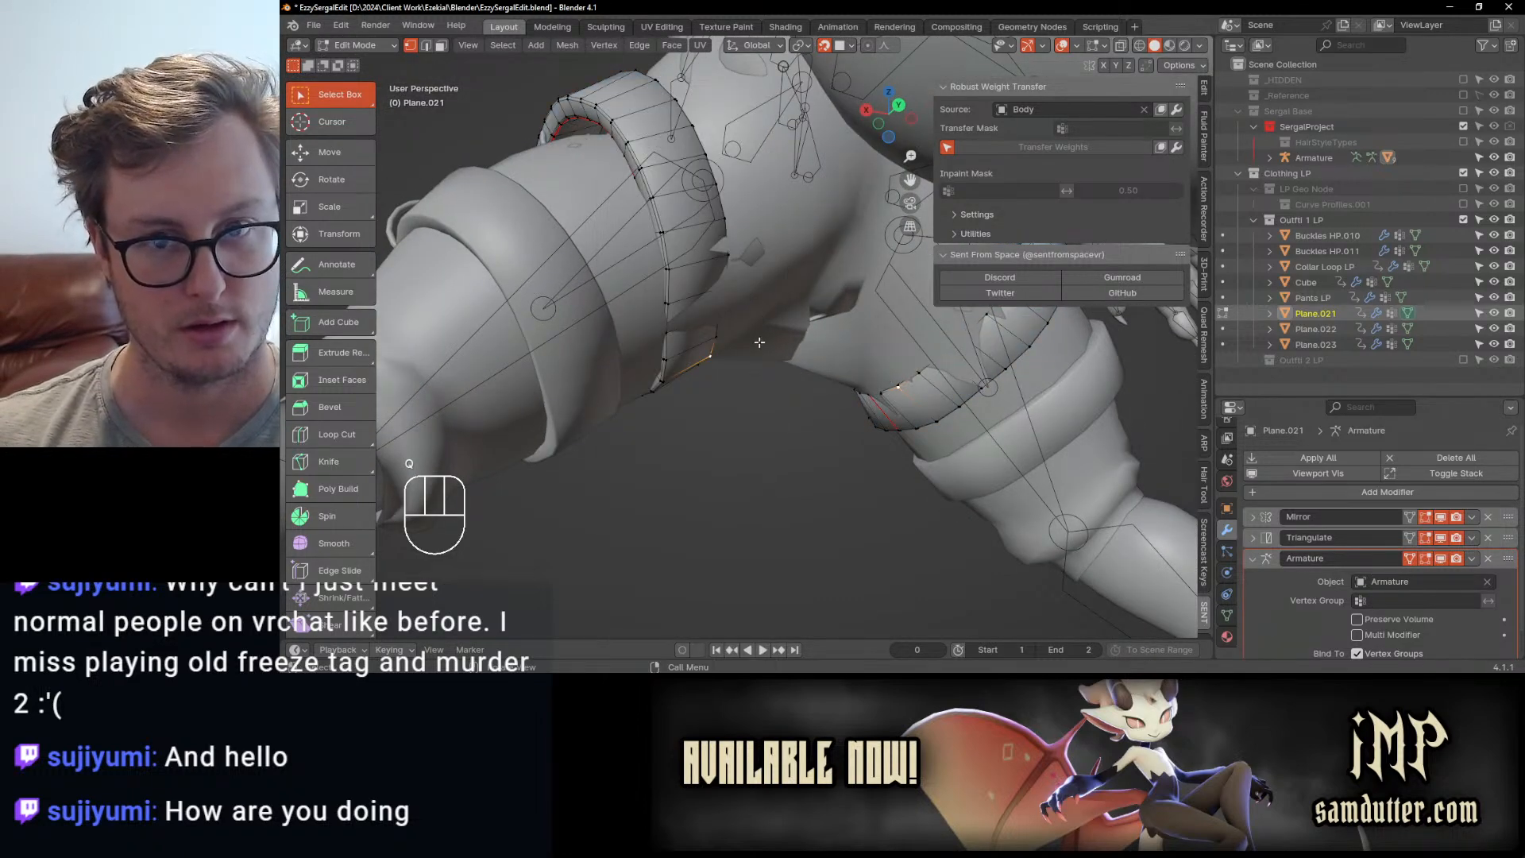
- Set proportional editing to Smooth falloff, try moving the strap's selected inner-thigh vertex, and undo the move
left_click(888, 45)
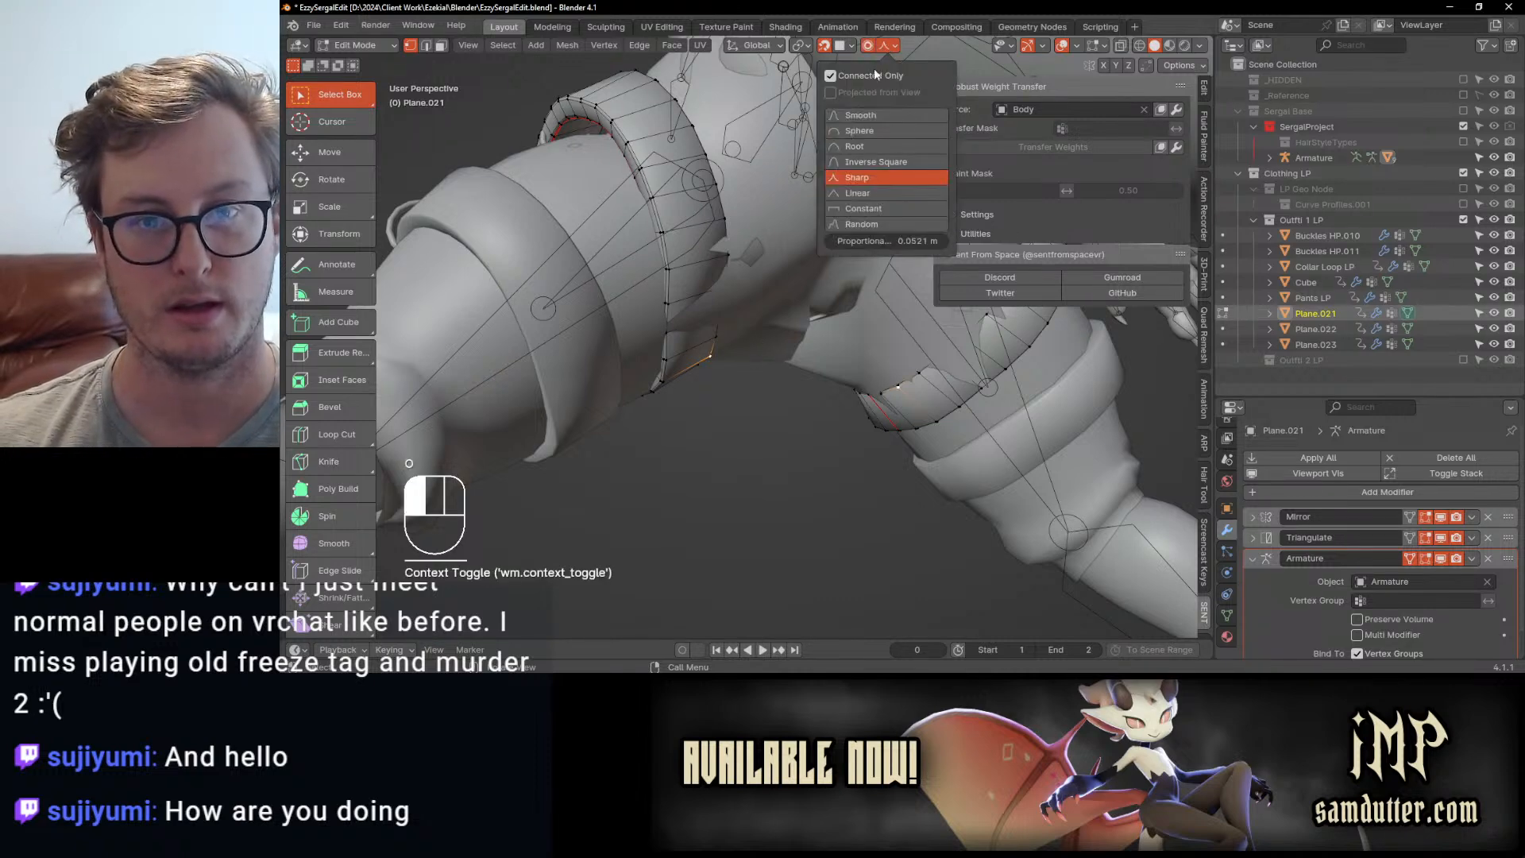
left_click(859, 116)
key("g")
mouse_move(724, 350)
middle_mouse_down()
mouse_move(729, 373)
mouse_move(705, 353)
middle_mouse_up()
left_click(763, 398)
key("ctrl+z")
- Reposition the strap's inner-thigh vertices around the leg with proportional editing, and save the file from Object Mode
left_click(690, 378)
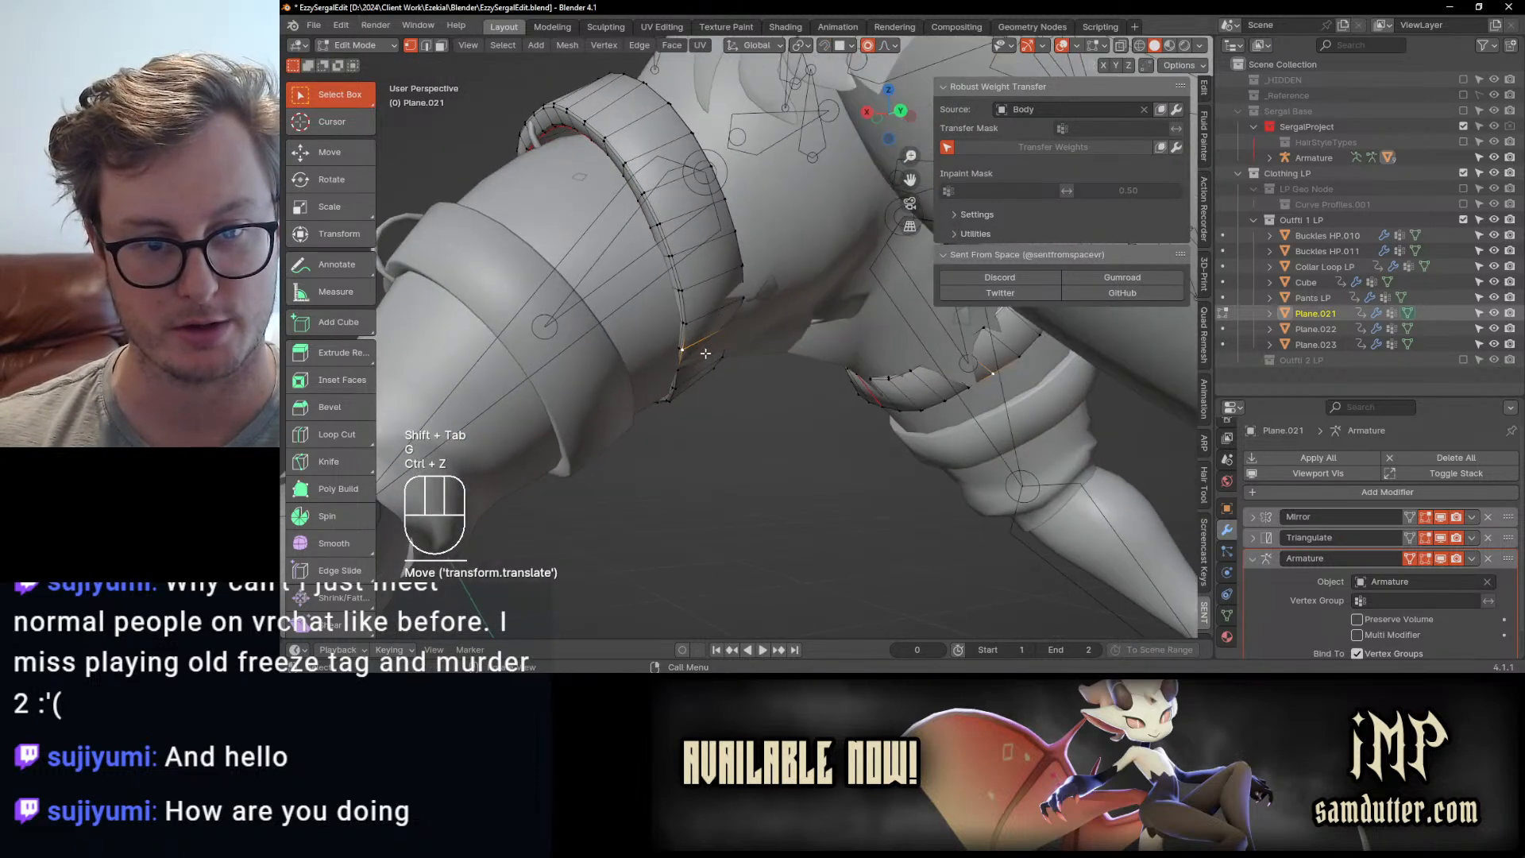
key("z")
left_click(674, 326, "alt+shift")
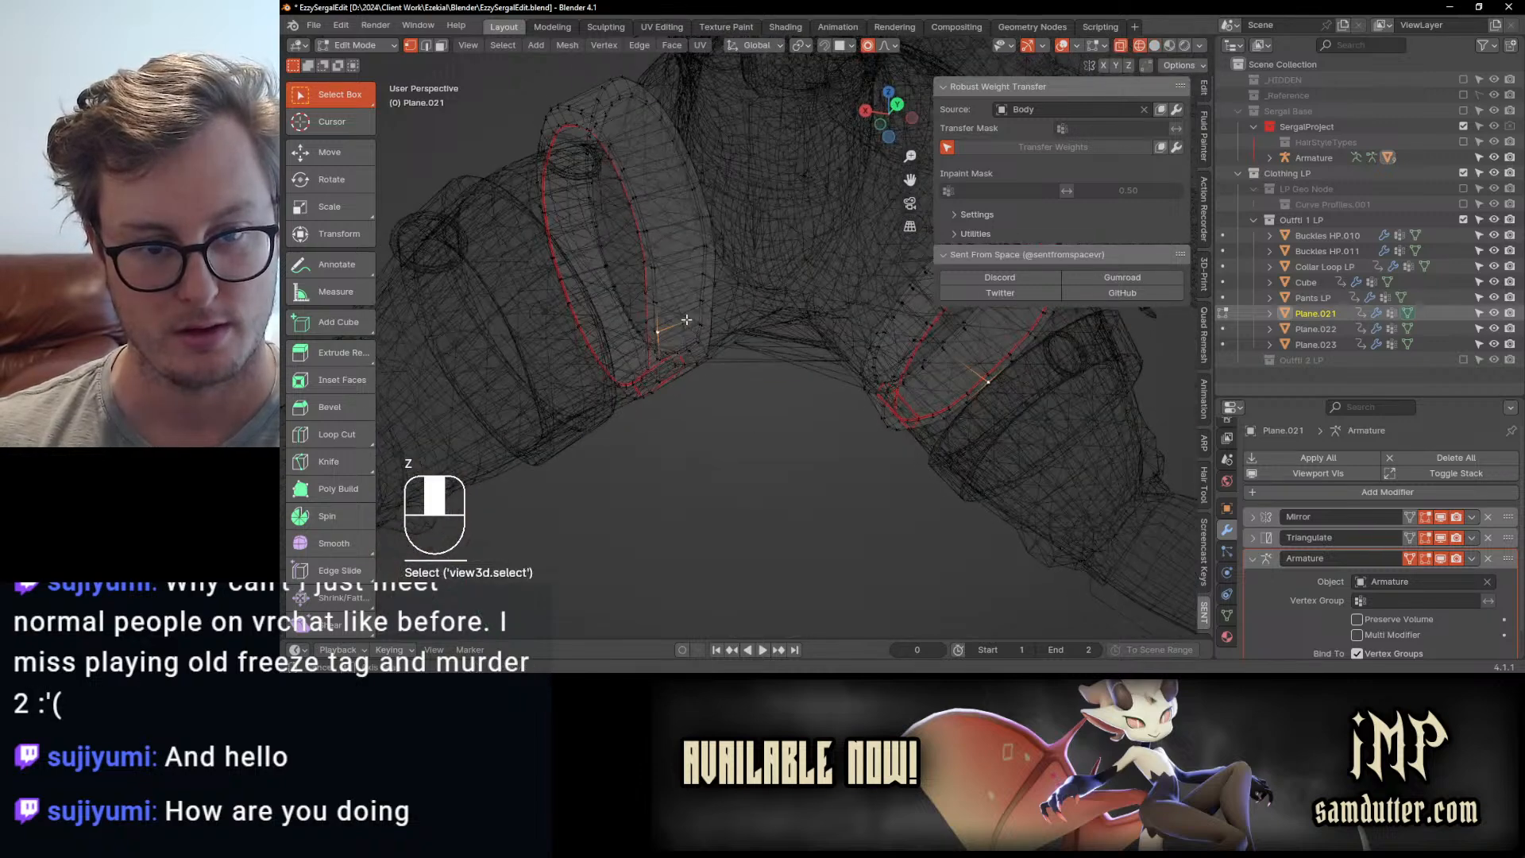
key("z")
key("g")
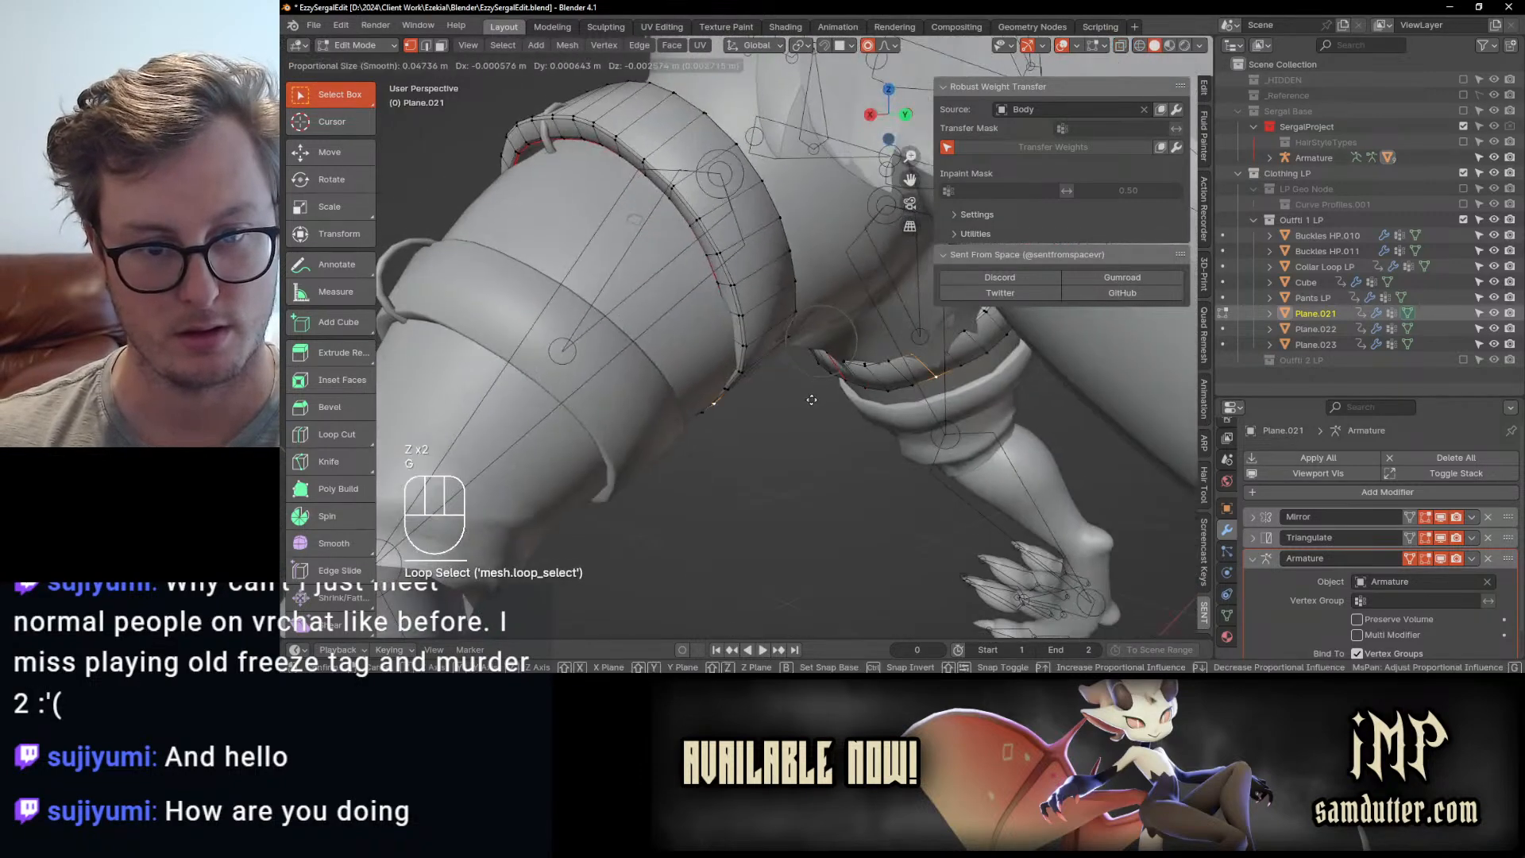
left_click(814, 405)
middle_click_drag(814, 405, 736, 312)
key("g")
left_click(724, 389)
key("Tab")
key("ctrl+s")
- Enter Weight Paint mode on the pants together with the armature and select the Left leg_twist bone
left_click(745, 336)
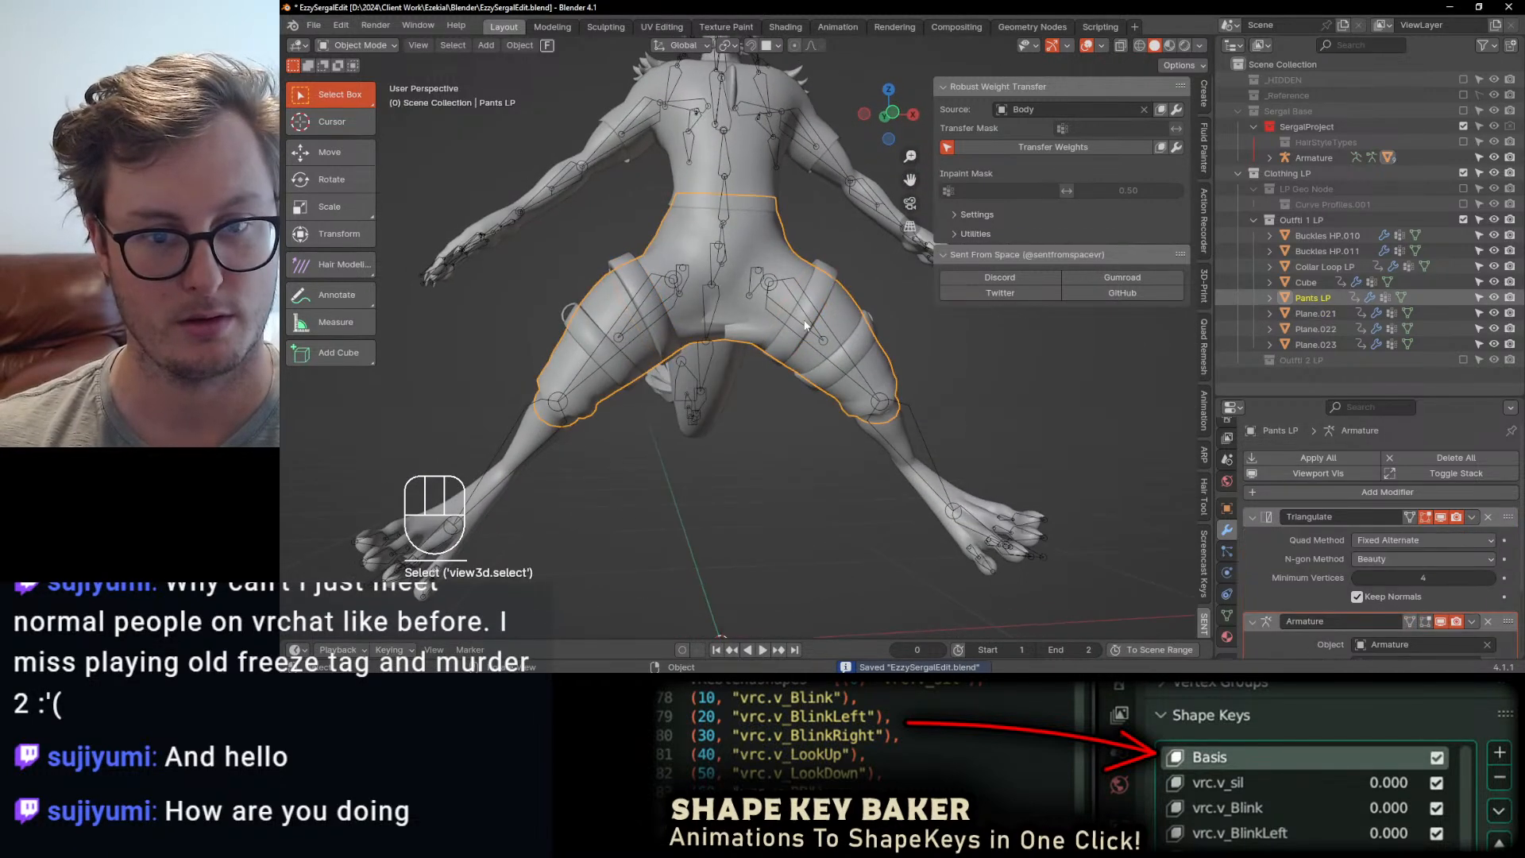
left_click(827, 329)
left_click(845, 307, "shift")
key("ctrl+Tab")
left_click(769, 273)
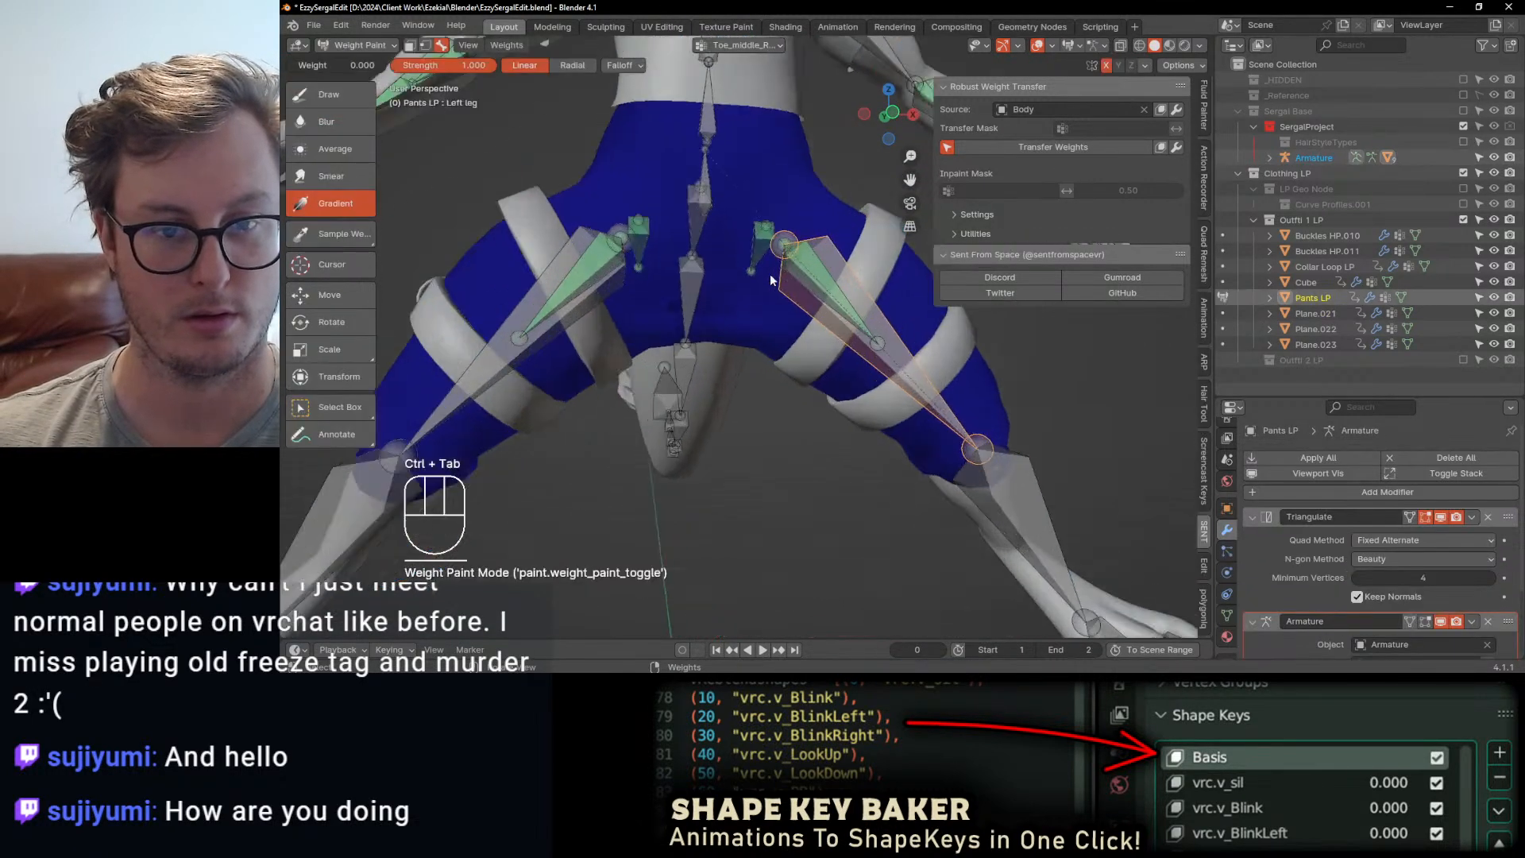
left_click(798, 294)
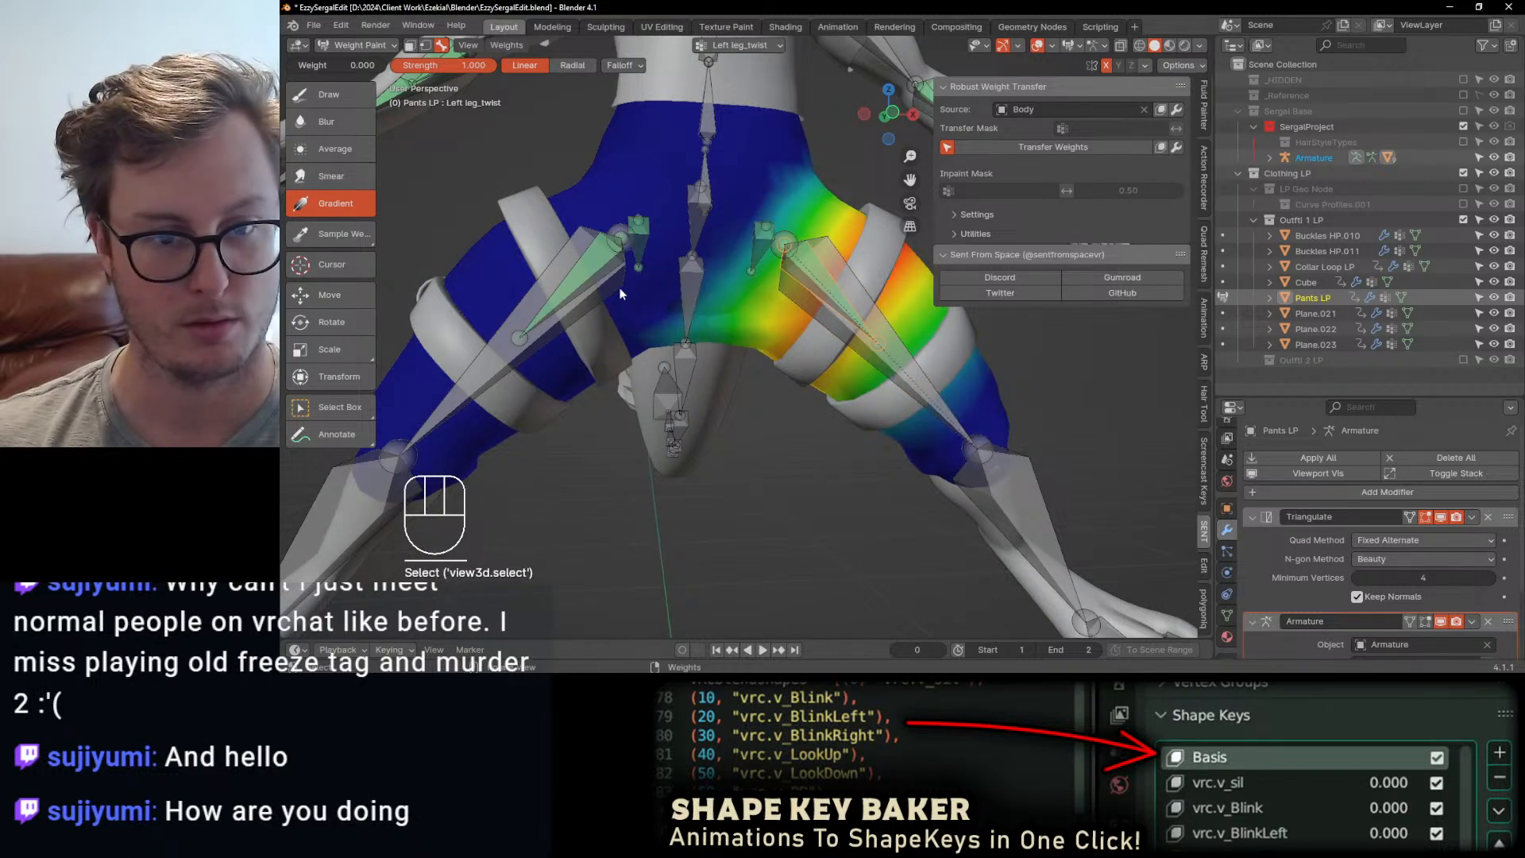
- Examine the pants' crotch geometry in Edit Mode against the Left leg_twist weights
key("Tab")
scroll(676, 368, "up", 3)
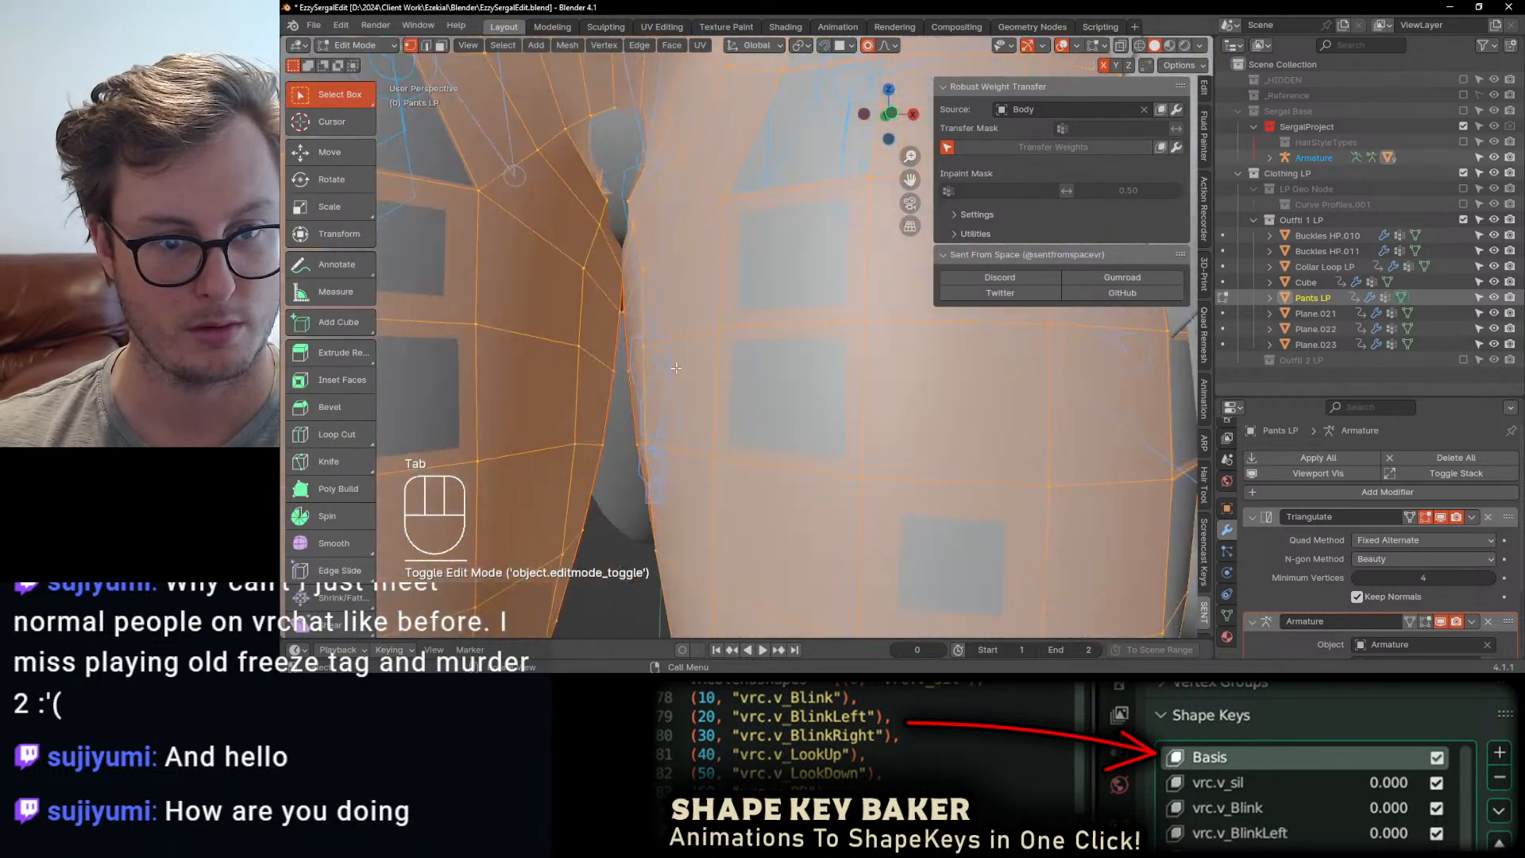
middle_click_drag(622, 315, 690, 320, "shift")
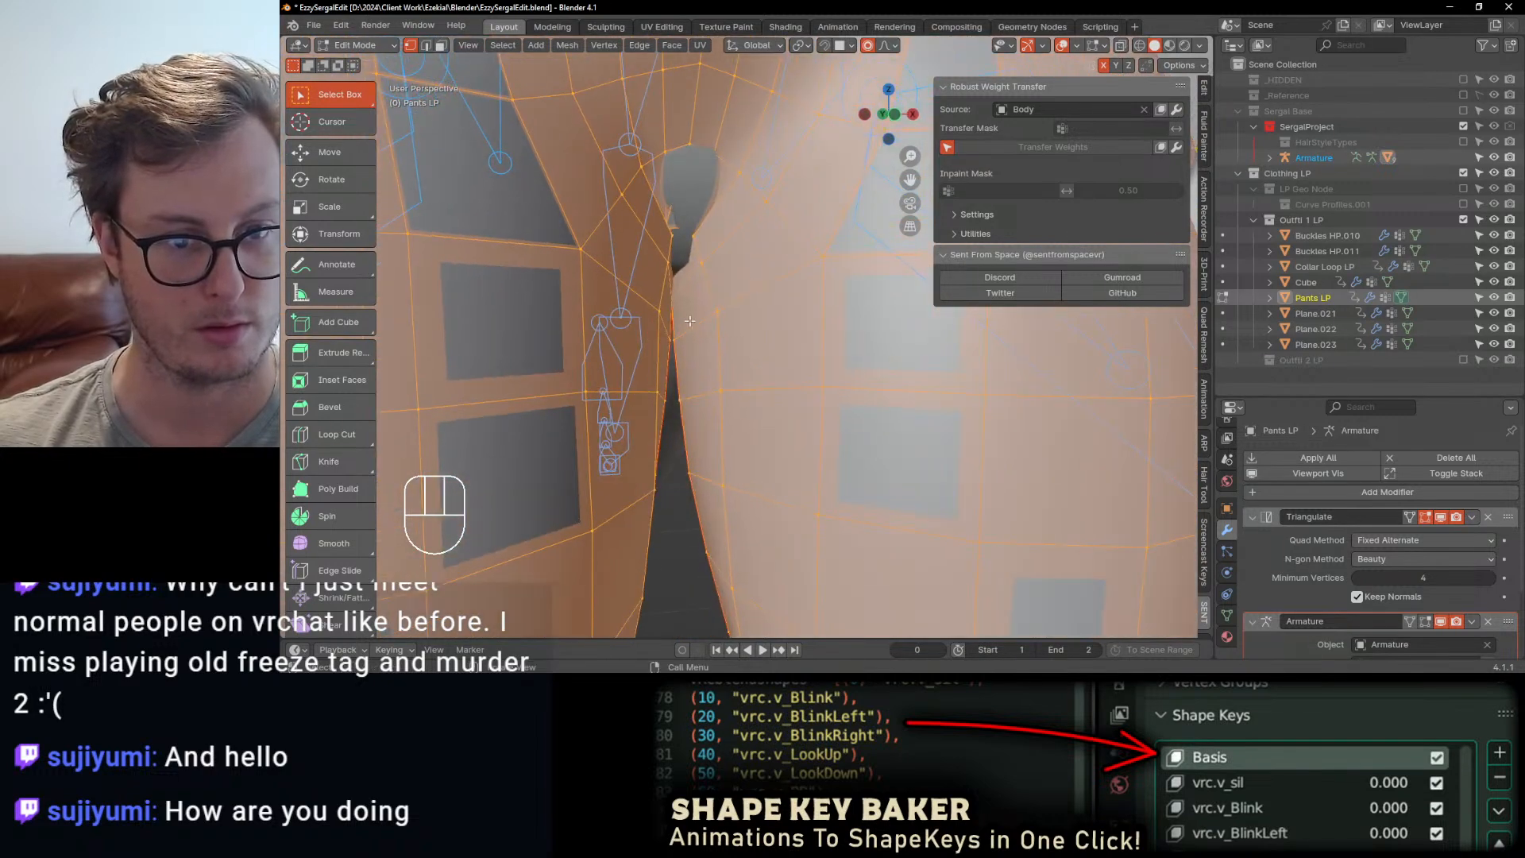
key("Tab")
scroll(694, 321, "down", 2)
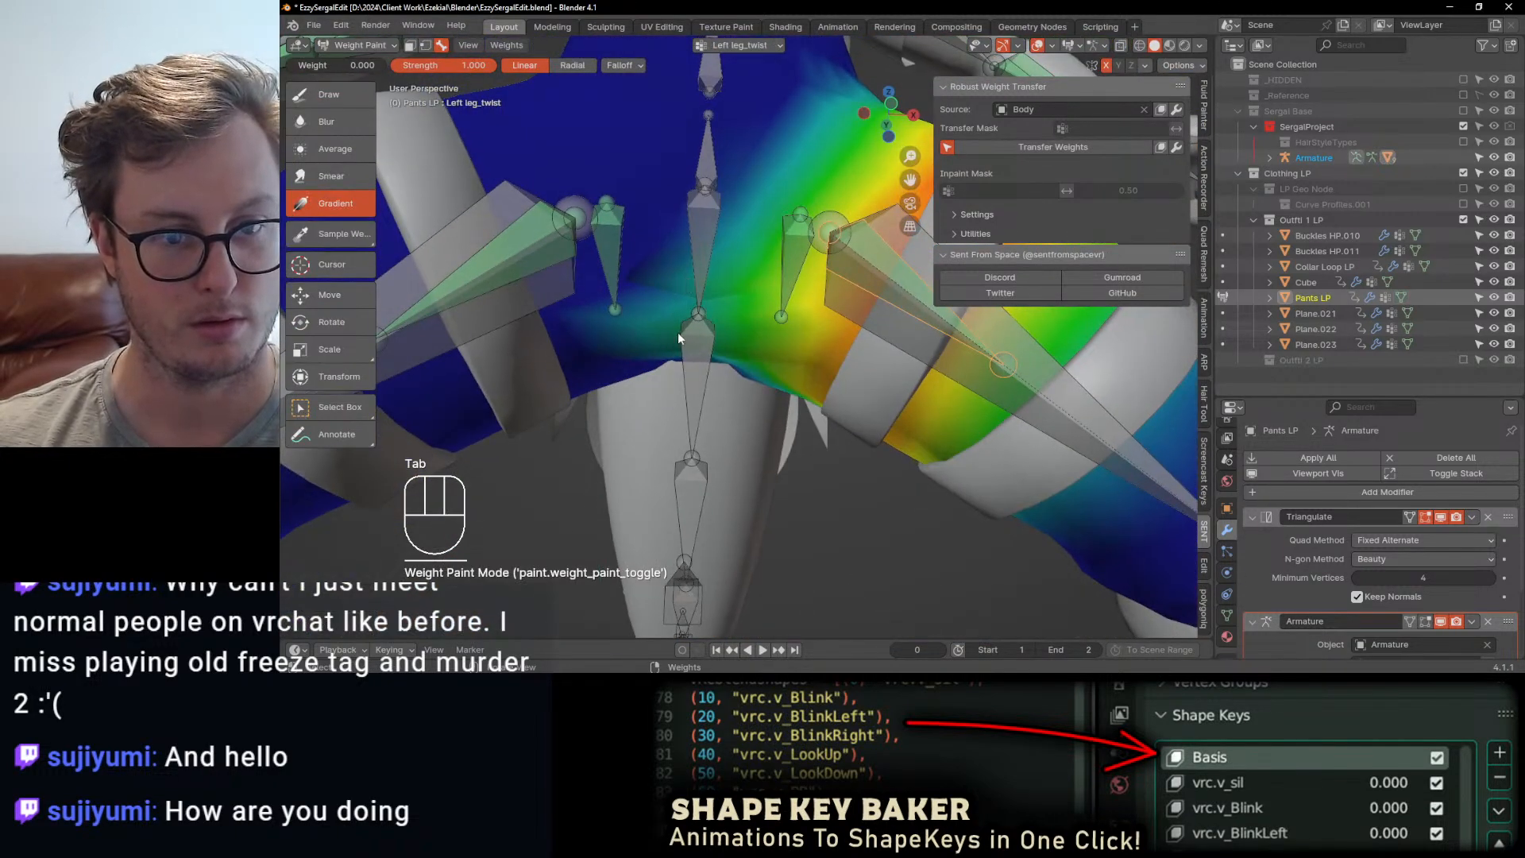
middle_click_drag(679, 332, 693, 301)
key("Tab")
key("Tab")
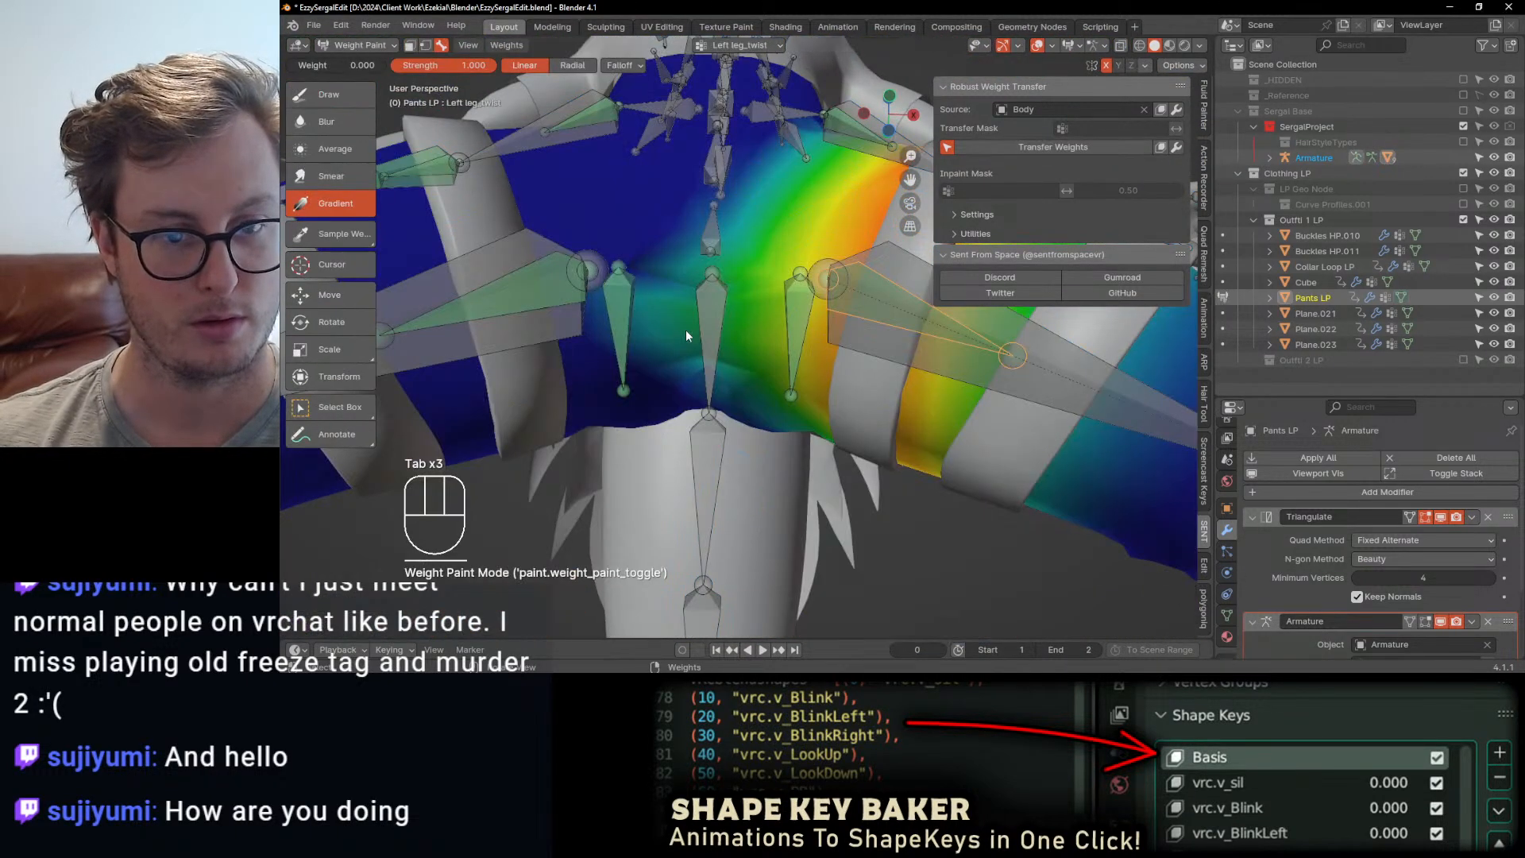
- Paint weight 0 for Left leg_twist over the pants' inner crotch geometry with the Draw brush in wireframe view
left_click(314, 100)
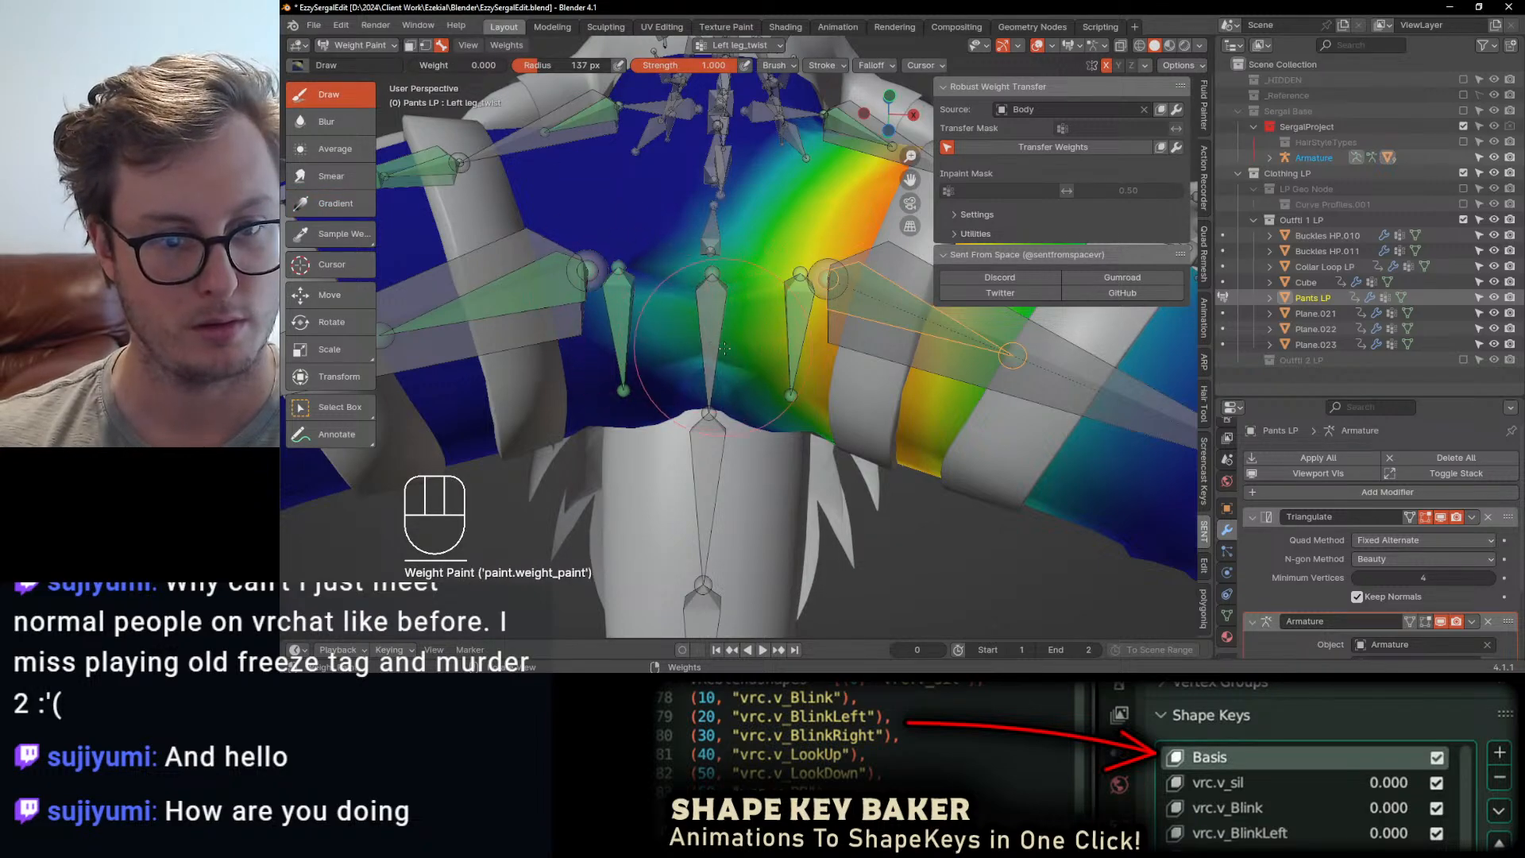
key("z")
middle_click_drag(621, 343, 548, 287)
scroll(556, 301, "up", 3)
mouse_move(636, 318)
middle_mouse_down()
mouse_move(604, 398)
mouse_move(568, 409)
mouse_move(548, 469)
middle_mouse_up()
scroll(635, 357, "up", 2)
middle_click_drag(644, 341, 671, 398)
left_click(715, 438)
left_click(664, 316)
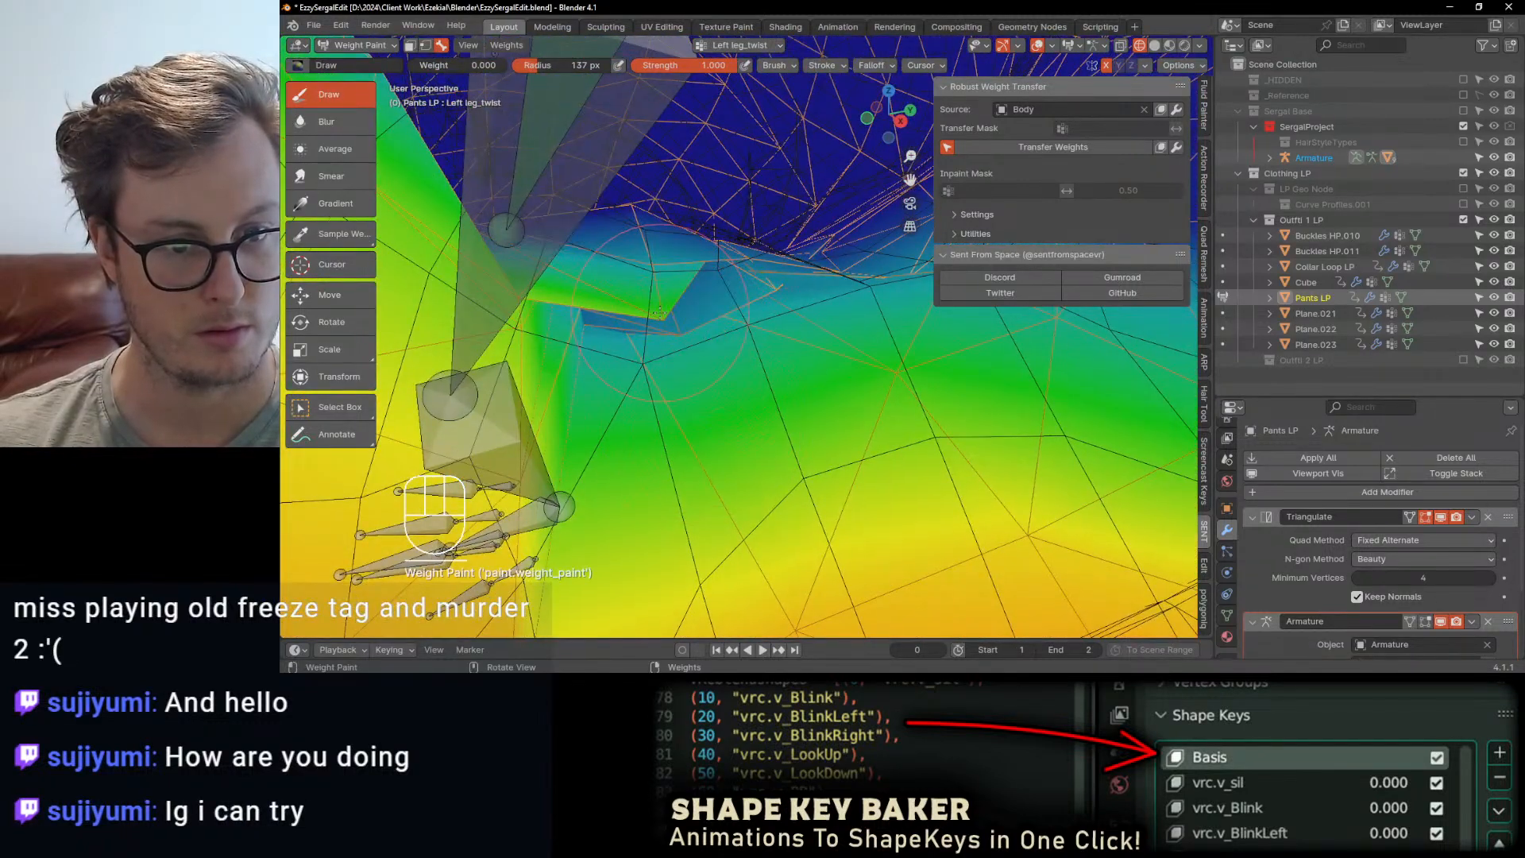
left_click_drag(658, 311, 674, 249)
- Check the weight mirroring options and blur the Left leg_twist weights across the pants' crotch
left_click(1144, 66)
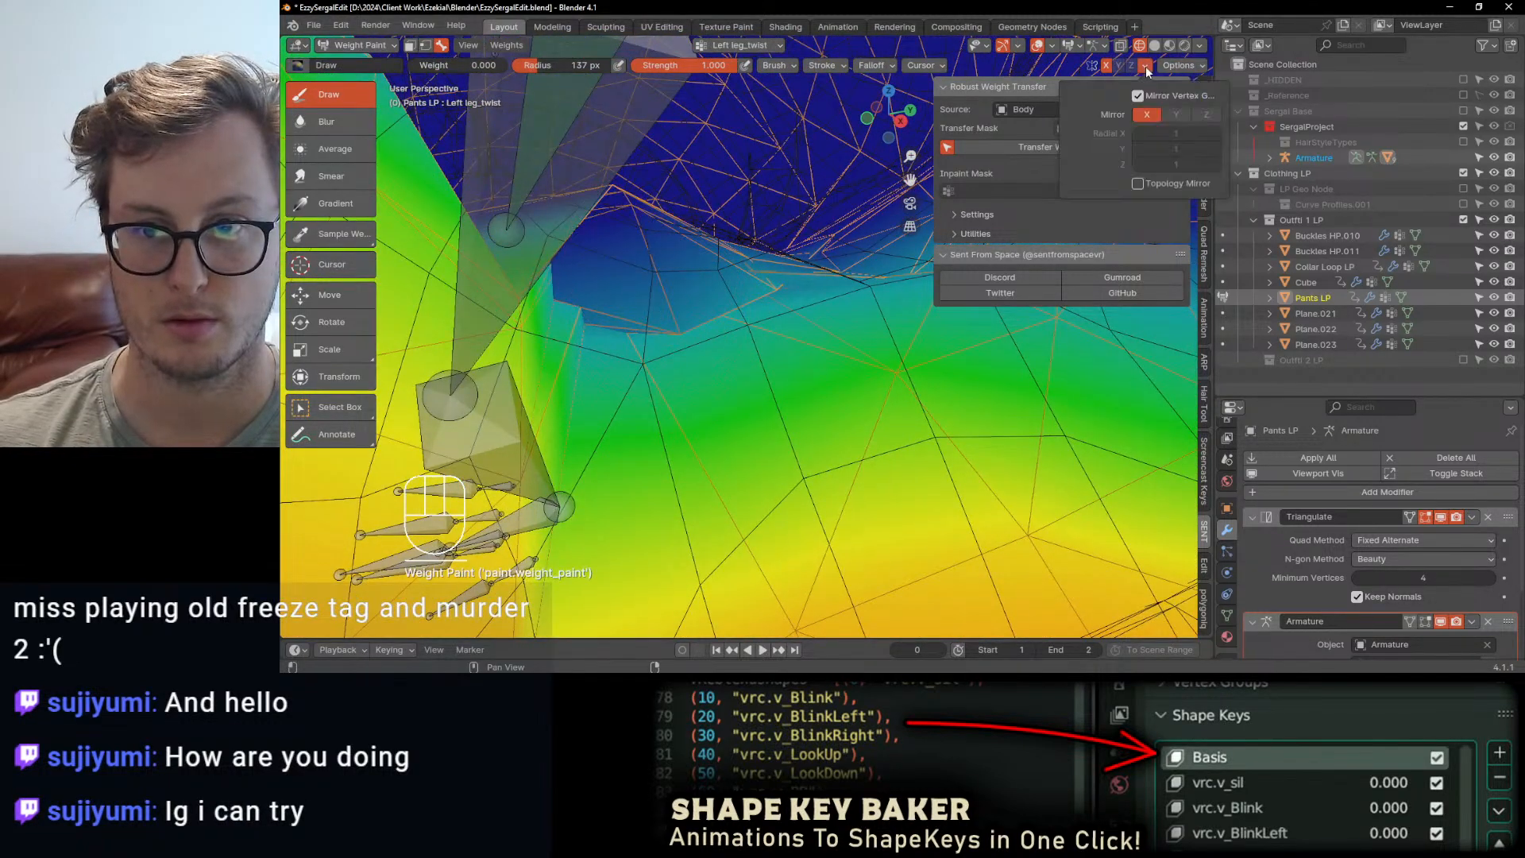
middle_click_drag(874, 263, 698, 260)
left_click(326, 123)
left_click(687, 302)
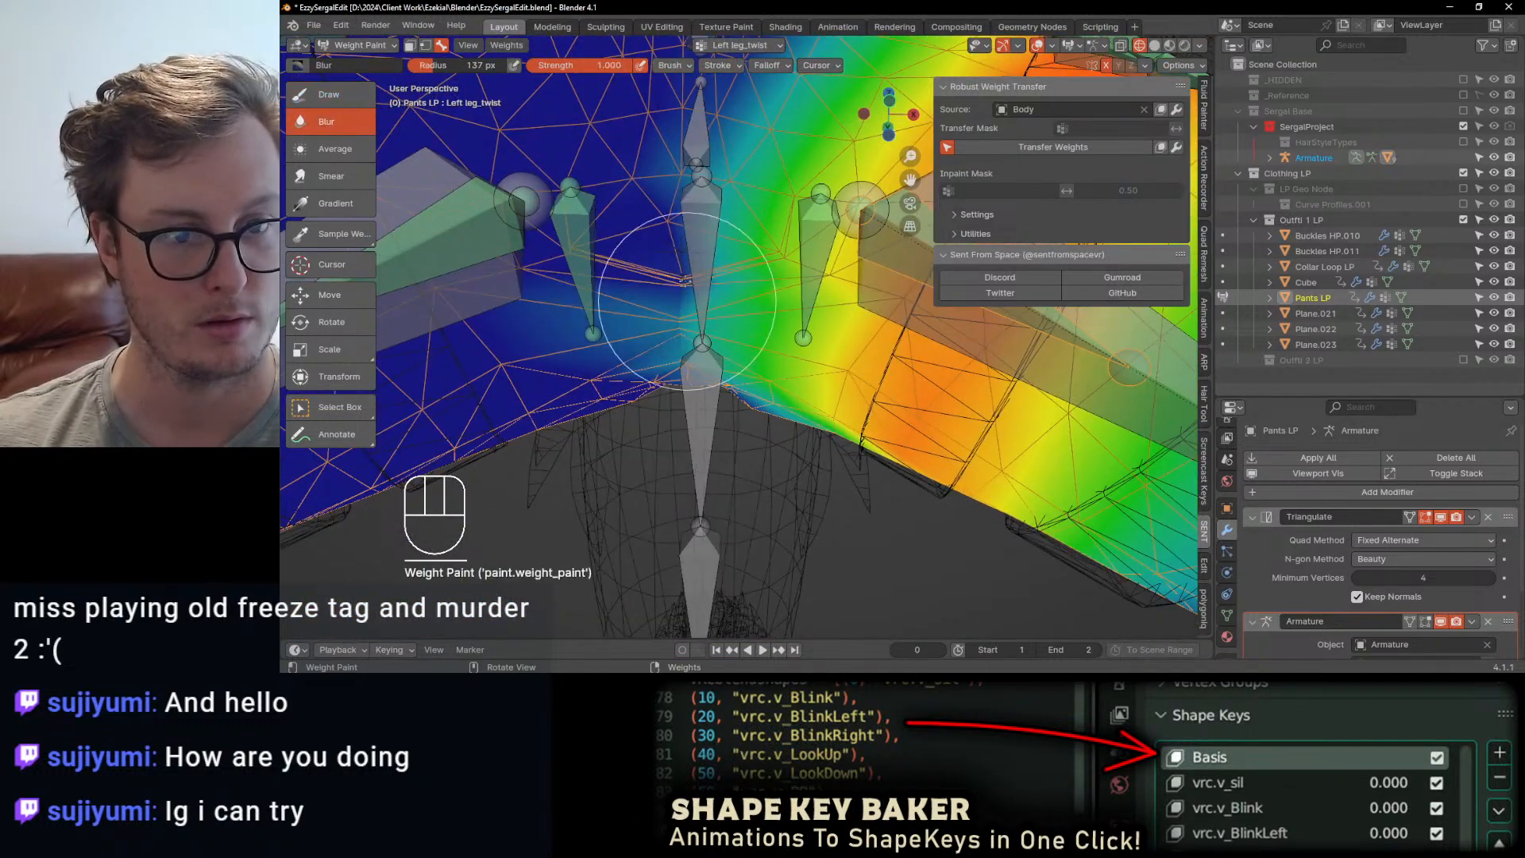
scroll(696, 325, "down", 3)
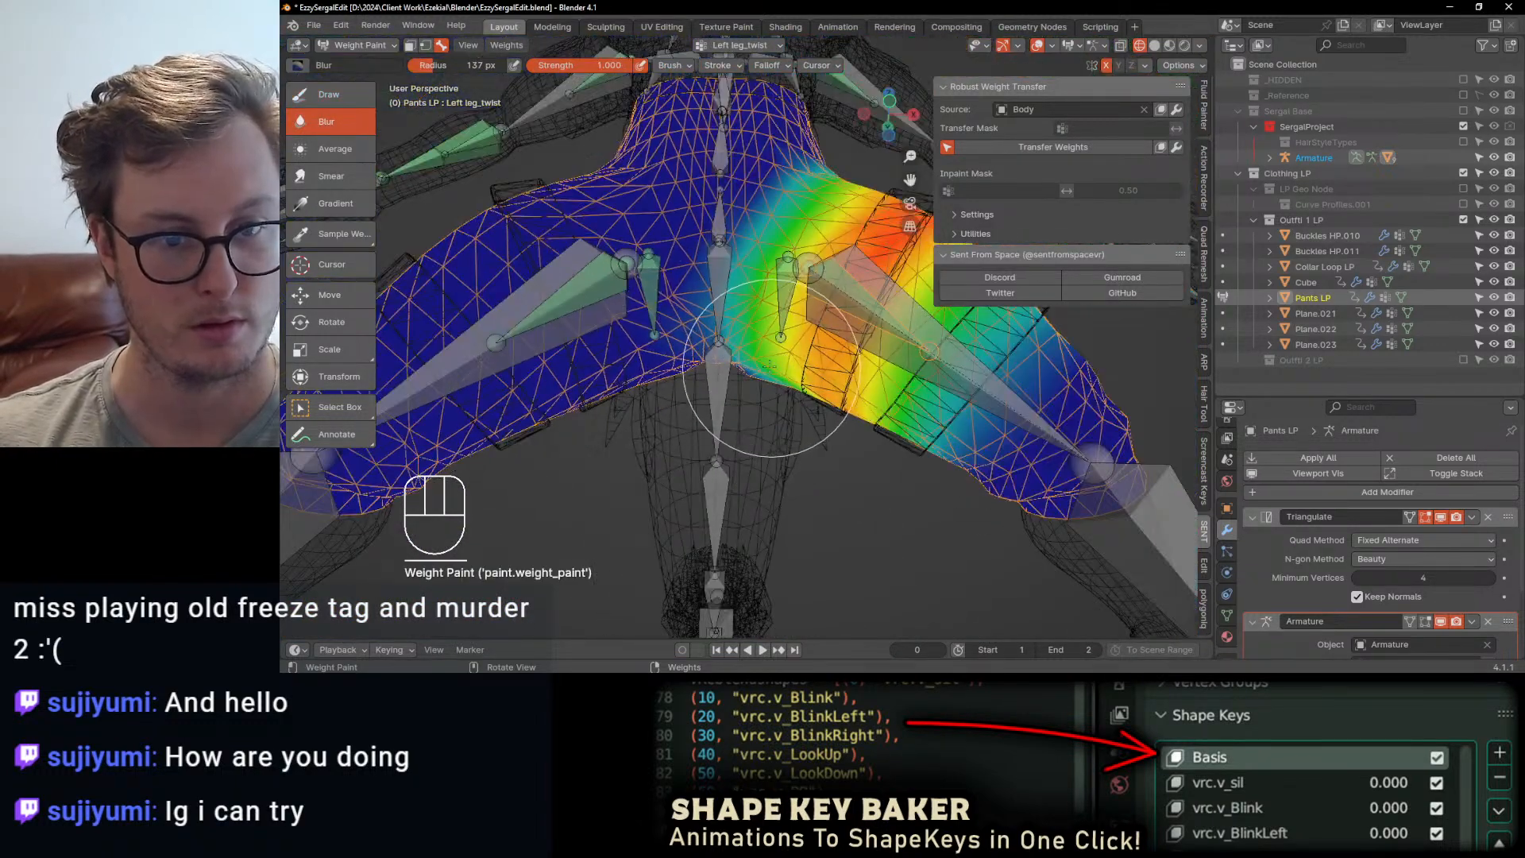
mouse_move(769, 367)
middle_mouse_down()
mouse_move(737, 333)
mouse_move(691, 343)
mouse_move(644, 468)
middle_mouse_up()
- Select all of the armature's bones and clear their rotations
scroll(644, 468, "down", 2)
key("a")
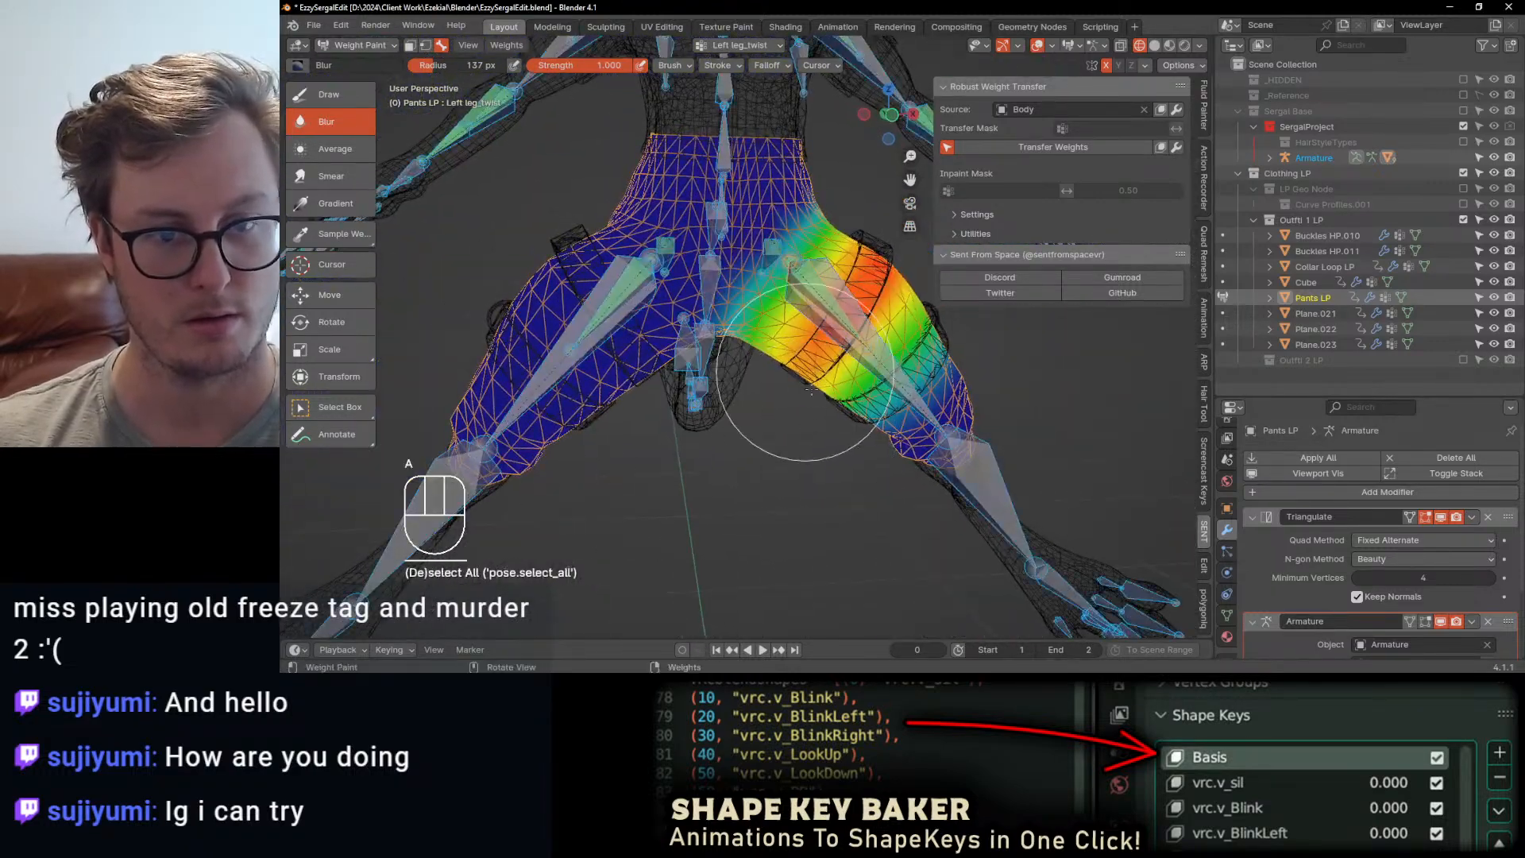
key("alt+r")
- Test the pants' deformation by rotating the Left leg bone, swinging it forward about the global X axis
mouse_move(797, 420)
middle_mouse_down("shift")
mouse_move(745, 288)
mouse_move(807, 350)
middle_mouse_up("shift")
scroll(722, 353, "down", 2)
left_click(753, 311, "alt")
key("z")
key("r")
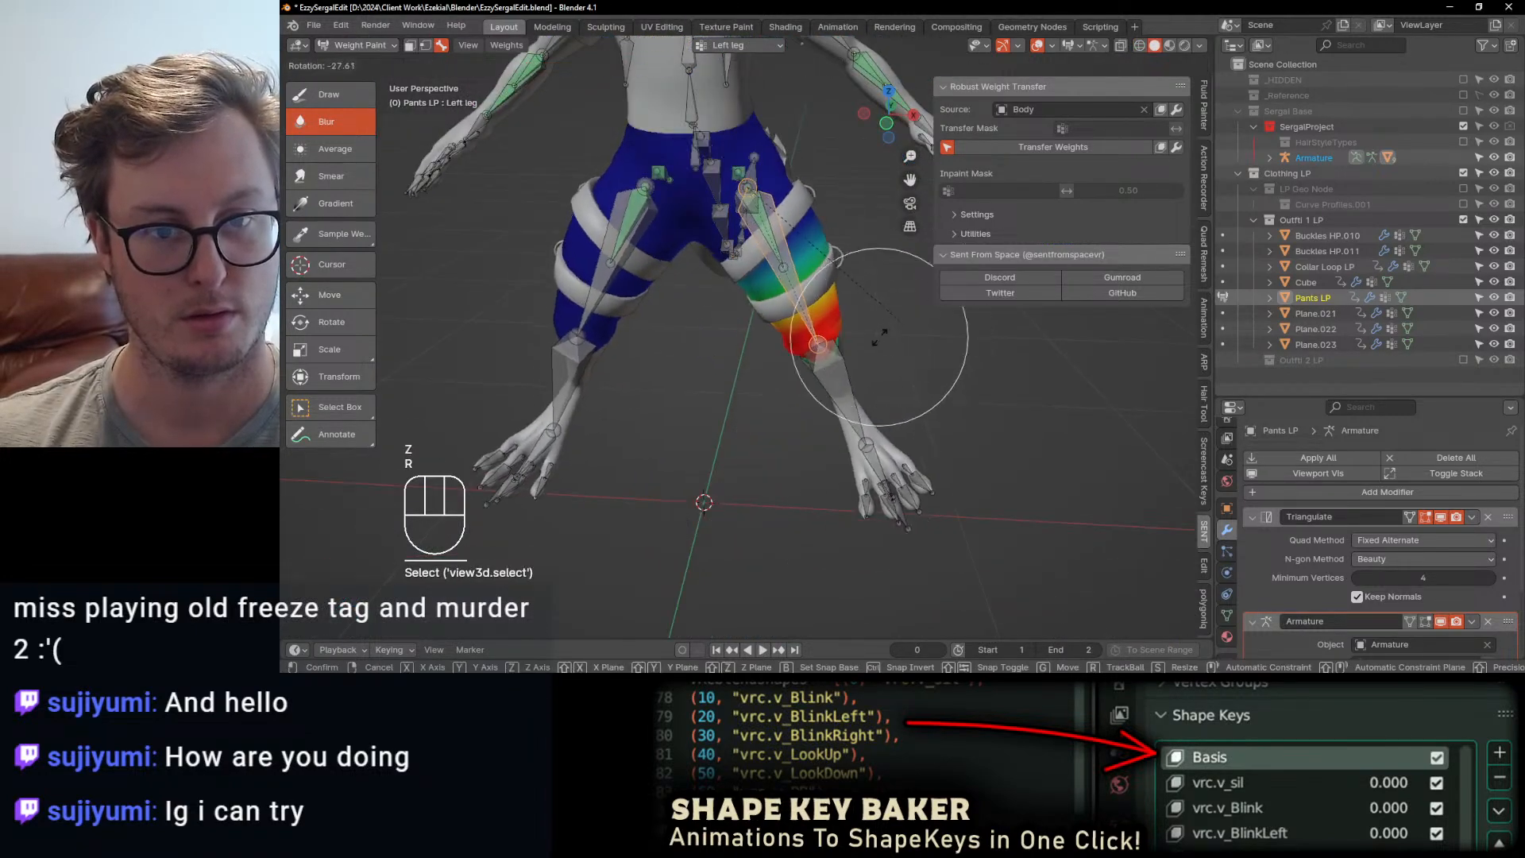
key("Escape")
middle_click_drag(681, 374, 790, 357)
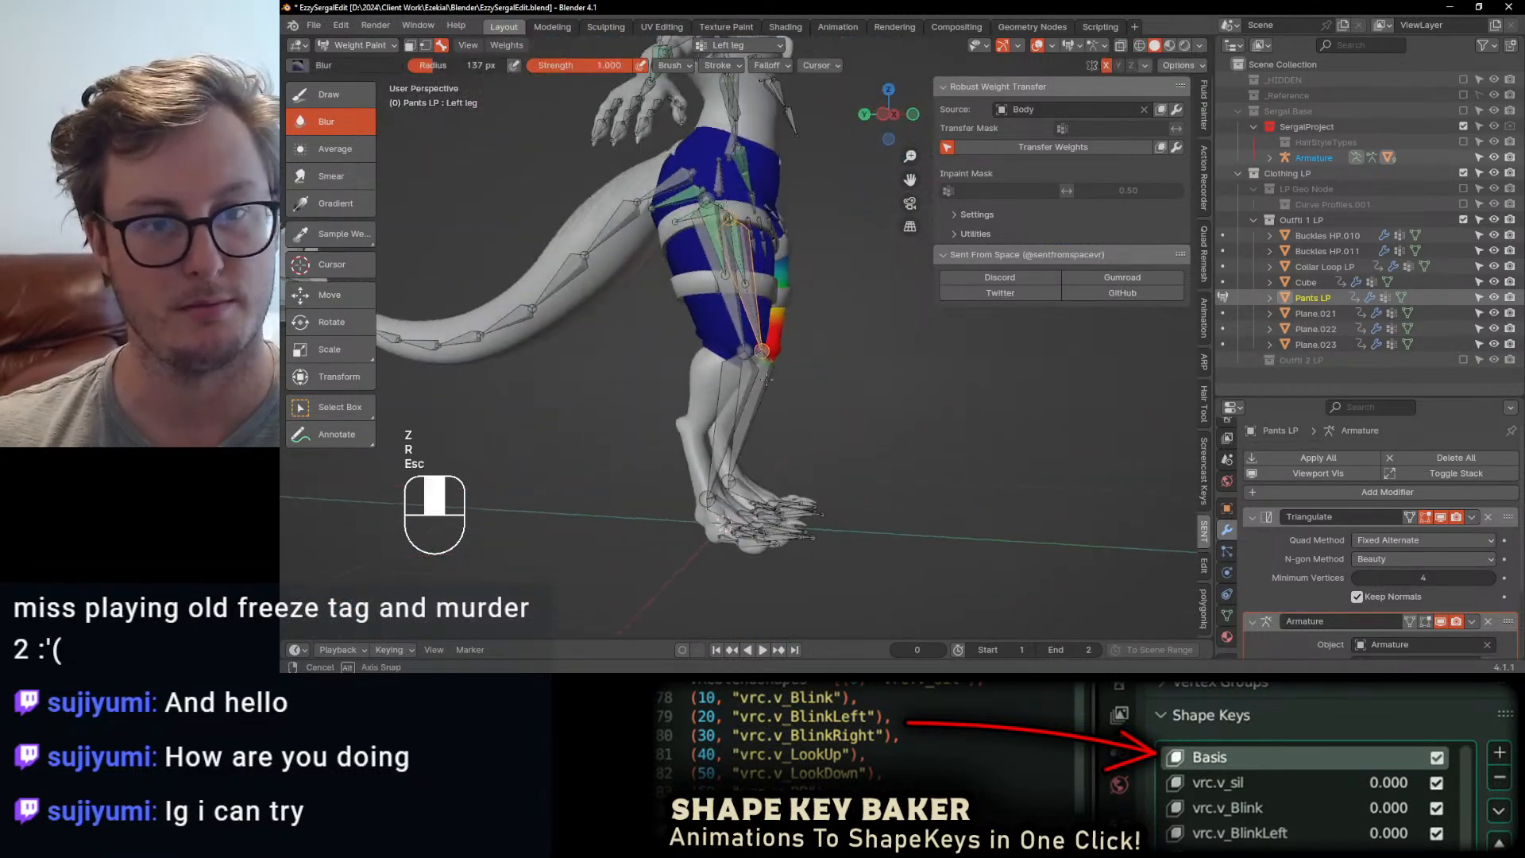
key("r")
key("x")
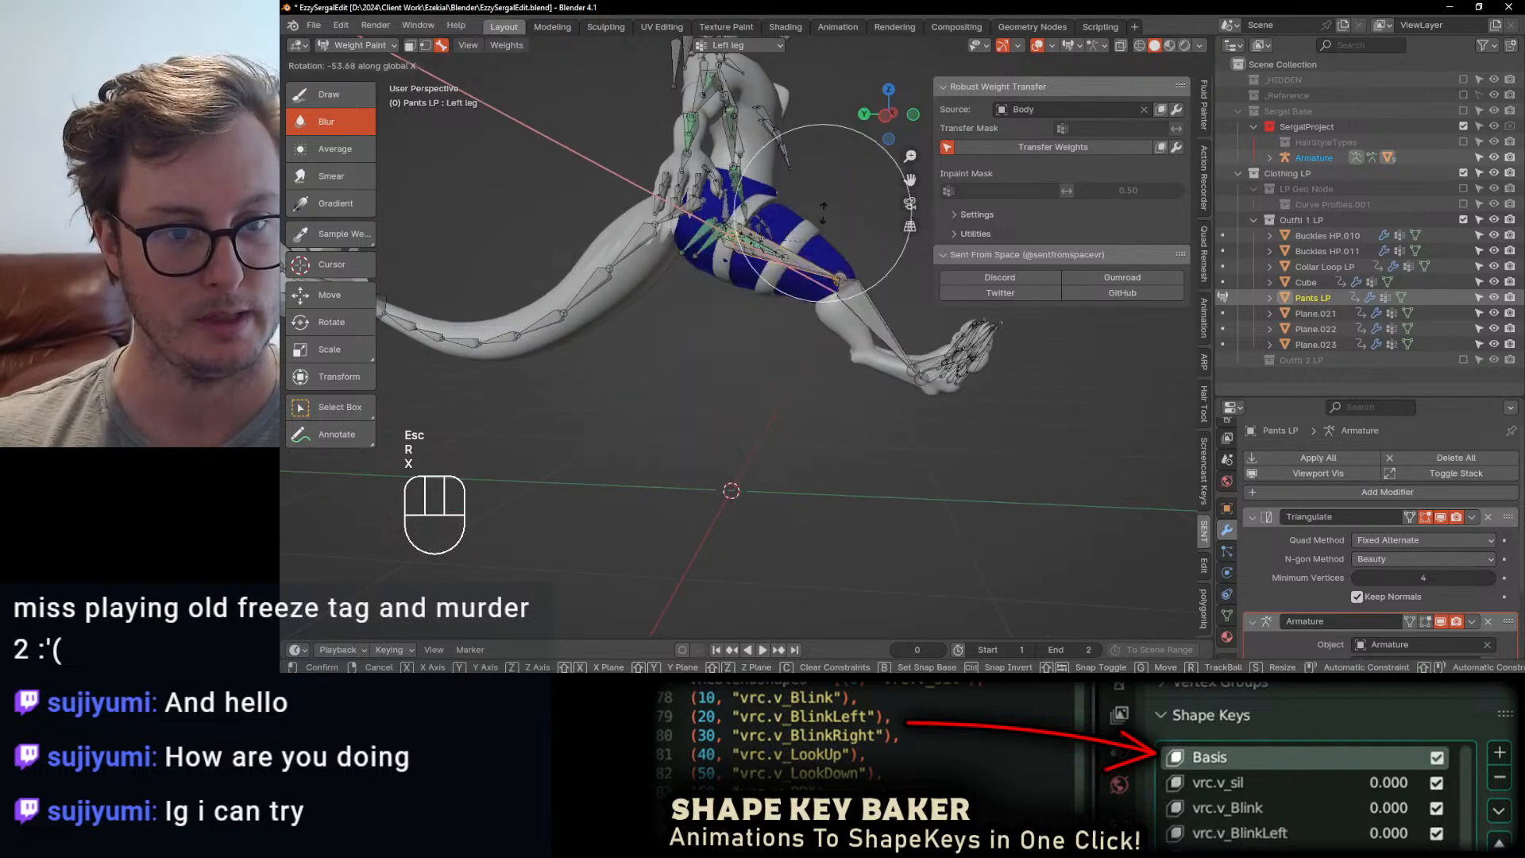
left_click(858, 147)
scroll(650, 242, "up", 3)
middle_click_drag(650, 242, 742, 265)
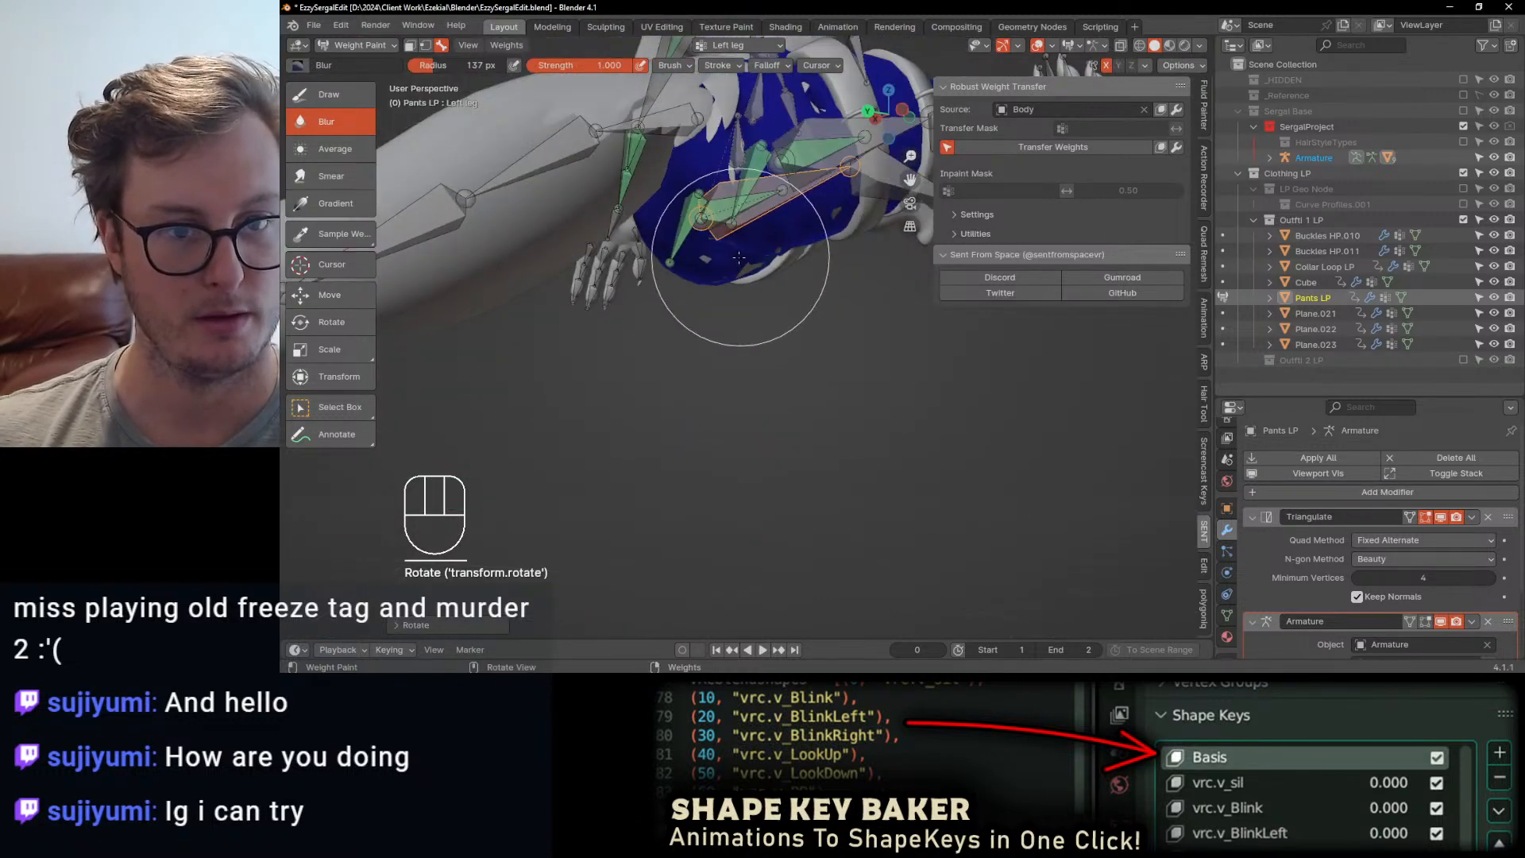
- Clear the rotations of all bones, return to Object Mode and save the file
middle_click_drag(747, 205, 774, 337, "shift")
key("a")
key("alt+r")
key("ctrl+s")
key("ctrl+Tab")
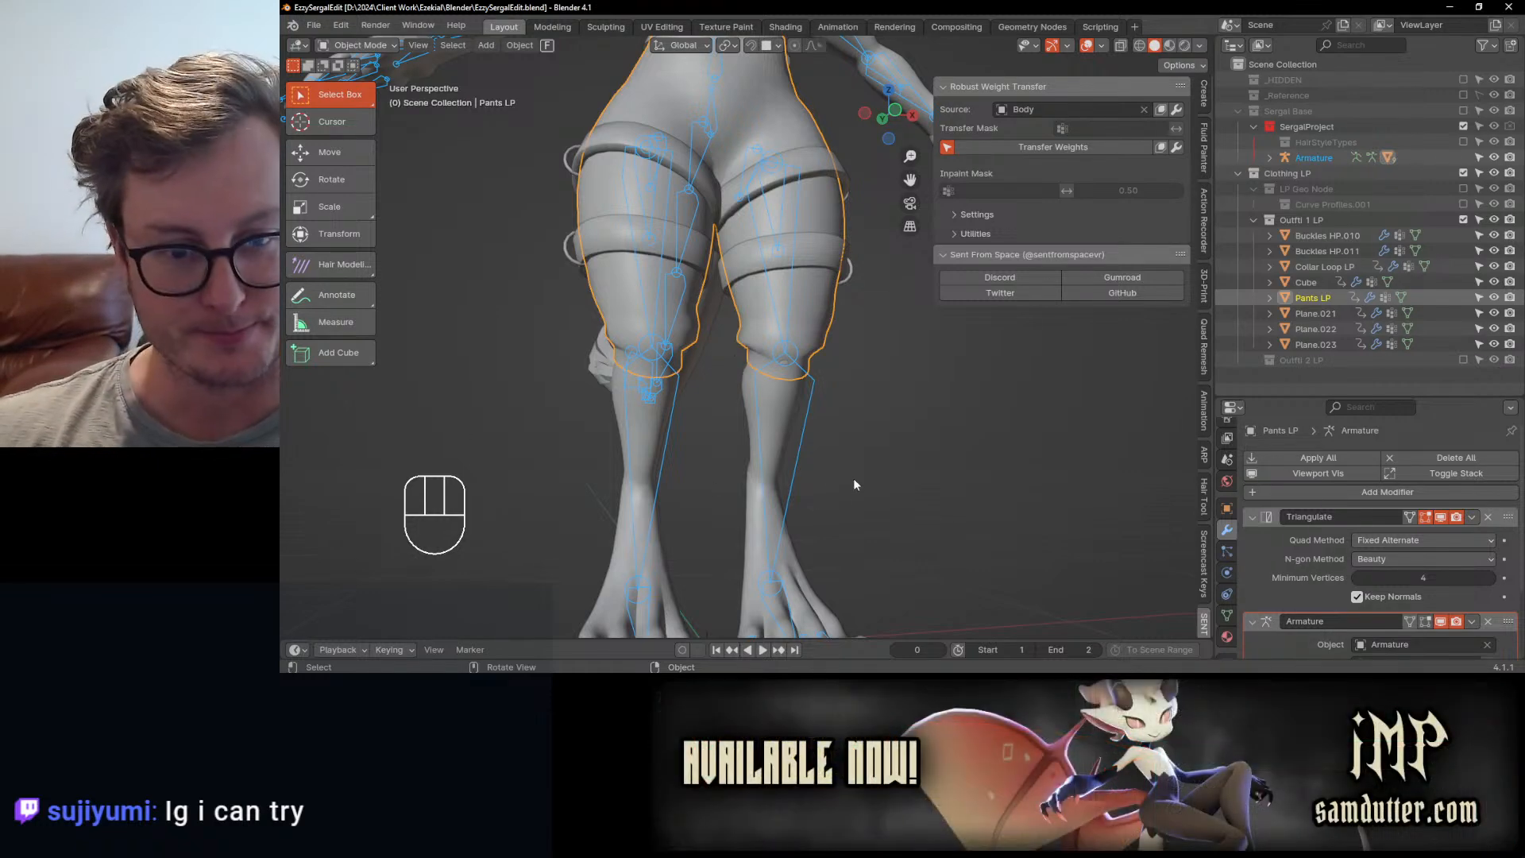
left_click(853, 478)
middle_click_drag(853, 479, 842, 413)
key("ctrl+s")
- Test-bend the armature's Left knee bone about the global X axis in Pose Mode, cancelling the rotation
left_click(803, 368)
left_click(804, 419)
key("ctrl+Tab")
key("r")
key("x")
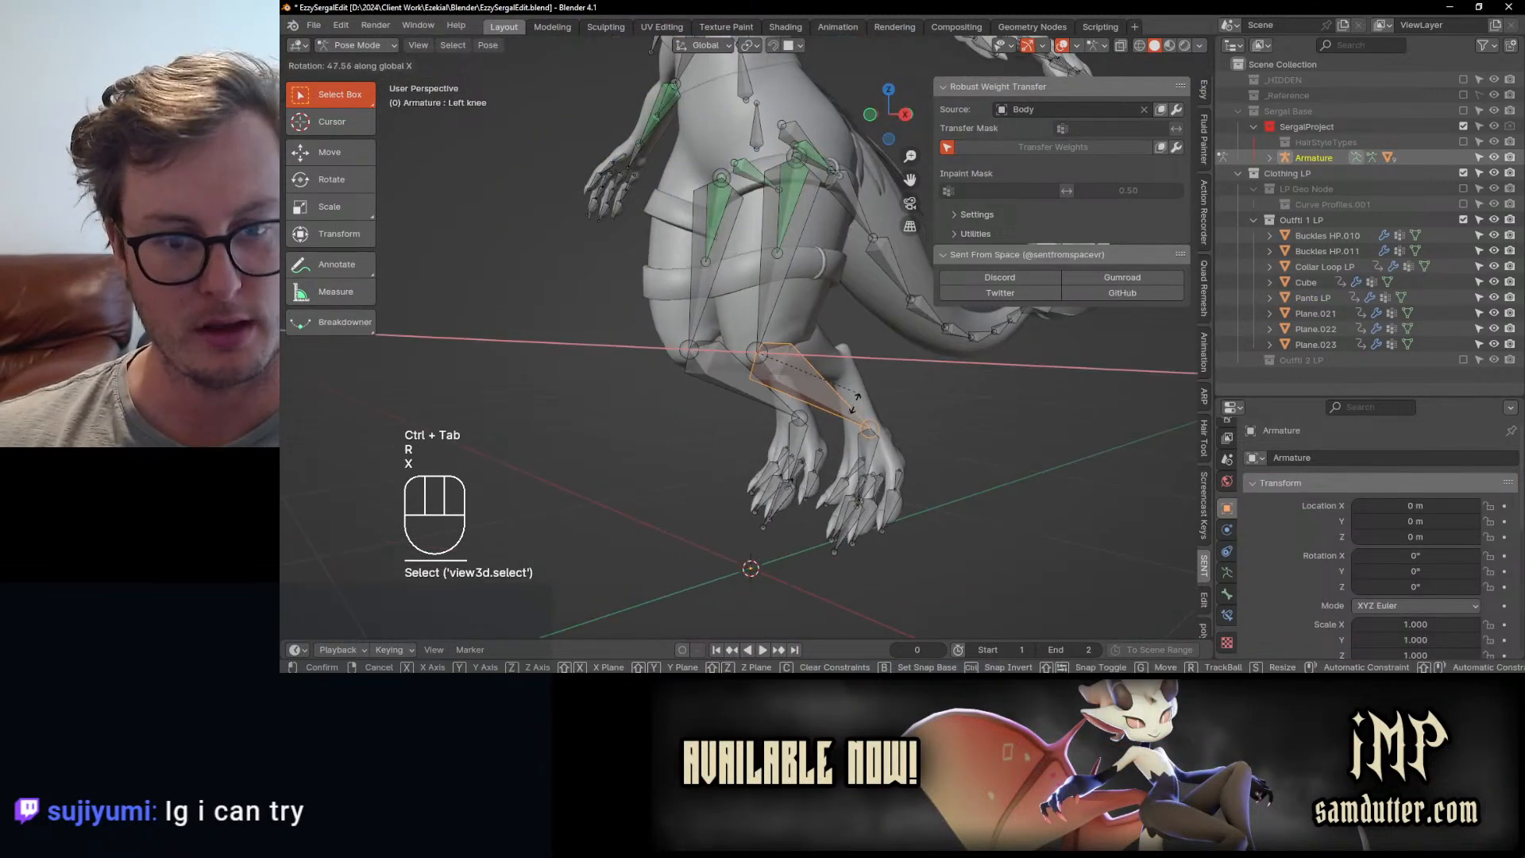
key("Escape")
key("r")
key("x")
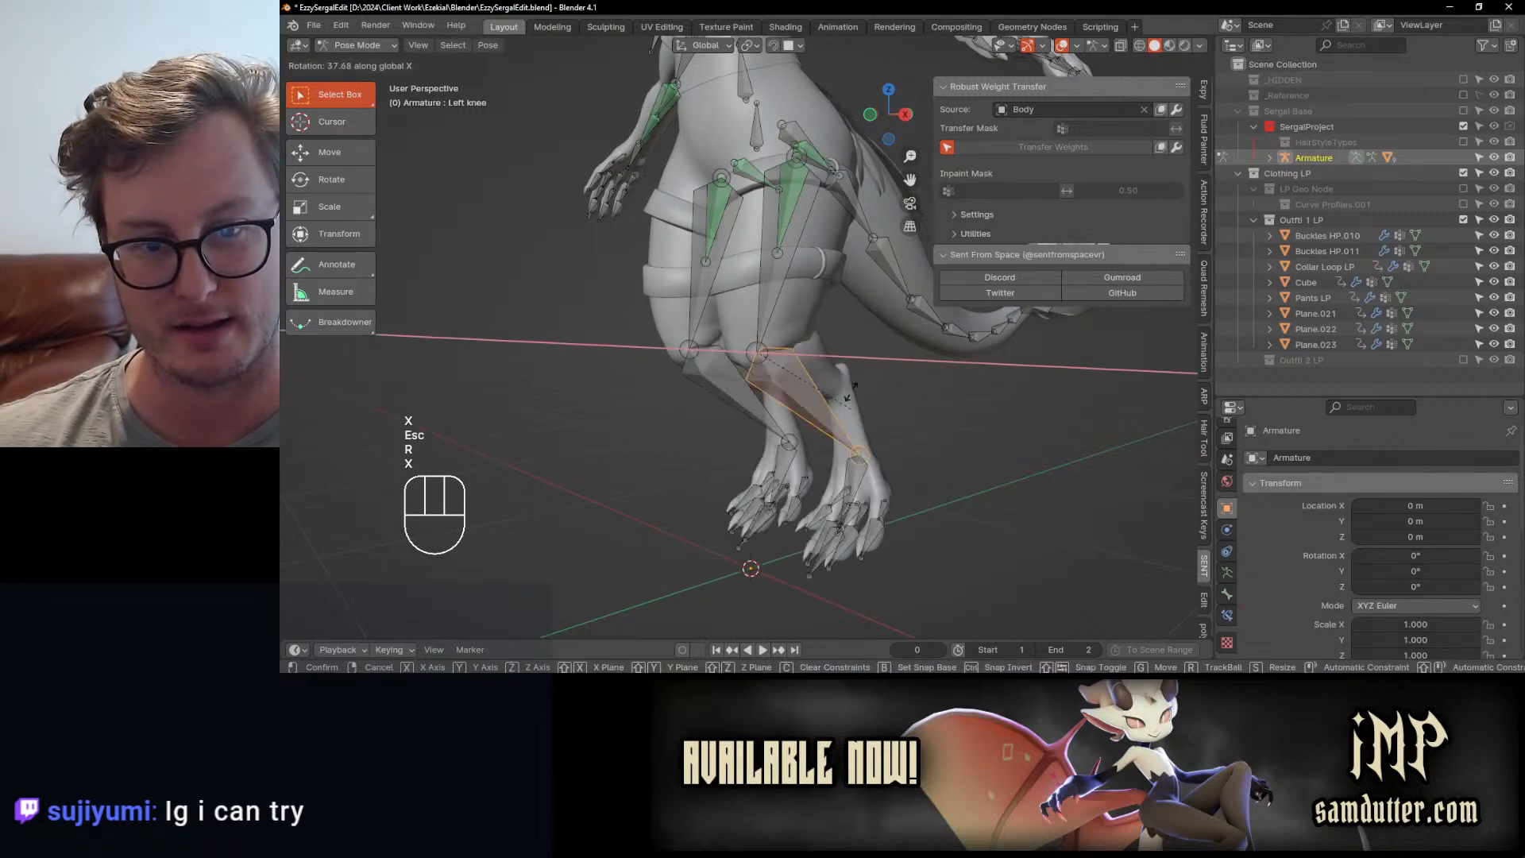
key("Escape")
middle_click_drag(760, 380, 818, 357)
key("ctrl+Tab")
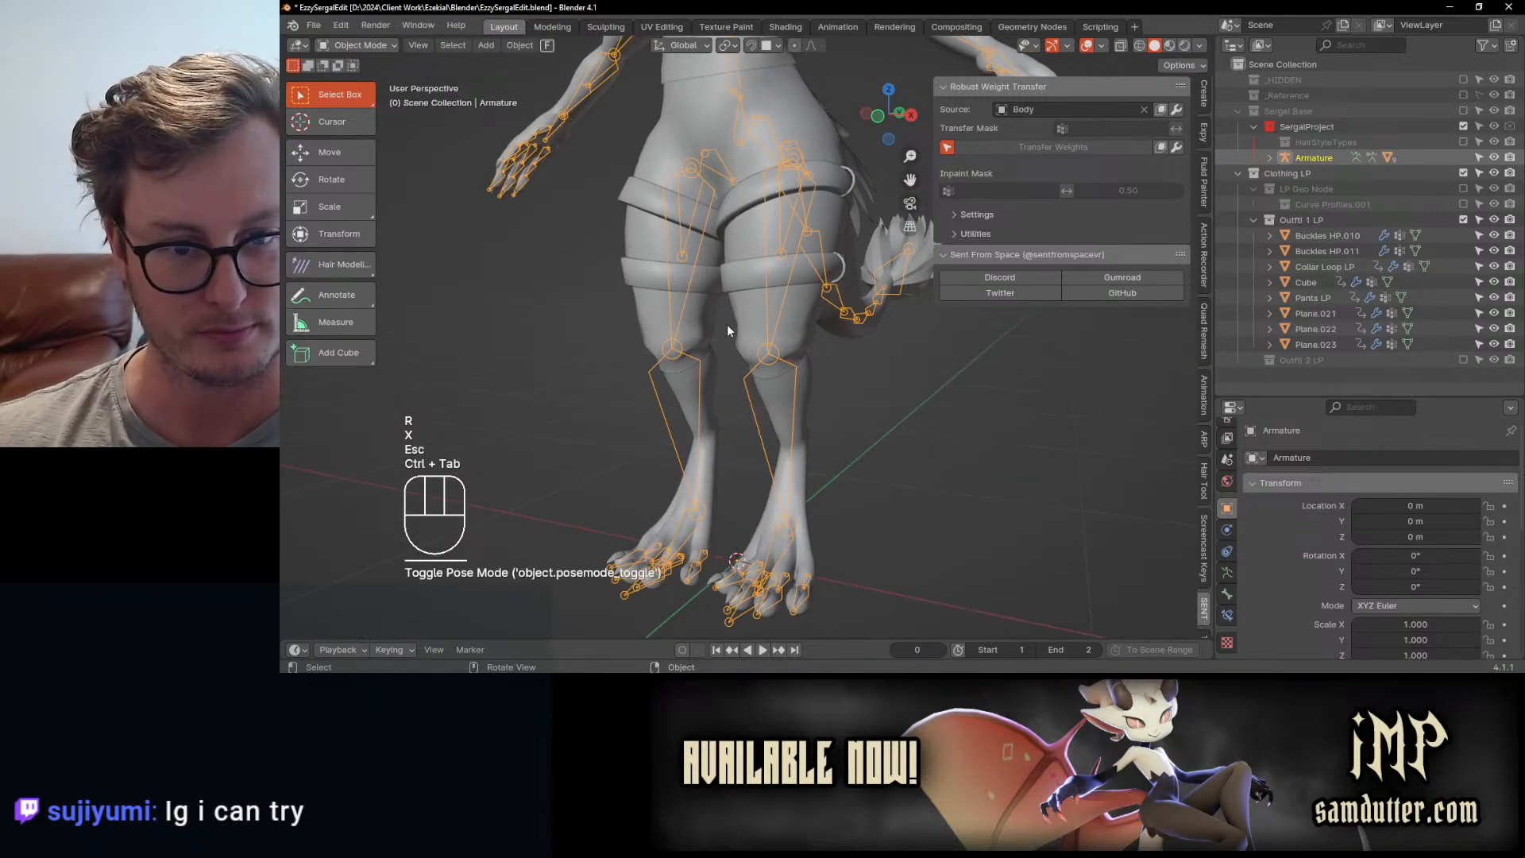
- Show the pants' Left knee weights in Weight Paint mode and bend the Left knee bone about global X
left_click(782, 316, "shift")
key("ctrl+Tab")
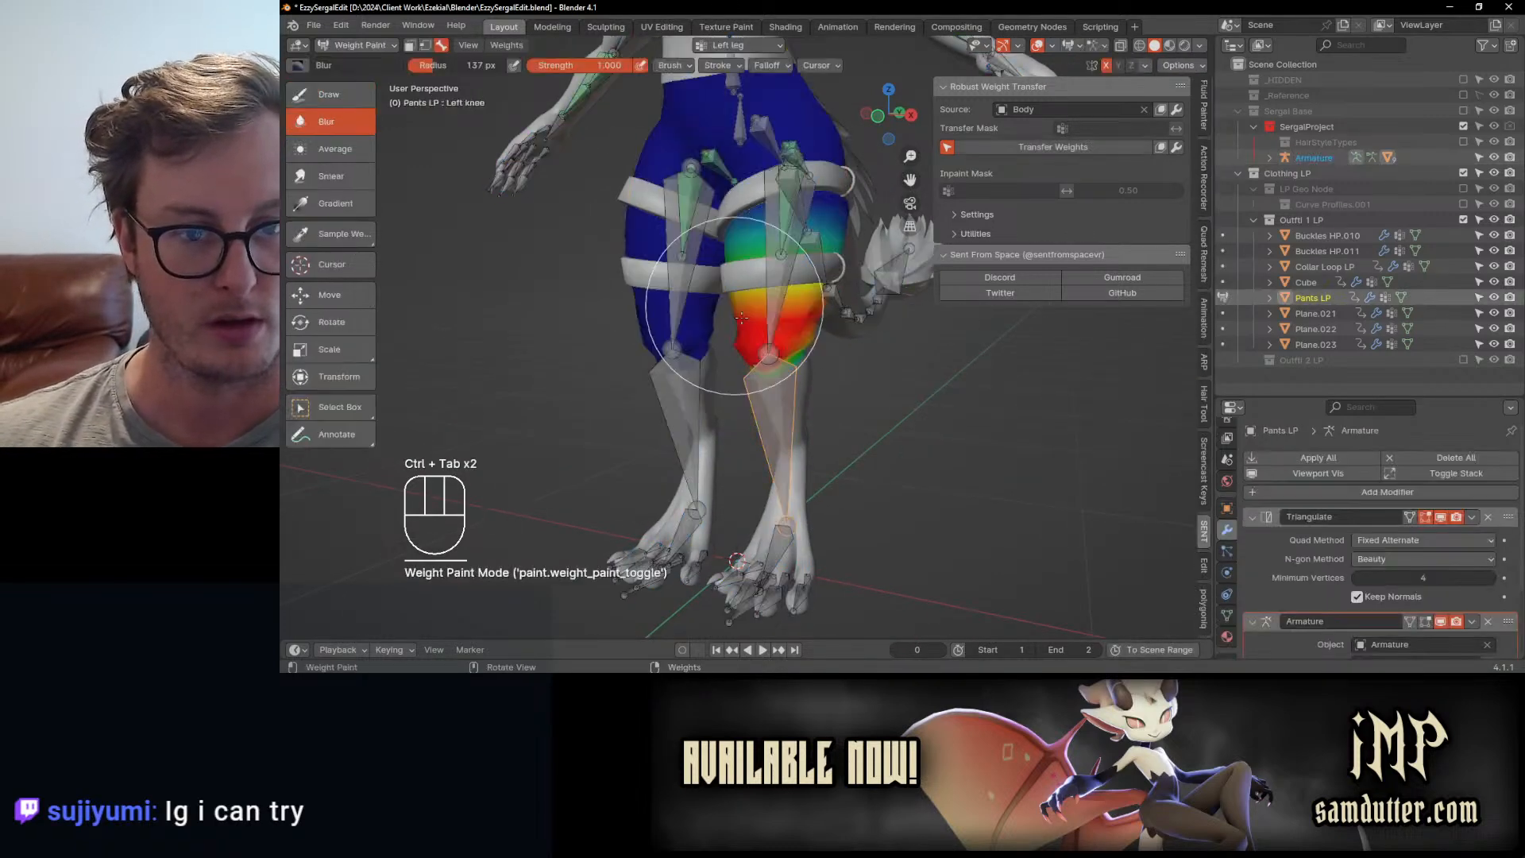
left_click(774, 395, "alt")
middle_click_drag(753, 284, 756, 477)
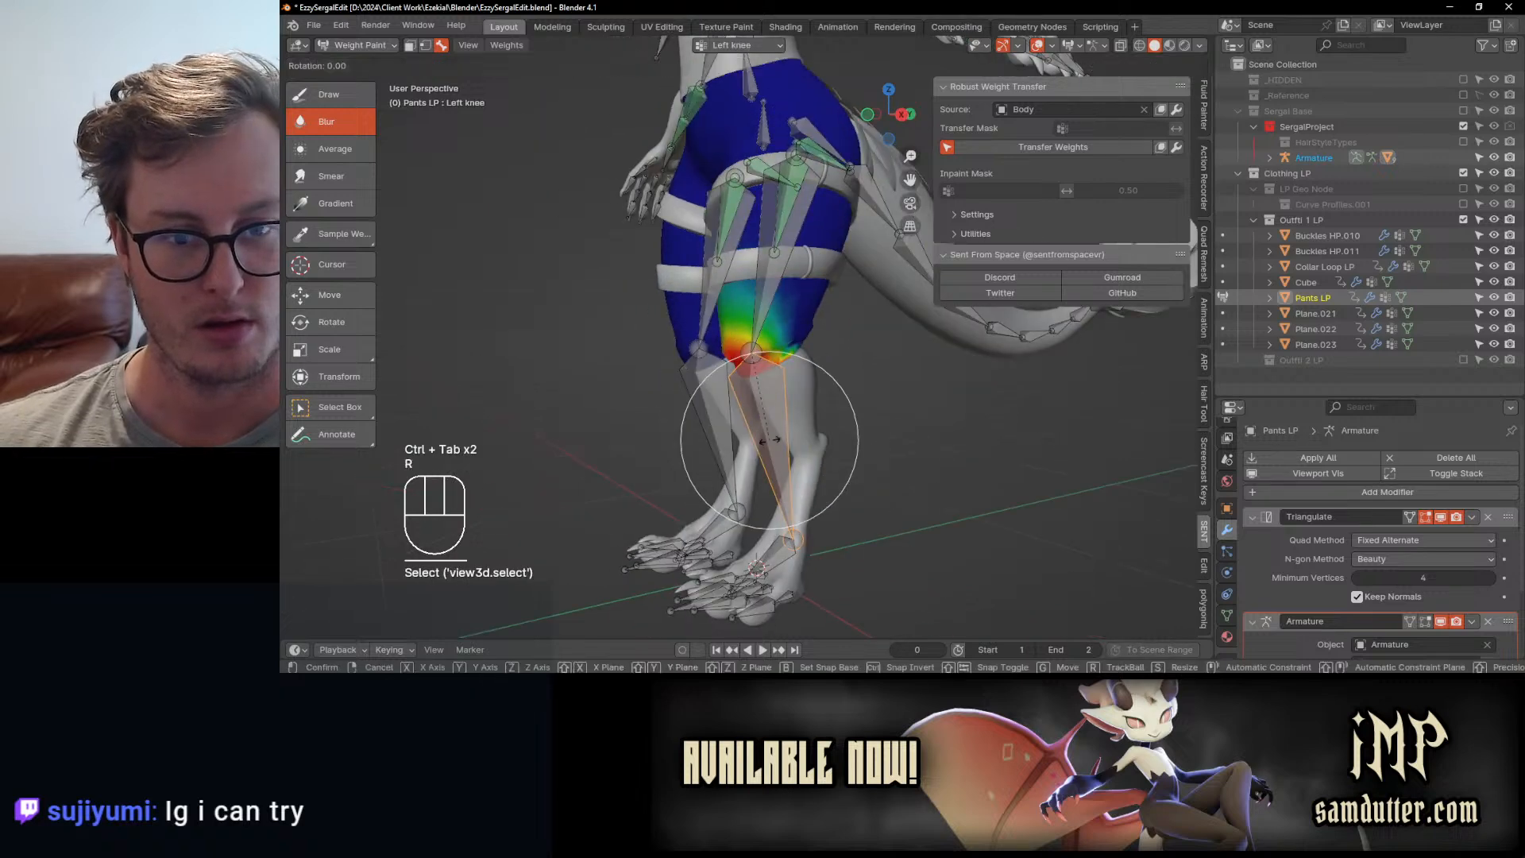
key("r")
key("x")
left_click(846, 367)
middle_click_drag(846, 367, 854, 355)
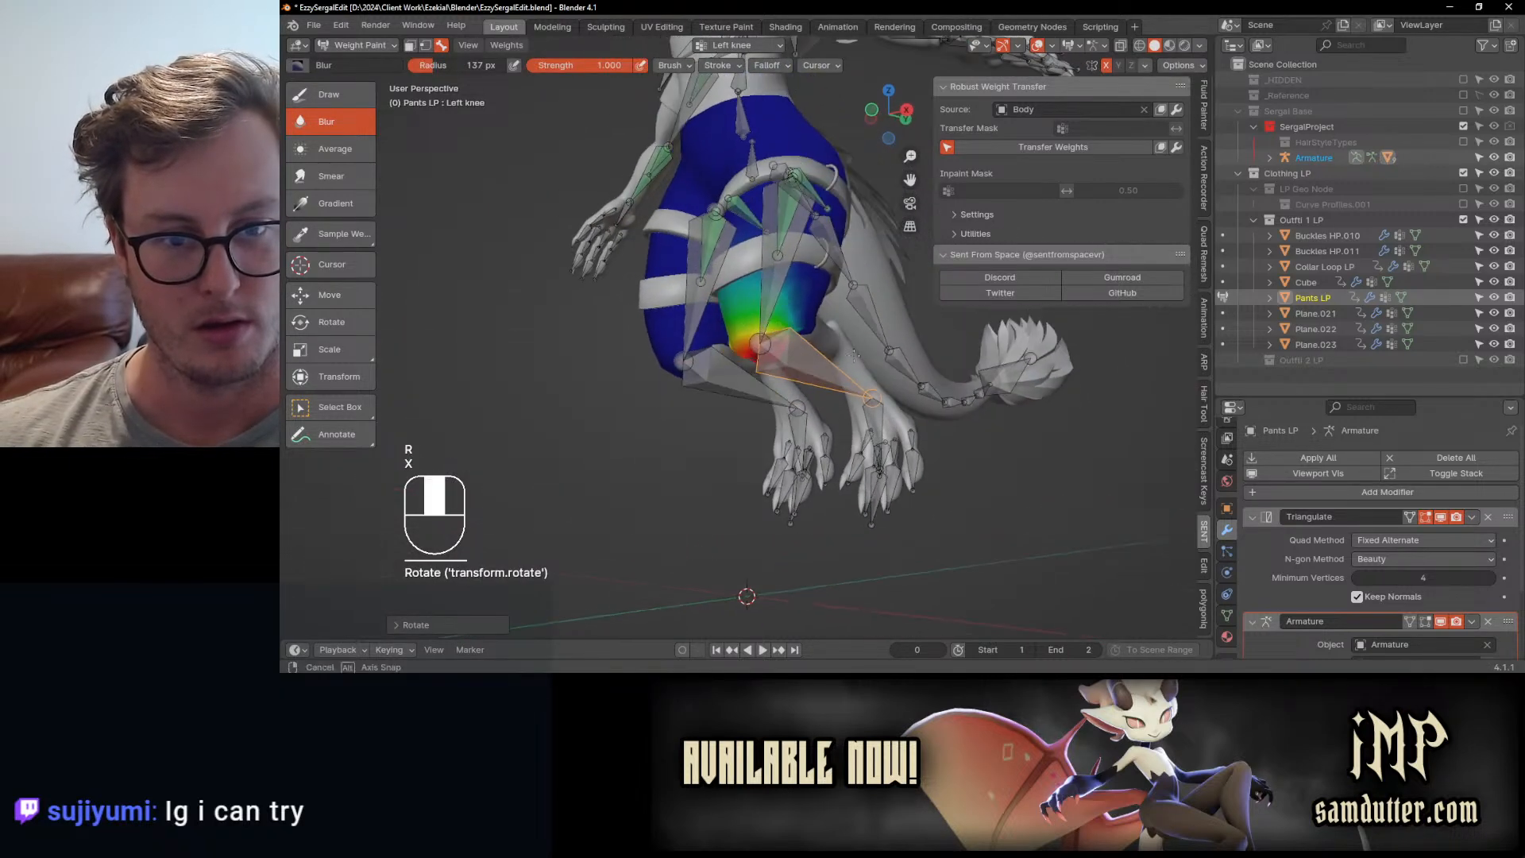
- Select all of the bones and clear their rotations and locations
key("a")
key("alt+r")
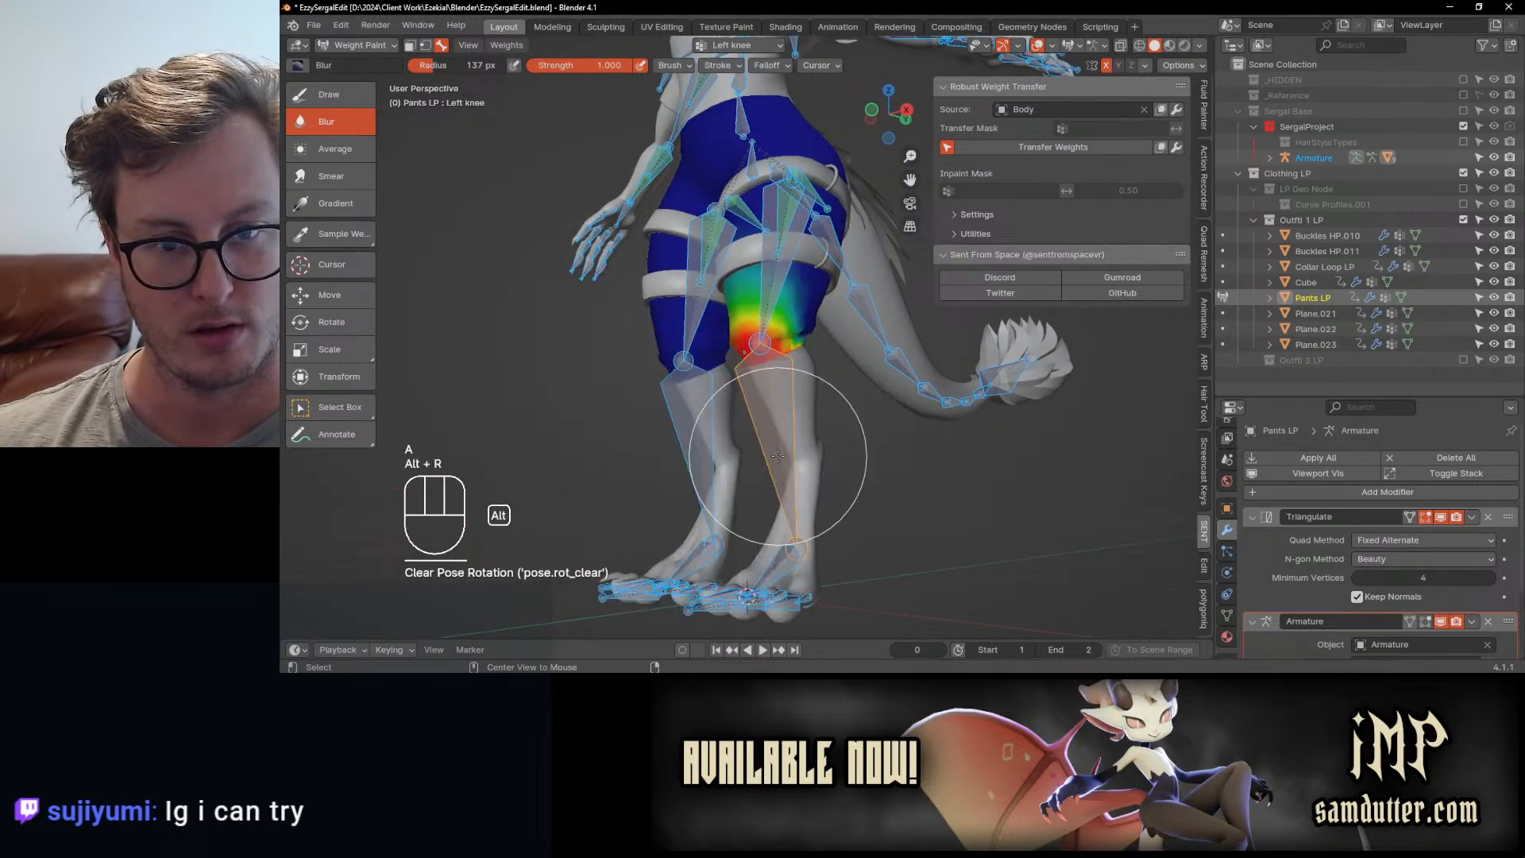
key("alt+g")
- Test the pants' weights from behind by rotating the Tail.001 bone and moving the Hips bone, cancelling both
mouse_move(819, 375)
middle_mouse_down()
mouse_move(732, 392)
mouse_move(698, 341)
mouse_move(704, 308)
middle_mouse_up()
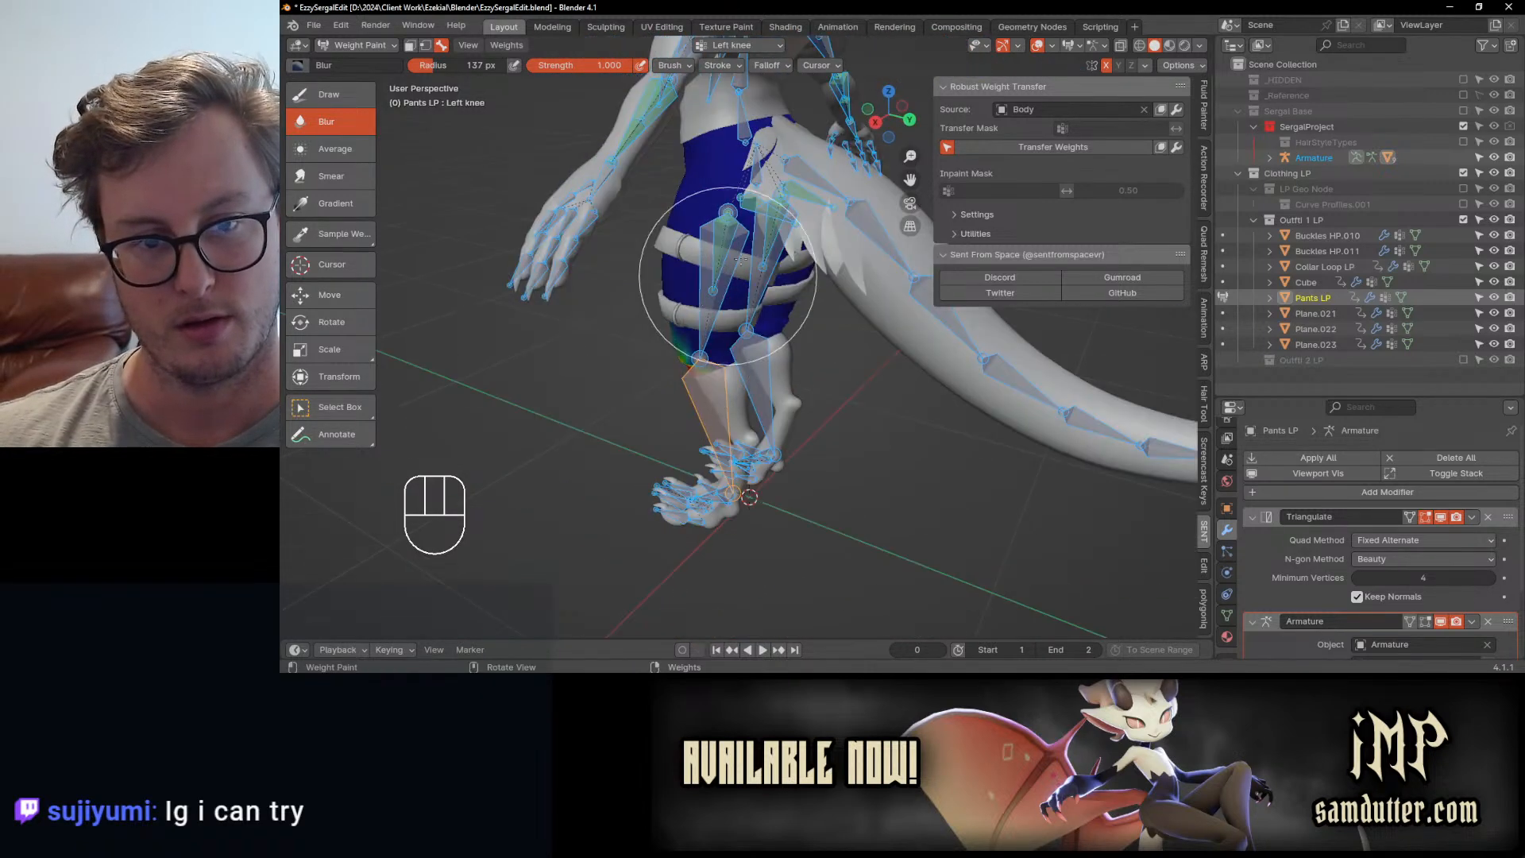
left_click(804, 173, "alt")
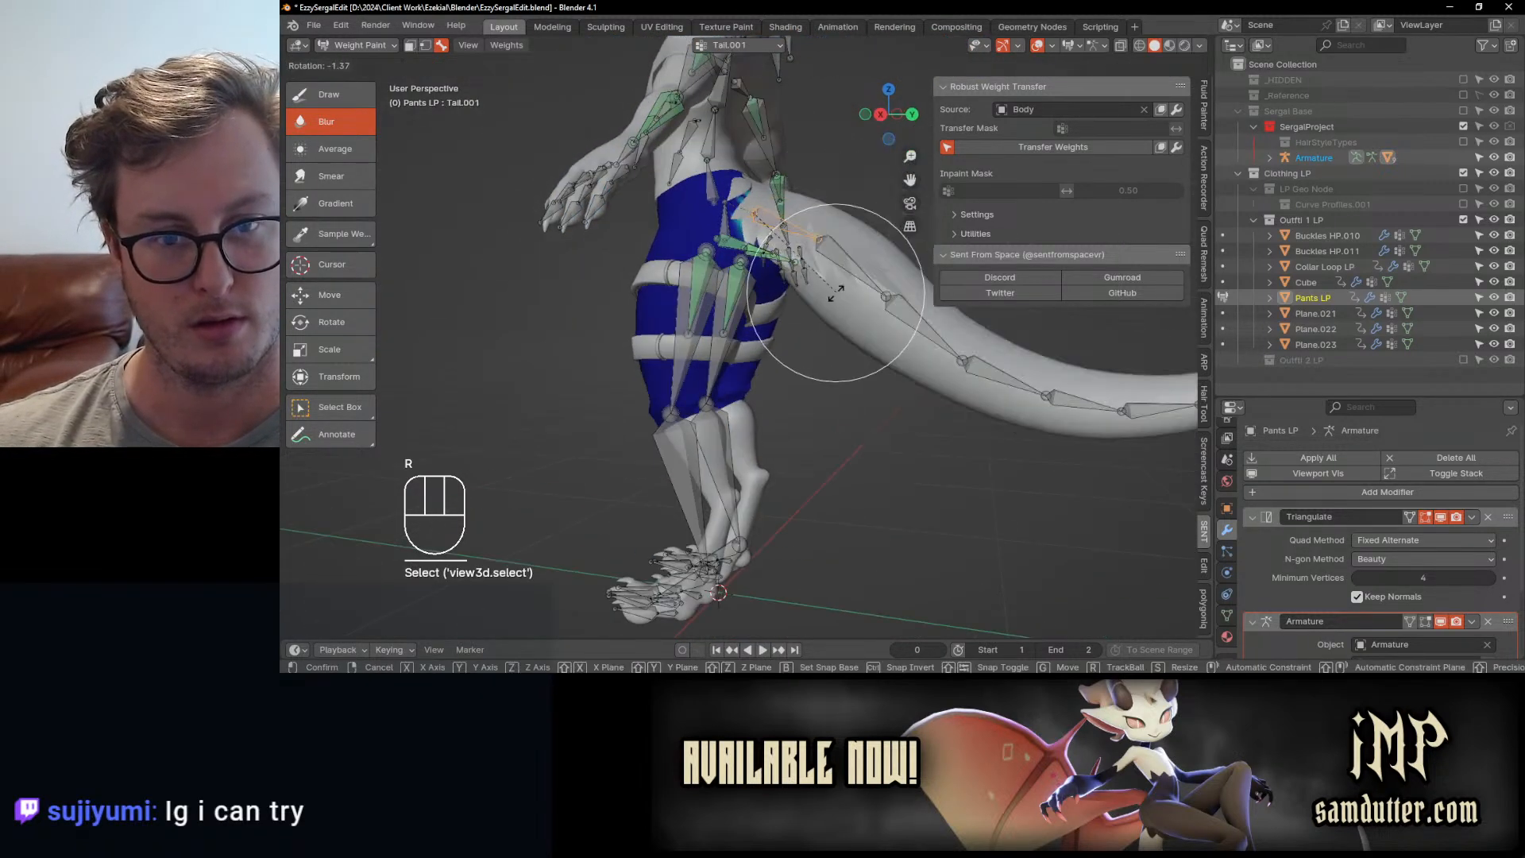
key("Escape")
middle_click_drag(786, 217, 777, 268, "shift")
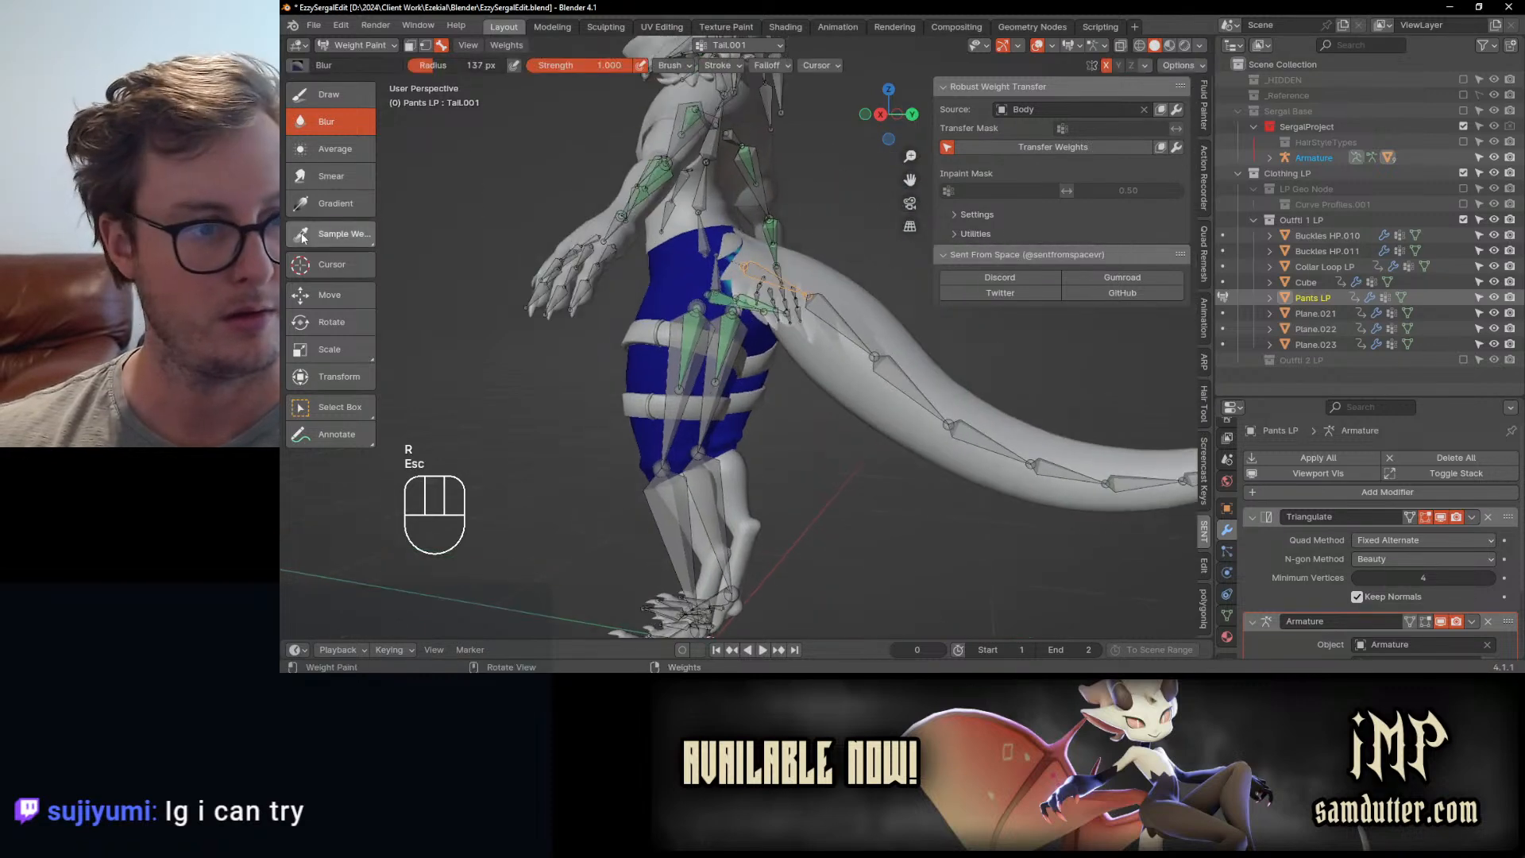
left_click(321, 201)
middle_click_drag(636, 270, 691, 272)
left_click(689, 275)
key("g")
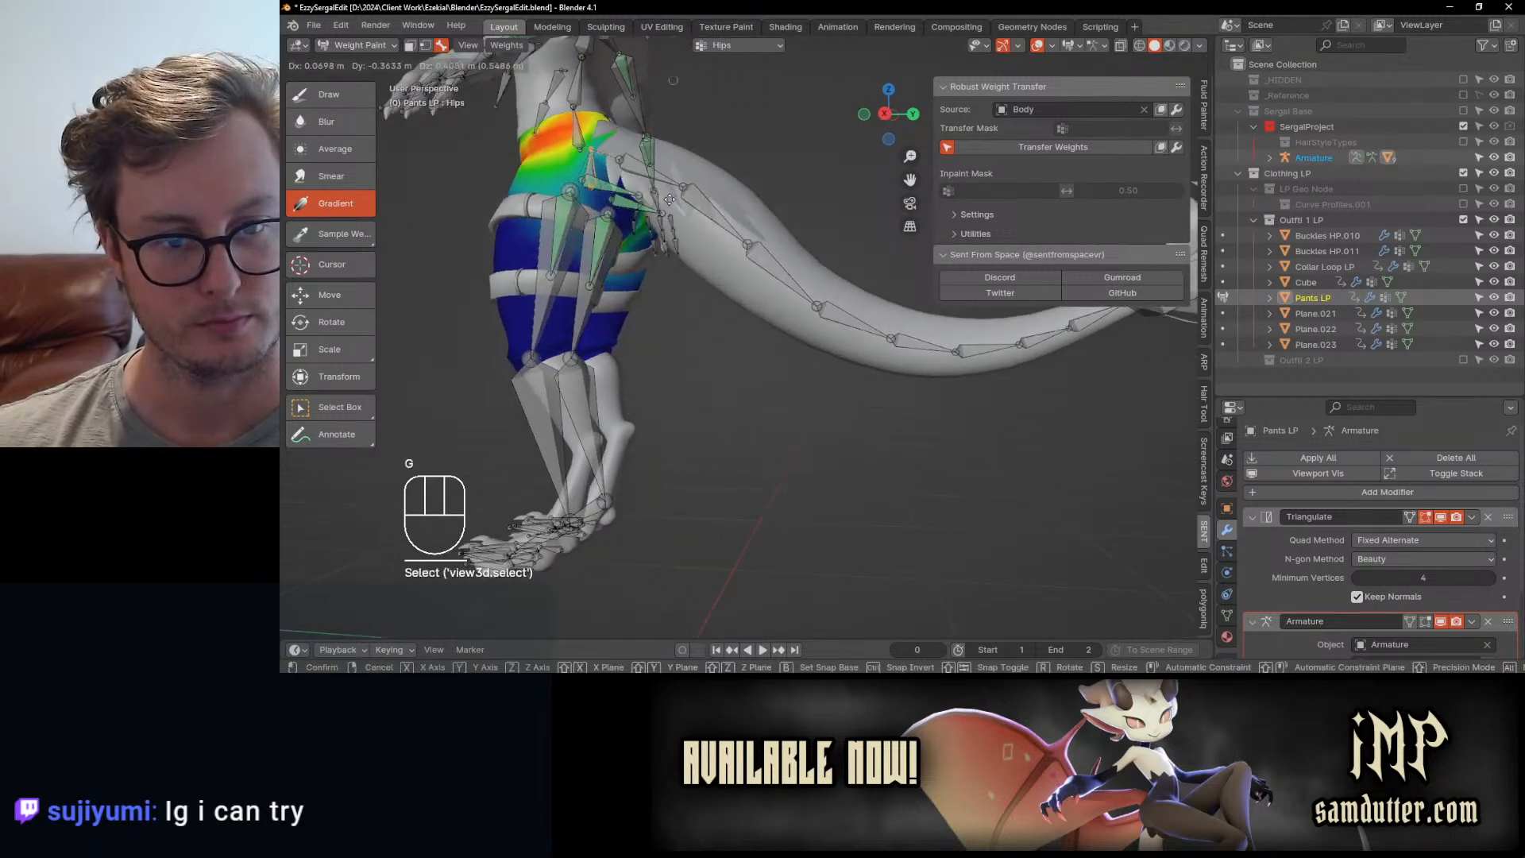
key("Escape")
mouse_move(750, 368)
middle_mouse_down()
mouse_move(829, 368)
mouse_move(909, 429)
middle_mouse_up()
- Smooth the pants' vertex weights using the Deform Pose Bones subset, factor 0.5 and 1 iteration
key("ctrl+Tab")
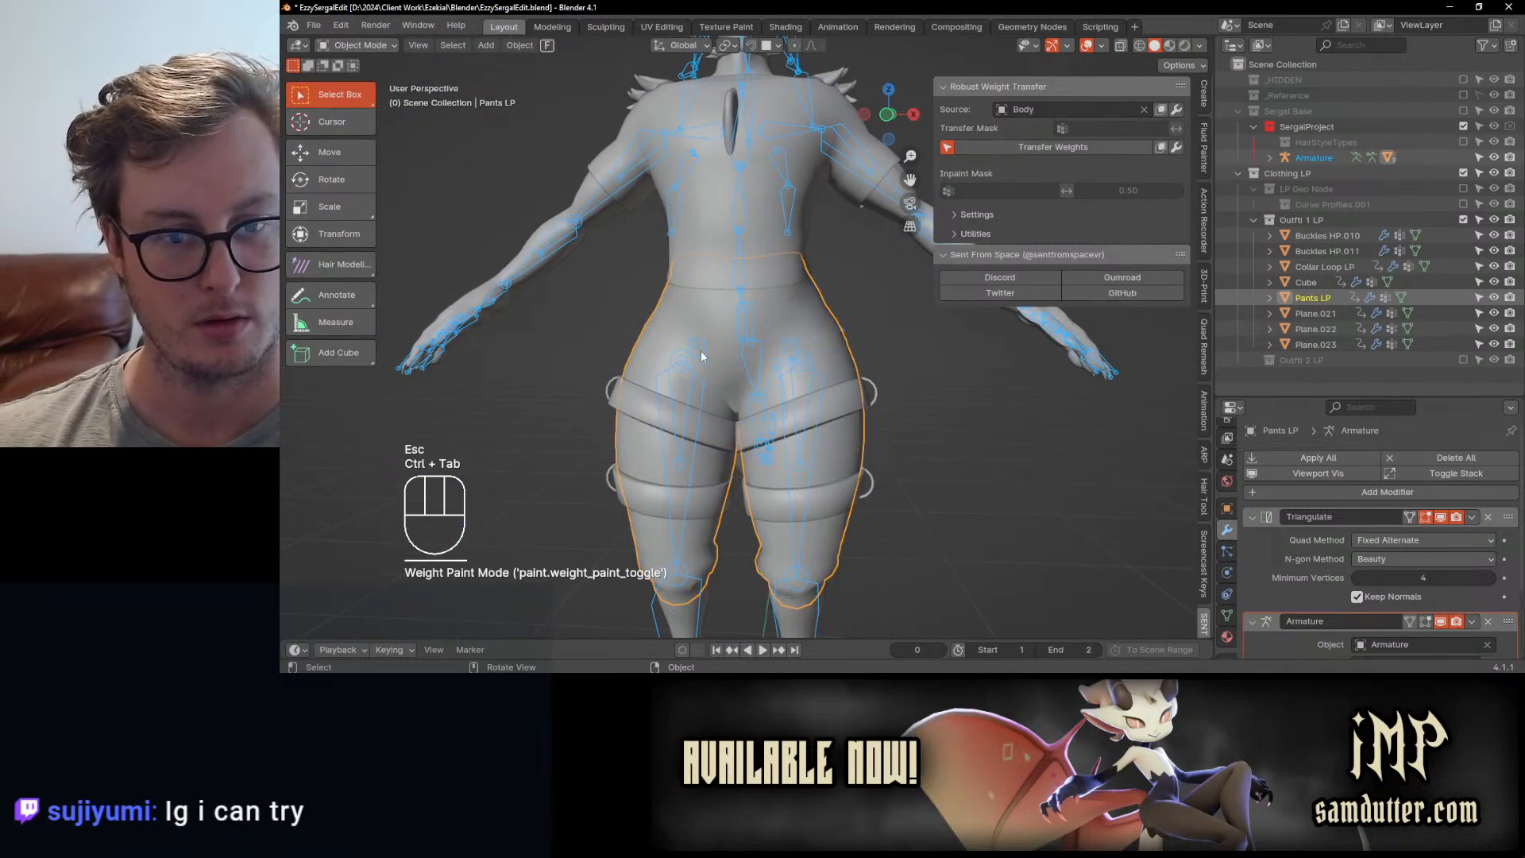
left_click(828, 365)
key("ctrl+Tab")
left_click(798, 335)
key("q")
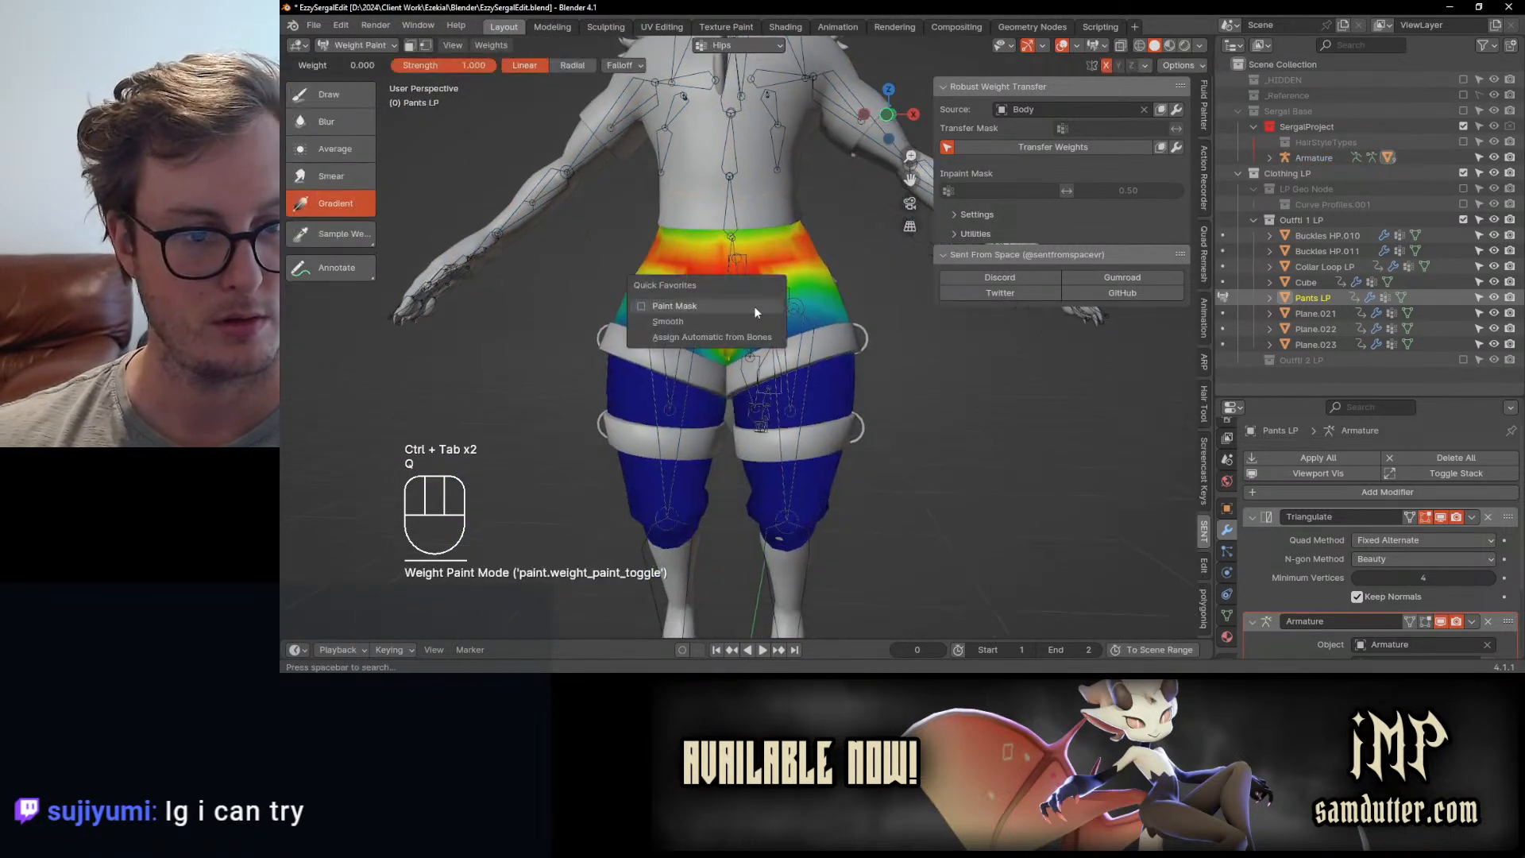
left_click(724, 323)
left_click(429, 627)
left_click(537, 571)
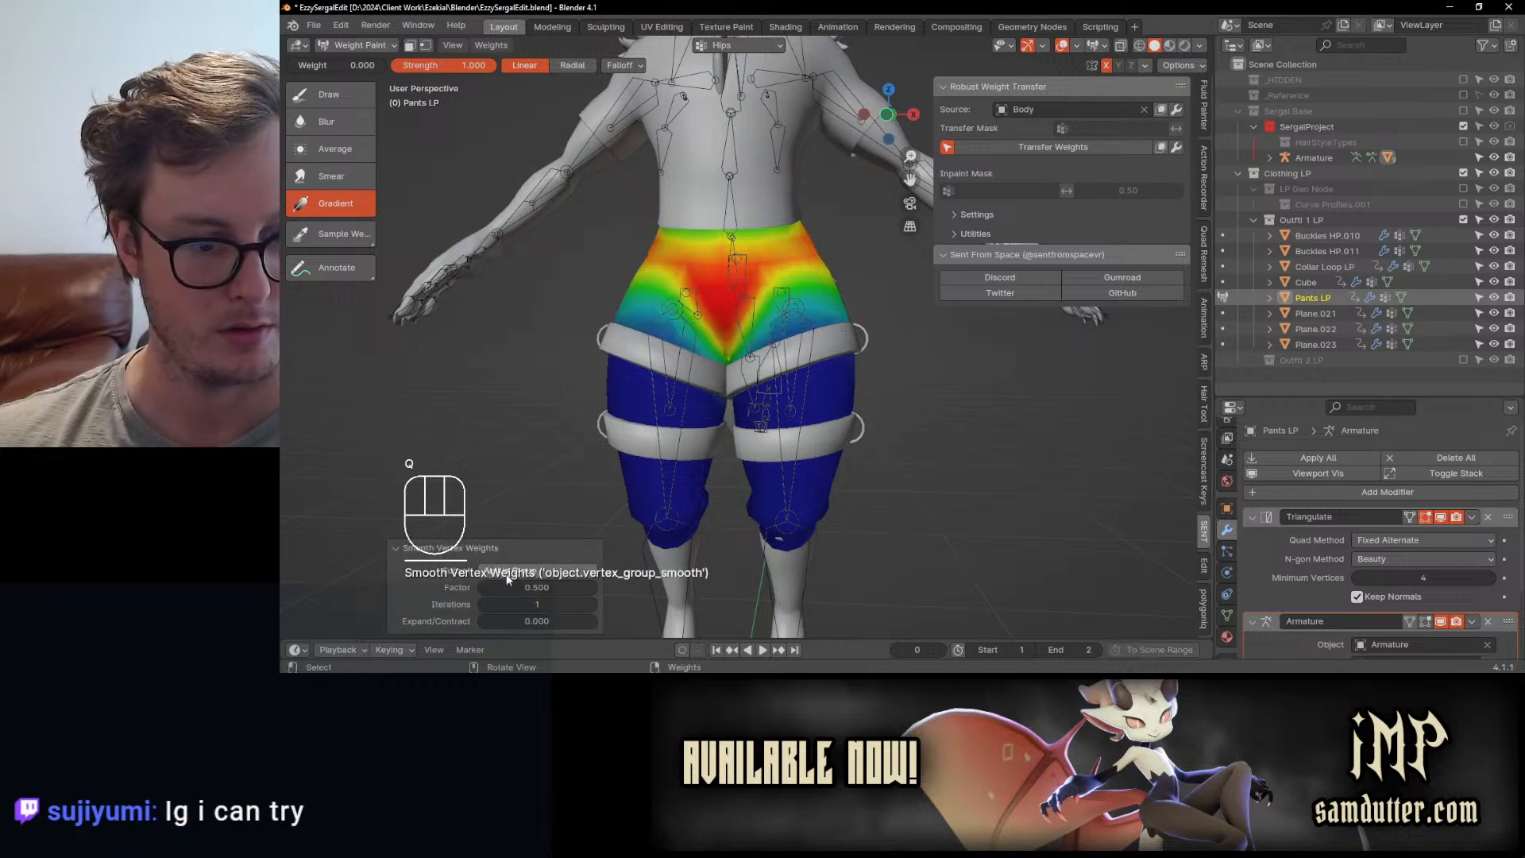
left_click(537, 604)
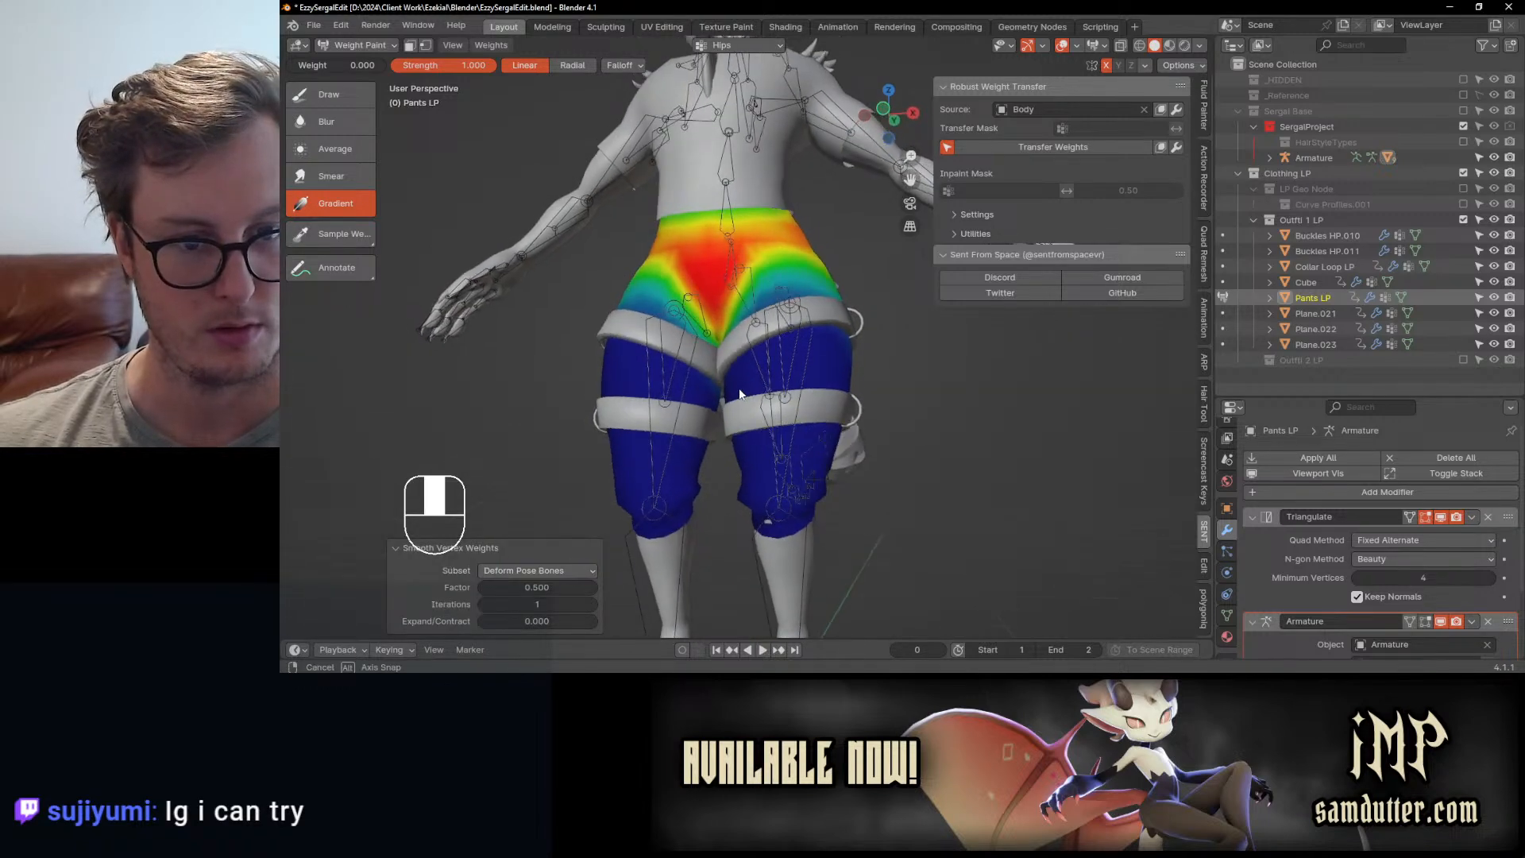
- Leave Weight Paint mode, select the armature together with the shirt mesh, and save the file
scroll(839, 407, "down", 3)
middle_click_drag(795, 389, 747, 371)
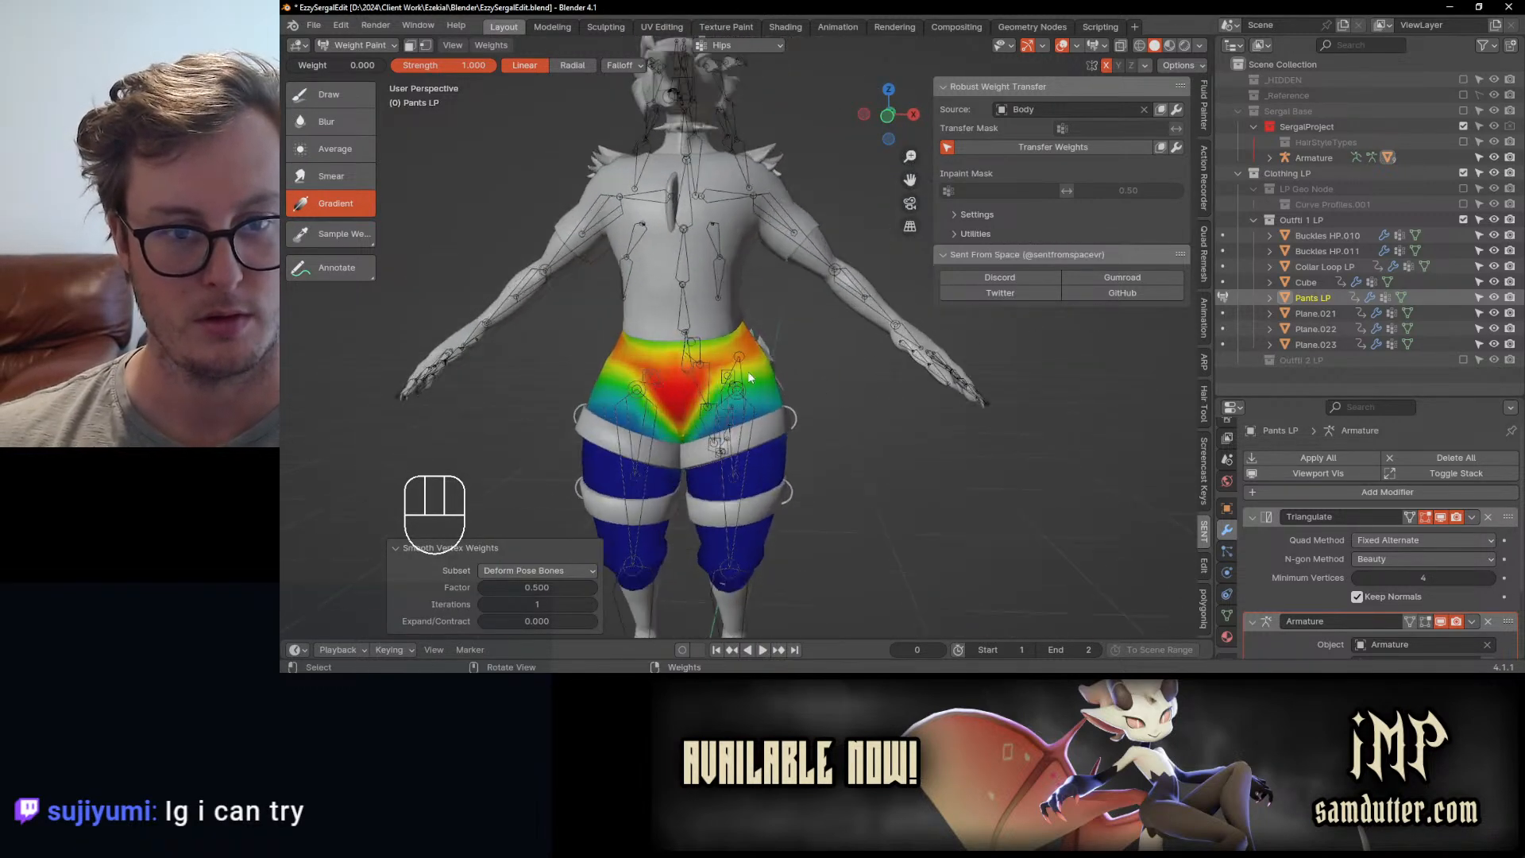
middle_click_drag(729, 228, 745, 293, "shift")
left_click(797, 284)
key("ctrl+Tab")
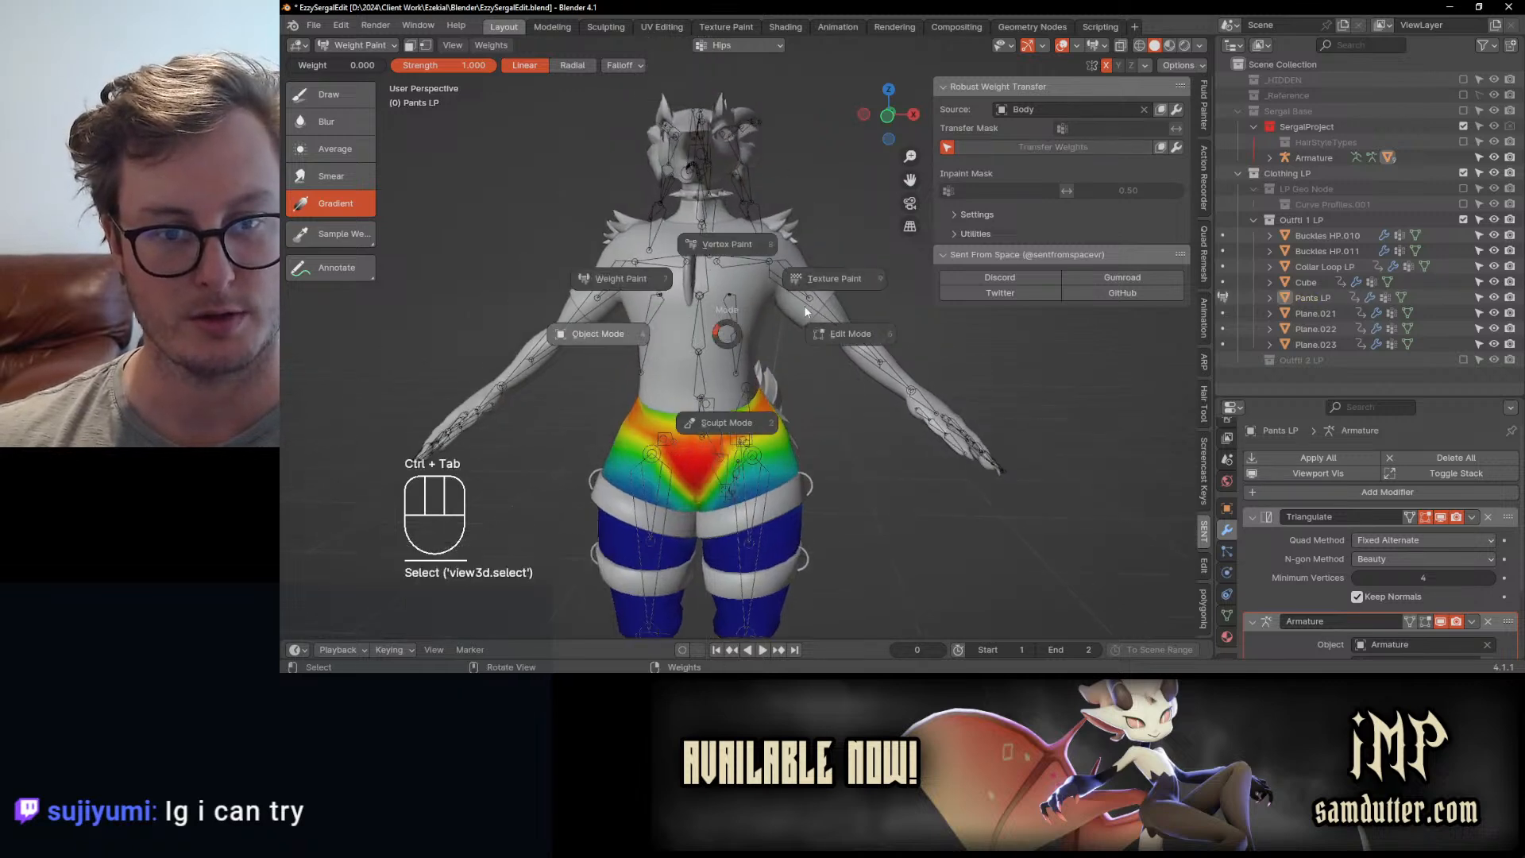
left_click(839, 321, "shift")
key("ctrl+s")
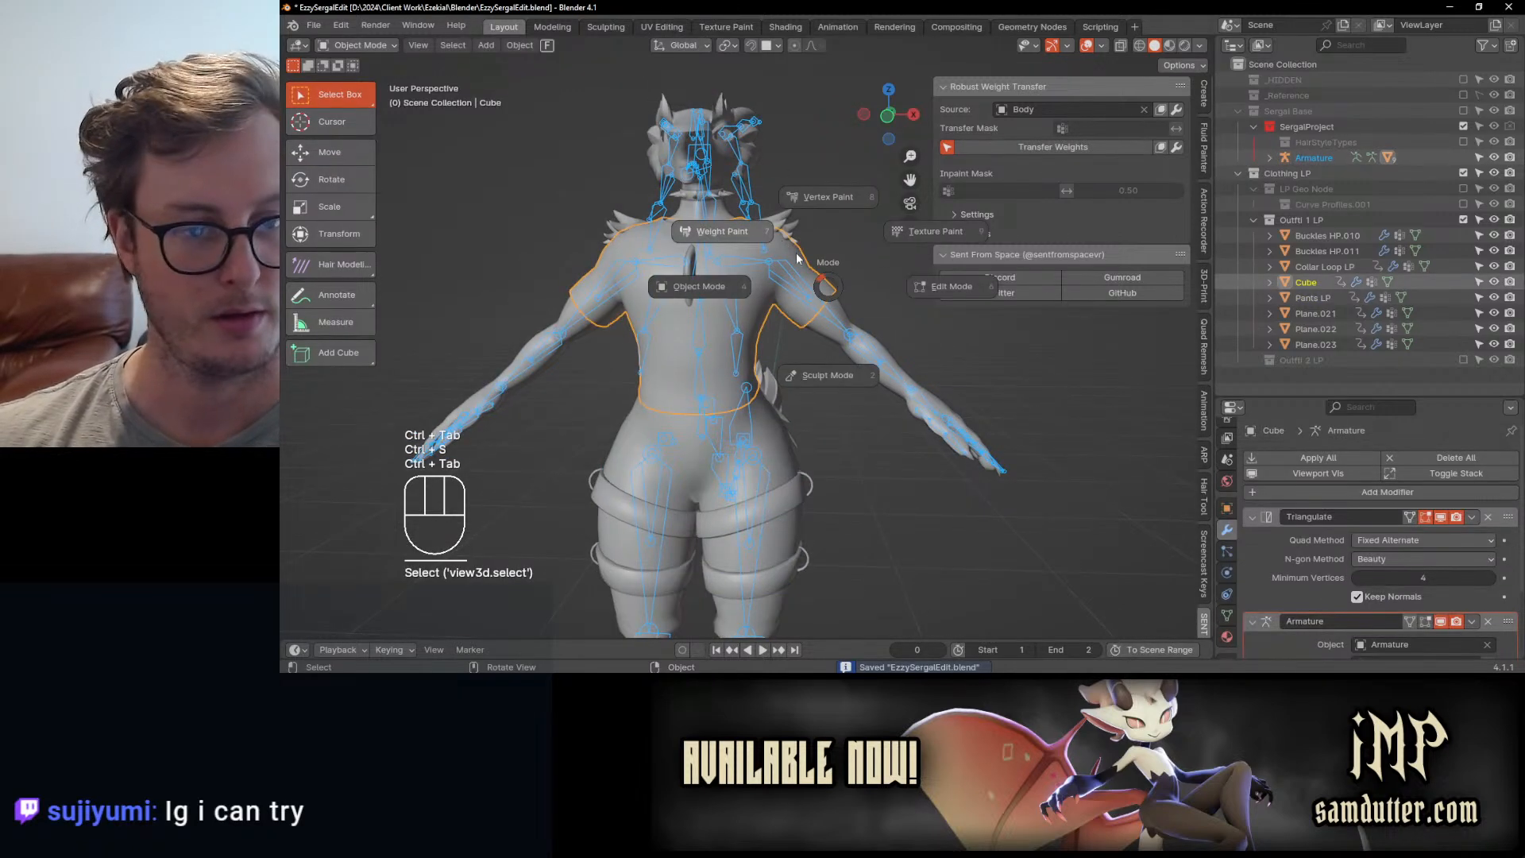
- Test the shirt's weights by rotating the Left arm bone and twisting the Chest bone about global Z
key("ctrl+Tab")
left_click(874, 337, "ctrl")
key("r")
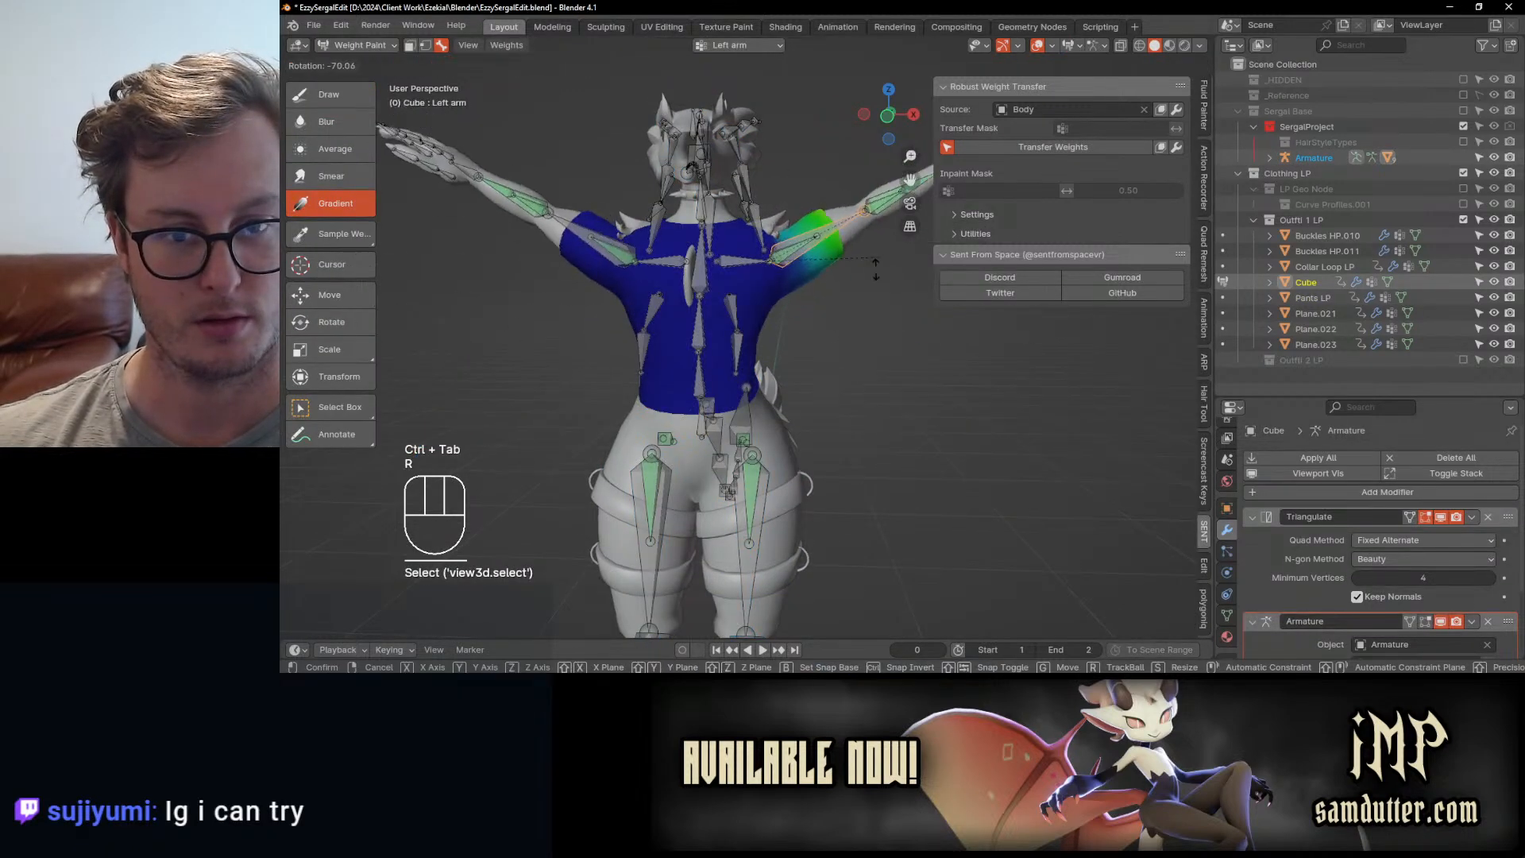
key("Escape")
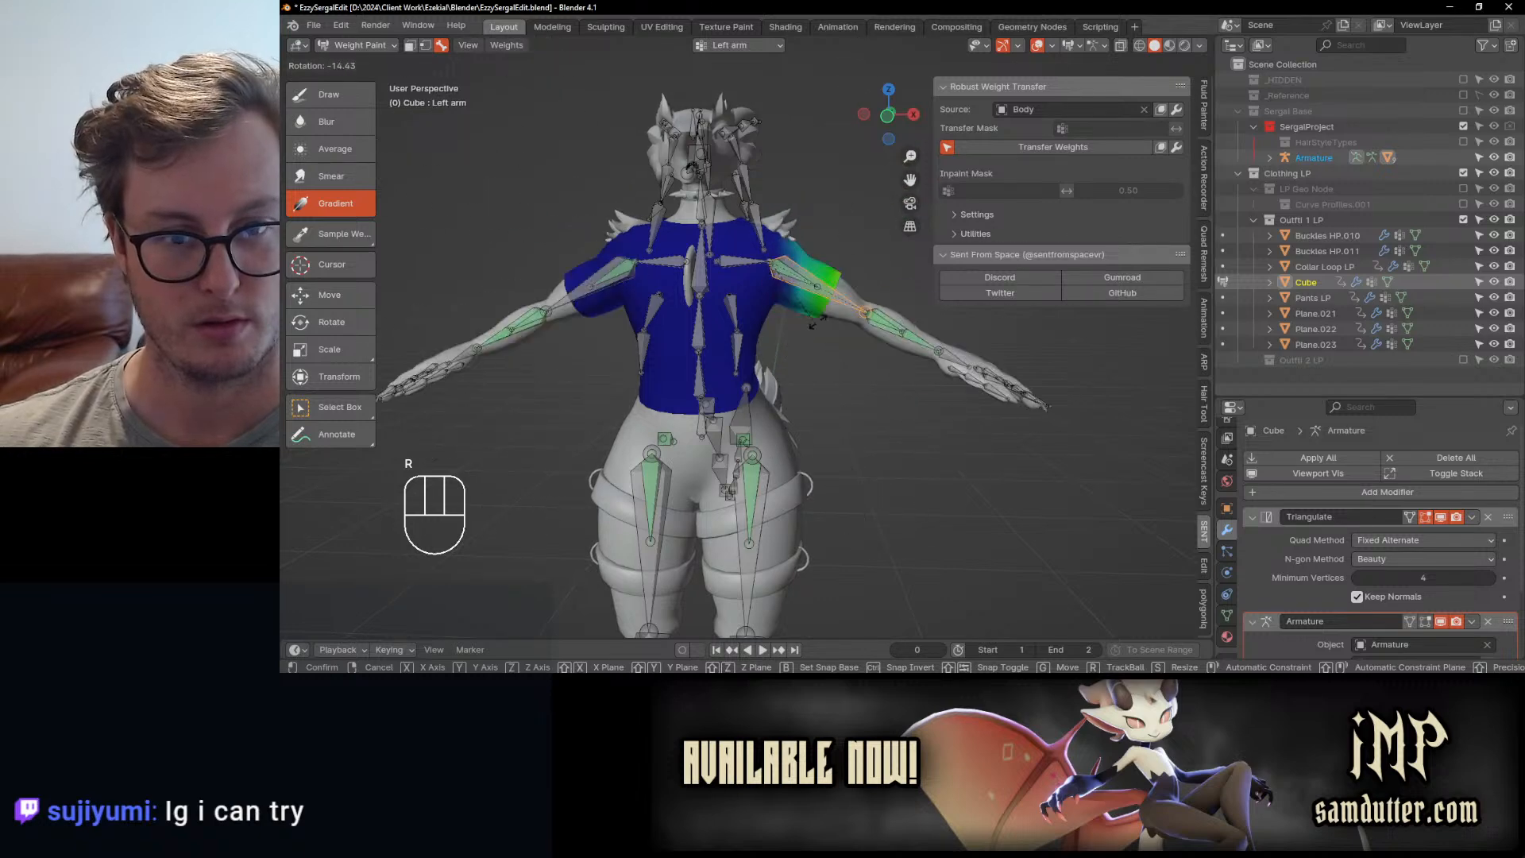
left_click(699, 353, "ctrl")
key("r")
key("z")
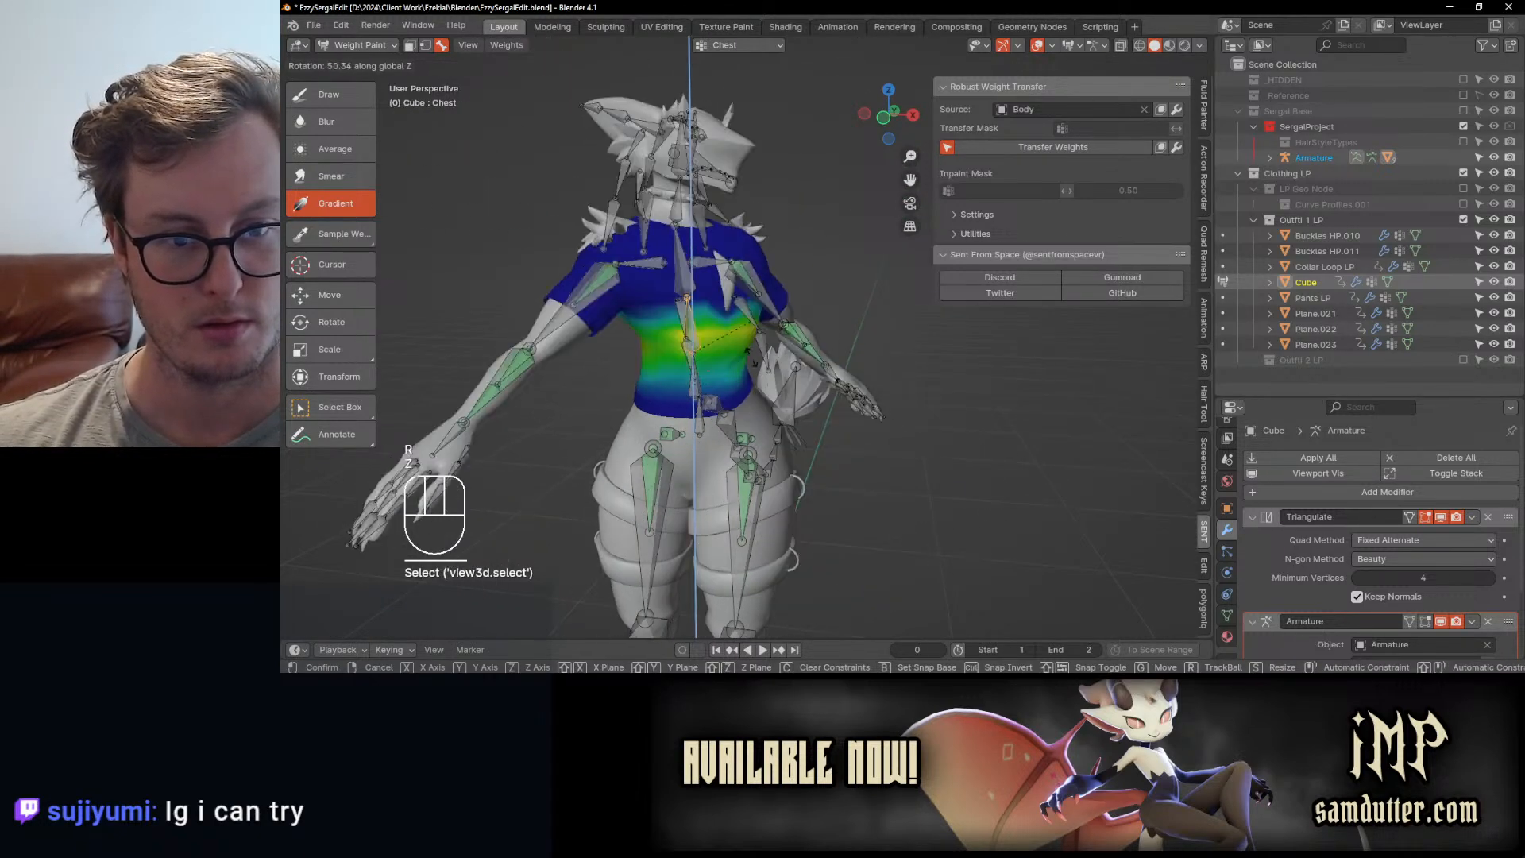
key("Escape")
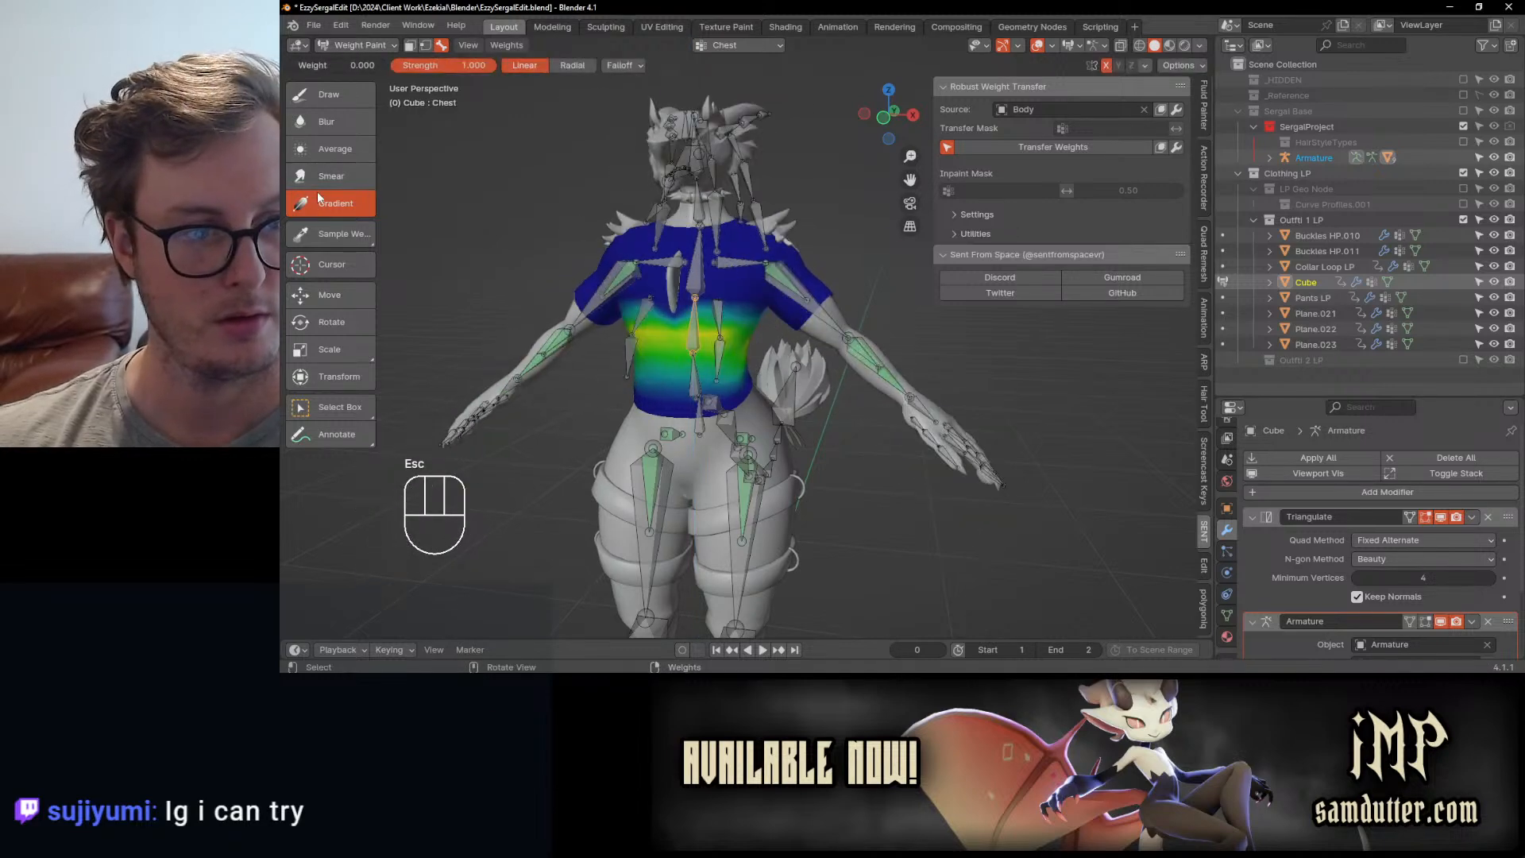
- Blur the shirt's Chest and Spine weights around the torso with the Blur brush
left_click(324, 123)
left_click_drag(572, 319, 818, 375)
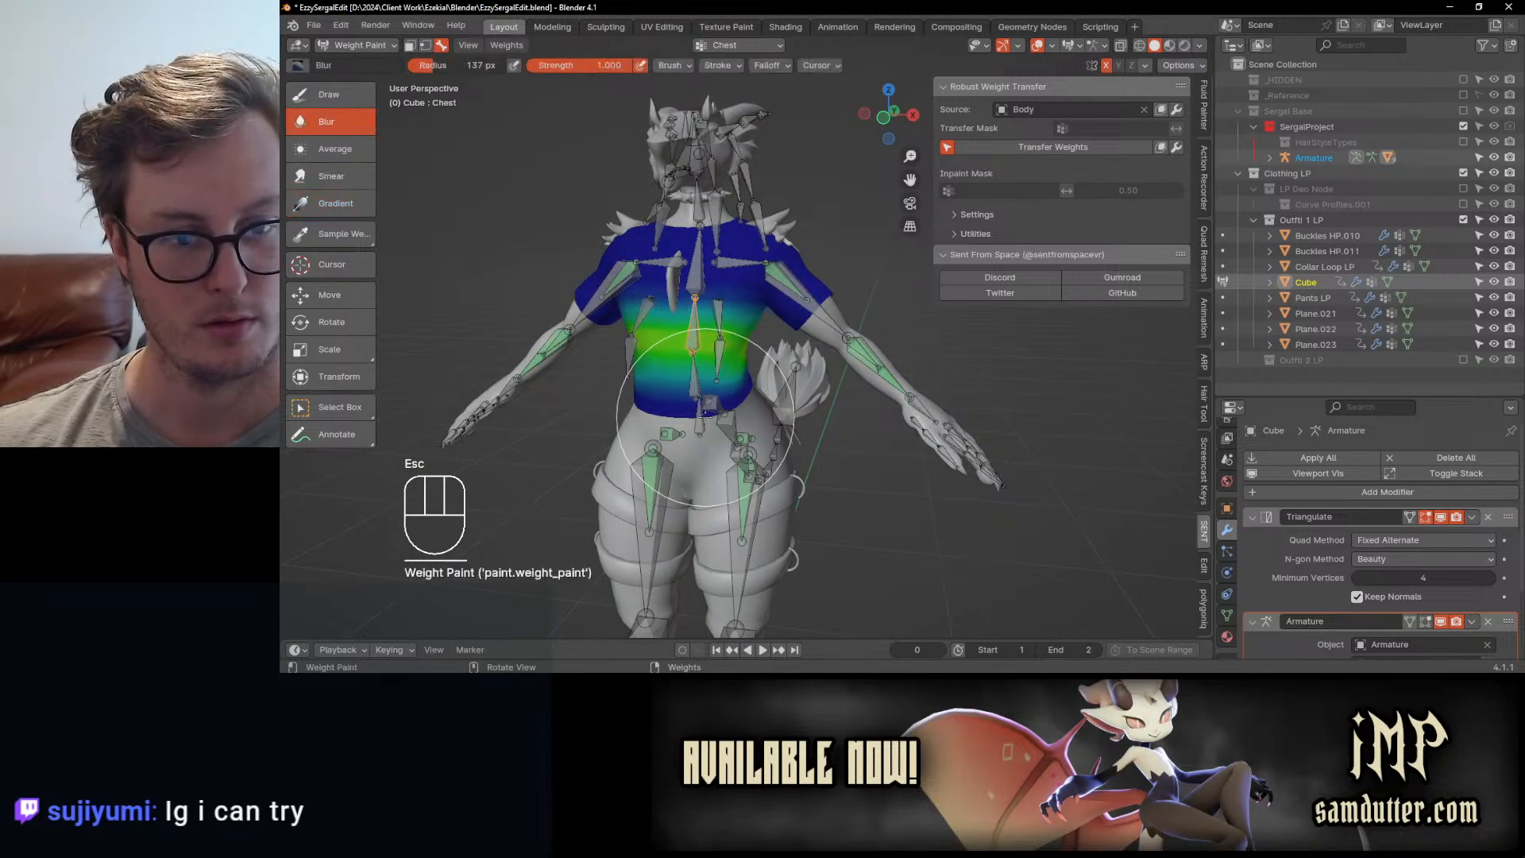
left_click(697, 378, "alt")
left_click_drag(731, 342, 637, 355)
mouse_move(634, 355)
middle_mouse_down()
mouse_move(793, 360)
mouse_move(913, 333)
mouse_move(794, 397)
middle_mouse_up()
- Shade the shirt smooth with sharp edges kept, and go back to Weight Paint mode
key("ctrl+Tab")
key("q")
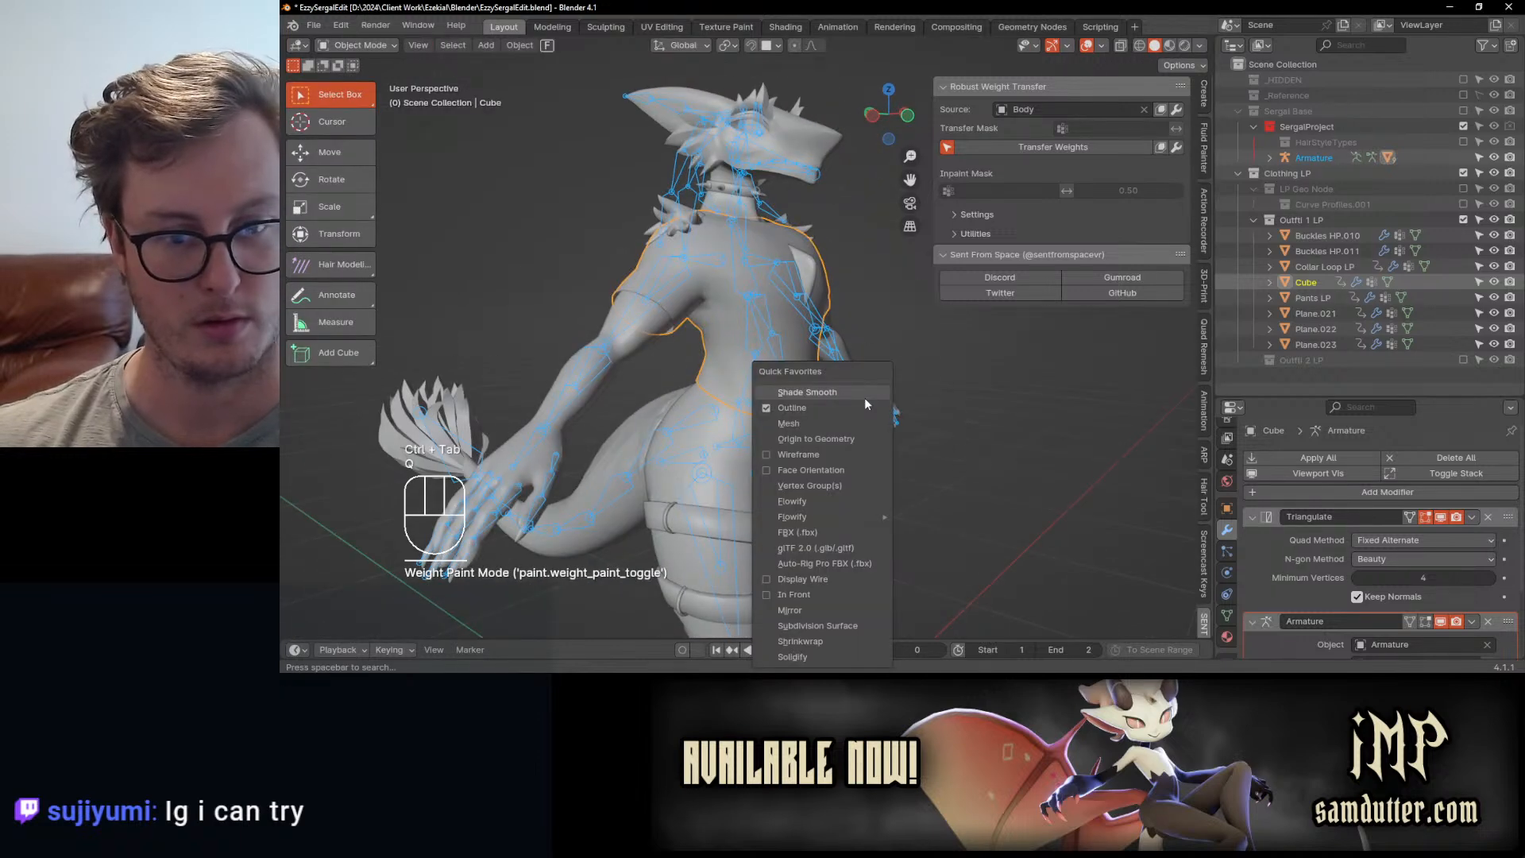
left_click(865, 394)
key("ctrl+Tab")
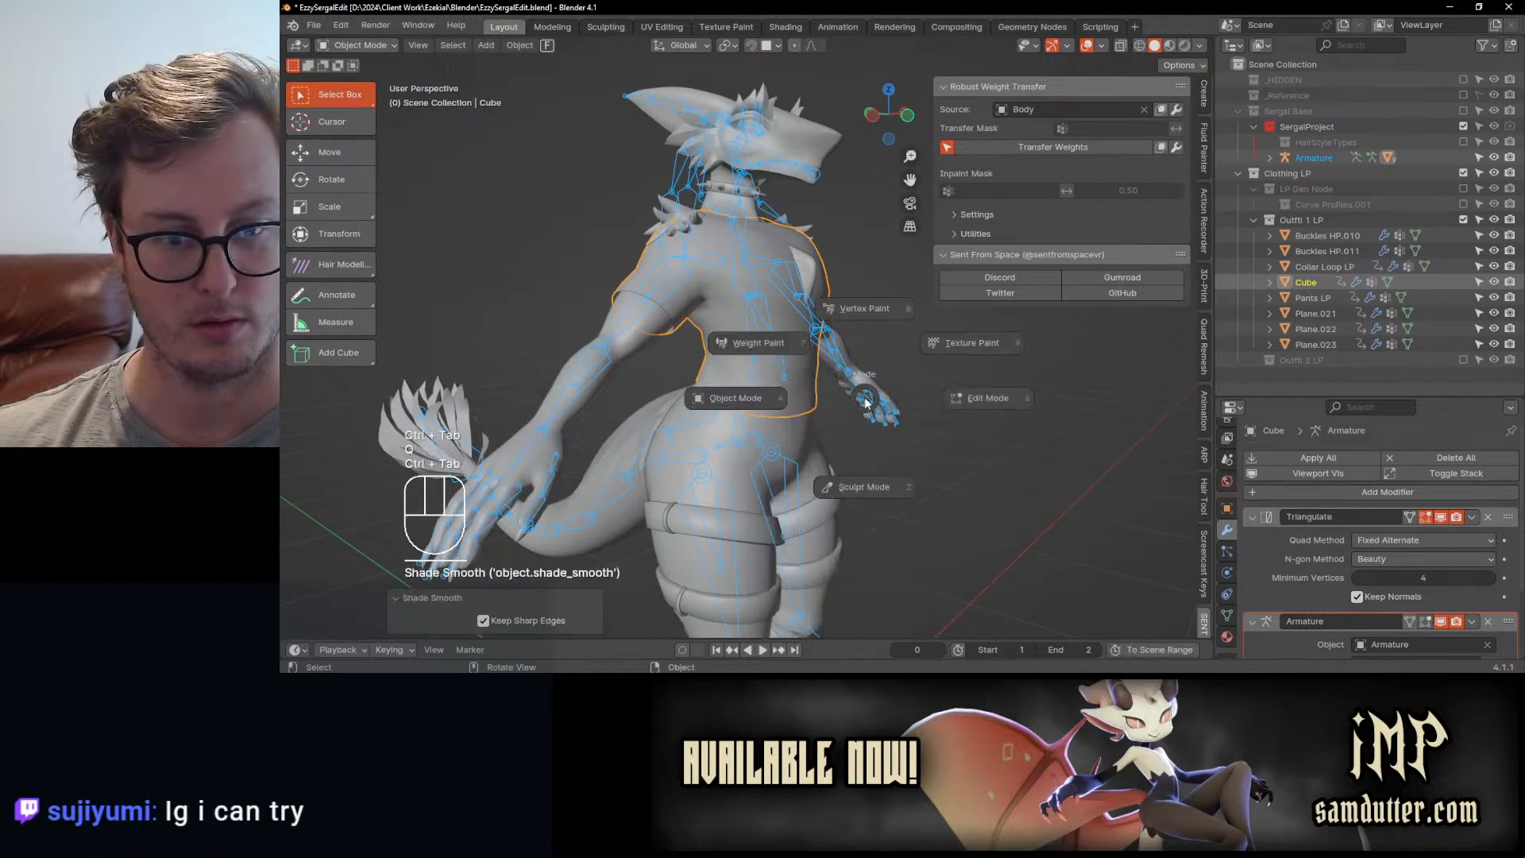
left_click(808, 359)
- Smooth the shirt's vertex weights with factor 0.5 and 1 iteration
key("q")
key("q")
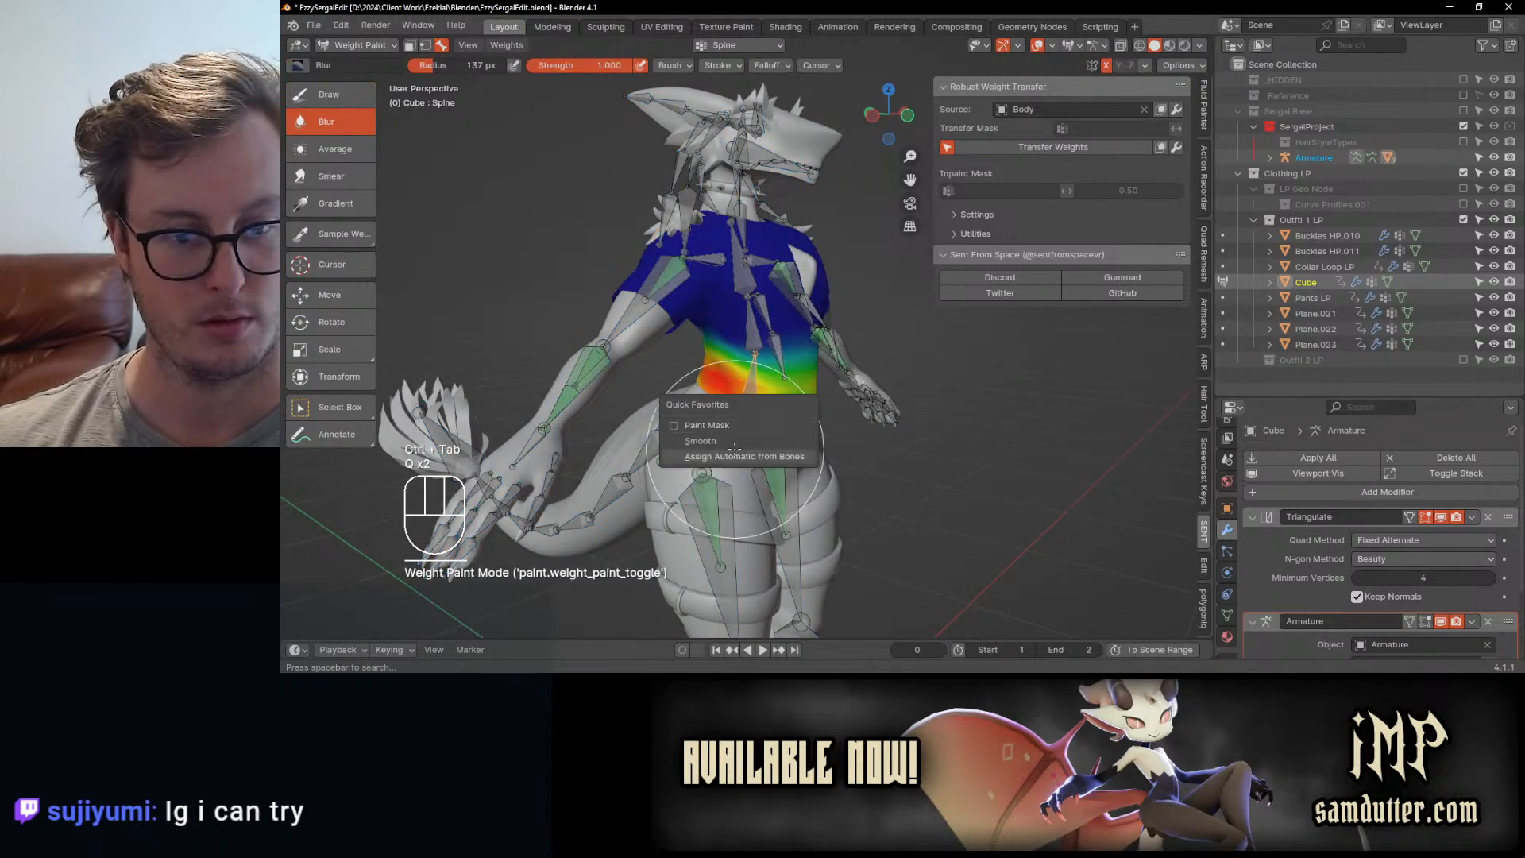
left_click(734, 441)
middle_click_drag(734, 429, 739, 389)
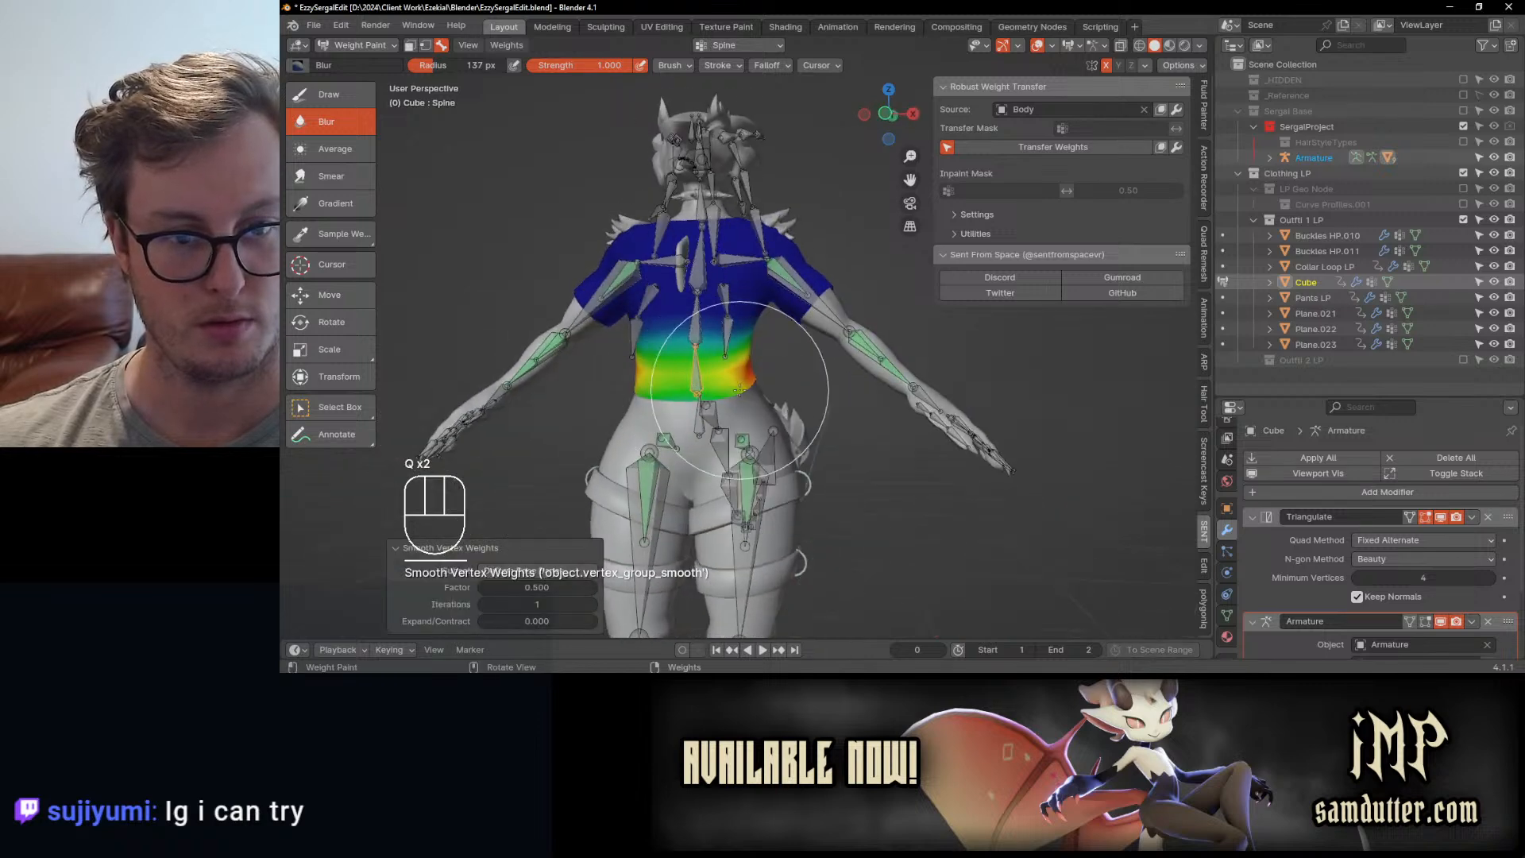
- Twist the Chest bone about global Z to check the smoothed shirt, and cancel the rotation
left_click(696, 318)
key("r")
key("z")
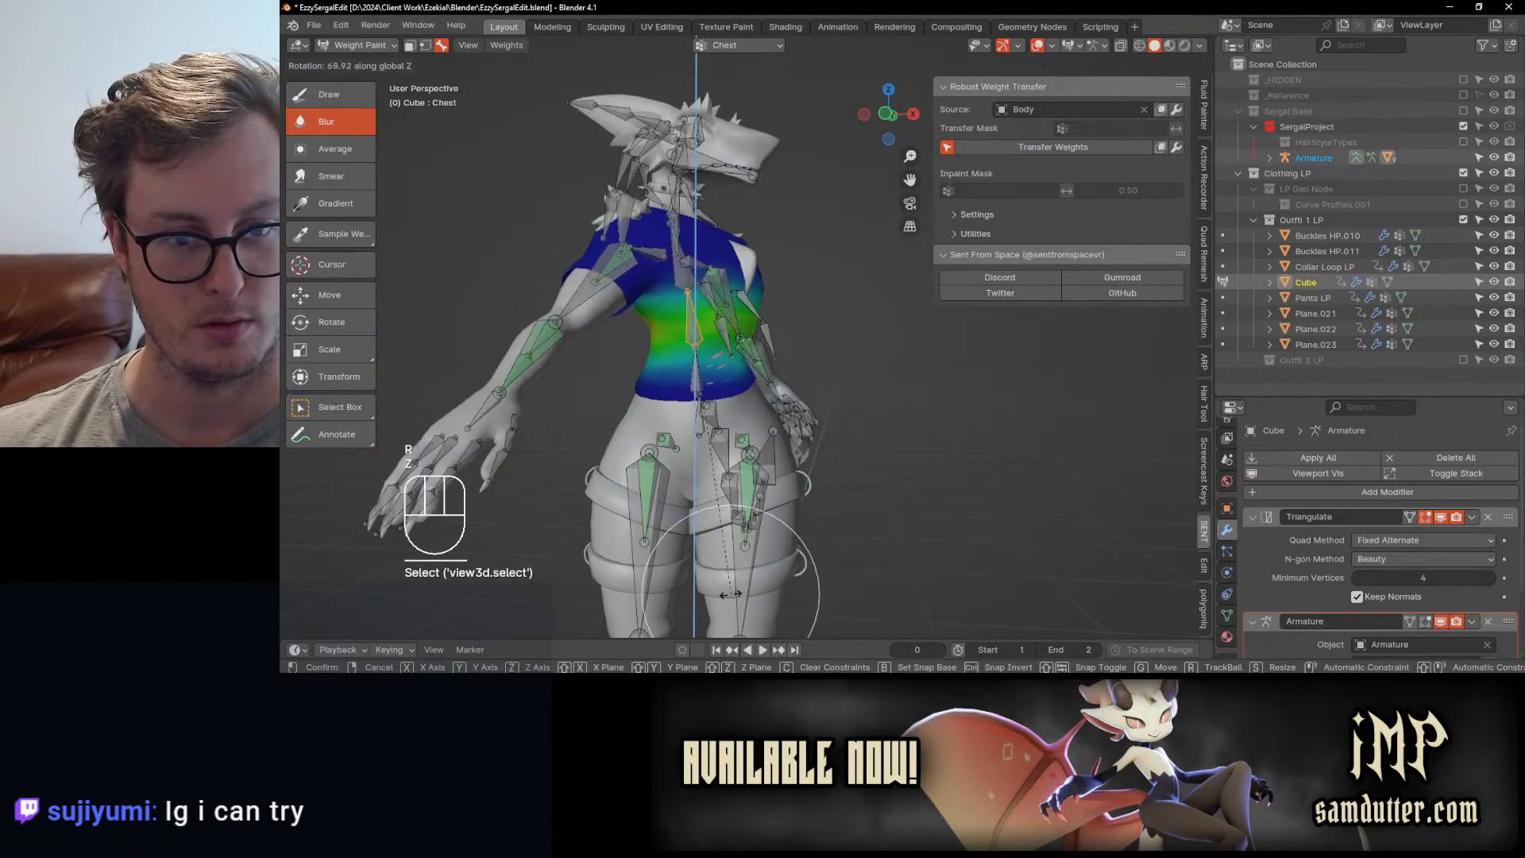
key("Escape")
- Inflate the whole shirt mesh very slightly with Shrink/Fatten, return to Object Mode and save the file
key("ctrl+Tab")
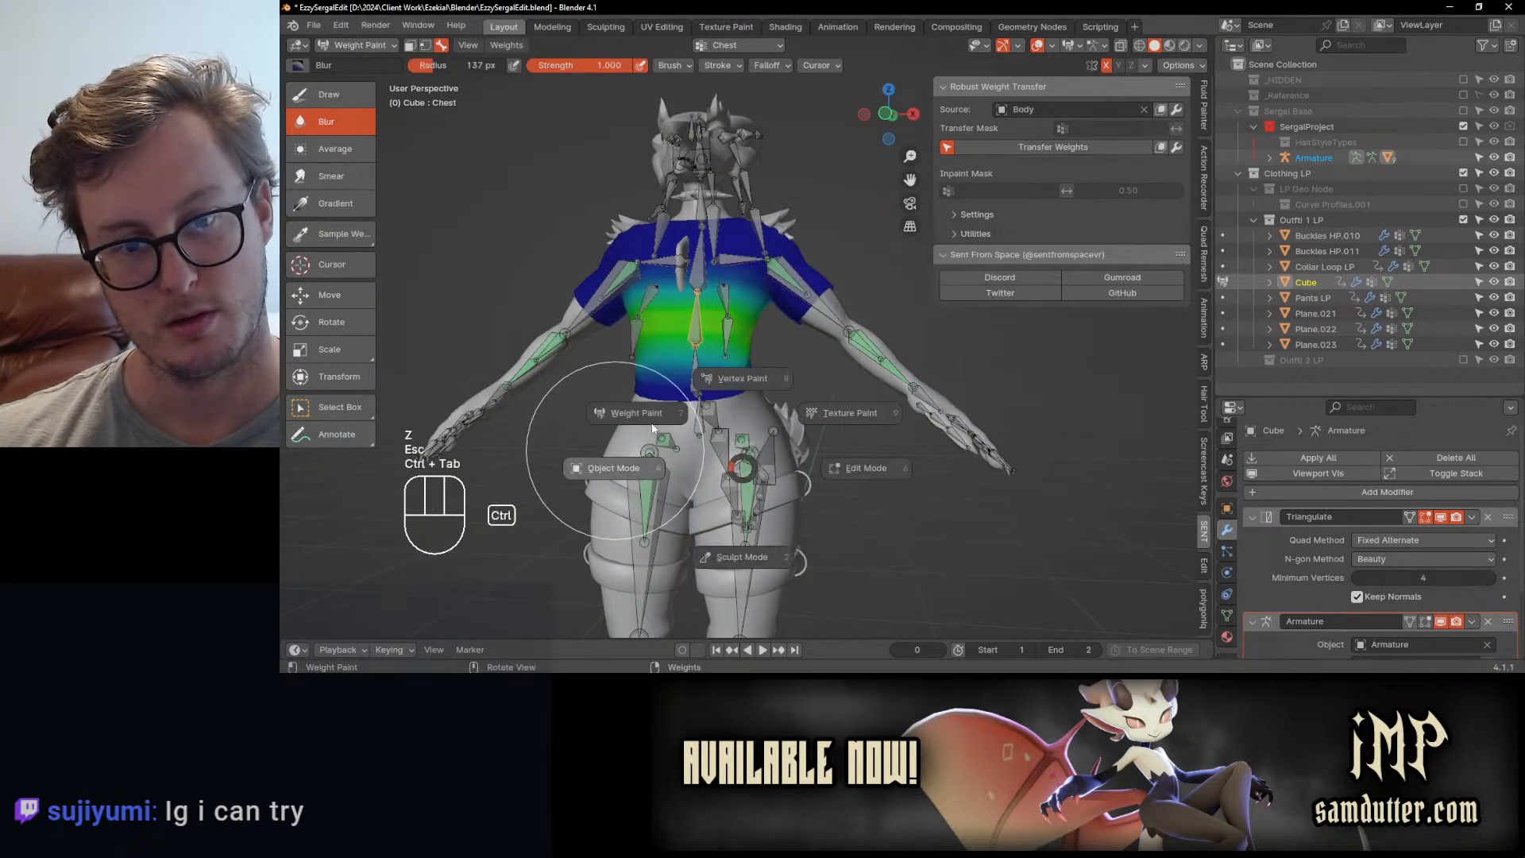
left_click(651, 429)
key("Tab")
key("a")
key("alt+s")
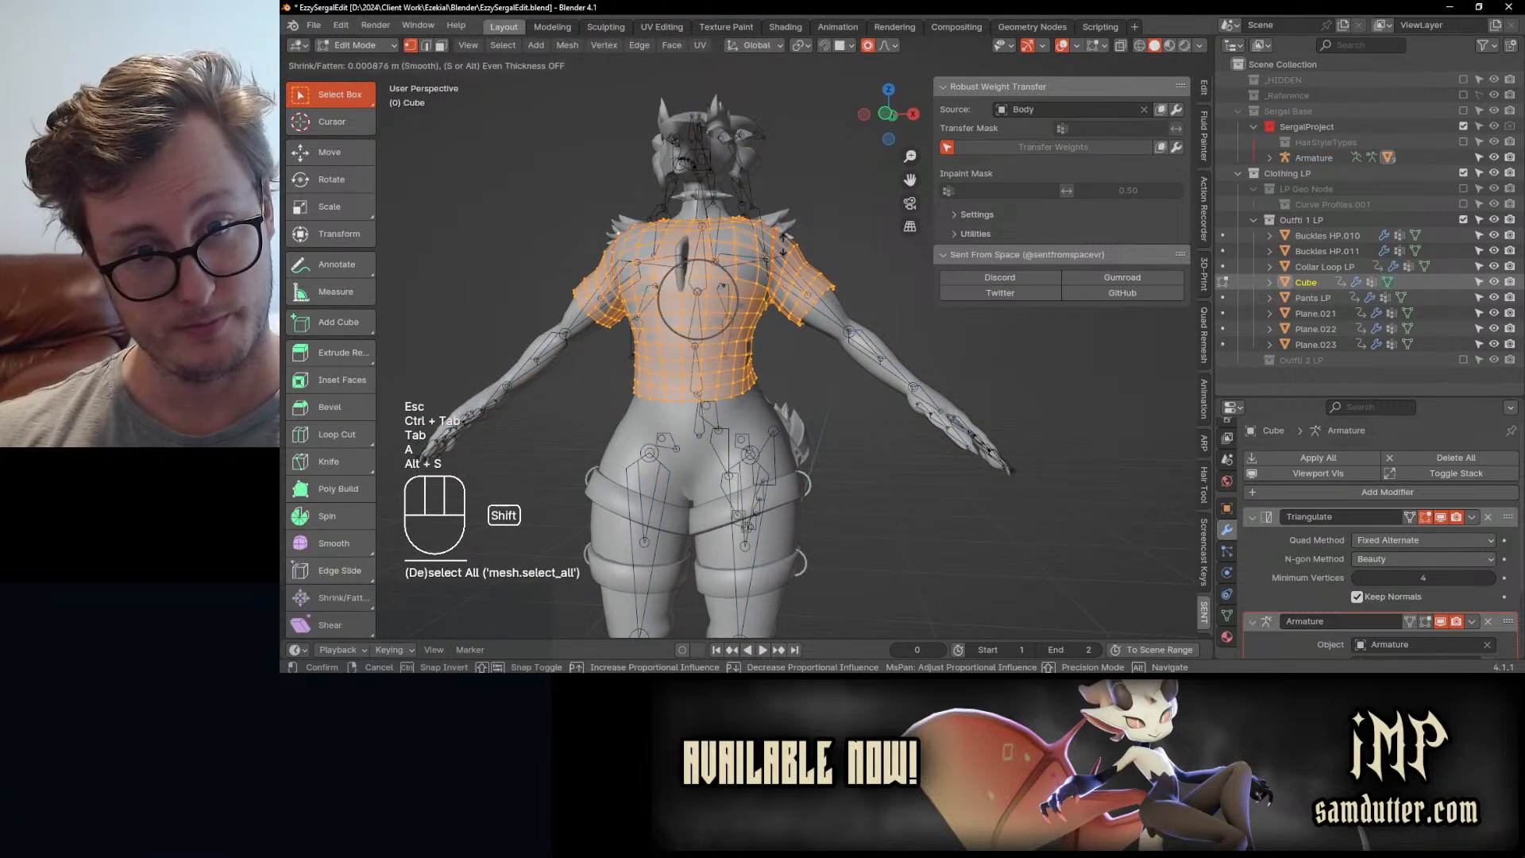
key("Tab")
key("ctrl+s")
scroll(608, 398, "up", 2)
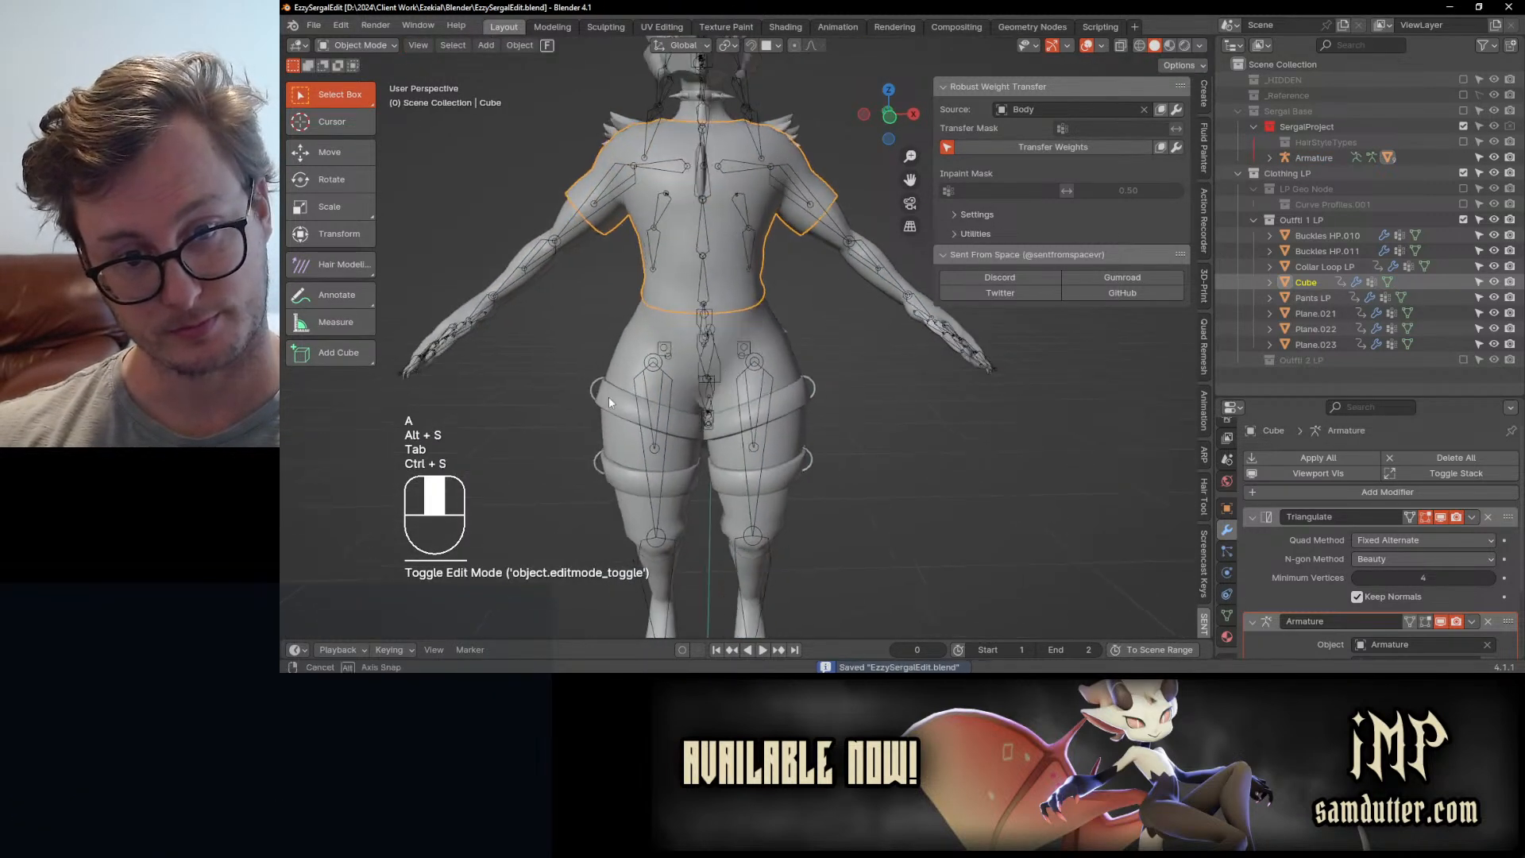
middle_click_drag(608, 401, 667, 409)
key("ctrl+s")
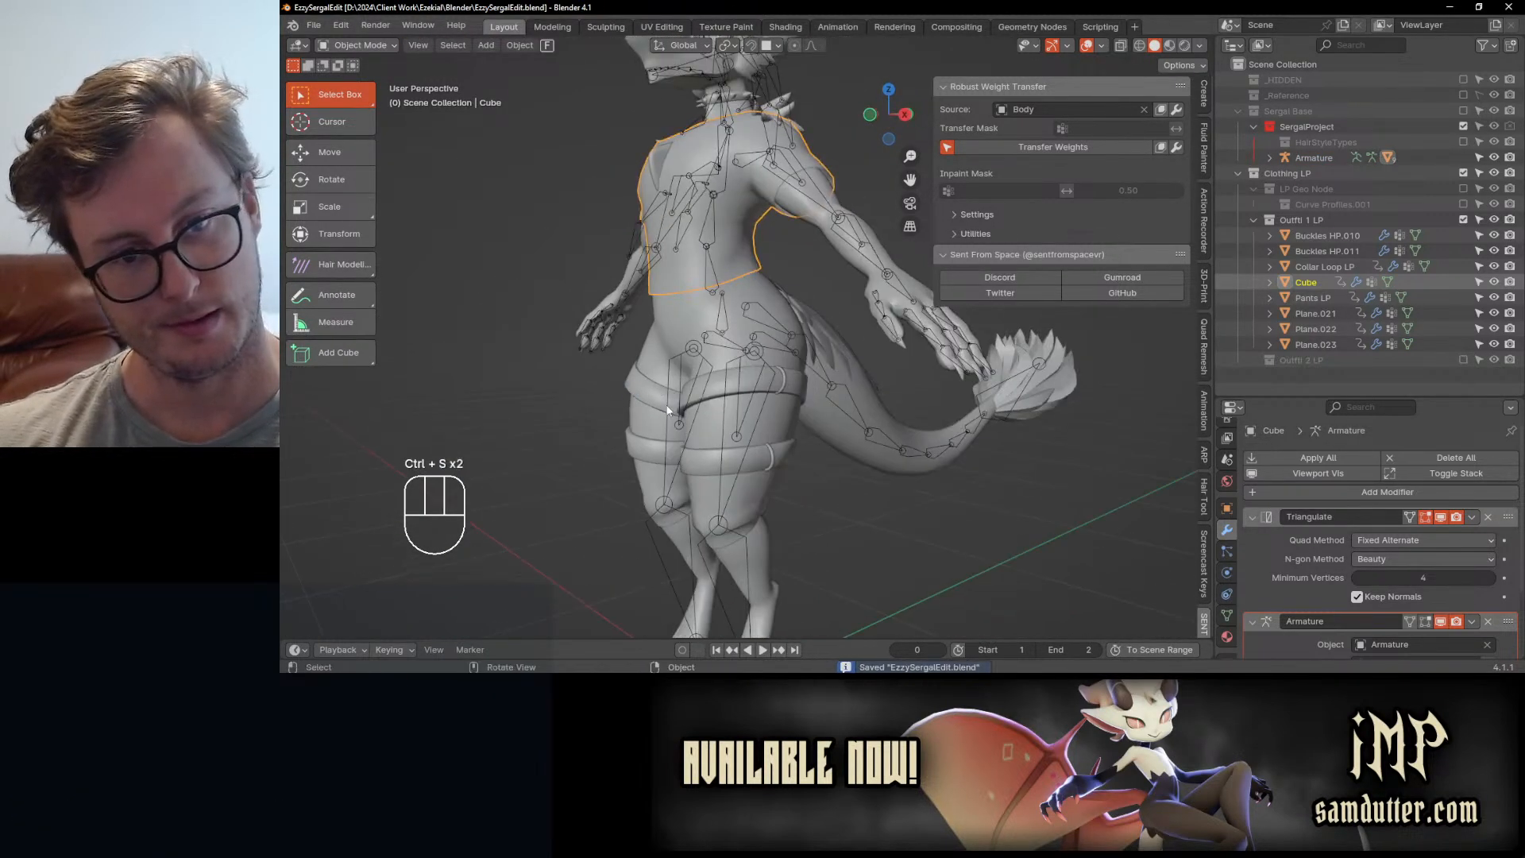
- Enter Edit Mode on the Pants LP object and select all of its geometry
left_click(818, 350)
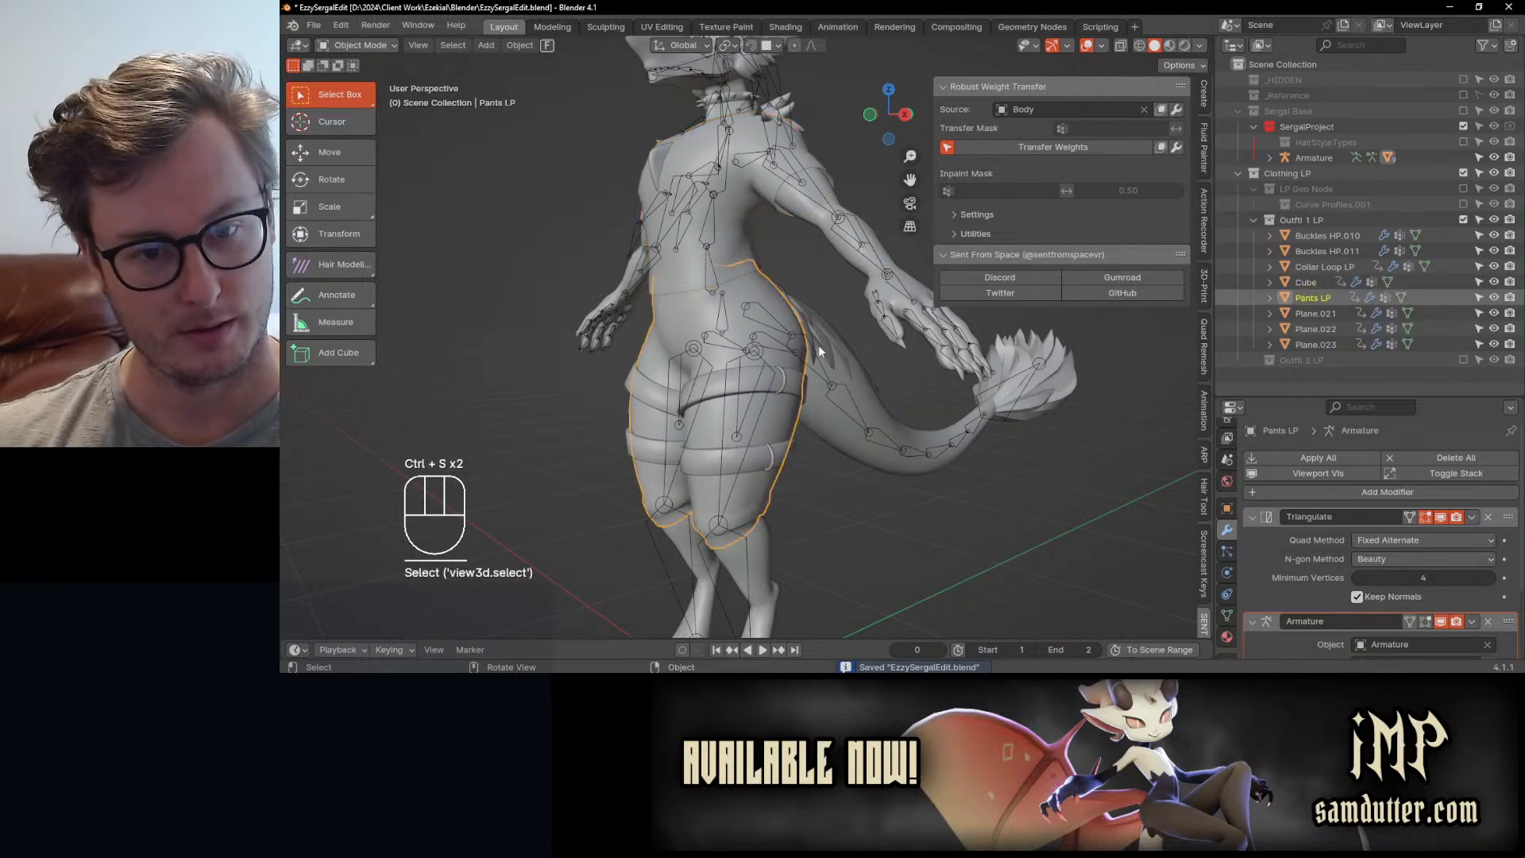
key("Tab")
key("a")
- Try inflating the selected pants geometry with Shrink/Fatten, first by about 0.007 m, and undo each attempt
key("alt+w")
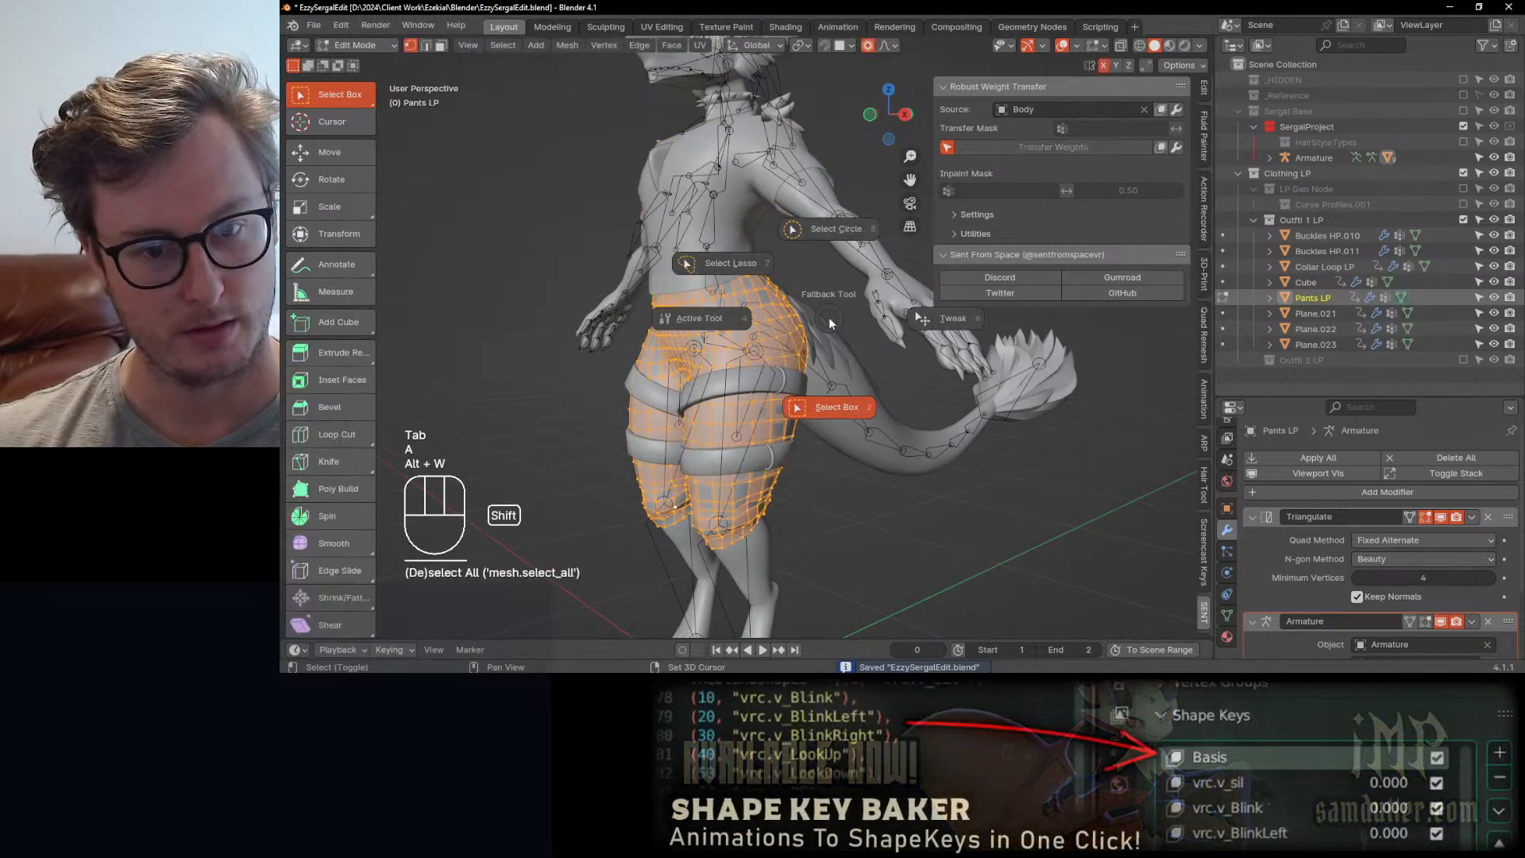
key("alt+s")
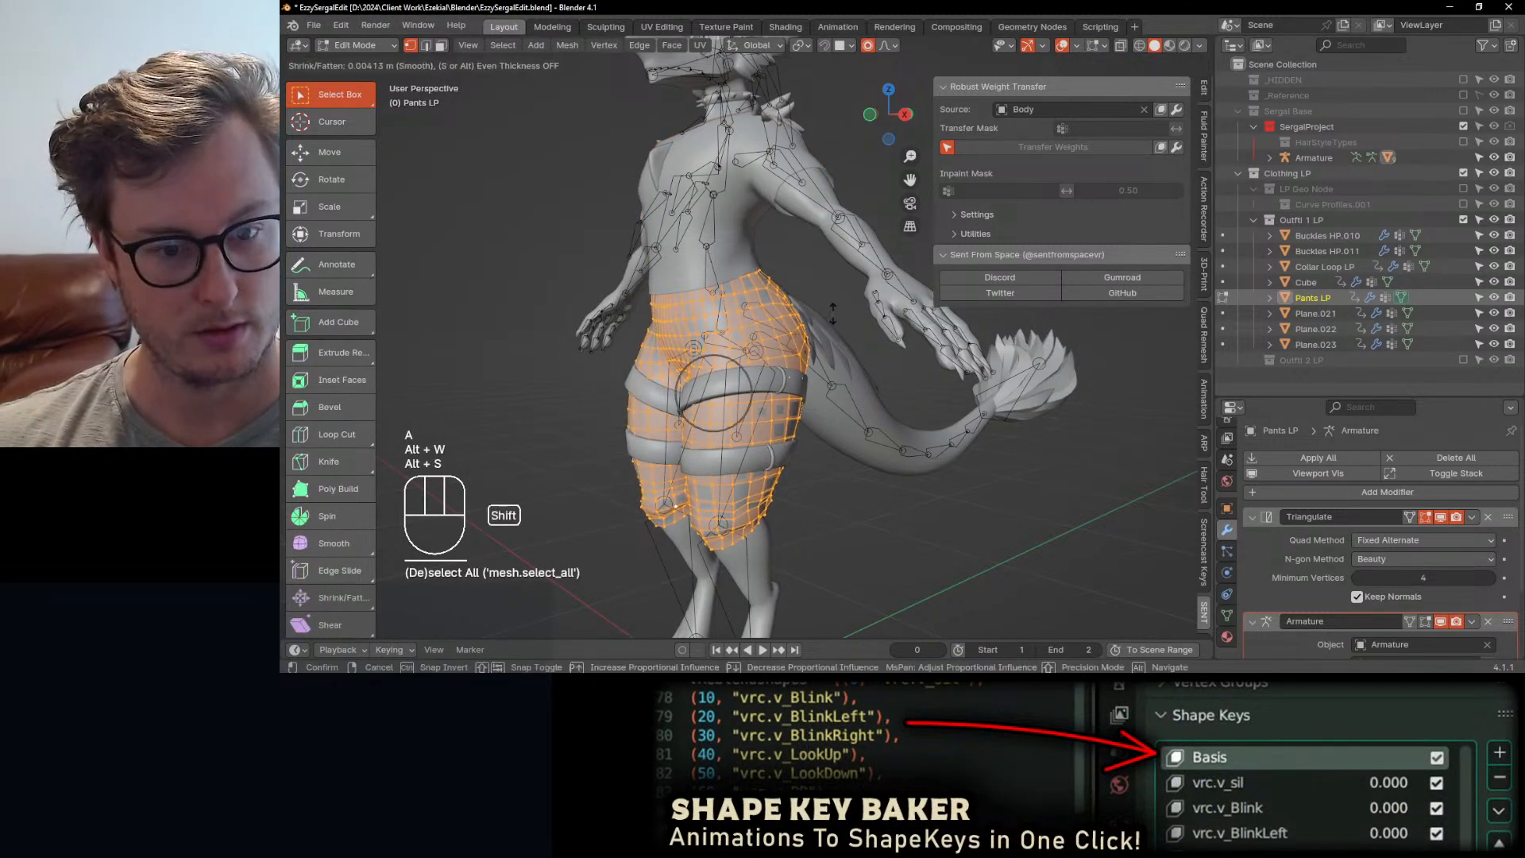
left_click(835, 309, "shift")
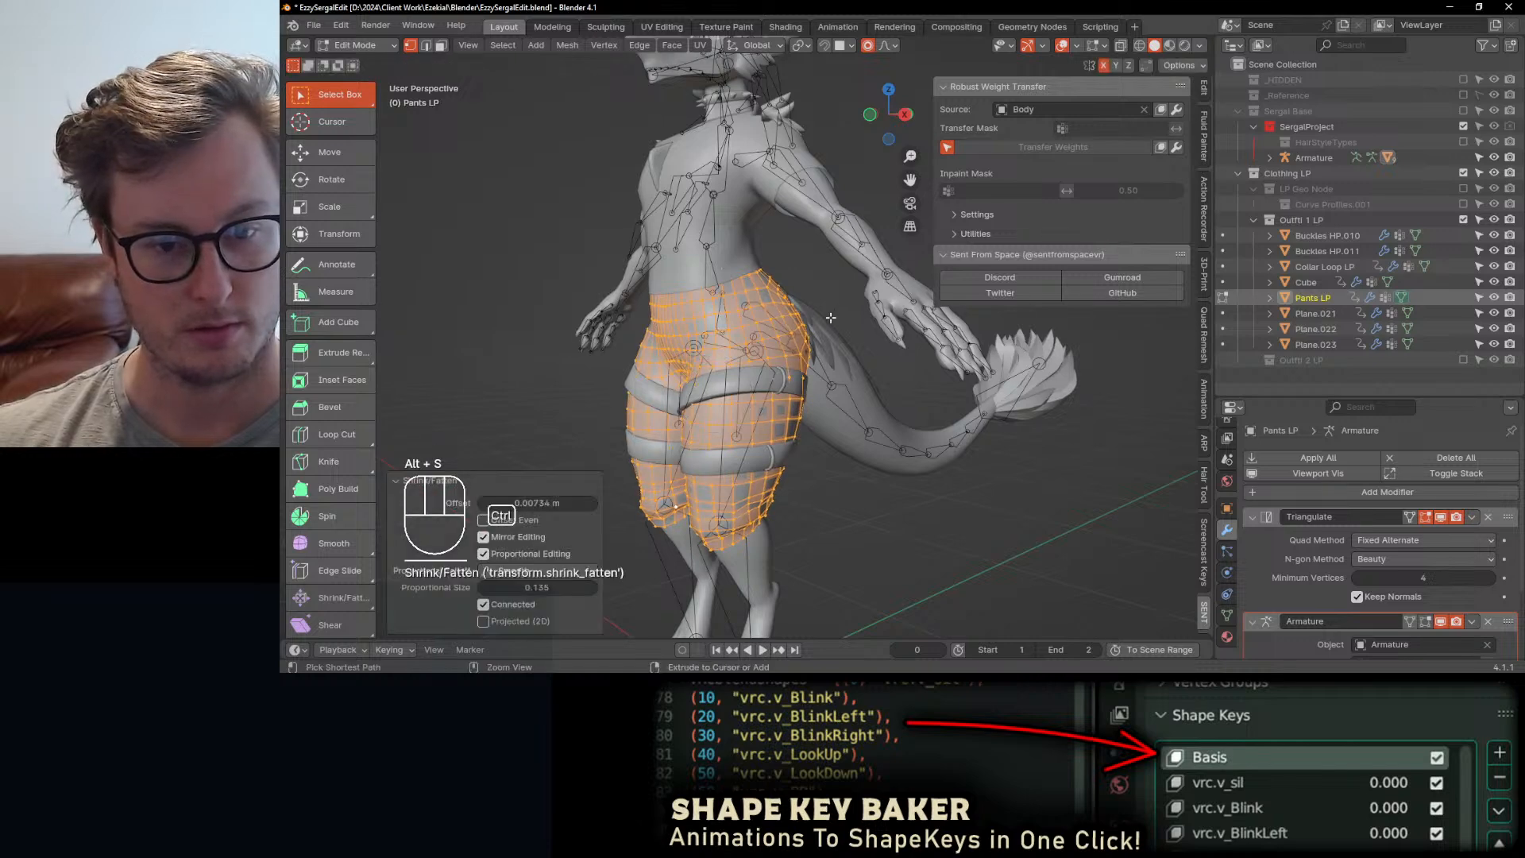
key("ctrl+z")
key("alt+s")
left_click(831, 317)
key("ctrl+z")
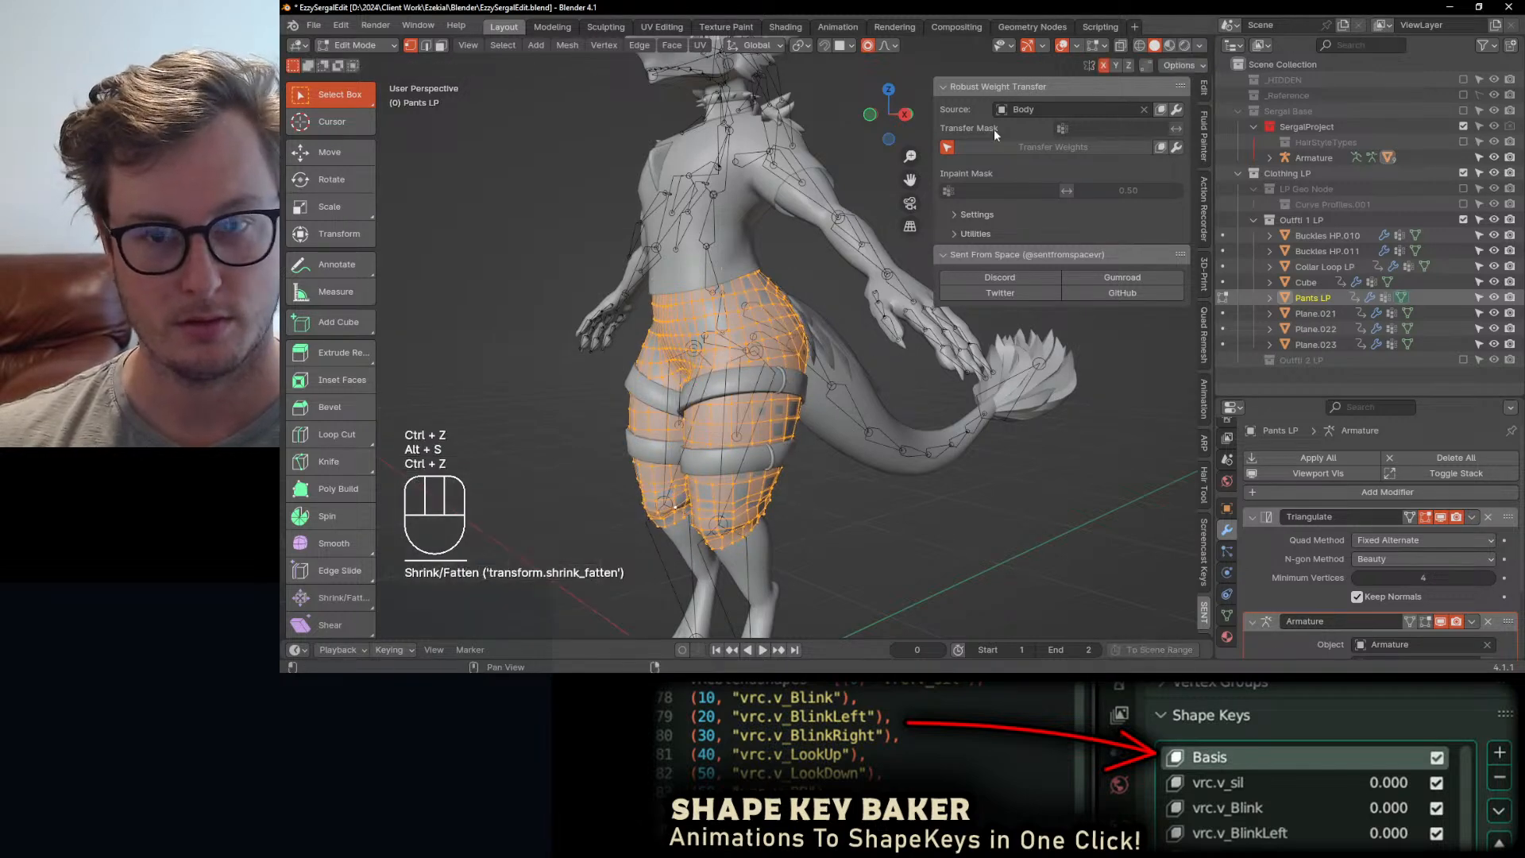
- Adjust the pants' thickness slightly with a fine Shrink/Fatten, return to Object Mode and save the file
key("alt+s")
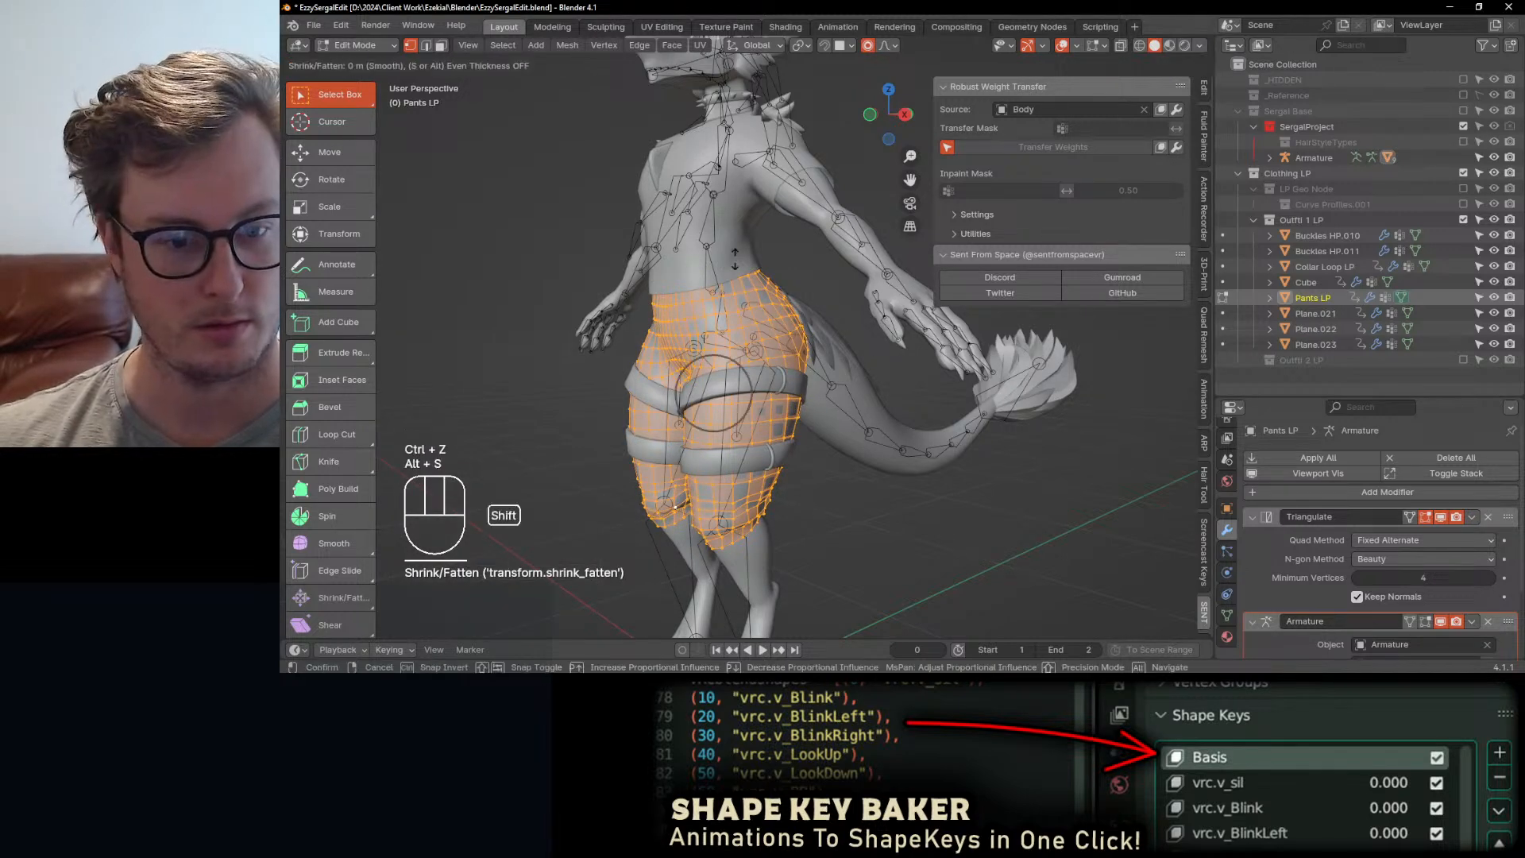
left_click(658, 276, "shift")
middle_click_drag(655, 276, 729, 268)
key("Tab")
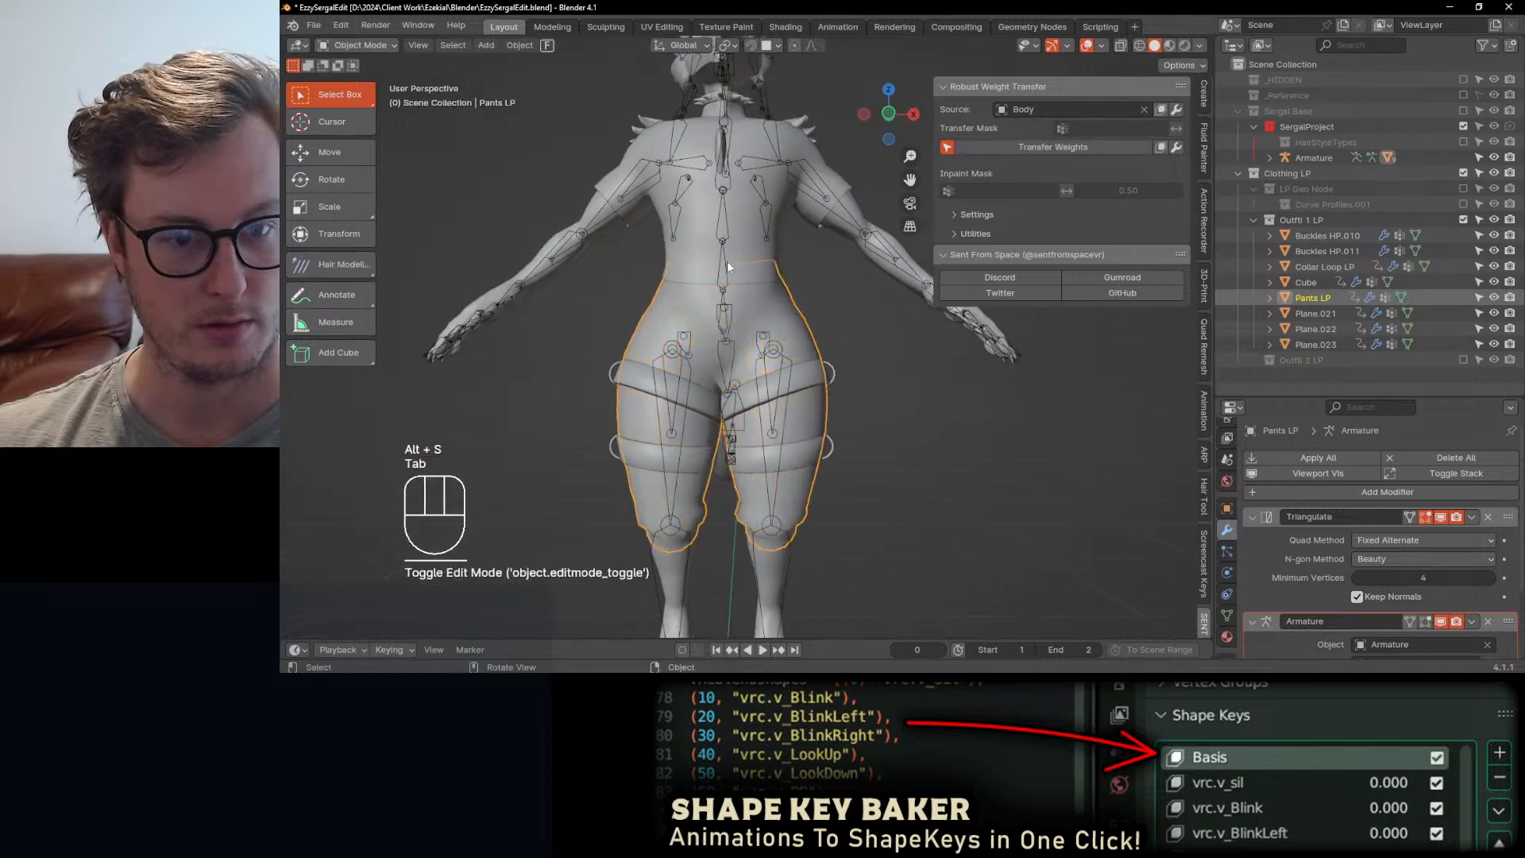
scroll(759, 296, "down", 3)
key("ctrl+s")
left_click(759, 295)
key("Tab")
key("Tab")
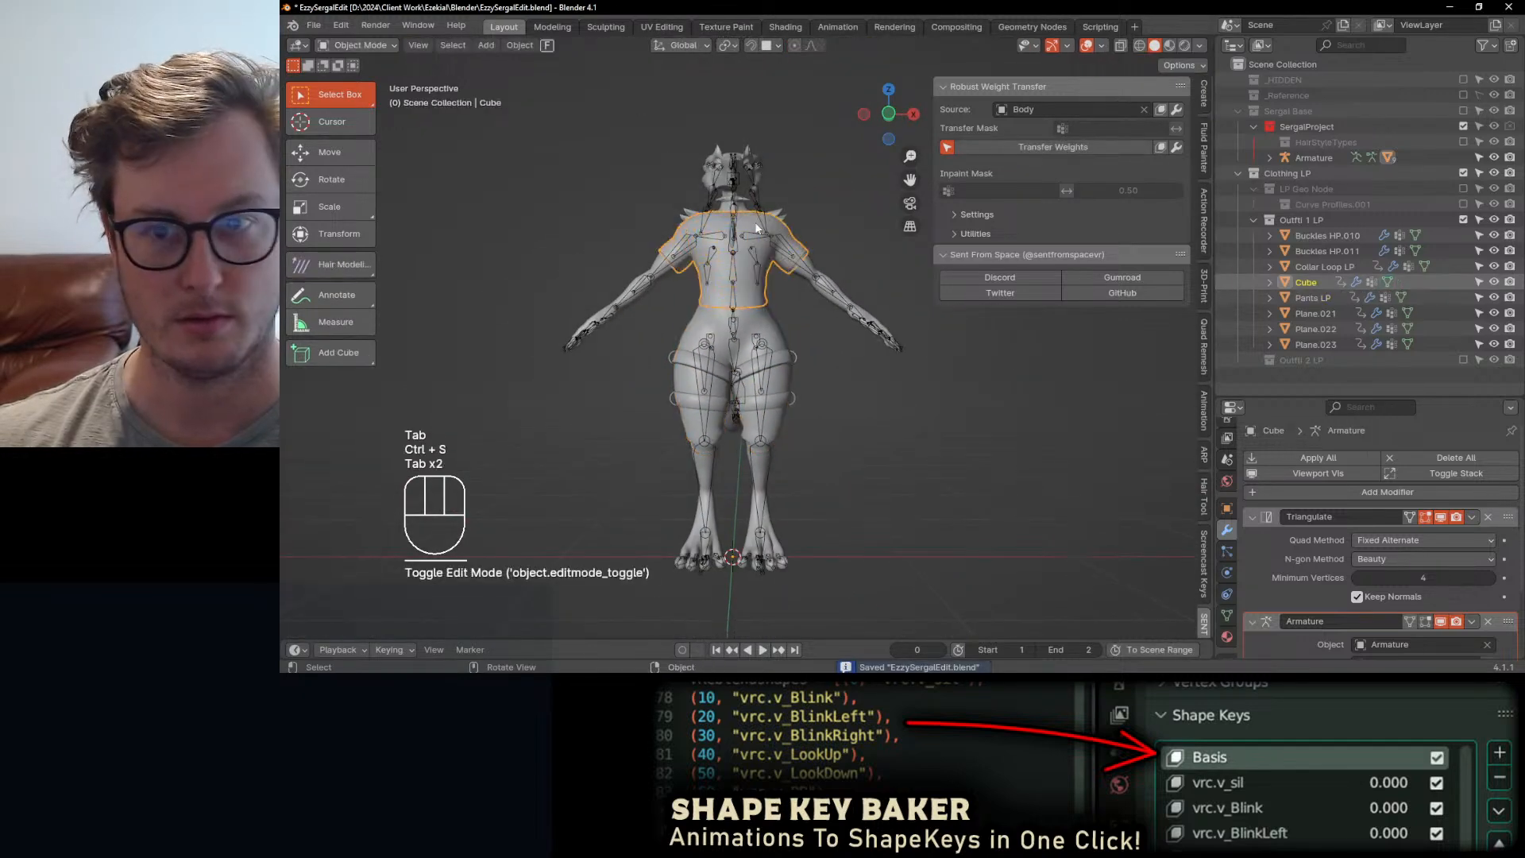
- Set the spiked collar's origin to its geometry and scale the collar up by about 1.056
scroll(758, 229, "up", 5)
left_click(718, 253)
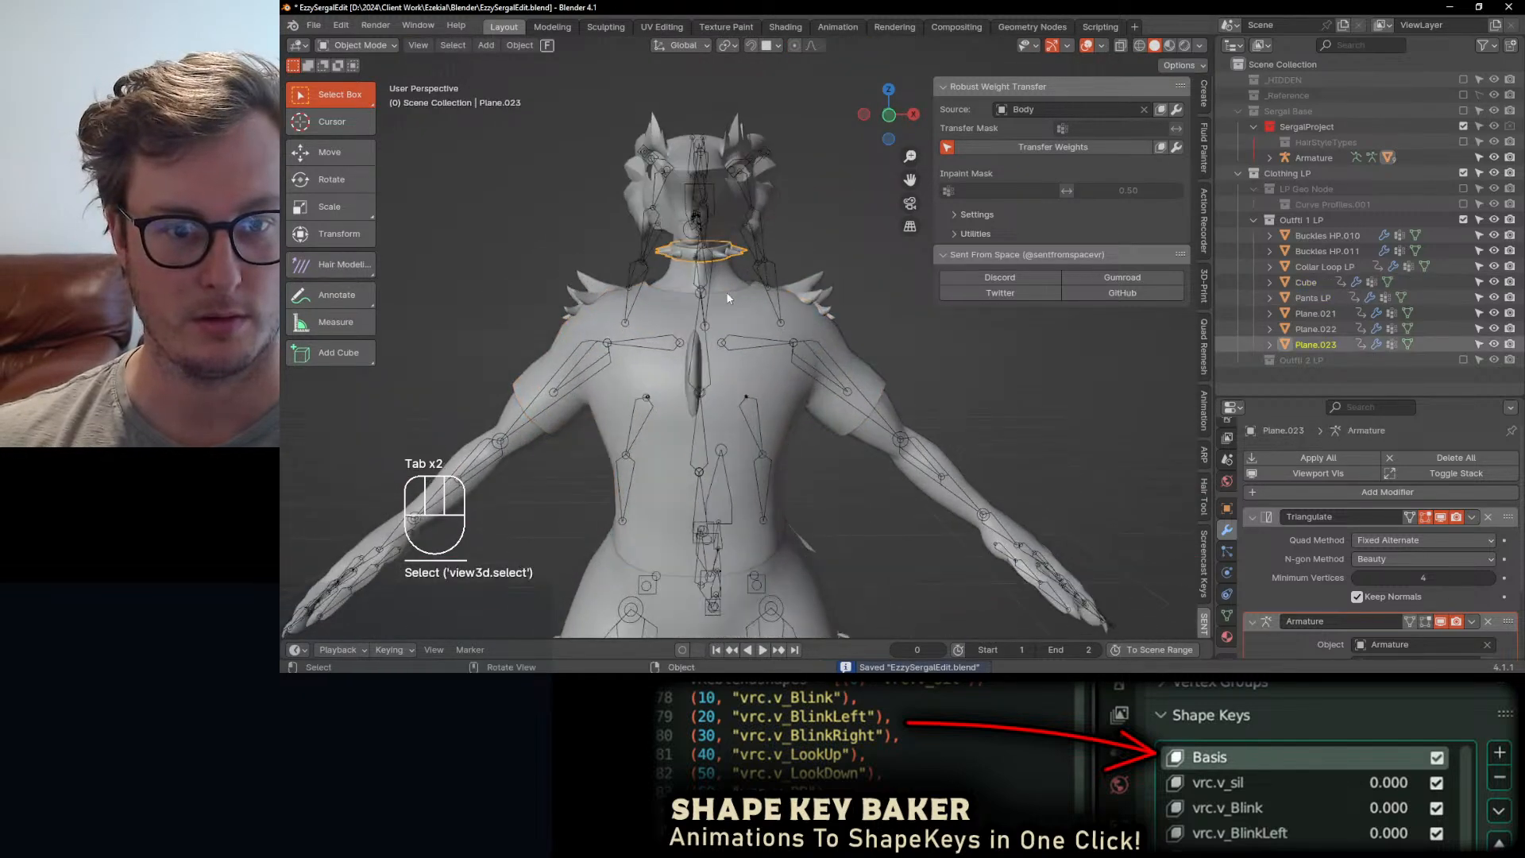
middle_click_drag(746, 289, 688, 298, "shift")
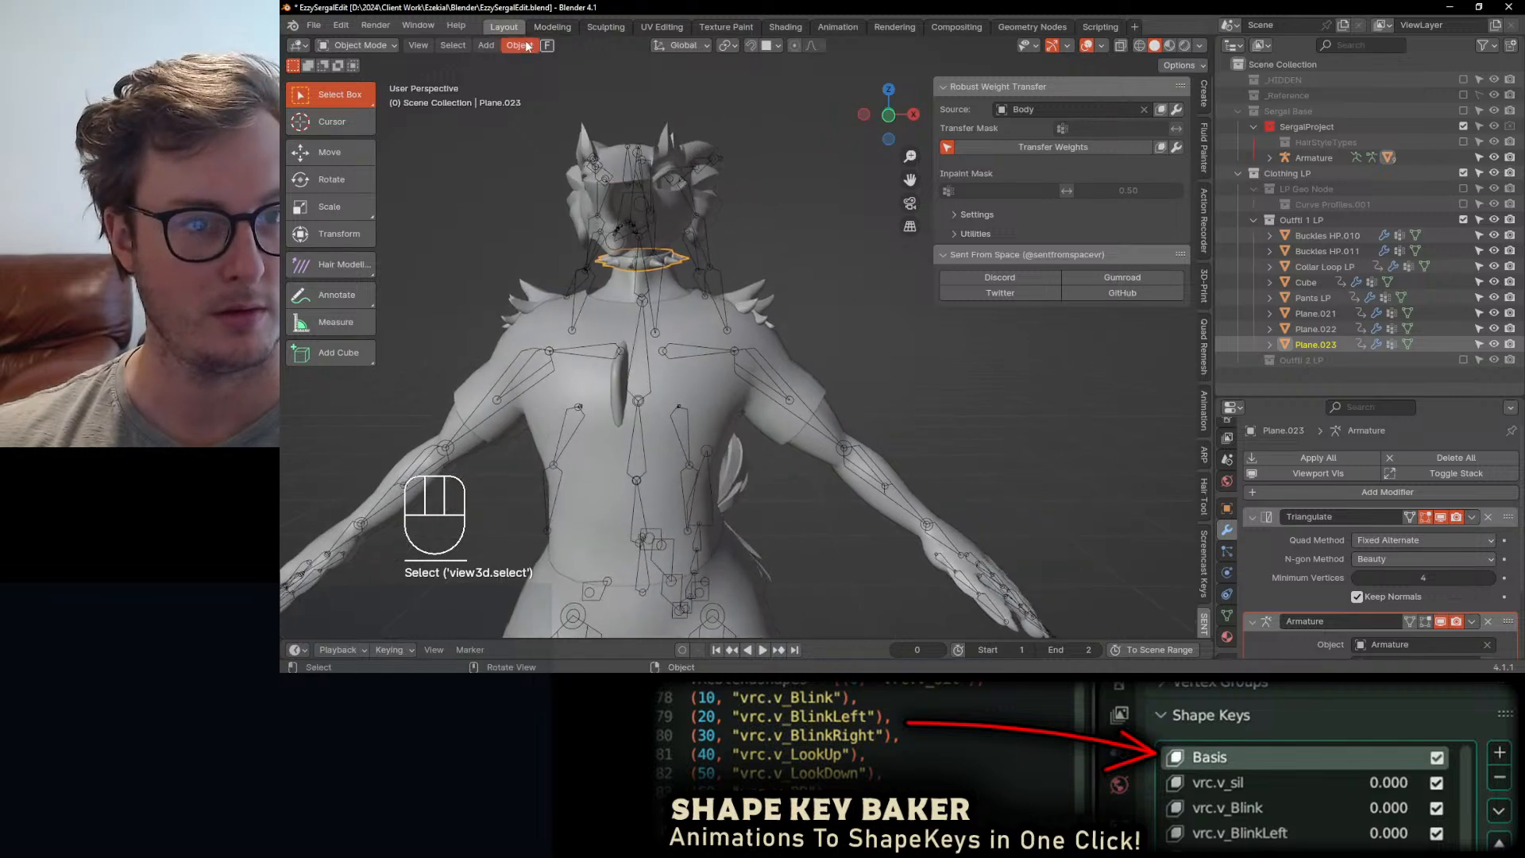
left_click(520, 46)
mouse_move(570, 70)
left_click(702, 96)
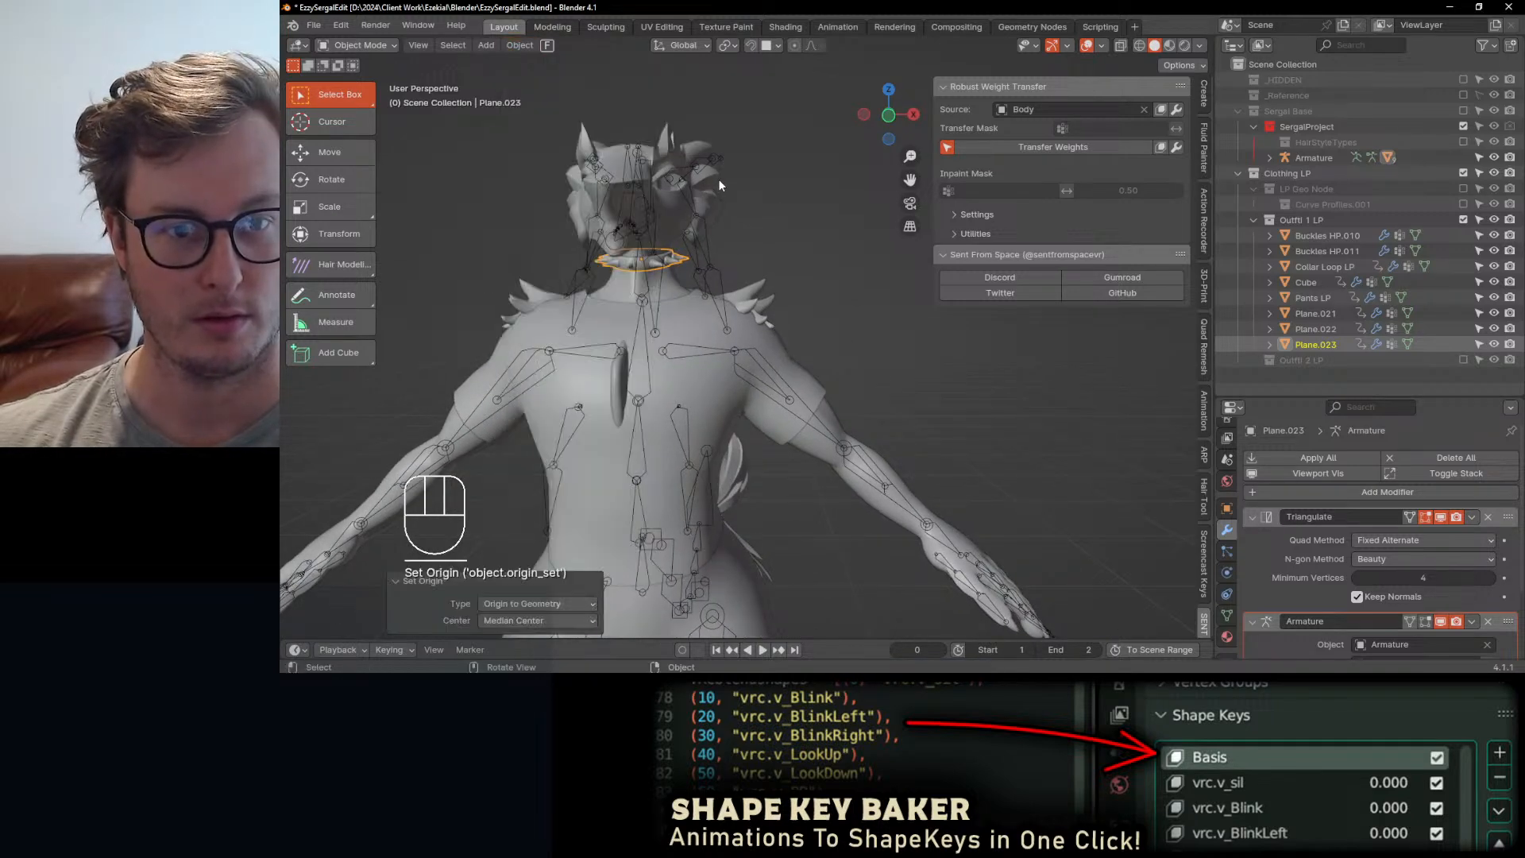
key("s")
left_click(763, 137)
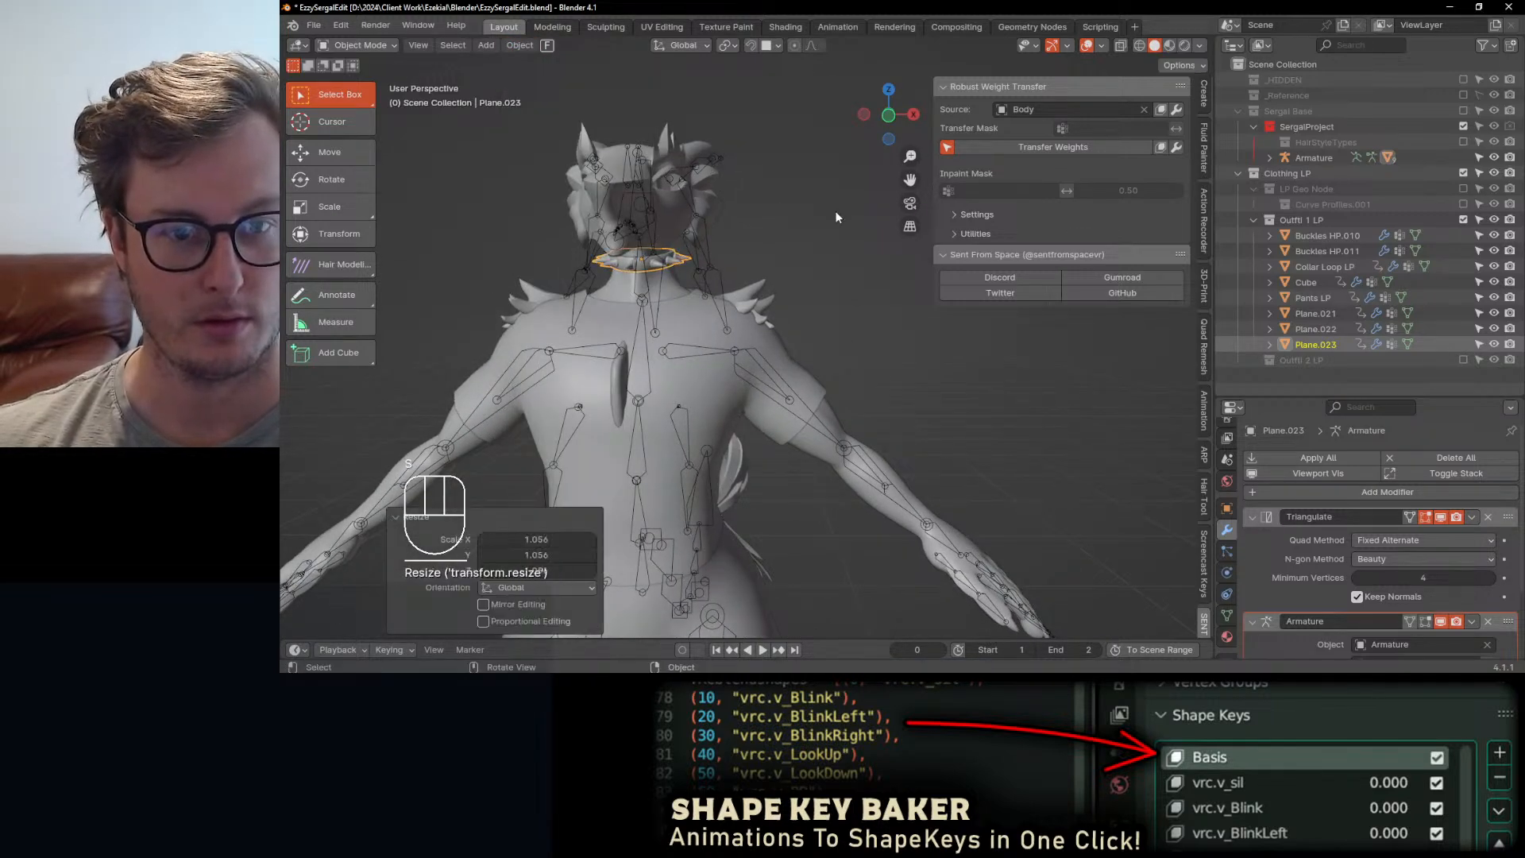
- Apply all transforms to the scaled spiked collar
middle_click_drag(647, 266, 715, 288)
scroll(716, 289, "up", 4)
scroll(716, 289, "down", 3)
key("ctrl+a")
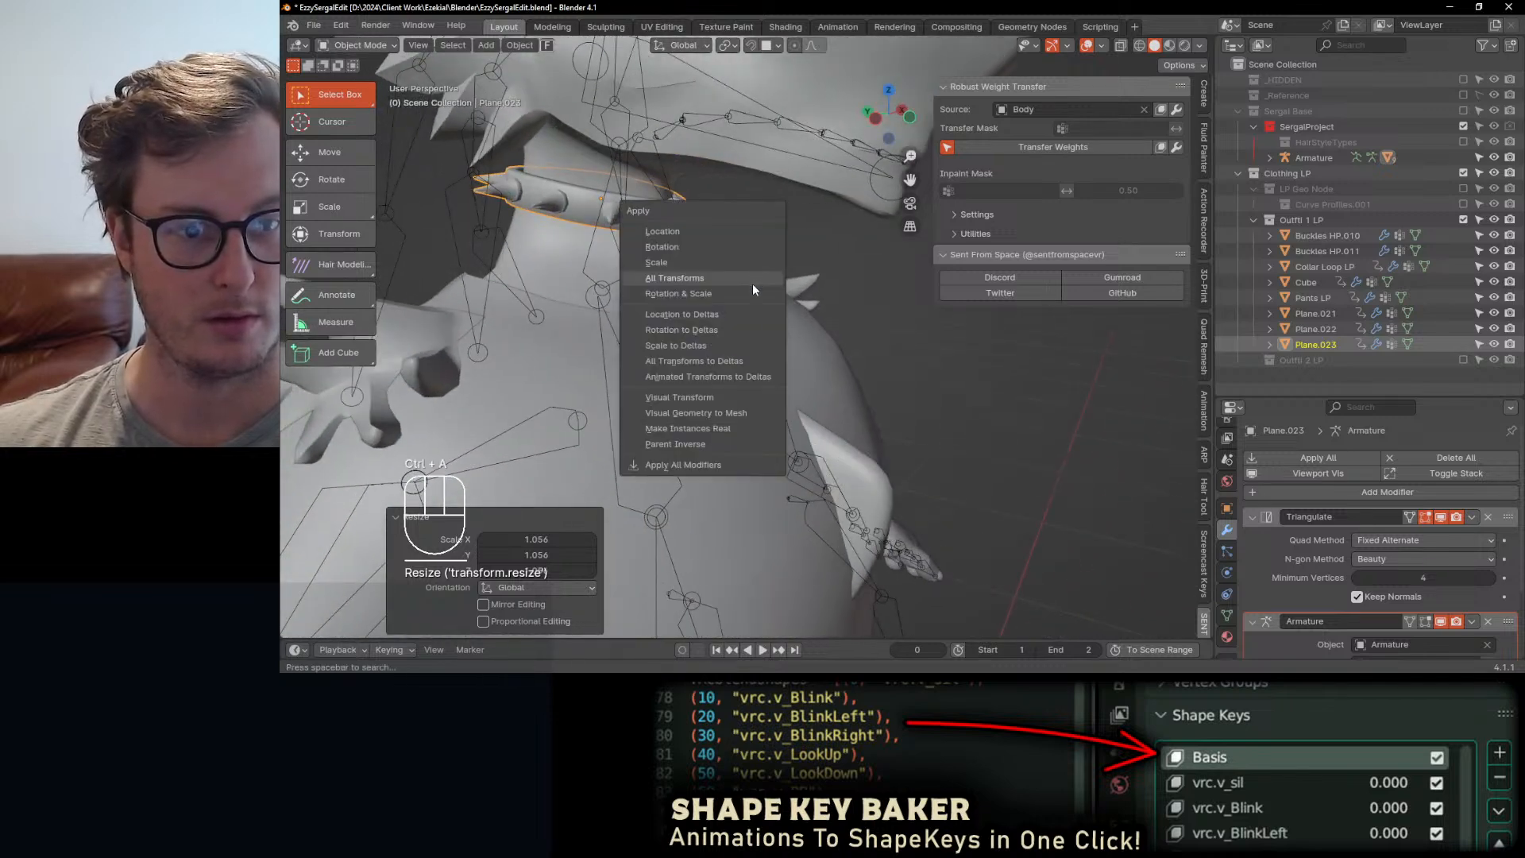
left_click(742, 278)
scroll(802, 345, "down", 3)
scroll(760, 336, "up", 3)
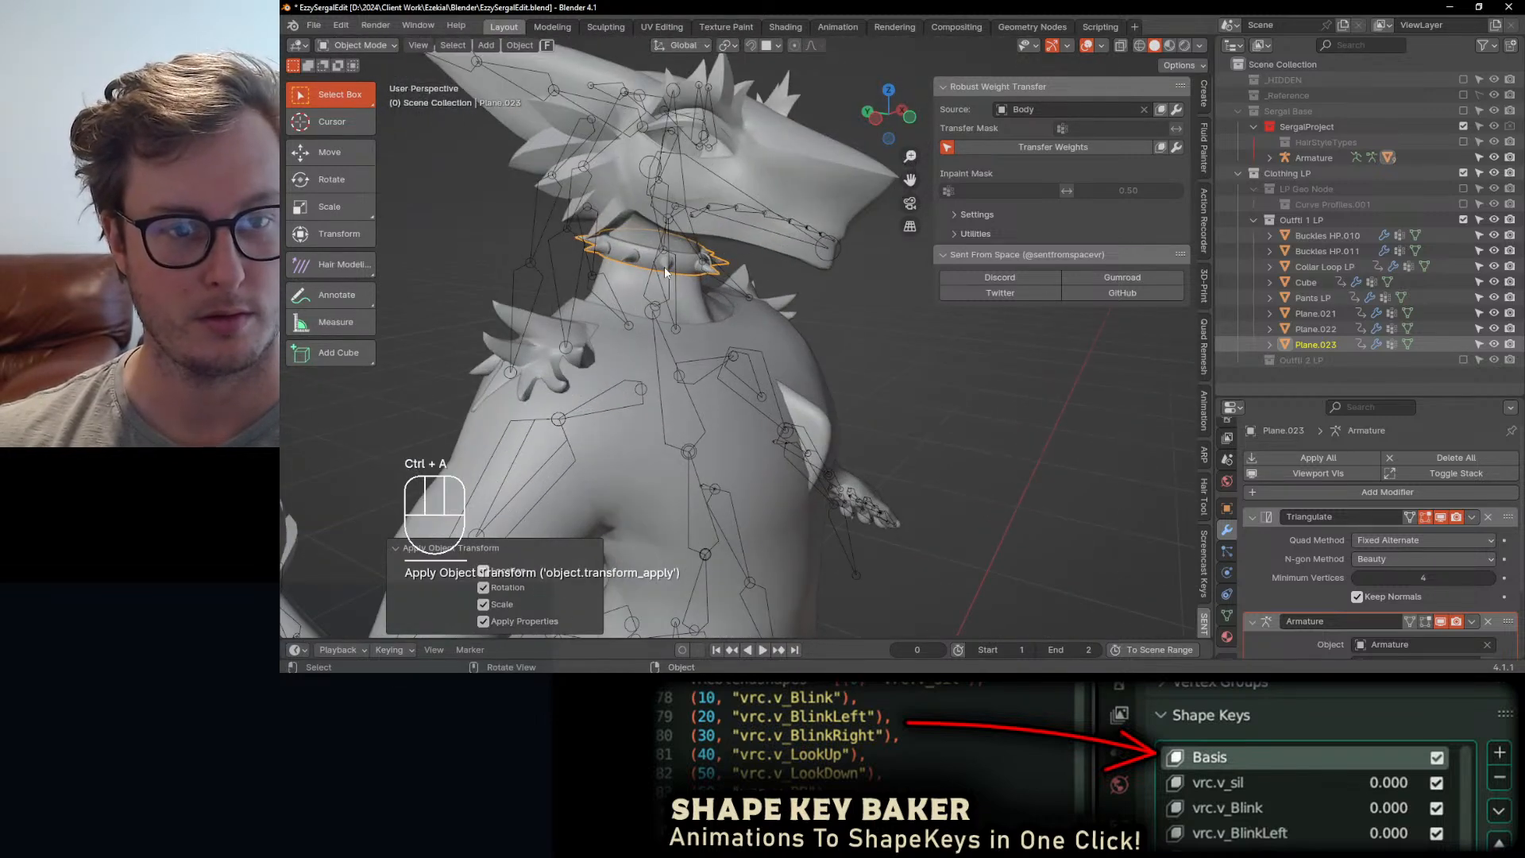
- Delete all vertex groups from the spiked collar's mesh data
left_click(1228, 616)
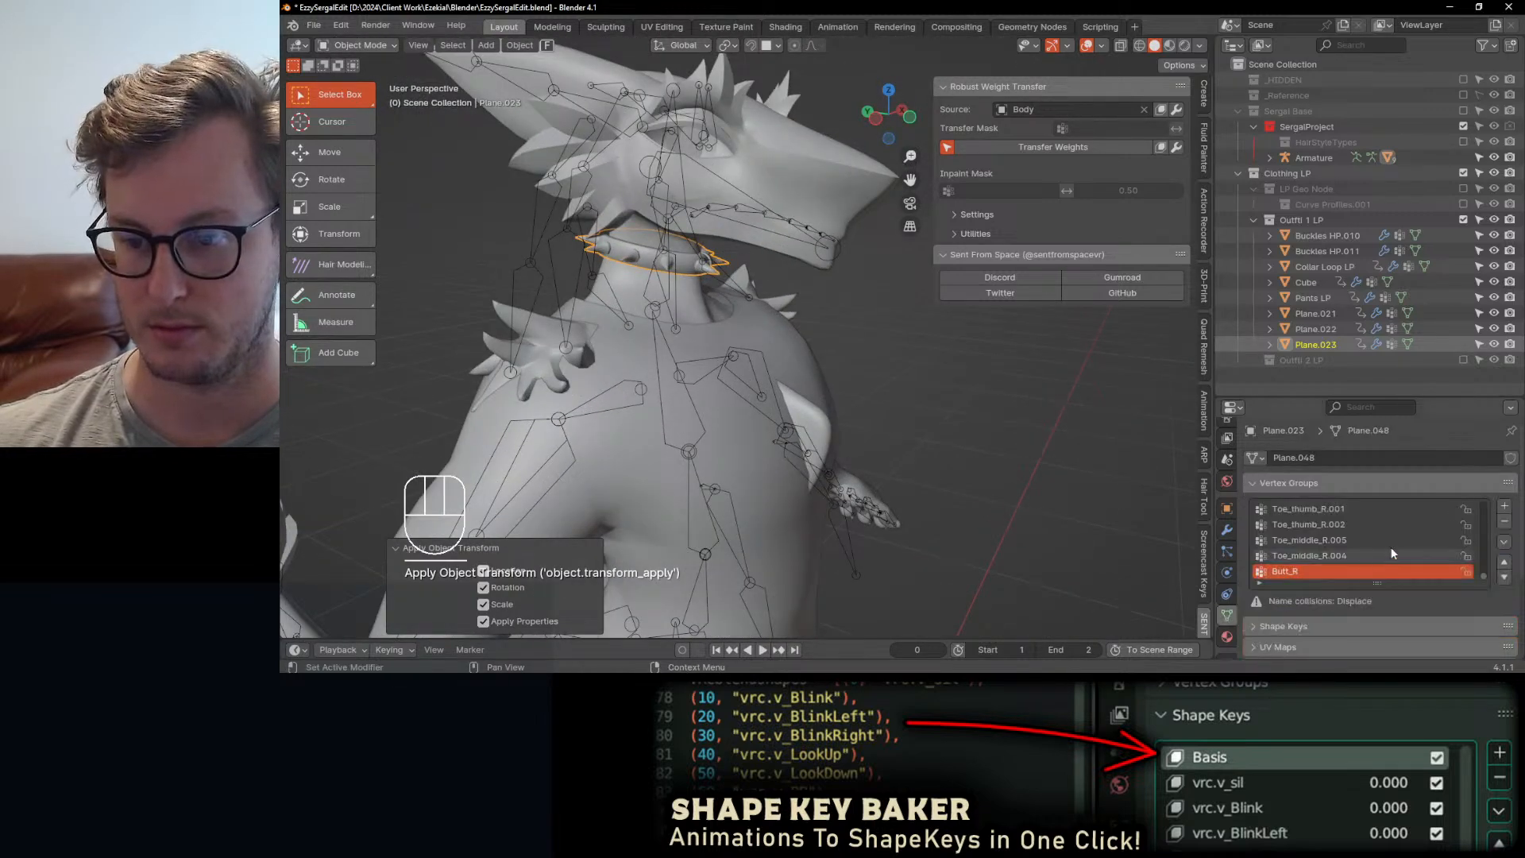
left_click(1503, 543)
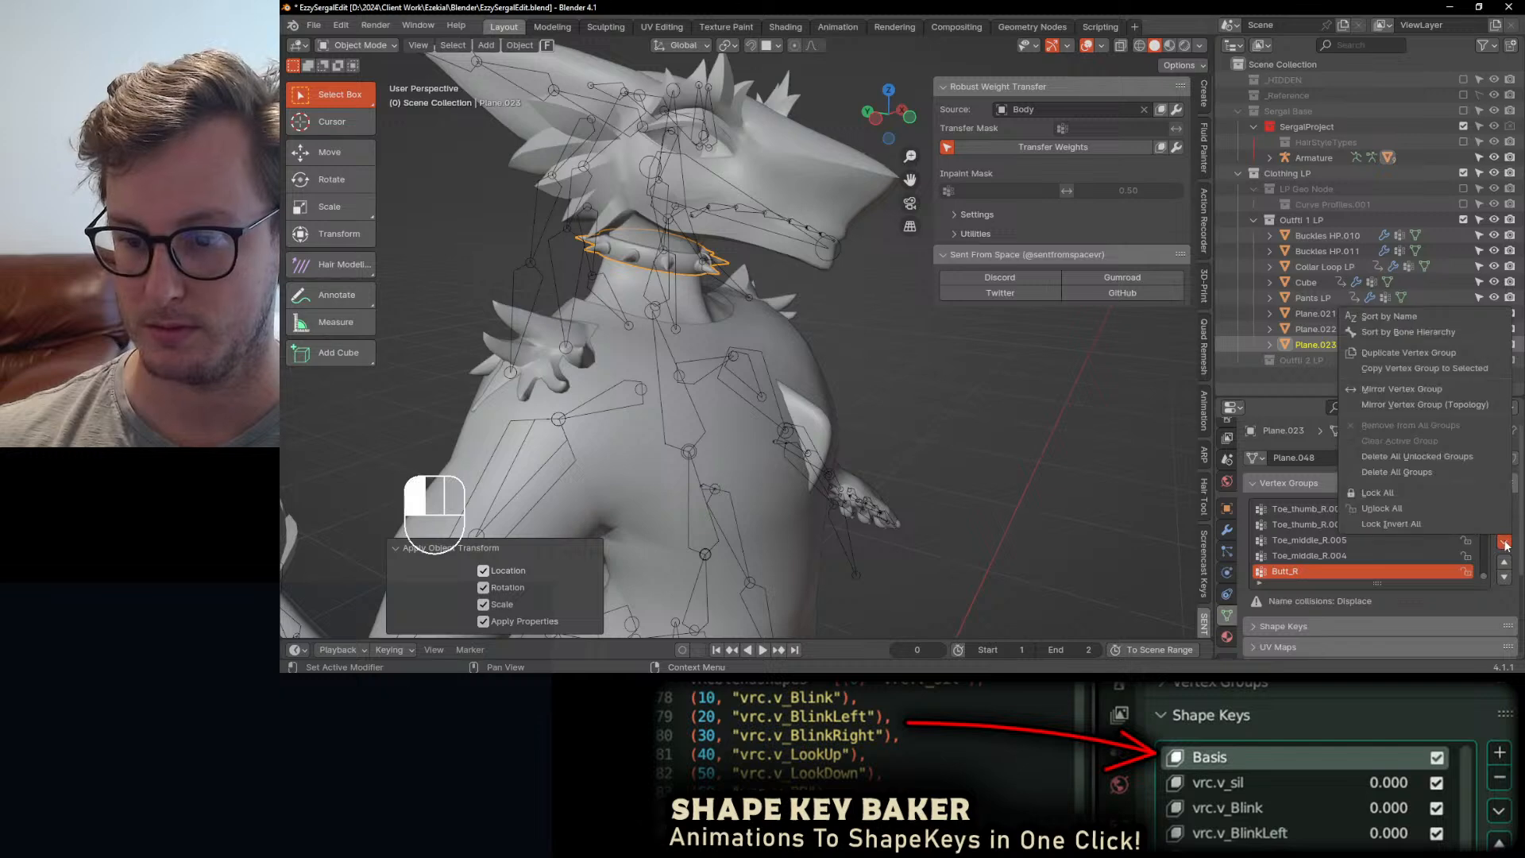
left_click(1429, 472)
middle_click_drag(735, 408, 696, 323)
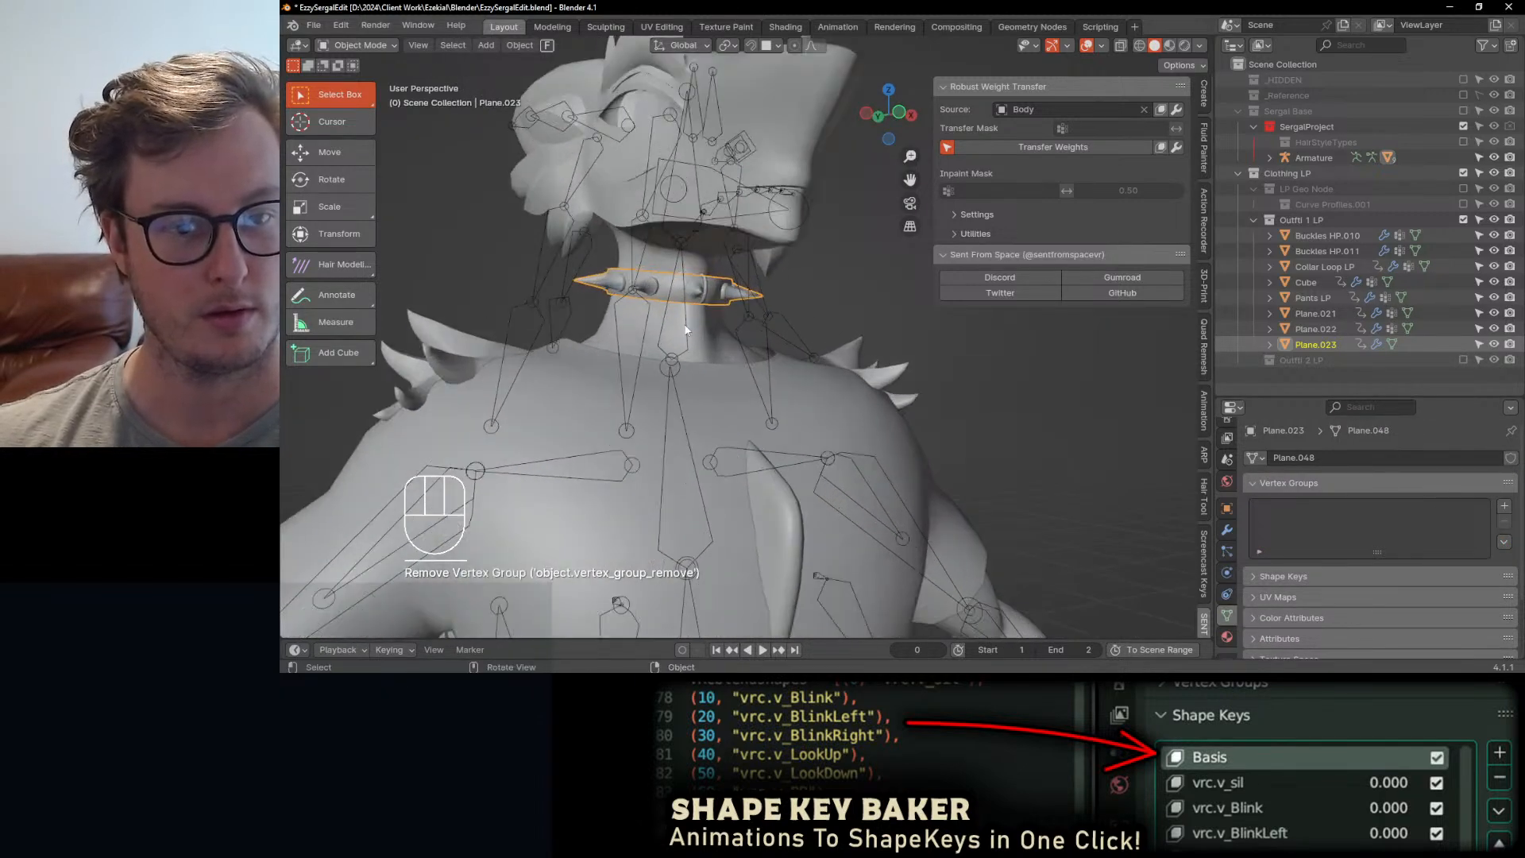
- Weight the whole spiked collar to the Neck bone using the Gradient tool at weight 1.000, return to Object Mode and save
left_click(687, 330, "shift")
key("ctrl+Tab")
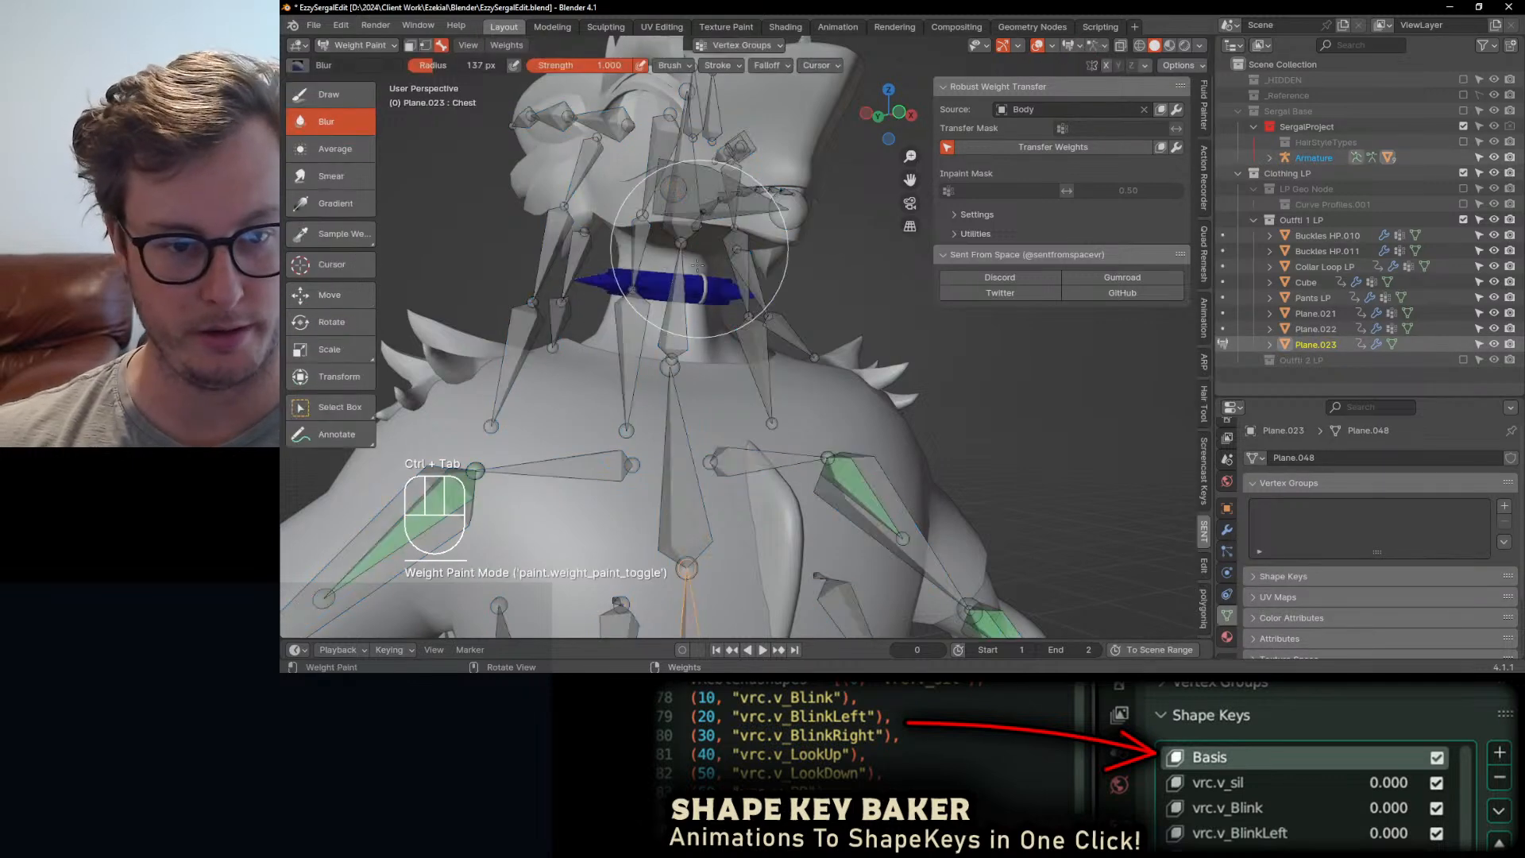
left_click(328, 201)
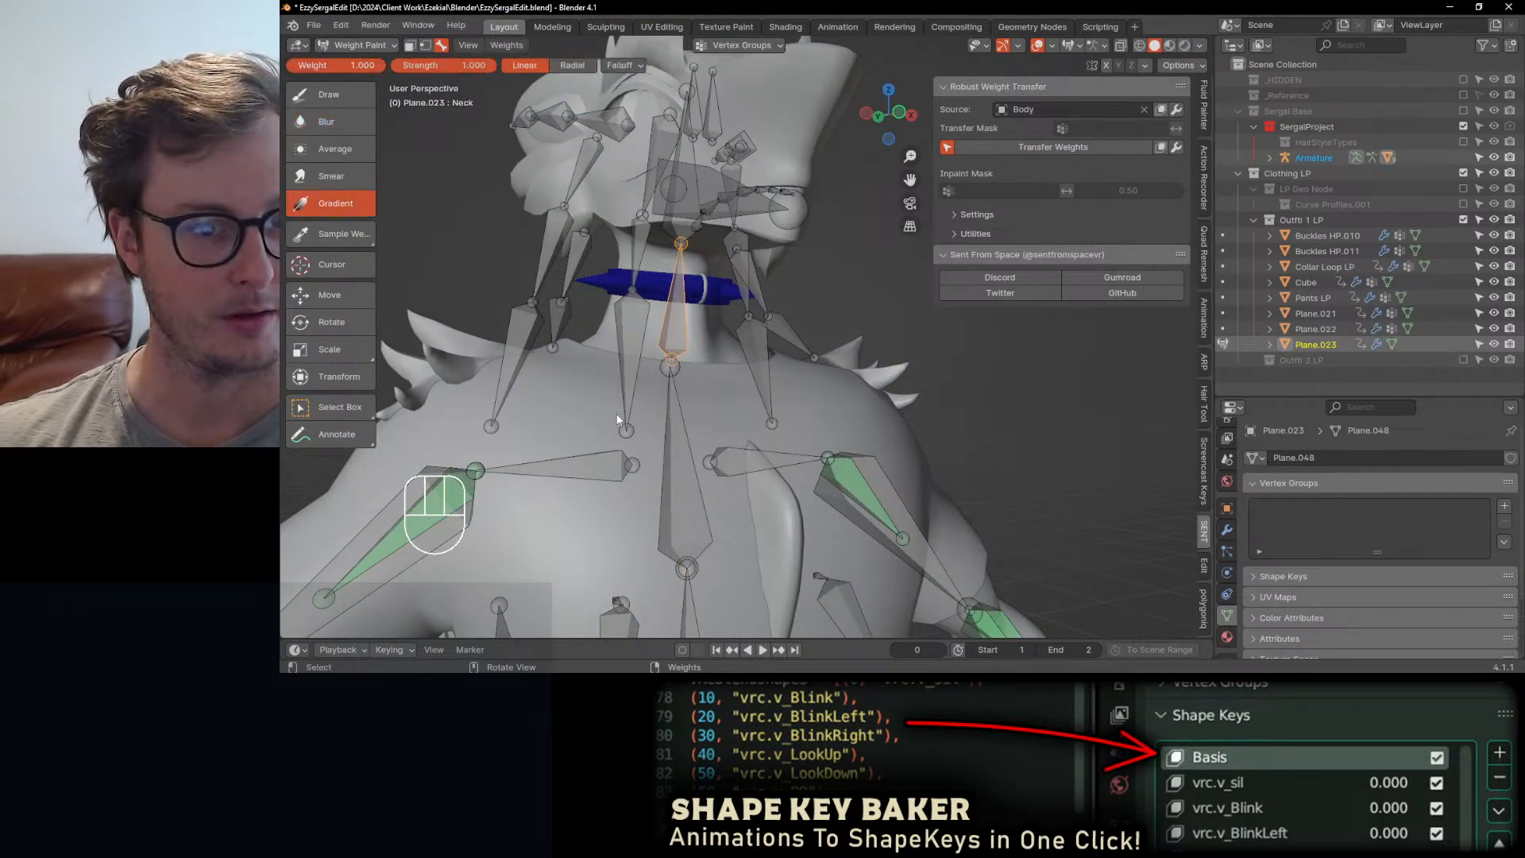
scroll(619, 420, "down", 5)
key("ctrl+Tab")
scroll(923, 455, "down", 2)
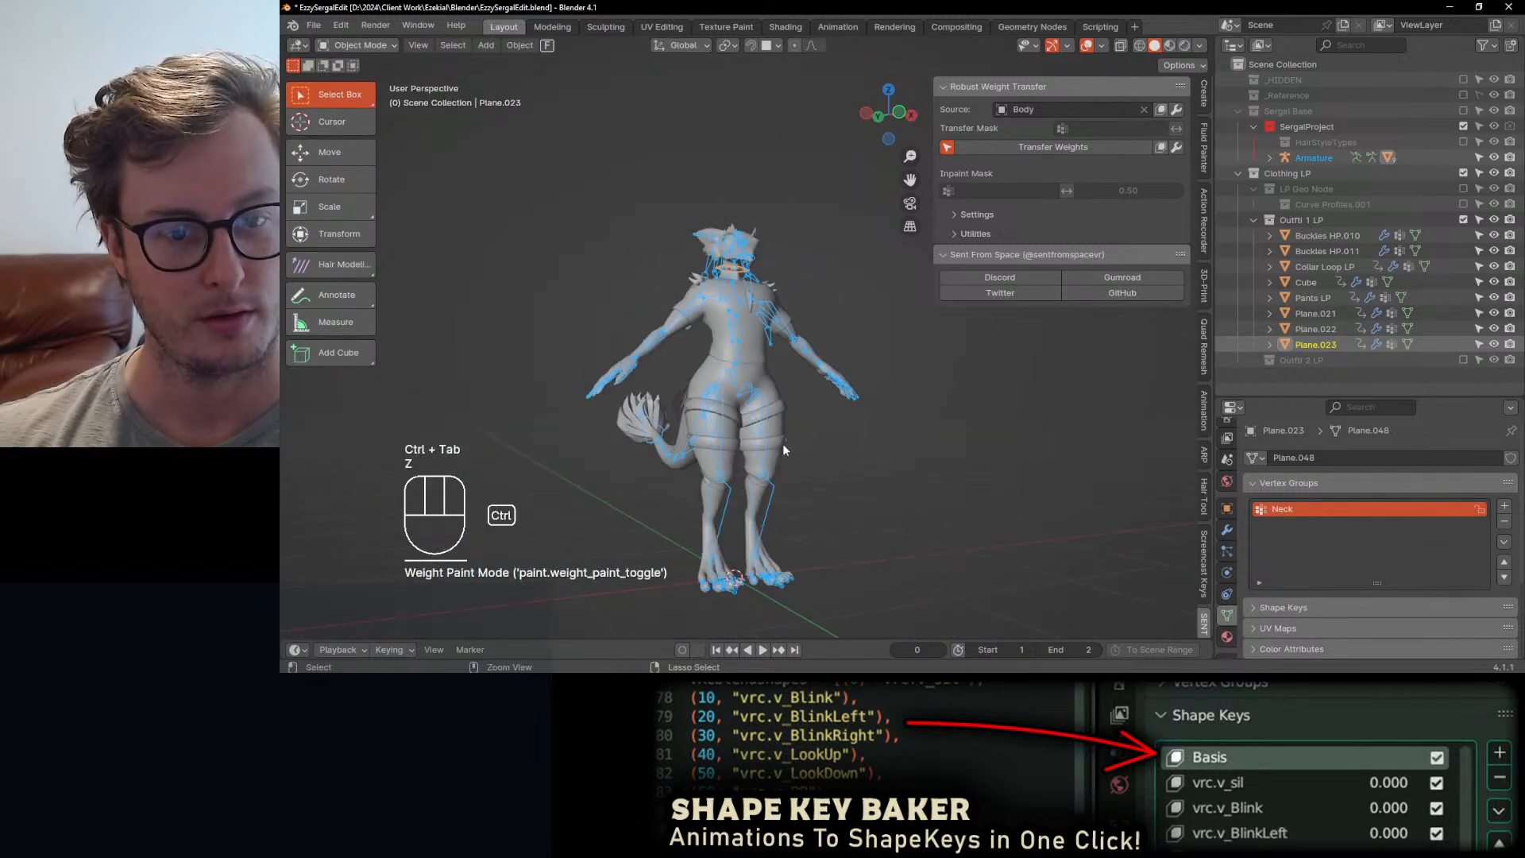
key("ctrl+s")
- Join Buckles HP.010, Buckles HP.011 and the lower thigh straps into the upper thigh straps object, Plane.021
mouse_move(784, 444)
middle_mouse_down()
mouse_move(857, 489)
mouse_move(876, 433)
mouse_move(774, 431)
middle_mouse_up()
scroll(774, 431, "up", 4)
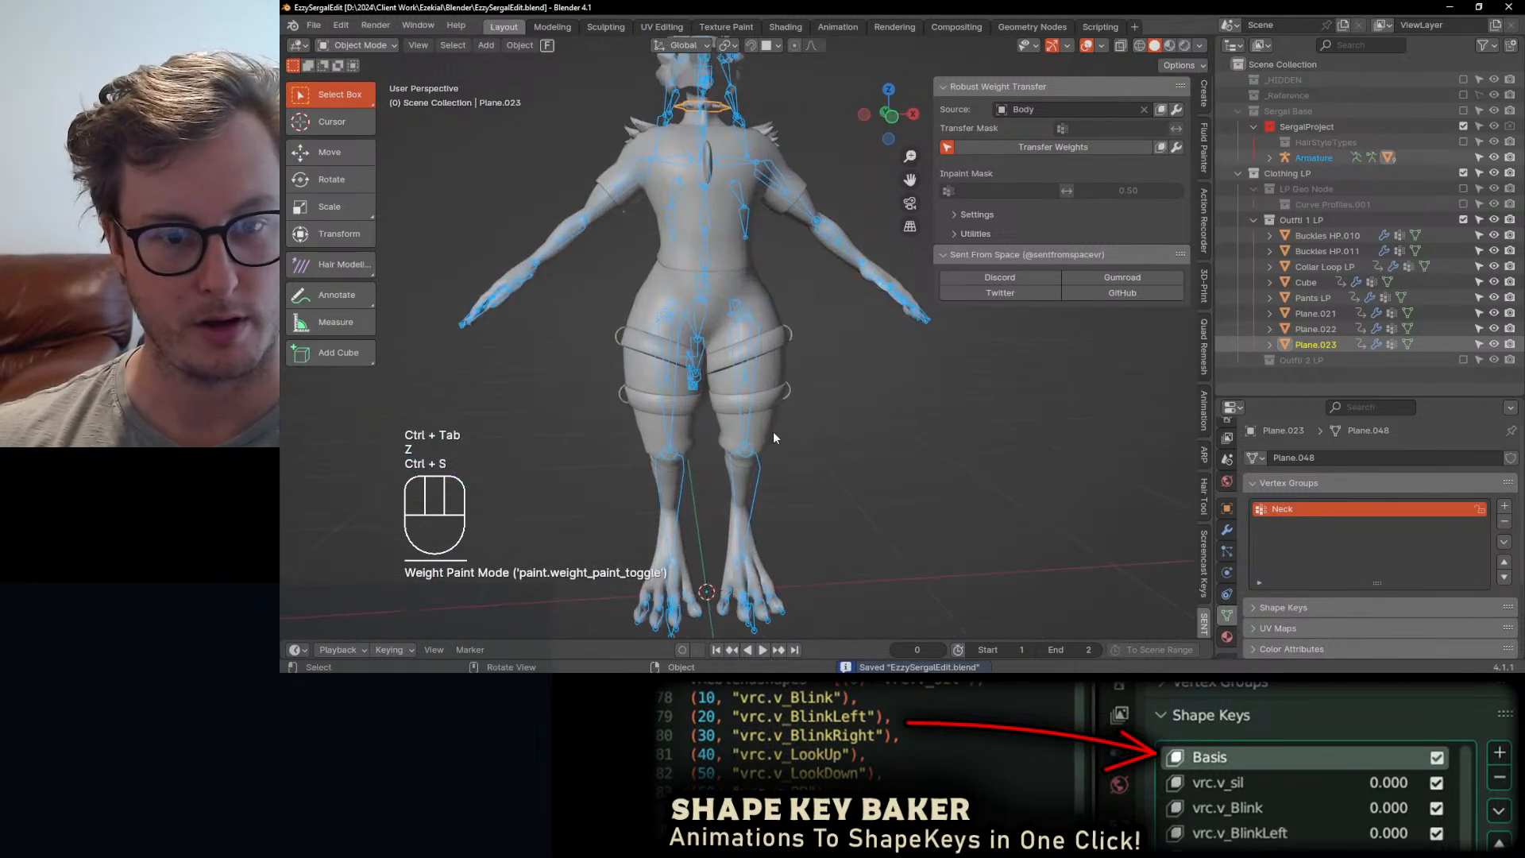
left_click(803, 346)
middle_click_drag(803, 346, 794, 366)
left_click(802, 330)
scroll(813, 366, "up", 6)
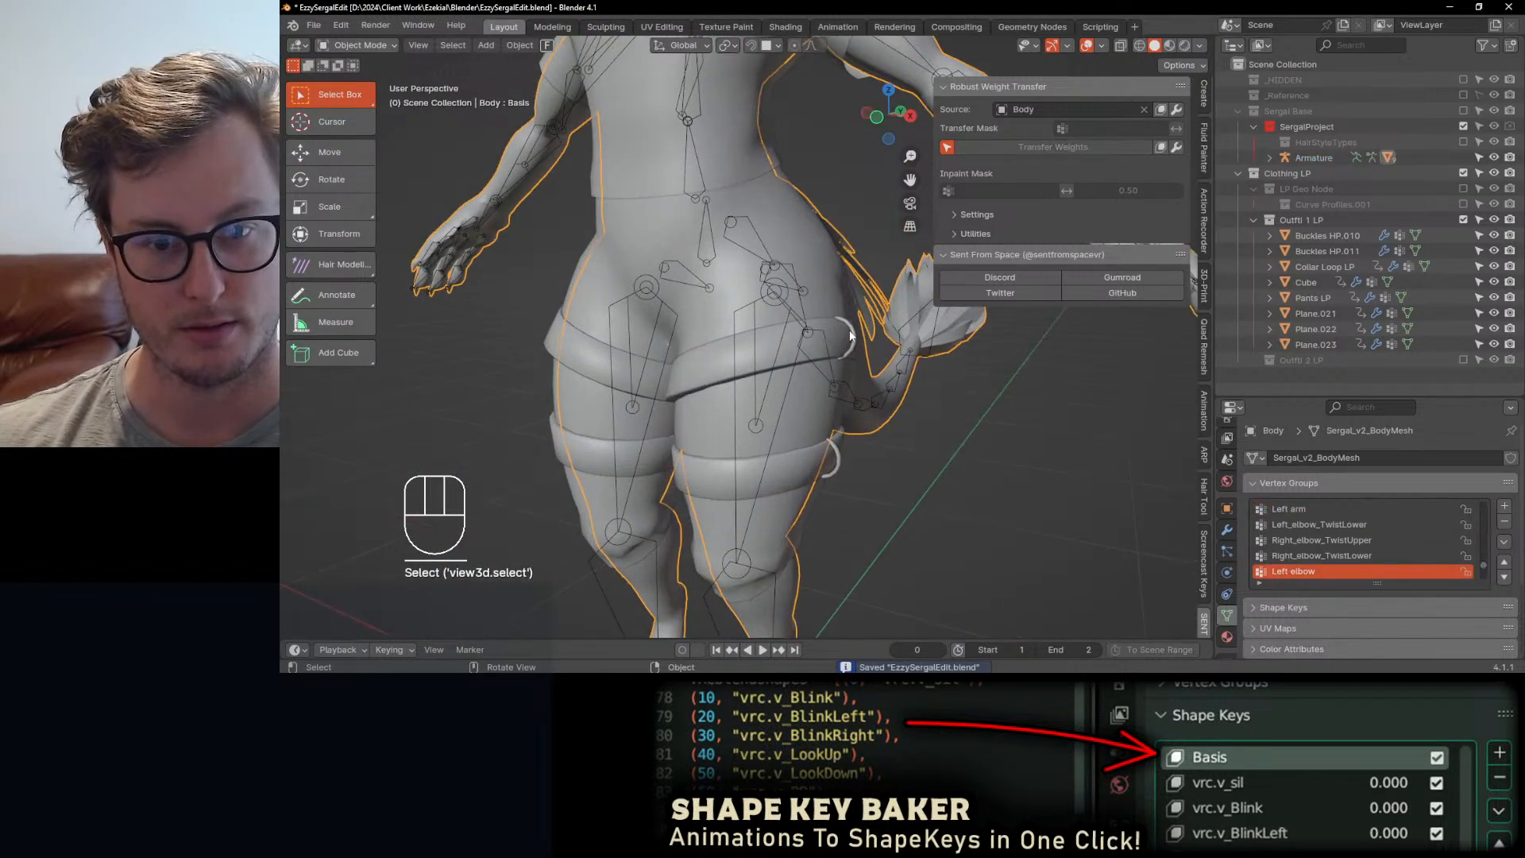
left_click(712, 351)
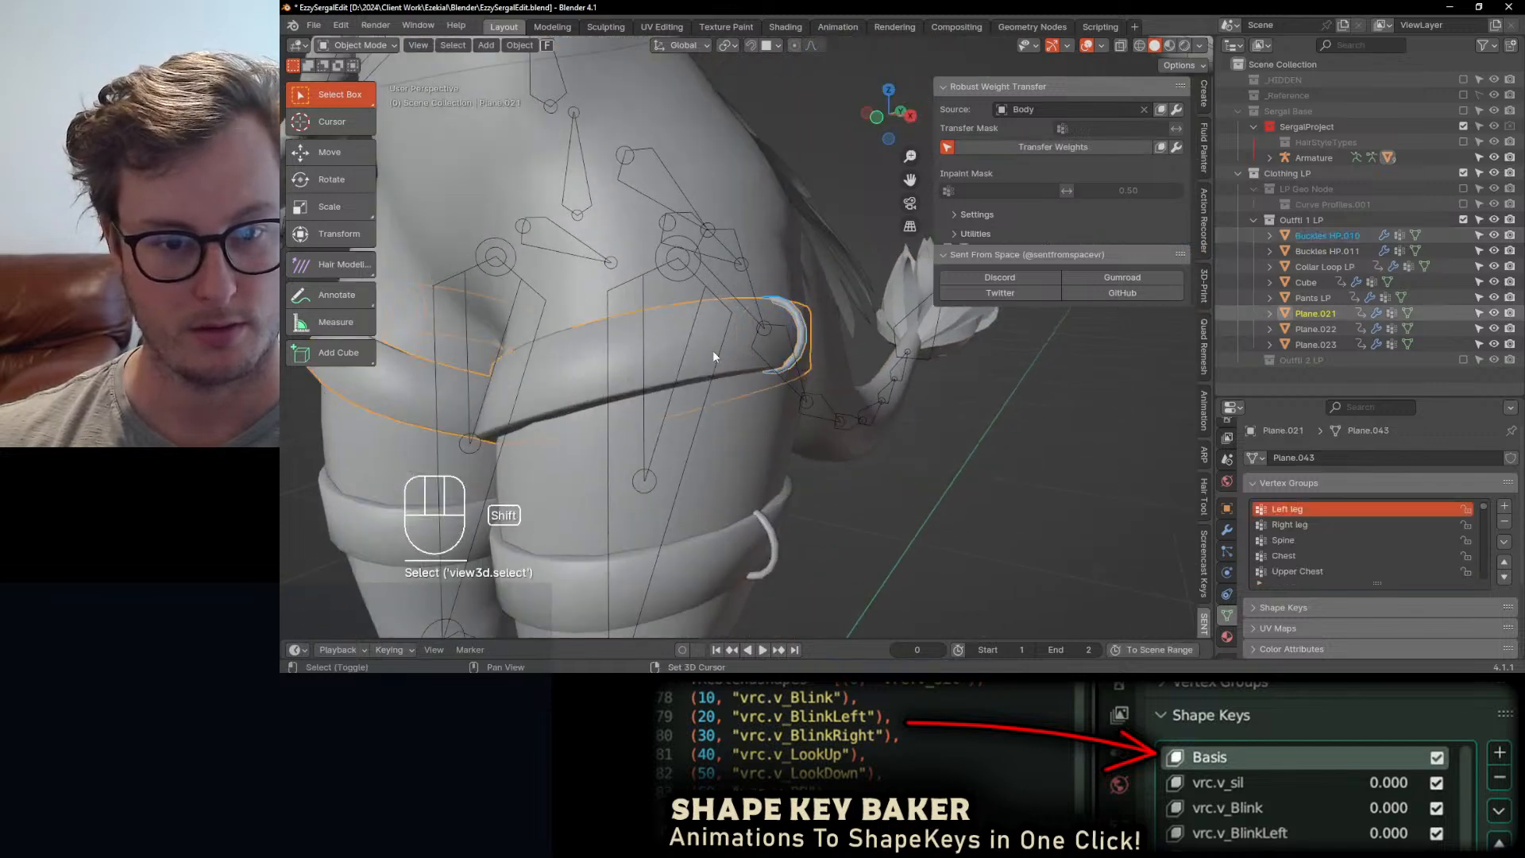
left_click(765, 541)
left_click(751, 543, "shift")
left_click(770, 544)
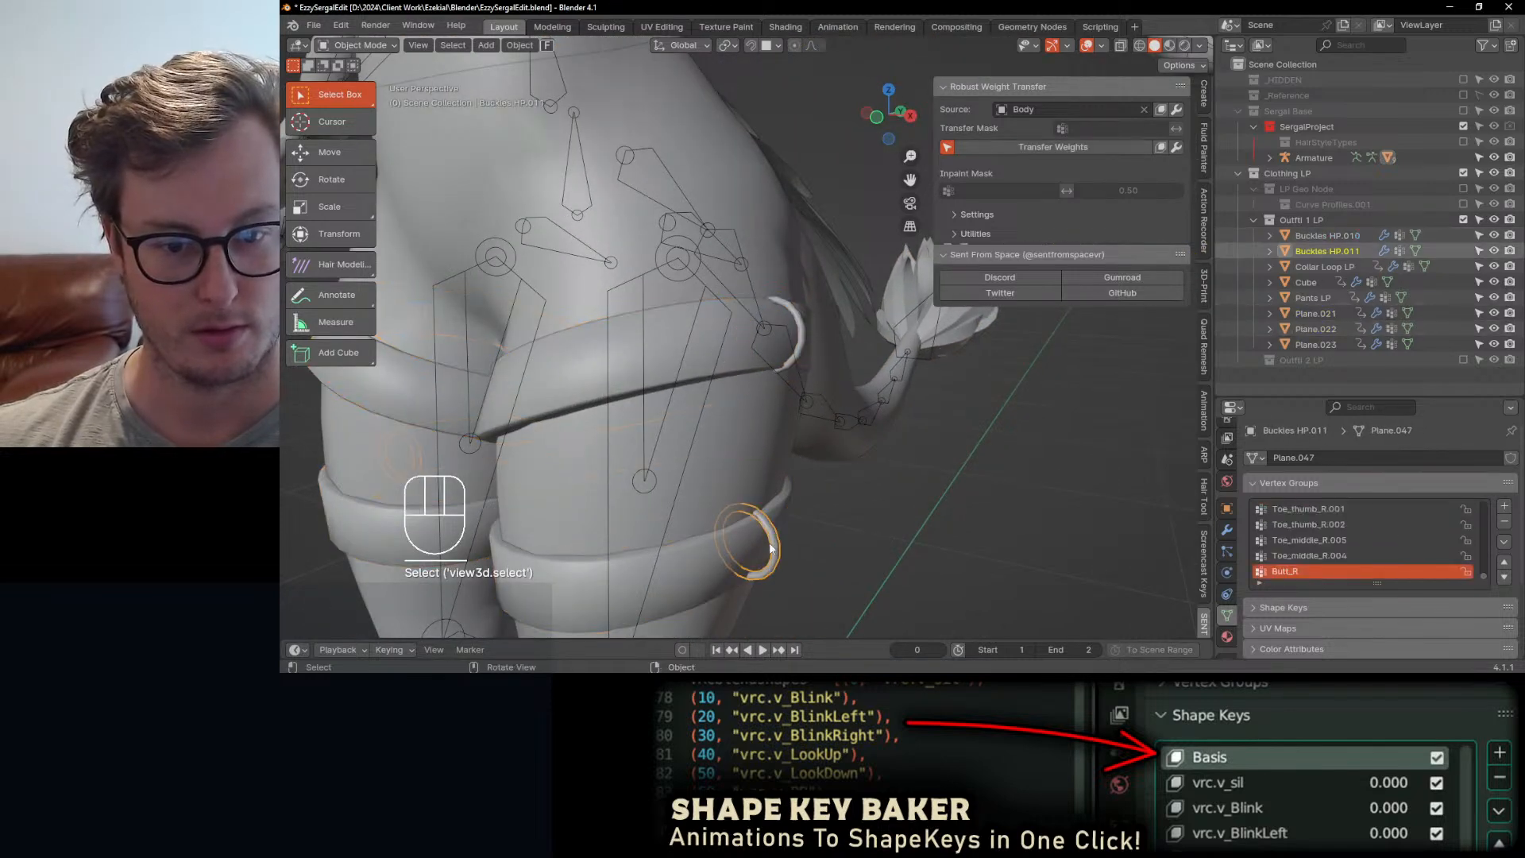
left_click(738, 550, "shift")
left_click(799, 344, "shift")
left_click(717, 359, "shift")
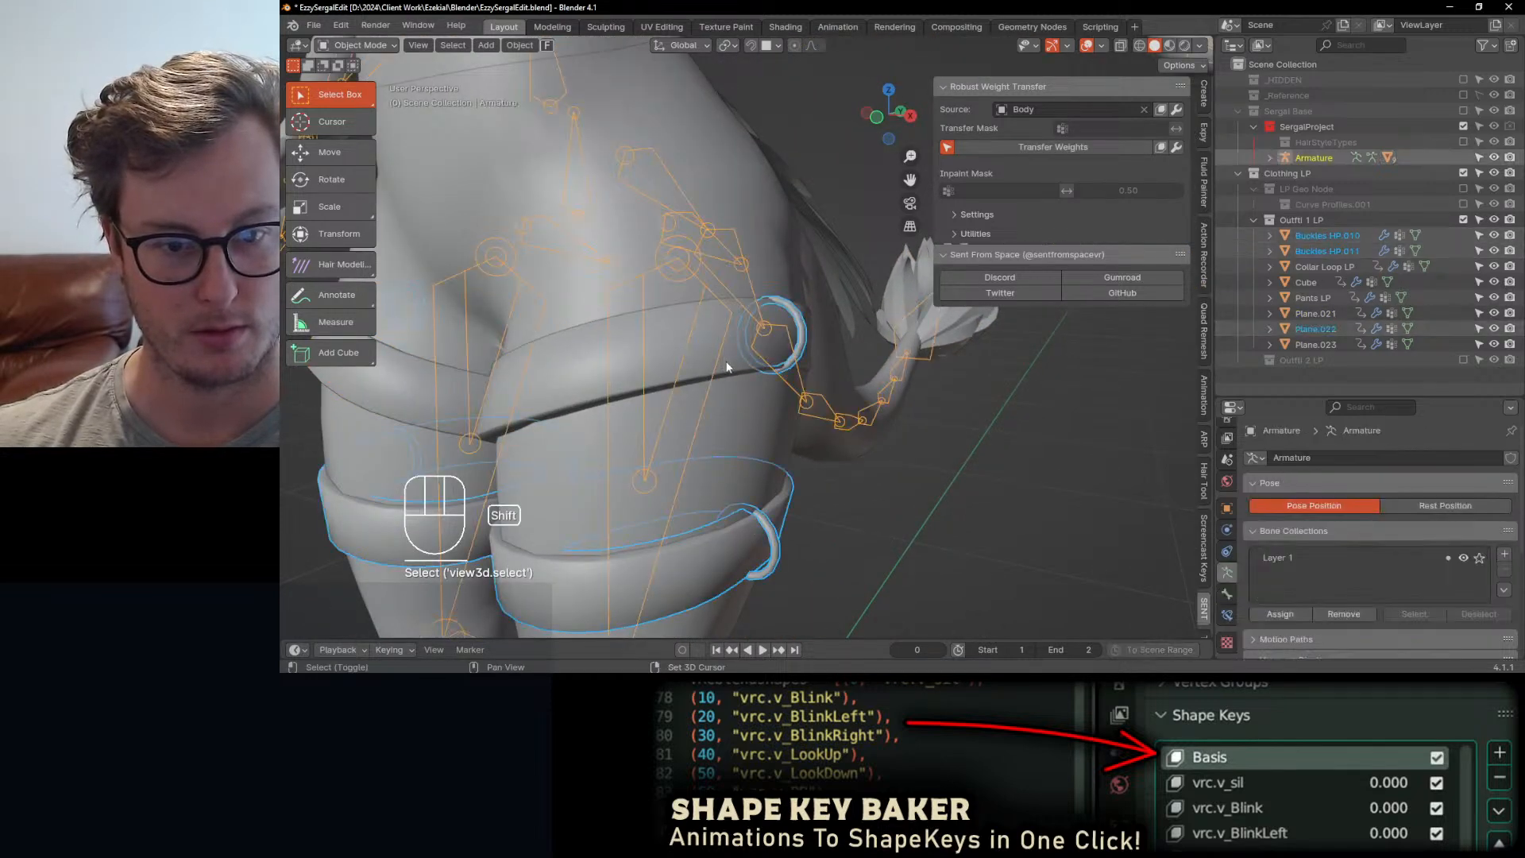
key("ctrl+z")
key("ctrl+j")
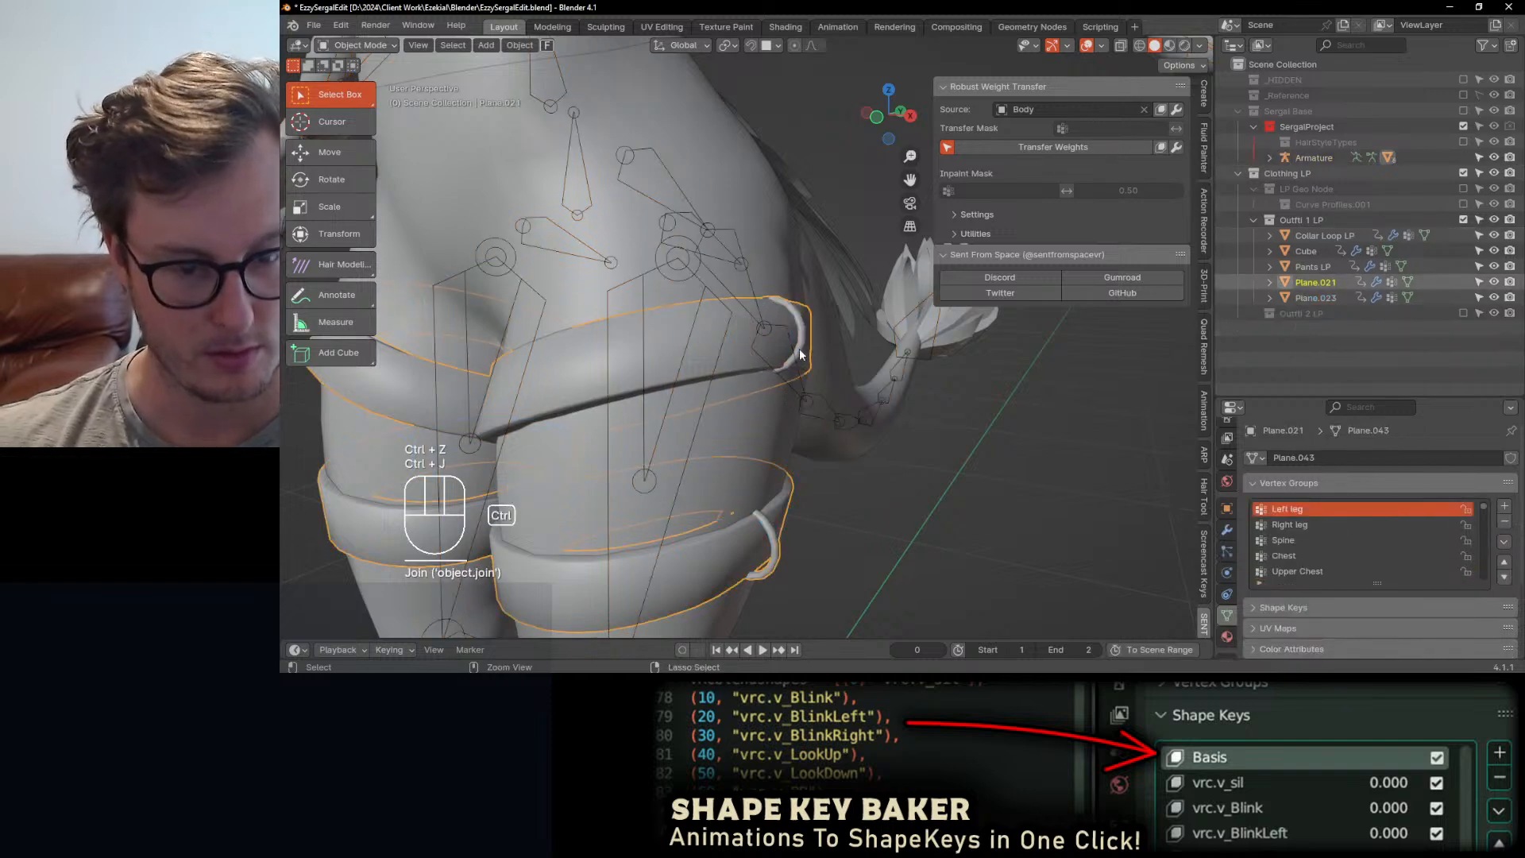
- Copy the weights of an adjacent upper-strap edge vertex onto the whole upper thigh buckle
key("Tab")
left_click(805, 332)
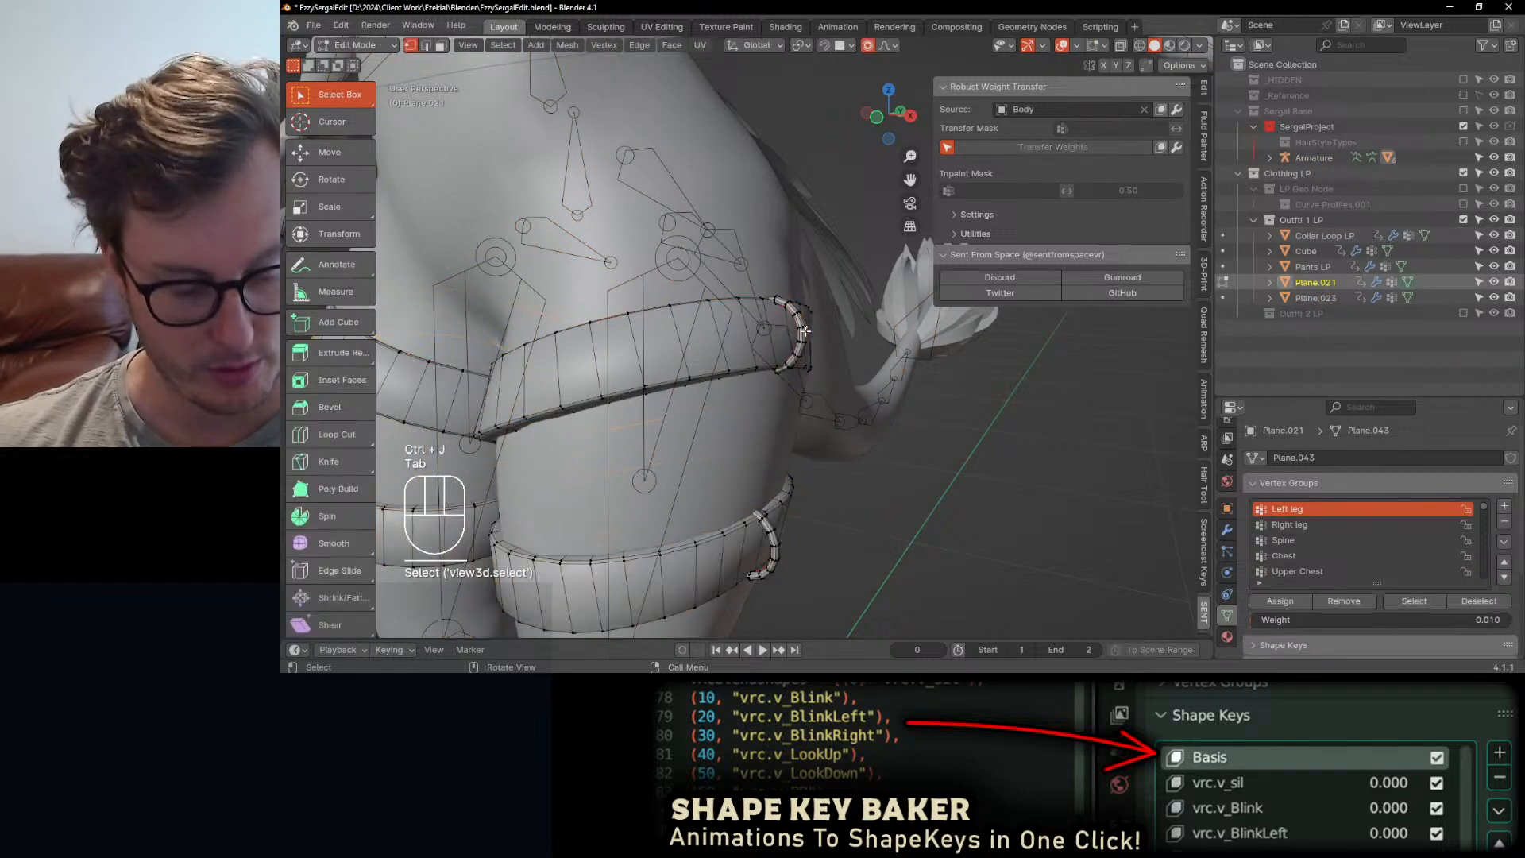
key("l")
scroll(805, 331, "up", 4)
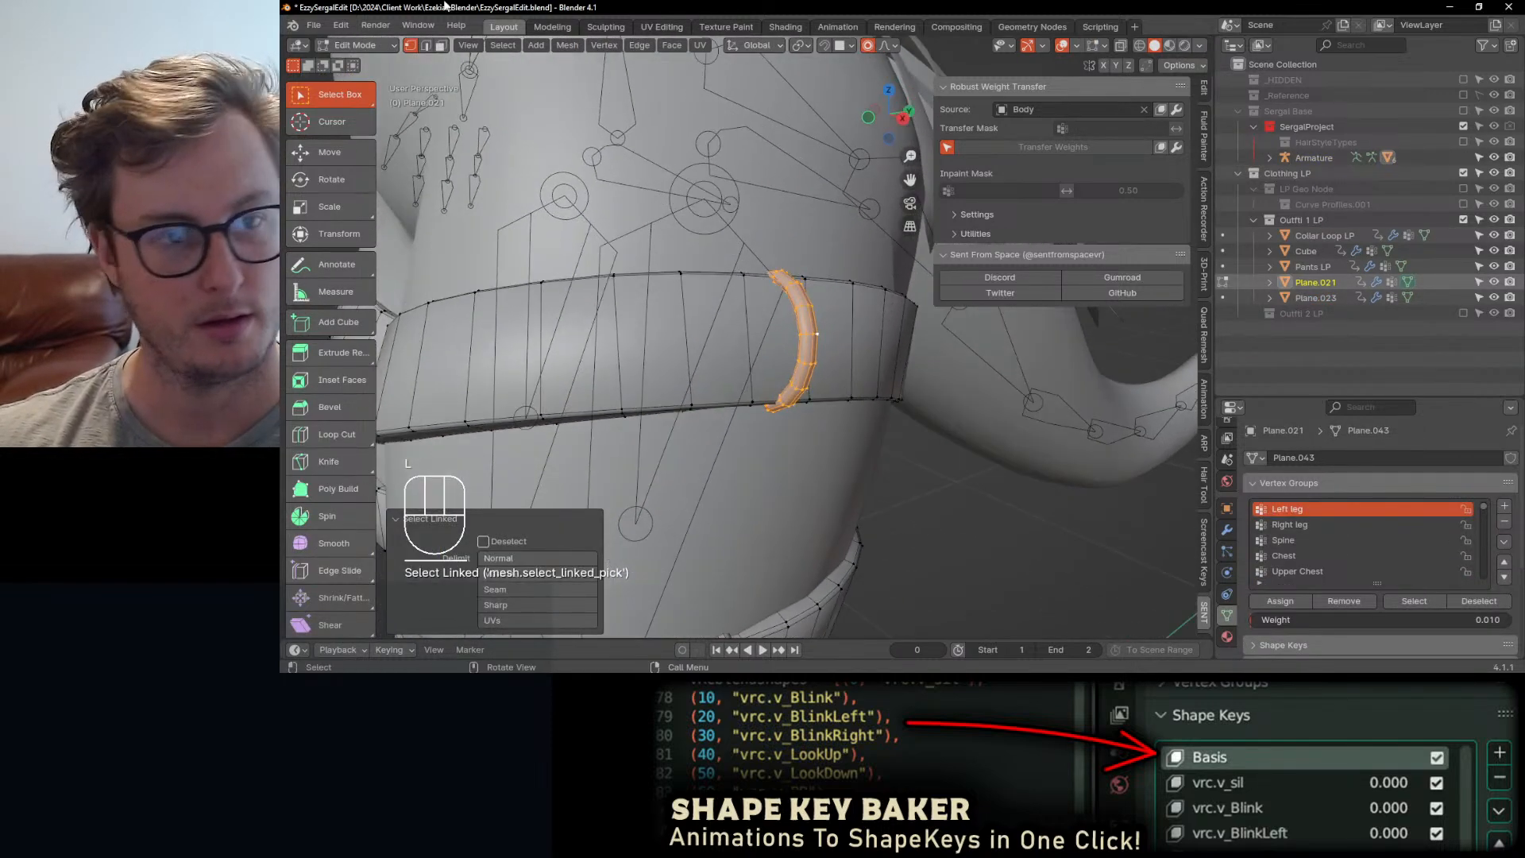
left_click(753, 401, "shift")
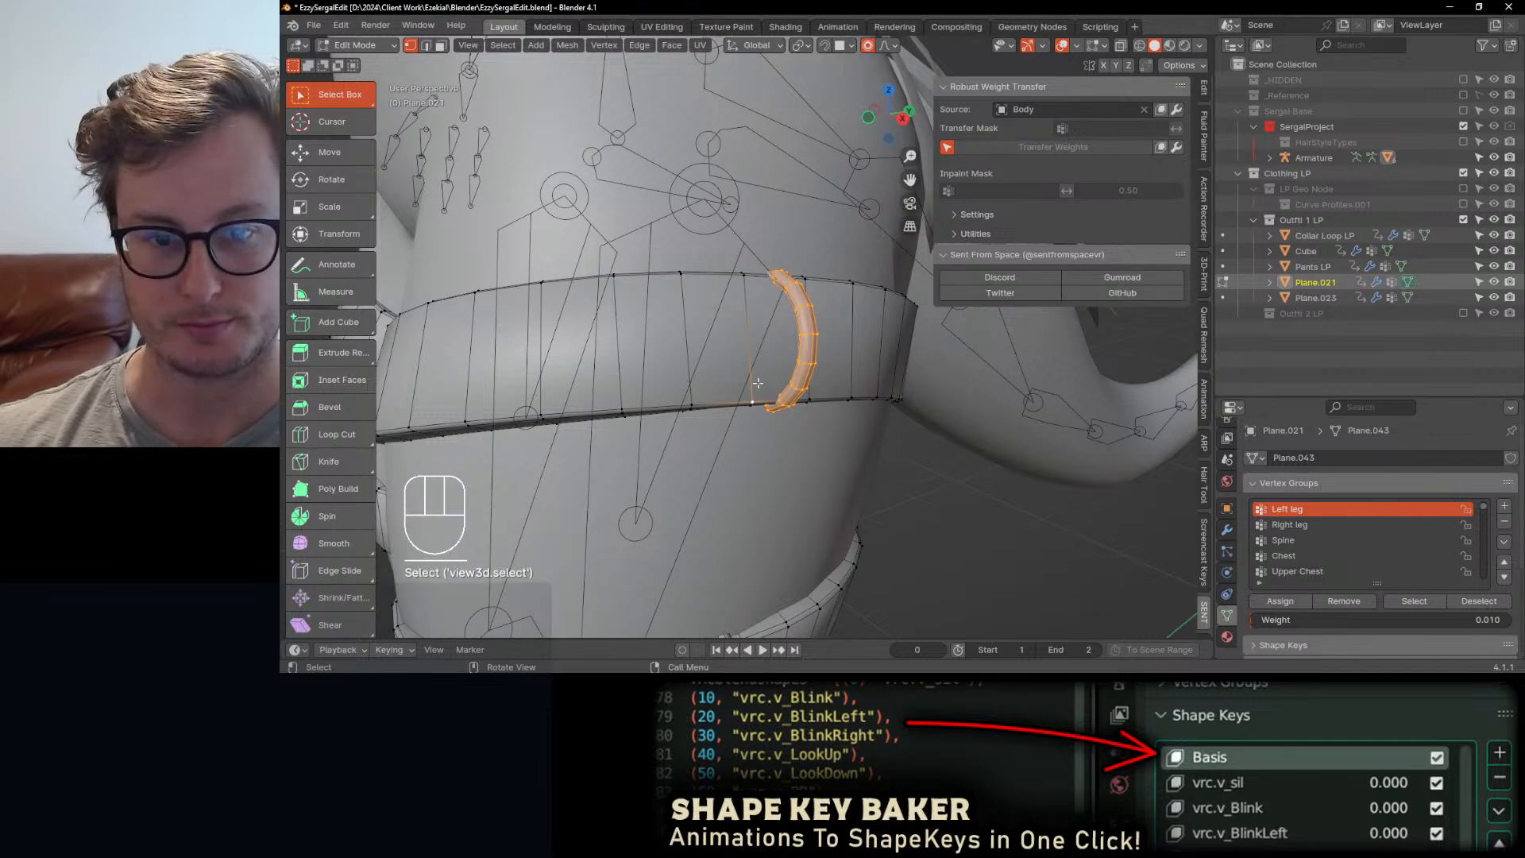
middle_click_drag(758, 383, 754, 280)
scroll(1206, 92, "up", 3)
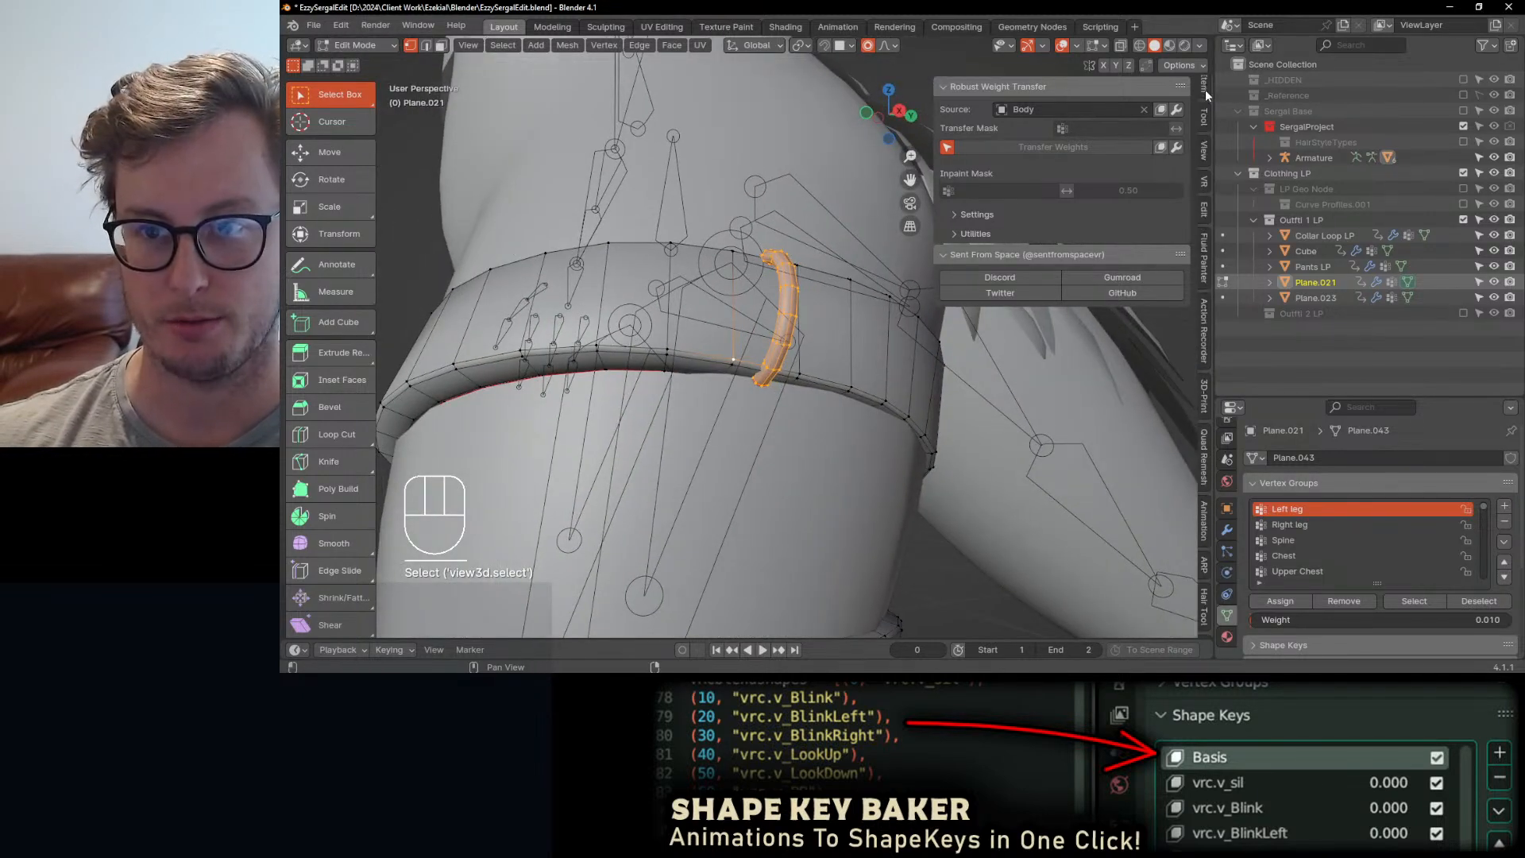
left_click(1202, 96)
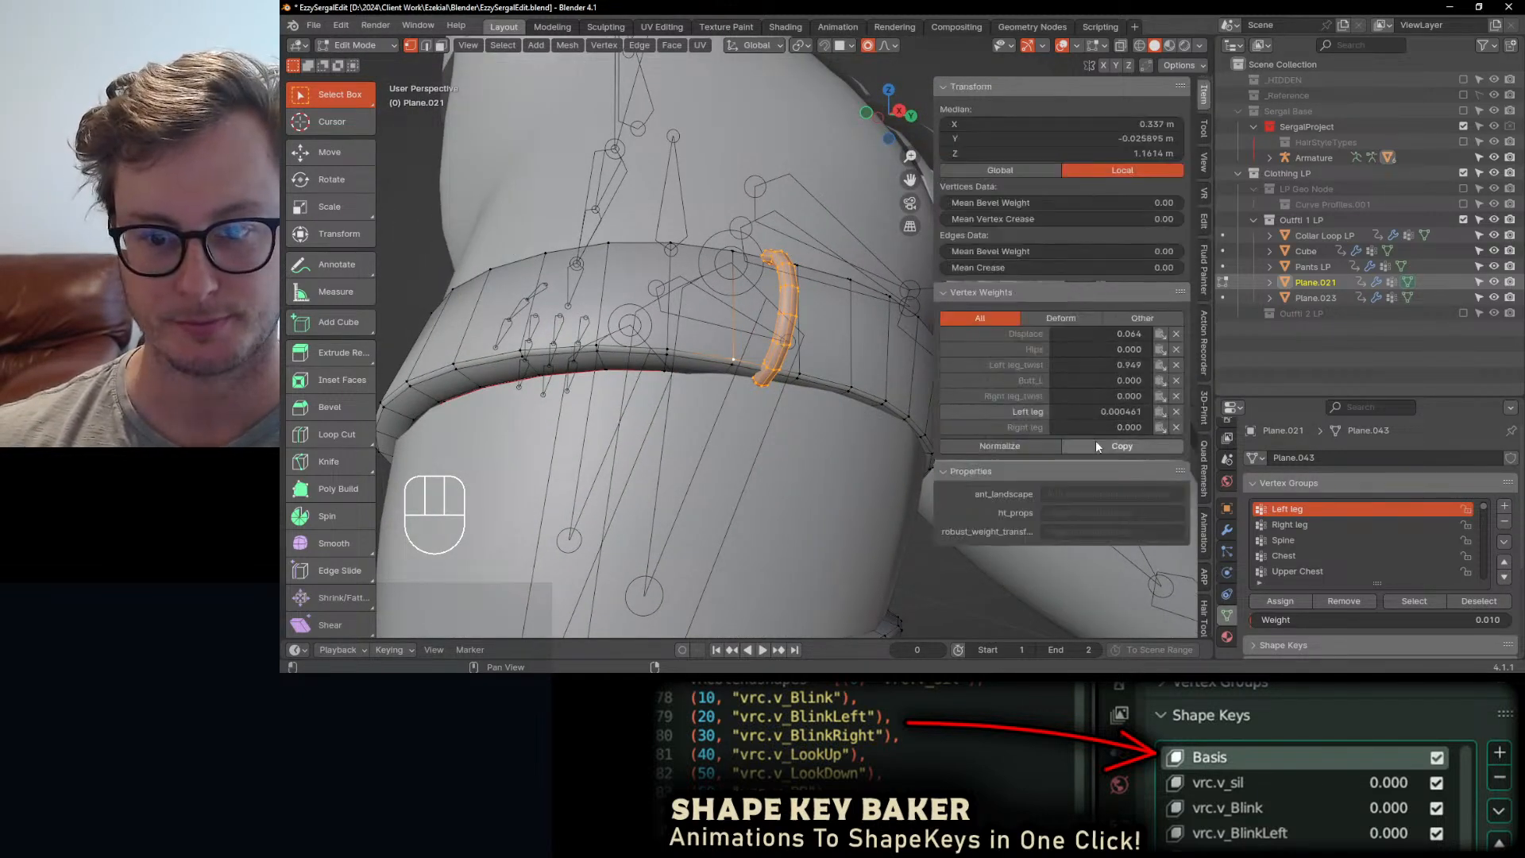
left_click(1123, 446)
- Copy the weights of a neighbouring lower-strap vertex onto the whole lower thigh buckle, and return to Object Mode
middle_click_drag(747, 477, 764, 387)
left_click(742, 397)
key("l")
left_click(709, 429, "shift")
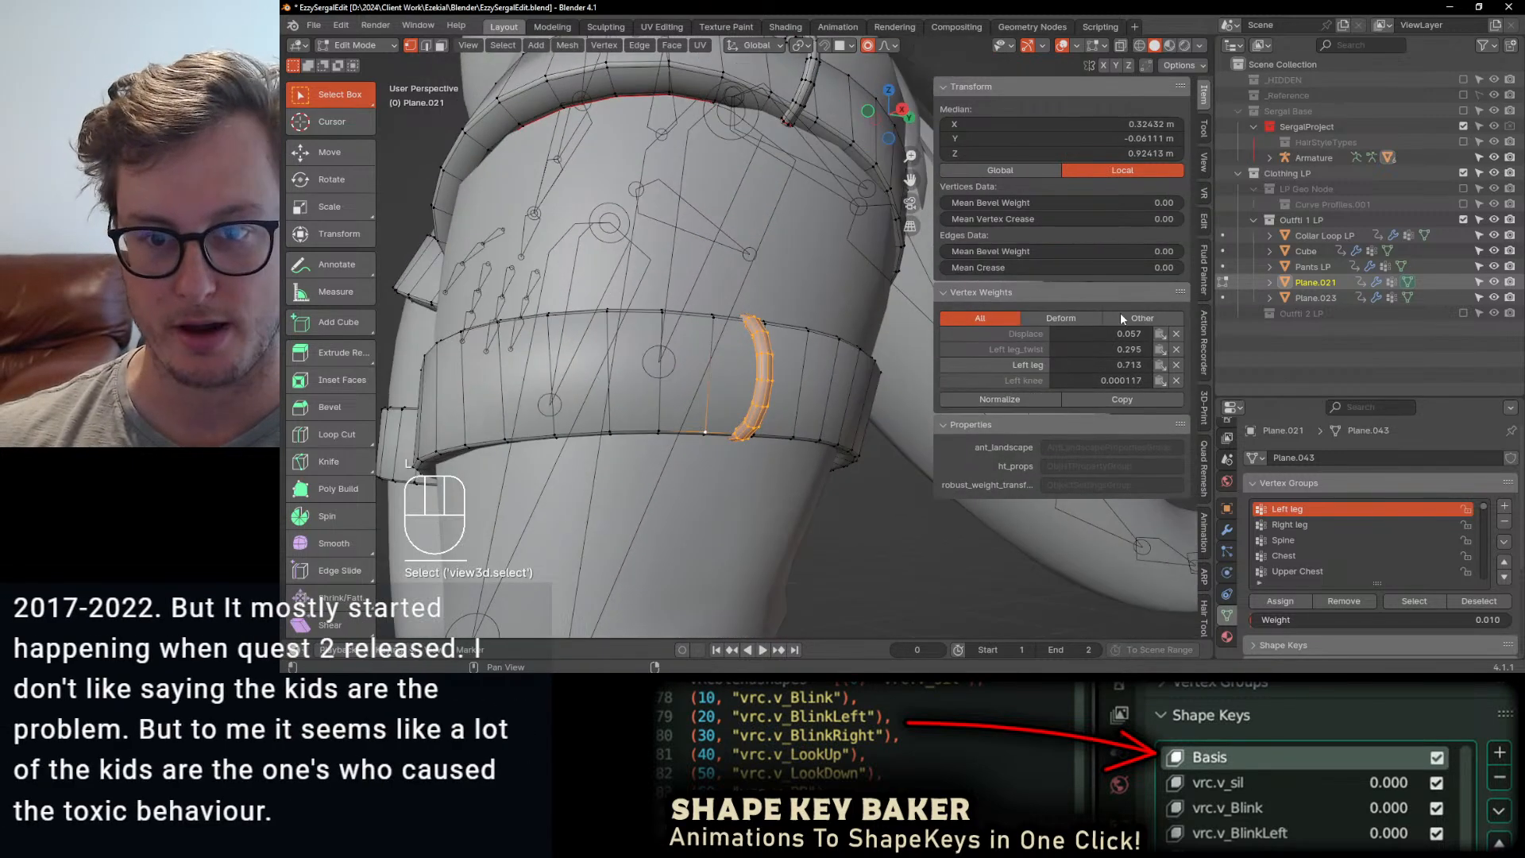
left_click(1167, 401)
scroll(607, 325, "down", 5)
key("Tab")
- Test-rotate the armature's Left leg bone to check how the straps and buckles deform, then cancel the rotation and leave Pose Mode
middle_click_drag(607, 325, 671, 381)
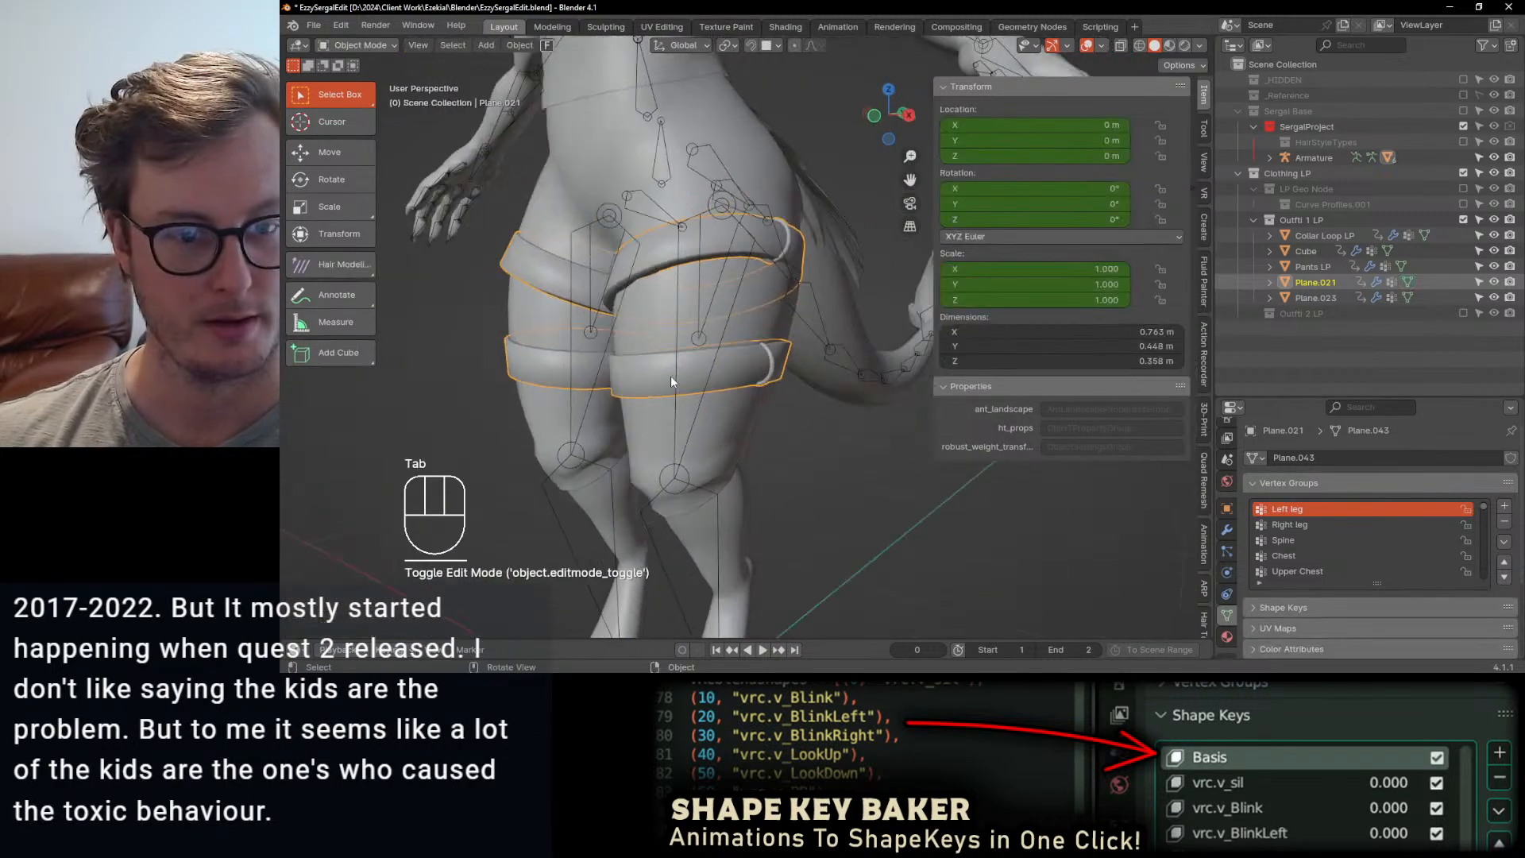
left_click(693, 422)
key("ctrl+Tab")
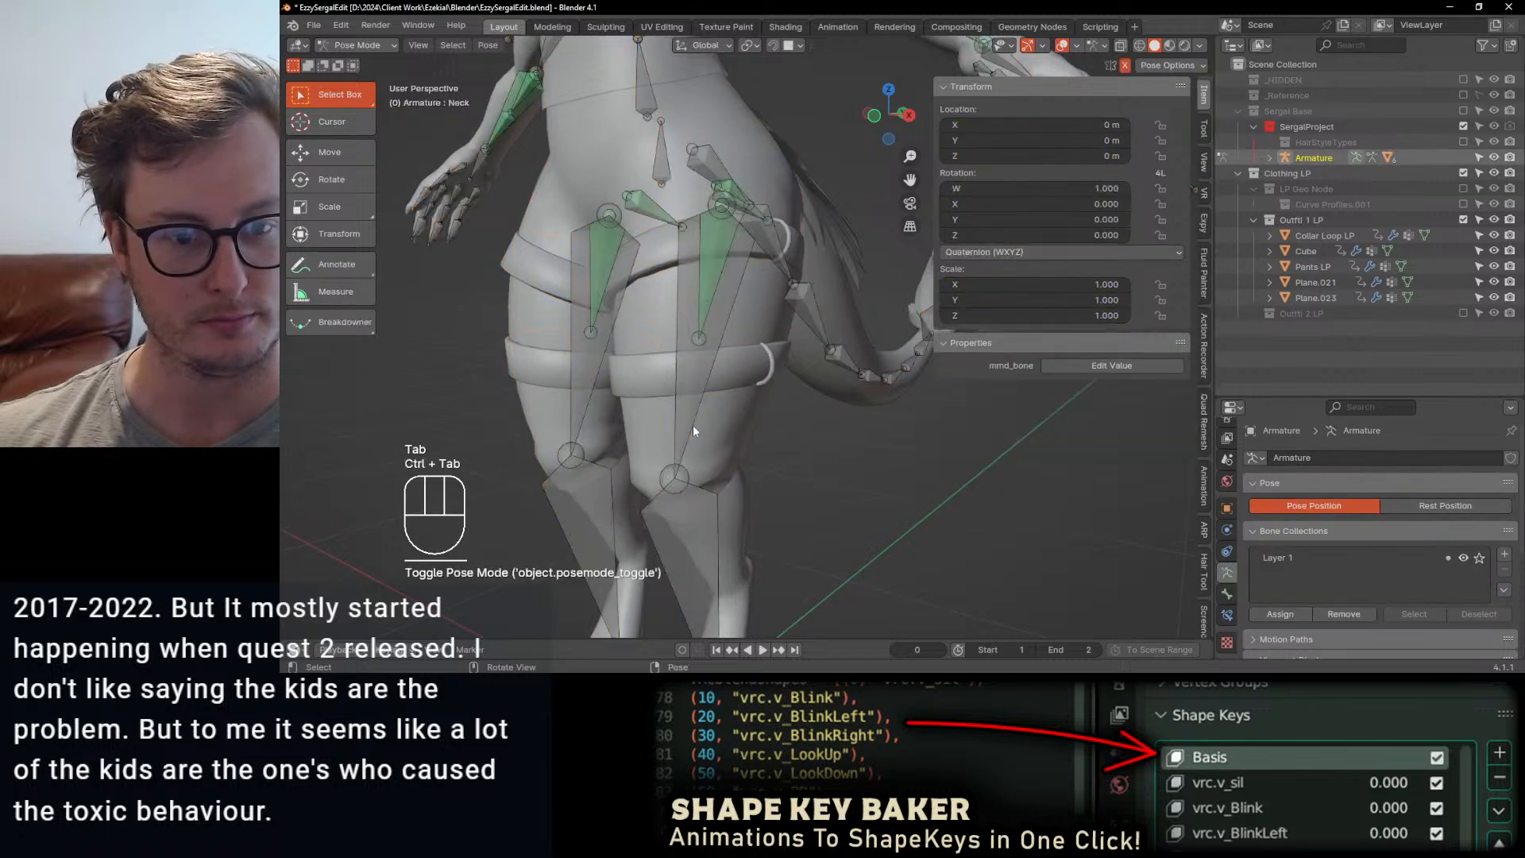
left_click(674, 392)
middle_click_drag(673, 395, 575, 385)
key("r")
key("Escape")
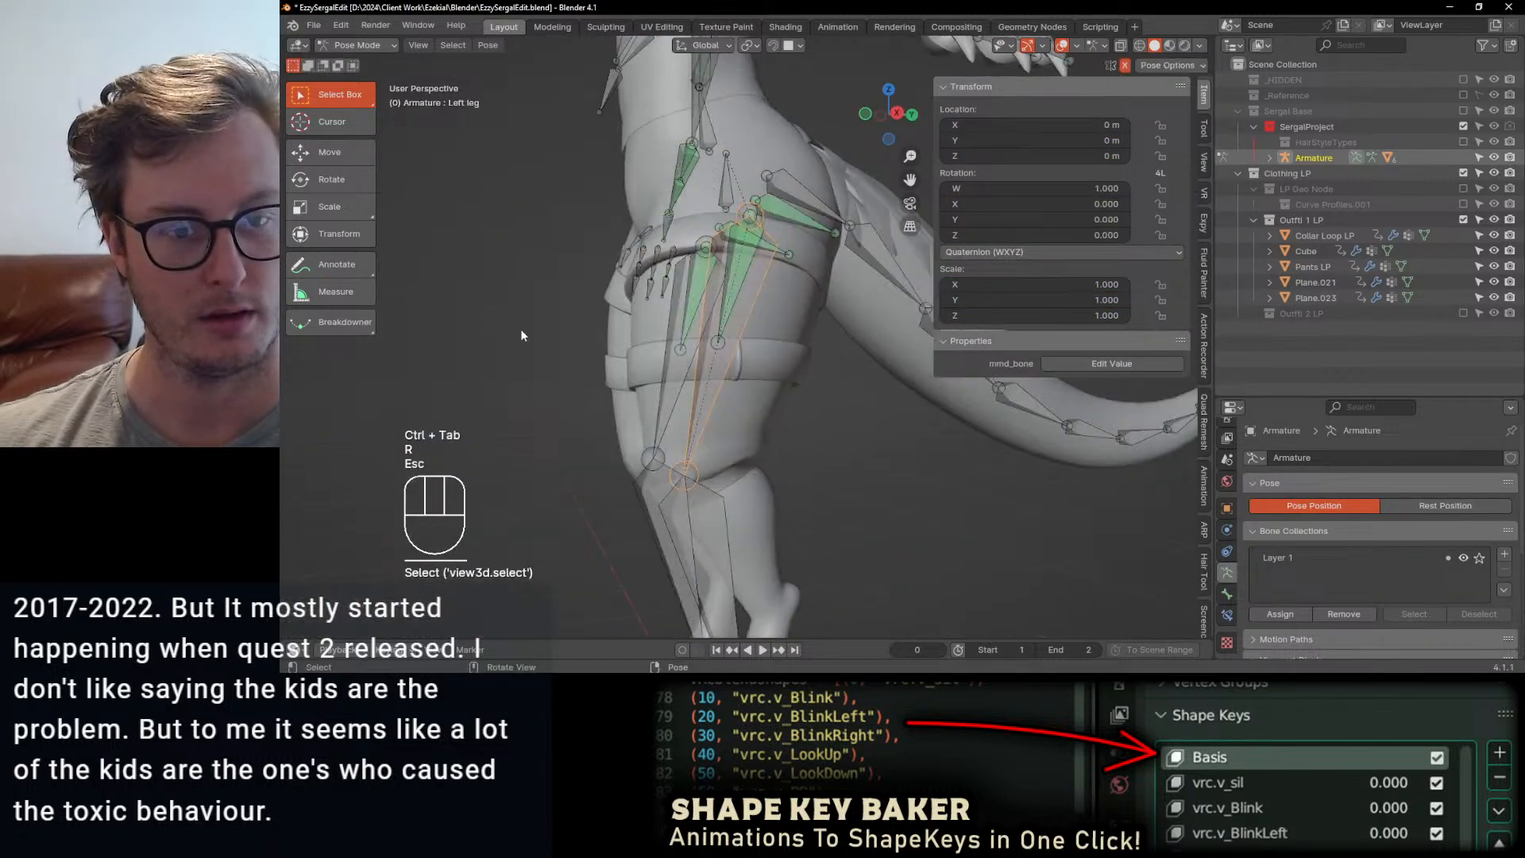
middle_click_drag(521, 329, 667, 413)
key("r")
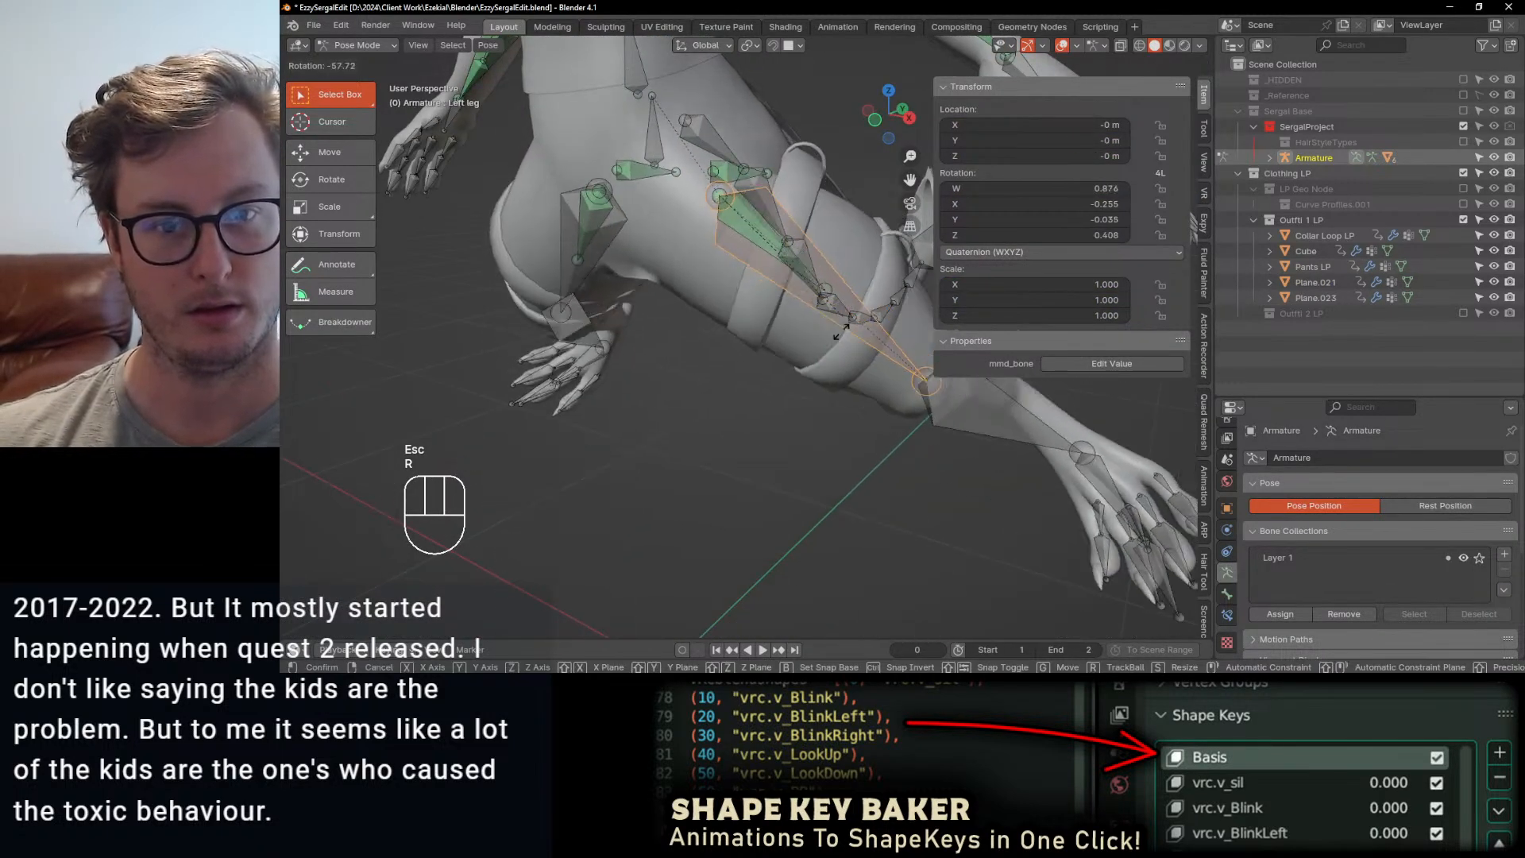
key("Escape")
key("ctrl+Tab")
- Save the file and exclude the SergalProject collection from the view layer
scroll(703, 334, "down", 6)
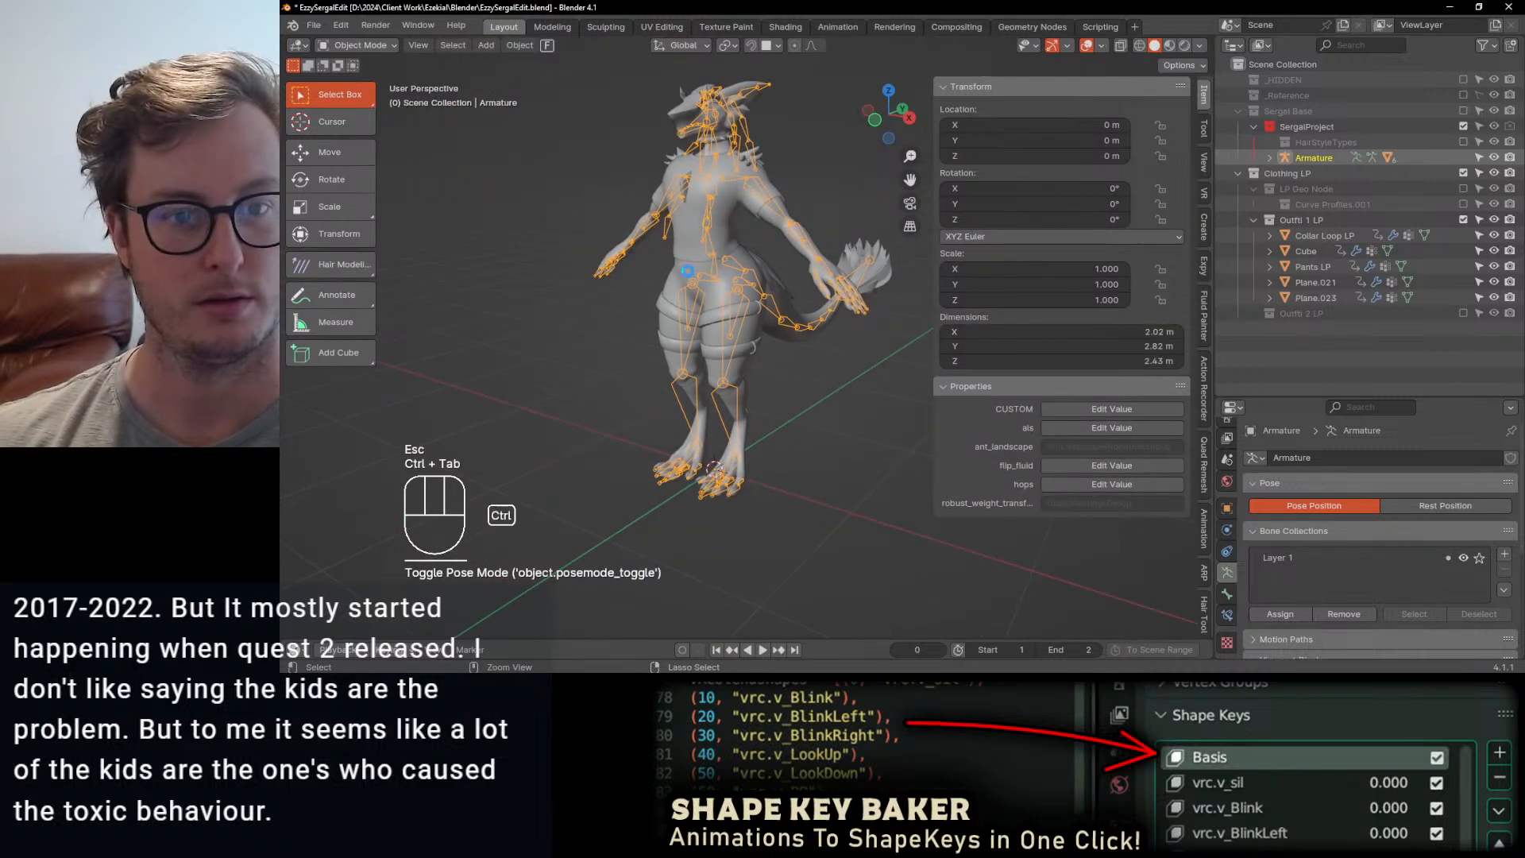
key("ctrl+s")
middle_click_drag(693, 262, 777, 270)
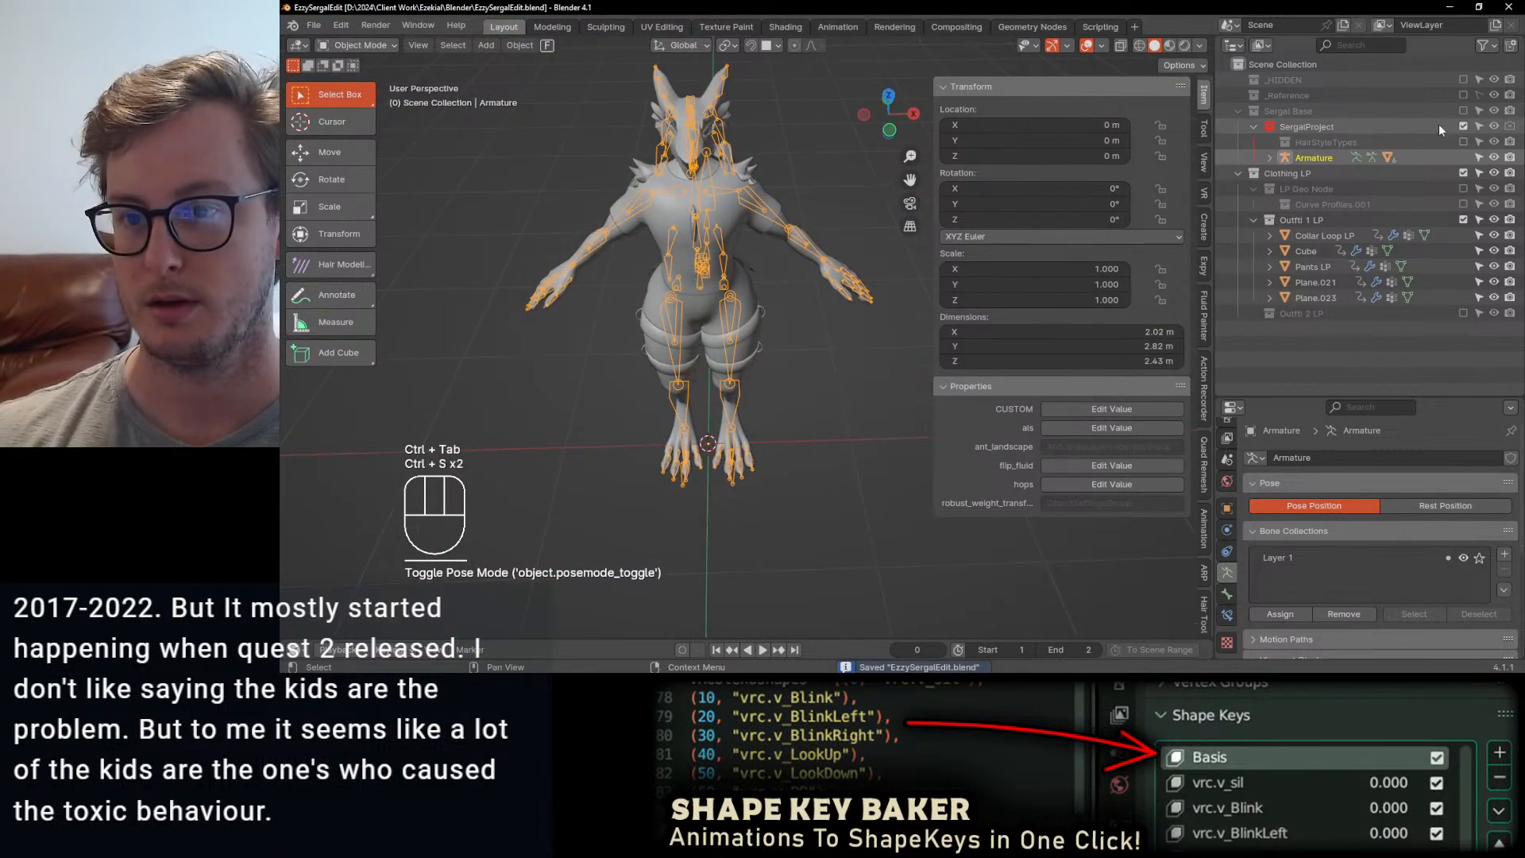
left_click(1467, 124)
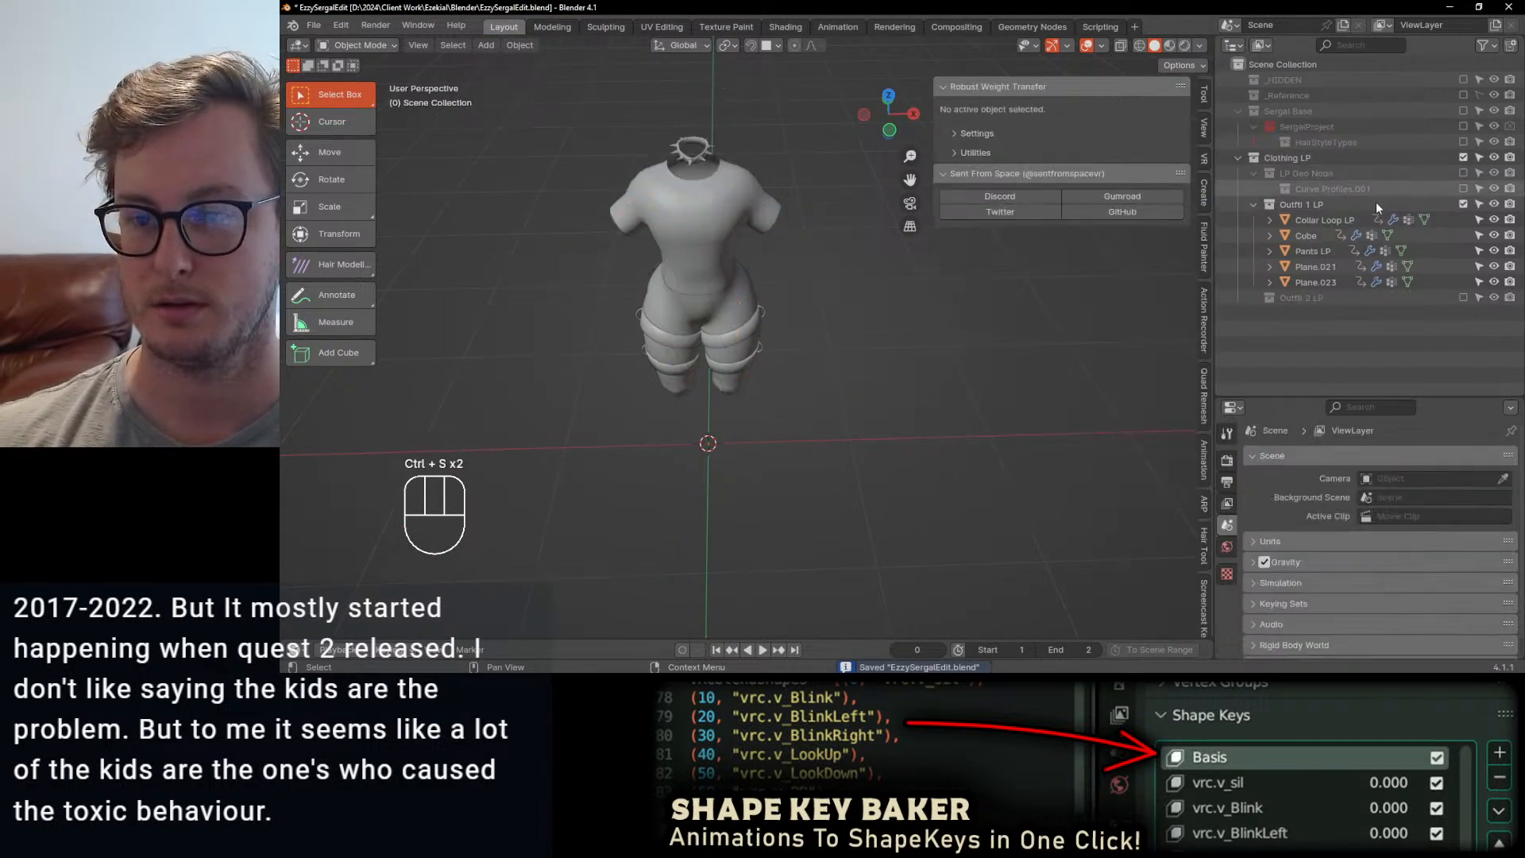
- Apply the Mirror modifier on the joined thigh straps object, Plane.021
left_click(760, 275)
middle_click_drag(769, 219, 1069, 473)
key("a")
key("q")
left_click(724, 439)
scroll(1069, 472, "up", 3)
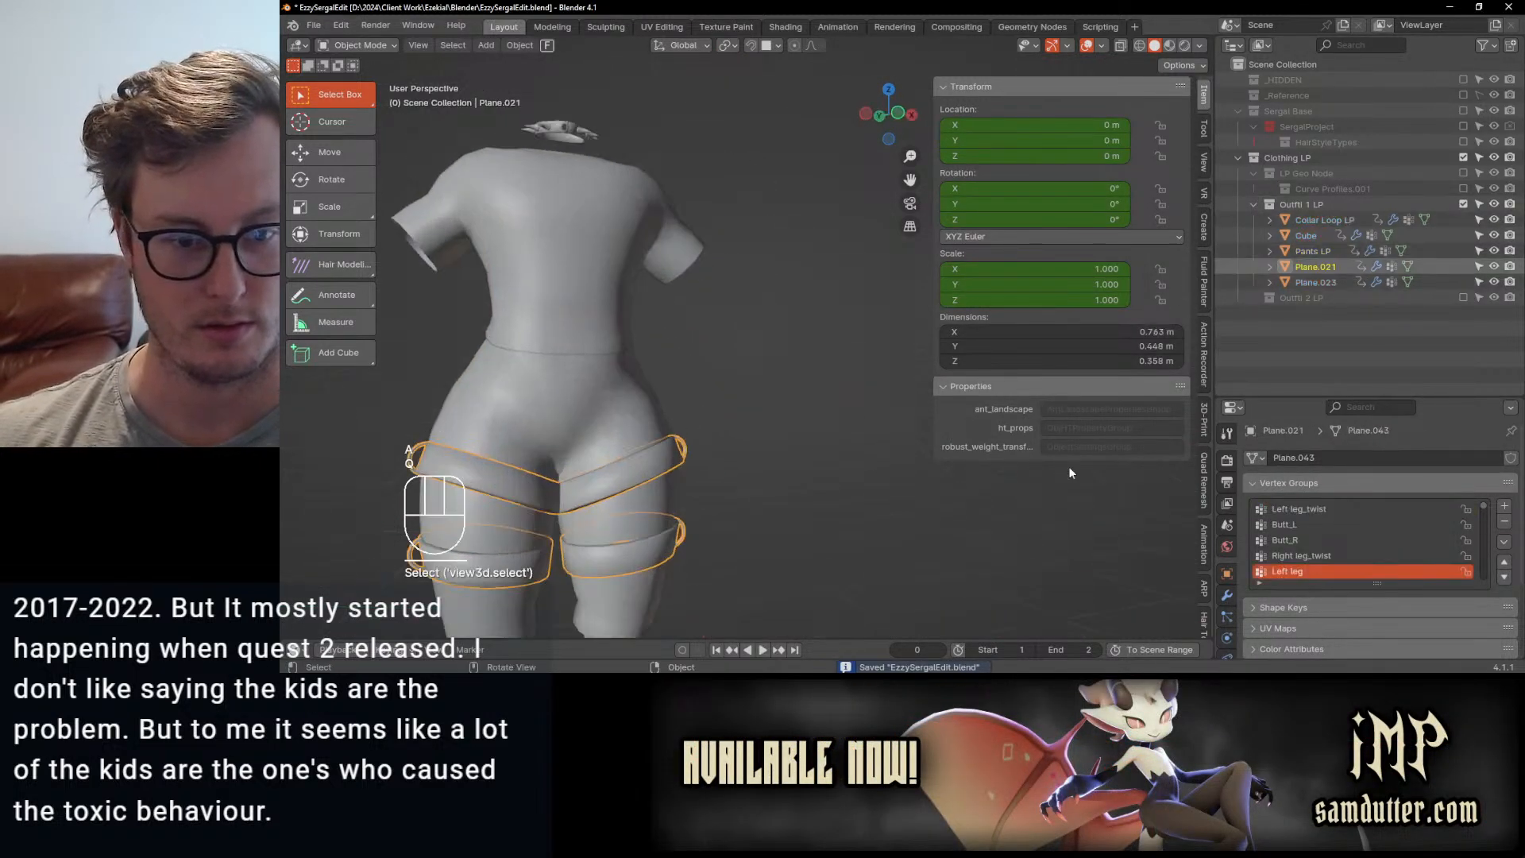
left_click(1227, 595)
middle_click_drag(858, 456, 917, 361, "shift")
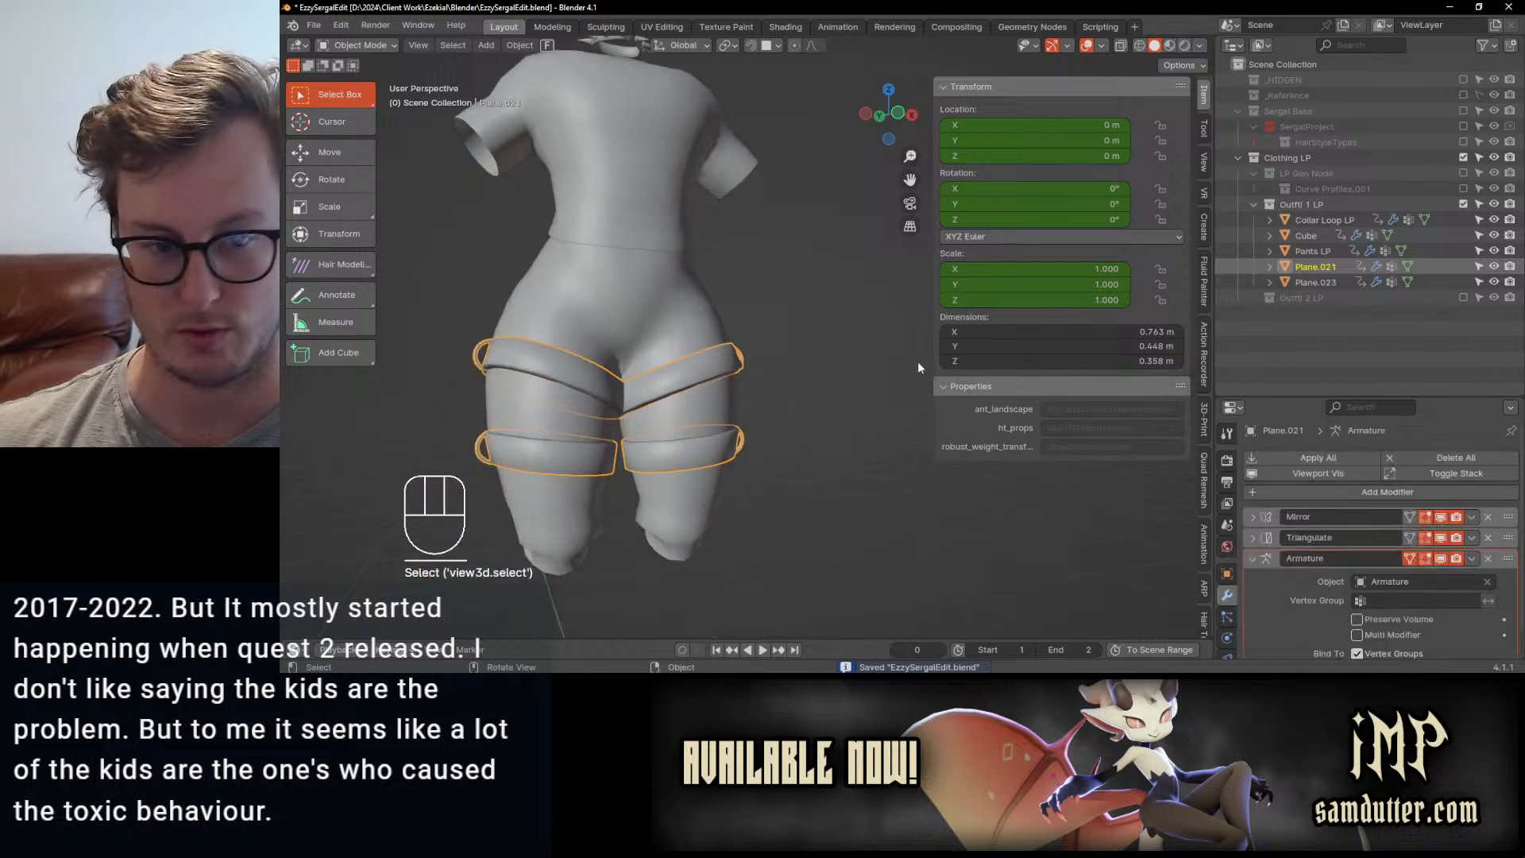
left_click(1470, 517)
left_click(1411, 533)
- Join the thigh straps into Pants LP, rename the combined object as Shorts and save
left_click(658, 369, "ctrl")
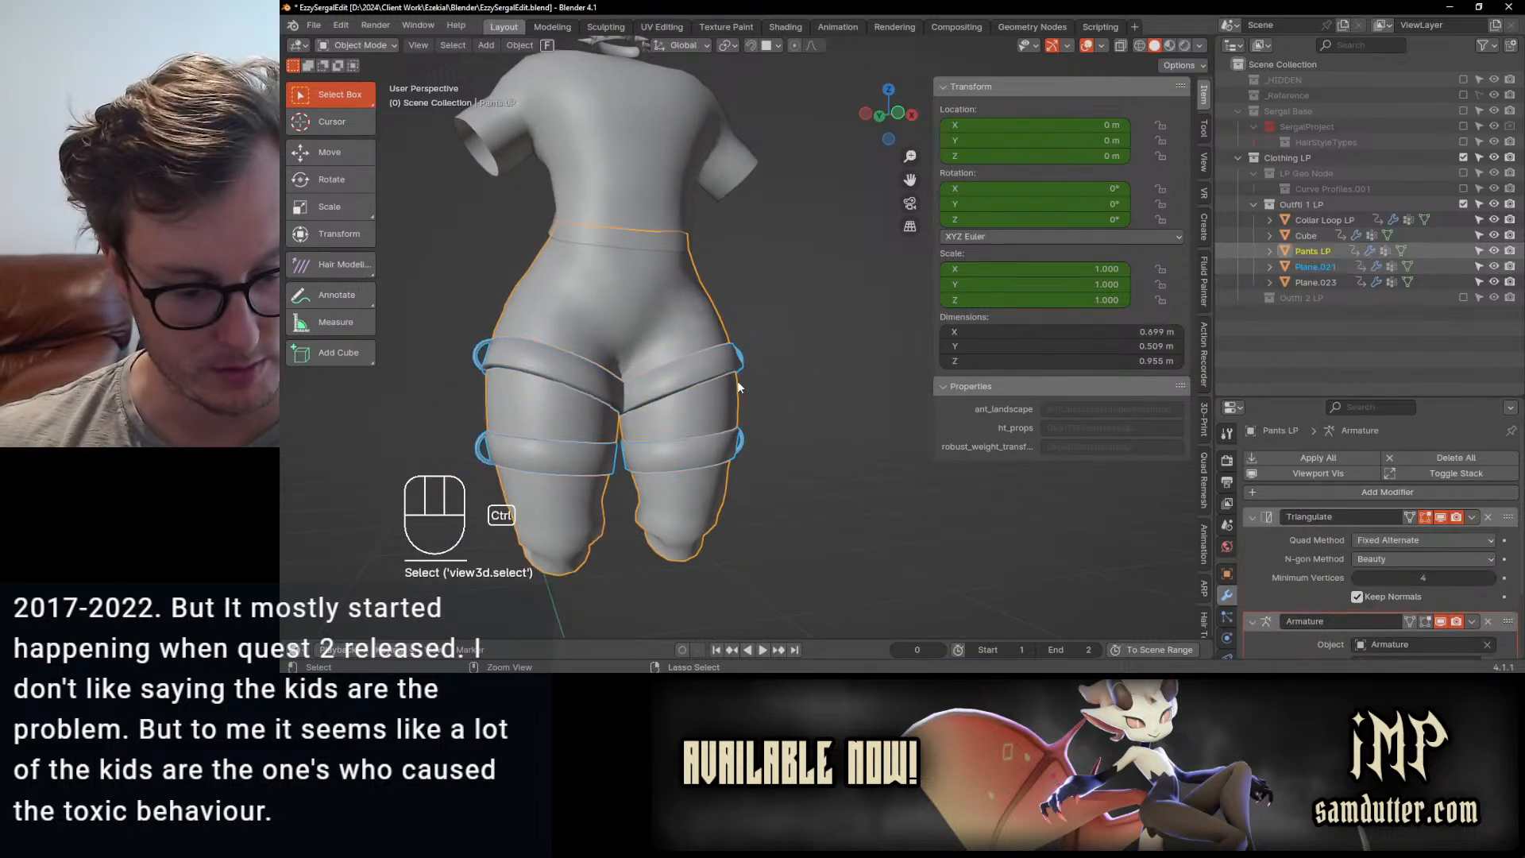
key("ctrl+j")
left_click(1228, 573)
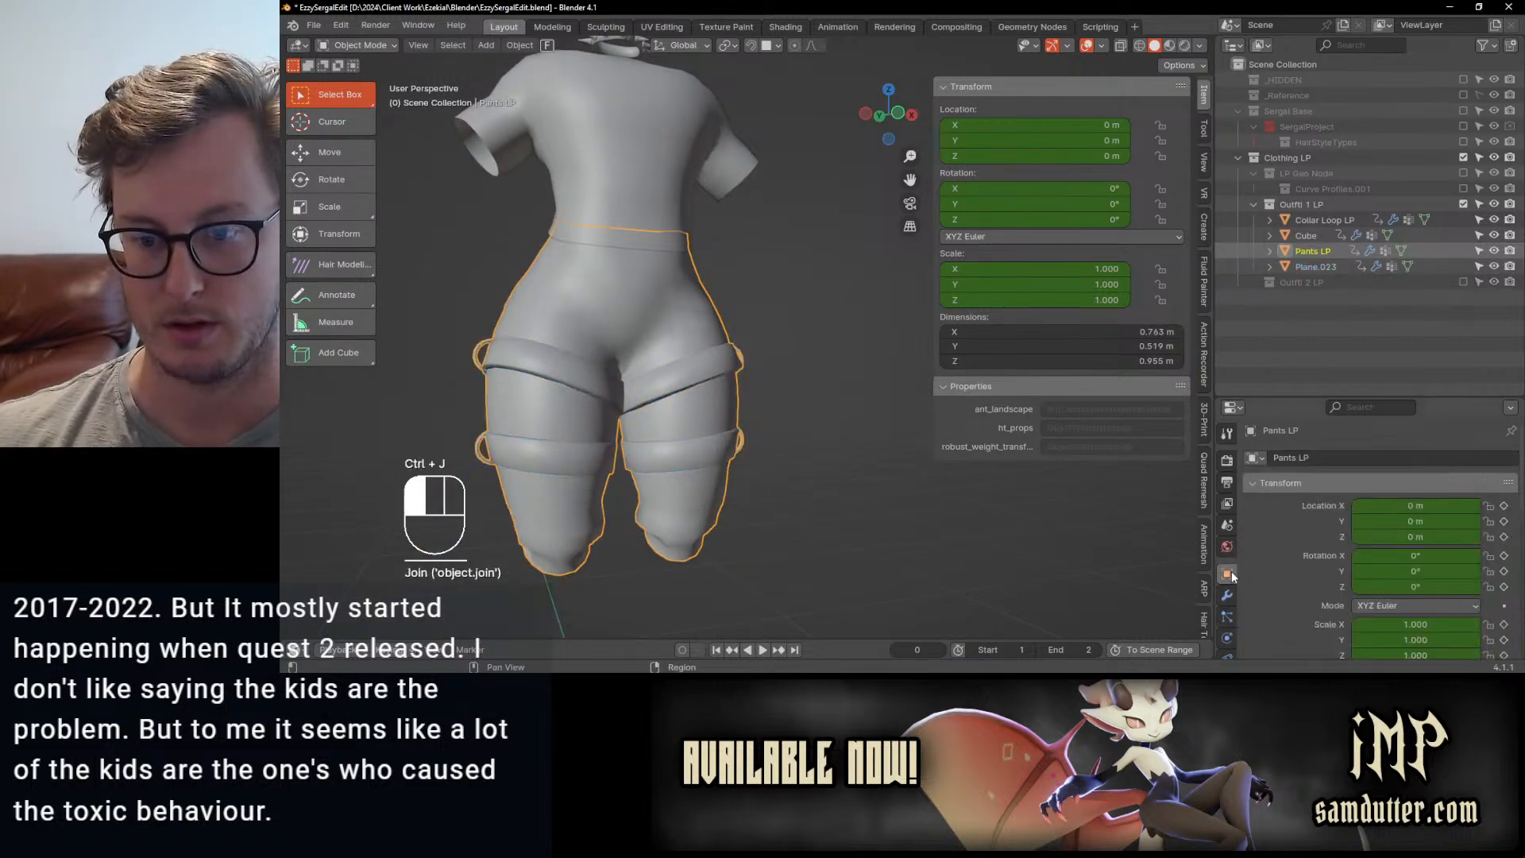
left_click(1327, 458)
type("Shorts")
key("Return")
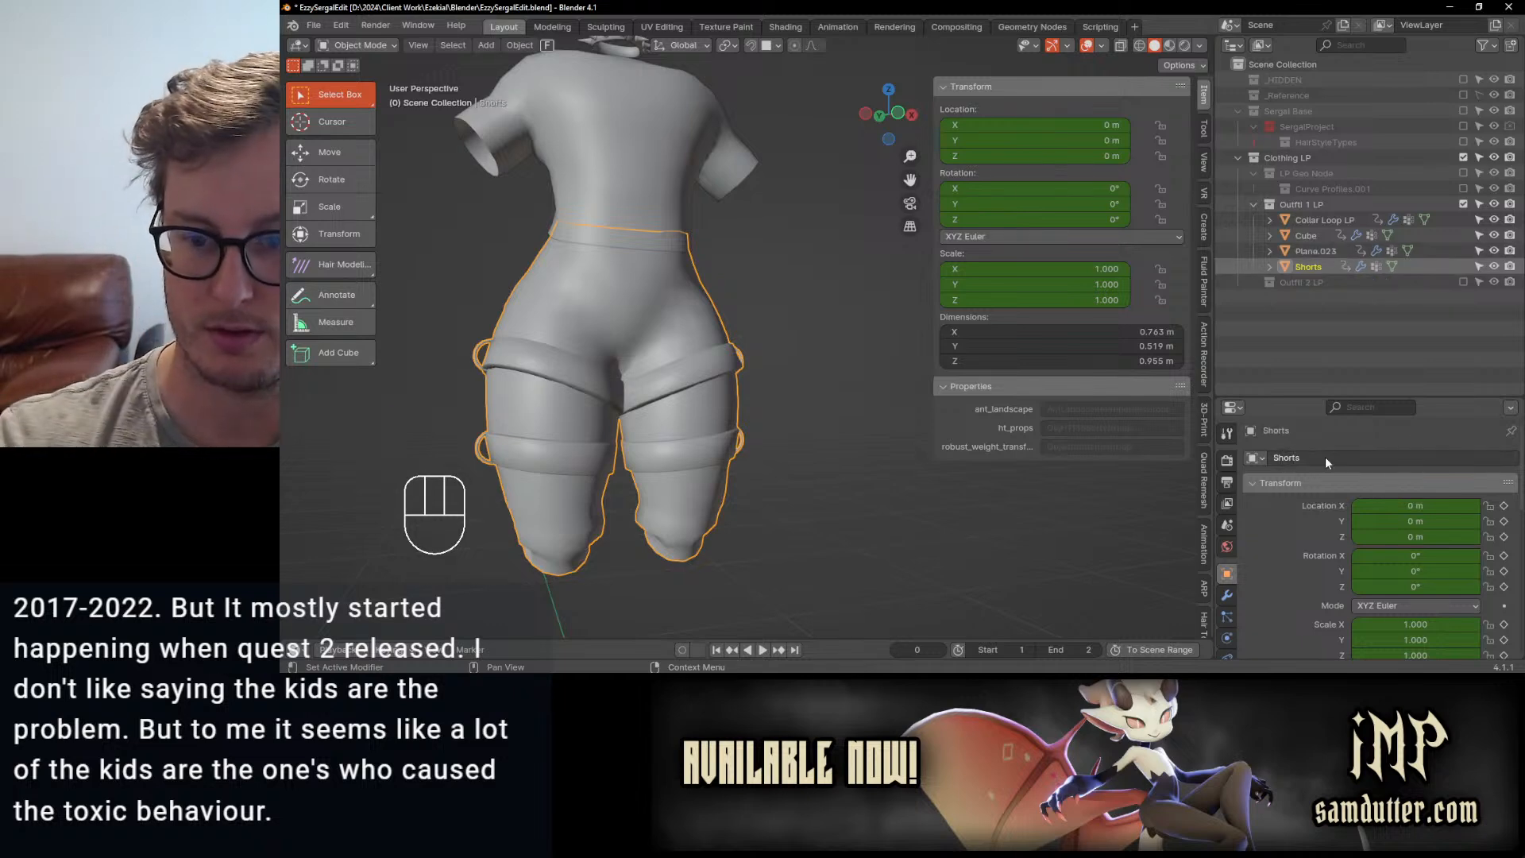
key("ctrl+s")
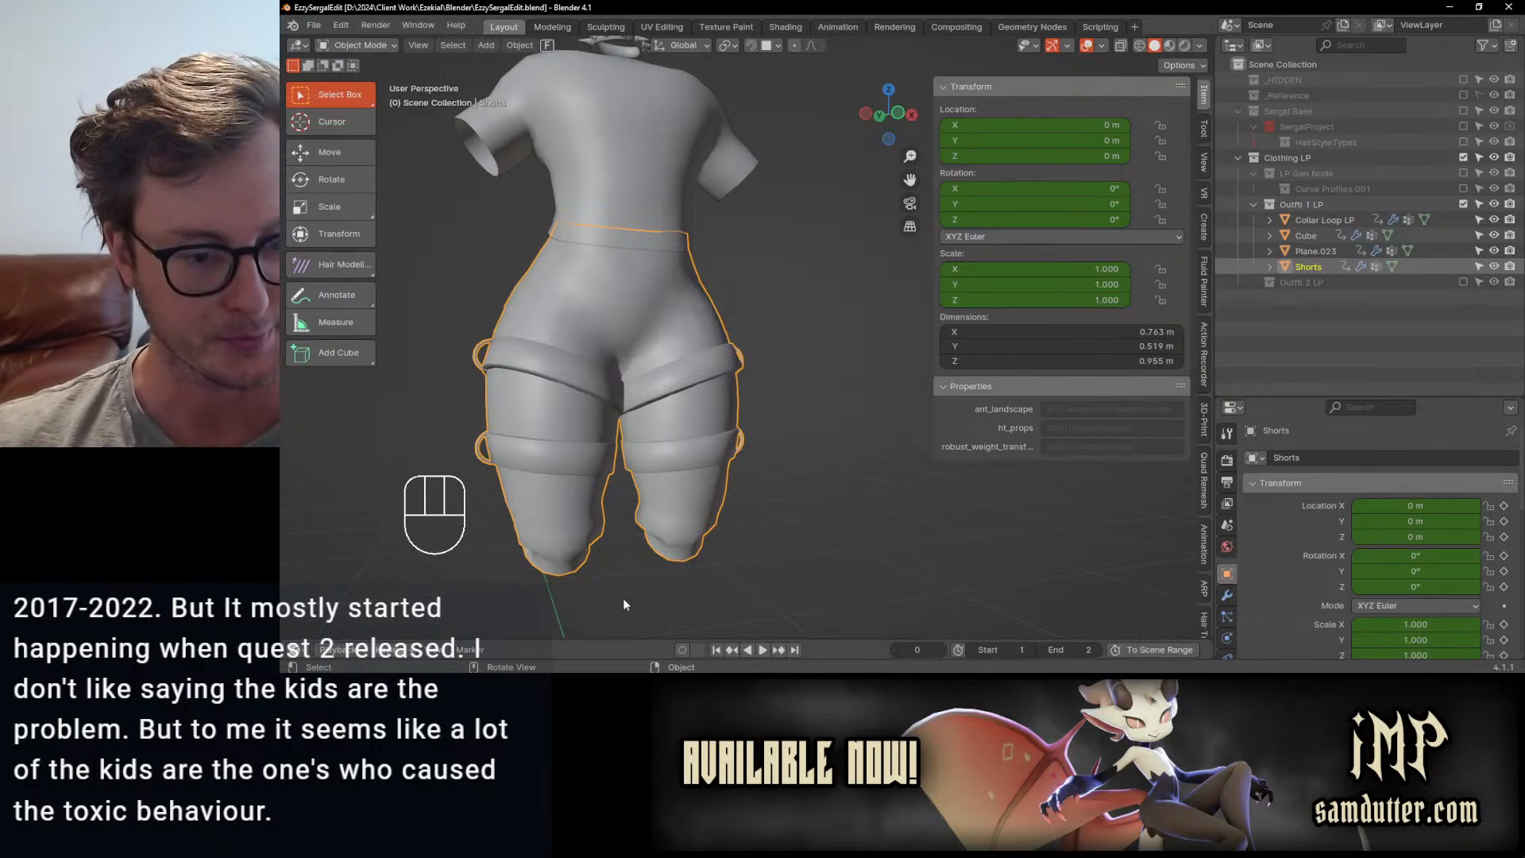
- Delete all animation keyframes from every Outfit 1 clothing object and save the file
key("t")
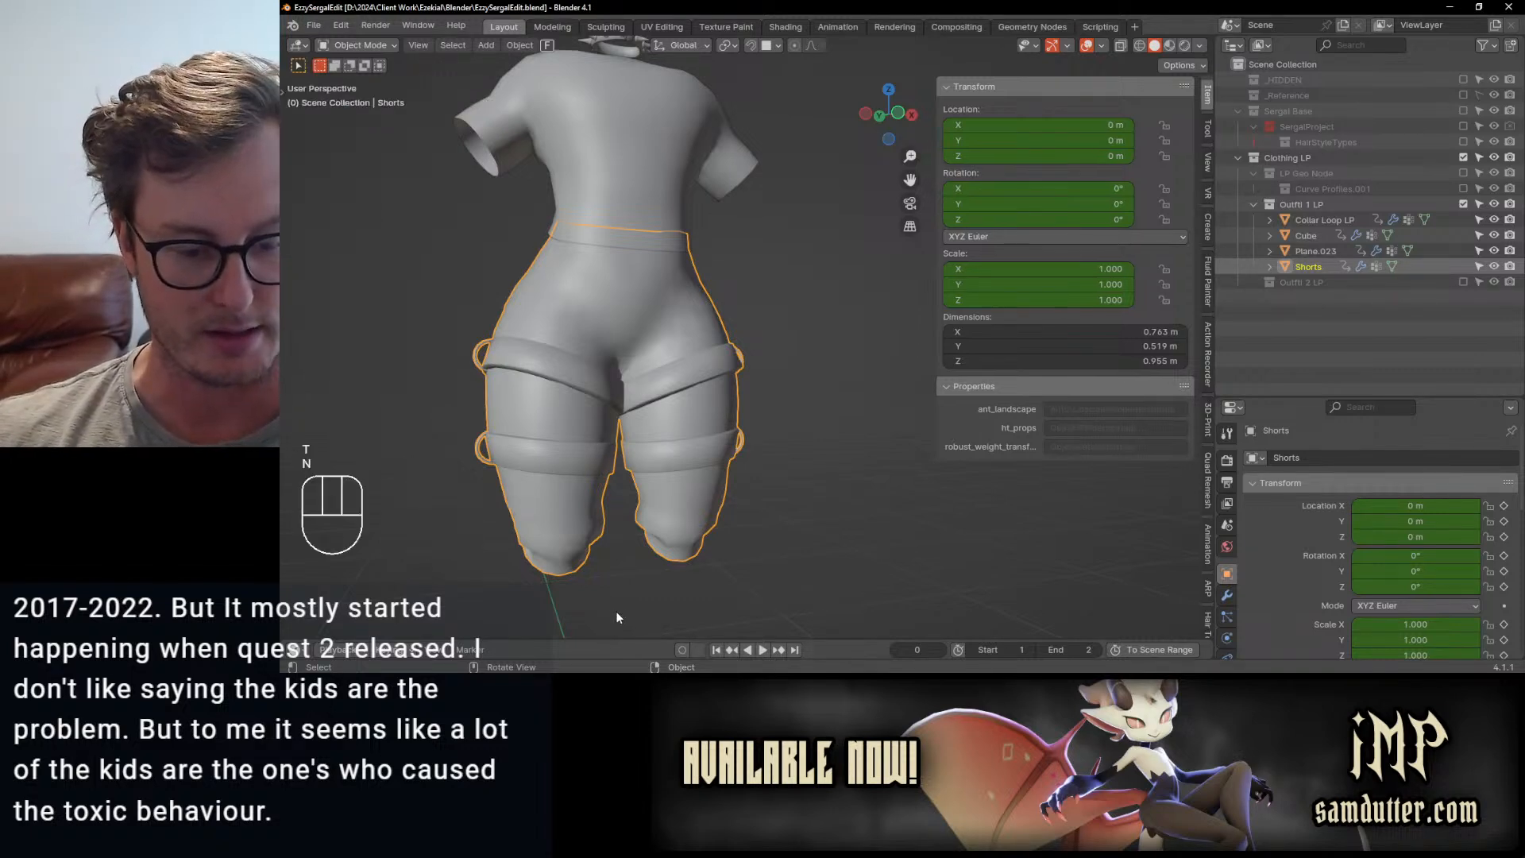
key("n")
left_click_drag(609, 637, 632, 505)
key("a")
key("a")
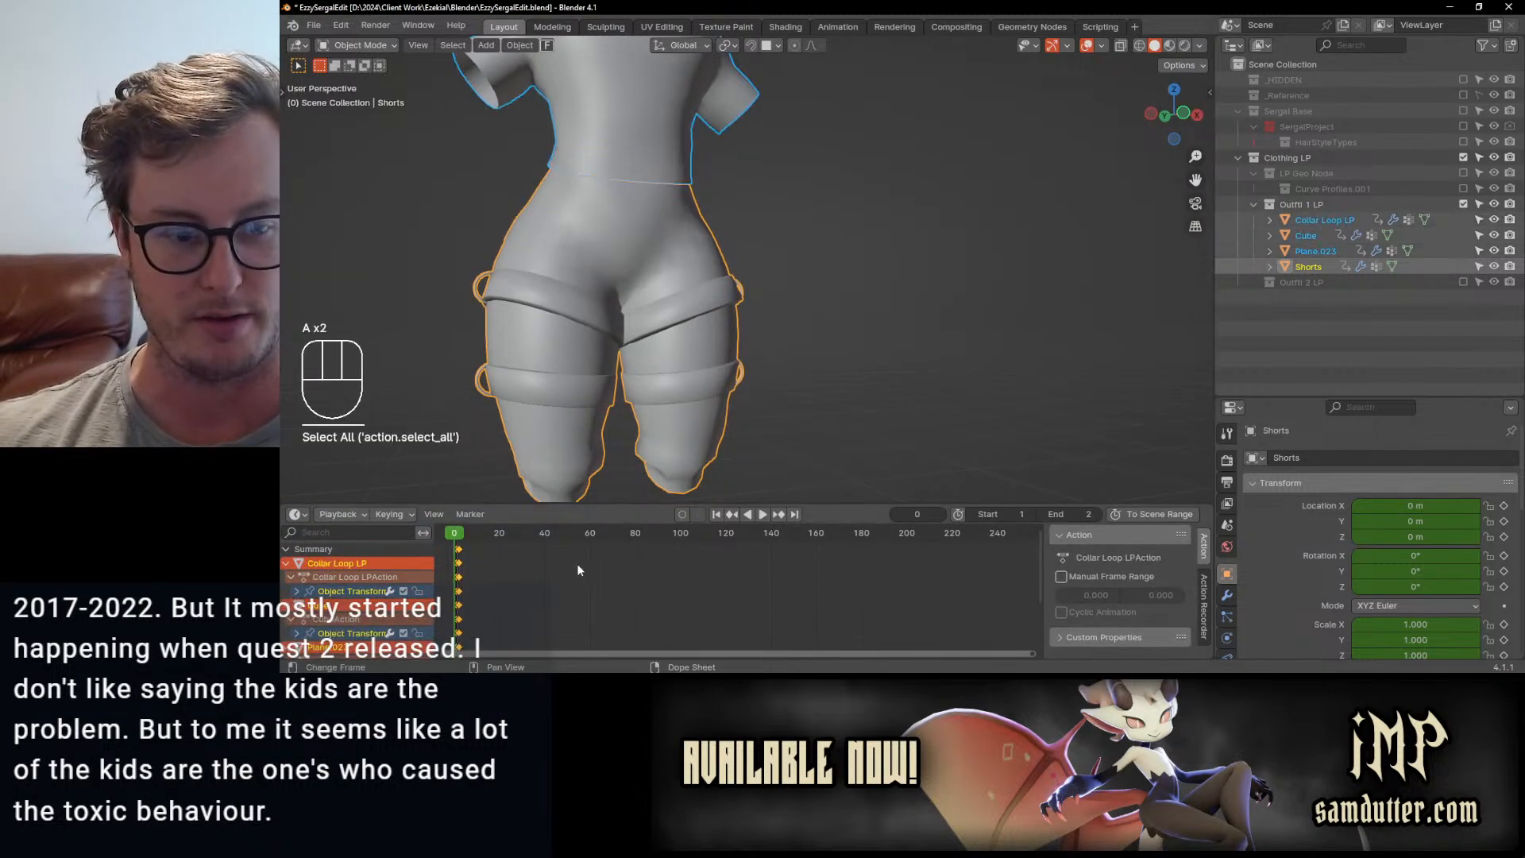
key("x")
left_click(577, 564)
key("ctrl+s")
left_click_drag(830, 505, 826, 629)
left_click(721, 385)
key("ctrl+s")
- Rename the shirt object Cube as Shirt and save the file
middle_click_drag(799, 356, 741, 320)
left_click(685, 214)
left_click(1330, 461)
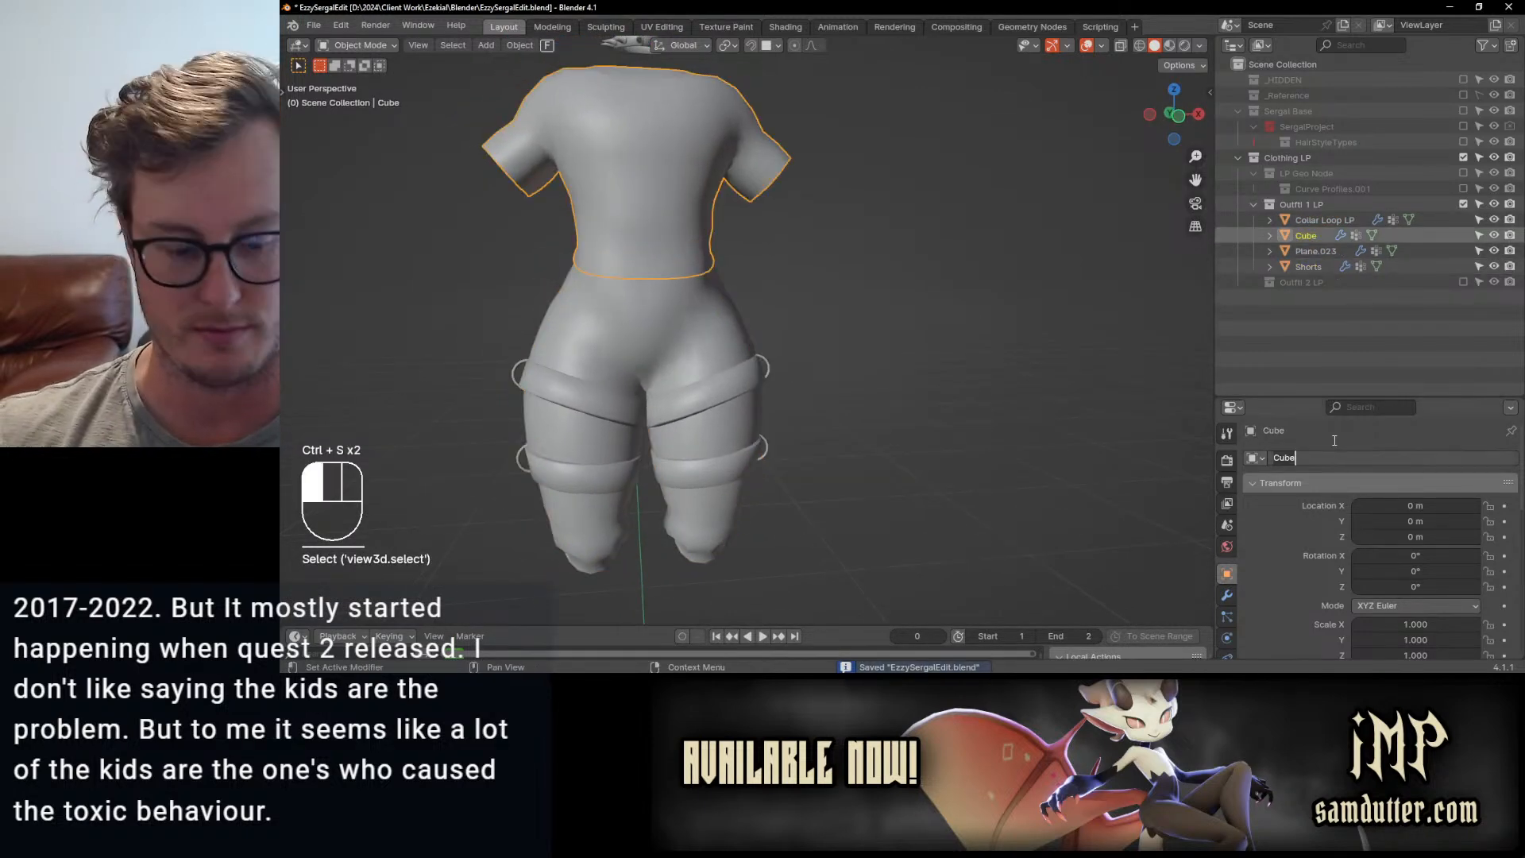
type("Shirt")
key("Return")
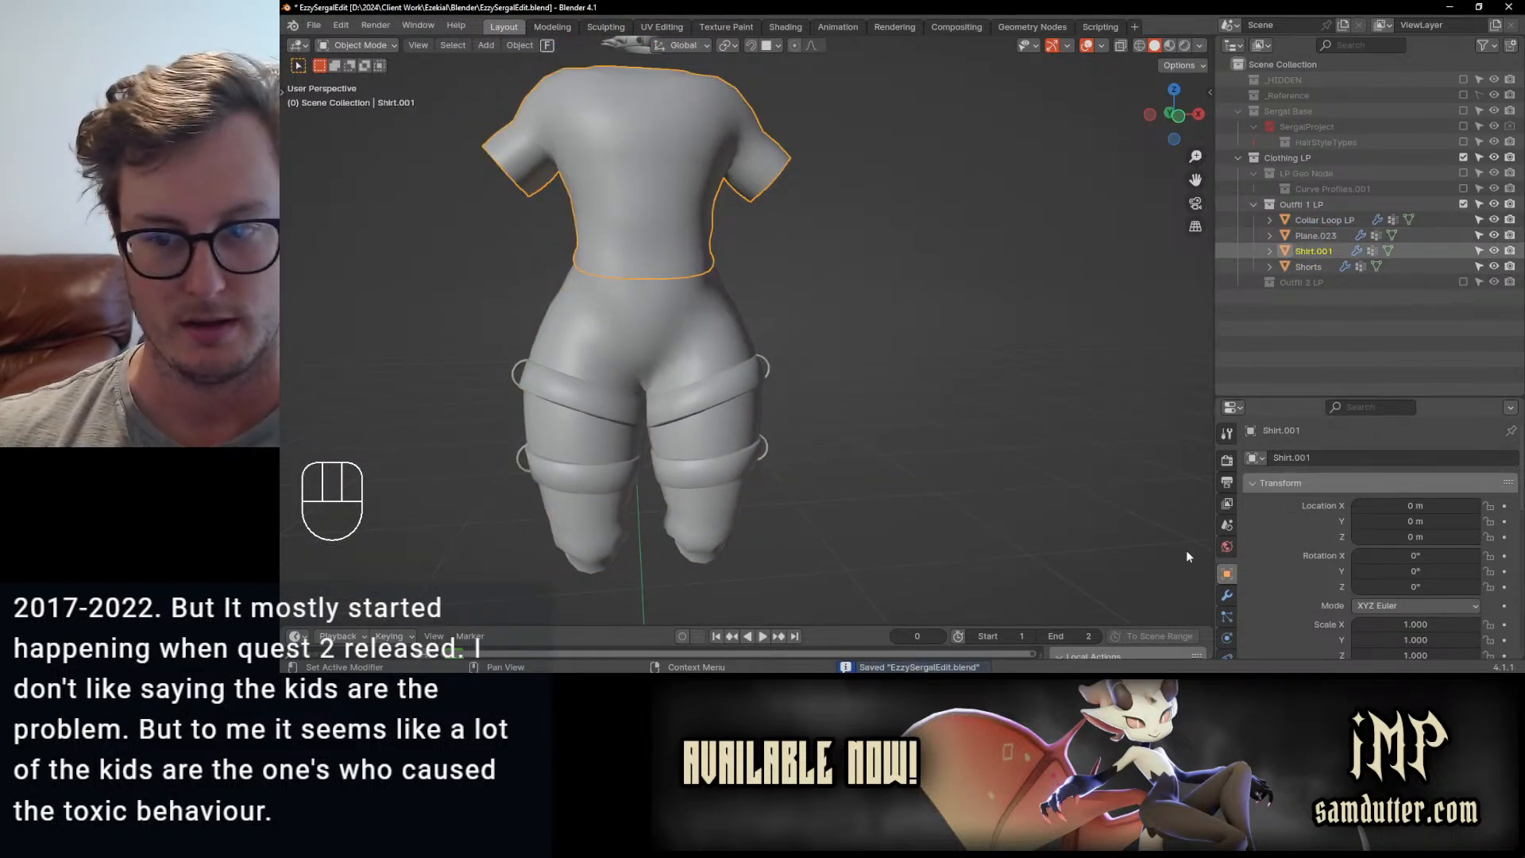
middle_click_drag(740, 381, 784, 532, "shift")
key("ctrl+s")
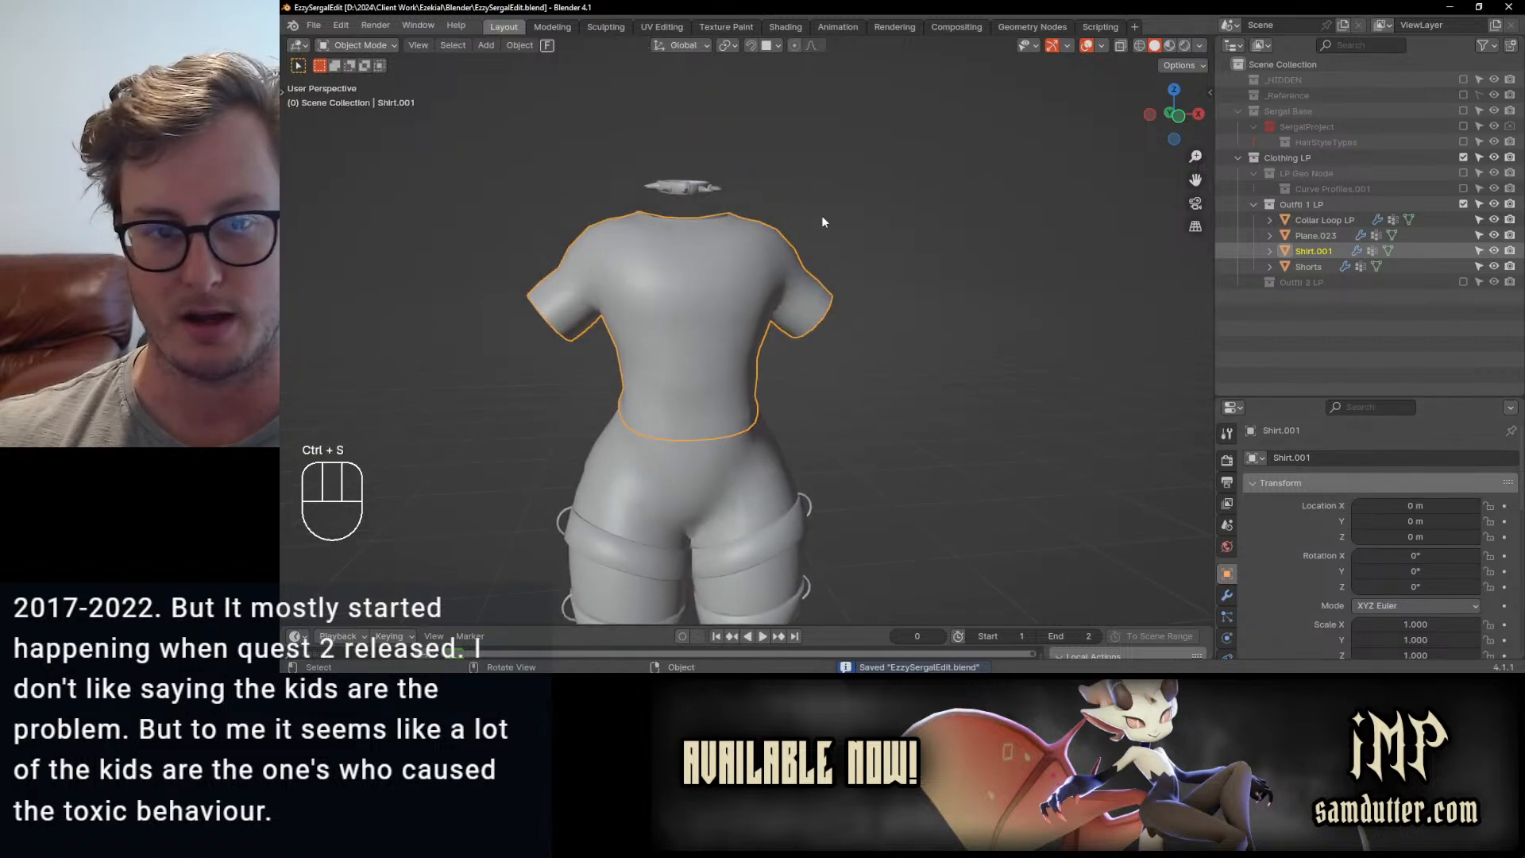
- Try to copy the active vertex's weights across the whole Collar Loop LP mesh, then return to Object Mode
left_click(682, 189)
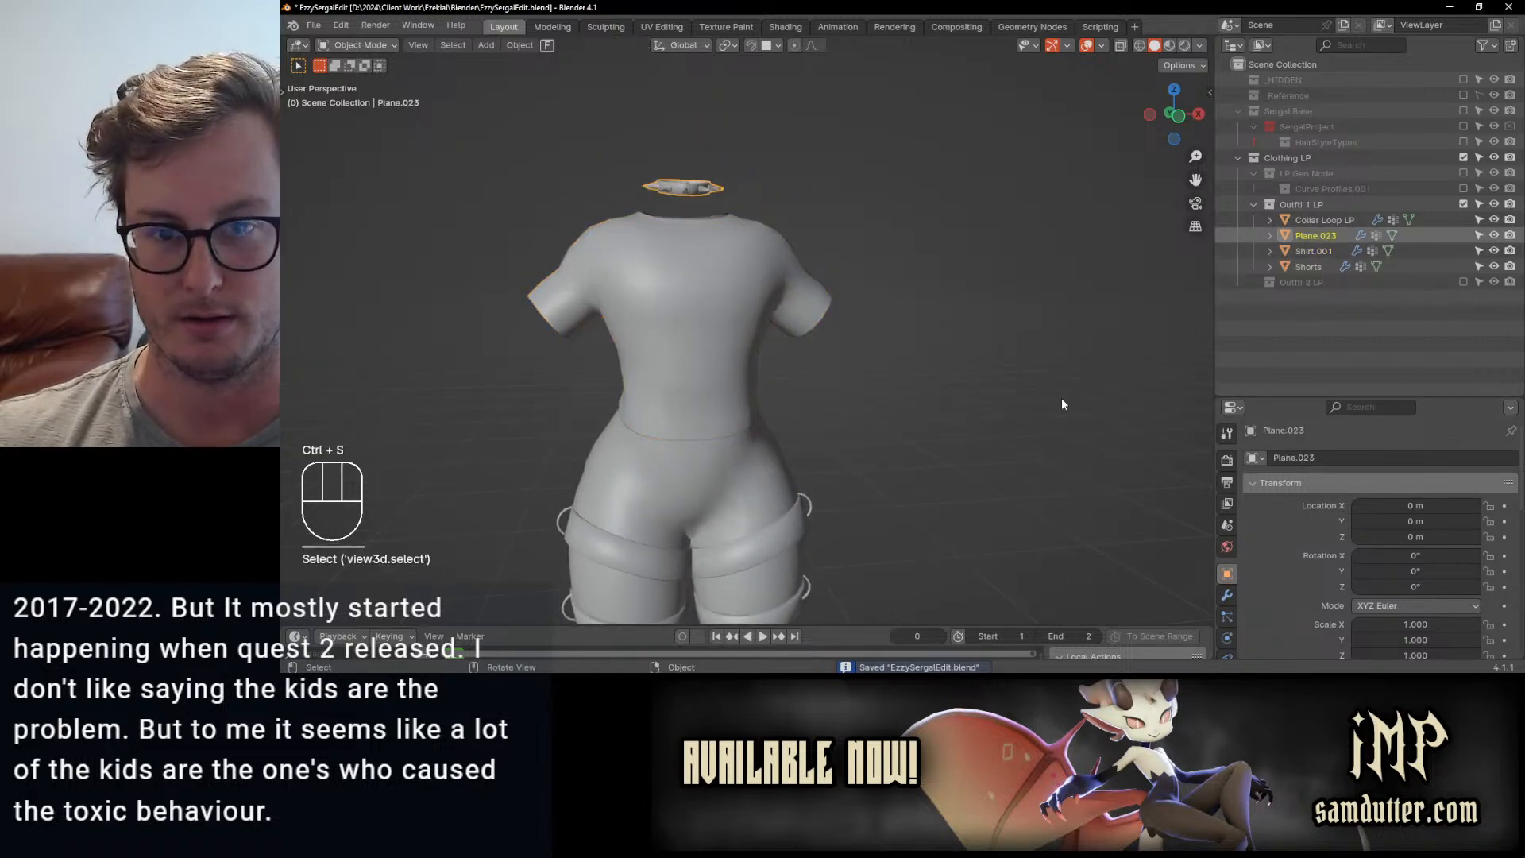
left_click(690, 199)
scroll(738, 187, "up", 8)
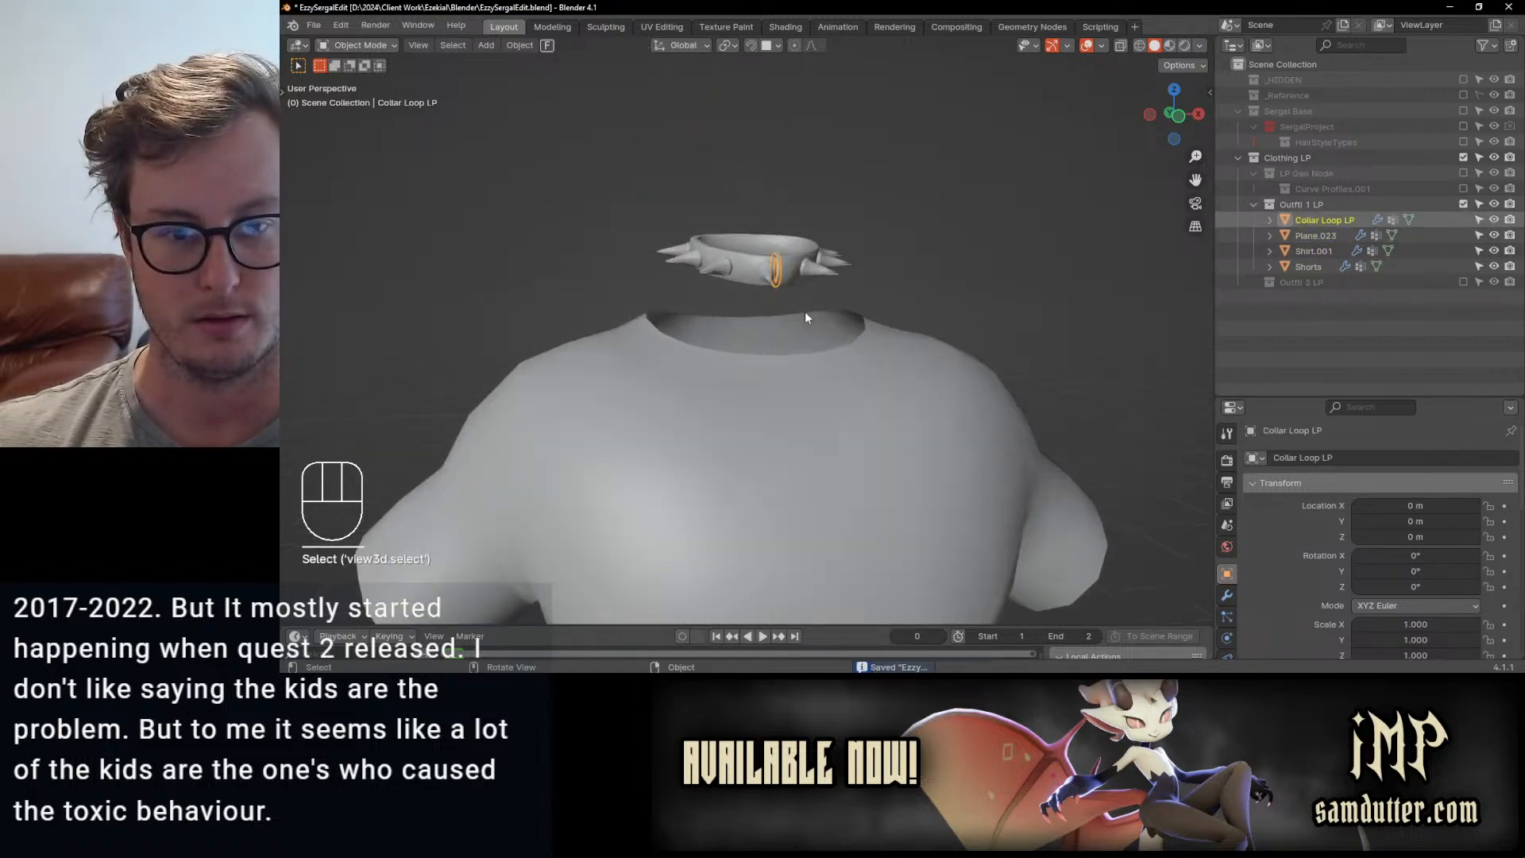
key("Tab")
mouse_move(849, 337)
middle_mouse_down()
mouse_move(888, 359)
mouse_move(893, 346)
middle_mouse_up()
scroll(877, 360, "up", 5)
key("z")
left_click(898, 341, "shift")
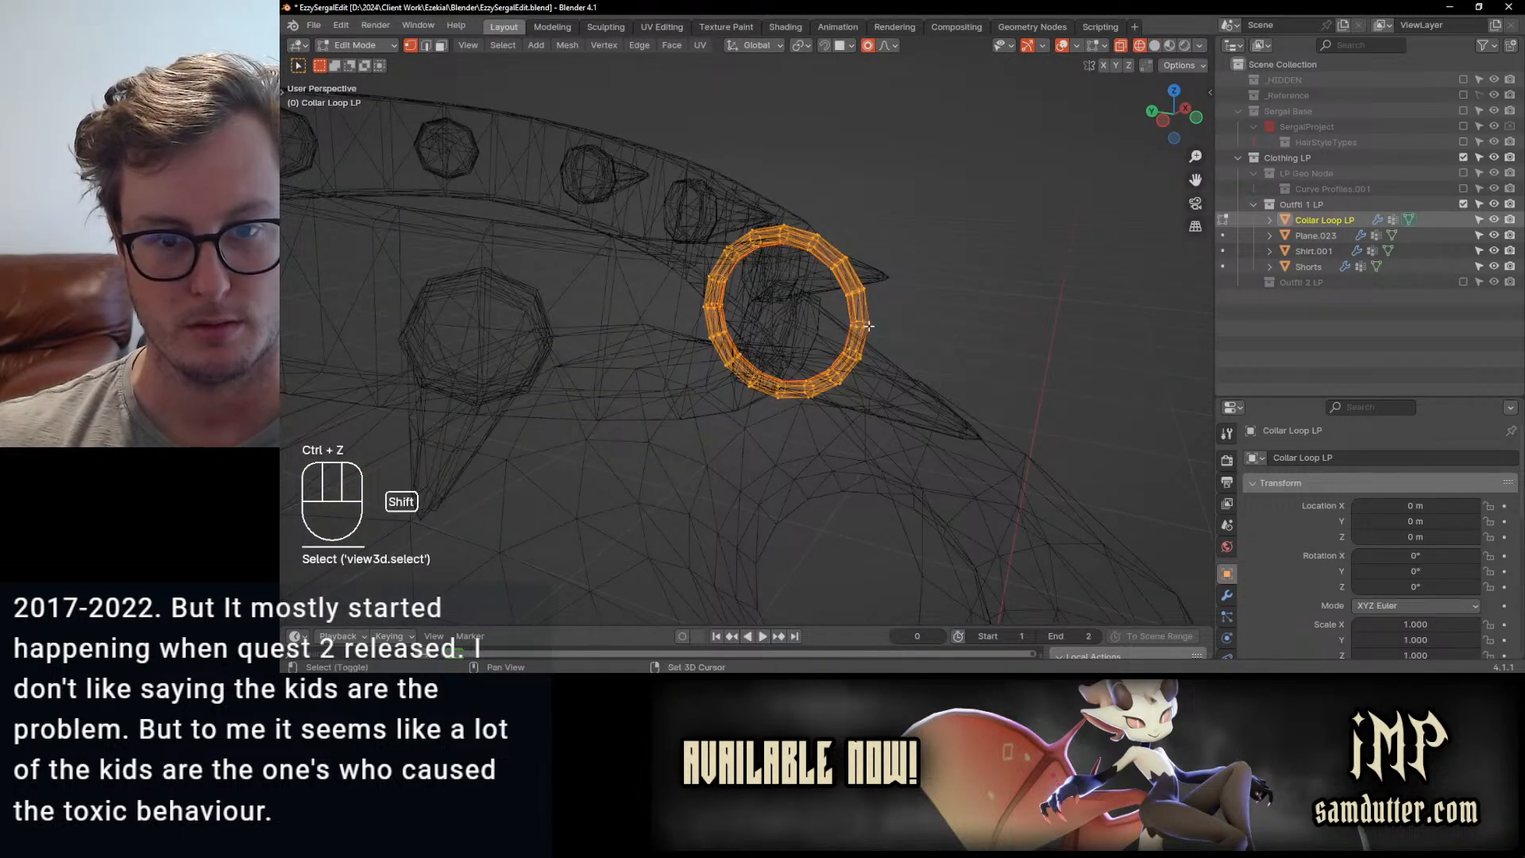
key("z")
key("n")
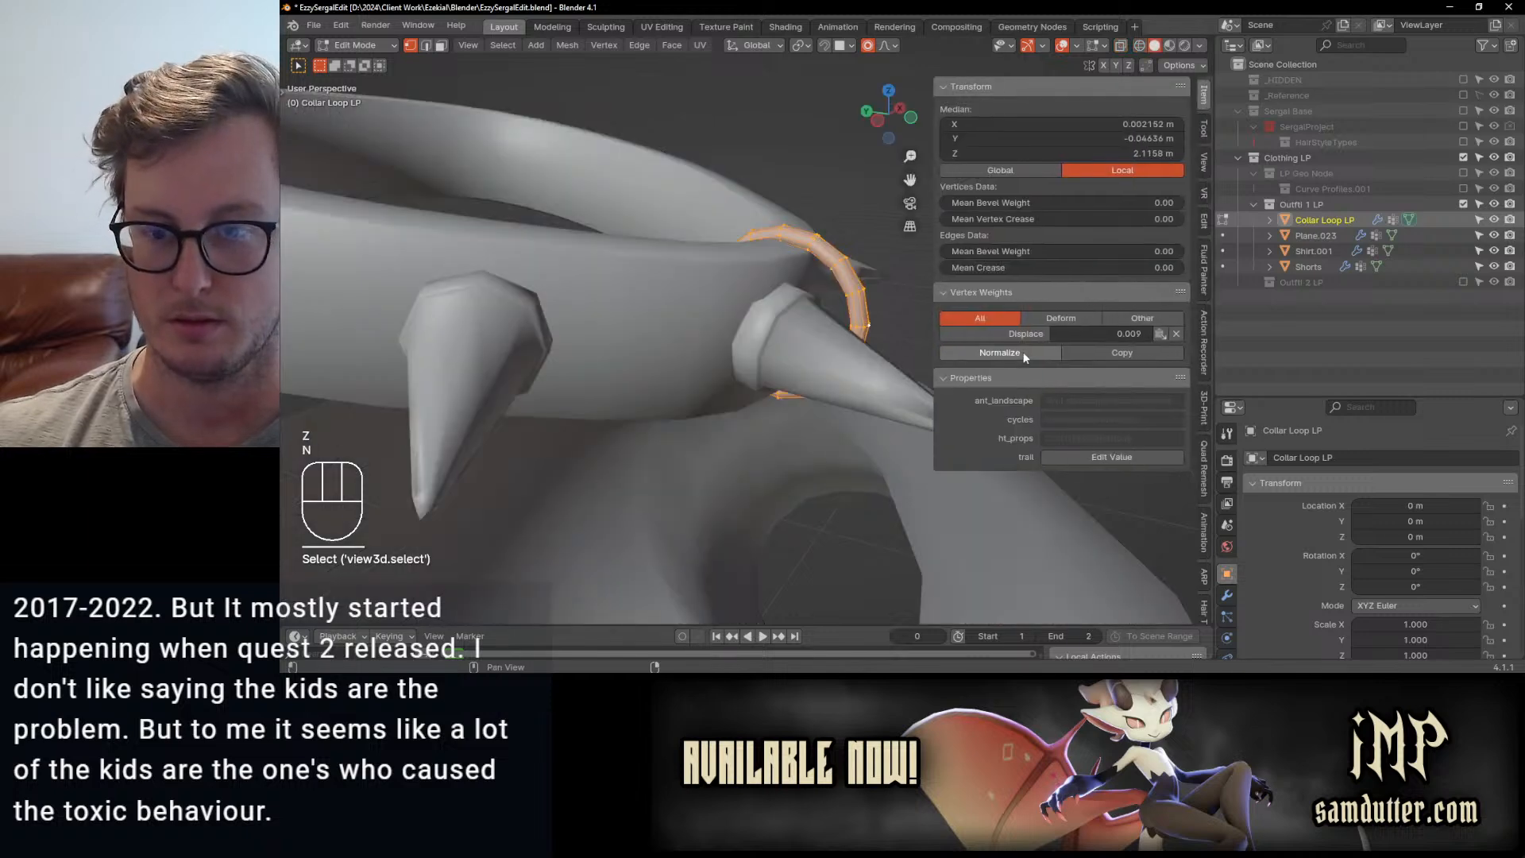
left_click(1108, 352)
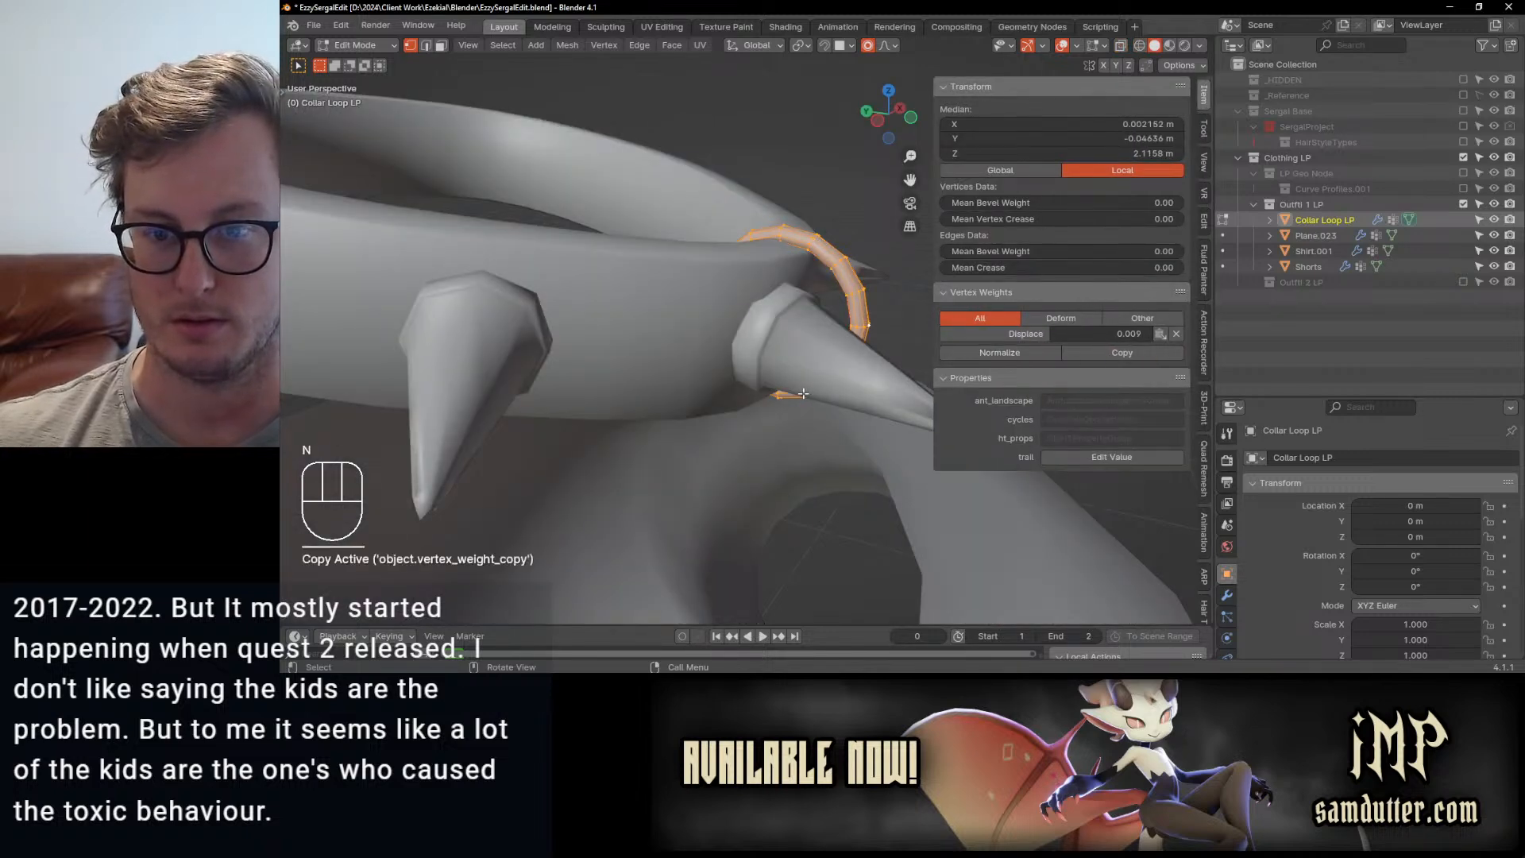
key("n")
scroll(681, 371, "down", 3)
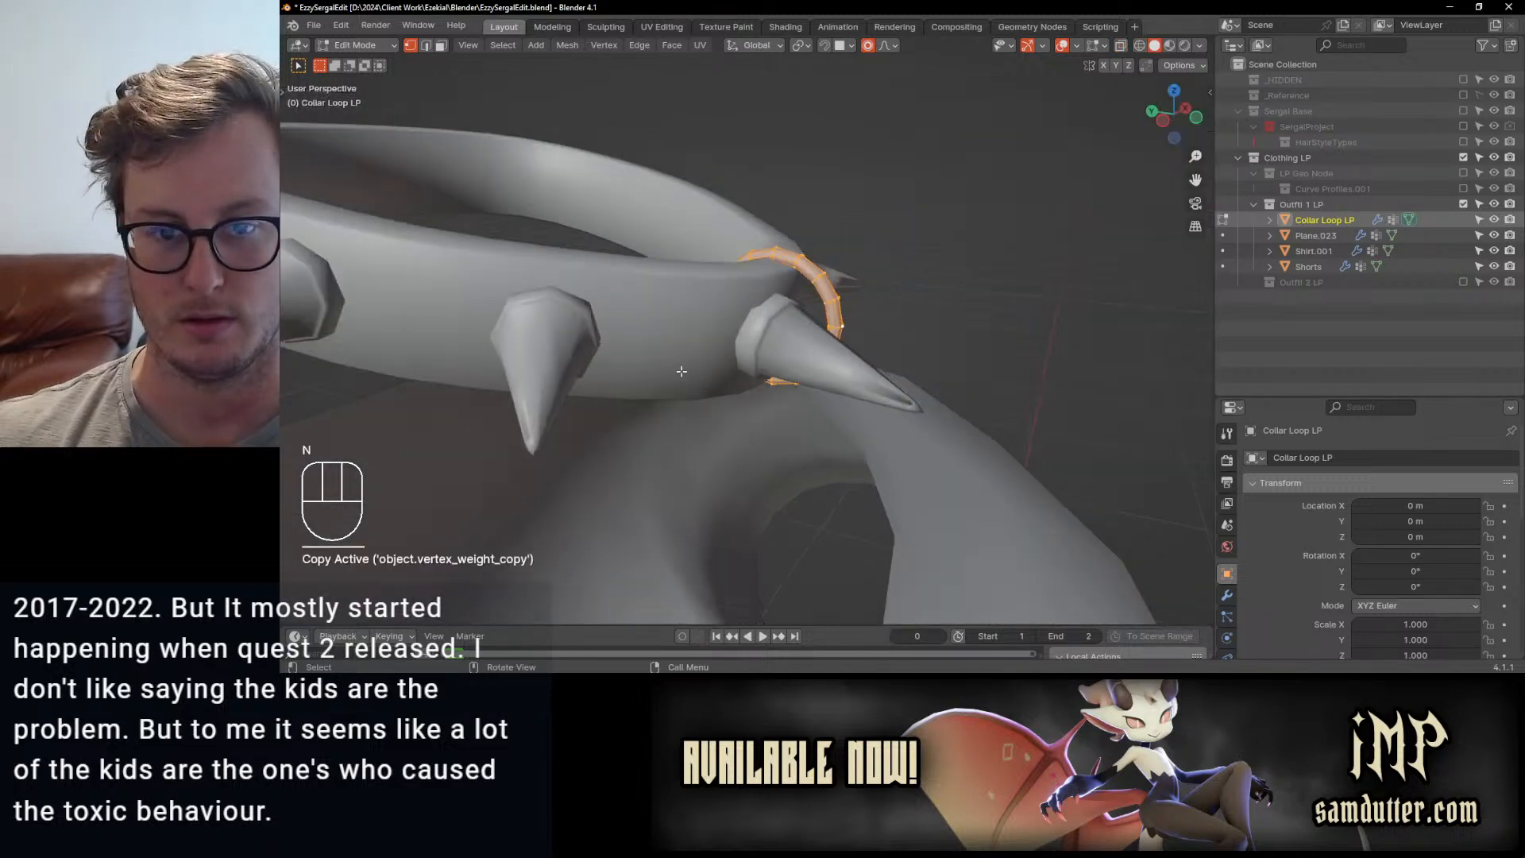
middle_click_drag(724, 371, 696, 367)
key("Tab")
scroll(699, 367, "down", 3)
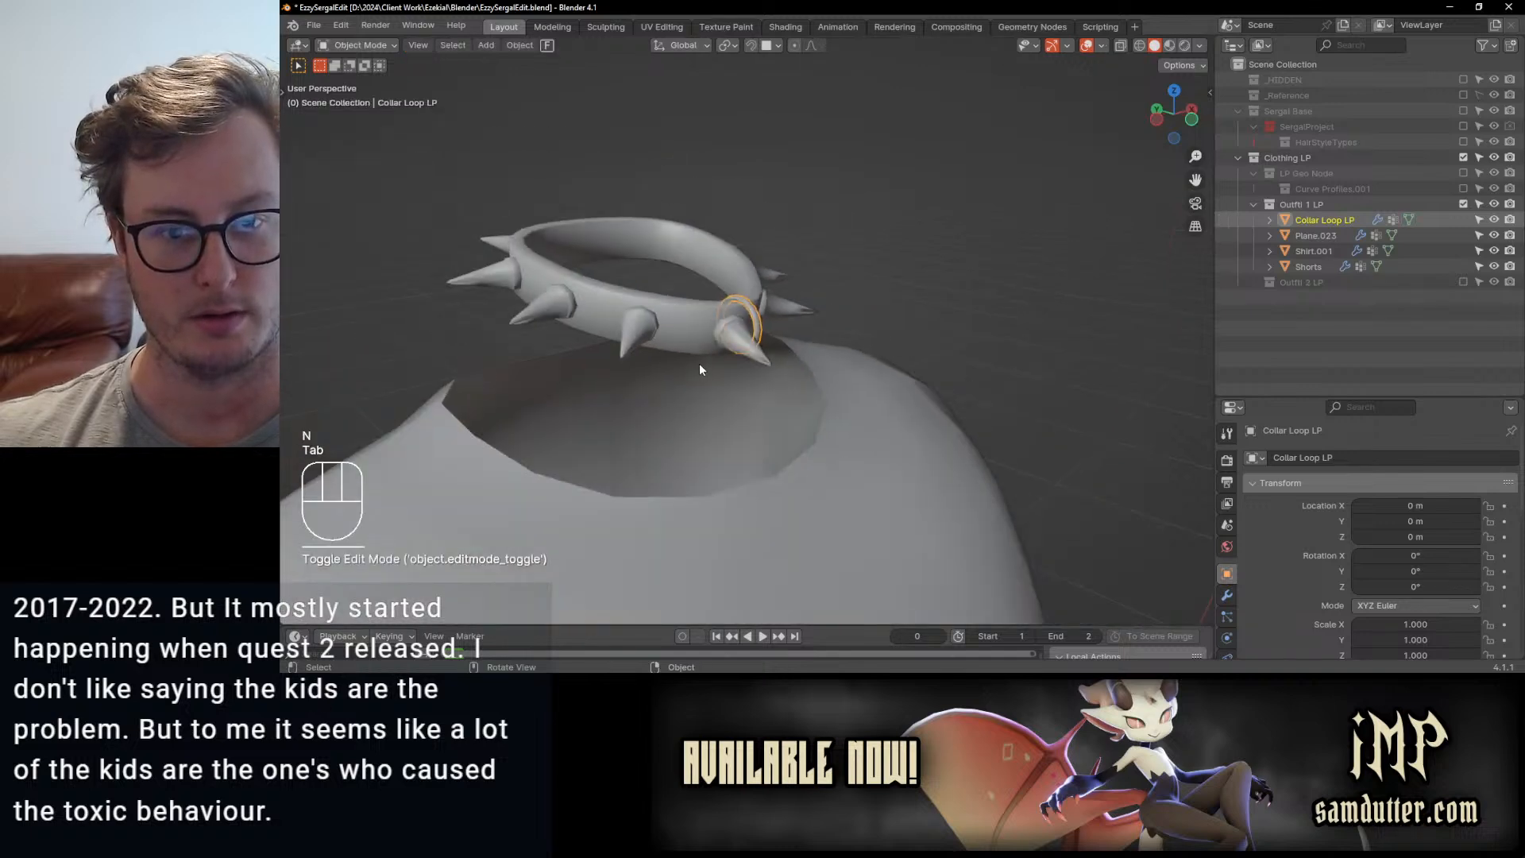
scroll(1226, 594, "down", 3)
left_click(1227, 587)
left_click(1504, 522)
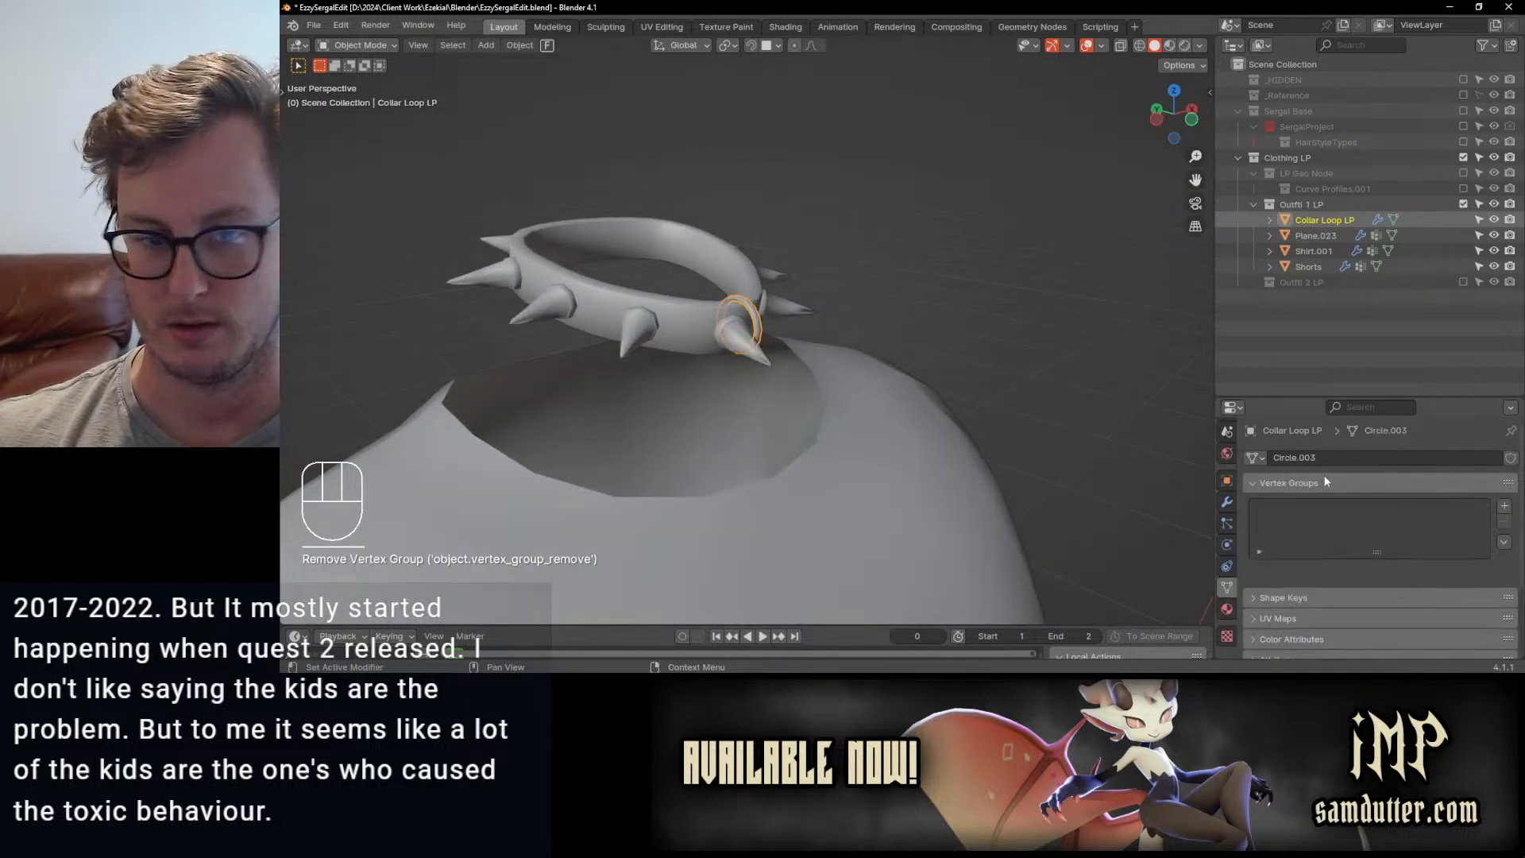
key("ctrl+z")
- Join Collar Loop LP into the spiked collar object, Plane.023
scroll(762, 310, "up", 3)
left_click(704, 314)
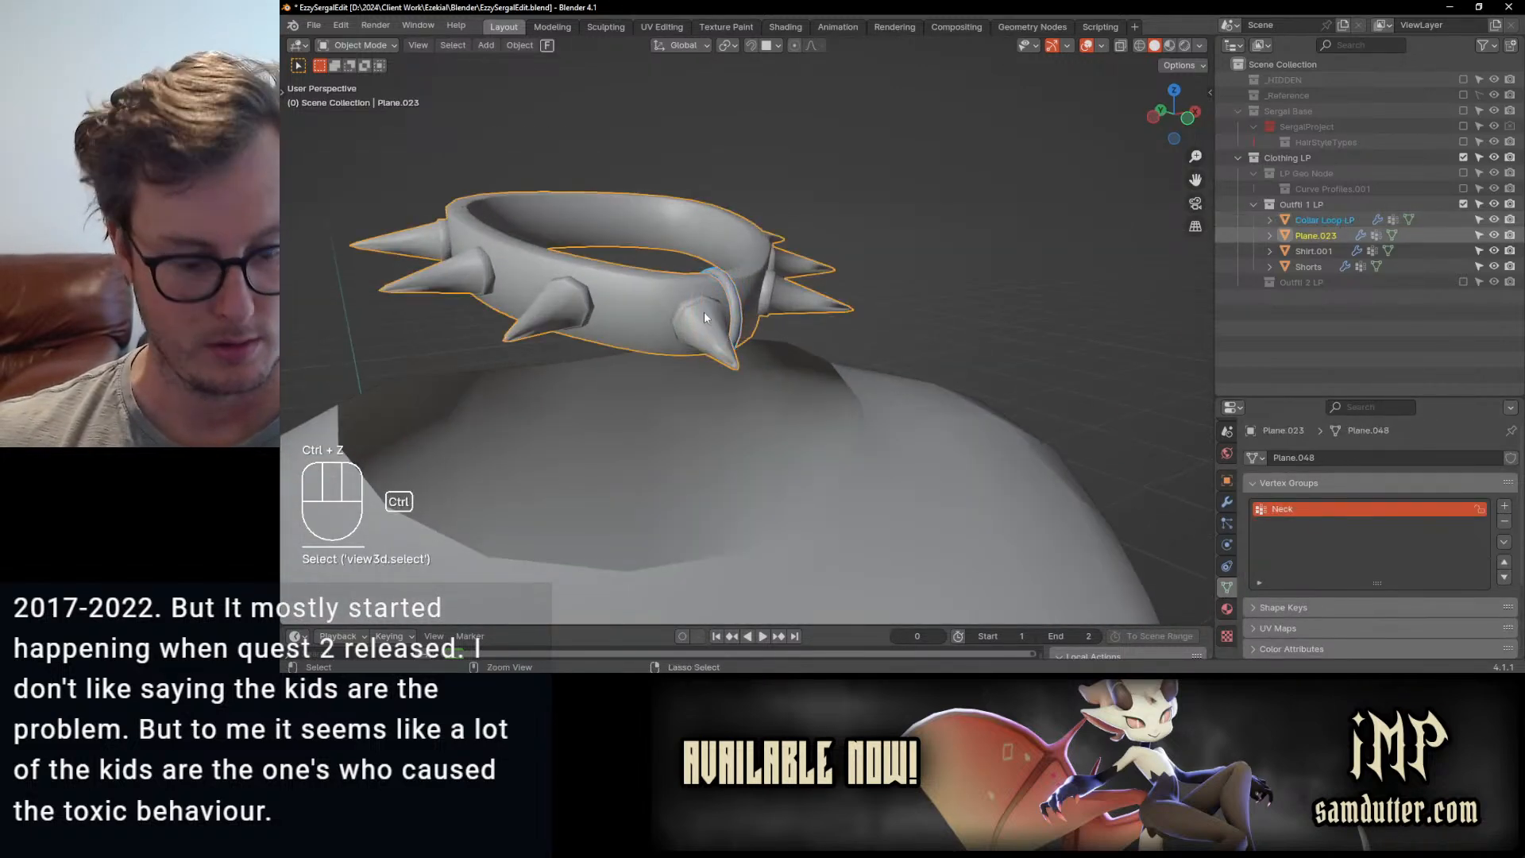
key("ctrl+j")
- Select the collar loop's linked mesh in Plane.023, copy a neighbouring collar vertex's Neck weight to it, and save the file
scroll(713, 304, "up", 2)
key("Tab")
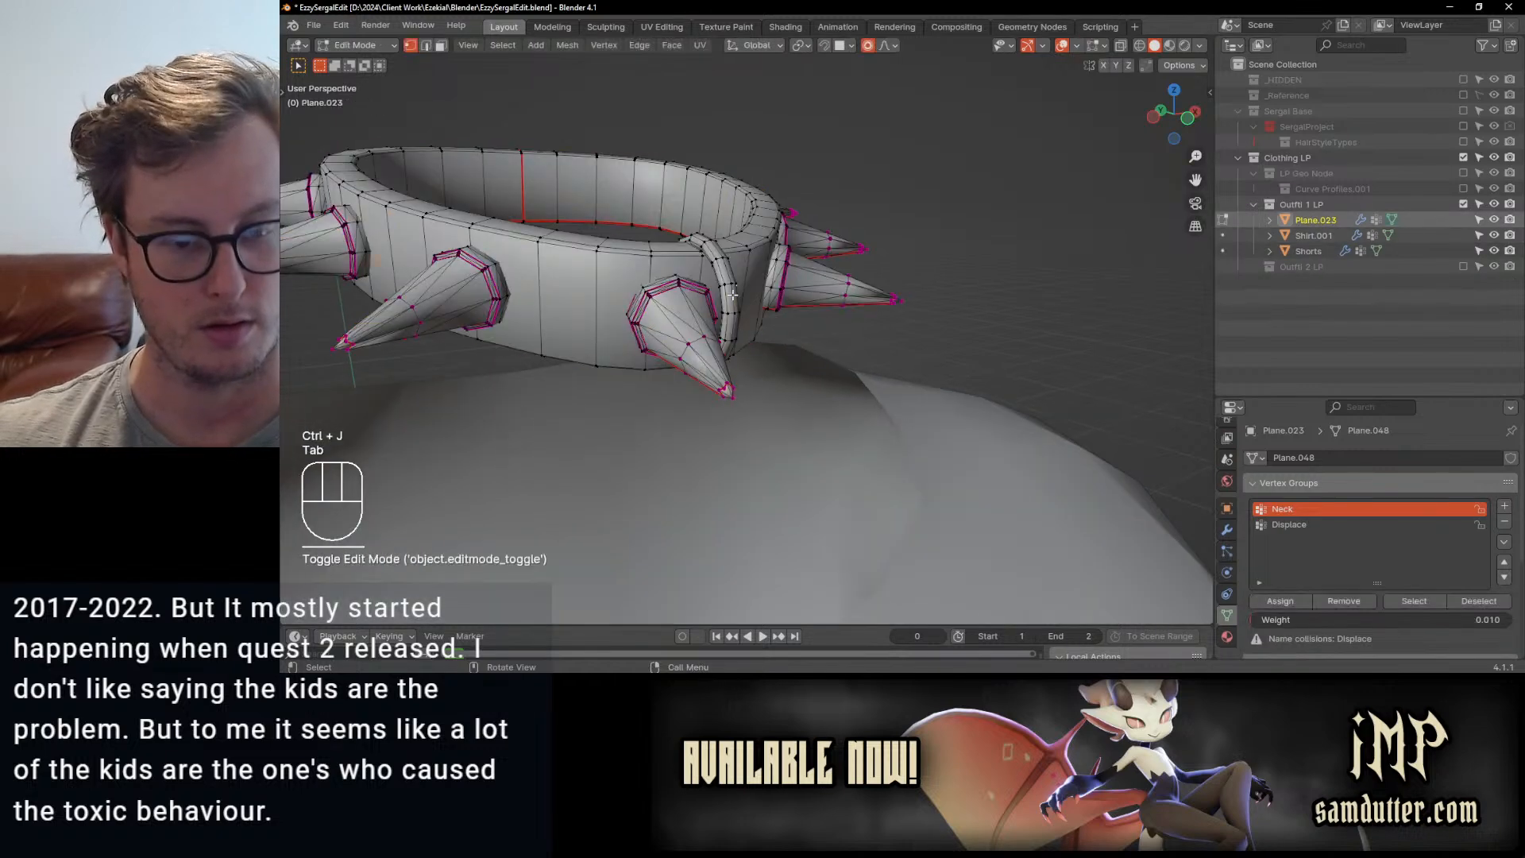
key("l")
middle_click_drag(732, 294, 670, 280)
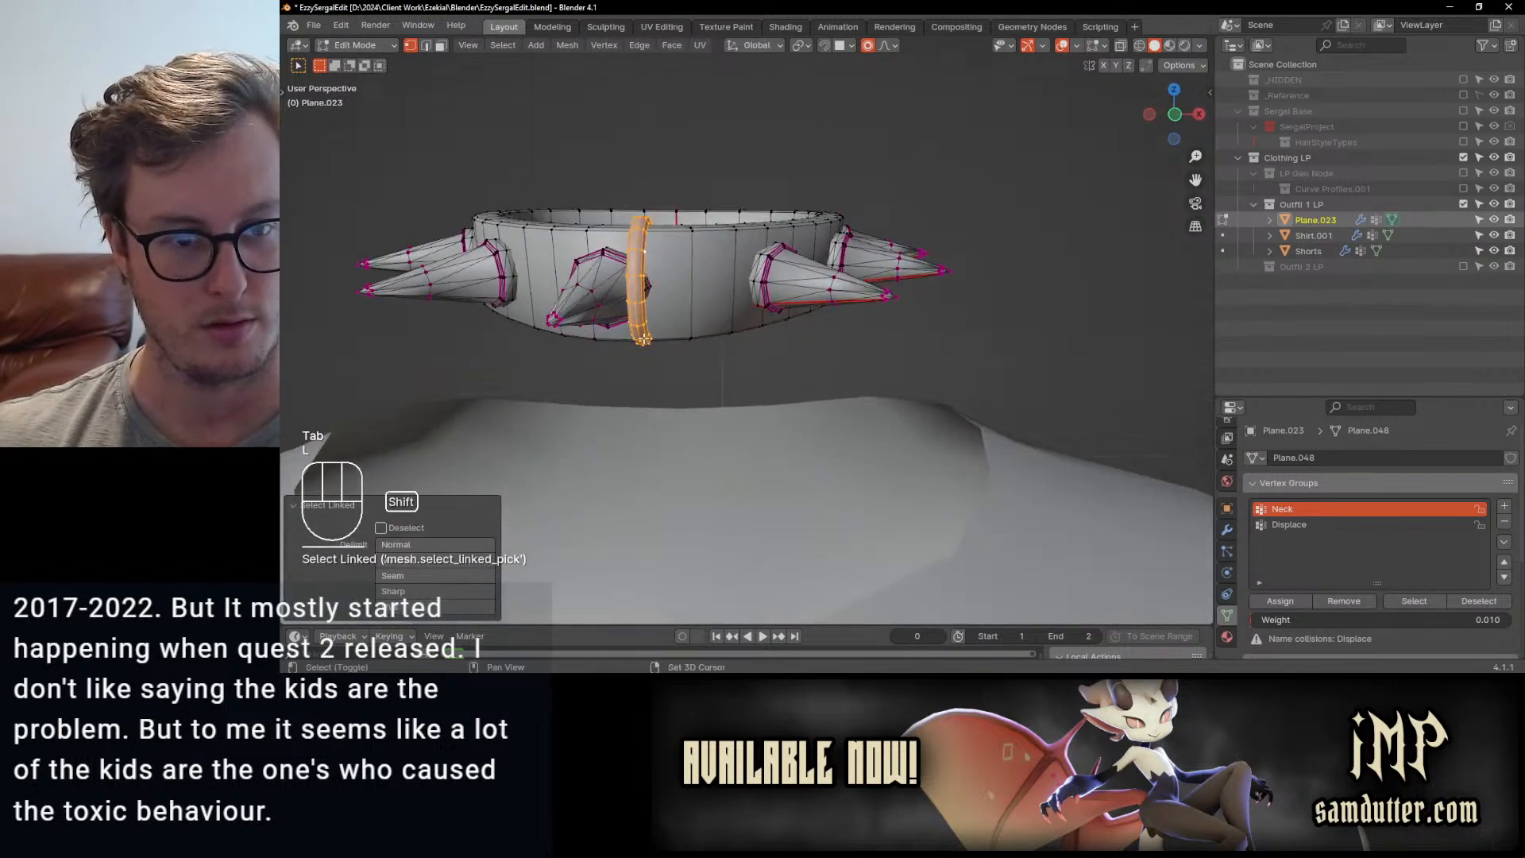
middle_click_drag(644, 340, 754, 298)
scroll(755, 294, "up", 3)
left_click(750, 249, "shift")
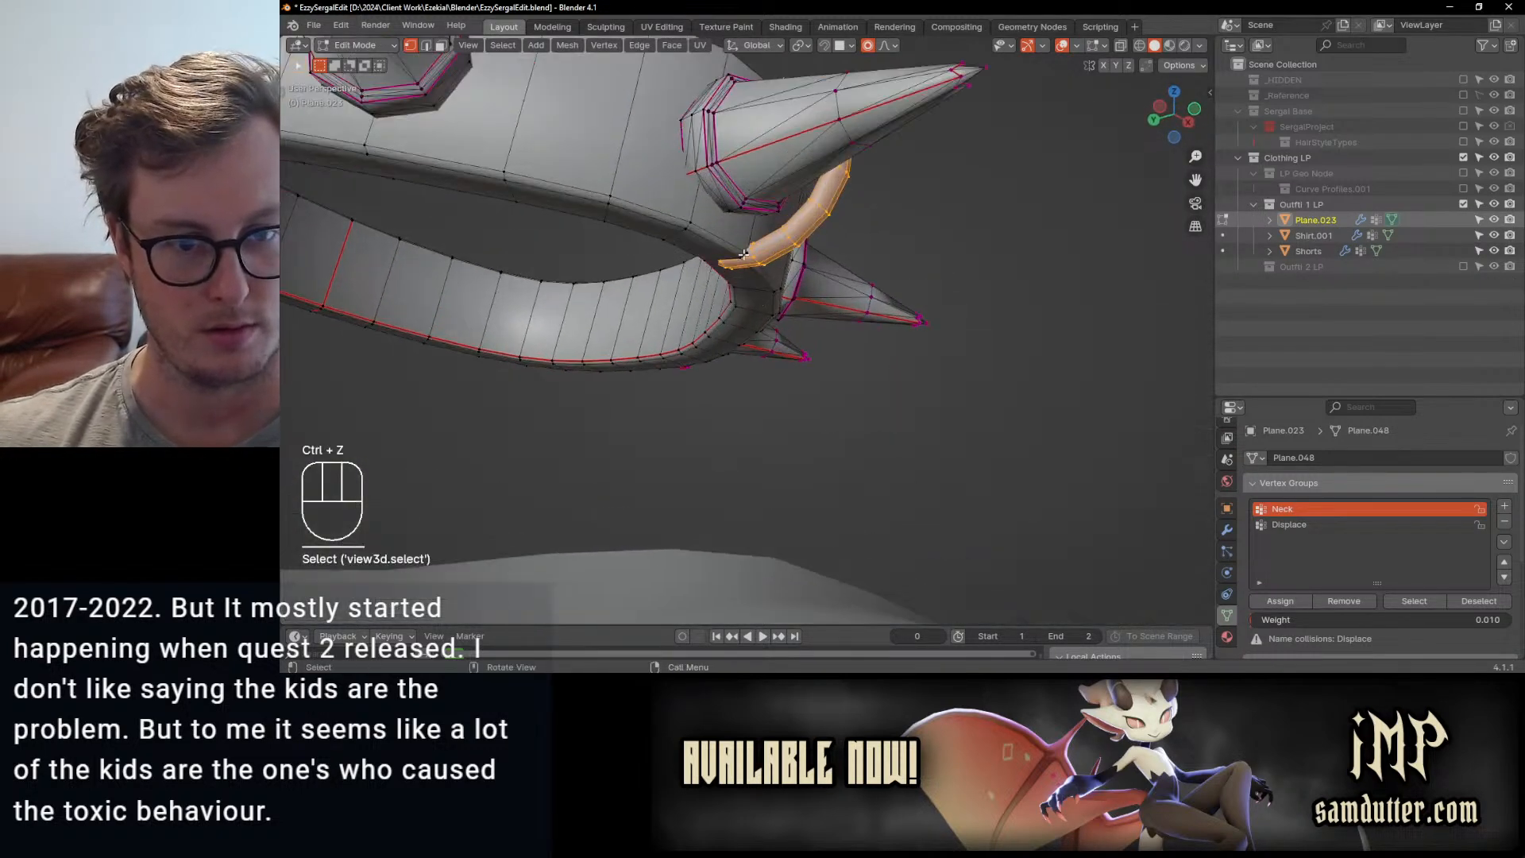
key("n")
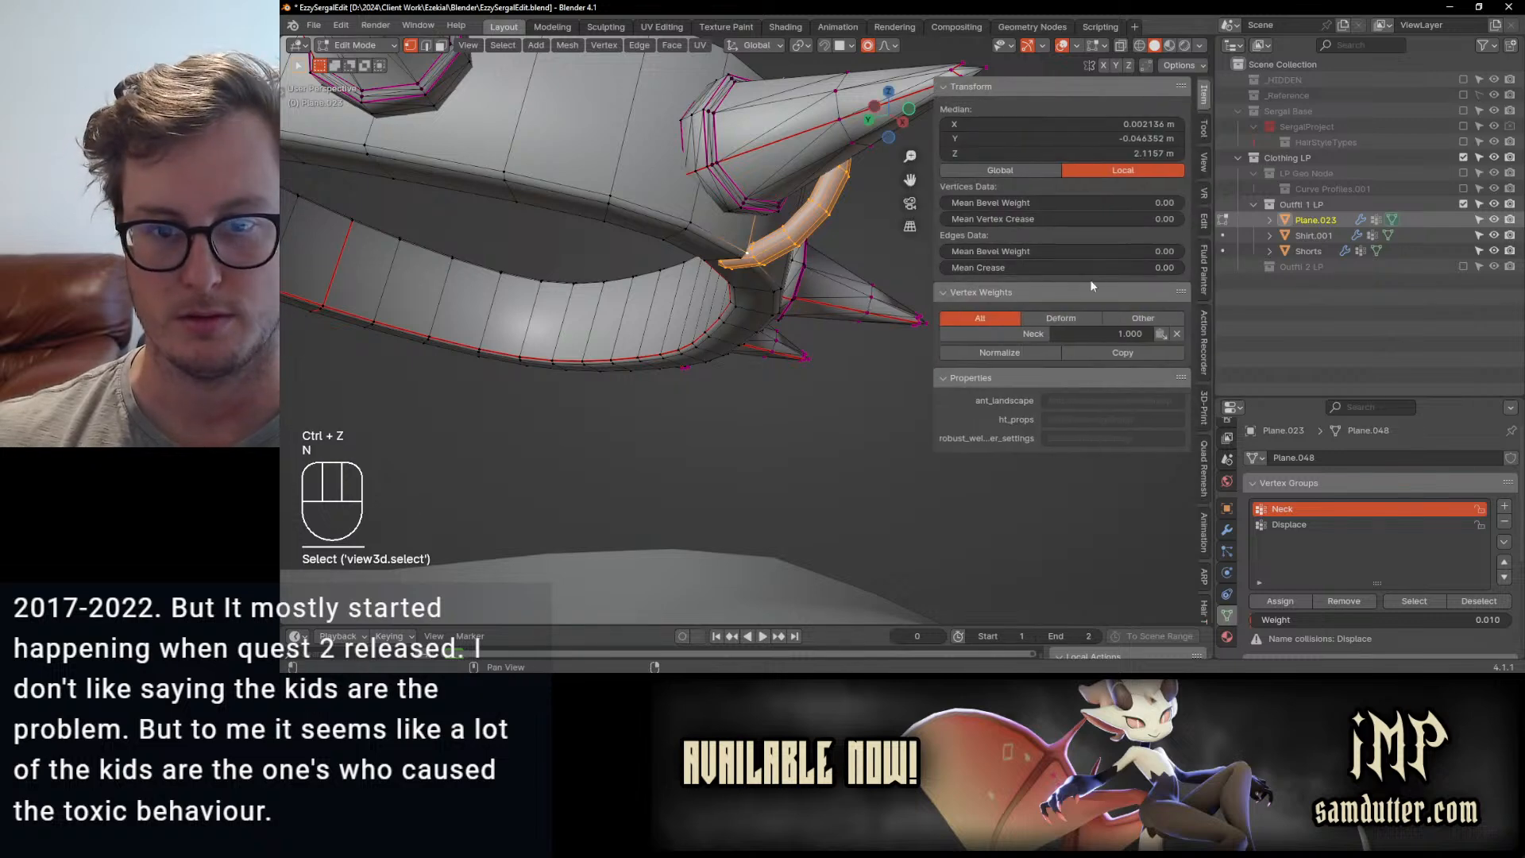
left_click(1105, 354)
key("n")
scroll(769, 388, "down", 6)
key("Tab")
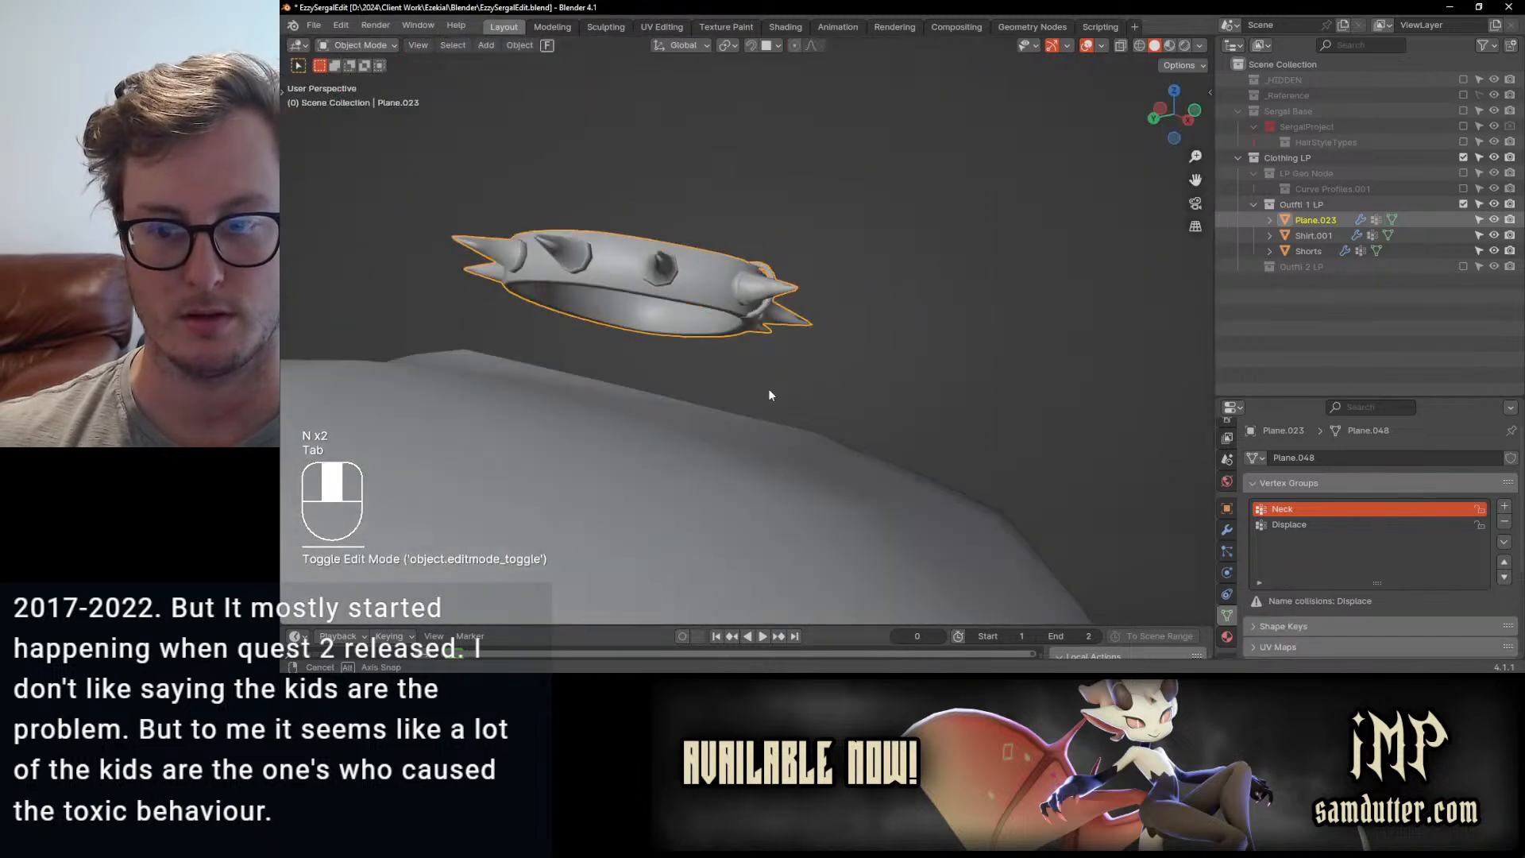
key("ctrl+s")
scroll(809, 383, "down", 10)
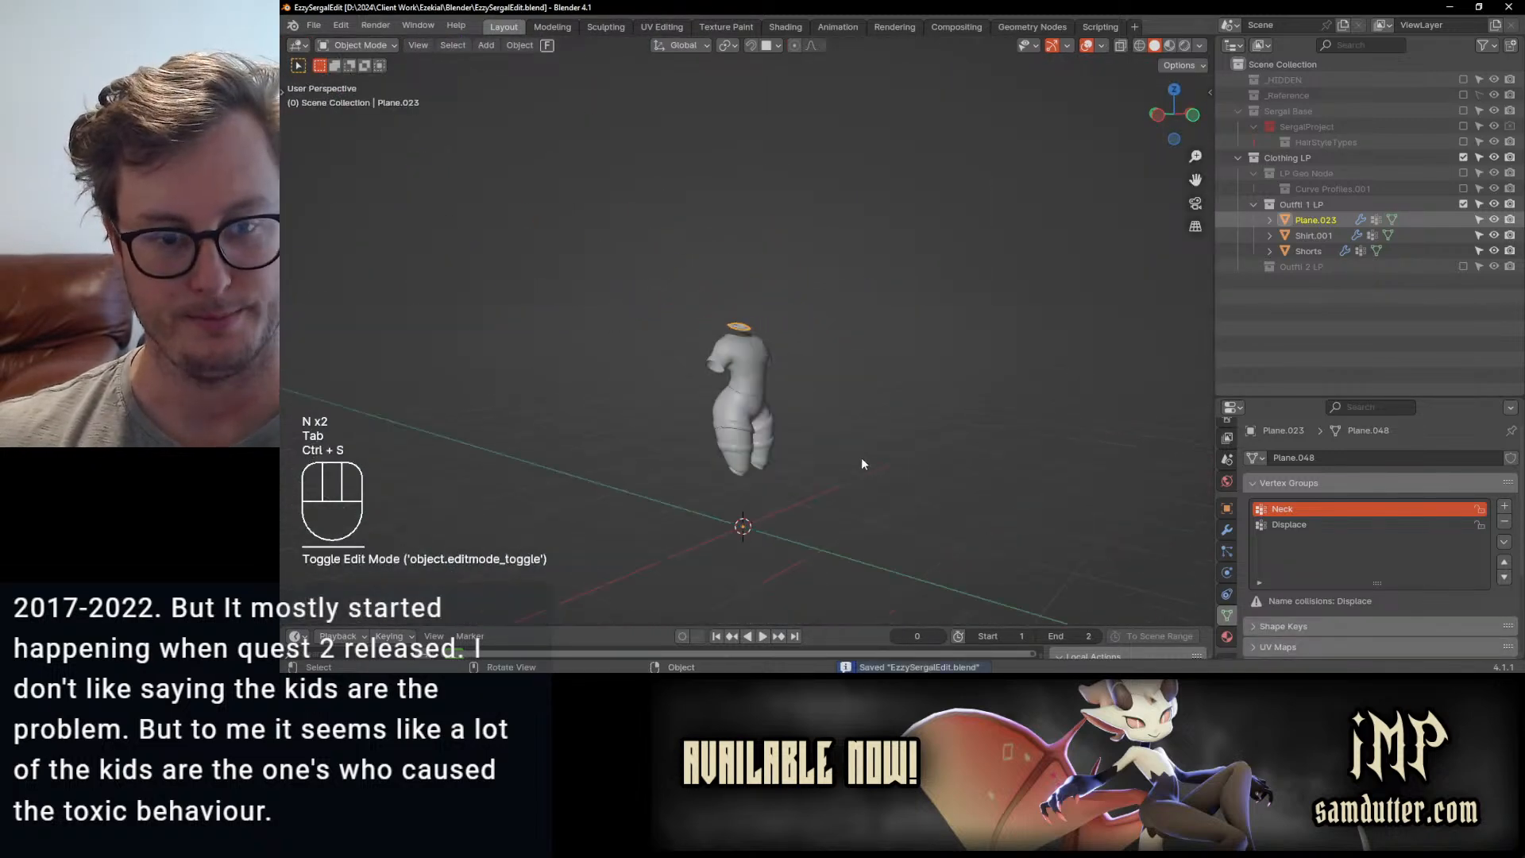
key("ctrl+s")
- Rename the spiked collar object Plane.023 as Collar and save the file
key("slash")
key("slash")
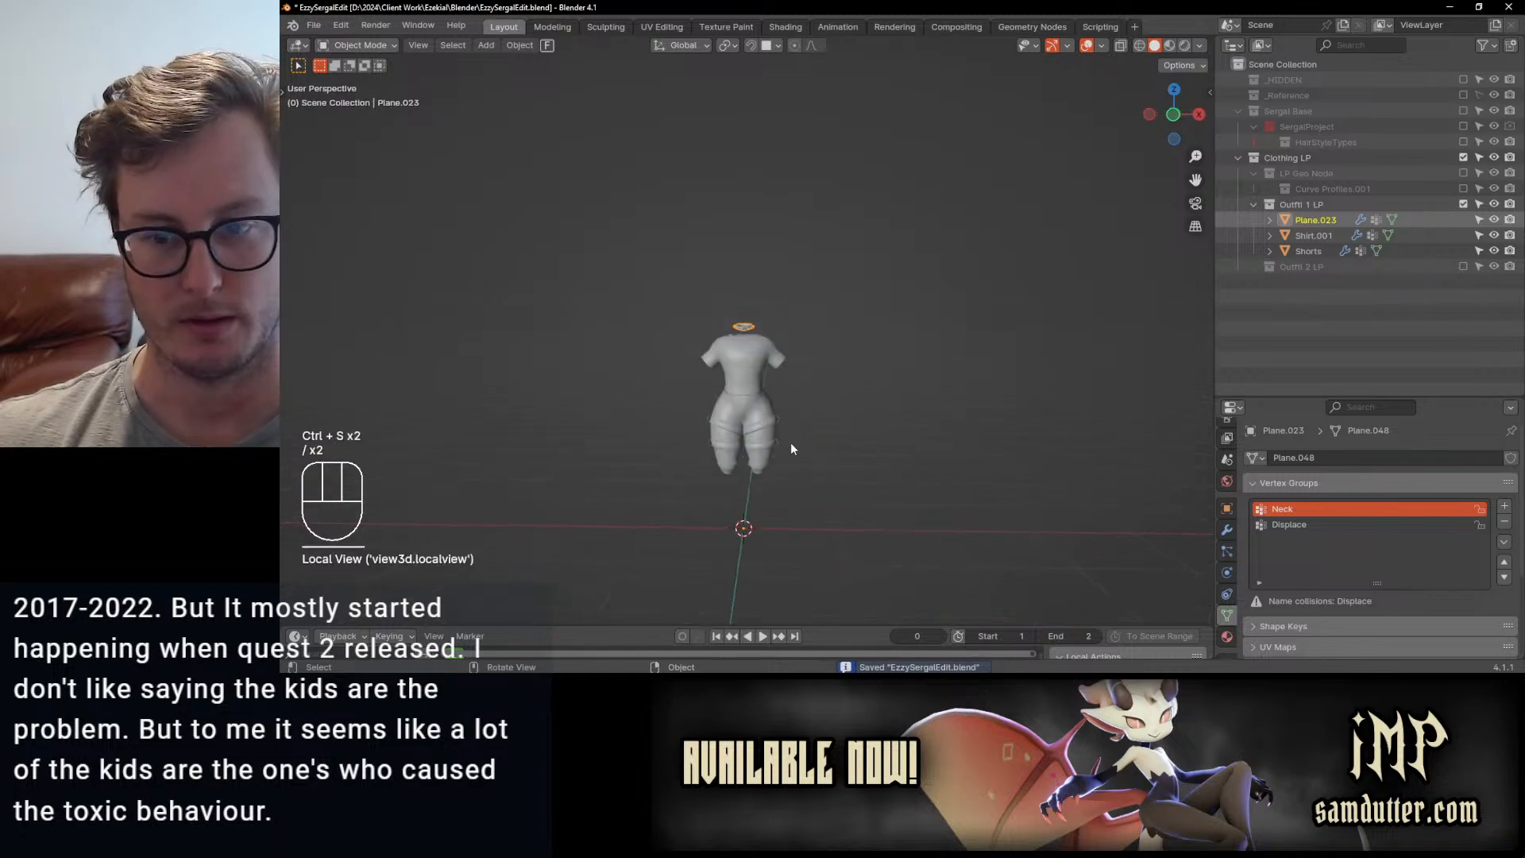
scroll(1013, 470, "up", 5)
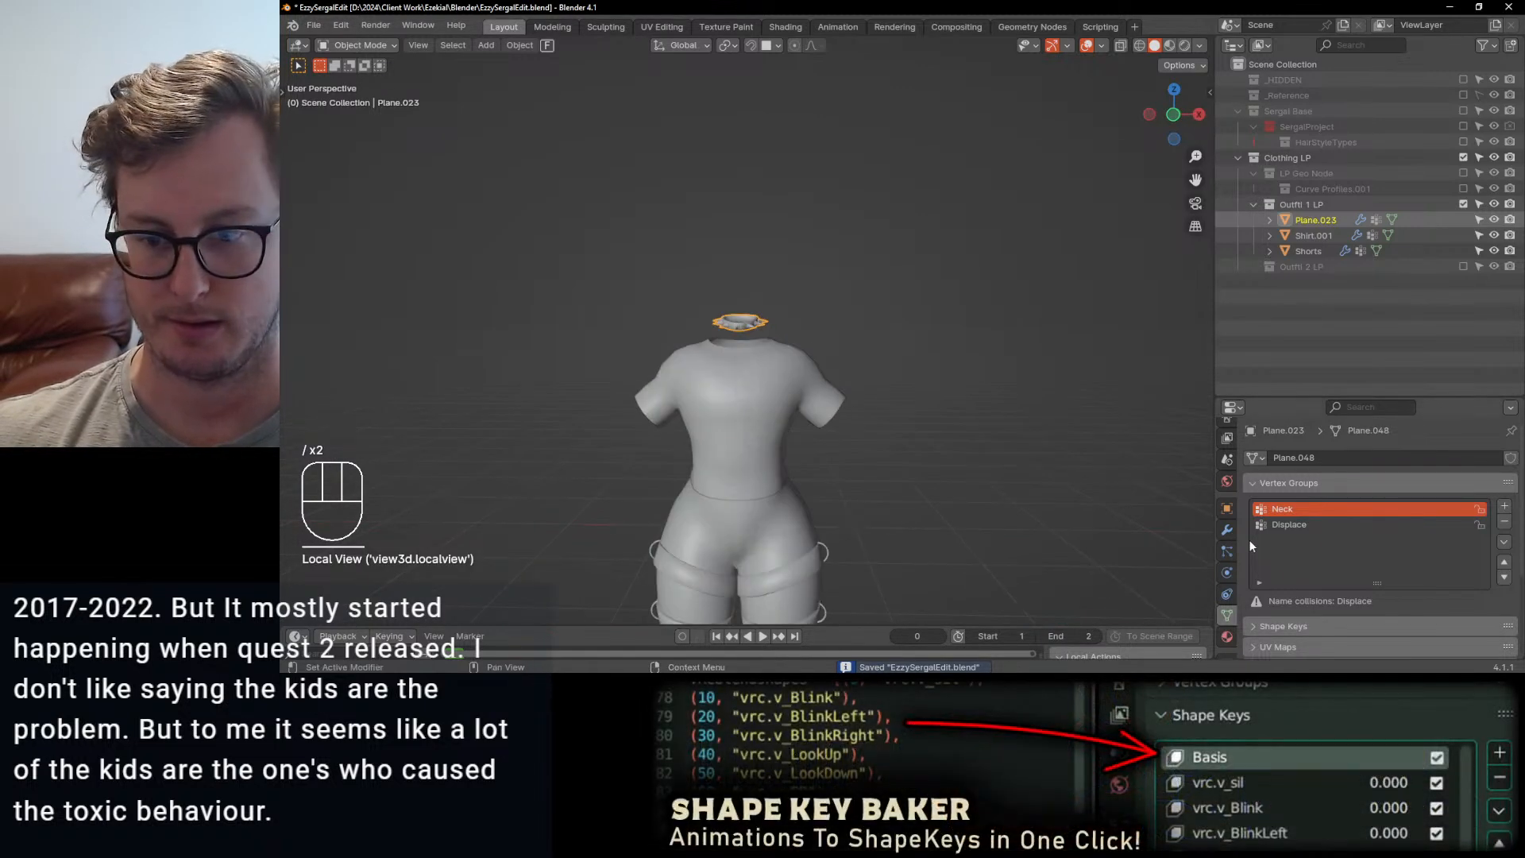
left_click(1228, 509)
double_click(1321, 459)
type("C")
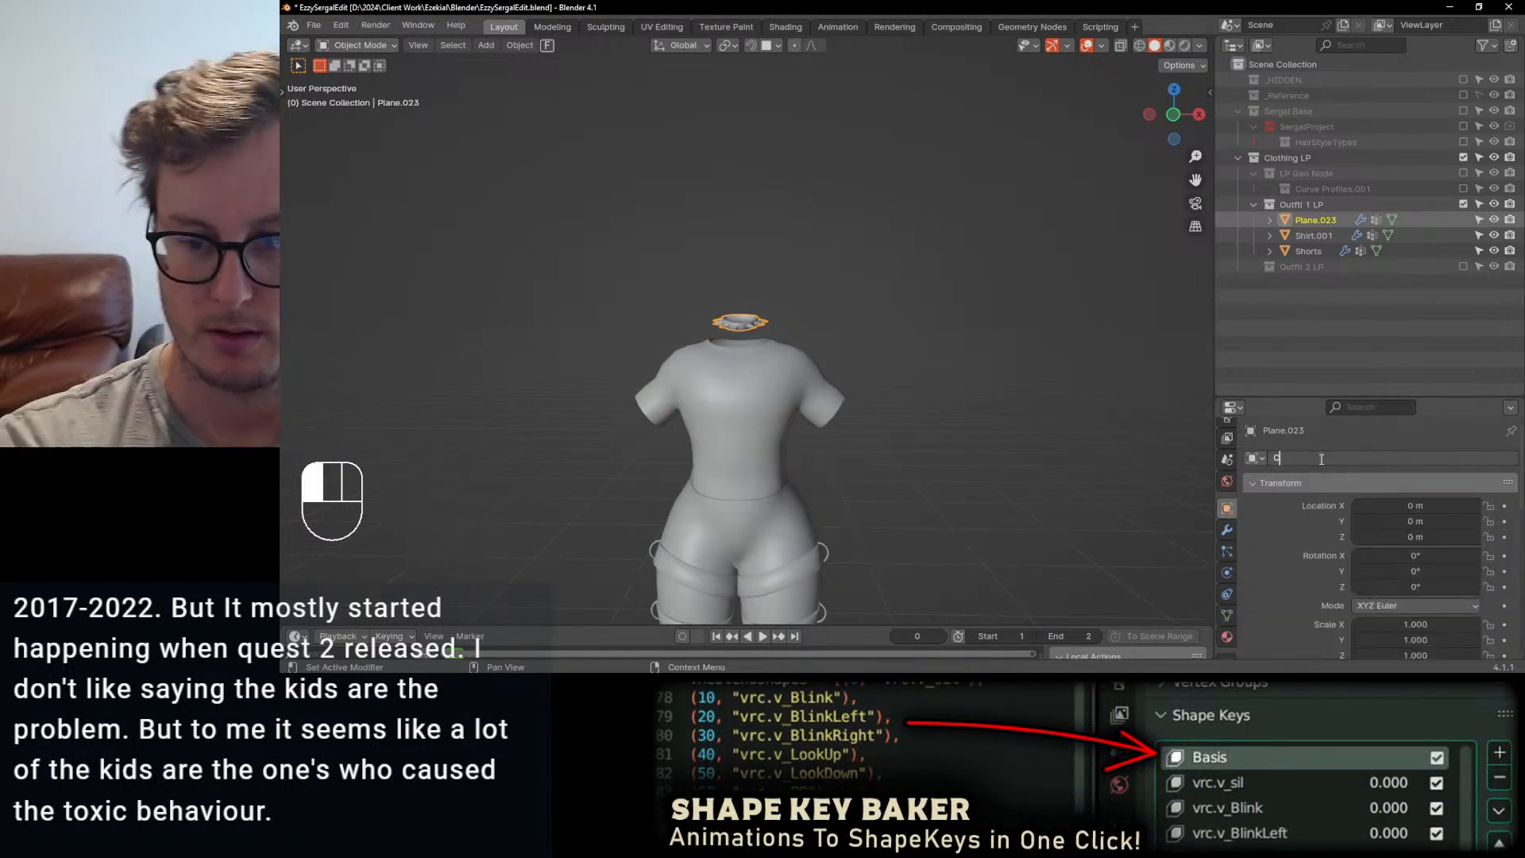
type("ollar")
key("Return")
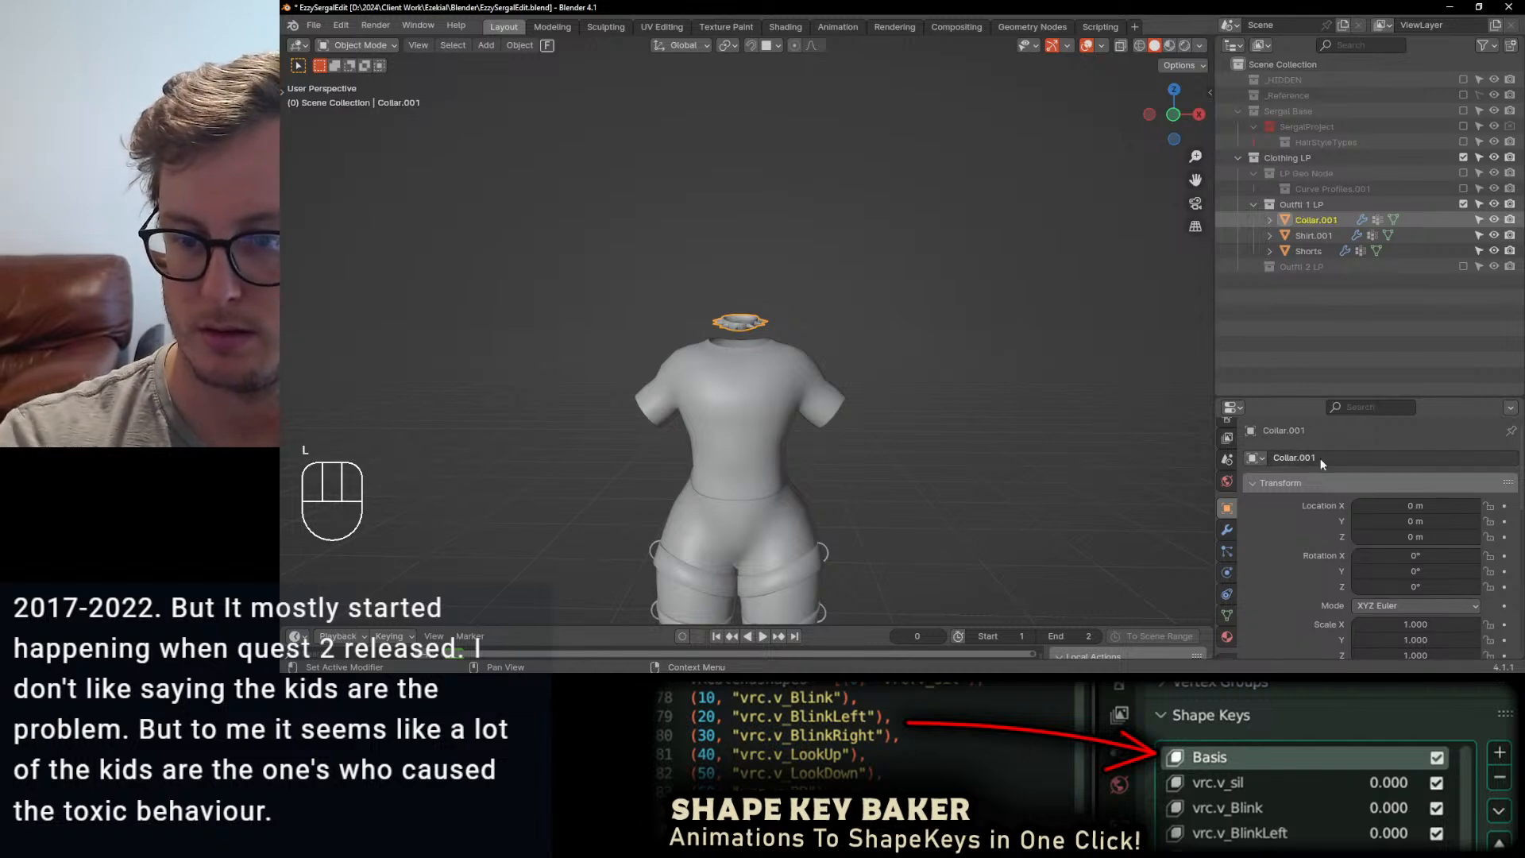
key("ctrl+s")
- Rename the shirt object Shirt.001 as Outfit 1 Shirt and save the file
middle_click_drag(804, 313, 790, 270)
left_click(791, 274)
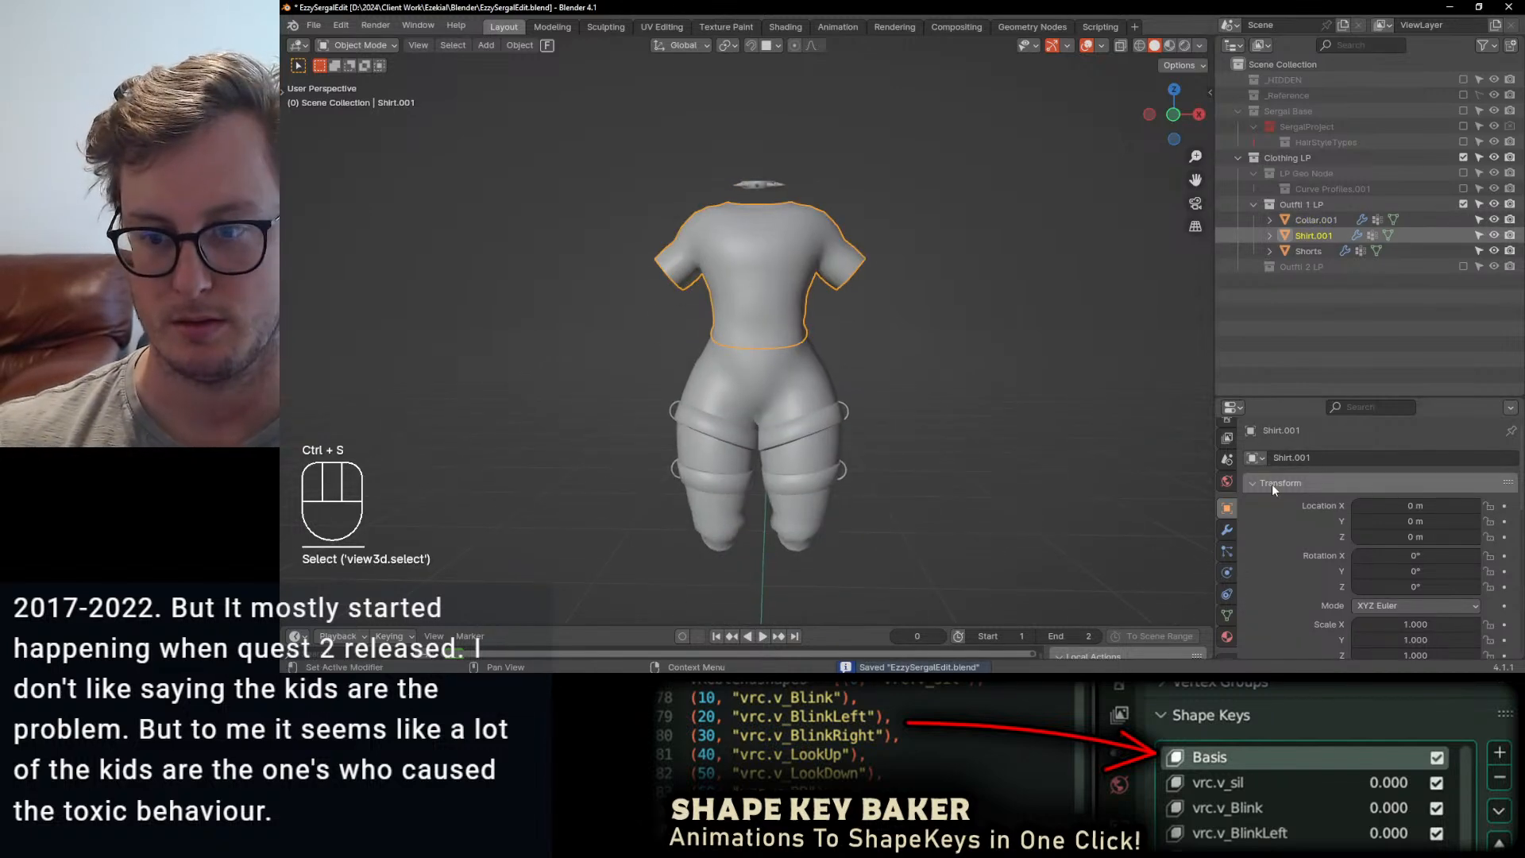
left_click(823, 393)
left_click(779, 294)
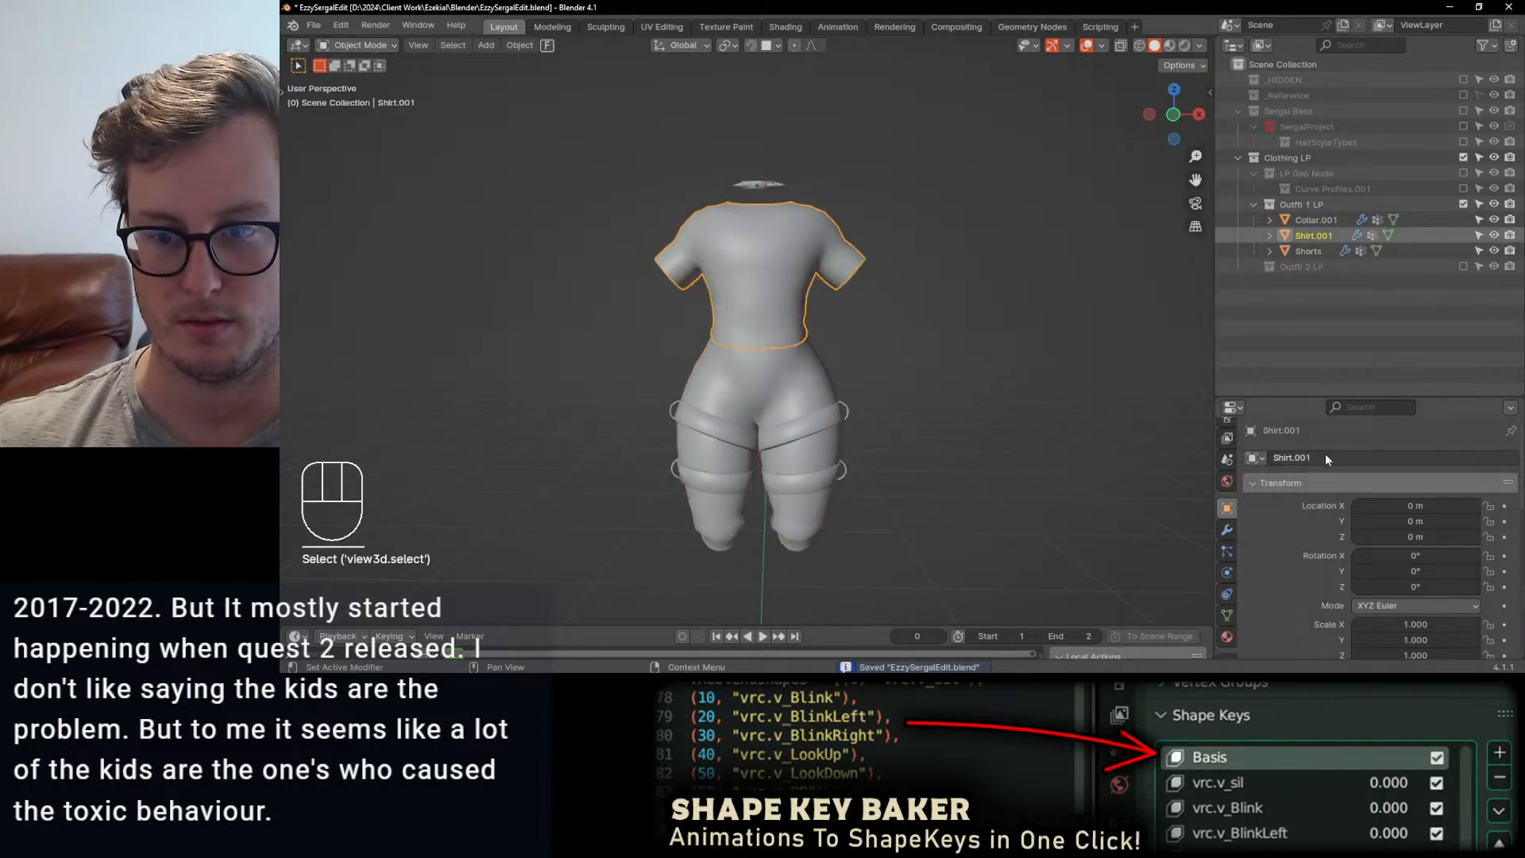
left_click(1325, 454)
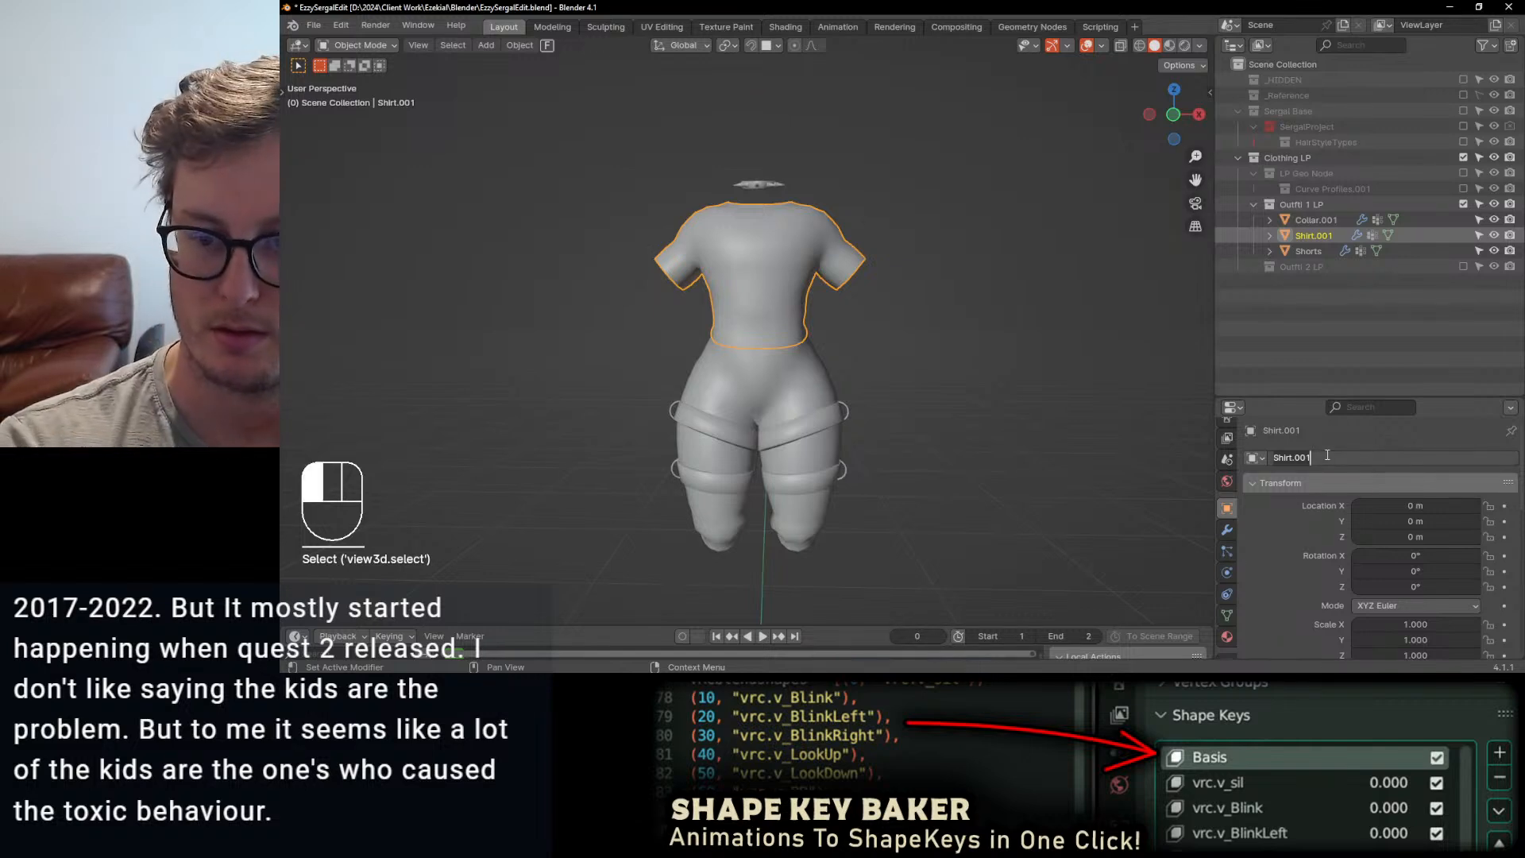
type("Outf")
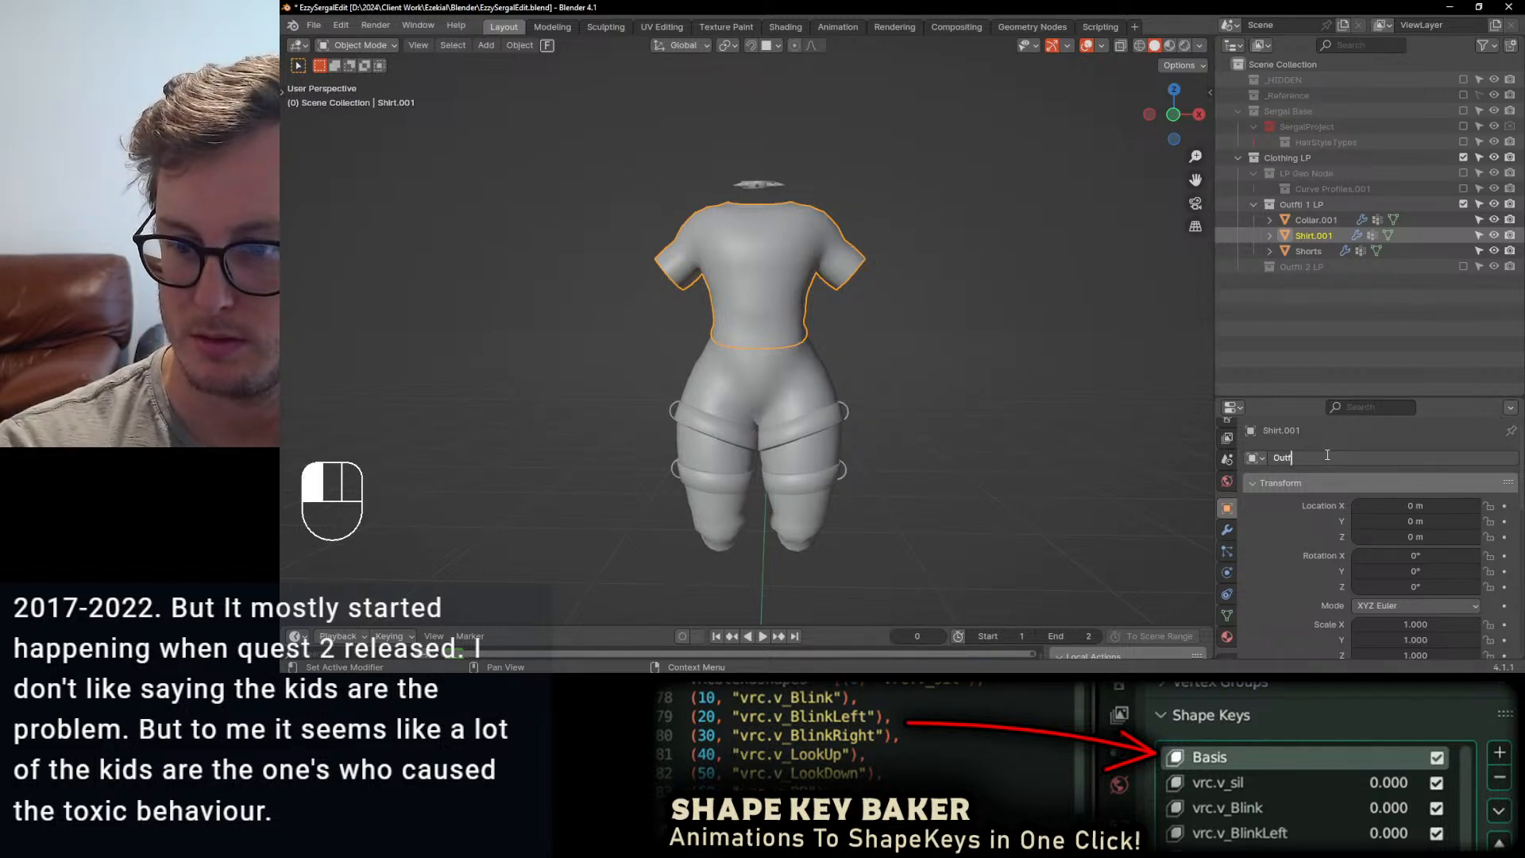
type("it 1 H")
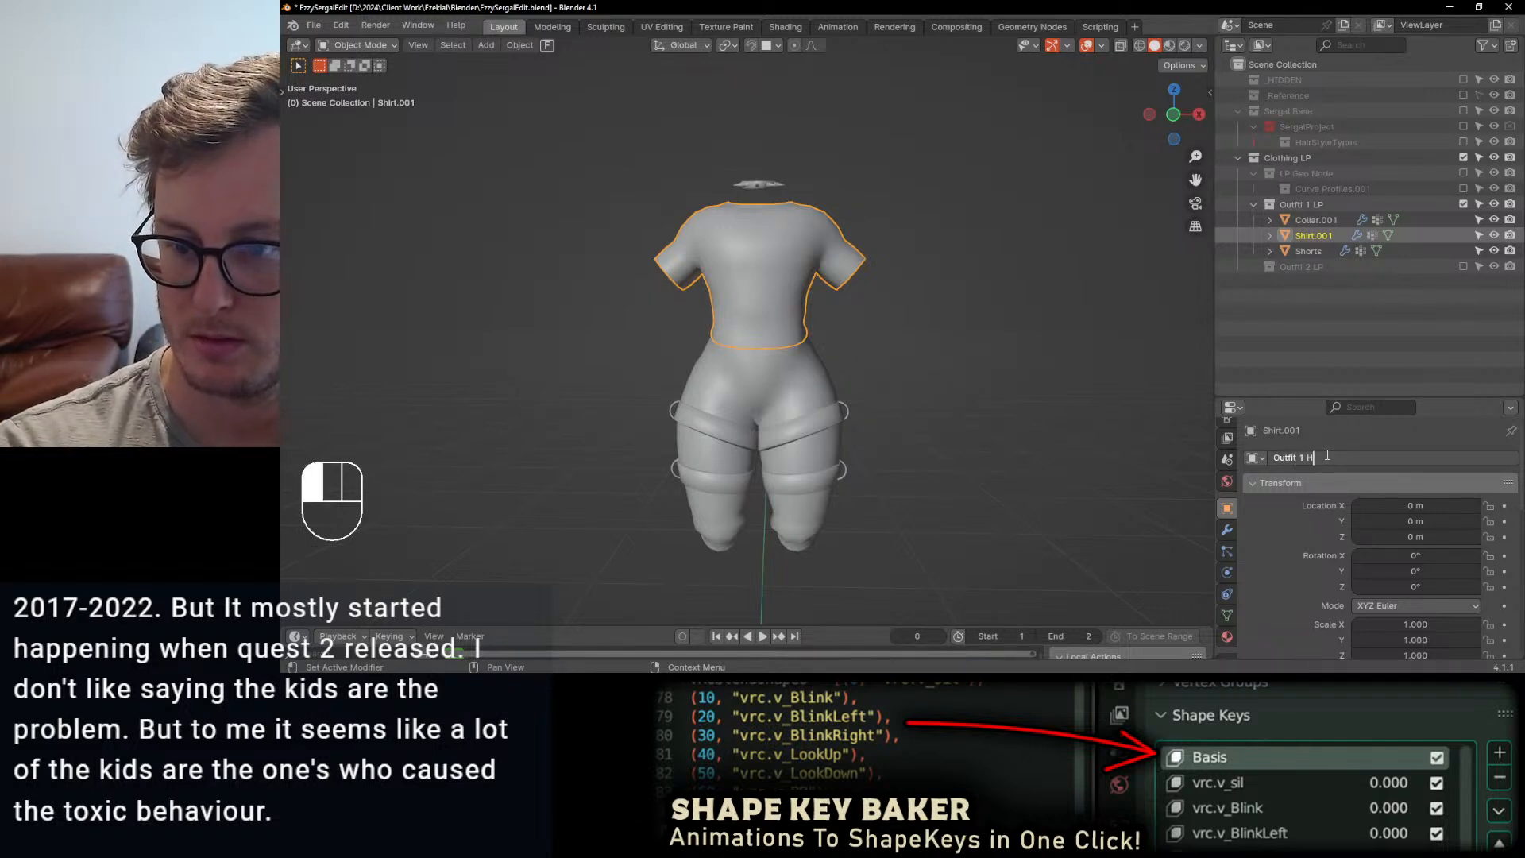
key("BackSpace")
type("Shirt")
key("Return")
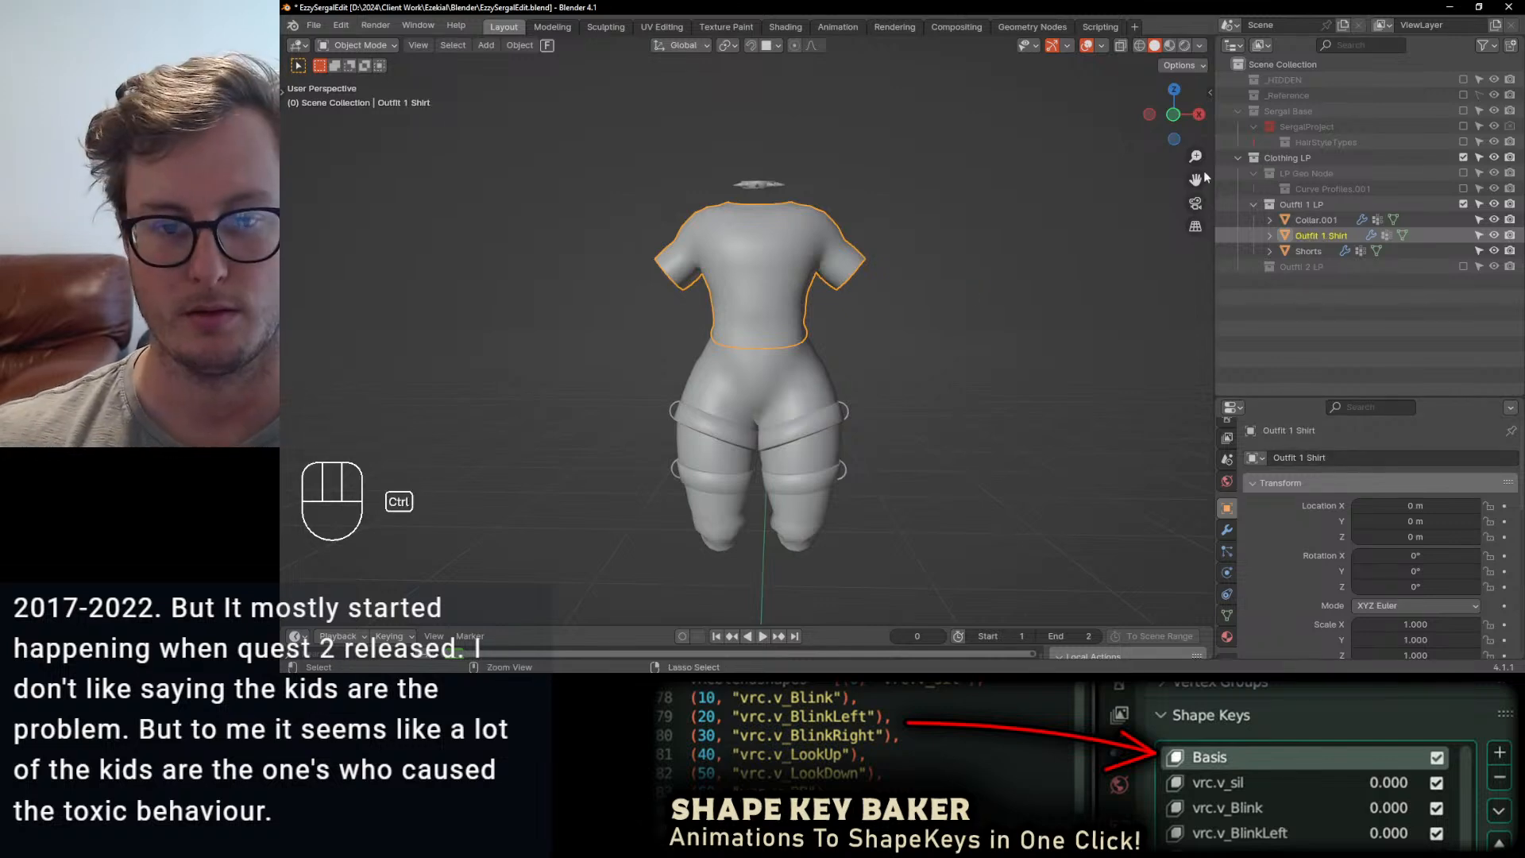
key("ctrl+s")
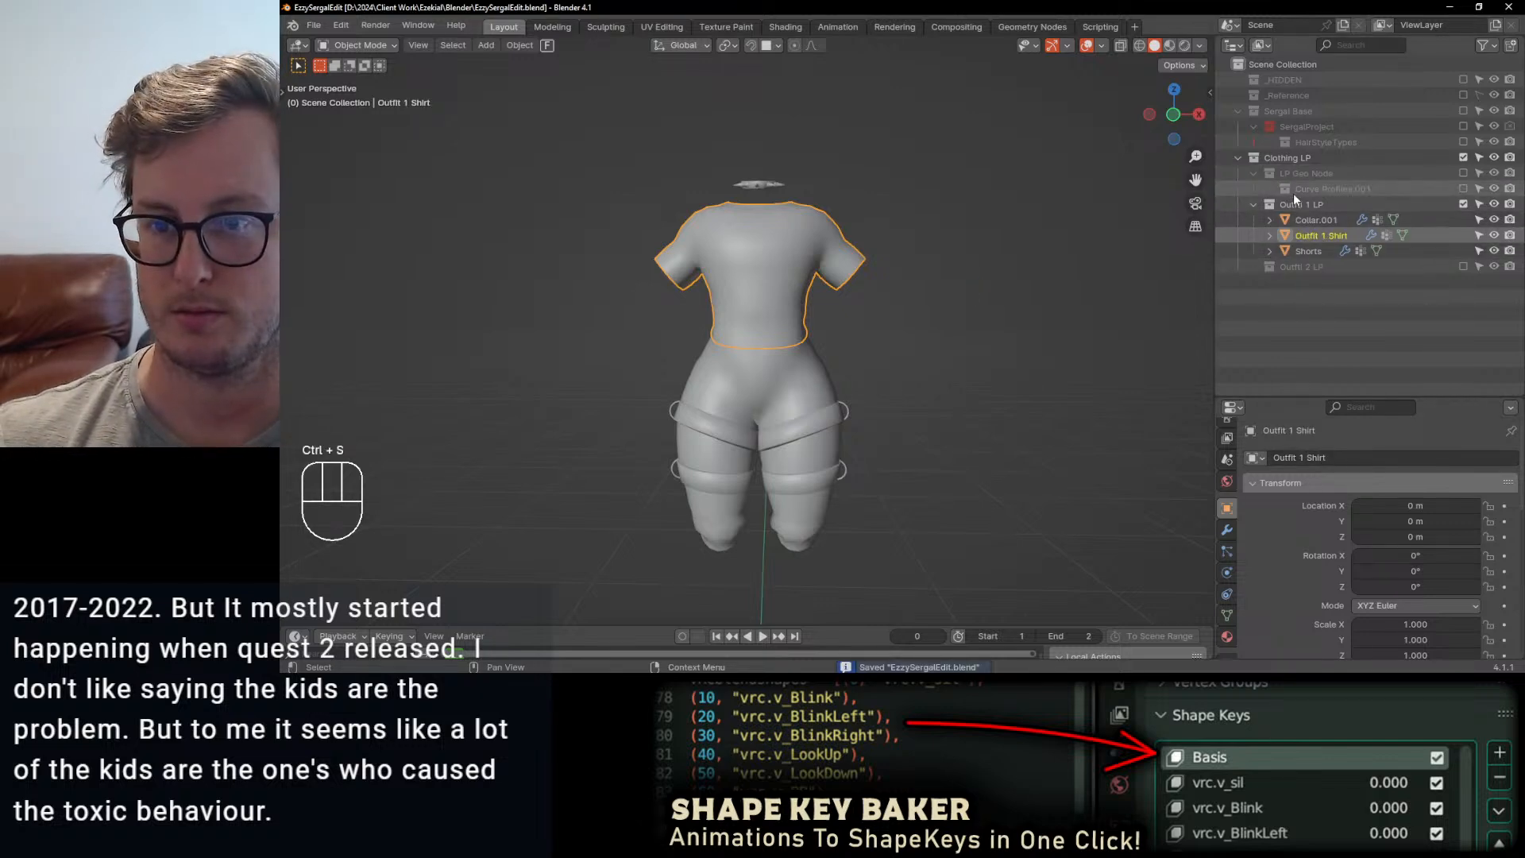
- Check which parts belong to the shorts and shirt by test-moving each and cancelling, and select the collar
left_click(846, 410)
key("g")
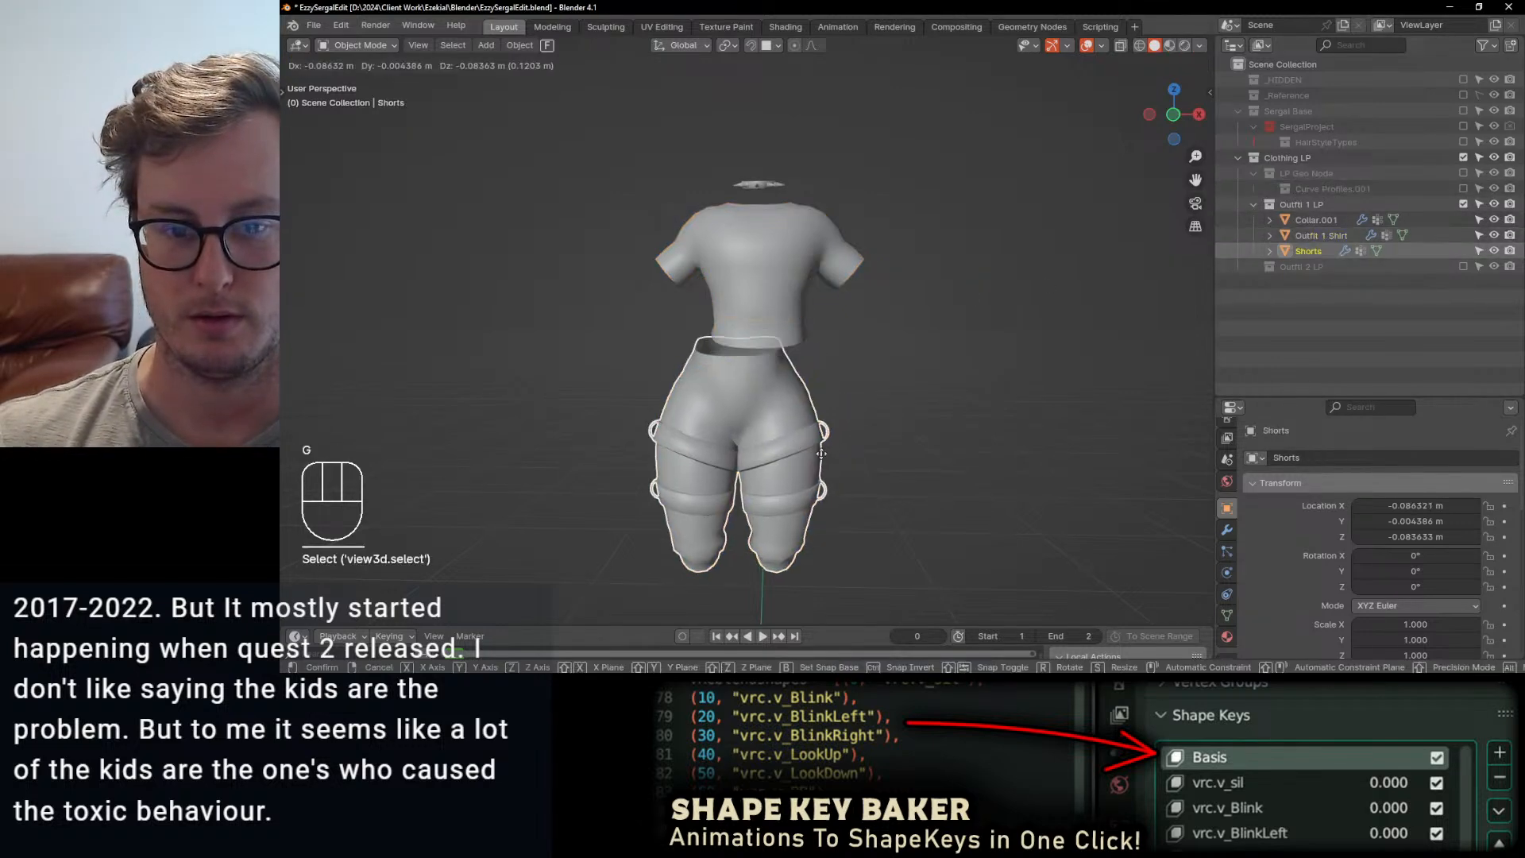
key("Escape")
left_click(771, 236)
key("g")
key("Escape")
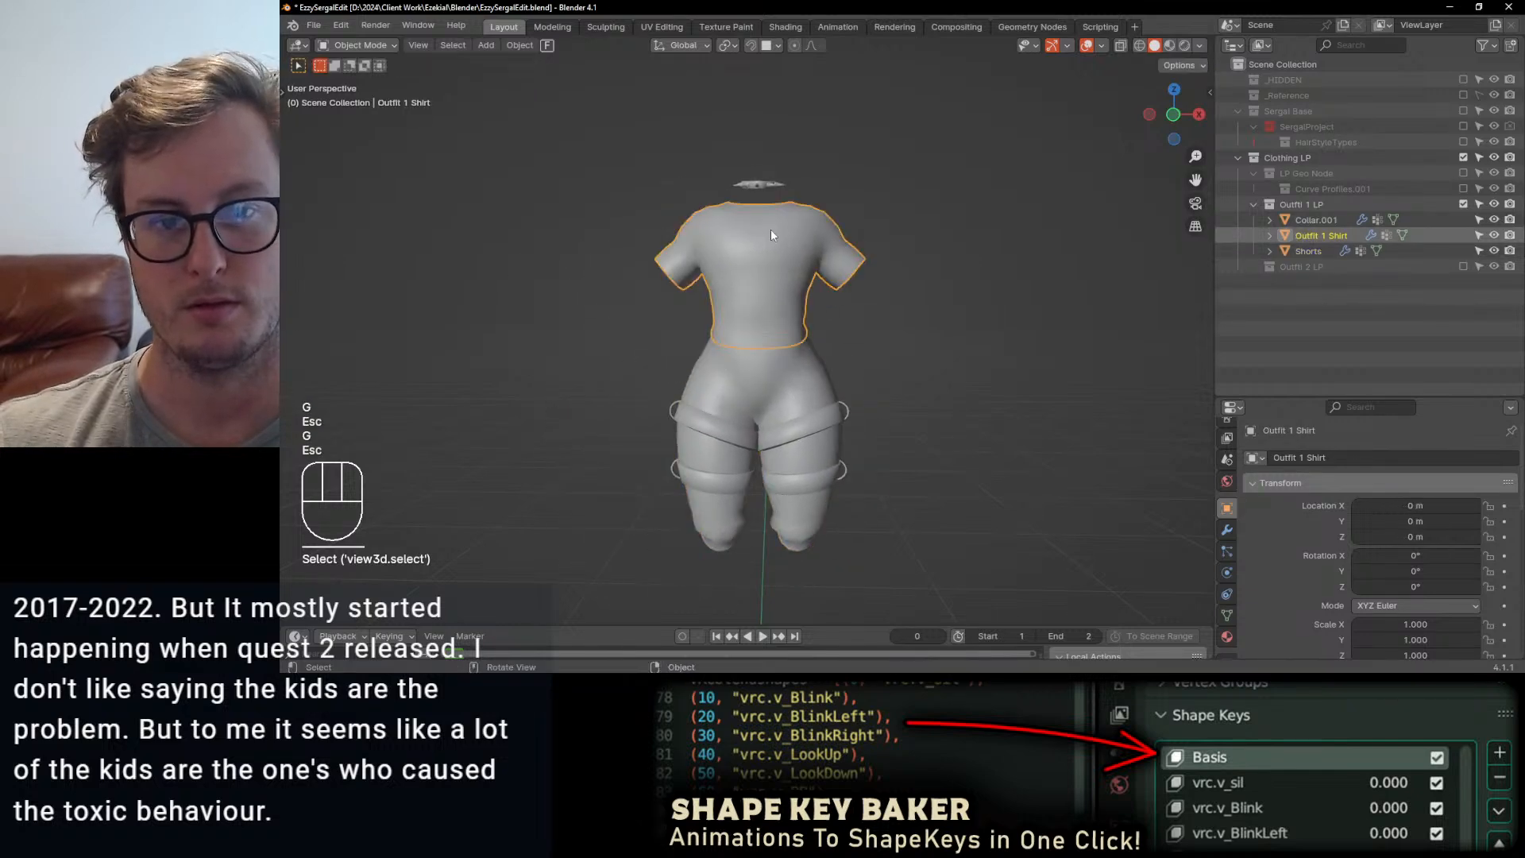
left_click(758, 189)
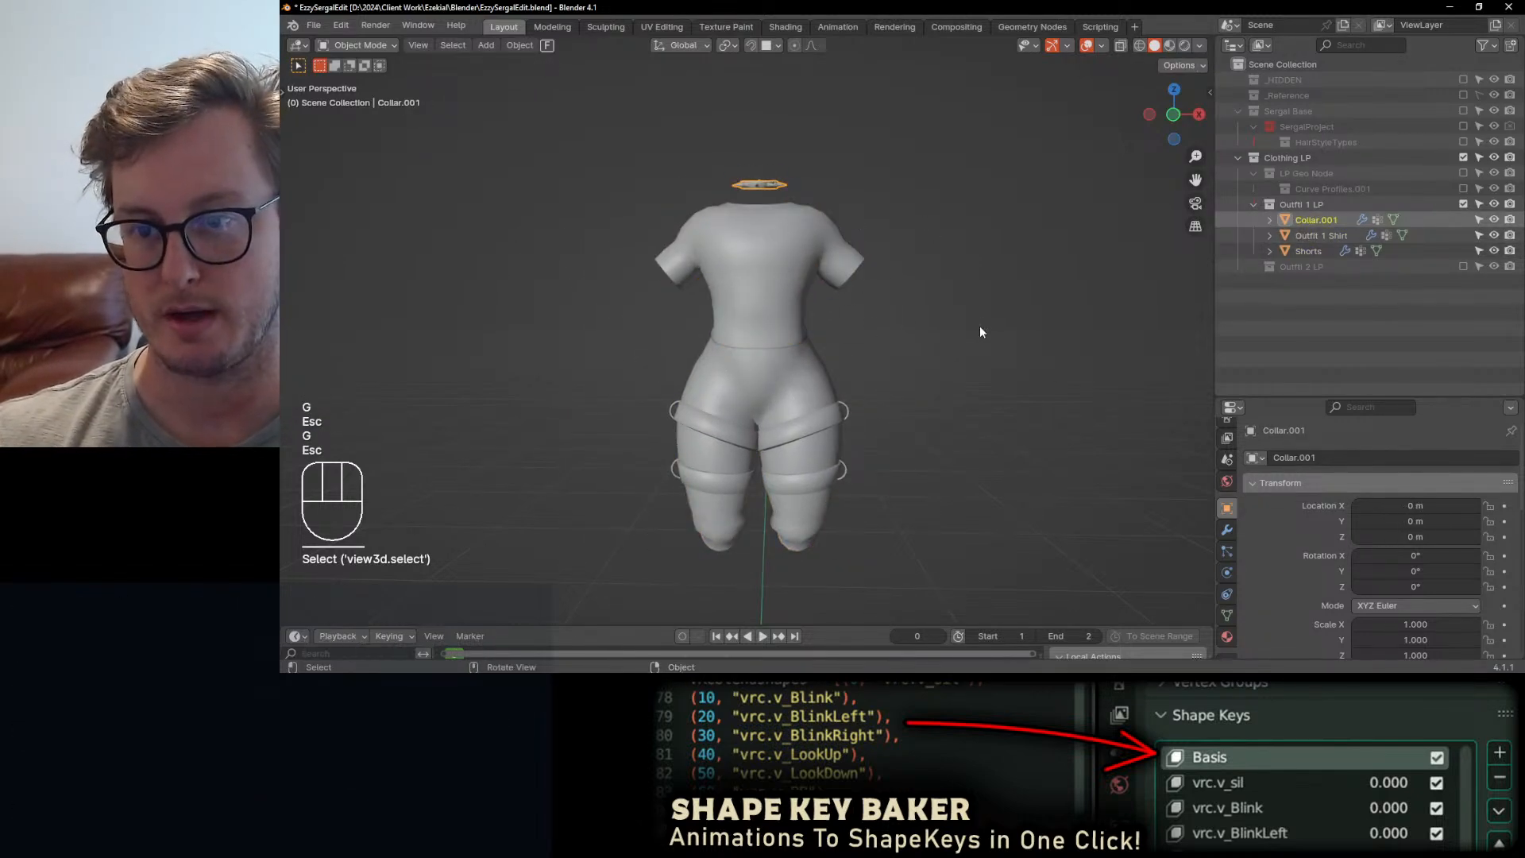
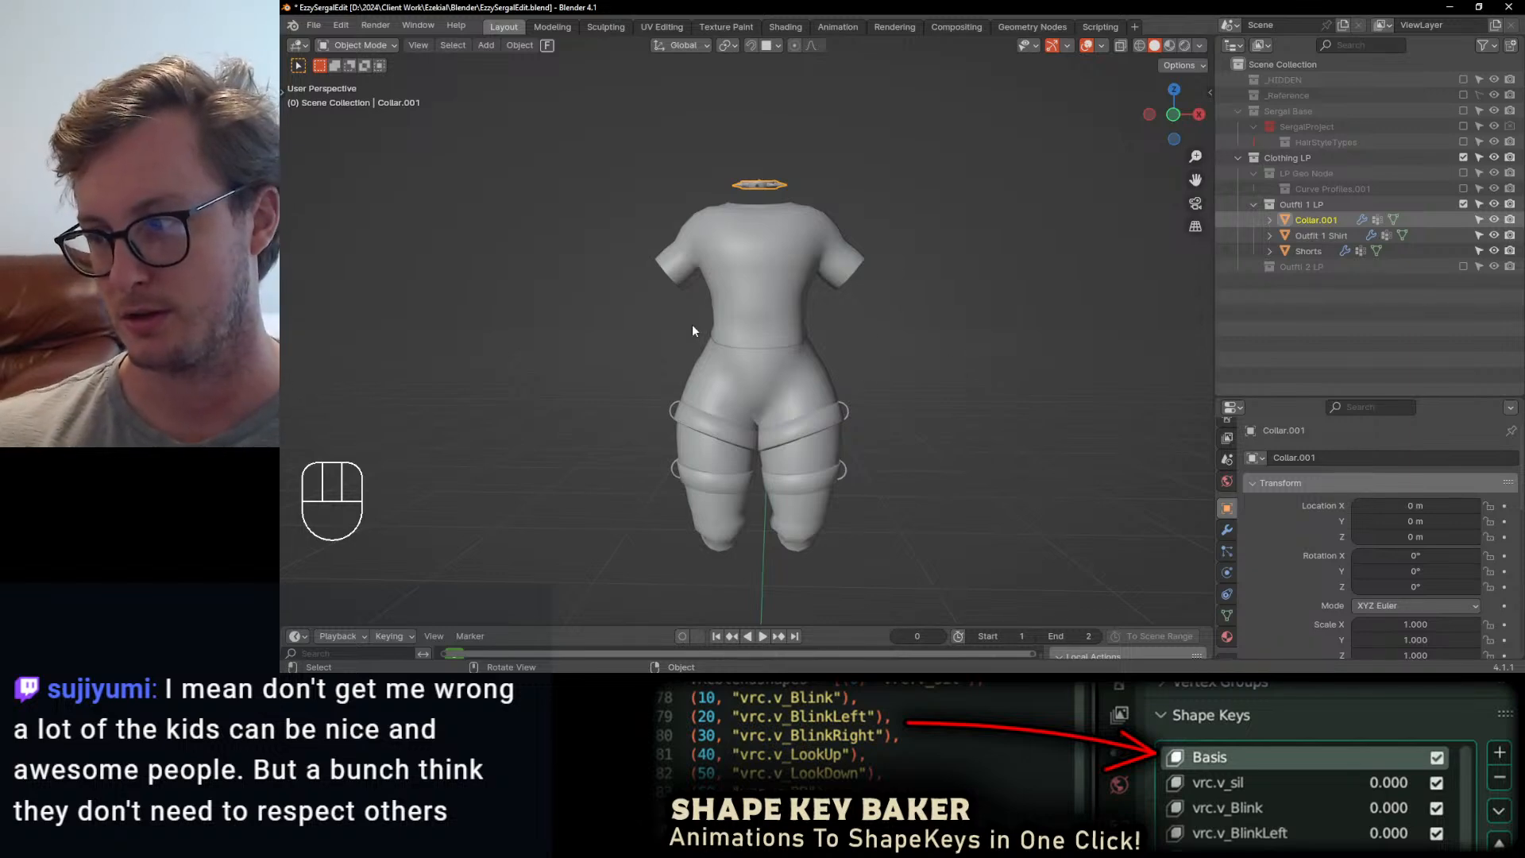
- Save the file and swap the enabled clothing collection from Outfit 1 LP to Outfit 2 LP
middle_click_drag(831, 264, 759, 310)
scroll(759, 311, "up", 4)
key("ctrl+s")
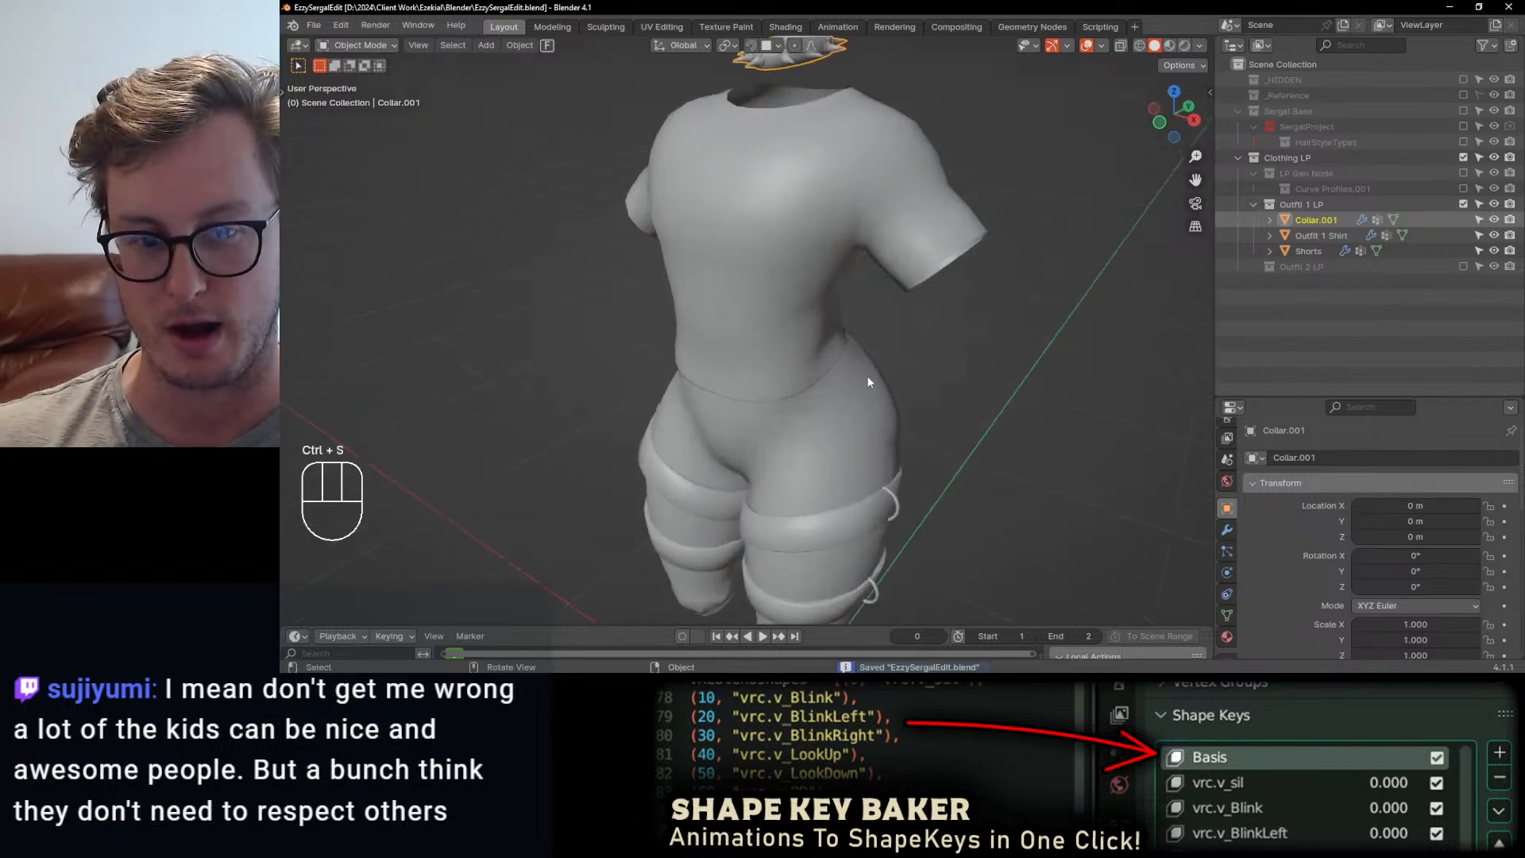
mouse_move(867, 375)
middle_mouse_down()
mouse_move(551, 354)
mouse_move(884, 379)
middle_mouse_up()
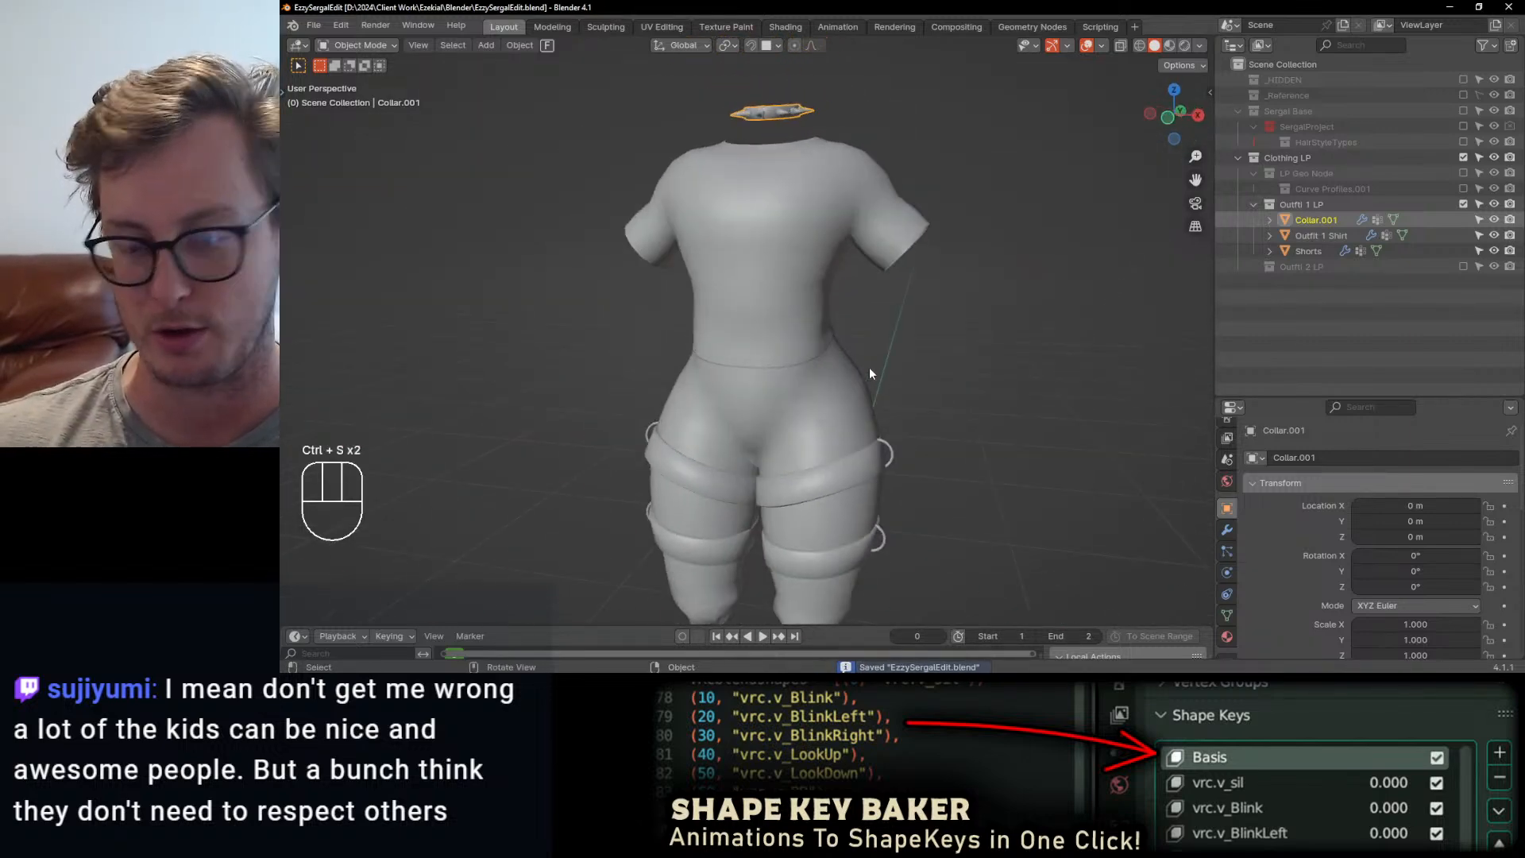
scroll(805, 270, "down", 1)
middle_click_drag(823, 280, 855, 324)
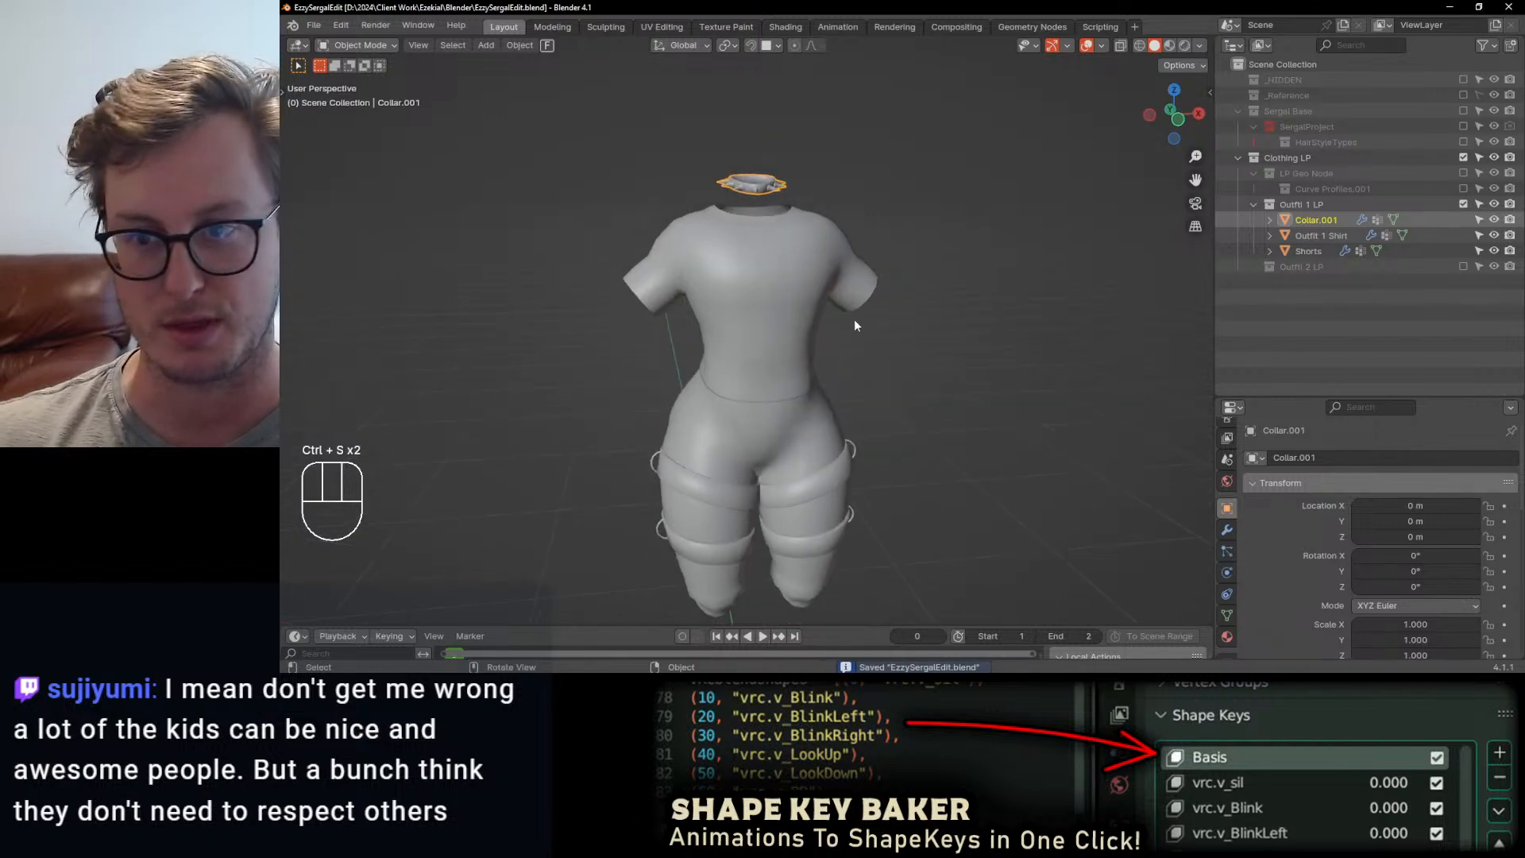
left_click(1464, 205)
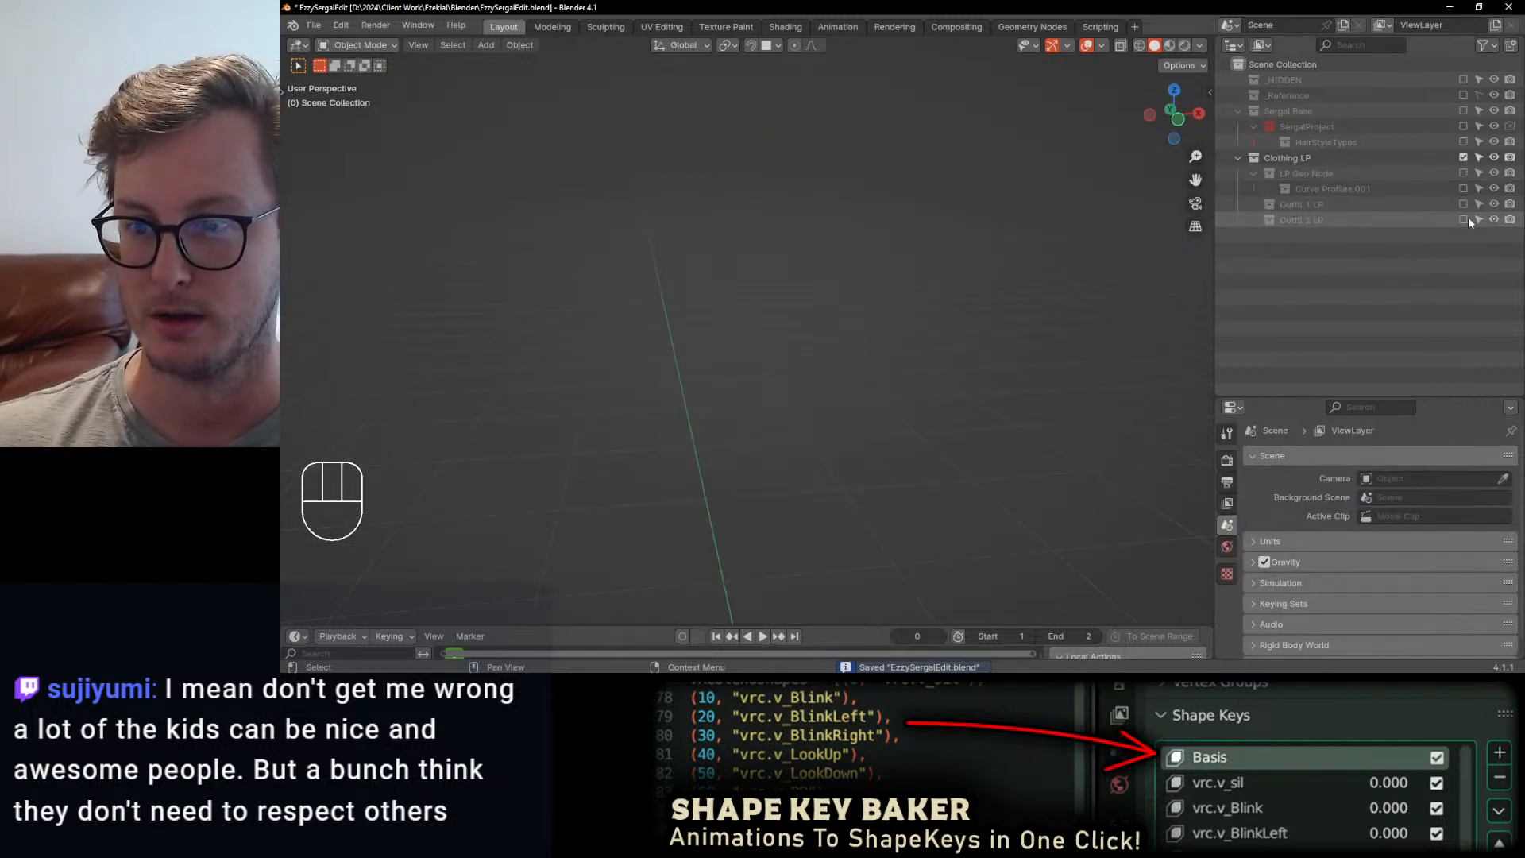
left_click(1464, 219)
left_click(754, 206)
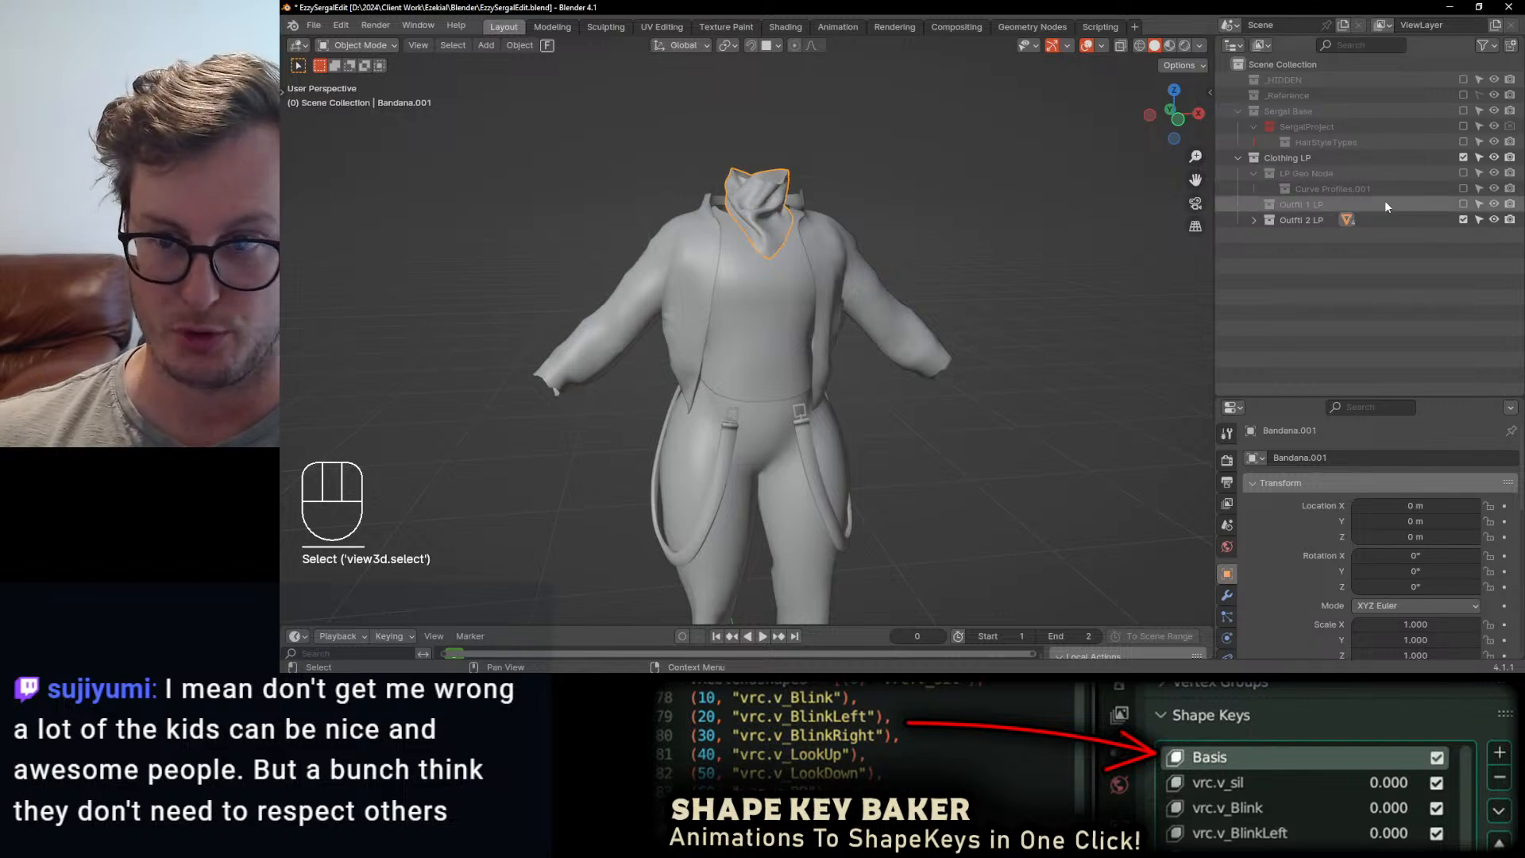
- Enable the Outfit 1 LP, Curve Profiles.001 and LP Geo Node collections
left_click(1464, 204)
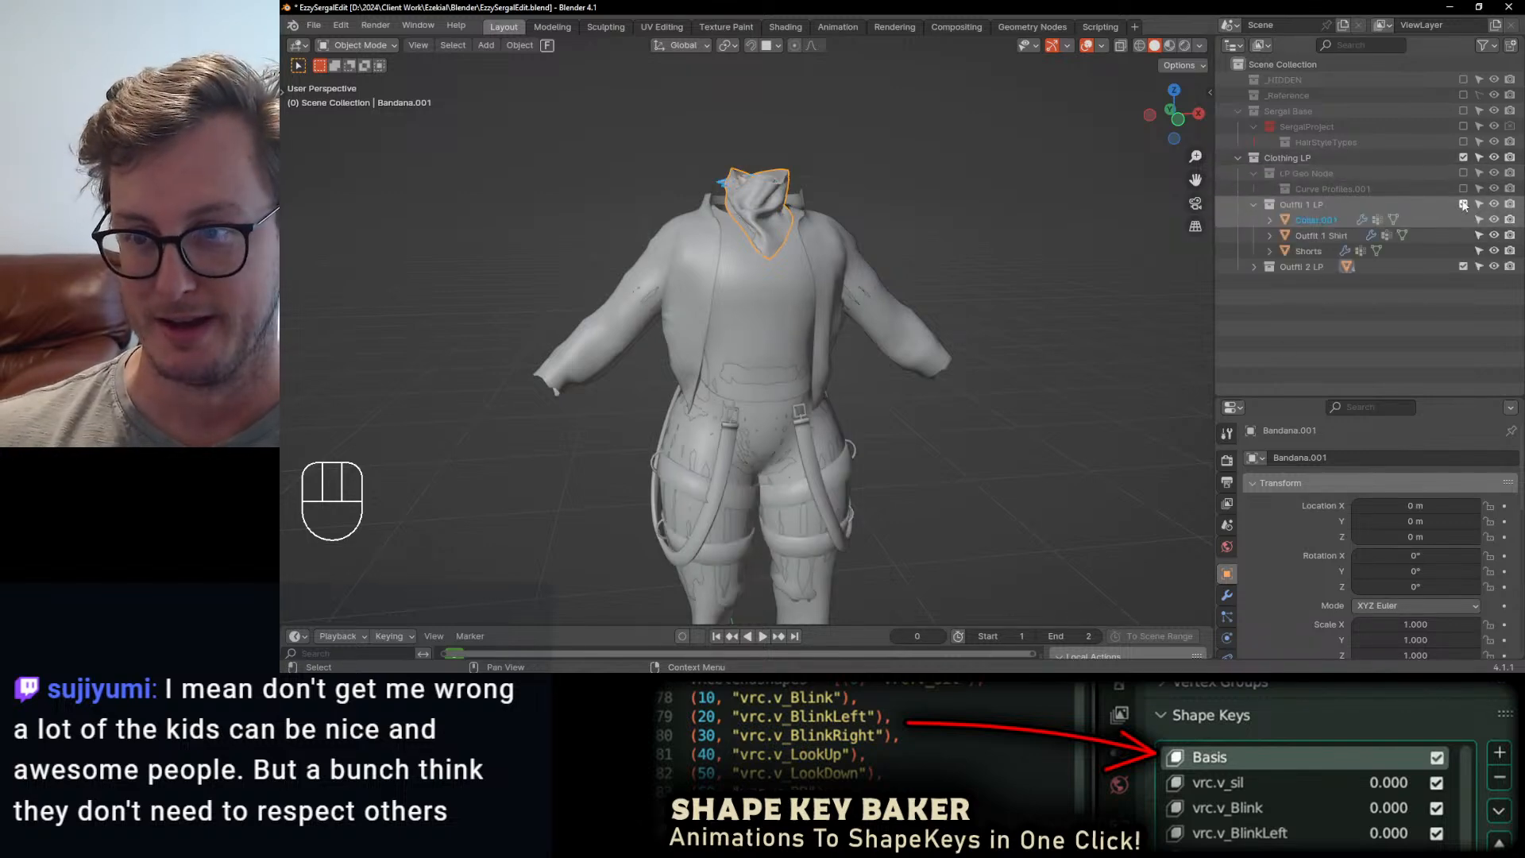
left_click(1464, 188)
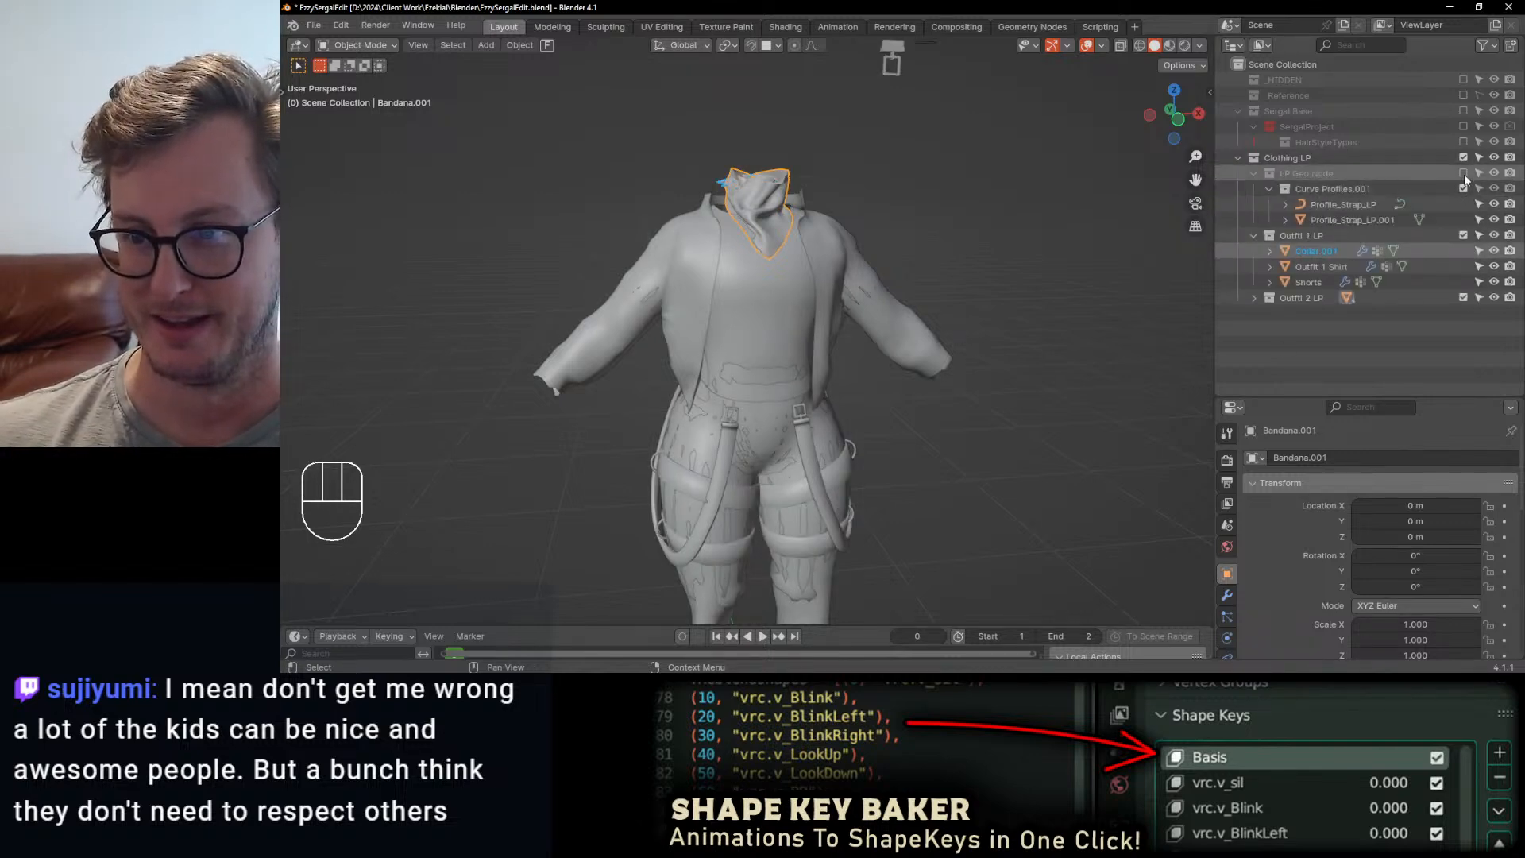
left_click(1464, 172)
- Delete the two strap profile objects, Profile_Strap_LP and Profile_Strap_LP.001, floating above the outfit and save the file
scroll(880, 225, "down", 4)
scroll(864, 224, "up", 1)
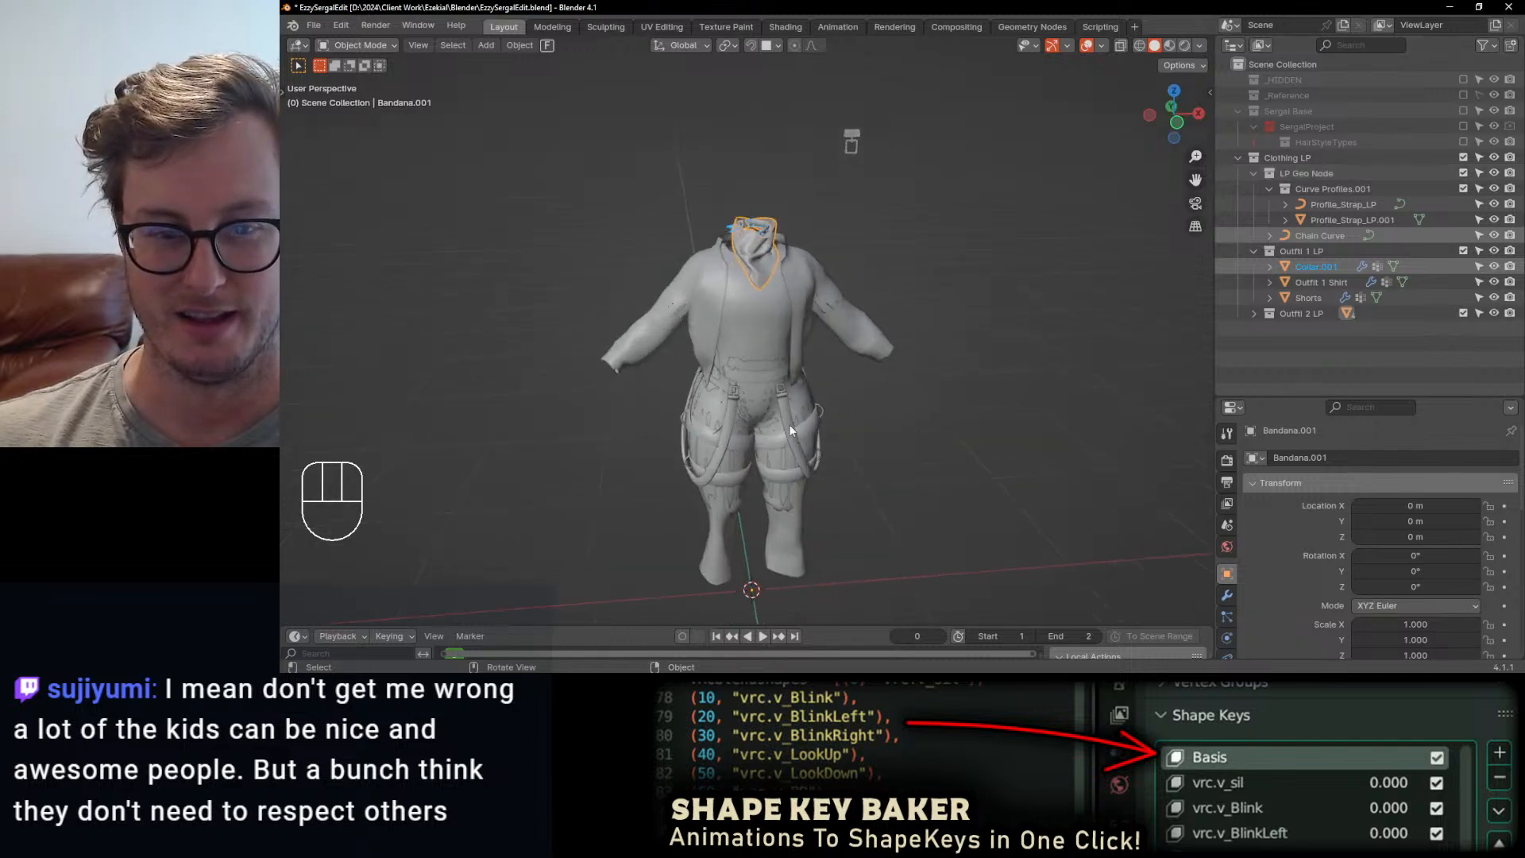
left_click(796, 420)
key("b")
left_click_drag(828, 133, 882, 159)
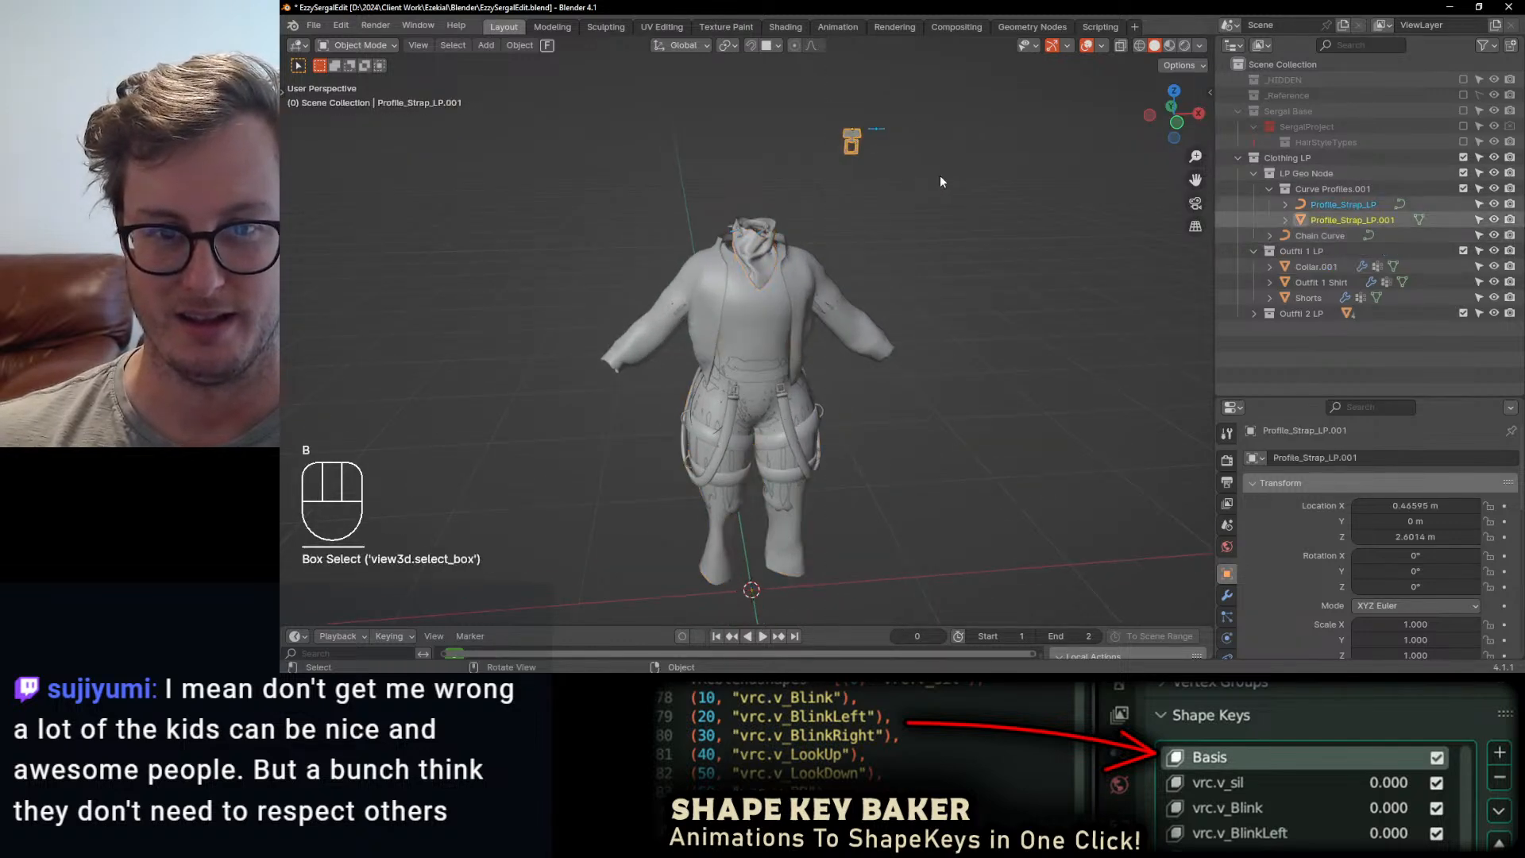
key("x")
key("ctrl+s")
- Delete the Chain Curve object at the waist
scroll(751, 464, "up", 6)
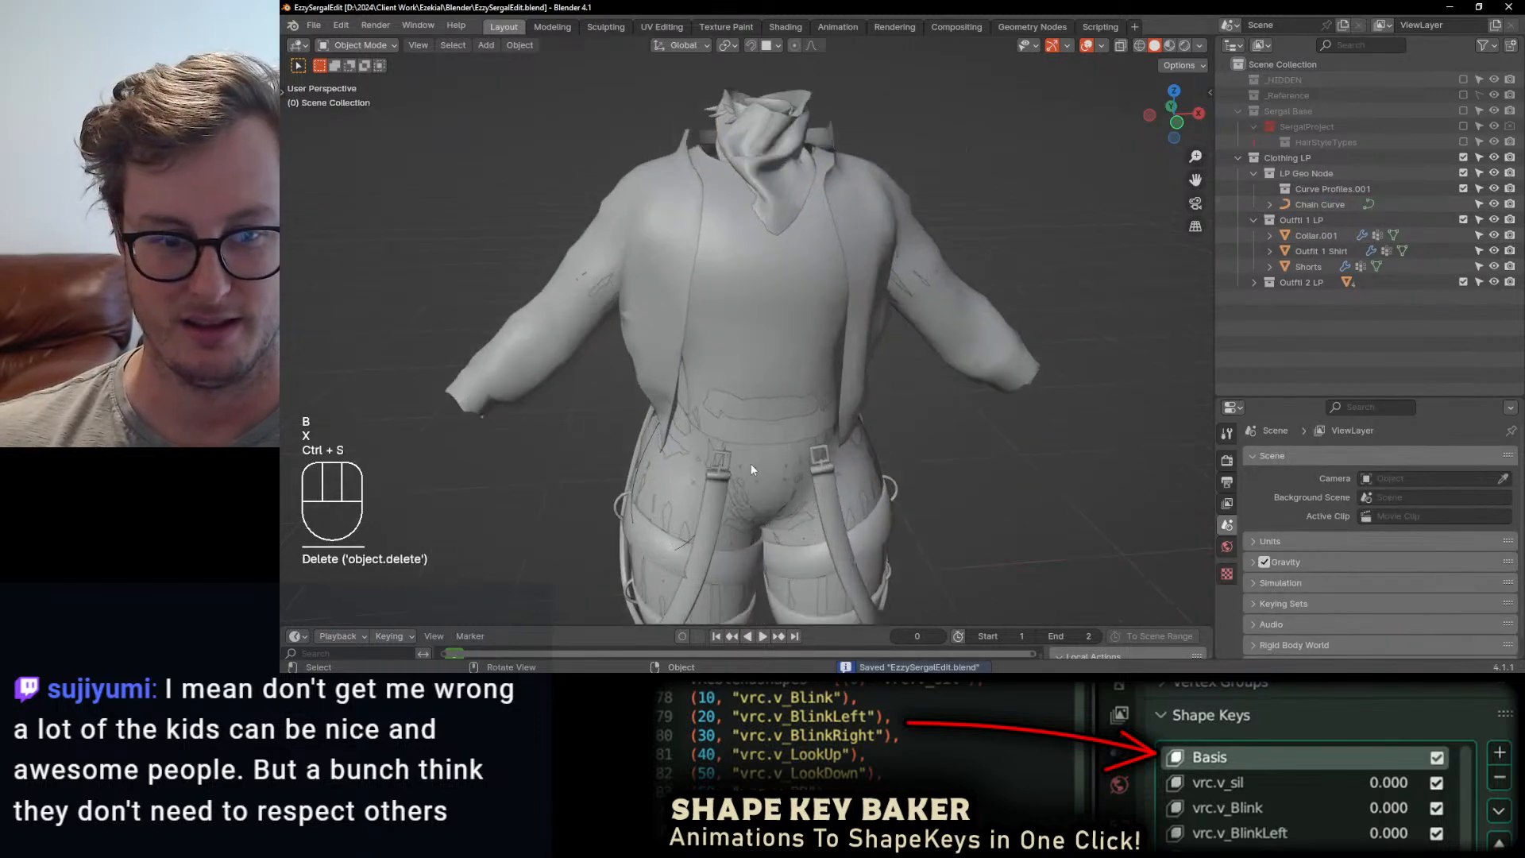
left_click(749, 405)
scroll(866, 389, "down", 5)
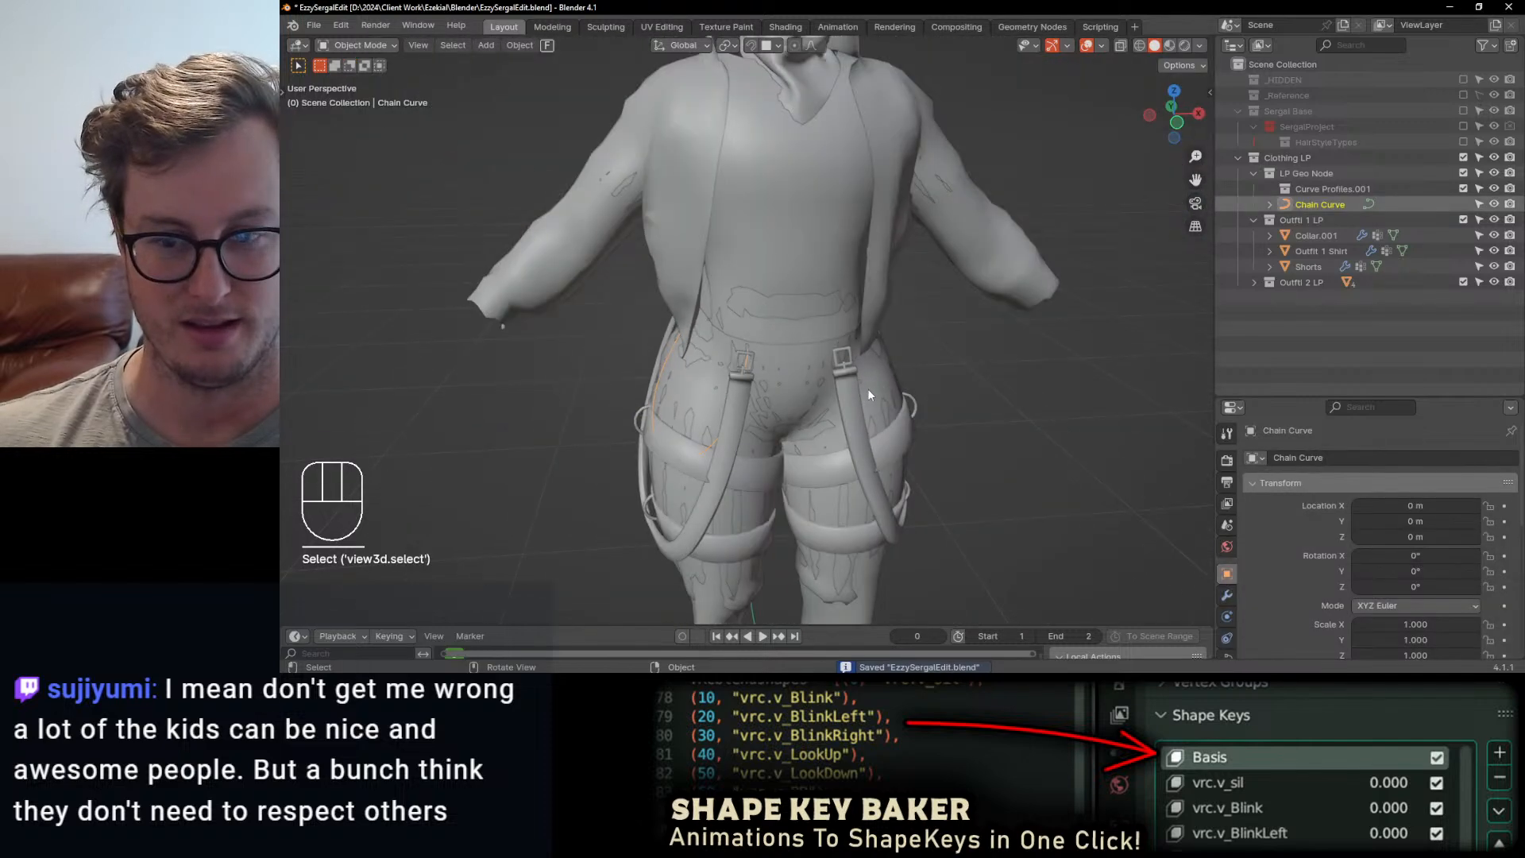
key("x")
left_click(826, 375)
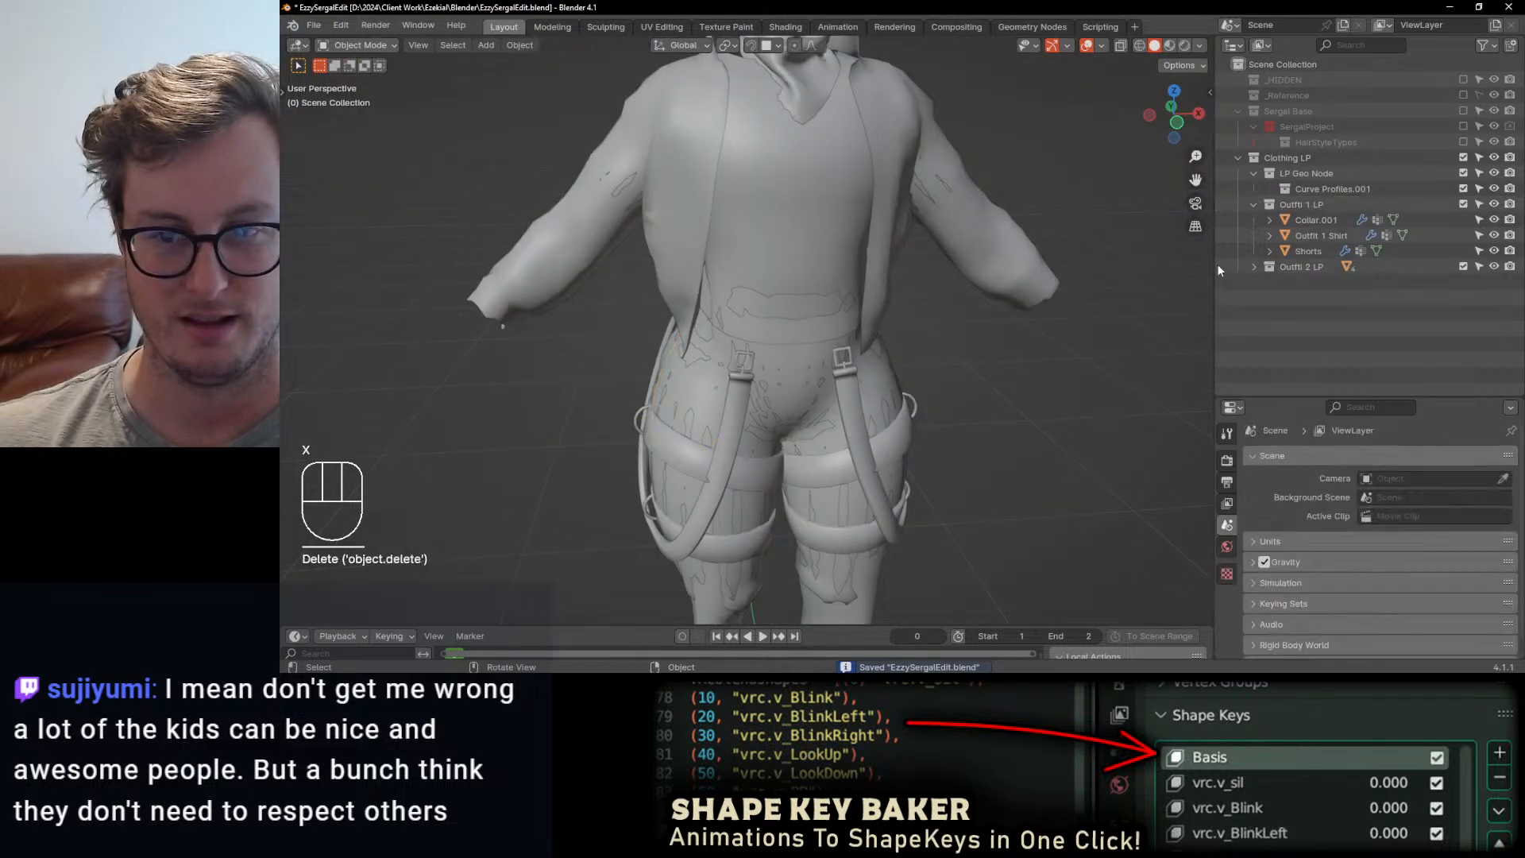
- Delete the Curve Profiles.001 and LP Geo Node collections, collapse Outfit 1 LP, and save the file
left_click(1350, 191)
key("Delete")
left_click(1343, 177)
key("Delete")
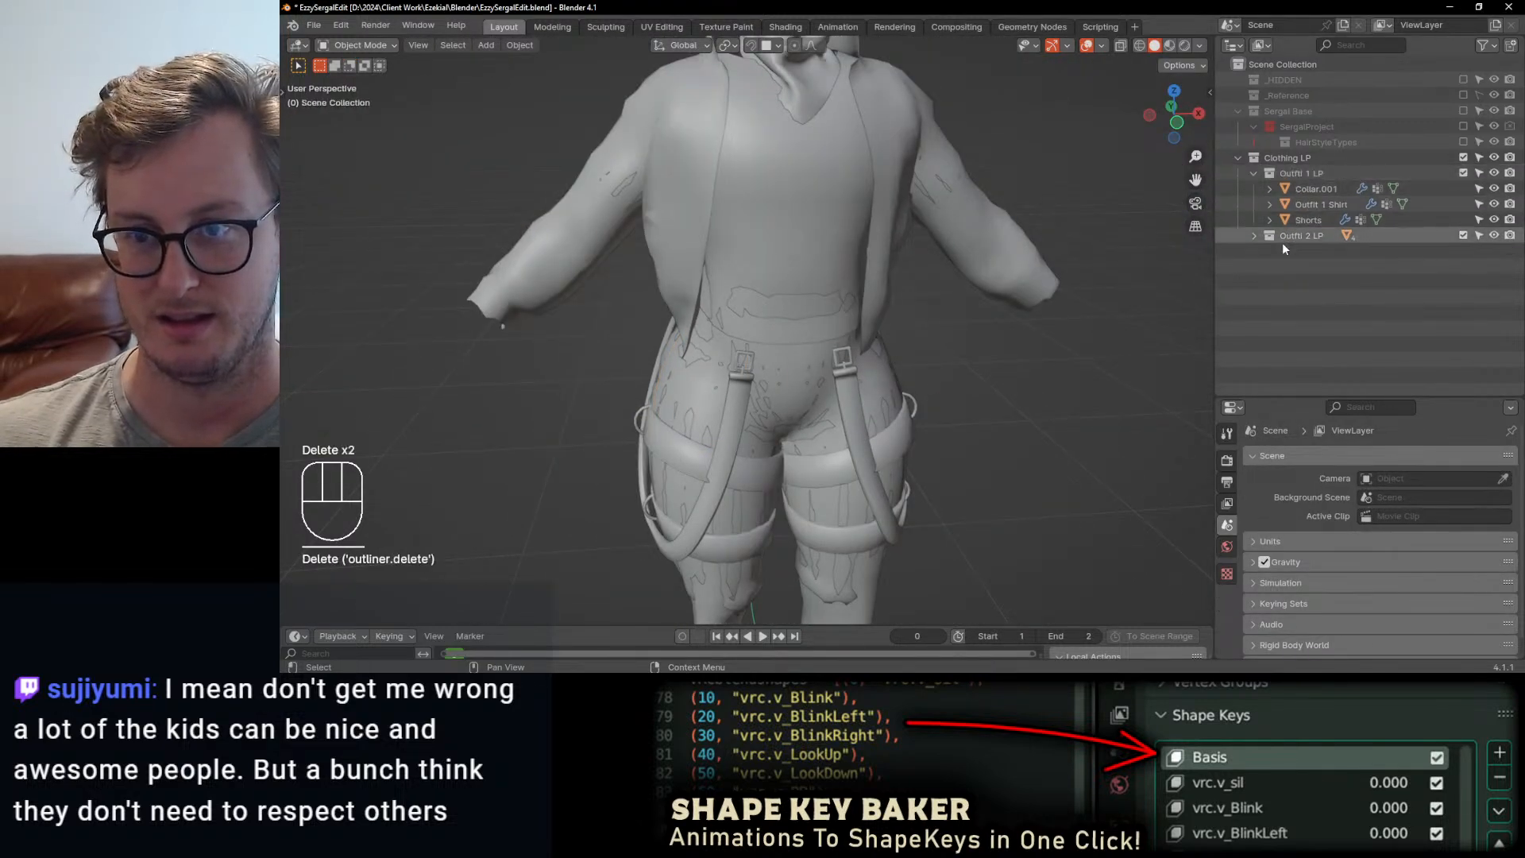
left_click(1253, 173)
key("ctrl+s")
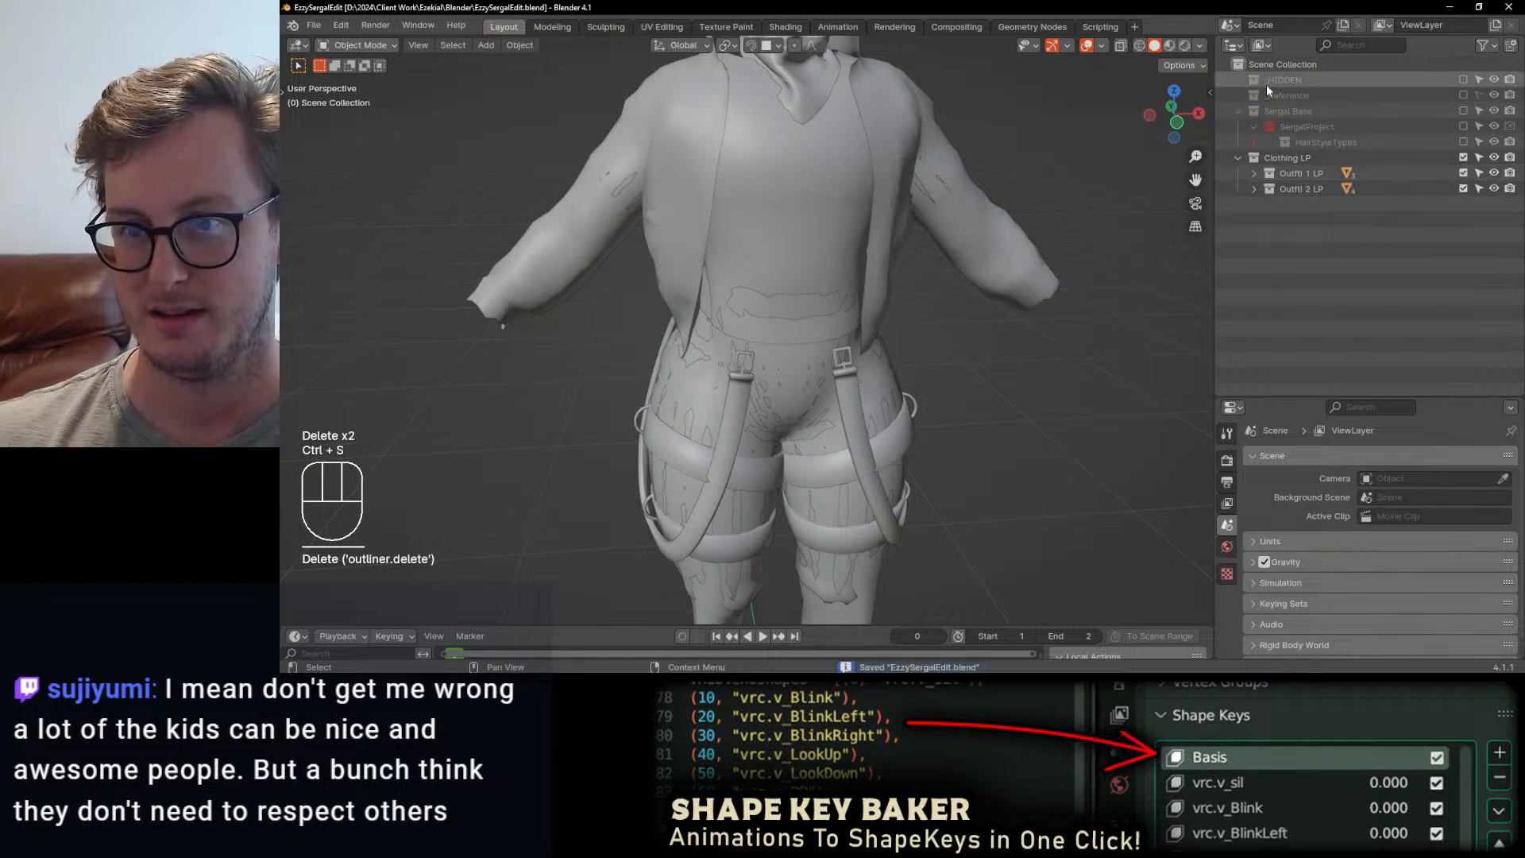
- Delete the Reference collection together with its whole hierarchy and save the file
left_click(1279, 94)
right_click(1279, 94)
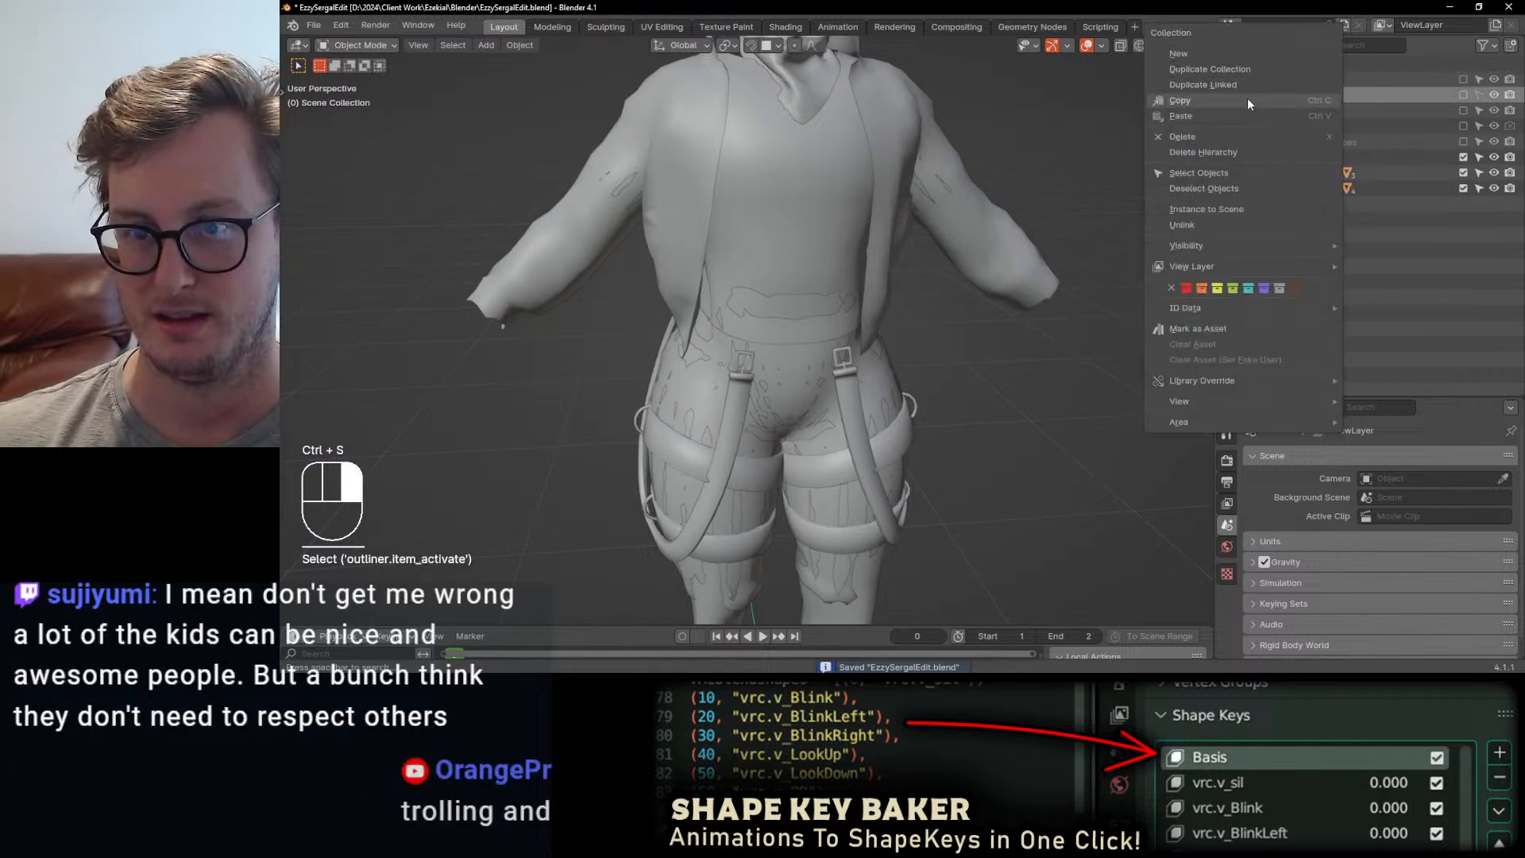
left_click(1207, 152)
middle_click_drag(1075, 235, 913, 268)
key("ctrl+s")
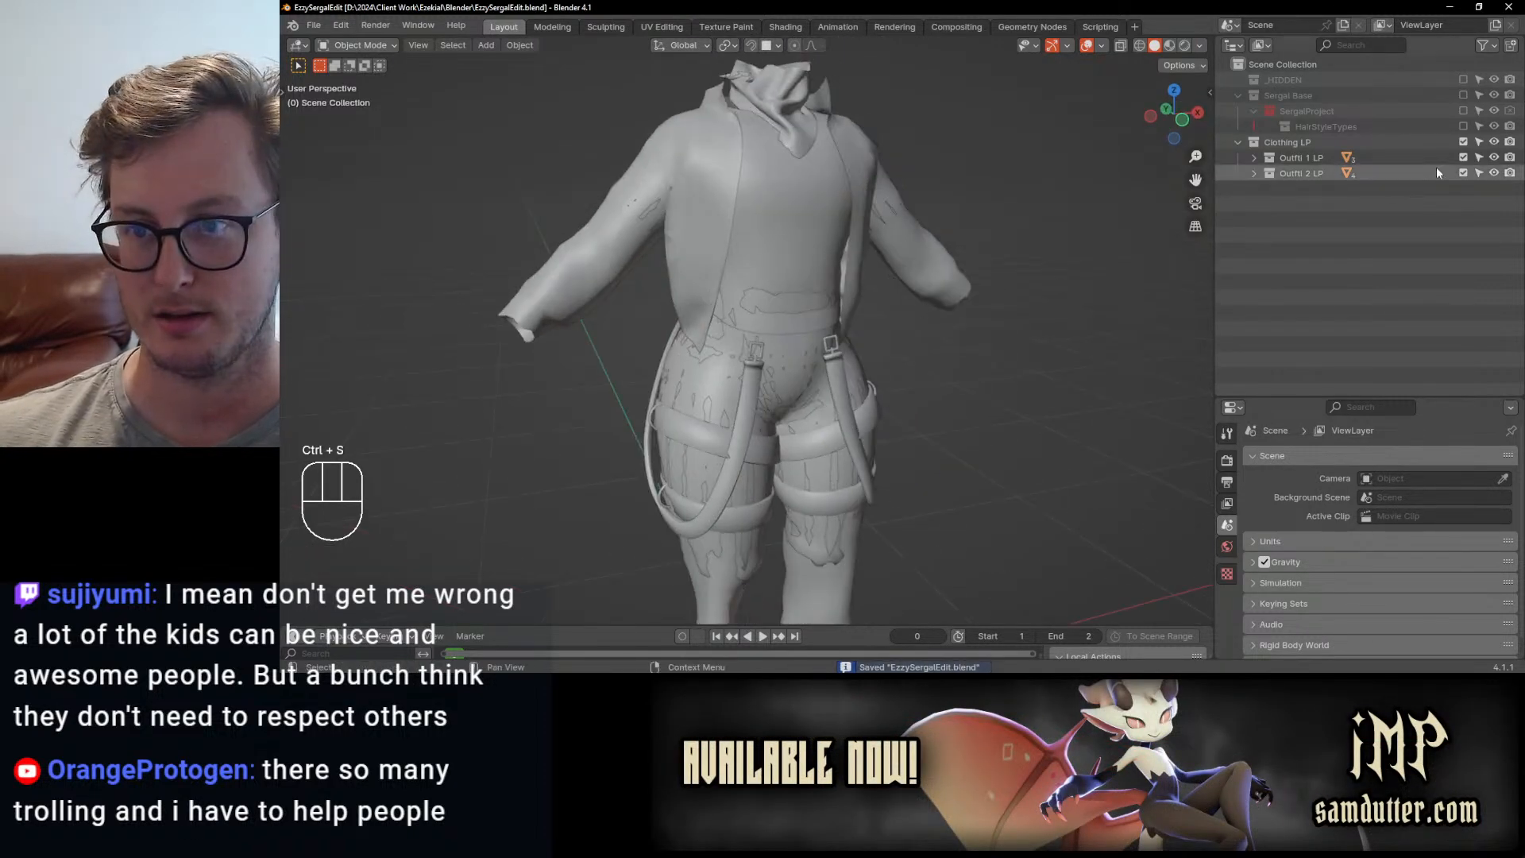
- Compare the two outfits by toggling their collections, leave only Outfit 1 LP enabled, and save the file
left_click(1464, 158)
left_click(1463, 172)
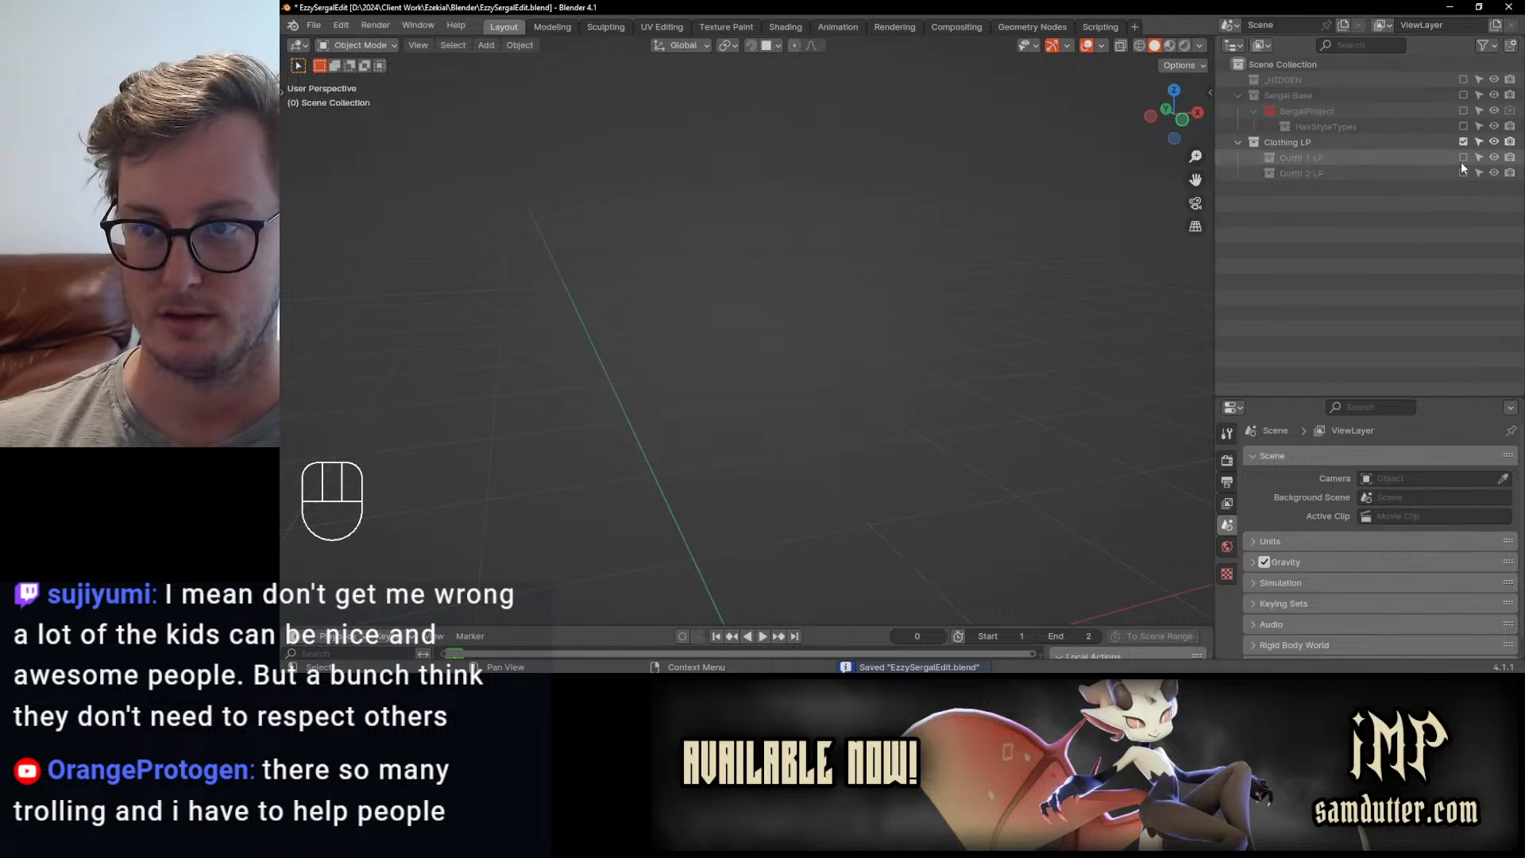
left_click(1463, 158)
left_click(1462, 158)
left_click(1462, 173)
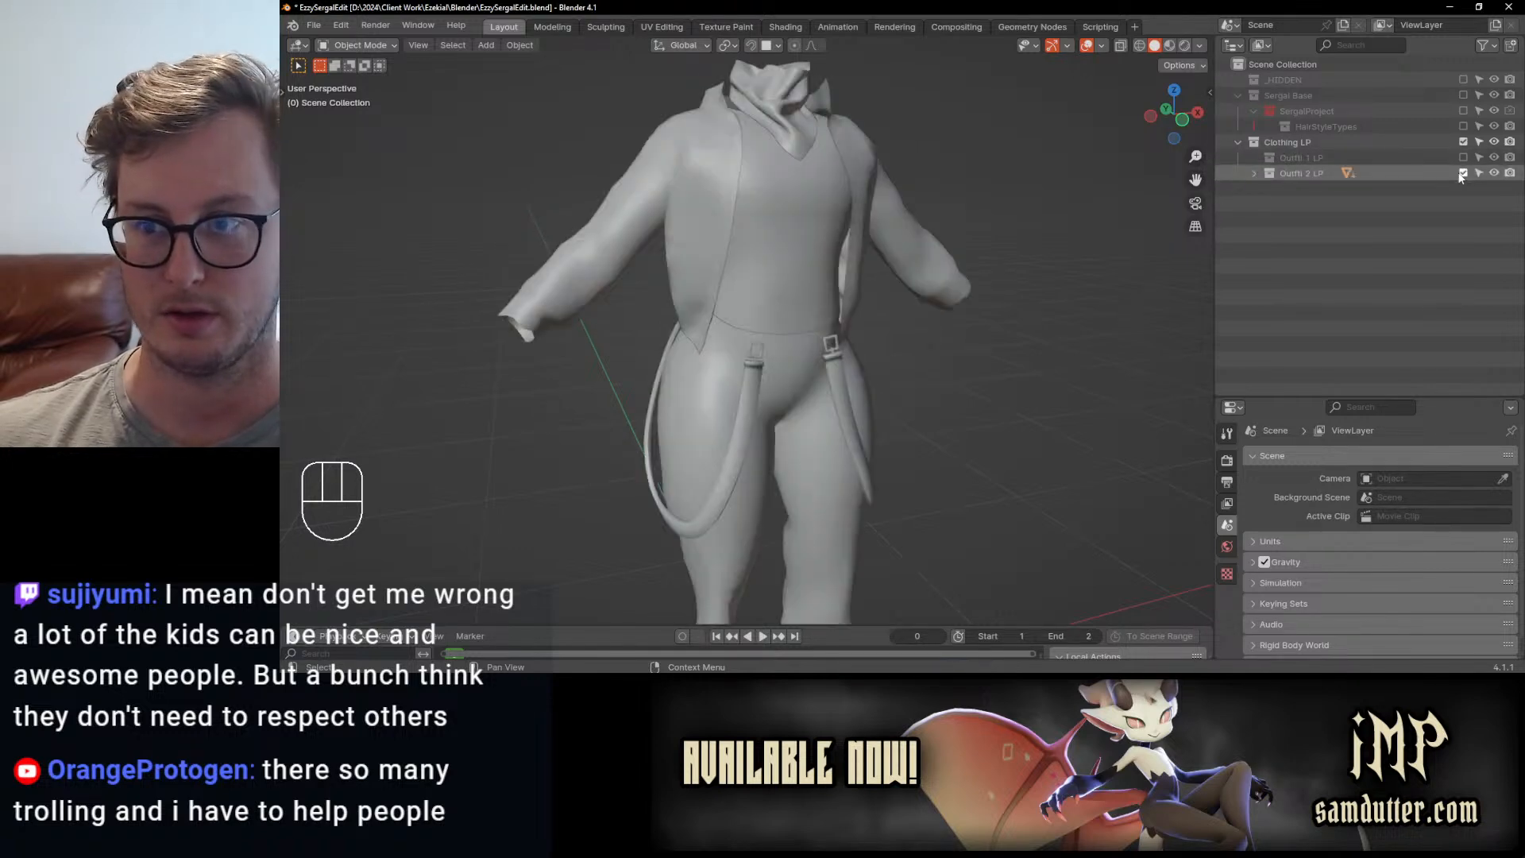
left_click(1462, 173)
left_click(1463, 158)
key("ctrl+s")
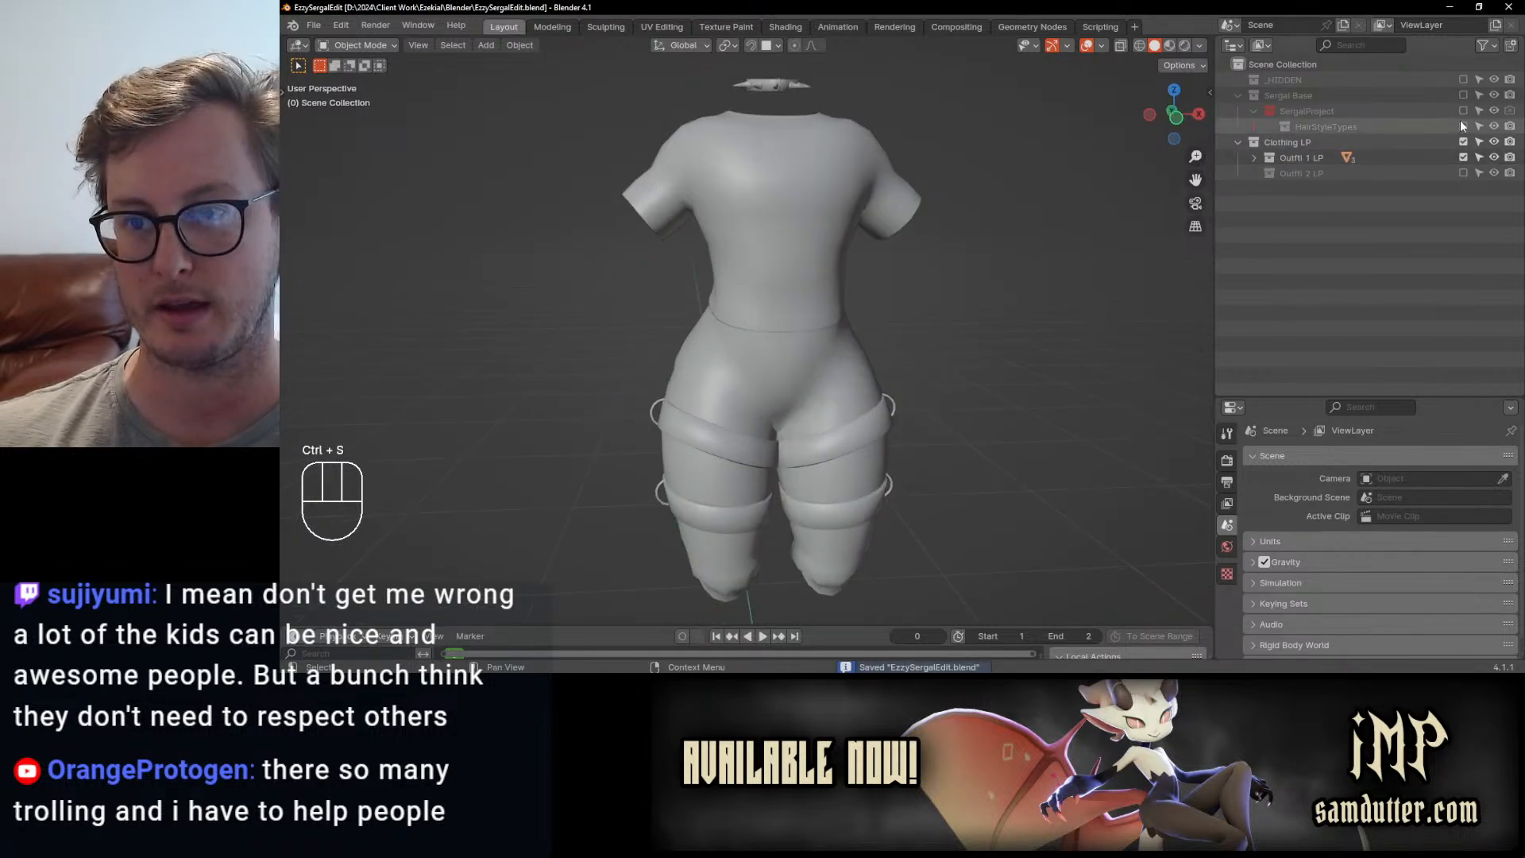
- Enable the SergalProject collection and test the shirt's deformation by temporarily rotating the Left arm bone in Pose Mode
left_click(1463, 110)
middle_click_drag(803, 254, 850, 221)
left_click(851, 222)
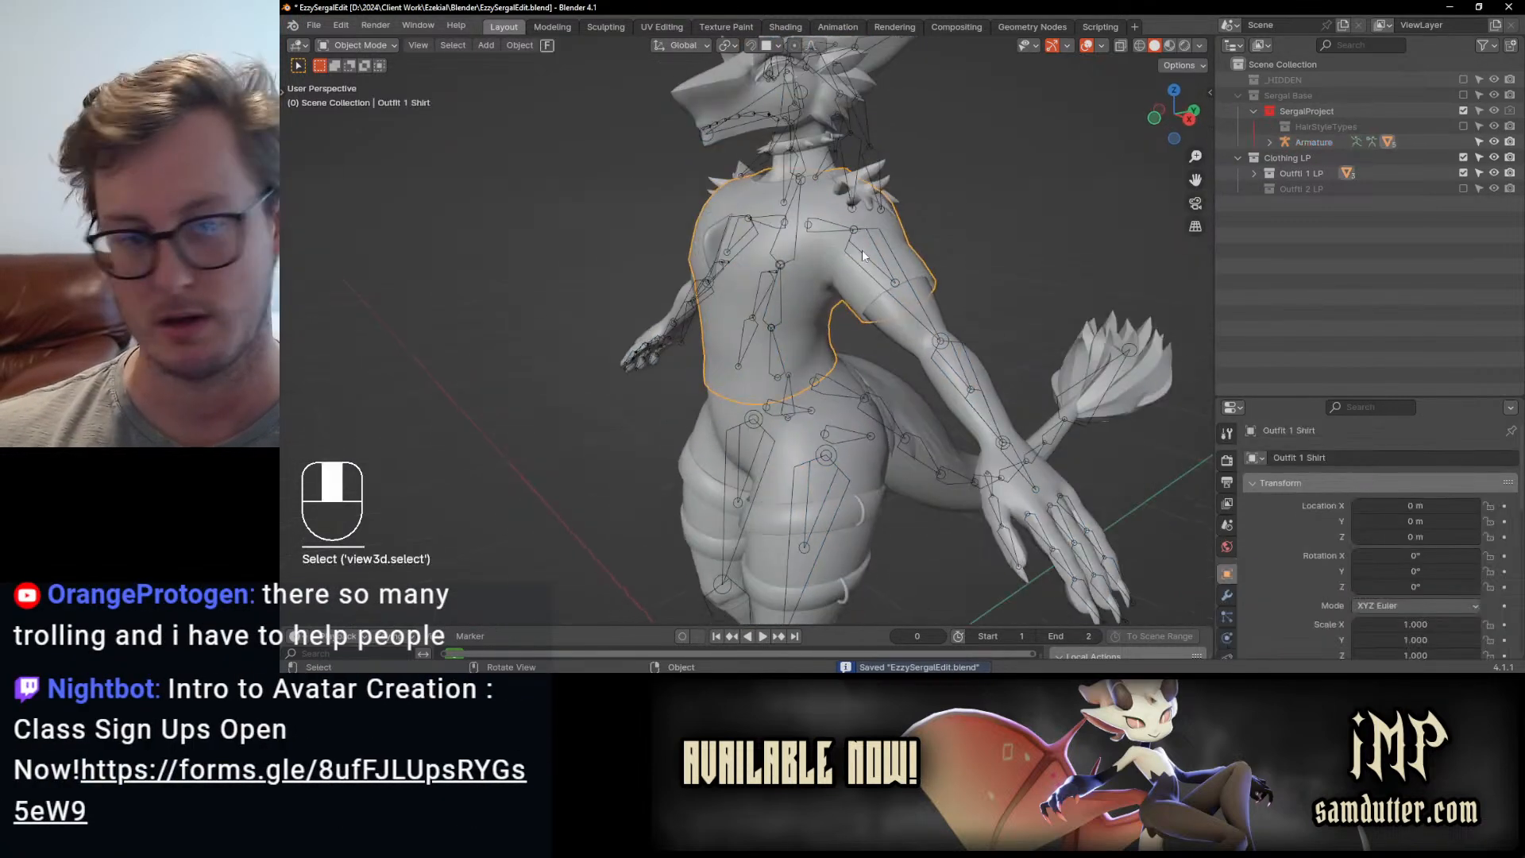
left_click(882, 266)
key("ctrl+Tab")
key("r")
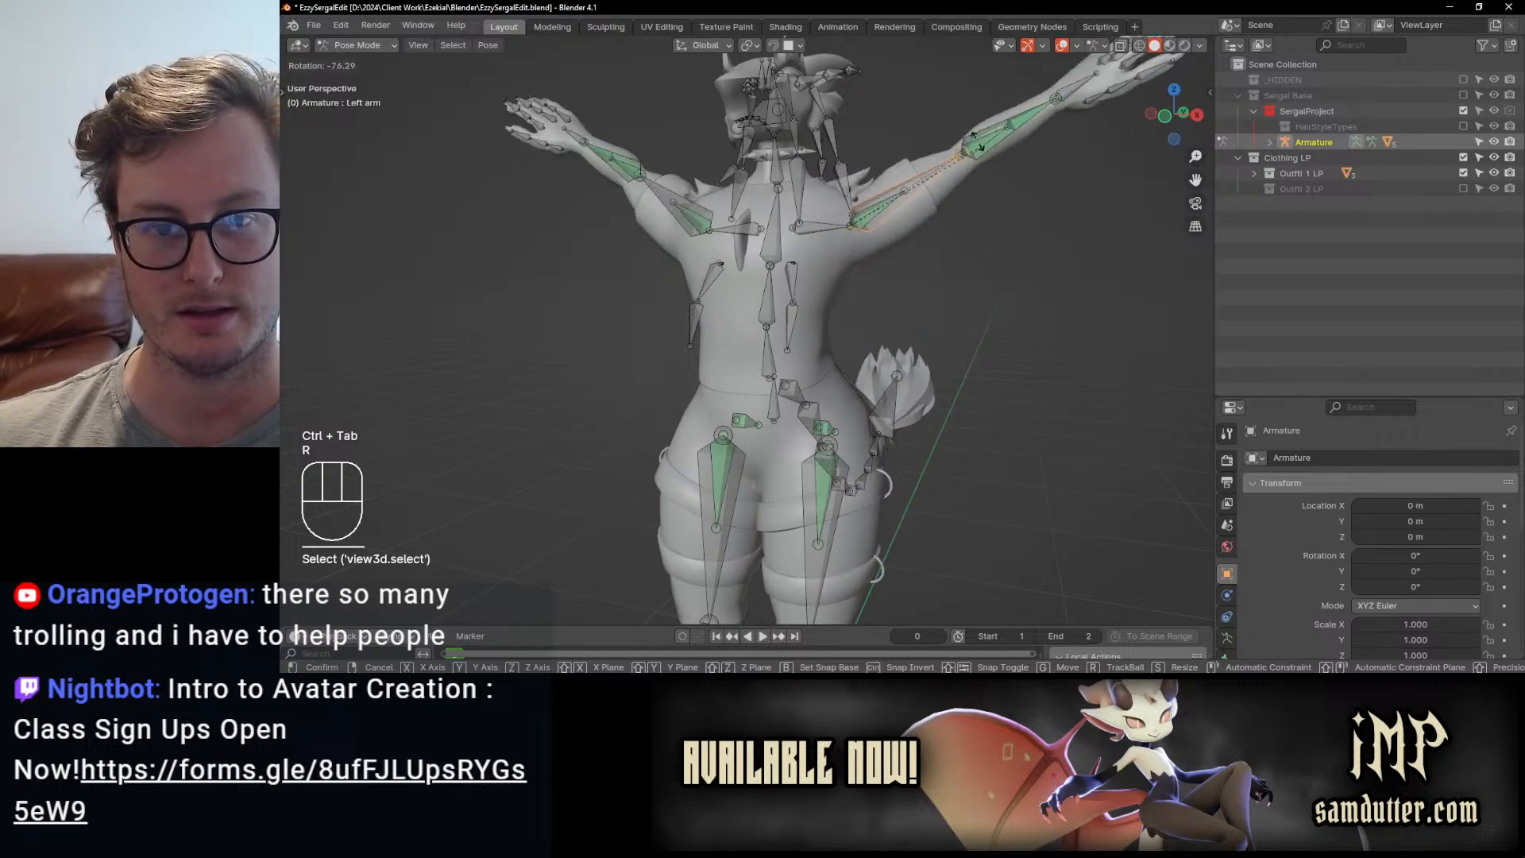
key("Escape")
middle_click_drag(835, 246, 896, 339)
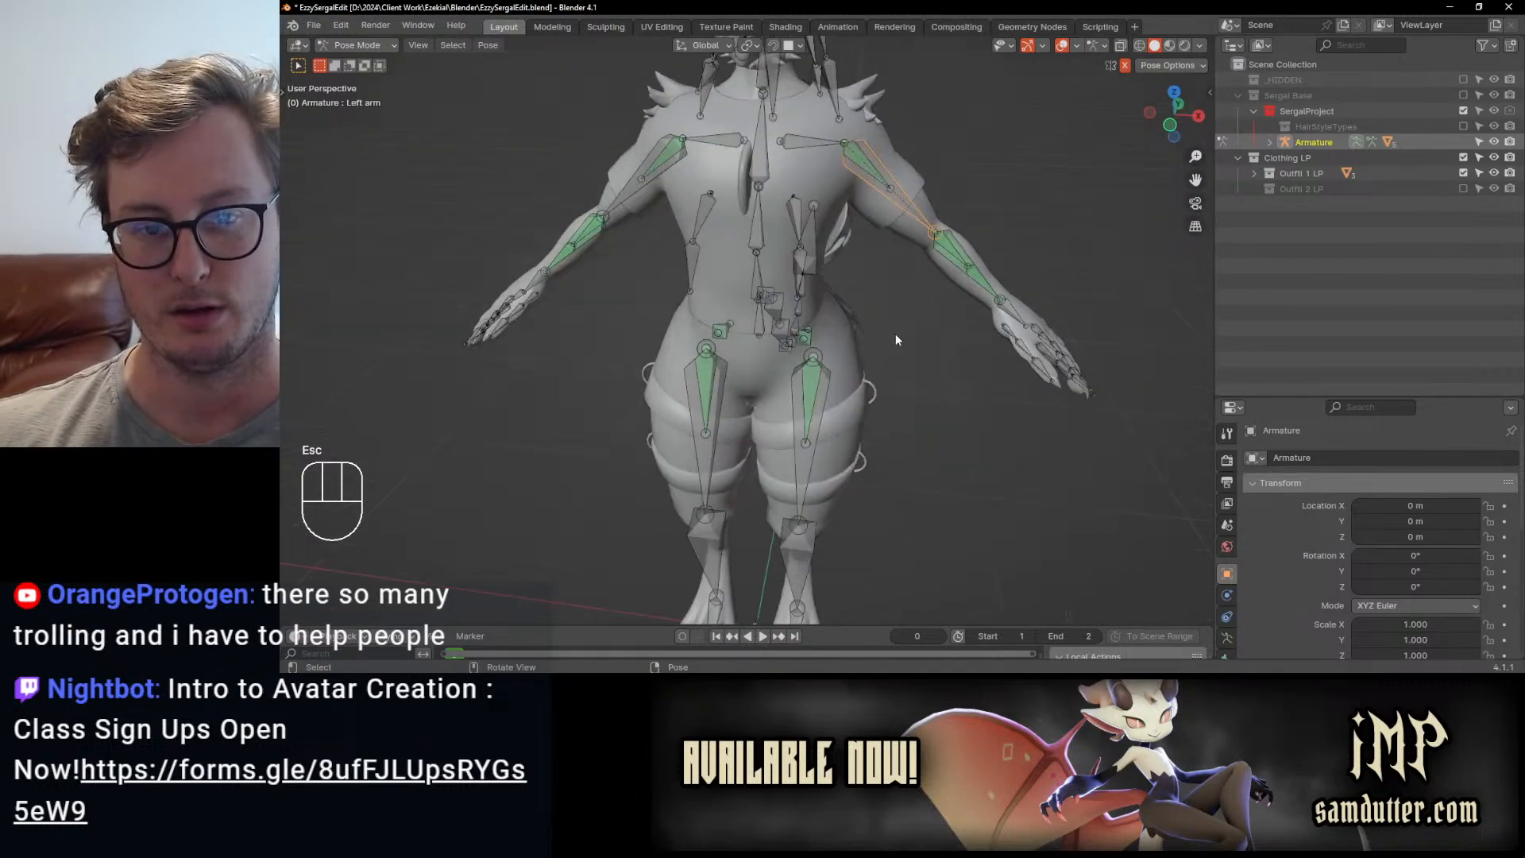
- Test the shirt's twist by temporarily rotating the Chest bone about the global Z axis, and leave Pose Mode
left_click(783, 243)
key("r")
key("z")
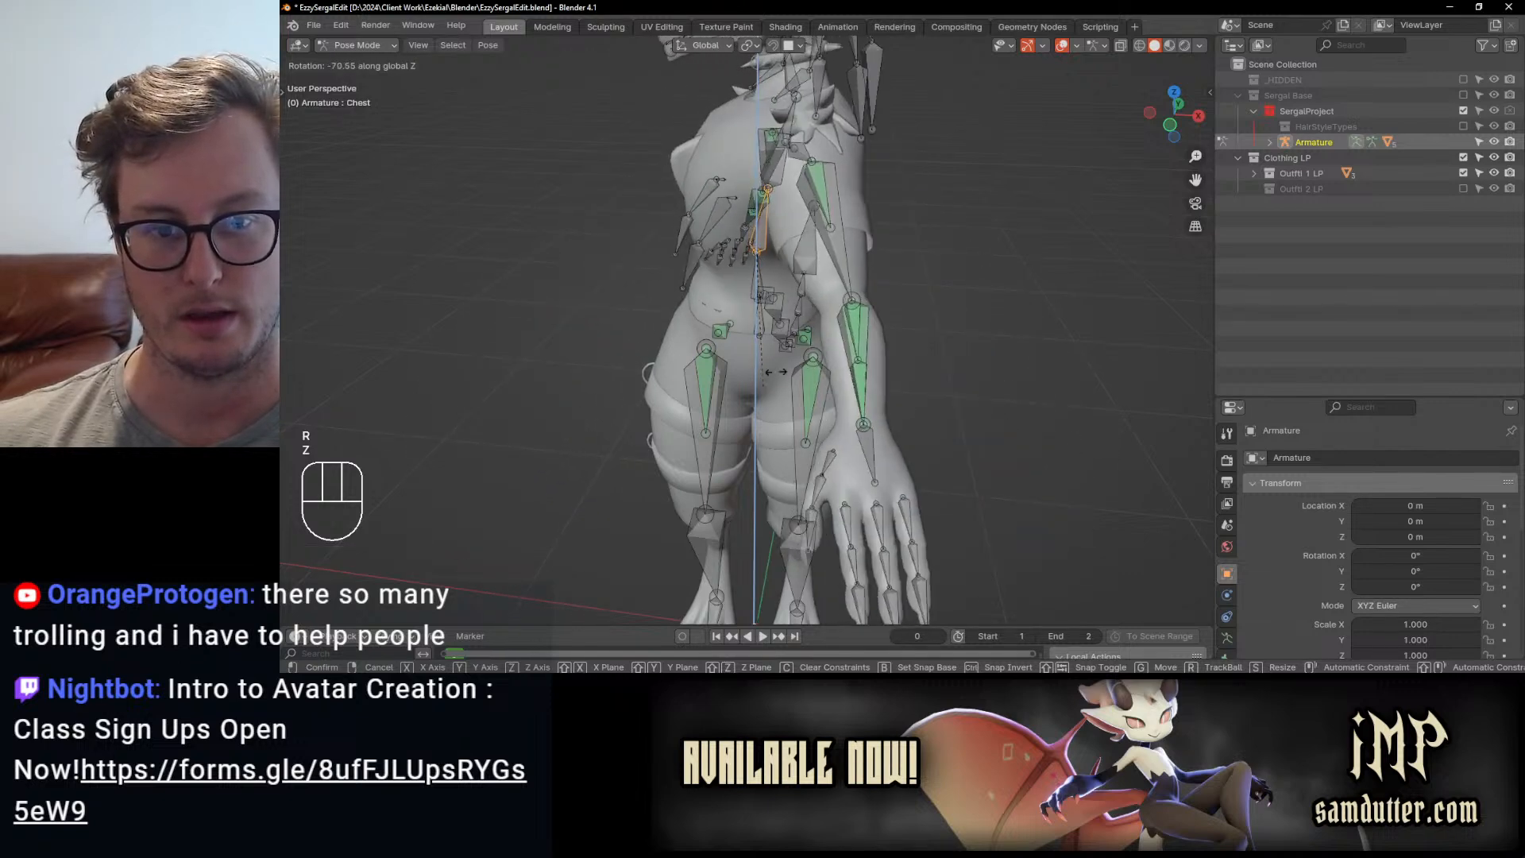
key("Escape")
key("ctrl+Tab")
- Push the Outfit 1 Shirt mesh slightly outward along its normals with Shrink/Fatten
left_click(852, 211)
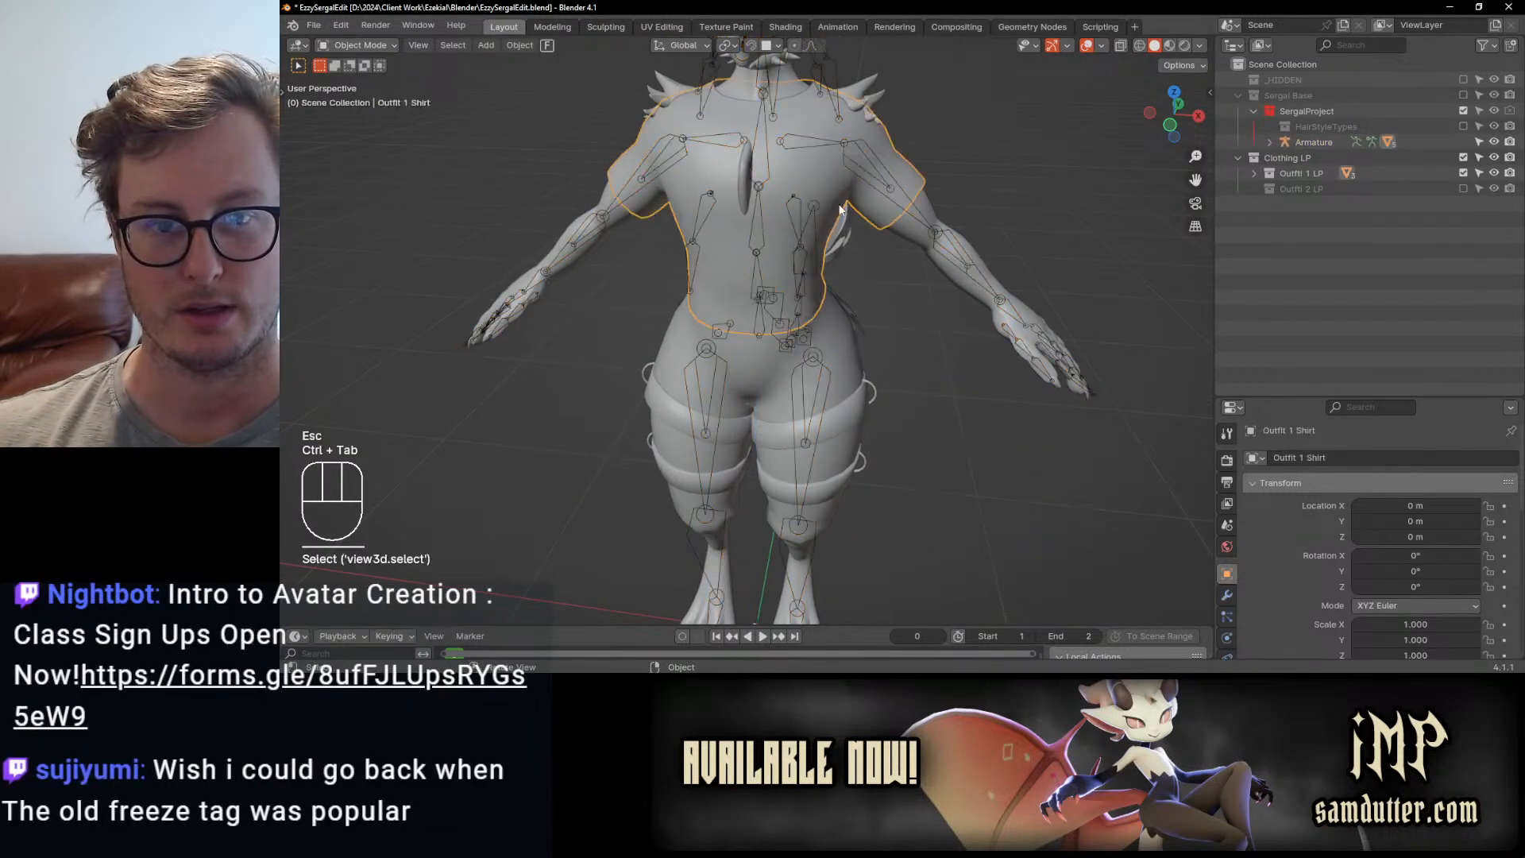
key("Tab")
middle_click_drag(928, 232, 879, 318)
key("alt+s")
left_click(940, 168, "shift")
key("Tab")
- Check the adjusted shirt sleeve by temporarily rotating the Left arm bone in Pose Mode
left_click(881, 227)
key("ctrl+Tab")
left_click(878, 227)
key("r")
key("Escape")
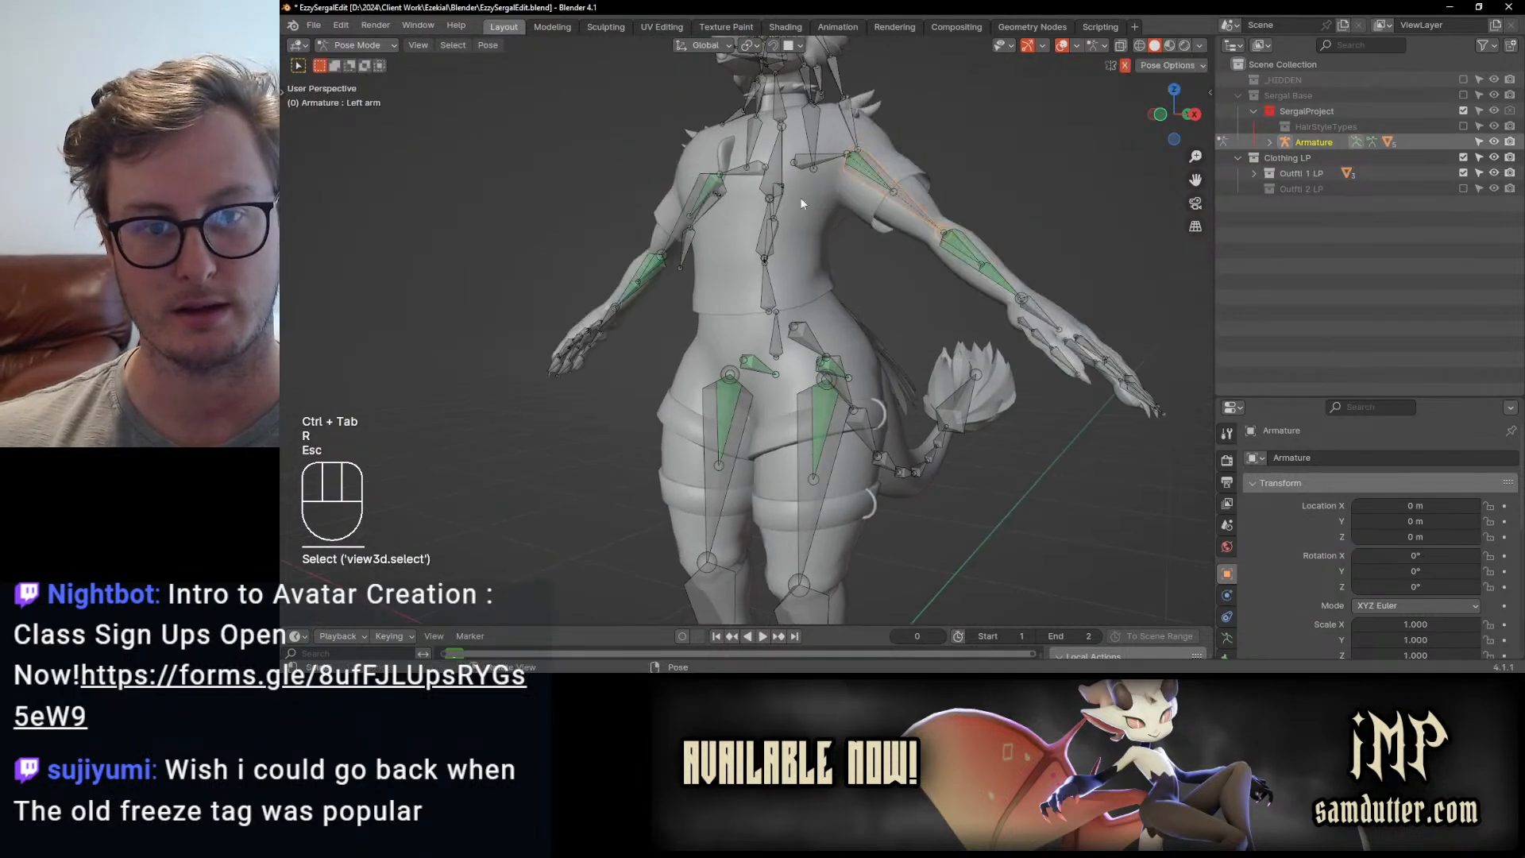
- Check the adjusted shirt by temporarily rotating the Chest bone about global Z, return to Object Mode, and save the file
left_click(770, 235)
key("r")
key("z")
key("Escape")
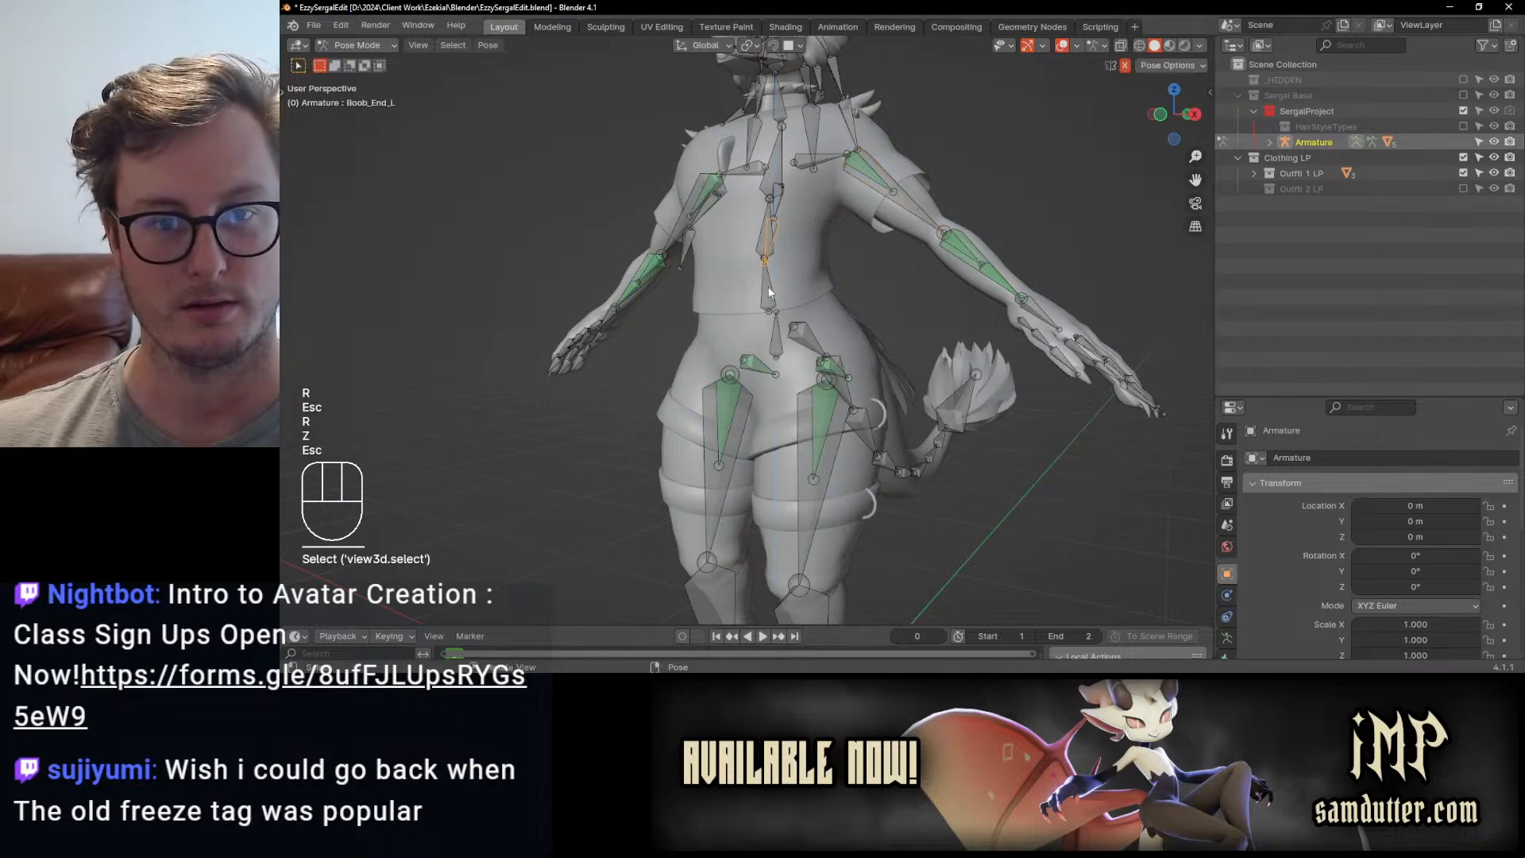
left_click(756, 253)
key("r")
key("z")
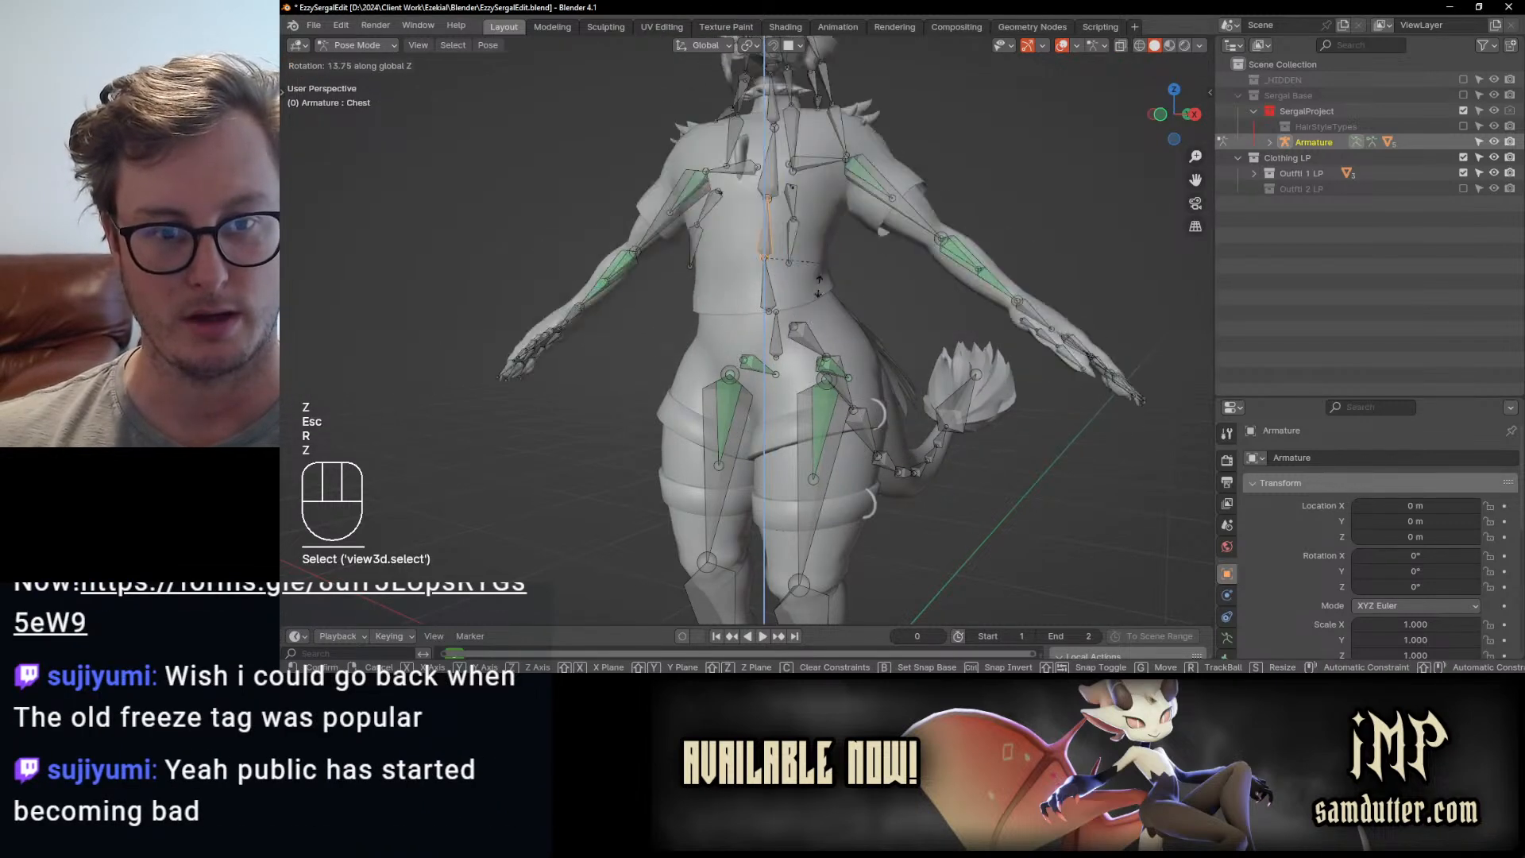
key("Escape")
key("ctrl+Tab")
key("ctrl+s")
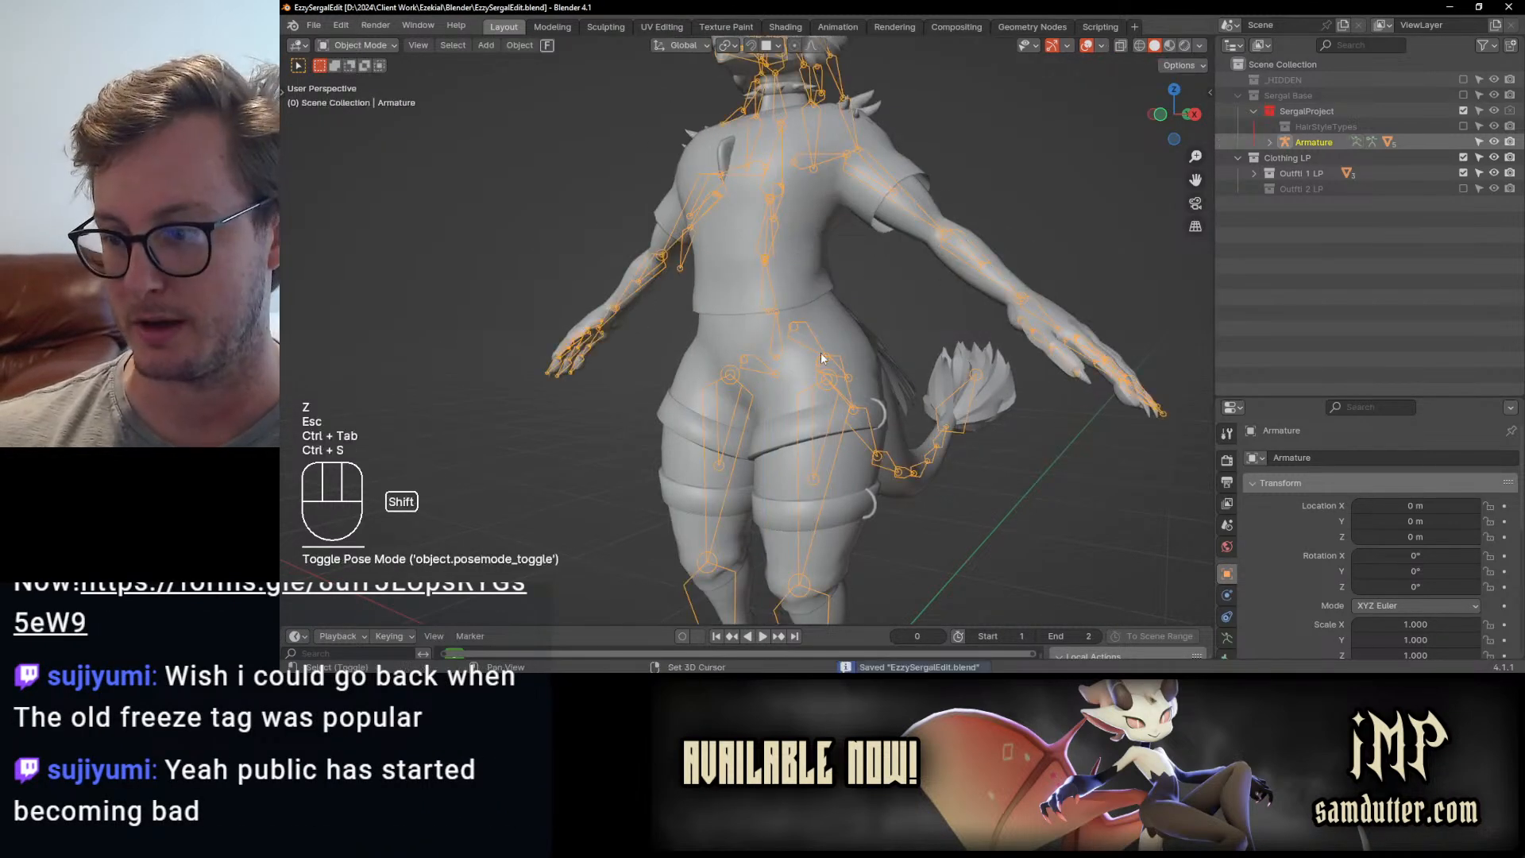
- Select the Shorts, inspect how they fit the body, and save the file
middle_click_drag(822, 351, 840, 318)
middle_click_drag(768, 278, 831, 369)
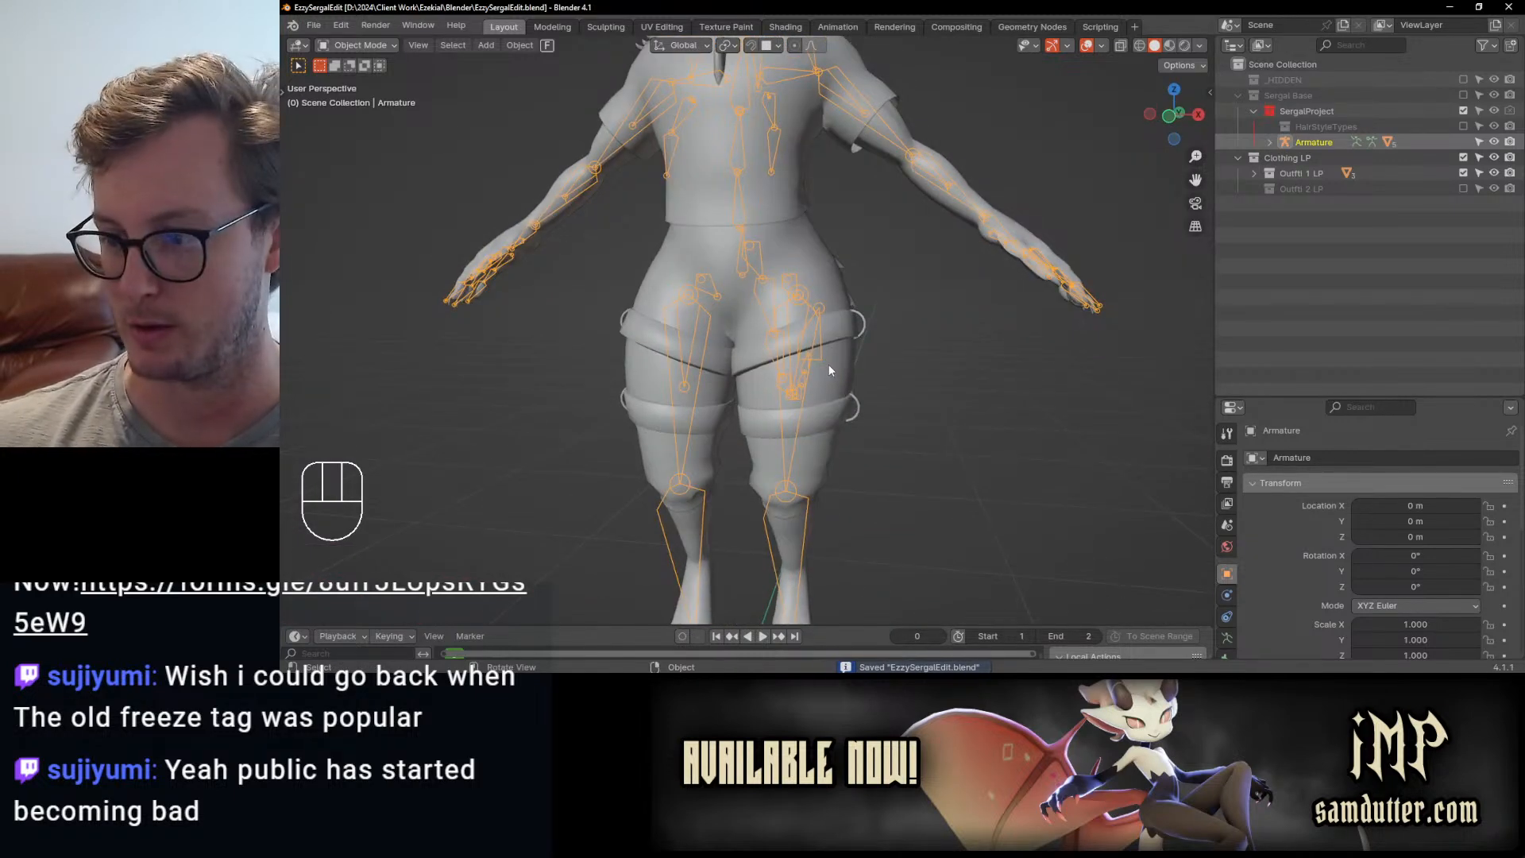
left_click(829, 370)
middle_click_drag(845, 359, 818, 334)
key("ctrl+s")
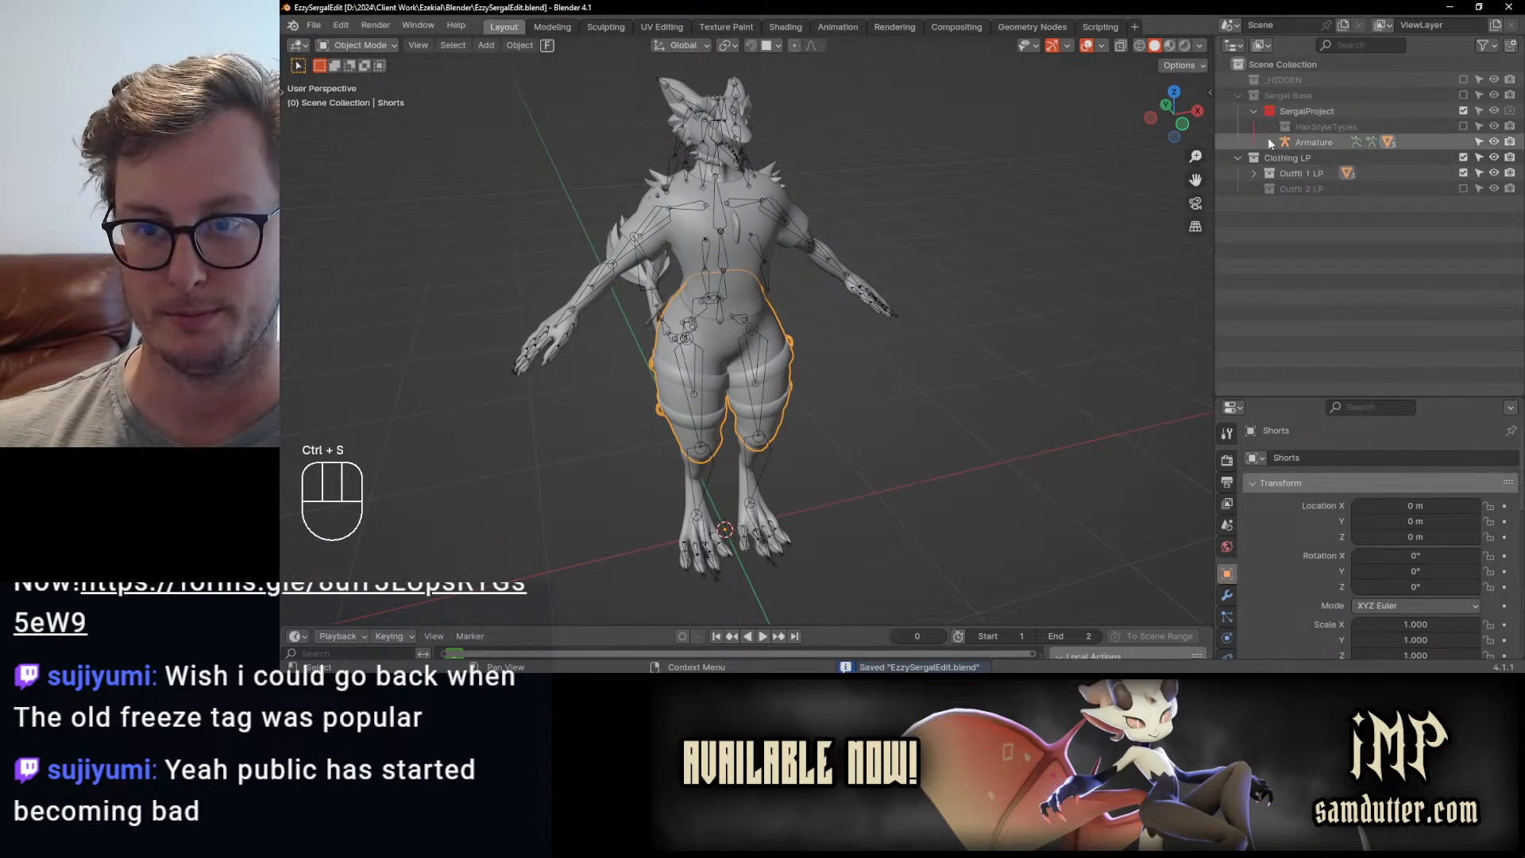
- Create a new collection inside SergalProject and name it Body
left_click(1290, 111)
right_click(1294, 111)
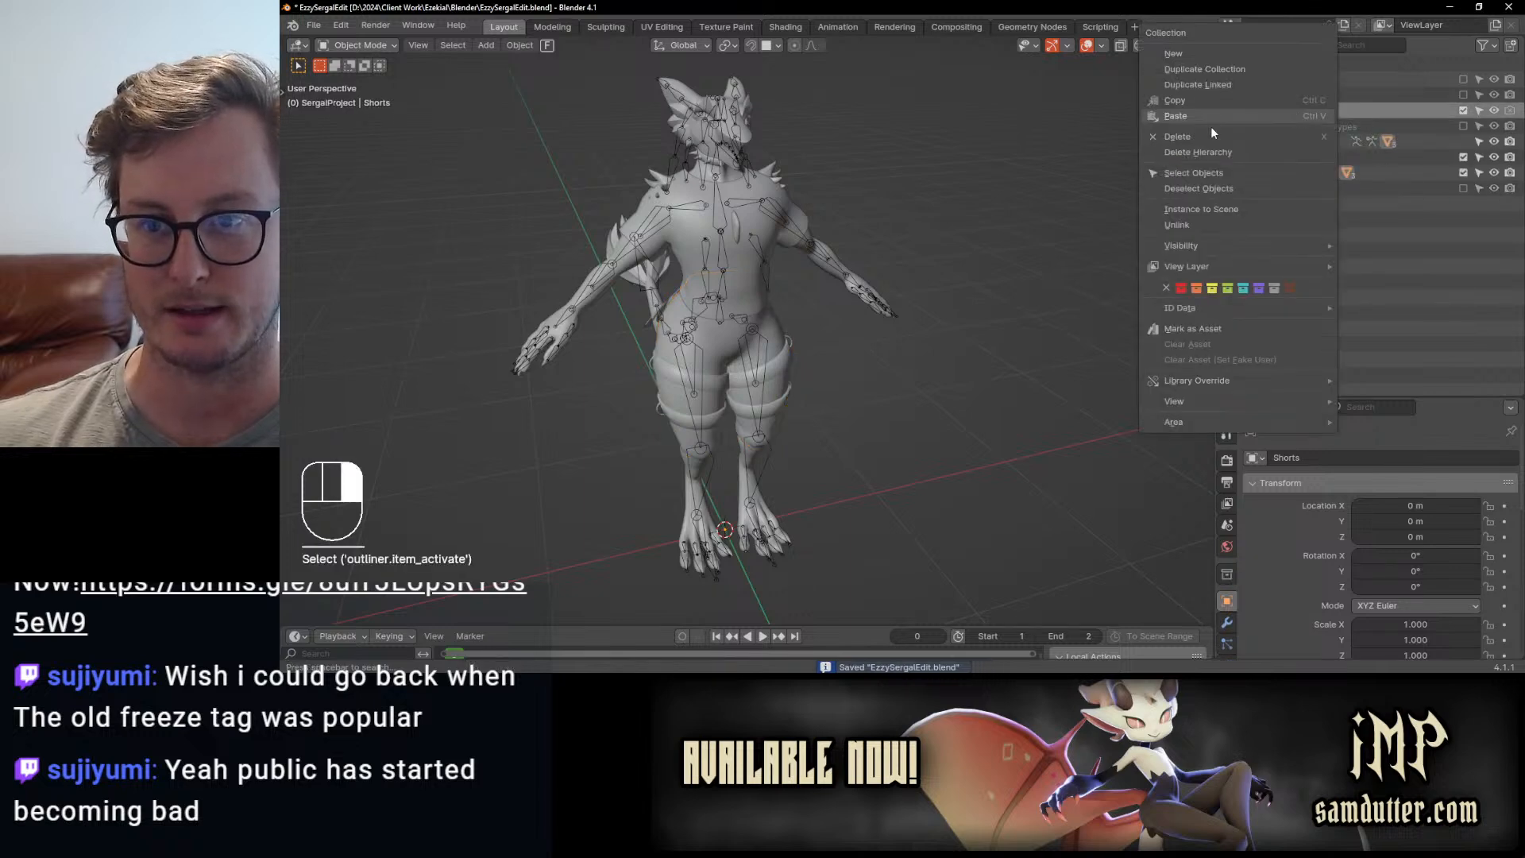
left_click(1174, 53)
left_click(1319, 141)
key("F2")
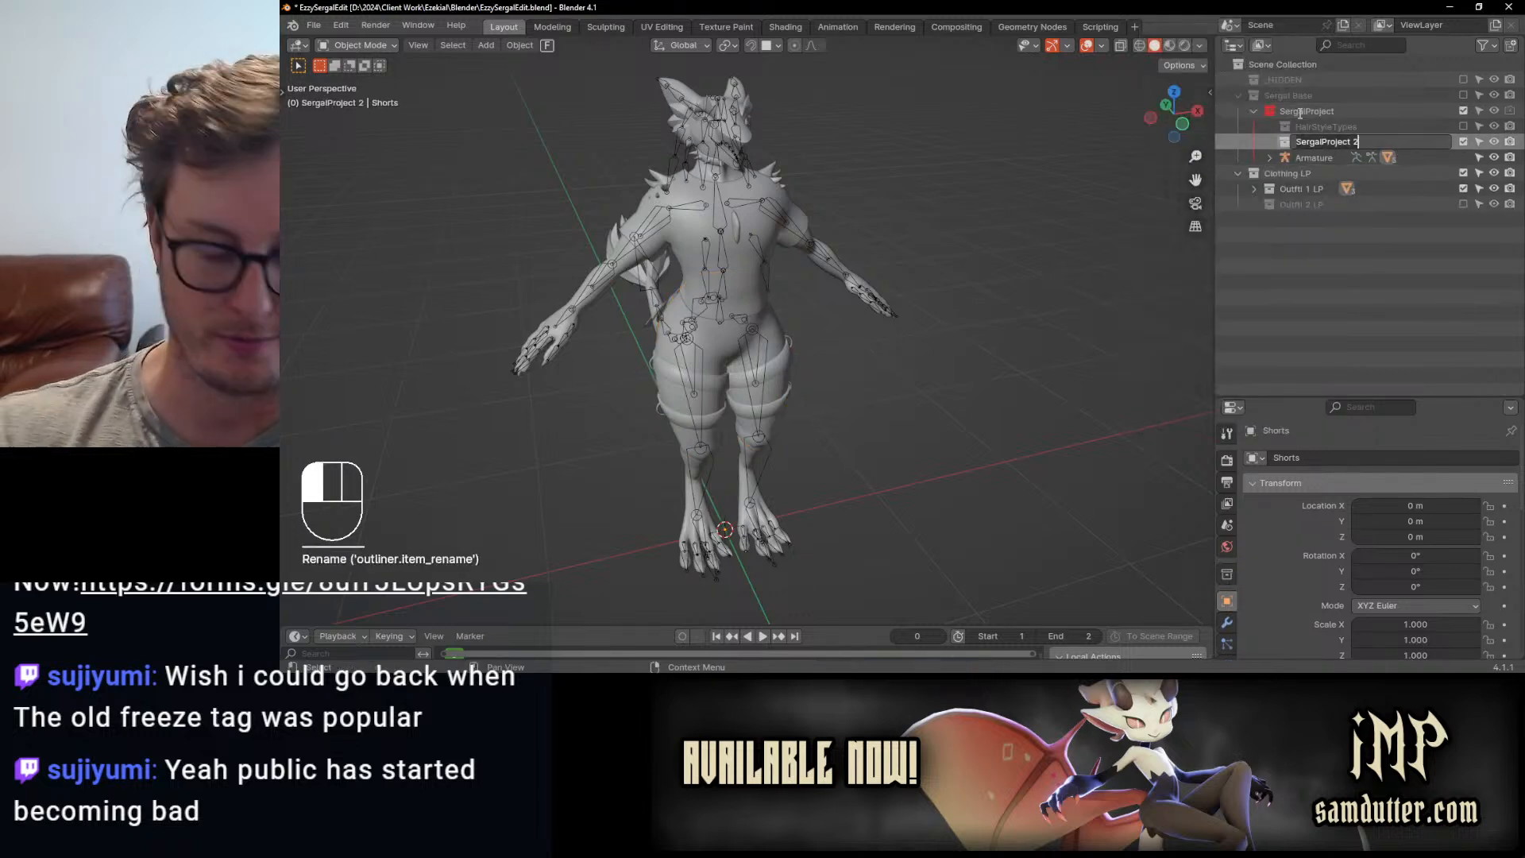
type("Body")
key("Return")
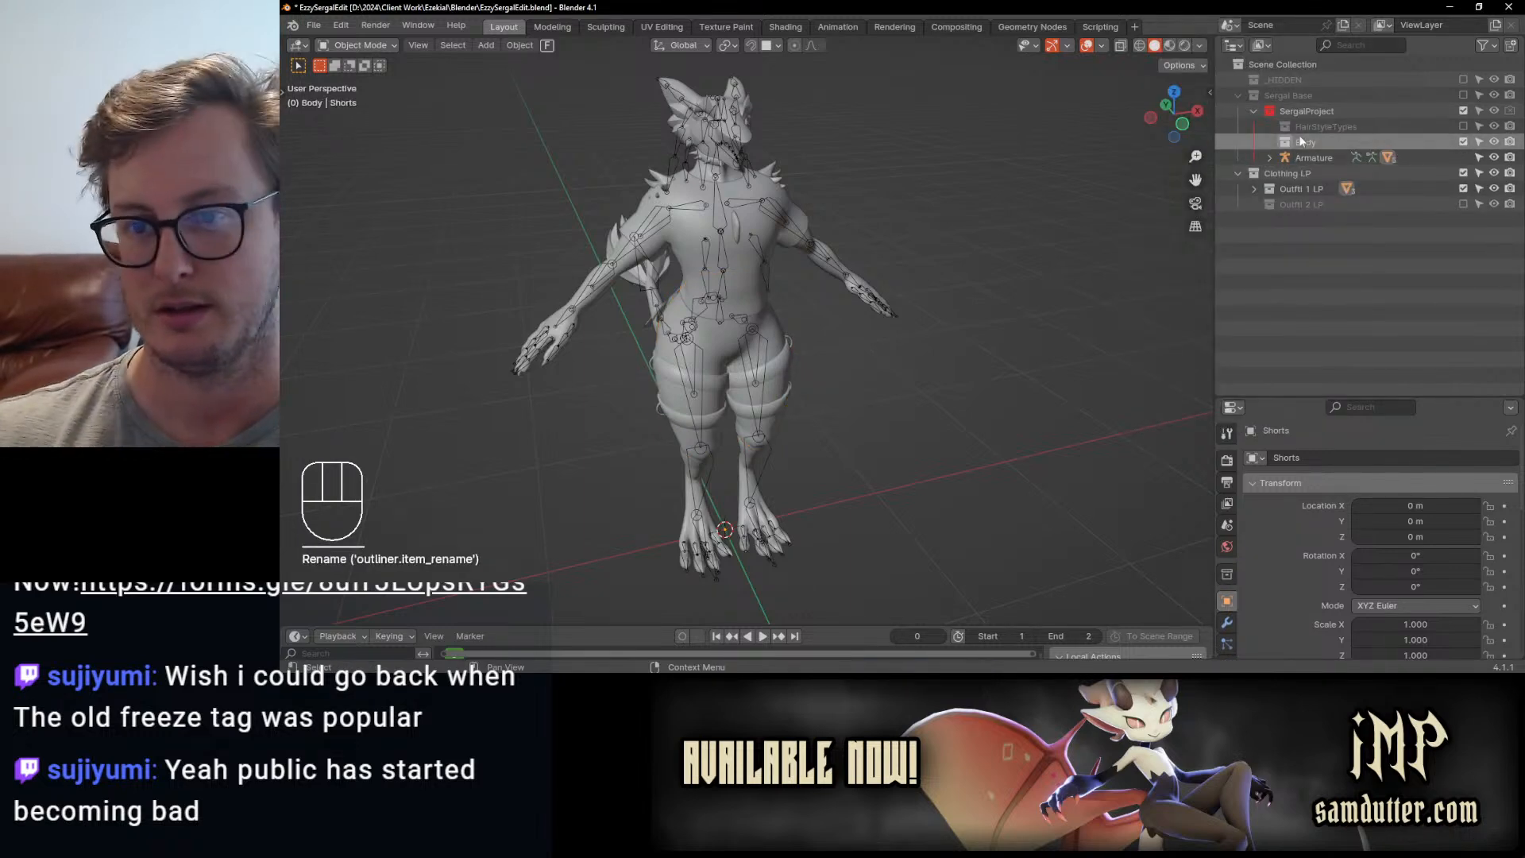
- Rename the Body collection as Sergal Mesh
double_click(1308, 142)
type("Sergal ")
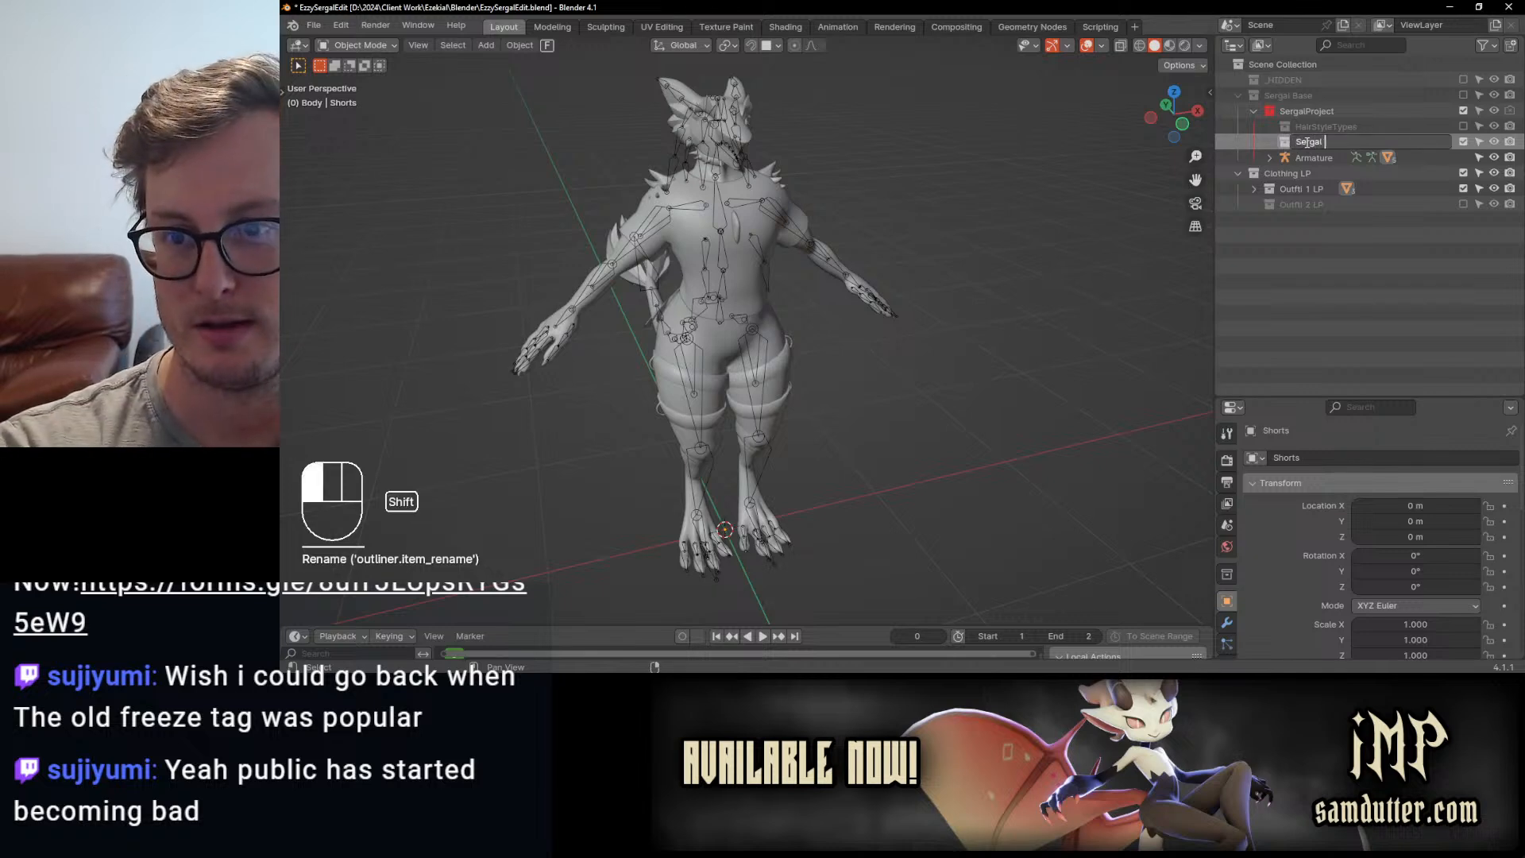
type("Mesh")
key("Return")
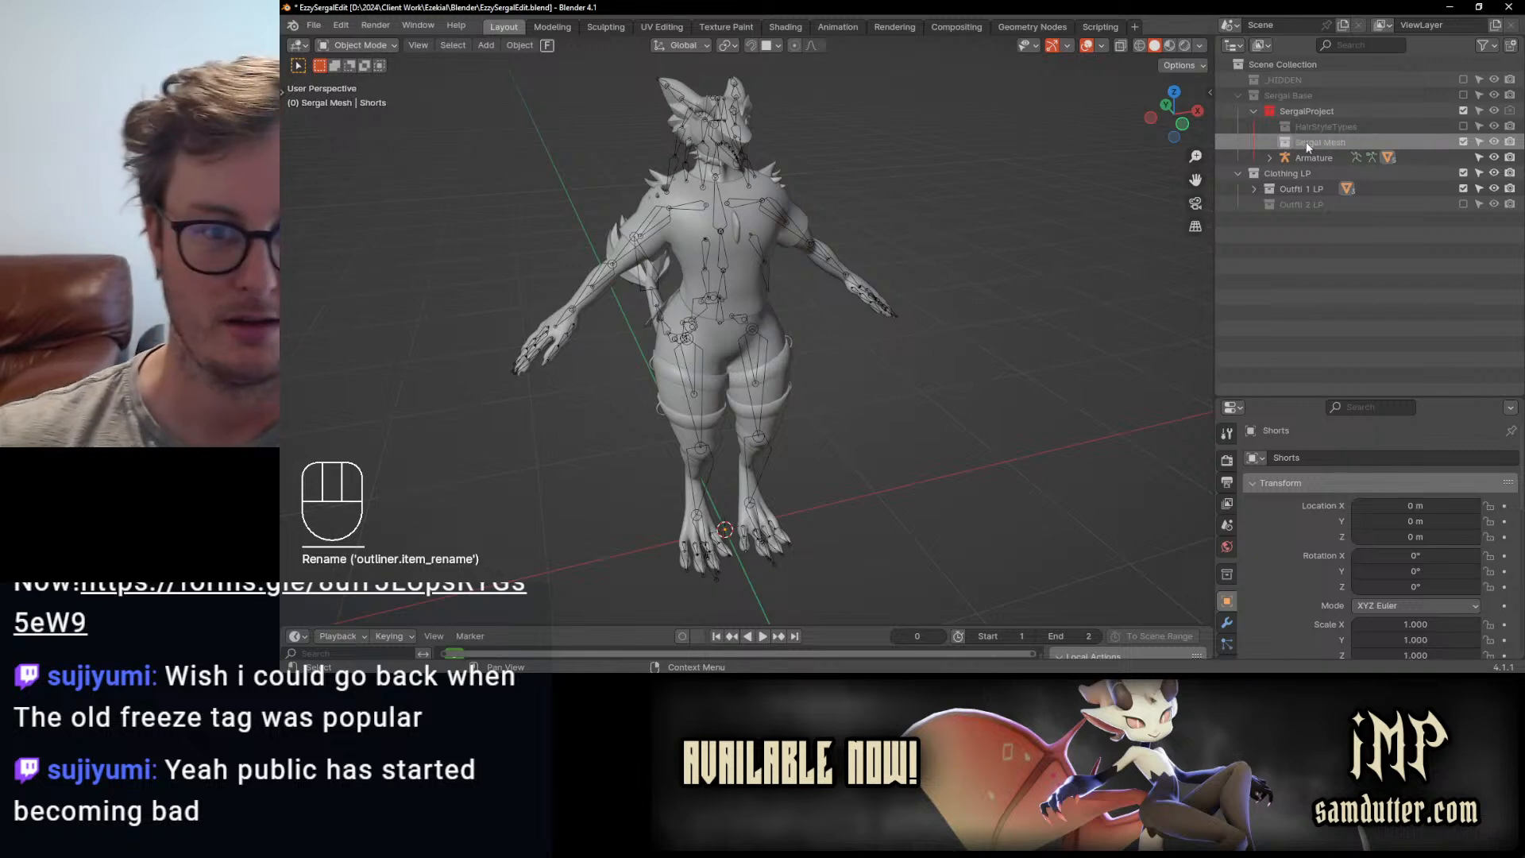
- Disable the Clothing LP collection and move the Body and Fur_Shoulder_Fluff objects into the Sergal Mesh collection
left_click(1464, 172)
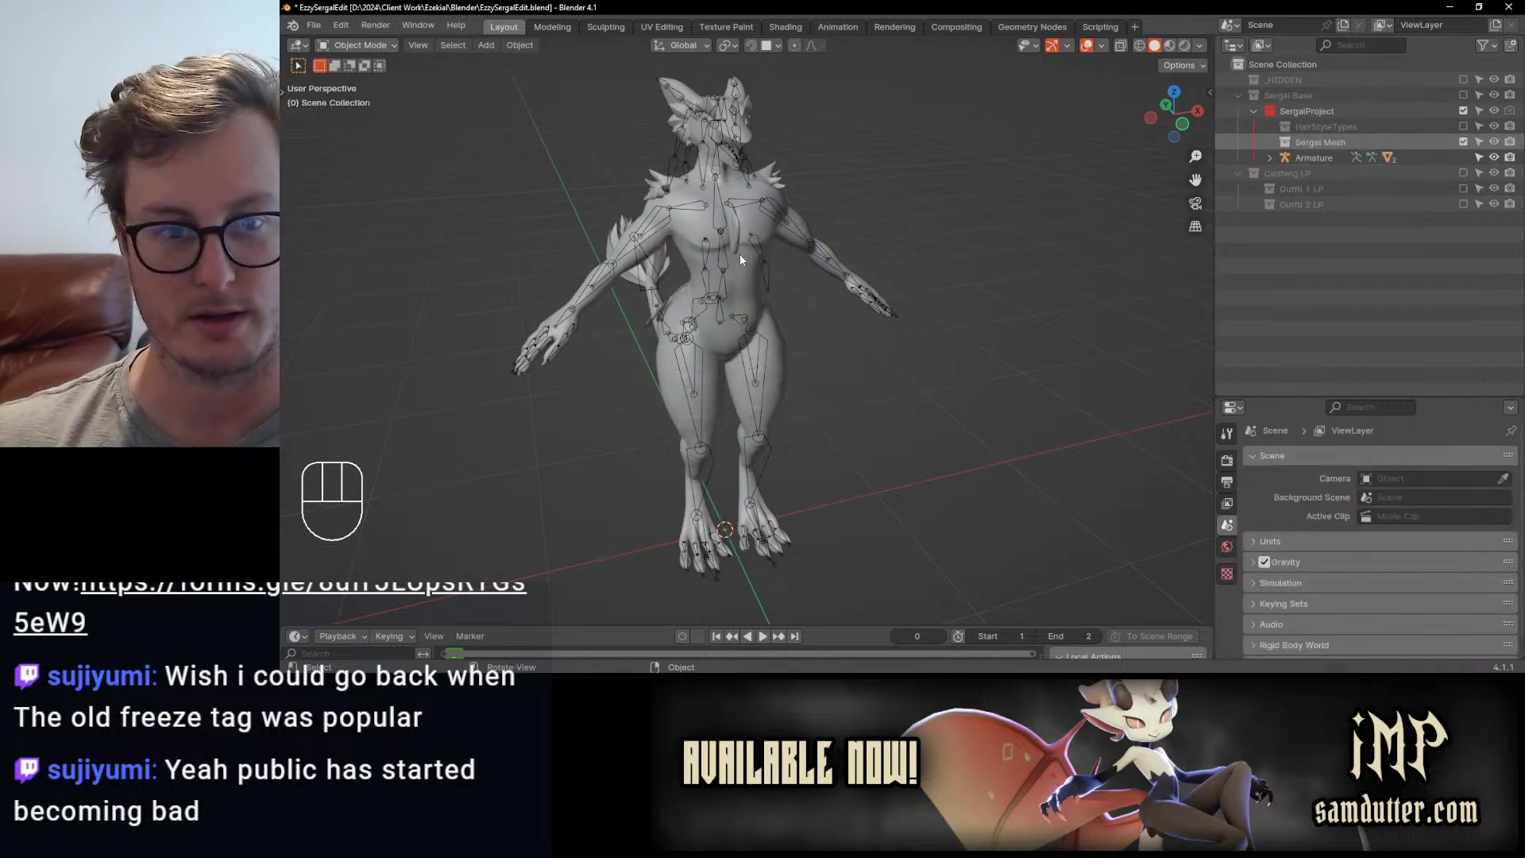
middle_click_drag(713, 283, 726, 282)
scroll(726, 281, "down", 1)
scroll(890, 226, "up", 2)
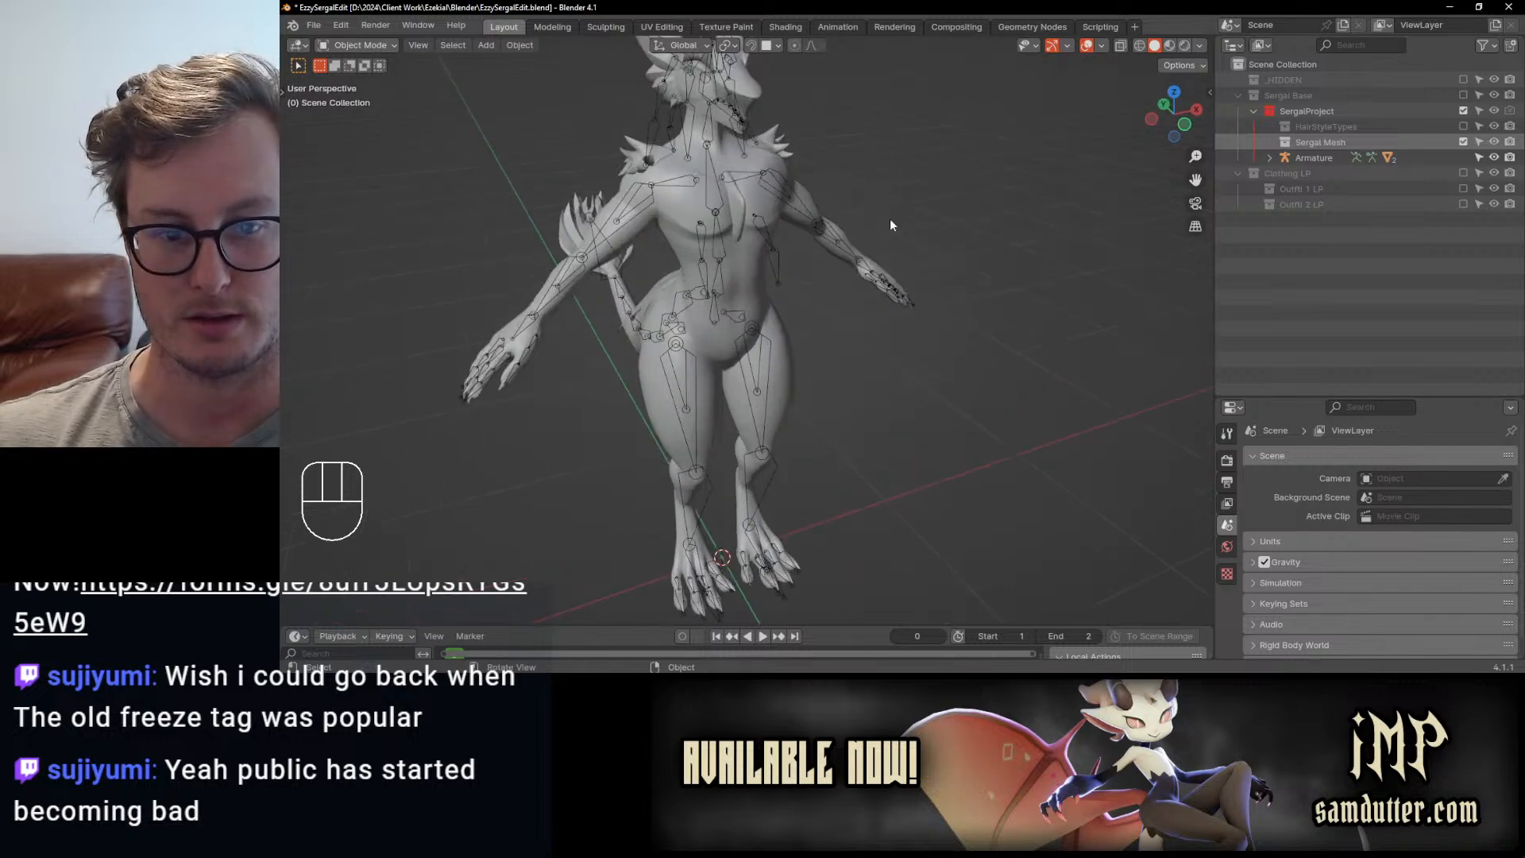
left_click(1267, 156)
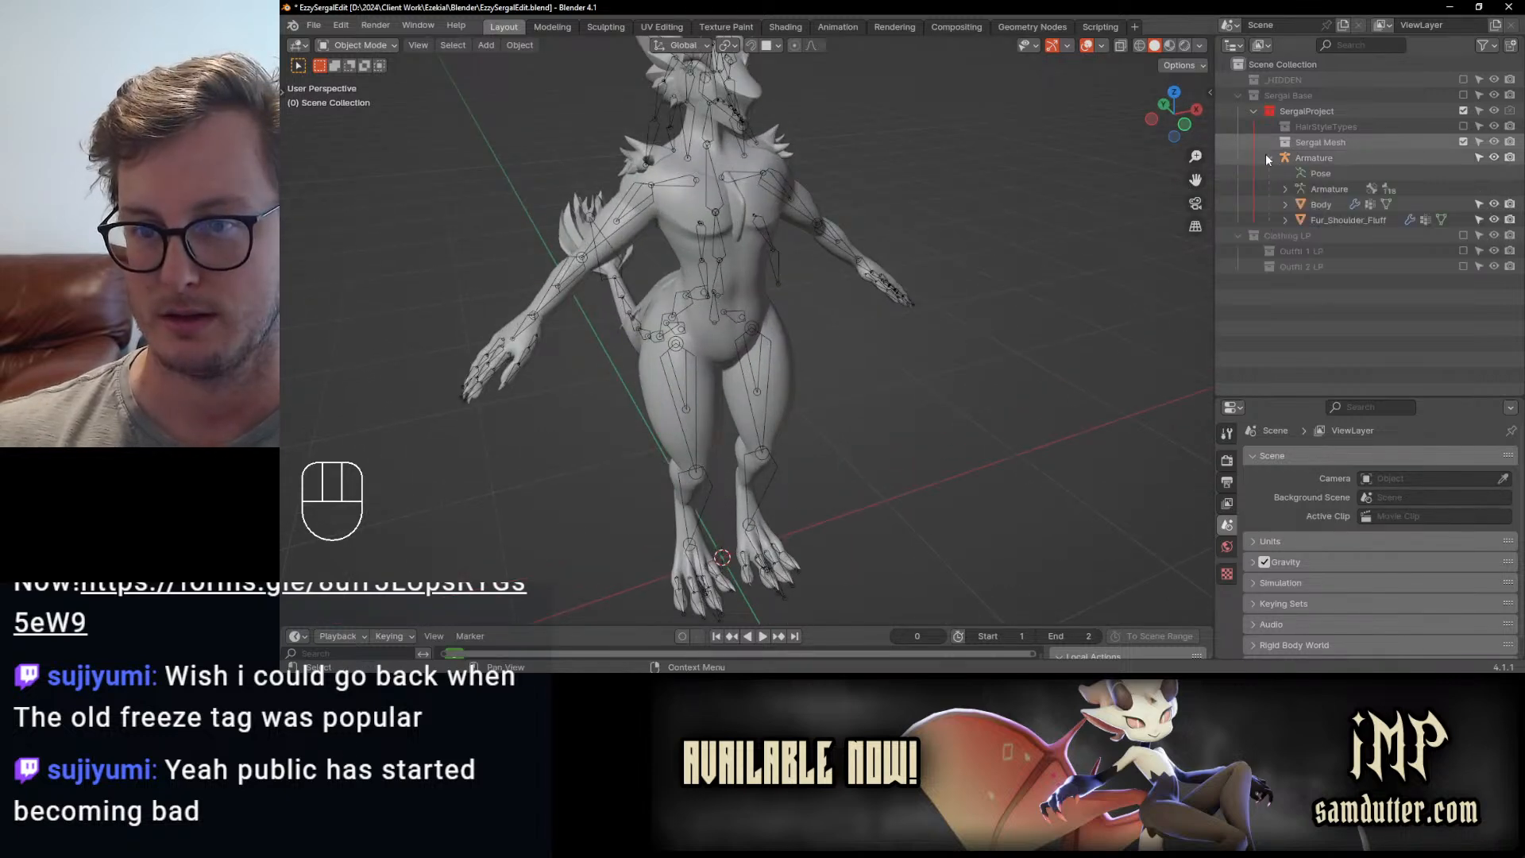
left_click(1323, 207)
left_click(1324, 219, "shift")
left_click_drag(1322, 217, 1319, 143)
- Disable the Sergal Mesh collection, enable Outfit 1 LP alongside the armature, and save the file
left_click(1463, 142)
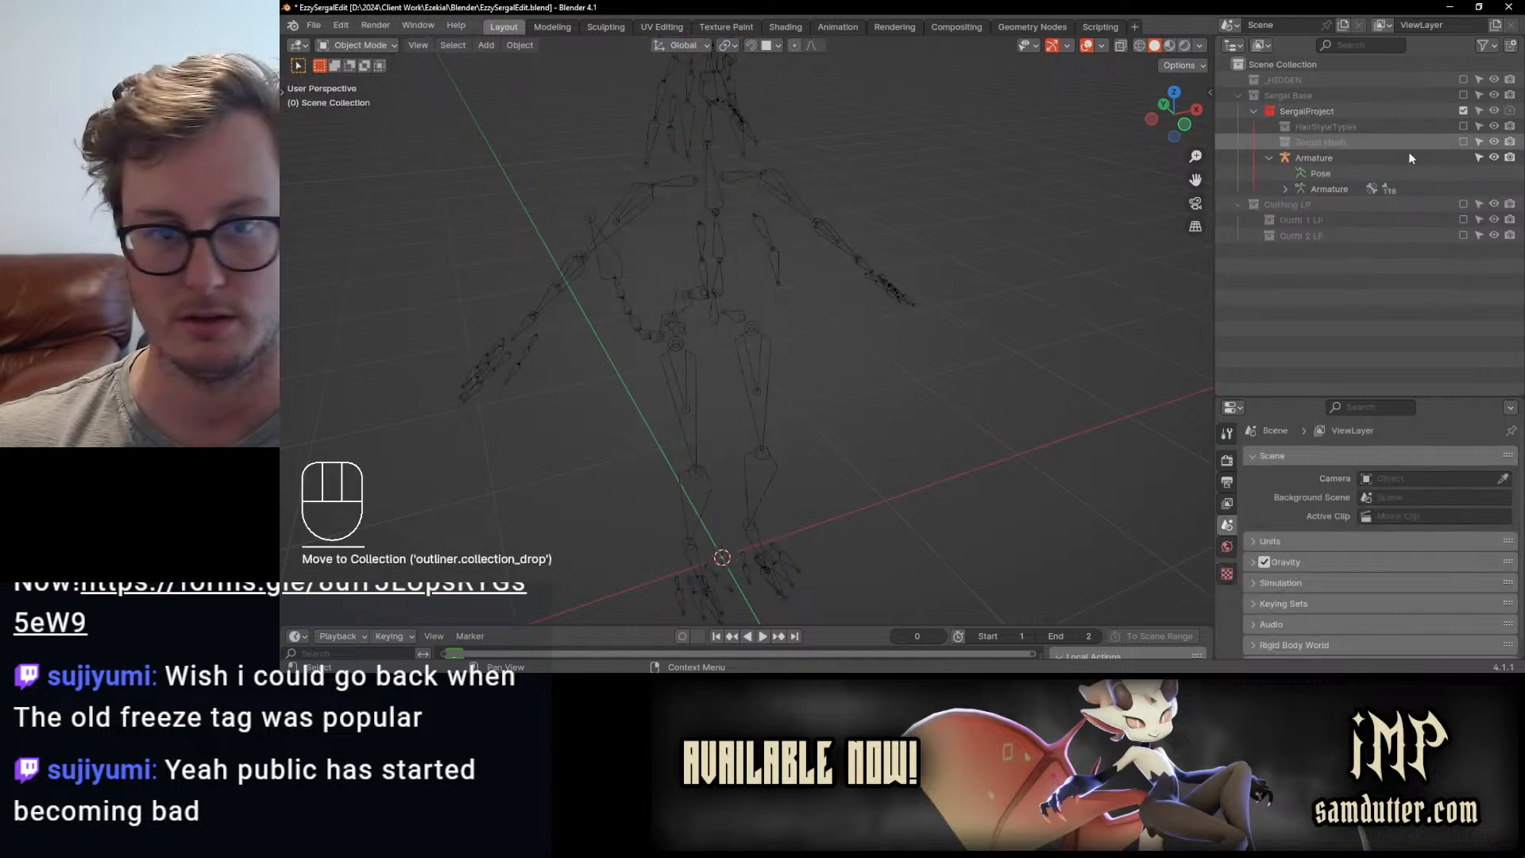
left_click(1268, 157)
scroll(912, 239, "down", 5)
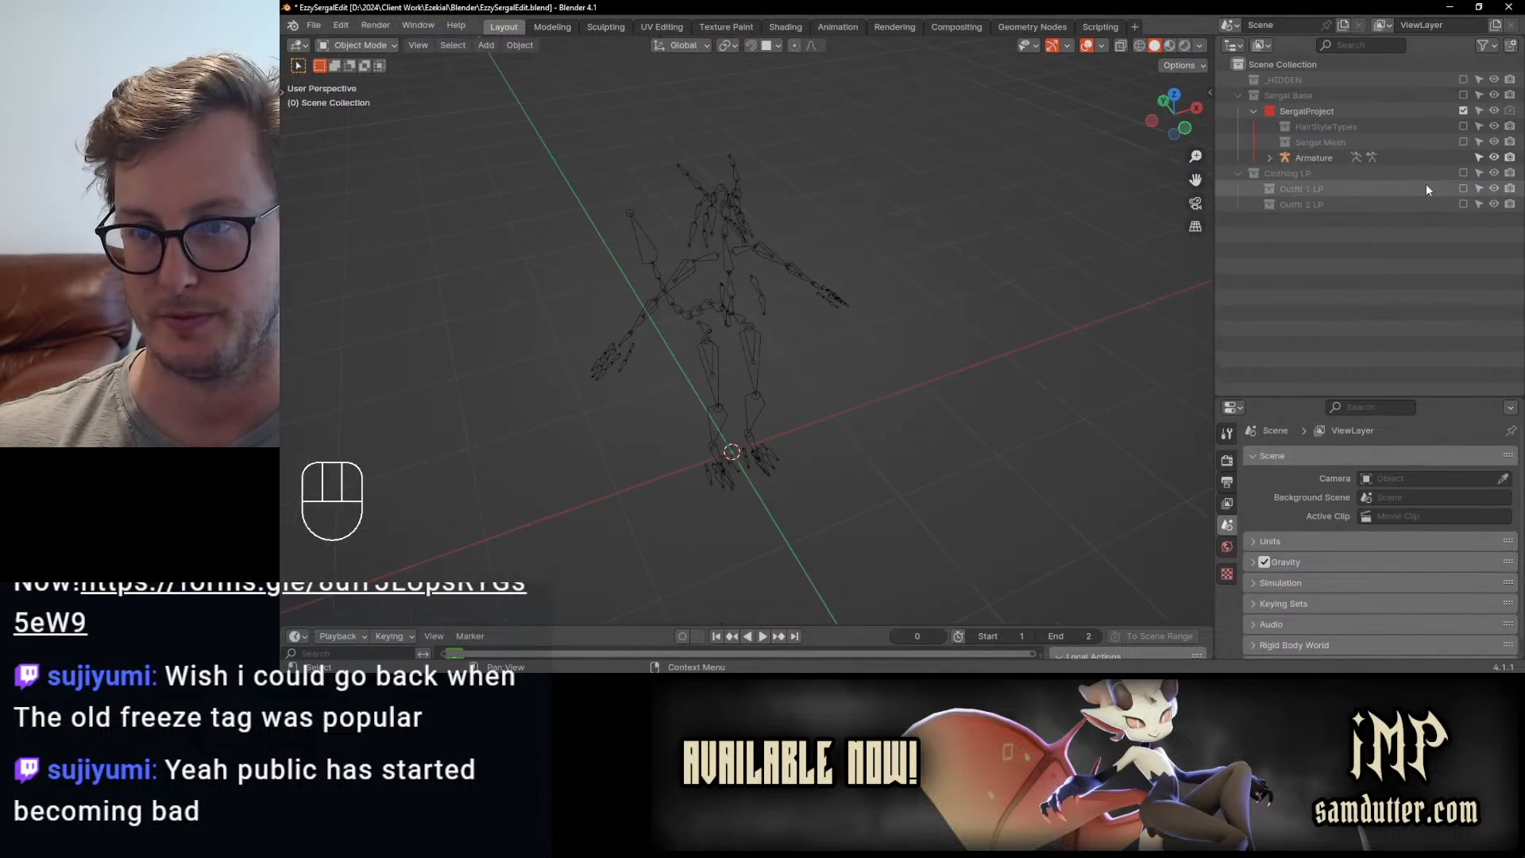
left_click(1463, 188)
middle_click_drag(880, 337, 859, 292)
left_click(809, 301)
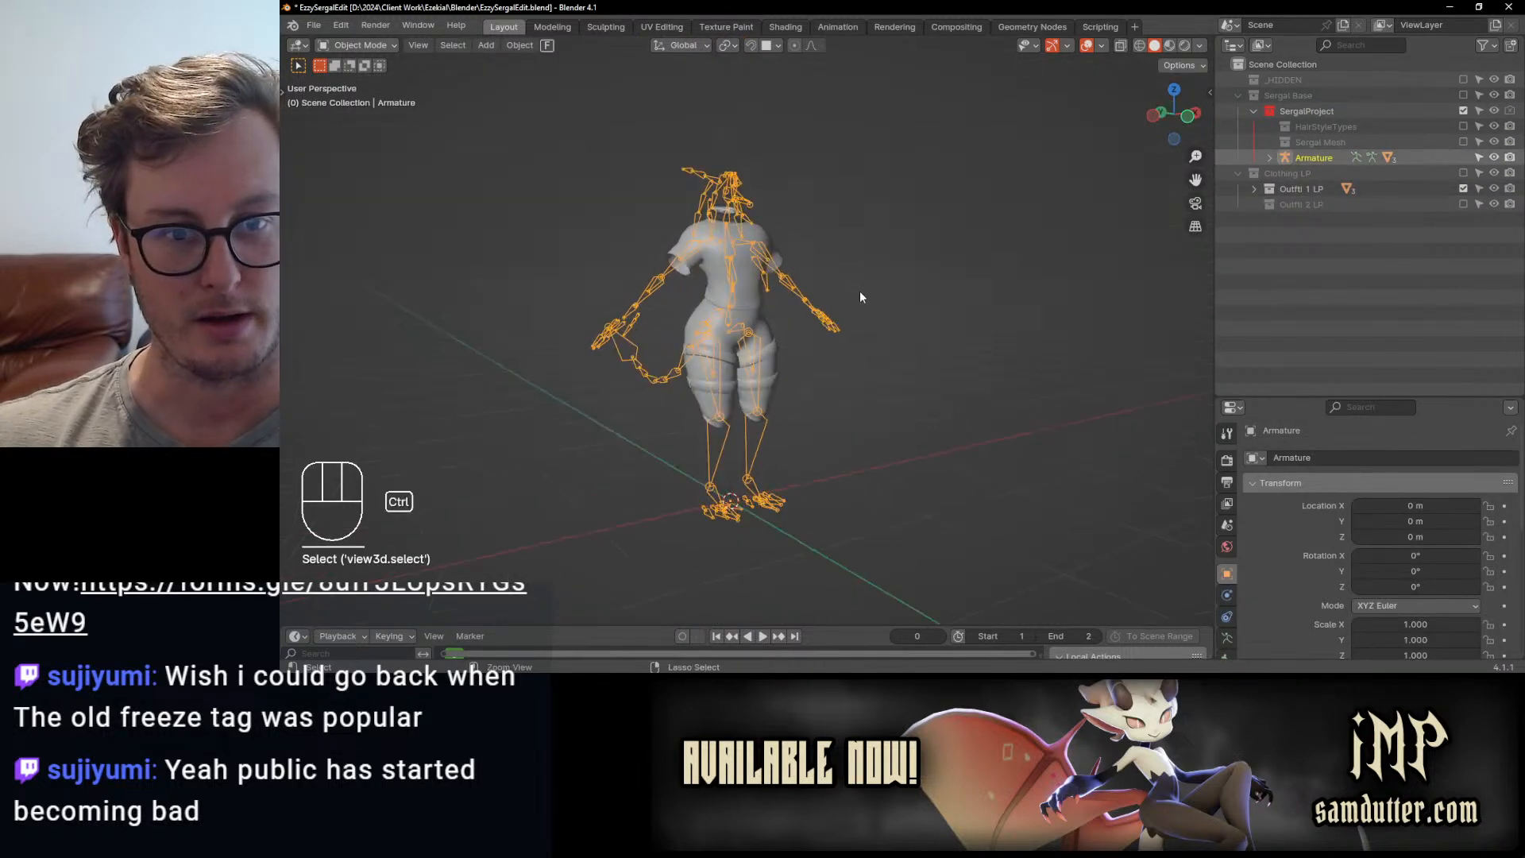
key("ctrl+s")
- Select all visible objects and set the FBX export to overwrite EzzyClothes_01.fbx in the Gallium3D_Sergal_v2 Clothing FBX folder
key("a")
key("q")
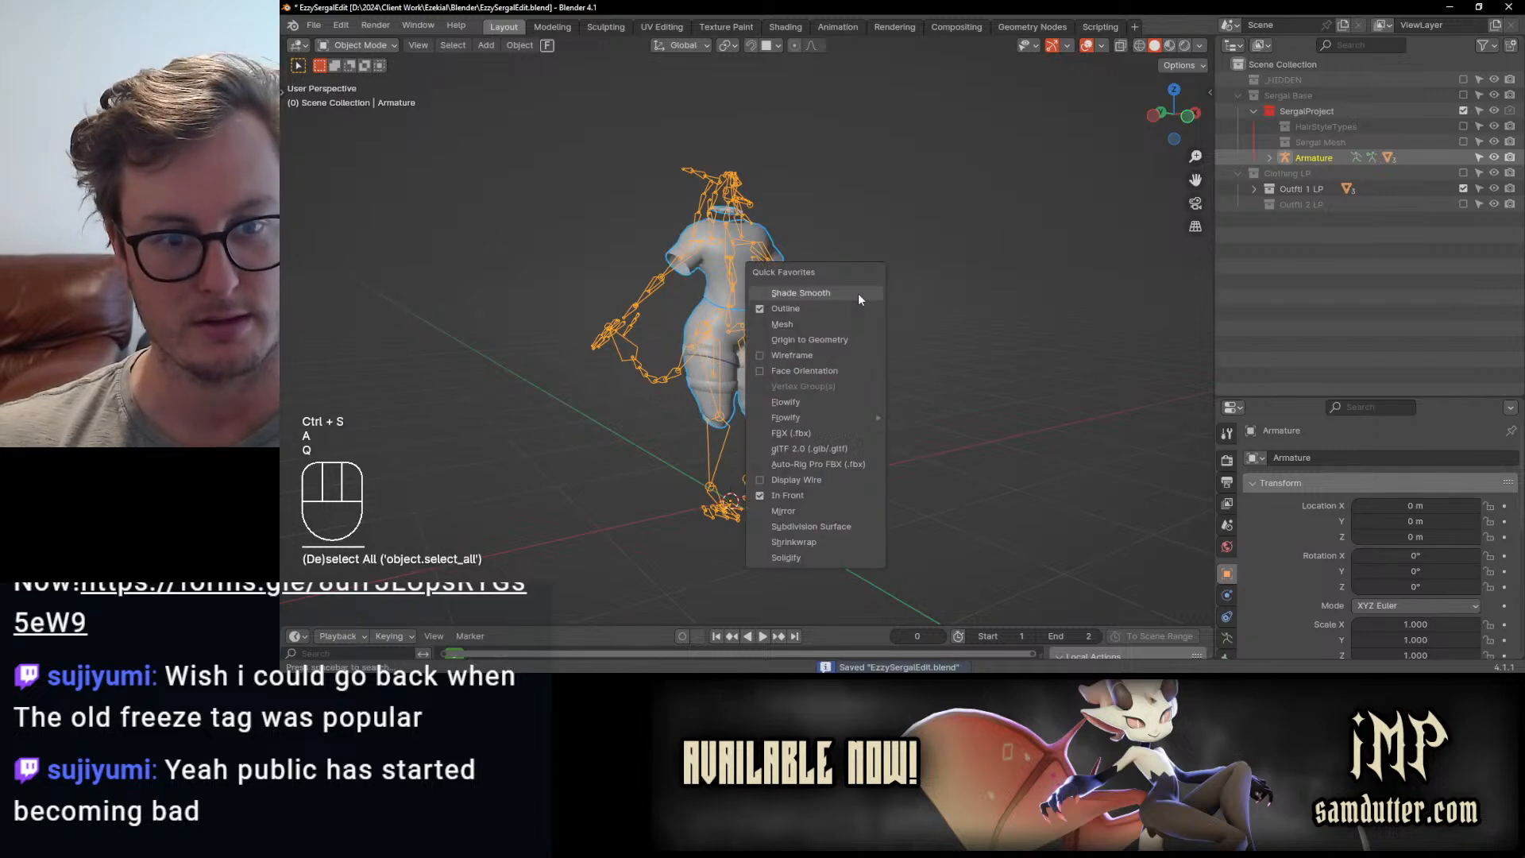
left_click(804, 430)
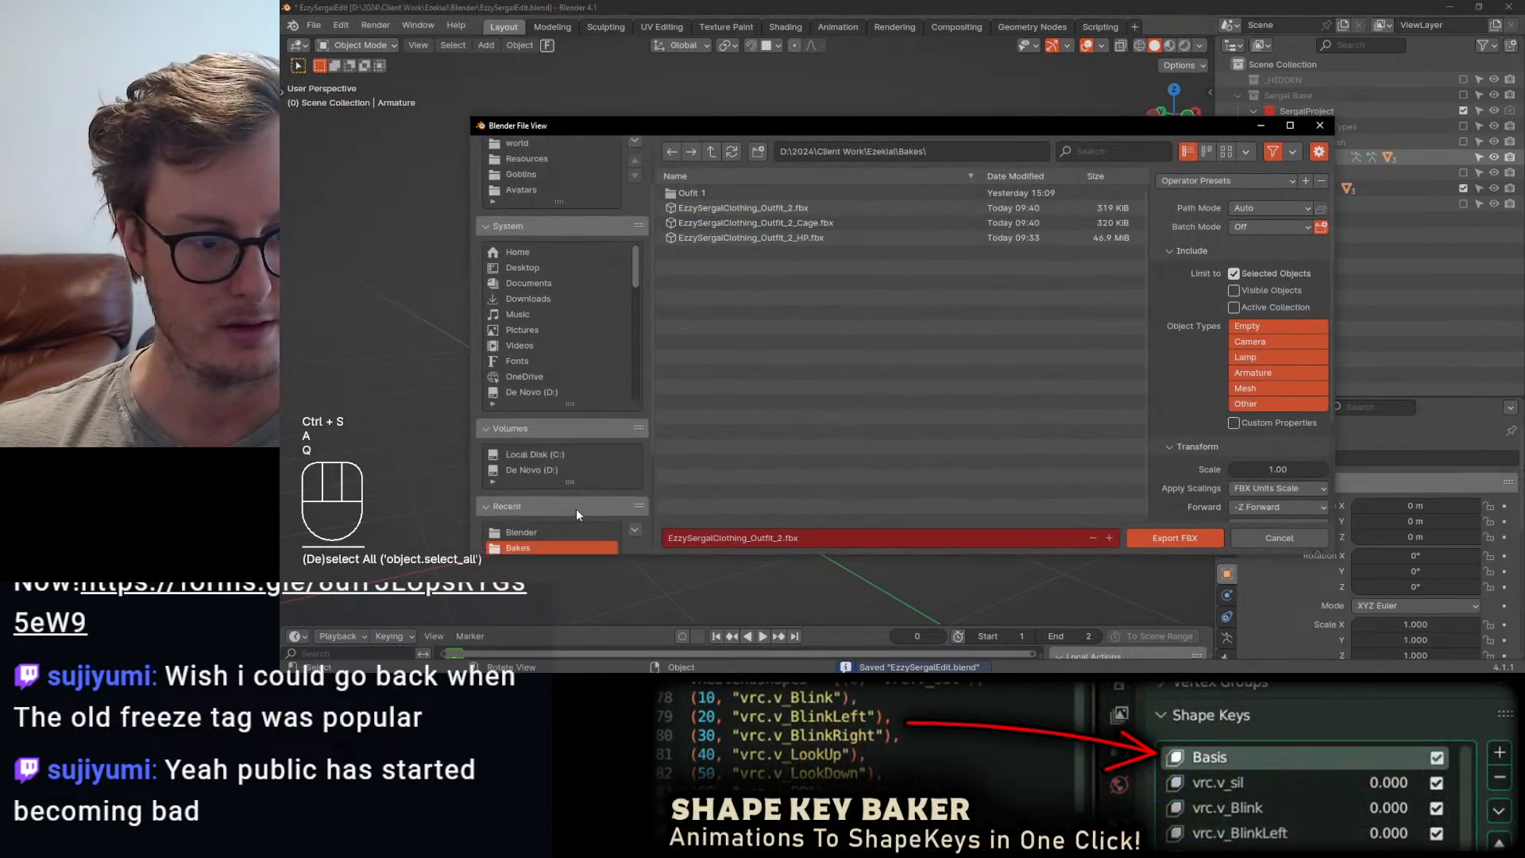
scroll(575, 508, "down", 3)
left_click(527, 503)
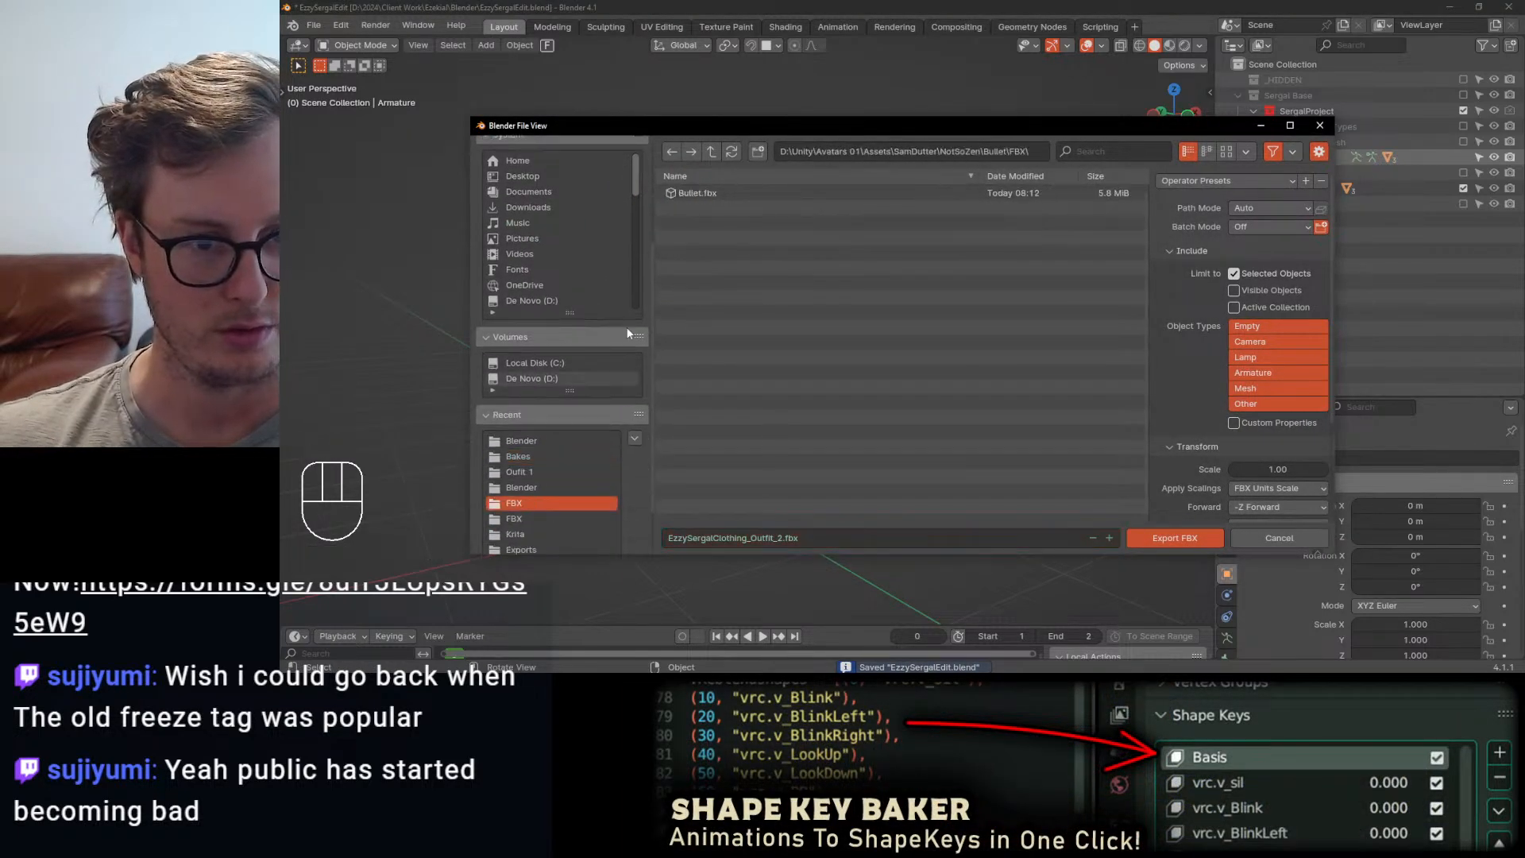
left_click(523, 518)
left_click(913, 193)
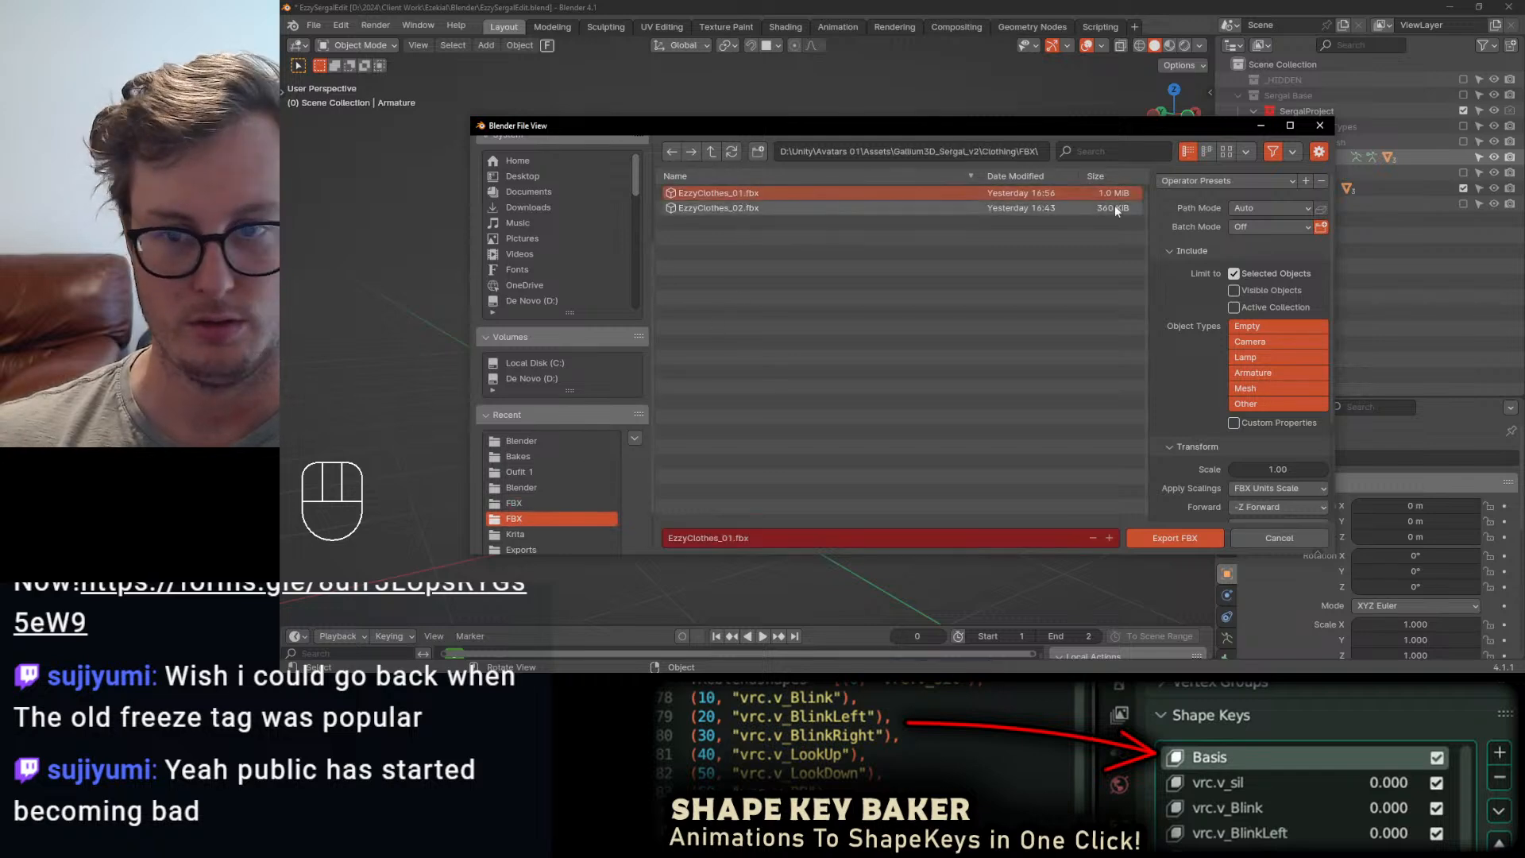
- Apply a saved operator preset to the export, export EzzyClothes_01.fbx, and save the Blender file
left_click(1212, 182)
left_click(1138, 266)
left_click(1174, 537)
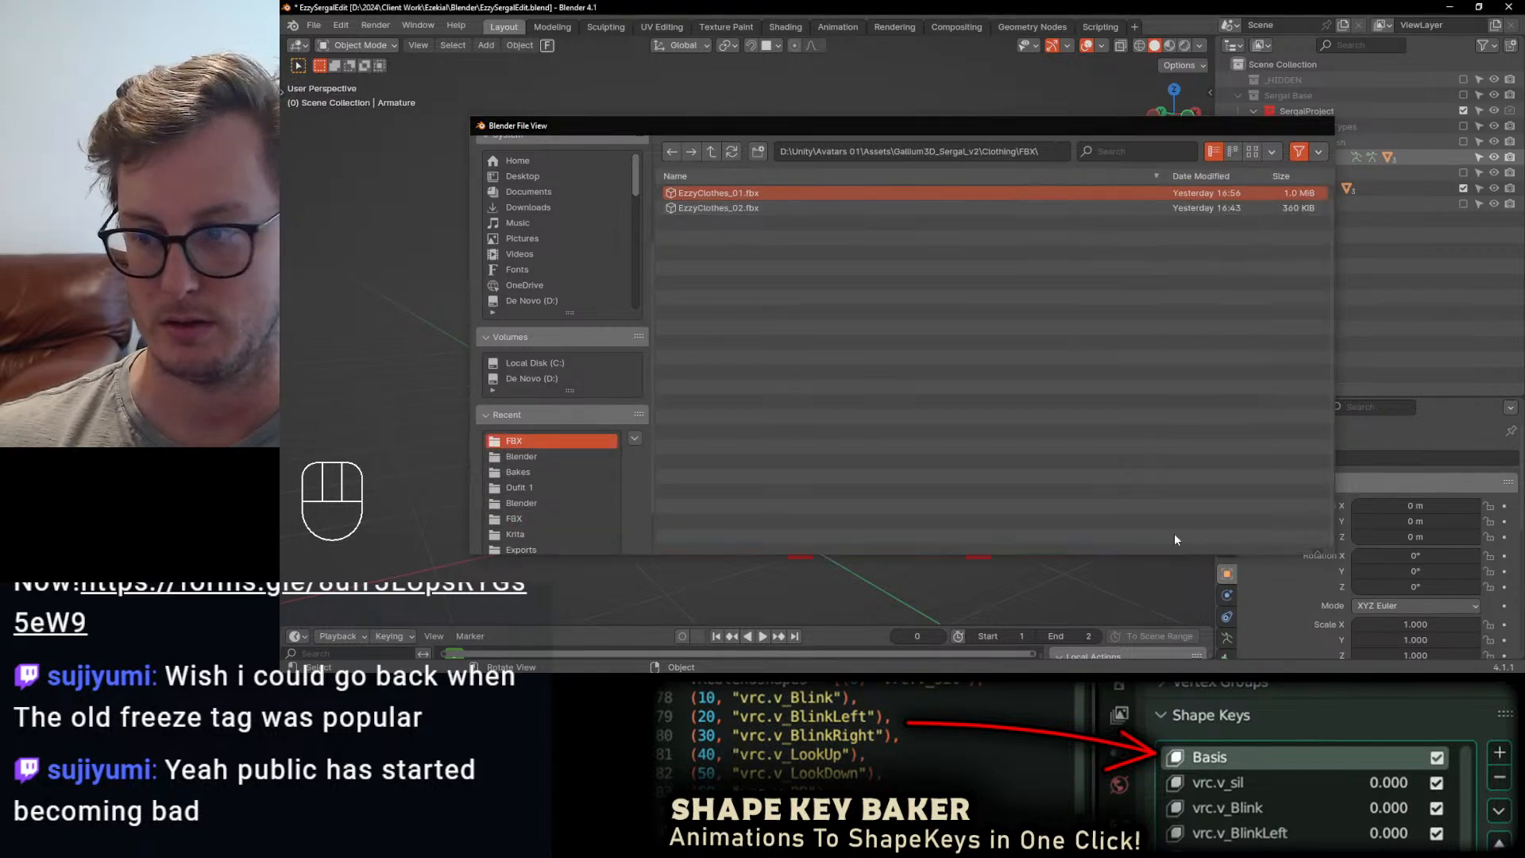
key("ctrl+s")
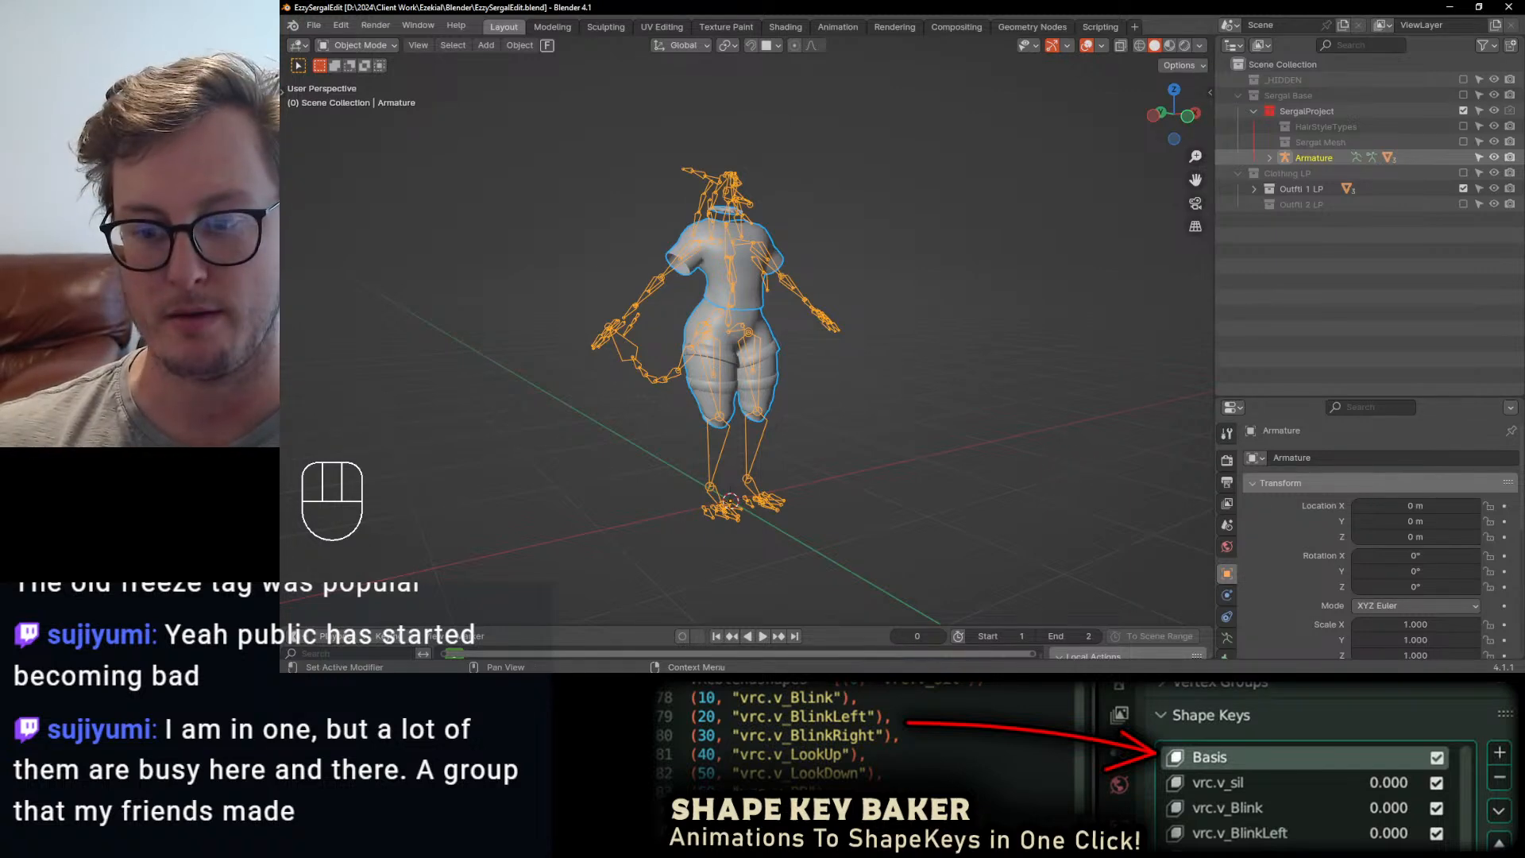
- Switch to the Avatars 01 project in Unity
mouse_move(1247, 686)
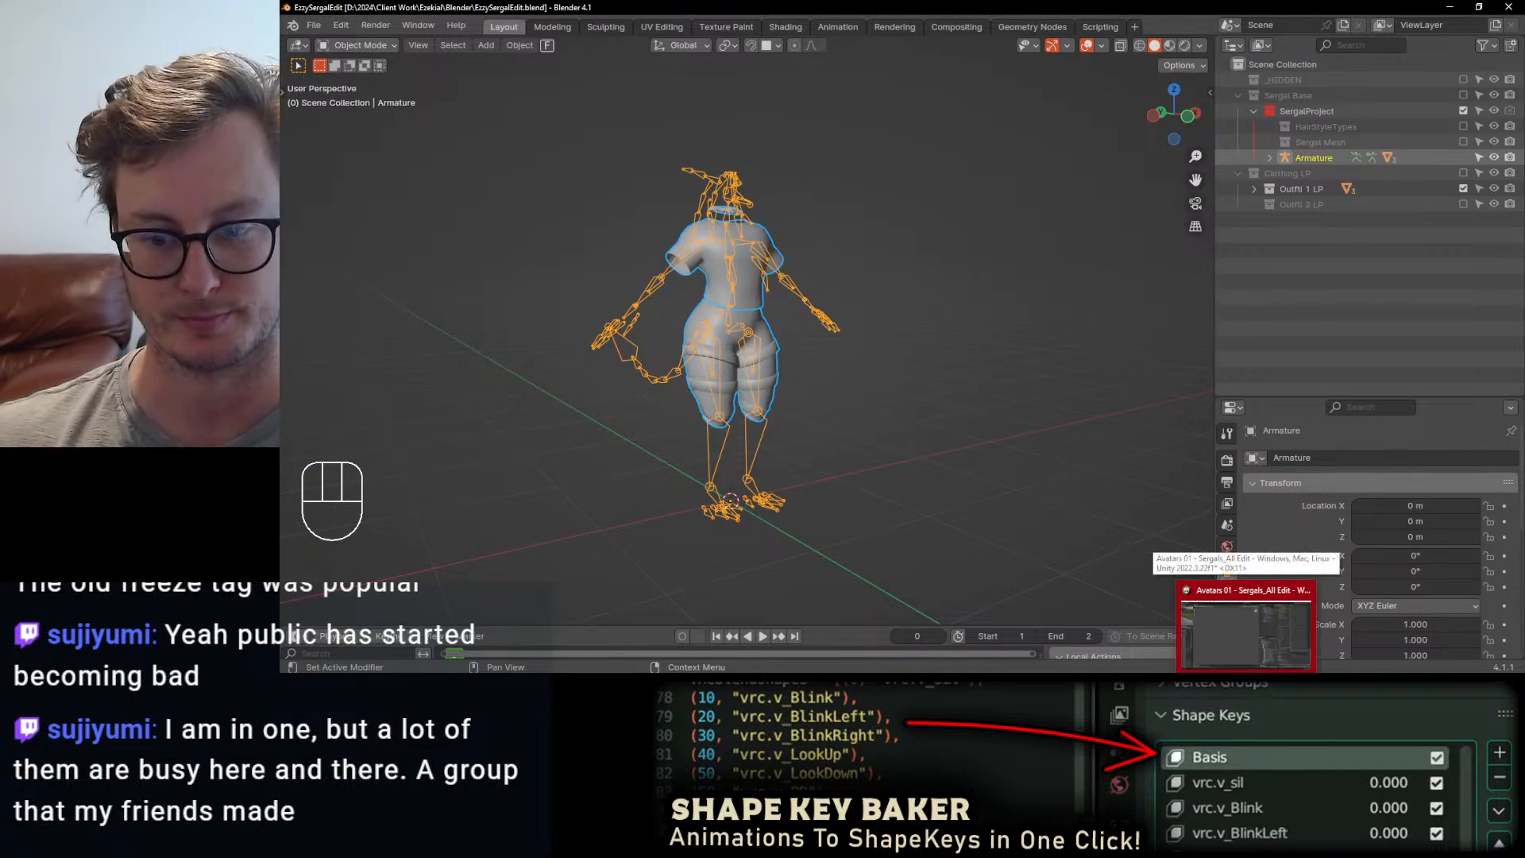
left_click(1246, 632)
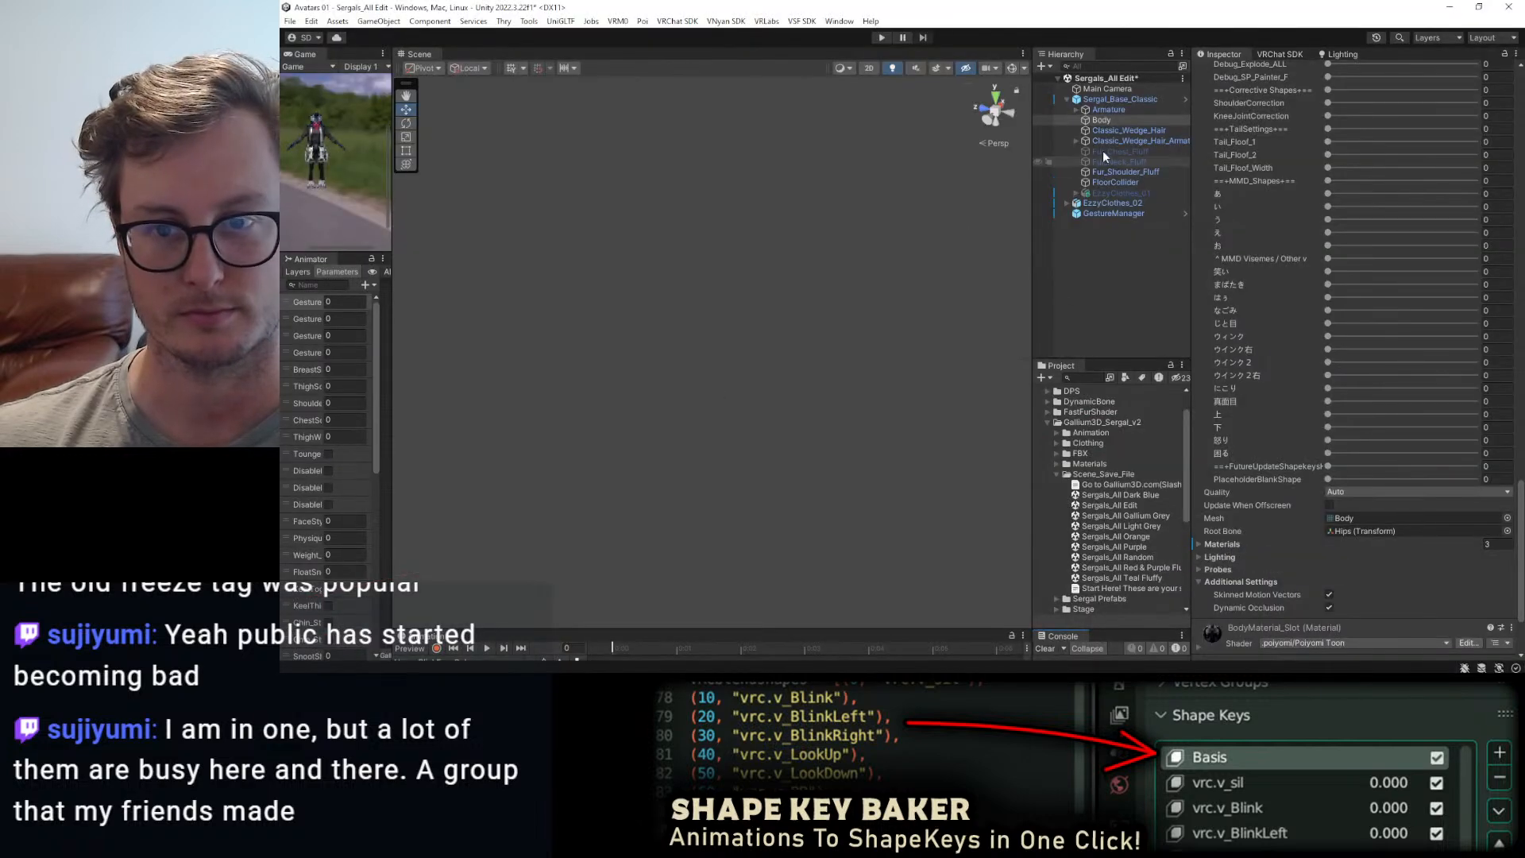
- Examine the EzzyClothes_02 jacket, trousers and scarf on the avatar from several angles
left_click_drag(639, 359, 746, 350, "alt")
scroll(625, 335, "up", 8)
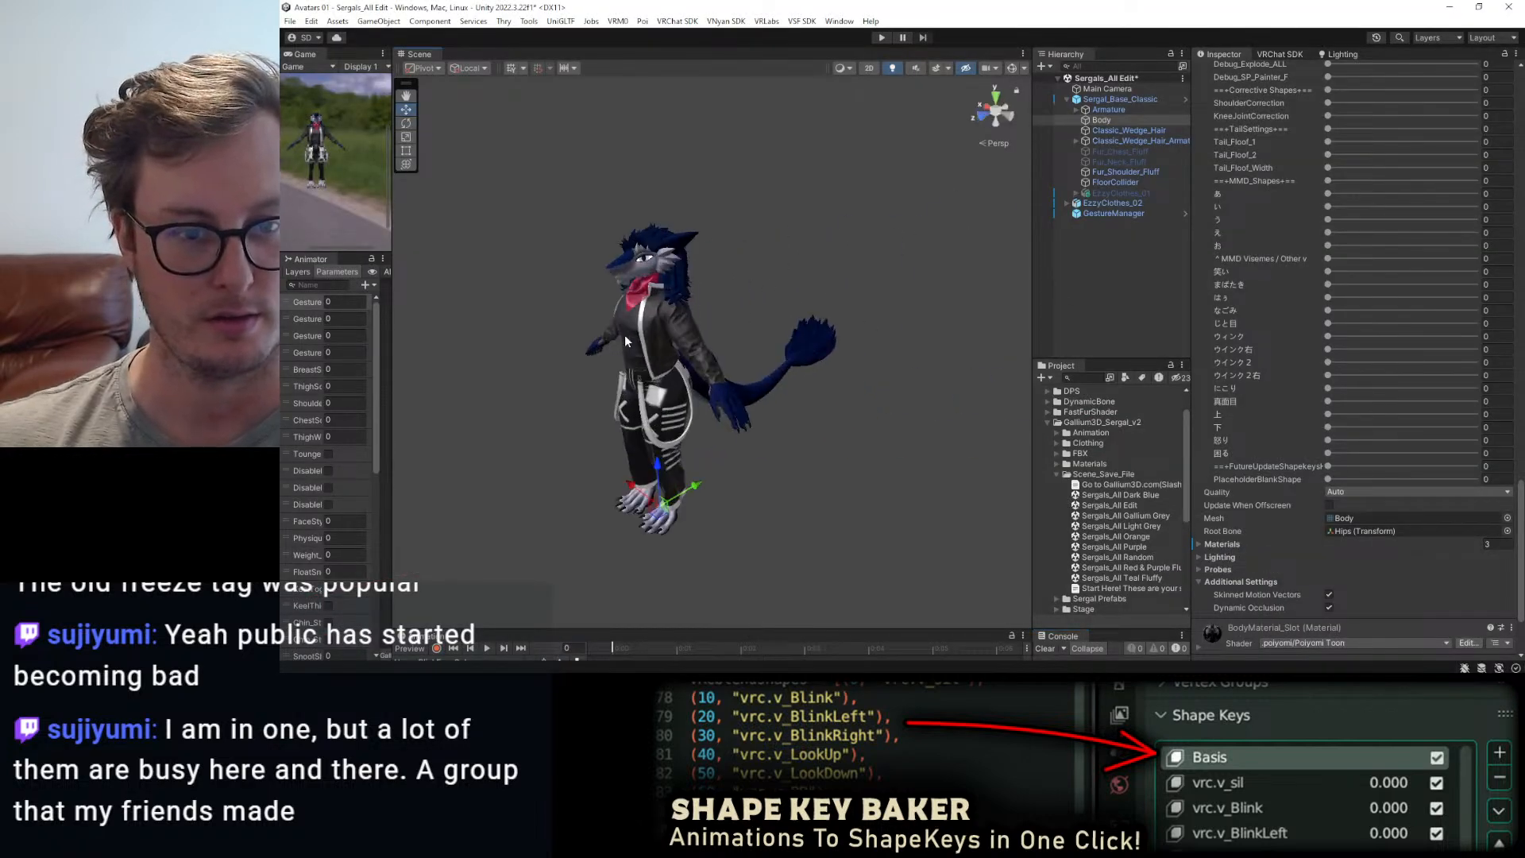
left_click_drag(617, 343, 782, 306, "alt")
middle_click_drag(783, 306, 805, 261)
scroll(736, 305, "up", 5)
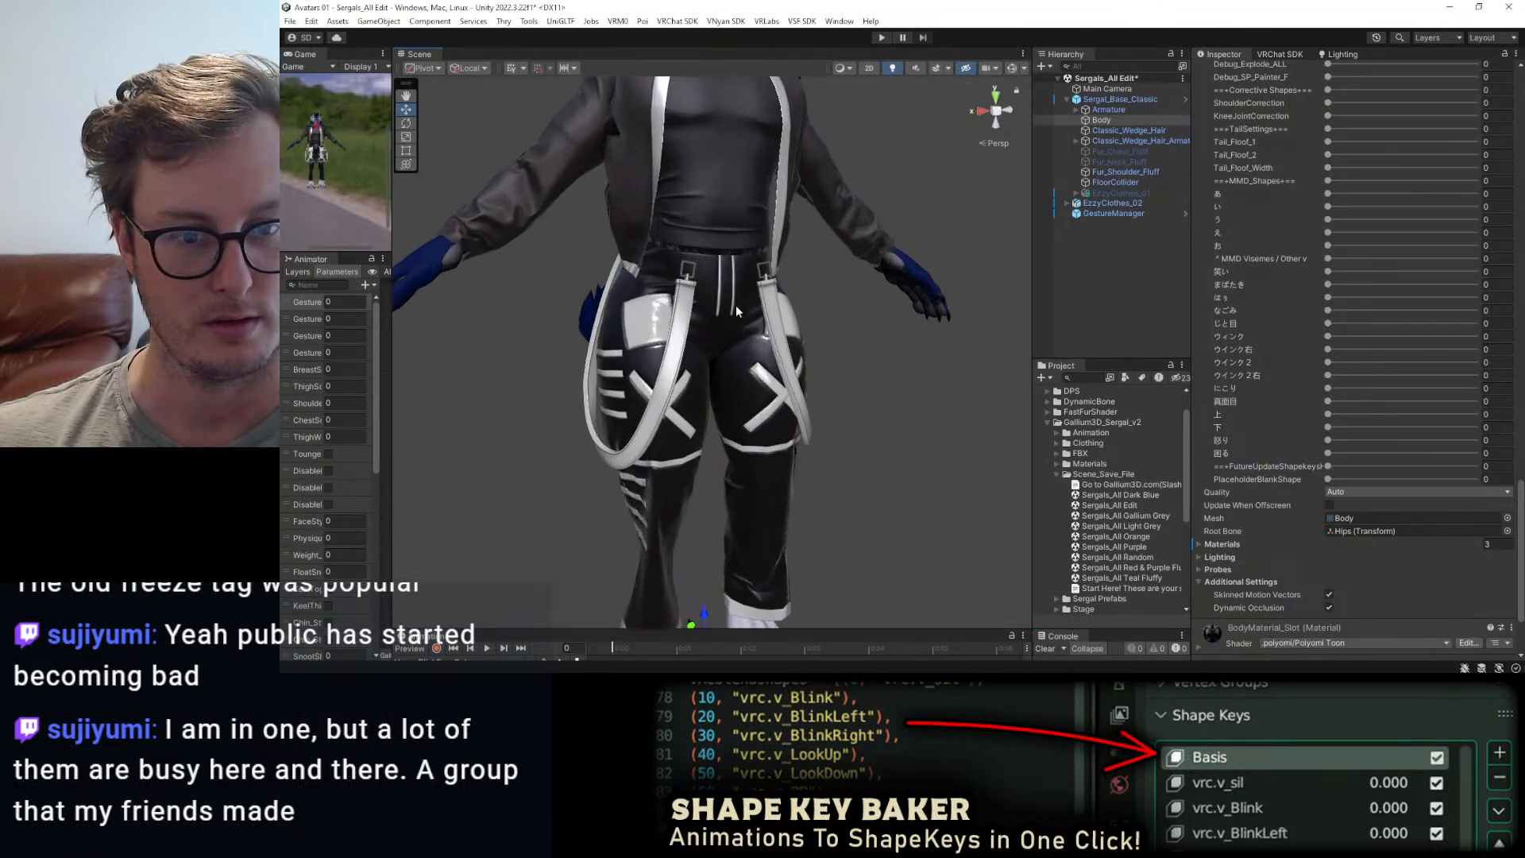
left_click_drag(736, 305, 782, 265, "alt")
middle_click_drag(782, 266, 750, 433)
left_click_drag(717, 288, 803, 190, "alt")
middle_click_drag(803, 191, 826, 289)
scroll(826, 291, "down", 5)
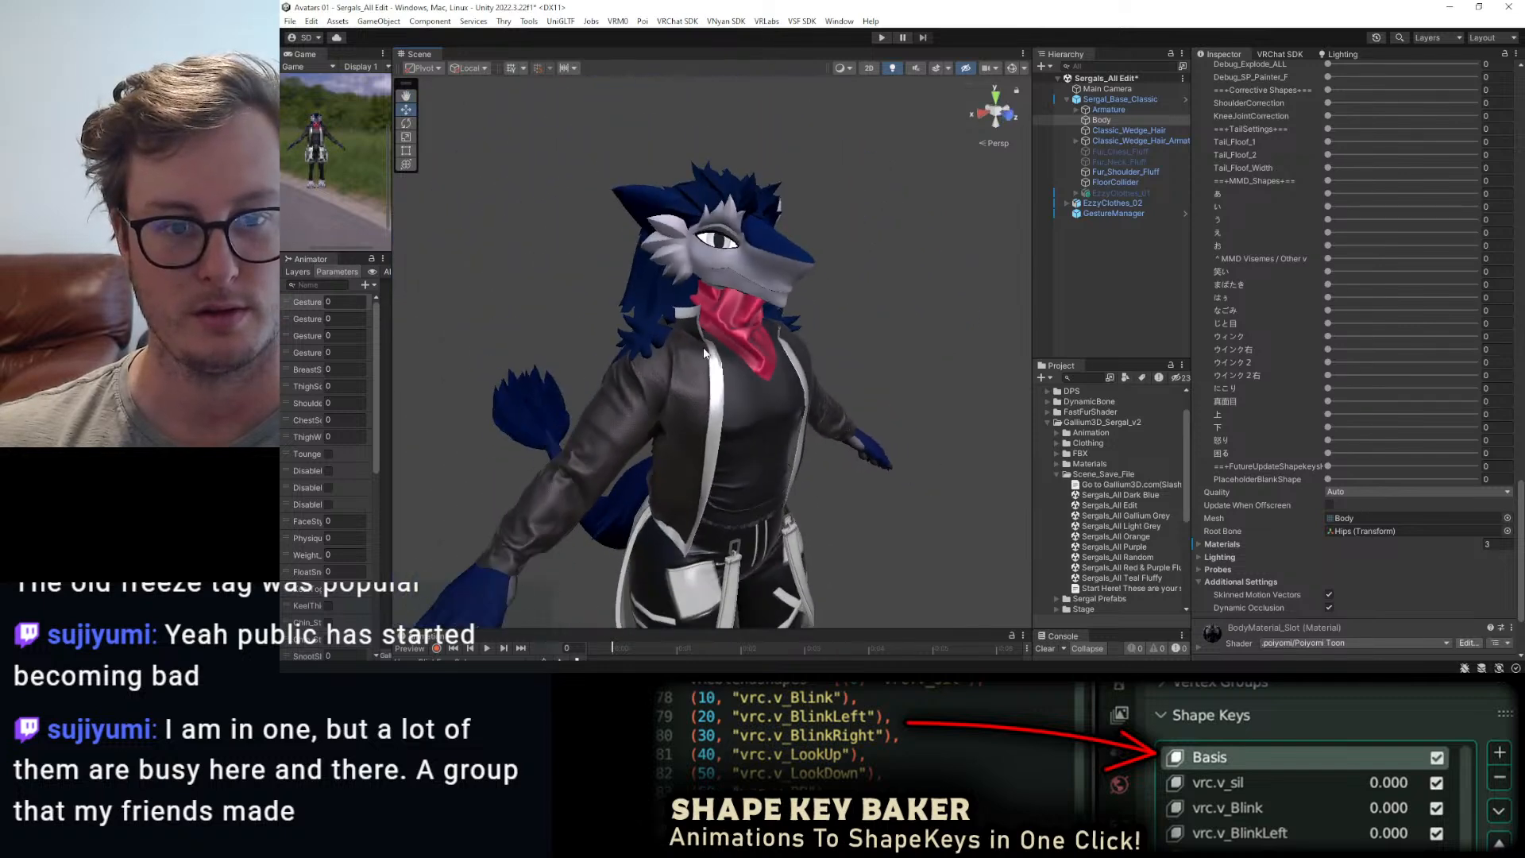
left_click_drag(659, 302, 572, 308, "alt")
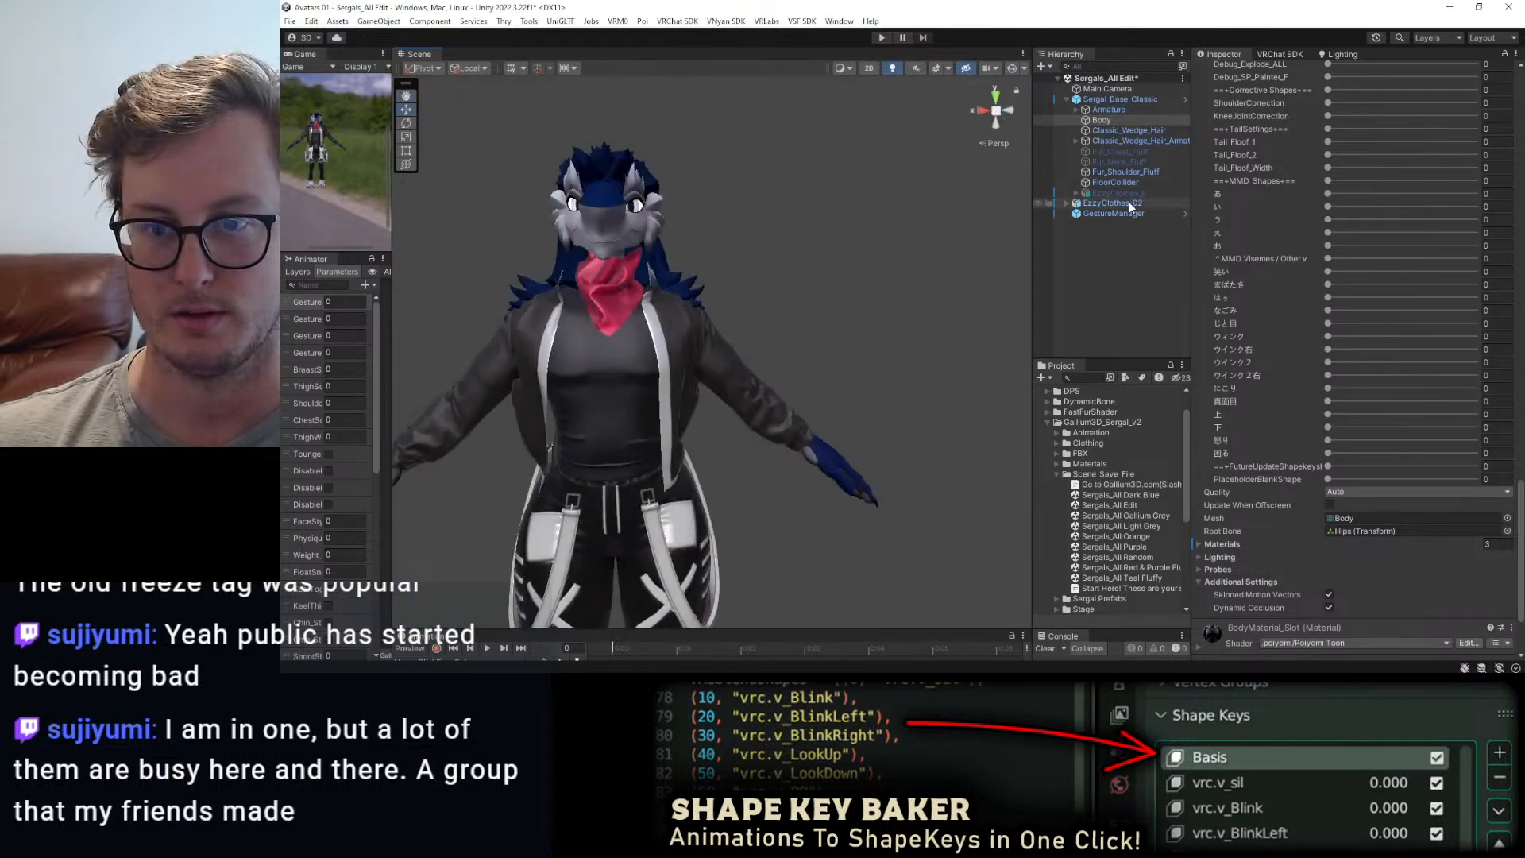
- Deactivate EzzyClothes_02 and activate EzzyClothes_01 so the avatar wears the first outfit
left_click(1128, 202)
left_click(1227, 73)
left_click(1115, 192)
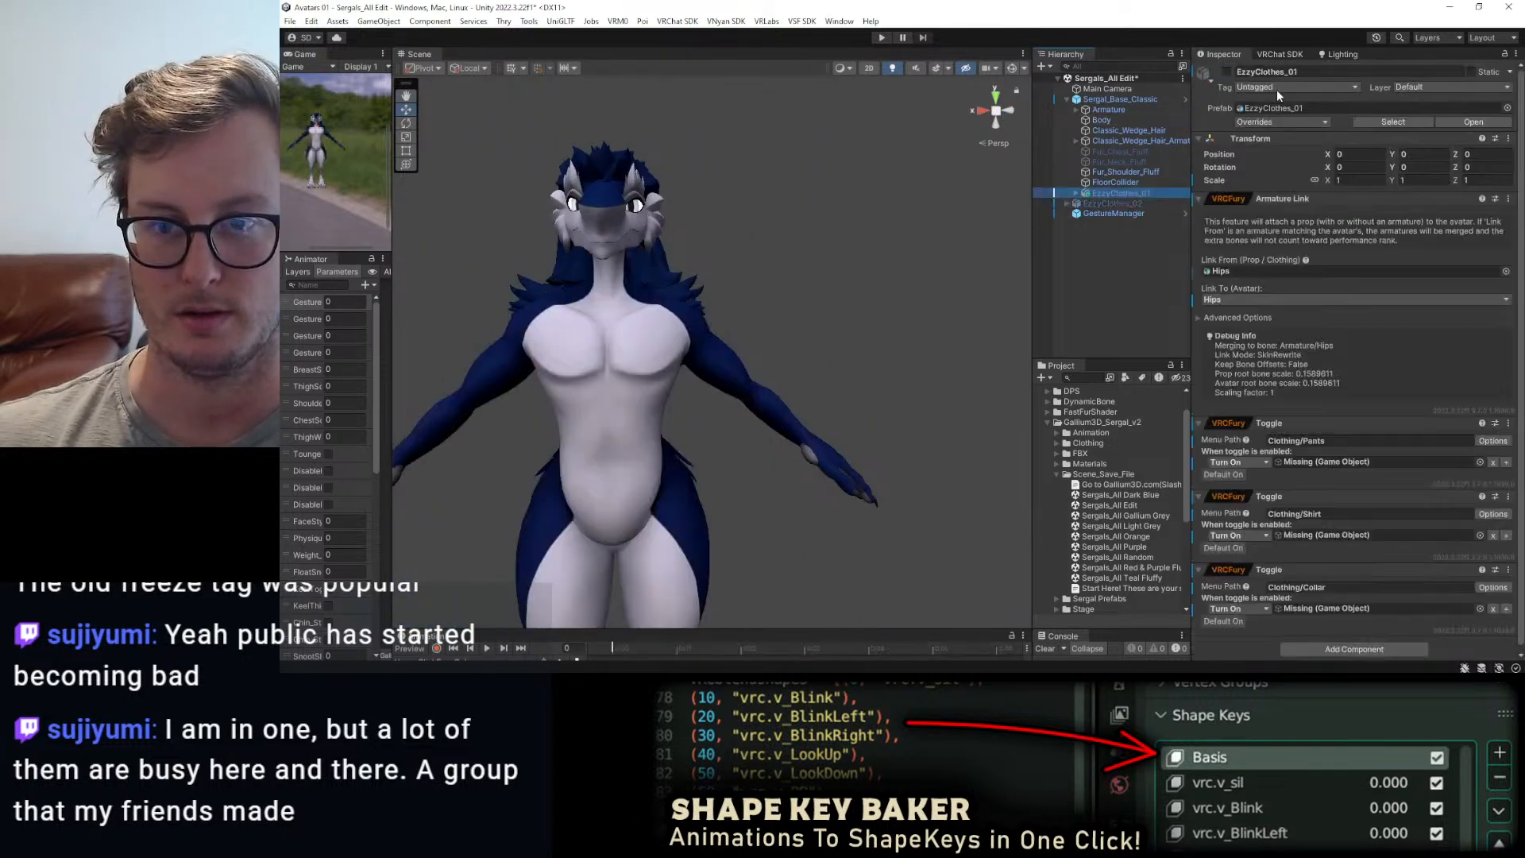
left_click(1227, 73)
left_click_drag(837, 269, 648, 359, "alt")
scroll(732, 346, "down", 3)
scroll(731, 346, "up", 3)
scroll(684, 337, "down", 4)
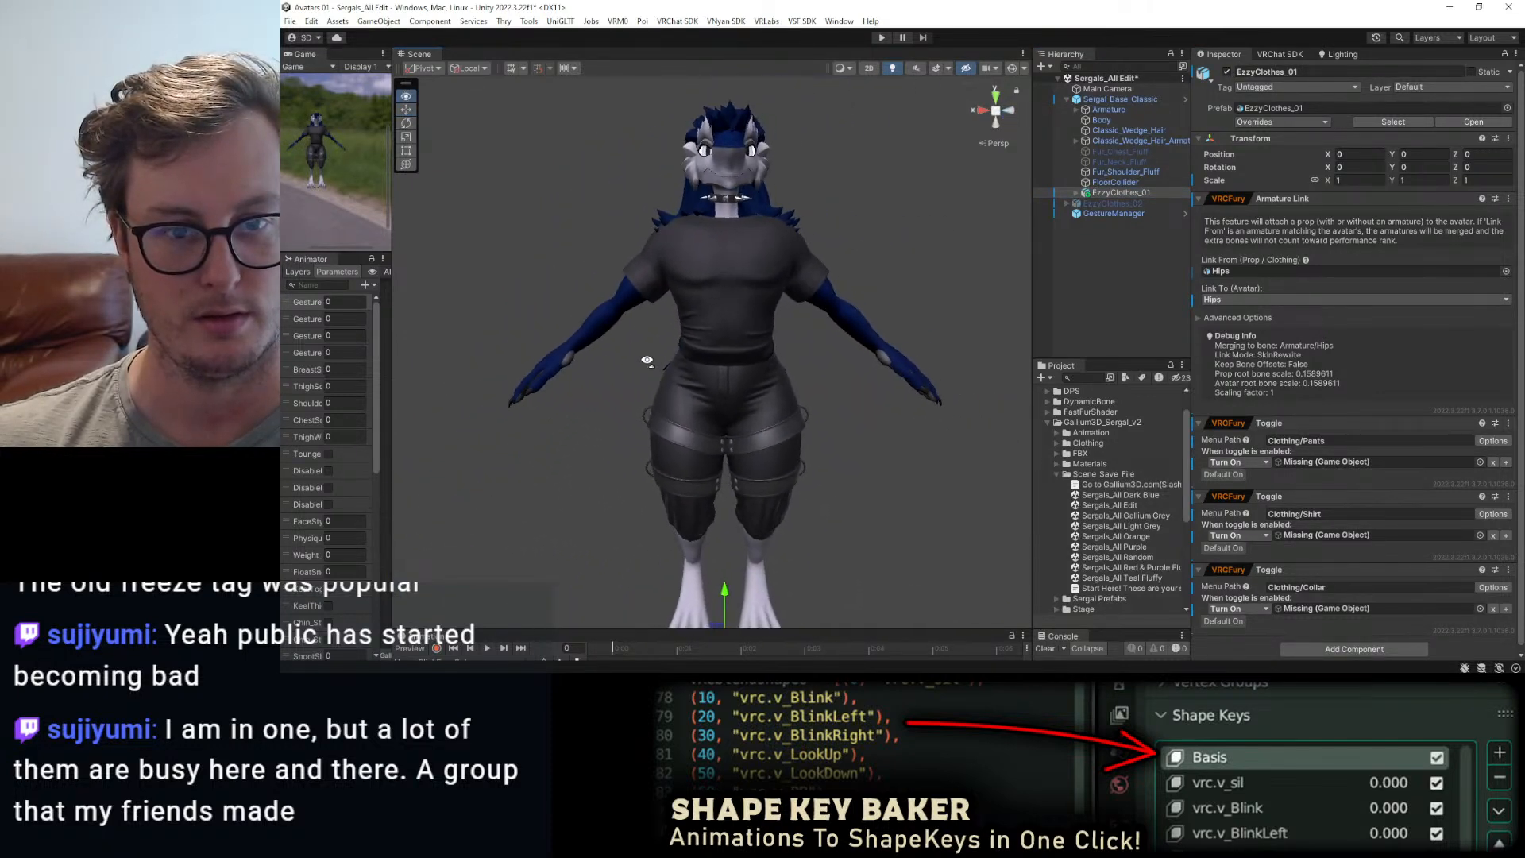
- Find the shirt's Ezzy Outfit 1 material in the Gallium3D_Sergal_v2 Clothing Materials folder and unlock its shader
left_click(708, 321)
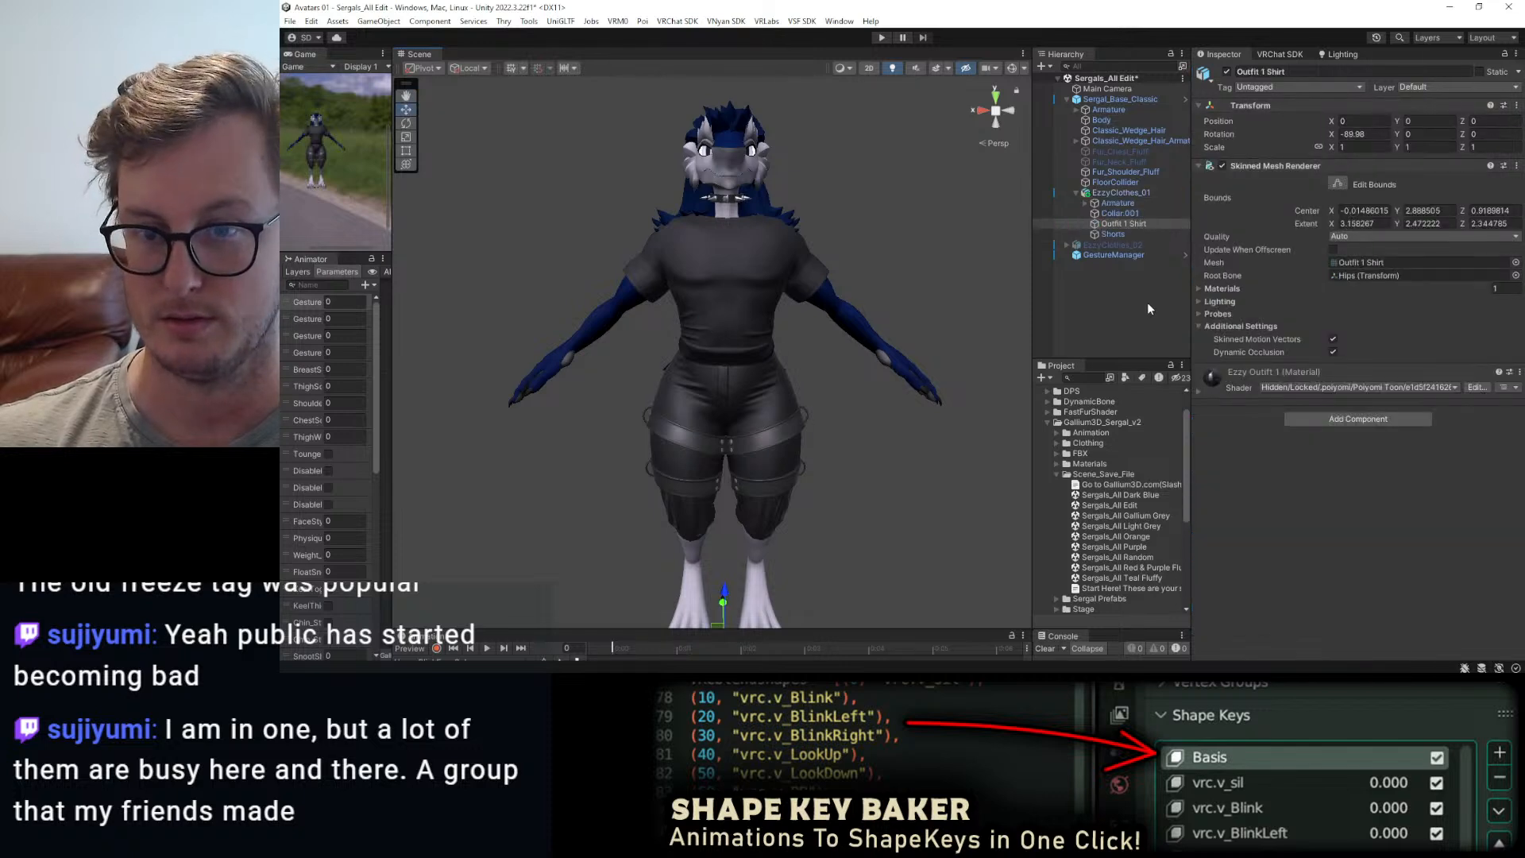
scroll(1092, 509, "down", 5)
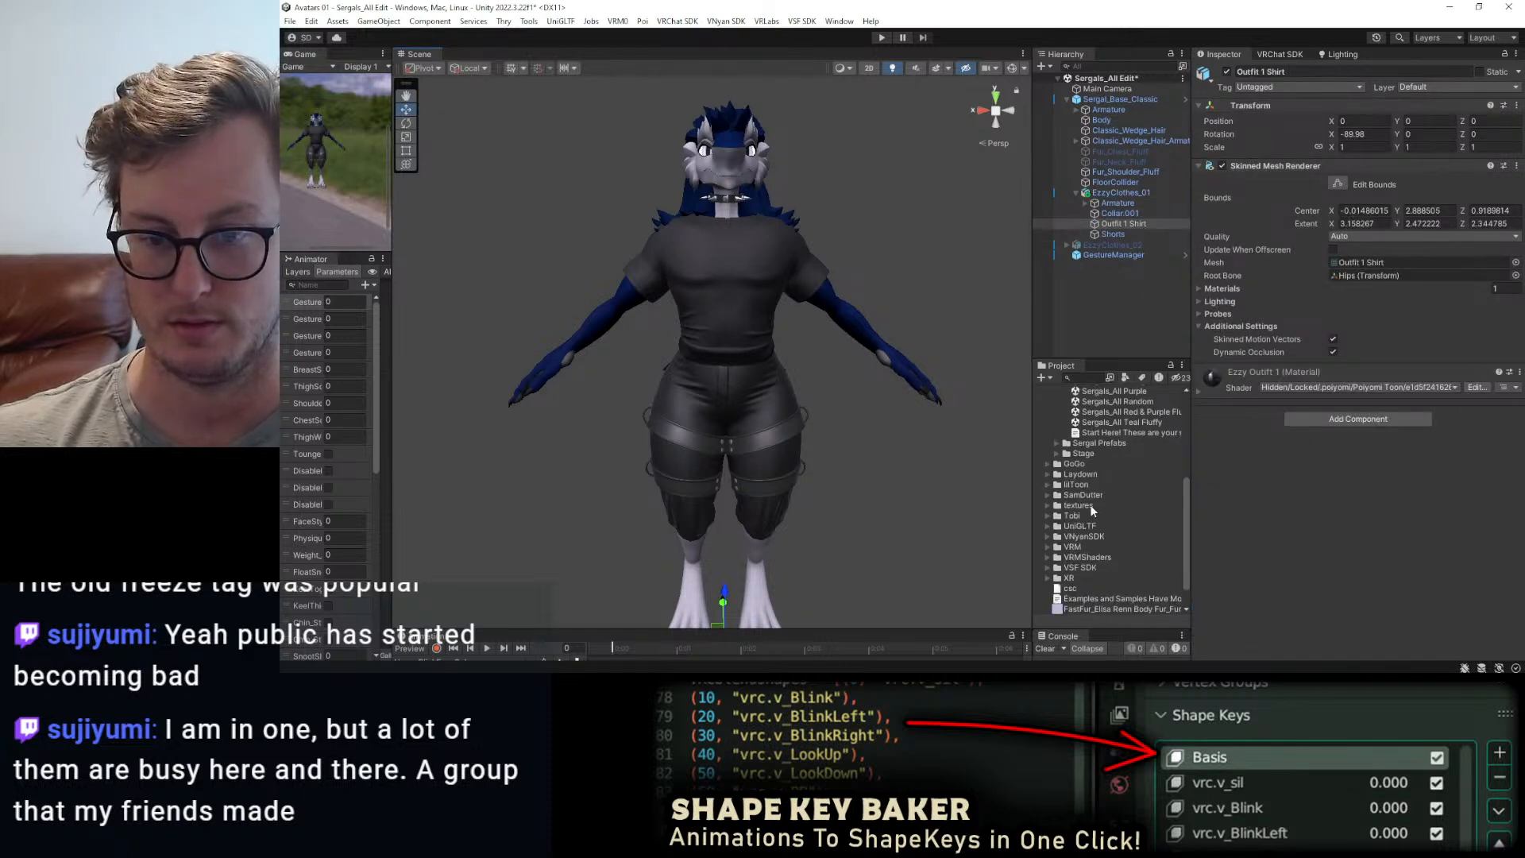
scroll(1090, 509, "up", 5)
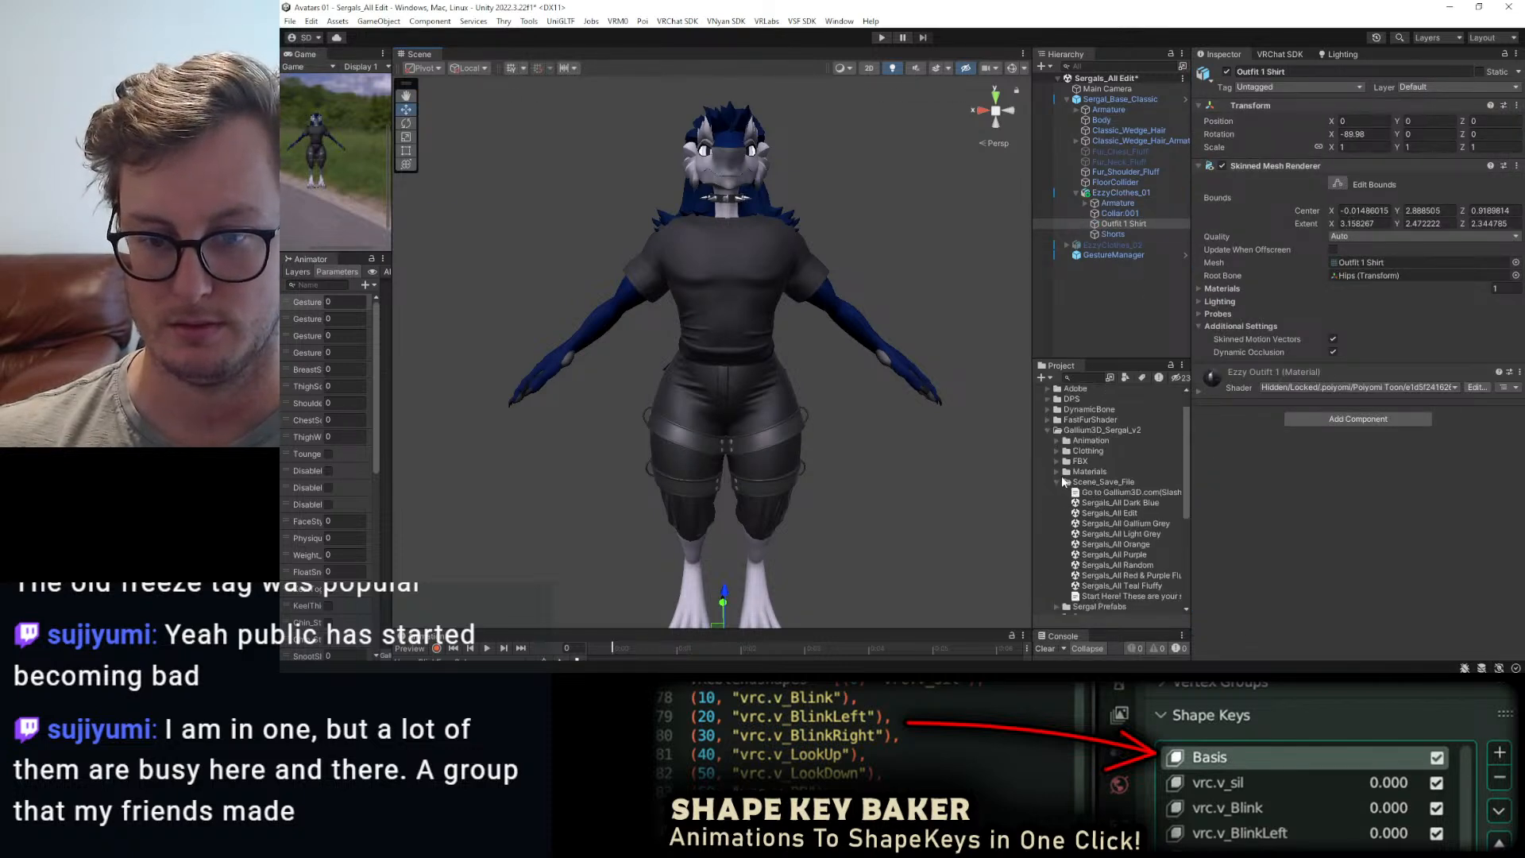
left_click(1058, 451)
left_click(1065, 461)
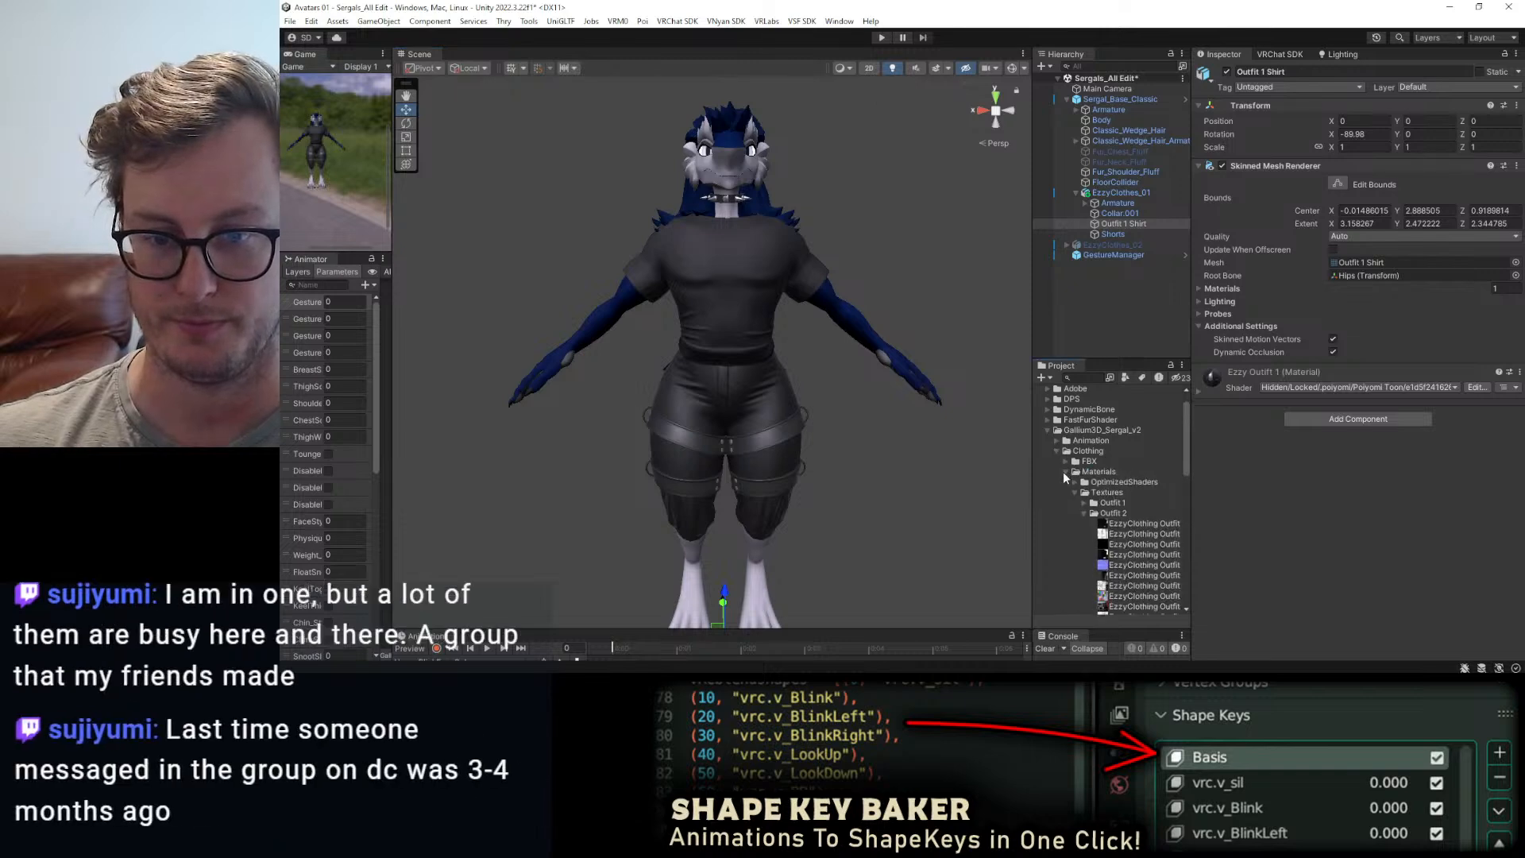
left_click(1074, 492)
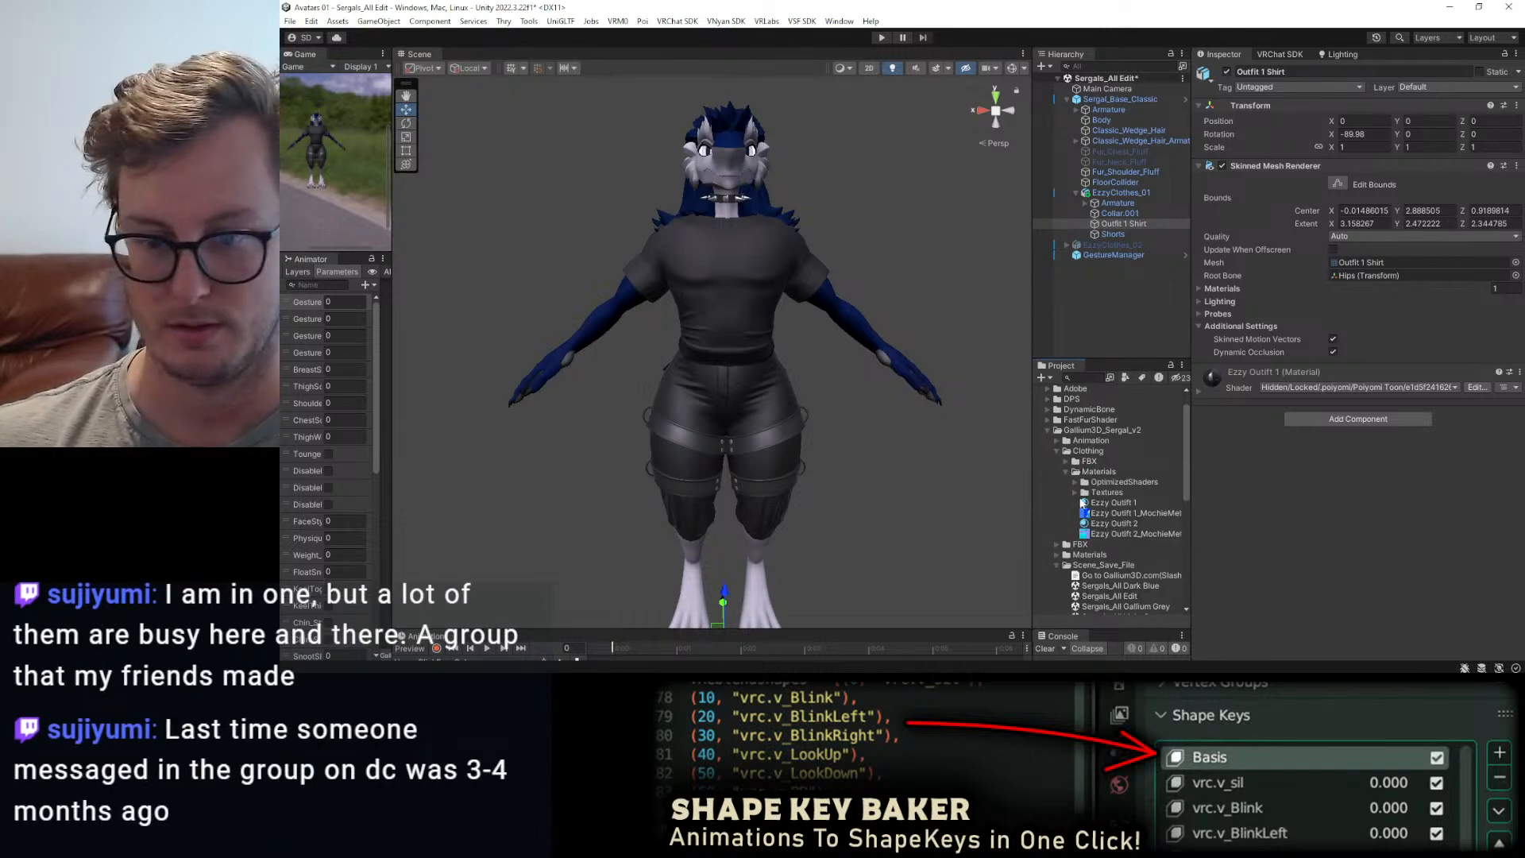
left_click(1118, 503)
left_click(1117, 524, "ctrl")
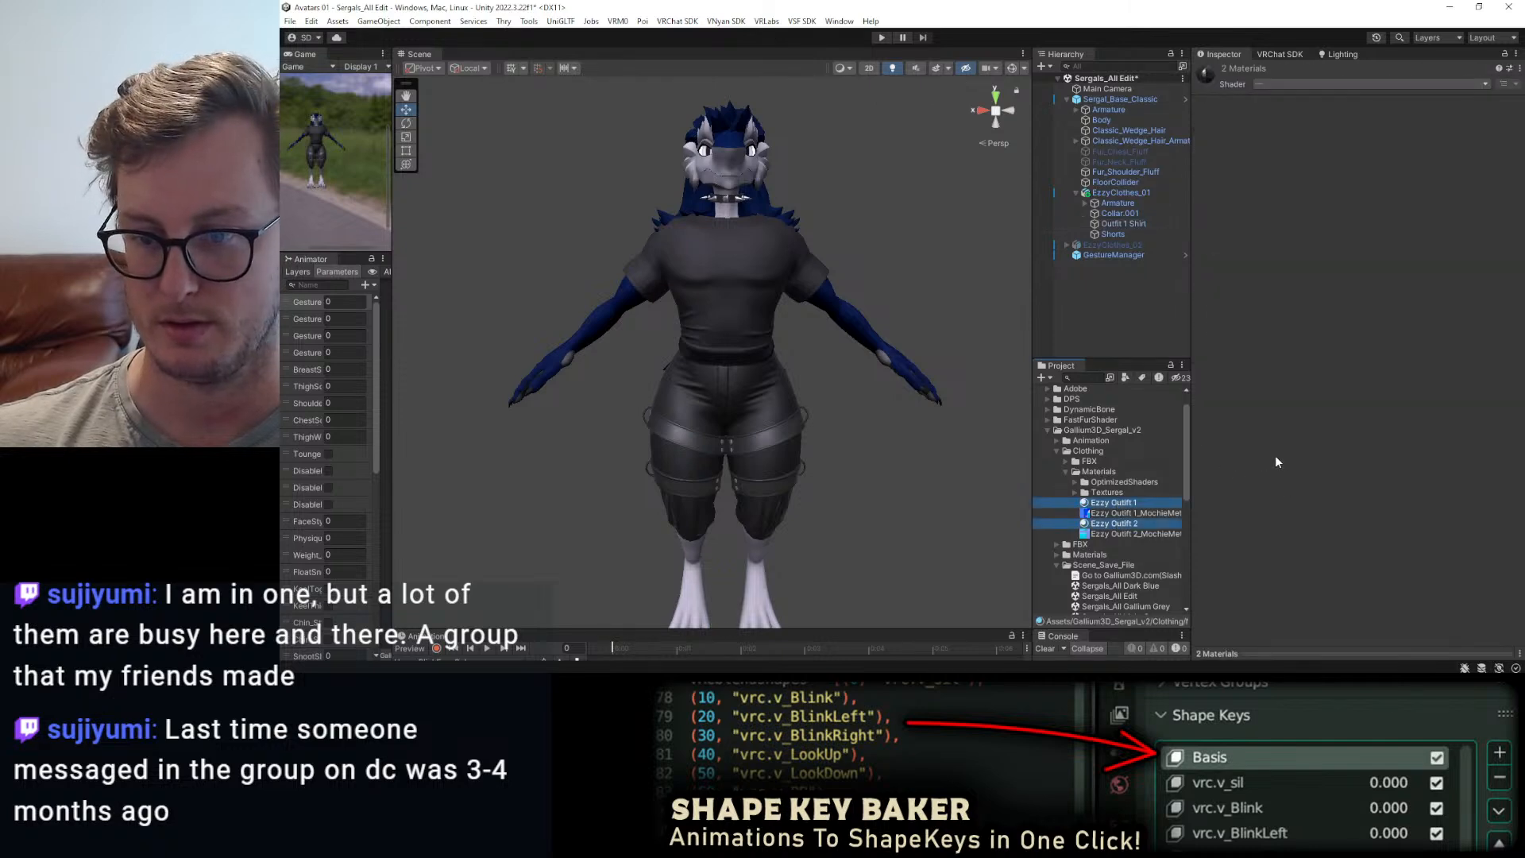
left_click(1131, 503)
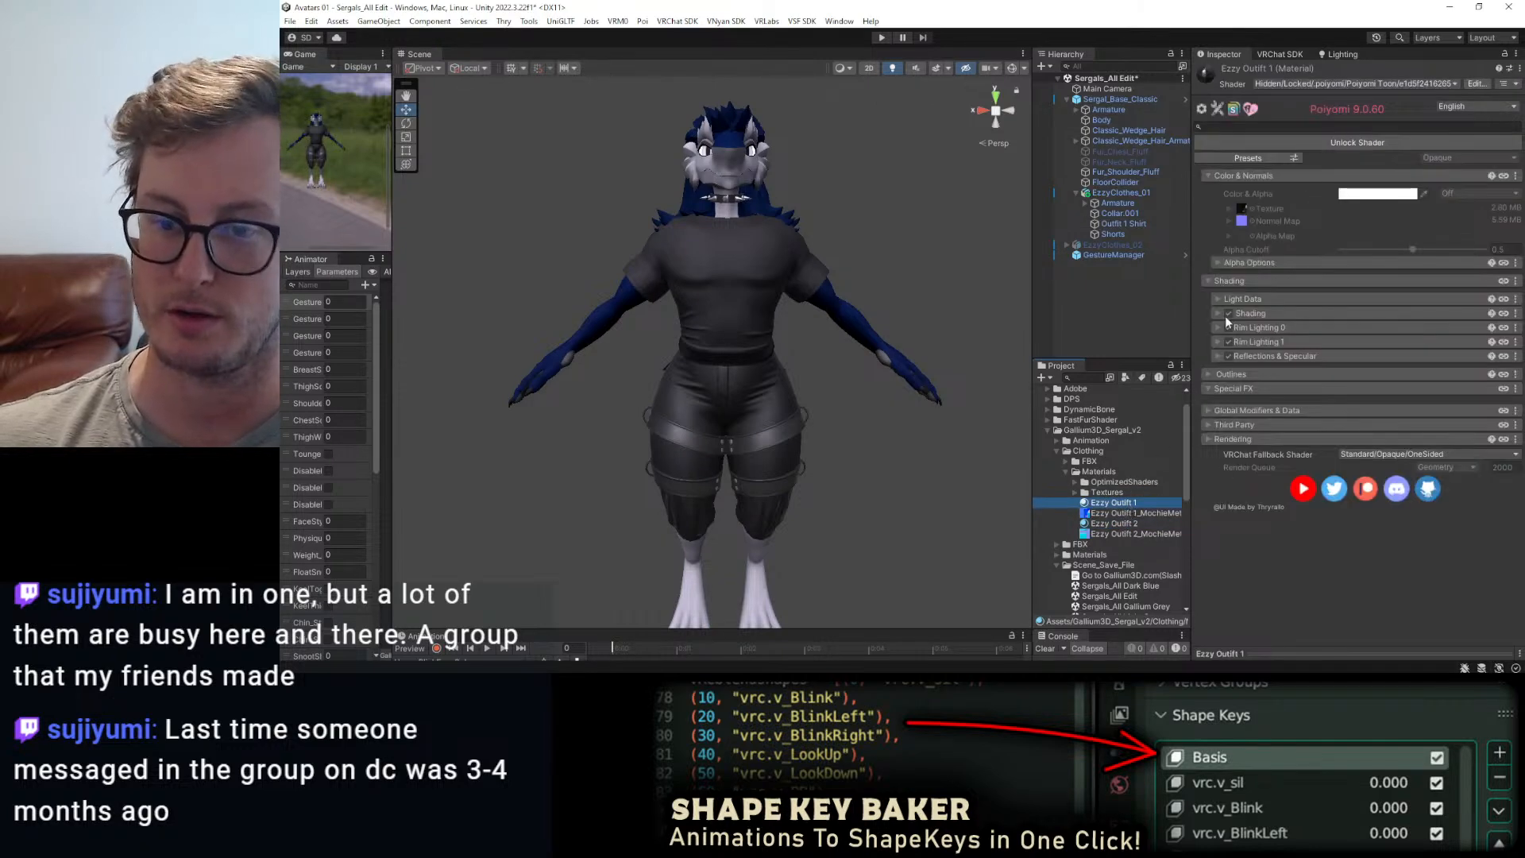
left_click(1279, 146)
- Select the Ezzy Outfit 1 and Ezzy Outfit 2 materials together and set their rendering Cull to Off
left_click(1123, 526, "ctrl")
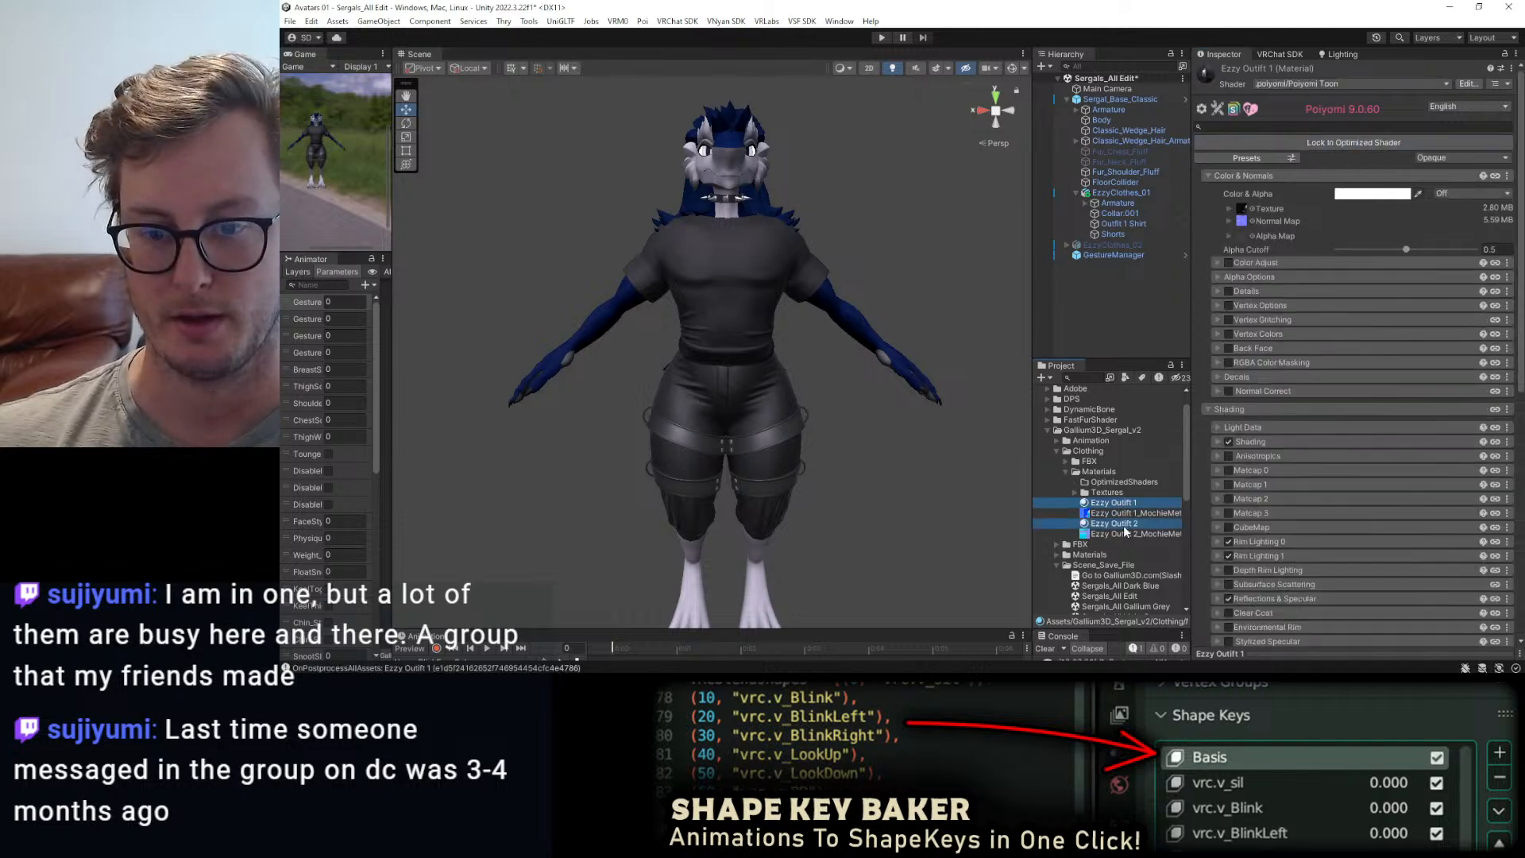
scroll(1333, 488, "down", 5)
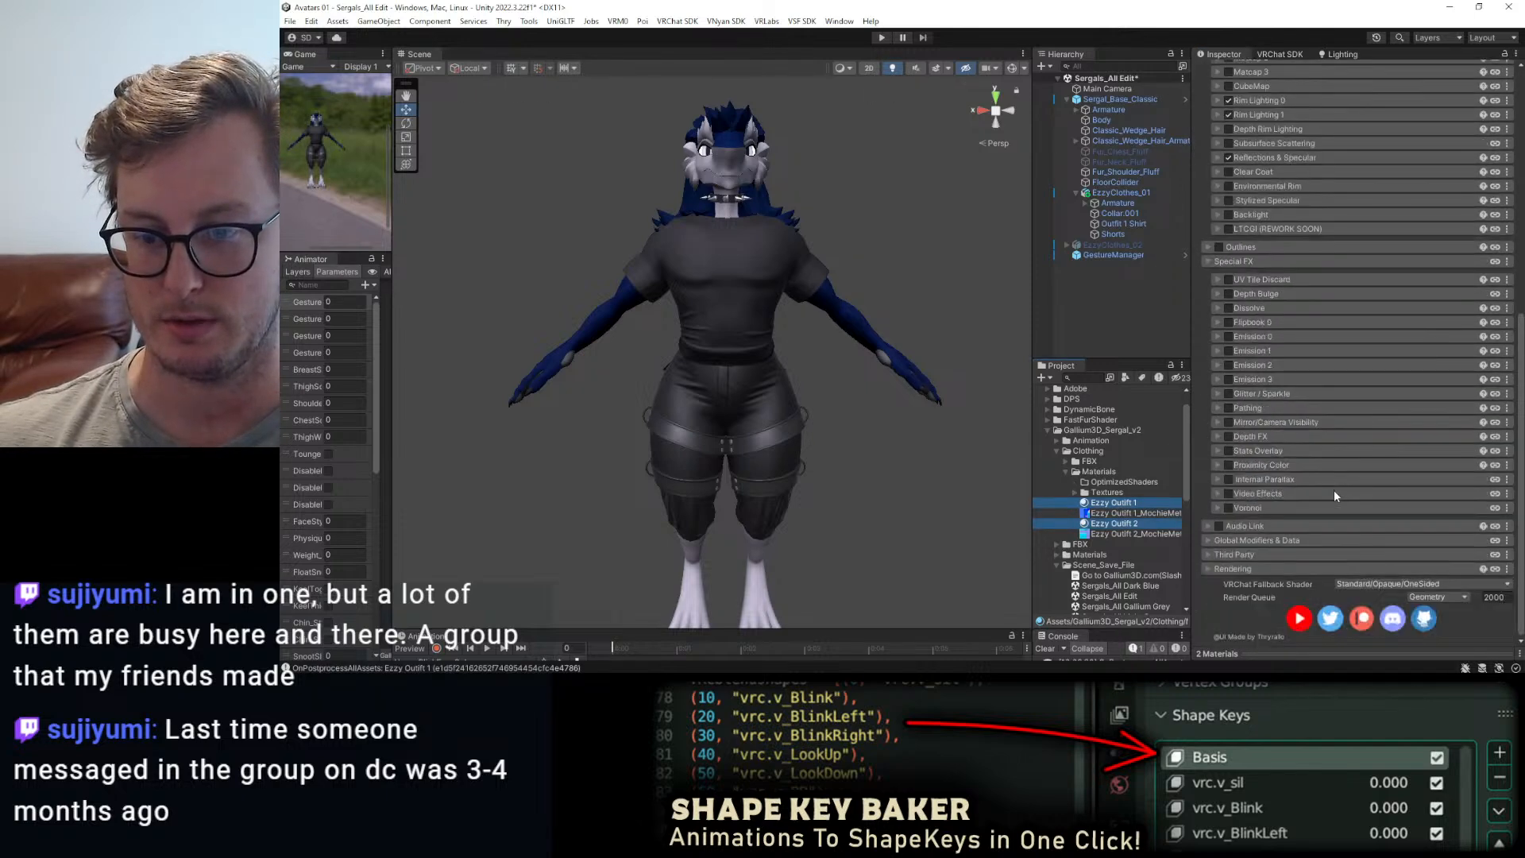
left_click(1263, 569)
left_click(1371, 589)
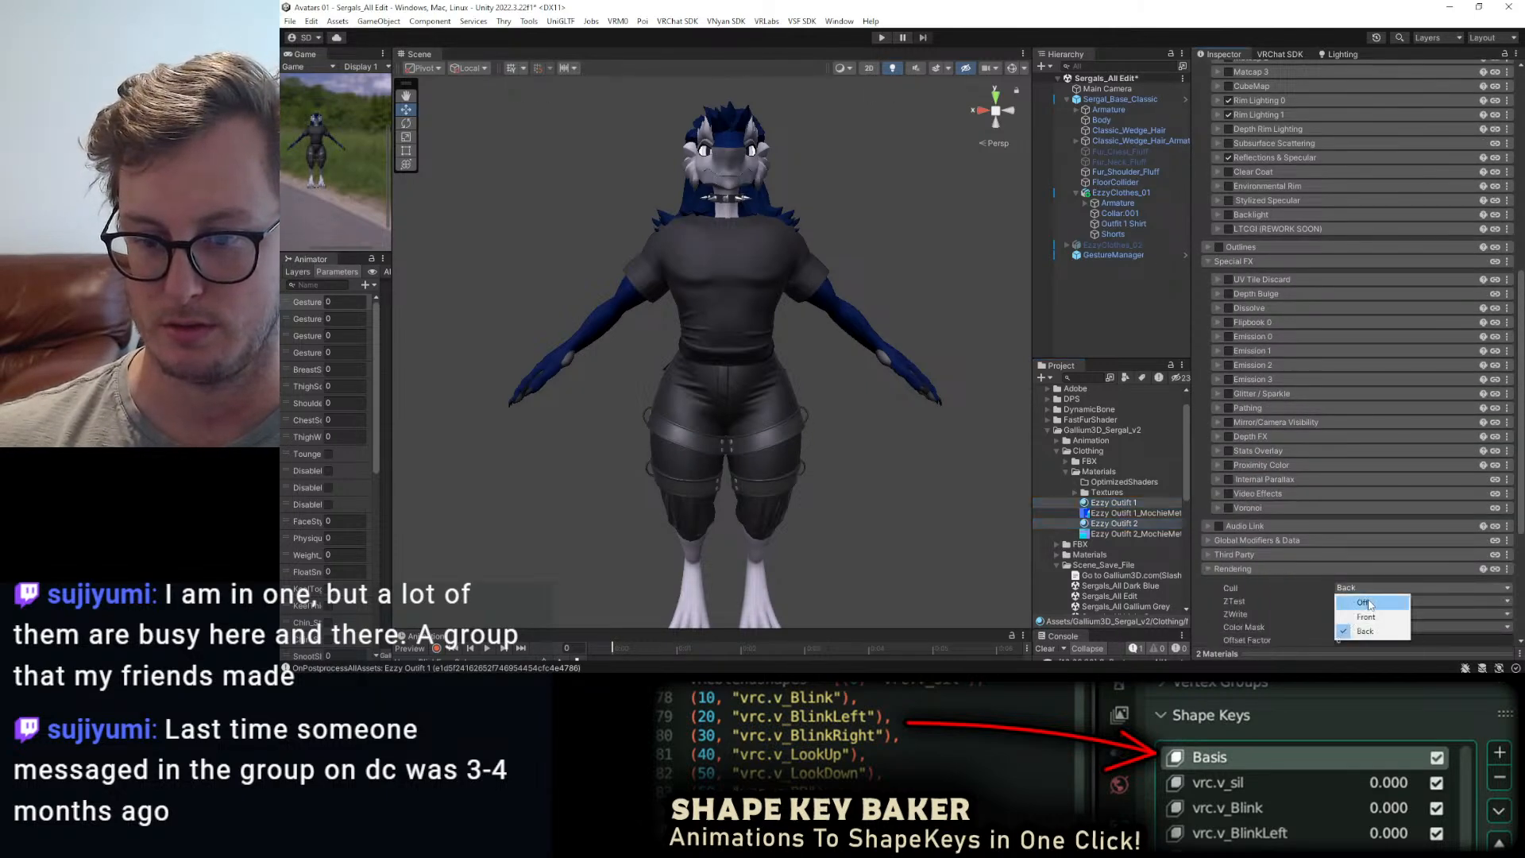
left_click(1363, 604)
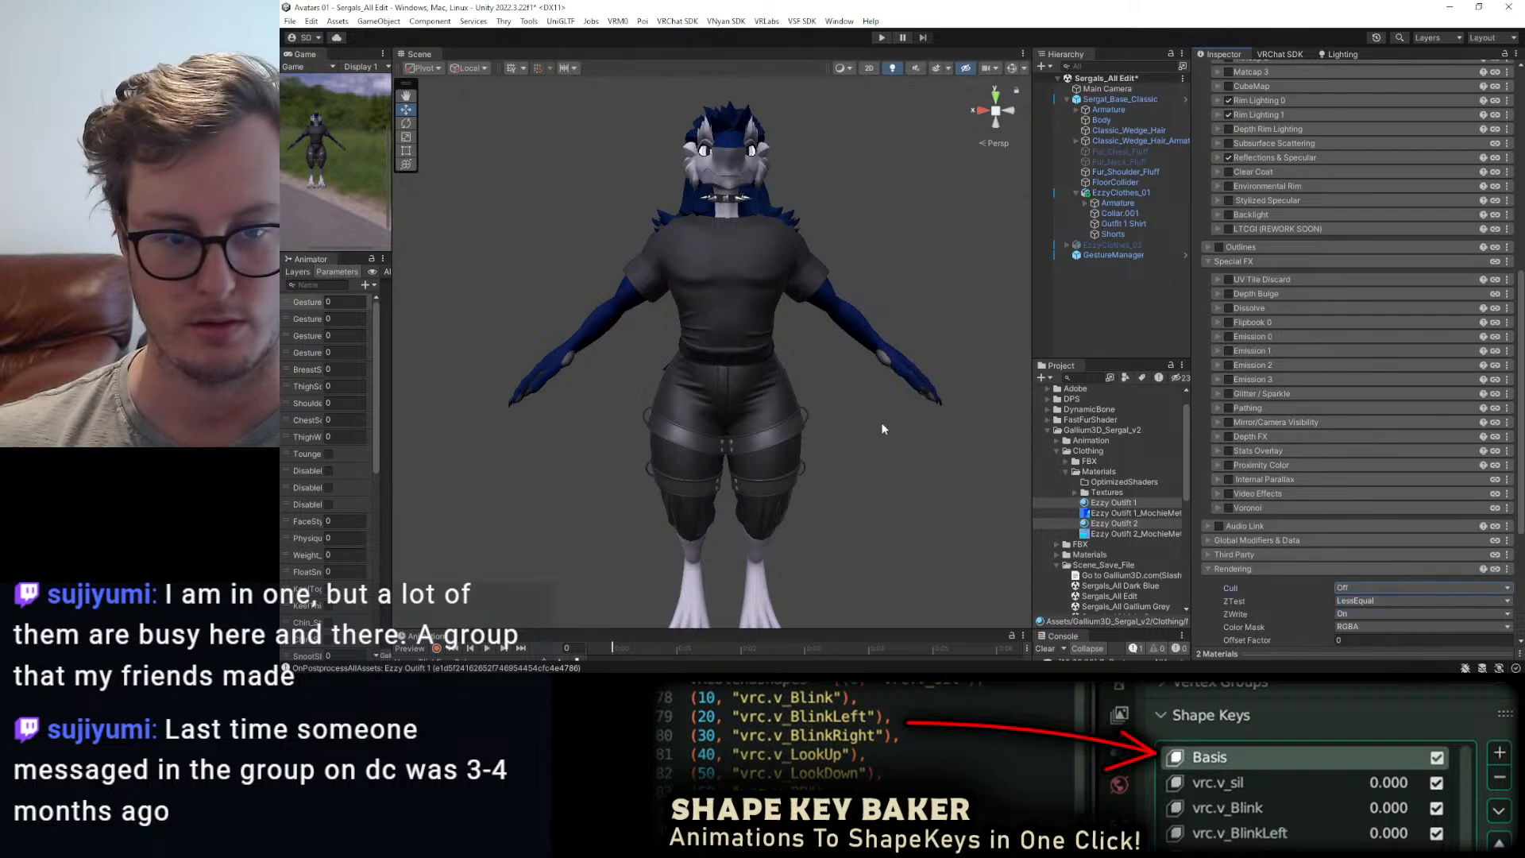
- Examine the EzzyClothes_01 shirt, collar and shorts on the avatar from the front and the side
left_click_drag(885, 429, 759, 346, "alt")
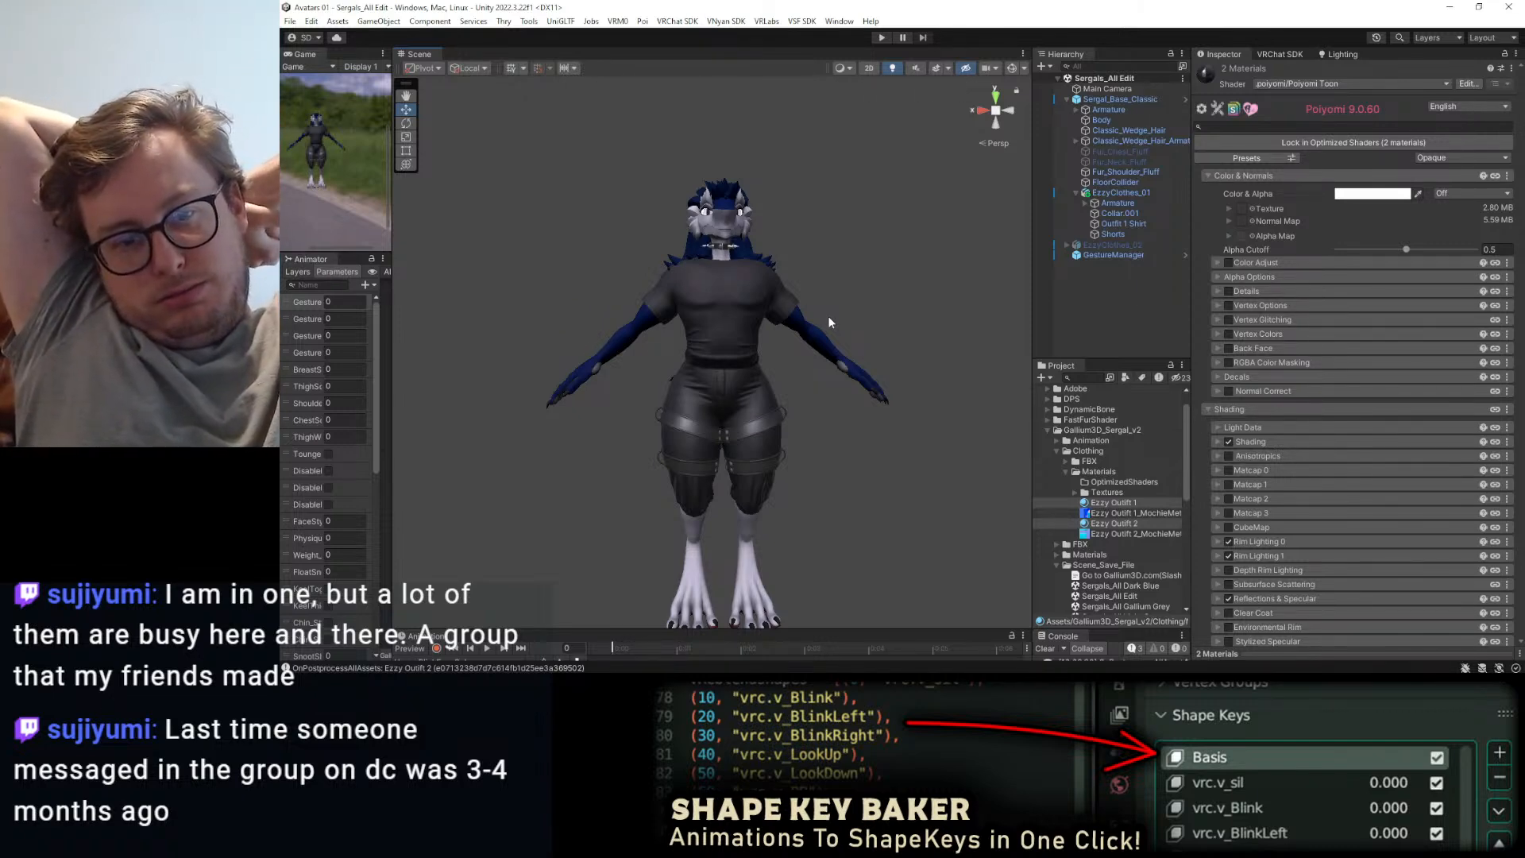
scroll(834, 318, "up", 5)
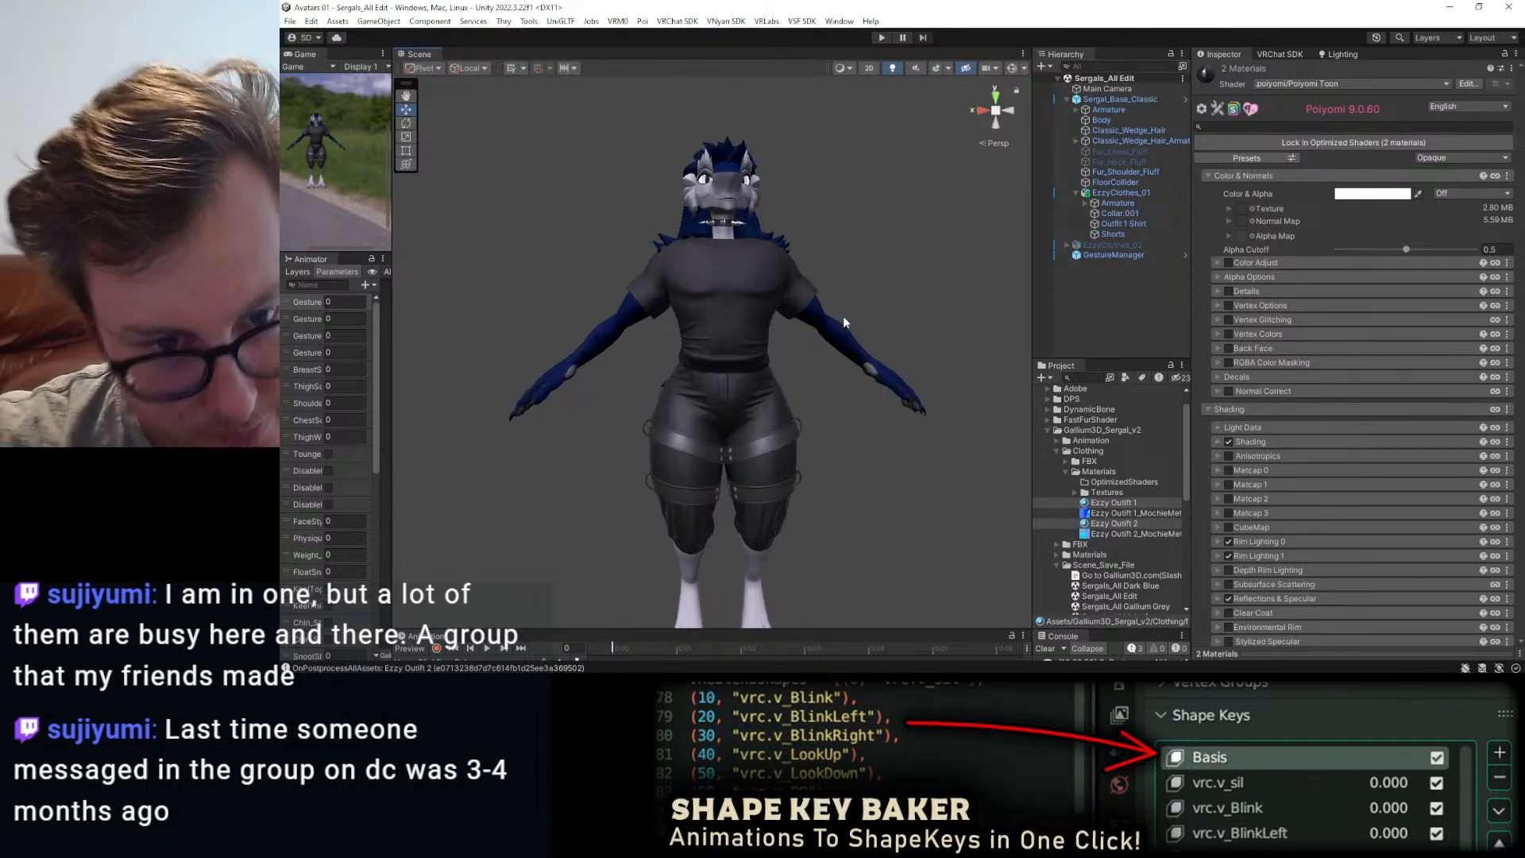
left_click_drag(763, 301, 731, 254, "alt")
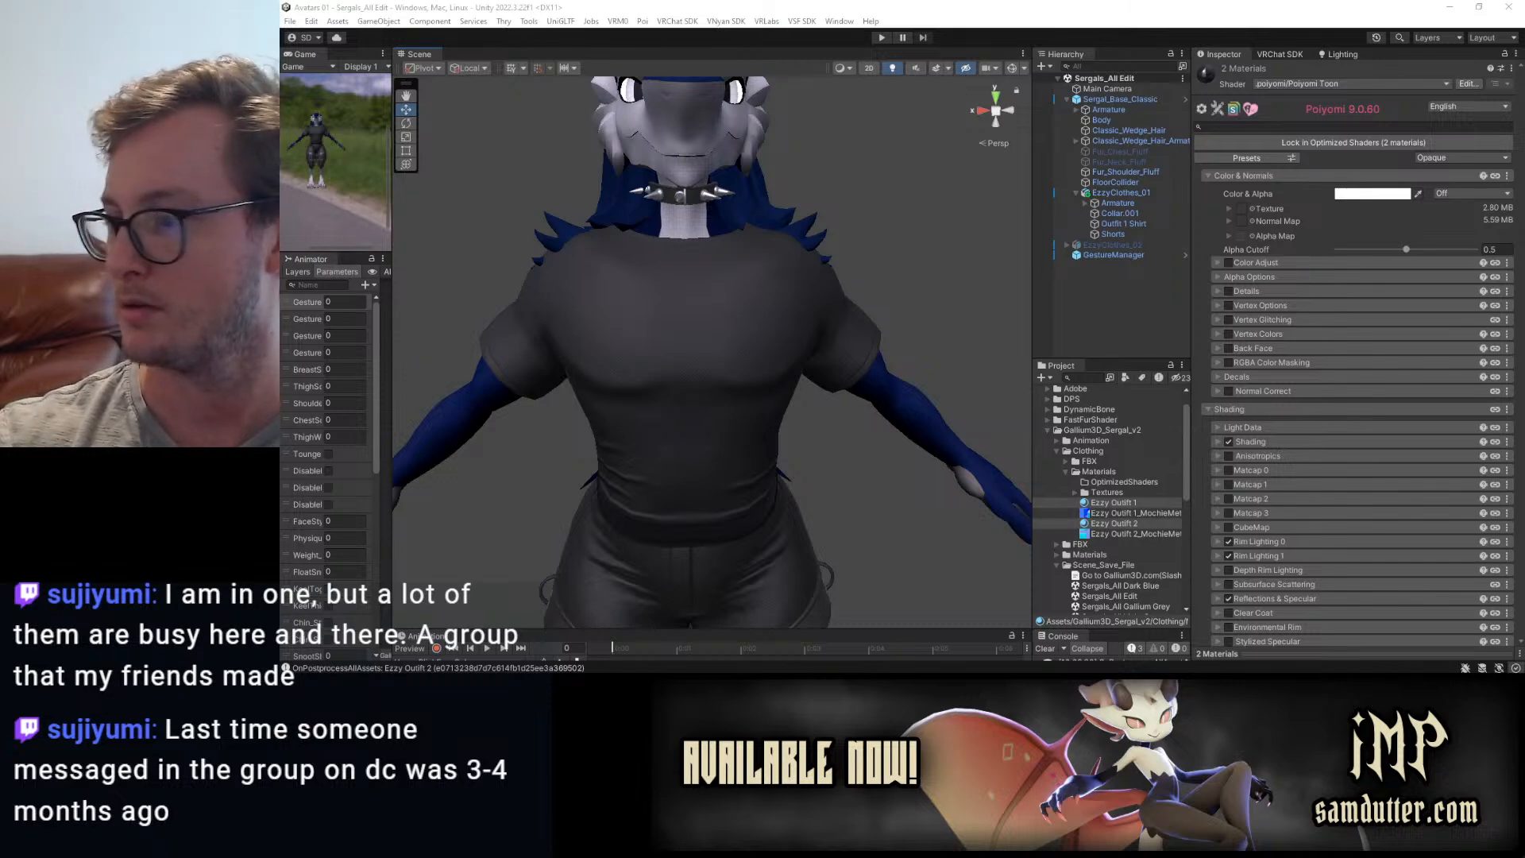
left_click(828, 447)
scroll(828, 446, "down", 3)
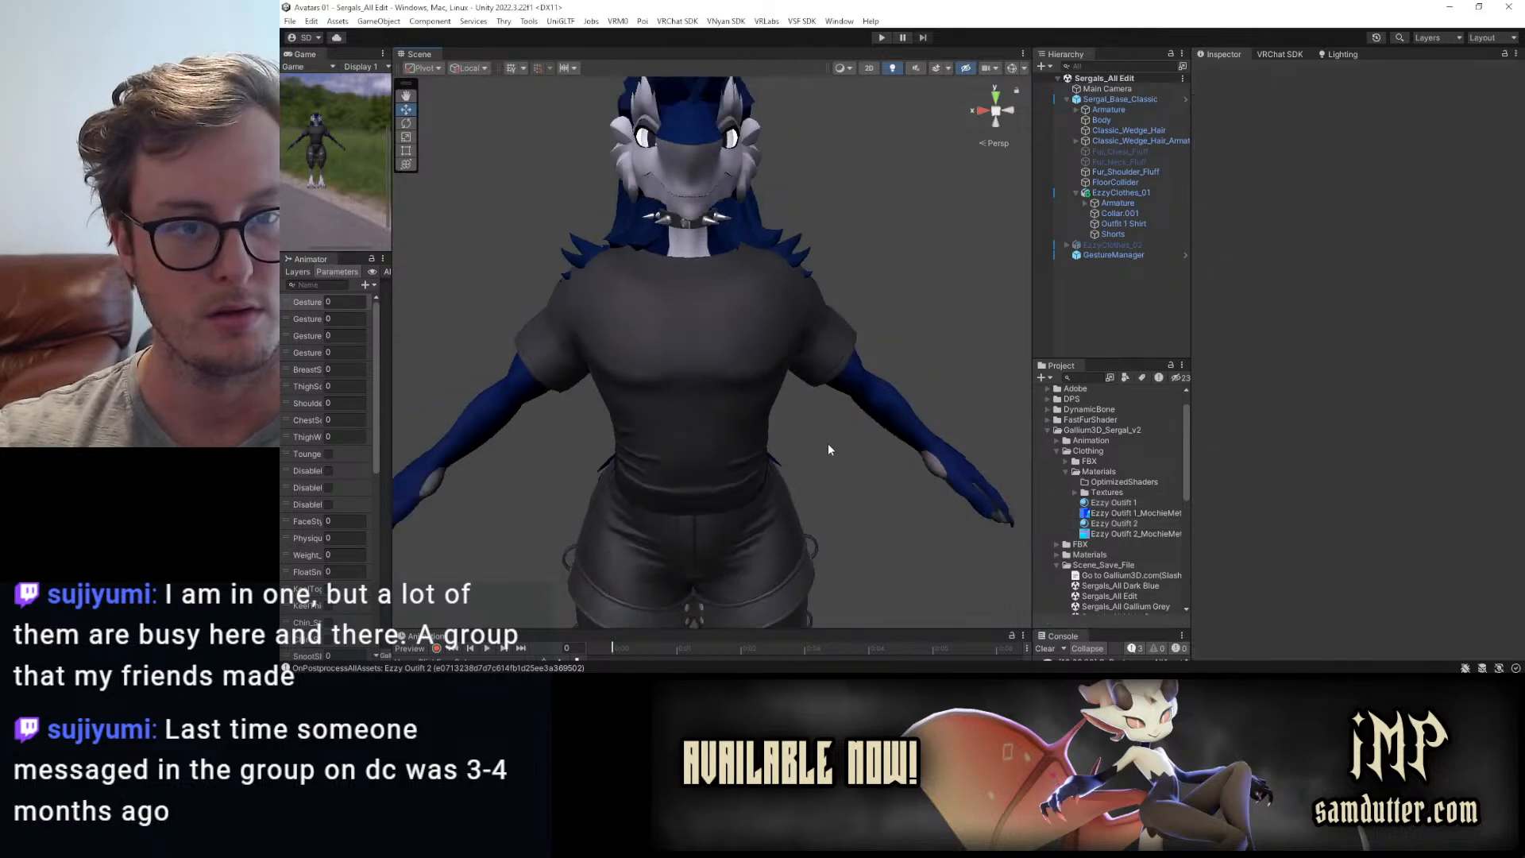
left_click_drag(827, 446, 591, 383, "alt")
scroll(744, 362, "down", 2)
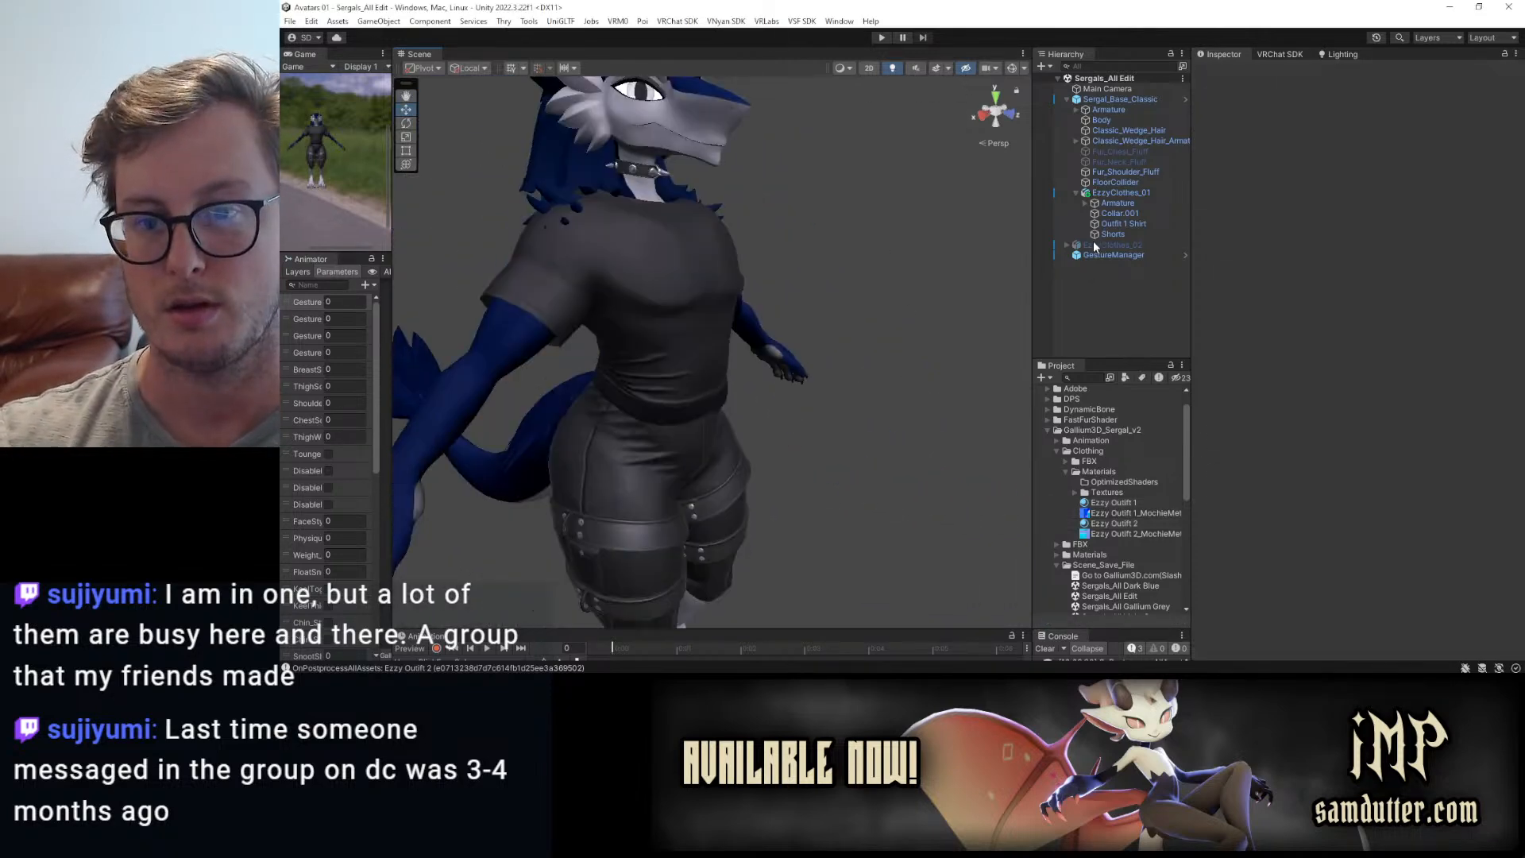
- Deactivate EzzyClothes_01 and make EzzyClothes_02 a child of Sergal_Base_Classic
left_click(1076, 192)
left_click(1104, 204)
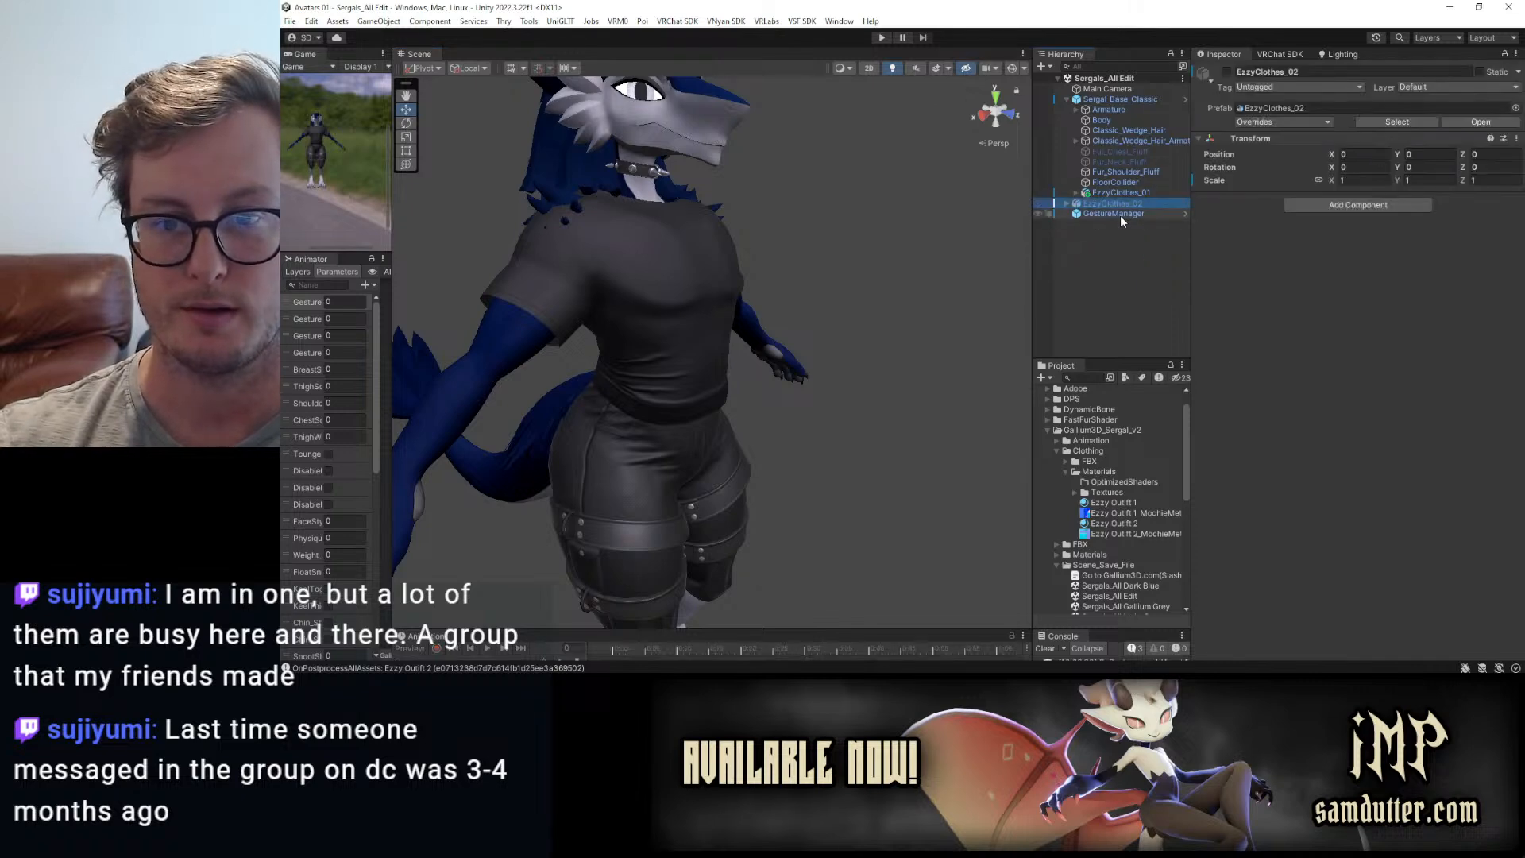
left_click(1133, 193)
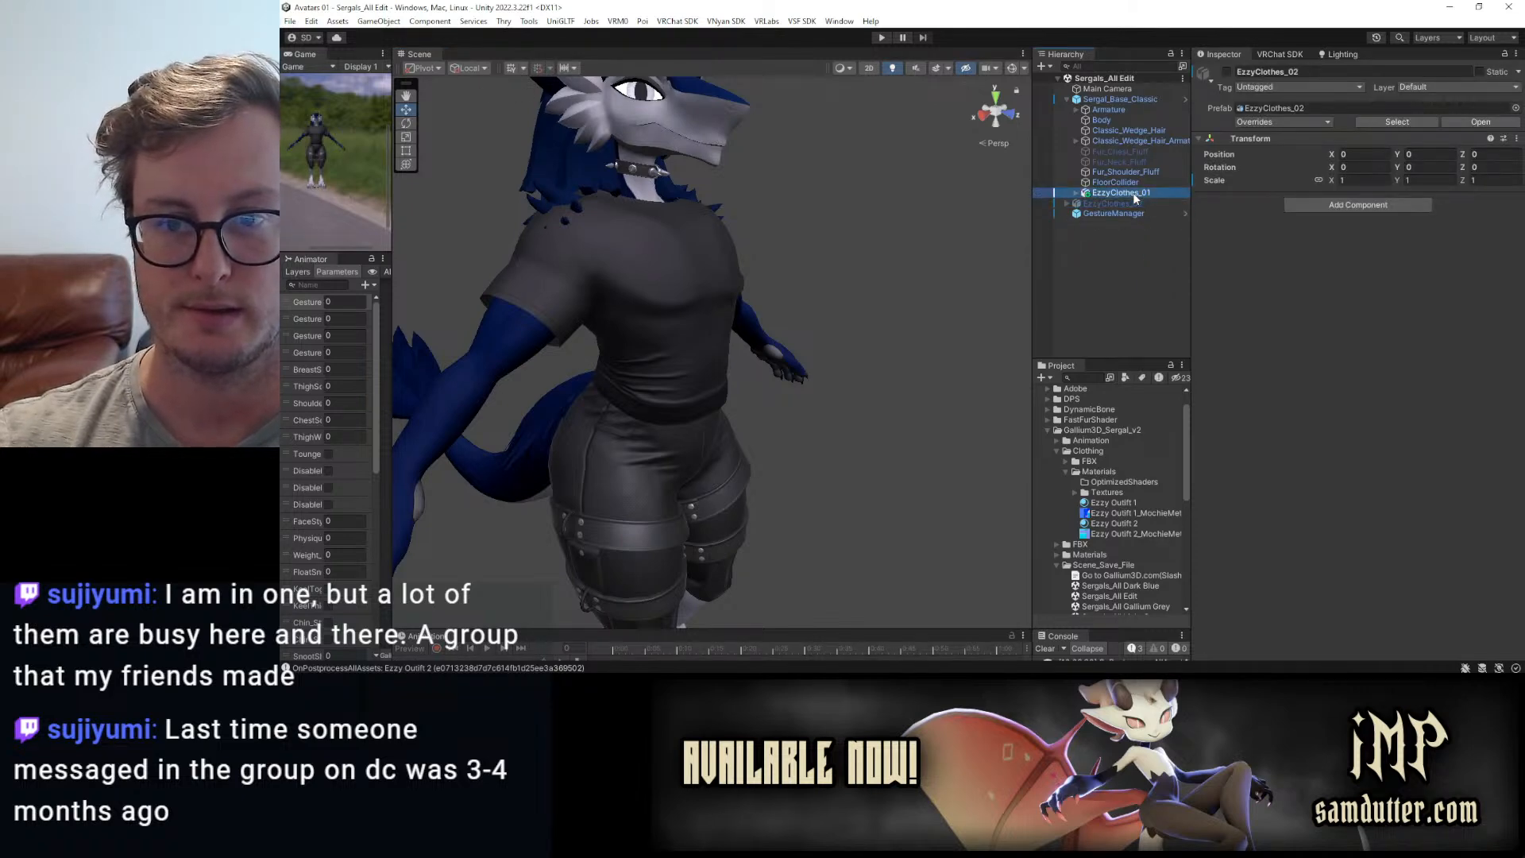
left_click(1228, 72)
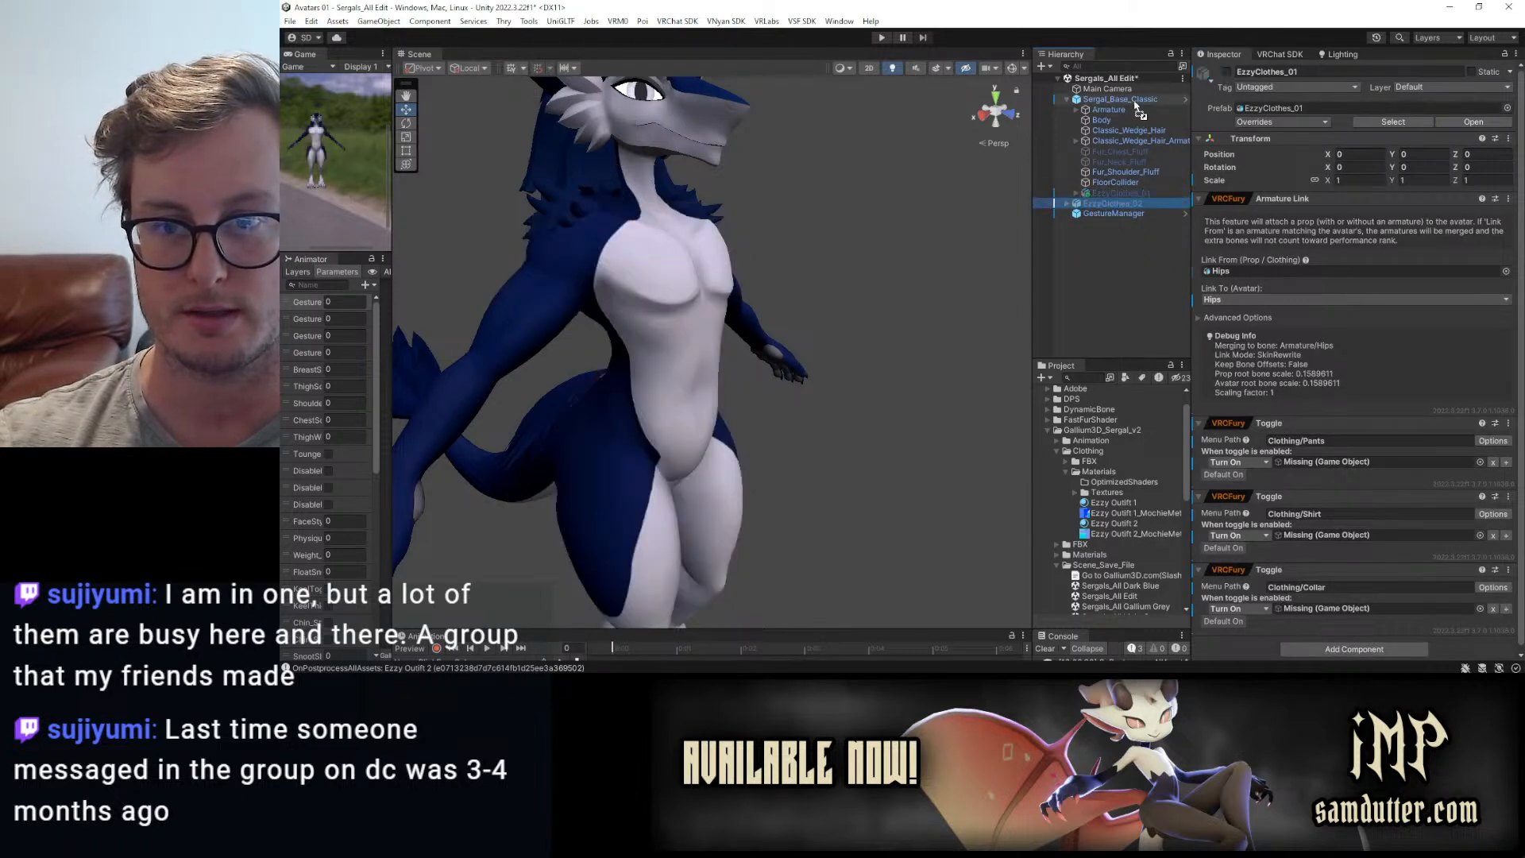
left_click(1122, 203)
left_click(1075, 203)
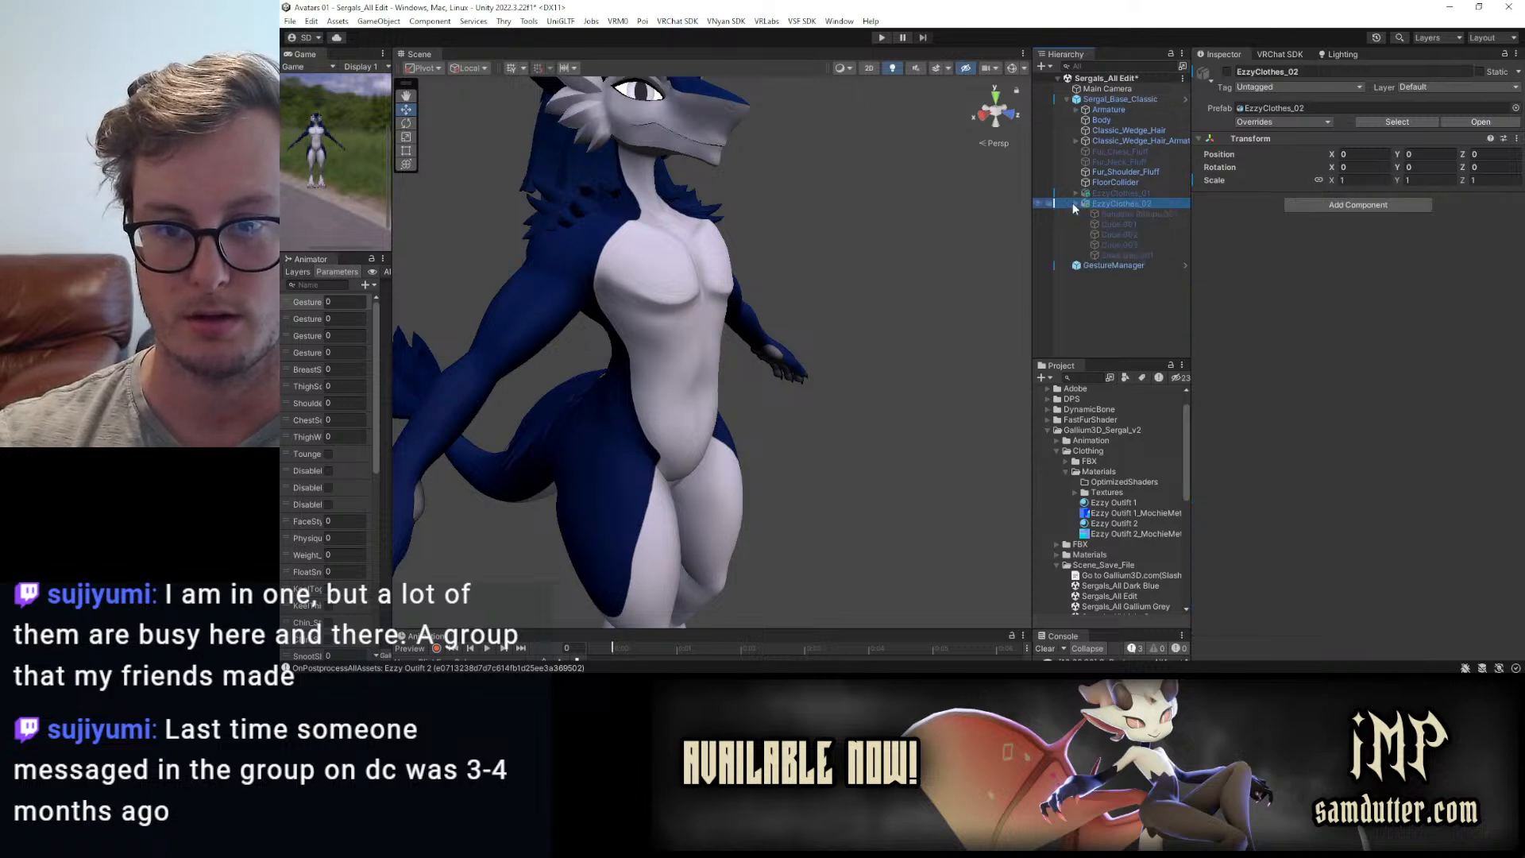
left_click(1075, 203)
left_click(1075, 193)
left_click(1099, 195)
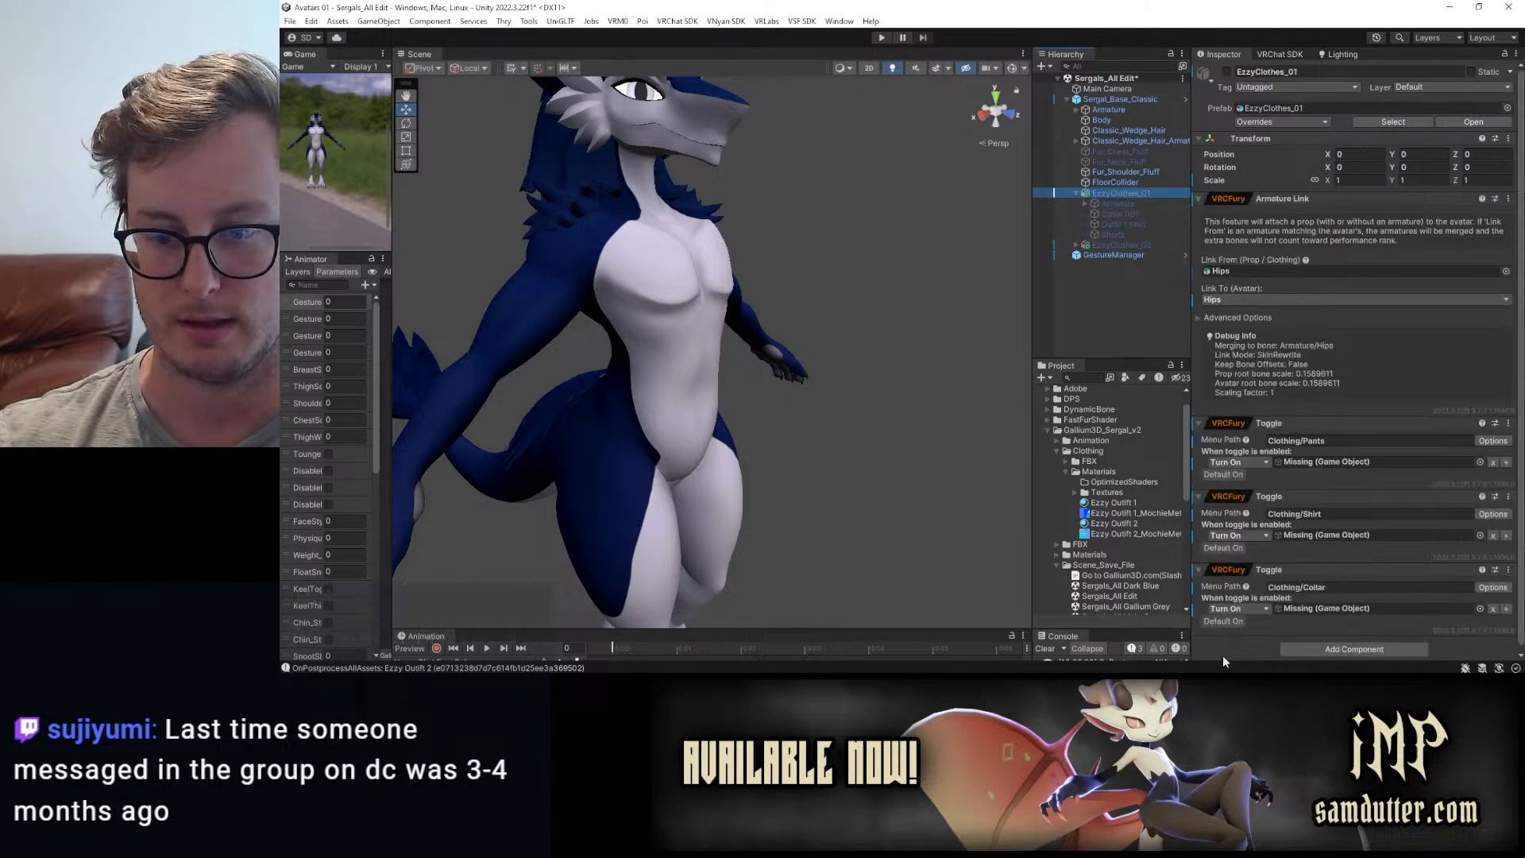
- Switch to Blender, save the file, and restart Blender with EzzySergalEdit.blend reopened
key("alt+Tab")
left_click(937, 350)
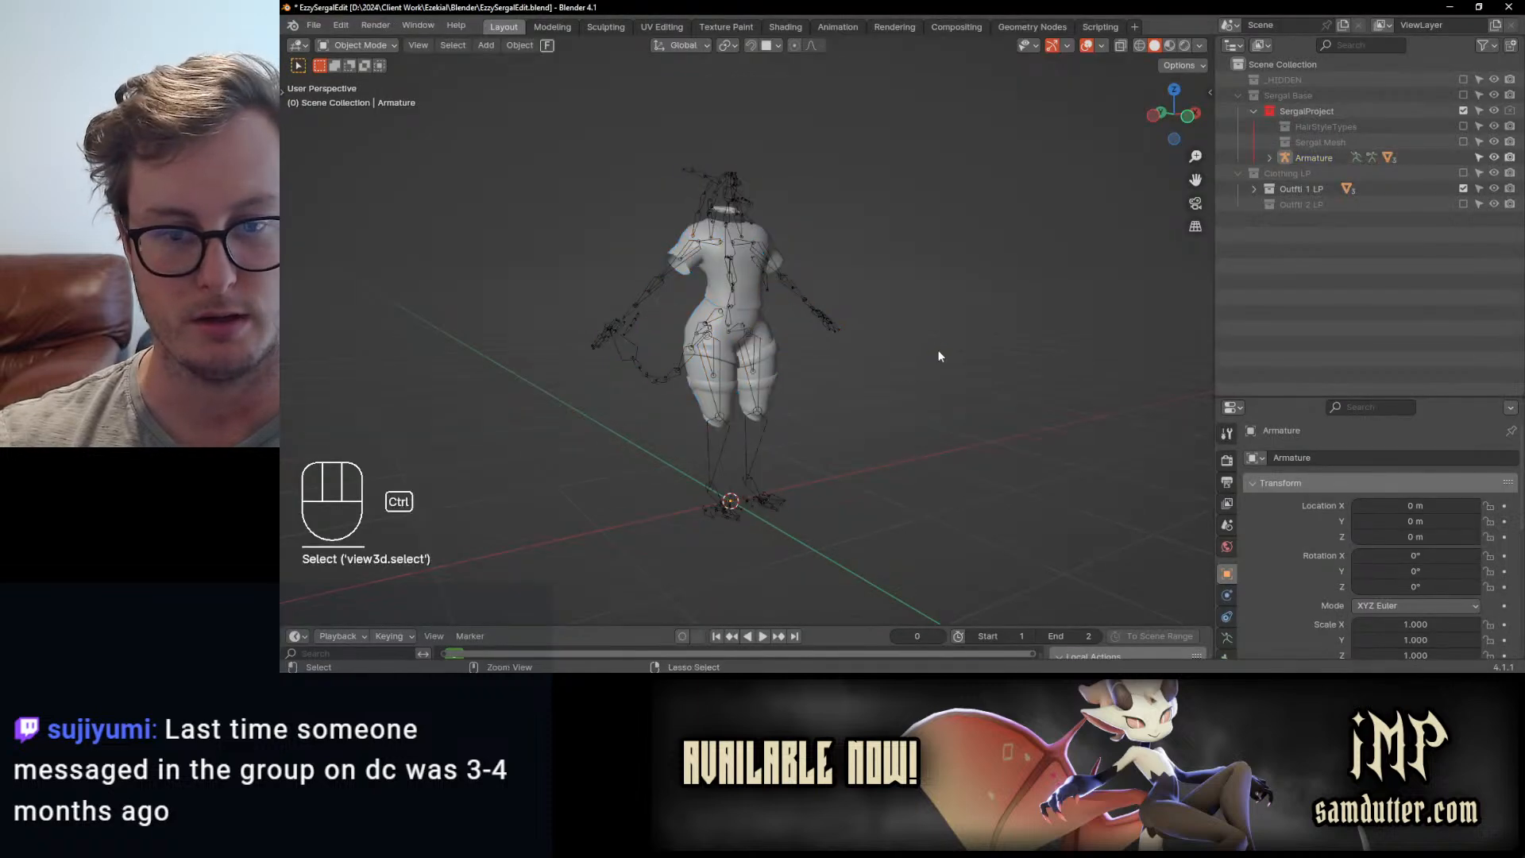
key("ctrl+s")
left_click(1508, 7)
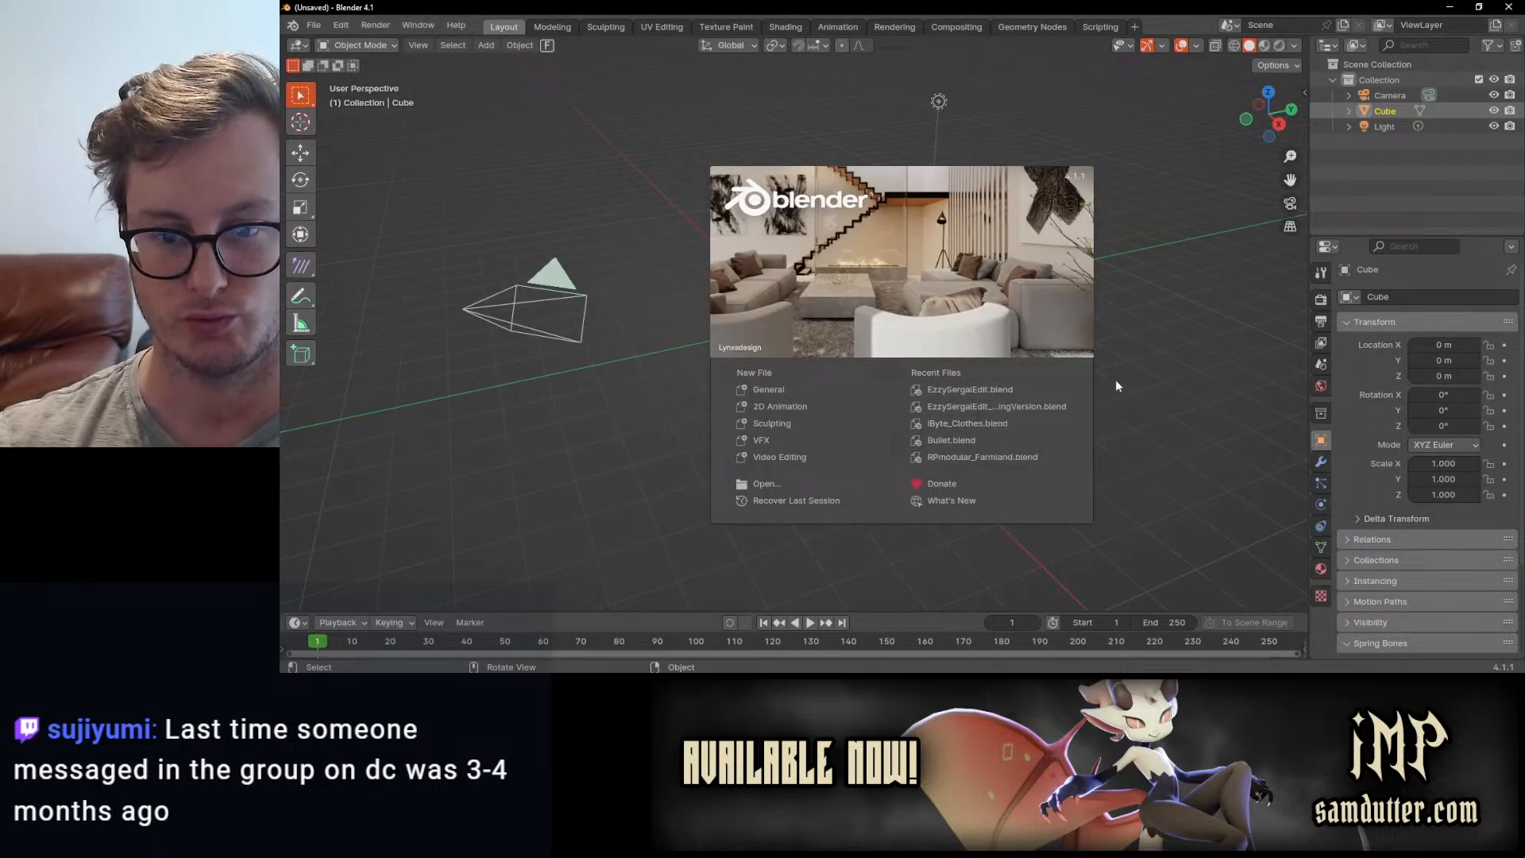
left_click(962, 389)
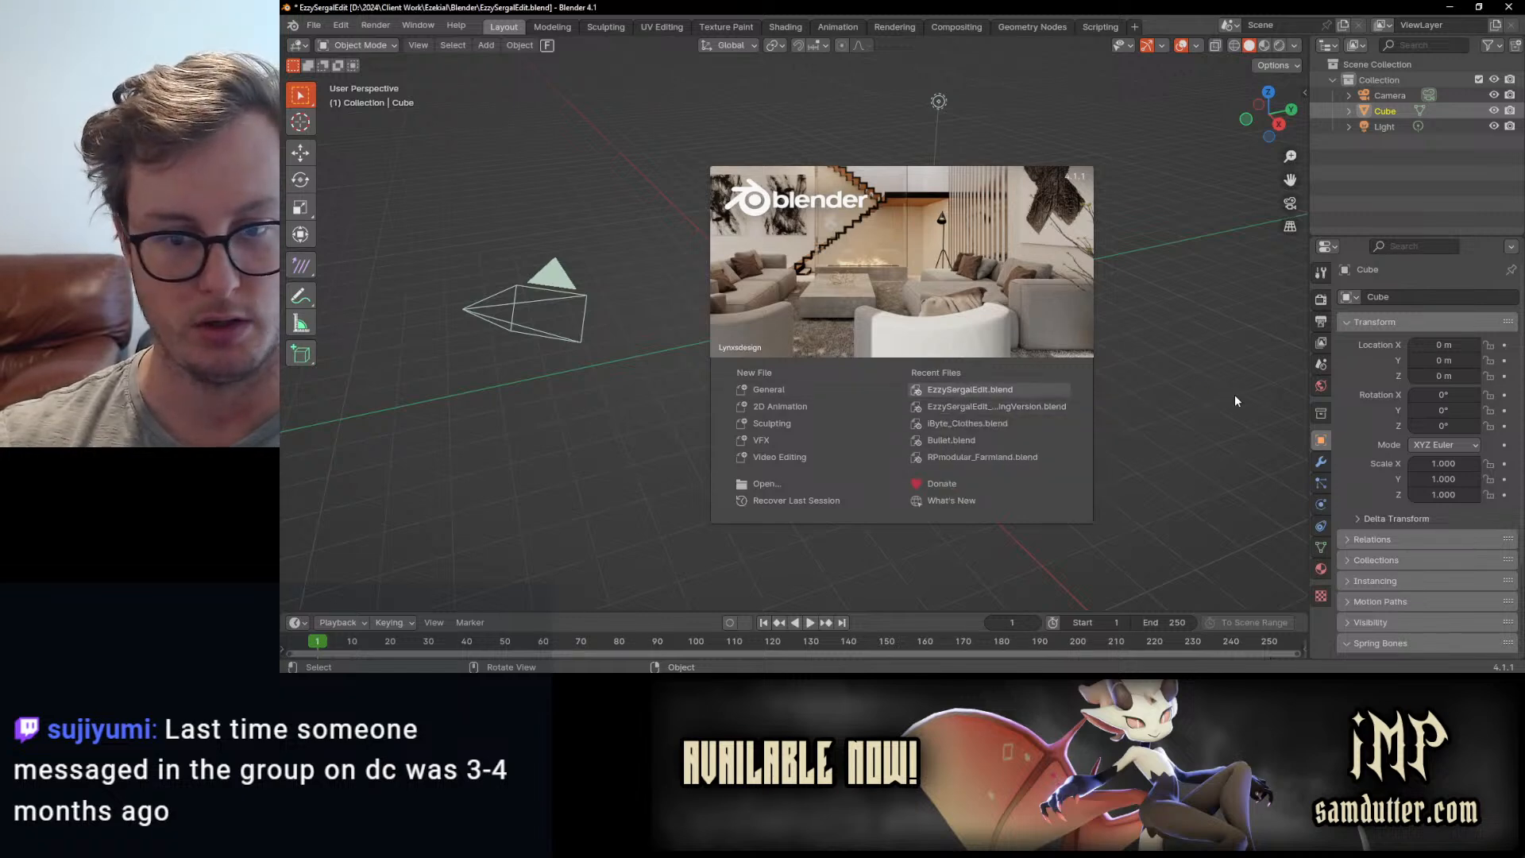
- Rename the Collar.001 object as Collar and save the Blender file
left_click(723, 210)
scroll(747, 262, "up", 2)
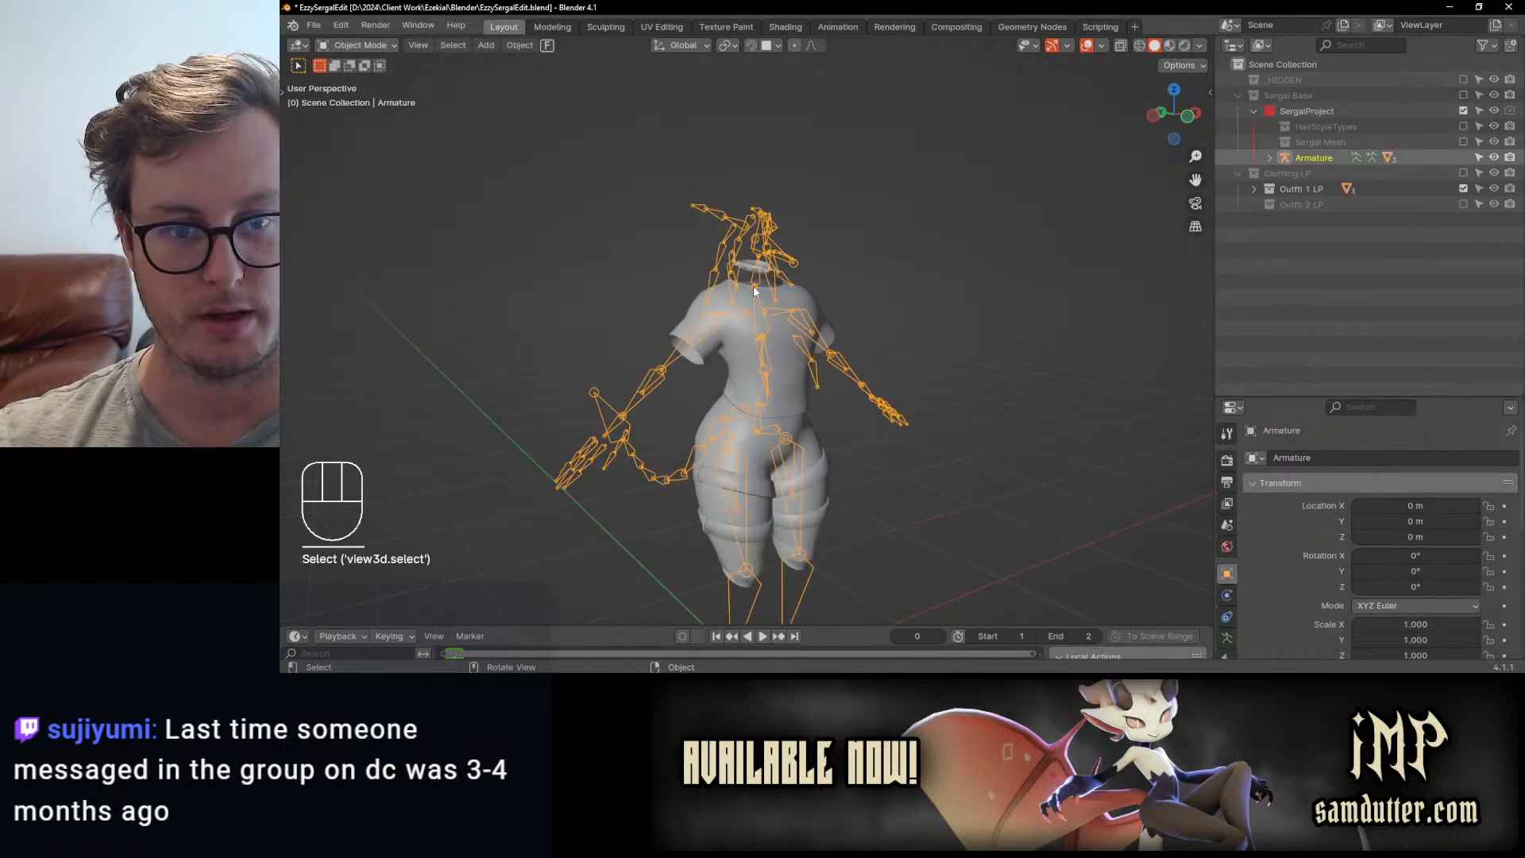
left_click(753, 270)
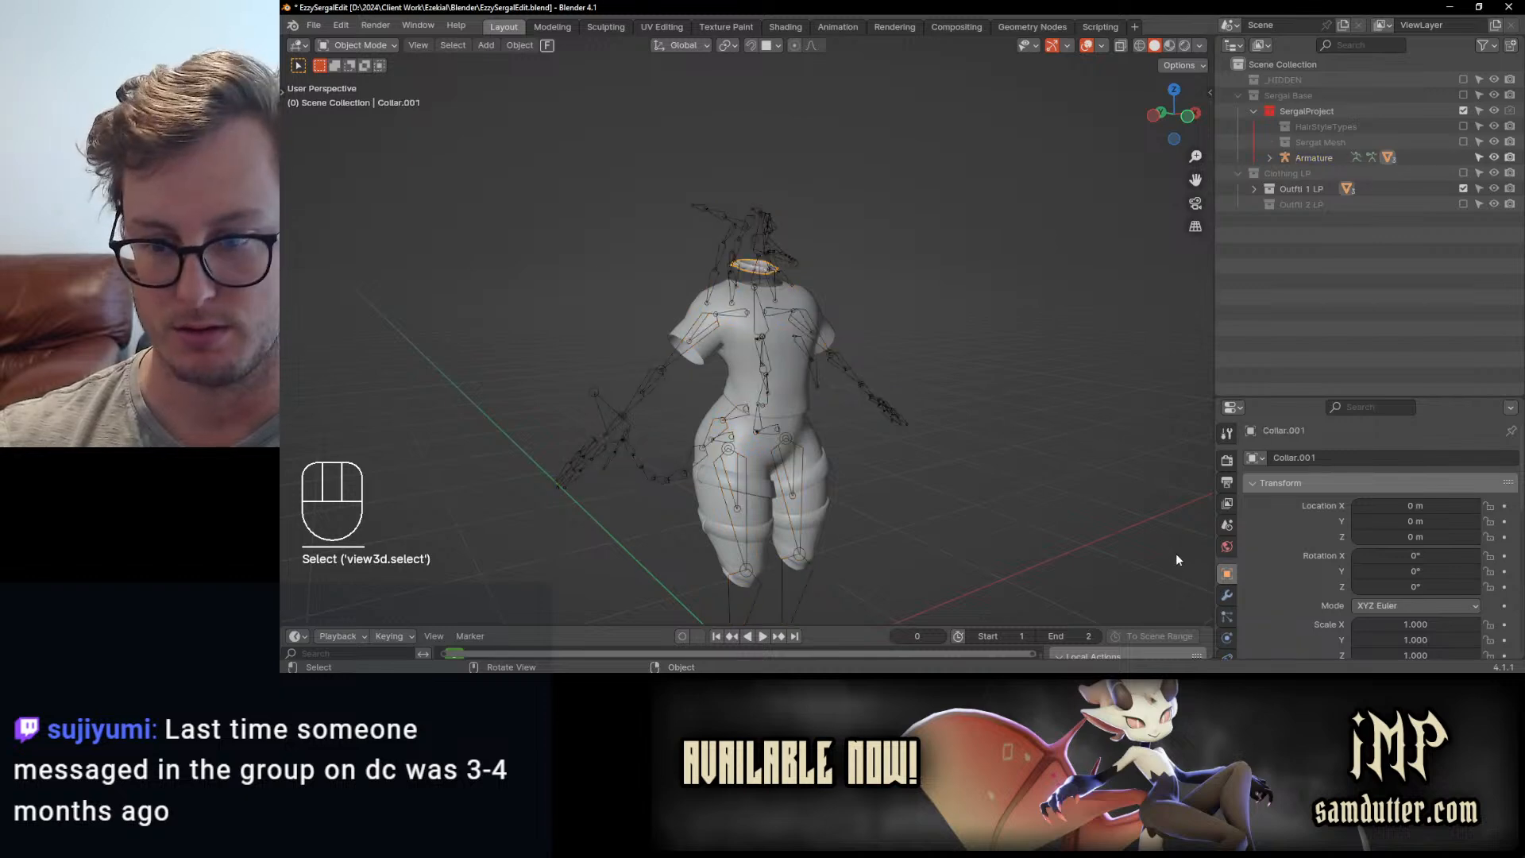
left_click(1318, 457)
type("Collar")
key("Return")
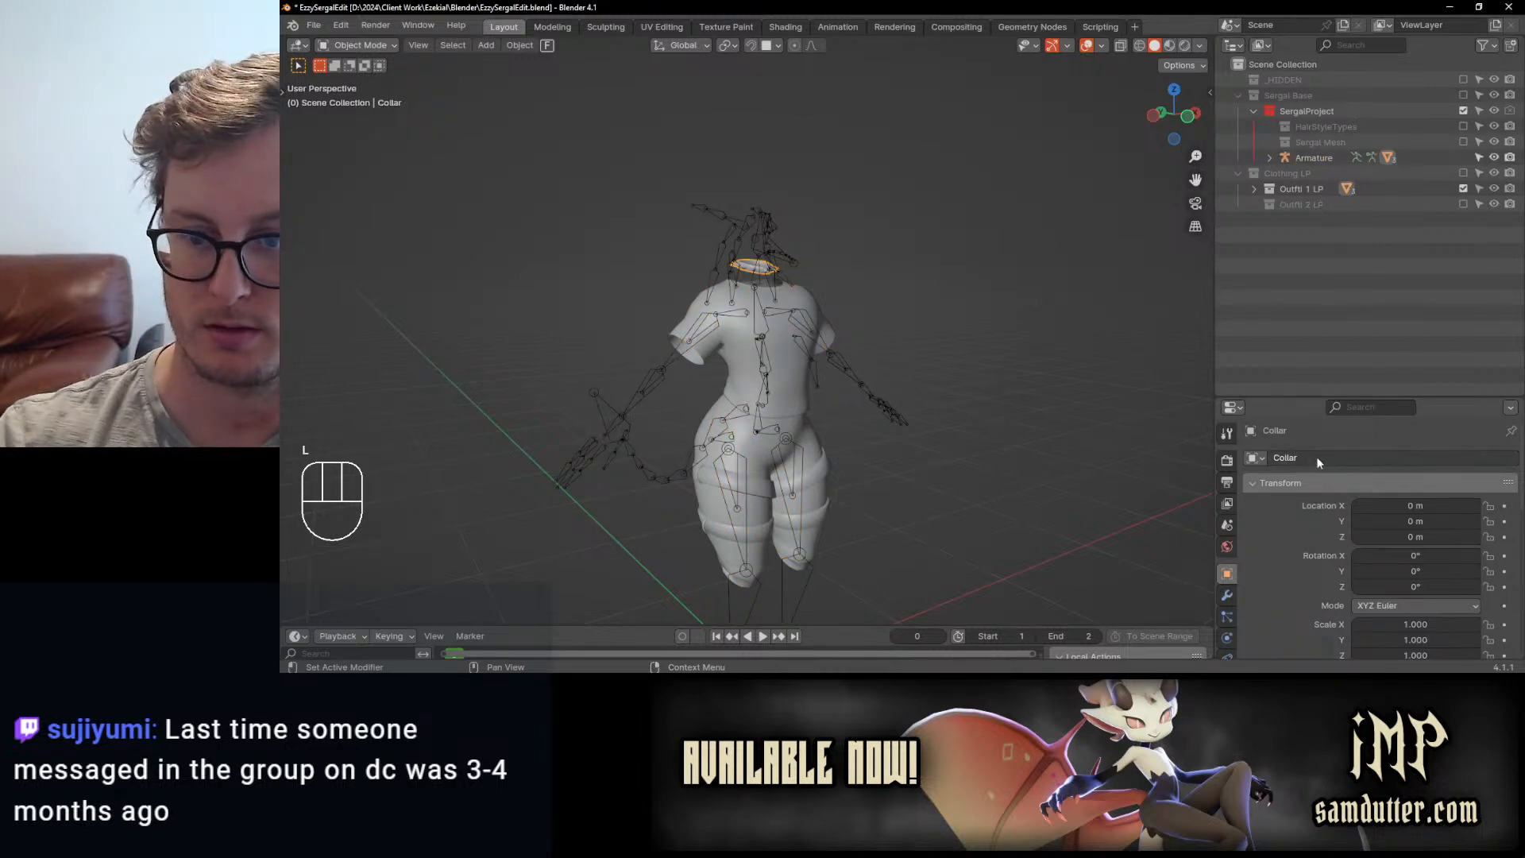
scroll(874, 329, "up", 5)
key("ctrl+s")
- Check the object names of the Outfit 1 shirt and the shorts
left_click(834, 447)
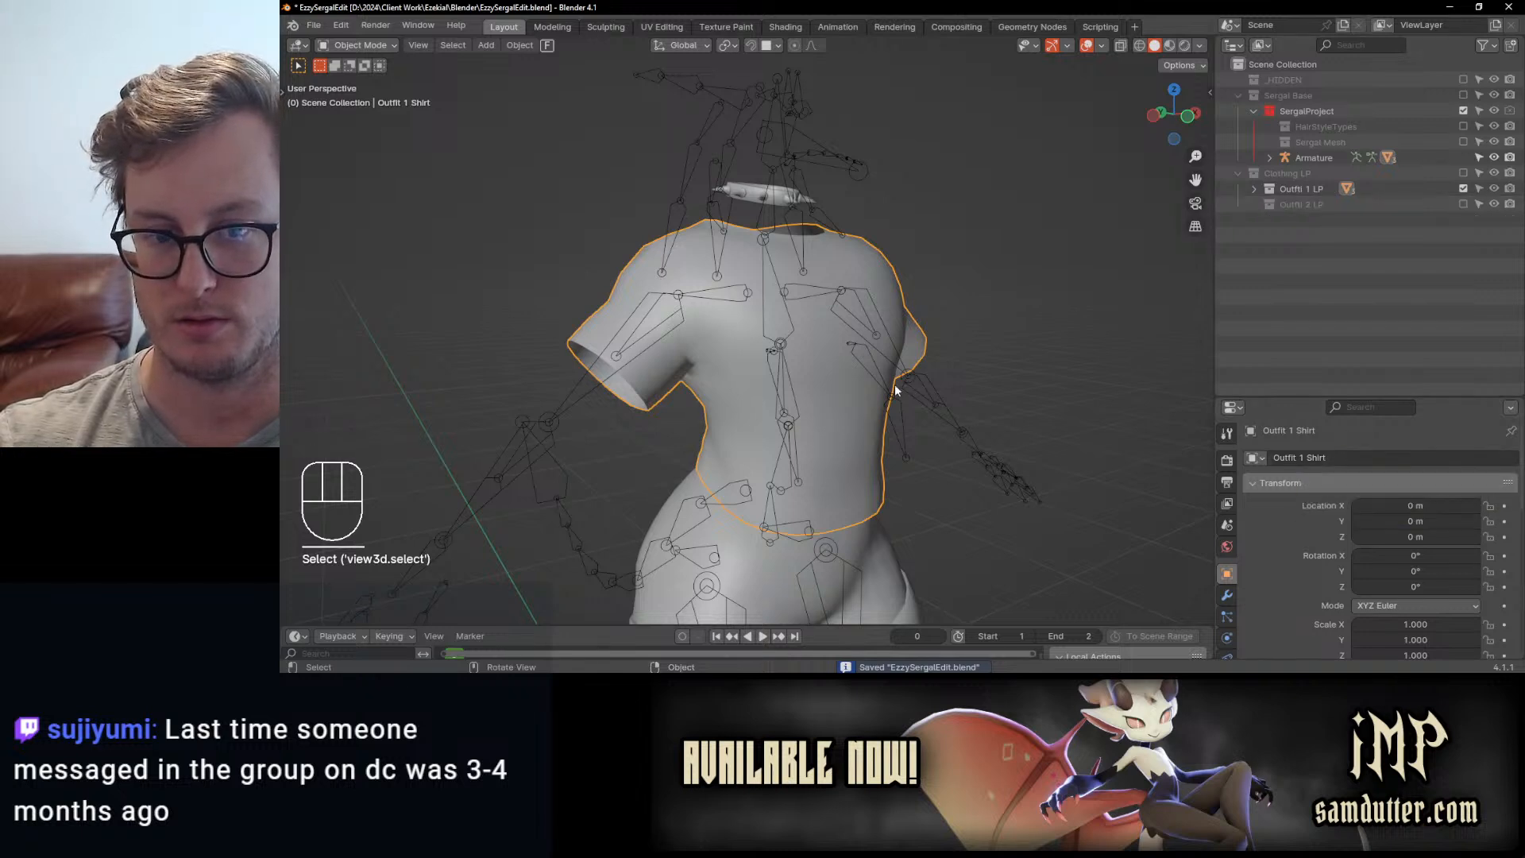
scroll(866, 405, "down", 3)
left_click(831, 480)
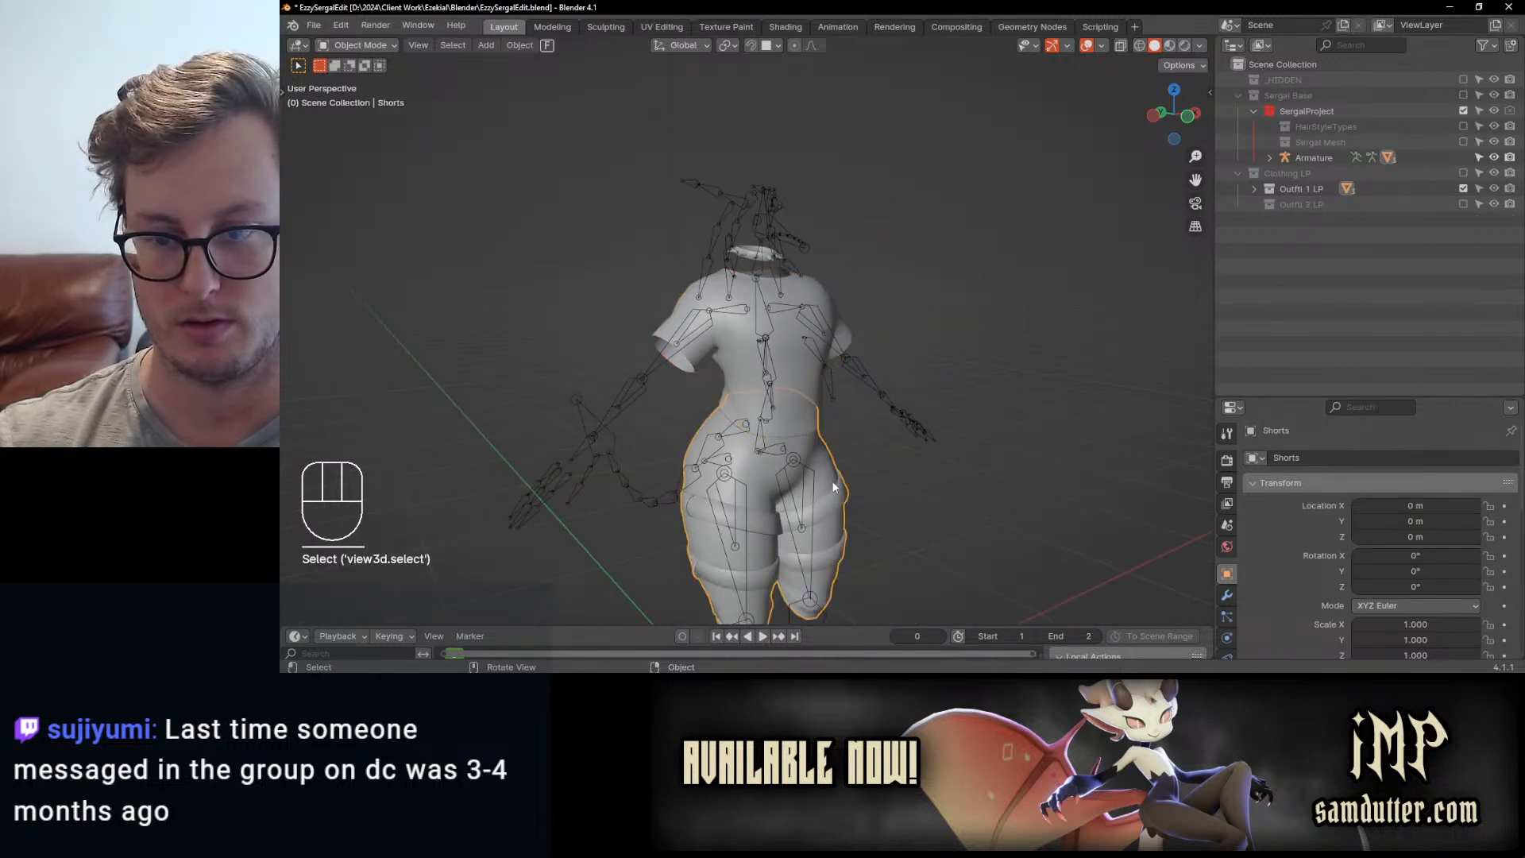
- Exclude the Outfit 1 LP collection, include Outfit 2 LP, and select the bandana around the neck
left_click(1463, 188)
left_click(1463, 204)
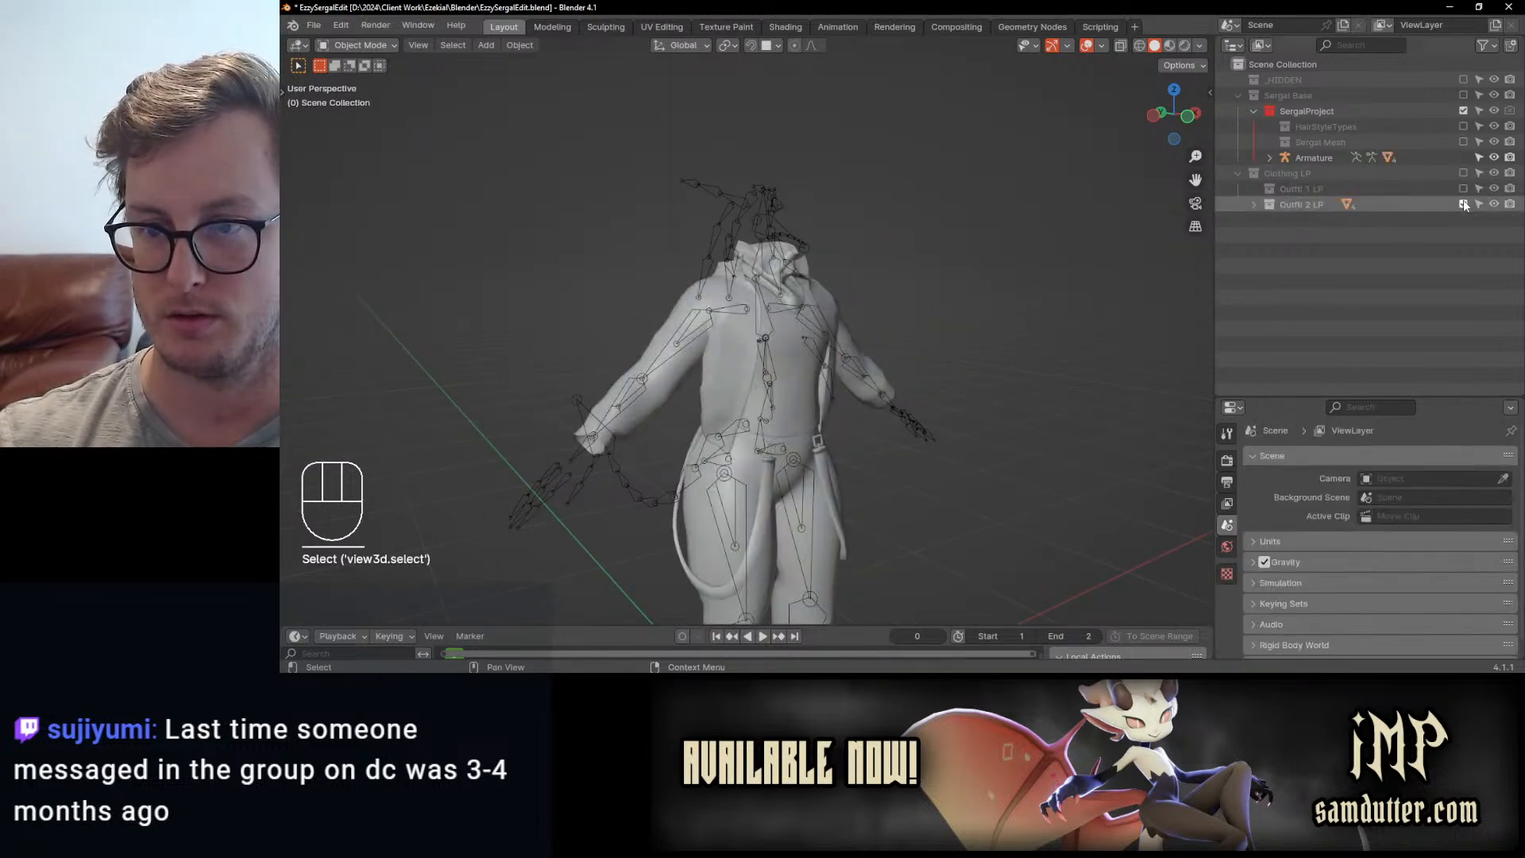
scroll(777, 259, "up", 3)
left_click(778, 253)
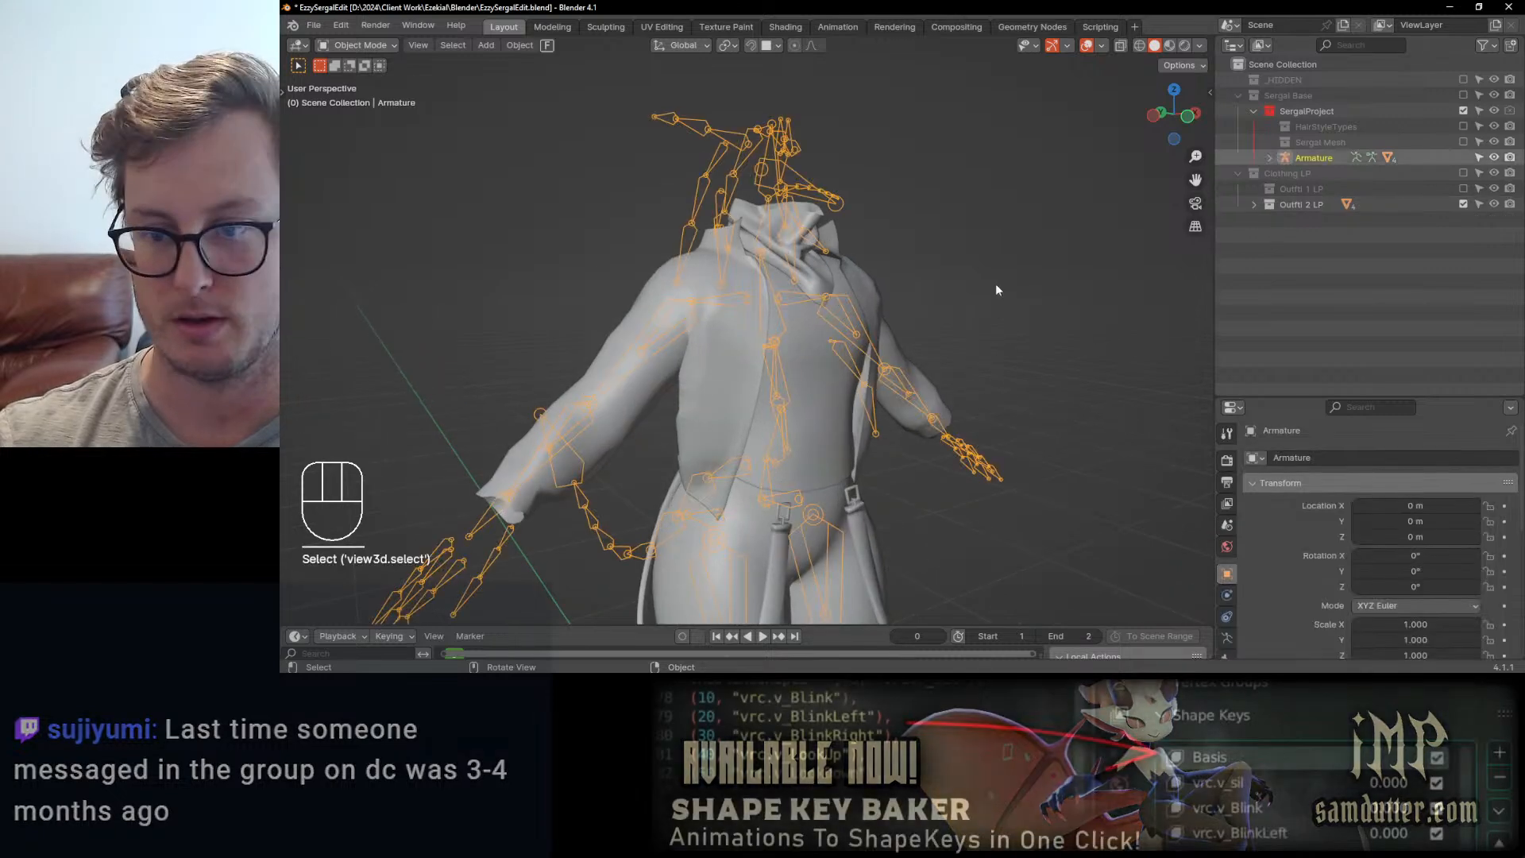
- Try to remove the .001 suffix from the bandana object's name
double_click(1366, 458)
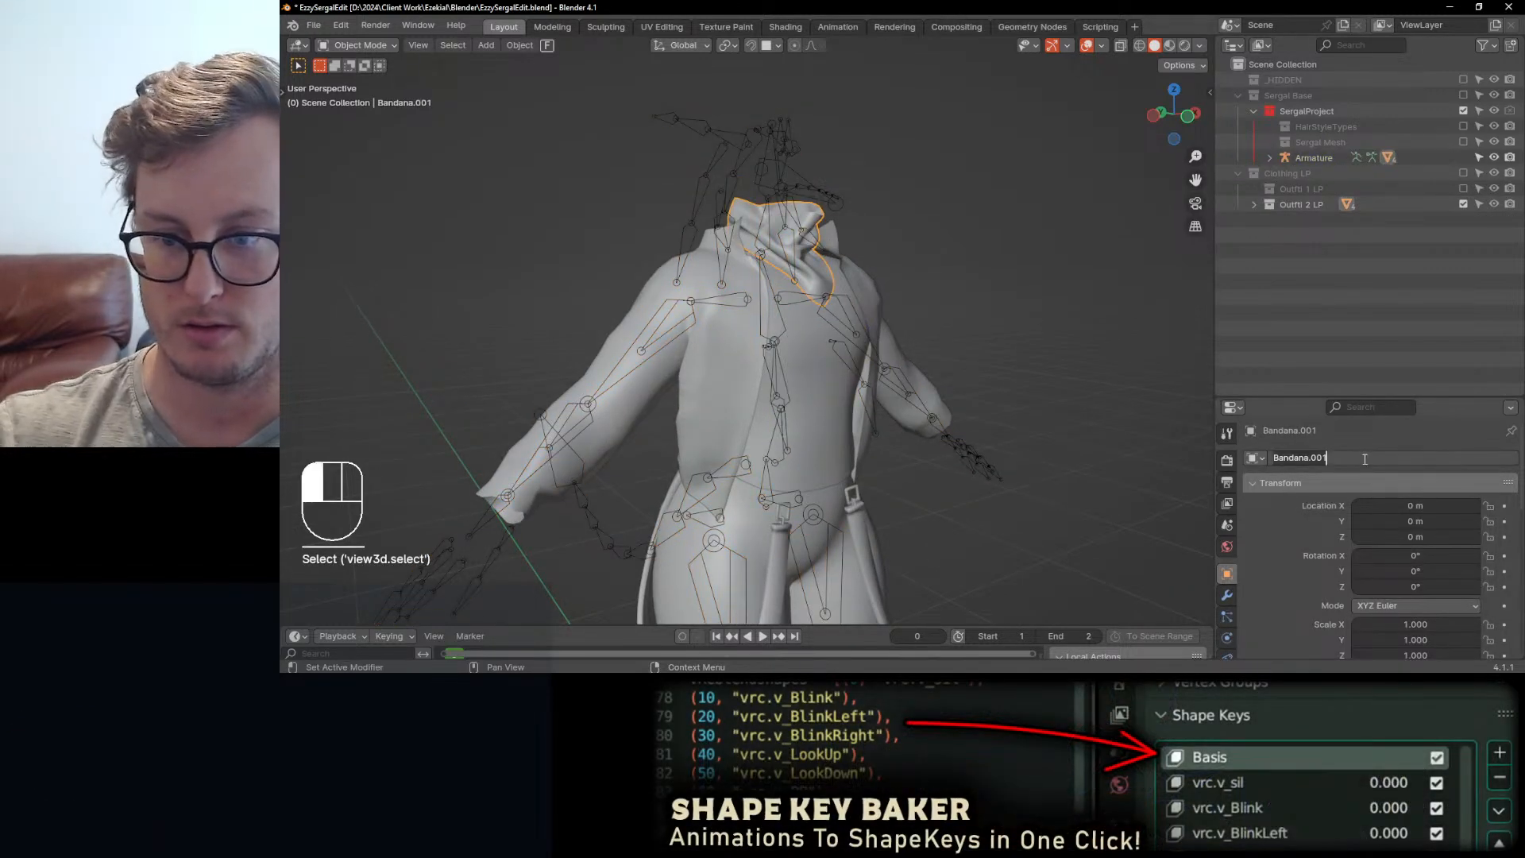
key("BackSpace")
key("BackSpace")
key("Return")
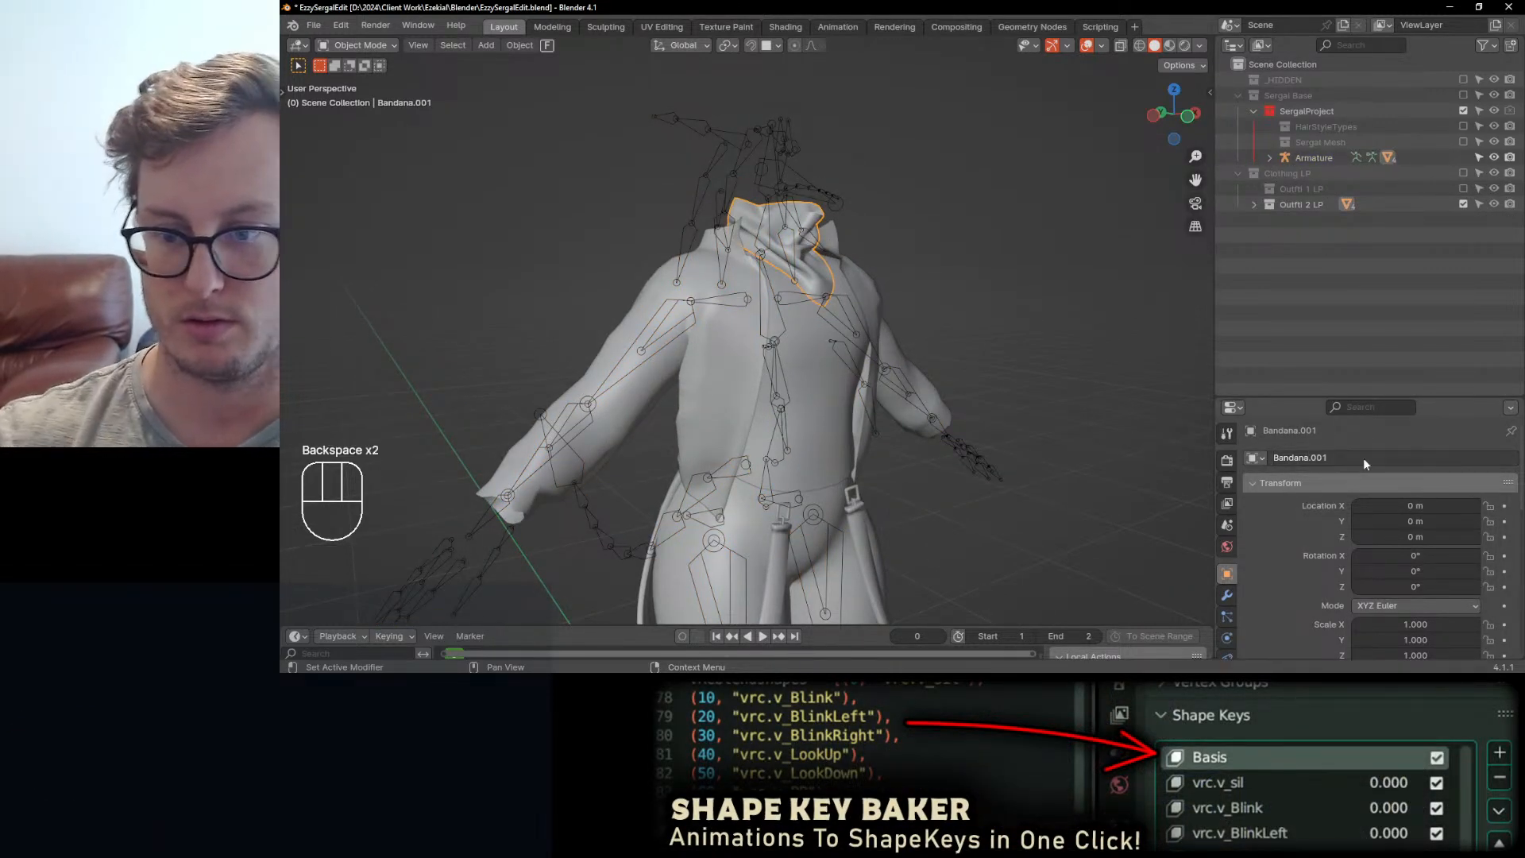
- Search the outliner for "bandan" to look for other objects using that name, and clear the search
left_click(1464, 80)
left_click(1364, 45)
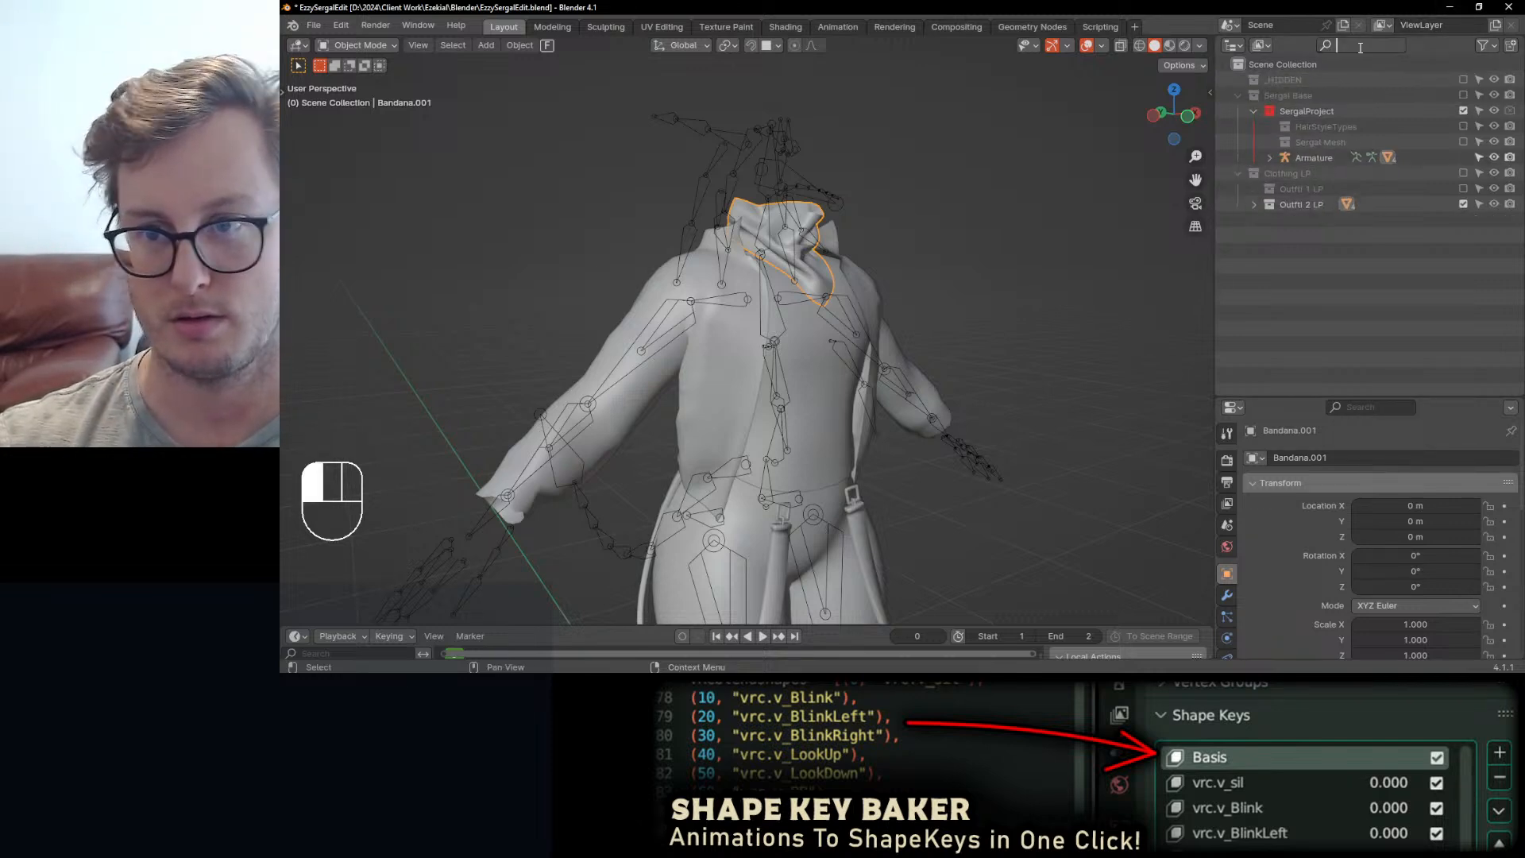
type("bandan")
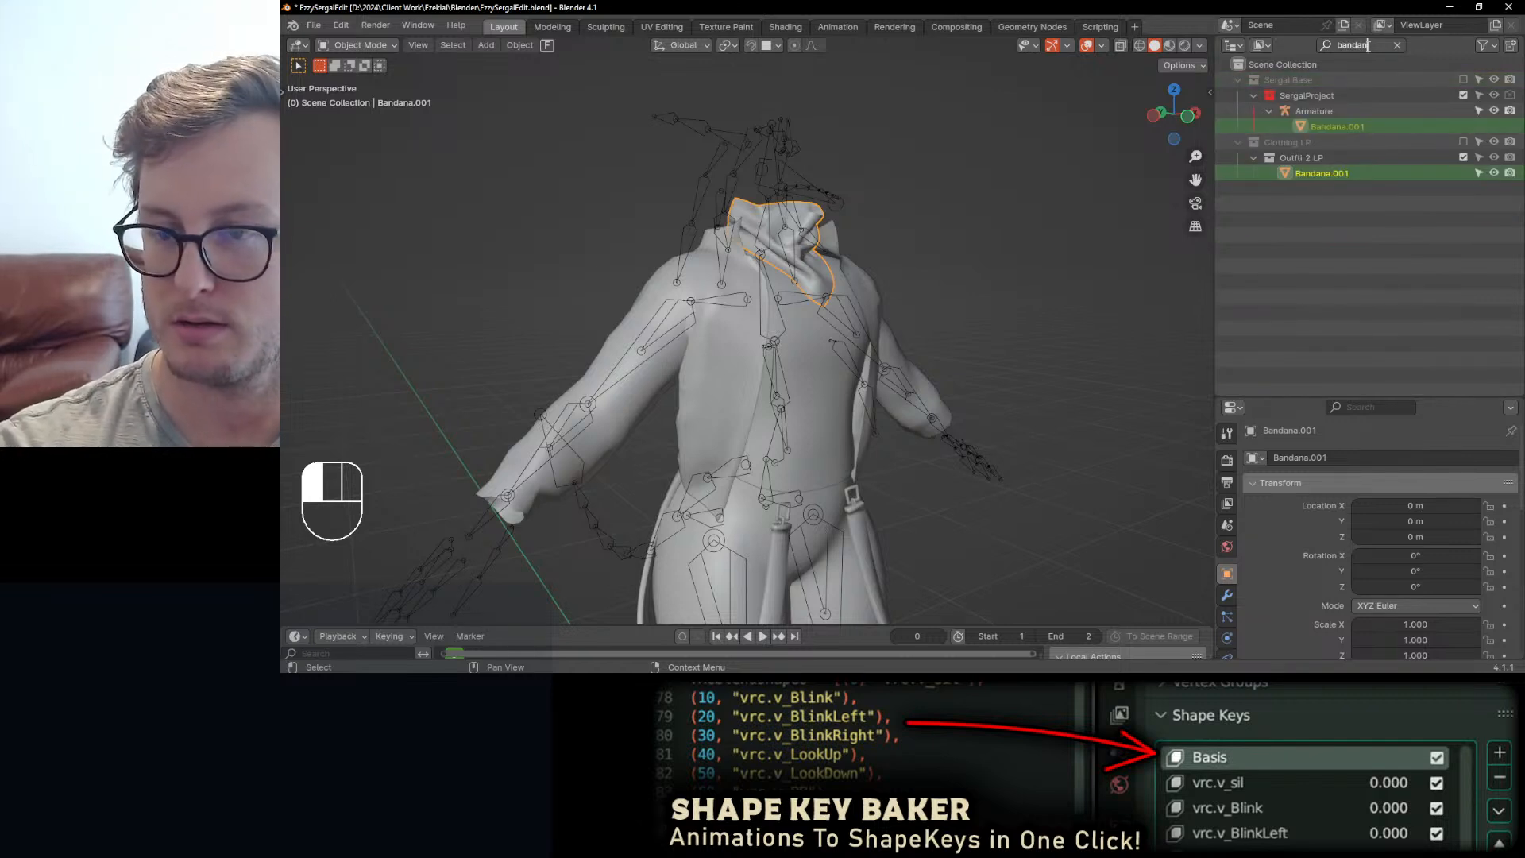
key("Escape")
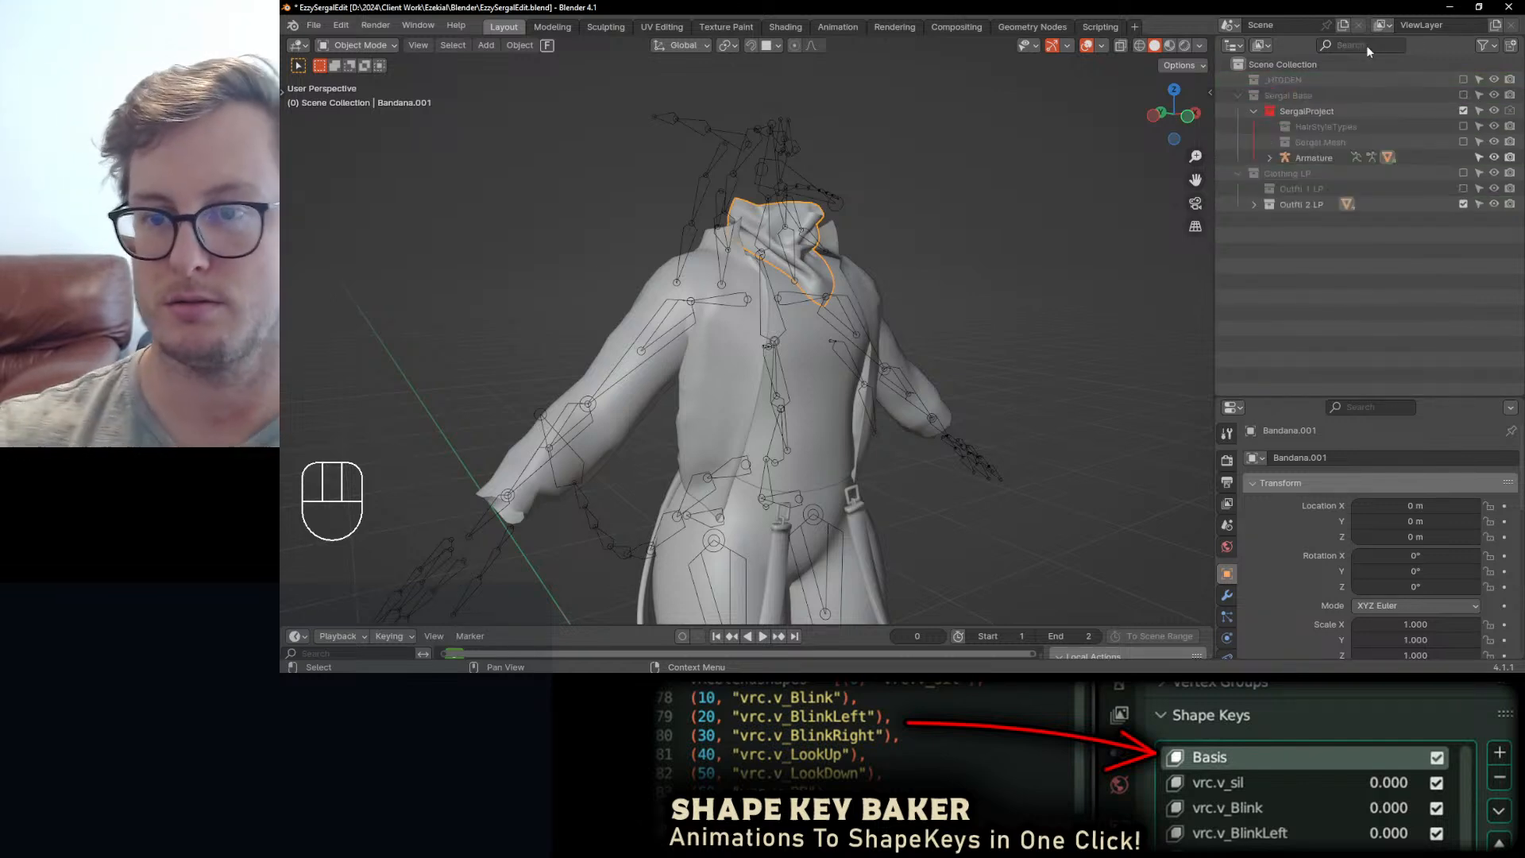
- Check the list of existing object names and the bandana's mesh data name, leaving both unchanged
left_click(1346, 455)
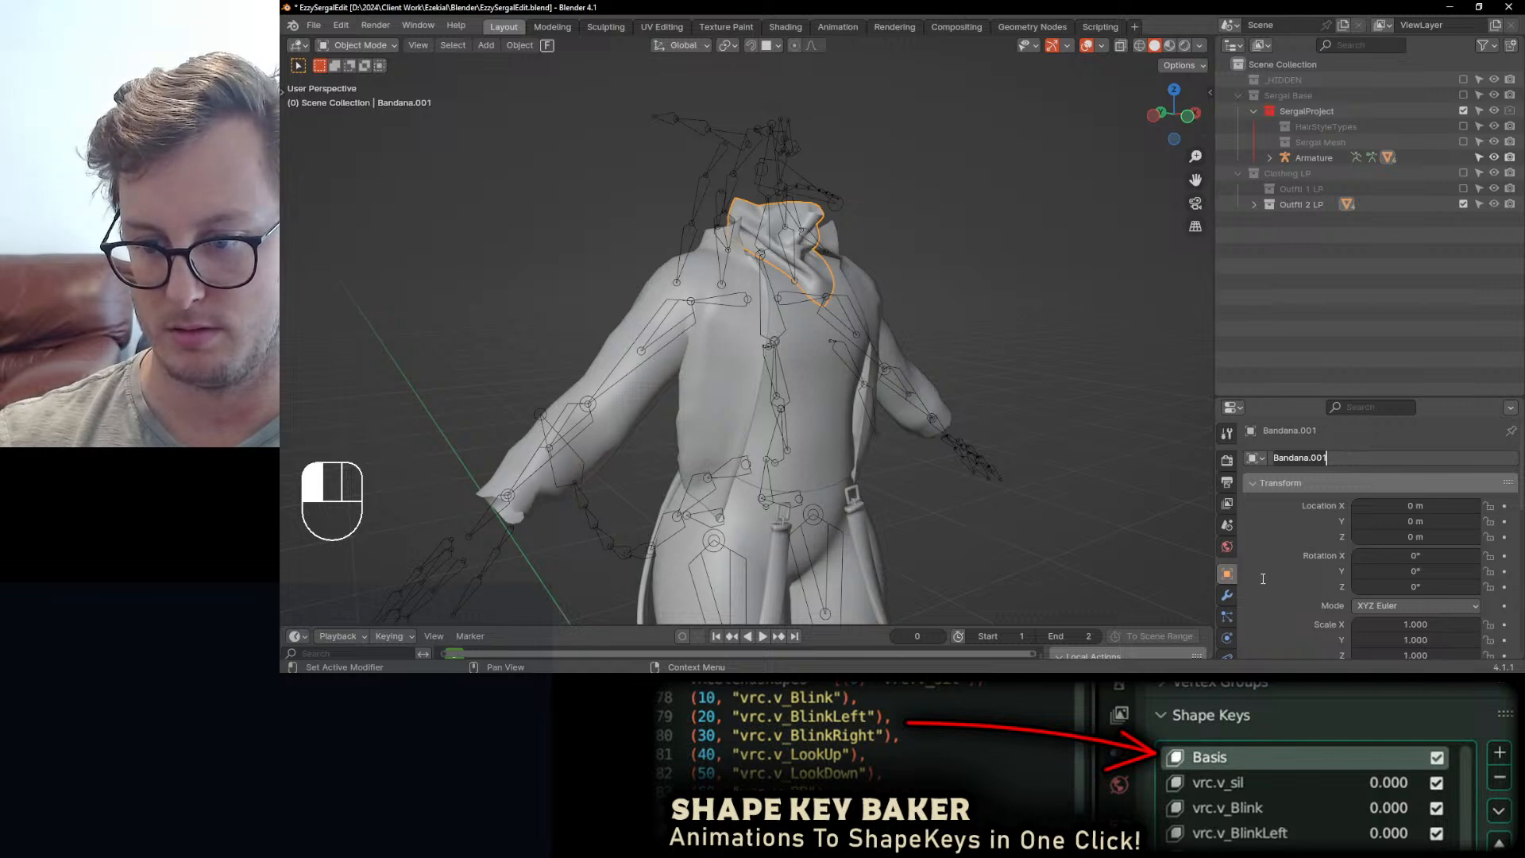
left_click(1322, 500)
left_click(1255, 458)
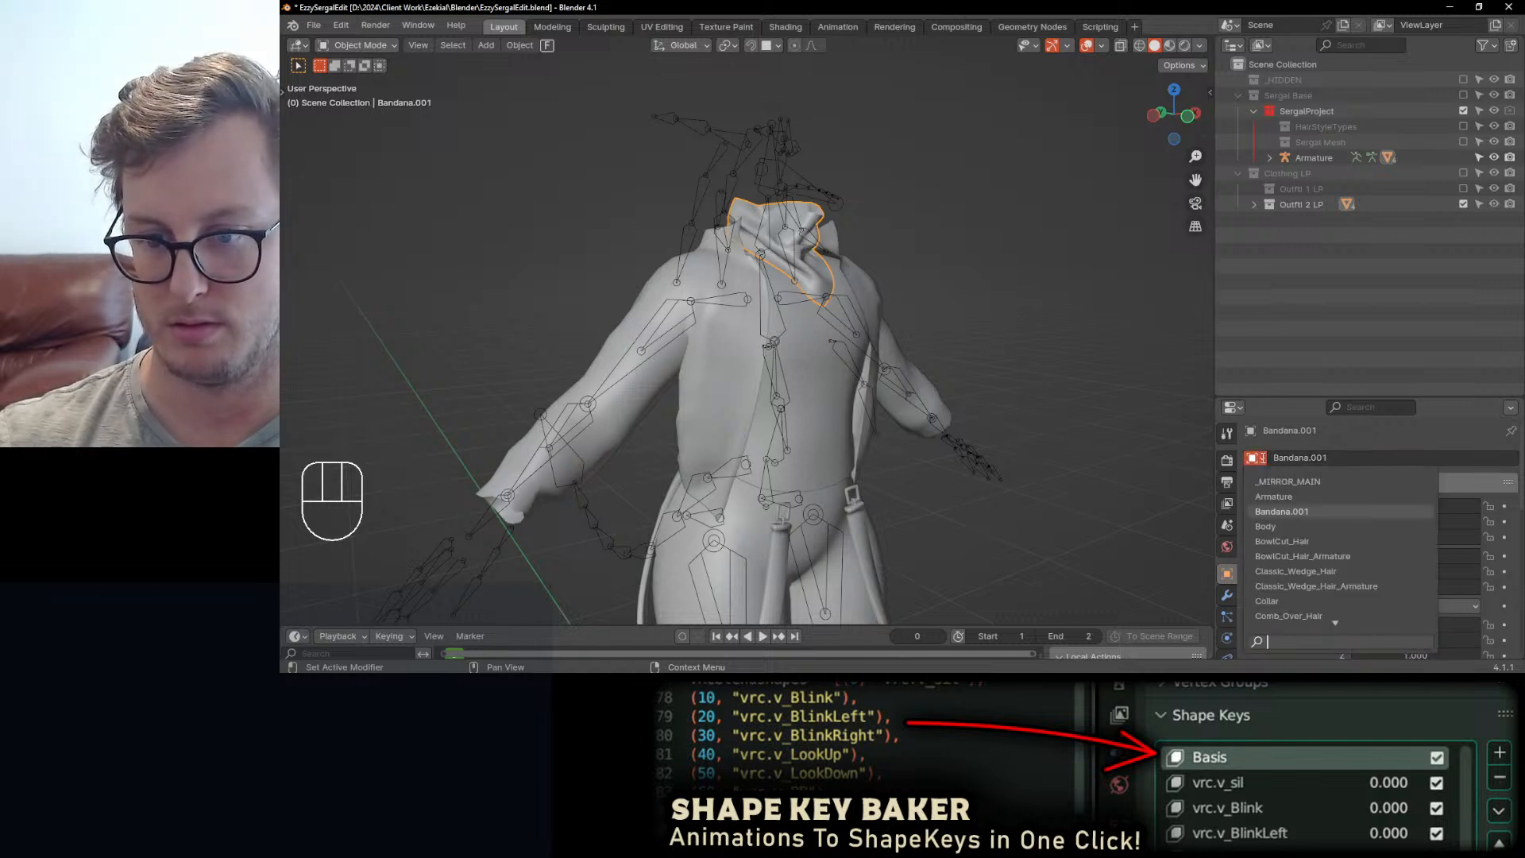
left_click(1263, 458)
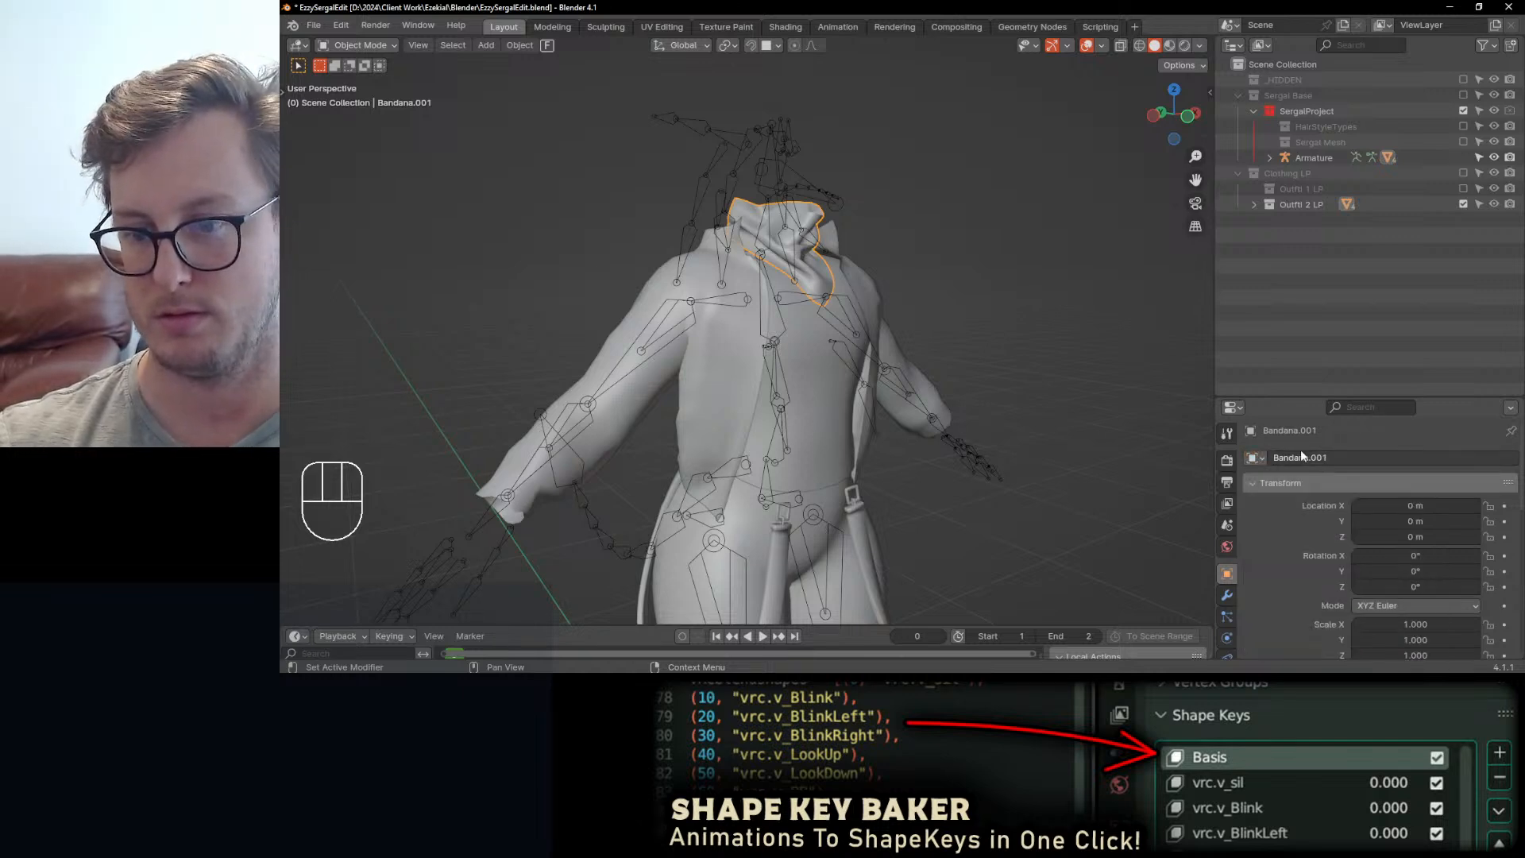
scroll(1227, 611, "down", 4)
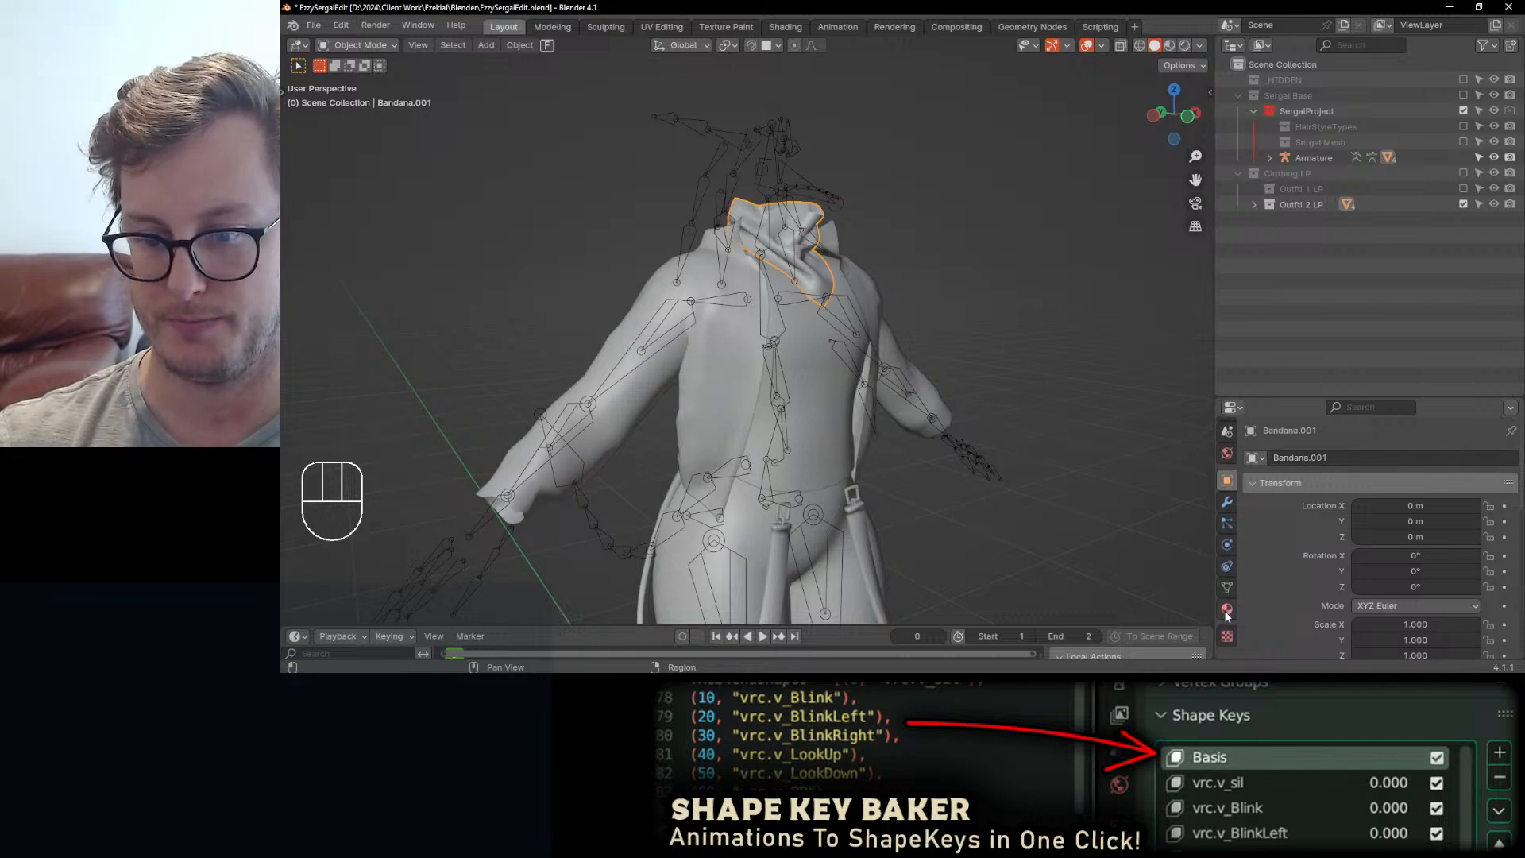
left_click(1227, 587)
left_click(1332, 458)
type("ba")
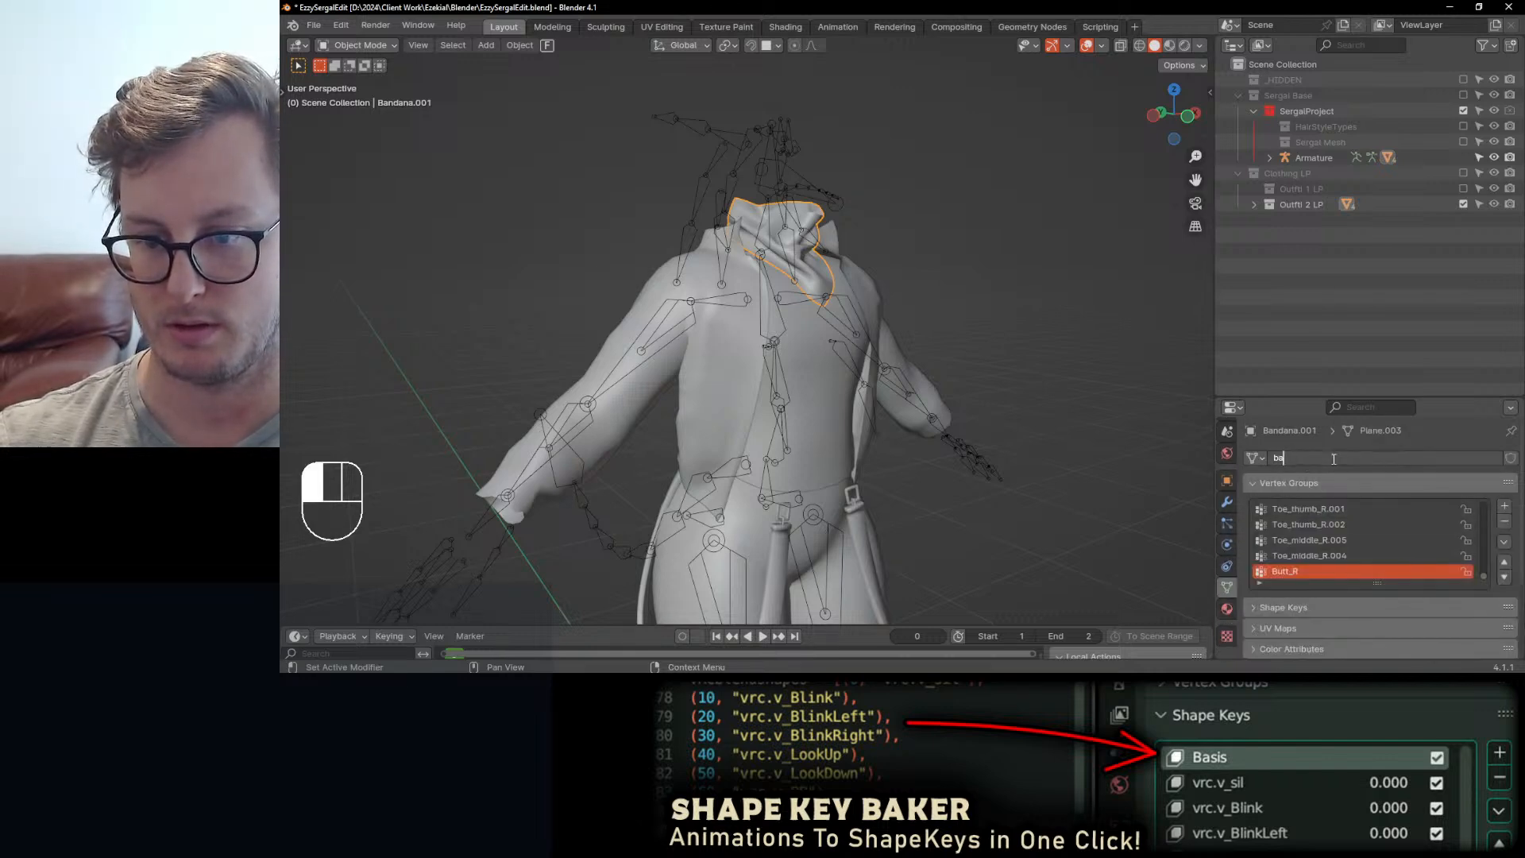
key("Escape")
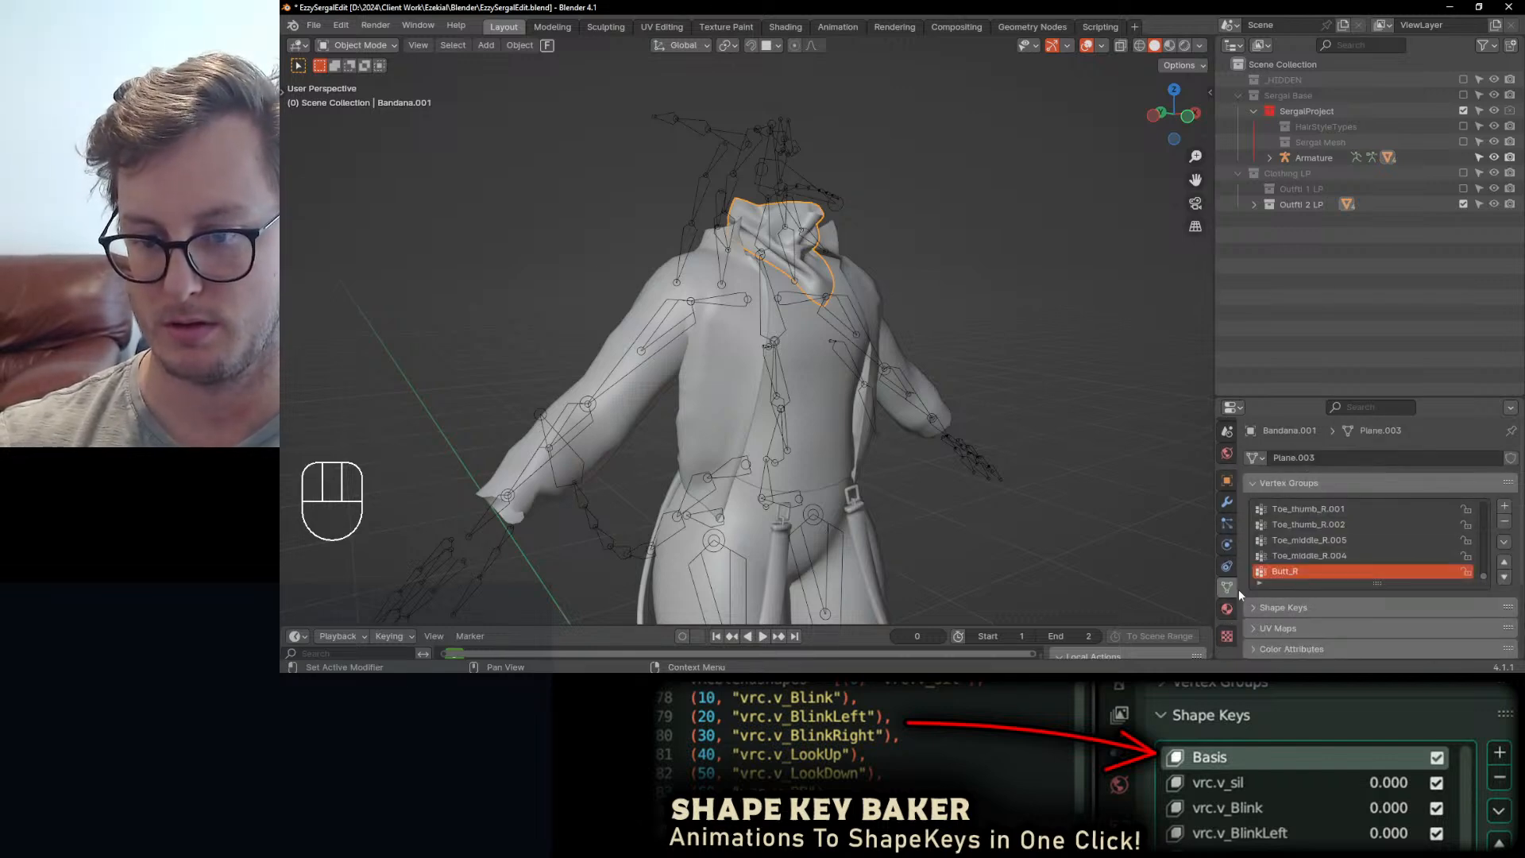
left_click(1255, 484)
left_click(1227, 480)
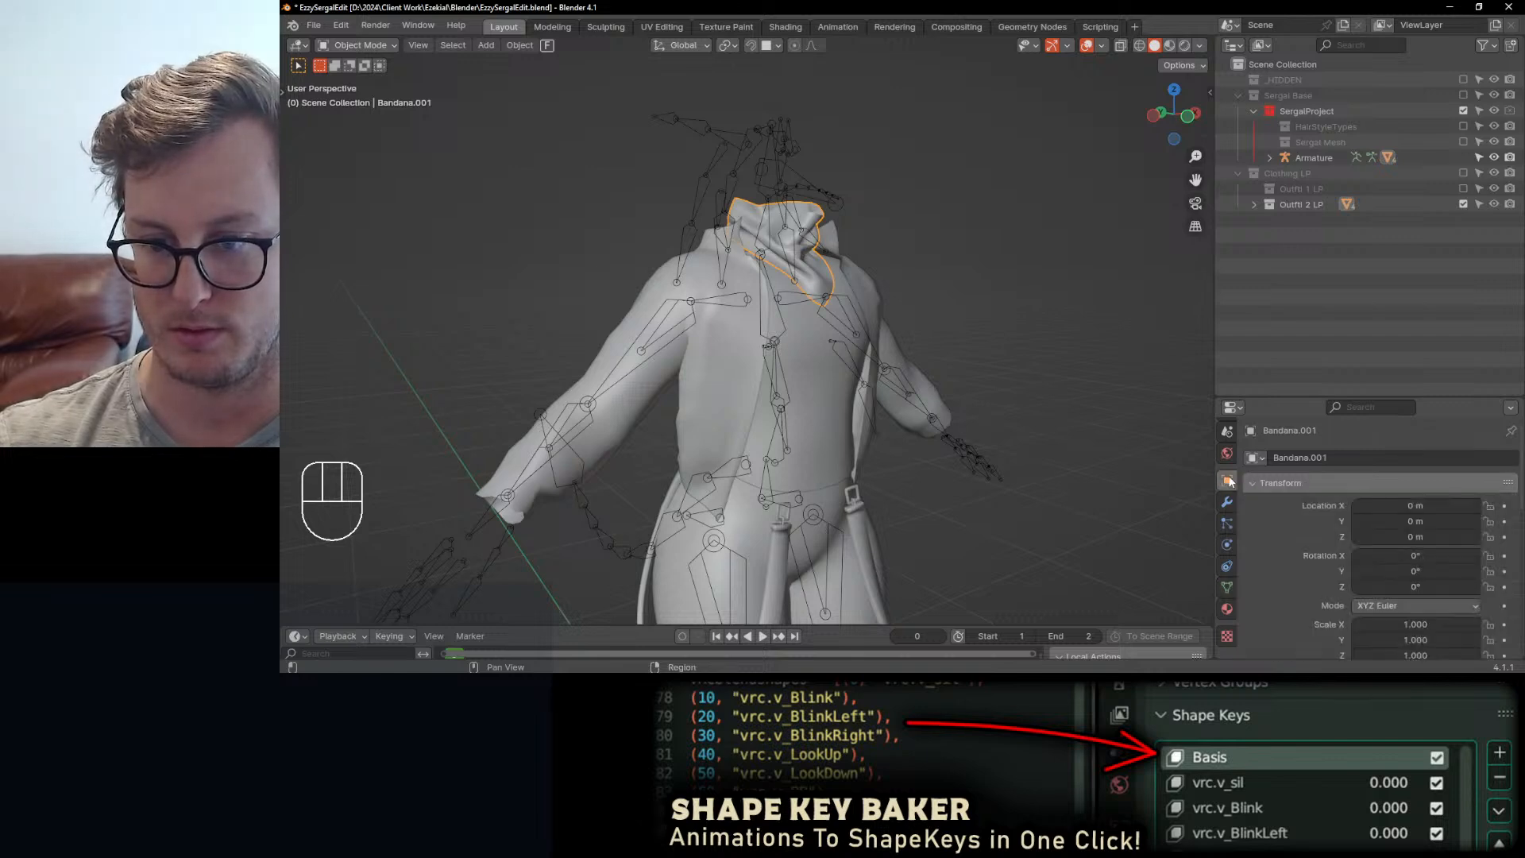
- Rename the Bandana.001 object as Bandanna and save the Blender file
left_click(1341, 459)
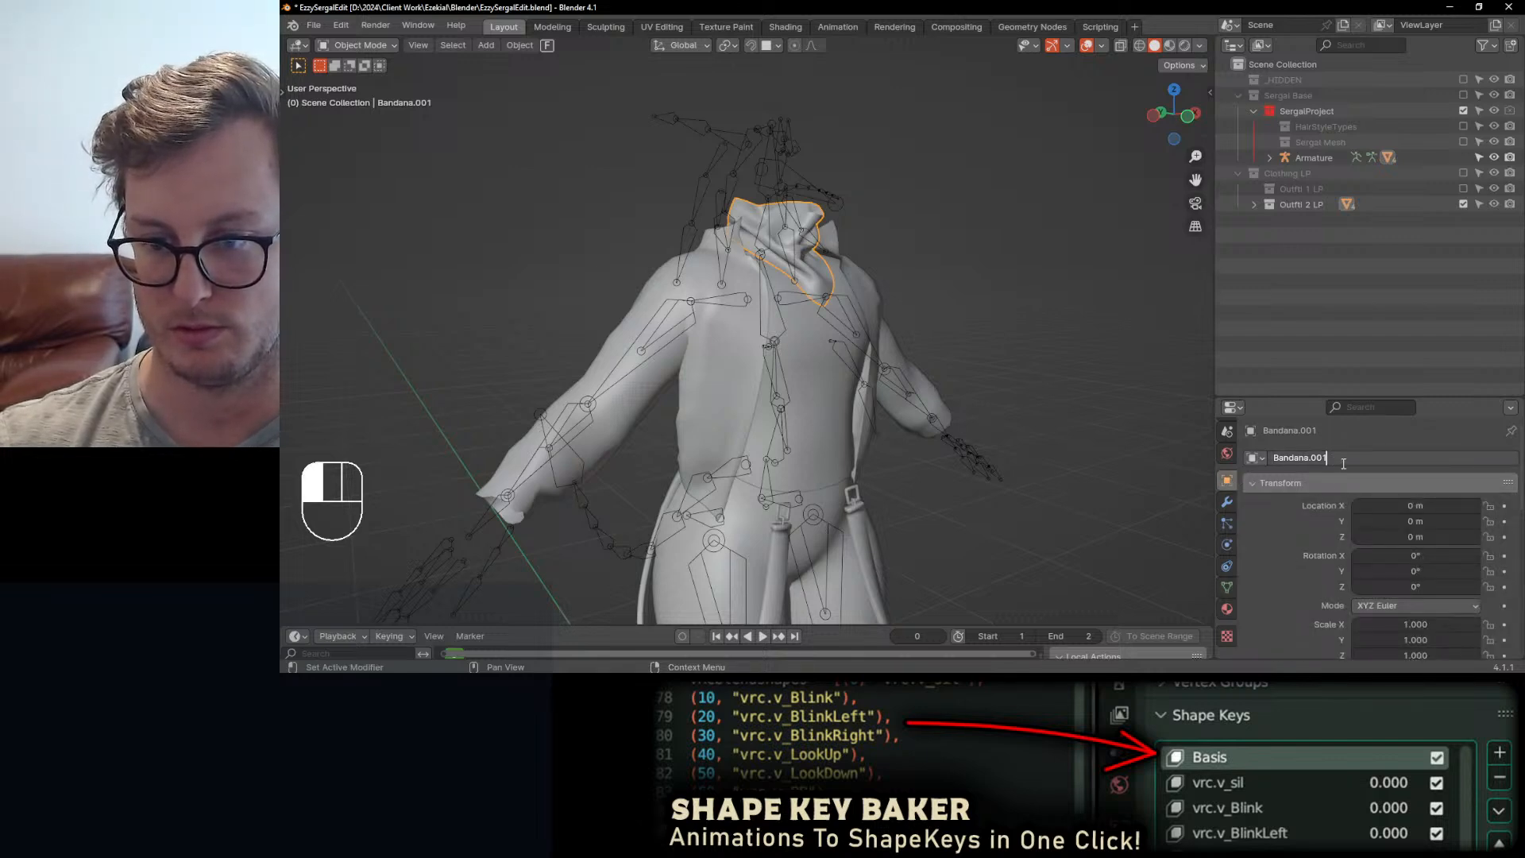
key("BackSpace")
key("BackSpace")
key("BackSpace")
key("BackSpace")
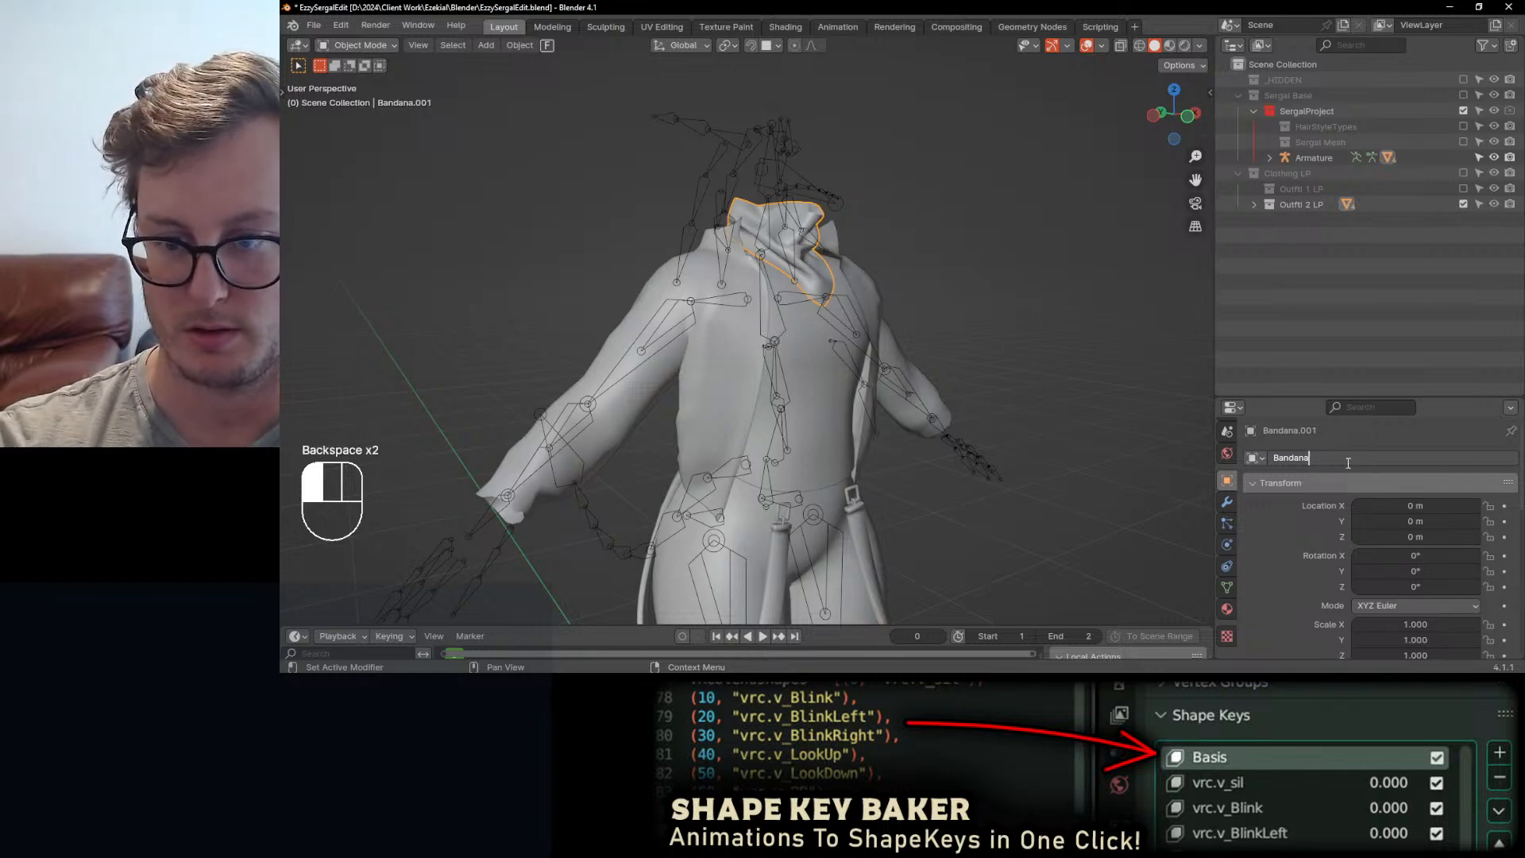
type("na")
key("Return")
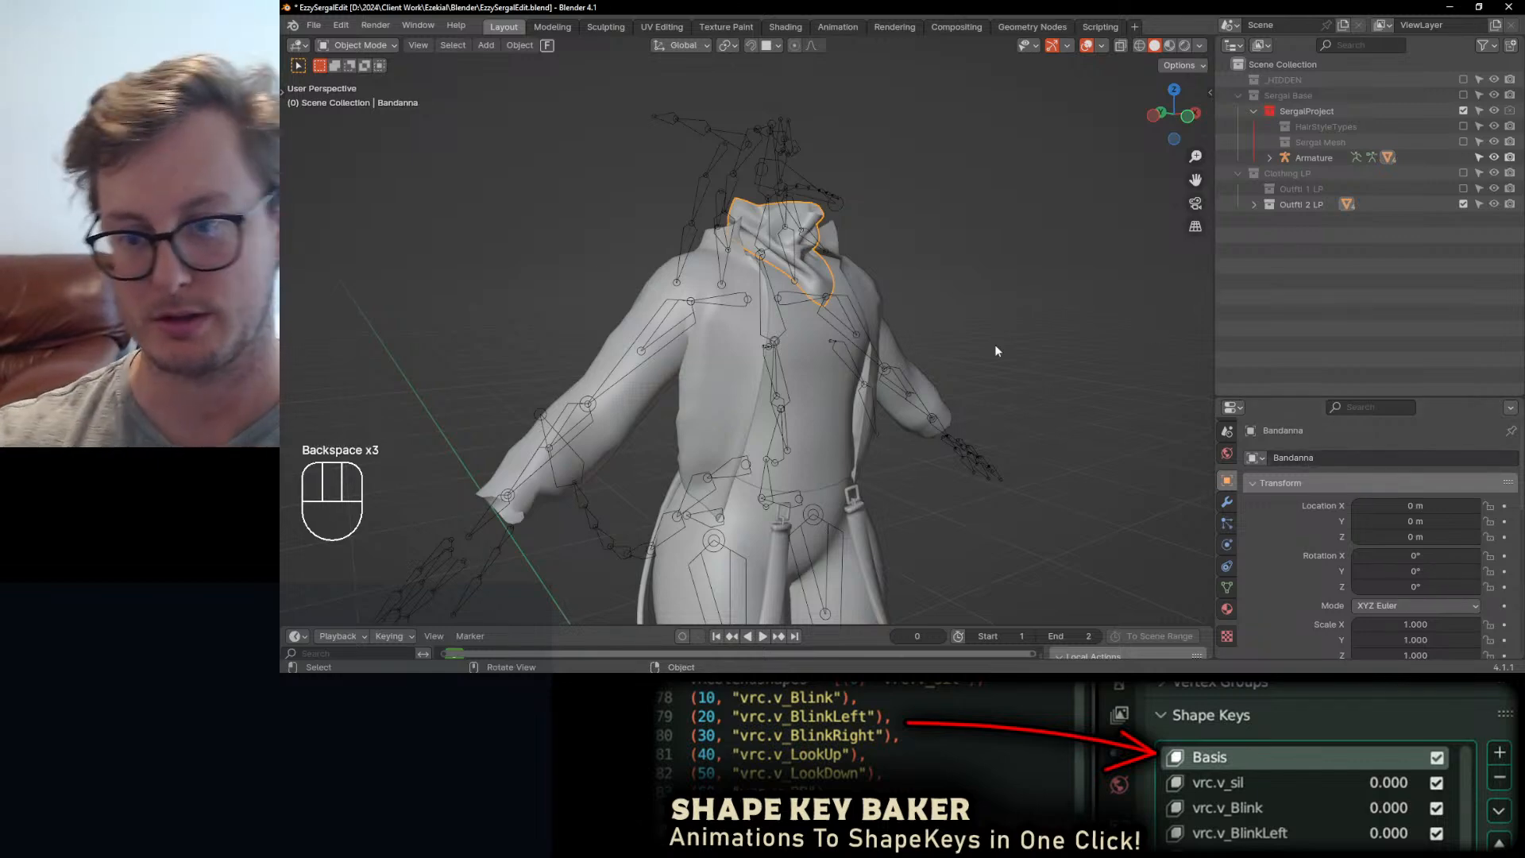
scroll(827, 308, "down", 5)
key("ctrl+s")
- Check the object names inside the Outfit 2 LP and Outfit 1 LP collections
mouse_move(825, 308)
middle_mouse_down()
mouse_move(761, 353)
mouse_move(718, 299)
mouse_move(780, 240)
mouse_move(806, 292)
middle_mouse_up()
scroll(761, 354, "up", 4)
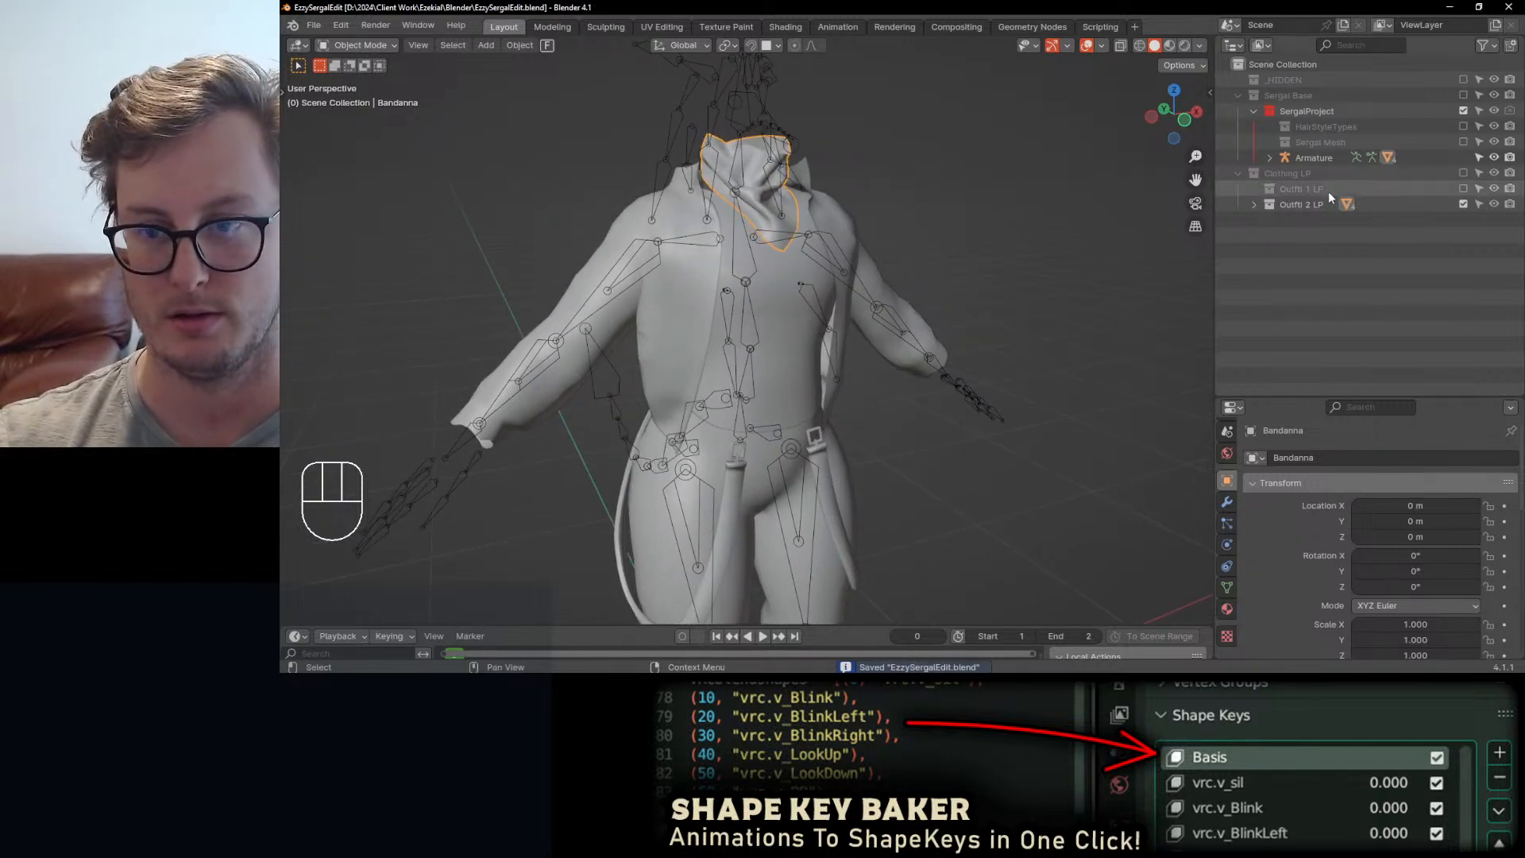
left_click(1255, 204)
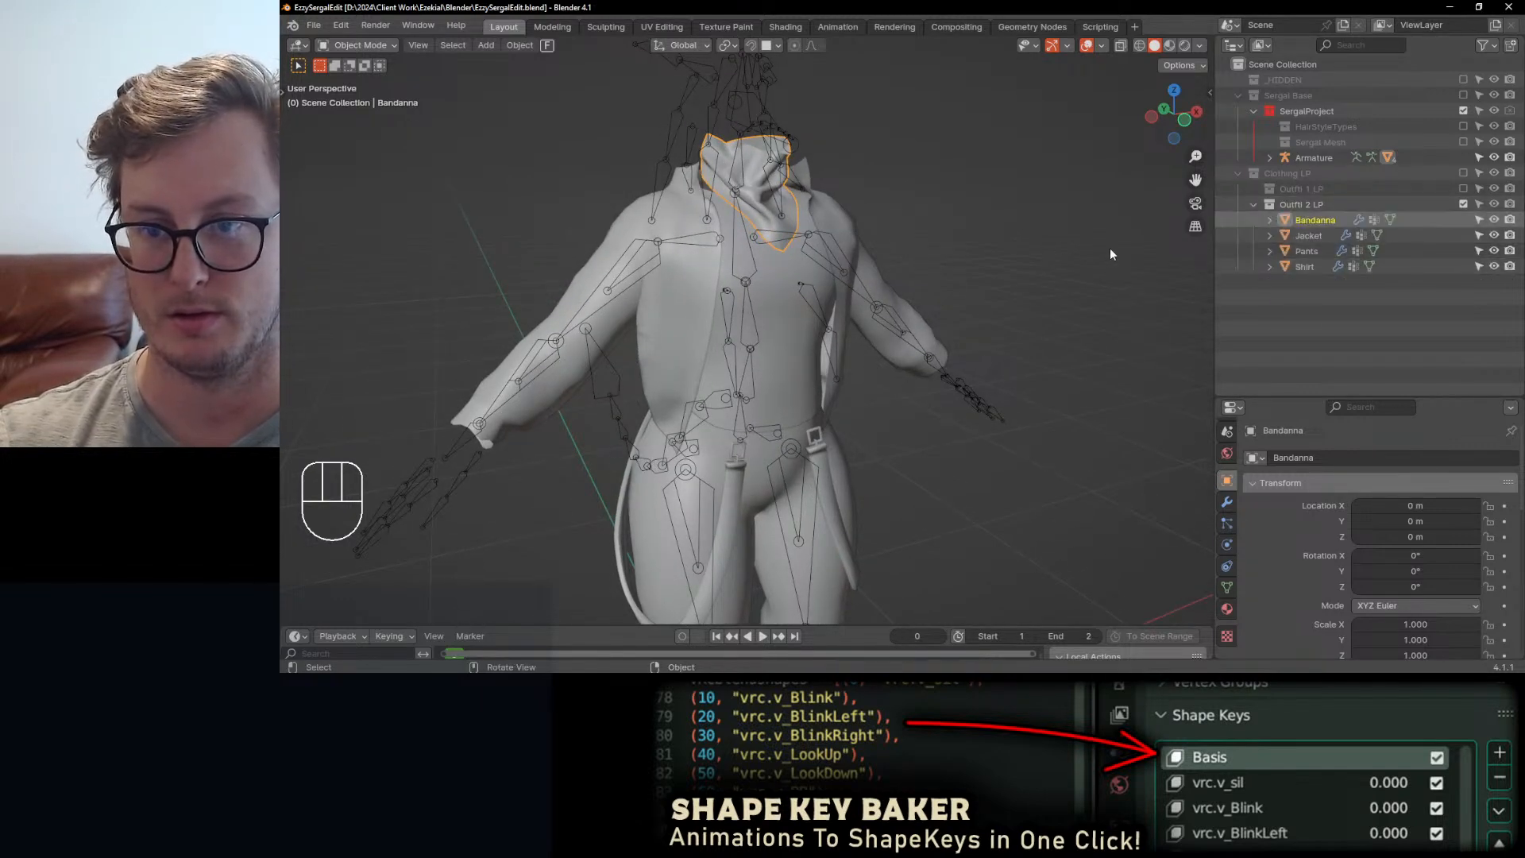
left_click(1463, 203)
left_click(1463, 189)
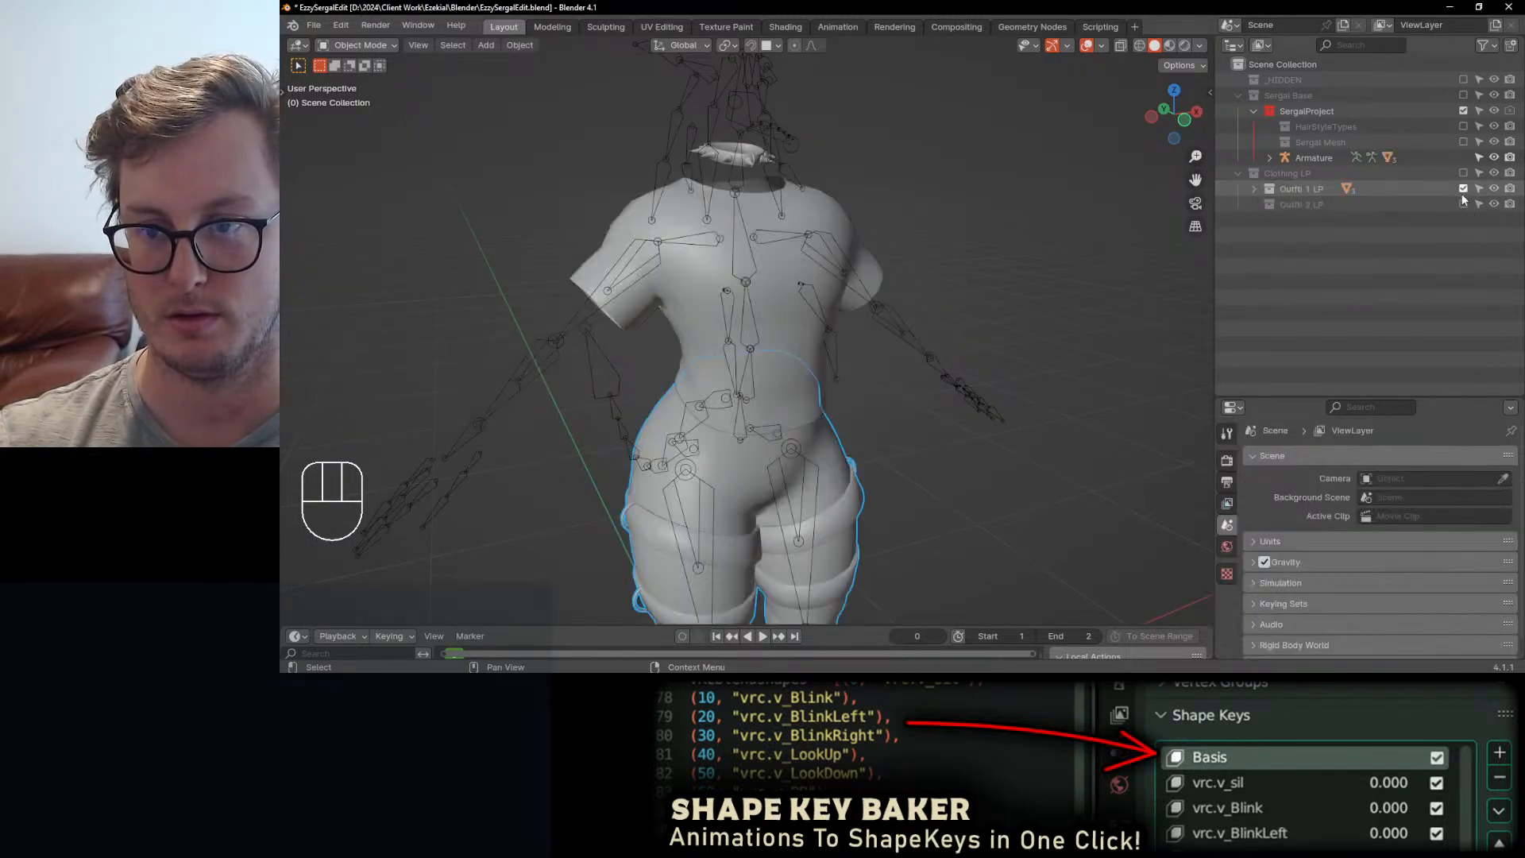
left_click(1256, 185)
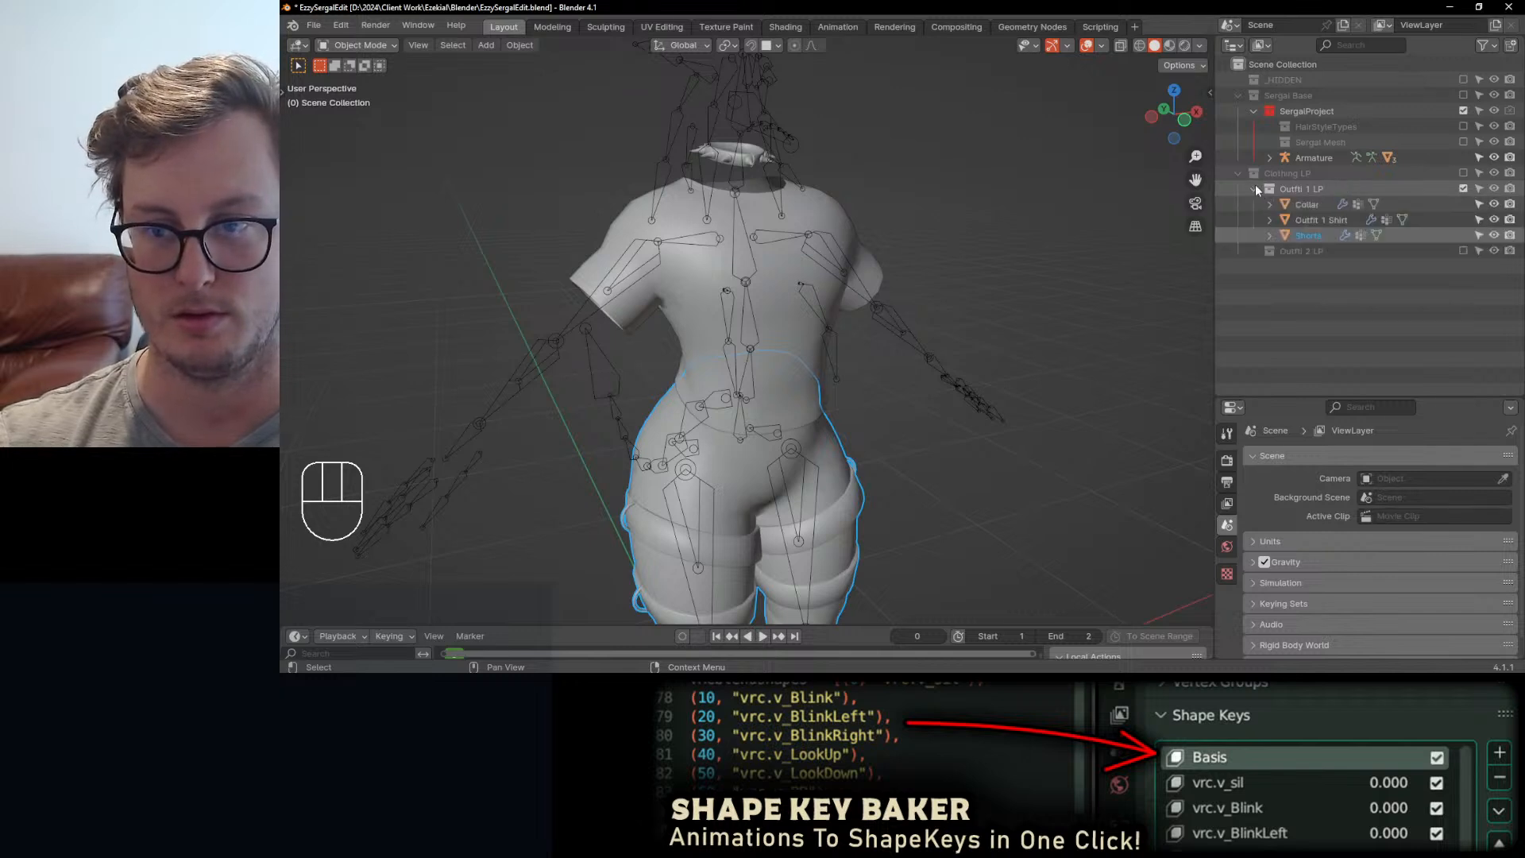
left_click(1255, 185)
- Include only the Outfit 2 LP collection and select all its garments together with the armature
left_click(1462, 202, "ctrl")
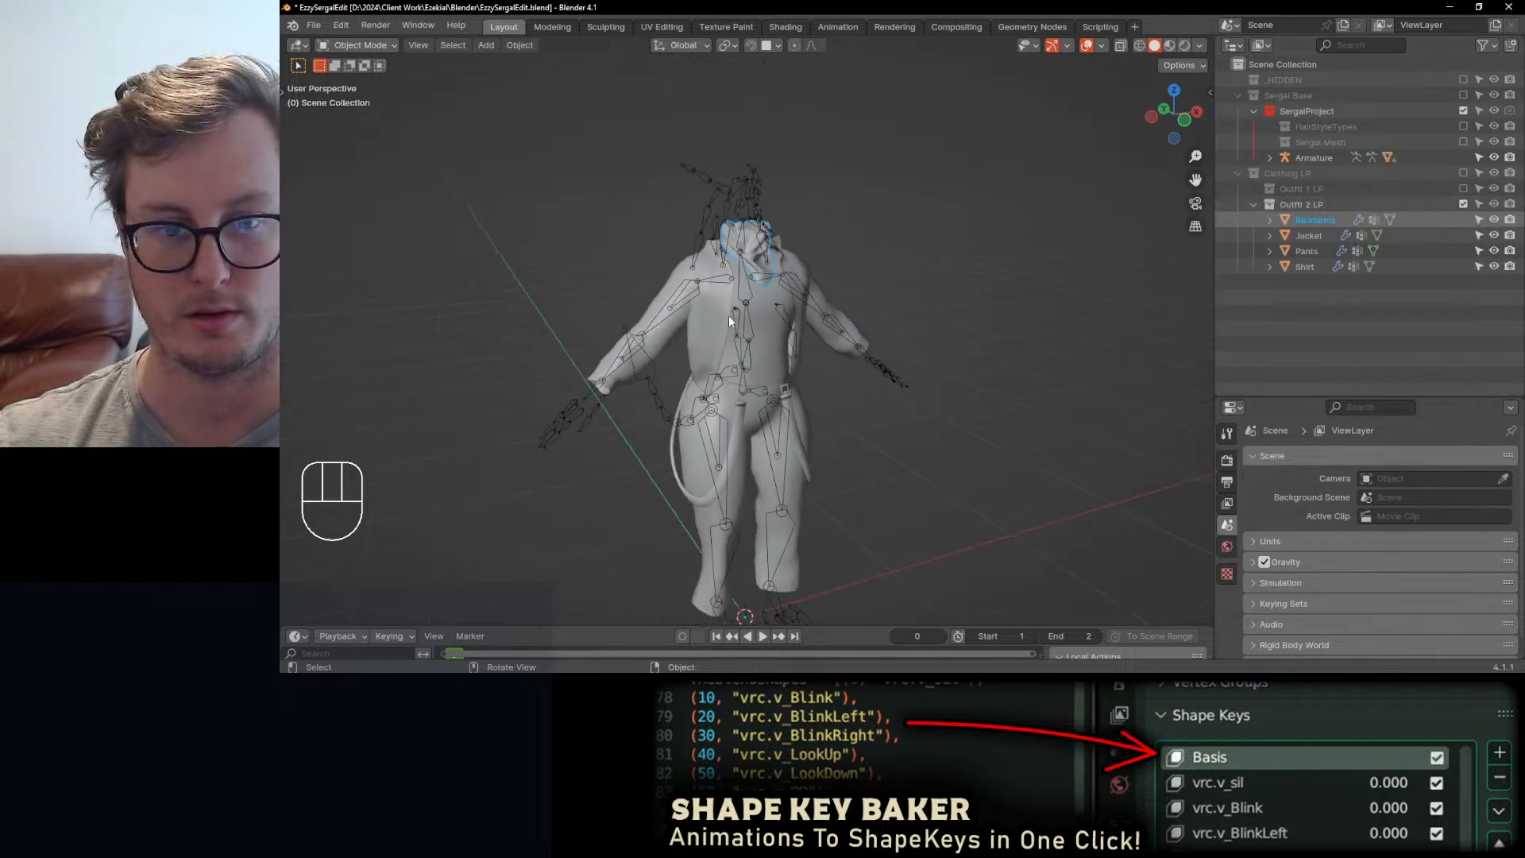
left_click(728, 316)
key("a")
- Export the selection as FBX with a saved operator preset, overwriting EzzyClothes_02.fbx in the Unity project's Clothing\FBX folder
key("q")
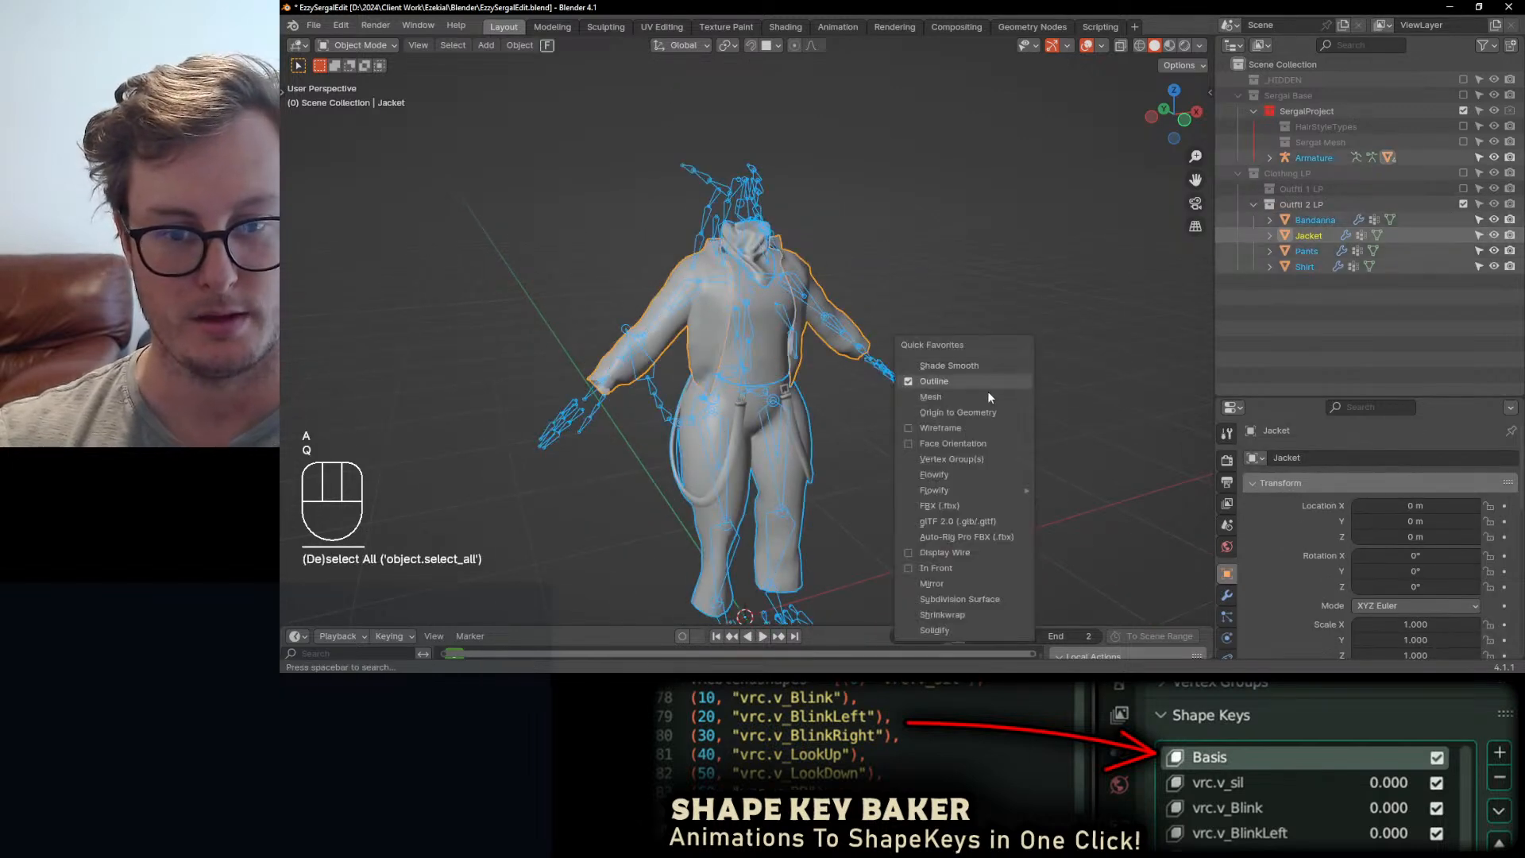
left_click(938, 506)
scroll(570, 498, "down", 4)
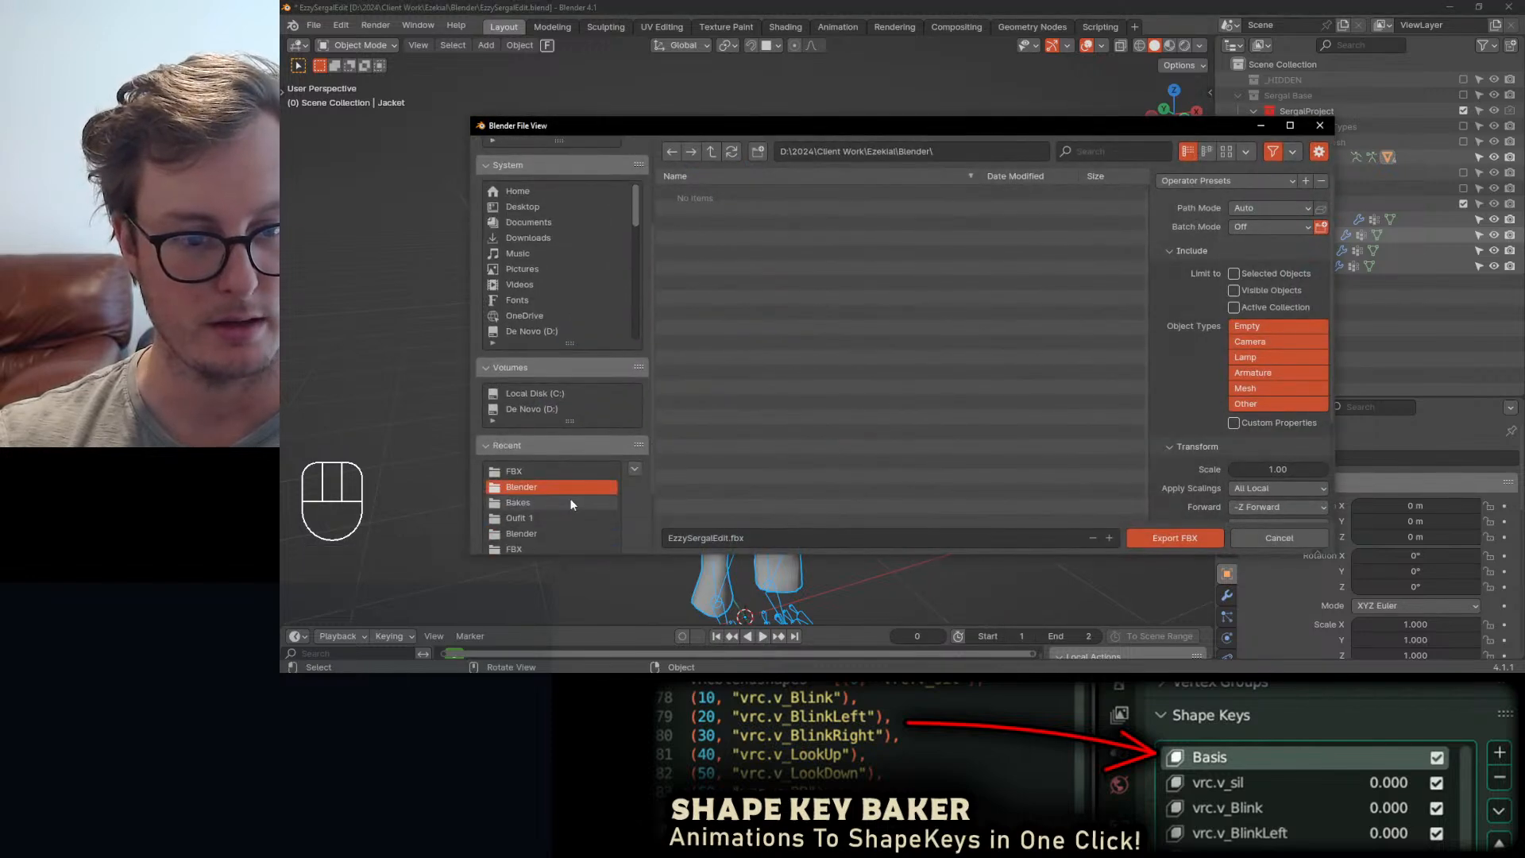
left_click(530, 470)
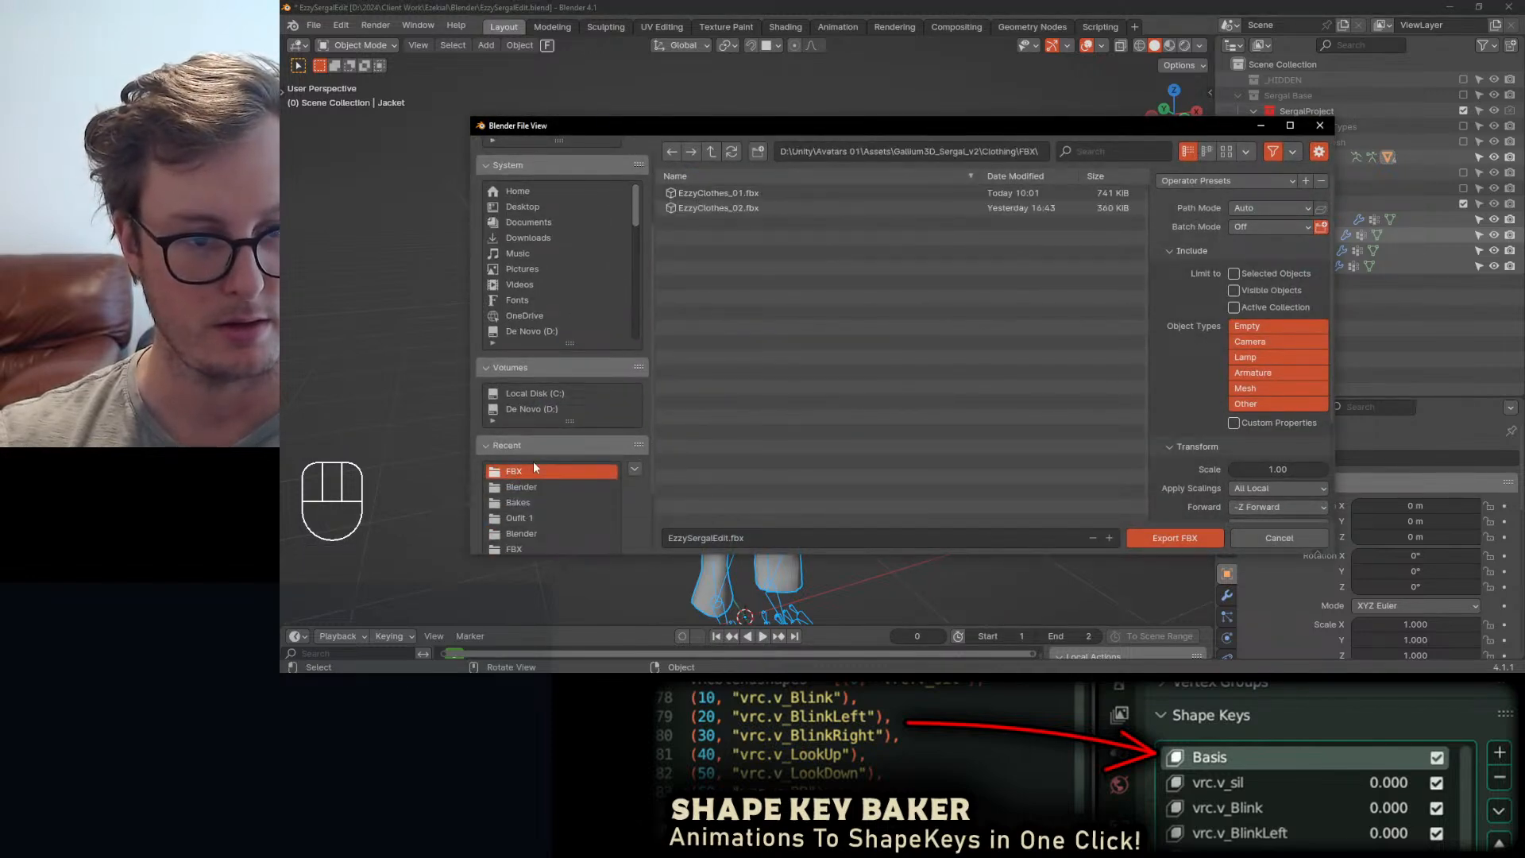
left_click(738, 210)
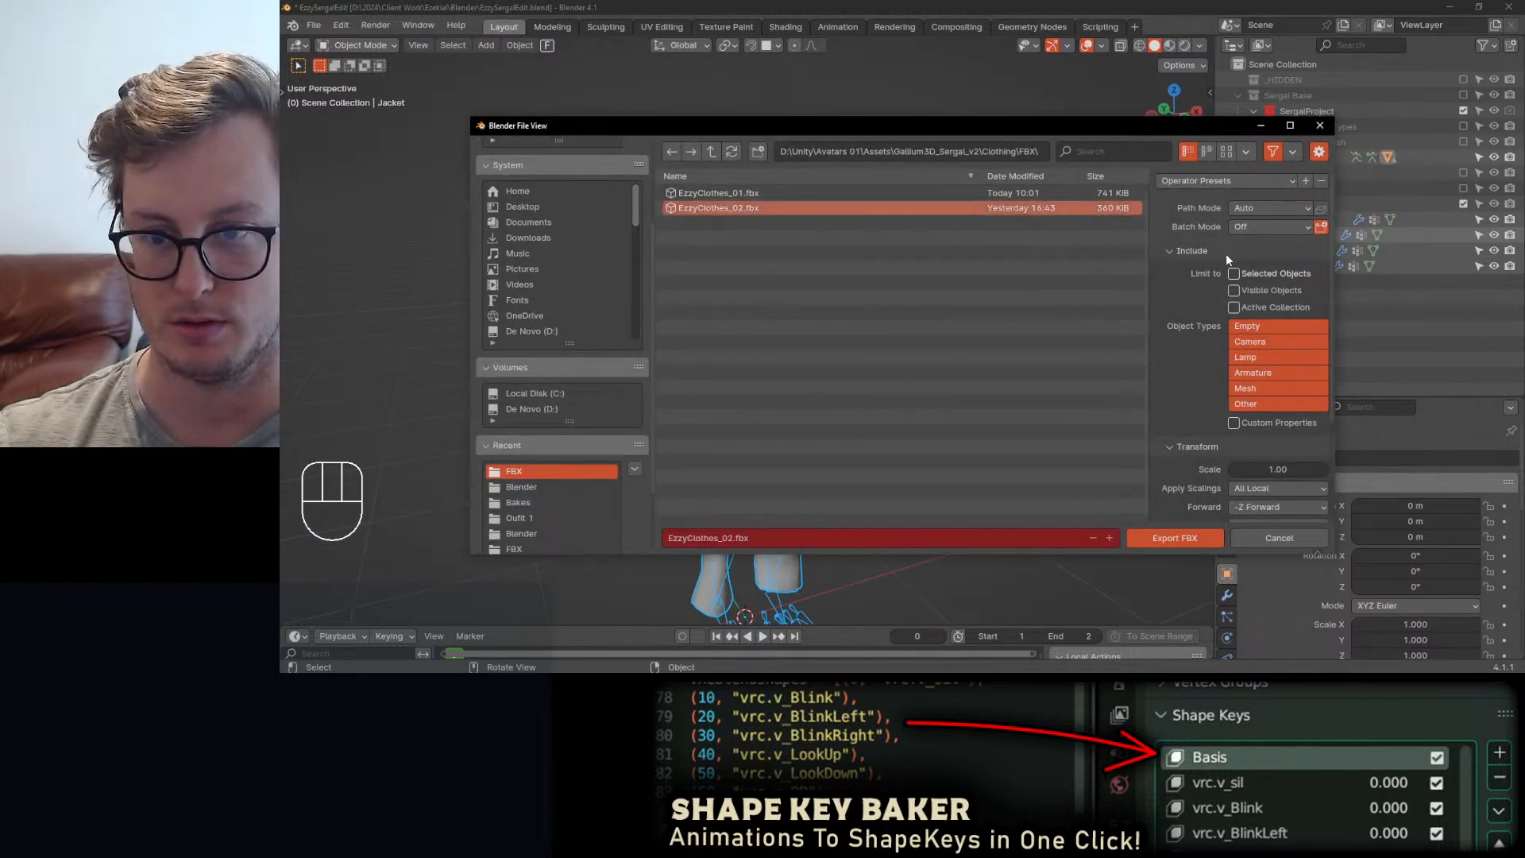
left_click(1214, 183)
left_click(1175, 262)
left_click(1189, 538)
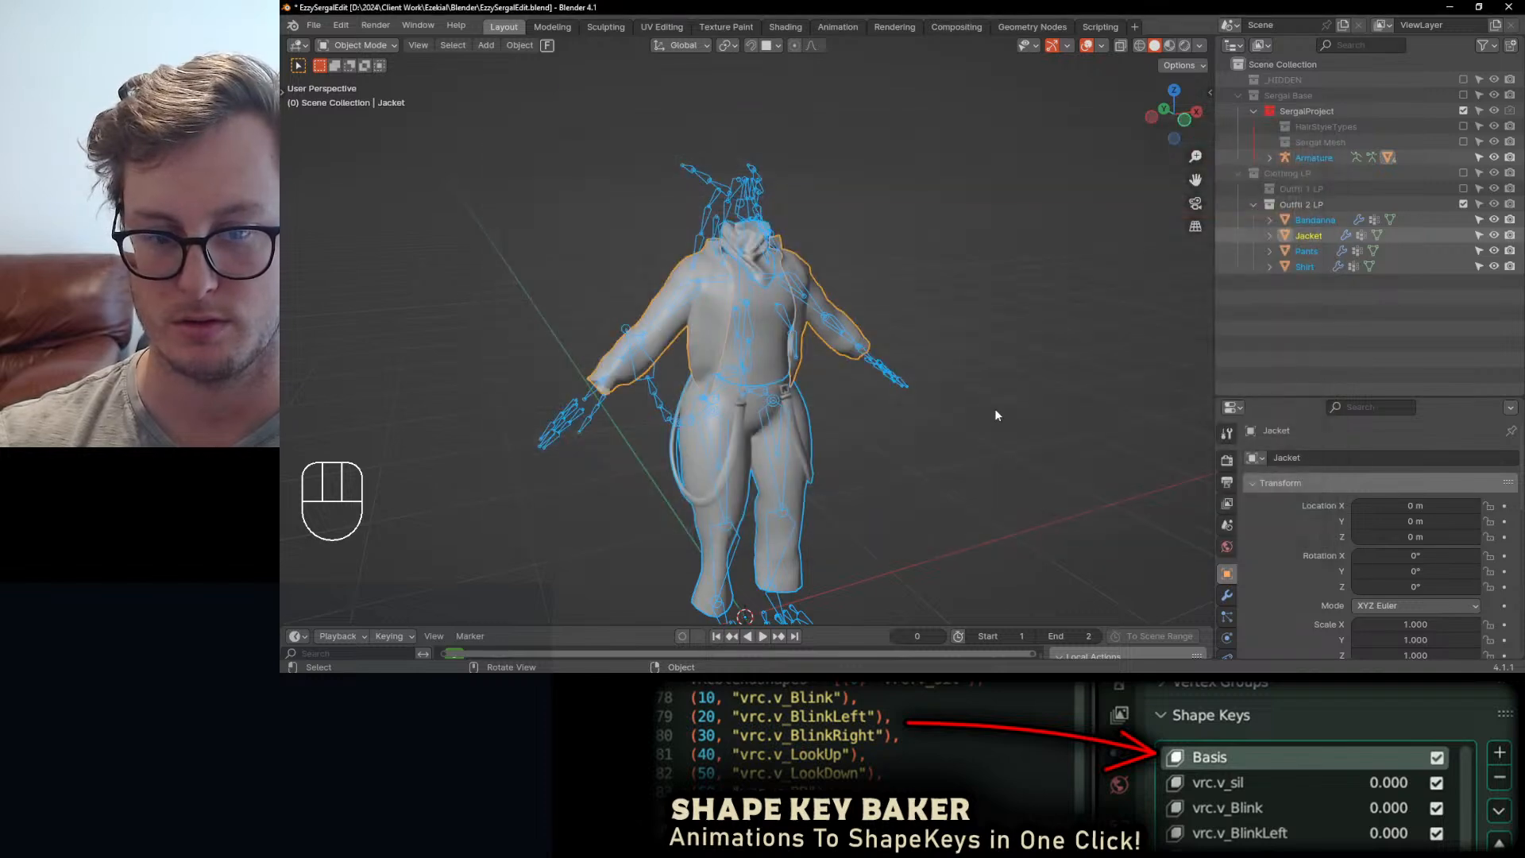
- Switch to Unity, activate EzzyClothes_01, collapse its children, and expand EzzyClothes_02 in the hierarchy
key("alt+Tab")
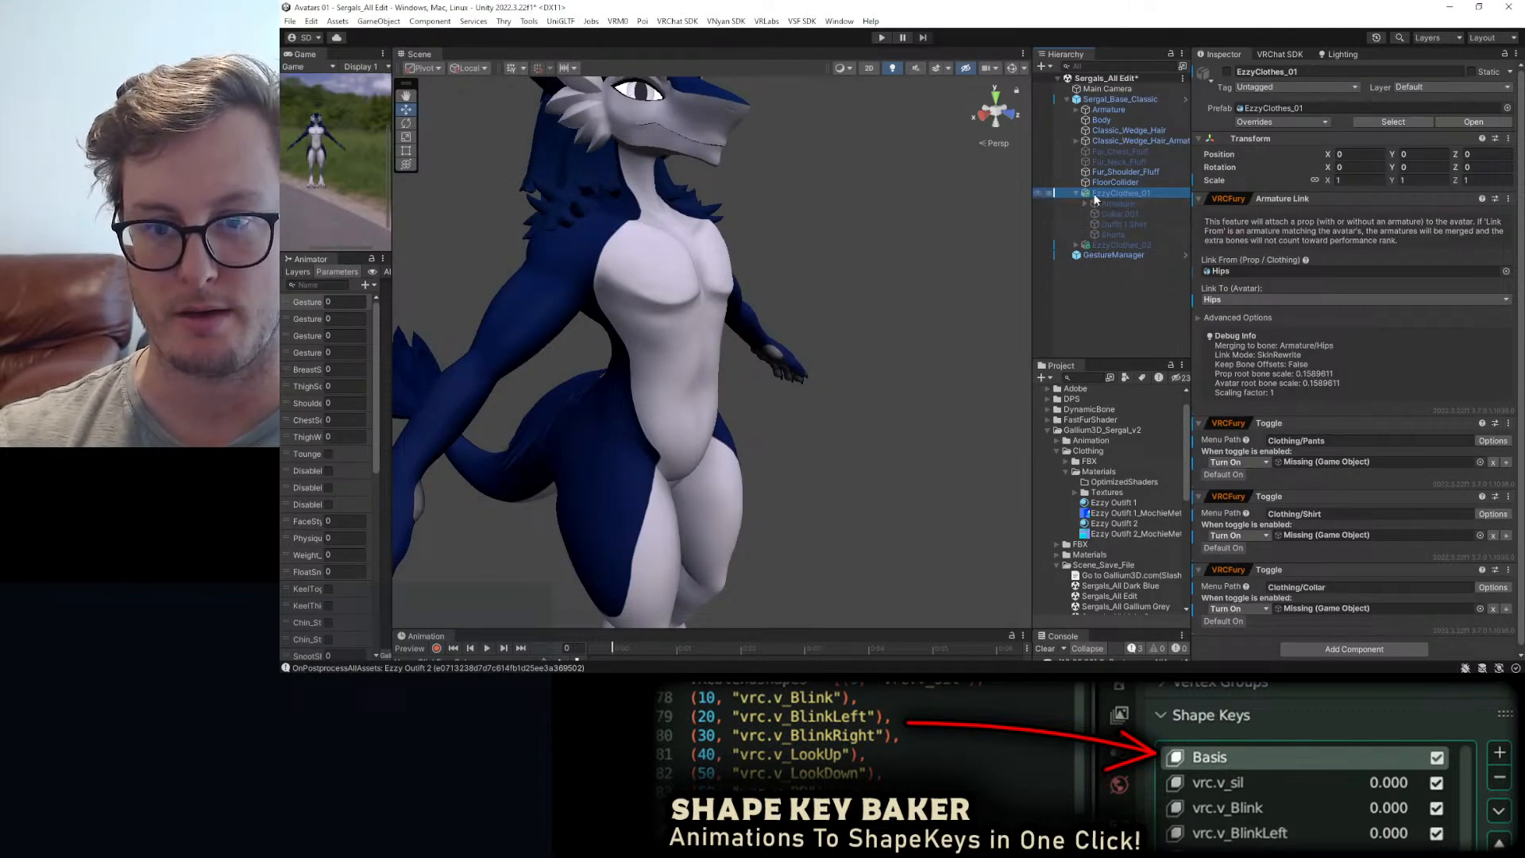
left_click(1226, 72)
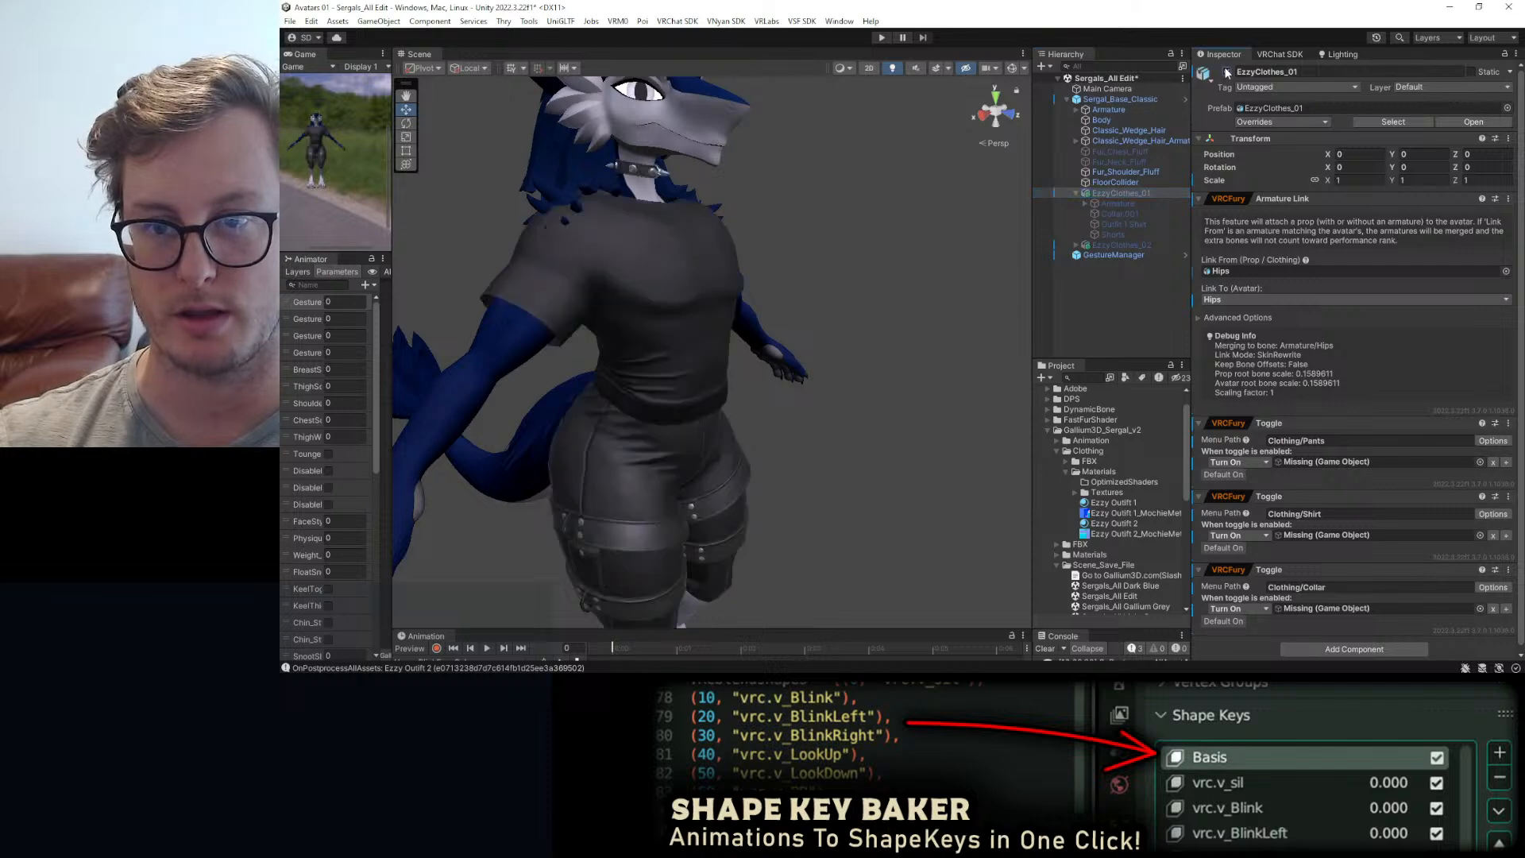
left_click(1076, 193)
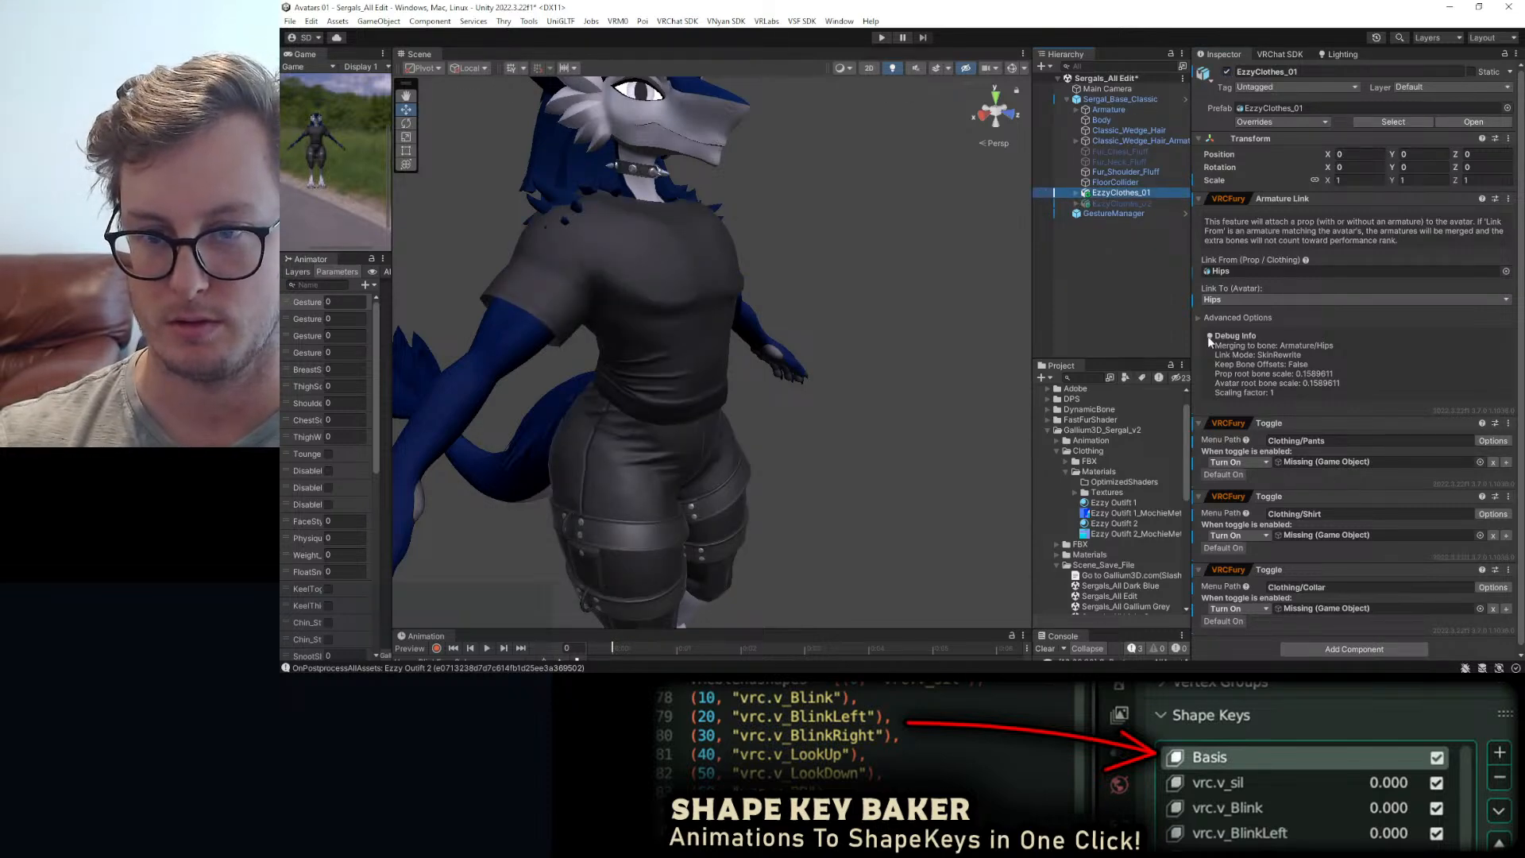
left_click(1076, 203)
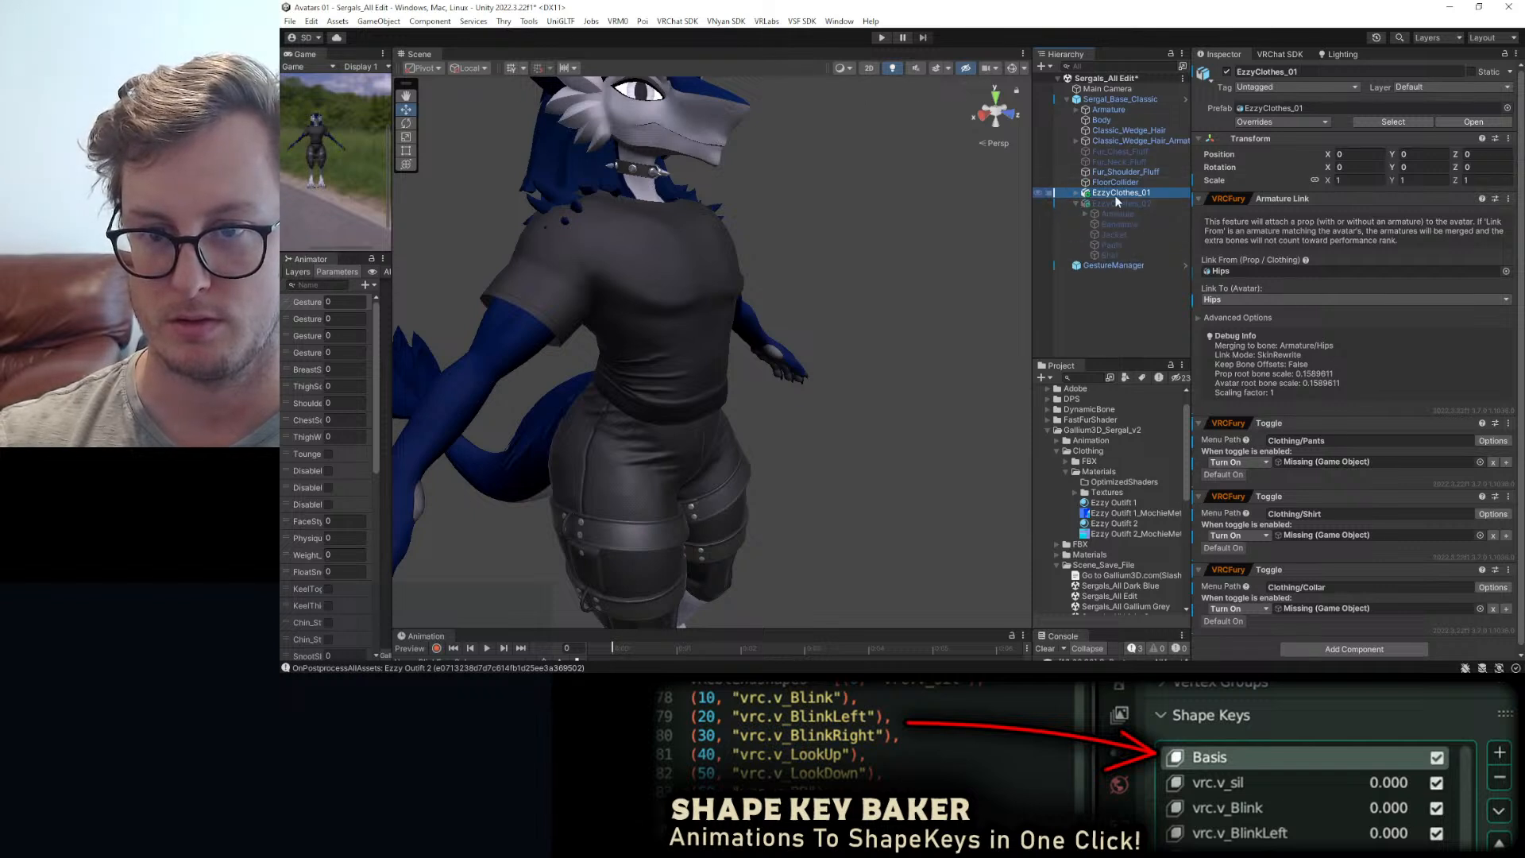
- Expand EzzyClothes_01 and change the menu path of its Clothing/Pants toggle to Clothing/Shorts
left_click(1075, 193)
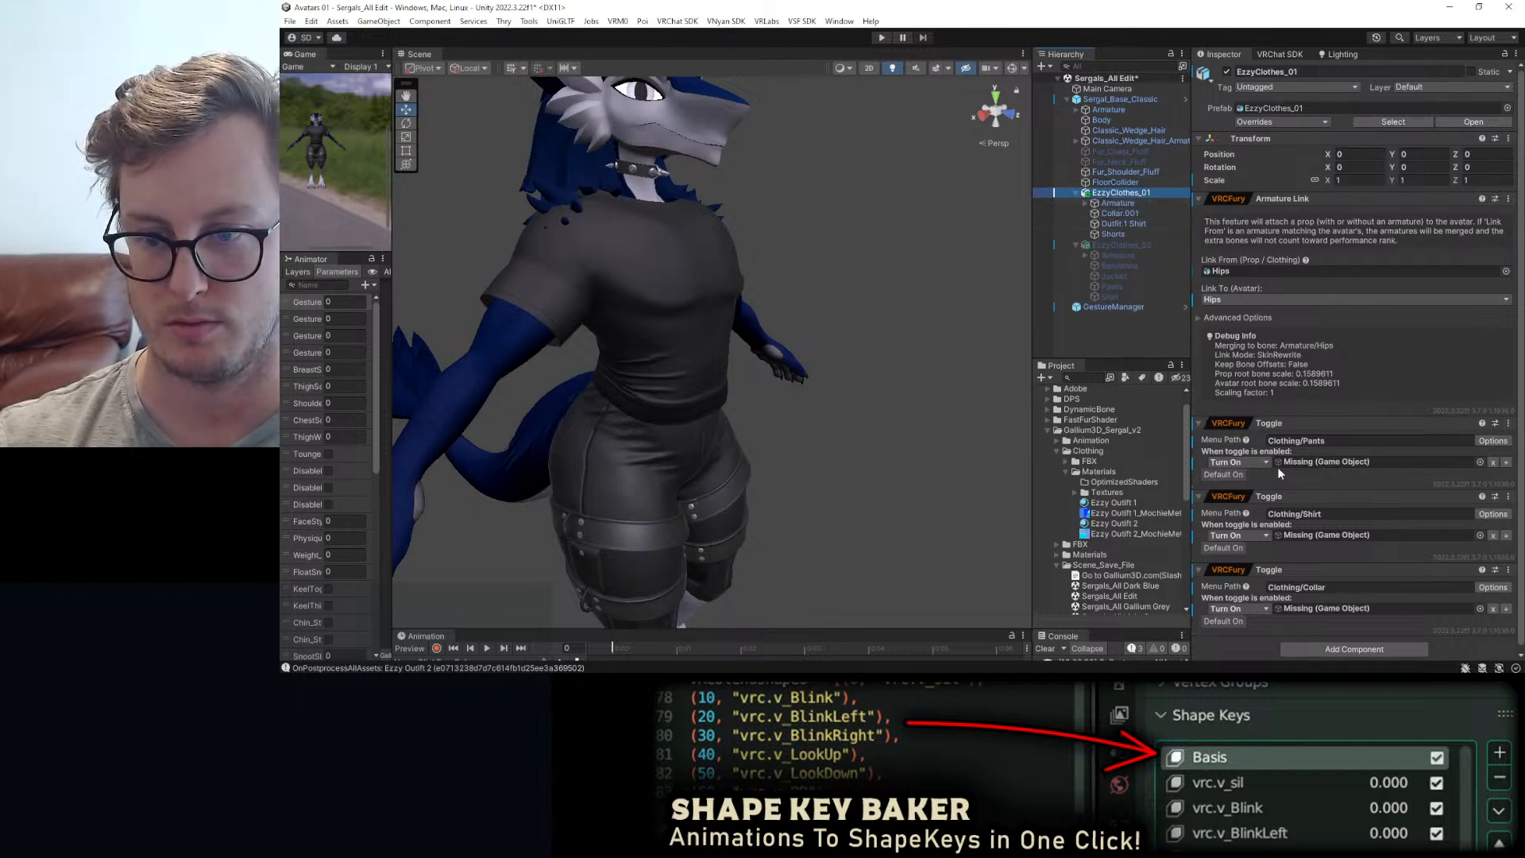
left_click(1356, 437)
key("BackSpace")
key("BackSpace")
key("BackSpace")
key("BackSpace")
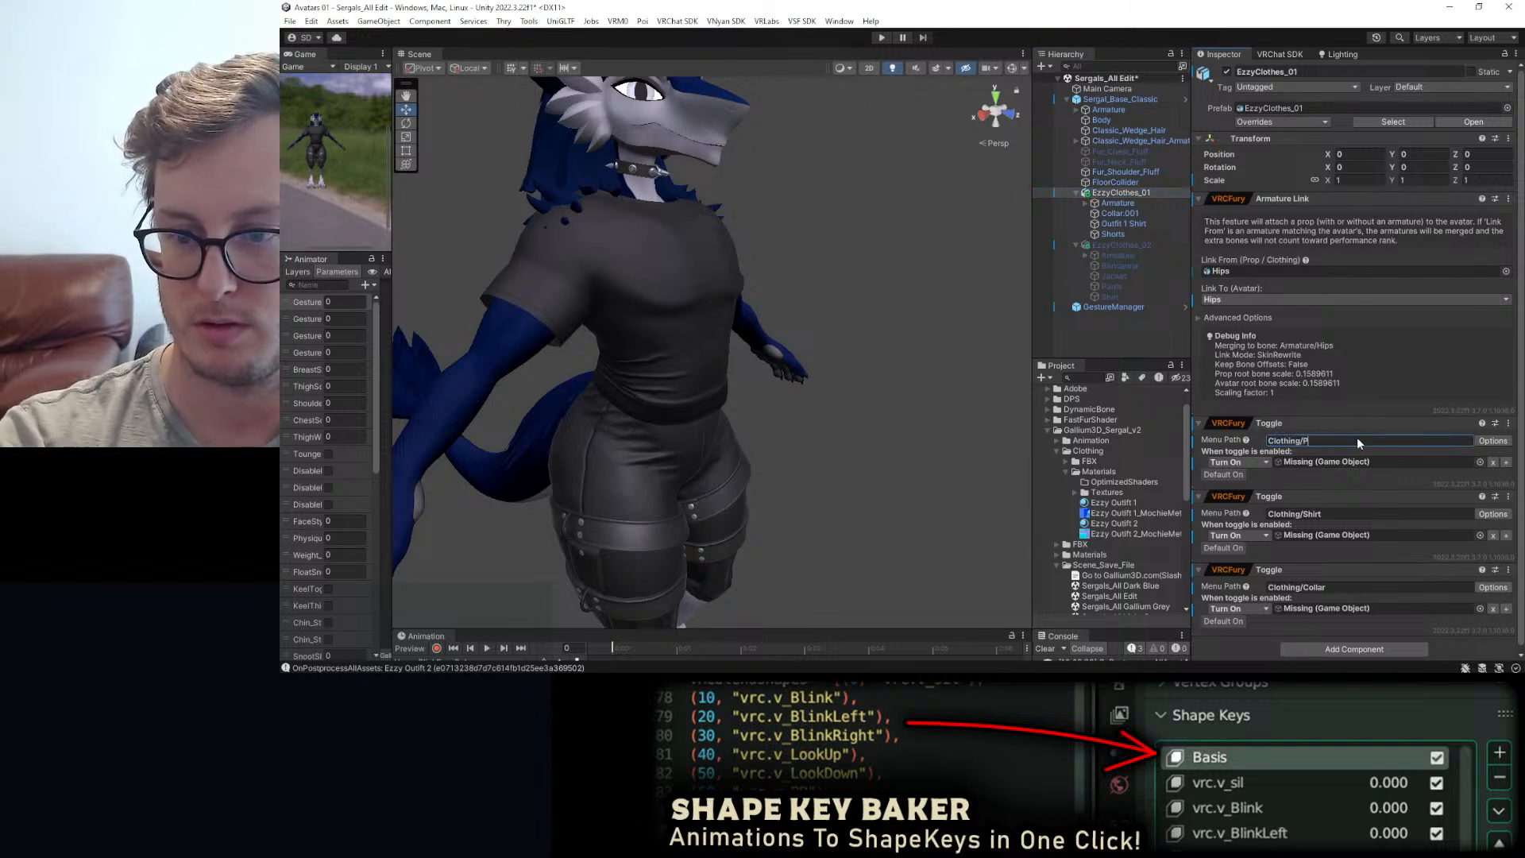
key("BackSpace")
type("Shorts")
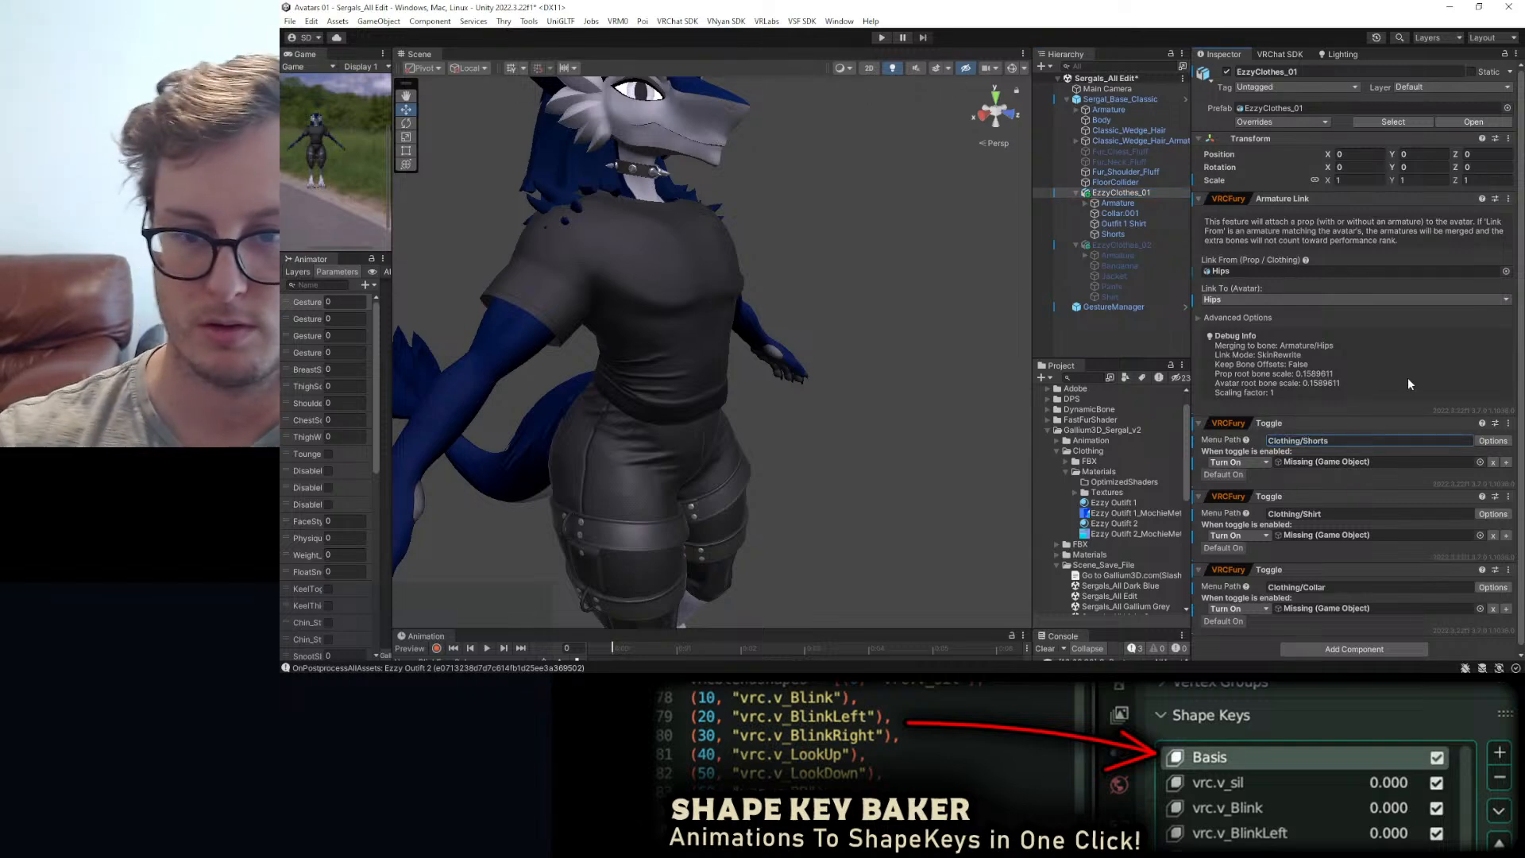
- Assign Shorts, Outfit 1 Shirt and Collar.001 as the objects turned on by EzzyClothes_01's shorts, shirt and collar toggles
left_click_drag(1112, 234, 1322, 467)
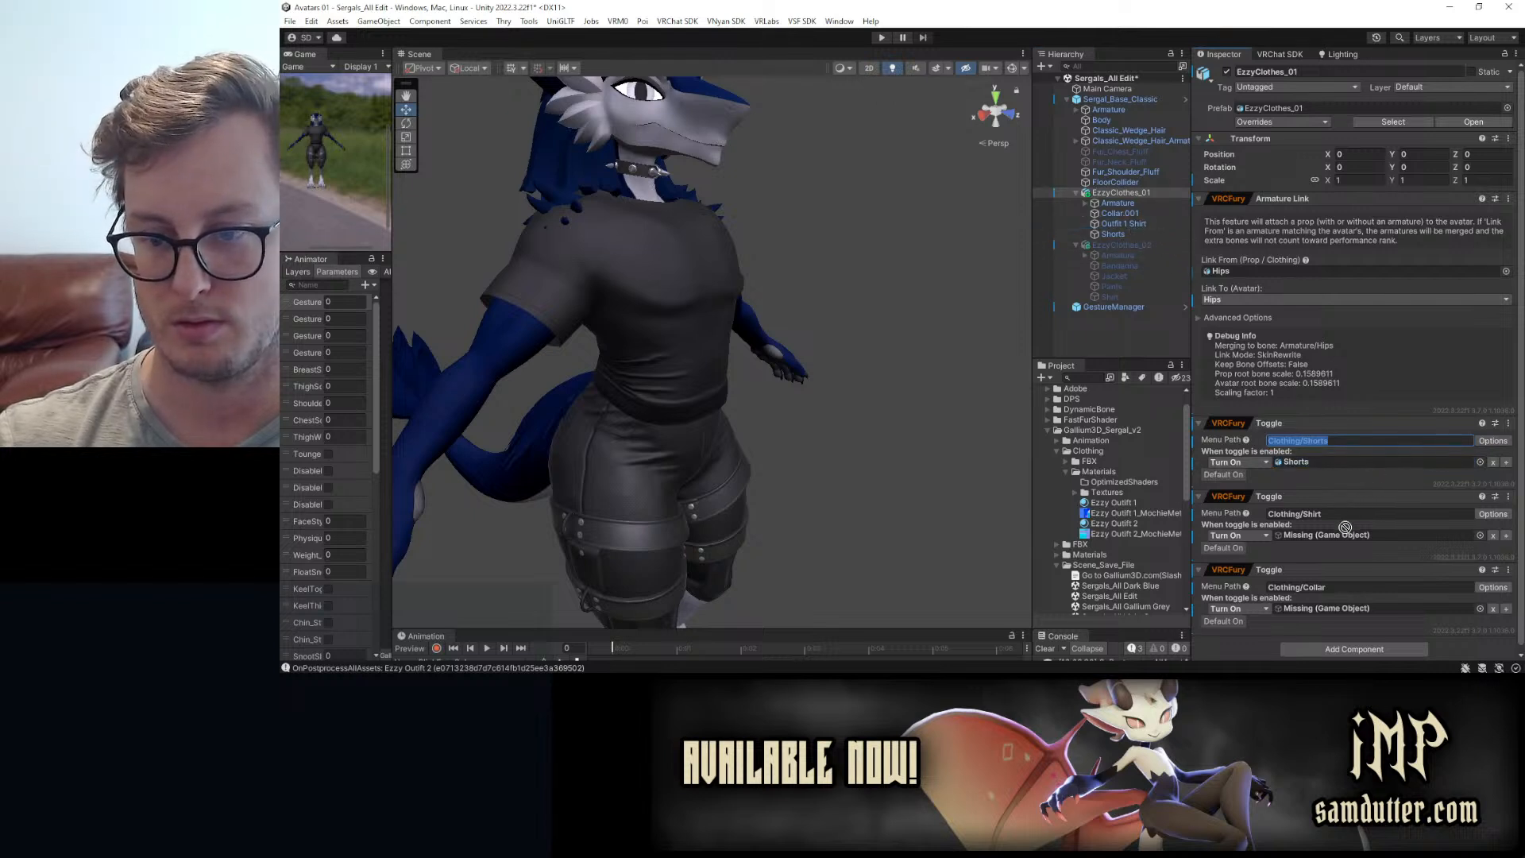
left_click_drag(1346, 528, 1343, 537)
left_click_drag(1143, 213, 1337, 612)
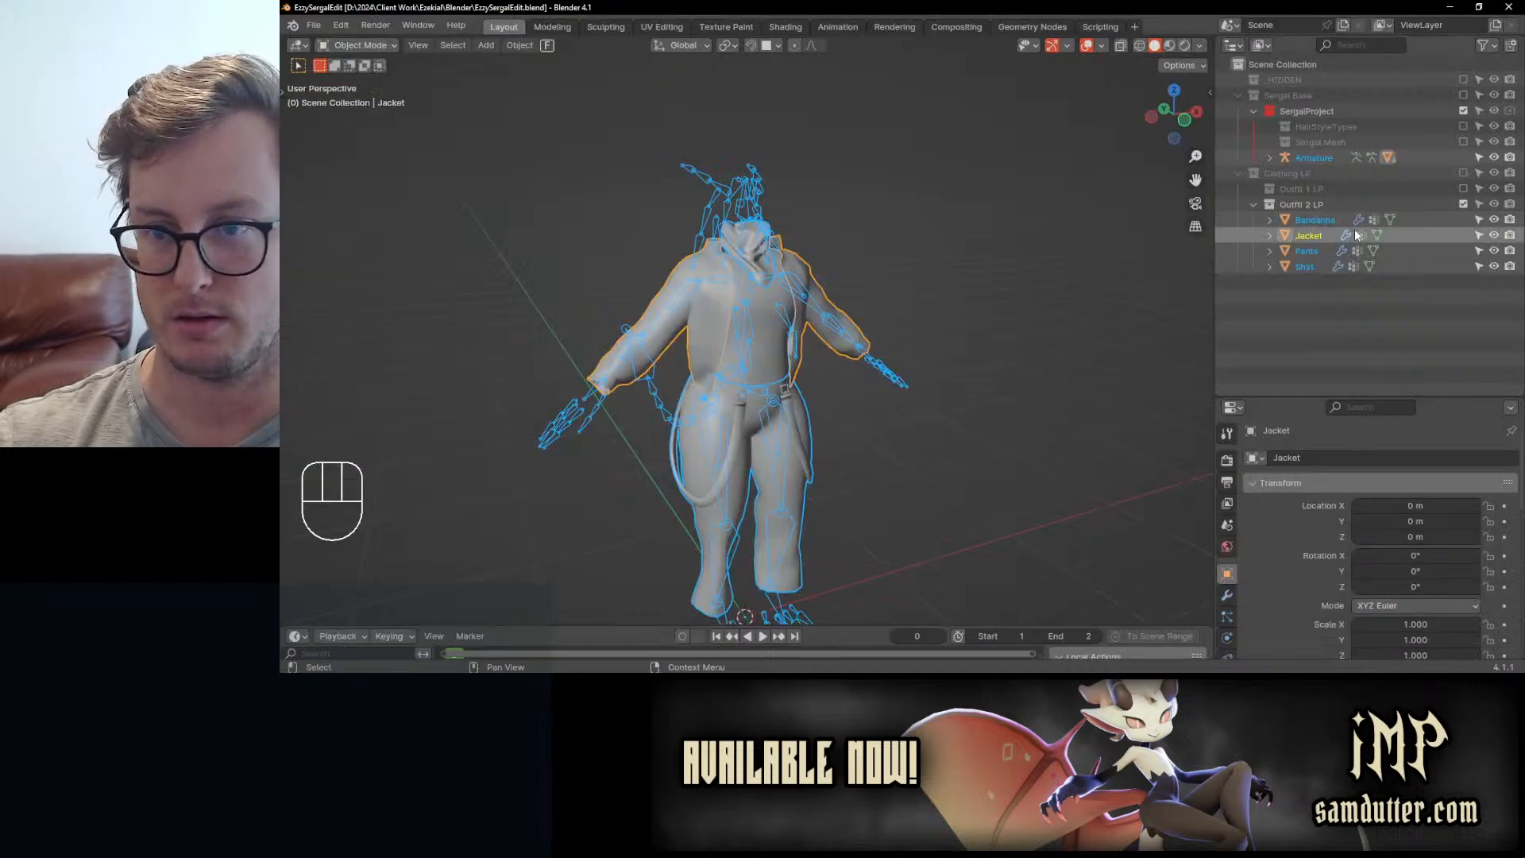
- Switch to Blender, show Outfit 1 LP instead of Outfit 2 LP, export everything visible over EzzyClothes_01.fbx, and save the file
left_click(1464, 188)
left_click(1464, 188)
key("a")
key("q")
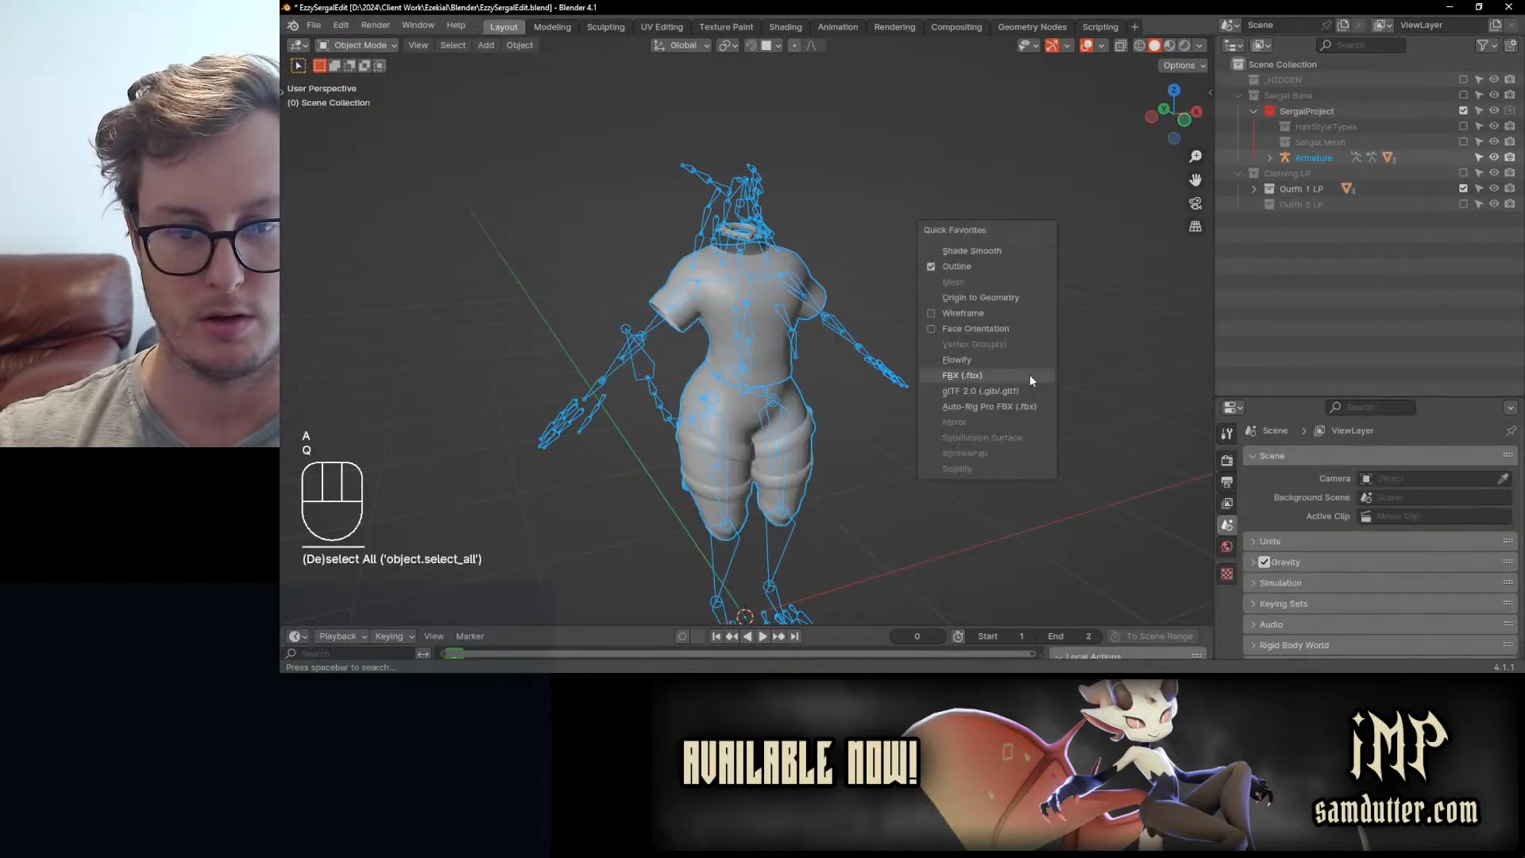
left_click(1030, 375)
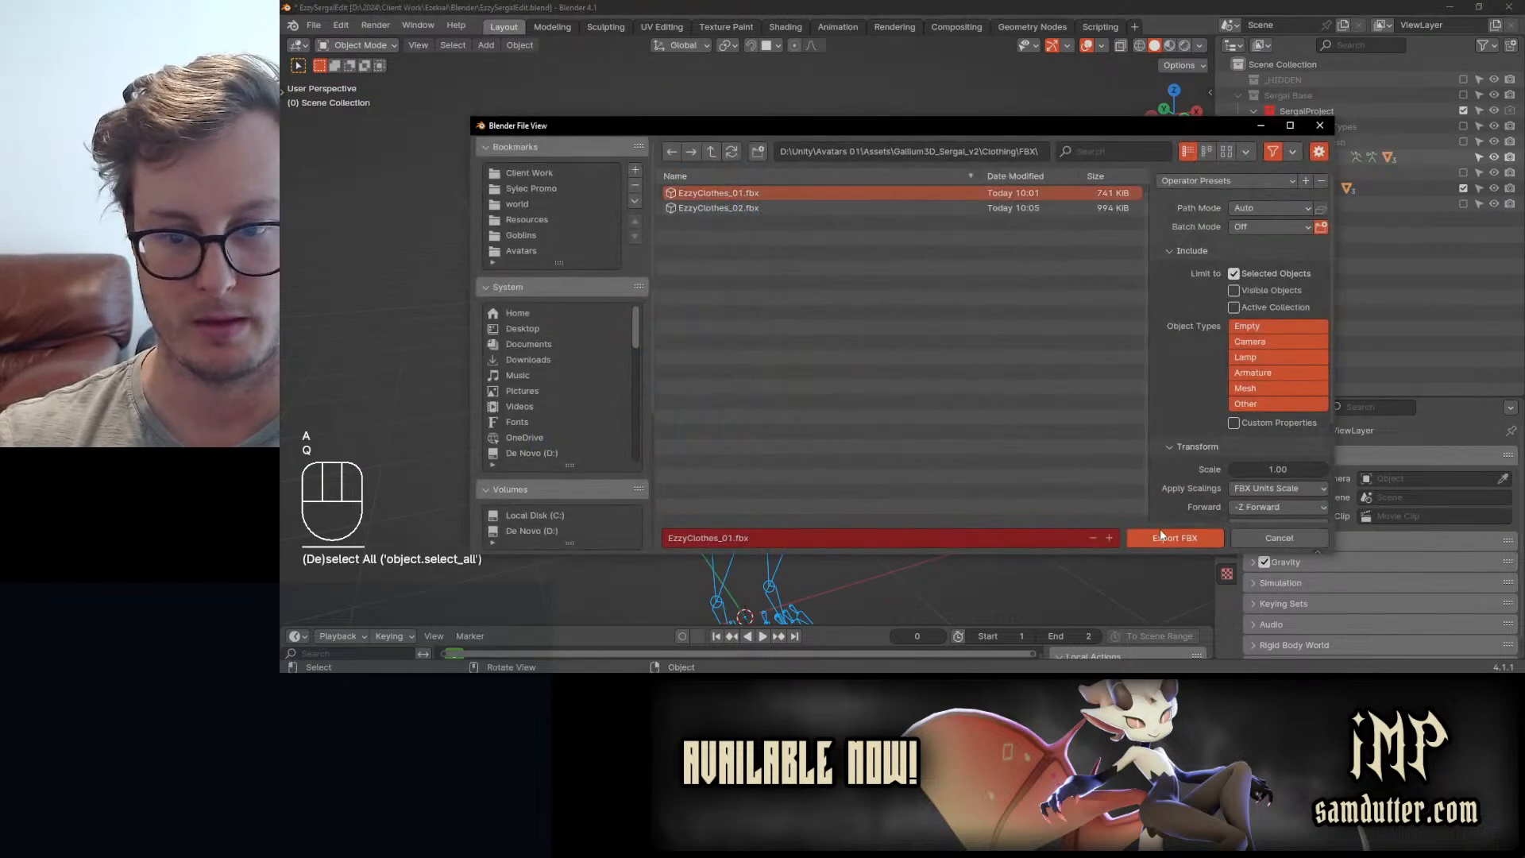
left_click(1175, 538)
key("ctrl+s")
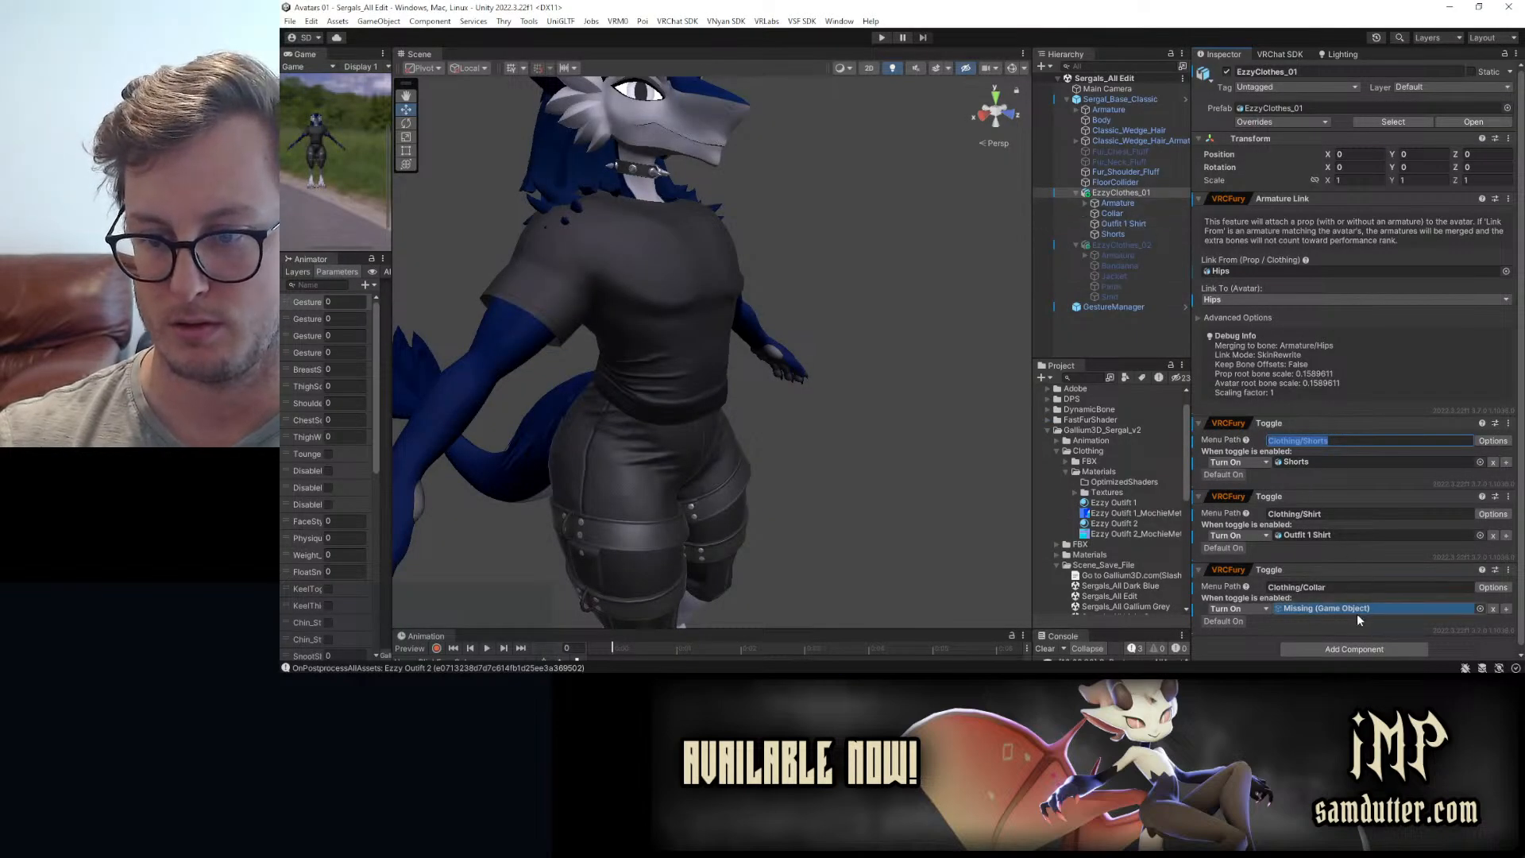
- Back in Unity, assign the Collar object to EzzyClothes_01's Clothing/Collar toggle
left_click_drag(1117, 213, 1343, 607)
left_click(1247, 648)
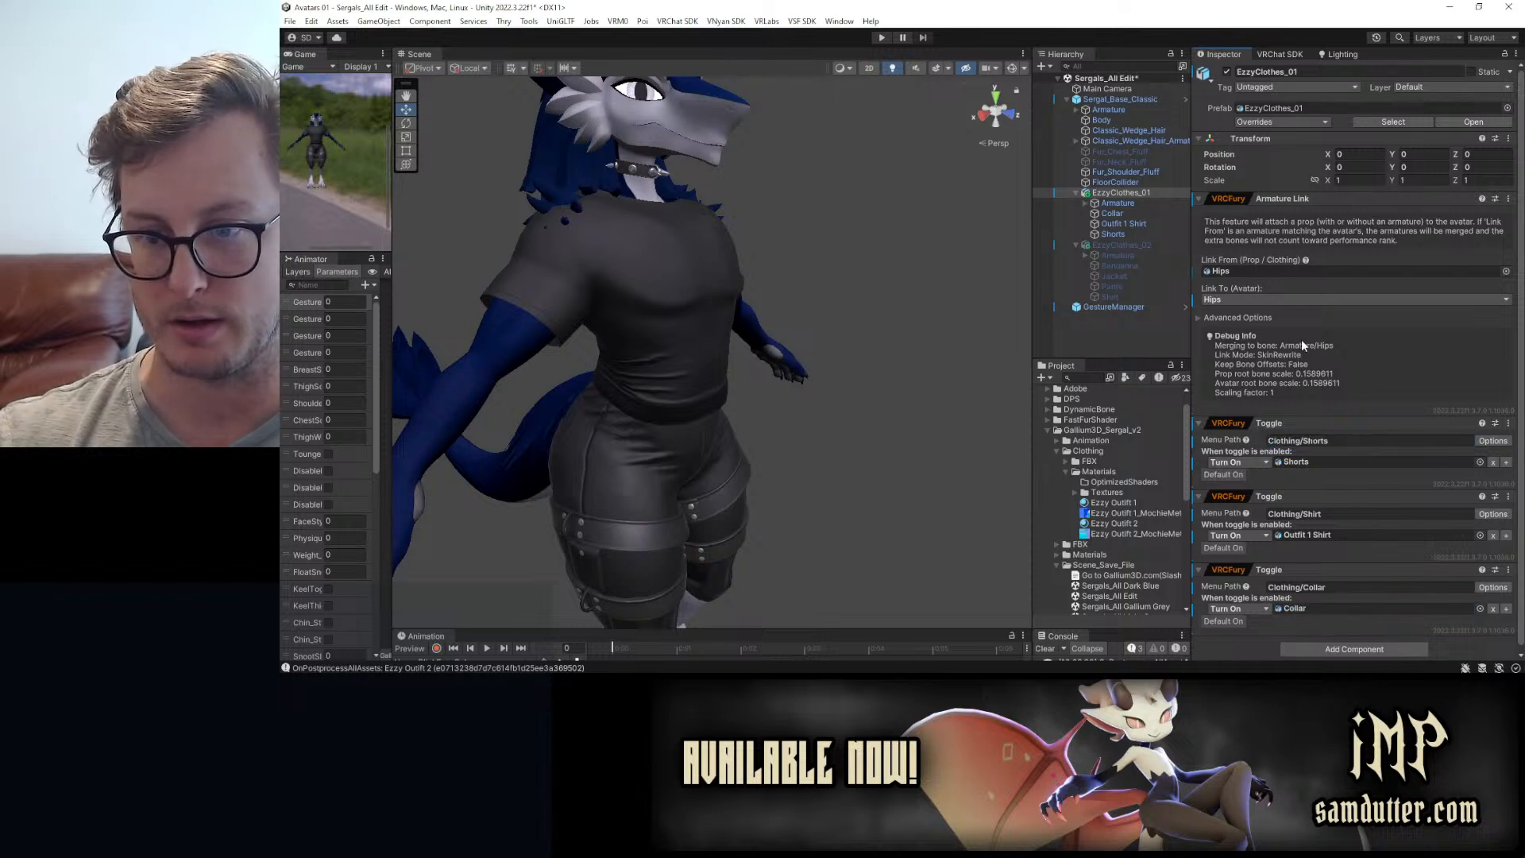
- Add a VRCFury Armature Link component to EzzyClothes_02
left_click(1117, 245)
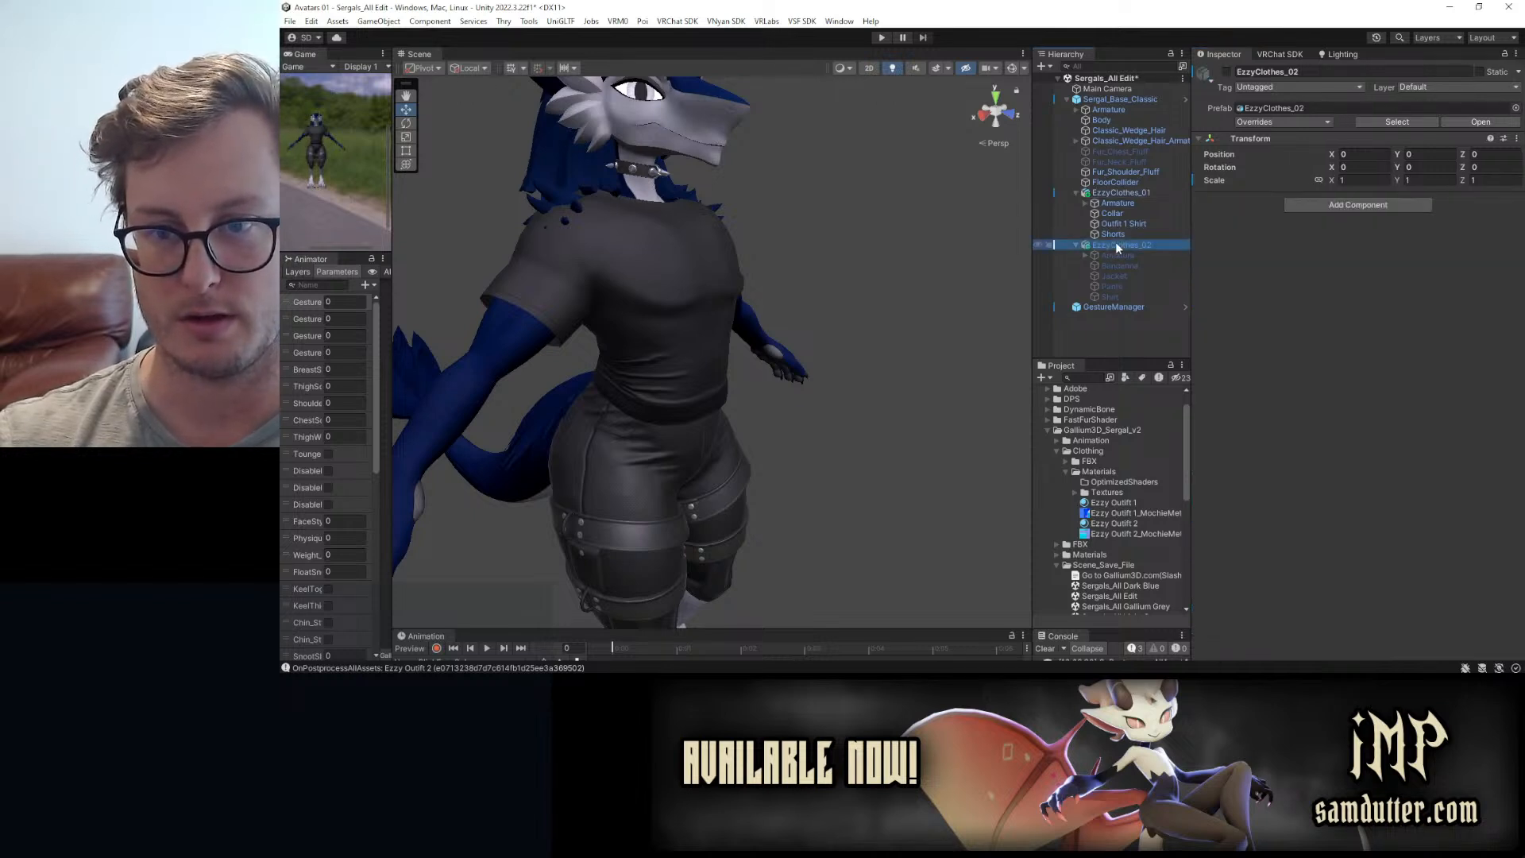
left_click(1380, 201)
type("a")
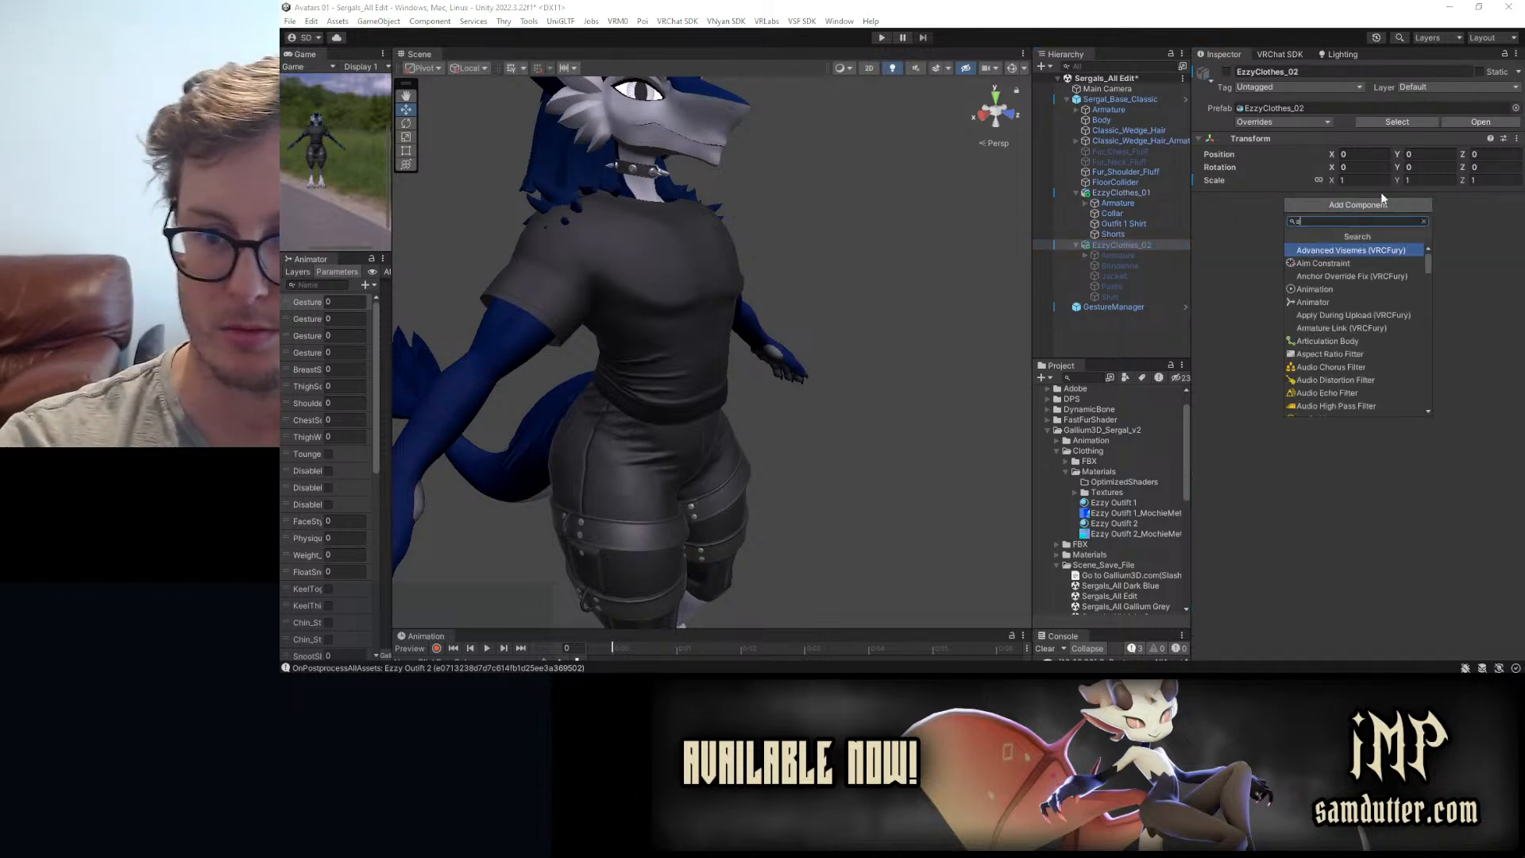
type("ma")
key("BackSpace")
key("BackSpace")
type("rma")
key("Return")
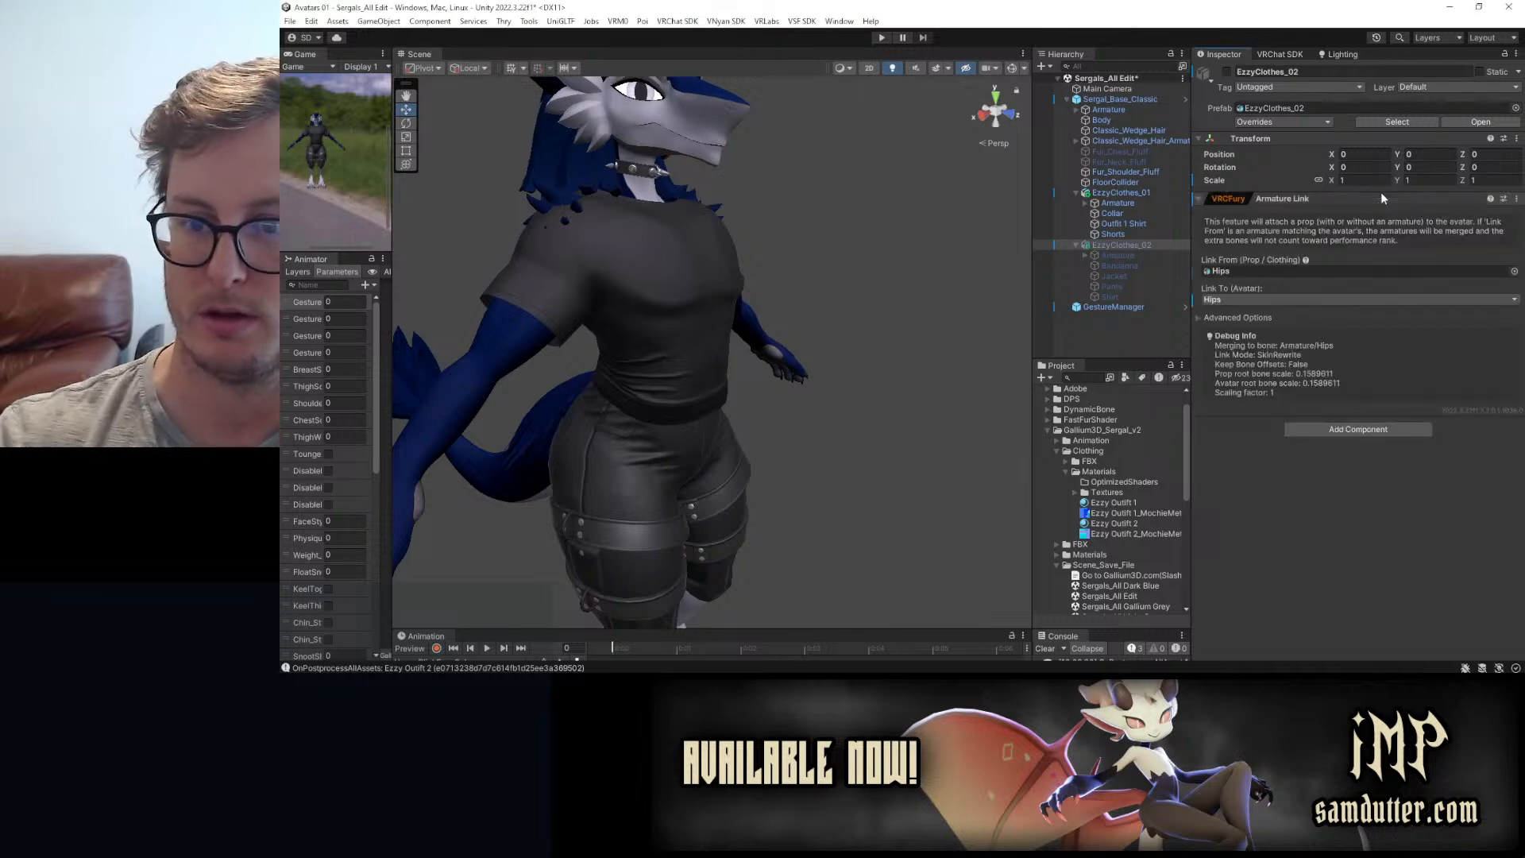
- Add a VRCFury Toggle component to EzzyClothes_02
left_click(1387, 435)
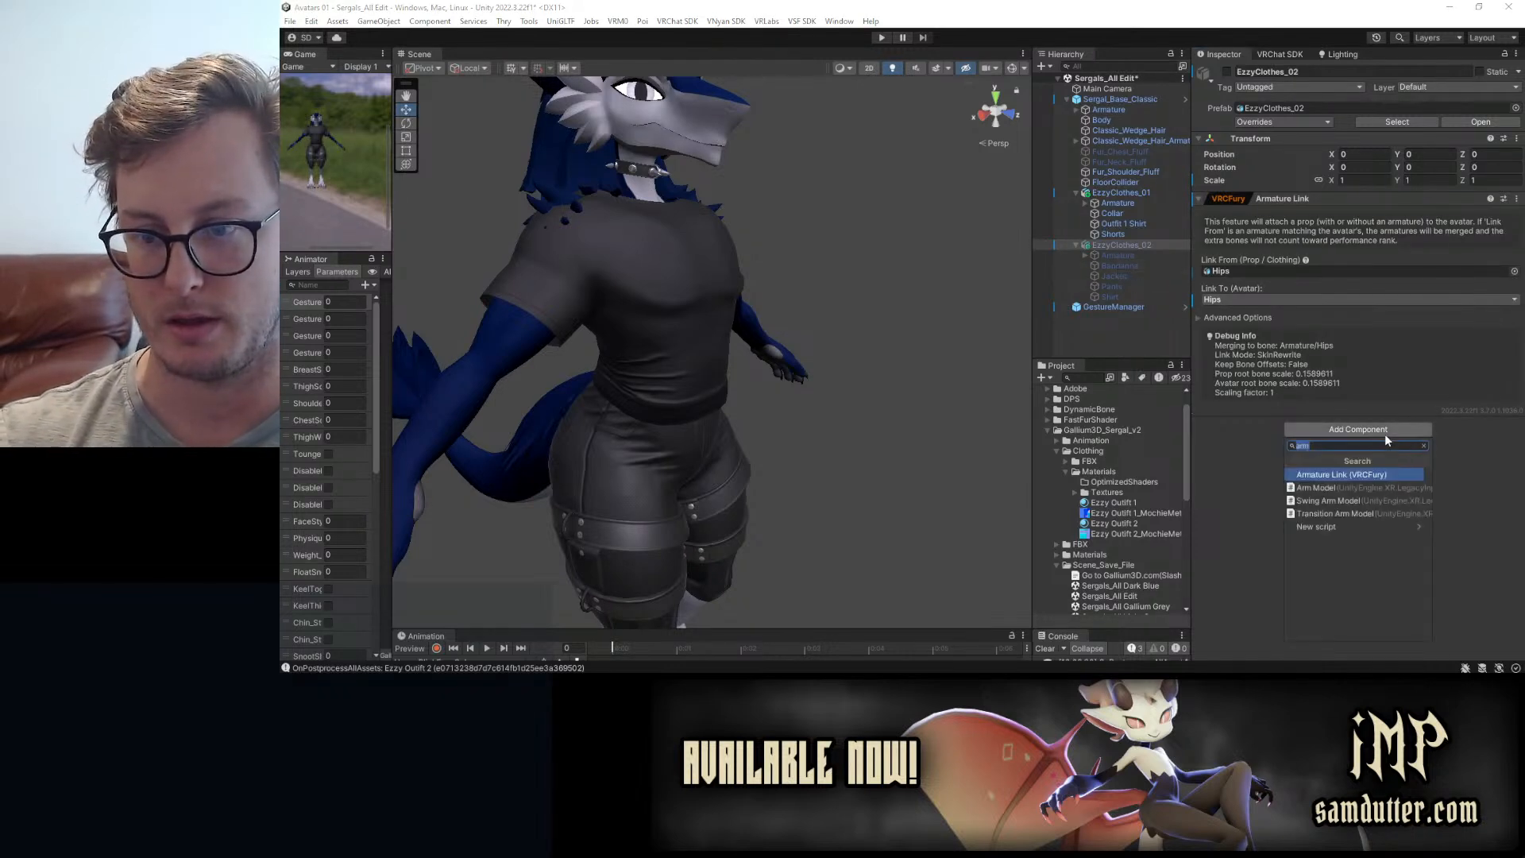
type("toggle")
key("Return")
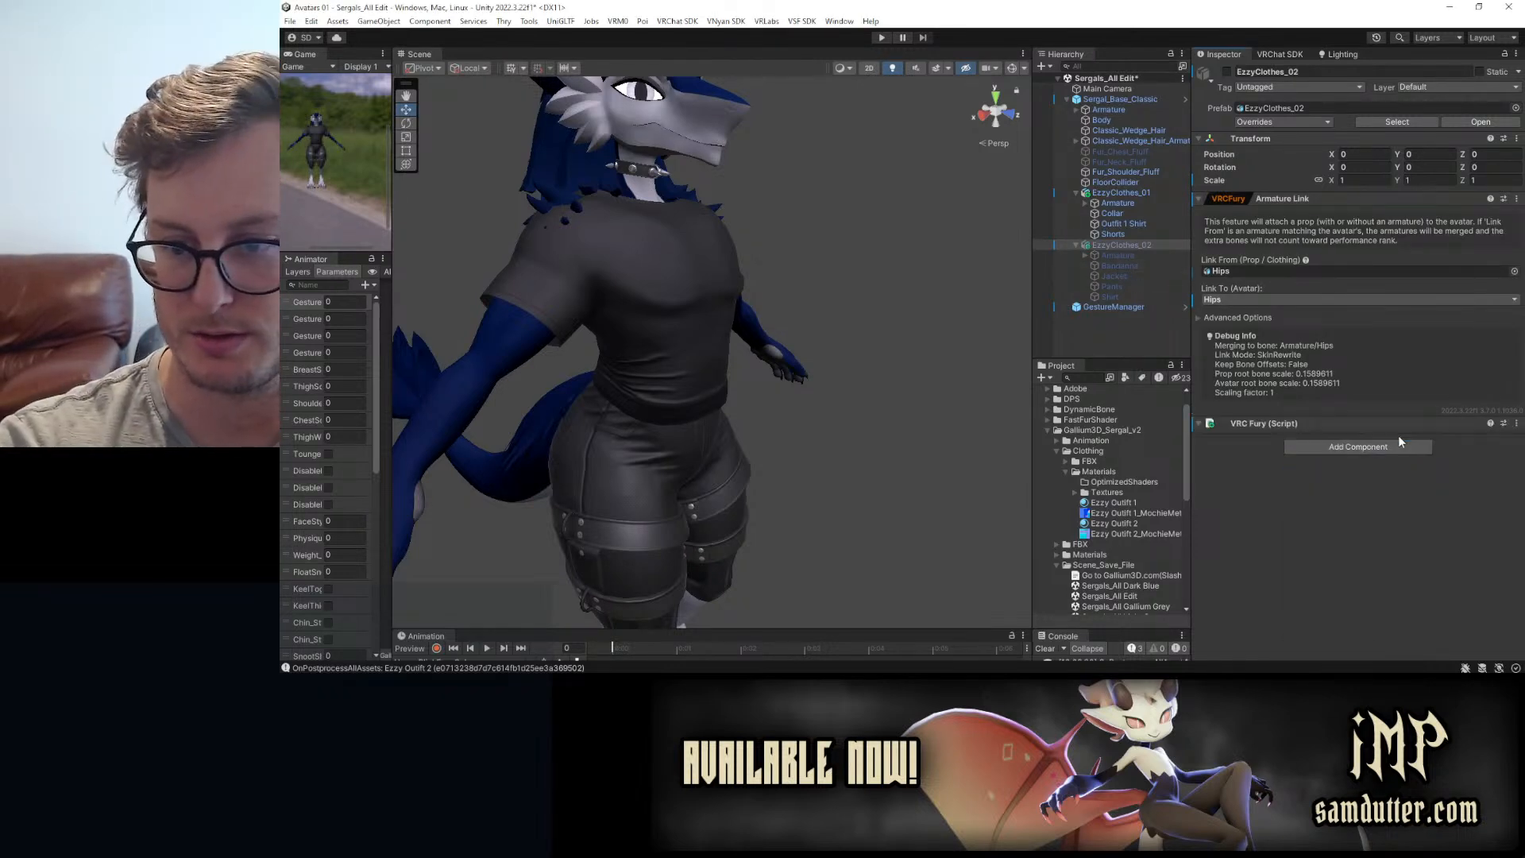
- Copy the Clothing/Shorts toggle's values from EzzyClothes_01 onto the empty toggle of EzzyClothes_02, deactivating EzzyClothes_01
left_click(1131, 193)
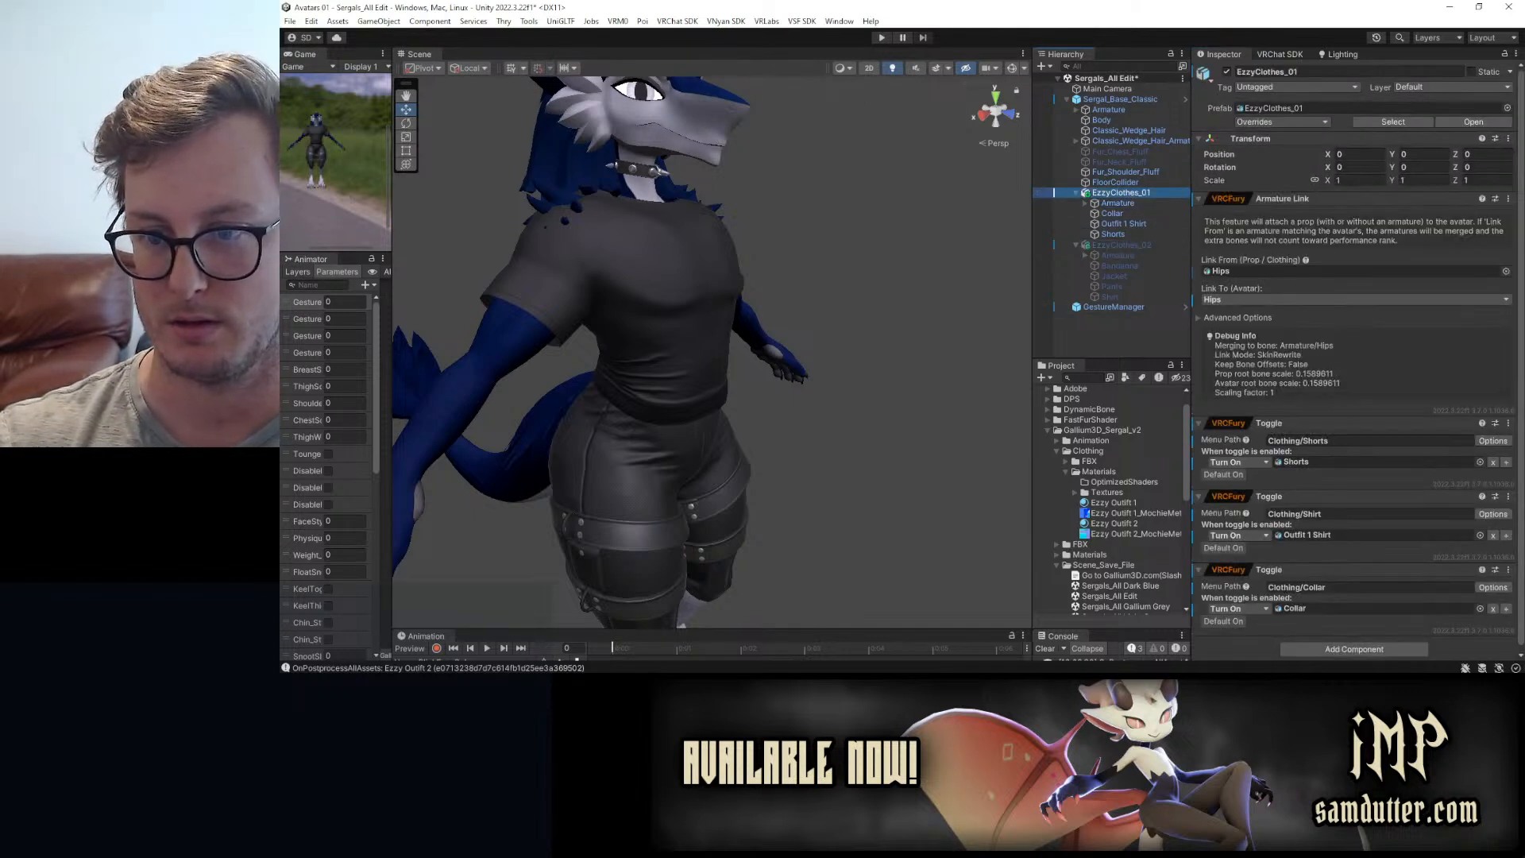
left_click(1509, 422)
left_click(1430, 514)
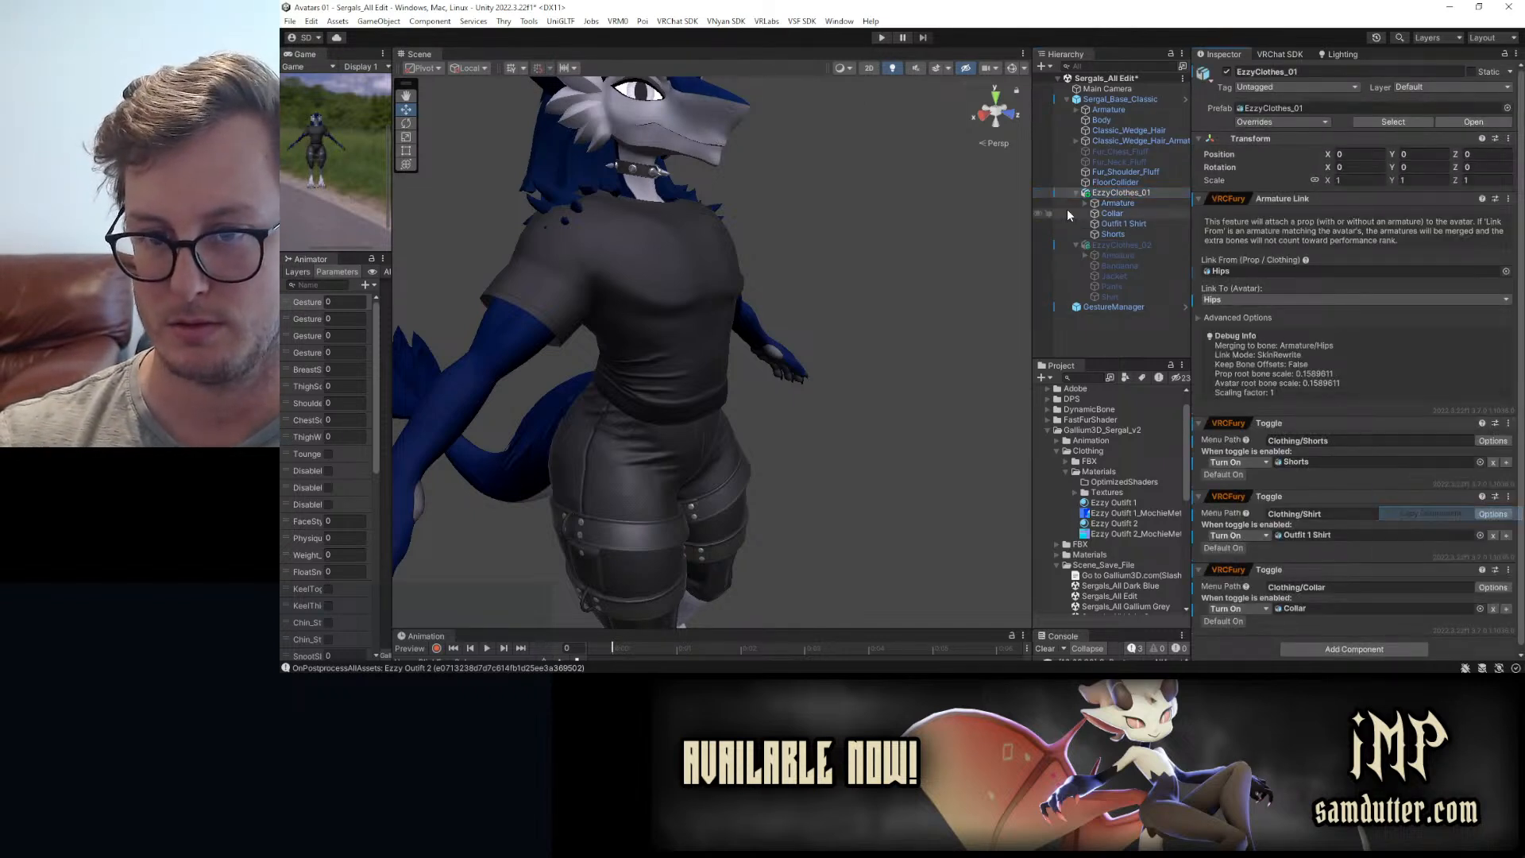
key("alt+shift+a")
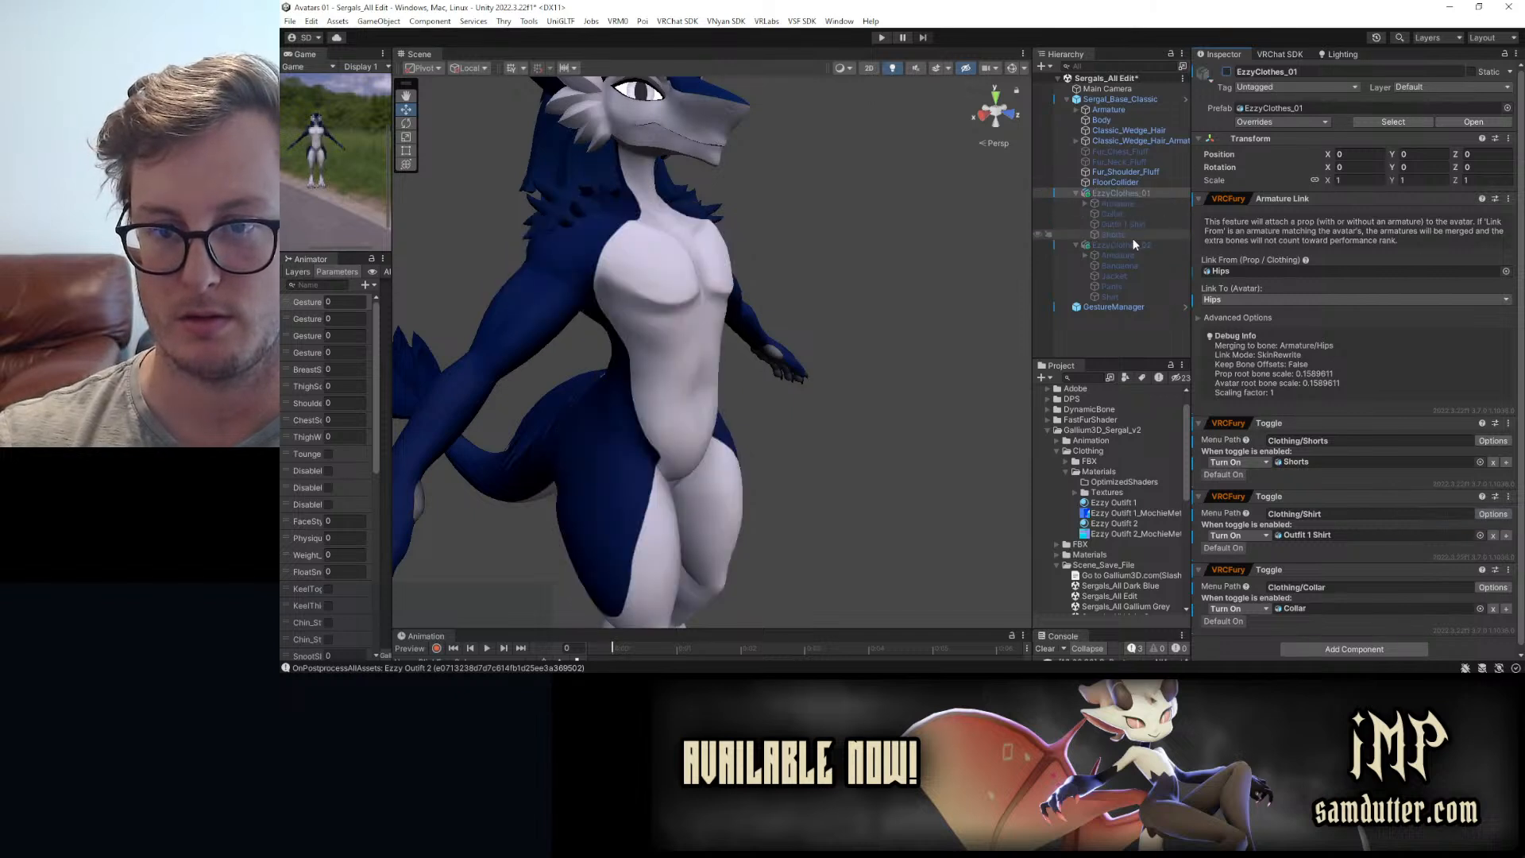
left_click(1136, 246)
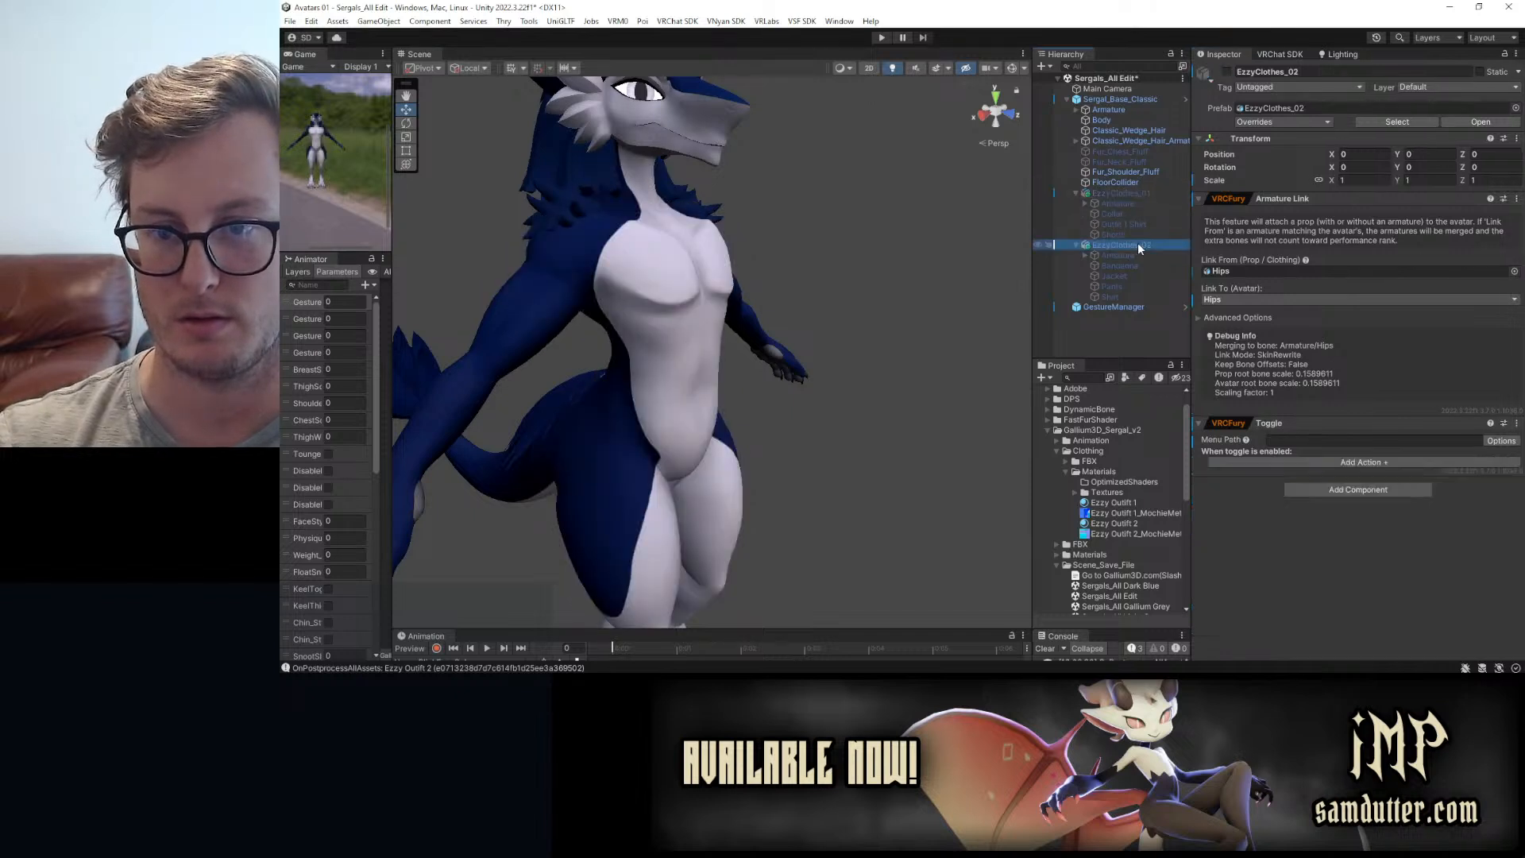
left_click(1516, 423)
left_click(1454, 541)
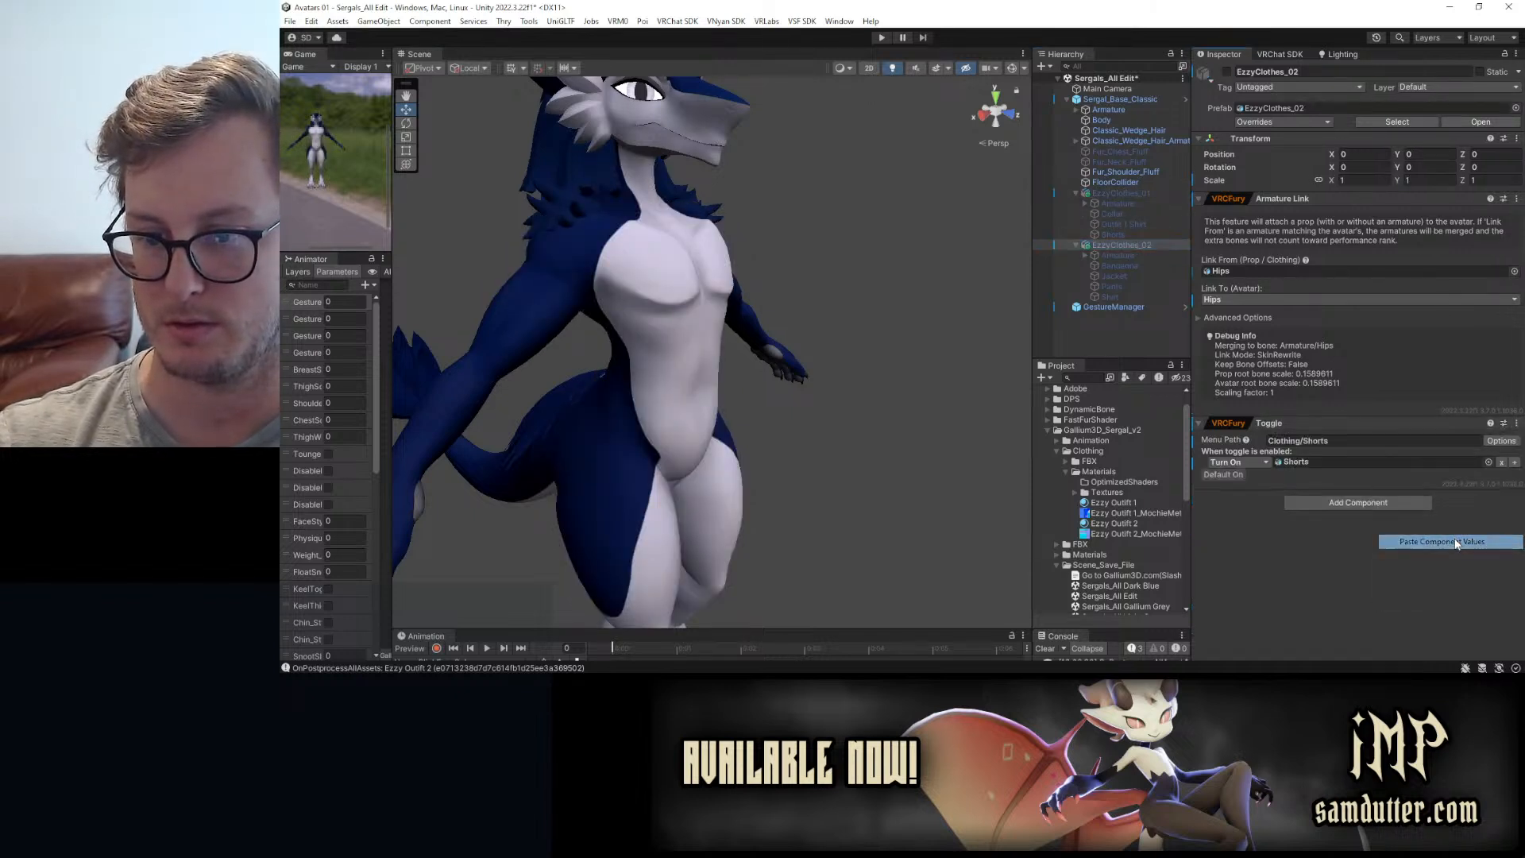
- Activate EzzyClothes_02 and set its toggle to menu path Clothing/Pants with the Pants object turned on
left_click(1227, 72)
left_click(1340, 442)
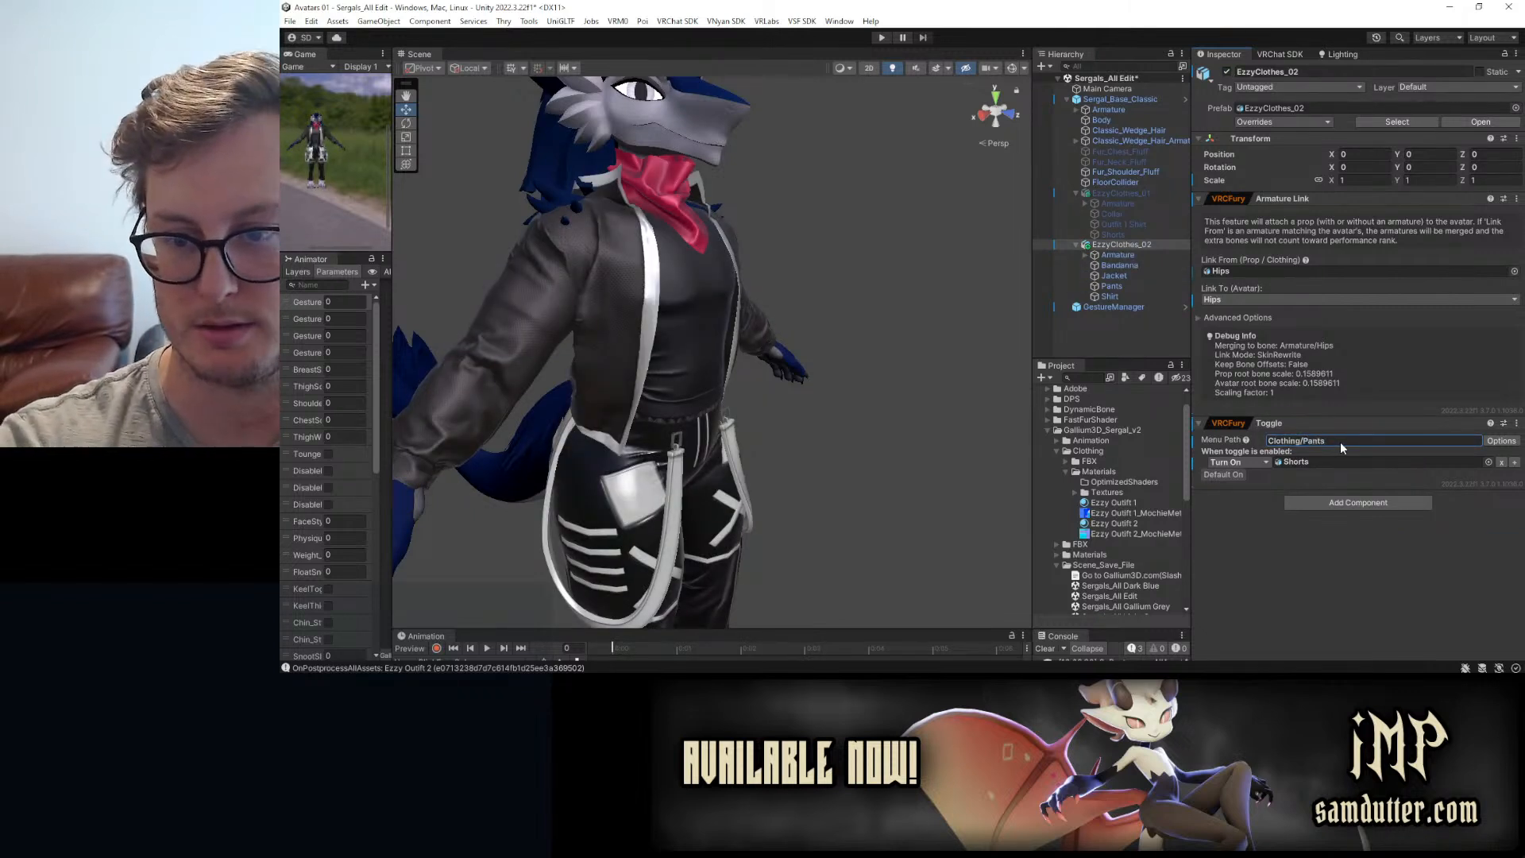
type("Pants")
left_click_drag(1126, 284, 1306, 464)
- Paste the copied toggle as a new component with menu path Clothing/Shirt, turning on the Shirt object
left_click(1517, 423)
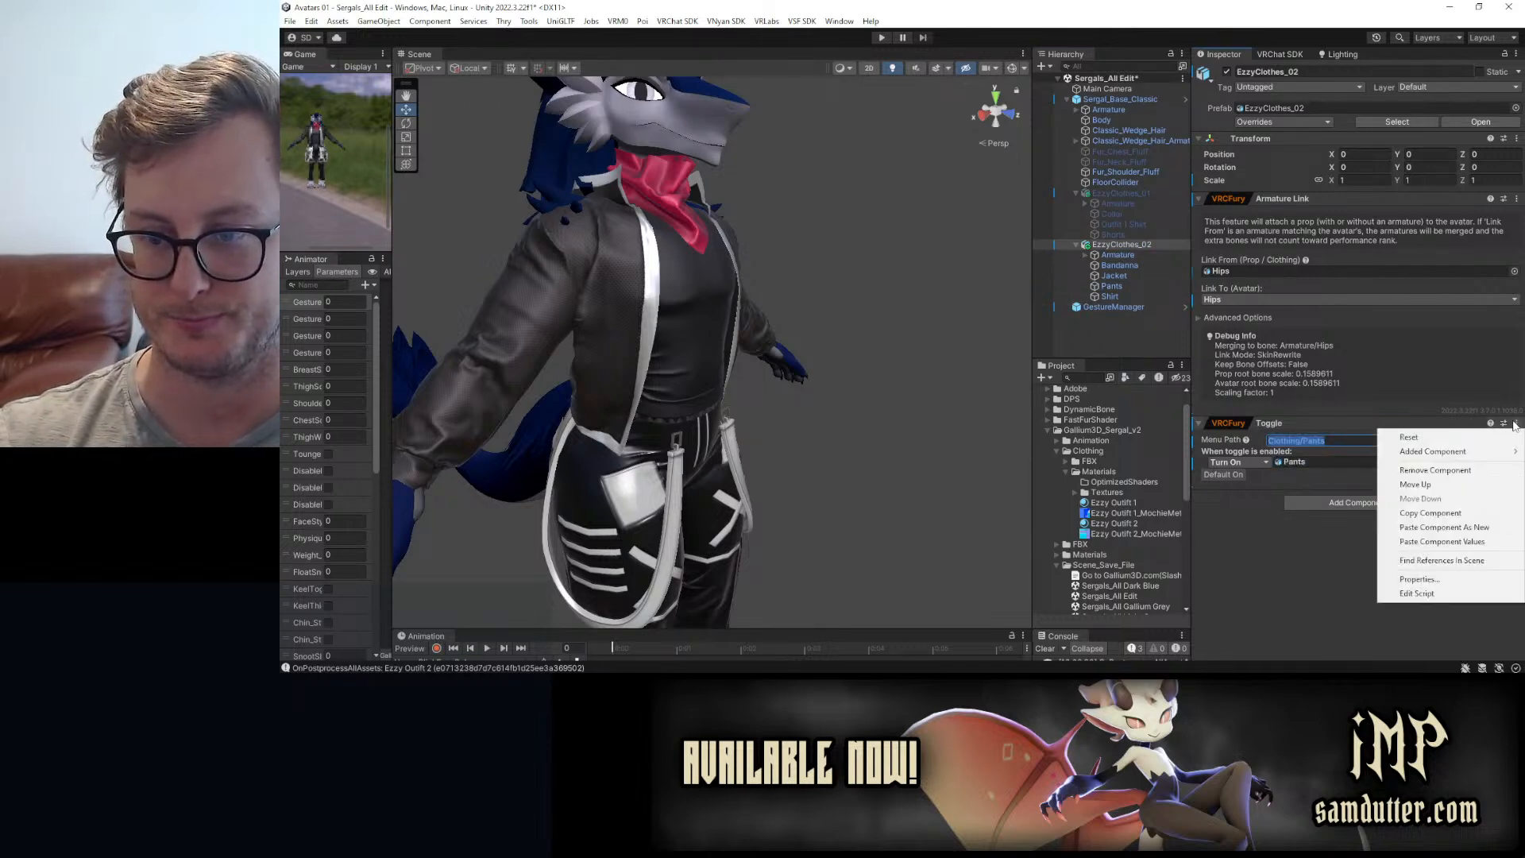
left_click(1430, 528)
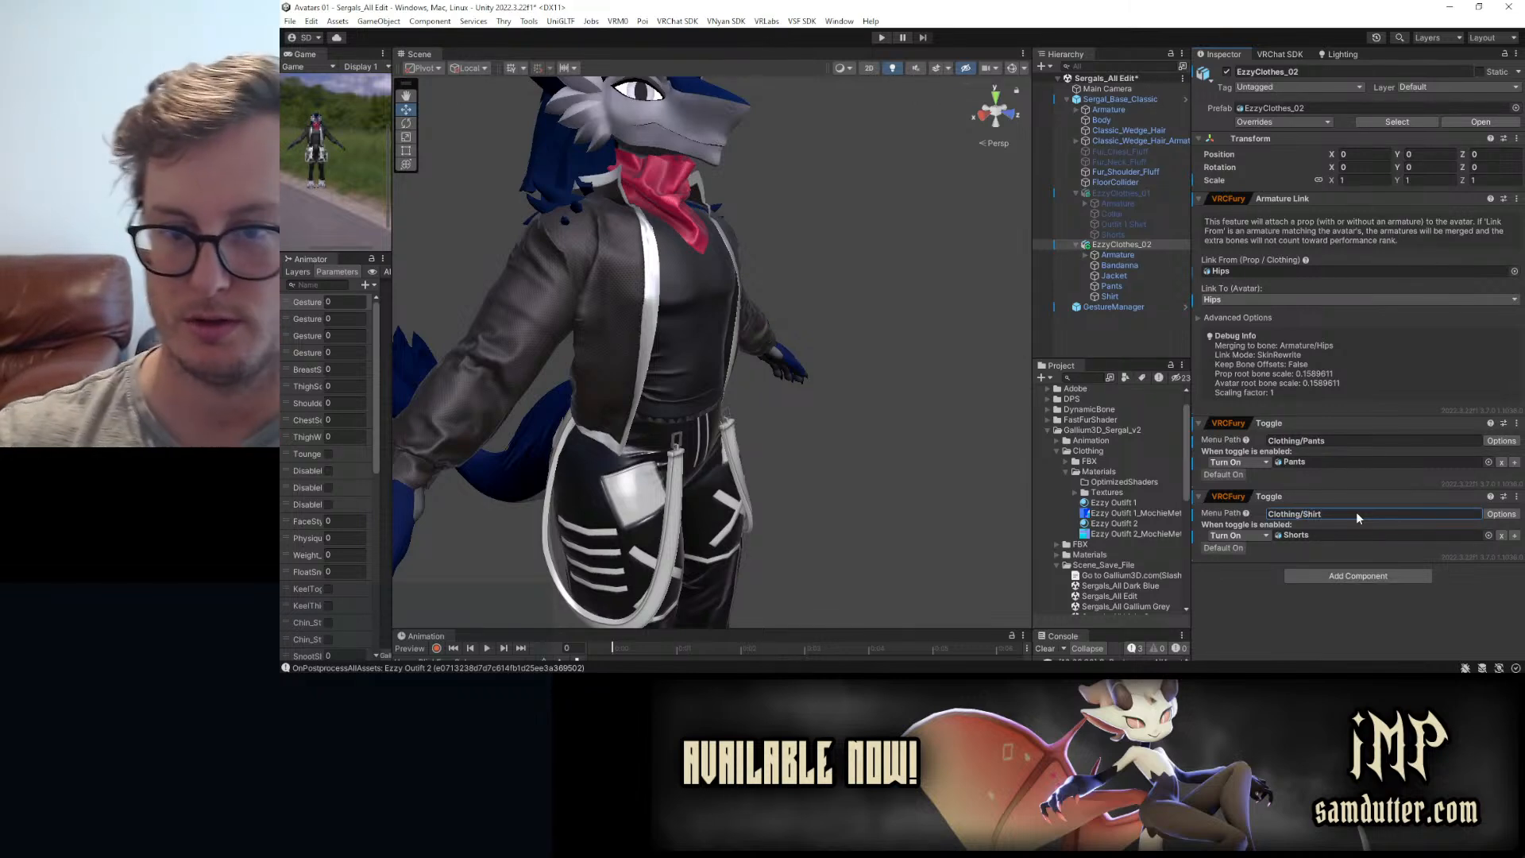
left_click_drag(1109, 296, 1331, 541)
- Paste another toggle component on EzzyClothes_02 with menu path Clothing/Jacket, turning on the Jacket object
left_click(1516, 497)
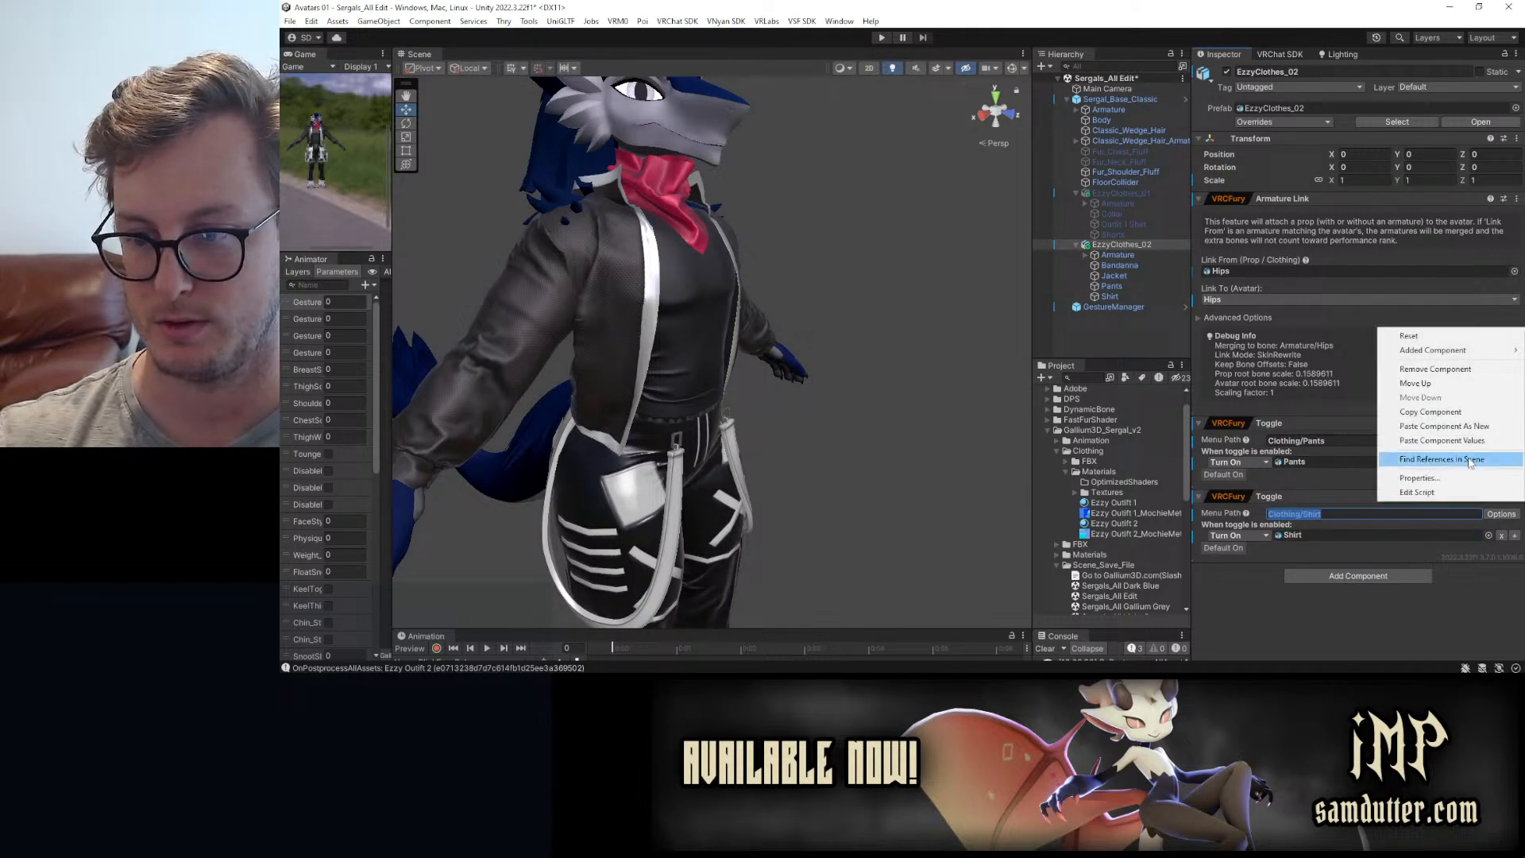
left_click(1440, 427)
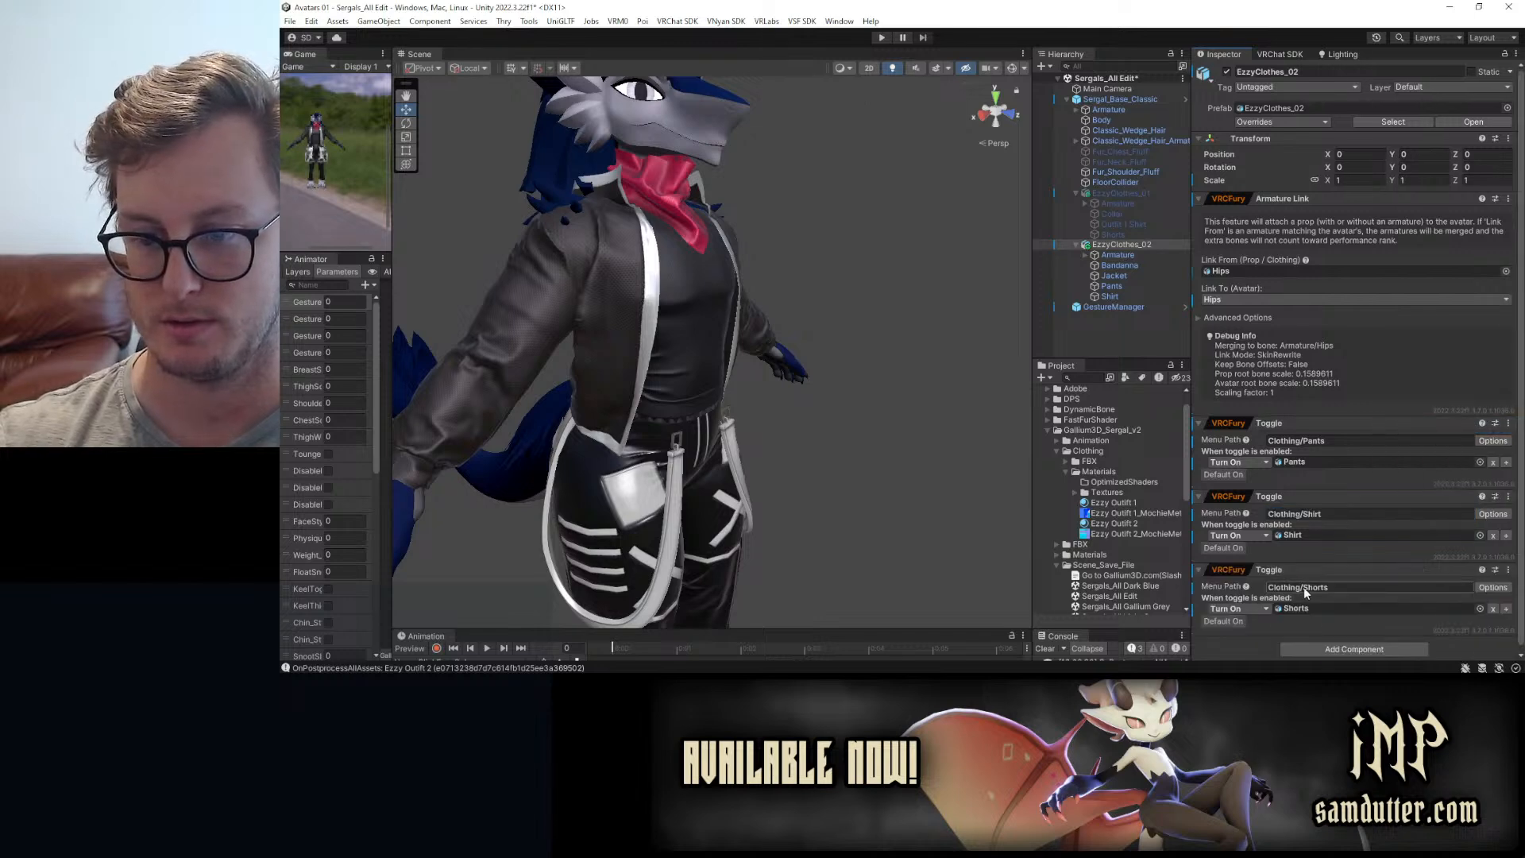
double_click(1341, 581)
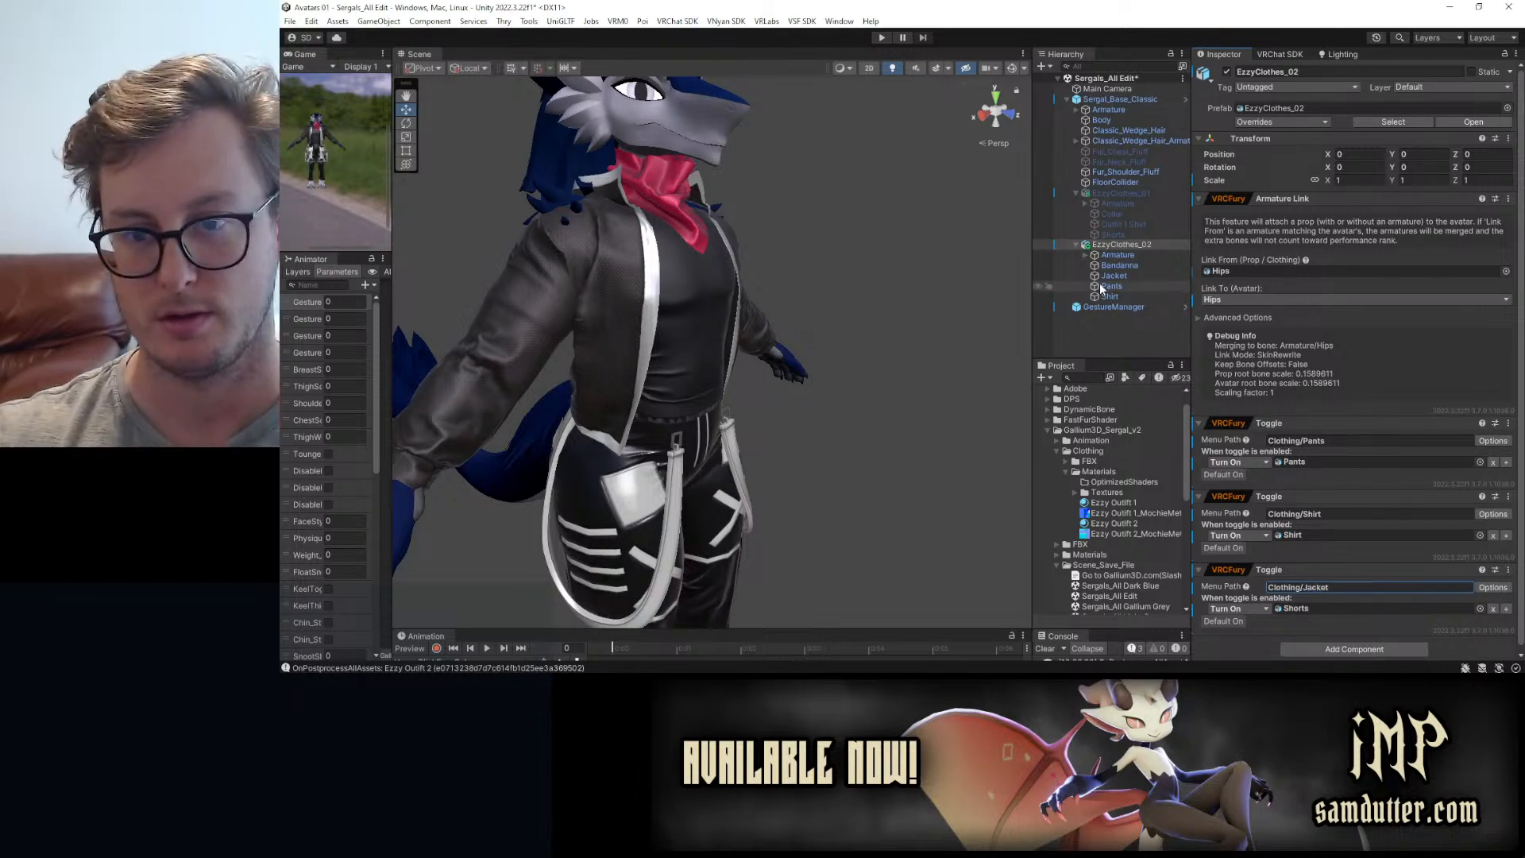
left_click_drag(1113, 275, 1316, 608)
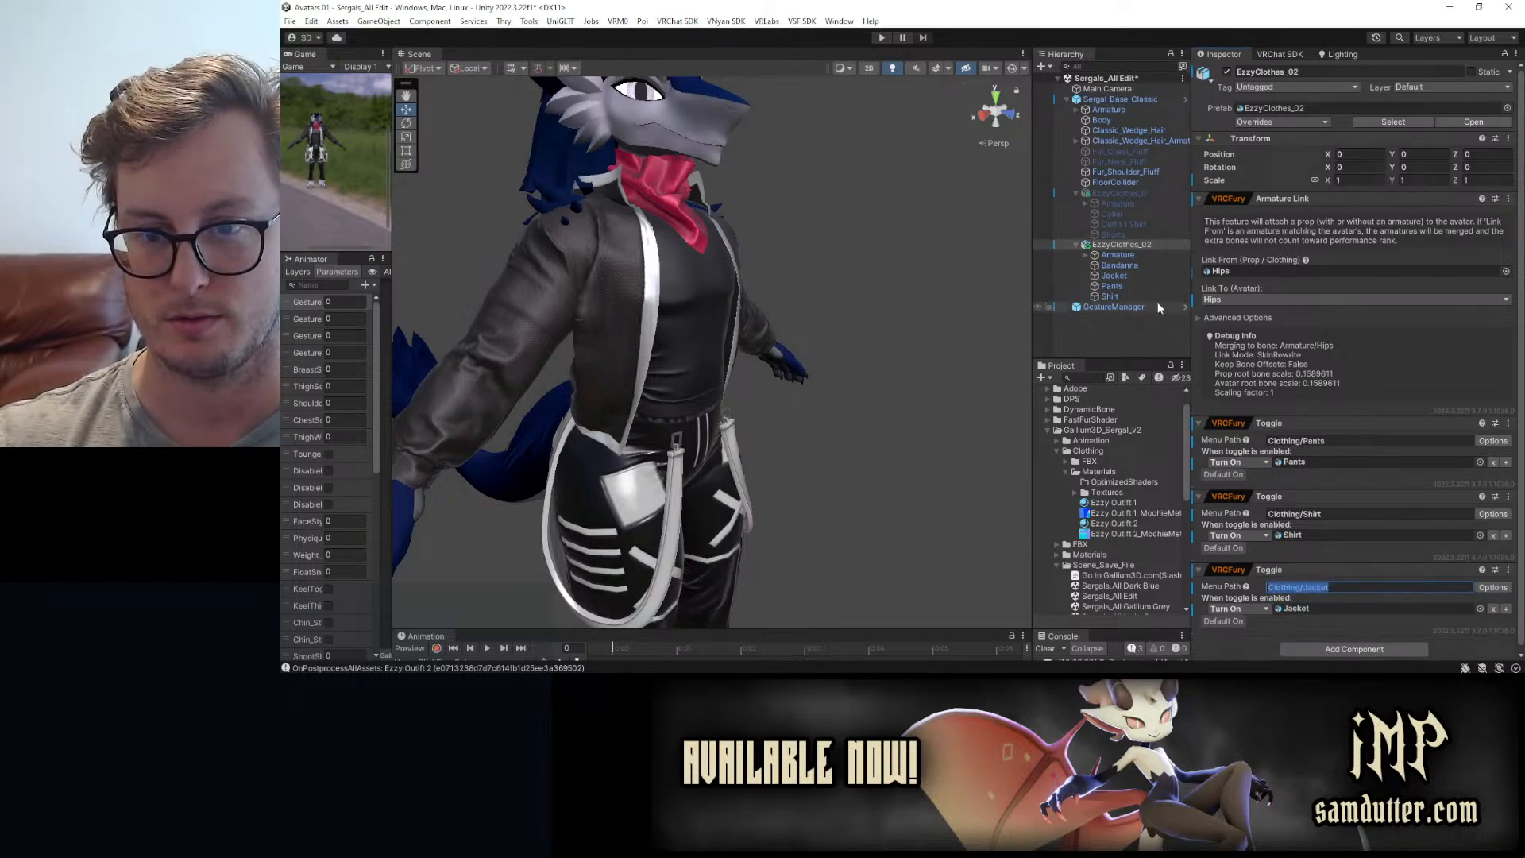
left_click(1507, 569)
left_click(1509, 569)
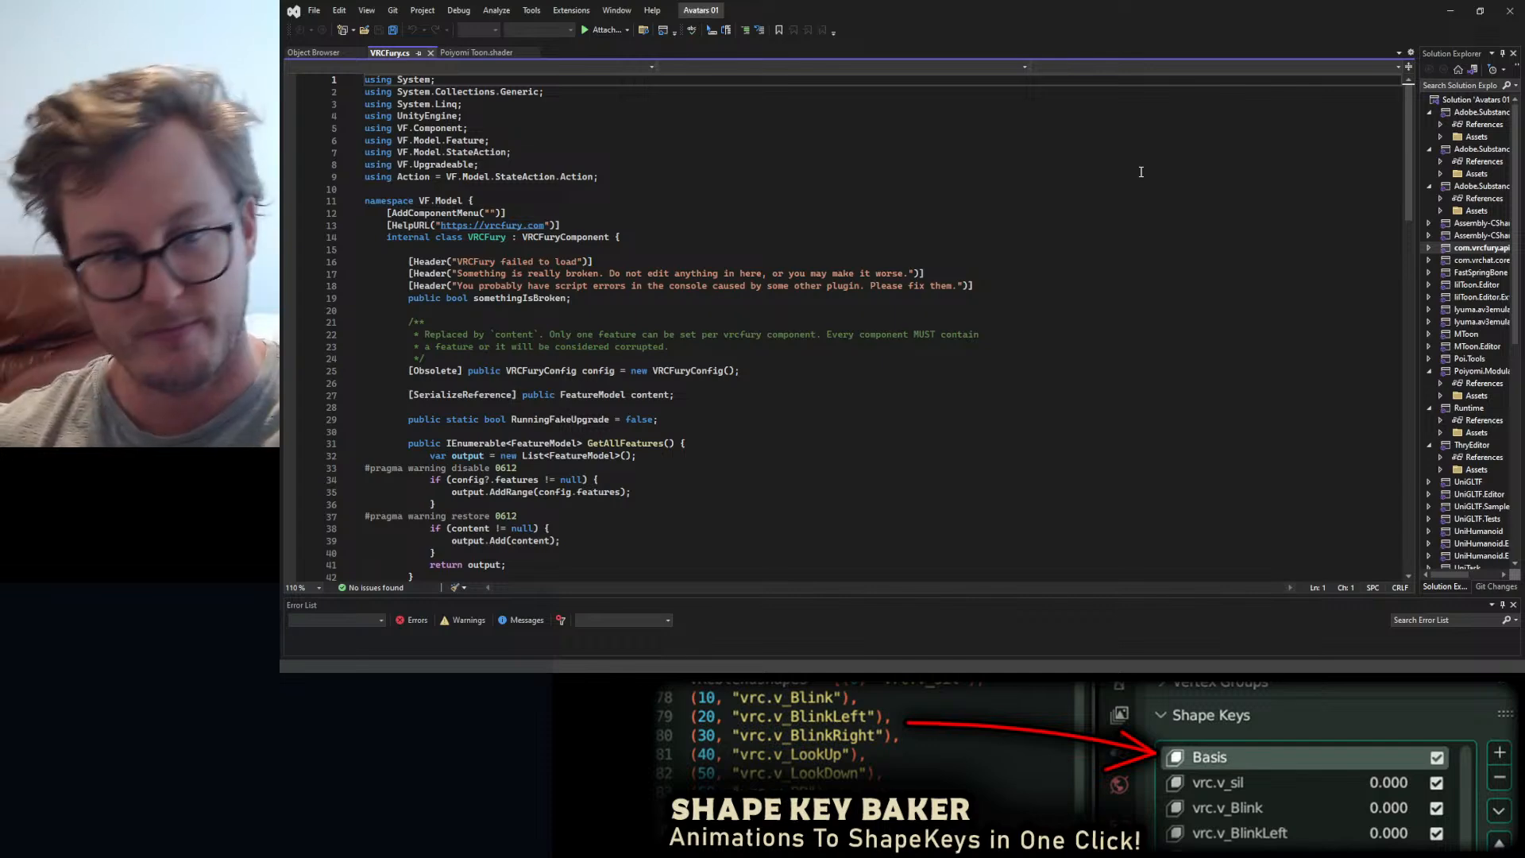
left_click(1521, 5)
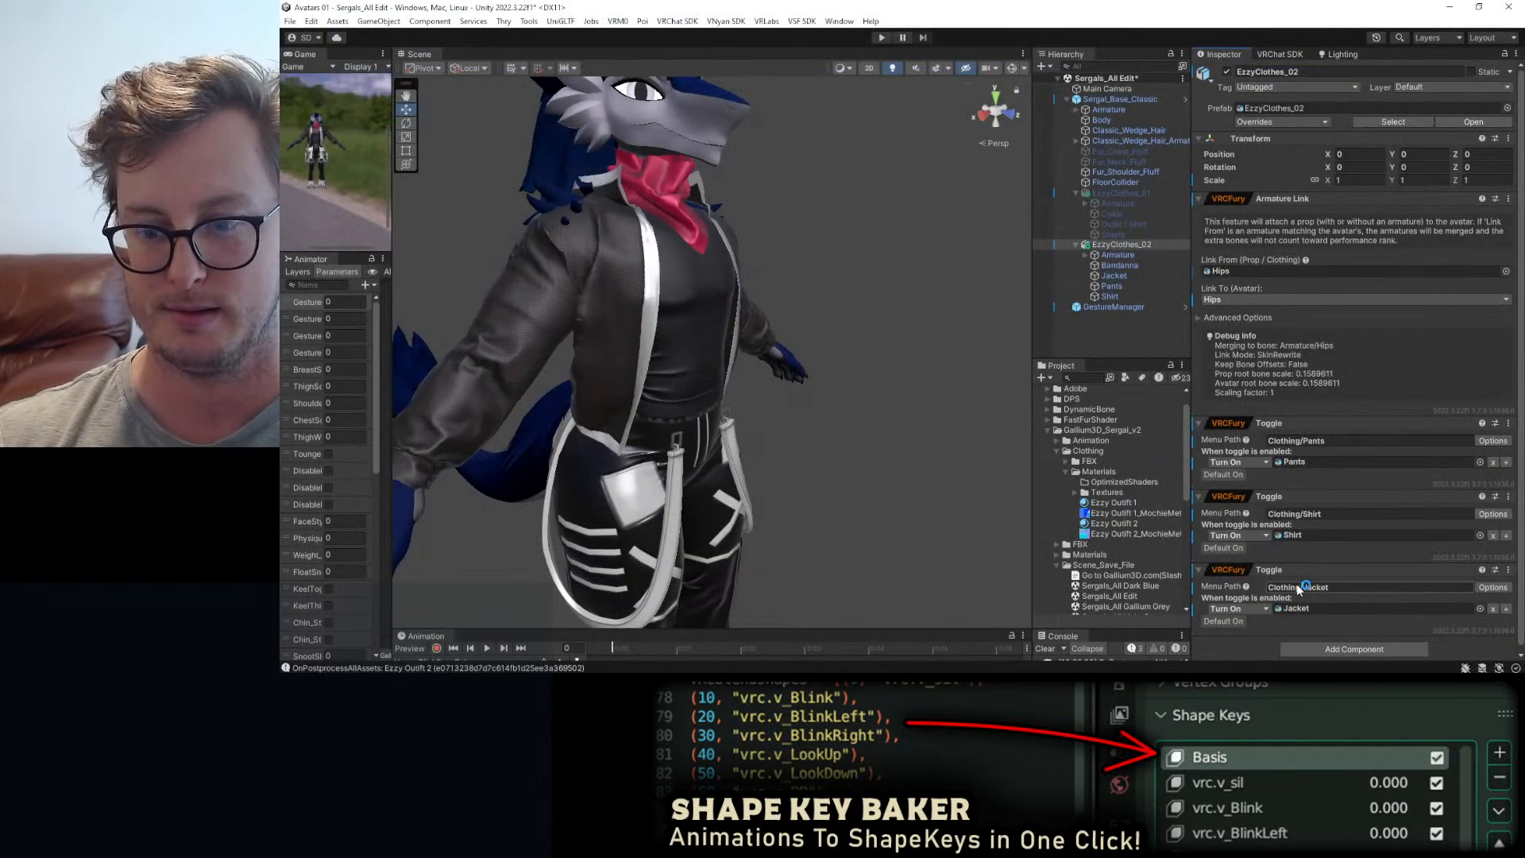
- Paste a fourth toggle component on EzzyClothes_02 with menu path Clothing/Bandana, turning on the Bandanna object
left_click(1509, 571)
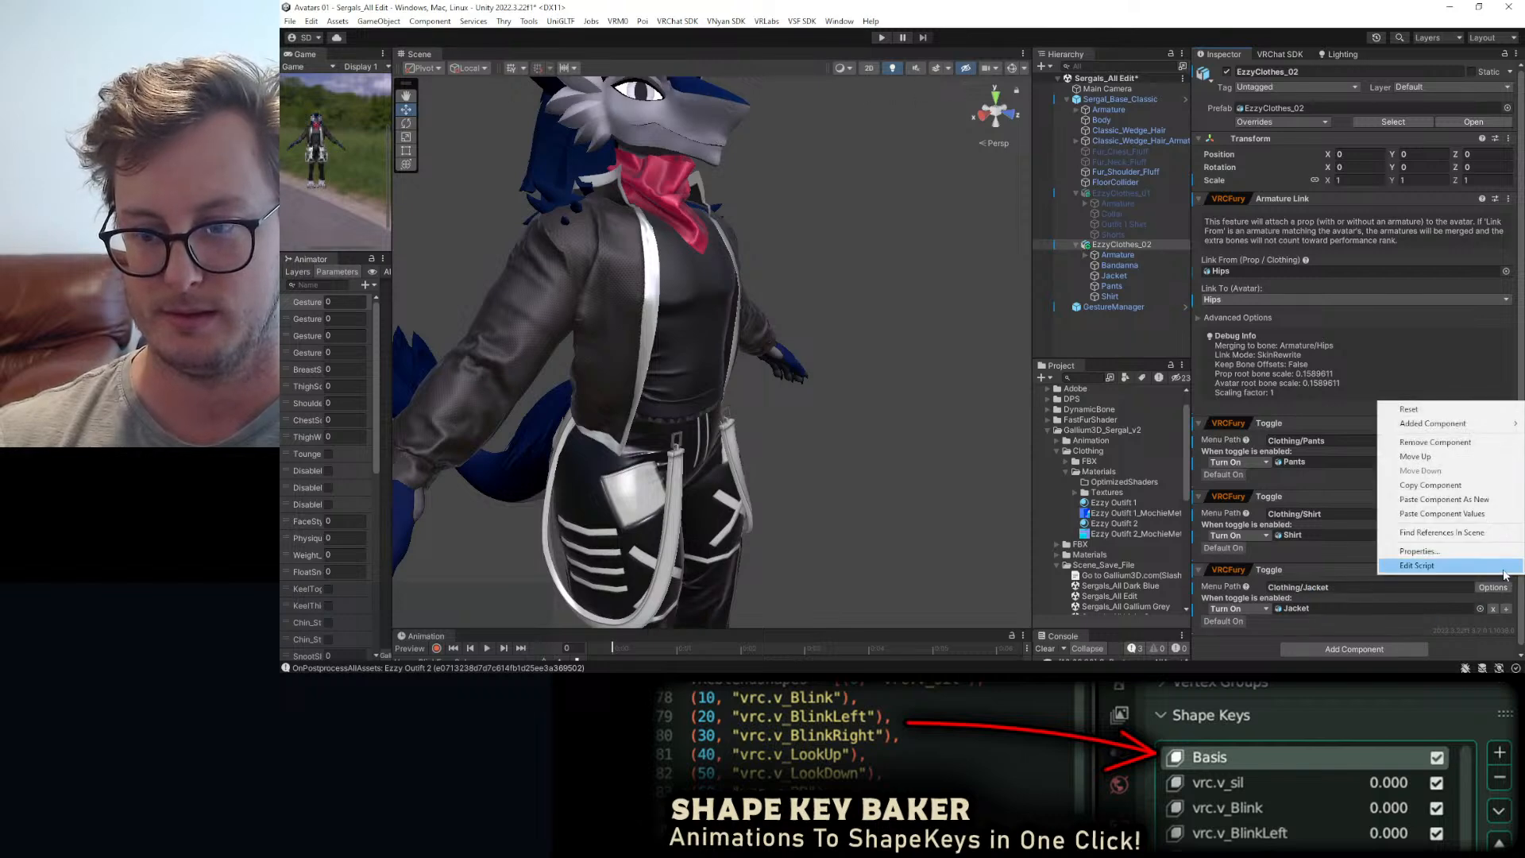
left_click(1467, 500)
scroll(1356, 521, "down", 2)
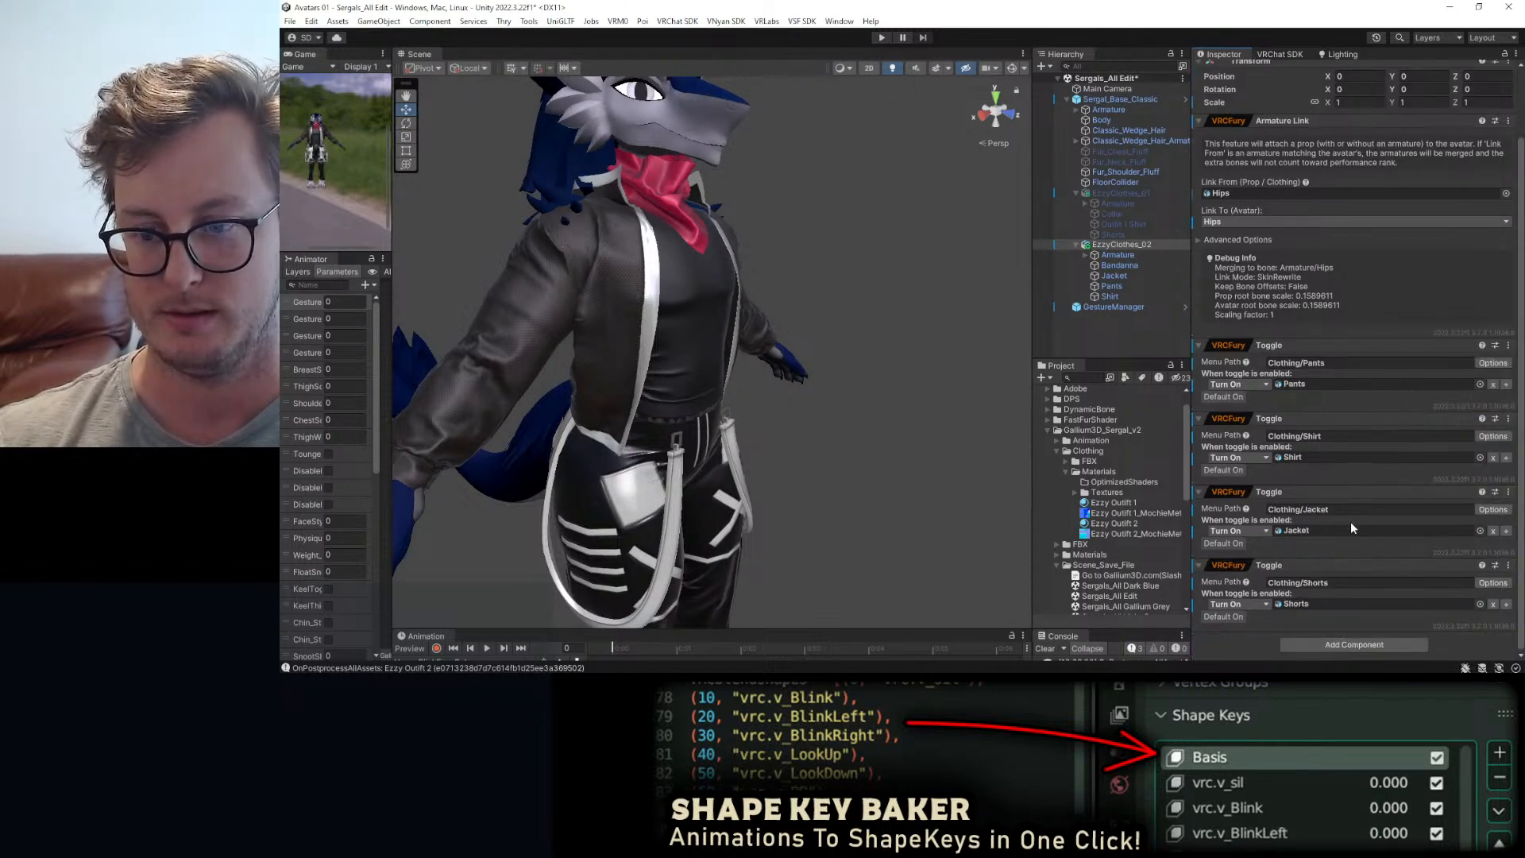
left_click_drag(1117, 265, 1303, 604)
double_click(1337, 585)
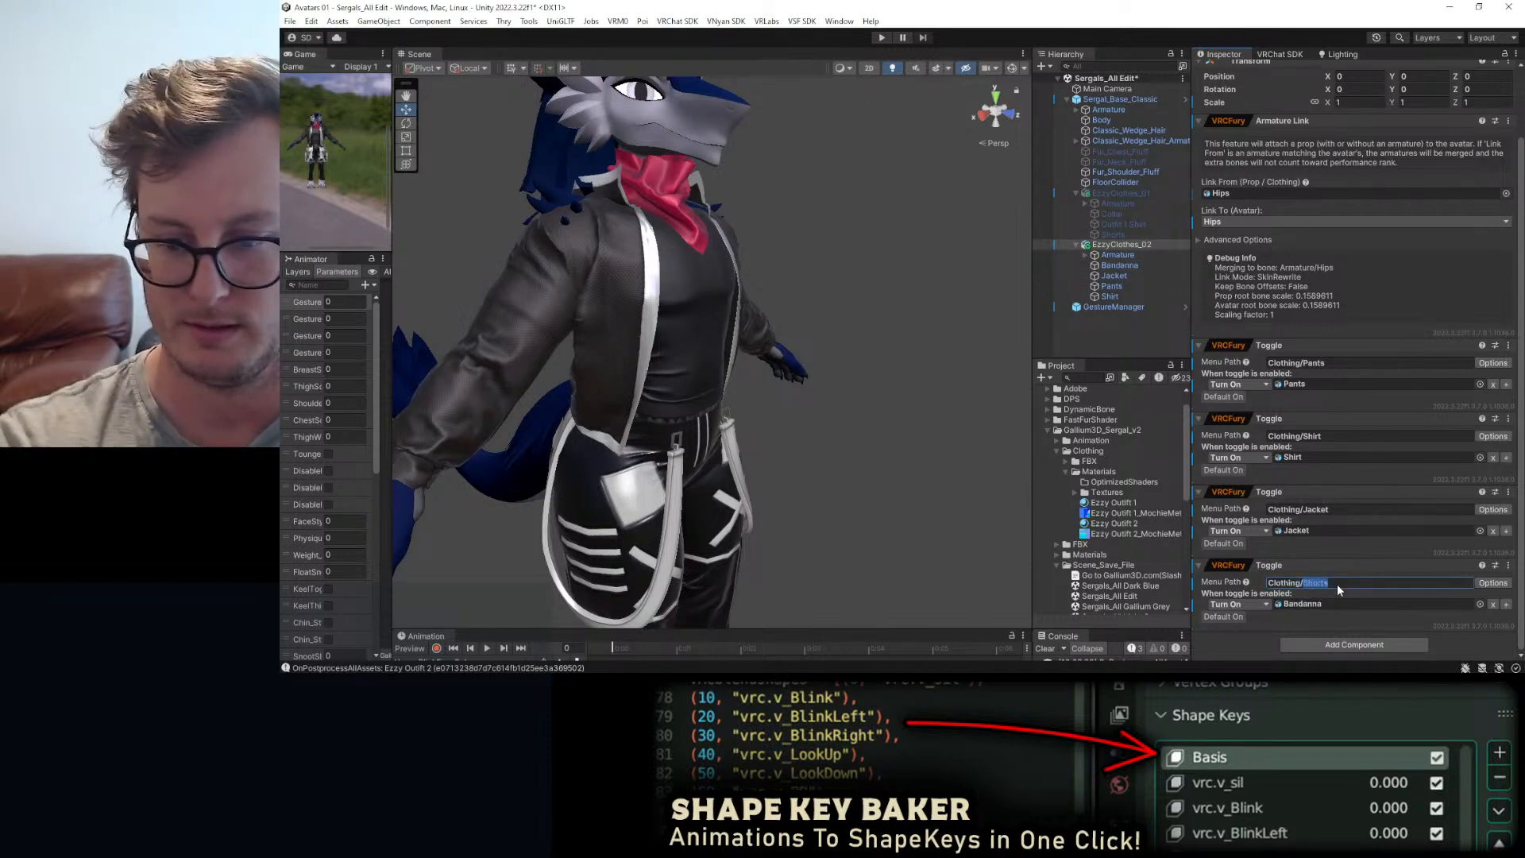
type("Bandana")
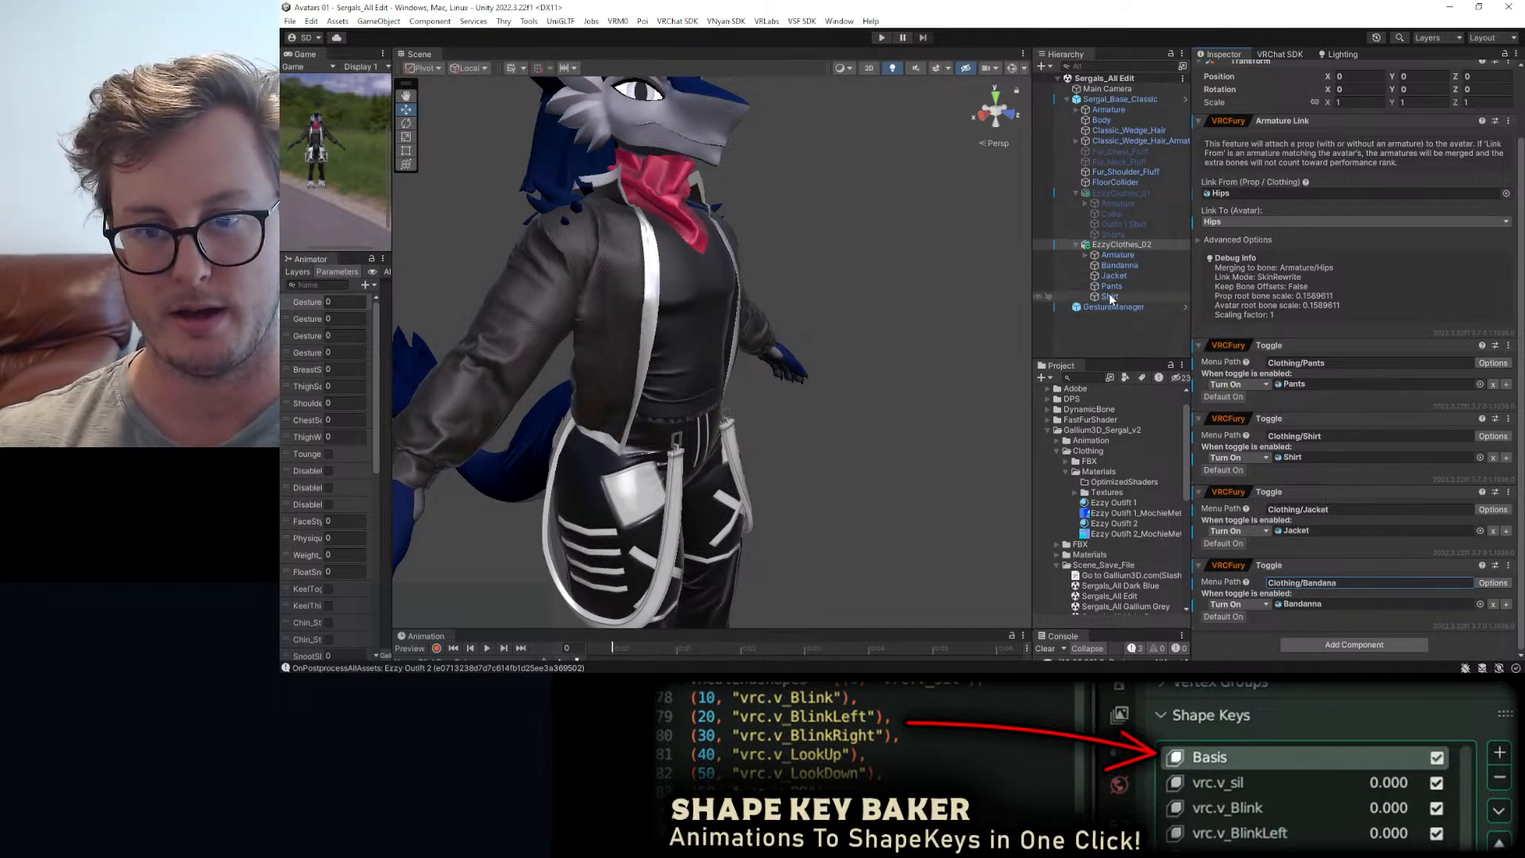
- Review EzzyClothes_01's toggle components and inspect the avatar wearing the second outfit from several angles
left_click(1104, 193)
left_click(1075, 244)
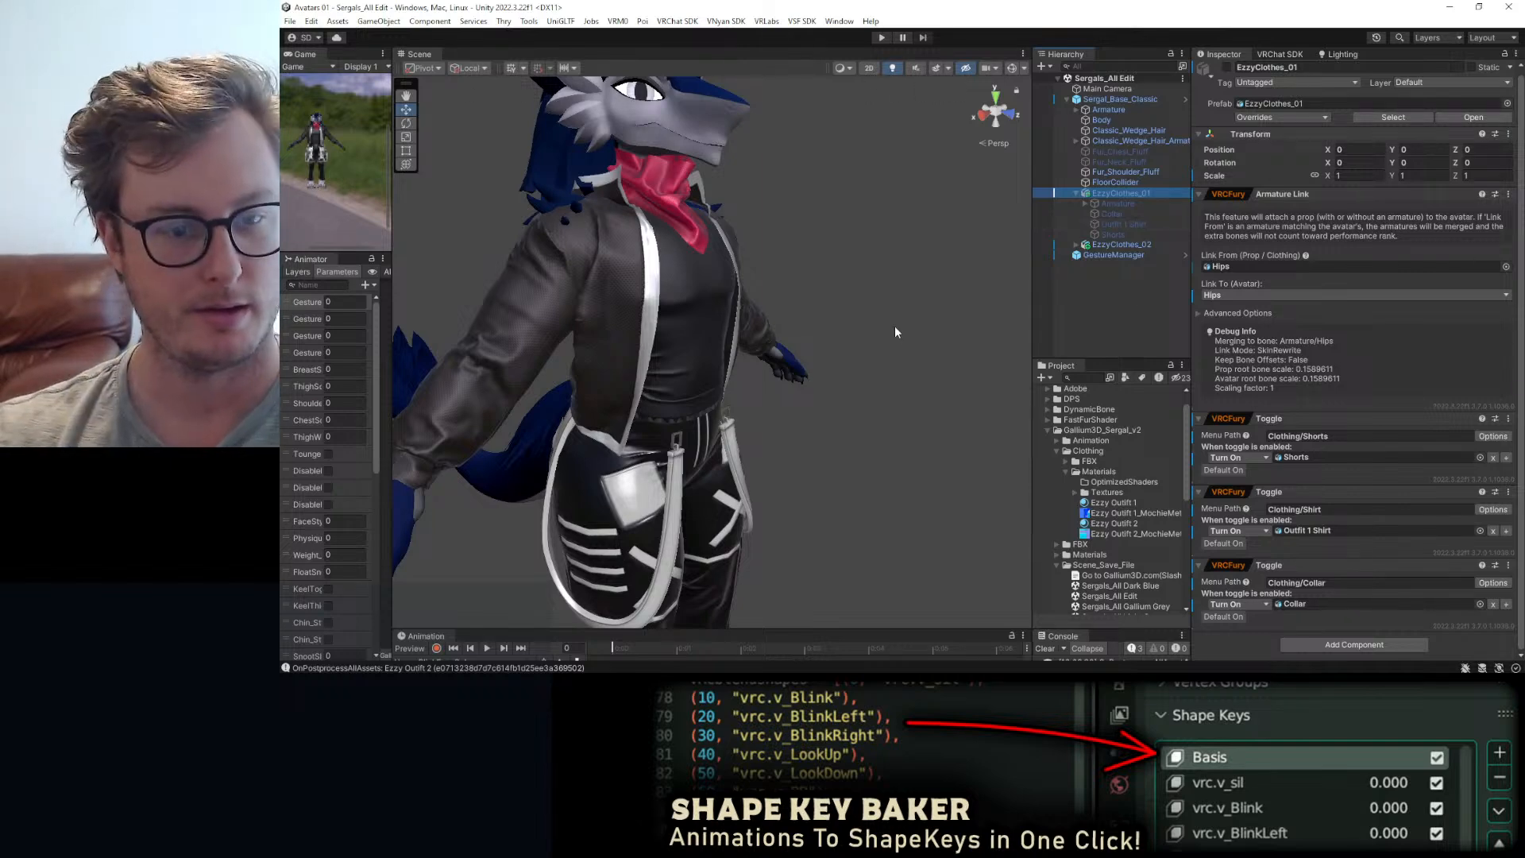
scroll(834, 348, "down", 5)
left_click_drag(825, 351, 690, 359, "alt")
middle_click_drag(690, 359, 729, 320)
mouse_move(729, 321)
left_mouse_down("alt")
mouse_move(565, 326)
mouse_move(932, 326)
mouse_move(753, 327)
left_mouse_up("alt")
middle_click_drag(754, 327, 780, 369)
scroll(794, 382, "up", 3)
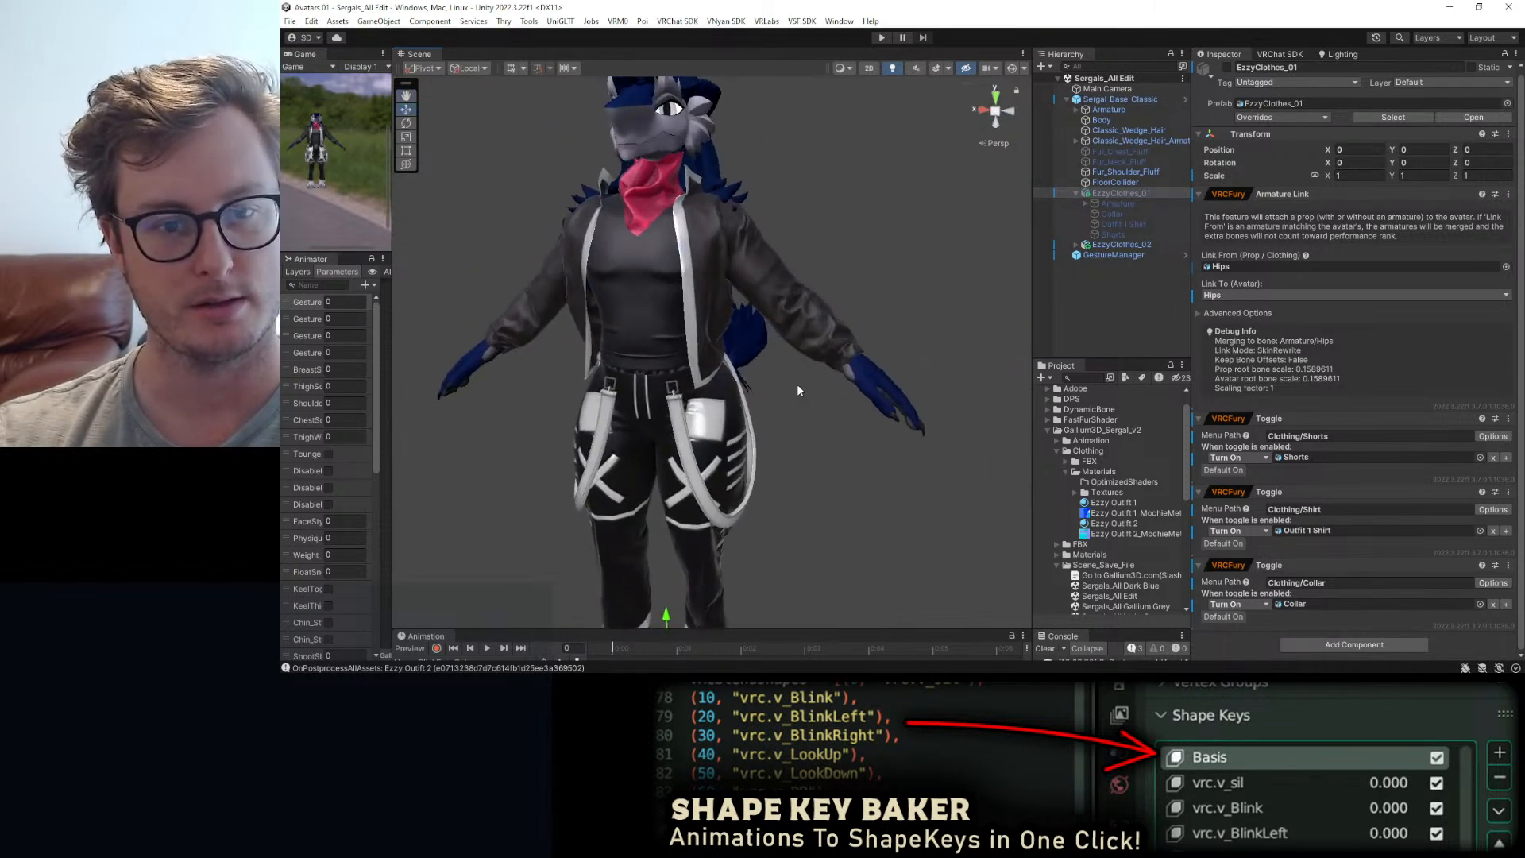
left_click_drag(797, 383, 719, 340, "alt")
middle_click_drag(719, 340, 730, 381)
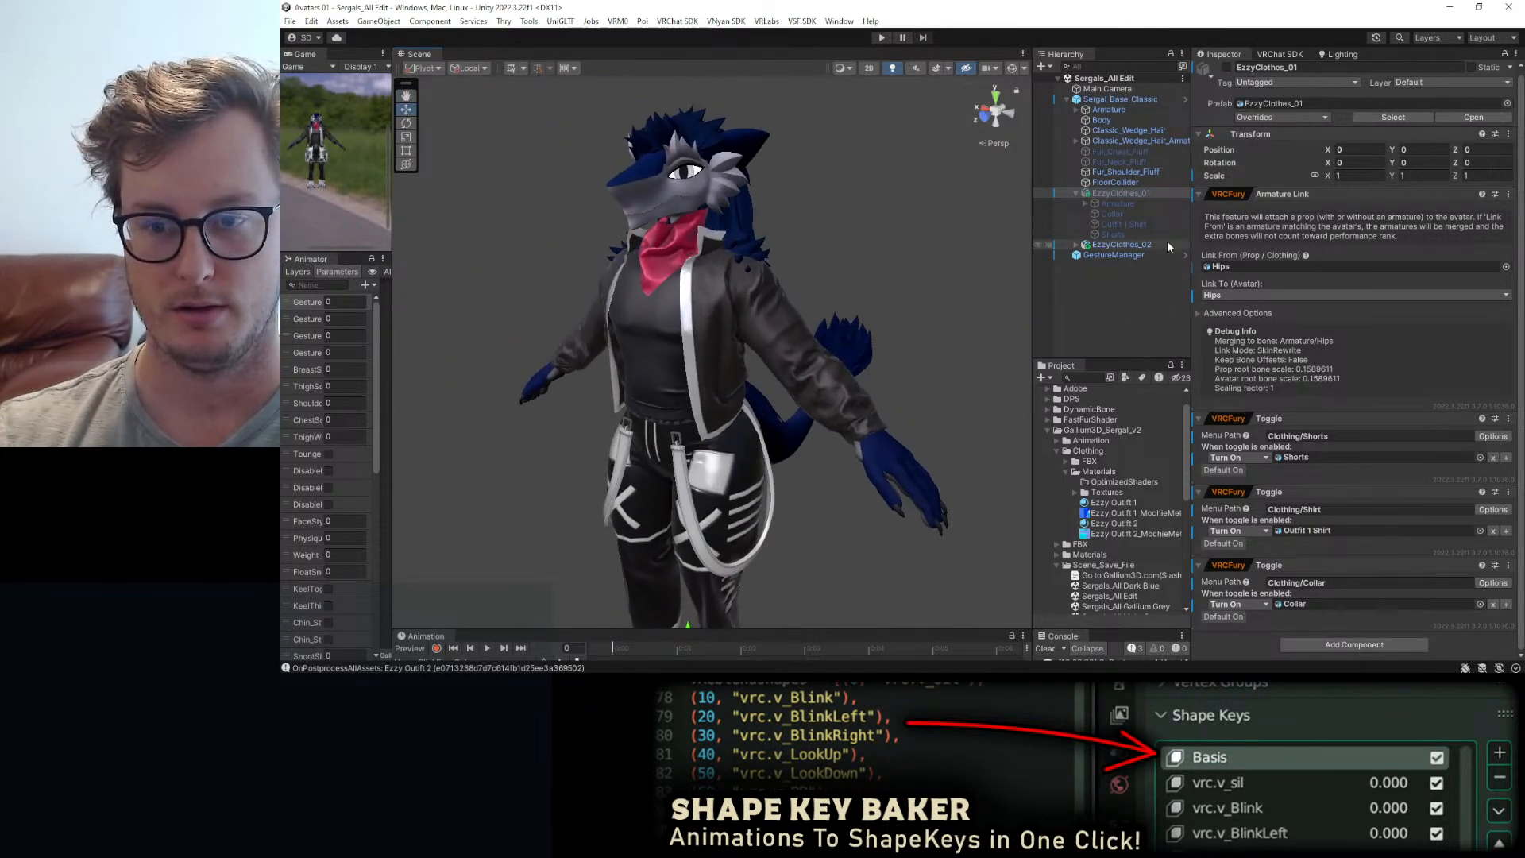
- Auto-fix the Builder's mesh Read/Write, Legacy Blendshape Normals and Streaming Mip Maps errors, and review the remaining avatar validations
left_click(1076, 193)
left_click(1271, 55)
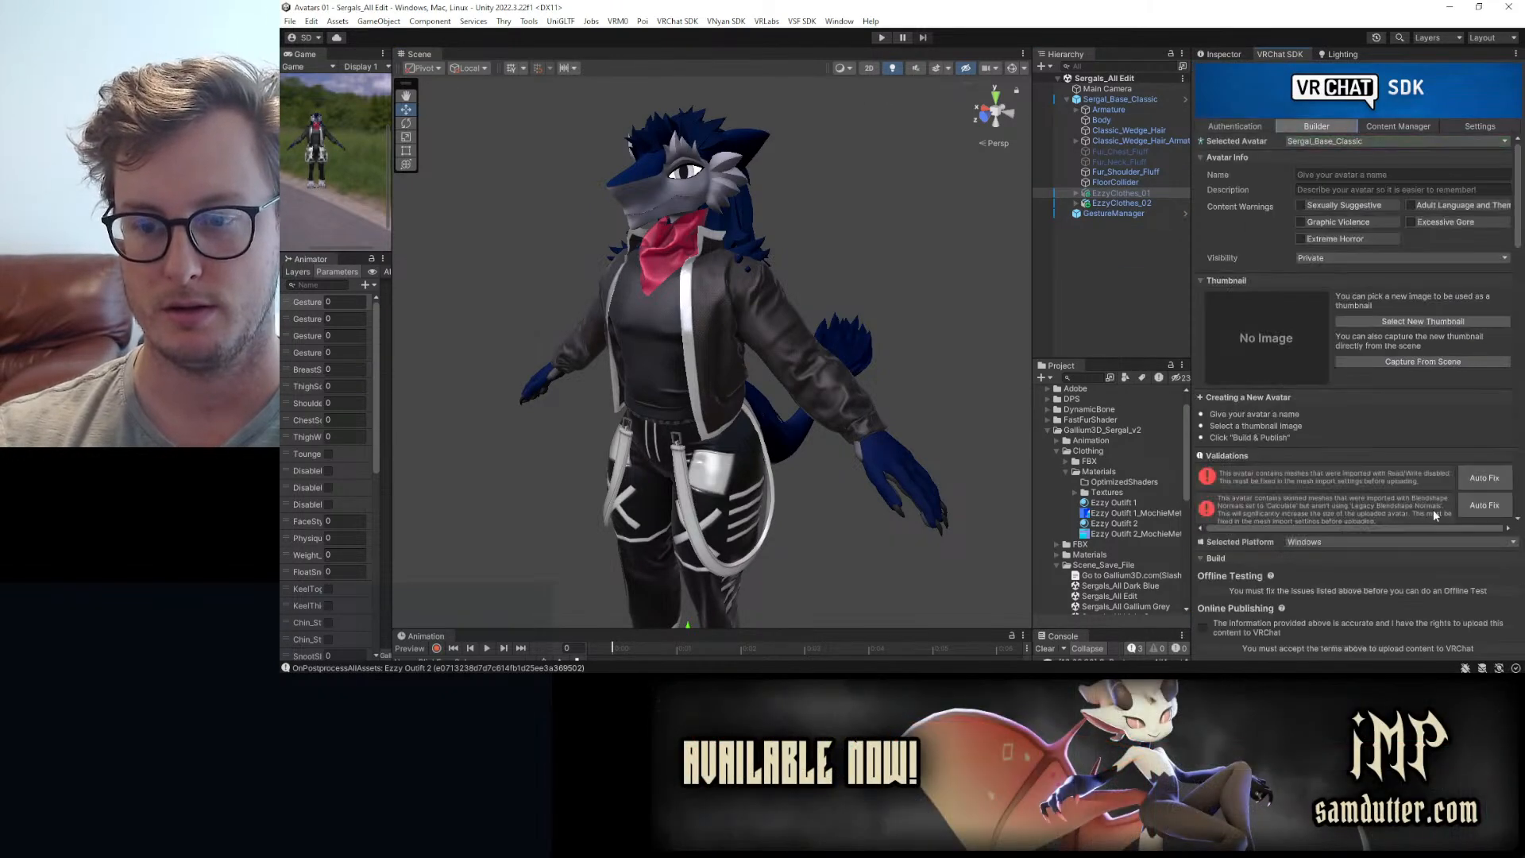
scroll(1422, 494, "down", 3)
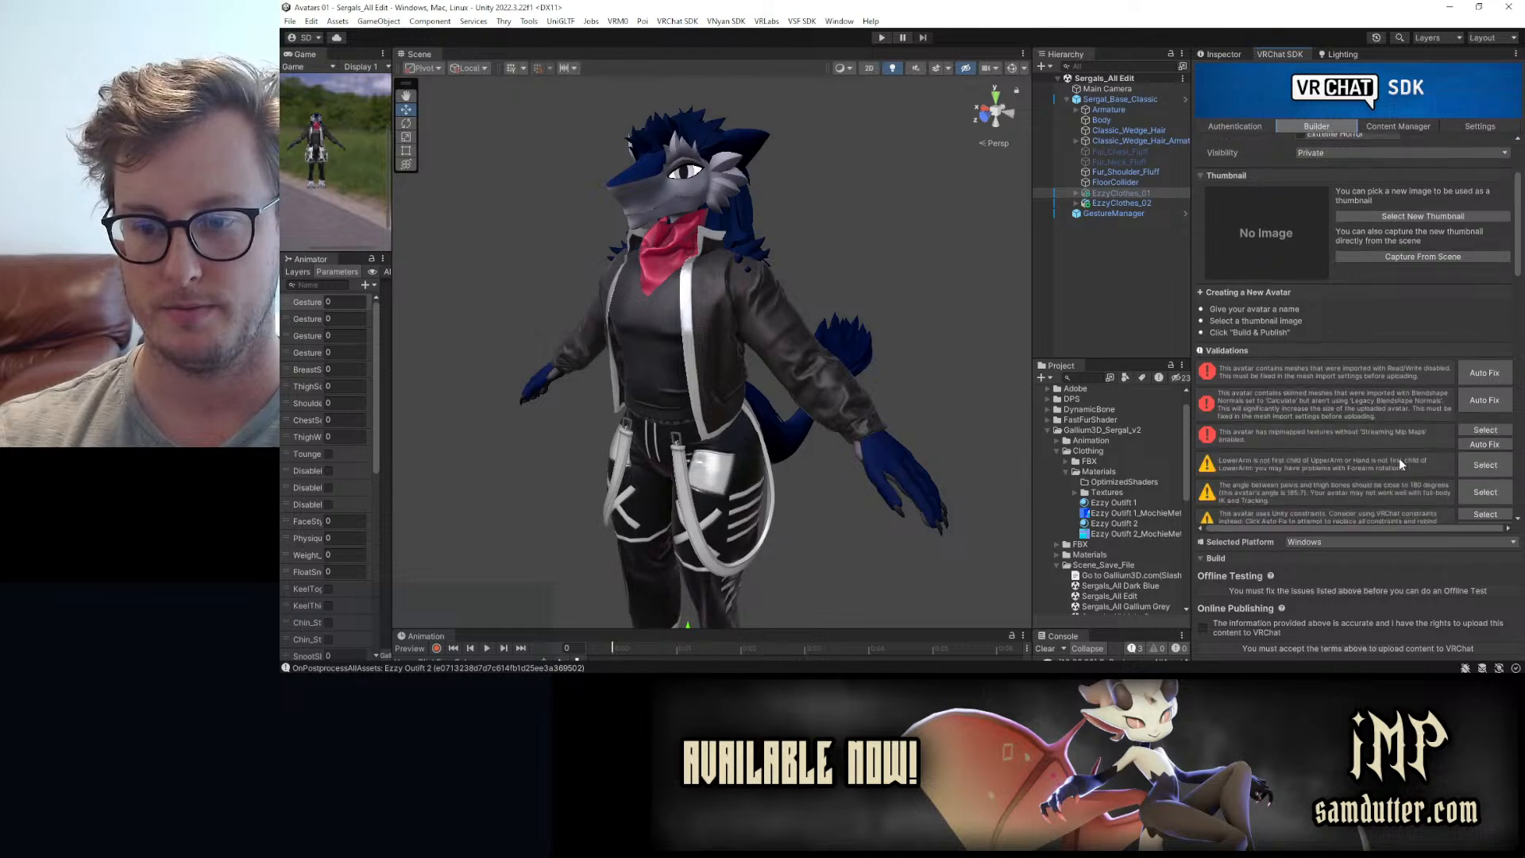
left_click(1470, 375)
left_click(1475, 375)
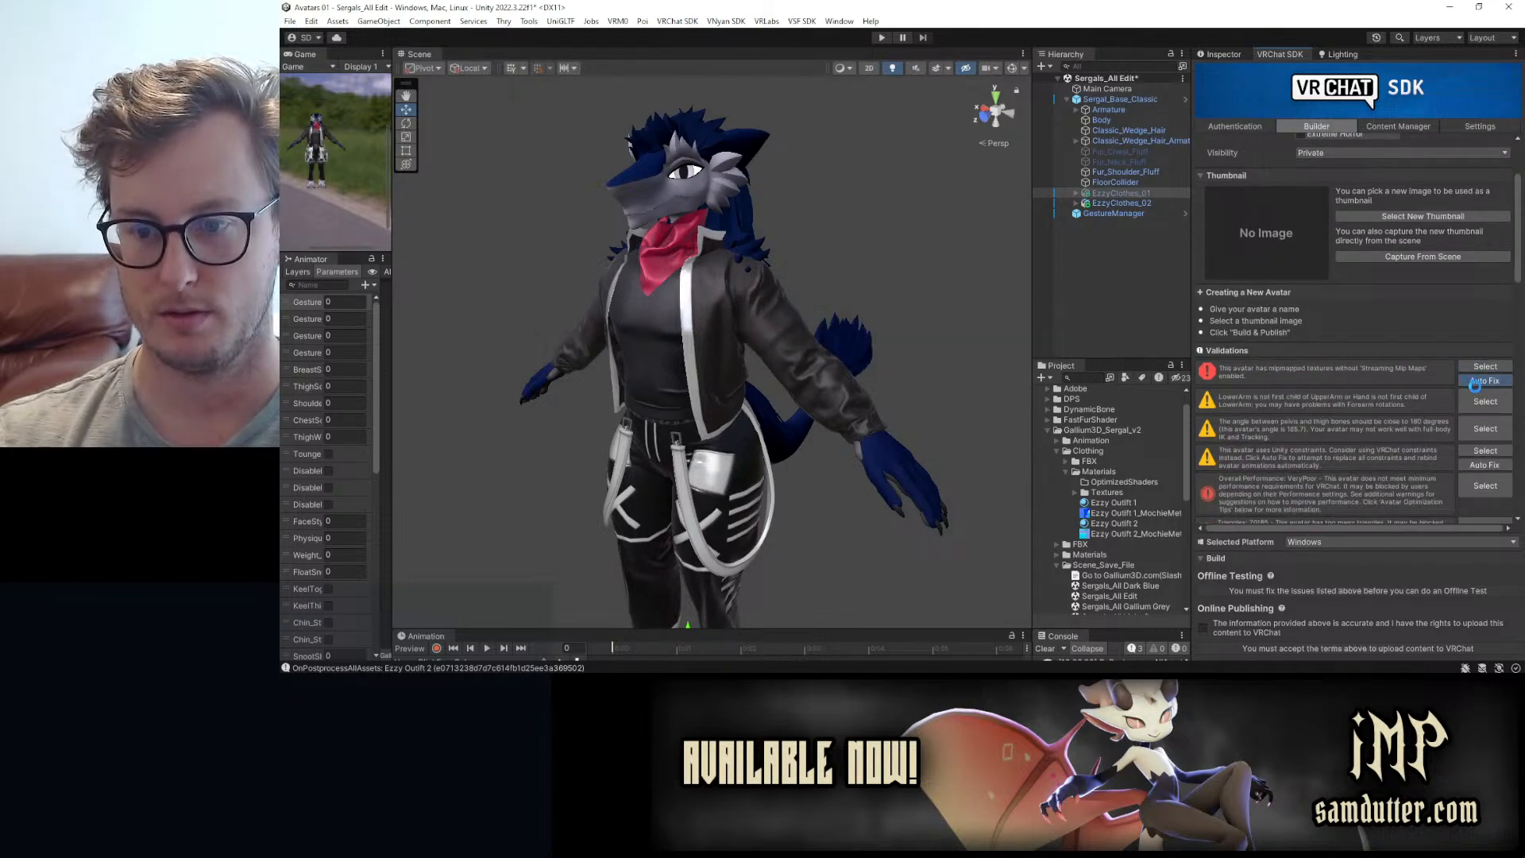
left_click(1475, 381)
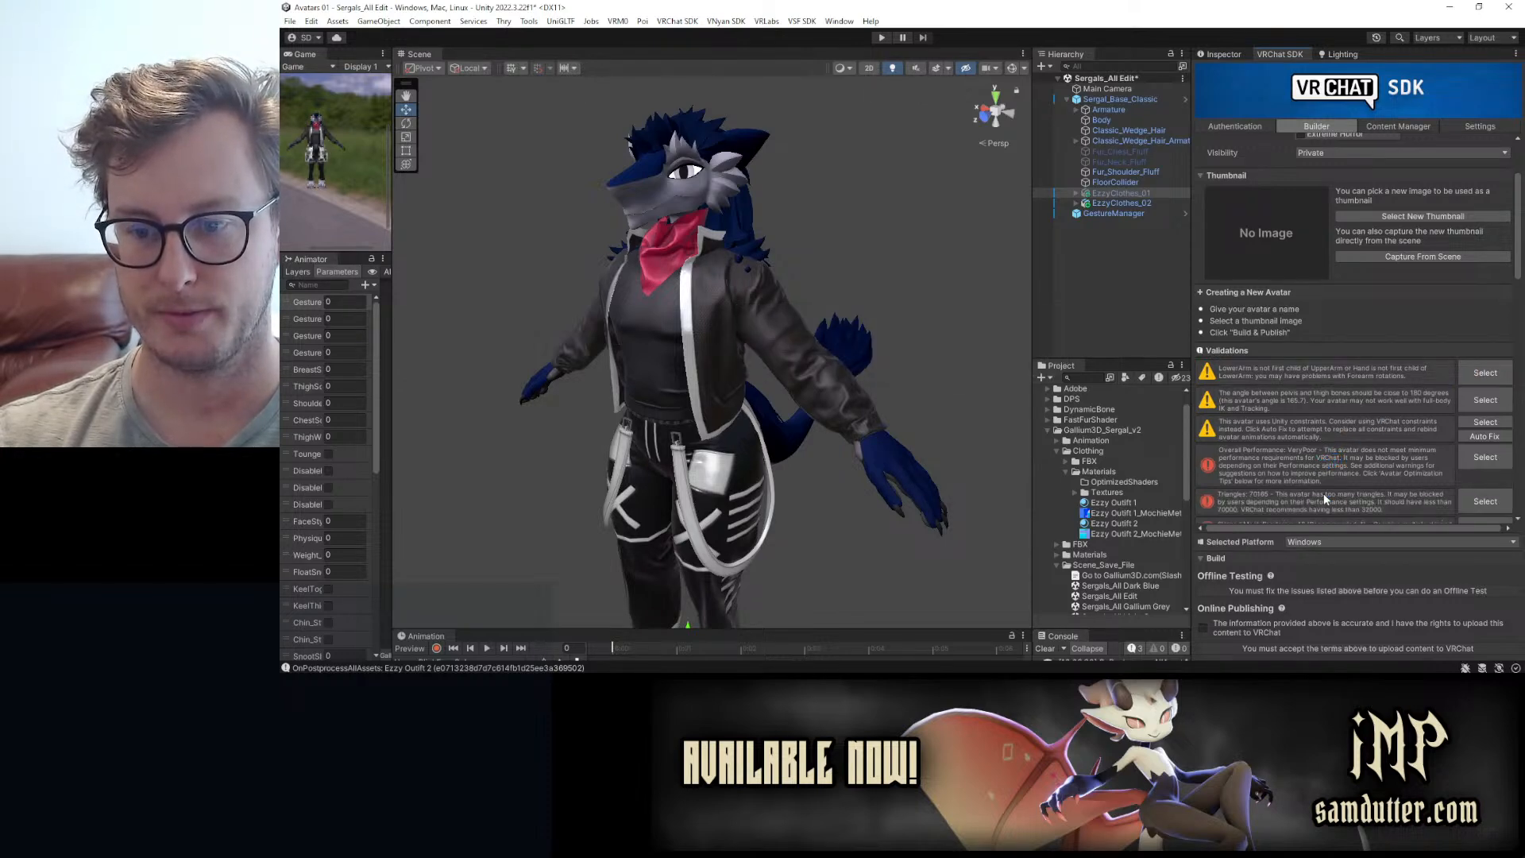
scroll(1349, 450, "down", 1)
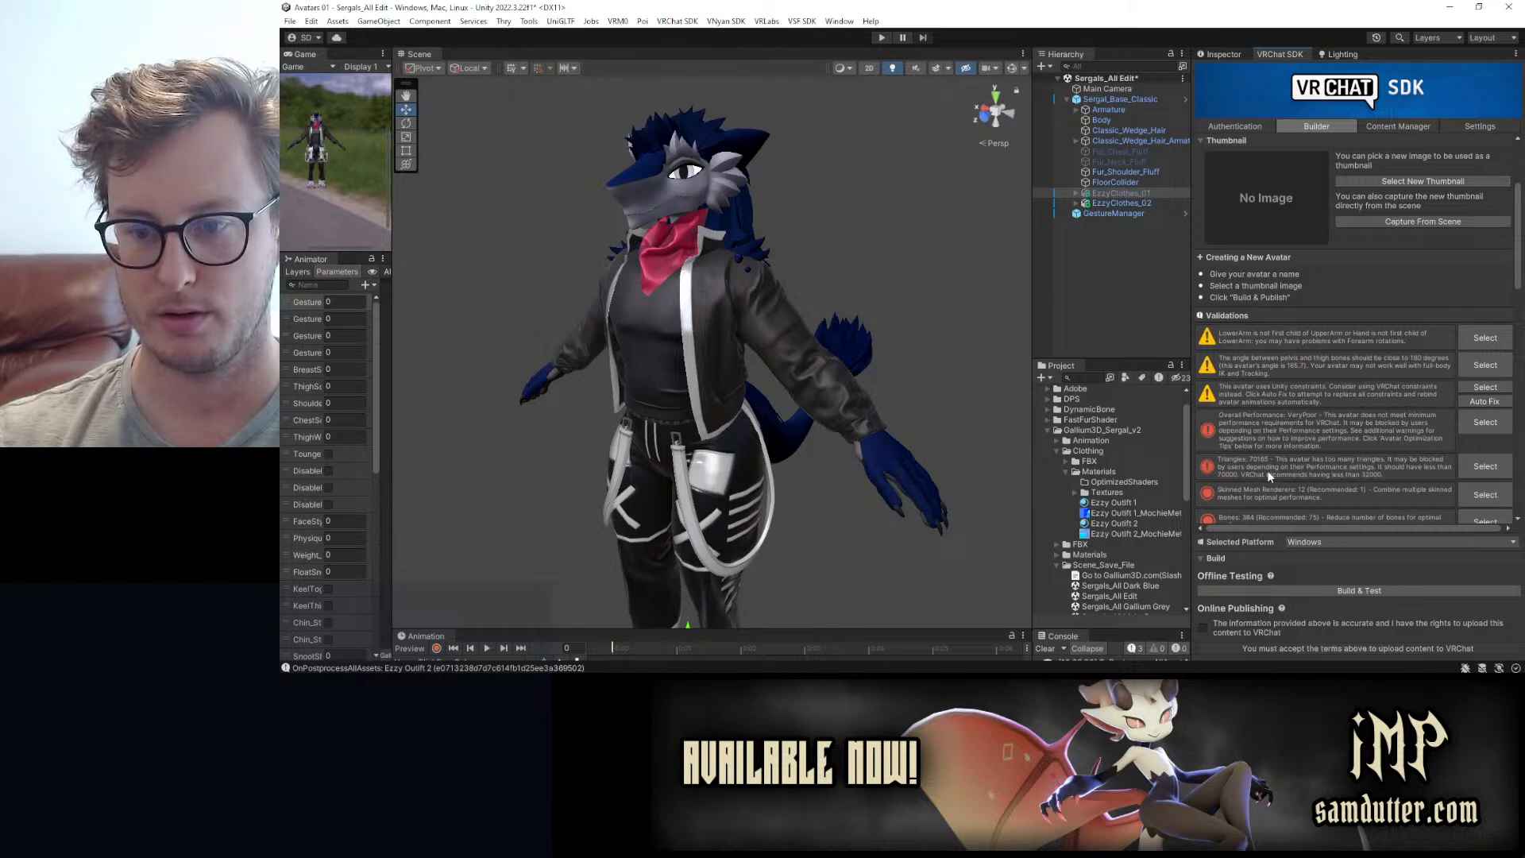
- Move EzzyClothes_02 out of the avatar to the scene root and recheck the avatar's performance validations in the refreshed Builder
left_click(1105, 203)
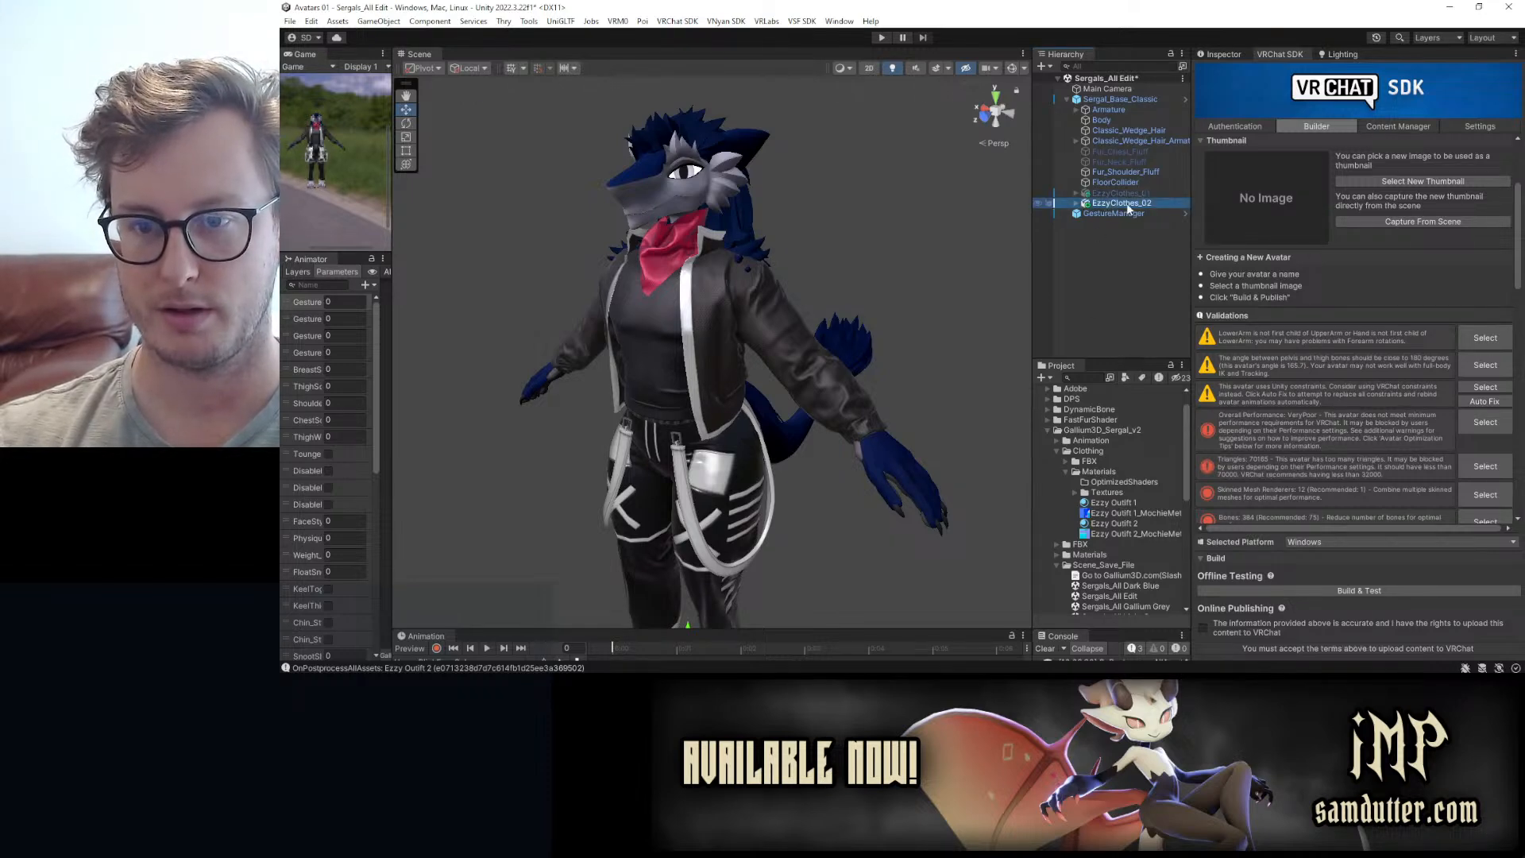
left_click_drag(1113, 205, 1121, 94)
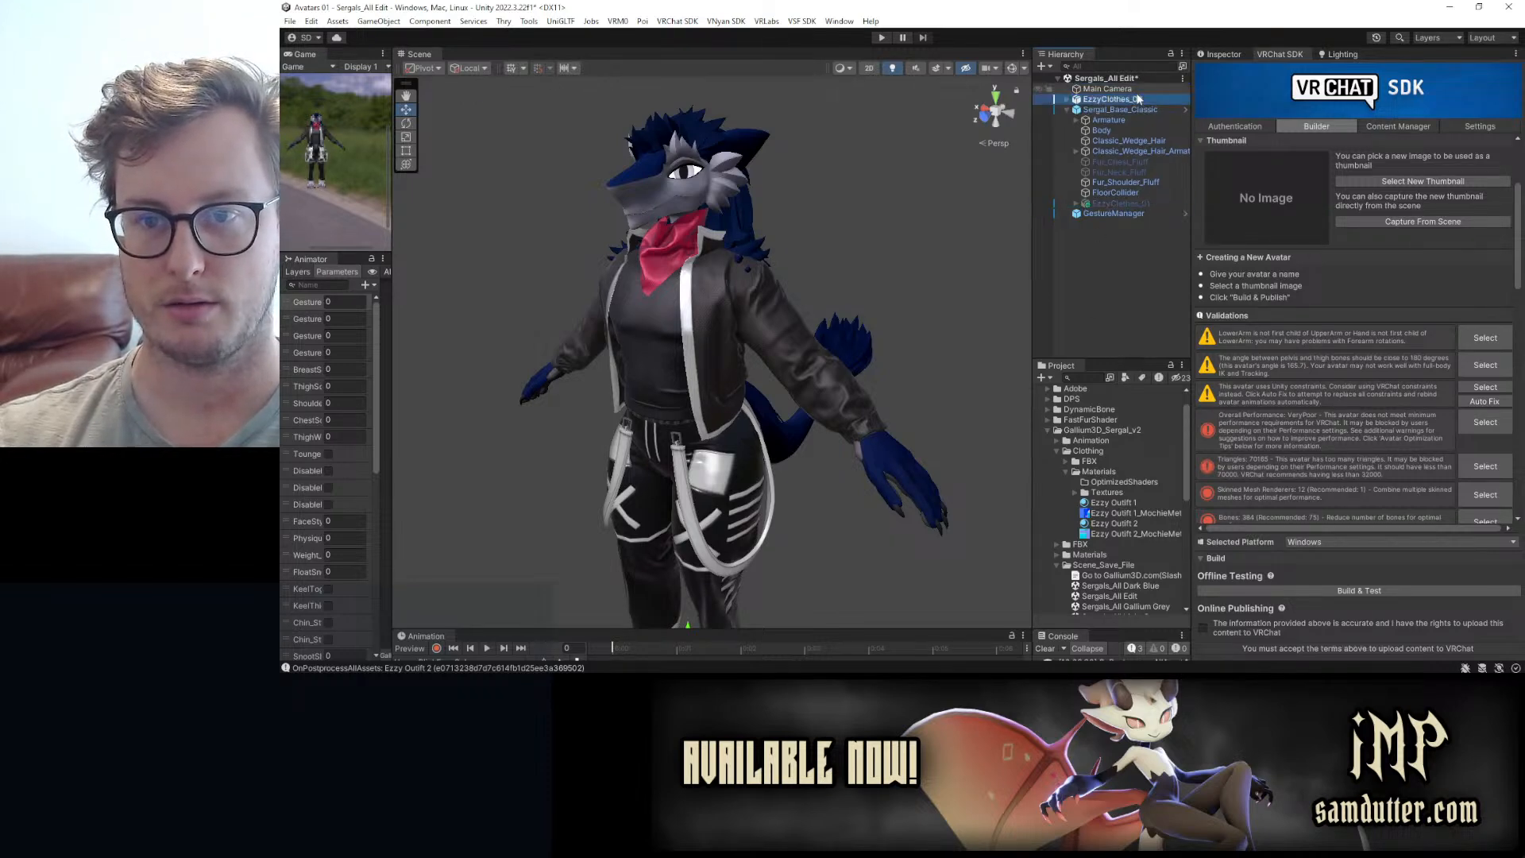
left_click(1252, 122)
left_click(1307, 127)
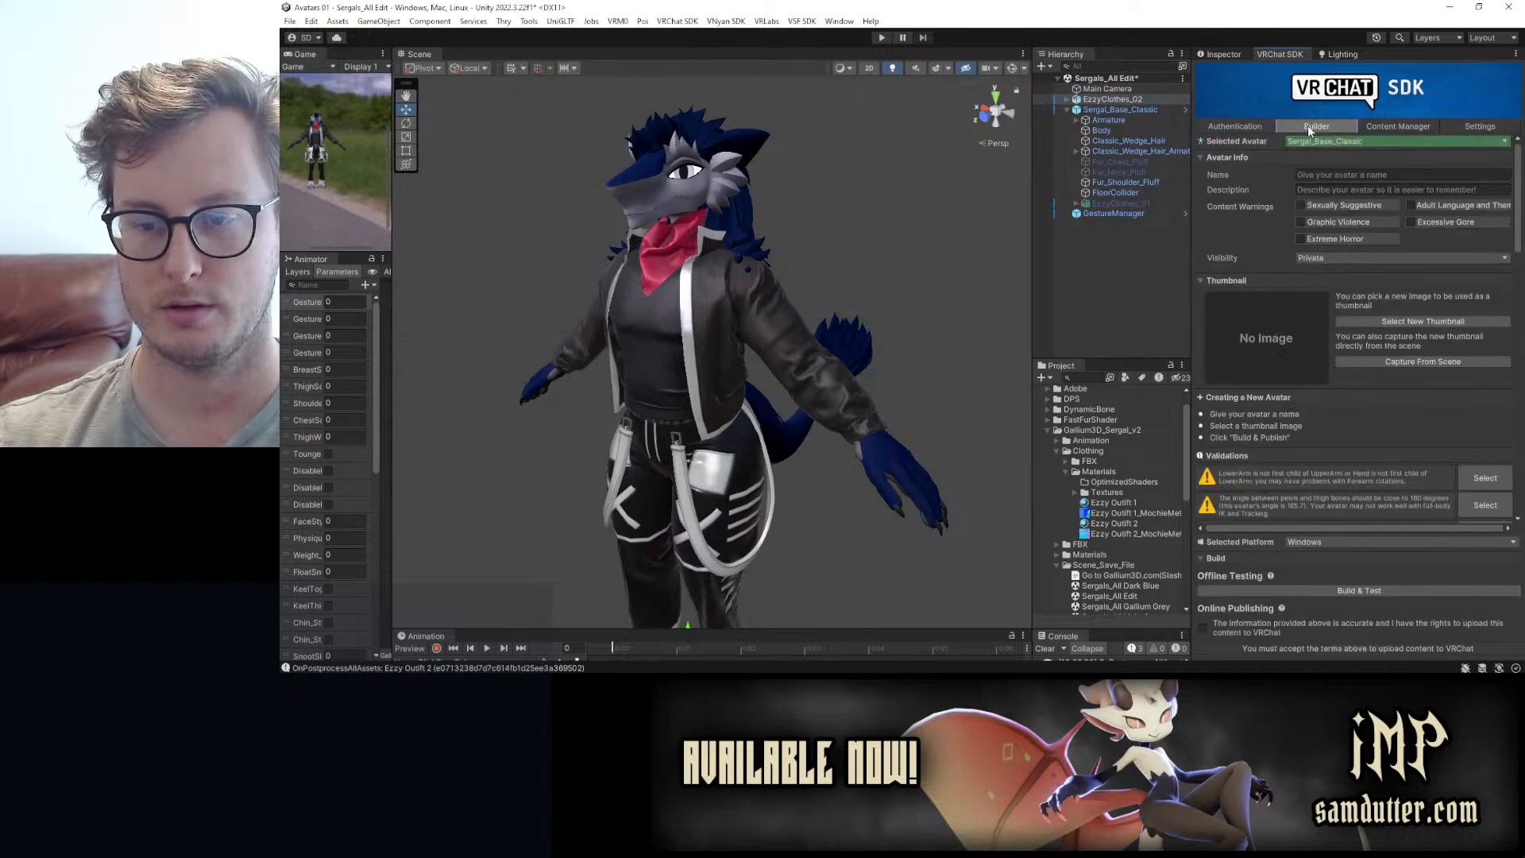
scroll(1308, 440, "down", 2)
scroll(1307, 440, "down", 3)
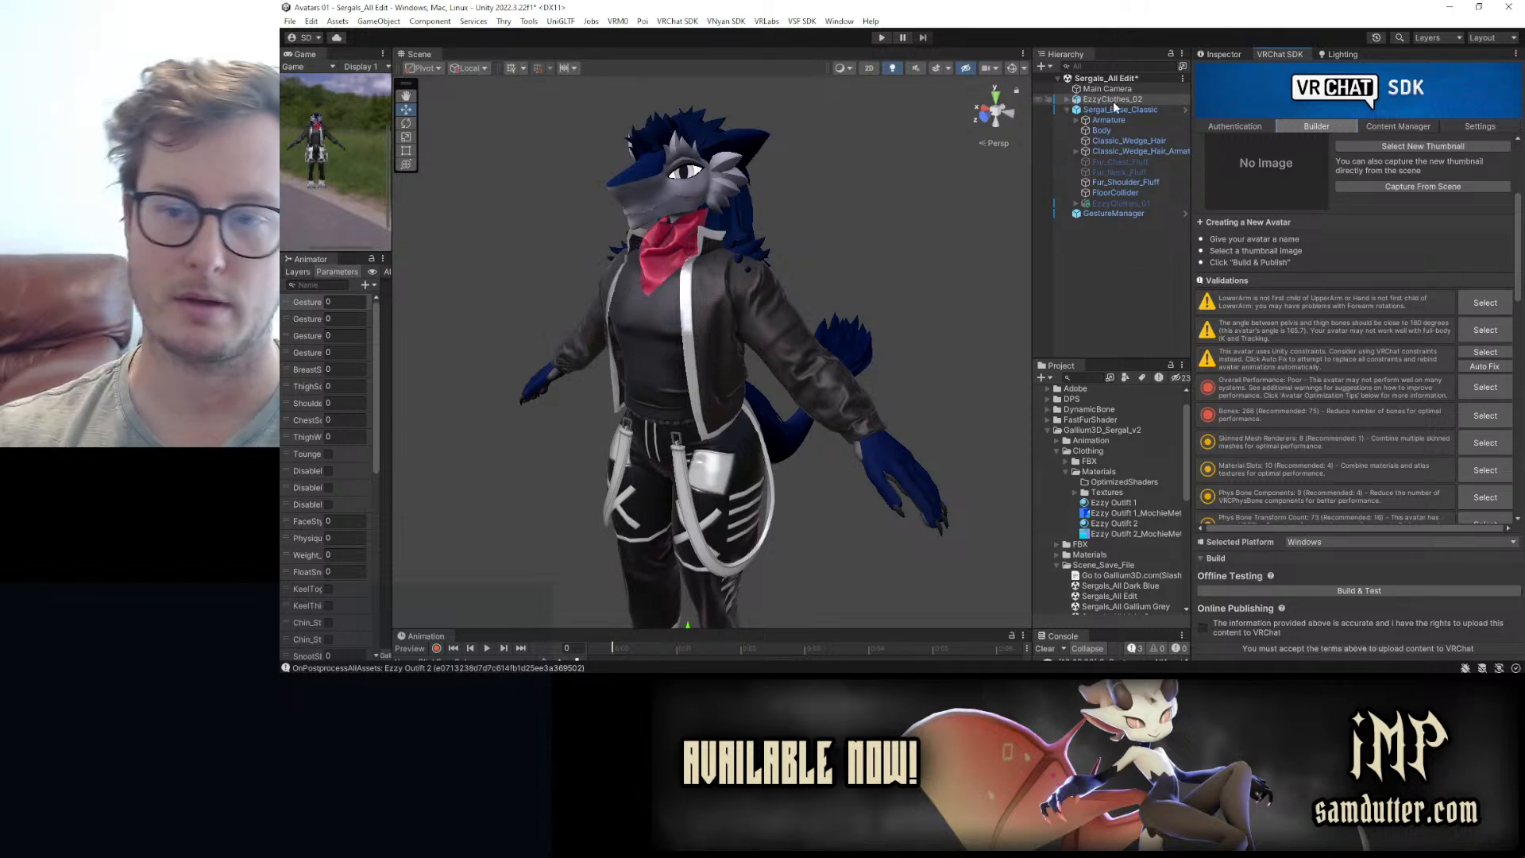
- Move EzzyClothes_01 out of the avatar, place both outfits below GestureManager, and recheck the bare avatar's performance validations
left_click_drag(1113, 98, 1116, 232)
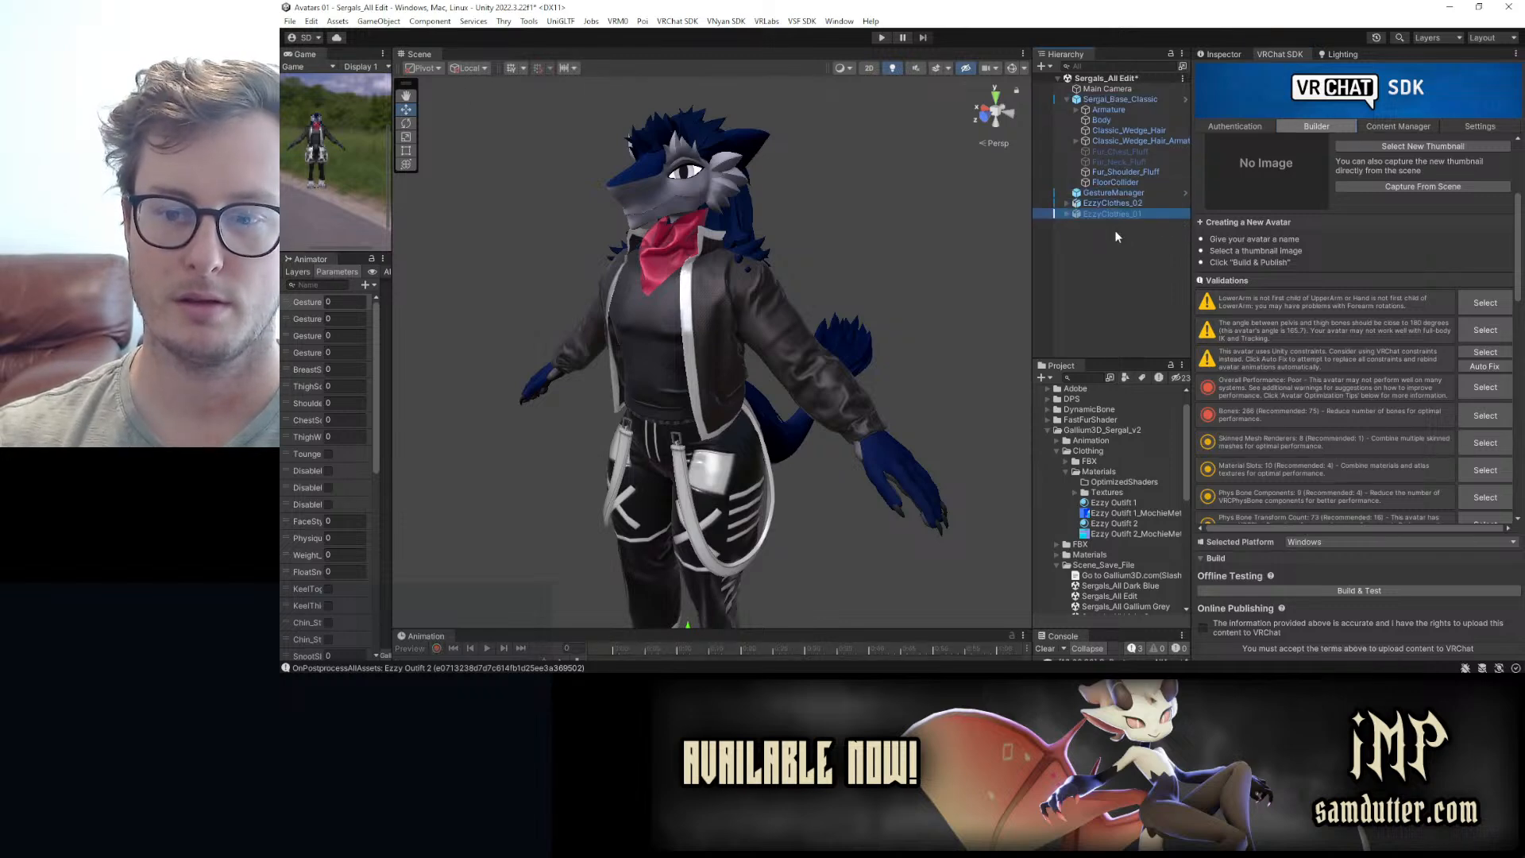
left_click(1248, 128)
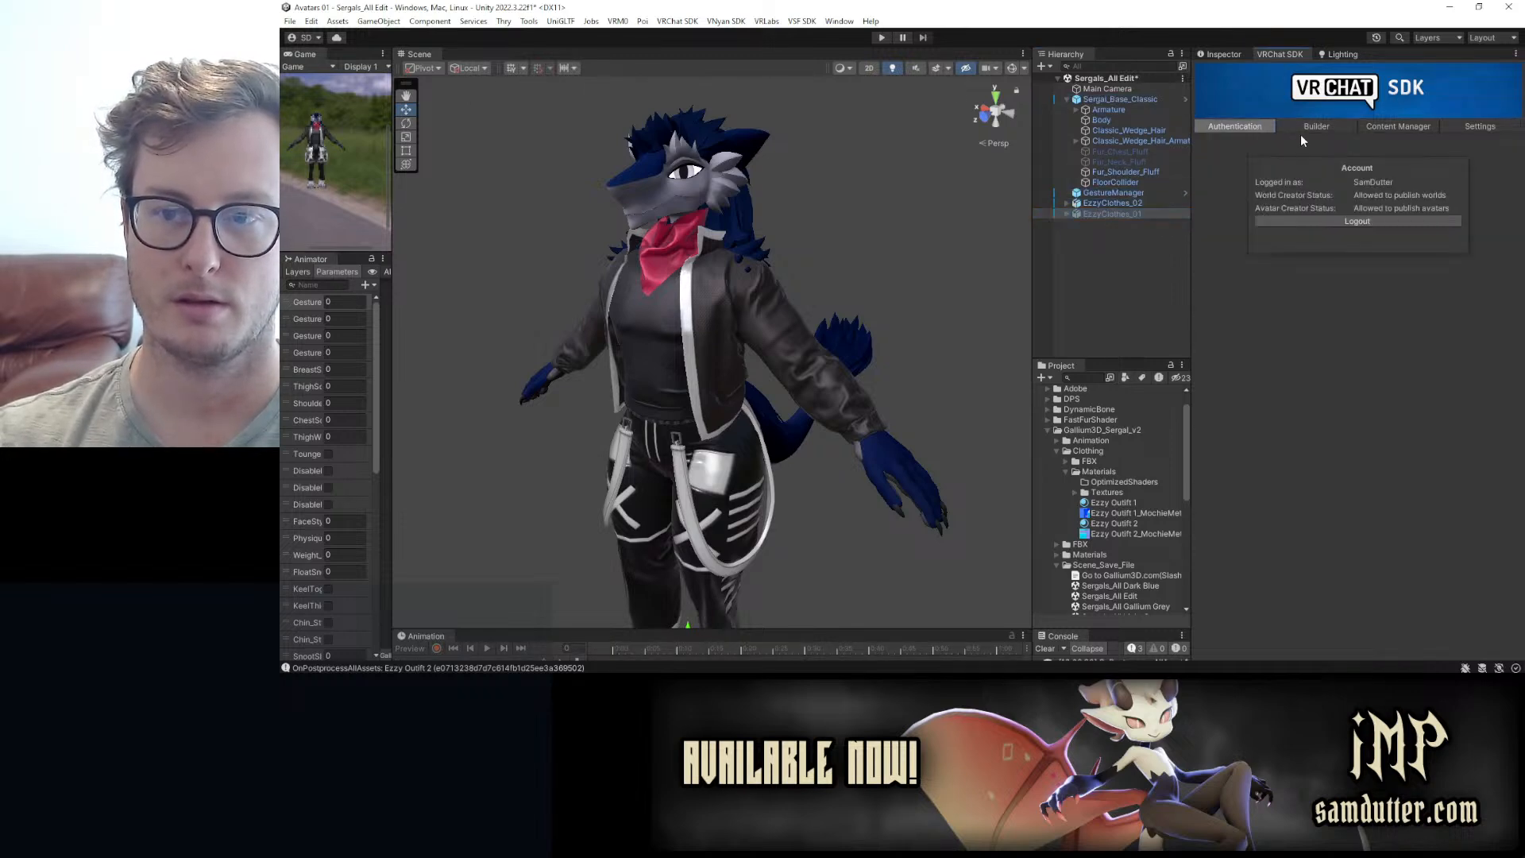
left_click(1303, 130)
scroll(1365, 477, "down", 4)
scroll(1365, 475, "down", 2)
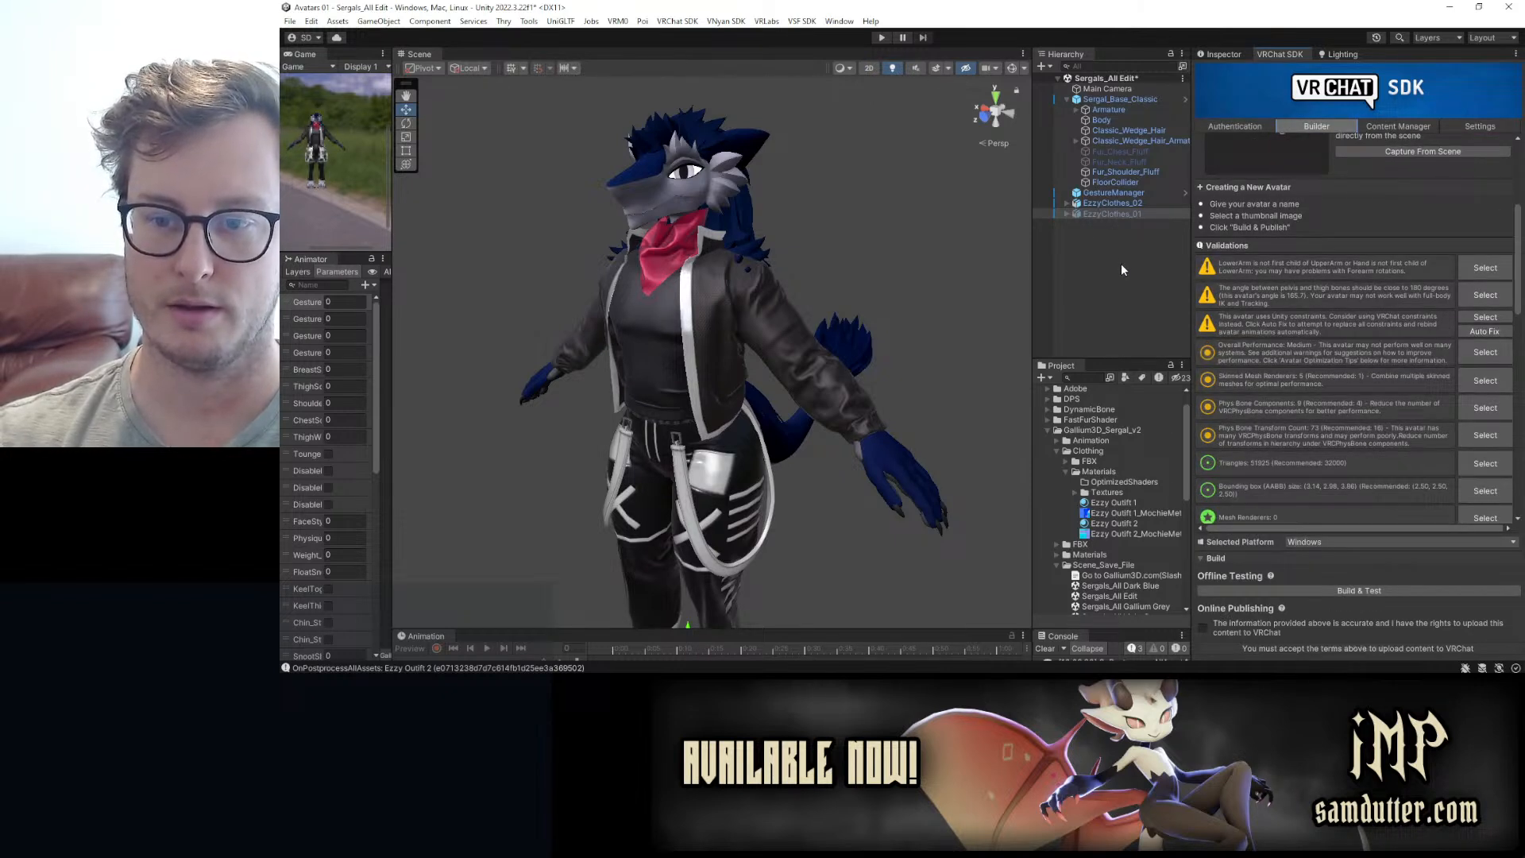
- Put EzzyClothes_01 back inside Sergal_Base_Classic as its last child, below FloorCollider
left_click(1066, 213)
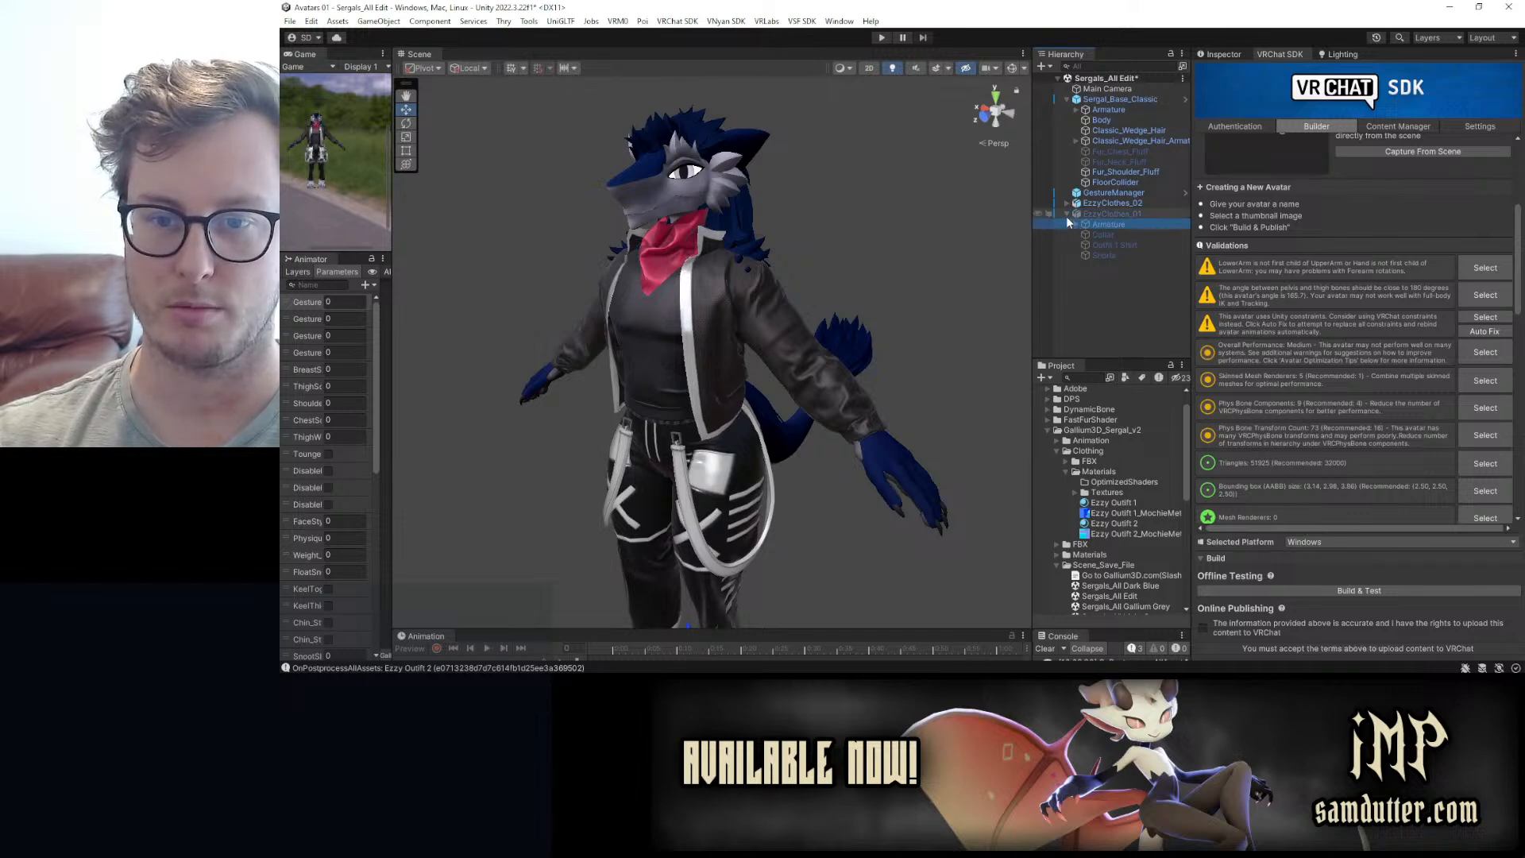
left_click(1066, 214)
left_click_drag(1102, 213, 1115, 111)
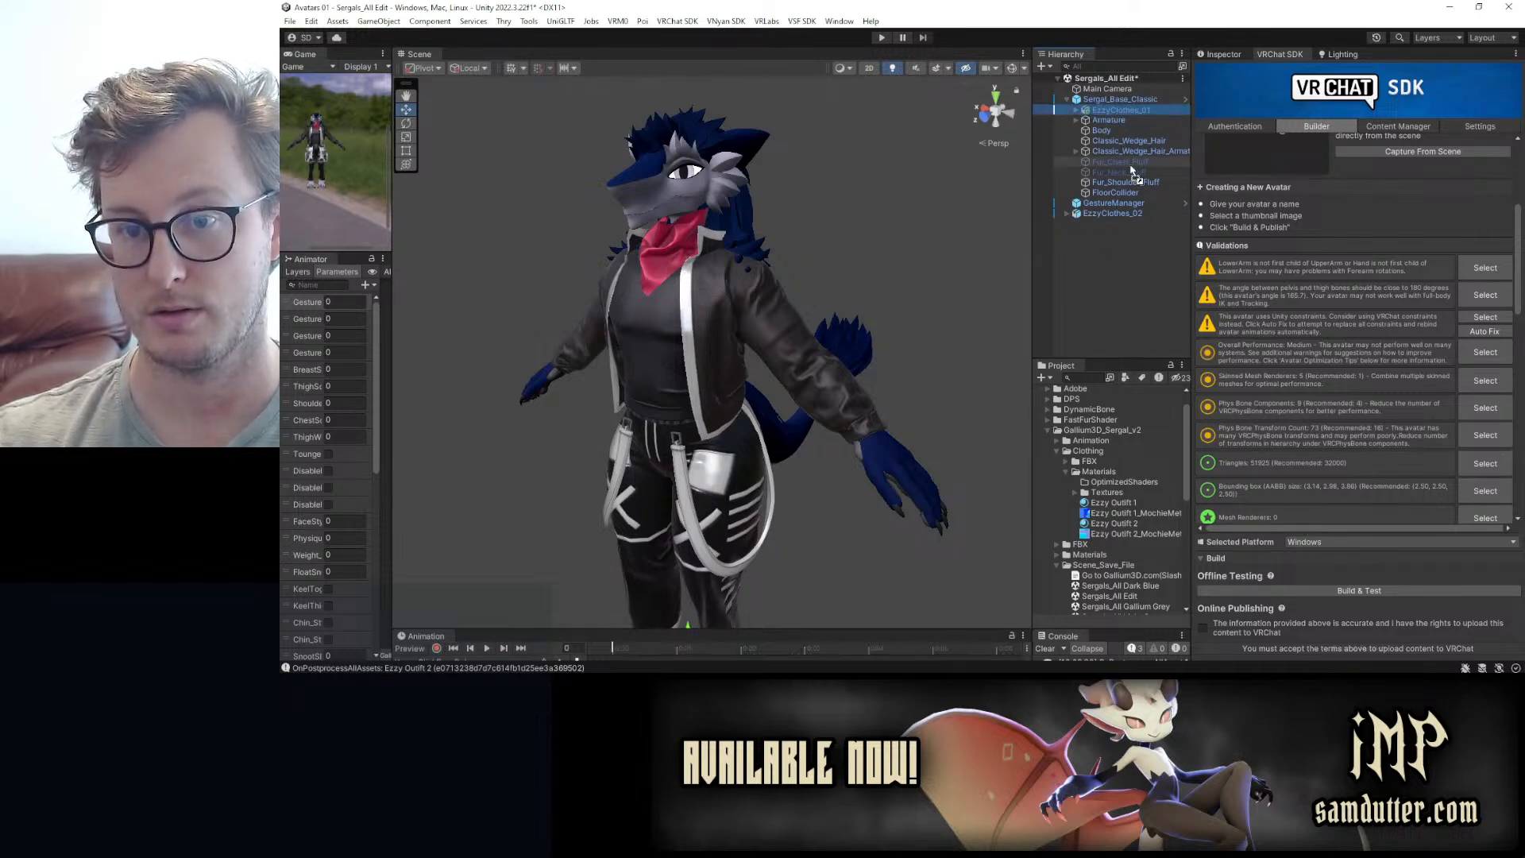
left_click_drag(1134, 199, 1136, 198)
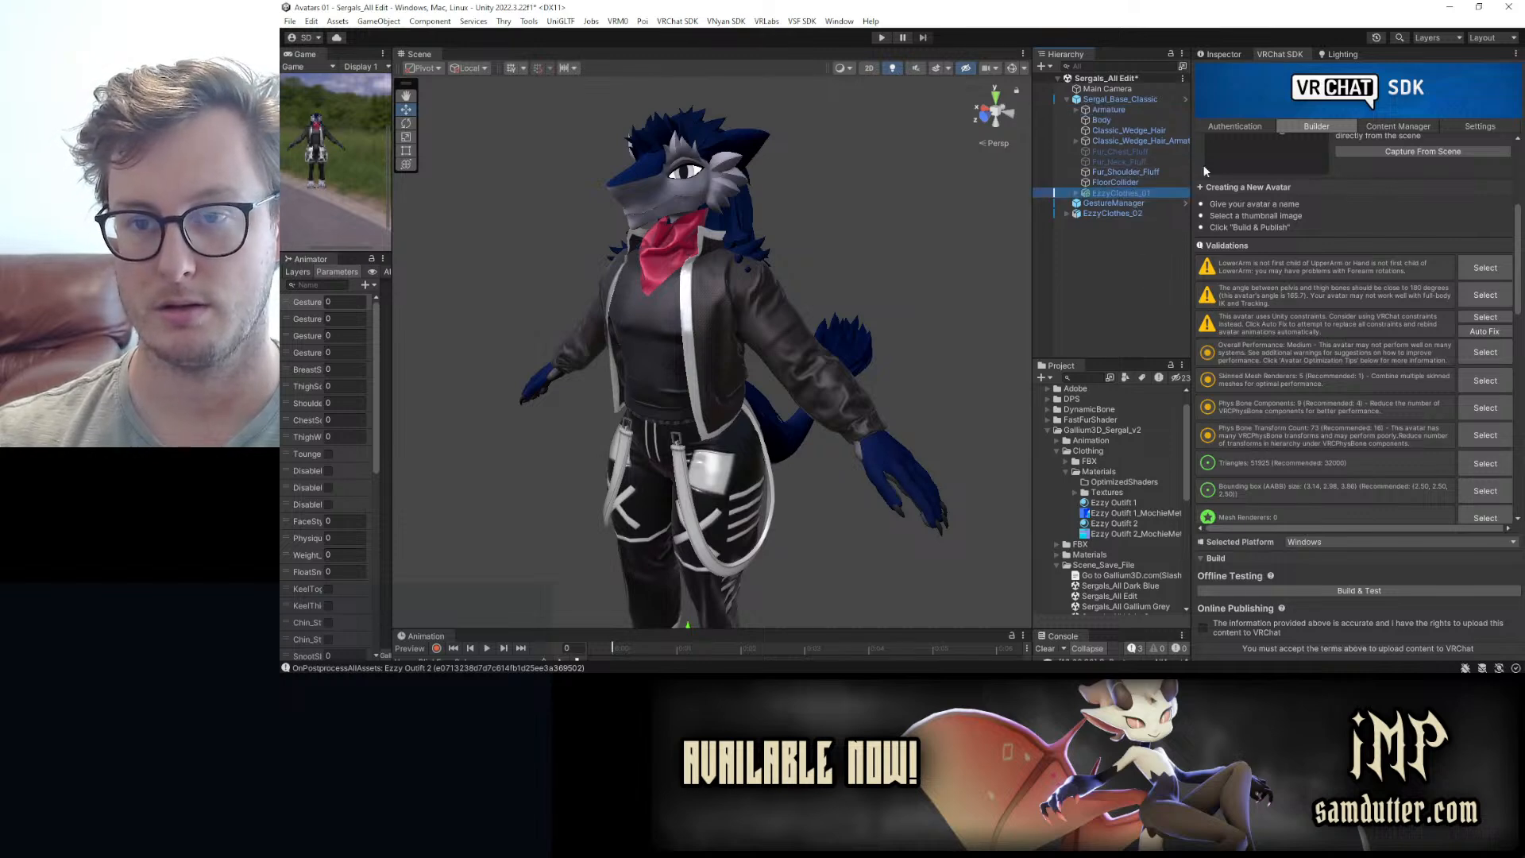
- Examine the Armature Link's advanced options on EzzyClothes_01 and the avatar's refreshed performance validations with that outfit included
left_click(1213, 52)
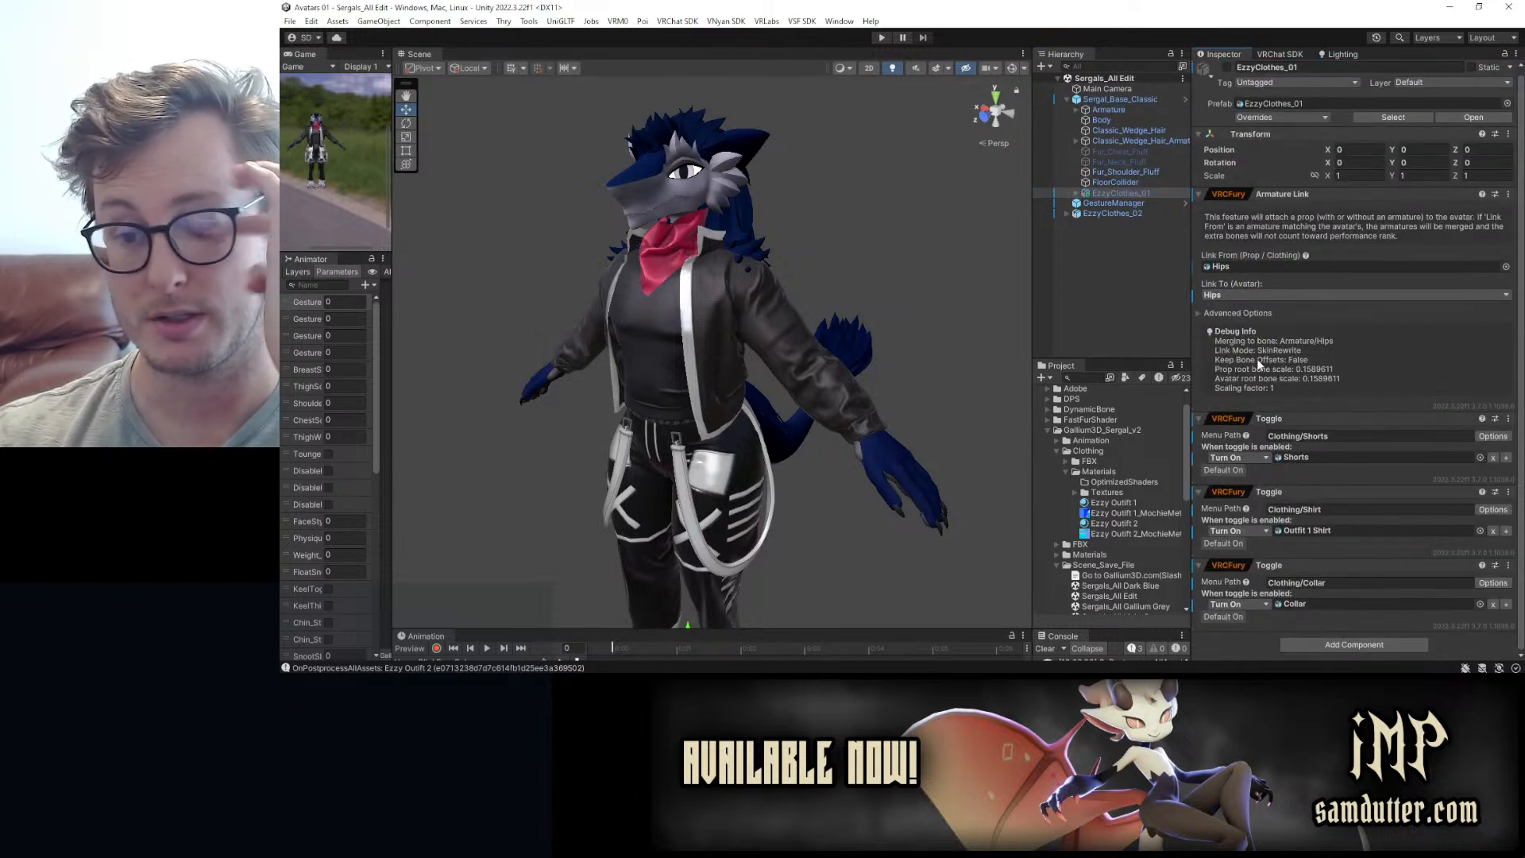
left_click(1238, 313)
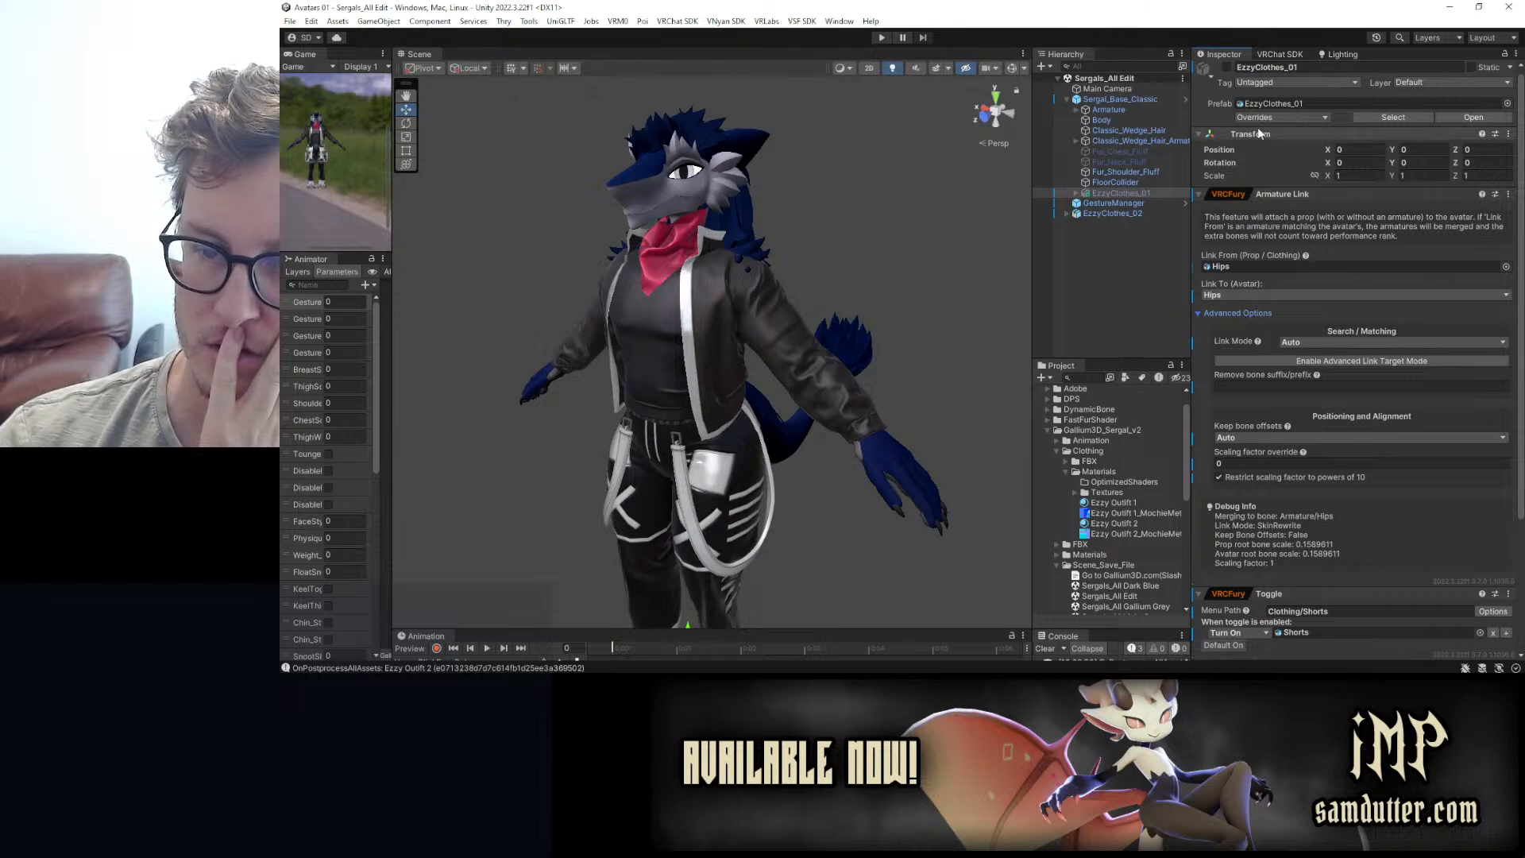
left_click(1279, 54)
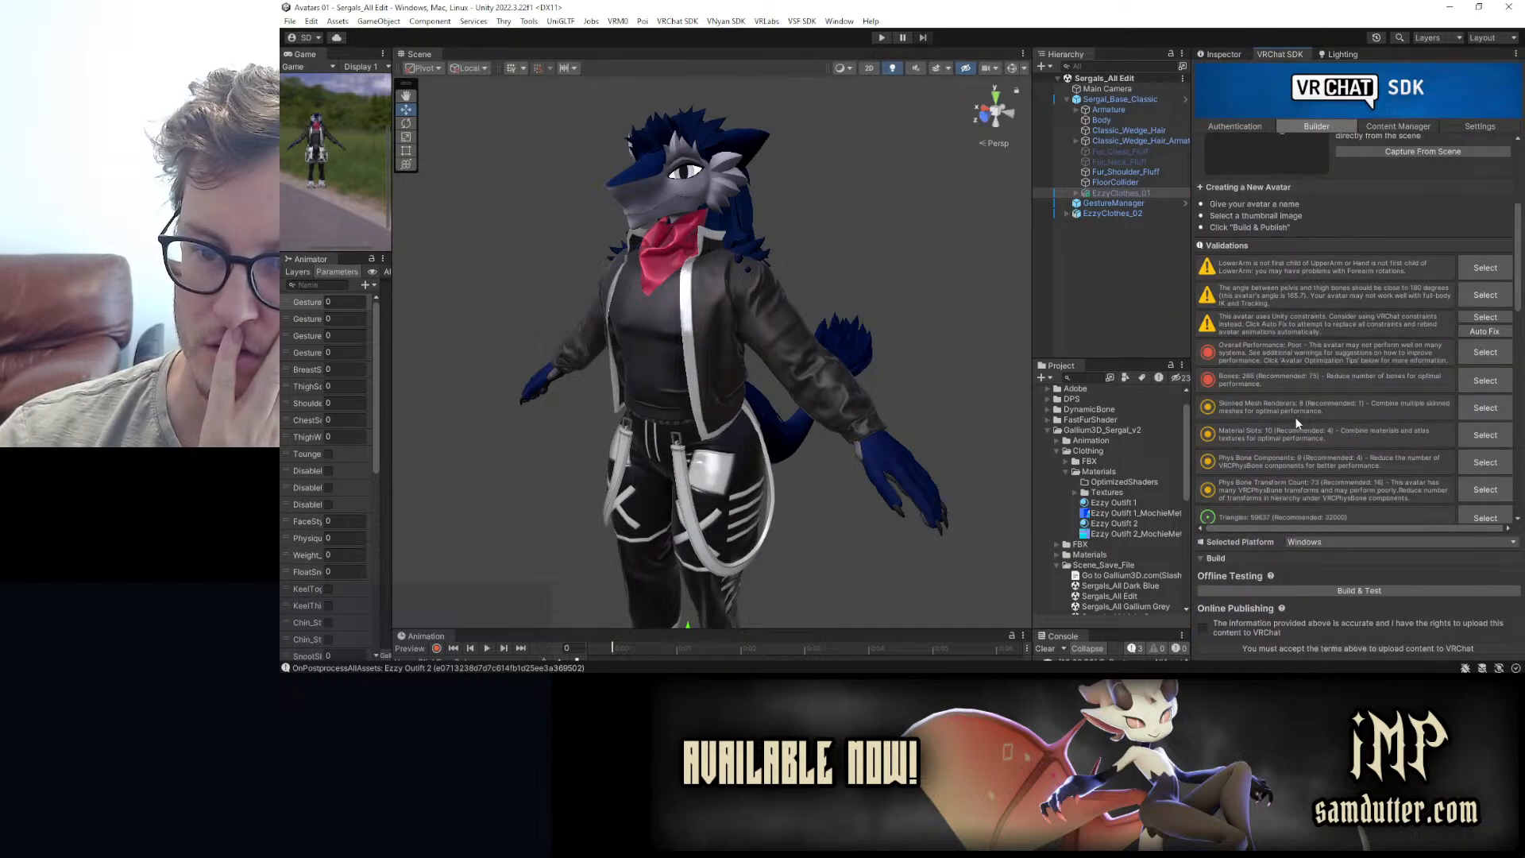
left_click(1245, 126)
left_click(1304, 126)
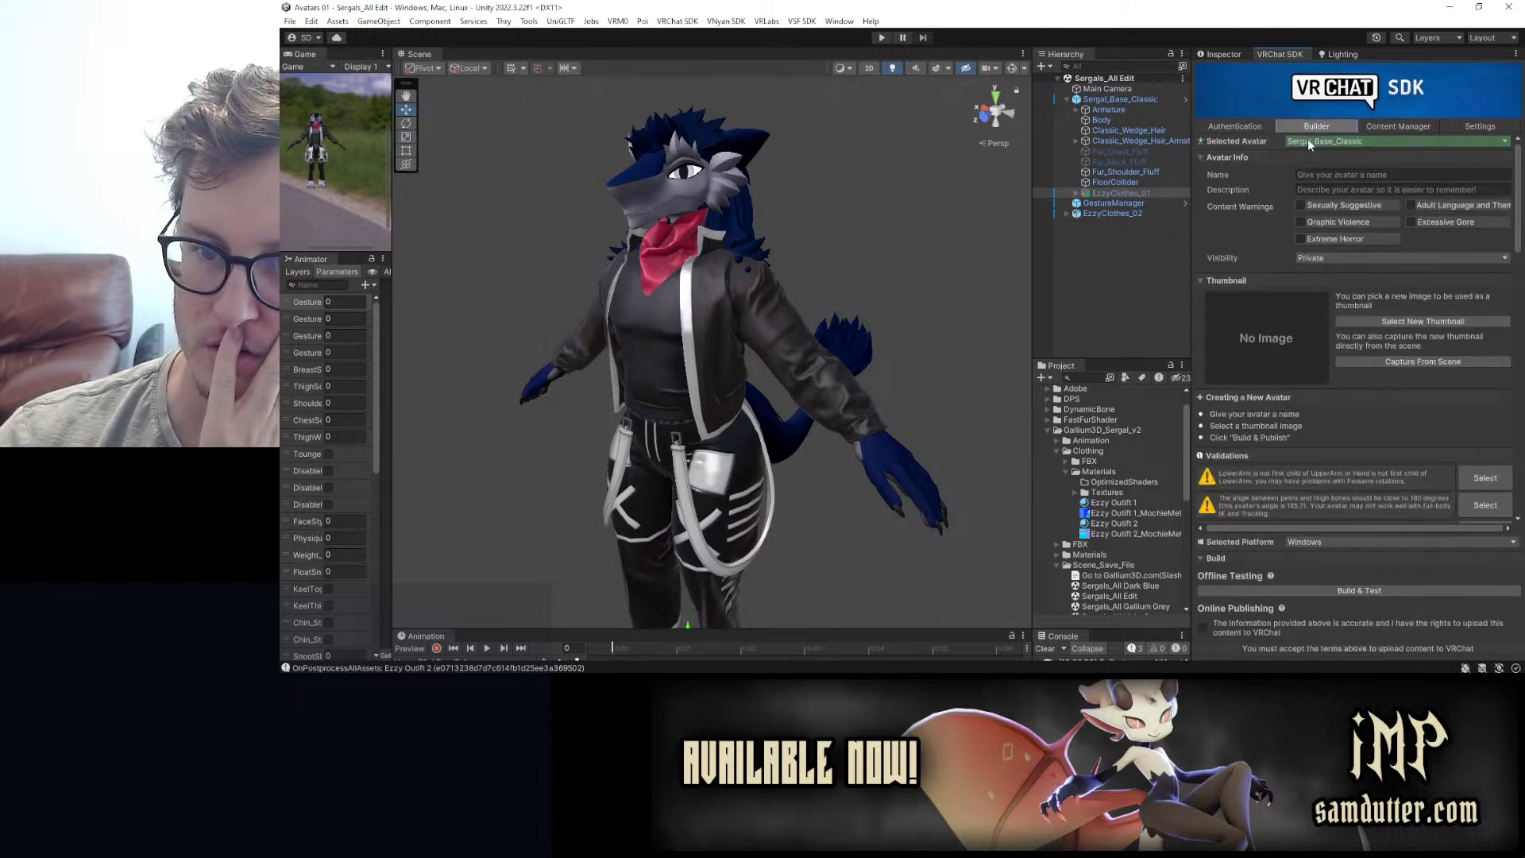
scroll(1343, 435, "down", 4)
scroll(1343, 433, "down", 2)
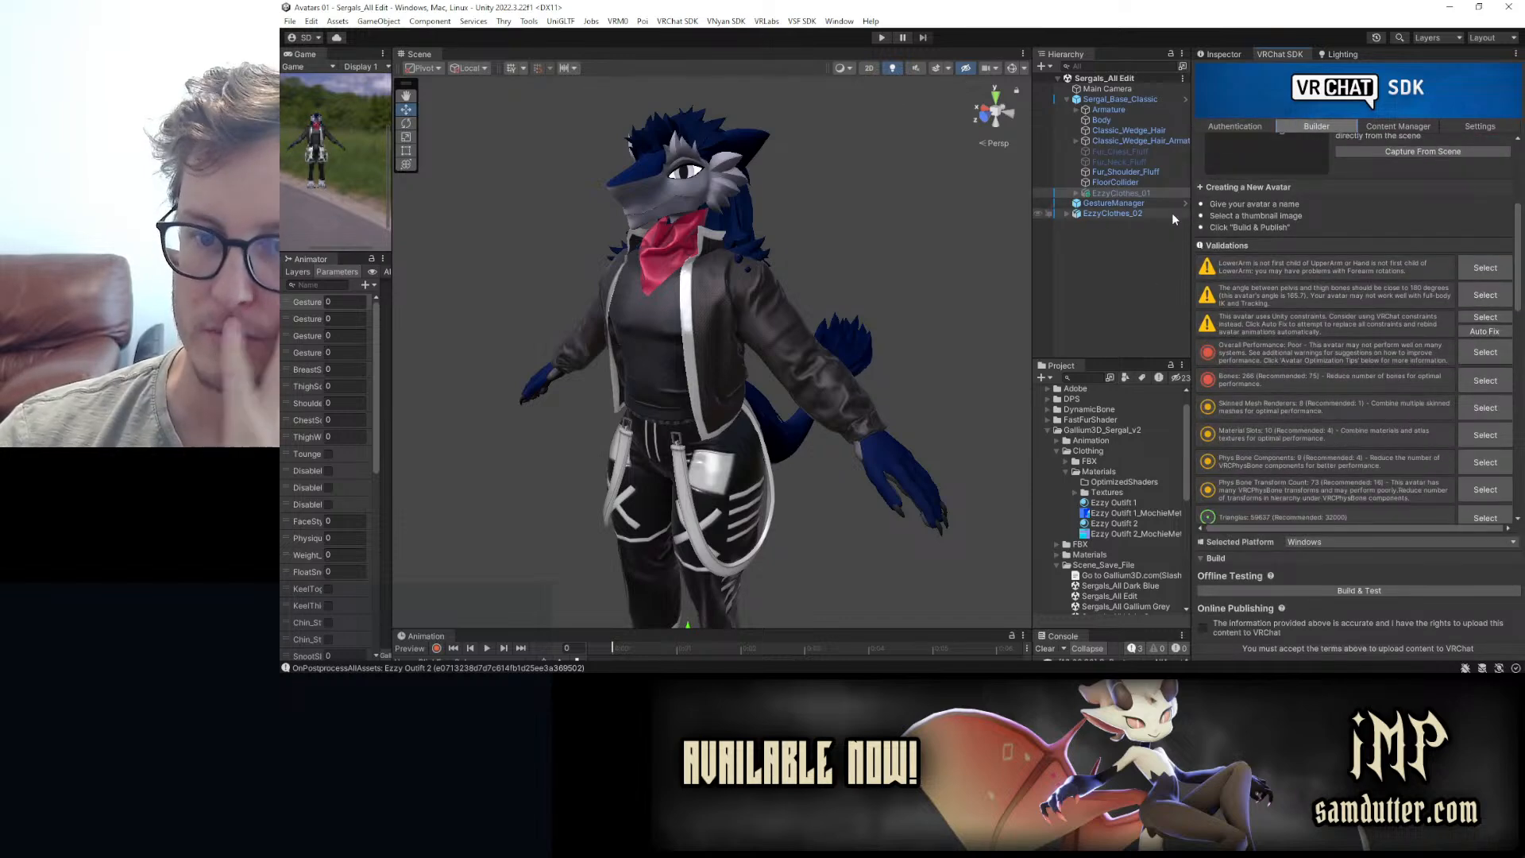
- Move EzzyClothes_01 to the scene root above the avatar and review the Builder's detailed statistics down to the bone count
left_click_drag(1133, 191, 1110, 97)
left_click(1300, 54)
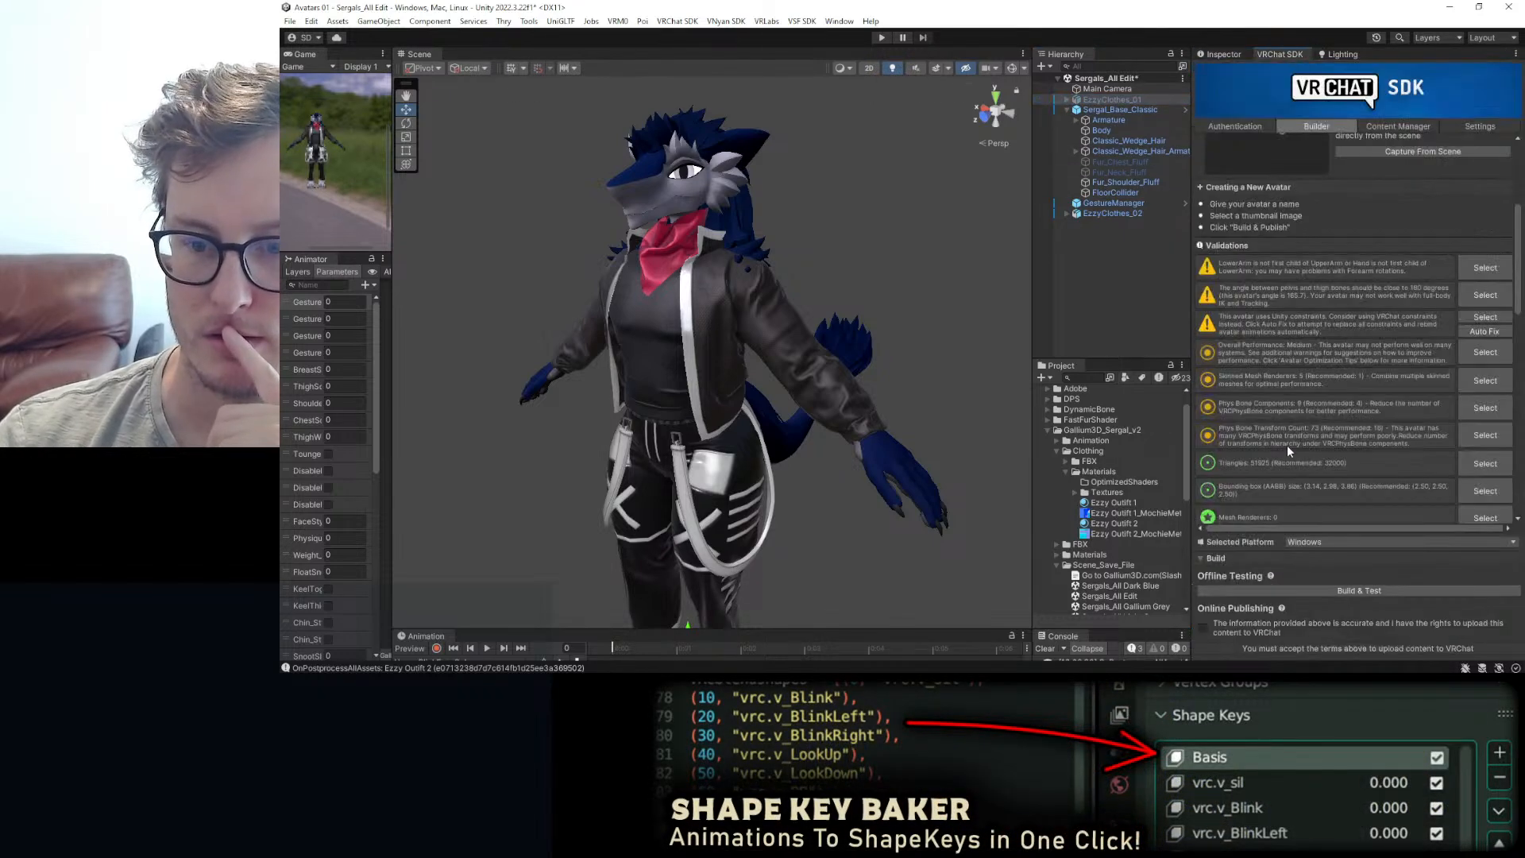
scroll(1283, 361, "down", 3)
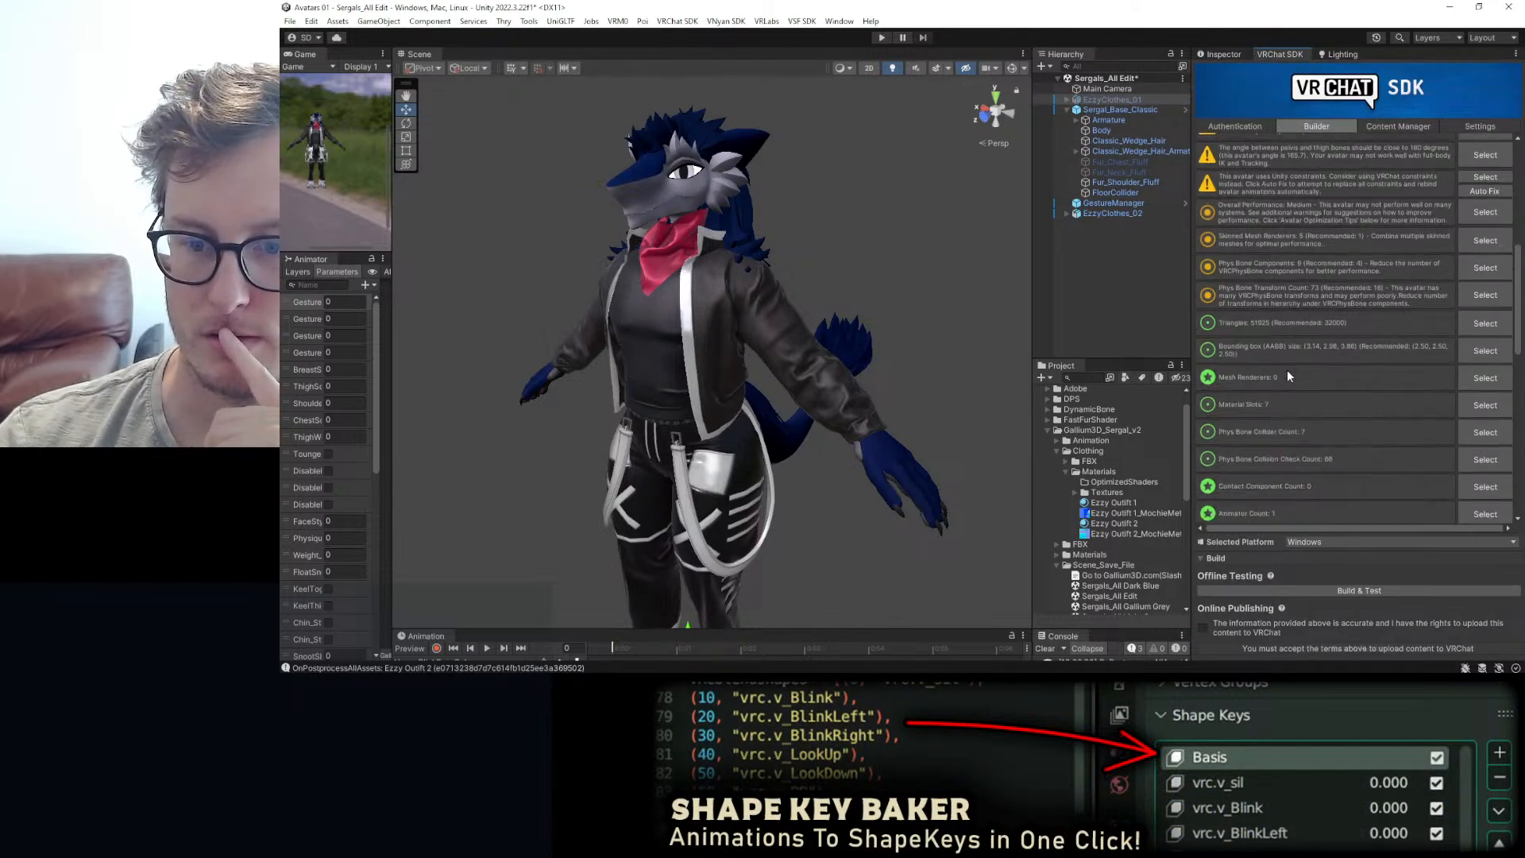
scroll(1288, 378, "down", 2)
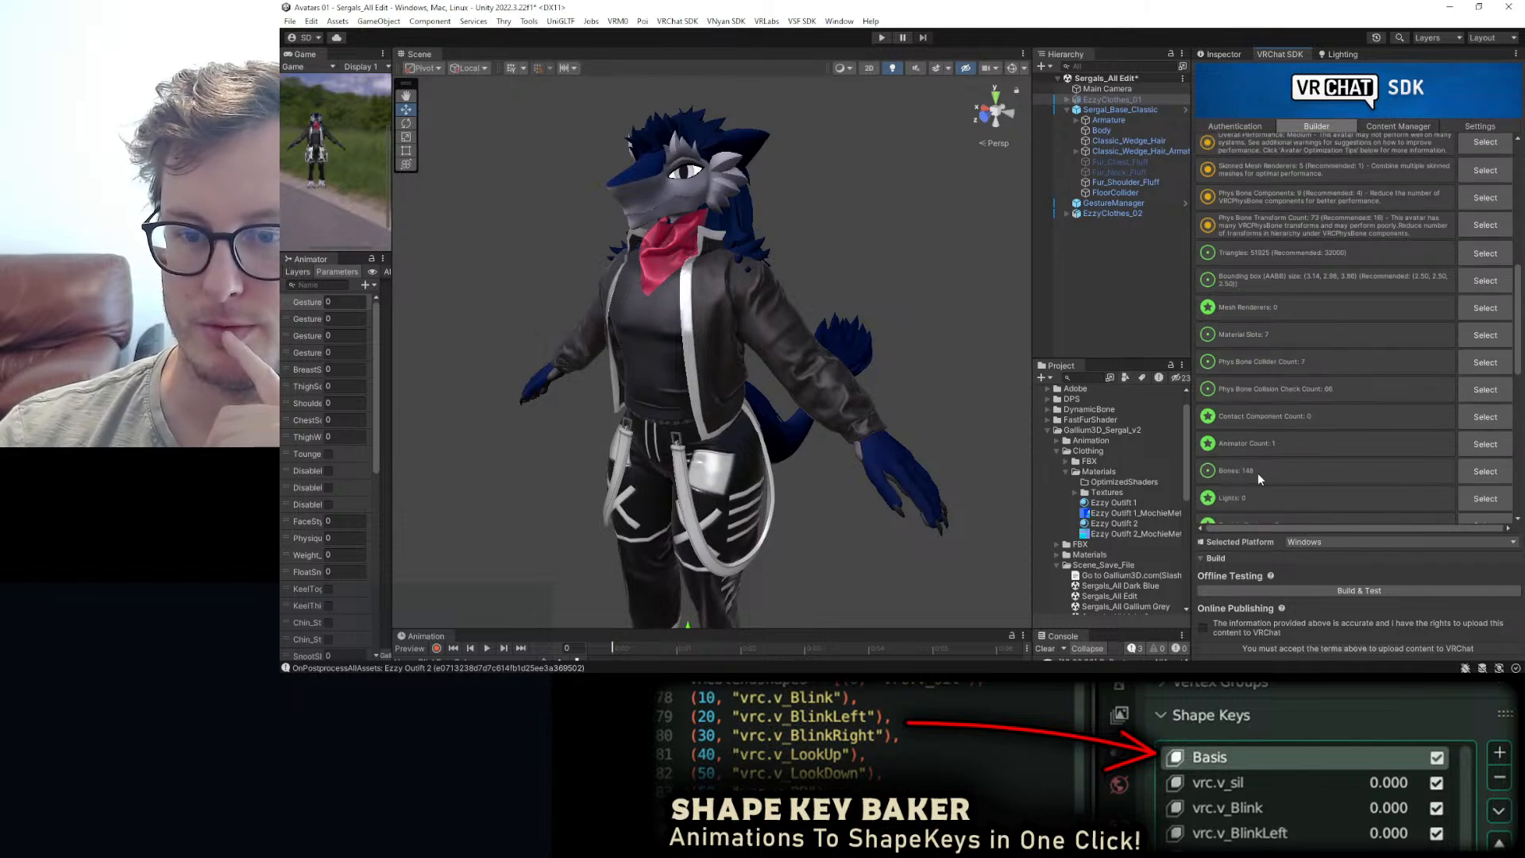
- Place EzzyClothes_01 below GestureManager at the scene root, save the scene, and inspect the outfit's VRCFury components
left_click_drag(1104, 102, 1127, 208)
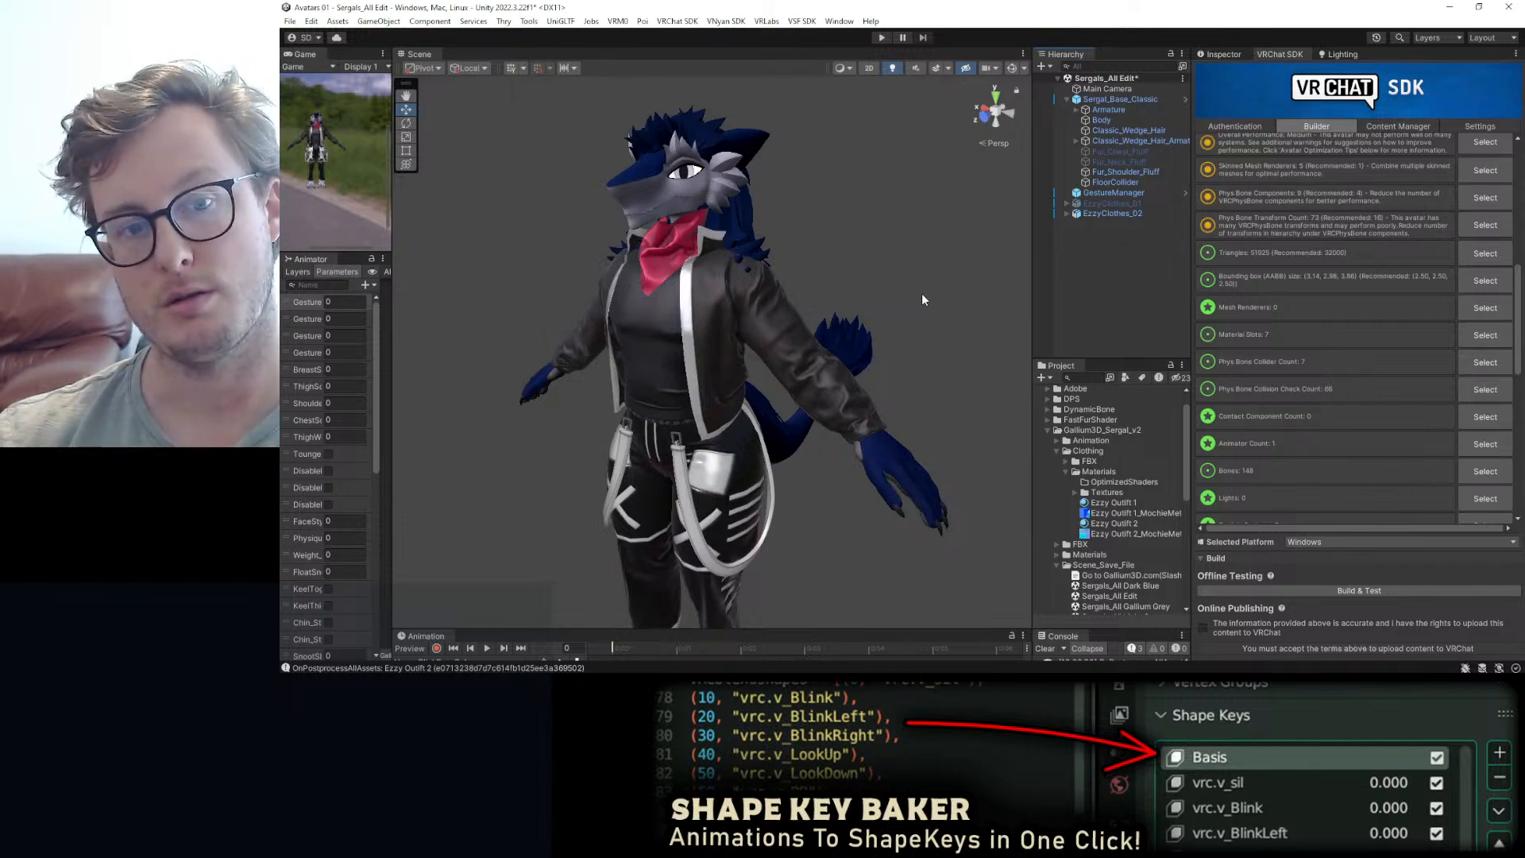
key("ctrl+s")
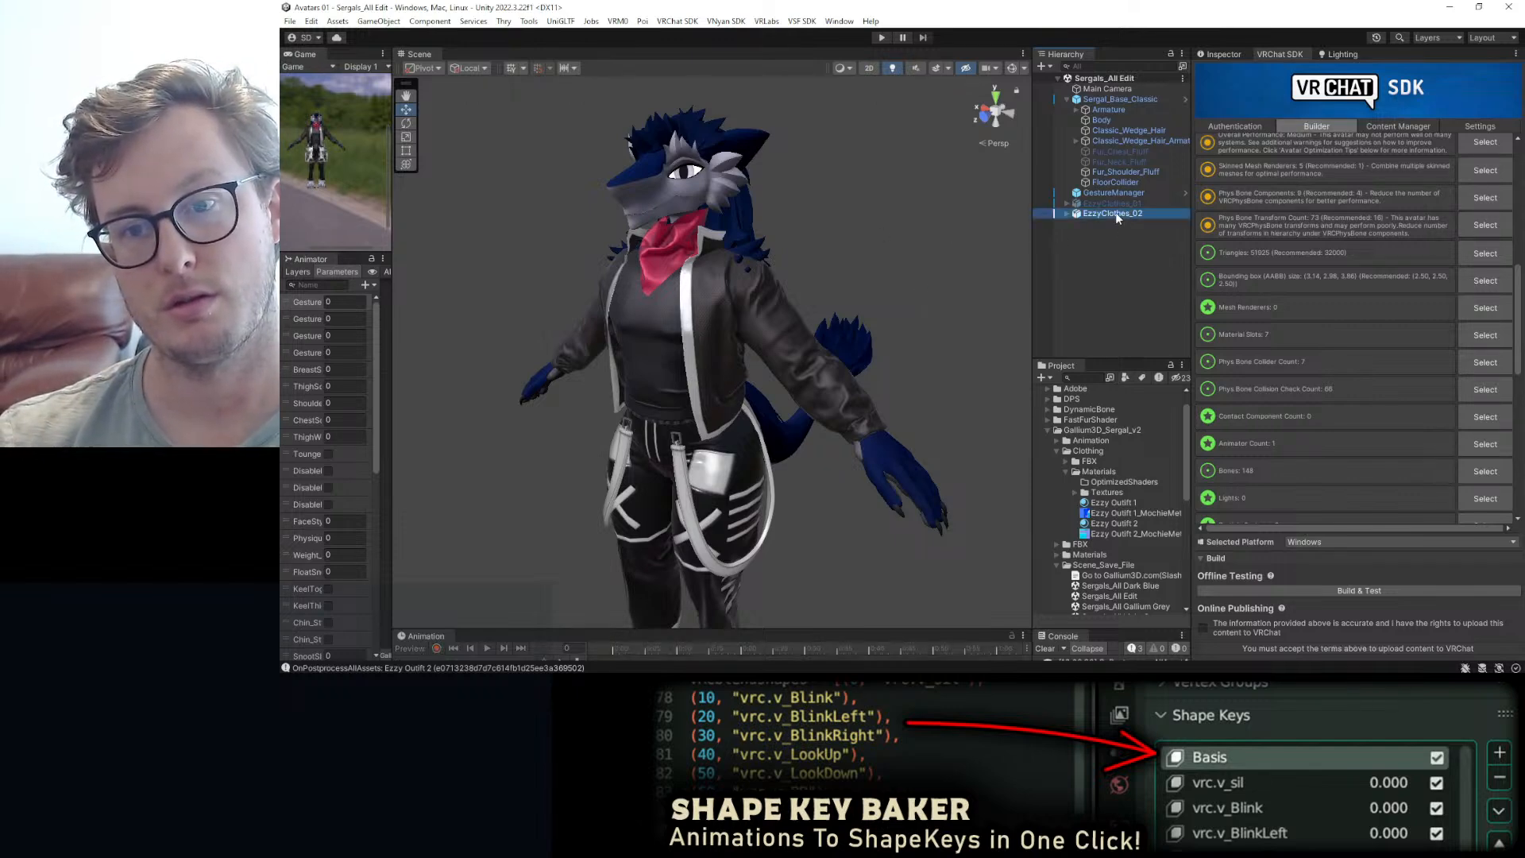
left_click(1112, 203)
left_click(1217, 54)
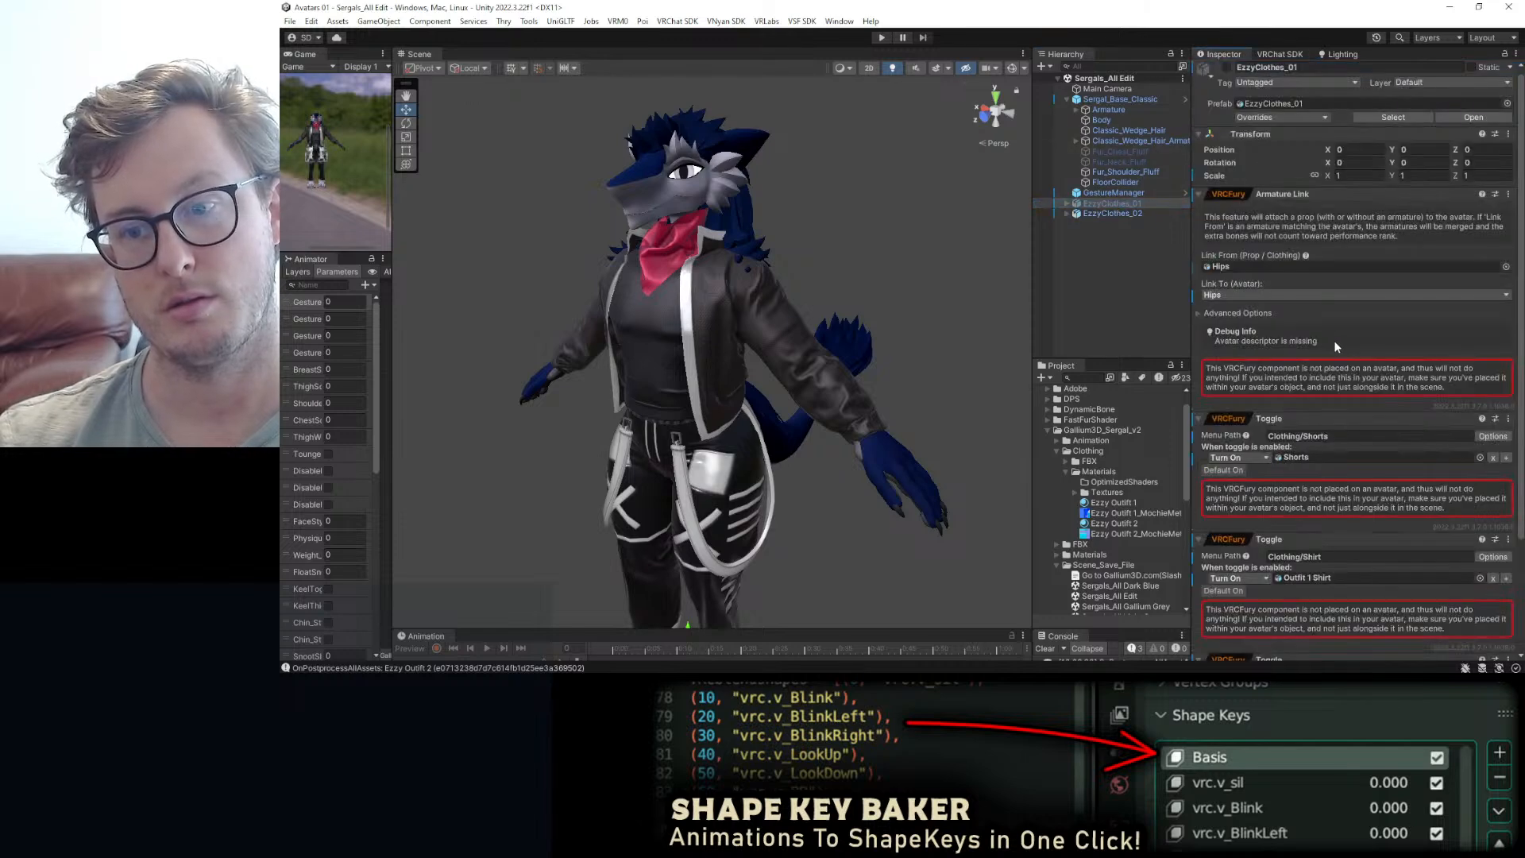
- Nest EzzyClothes_01 and then EzzyClothes_02 under Sergal_Base_Classic, comparing the avatar's performance validations with one and both outfits
left_click_drag(1106, 202, 1128, 118)
left_click(1113, 185)
left_click(1114, 192)
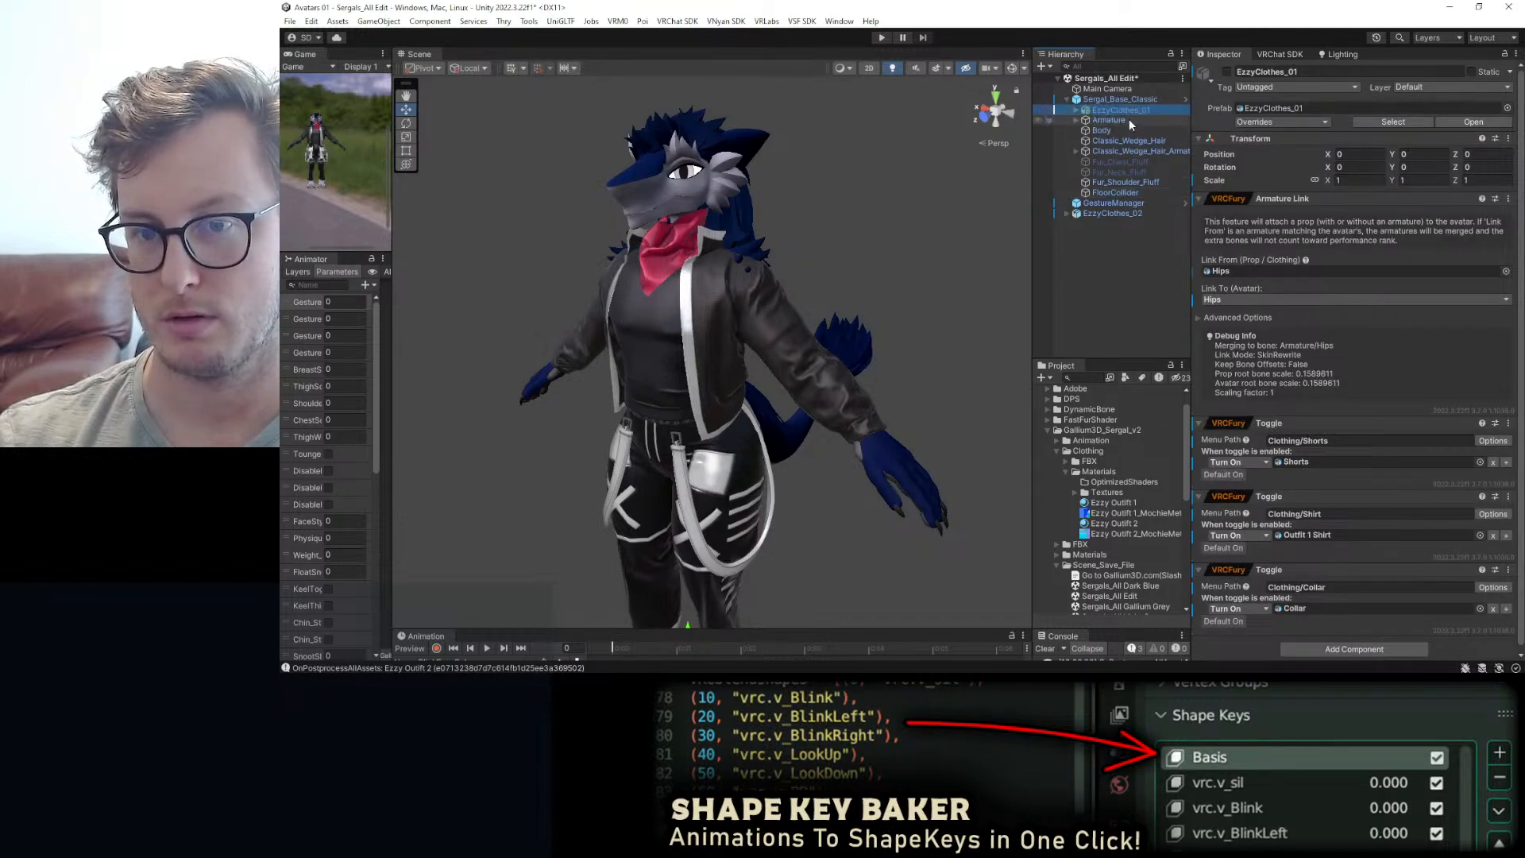
left_click(1278, 54)
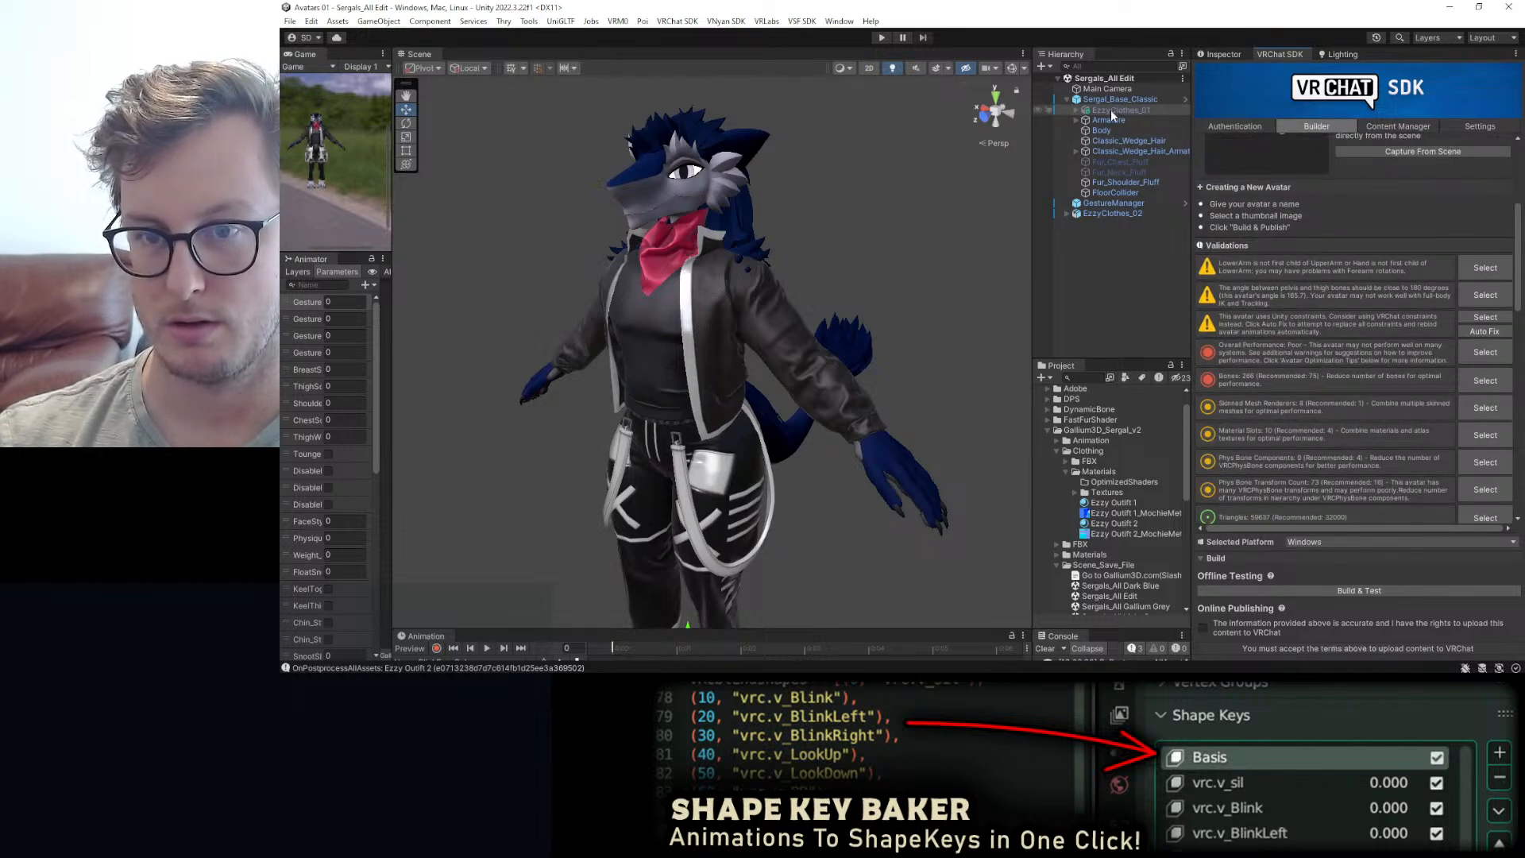
left_click_drag(1110, 109, 1128, 198)
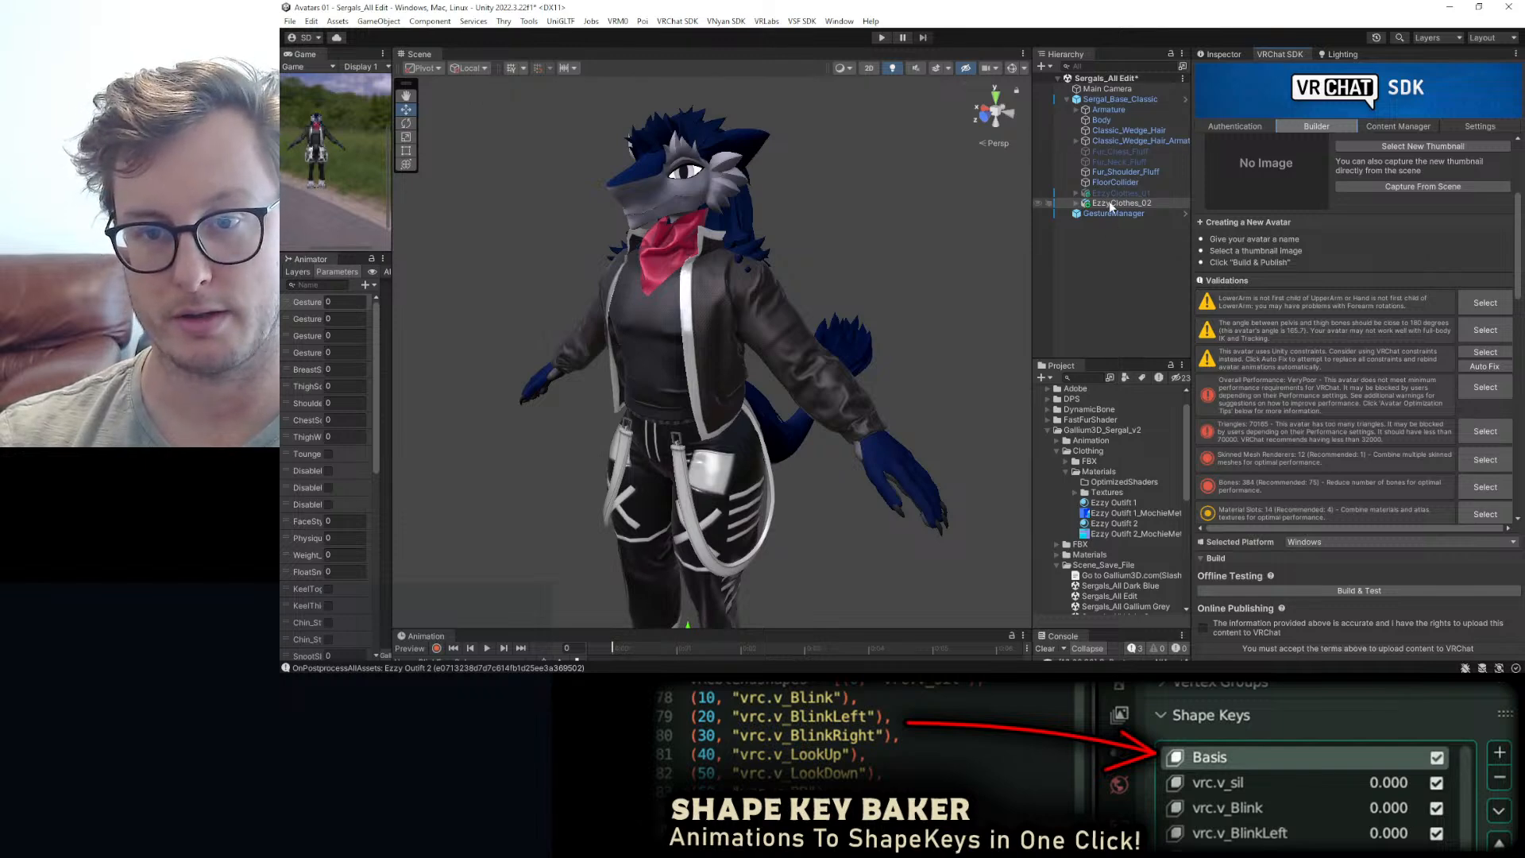
- Move both outfits out of the avatar to the scene root, activate EzzyClothes_01, and save the scene
left_click_drag(1109, 203, 1126, 94)
key("ctrl+s")
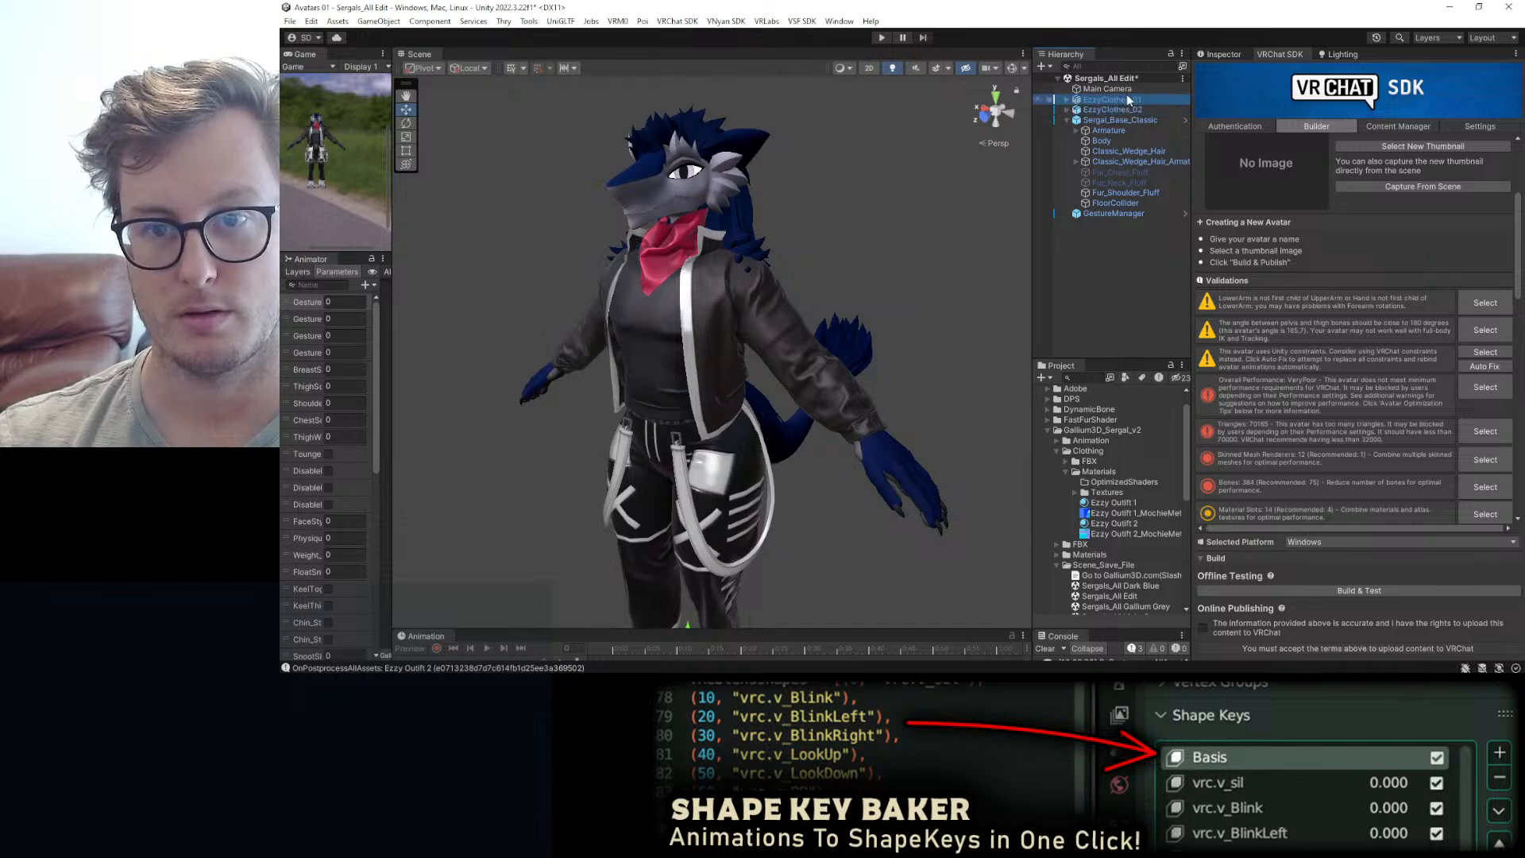
left_click(1224, 54)
left_click(1227, 73)
left_click(1087, 289)
key("ctrl+s")
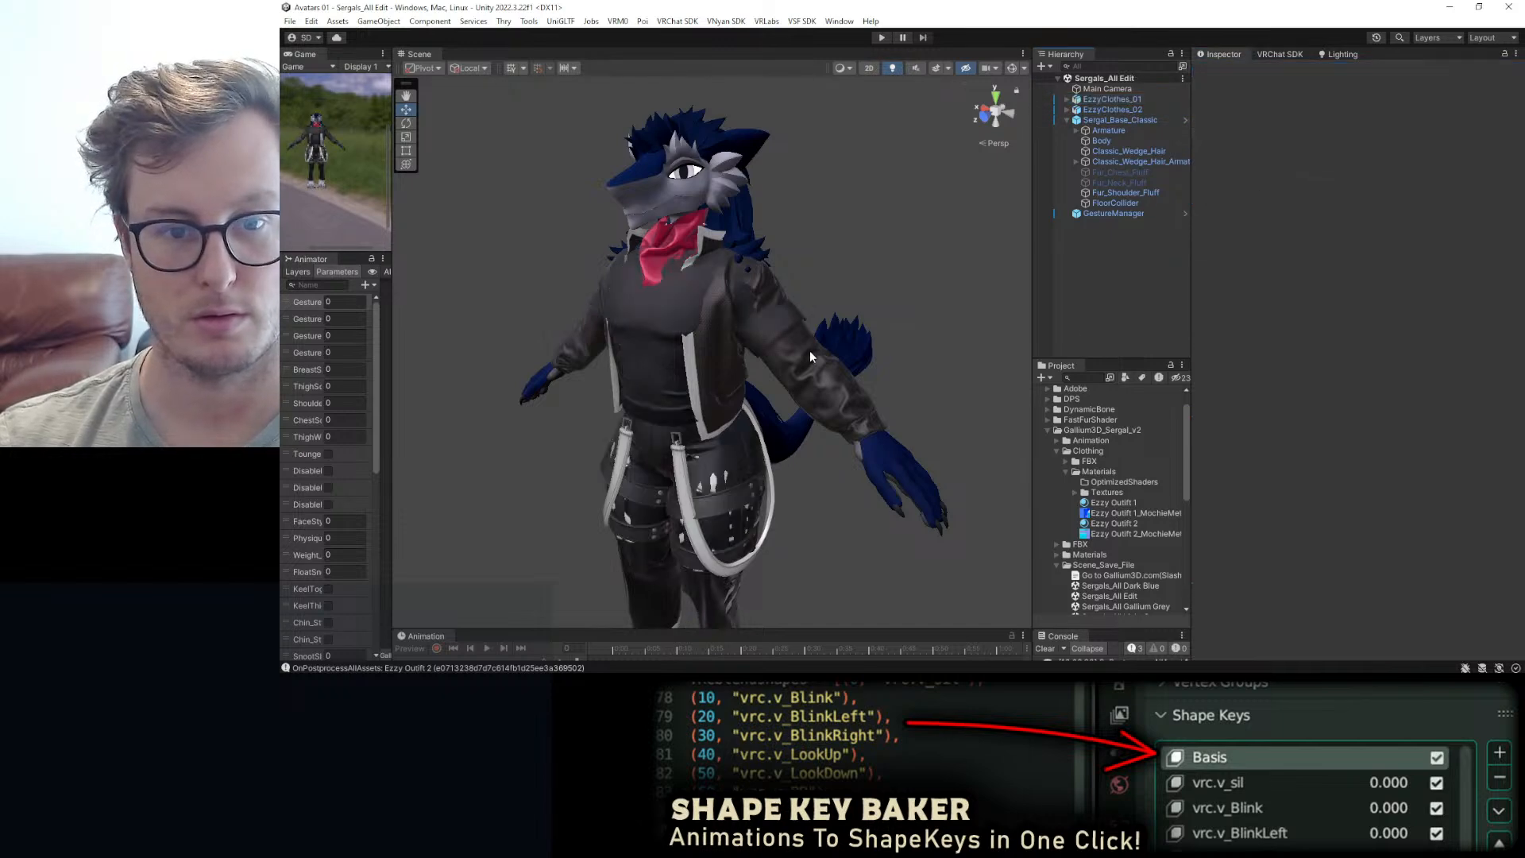
- Nest only EzzyClothes_01 under Sergal_Base_Classic, leaving EzzyClothes_02 at the scene root
left_click_drag(809, 351, 897, 343, "alt")
left_click(1067, 120)
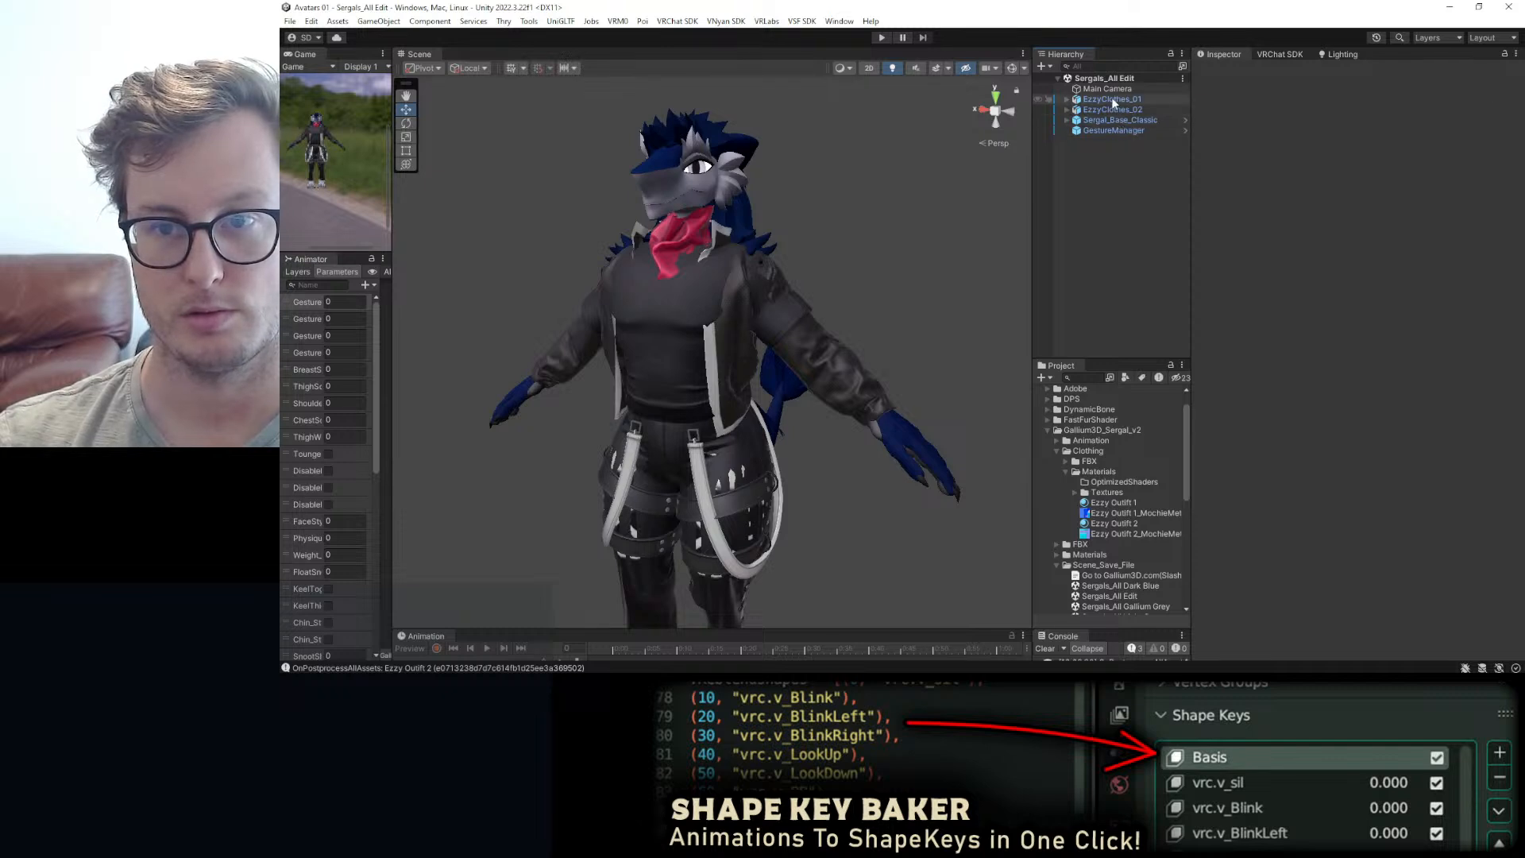
left_click_drag(1112, 100, 1116, 123)
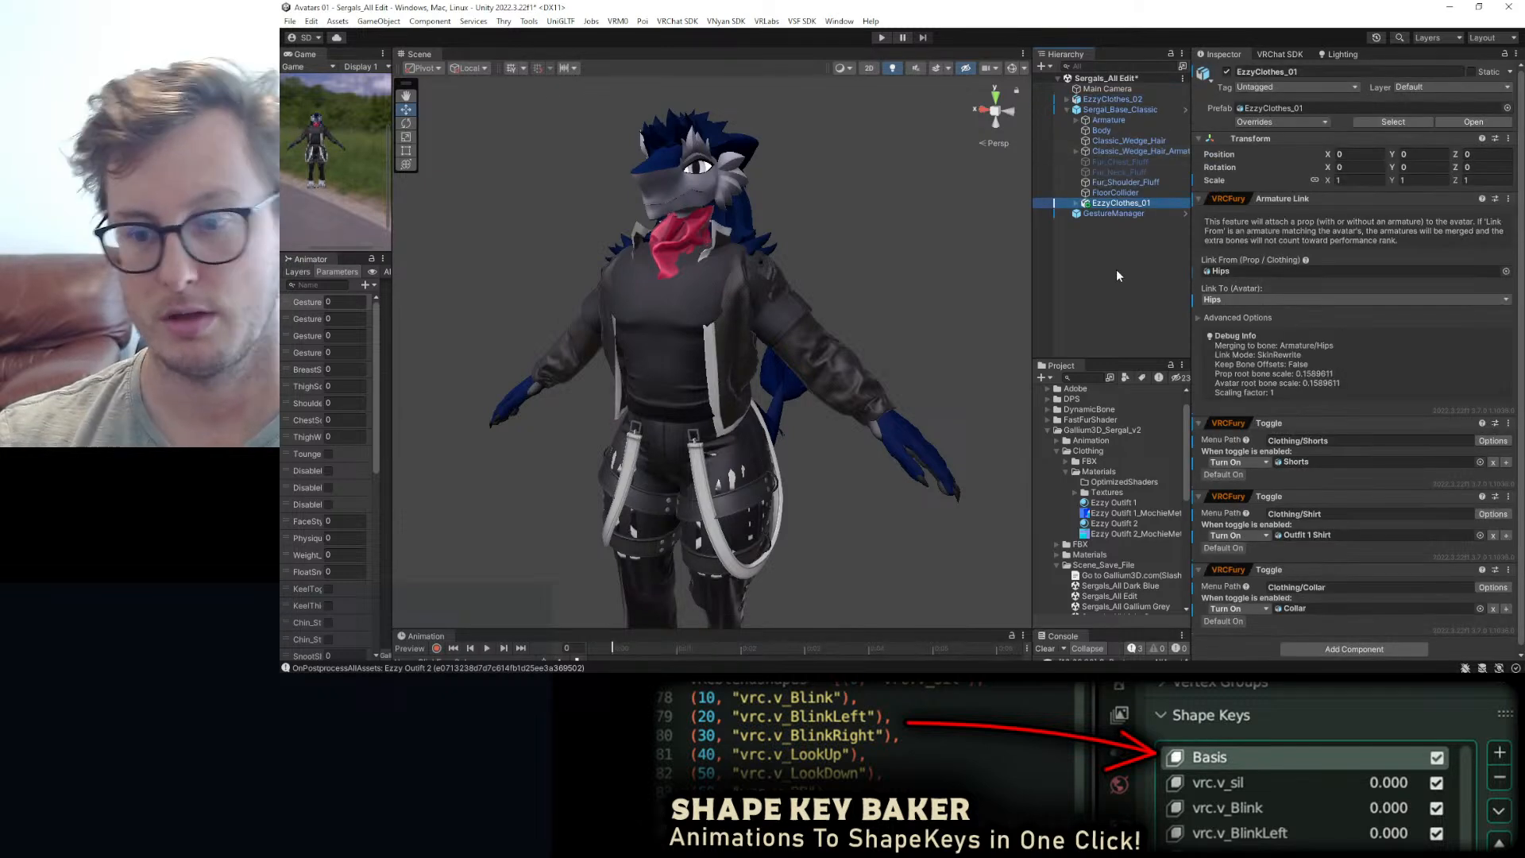
- Check the avatar's performance validations with EzzyClothes_01 attached and open the list of uploaded avatars
left_click(1277, 55)
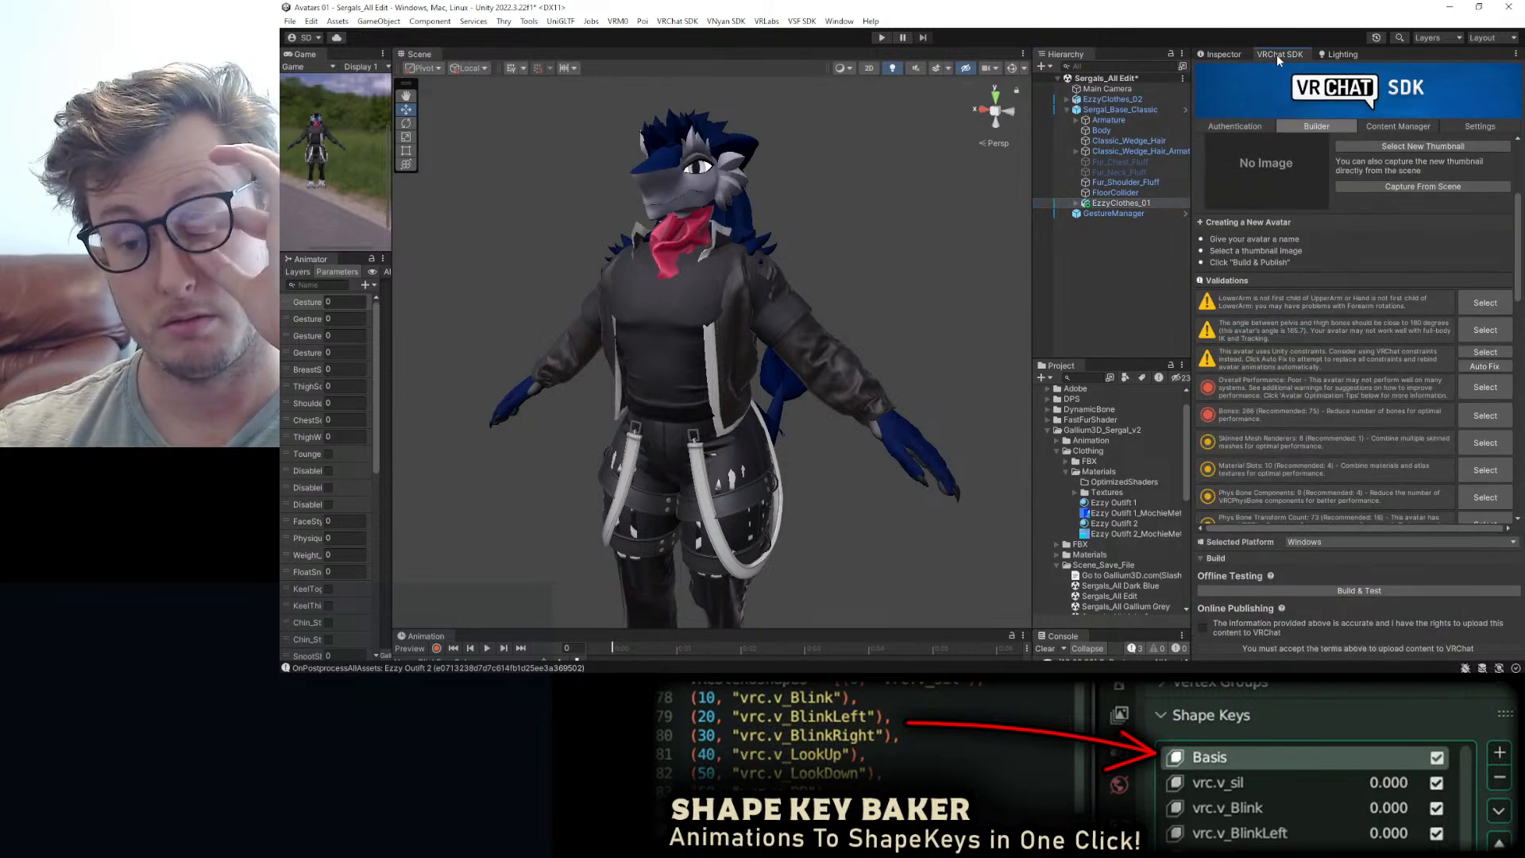
left_click(1396, 127)
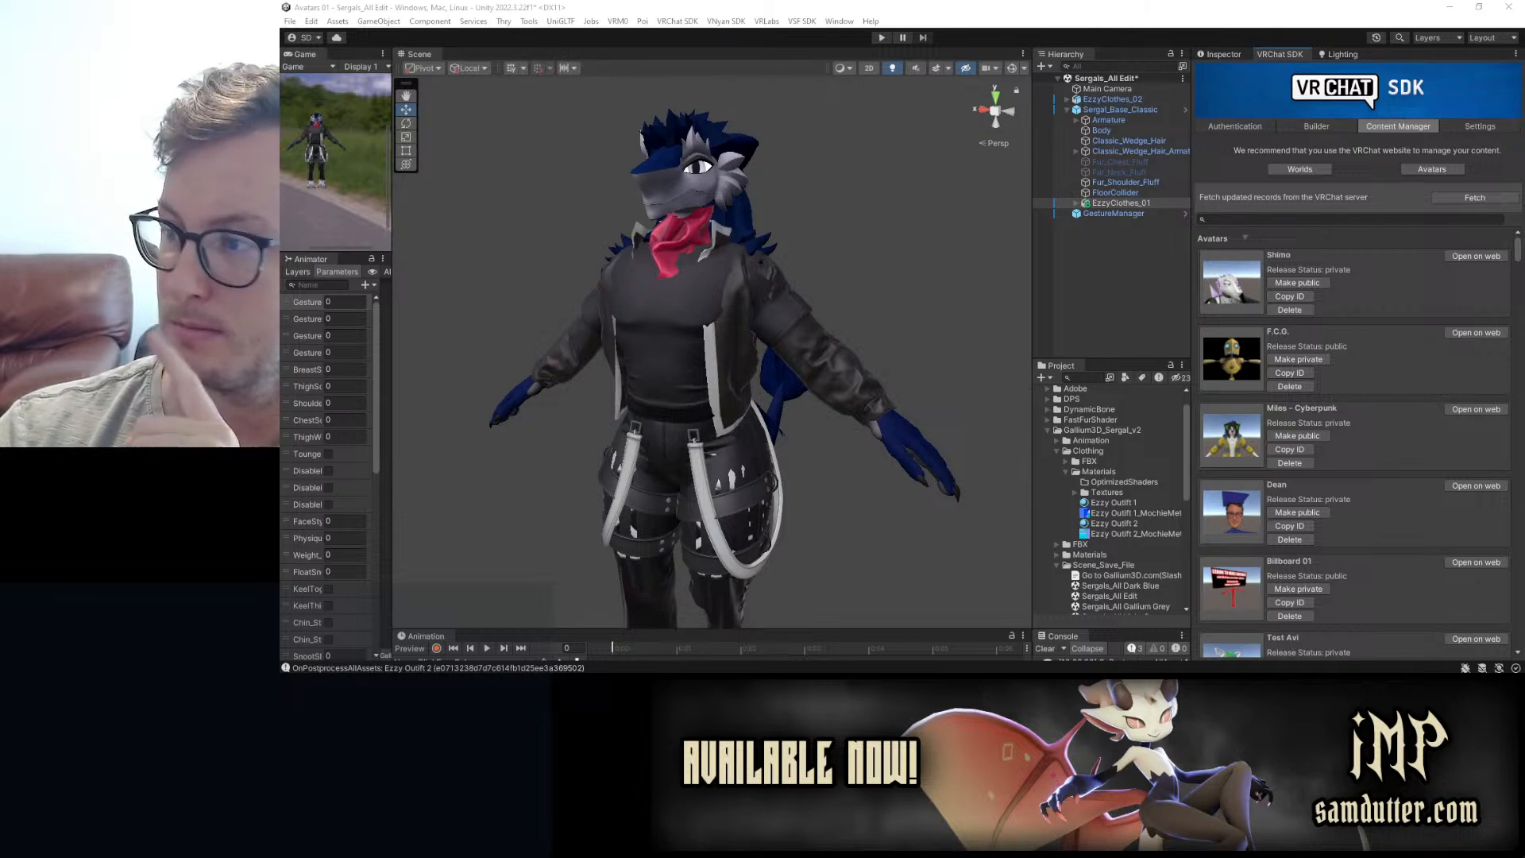
- Review the performance validations of Sergal_Base_Classic with EzzyClothes_01 attached, down to the optimization links
left_click(874, 270)
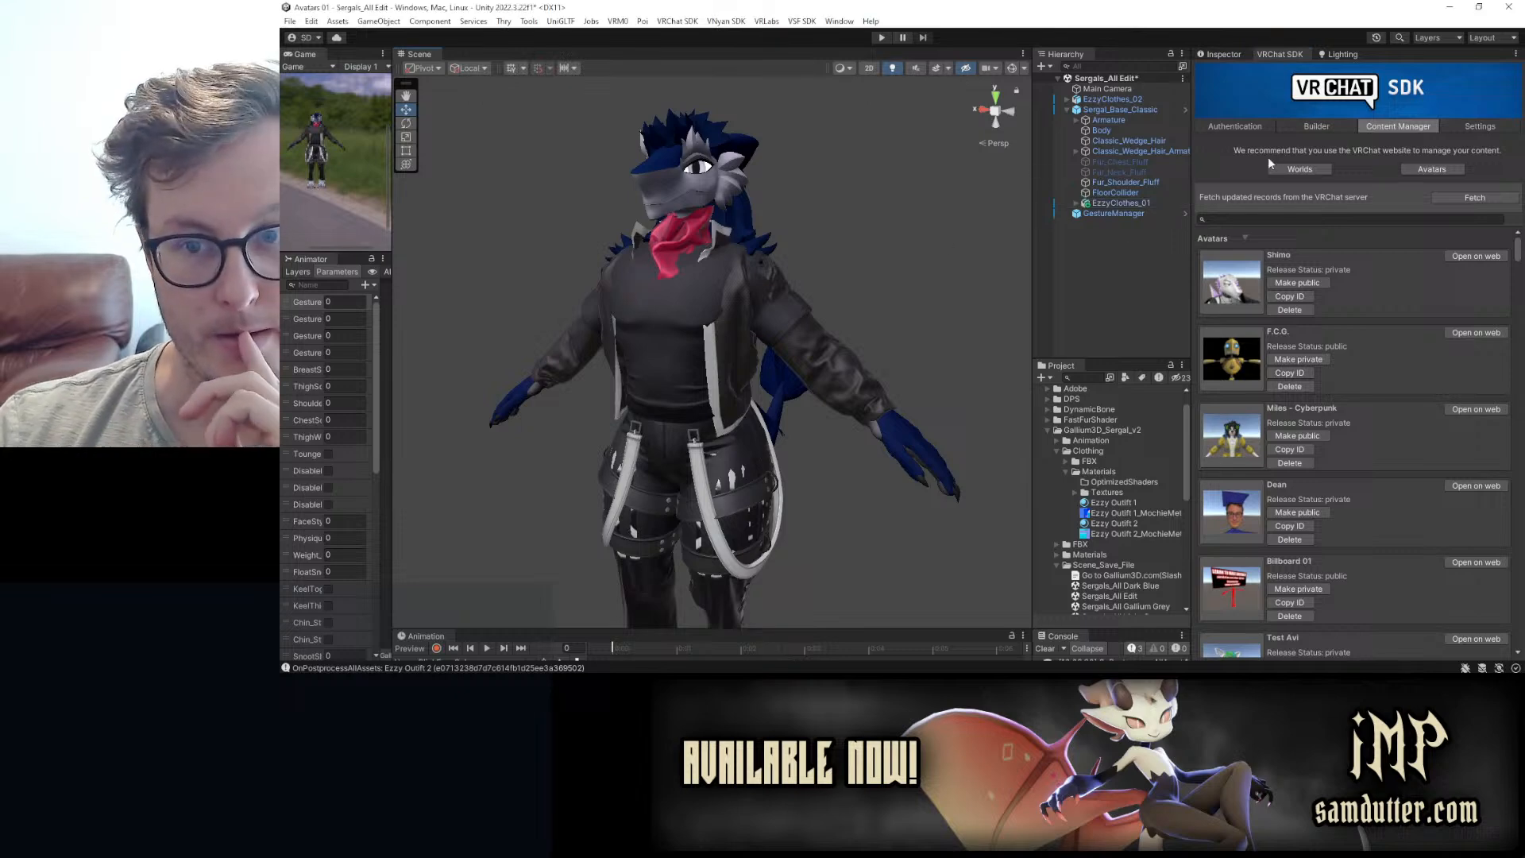
left_click(1313, 129)
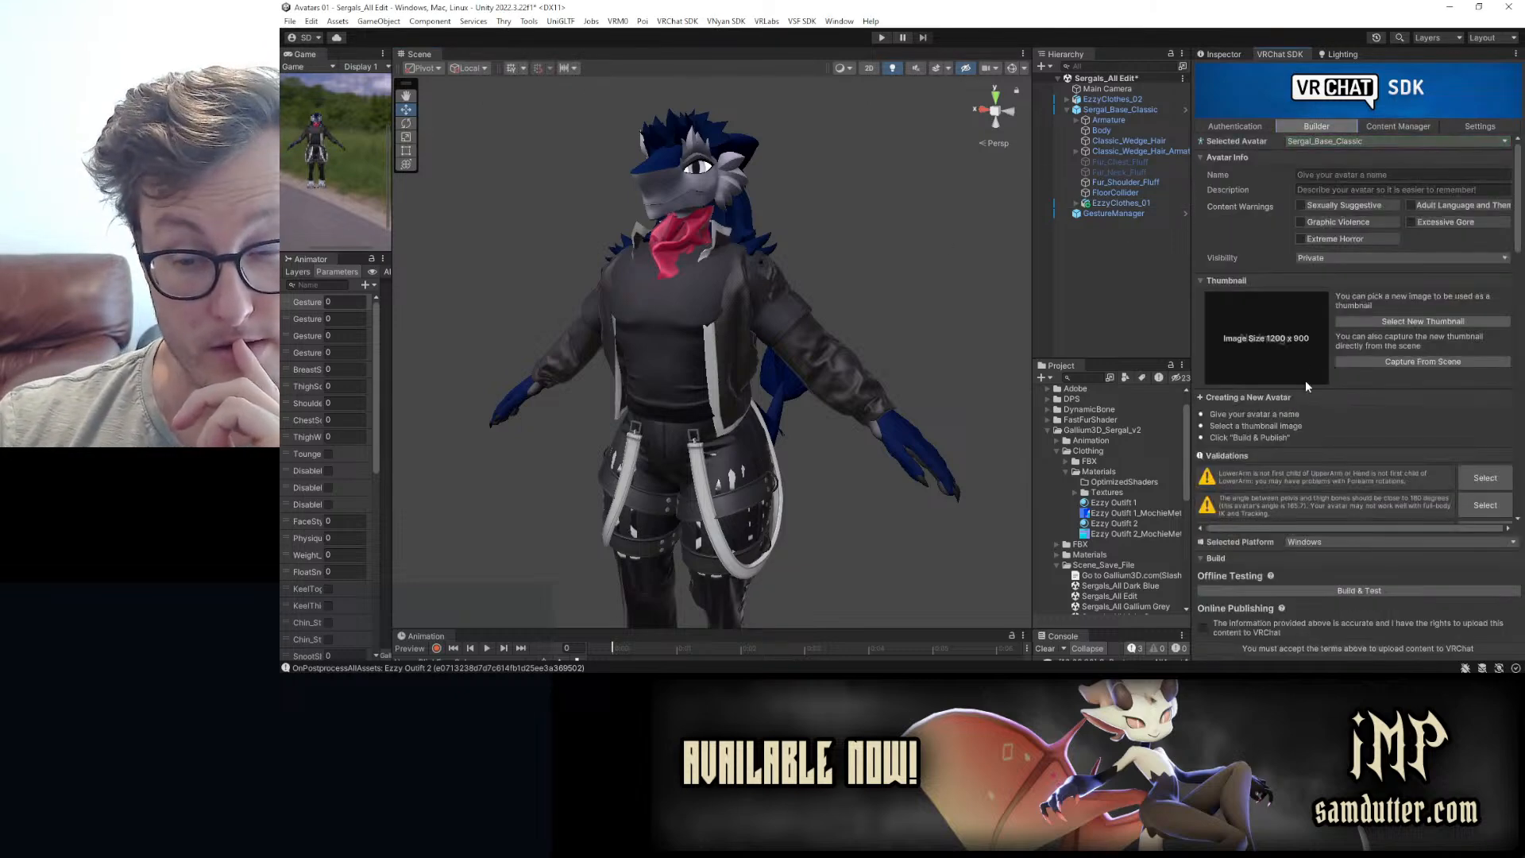
scroll(1350, 429, "down", 5)
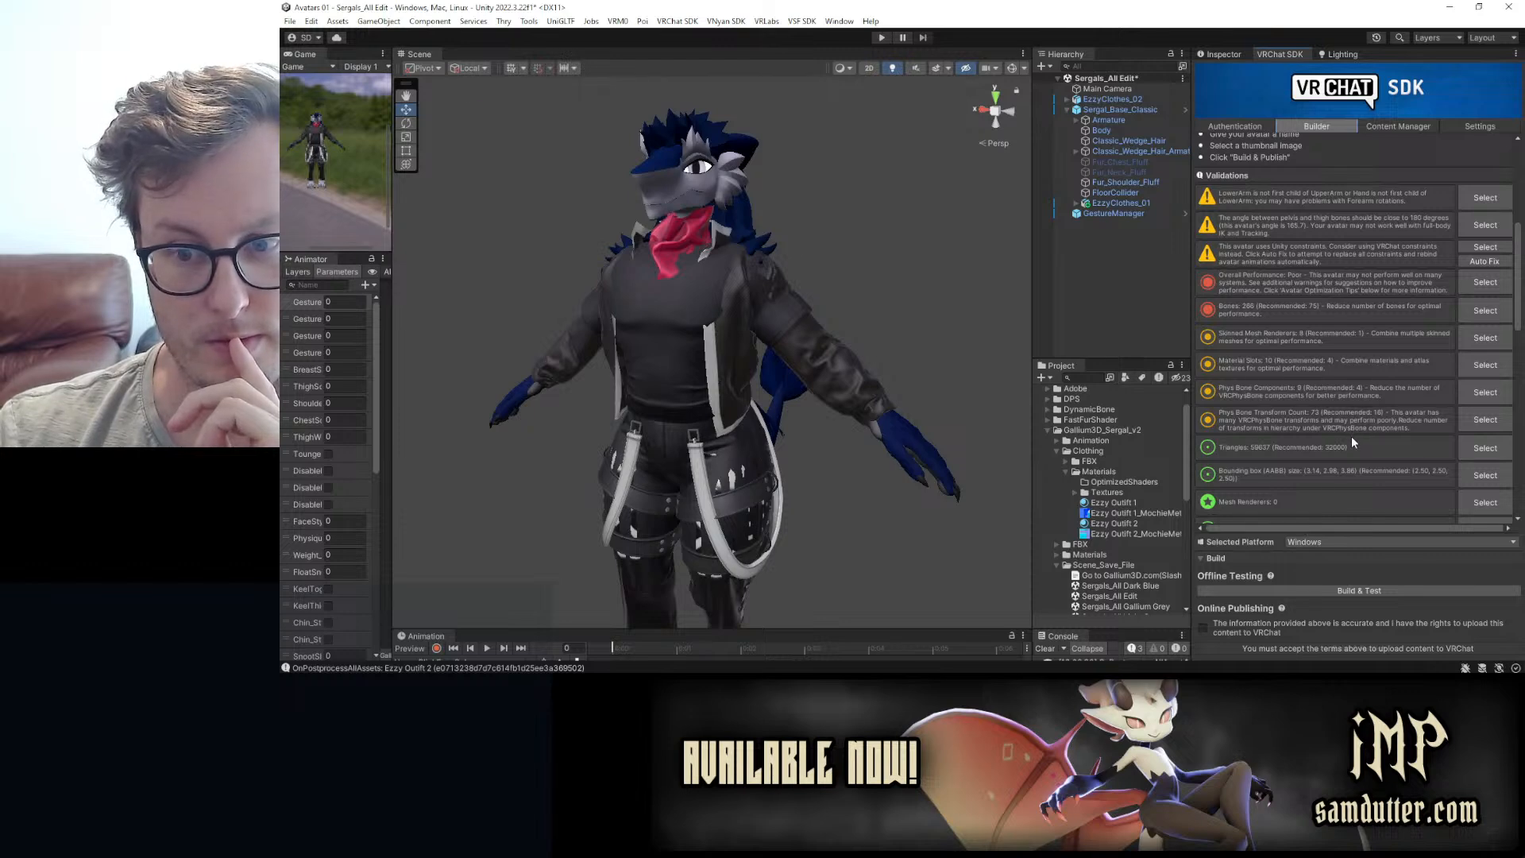
scroll(1347, 446, "down", 10)
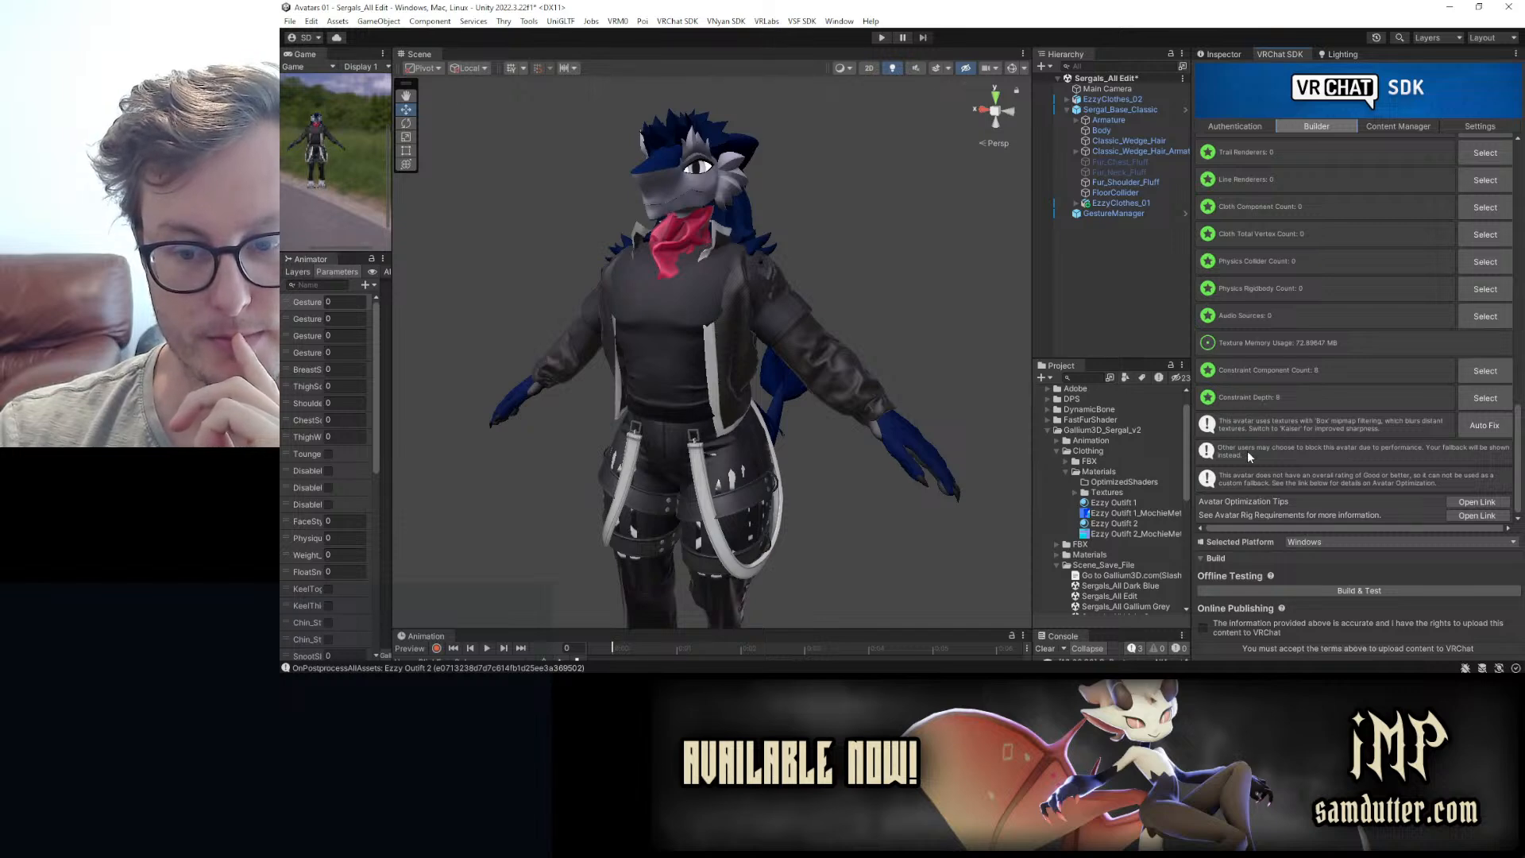
- Inspect the VRCFury Armature Link and Toggle components of EzzyClothes_01, then return to the avatar's SDK validations
left_click(1126, 204)
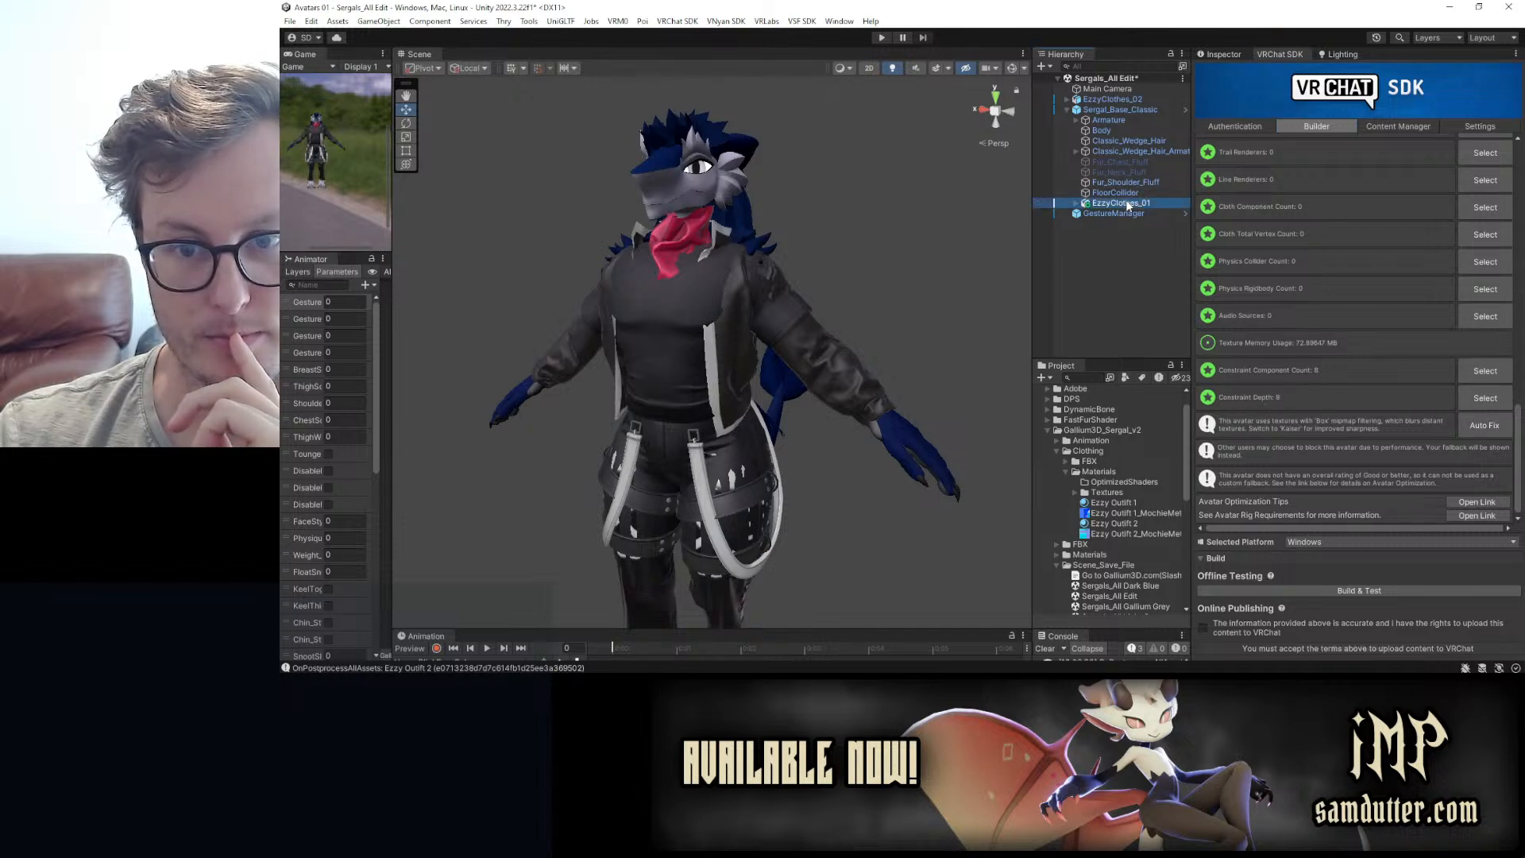
left_click(1223, 54)
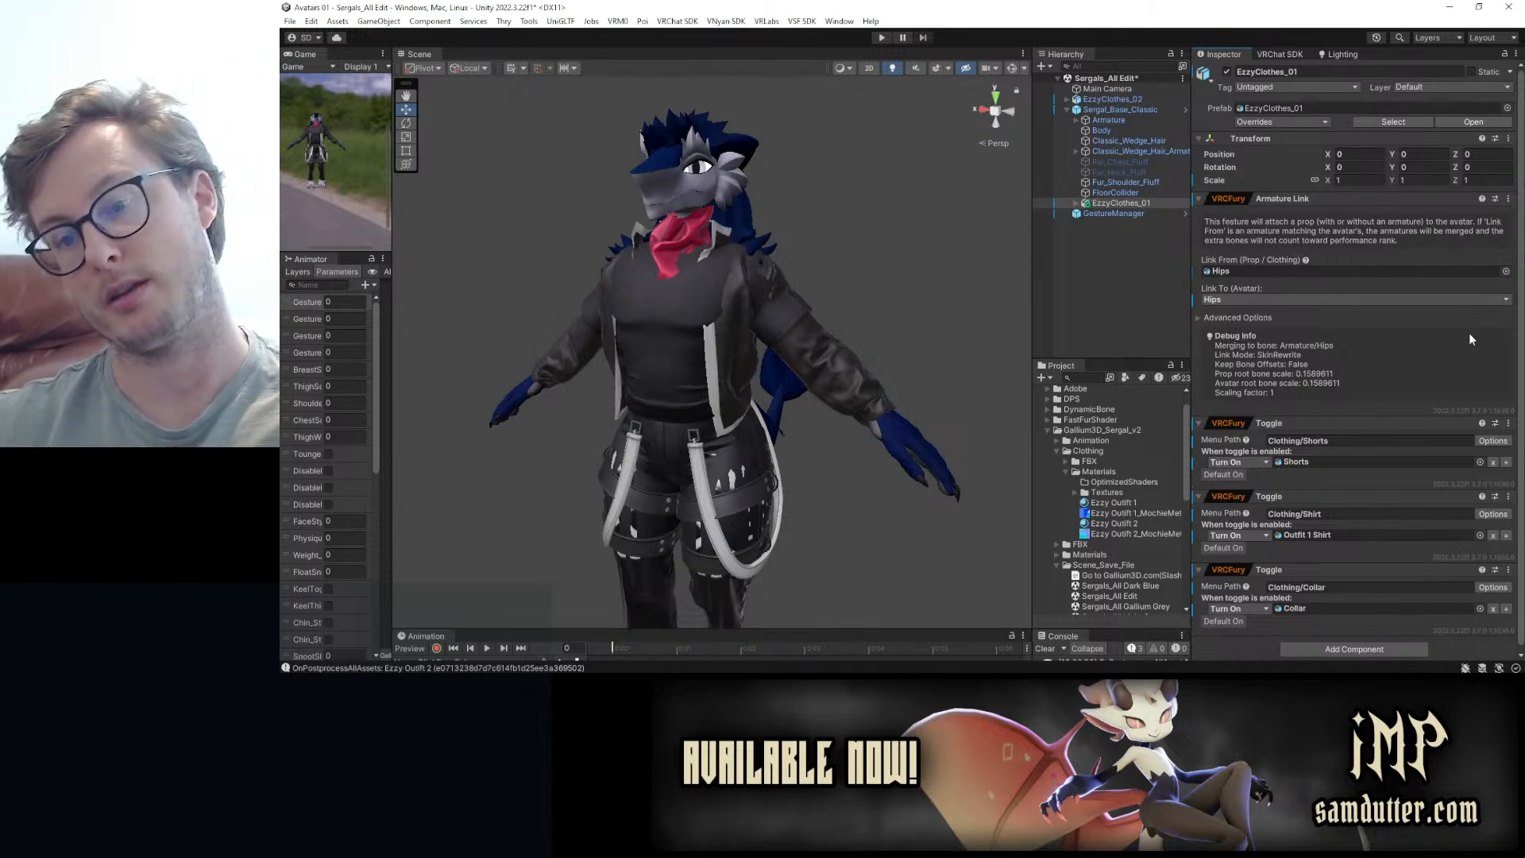
left_click(1276, 54)
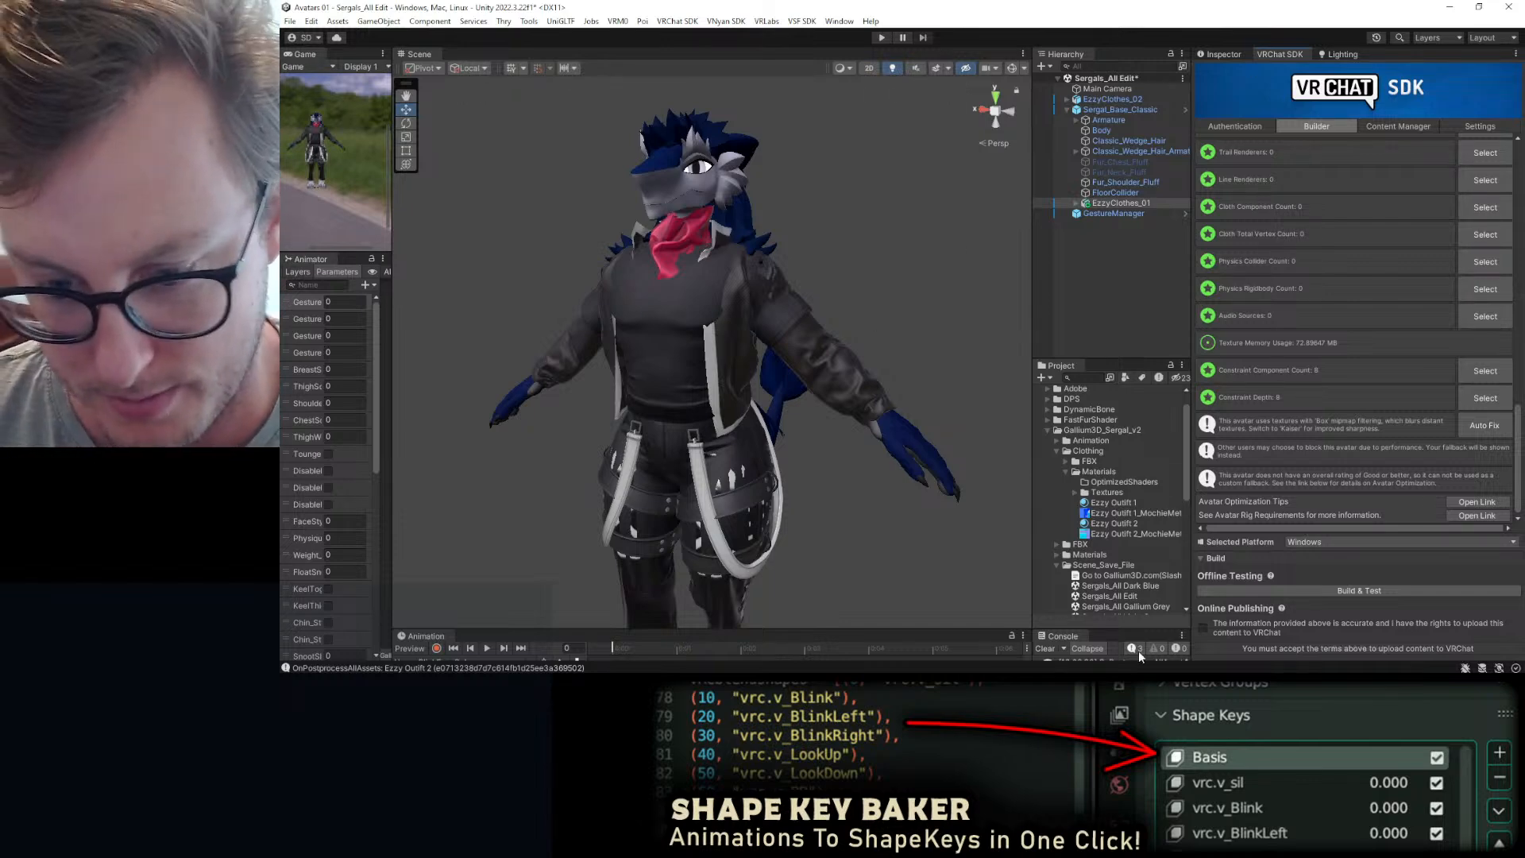
- Deactivate EzzyClothes_02 at the scene root and save the scene
left_click(1117, 100)
left_click(1226, 51)
left_click(1228, 72)
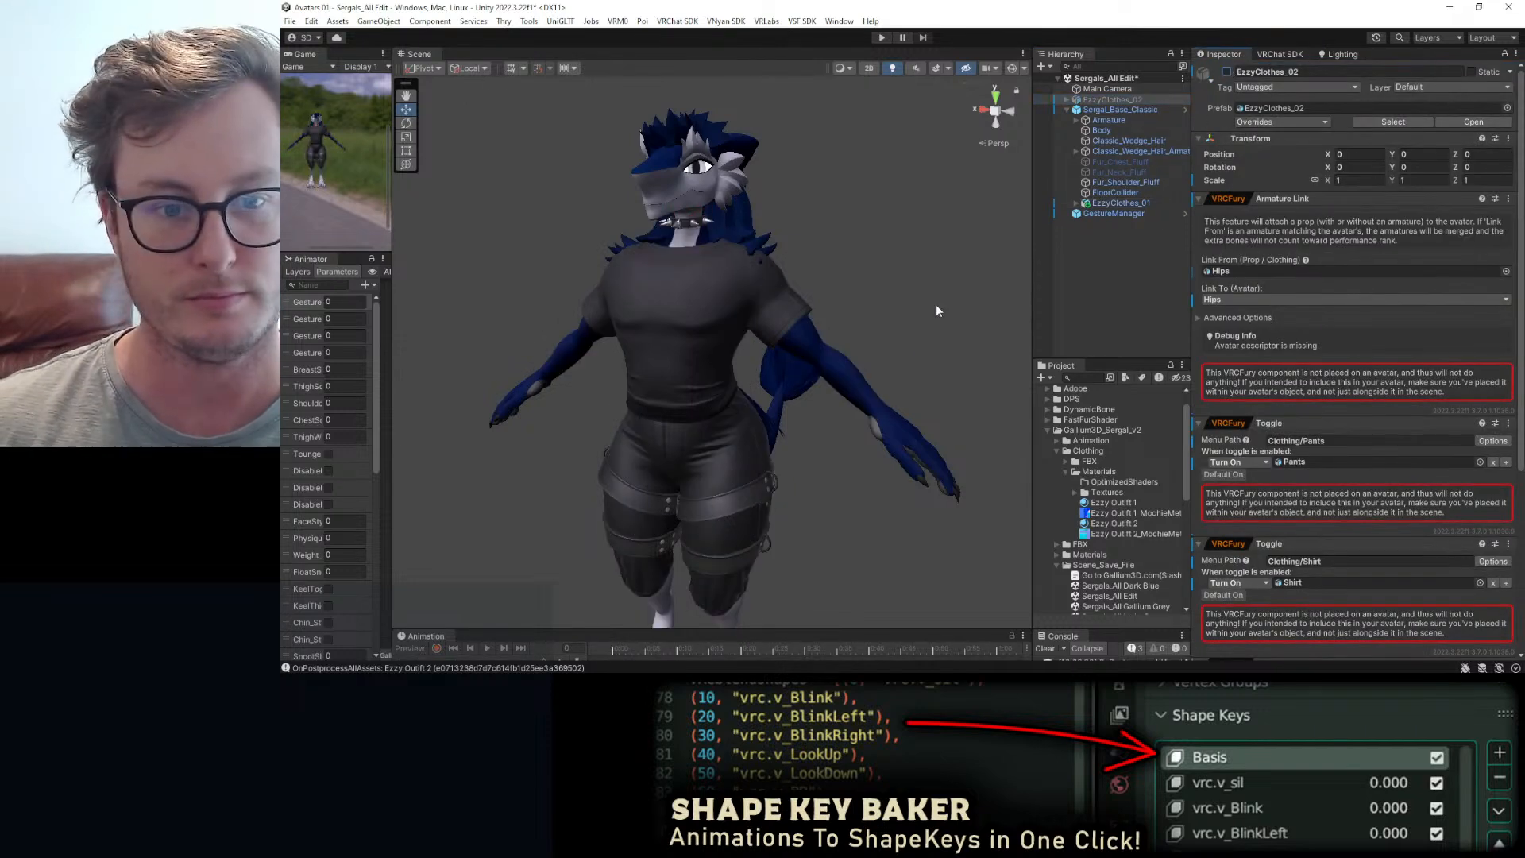
left_click_drag(755, 308, 827, 307, "alt")
middle_click_drag(798, 311, 788, 223)
left_click_drag(675, 318, 805, 339, "alt")
scroll(765, 291, "down", 3)
key("ctrl+s")
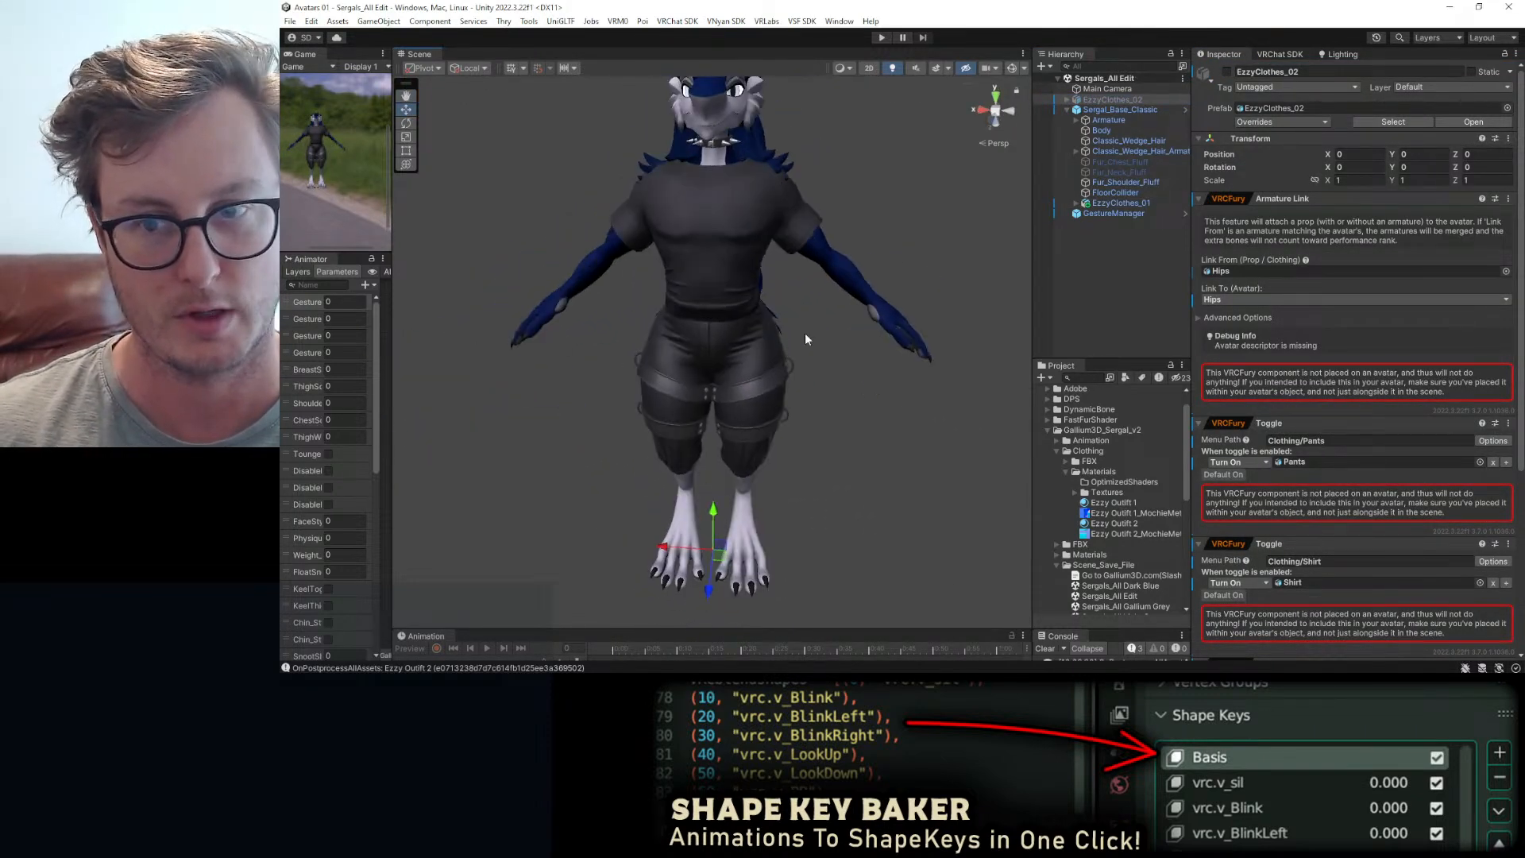
- Delete the GestureManager object, enable the Avatars 3.0 Emulator and run the scene in play mode
left_click(1112, 213)
key("Delete")
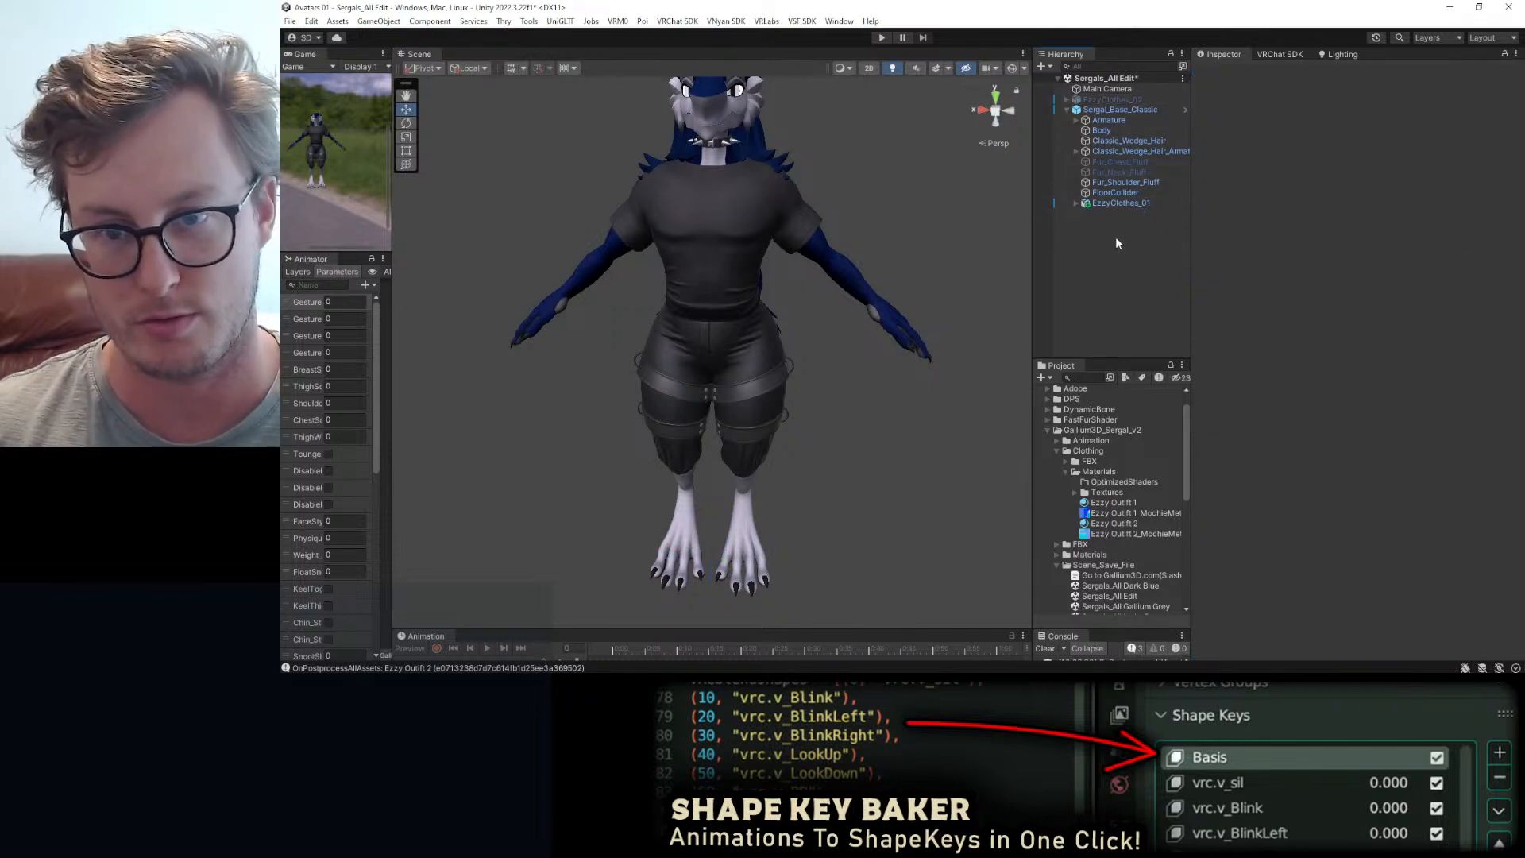
left_click(530, 22)
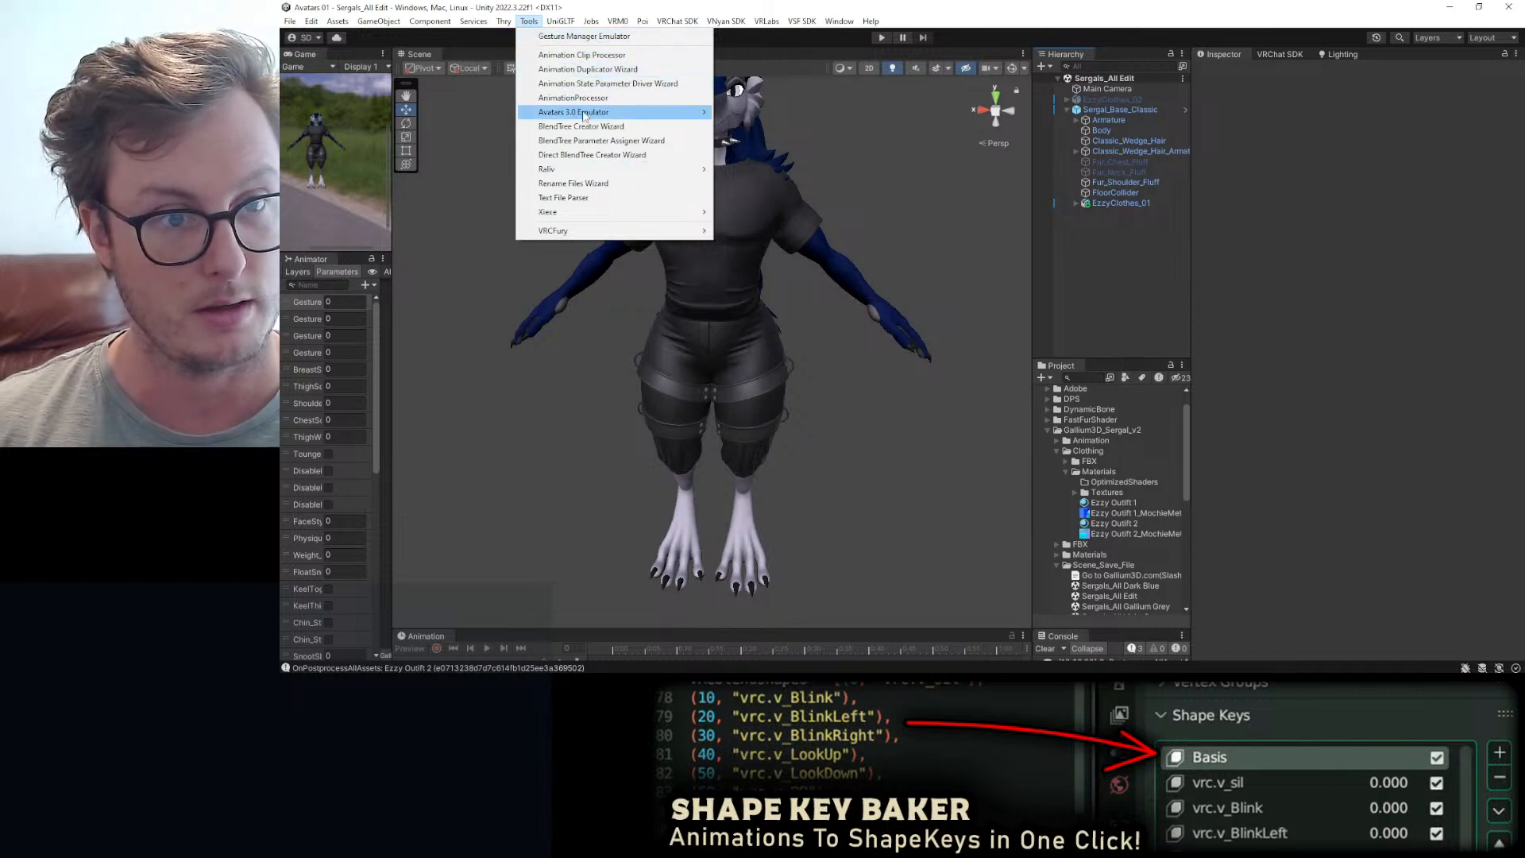
mouse_move(586, 113)
left_click(814, 118)
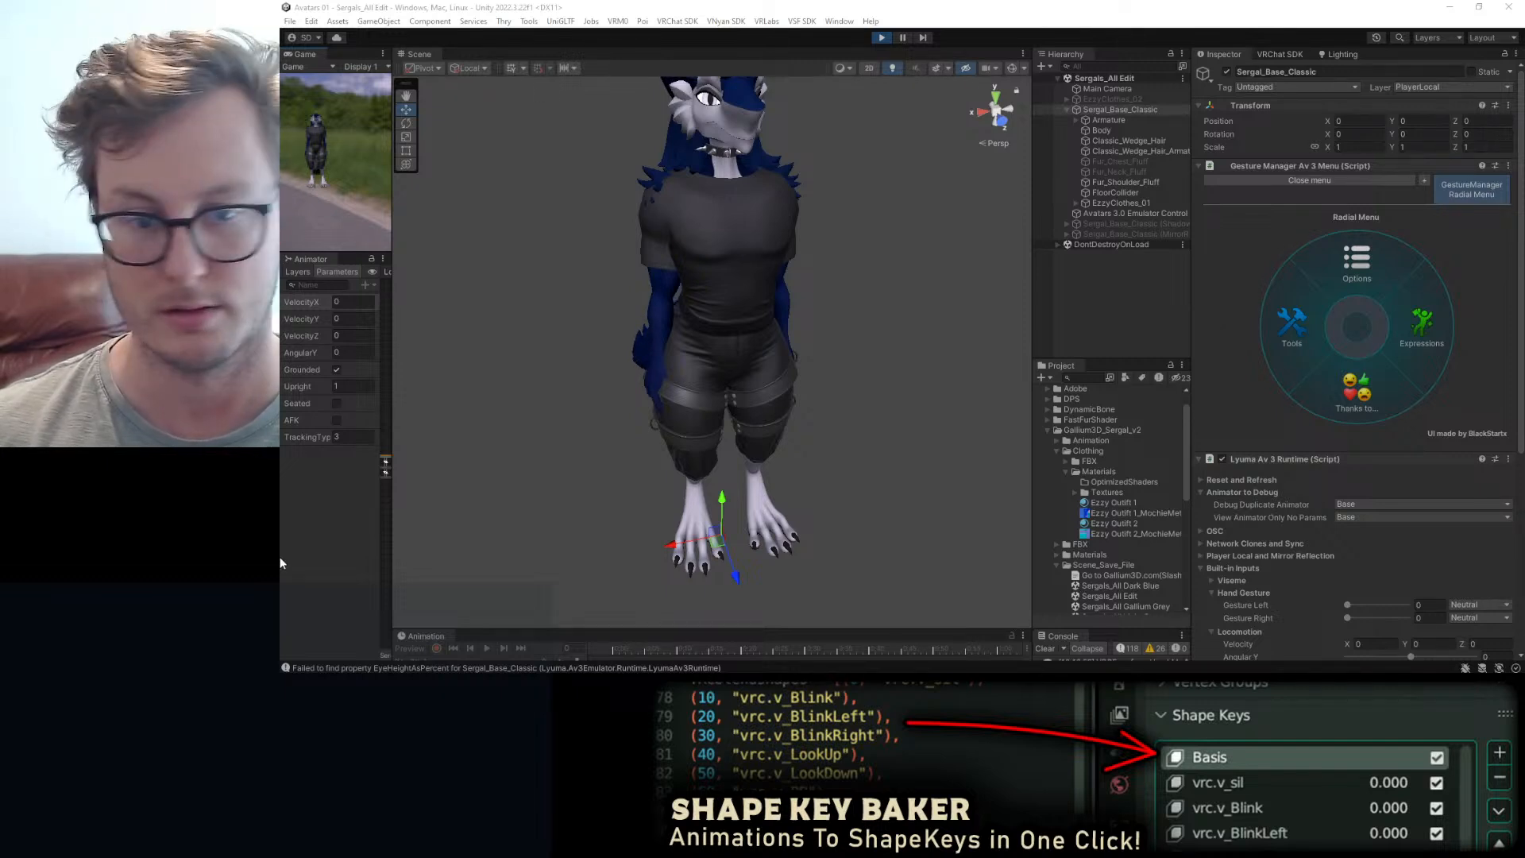
- Try the emulator's left gesture and voice inputs on the avatar and collapse the Viseme, Hand Gesture and Locomotion groups
scroll(1386, 488, "down", 4)
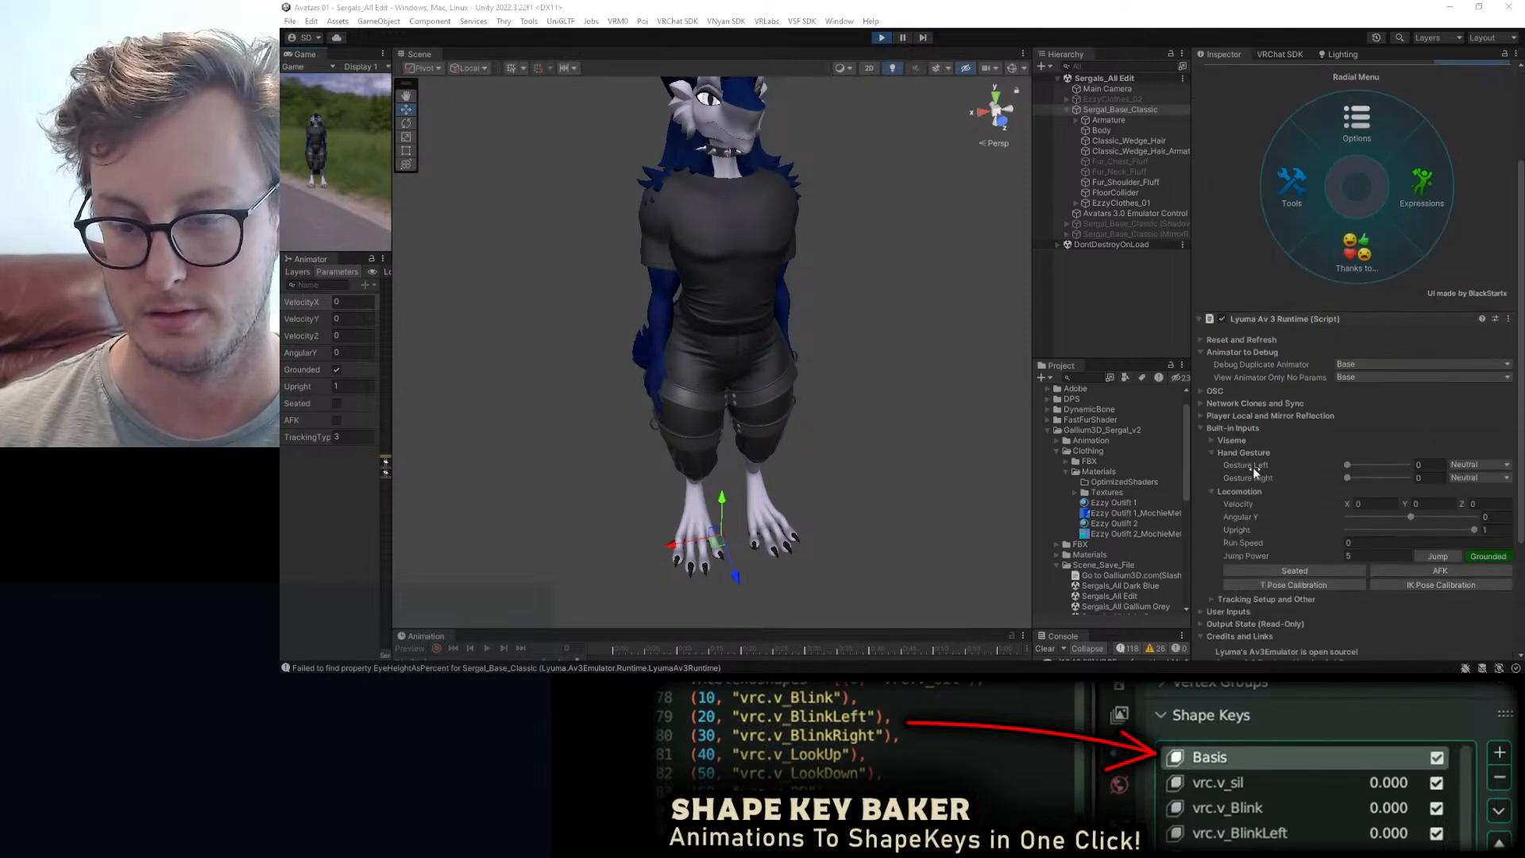
left_click_drag(1347, 465, 1253, 478)
left_click(1211, 441)
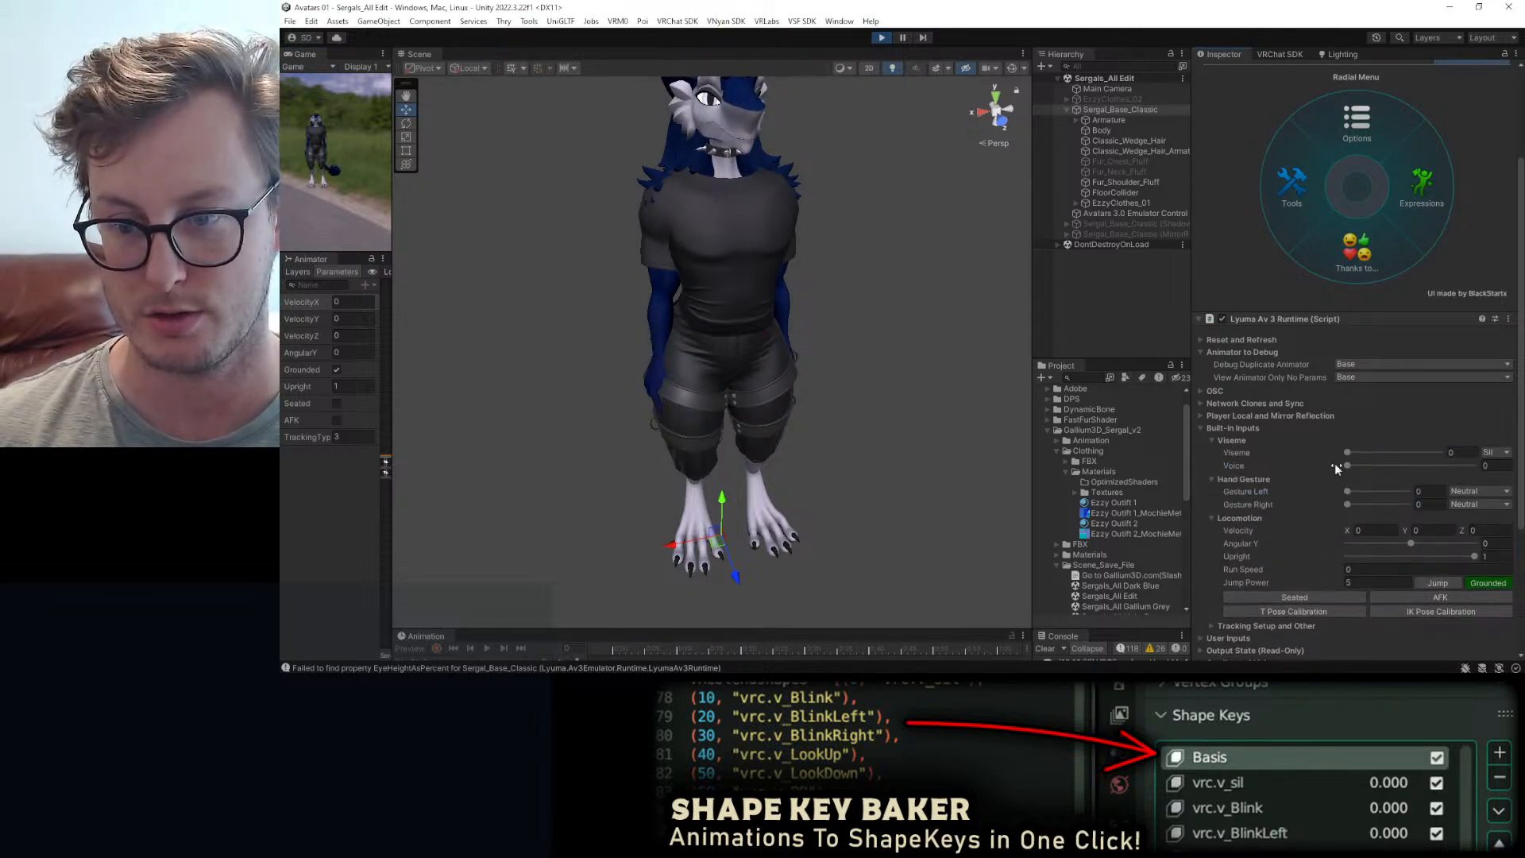
left_click_drag(1365, 466, 1295, 452)
scroll(1264, 477, "down", 3)
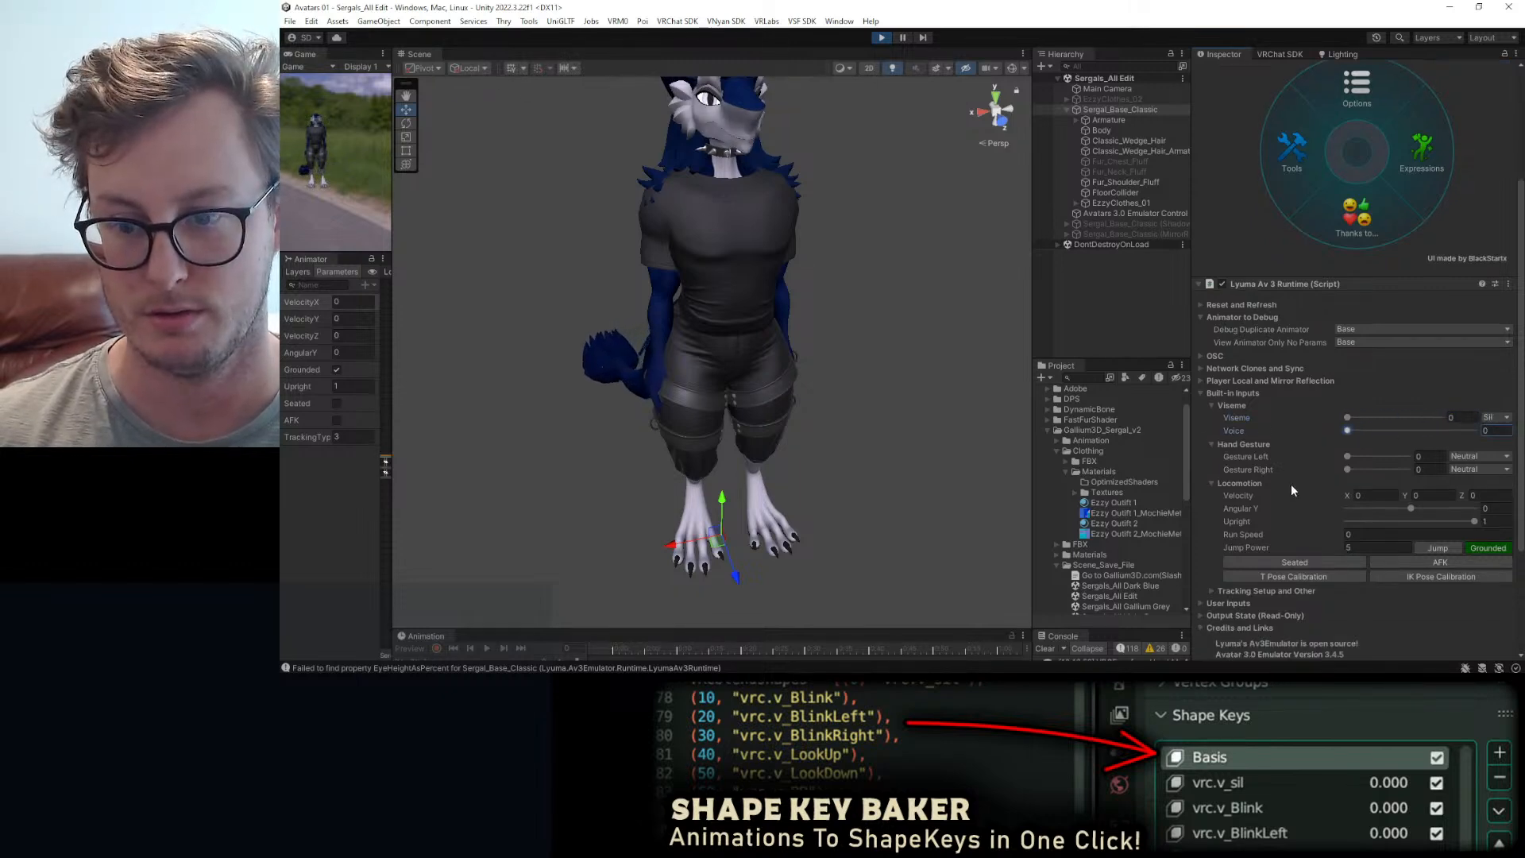
left_click(1212, 372)
left_click(1209, 383)
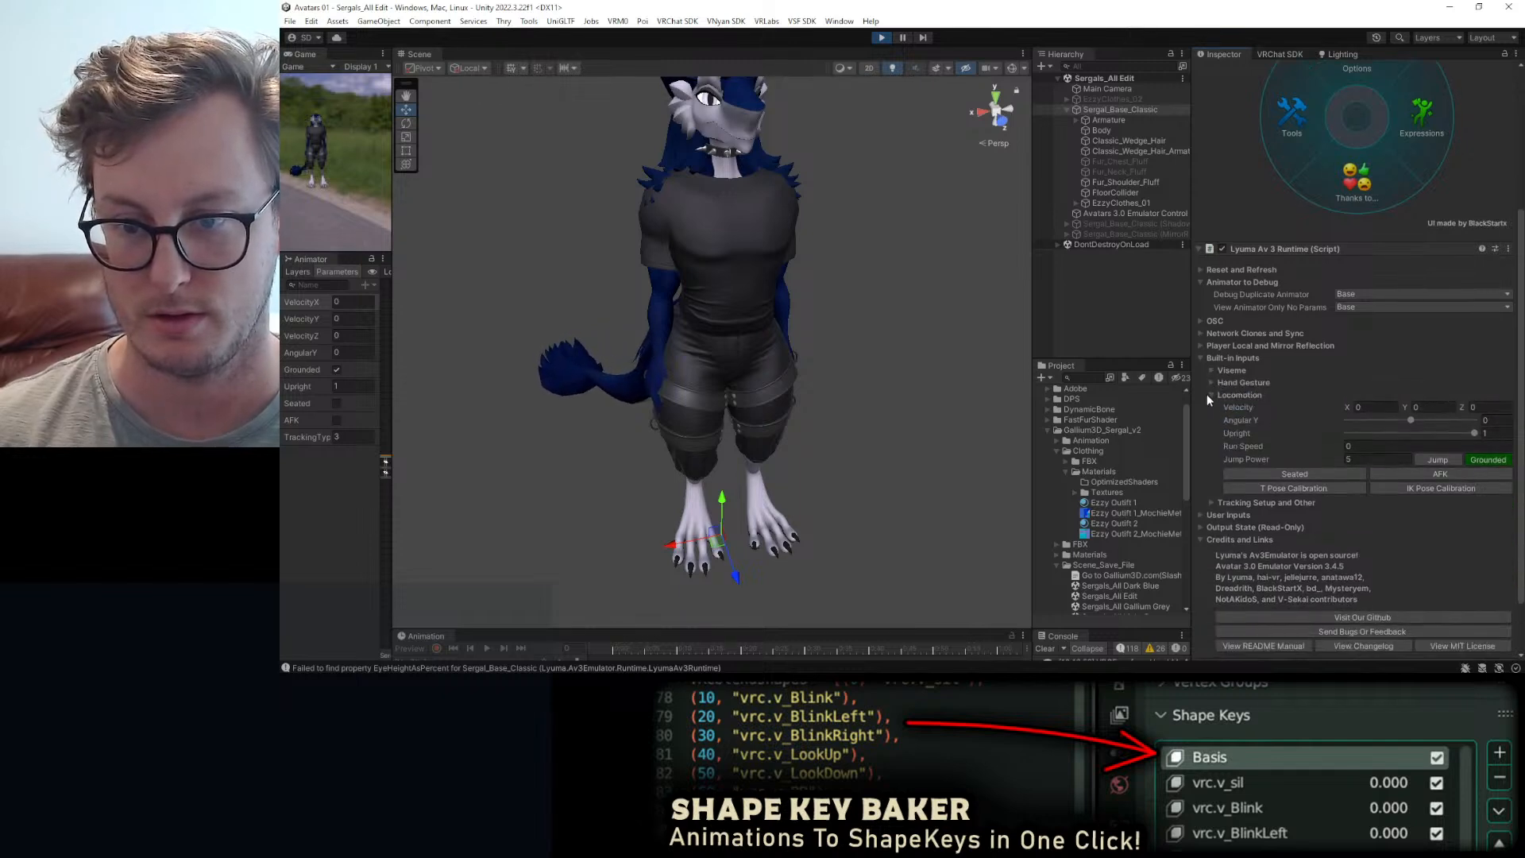
left_click(1213, 393)
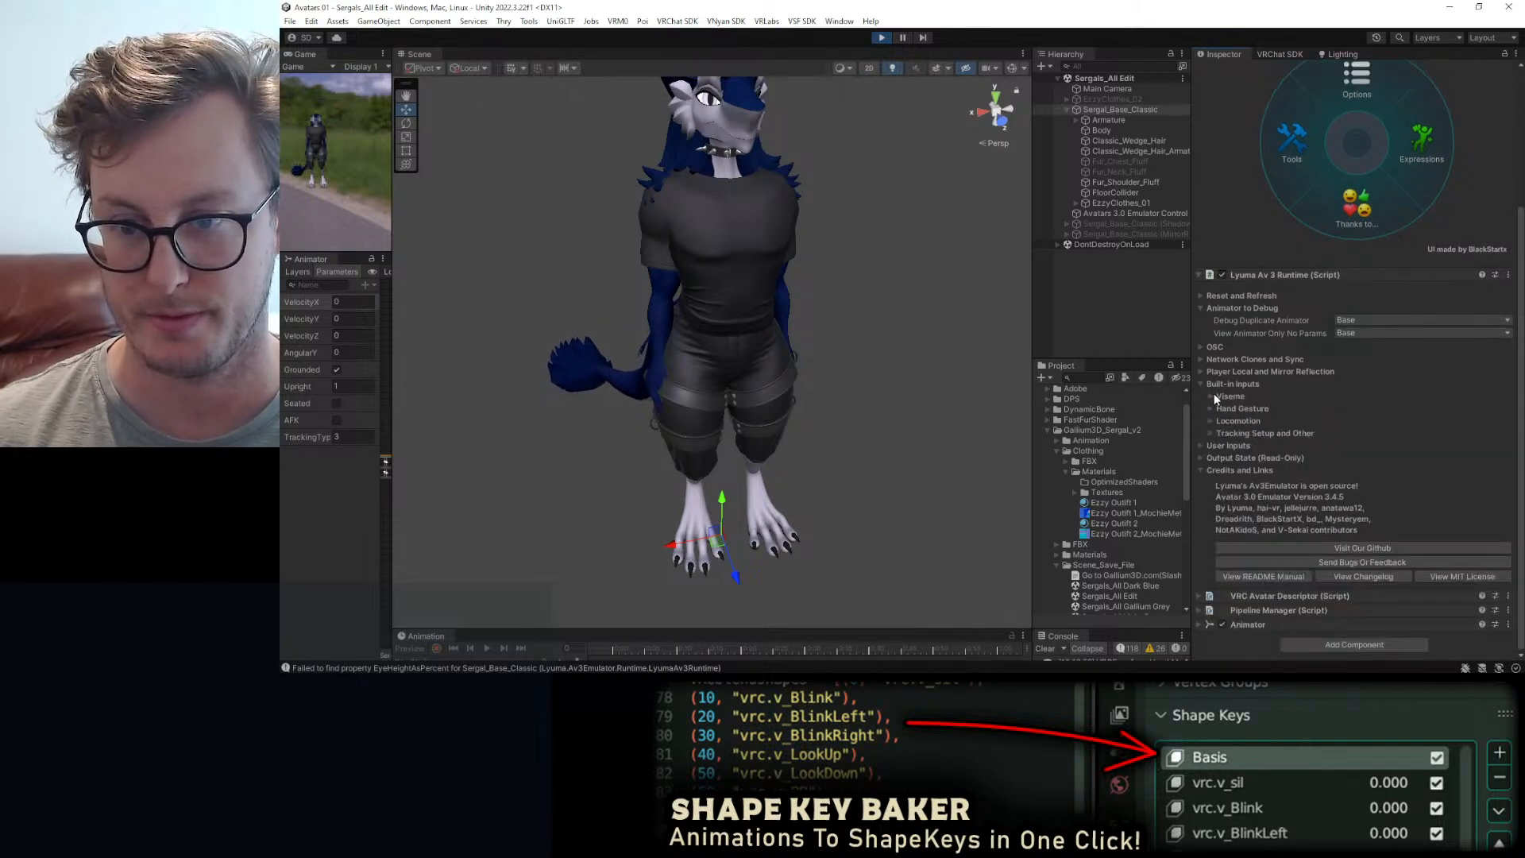
- Test the Collar and Shorts toggles in the avatar's Clothing expression menu and return to the expressions overview
left_click(1427, 156)
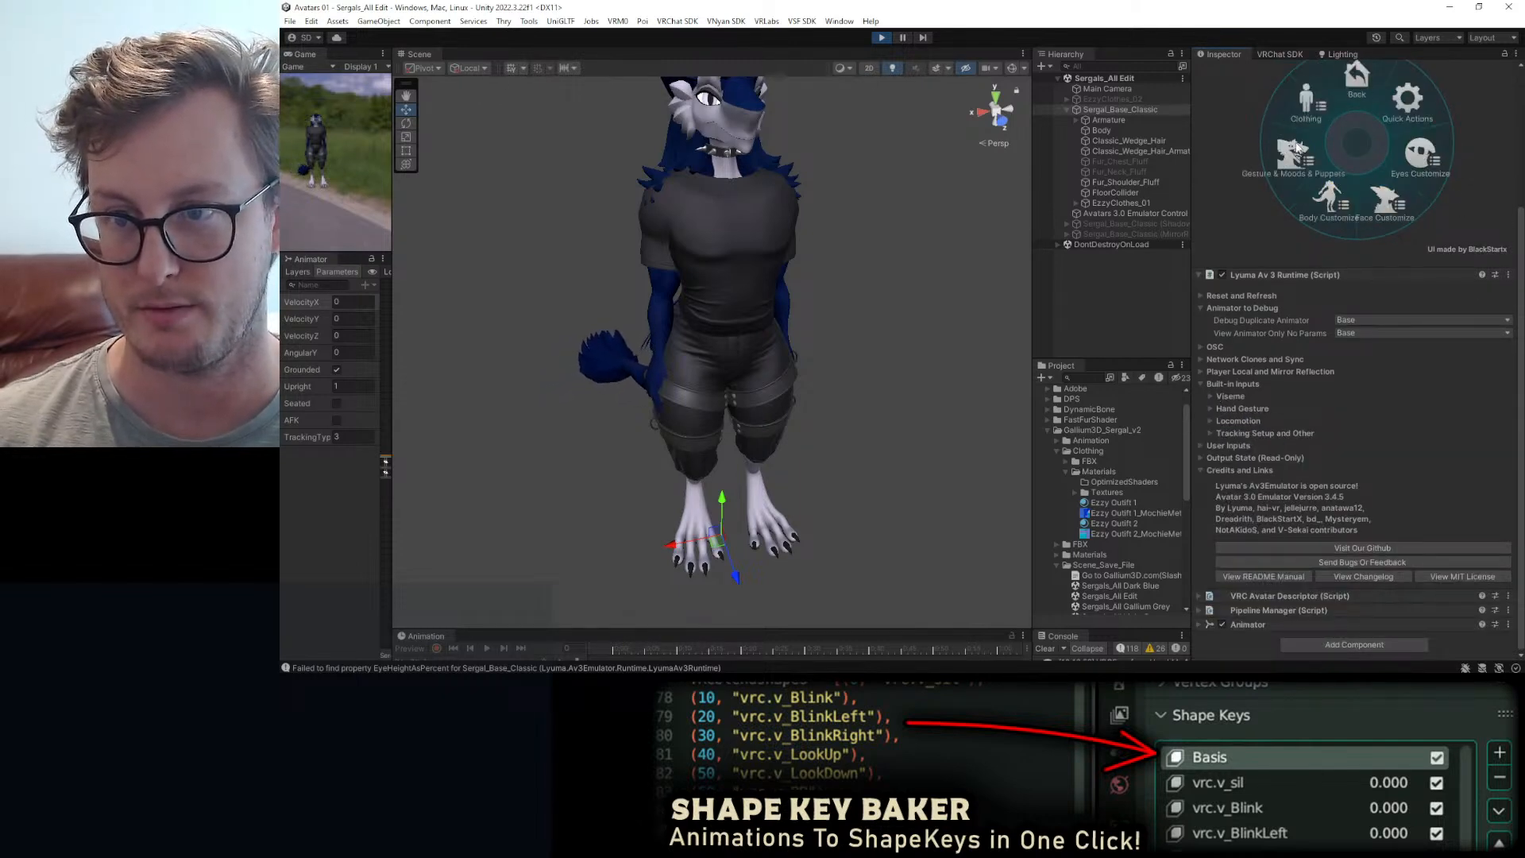
left_click(1307, 108)
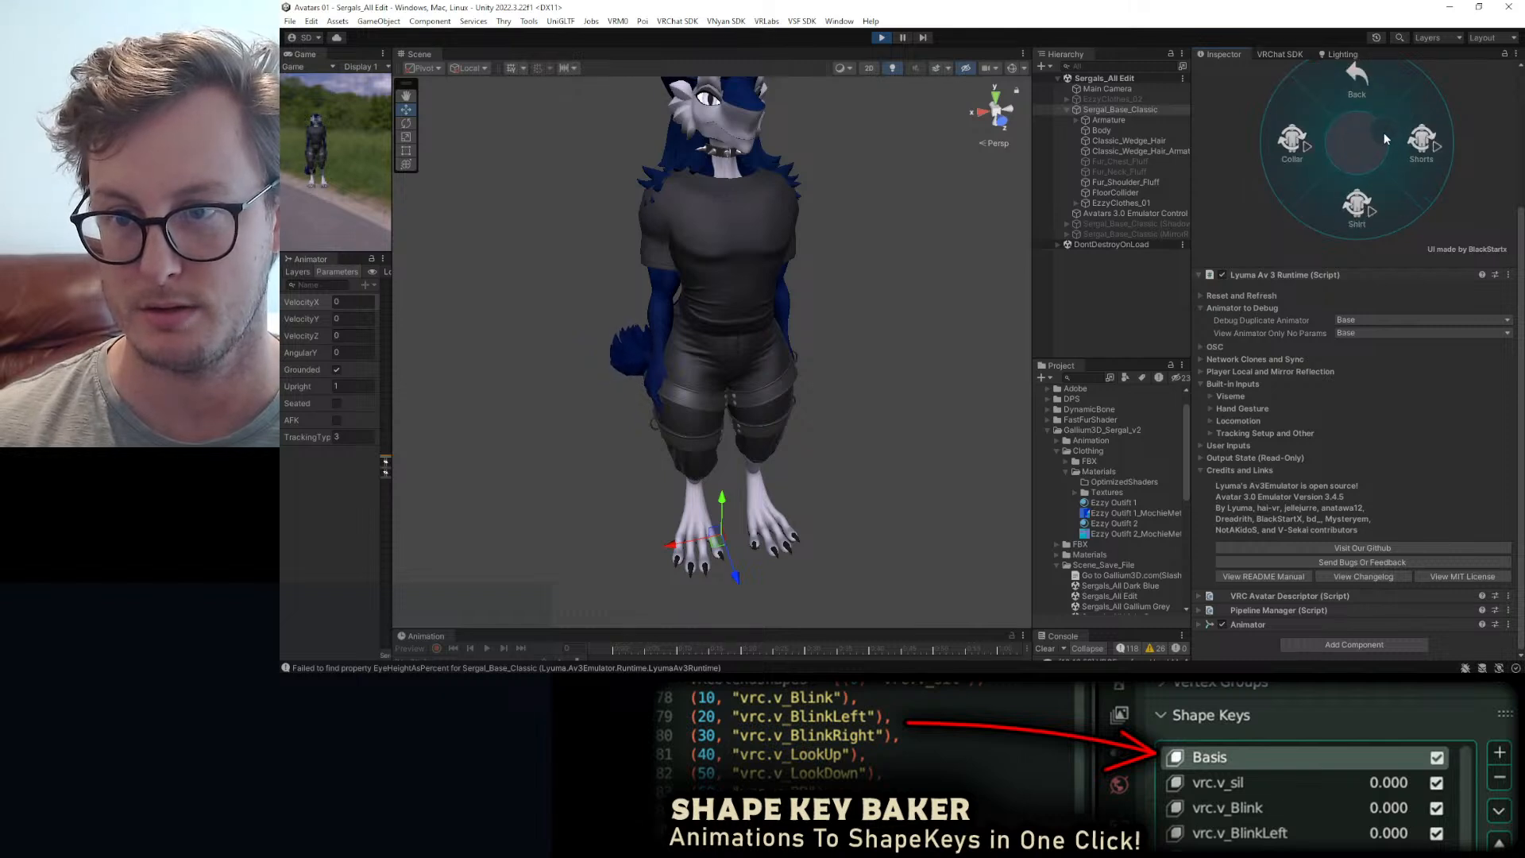
left_click(1304, 143)
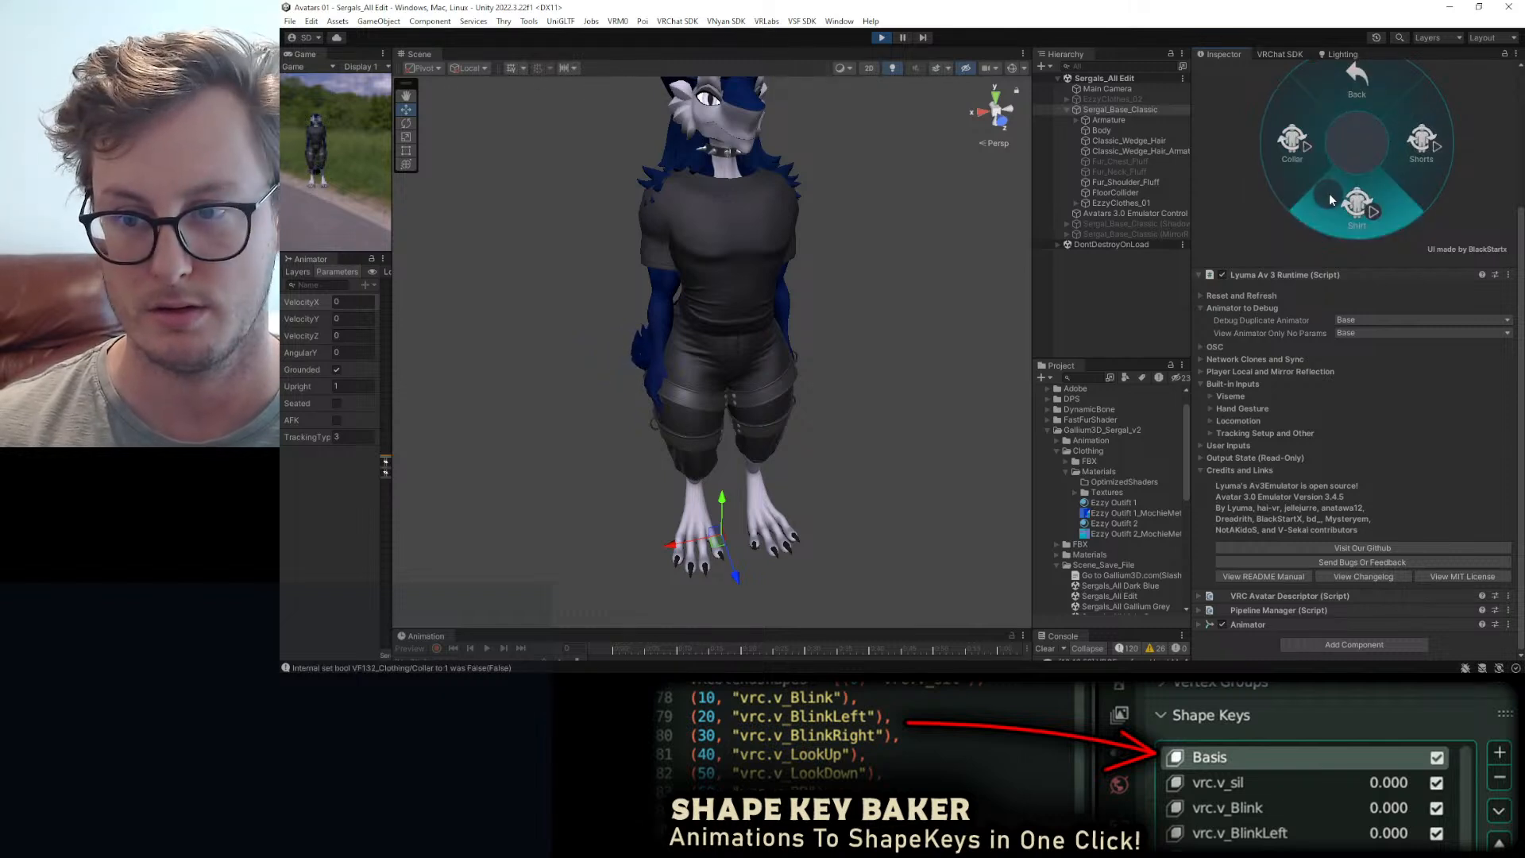
left_click(1406, 164)
left_click(1402, 165)
left_click(1362, 91)
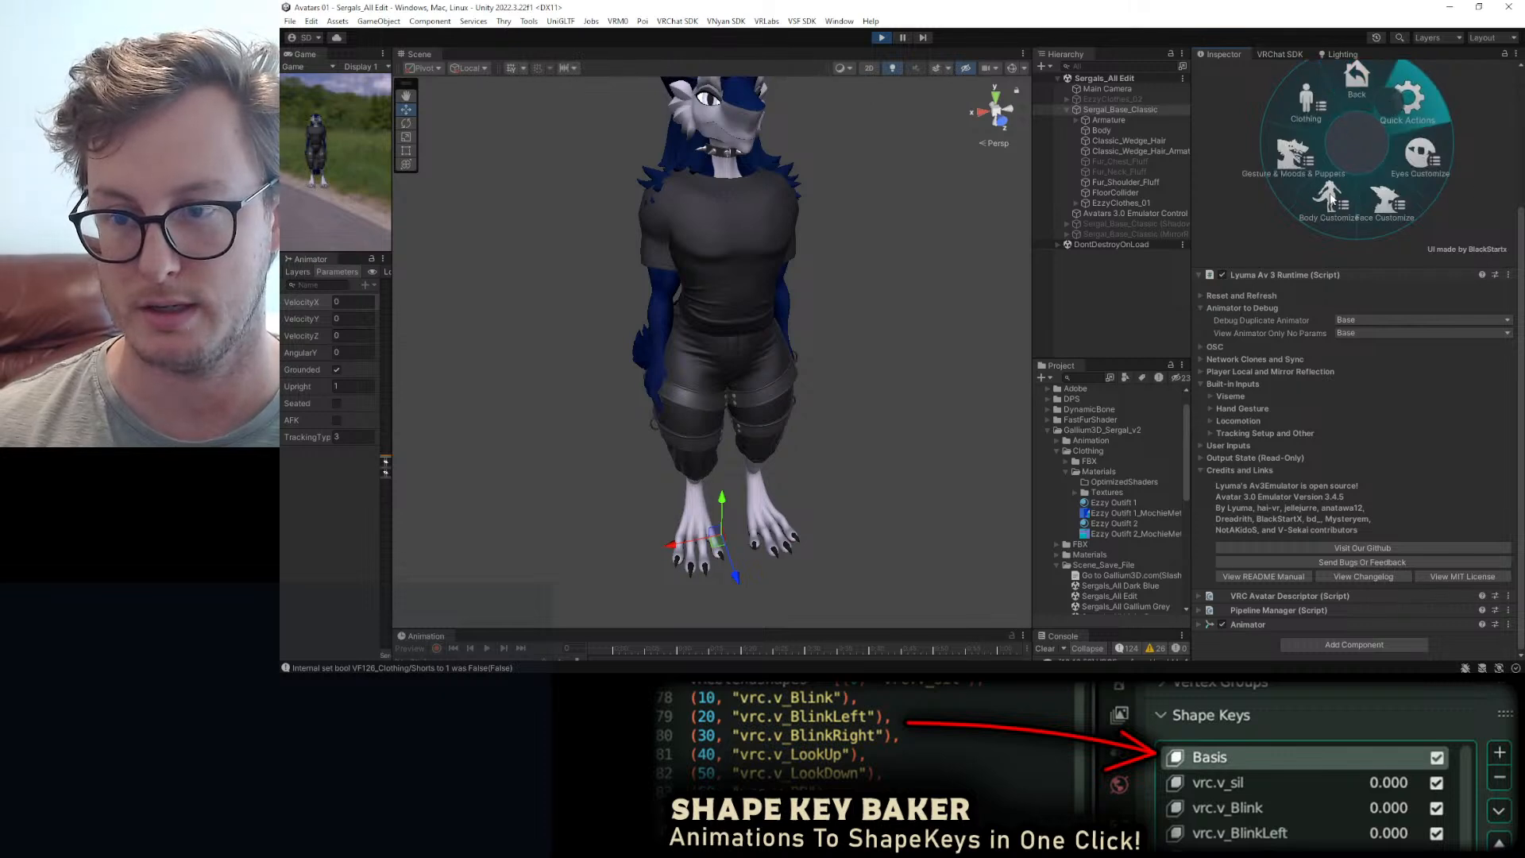
- Test the Waist Width and Breasts Scaler controls in the Upper Body customization menu, resetting the breast scale to 0%
left_click(1331, 198)
left_click(1301, 130)
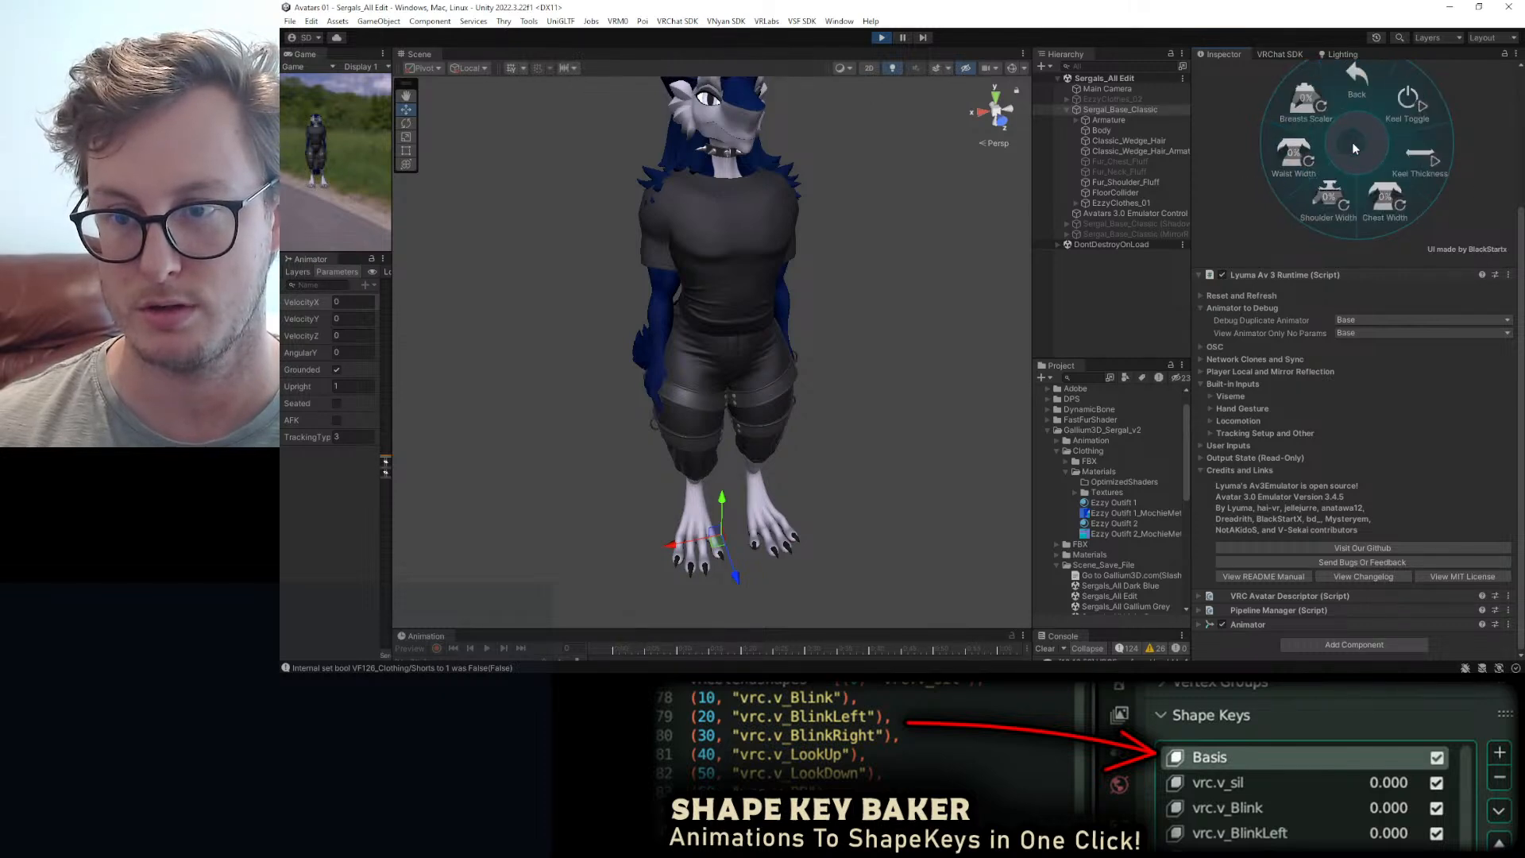
left_click_drag(1301, 161, 1276, 207)
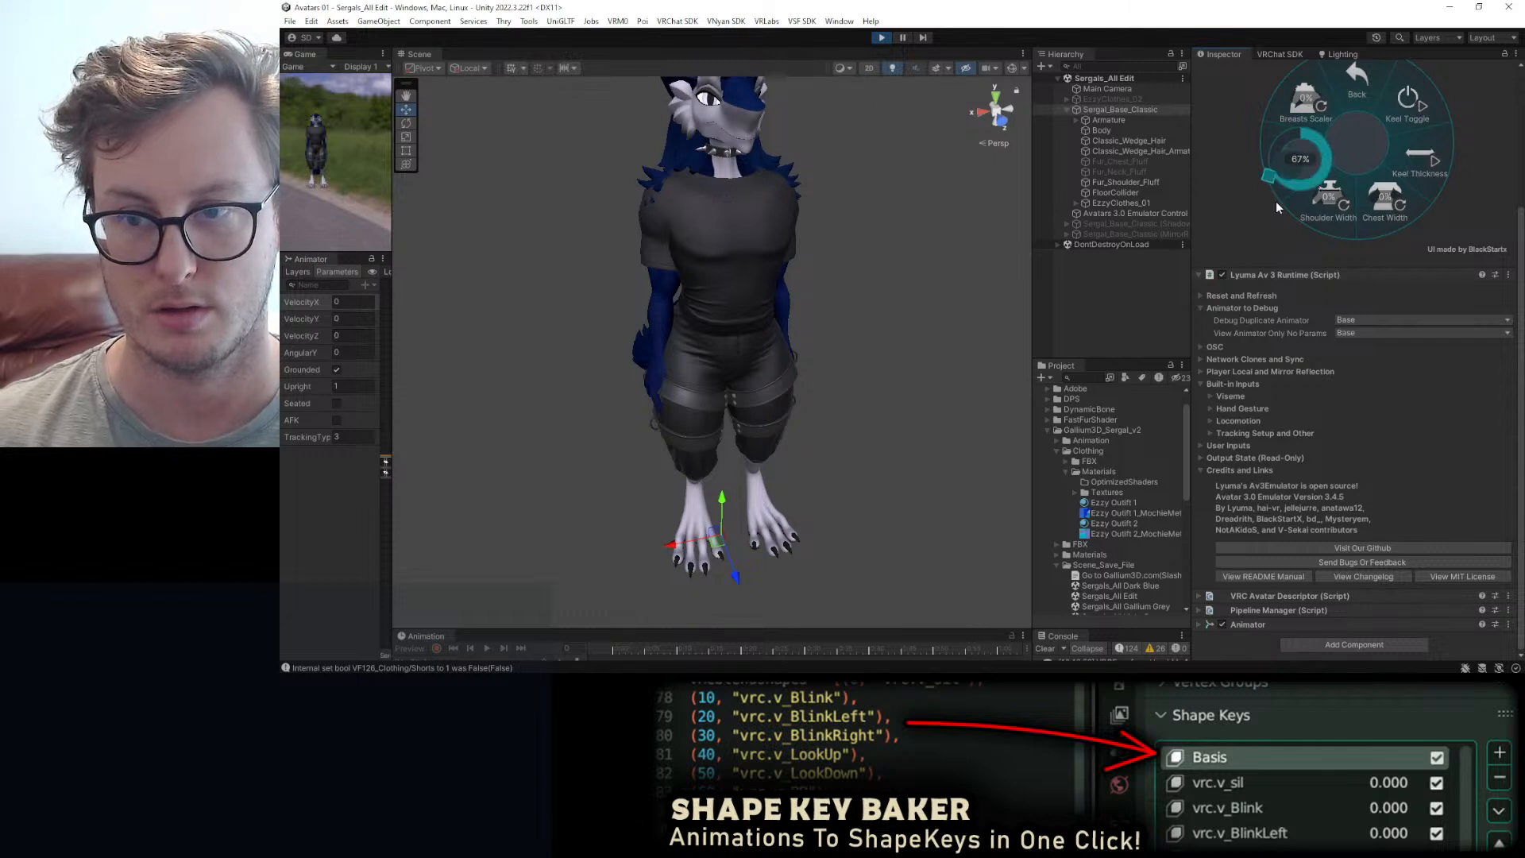
left_click(1306, 125)
left_click(1307, 110)
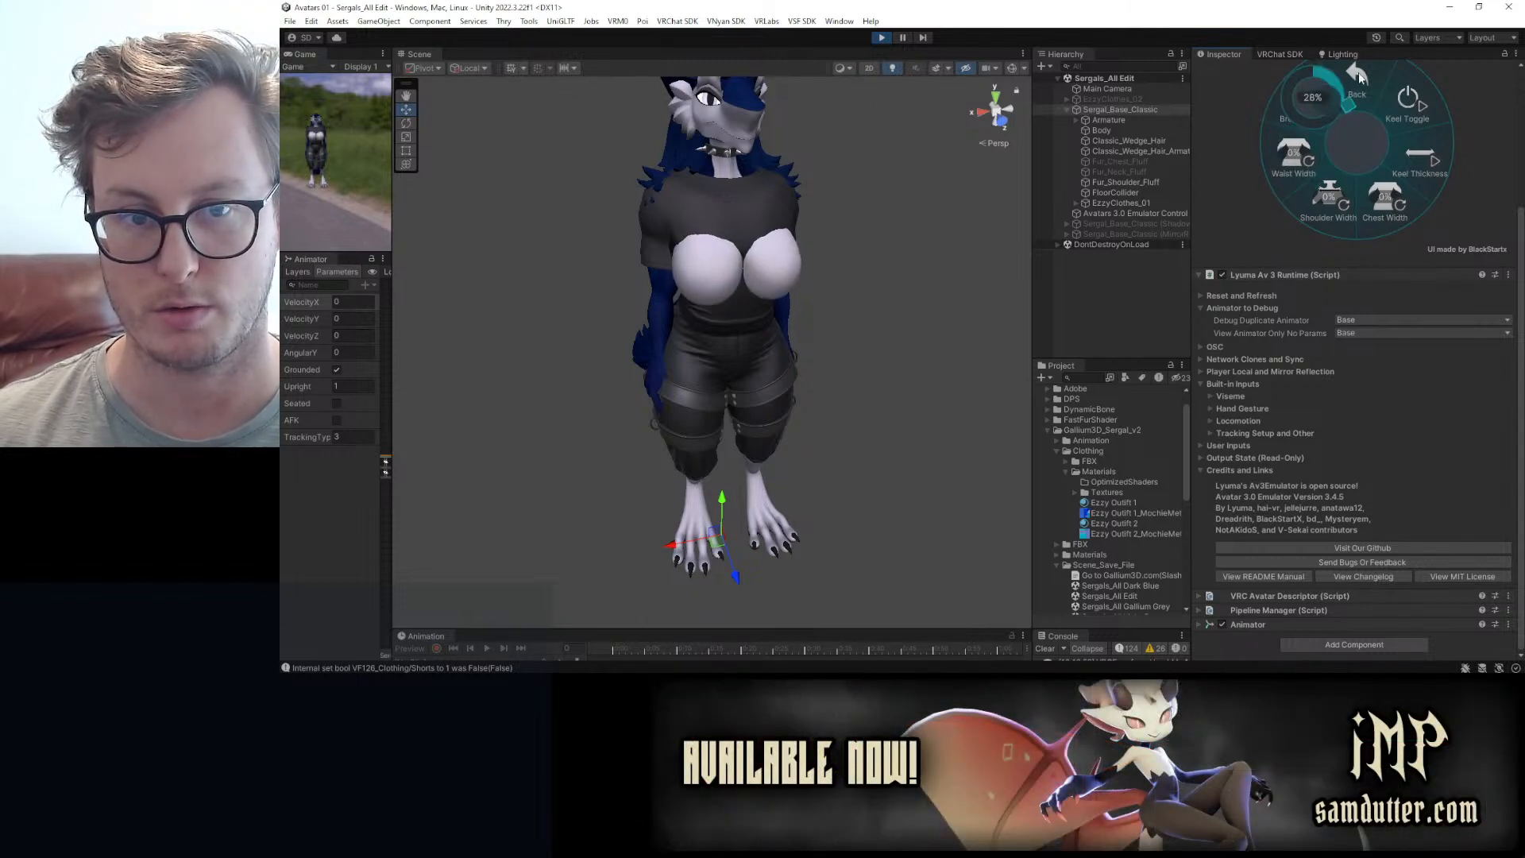
left_click_drag(1359, 75, 1207, 100)
left_click(1319, 107)
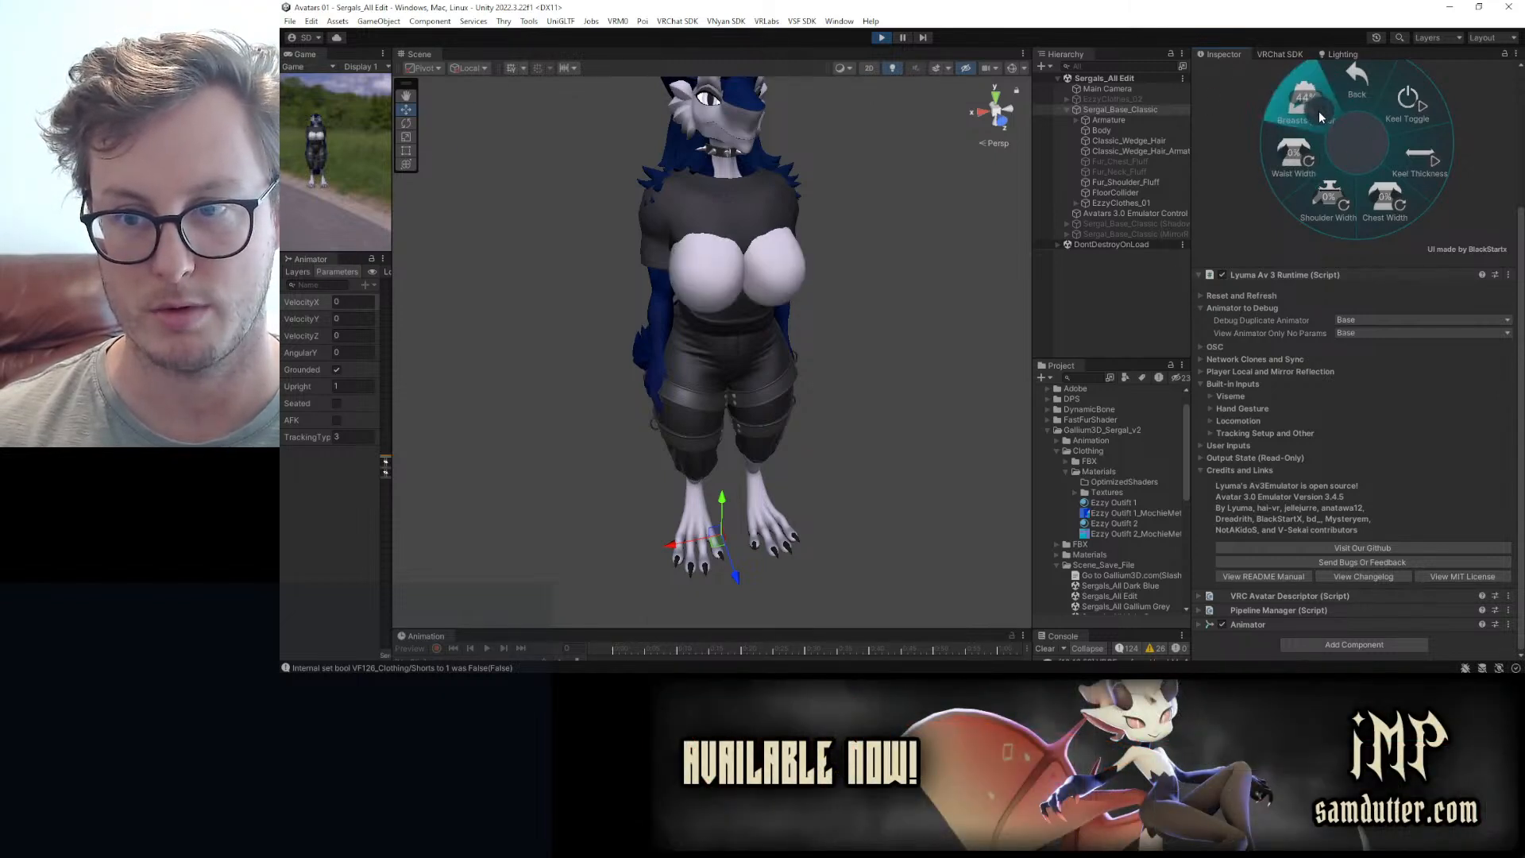
left_click(1320, 117)
left_click(1335, 78)
left_click(1352, 73)
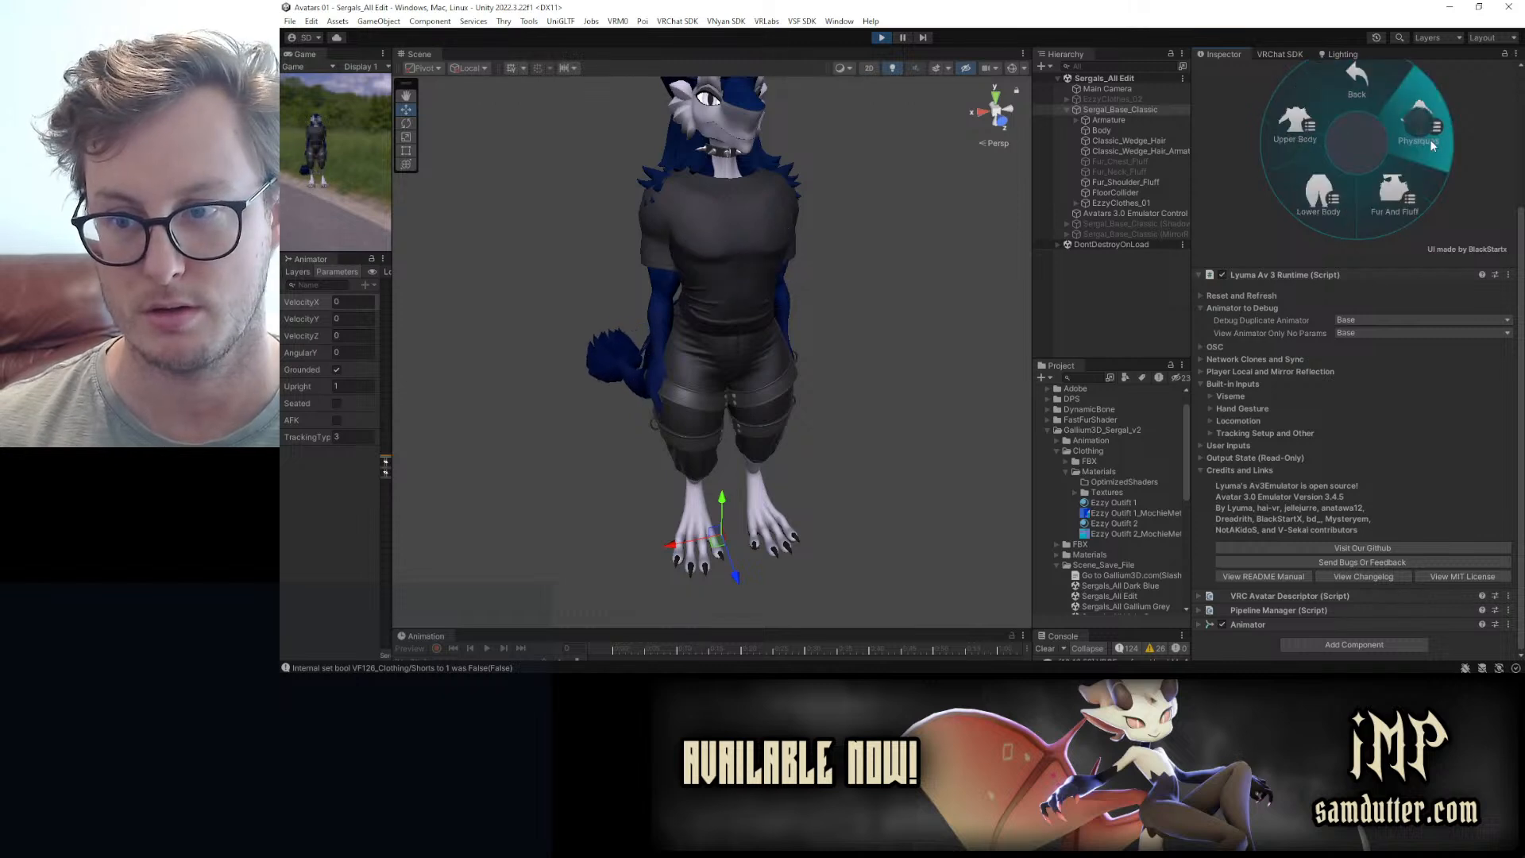
- Test the Neck Fluff and Shoulder Fluff toggles in the avatar's Fur And Fluff customization menu
left_click(1376, 193)
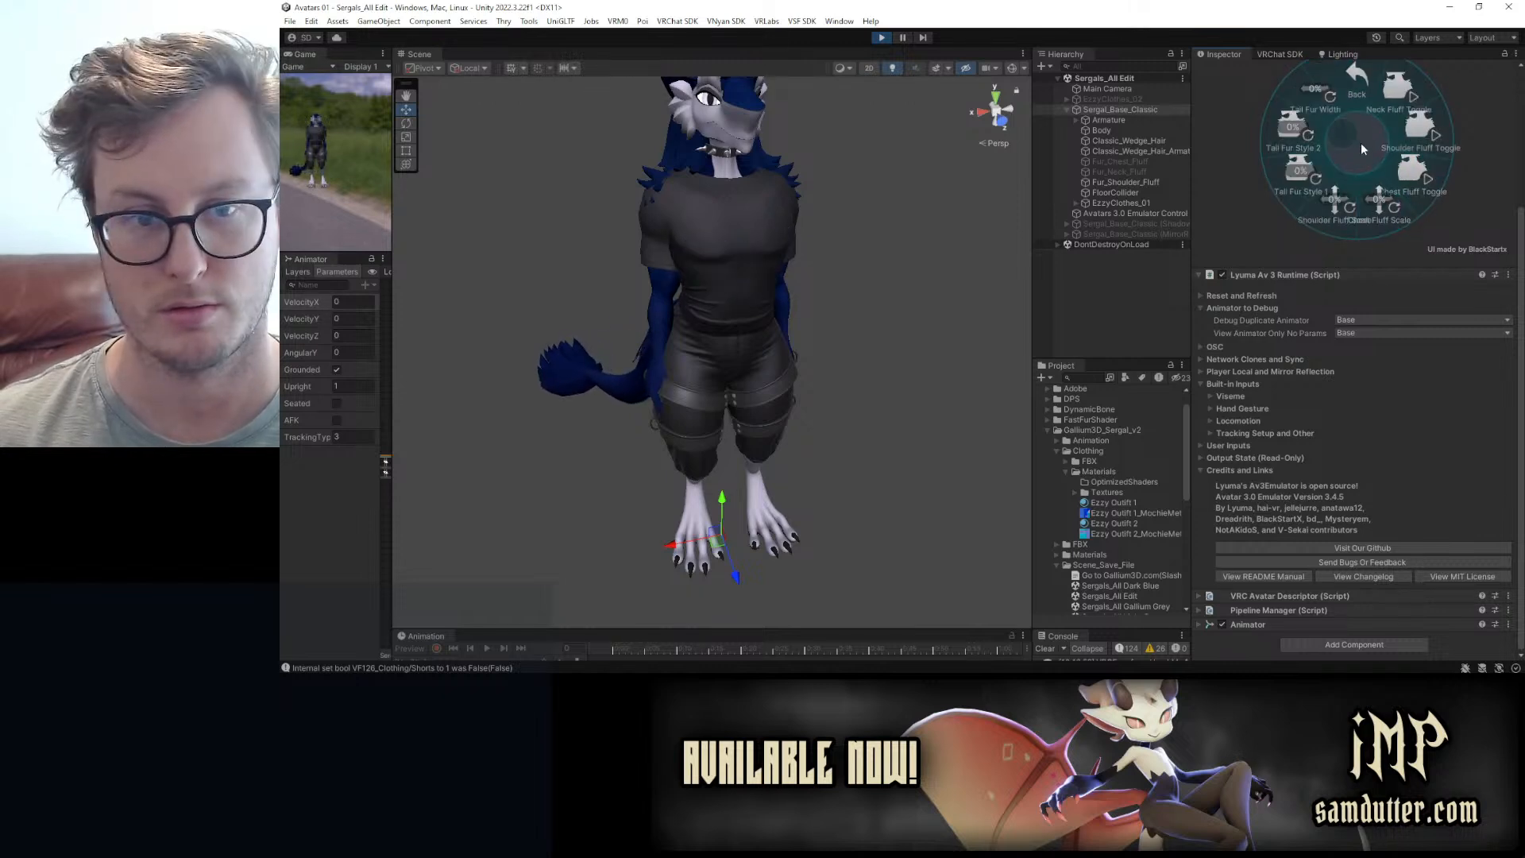
left_click(1398, 85)
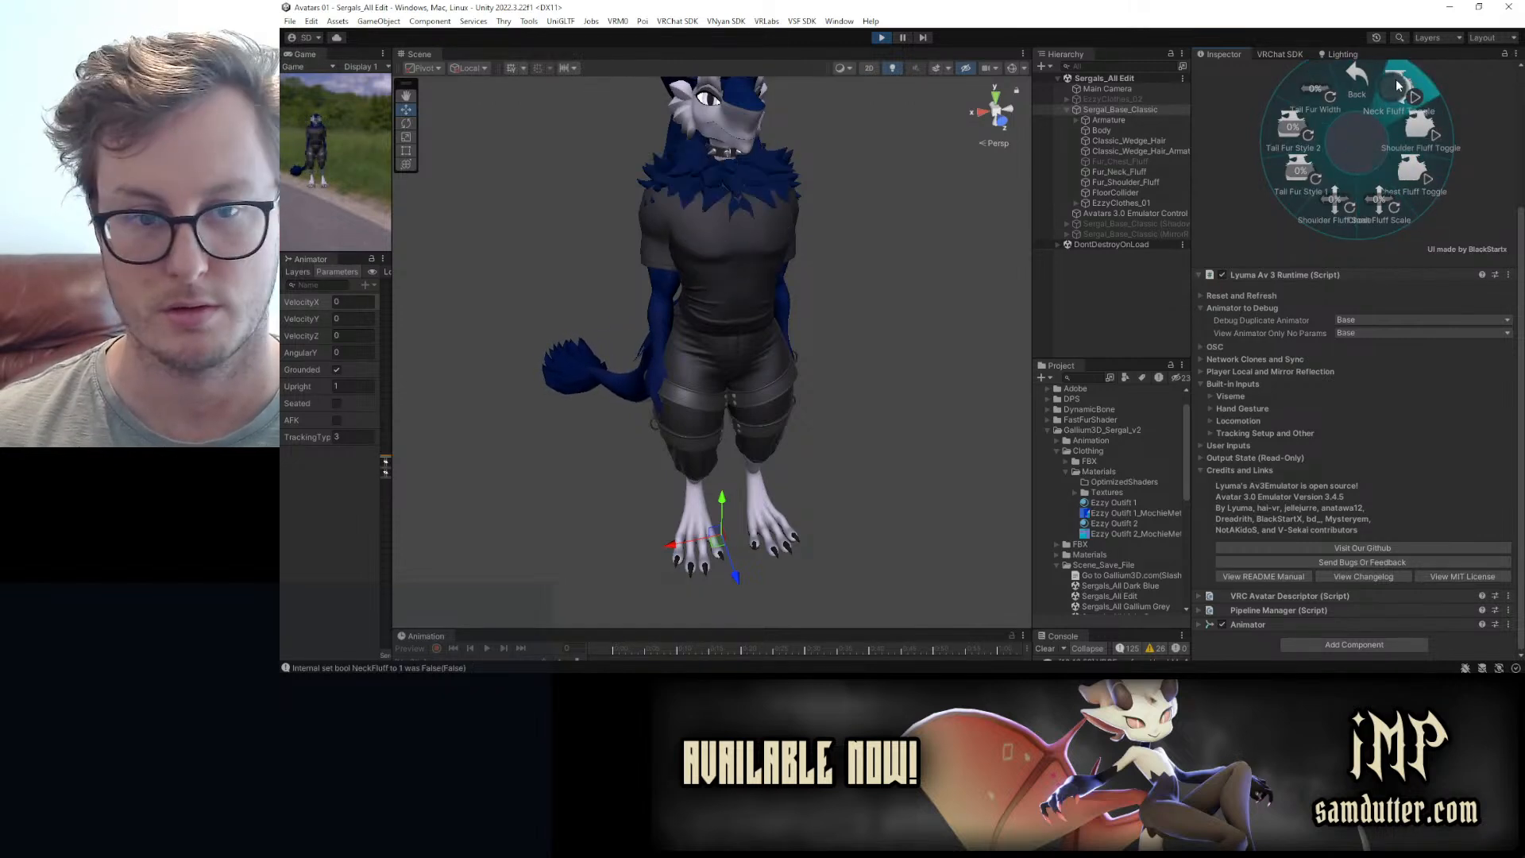
left_click(1434, 134)
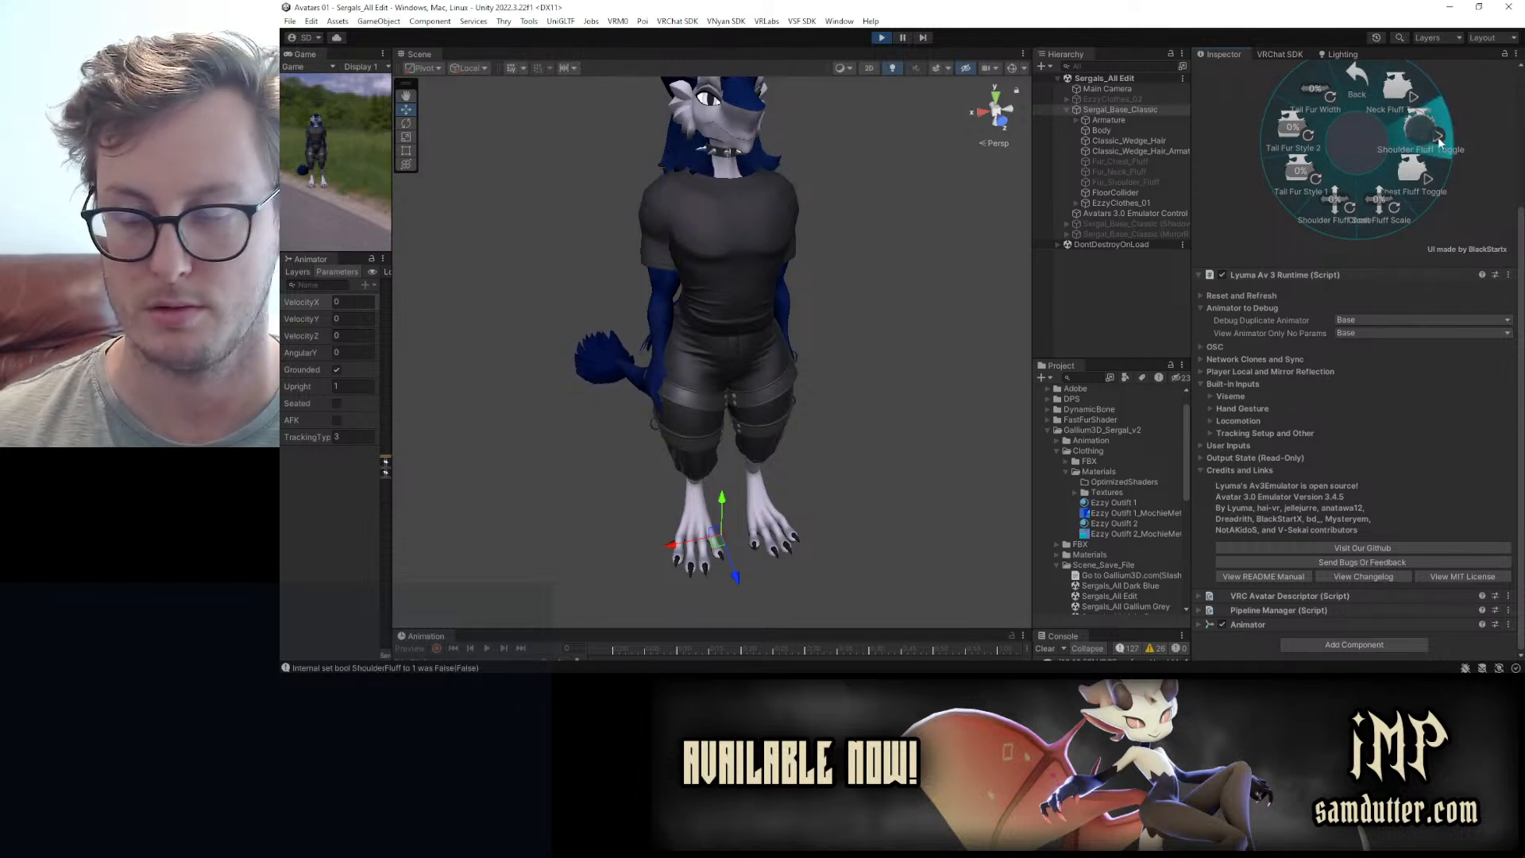
left_click(1442, 184)
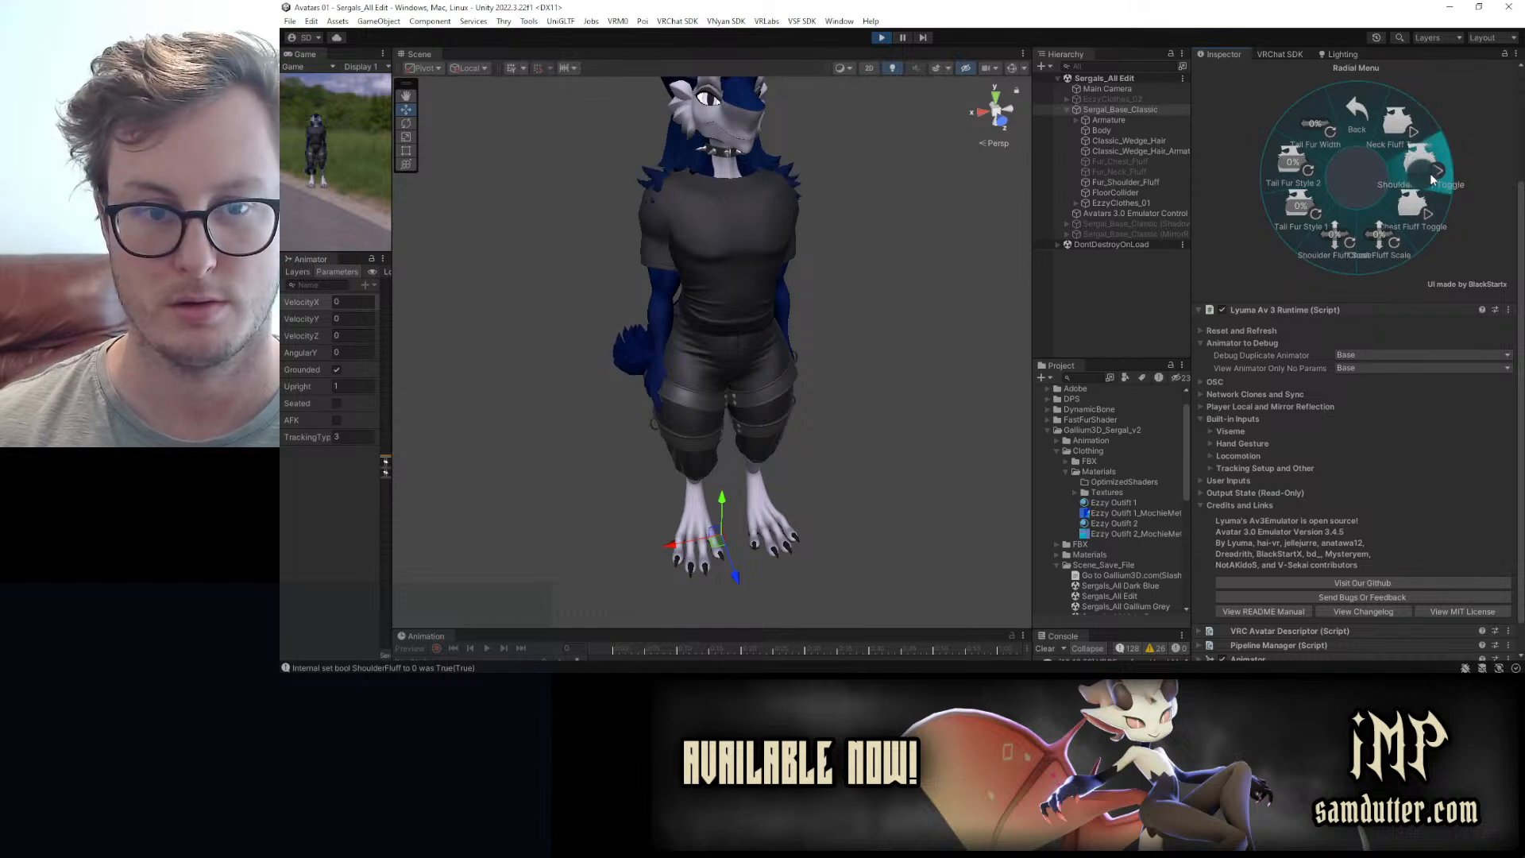
left_click(1432, 179)
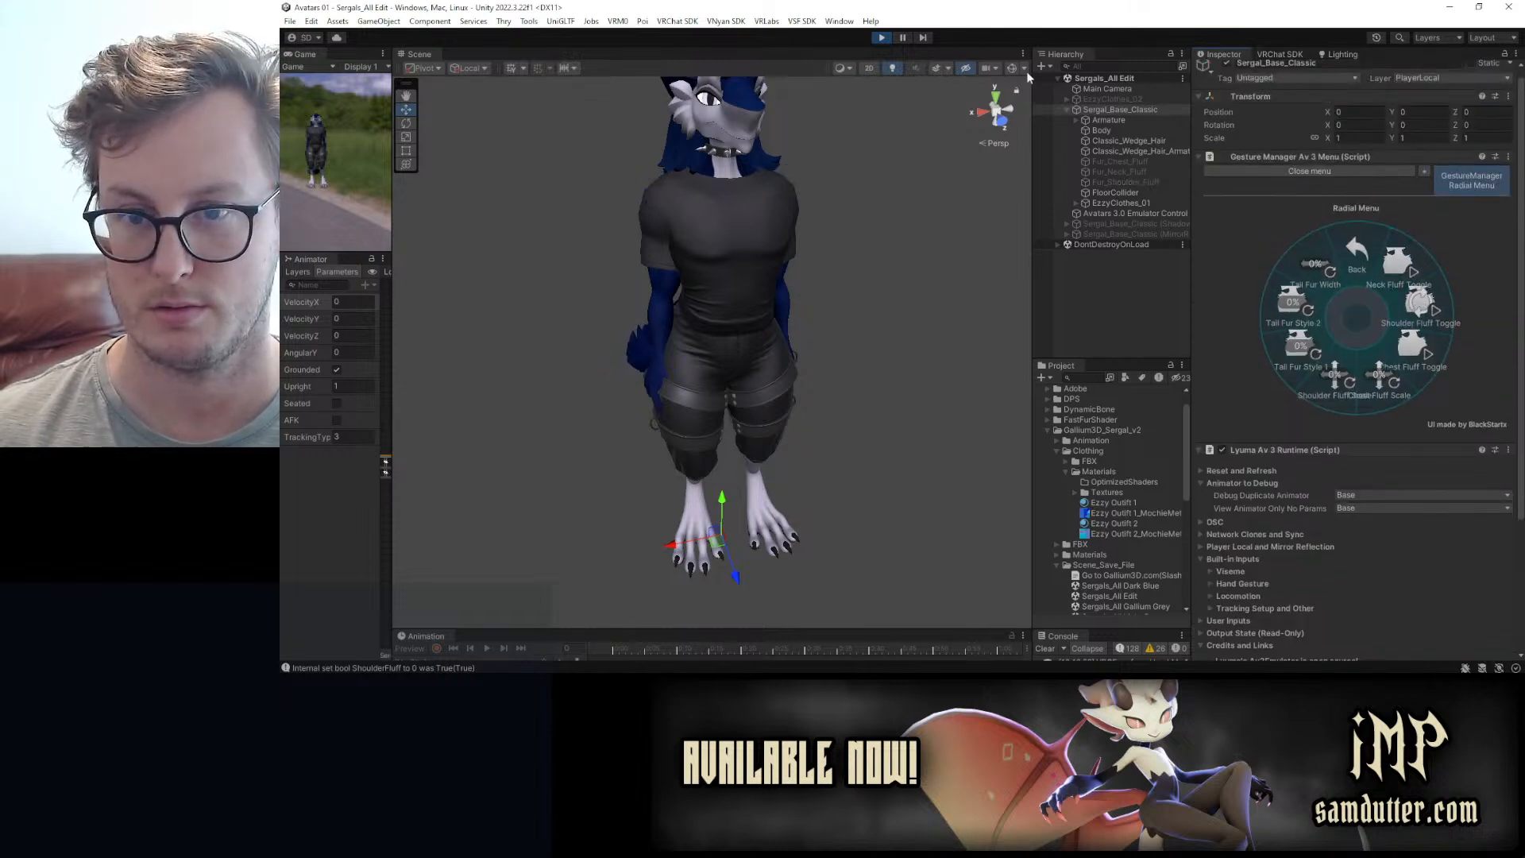
- Back out of the body customization menus and exit play mode
left_click(1358, 260)
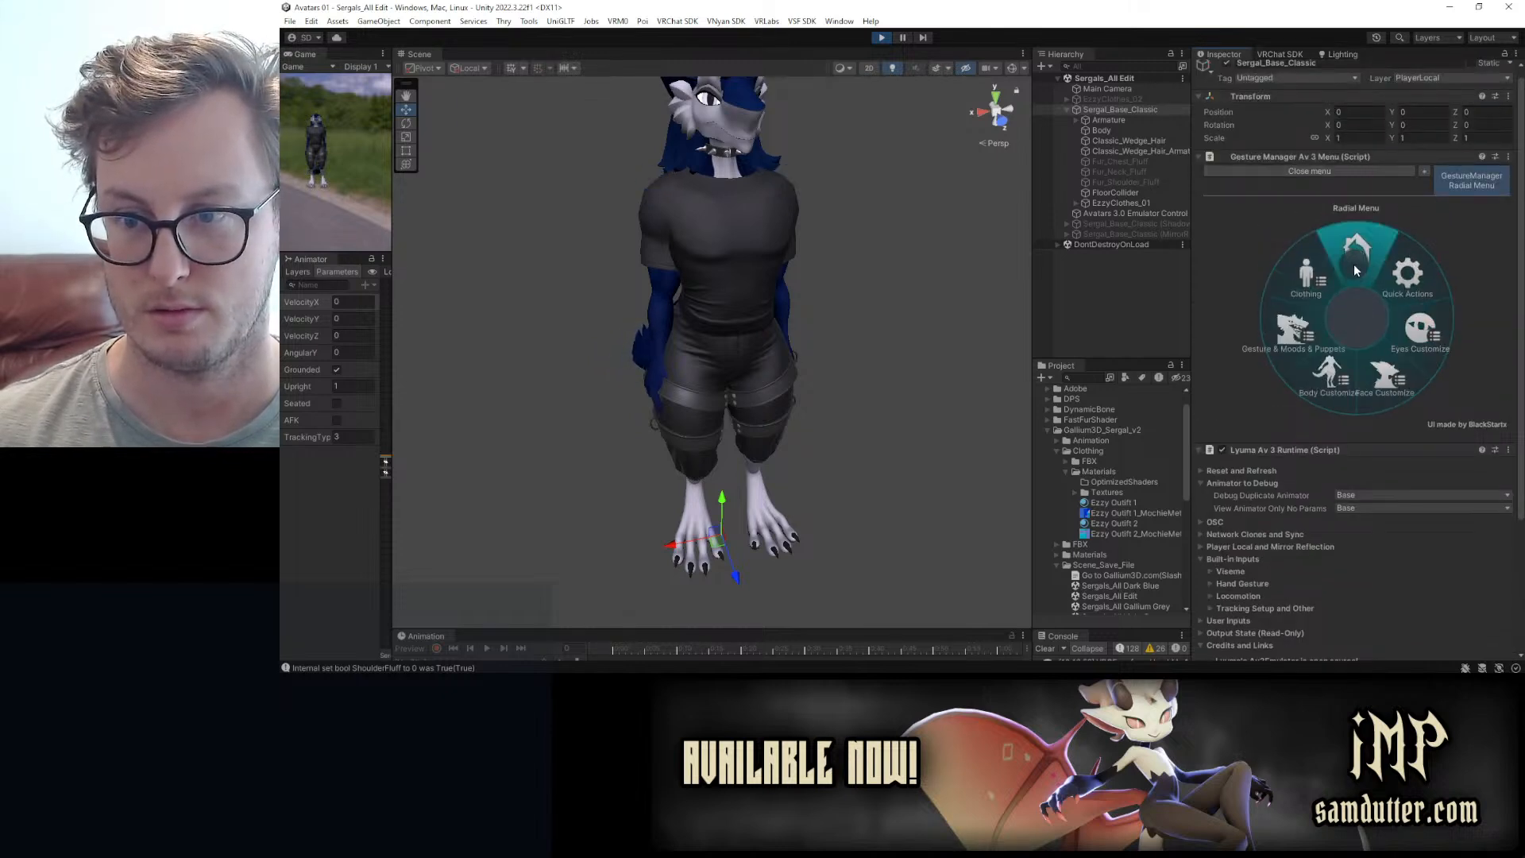
left_click(1357, 270)
left_click(883, 39)
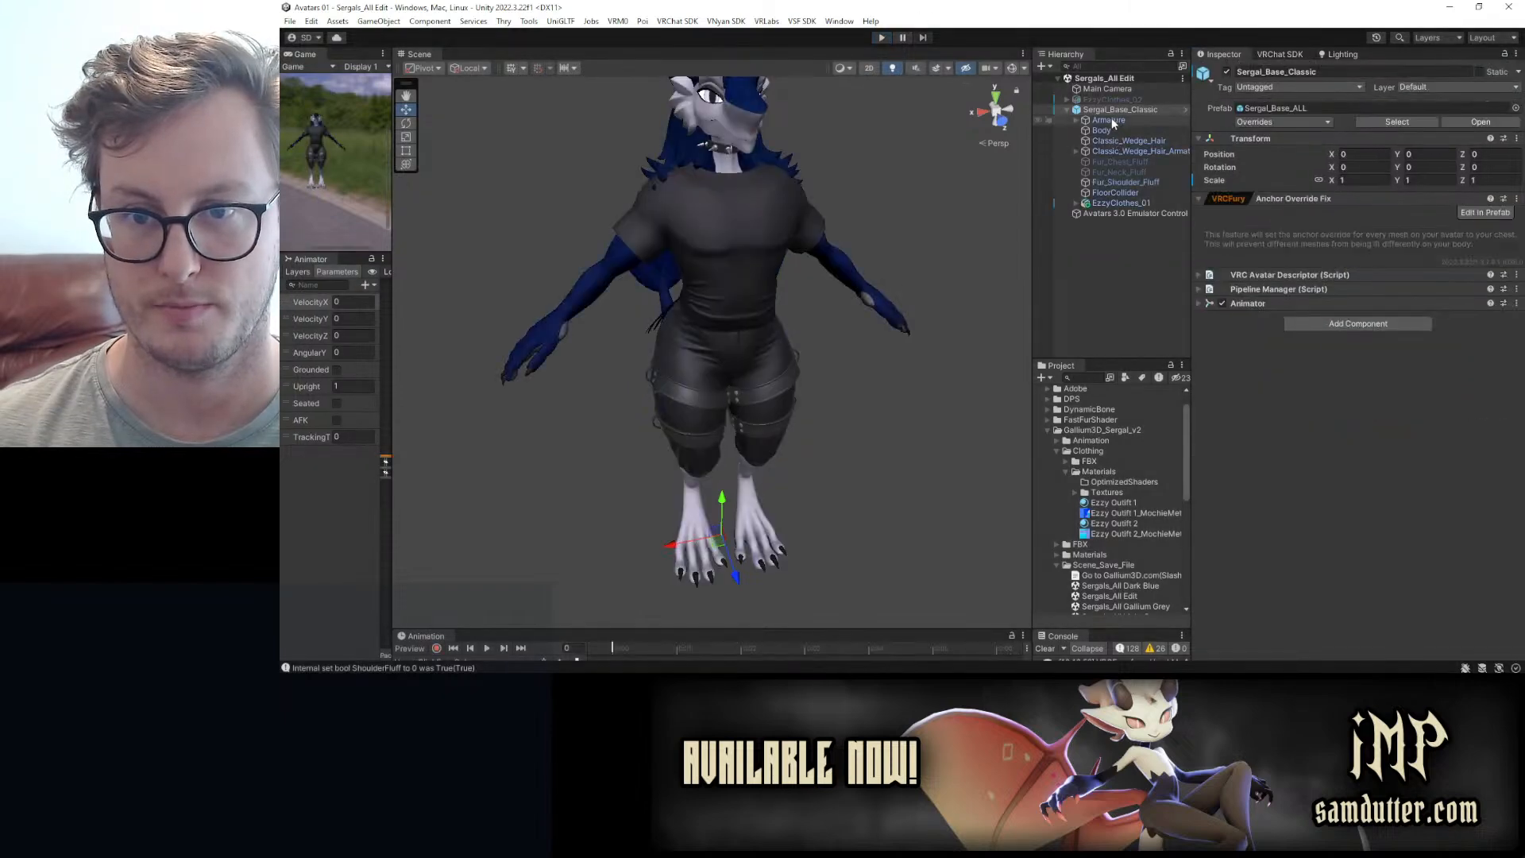
- Locate the FX playable layer's controller from the avatar's VRC Avatar Descriptor and select the Sergal FX Controller asset
left_click(1265, 288)
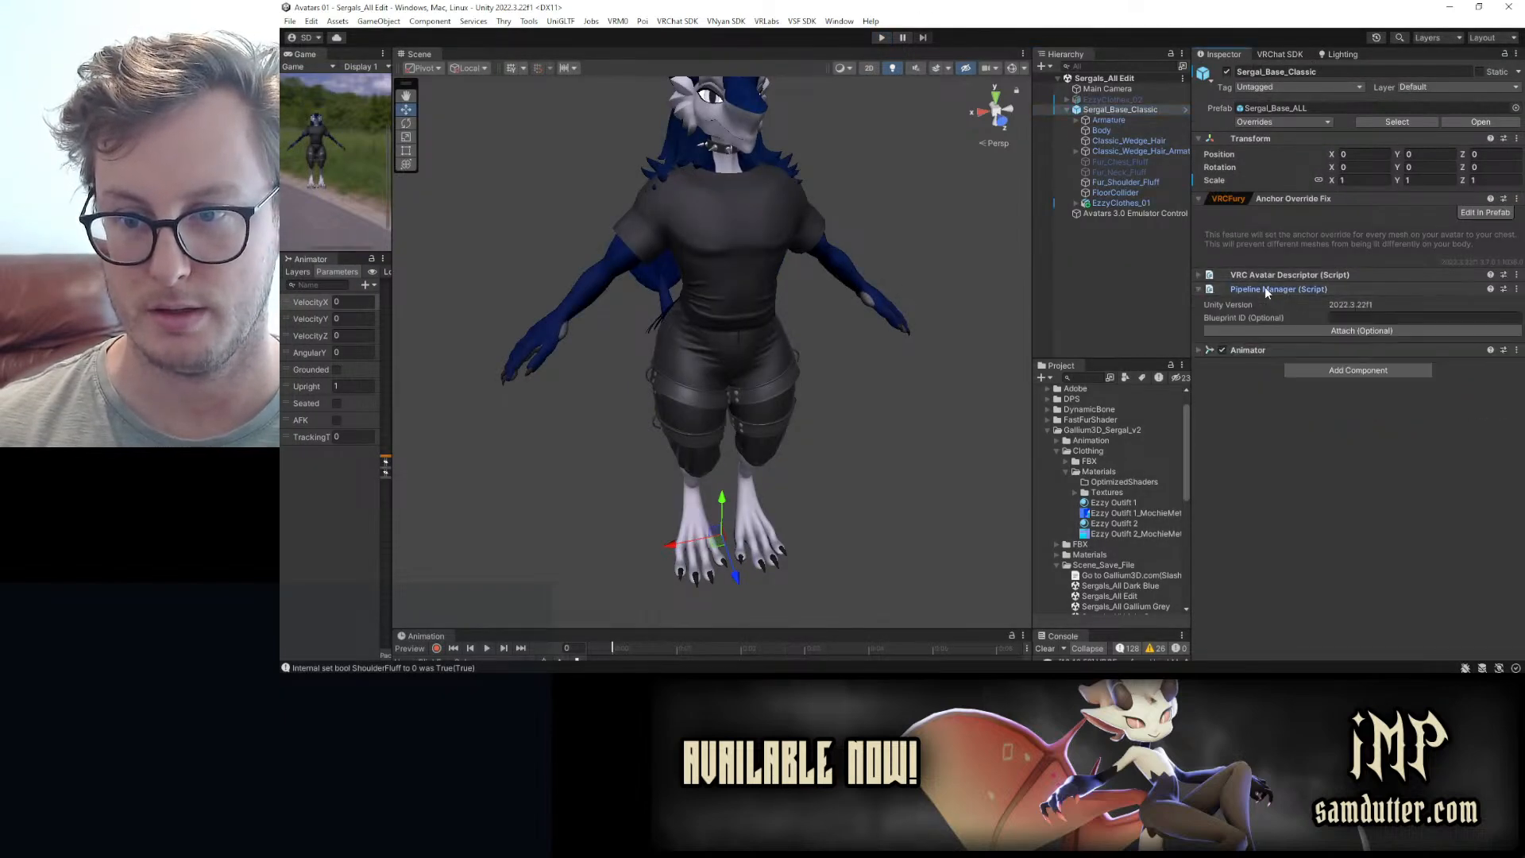
left_click(1265, 288)
left_click(1275, 275)
scroll(1279, 375, "down", 10)
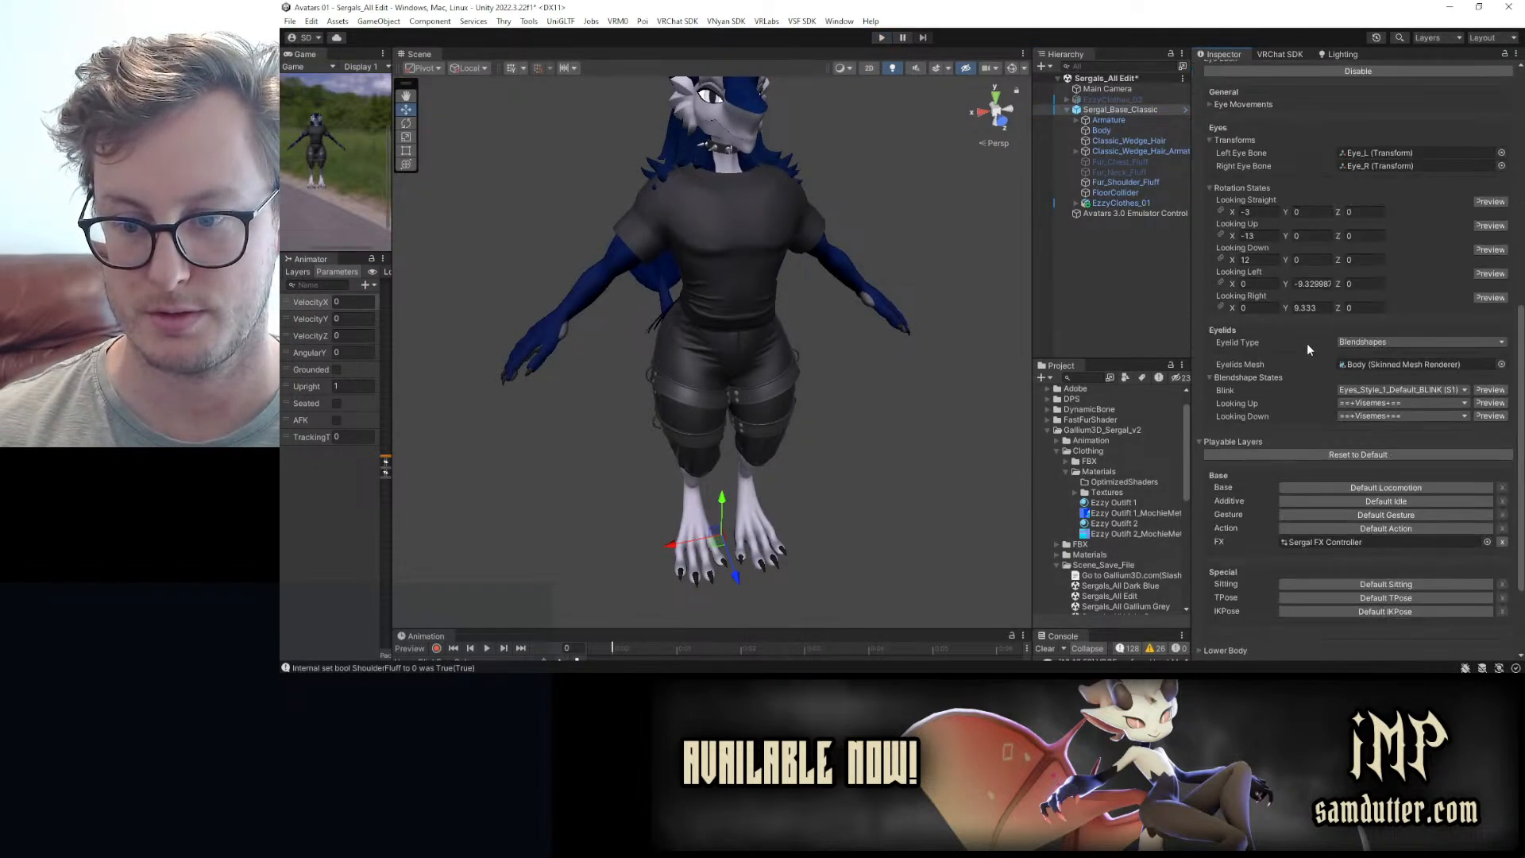
left_click(1331, 545)
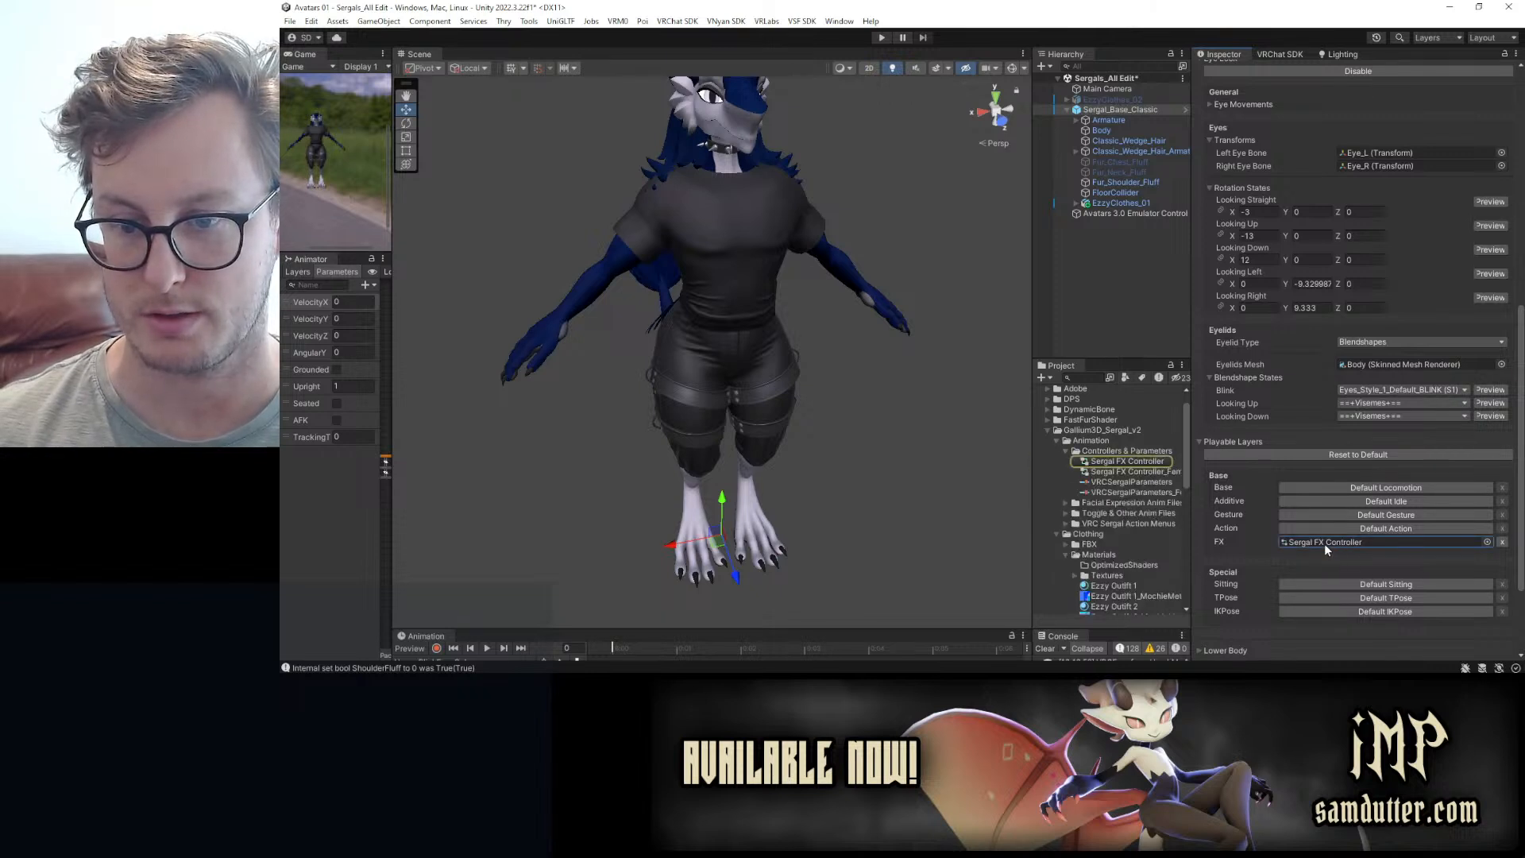
left_click(1132, 461)
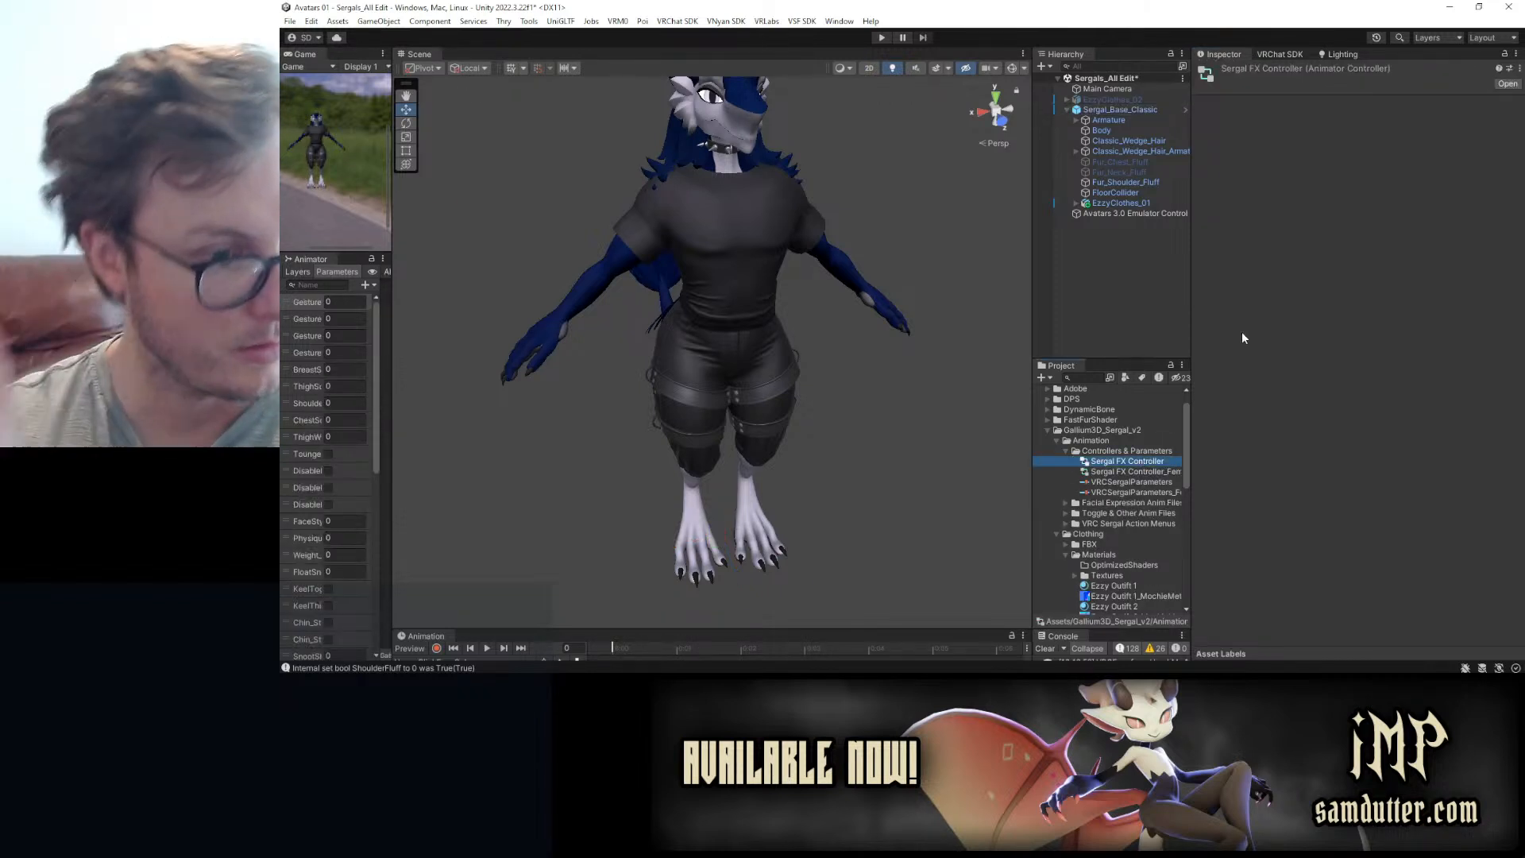
- Widen the Animator area and show the Sergal FX Controller's layers, starting with AllParts
left_click_drag(391, 404, 712, 405)
left_click(297, 272)
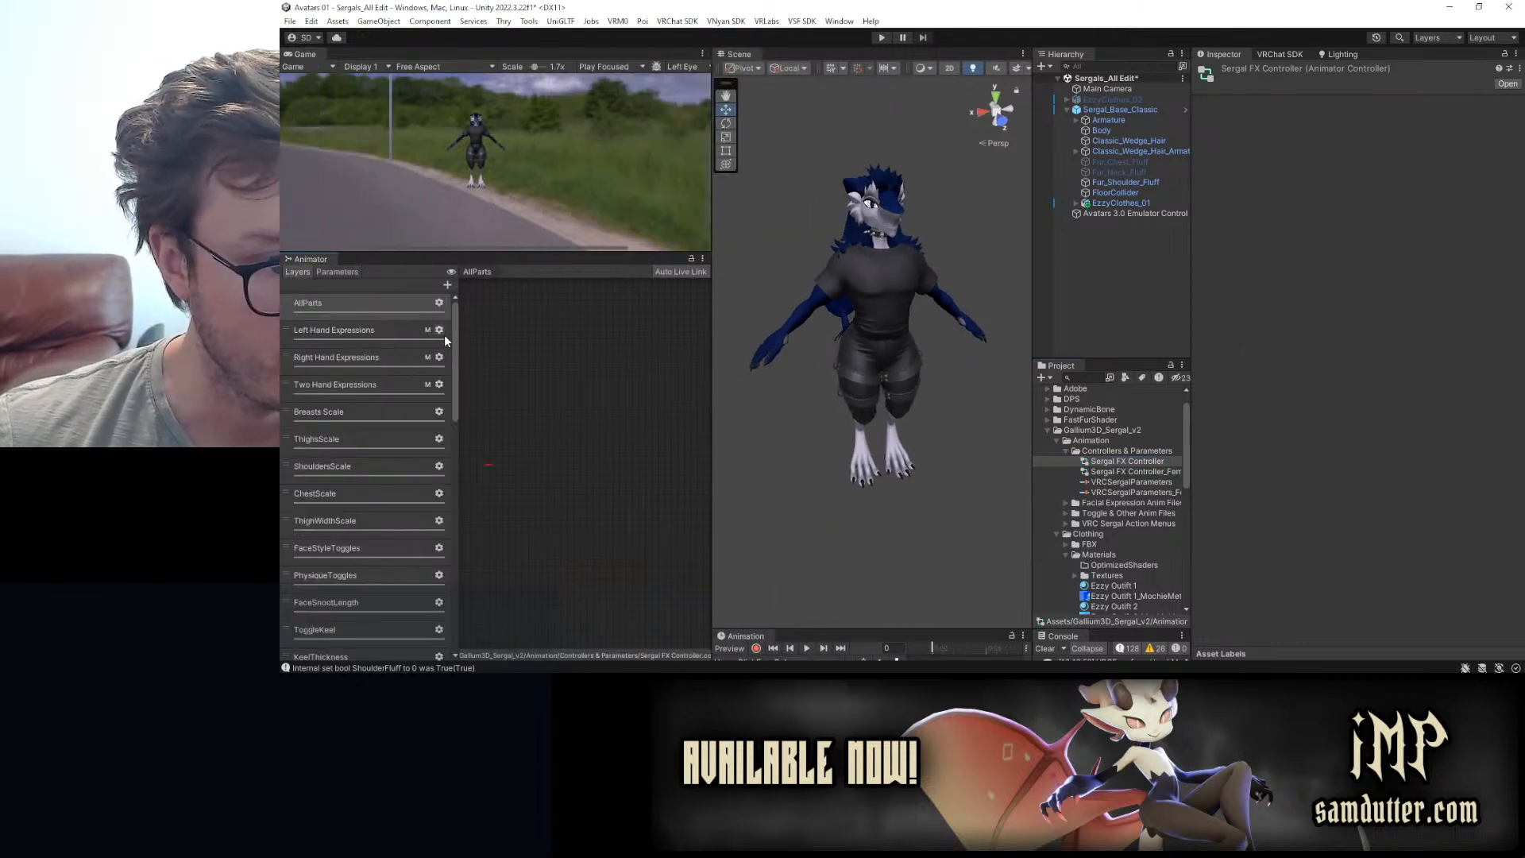
left_click_drag(456, 334, 478, 288)
left_click(620, 377)
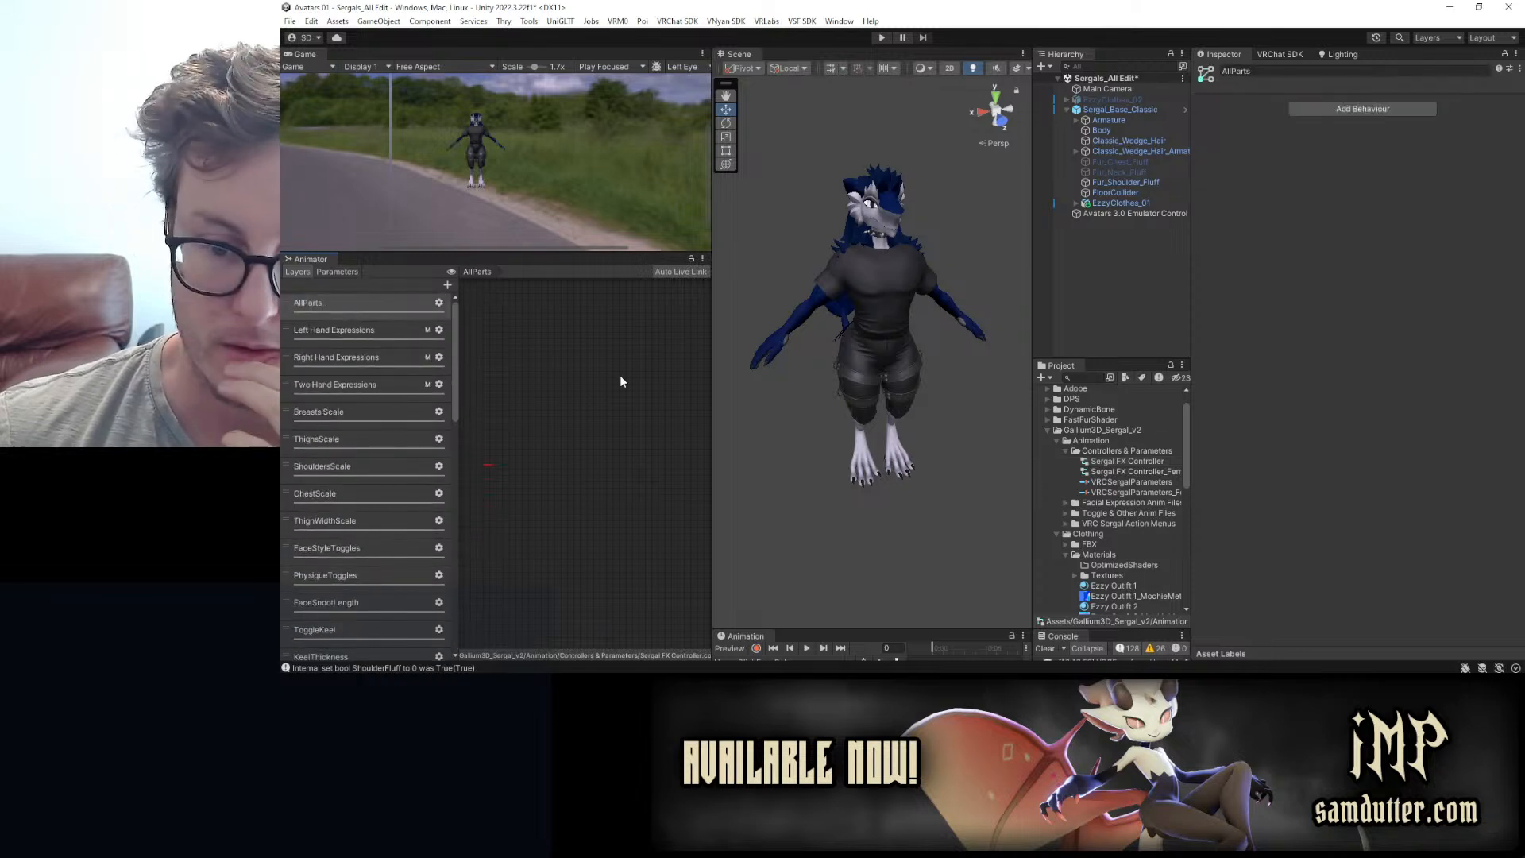
- Look through the VRC Sergal Action Menus and Sergal Prefabs folders among the project assets
scroll(1131, 478, "down", 1)
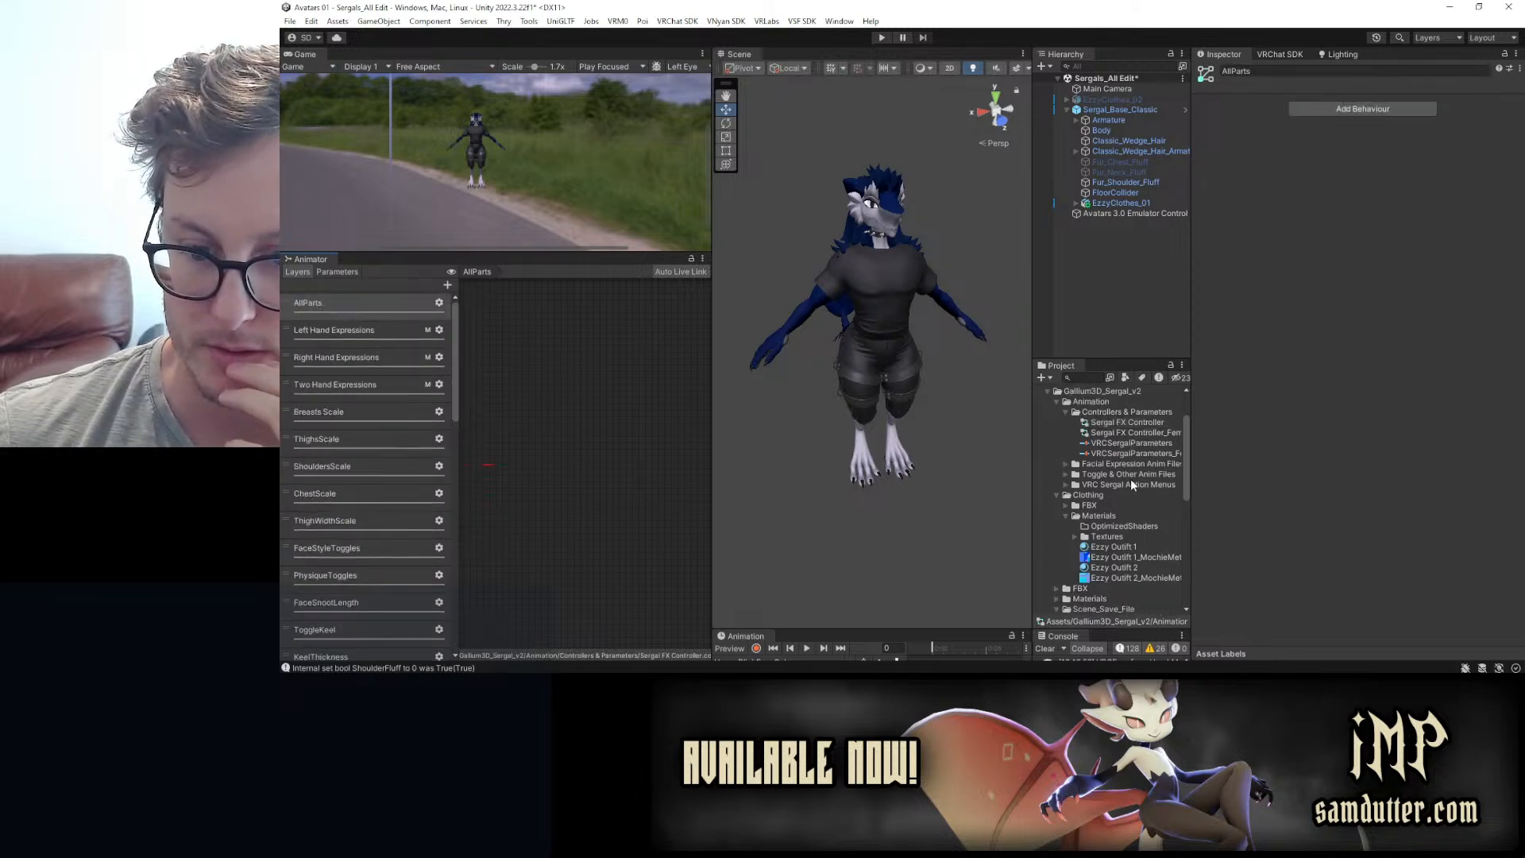
left_click(1067, 485)
left_click(1066, 485)
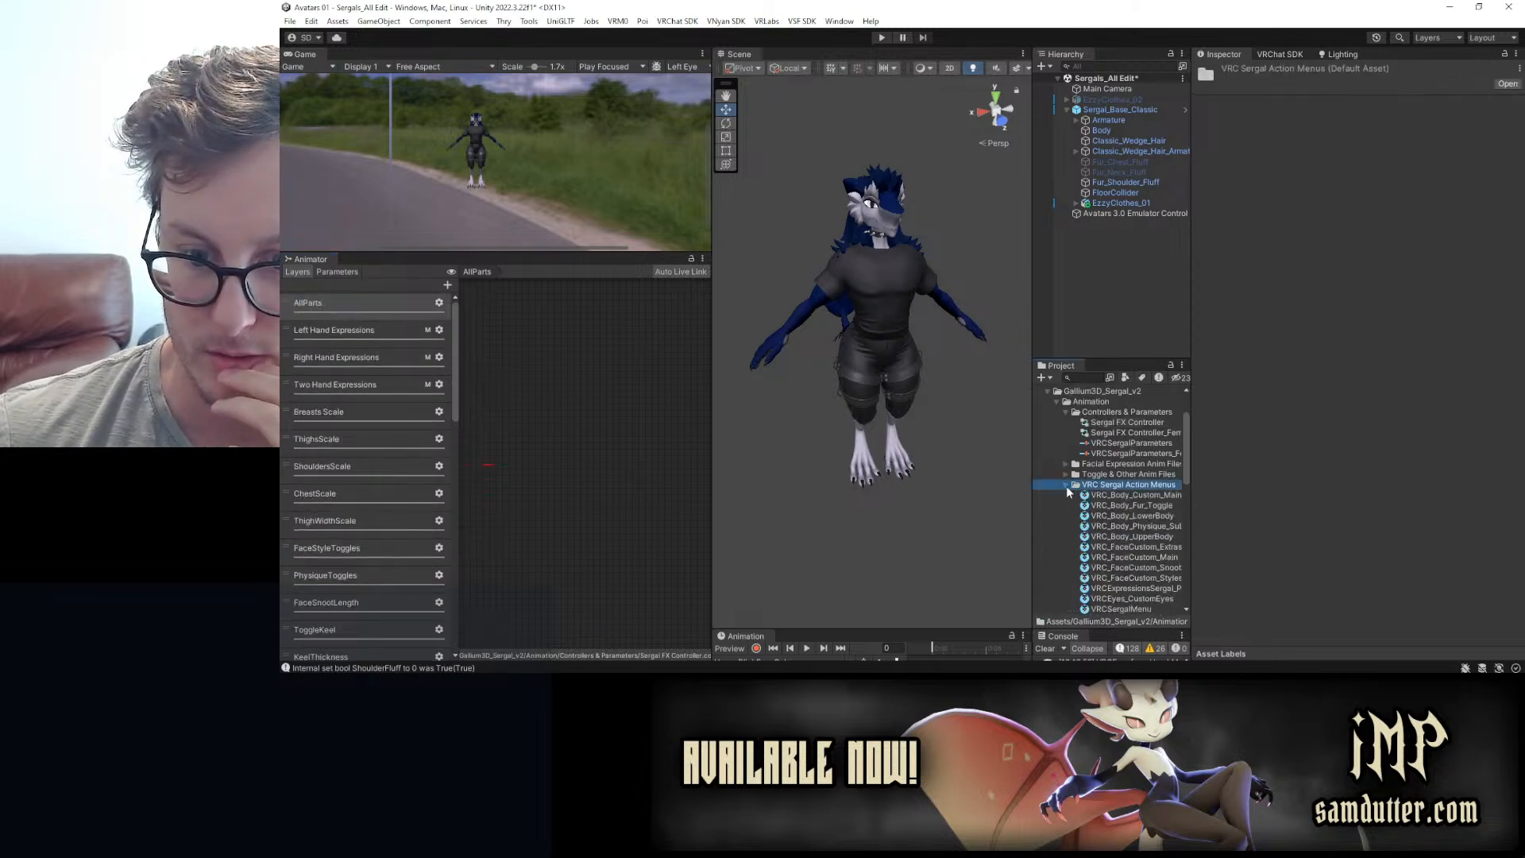
left_click(1066, 484)
scroll(1072, 481, "down", 2)
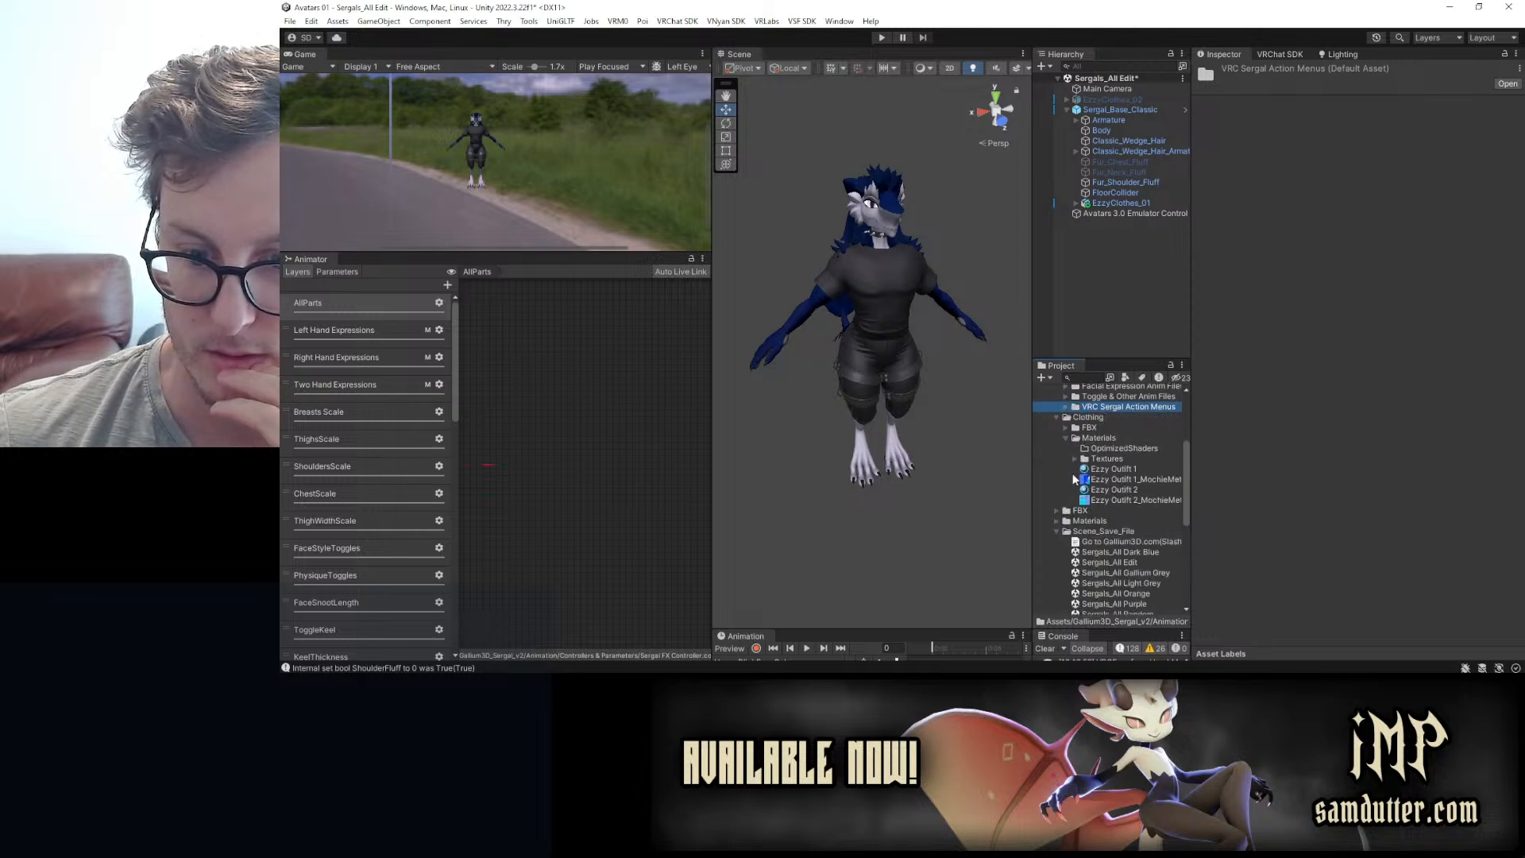
scroll(1074, 479, "down", 4)
left_click(1051, 502)
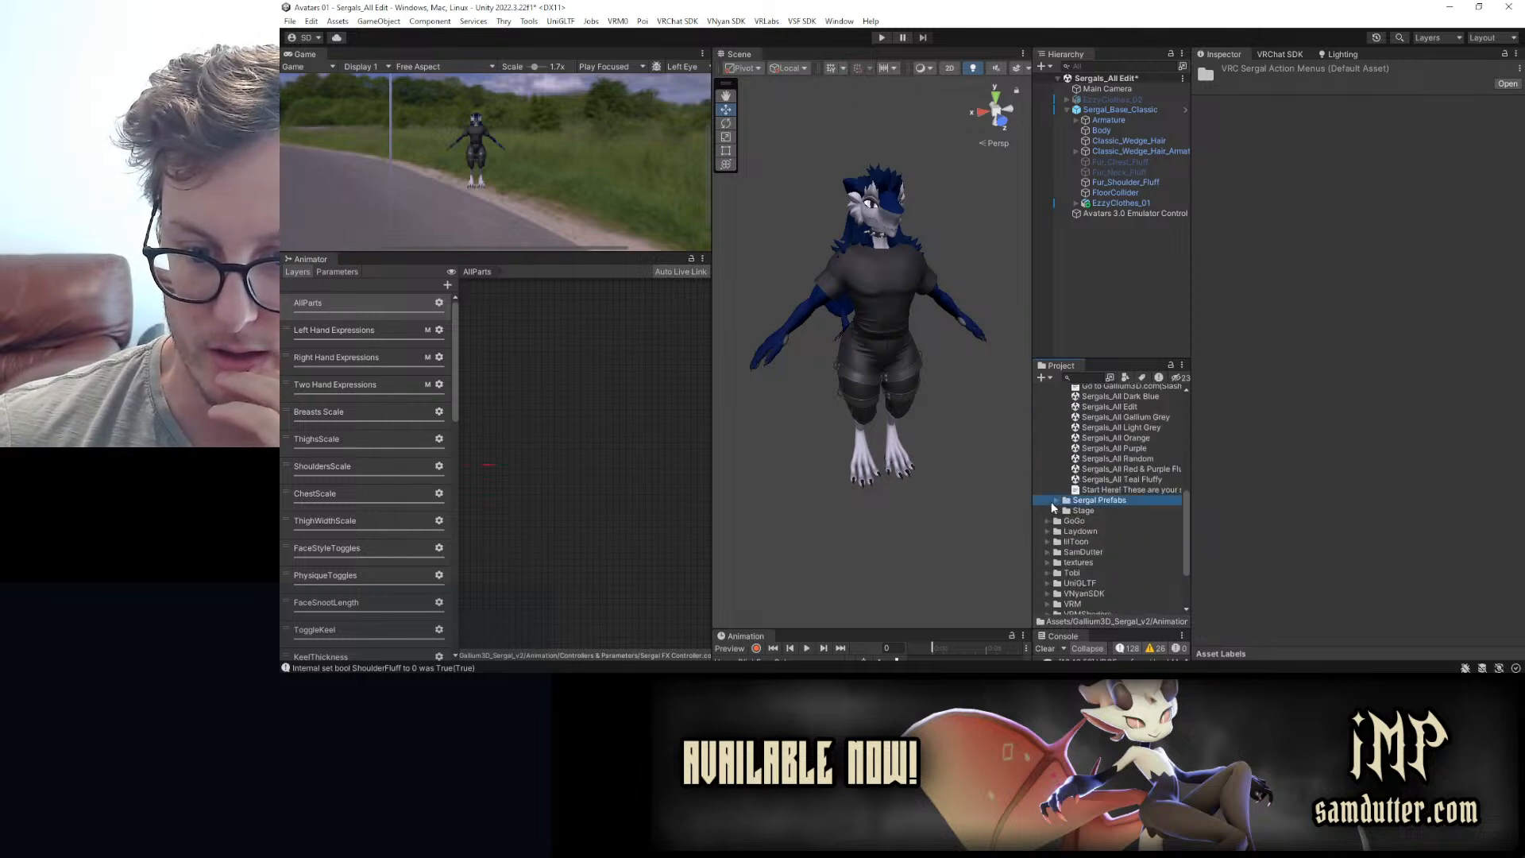
left_click(1055, 502)
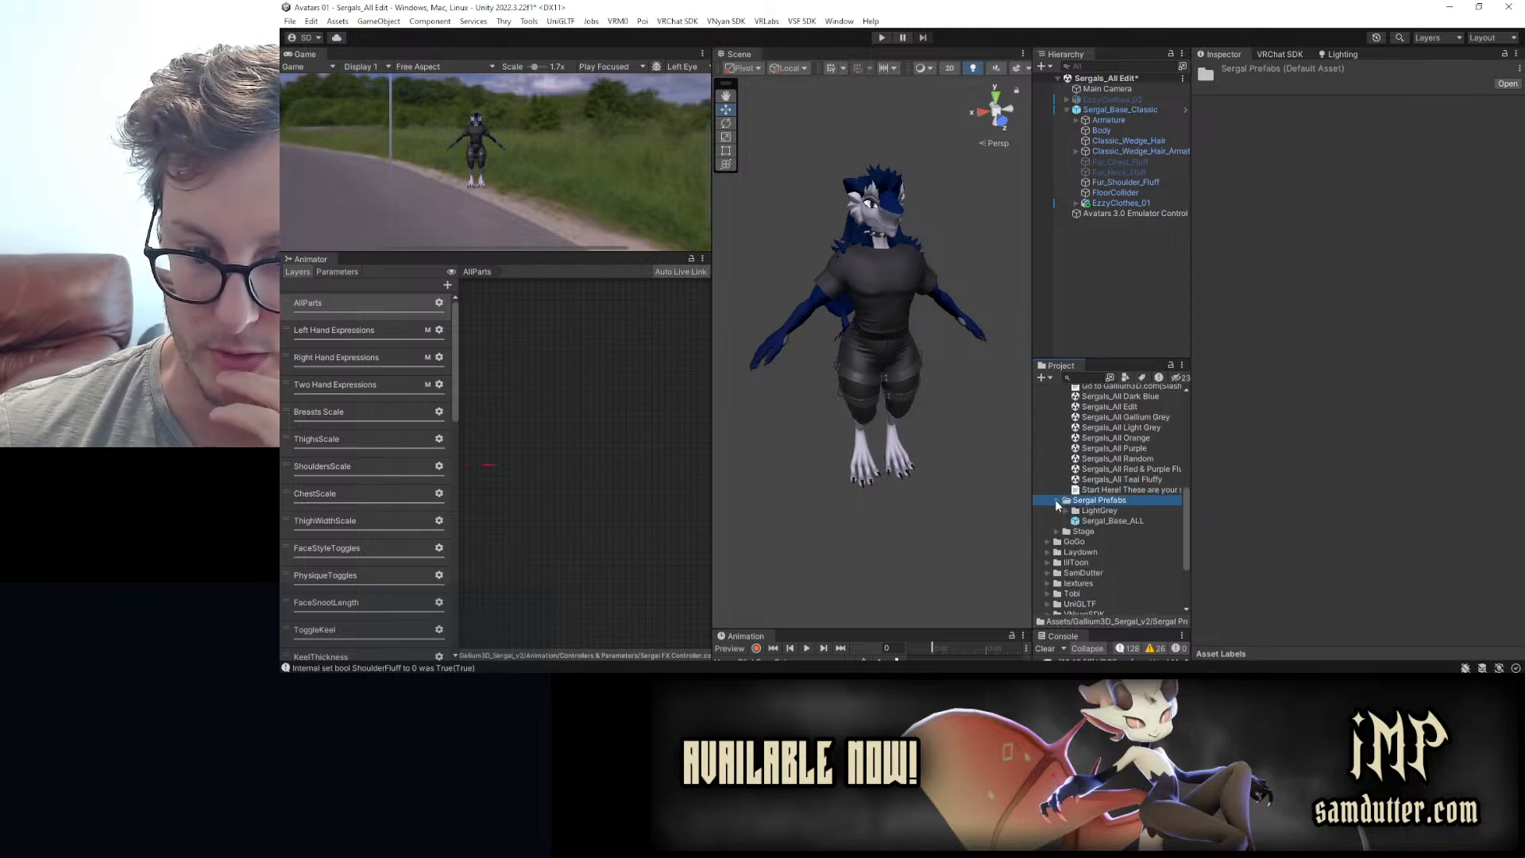
- Collapse the Animation, Clothing and Scene_Save_File folders inside Gallium3D_Sergal_v2
scroll(1058, 493, "up", 8)
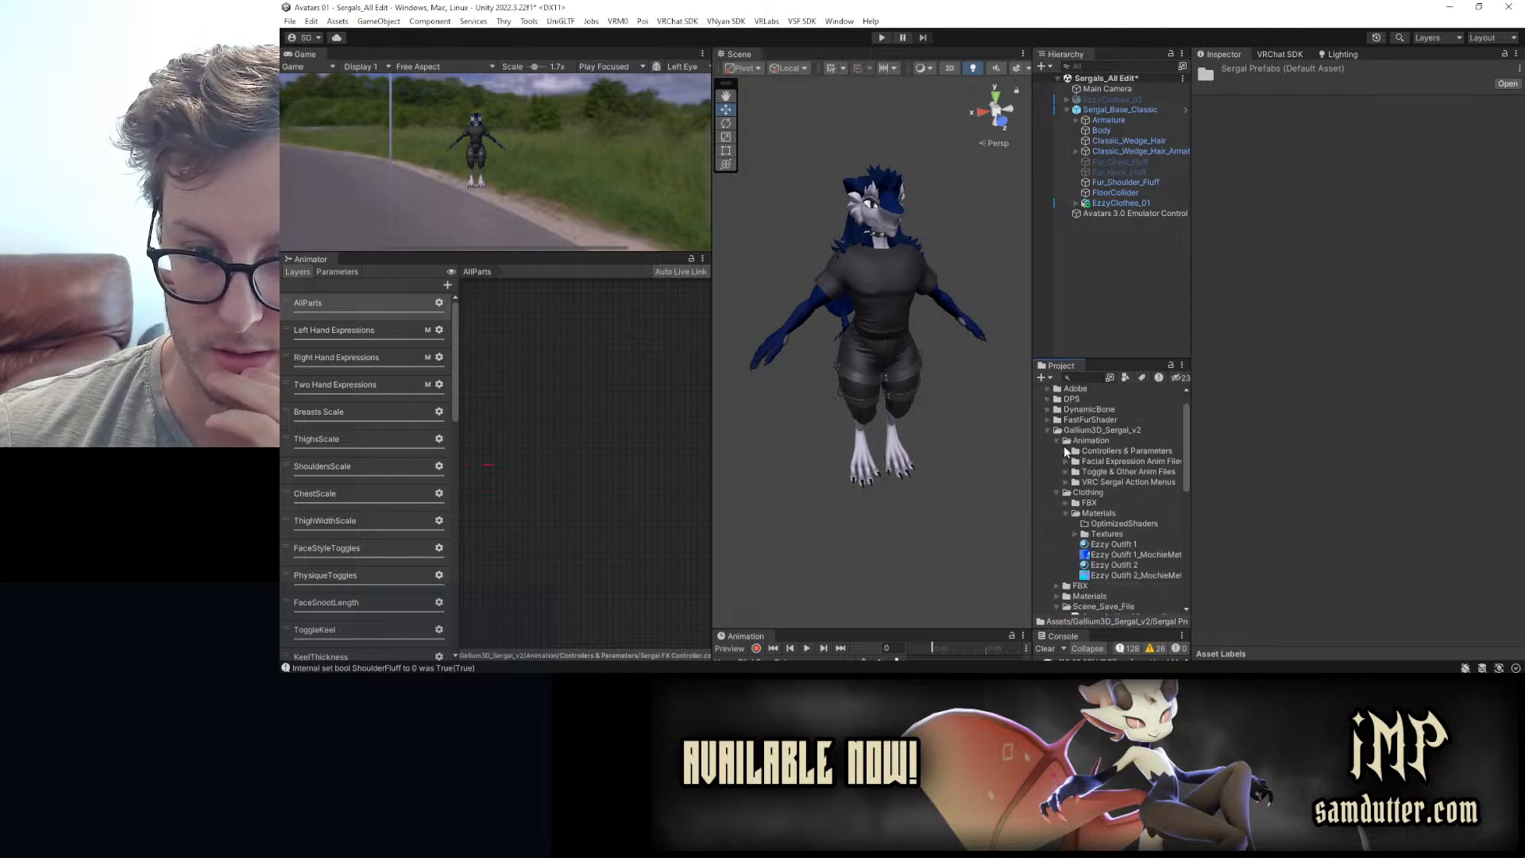
left_click(1056, 441)
left_click(1055, 451)
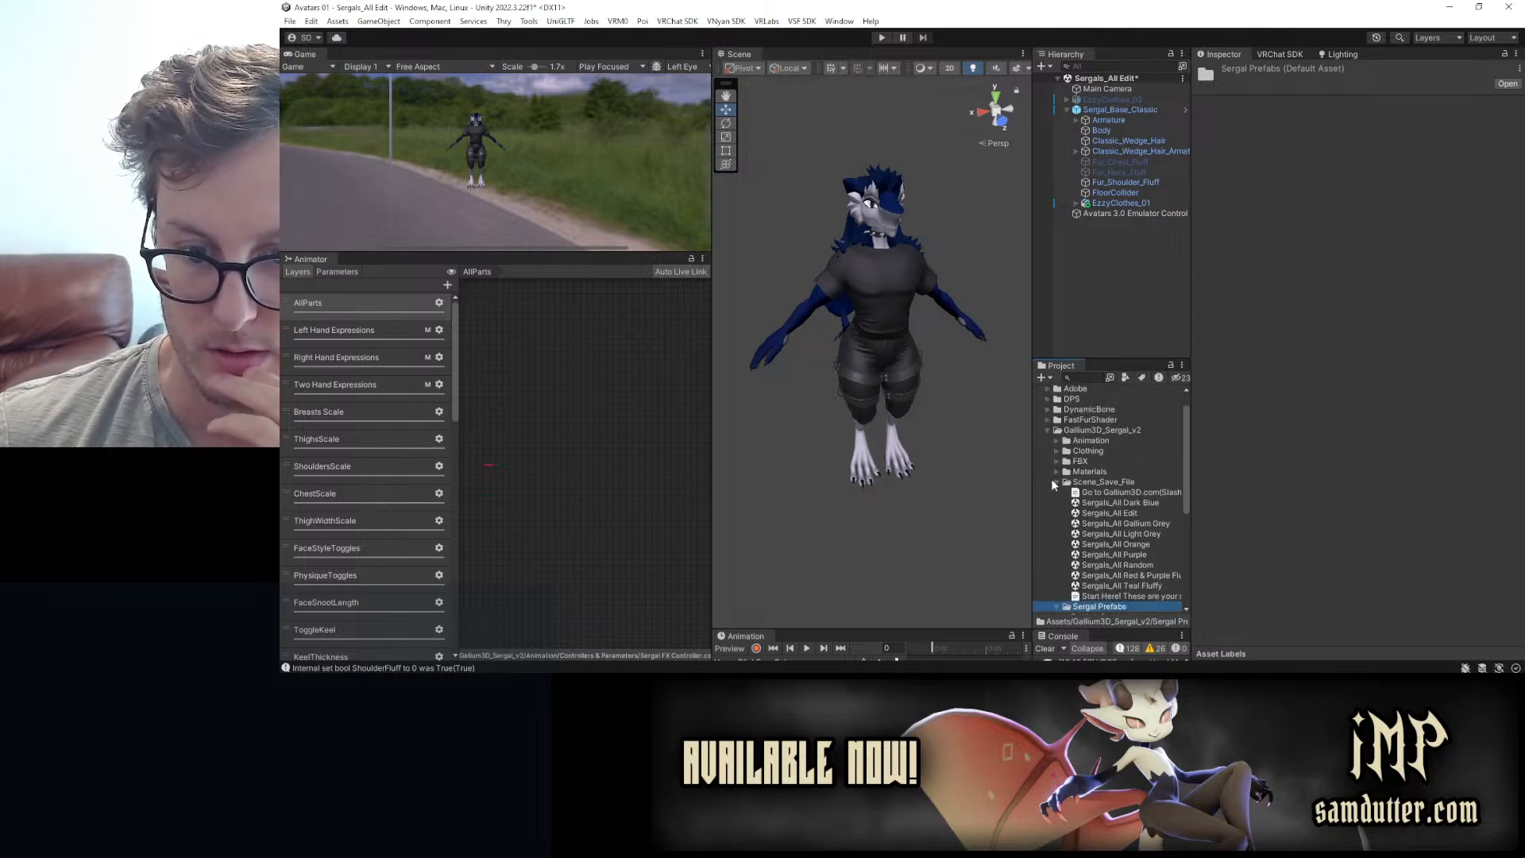
left_click(1053, 482)
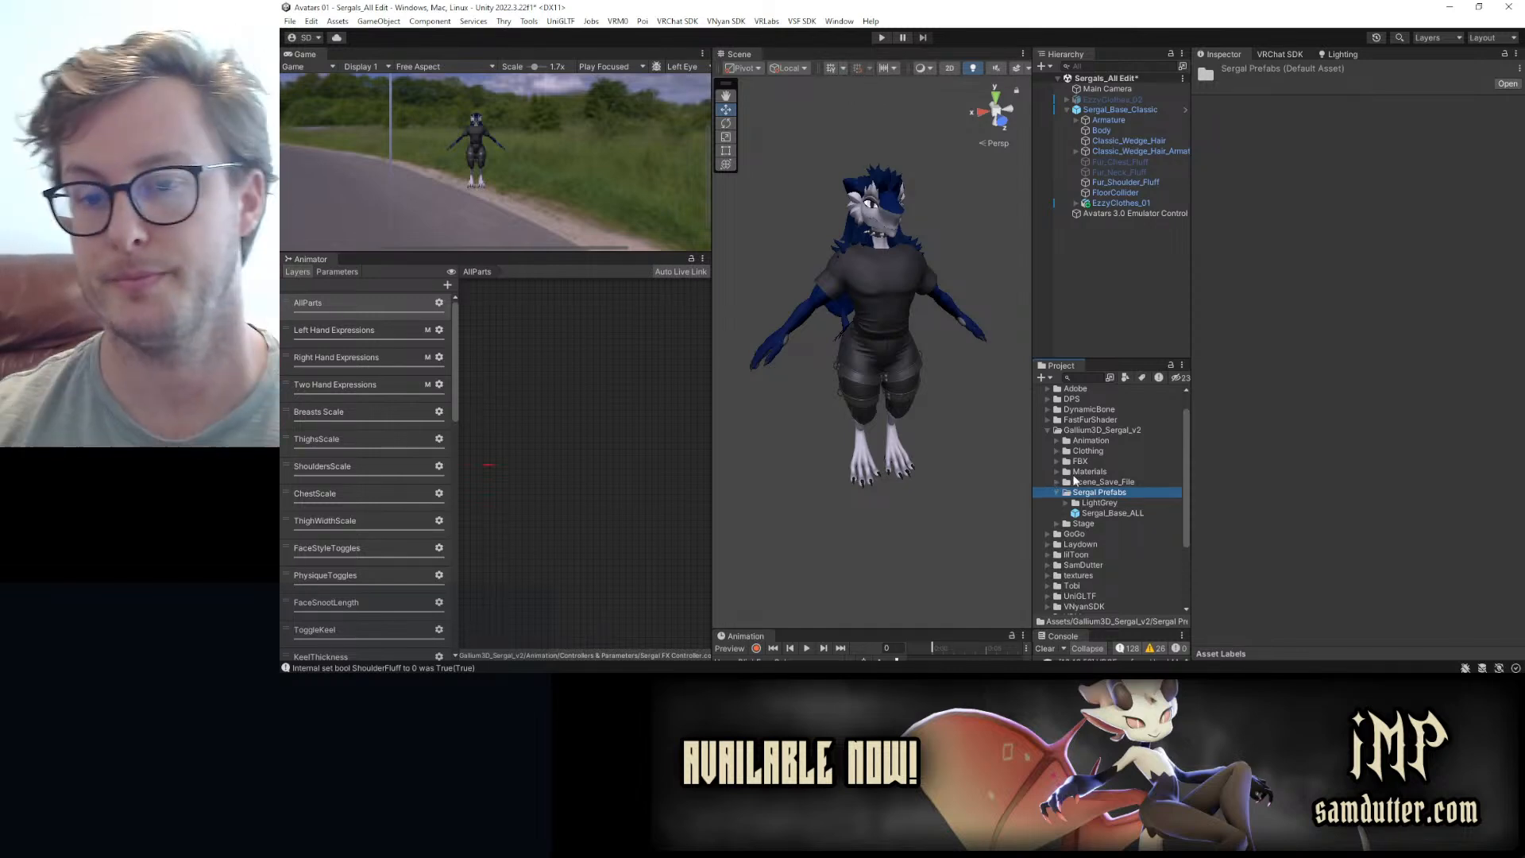
left_click(1316, 315)
- Switch to Substance 3D Painter and view the whole Outfit 2 model in its base color channel
left_click(867, 686)
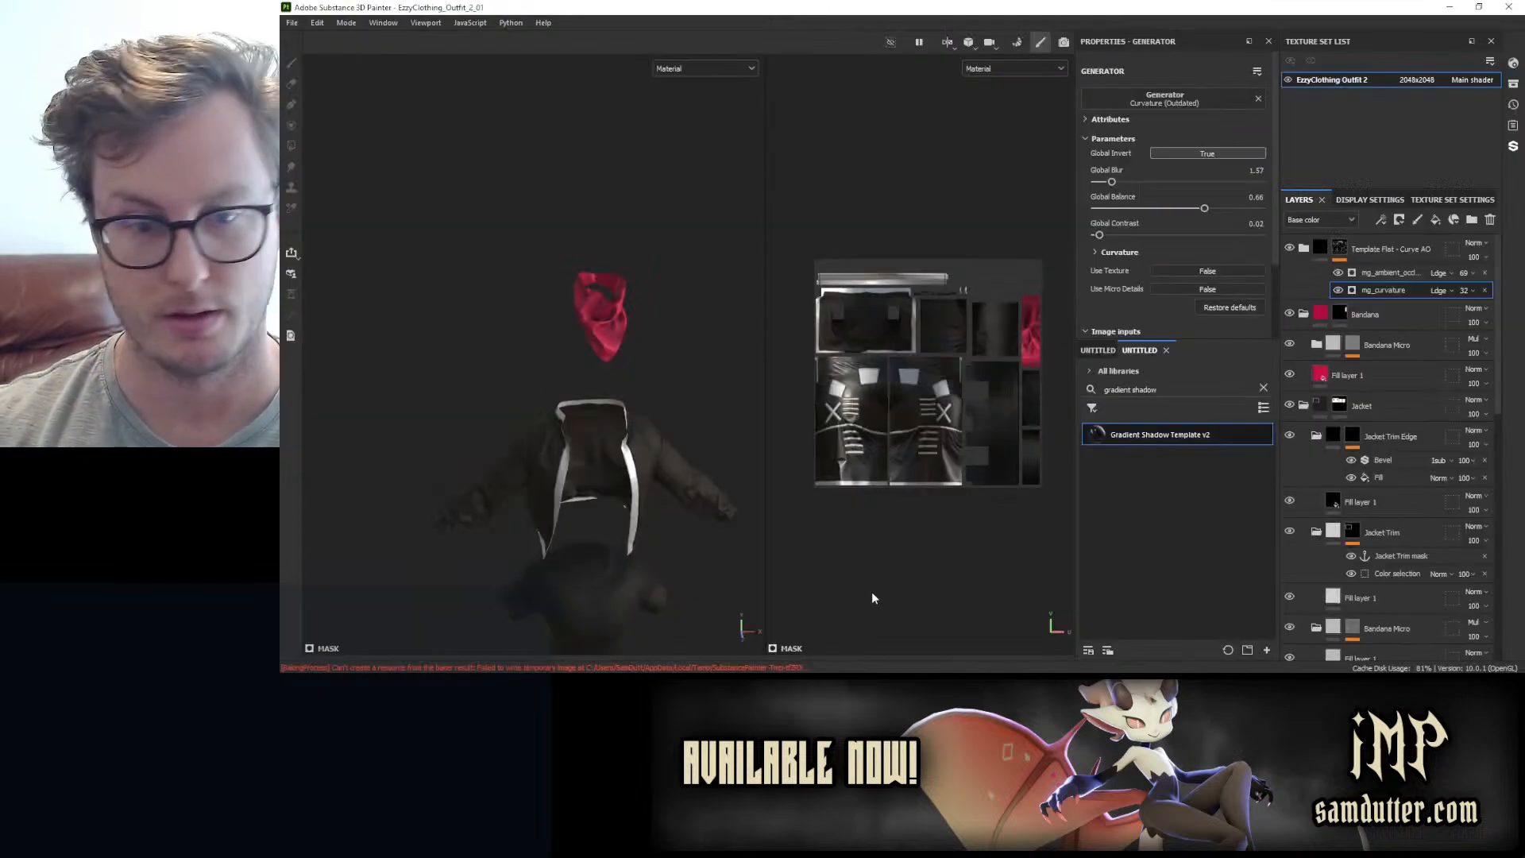
left_click_drag(560, 336, 505, 305, "alt")
scroll(565, 334, "down", 3)
key("c")
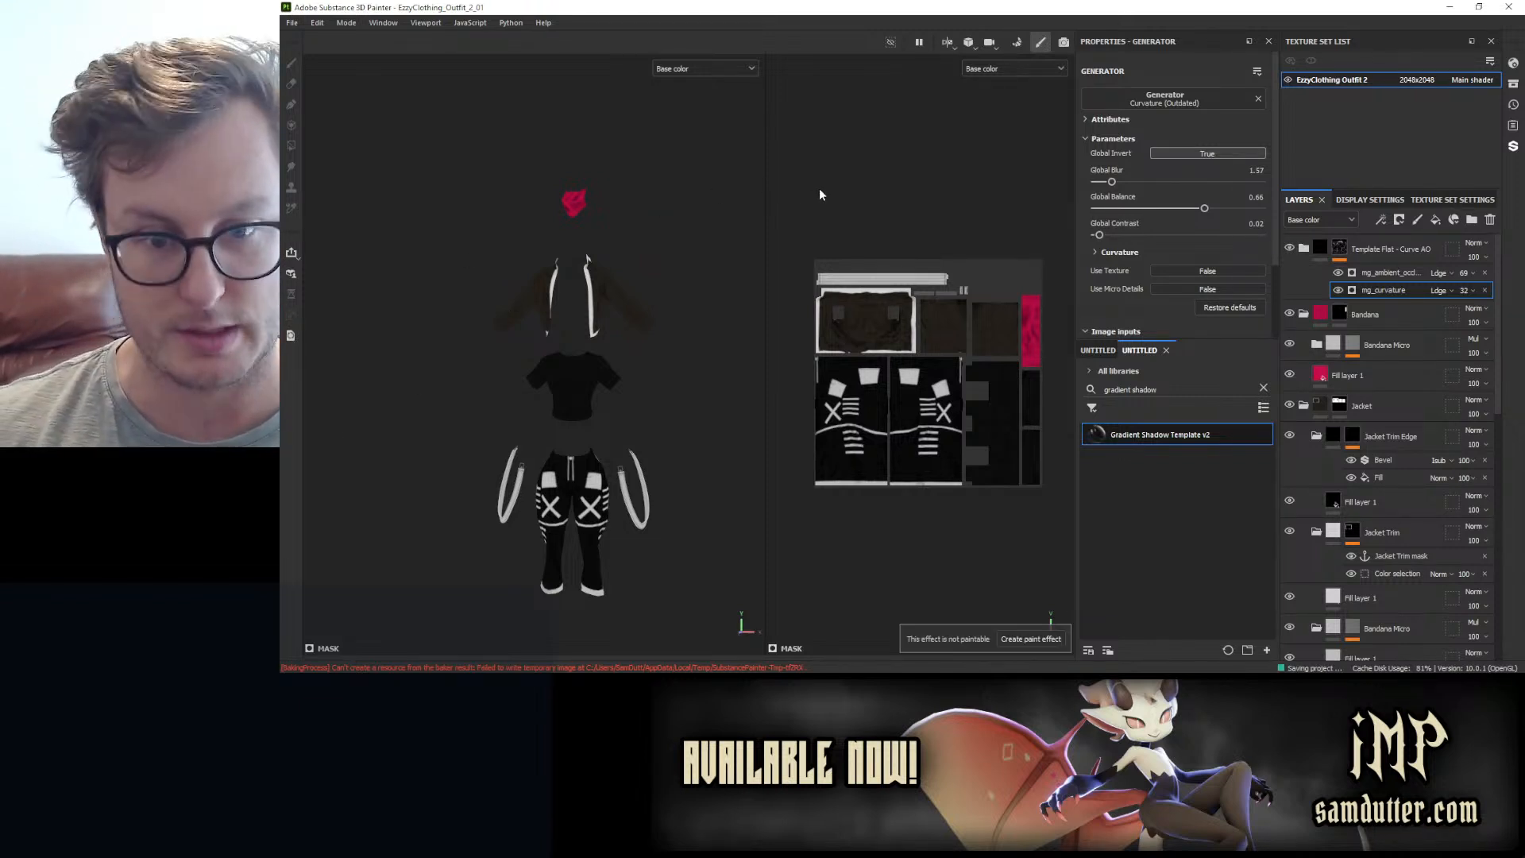
- Switch to Blender, view the Outfit 1 clothing from the front and select the shirt
key("alt+Tab")
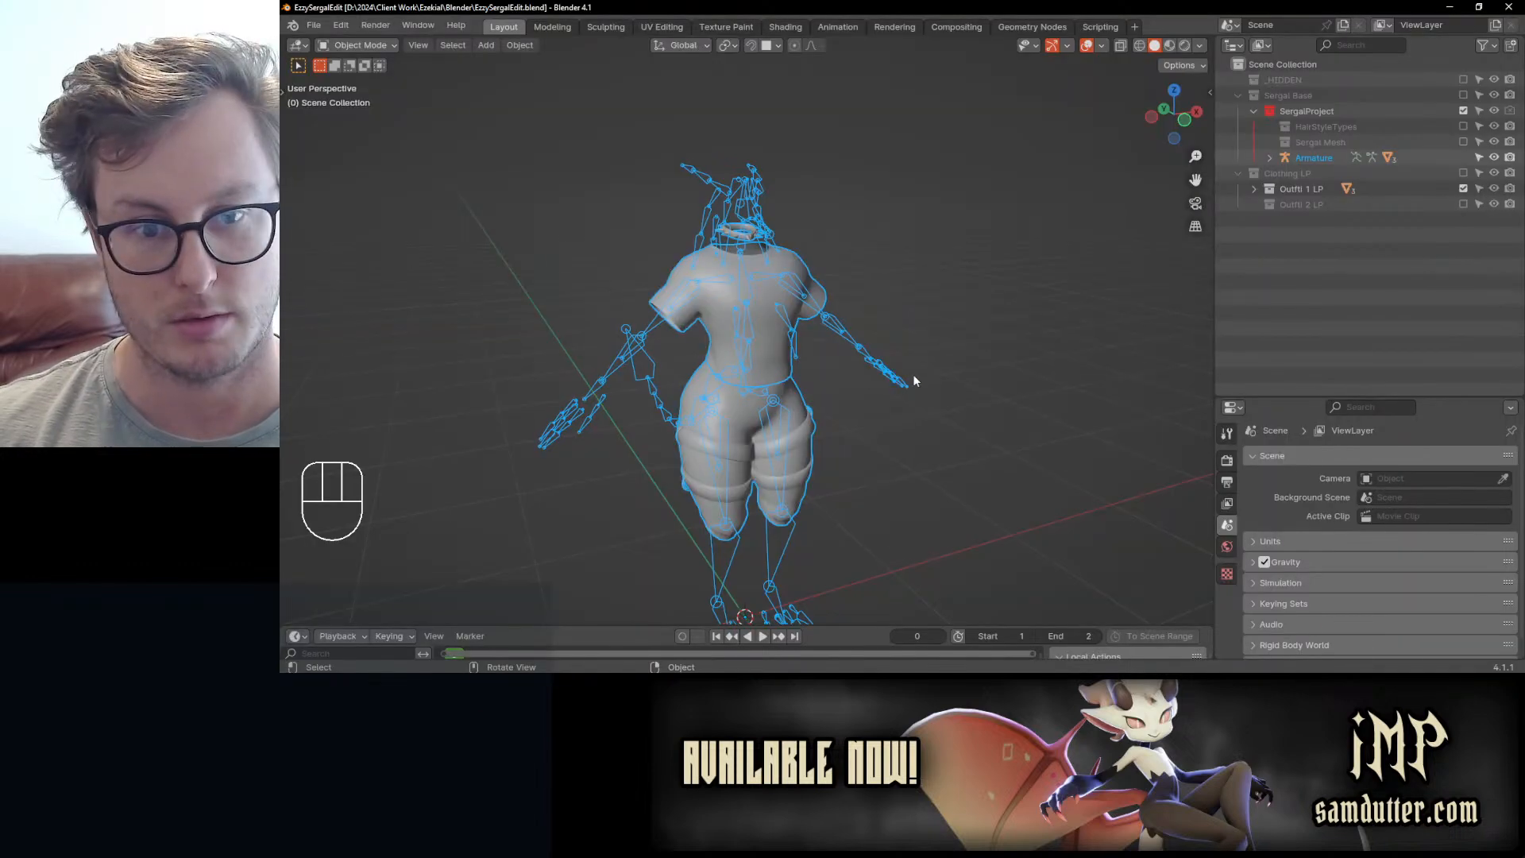
middle_click_drag(912, 380, 826, 358)
left_click(764, 315)
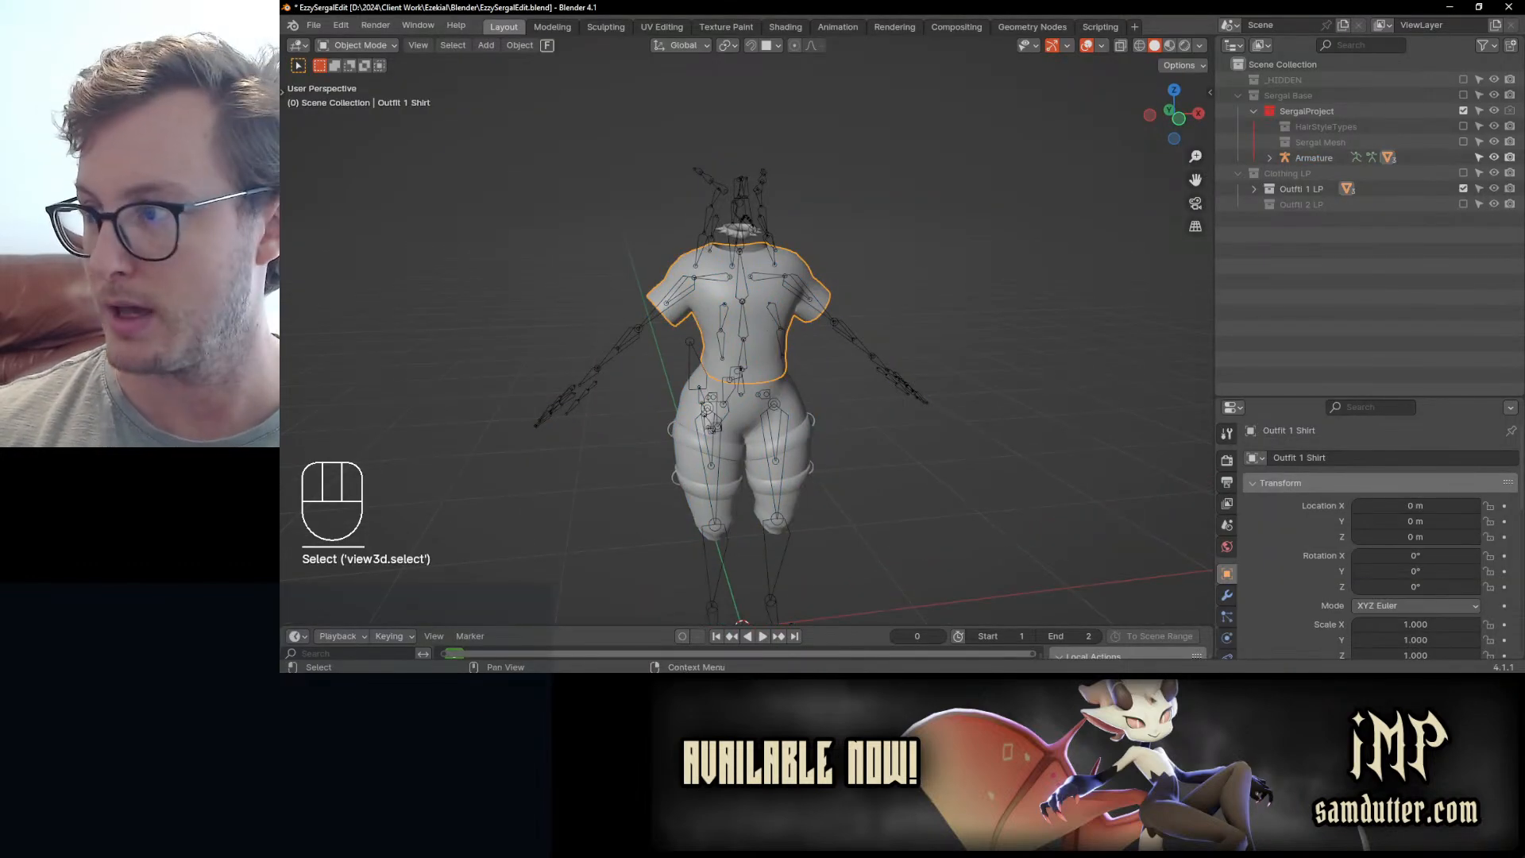
- Open the client's Reference folder under 2024 > Client Work on drive D in File Explorer
left_click(531, 687)
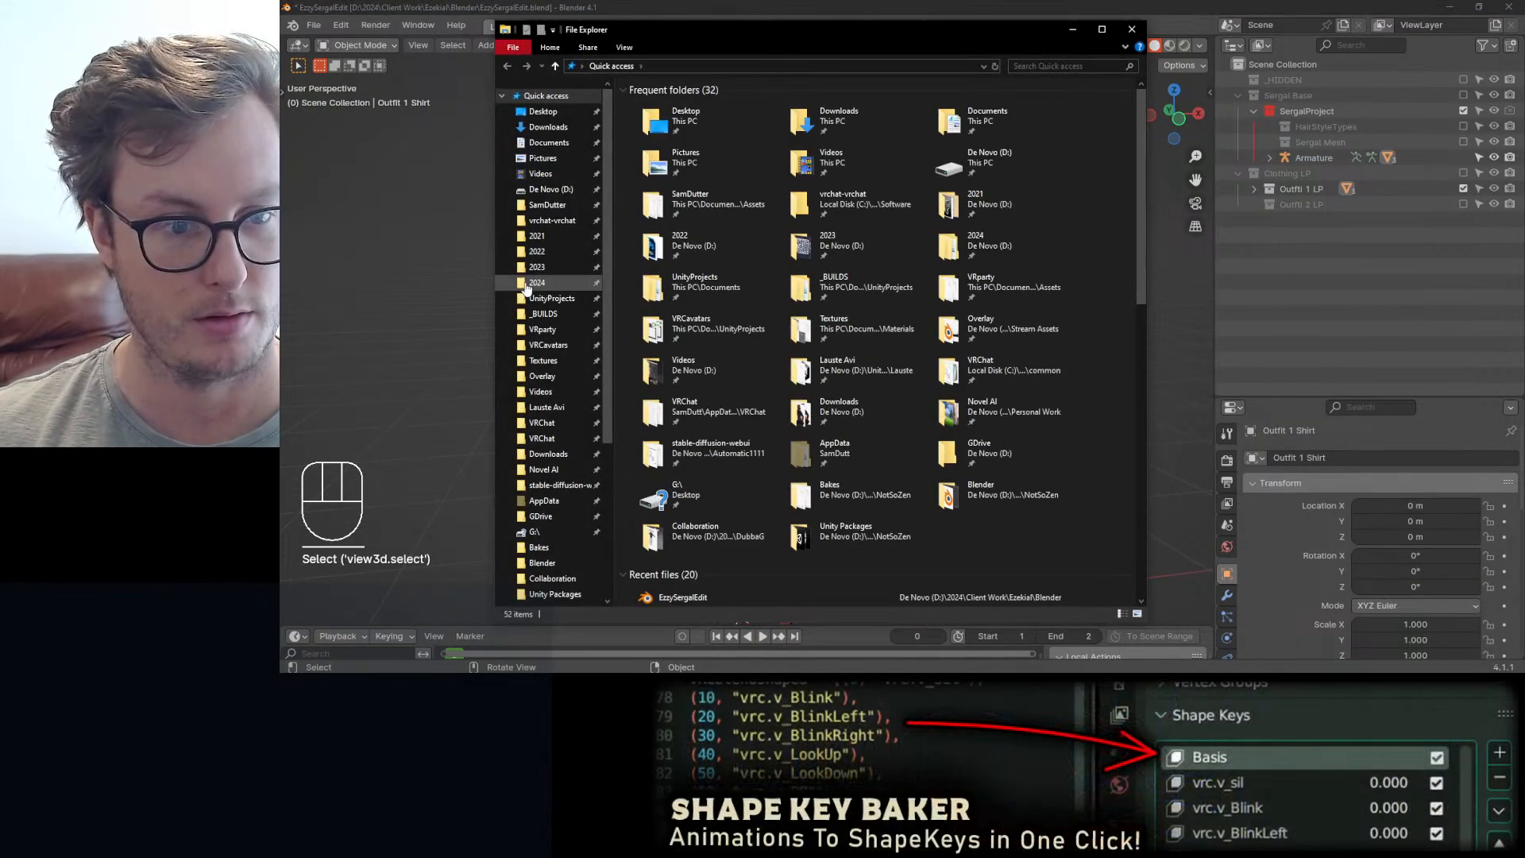
left_click(543, 282)
double_click(666, 146)
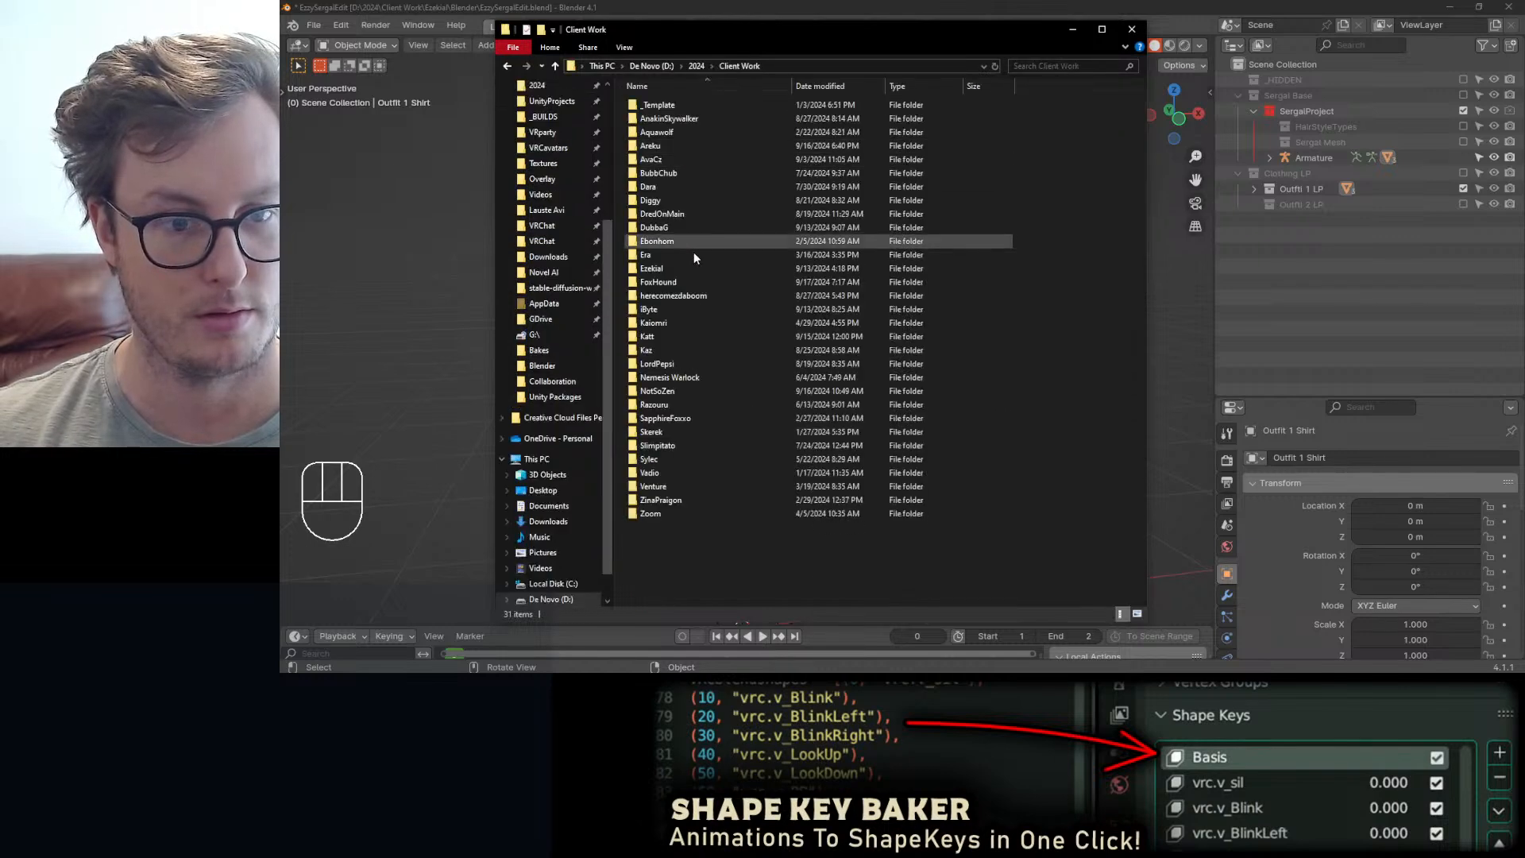
left_click(655, 267)
double_click(655, 268)
double_click(656, 174)
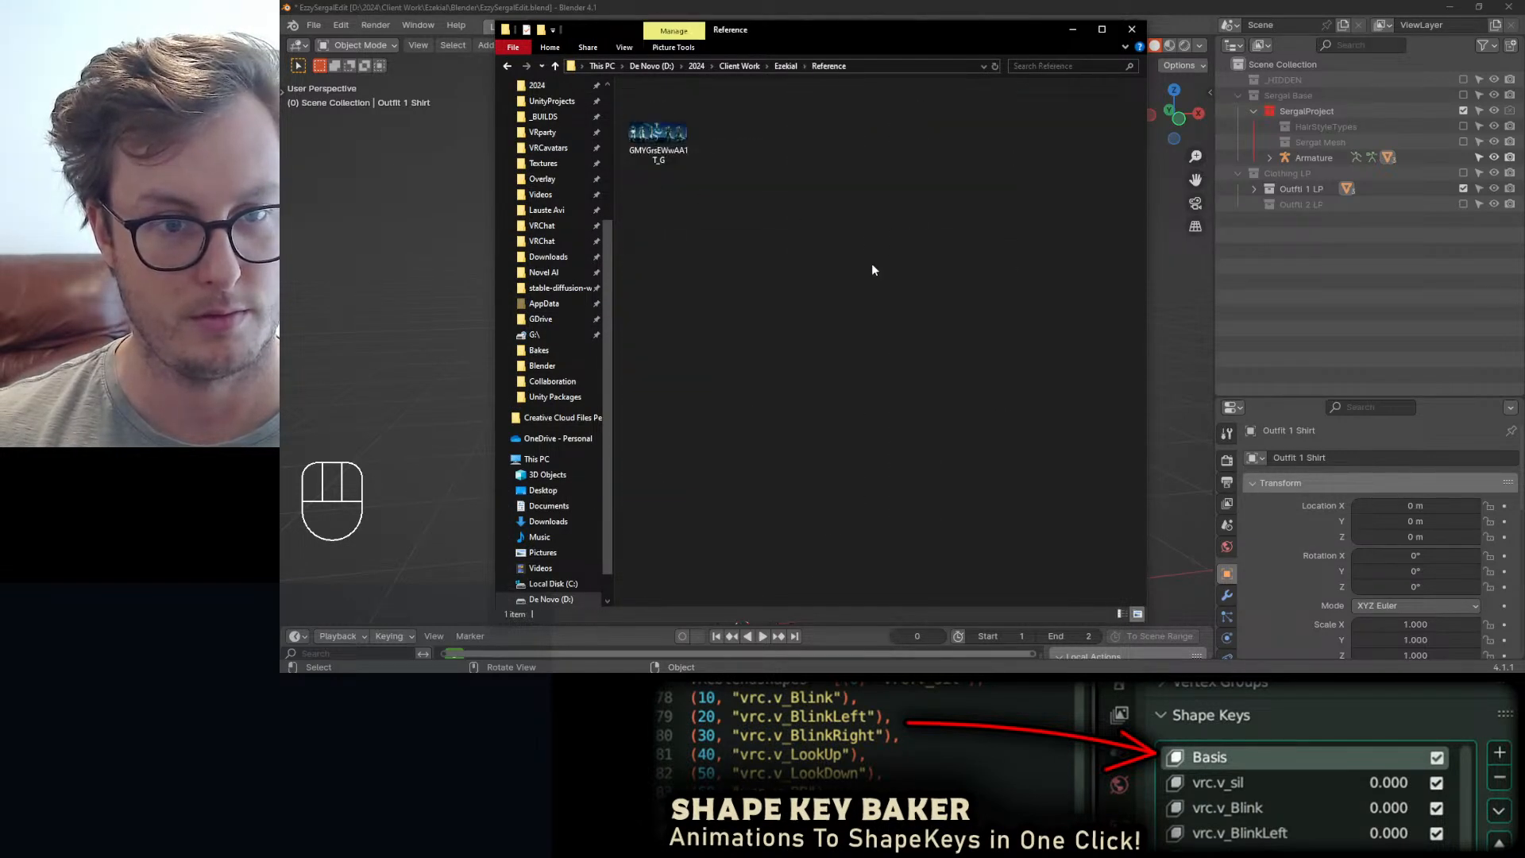
- Open the reference image in the browser and examine both outfits enlarged, down to the trousers and feet
left_click(649, 137)
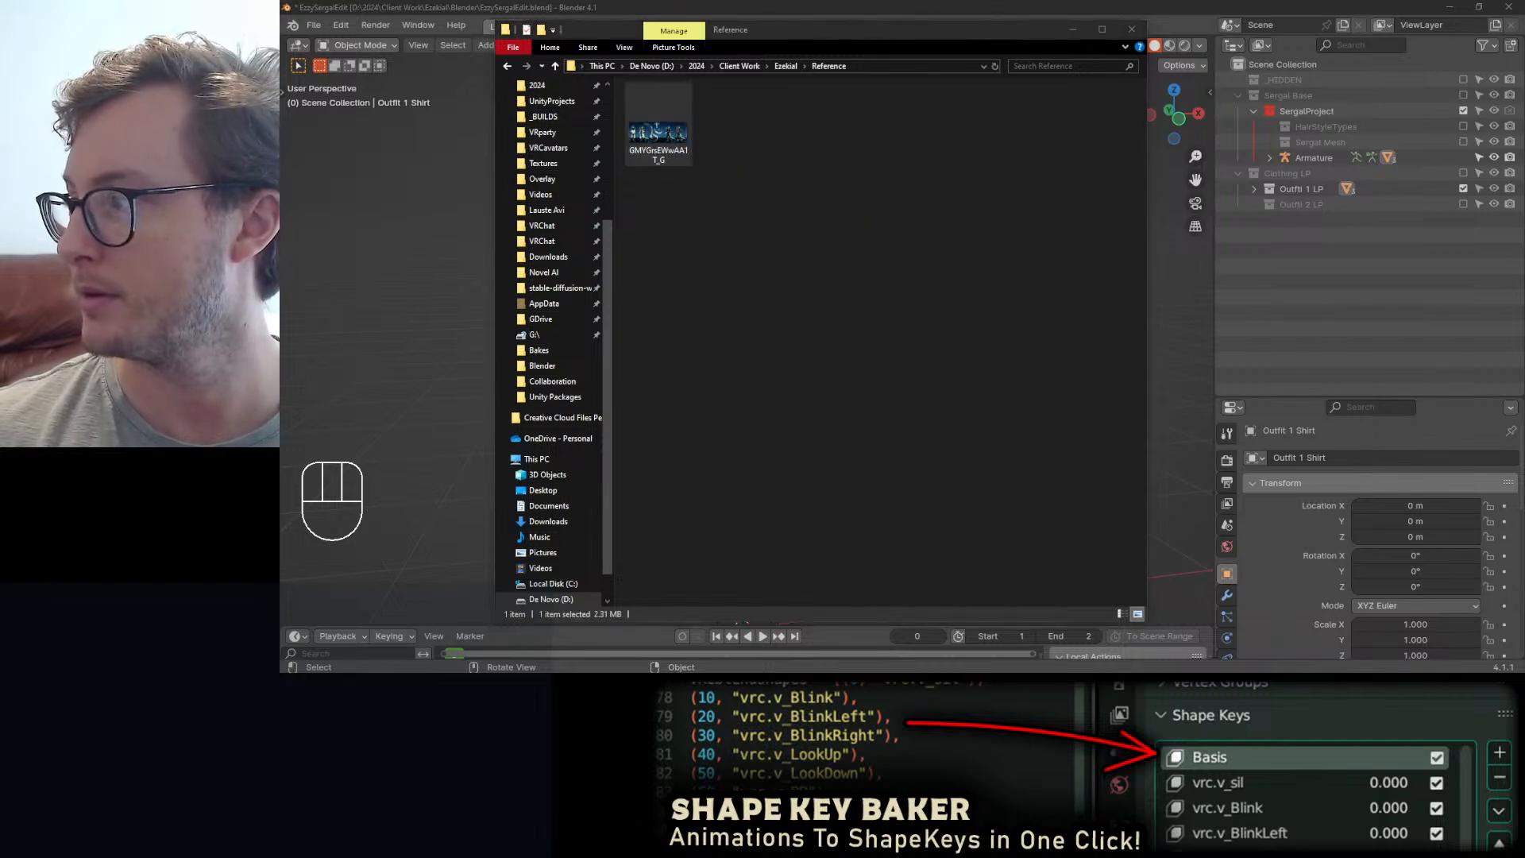
left_click_drag(1096, 667, 1076, 7)
left_click(1176, 363)
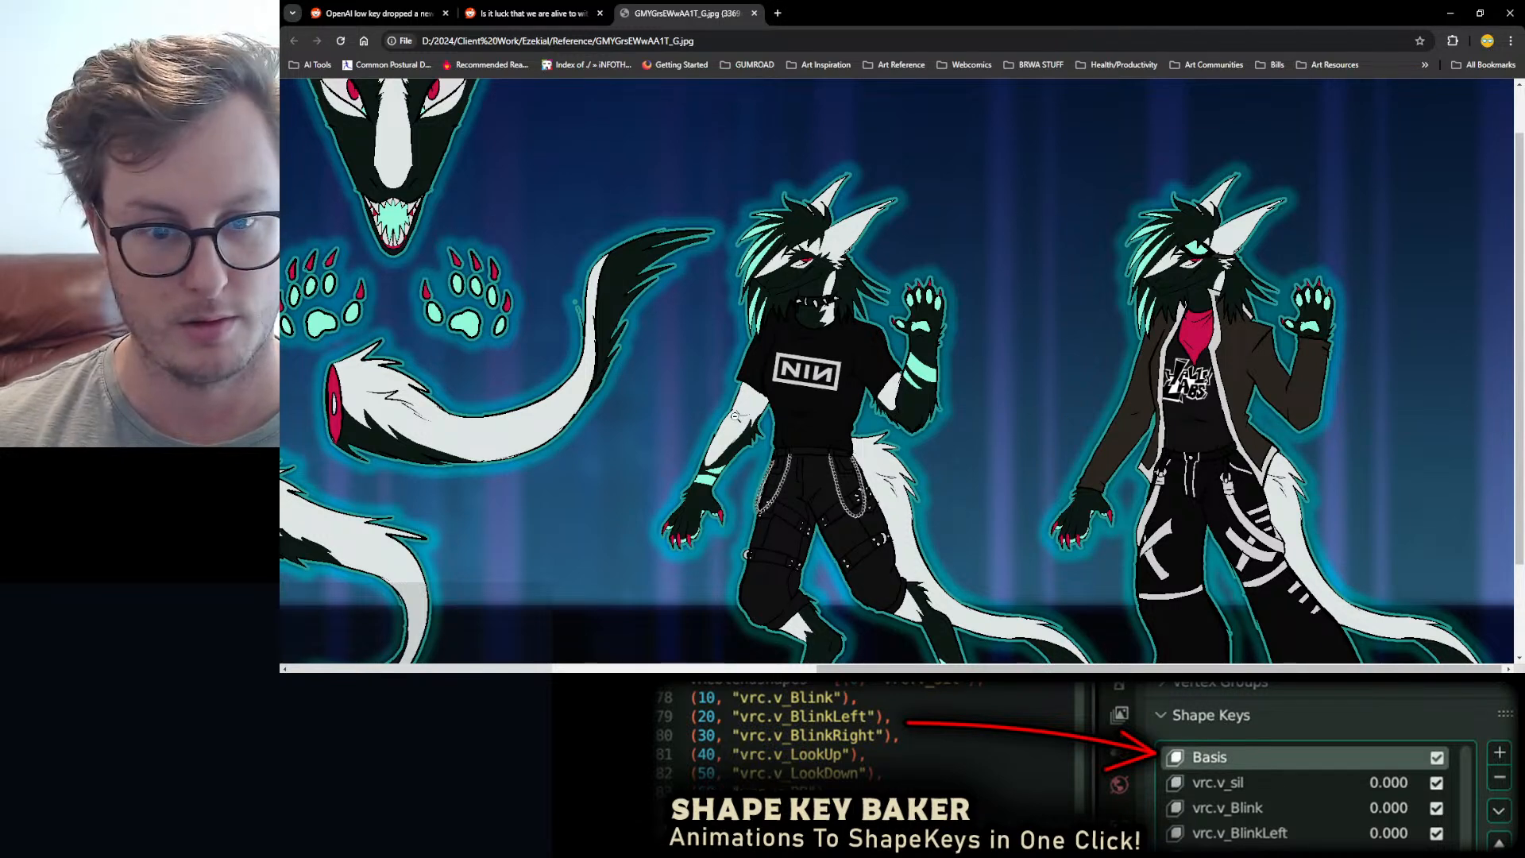
scroll(758, 376, "down", 2)
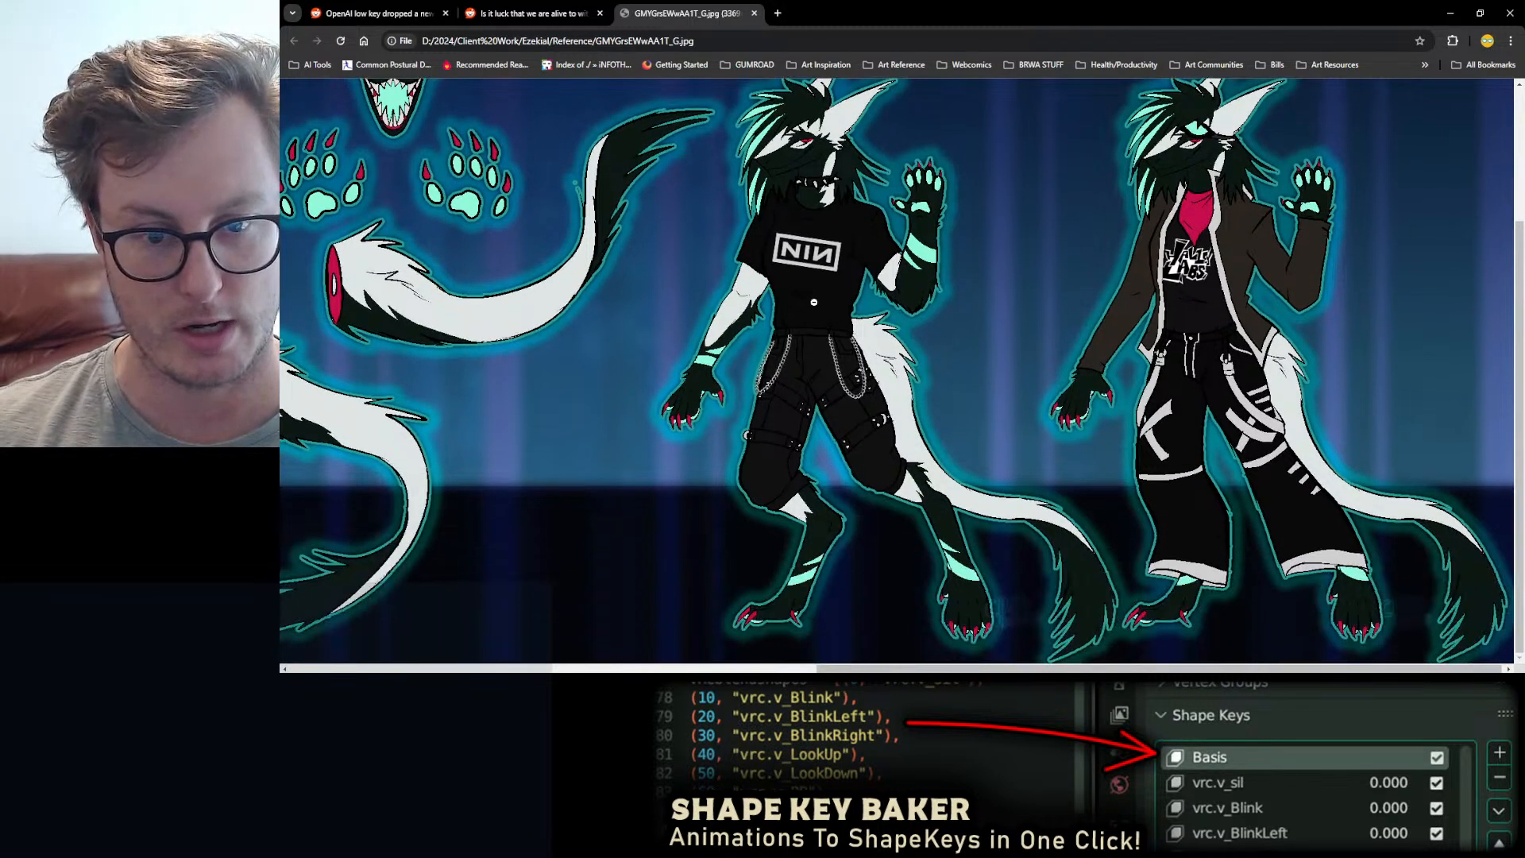
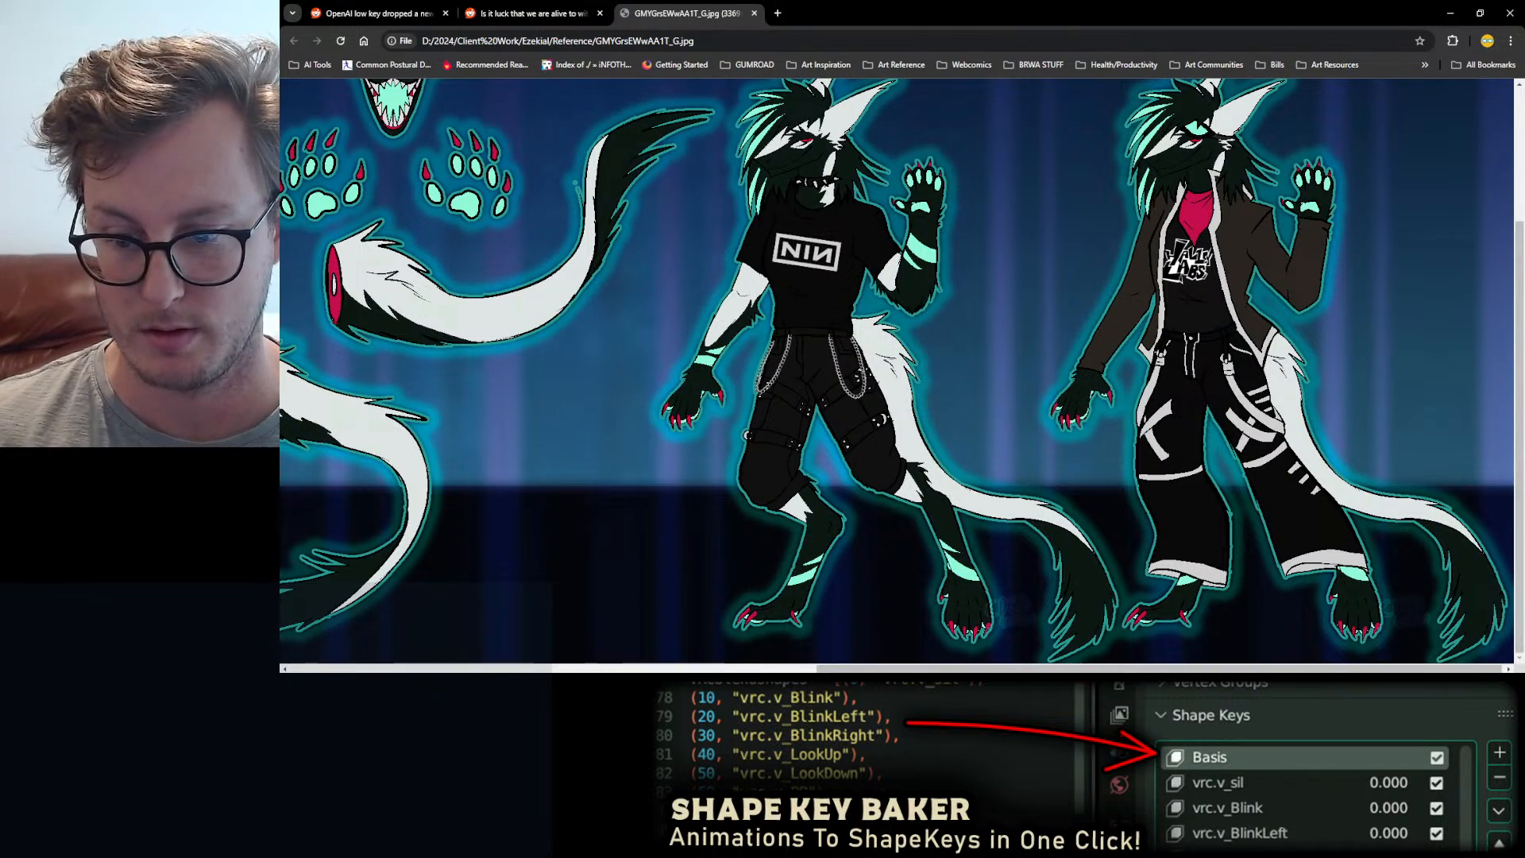
- Switch back to Substance 3D Painter and add a User0 channel to the EzzyClothing Outfit 2 texture set
key("alt+Tab")
left_click_drag(597, 358, 669, 318, "alt")
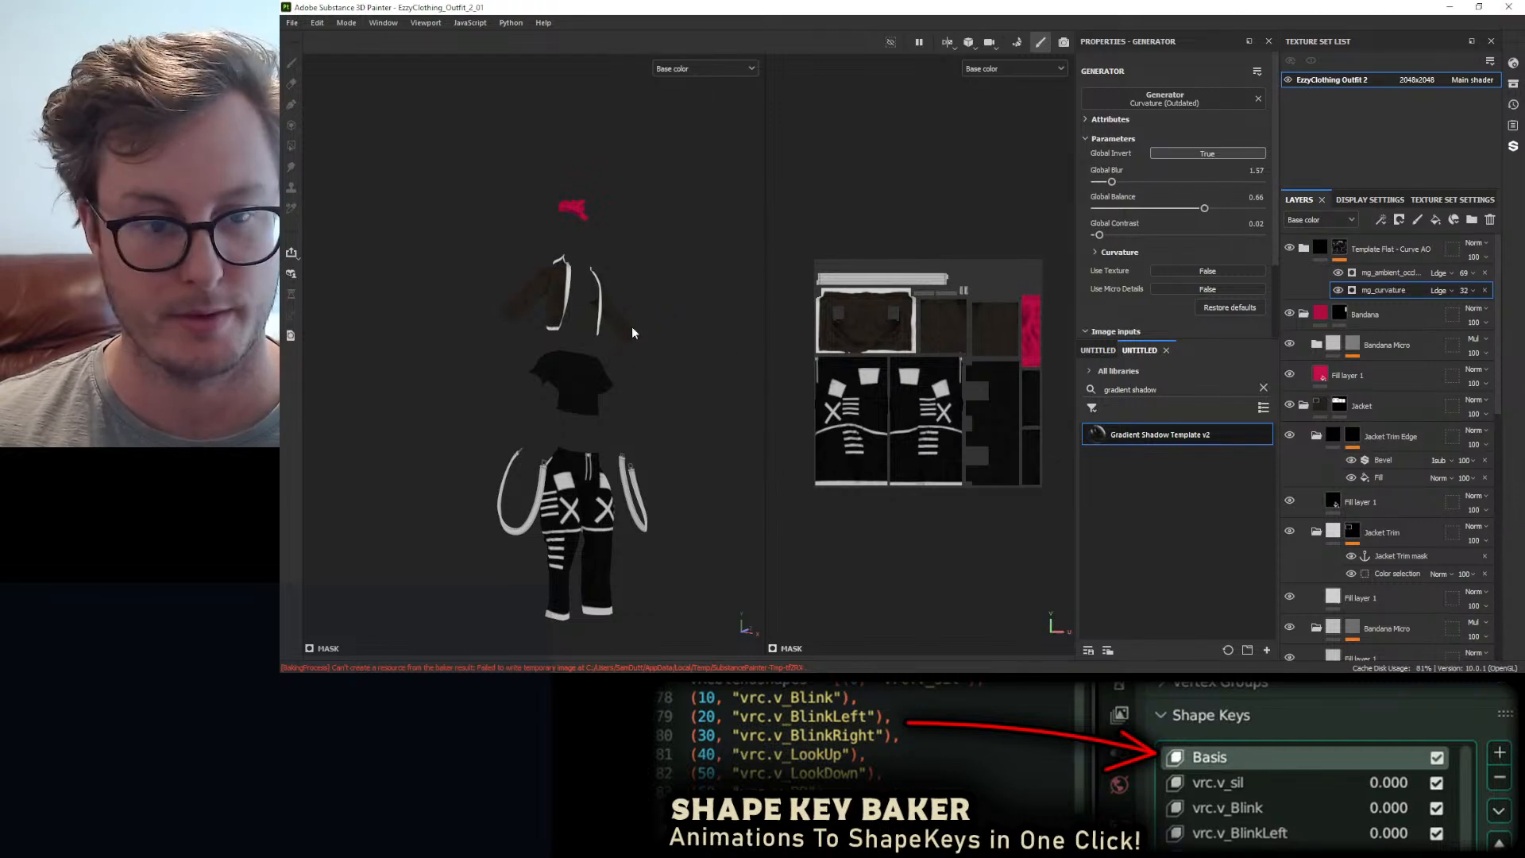
scroll(642, 366, "up", 4)
left_click(1430, 199)
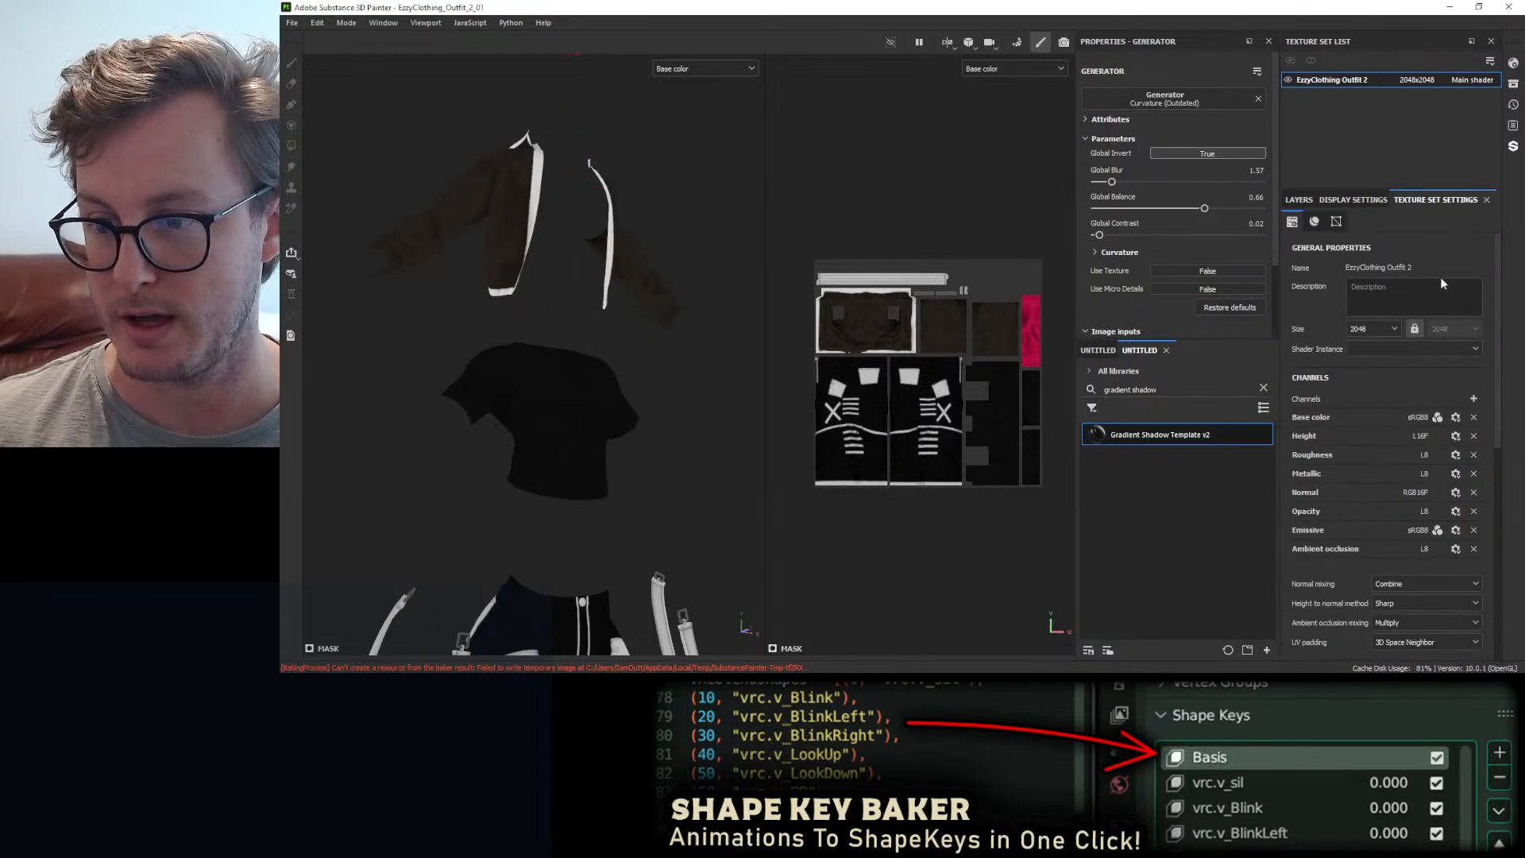
left_click(1475, 399)
mouse_move(1460, 462)
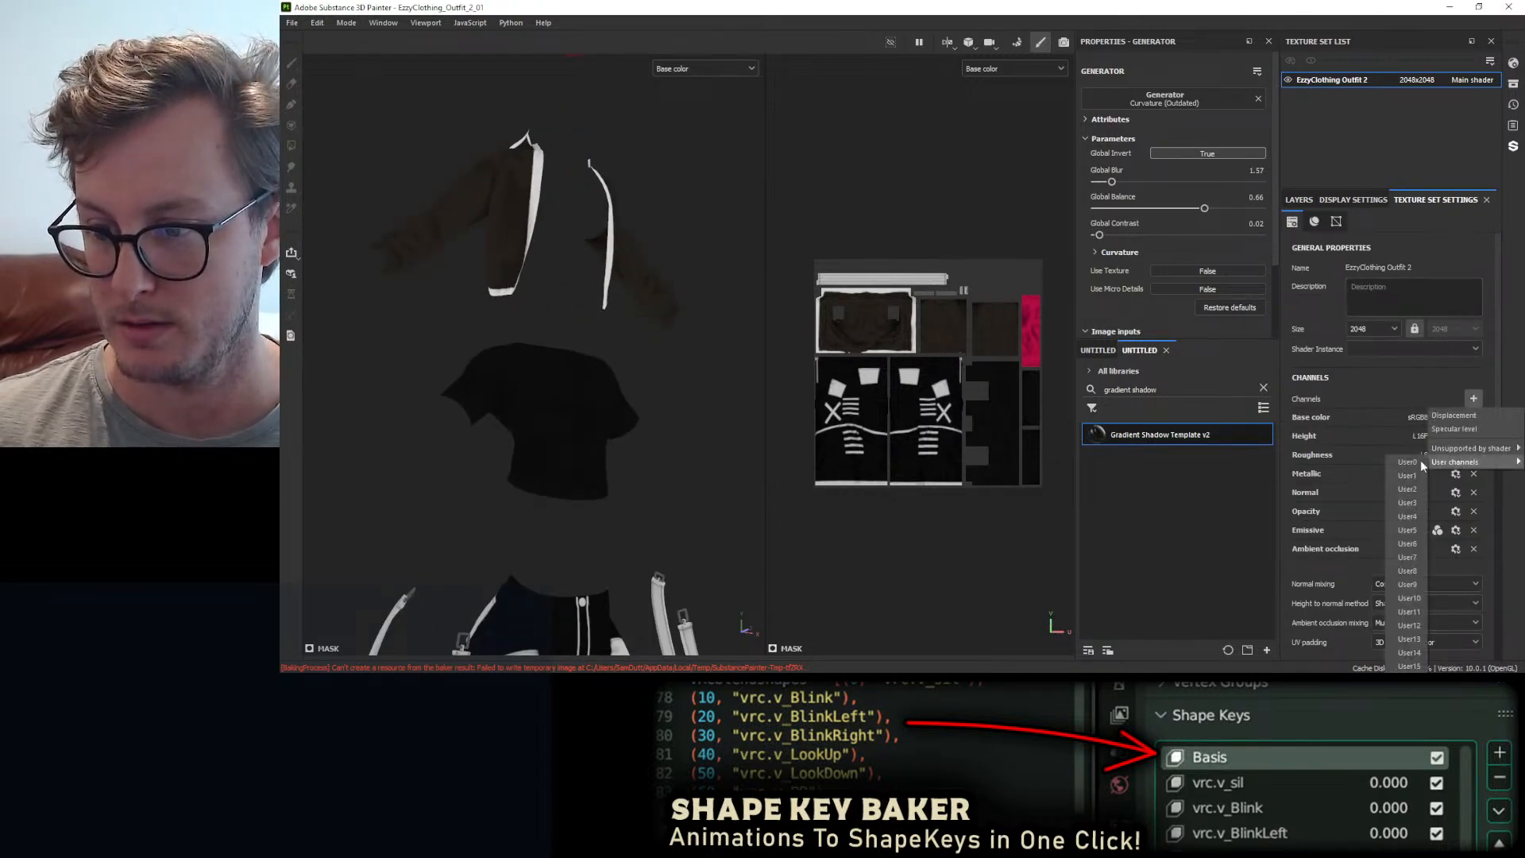
left_click(1407, 463)
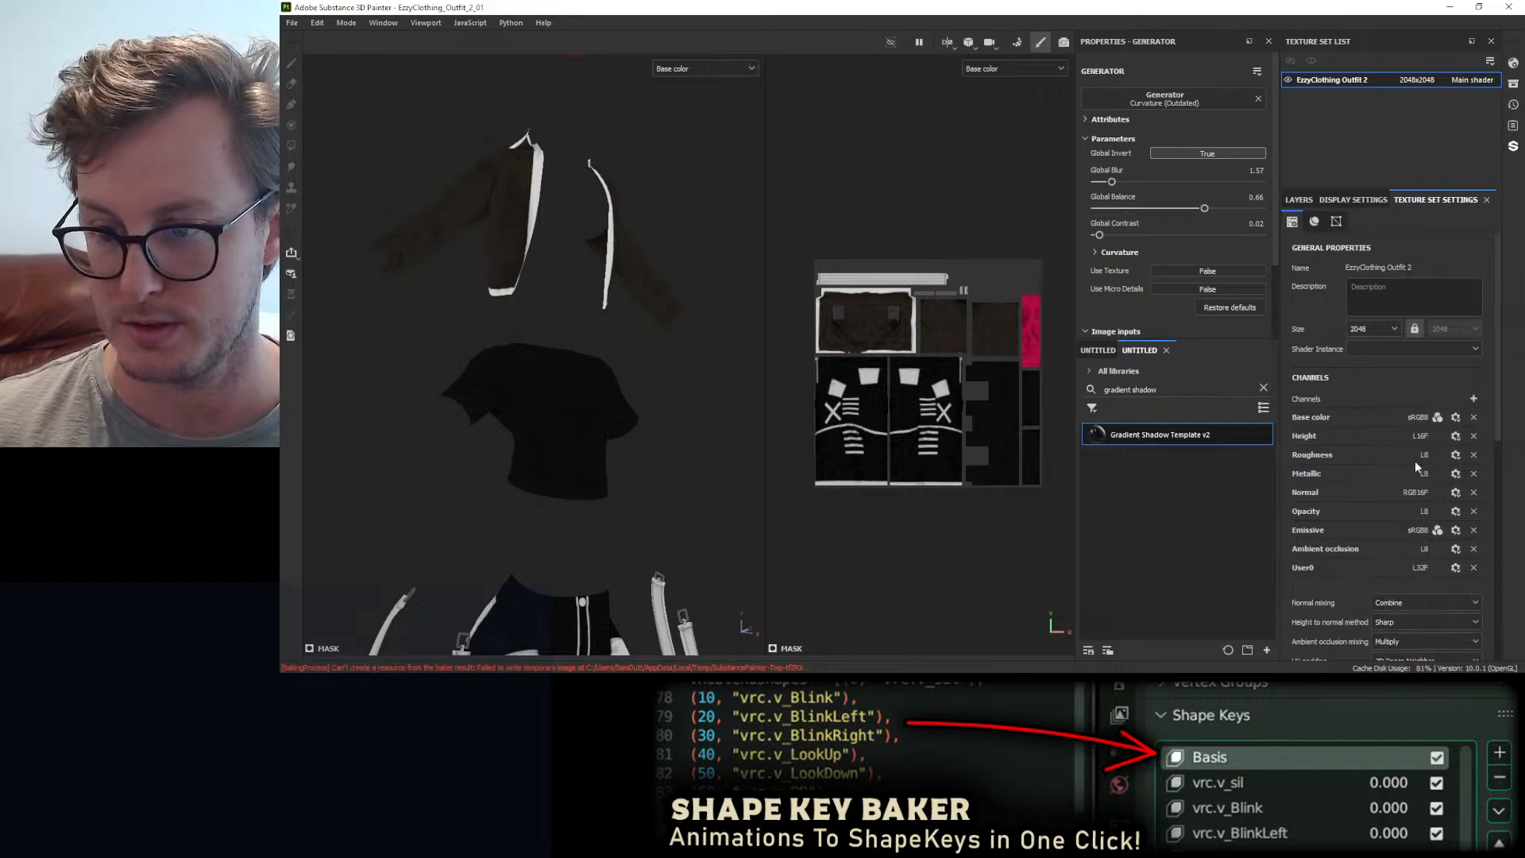
- Return to the layer stack and display the User0 channel in the viewports
left_click(1295, 200)
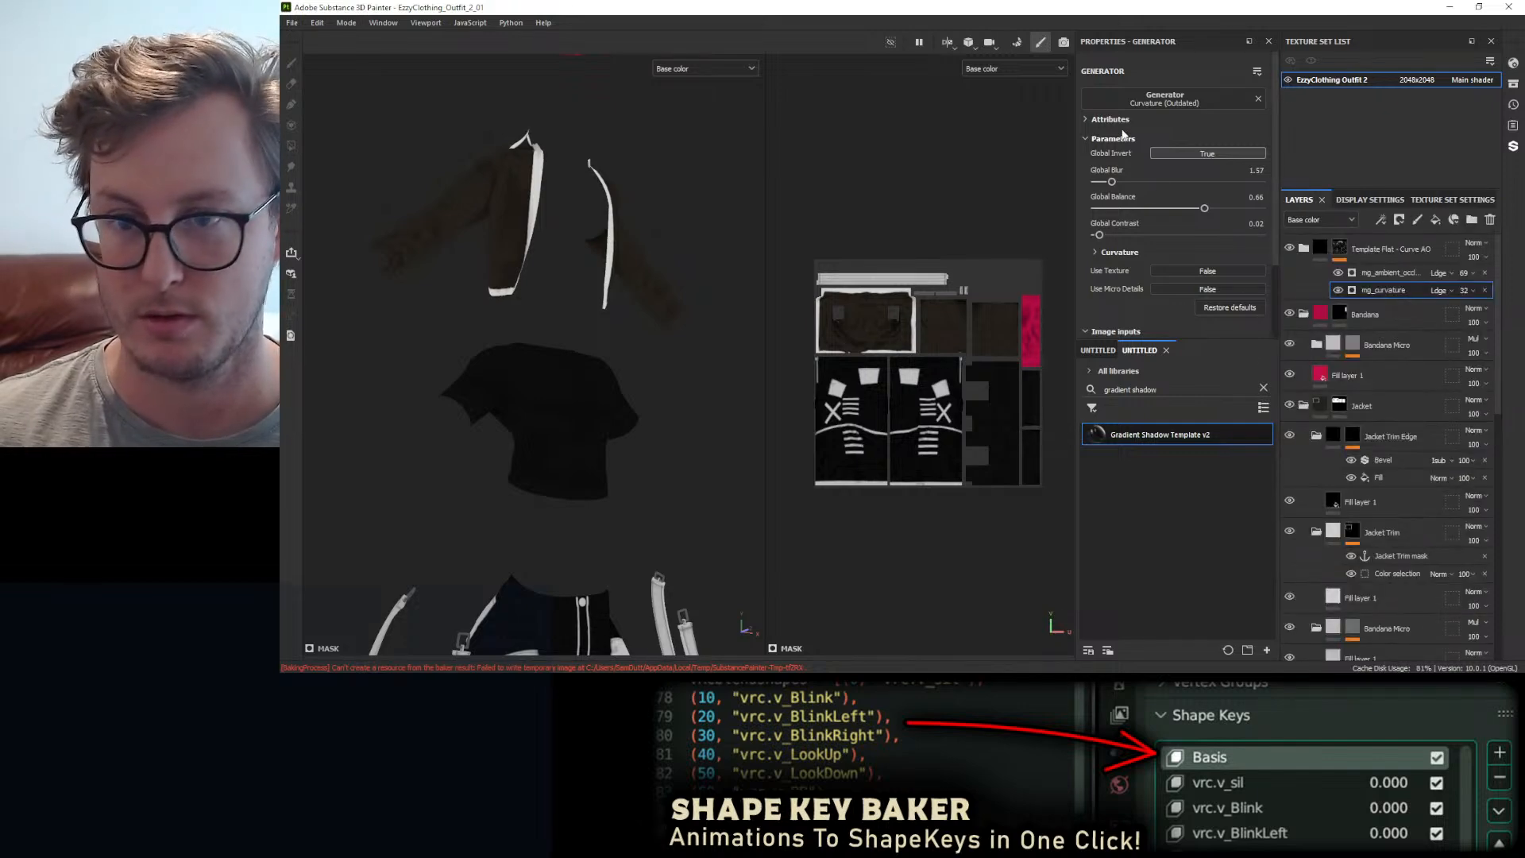
scroll(1028, 137, "up", 2)
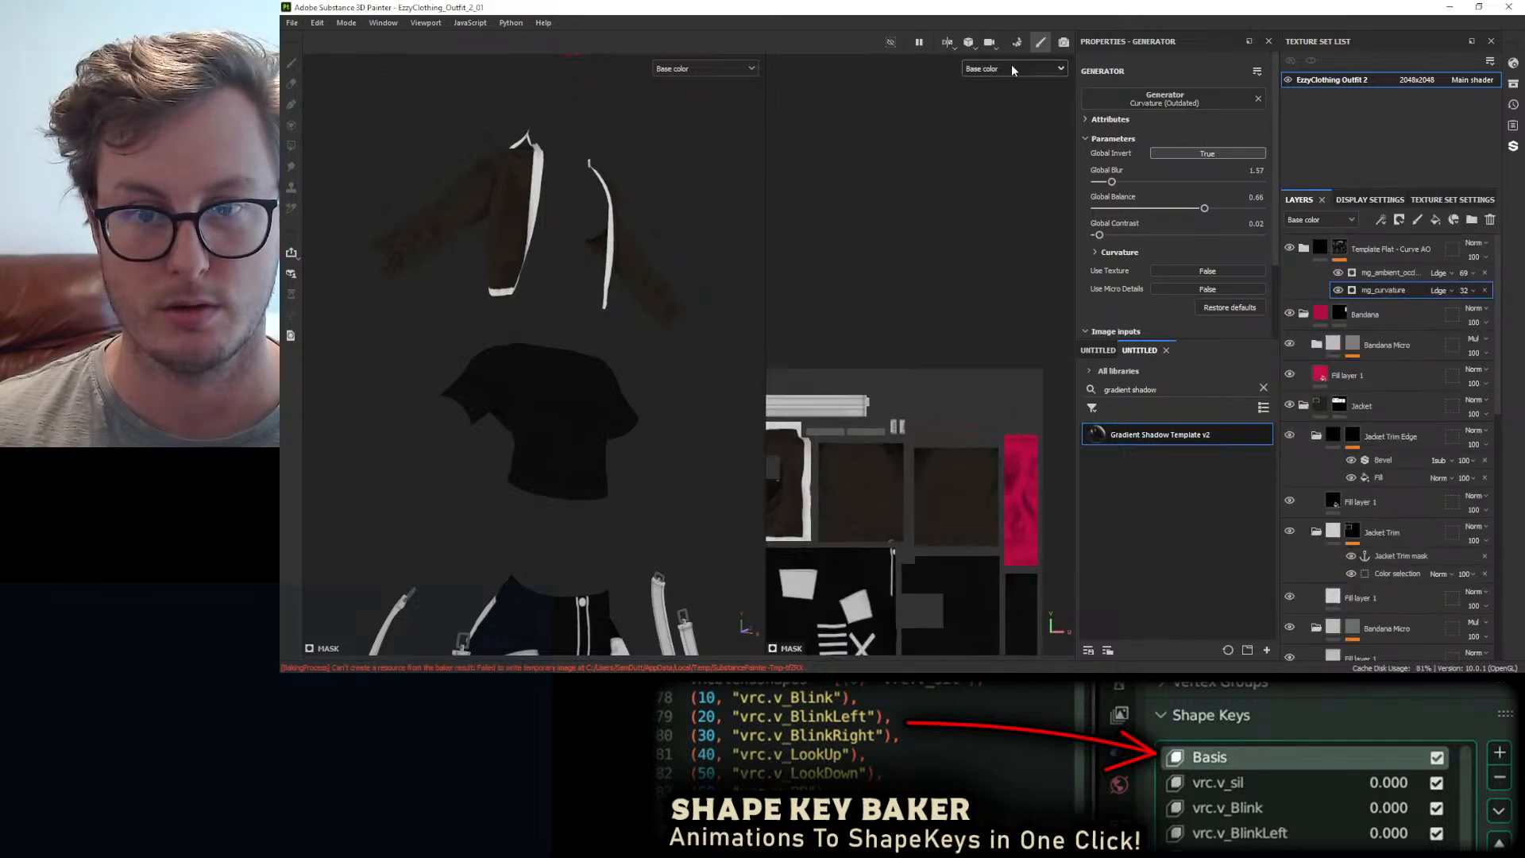
left_click(715, 69)
scroll(697, 141, "up", 3)
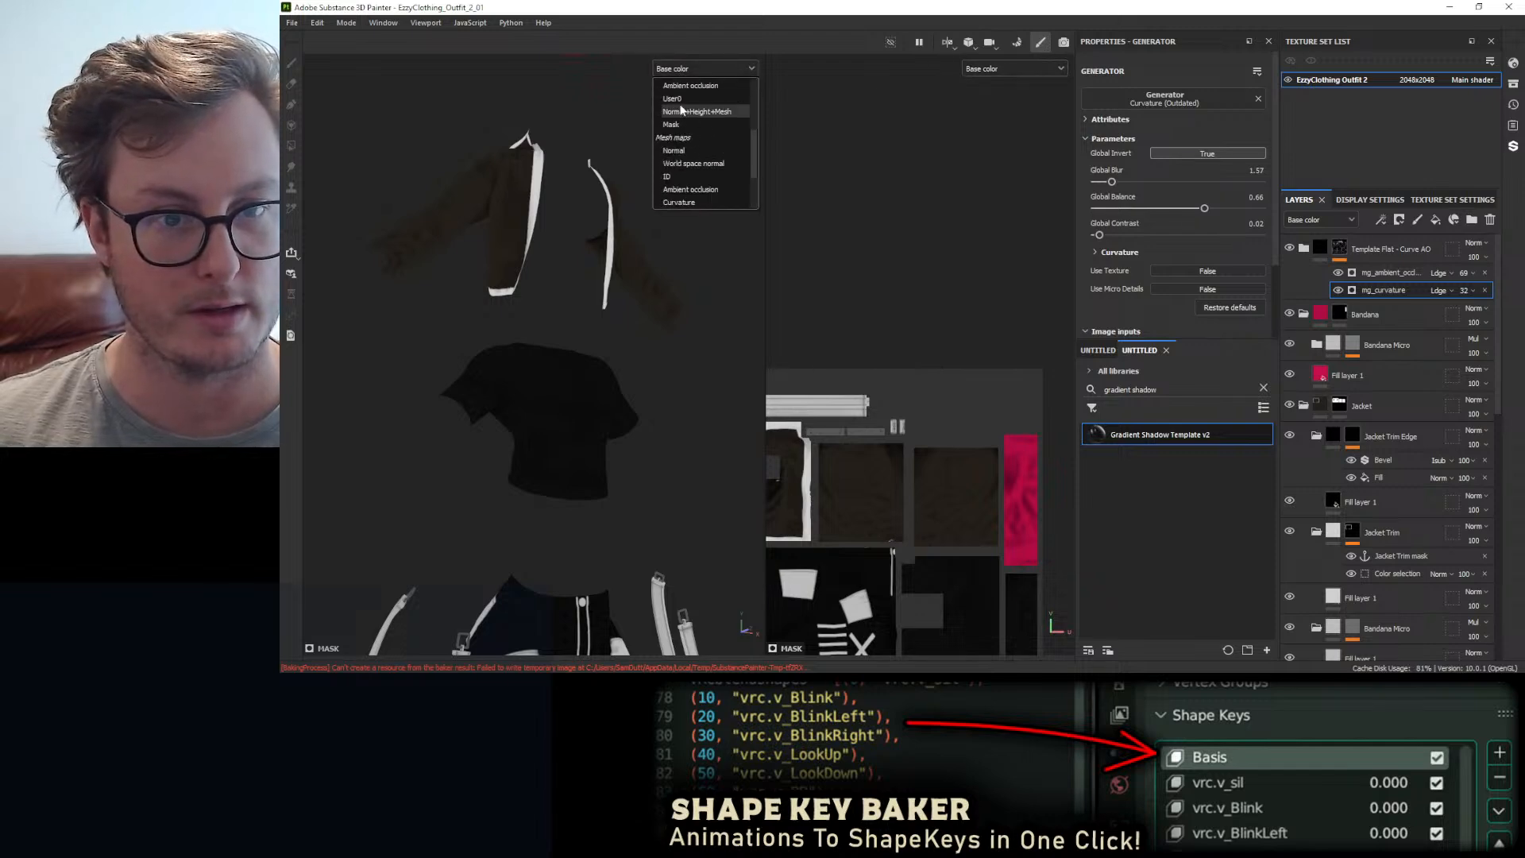
left_click(685, 173)
- Enable User0 on the lowest fill layer and set its value to 0
scroll(1315, 290, "down", 5)
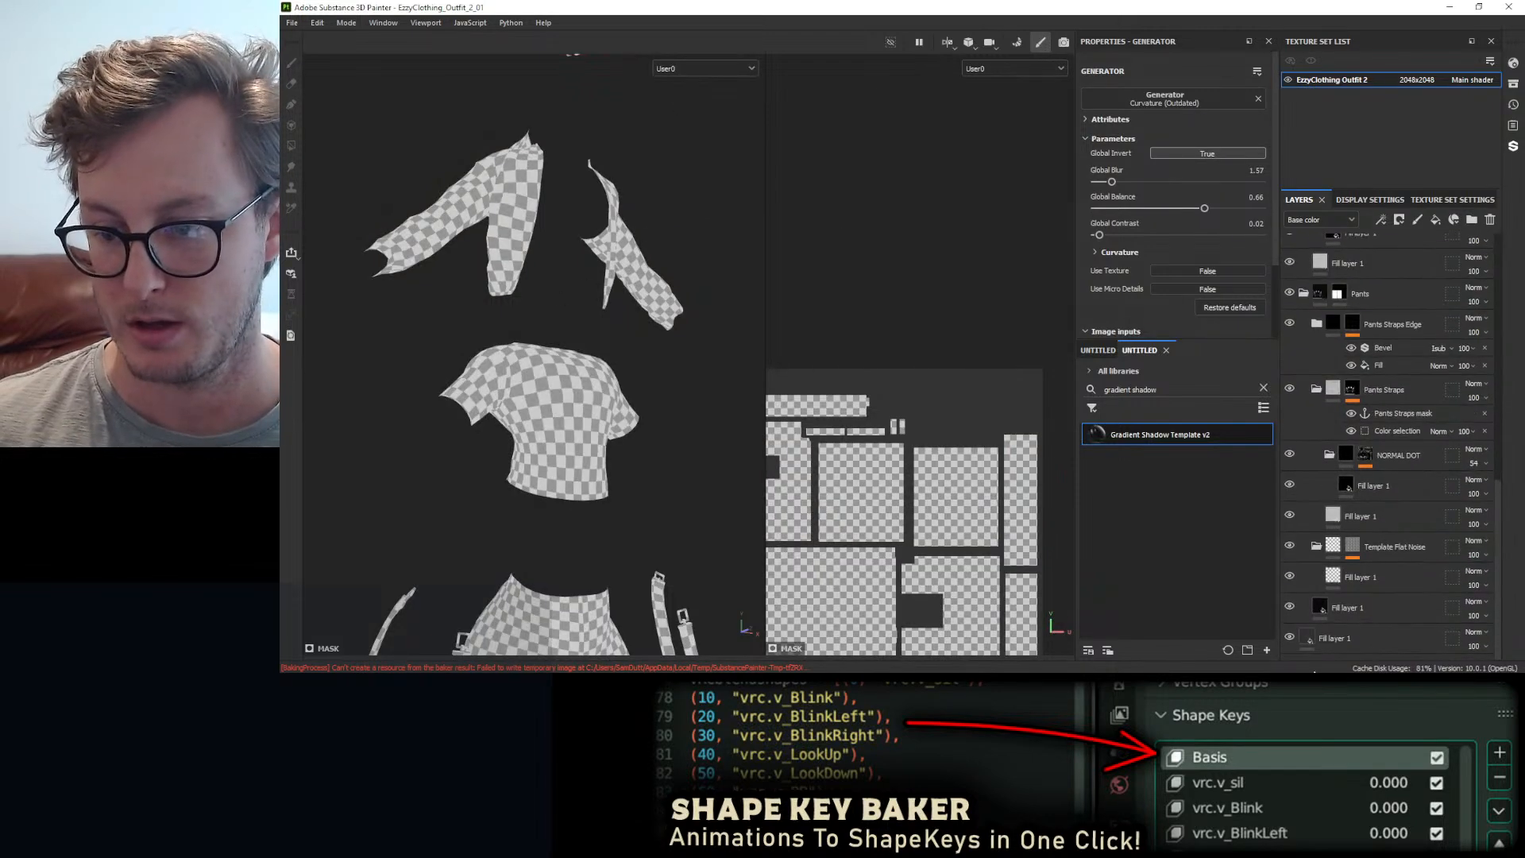
left_click(1350, 637)
left_click(1206, 134)
scroll(1199, 205, "down", 5)
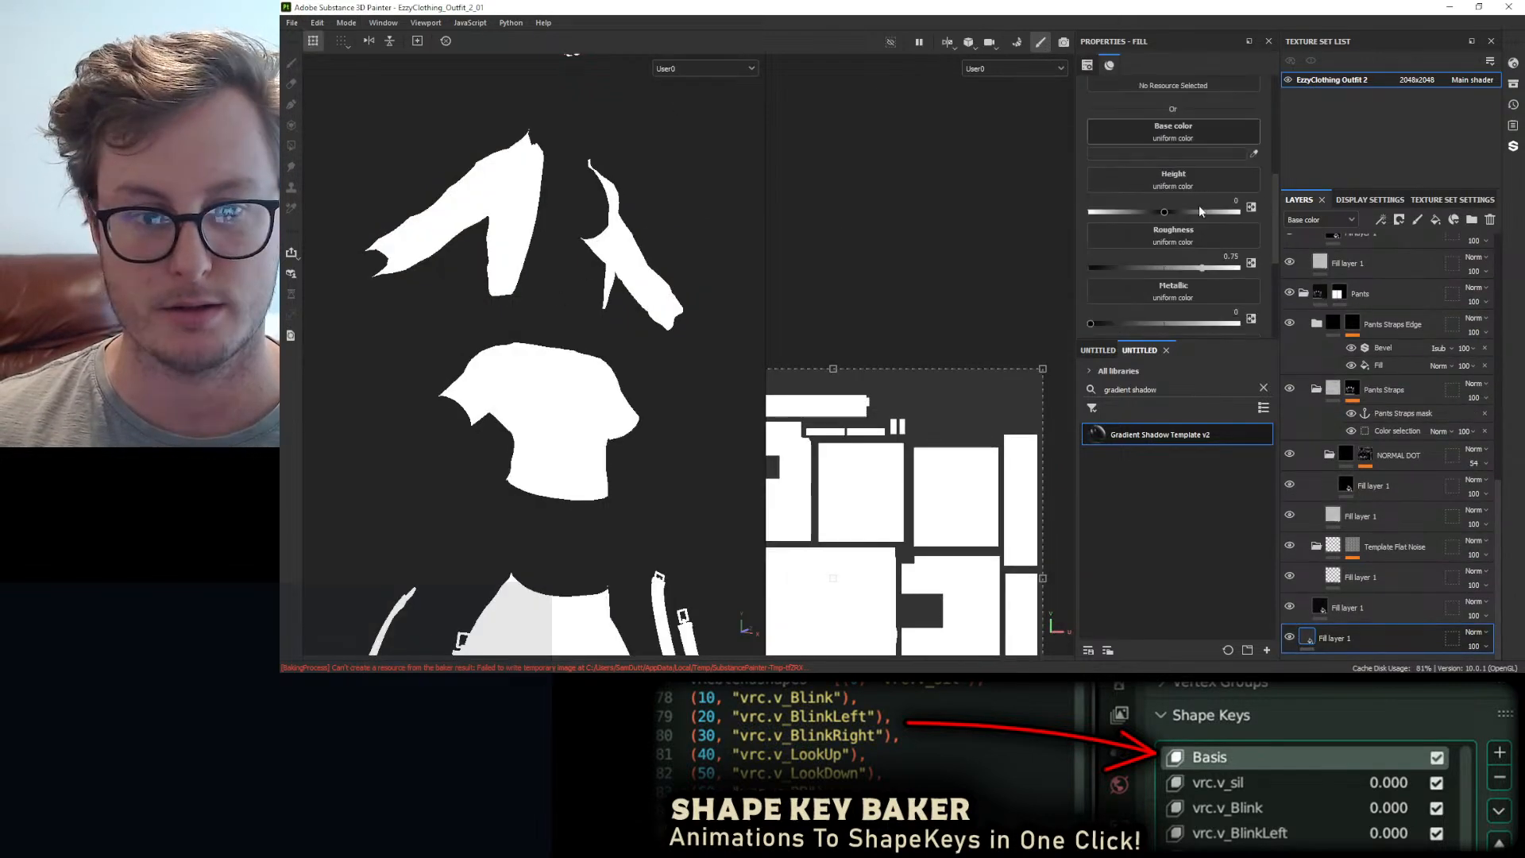
left_click_drag(1159, 323, 1058, 328)
scroll(1366, 302, "up", 10)
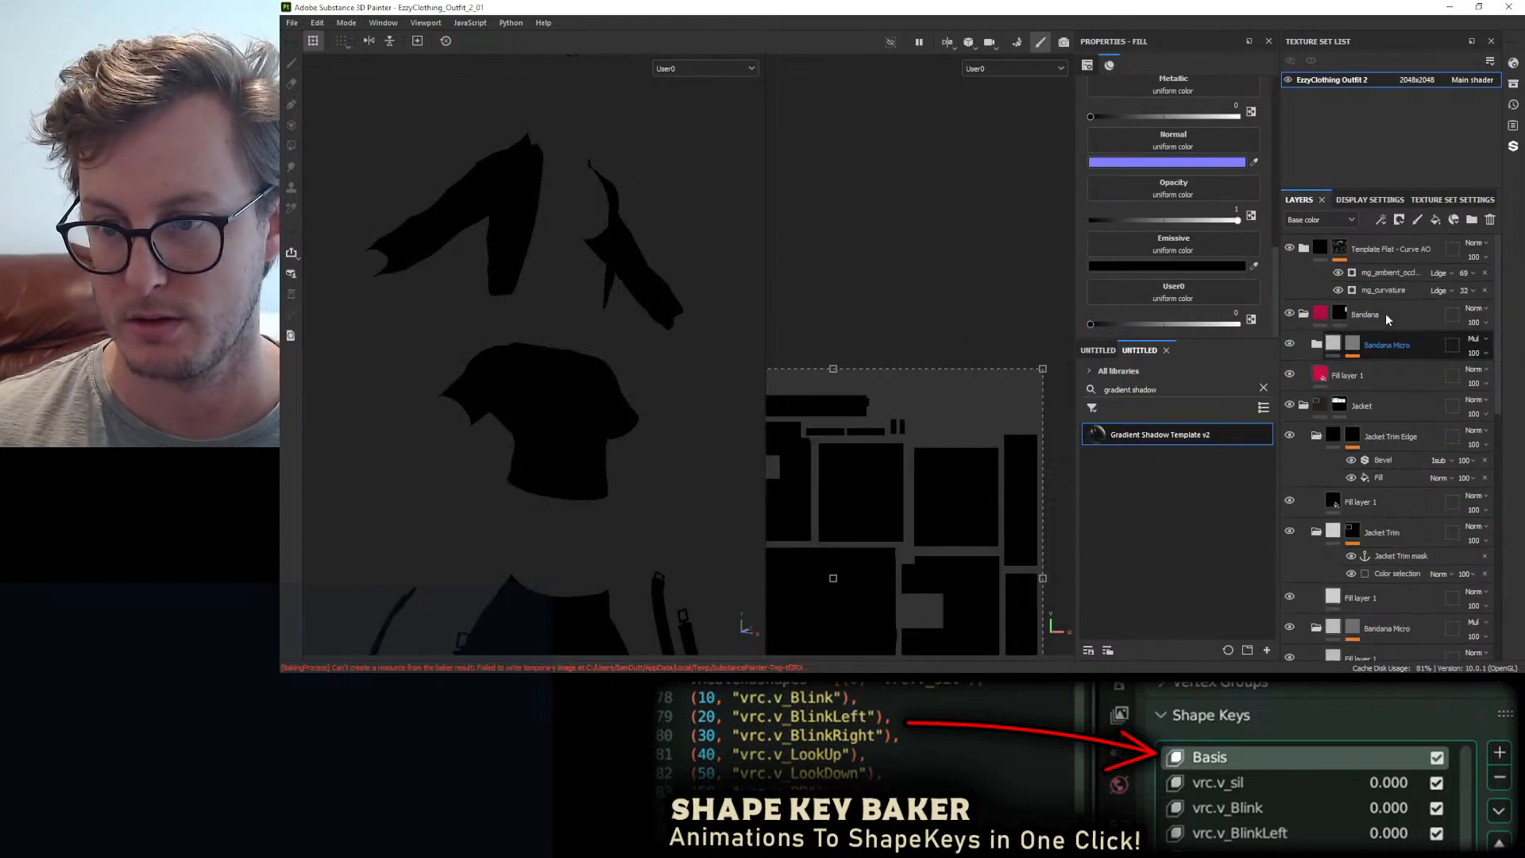
- Collapse the expanded folders in the layer stack, from Template Flat - Curve AO down to Pants
left_click(1394, 238)
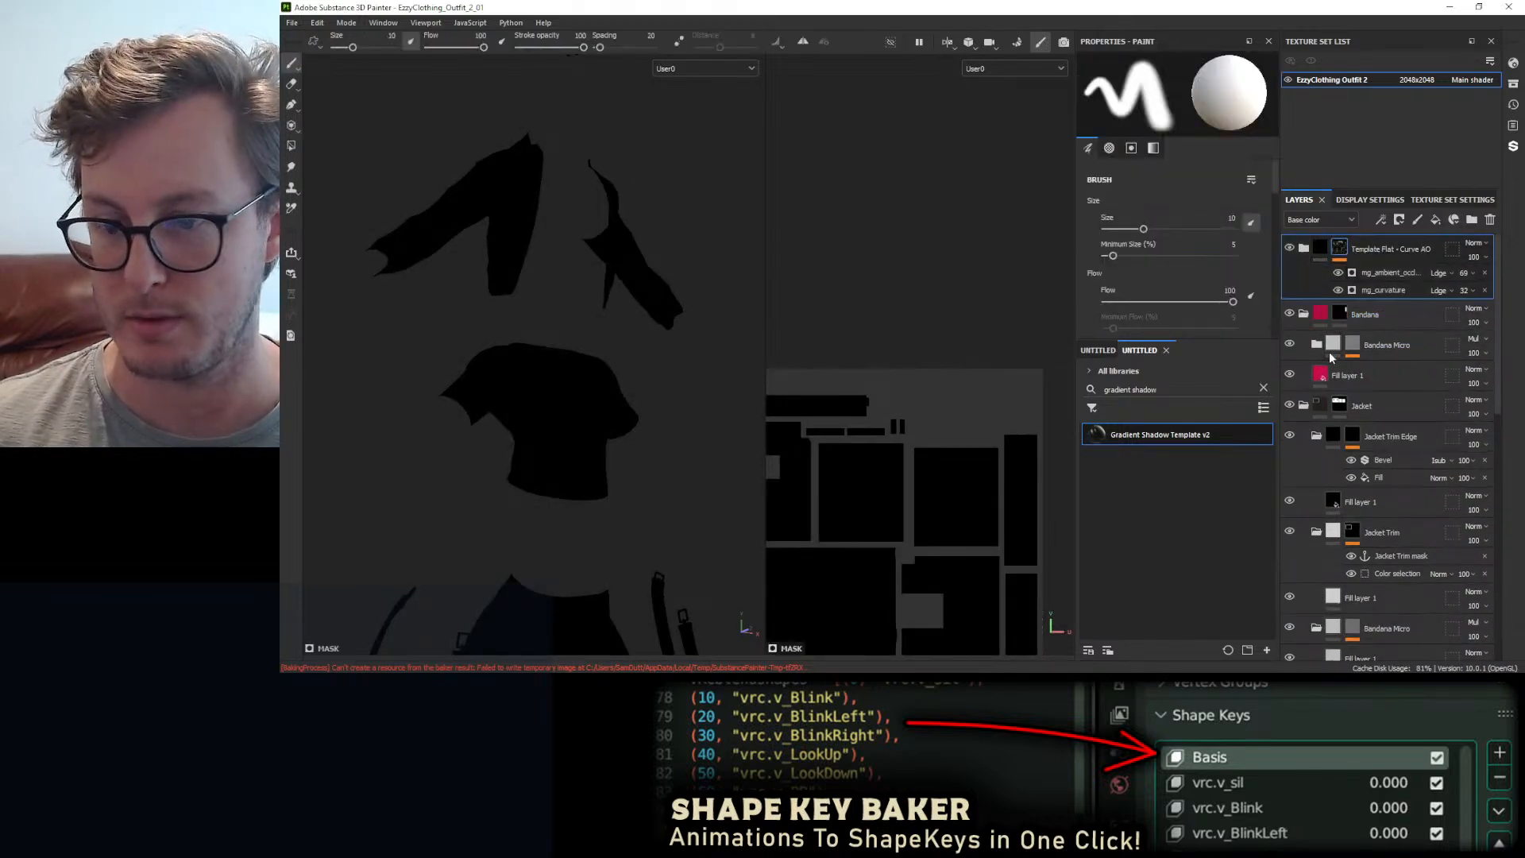
left_click(1321, 250)
left_click(1321, 281)
left_click(1304, 279)
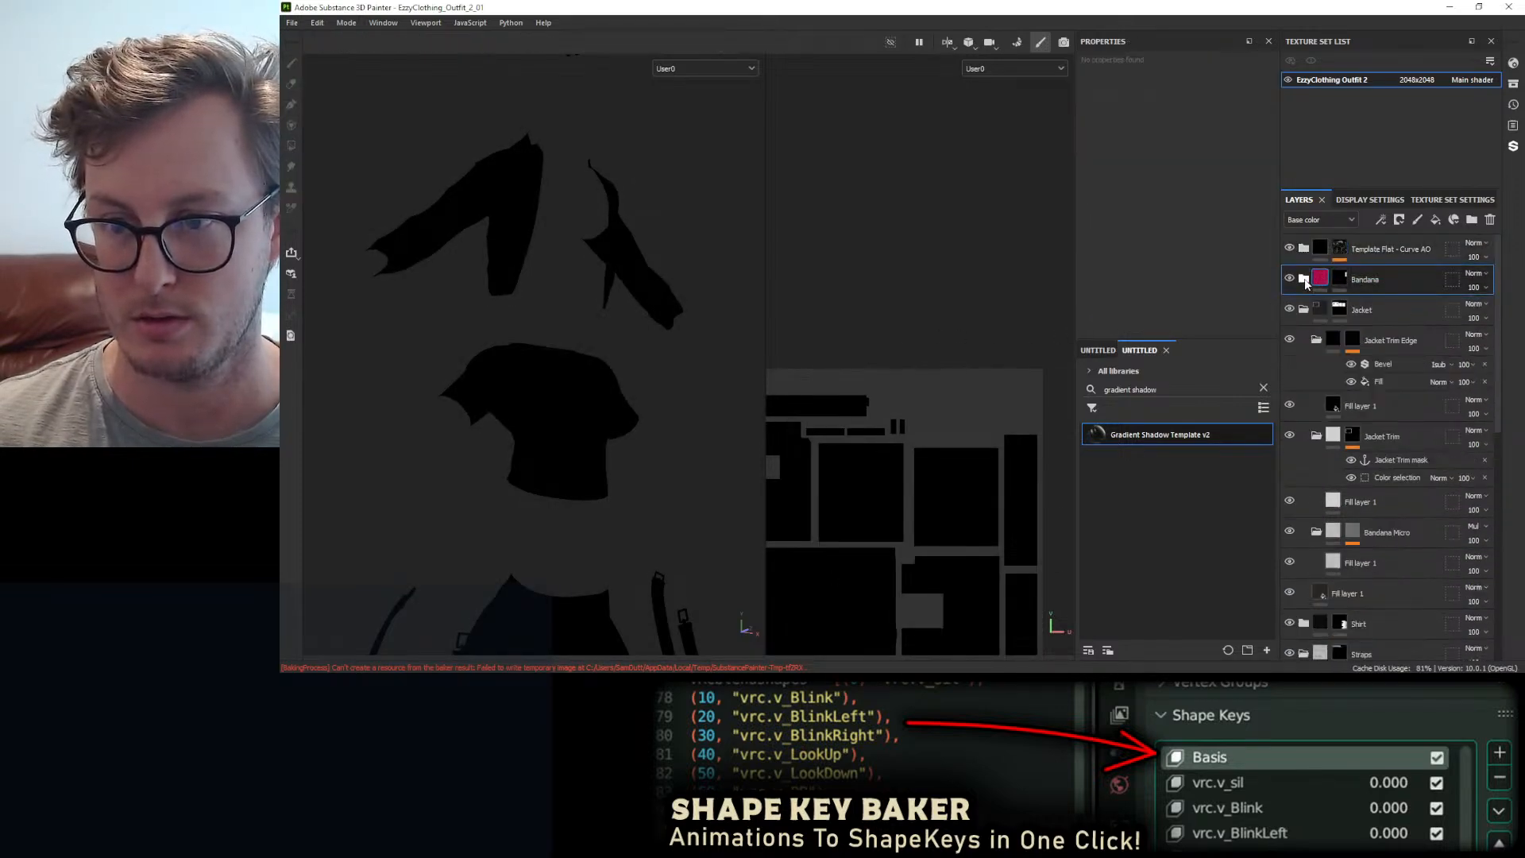
left_click(1304, 309)
left_click(1303, 370)
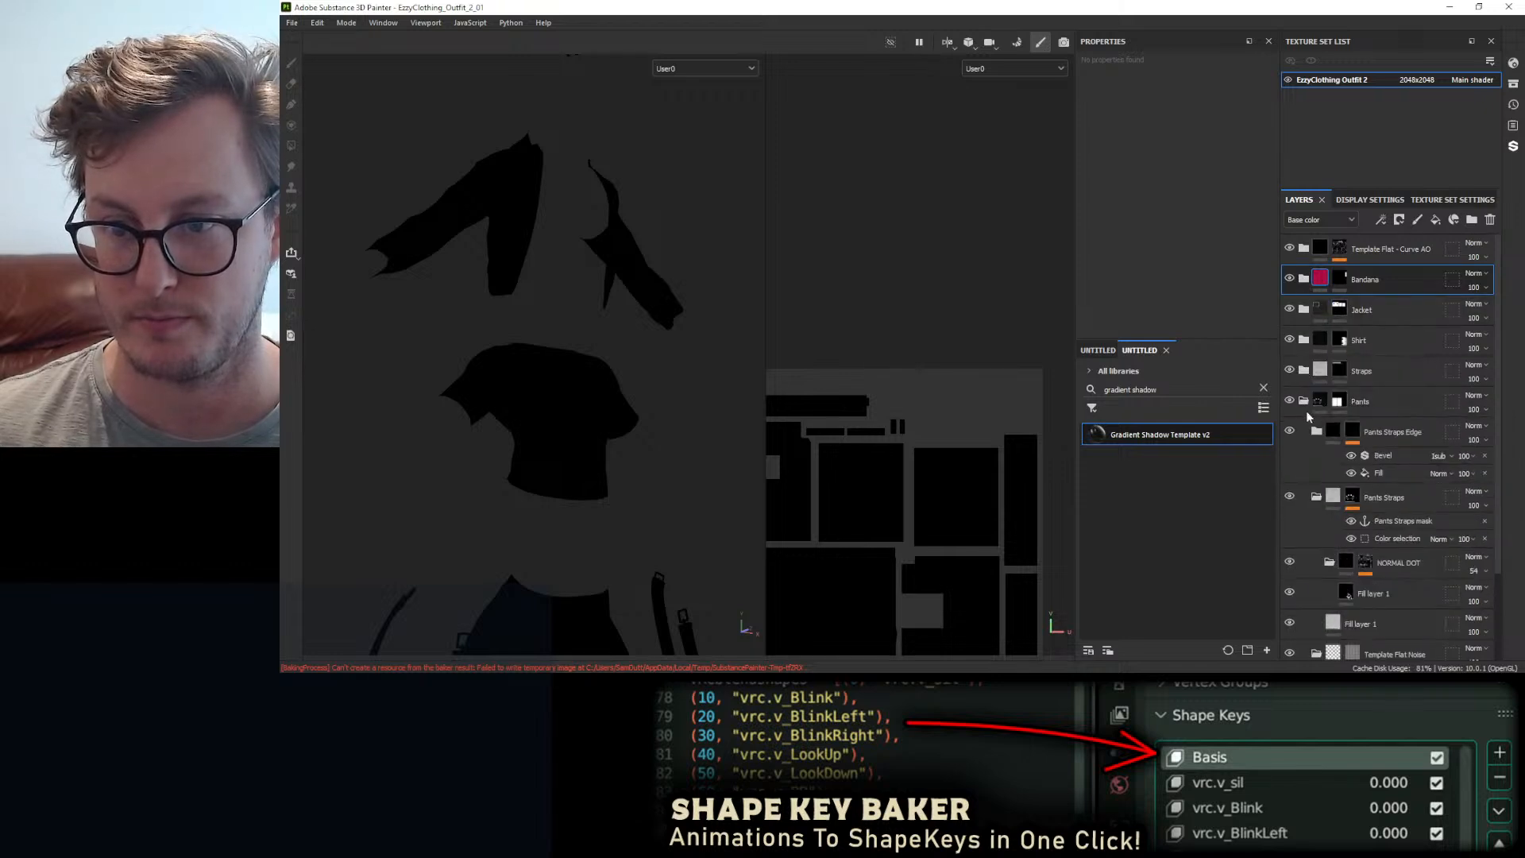
left_click(1303, 401)
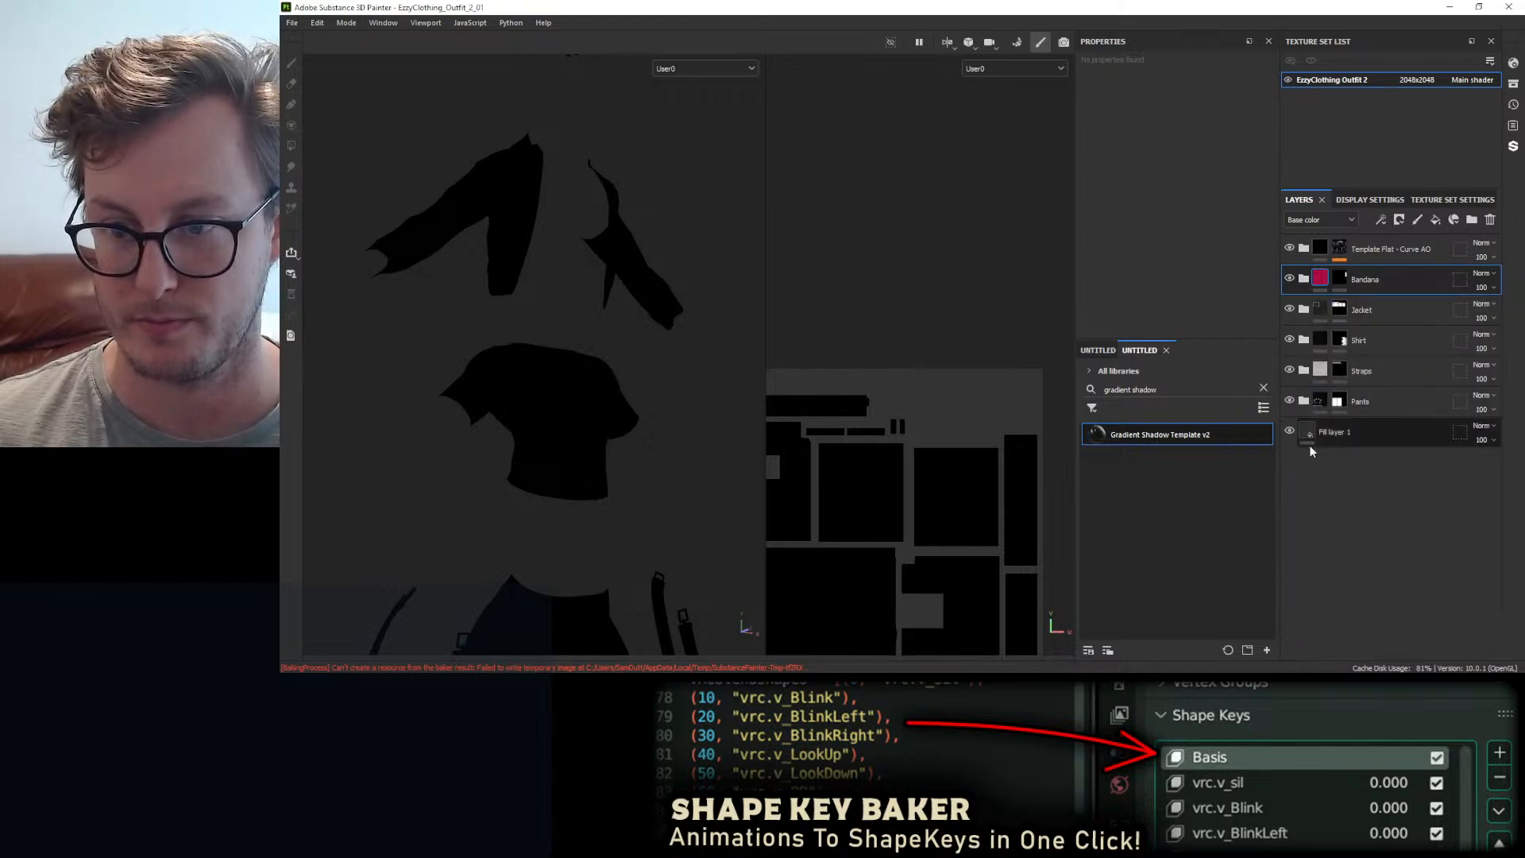
- Search the asset library for "template flat" and add the Template Flat smart material above all other layers
triple_click(1175, 390)
type("template ")
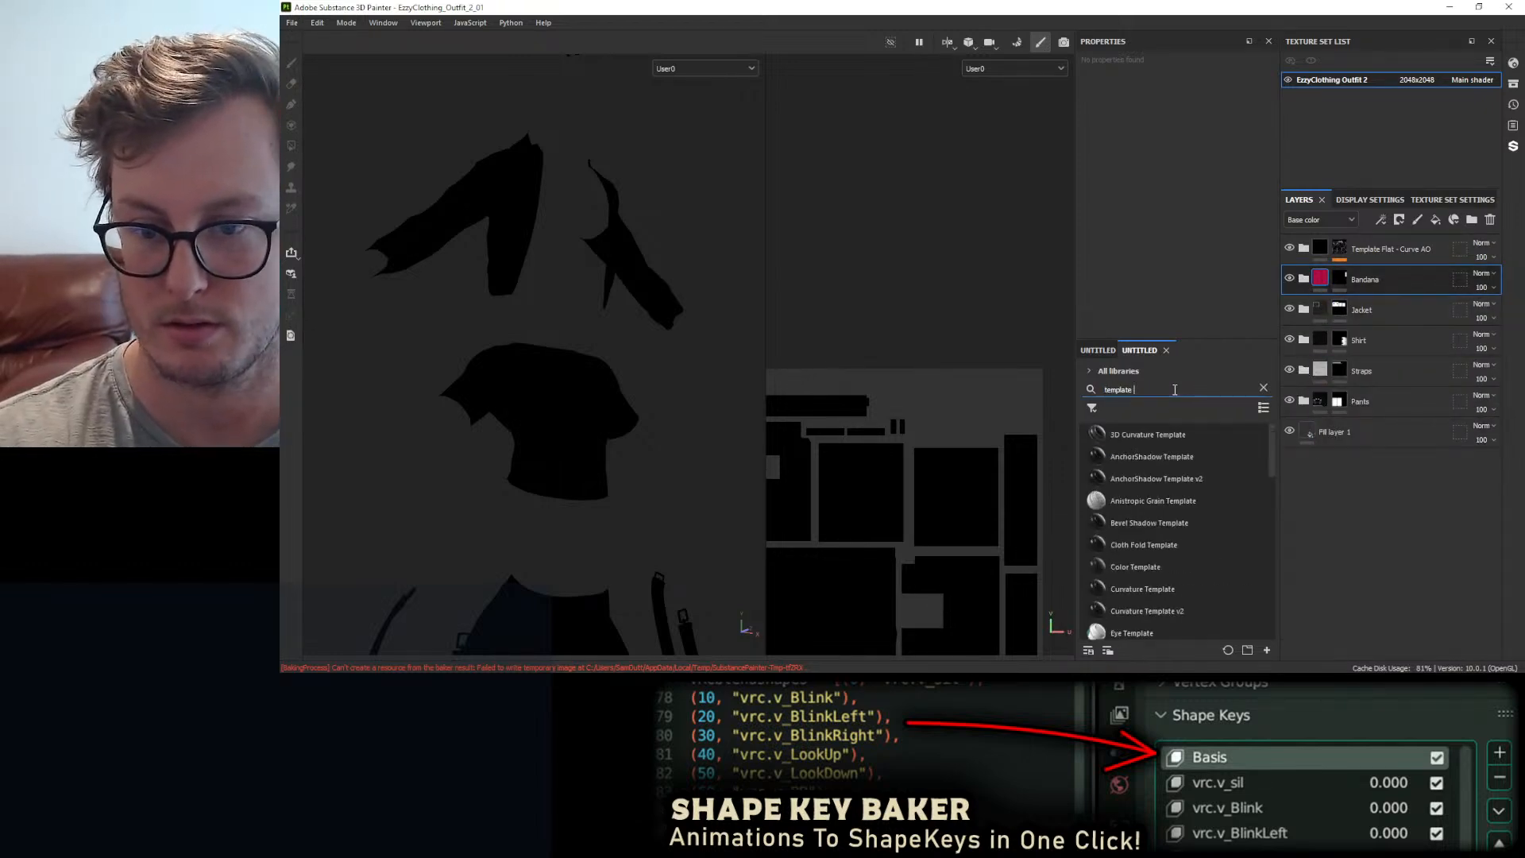
type("flat")
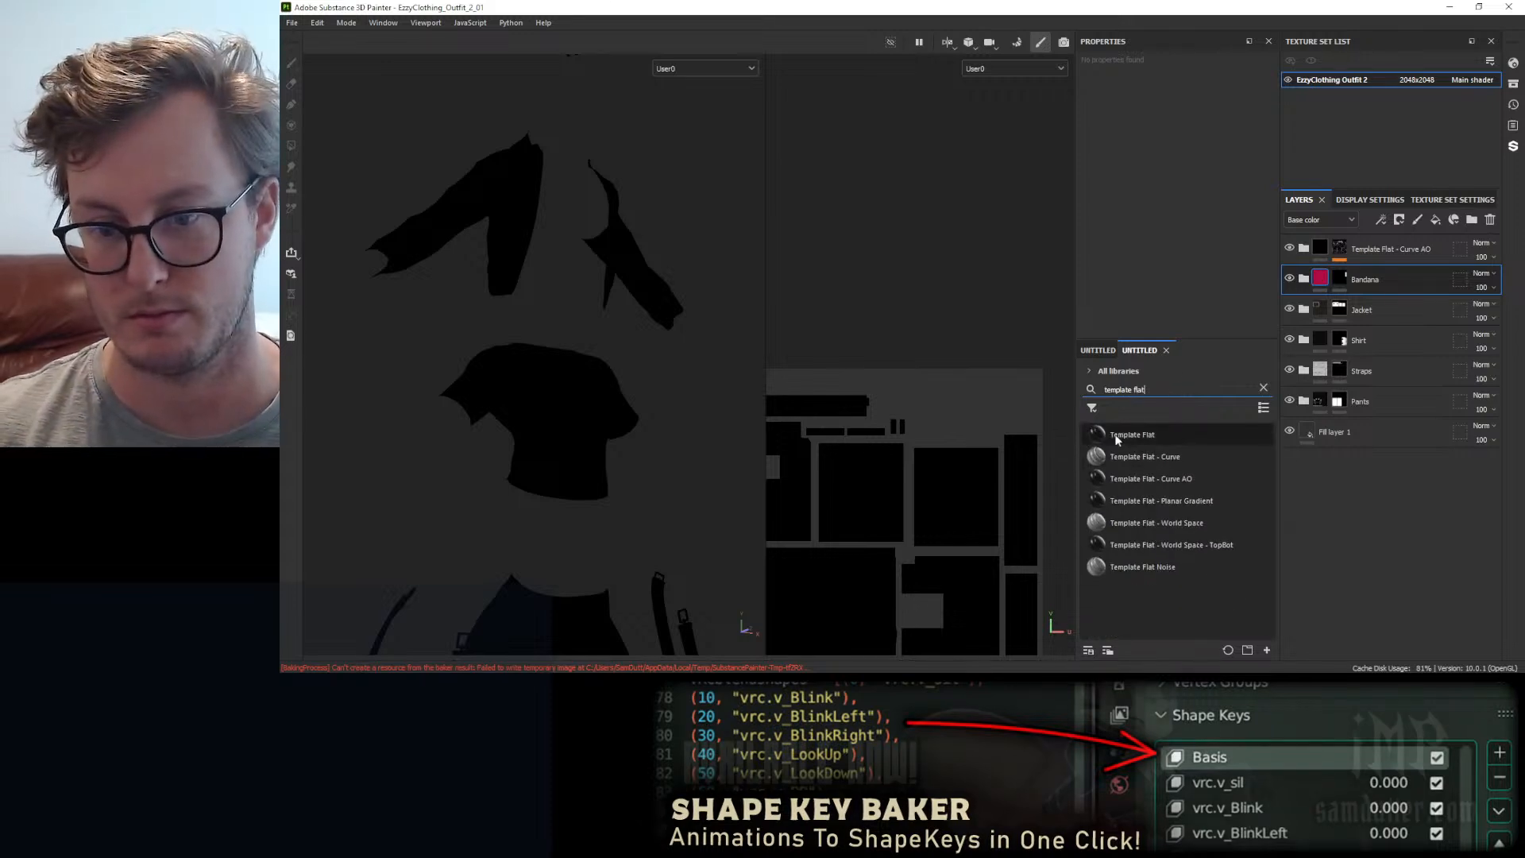
left_click_drag(1118, 438, 1382, 248)
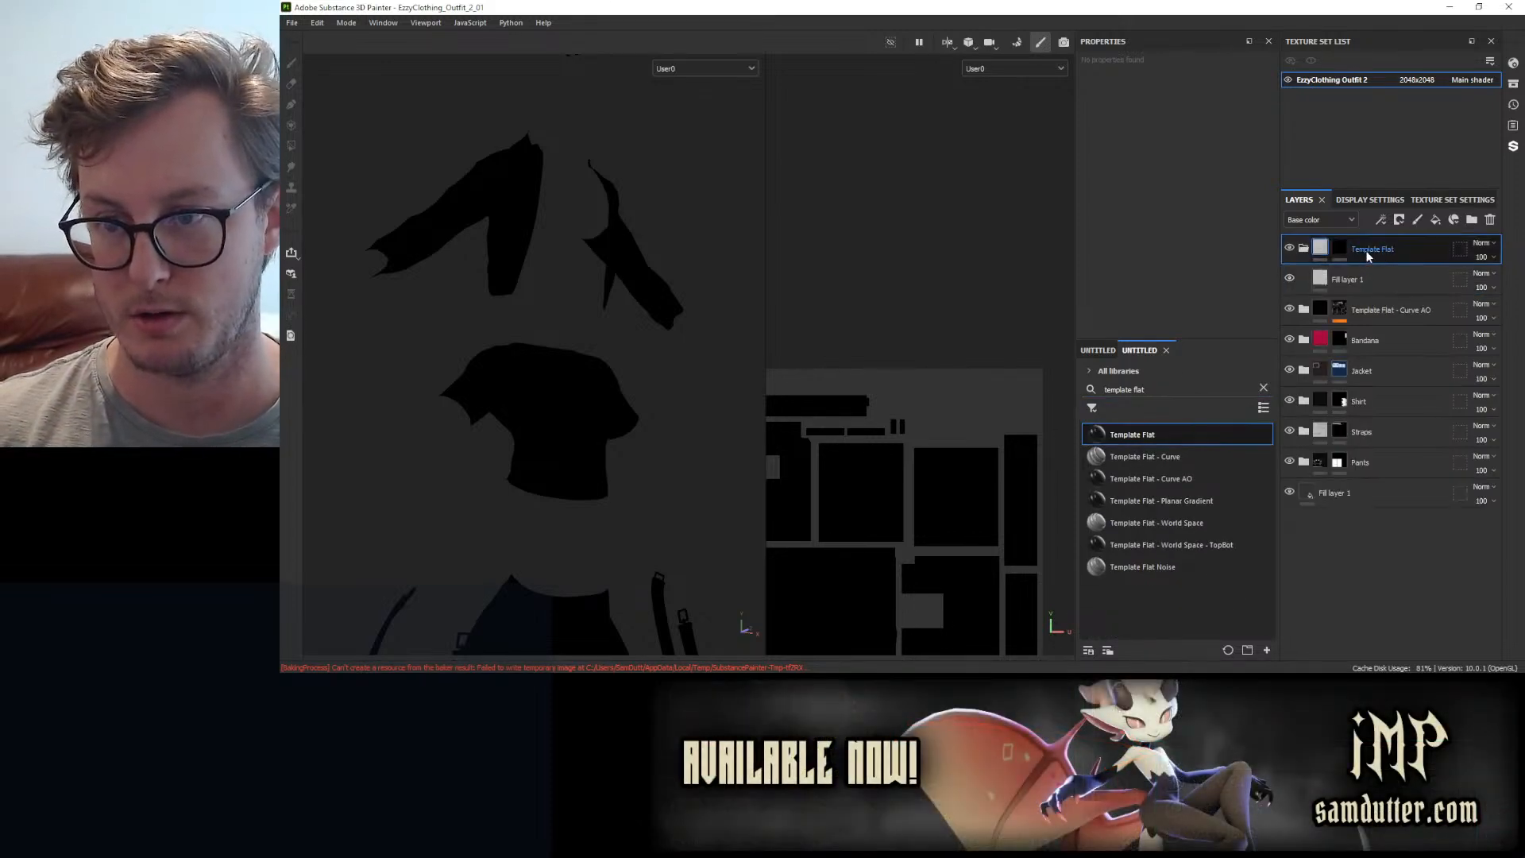
- Rename the new Template Flat folder "DECAL MASK - Tshirt Logo" and save the project
double_click(1368, 254)
type("DECAL MASK - Tshir")
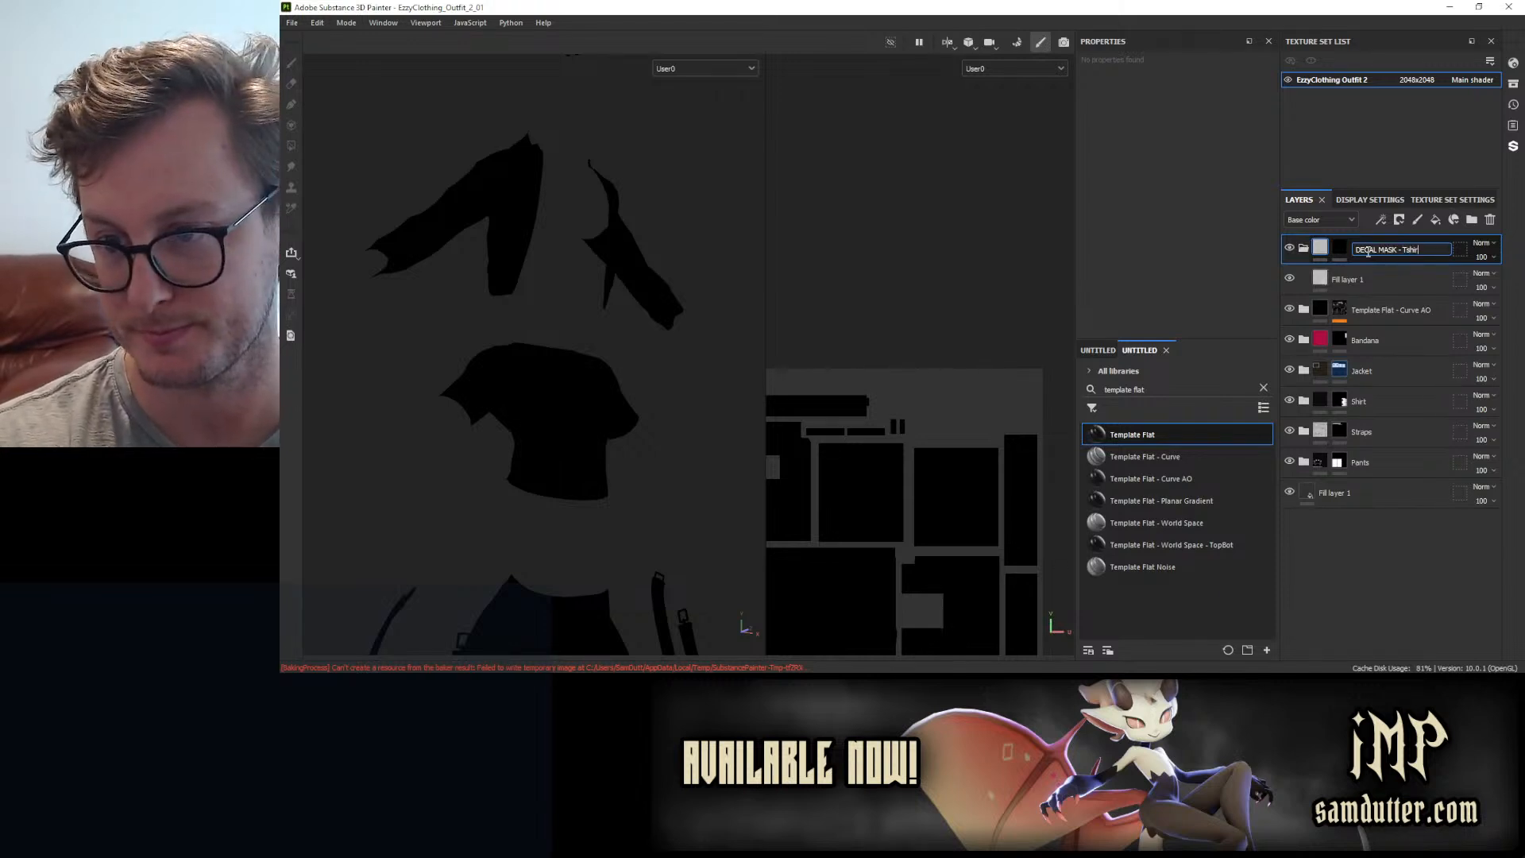
type("t Logo")
key("Return")
key("ctrl+s")
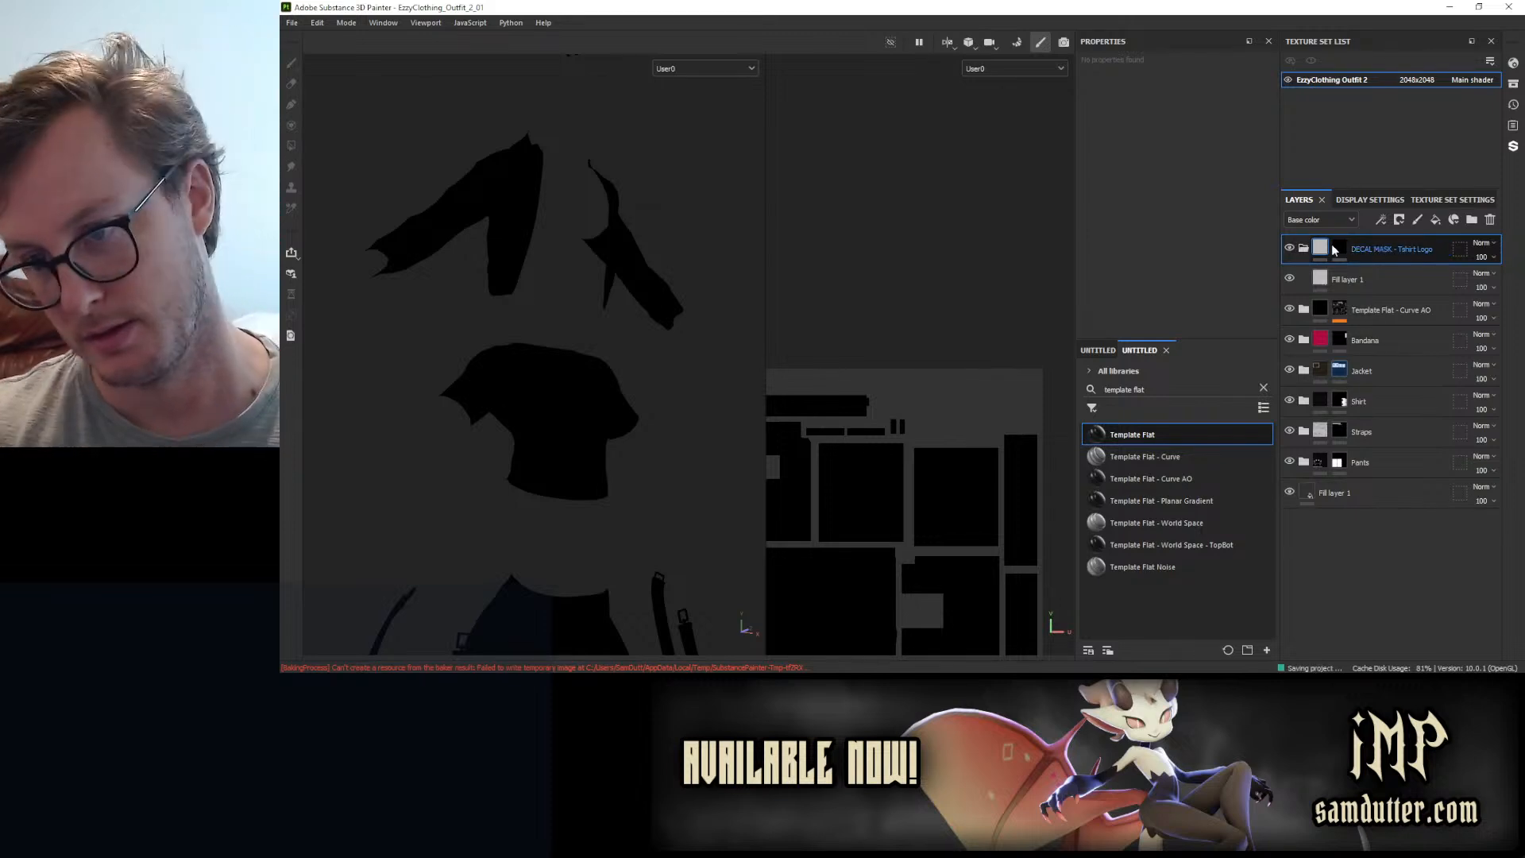
- Add a paint effect to the DECAL MASK - Tshirt Logo mask and limit its fill layer to User0 with value 1
left_click(1333, 248)
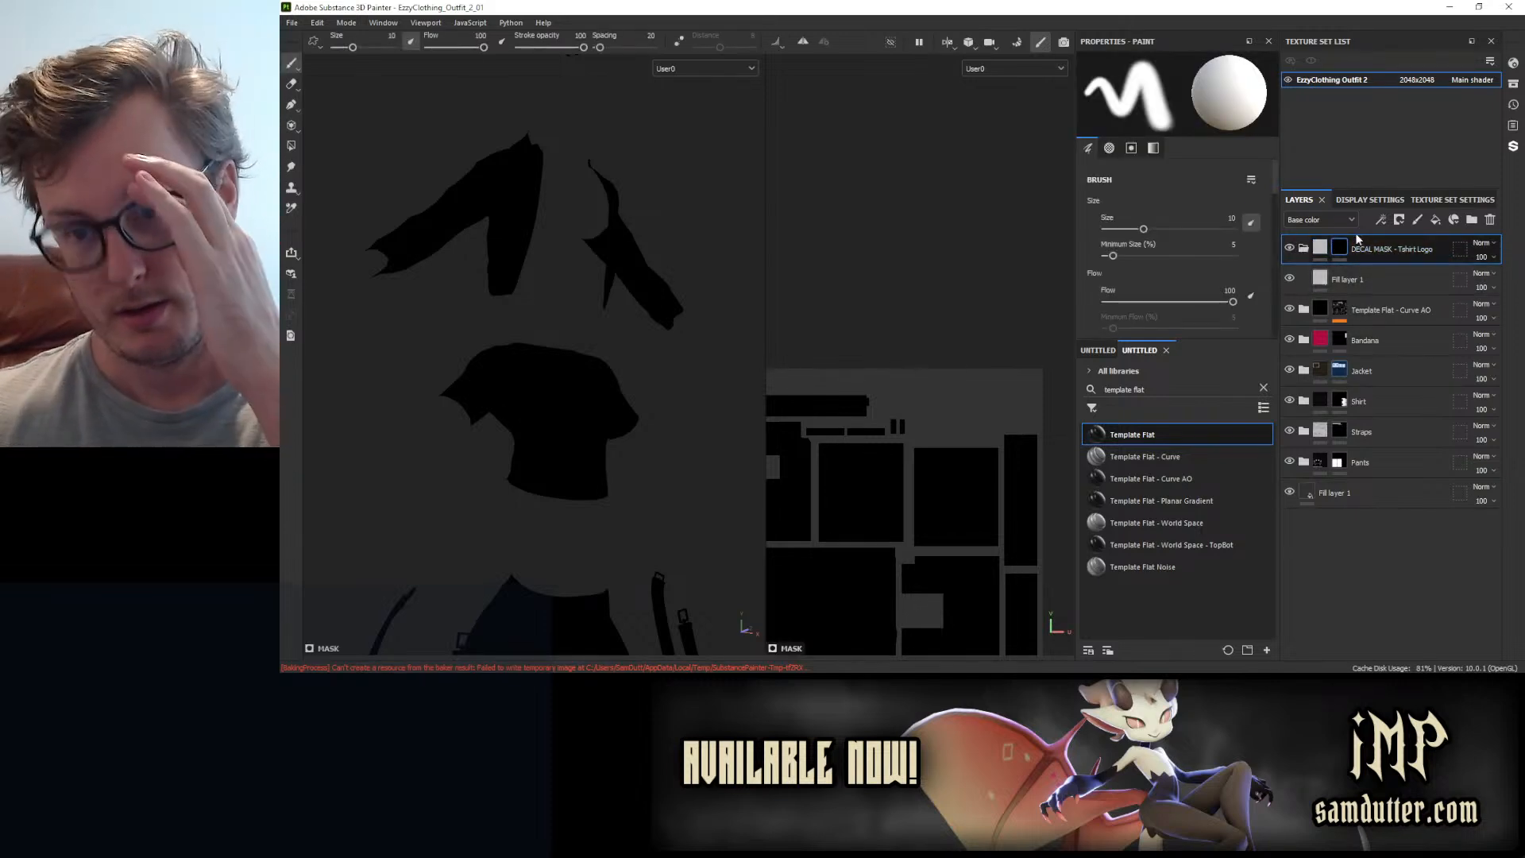
right_click(1347, 252)
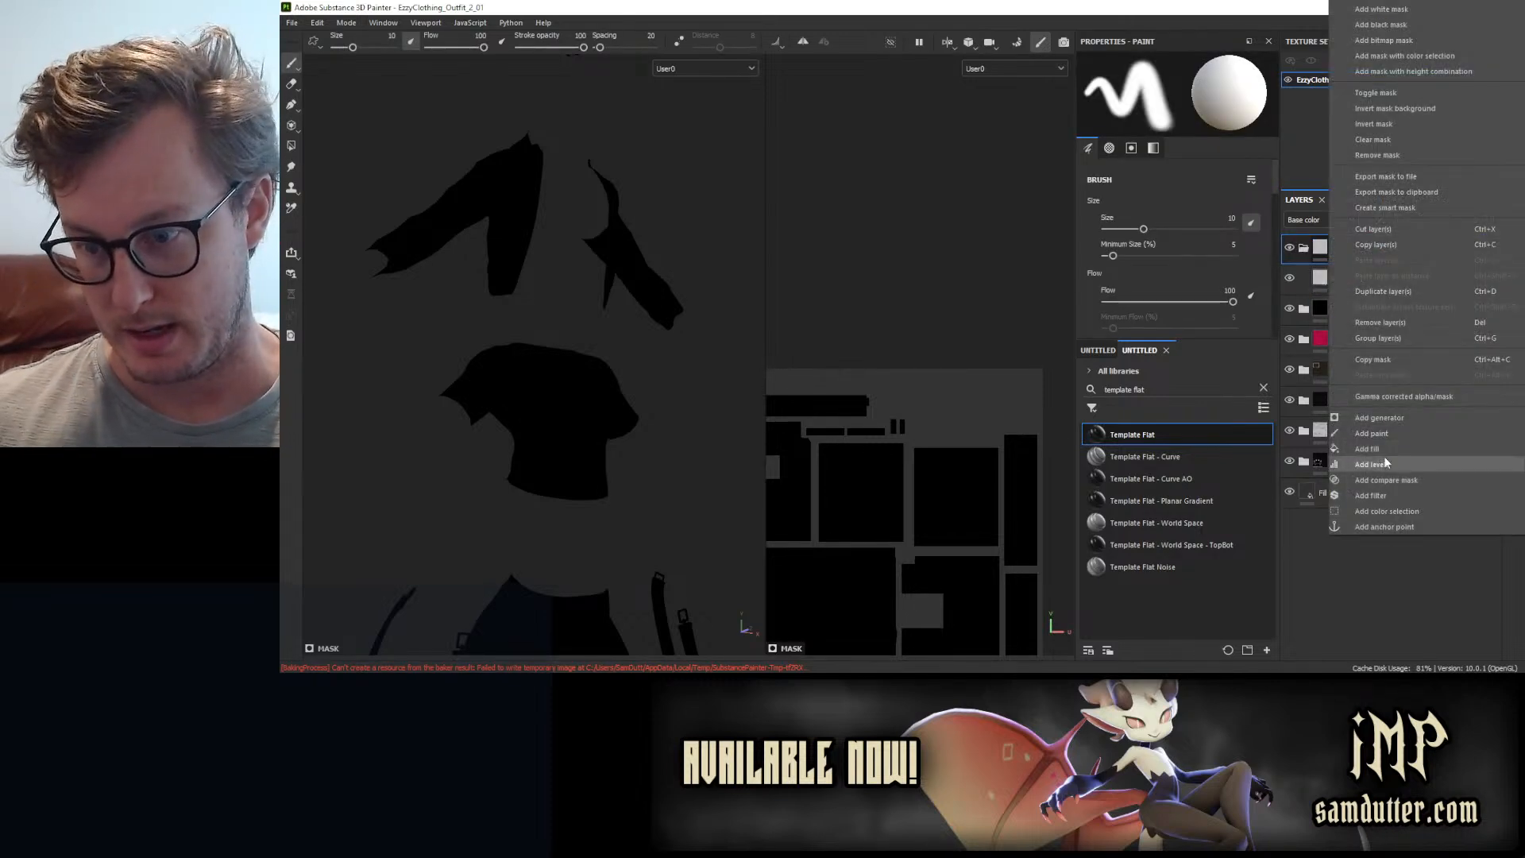
left_click(1380, 435)
left_click(1366, 298)
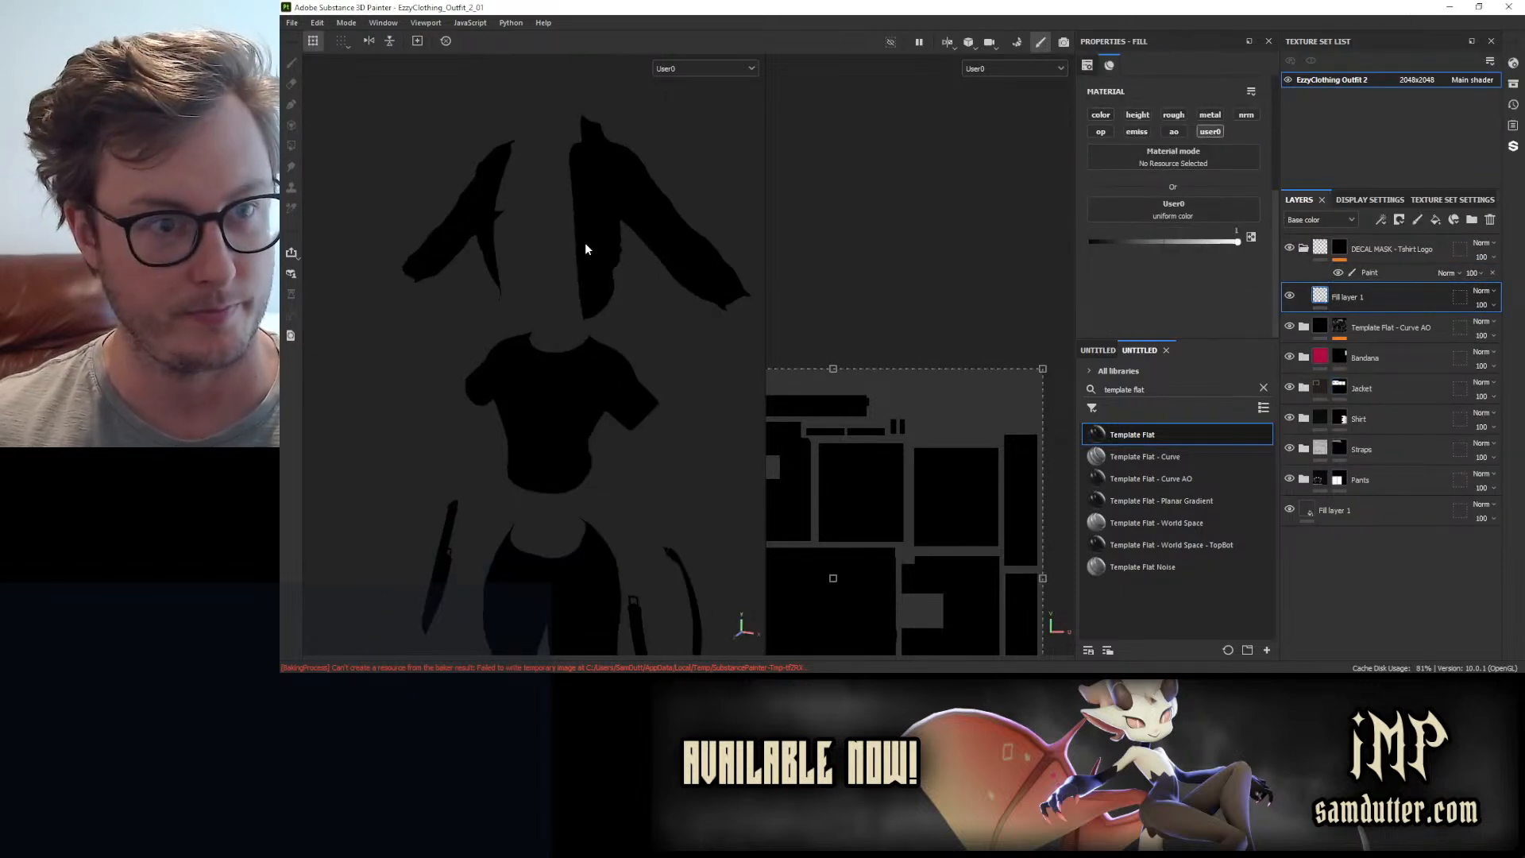
- Paint a rounded white logo area across the T-shirt's chest on the mask with symmetry enabled, and save the project
left_click(1369, 272)
scroll(542, 408, "up", 3)
scroll(542, 409, "down", 2)
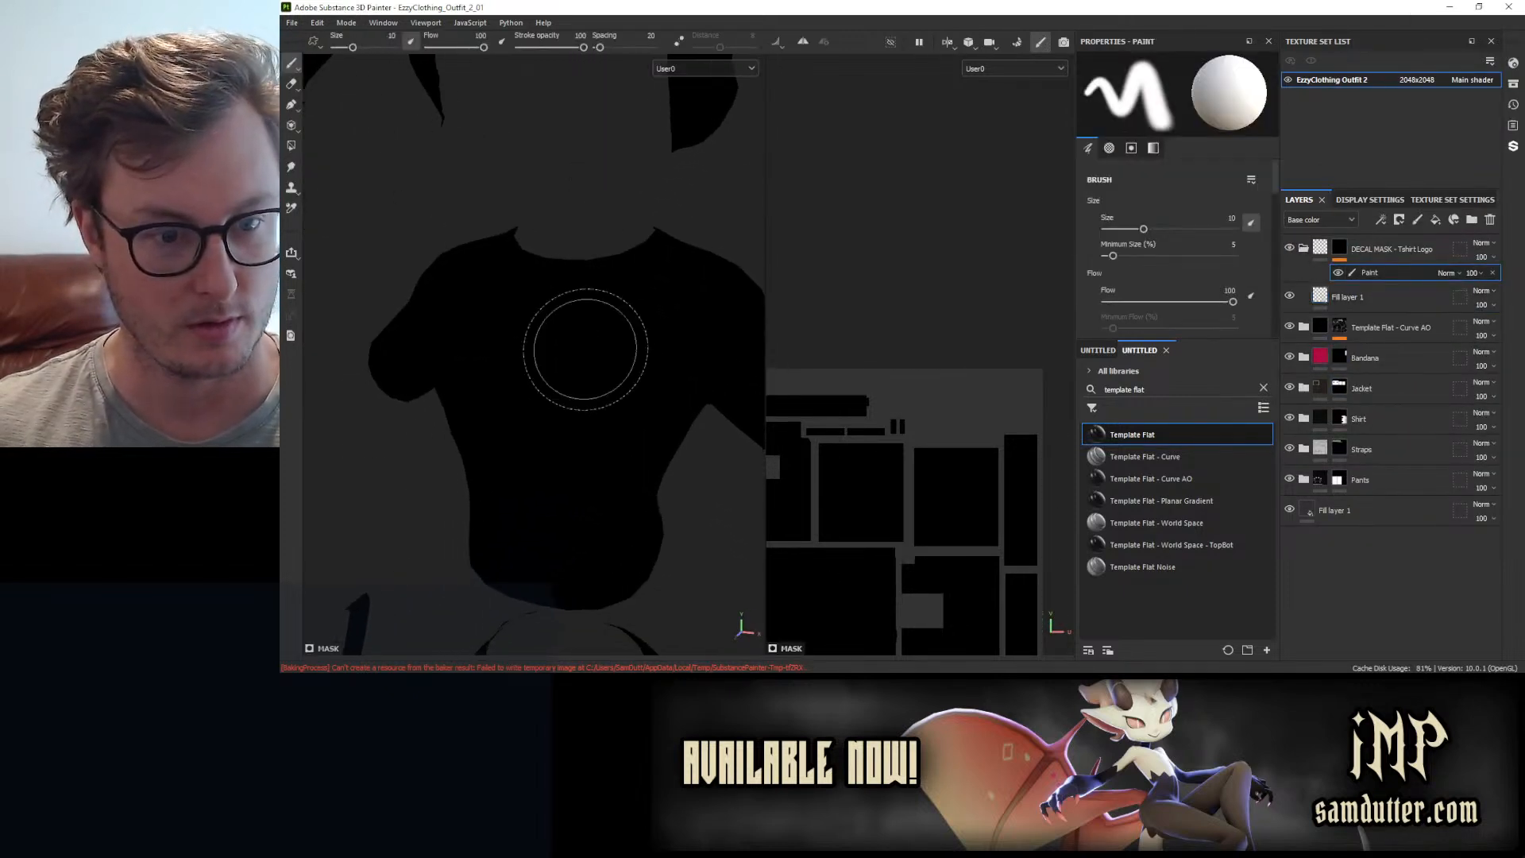
left_click_drag(538, 355, 568, 375)
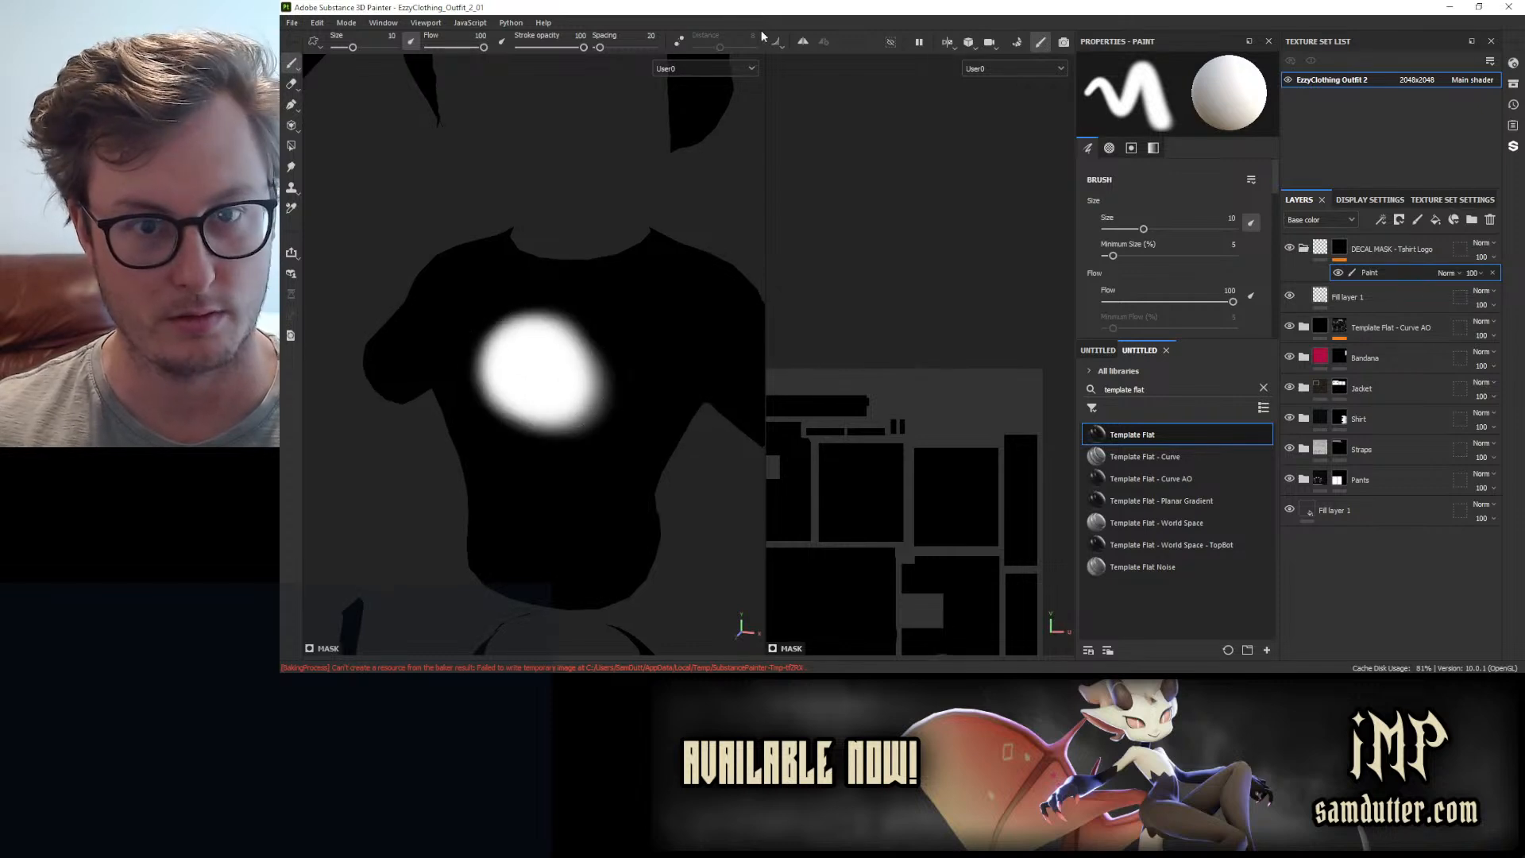
left_click(803, 42)
mouse_move(561, 322)
left_mouse_down("alt+shift")
mouse_move(602, 316)
mouse_move(514, 344)
mouse_move(514, 384)
mouse_move(547, 360)
mouse_move(520, 350)
mouse_move(509, 377)
mouse_move(493, 354)
mouse_move(486, 371)
mouse_move(549, 386)
left_mouse_up("alt+shift")
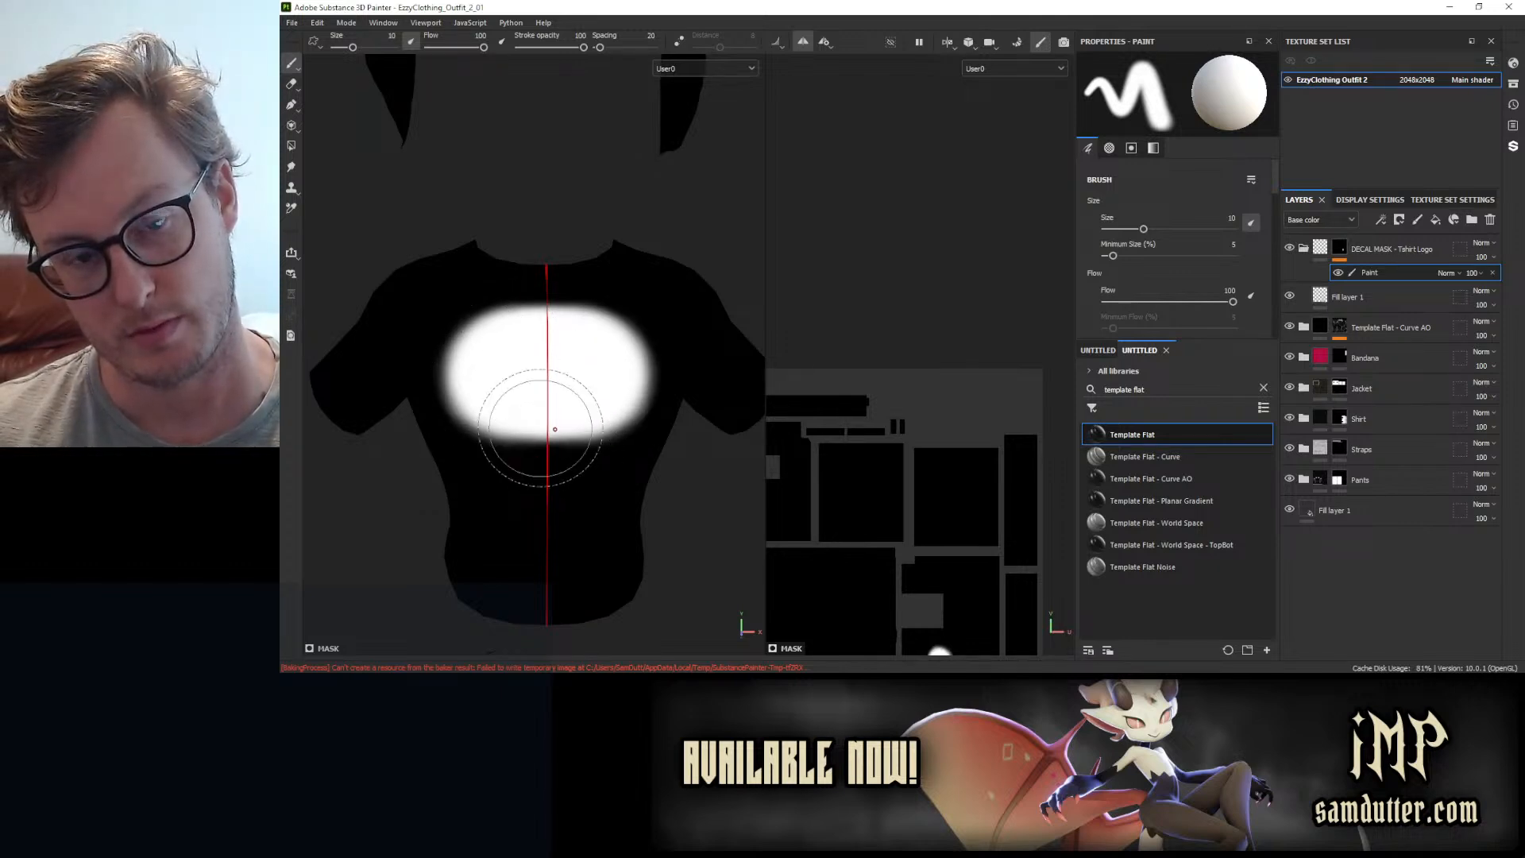
left_click_drag(533, 459, 566, 457, "alt")
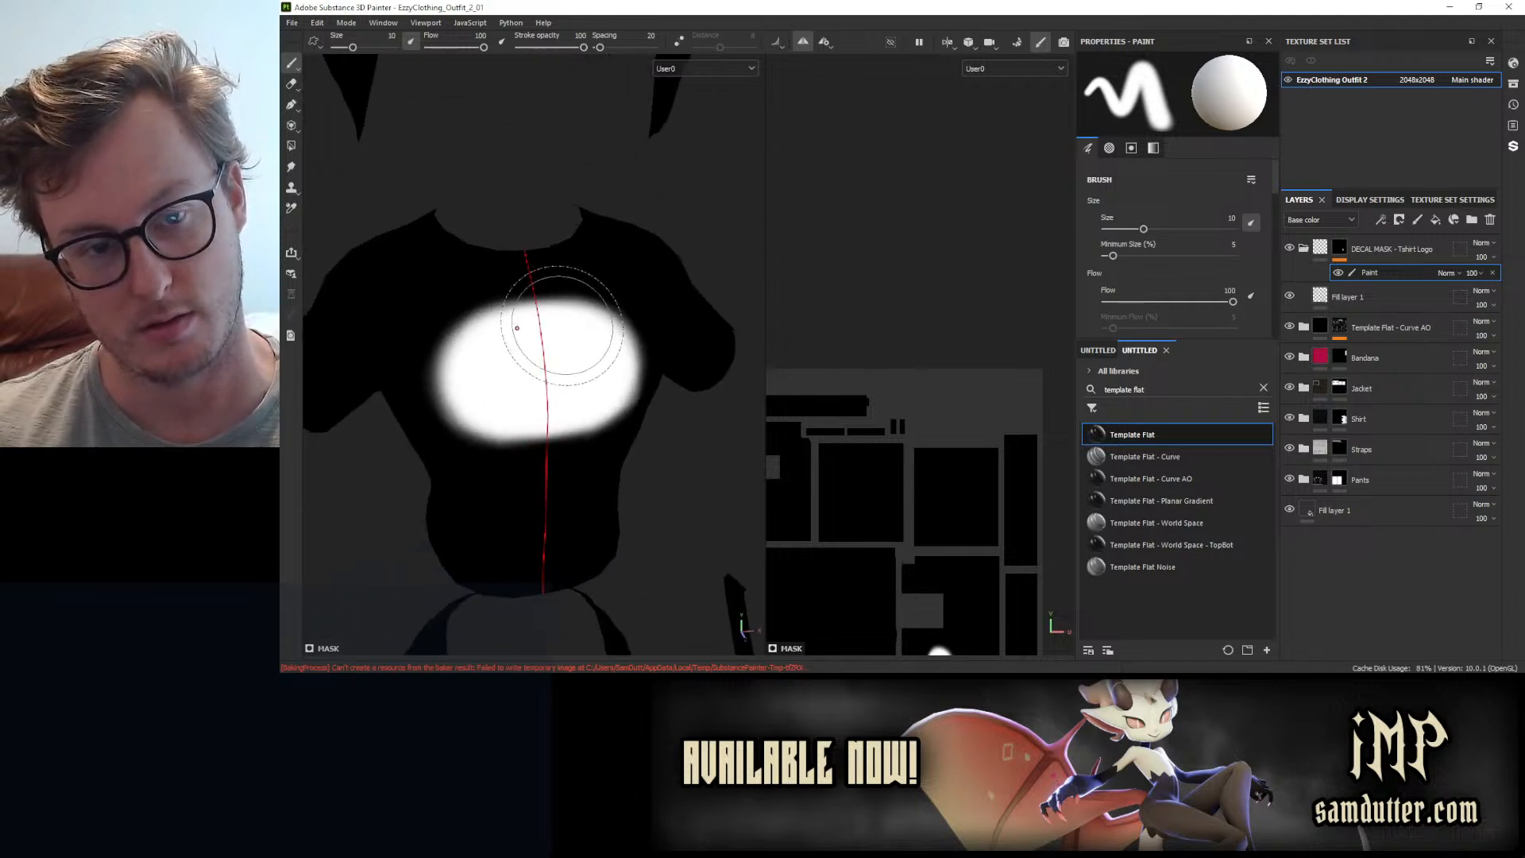
mouse_move(563, 324)
left_mouse_down()
mouse_move(481, 333)
mouse_move(521, 372)
mouse_move(585, 390)
mouse_move(586, 280)
mouse_move(540, 354)
left_mouse_up()
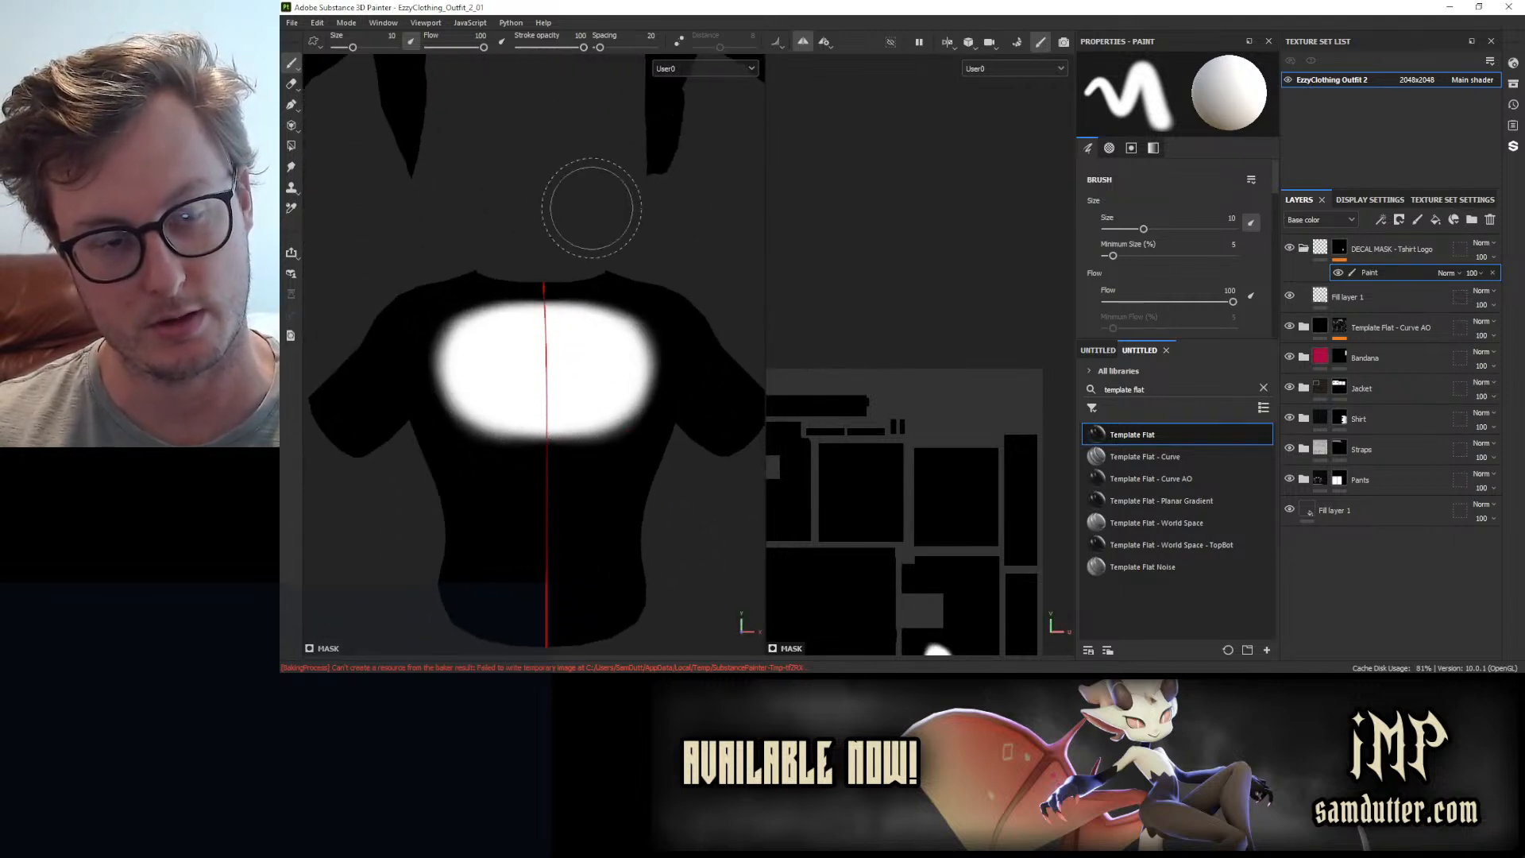
scroll(524, 266, "down", 2)
scroll(524, 266, "up", 1)
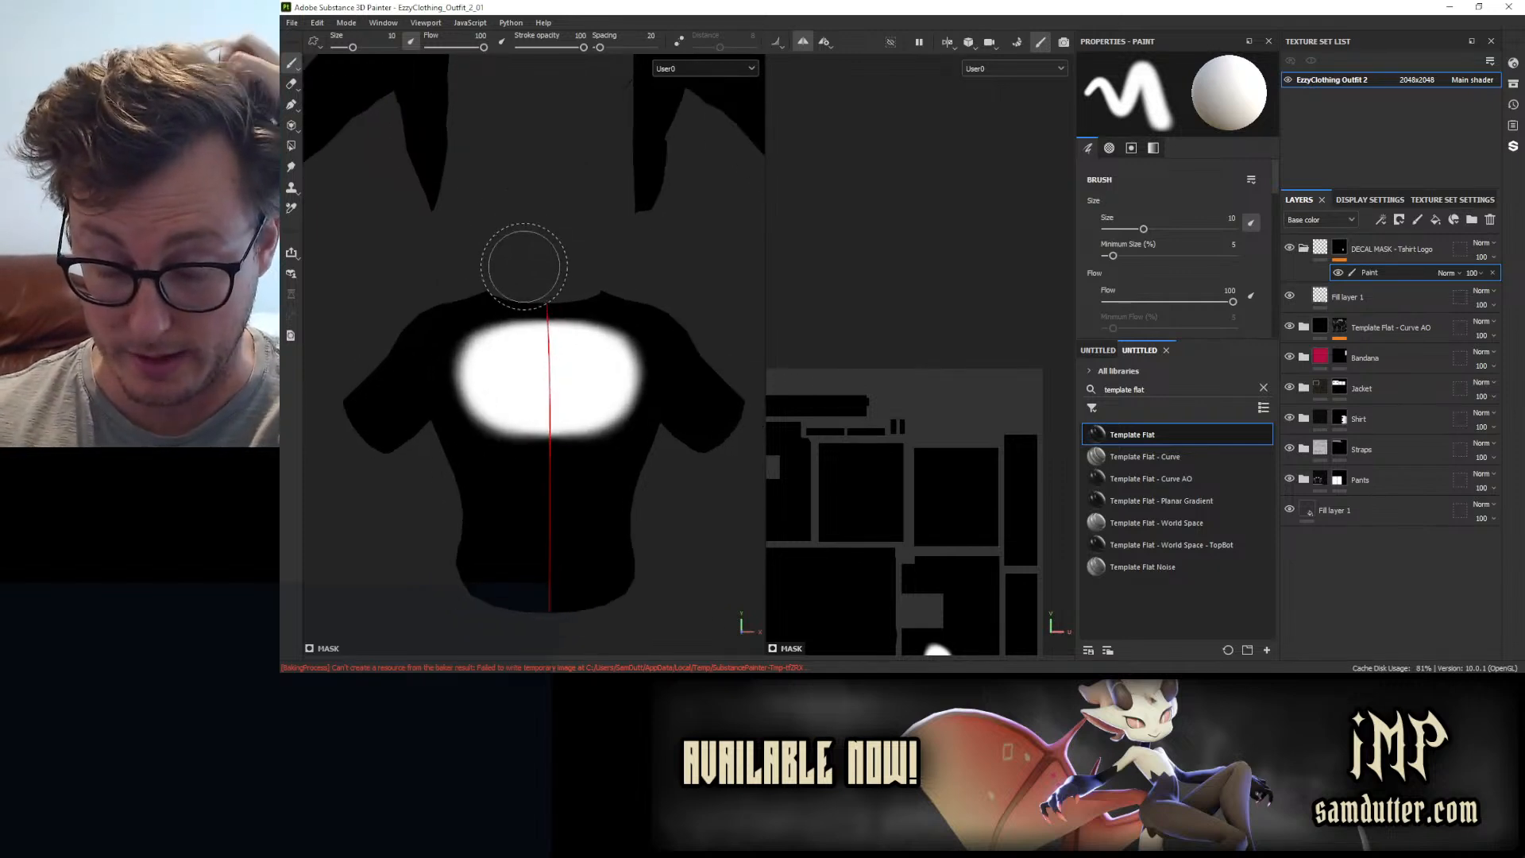
mouse_move(556, 310)
left_mouse_down("alt")
mouse_move(510, 341)
mouse_move(660, 365)
mouse_move(651, 314)
left_mouse_up("alt")
key("ctrl+s")
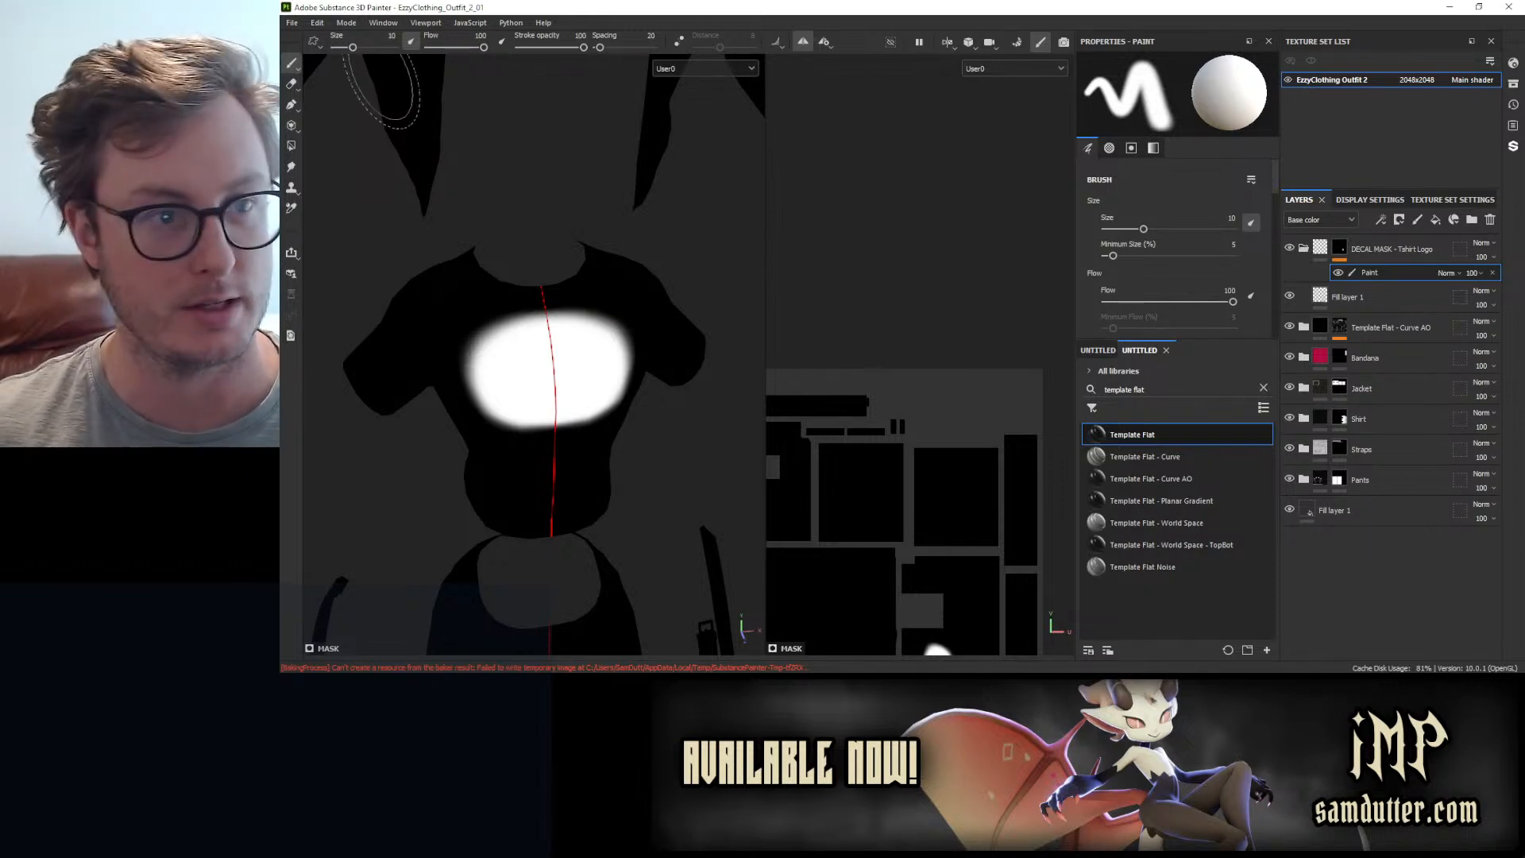
- Export the EzzyClothing Outfit 2 textures and save the export settings
left_click(292, 23)
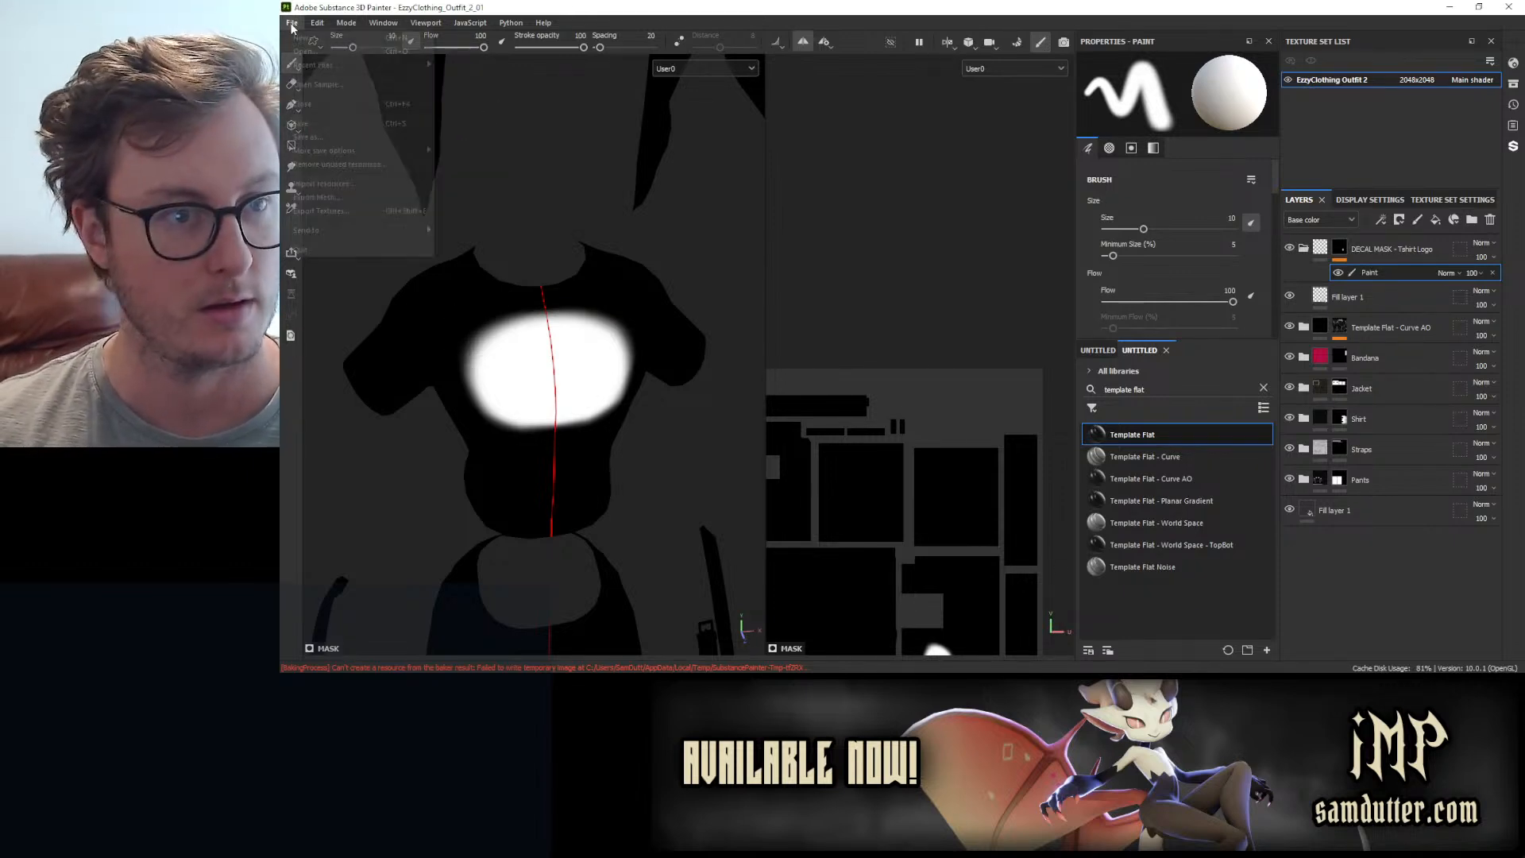
left_click(334, 214)
left_click(1225, 573)
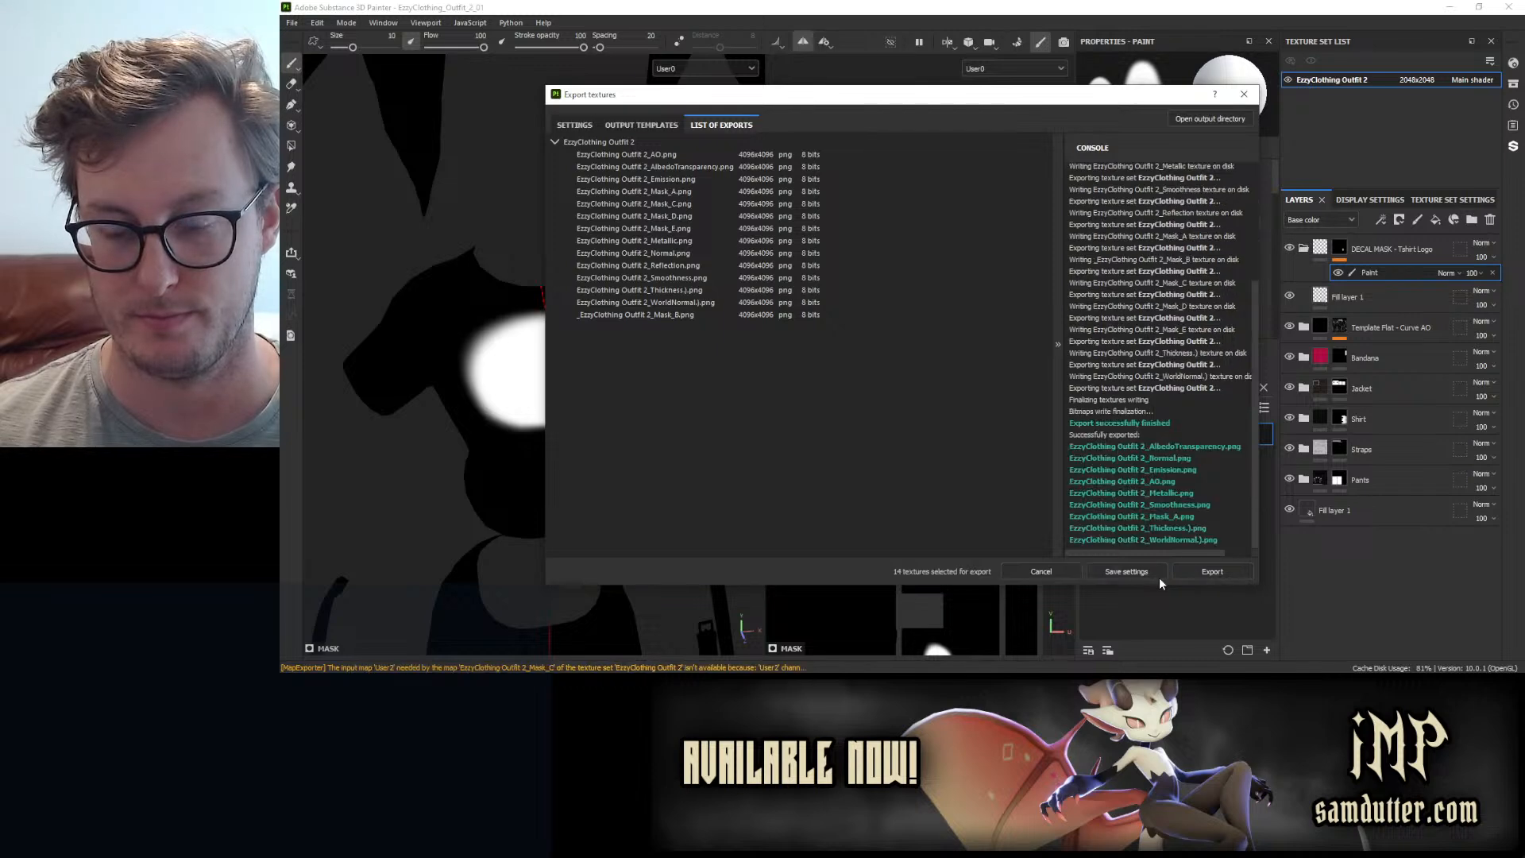
left_click(1157, 570)
- Open the recent project EzzyClothing_Outfit_1_01.spp and collapse its Metal folder in the layer stack
left_click(291, 24)
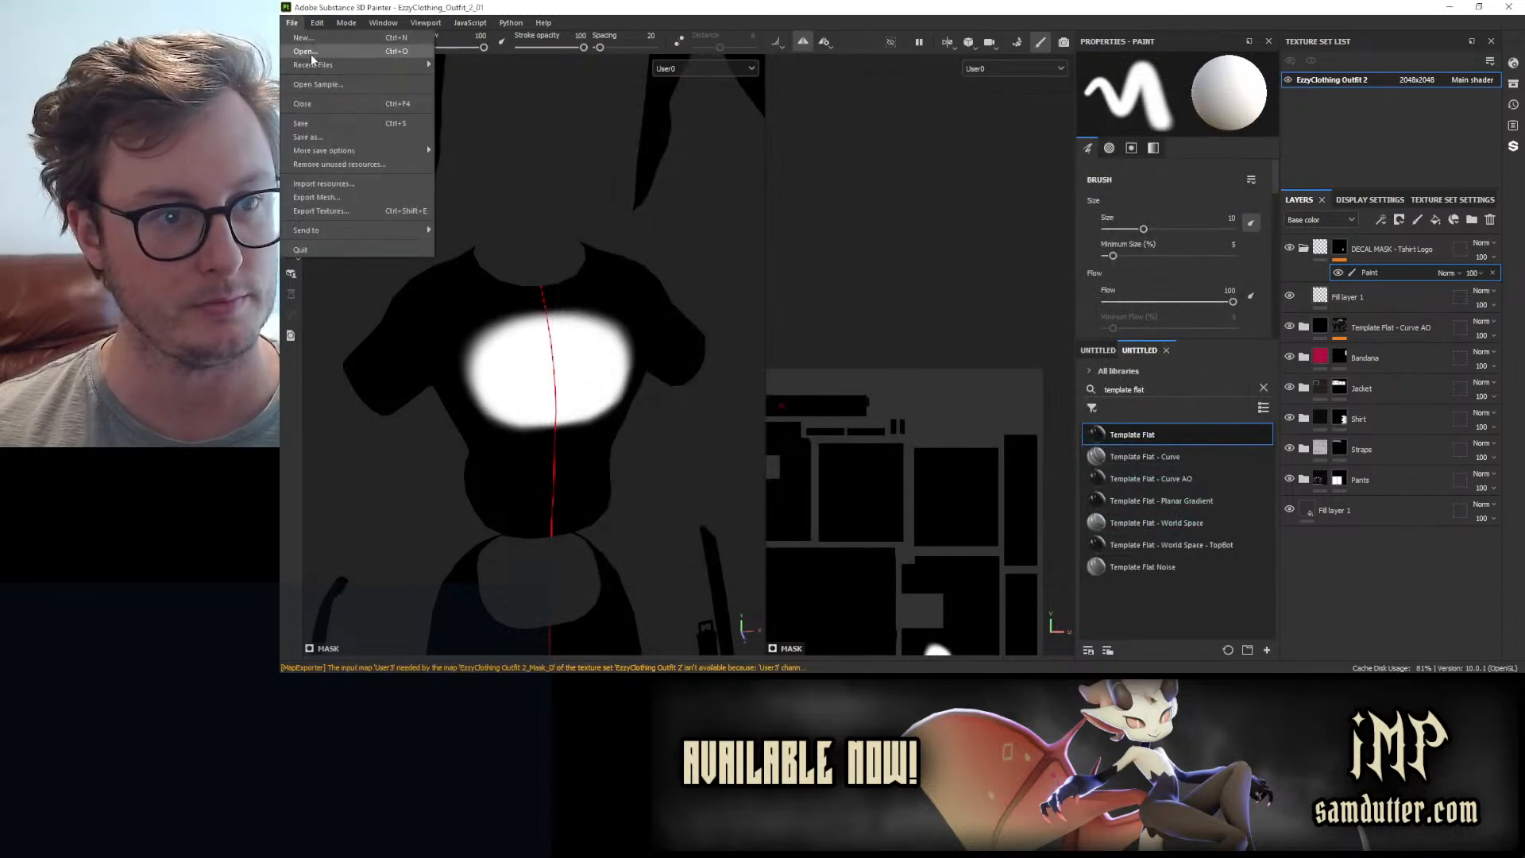
mouse_move(334, 65)
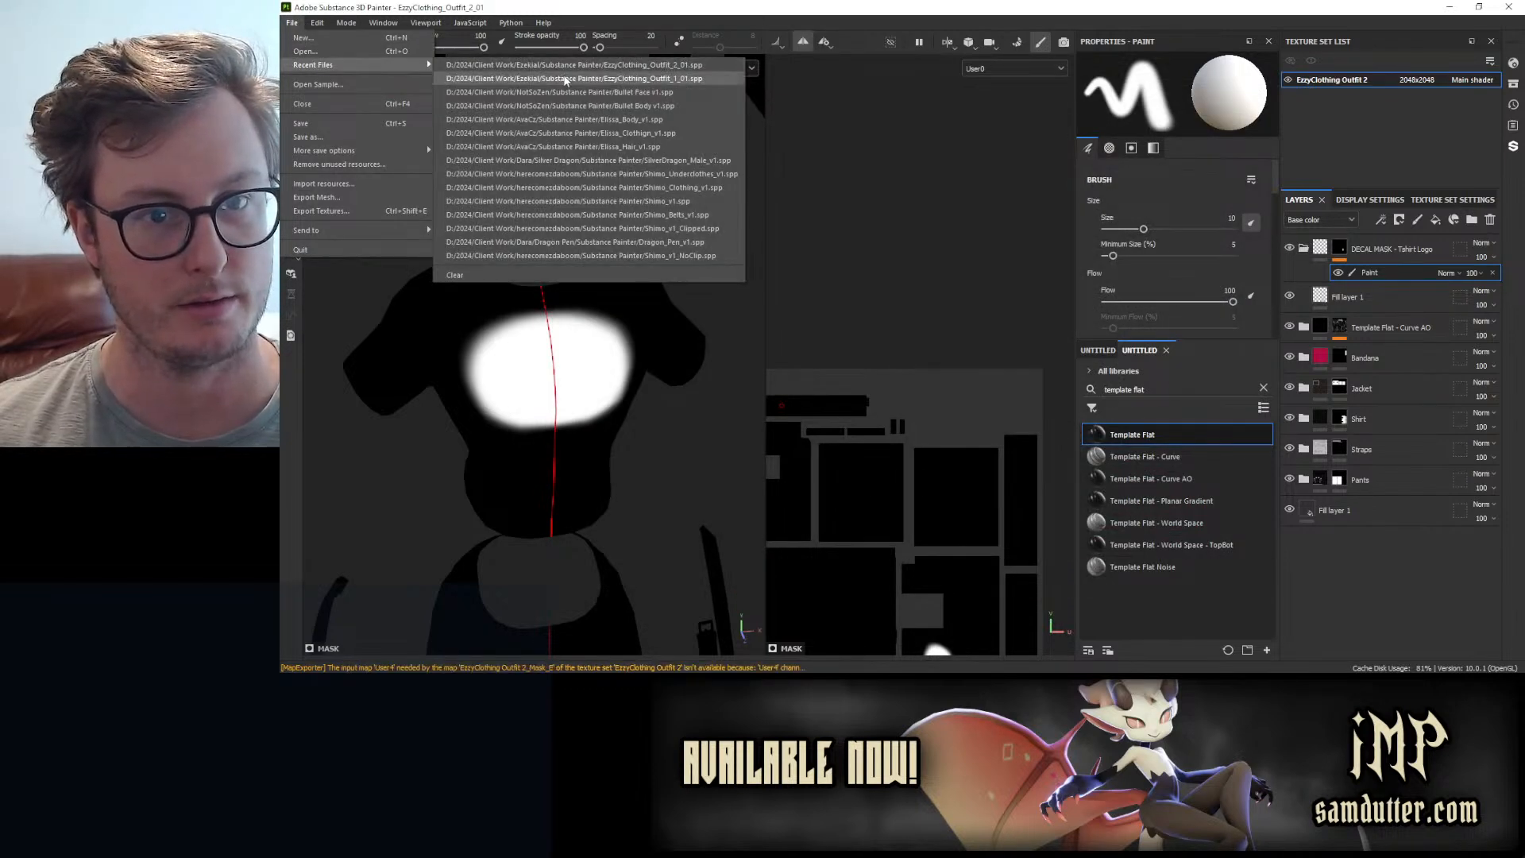
left_click(565, 79)
left_click(767, 361)
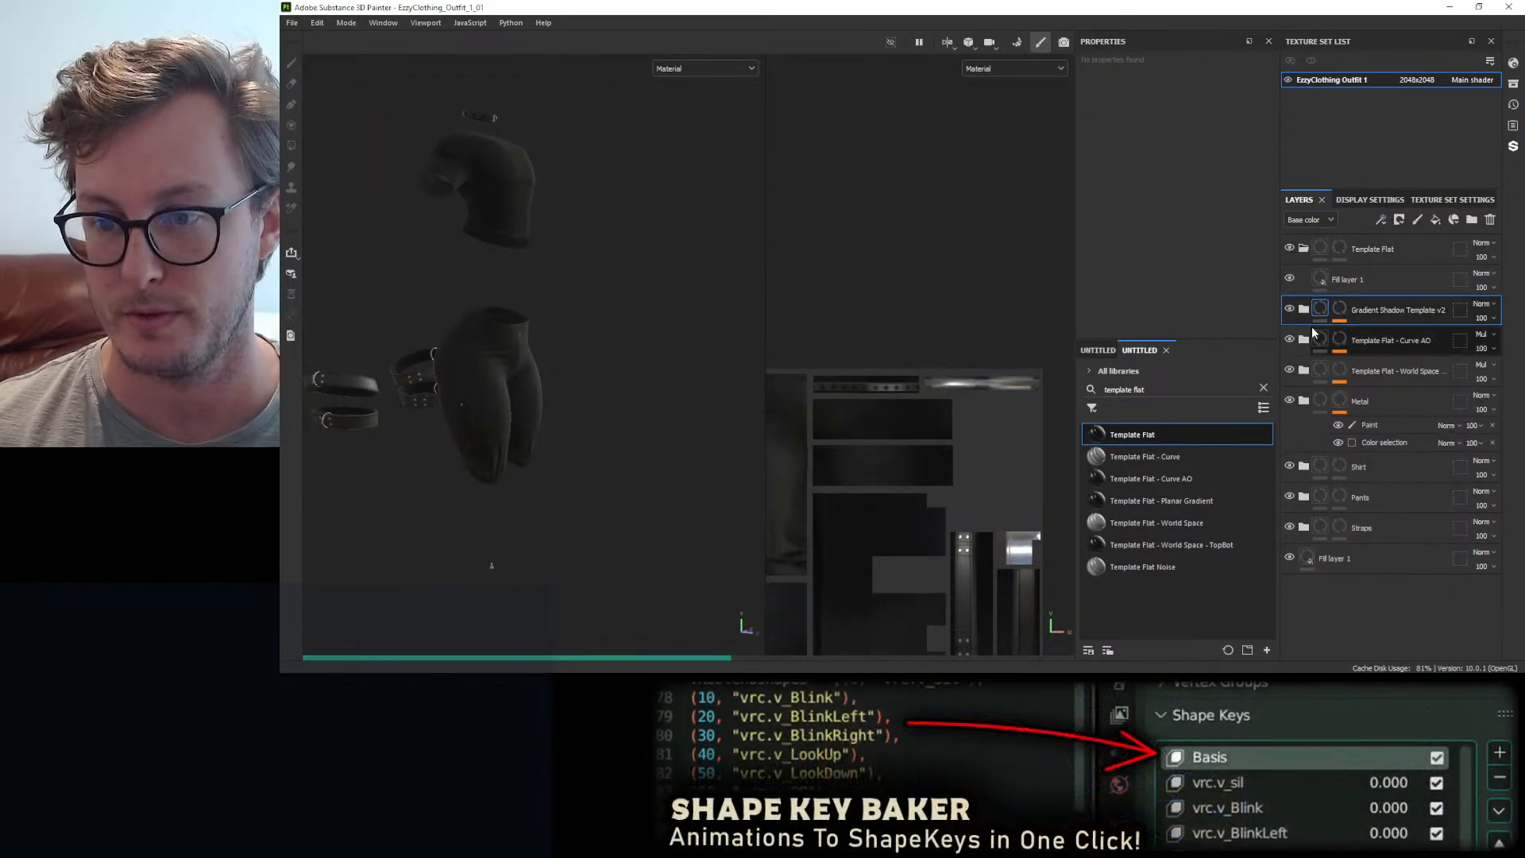
left_click(1307, 399)
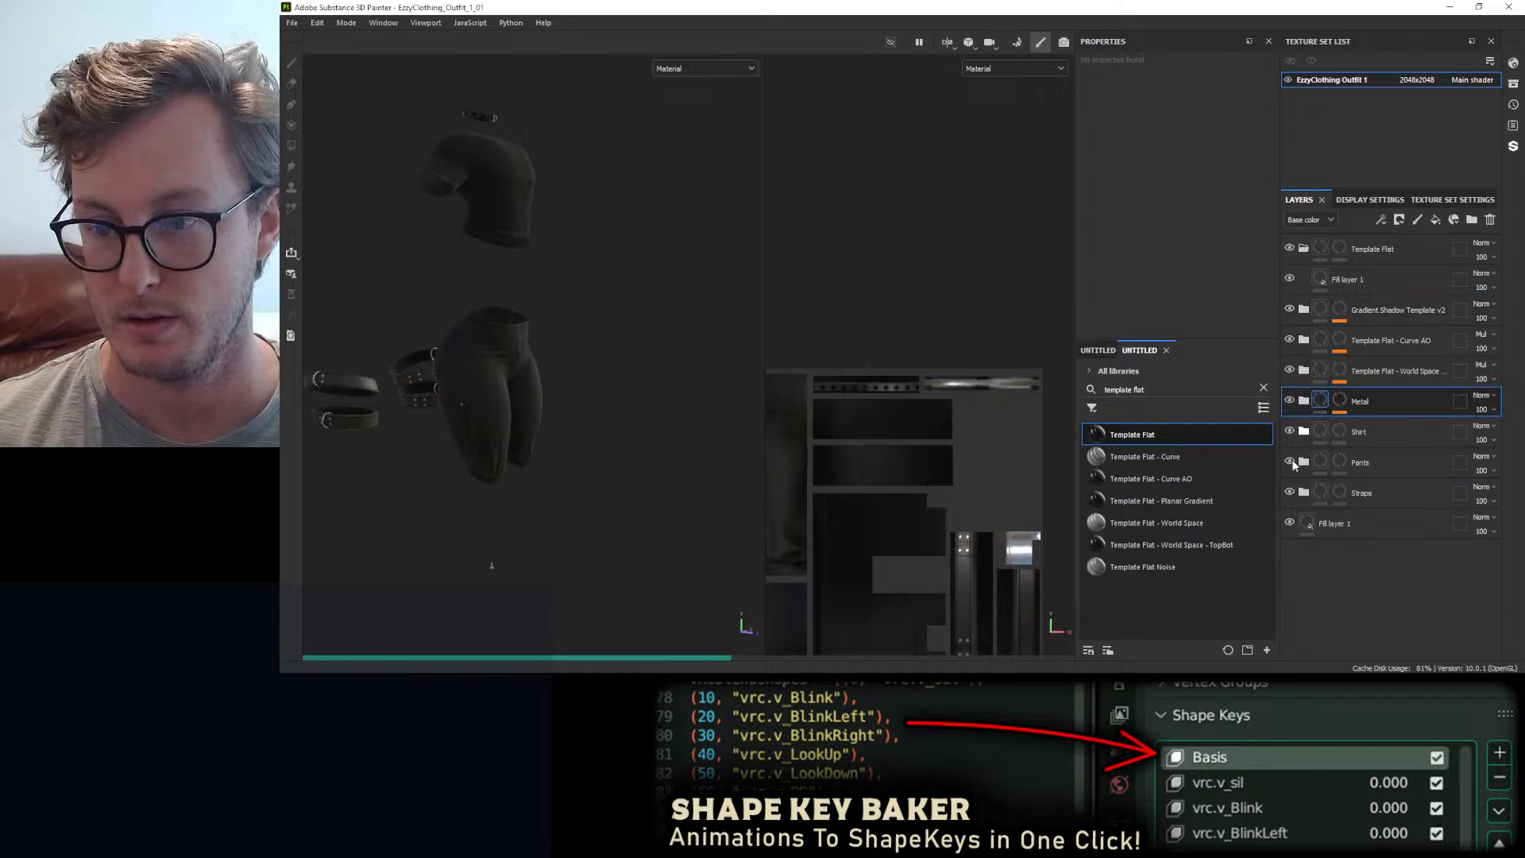
- Rename the uppermost Template Flat folder "DECAL MASK - Tshirt Logo" and save the project
double_click(1382, 247)
type("DECAL ")
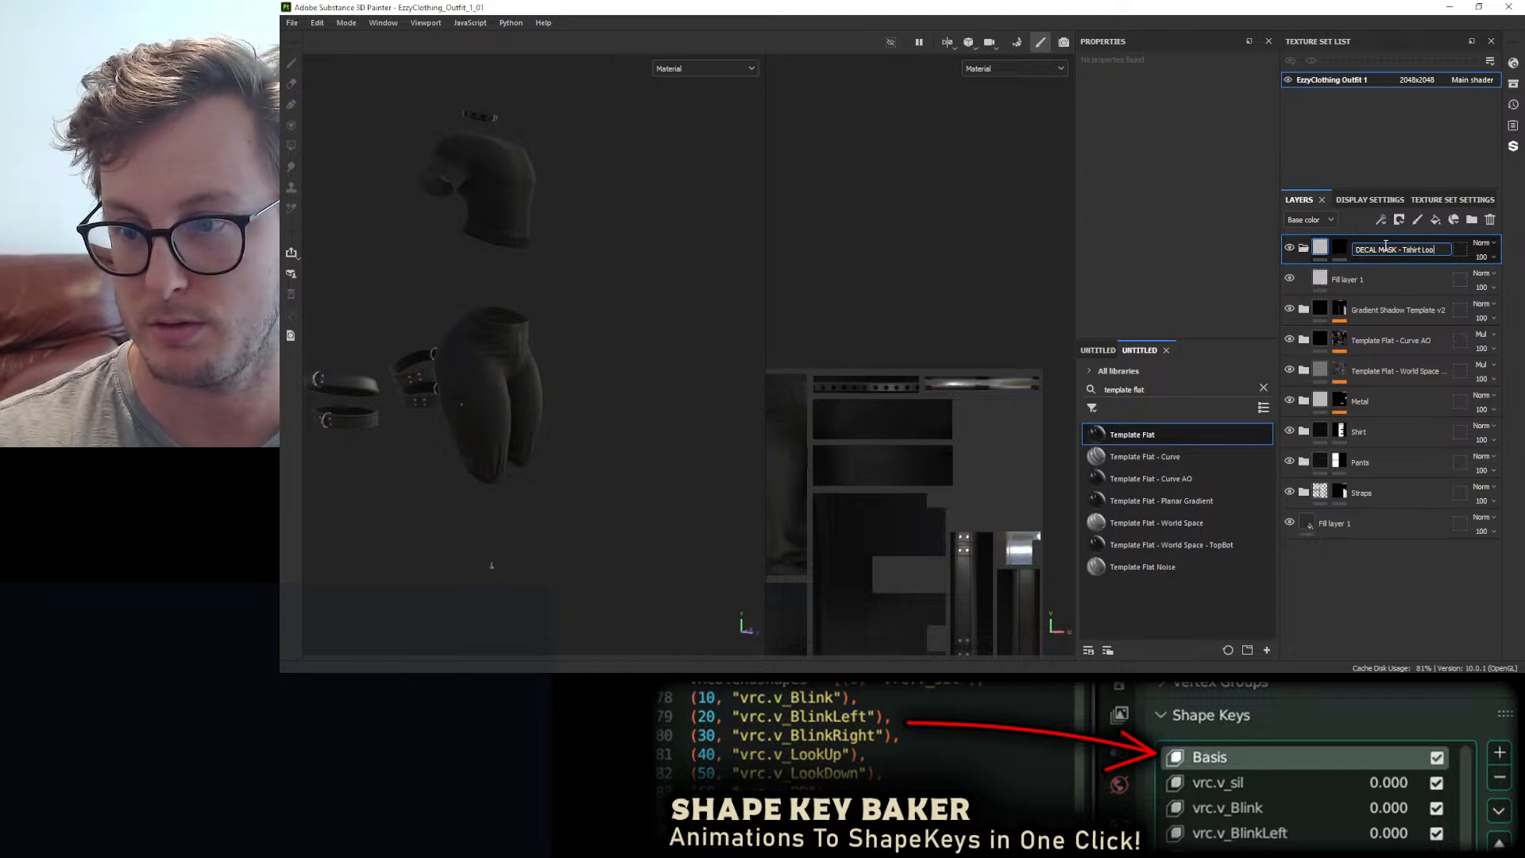
type("MASK - Tshirt Logo")
key("Return")
key("ctrl+s")
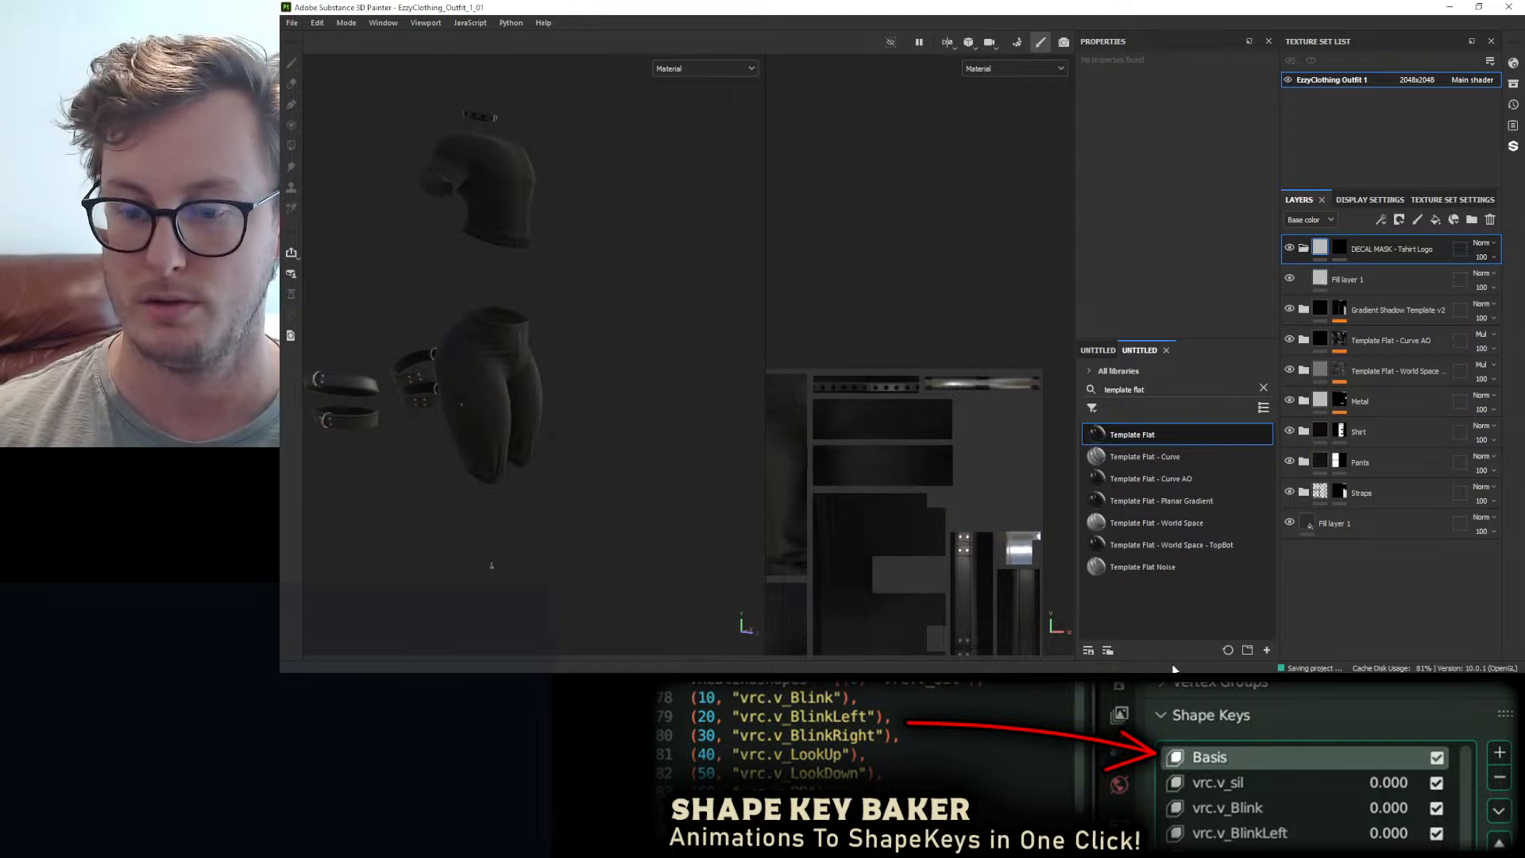
- Add a User0 channel to the EzzyClothing Outfit 1 texture set
left_click(1452, 199)
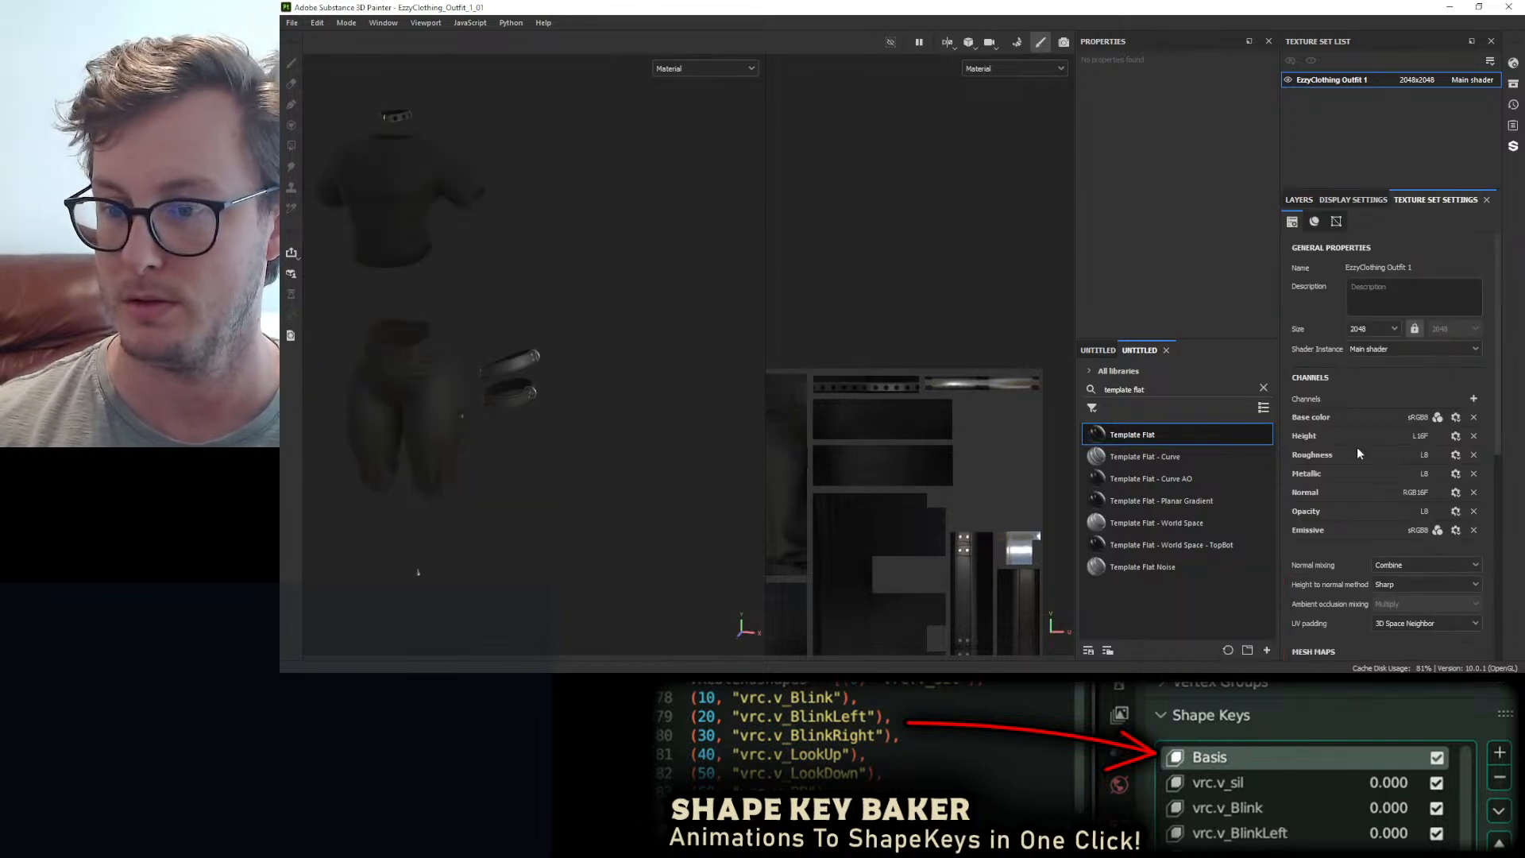
scroll(1355, 446, "down", 3)
scroll(1351, 431, "up", 3)
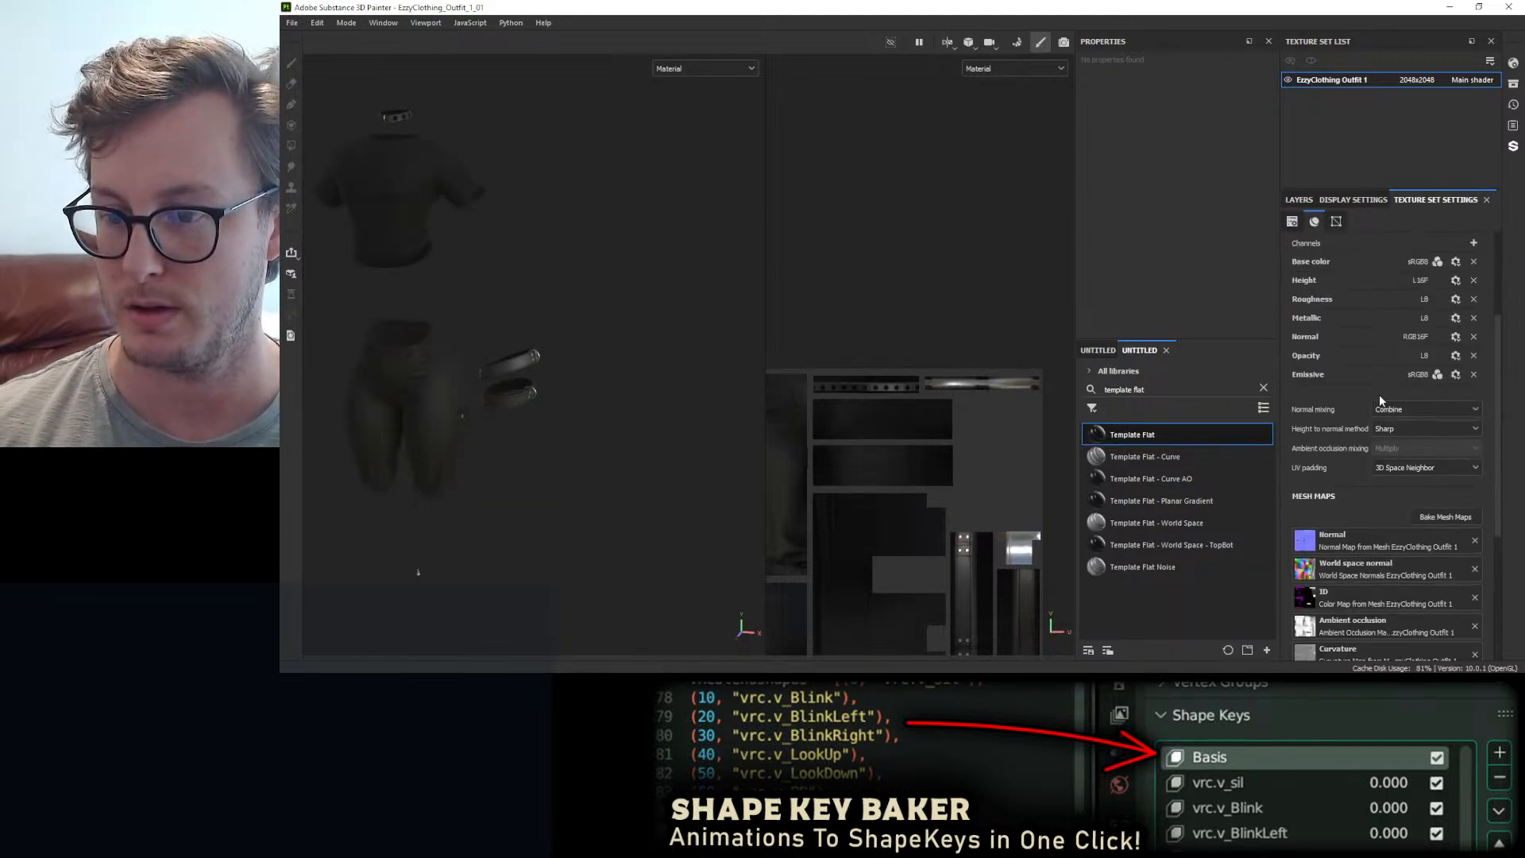
left_click(1469, 244)
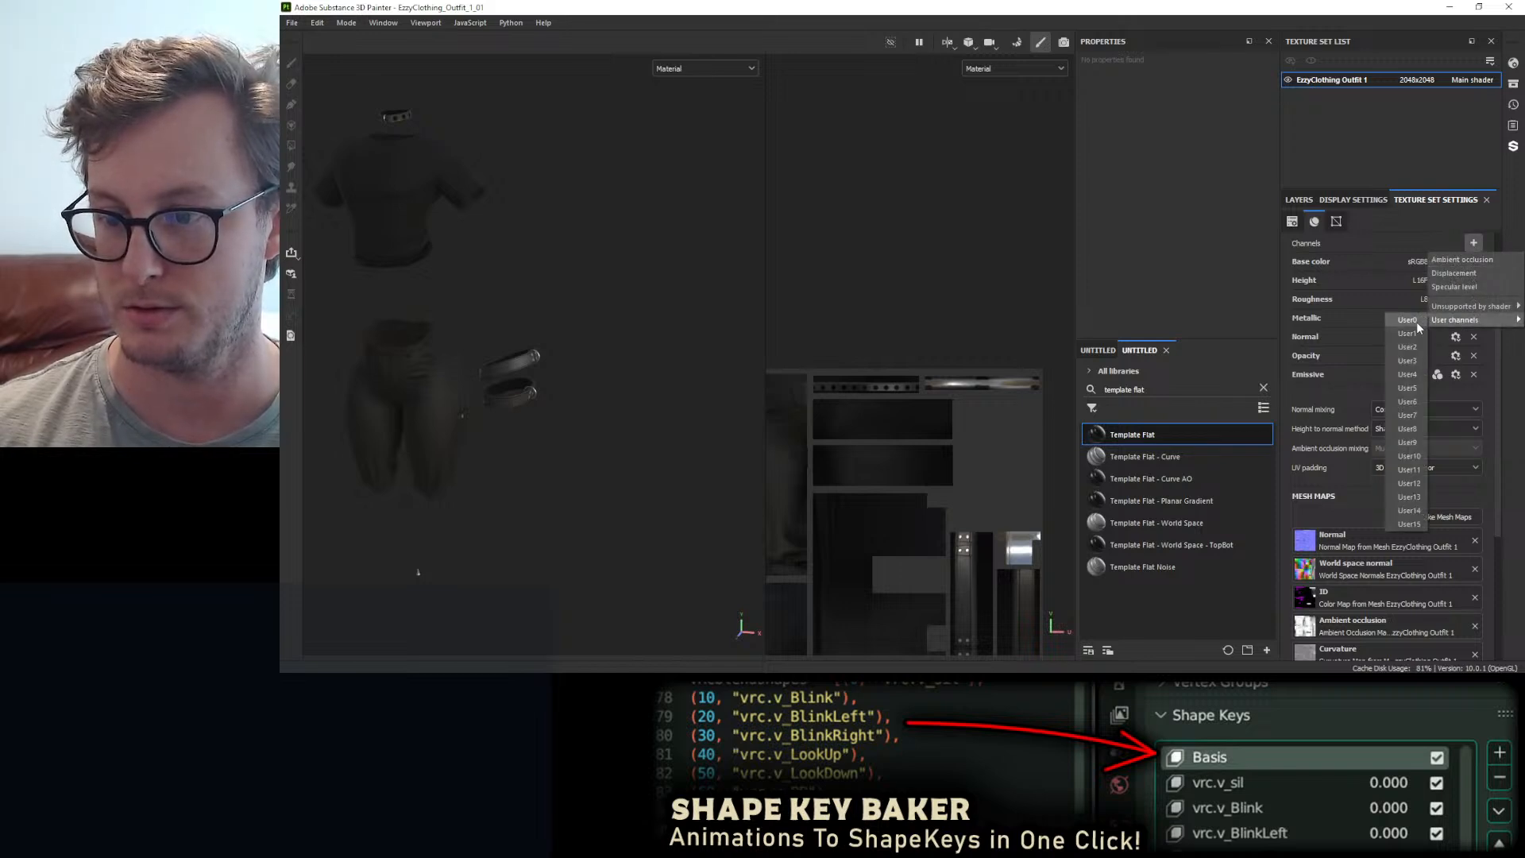
left_click(1417, 322)
scroll(1371, 432, "down", 3)
scroll(1388, 399, "up", 5)
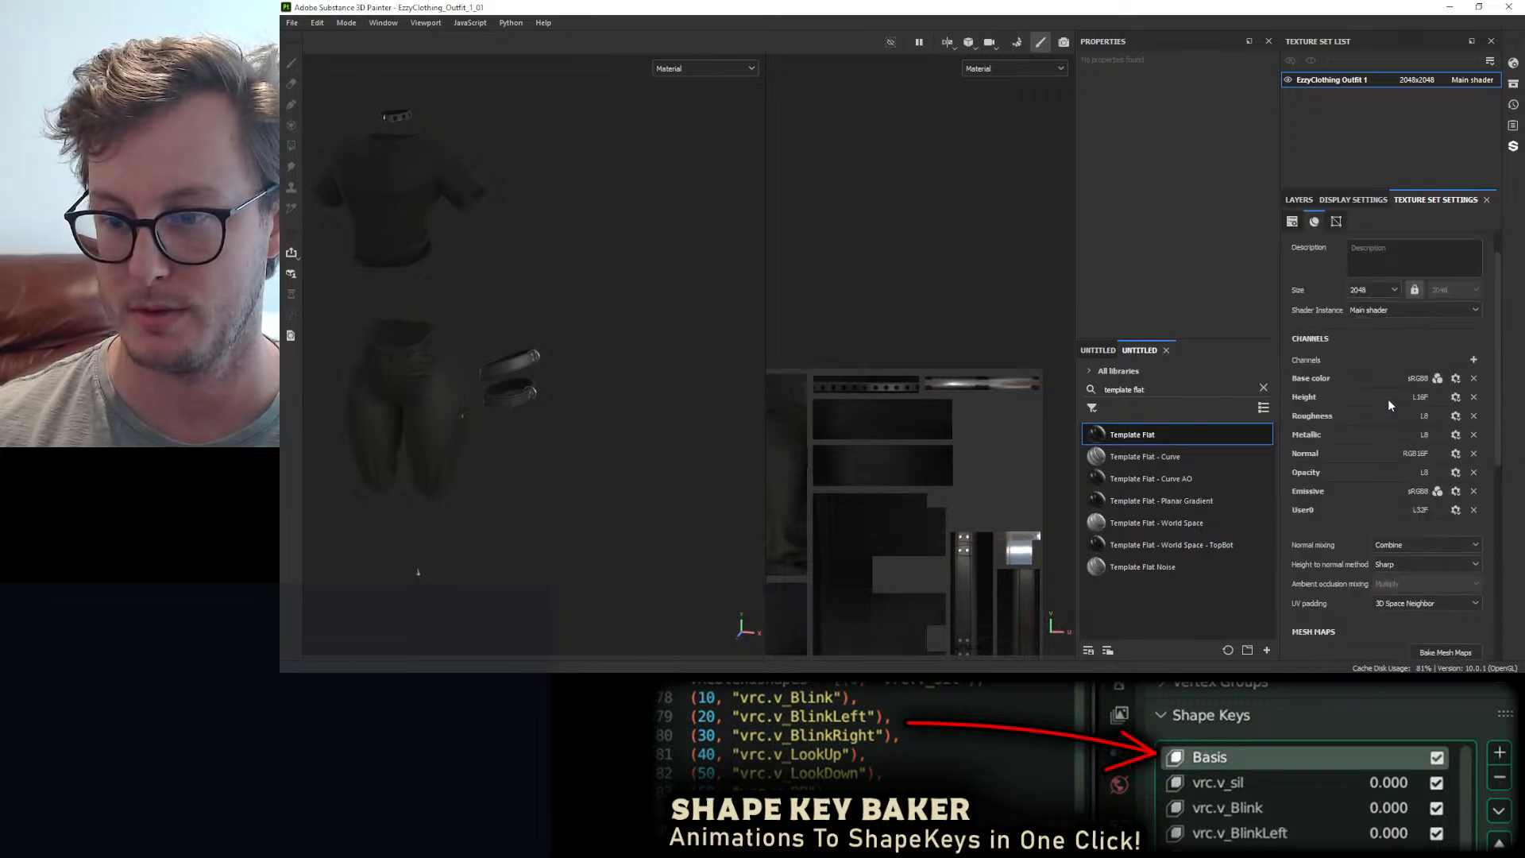
- Return to the layer stack, display the User0 channel in the viewports and enable User0 on the lowest fill layer
left_click(1300, 200)
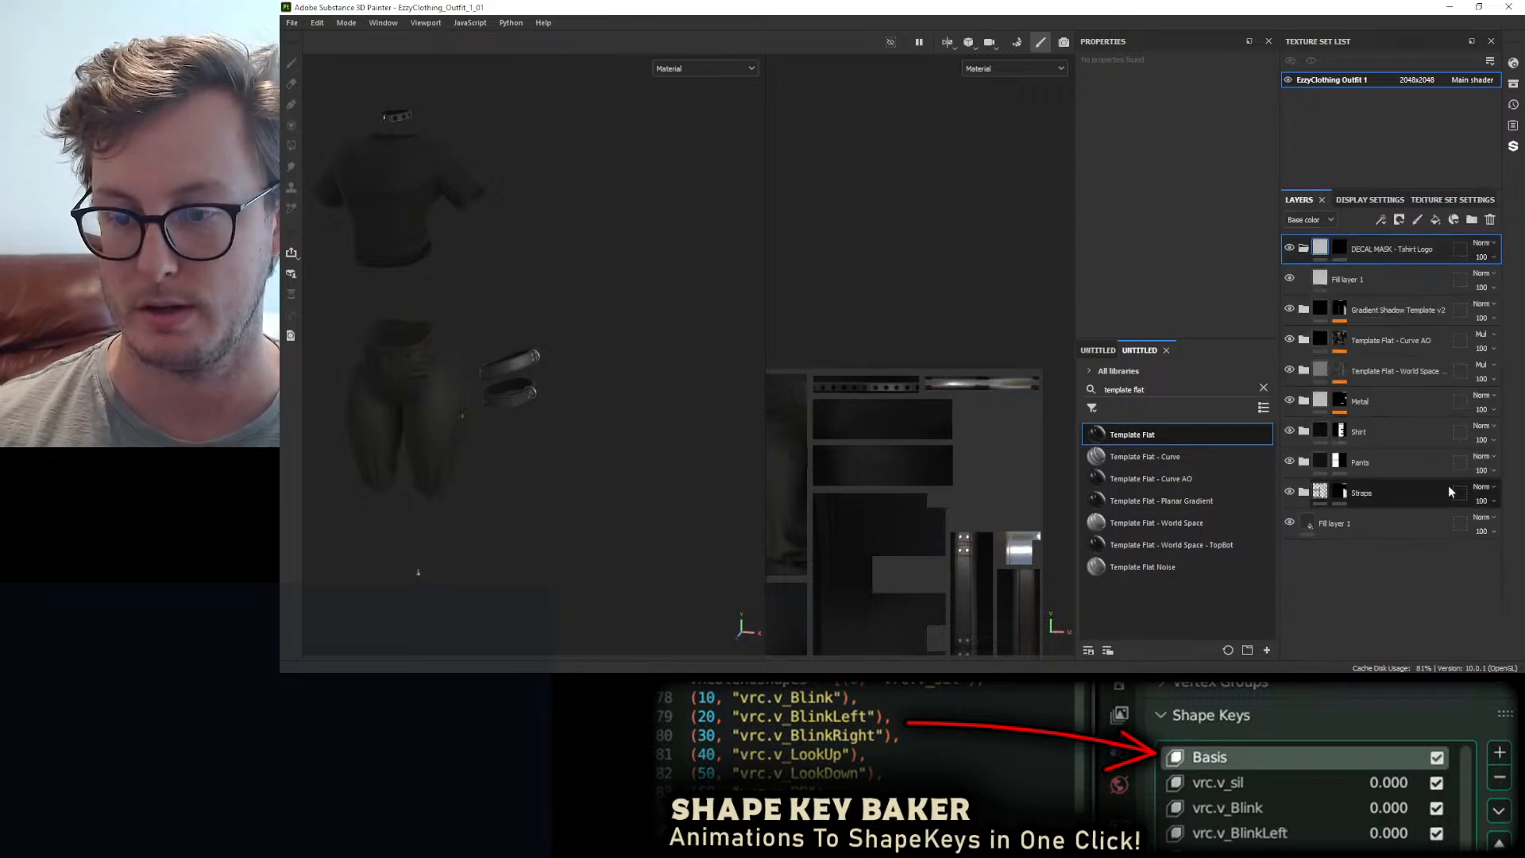
left_click(1393, 515)
left_click(711, 69)
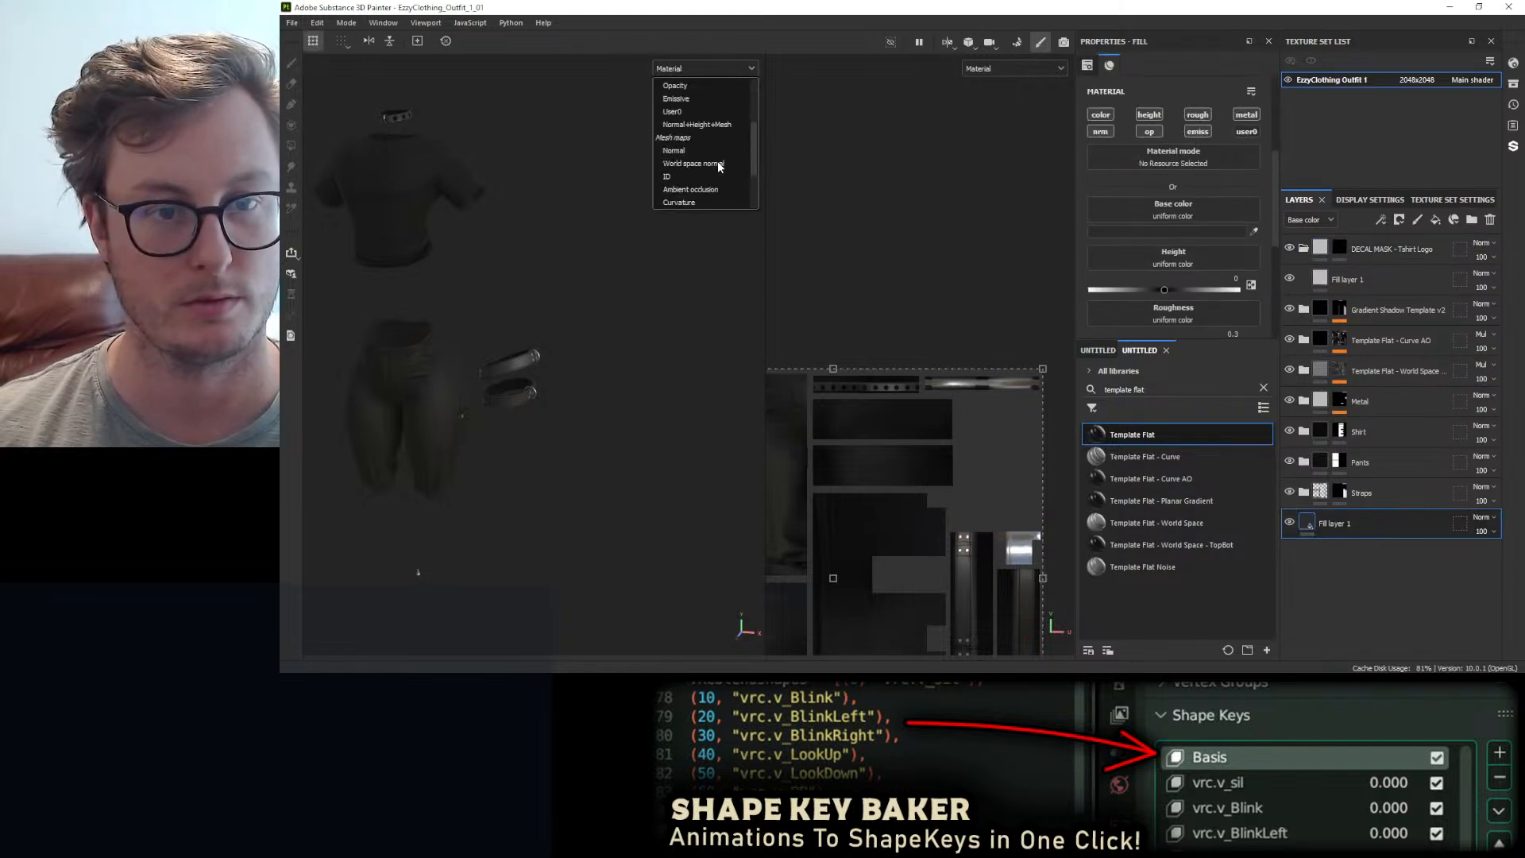
scroll(671, 139, "down", 2)
left_click(672, 111)
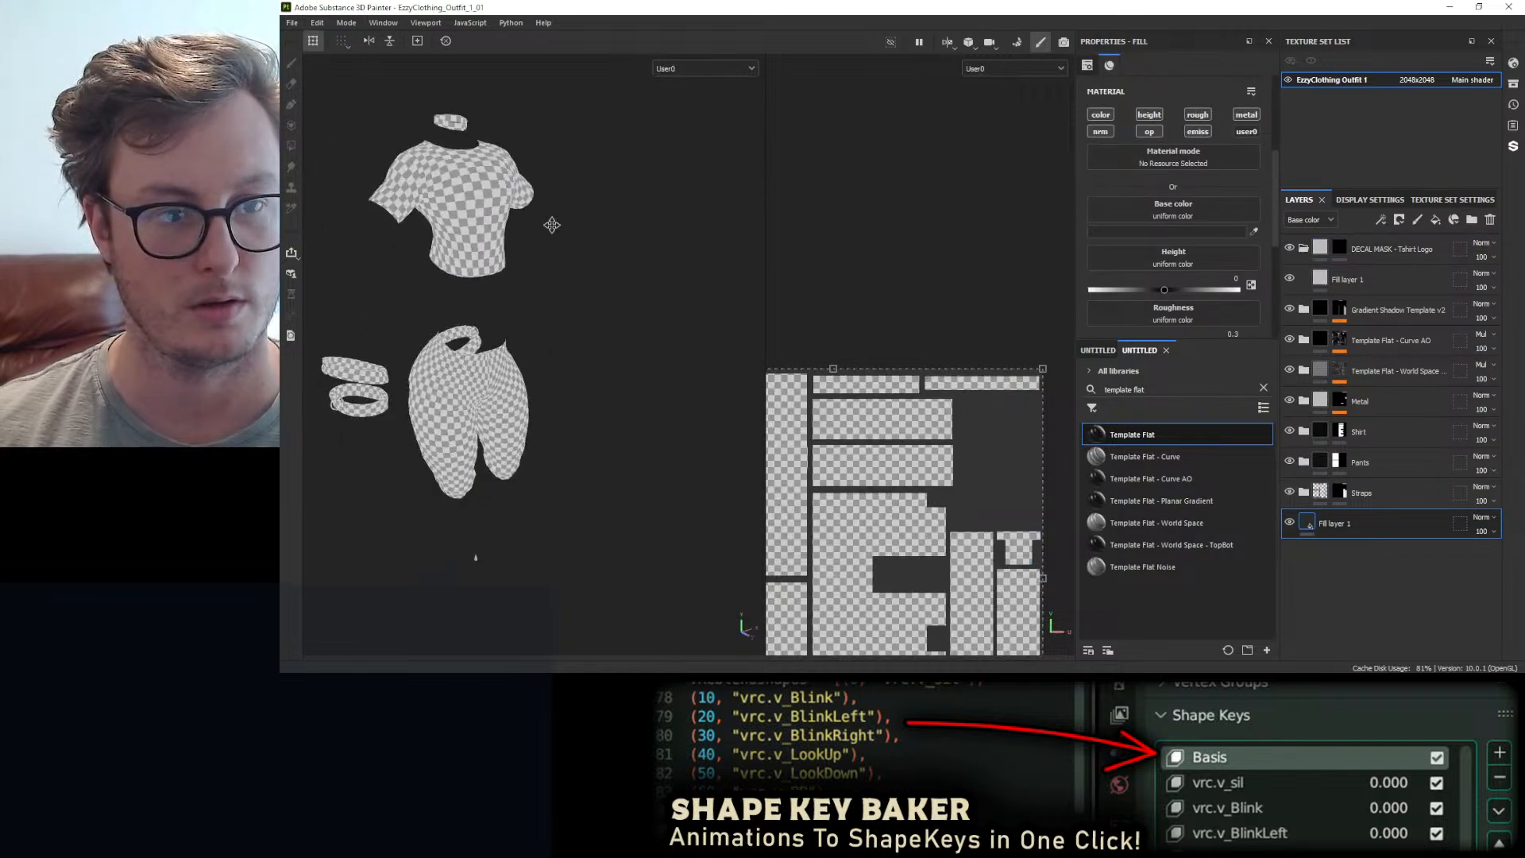
left_click(1247, 131)
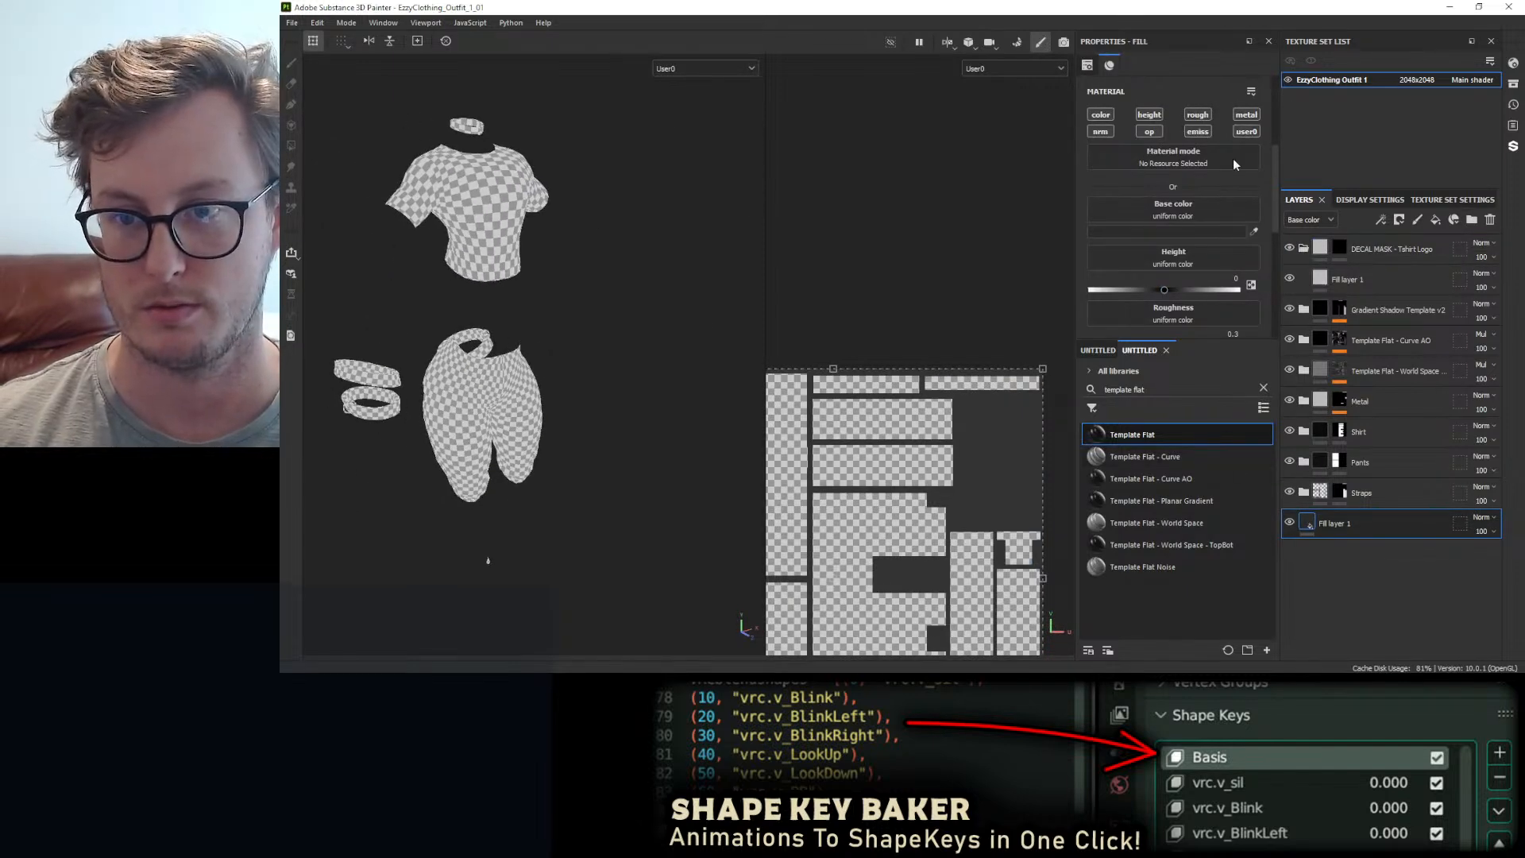
- Restrict the fill layer inside the "DECAL MASK - Tshirt Logo" folder to the User0 channel
scroll(1168, 310, "down", 4)
left_click(1315, 250)
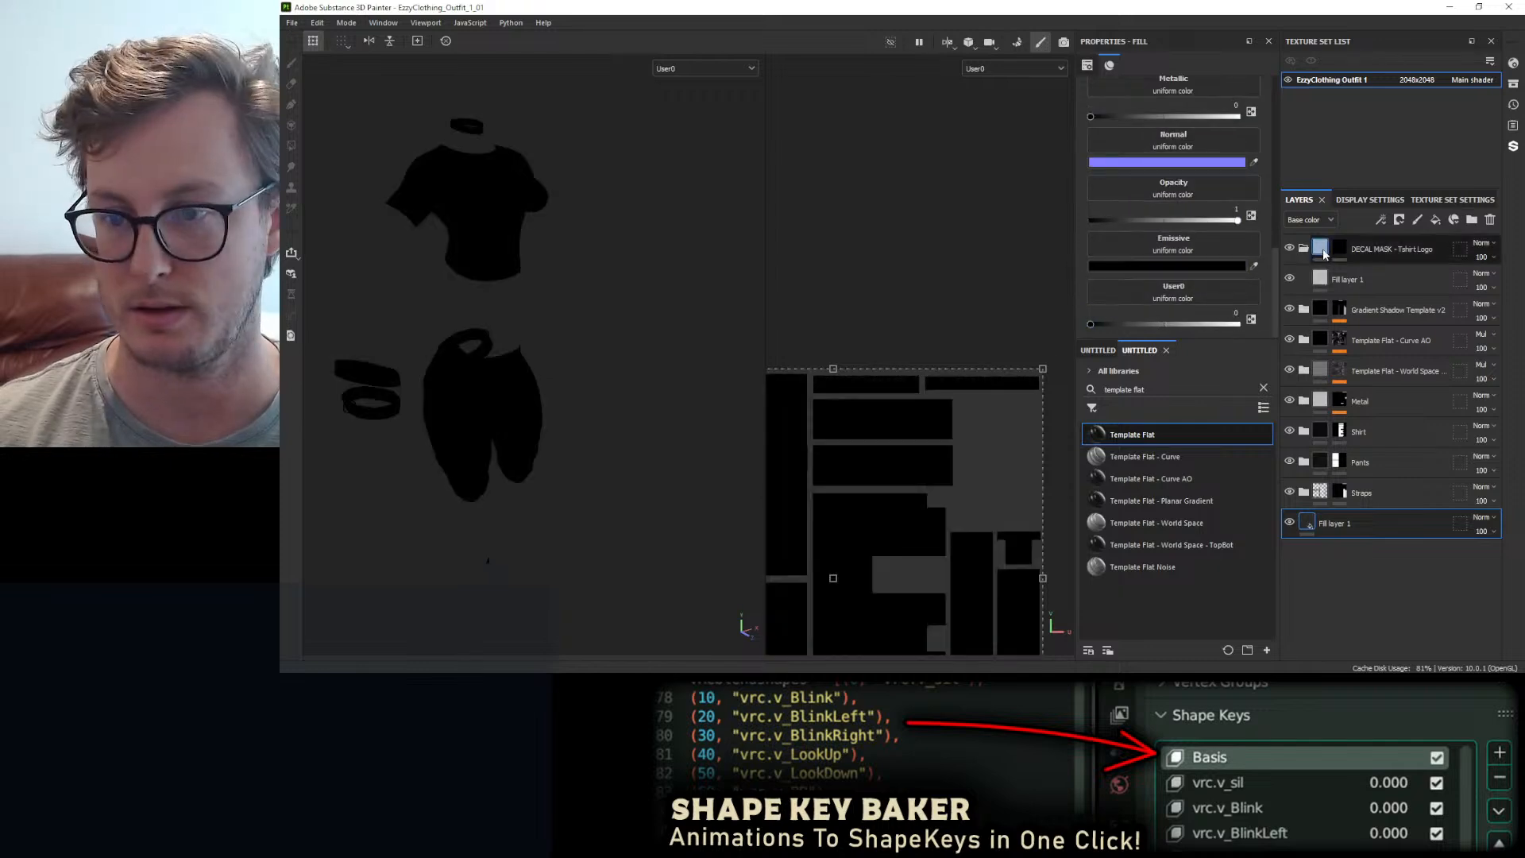
left_click(1343, 279)
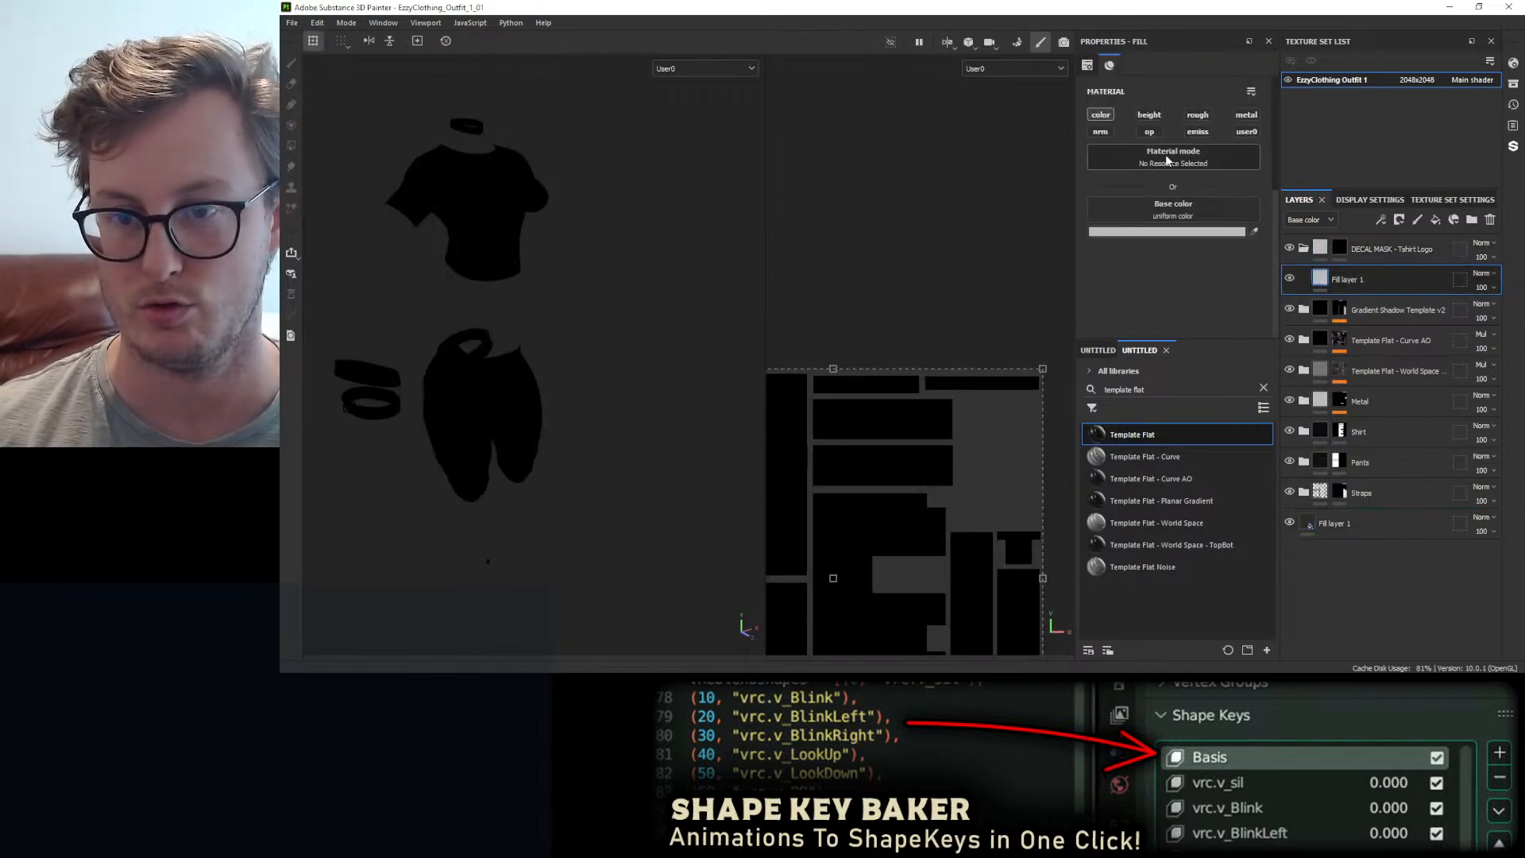
- Paint a symmetrical rectangular logo area across the T-shirt's chest on the "DECAL MASK - Tshirt Logo" folder mask and save the project
left_click(1321, 248)
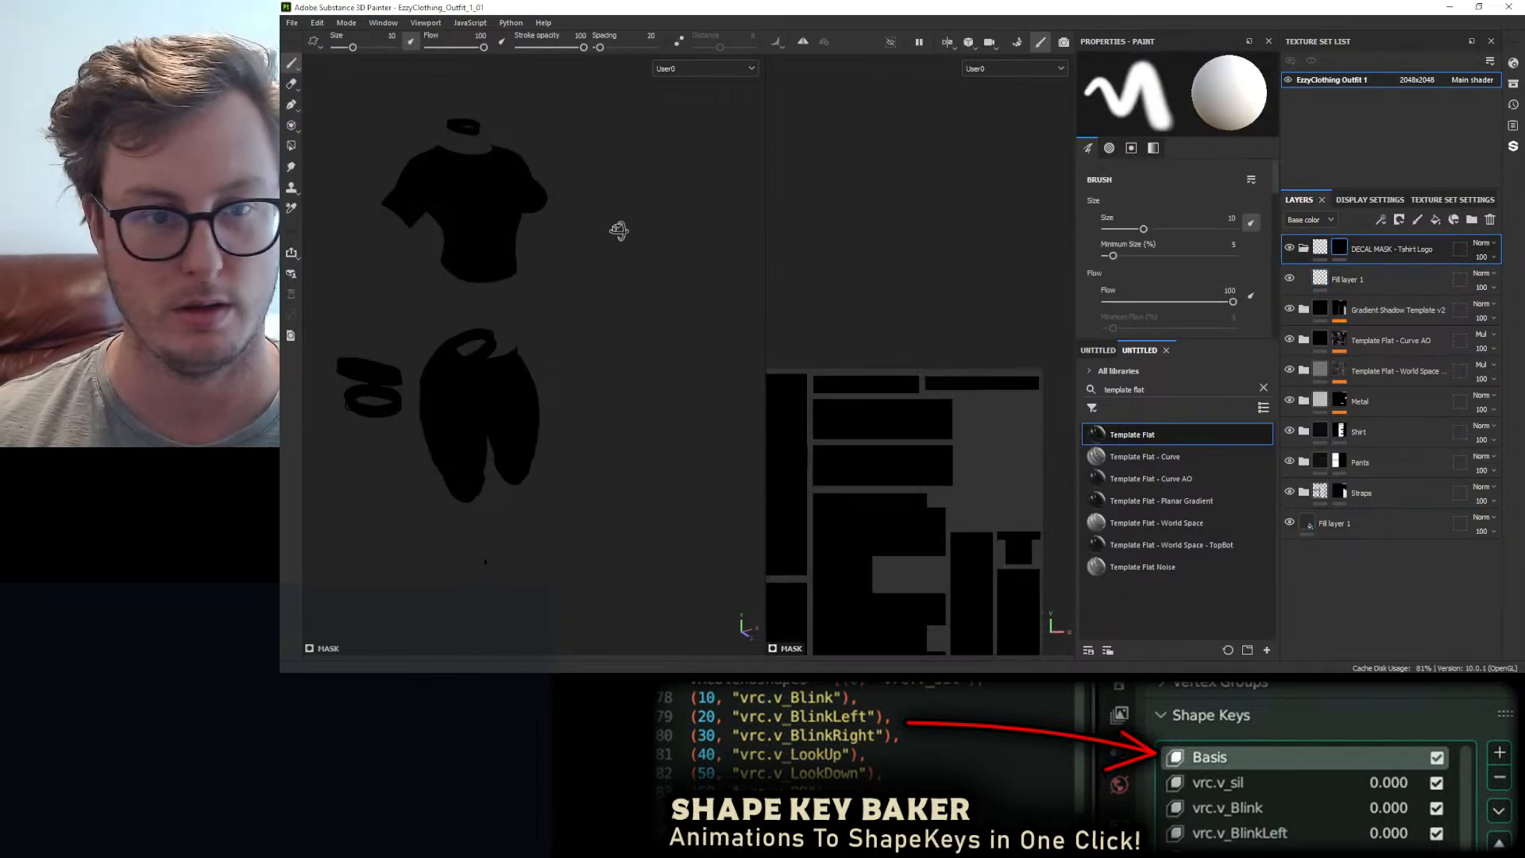
left_click_drag(660, 238, 613, 365, "alt")
scroll(604, 353, "up", 1)
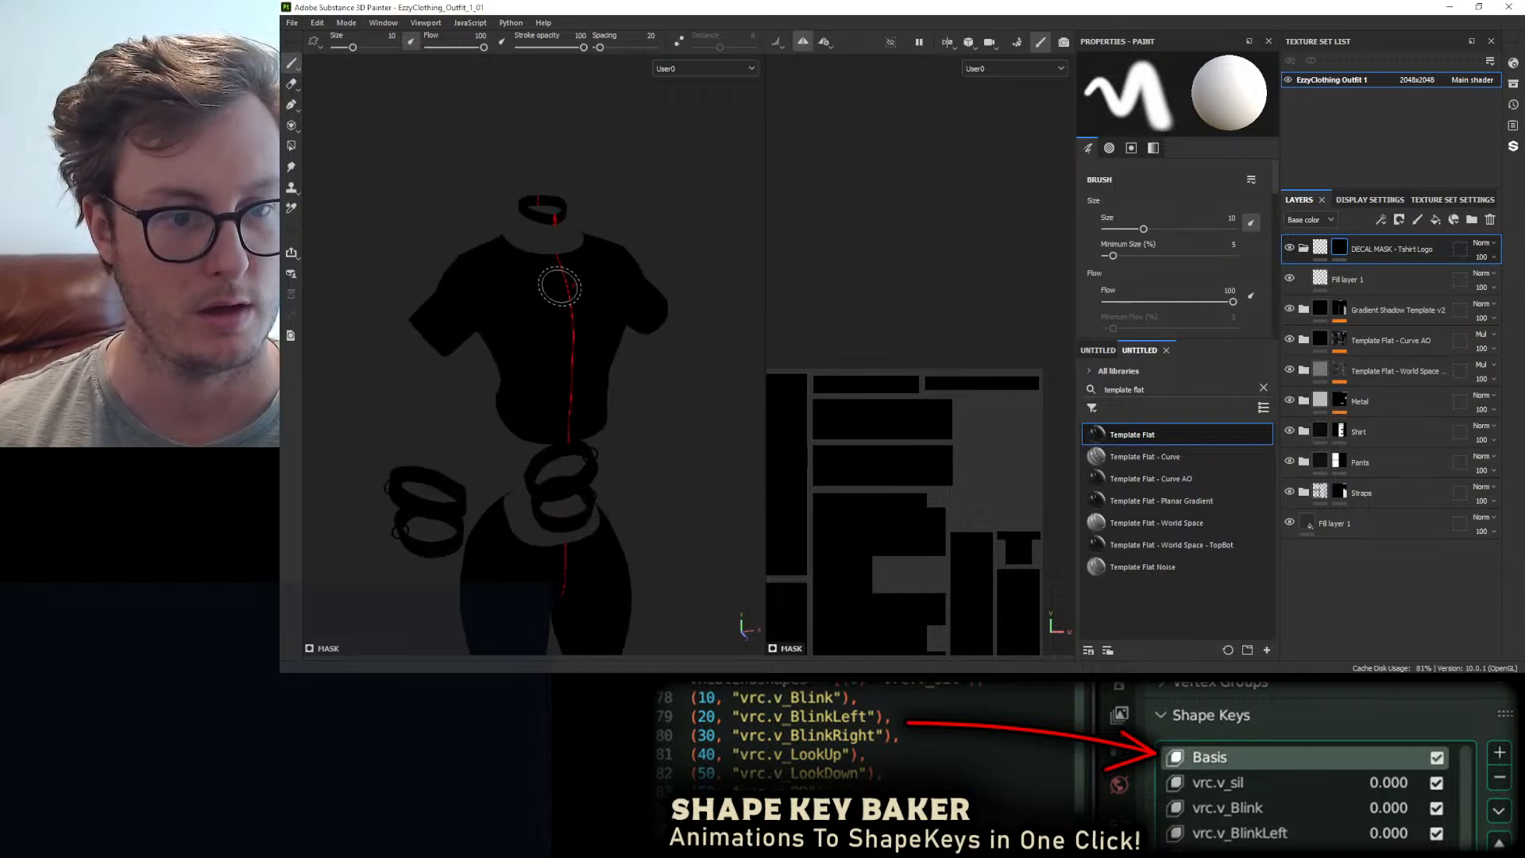
mouse_move(560, 287)
left_mouse_down()
mouse_move(526, 290)
mouse_move(552, 320)
mouse_move(572, 288)
mouse_move(526, 294)
mouse_move(533, 318)
mouse_move(592, 326)
mouse_move(521, 317)
left_mouse_up()
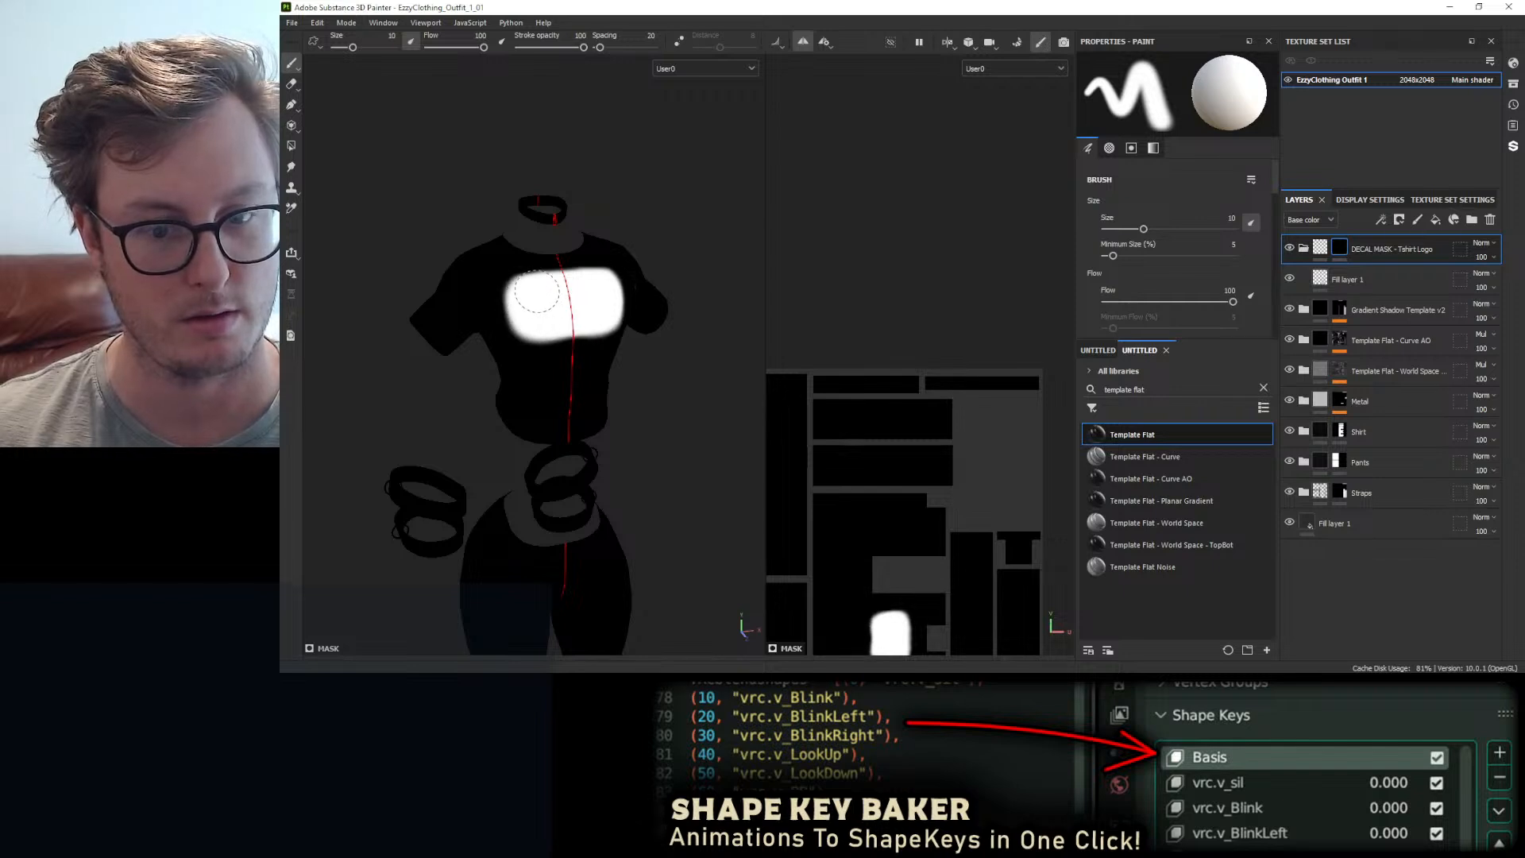
scroll(579, 289, "down", 4)
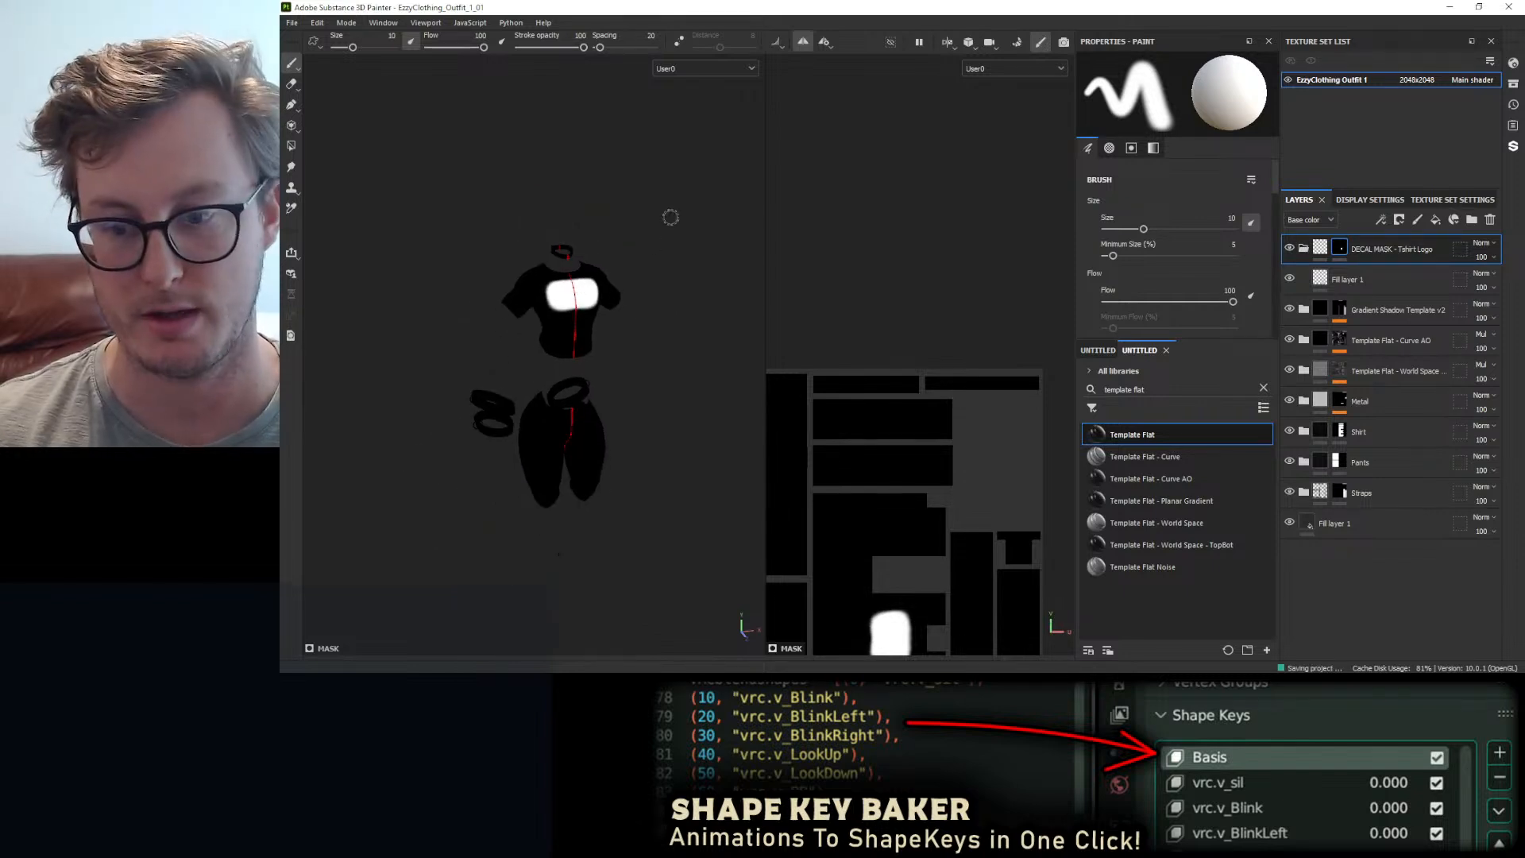
- Export the EzzyClothing Outfit 1 textures as 4096x4096 PNG files and close the export dialog
left_click(292, 25)
left_click(353, 216)
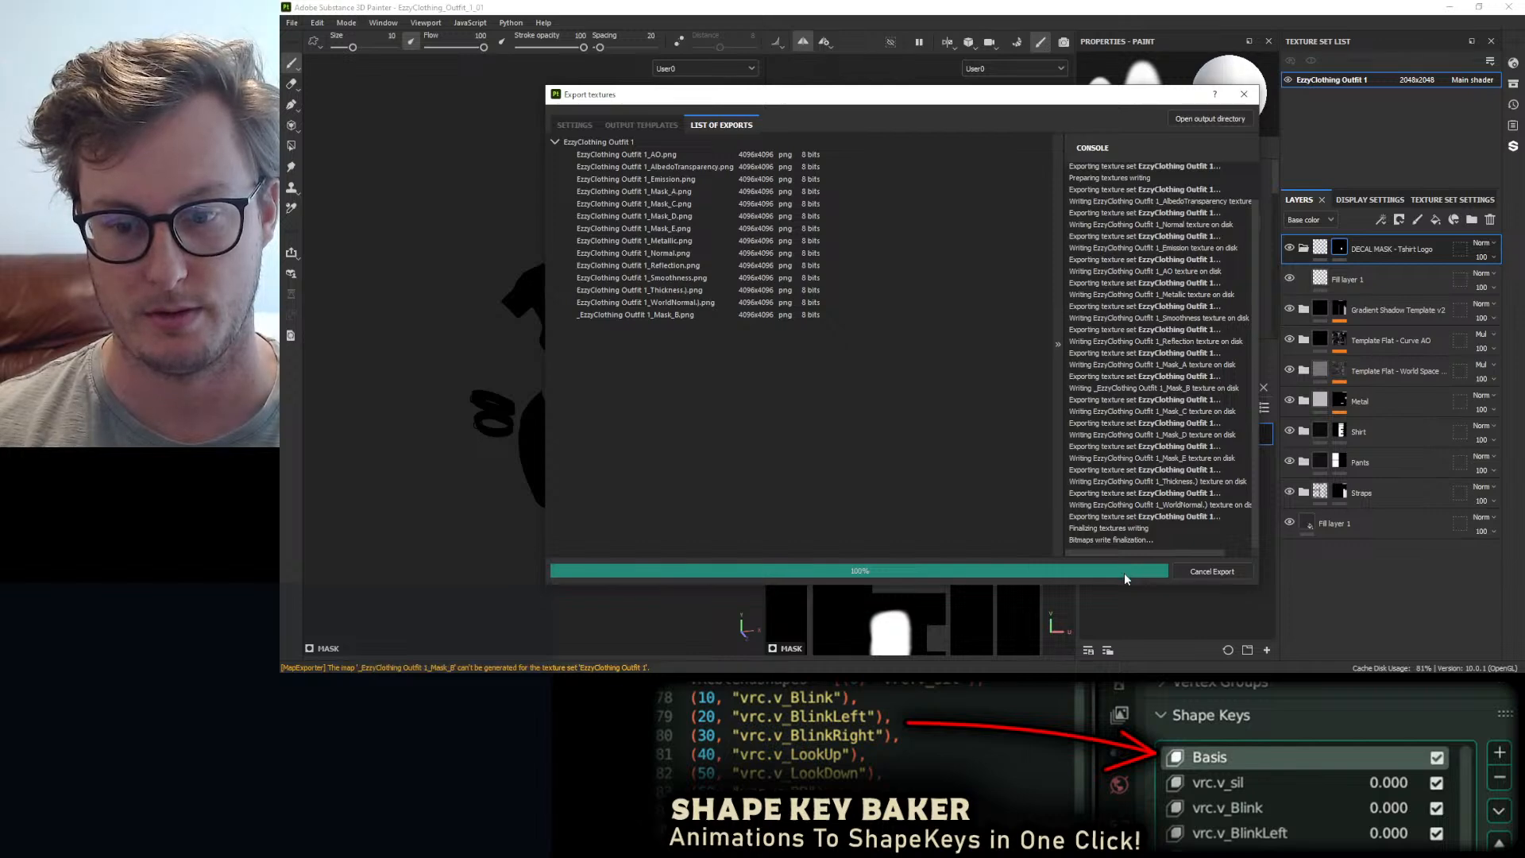
left_click(1122, 576)
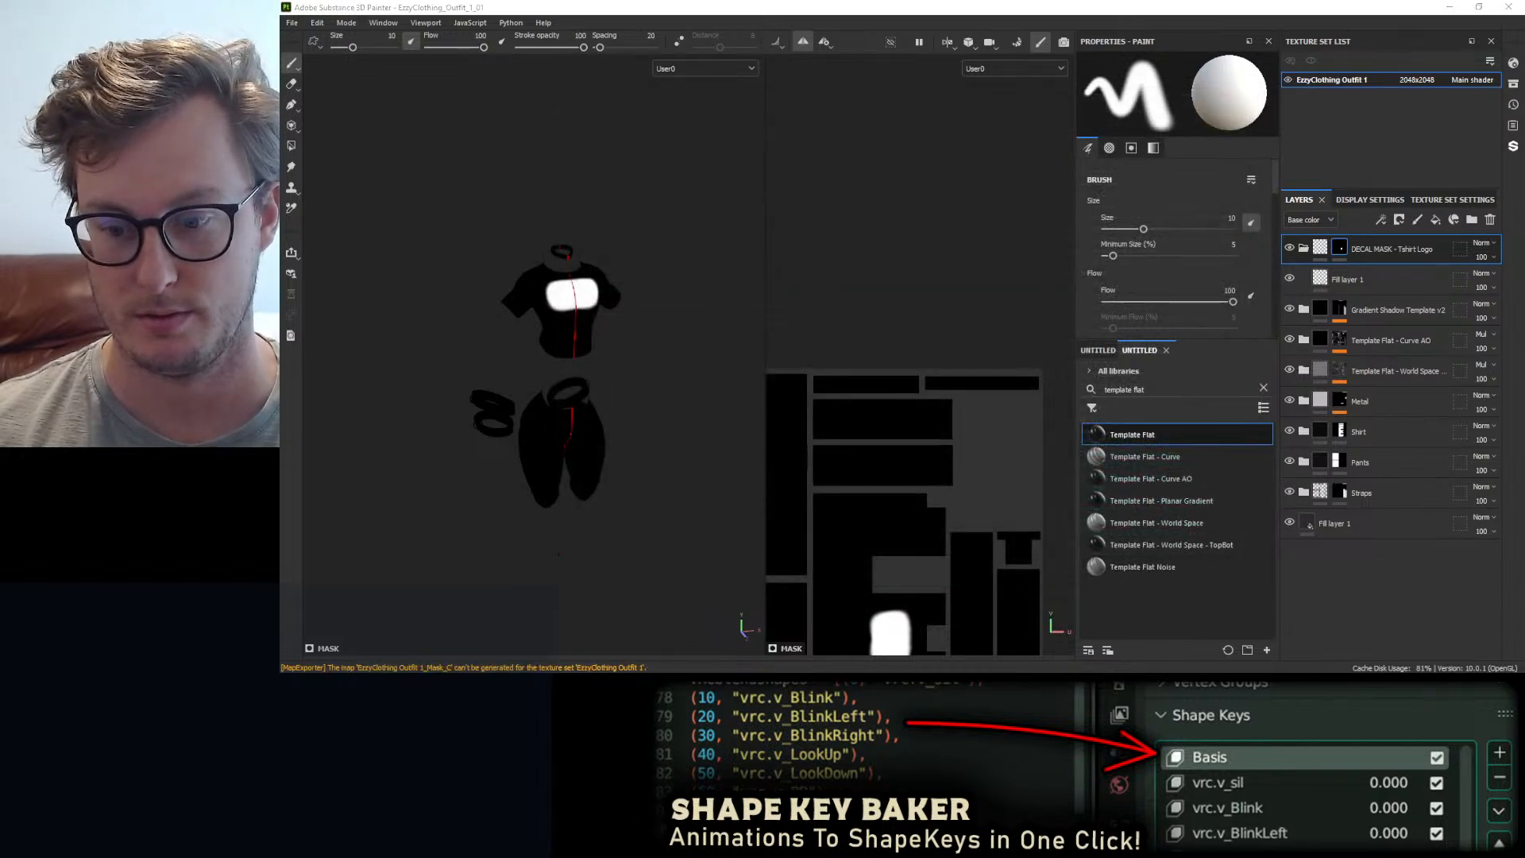
- Switch to Blender, display Outfit 1 Shirt in front view with its mesh data properties, and save the file
key("alt+Tab")
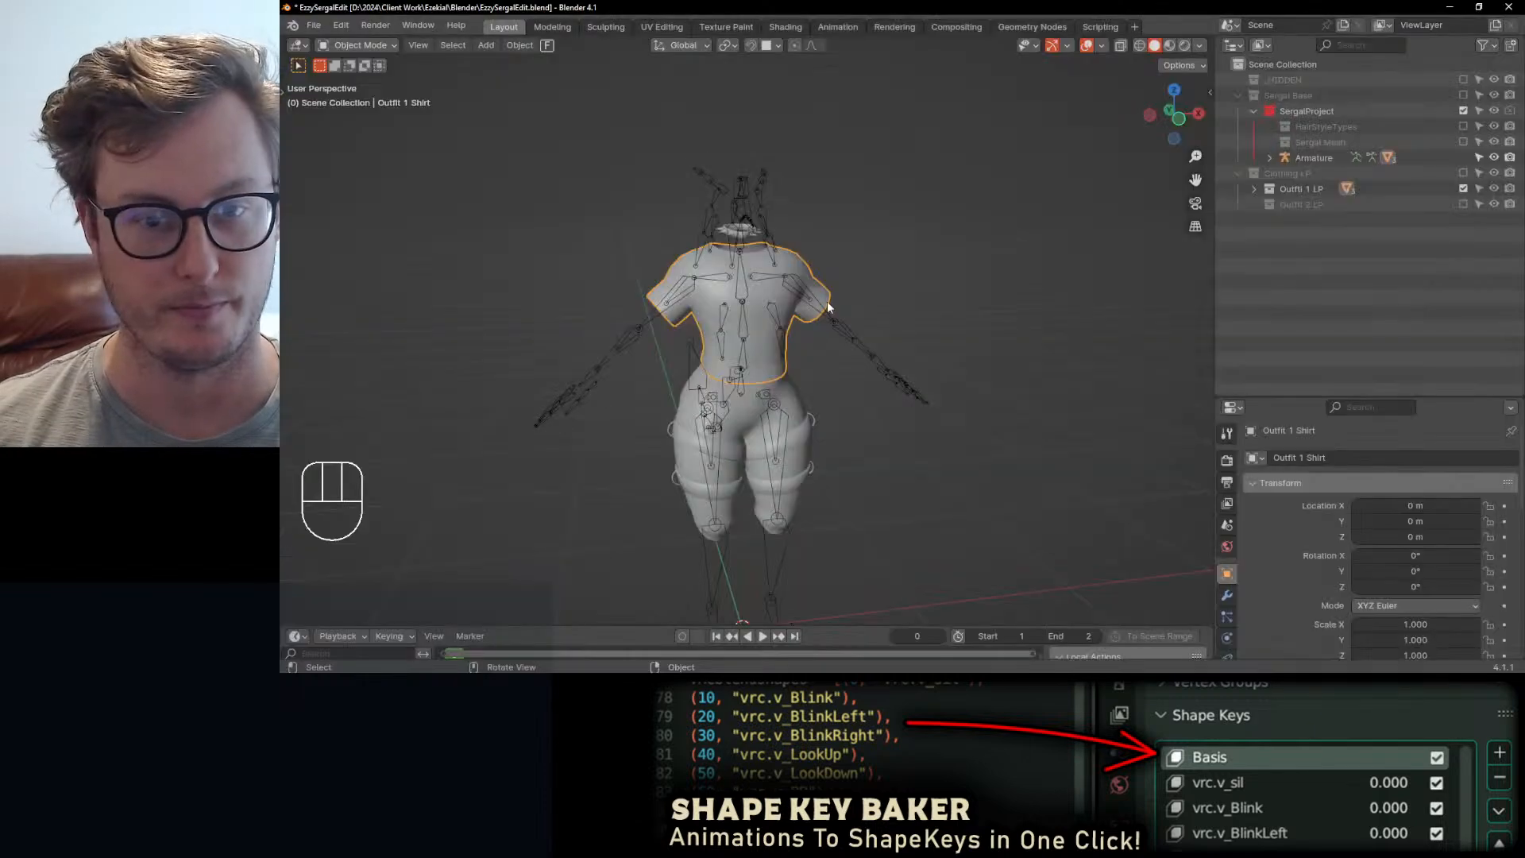
scroll(793, 341, "up", 3)
left_click(785, 369)
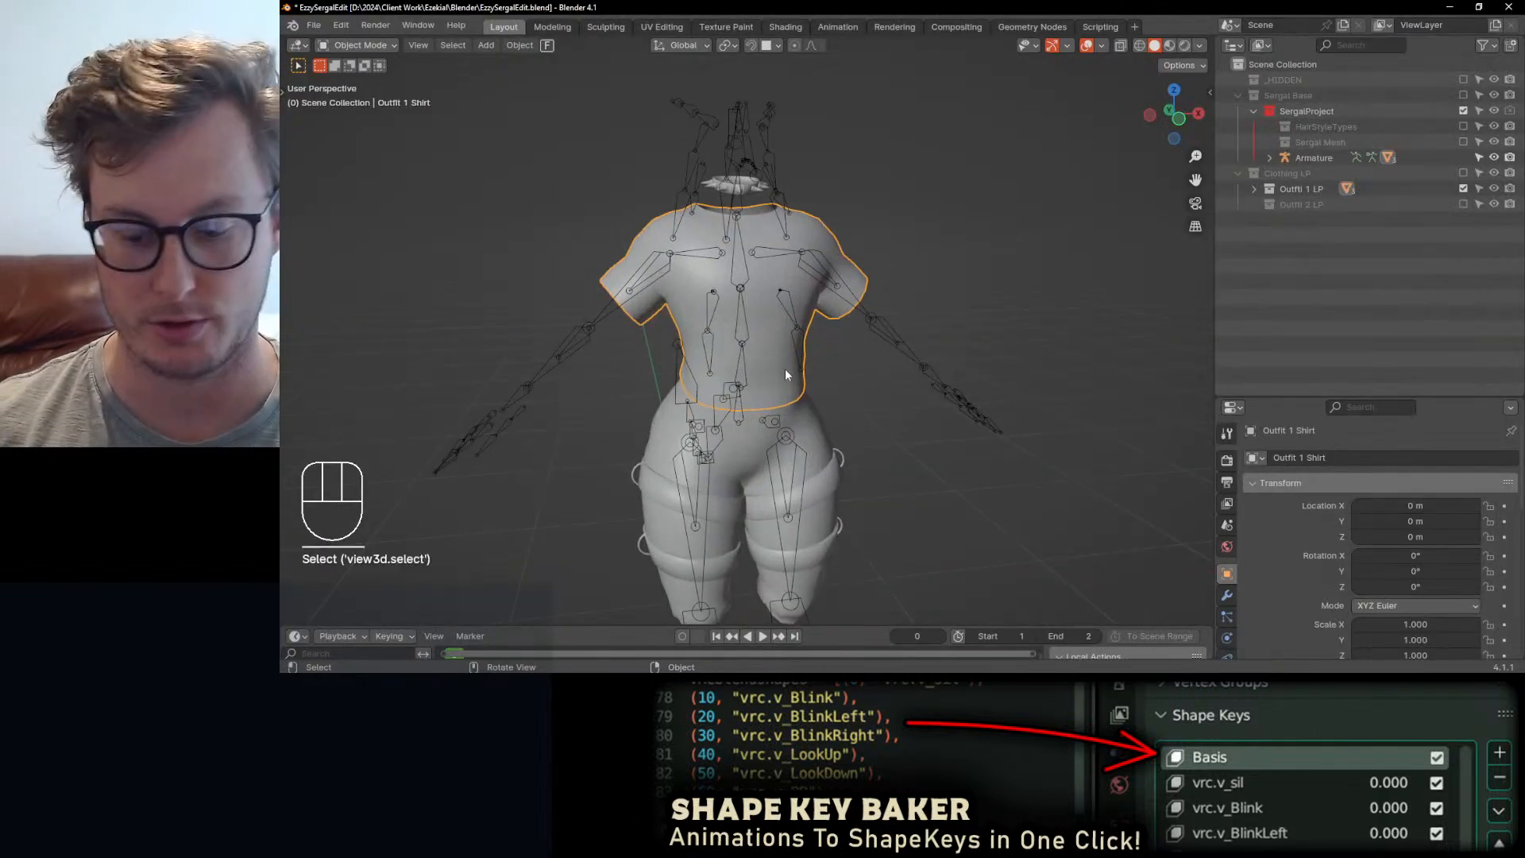
key("KP_1")
scroll(1221, 546, "down", 3)
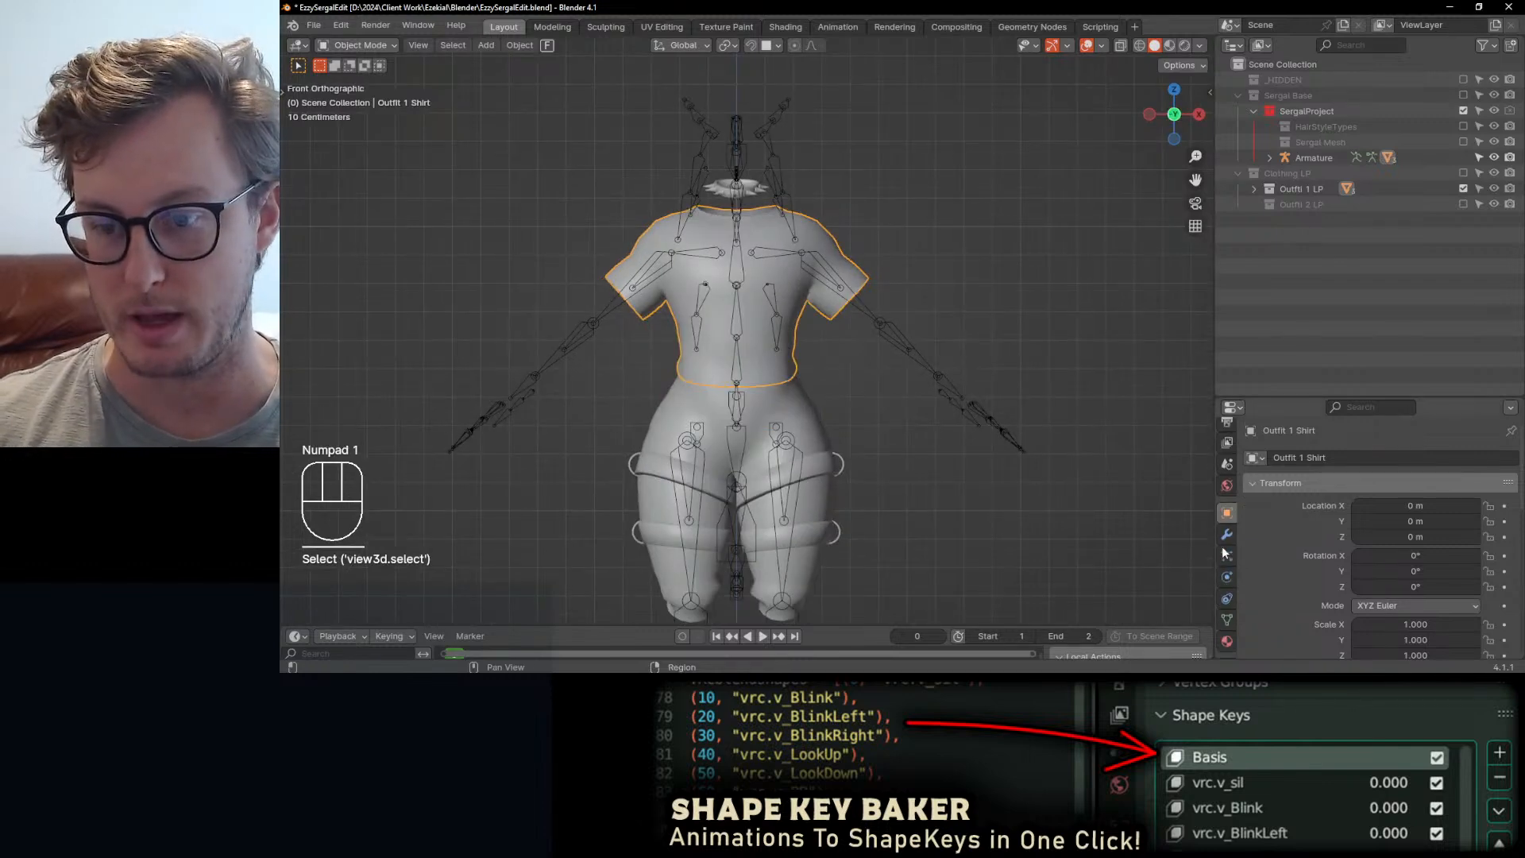
scroll(1225, 556, "down", 1)
left_click(1228, 586)
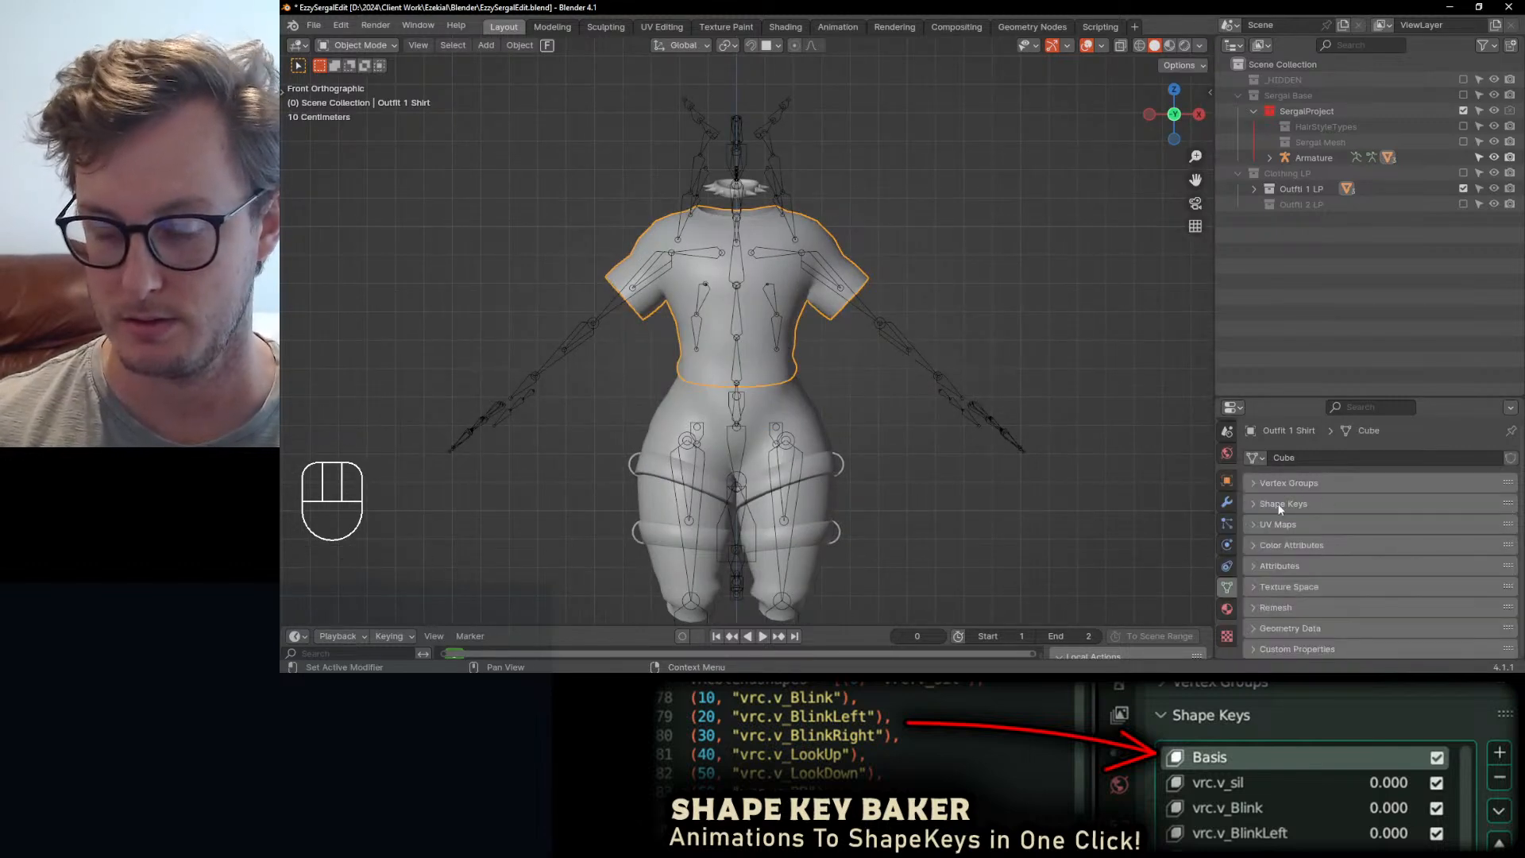
key("ctrl+s")
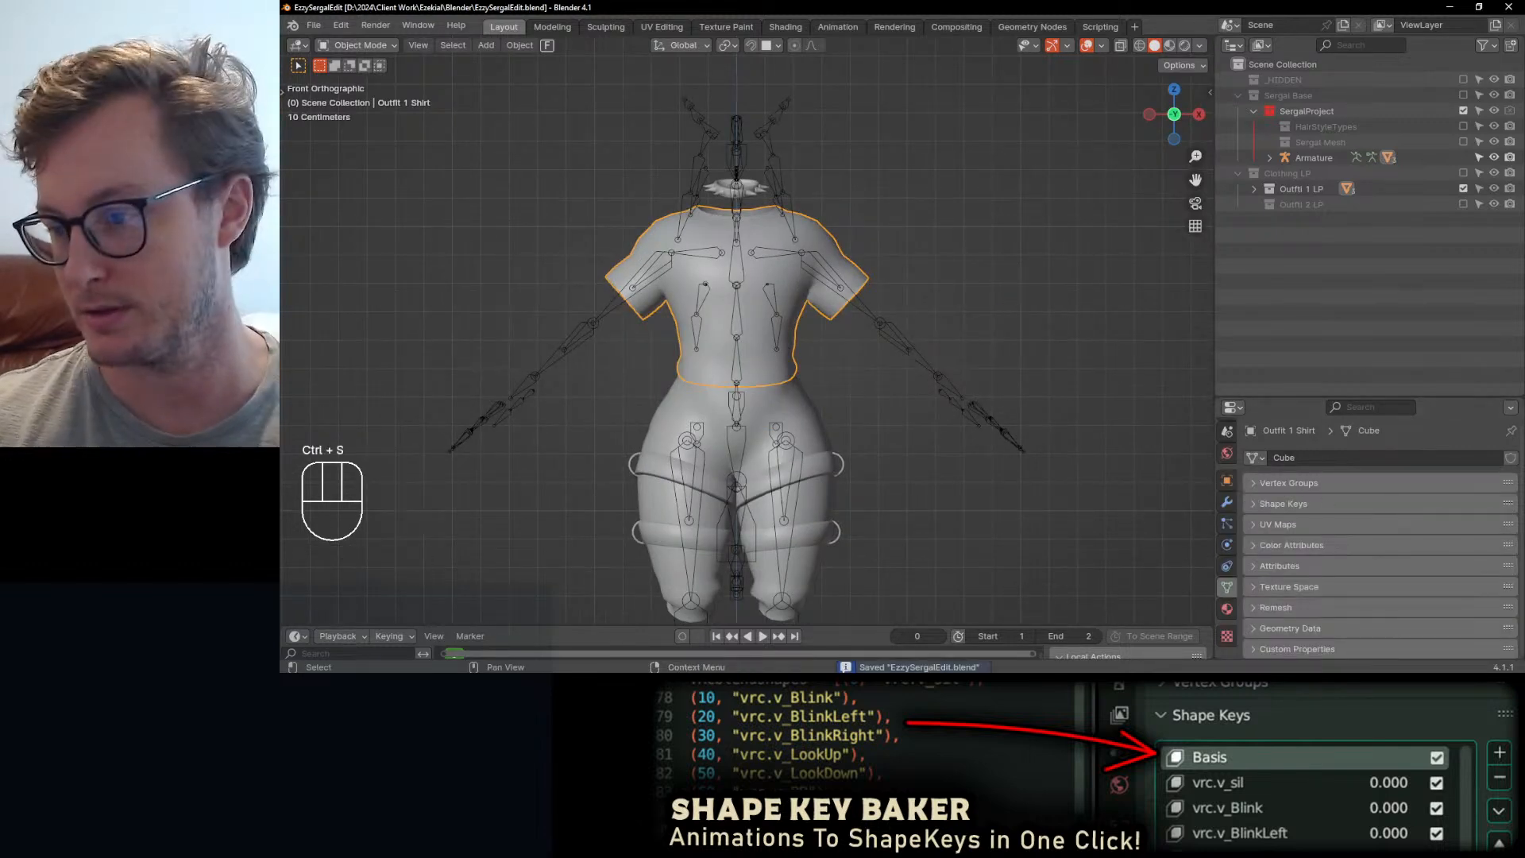
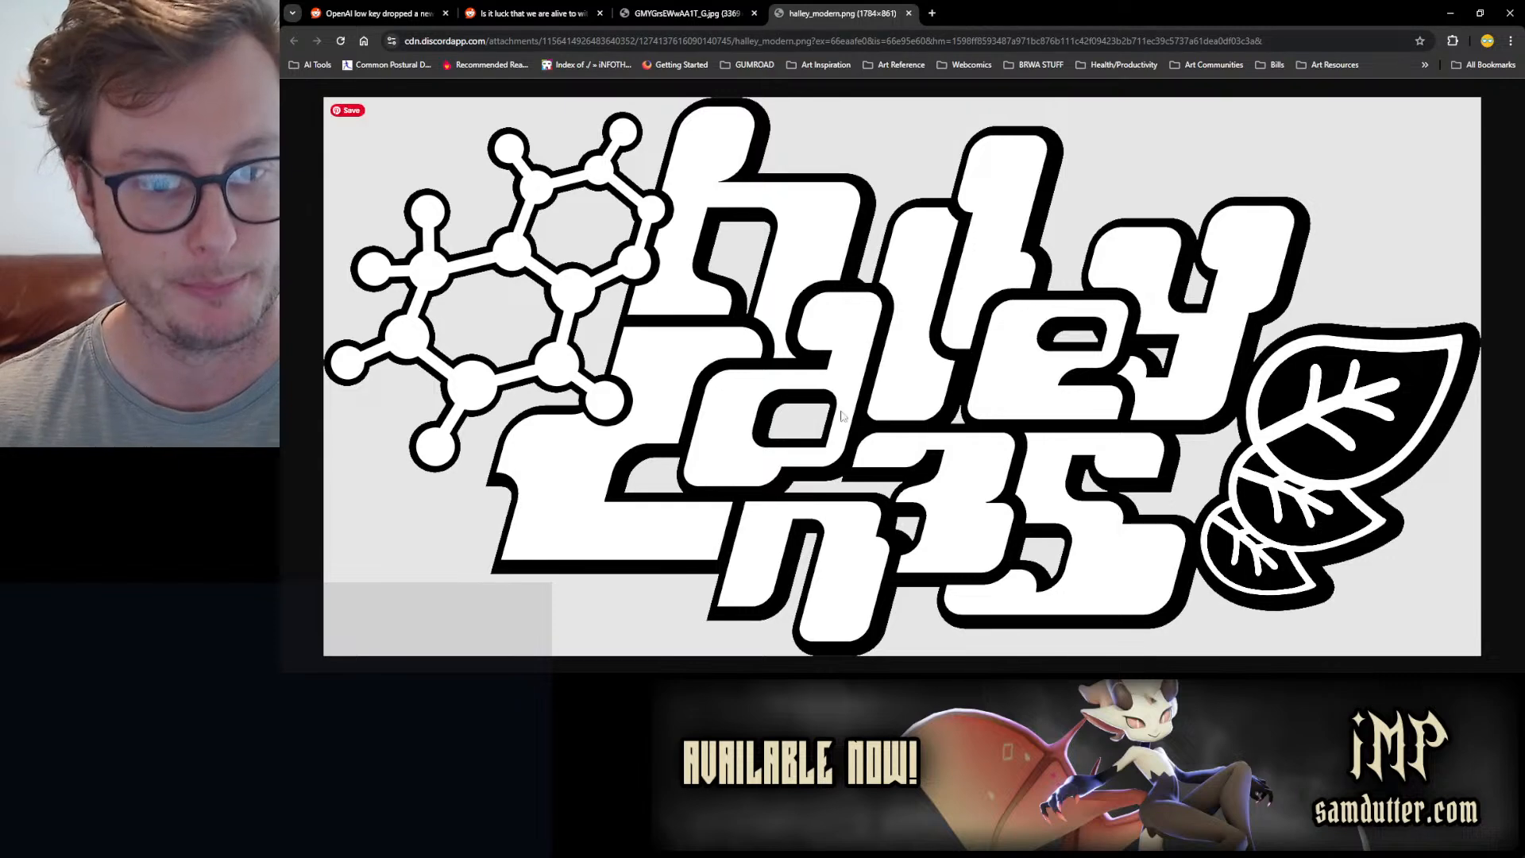
- Save the halley_modern.png image from the browser into the client project's Assets folder
left_click(607, 685)
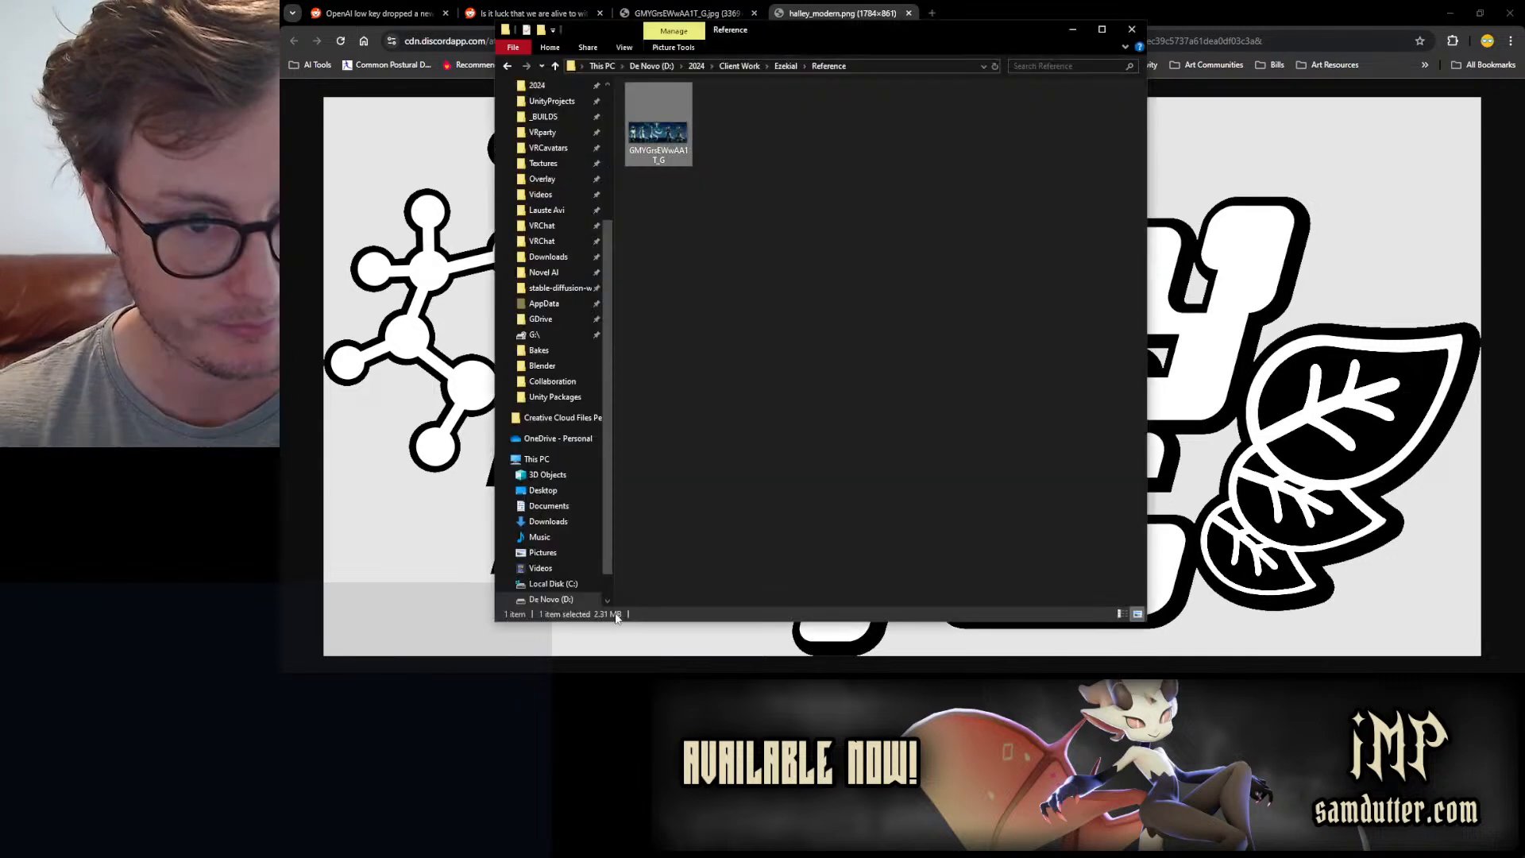
left_click(786, 66)
left_click_drag(1245, 330, 810, 431)
key("alt+Tab")
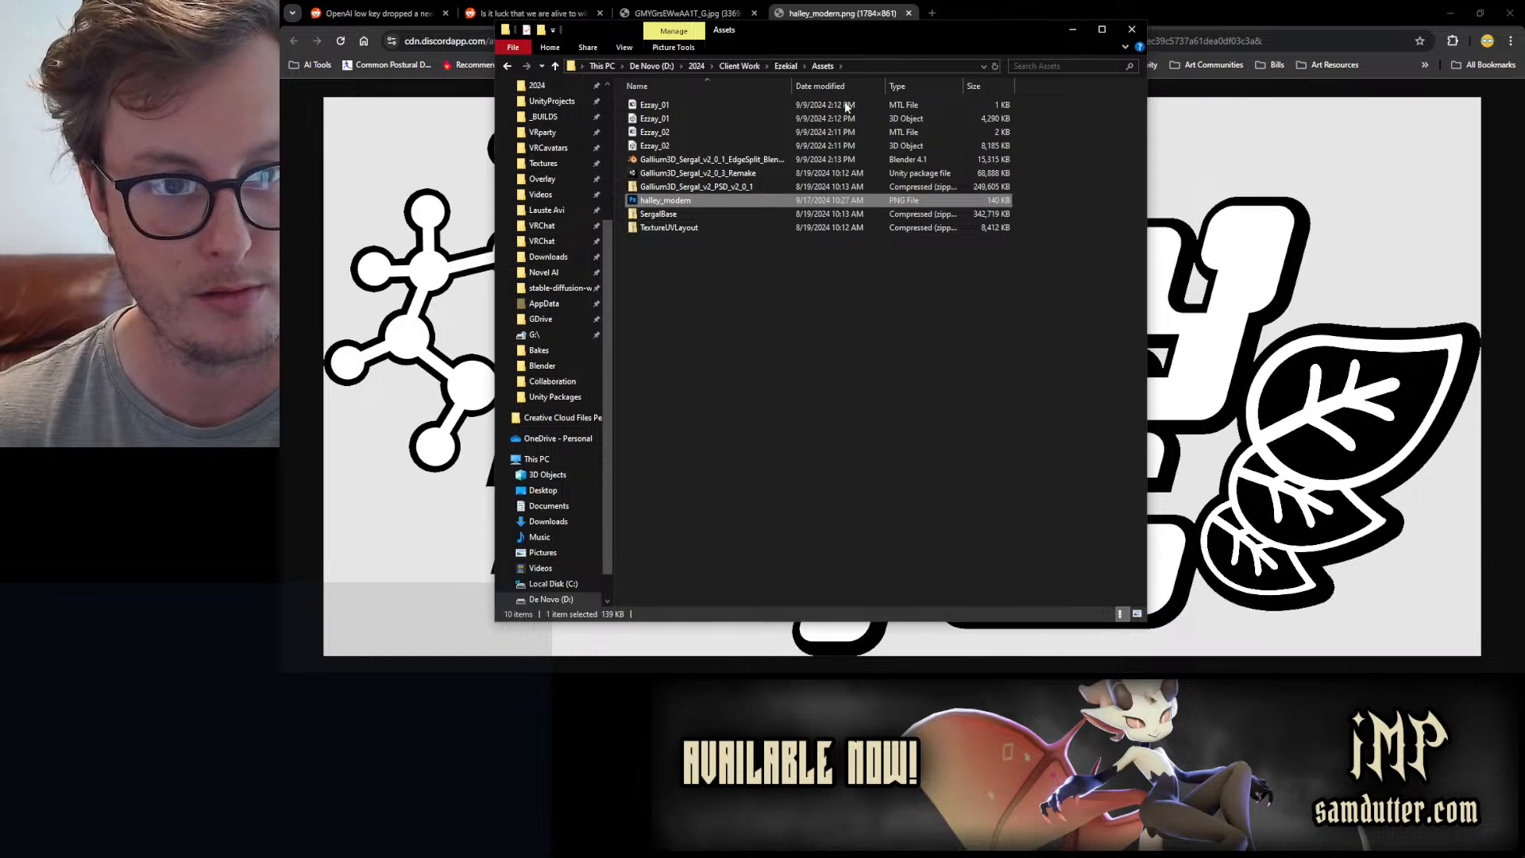
- Switch to Krita and insert halley_modern.png from the Assets folder as a new layer in Ezzy_Decals.kra
key("alt+Tab")
key("alt+Tab")
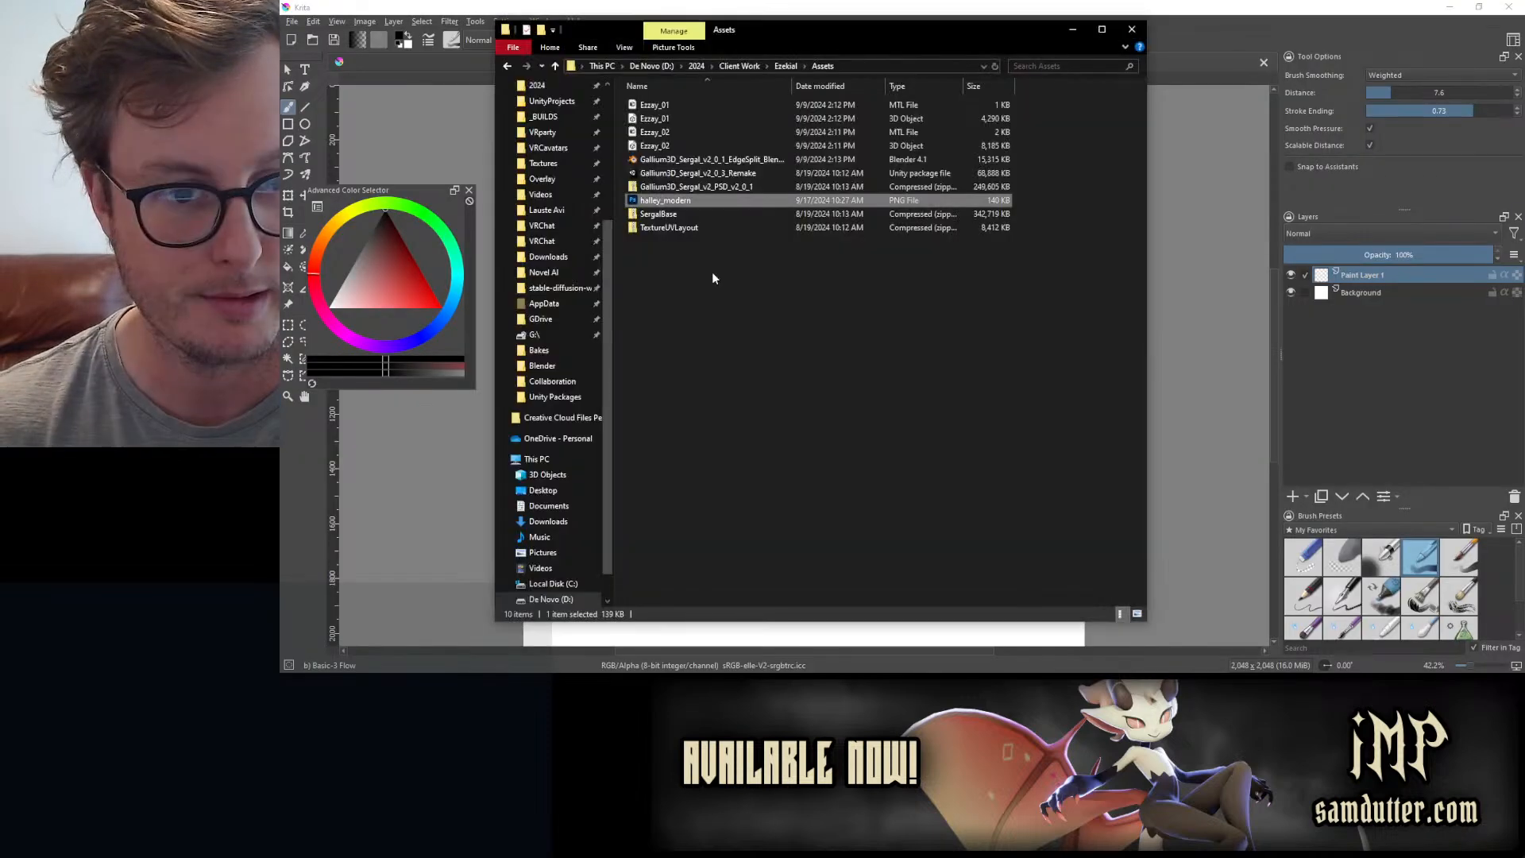
left_click_drag(666, 206, 1207, 386)
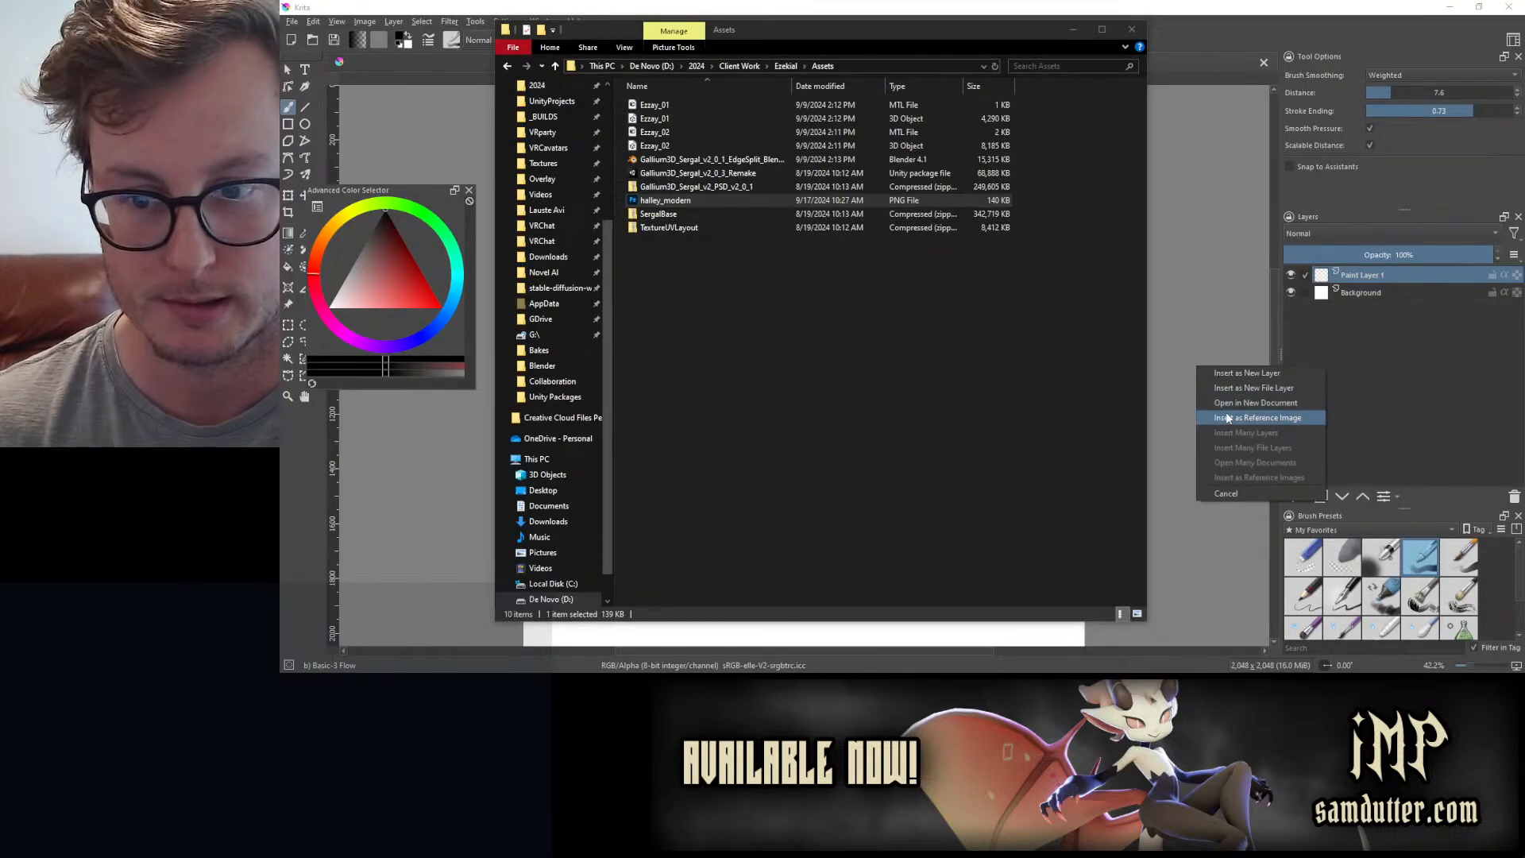
left_click(1246, 374)
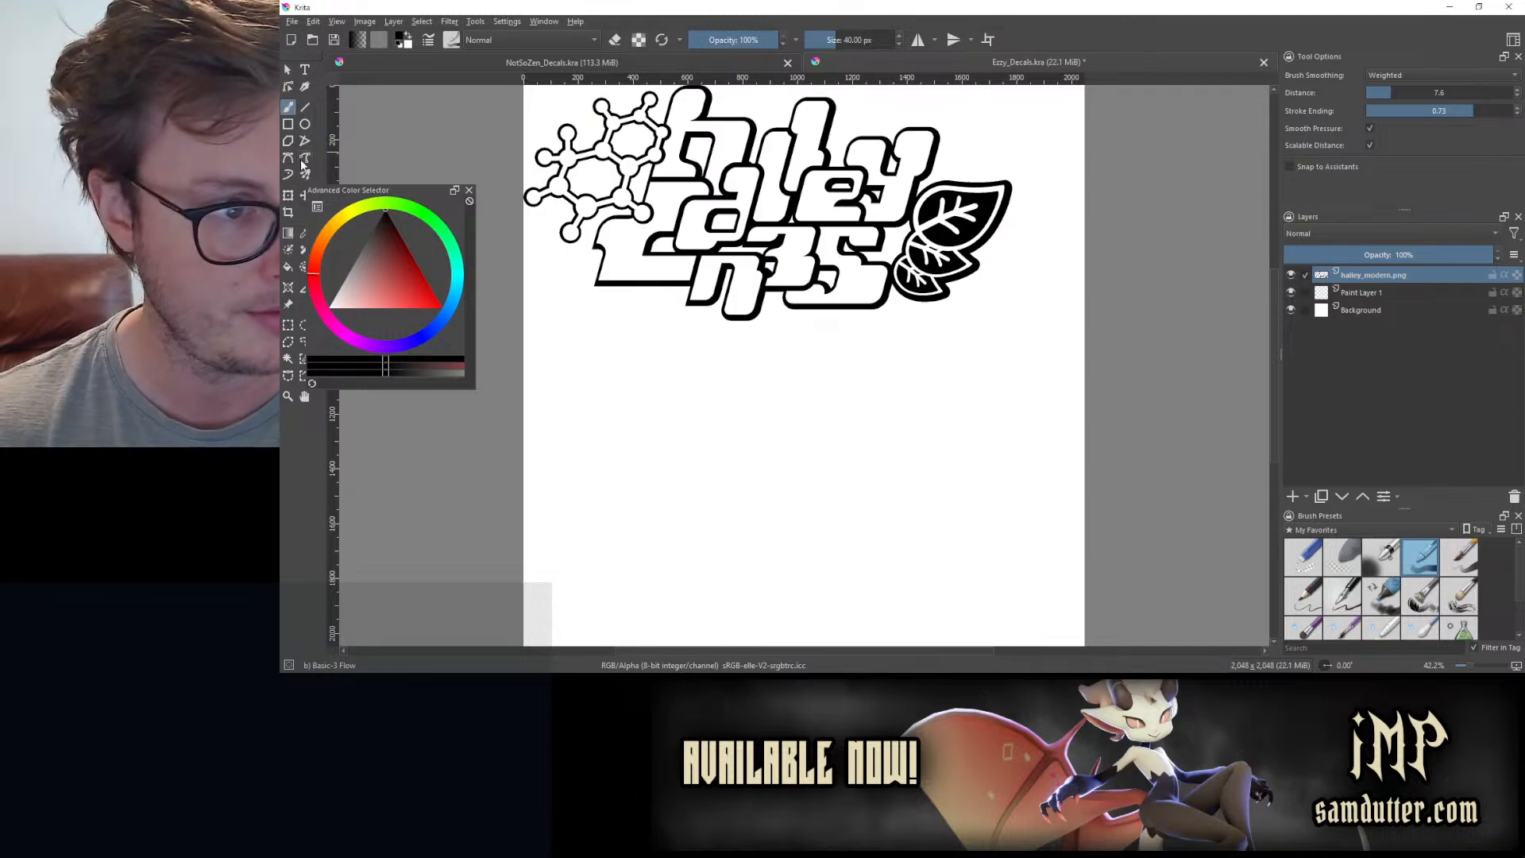
- Move the floating color selector clear of the toolbox and shift the halley_modern logo to the lower part of the canvas
left_click_drag(384, 194, 432, 447)
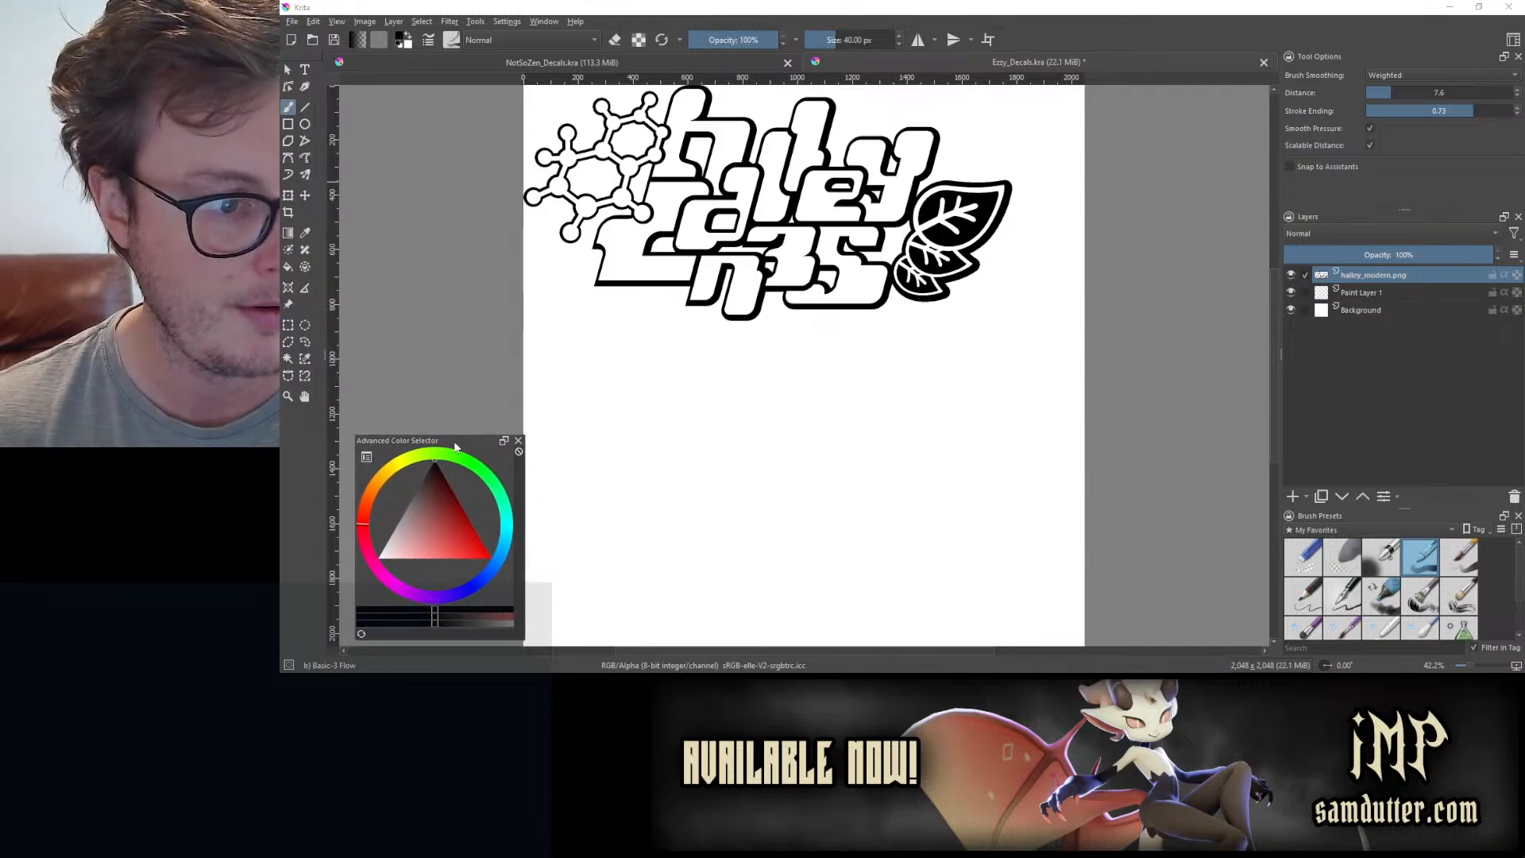
left_click(305, 195)
left_click_drag(728, 188, 761, 472)
middle_click_drag(761, 471, 804, 401)
- Scale the halley_modern logo down to about half size and place it in the canvas's lower-left area
key("ctrl+t")
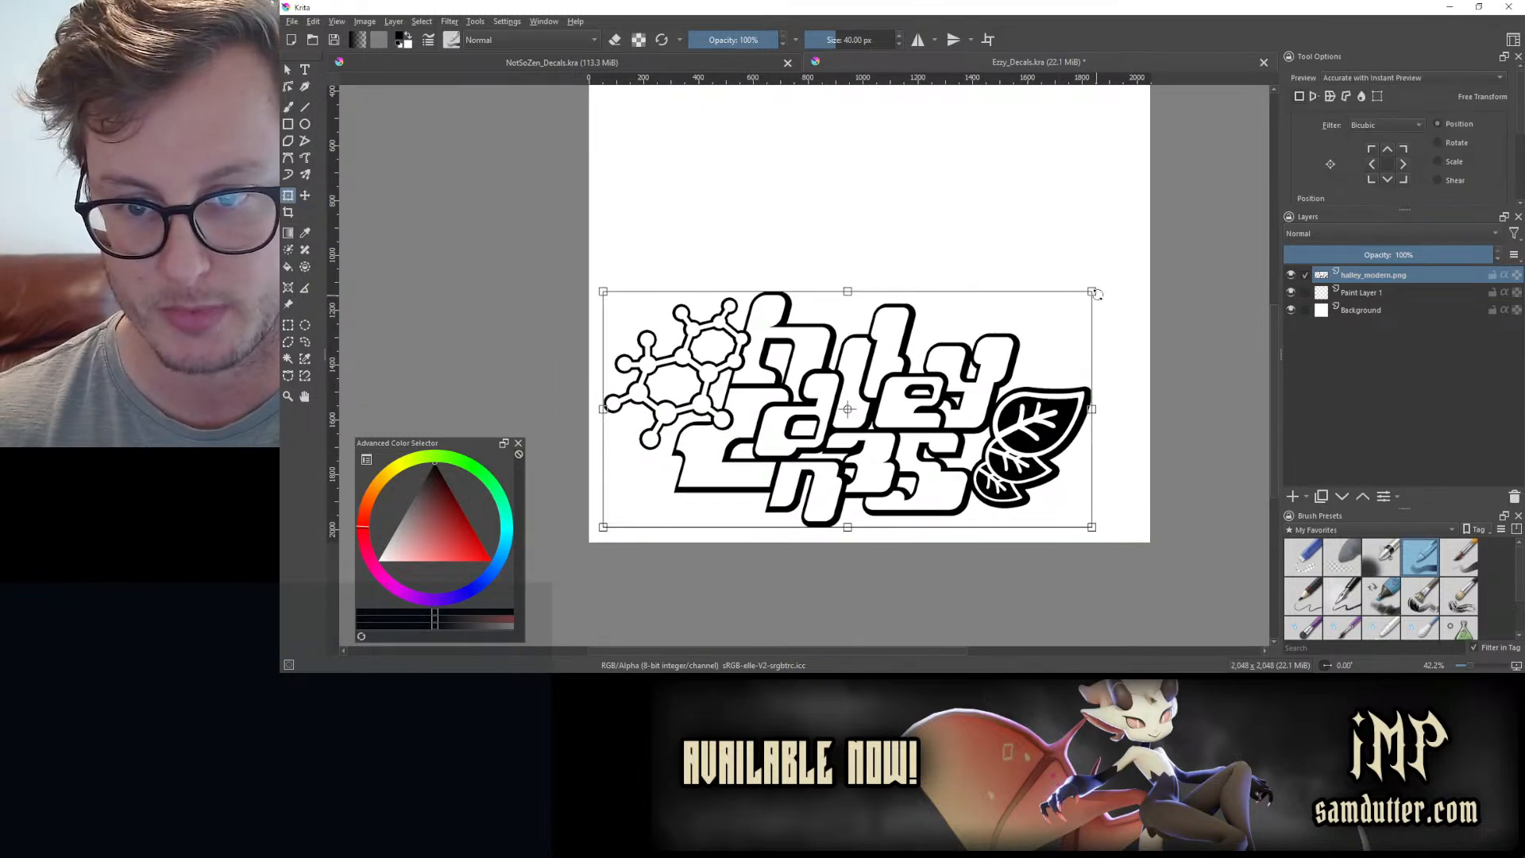
left_click_drag(1094, 290, 851, 389)
left_click_drag(812, 471, 809, 410)
key("Return")
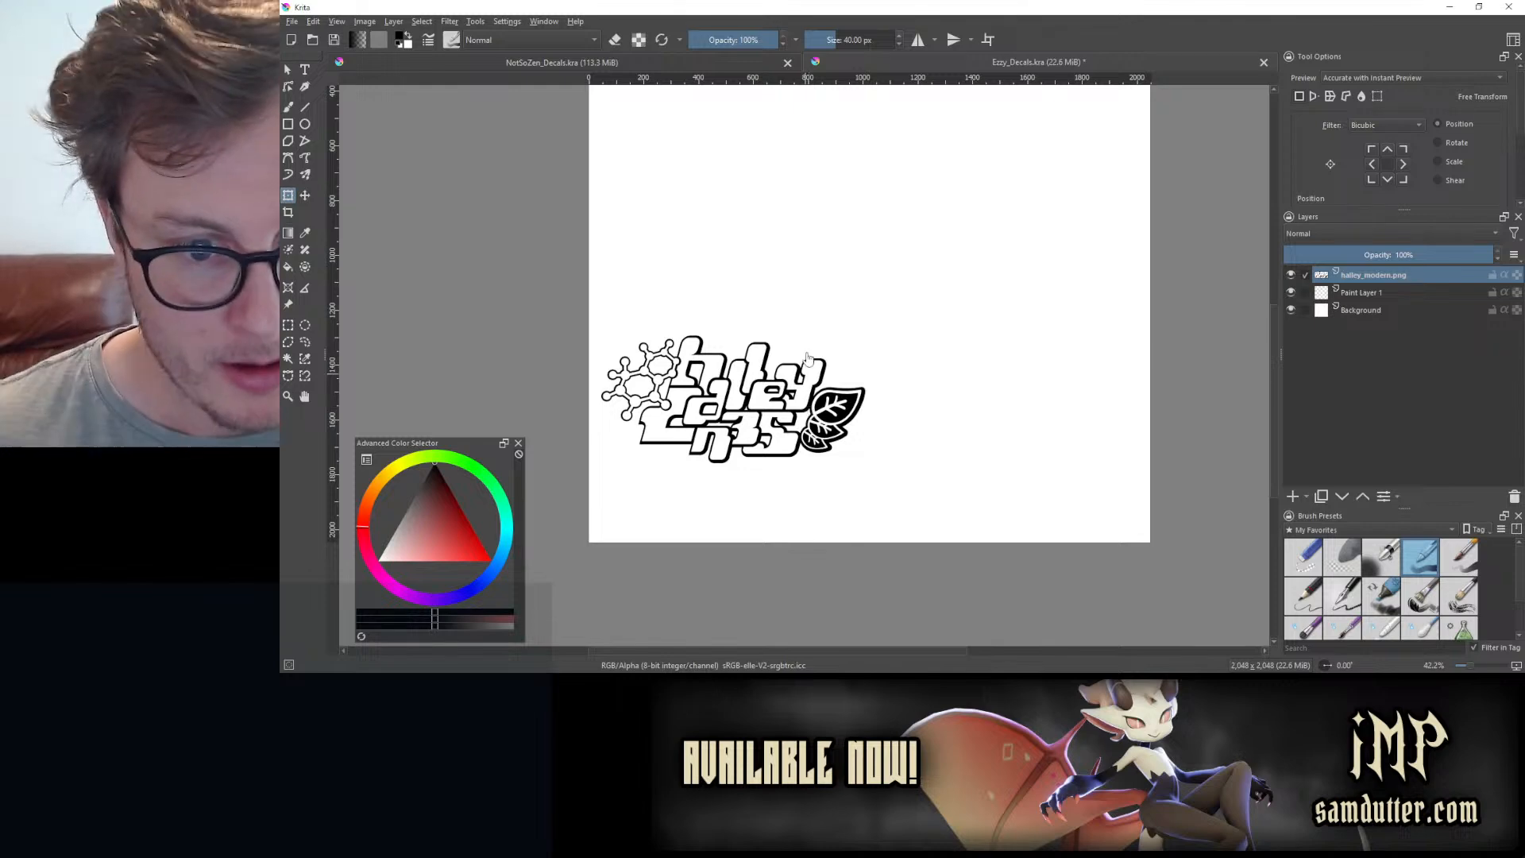
- Hide the white Background layer and save the decals document
middle_click_drag(839, 274, 810, 355)
left_click(1291, 310)
key("ctrl+s")
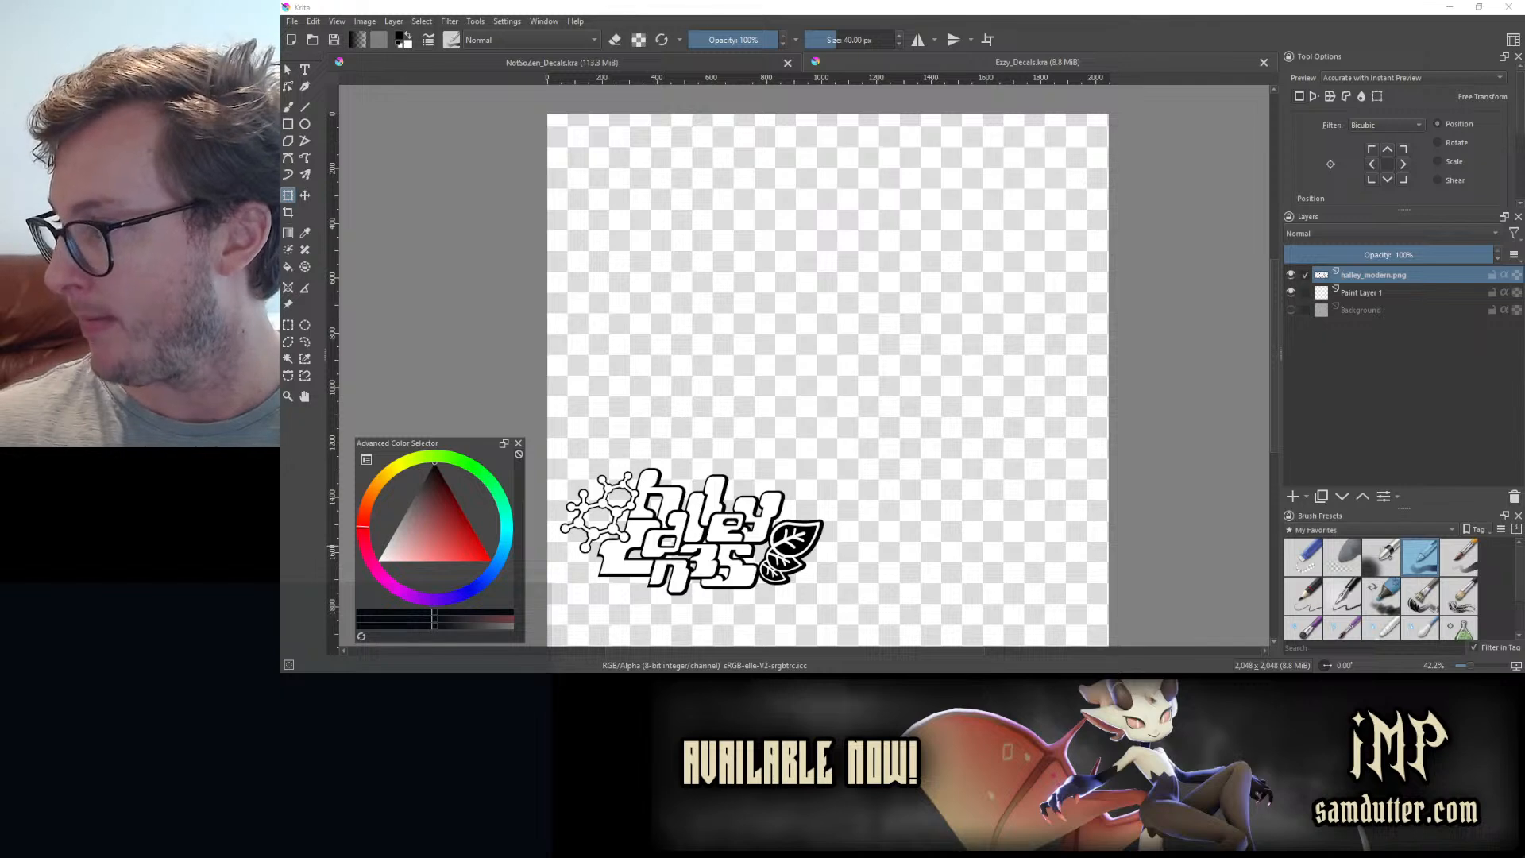
- Save the grey Nine Inch Nails logo image from the browser into the Assets folder
key("alt+Tab")
left_click_drag(727, 455, 698, 255)
key("alt+Tab")
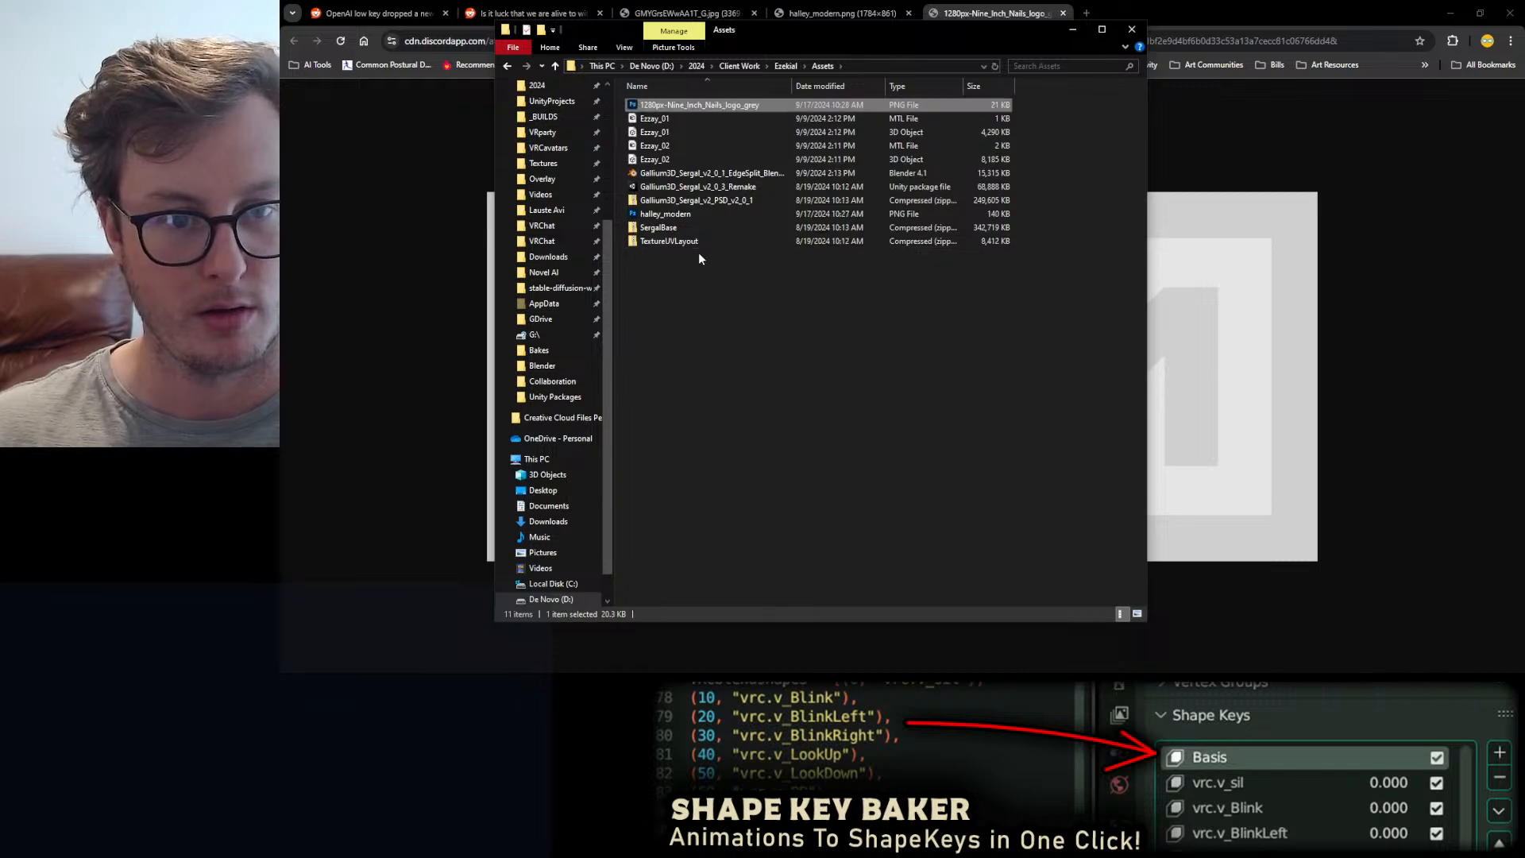
- Insert the Nine Inch Nails logo file into the Krita decals document as a new layer
key("alt+Tab")
left_click_drag(689, 104, 815, 367)
key("alt+Tab")
key("alt+Tab")
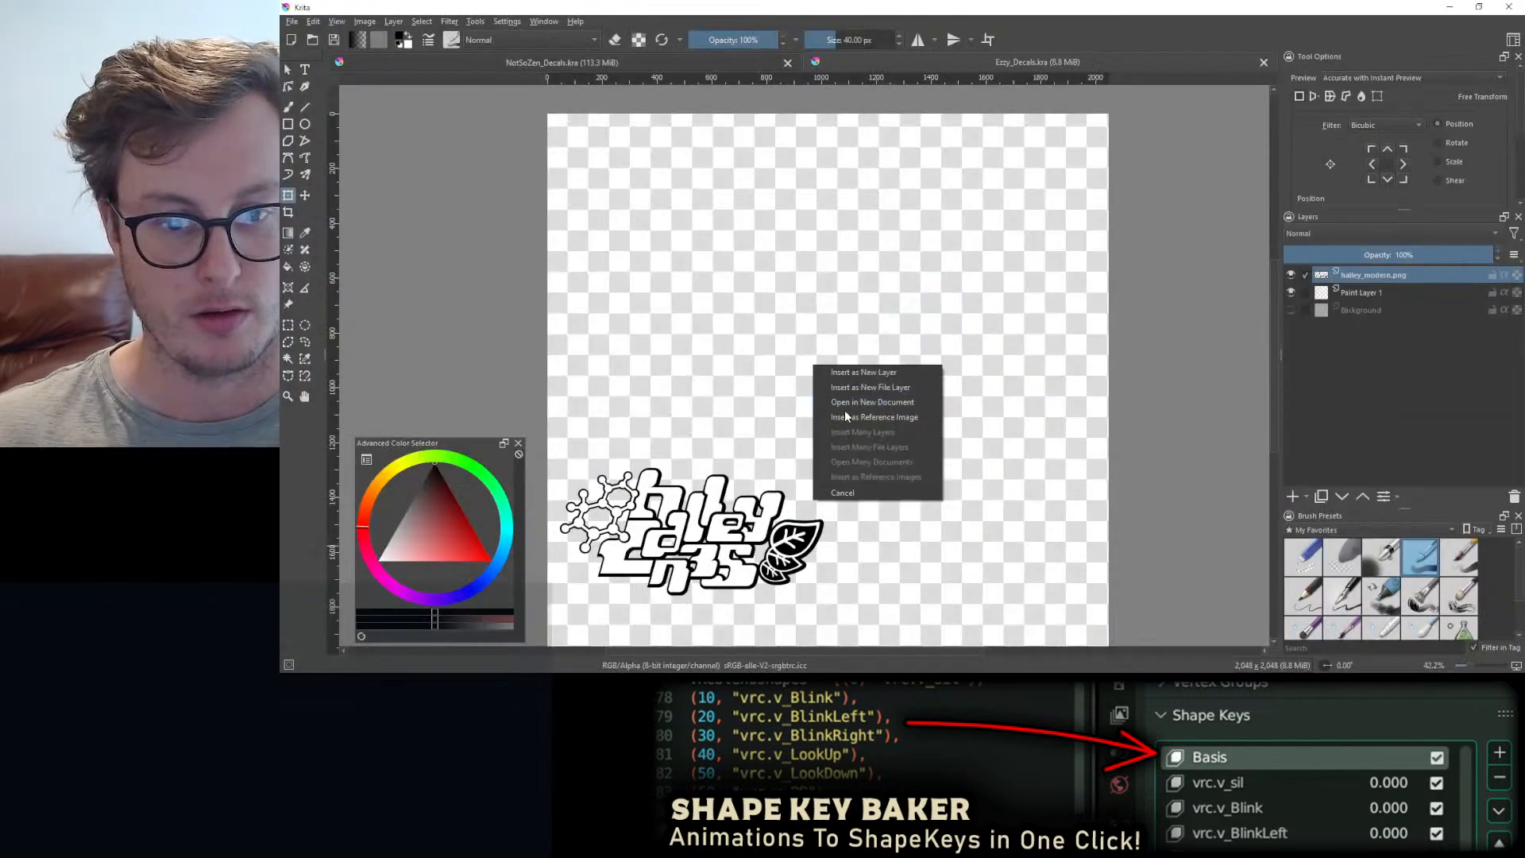
left_click(883, 372)
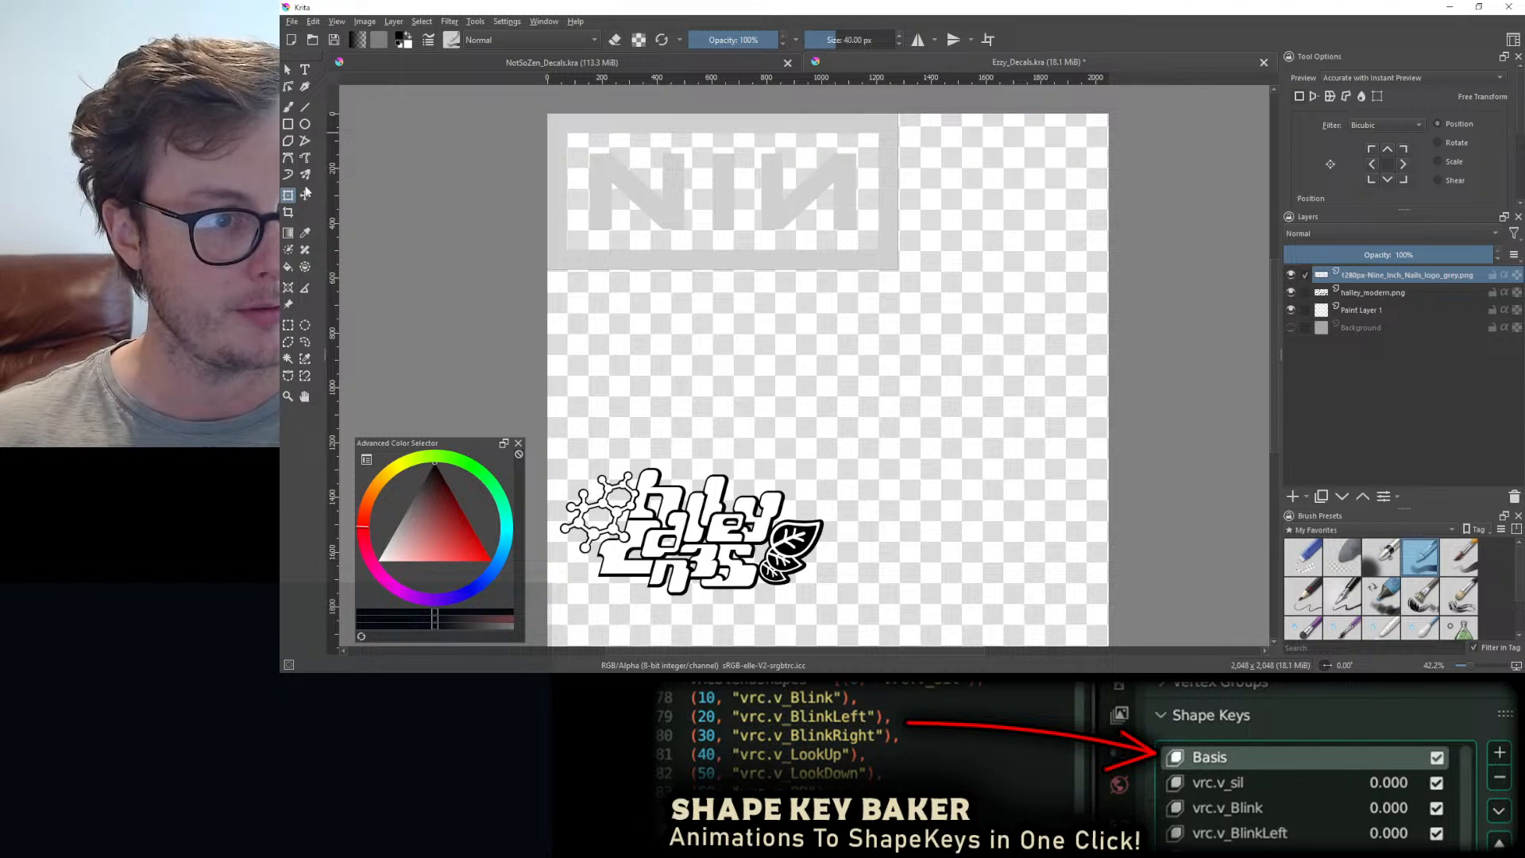
- Move the Nine Inch Nails logo toward the canvas's right side and turn it white with an HSL lightness of 100
left_click(306, 195)
left_click_drag(707, 183, 890, 311)
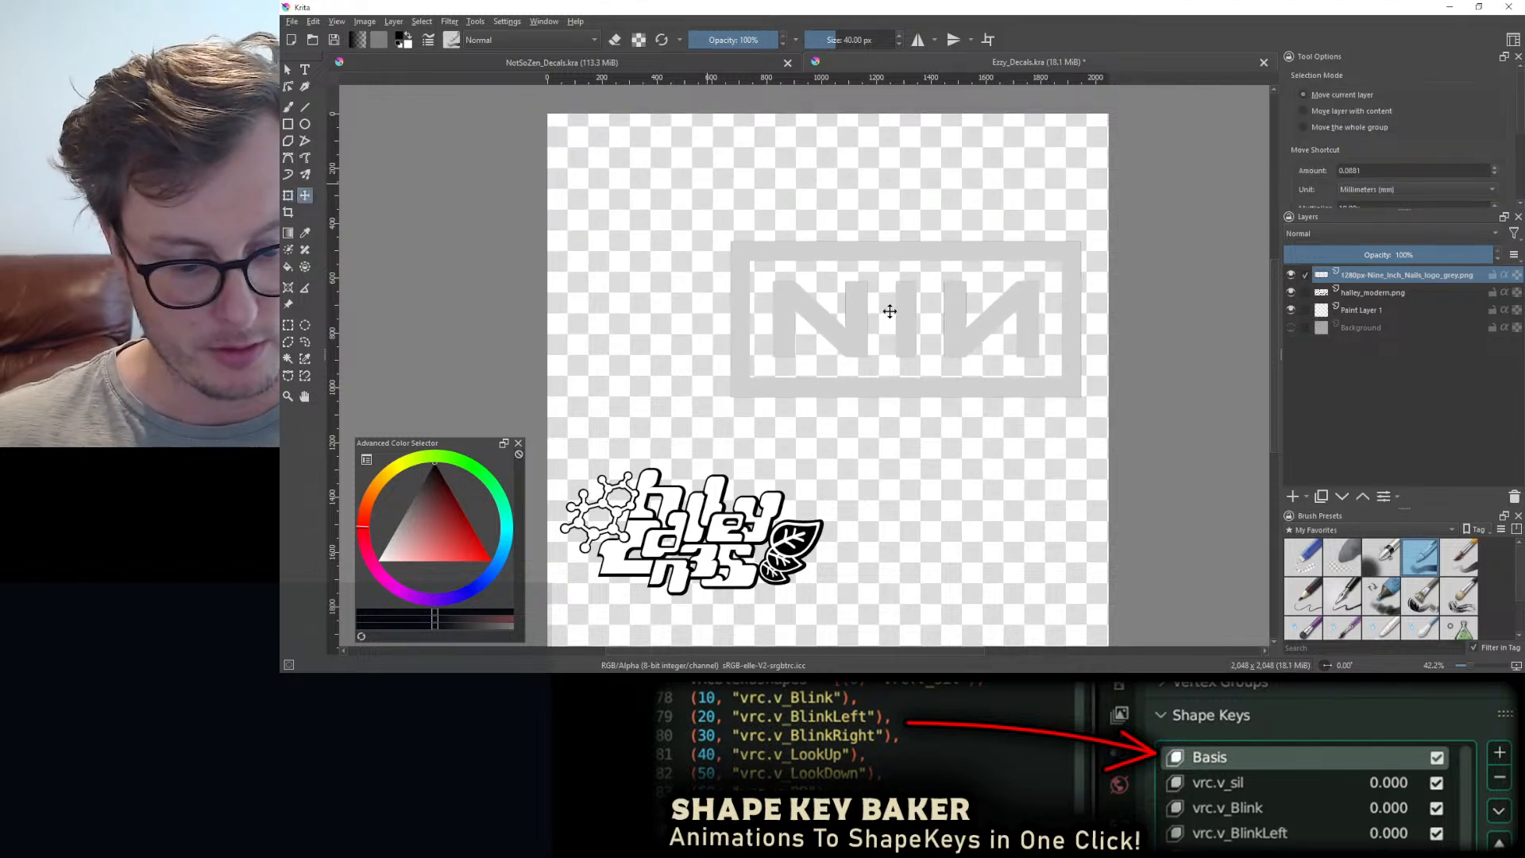
key("ctrl+u")
left_click_drag(1224, 379, 1322, 383)
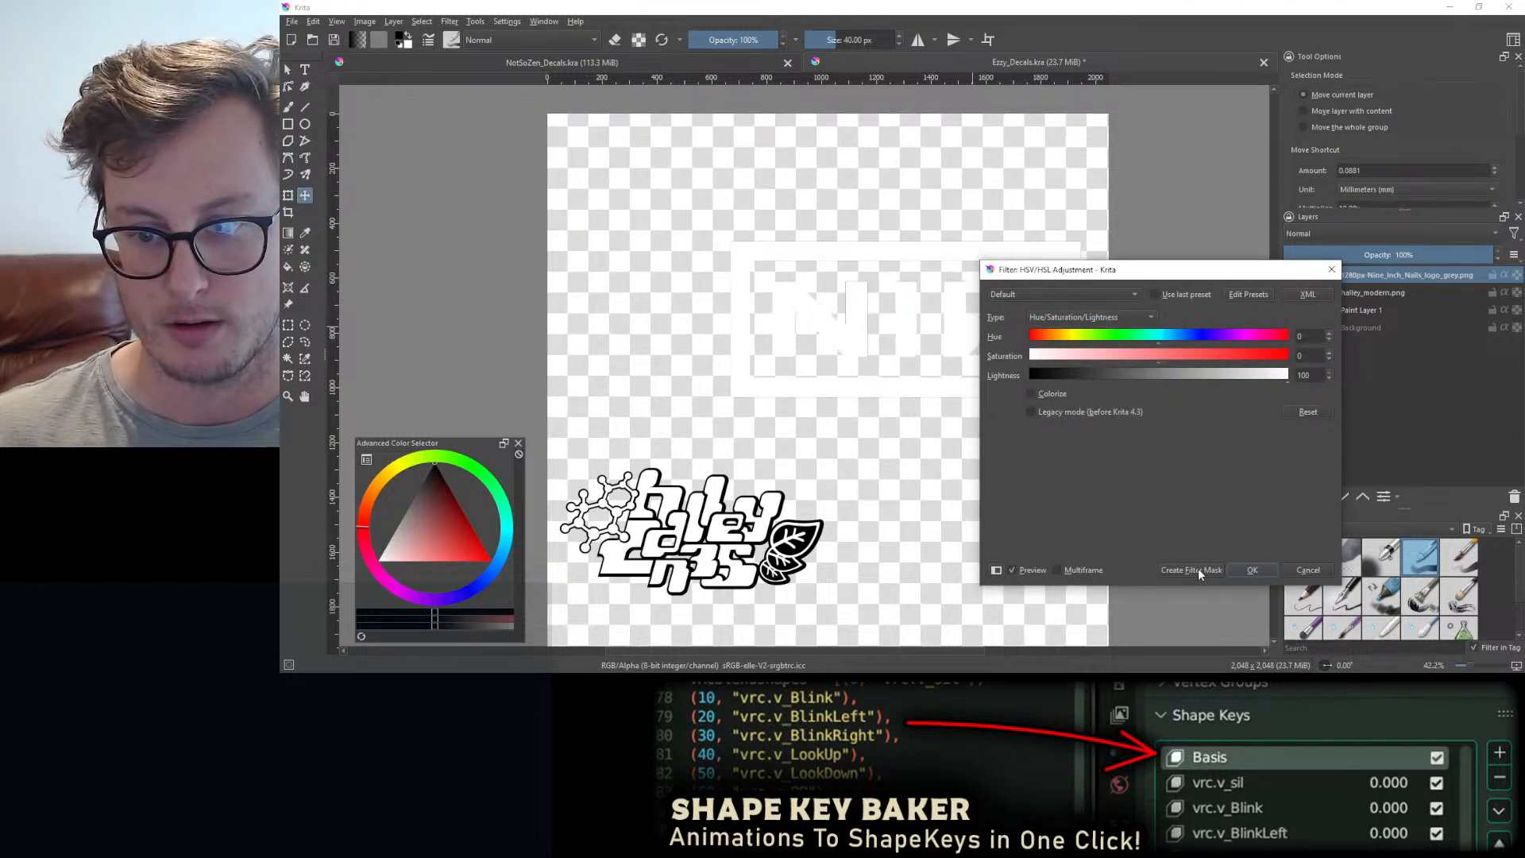
left_click(1252, 570)
- Scale the Nine Inch Nails logo to about 60% of its size, place it in the canvas's upper-right area and save
left_click_drag(892, 324, 904, 232)
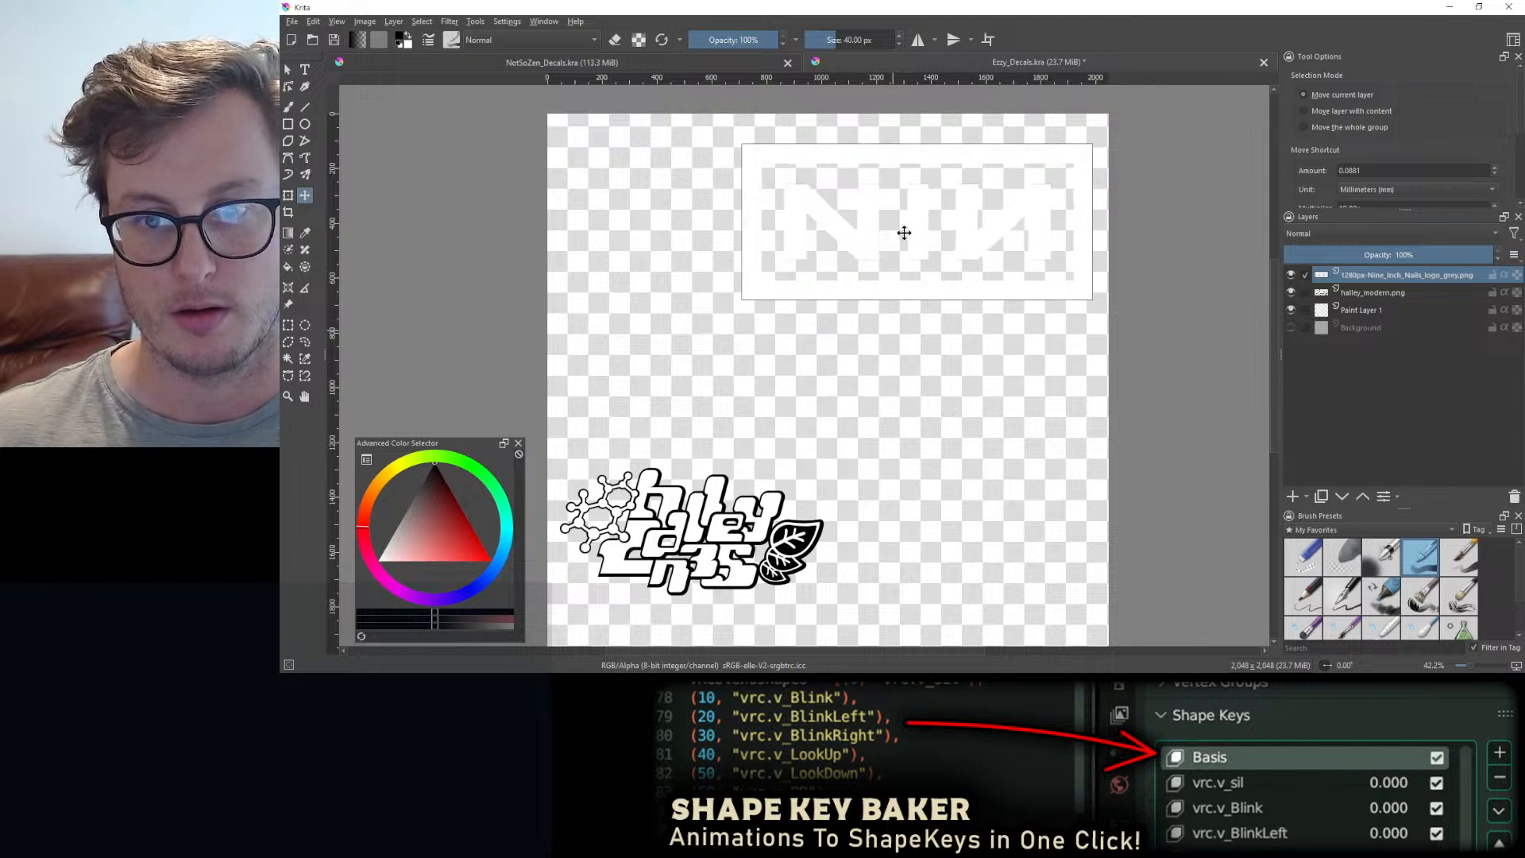
key("ctrl+t")
left_click_drag(742, 299, 873, 247)
left_click_drag(1001, 218, 984, 268)
key("Return")
key("ctrl+s")
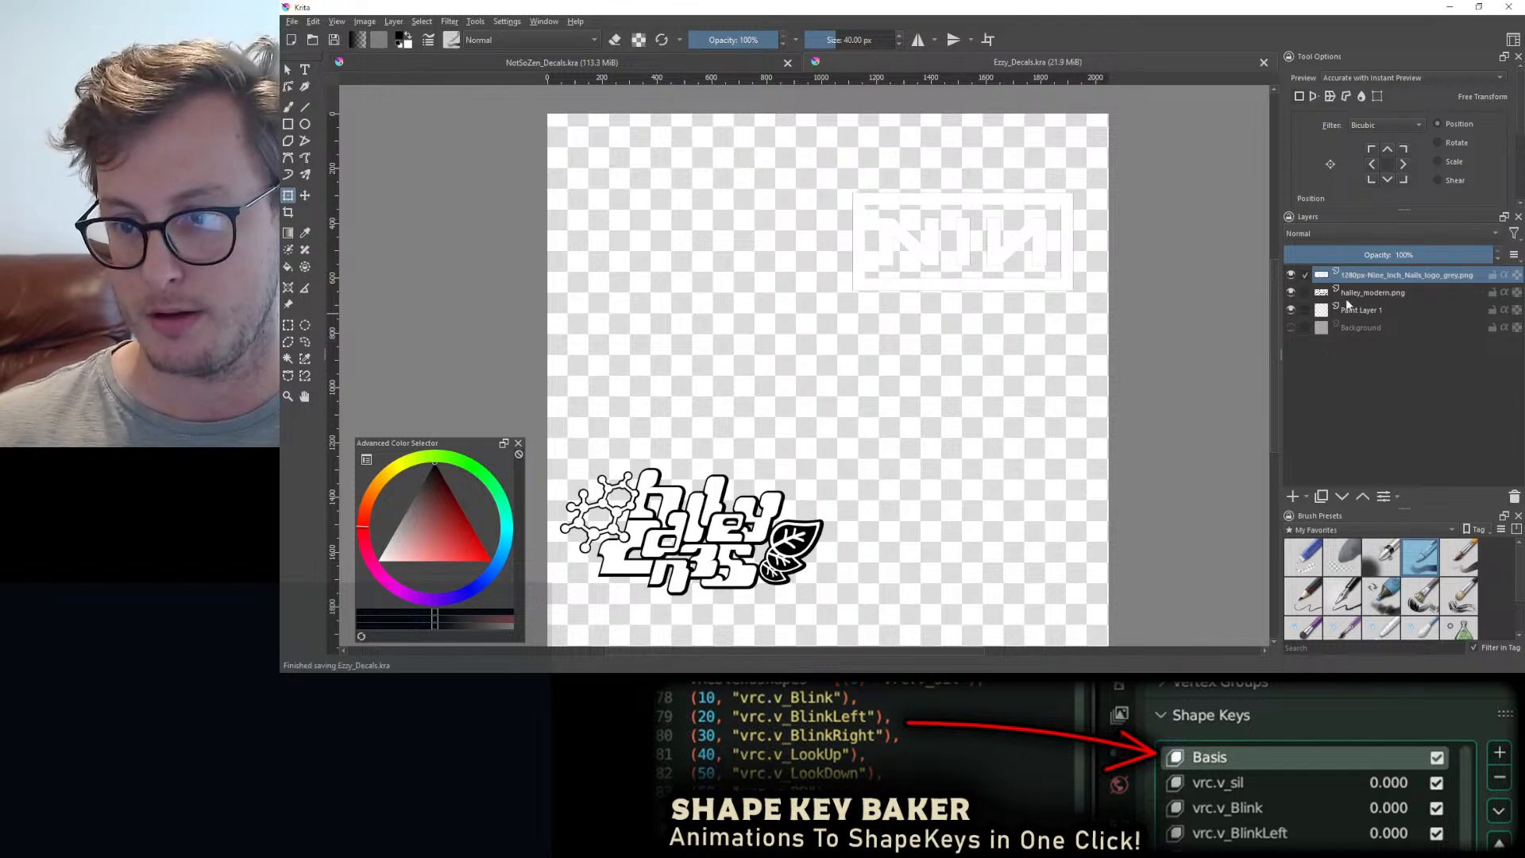
- Add a black Stroke layer style to the Nine Inch Nails logo layer and set its opacity to 100%
right_click(1351, 275)
mouse_move(1374, 517)
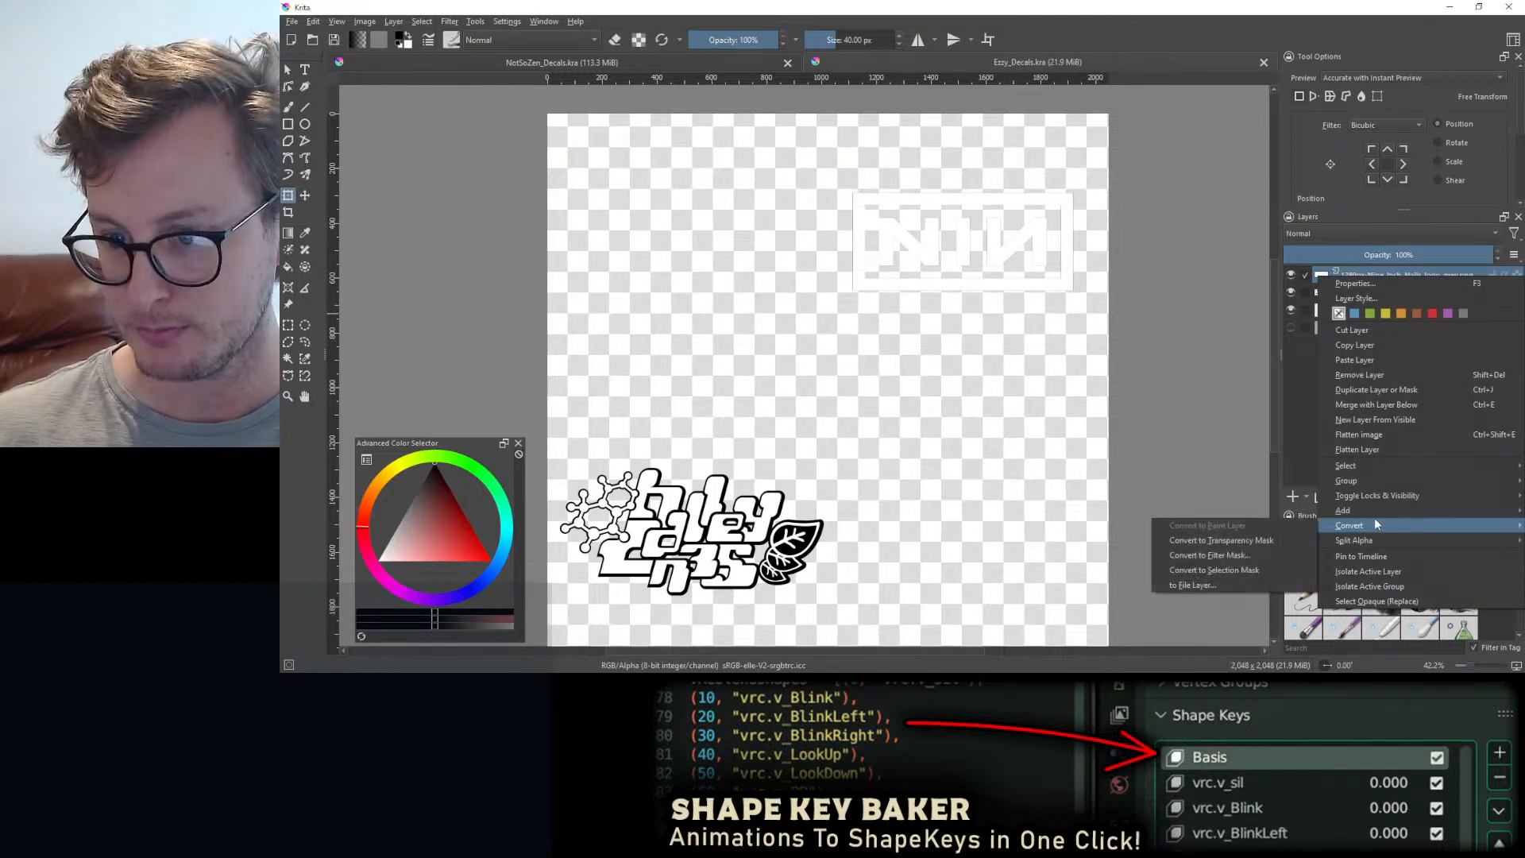
left_click(1364, 300)
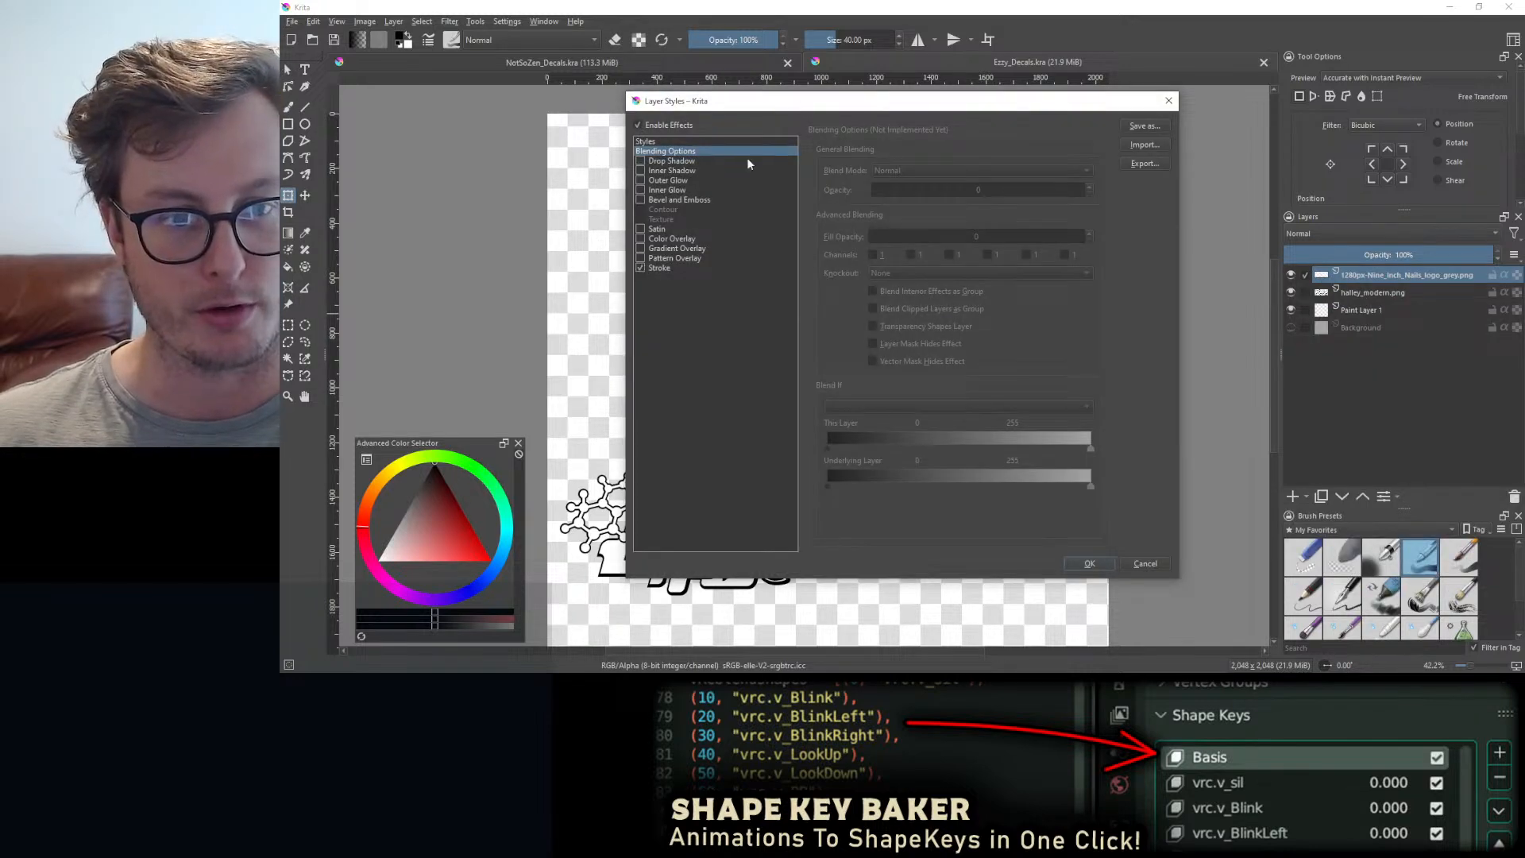
left_click_drag(791, 106, 546, 122)
left_click(434, 285)
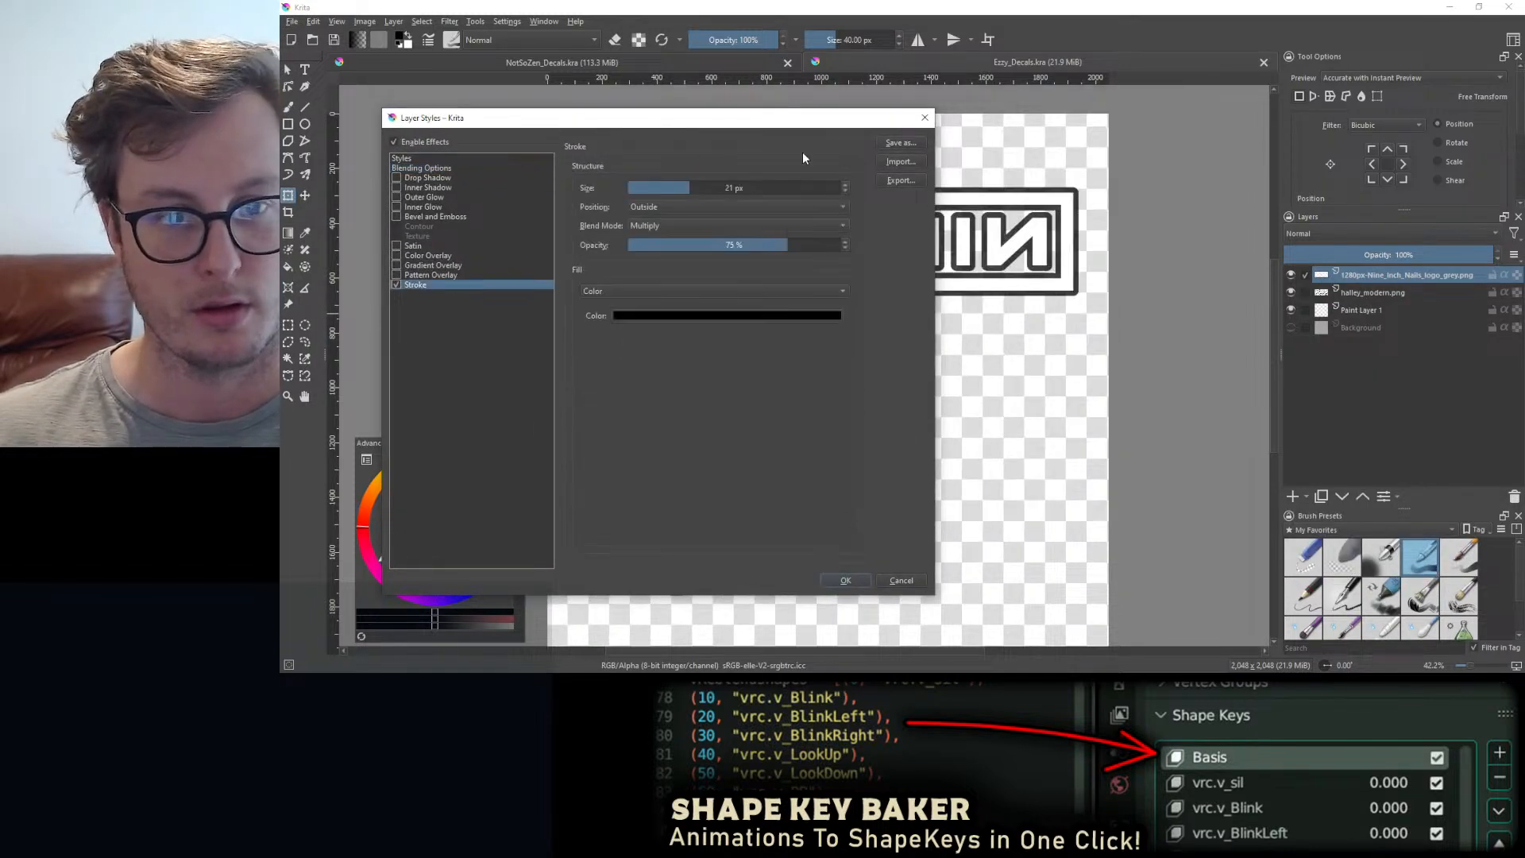
left_click_drag(790, 243, 889, 273)
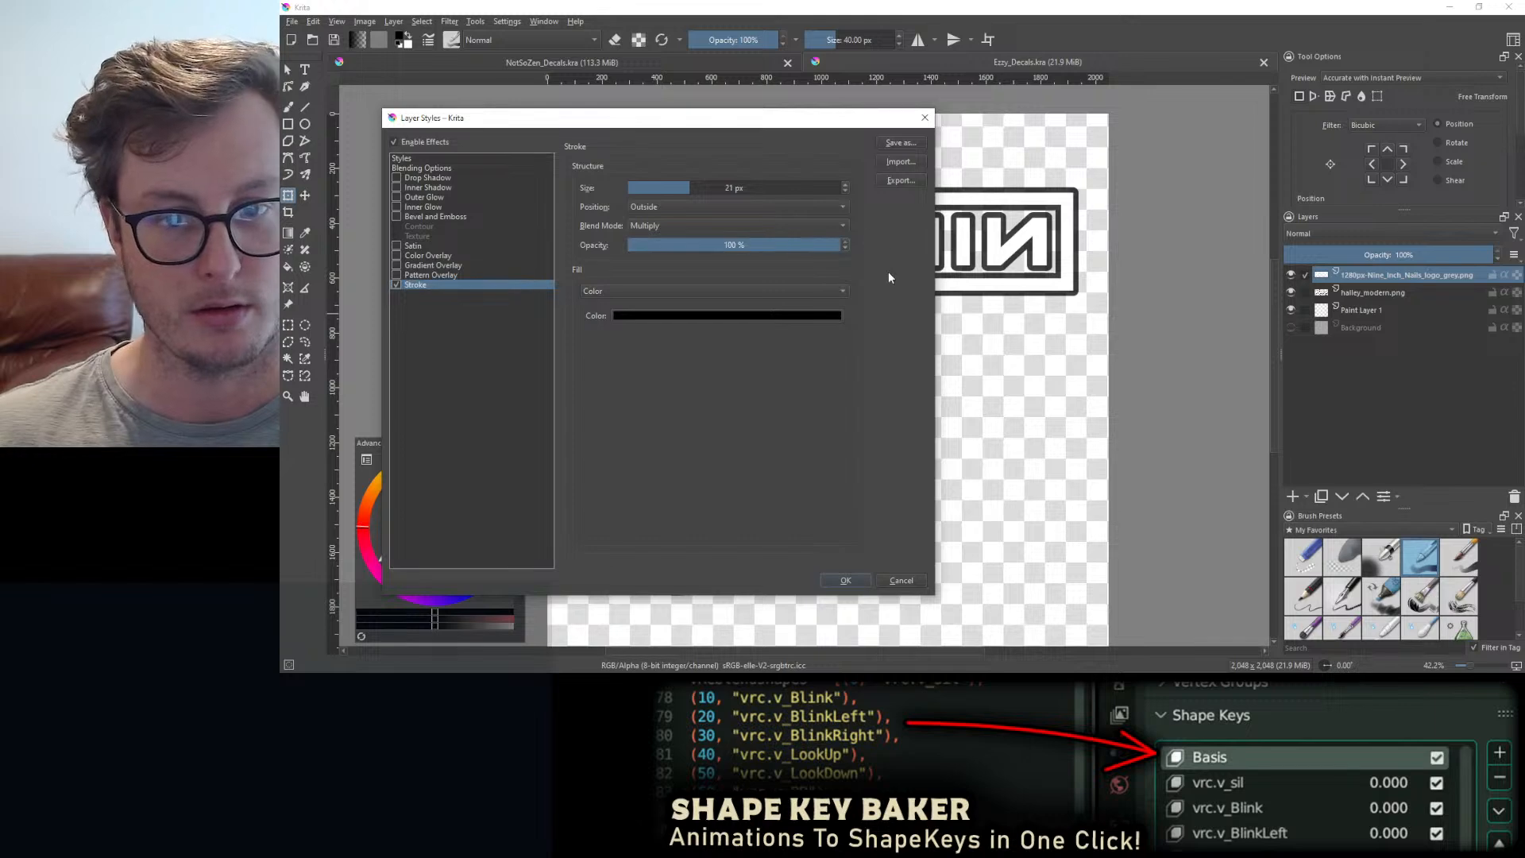
- Try the Center stroke position, restore Outside and apply the layer style to the logo
left_click(690, 207)
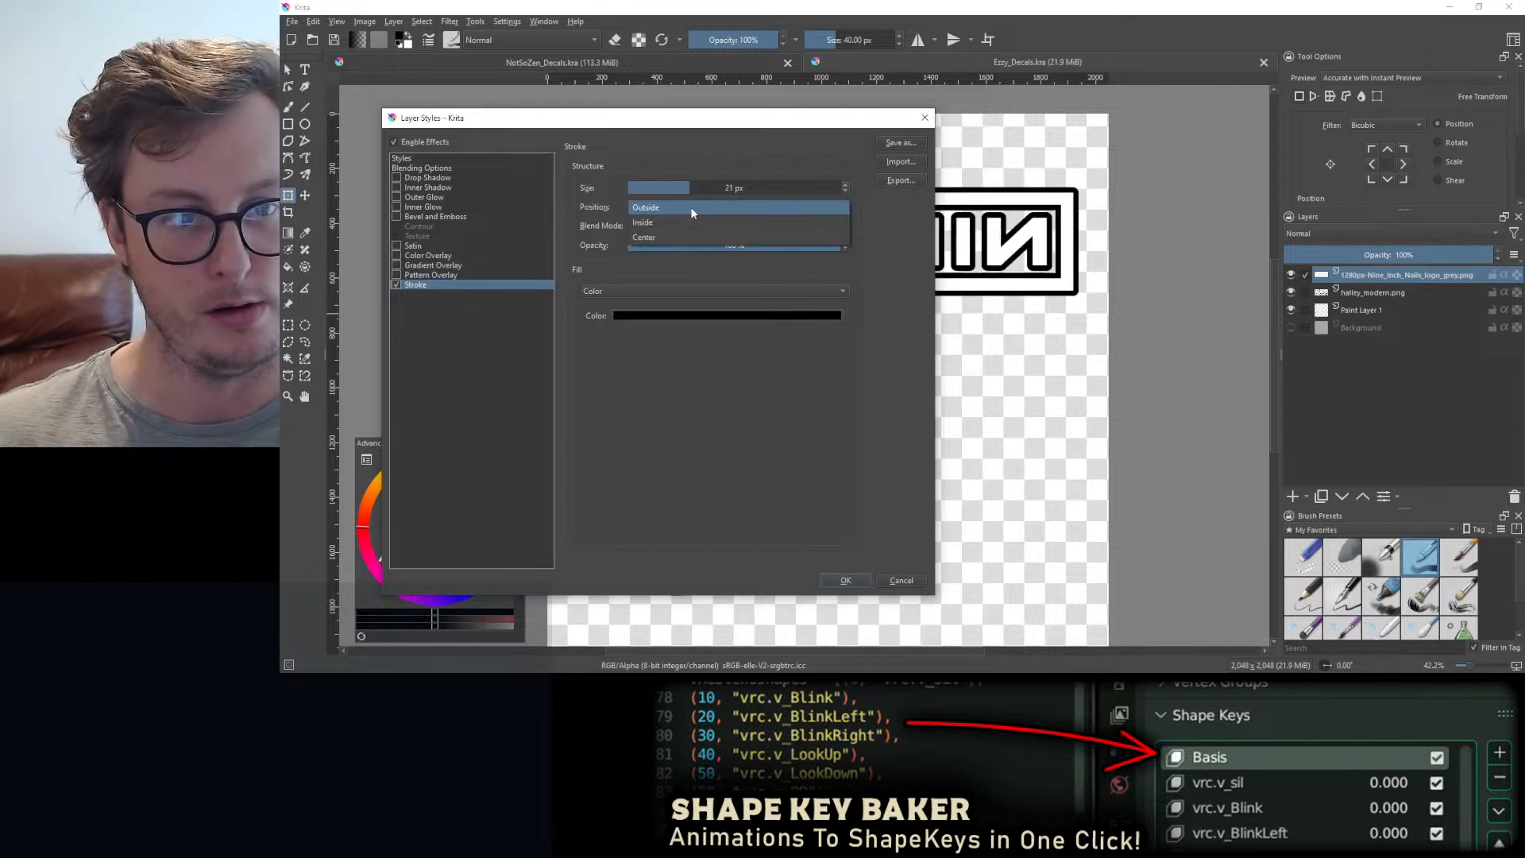
left_click(665, 235)
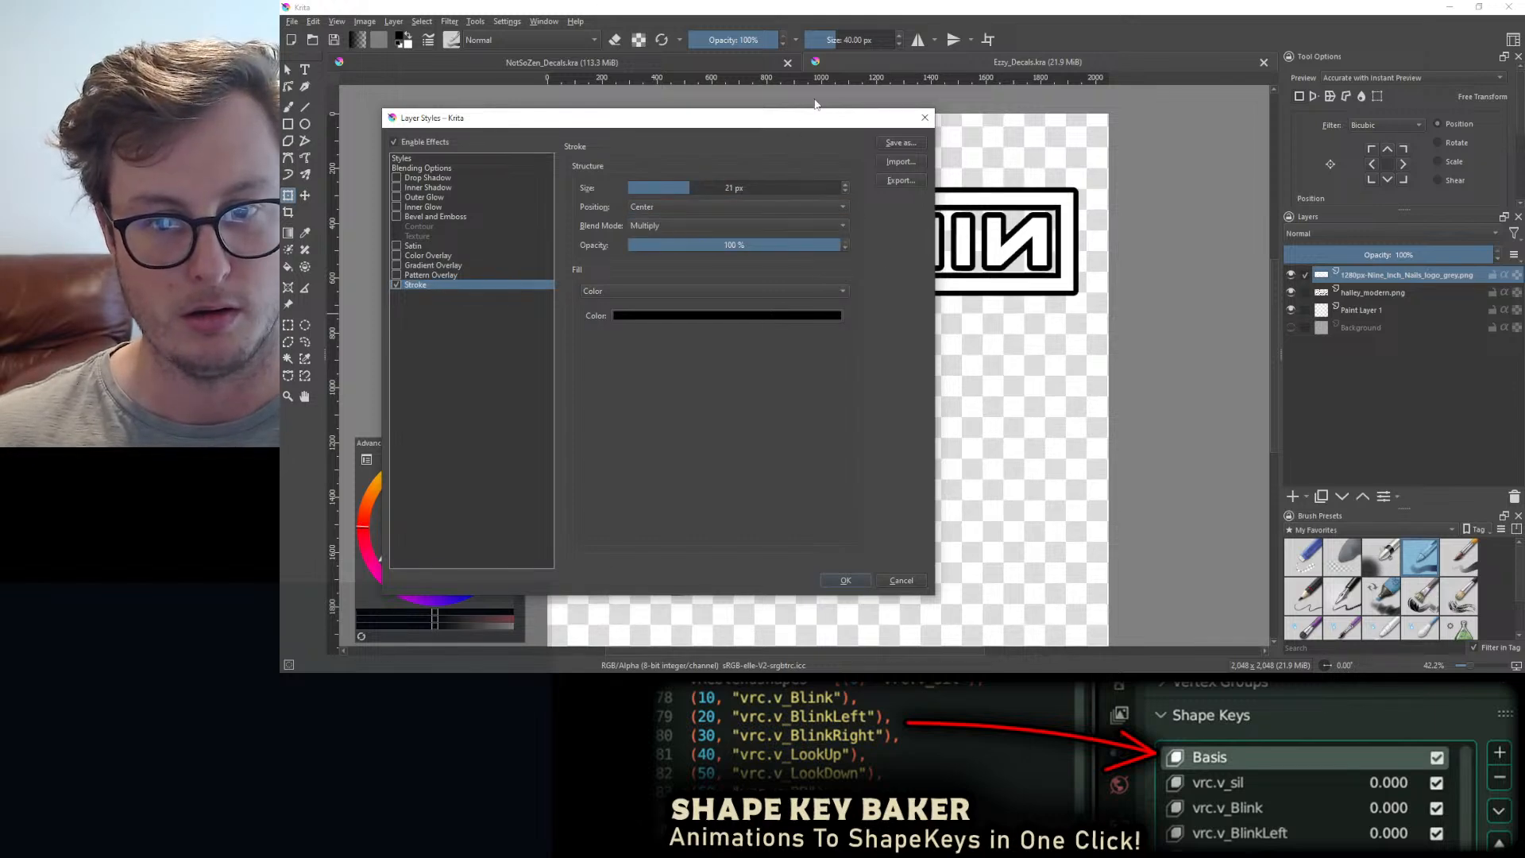
mouse_move(827, 125)
left_mouse_down()
mouse_move(675, 114)
mouse_move(698, 112)
left_mouse_up()
left_click(527, 194)
left_click(518, 165)
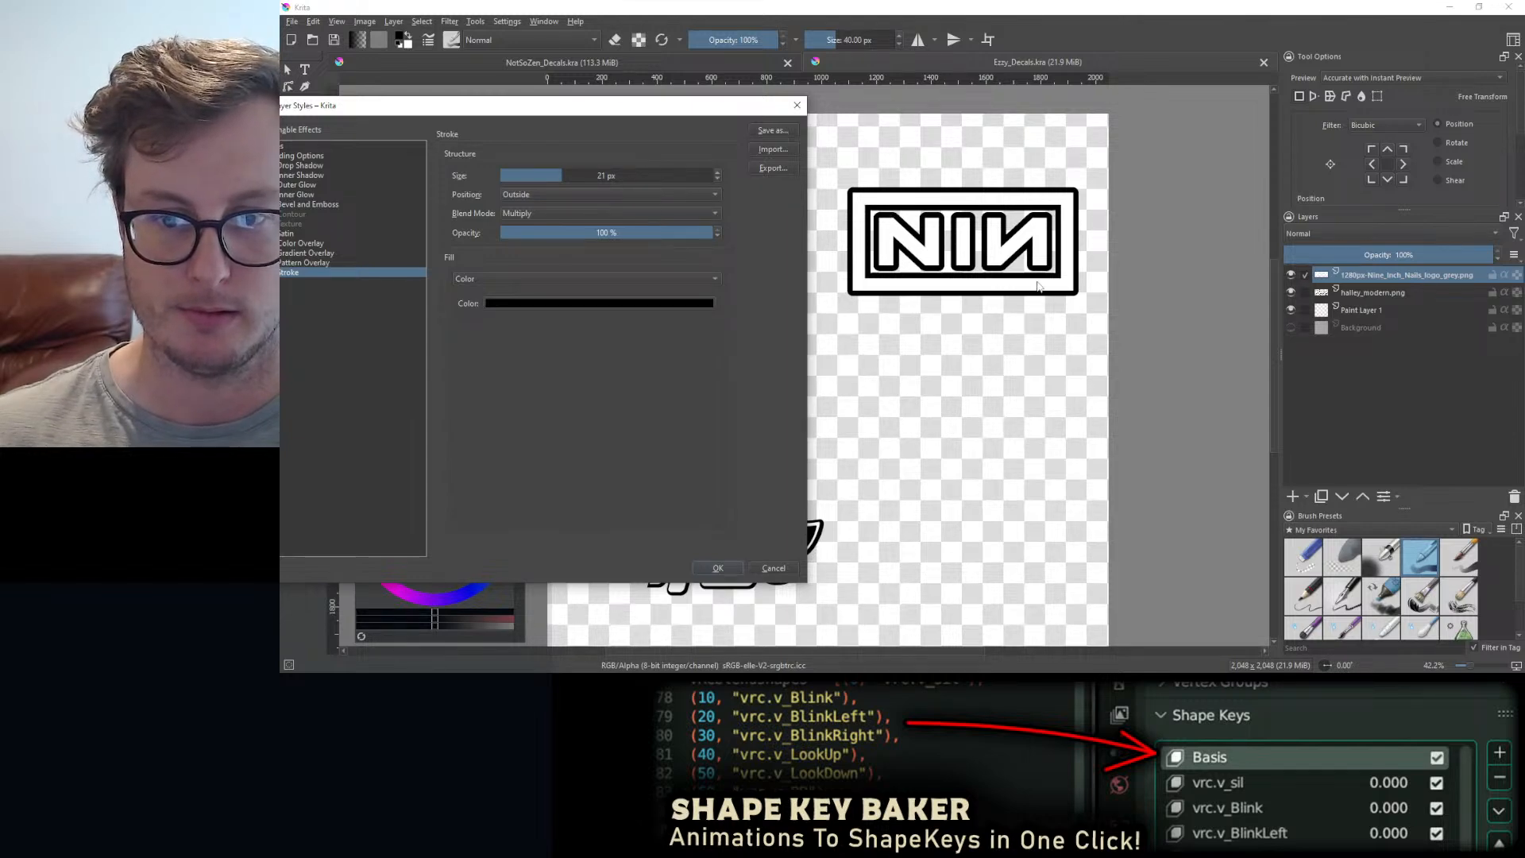
left_click(791, 130)
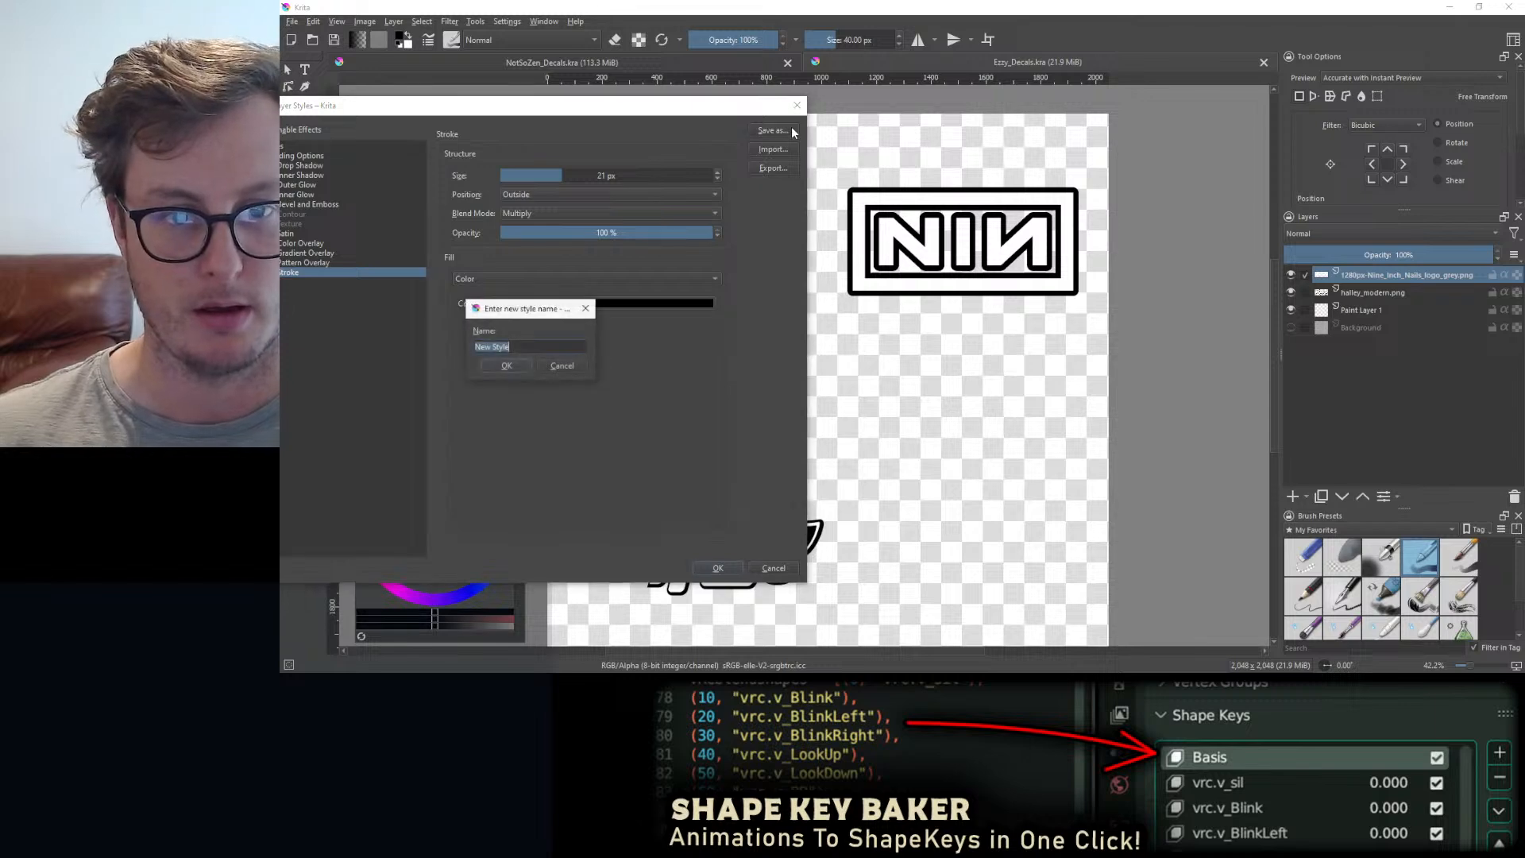
left_click(565, 365)
left_click(718, 567)
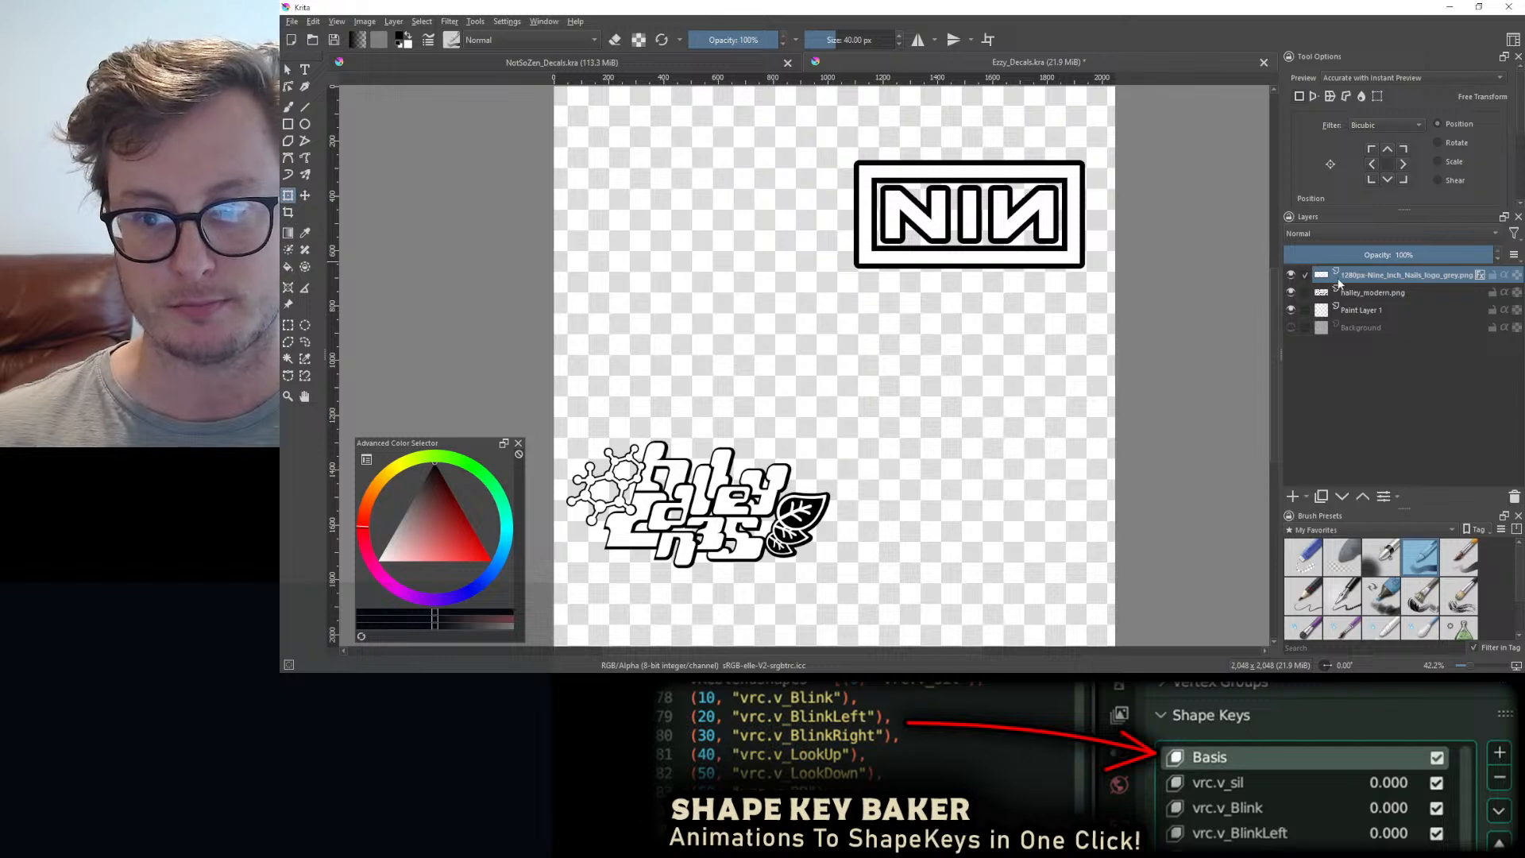
- Set the Nine Inch Nails logo's stroke size to 16 px in its layer style and save the document
right_click(1394, 275)
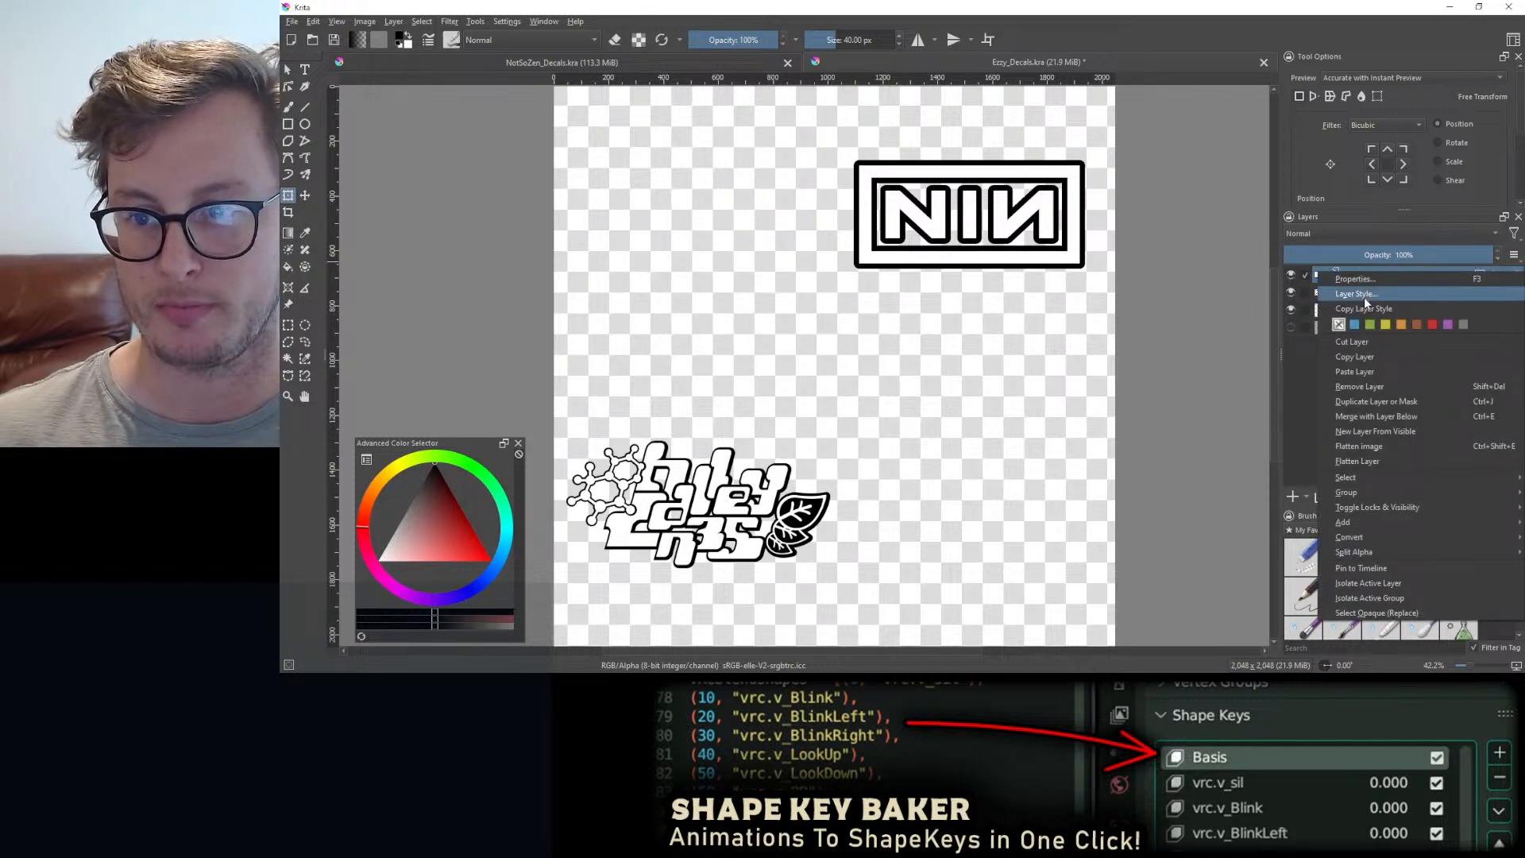
left_click(1365, 297)
left_click(660, 267)
left_click_drag(794, 101, 533, 119)
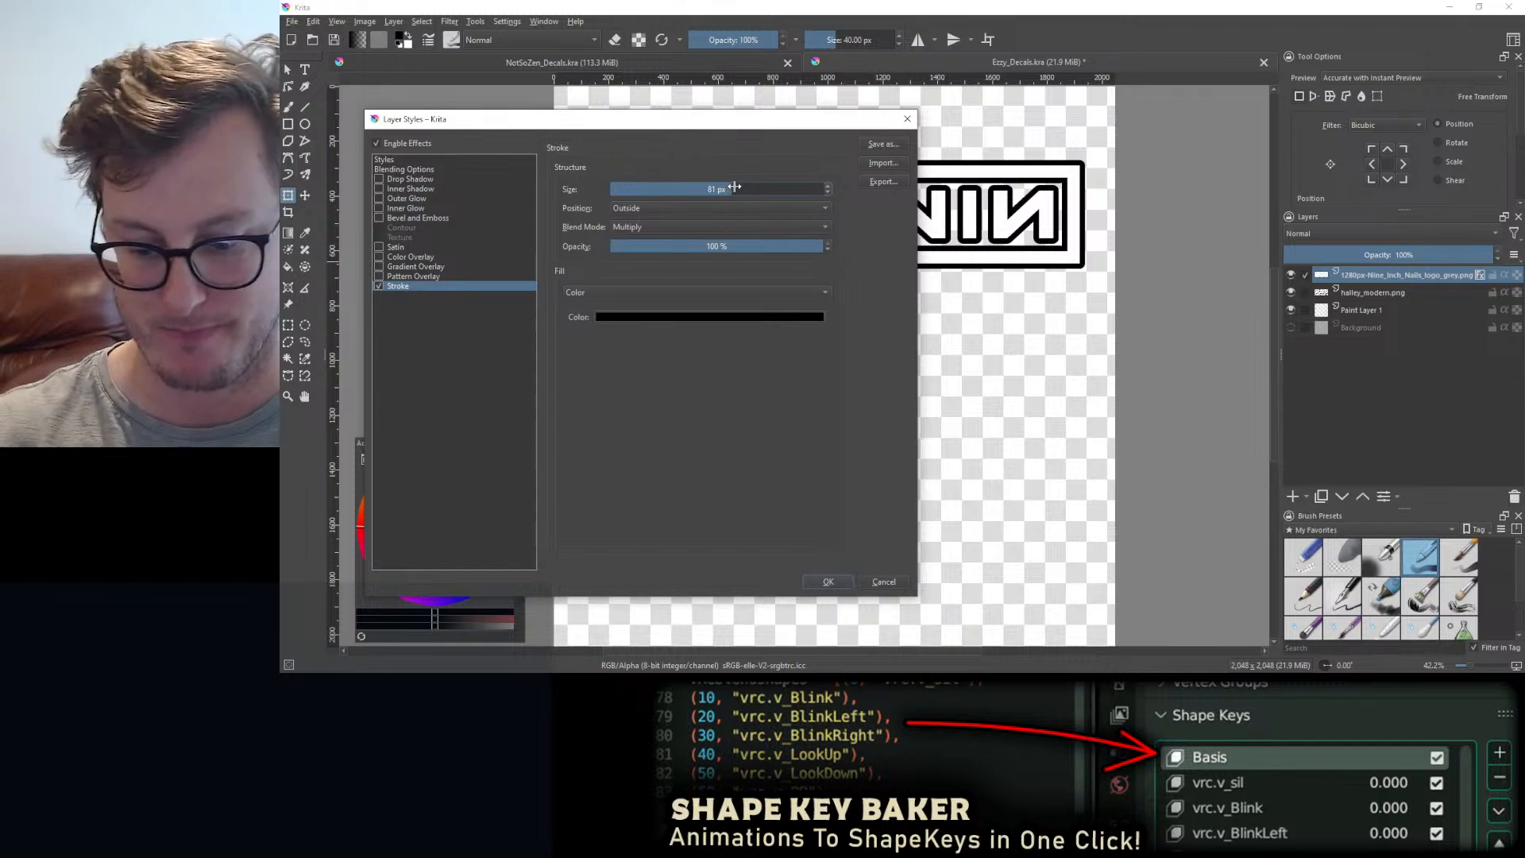
left_click_drag(733, 187, 669, 189)
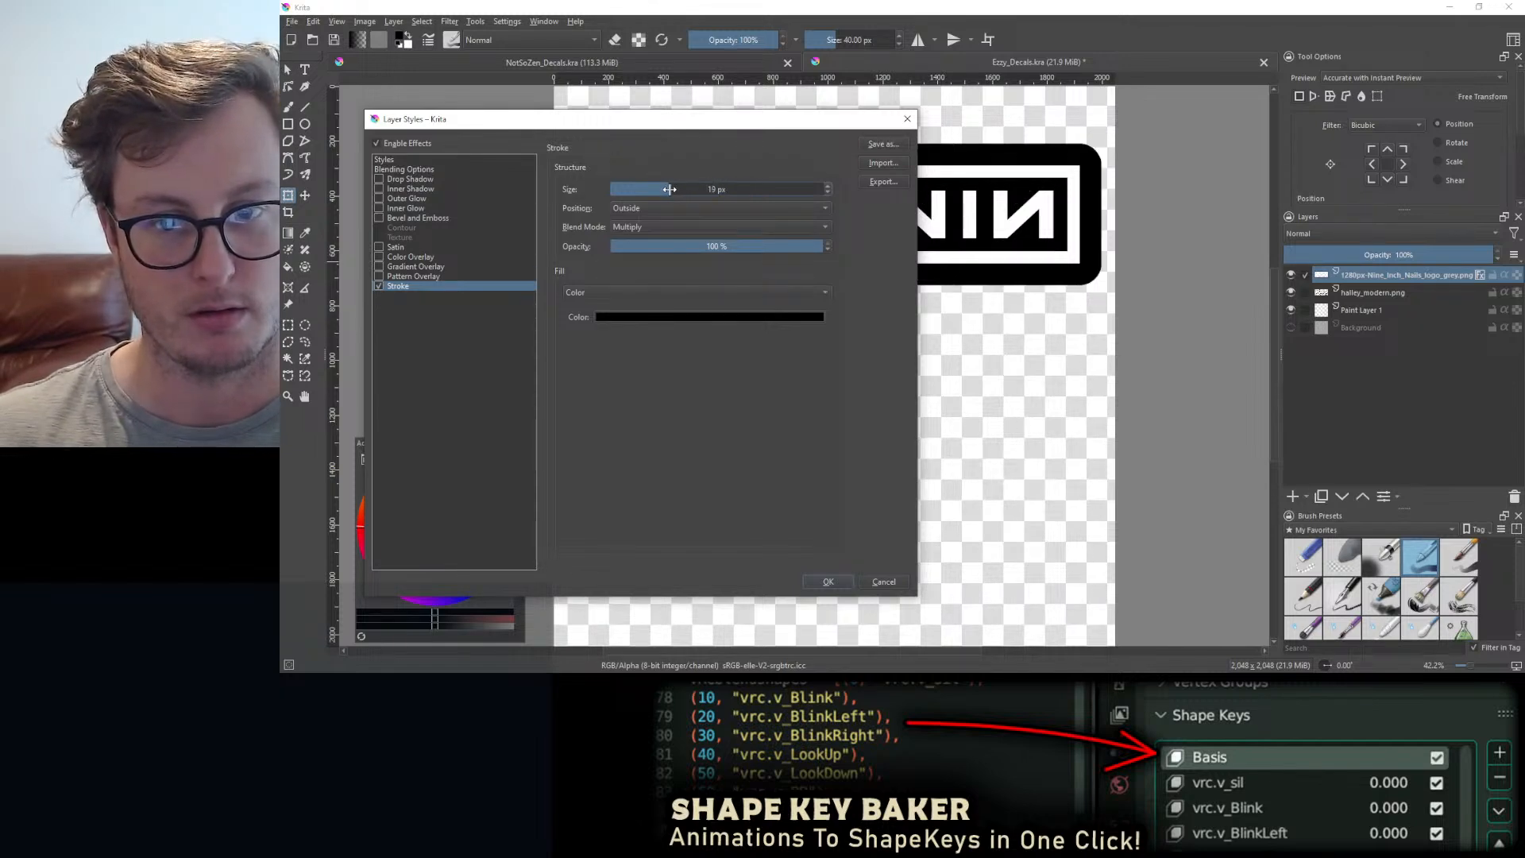
left_click_drag(765, 125, 579, 132)
left_click(478, 197)
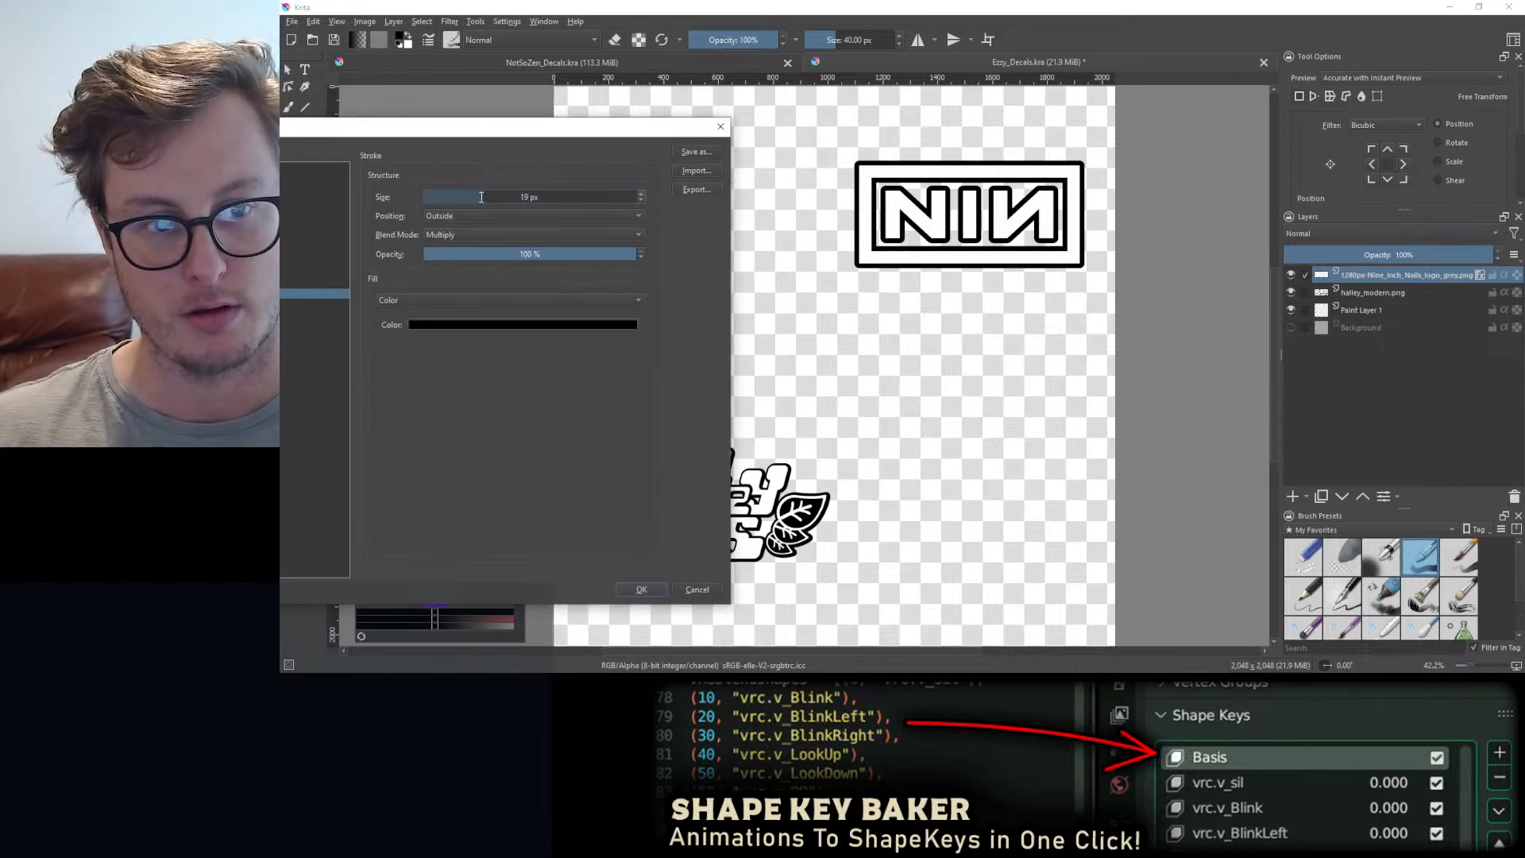
key("Return")
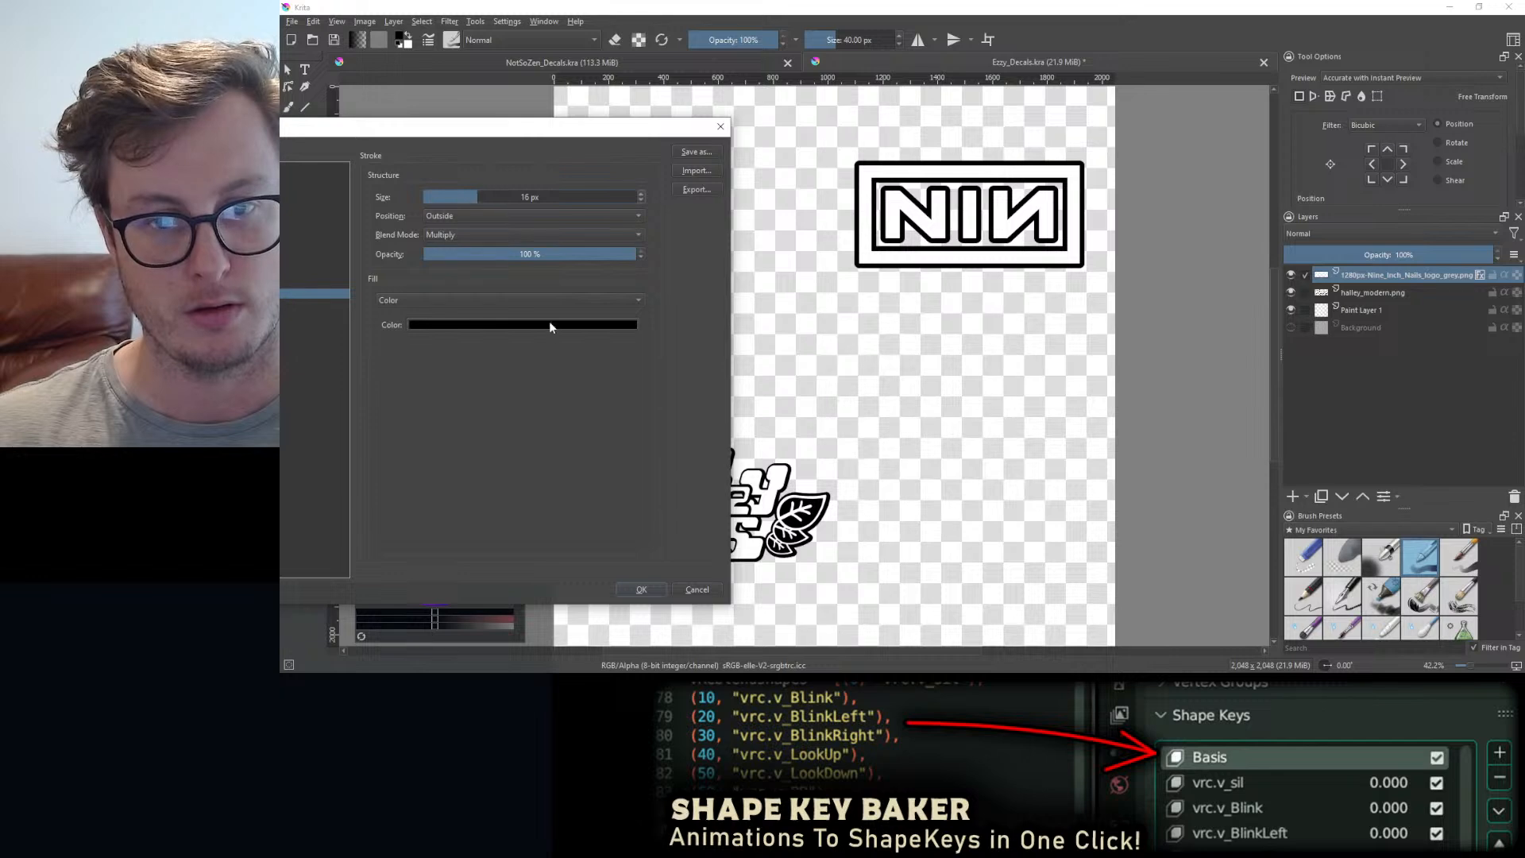
left_click(640, 590)
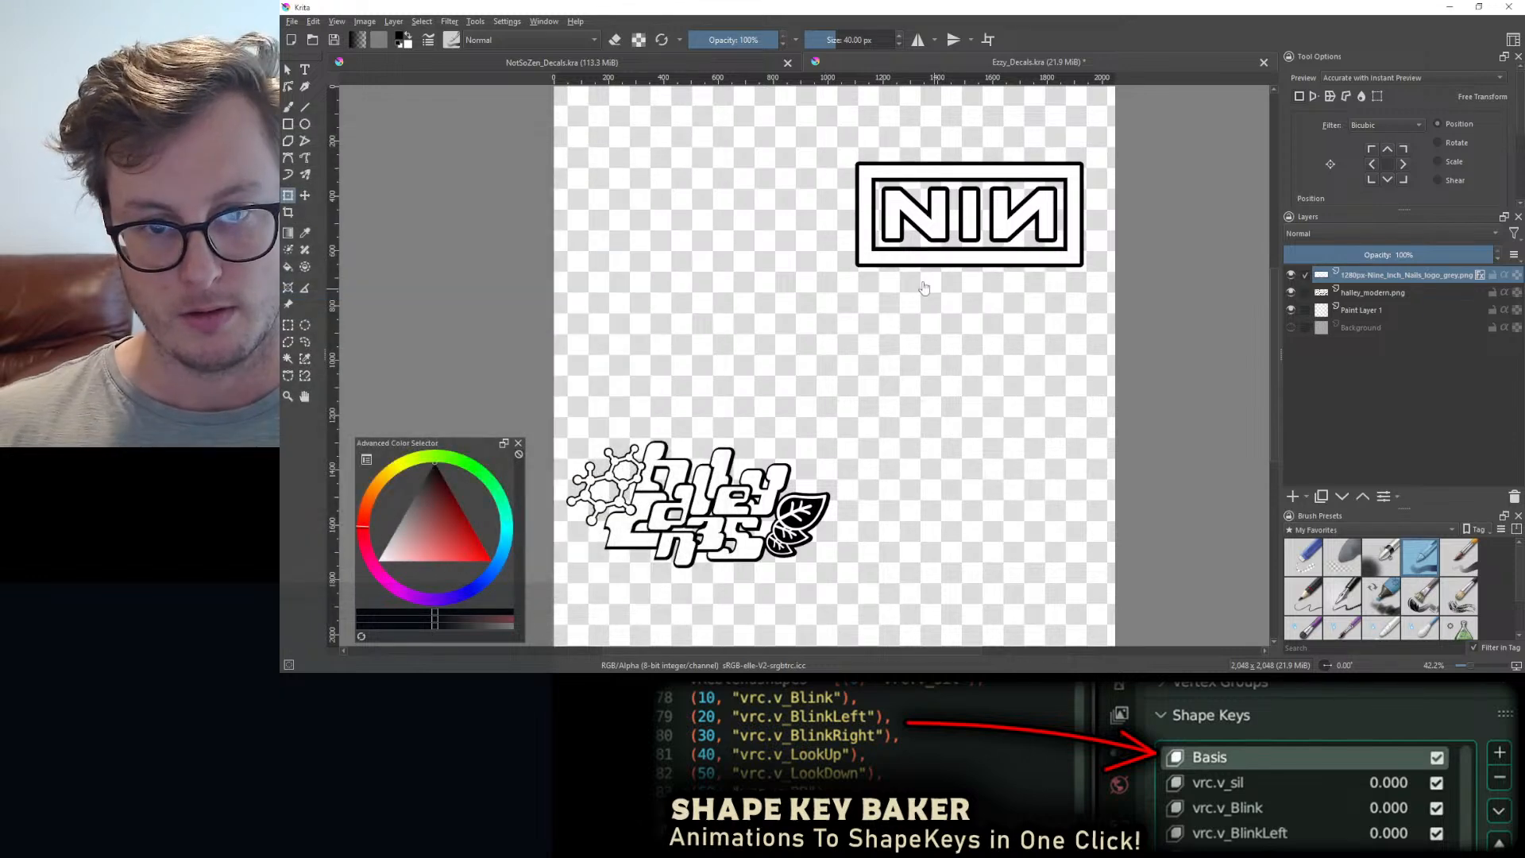
key("ctrl+s")
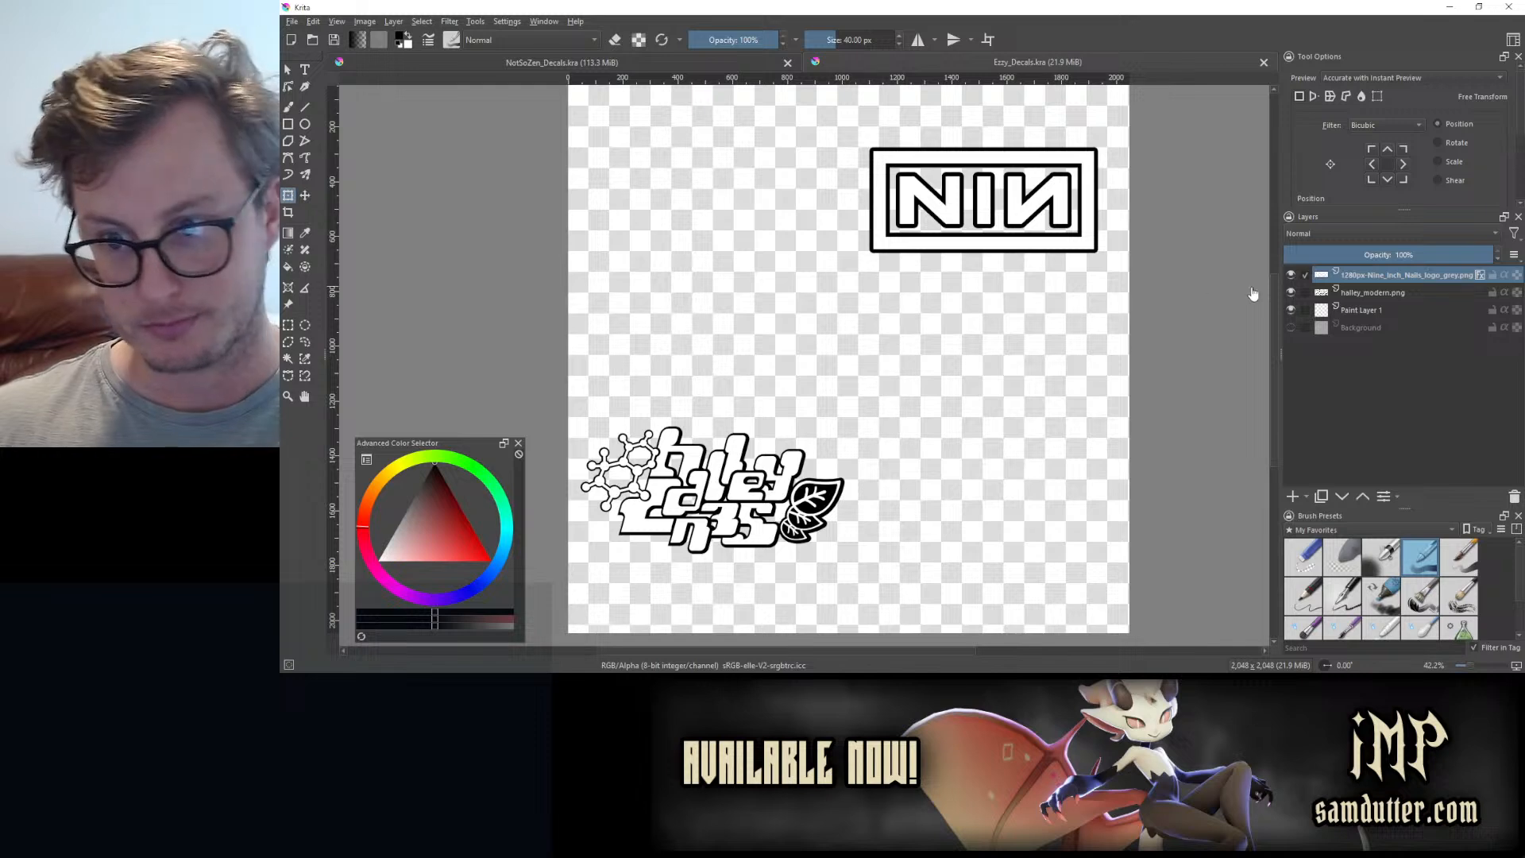
- Scale the halley_modern.png logo down slightly in the canvas's lower-left area
left_click(1366, 294)
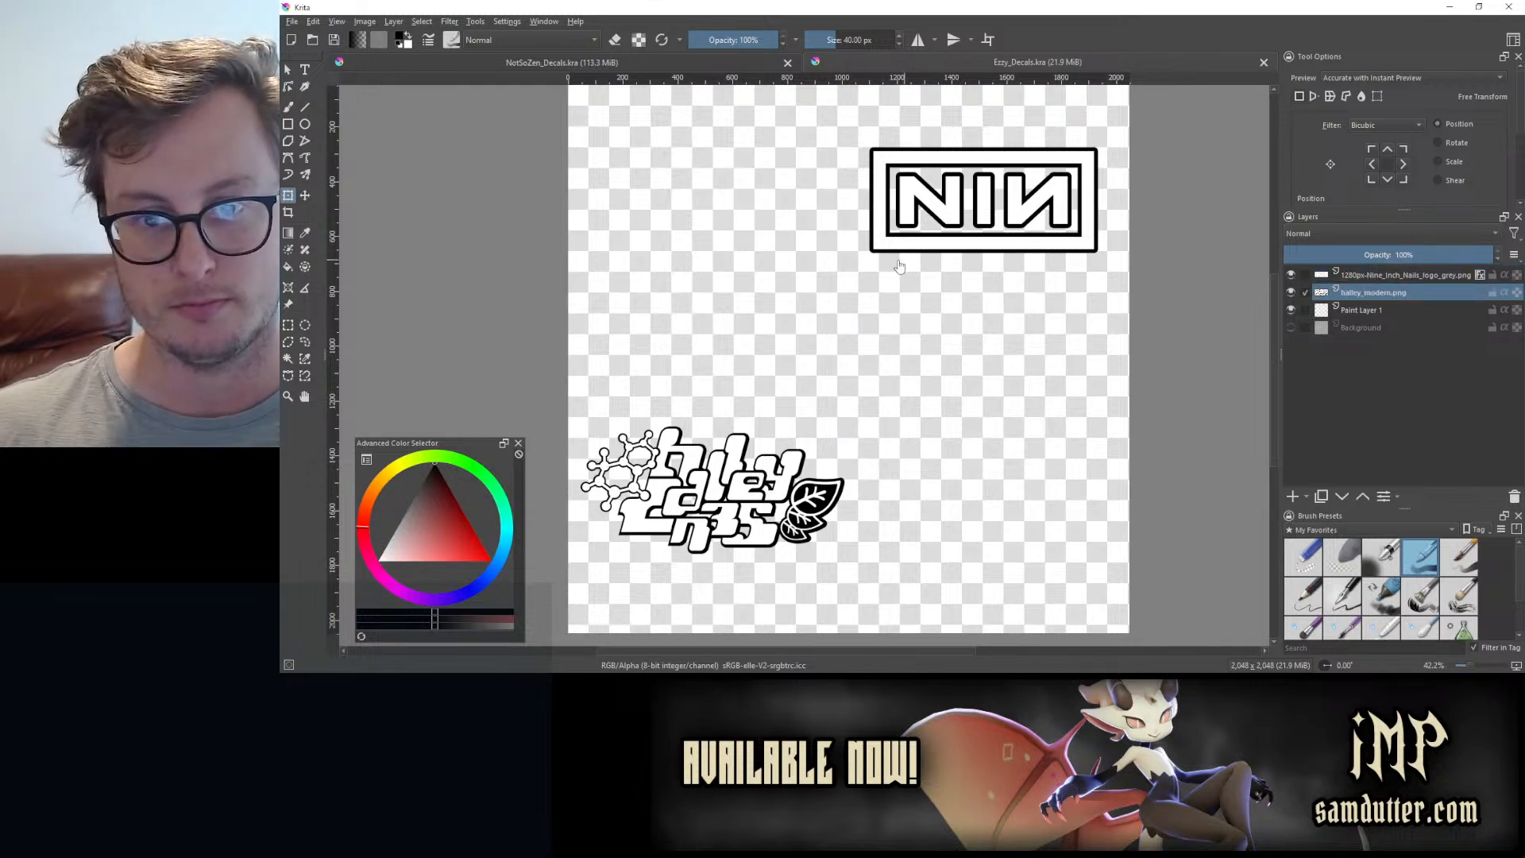
left_click(826, 471)
left_click_drag(845, 554, 800, 500)
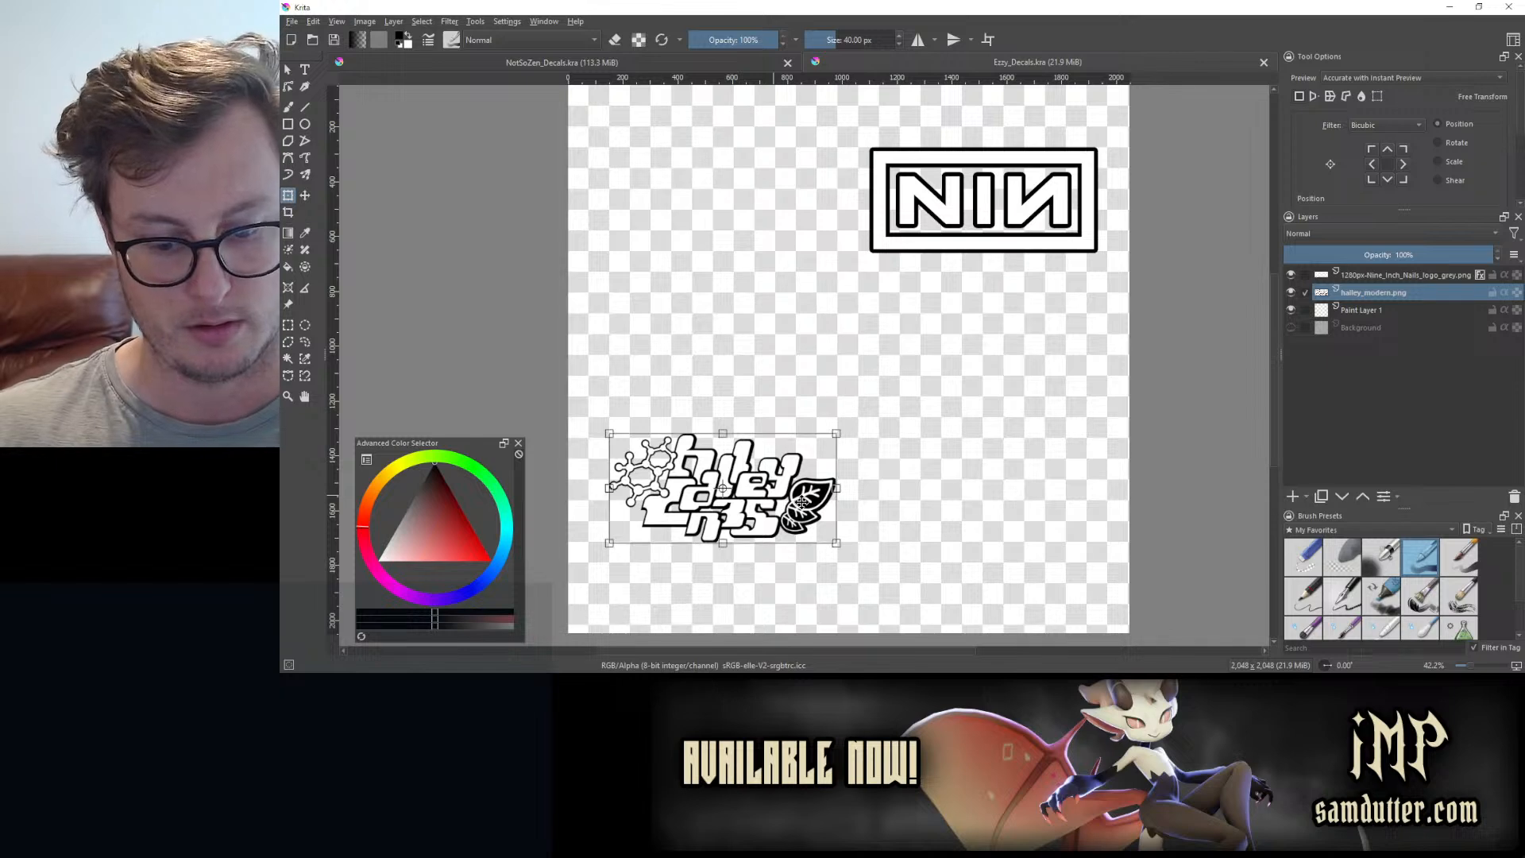
- Scale the Nine Inch Nails logo down slightly, shift it inward from the canvas's upper-right corner and save the document
left_click(1383, 275)
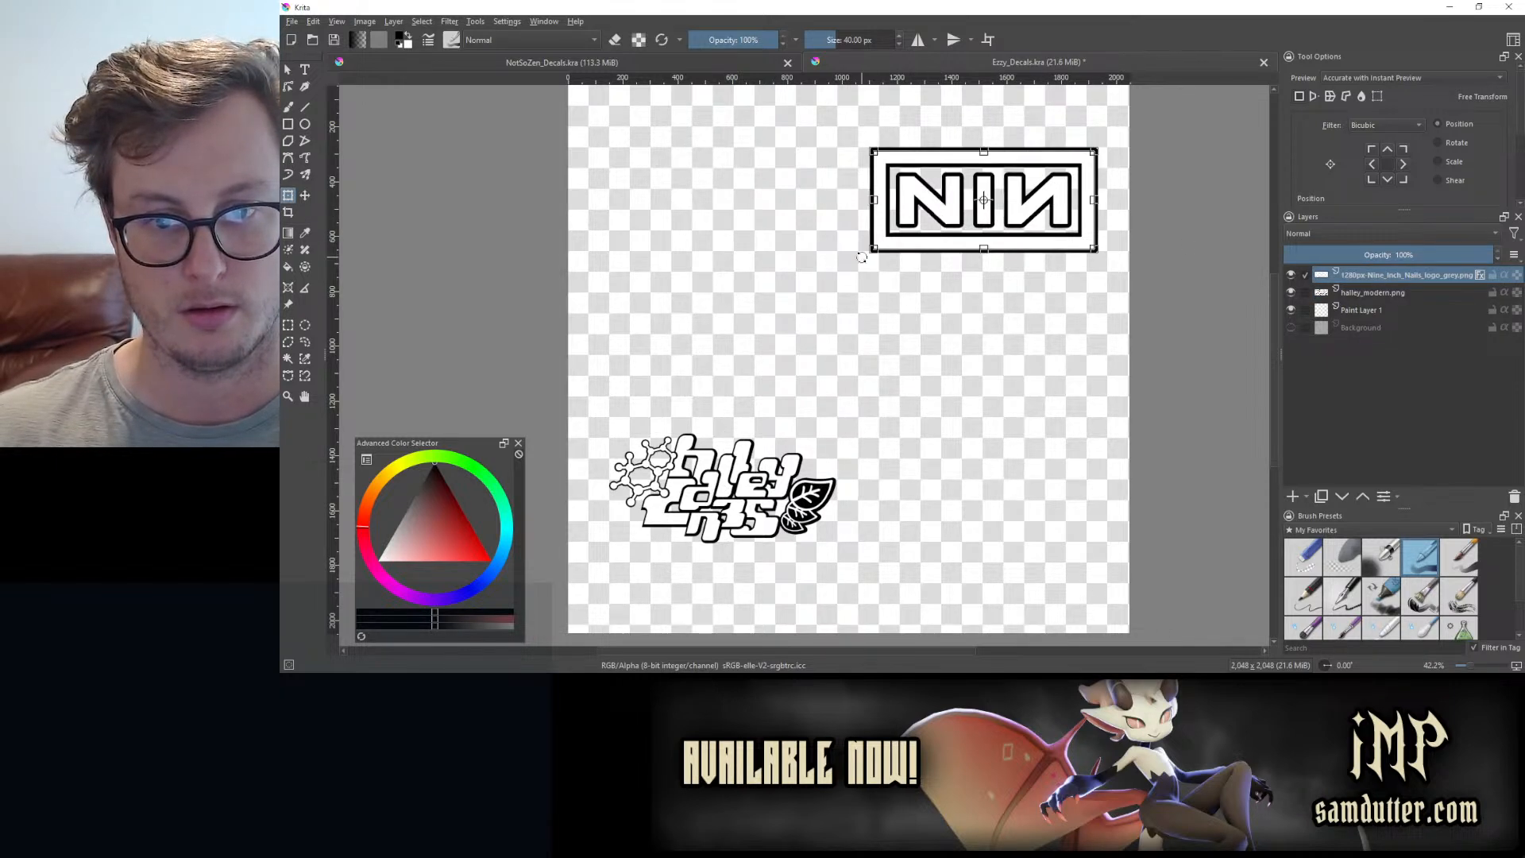
left_click_drag(874, 251, 943, 238)
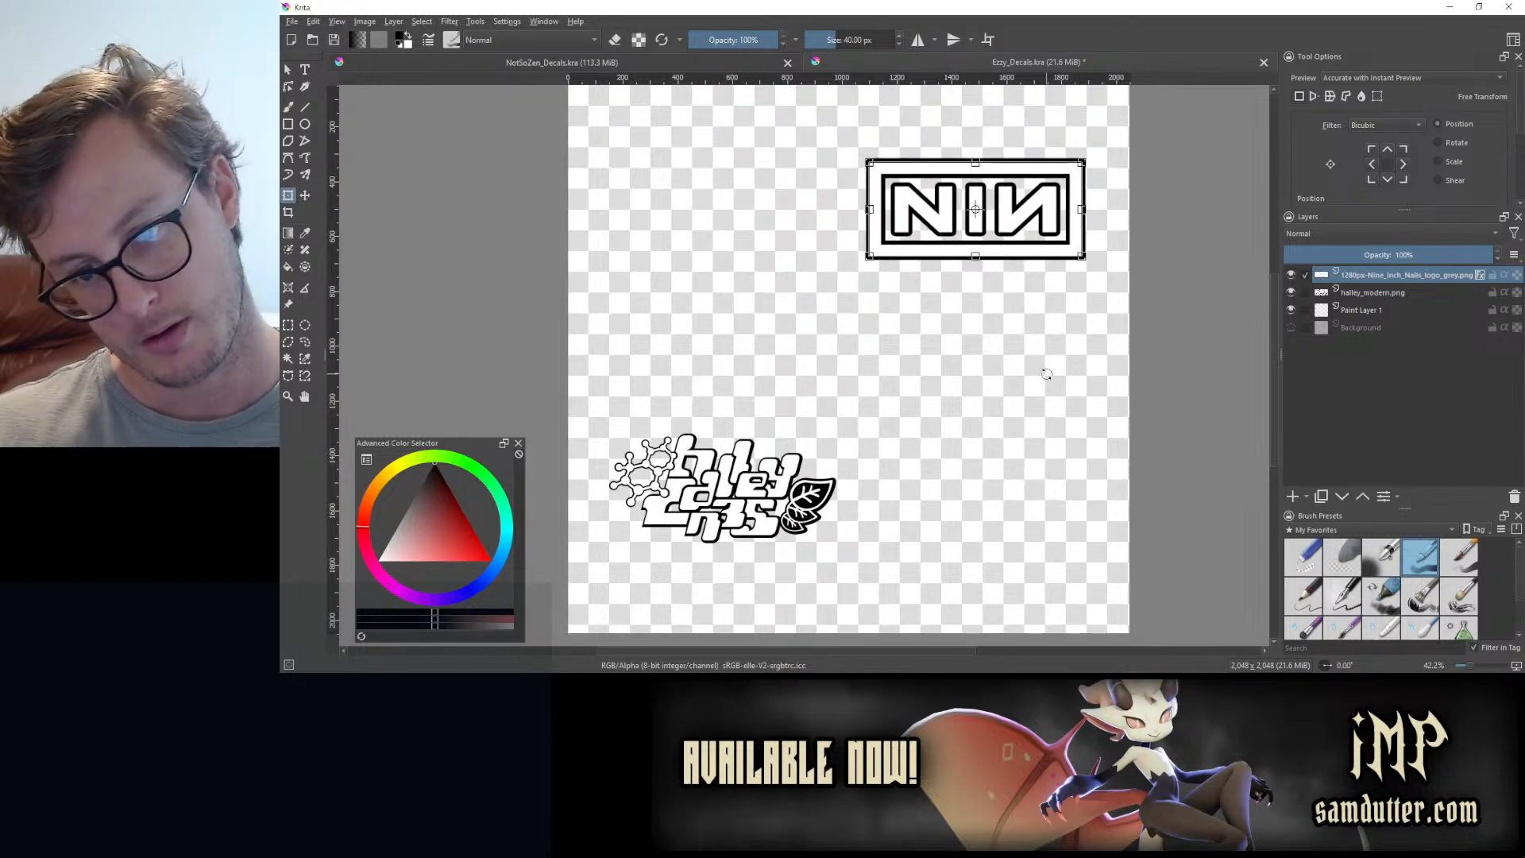
key("ctrl+s")
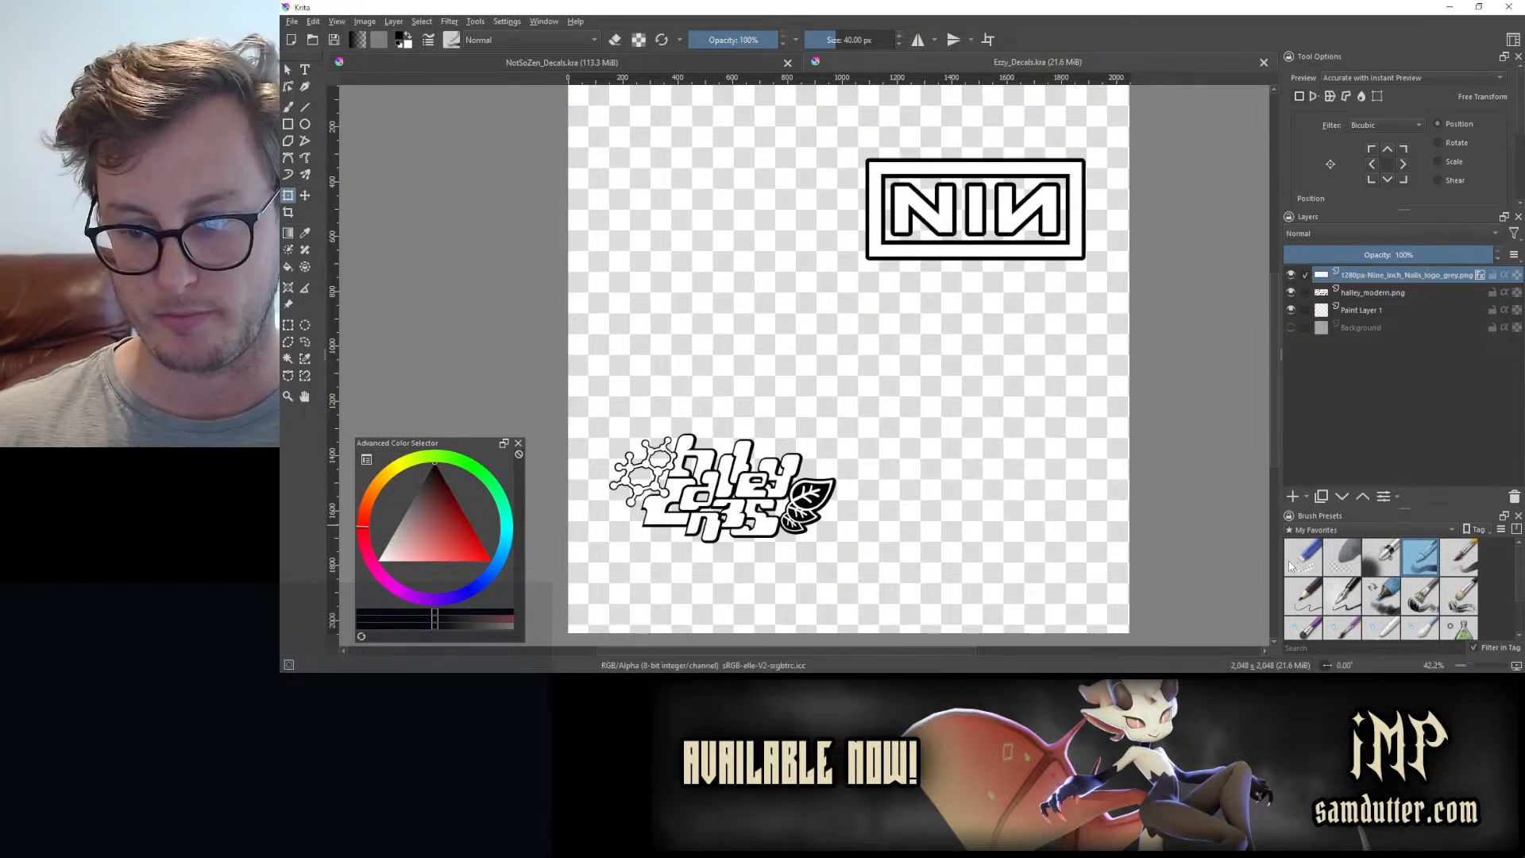
- Switch to Unity and create a folder named Decals inside the Clothing Materials Textures folder
key("alt+Tab")
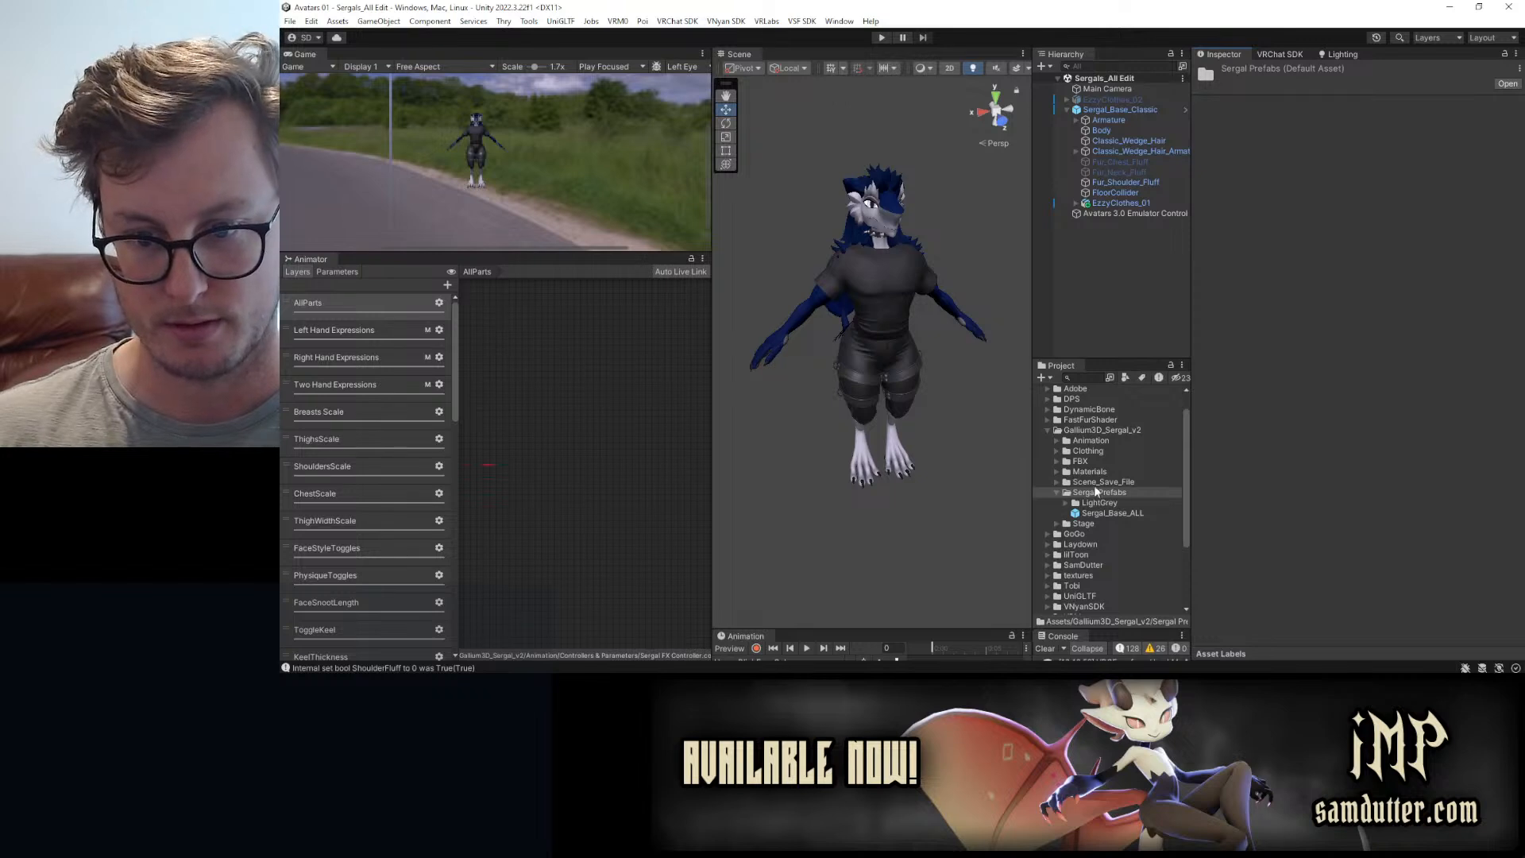
left_click(1057, 471)
left_click(1057, 470)
left_click(1057, 450)
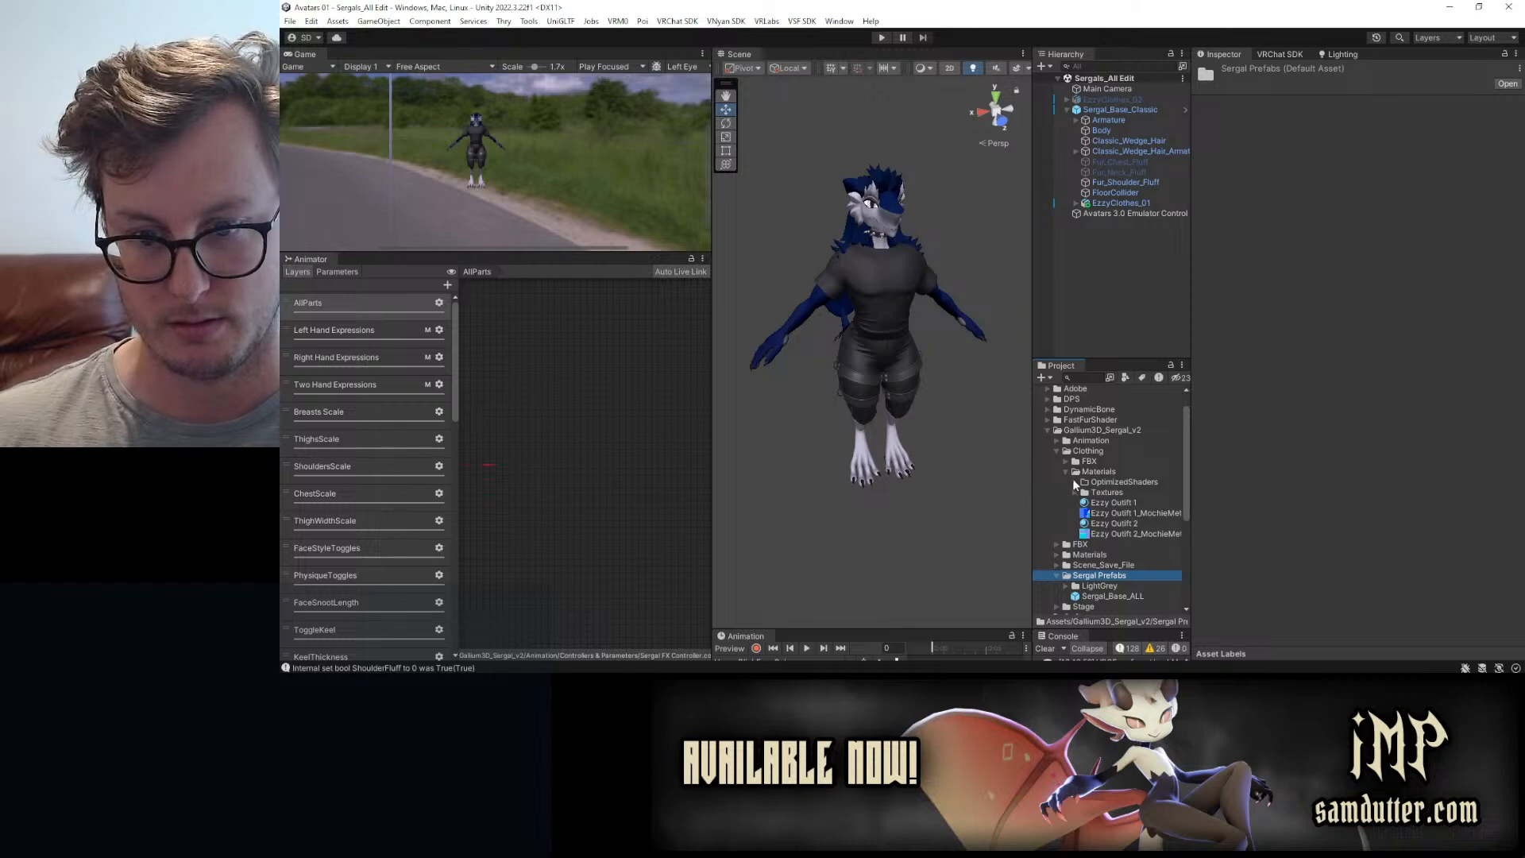
left_click(1076, 493)
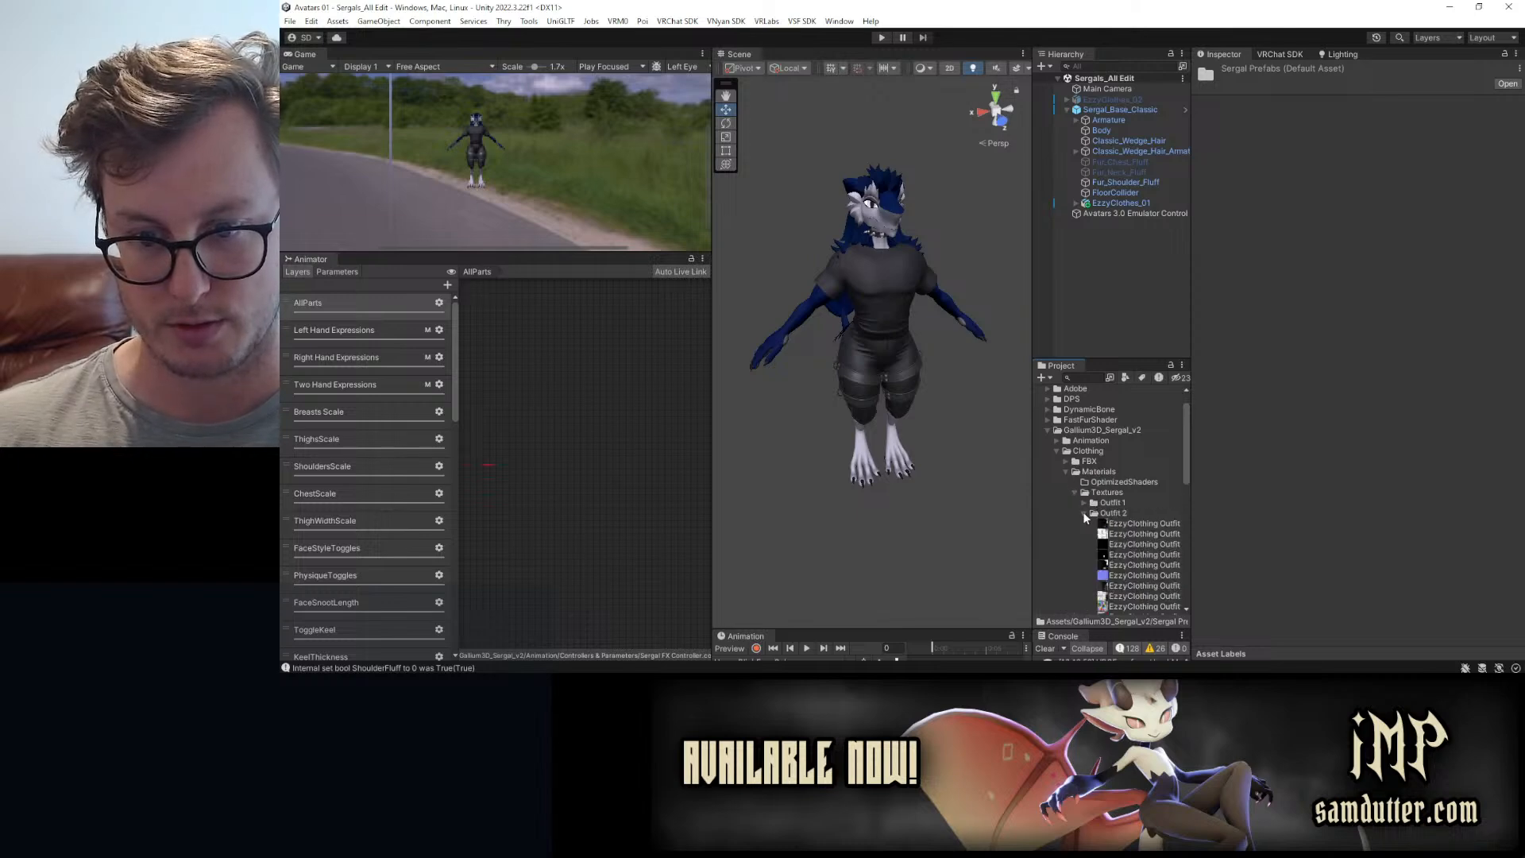
right_click(1101, 496)
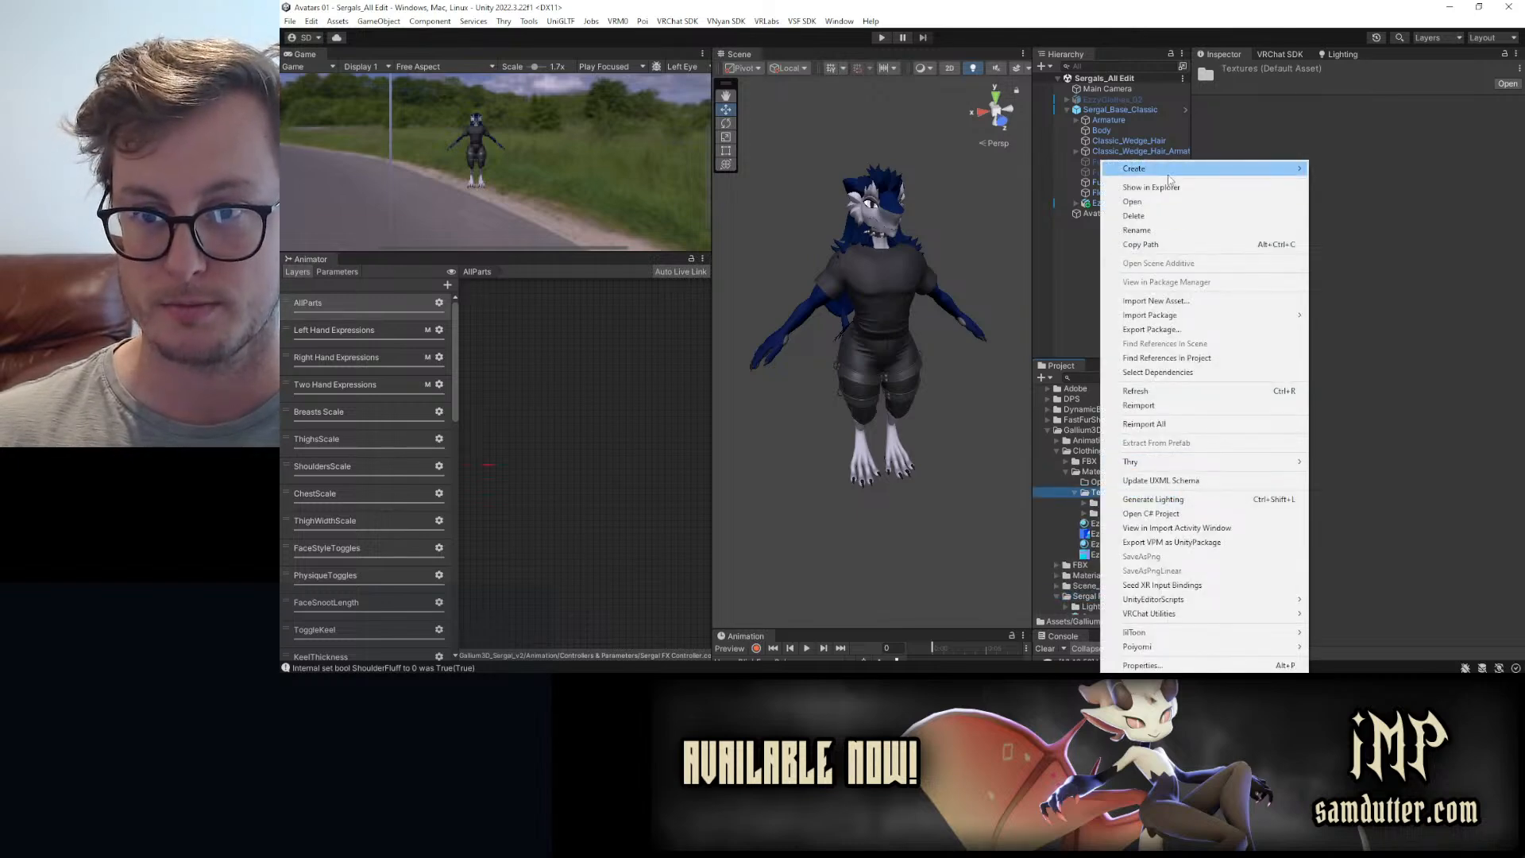
mouse_move(1239, 164)
left_click(1334, 89)
type("Decals")
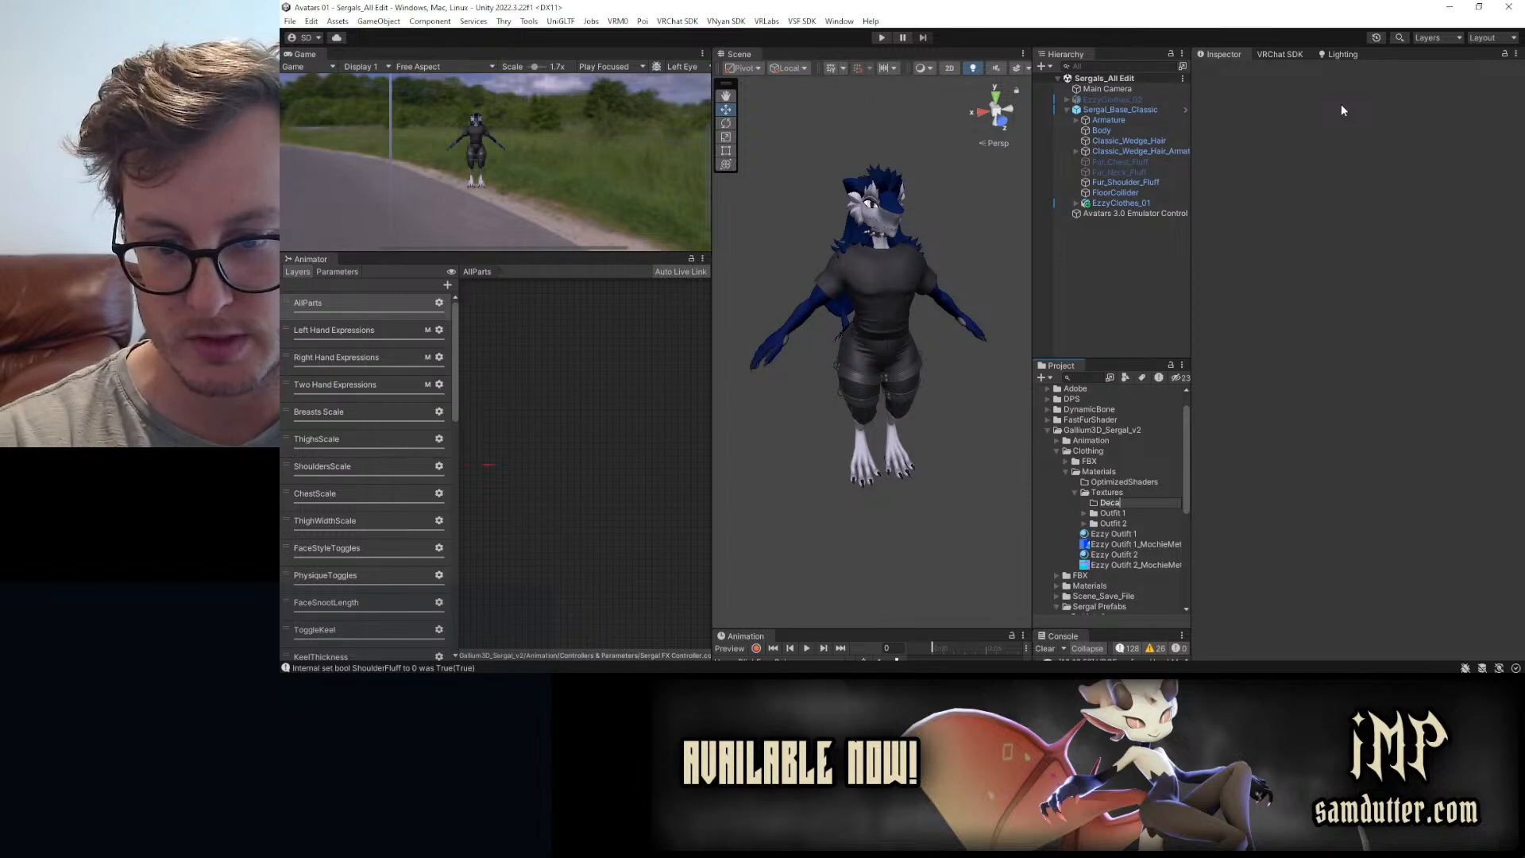
key("Return")
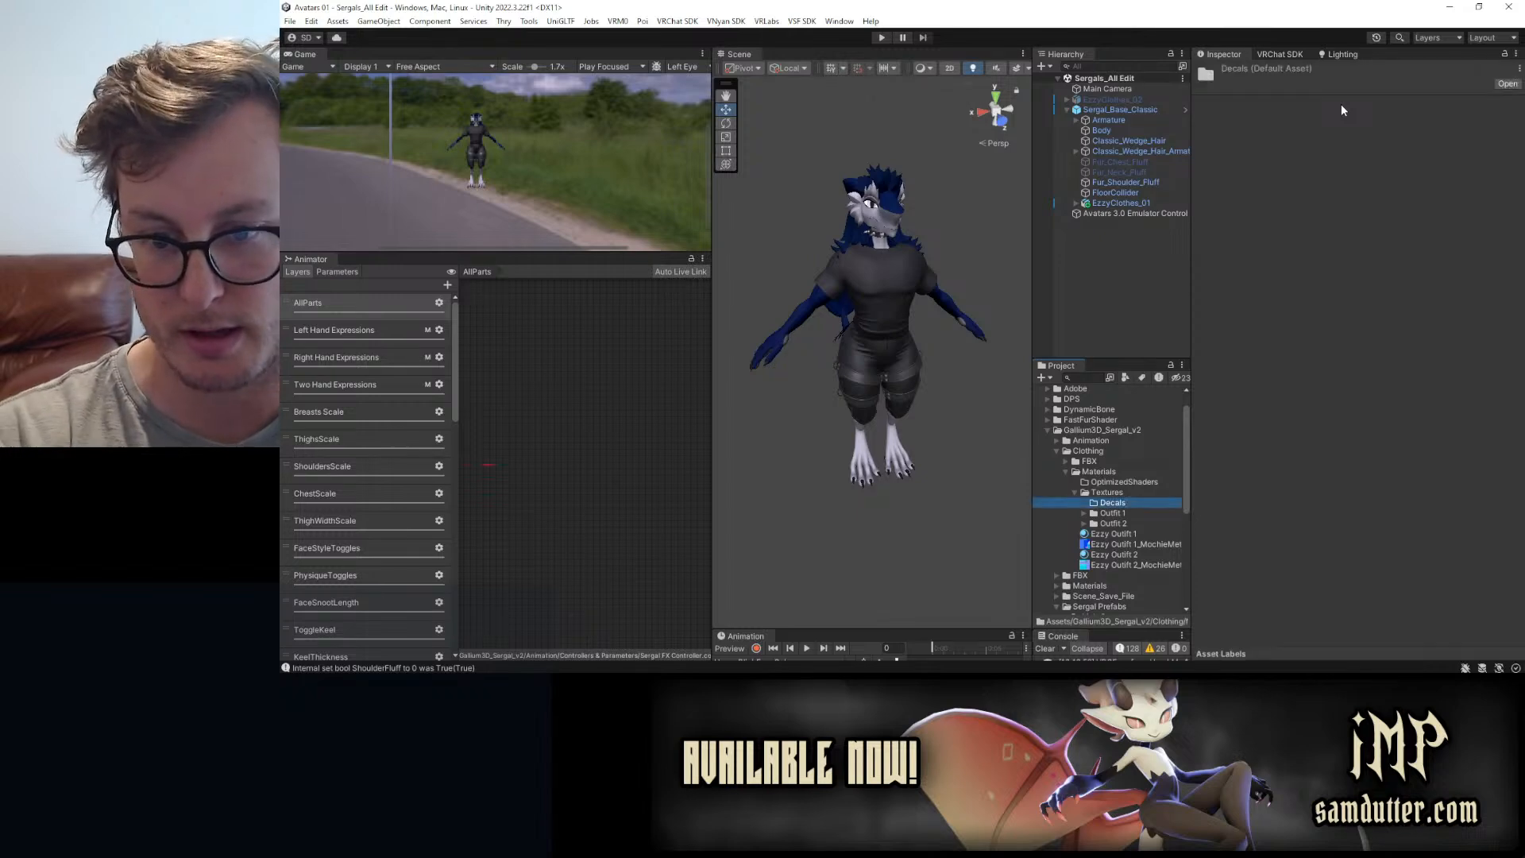
- Open the new Decals folder in File Explorer, copy its path and switch back to Krita
right_click(1124, 506)
left_click(1215, 187)
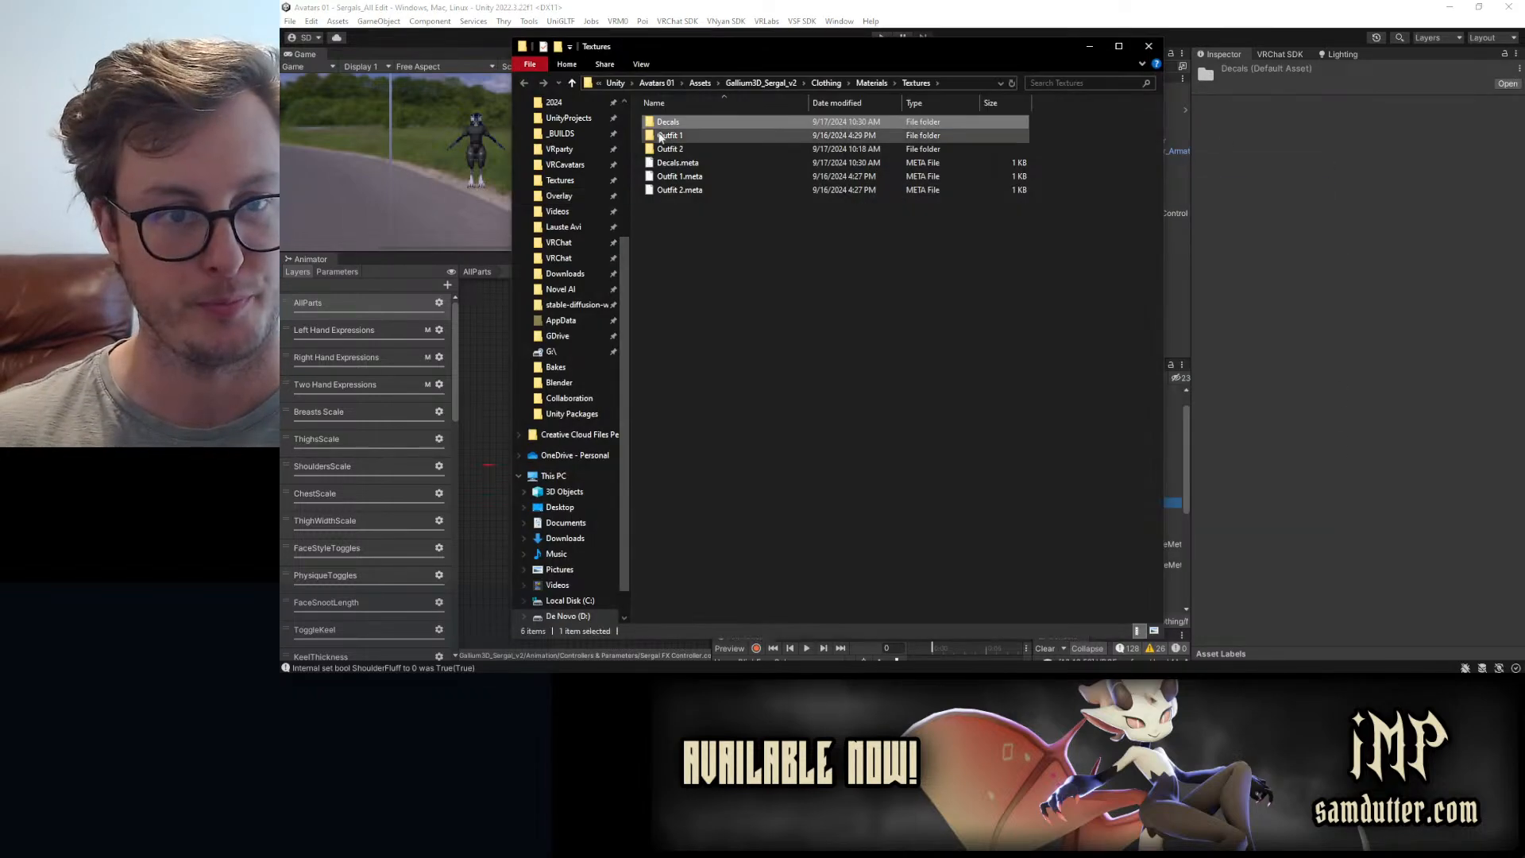
double_click(667, 123)
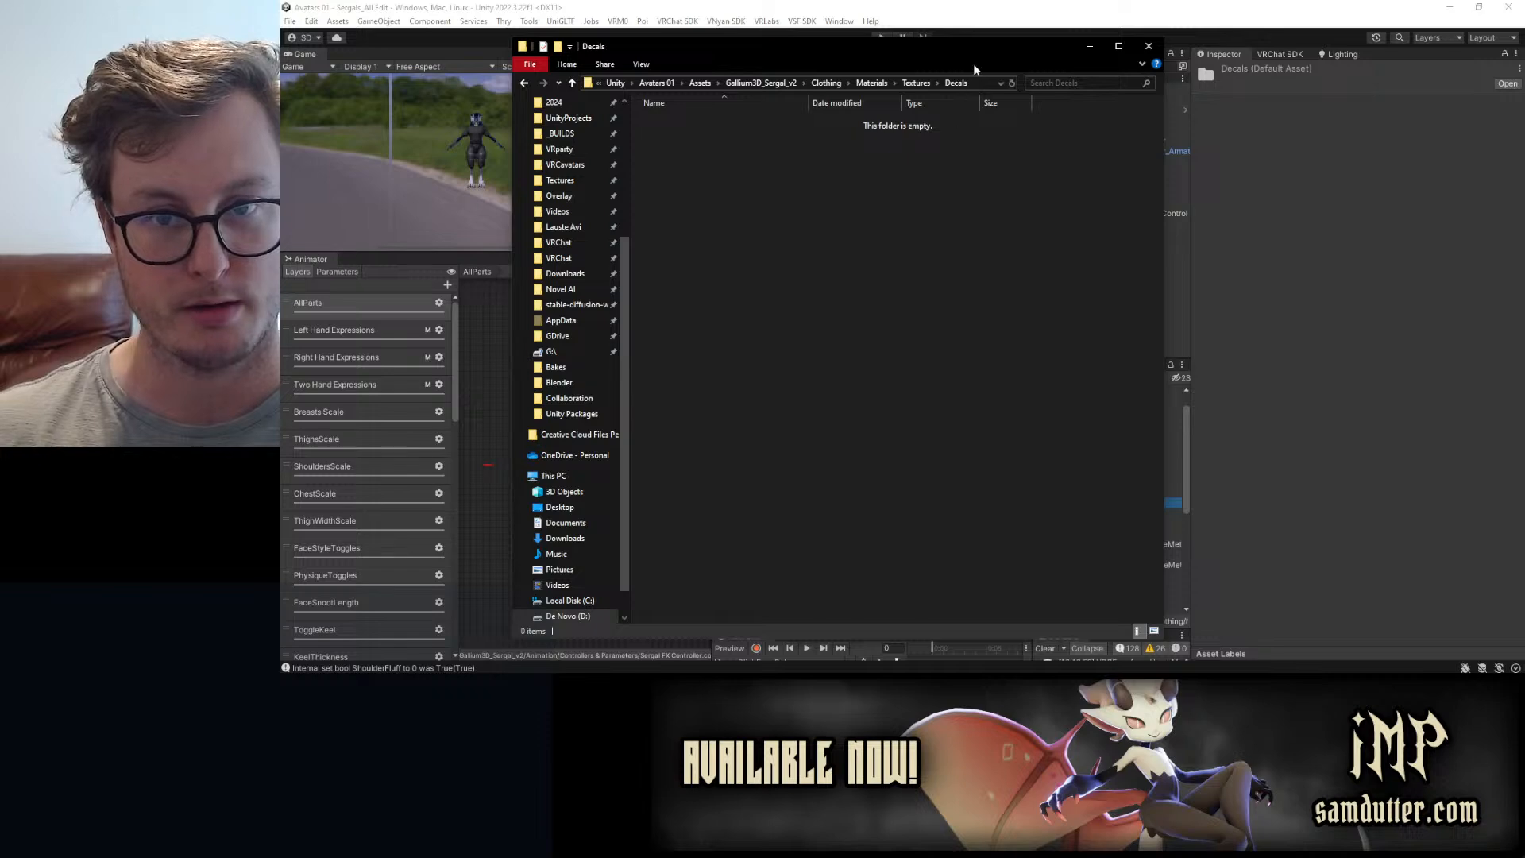
left_click(981, 83)
left_click(1332, 507)
left_click(993, 686)
- Start exporting the Ezzy_Decals document and try to paste the Decals folder's path as the destination
left_click(292, 21)
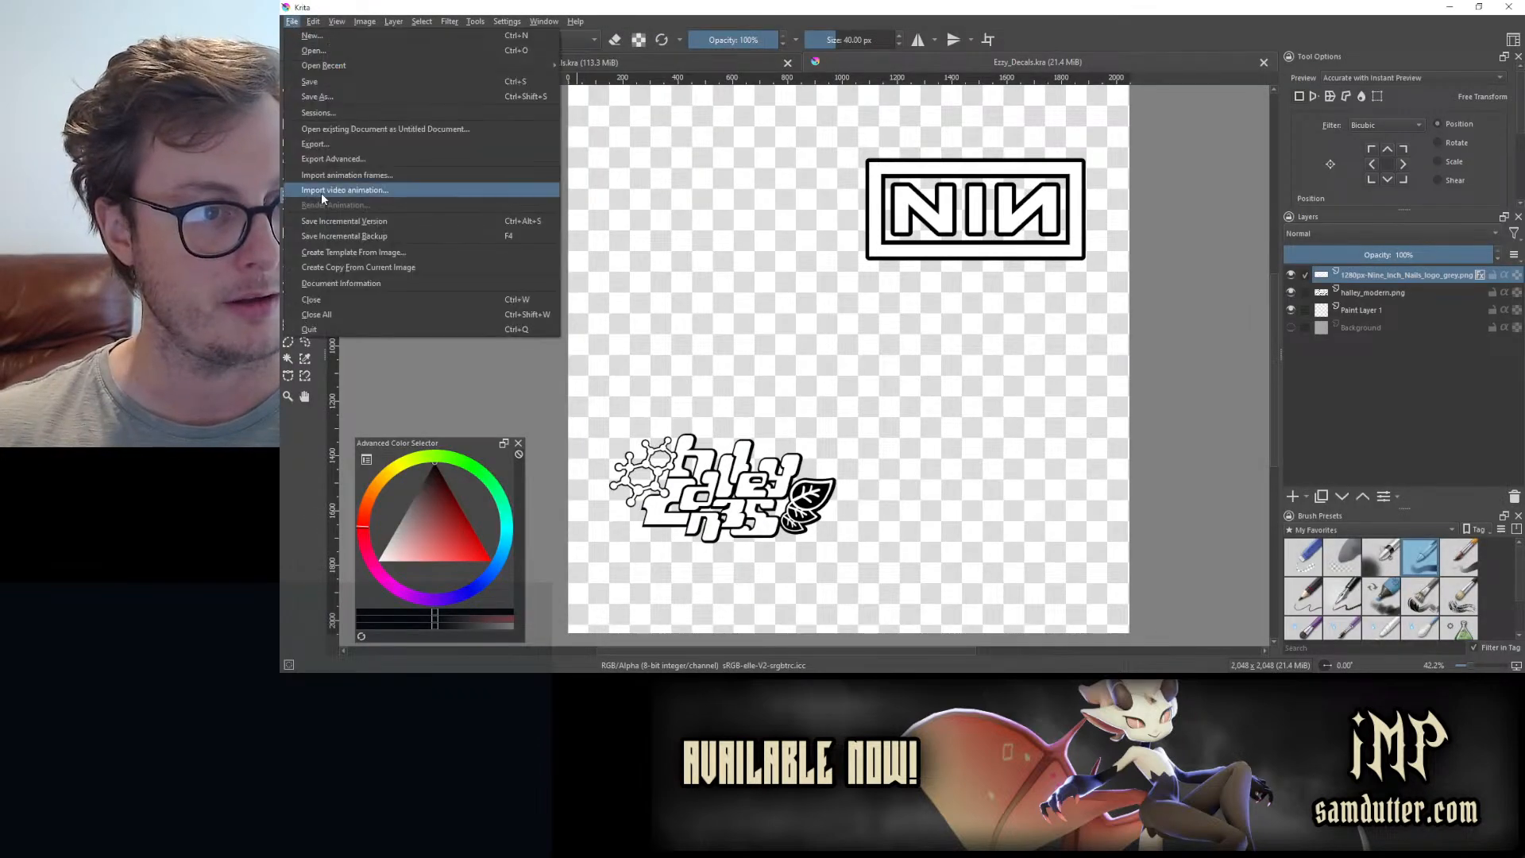
left_click(326, 153)
left_click(683, 46)
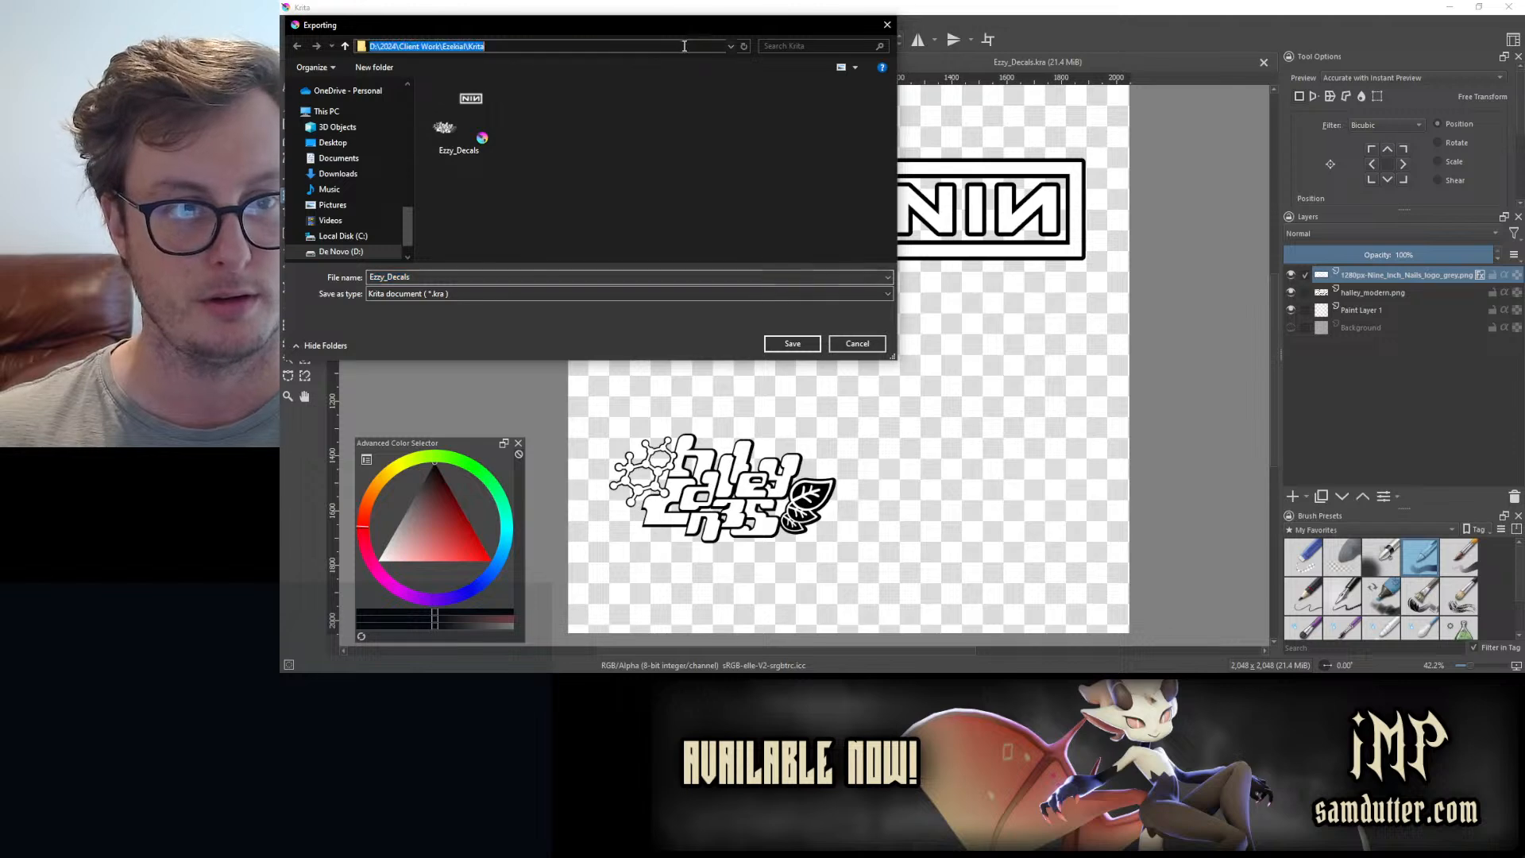
type("Displace")
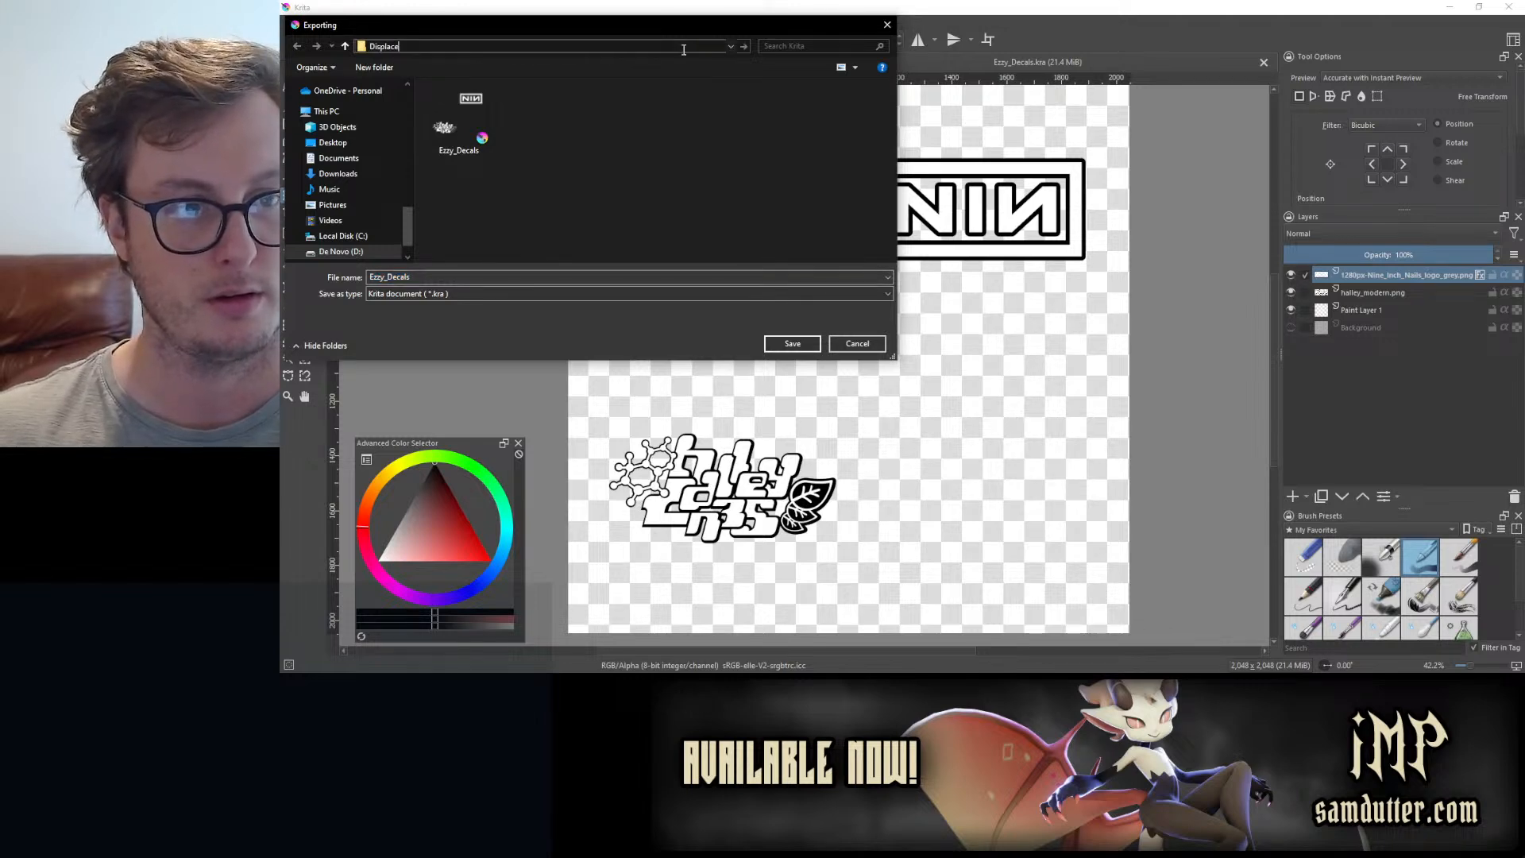
key("Escape")
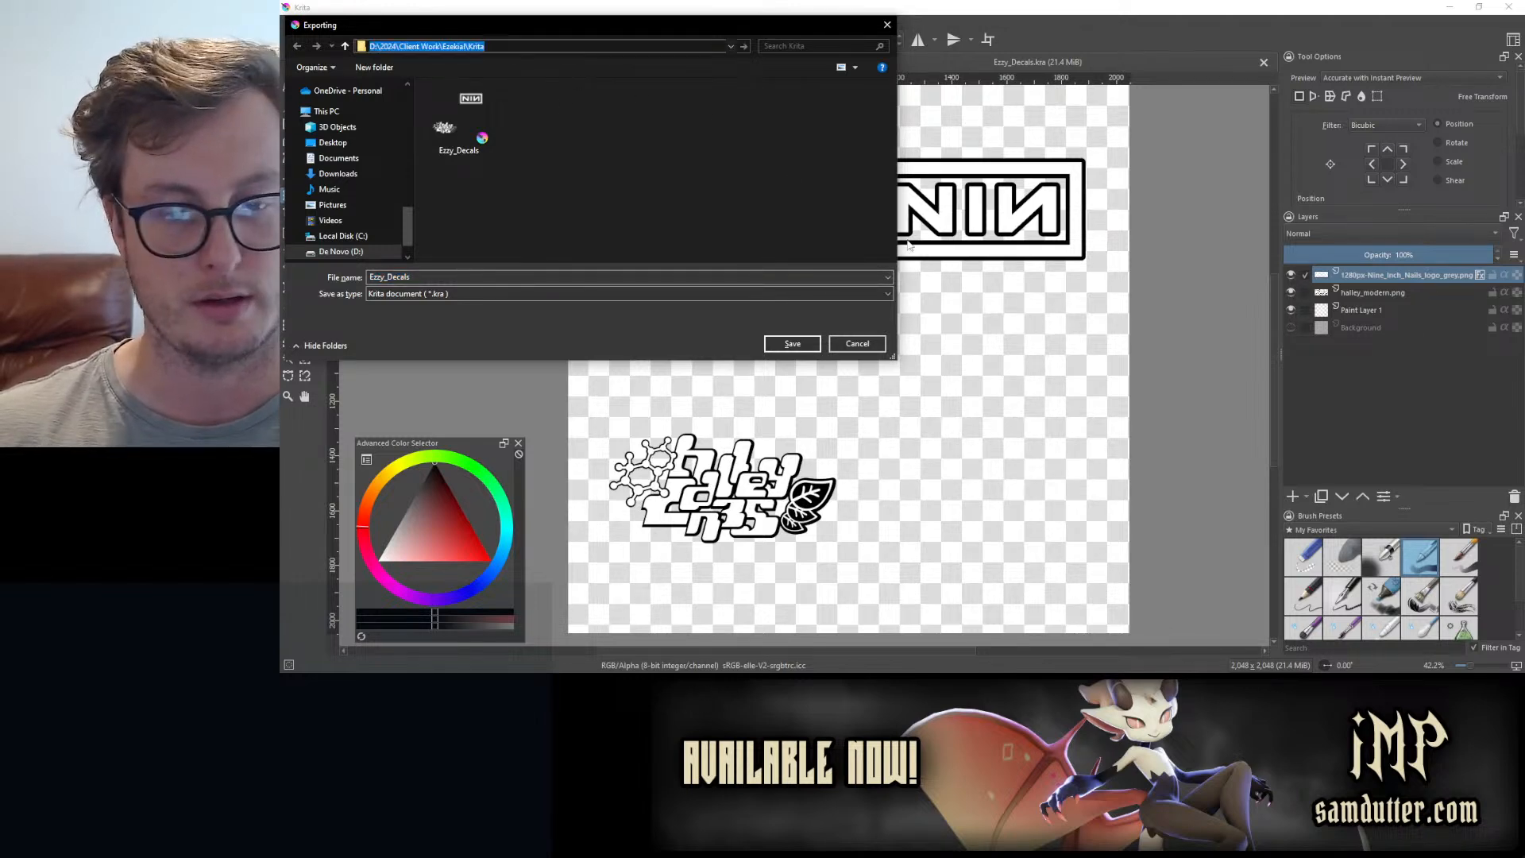
- Copy the Decals folder's path from File Explorer and set it as the destination of the Krita export
key("alt+Tab")
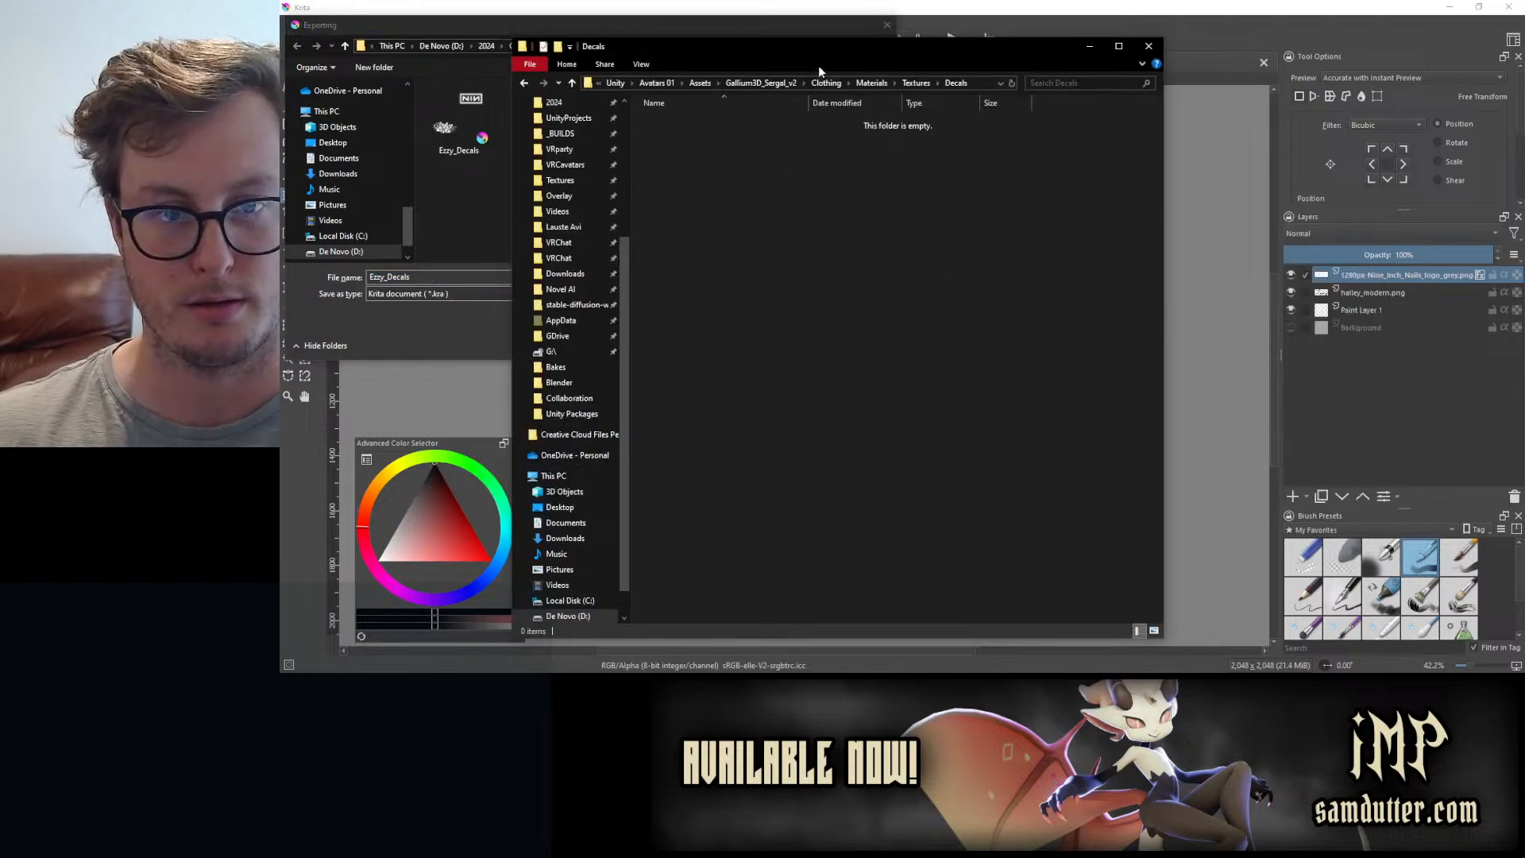
left_click(984, 83)
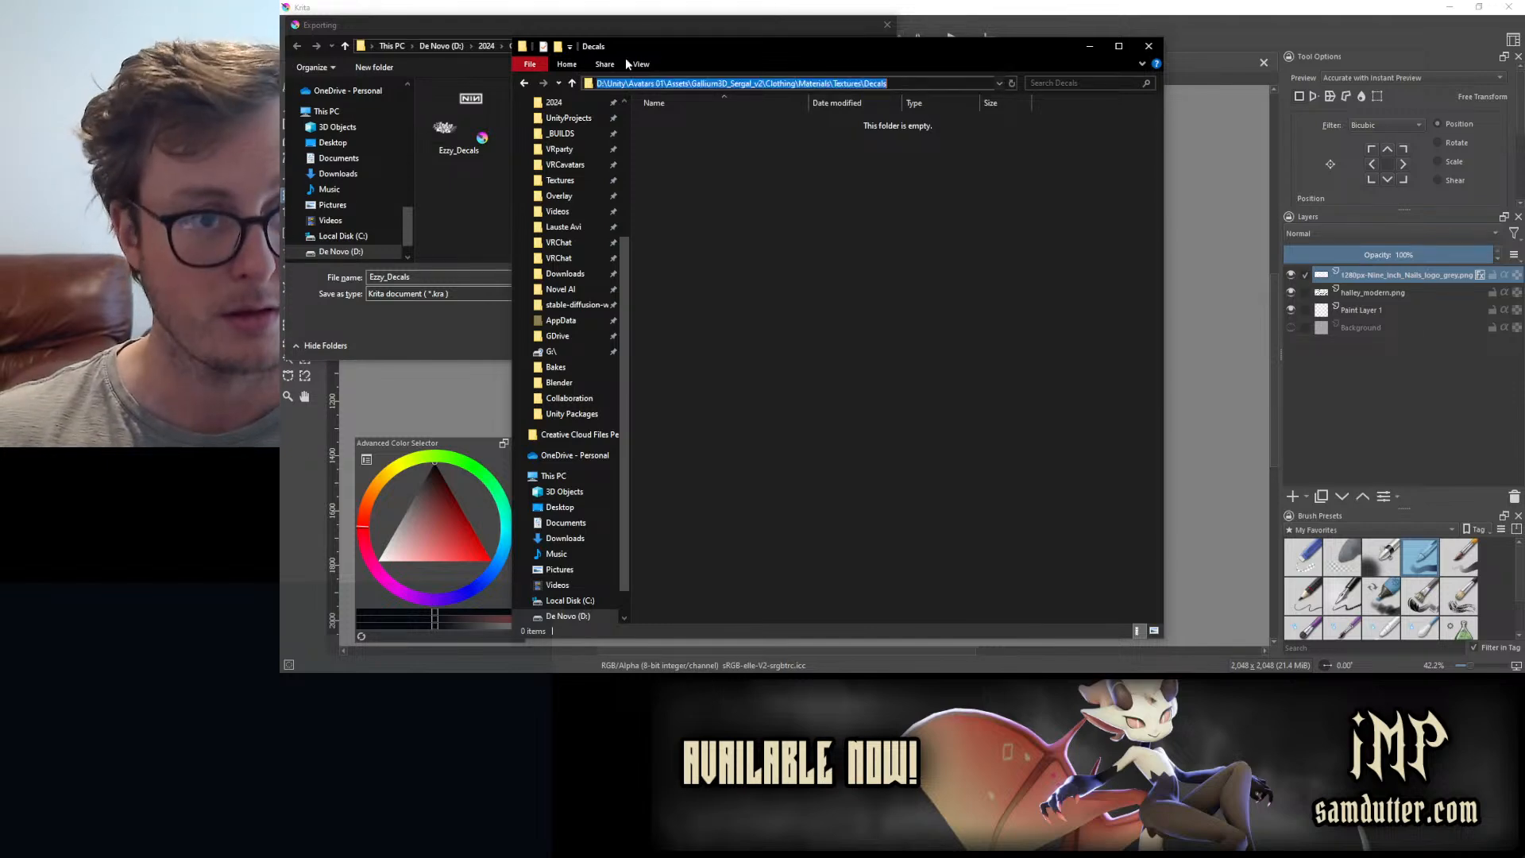
left_click(550, 23)
left_click(664, 46)
key("ctrl+v")
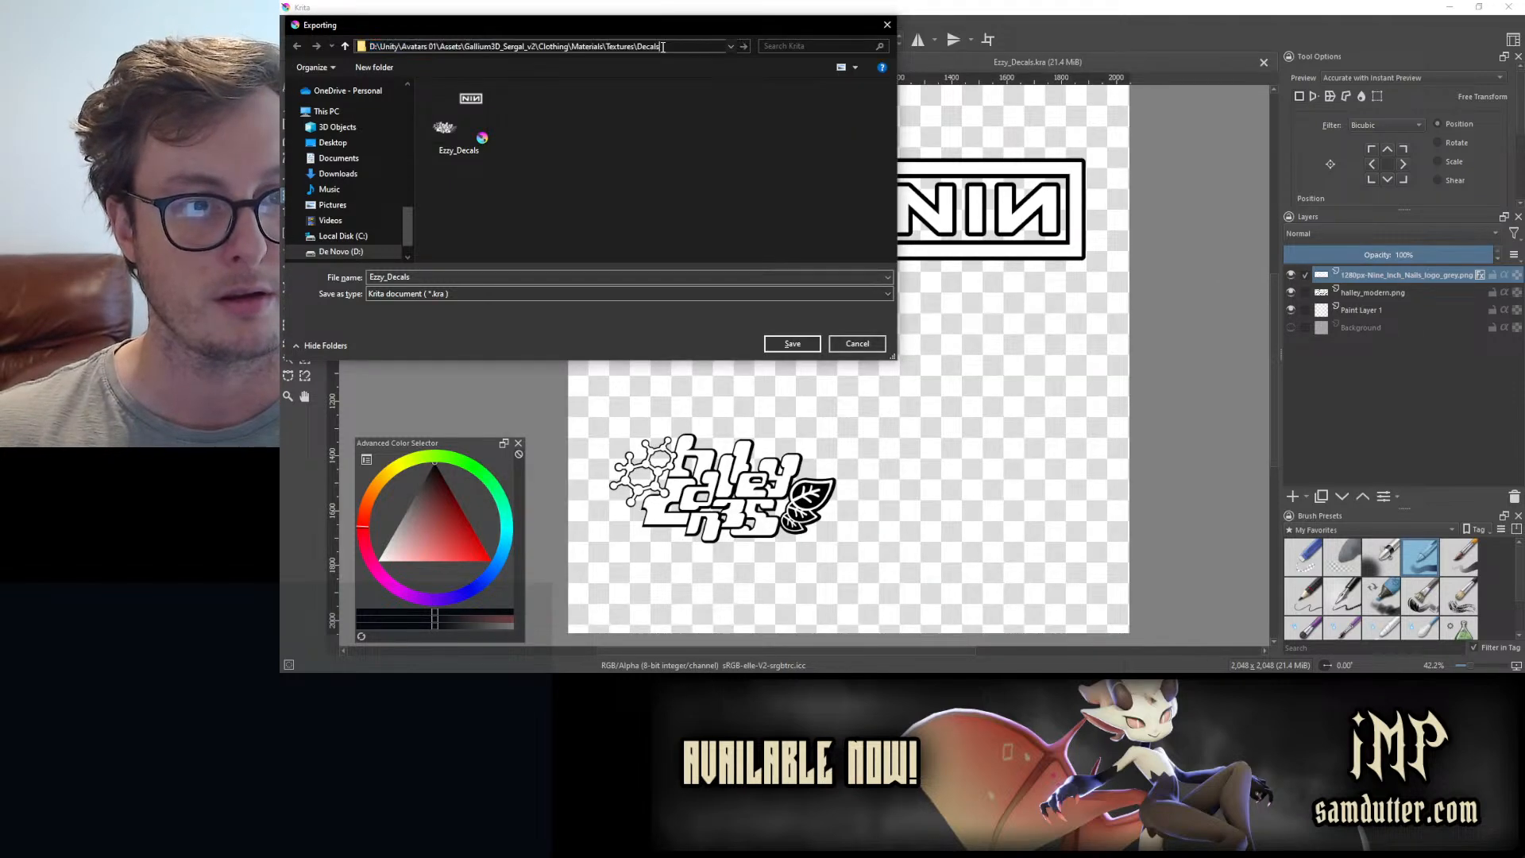
key("Return")
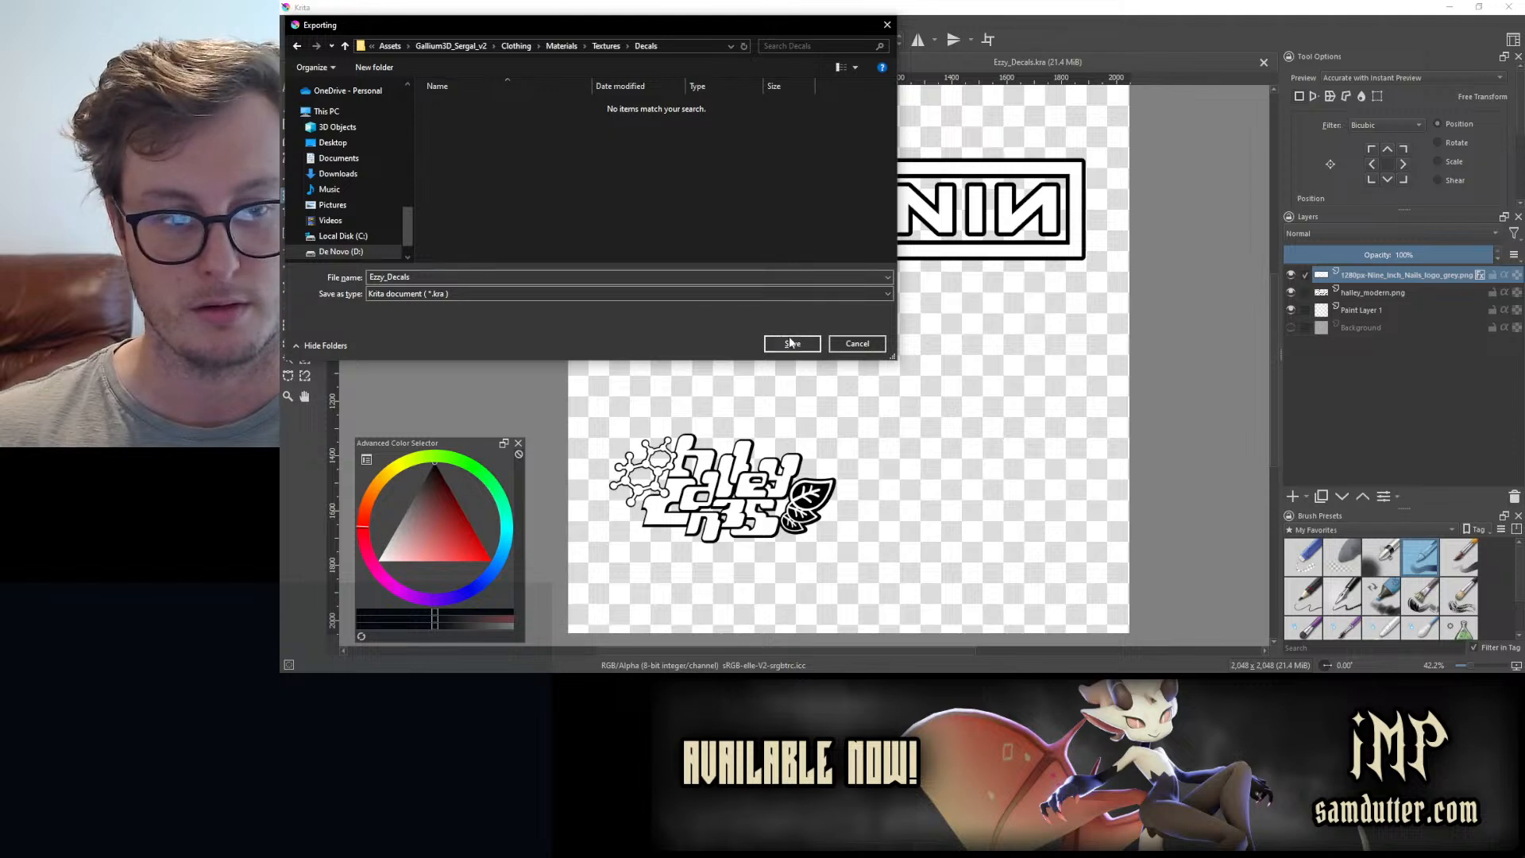
- Export the document as a PNG image named Ezzy_Decals, keeping the default PNG options
left_click(723, 293)
left_click(432, 463)
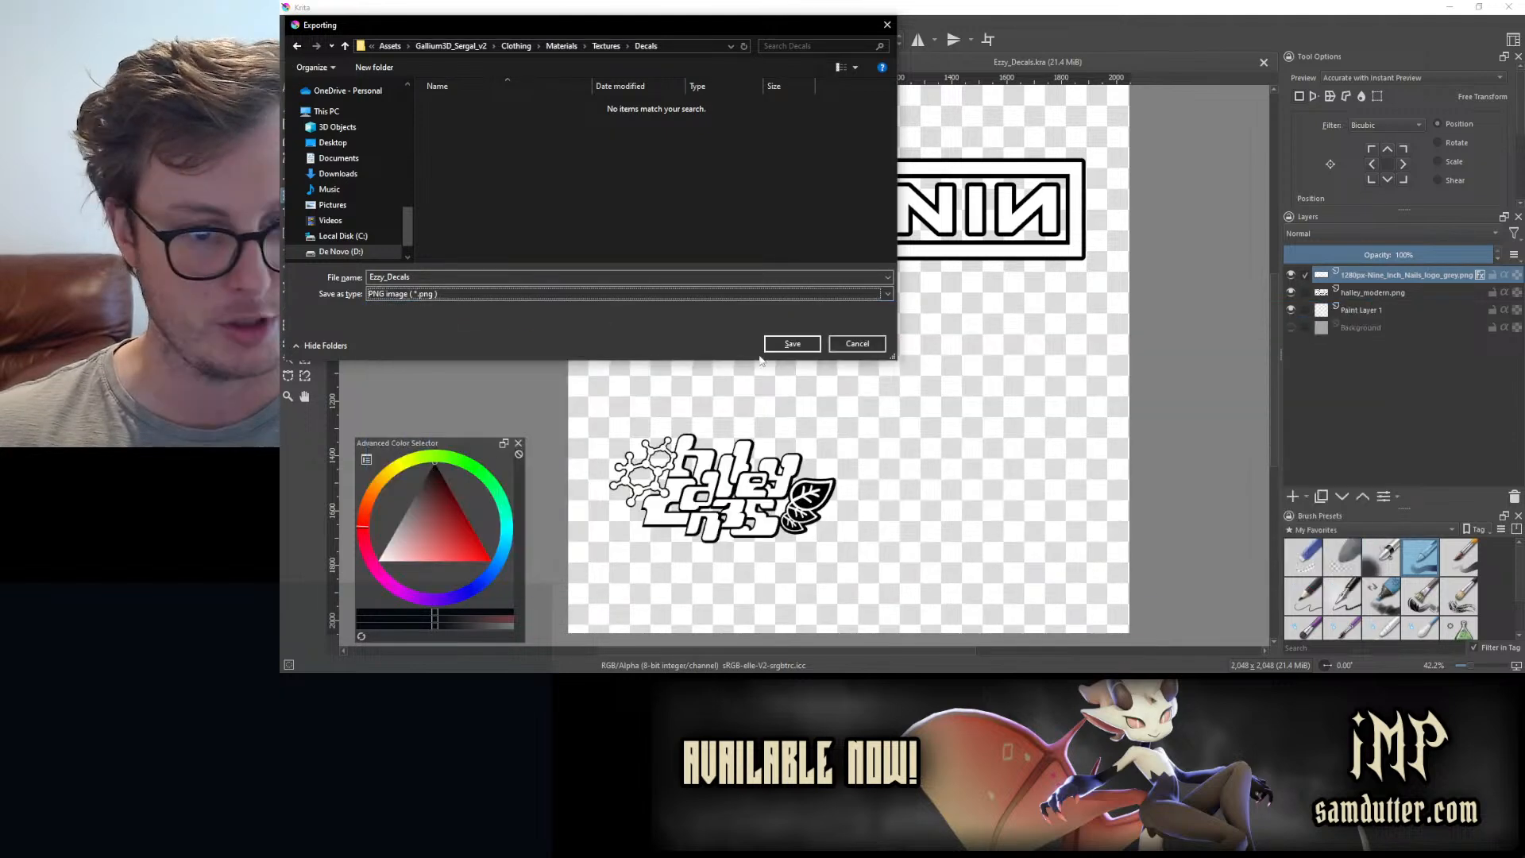
left_click(793, 348)
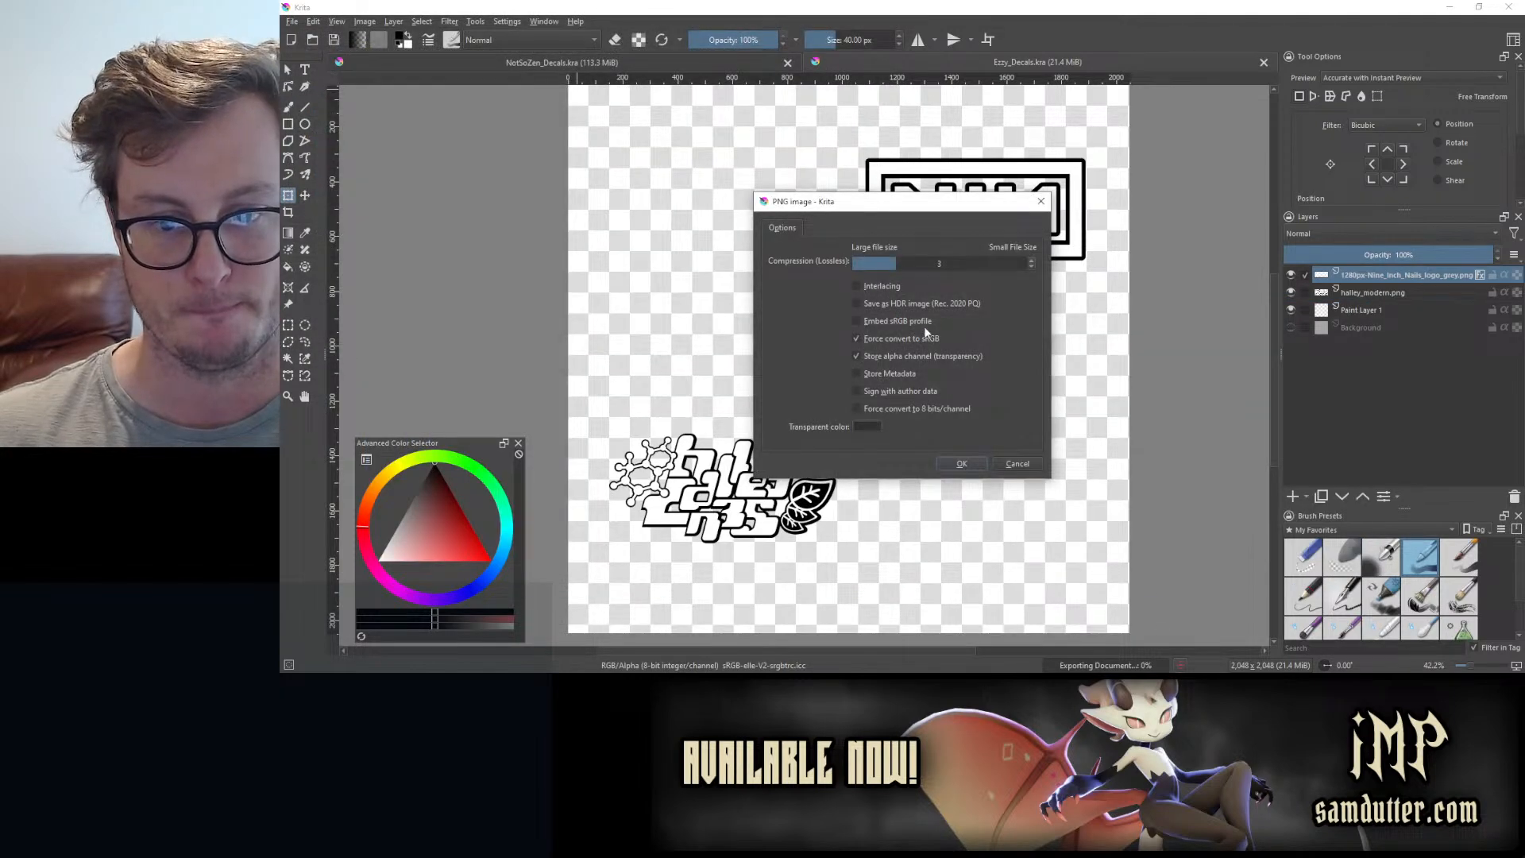
left_click(959, 465)
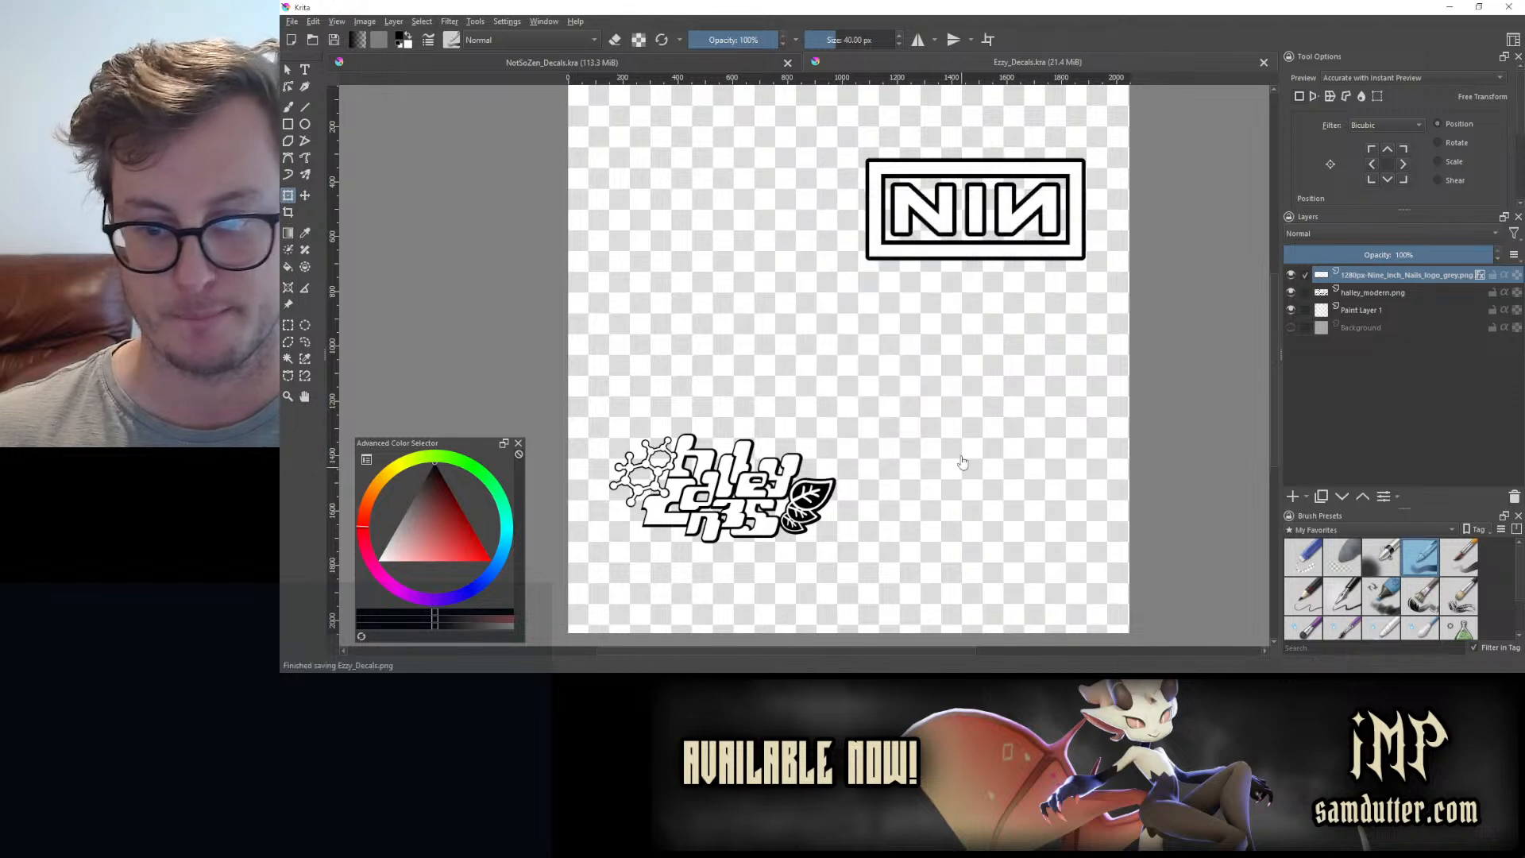
- Switch to Blender, save the file with only the Outfit 1 Shirt selected, and show the shirt's material
left_click(1254, 686)
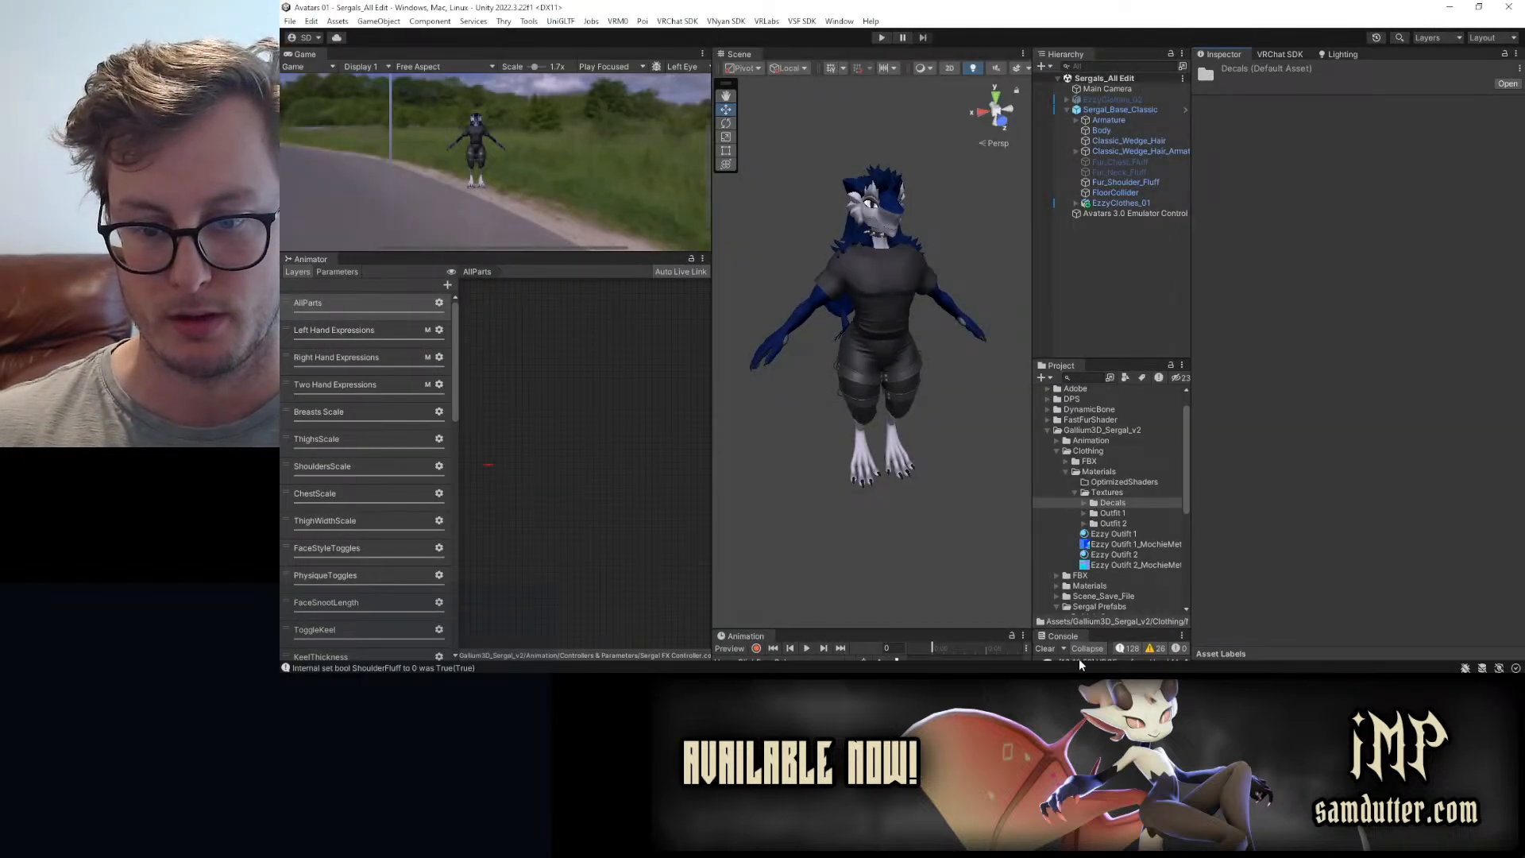
left_click(1087, 686)
scroll(859, 424, "down", 2)
key("a")
key("q")
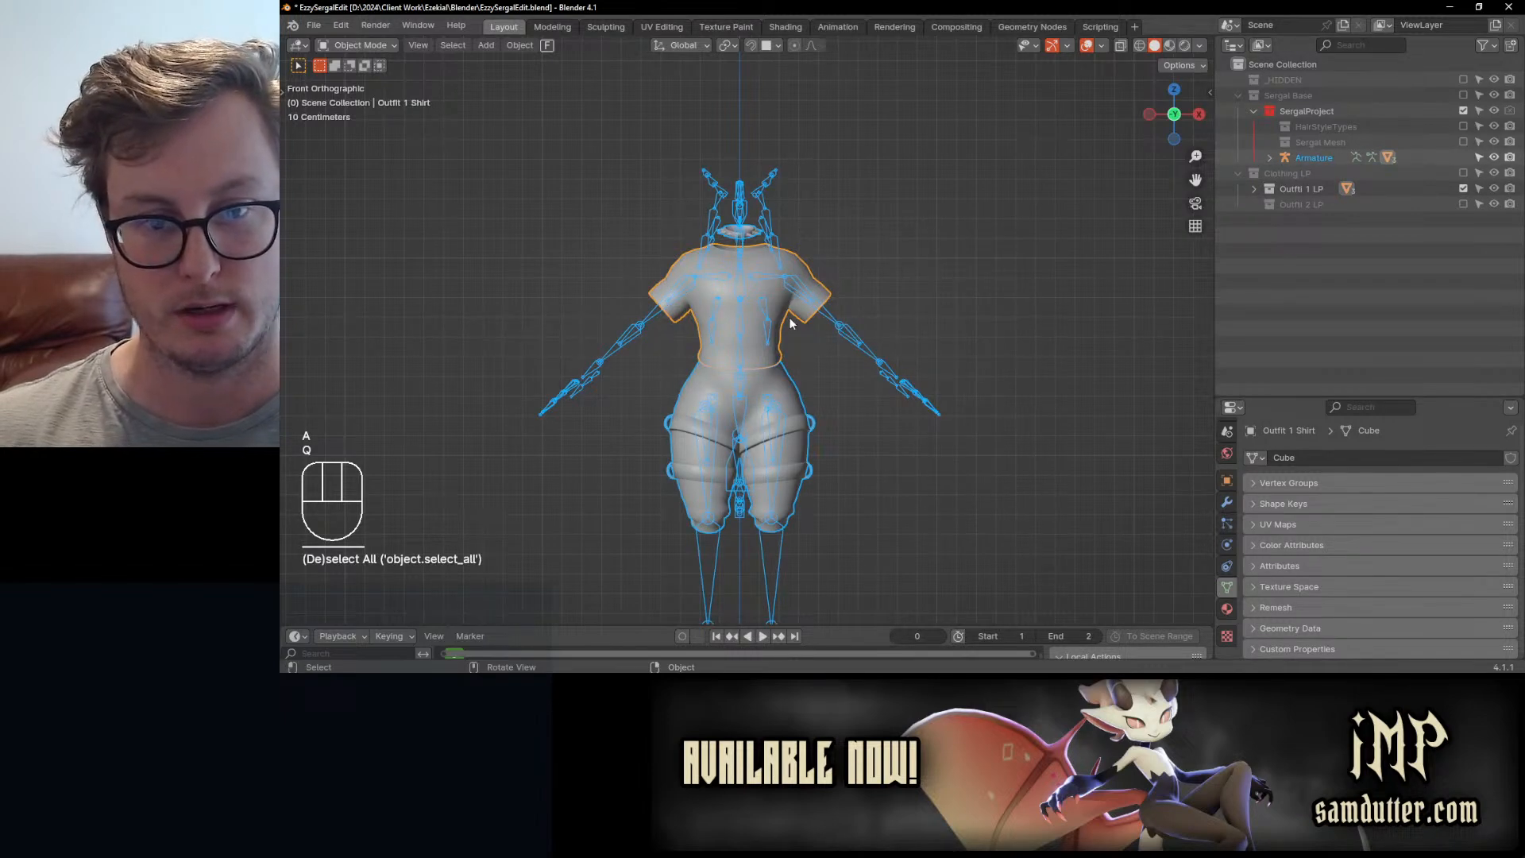
left_click(791, 323)
key("ctrl+s")
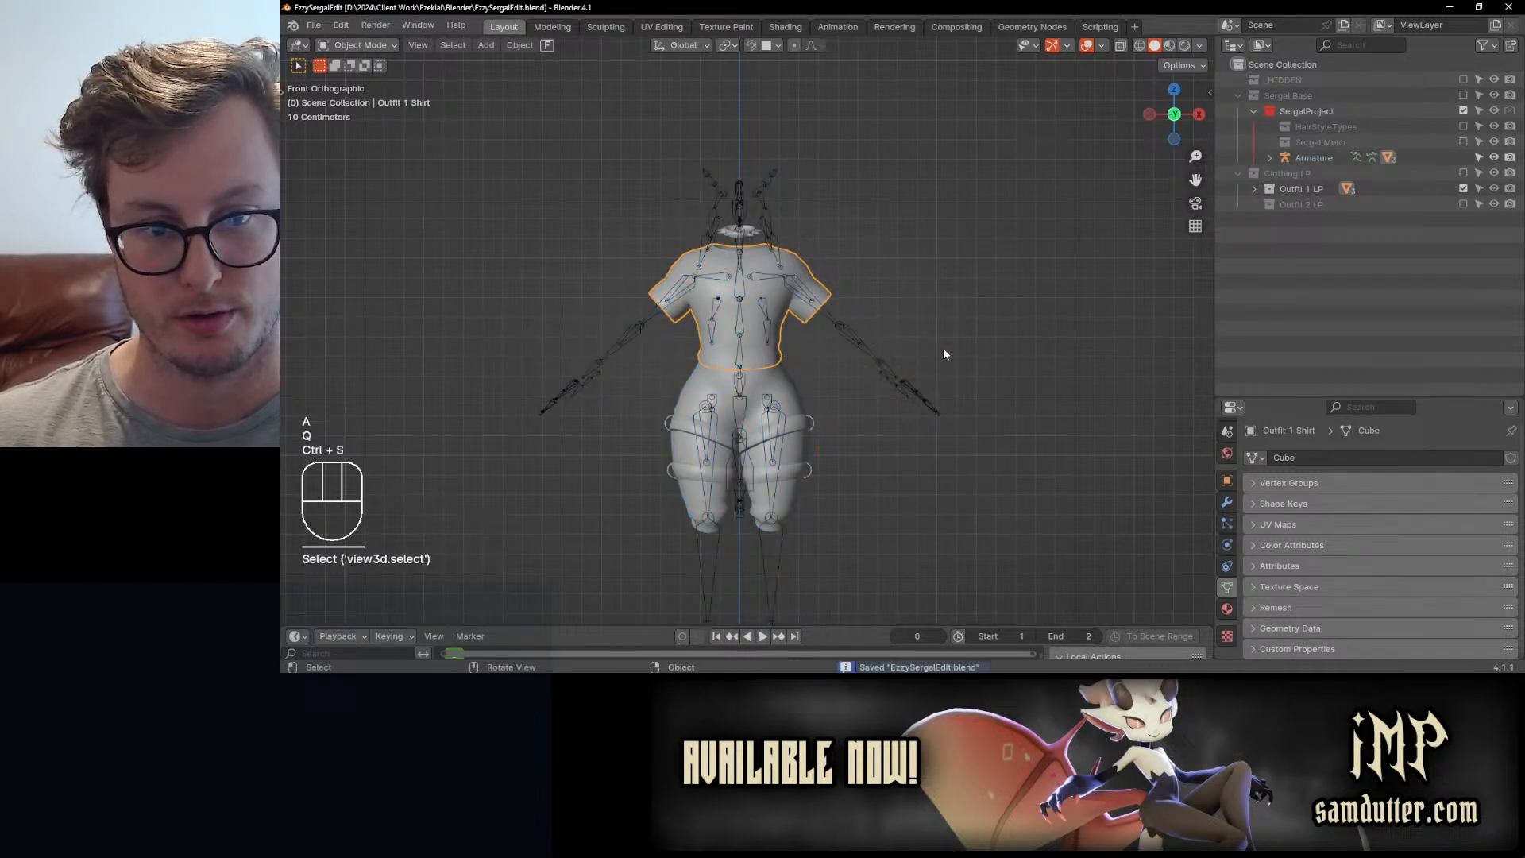
left_click(1227, 609)
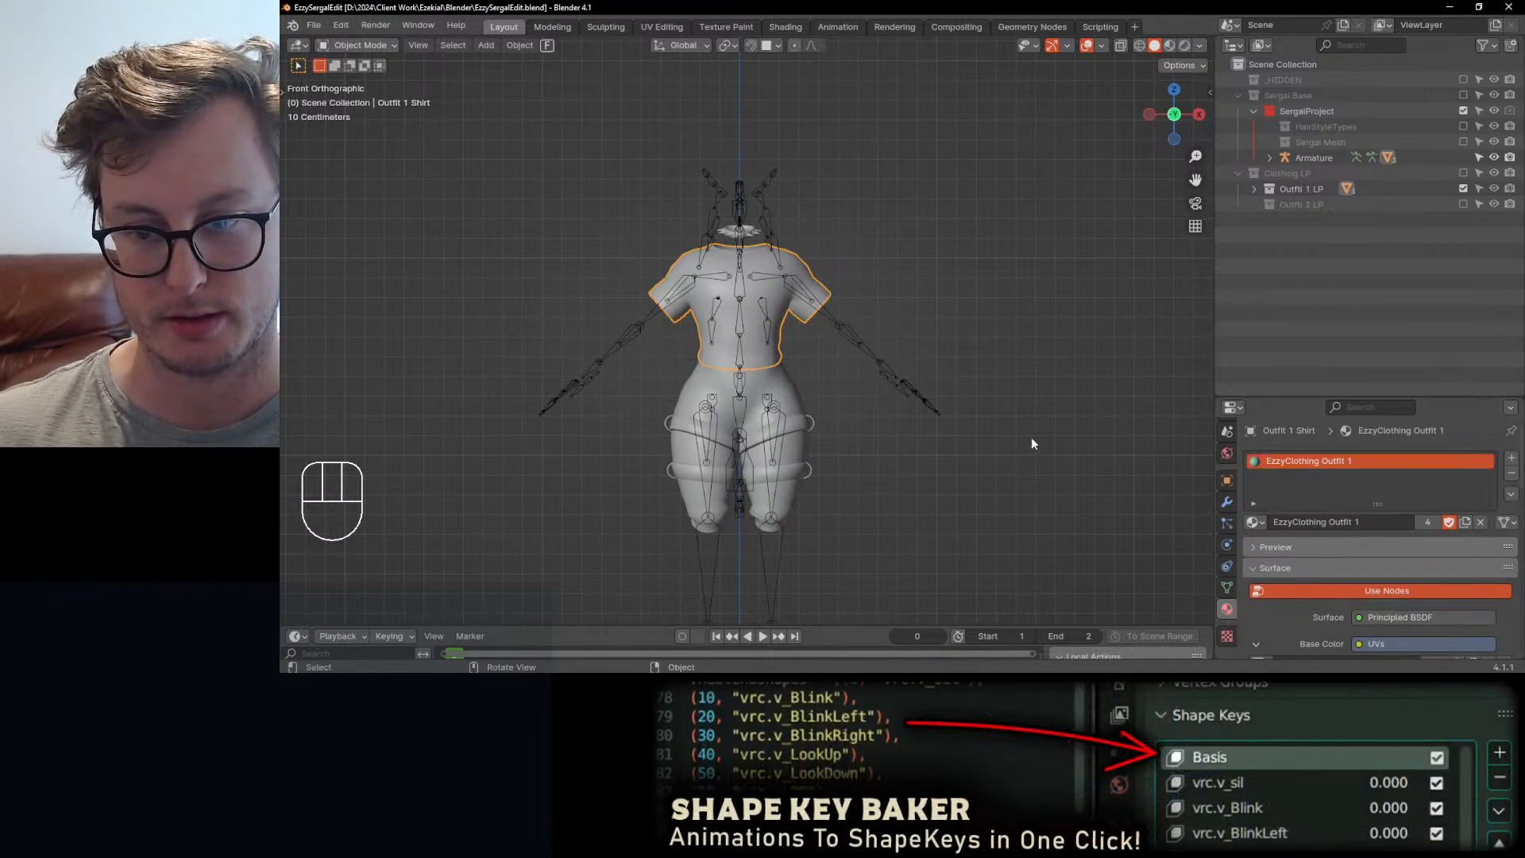
- Return to Krita, copy the Decals folder's path from a new export dialog, cancel the export and go back to Blender
key("alt+Tab")
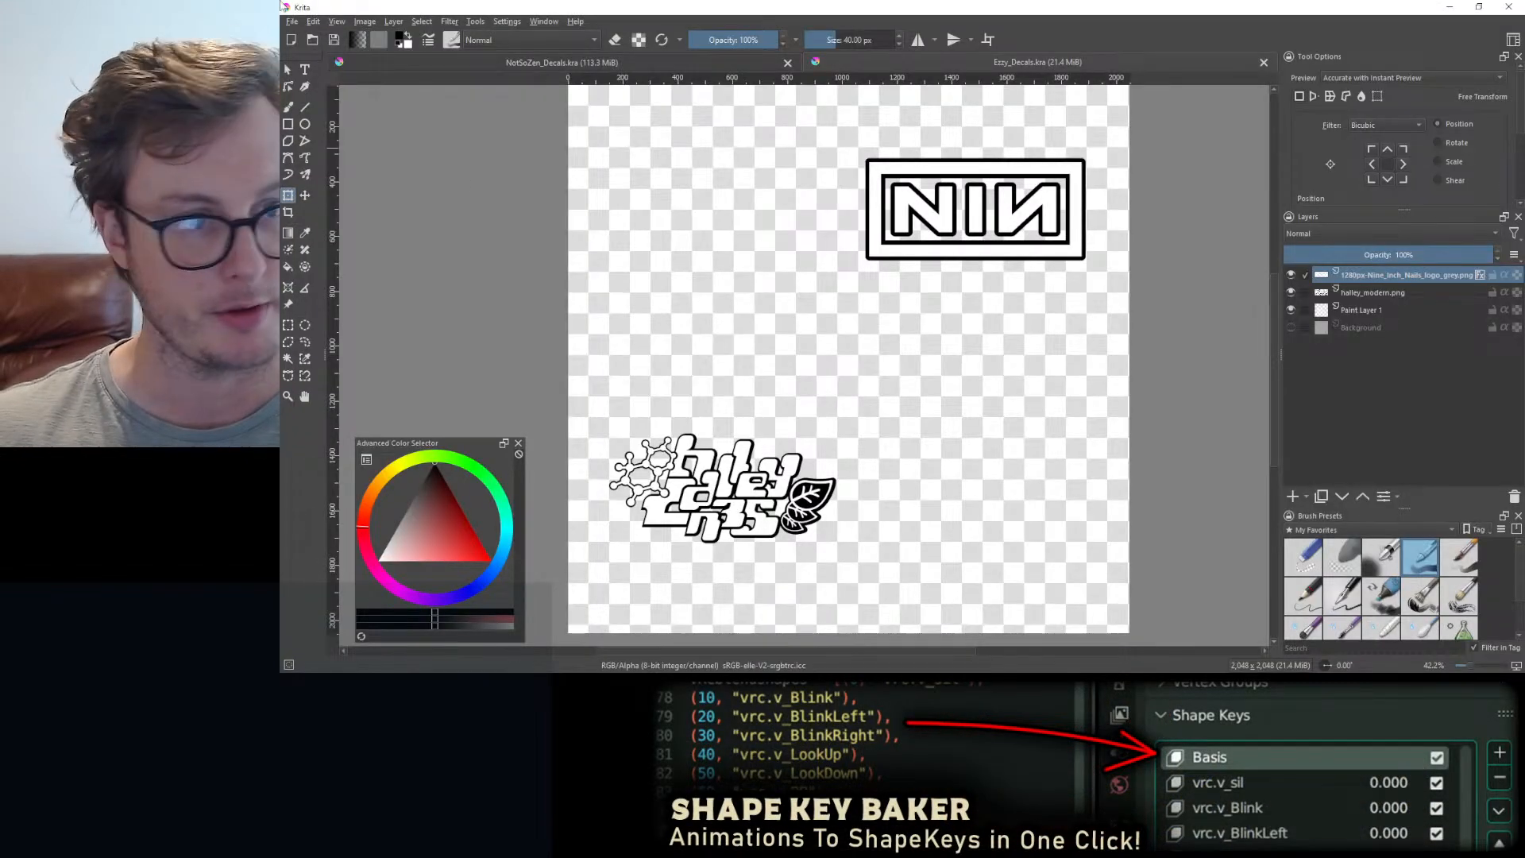
left_click(293, 22)
left_click(318, 153)
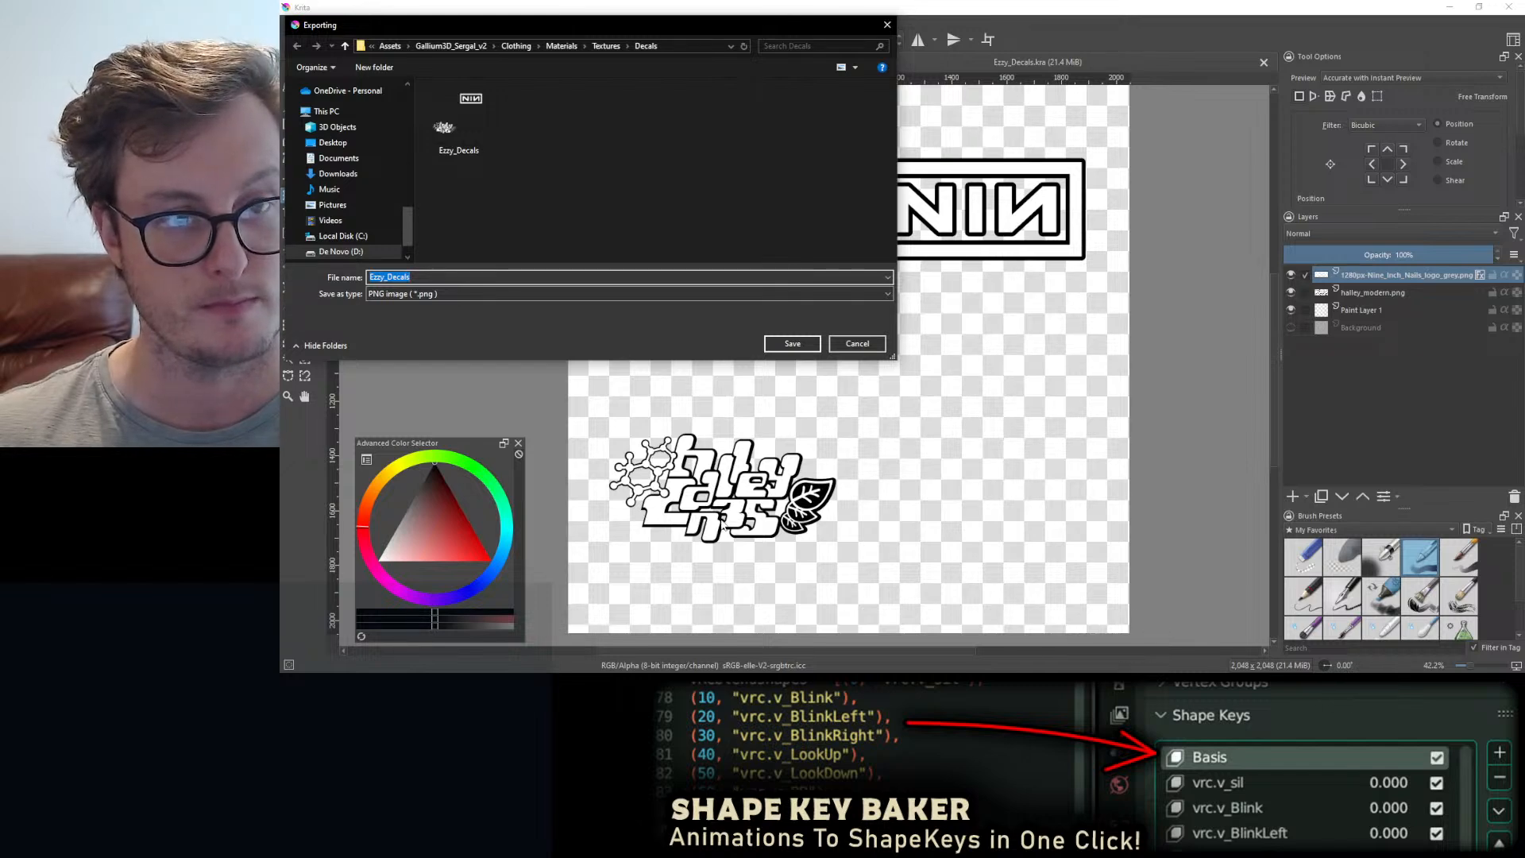
left_click(683, 50)
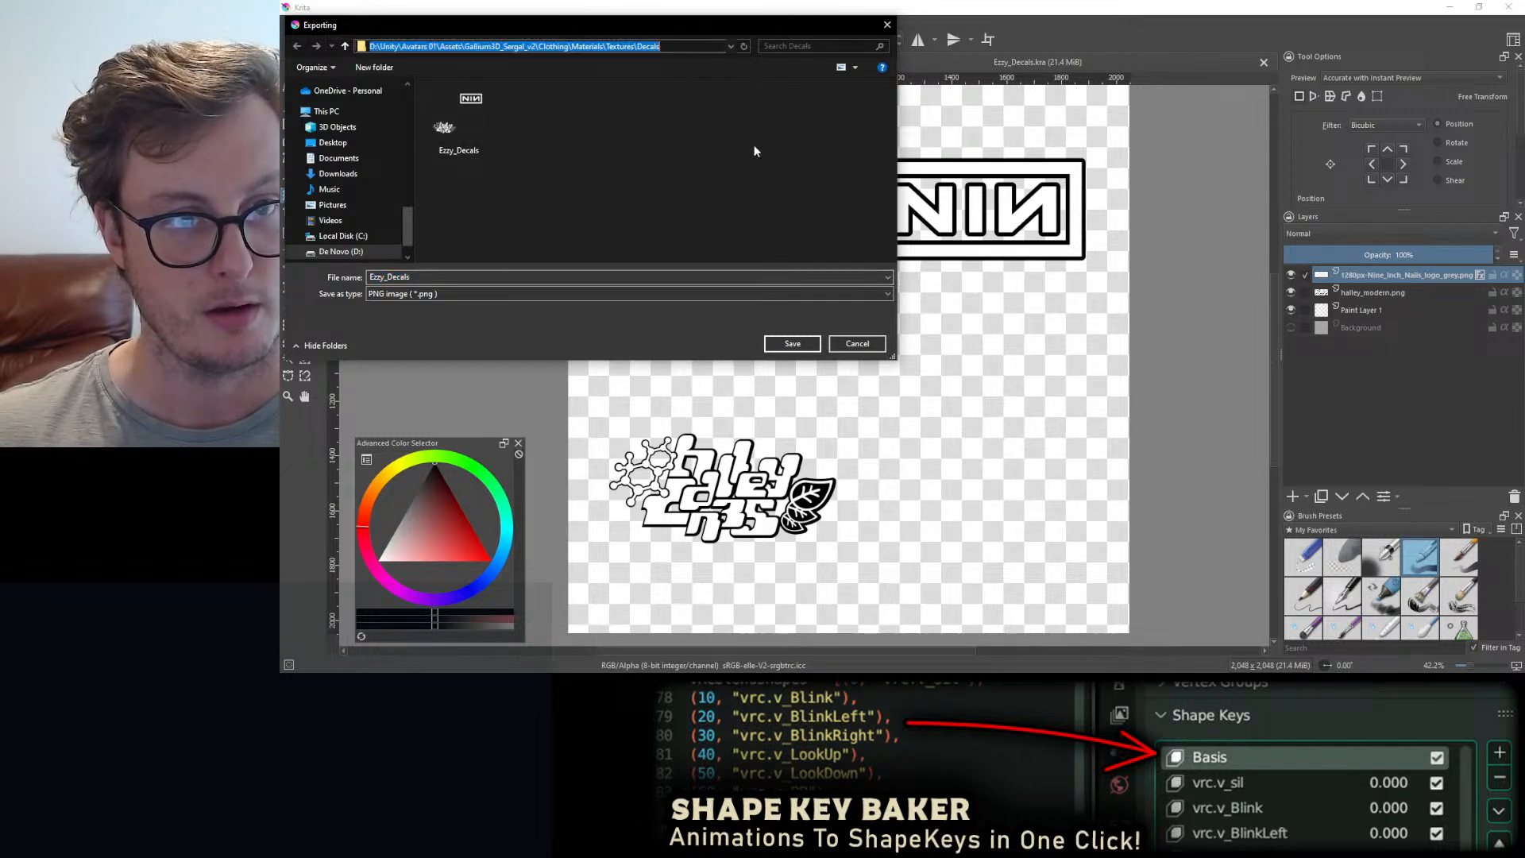
left_click(766, 191)
left_click(864, 346)
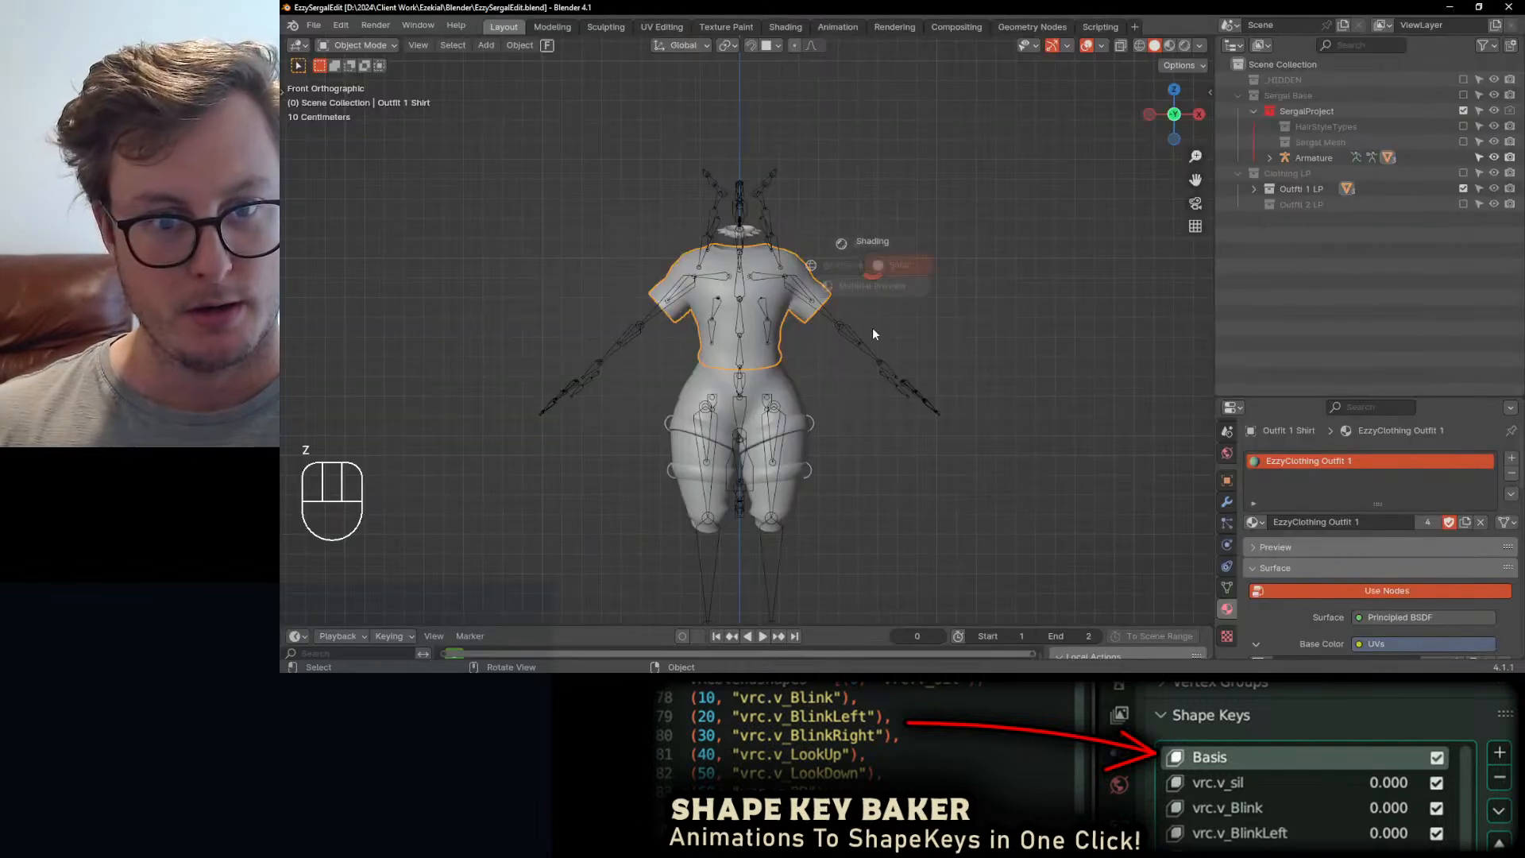
- Switch to the Shading workspace to work on the Outfit 1 Shirt's EzzyClothing Outfit 1 material
left_click(872, 334)
scroll(807, 323, "up", 3)
middle_click_drag(807, 323, 750, 327)
scroll(761, 317, "up", 3)
left_click(796, 26)
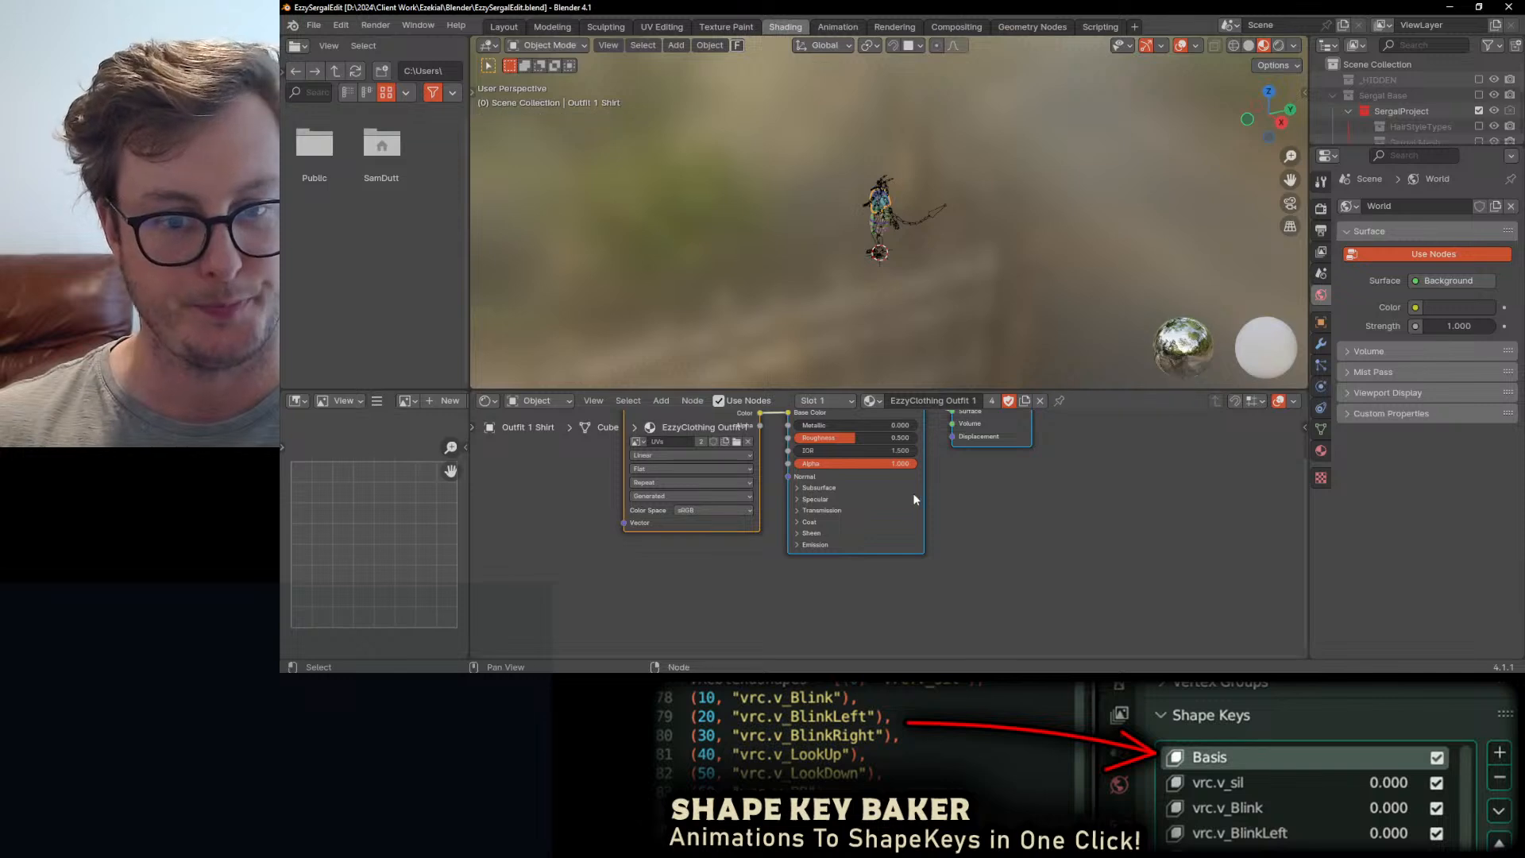
middle_click_drag(894, 464, 937, 555)
left_click(667, 454)
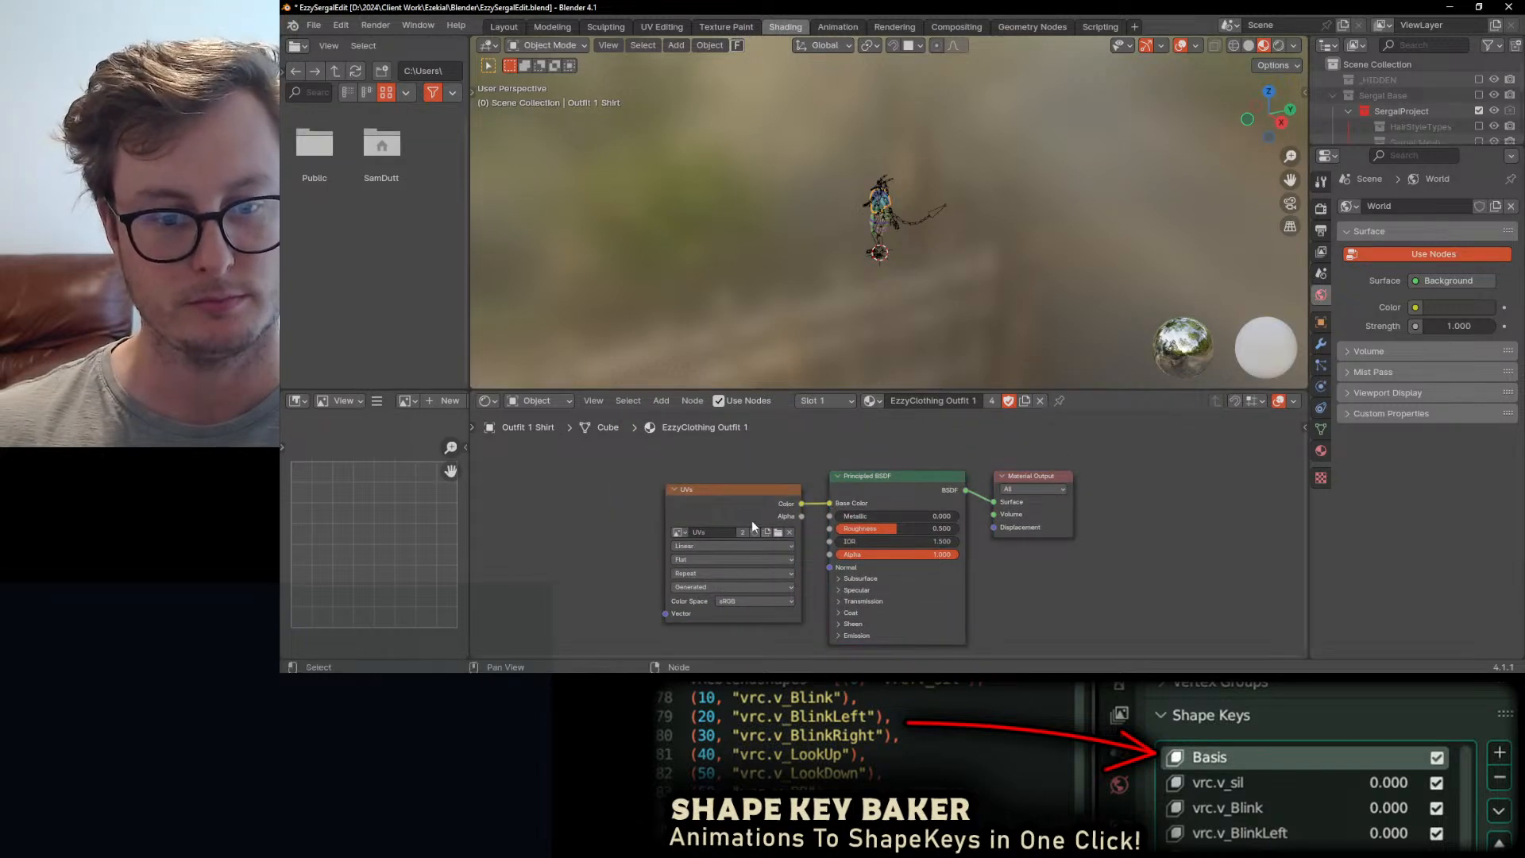
- Add a UV Map node set to UVMap and feed it into the UVs image texture's Vector input
left_click_drag(538, 605, 539, 609)
type("ma")
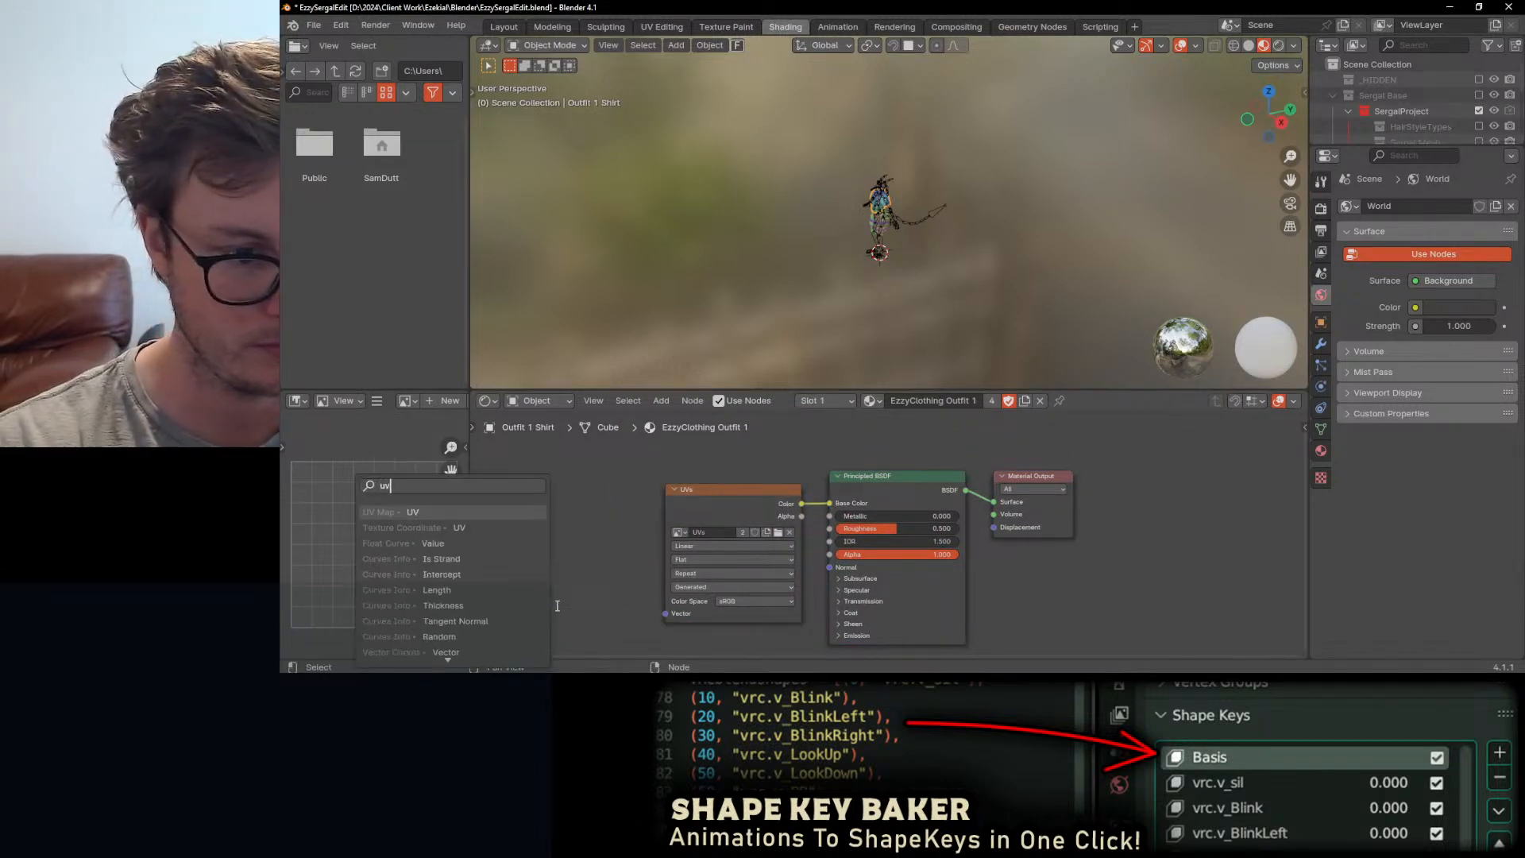
key("Return")
left_click(613, 521)
left_click(580, 565)
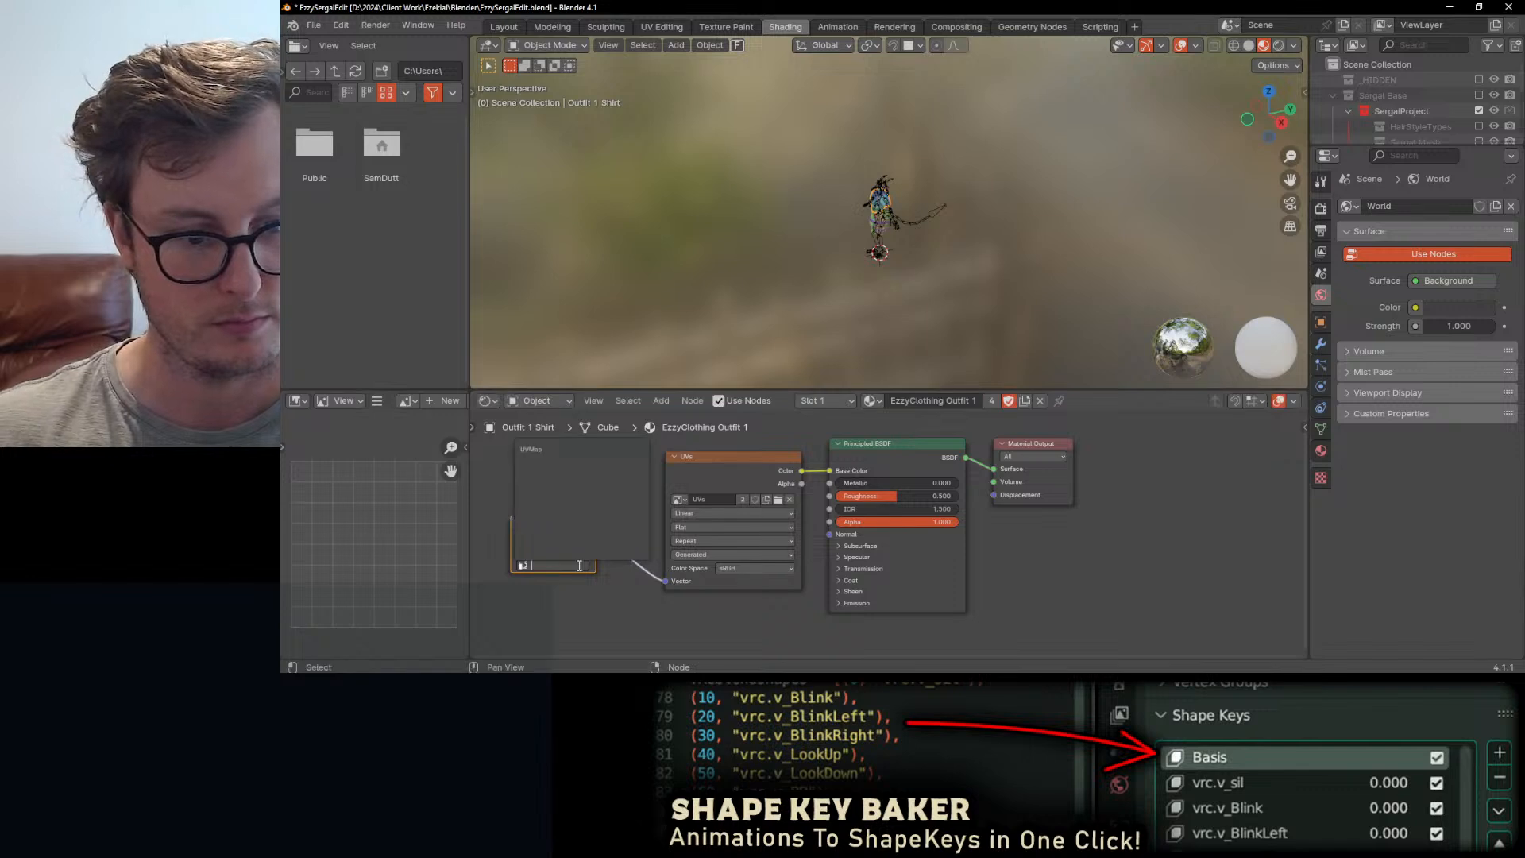
left_click(566, 447)
- Move the UV Map and UVs texture nodes away from the Principled BSDF to make room between them
left_click(609, 619)
key("Home")
left_click_drag(614, 475, 823, 615)
key("g")
left_click(660, 603)
middle_click_drag(788, 557, 888, 520)
key("ctrl+z")
key("g")
left_click(629, 524)
scroll(699, 508, "down", 3)
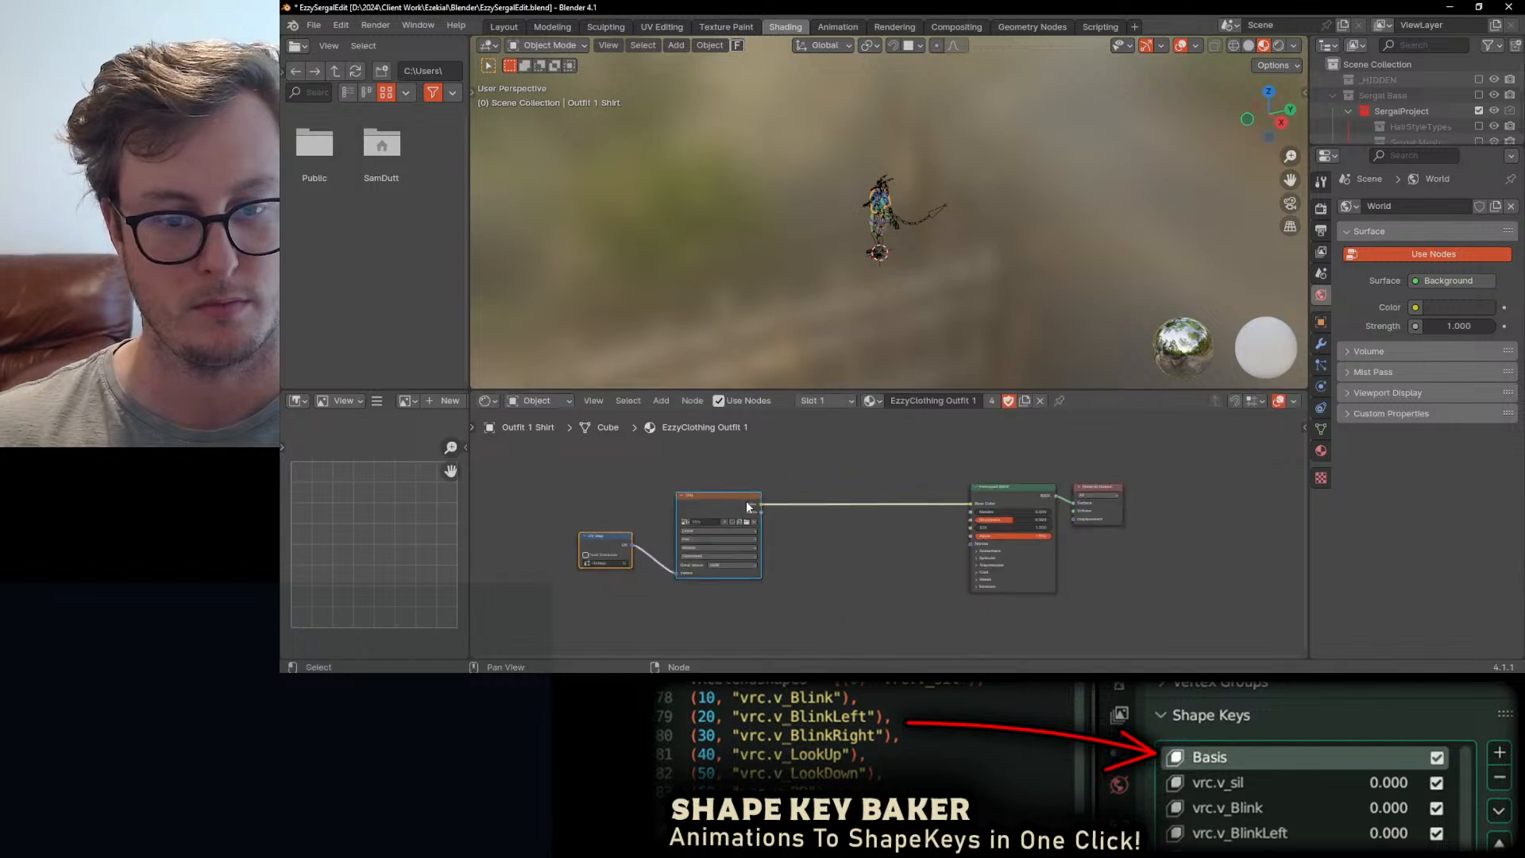
- Duplicate the connected UV Map and UVs texture nodes and place the copies above the originals
middle_click_drag(762, 546, 789, 584)
key("shift+d")
left_click(788, 483)
- Insert a Mix Color node before the Principled BSDF and connect the duplicate texture's Color to B and Alpha to Factor
key("shift+a")
type("mix")
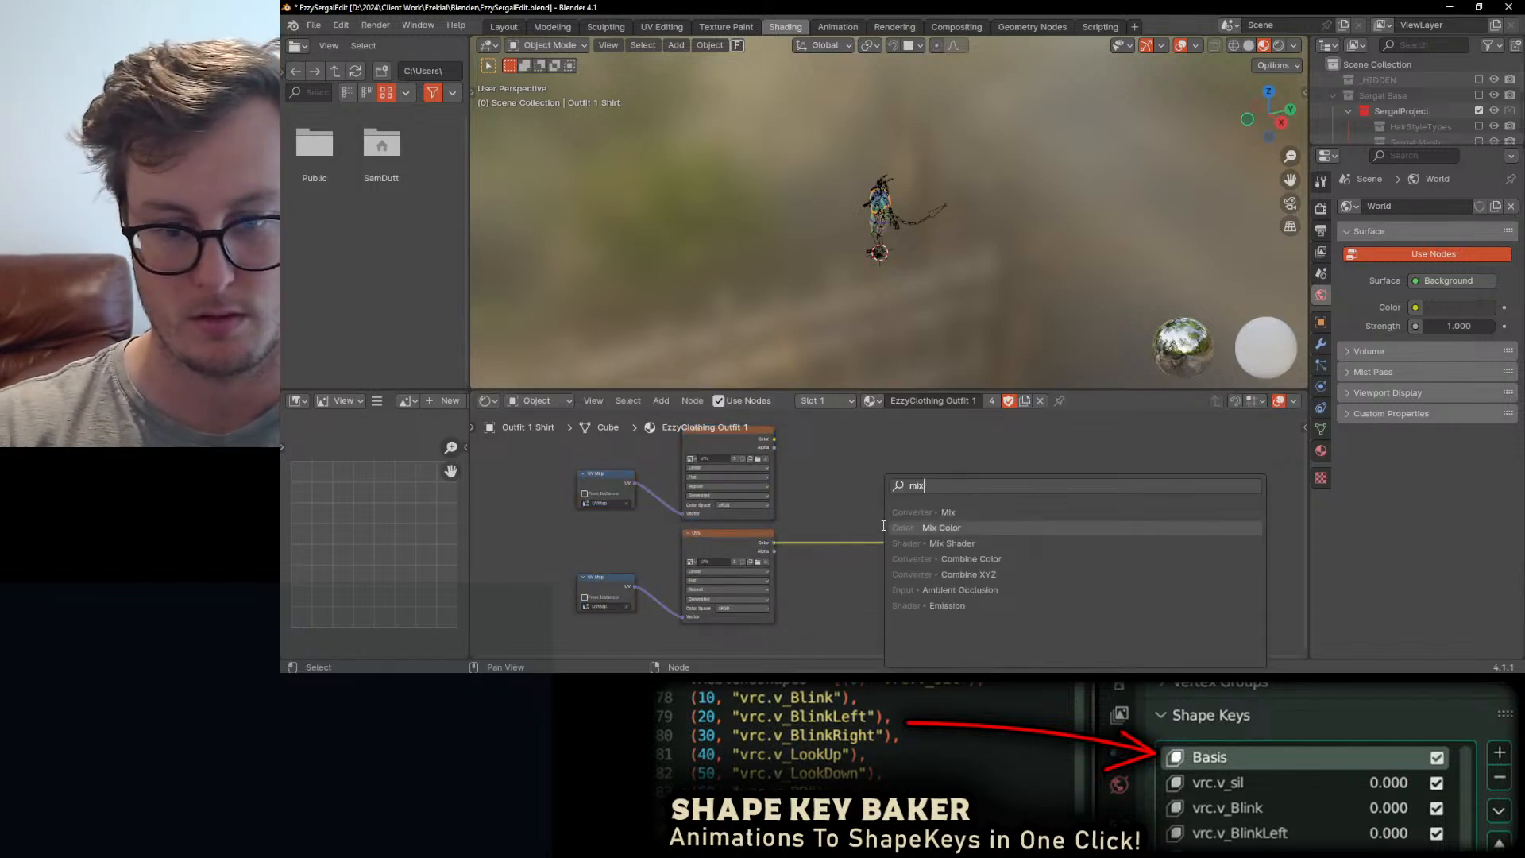
left_click(883, 528)
left_click(882, 522)
scroll(799, 518, "up", 1)
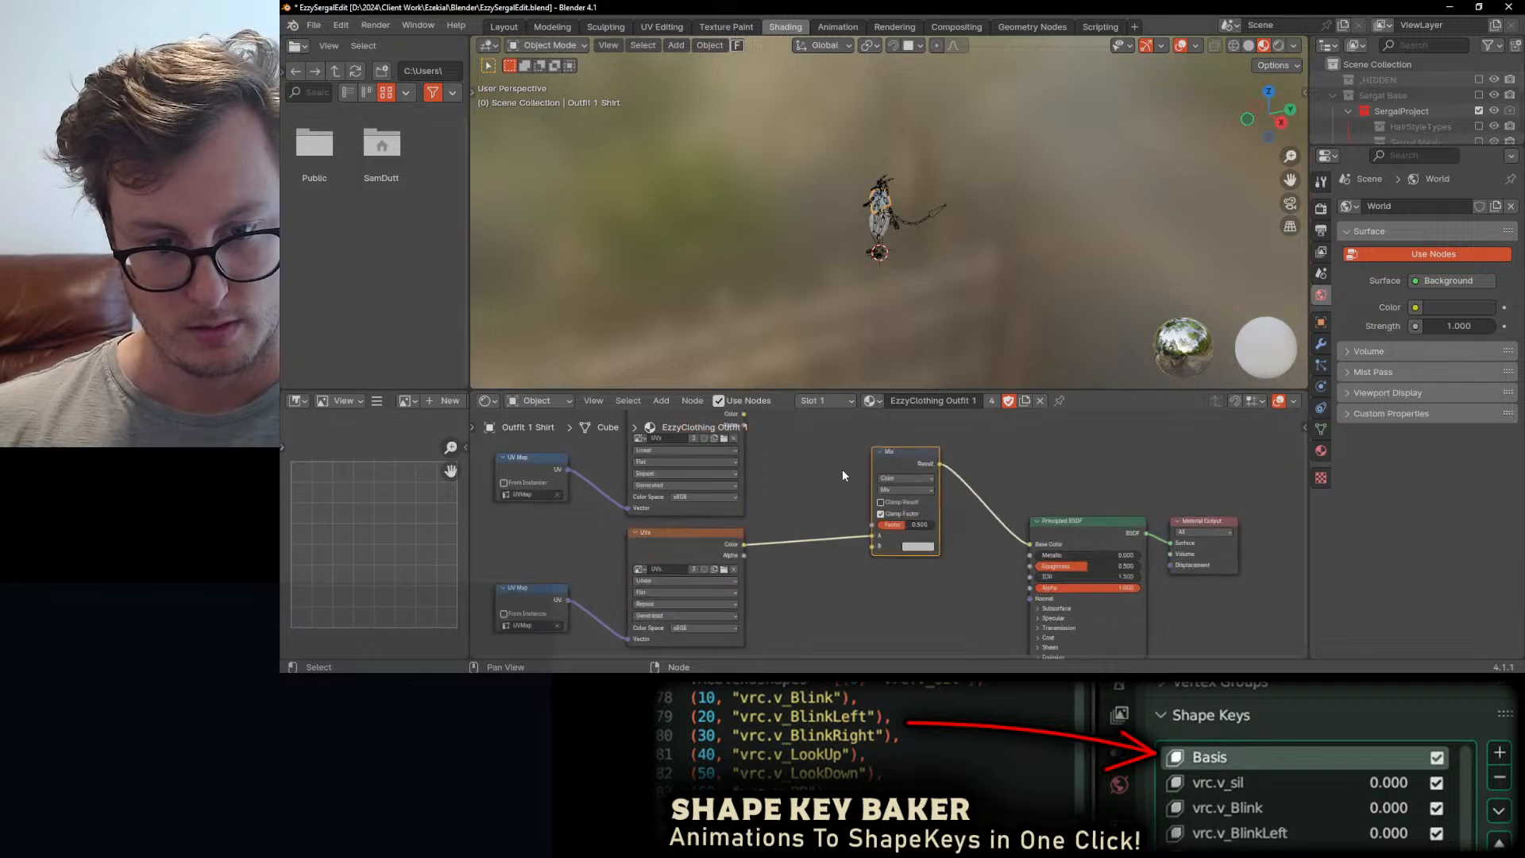
left_click_drag(744, 413, 872, 524)
- Load Ezzy_Decals.png from the Unity Decals folder into the duplicate image texture node and save the file
left_click(733, 438)
left_click(717, 438)
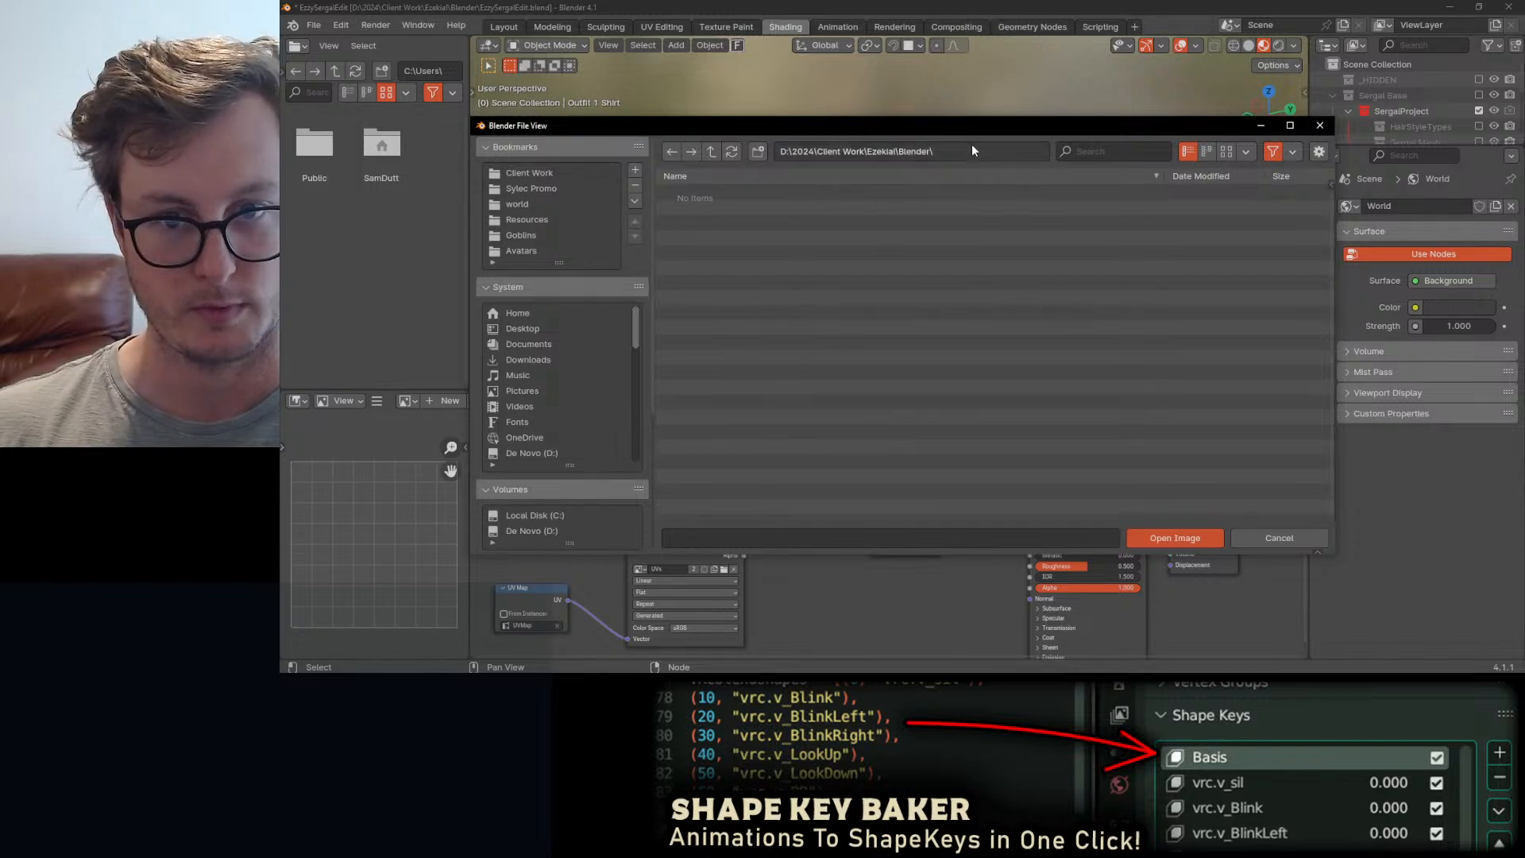
left_click(971, 148)
key("ctrl+v")
key("Return")
left_click(769, 199)
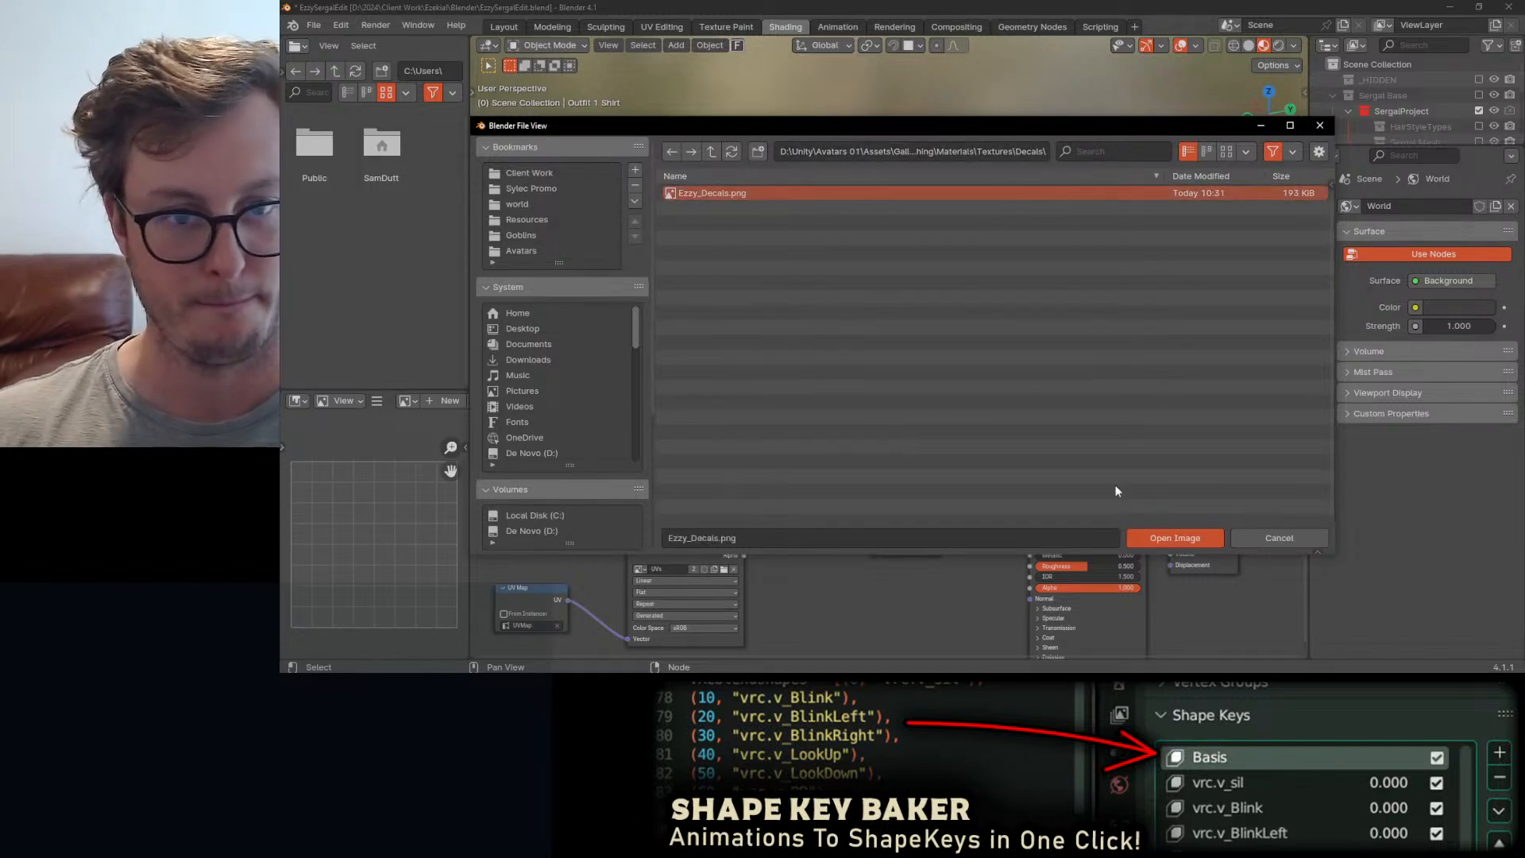
left_click(1175, 537)
scroll(861, 220, "up", 10)
middle_click_drag(861, 220, 934, 216)
key("ctrl+s")
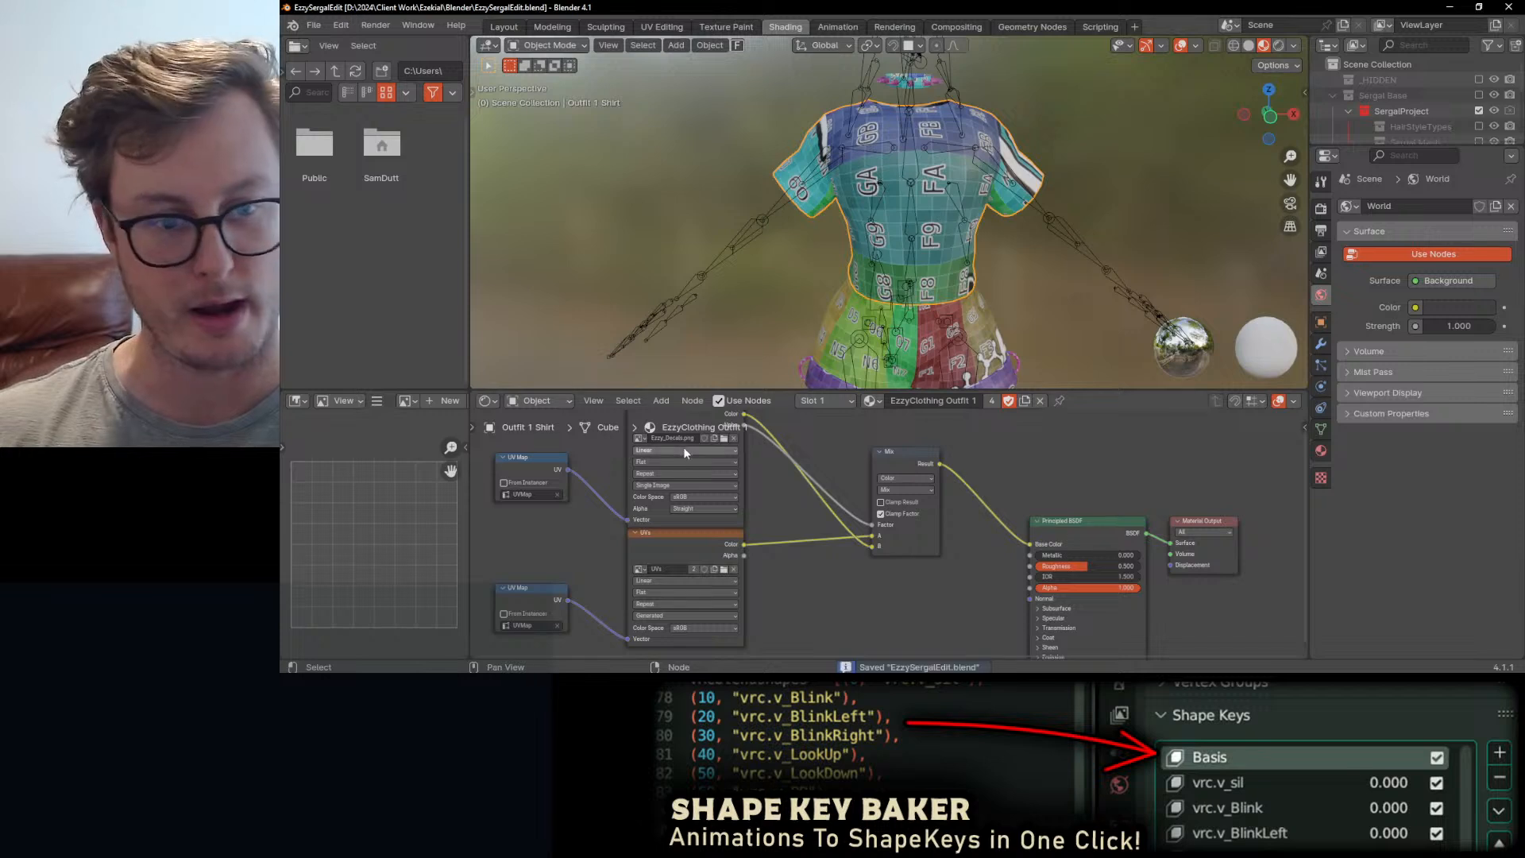
- Set the decal texture's UV Map node to the shirt's UVMap.001 layer and save the file
left_click(557, 495)
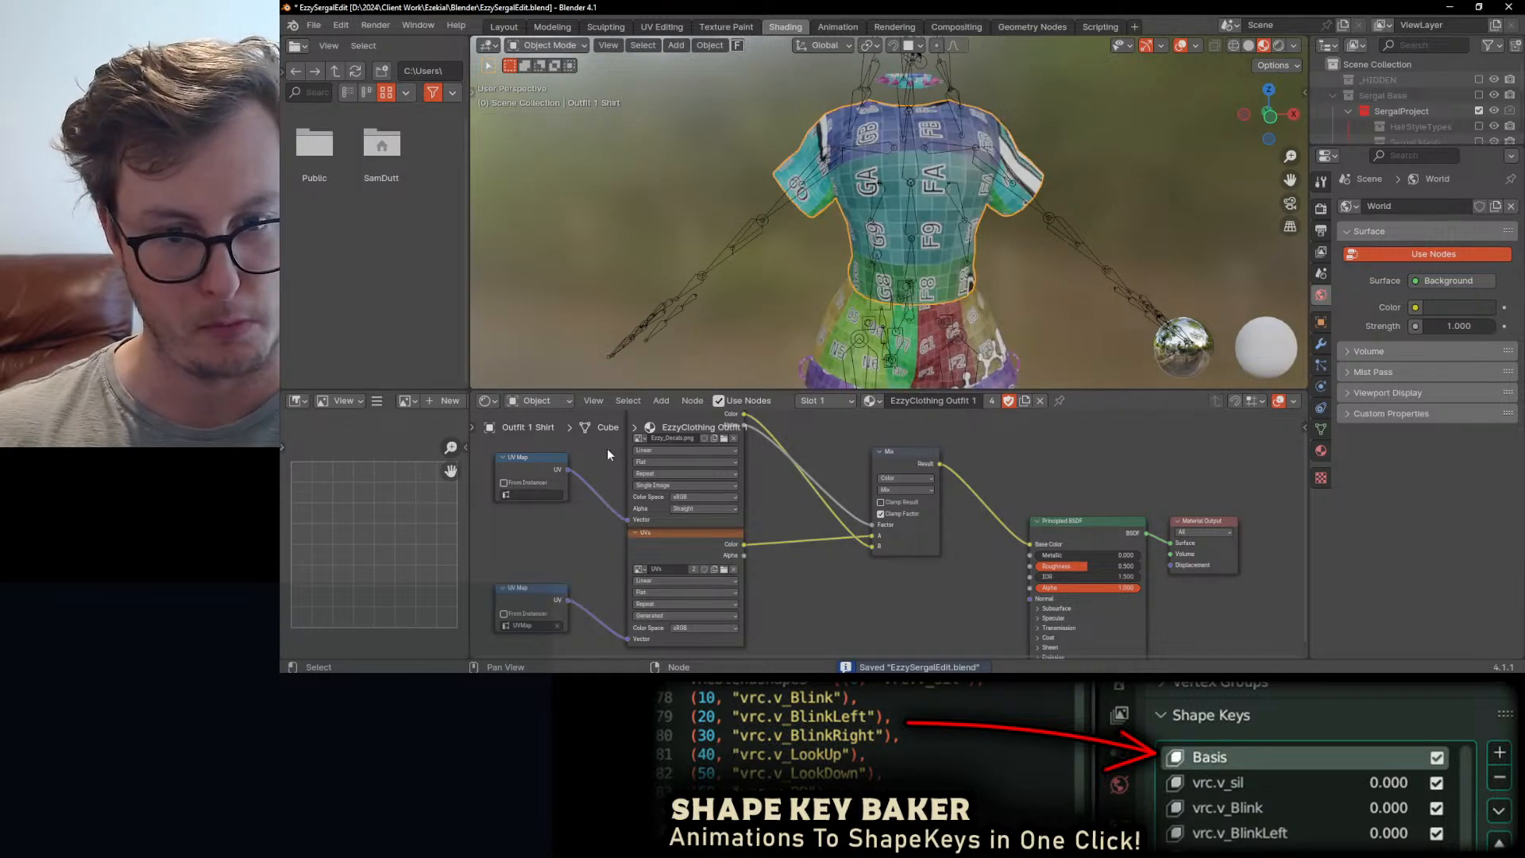
left_click(1321, 429)
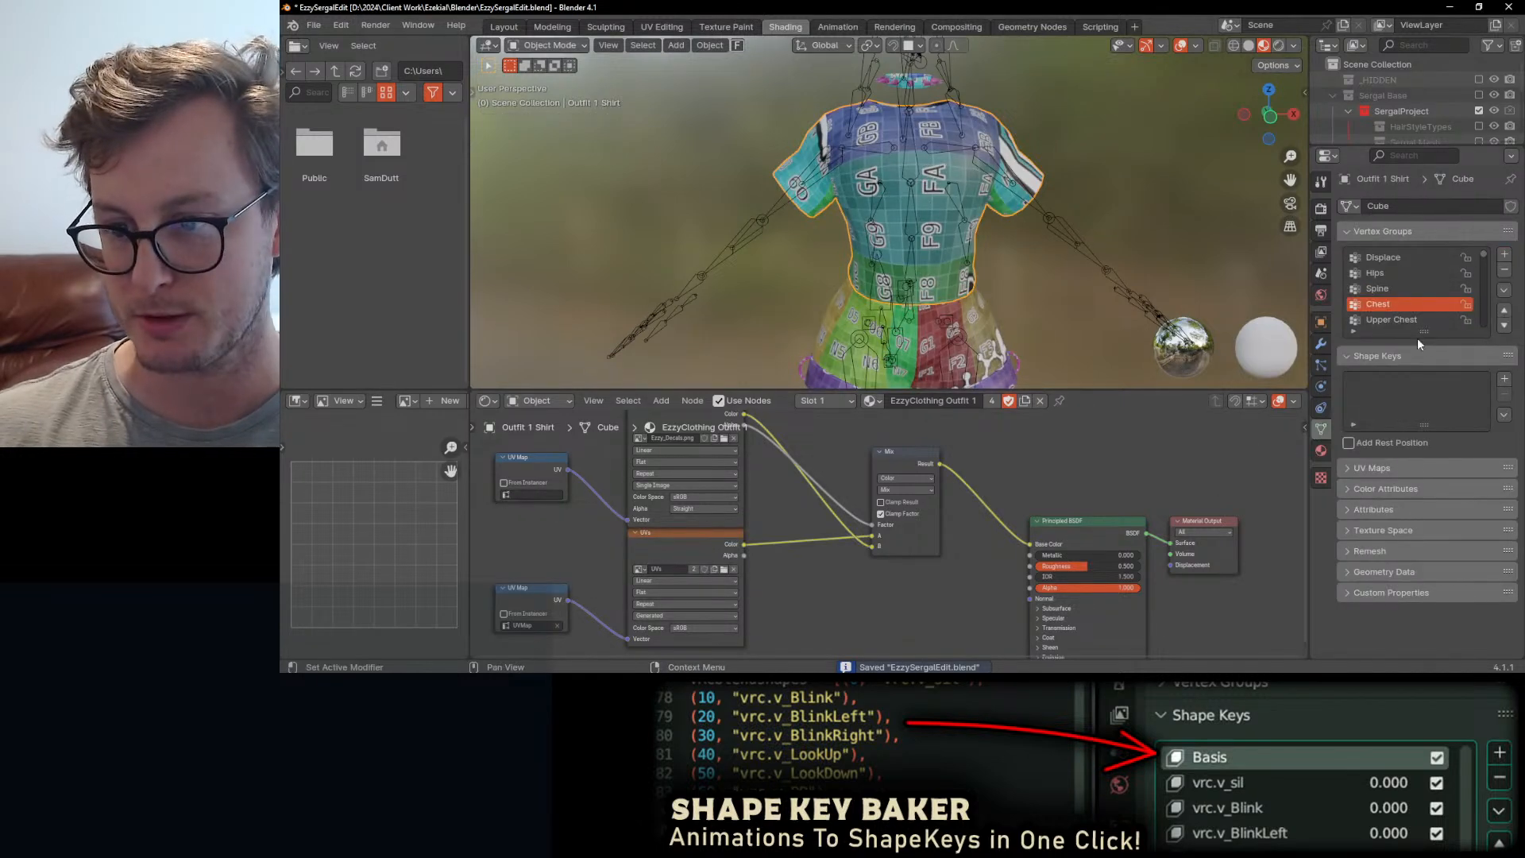
left_click(1419, 469)
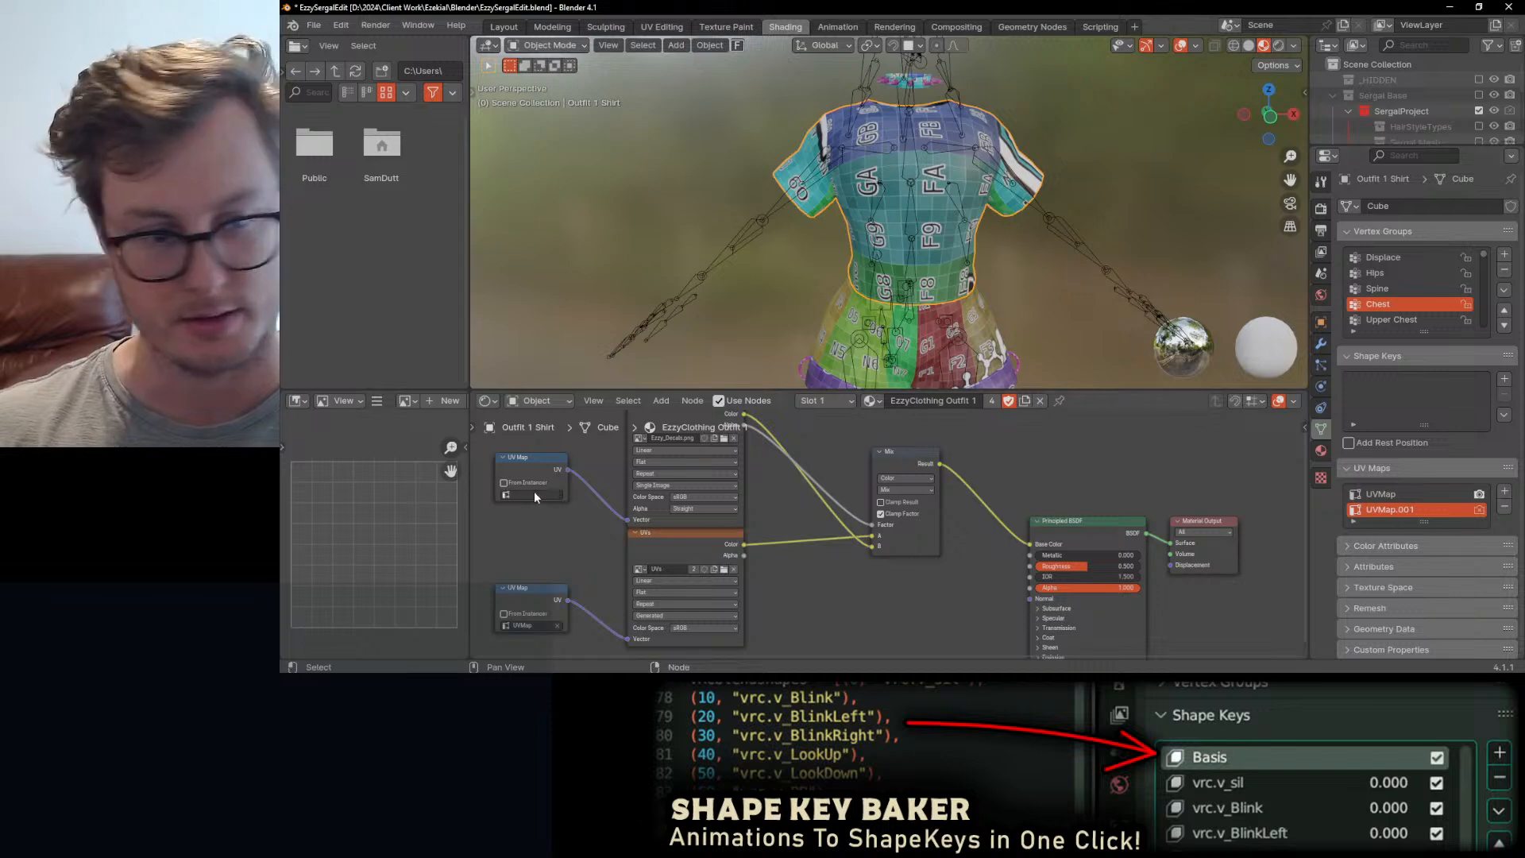
left_click(532, 521)
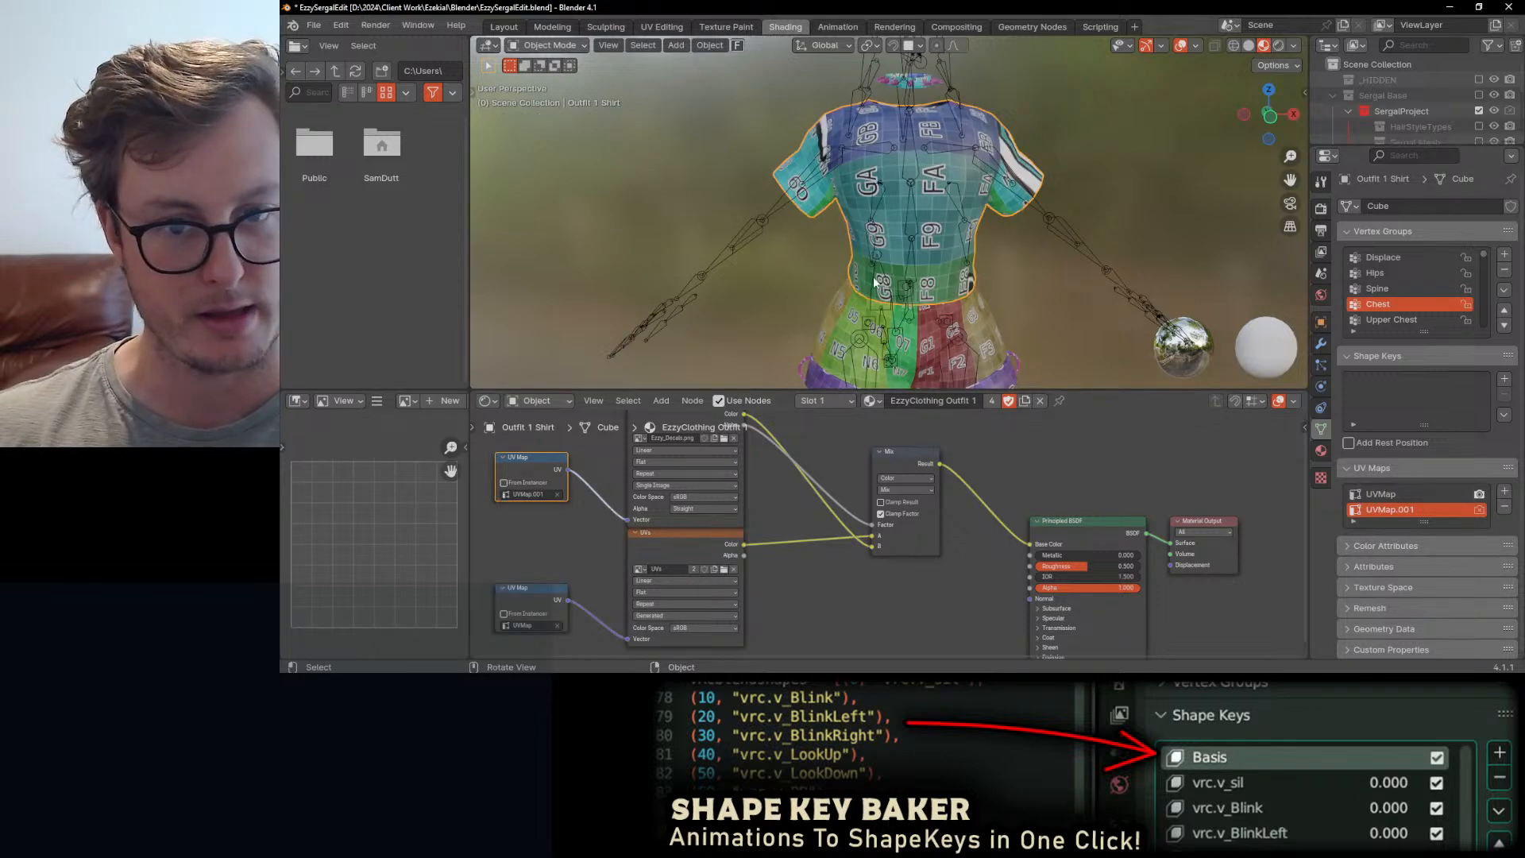
key("ctrl+s")
- Switch to the UV Editing workspace, widen the UV editor and select all of the shirt's UVs
key("KP_1")
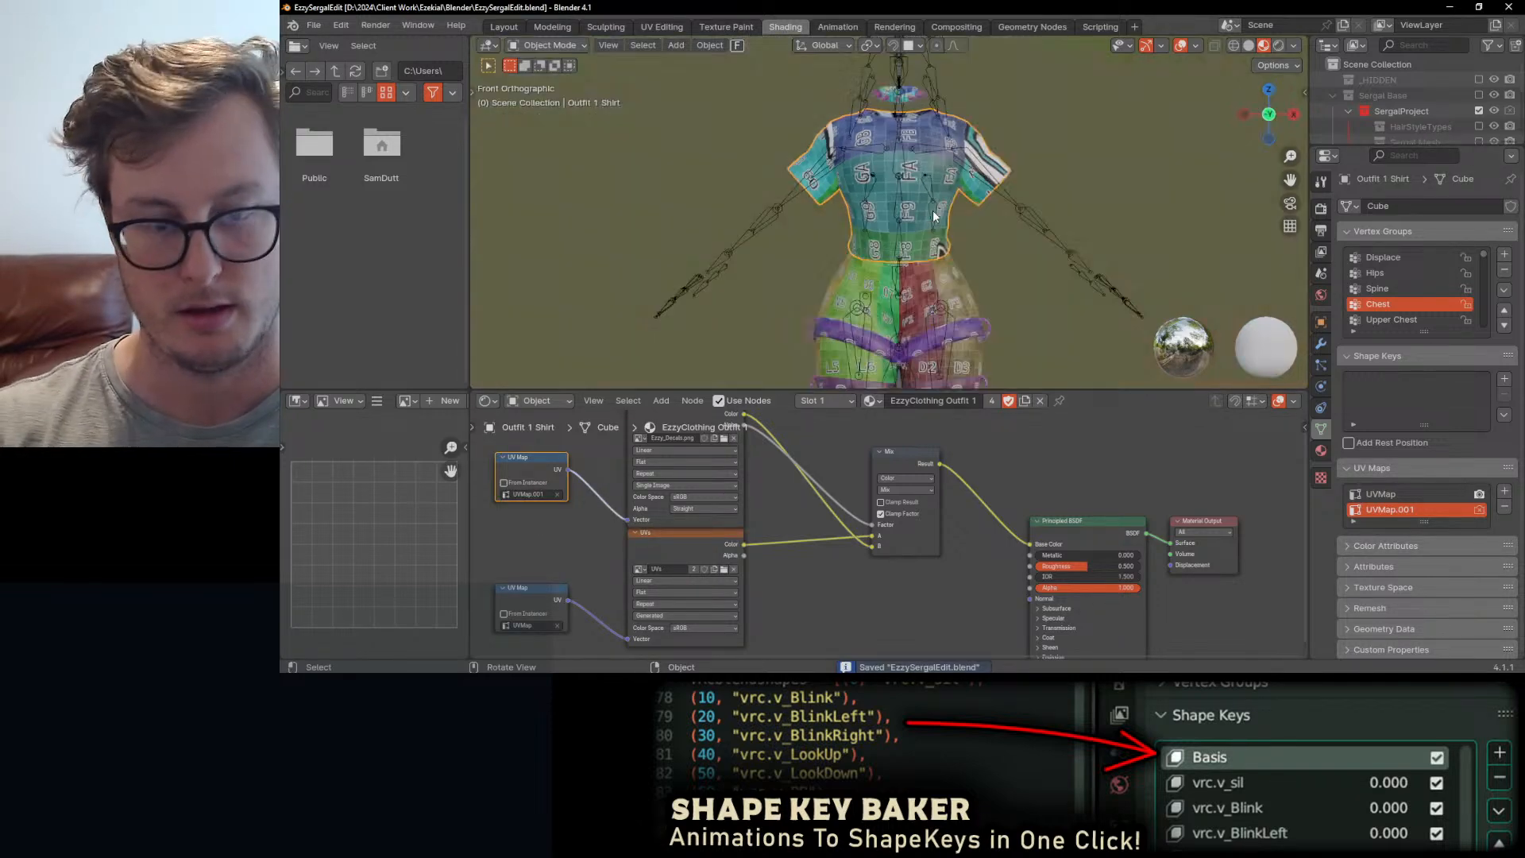
left_click(674, 28)
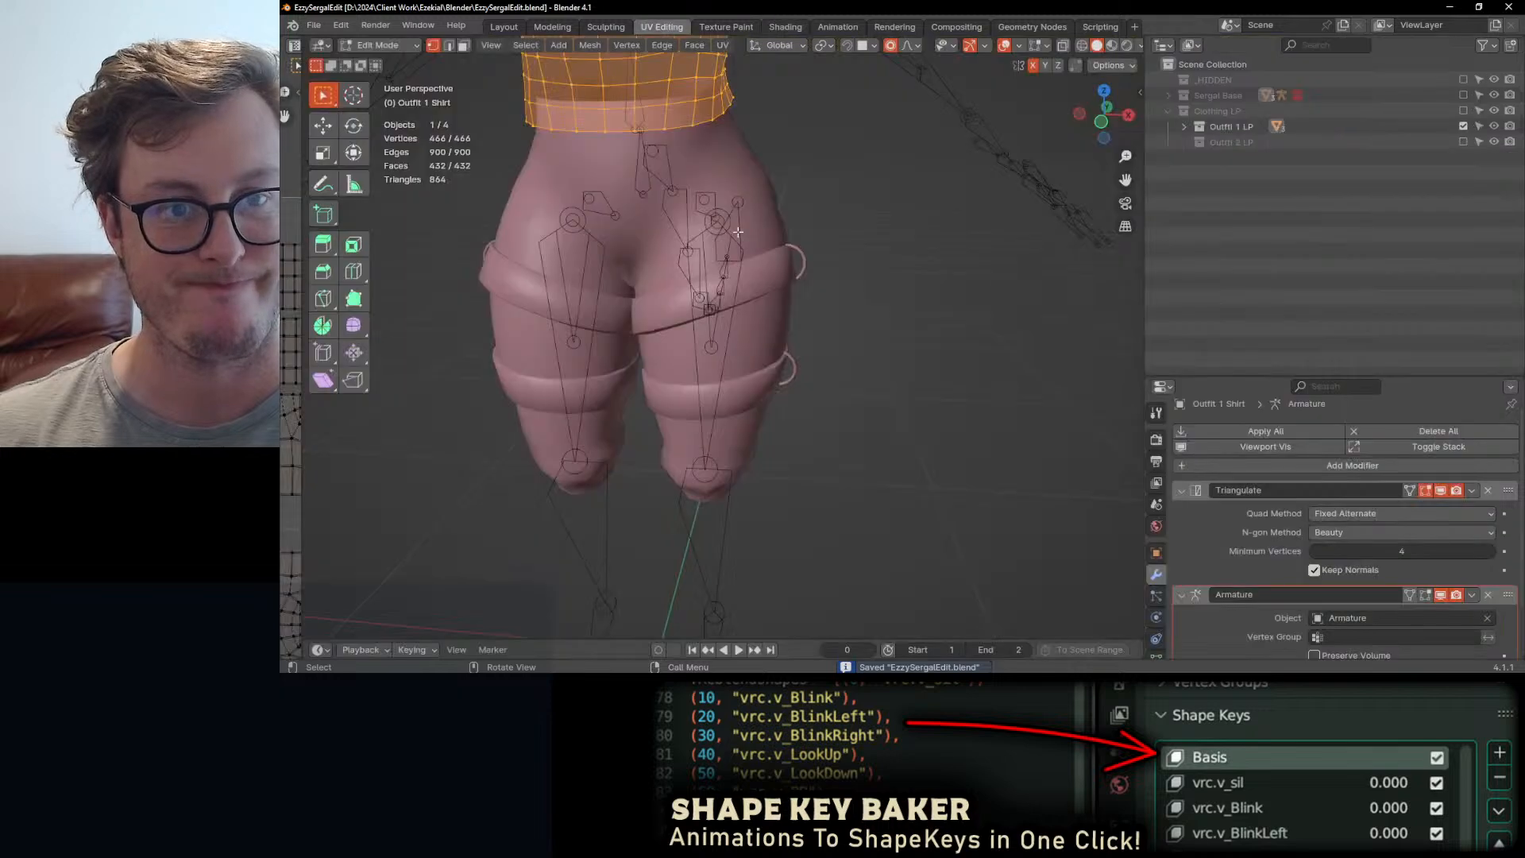
key("KP_1")
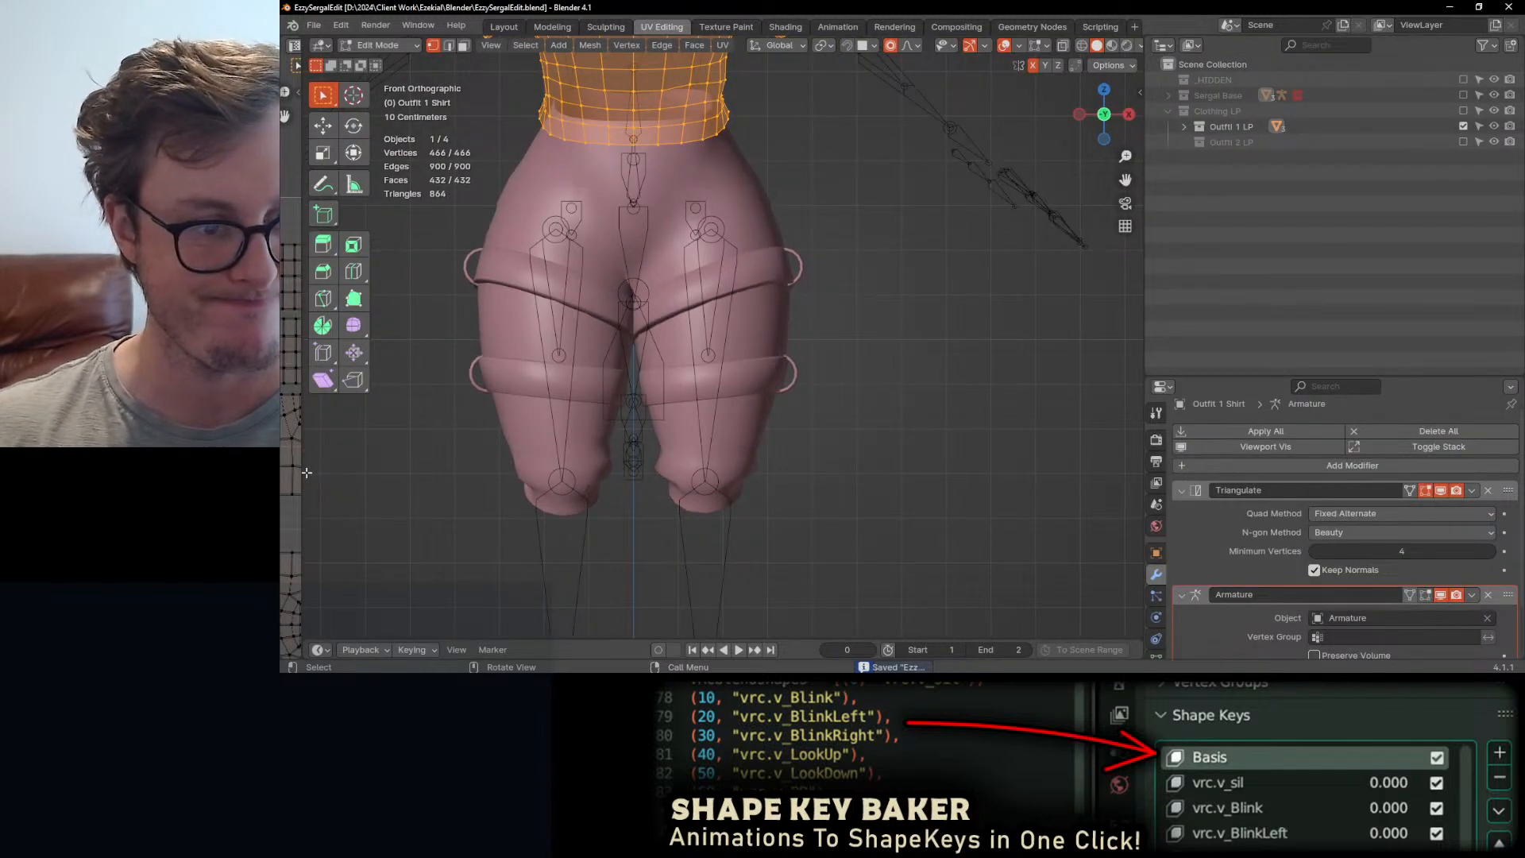
left_click_drag(303, 475, 901, 475)
scroll(497, 446, "down", 3)
key("q")
key("a")
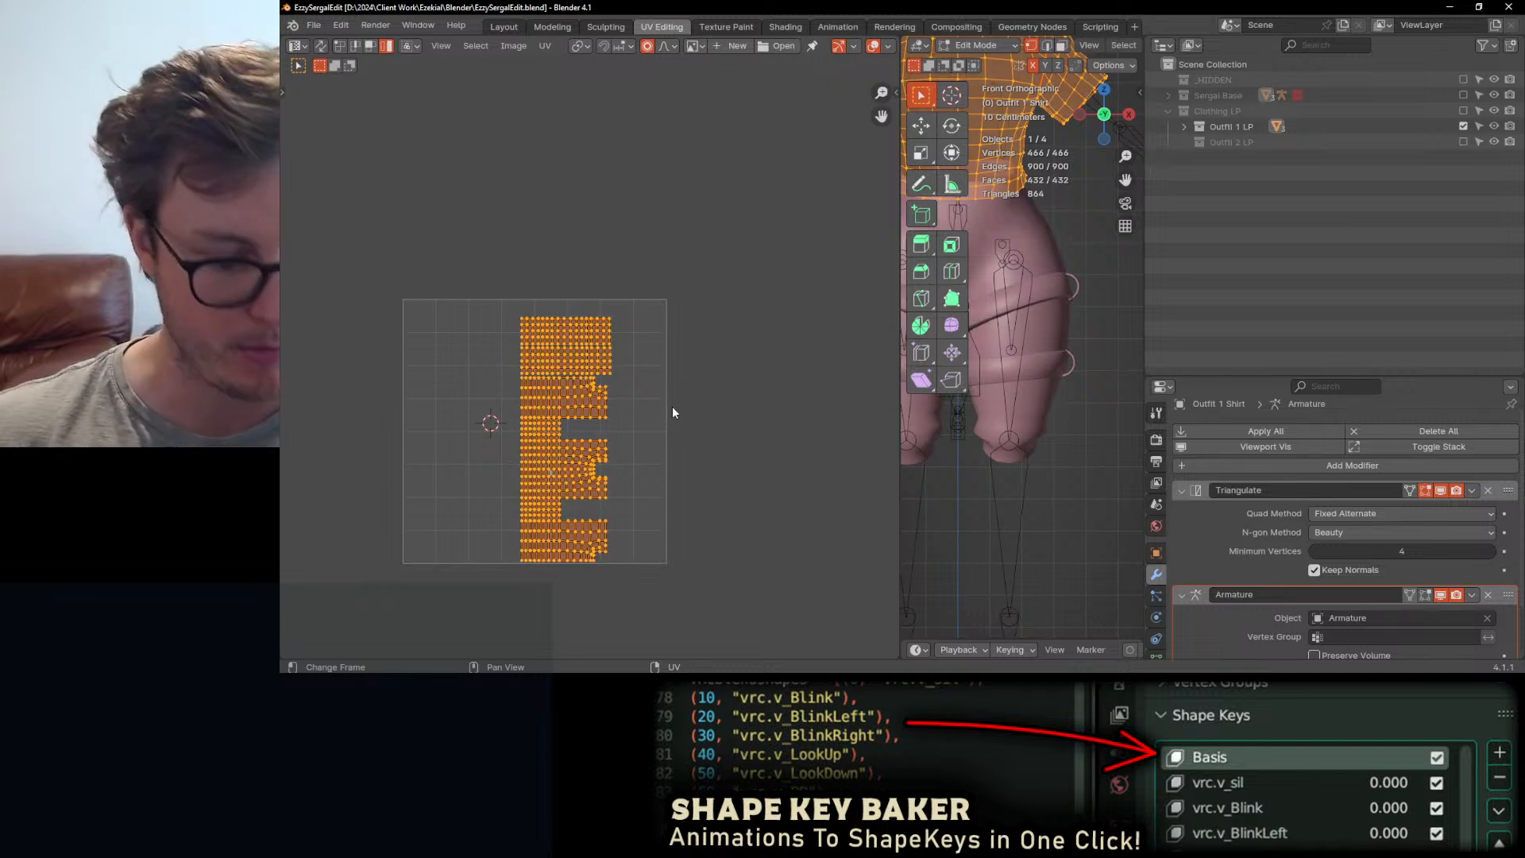
- Place the 2D cursor at the UV origin, use it as the pivot and scale all shirt UVs by 0.1
key("shift+c")
key("period")
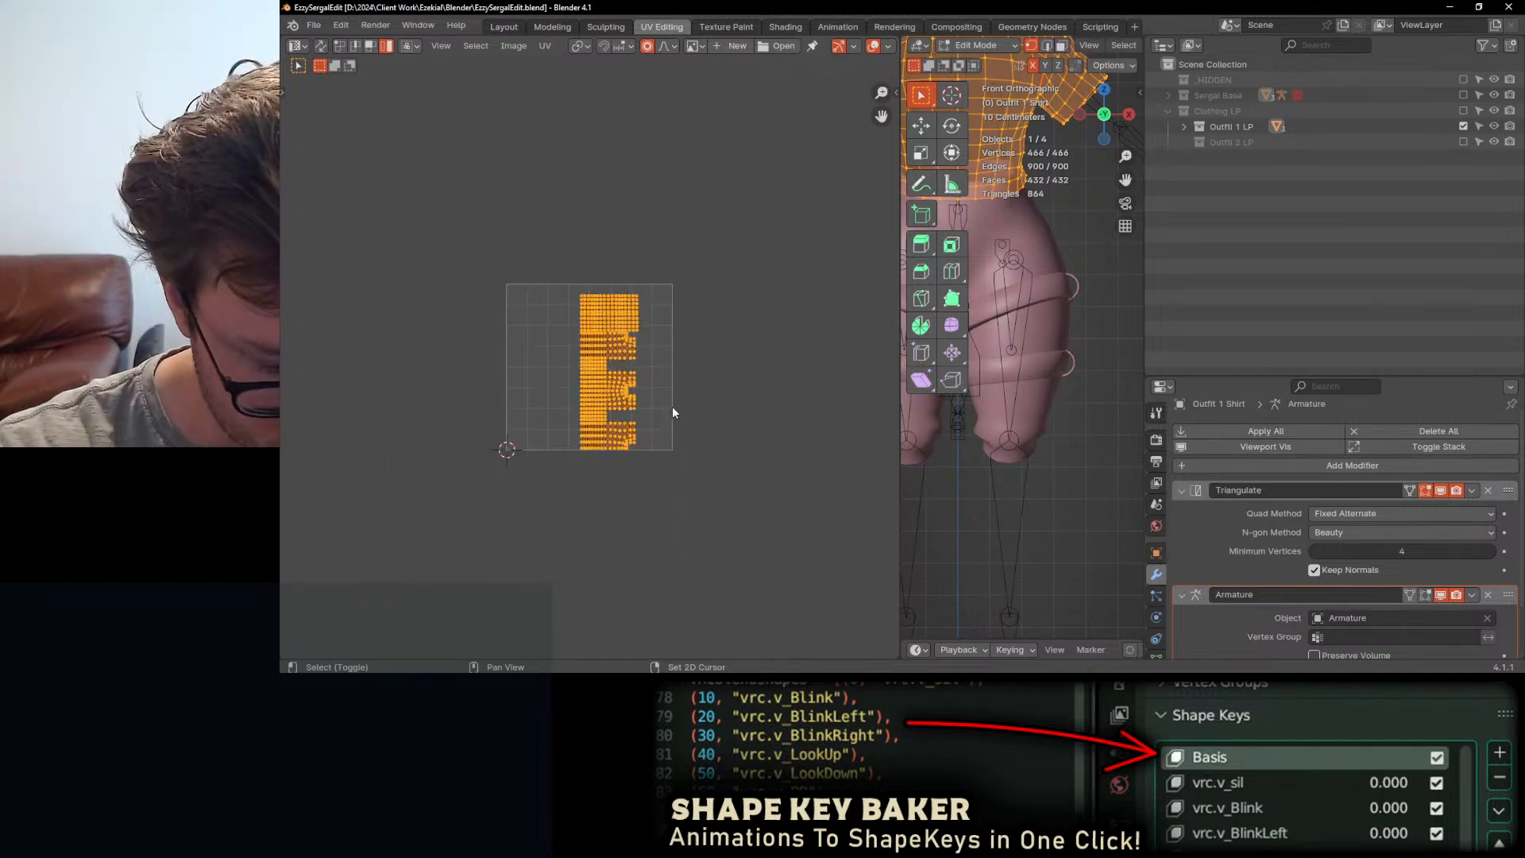
type("6s.")
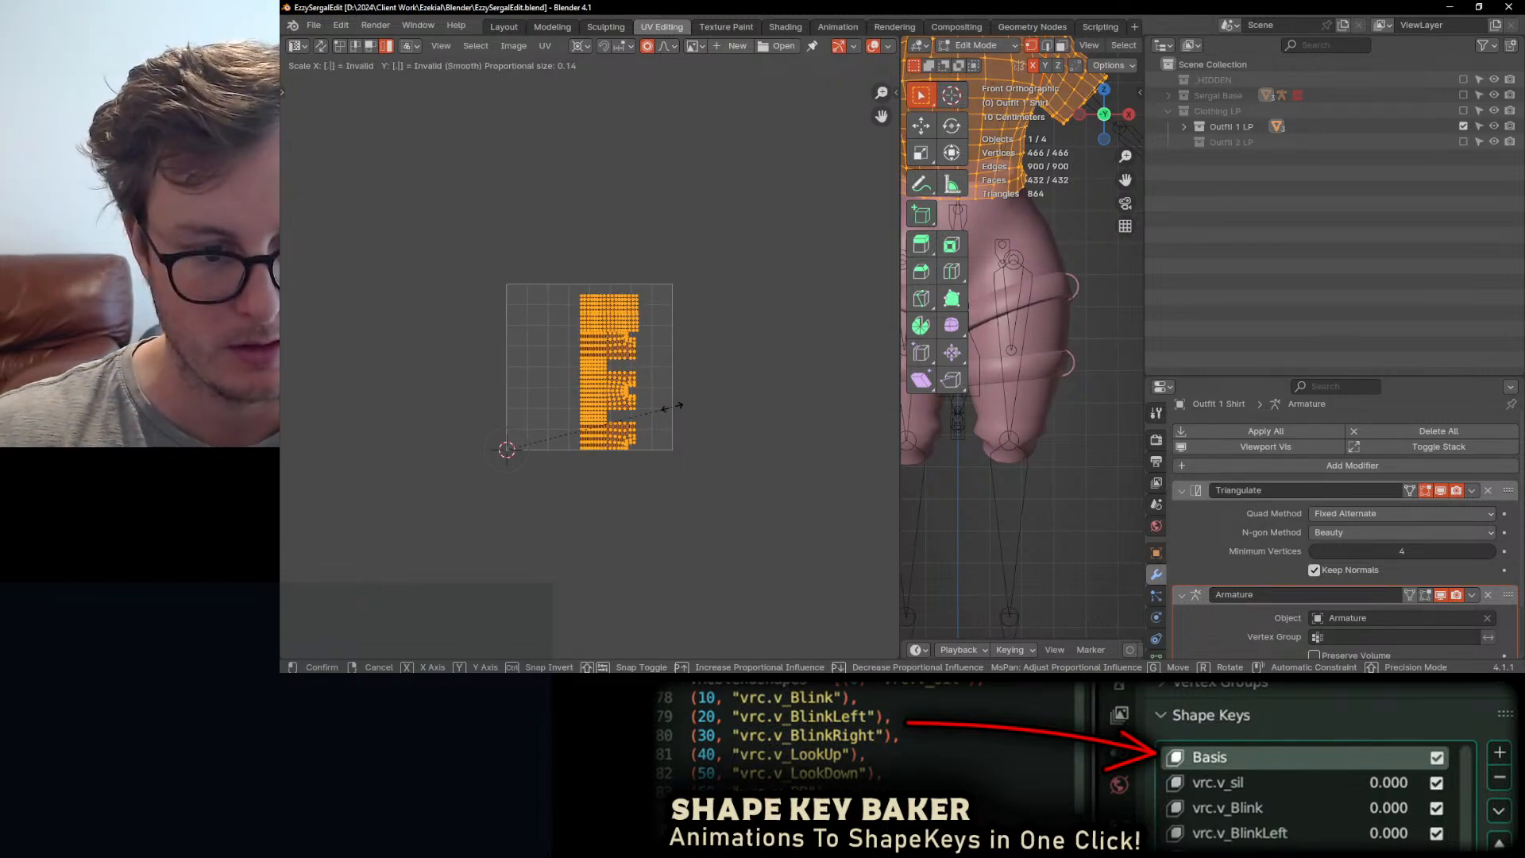
type("01")
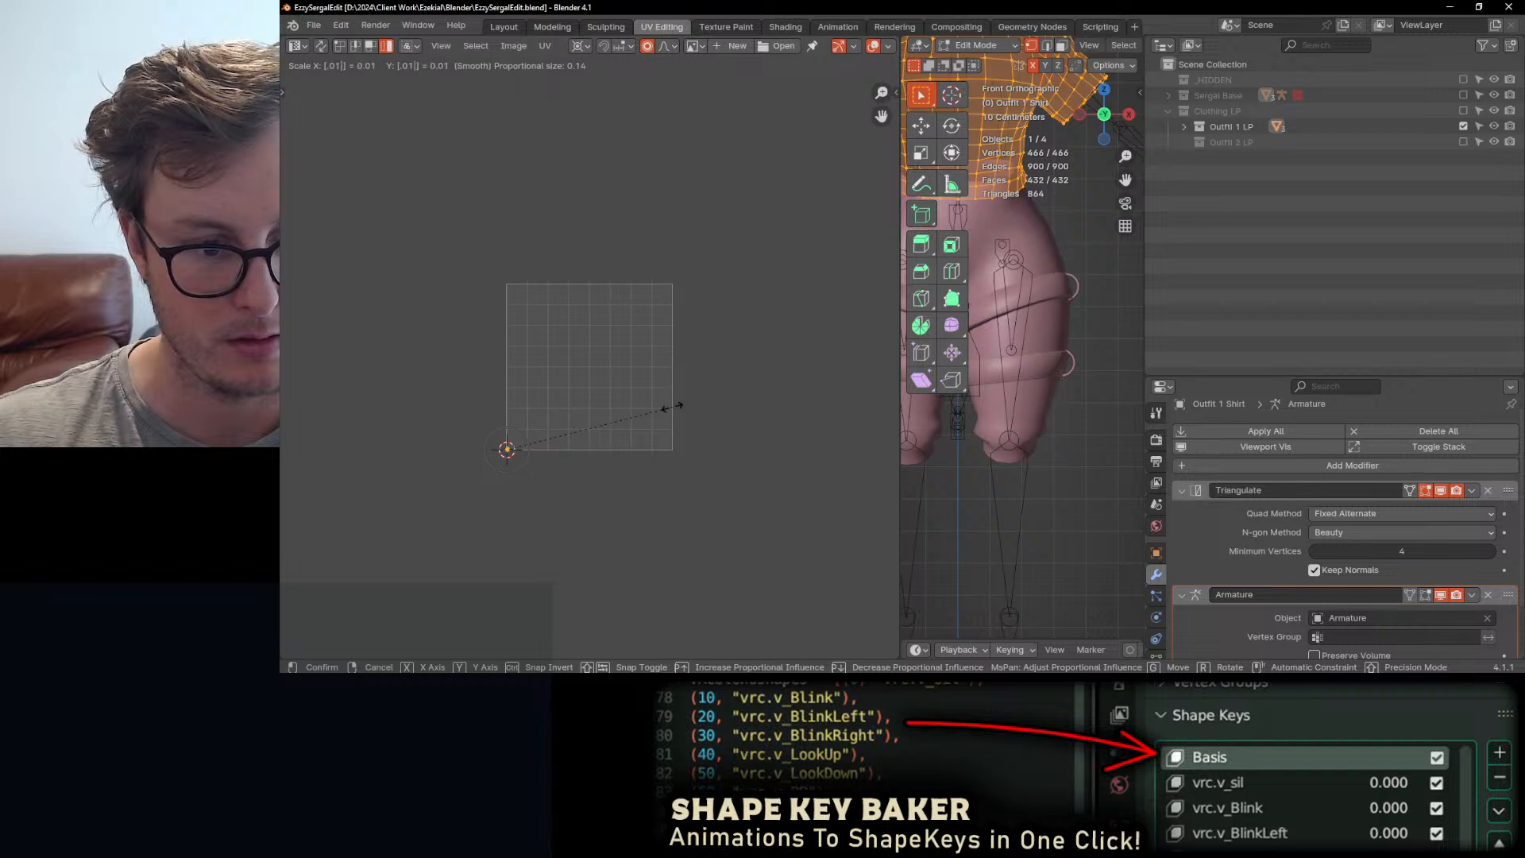
key("Escape")
type("s")
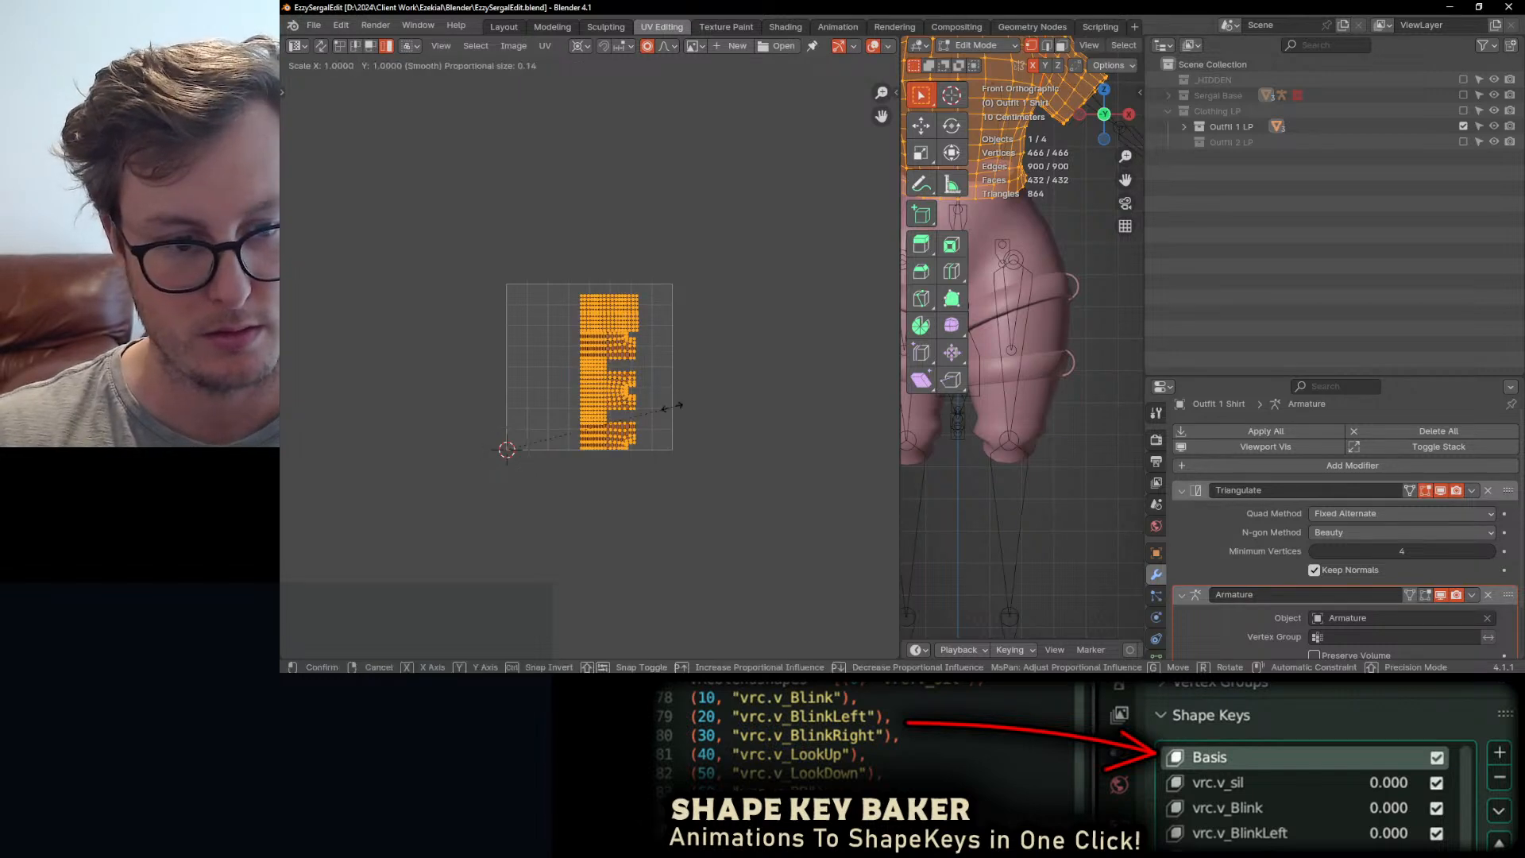
type(".1")
key("Return")
scroll(661, 405, "up", 3)
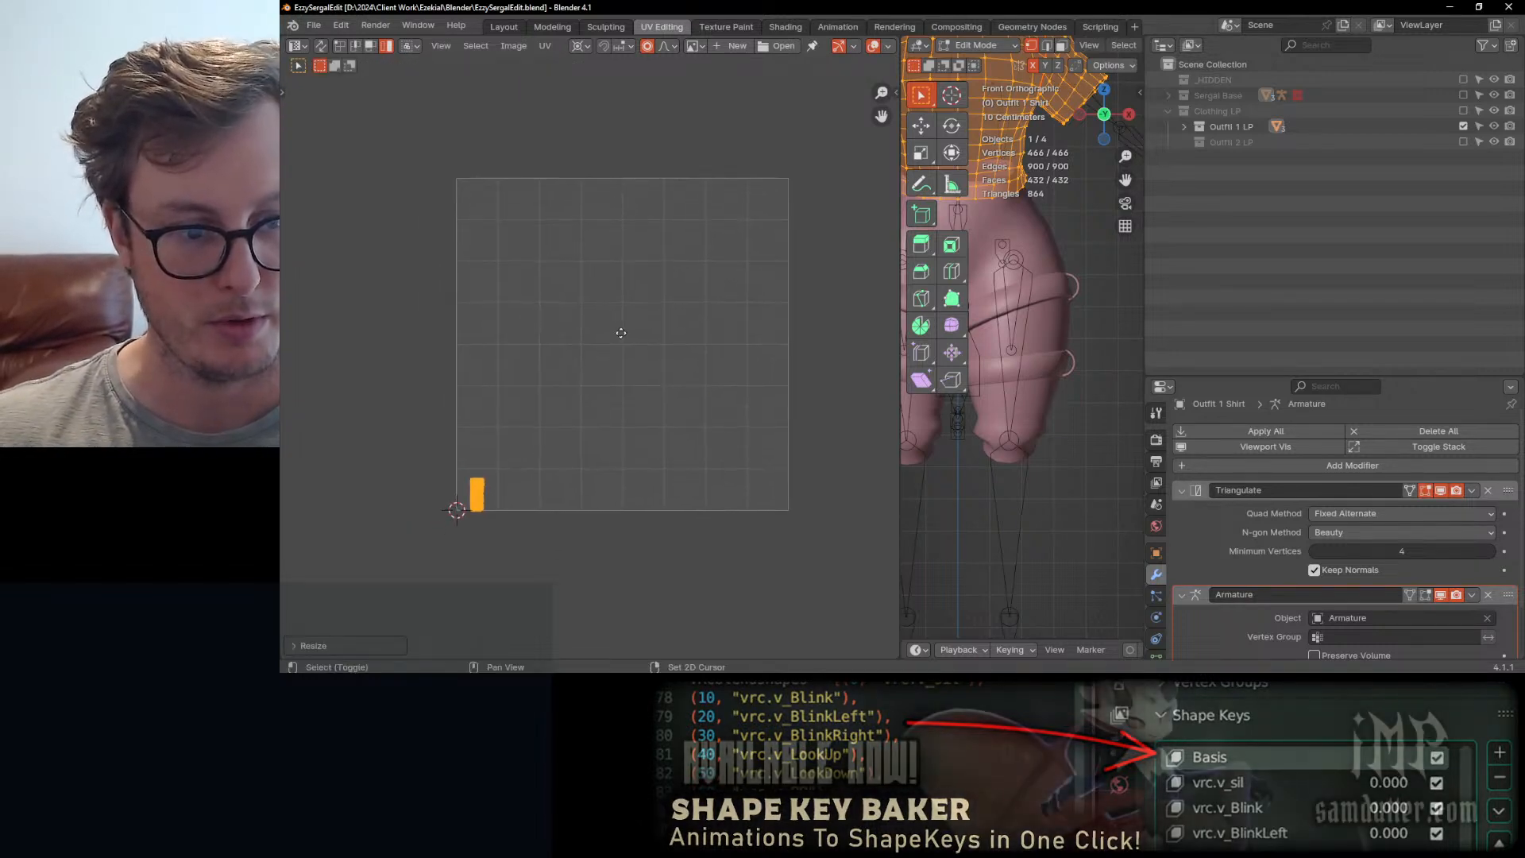
- Scale the shirt's shrunken UVs by another 0.1 toward the 2D cursor at the UV origin
type("s.1")
key("Return")
scroll(521, 457, "up", 4)
middle_click_drag(535, 482, 559, 312)
middle_click_drag(575, 256, 563, 322)
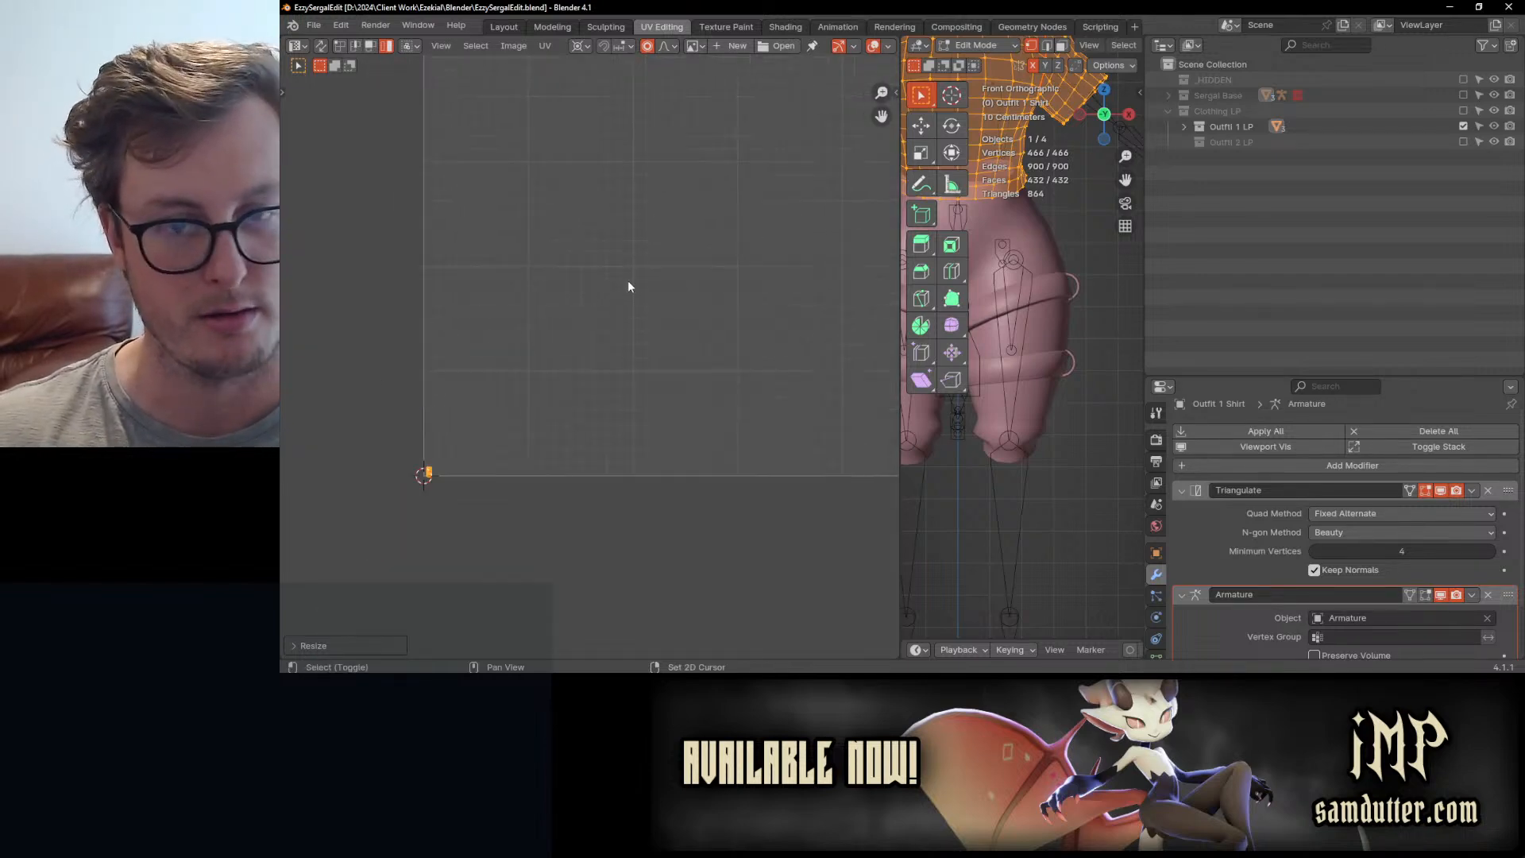
- Turn off the Retopology overlay in an enlarged 3D viewport and pick one upper corner chest face in face select mode
left_click_drag(899, 418, 411, 413)
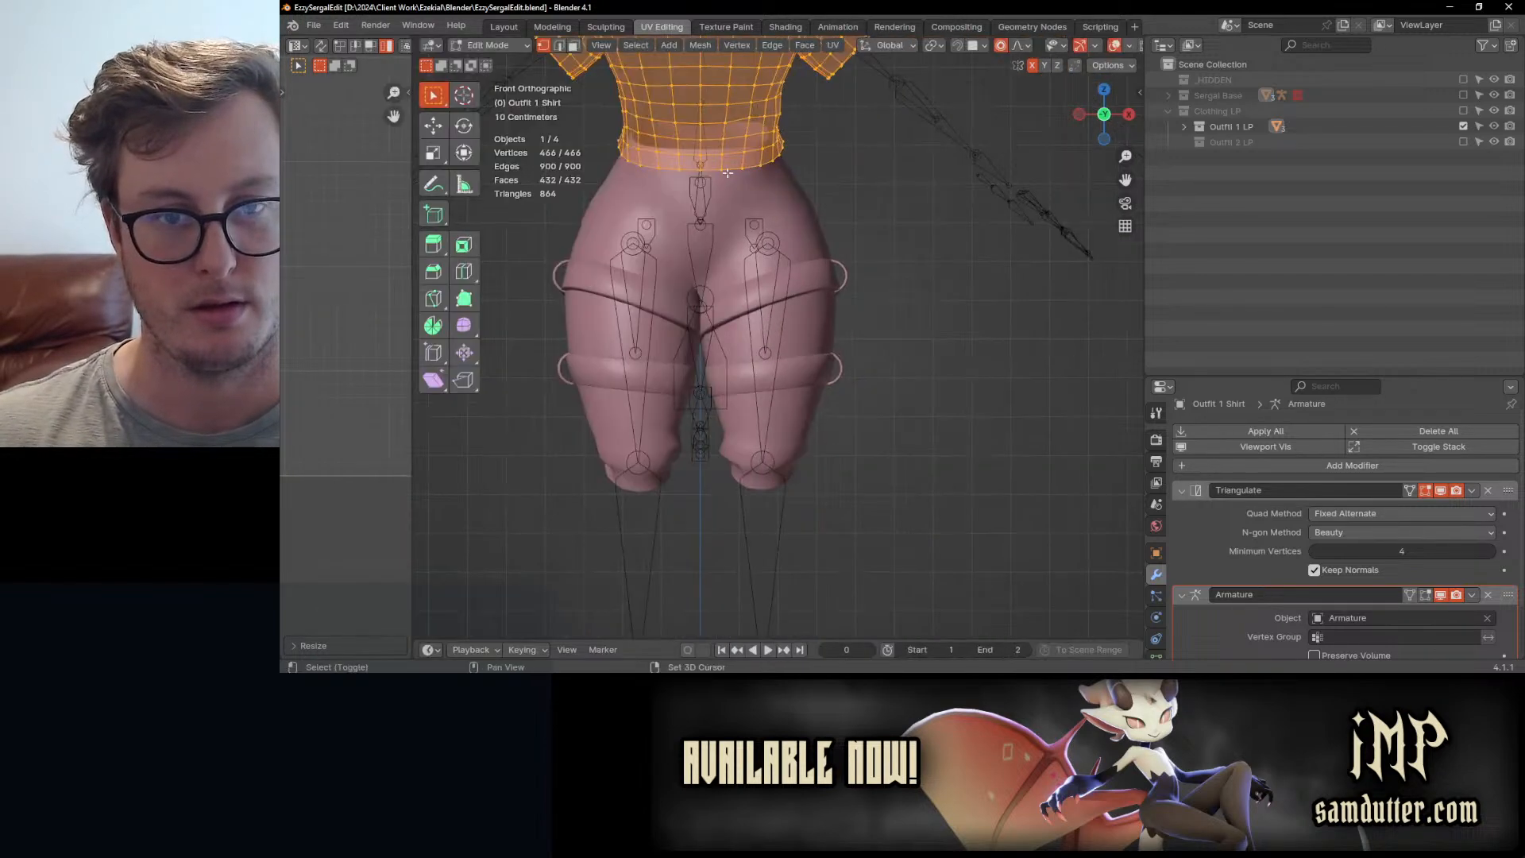
middle_click_drag(782, 191, 862, 461, "shift")
scroll(874, 342, "up", 3)
key("q")
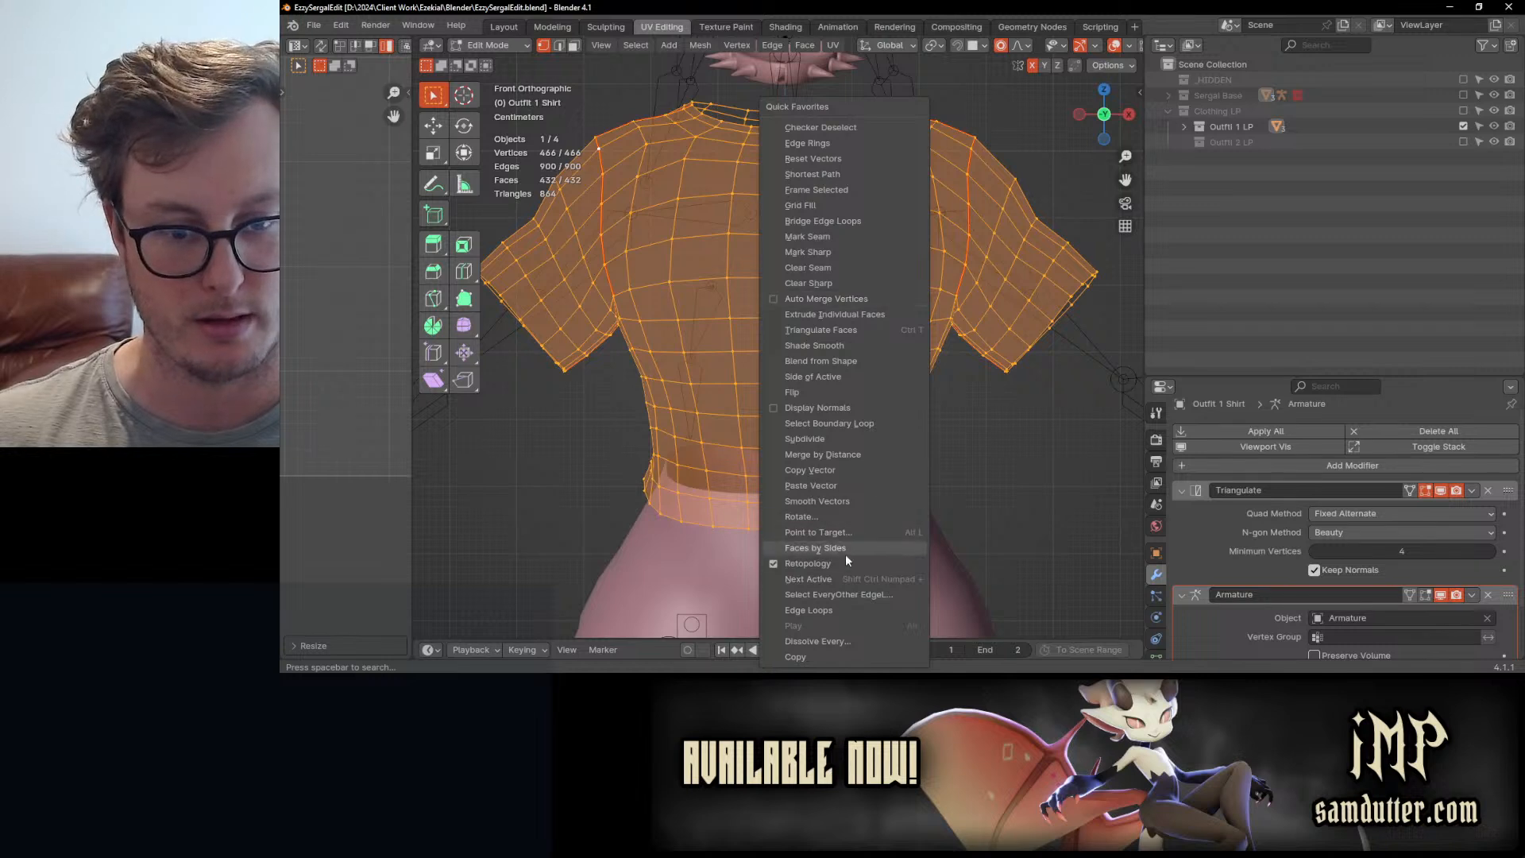
left_click(826, 563)
left_click(573, 46)
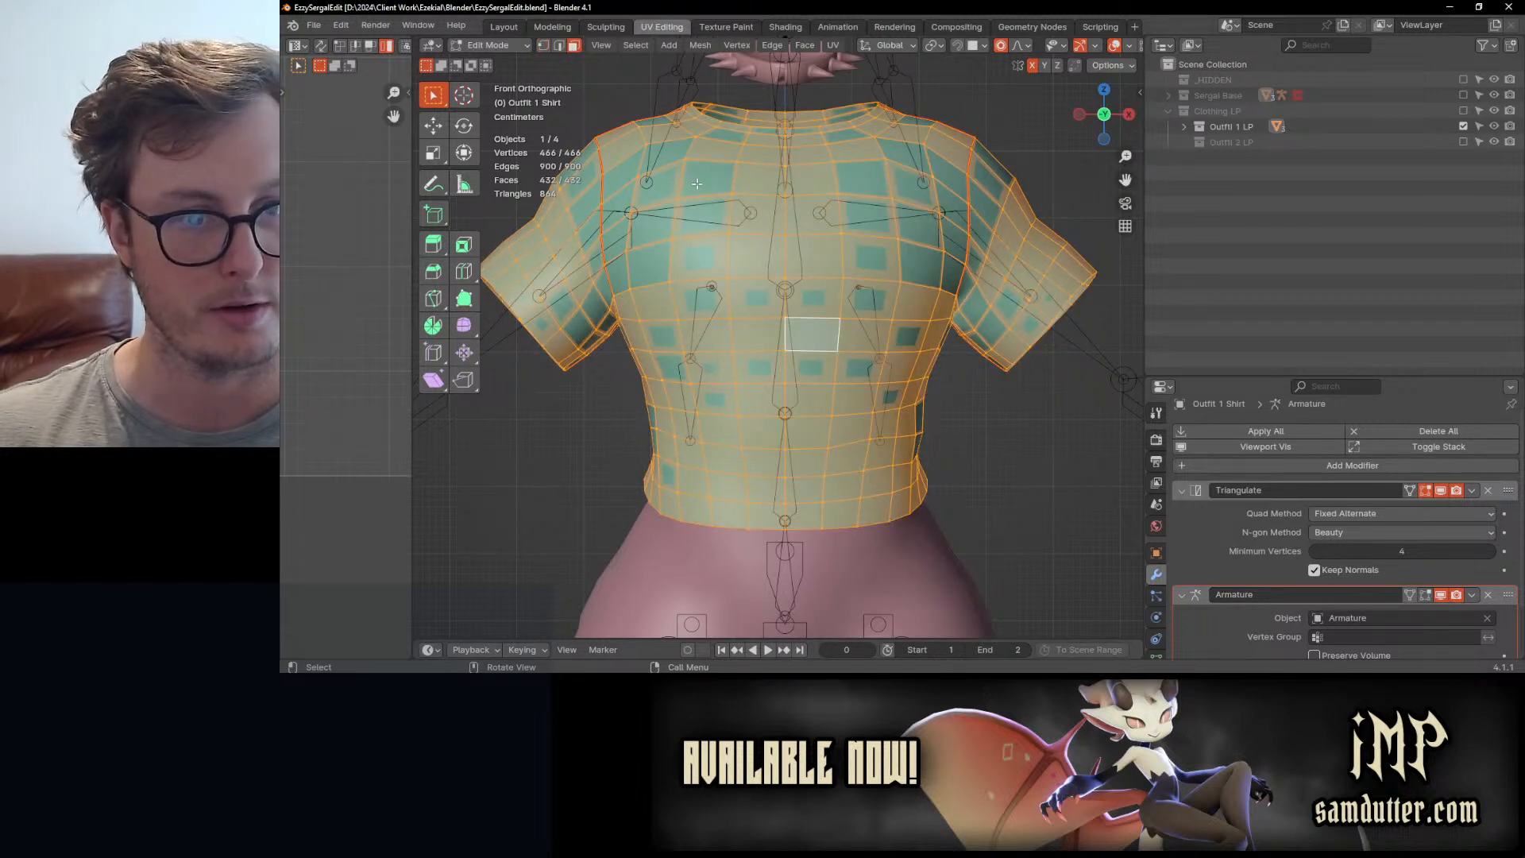
left_click(667, 159)
left_click(921, 276, "ctrl+shift")
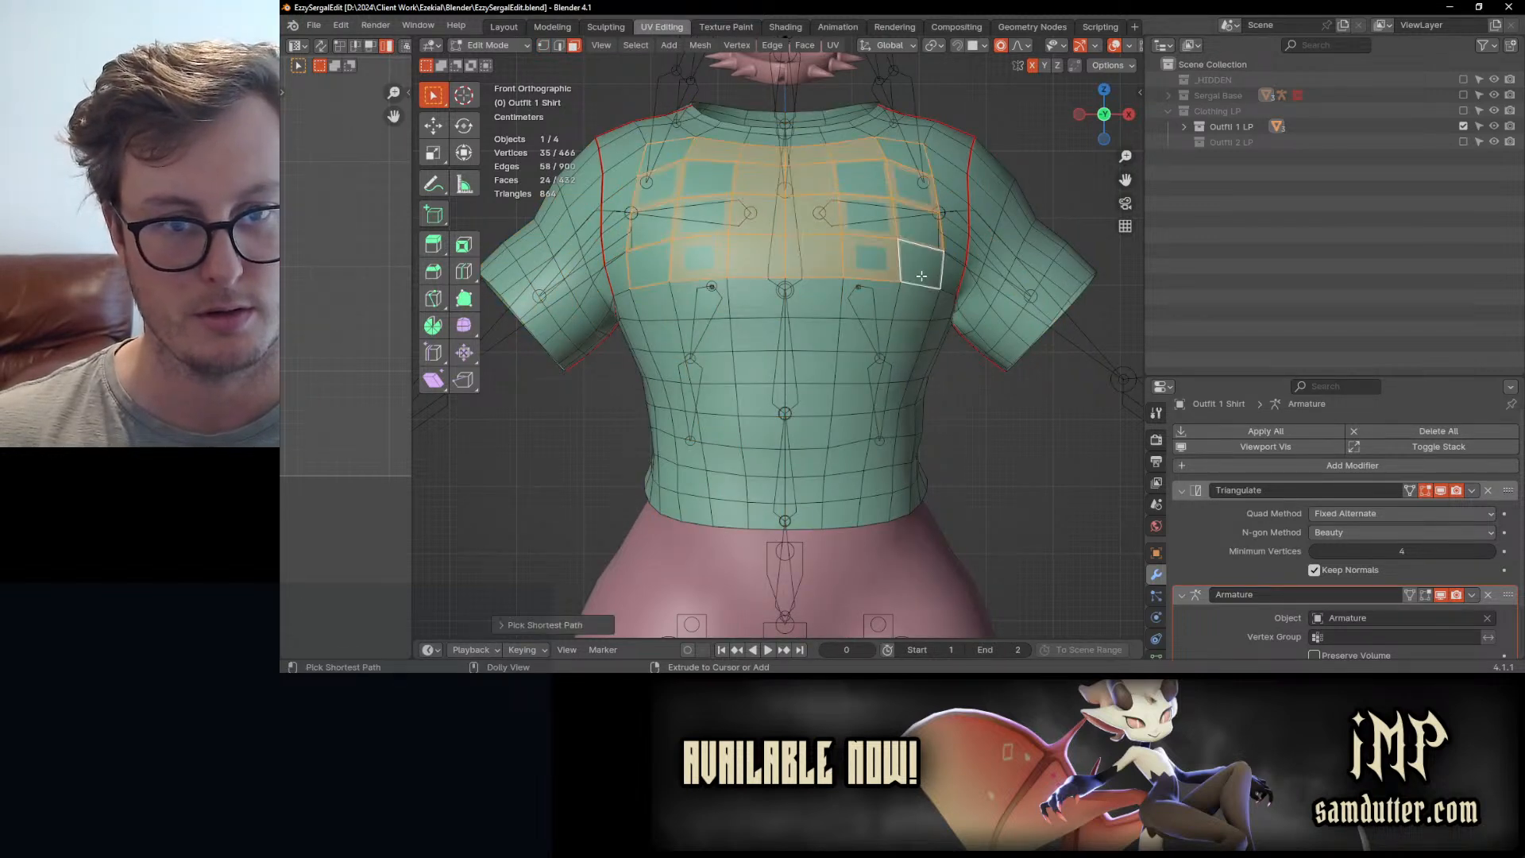
right_click(873, 275)
middle_click_drag(913, 245, 838, 292)
key("ctrl+z")
- Extend the selection to the full block of front chest faces across the shirt, viewed from the front and slightly above in perspective
key("KP_5")
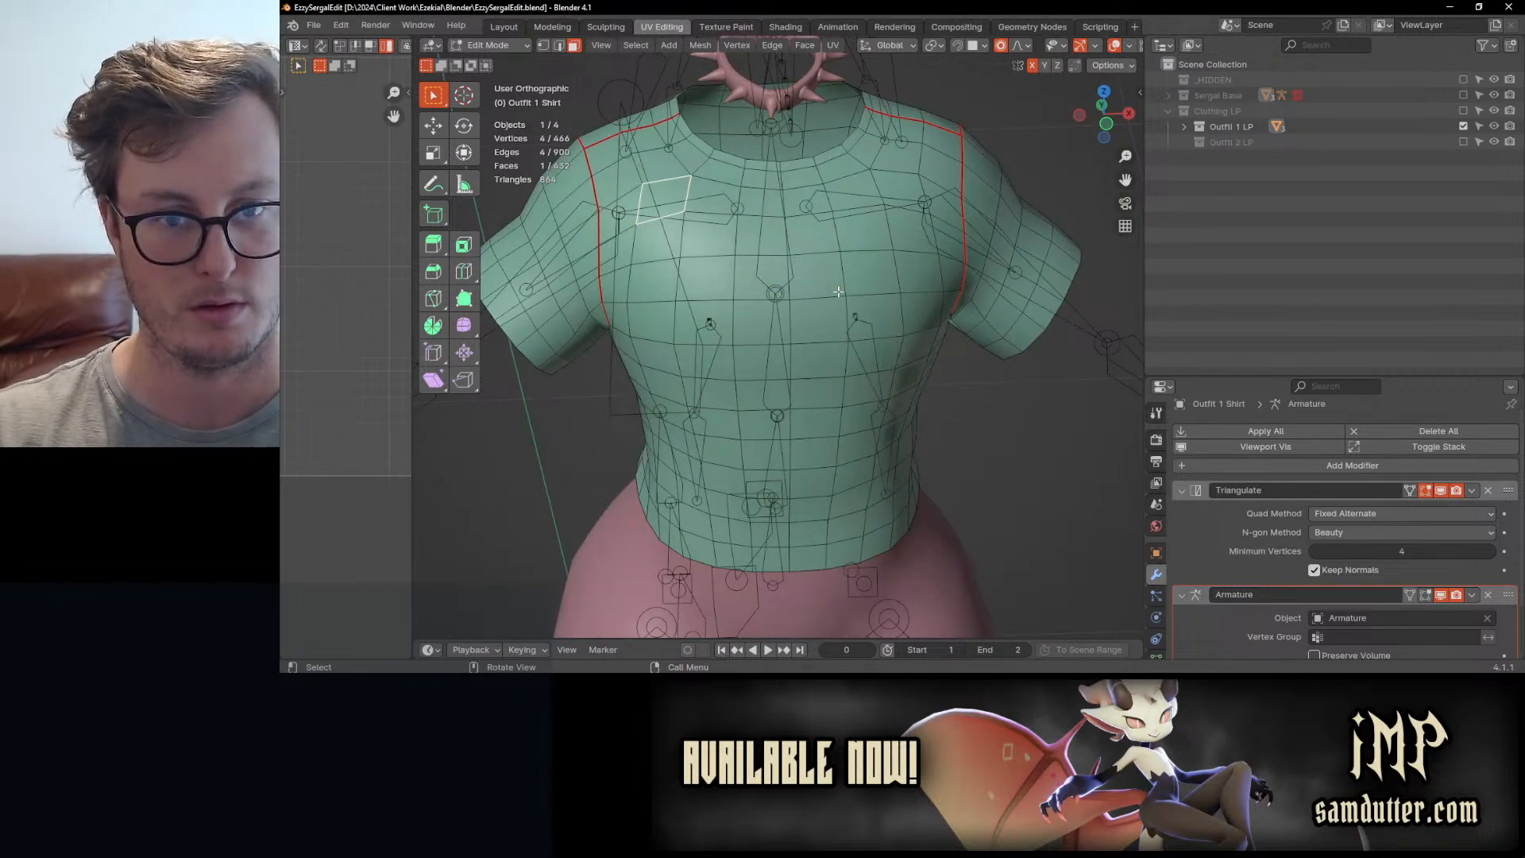
key("KP_1")
key("KP_8")
key("KP_8")
key("KP_5")
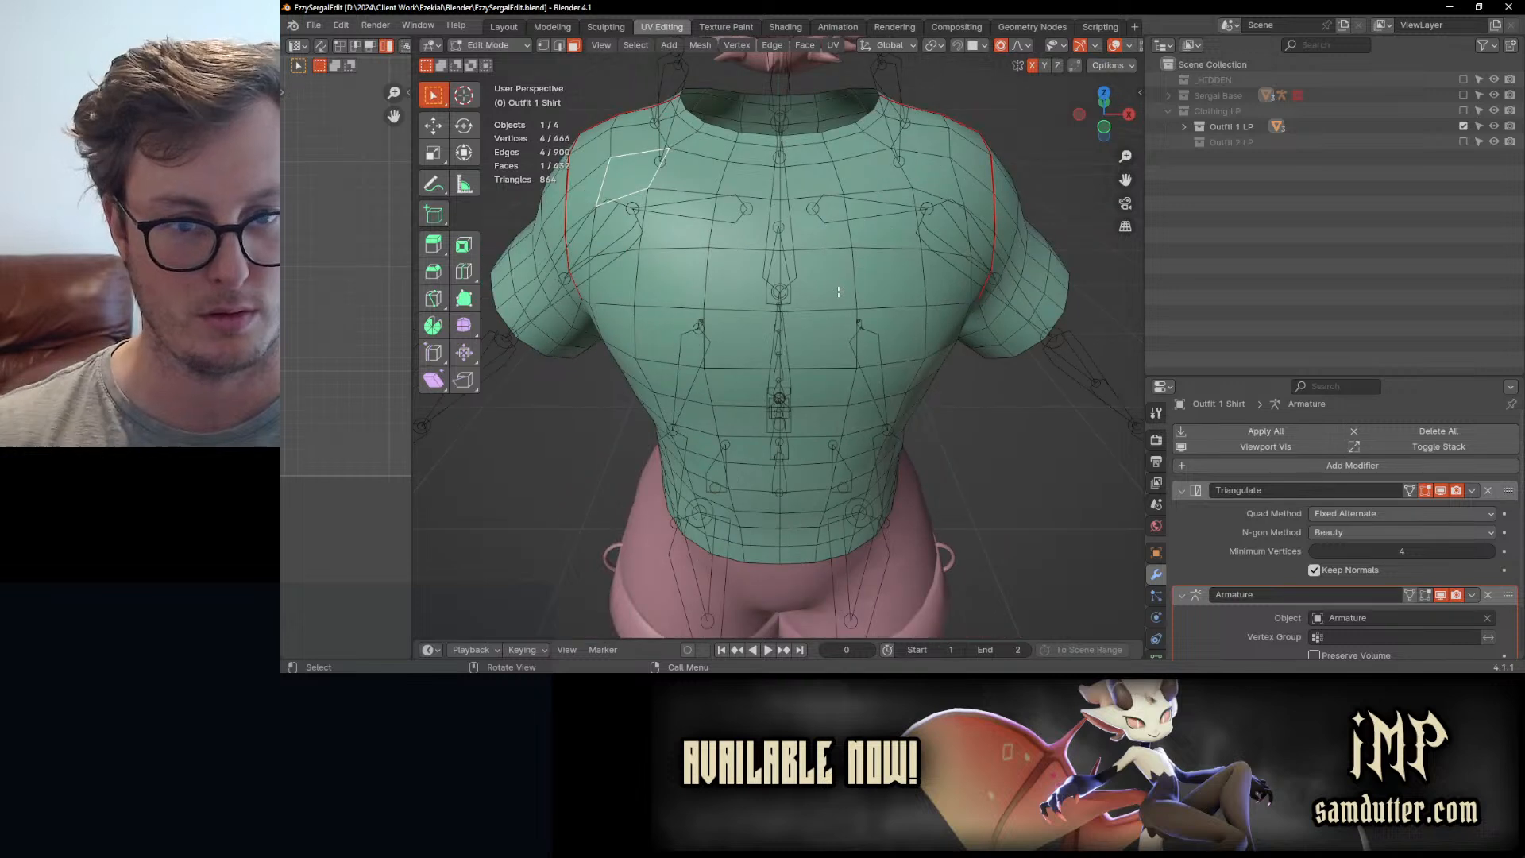
left_click(908, 353, "ctrl+shift")
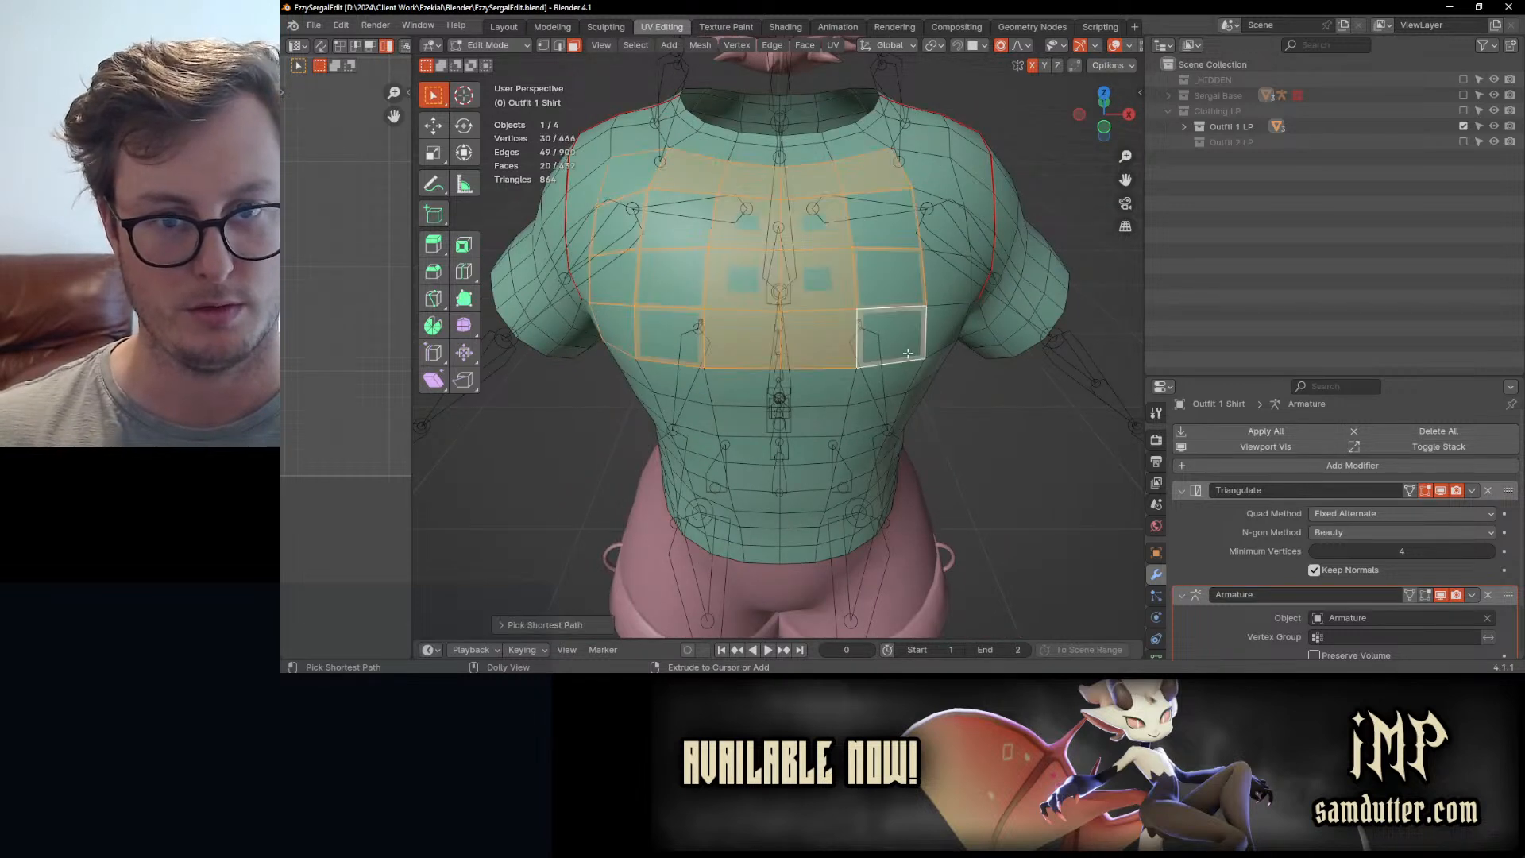
left_click(930, 193, "ctrl+shift")
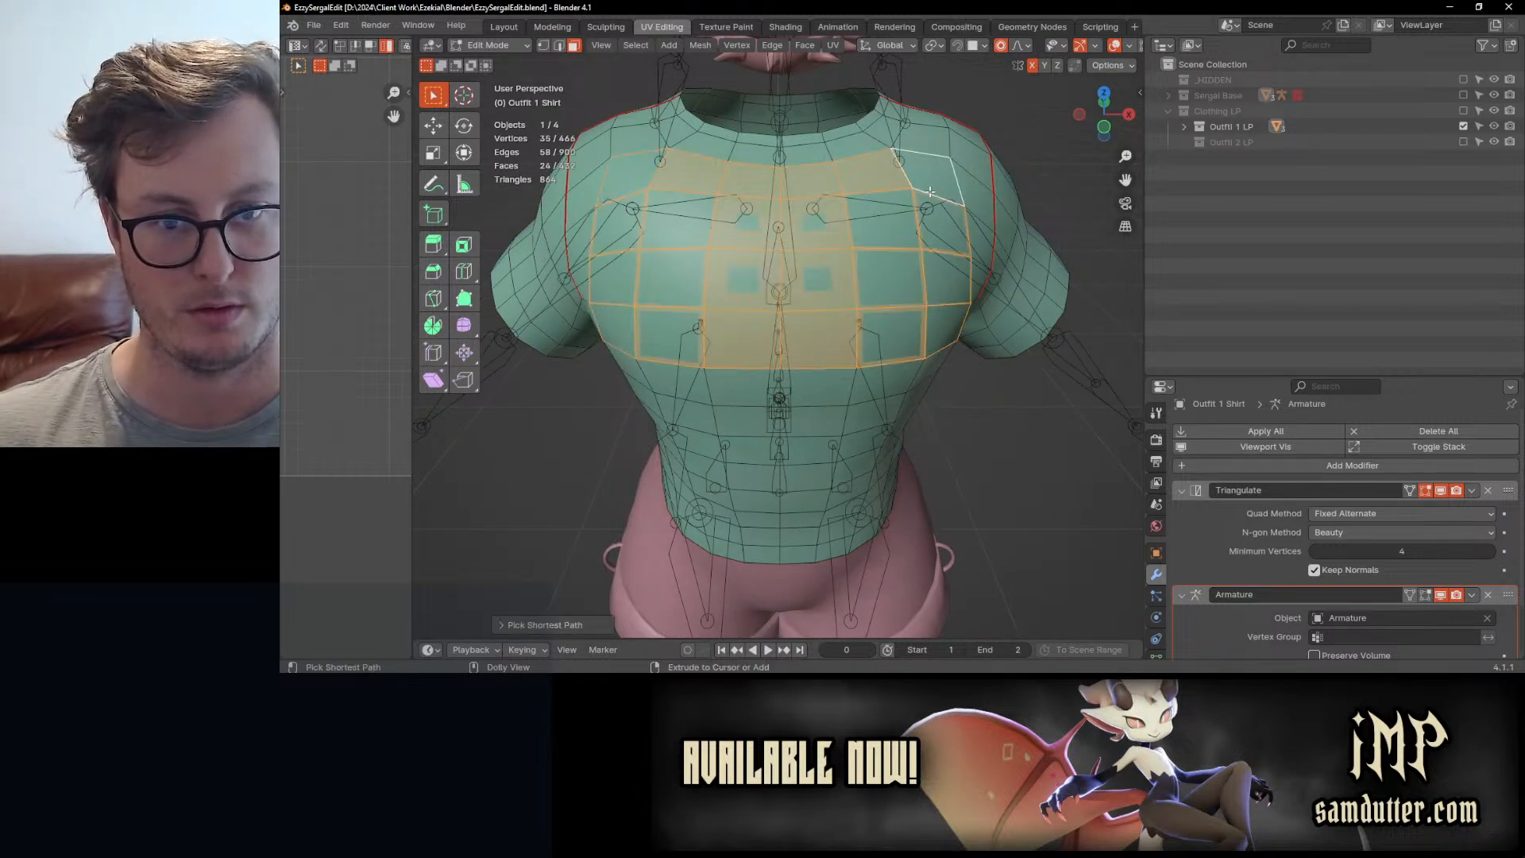
left_click(931, 385, "shift")
left_click(641, 371, "ctrl")
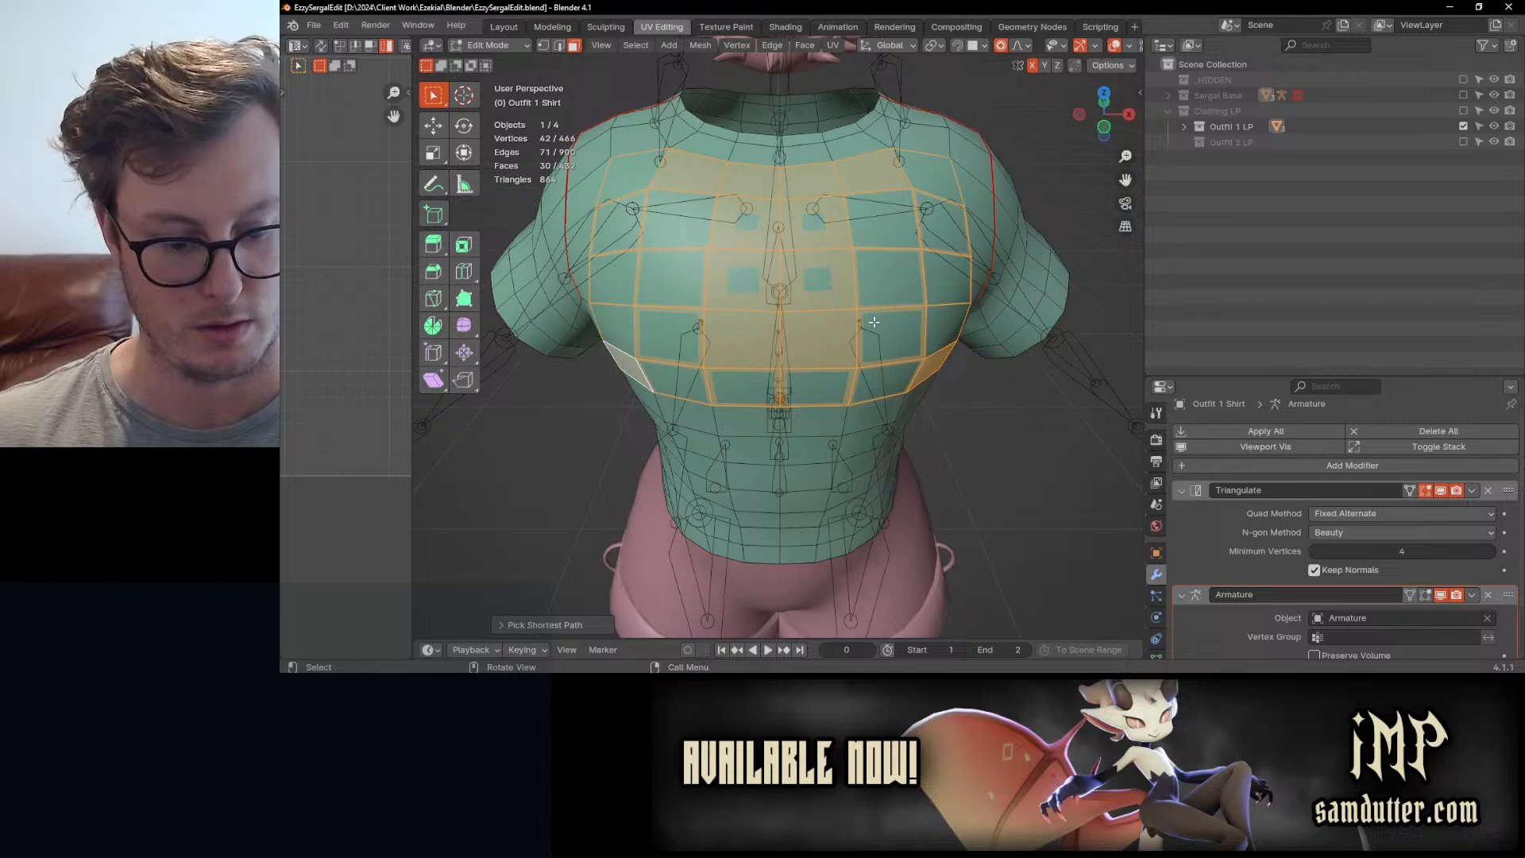
- Project the selected chest faces' UVs from the current view and widen the UV editor
key("u")
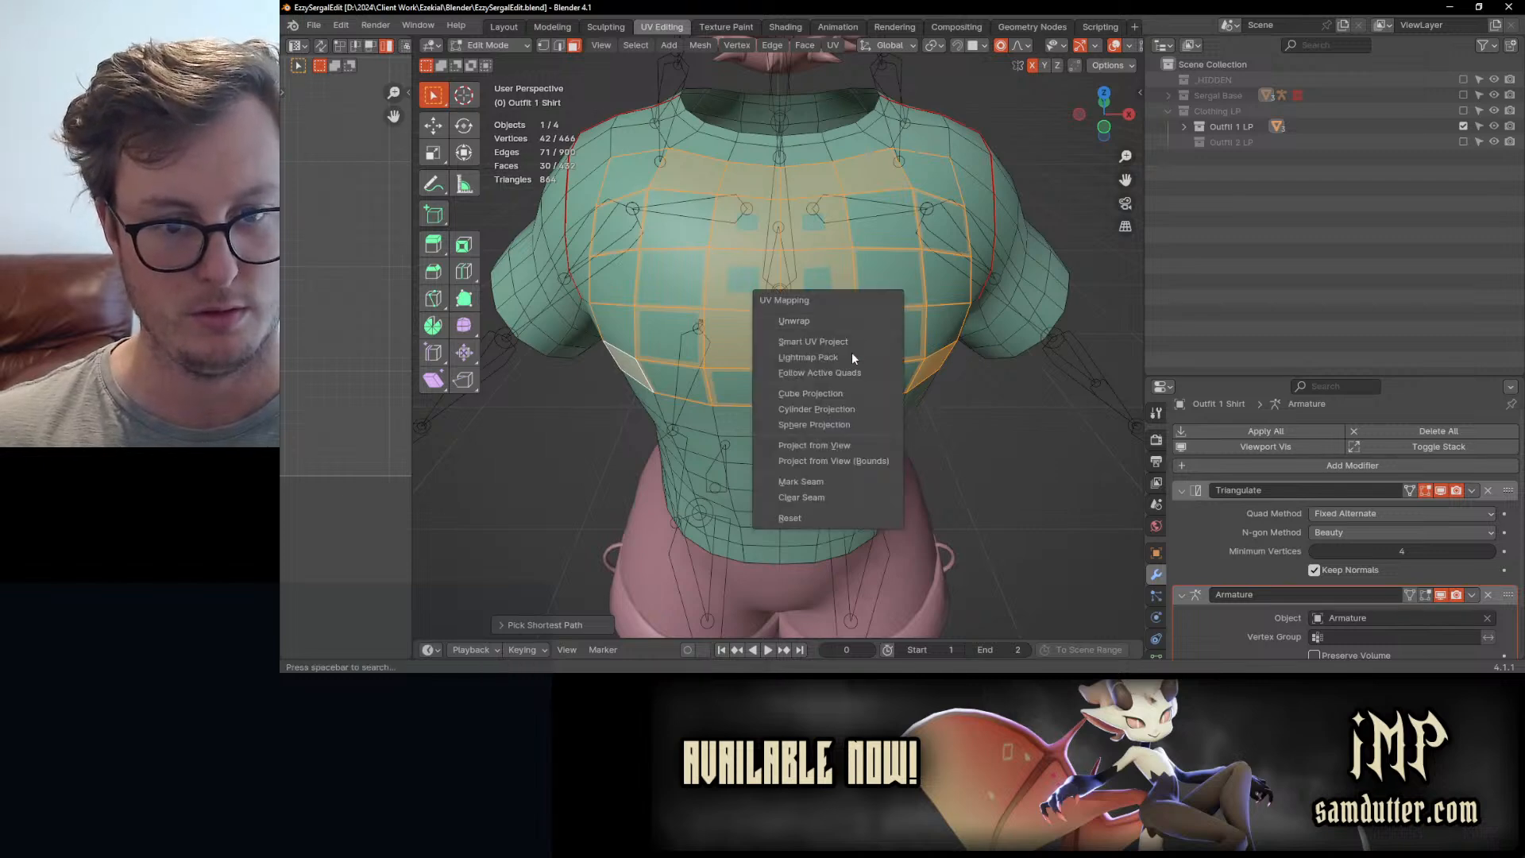
left_click(830, 440)
left_click_drag(410, 445, 887, 413)
middle_click_drag(779, 324, 689, 296)
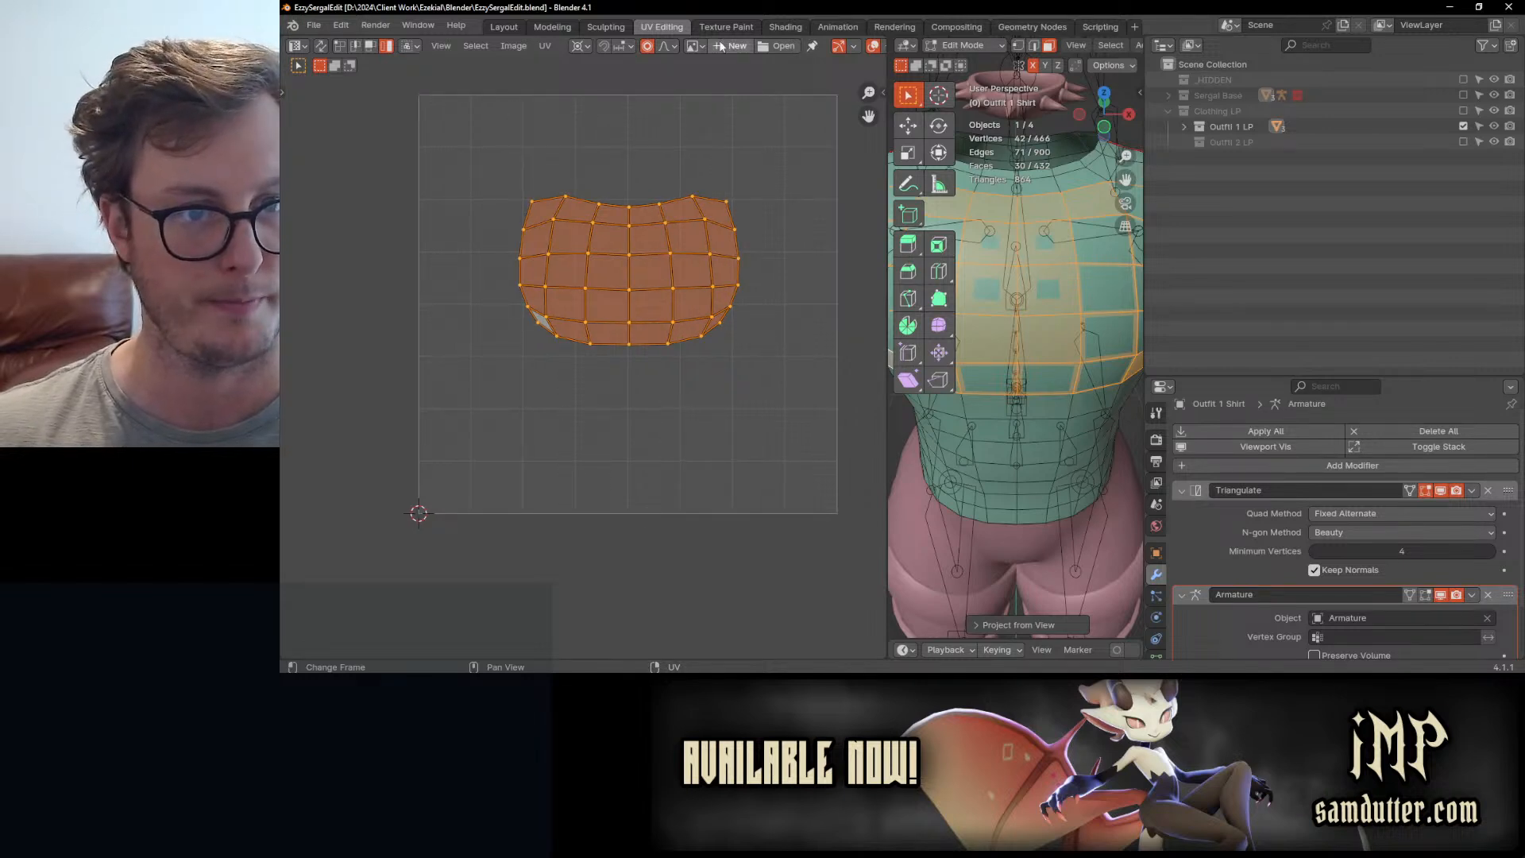
- Display Ezzy_Decals.png as the background image in the UV editor
left_click(695, 45)
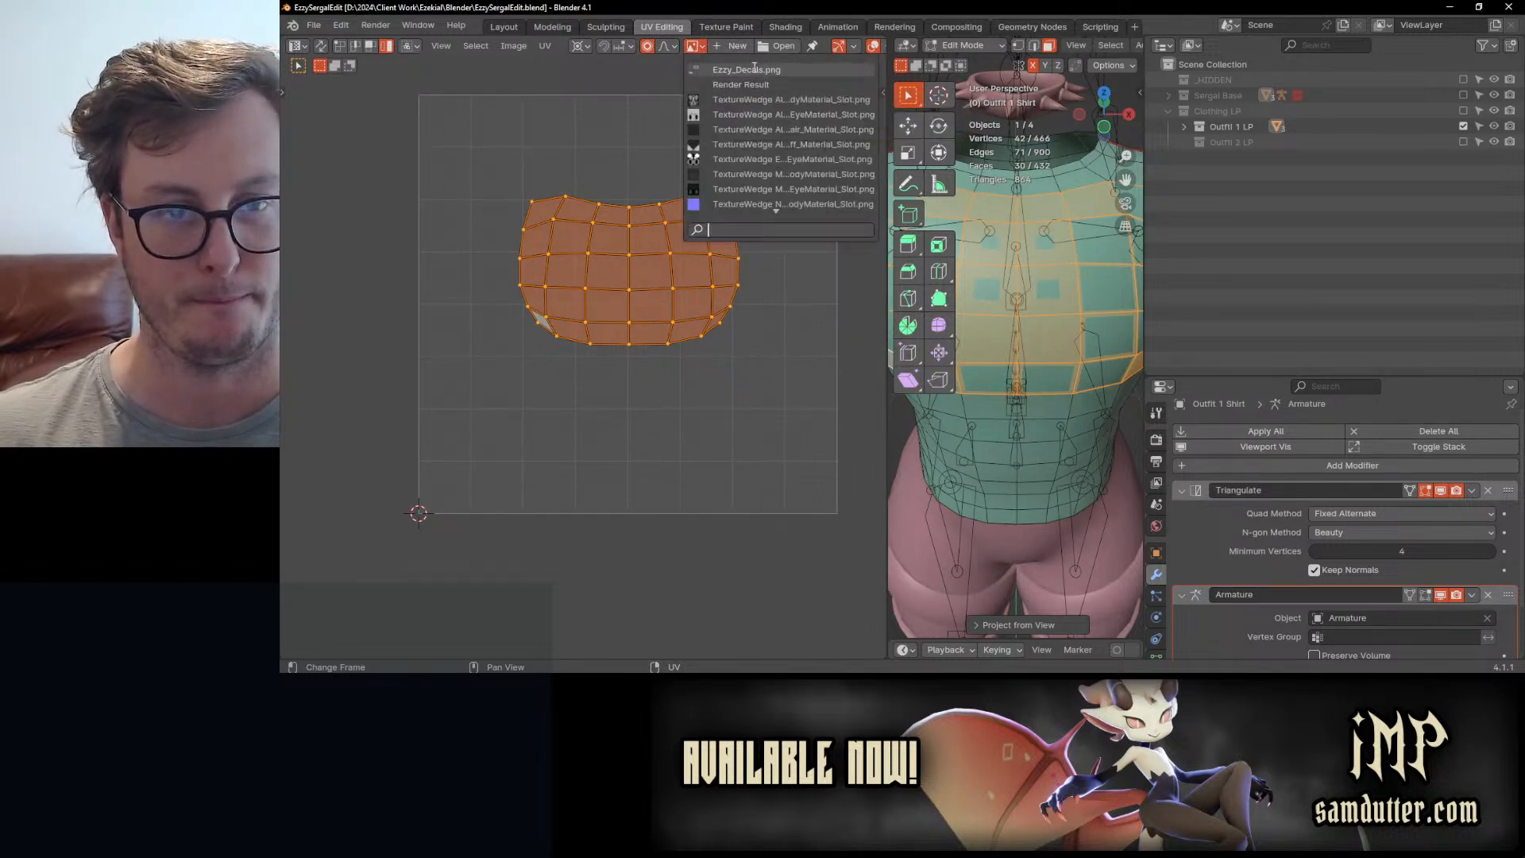
left_click(746, 69)
scroll(1018, 416, "down", 4)
scroll(647, 337, "down", 8)
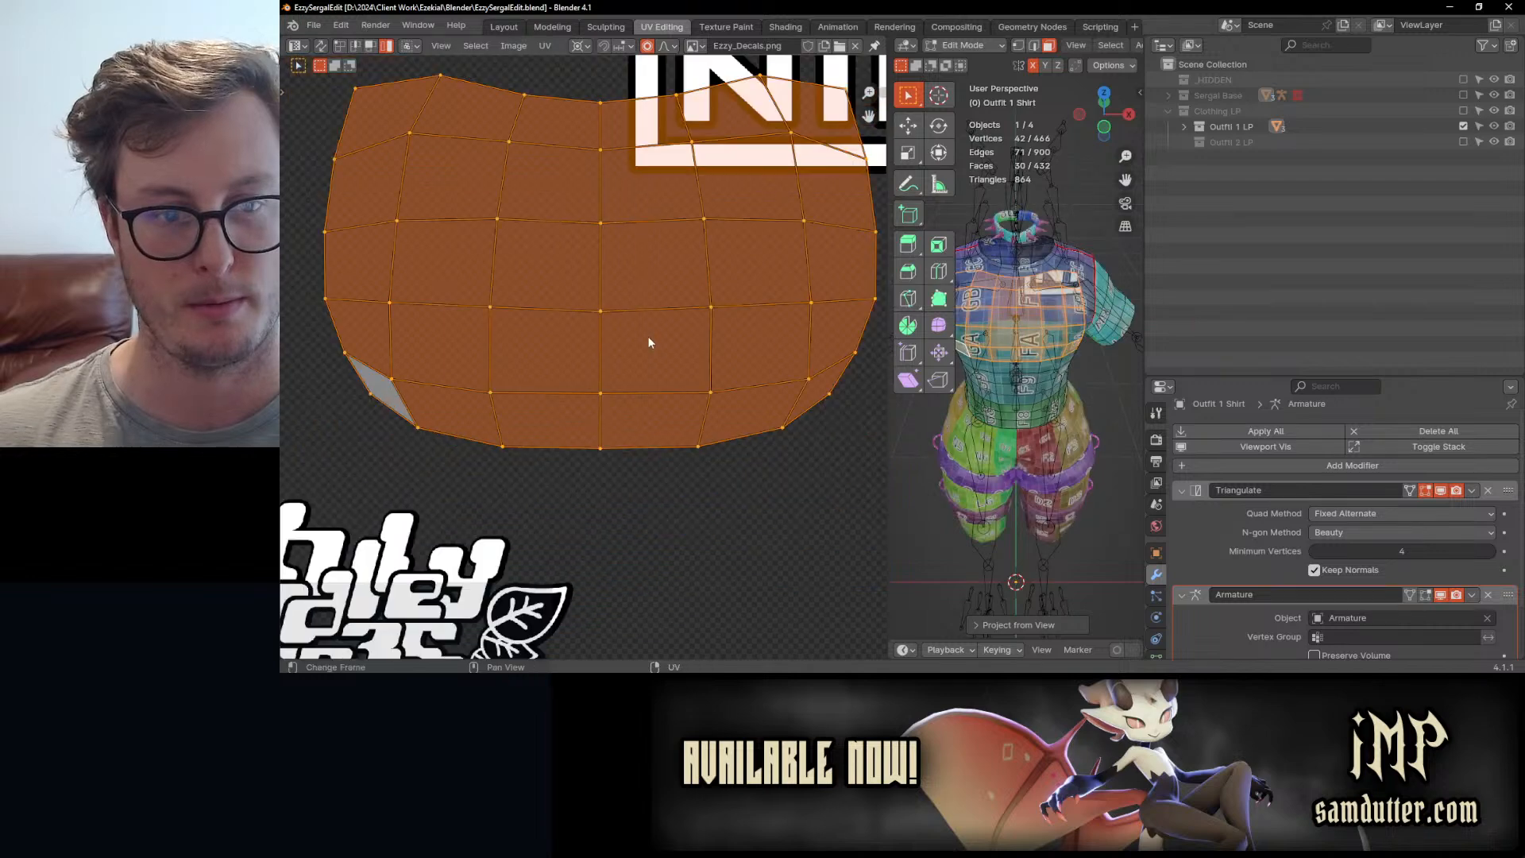
- Move the projected chest UVs over the NIN logo in the decal texture
key("g")
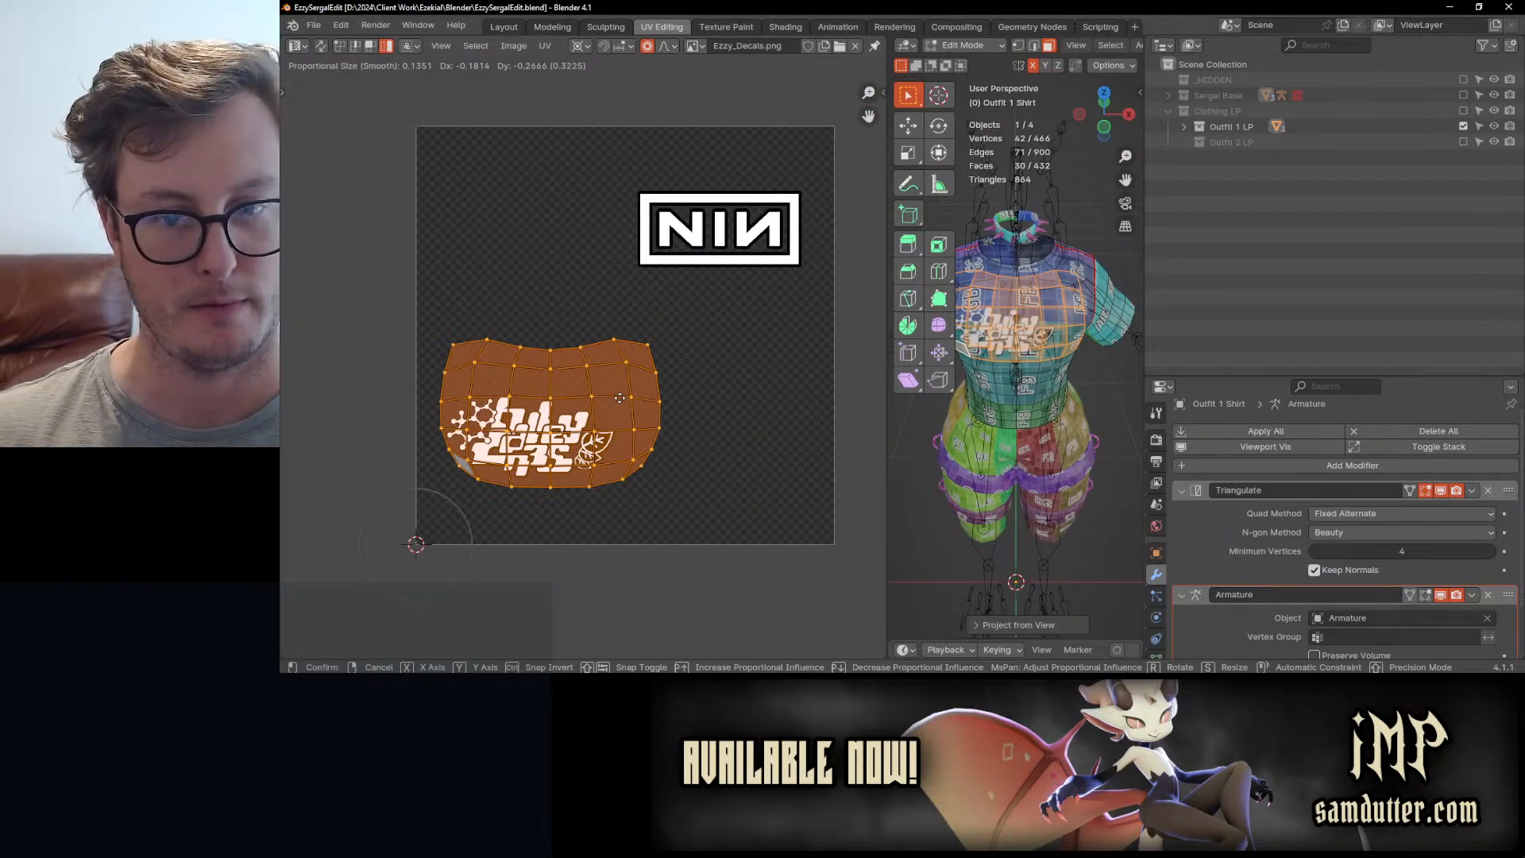
left_click(619, 397)
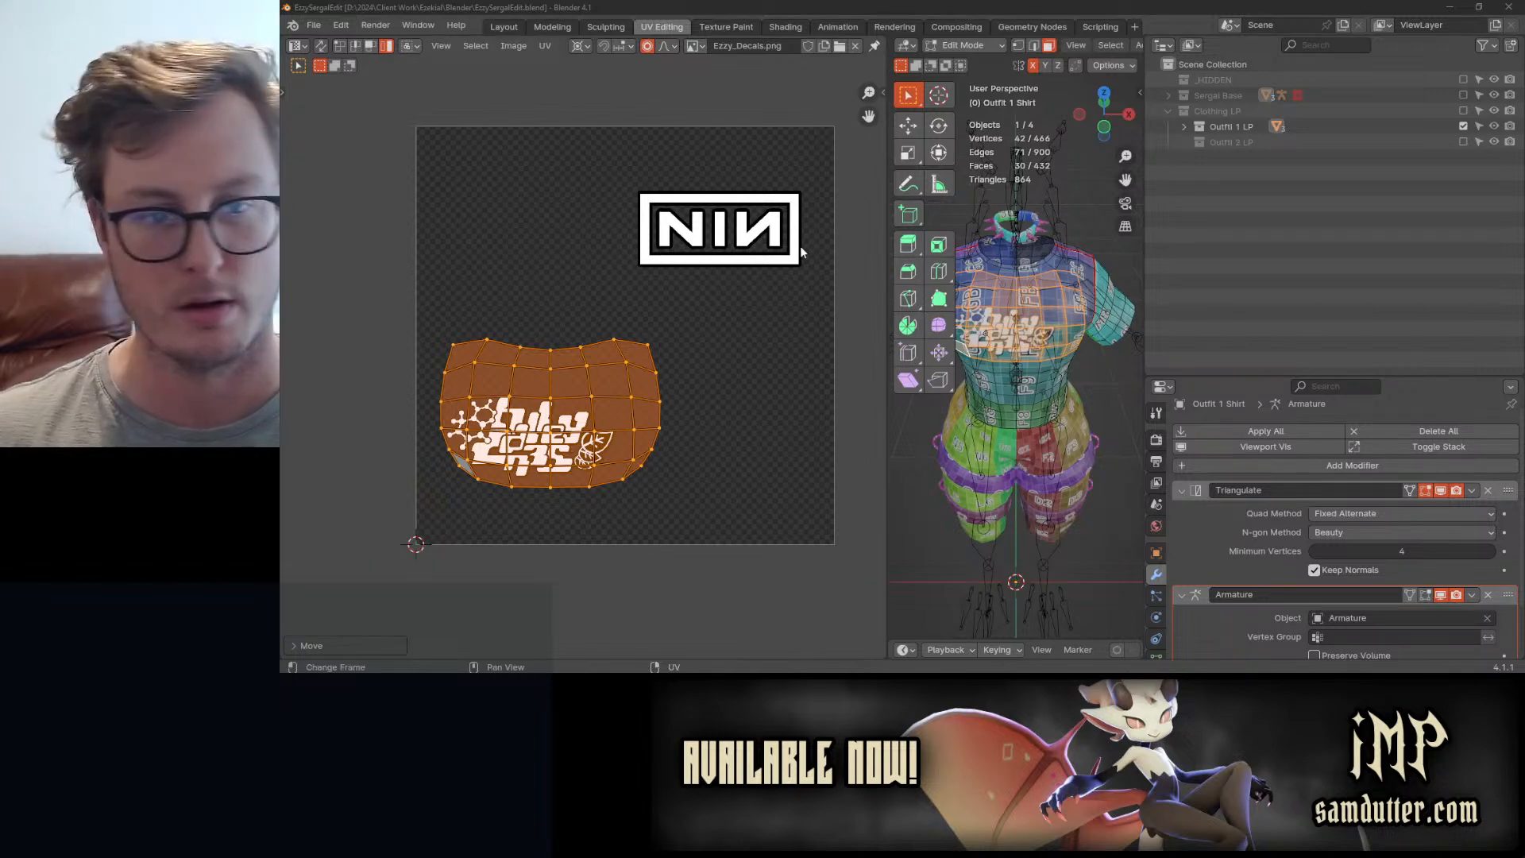
left_click(756, 6)
key("g")
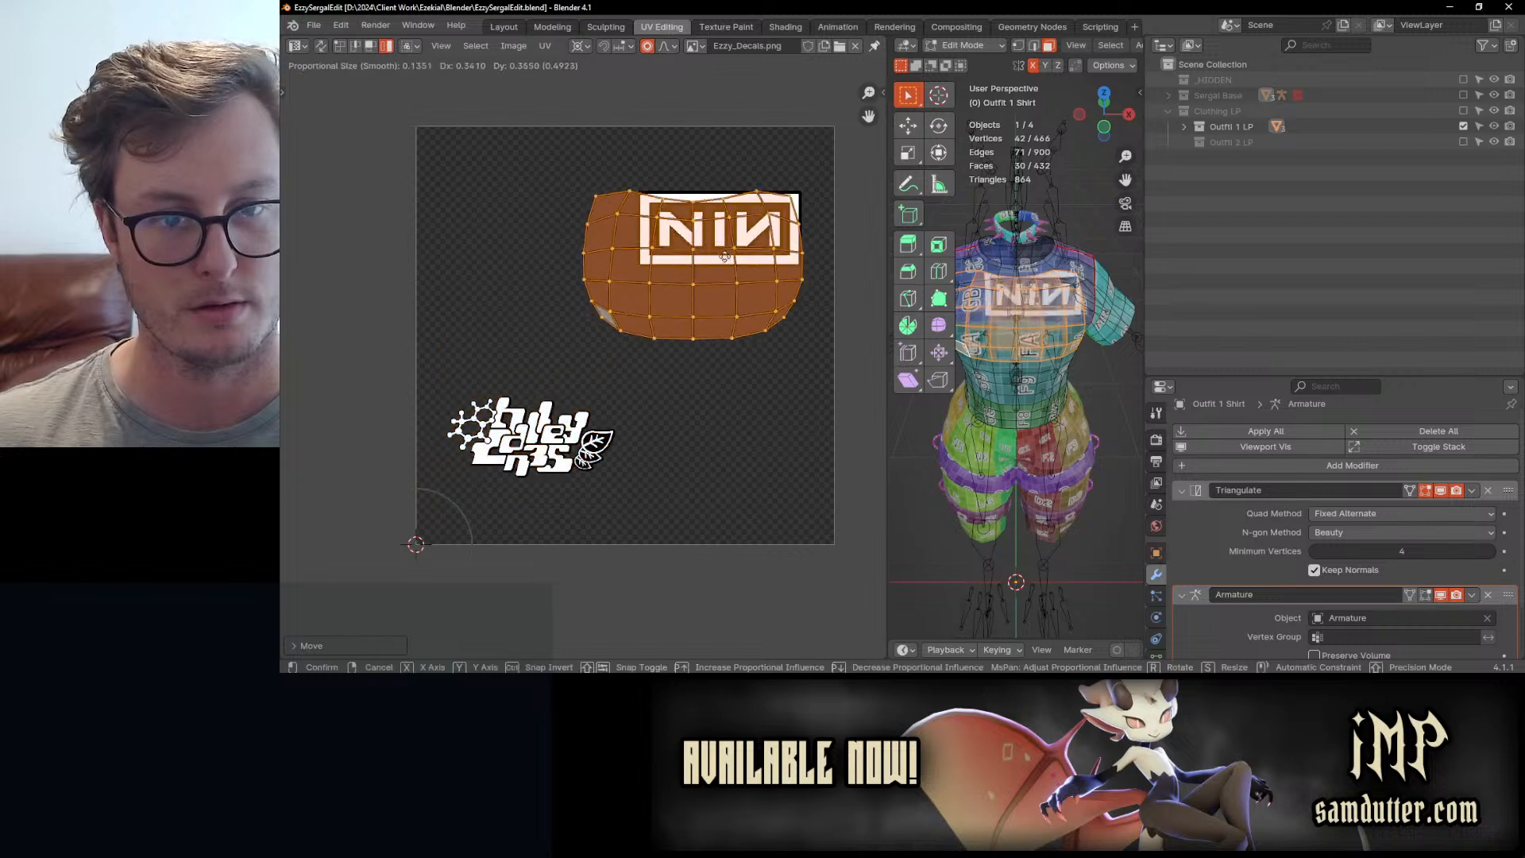
left_click(750, 232)
middle_click_drag(752, 237, 681, 269)
scroll(707, 248, "up", 3)
key("g")
key("x")
right_click(681, 268)
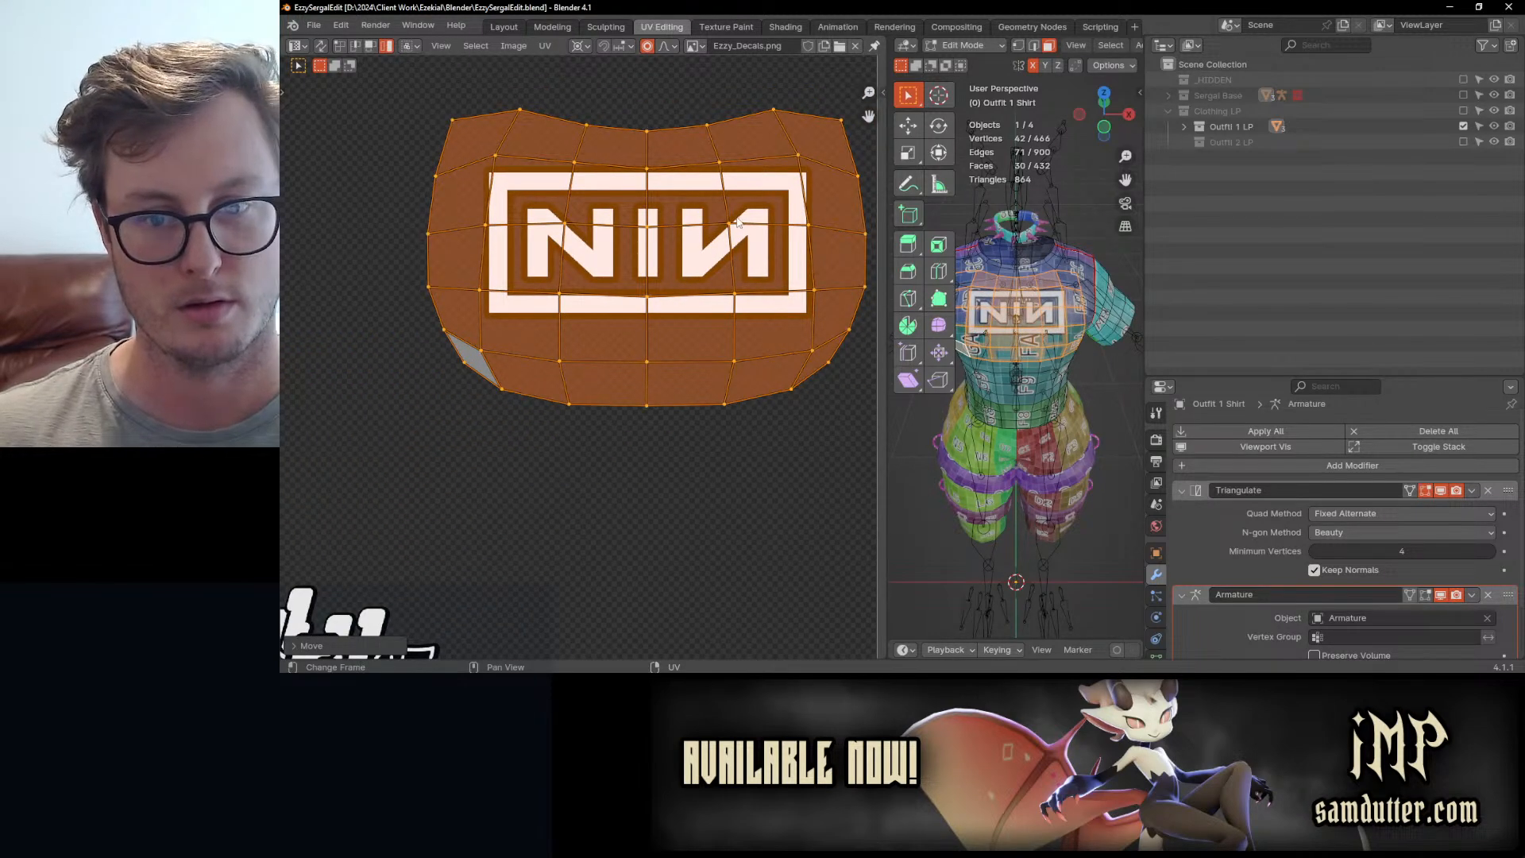
- Change the UV pivot to the island's own centre and scale the chest UVs to about 0.9 around the NIN logo
key("s")
right_click(741, 220)
key("period")
left_click(703, 258)
scroll(688, 261, "down", 4)
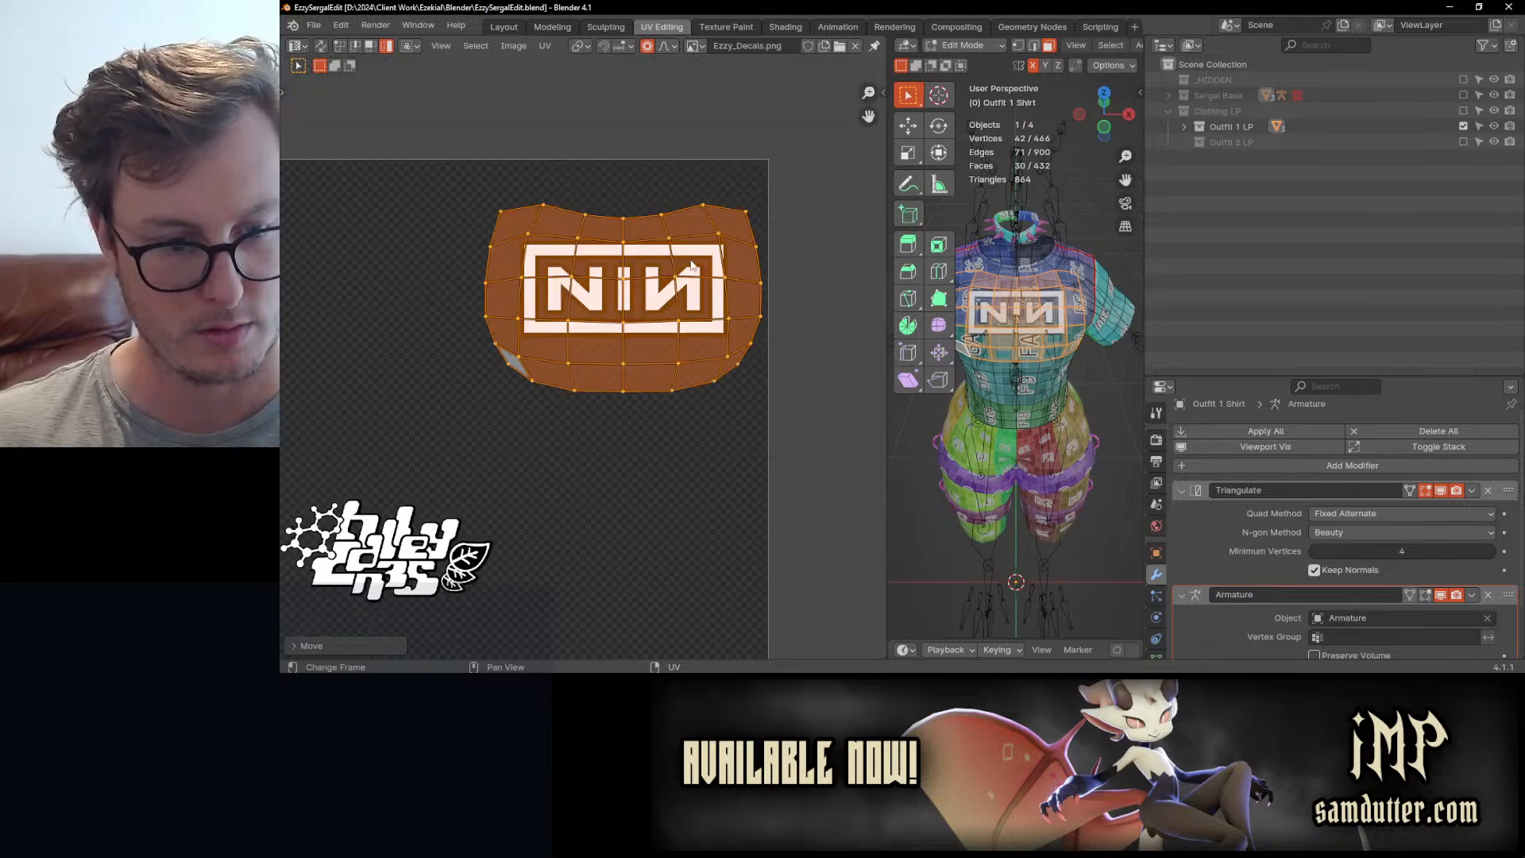
scroll(688, 261, "up", 3)
key("s")
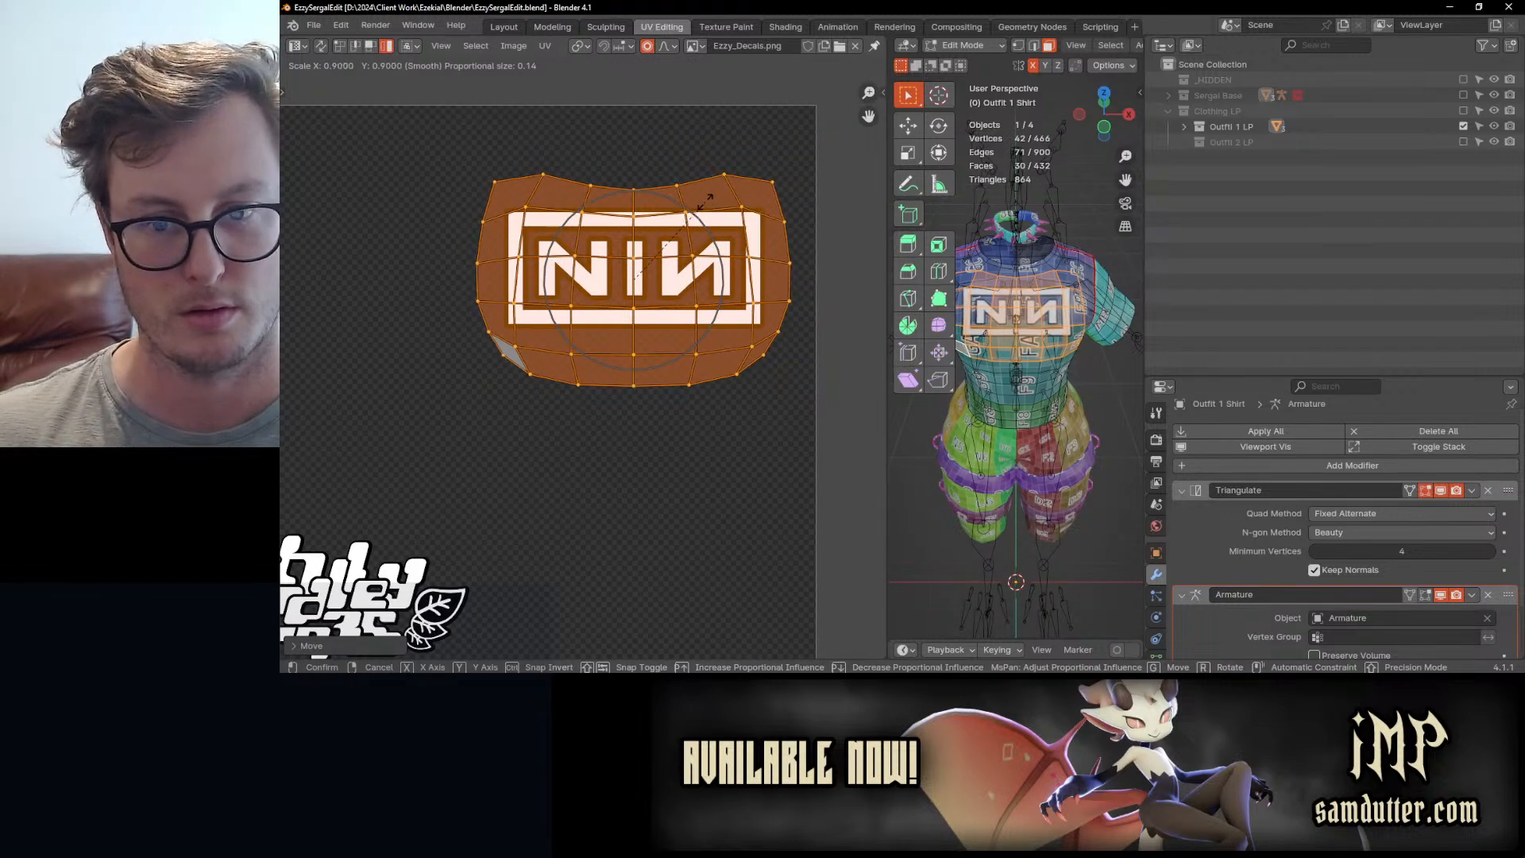
left_click(703, 205)
key("g")
left_click(704, 206)
- Check the NIN decal on the shirt from an angle and unwrap the selected chest faces
middle_click_drag(1094, 259, 1038, 282)
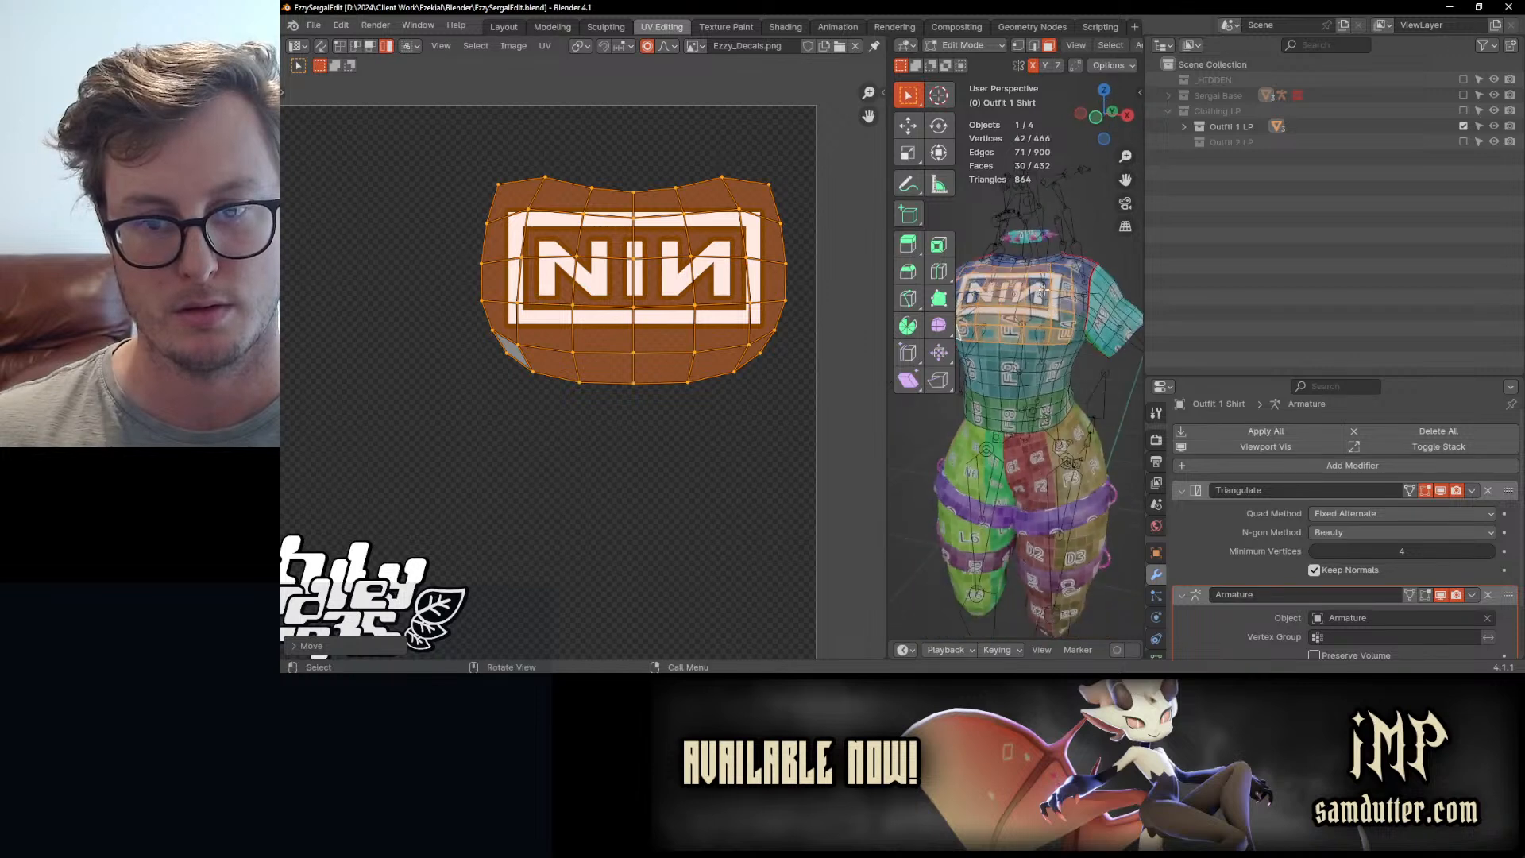
key("Tab")
scroll(1015, 337, "up", 6)
key("Tab")
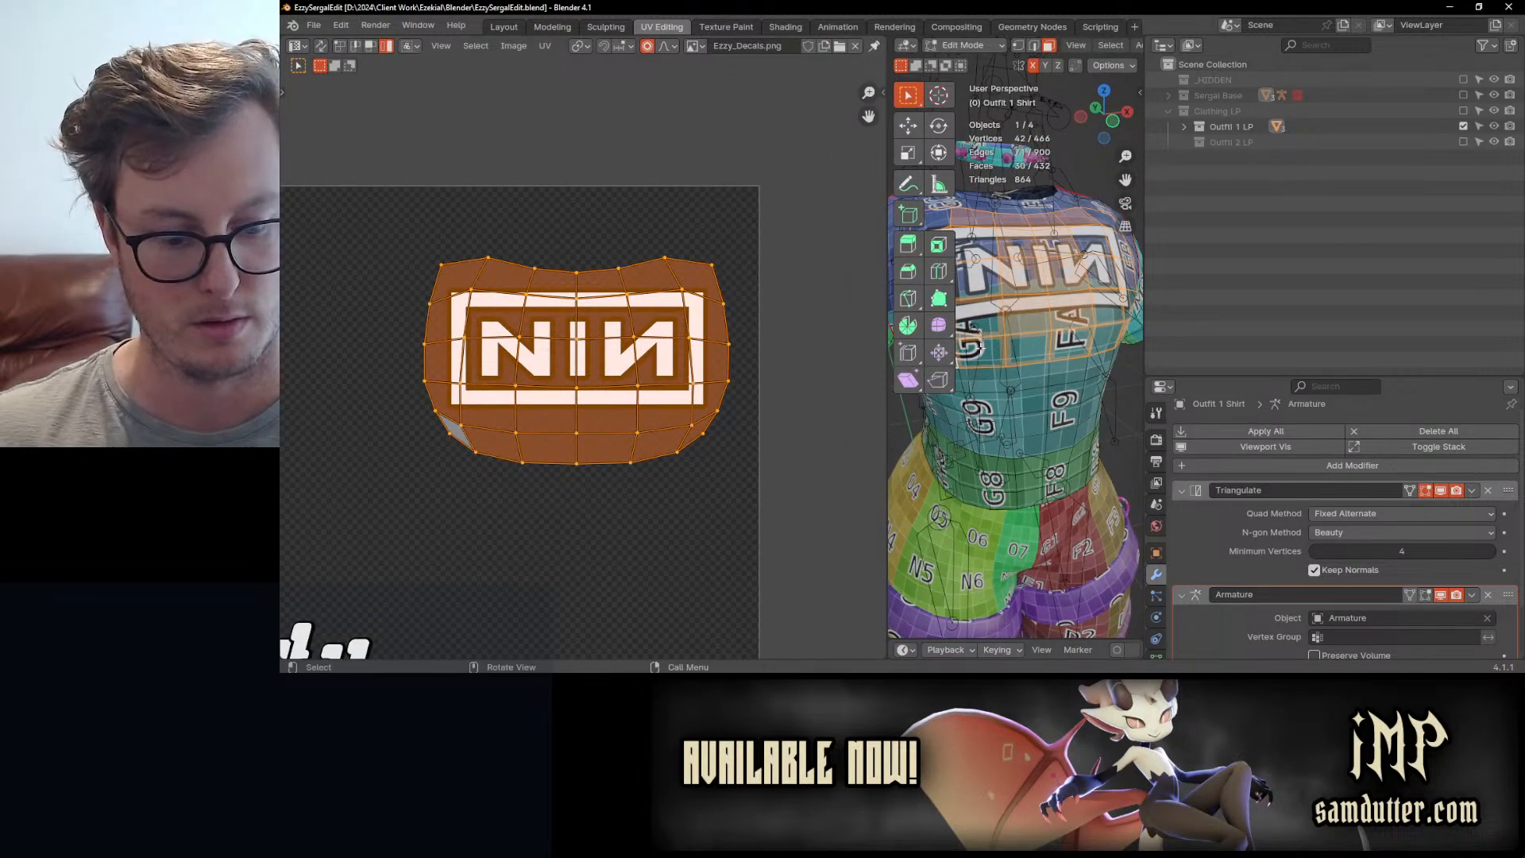
key("u")
left_click(1015, 314)
scroll(526, 378, "down", 3)
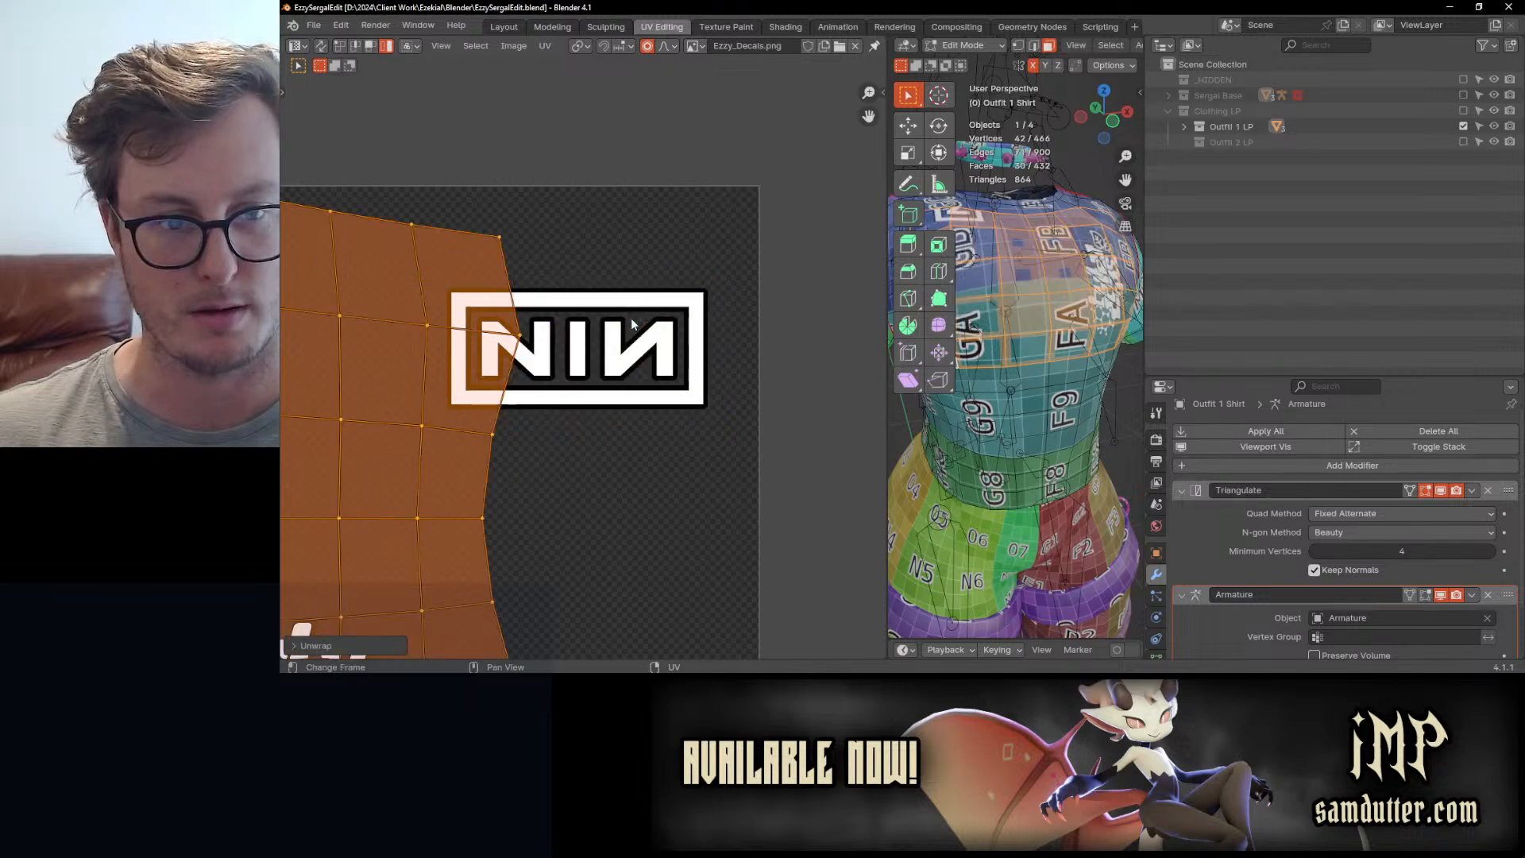
- Move the unwrapped chest UVs over the NIN logo, scale them to about 0.56 and rotate them upright
key("r")
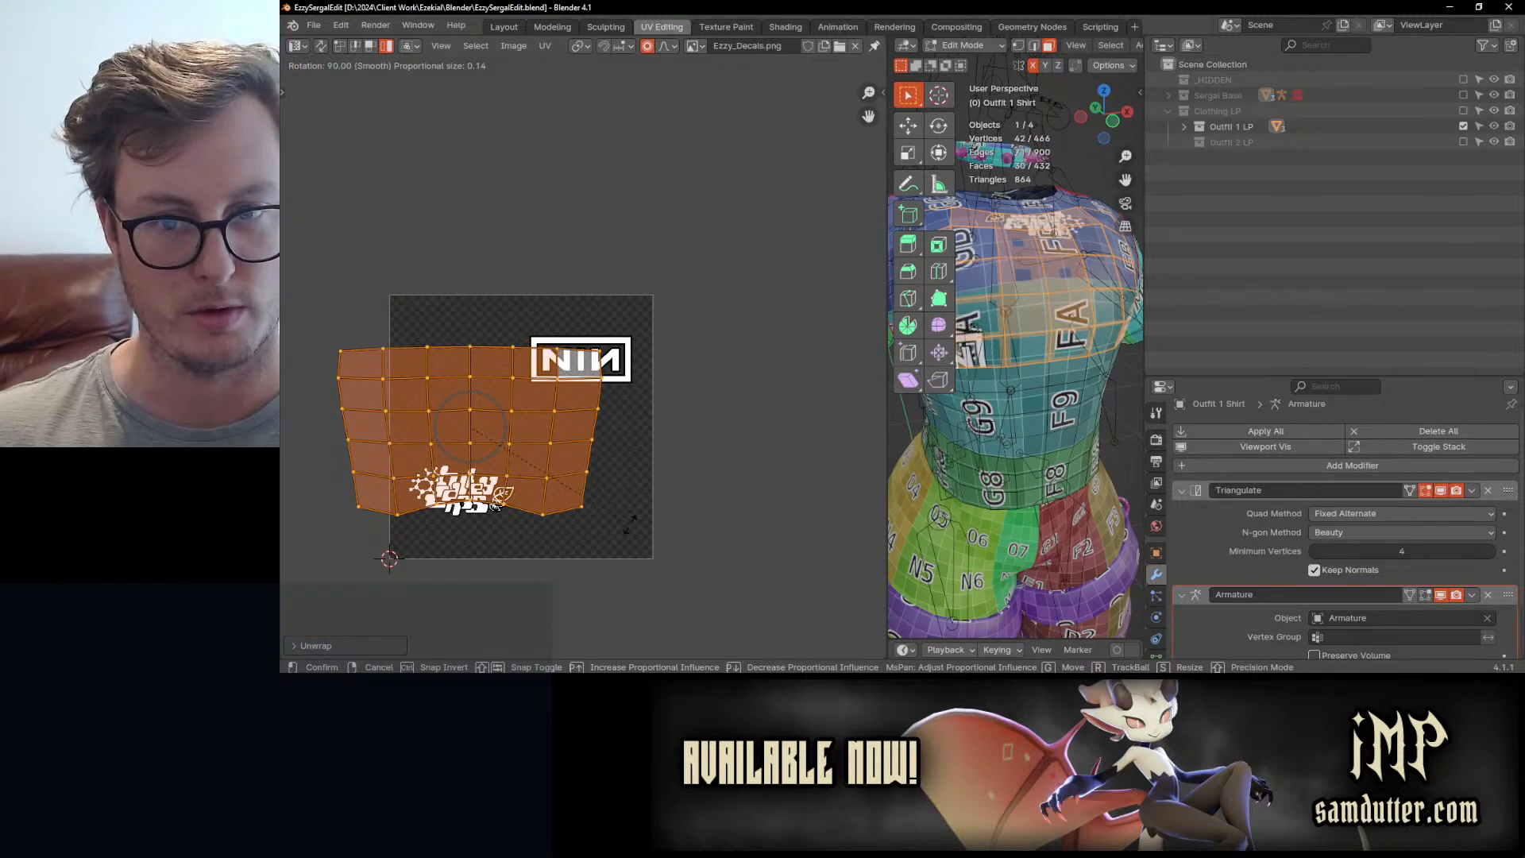
left_click(629, 524)
key("g")
left_click(718, 397)
key("s")
left_click(671, 370)
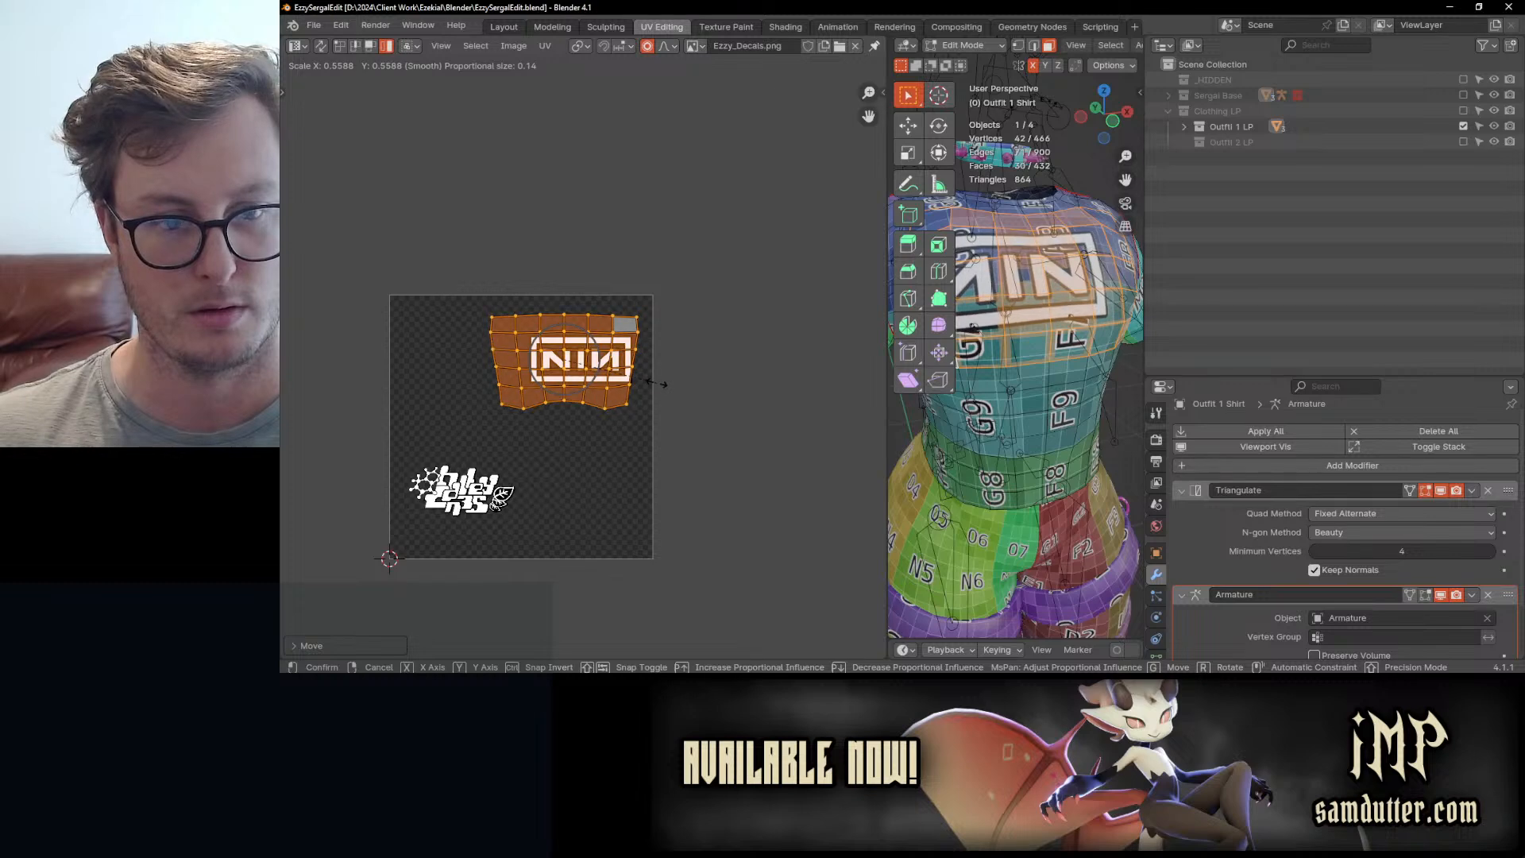
key("r")
left_click(507, 361)
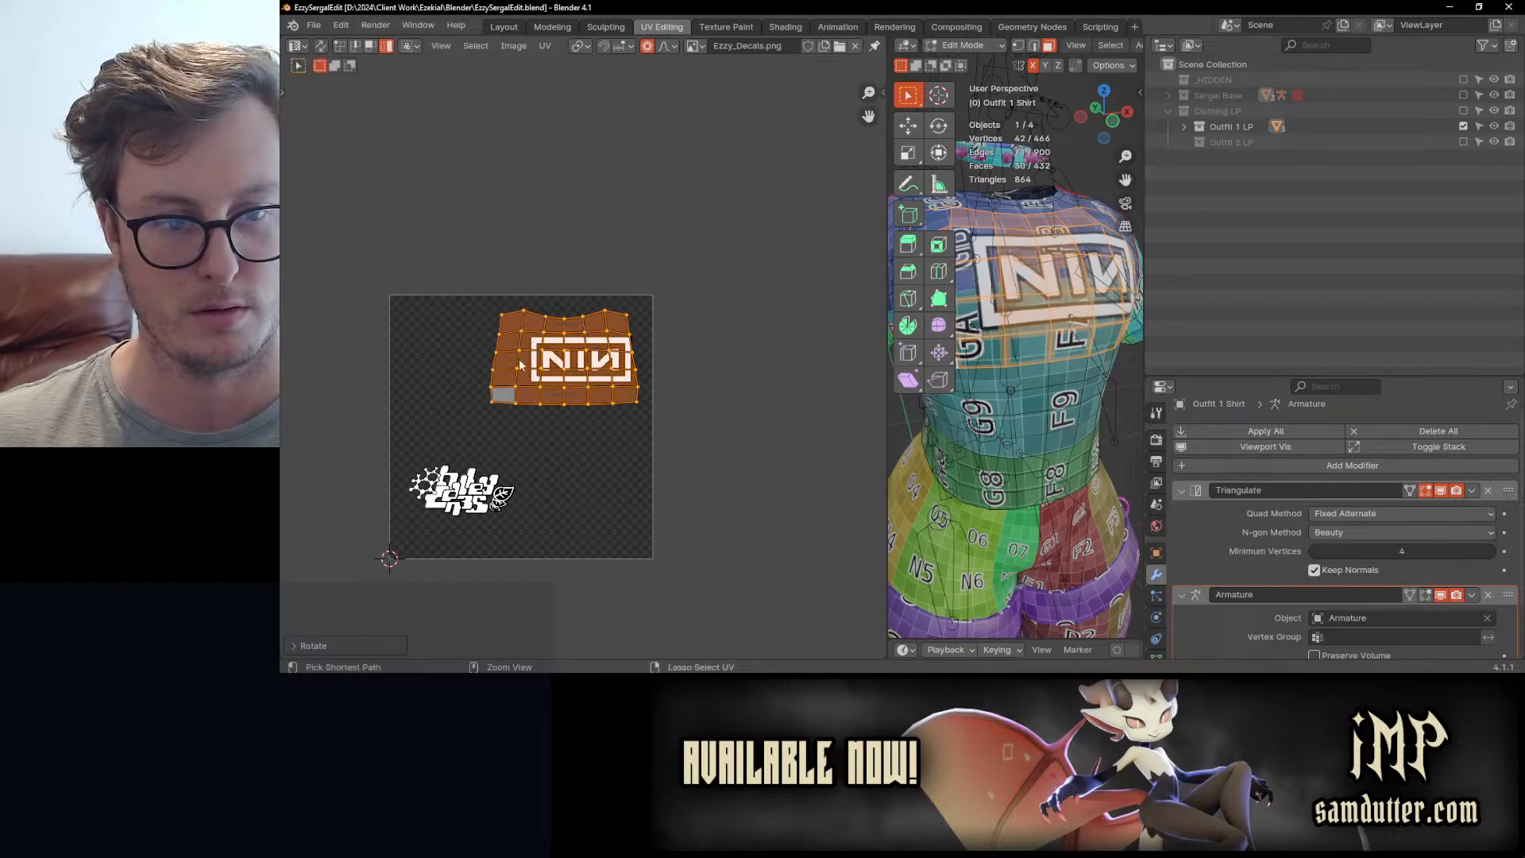
- Centre the chest UVs on the NIN logo and adjust their scale to size the decal on the shirt
scroll(507, 361, "up", 3)
key("g")
left_click(589, 355)
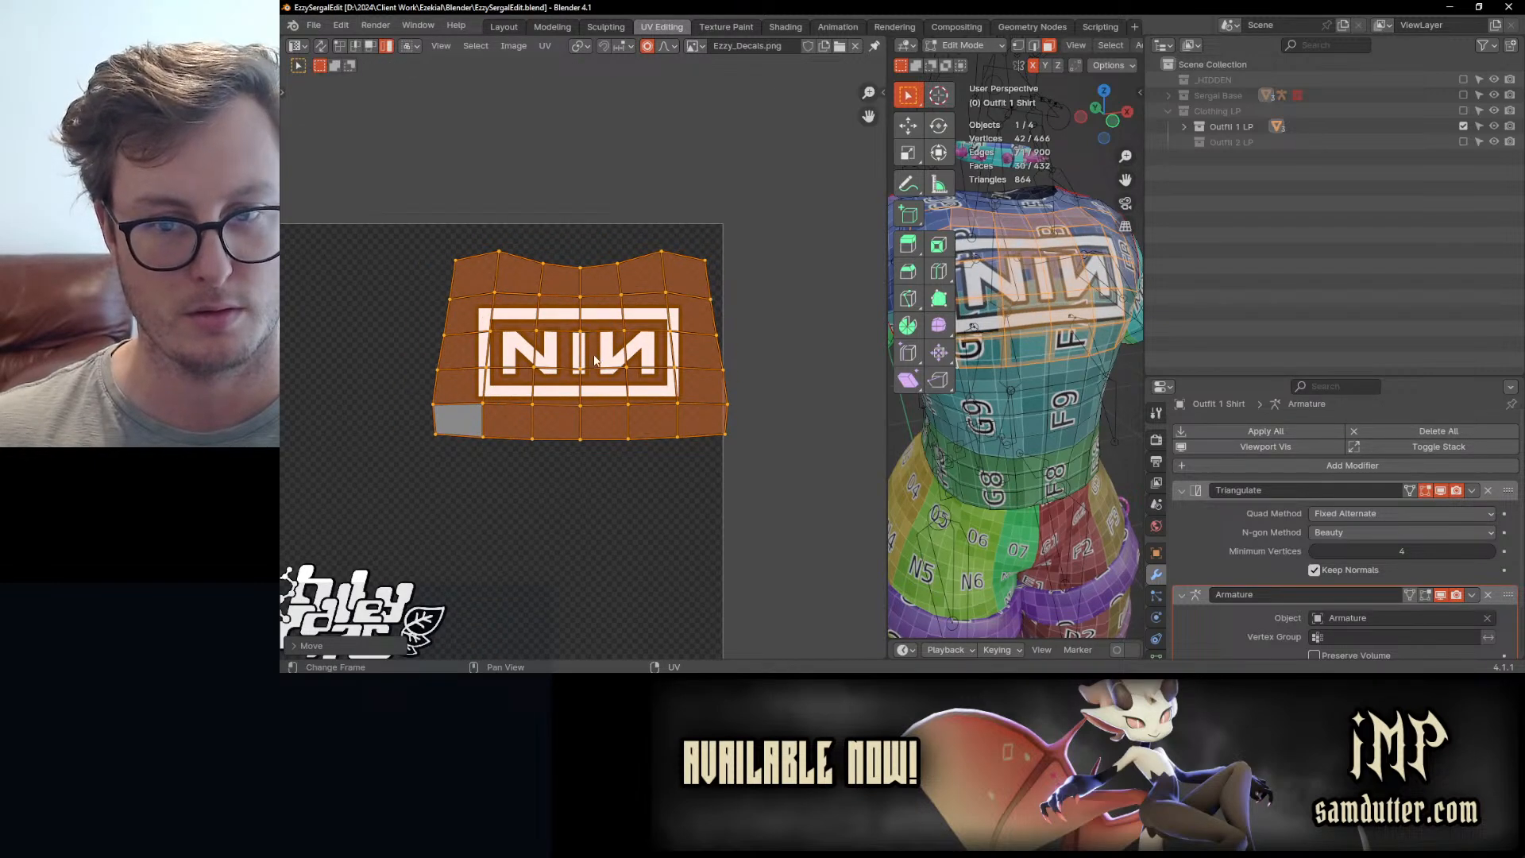
key("s")
left_click(670, 344)
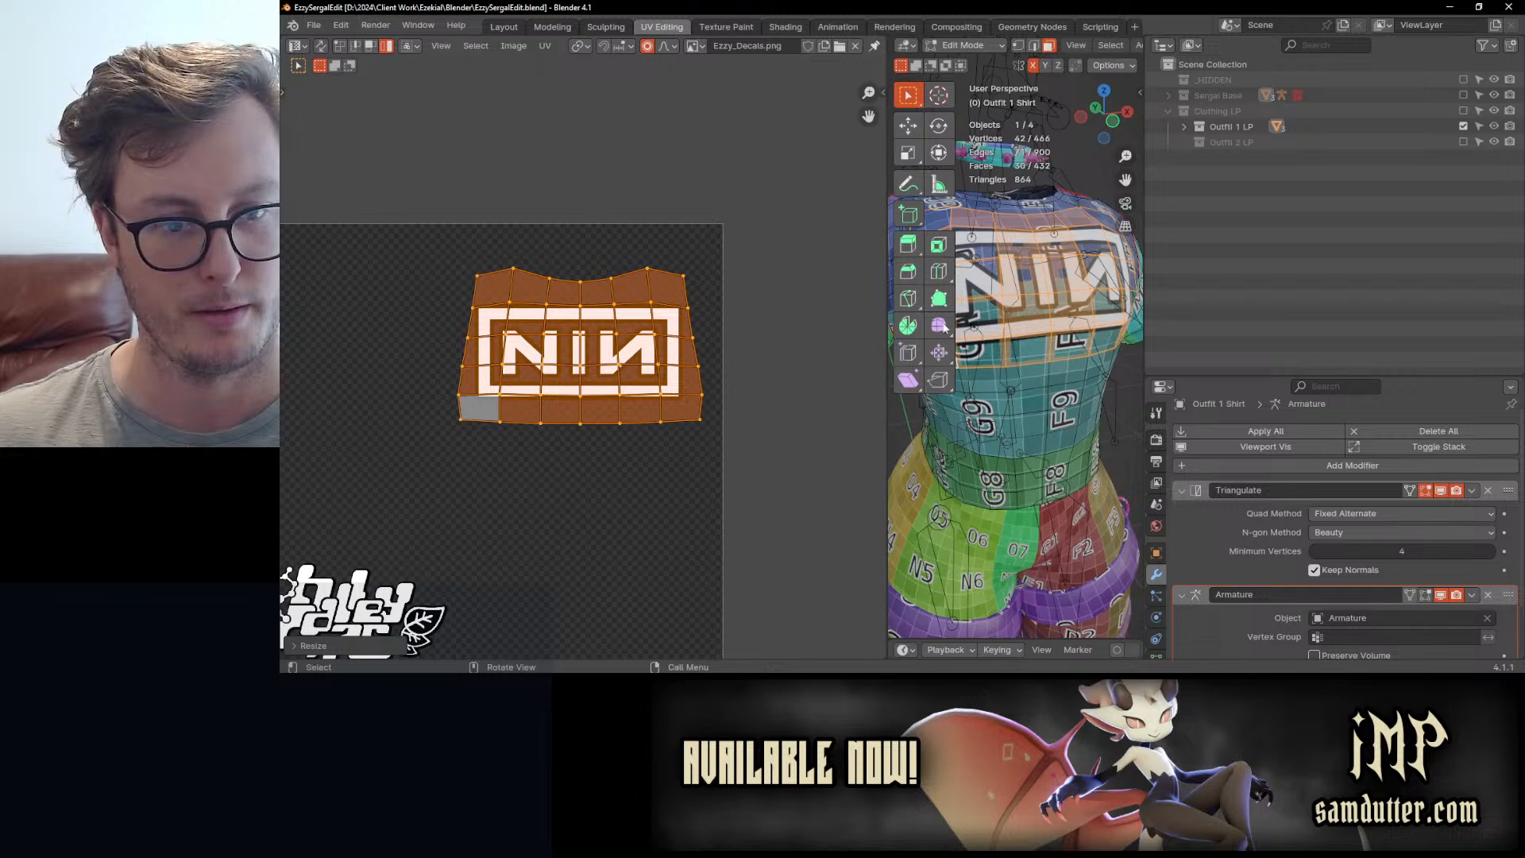
key("s")
left_click(697, 408)
- Enlarge the chest UVs by about 1.06 and shift them slightly down along Y over the NIN logo
key("Tab")
scroll(1059, 295, "down", 3)
middle_click_drag(1059, 294, 1031, 299)
scroll(586, 367, "up", 2)
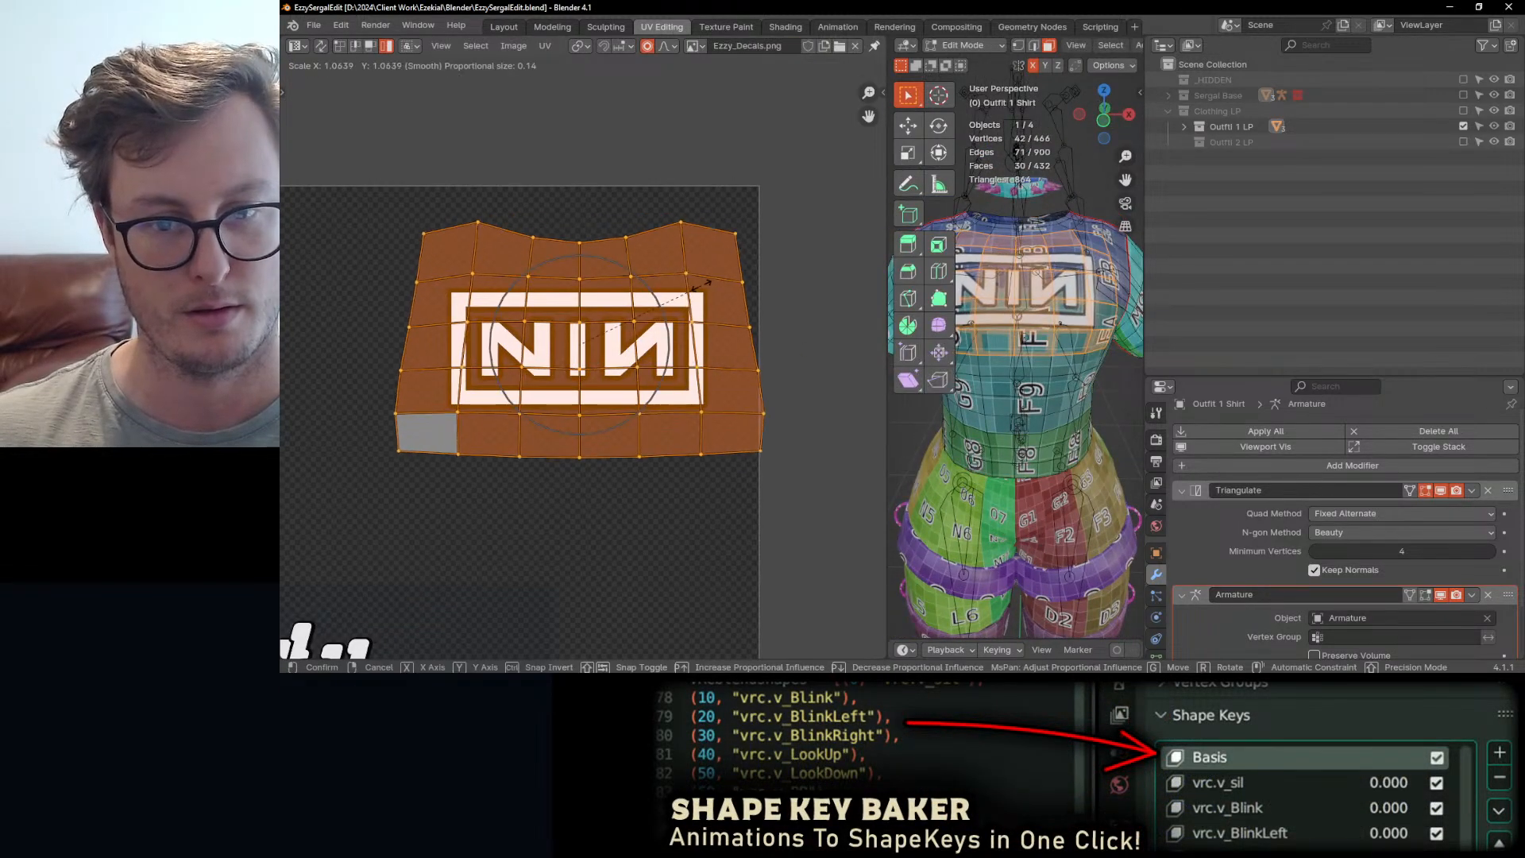
key("g")
key("y")
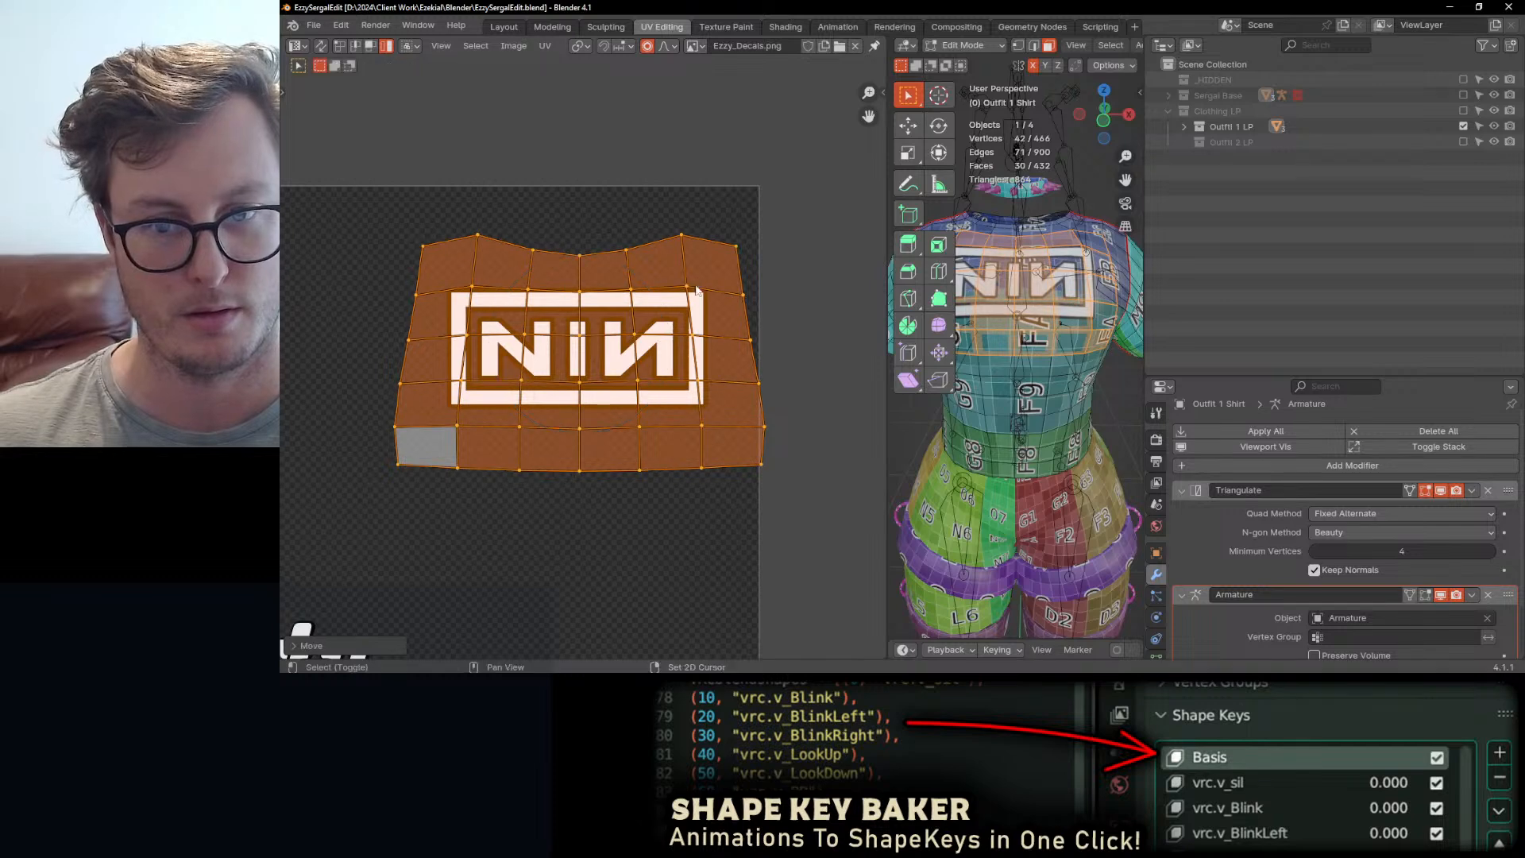
- Finish placing the chest UVs over the NIN logo, return to object mode and save the file
left_click(698, 305)
key("Tab")
key("ctrl+s")
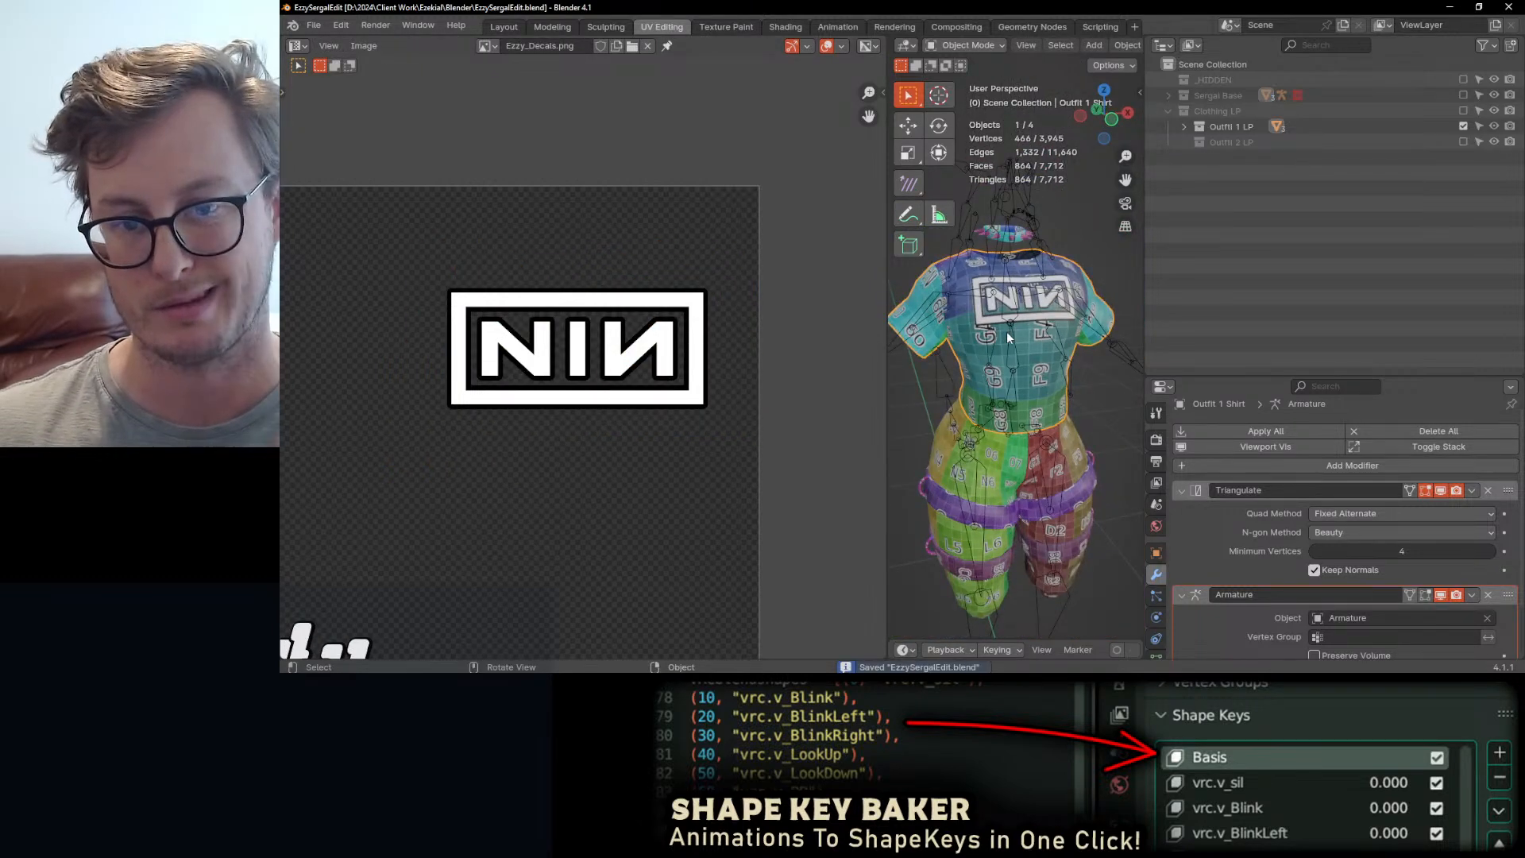
scroll(1007, 331, "up", 5)
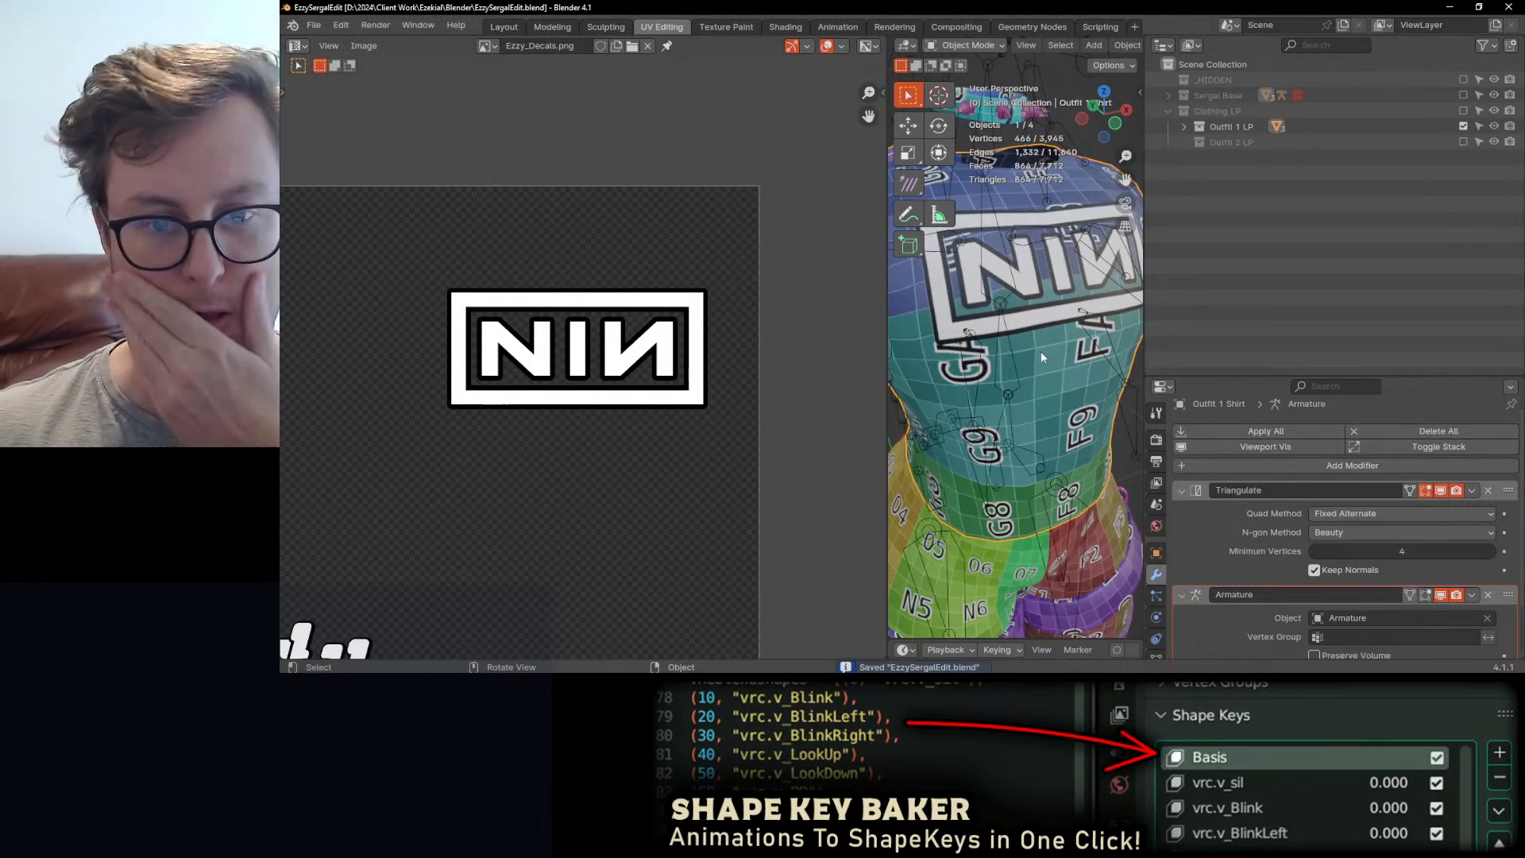
scroll(722, 340, "down", 4)
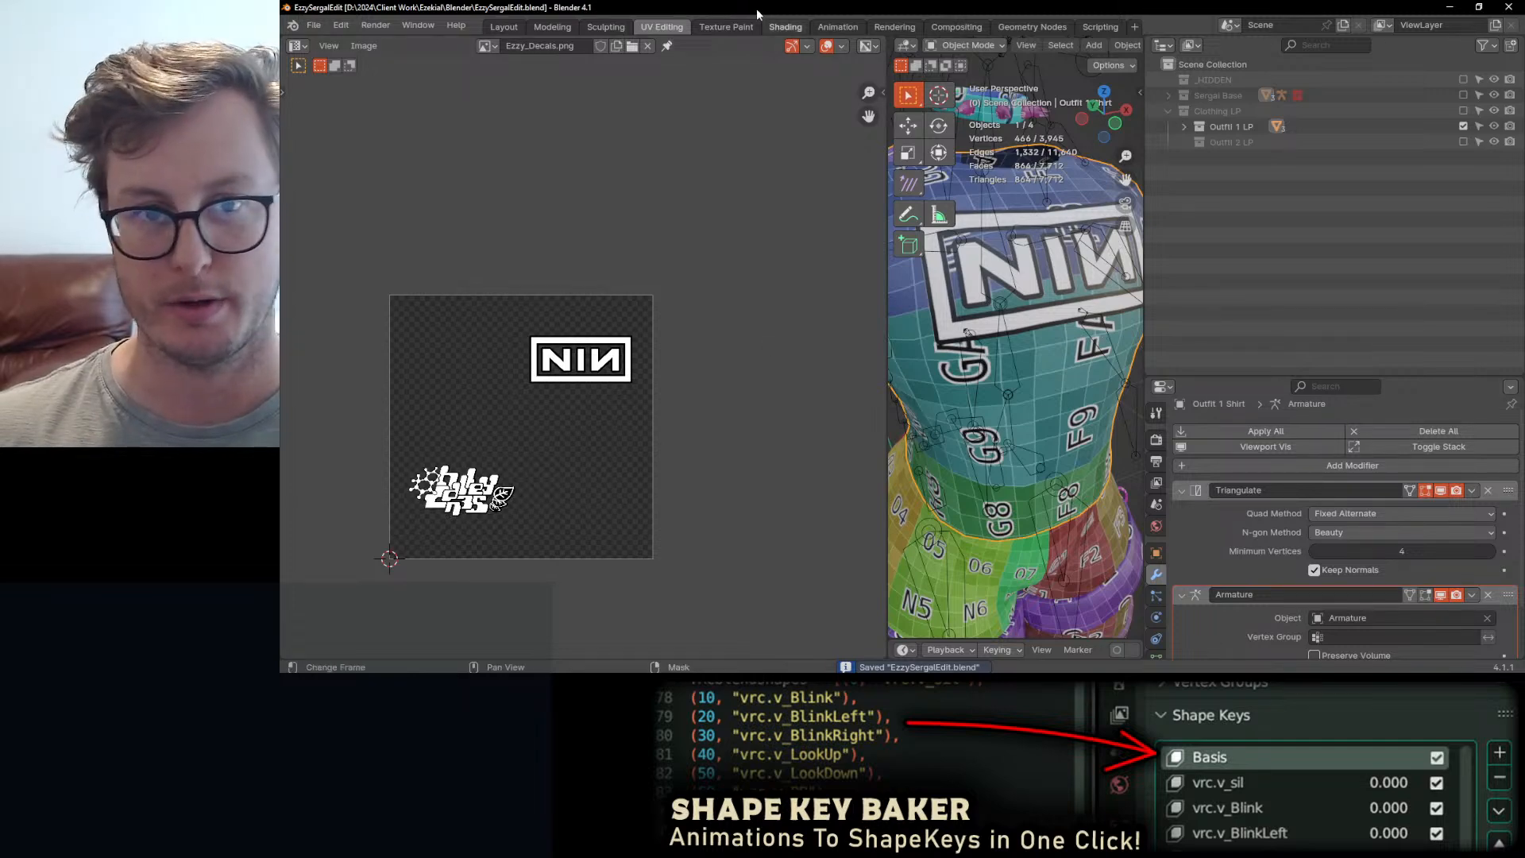
- Select and copy all shader nodes of the EzzyClothing Outfit 1 material in the Shading workspace
left_click(785, 27)
scroll(857, 449, "down", 3)
left_click_drag(680, 447, 1046, 602)
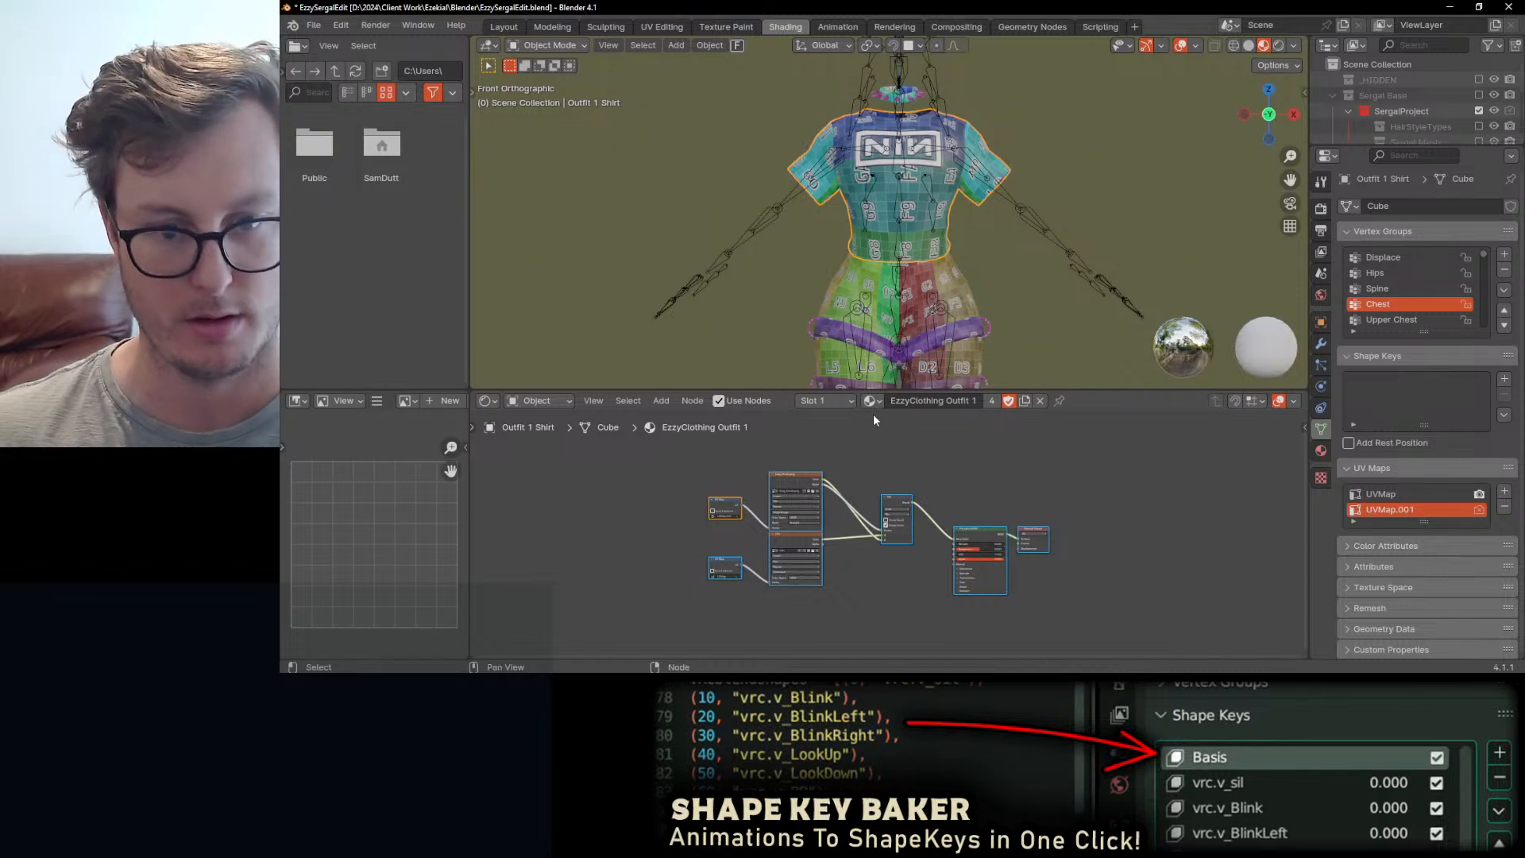
- Exclude the Outfit 1 LP collection, enable Outfit 2 LP and select its shirt
scroll(1431, 112, "down", 5)
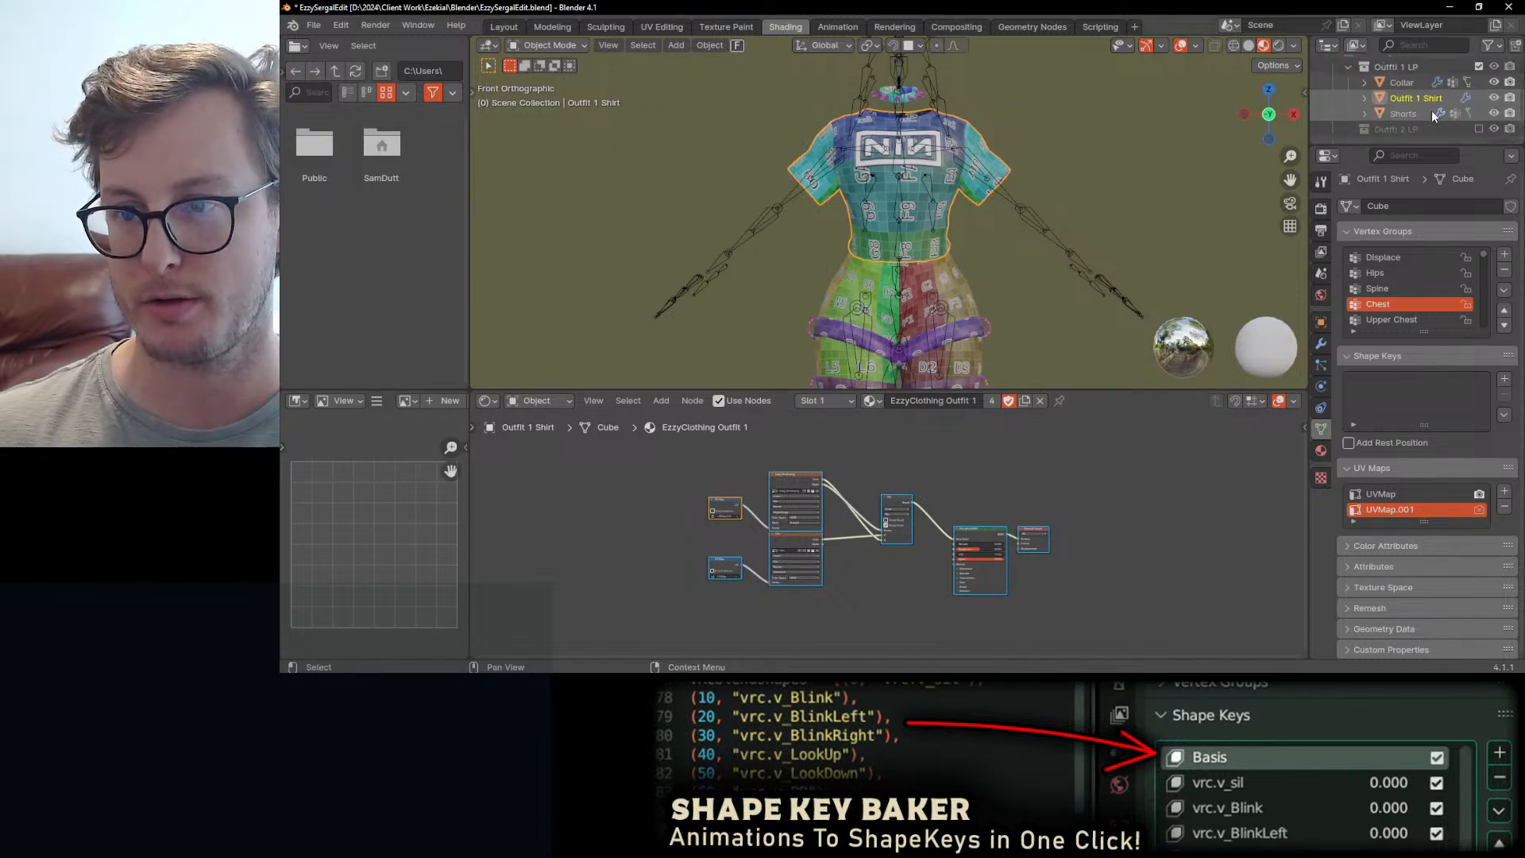
left_click(1478, 66)
left_click(1478, 129)
left_click(918, 240)
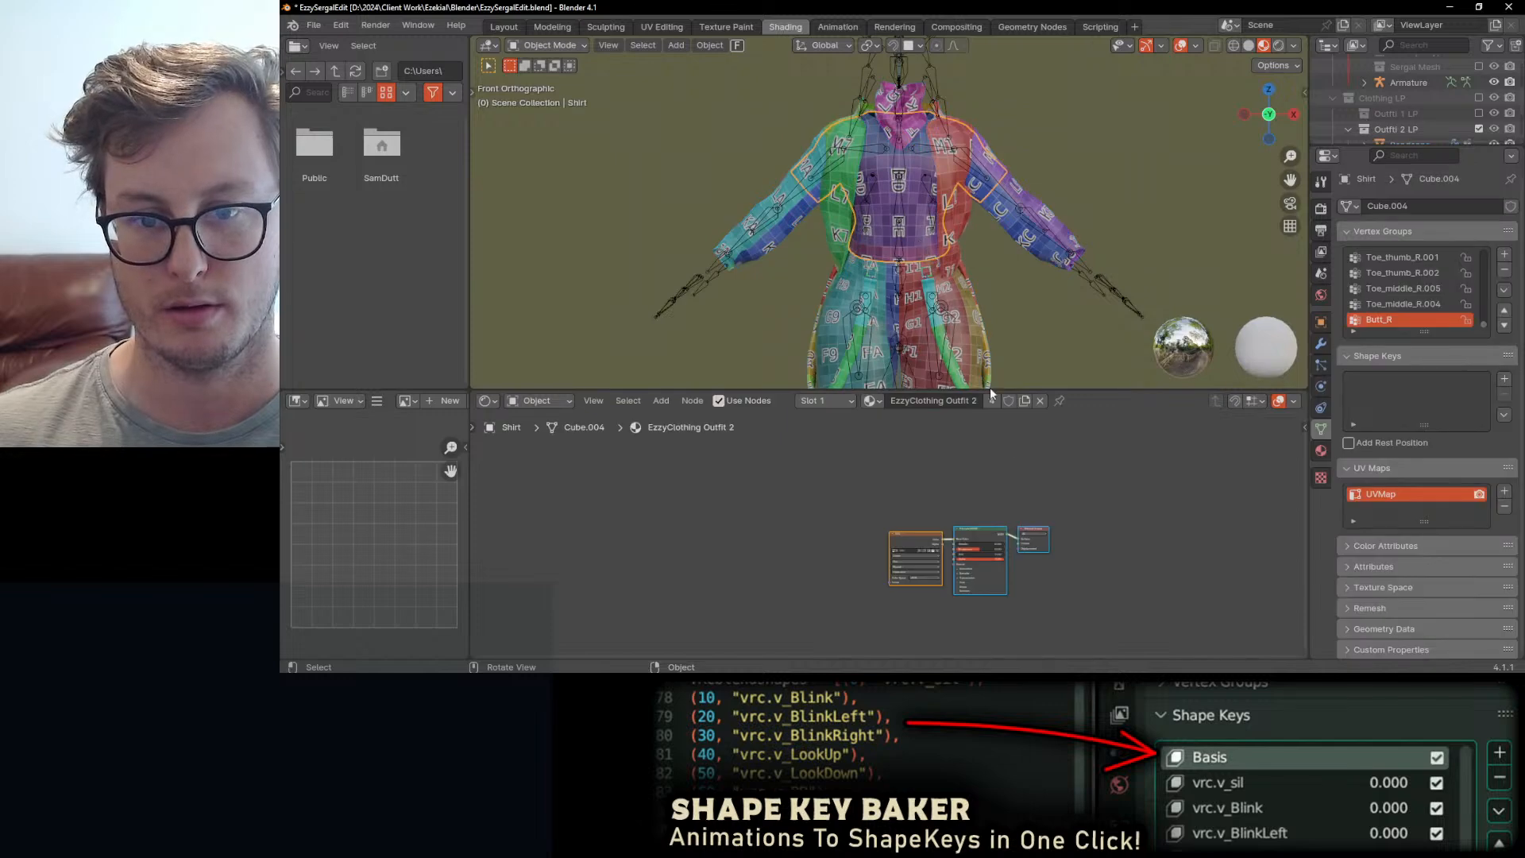
- Delete all nodes of the EzzyClothing Outfit 2 material and paste the copied decal node setup
left_click_drag(834, 487, 1144, 660)
key("x")
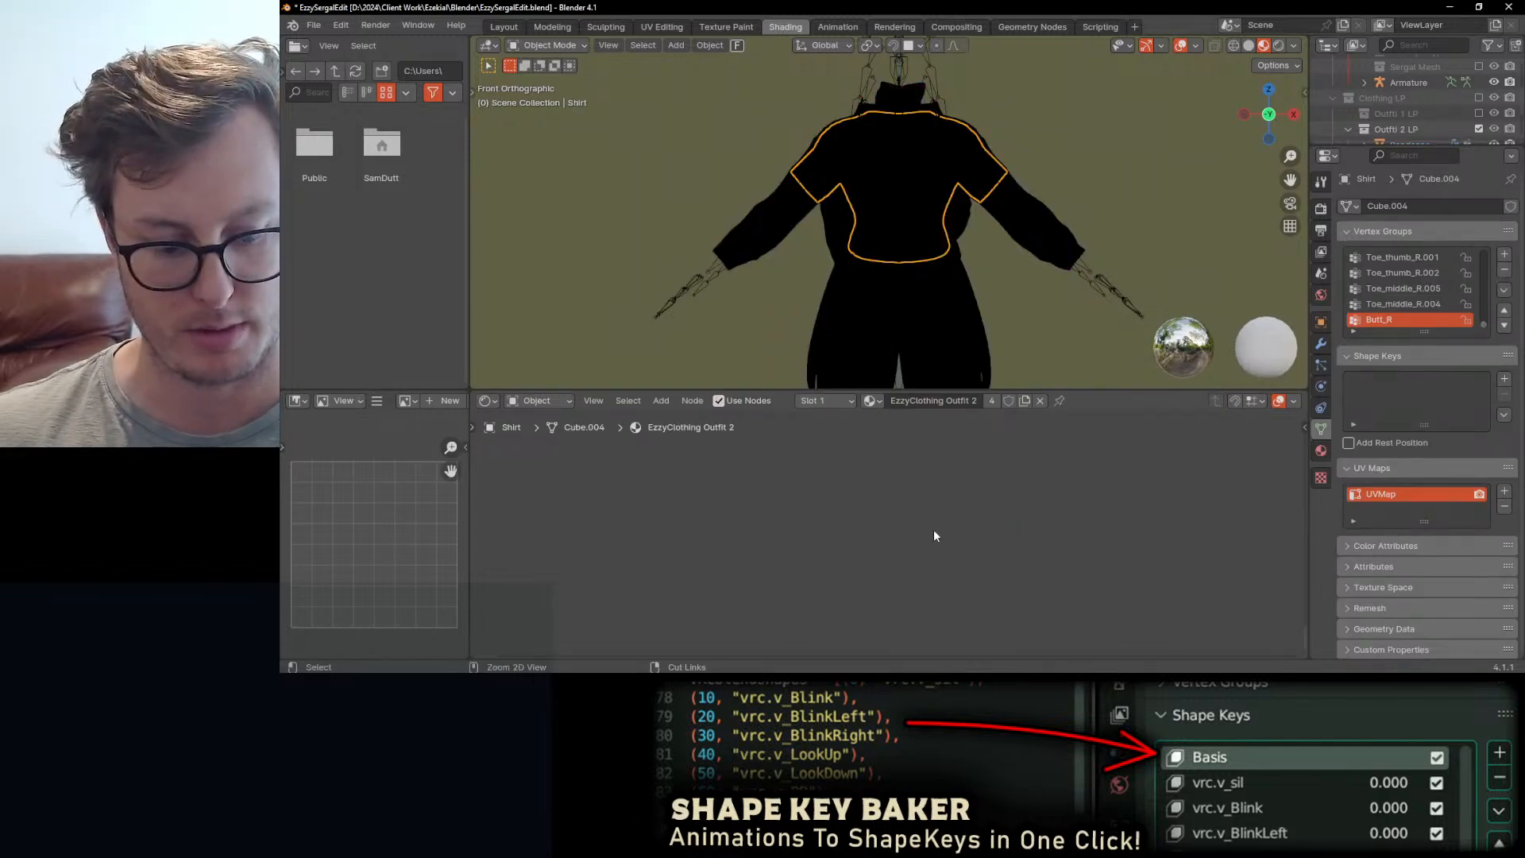
key("ctrl+v")
scroll(936, 536, "up", 5)
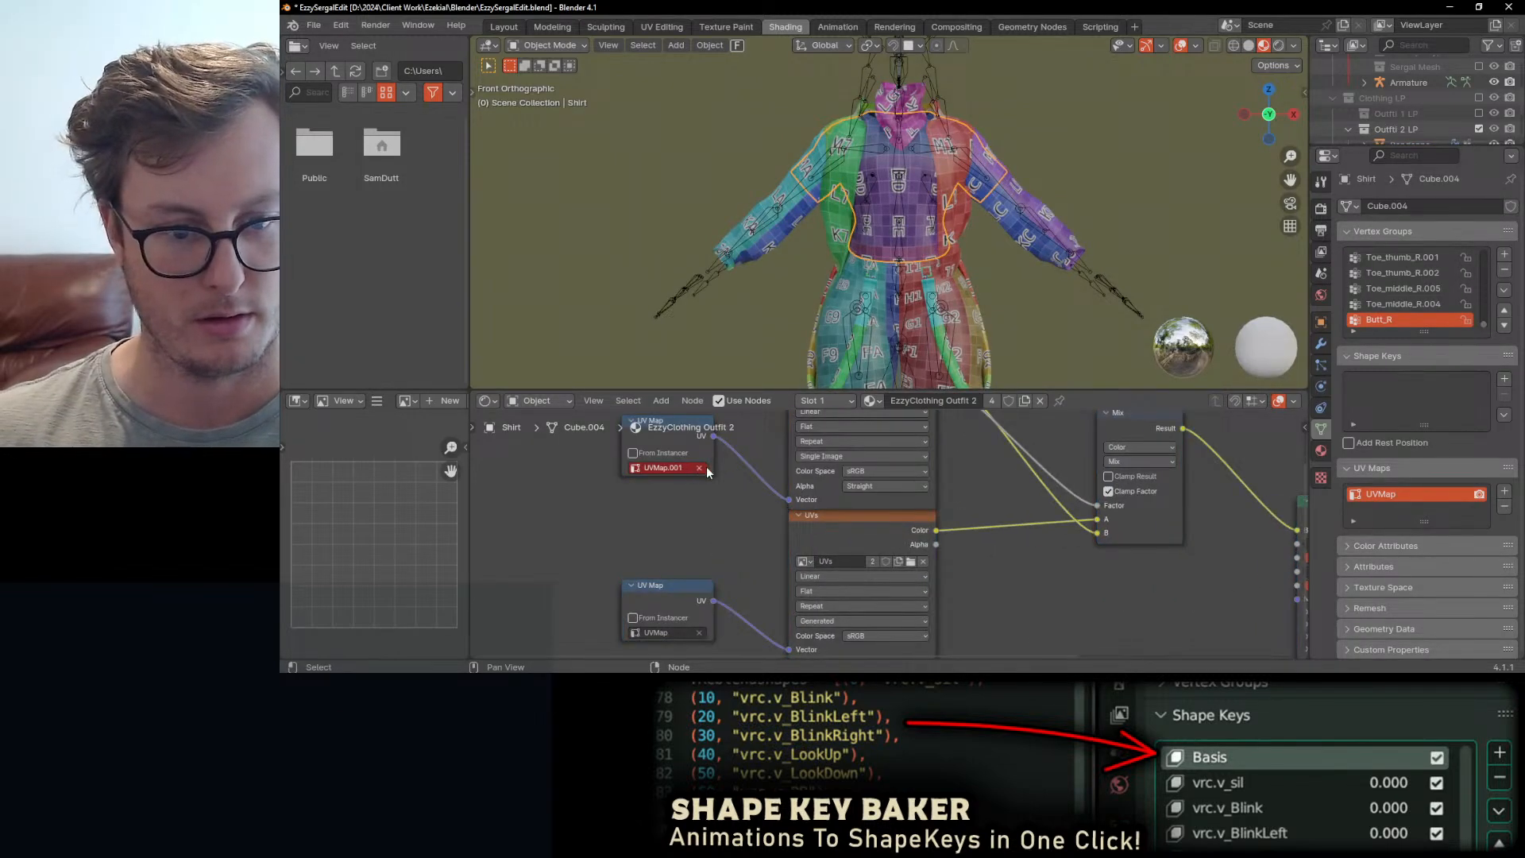
- Add a second UV map, UVMap.001, to the Outfit 2 shirt and open its mesh in the UV Editing workspace
left_click(932, 213)
left_click(881, 244)
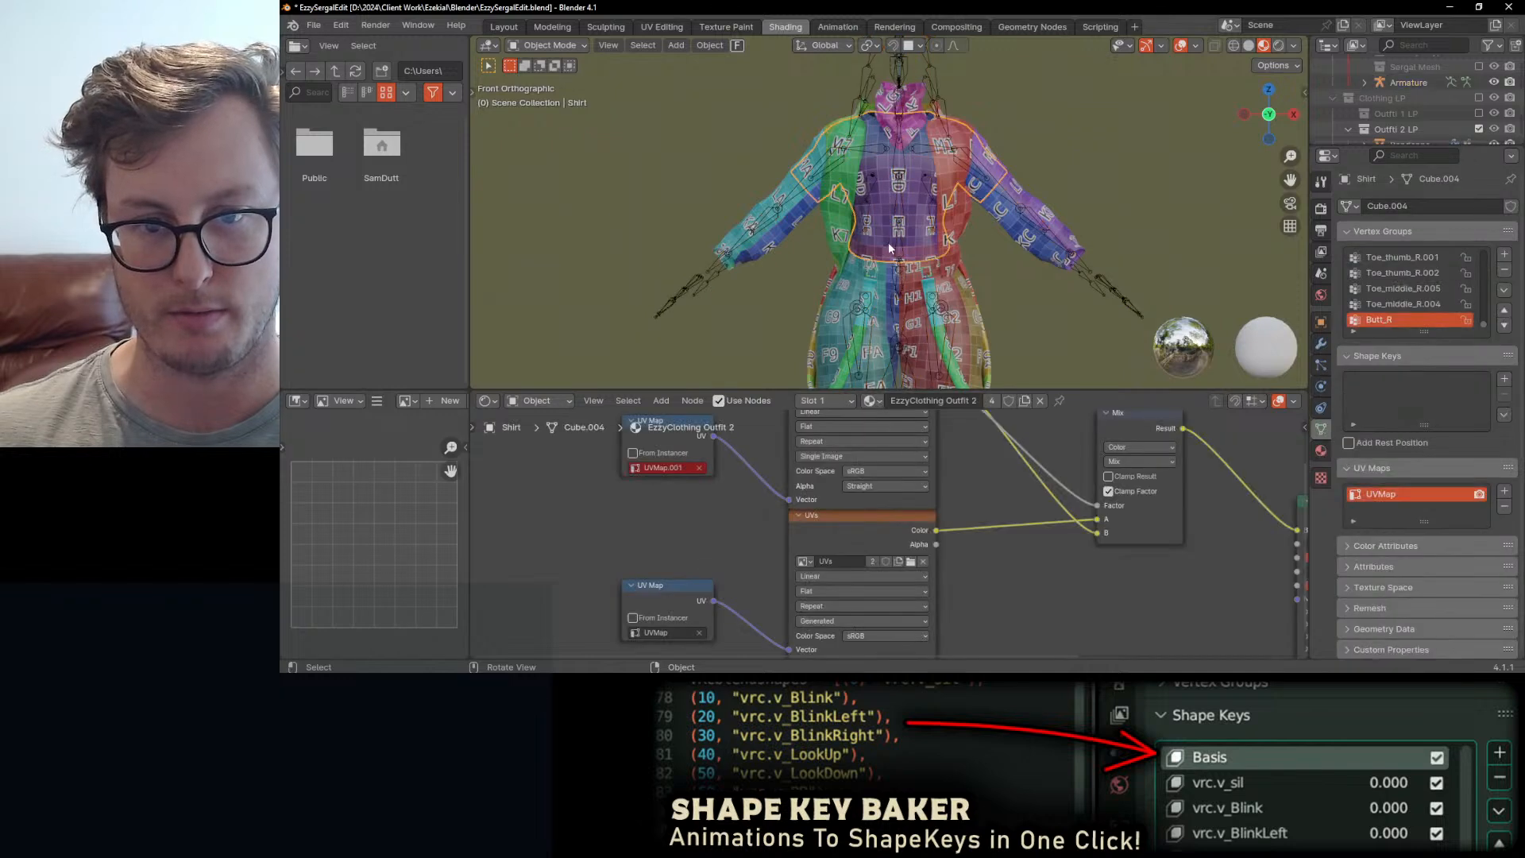
left_click(1506, 492)
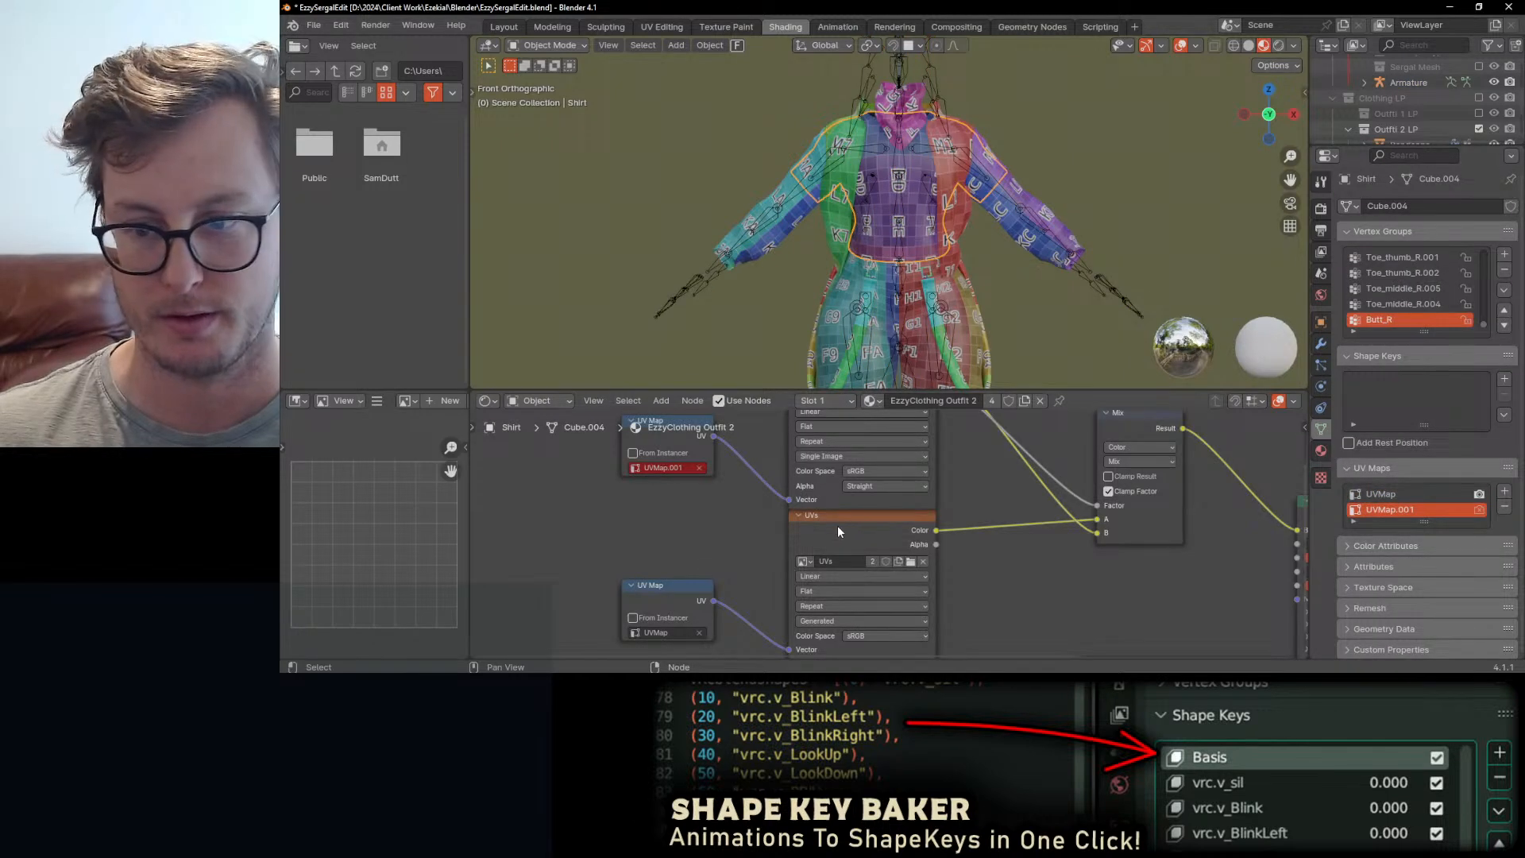
middle_click_drag(1025, 521, 893, 614)
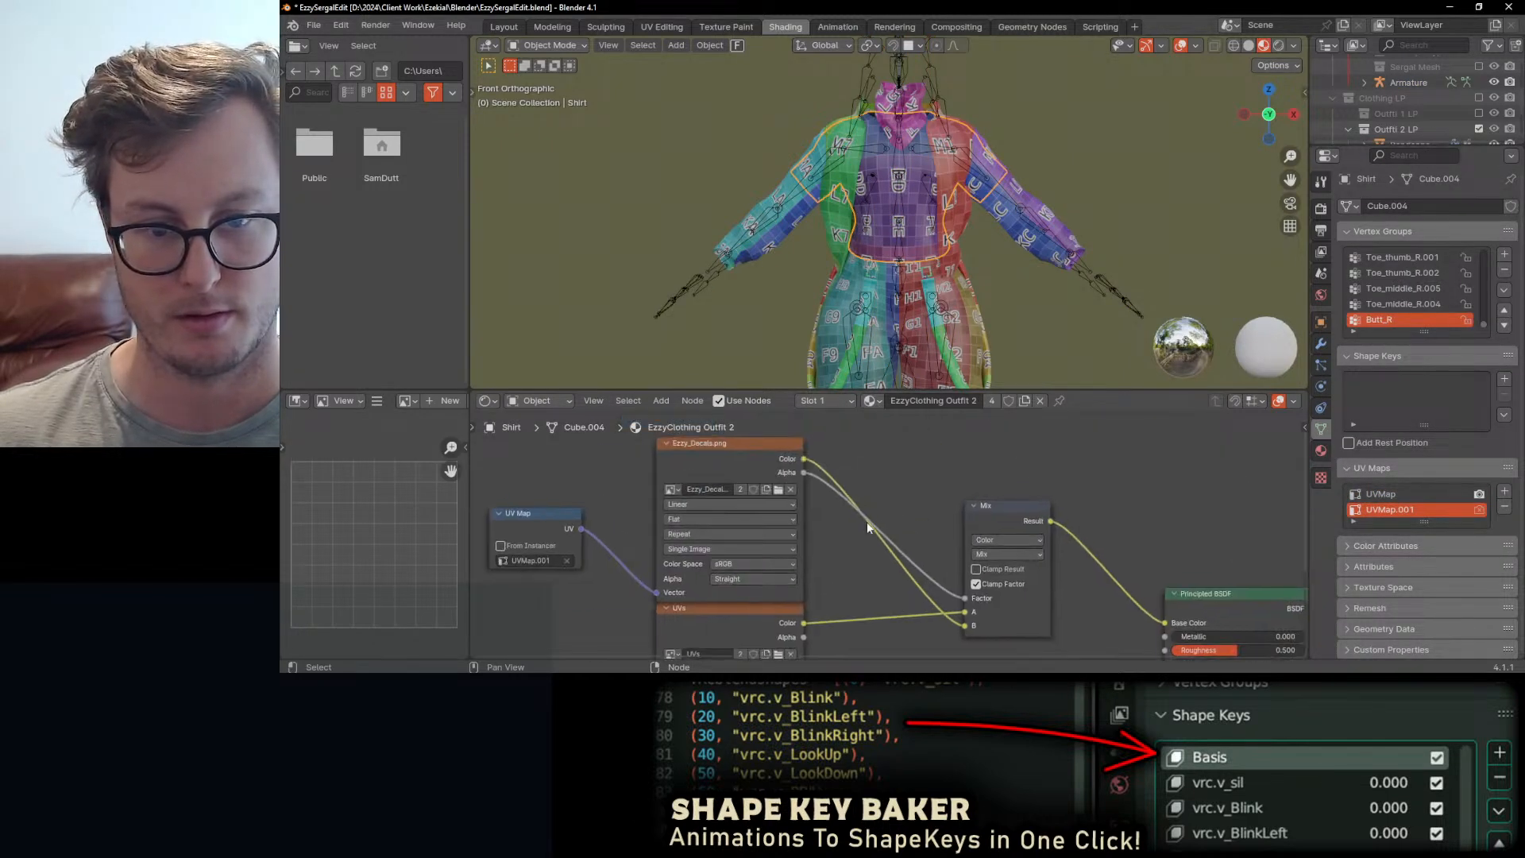
scroll(922, 228, "up", 1)
key("Tab")
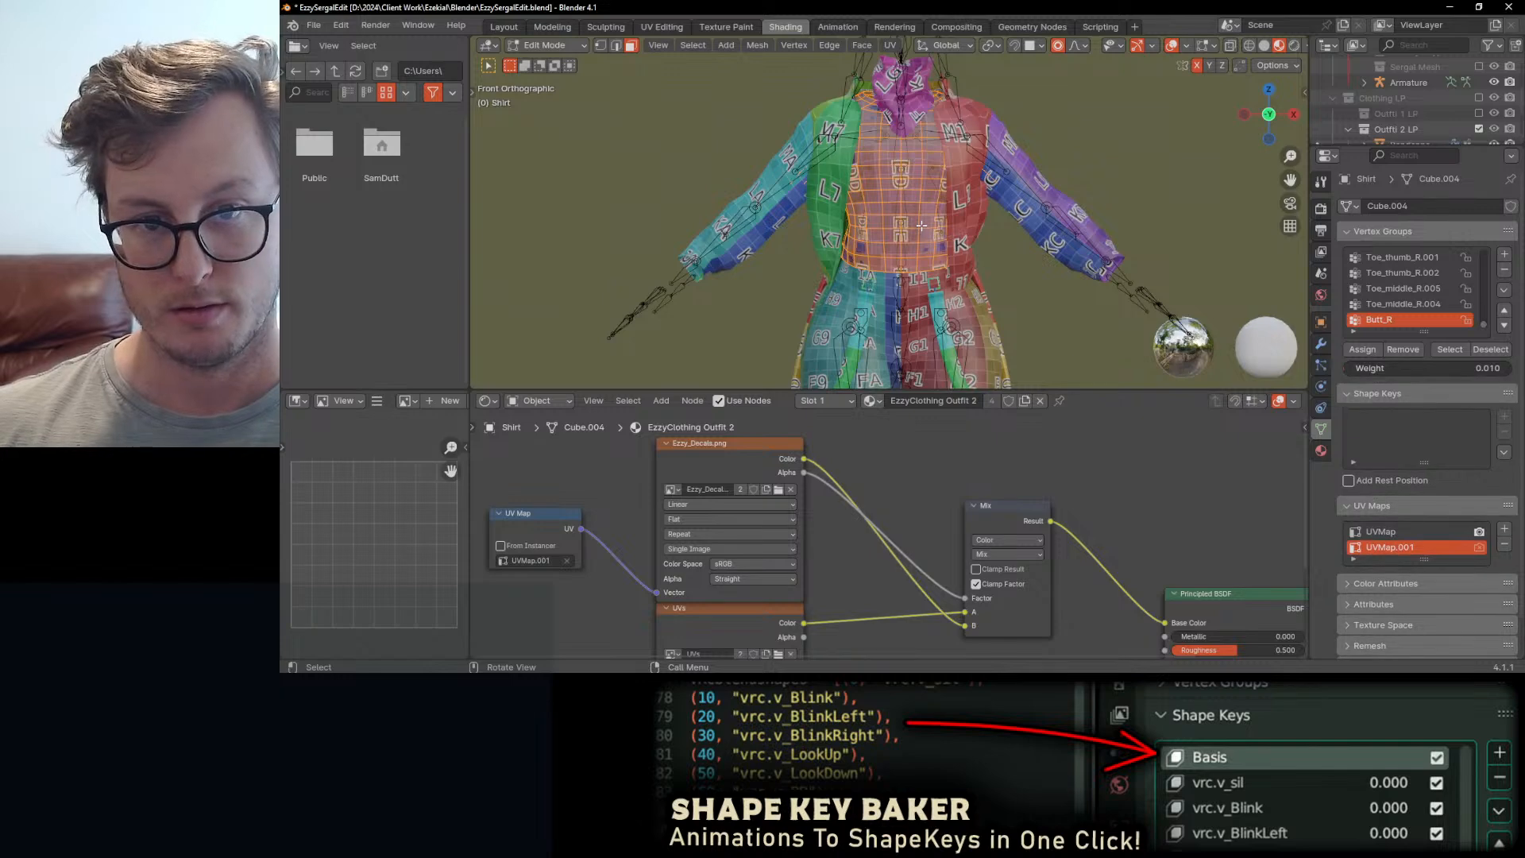
left_click(661, 27)
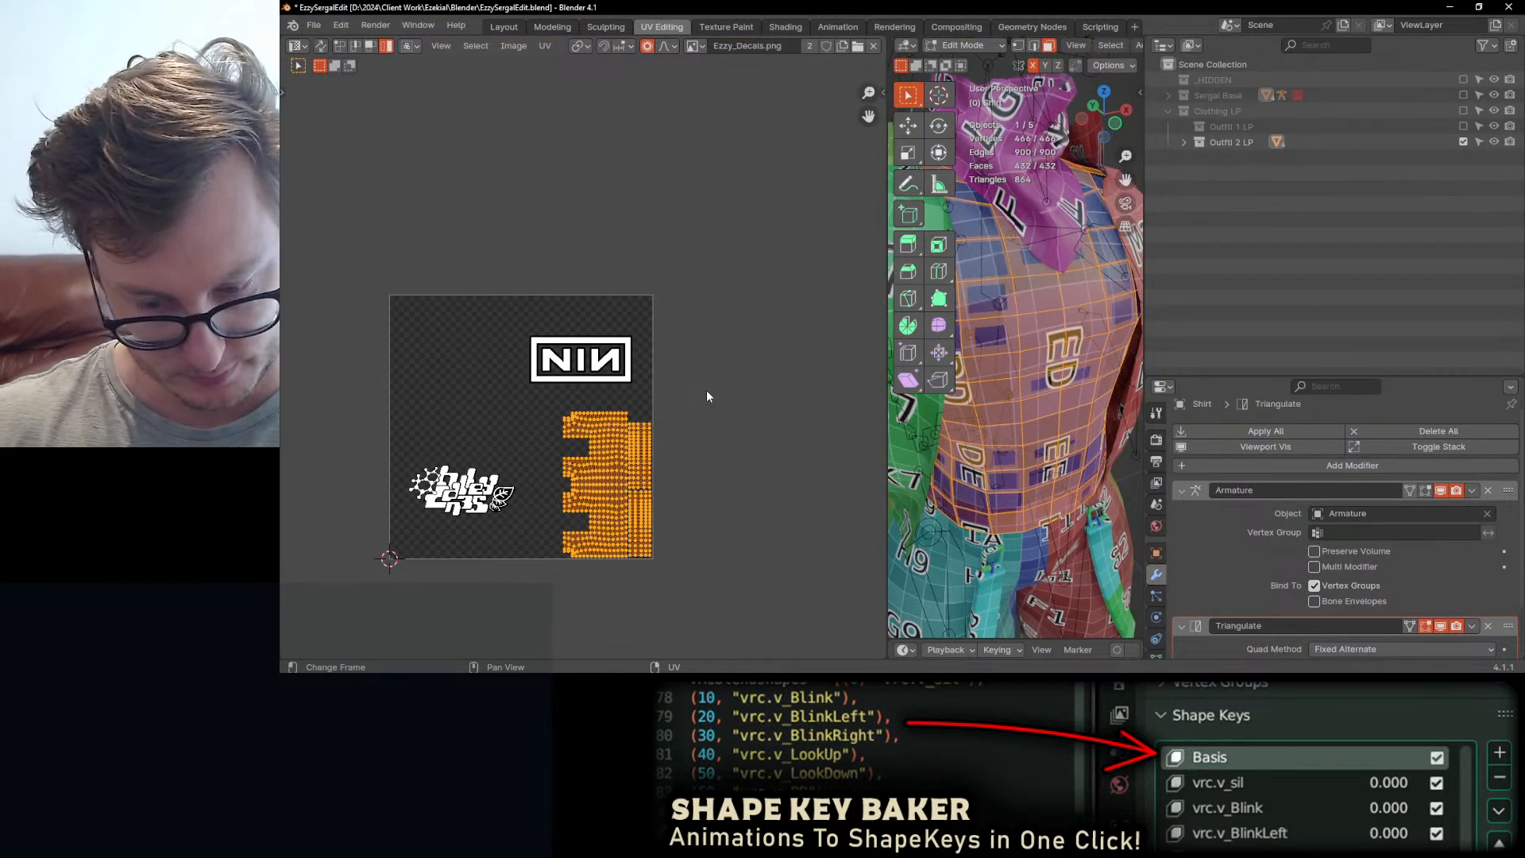
key("s")
key("0")
key("Return")
key("ctrl+z")
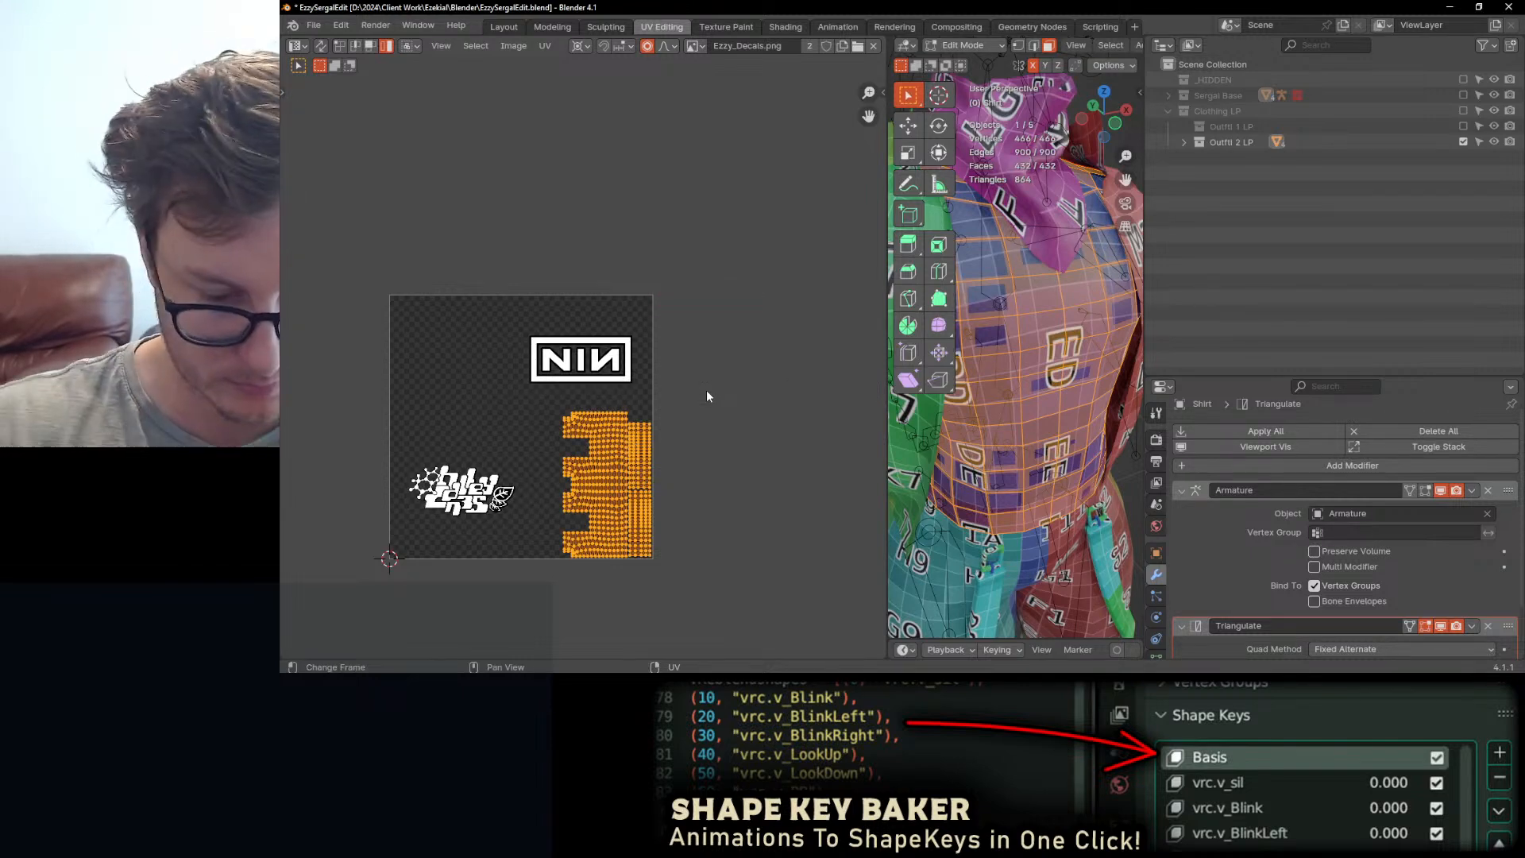
- Turn off proportional editing and collapse all of the shirt's UVs by scaling them to 0
key("o")
key("s")
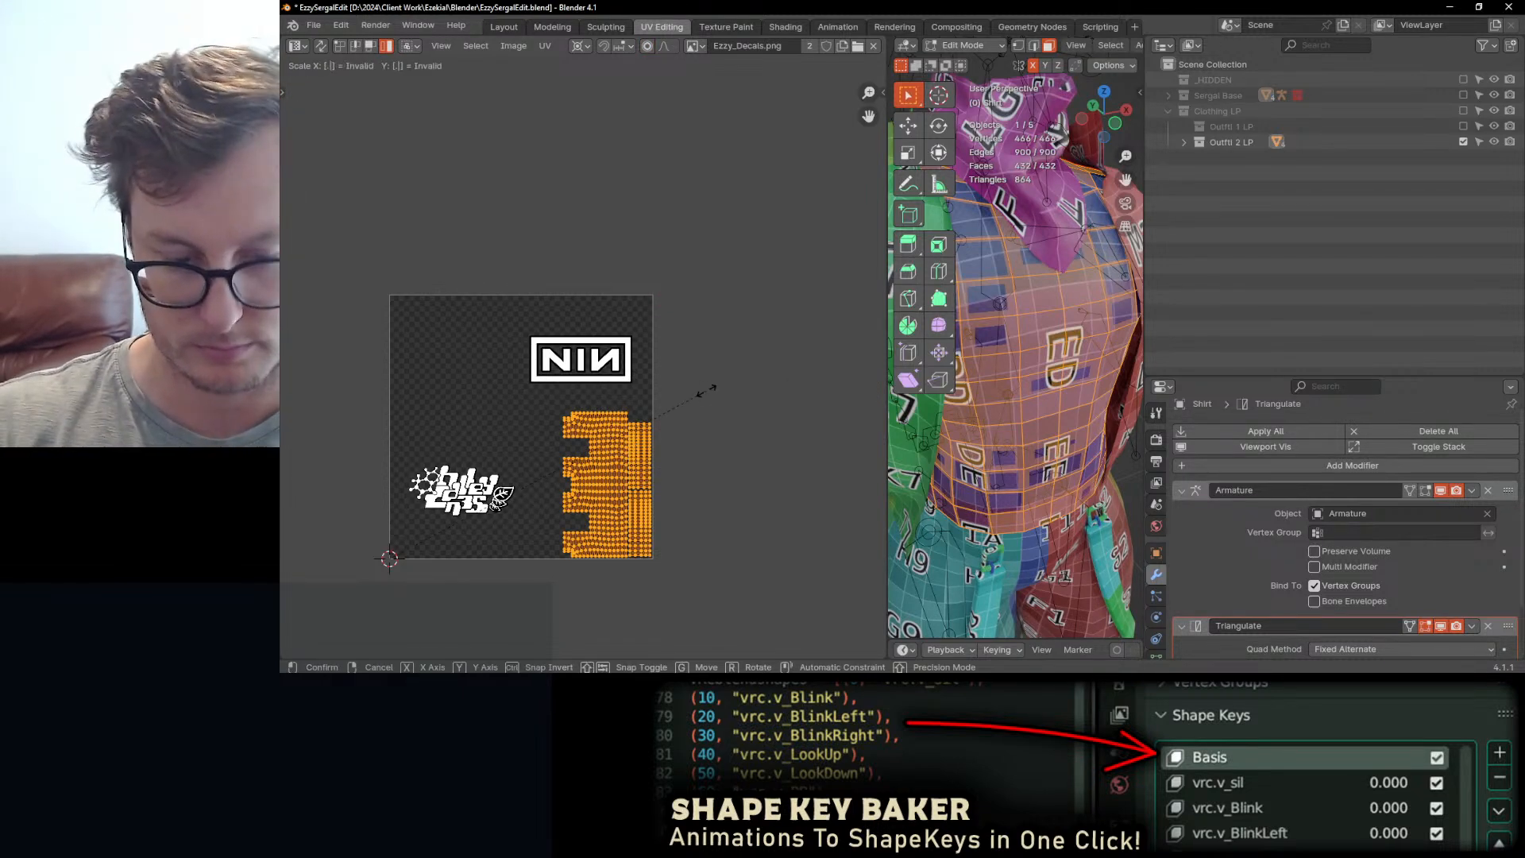
key("0")
key("Return")
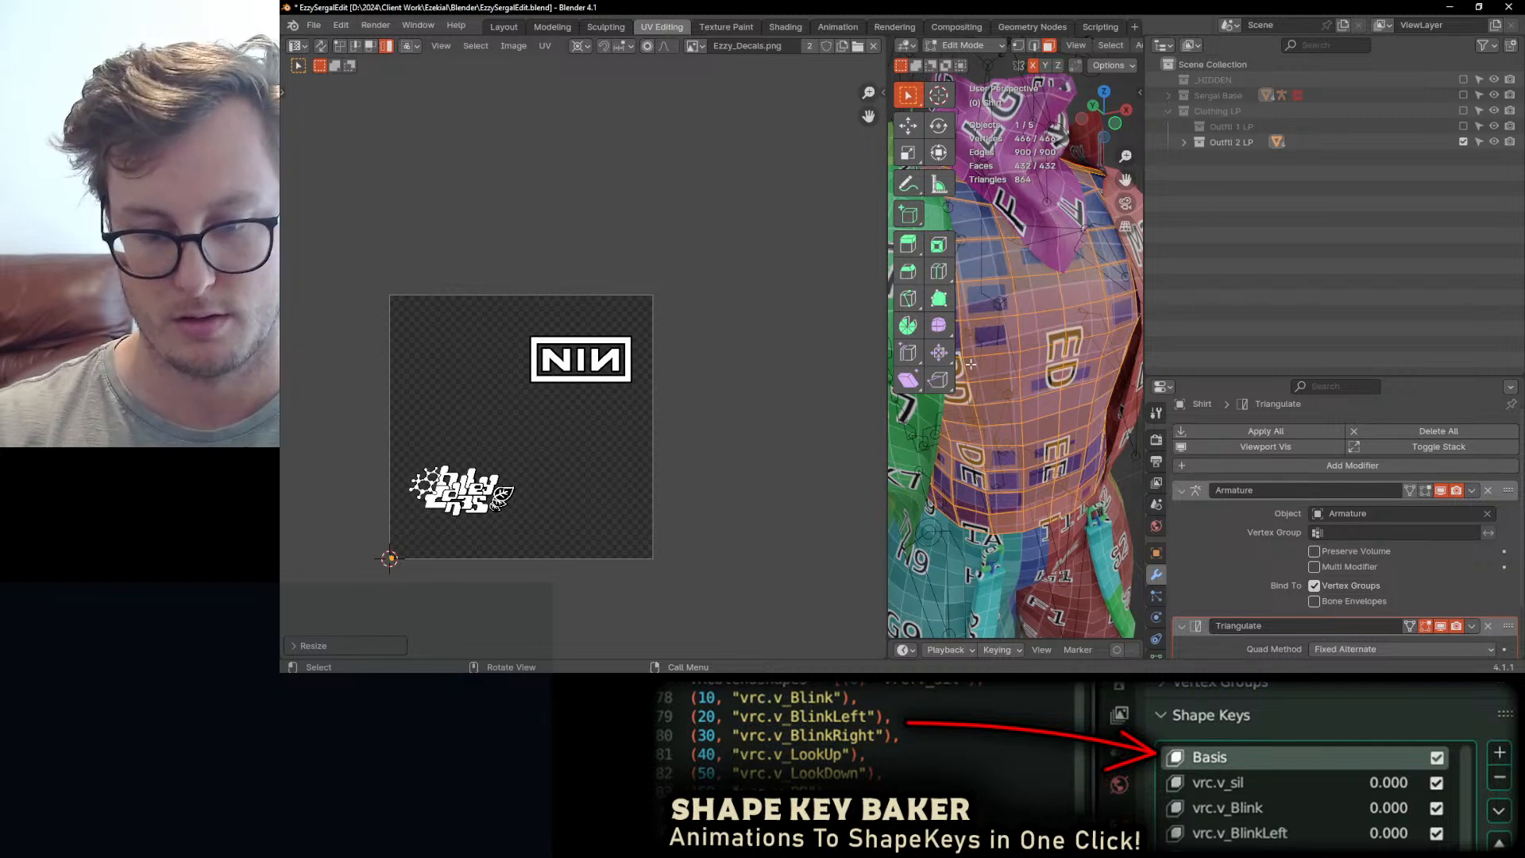
- Isolate the shirt in front view, then select its 30 upper chest faces and unwrap them
key("KP_1")
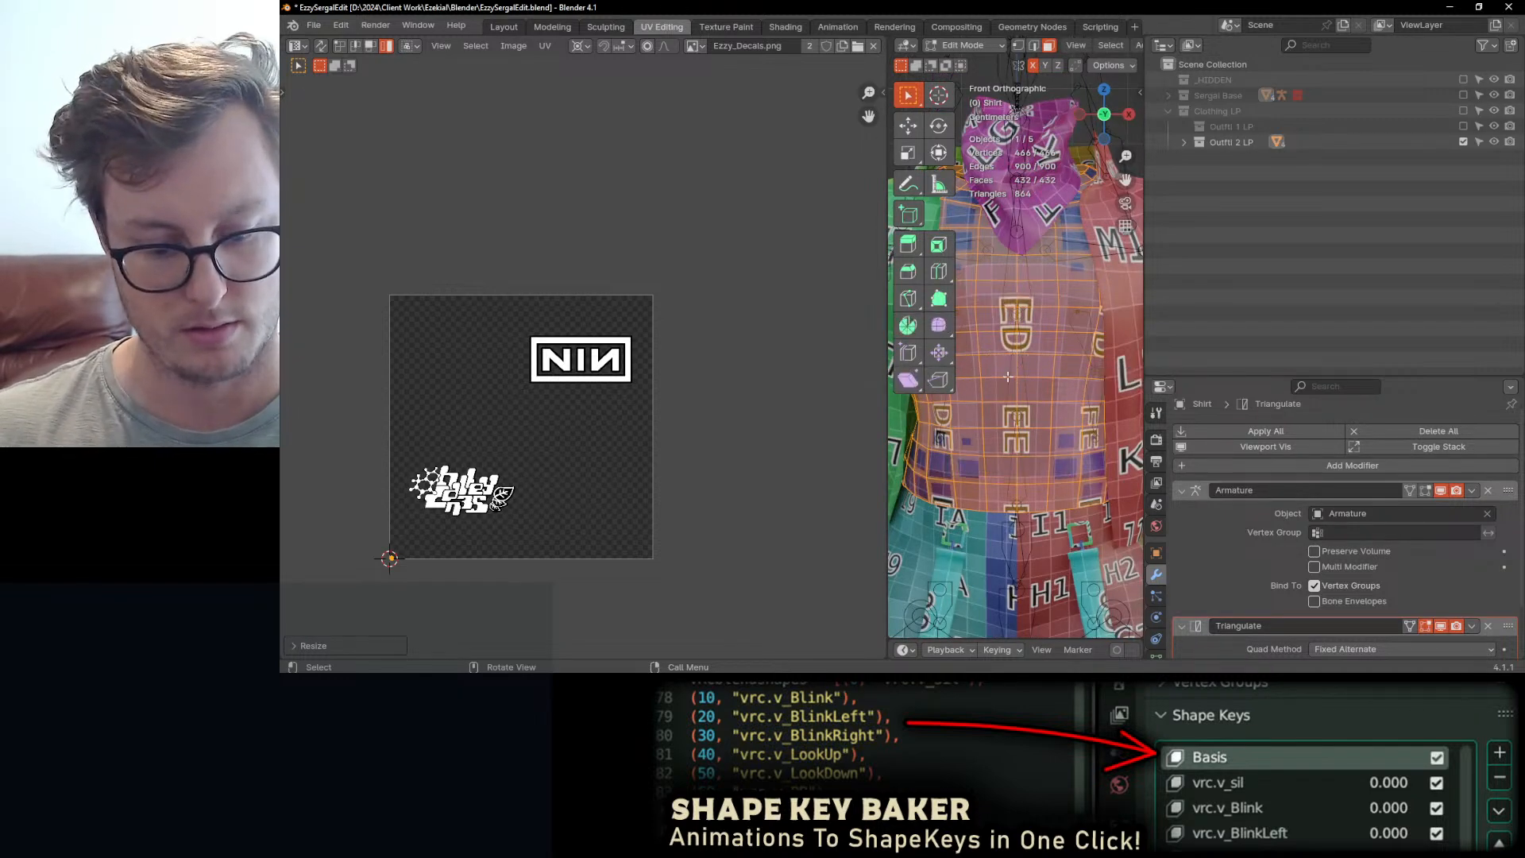
key("KP_Divide")
middle_click_drag(1028, 303, 1074, 328, "shift")
key("t")
scroll(1072, 330, "up", 1)
left_click(974, 263)
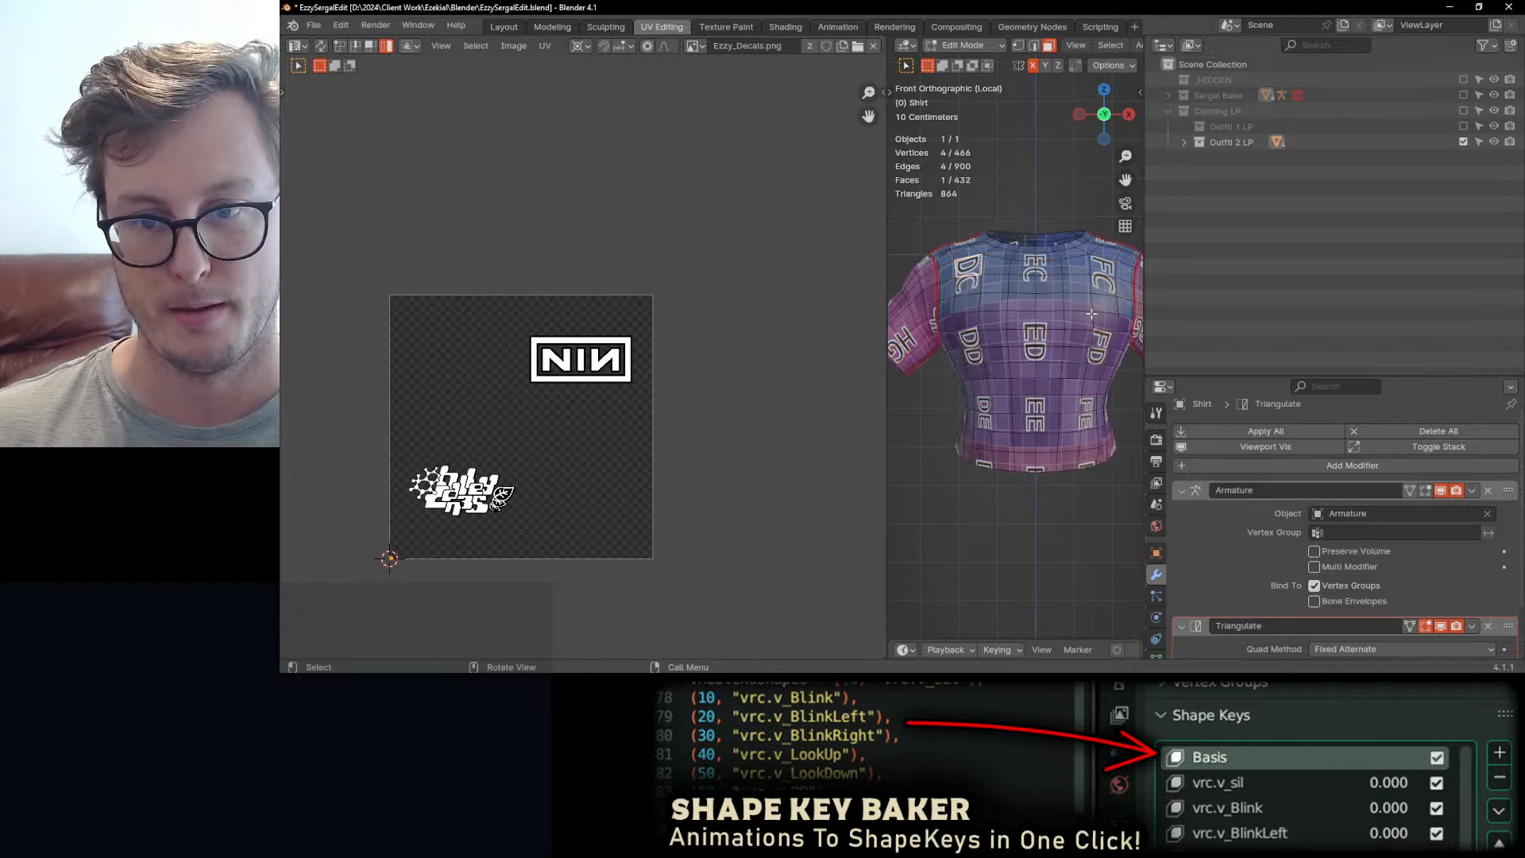
left_click(1107, 321, "ctrl+shift")
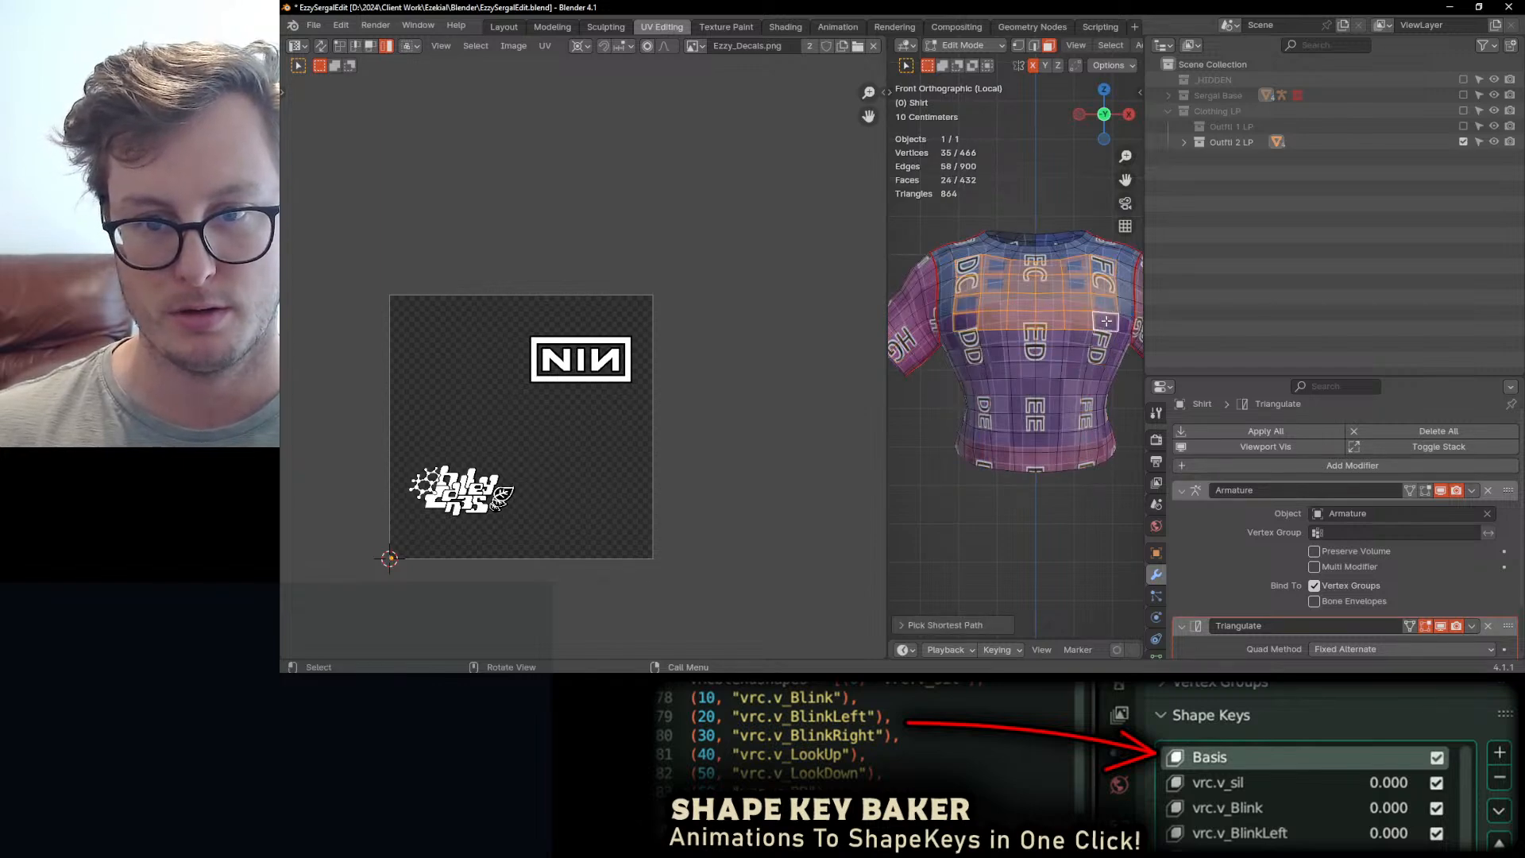
left_click(970, 338, "shift")
left_click(1099, 341, "ctrl+shift")
key("u")
key("u")
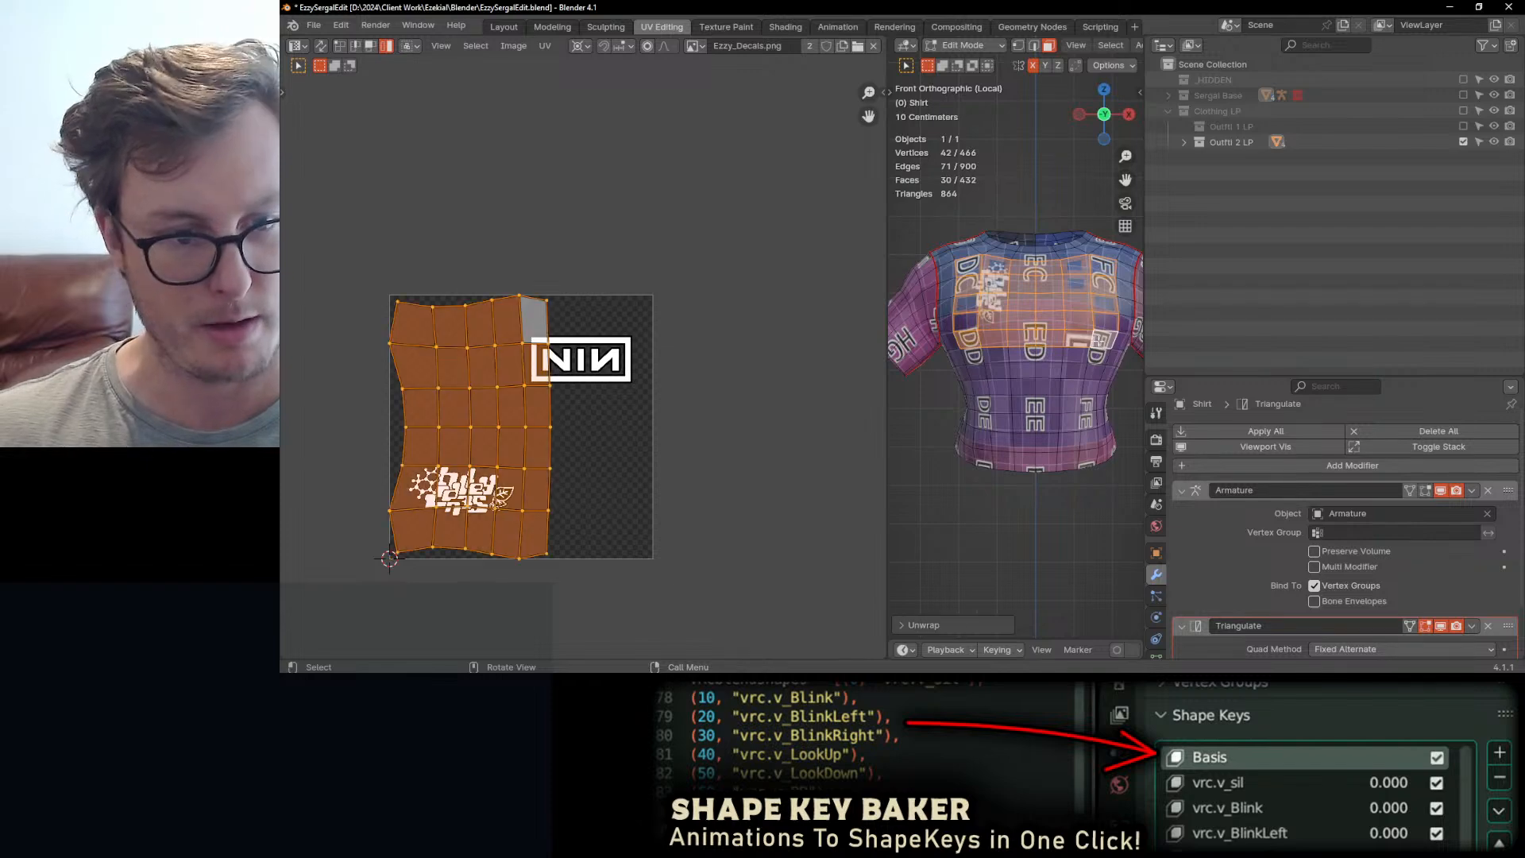
- Change the pivot and rotate the unwrapped chest UVs upright about their own centre
key("r")
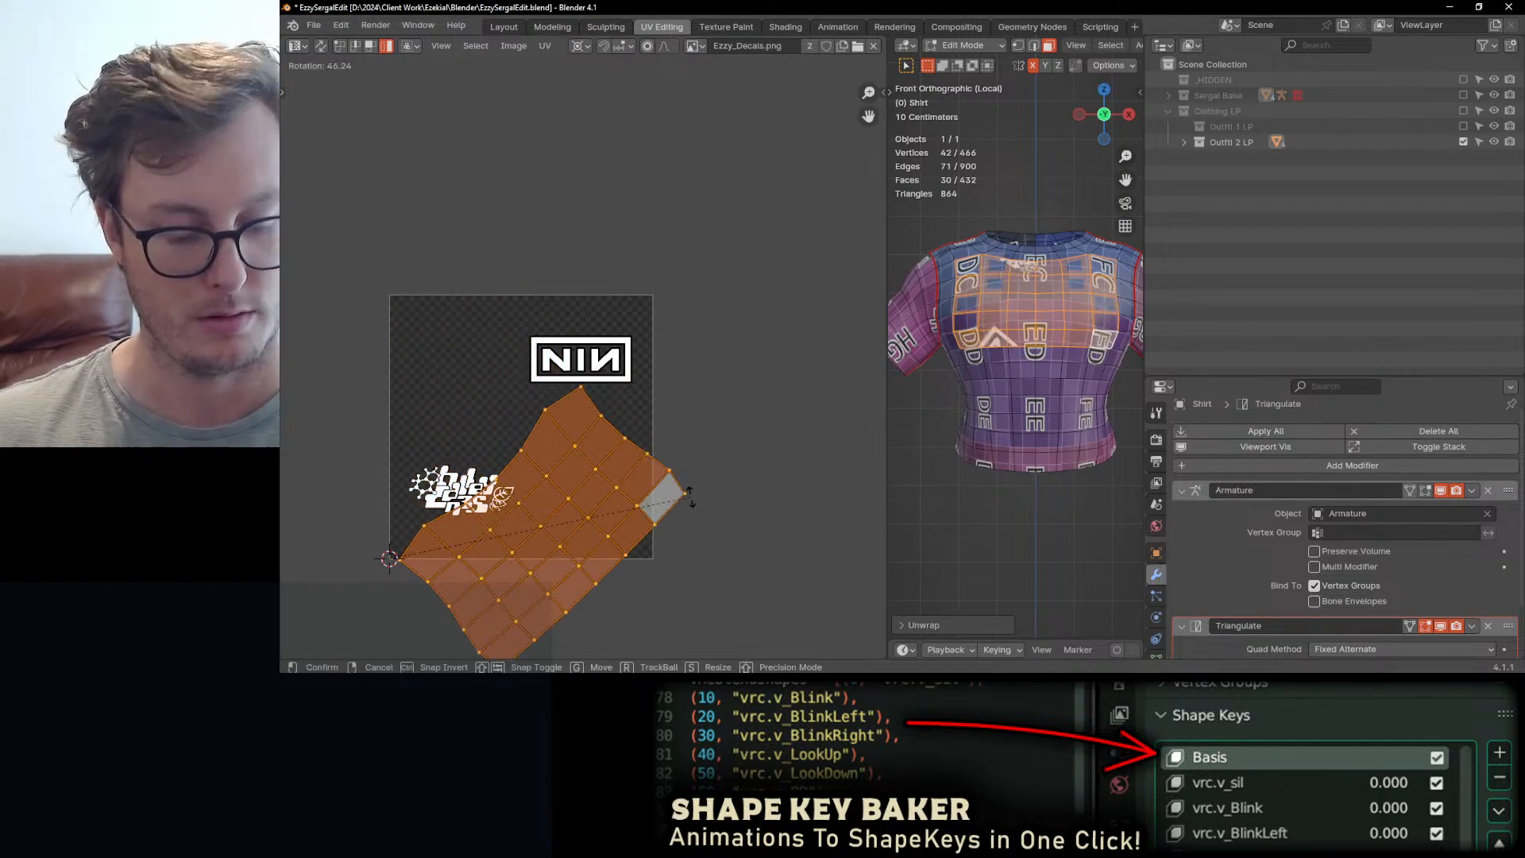
right_click(690, 497)
key("period")
key("r")
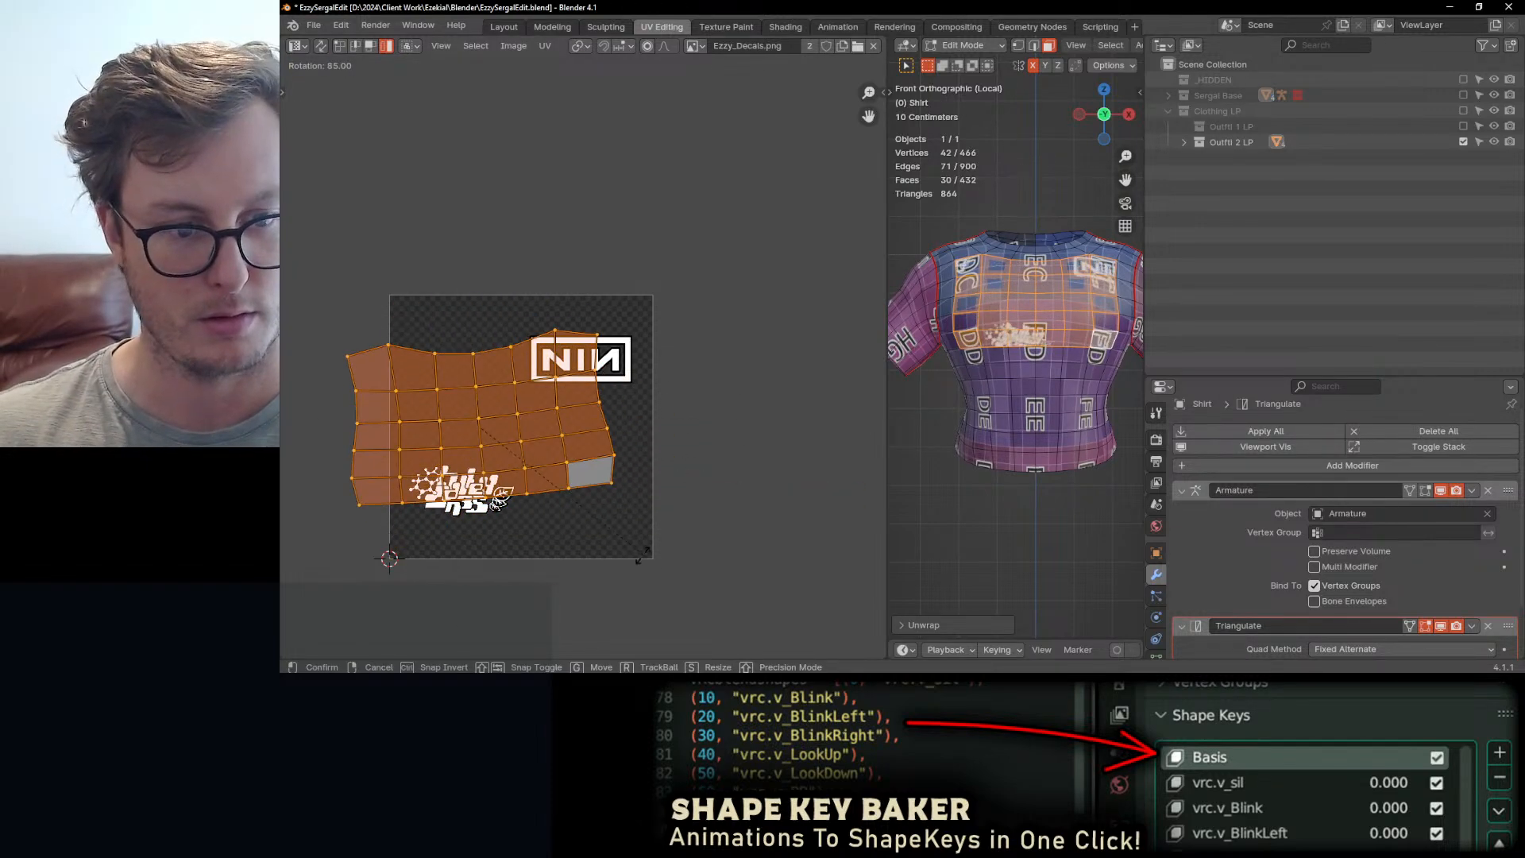
left_click(636, 561)
- Move the chest UVs over the graffiti-style logo, then scale them down and shift them along Y to size the decal
middle_click_drag(618, 457, 657, 416)
key("g")
left_click(635, 462)
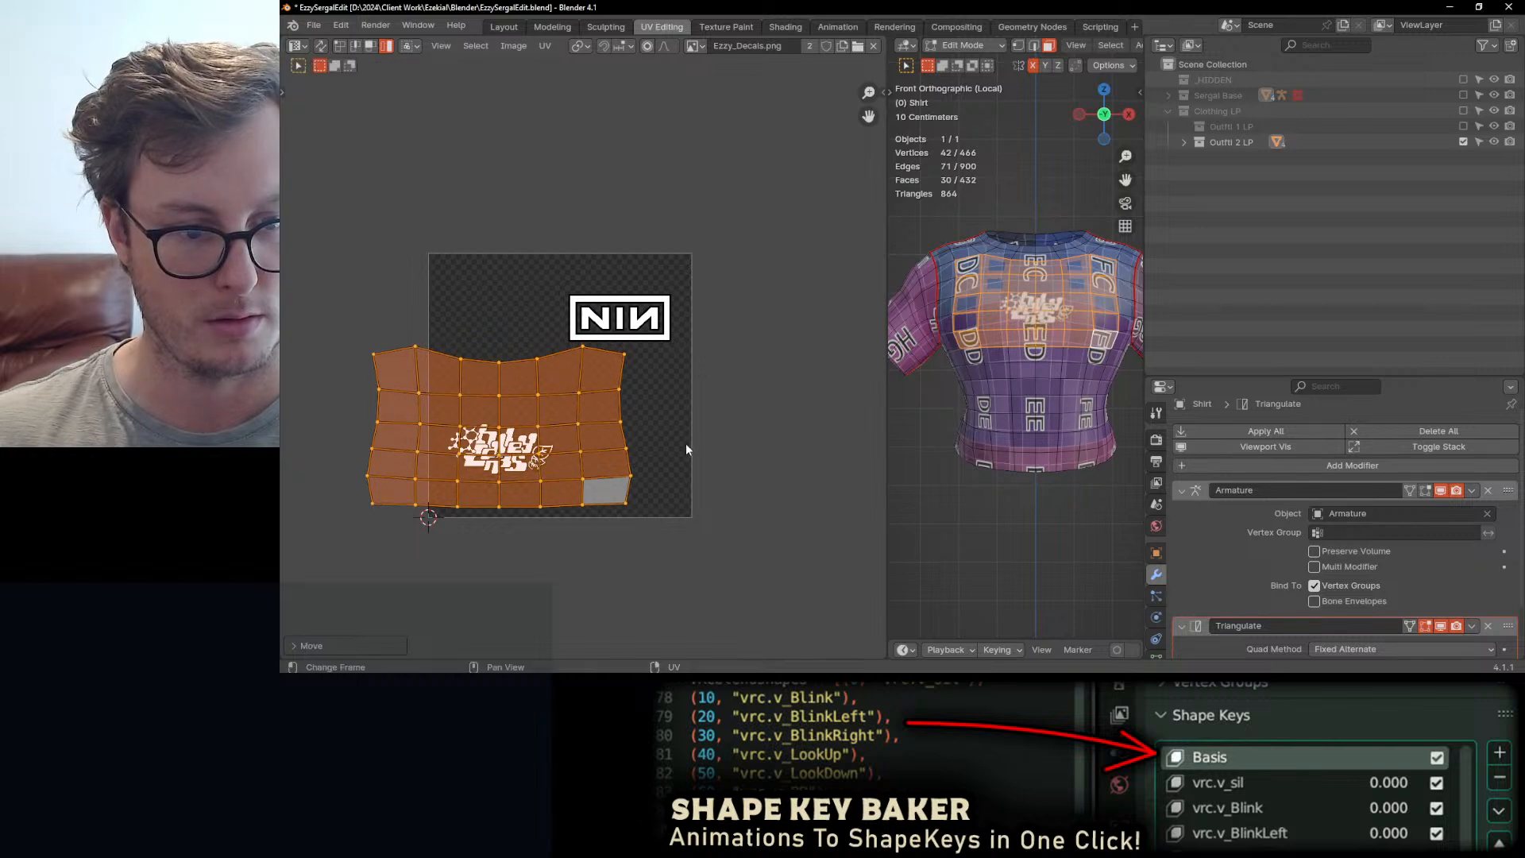
key("s")
left_click(633, 454)
key("g")
key("y")
left_click(632, 466)
key("s")
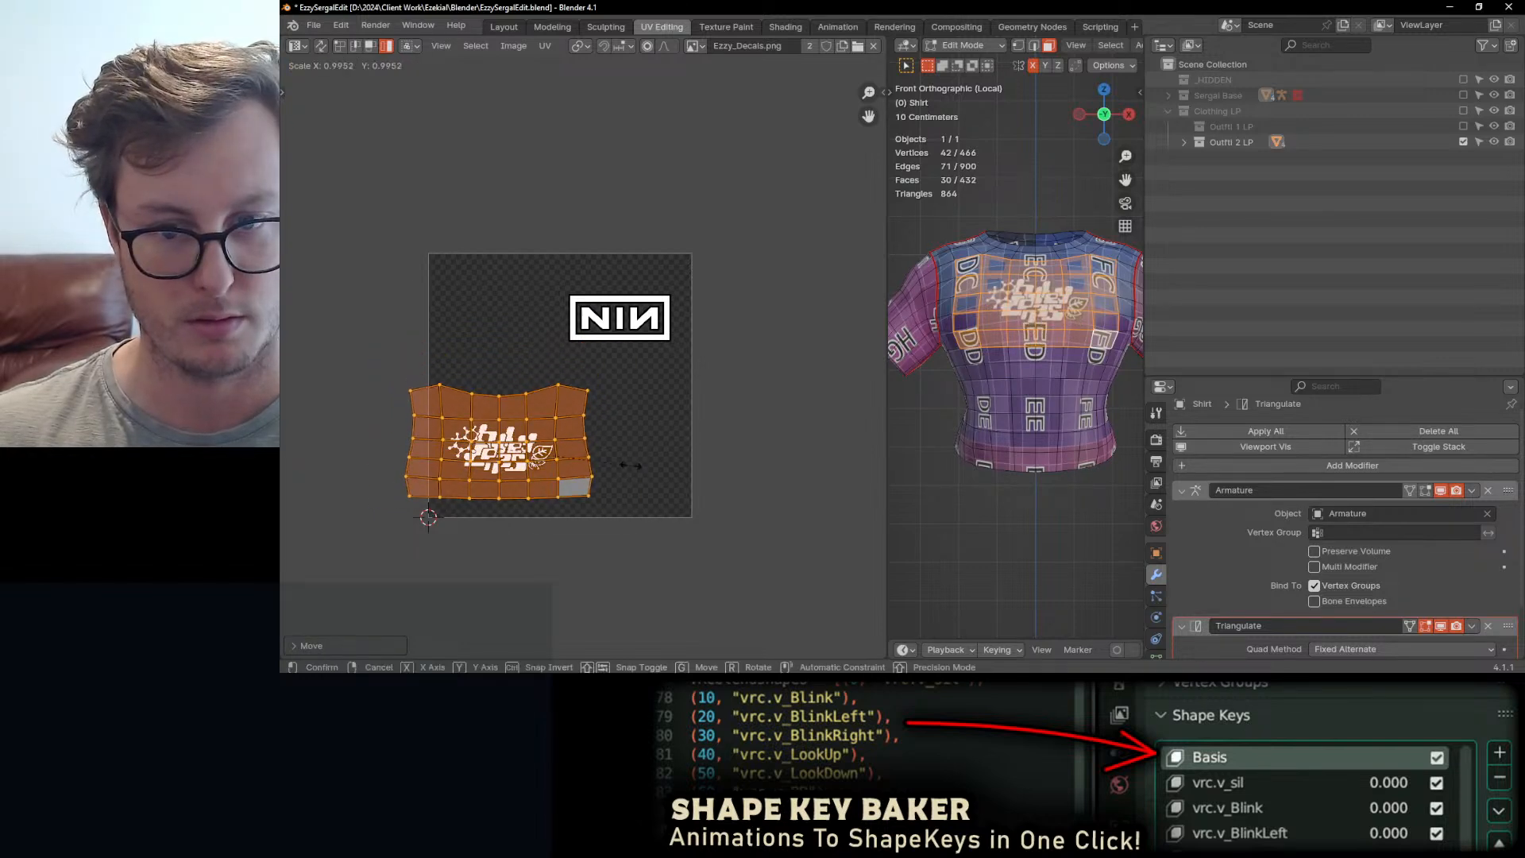
left_click(607, 465)
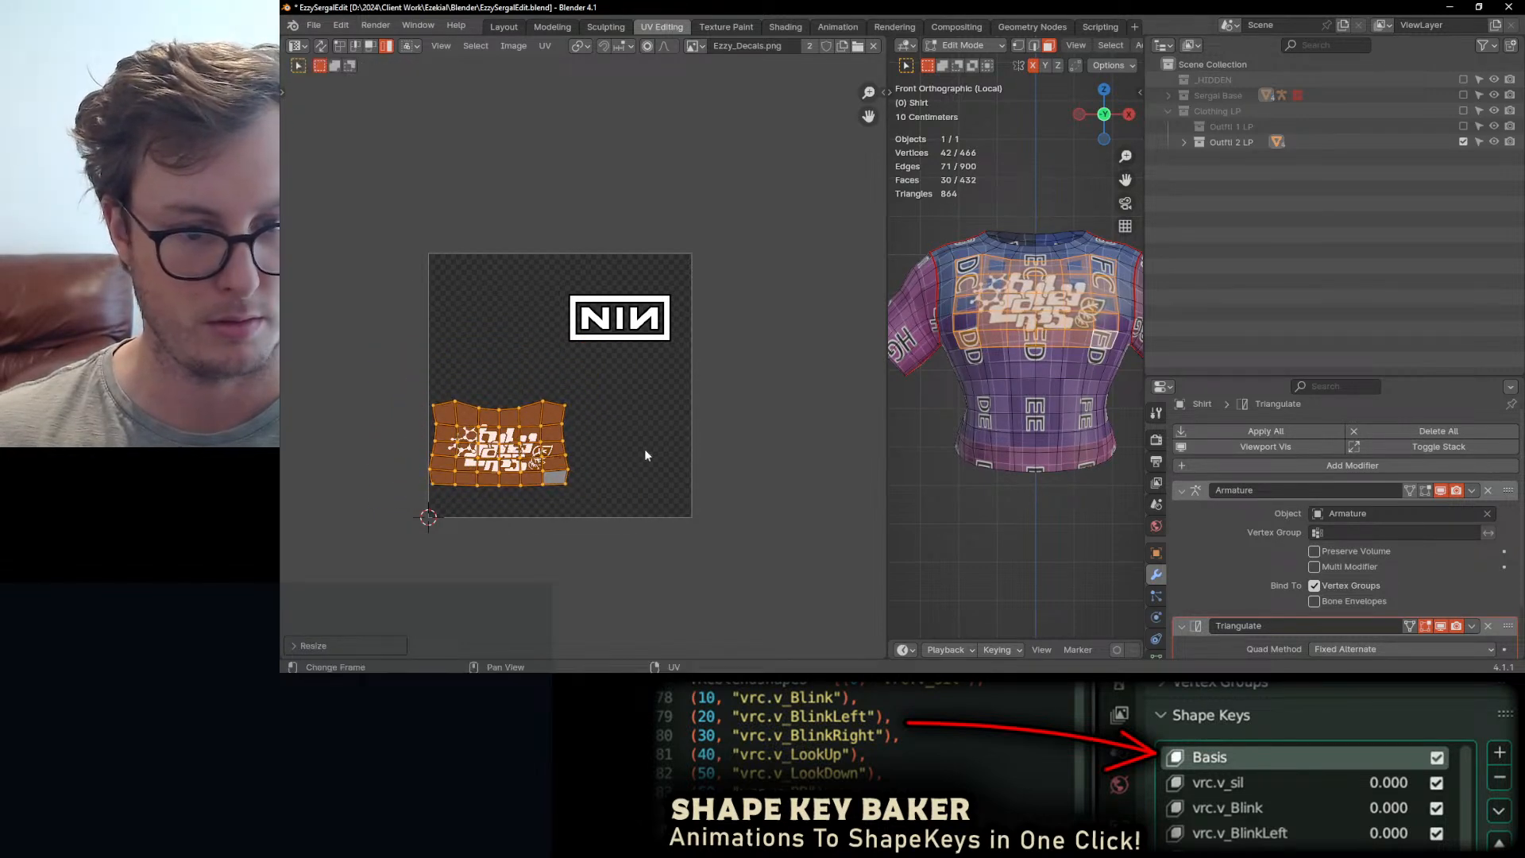
- Return to object mode, check the shirt decal from an angle and save the file
key("Tab")
mouse_move(1033, 341)
middle_mouse_down()
mouse_move(1132, 345)
mouse_move(1061, 339)
middle_mouse_up()
key("ctrl+s")
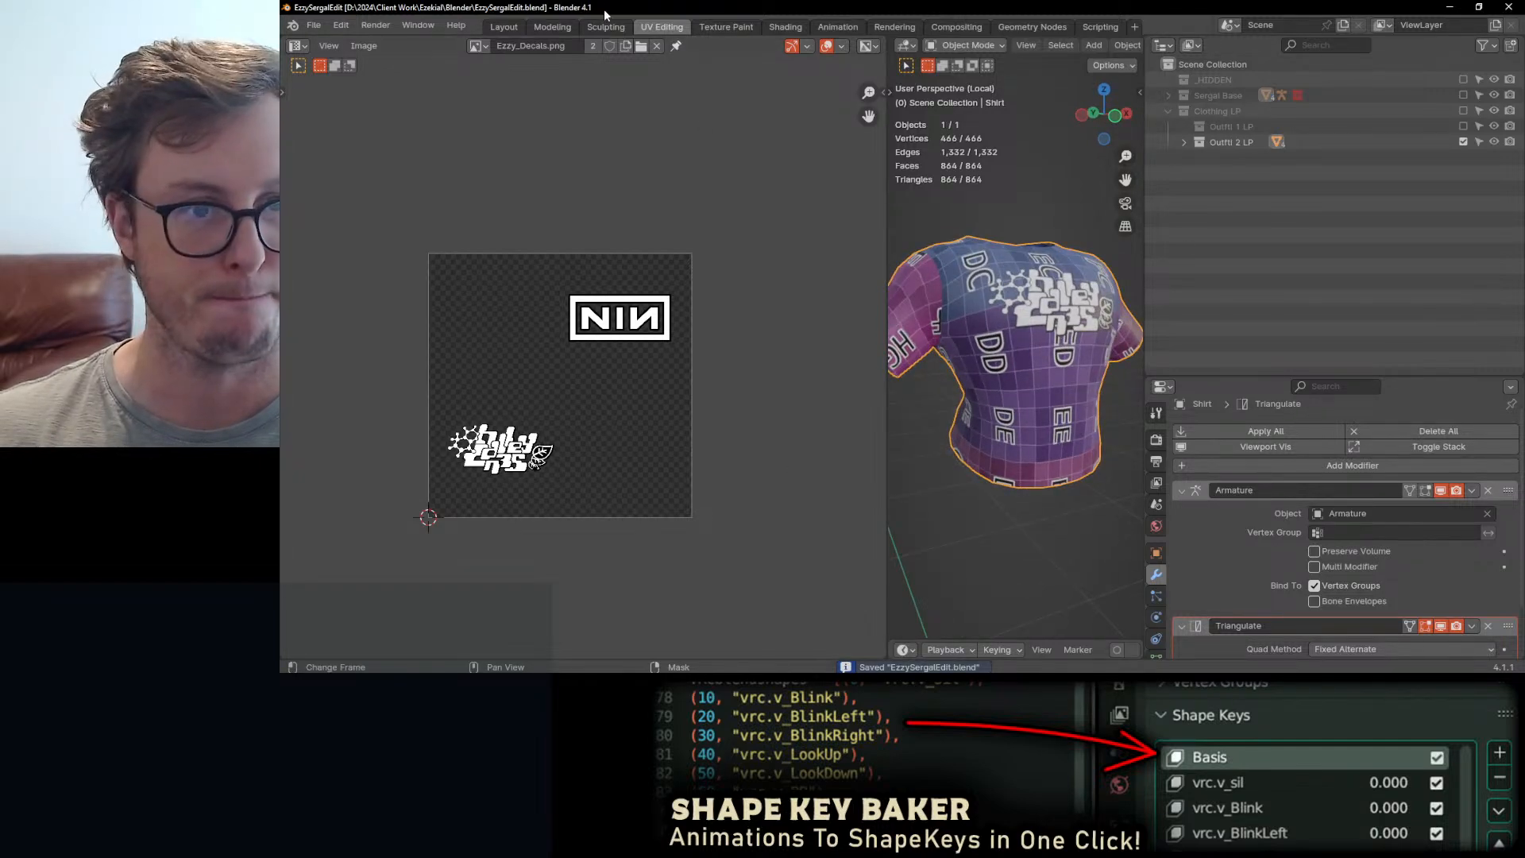
- Export the armature and all Outfit 2 meshes as FBX over EzzyClothes_02.fbx and save the file
left_click(503, 27)
scroll(798, 327, "down", 5)
key("a")
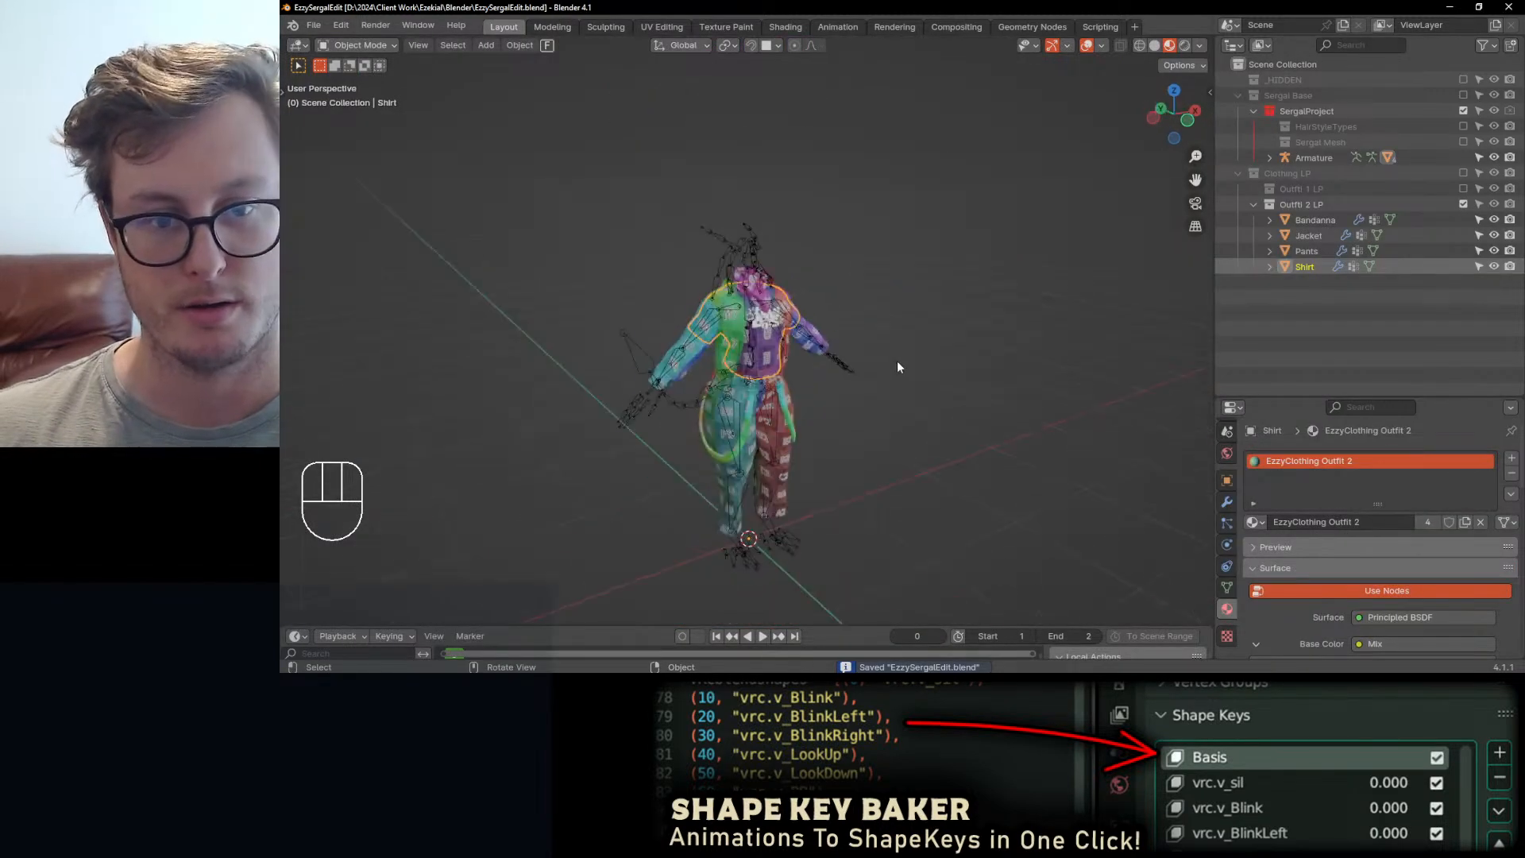
key("q")
left_click(847, 500)
left_click(745, 208)
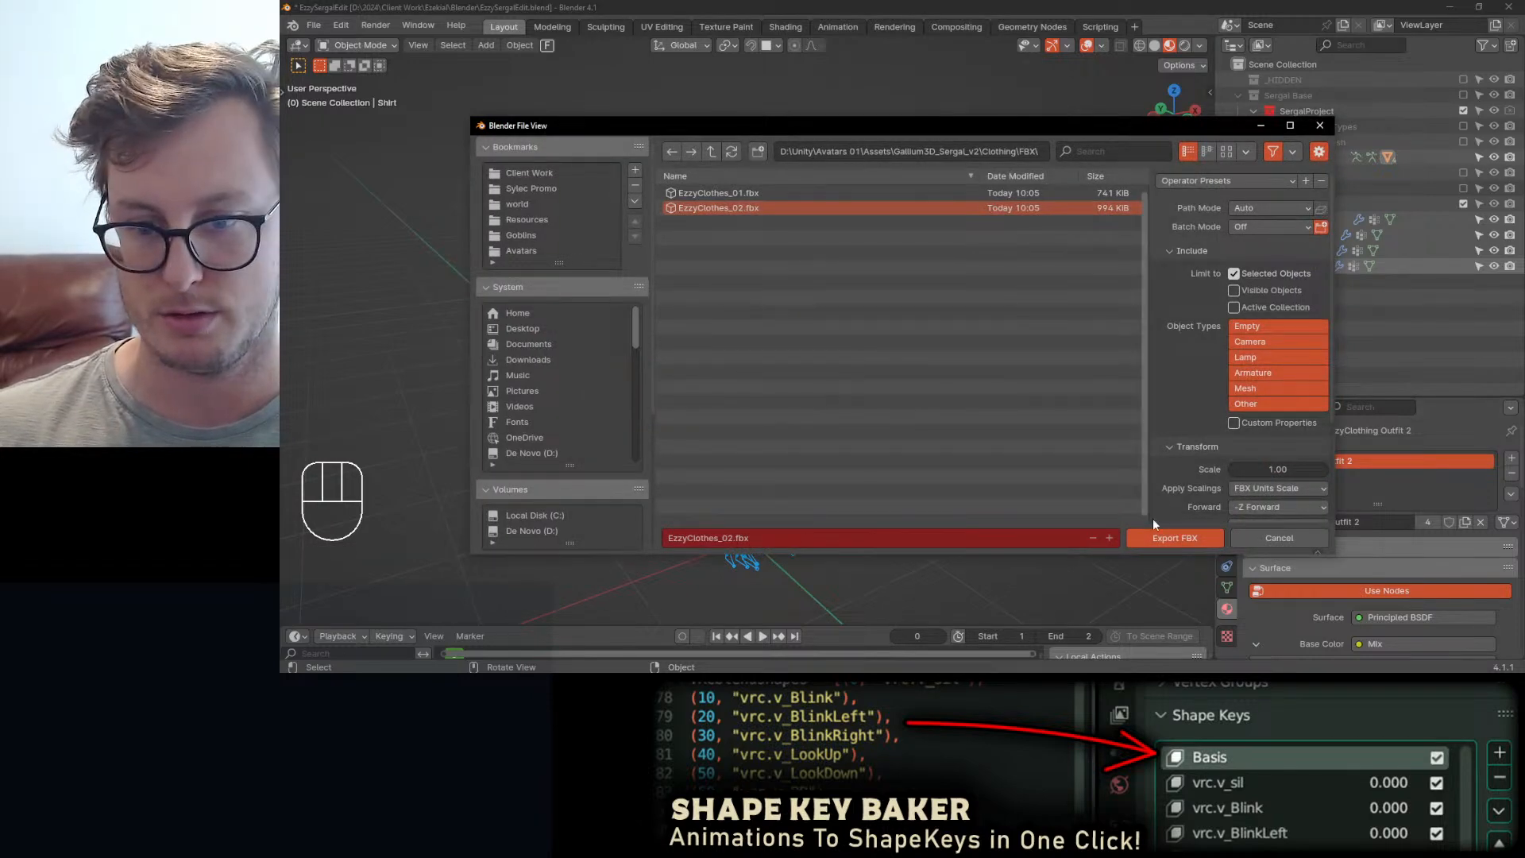
left_click(1175, 538)
key("ctrl+s")
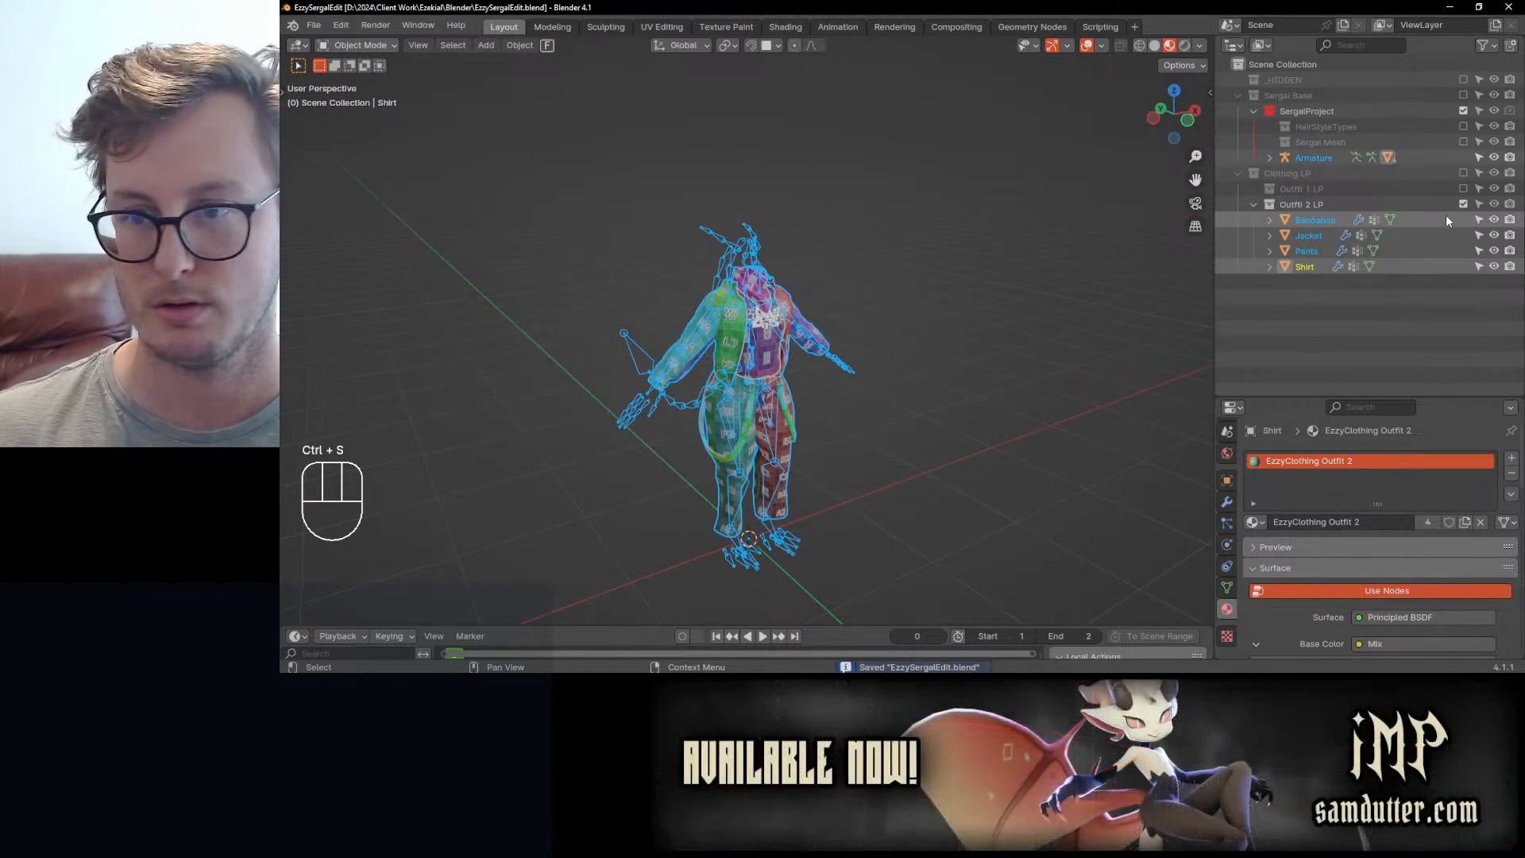
- Swap Outfit 2 LP for Outfit 1 LP, export everything visible as FBX over EzzyClothes_01.fbx and save the file
left_click(1464, 205)
left_click(1465, 185)
key("a")
key("q")
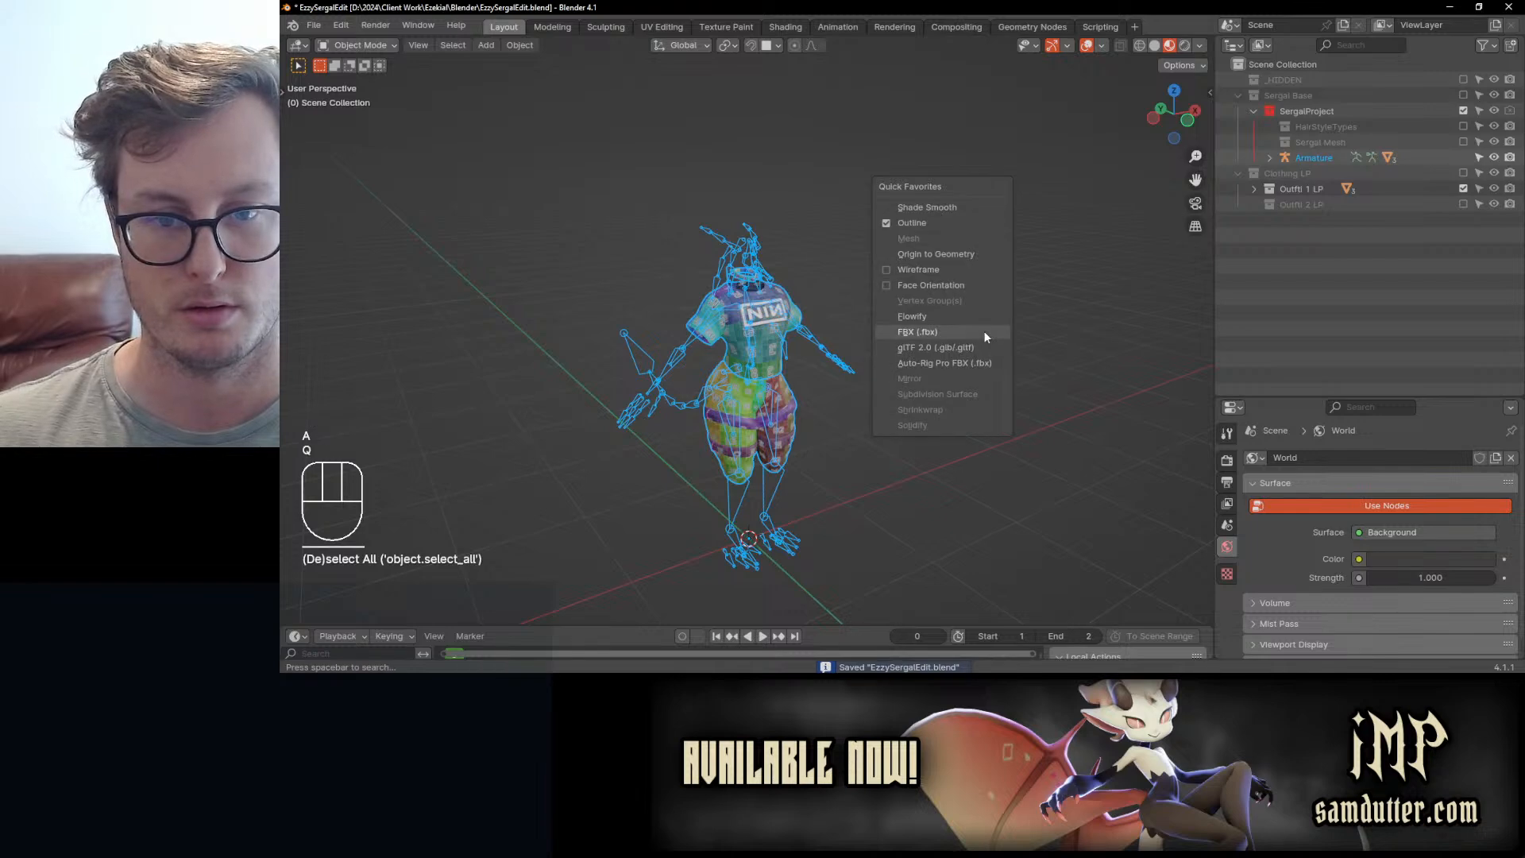
left_click(983, 331)
left_click(740, 194)
left_click(1172, 537)
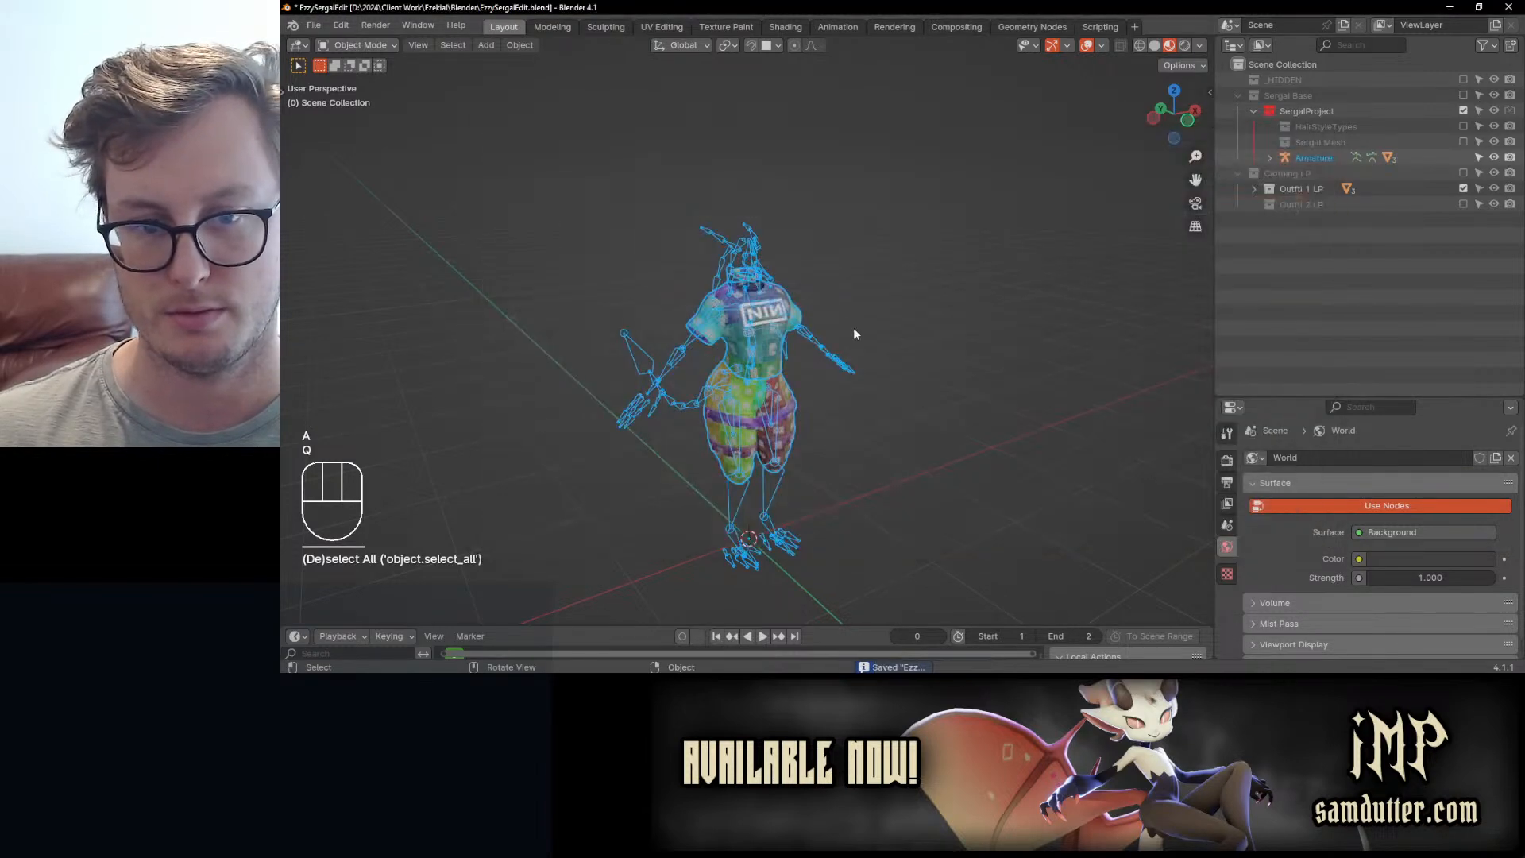
key("ctrl+s")
- Switch to Unity, select the Ezzy Outfit 1 and Ezzy Outfit 2 materials together and enable Decal 0 on both
key("alt+Tab")
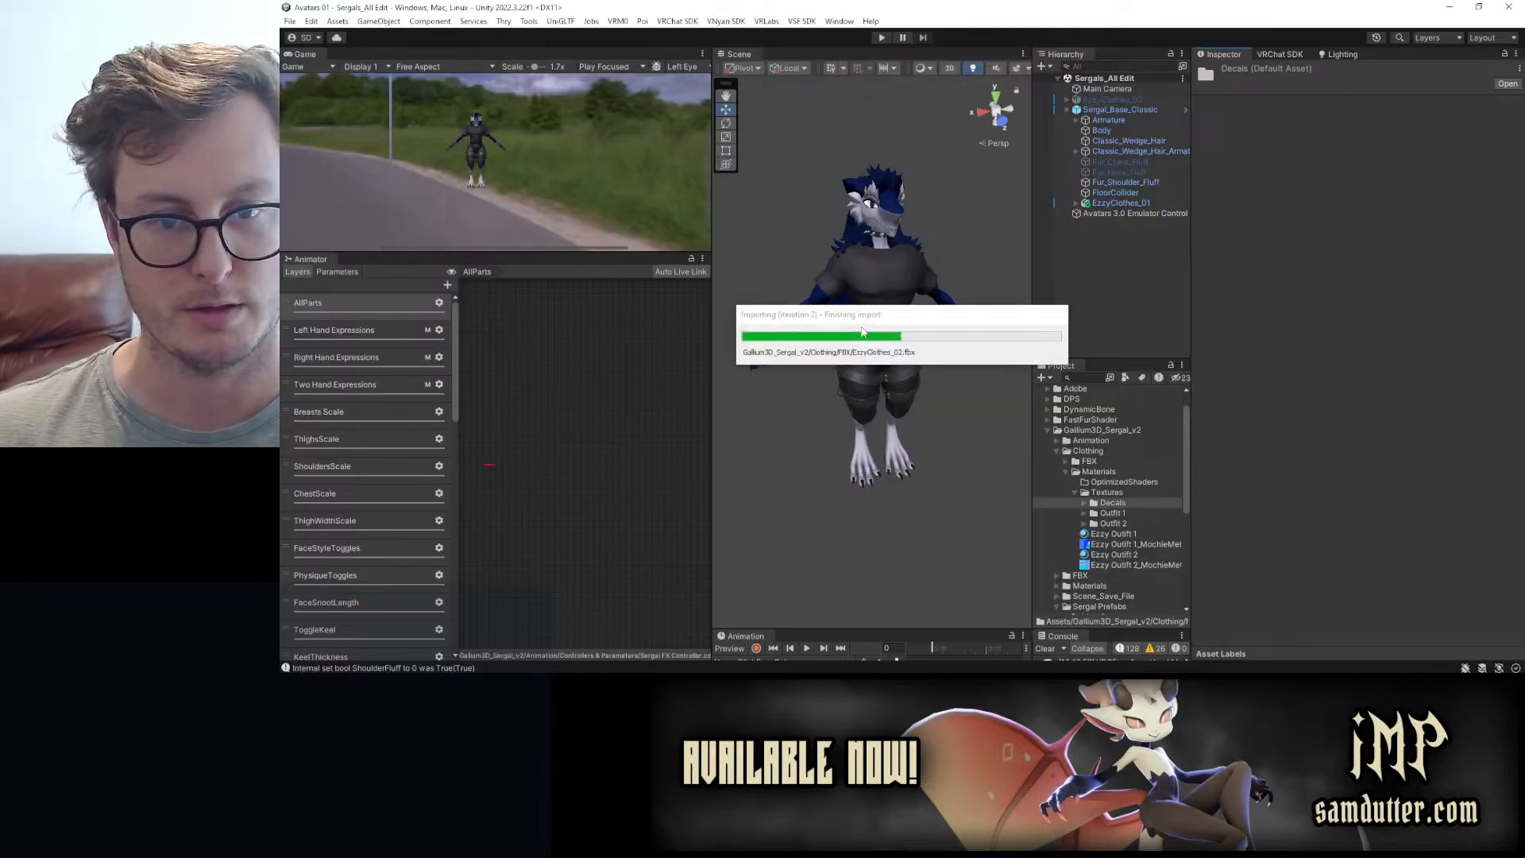
left_click(1086, 536)
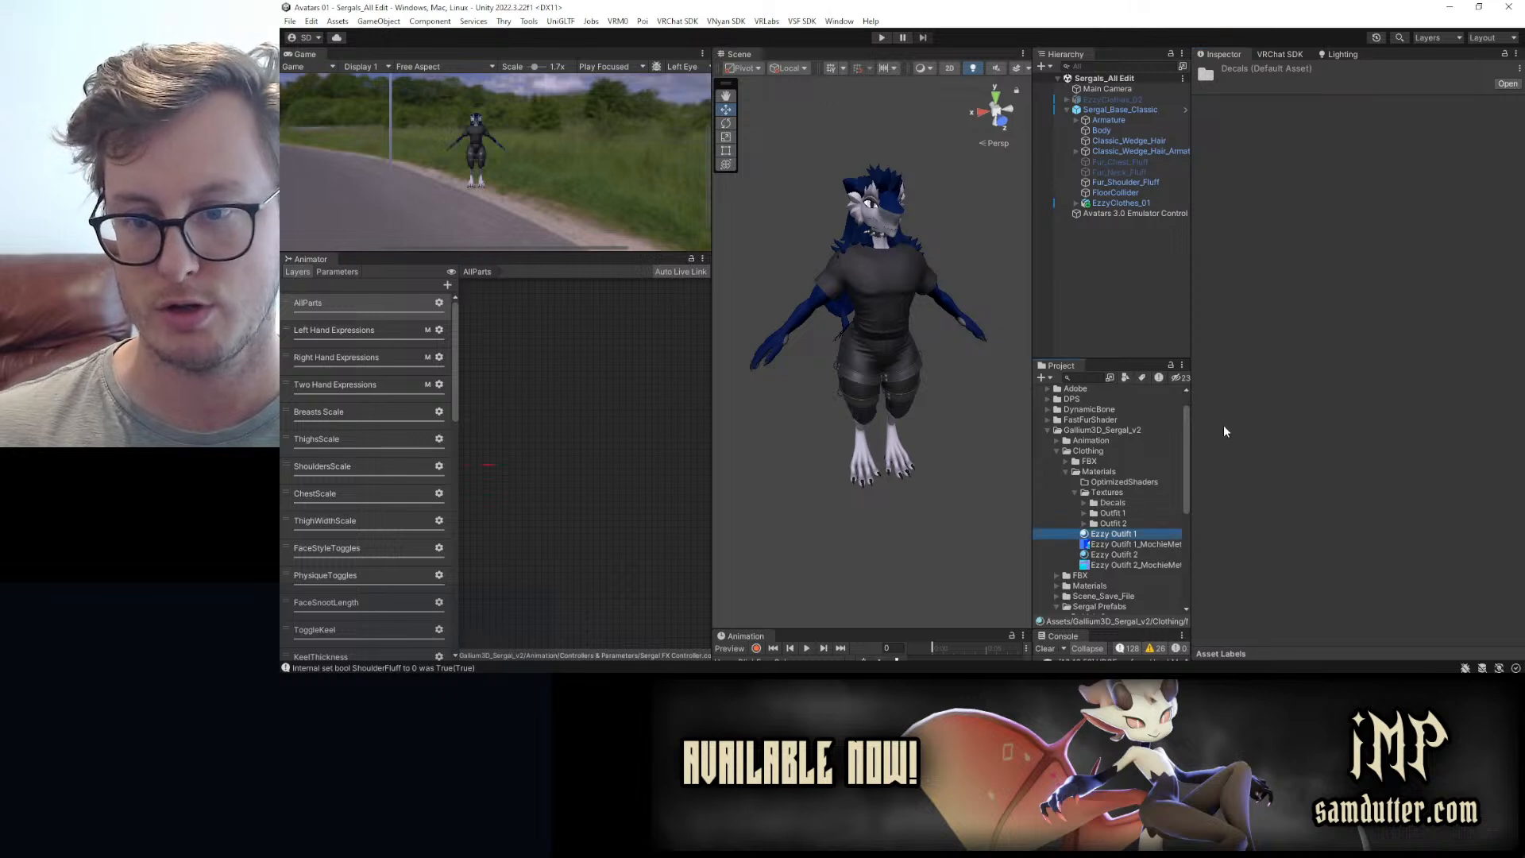
left_click(1109, 555, "ctrl")
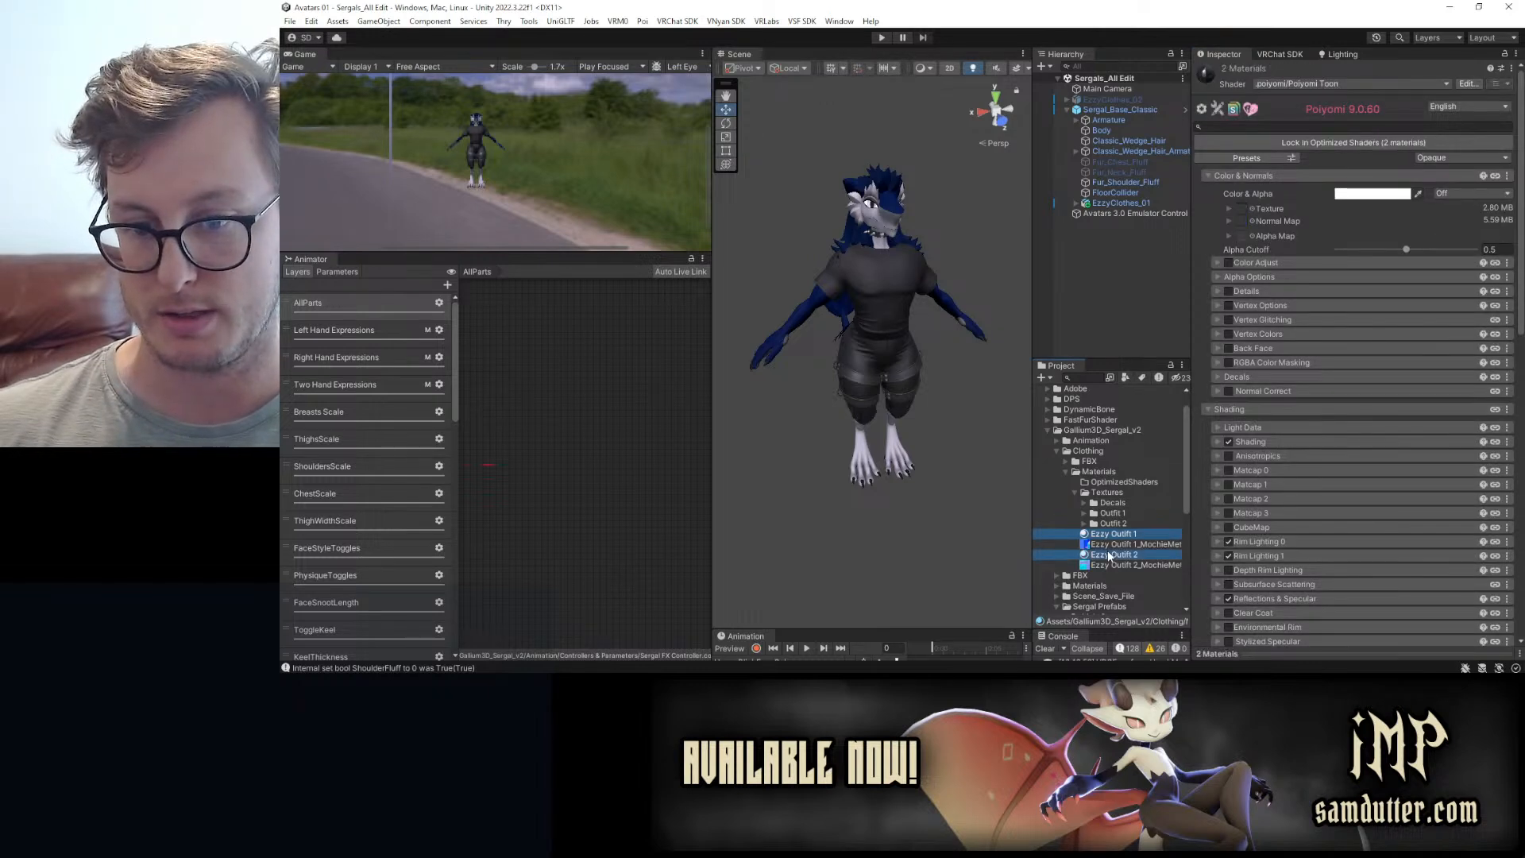
left_click(1228, 378)
left_click(1238, 409)
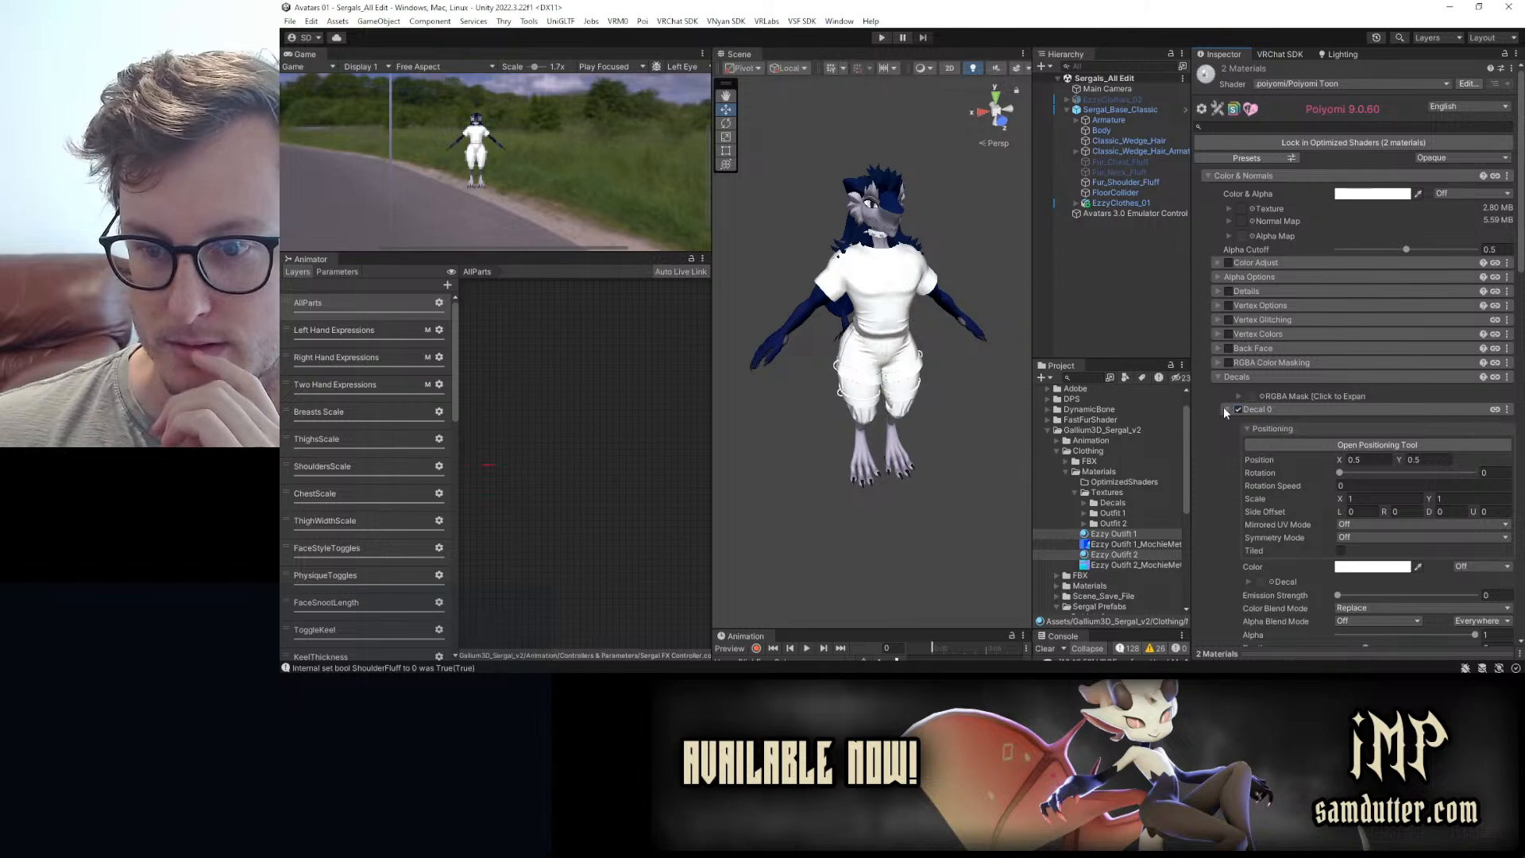
- Assign the Ezzy_Decals texture to Decal 0 on both outfit materials, set its UV to UV1 and check the shirt logo
scroll(1251, 481, "down", 3)
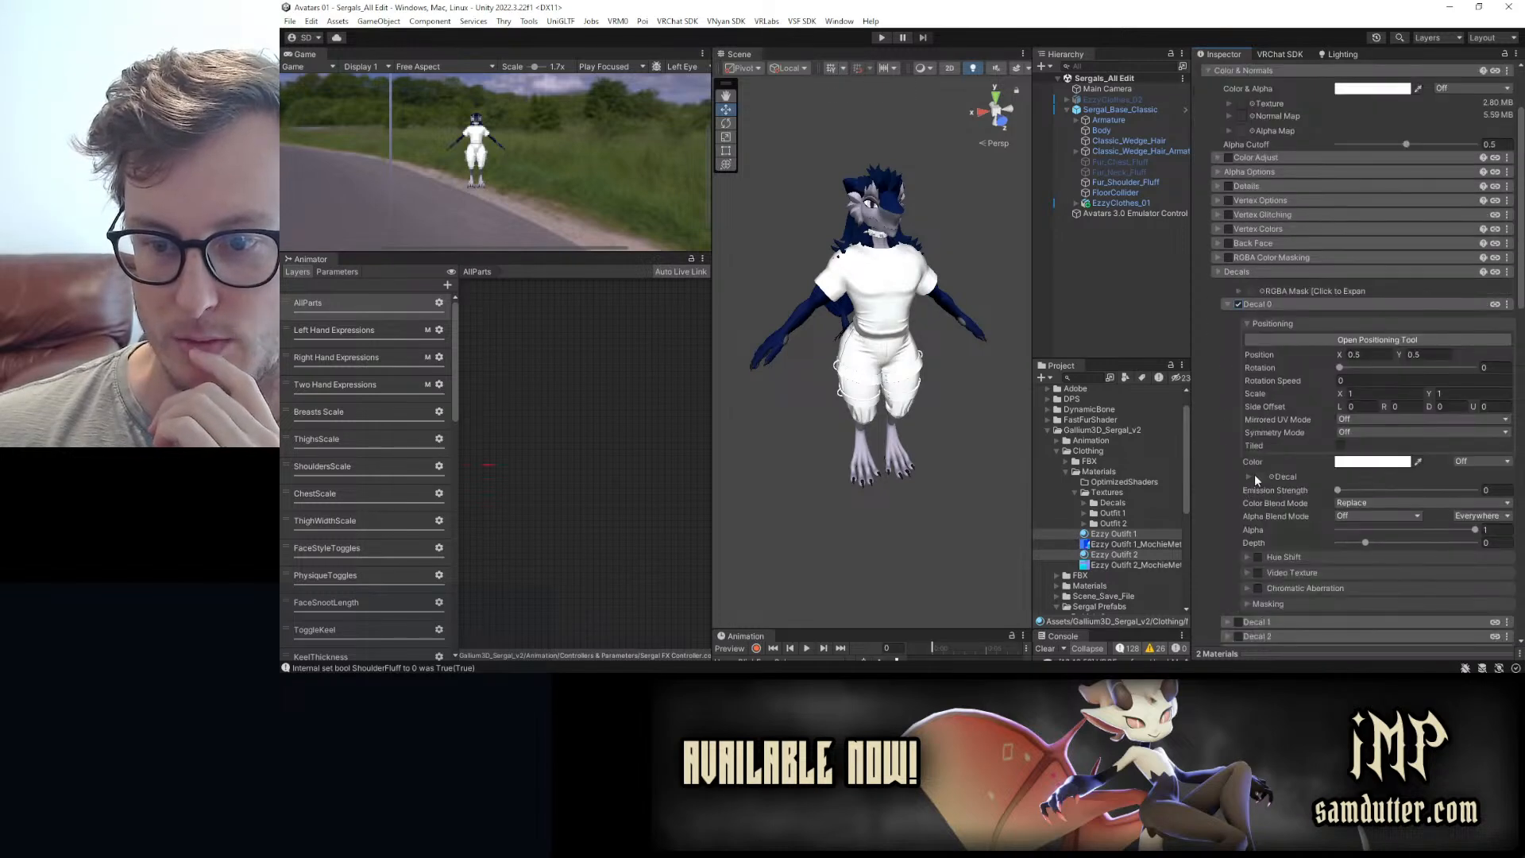
left_click(1083, 504)
left_click_drag(1224, 494, 1264, 477)
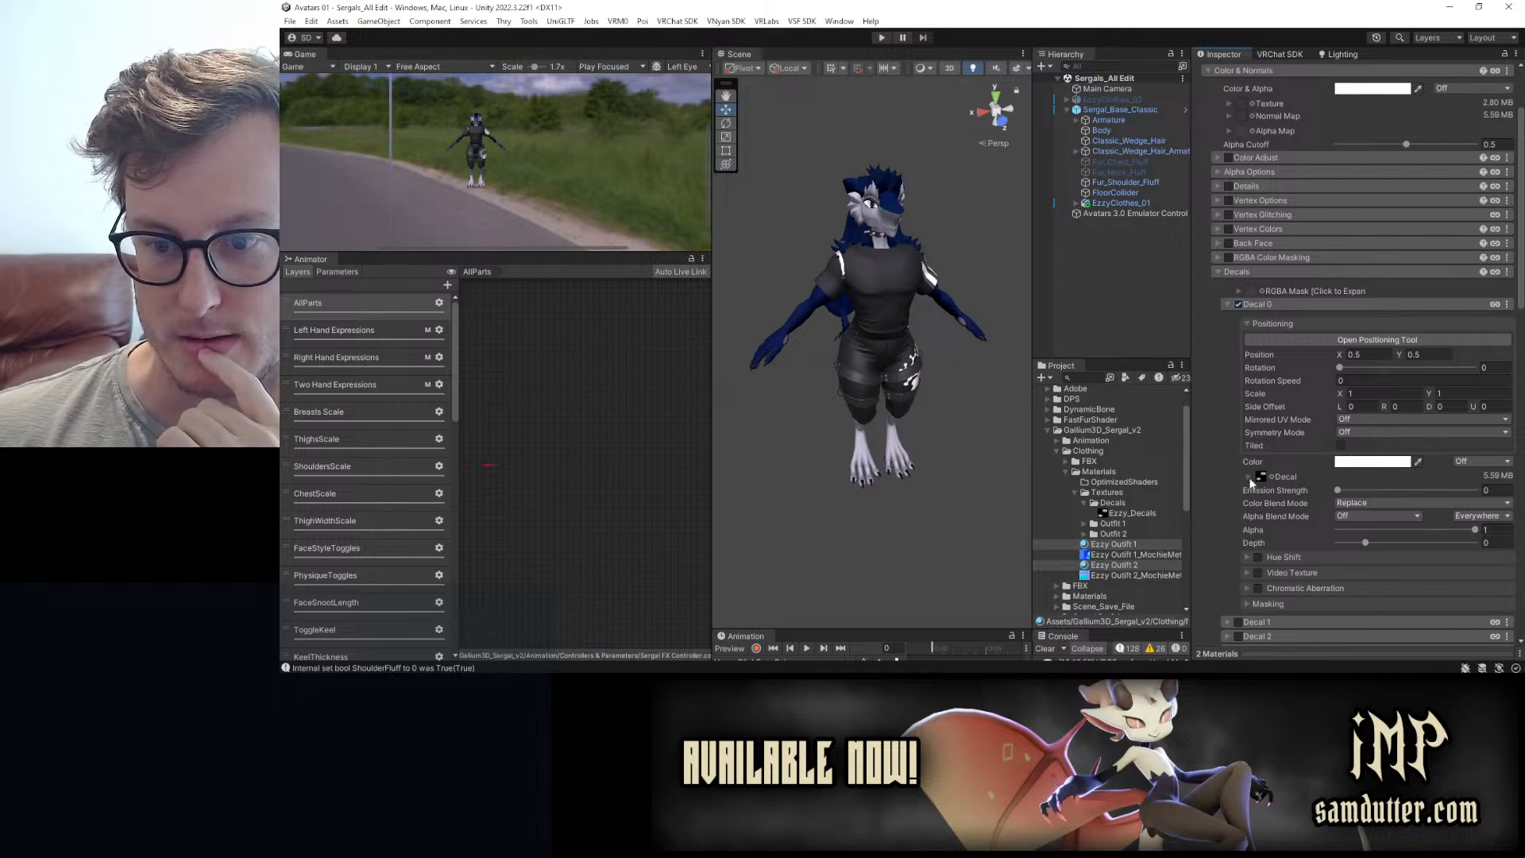
left_click(1279, 477)
left_click(1348, 539)
left_click(1354, 553)
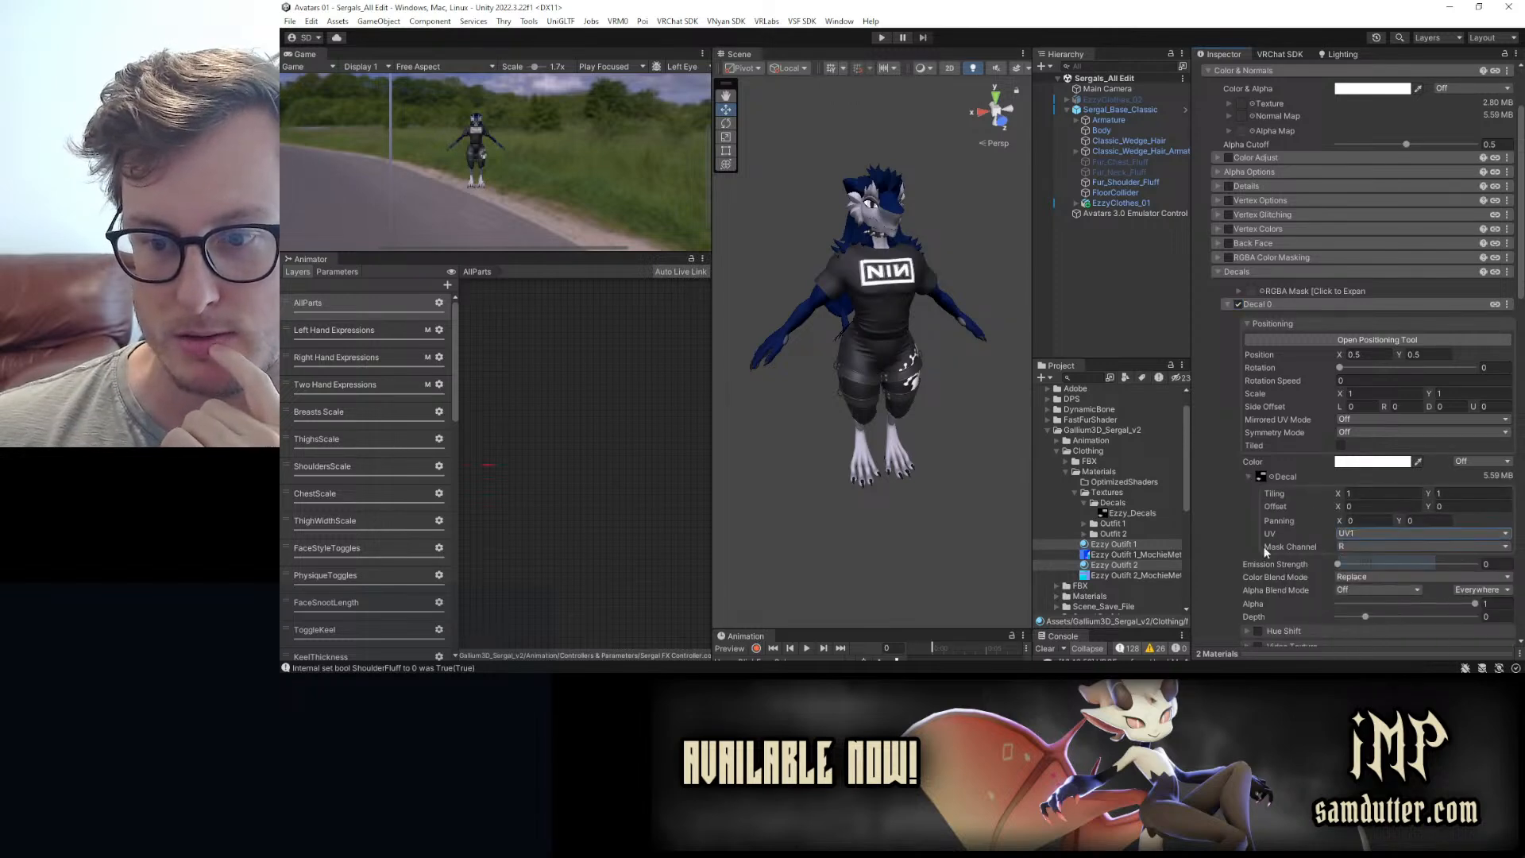
scroll(853, 378, "up", 2)
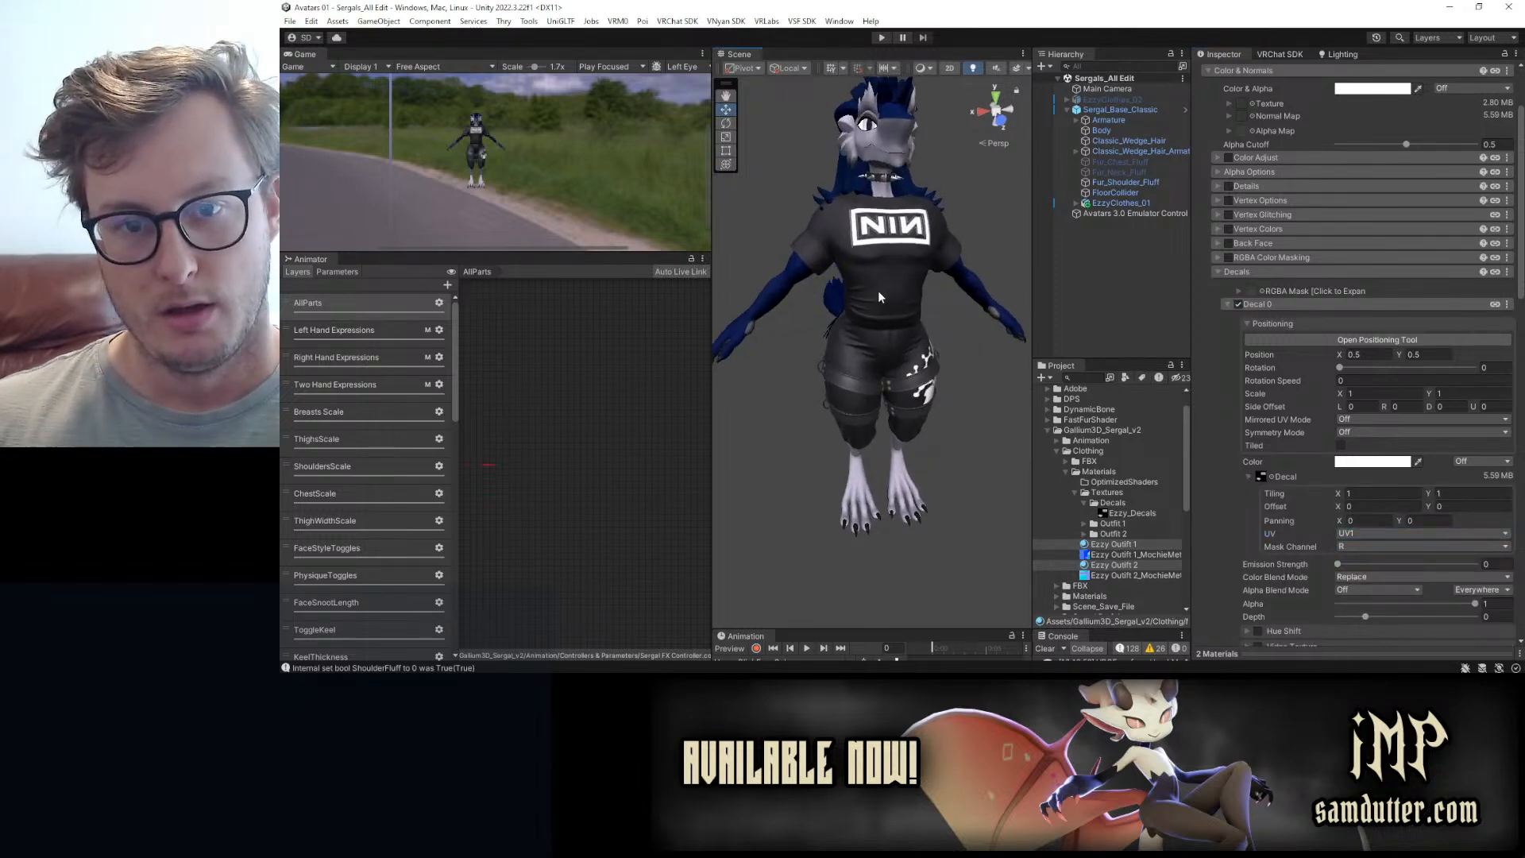
scroll(877, 293, "up", 4)
scroll(854, 297, "up", 2)
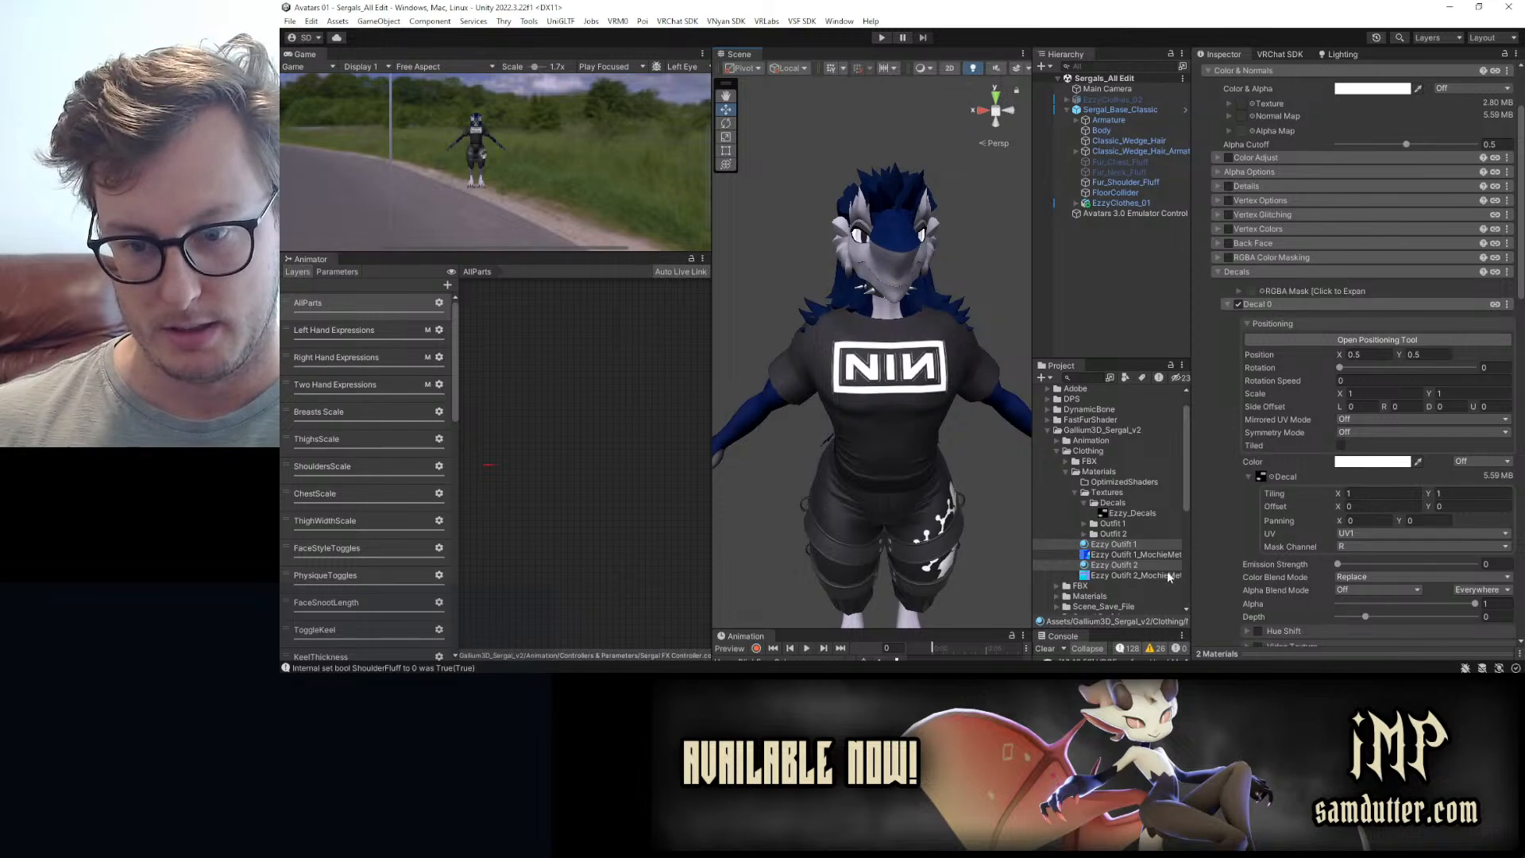
- List the Outfit 1 textures in a wider project area and expand the decal RGBA Mask of the Ezzy Outfit 1 material
left_click(1120, 544)
left_click(1093, 535)
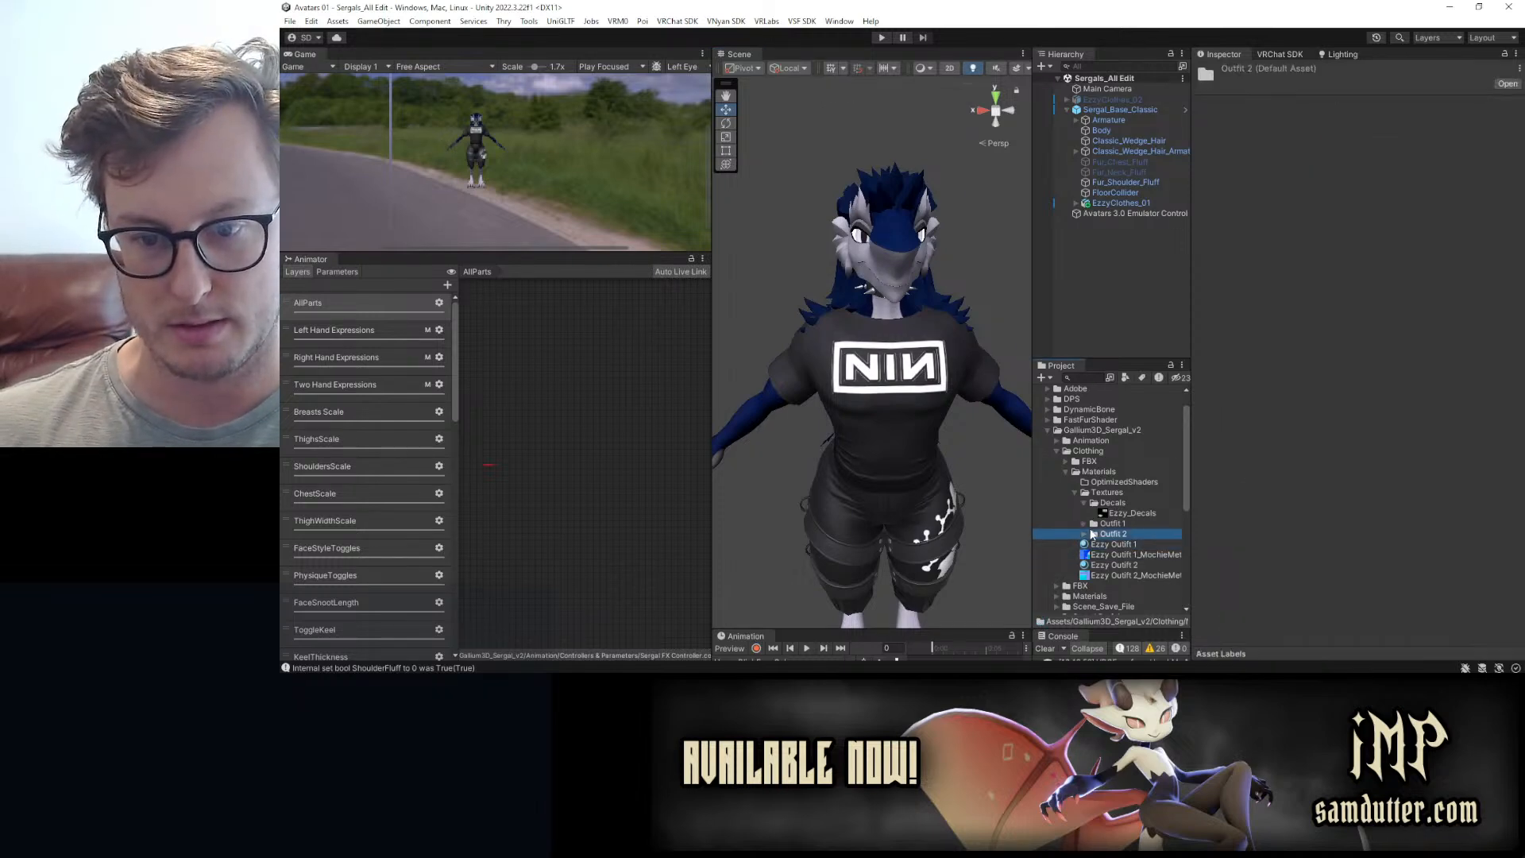
left_click(1085, 524)
scroll(1123, 513, "down", 3)
left_click(1122, 473)
scroll(1128, 489, "up", 2)
left_click_drag(1034, 486, 969, 485)
left_click(1237, 395)
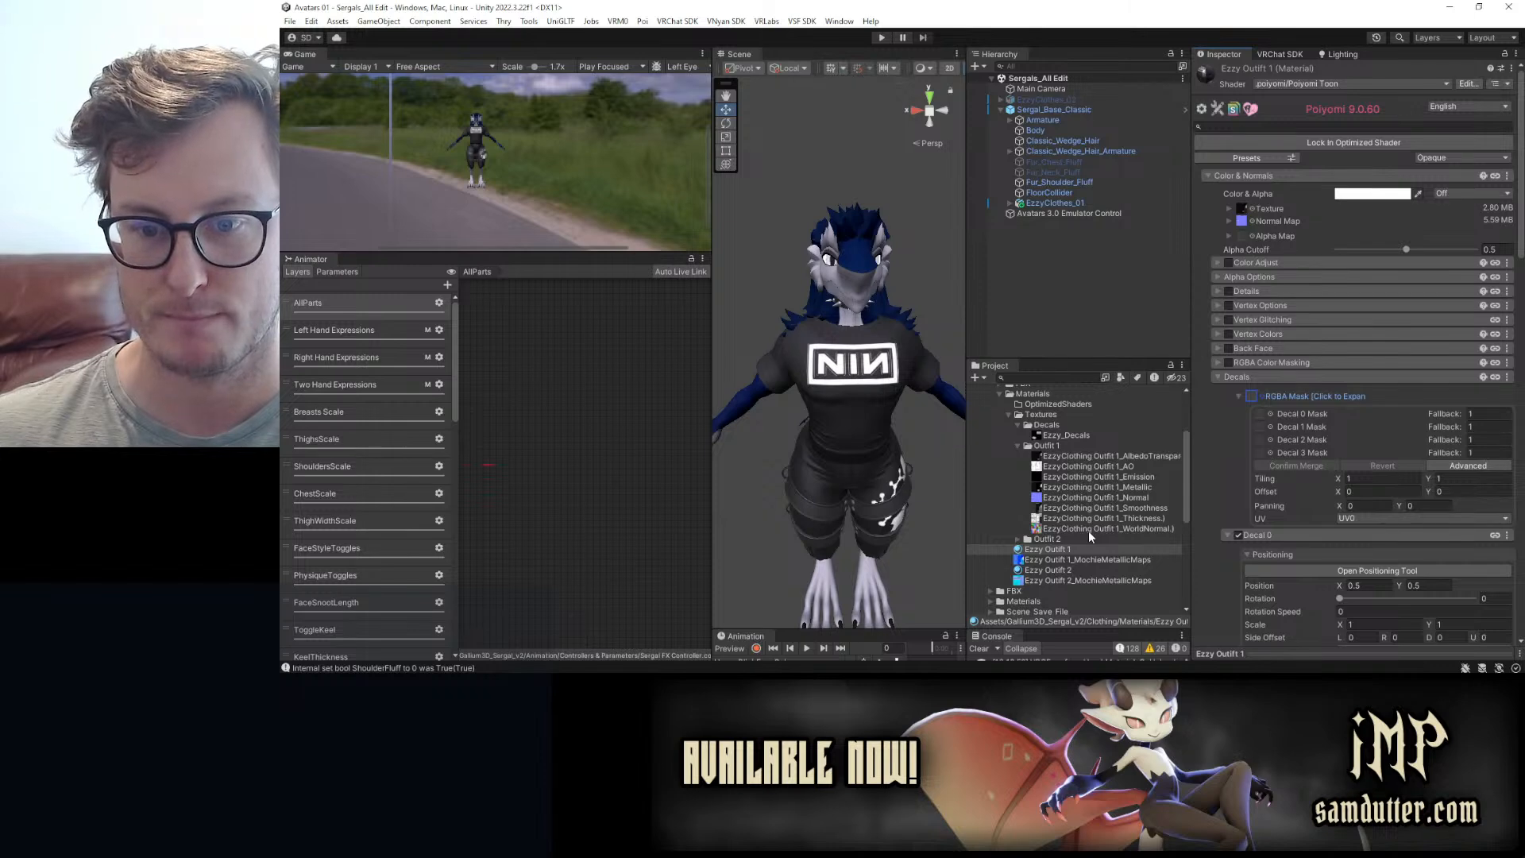
- Switch to Substance 3D Painter, export the EzzyClothing Outfit 1 textures with the existing output settings and save the settings
key("alt+Tab")
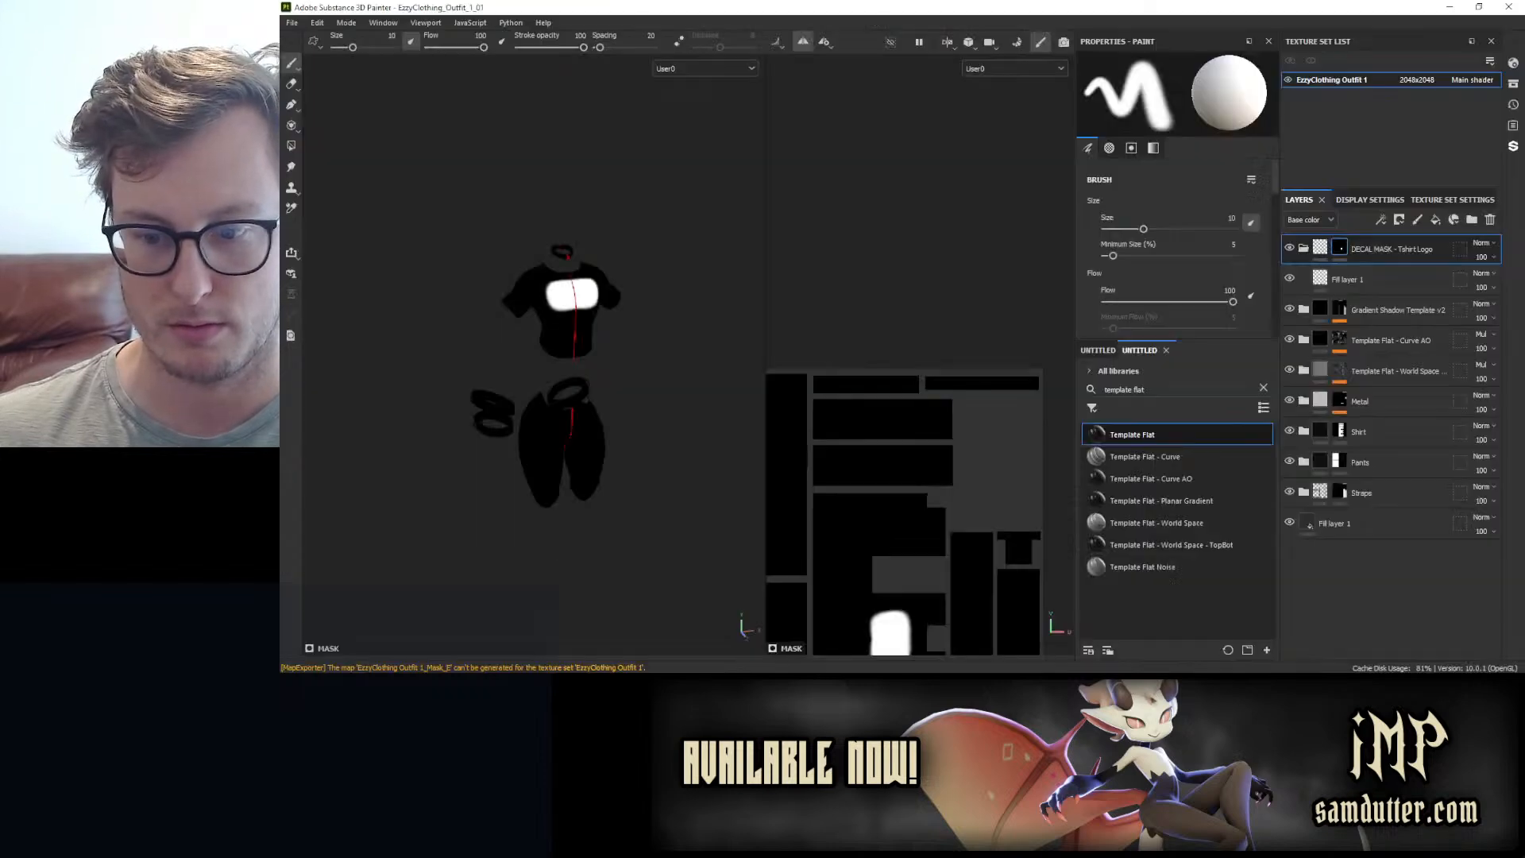
left_click(293, 23)
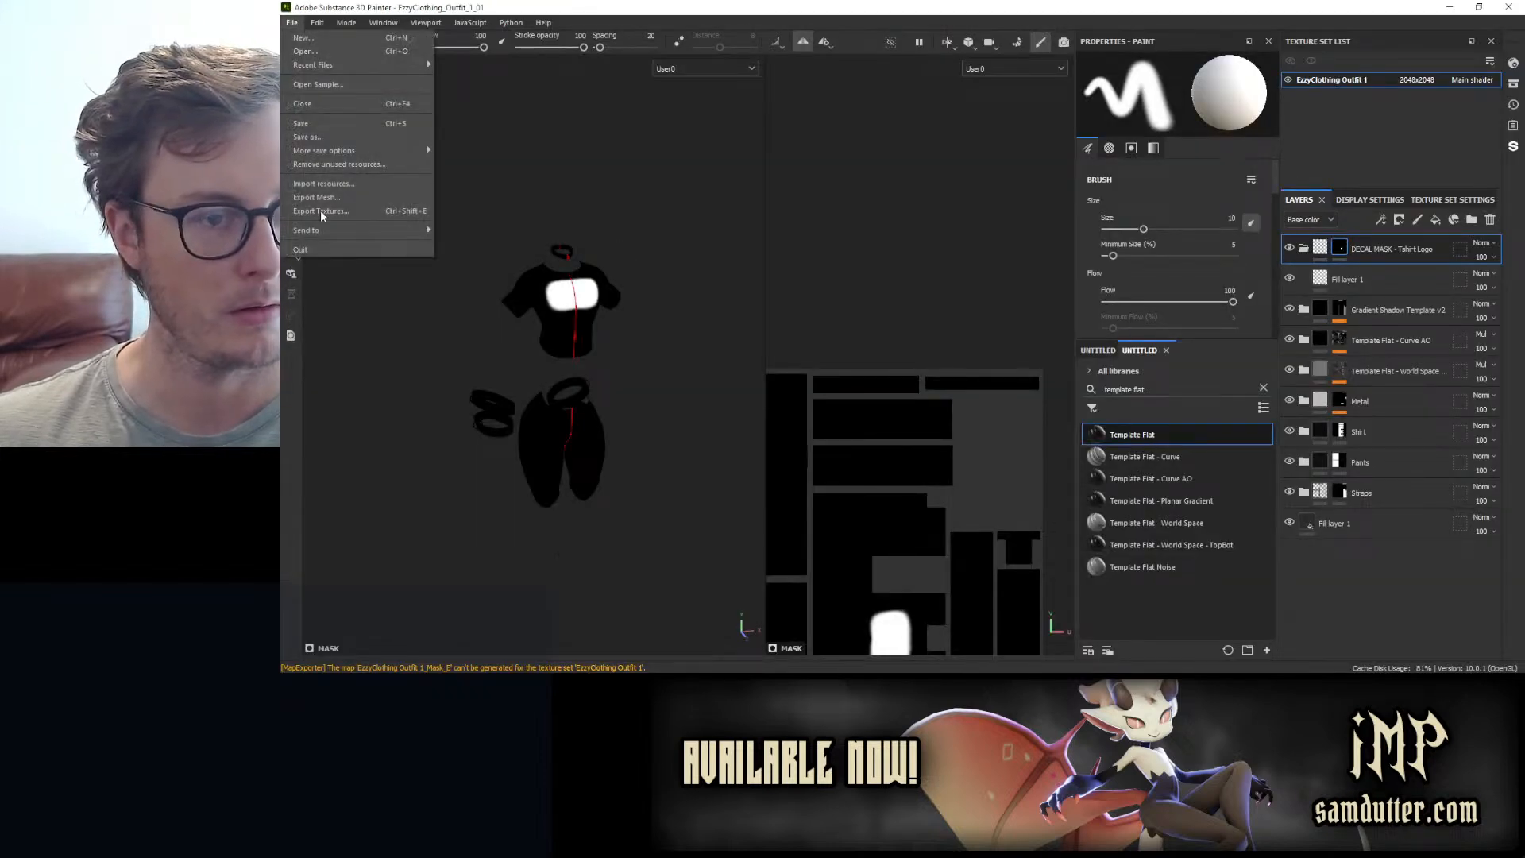
left_click(374, 210)
left_click(1215, 571)
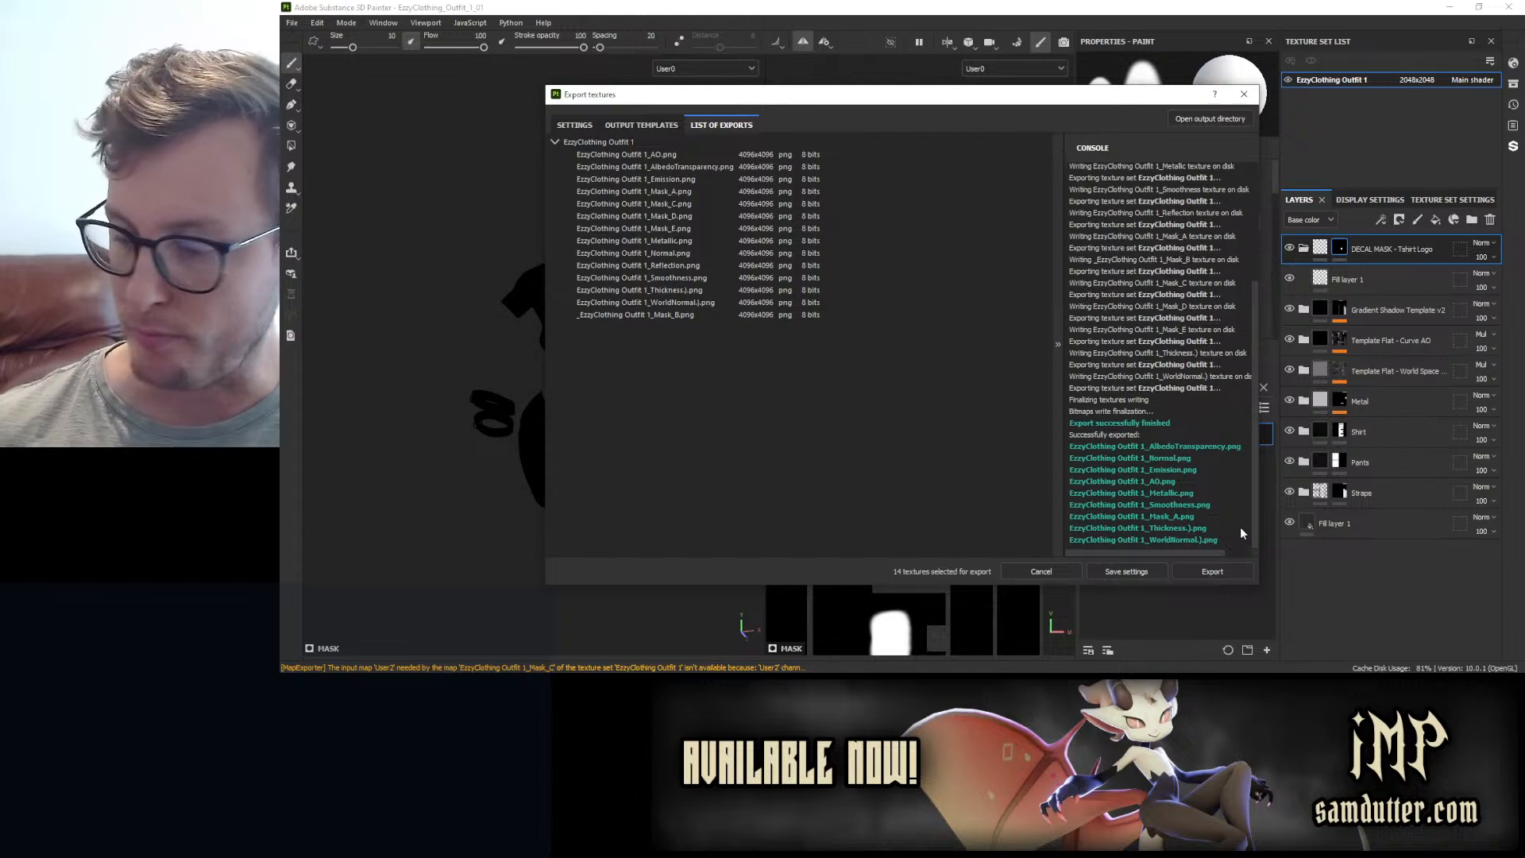
left_click(1137, 571)
- Return to Unity and delete the nine misplaced EzzyClothing Outfit 1 textures from the Outfit 2 texture folder
key("alt+Tab")
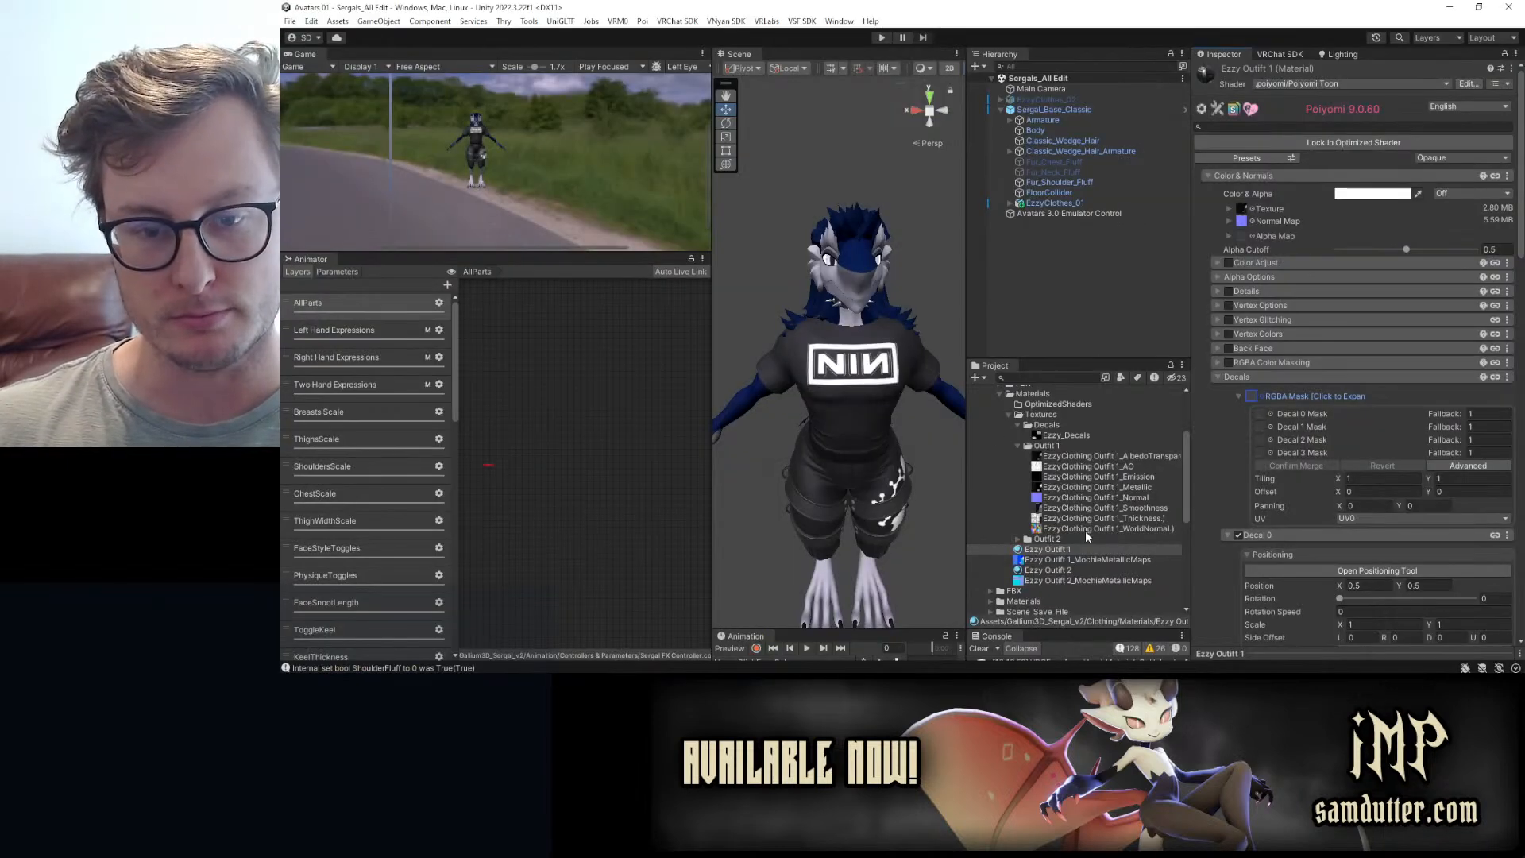
left_click(1065, 456)
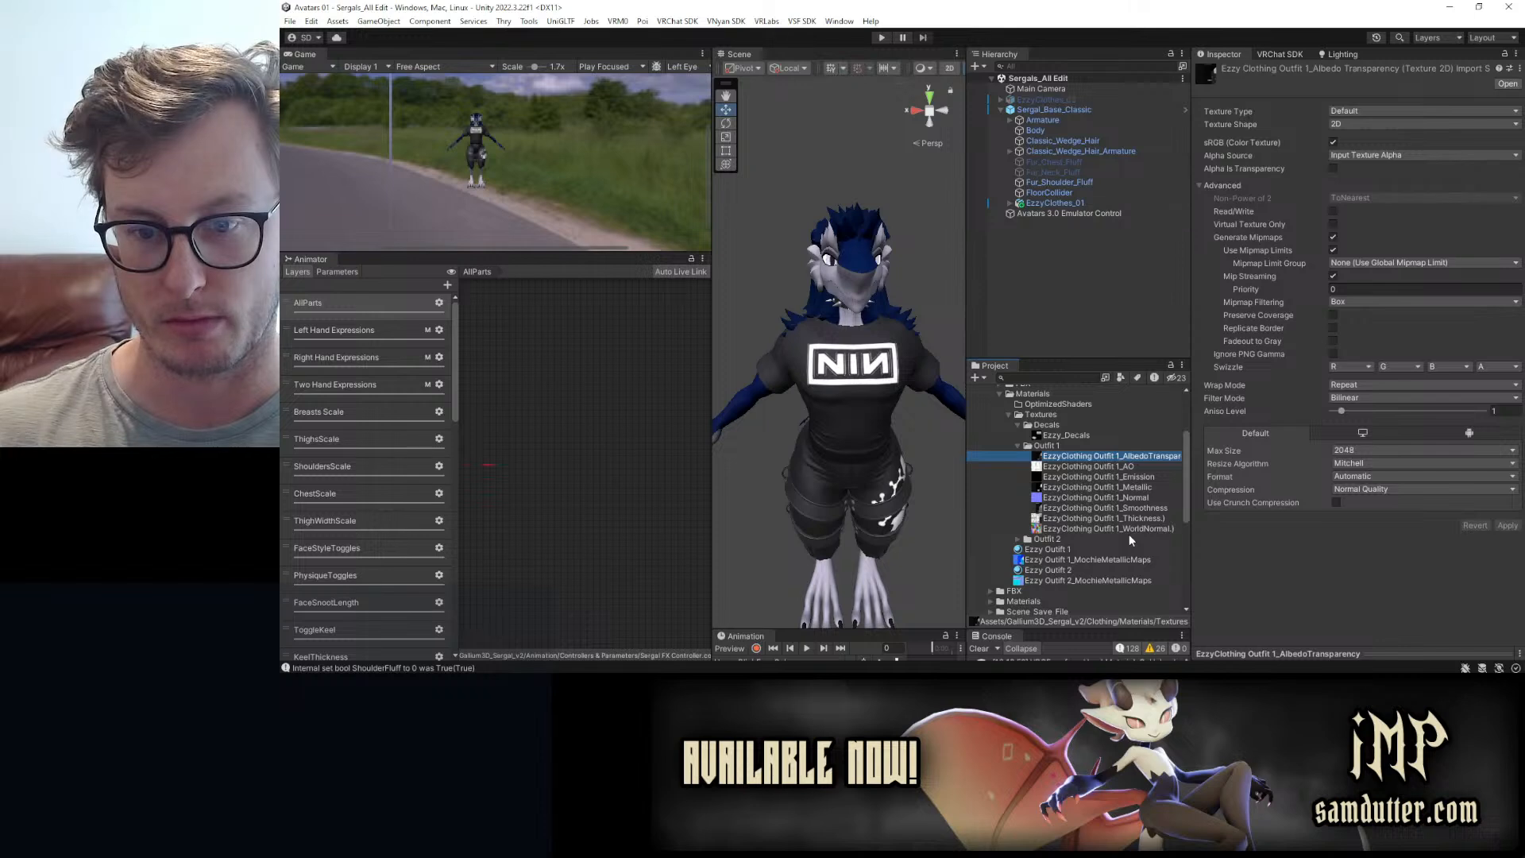
left_click(1018, 538)
scroll(1020, 514, "down", 4)
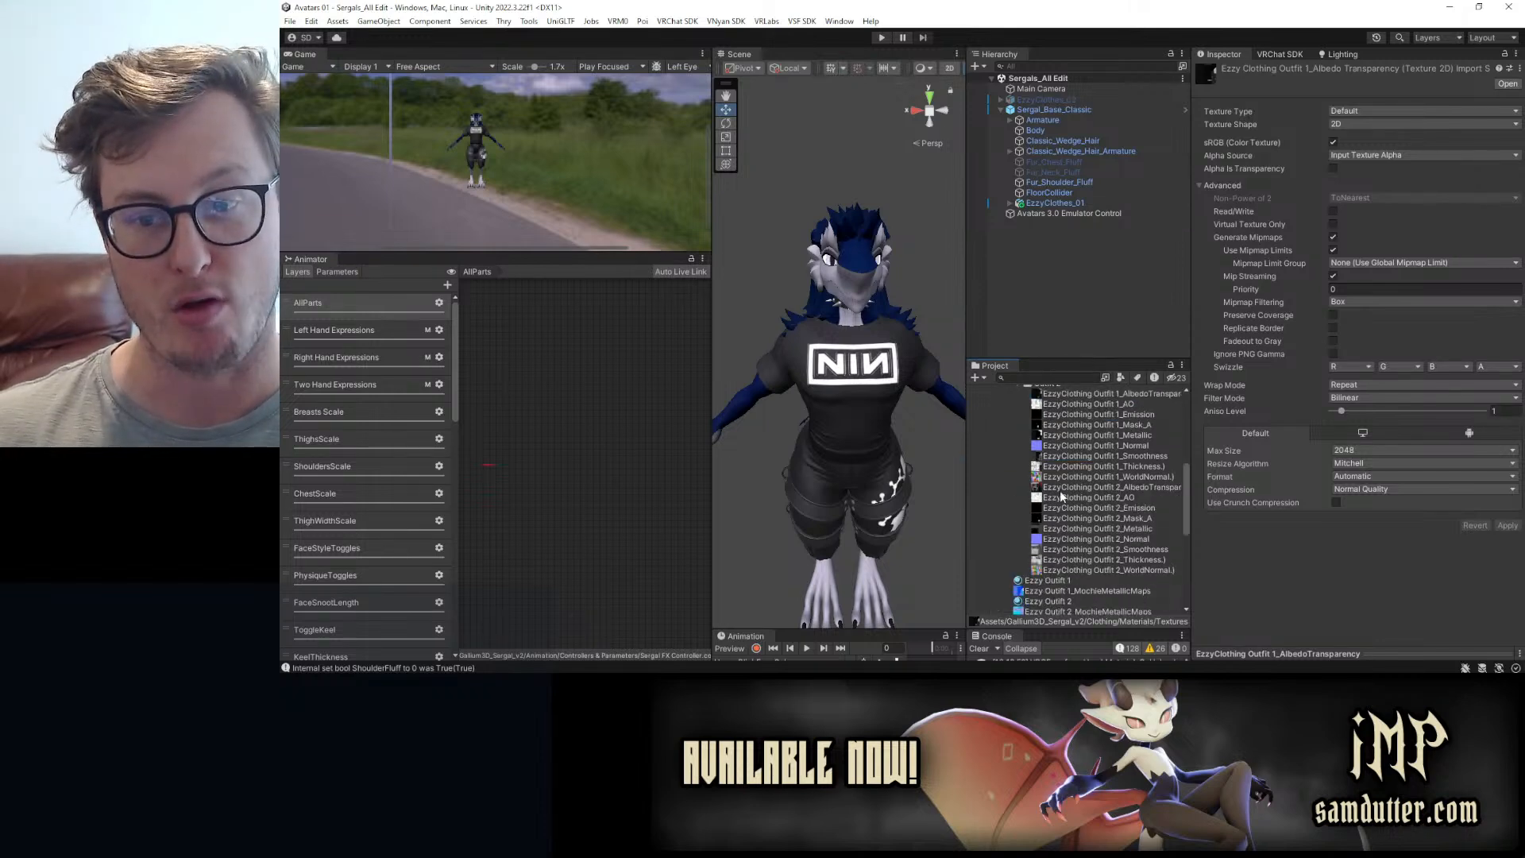
scroll(1060, 489, "up", 2)
left_click(1146, 434)
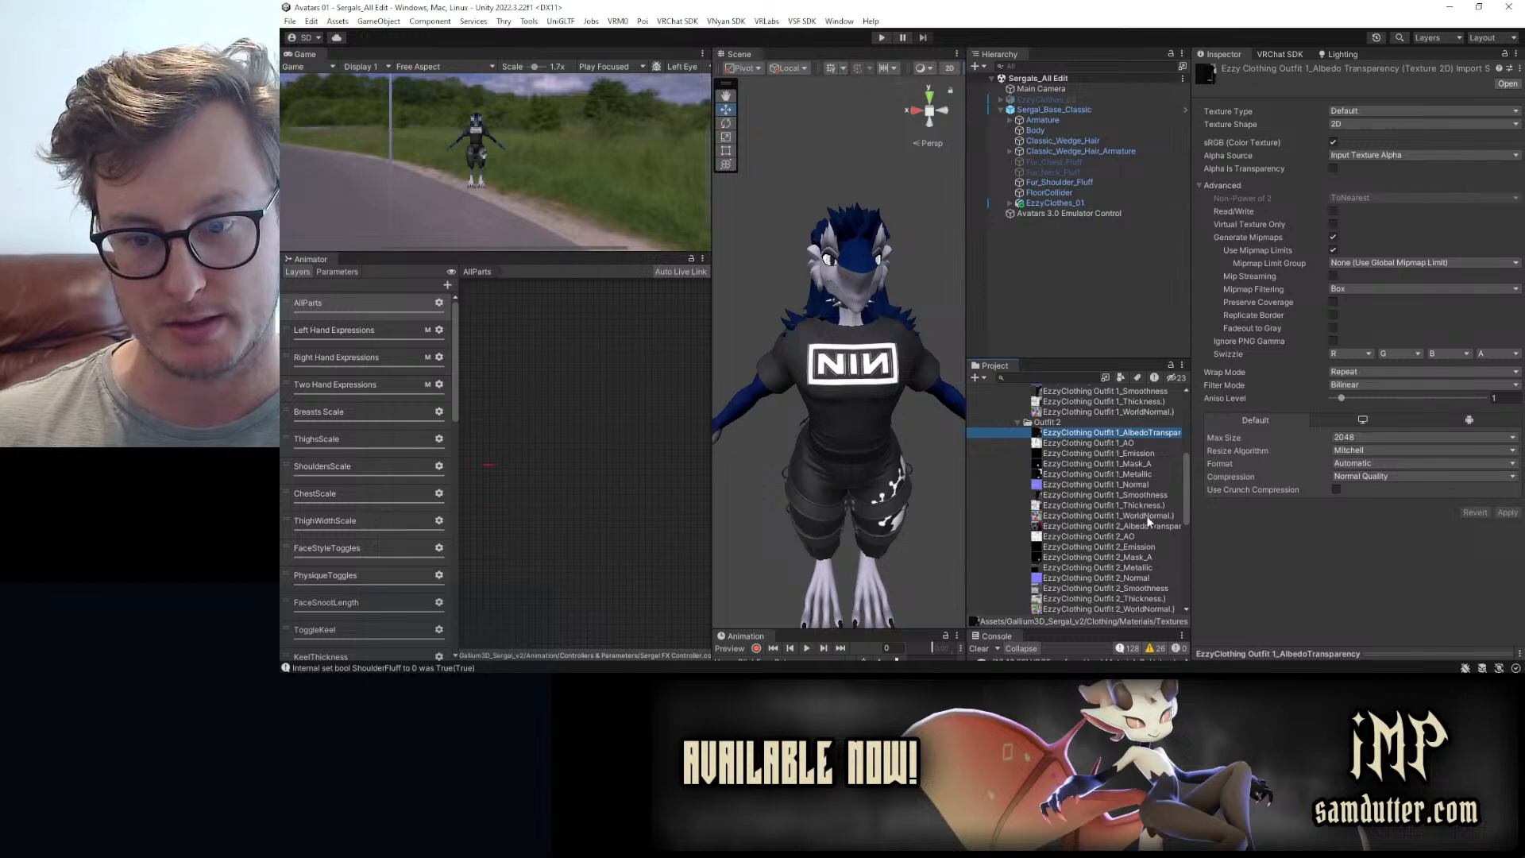
left_click(1148, 506, "shift")
left_click(1147, 517, "shift")
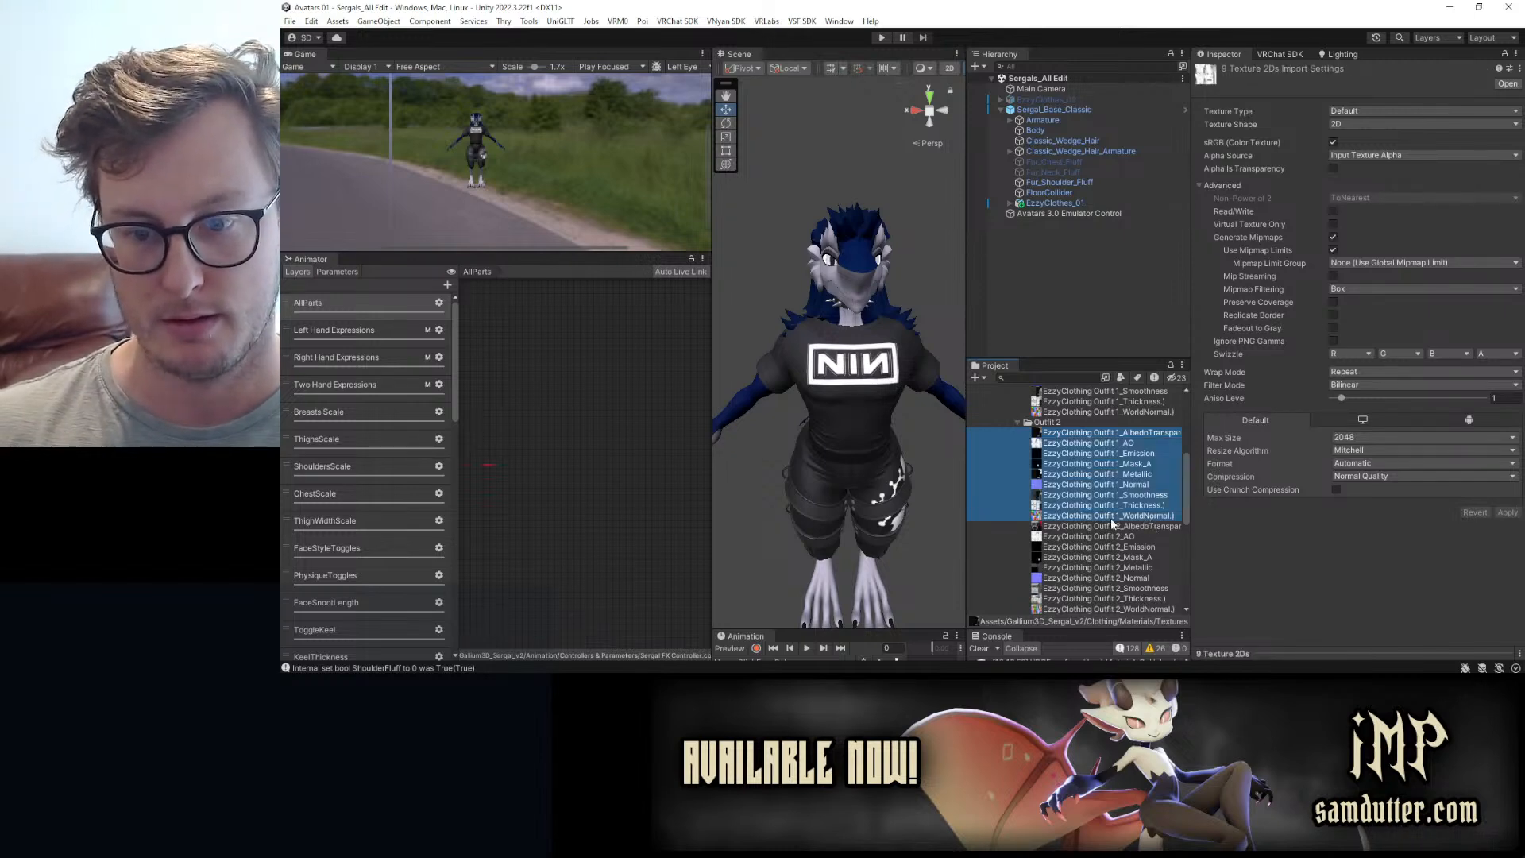
key("Delete")
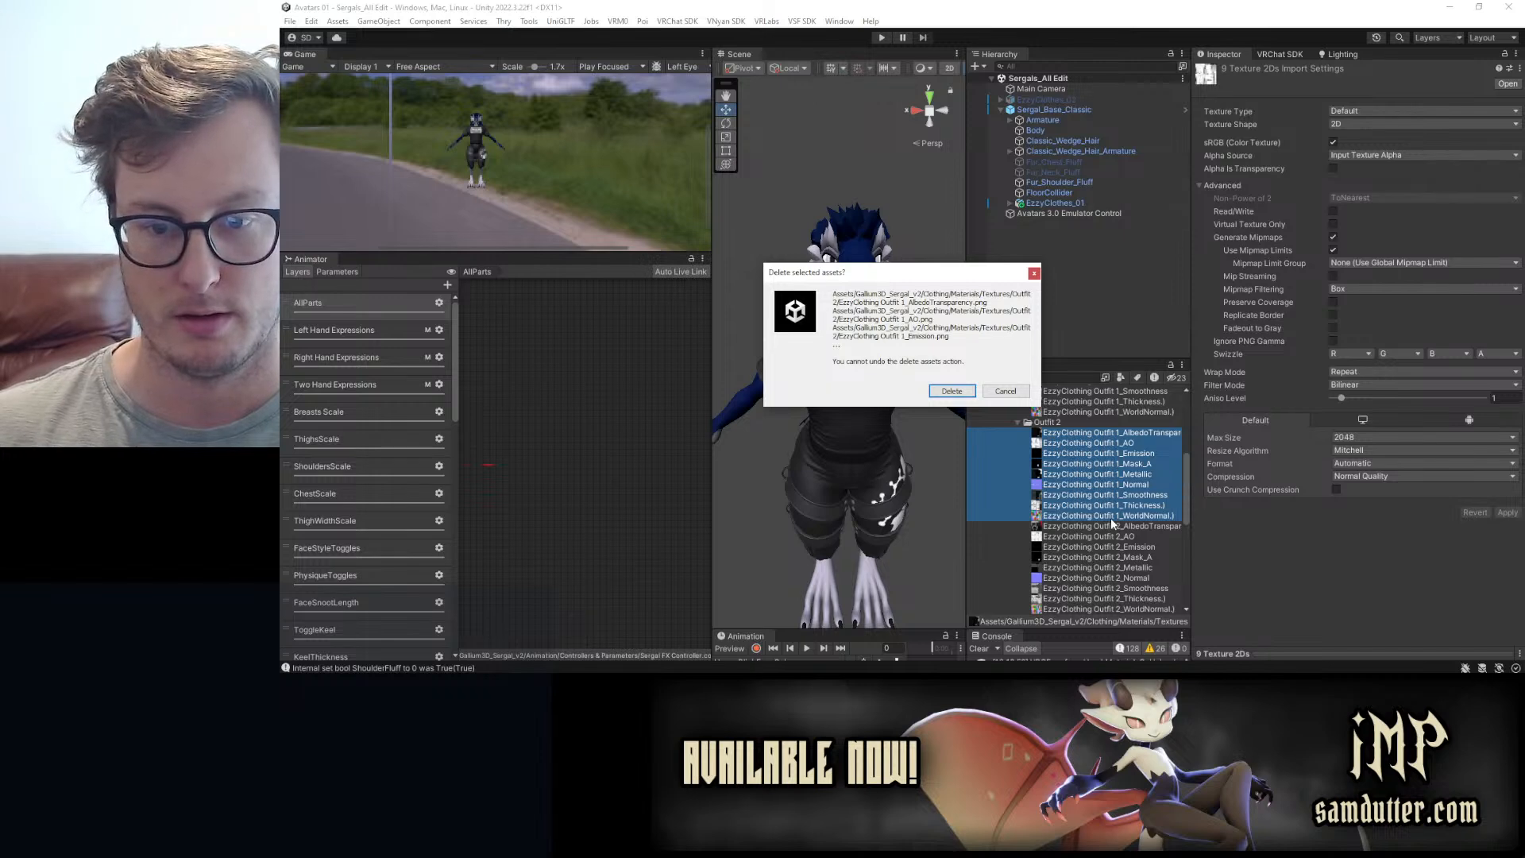
left_click(952, 390)
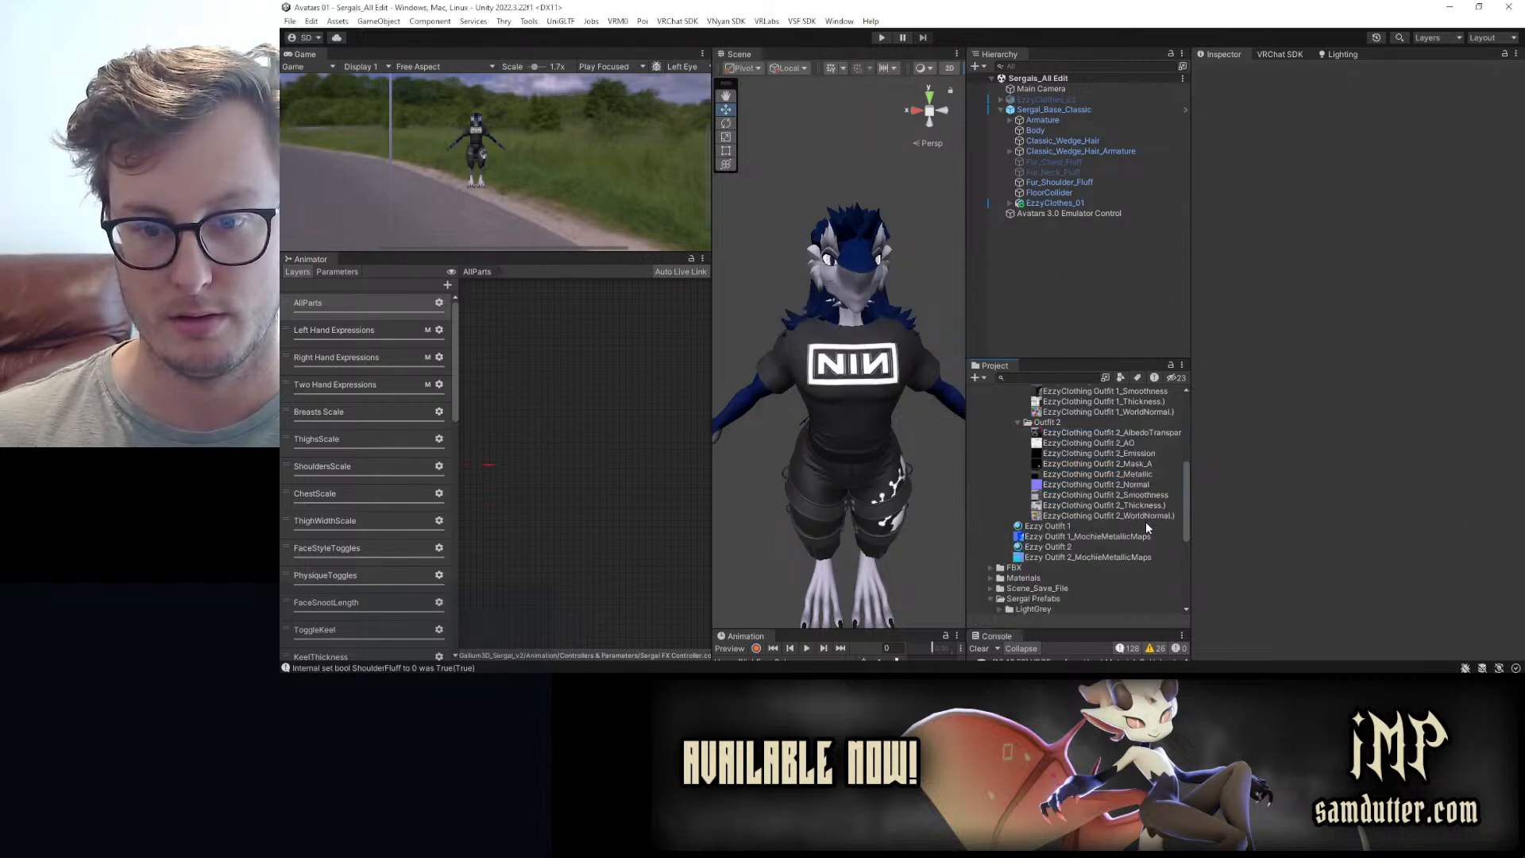
- Back in Substance 3D Painter, set the texture output directory to Outfit 1, export the textures and save the settings
key("alt+Tab")
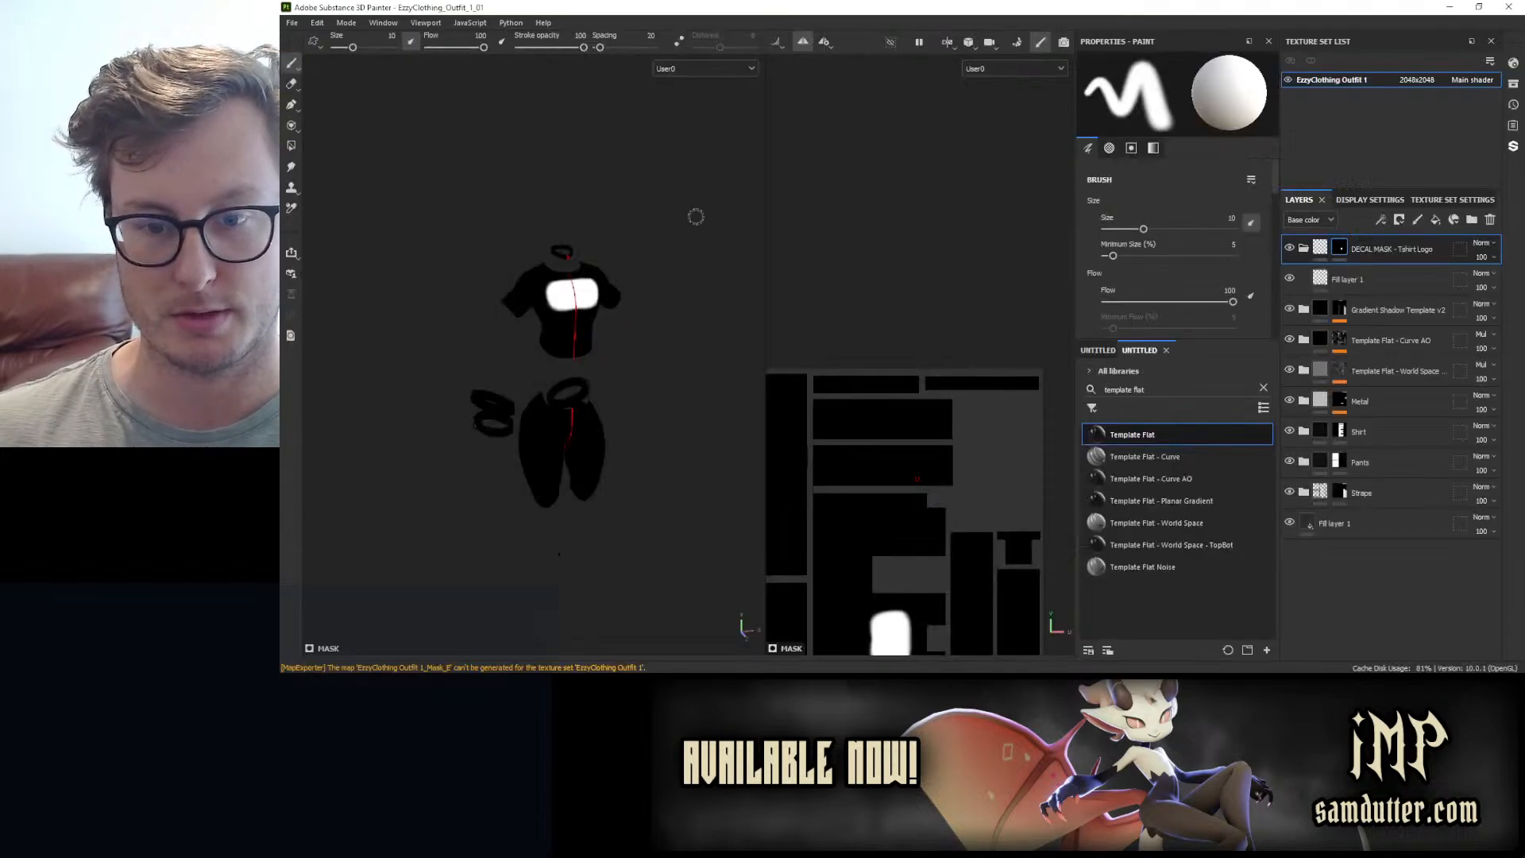
left_click(292, 22)
left_click(344, 212)
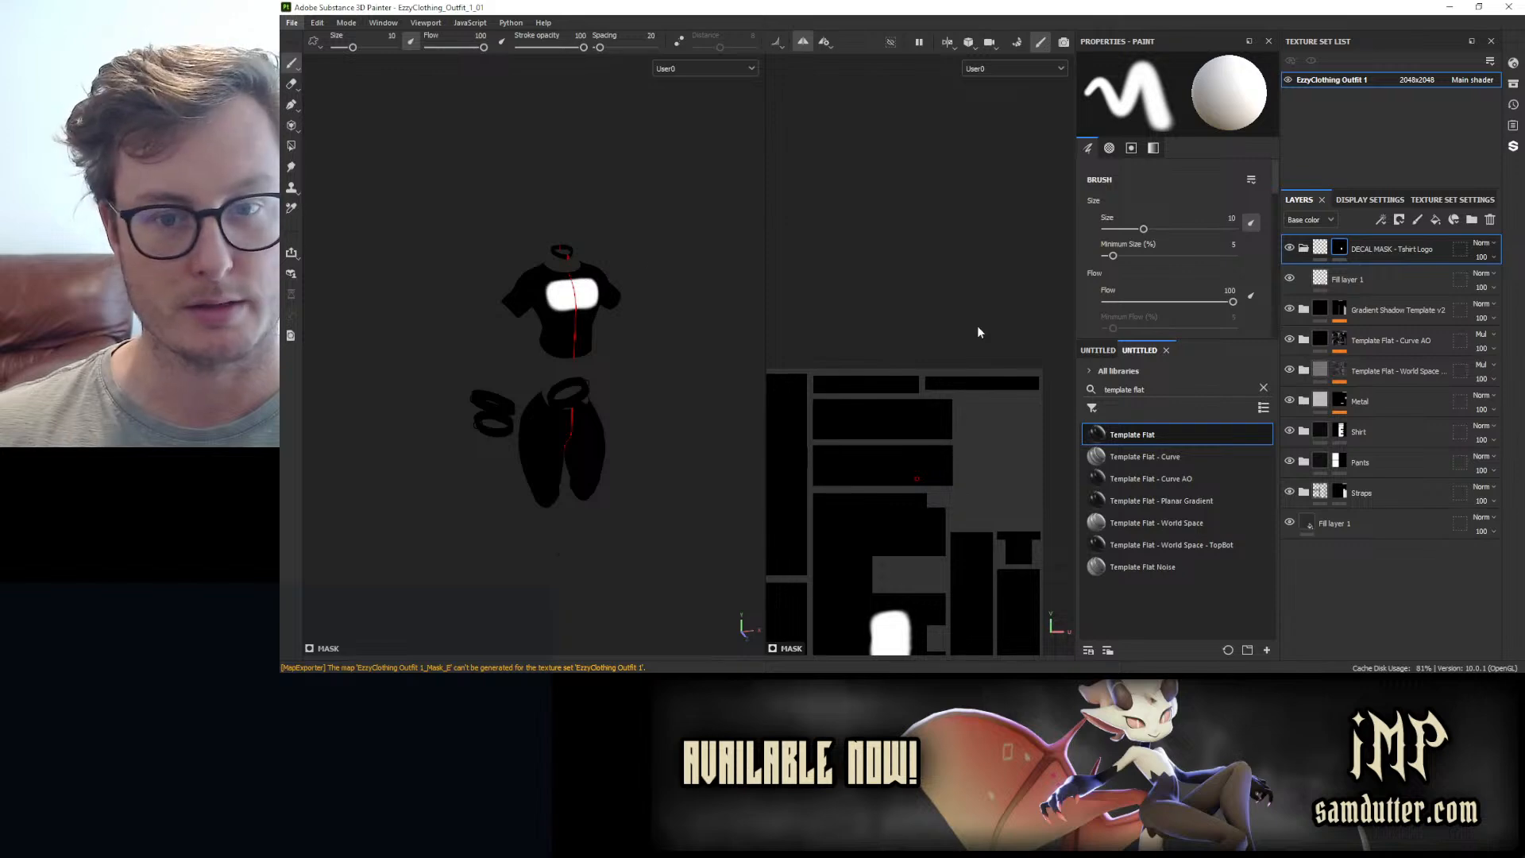
left_click(1071, 178)
left_click(836, 136)
double_click(708, 208)
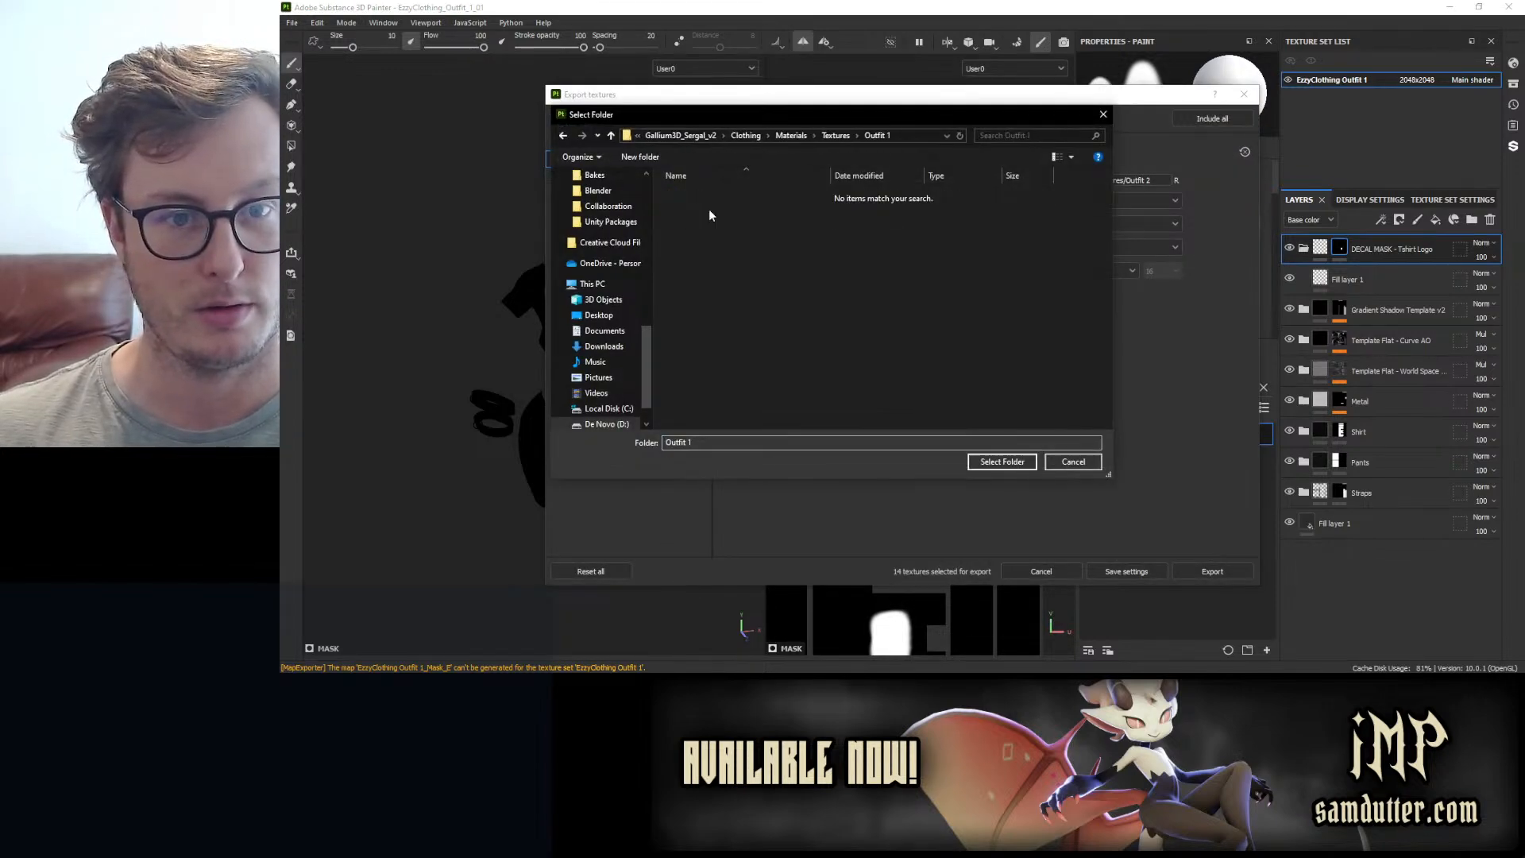
left_click(1007, 462)
left_click(1206, 565)
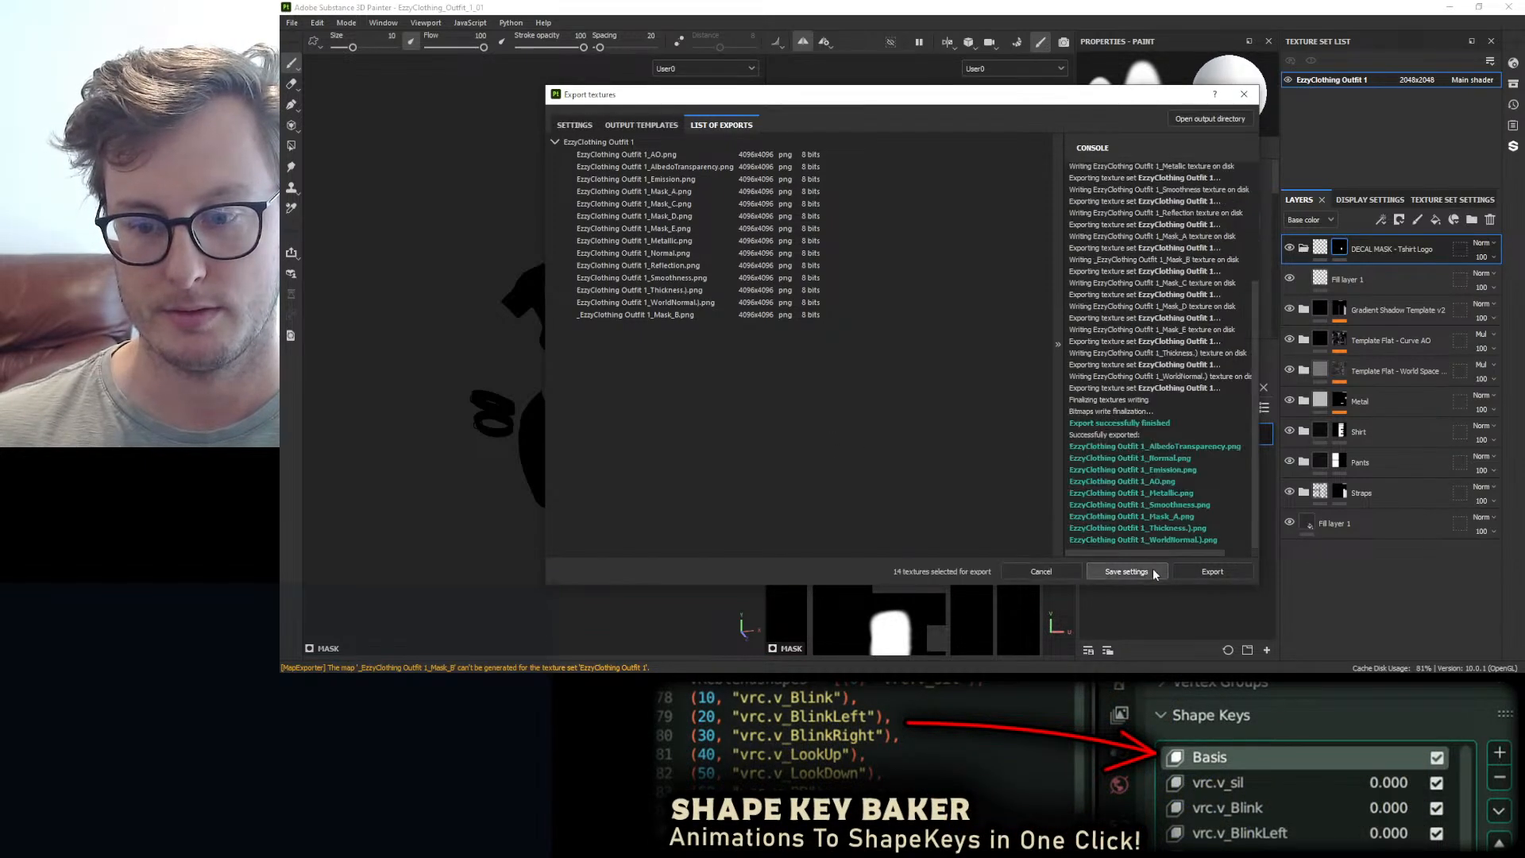
left_click(1153, 571)
- Return to Unity and assign EzzyClothing Outfit 1_Mask_A as the Decal 0 Mask of the Ezzy Outfit 1 material
key("alt+Tab")
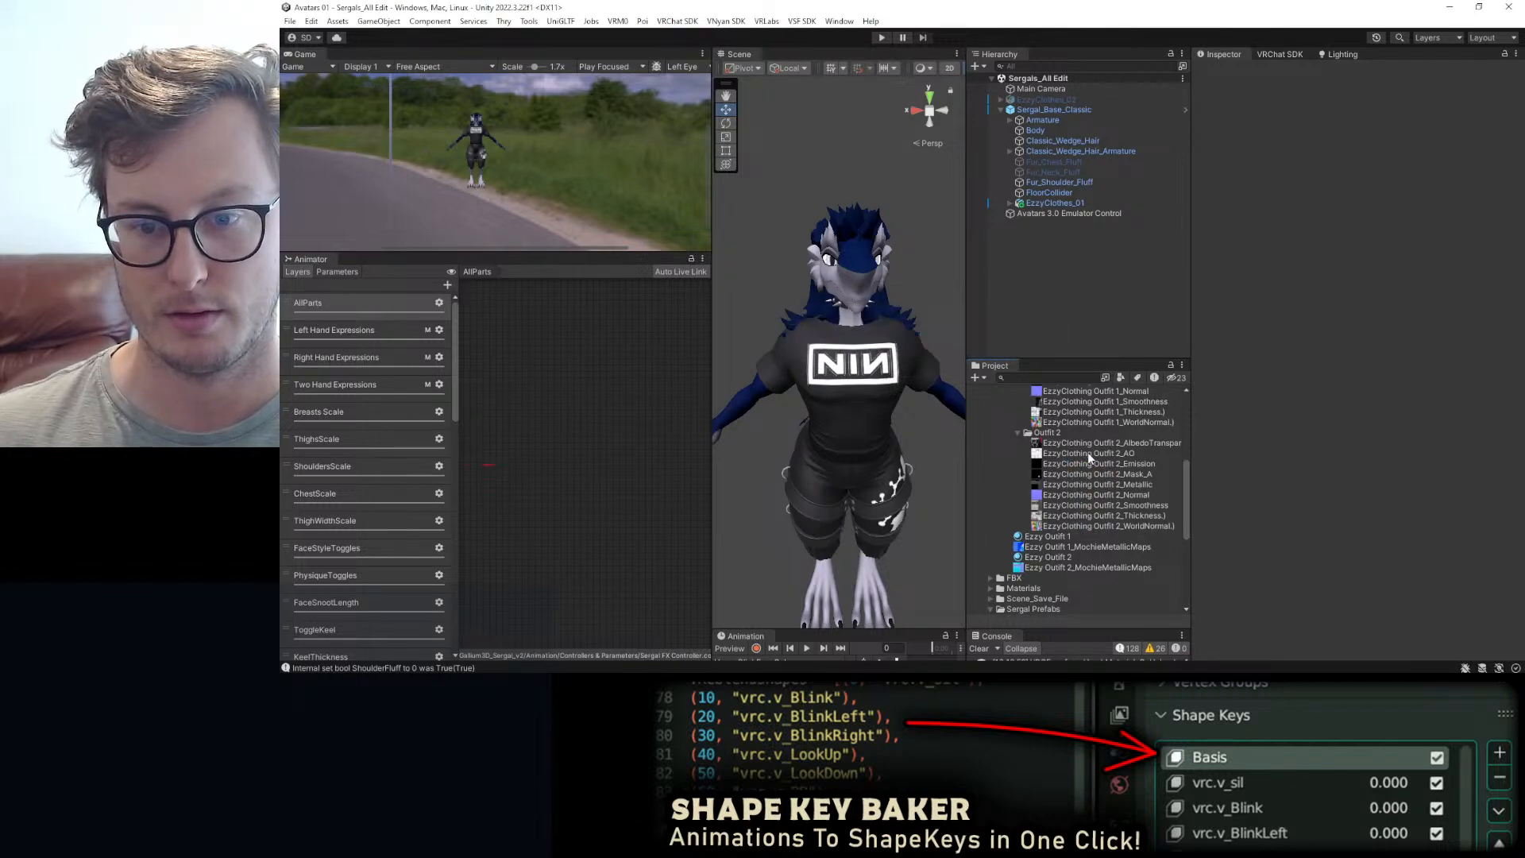
scroll(1089, 451, "up", 3)
scroll(1051, 482, "down", 1)
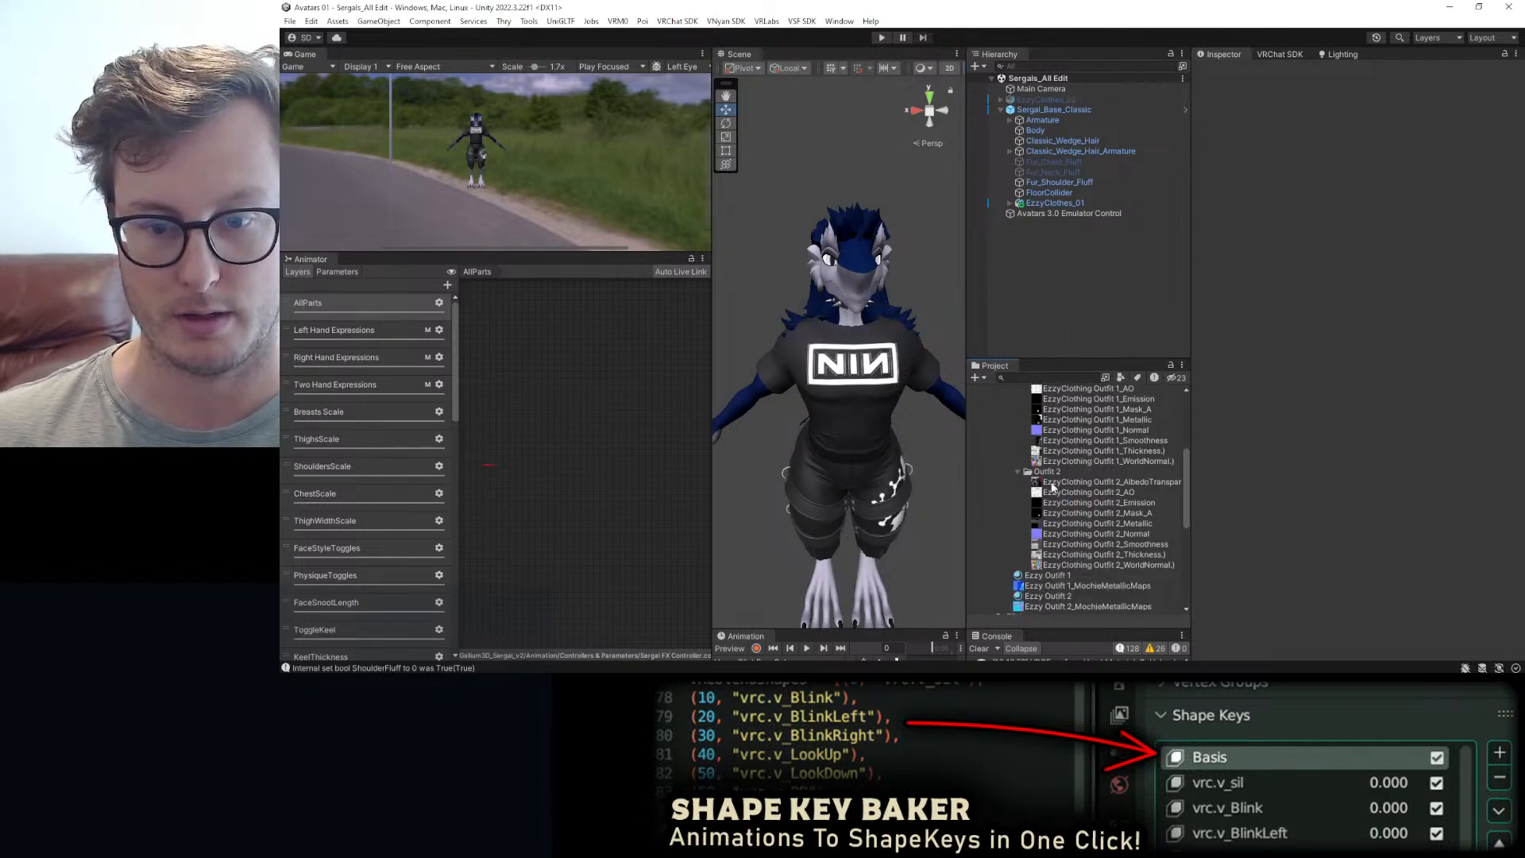
left_click(1078, 576)
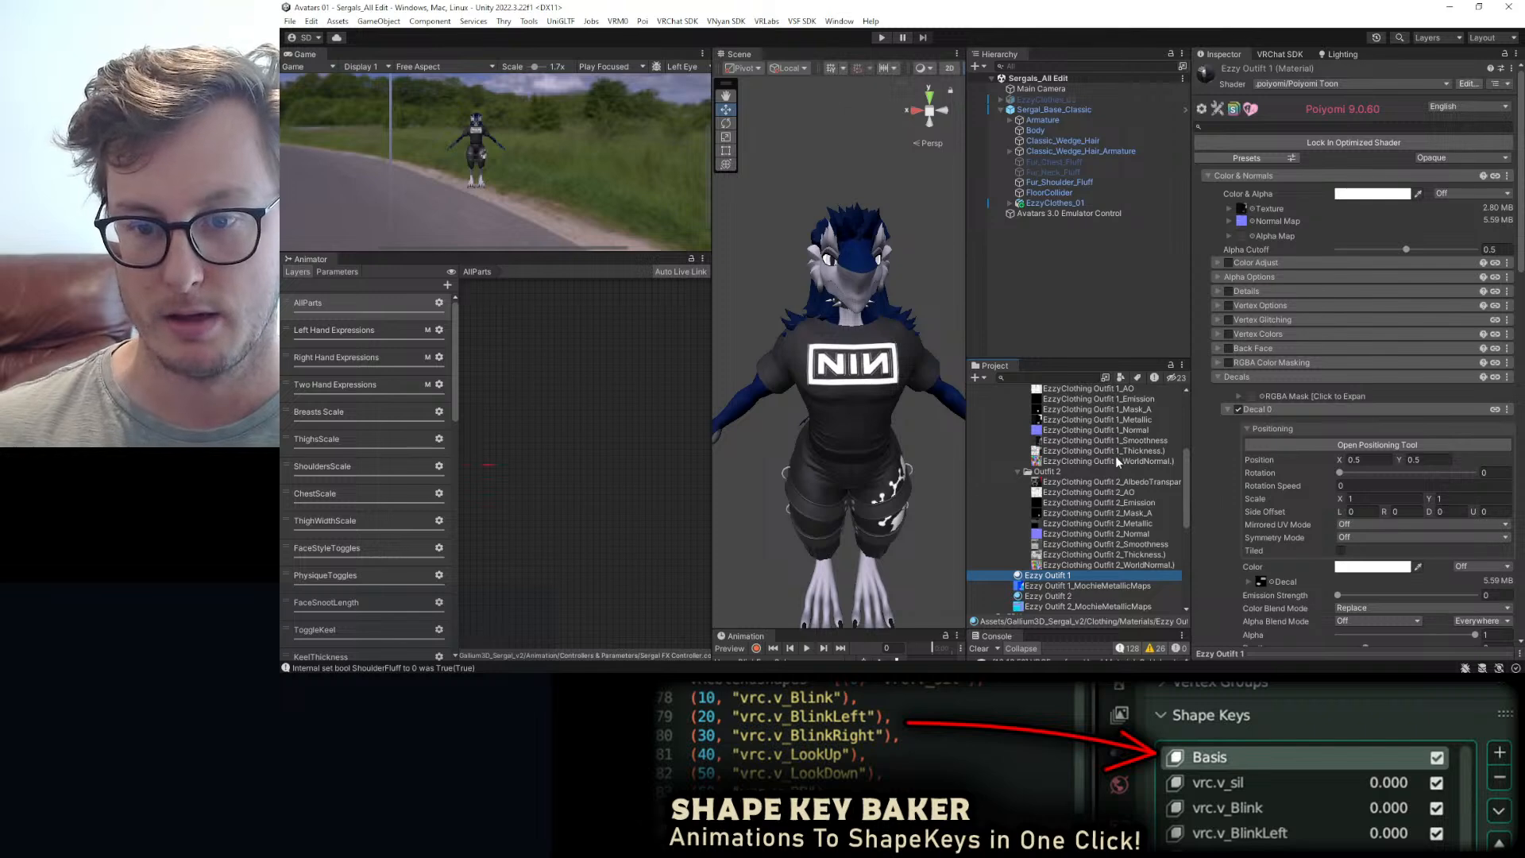
left_click(1239, 394)
scroll(1103, 460, "up", 1)
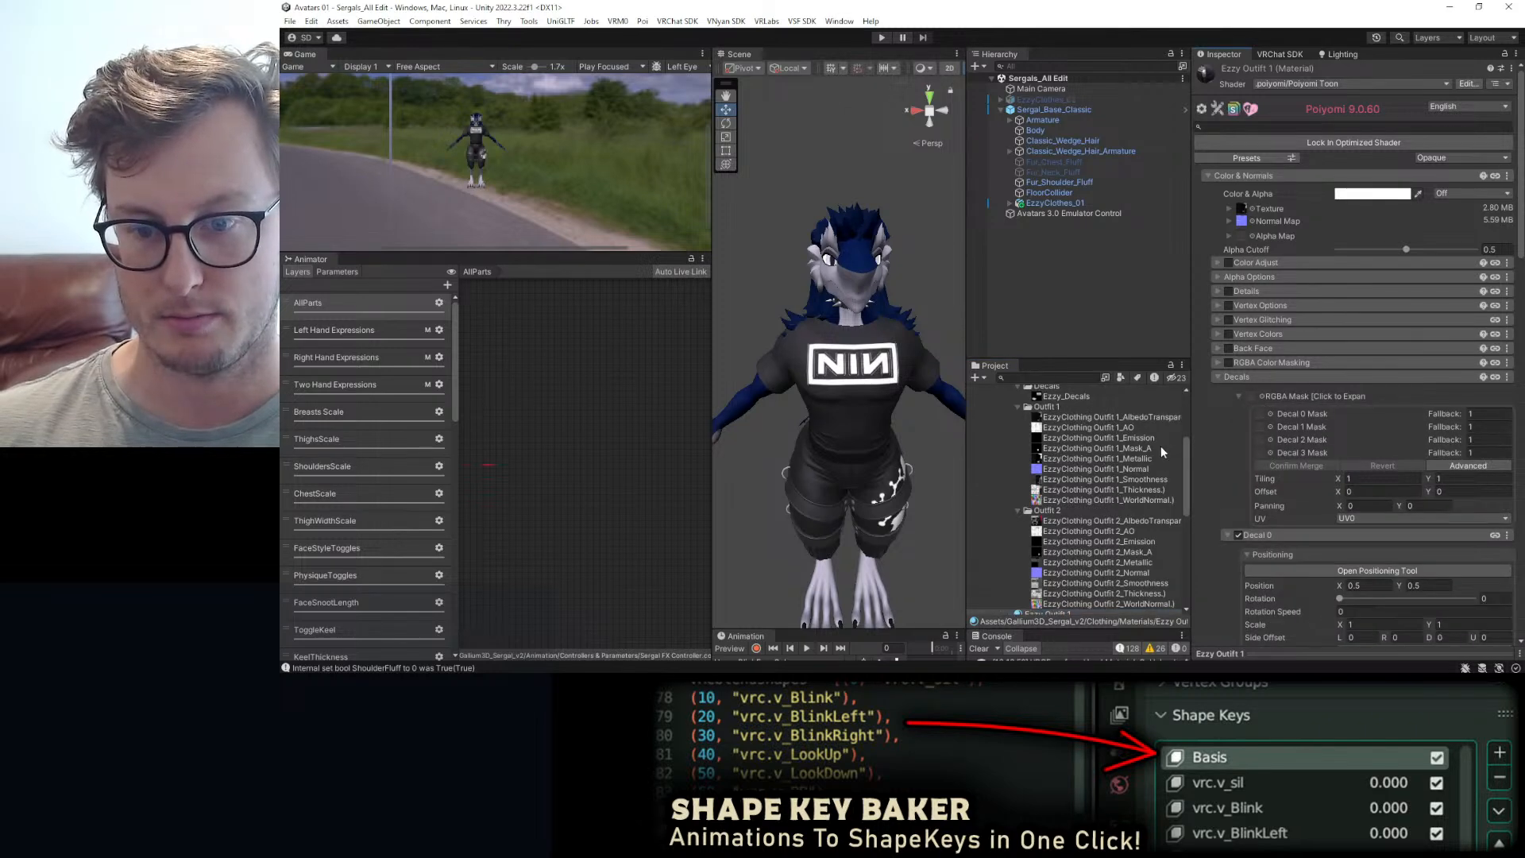
left_click_drag(1220, 435, 1262, 414)
left_click_drag(1219, 531, 1260, 414)
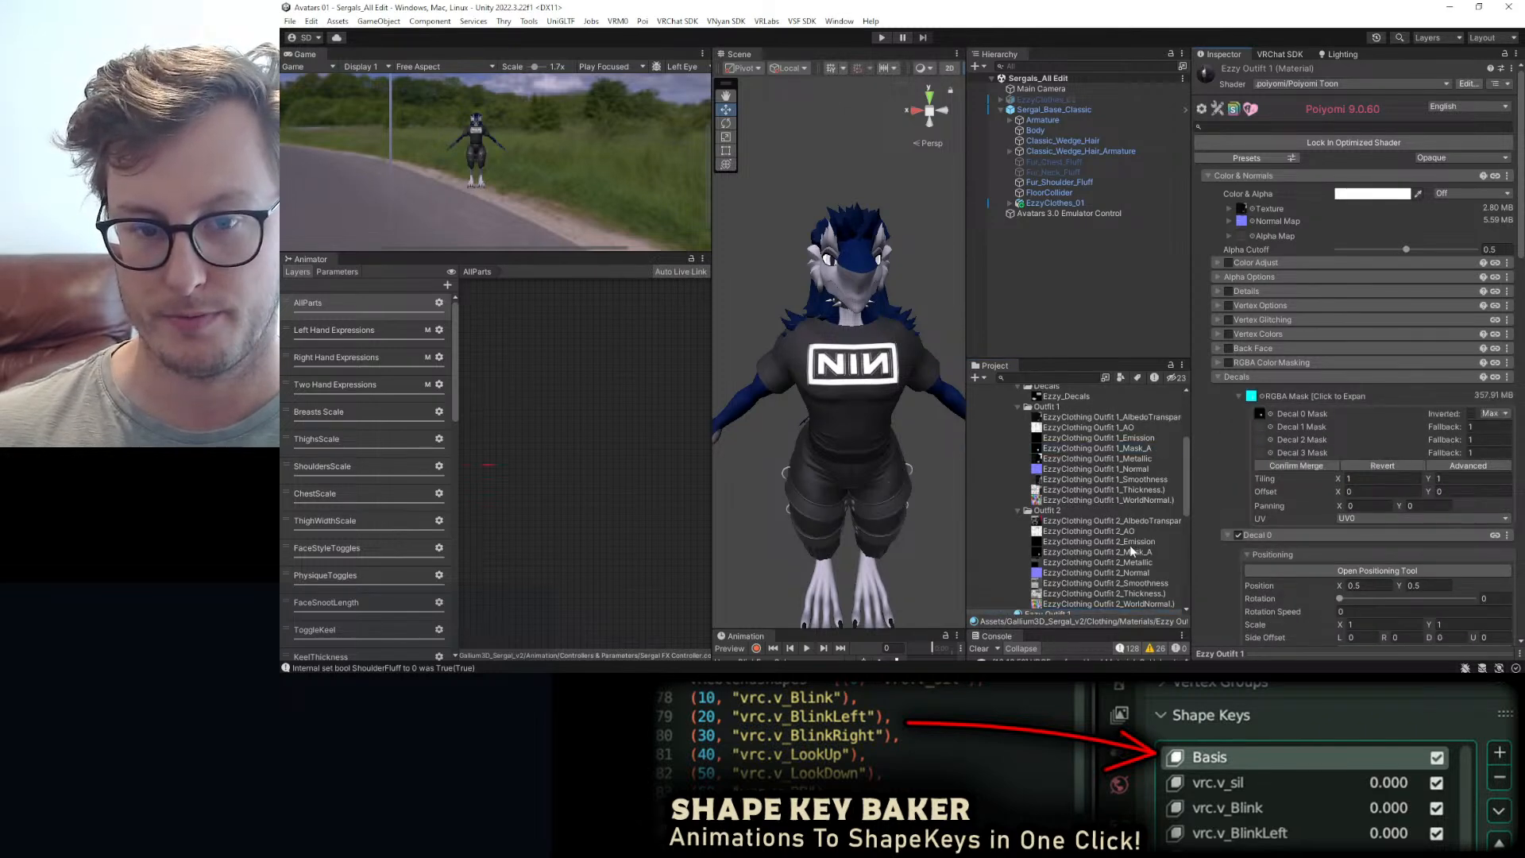
- Assign EzzyClothing Outfit 2_Mask_A as the Decal 0 Mask of the Ezzy Outfit 2 material and confirm the mask merge
scroll(1049, 533, "down", 3)
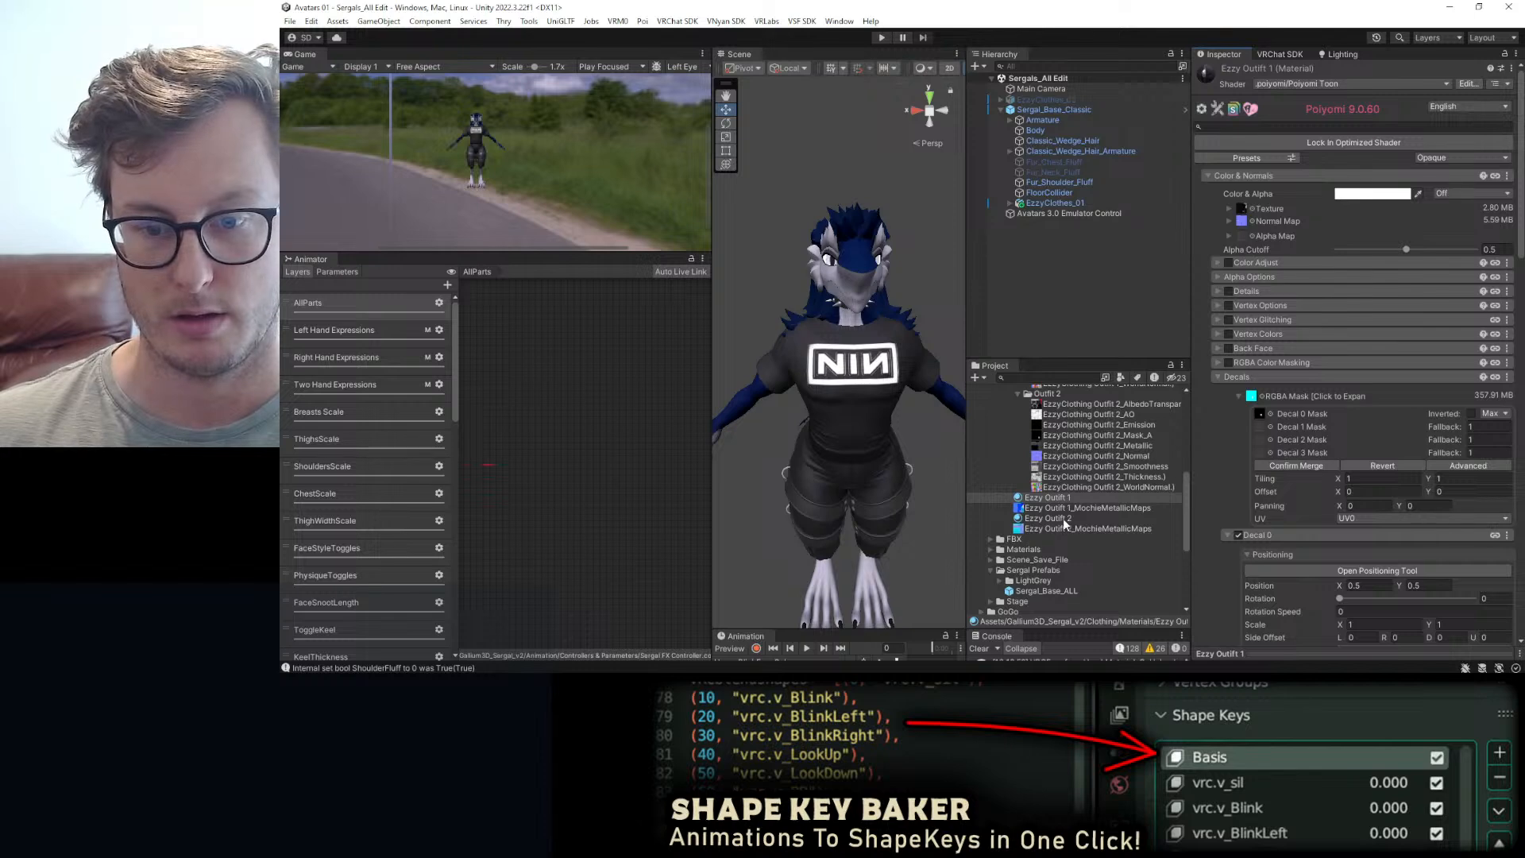
left_click(1048, 518)
left_click(1239, 396)
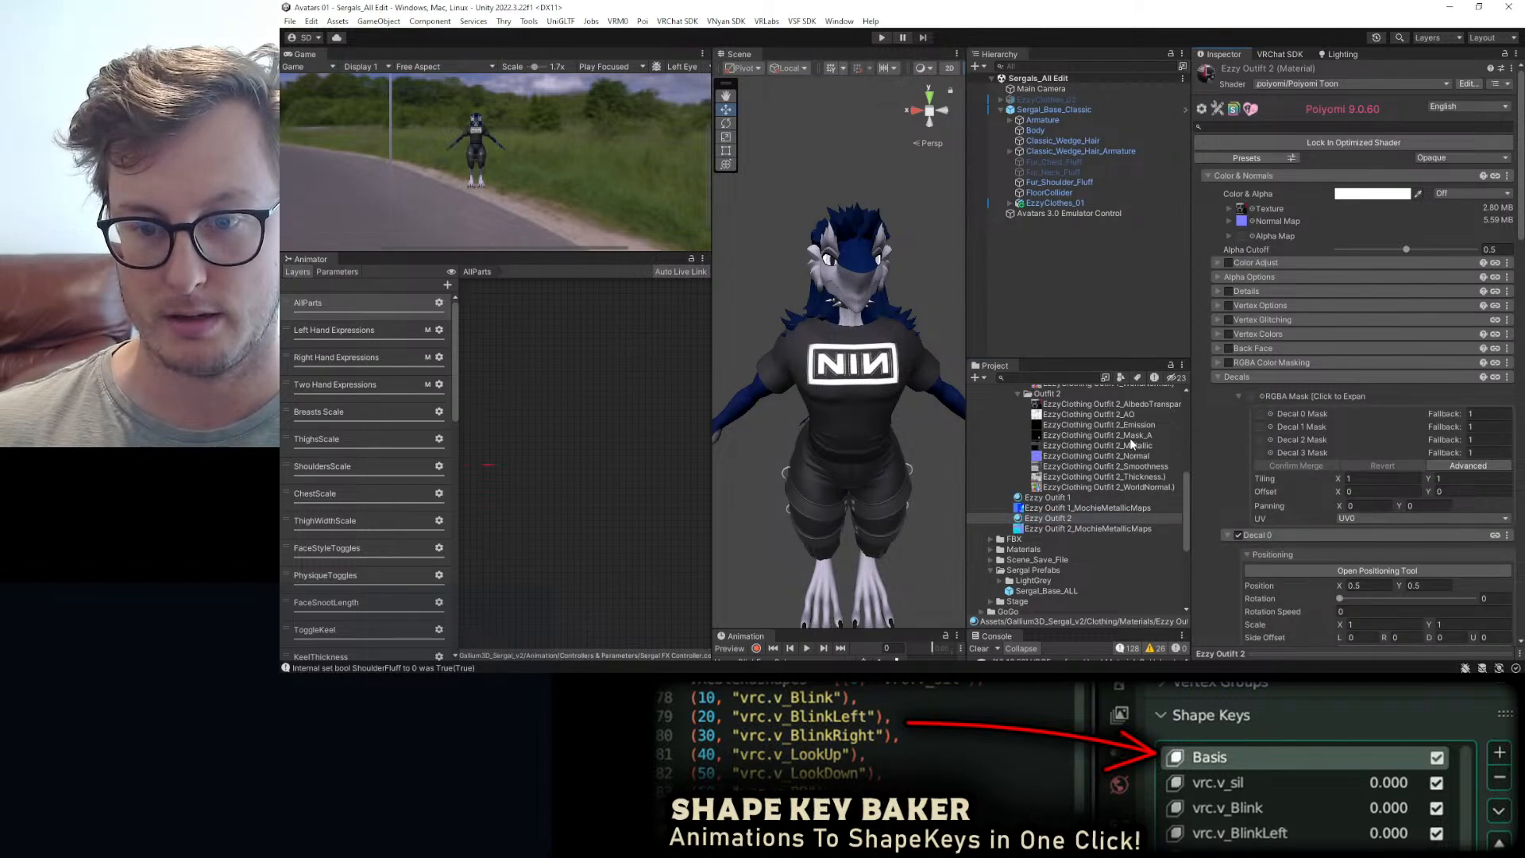
scroll(1129, 437, "up", 2)
left_click_drag(1136, 516, 1262, 465)
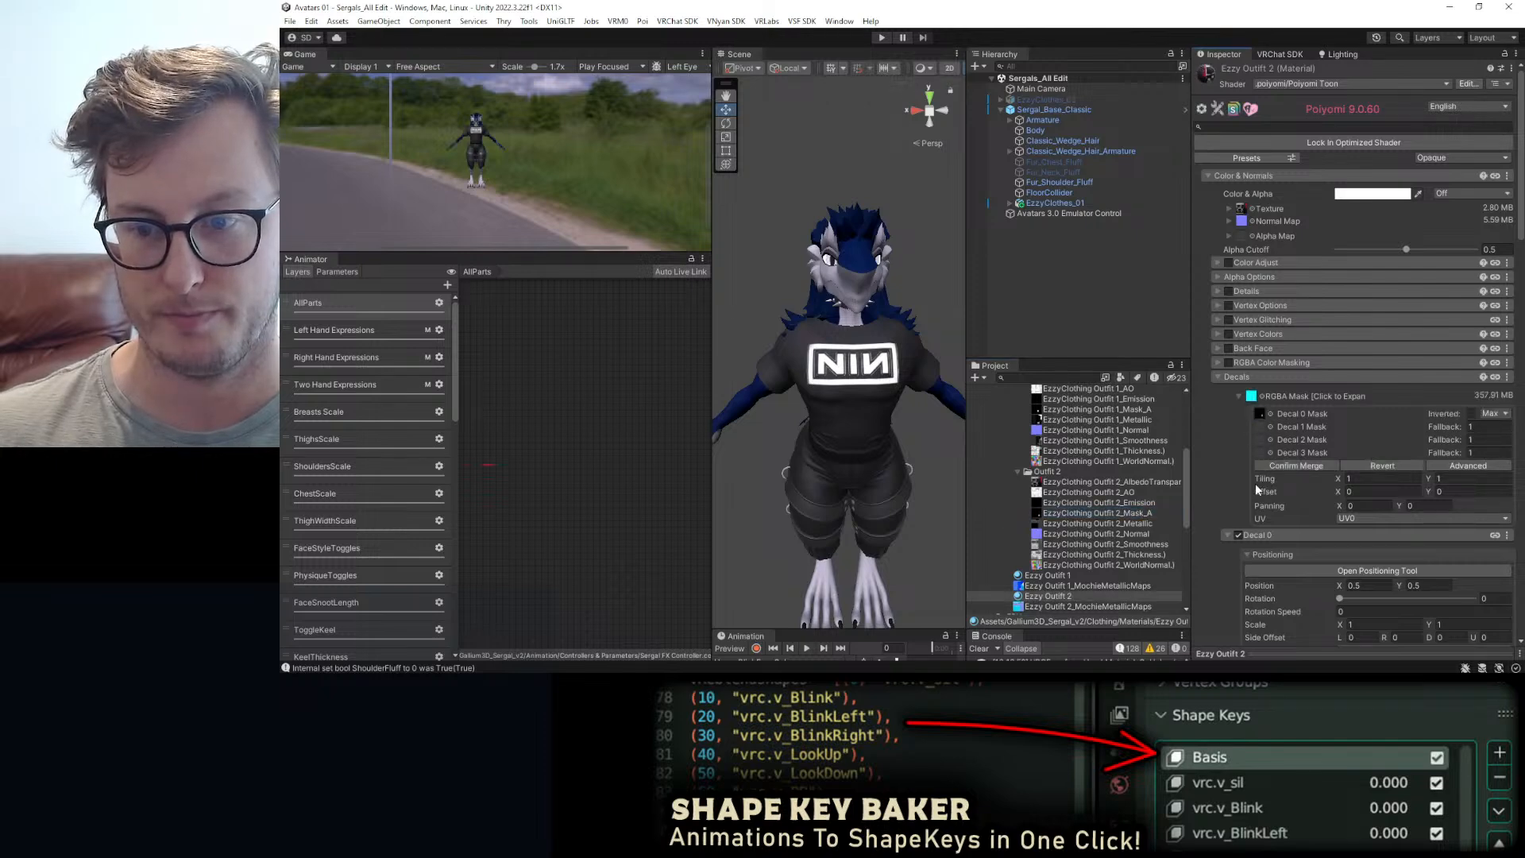
left_click(1296, 465)
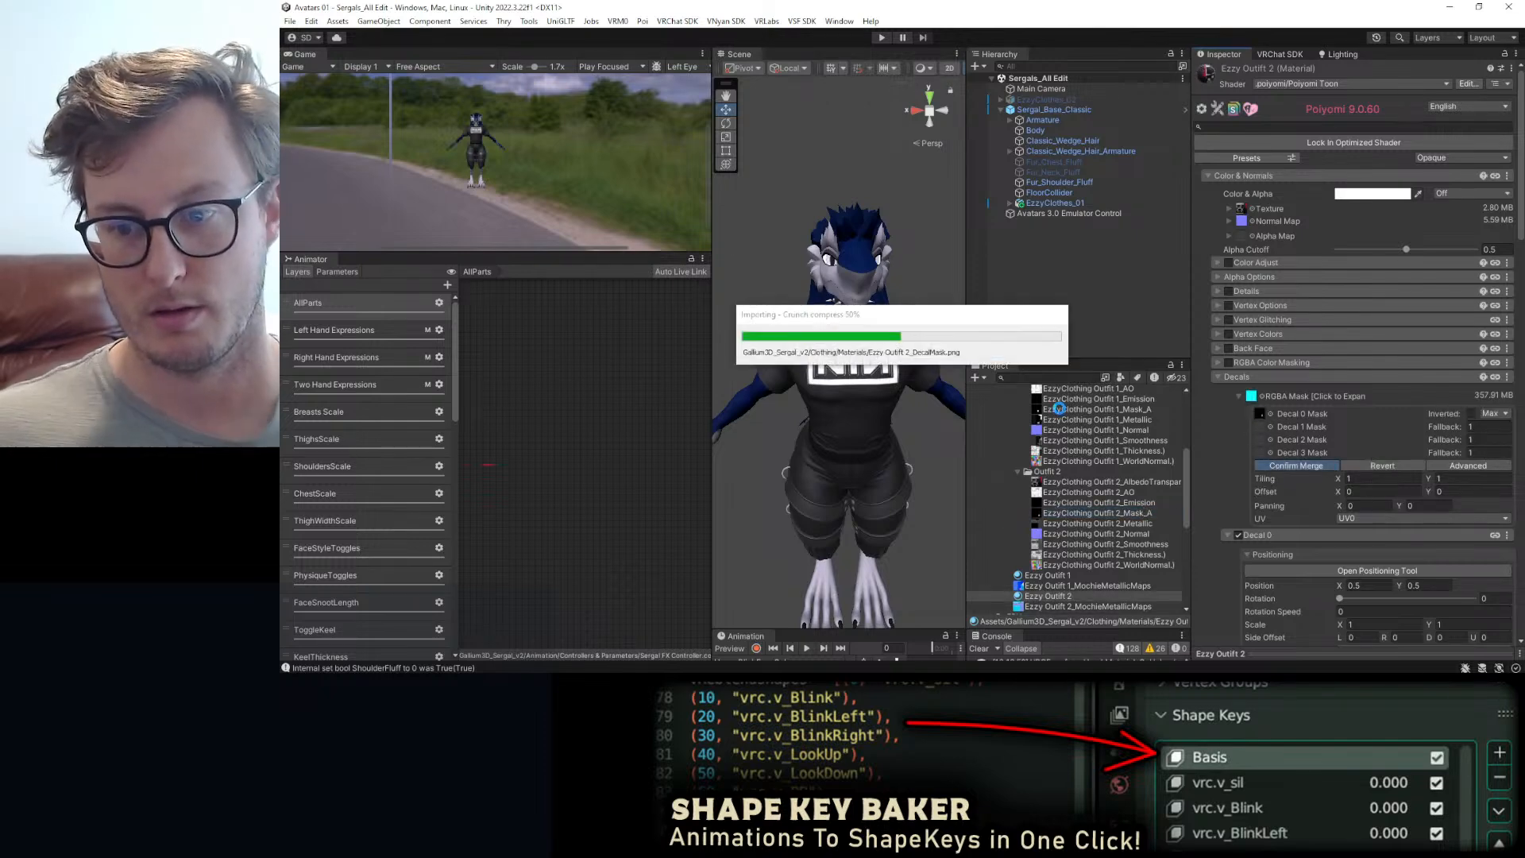
- Merge the decal mask channels of the Ezzy Outfit 1 material into one RGBA mask texture, then clear the selection
left_click(1045, 575)
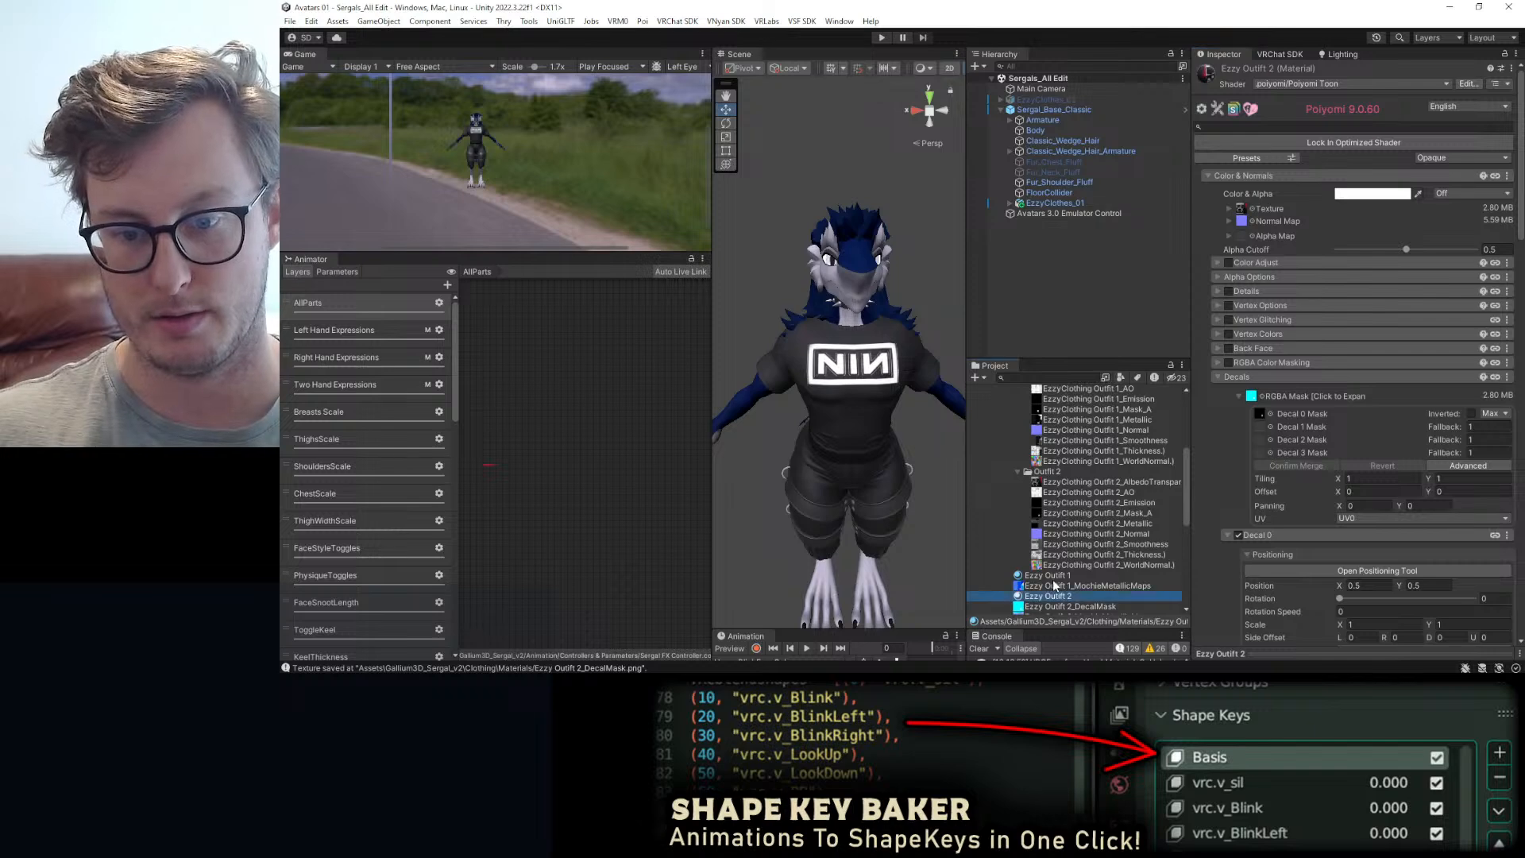
left_click(1271, 395)
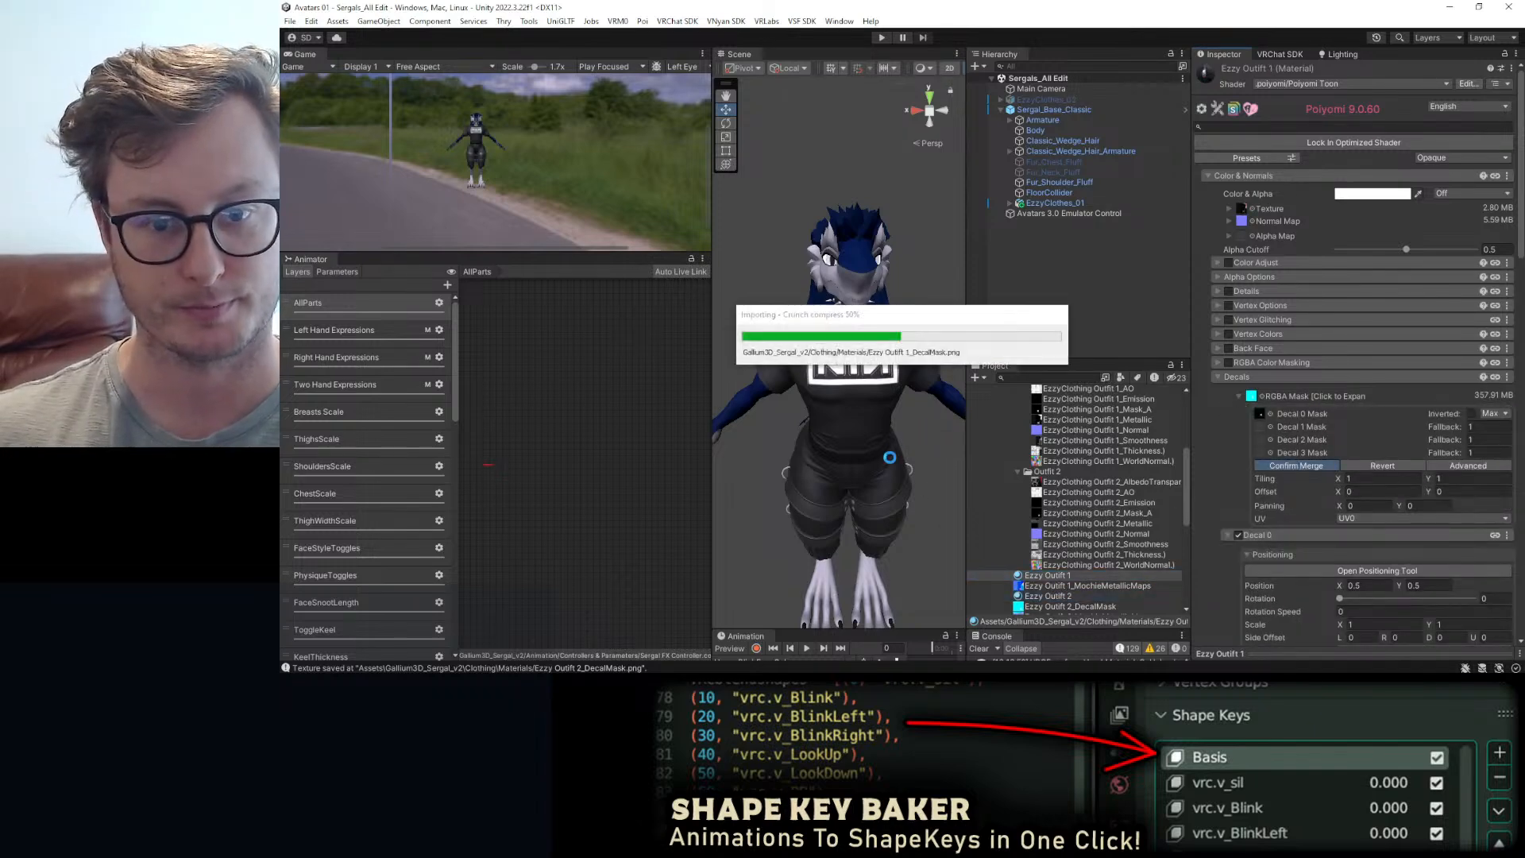
left_click_drag(880, 528, 856, 443, "alt")
left_click(879, 440)
left_click(930, 507)
- Enable Alpha Is Transparency on the Ezzy_Decals texture and apply the import settings
scroll(857, 443, "up", 8)
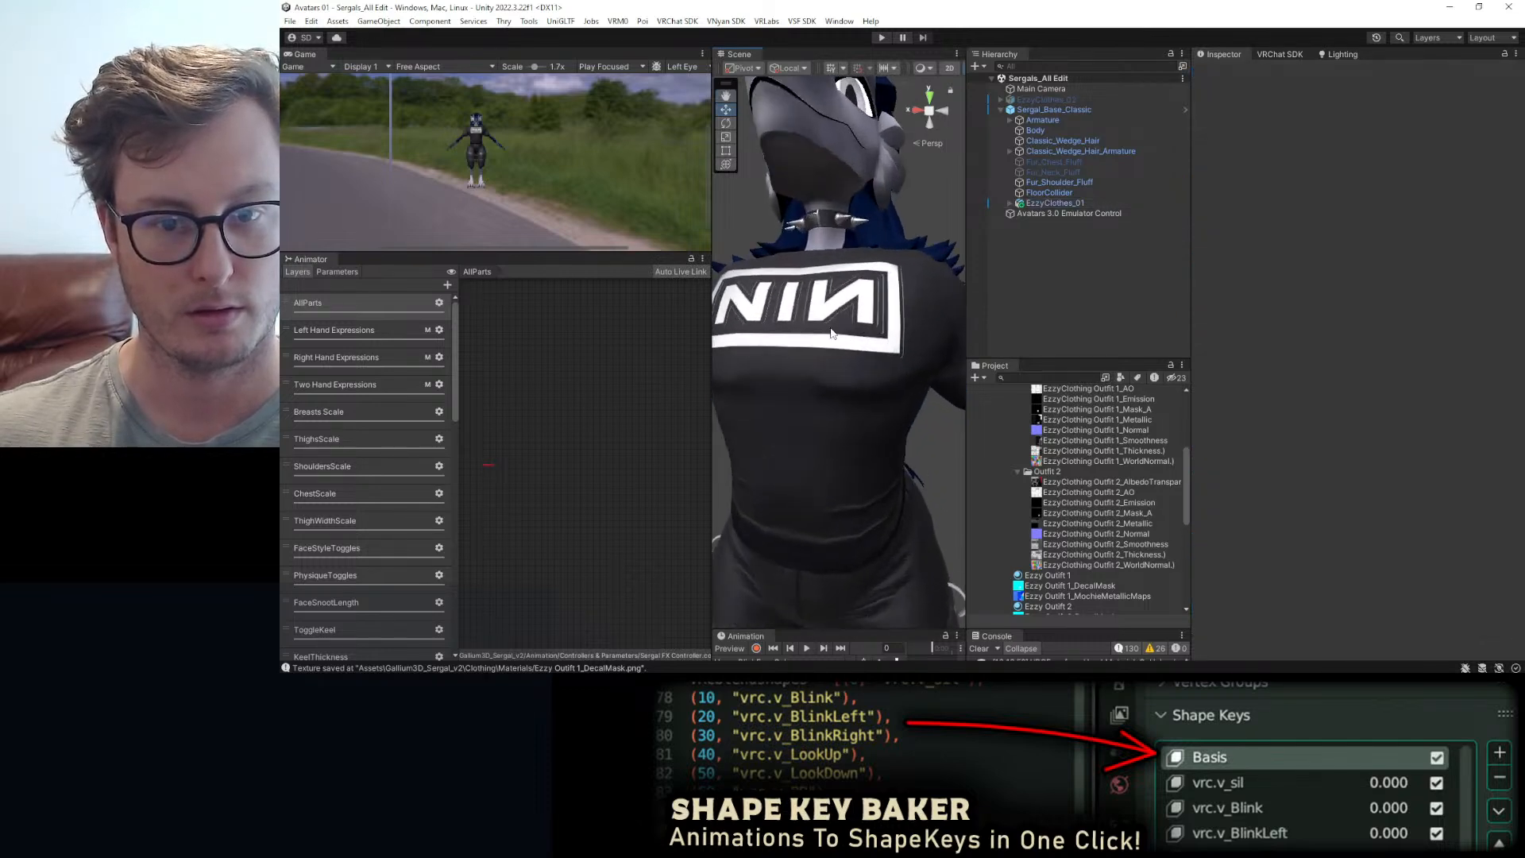
scroll(1101, 483, "up", 4)
left_click(1090, 474)
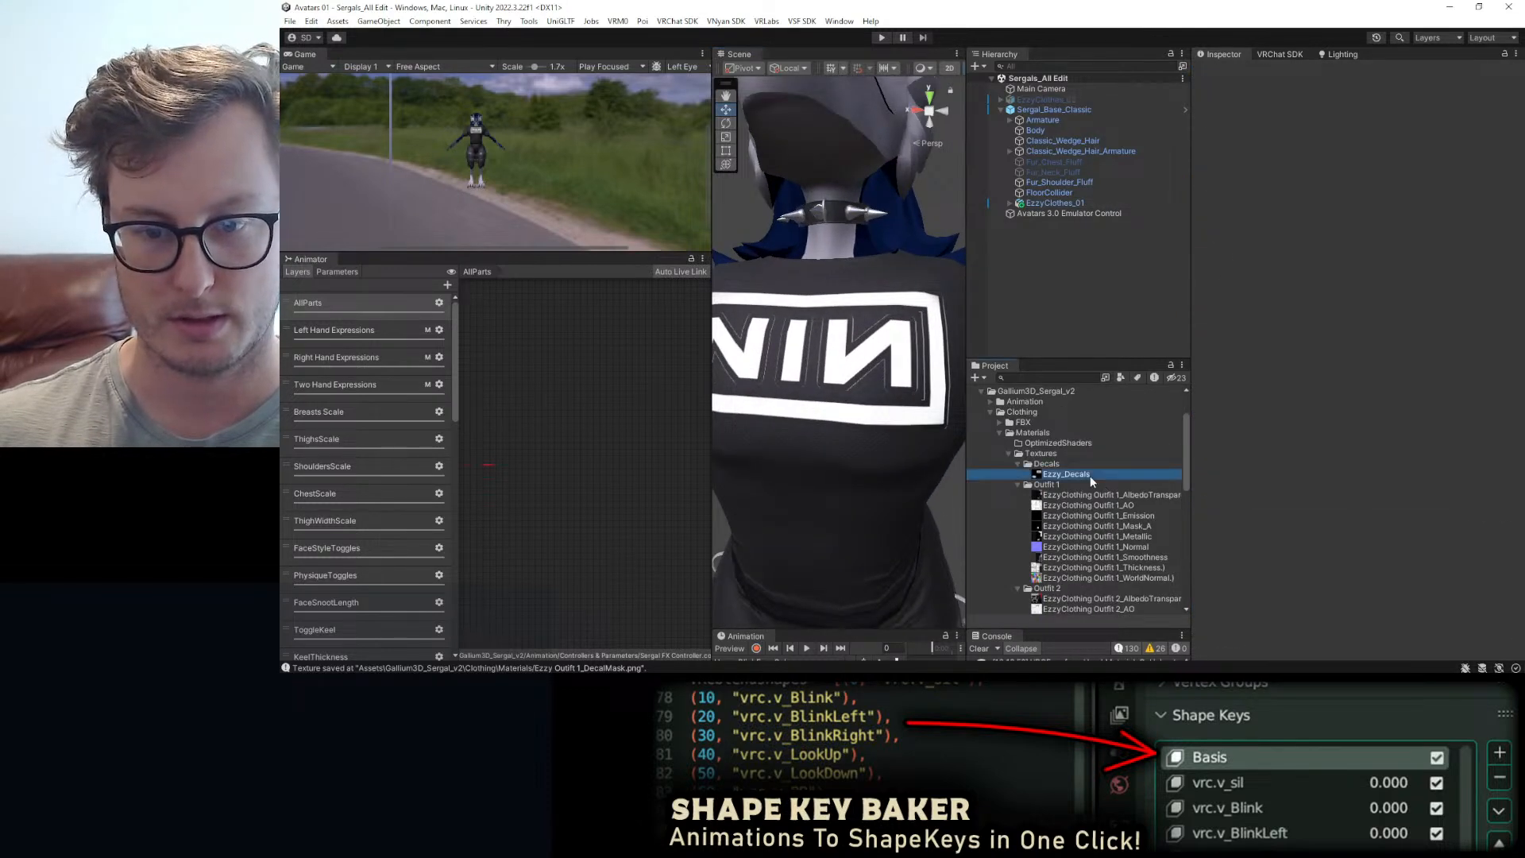
left_click(1333, 169)
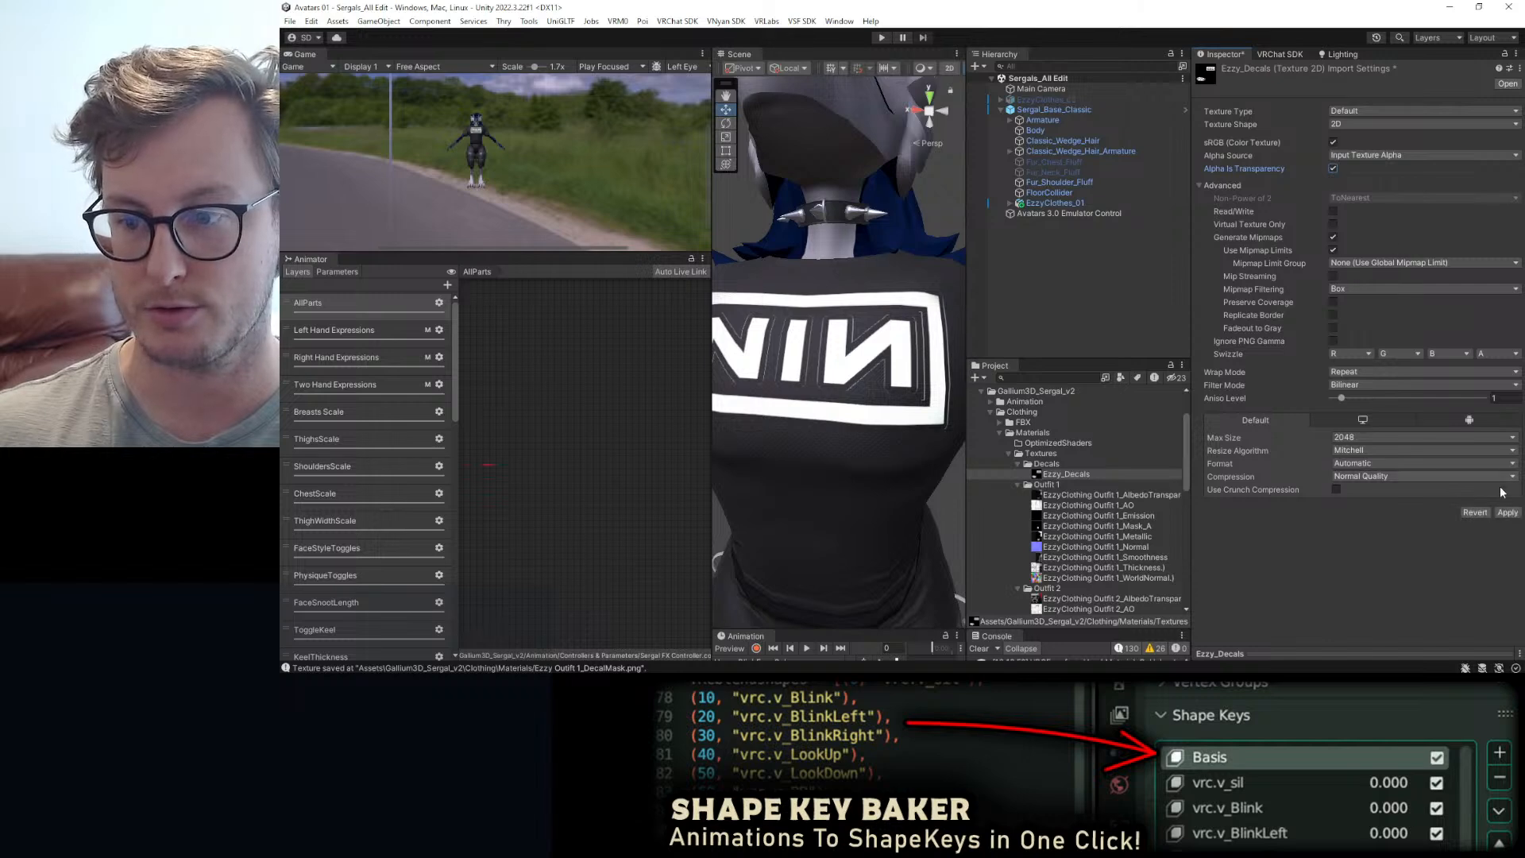
- Examine the shirt logo decal and the first outfit on the avatar from several sides
scroll(834, 361, "down", 4)
left_click_drag(835, 357, 883, 329, "alt")
middle_click_drag(883, 329, 869, 375)
scroll(869, 375, "down", 4)
left_click_drag(869, 375, 800, 392, "alt")
middle_click_drag(801, 392, 872, 377)
left_click_drag(872, 376, 953, 379, "alt")
middle_click_drag(954, 379, 922, 379)
scroll(914, 378, "up", 2)
left_click_drag(914, 378, 962, 382, "alt")
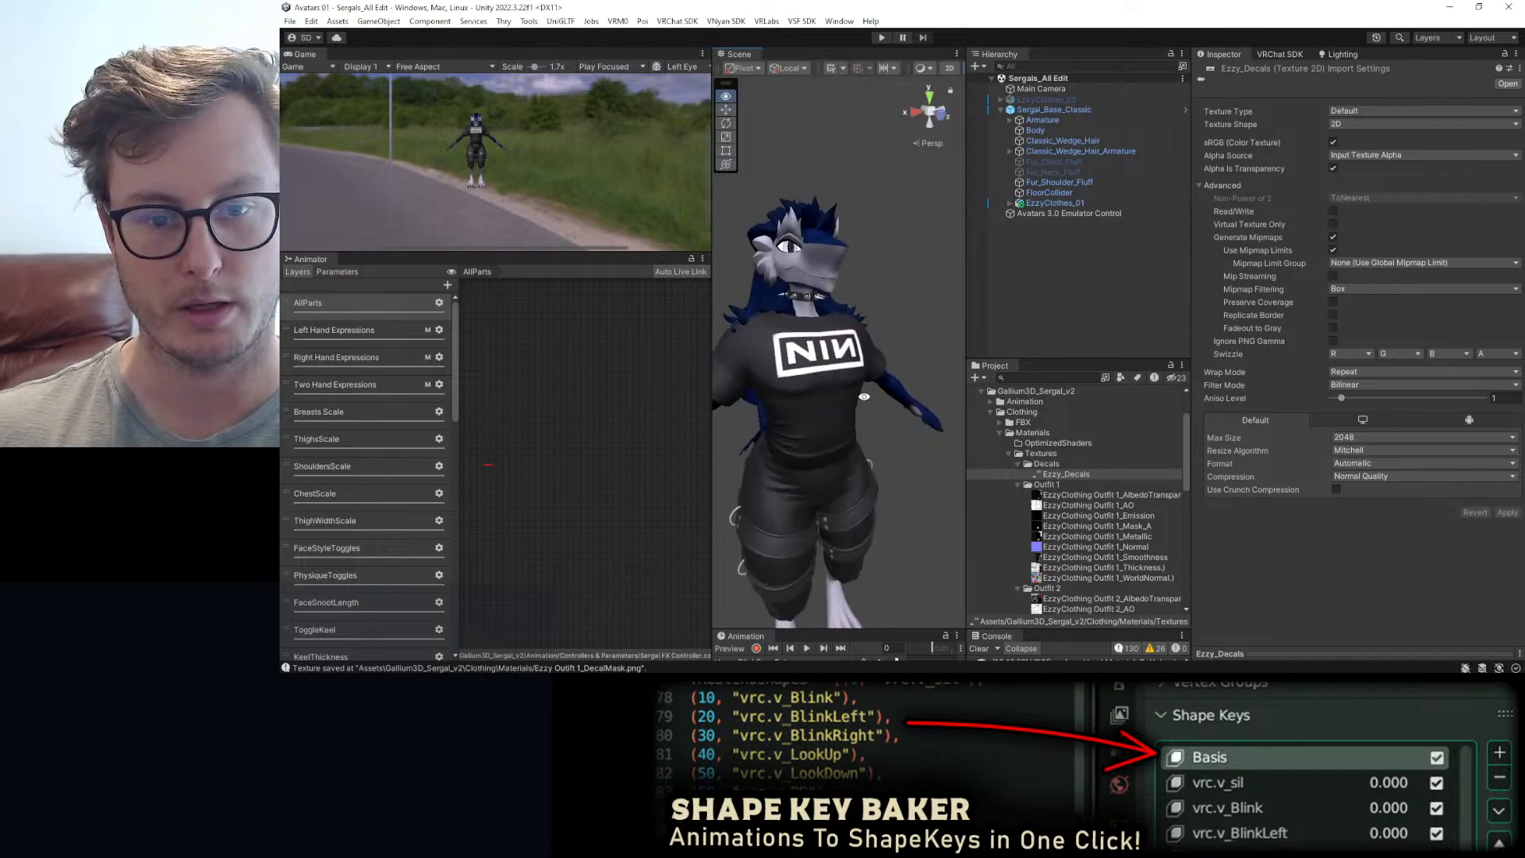
- Deactivate the EzzyClothes_01 object and activate EzzyClothes_02 to swap the displayed outfit
left_click(1066, 202)
left_click(1227, 72)
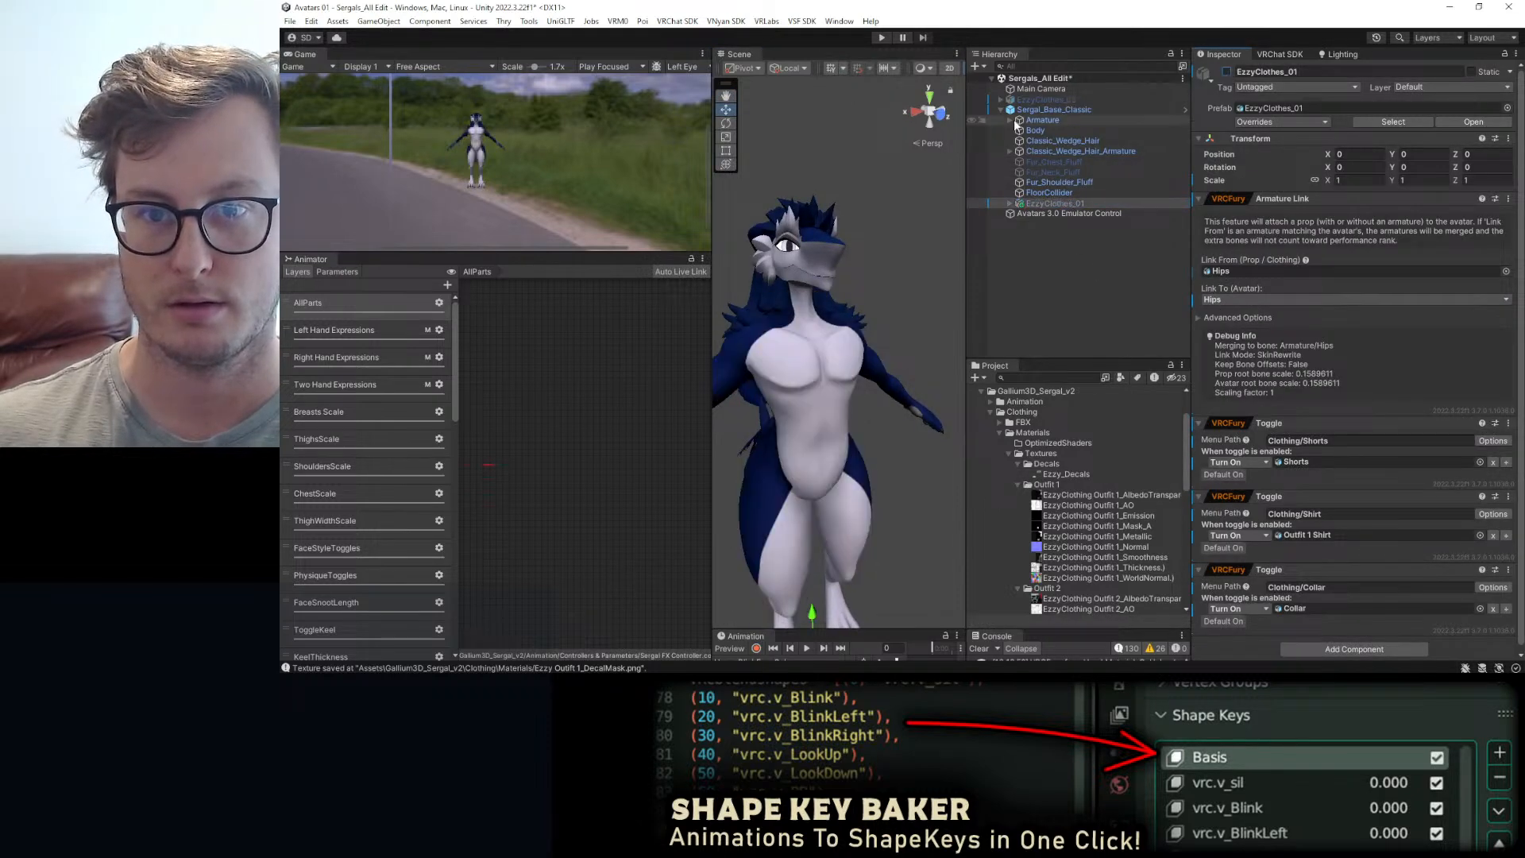
left_click(1028, 99)
left_click(1227, 72)
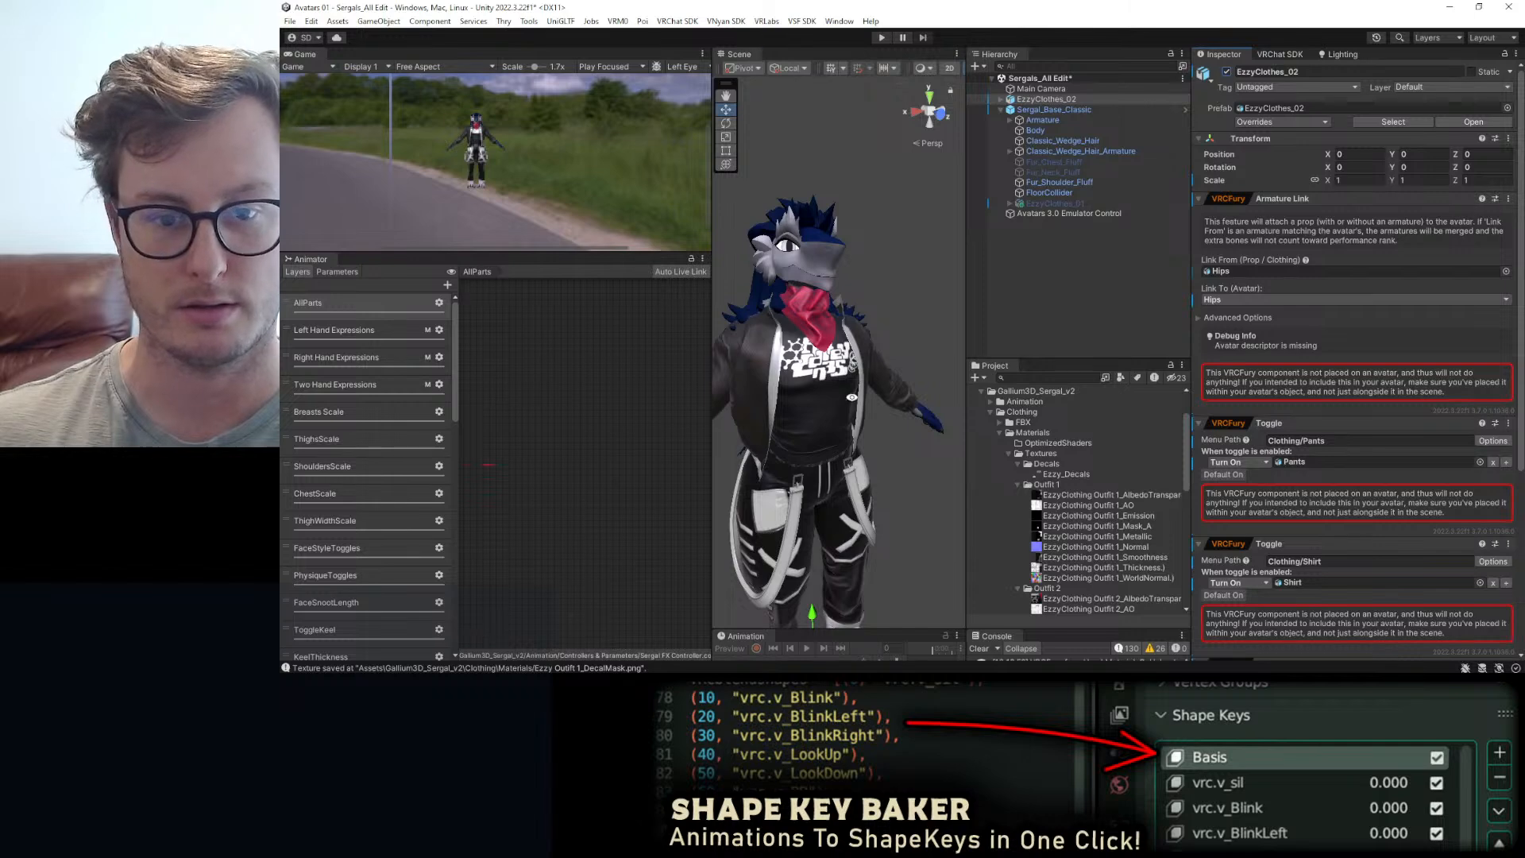
- Clear the console log, deselect the outfit and save the scene
left_click_drag(852, 404, 880, 429, "alt")
middle_click_drag(880, 429, 918, 341)
left_click_drag(918, 341, 770, 335, "alt")
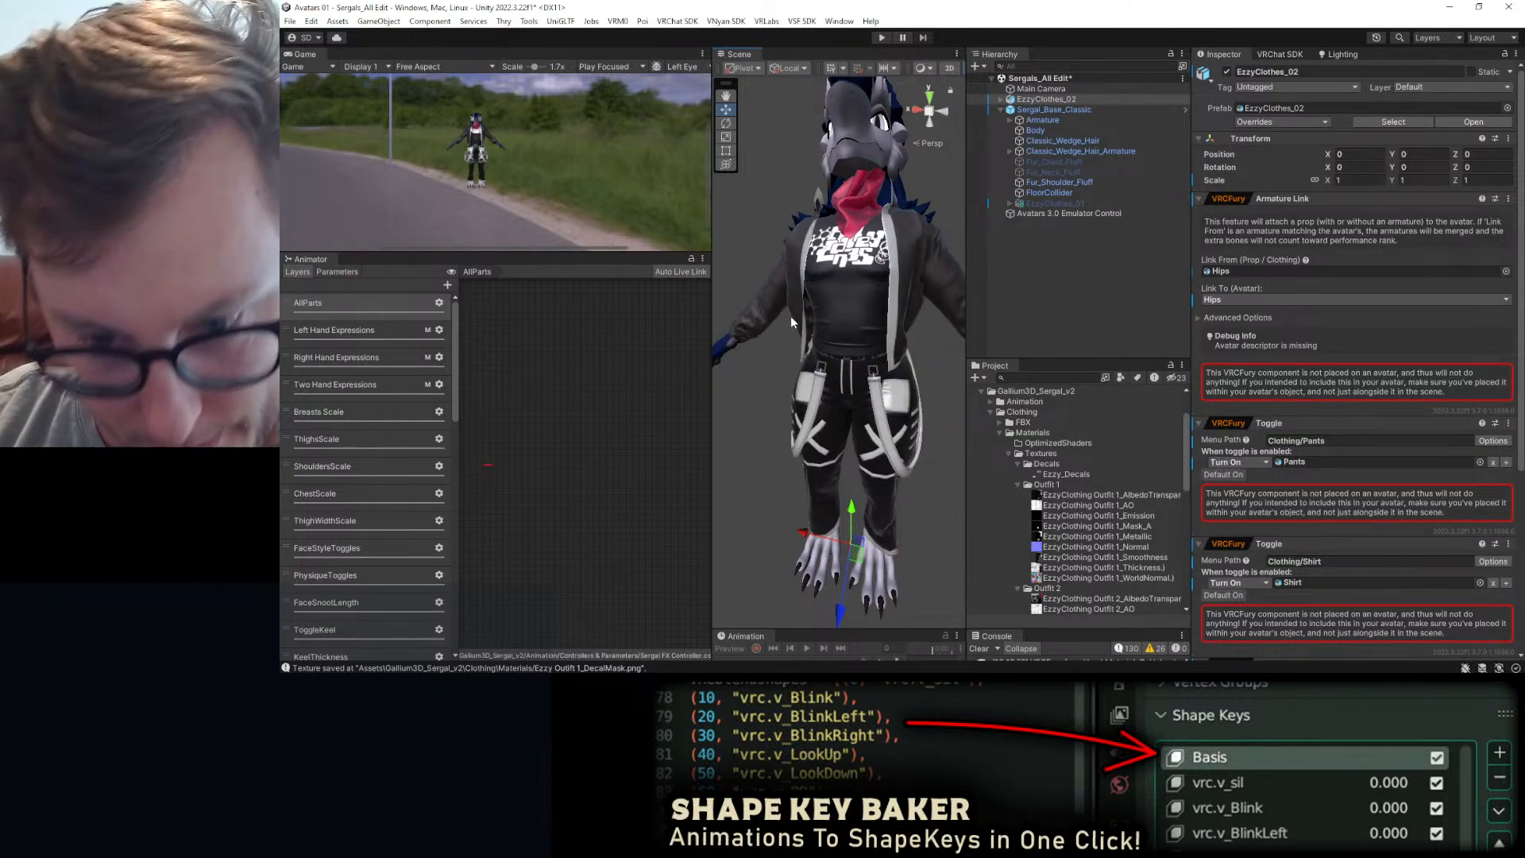
left_click(985, 649)
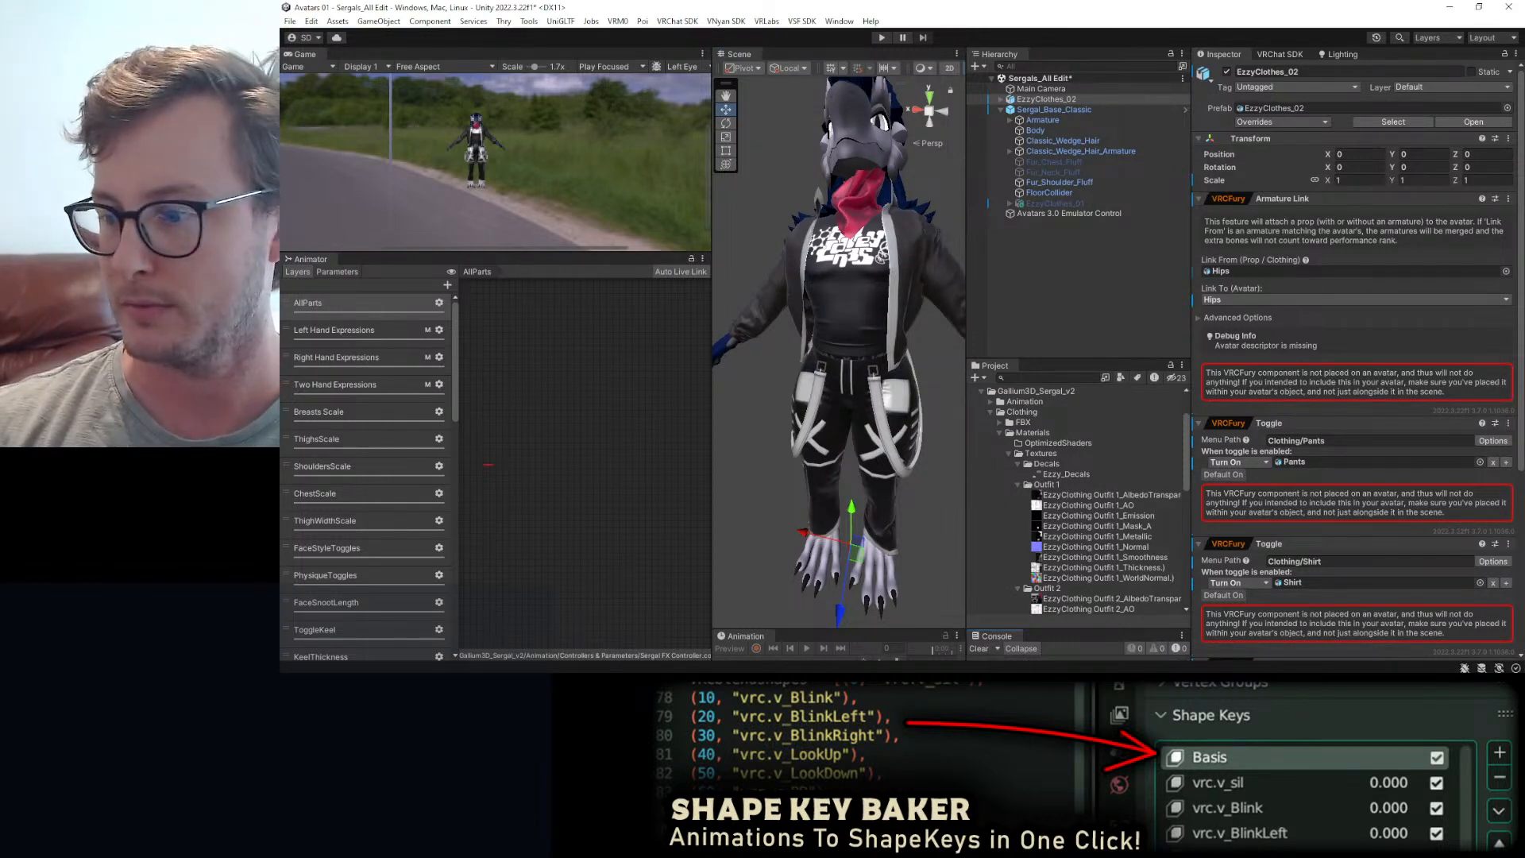
left_click(767, 450)
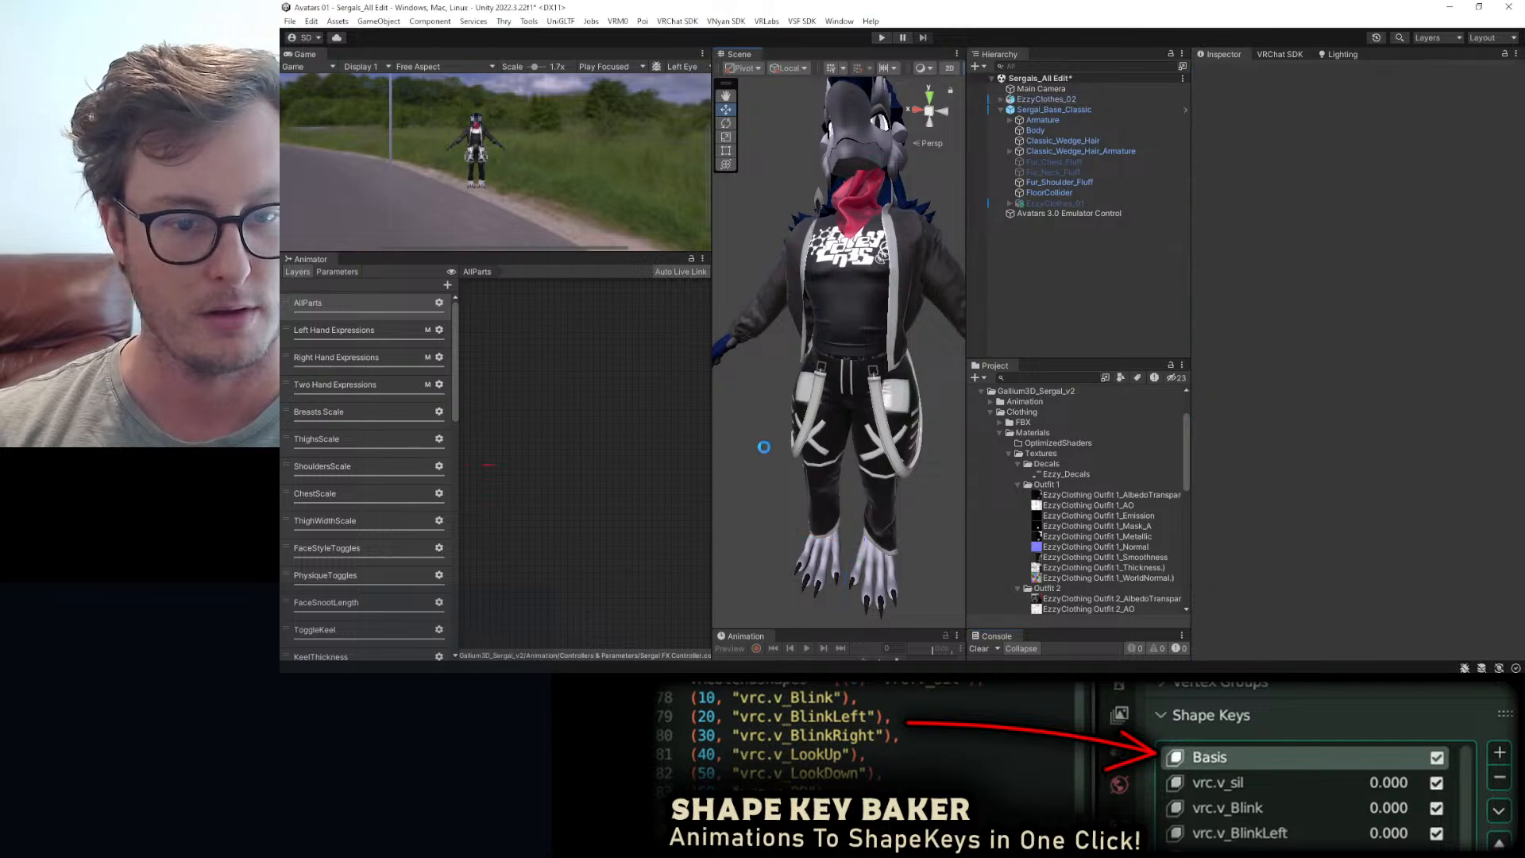
key("ctrl+s")
scroll(766, 443, "down", 3)
left_click_drag(770, 392, 302, 431, "alt")
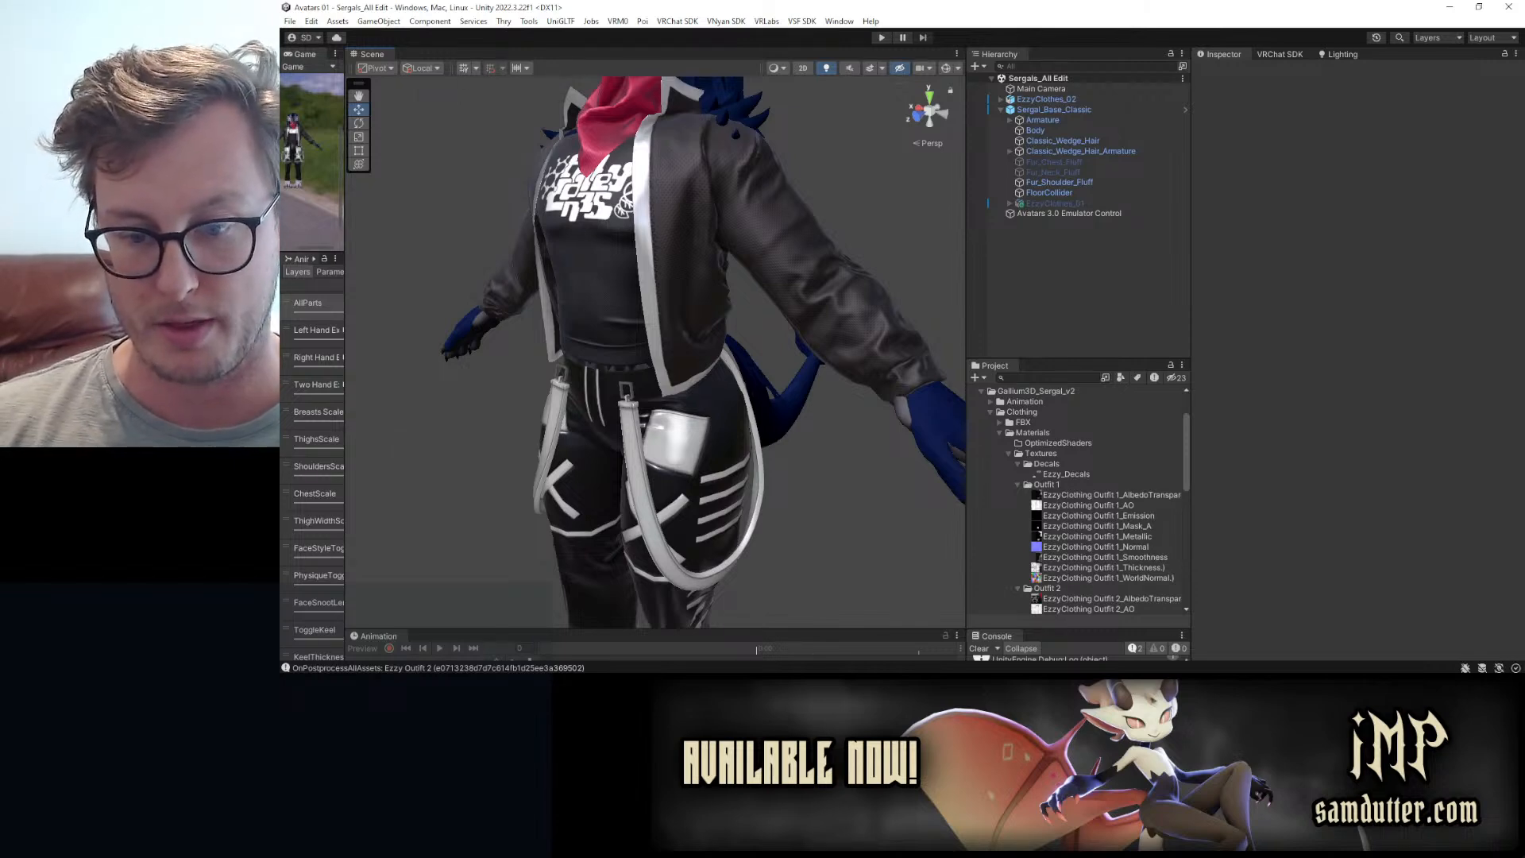
- Switch to Blender, enable the Clothing LP collection with both outfit collections and unhide all objects
key("alt+Tab")
scroll(884, 231, "up", 3)
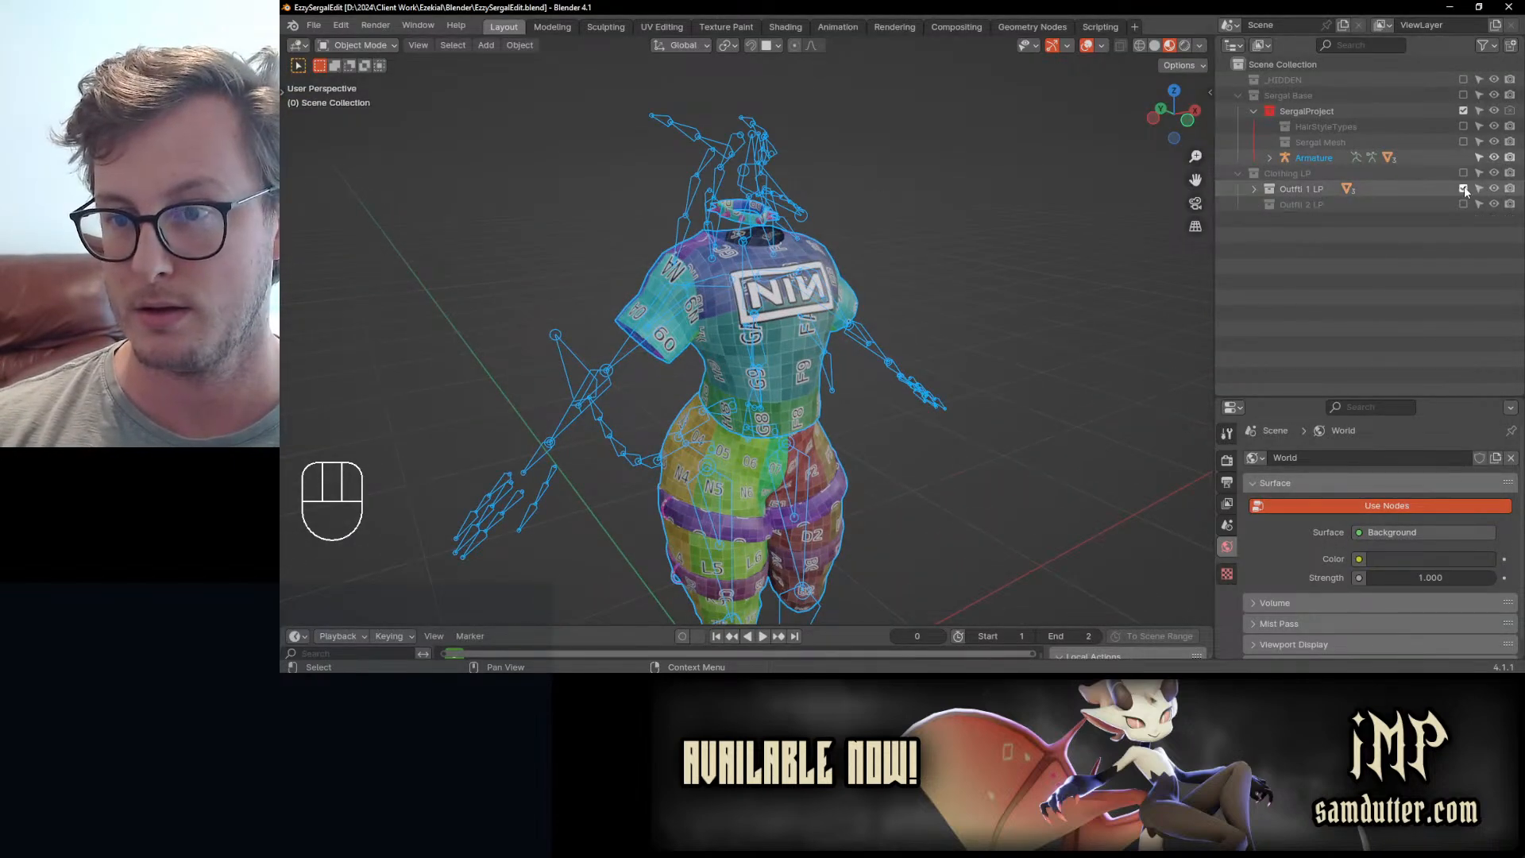
left_click(1463, 188)
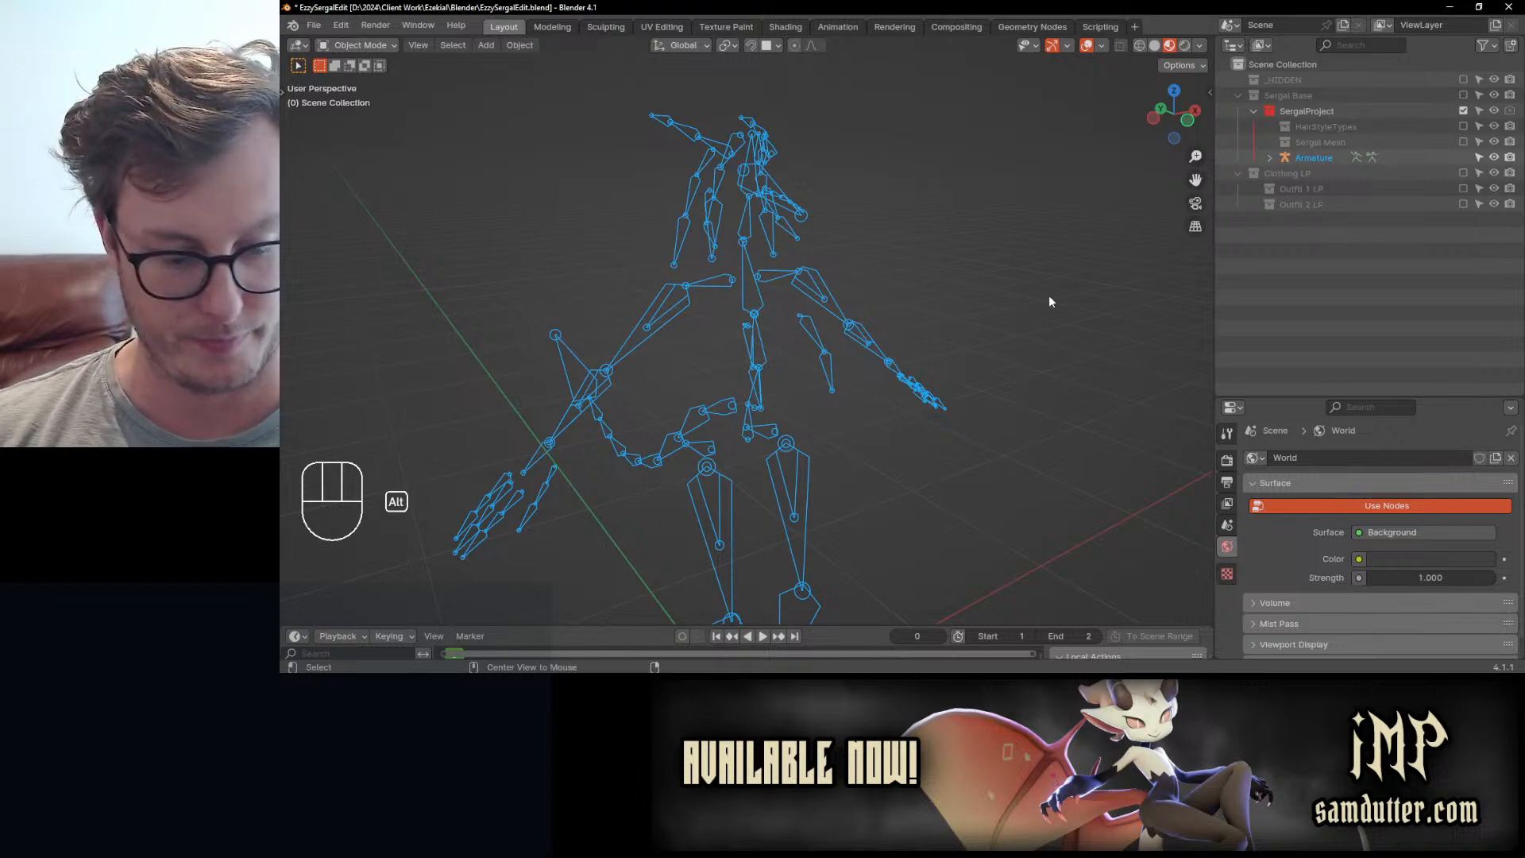
left_click(1463, 173)
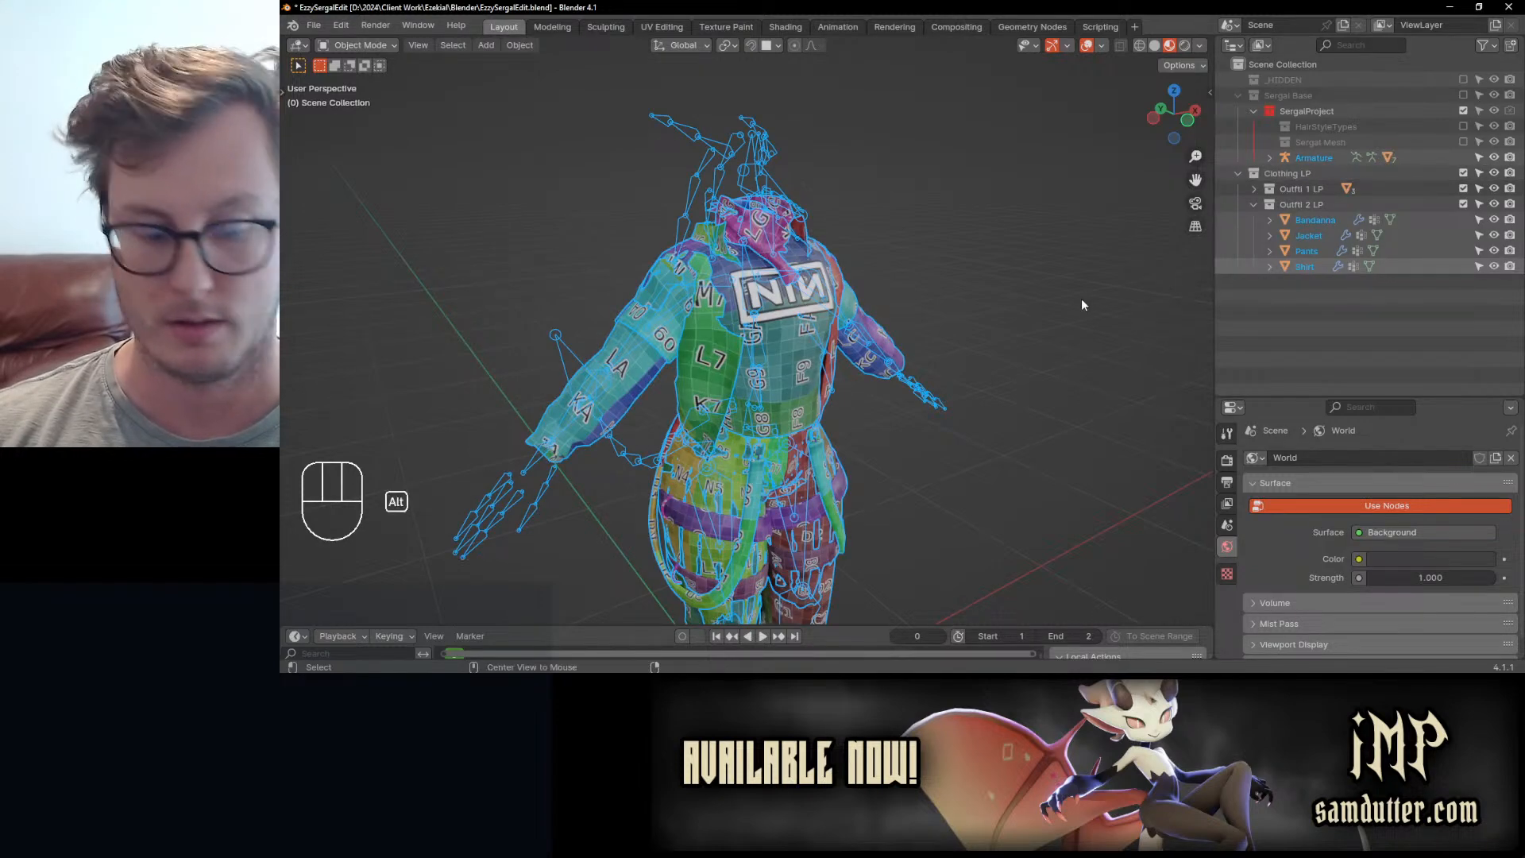
key("alt+h")
left_click(941, 401)
middle_click_drag(904, 403, 844, 312)
scroll(912, 329, "up", 3)
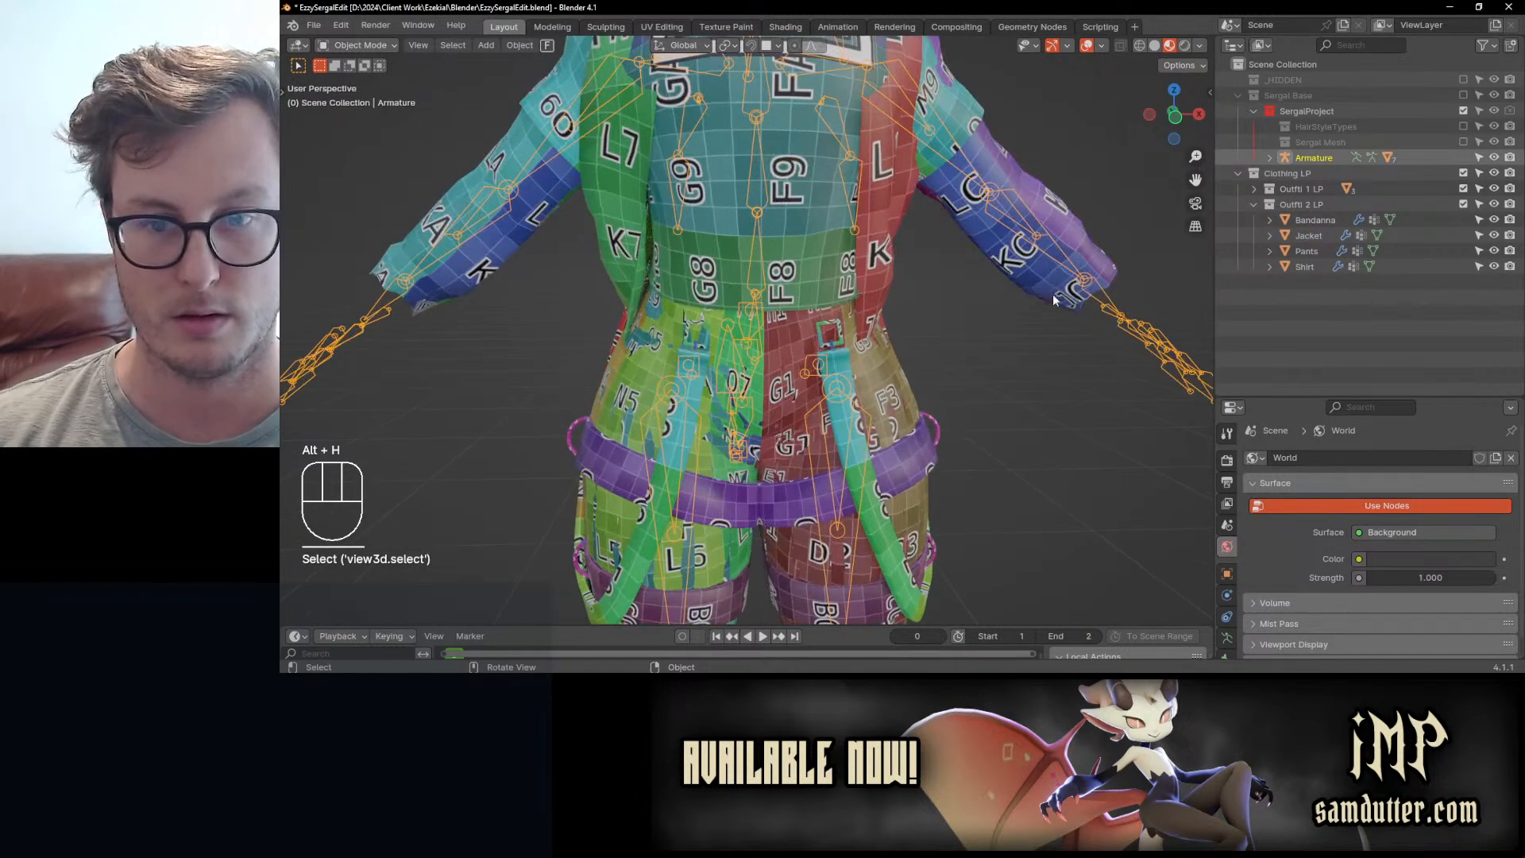
- Exclude the SergalProject and Outfit 2 LP collections so that only the Outfit 1 clothing is shown
left_click(1463, 111)
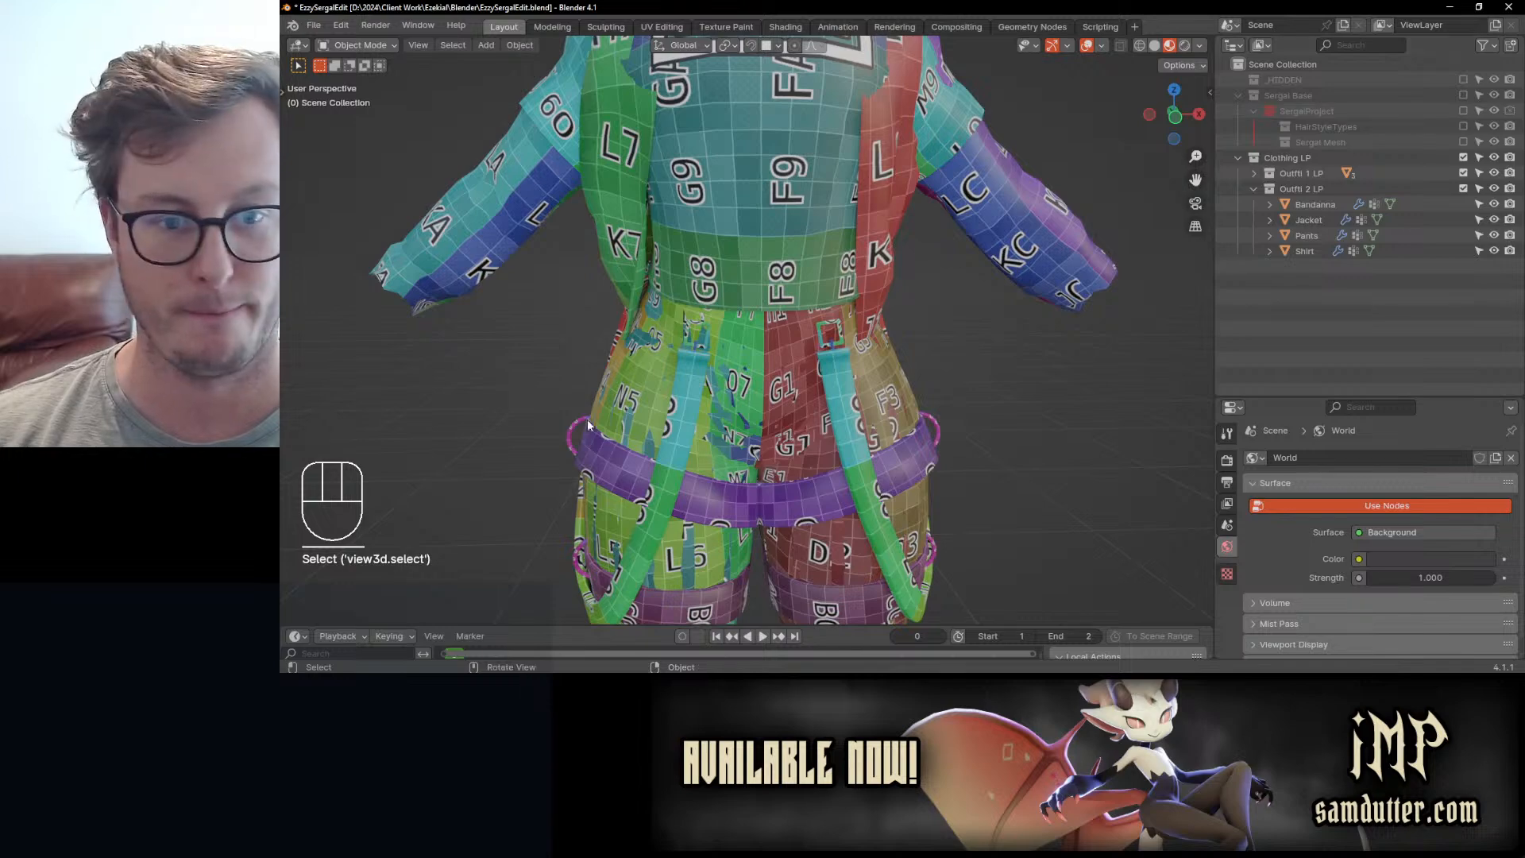
scroll(572, 424, "down", 4)
left_click(1463, 189)
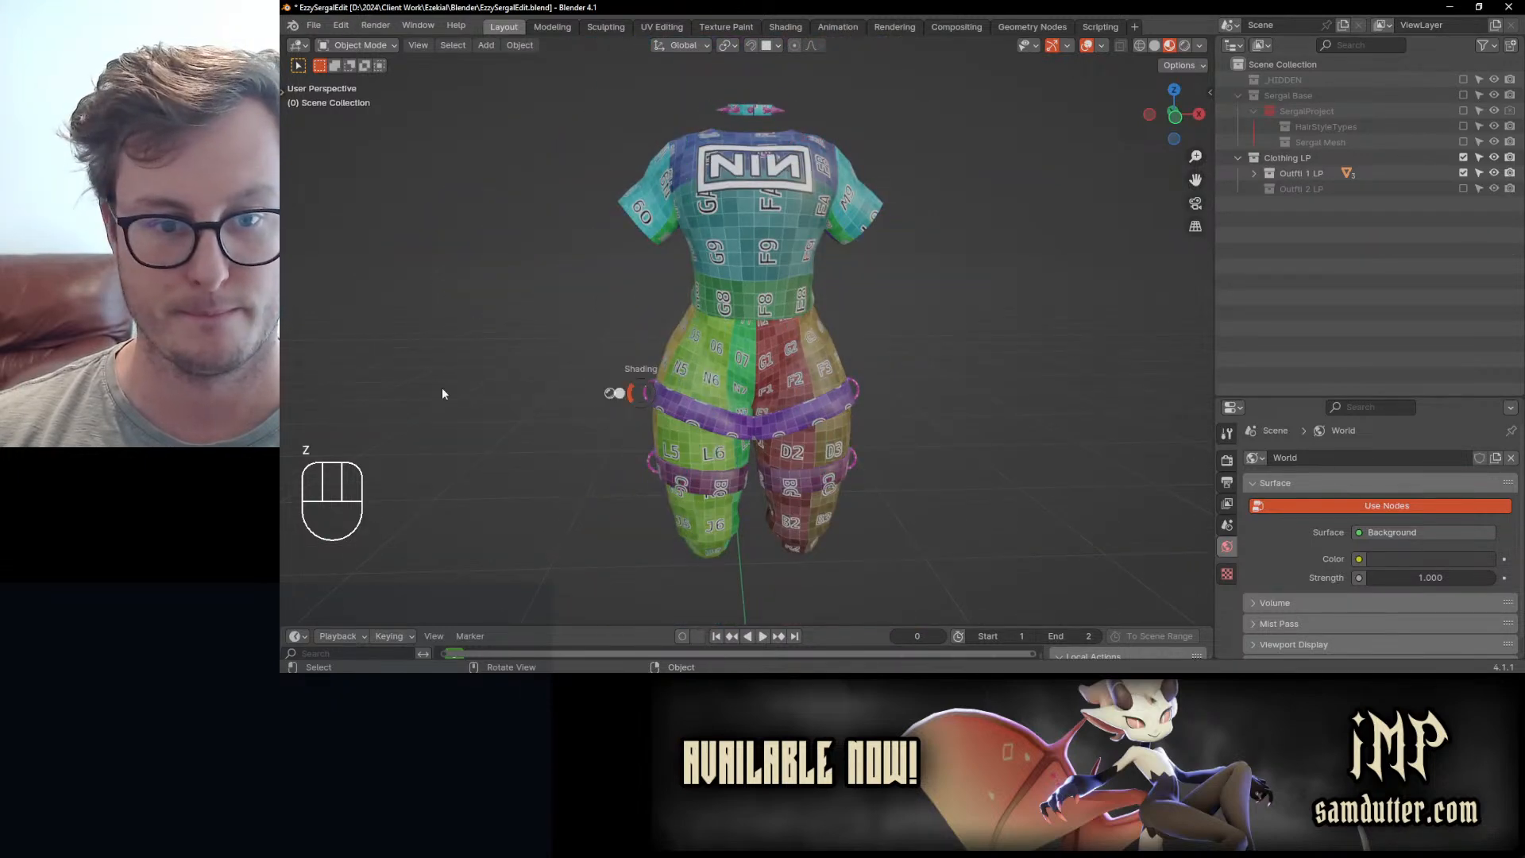
- Inspect the Outfit 1 low-poly meshes in wireframe and set the viewport shading to solid
key("z")
key("a")
scroll(659, 413, "up", 3)
middle_click_drag(707, 432, 848, 359)
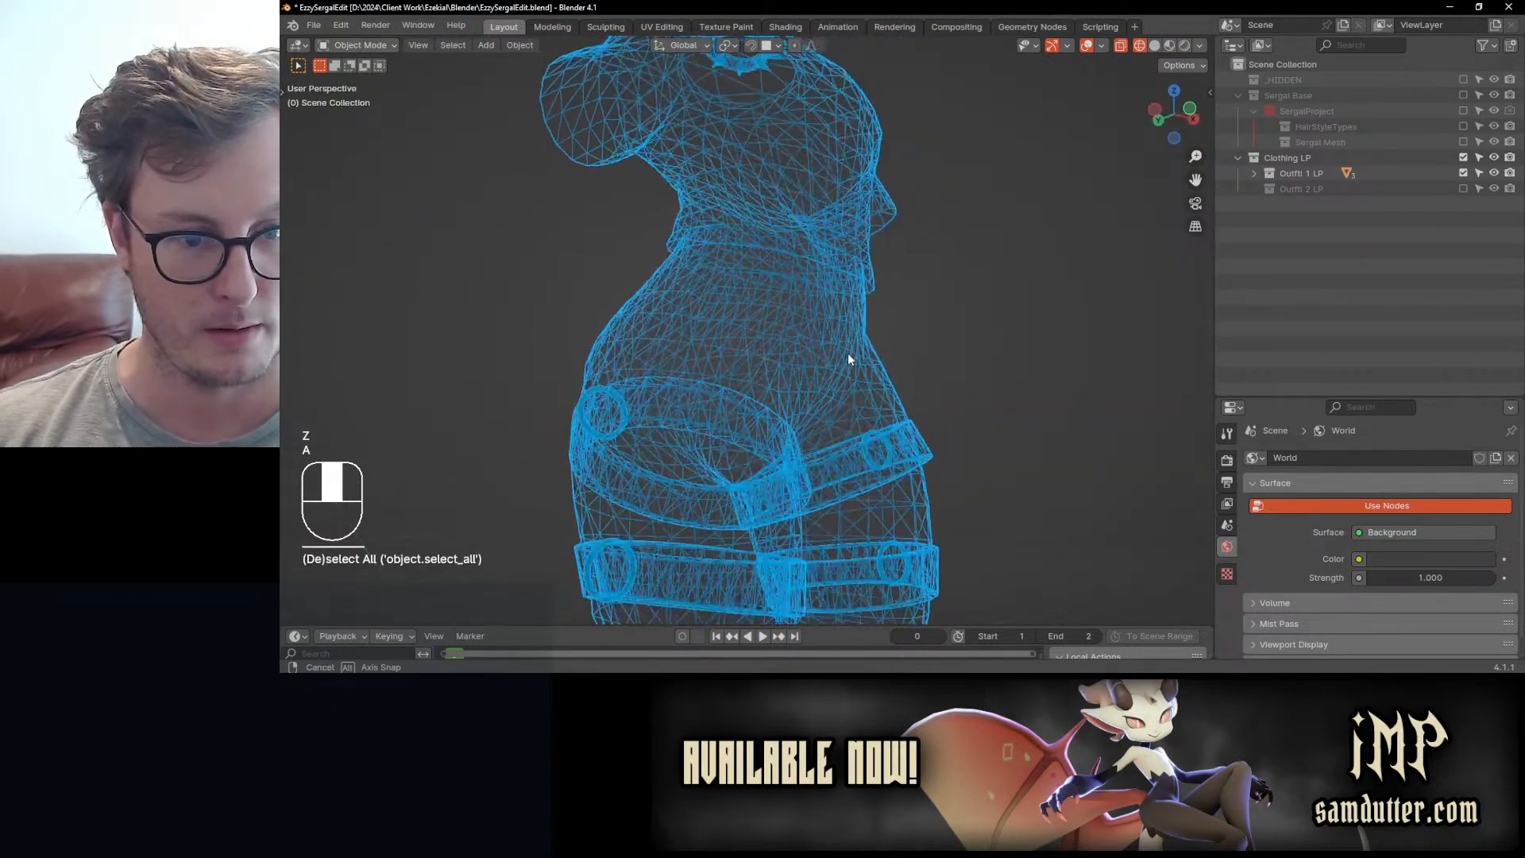
key("z")
scroll(1004, 376, "down", 5)
middle_click_drag(989, 375, 958, 424)
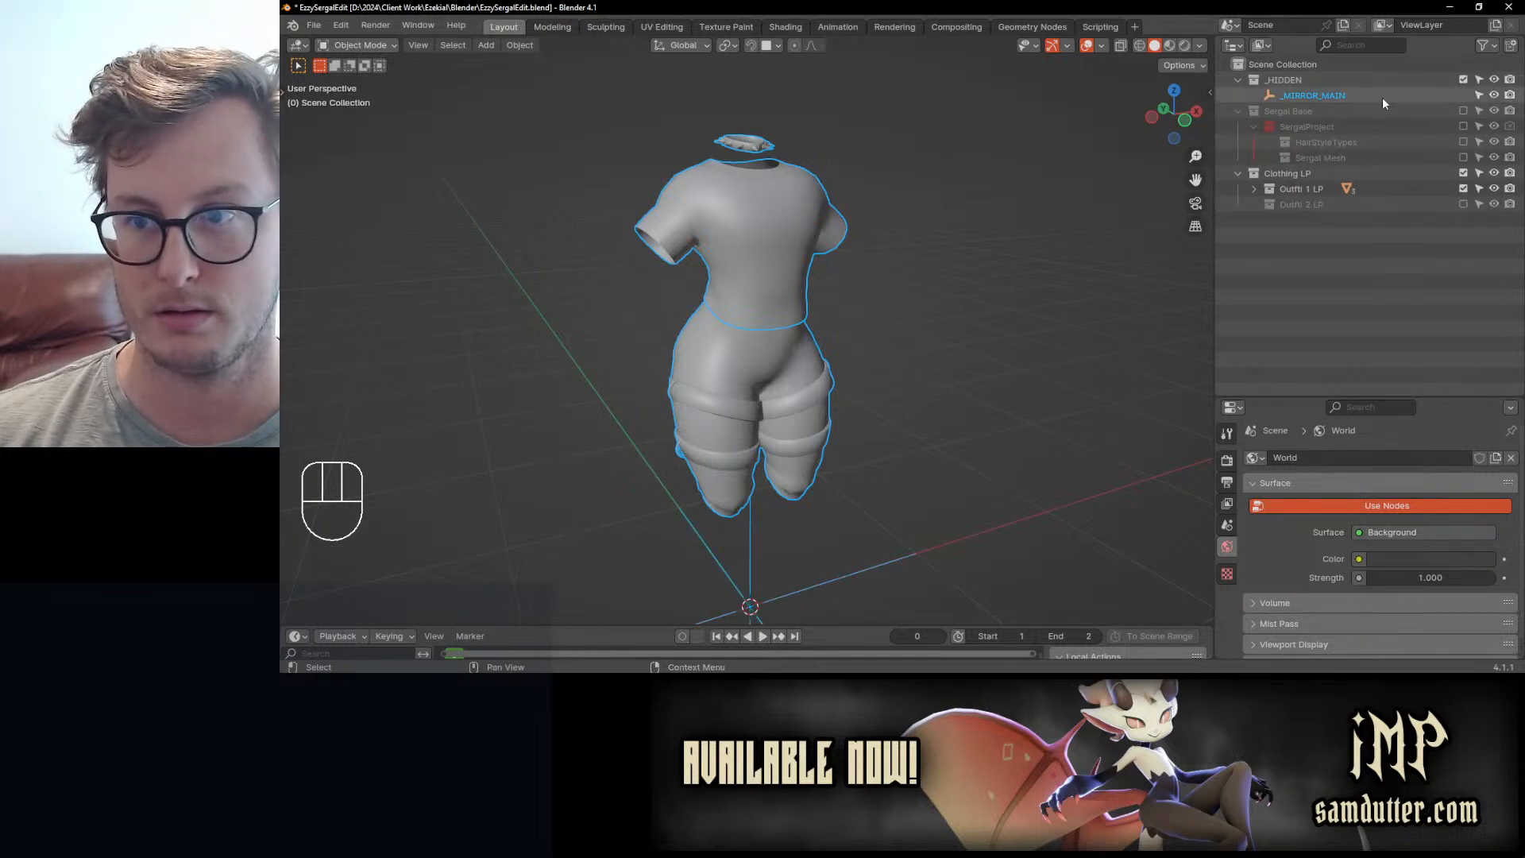
- Delete the _HIDDEN collection together with its hierarchy and save the file
left_click(1462, 80)
right_click(1322, 81)
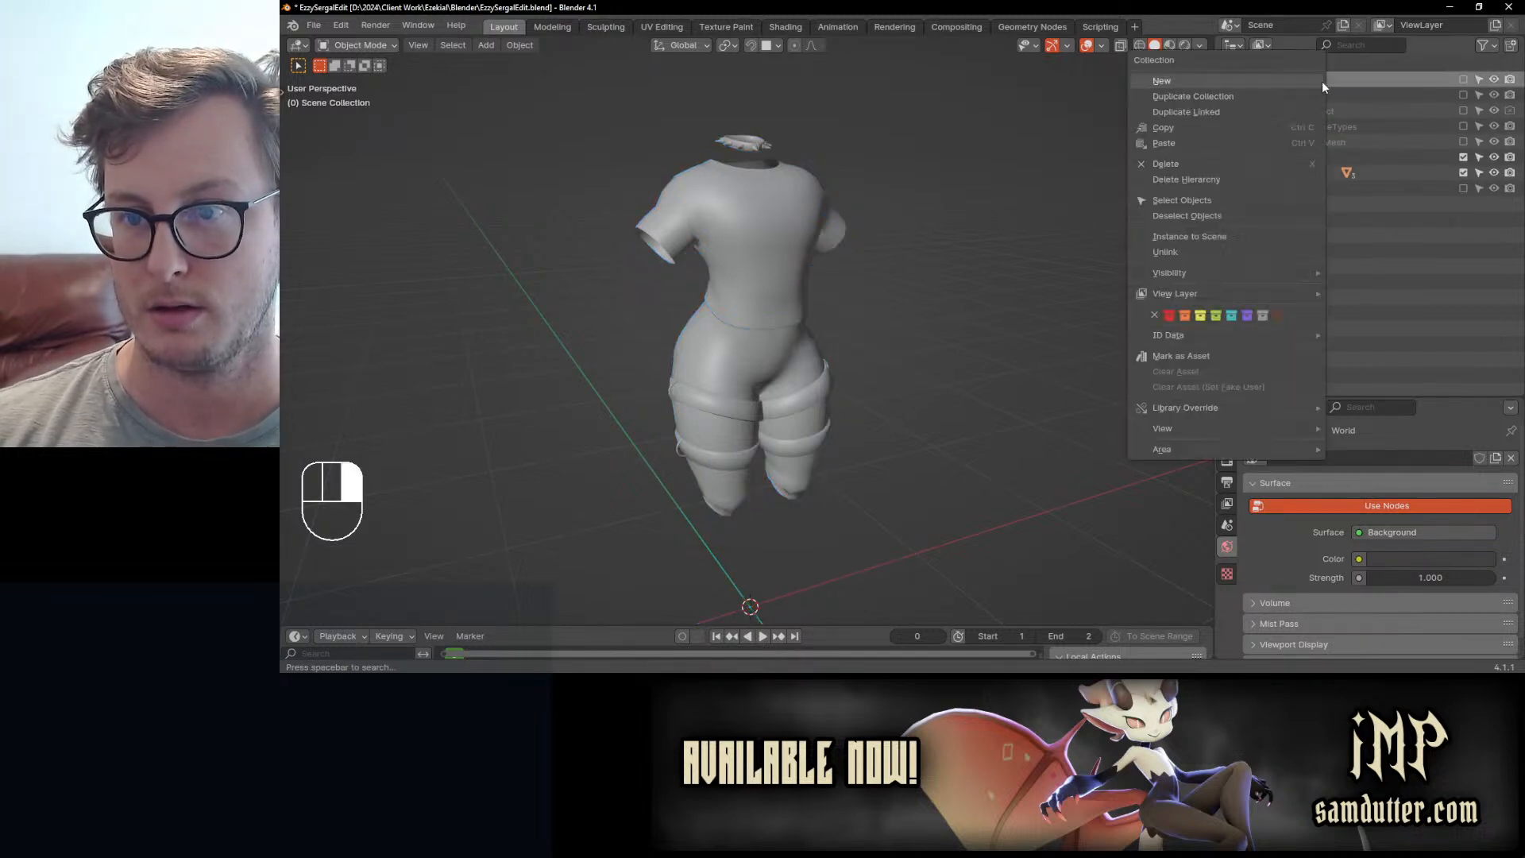
left_click(1179, 173)
key("ctrl+s")
middle_click_drag(874, 357, 880, 317, "shift")
middle_click_drag(1007, 305, 952, 286)
scroll(946, 288, "up", 3)
middle_click_drag(869, 316, 951, 280)
key("ctrl+s")
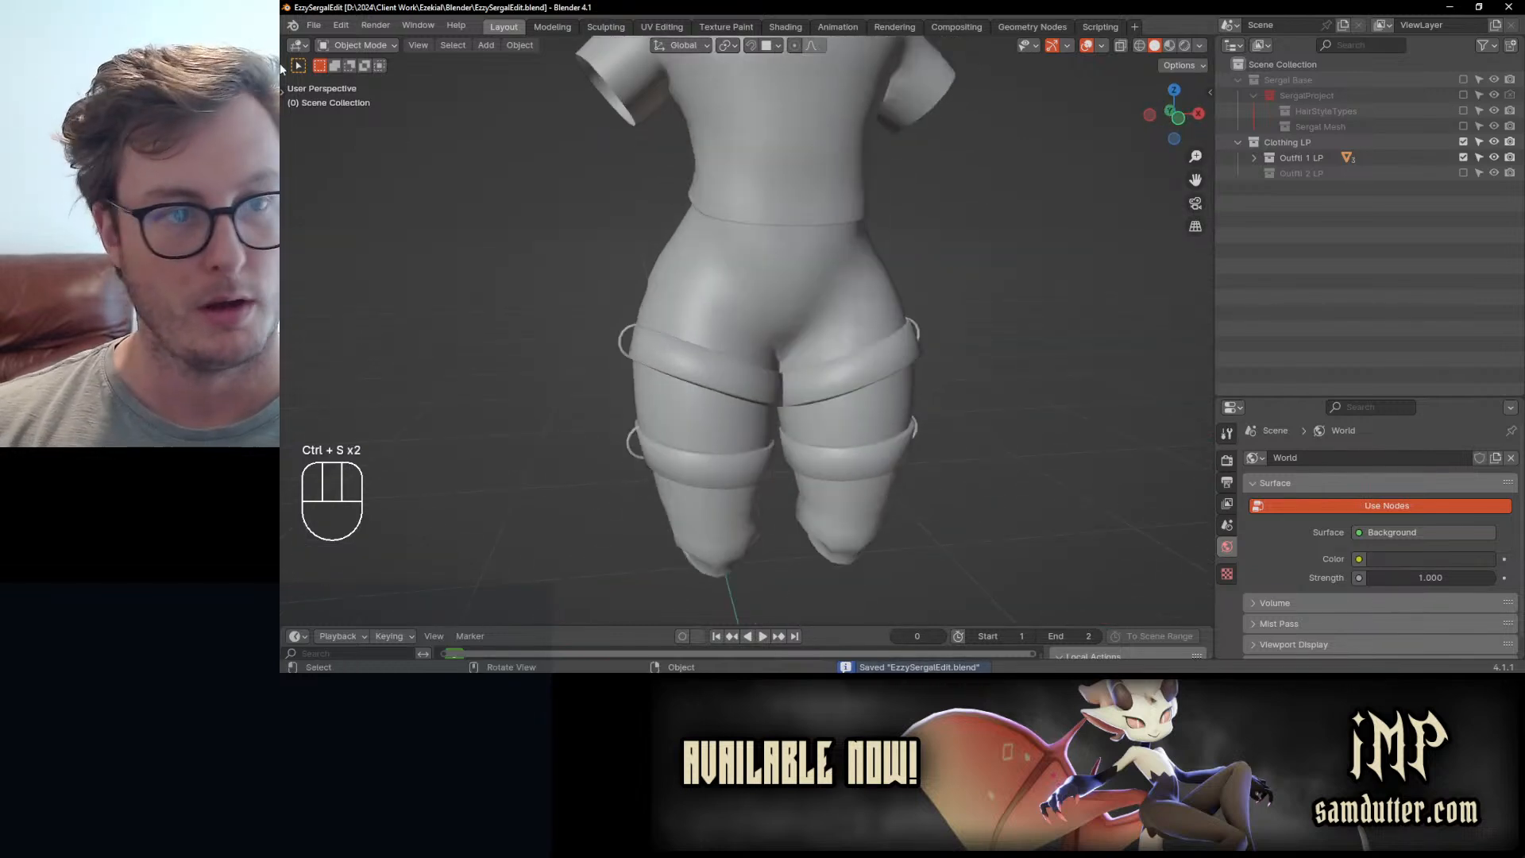
- Open the recent file EzzySergalEdit_WIP_03_BakingVersion.blend
left_click(313, 24)
mouse_move(331, 76)
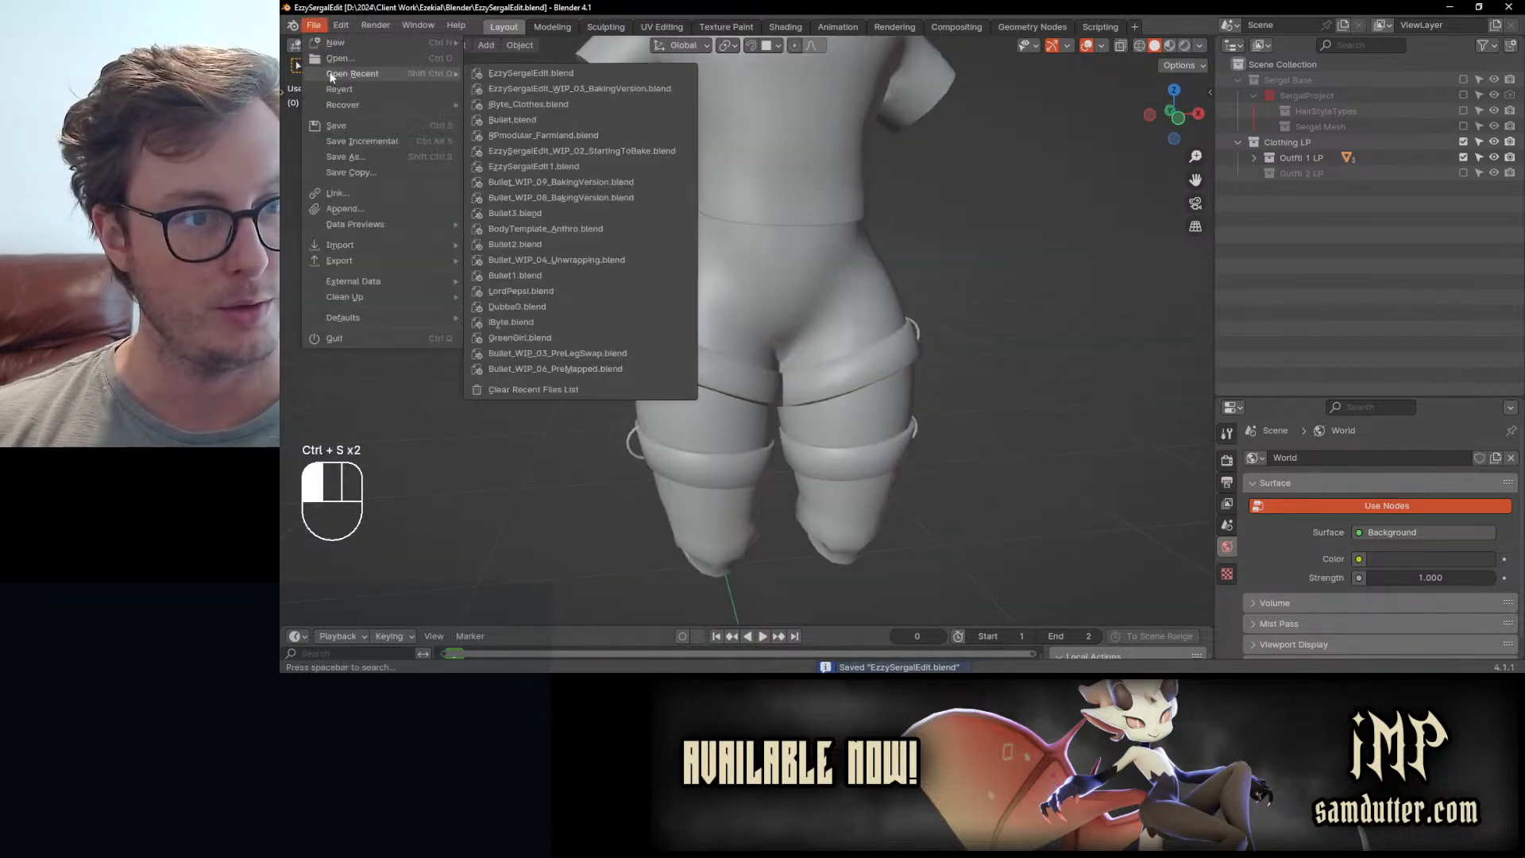
left_click(521, 88)
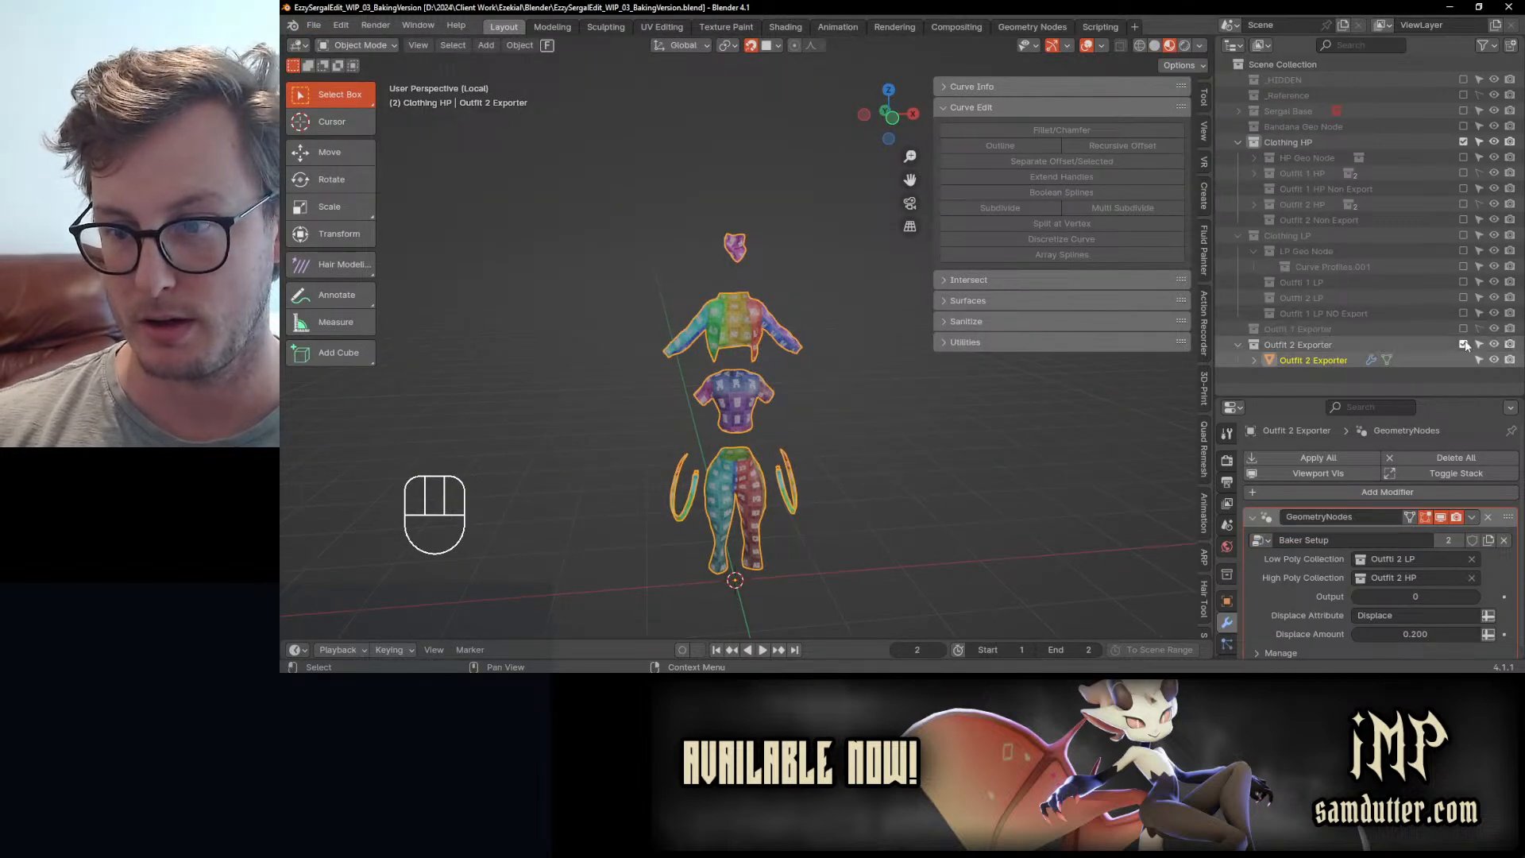
- Exclude the Outfit 2 Exporter collection and enable HP Geo Node, Outfit 1 HP and Outfit 1 HP Non Export
left_click(1463, 344)
left_click(1462, 157)
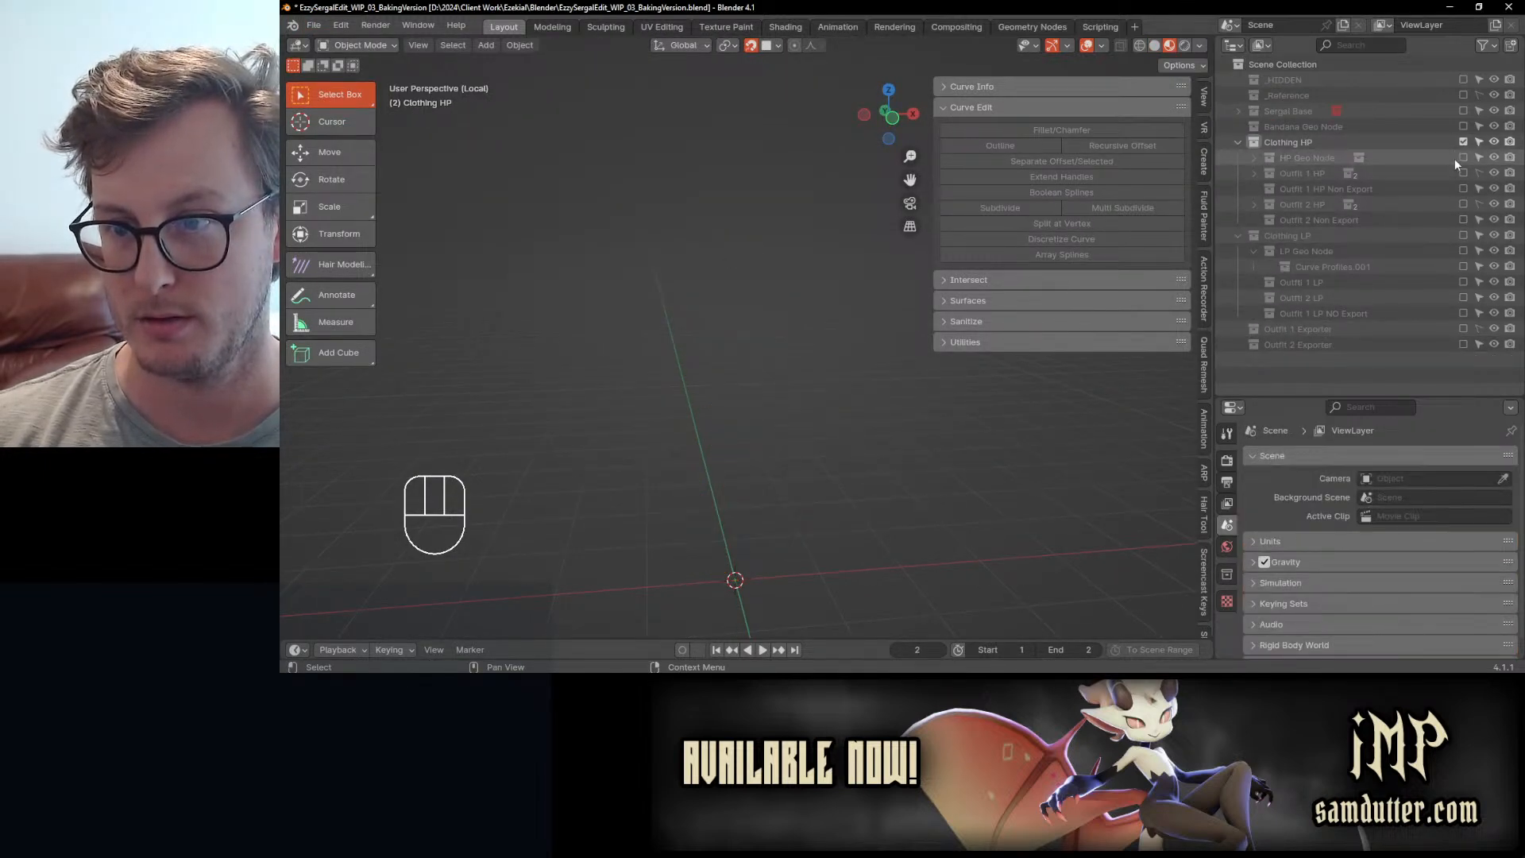
middle_click_drag(766, 428, 775, 355, "shift")
scroll(775, 356, "up", 3)
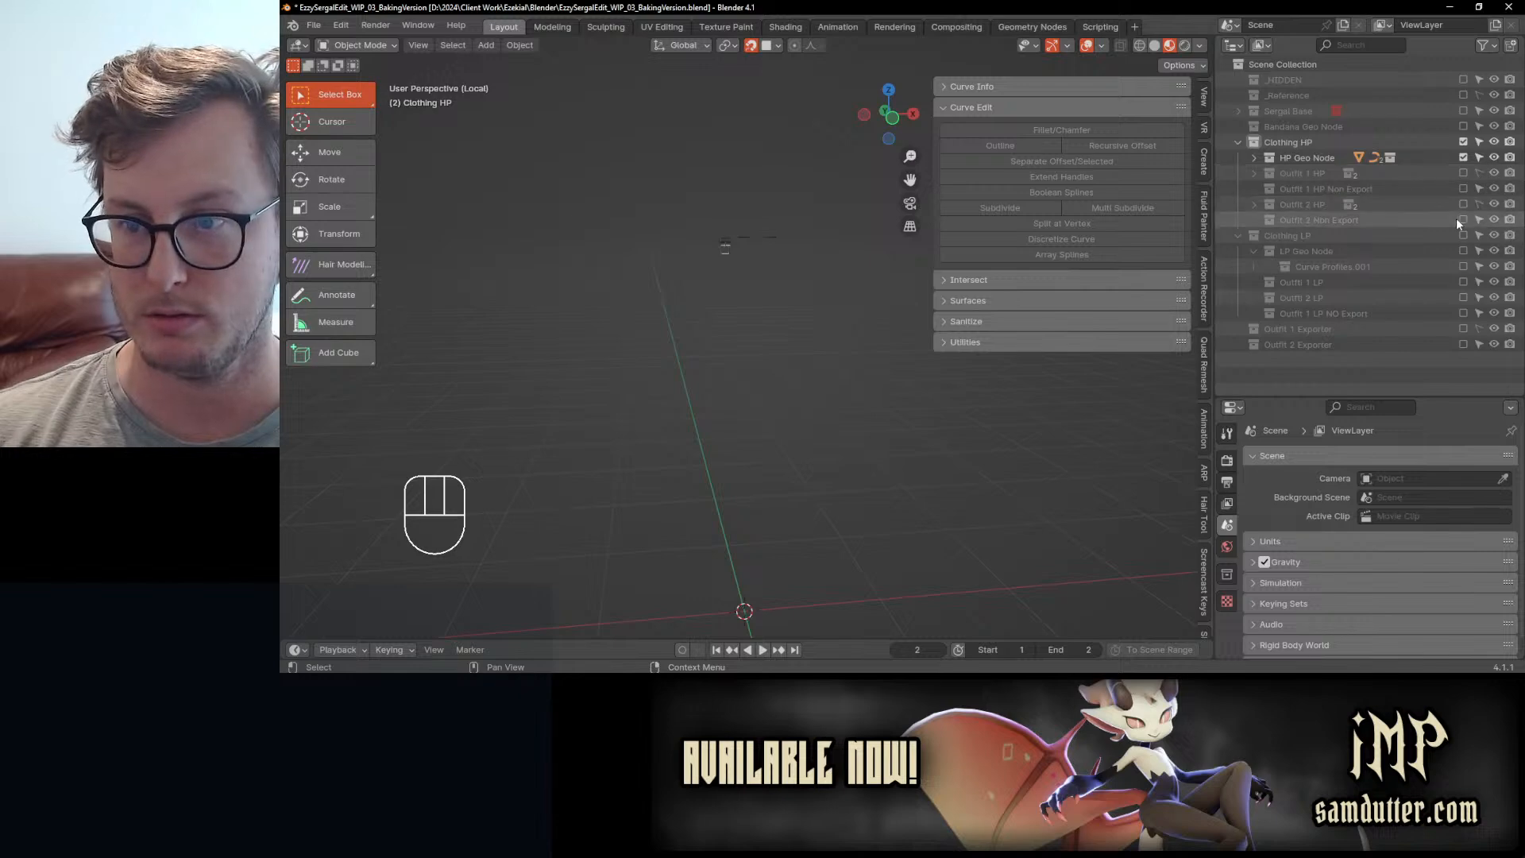
left_click(1464, 188)
middle_click_drag(732, 494, 729, 446, "shift")
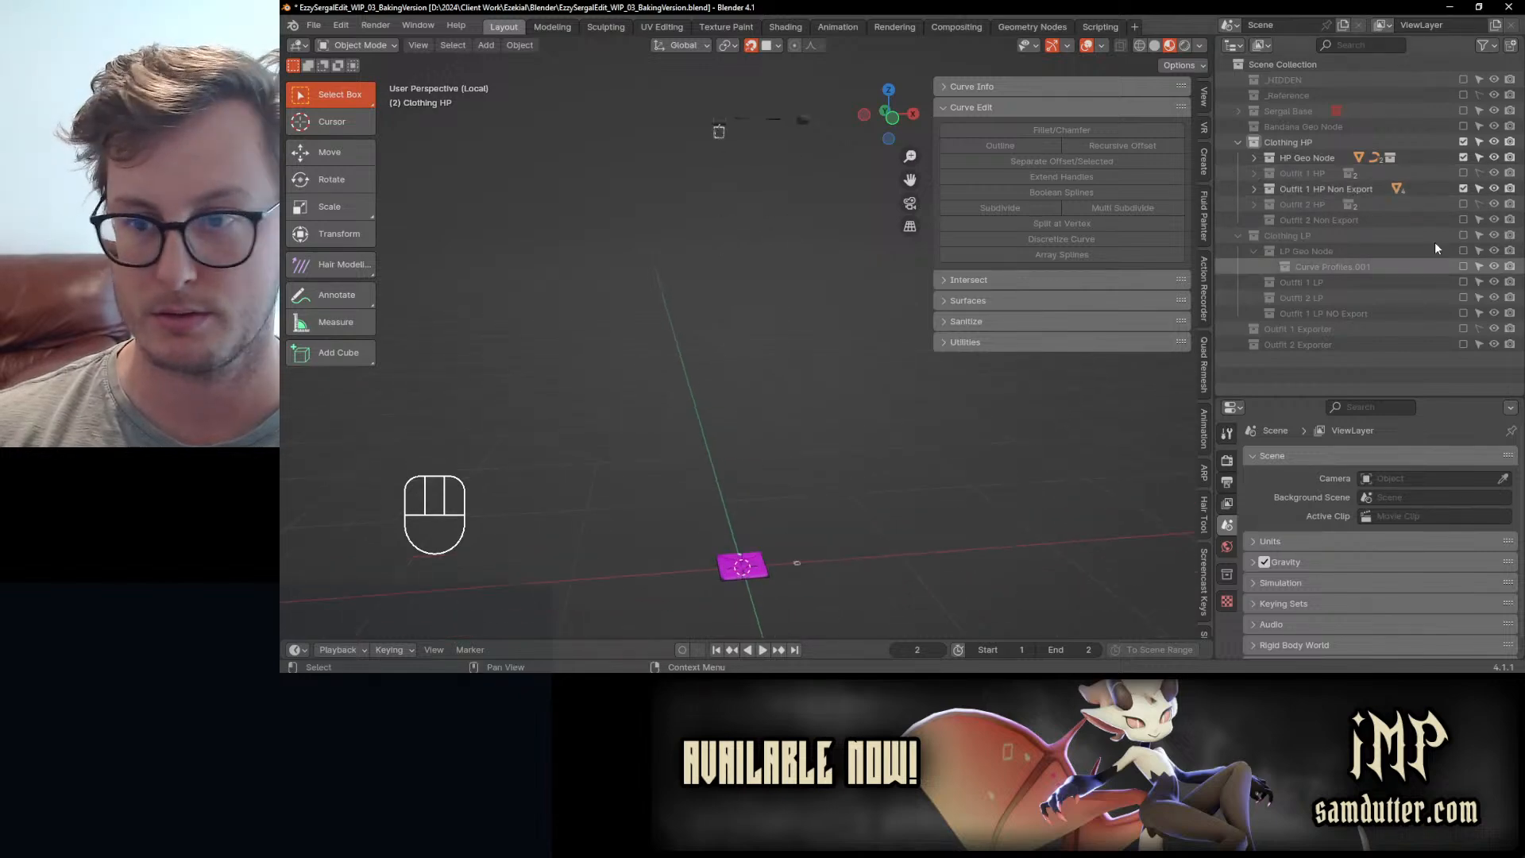
left_click(1464, 174)
mouse_move(828, 443)
middle_mouse_down("shift")
mouse_move(846, 365)
mouse_move(817, 388)
middle_mouse_up("shift")
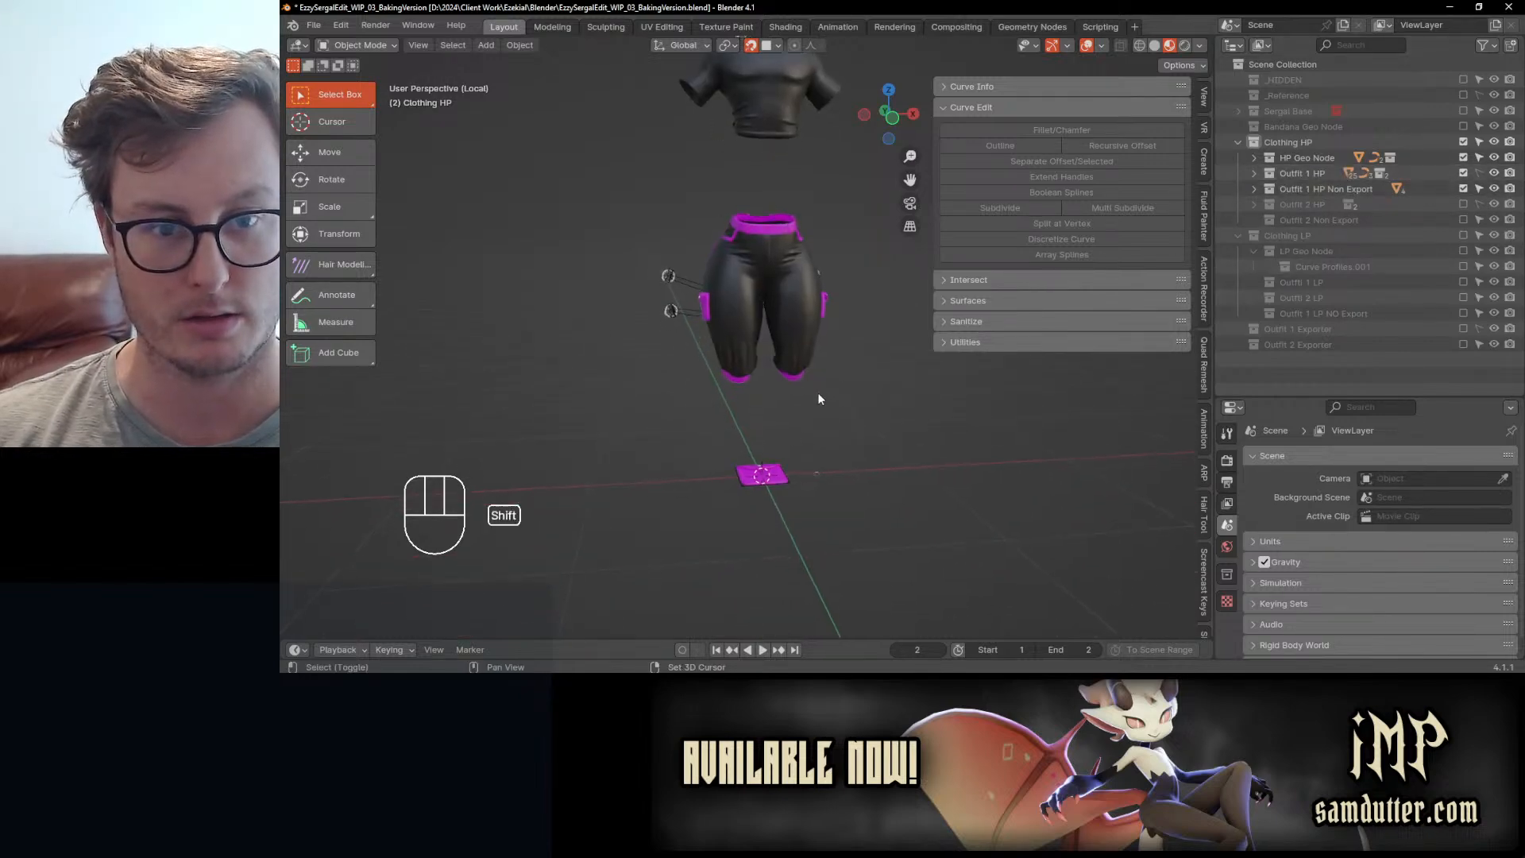
scroll(818, 388, "up", 1)
- Inspect the high-poly Outfit 1 shorts and straps up close with the viewport shading set to solid
key("z")
scroll(674, 382, "up", 3)
middle_click_drag(673, 382, 834, 413)
key("a")
mouse_move(648, 429)
middle_mouse_down("shift")
mouse_move(640, 404)
mouse_move(691, 398)
mouse_move(736, 437)
mouse_move(674, 453)
mouse_move(586, 427)
middle_mouse_up("shift")
scroll(586, 428, "down", 4)
key("z")
left_click(692, 445)
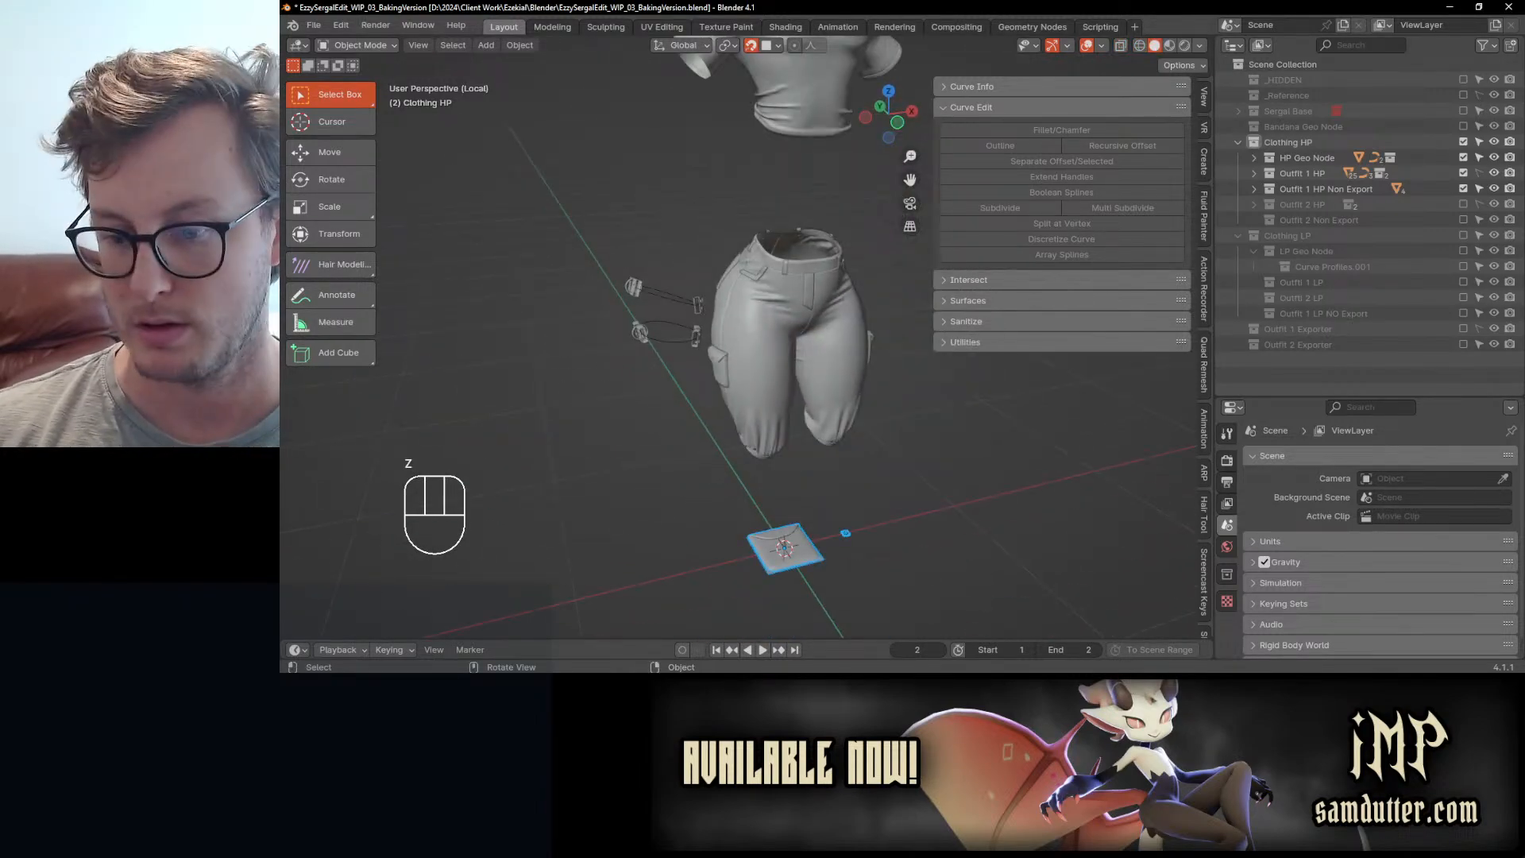
- Switch to Substance 3D Painter and save the modified Outfit 1 project while closing it
key("alt+Tab")
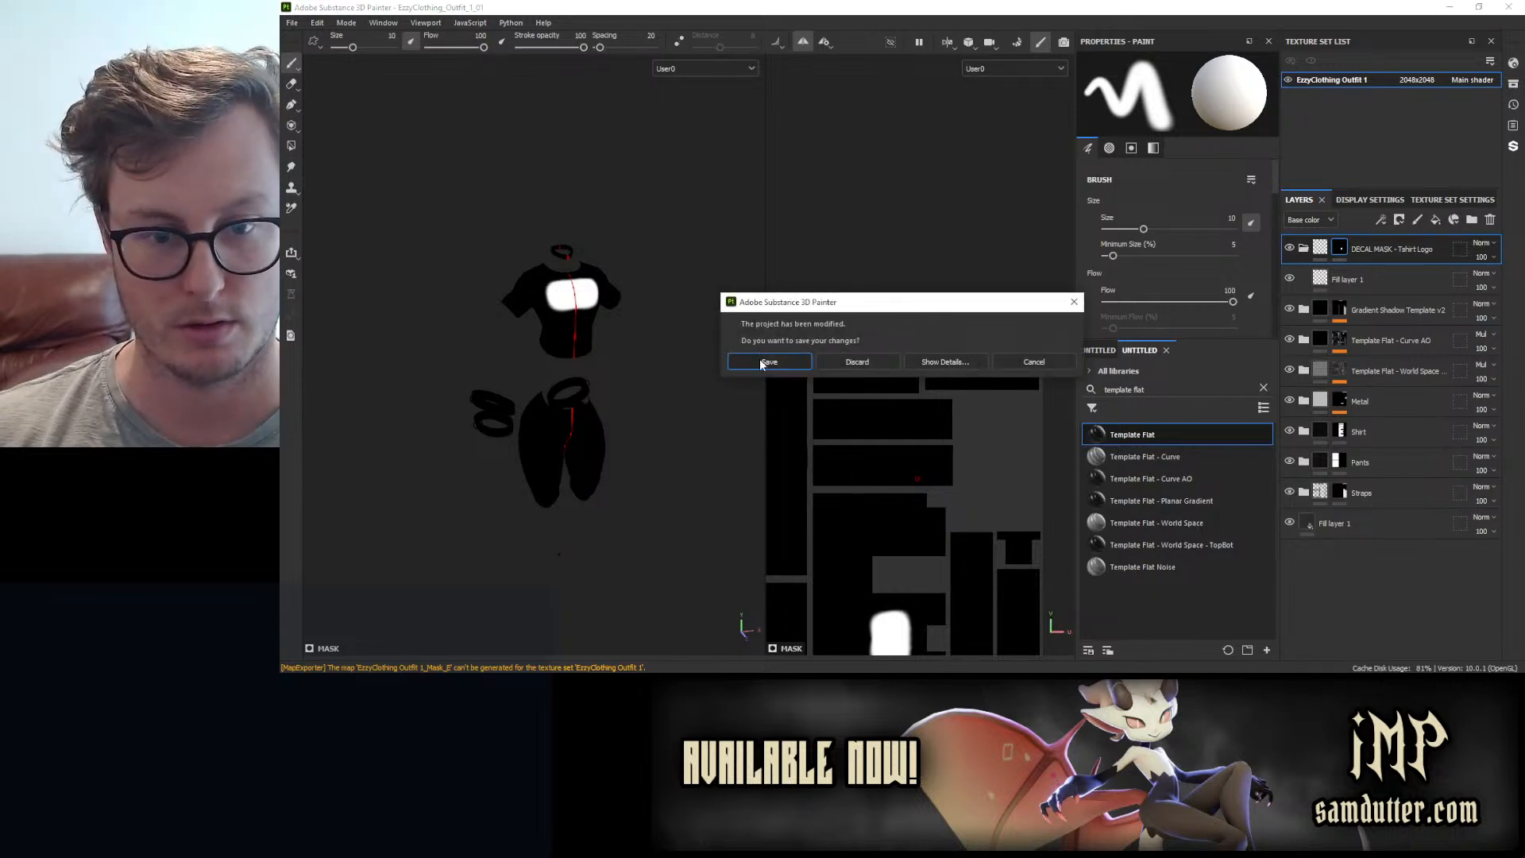
left_click(767, 362)
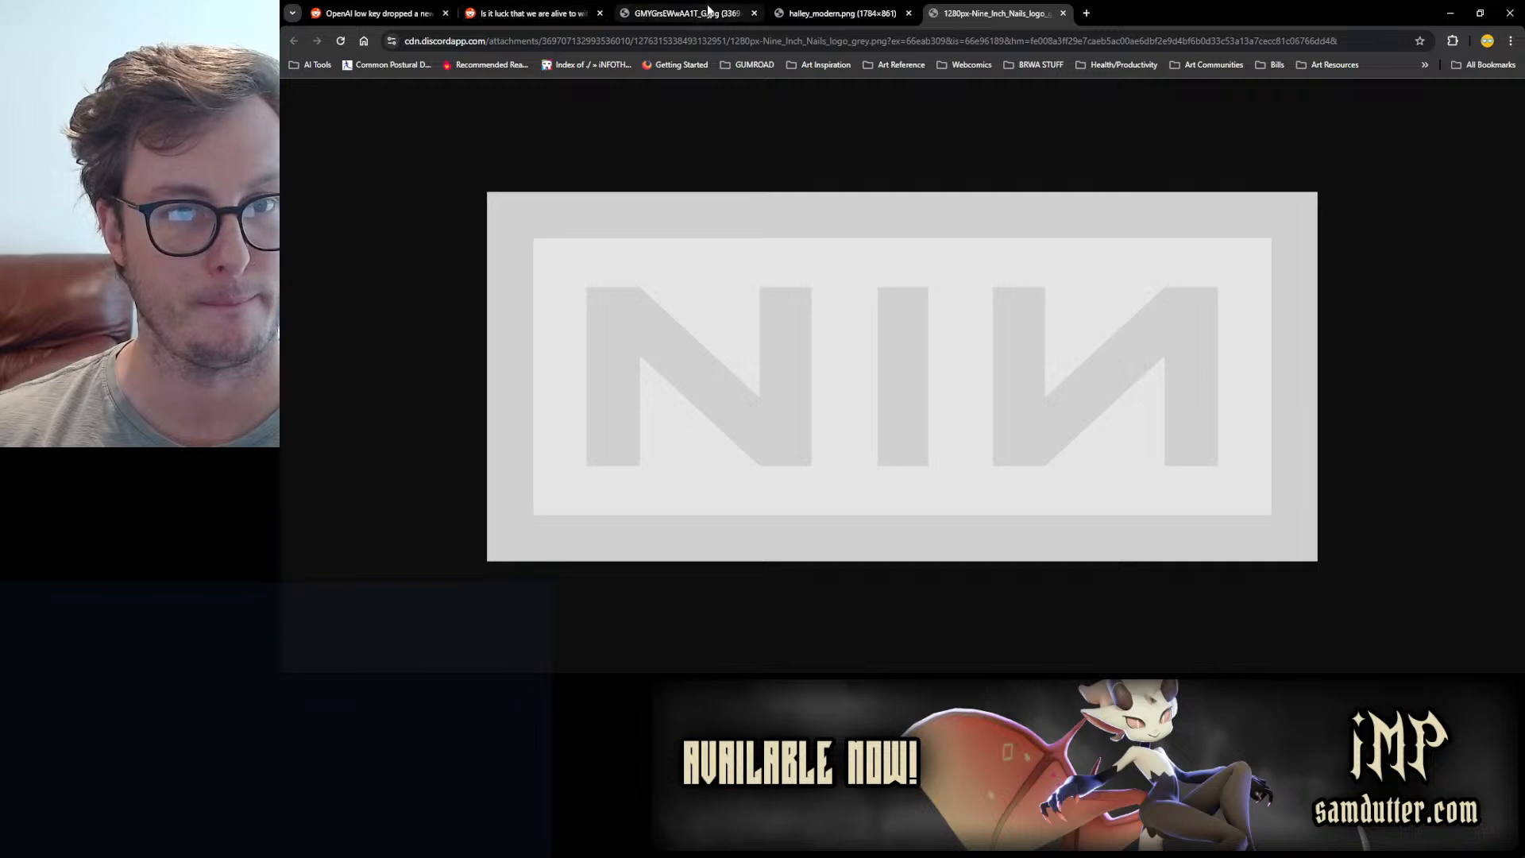
- Check both outfits on the character reference sheet in the browser, and return to Blender
left_click(627, 11)
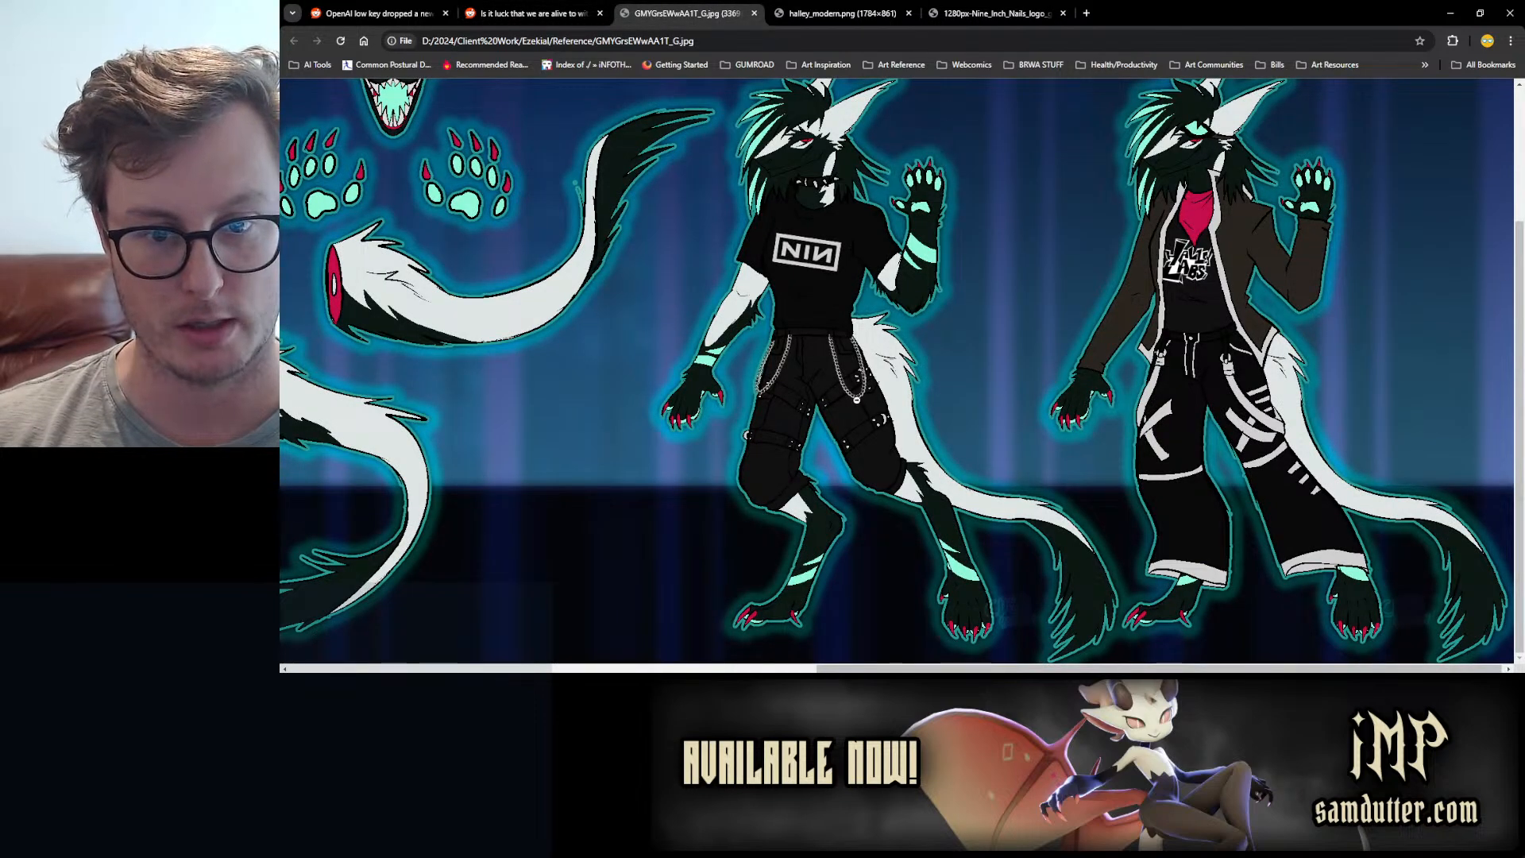
left_click(1512, 13)
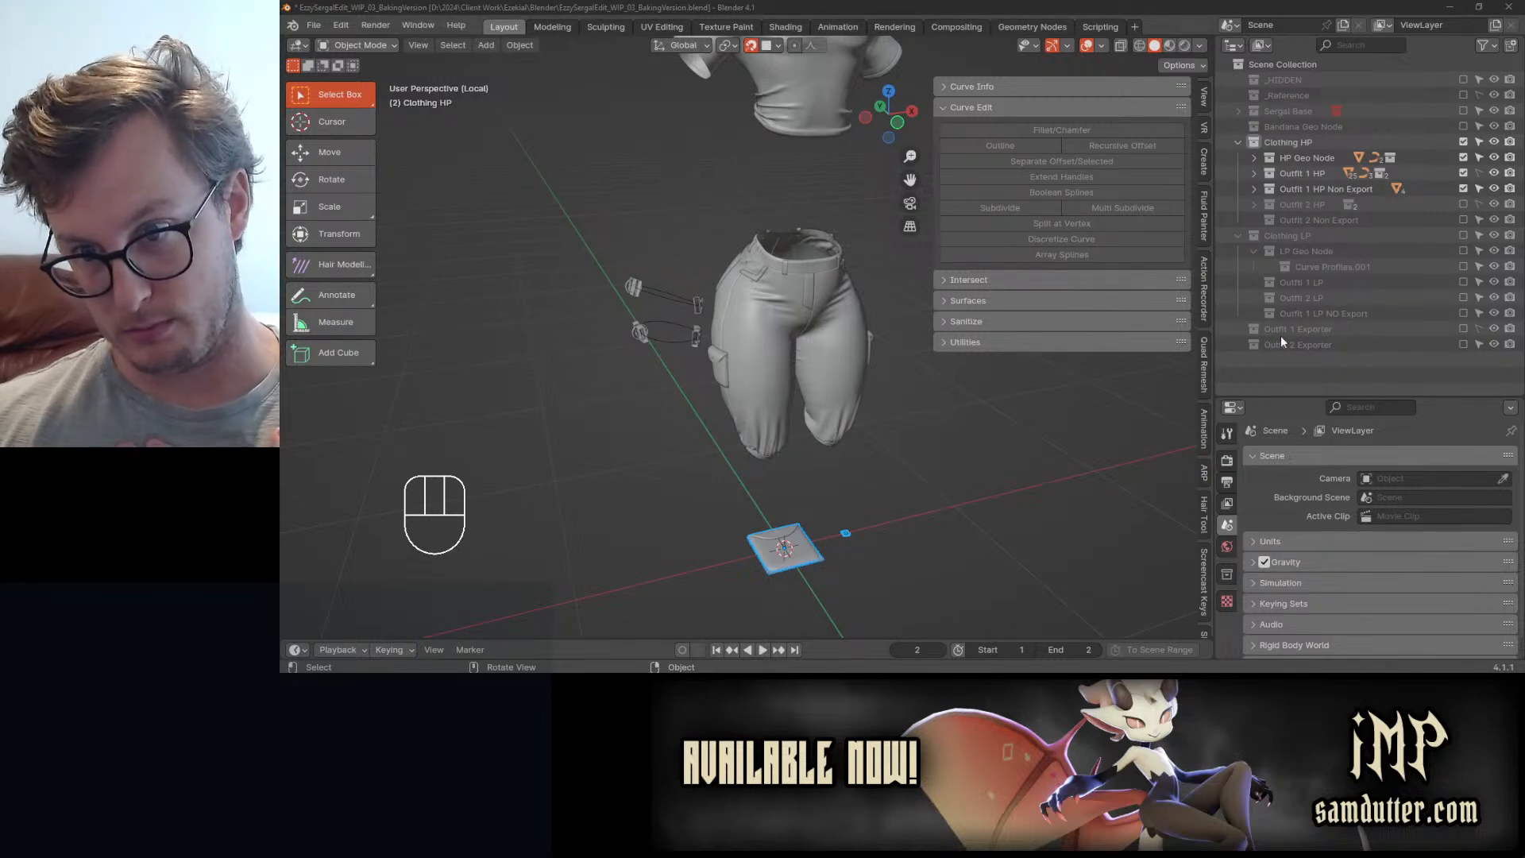
- Enable the Clothing LP collection with its sub-collections and select the chain curve on the shorts
left_click(1461, 235)
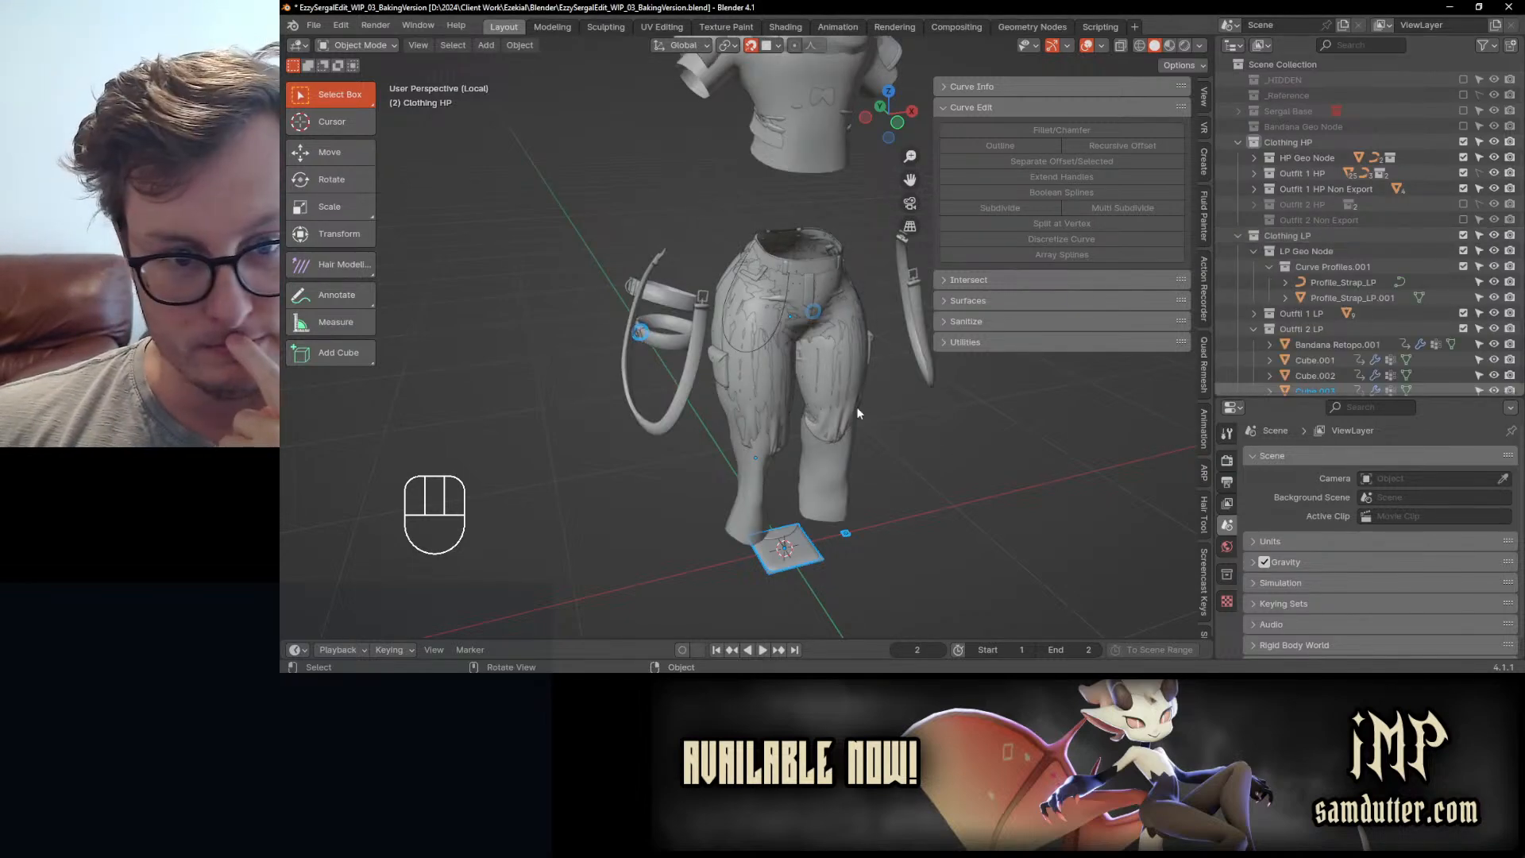
scroll(732, 351, "up", 2)
left_click(784, 342)
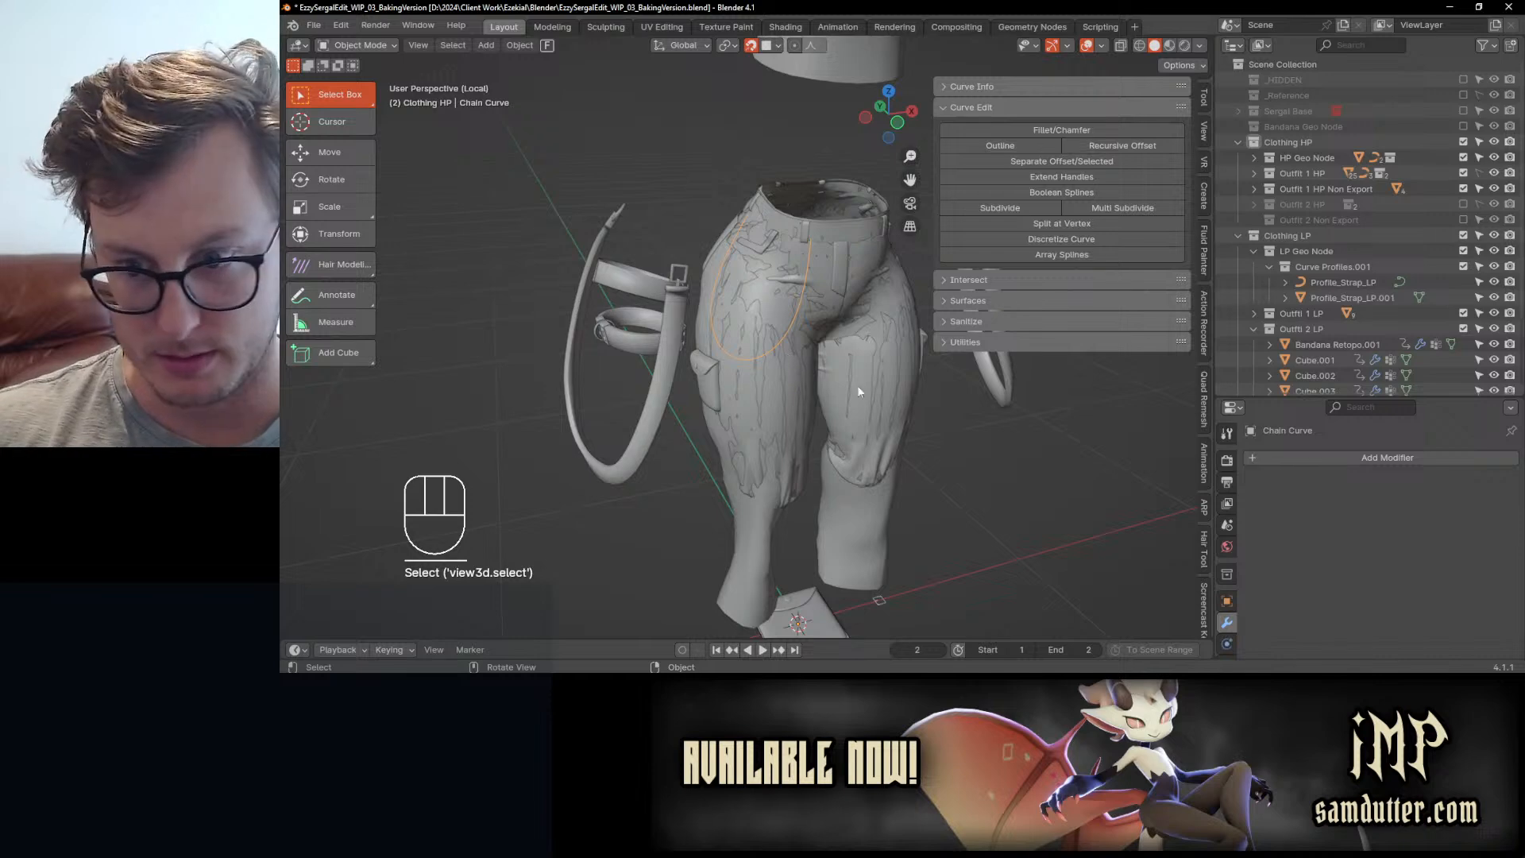
- Copy the chain curve, save the baking version file, open EzzySergalEdit.blend and paste the curve there
key("ctrl+c")
key("ctrl+s")
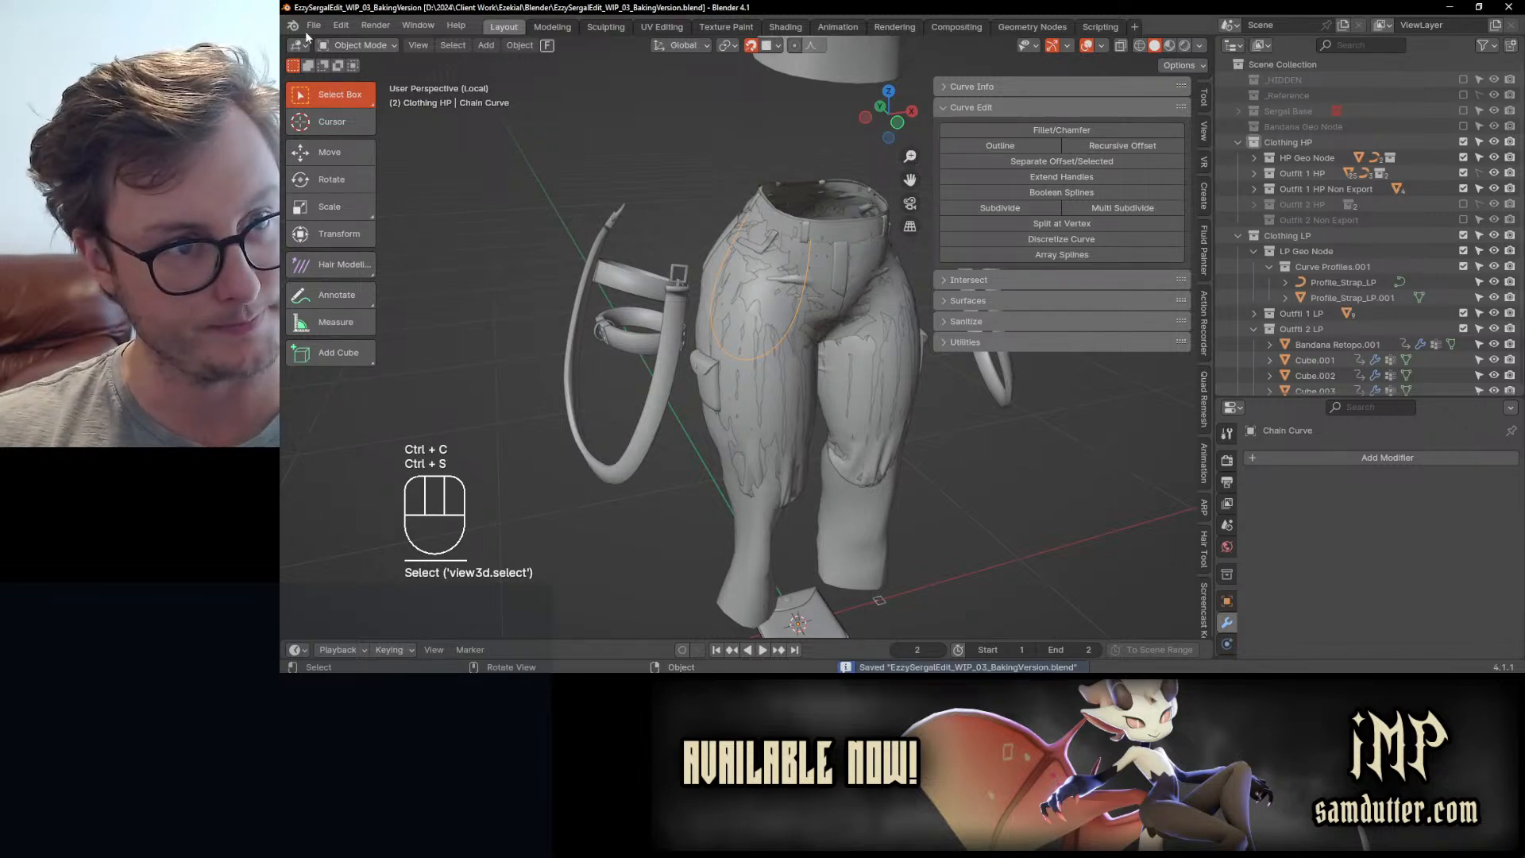
left_click(313, 24)
mouse_move(352, 74)
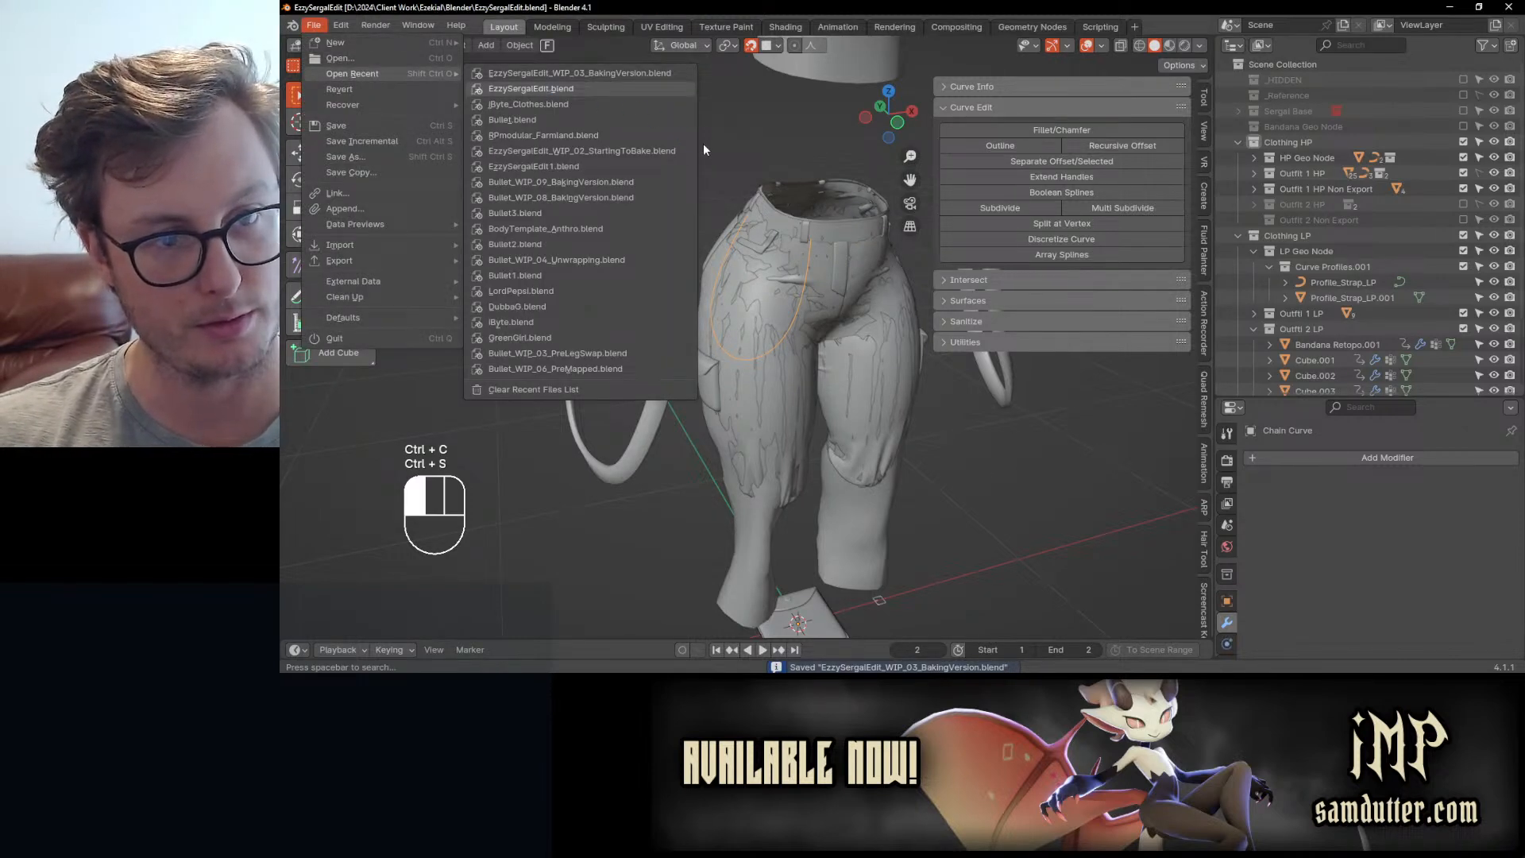
left_click(531, 88)
key("ctrl+v")
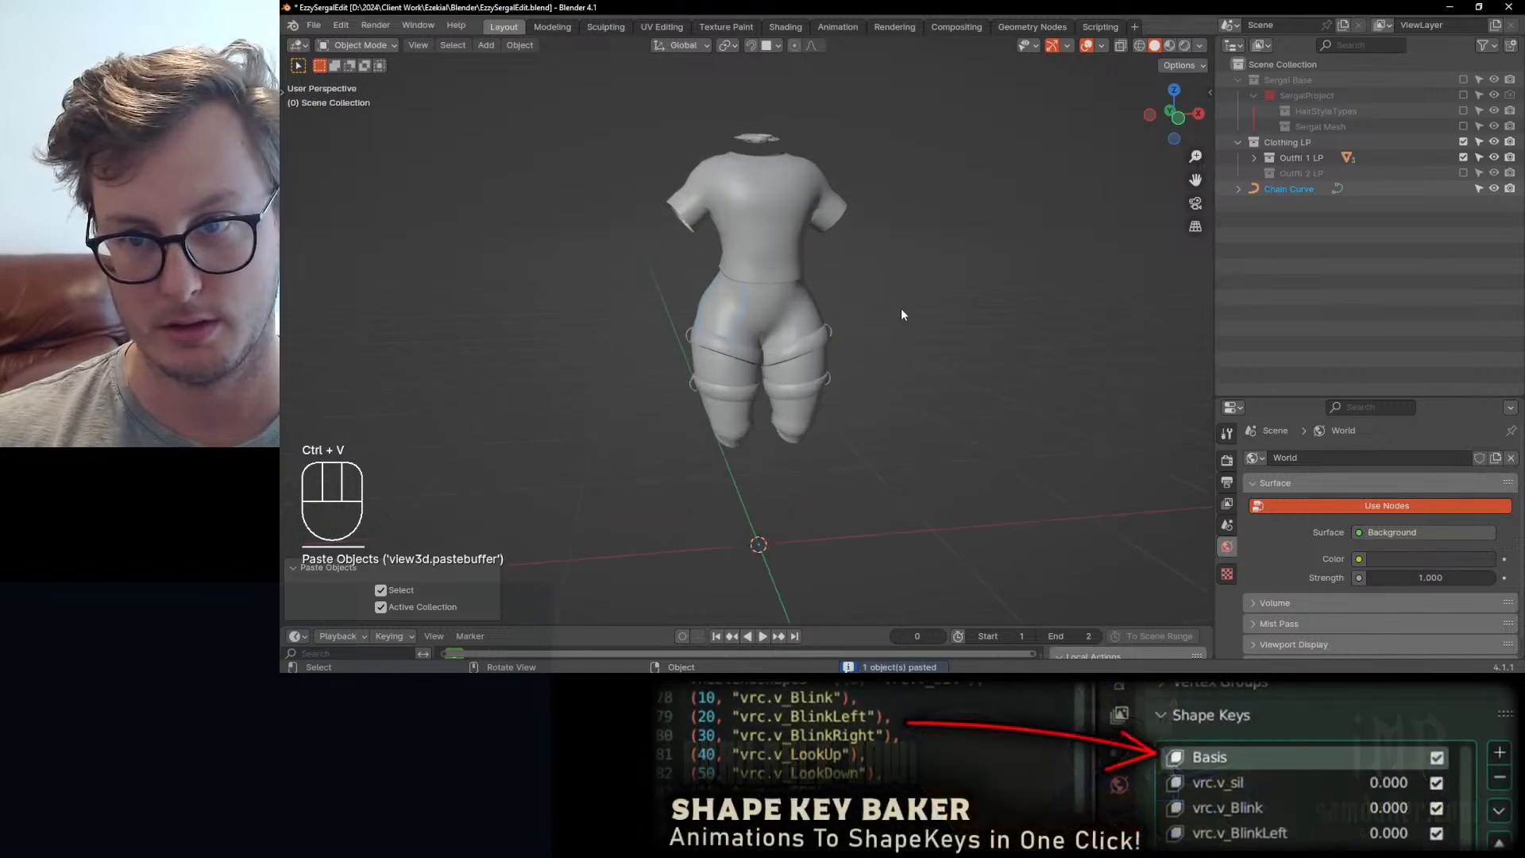
- Reposition the lower control points of the pasted chain curve beside the upper thigh strap and save the file
scroll(716, 303, "up", 4)
left_click(728, 323)
scroll(726, 324, "up", 4)
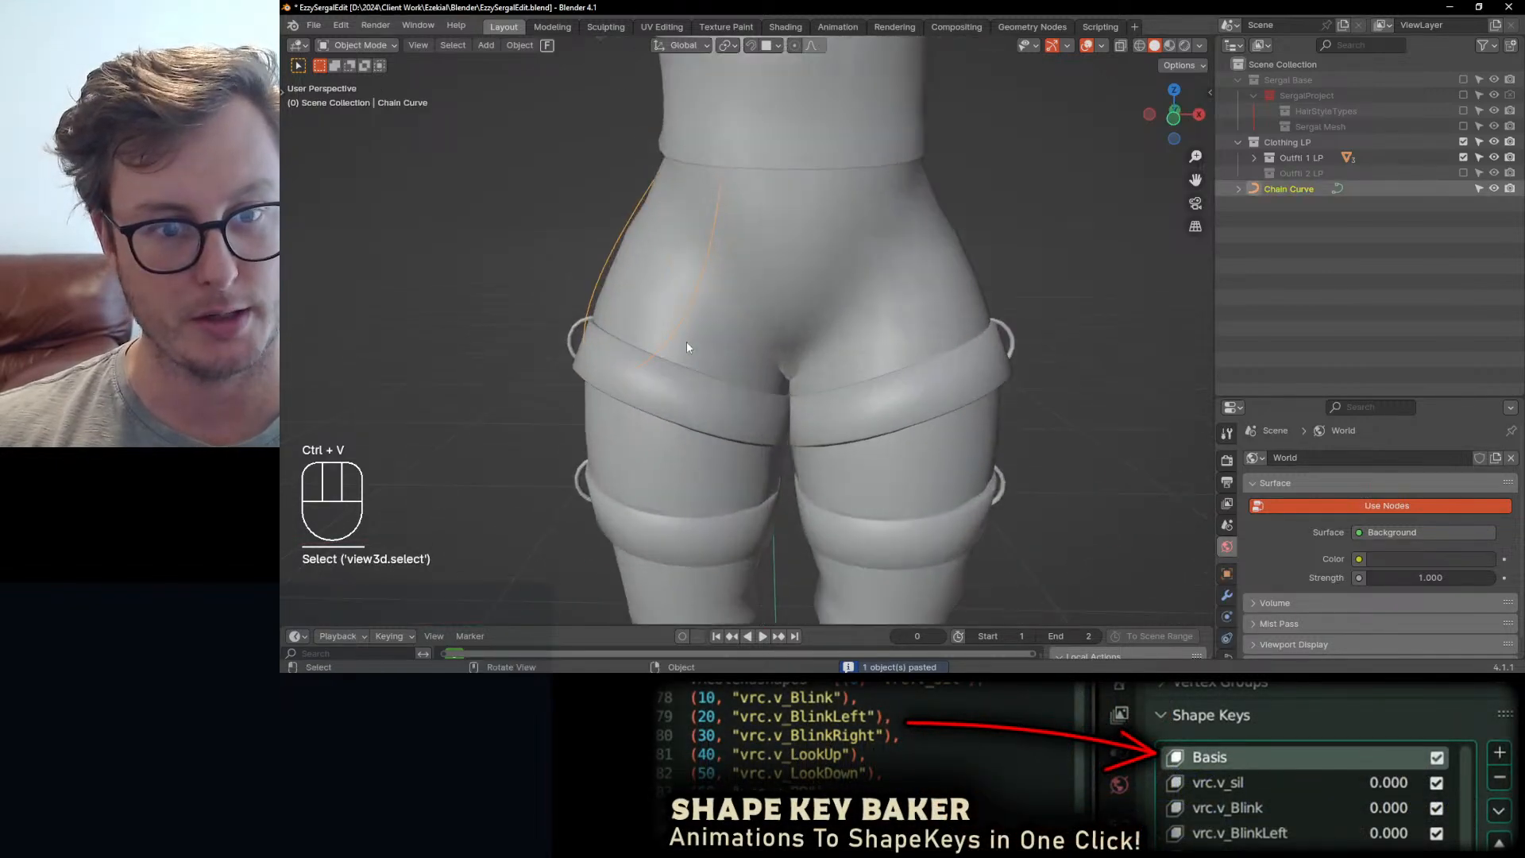
key("Tab")
left_click(584, 383)
middle_click_drag(585, 382, 579, 383)
key("g")
left_click(578, 390)
left_click(601, 367, "shift")
key("g")
left_click(579, 314)
key("Tab")
middle_click_drag(597, 322, 767, 421)
middle_click_drag(766, 421, 795, 442)
key("ctrl+s")
- Move the chain curve's upper control point at the waist and set the viewport shading to material preview
mouse_move(856, 404)
middle_mouse_down()
mouse_move(818, 318)
mouse_move(786, 167)
mouse_move(711, 239)
mouse_move(711, 221)
middle_mouse_up()
key("Tab")
left_click(787, 163)
key("g")
left_click(782, 165)
key("z")
middle_click_drag(719, 298, 657, 276)
scroll(656, 275, "up", 3)
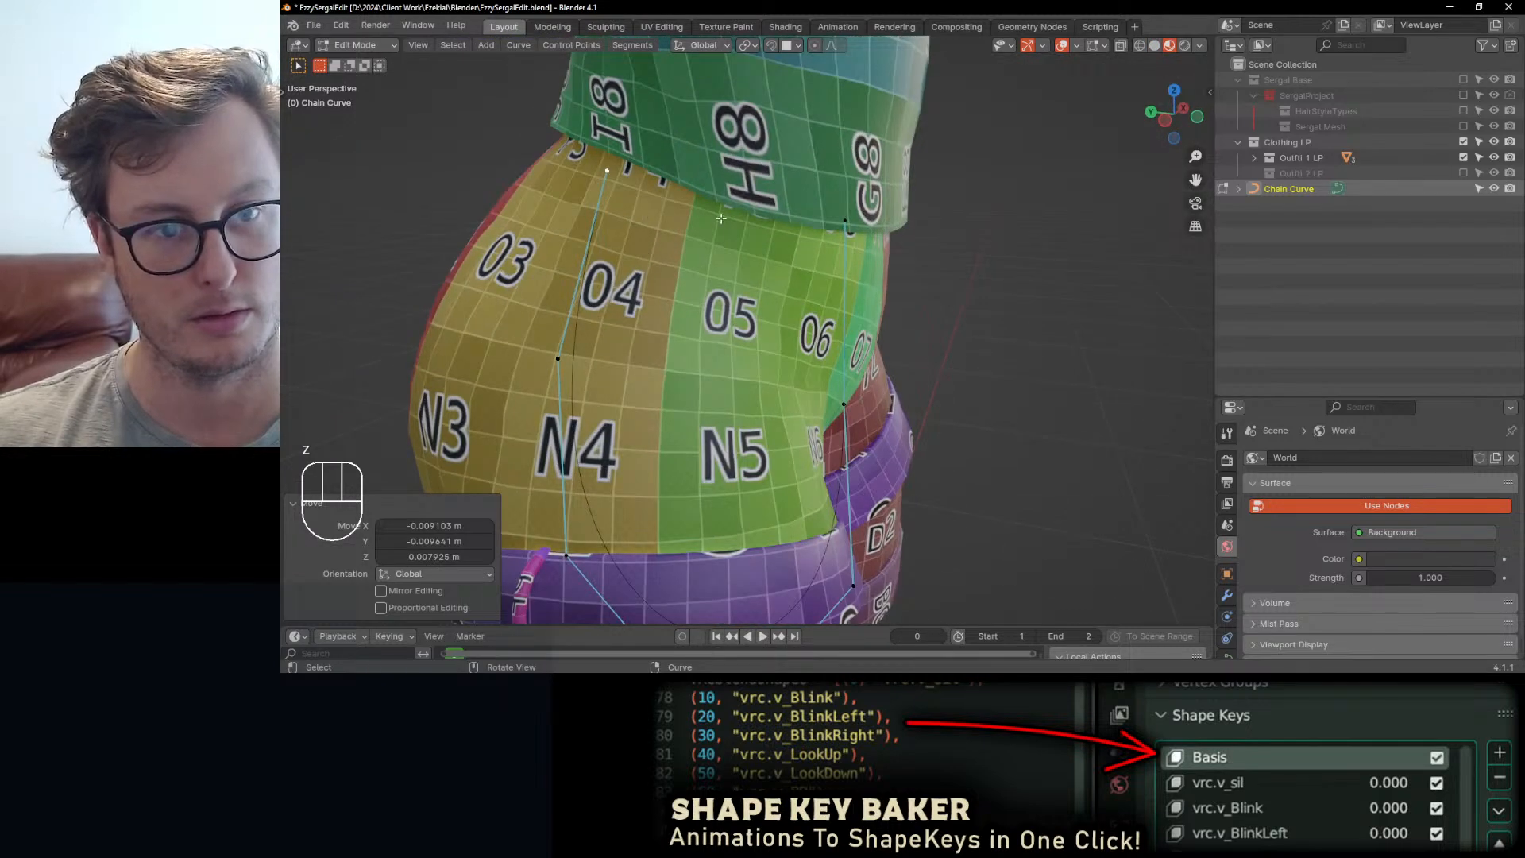
- Adjust the chain curve's waist end against the top edge of the shorts and save the file
middle_click_drag(703, 216, 657, 191)
left_click(766, 184)
key("g")
left_click(782, 199)
key("Tab")
middle_click_drag(897, 272, 886, 347)
scroll(815, 290, "down", 2)
key("ctrl+s")
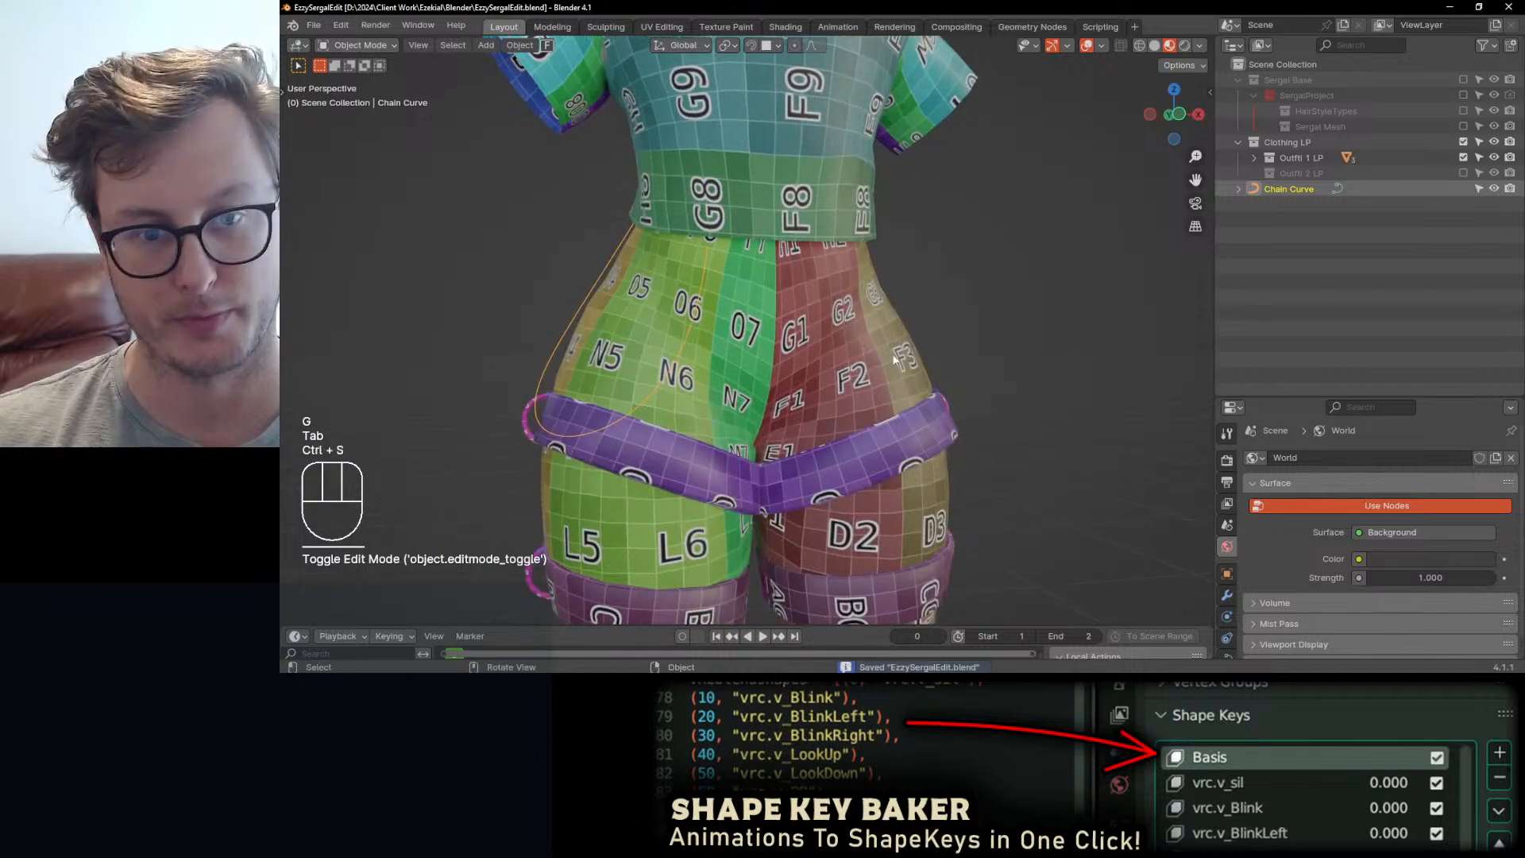
- Apply the chain curve's location, rotation and scale, and switch to the Geometry Nodes workspace
scroll(905, 341, "down", 2)
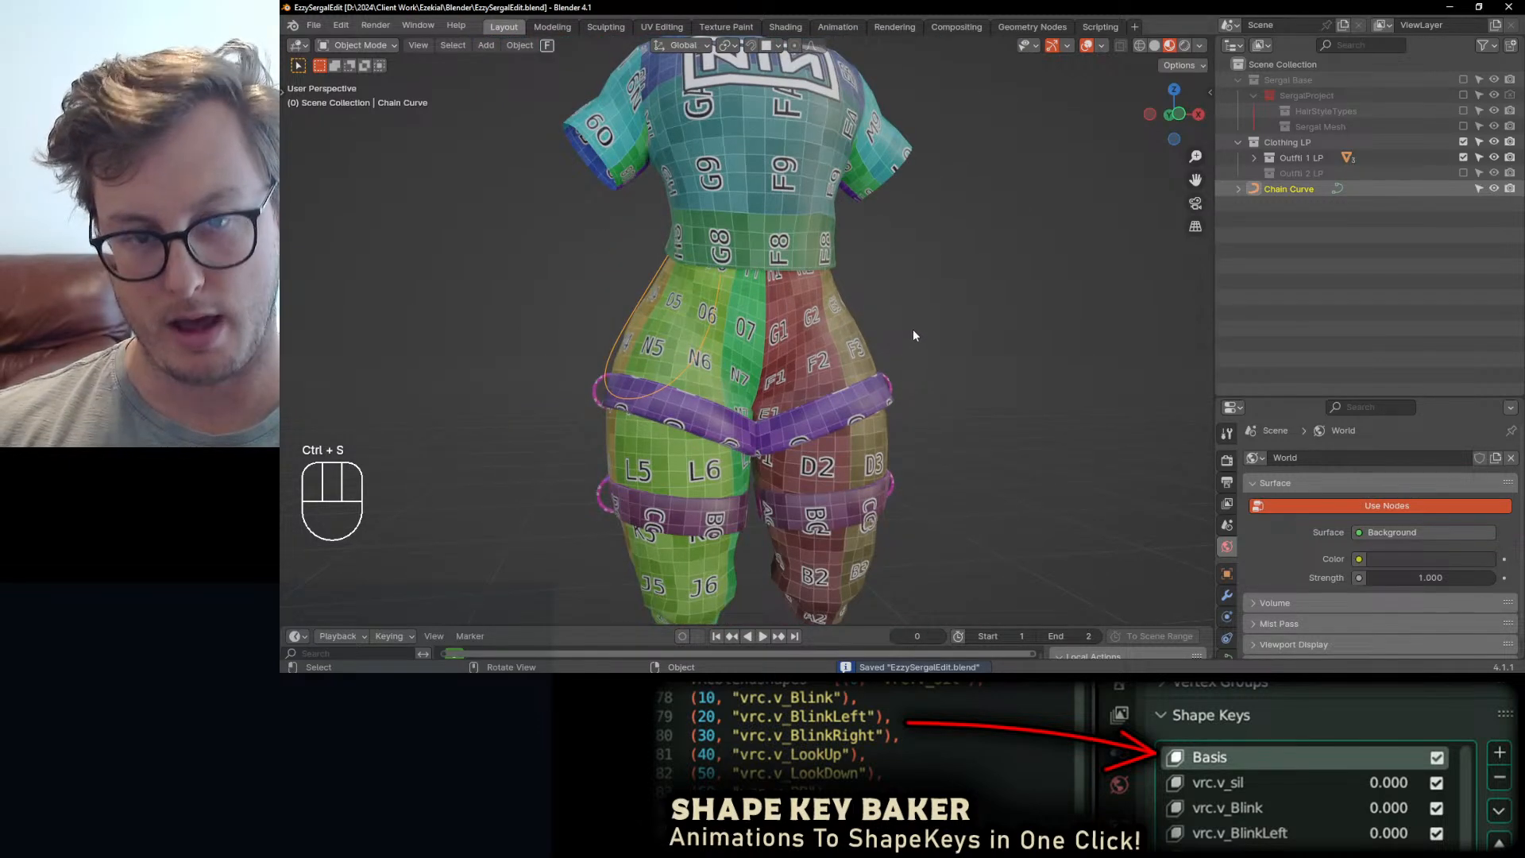
key("ctrl+a")
left_click(894, 341)
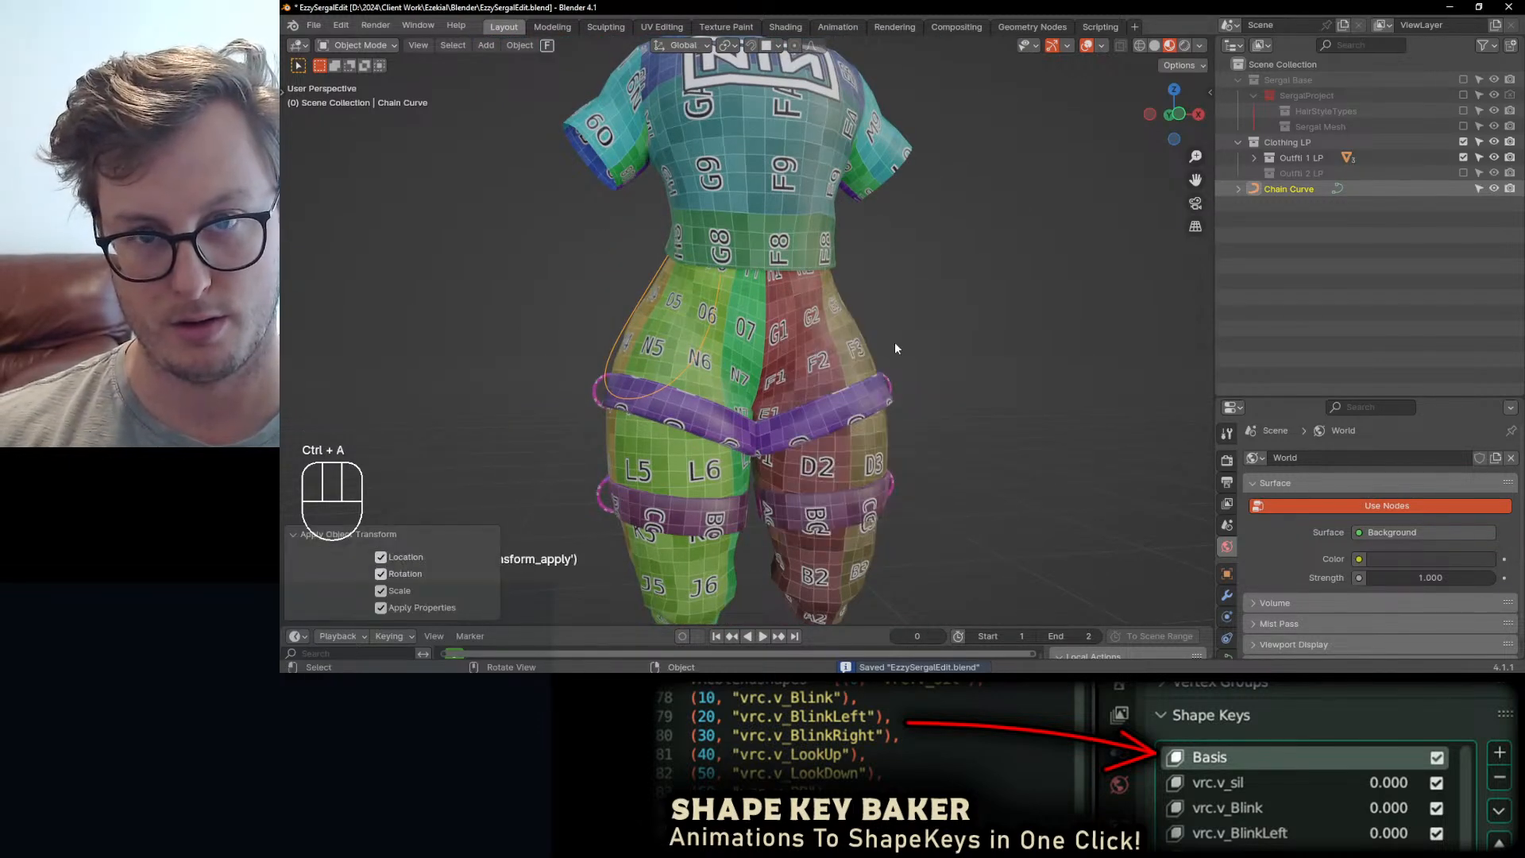
left_click(1018, 31)
scroll(850, 279, "up", 4)
middle_click_drag(850, 279, 788, 321)
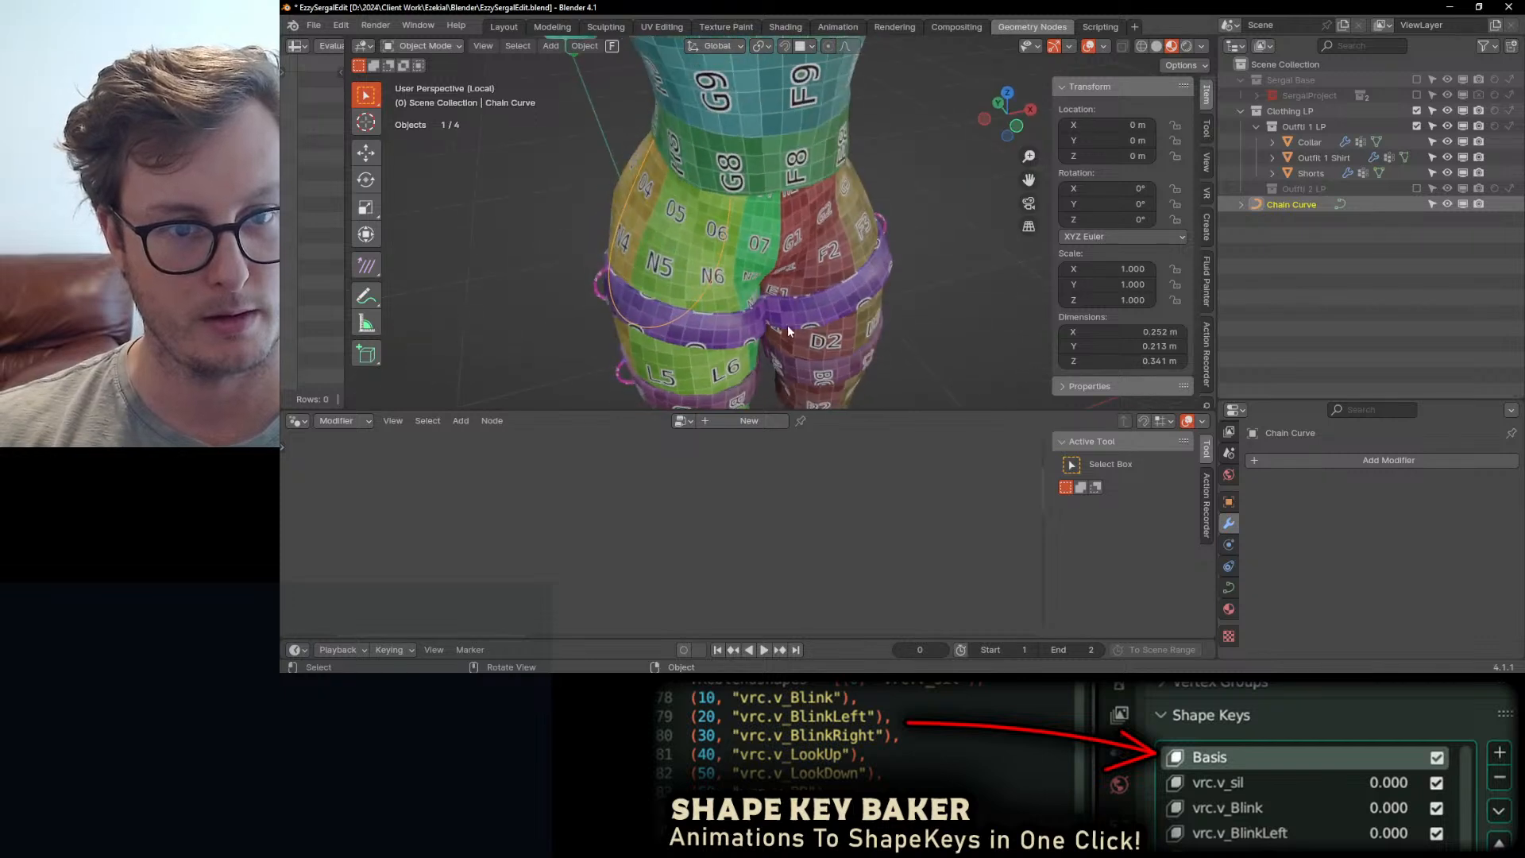
scroll(802, 323, "down", 5, "shift")
left_click(724, 419)
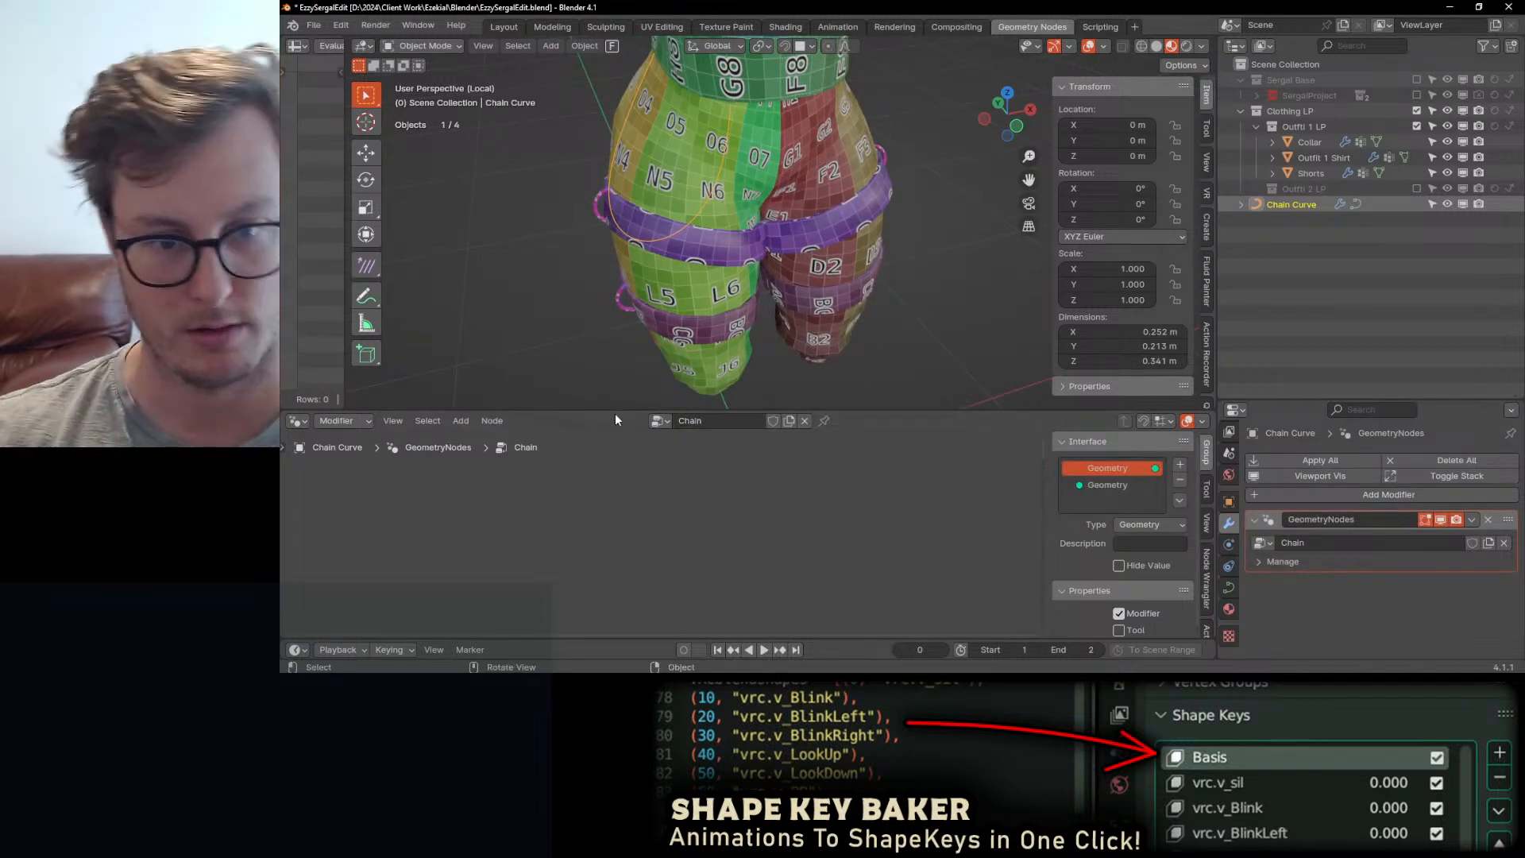
key("ctrl+s")
key("ctrl+z")
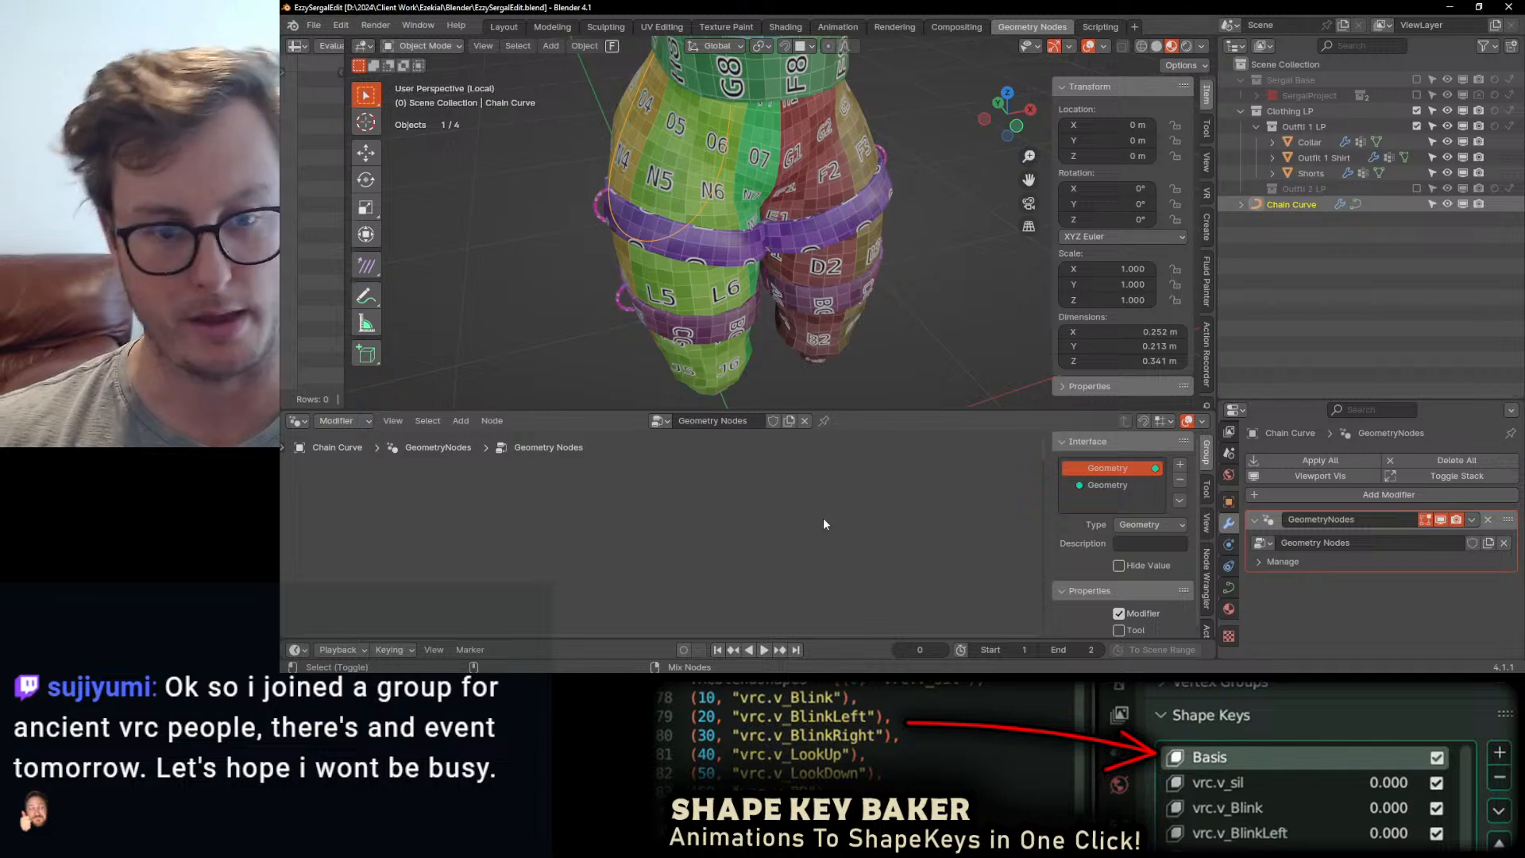
left_click(1488, 519)
- Enlarge the 3D viewport over the node editor and add a Bézier curve at the world origin
left_click_drag(801, 414, 798, 620)
scroll(781, 469, "down", 5)
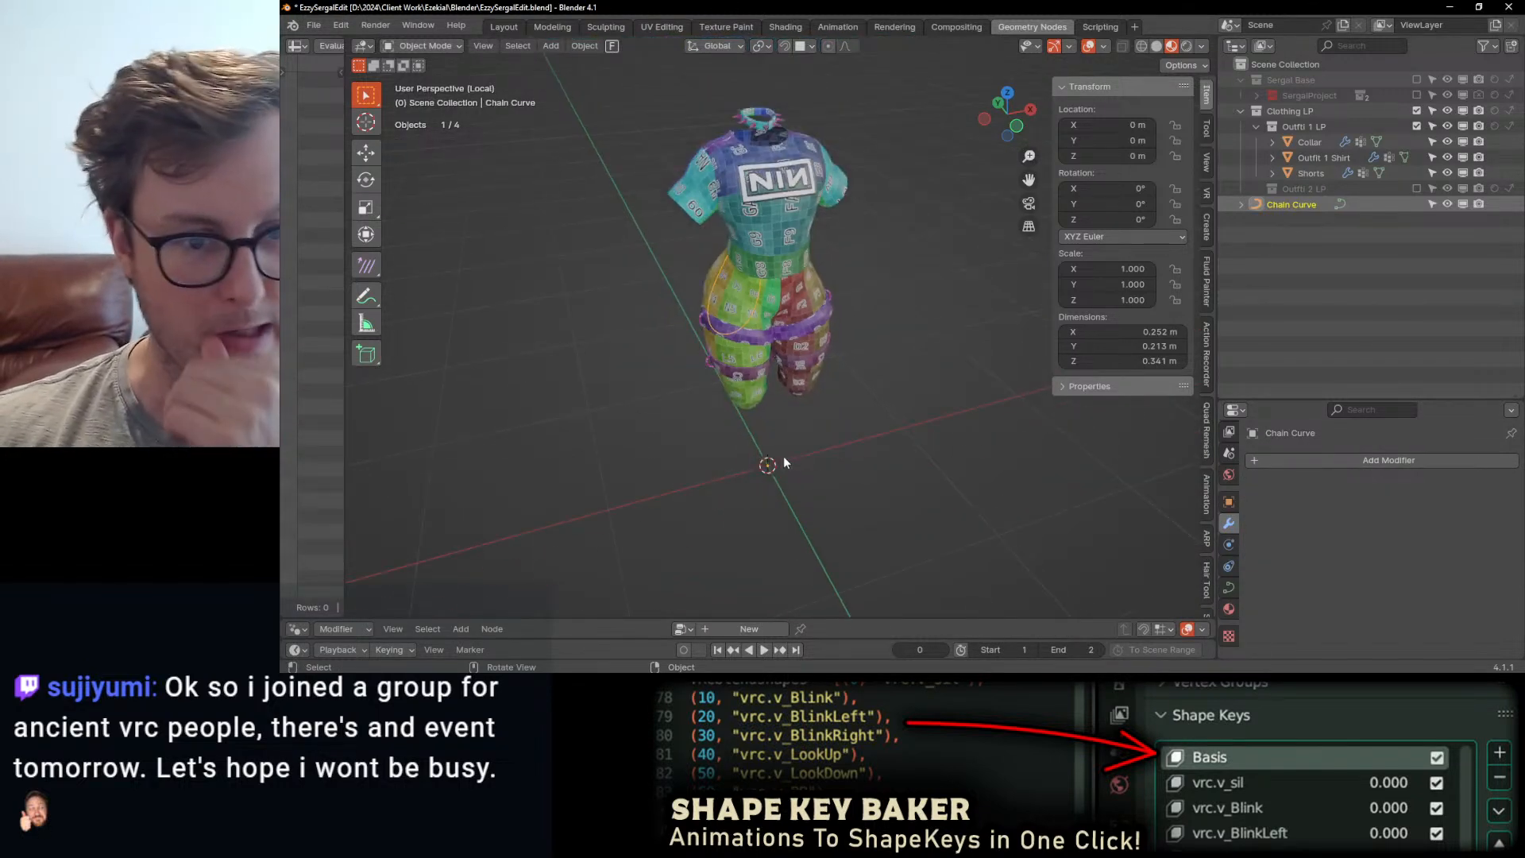
scroll(783, 443, "up", 4)
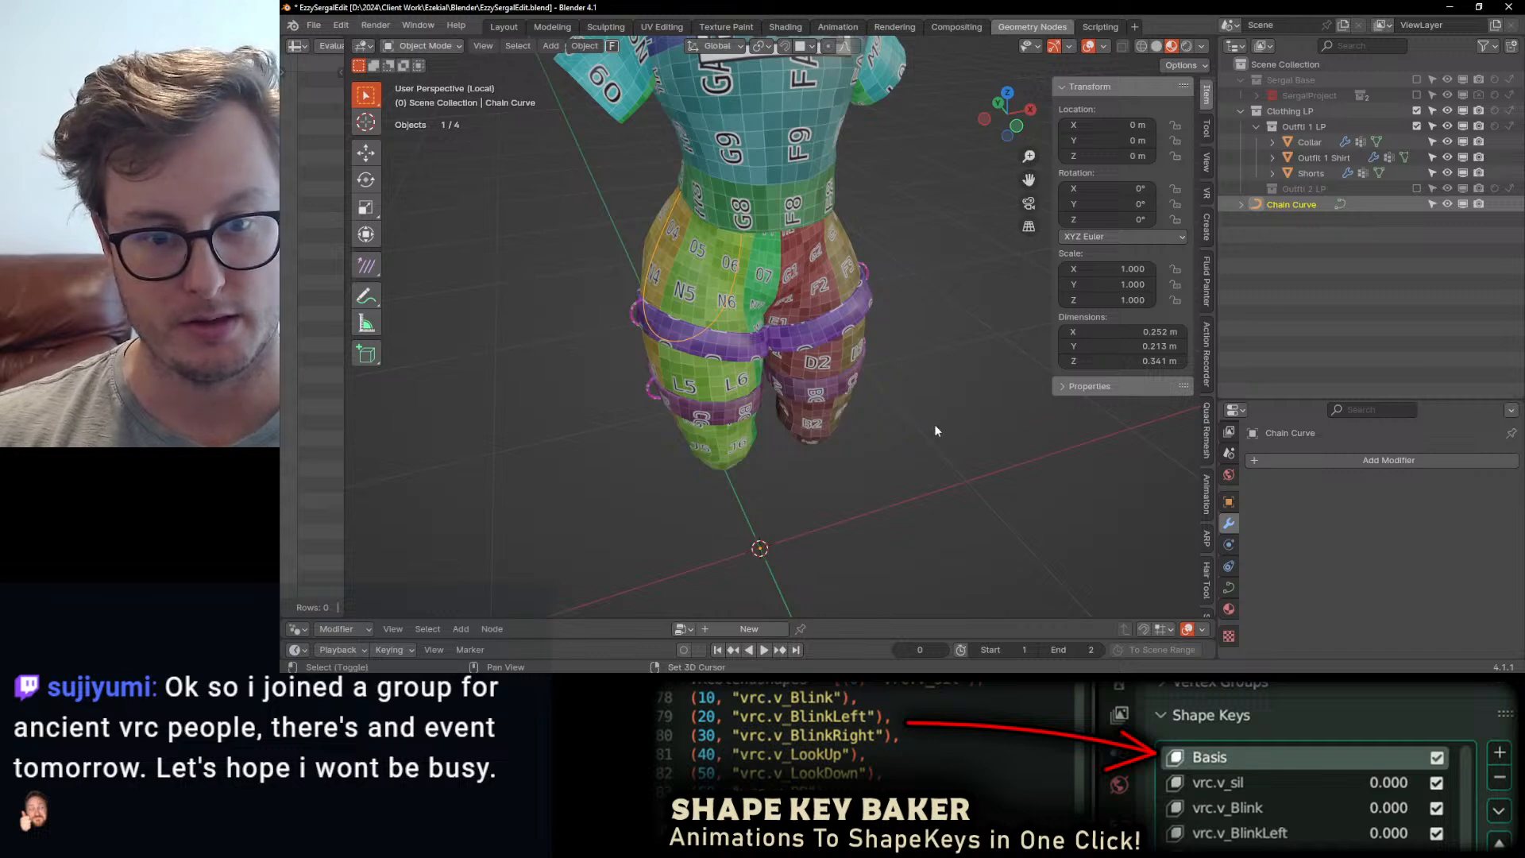
key("shift+a")
mouse_move(886, 365)
left_click(1023, 32)
scroll(794, 390, "down", 4)
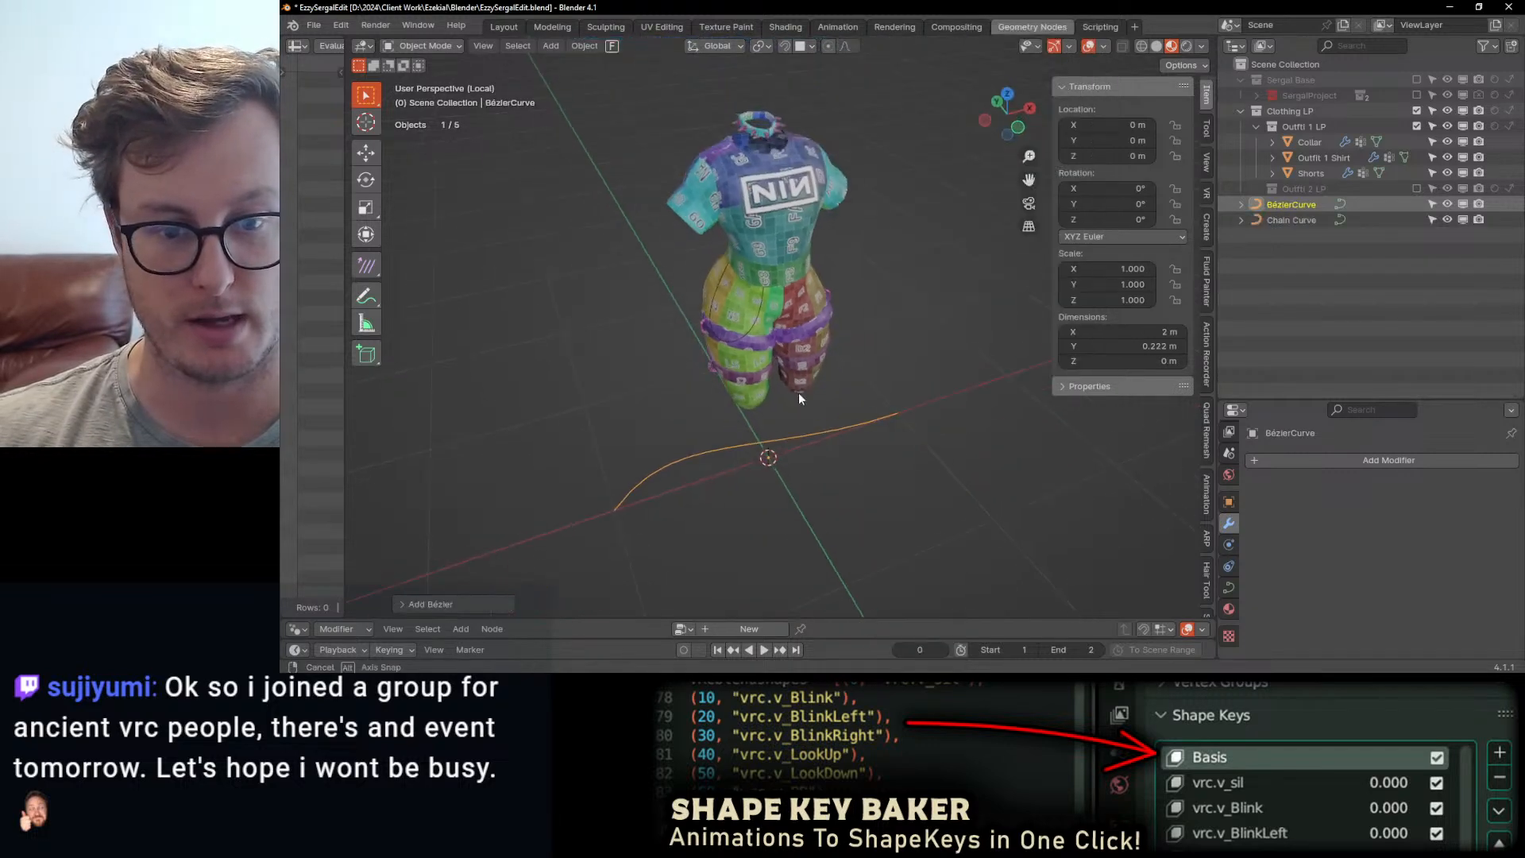
- Flatten all the Bézier curve's points into a straight line by scaling them to 0 along Y
key("Tab")
key("6")
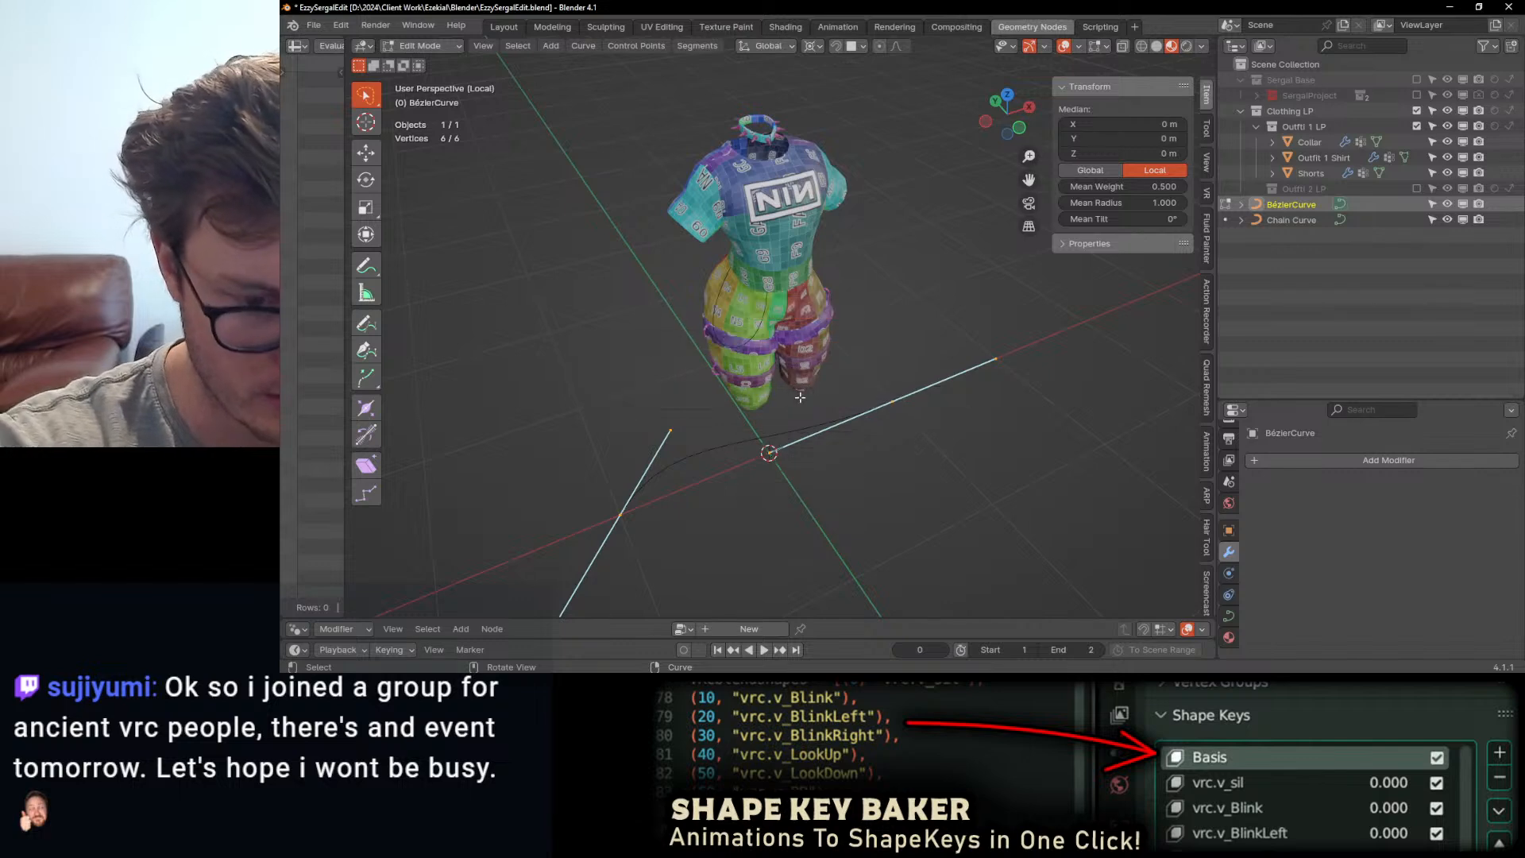
key("s")
key("y")
key("0")
key("Return")
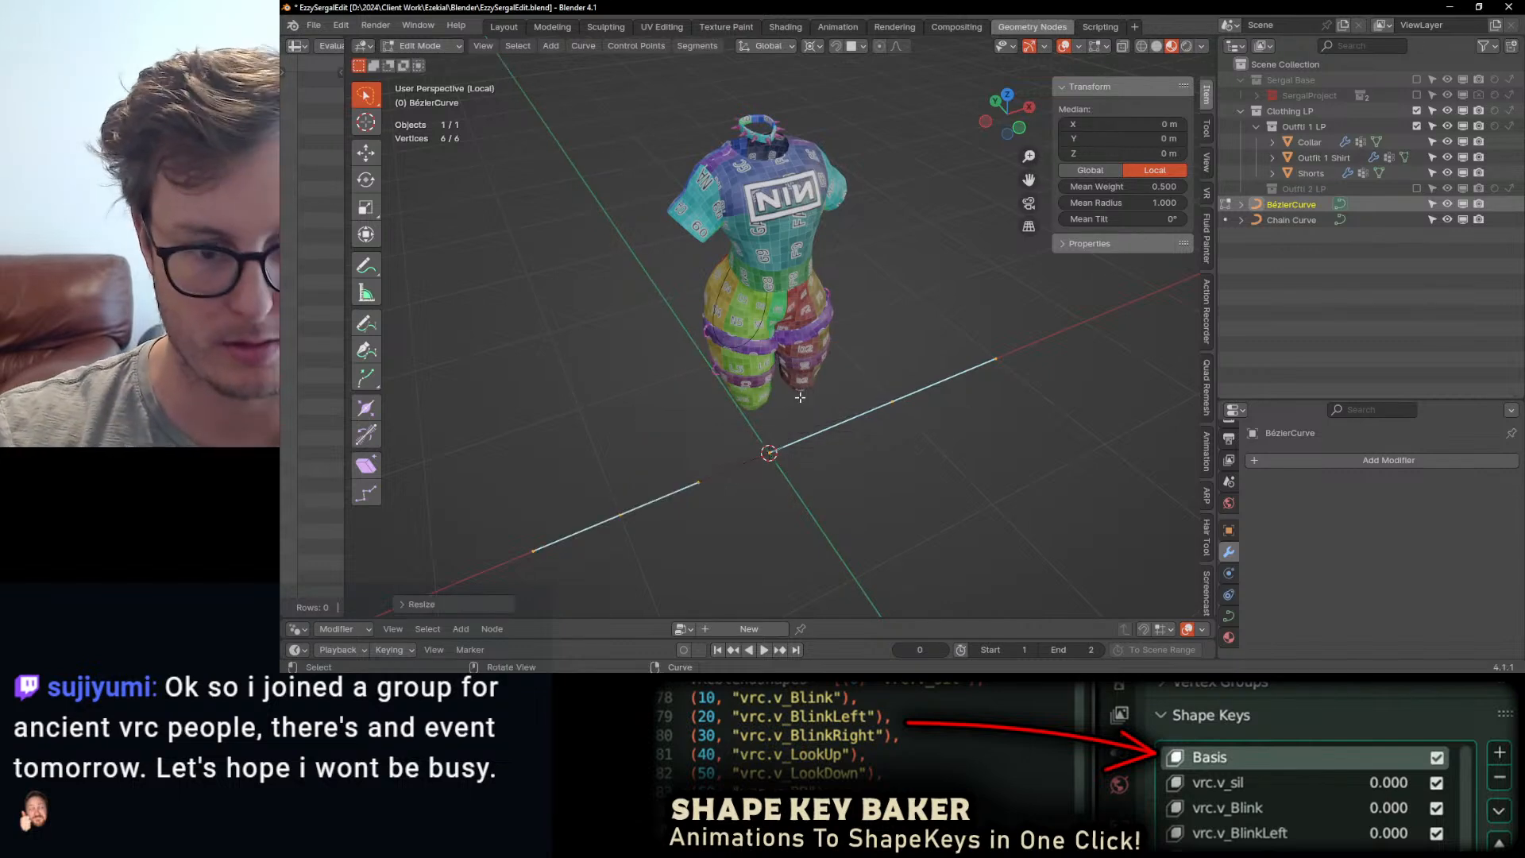
- Delete the curve's positive-X end point, extrude a new point from the remaining one and set its X to 1 m
left_click(898, 413)
key("x")
left_click(896, 415)
left_click(694, 514)
key("e")
right_click(811, 451)
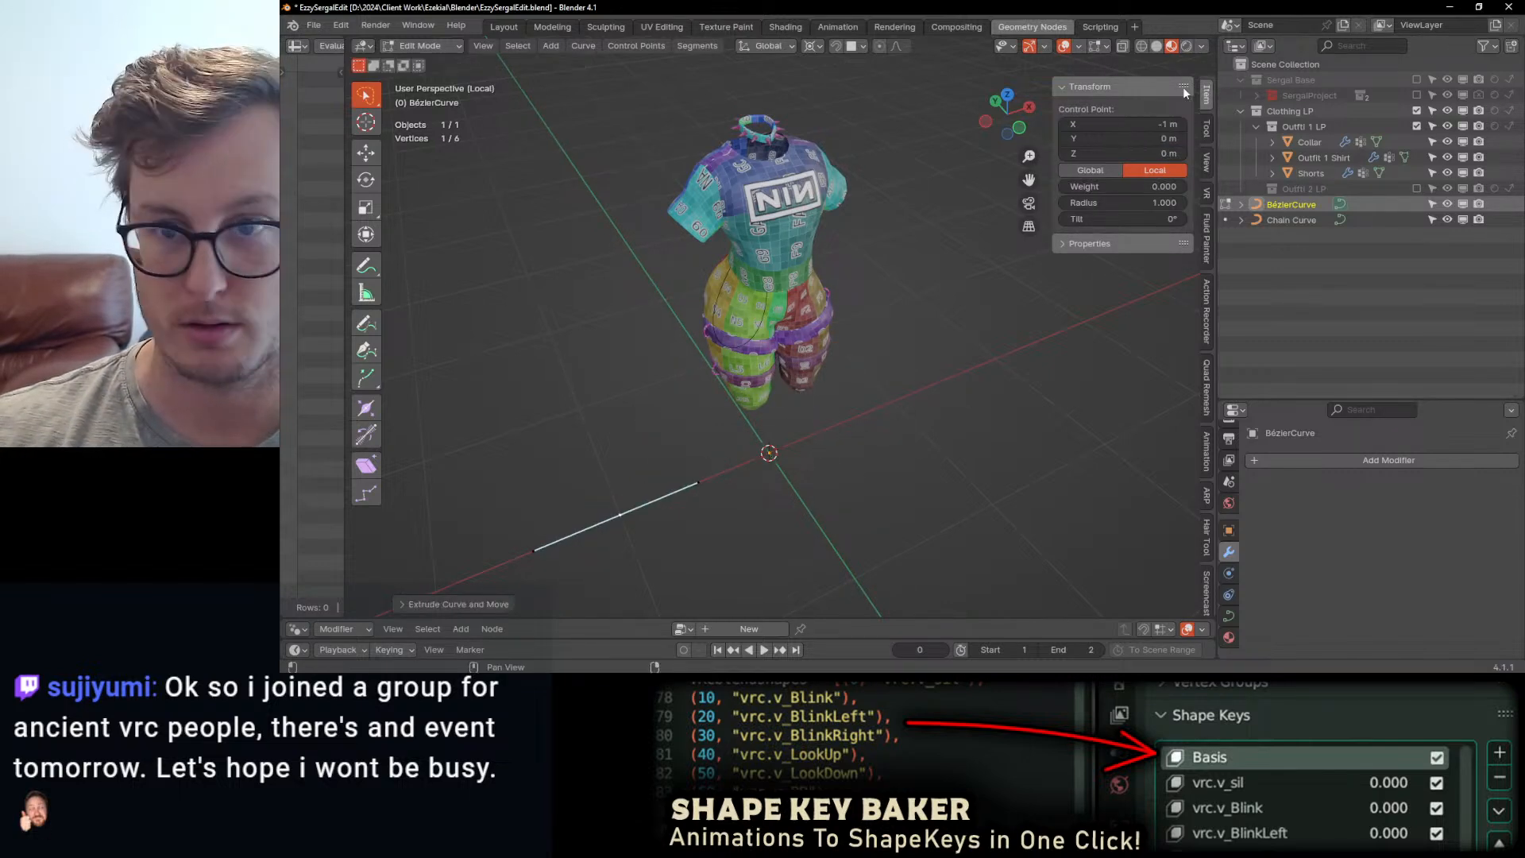
type("1")
key("Return")
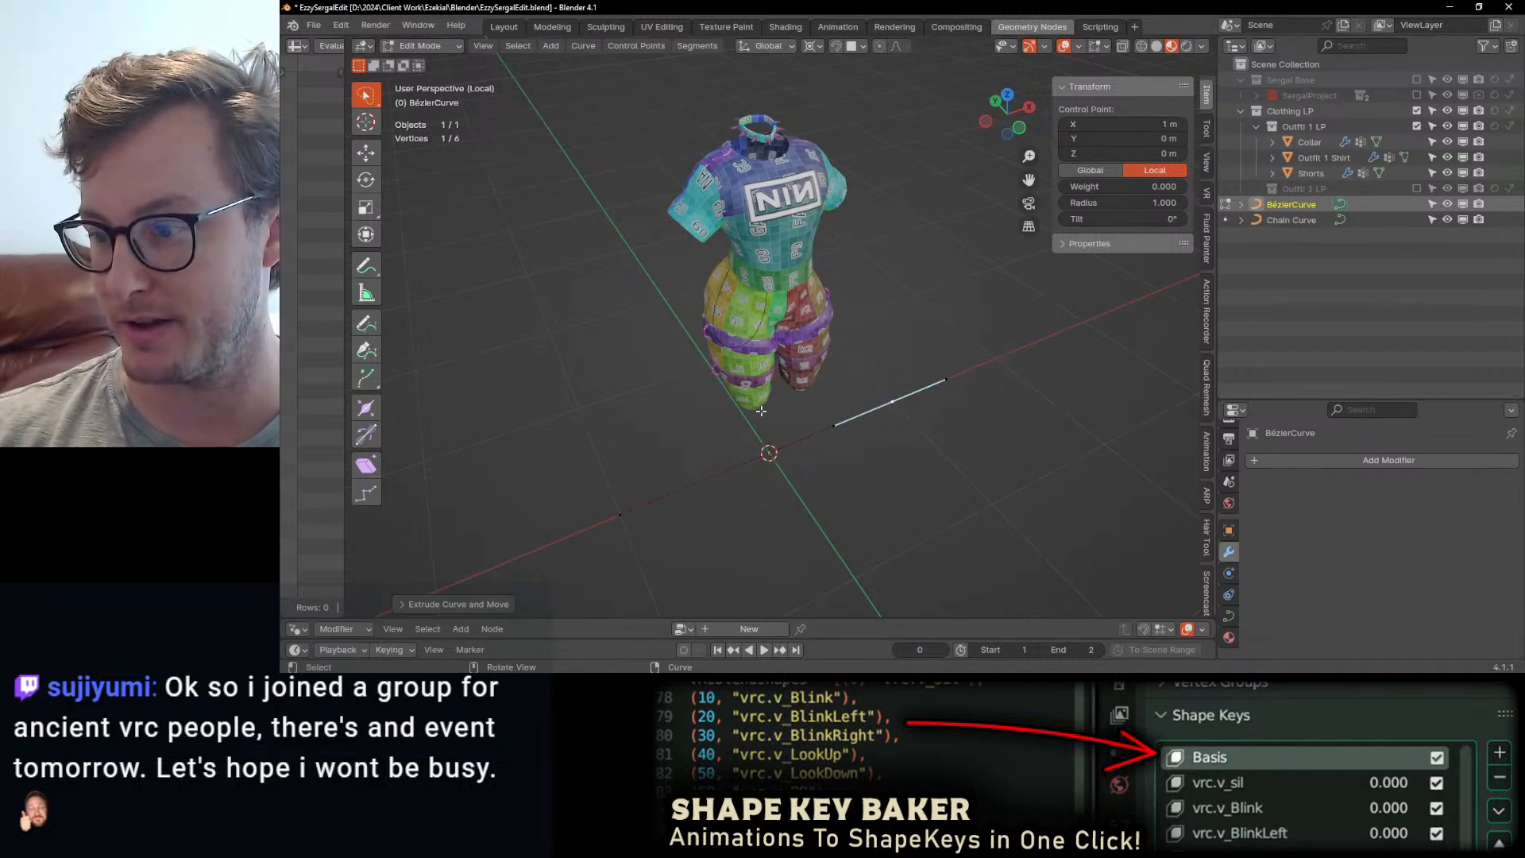
- Duplicate the straight curve segment and rotate the copy 90° about Z to form a cross
key("a")
key("shift+d")
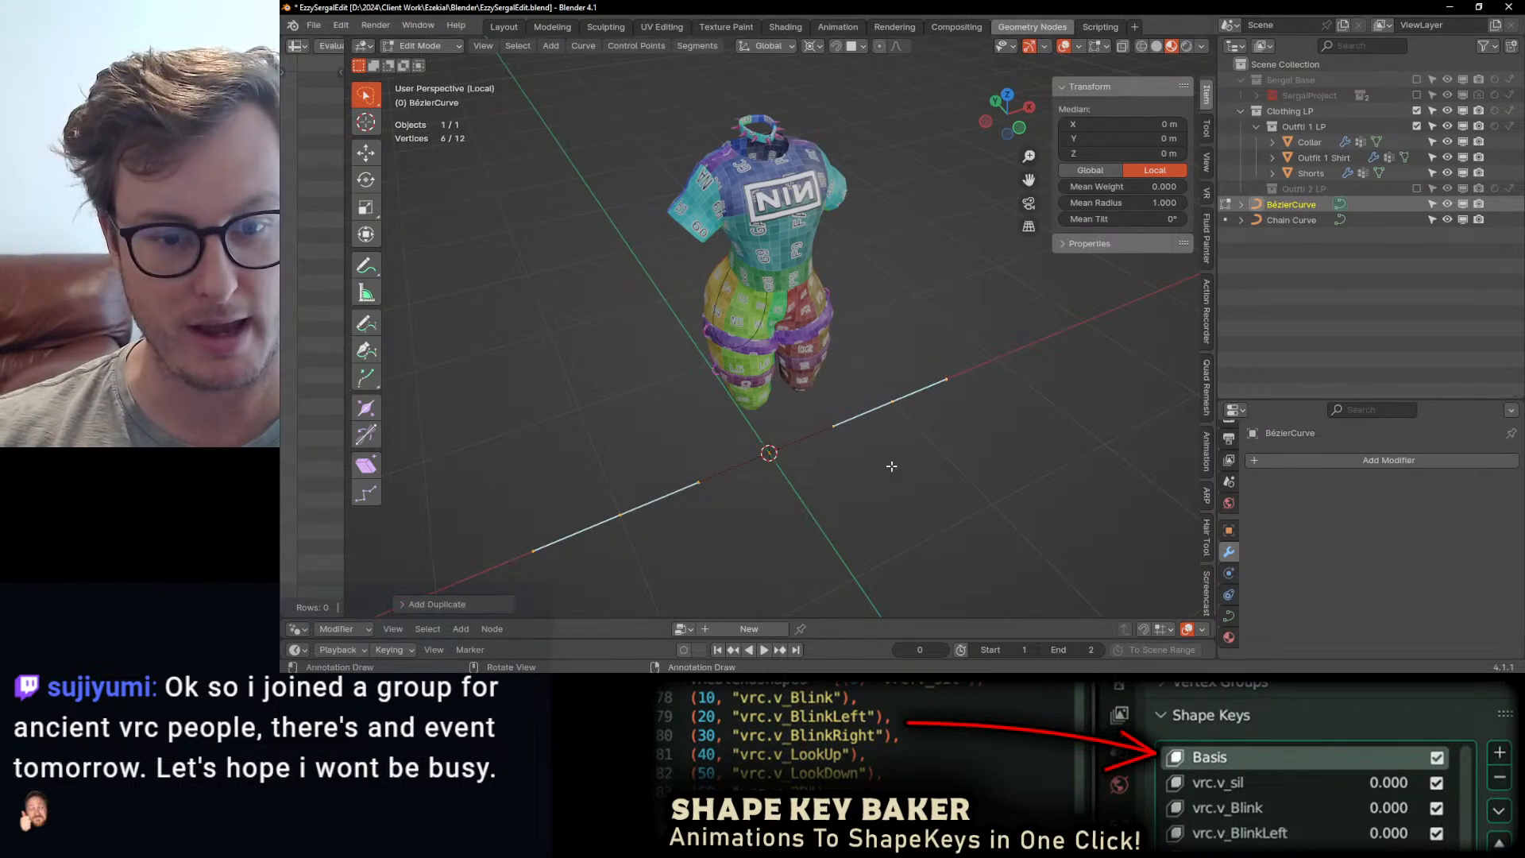
key("r")
key("z")
key("9")
key("0")
key("Return")
- Scale the whole cross-shaped curve down to about 0.08 m across and leave edit mode
key("a")
key("s")
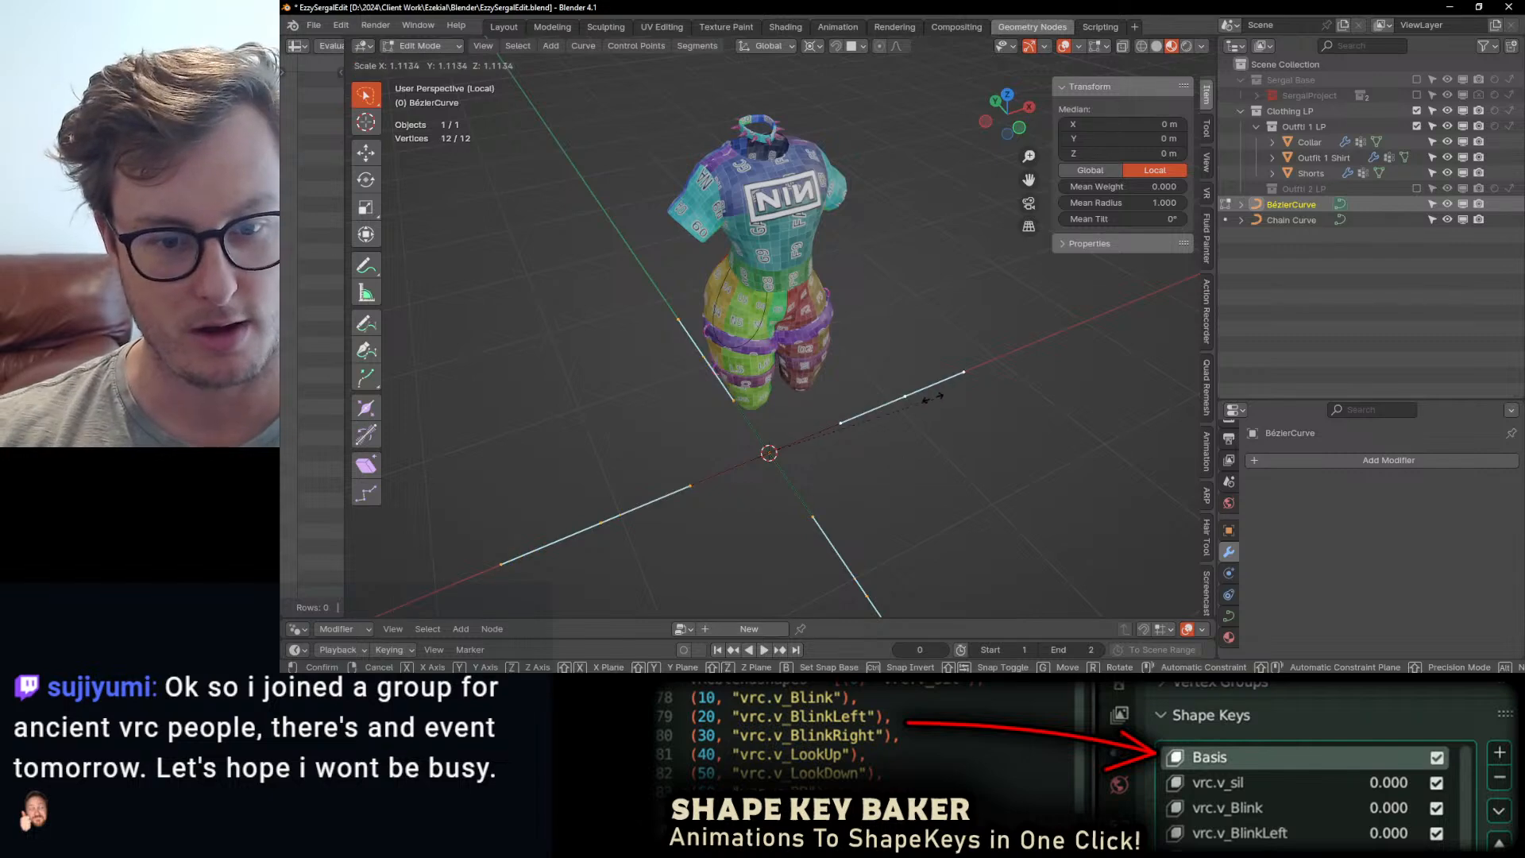
left_click(818, 448)
key("s")
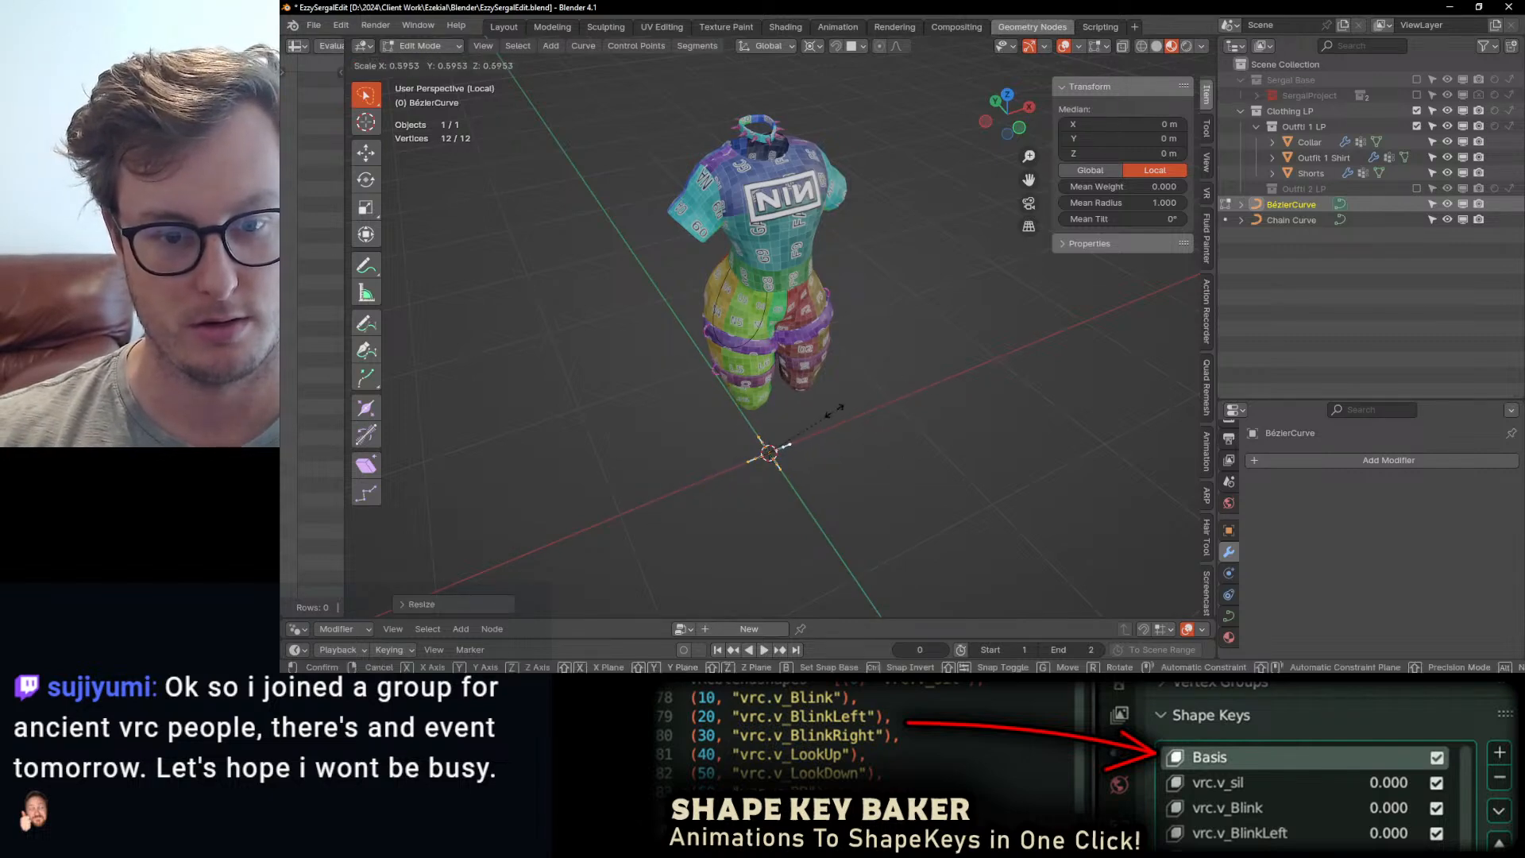
scroll(773, 435, "up", 5)
left_click(772, 435)
key("Tab")
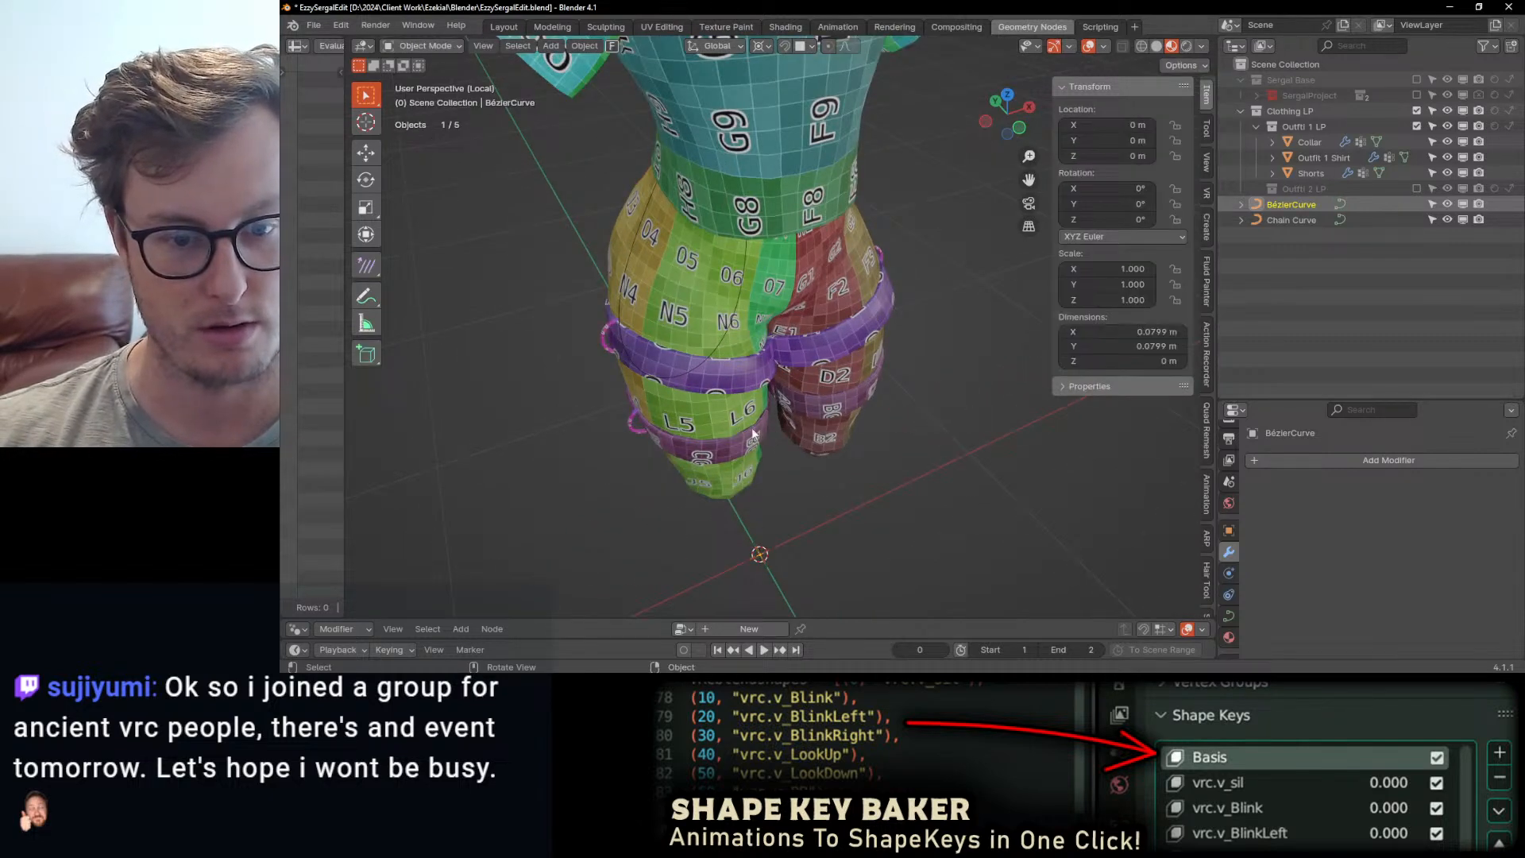
- Rename the cross-shaped curve as Profile_Chain and save the file
middle_click_drag(782, 451, 848, 332, "shift")
double_click(1294, 204)
type("Pro")
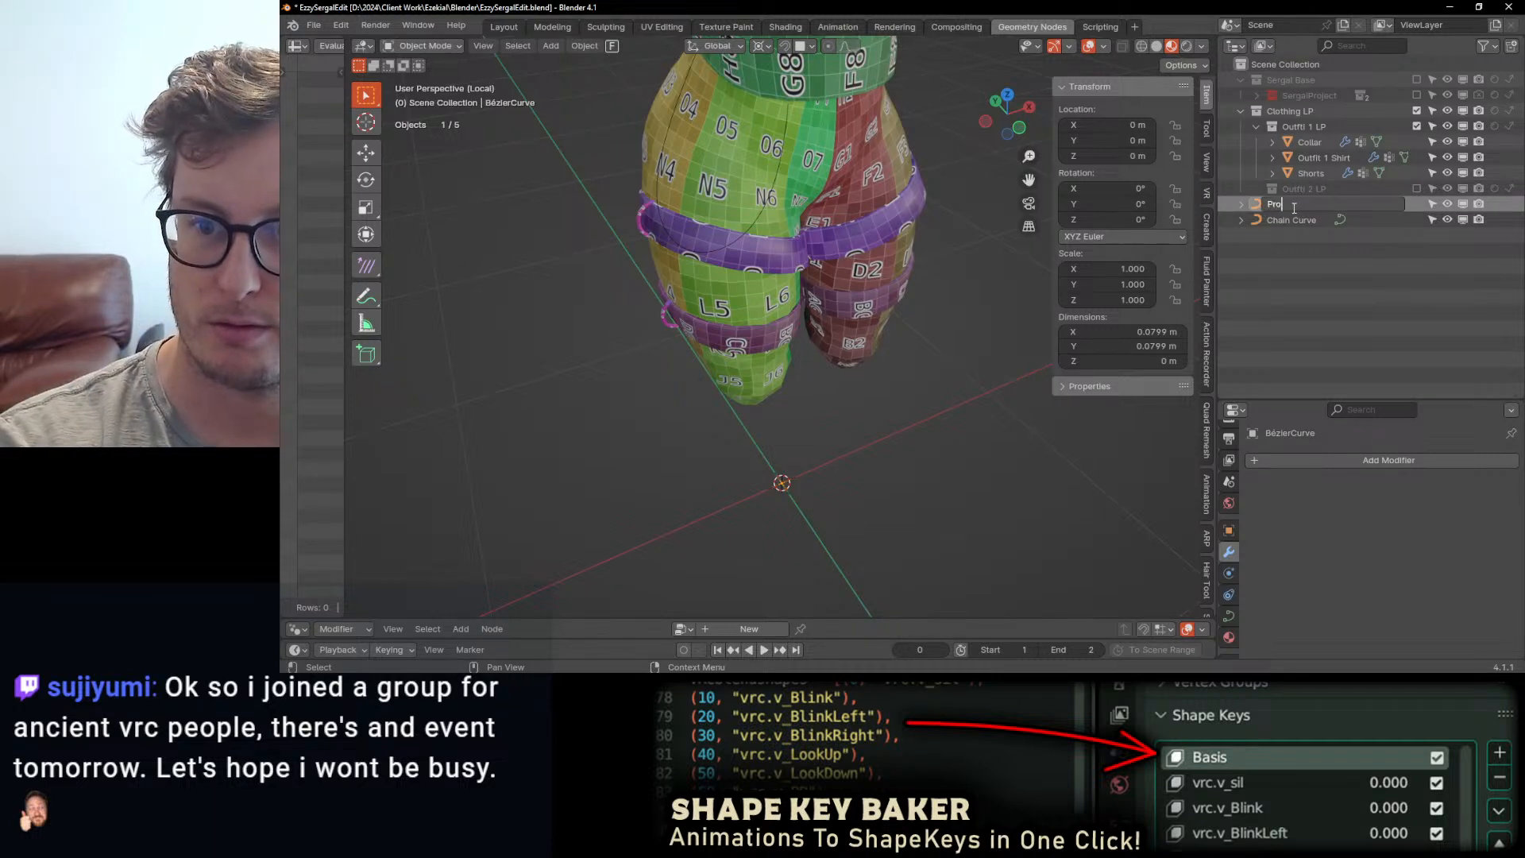
type("file Chain")
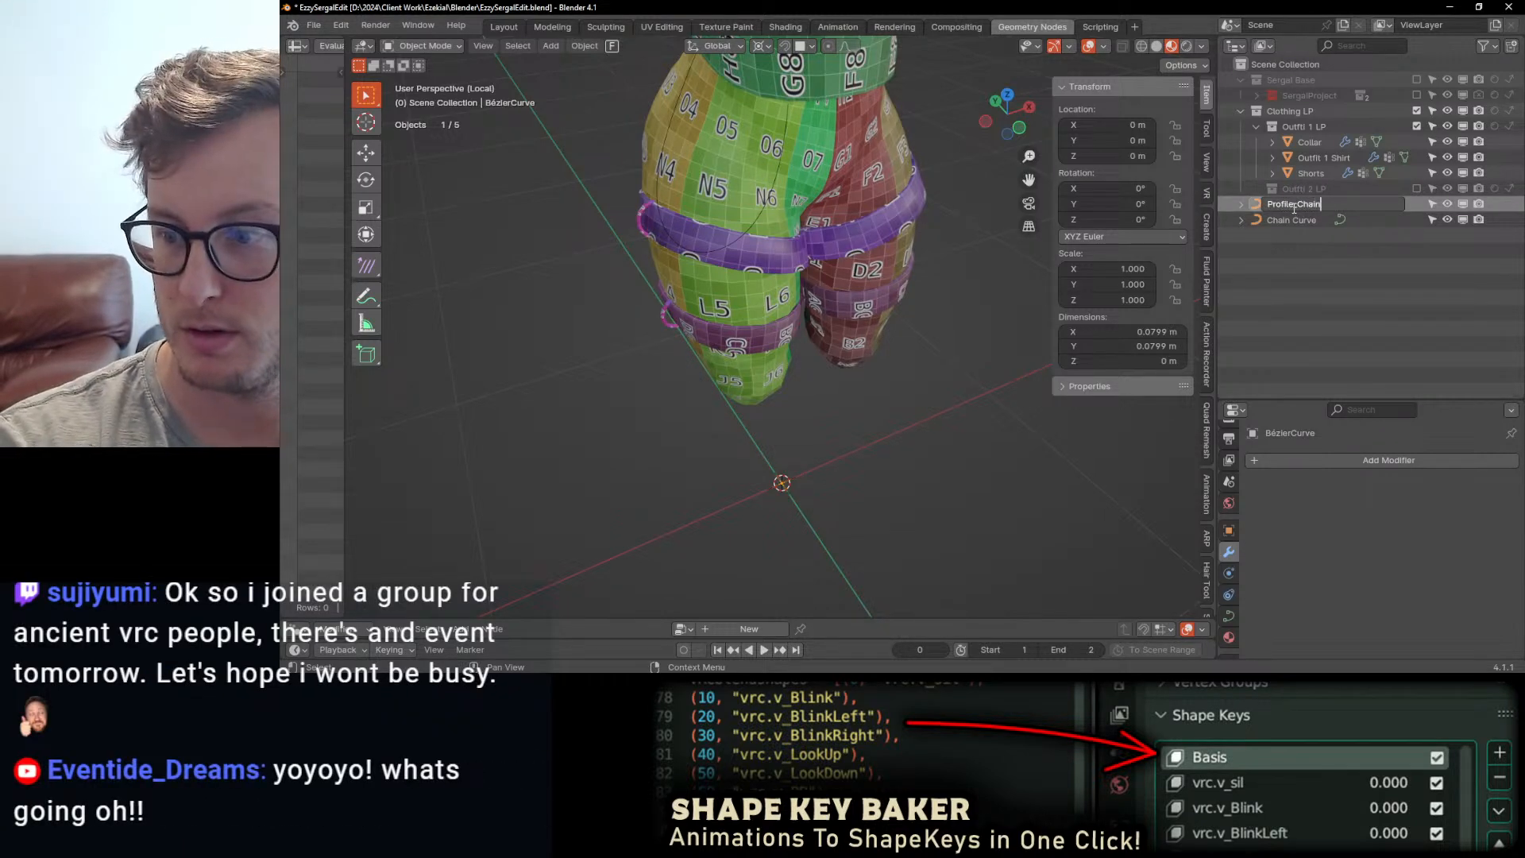
key("Return")
middle_click_drag(936, 259, 832, 409)
key("ctrl+s")
- Set the chain curve's geometry bevel to Object mode with Profile_Chain as the bevel object
left_click(771, 278)
key("ctrl+s")
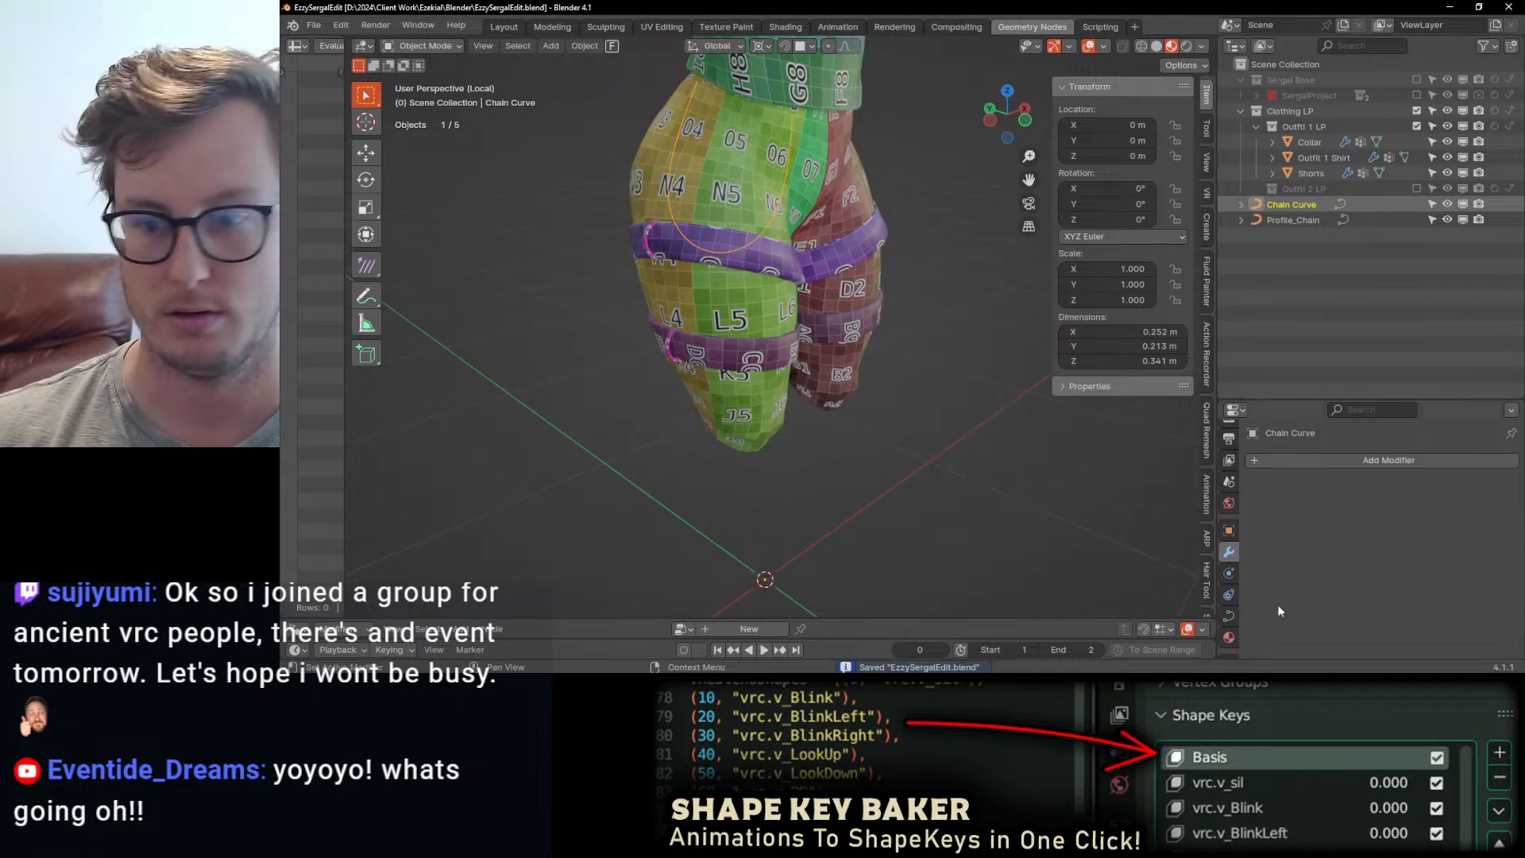
left_click(1229, 616)
scroll(1361, 560, "down", 5)
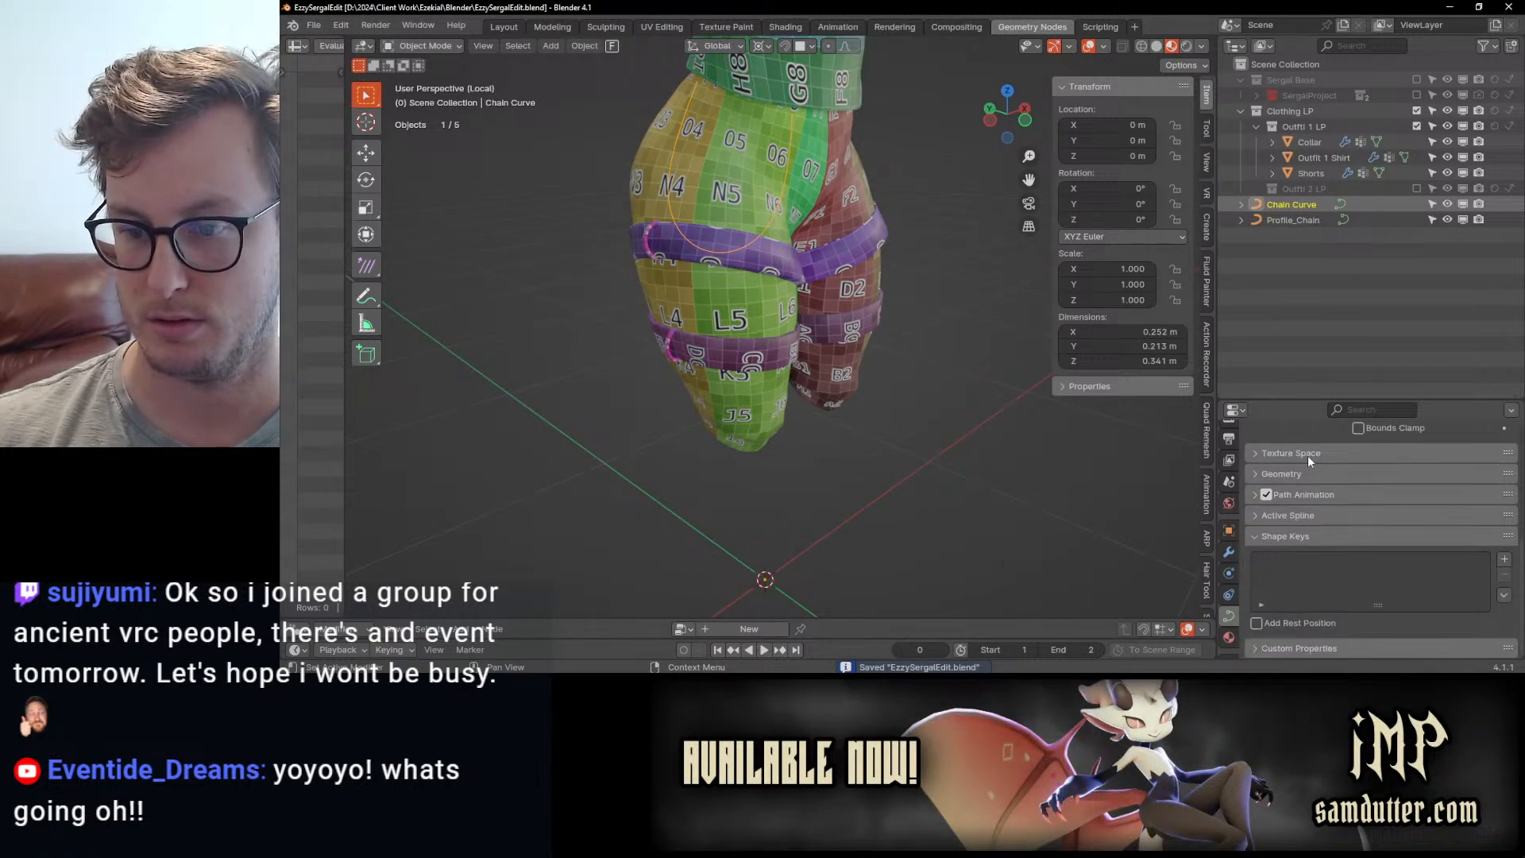
left_click(1311, 472)
scroll(1319, 476, "down", 3)
left_click(1394, 488)
left_click(1427, 509)
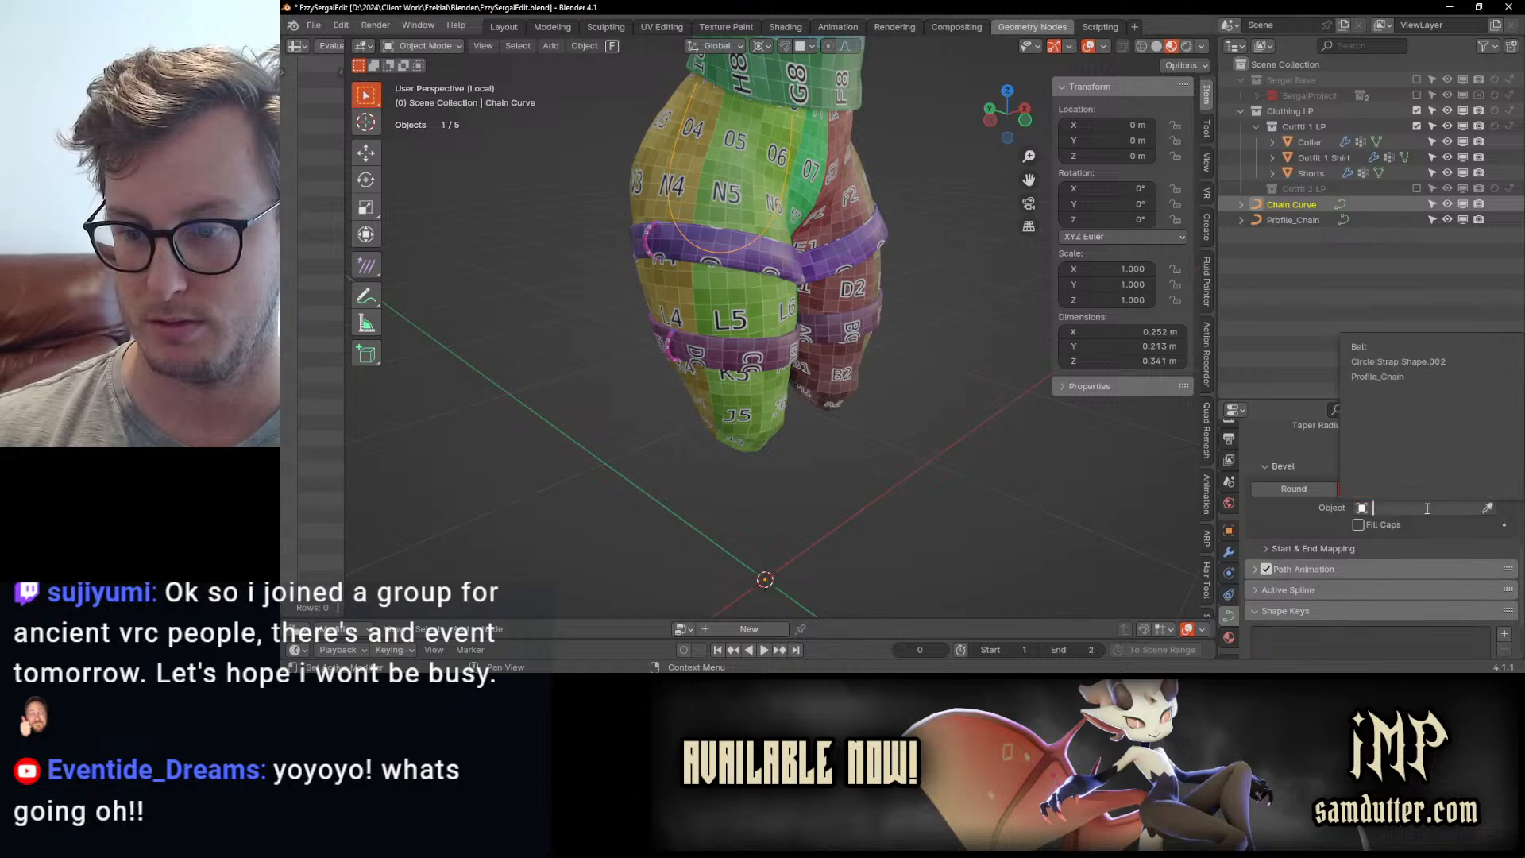
left_click(1382, 378)
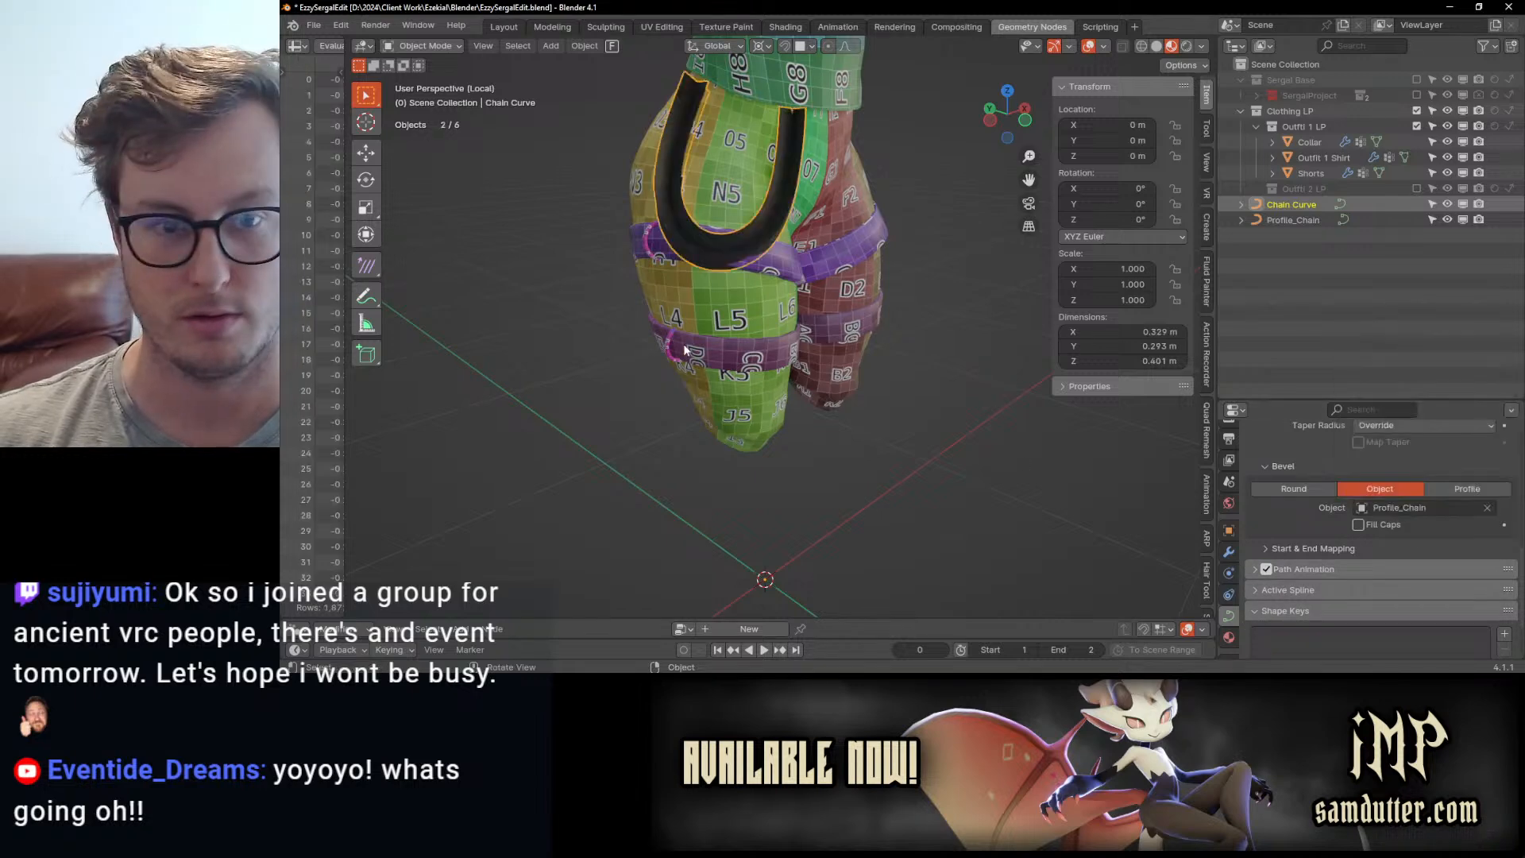
- Scale the points of Profile_Chain down to about 0.29 so the chain strip on the shorts becomes narrower
middle_click_drag(683, 351, 698, 219)
scroll(698, 219, "up", 2)
left_click(1271, 220)
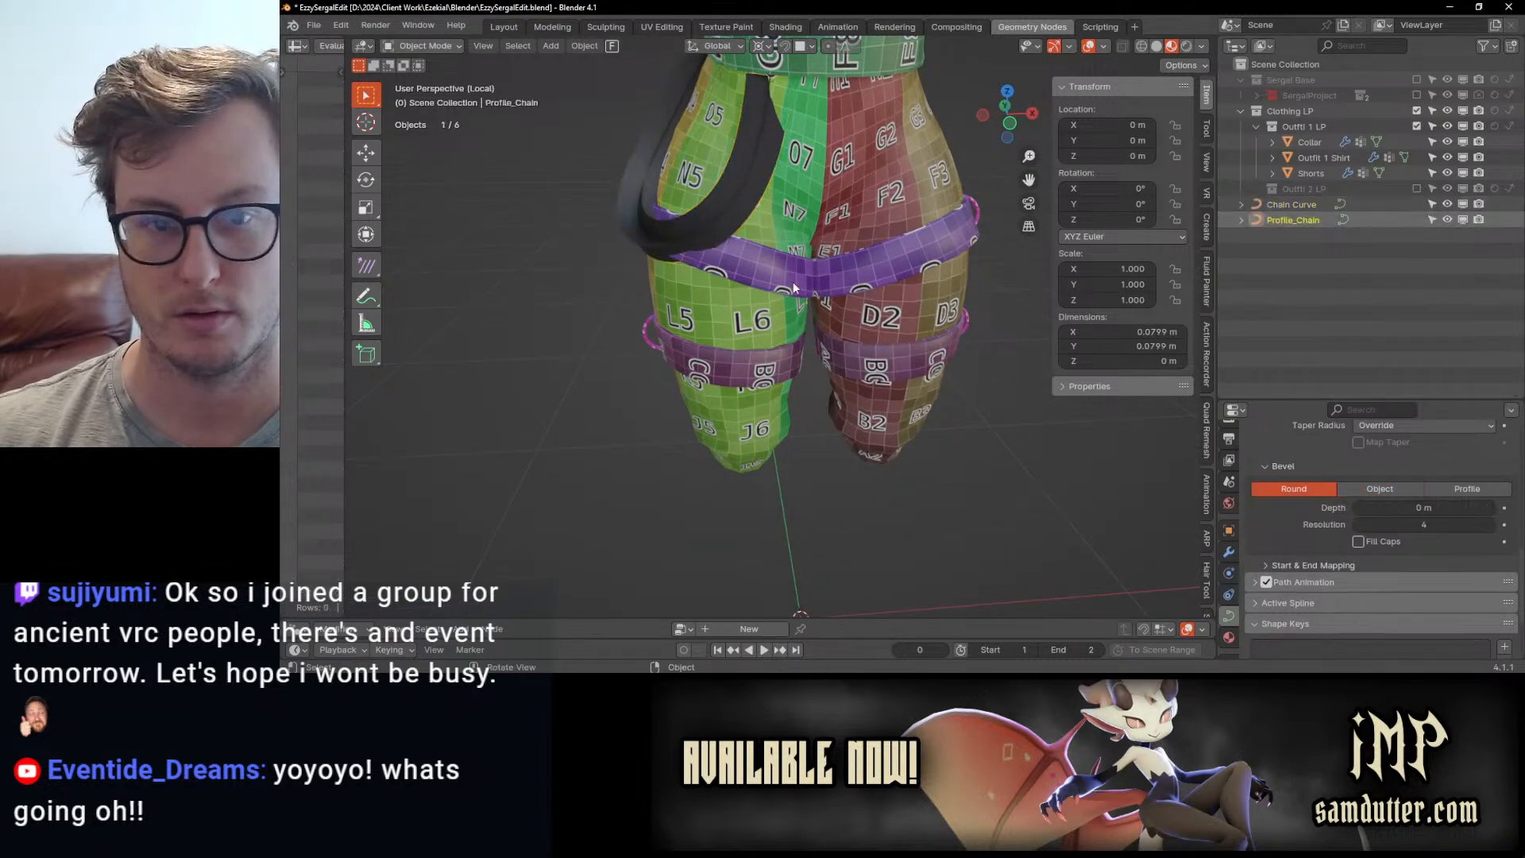
key("Tab")
key("s")
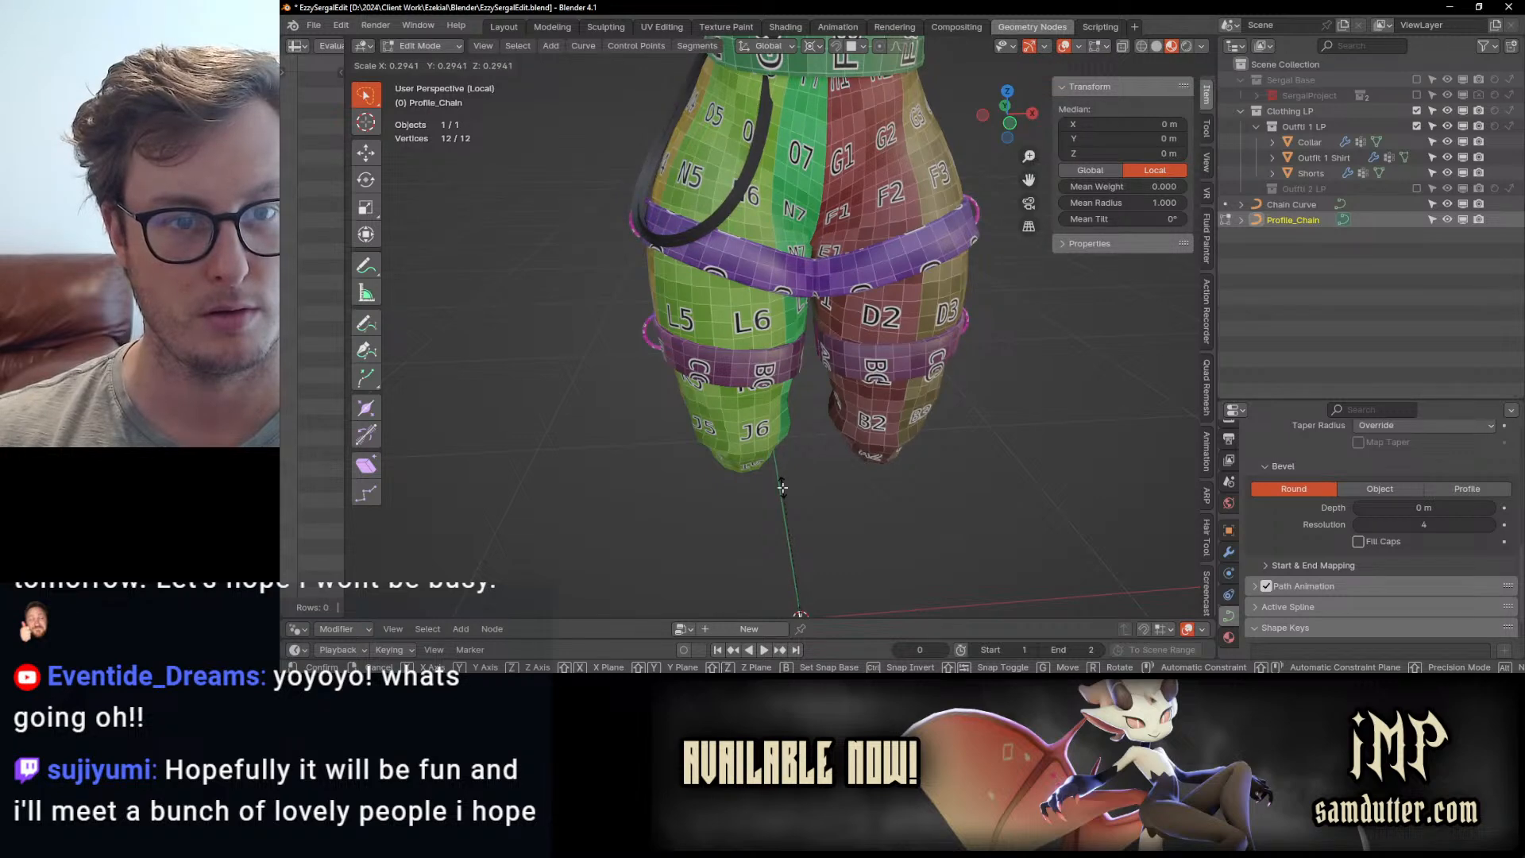
left_click(783, 486)
- Close the Decals and Assets folder windows and Unity Hub, and switch to Krita
key("alt+Tab")
key("alt+Tab")
key("Escape")
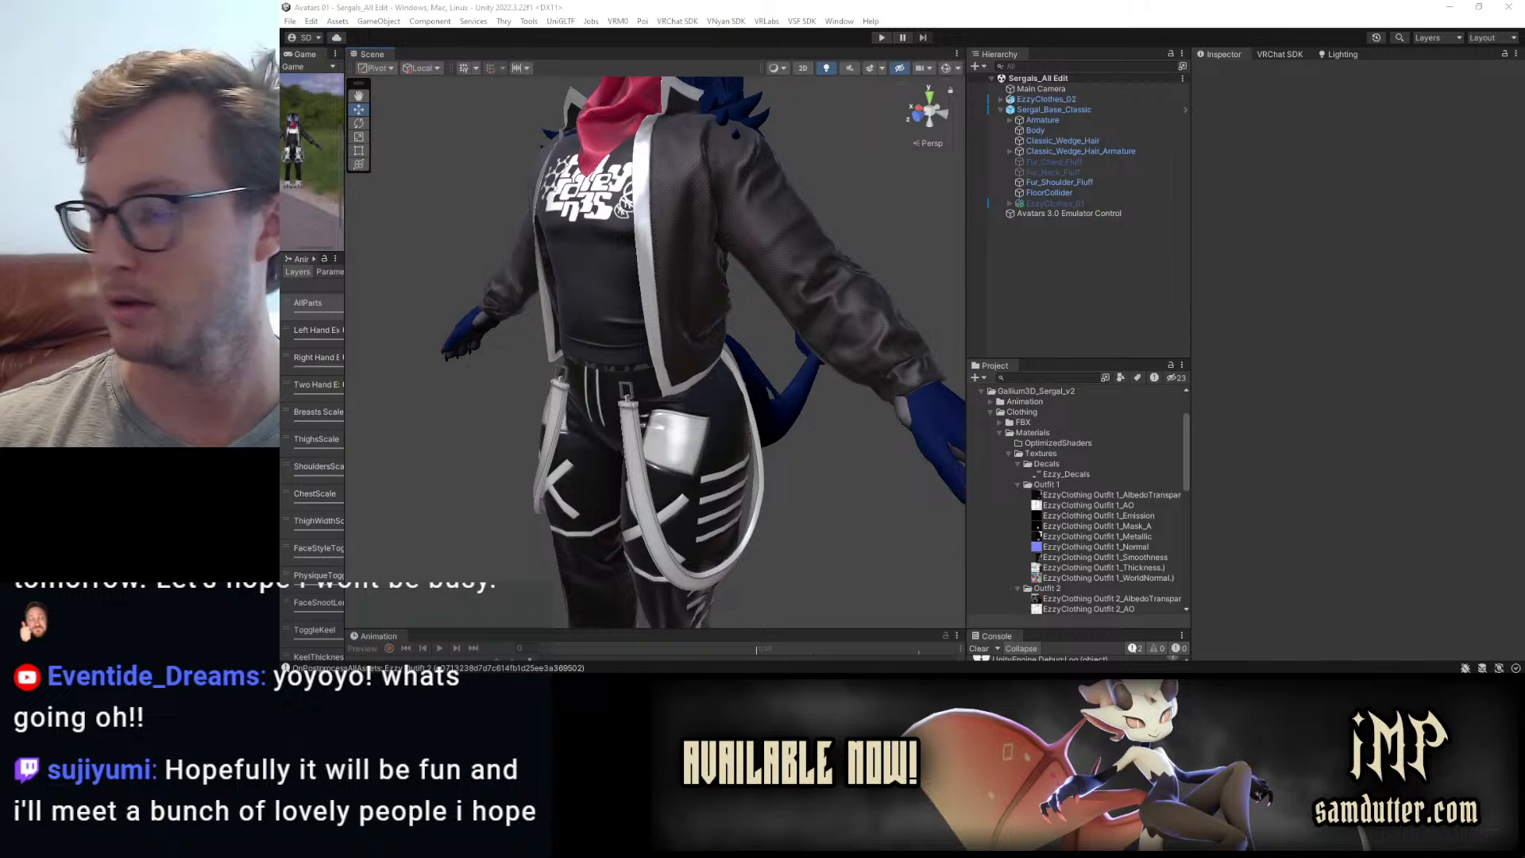
key("alt+Tab")
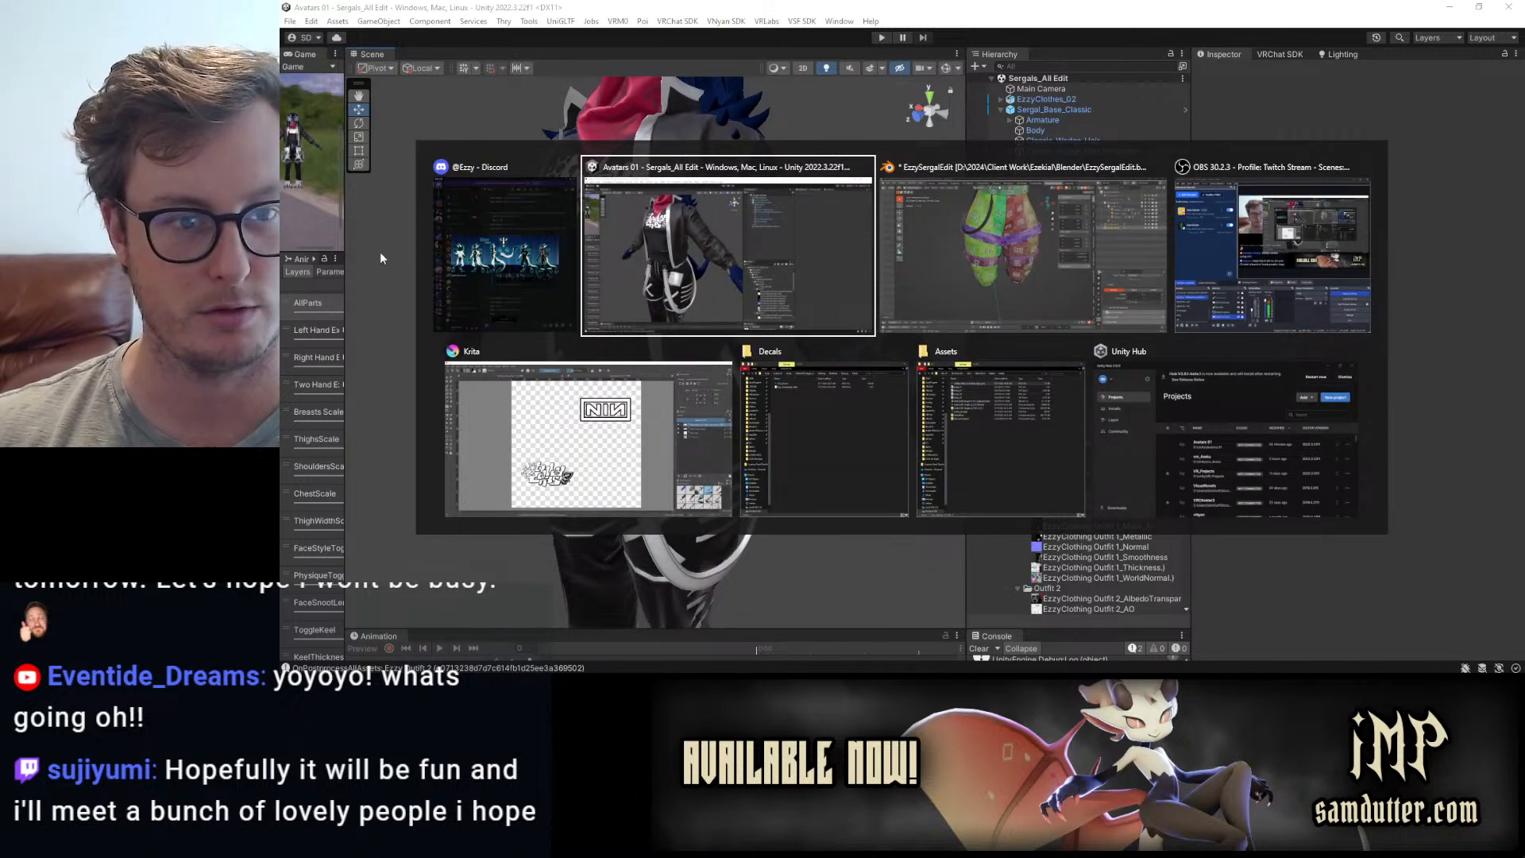
left_click(901, 353)
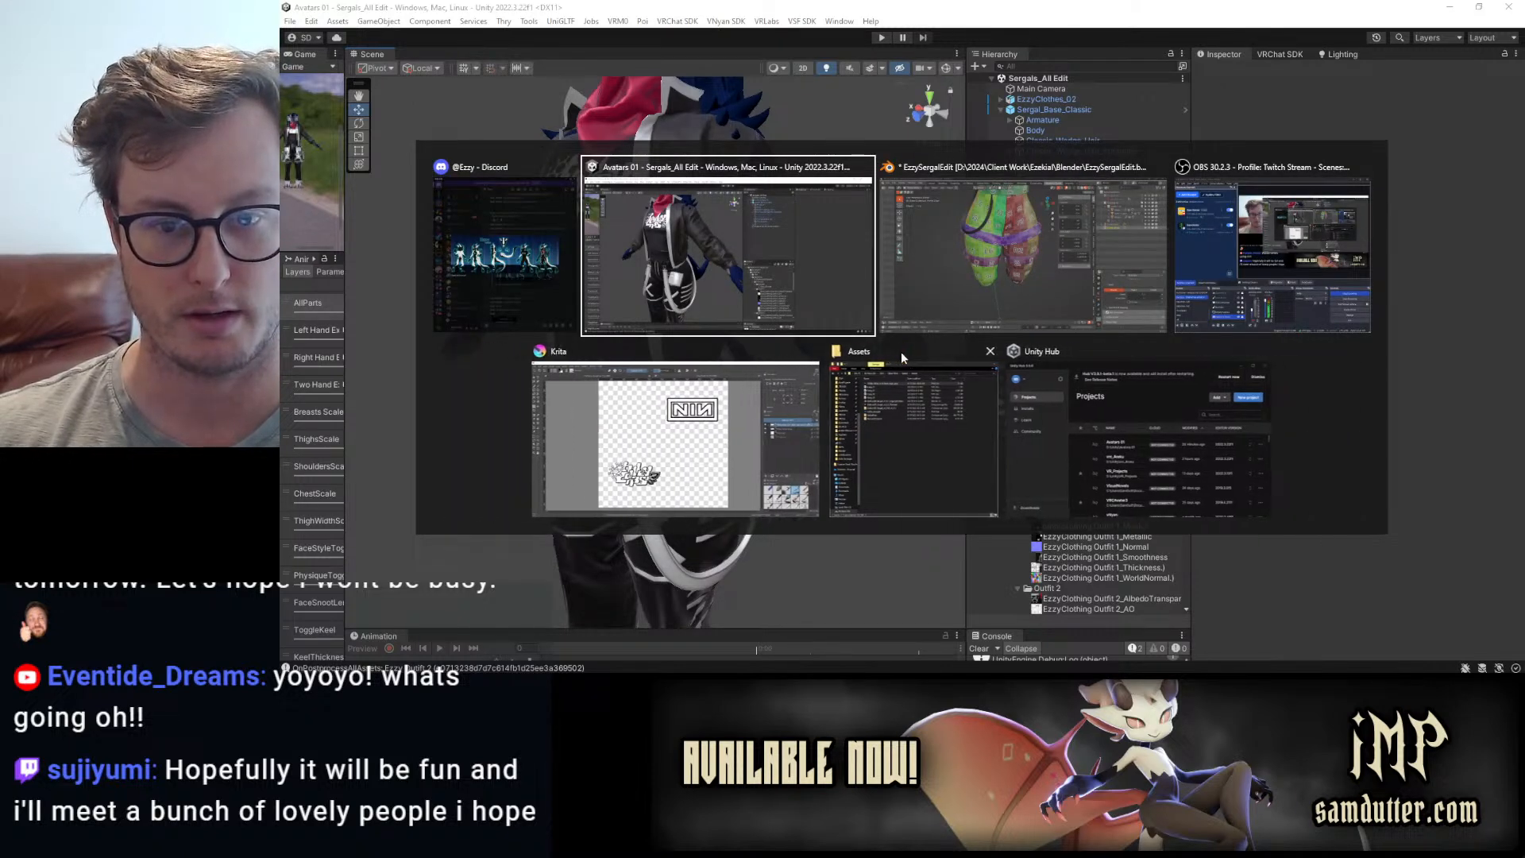
left_click(991, 351)
left_click(1173, 351)
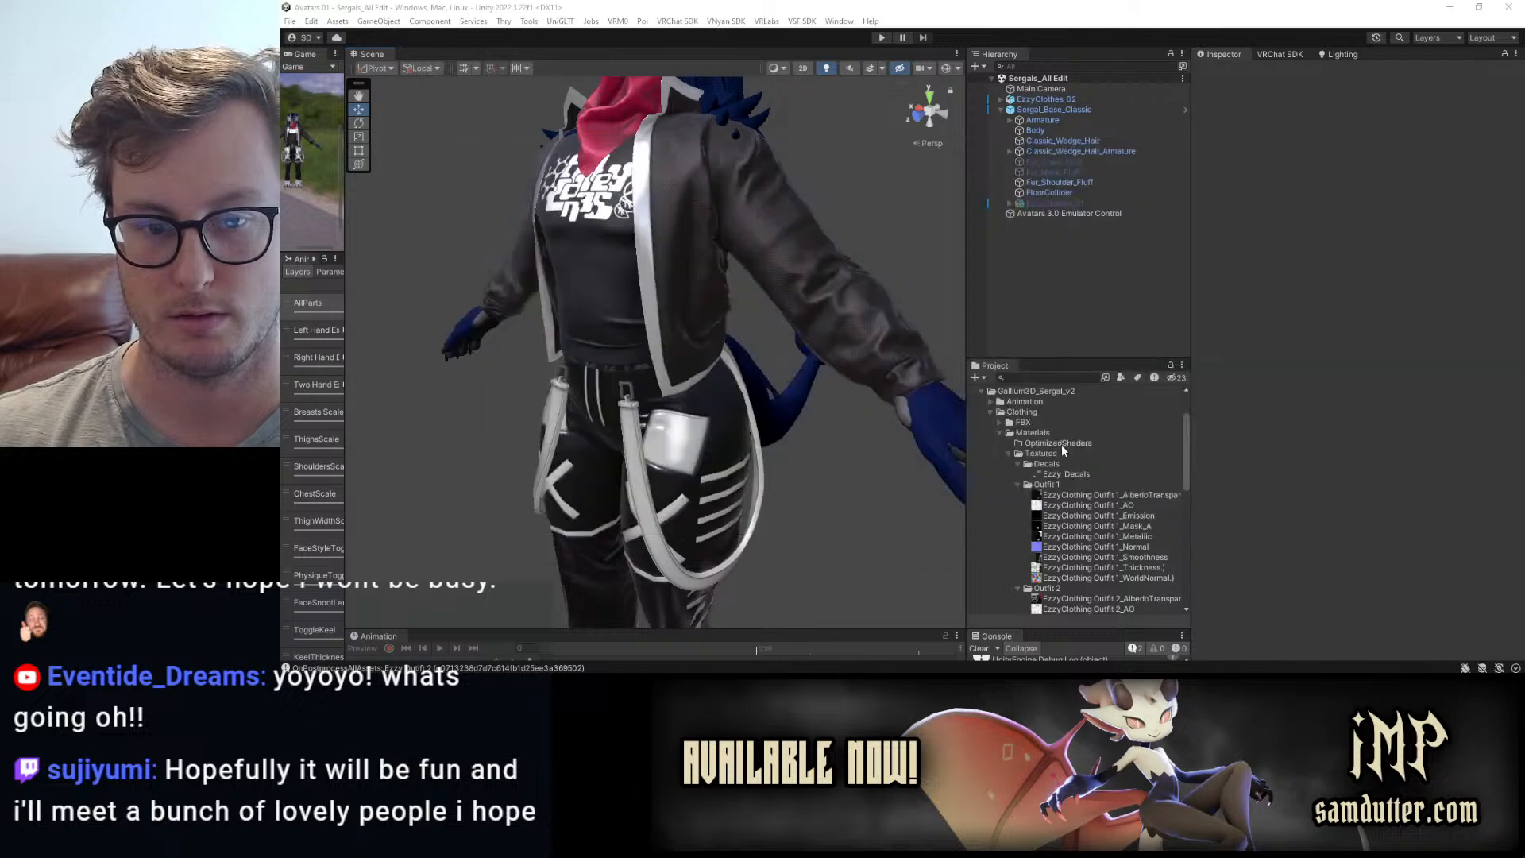
key("alt+Tab")
left_click(1208, 404)
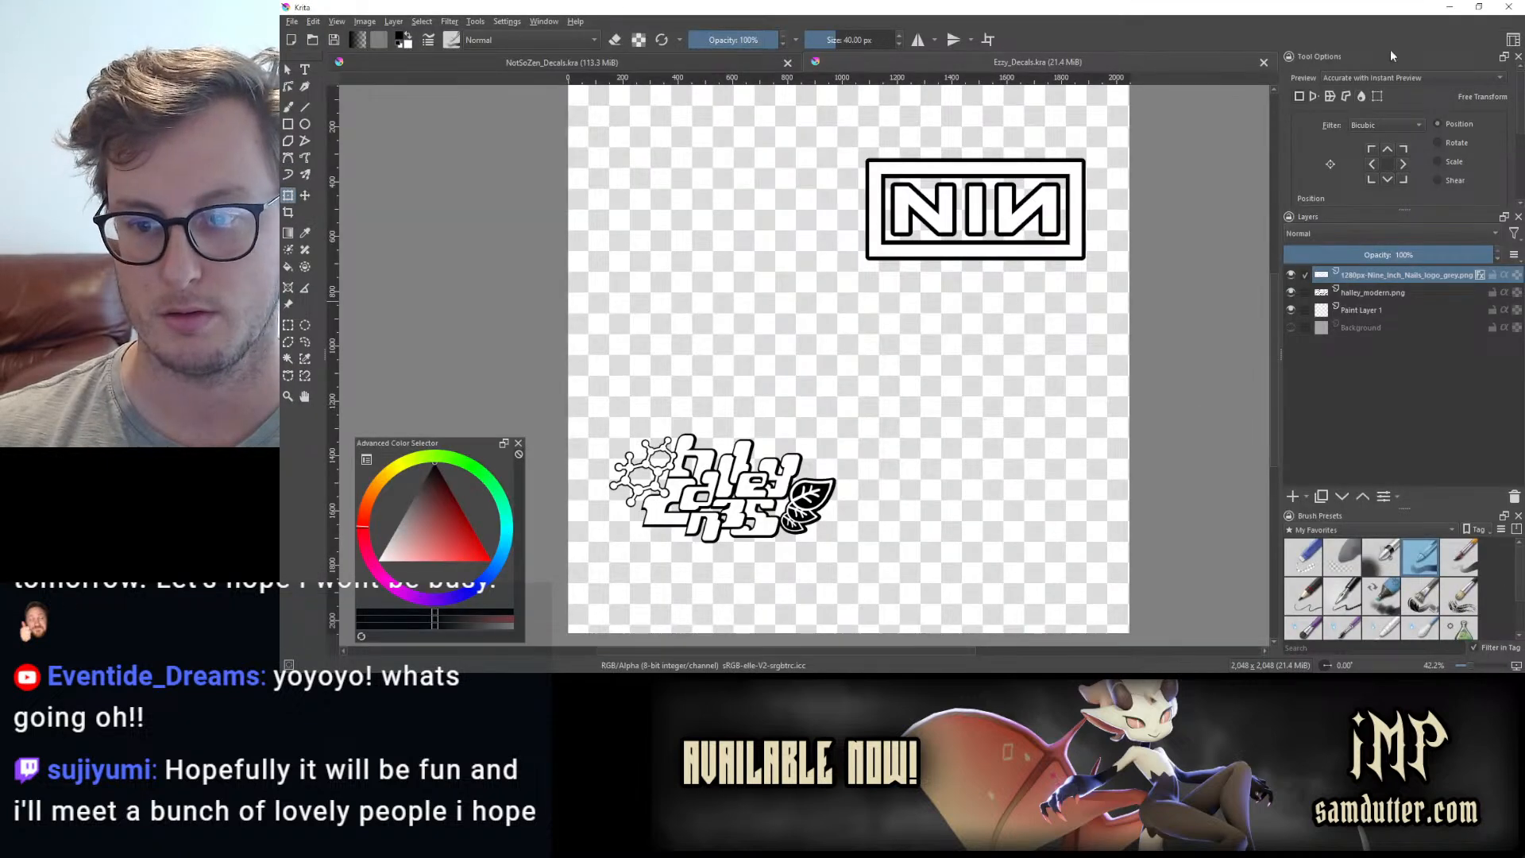
- Check the Ezzy character reference sheet in the browser for the shorts' chains, and return to Blender
key("alt+Tab")
key("alt+Tab")
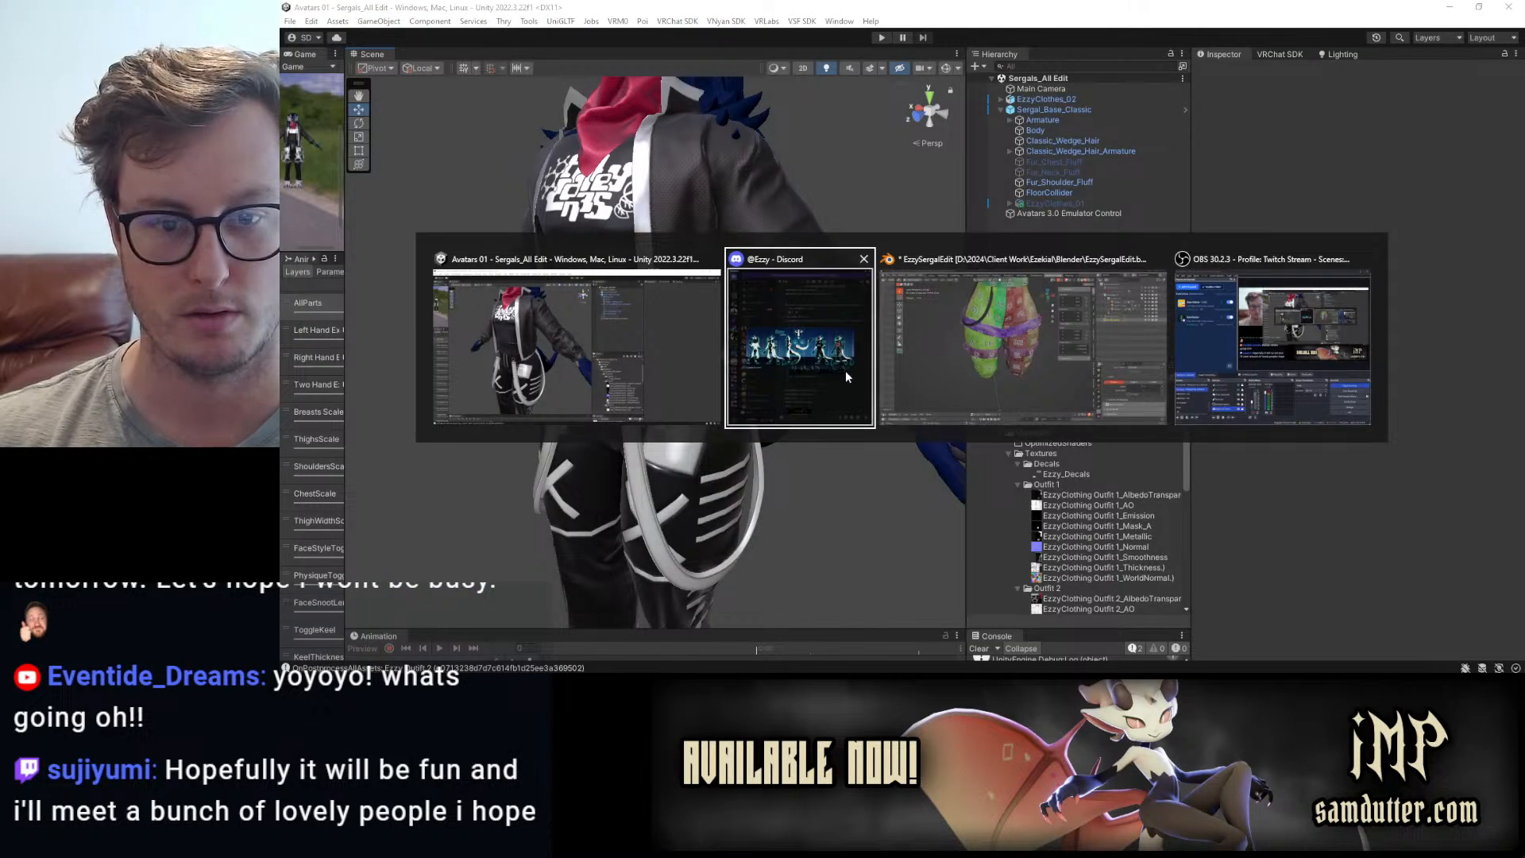
key("Escape")
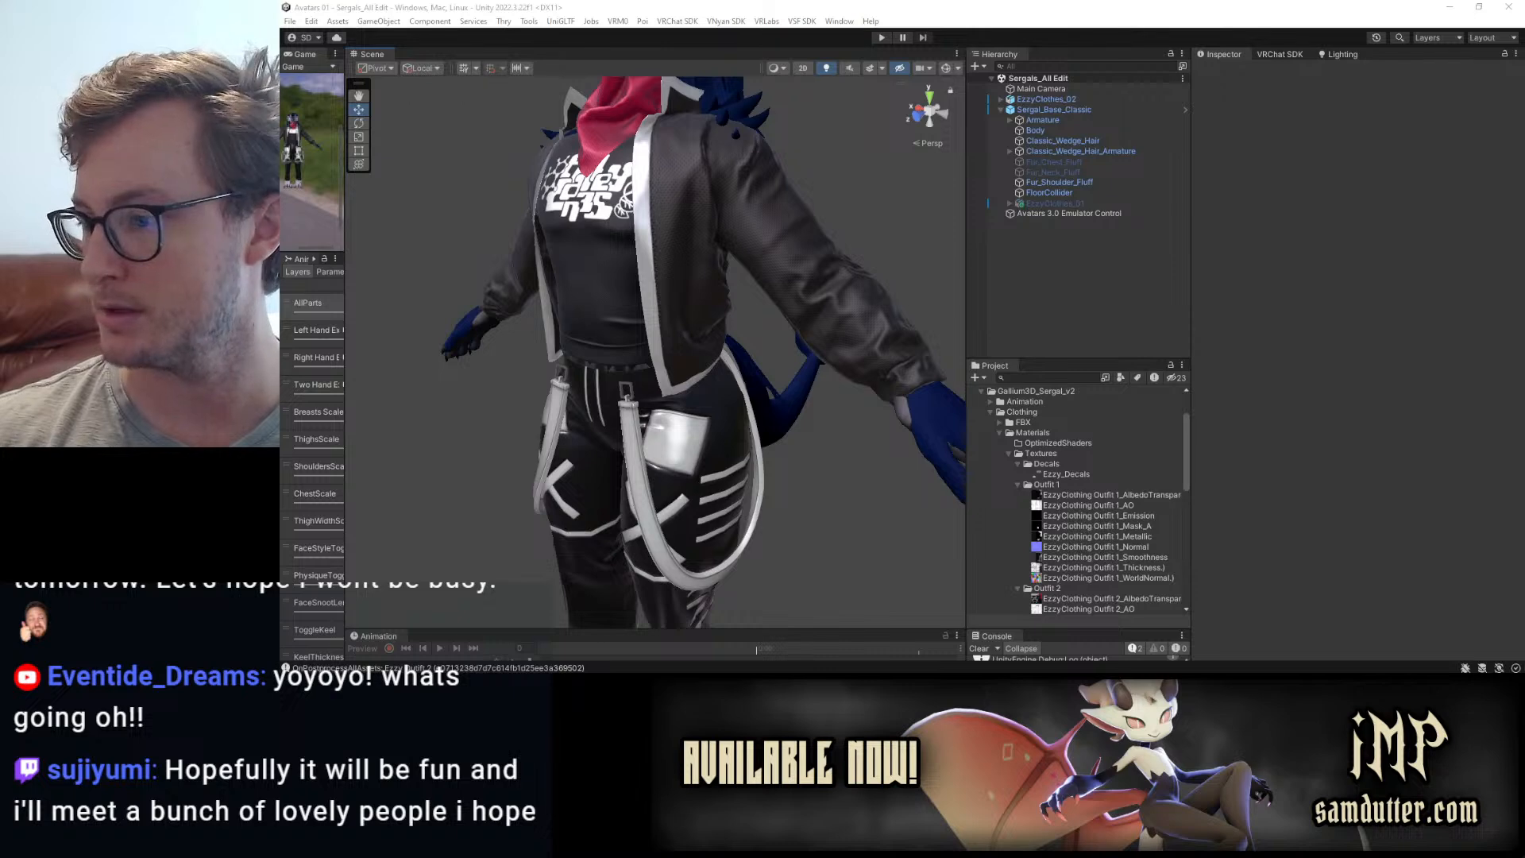
key("alt+Tab")
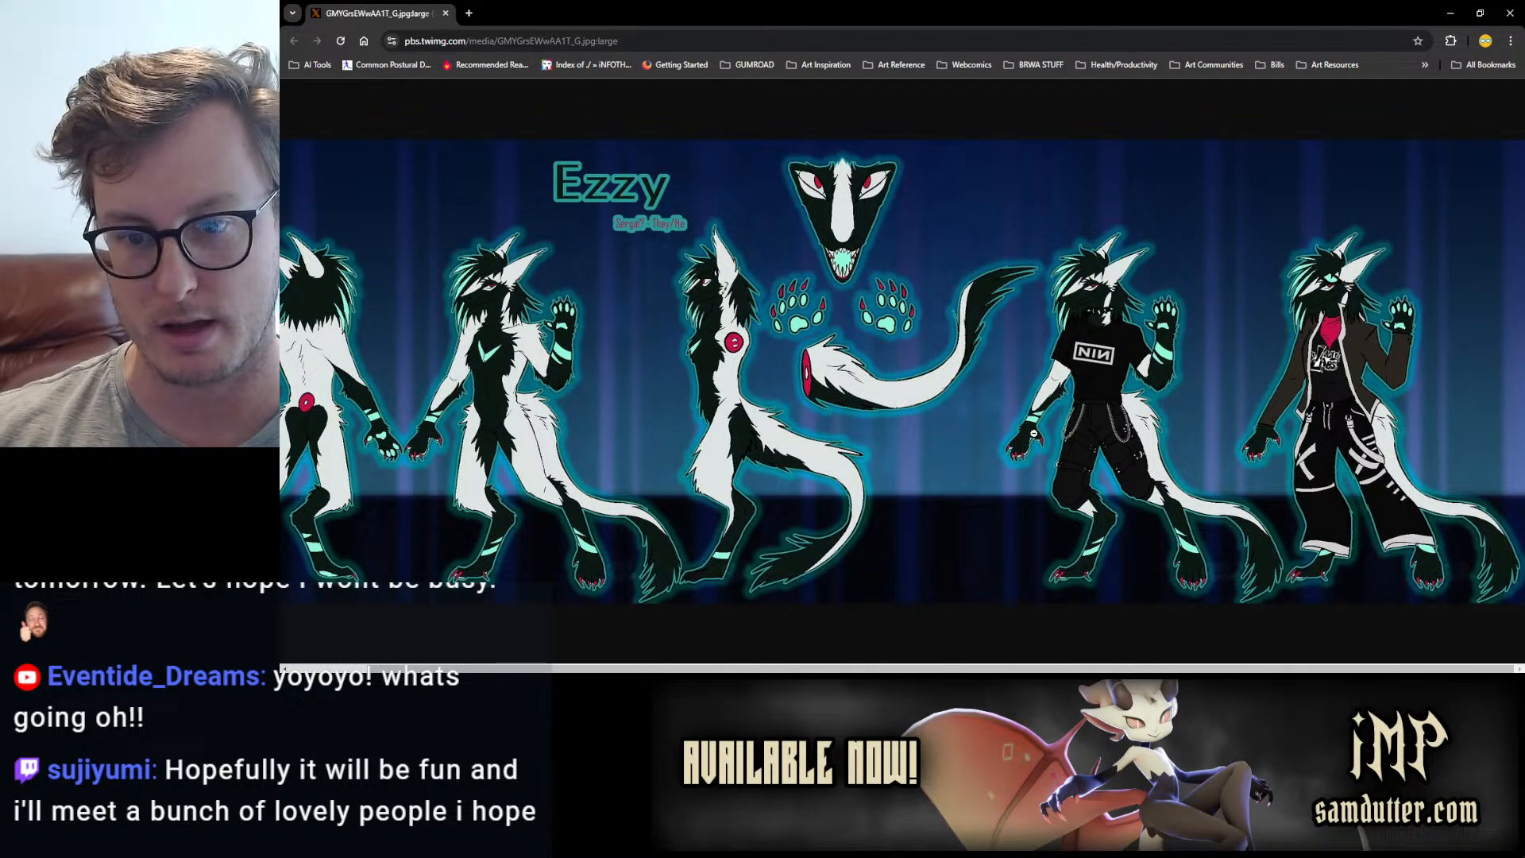
key("alt+Tab")
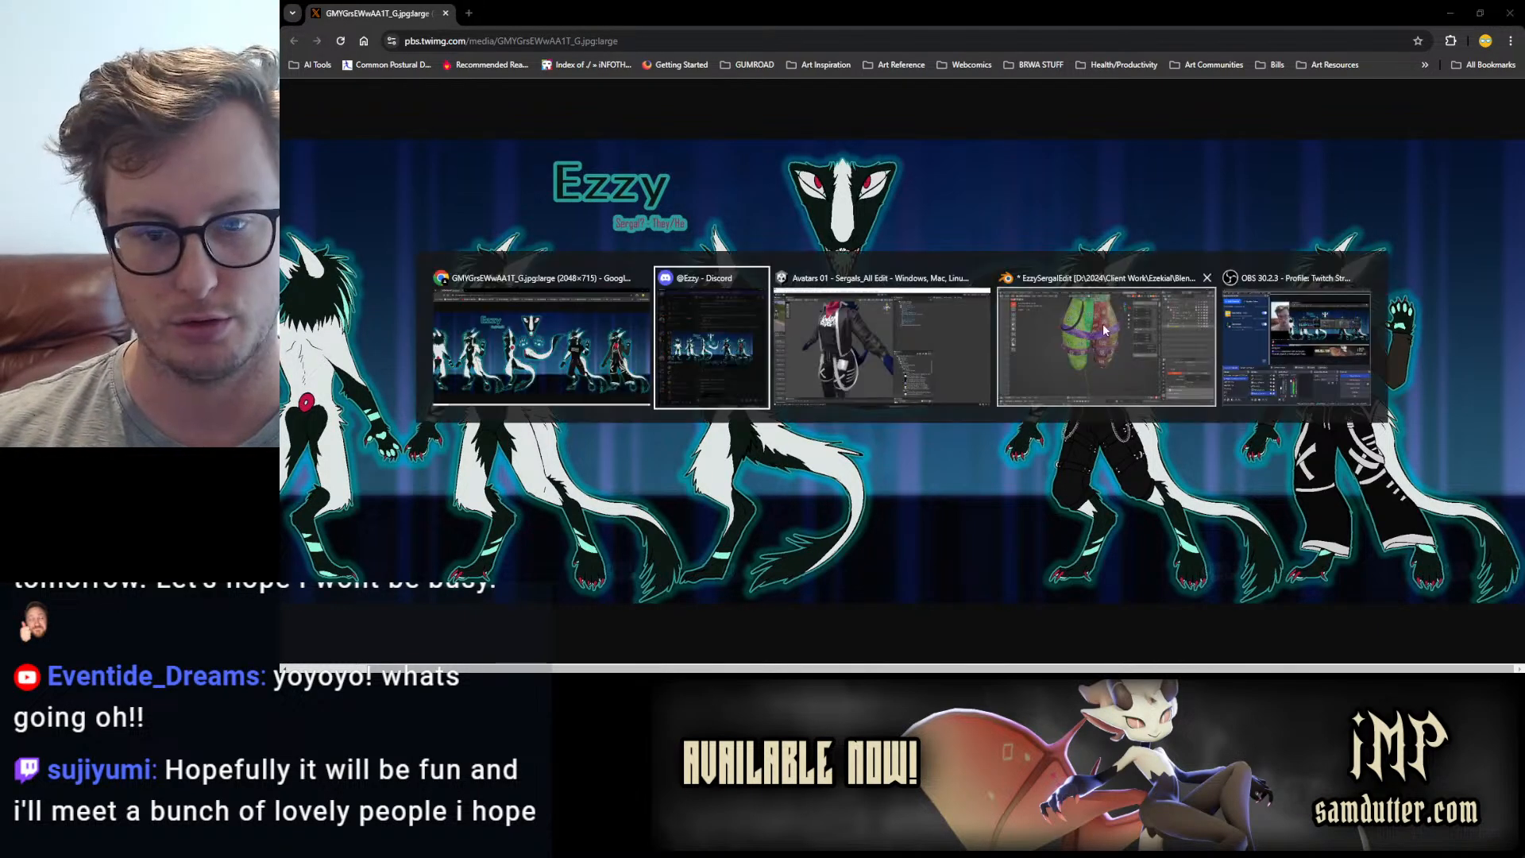
left_click(877, 371)
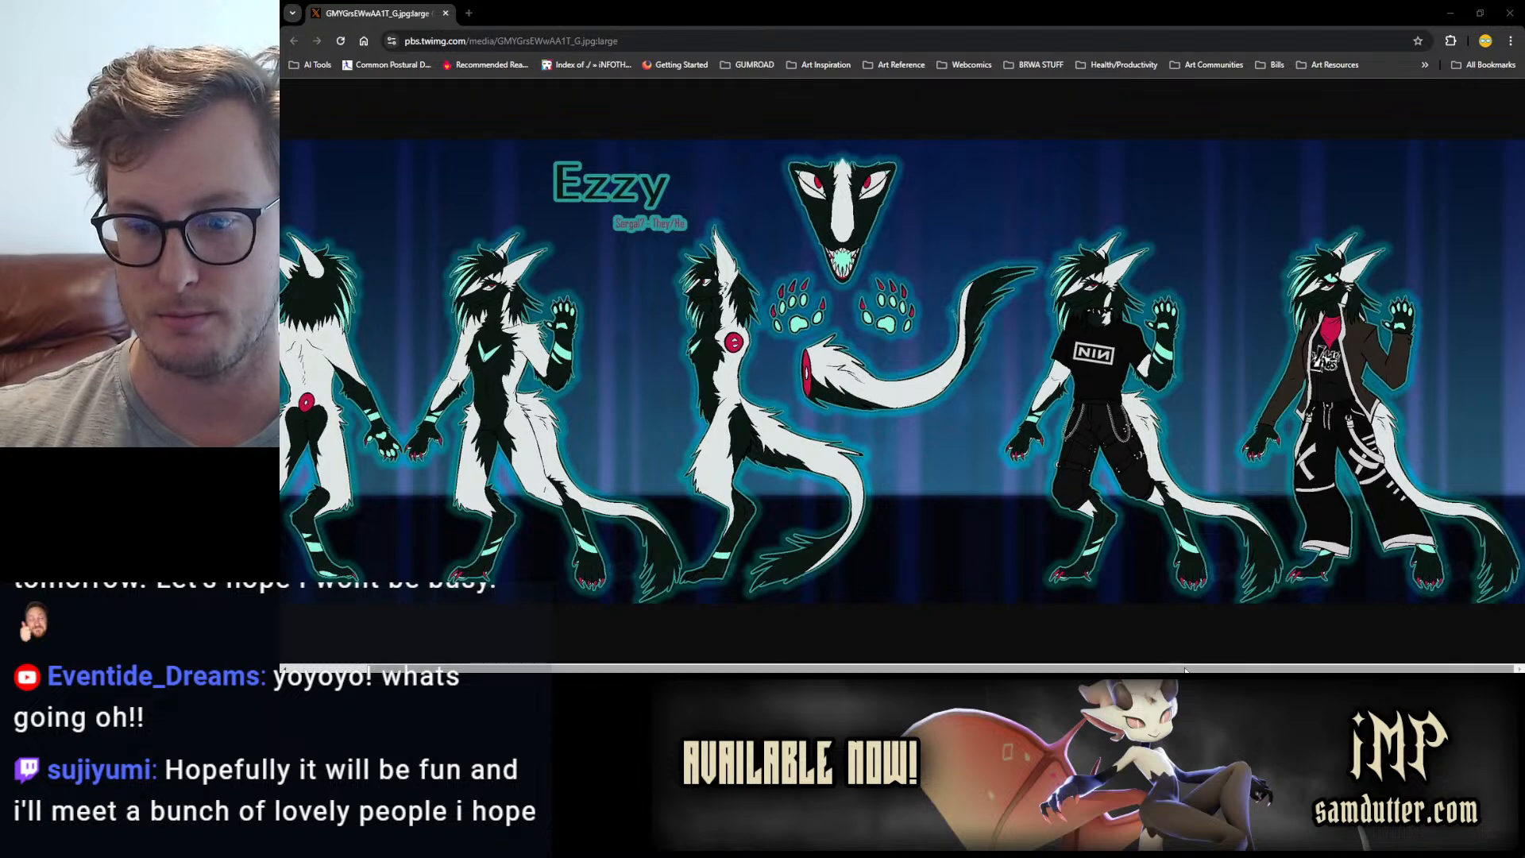
mouse_move(1056, 686)
left_click(1056, 627)
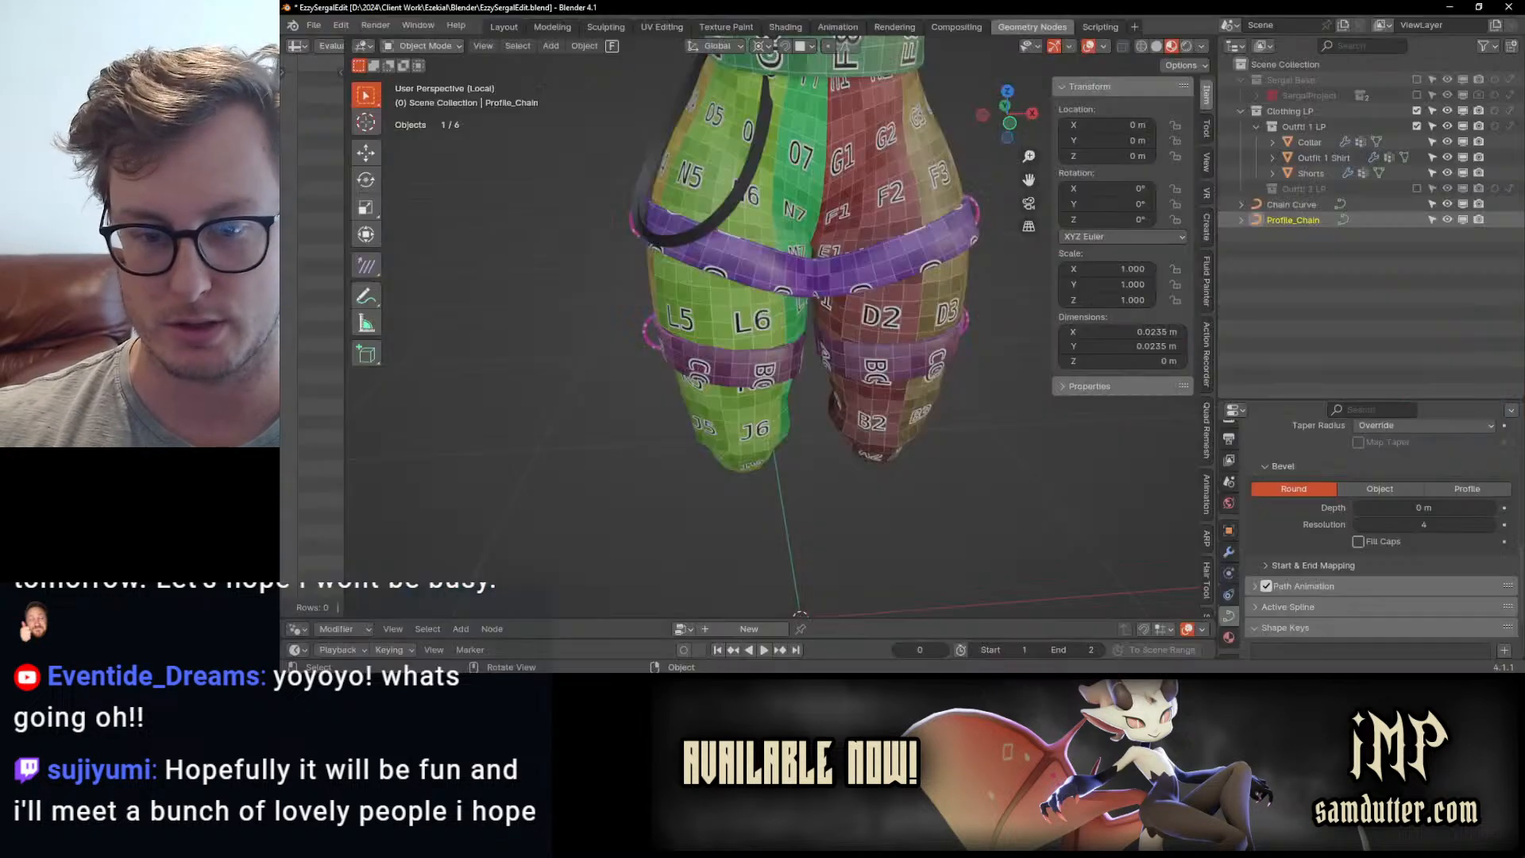
- Clear the chain curve's bevel object, switch its bevel to Round and set Extrude to 0.011 m
scroll(746, 257, "down", 3)
scroll(672, 197, "up", 2)
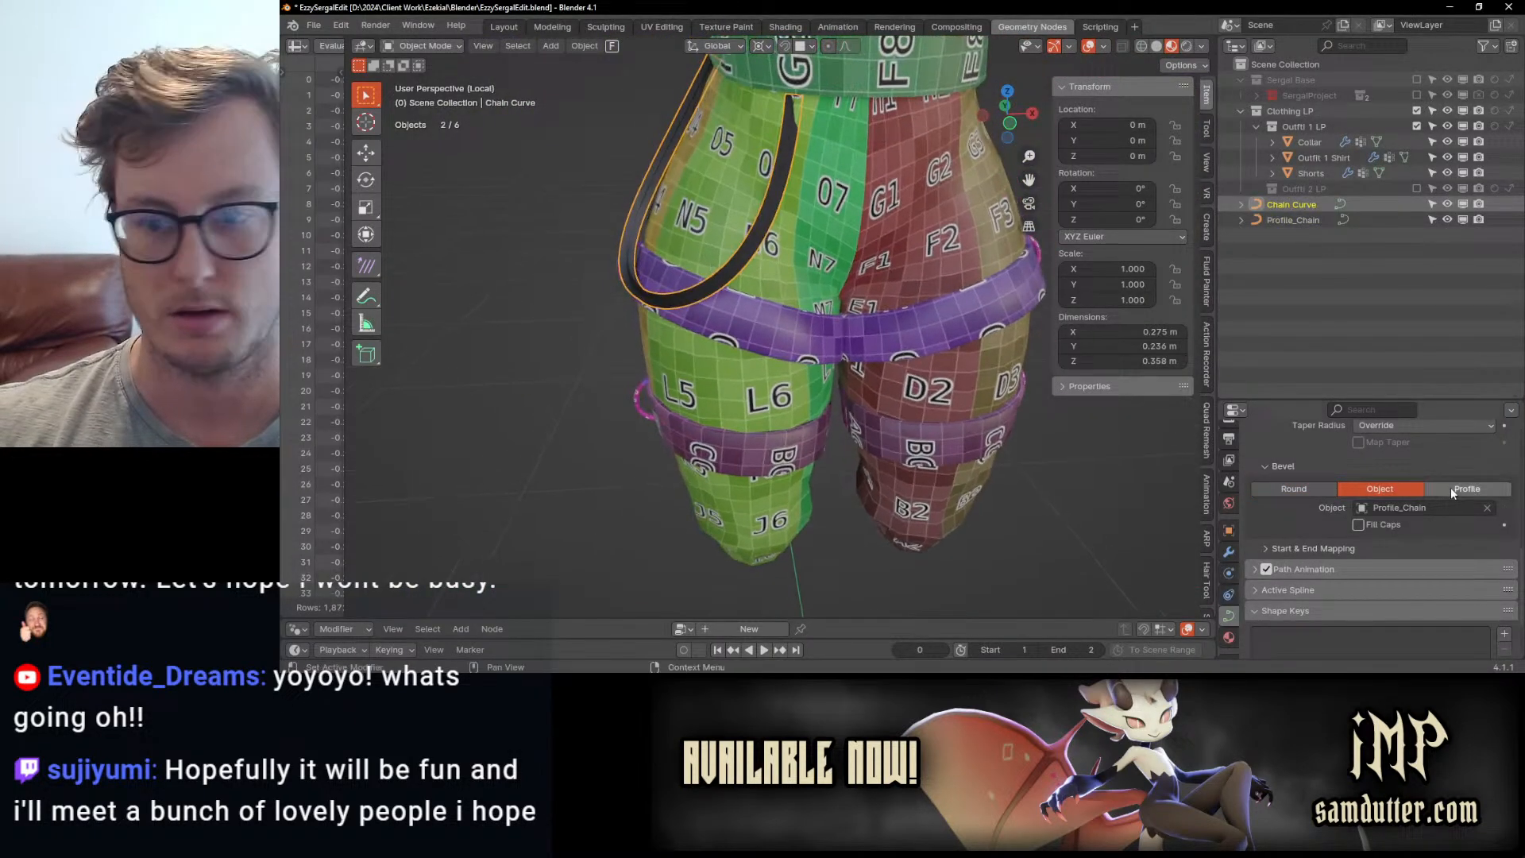
left_click(1488, 507)
scroll(1331, 487, "up", 3)
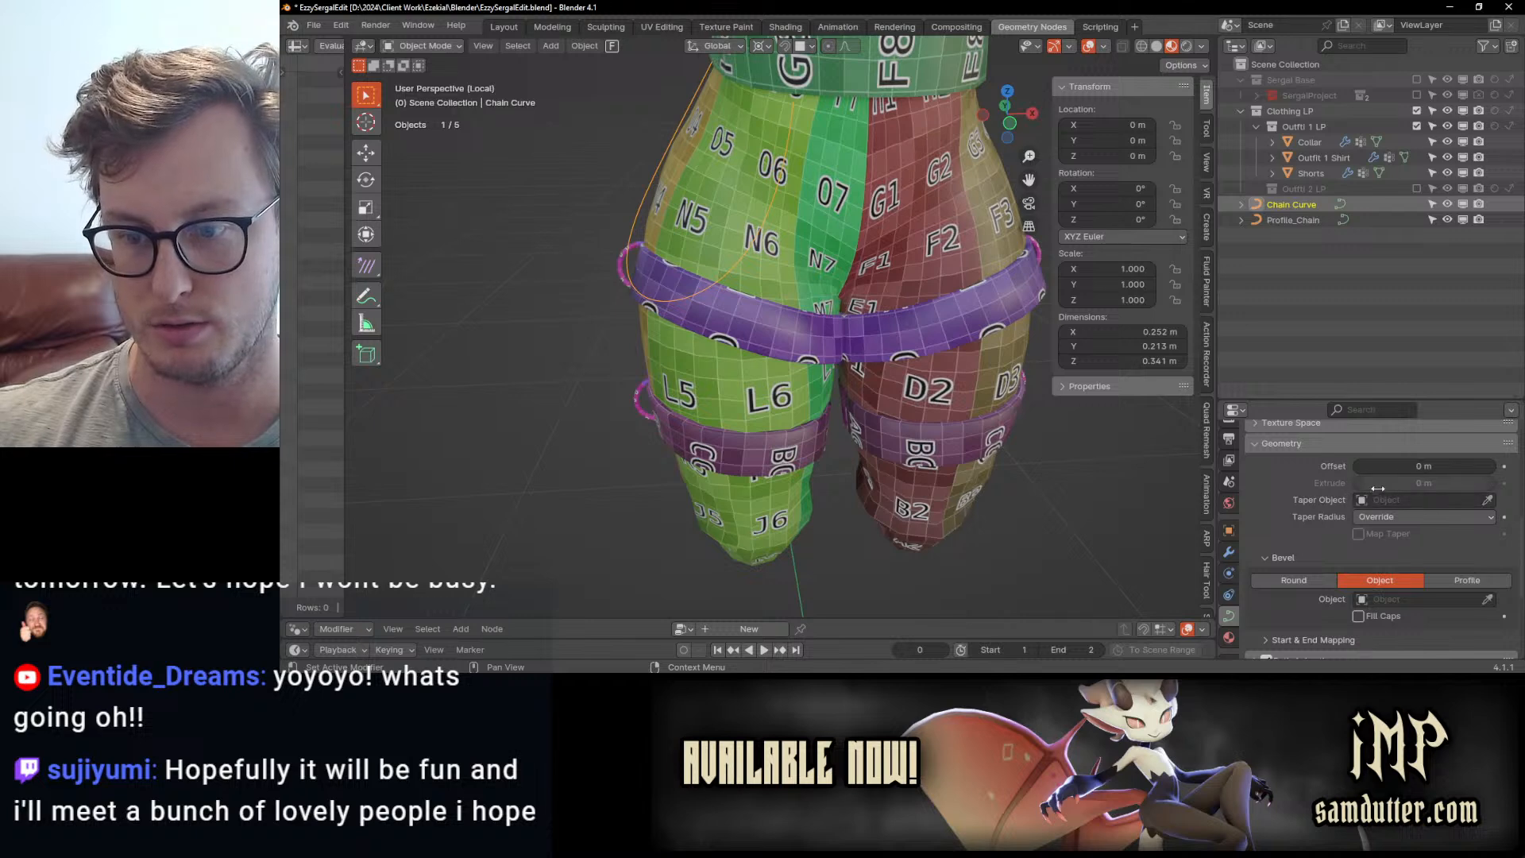
left_click_drag(1398, 470, 1441, 483)
key("ctrl+z")
left_click(1314, 580)
- Tilt the chain curve's control points to -110° so the strip lies flat along the shorts
middle_click_drag(732, 239, 701, 197)
middle_click_drag(700, 197, 731, 238, "shift")
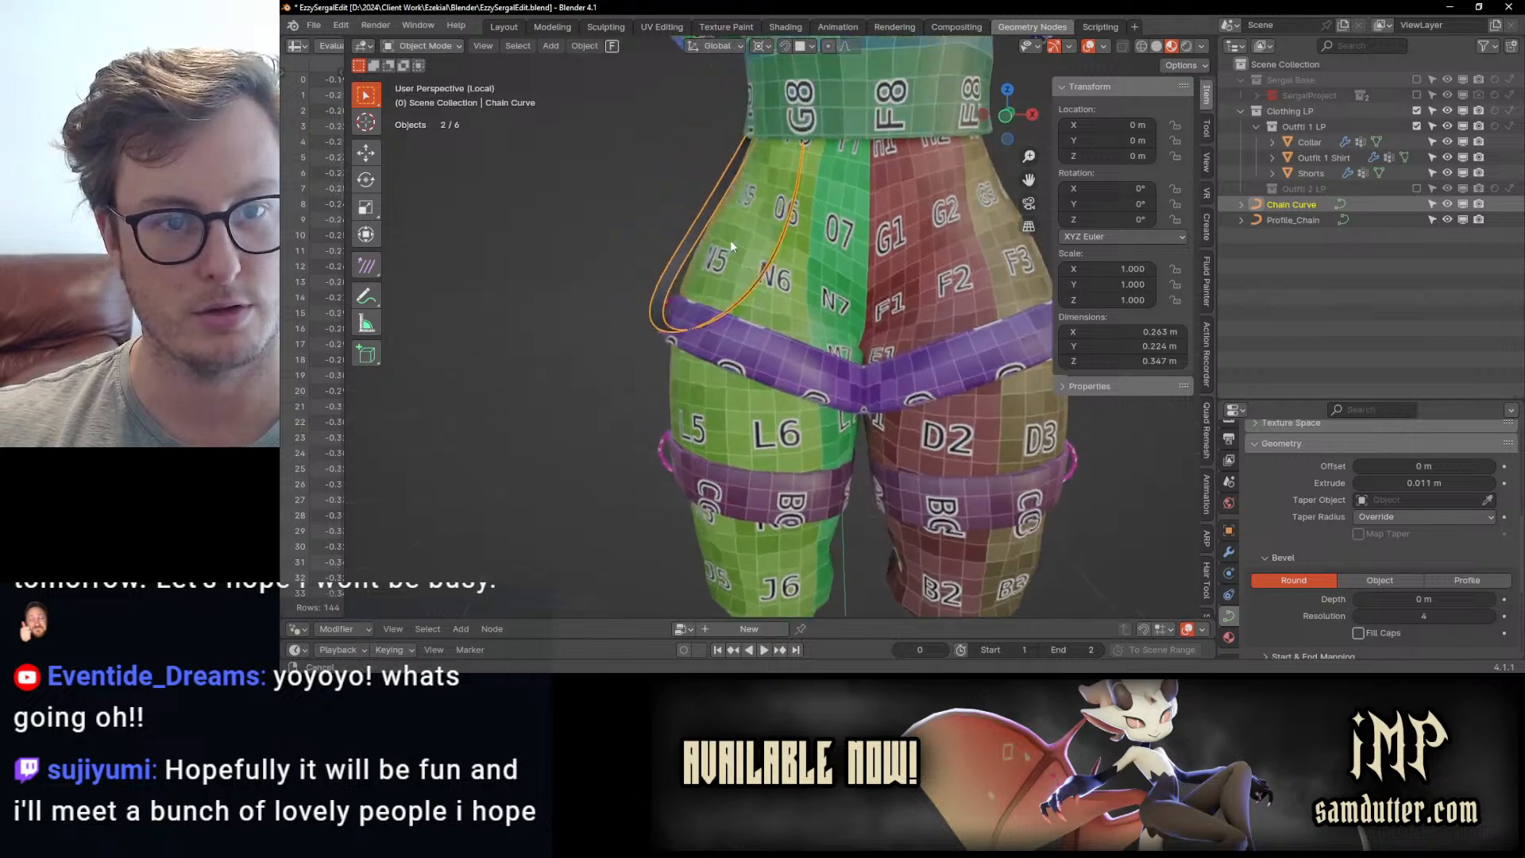
scroll(794, 238, "up", 3)
key("Tab")
middle_click_drag(828, 236, 862, 287, "shift")
left_click_drag(1124, 234, 1059, 234)
middle_click_drag(507, 295, 695, 301)
key("Tab")
- Add a Mirror modifier to the chain curve so it repeats on the opposite hip, and save the file
middle_click_drag(978, 317, 890, 342)
key("q")
left_click(832, 422)
scroll(817, 315, "down", 5)
middle_click_drag(970, 243, 890, 371, "shift")
key("ctrl+s")
scroll(861, 235, "down", 1)
key("ctrl+s")
middle_click_drag(890, 372, 876, 299, "shift")
key("ctrl+s")
key("ctrl+s")
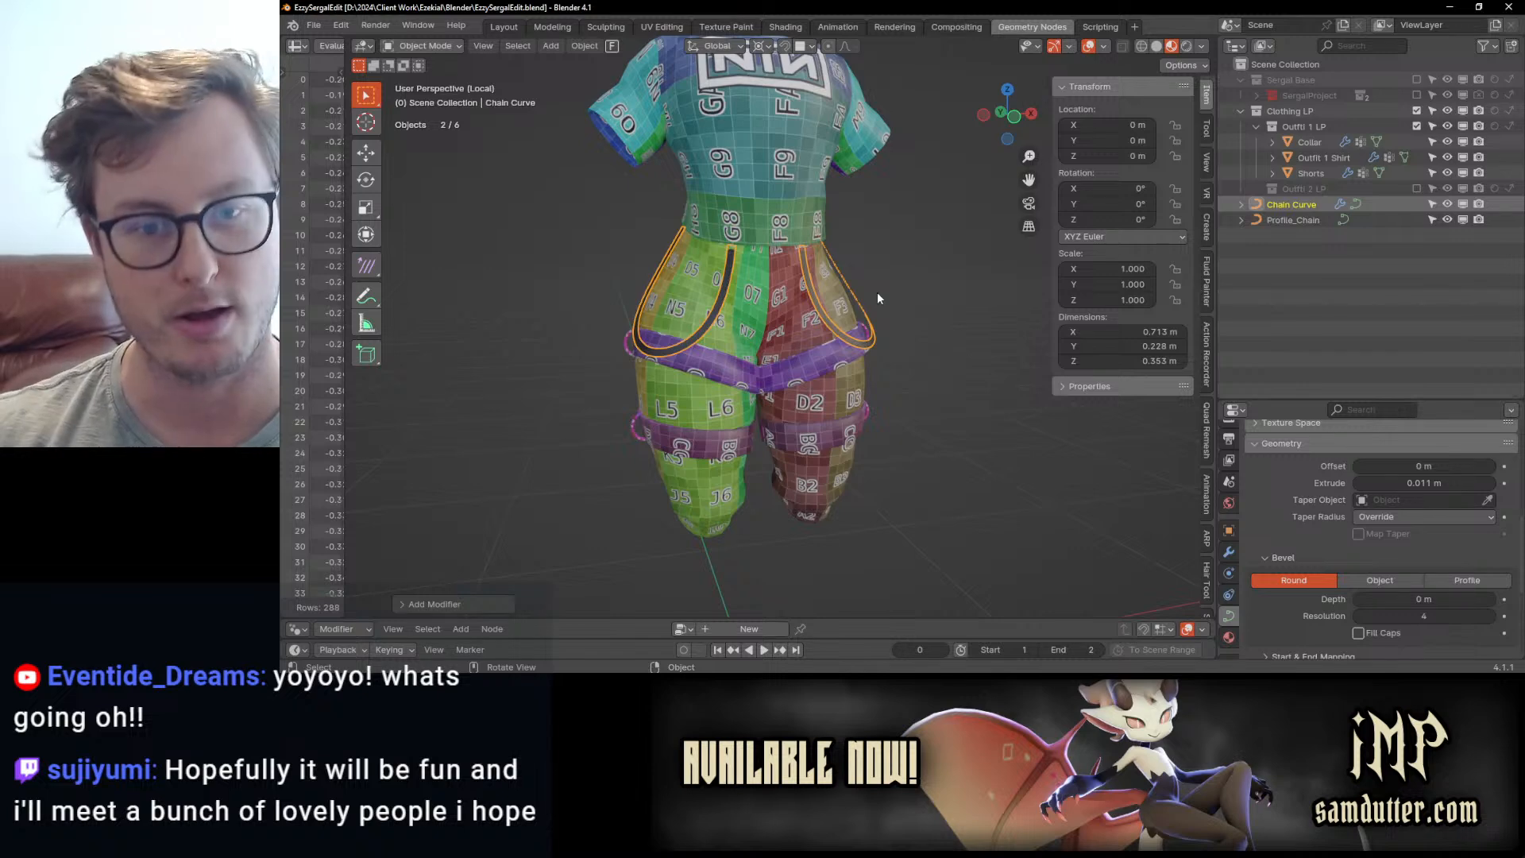
left_click(879, 256)
middle_click_drag(879, 256, 858, 227)
scroll(858, 227, "up", 4)
key("ctrl+s")
- Move the chain curve's front end point along Y to meet the lower edge of the shirt
middle_click_drag(641, 239, 670, 210)
middle_click_drag(670, 210, 754, 263, "shift")
left_click(704, 255)
scroll(704, 246, "up", 4)
key("Tab")
left_click(622, 71)
middle_click_drag(621, 72, 699, 84)
middle_click_drag(699, 84, 812, 179, "shift")
key("g")
key("y")
left_click(828, 183)
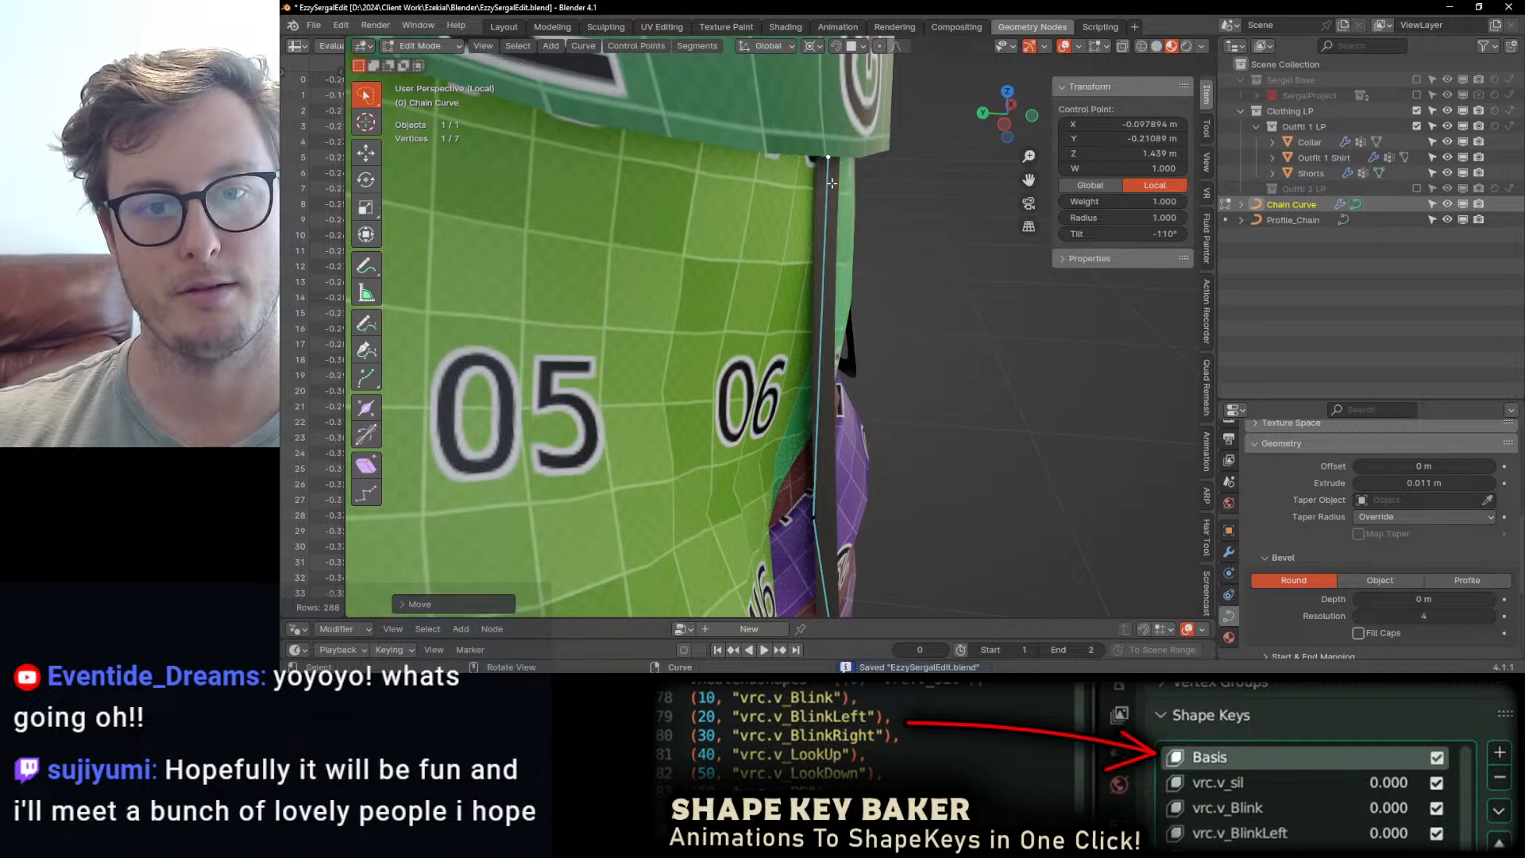
- Reposition the chain curve's rear and front control points around the hip, leave editing and save the file
scroll(818, 187, "down", 6)
left_click(589, 228)
middle_click_drag(595, 223, 457, 332)
key("g")
left_click(669, 302)
left_click(519, 366)
key("g")
left_click(486, 354)
left_click(774, 245)
key("g")
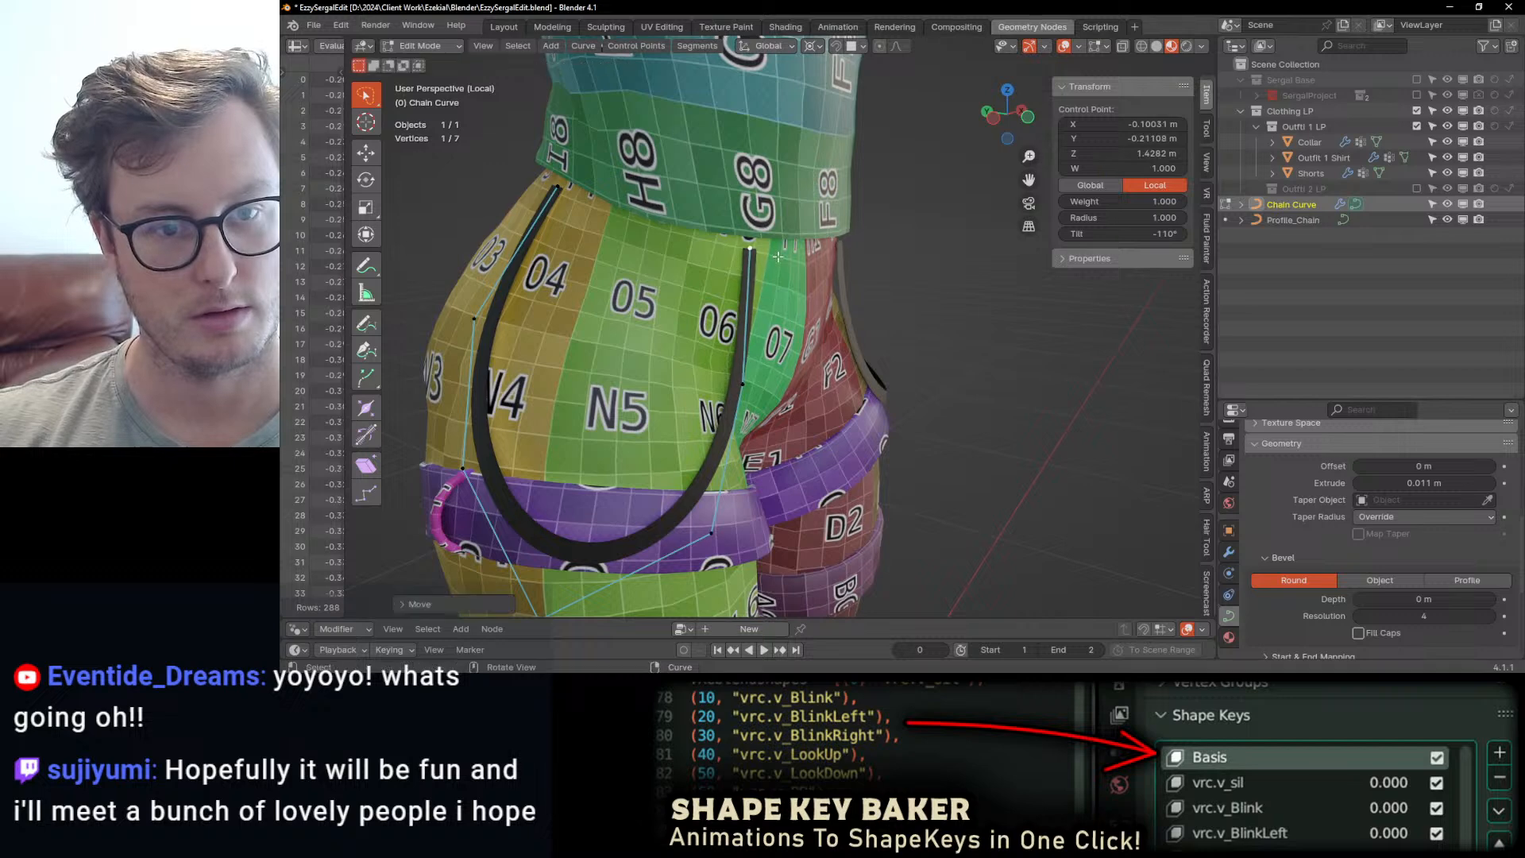
left_click(778, 261)
key("Tab")
scroll(839, 296, "down", 5)
key("ctrl+s")
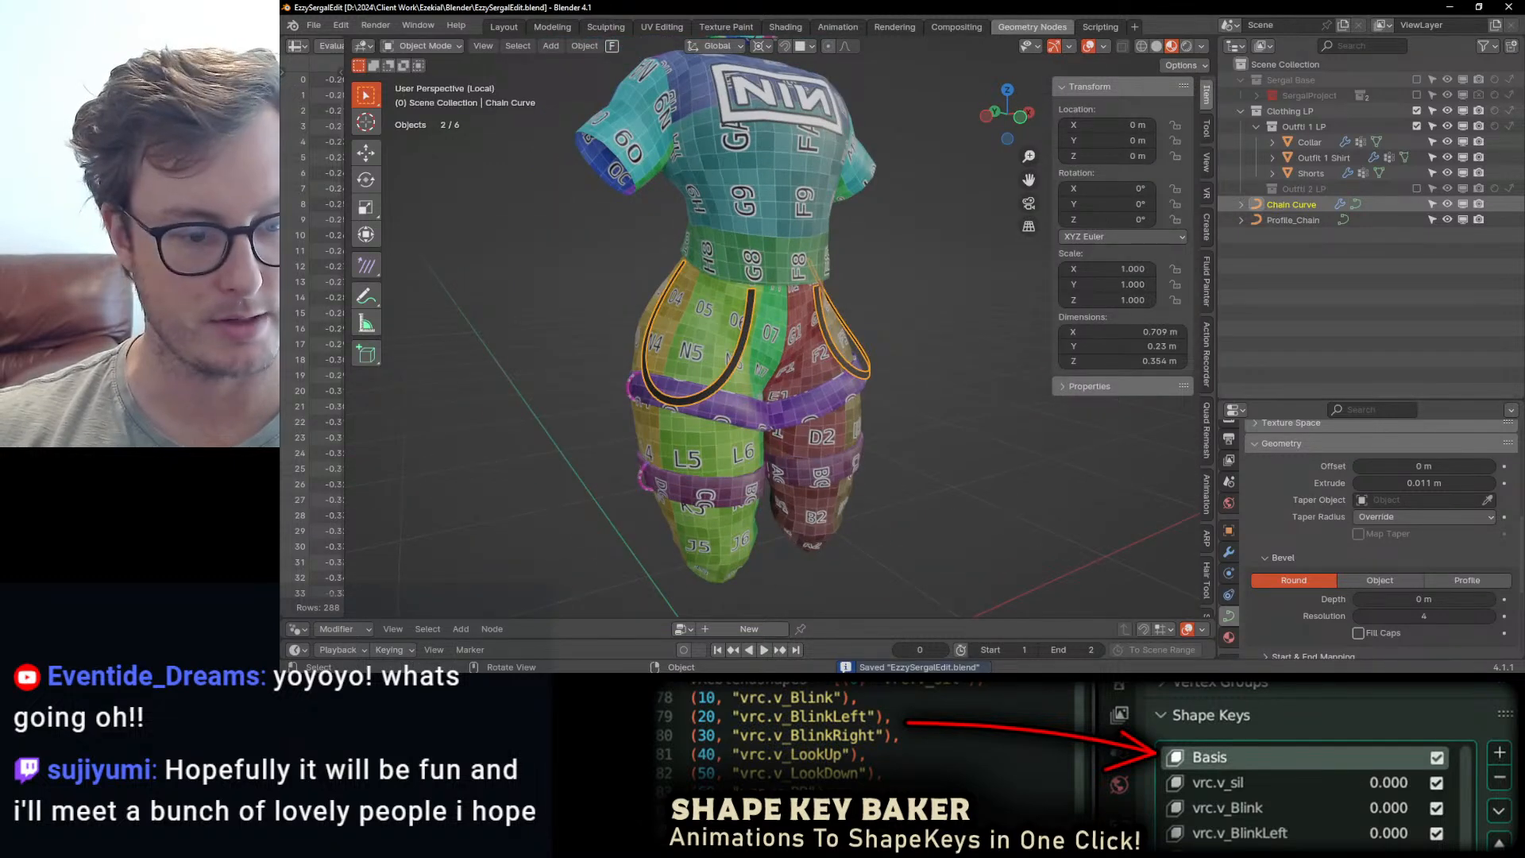
- Launch InstaMAT Studio and create a new Element Graph project without a template
key("super")
type("inst")
key("Return")
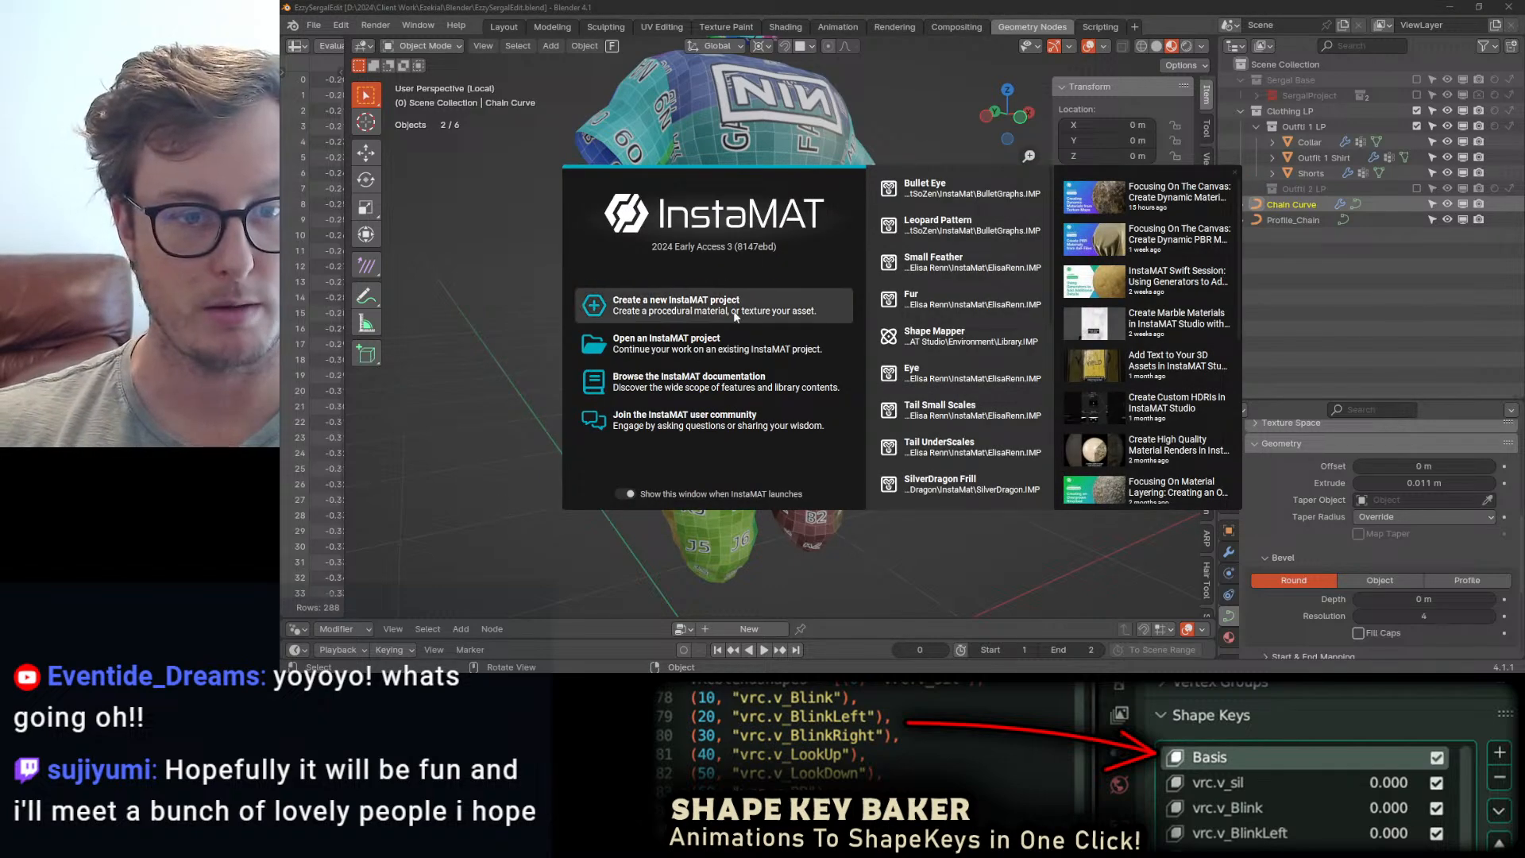
left_click(715, 310)
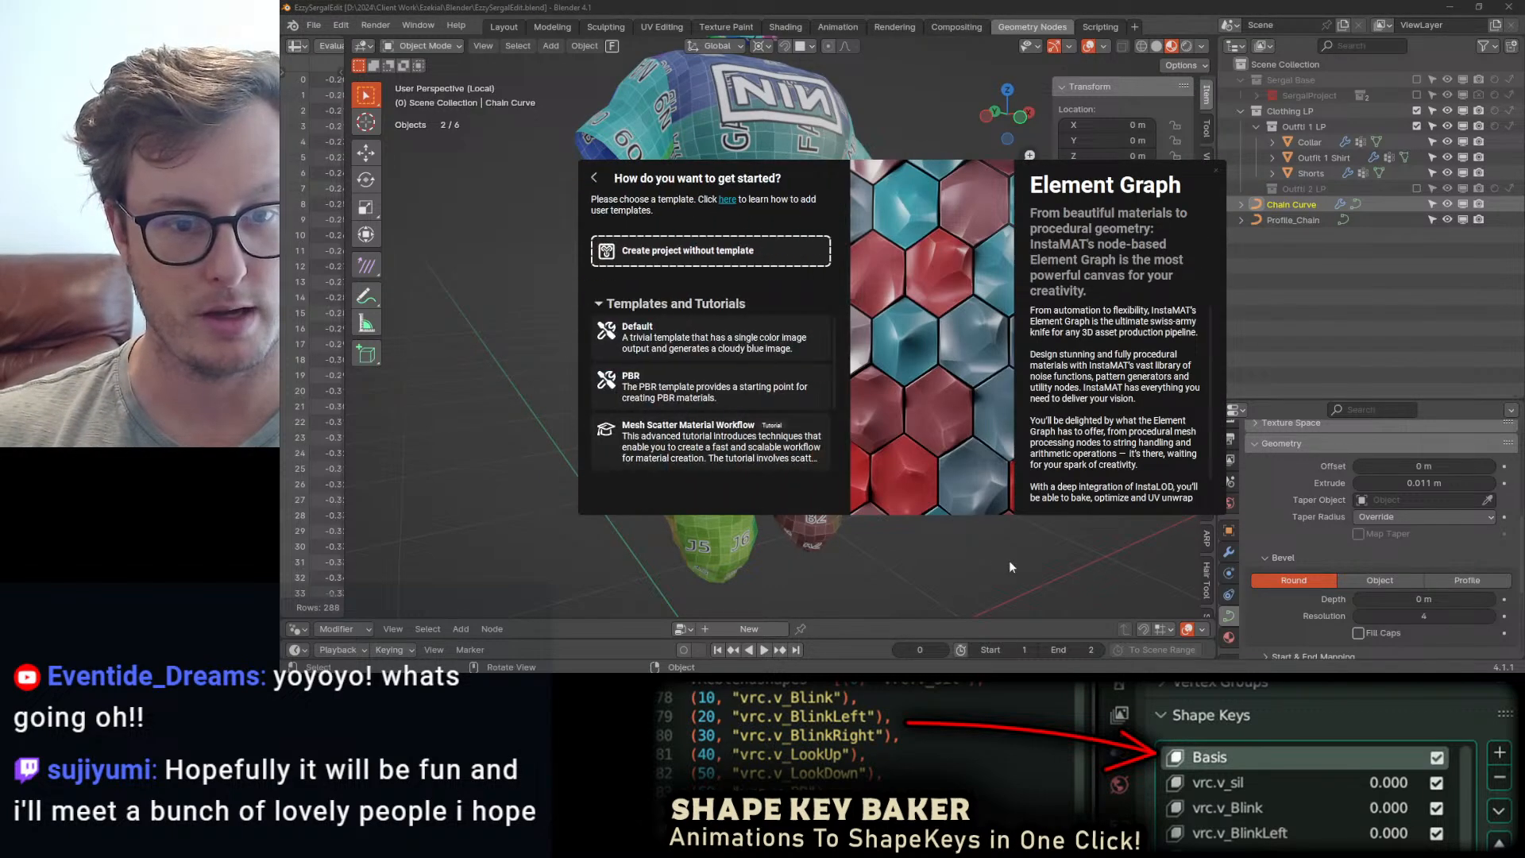
left_click(698, 256)
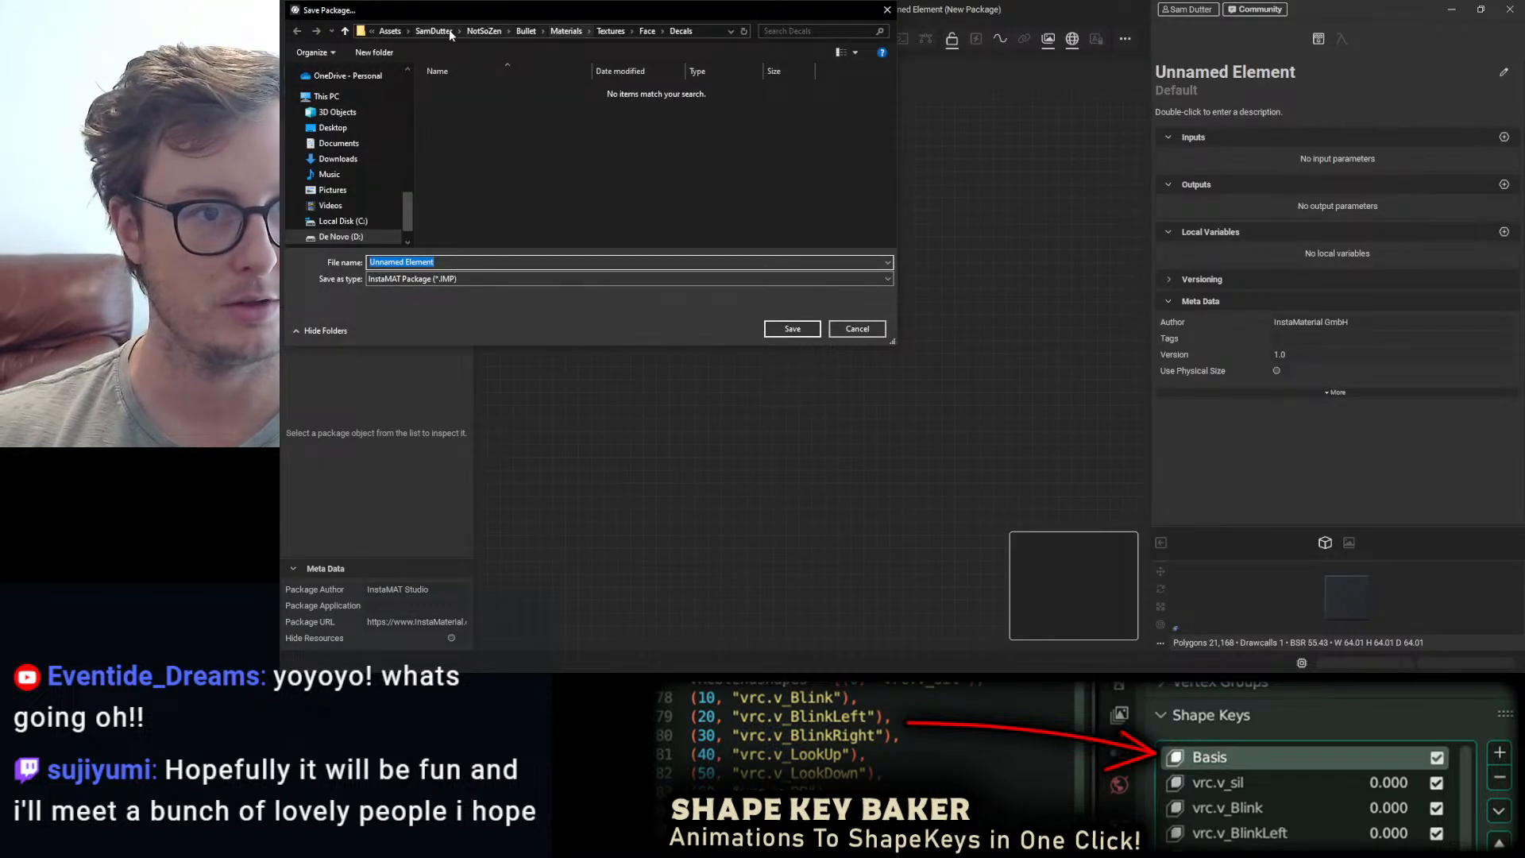
- Create and open an InstaMat folder inside the Ezzy client's folder under D:\2024\Client Work for saving the package
left_click(441, 33)
left_click(450, 33)
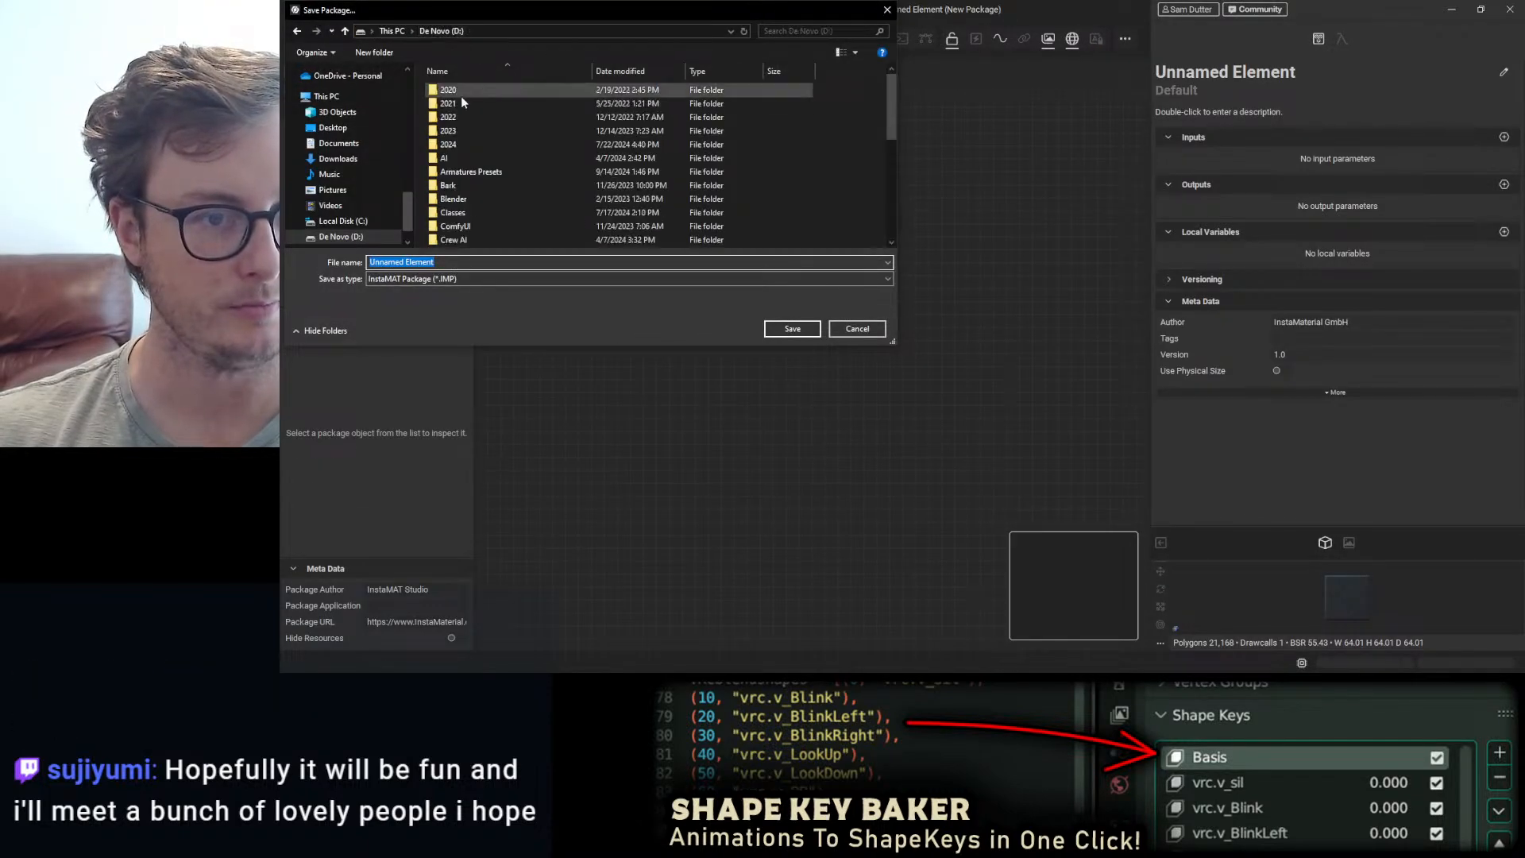
double_click(450, 144)
double_click(466, 133)
scroll(469, 159, "down", 3)
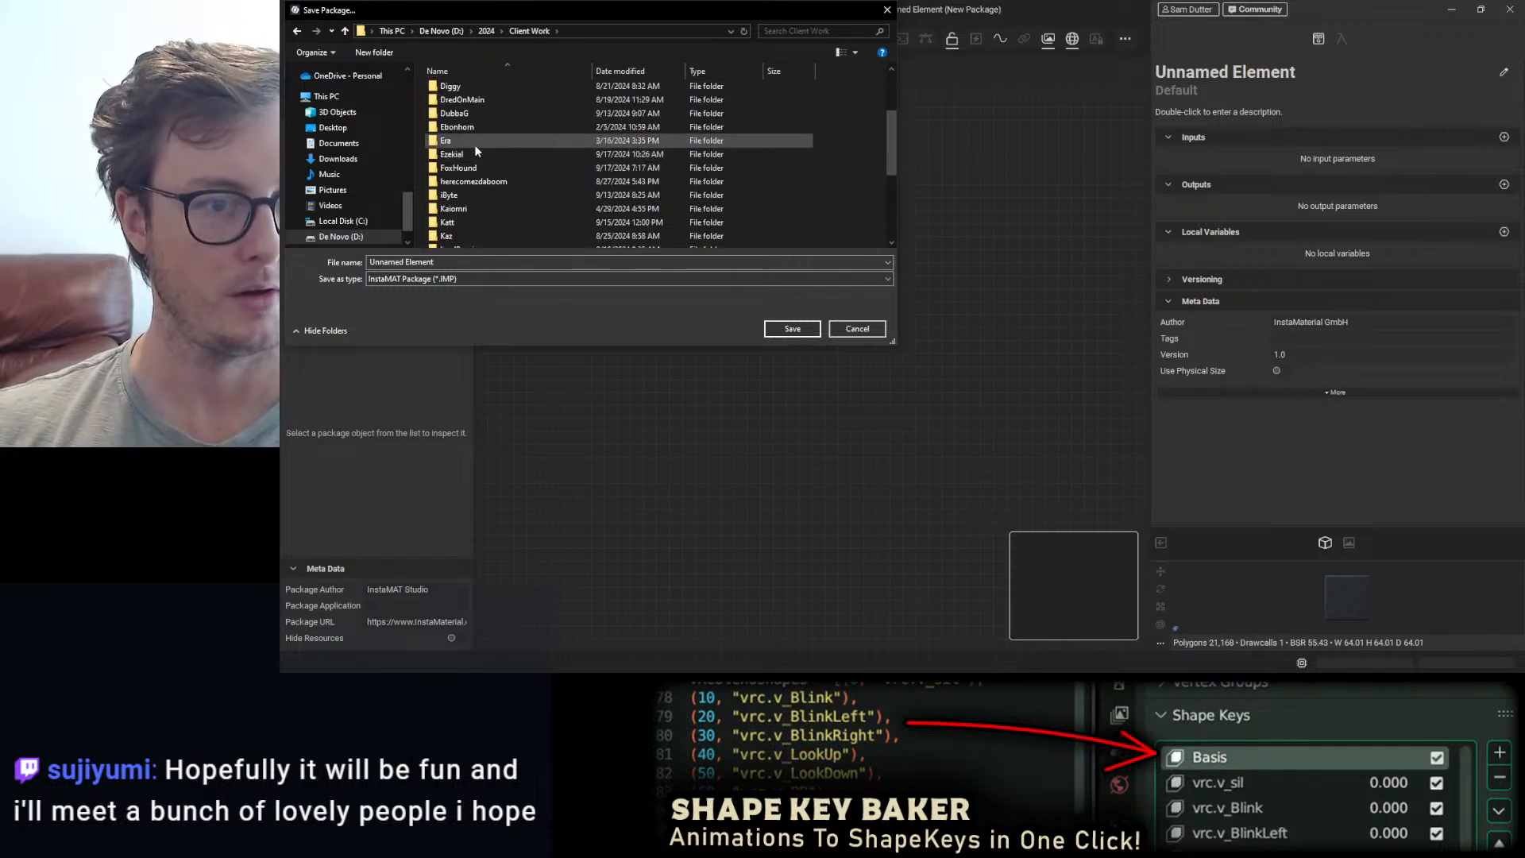
double_click(475, 153)
left_click(385, 53)
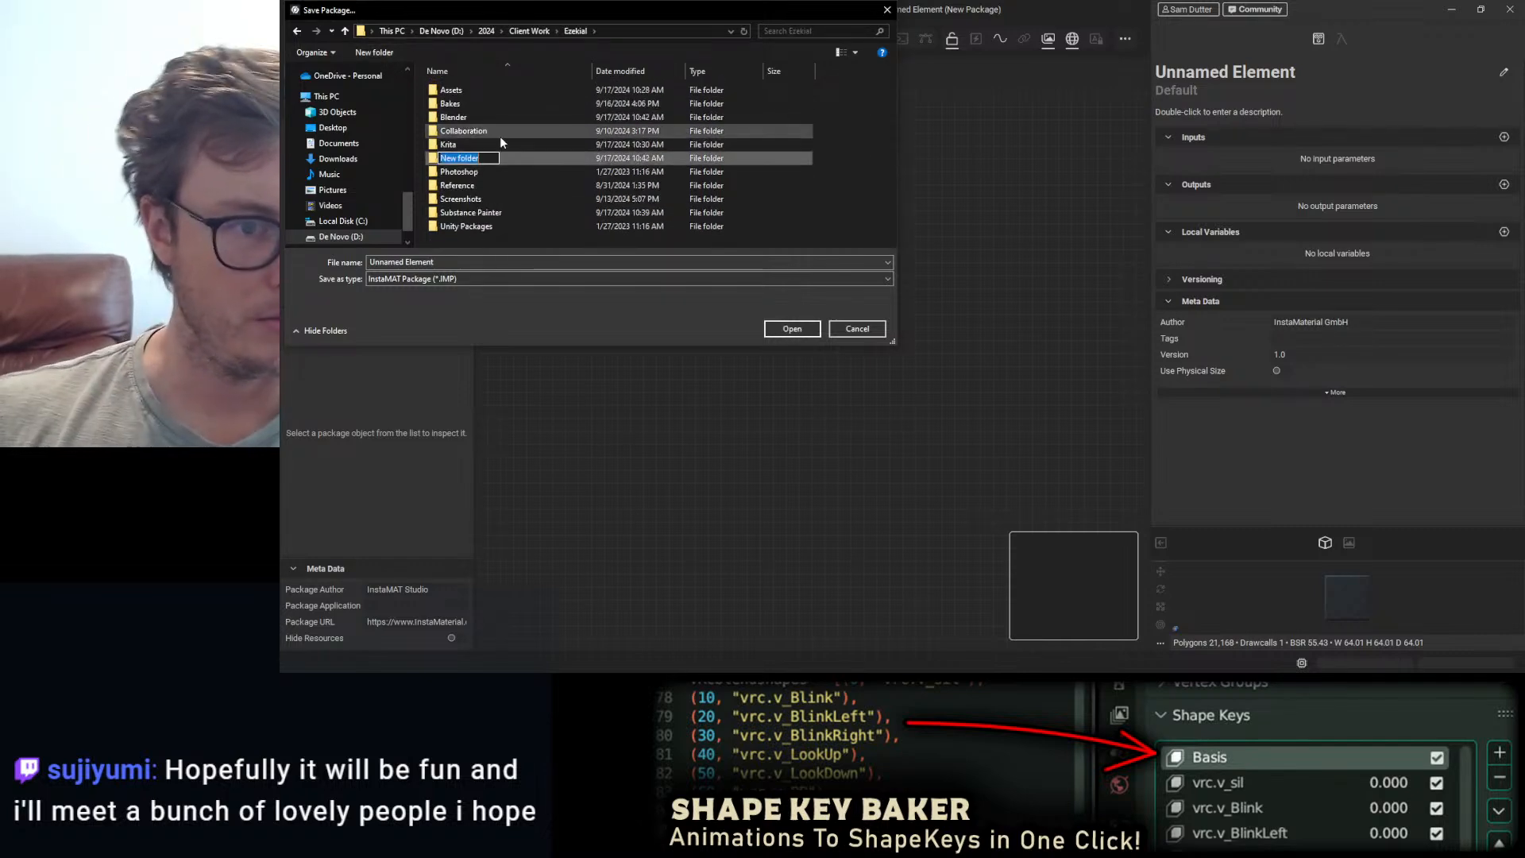
type("InstaMat")
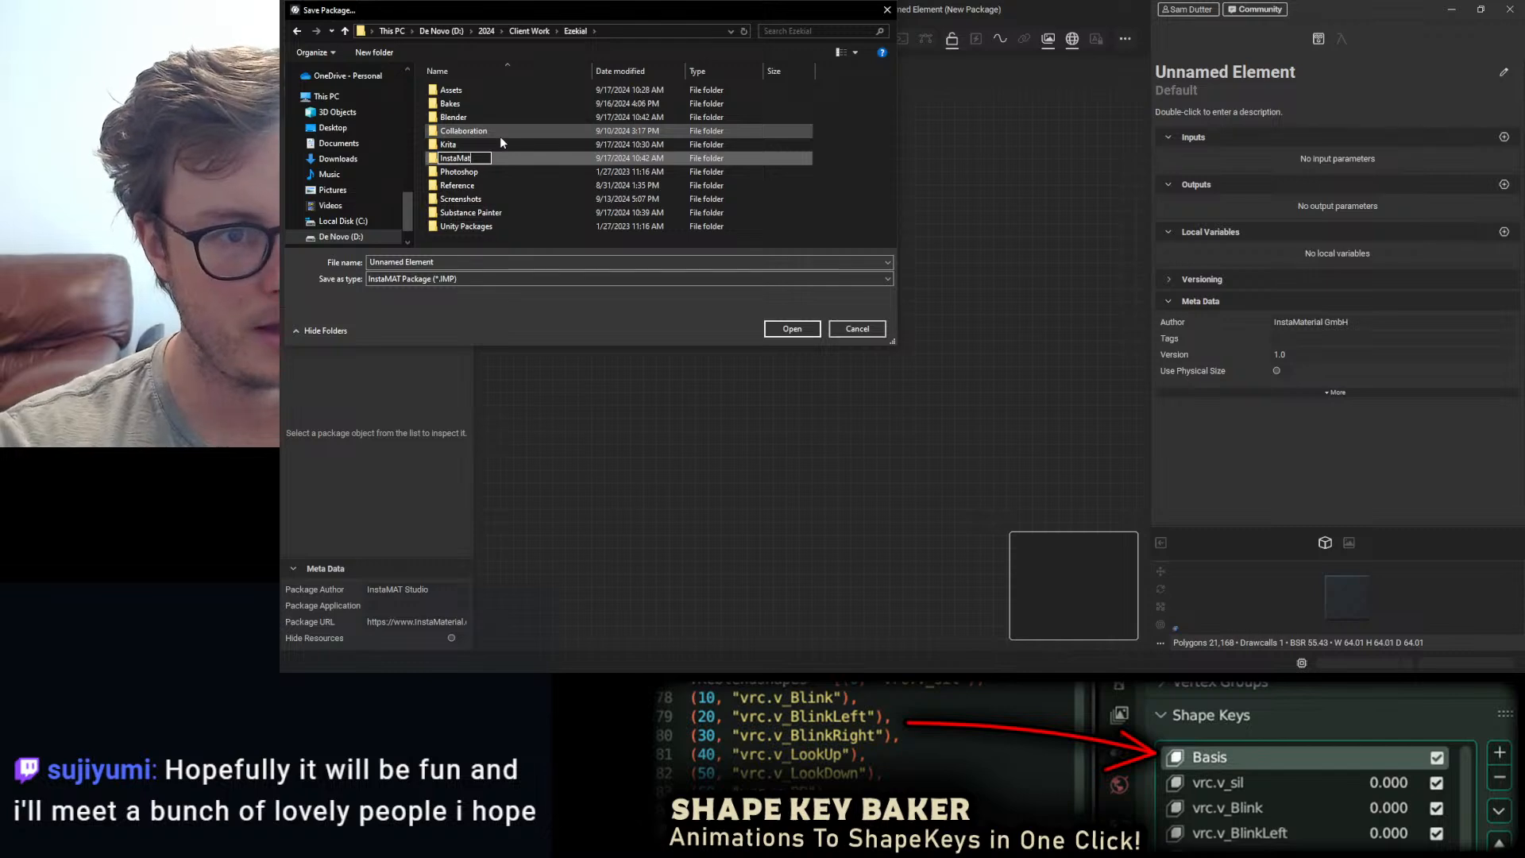
key("Return")
double_click(480, 145)
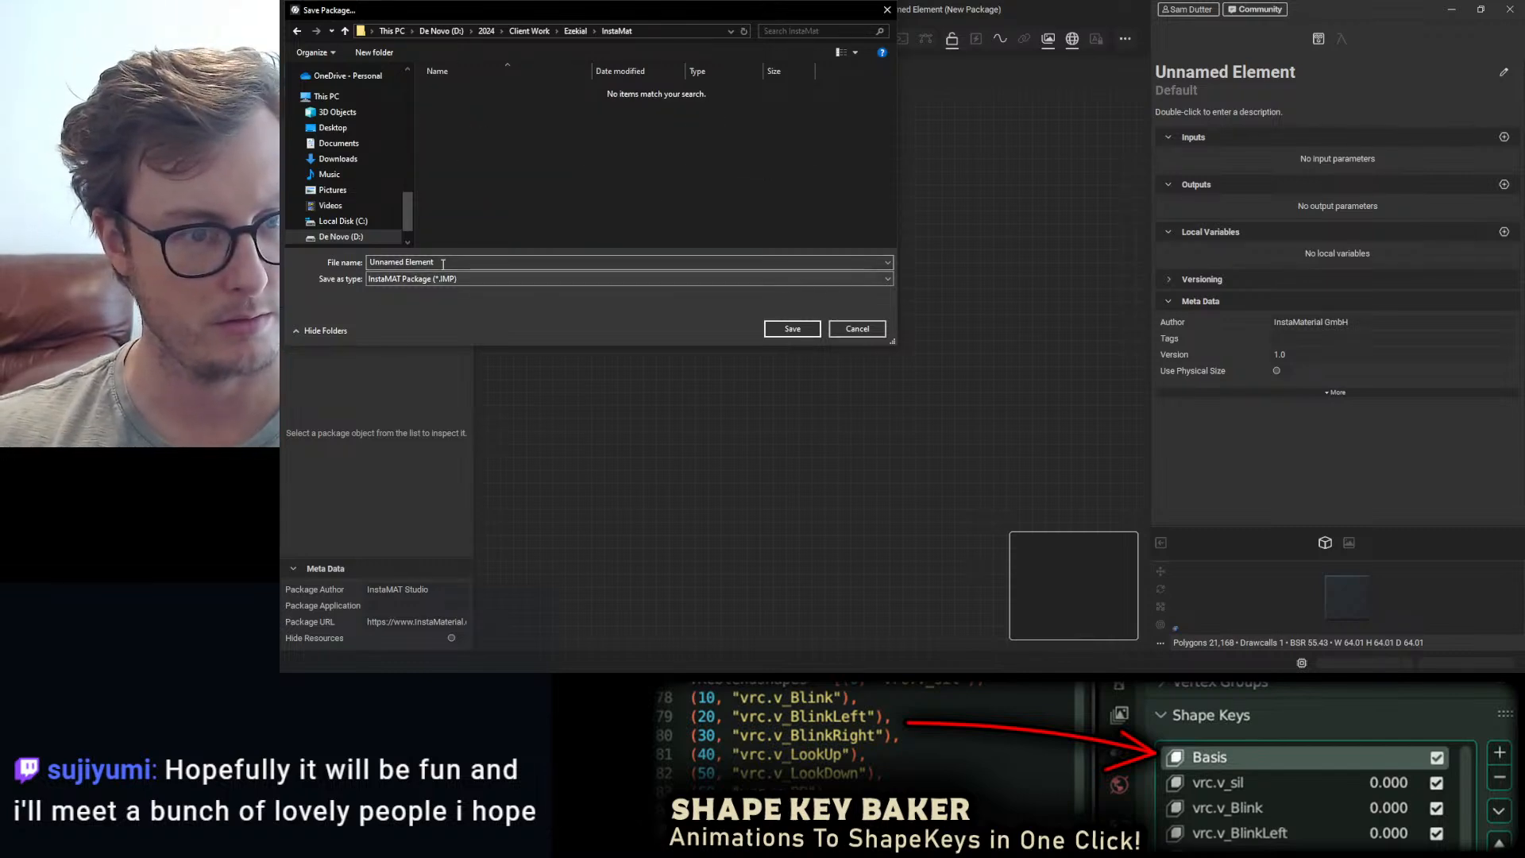
- Save the package as Ezzy Chain in the InstaMat folder
left_click(443, 263)
type("E")
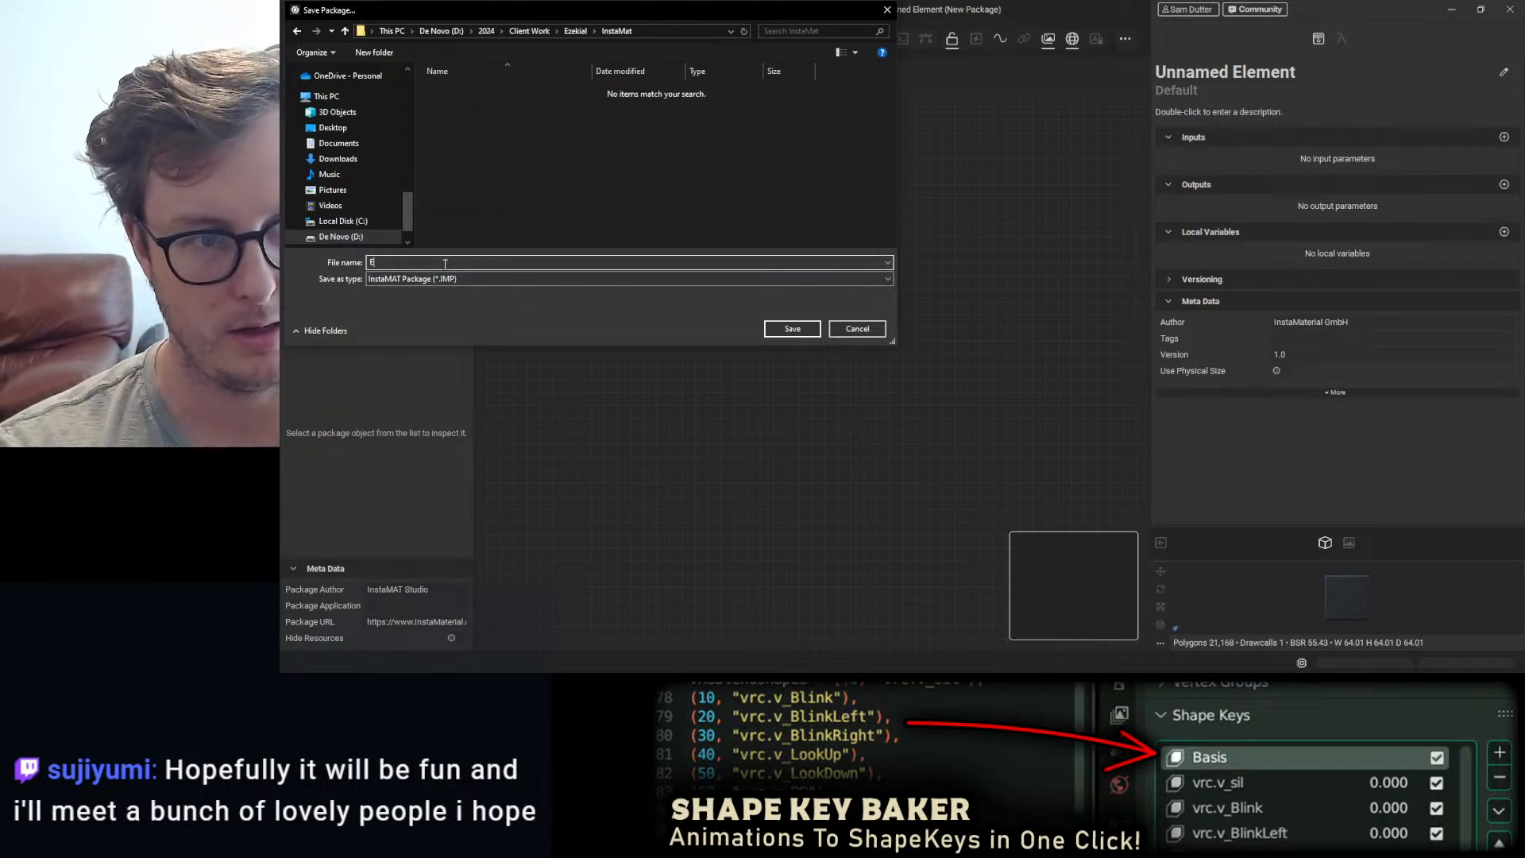
type("zzy Chain")
key("Return")
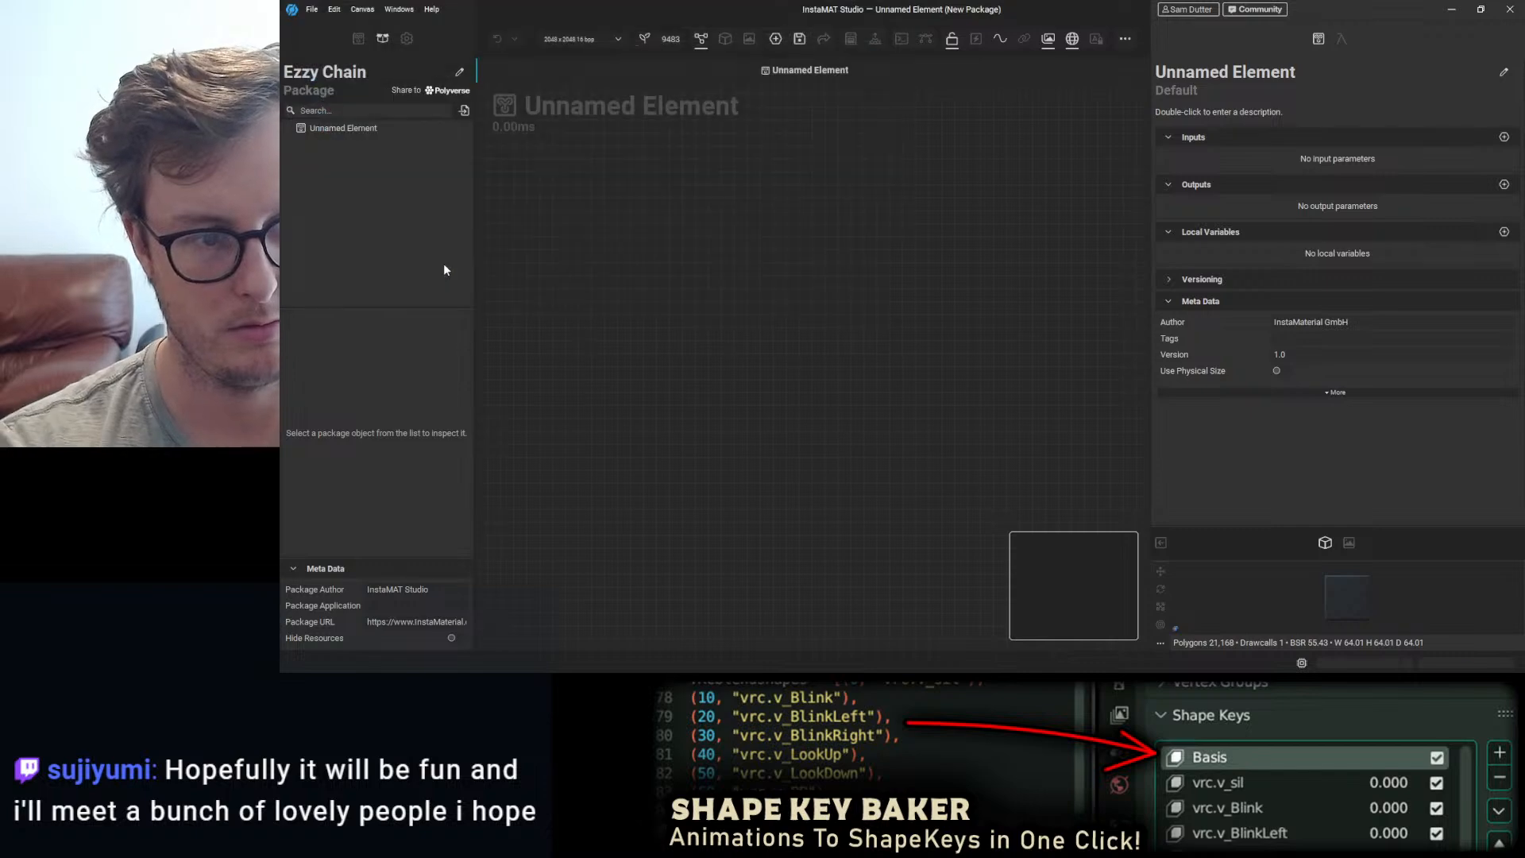
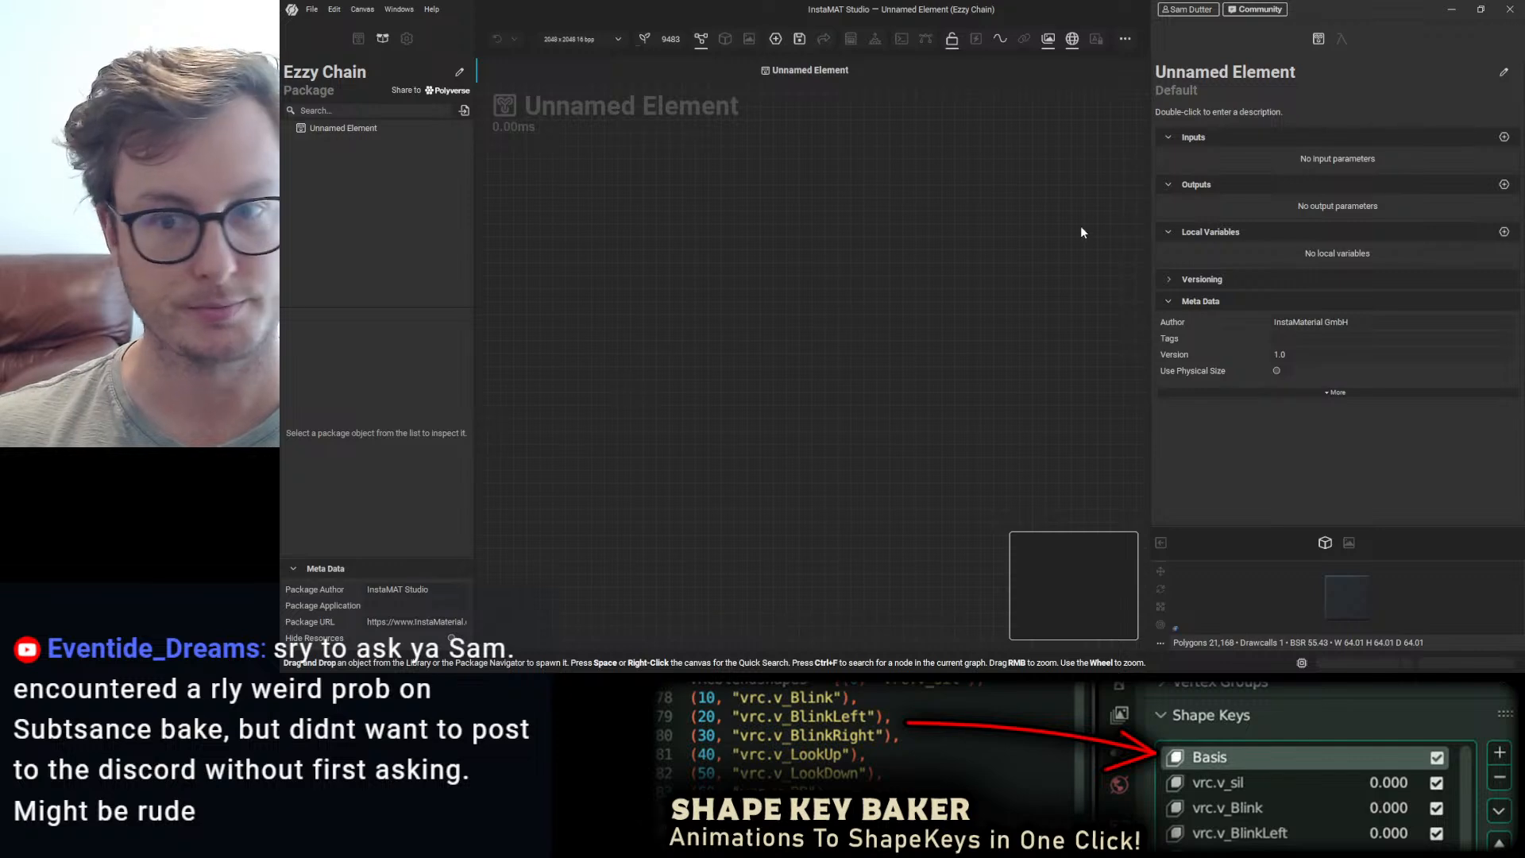
- Rename the unnamed element as Chain and add an ElementImage output to it
double_click(1252, 74)
type("Chain")
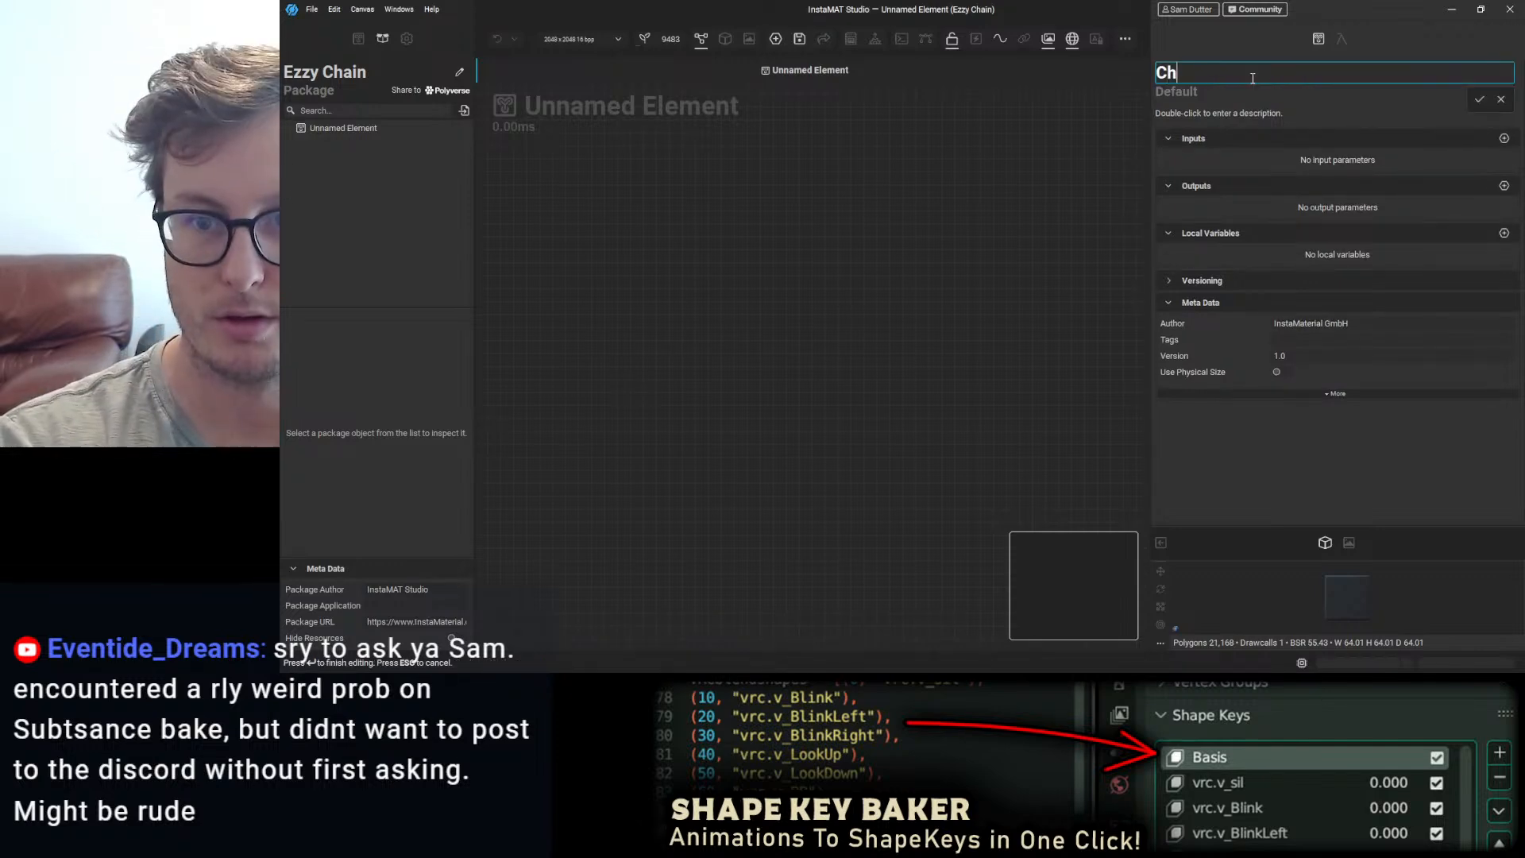
key("Return")
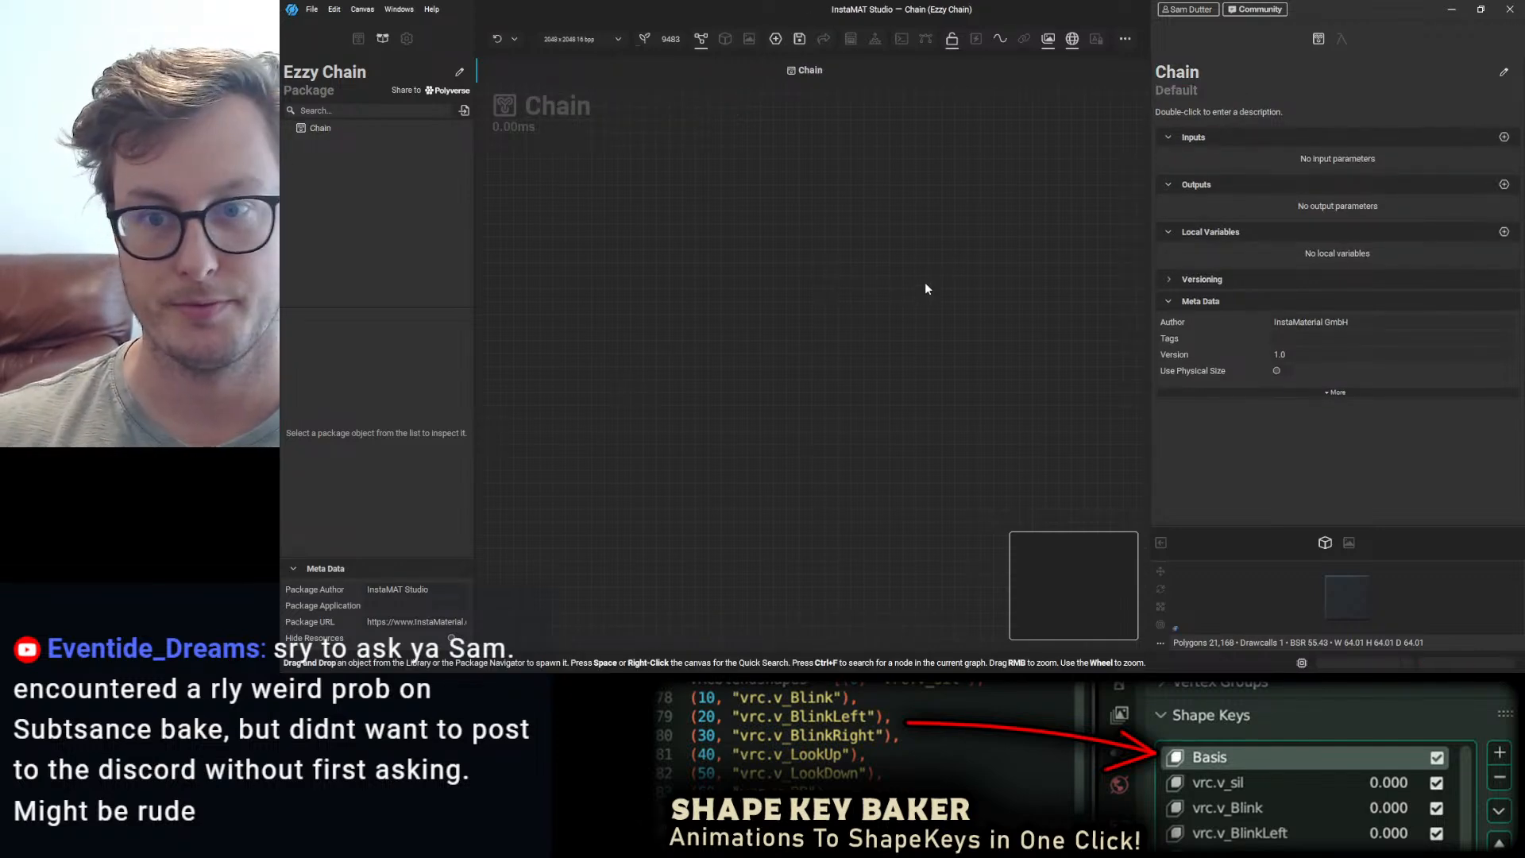
left_click(1503, 184)
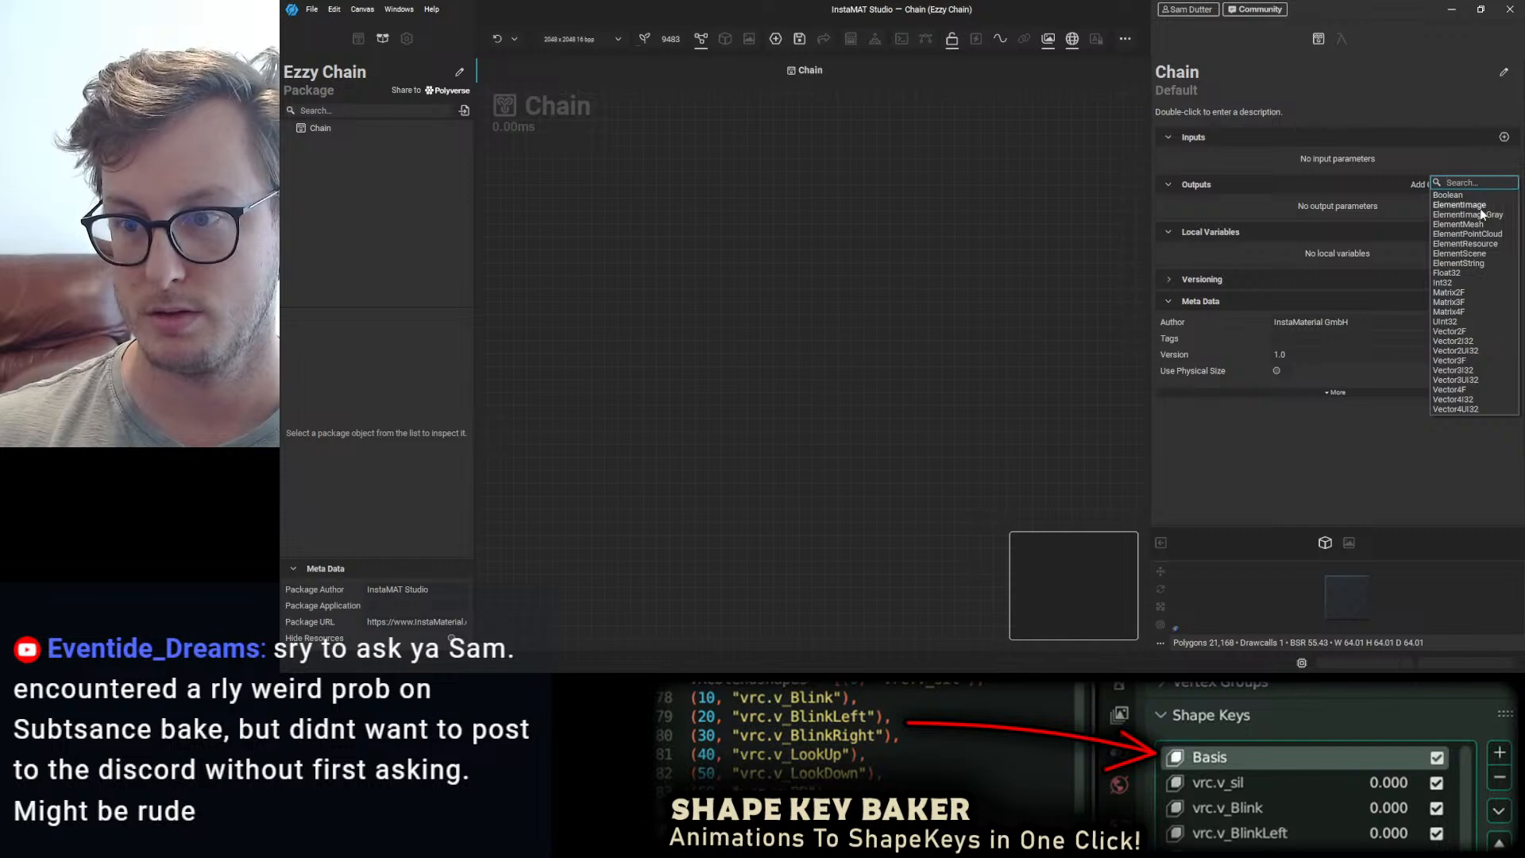
left_click(1480, 208)
middle_click_drag(809, 332, 882, 330)
- Add a Circle shape node to the Chain graph and place it well to the left of the output node
key("space")
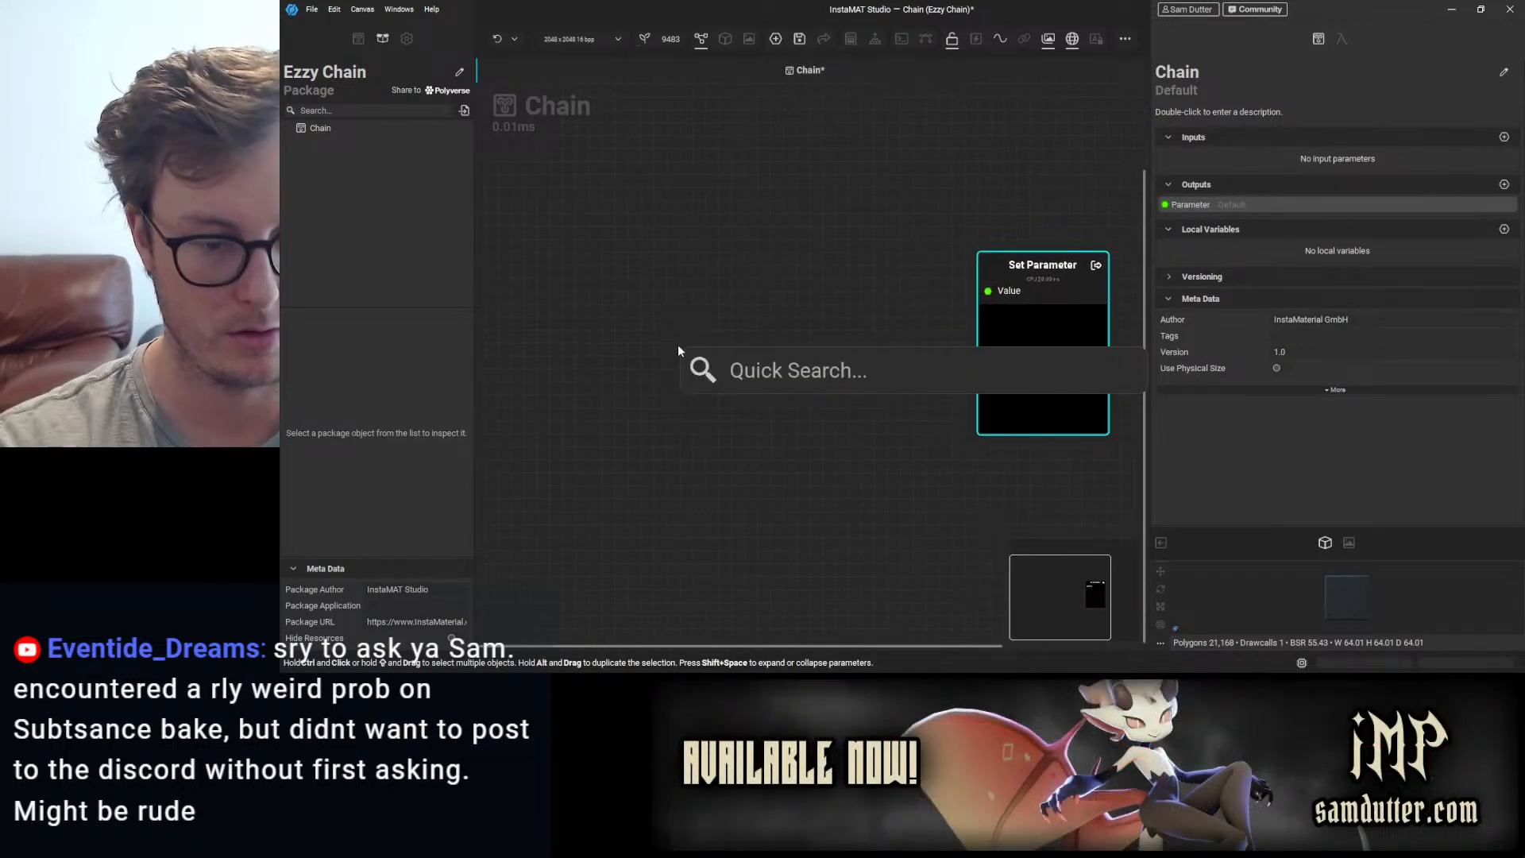
type("circl")
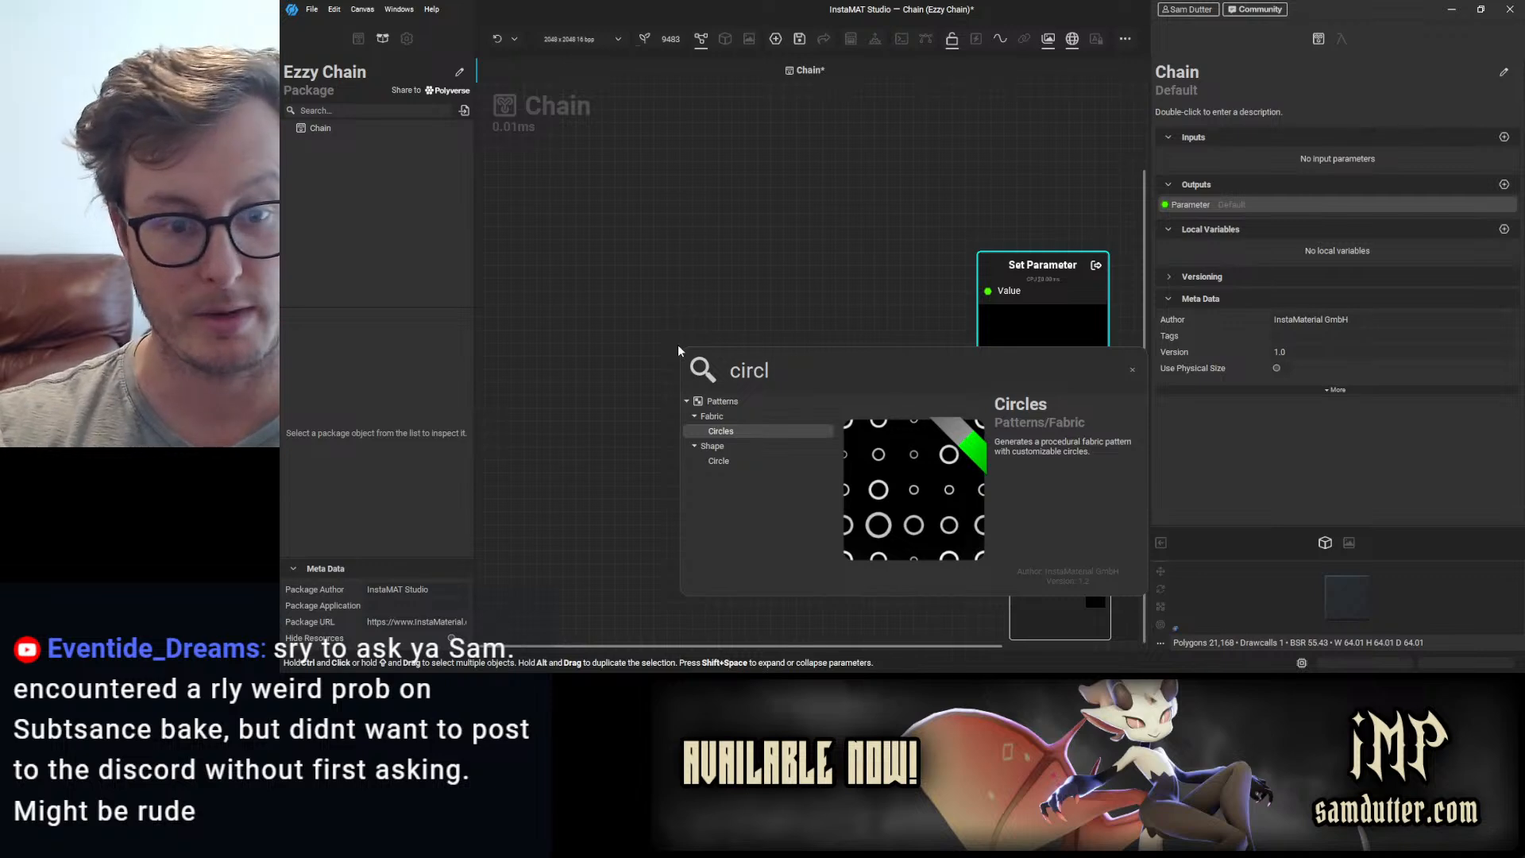
key("Down")
key("Return")
left_click_drag(758, 343, 629, 279)
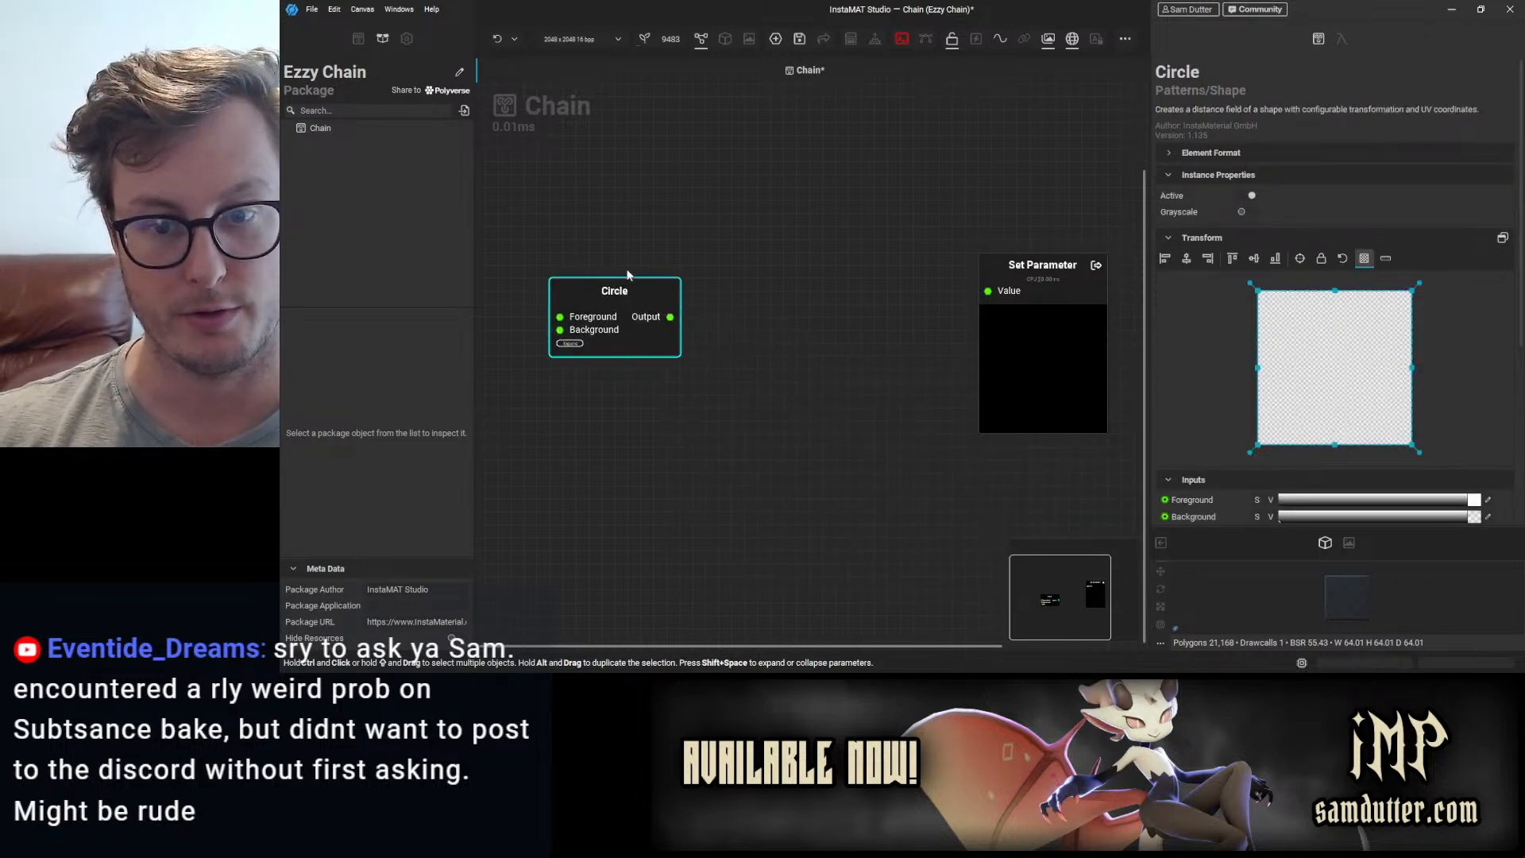
middle_click_drag(630, 279, 773, 279)
left_click_drag(739, 296, 585, 271)
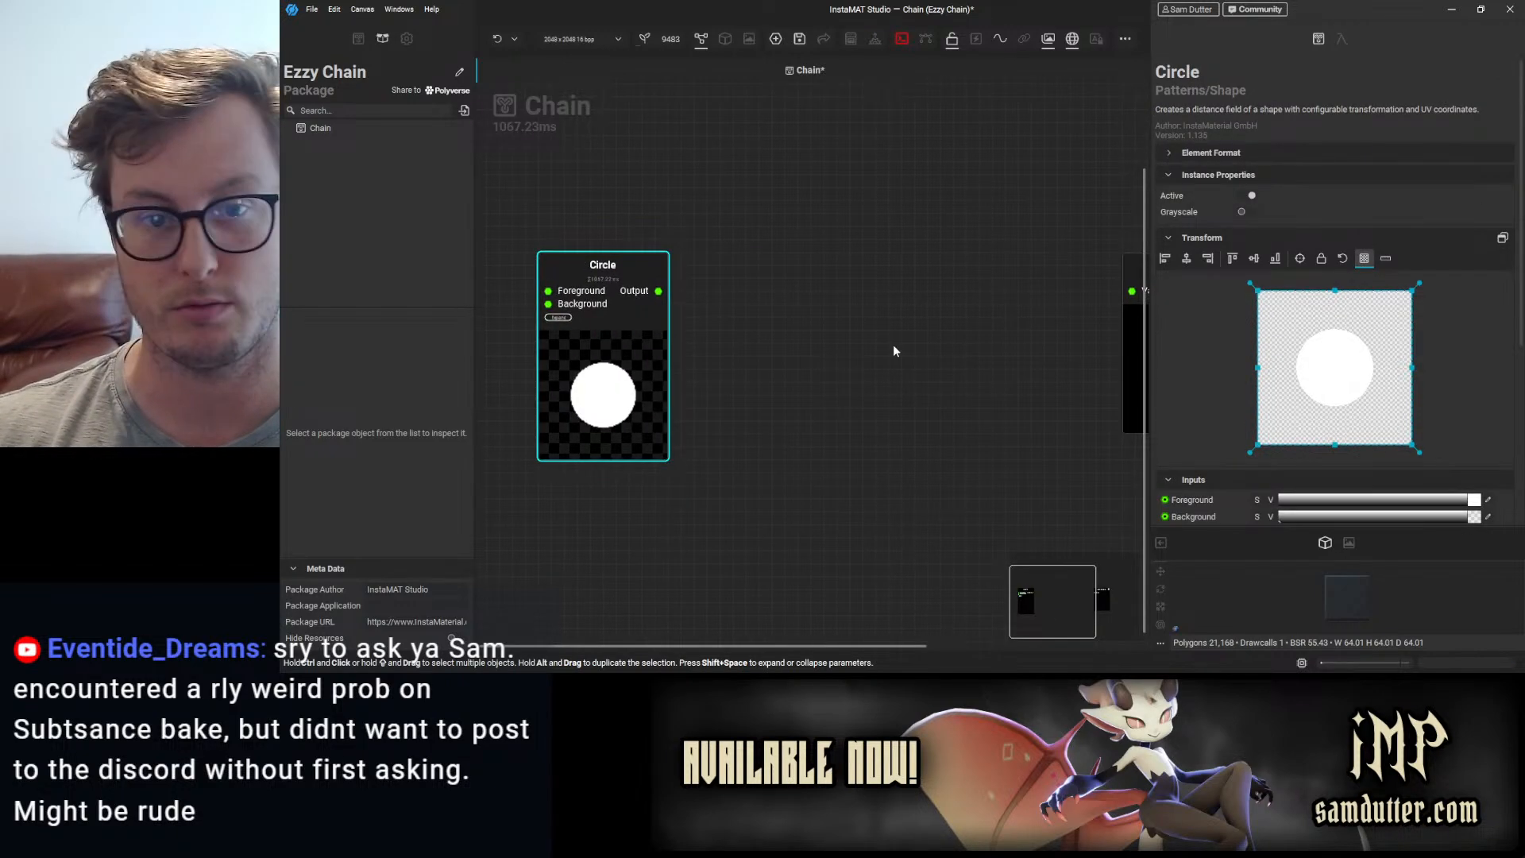
left_click(867, 369)
- Search Google Images in the browser for "rave chain belt" and open the Bodiy fringe waist chain belt picture
key("alt+Tab")
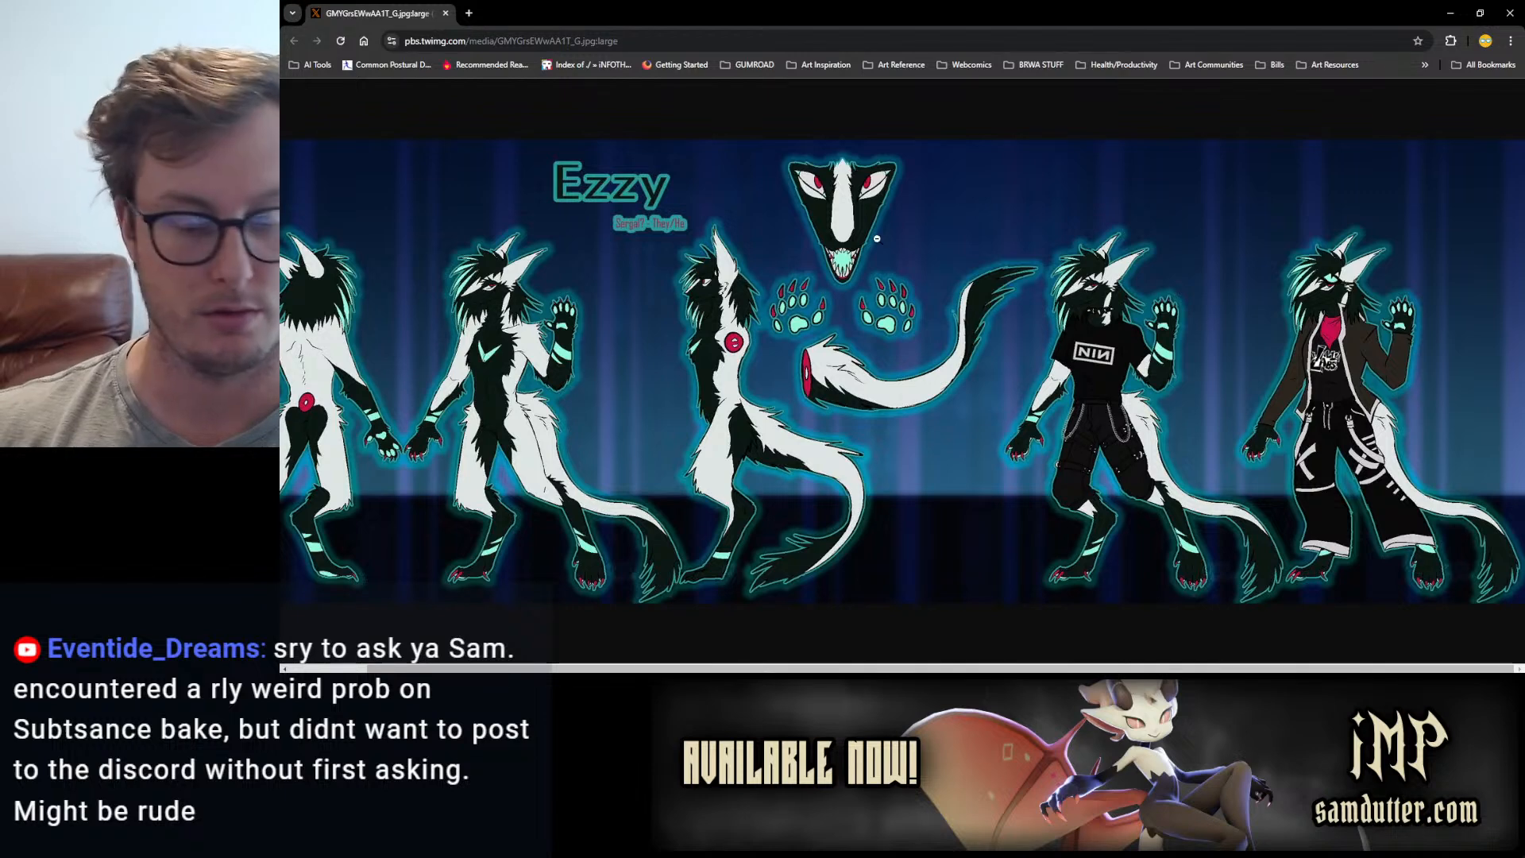
key("ctrl+t")
type("rave chain belt")
key("Return")
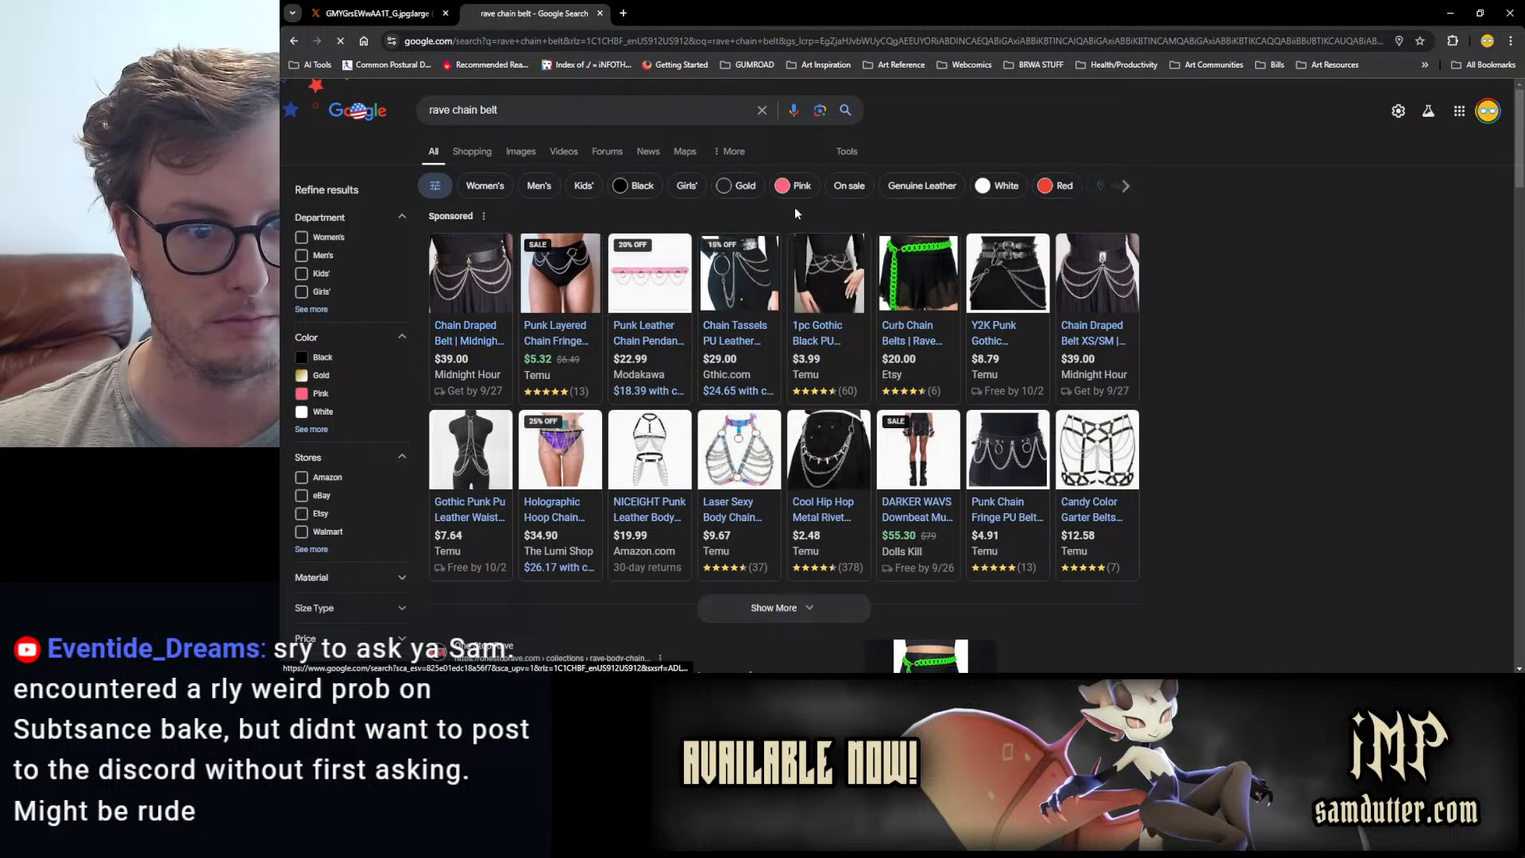
left_click(517, 152)
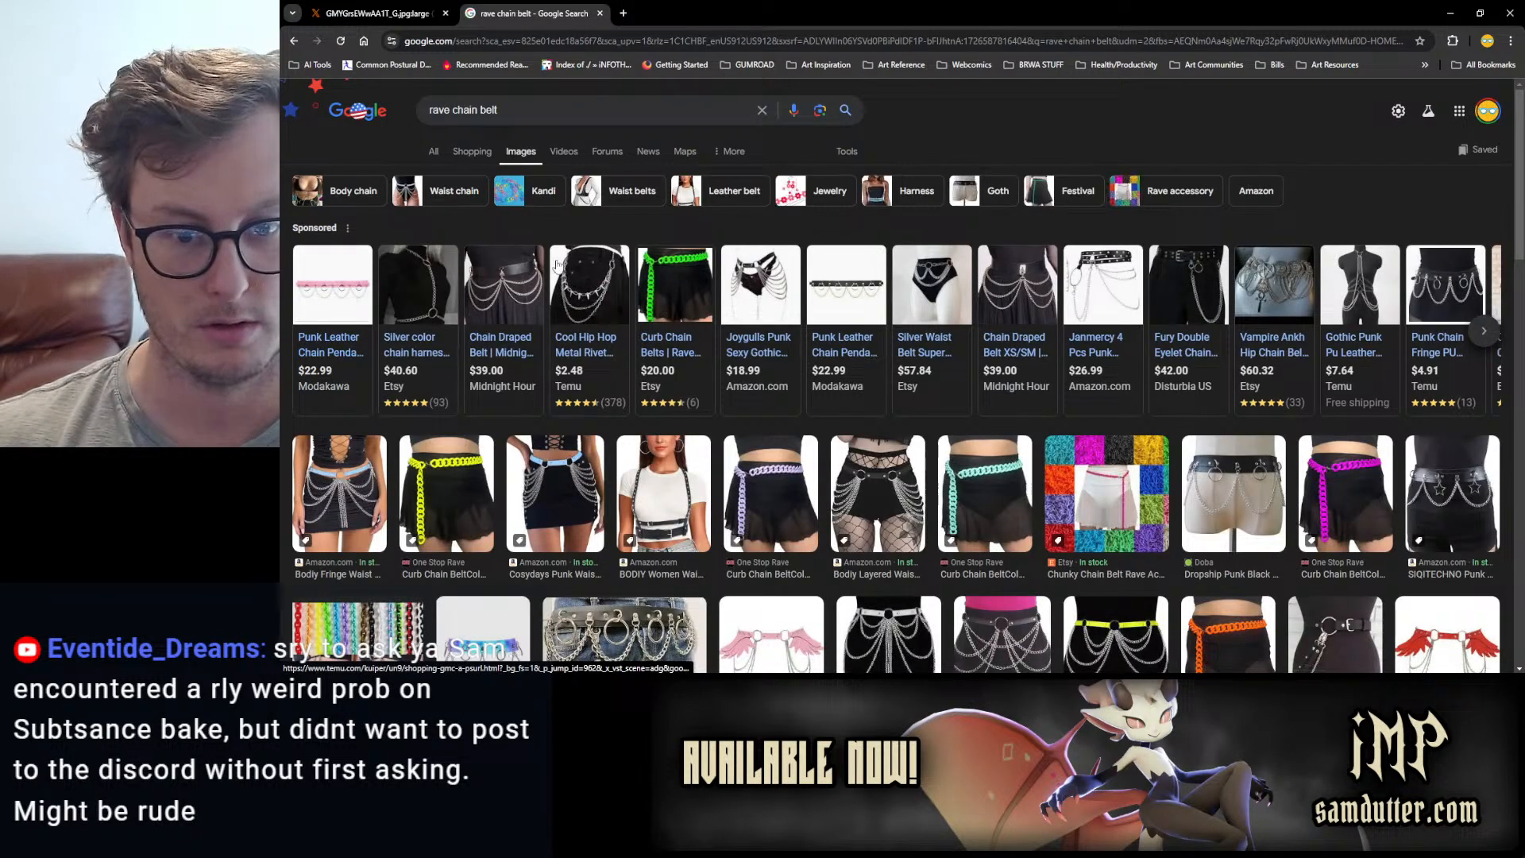
left_click(340, 492)
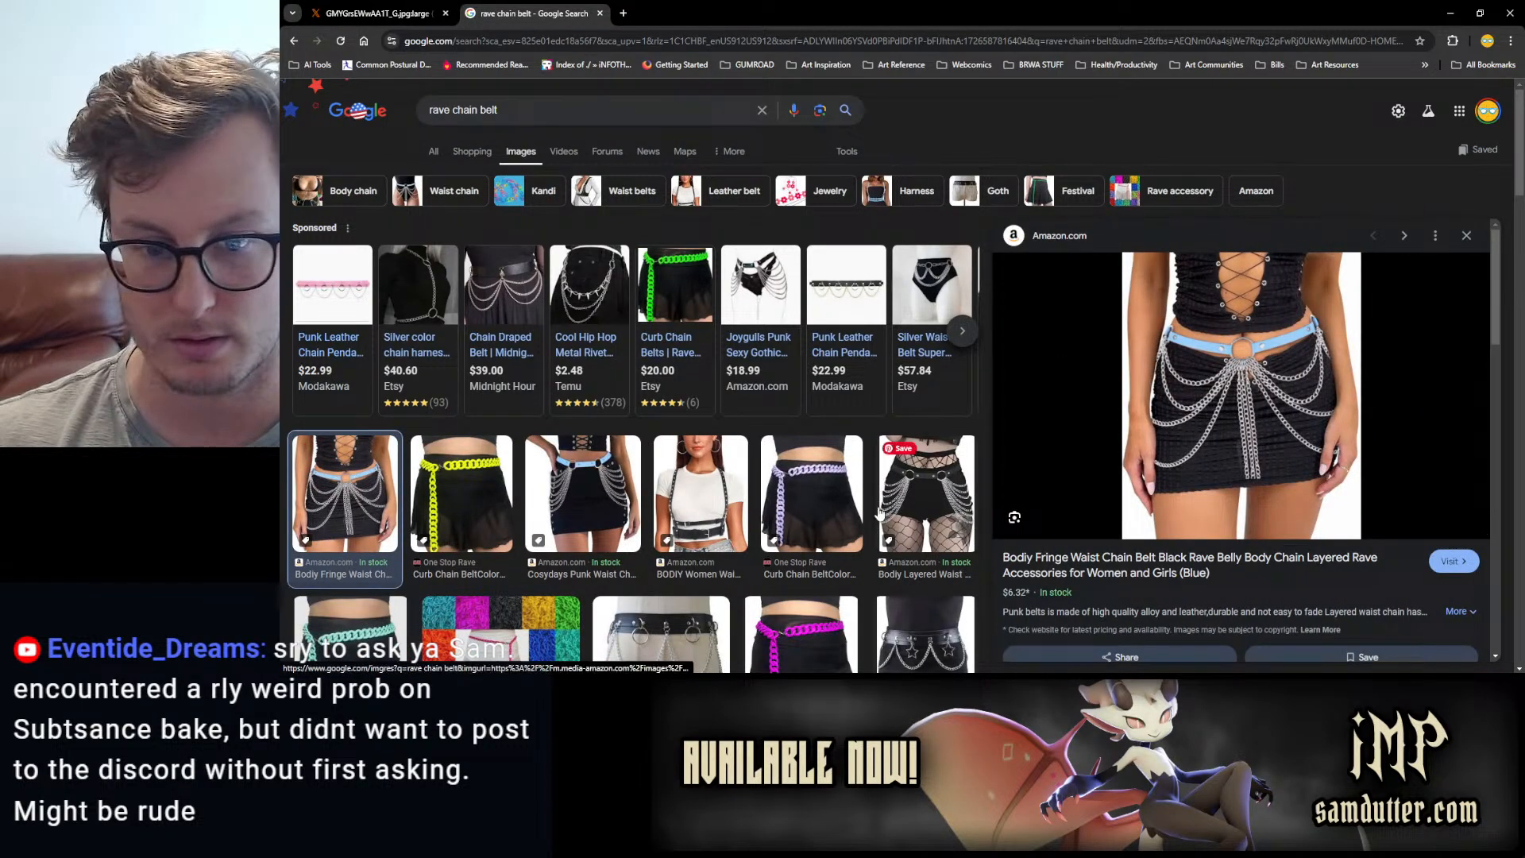
- Examine more chain belt pictures in the image results, opening the lavender curb chain belt and the SIQITECHNO punk waist chain belt
left_click(911, 497)
left_click(810, 493)
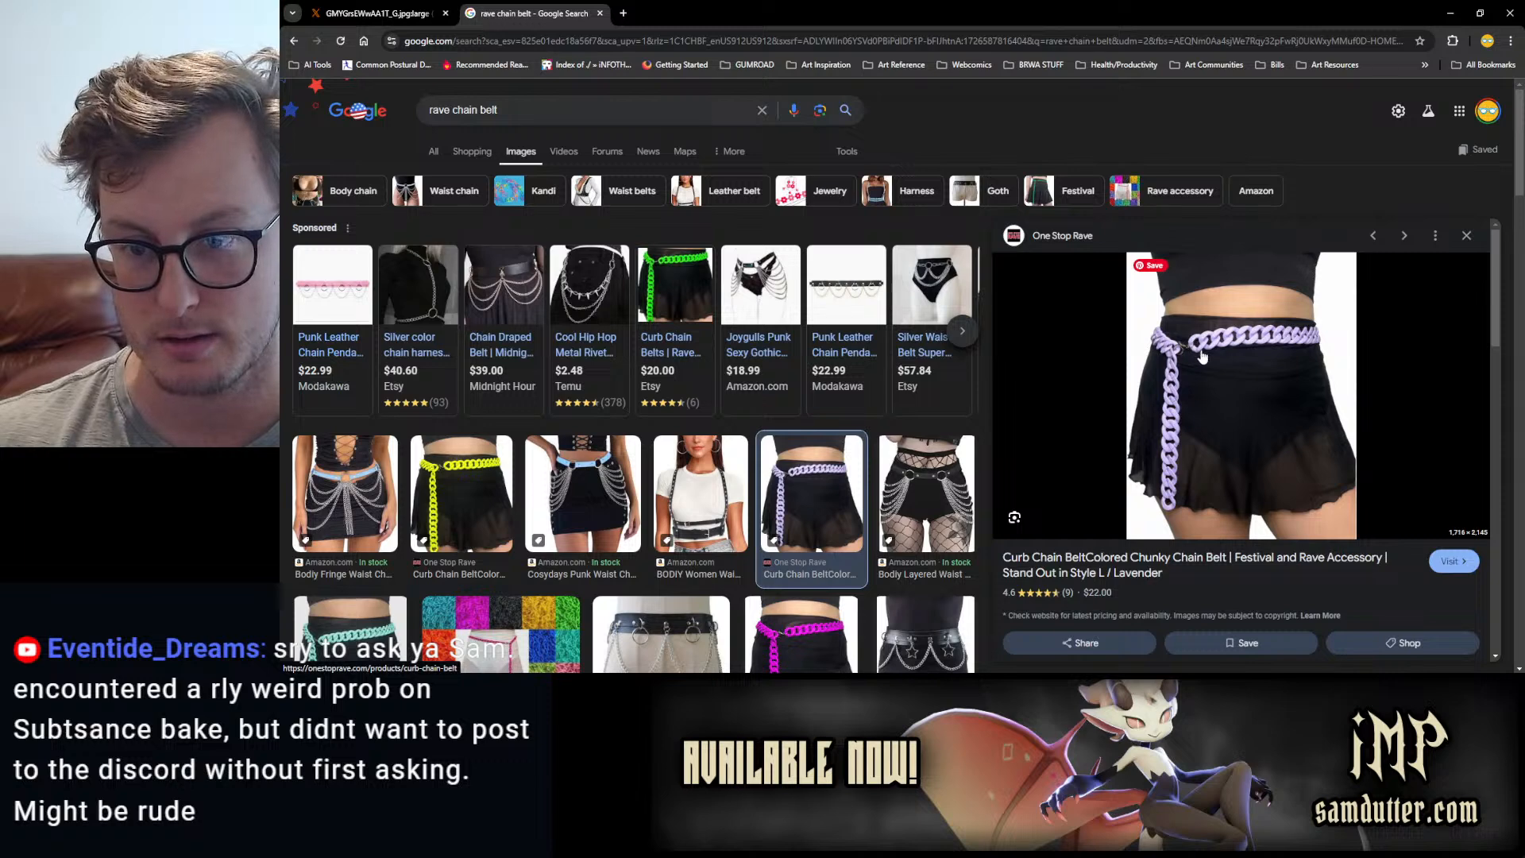
left_click(1372, 393)
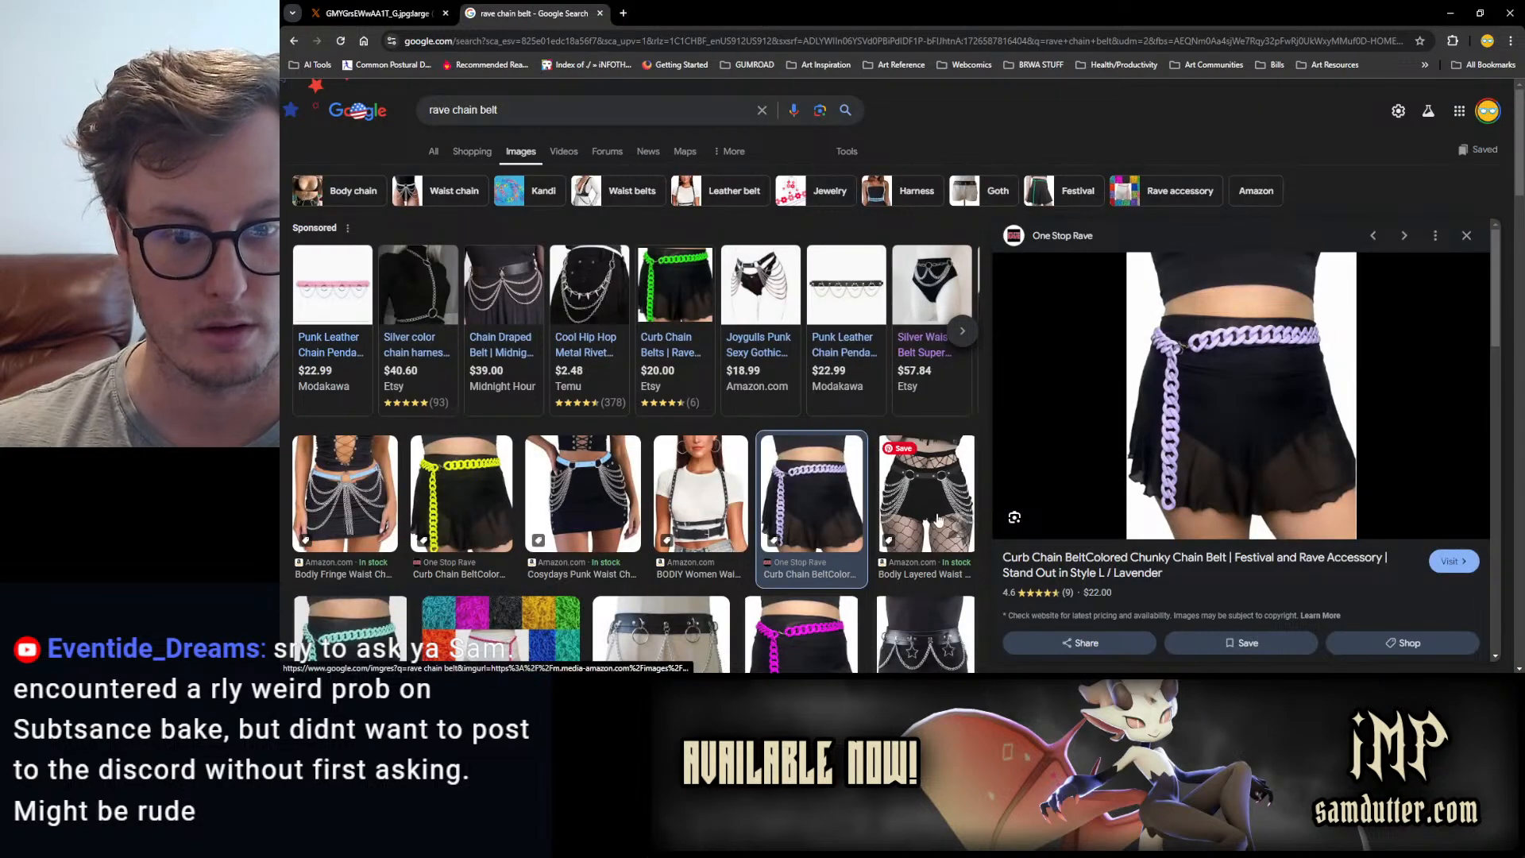
scroll(928, 468, "down", 2)
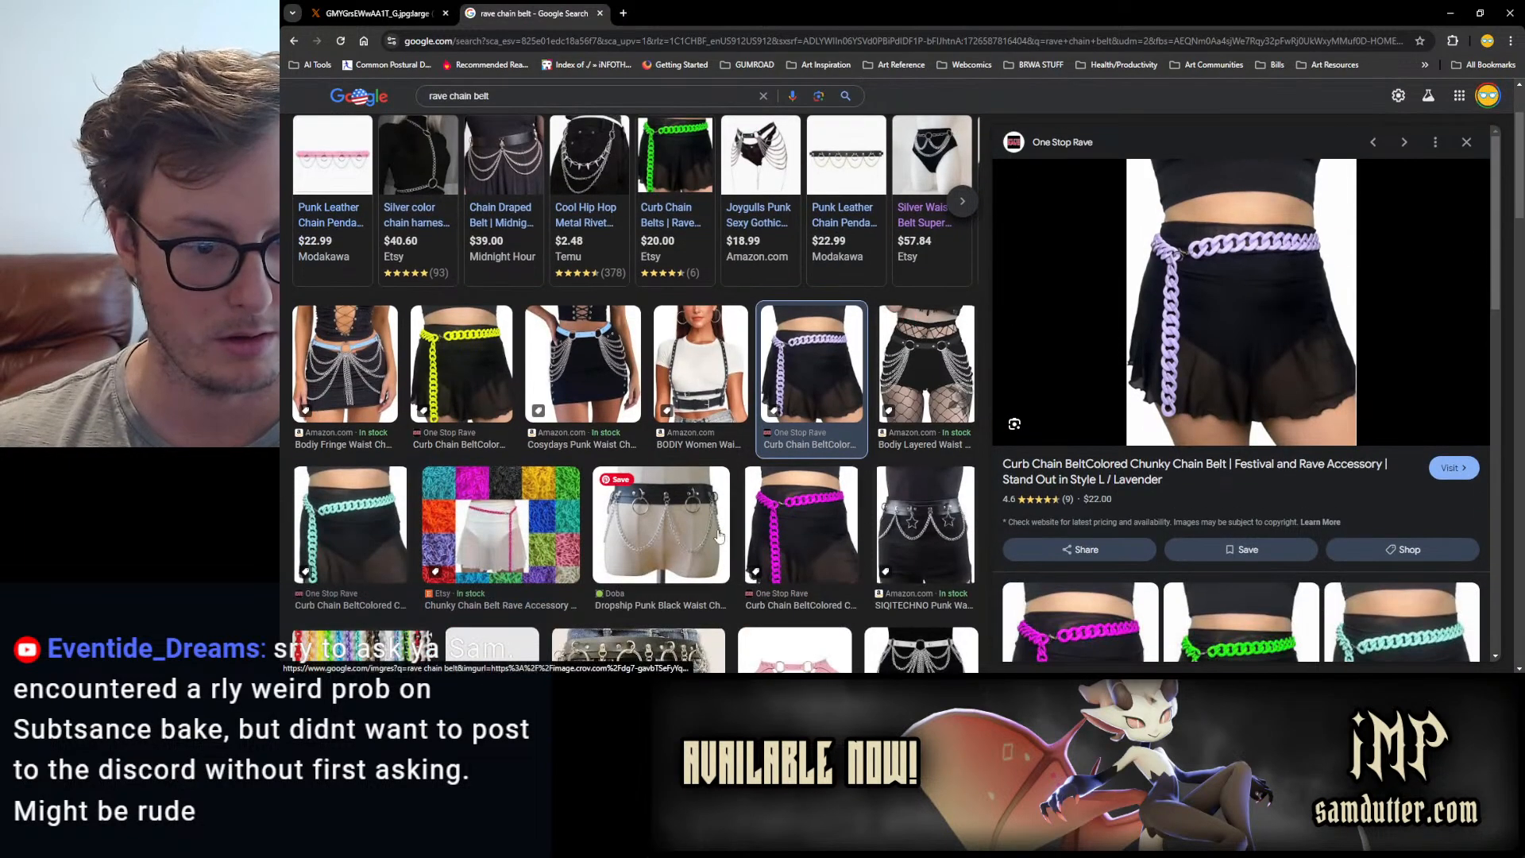
left_click(925, 524)
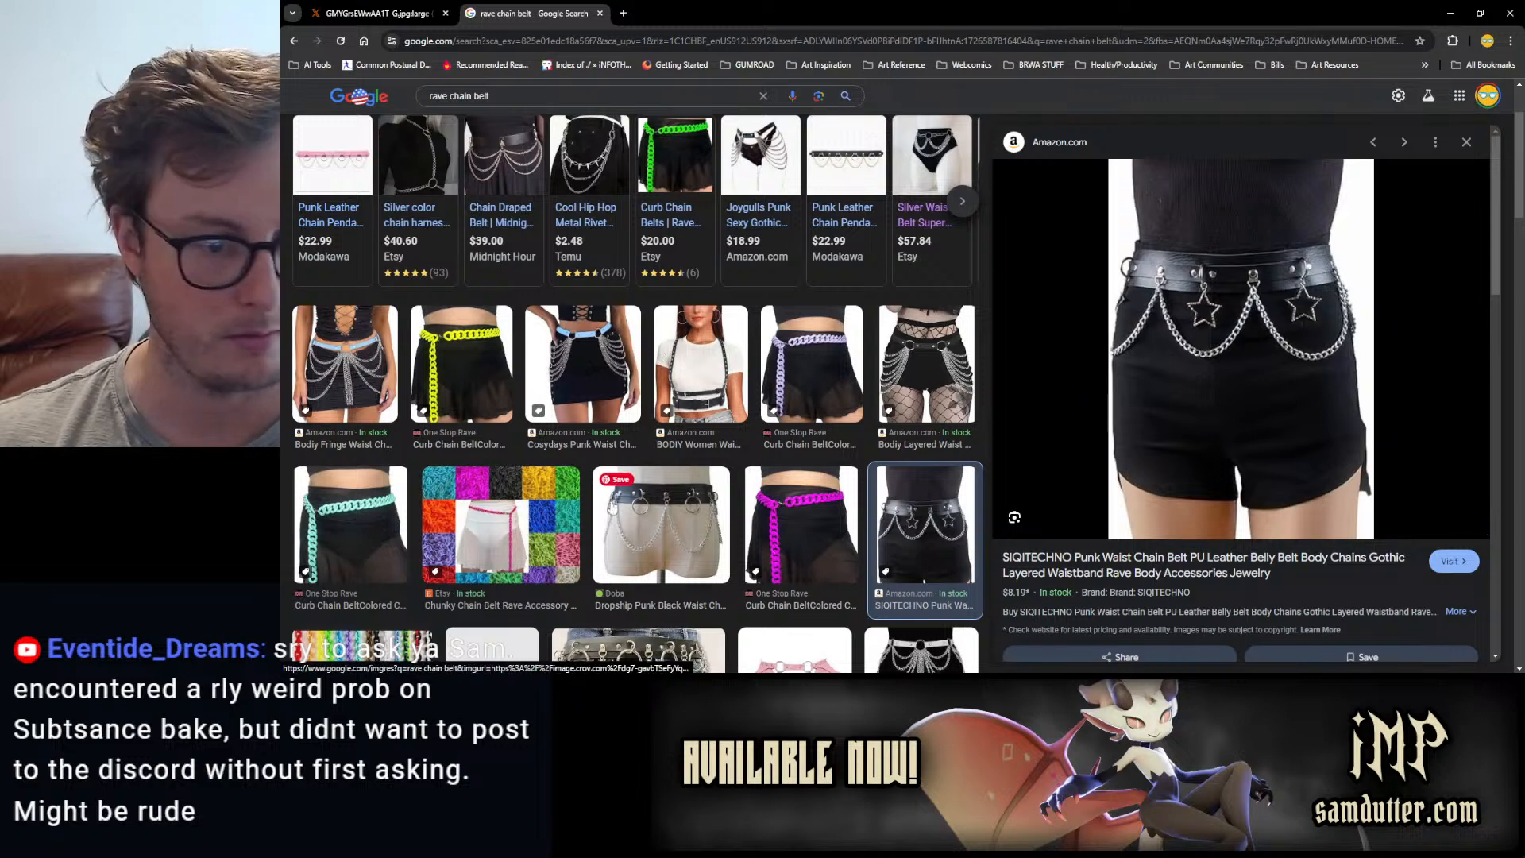
scroll(428, 507, "down", 2)
scroll(435, 486, "up", 4)
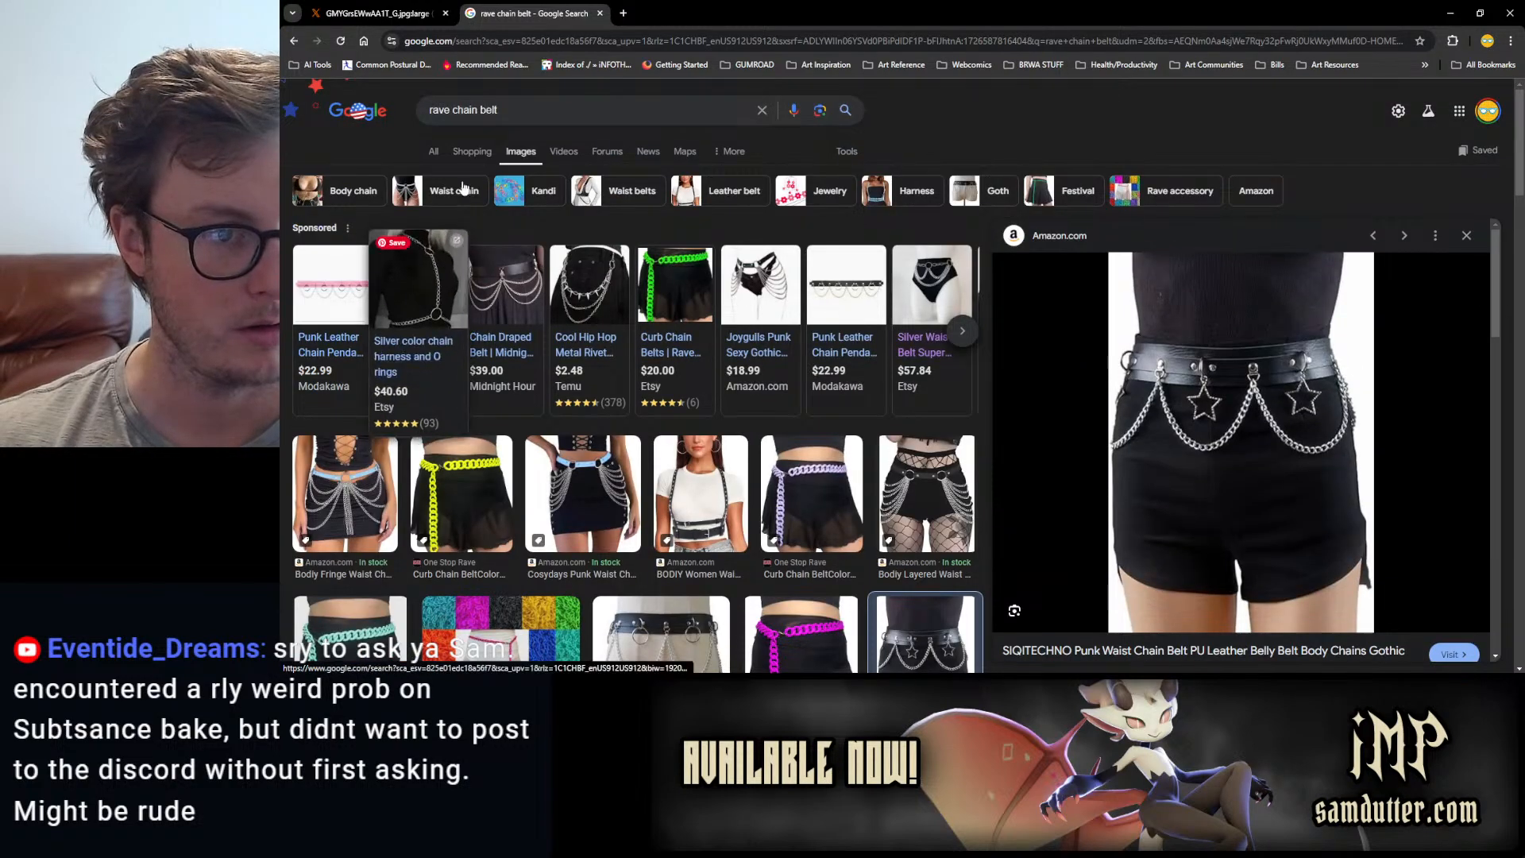
- Run a general web search for "rave chain belt name" and look through the results for what this kind of belt is called
left_click(434, 151)
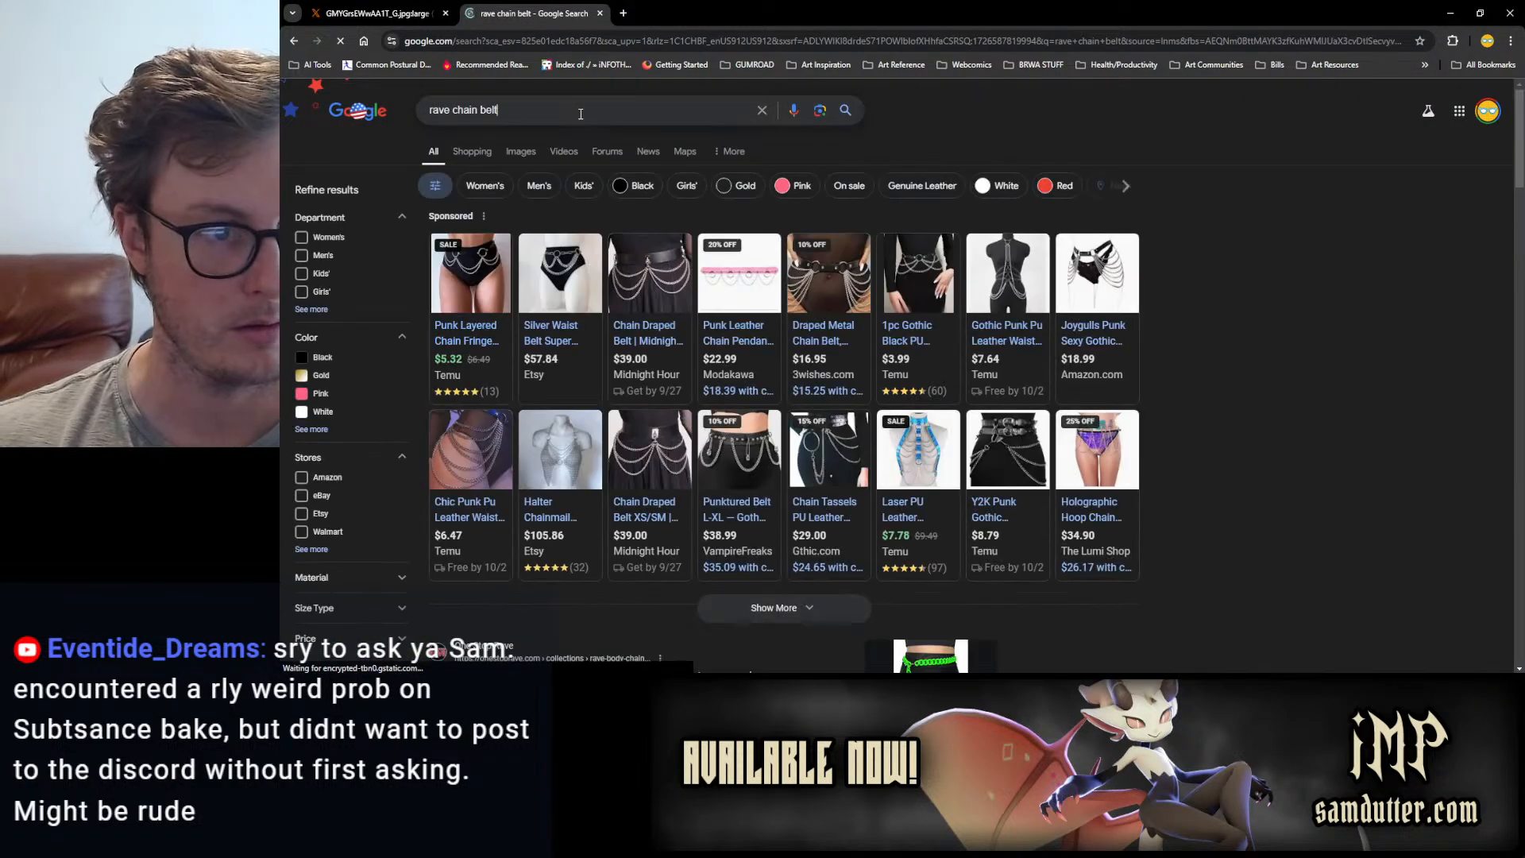
left_click(579, 111)
type("name")
key("Return")
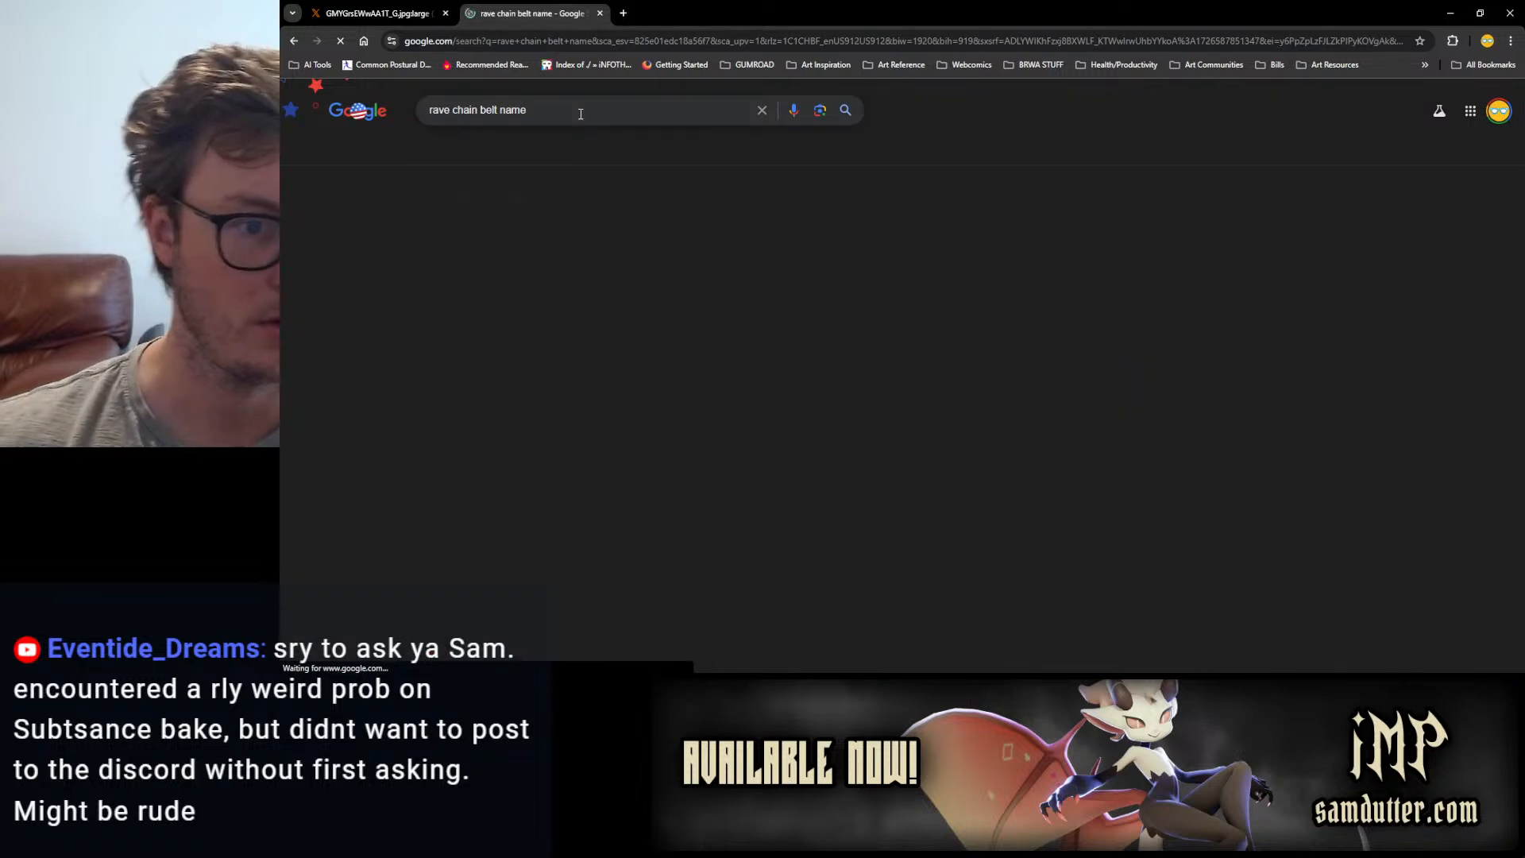
scroll(540, 340, "down", 5)
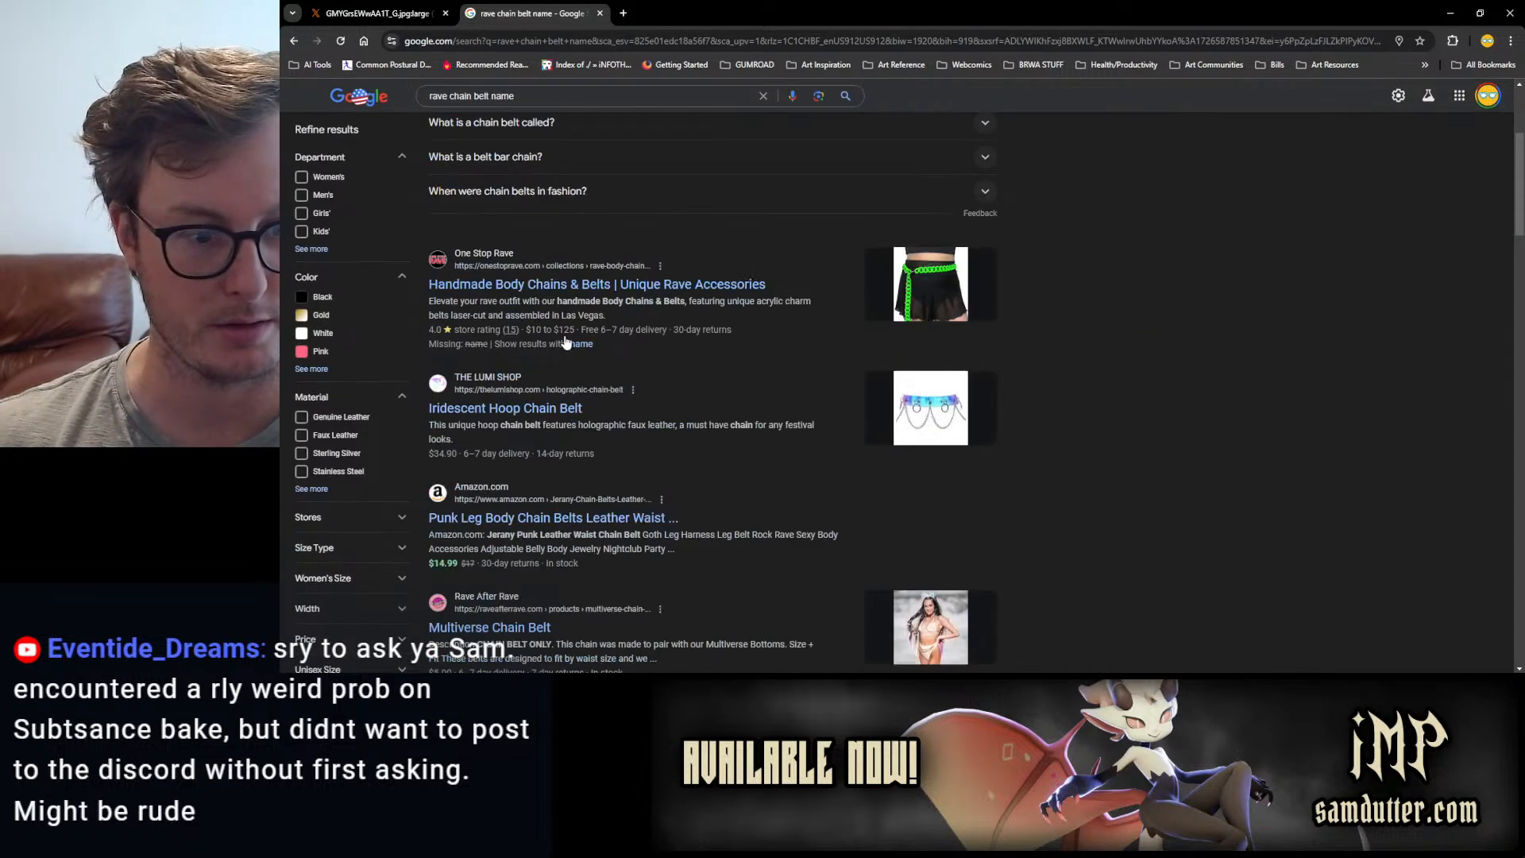
scroll(567, 342, "down", 5)
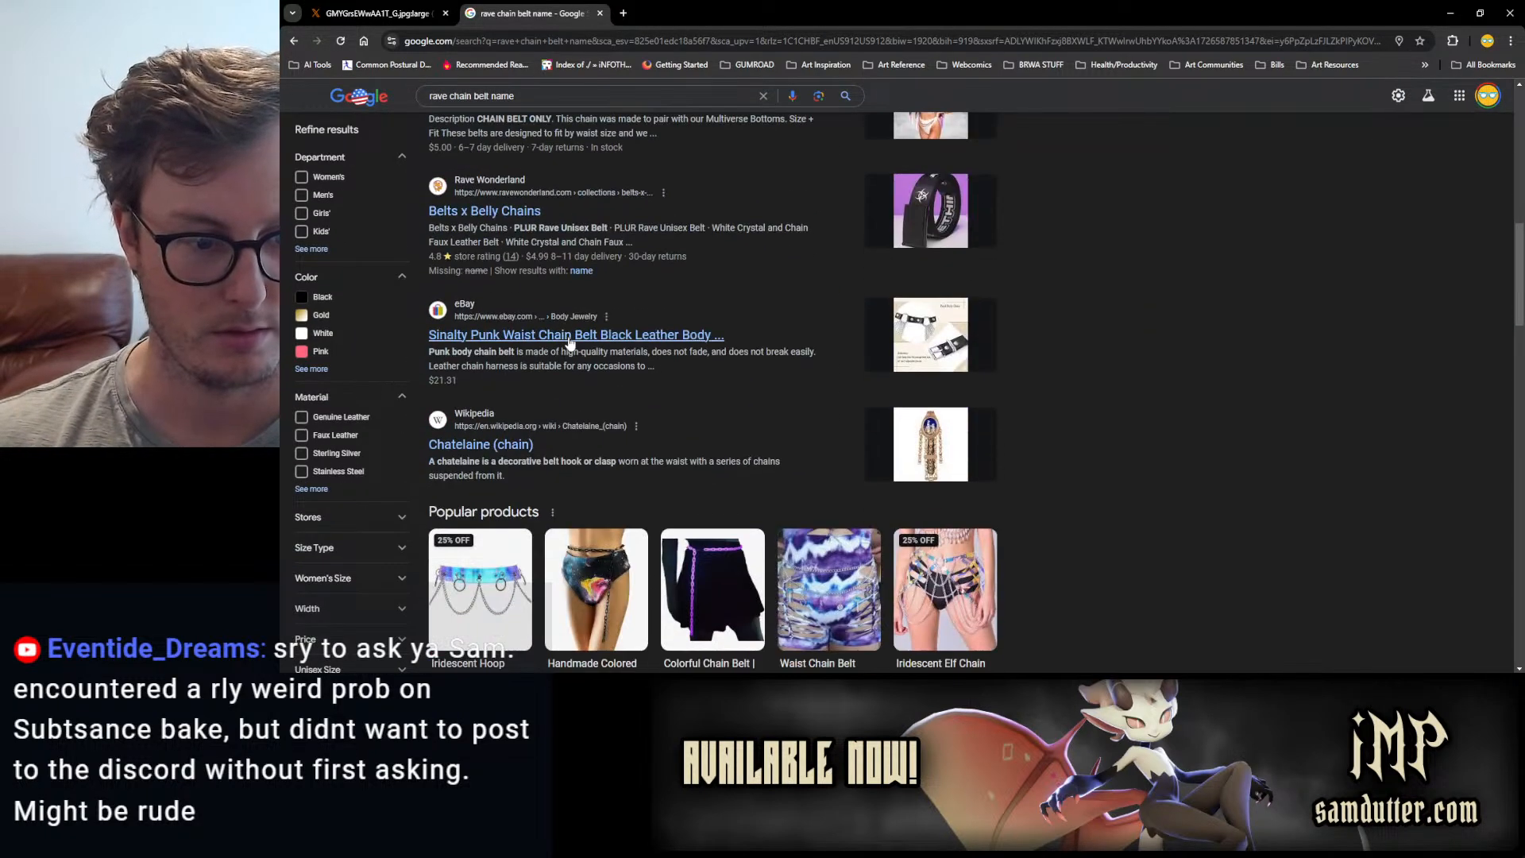
scroll(574, 337, "up", 10)
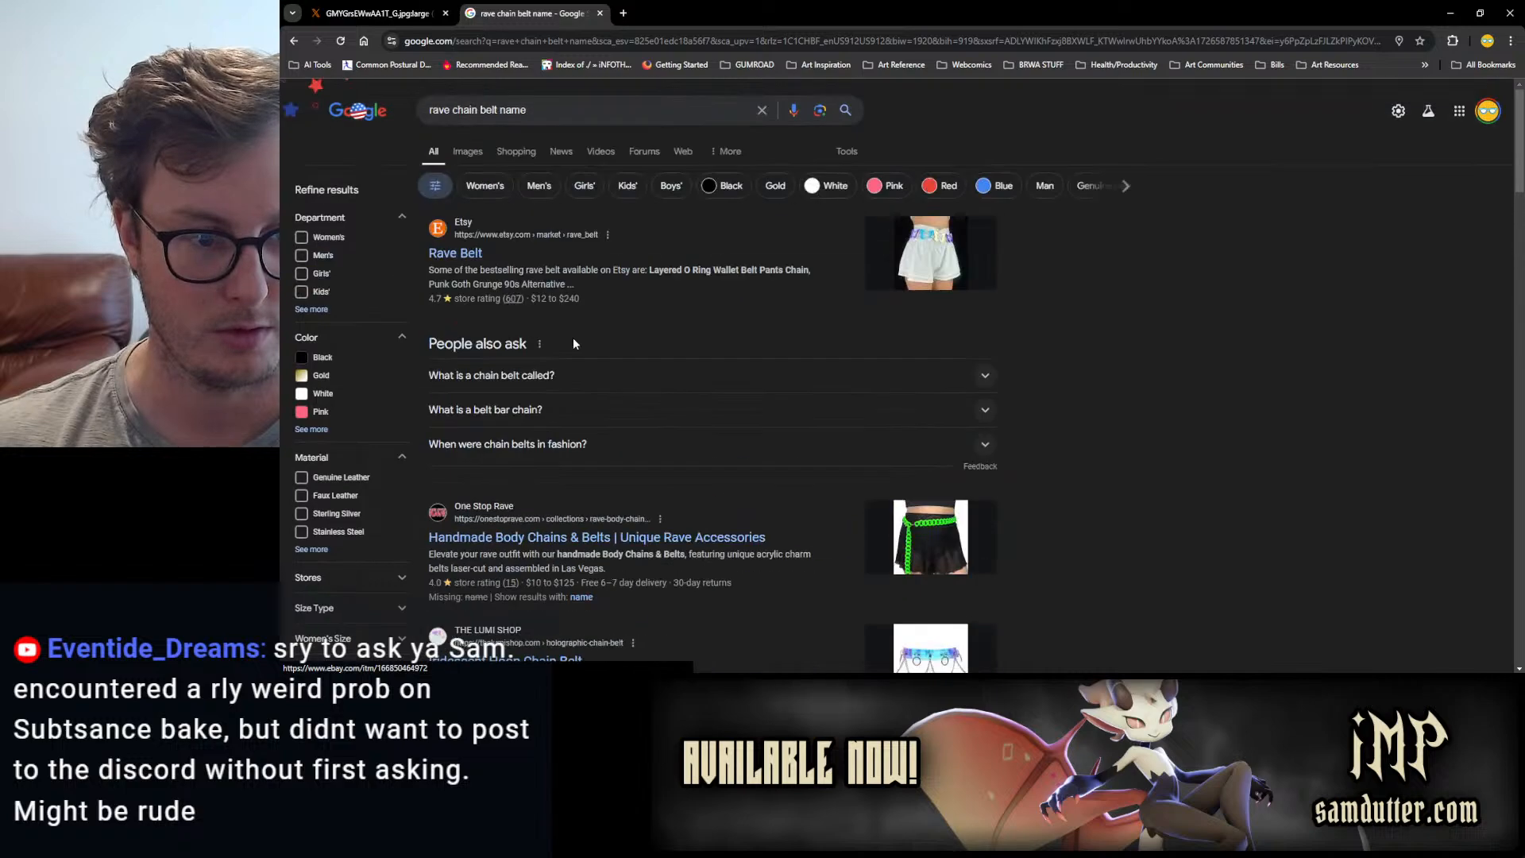
scroll(588, 341, "down", 8)
scroll(778, 389, "up", 3)
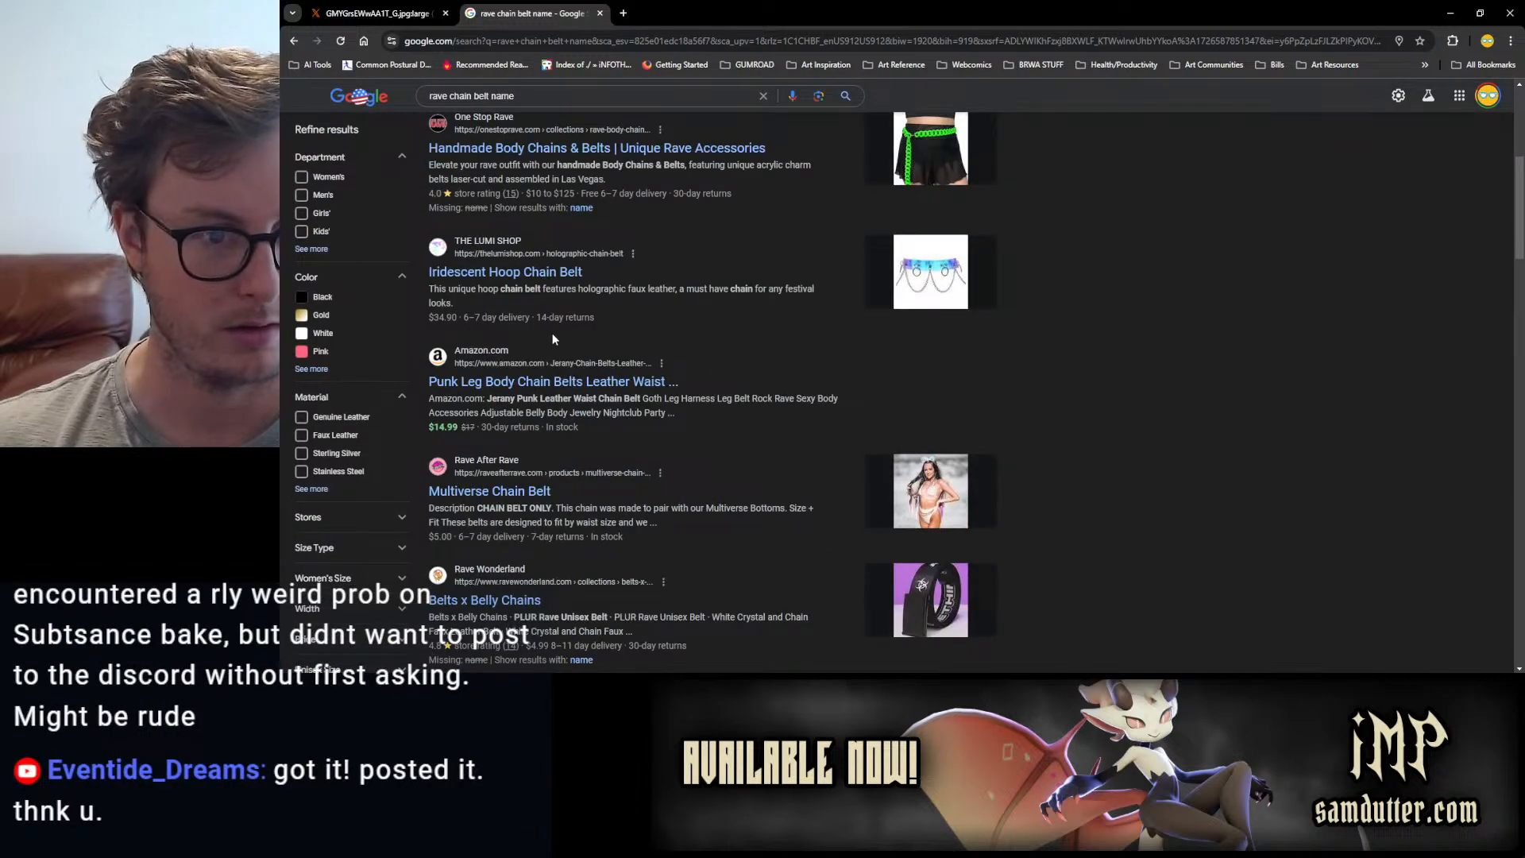
scroll(551, 332, "down", 5)
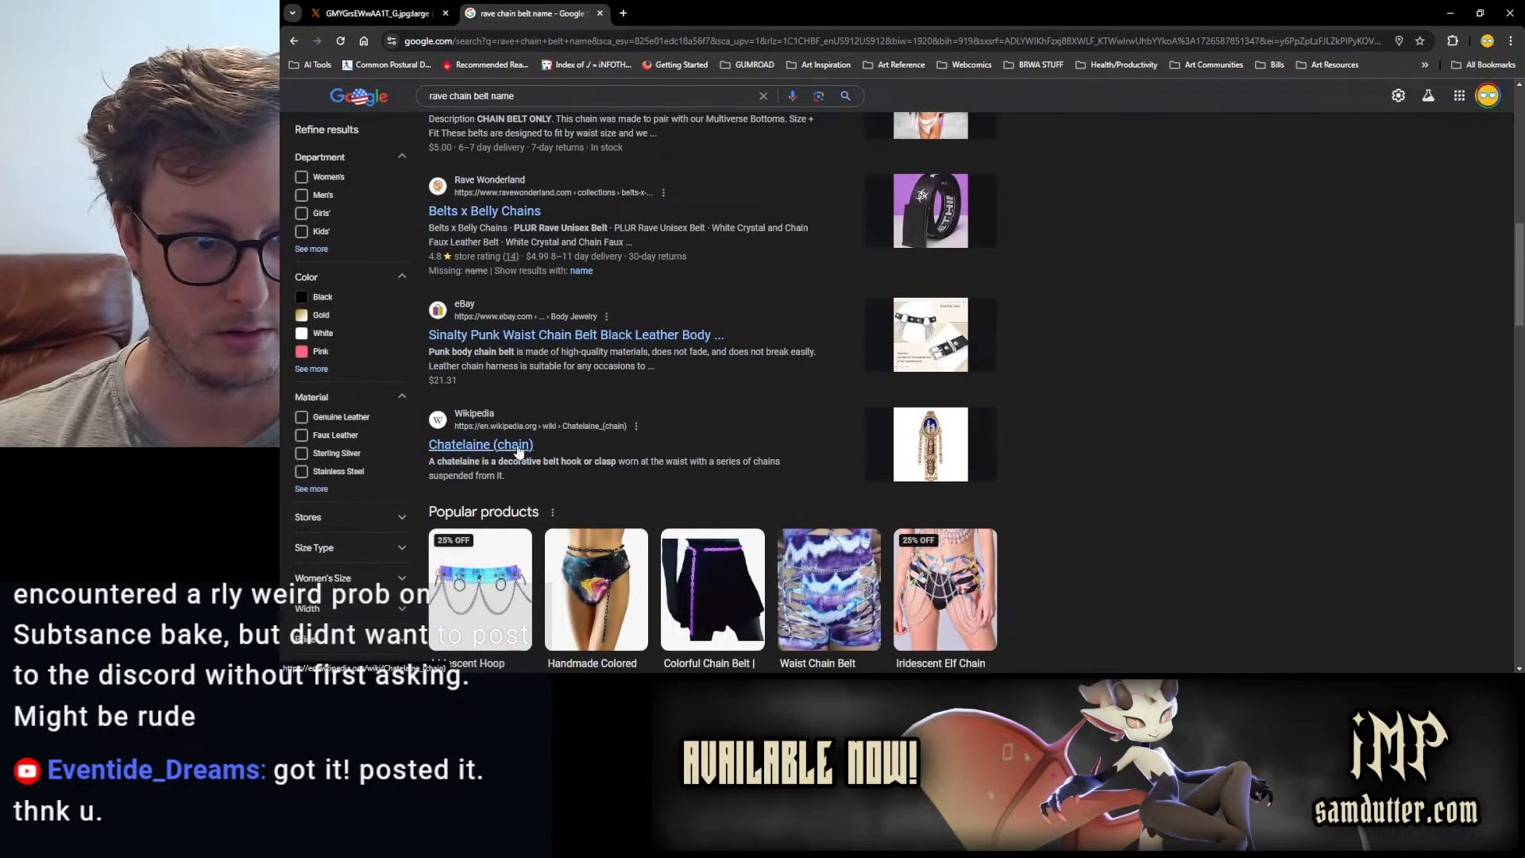
scroll(691, 332, "up", 5)
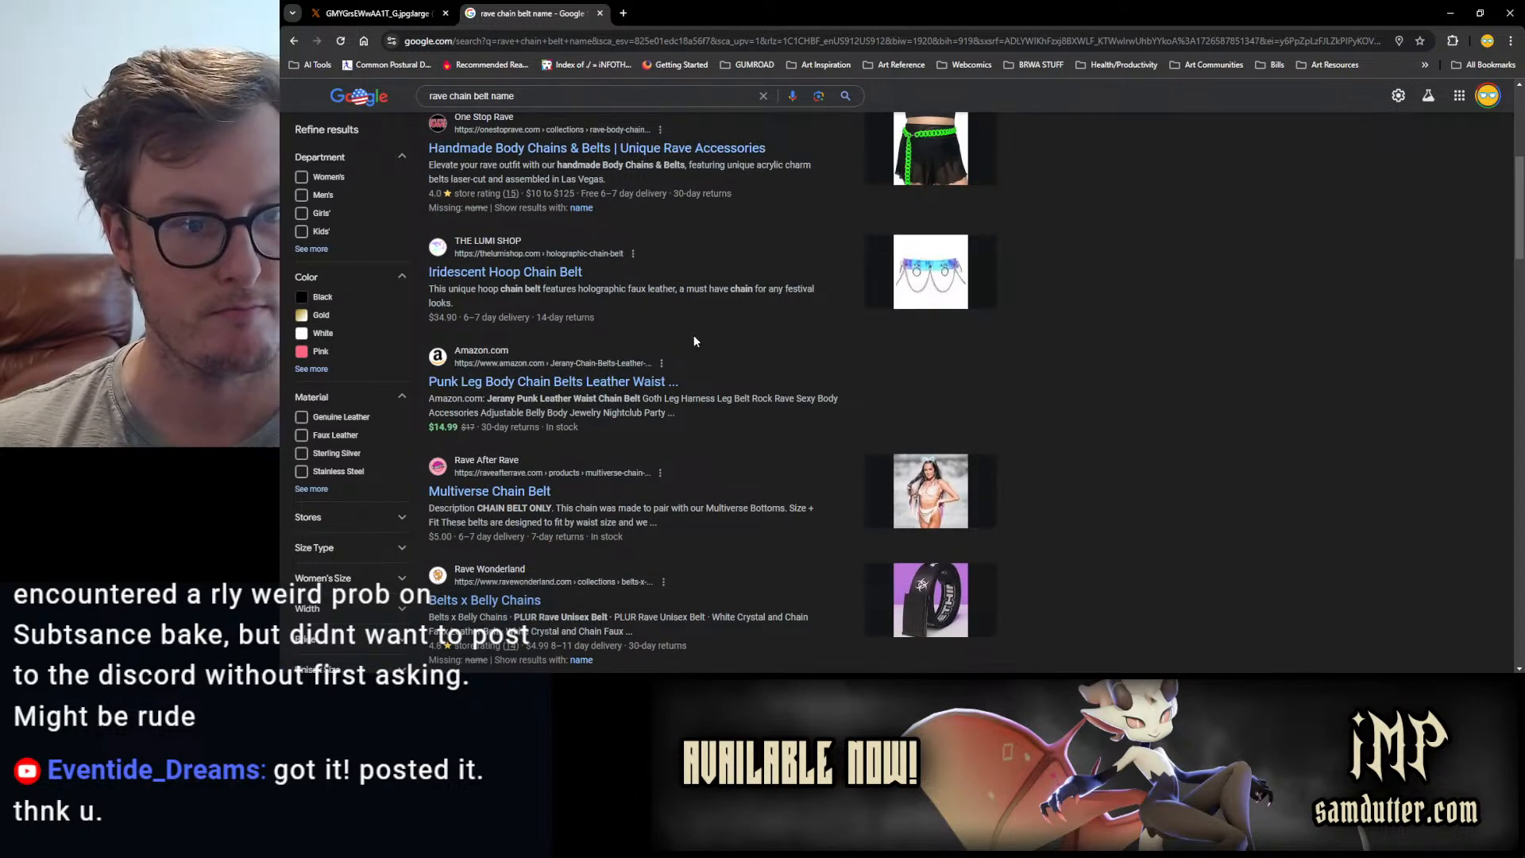
scroll(693, 335, "up", 5)
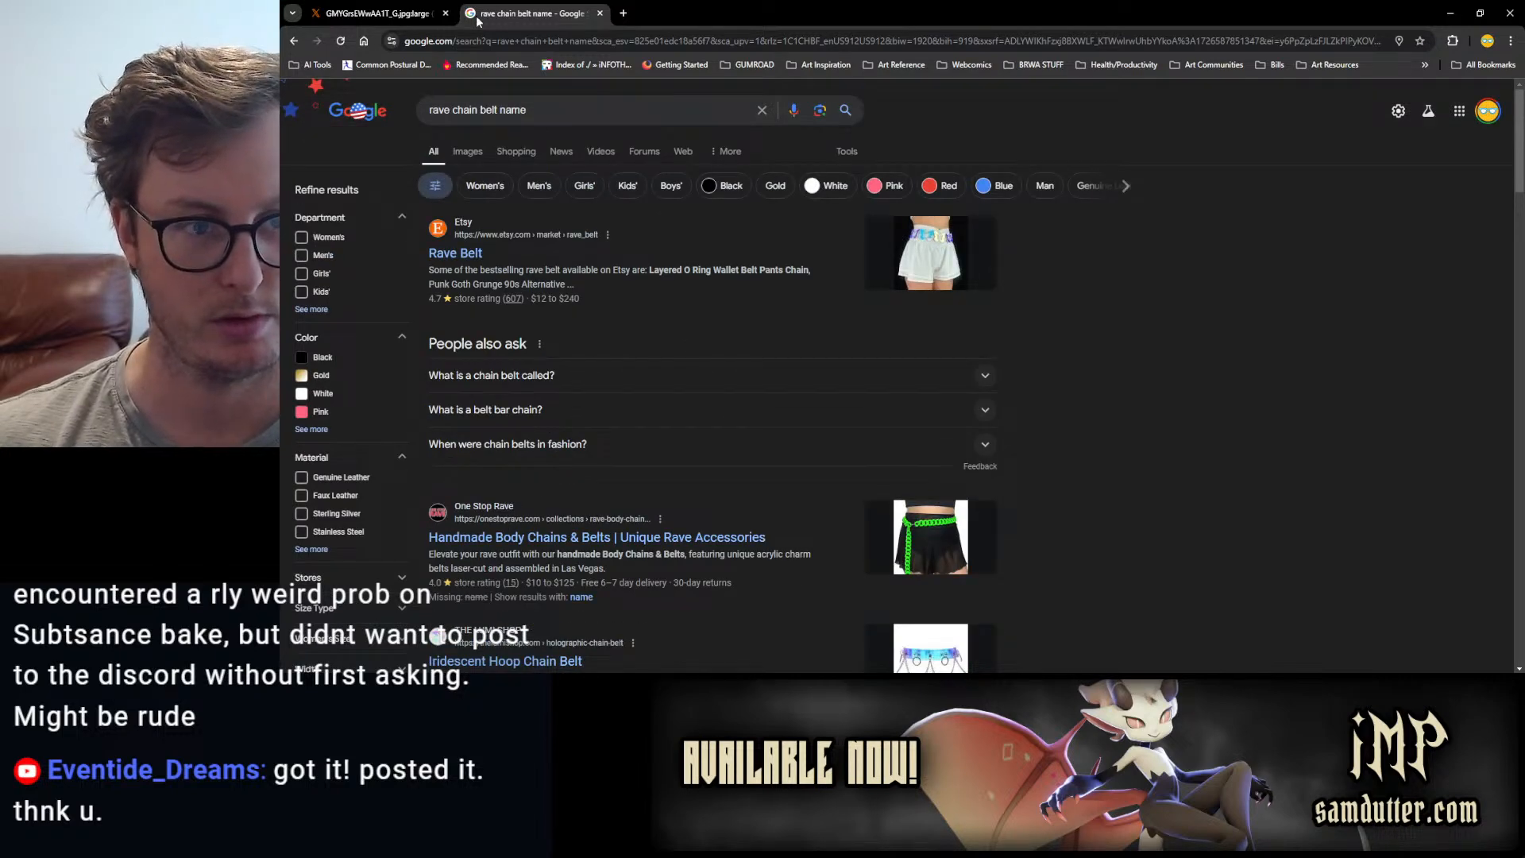
- Search for "chain types" and open the PandaHall twisted curb chain and the Walmart 4-15 mm Cuban link necklace as references
left_click(553, 101)
key("ctrl+a")
type("chain types")
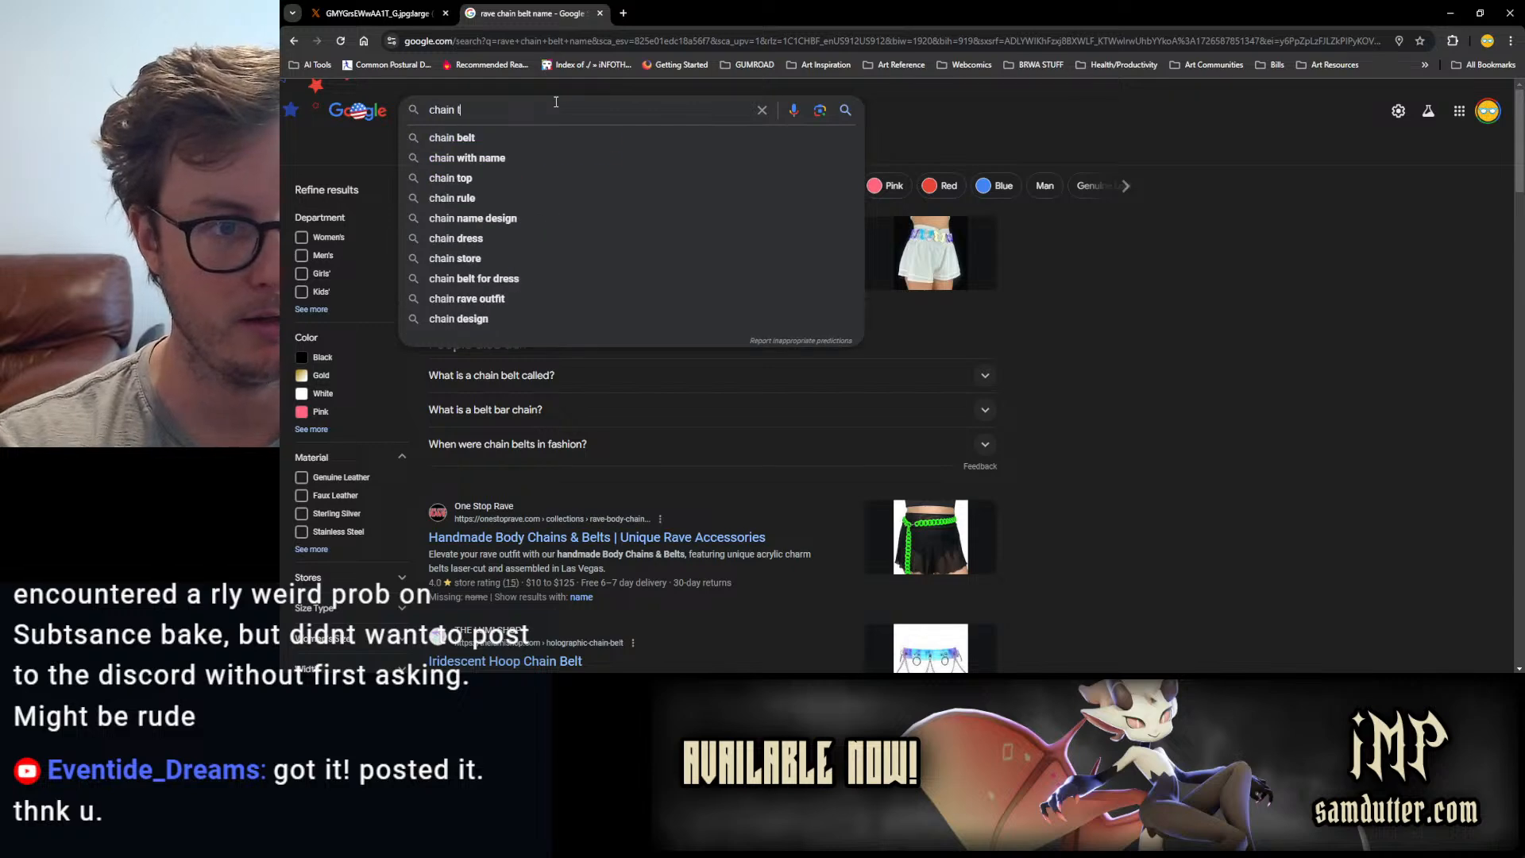
key("Return")
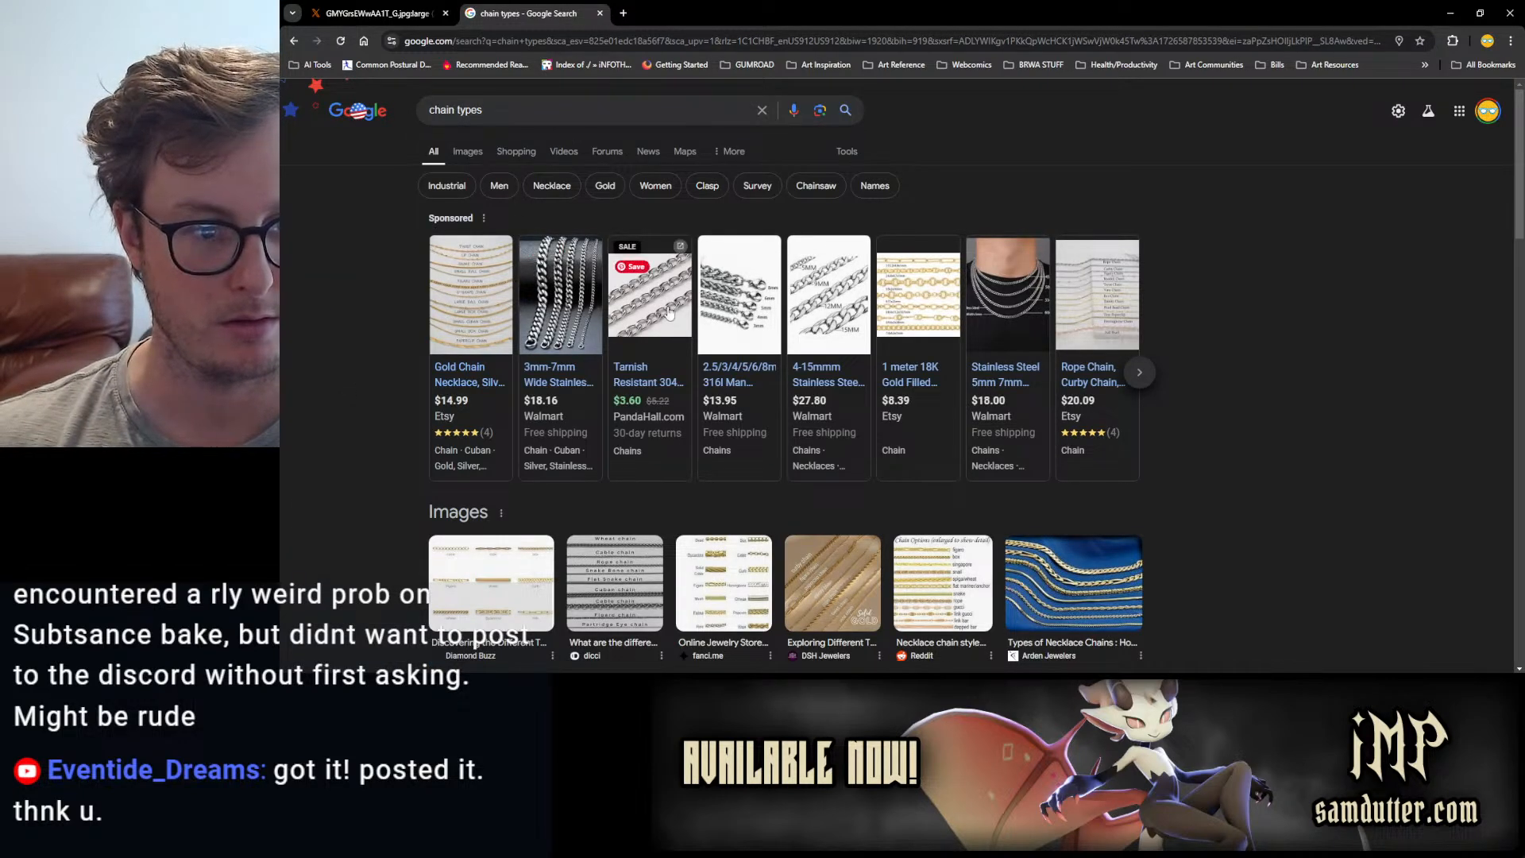
mouse_move(668, 316)
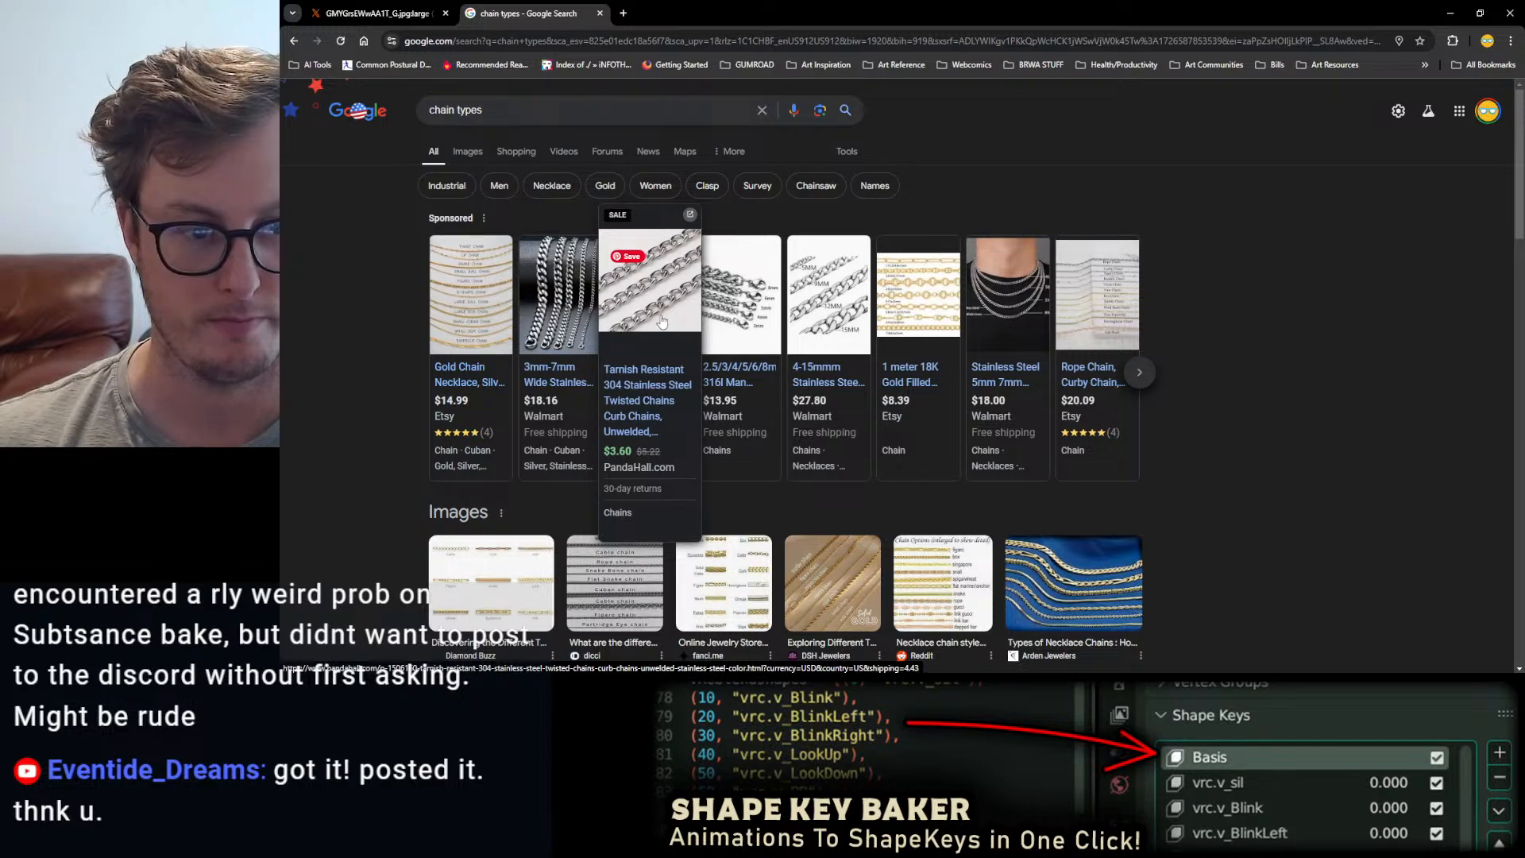
left_click(661, 320)
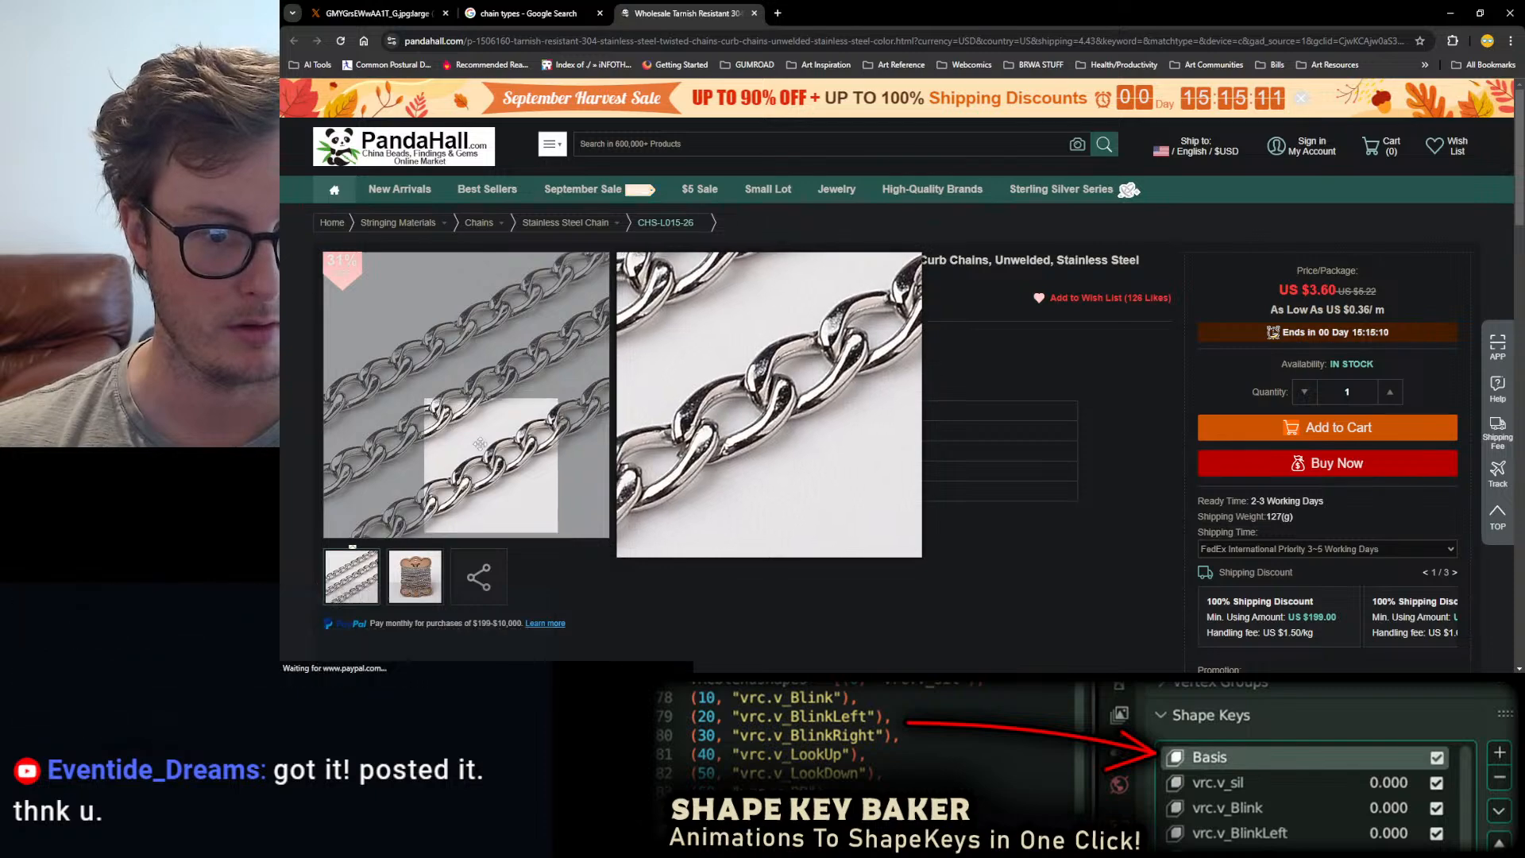
left_click(528, 13)
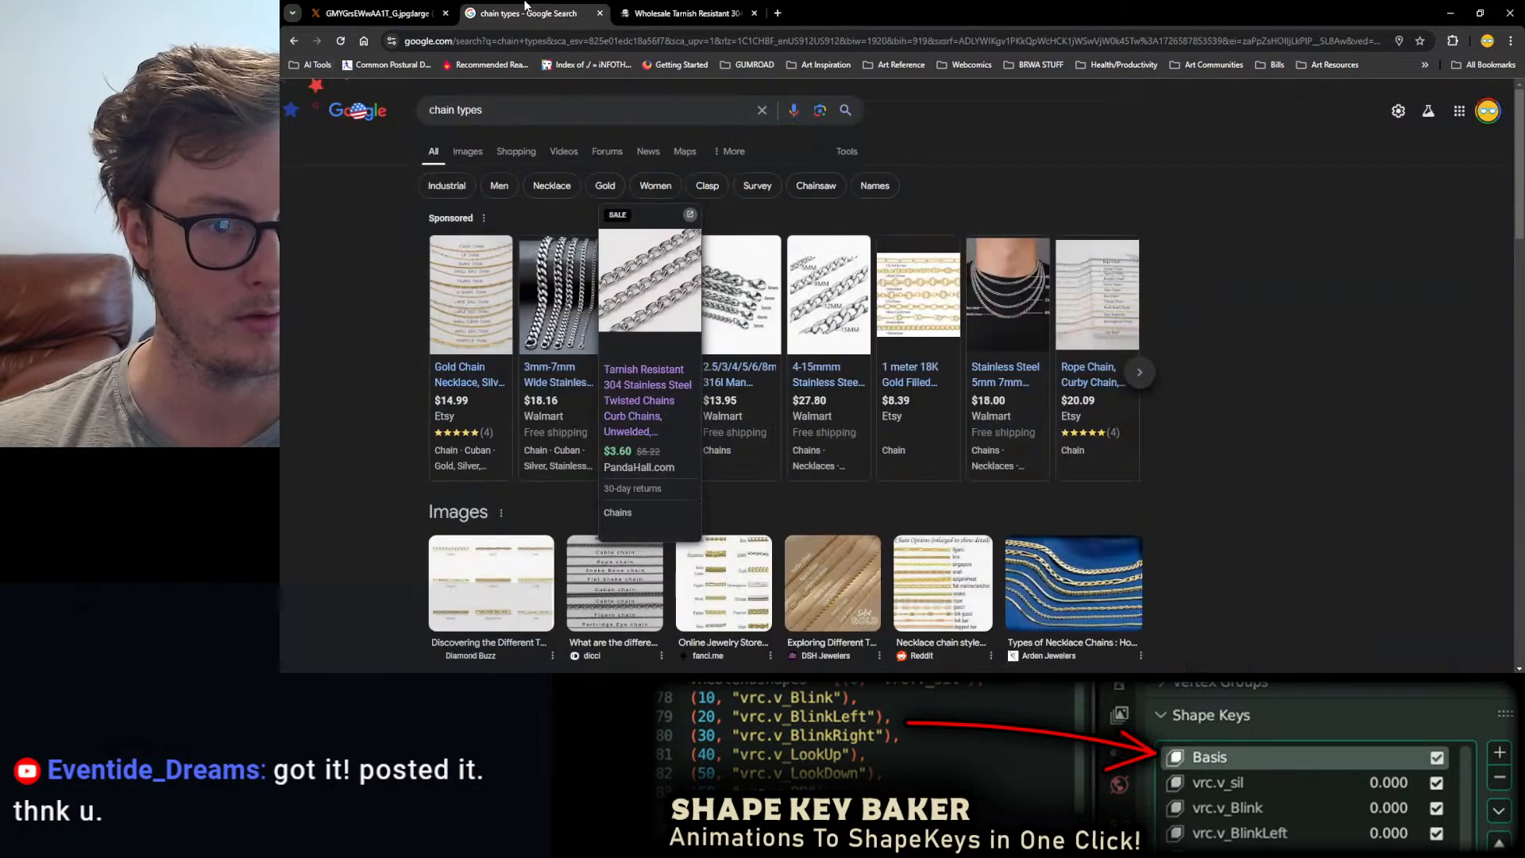
left_click(835, 304)
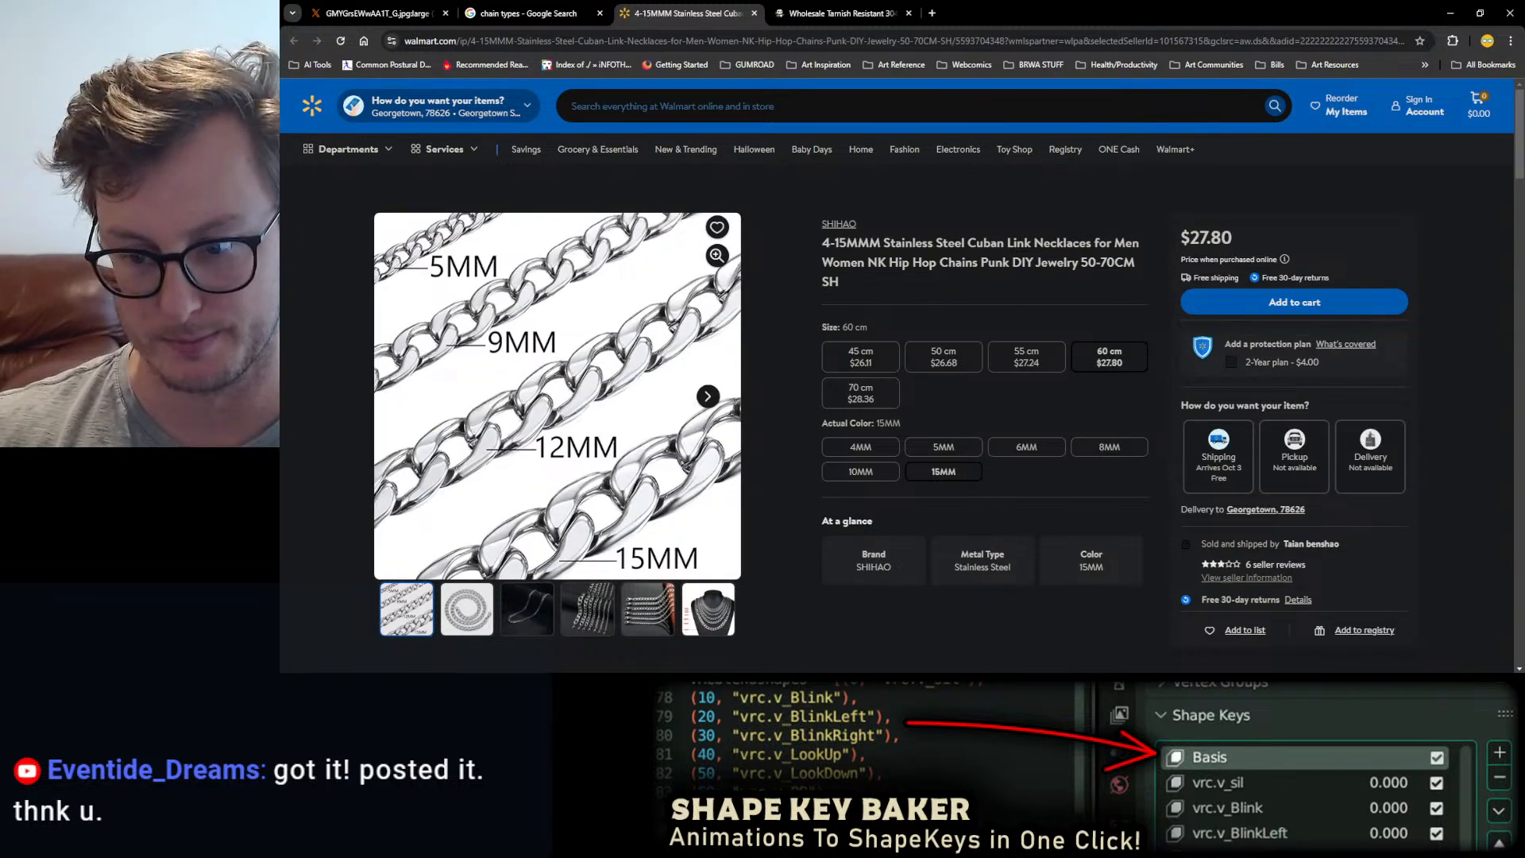
- Switch to InstaMAT Studio and stretch the Circle shape horizontally into a wide oval
left_click(1245, 686)
middle_click_drag(644, 347, 729, 351)
left_click(744, 377)
left_click_drag(1420, 373, 1437, 366)
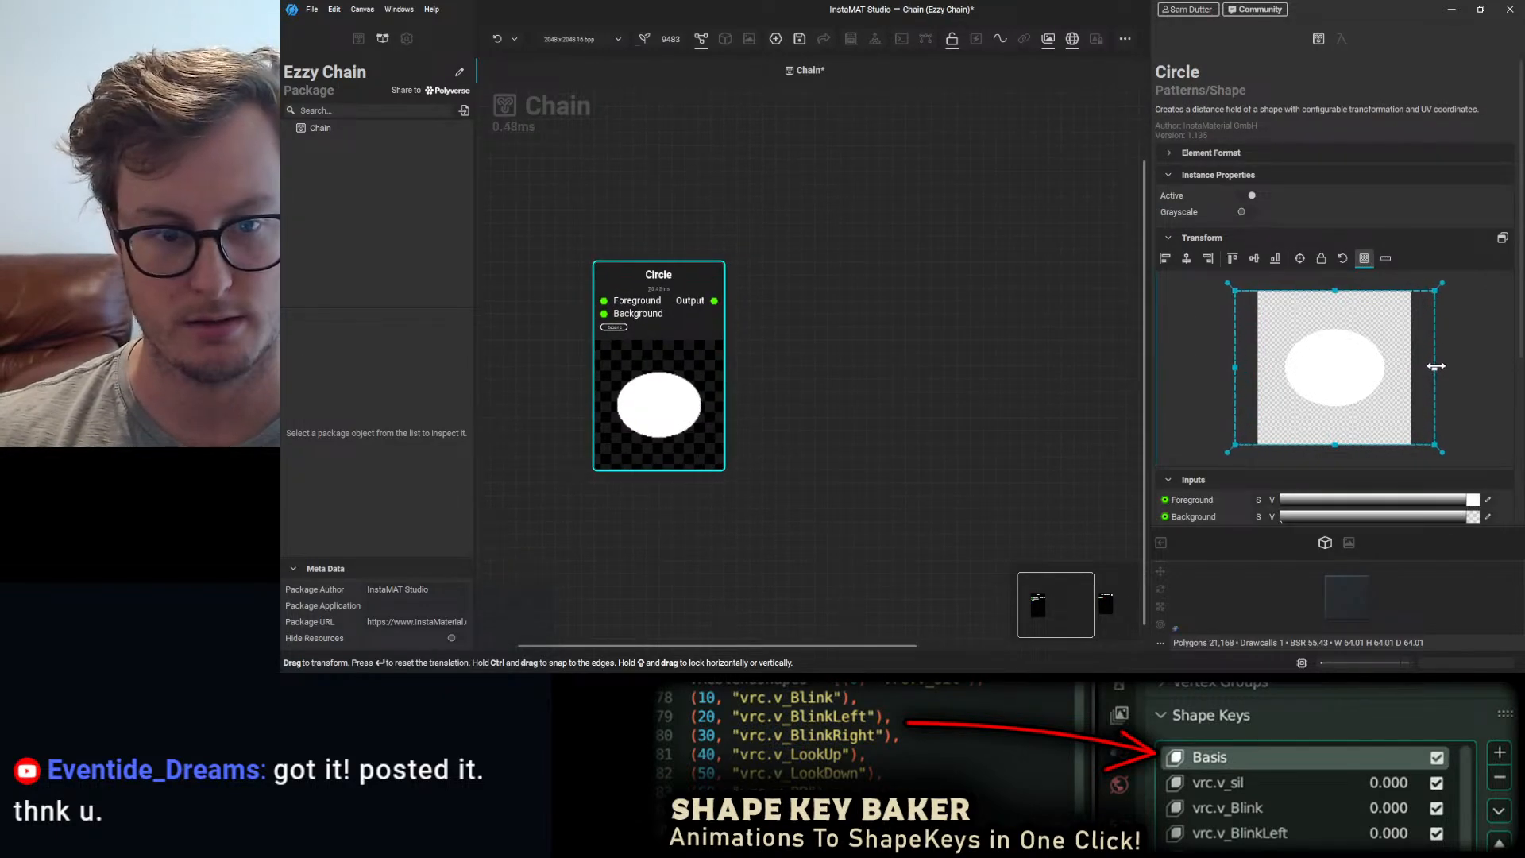
- Add an Edge Detection node fed by the Circle output, place it beside the Circle and enable its Stroke option
left_click_drag(714, 300, 825, 322)
type("edge")
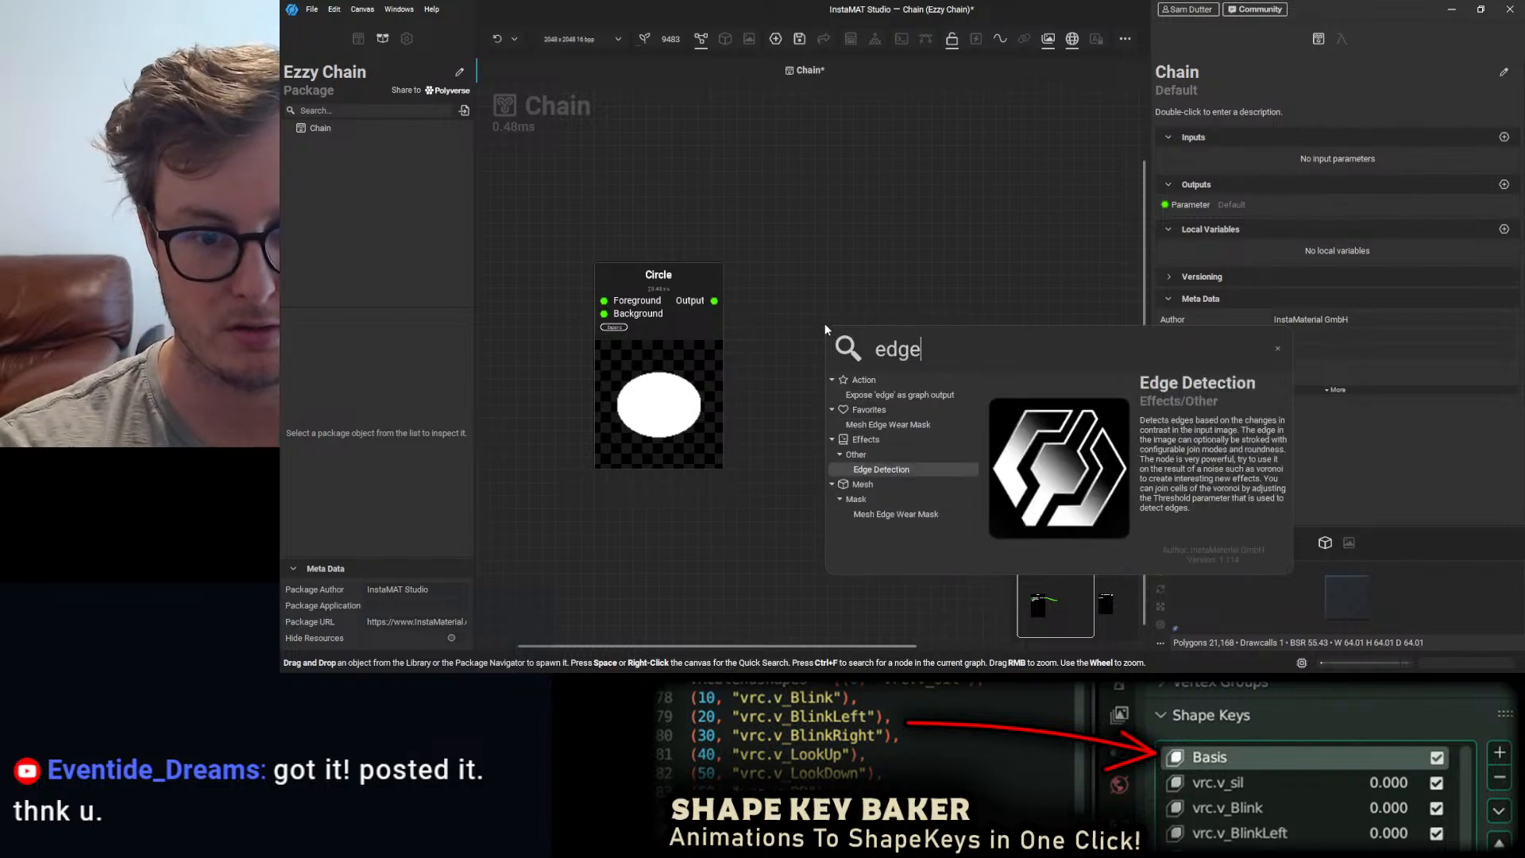
key("Return")
middle_click_drag(844, 329, 786, 266)
left_click_drag(793, 282, 724, 215)
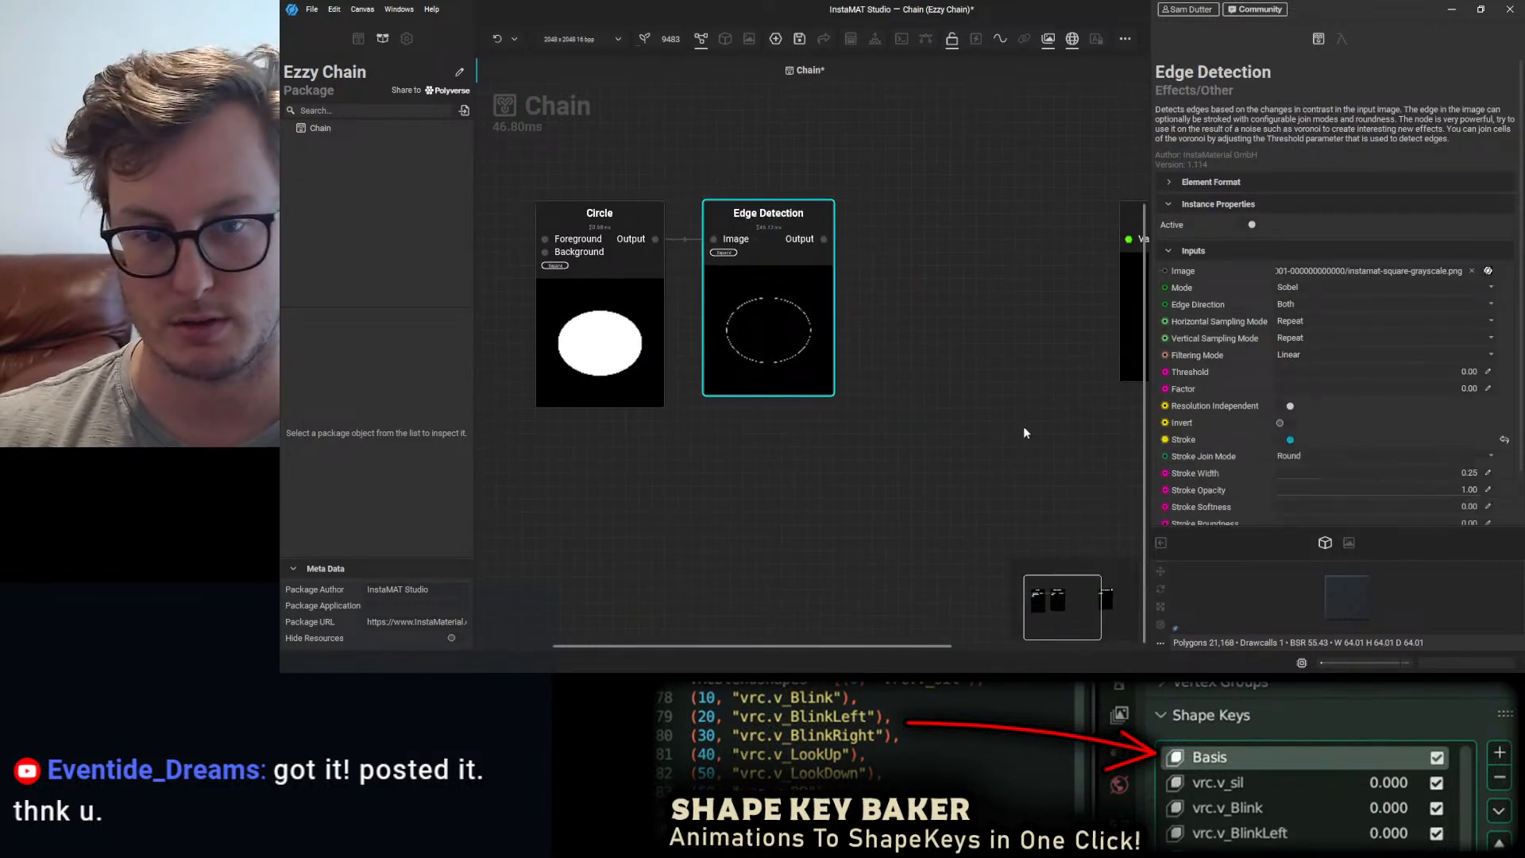
- Increase the Stroke Width of the Edge Detection node to make a thick oval ring
middle_click_drag(779, 312, 724, 372)
scroll(724, 372, "up", 3)
scroll(1313, 427, "down", 2)
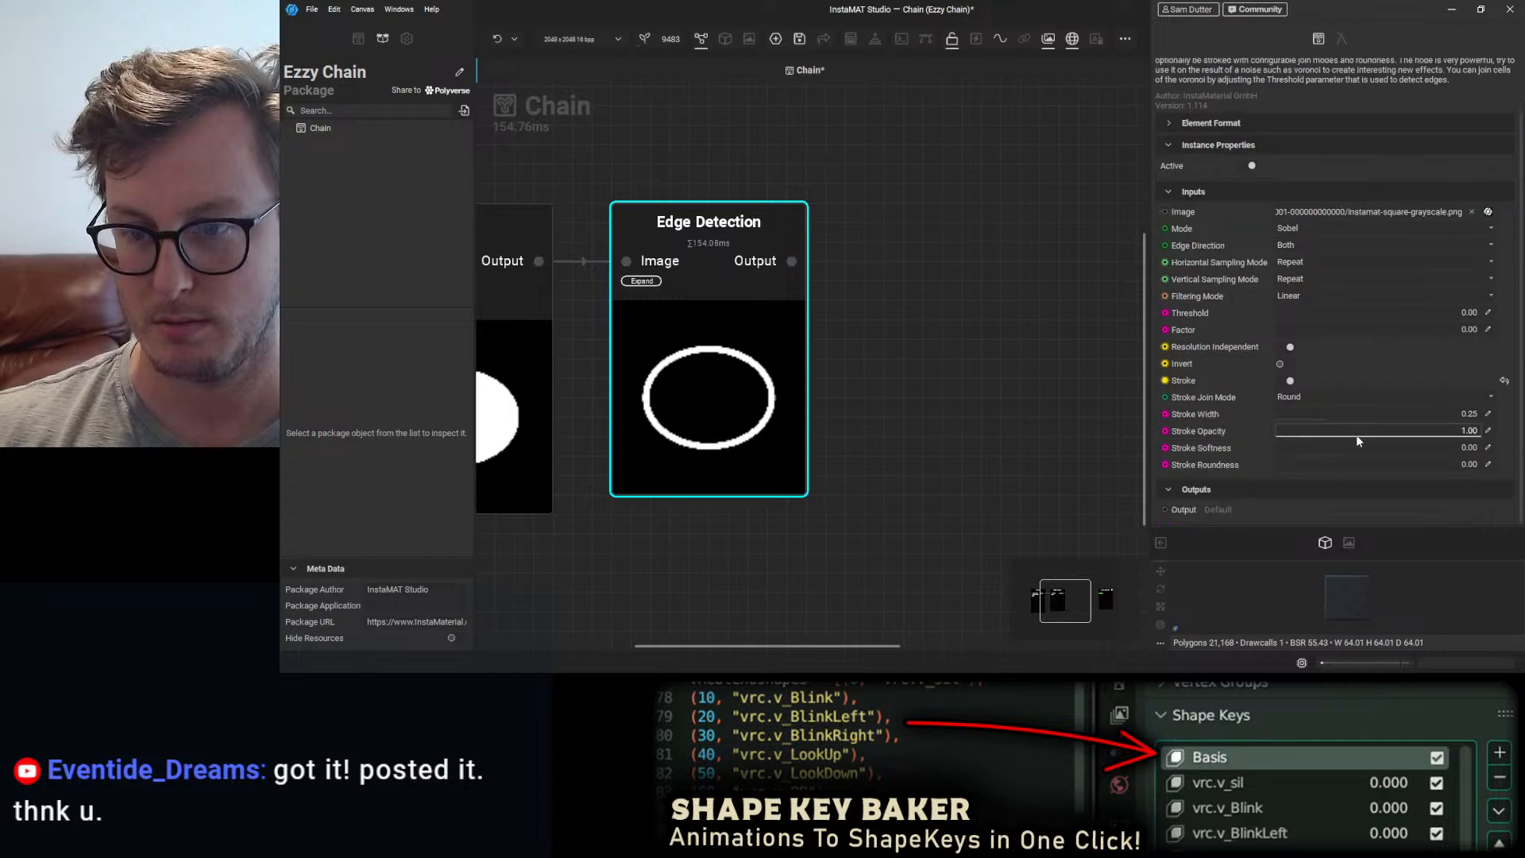
left_click_drag(1333, 412, 1446, 410)
scroll(882, 366, "down", 3)
- Move the Circle node closer to Edge Detection and shift both nodes left to free space before the output node
middle_click_drag(880, 370, 923, 384)
left_click(734, 328)
left_click(836, 370)
left_click(952, 369)
left_click(711, 397)
left_click_drag(711, 397, 734, 388)
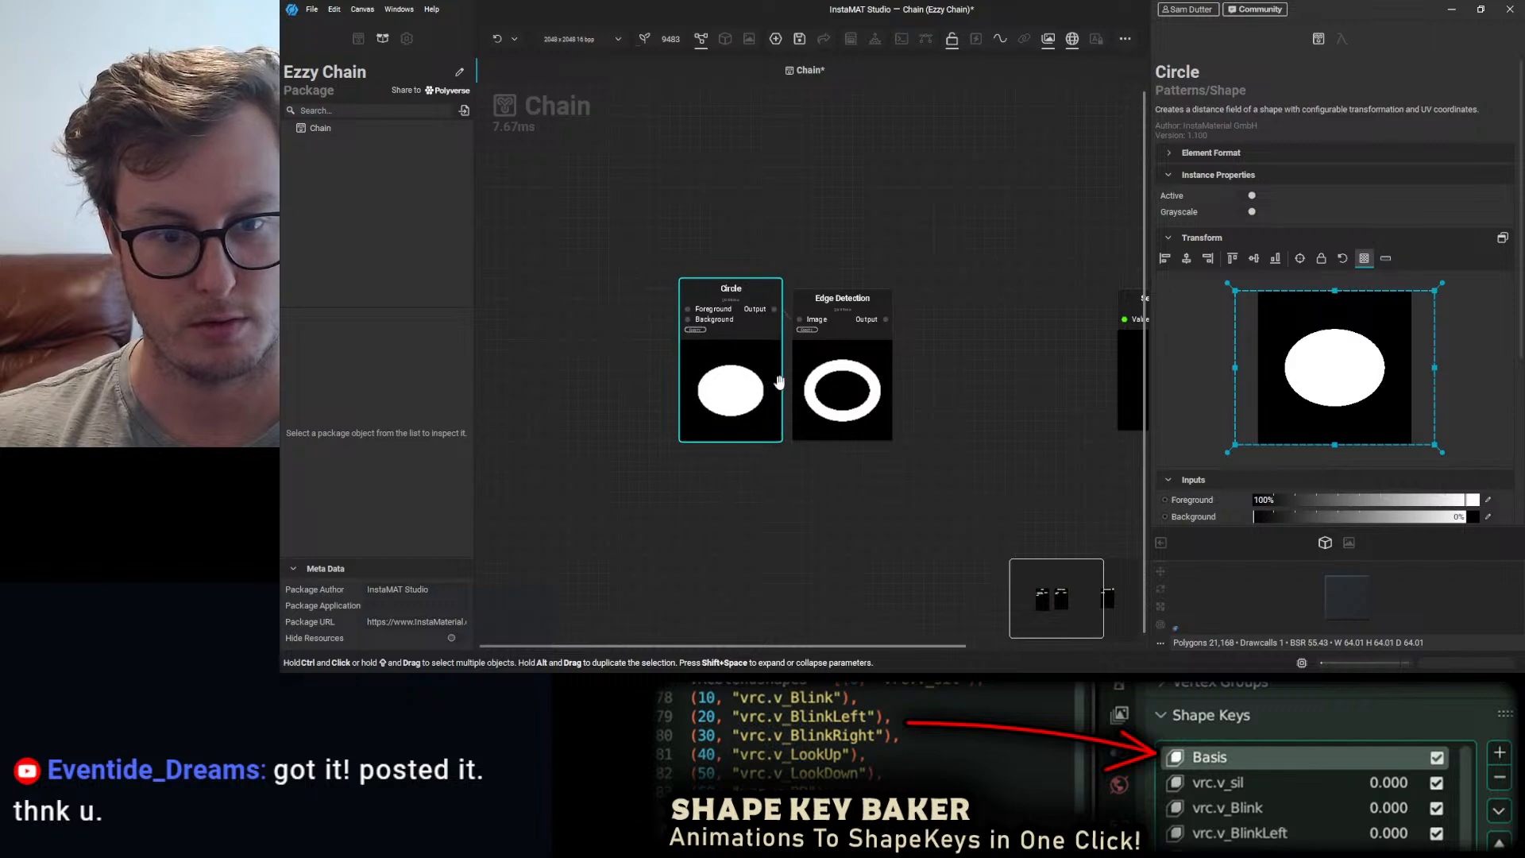
left_click(812, 372)
left_click(747, 179)
middle_click_drag(813, 340, 850, 364)
left_click_drag(761, 249, 874, 393, "shift")
left_click_drag(869, 400, 532, 391)
left_click(614, 349)
- Add a Tile Scatter node fed by the Edge Detection output and place it just after that node
right_click(755, 346)
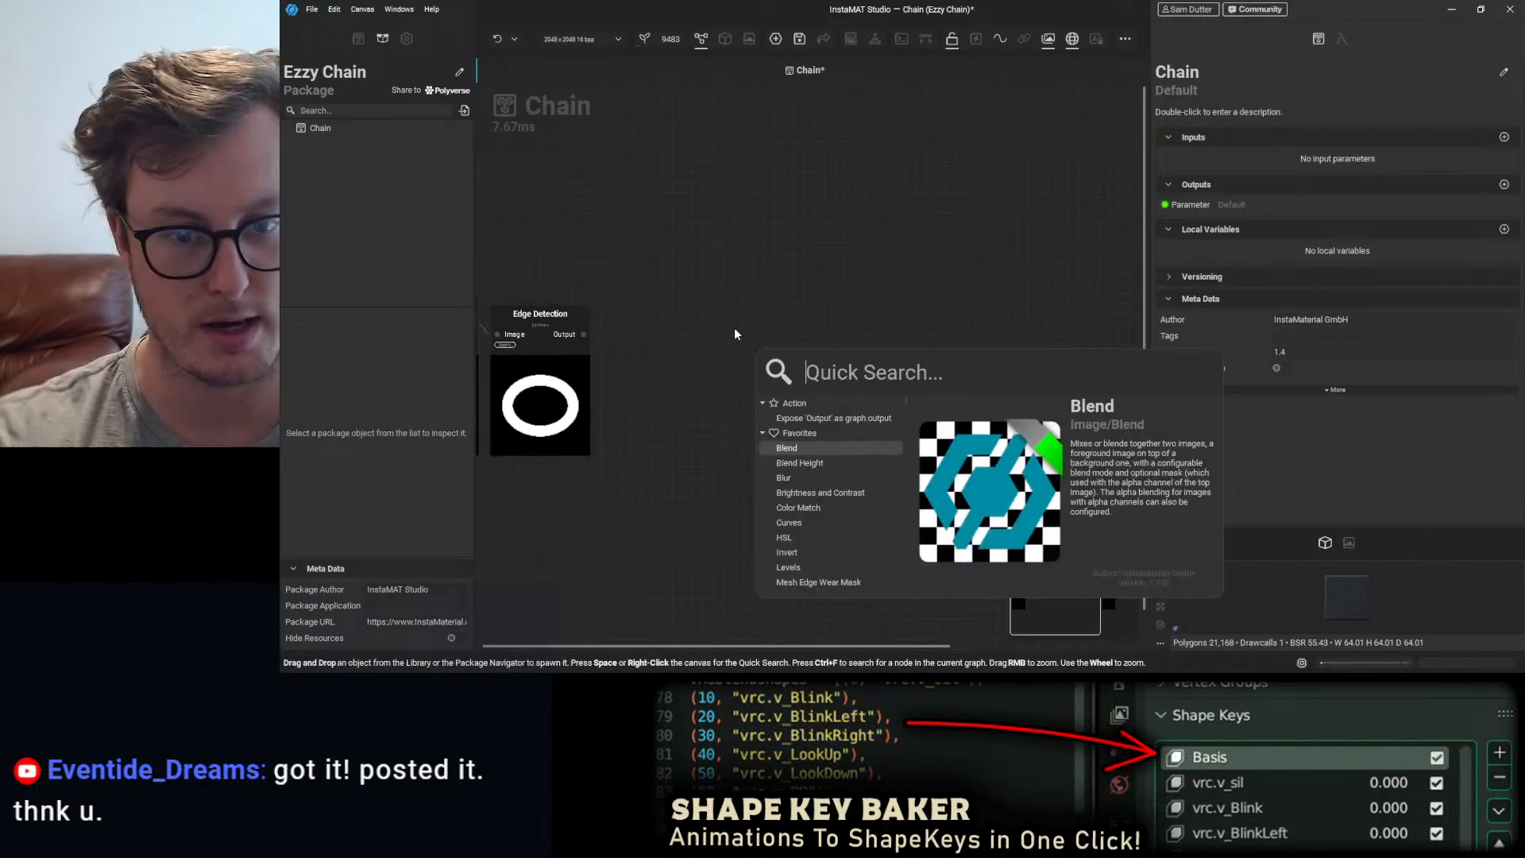
type("tile sca")
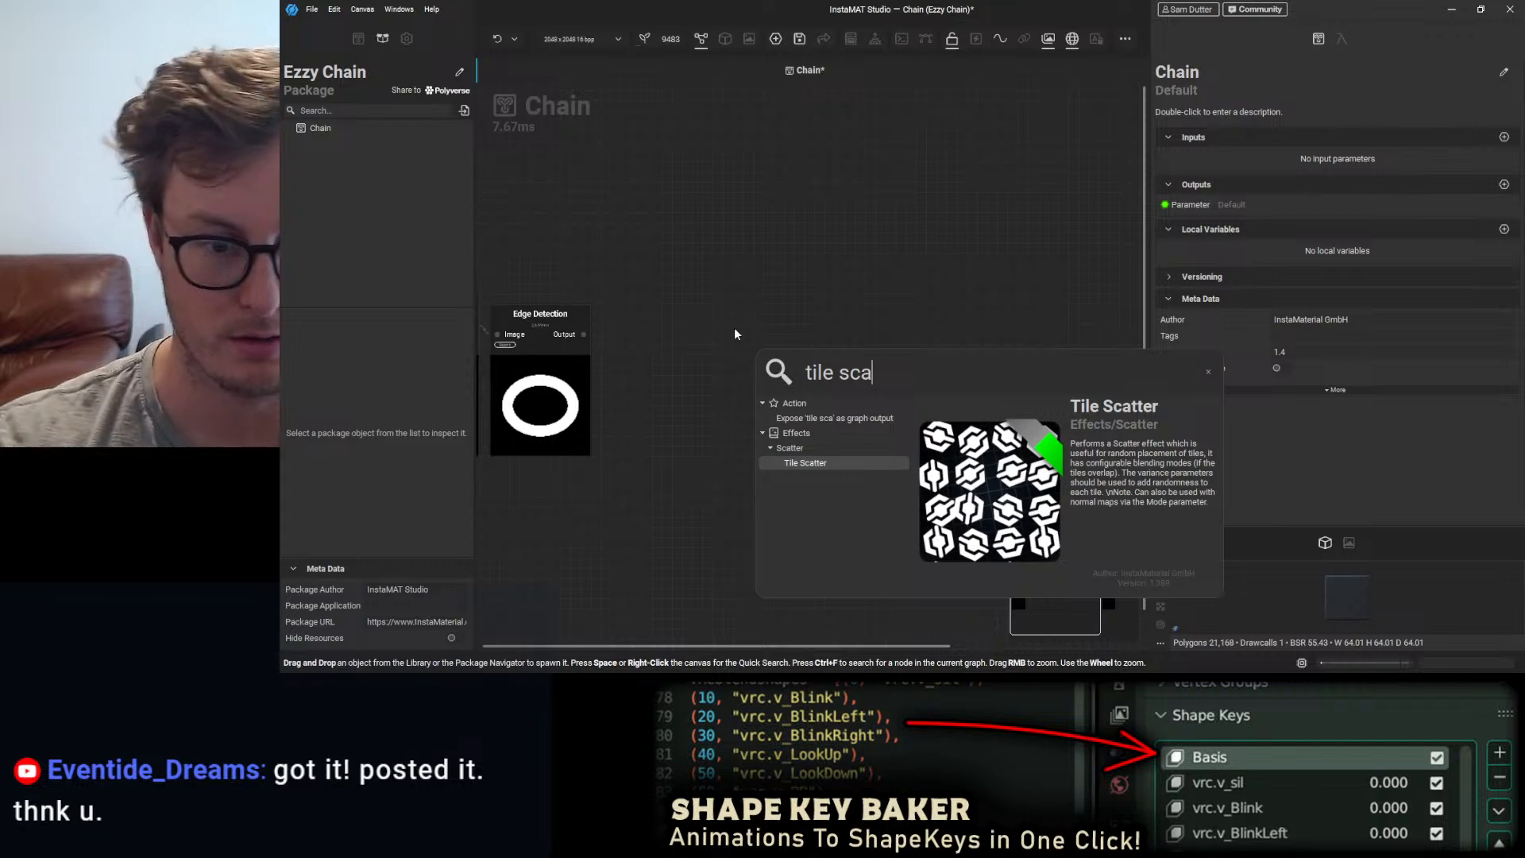
key("Return")
left_click_drag(884, 372, 748, 329)
- Look through the Advanced, Color and Pattern settings of the Tile Scatter node
scroll(677, 320, "up", 3)
left_click(1189, 375)
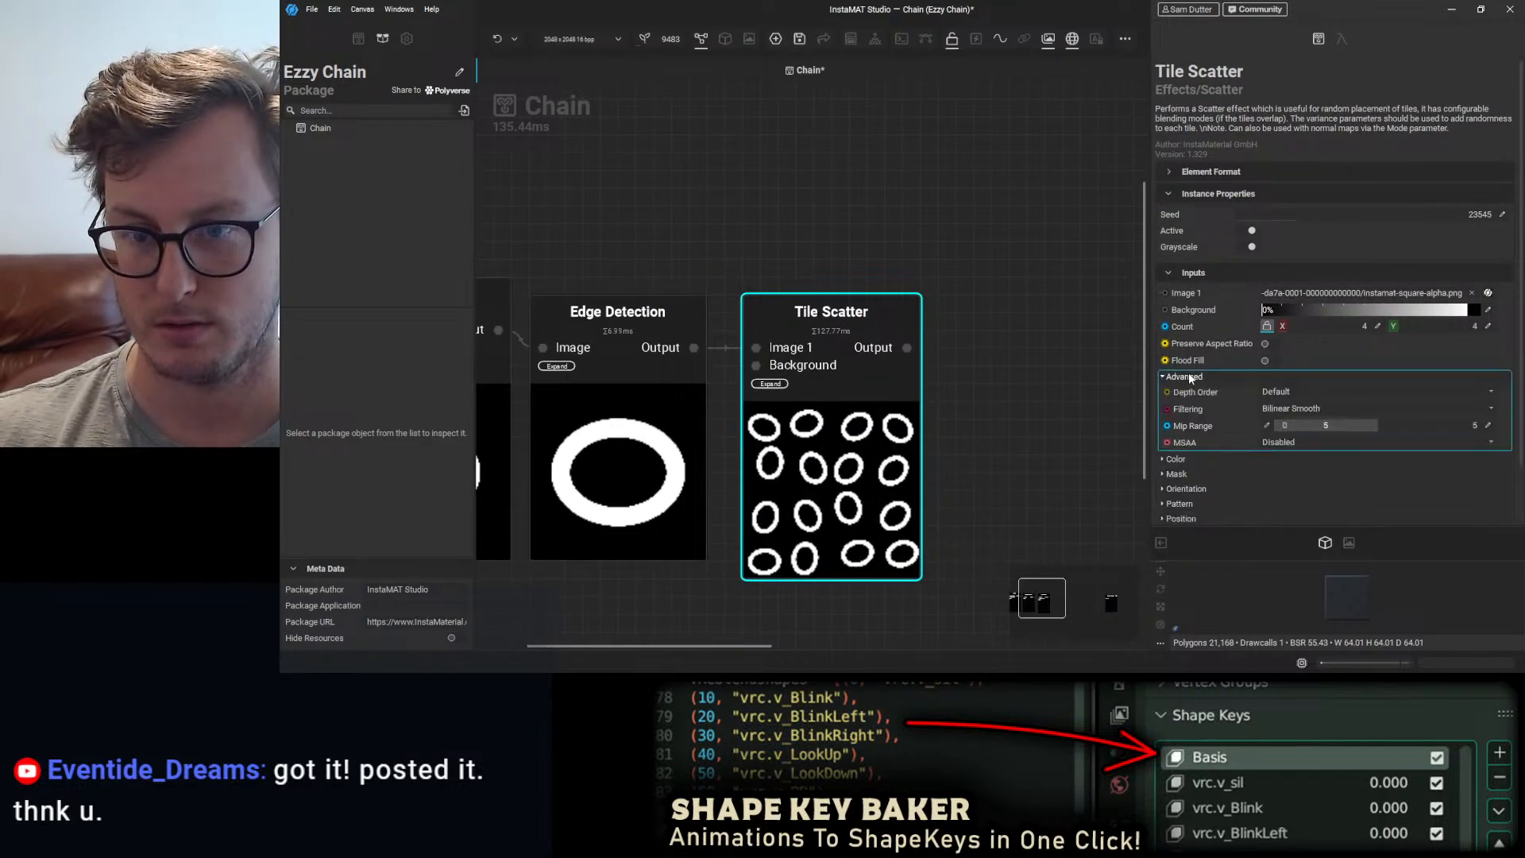
left_click(1189, 377)
left_click(1189, 391)
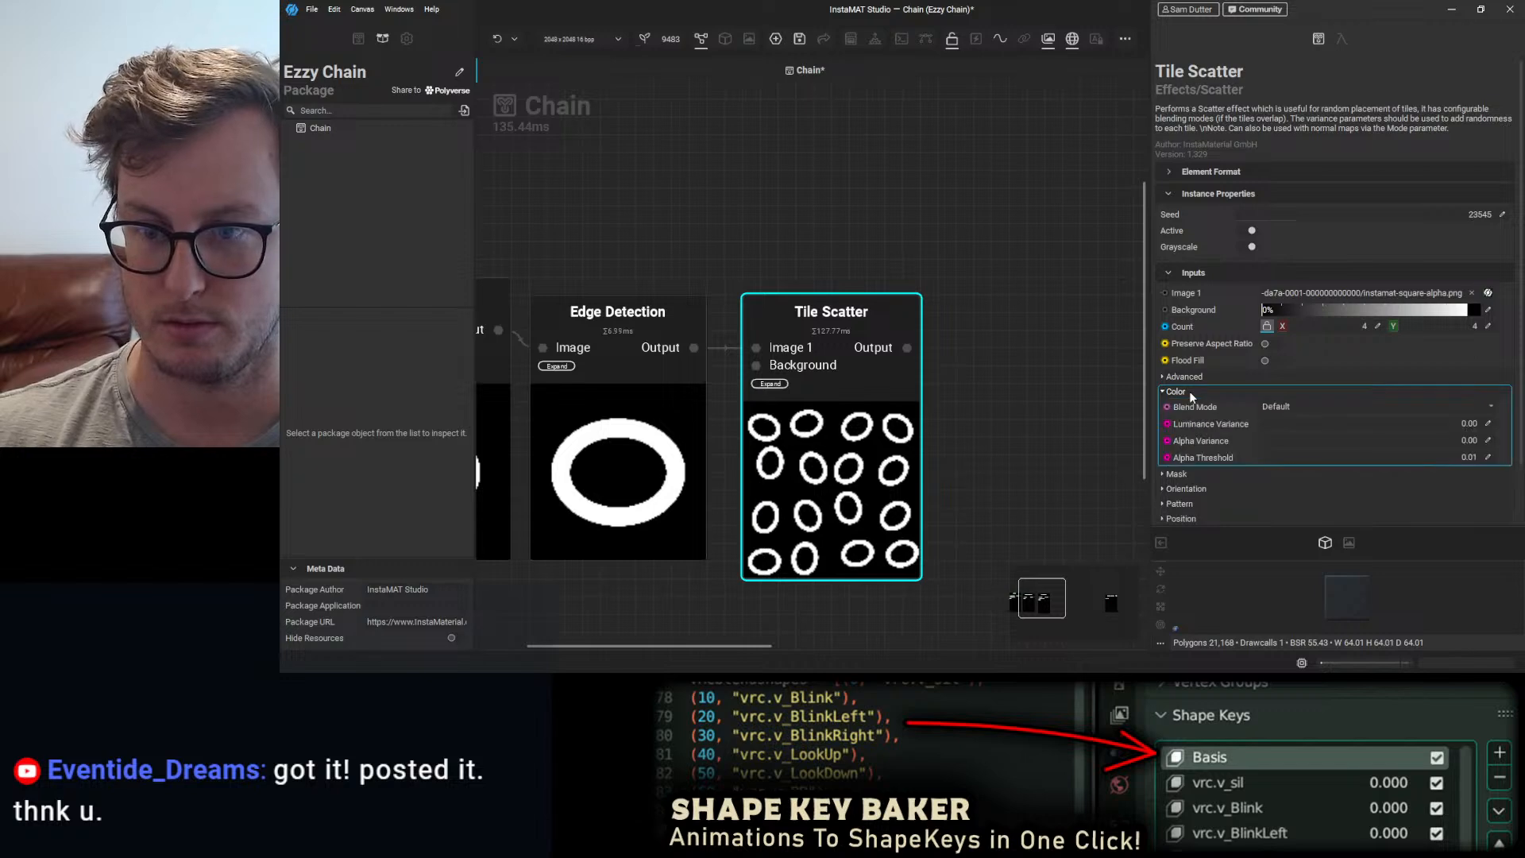
left_click(1180, 503)
scroll(1313, 454, "down", 2)
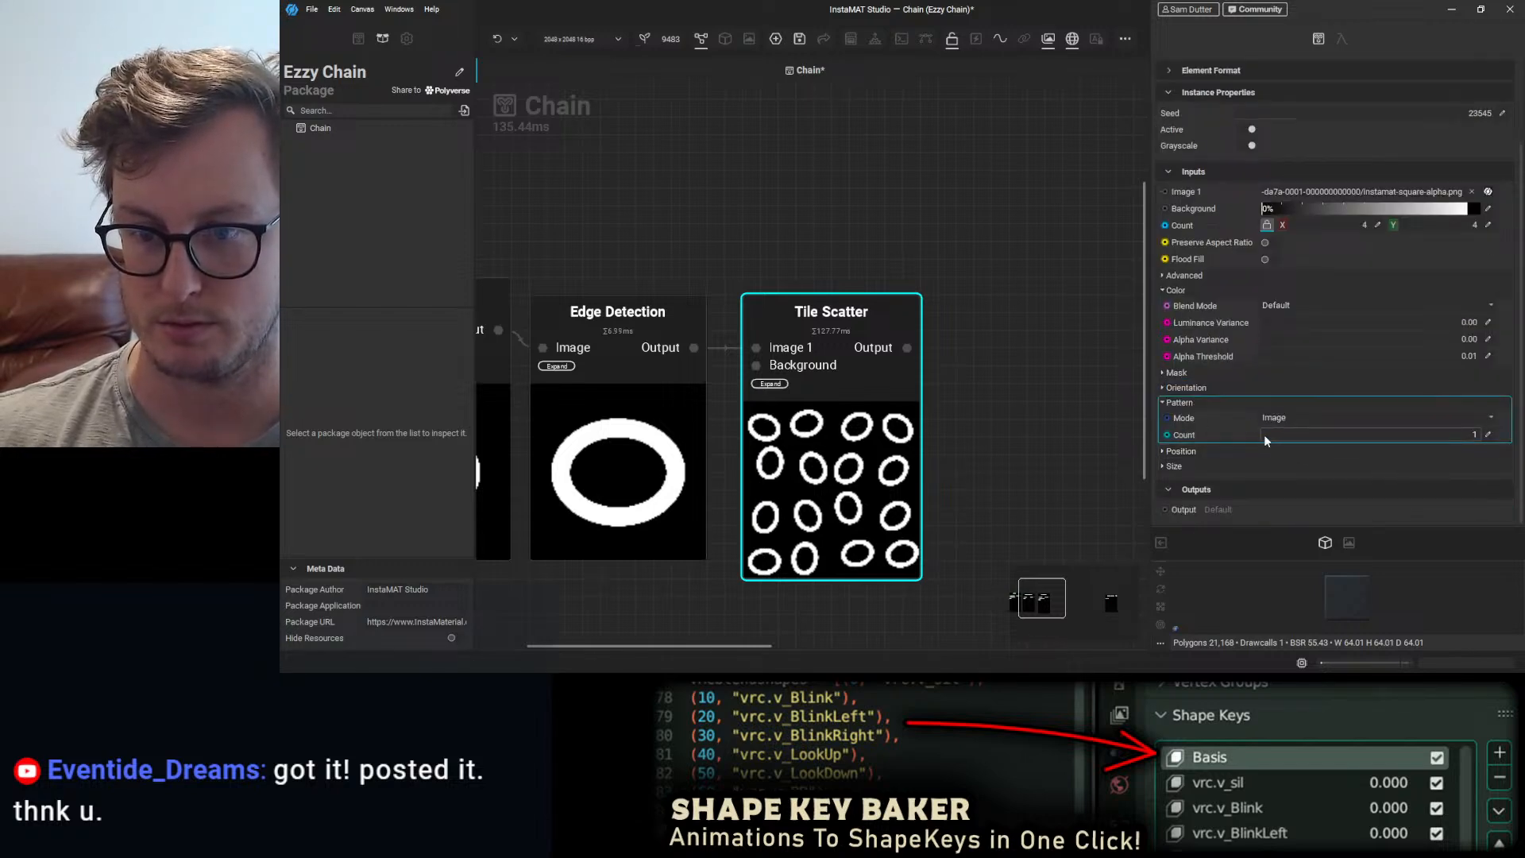
left_click(1195, 403)
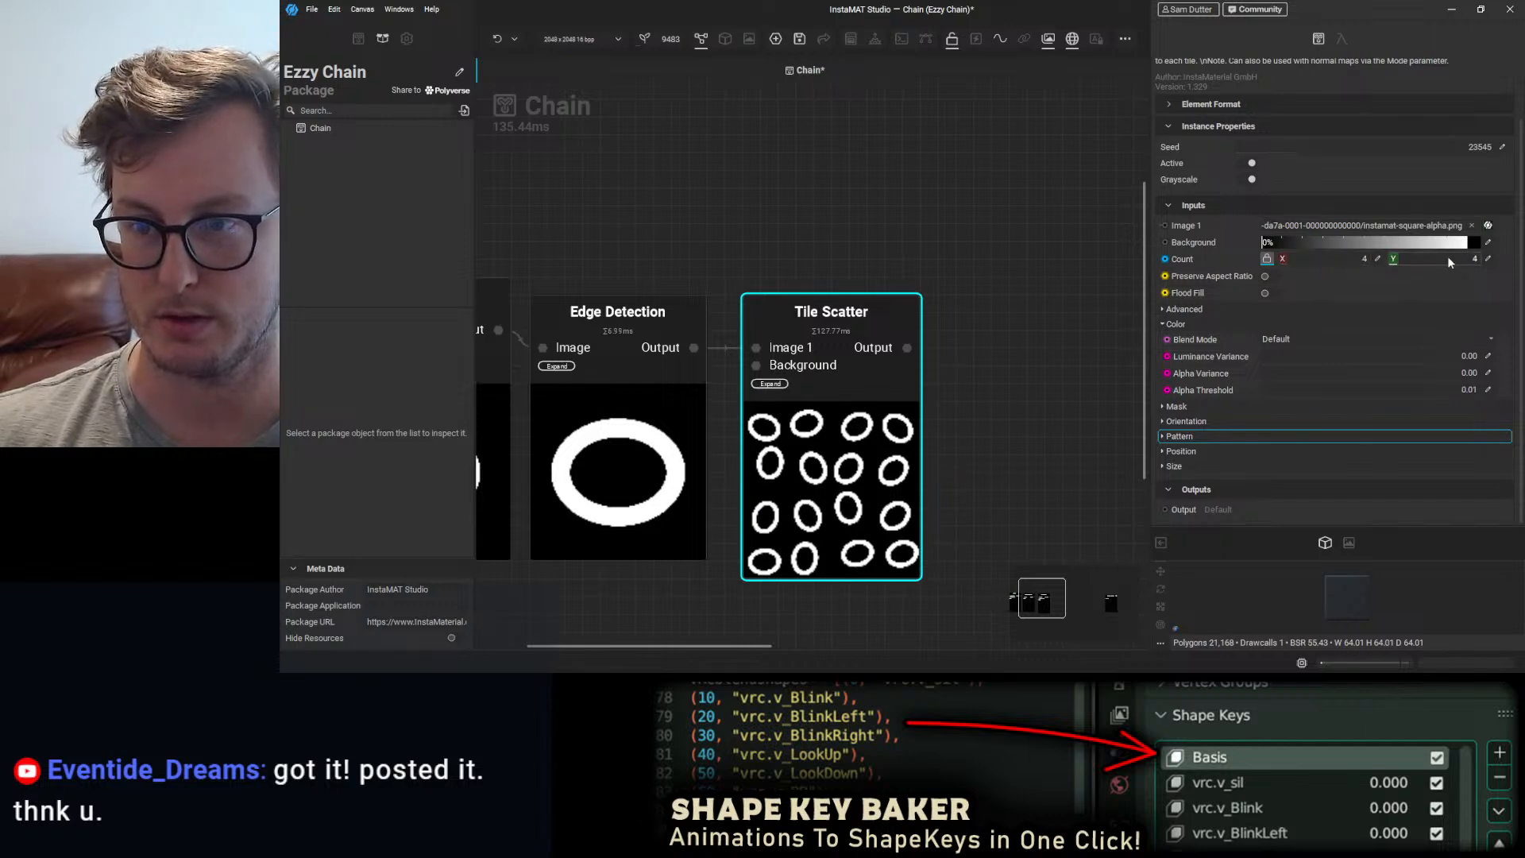
- Try a tile count of 1 in both X and Y on the Tile Scatter node
left_click_drag(1435, 258, 1456, 257)
left_click(1488, 259)
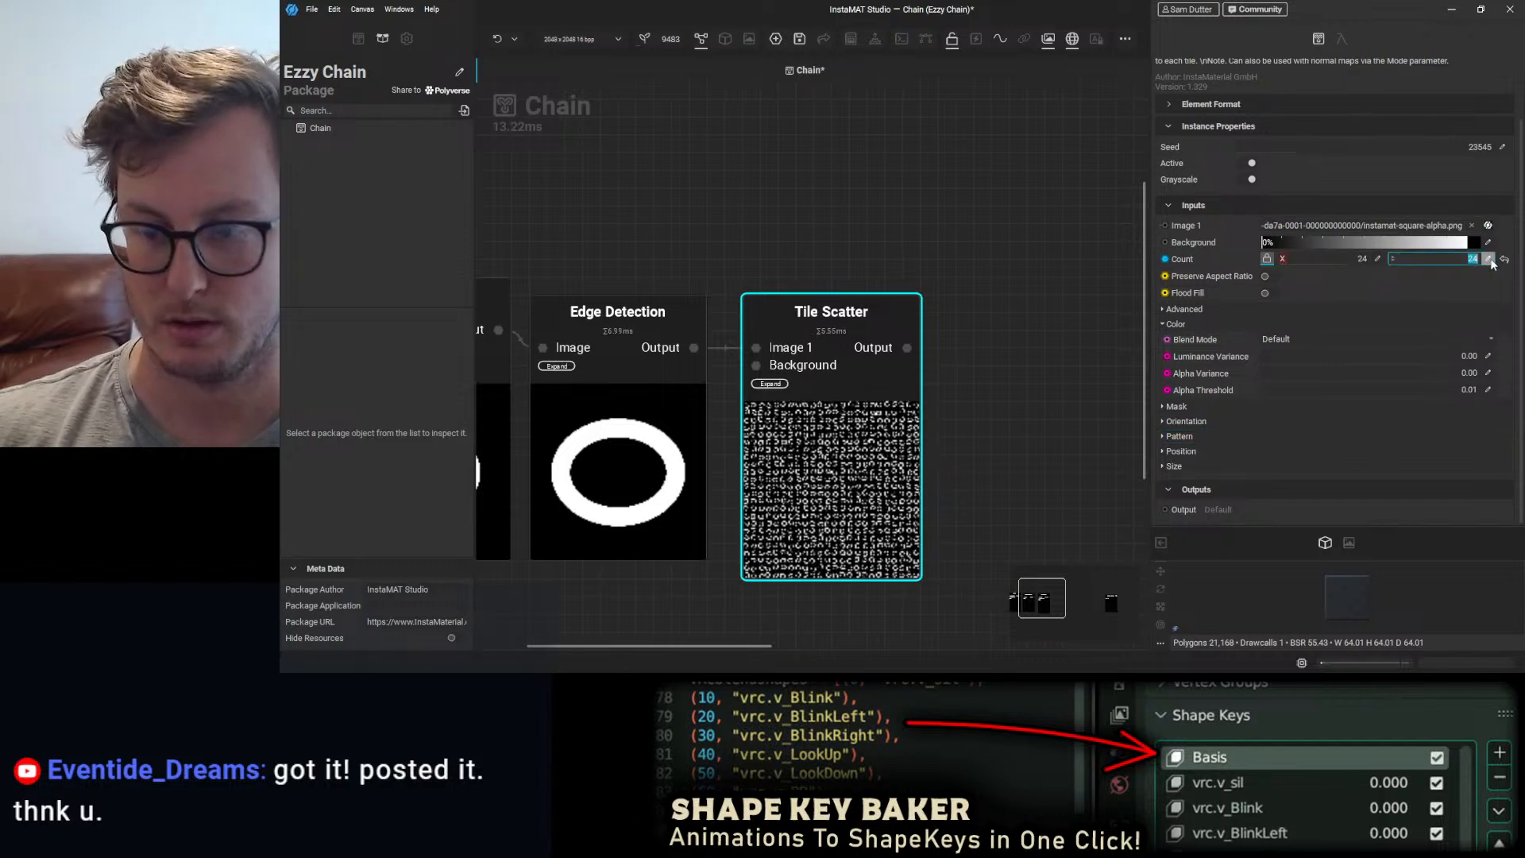
type("1")
key("Return")
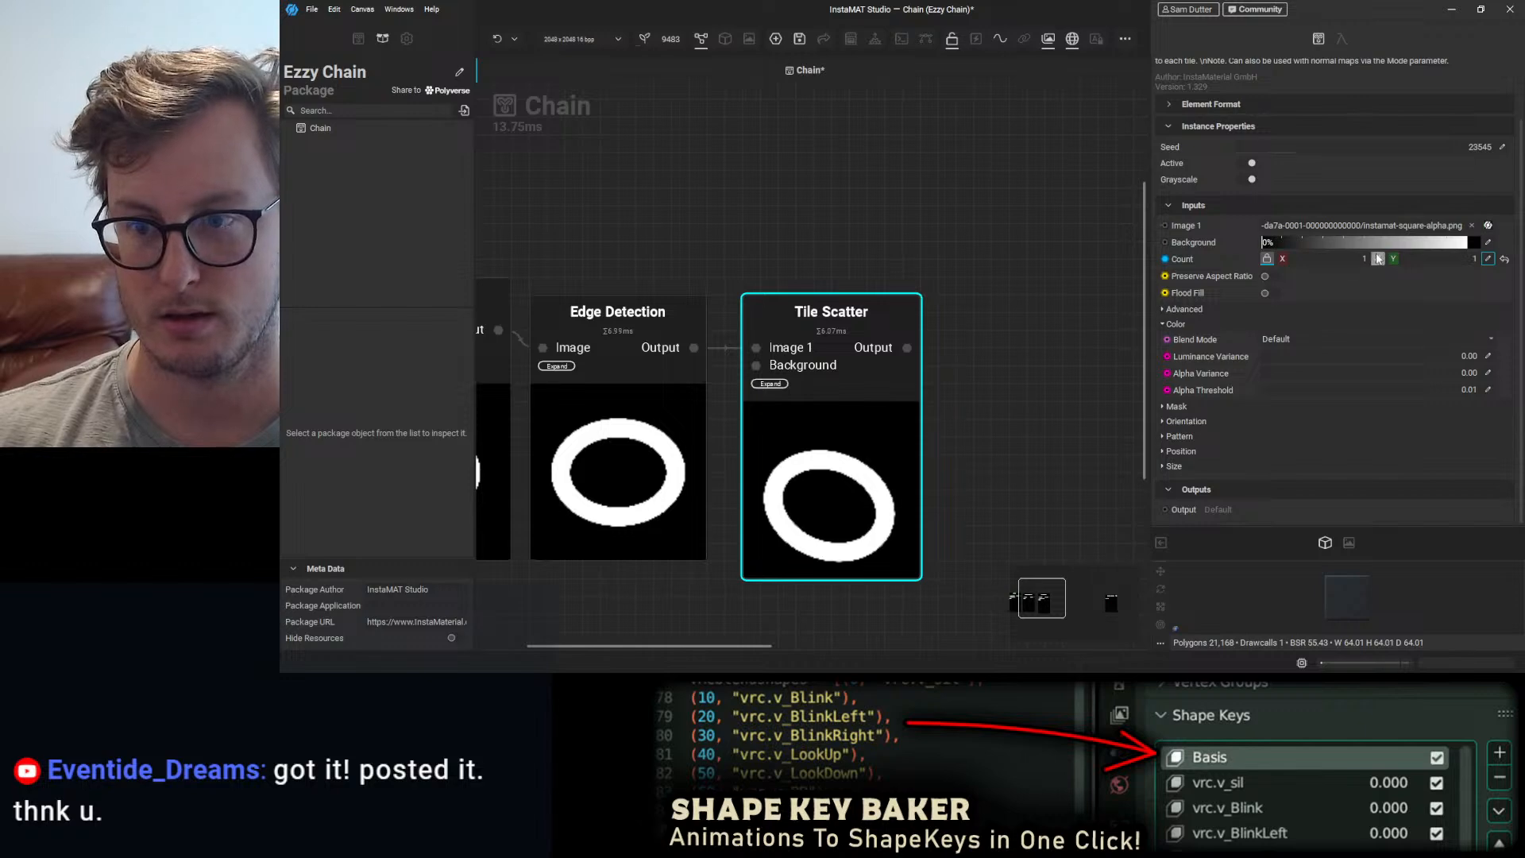
- Try a linked tile count of 13 on the Tile Scatter node, and restore X and Y to 1
left_click_drag(1316, 264, 1324, 265)
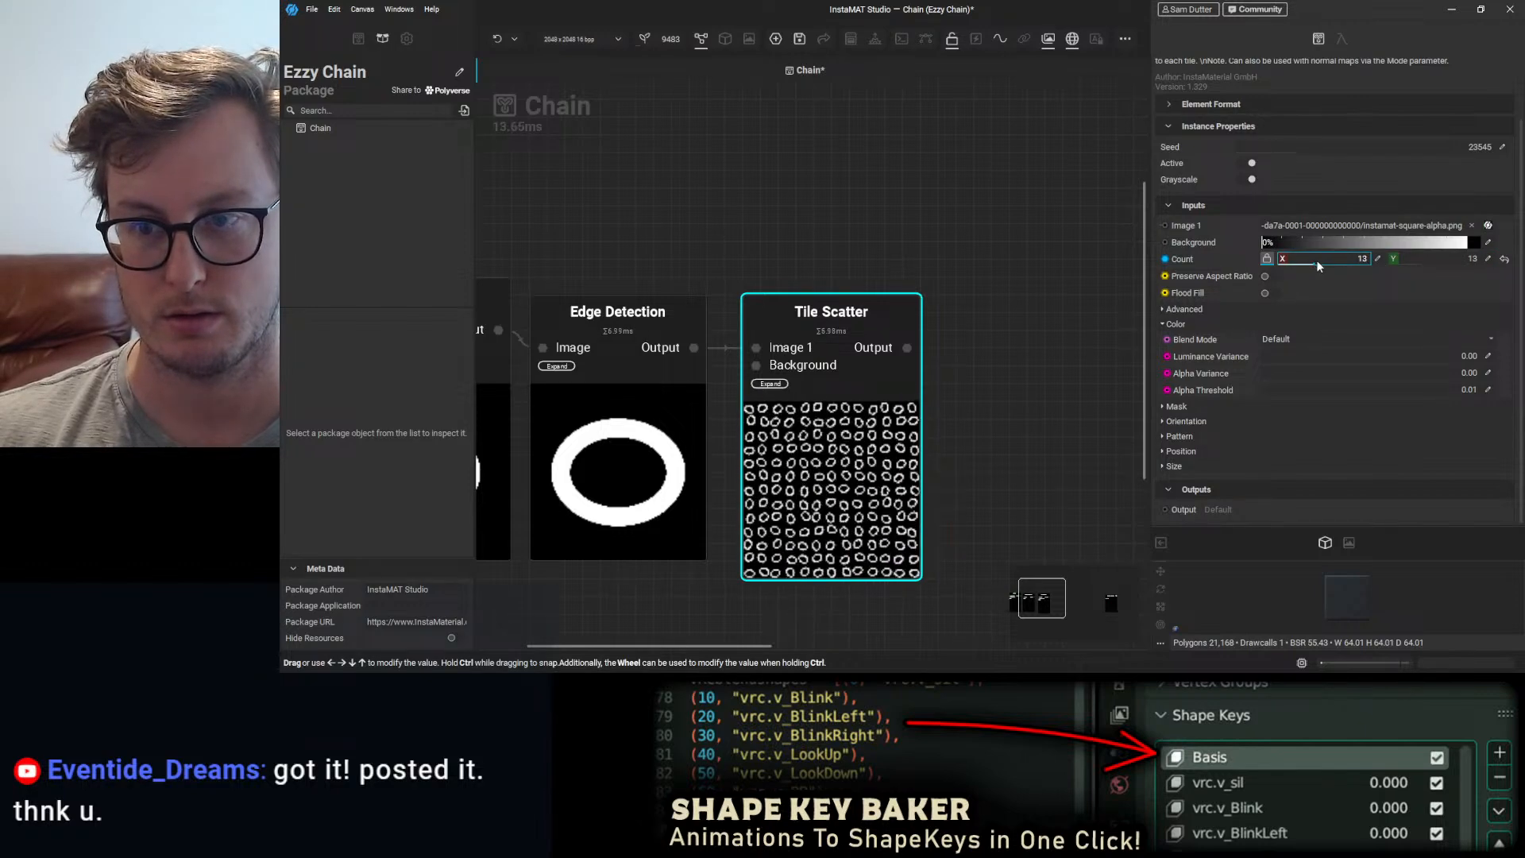
left_click(1488, 259)
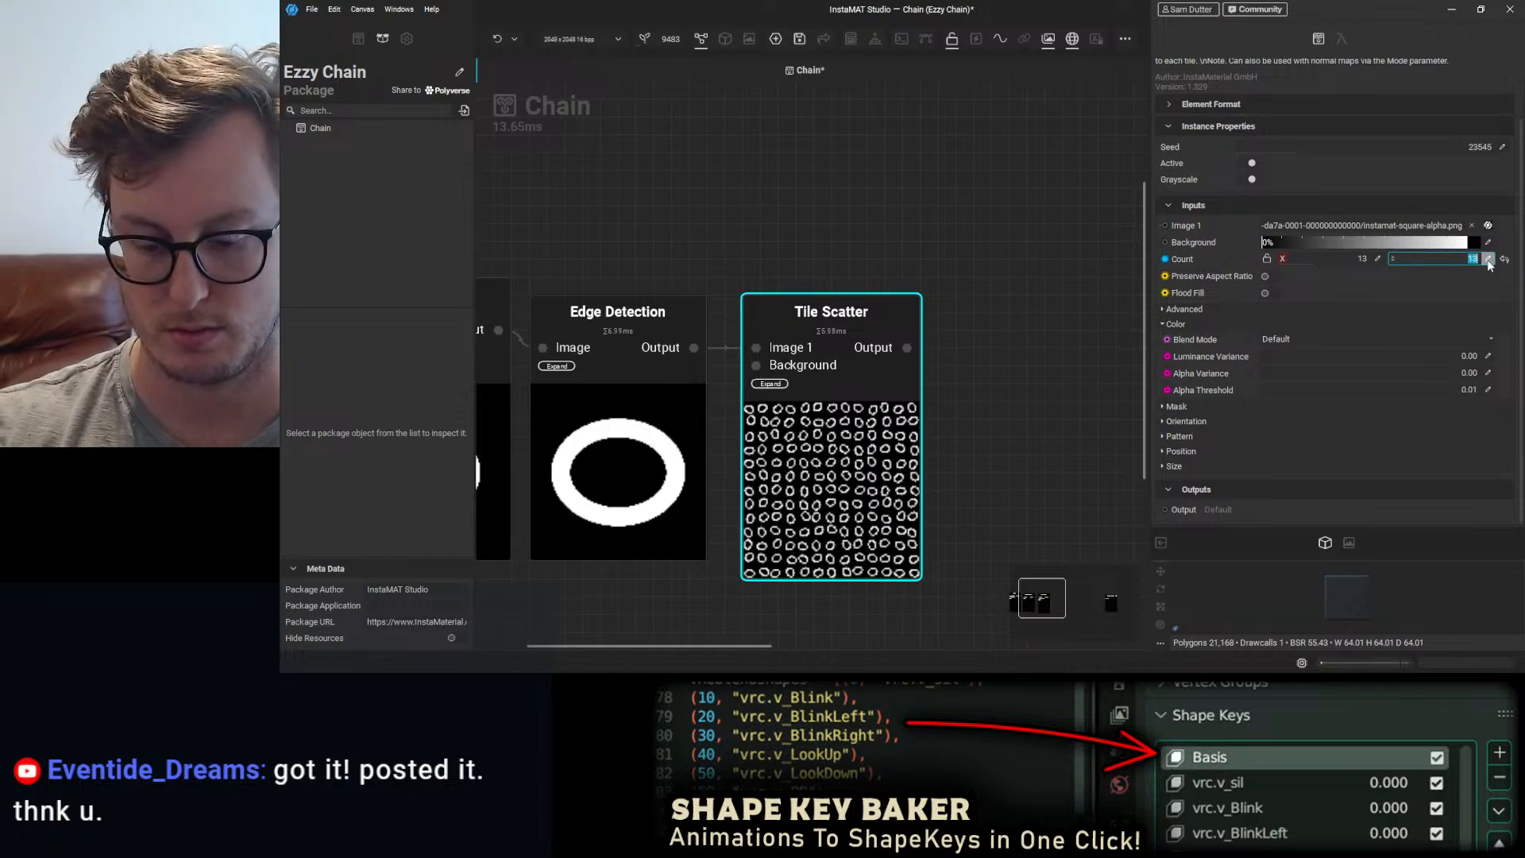
type("1")
key("Return")
mouse_move(1310, 266)
left_mouse_down()
mouse_move(1269, 260)
mouse_move(1283, 258)
left_mouse_up()
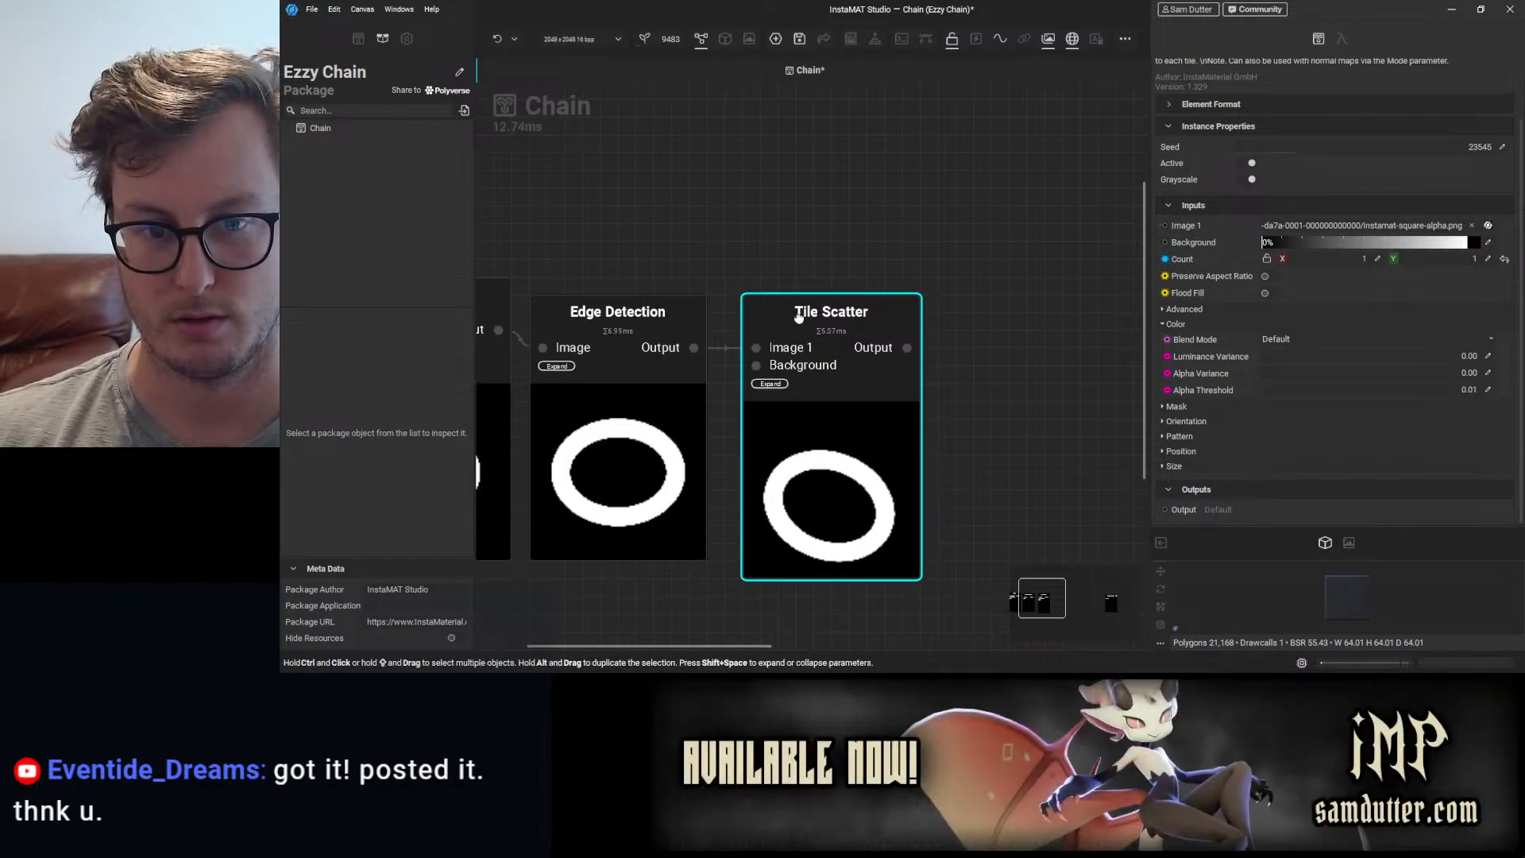
- Search the nodes for "pattern" and go through the Mesh pattern entries
key("space")
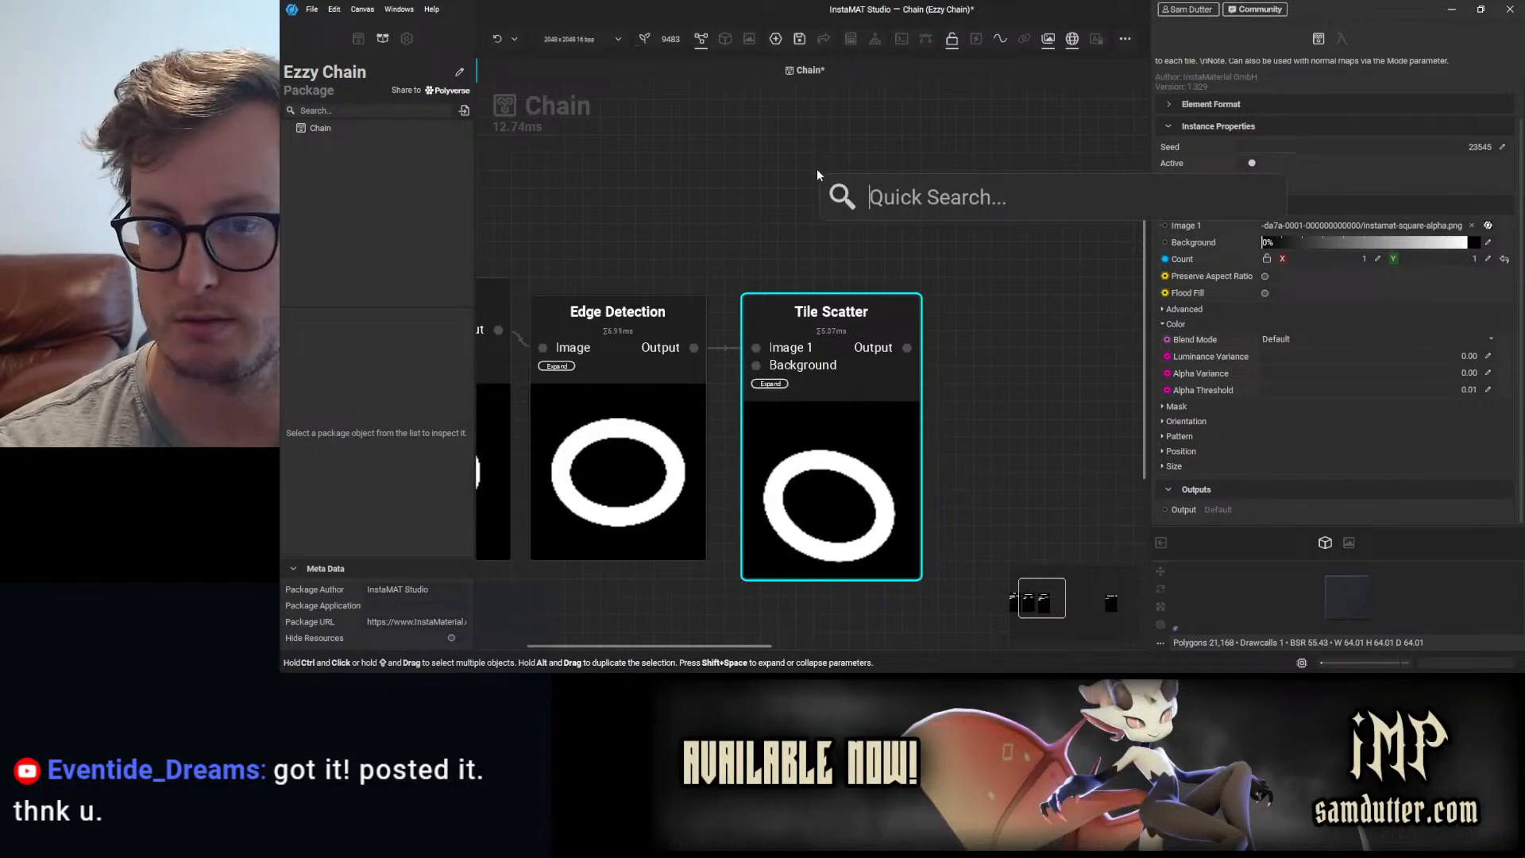
type("pattern")
key("Down")
key("Down")
key("Down")
key("Down")
key("Down")
key("Down")
key("Down")
key("Down")
key("Down")
key("Down")
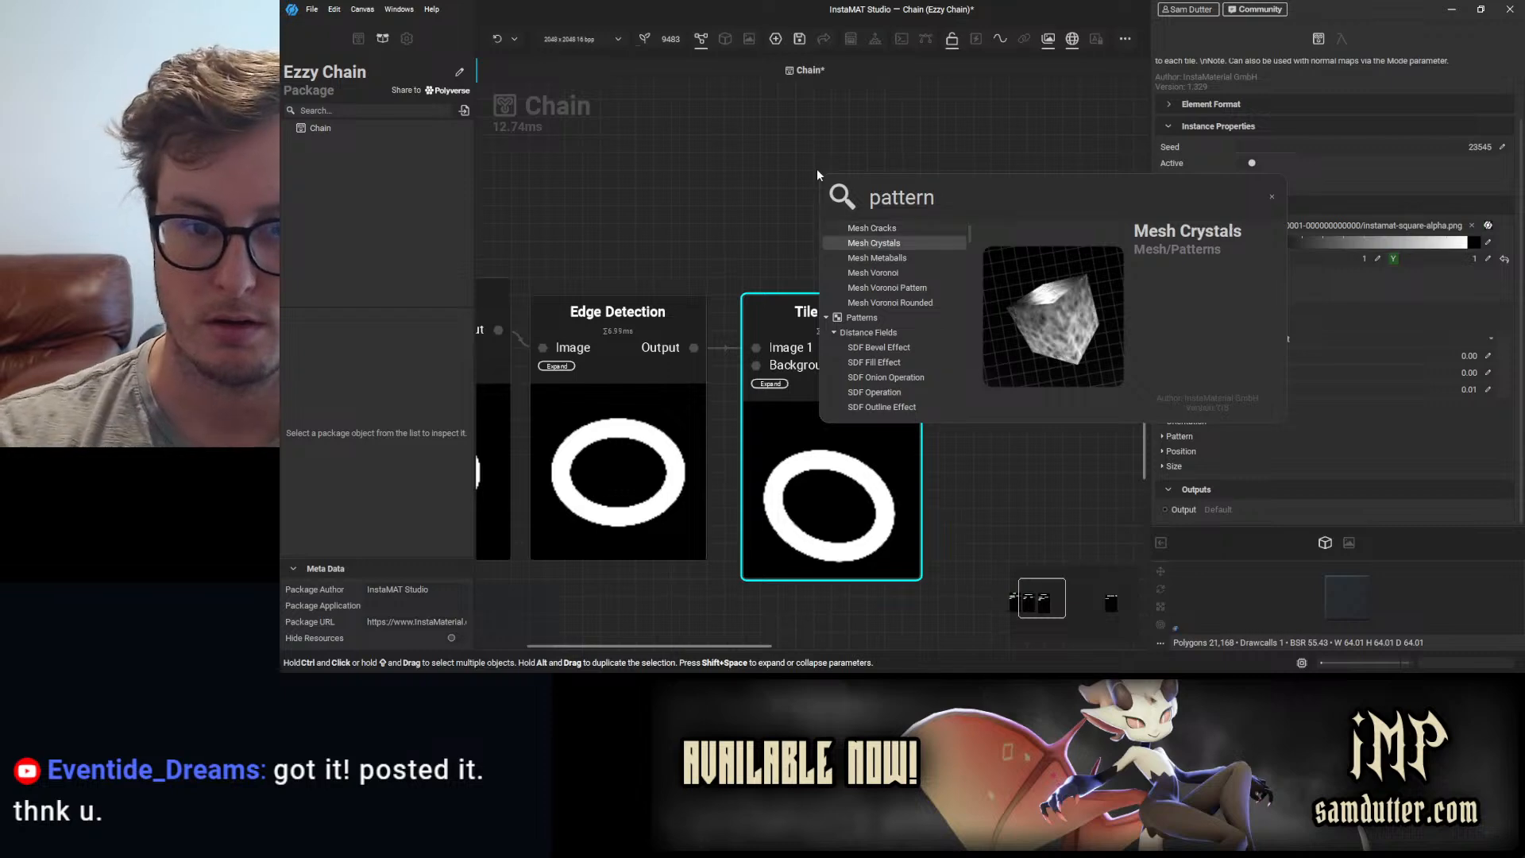
key("Up")
- Search the nodes for "tile" and "rep" to find a node that repeats the ring, and close the search
key("ctrl+a")
type("tile")
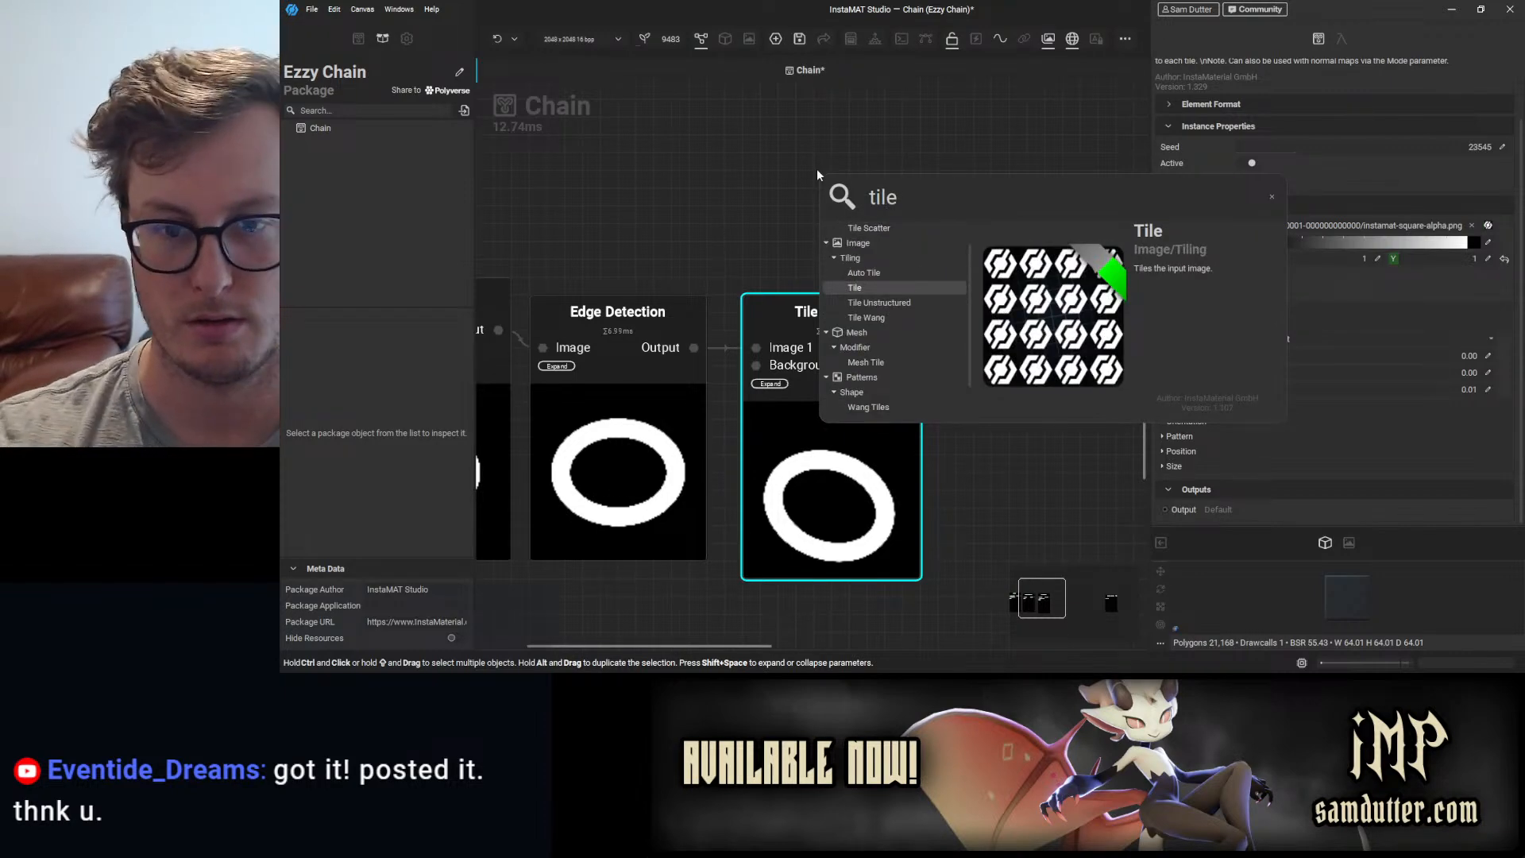
key("Down")
key("Down")
key("Up")
key("ctrl+a")
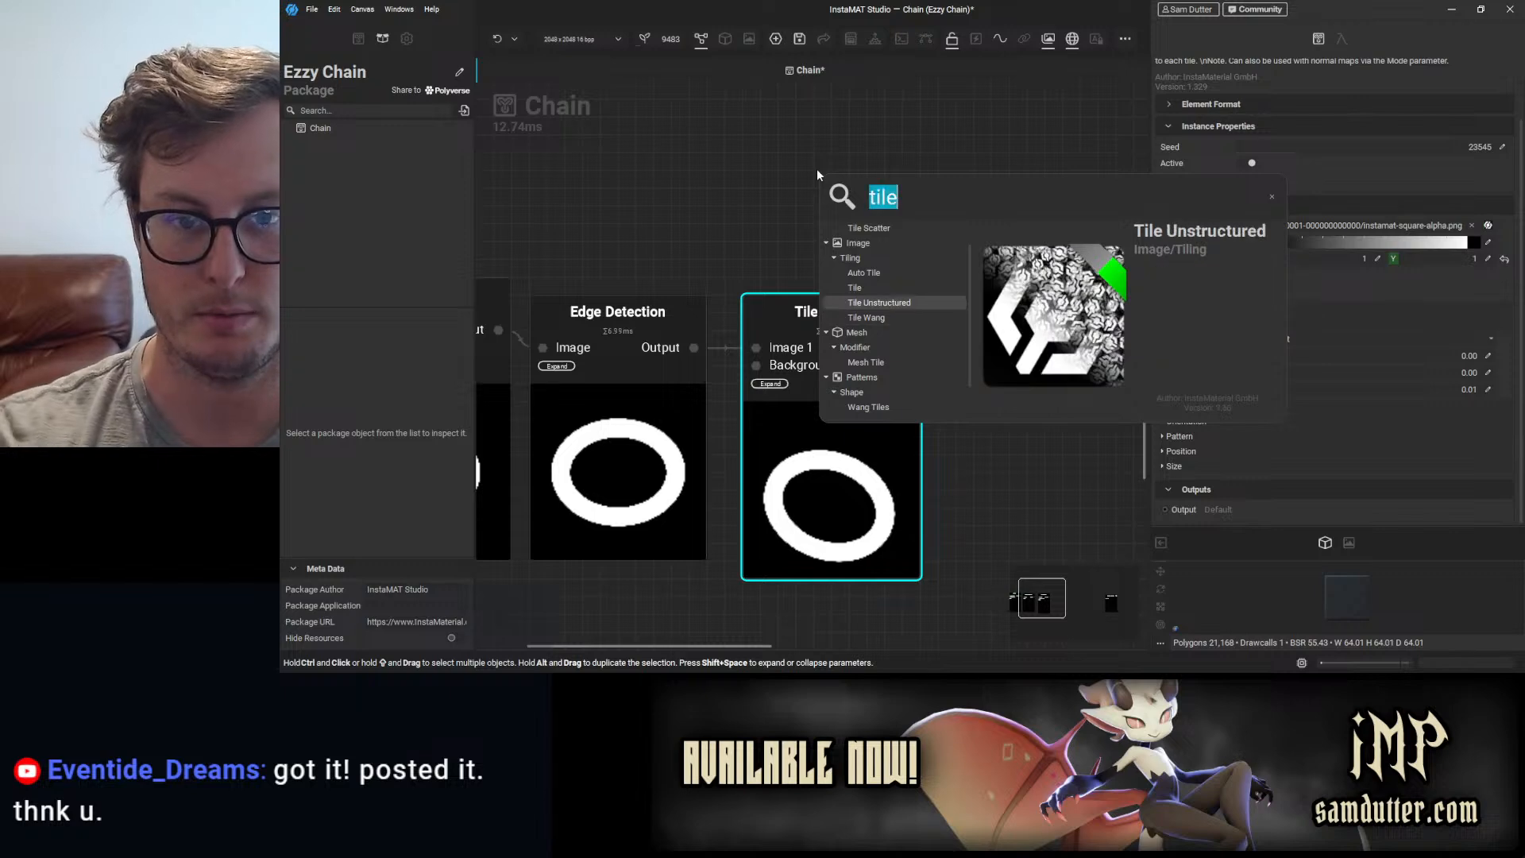
type("repe")
key("BackSpace")
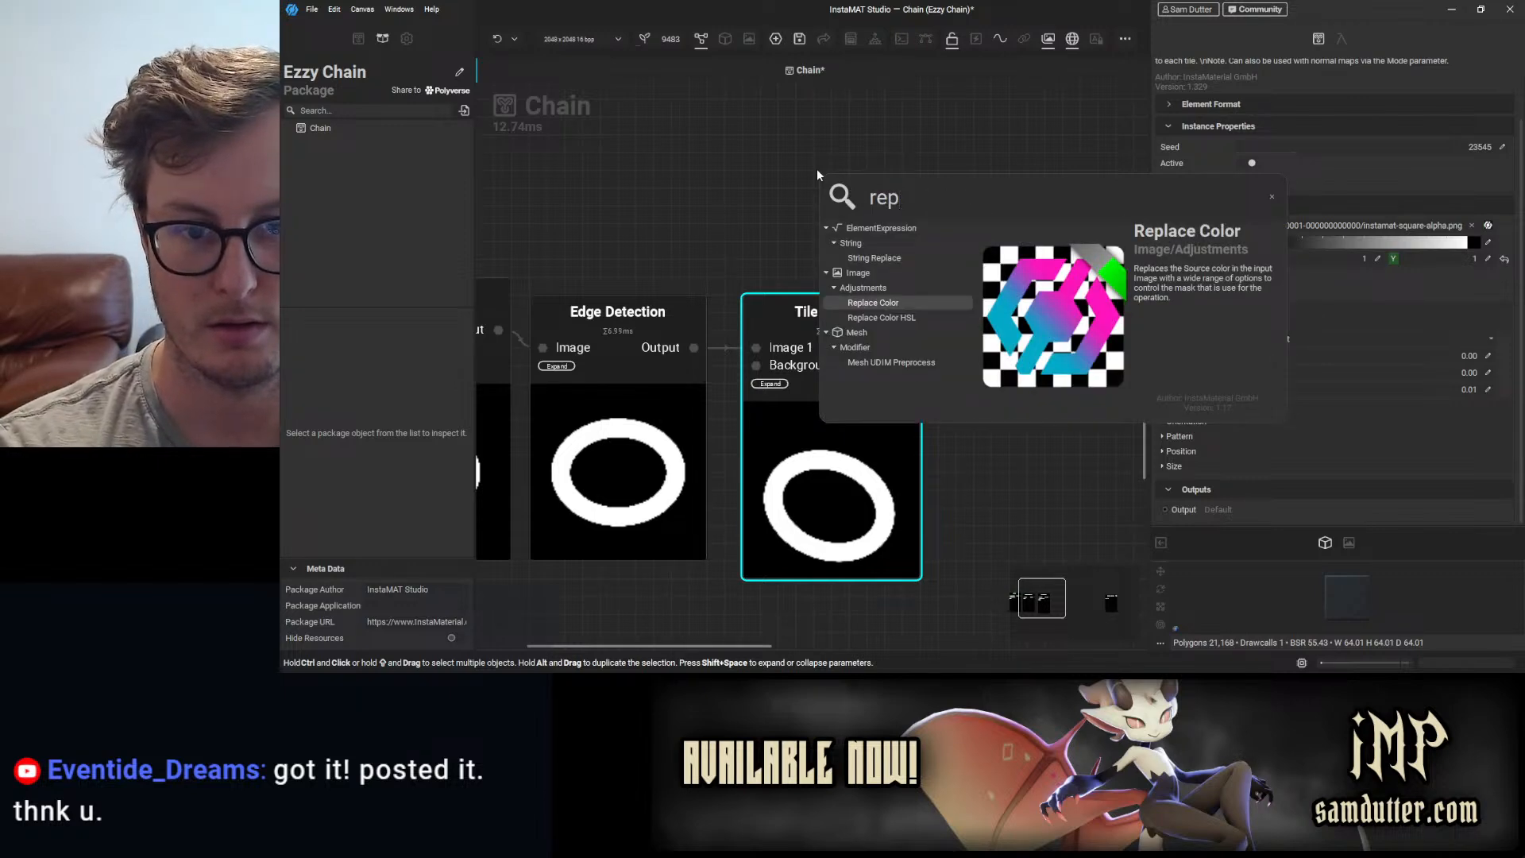
key("Escape")
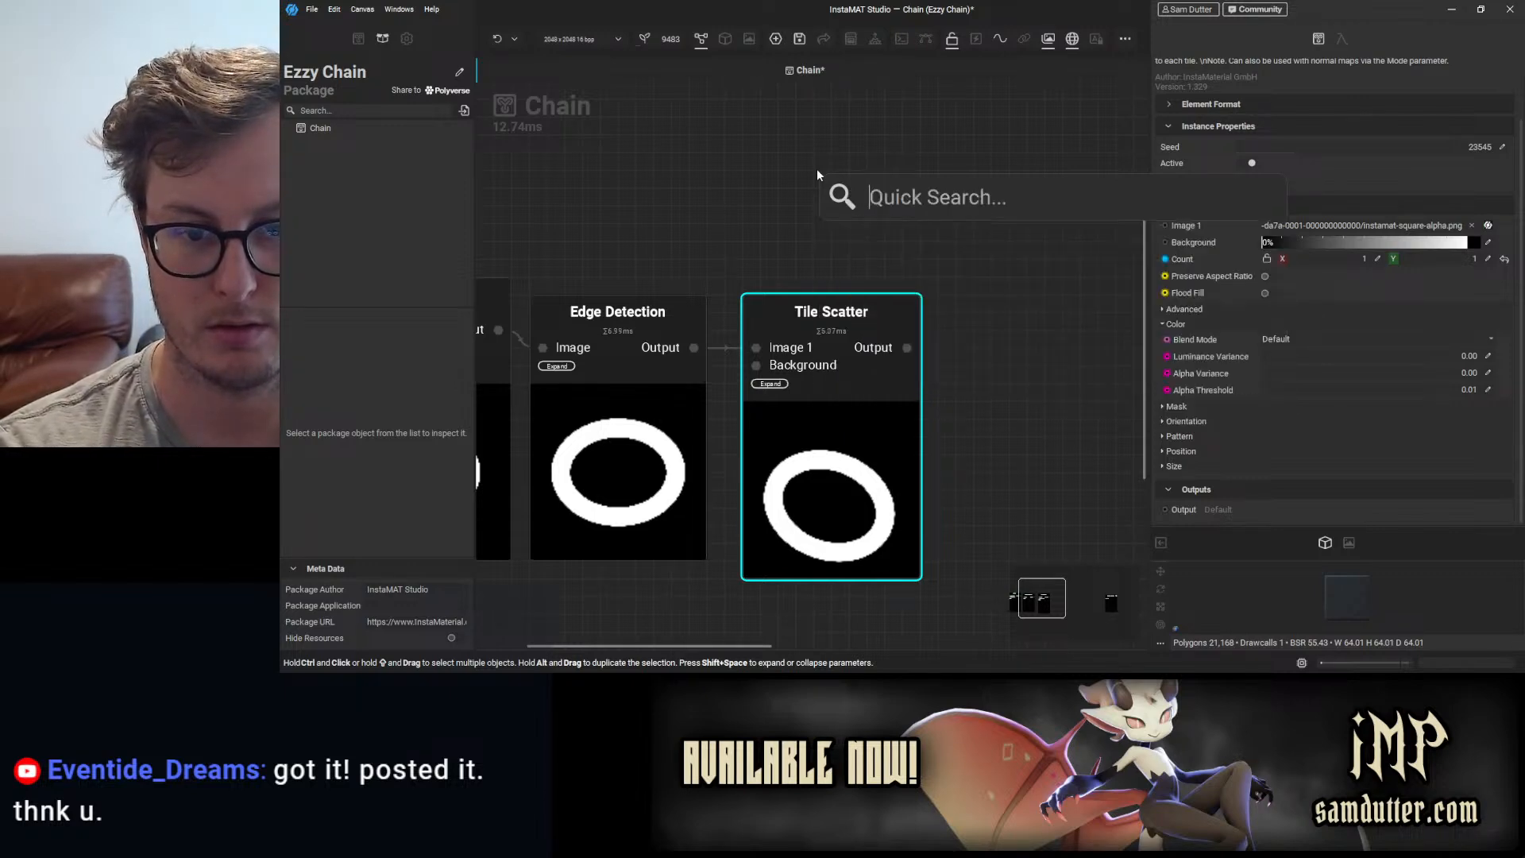
key("Escape")
key("space")
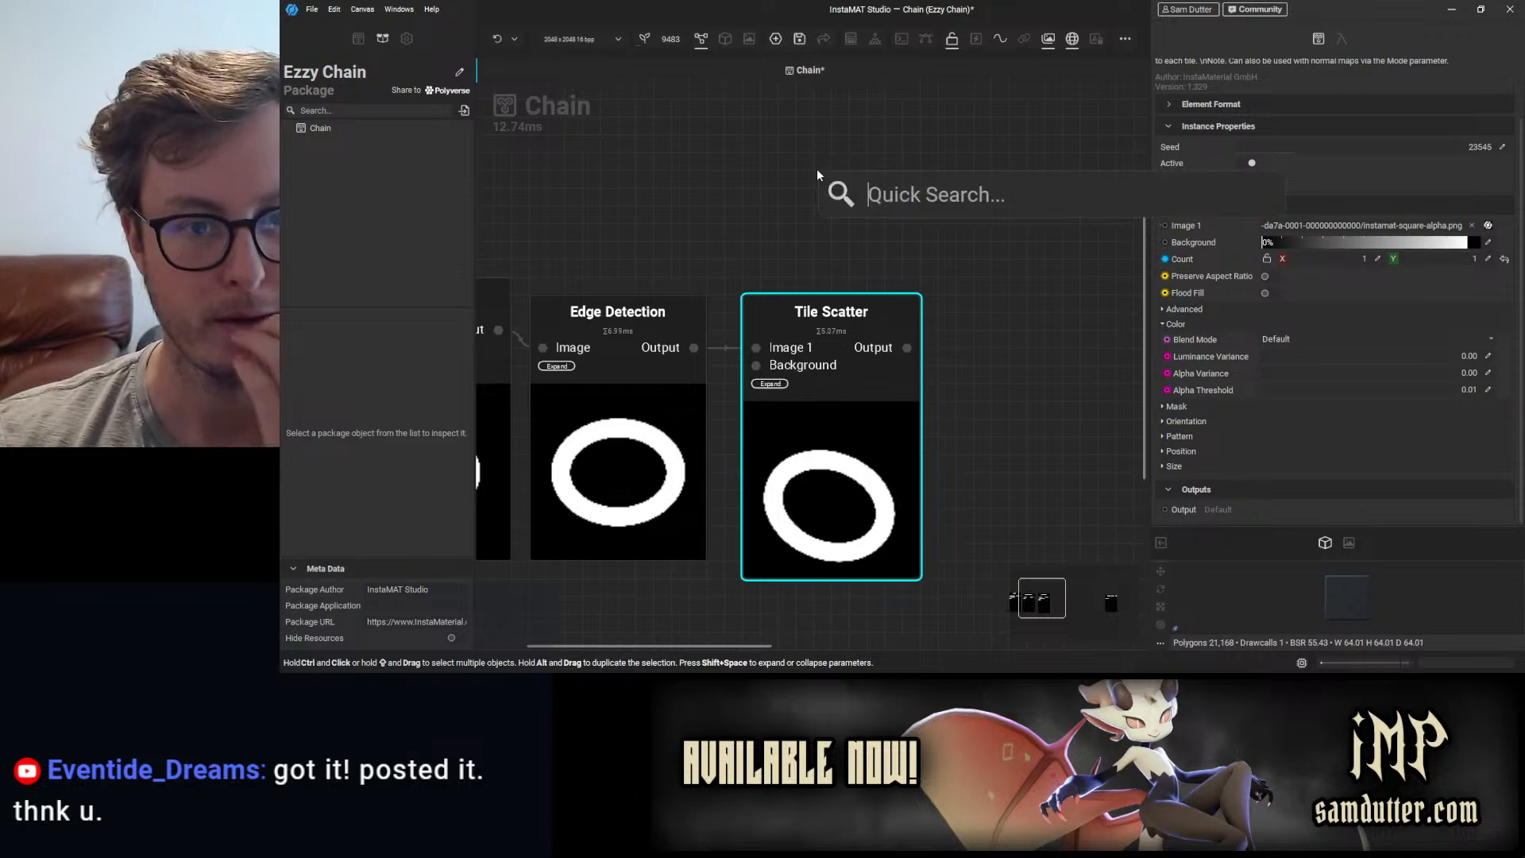
key("Escape")
- Browse the Utility nodes in the library's Image category and read the Resample description
left_click(713, 162)
middle_click_drag(739, 197, 814, 311)
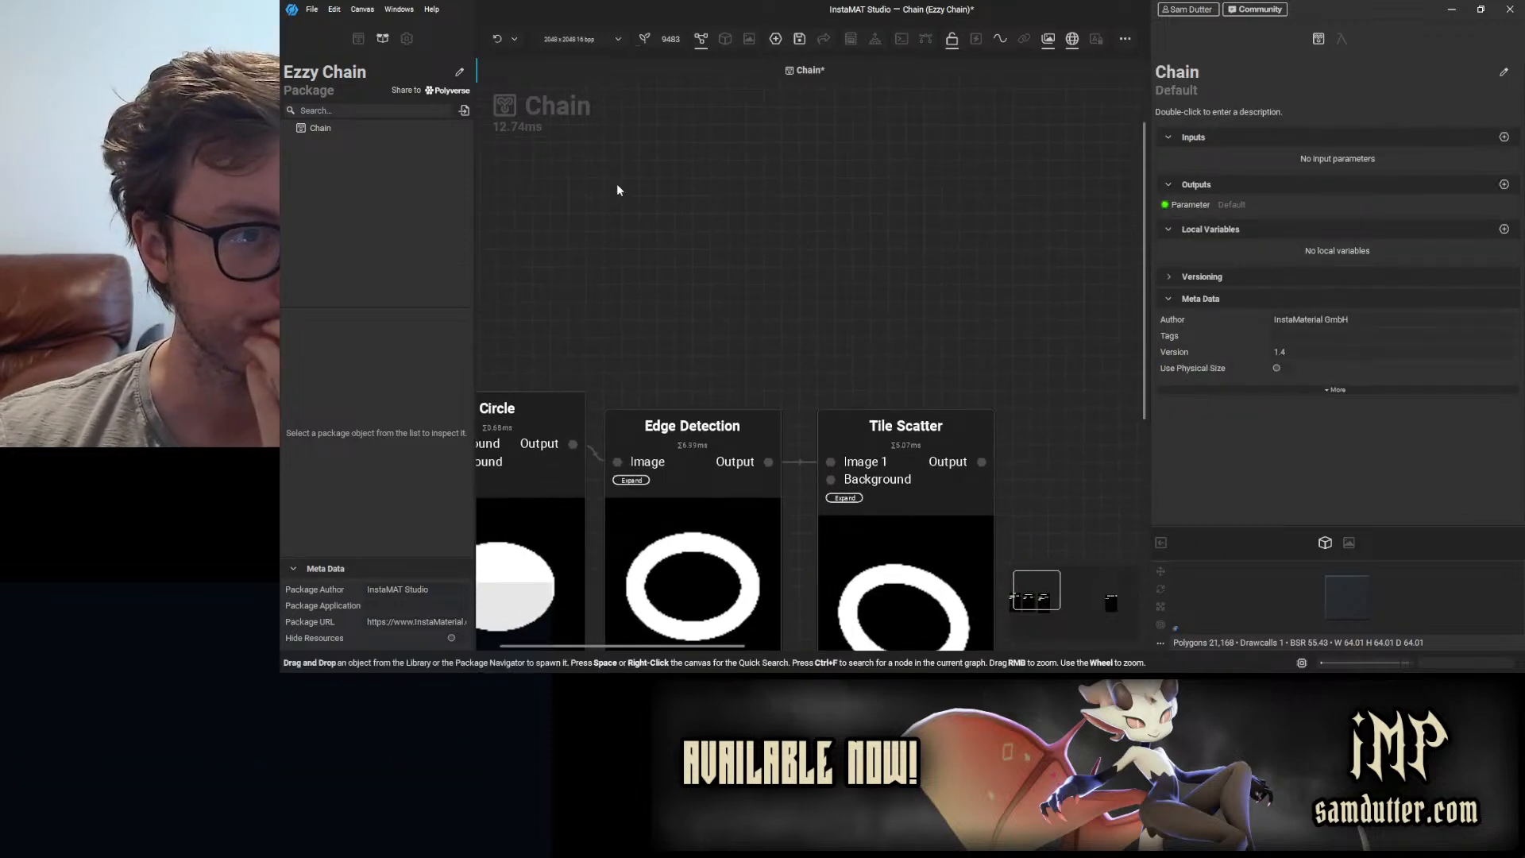
left_click(358, 39)
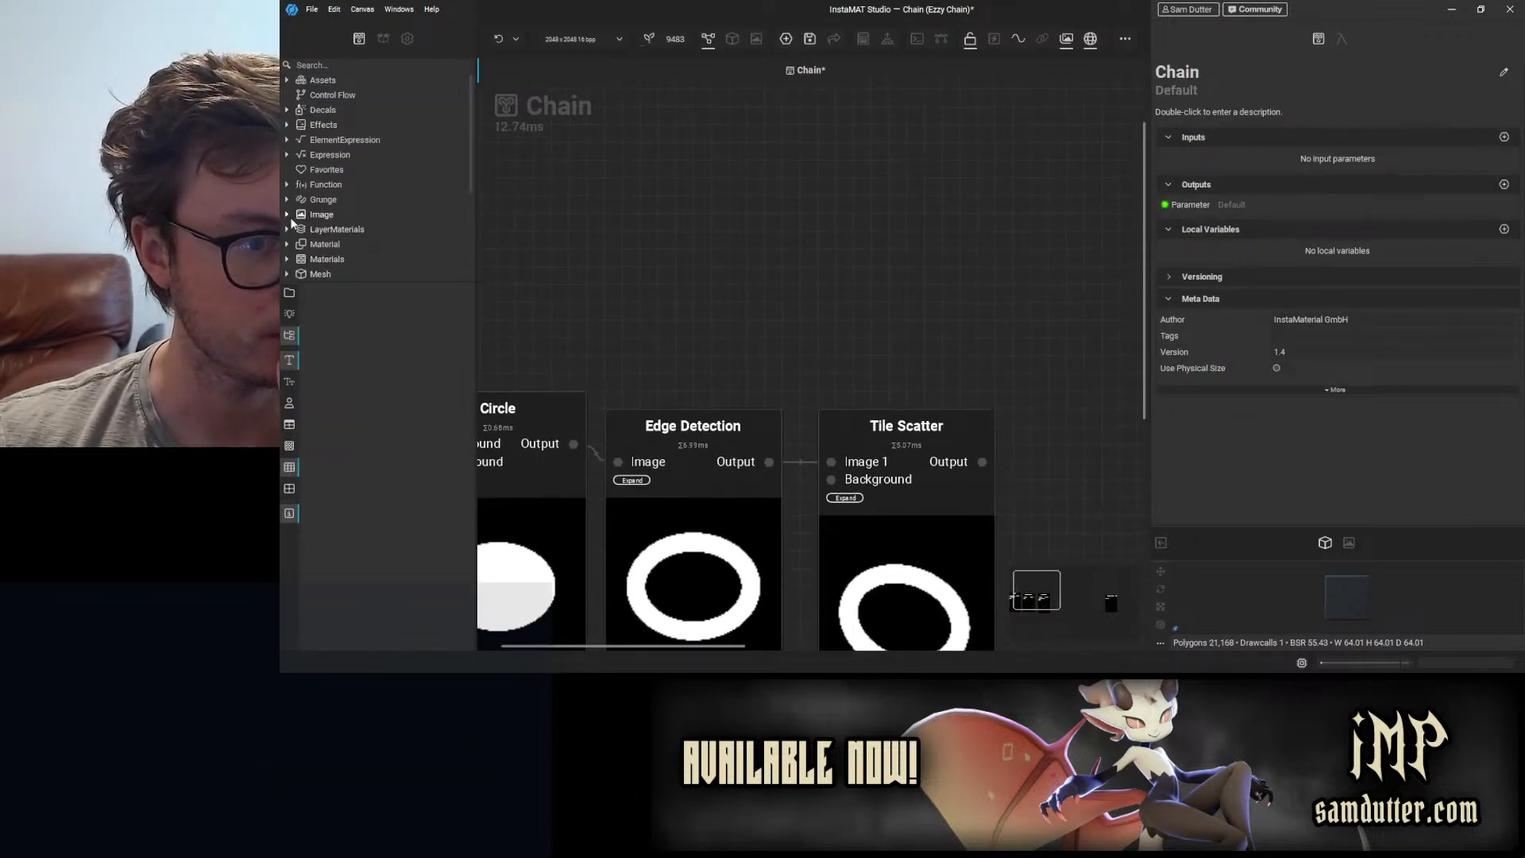
left_click(287, 214)
scroll(351, 223, "down", 3)
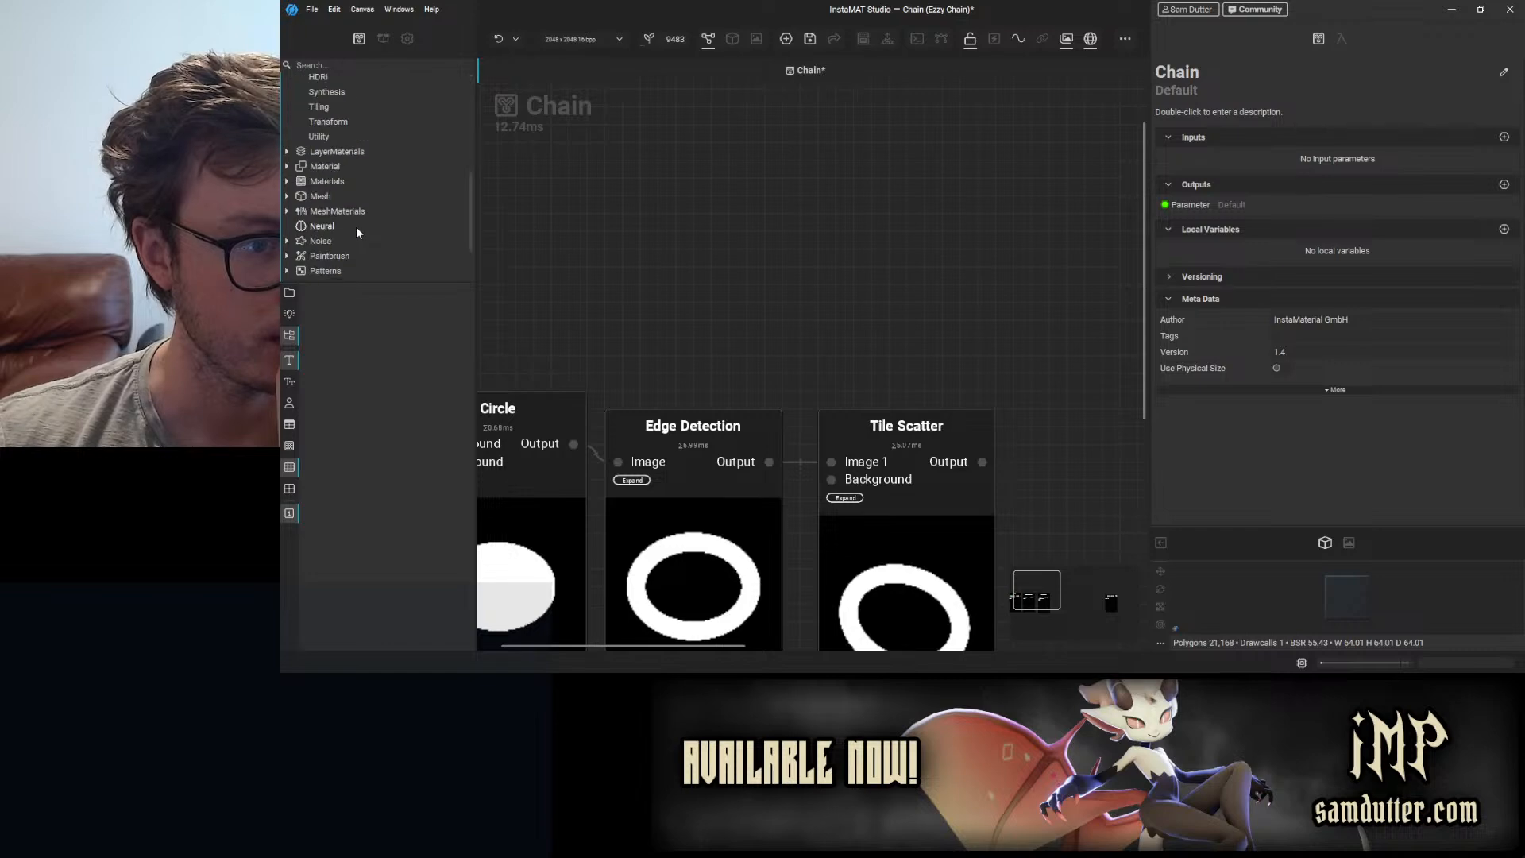
left_click(340, 136)
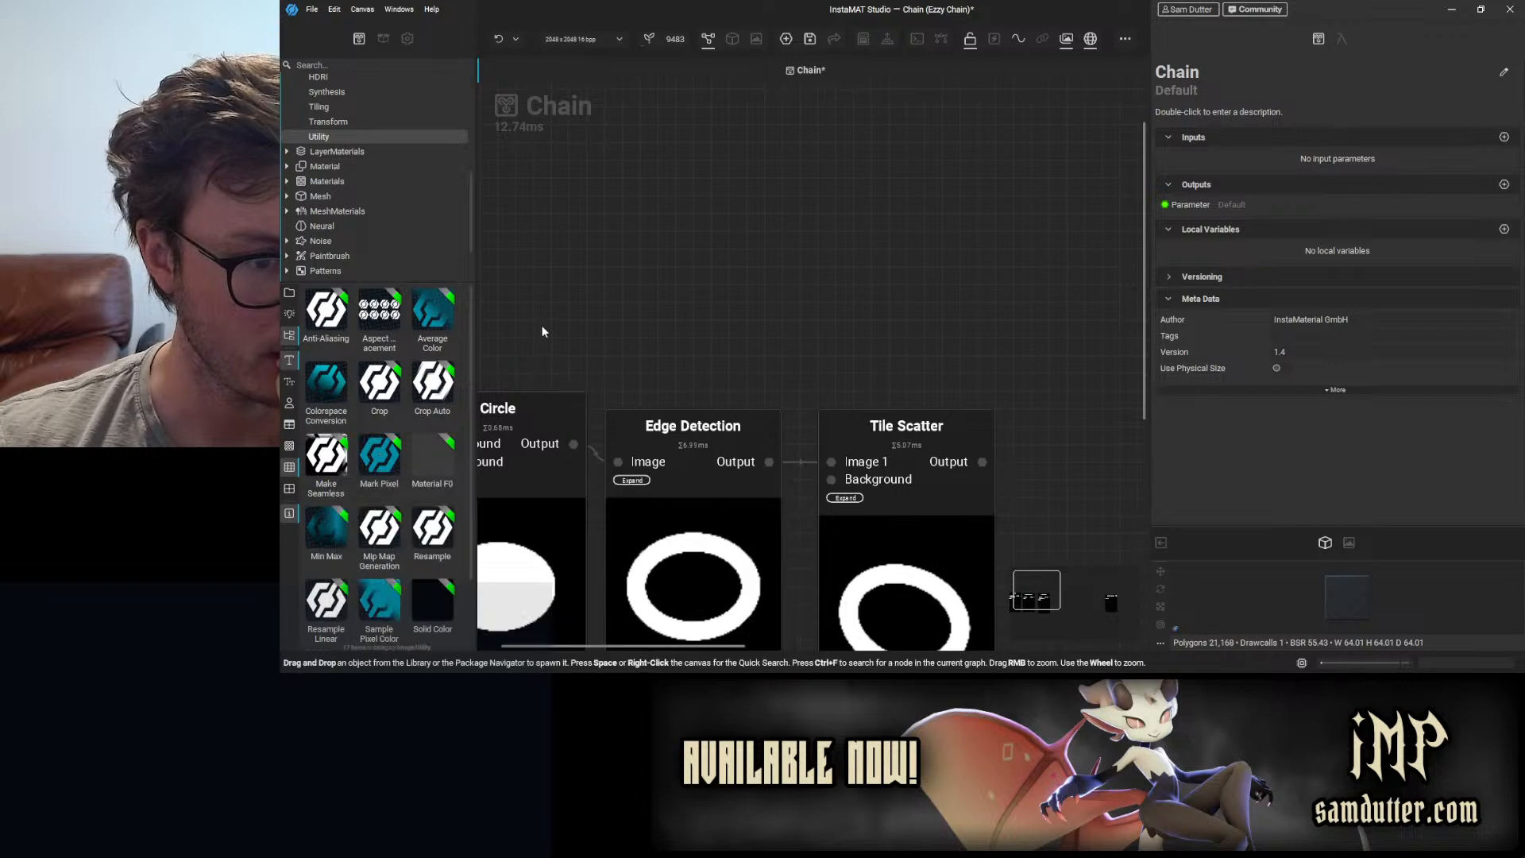
mouse_move(395, 318)
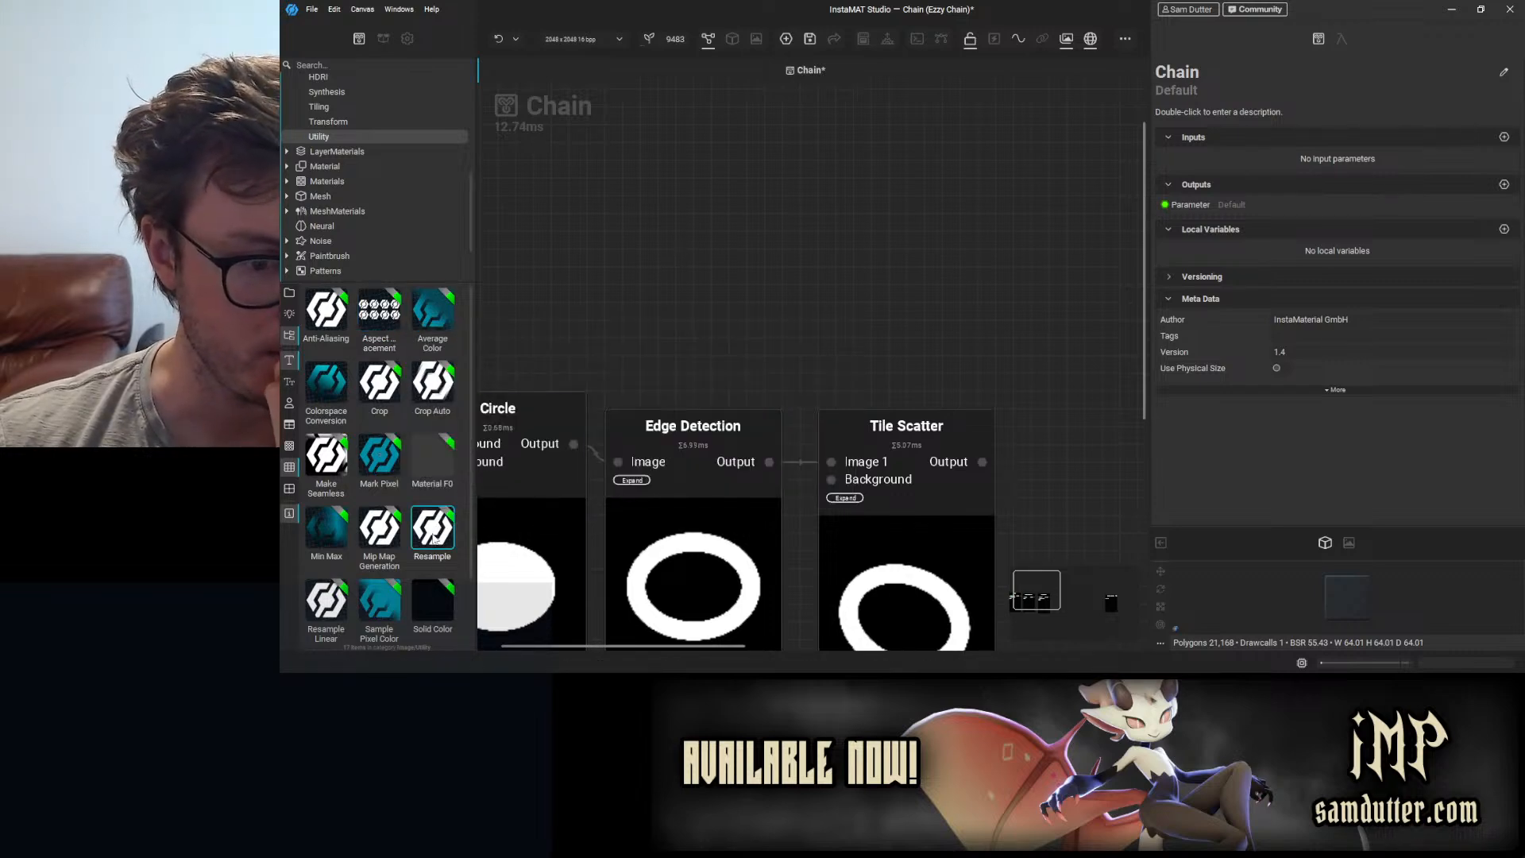
mouse_move(434, 540)
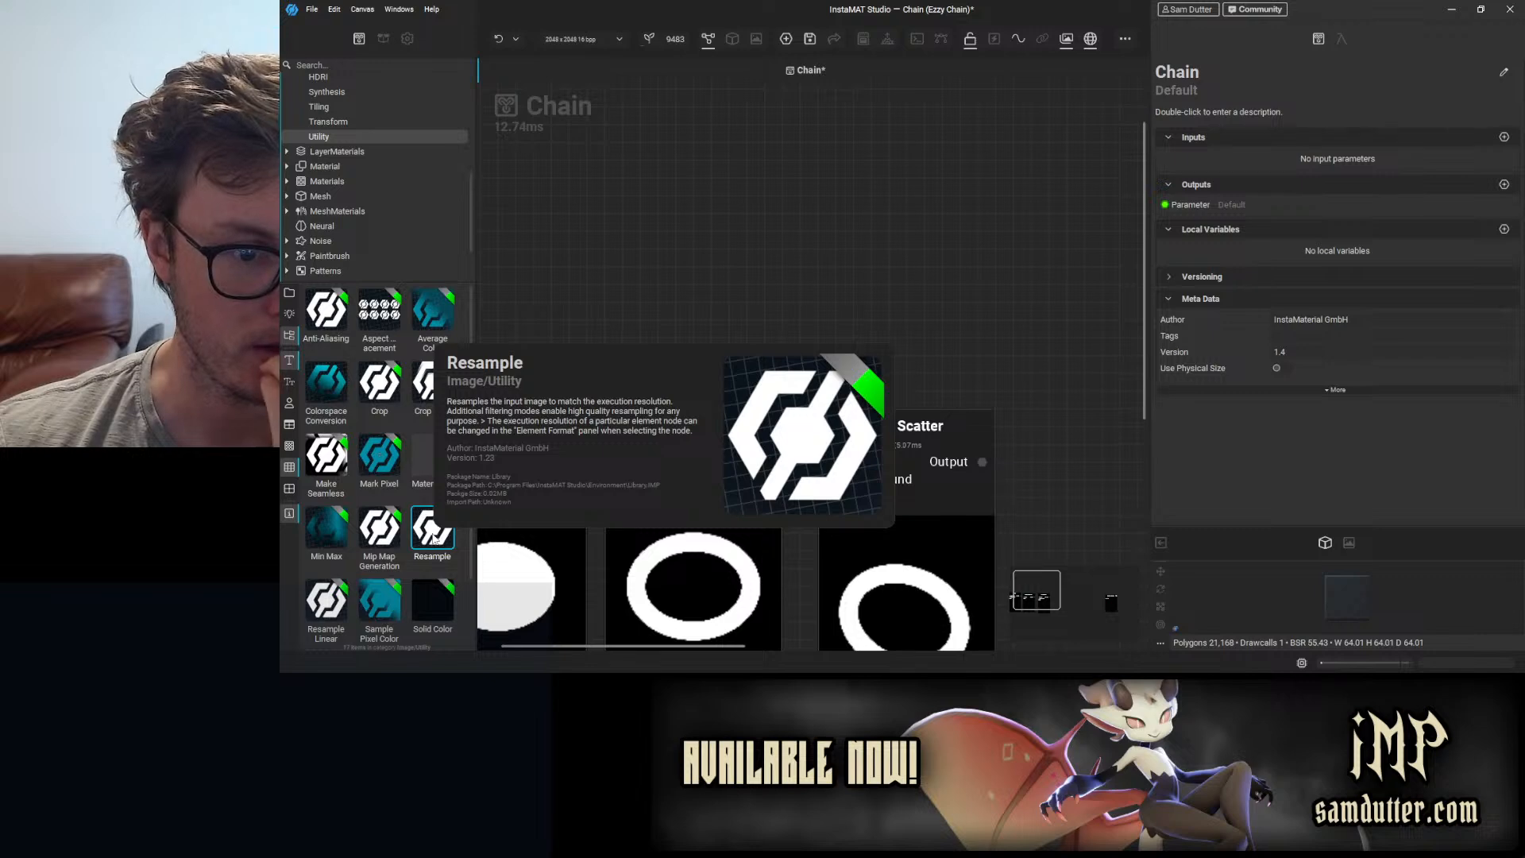
scroll(396, 442, "down", 1)
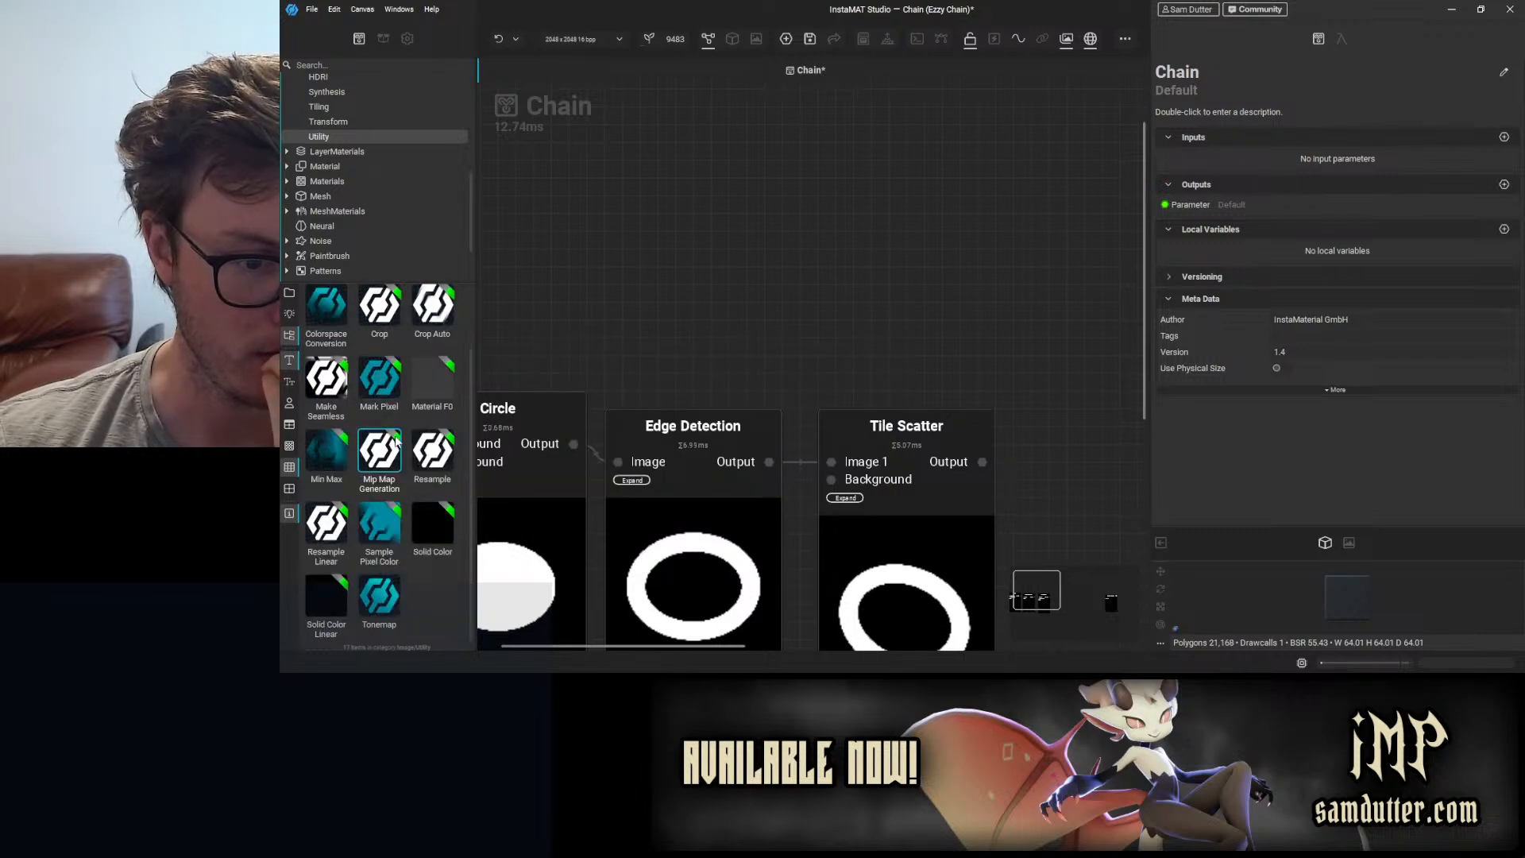
scroll(398, 441, "up", 1)
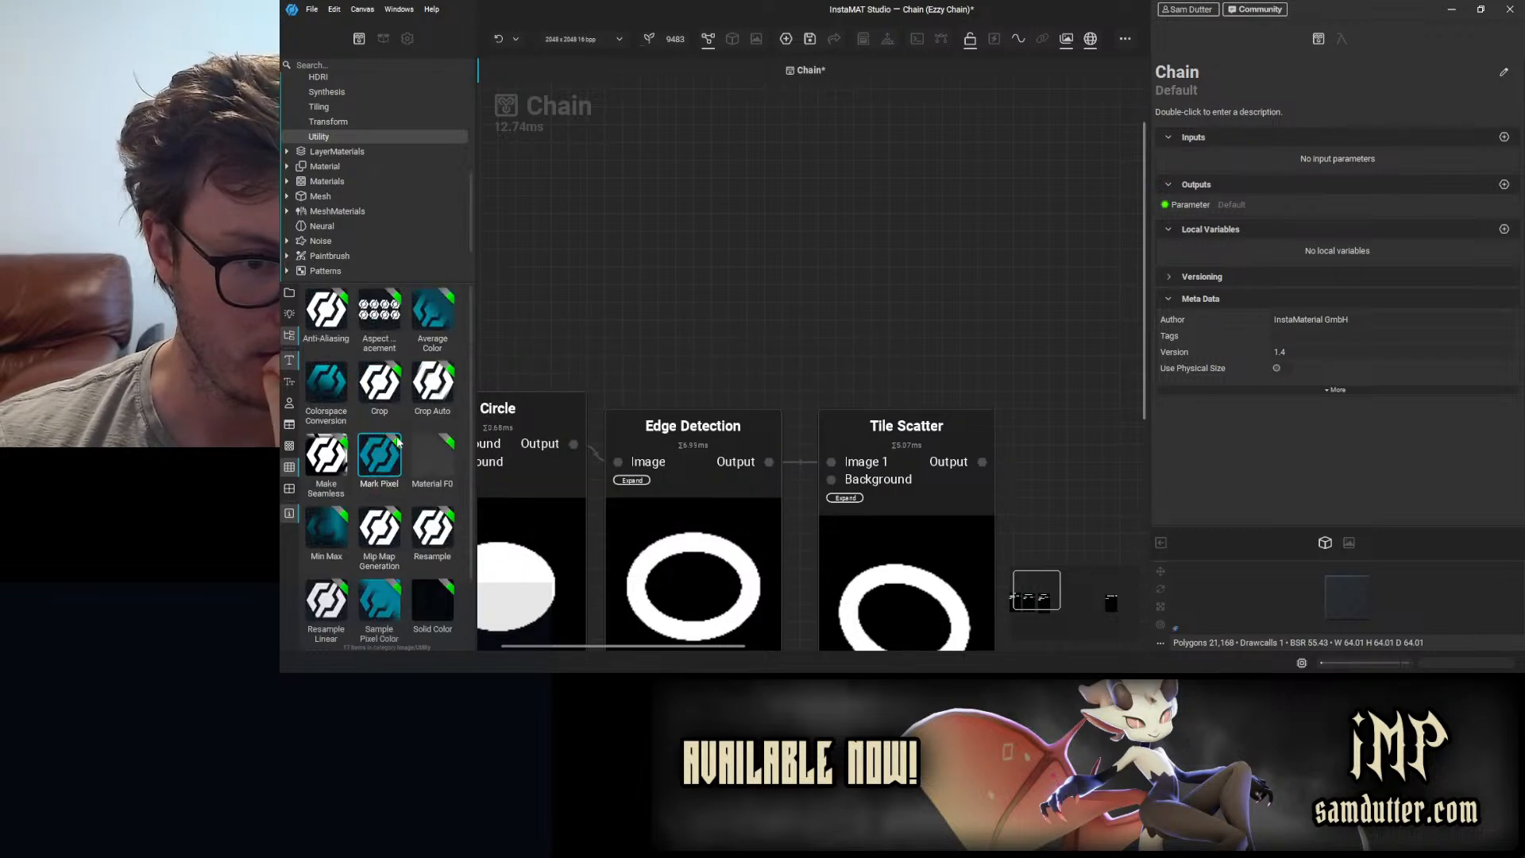
scroll(351, 135, "up", 3)
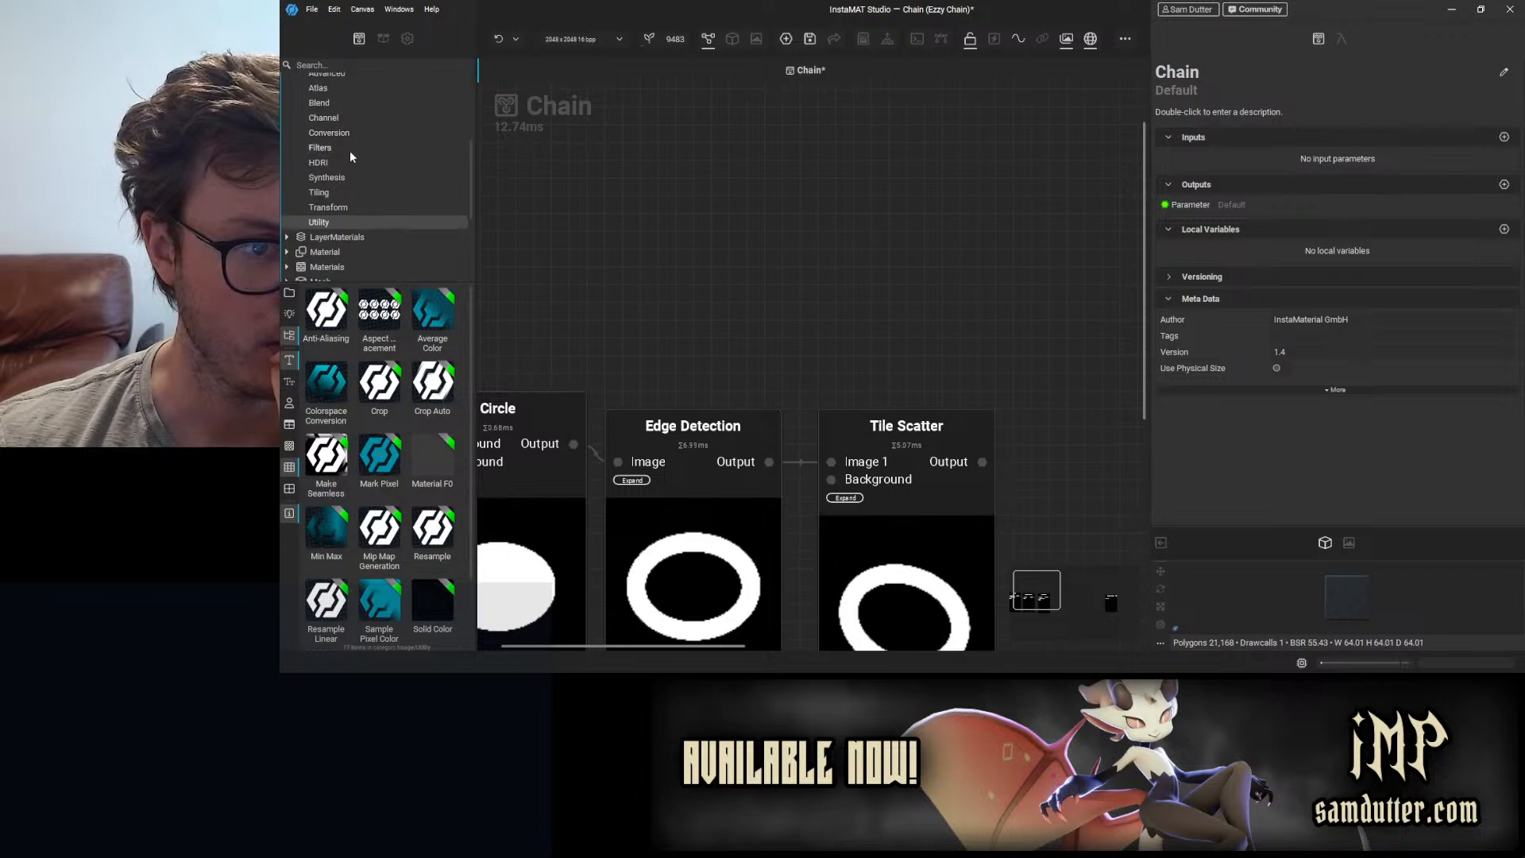
- Try a Tile Unstructured node from the Image Tiling category fed by the Tile Scatter output, and remove it
left_click(332, 192)
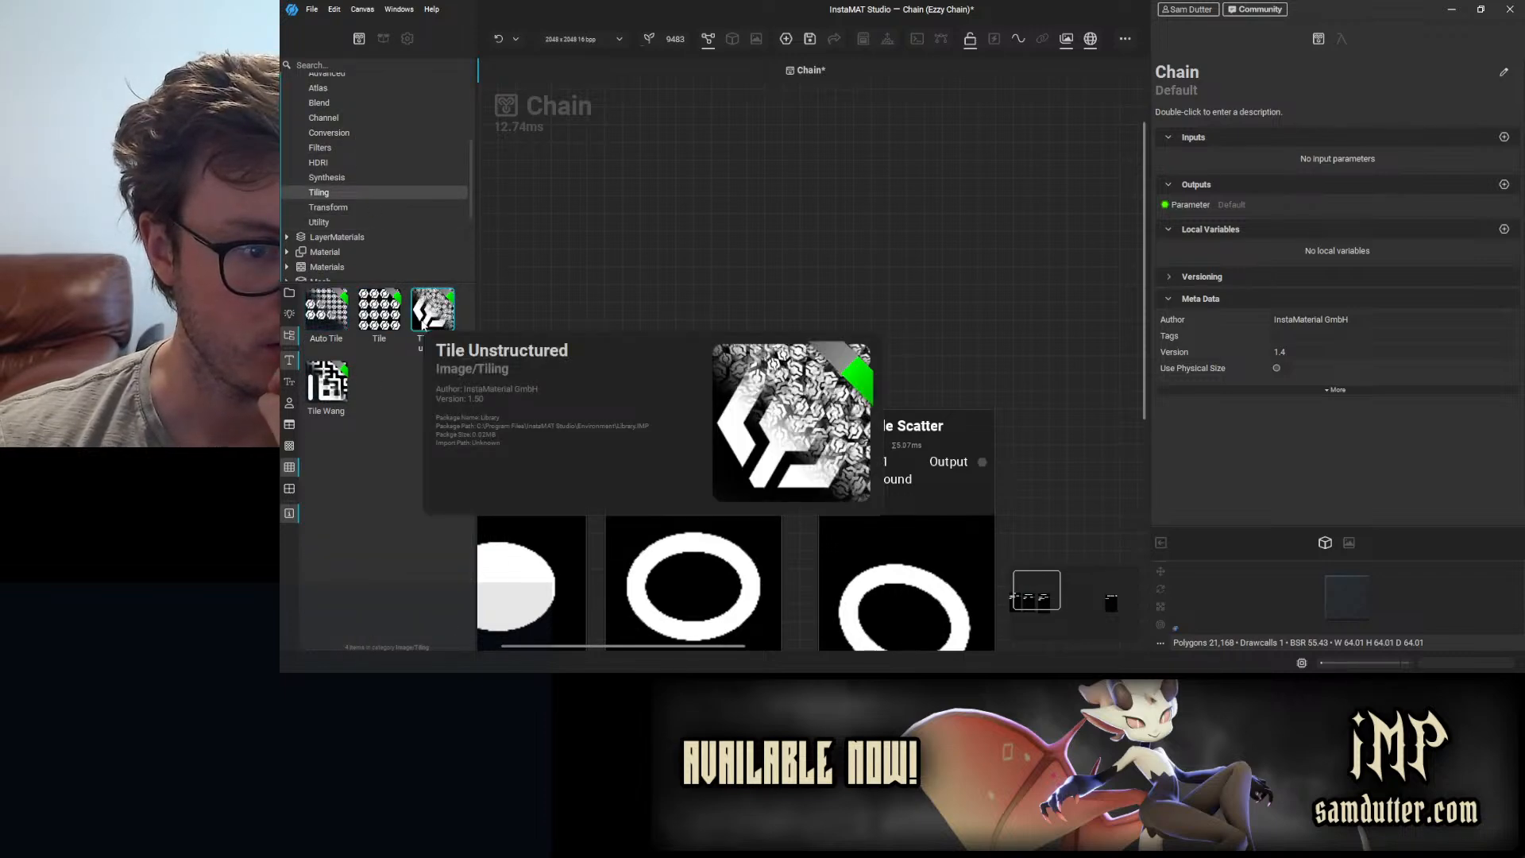
left_click_drag(423, 324, 846, 293)
middle_click_drag(846, 293, 756, 276)
left_click_drag(803, 223, 999, 421)
middle_click_drag(963, 405, 792, 286)
left_click_drag(630, 308, 754, 295)
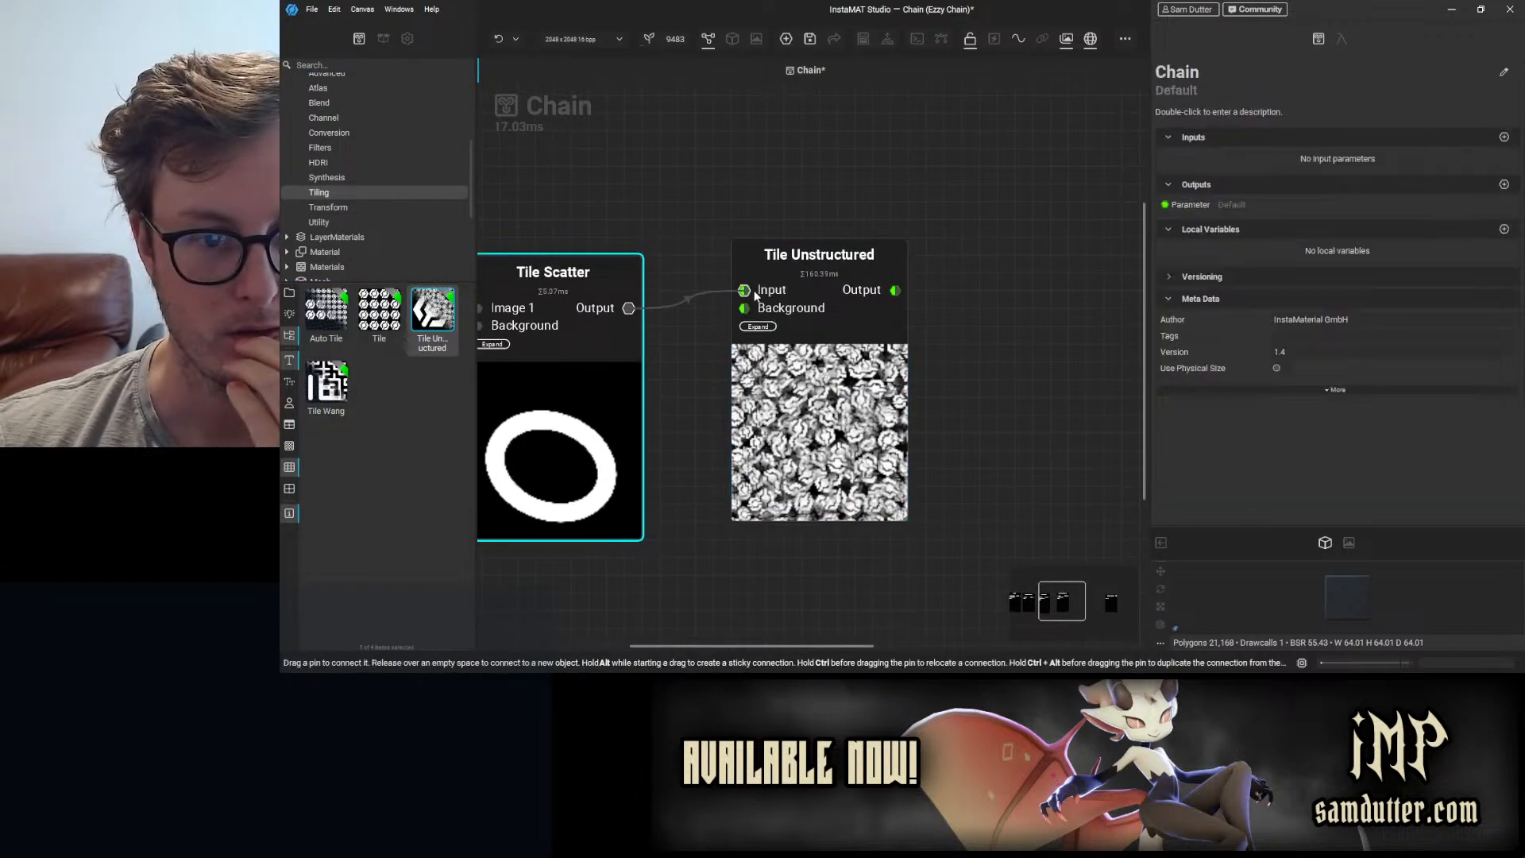
left_click(775, 314)
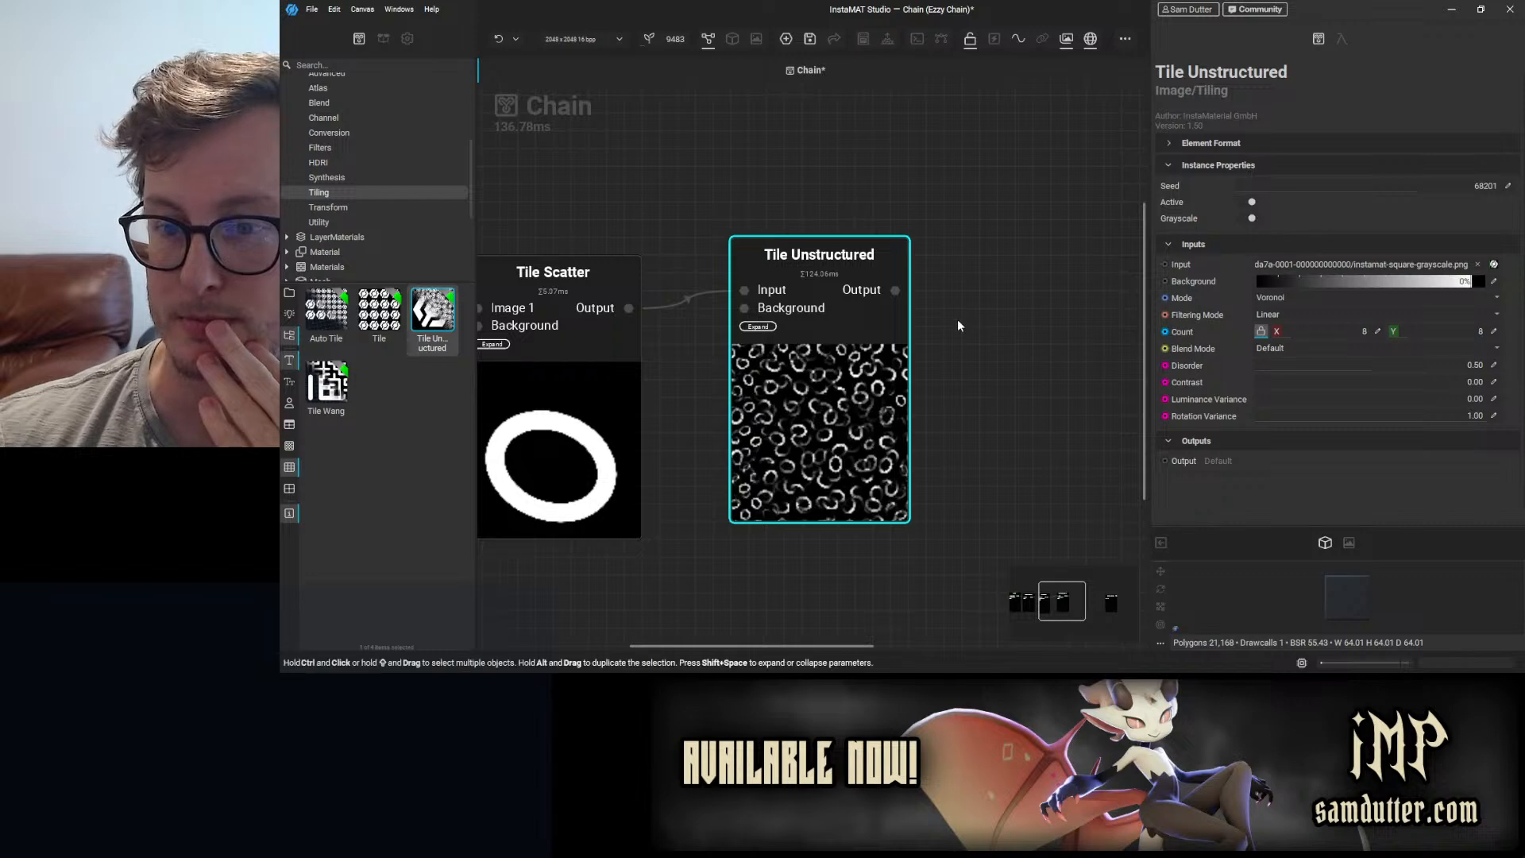
key("Delete")
- Delete the Tile Scatter node that follows Edge Detection
key("space")
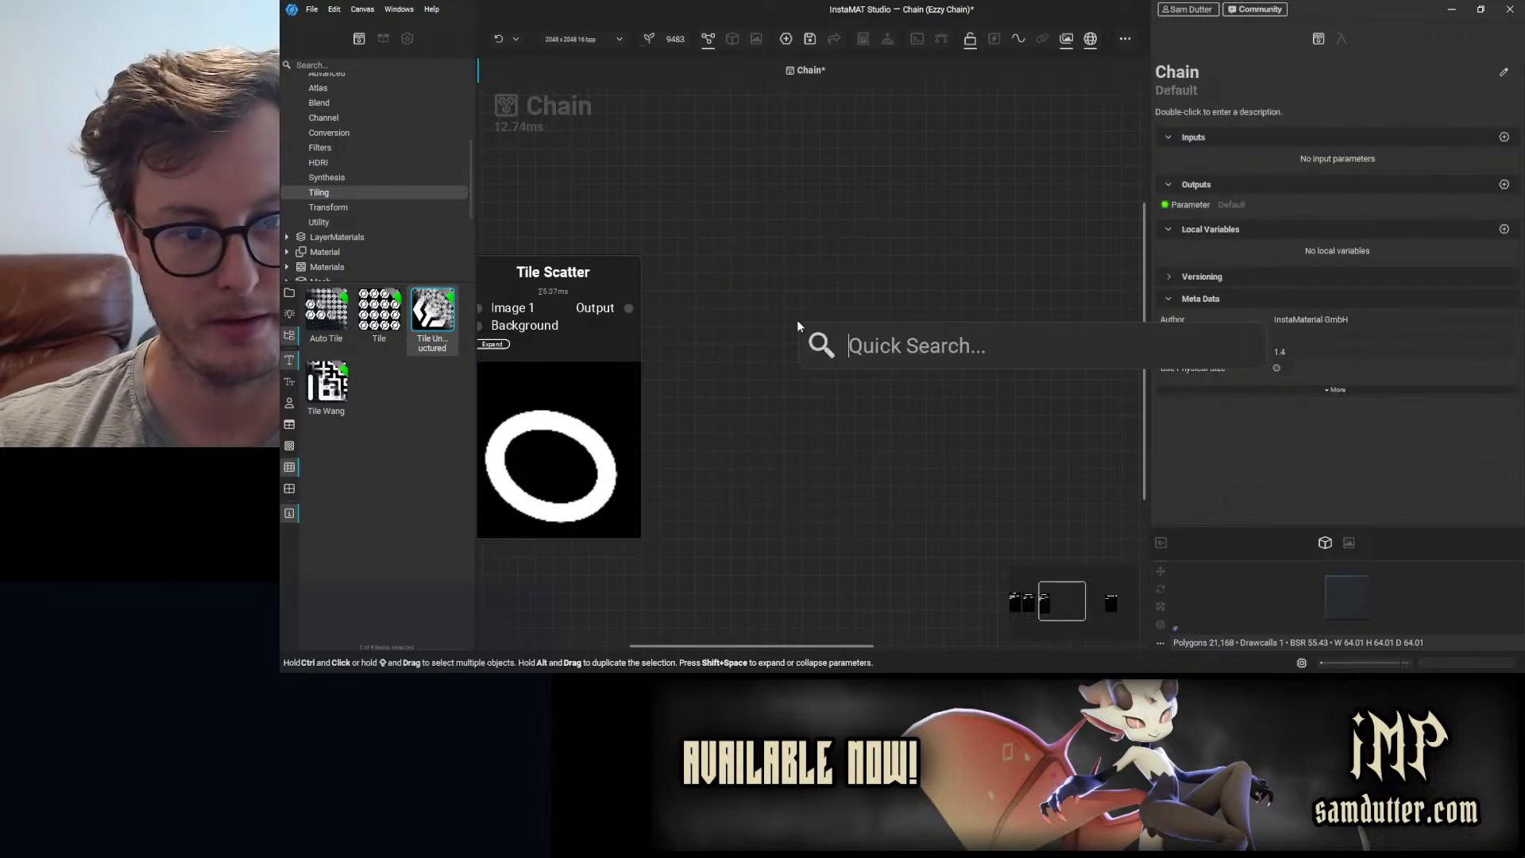
left_click(681, 257)
middle_click_drag(663, 261, 895, 250)
left_click(852, 269)
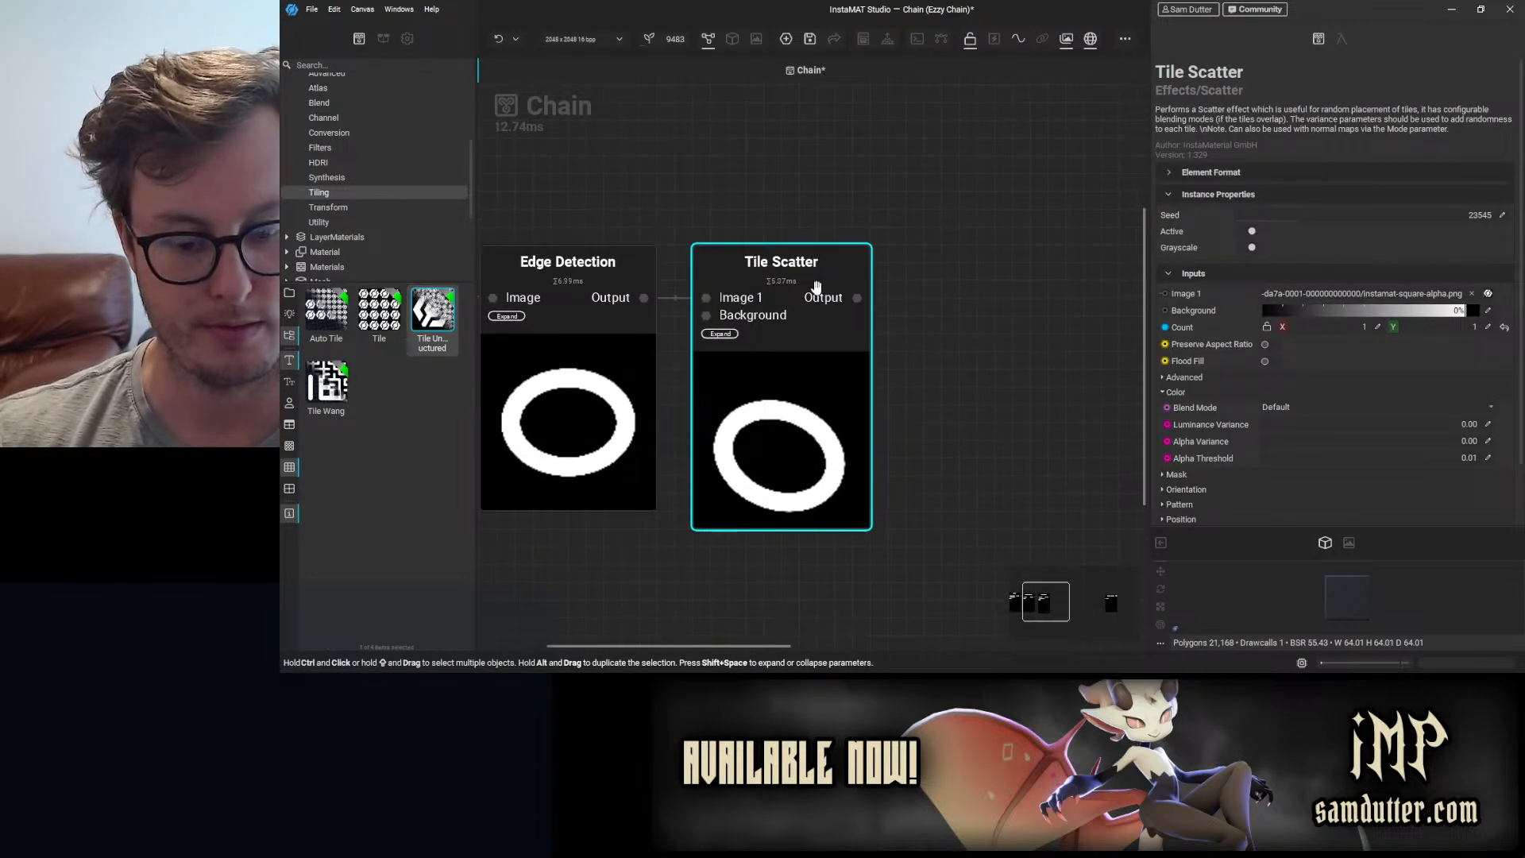
key("Delete")
key("space")
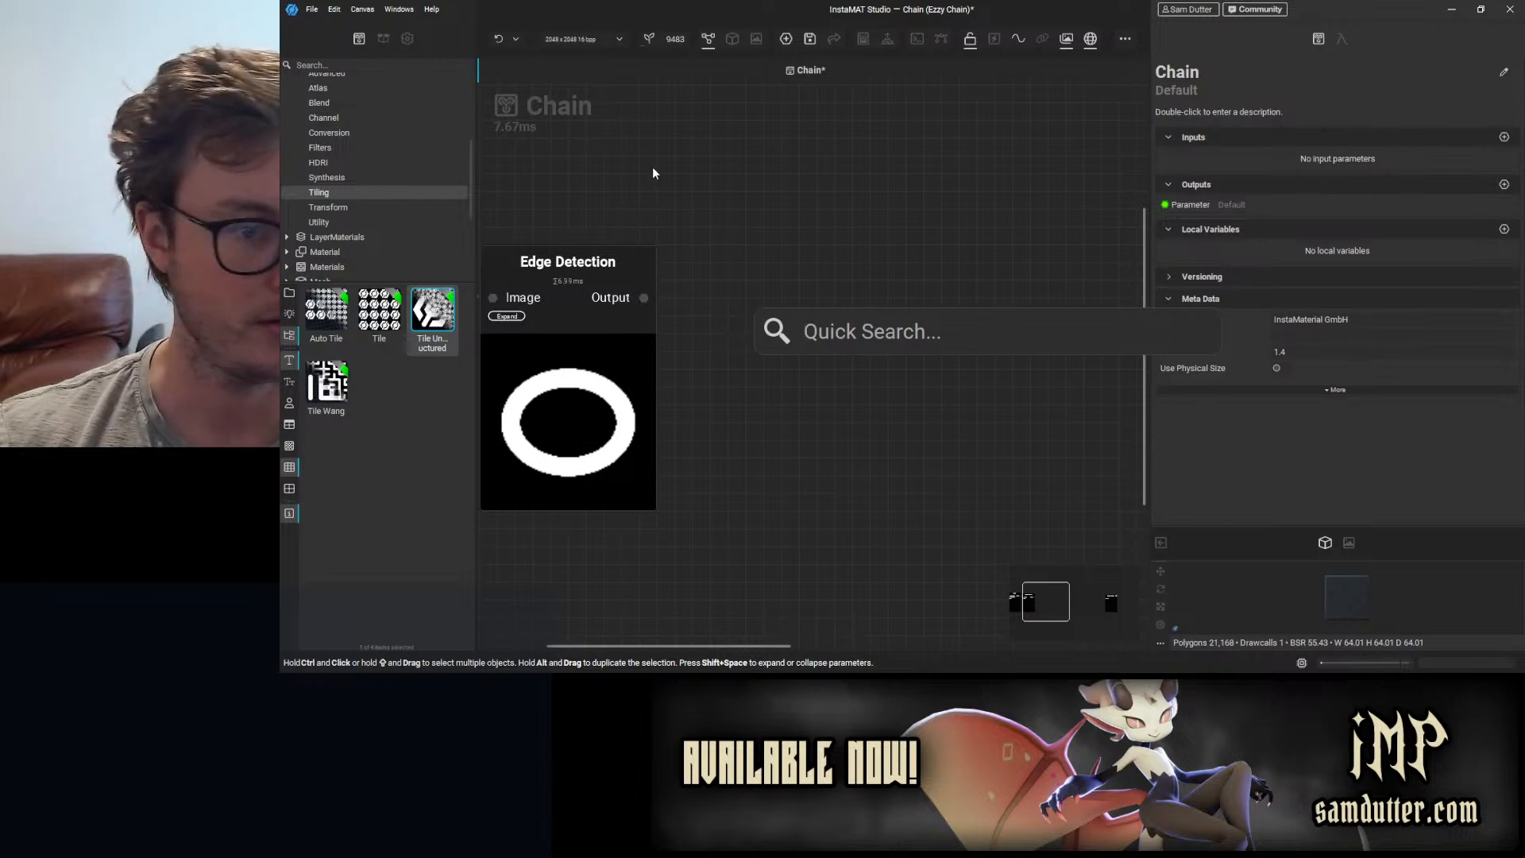
key("Escape")
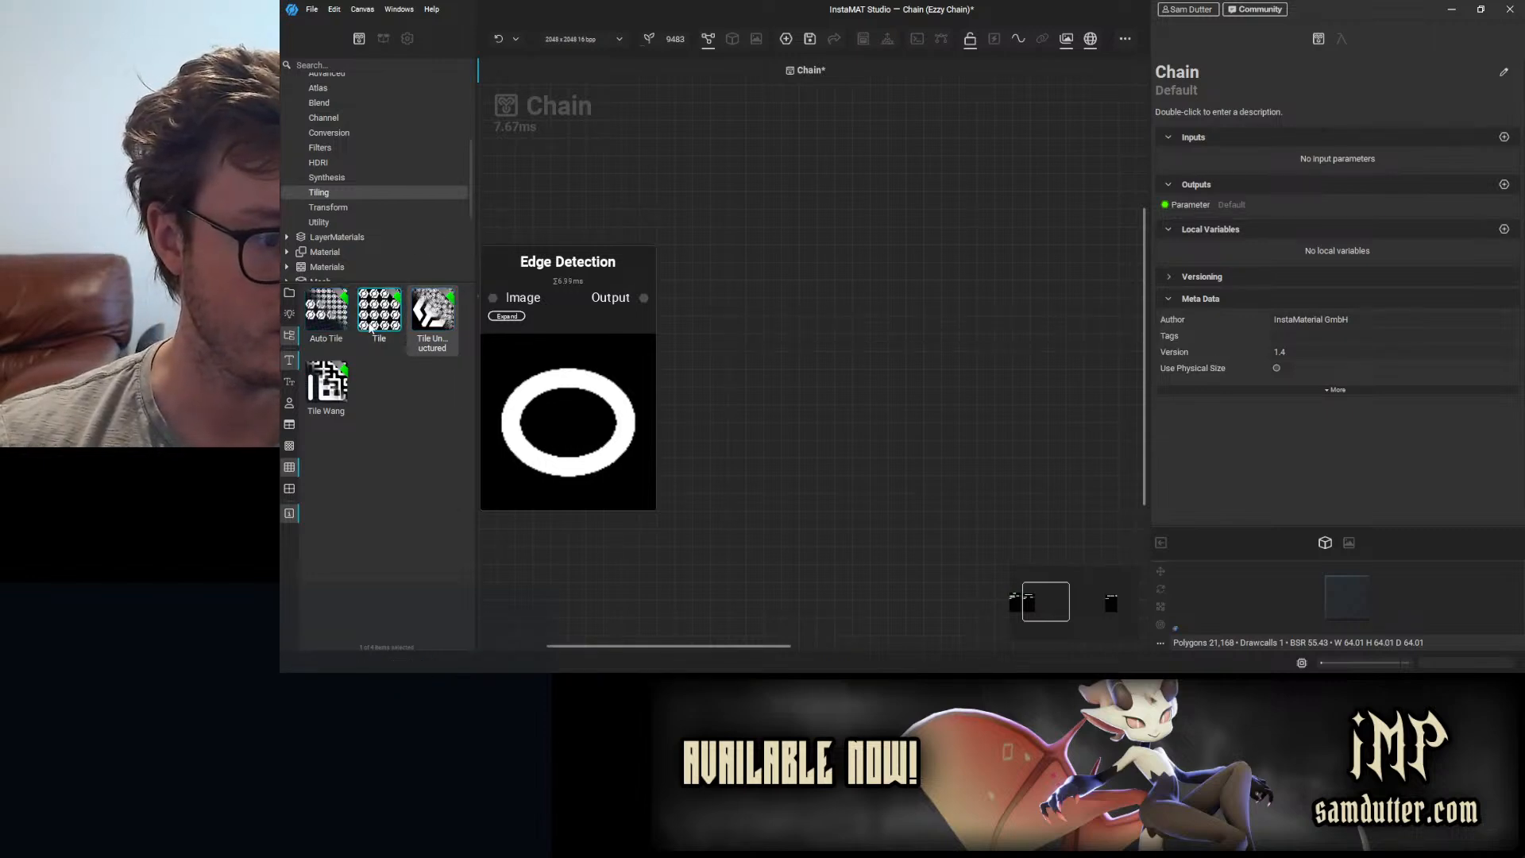
- Browse the Tiling, Synthesis, Filters, Blend, Atlas and Advanced groups of the Image library for a suitable tiling node
mouse_move(326, 389)
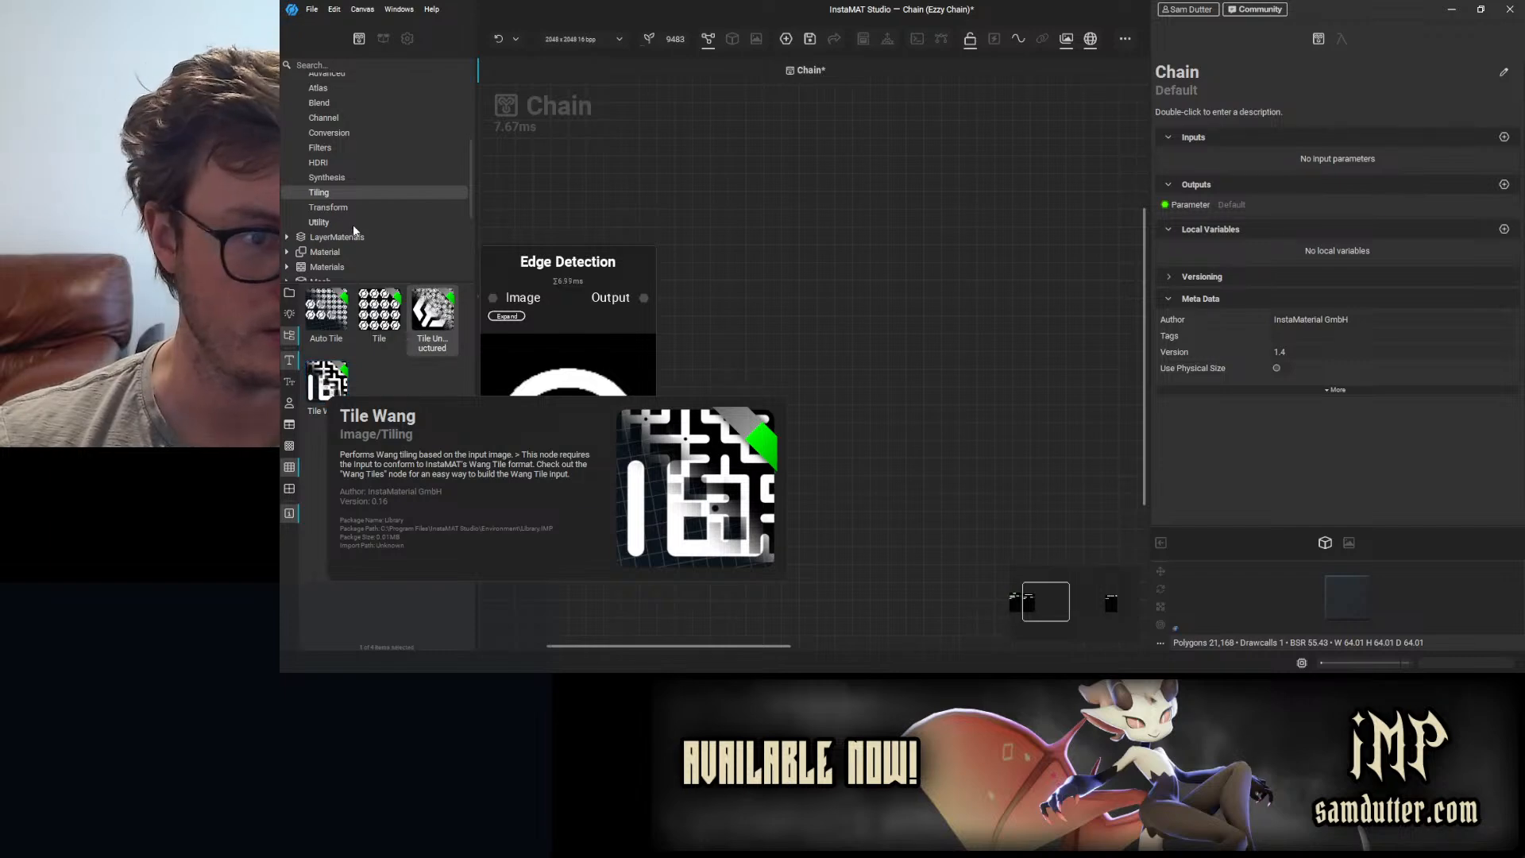
left_click(322, 179)
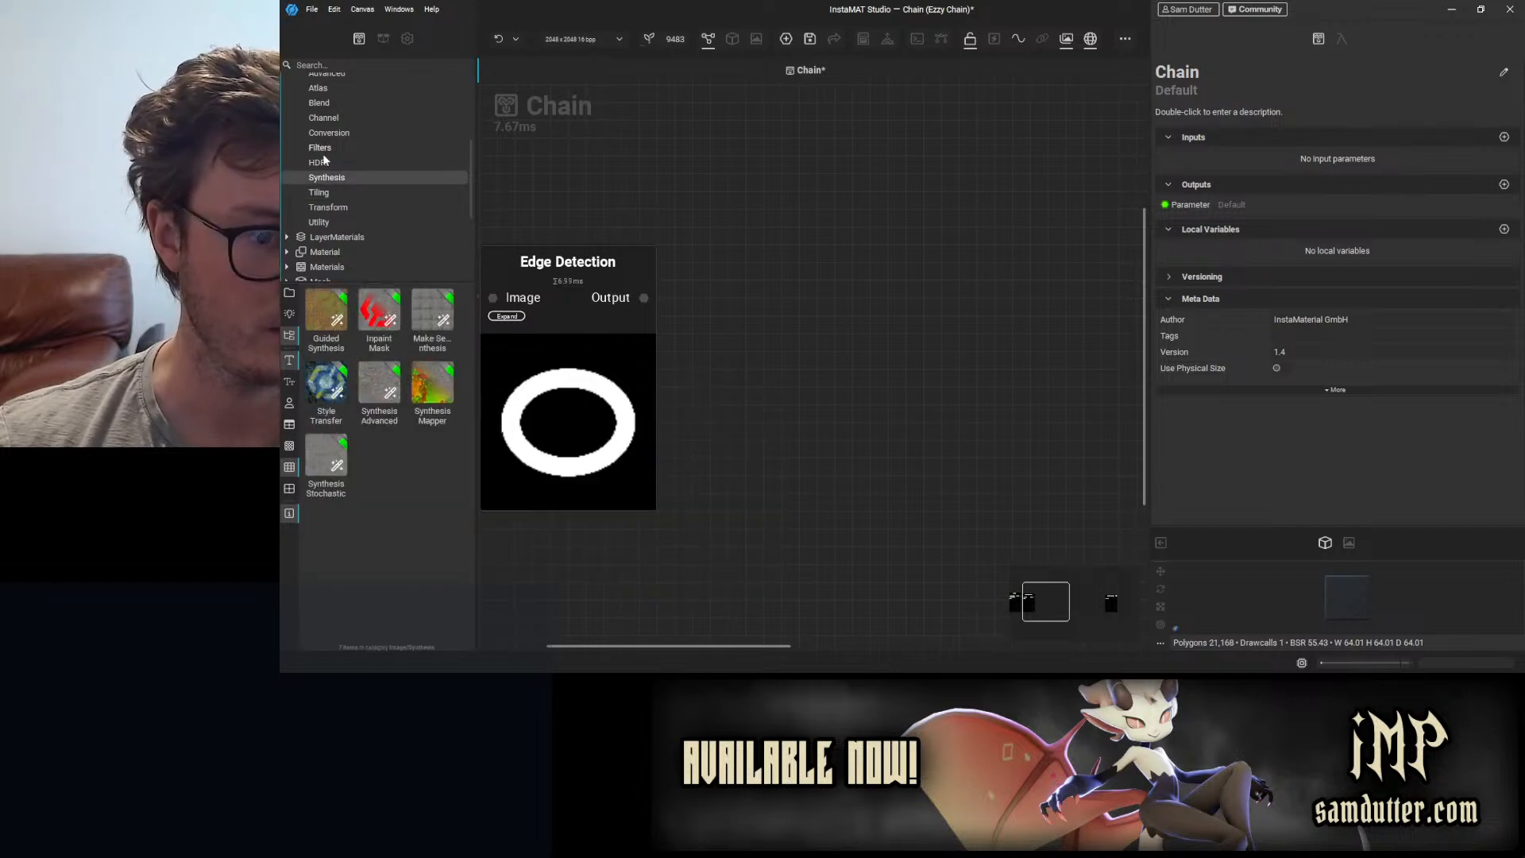
left_click(321, 149)
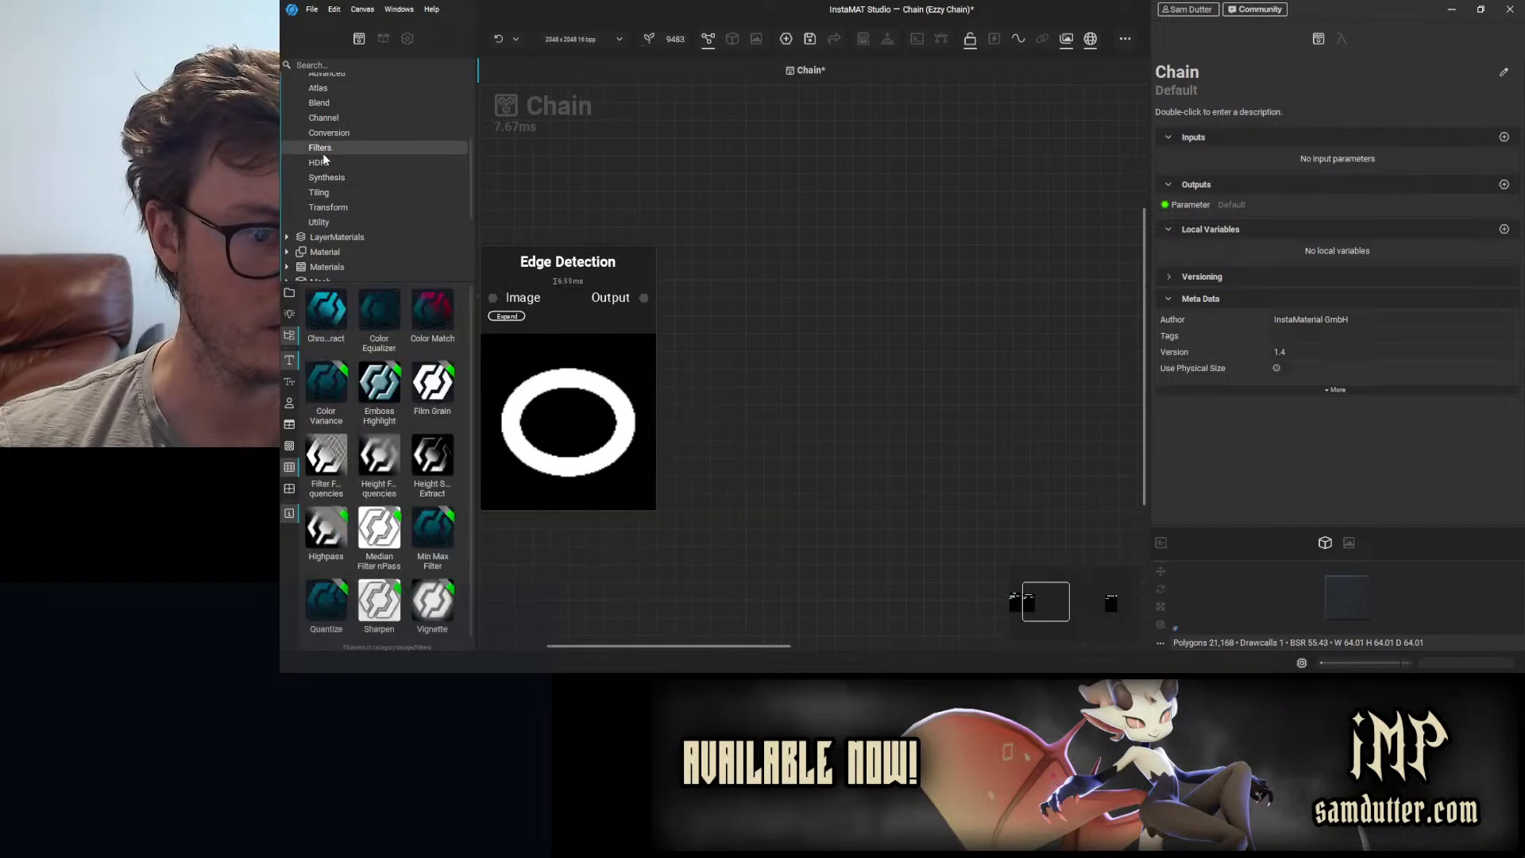
left_click(324, 103)
left_click(328, 91)
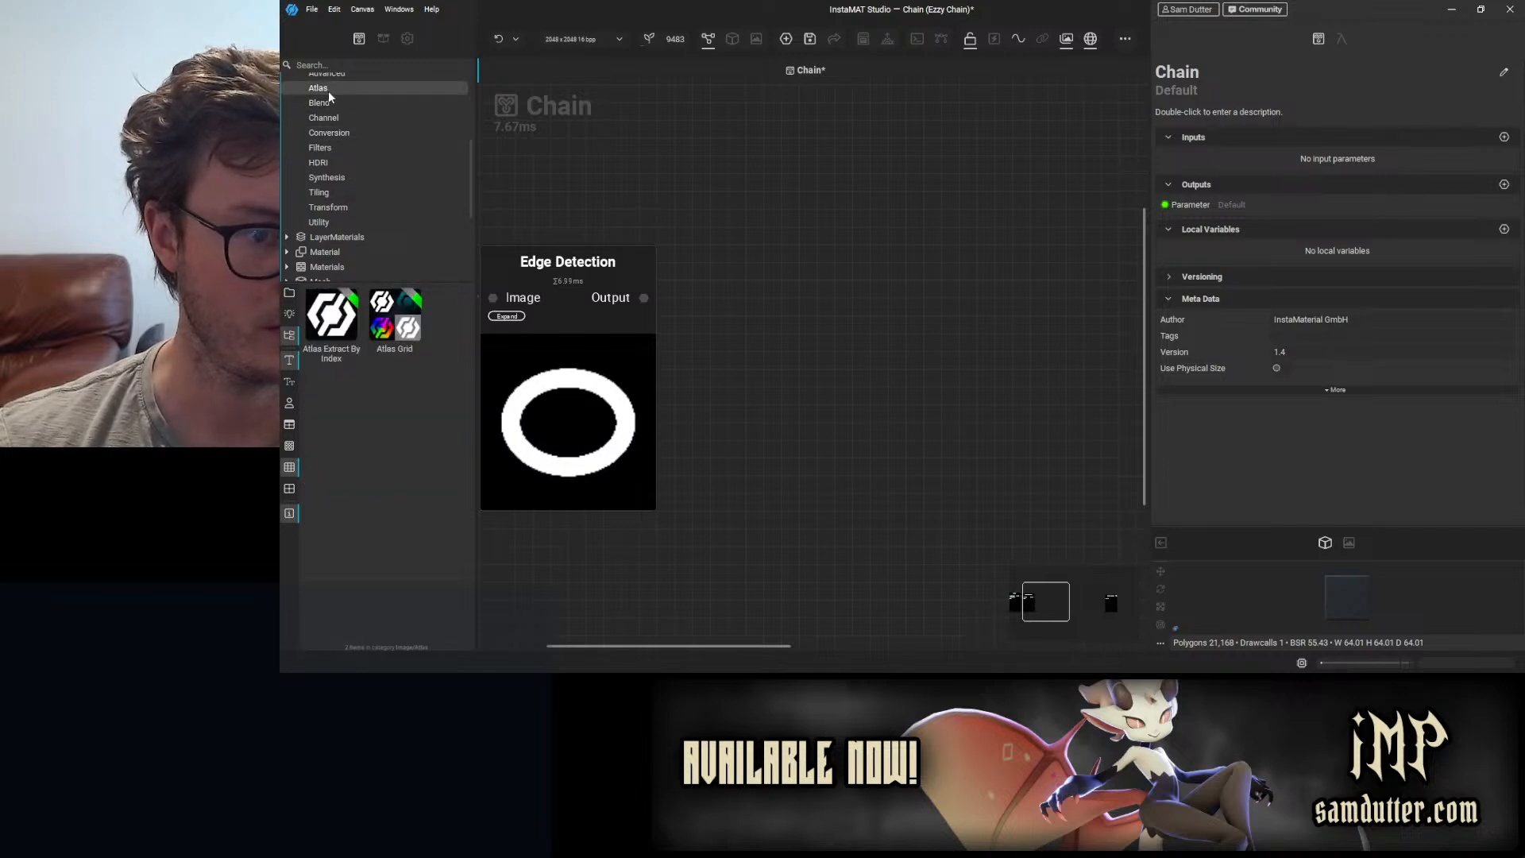
scroll(328, 111, "up", 3)
left_click(332, 156)
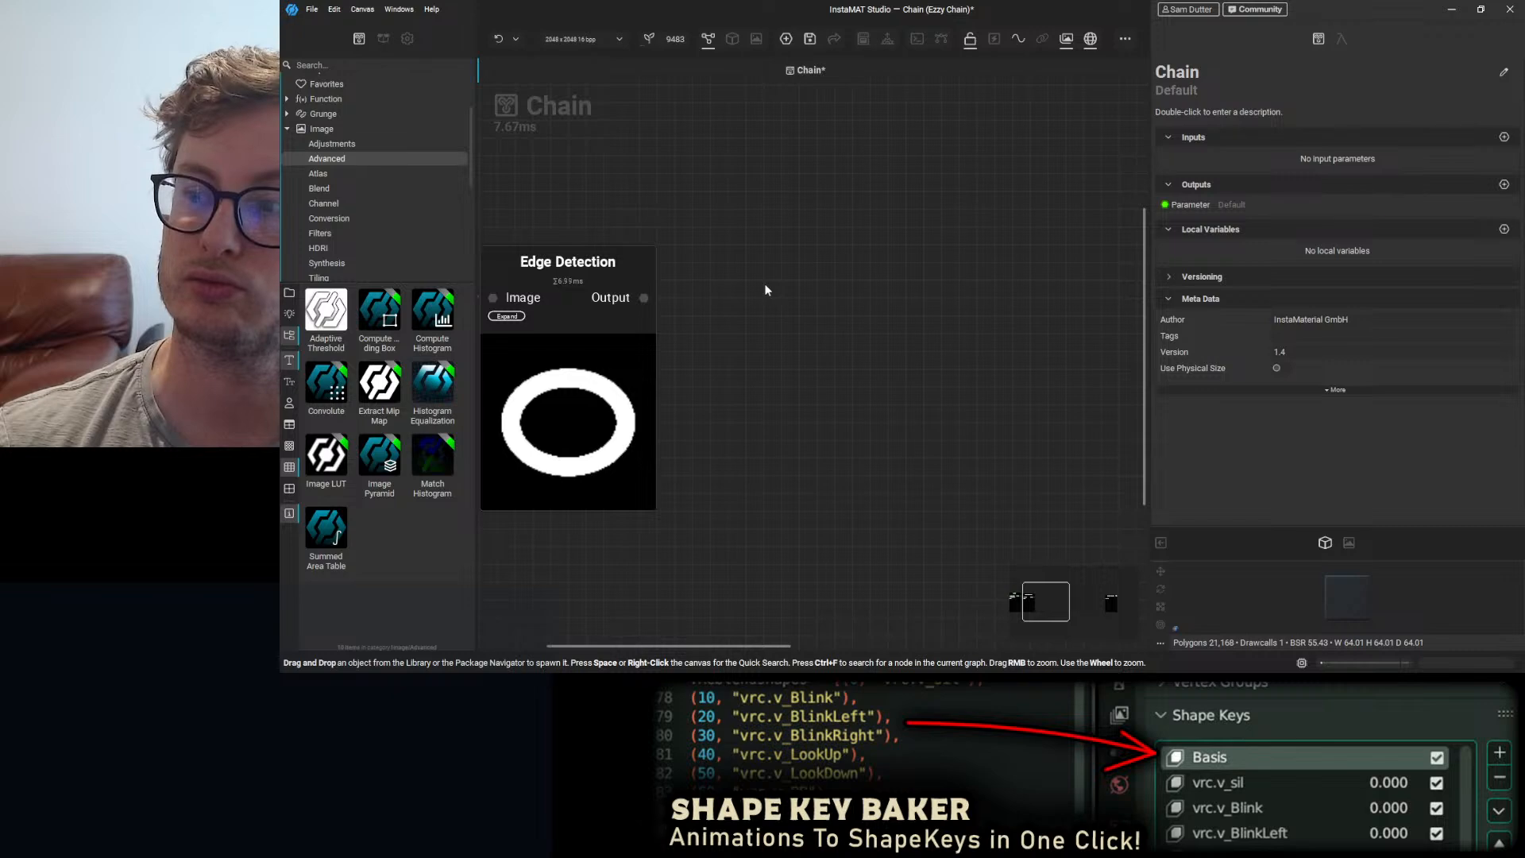
- Move the Edge Detection node farther right of the Circle node to leave a gap between the two nodes
middle_click_drag(735, 342, 836, 335)
scroll(994, 336, "down", 3)
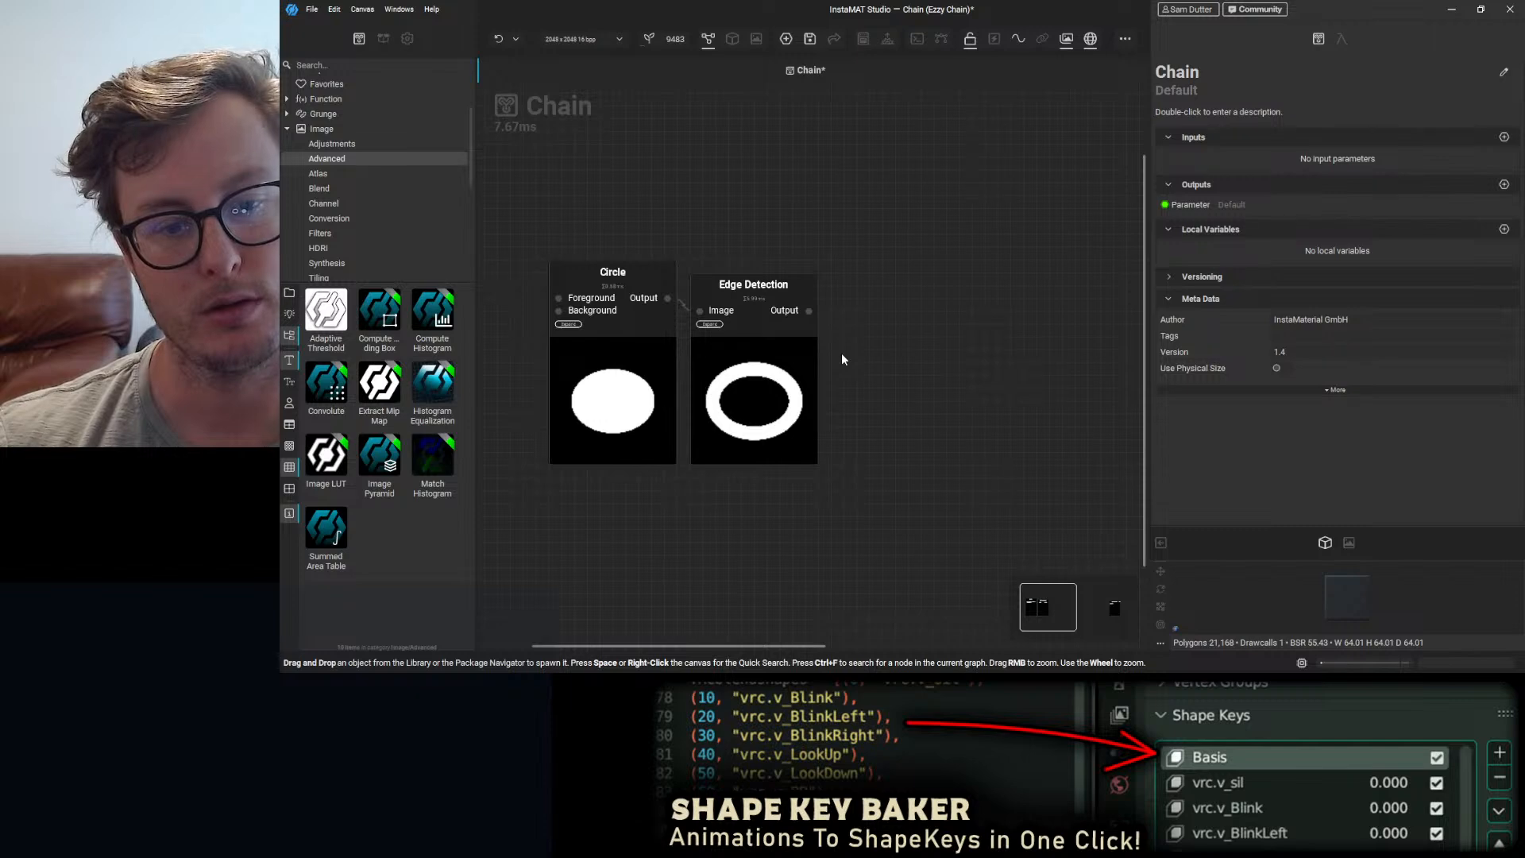
left_click(769, 307)
left_click_drag(769, 307, 980, 307)
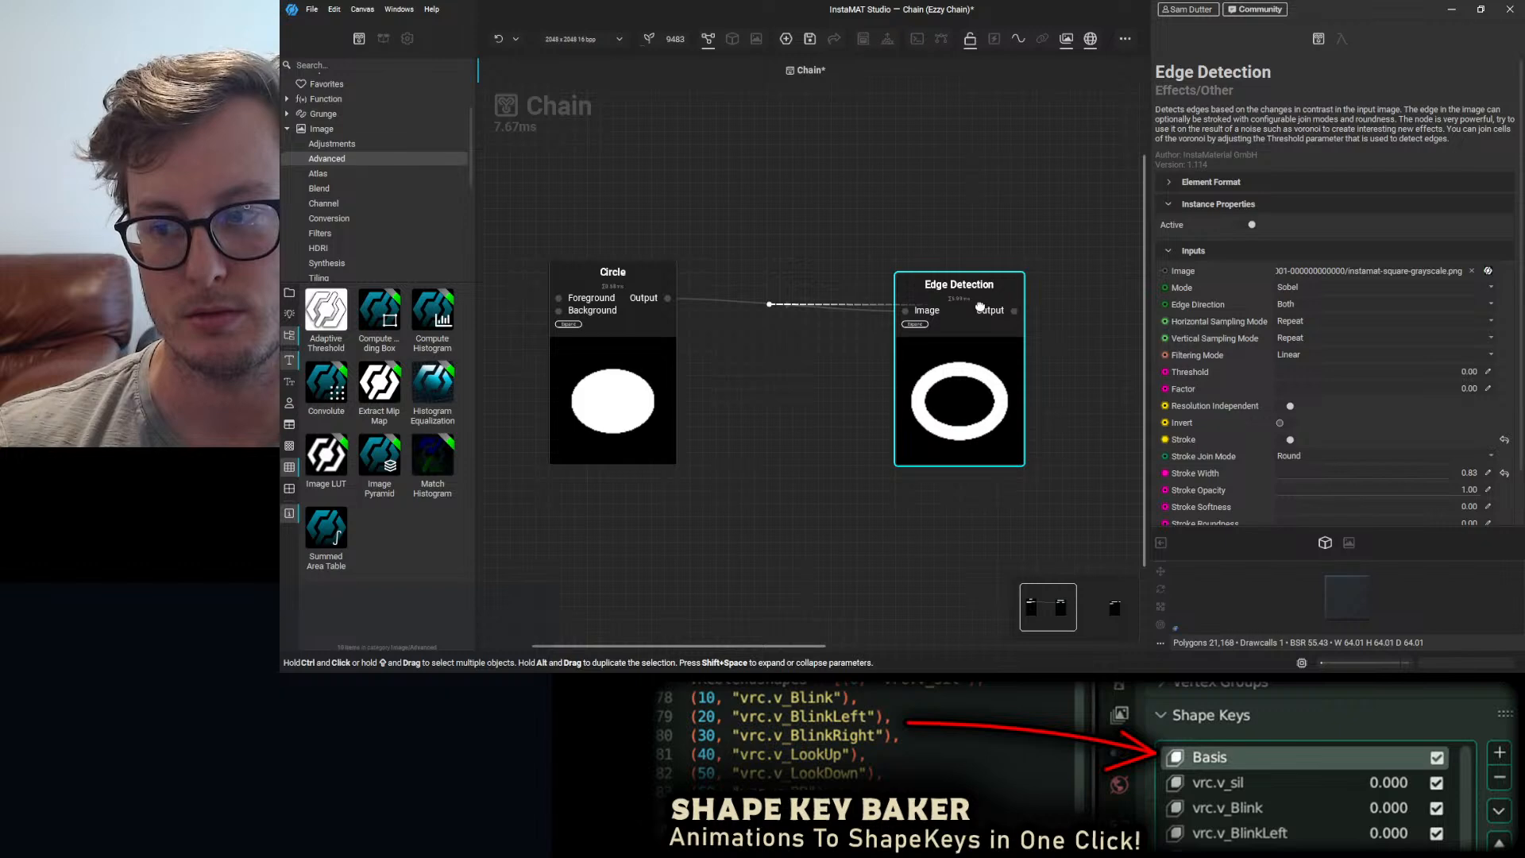
left_click_drag(980, 306, 967, 307)
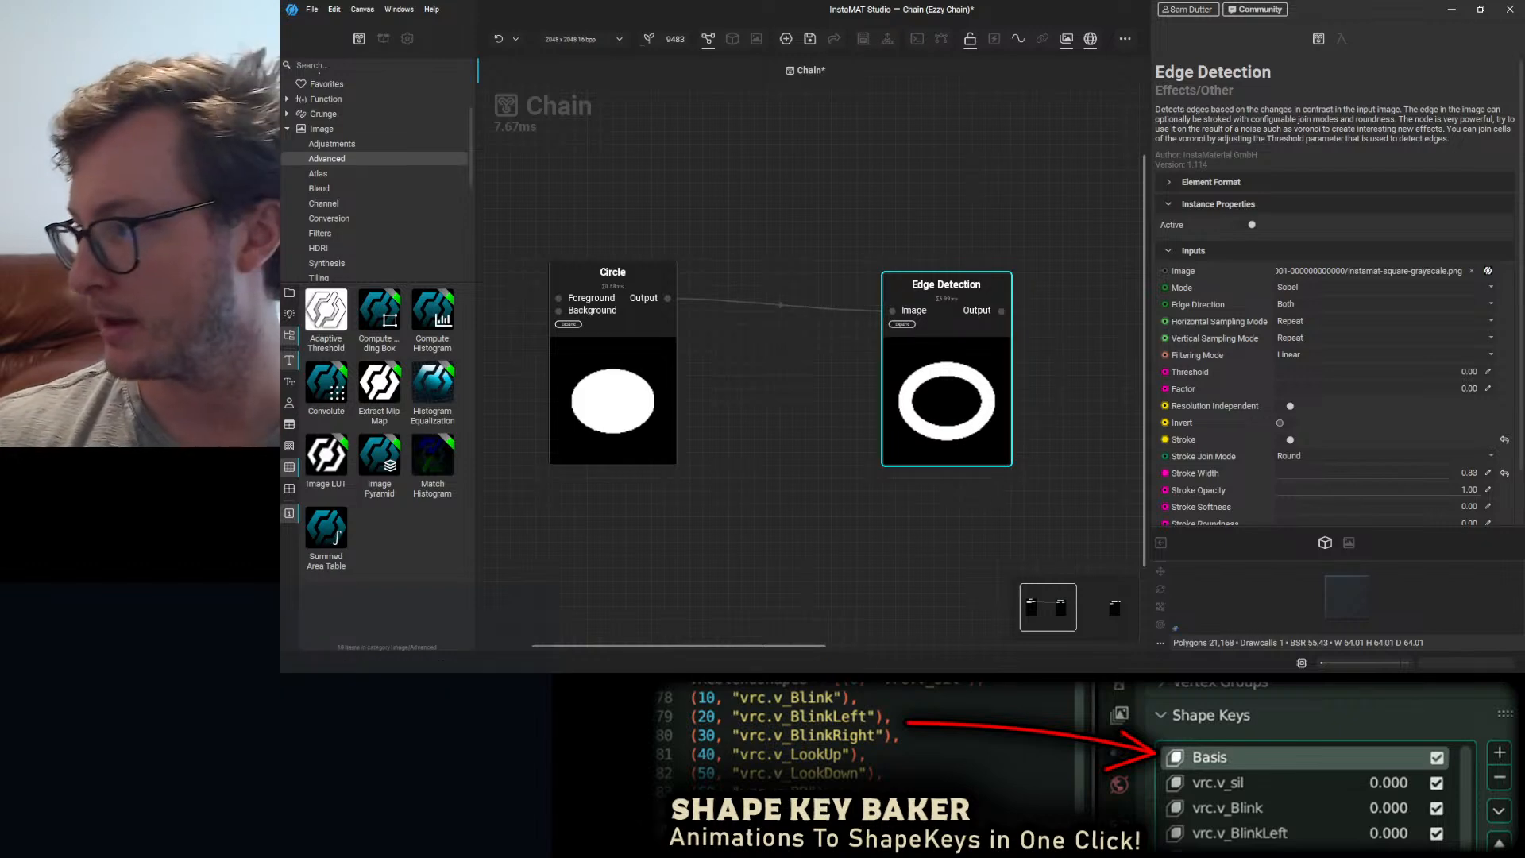
- Switch to Discord's creative-advice channel and examine the shaded and wireframe images of the posted model's lower body
key("alt+Tab")
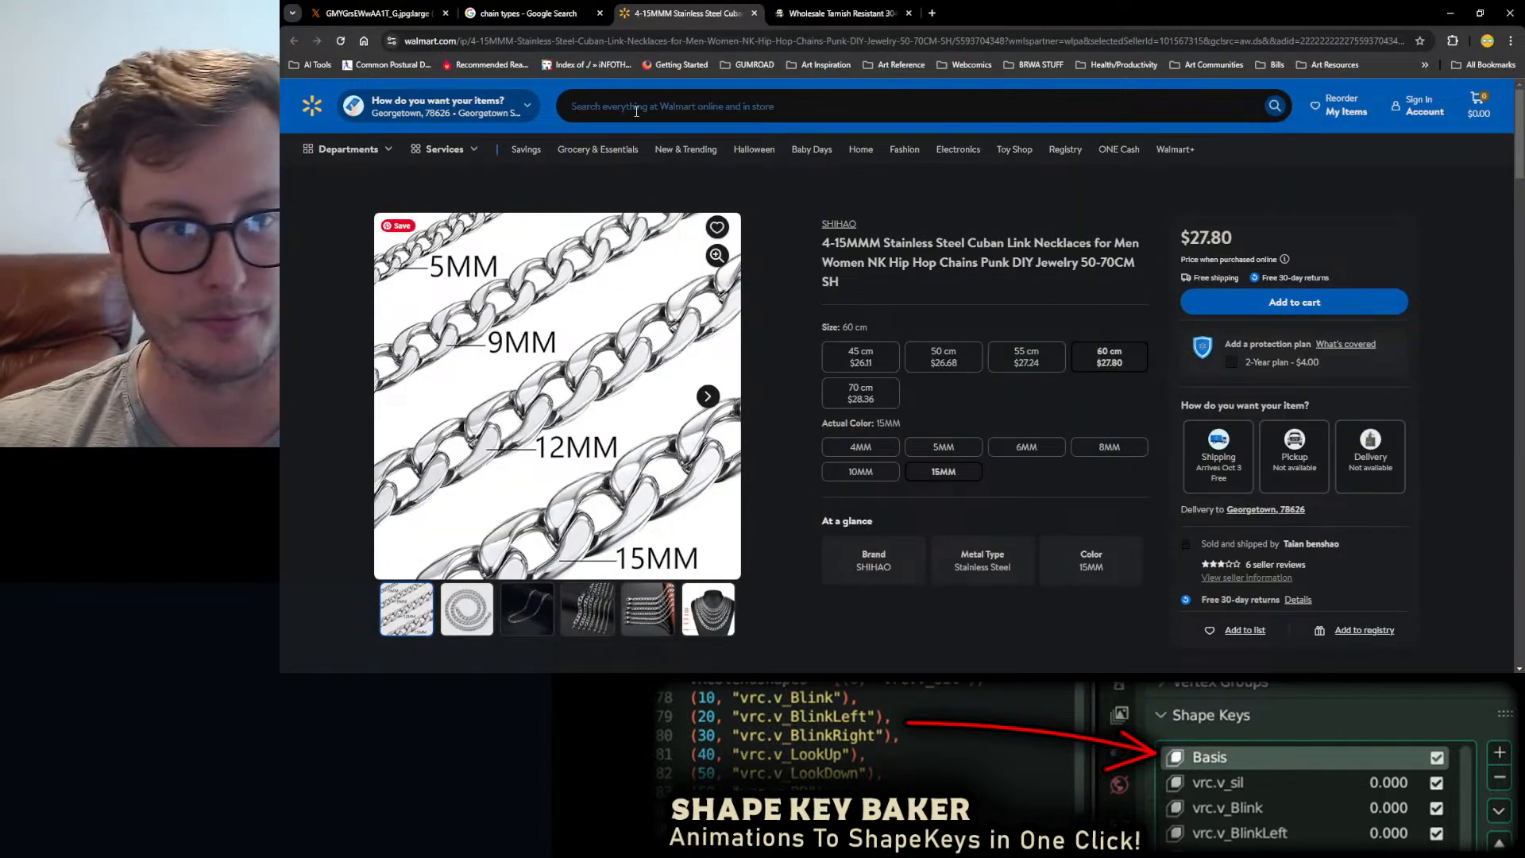
key("alt+Tab")
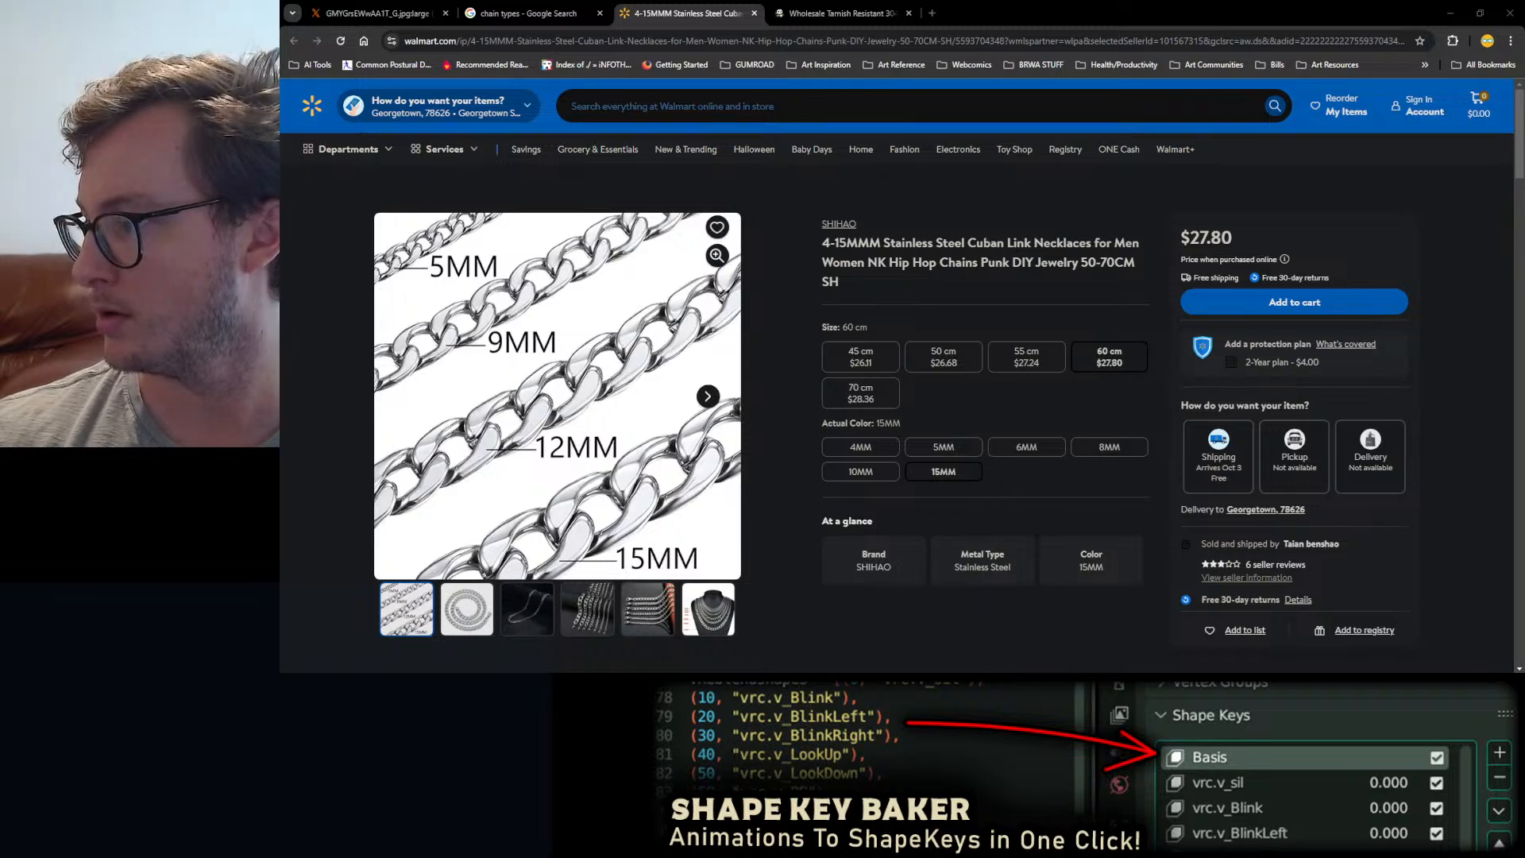
key("alt+Tab")
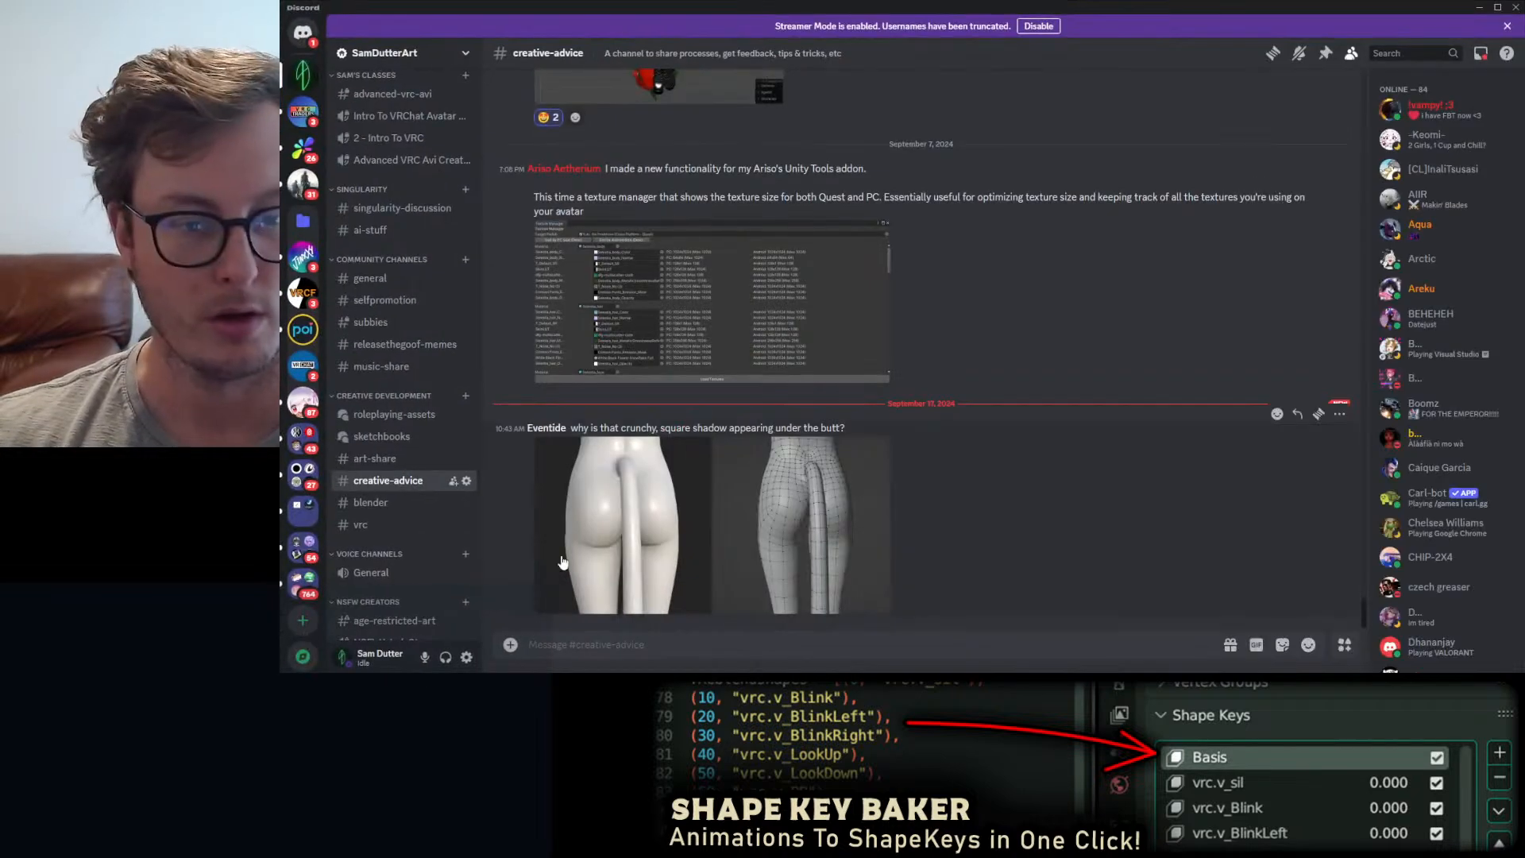
left_click(595, 532)
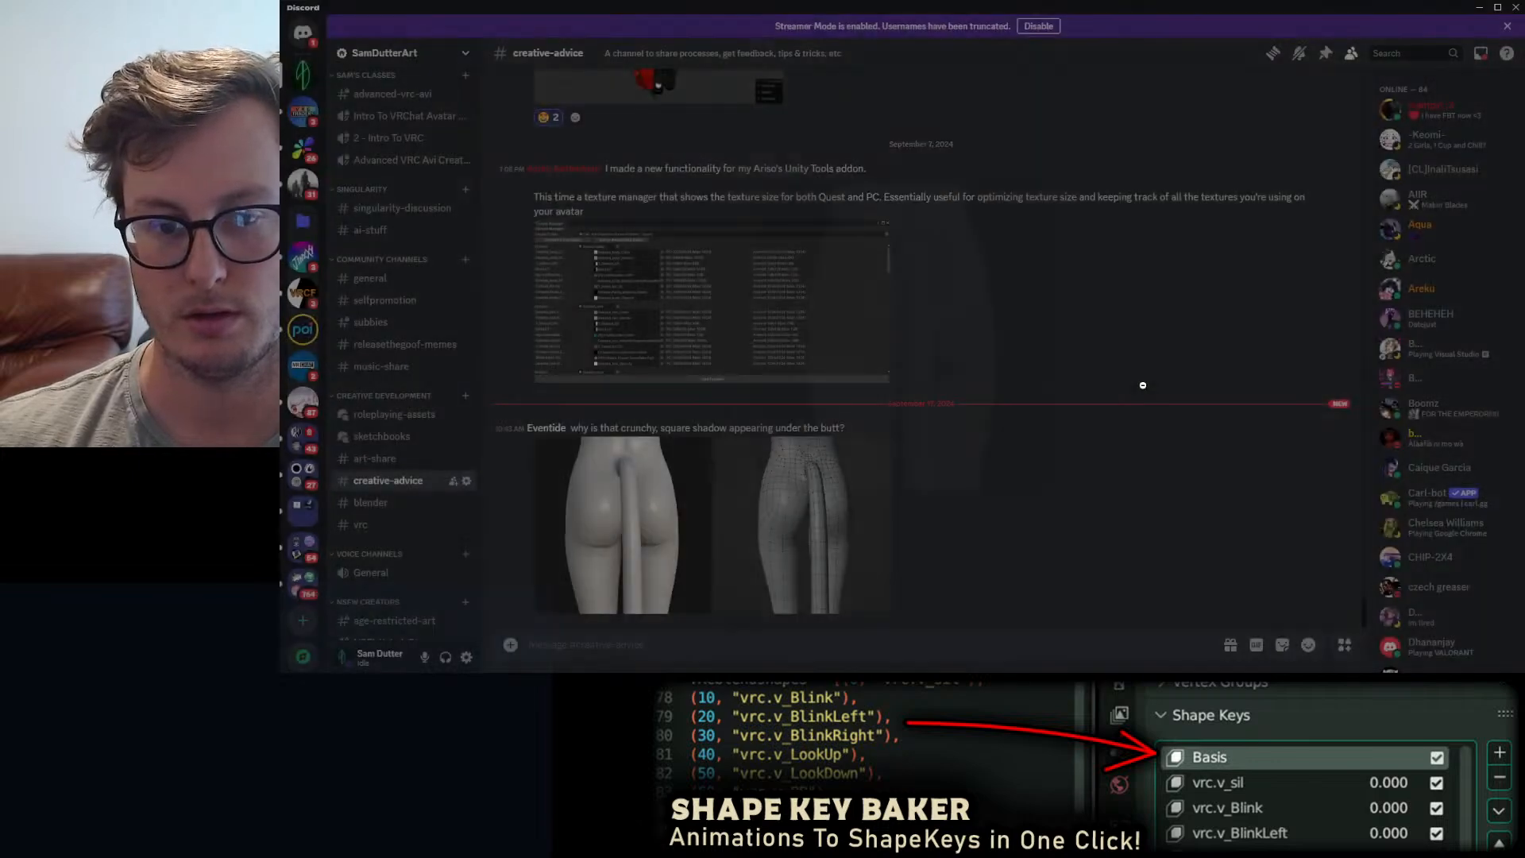
left_click(1164, 366)
left_click(804, 491)
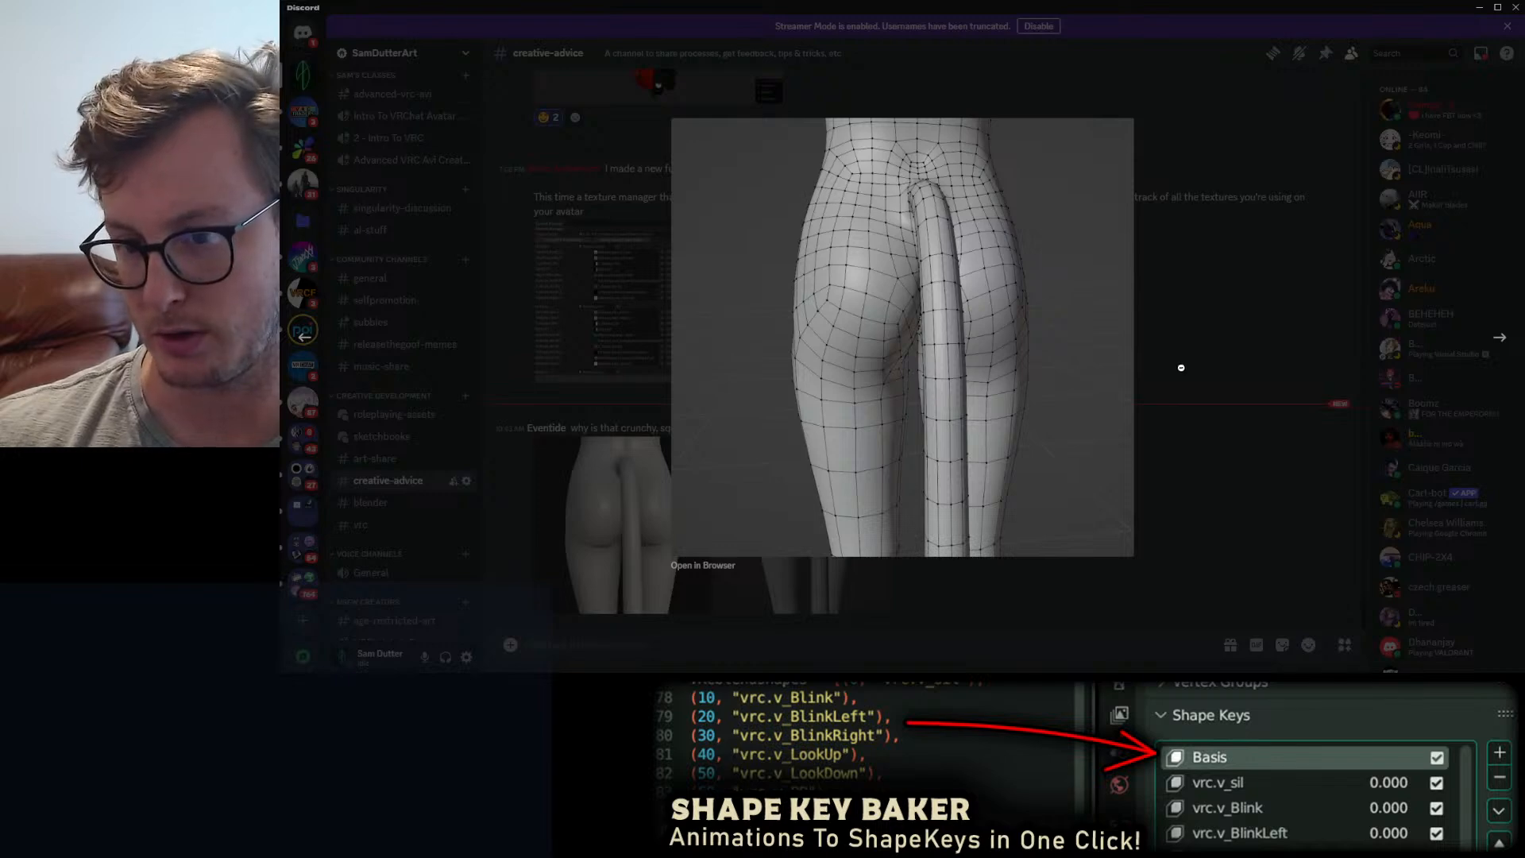
left_click(1177, 329)
left_click(633, 509)
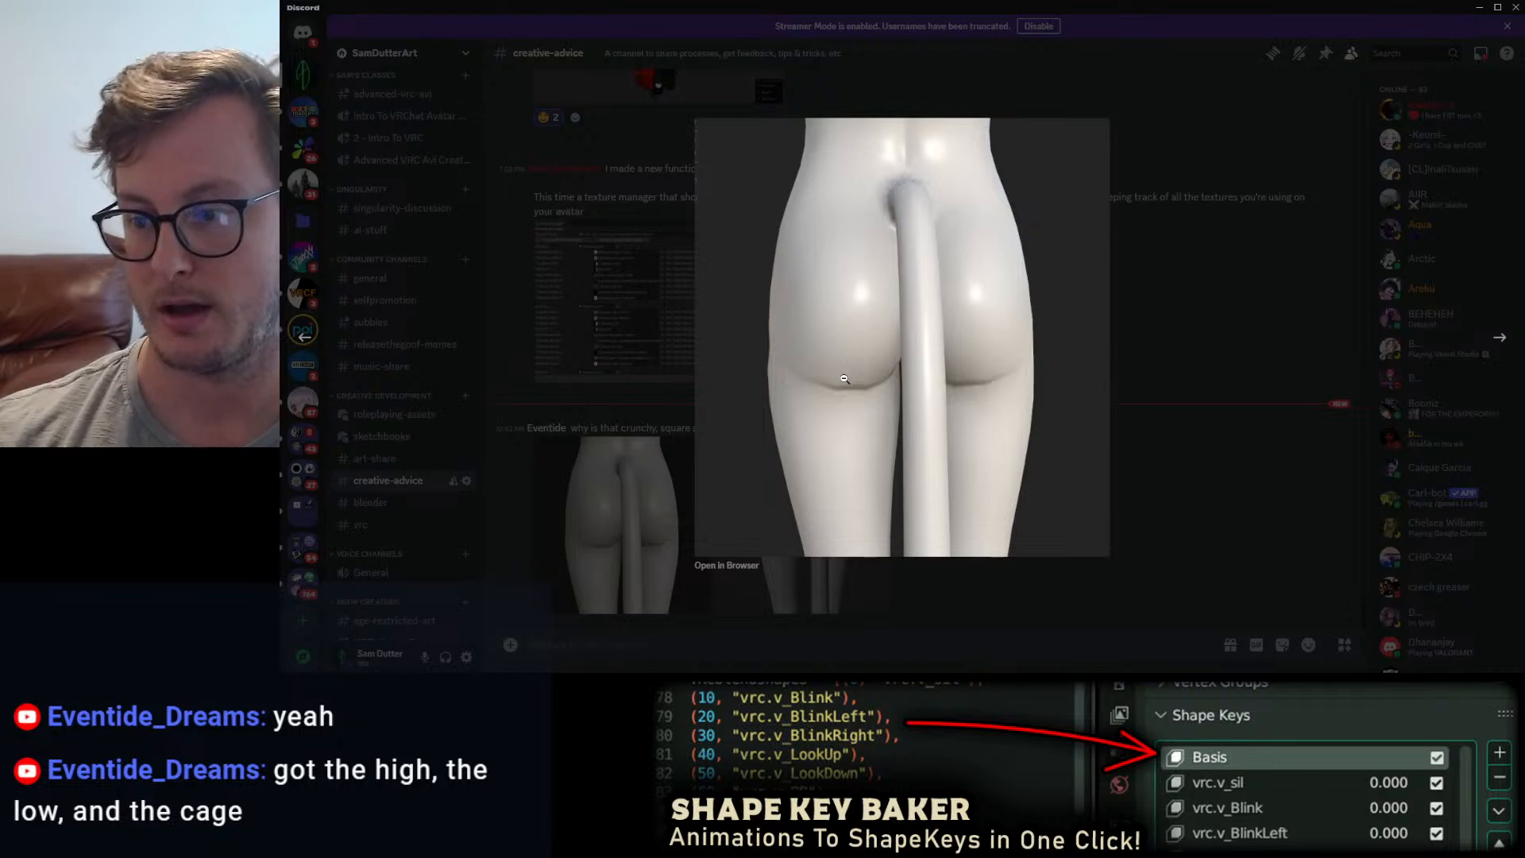
left_click(1134, 299)
left_click(834, 487)
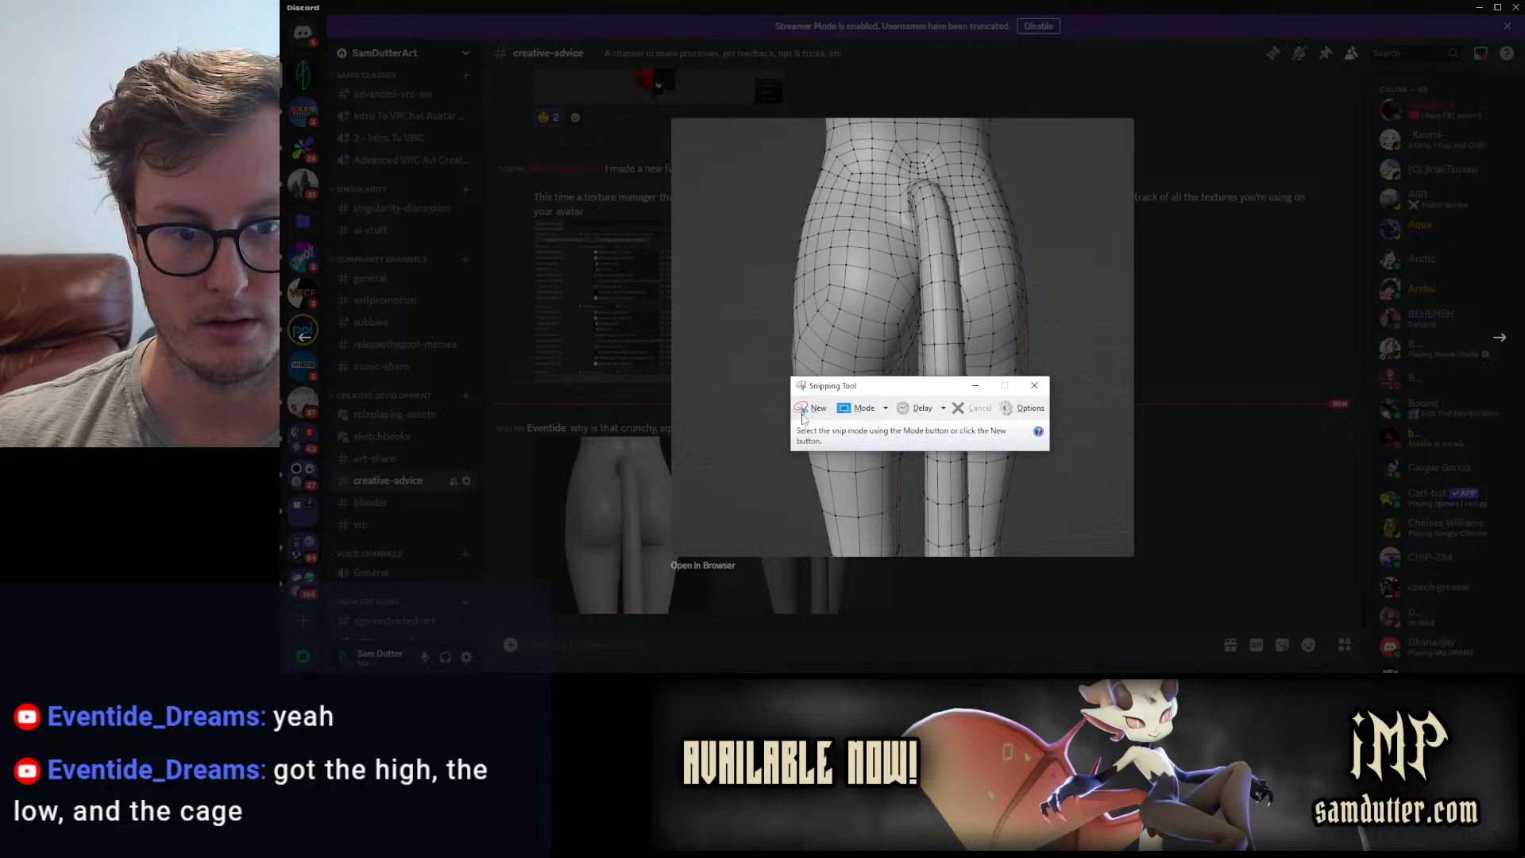
- Capture the enlarged wireframe image with Snipping Tool and sketch a pen line along the crease under the left buttock
left_click(804, 413)
left_click_drag(713, 160, 1105, 470)
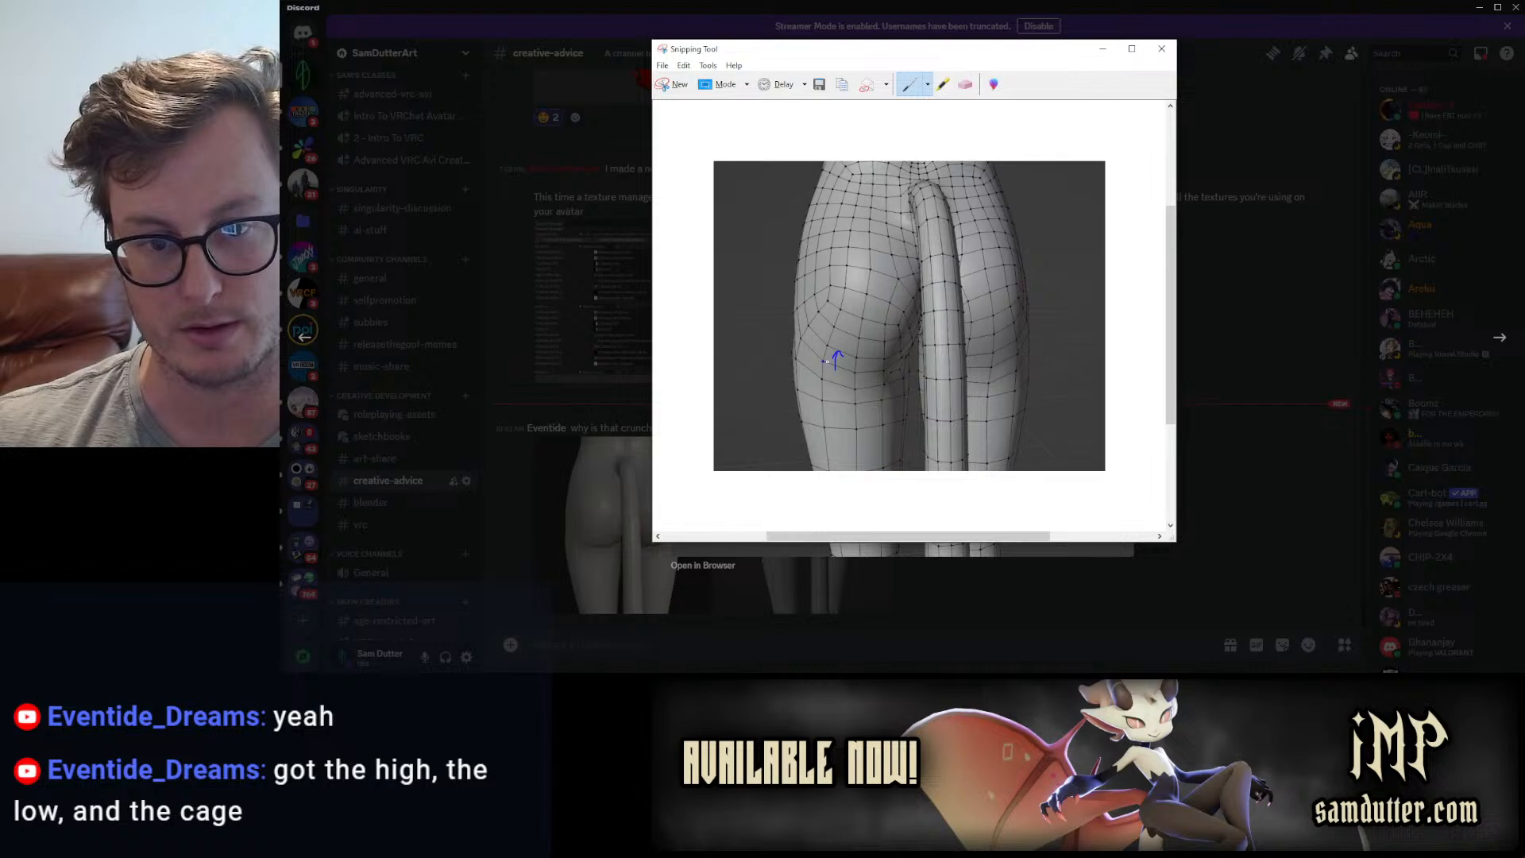
left_click_drag(824, 361, 854, 373)
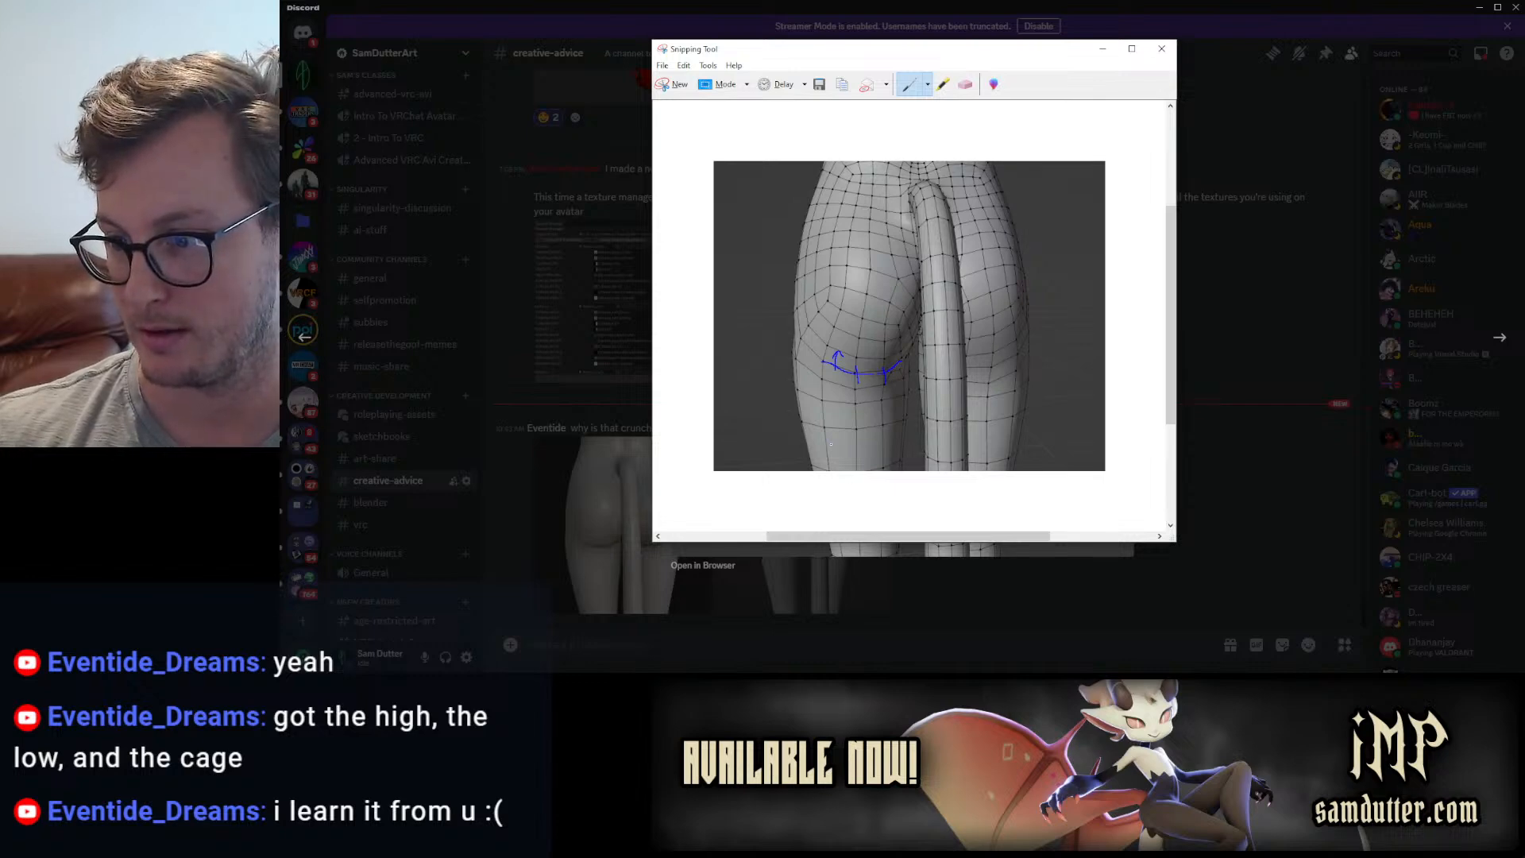
- Erase the pen marks on the snip and close Snipping Tool
left_click(968, 84)
left_click(877, 373)
left_click_drag(857, 372, 835, 353)
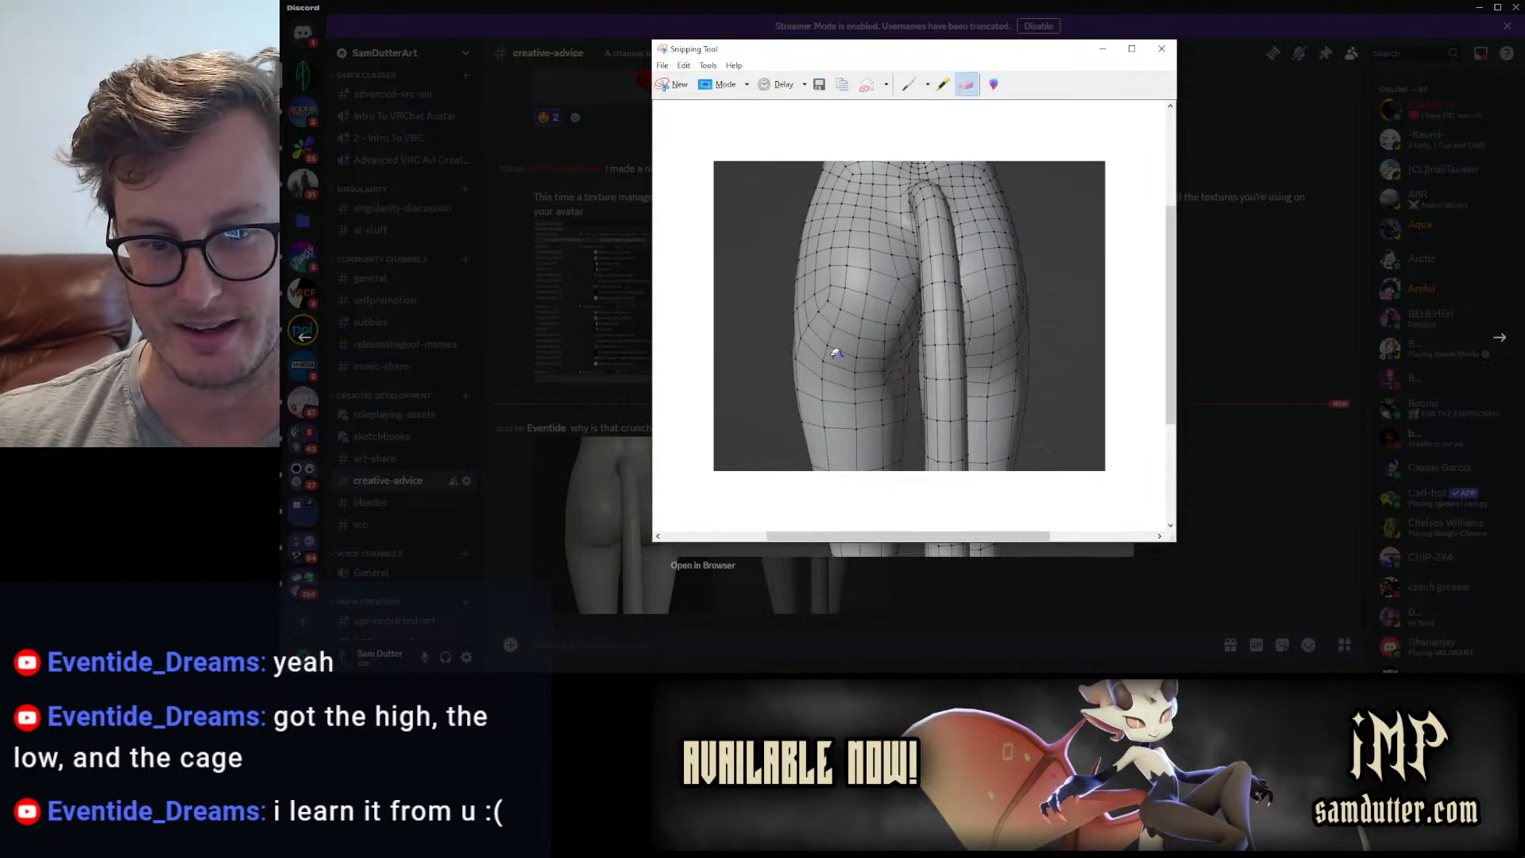
left_click(1162, 49)
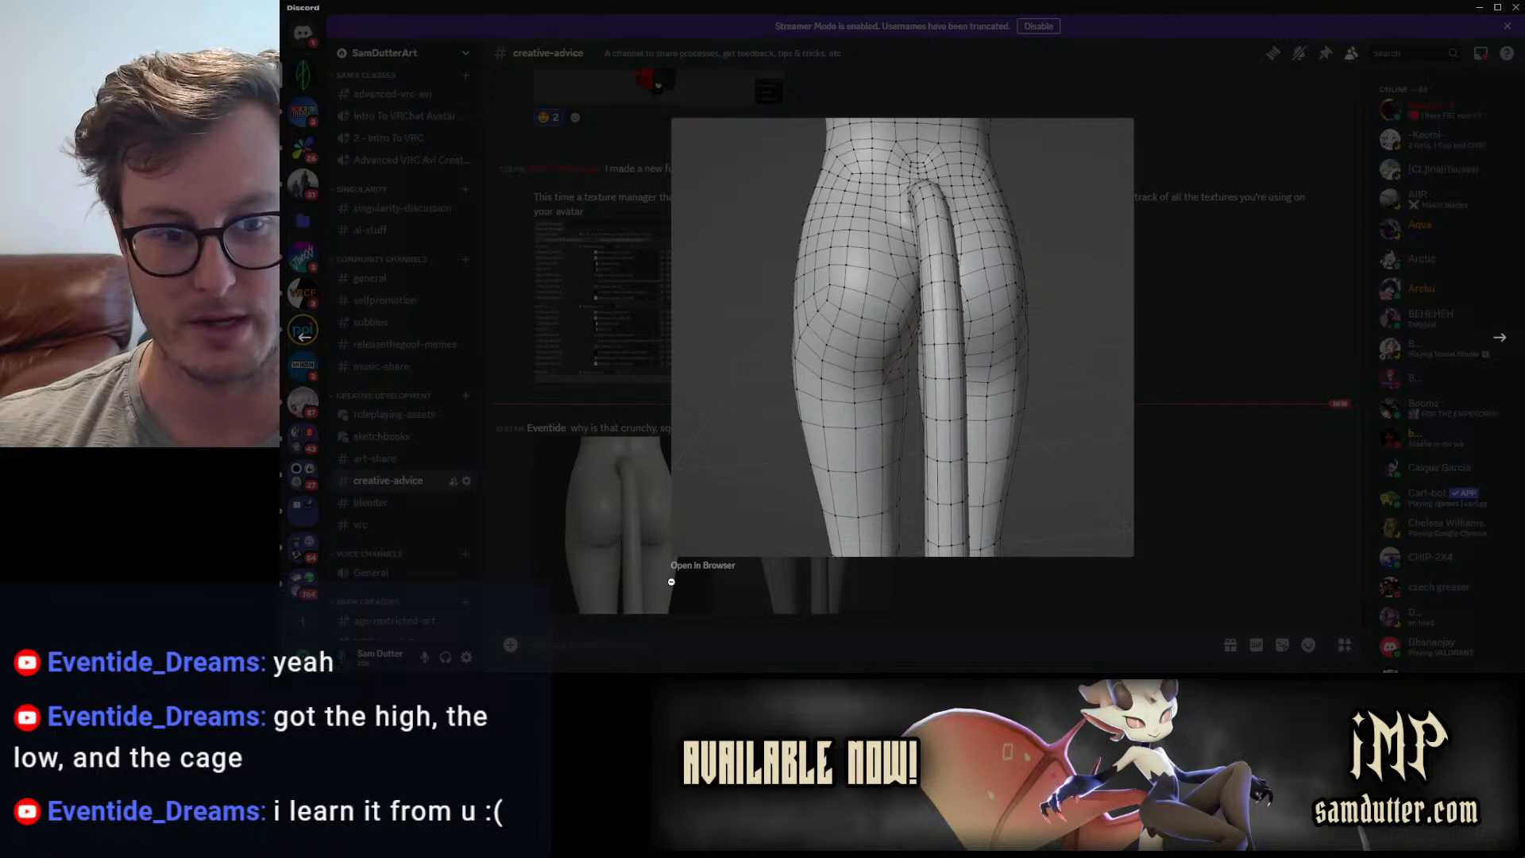
- Open the wireframe image in the browser, compare its crease topology with the shaded image in Discord, and minimize the browser
left_click(705, 566)
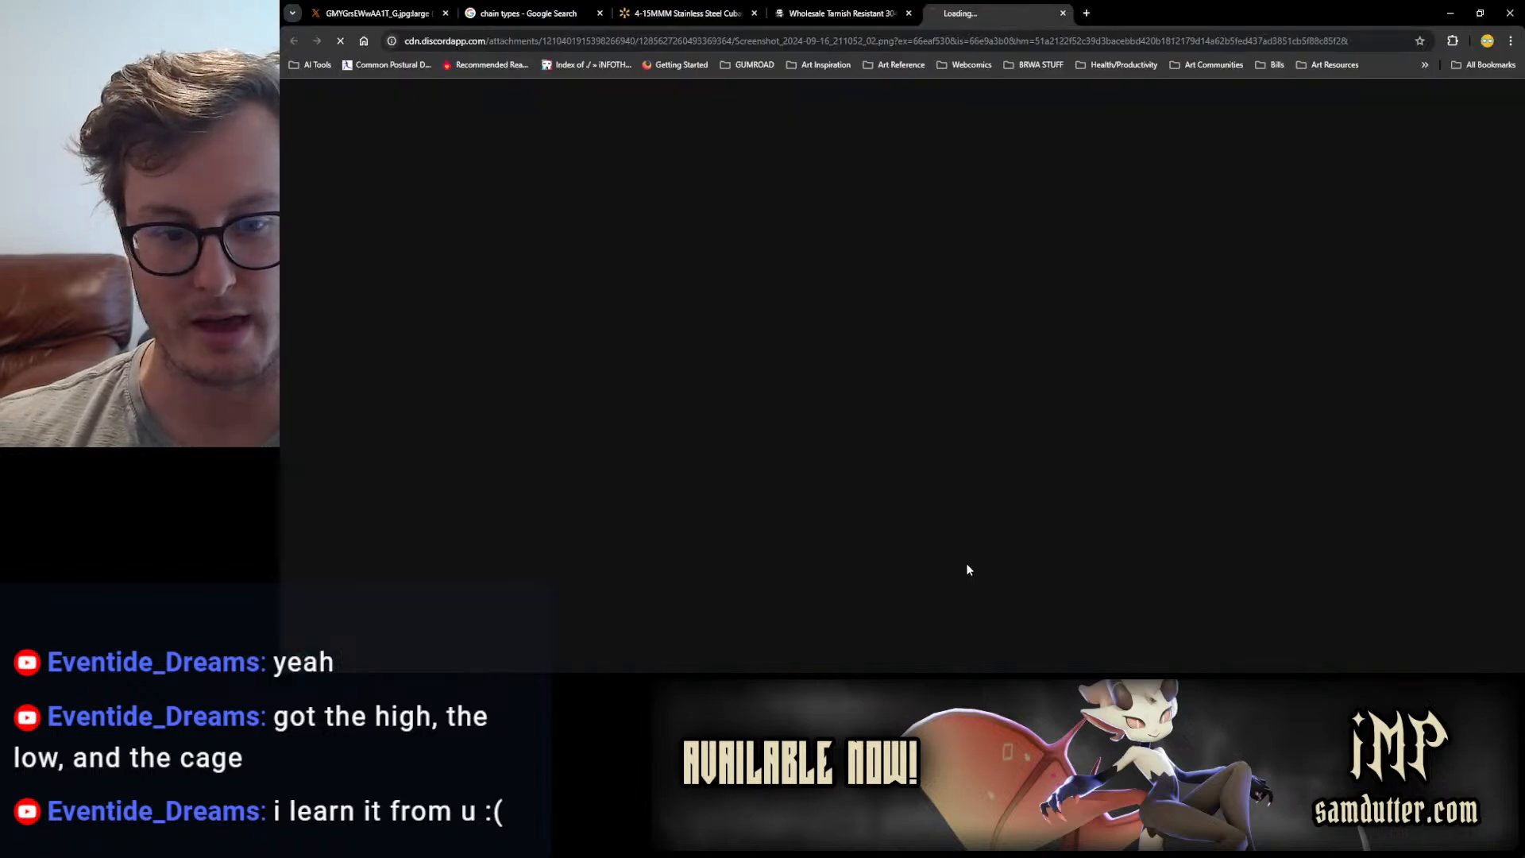
key("alt+Tab")
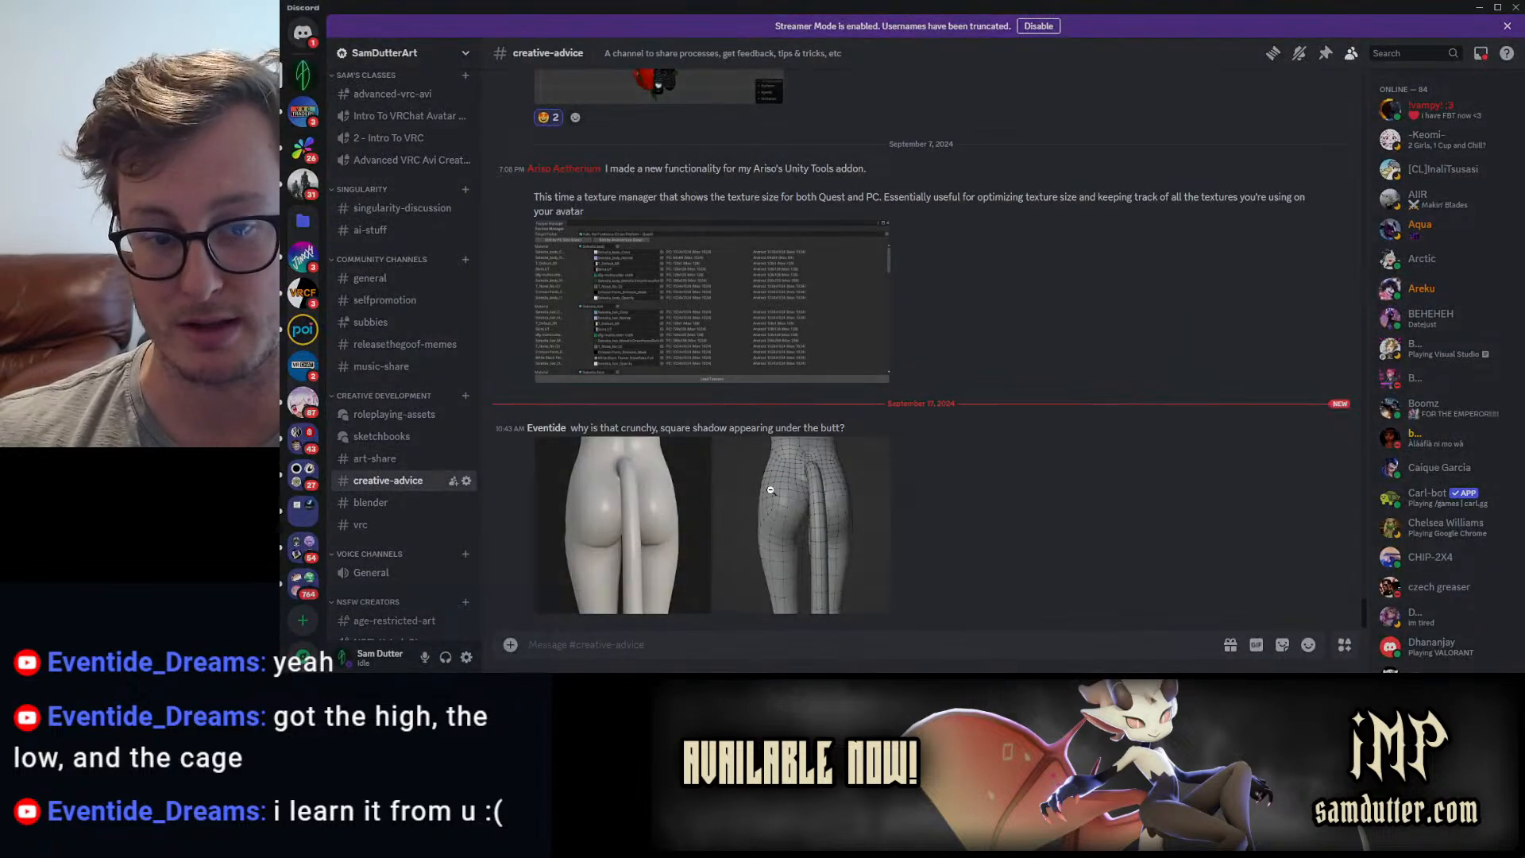
left_click(770, 490)
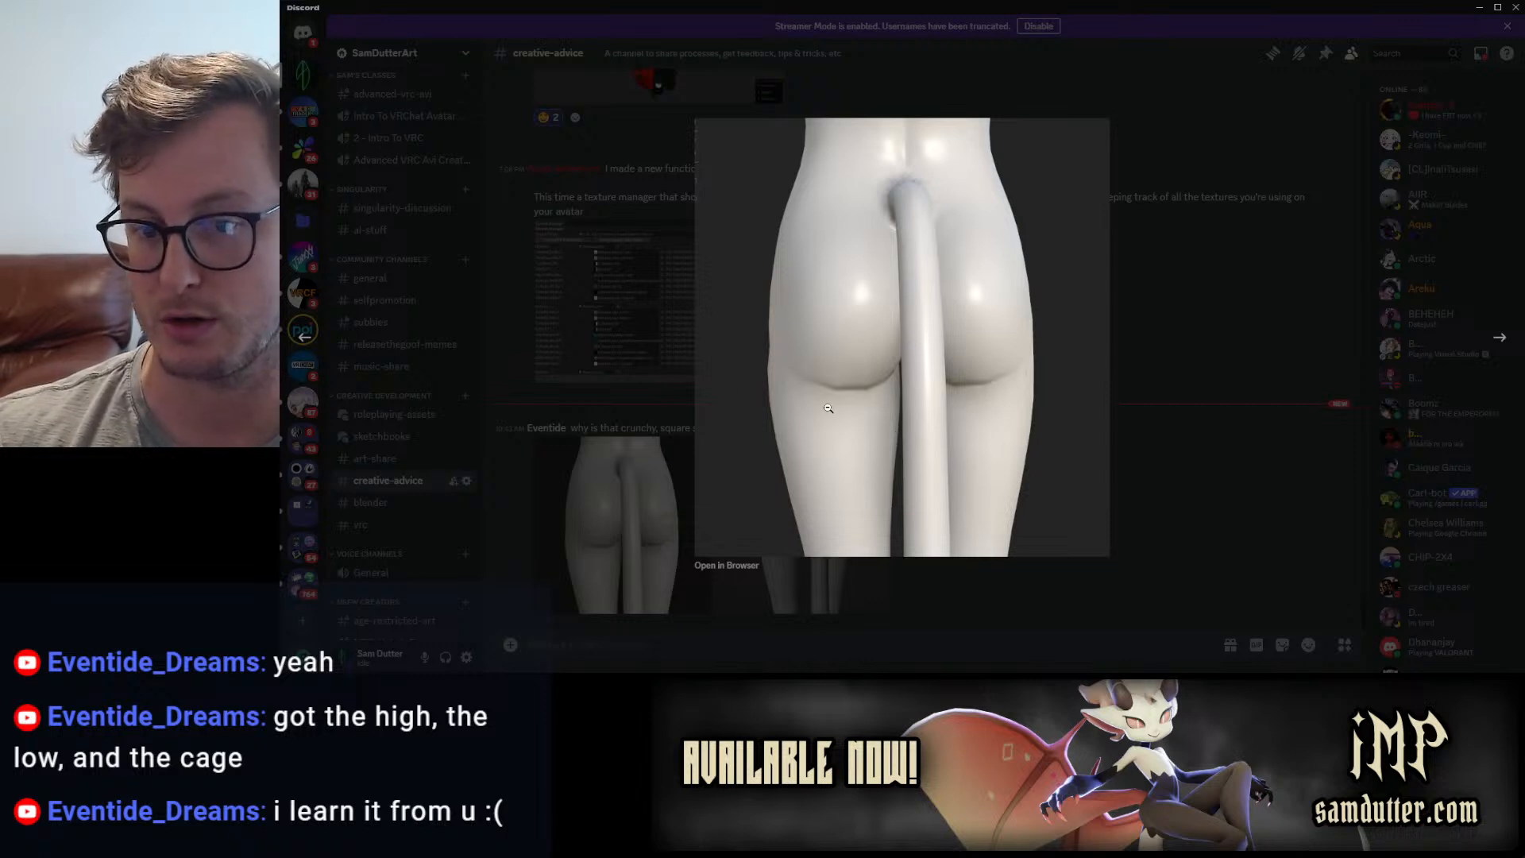
left_click_drag(569, 20, 281, 24)
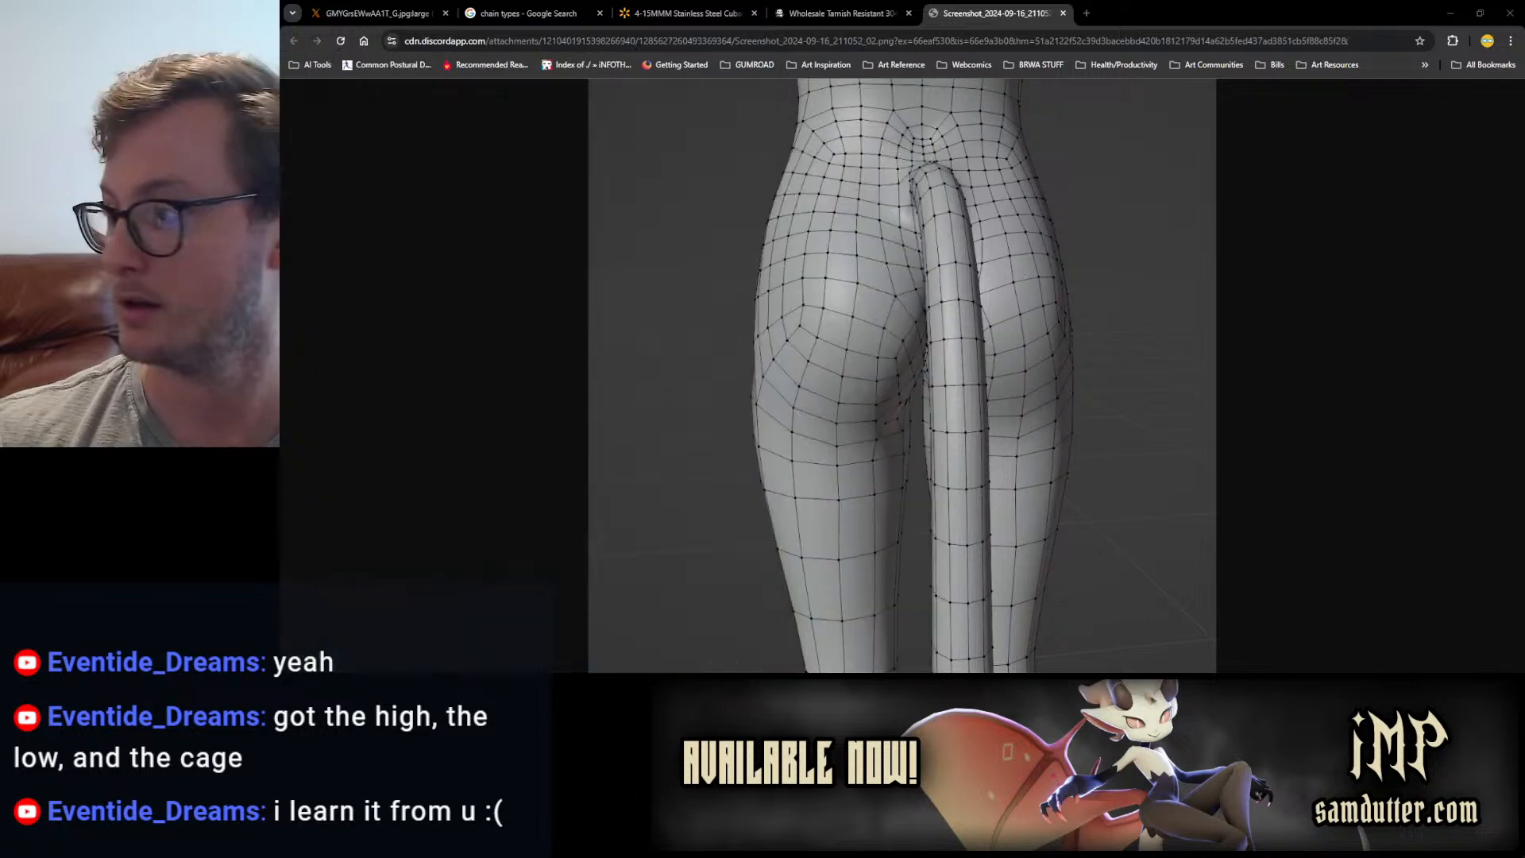
left_click(1308, 212)
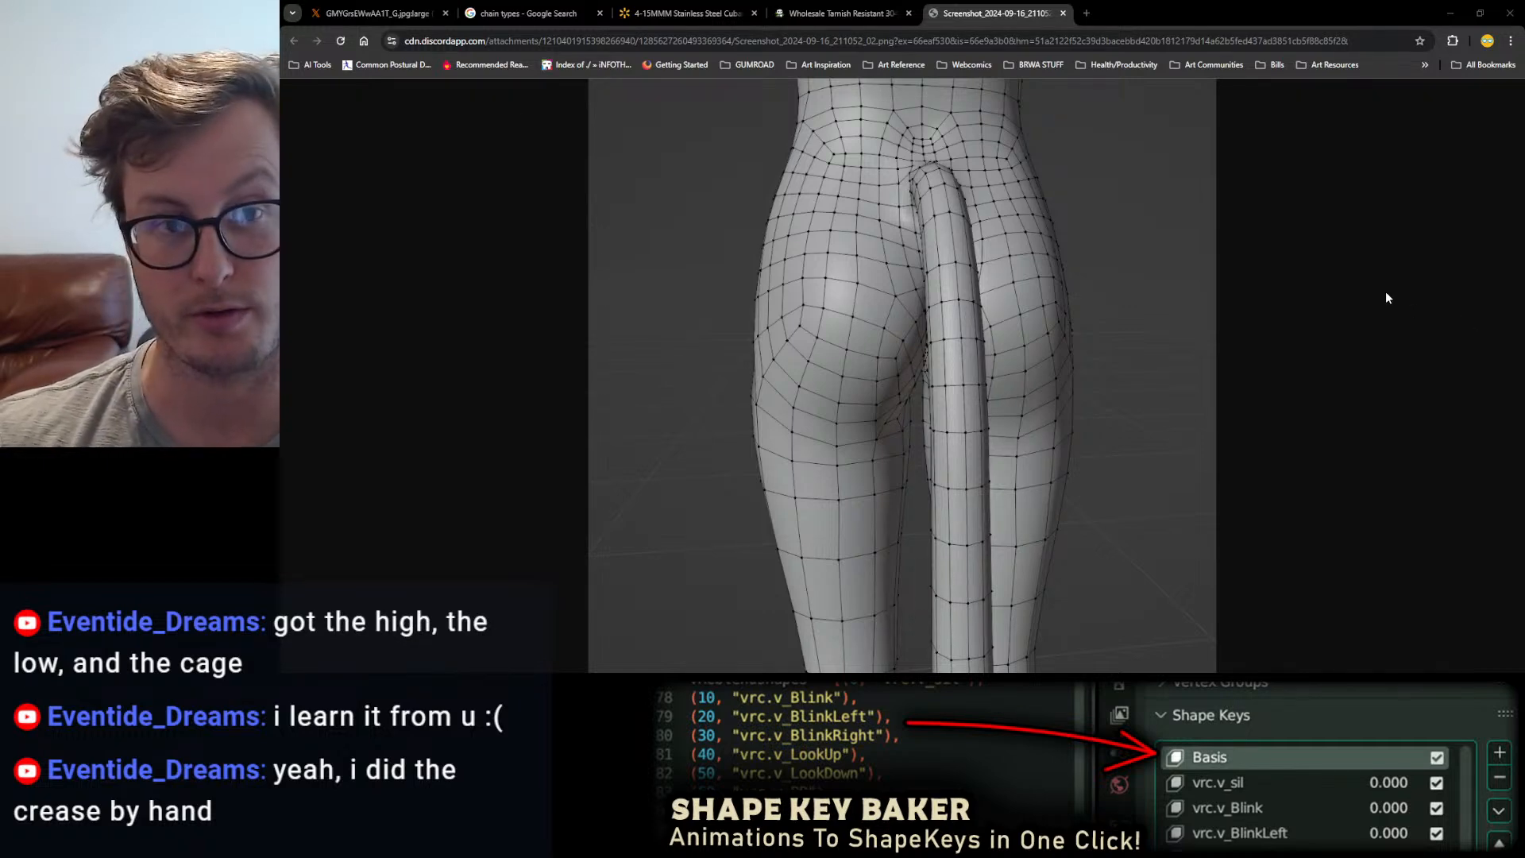
left_click(1451, 11)
- Launch Adobe Substance 3D Painter and open the recent project EzzyClothing_Outfit_1_01.spp
left_click_drag(938, 418, 778, 403)
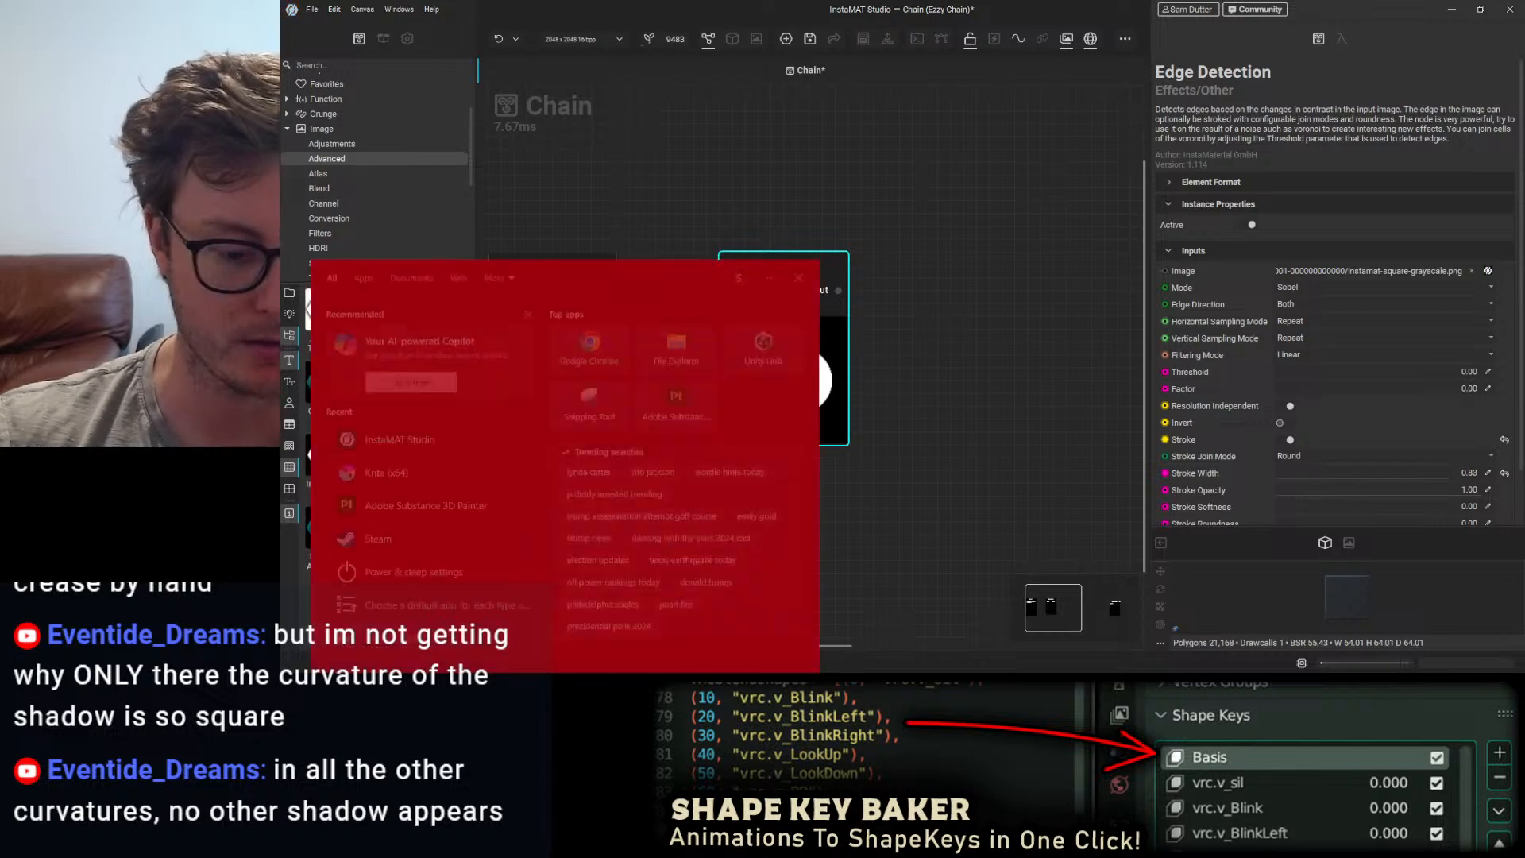
type("s")
key("Return")
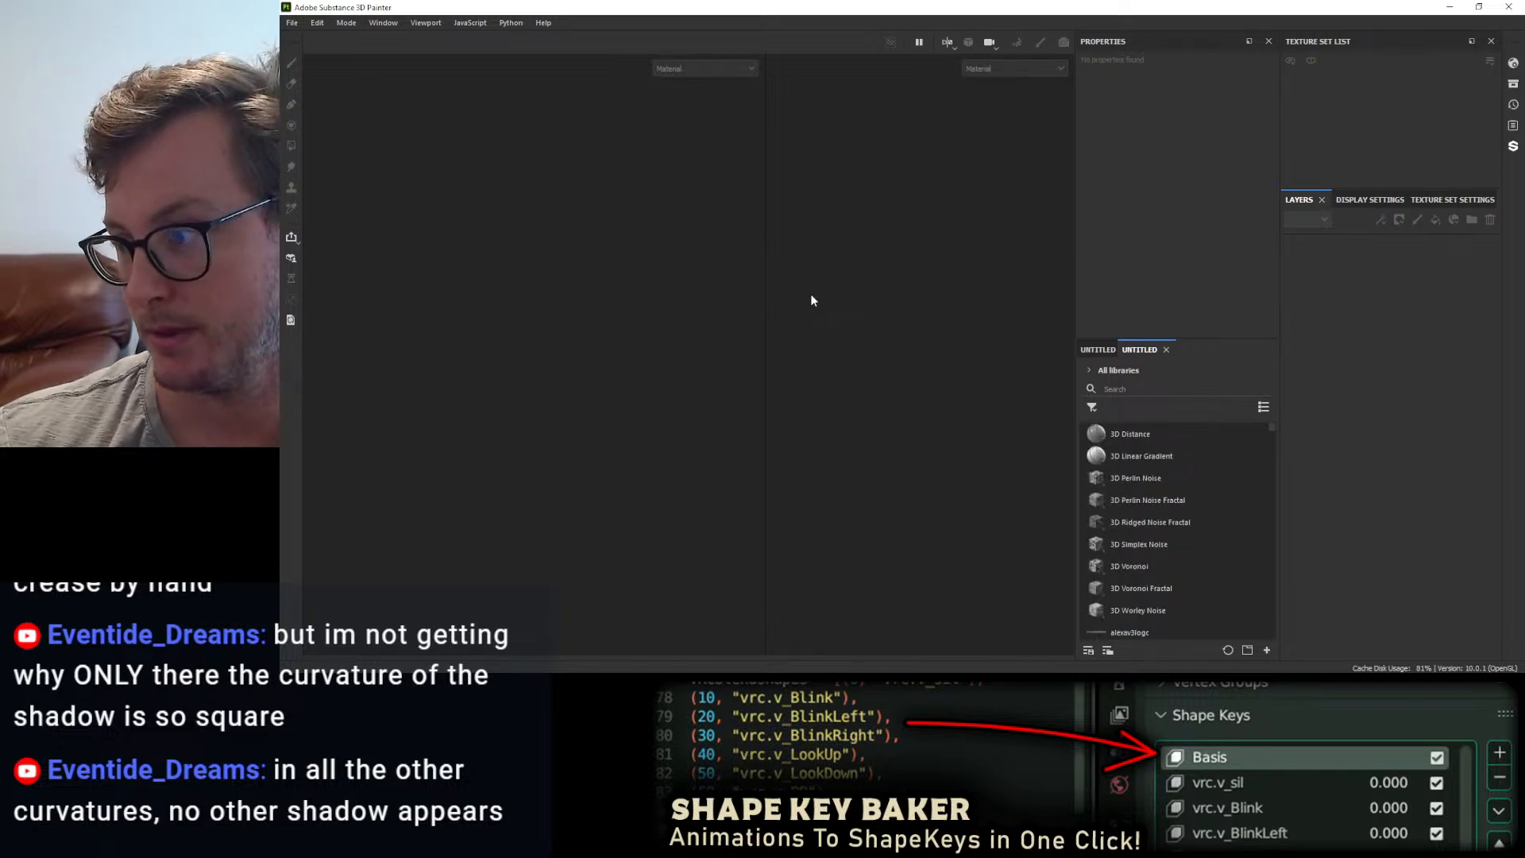
left_click(291, 22)
mouse_move(309, 67)
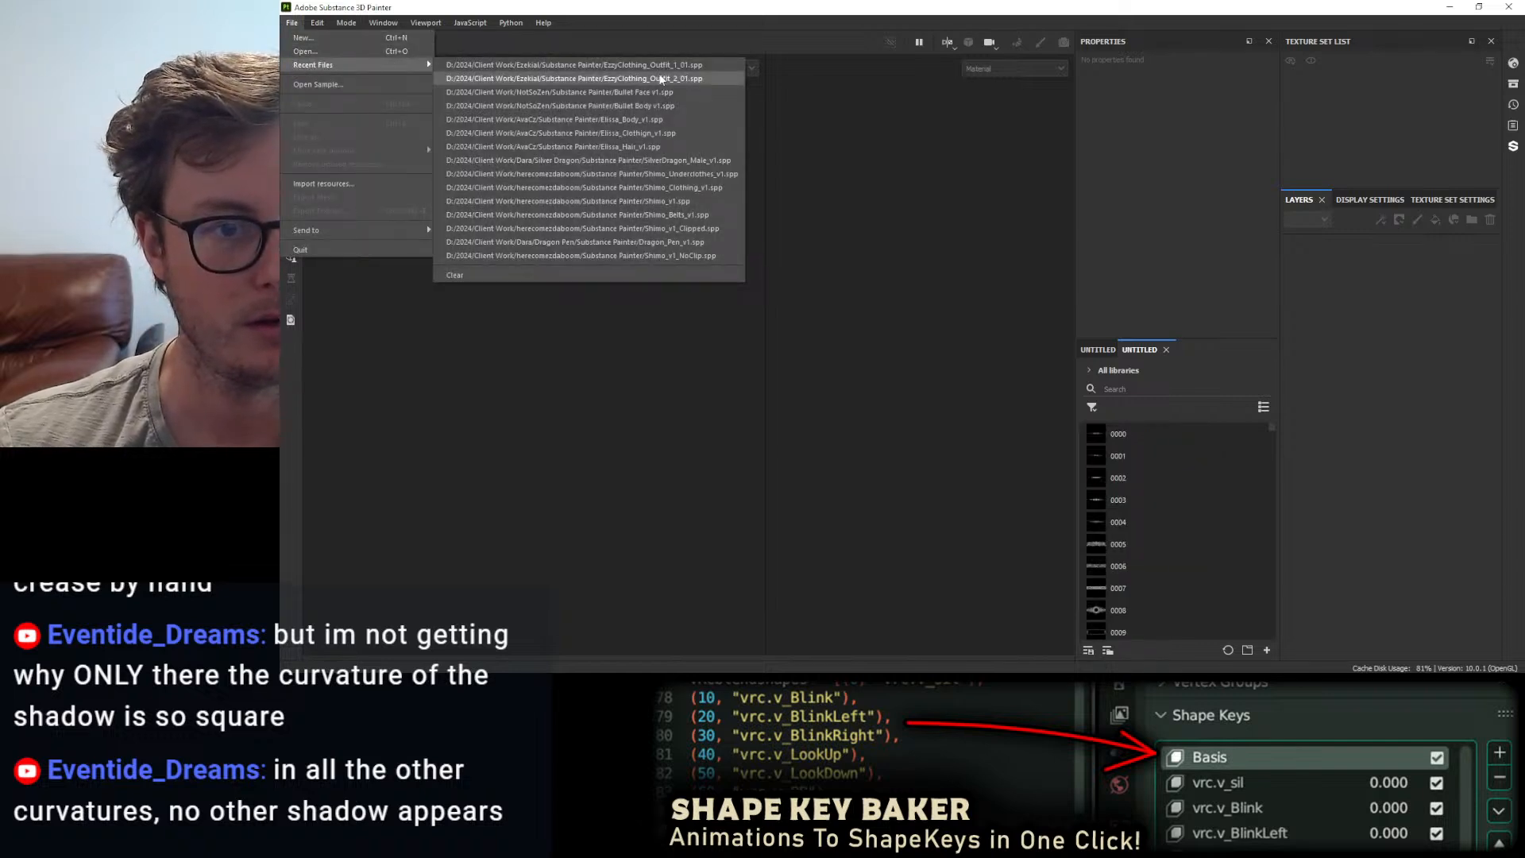
left_click(661, 78)
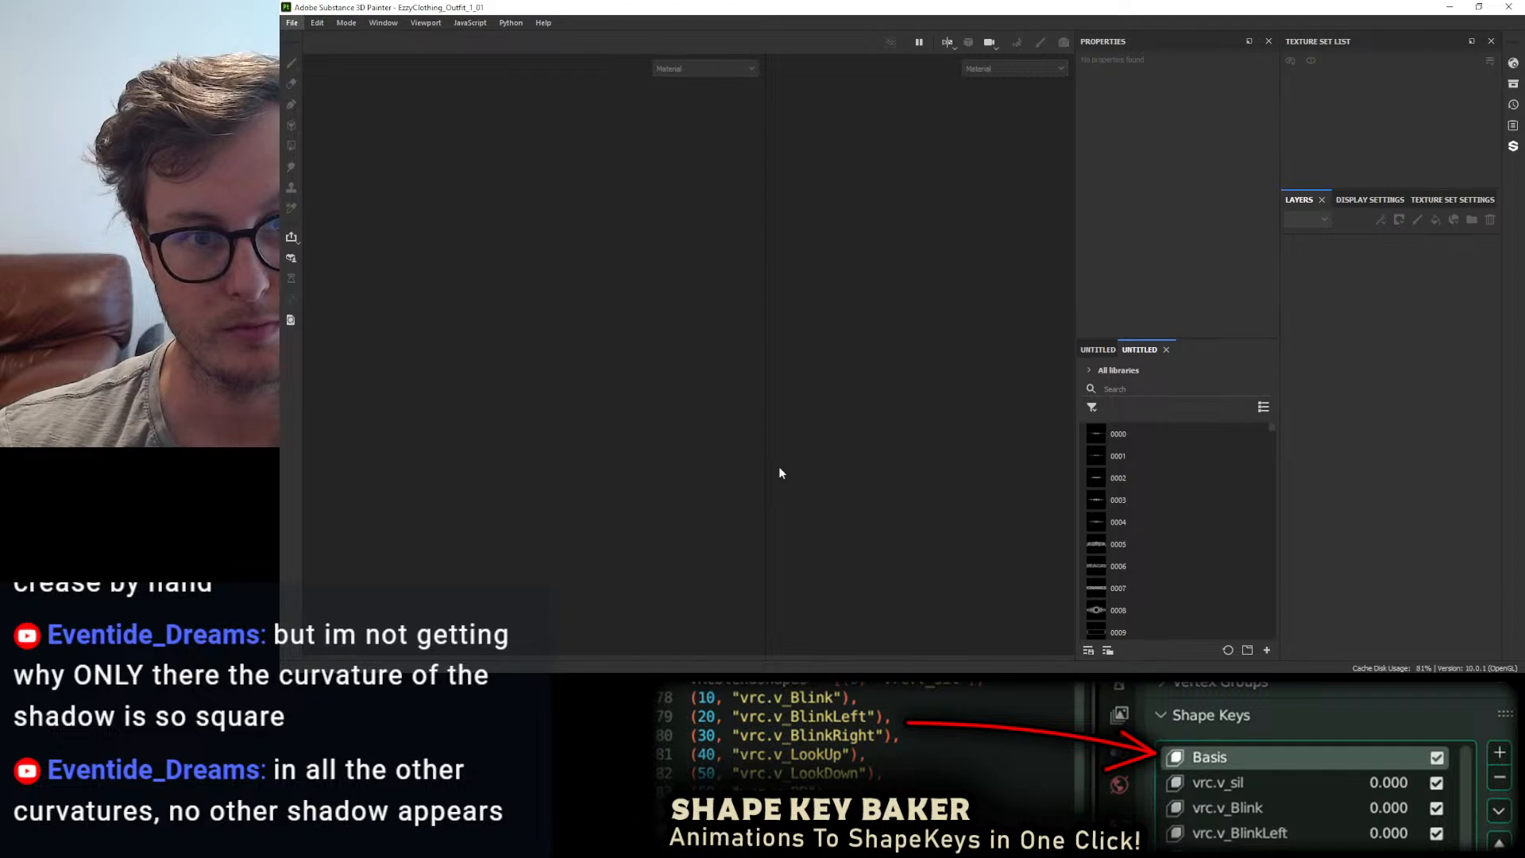
- Display the Normal mesh map in the viewport and examine the baked folds at the back of the pants
left_click(707, 70)
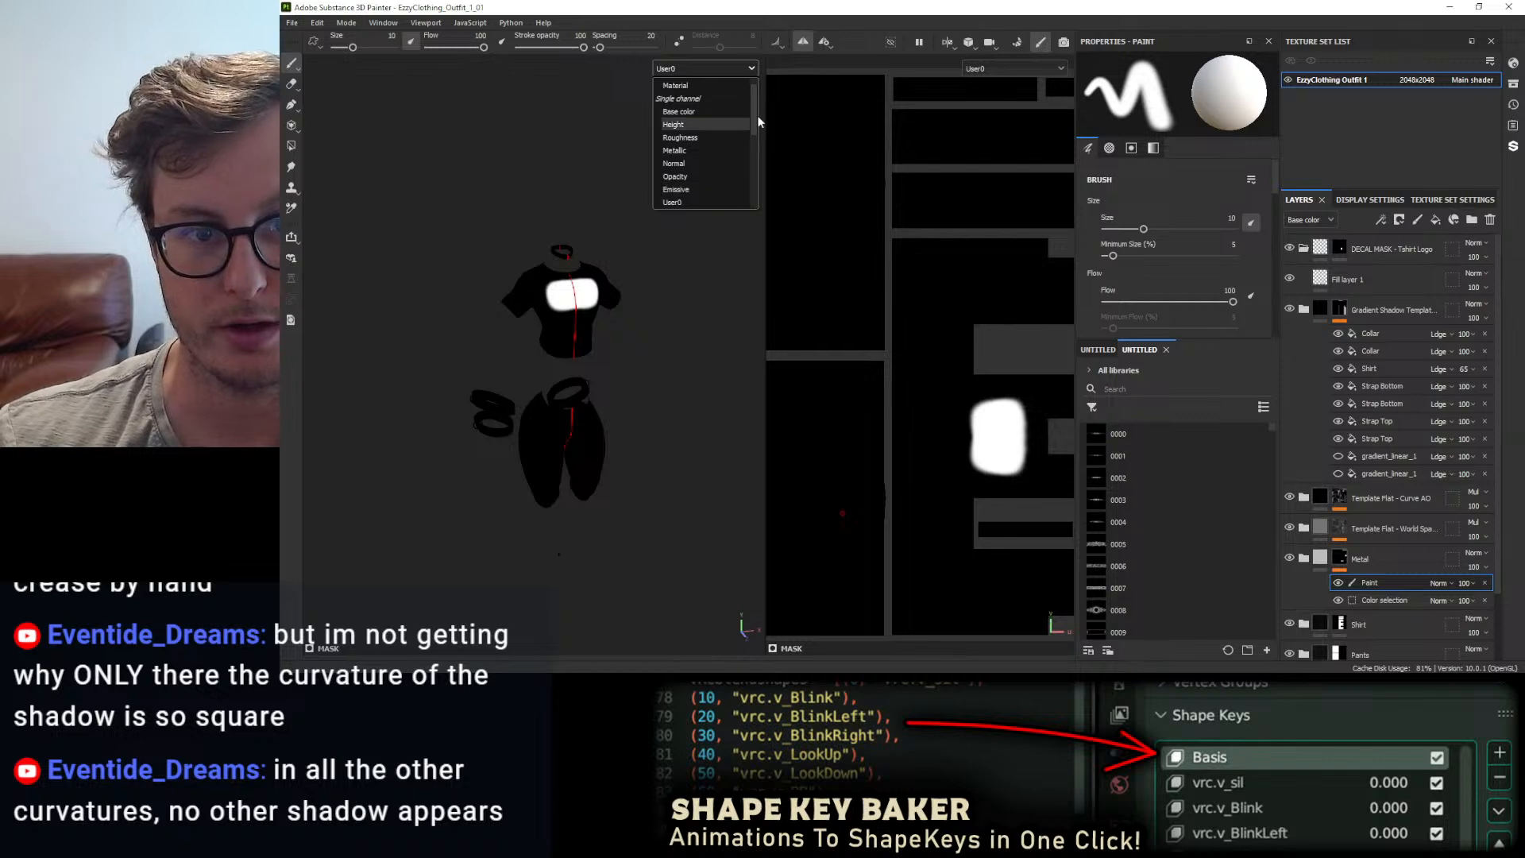
left_click_drag(756, 113, 757, 170)
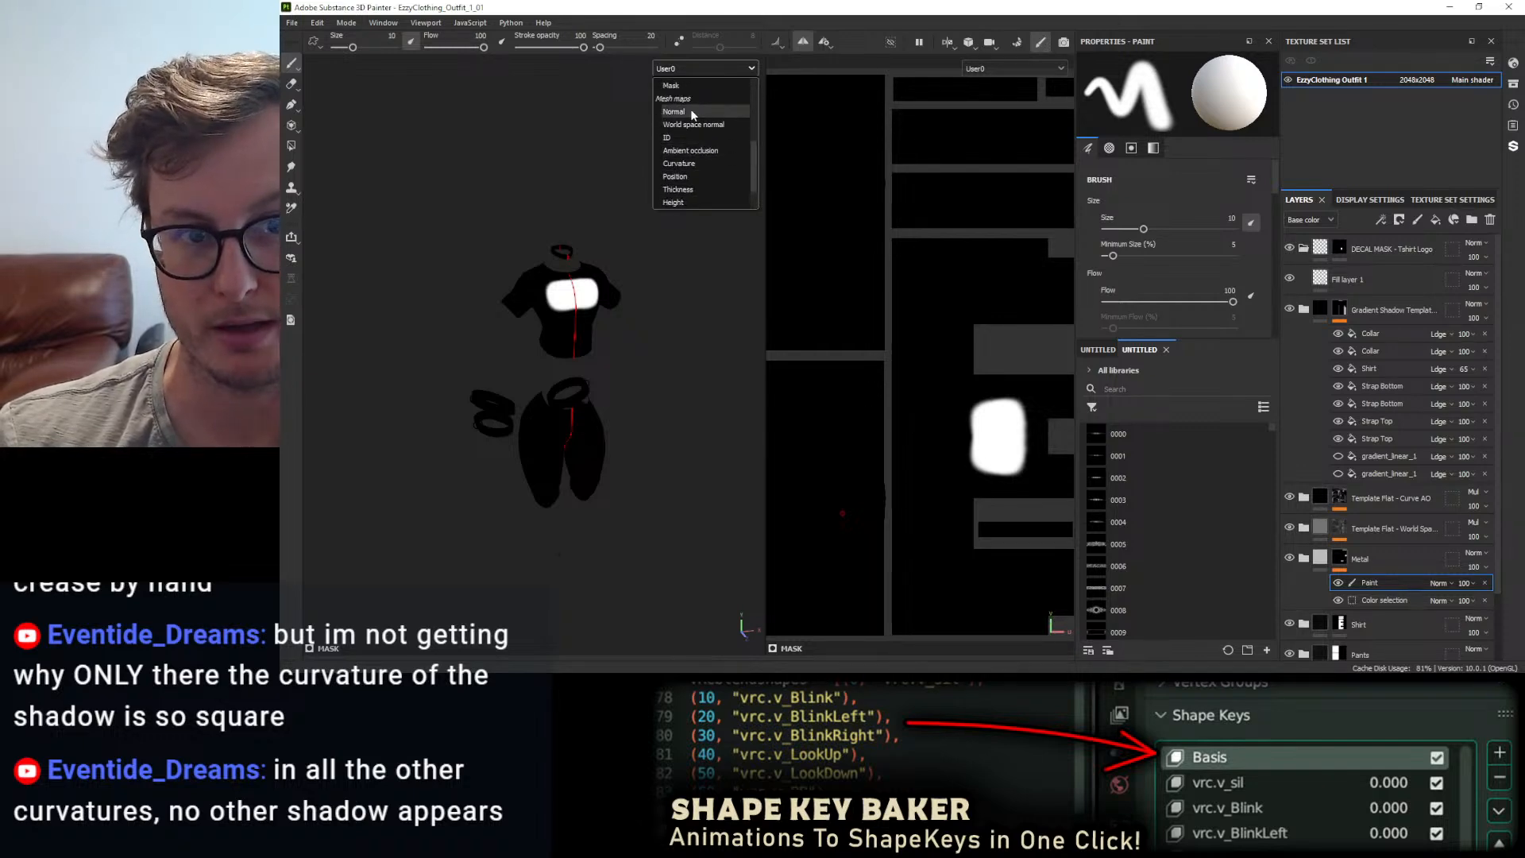
left_click(690, 110)
scroll(450, 347, "up", 5)
left_click_drag(451, 347, 614, 368, "alt")
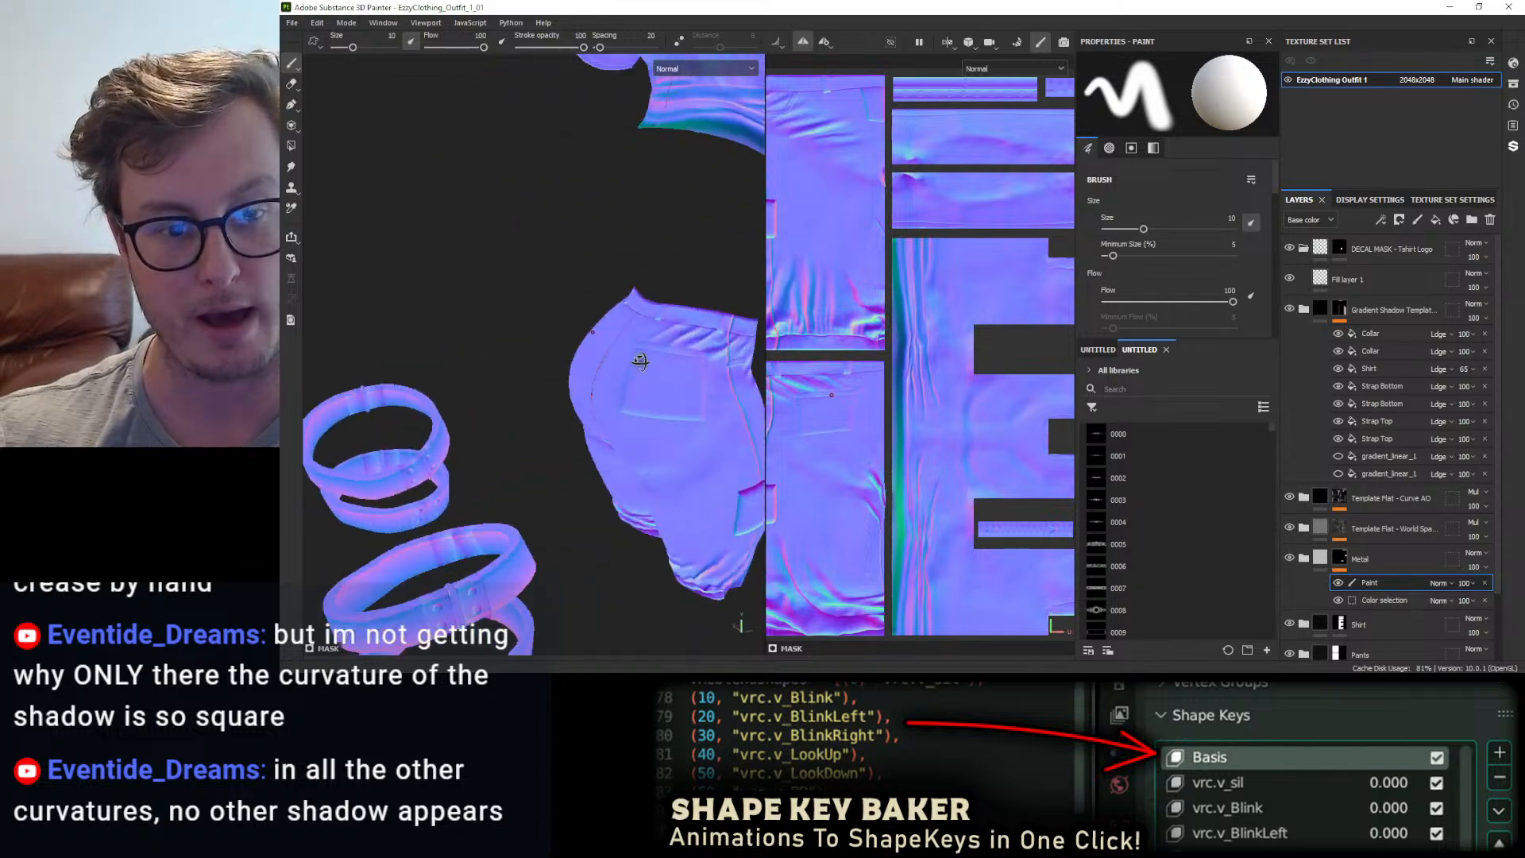
middle_click_drag(613, 368, 480, 382, "alt")
scroll(480, 381, "up", 3)
left_click_drag(480, 382, 478, 311, "alt")
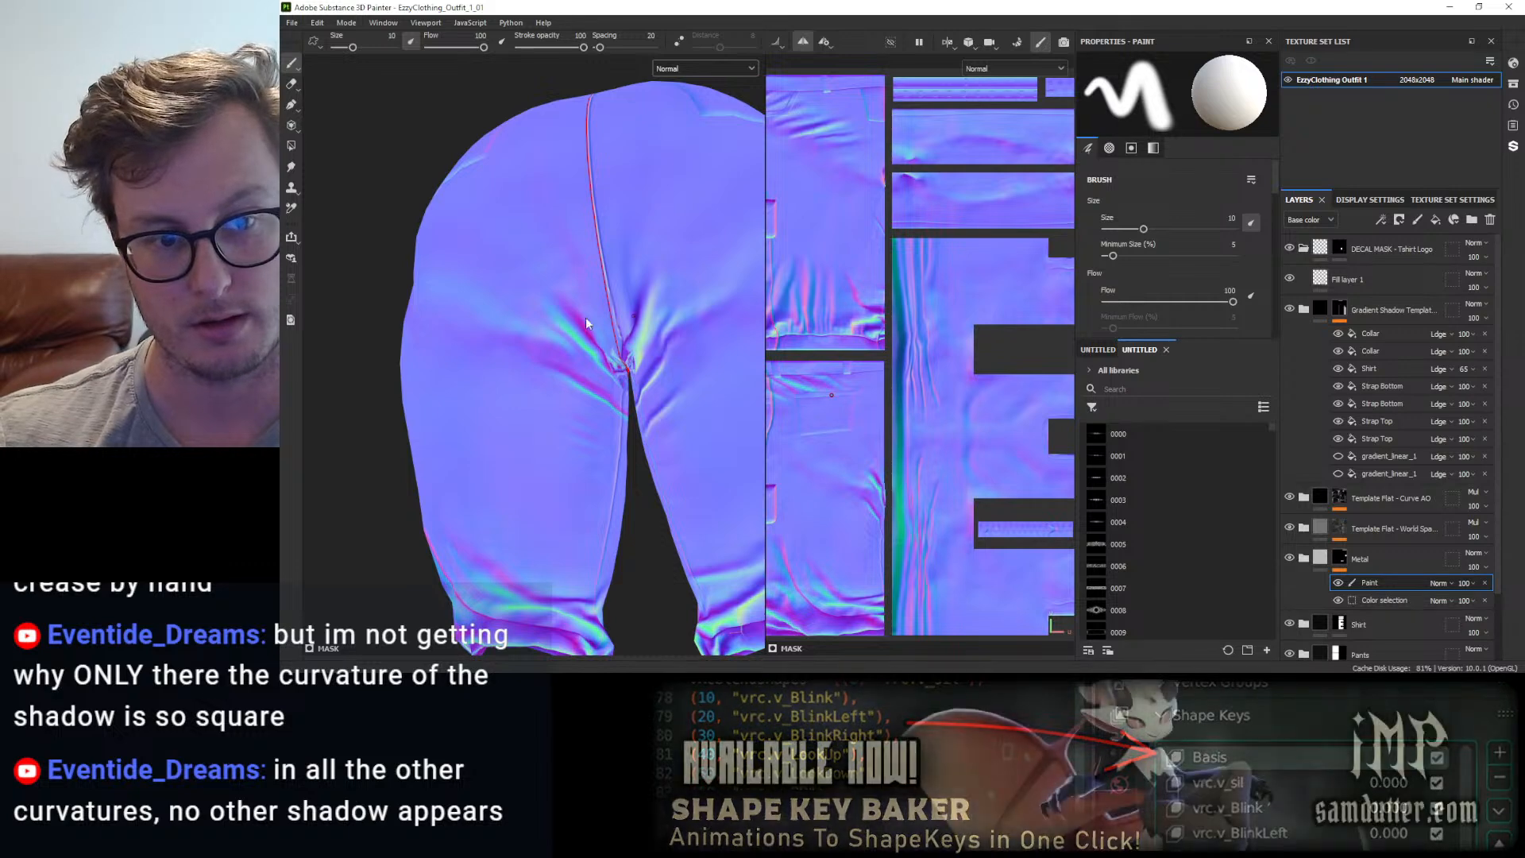
left_click(749, 70)
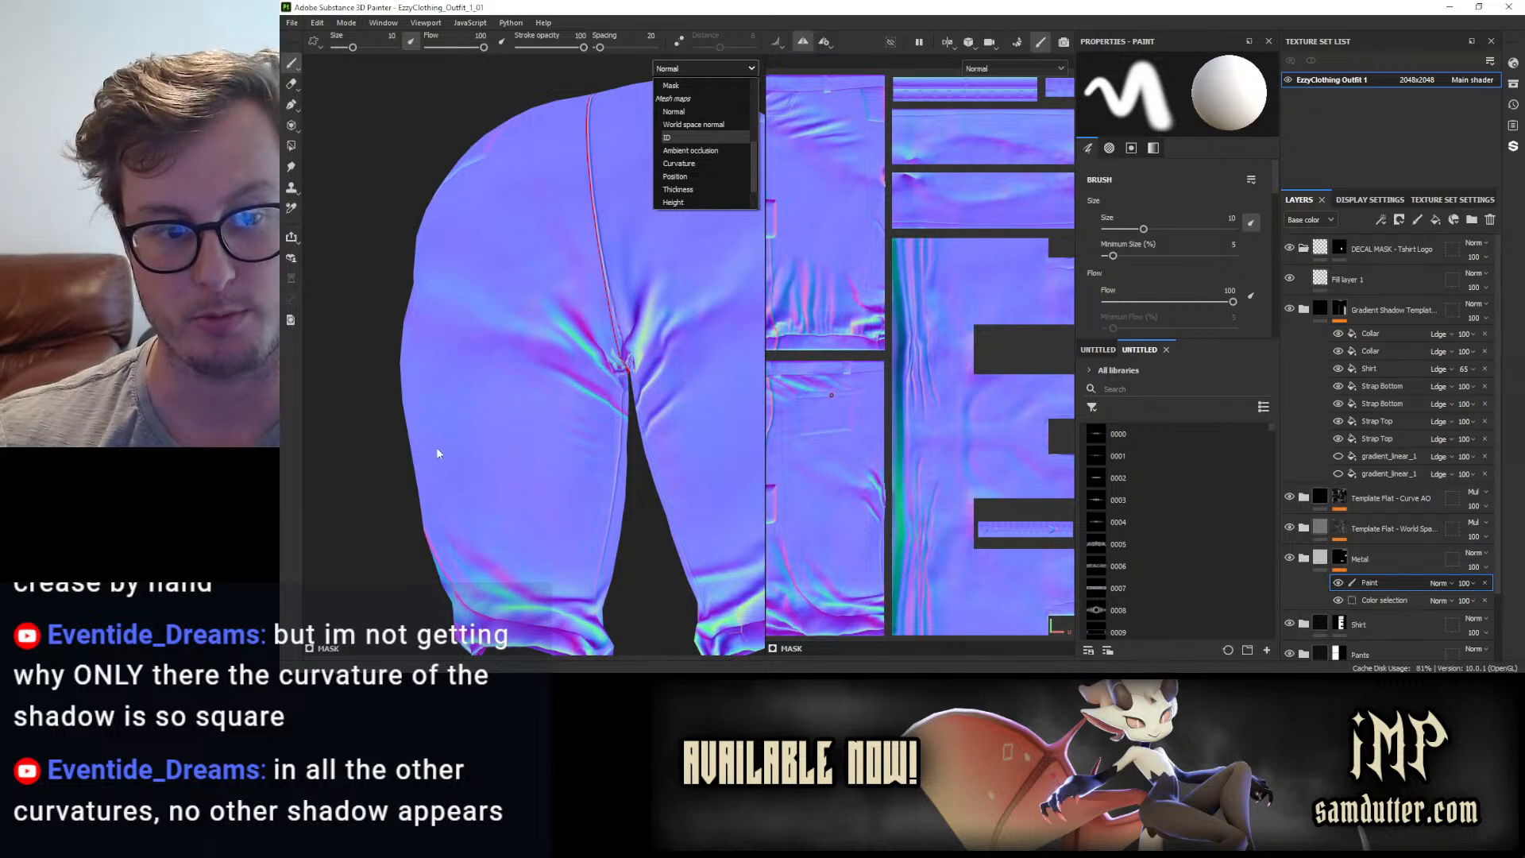
left_click(379, 470)
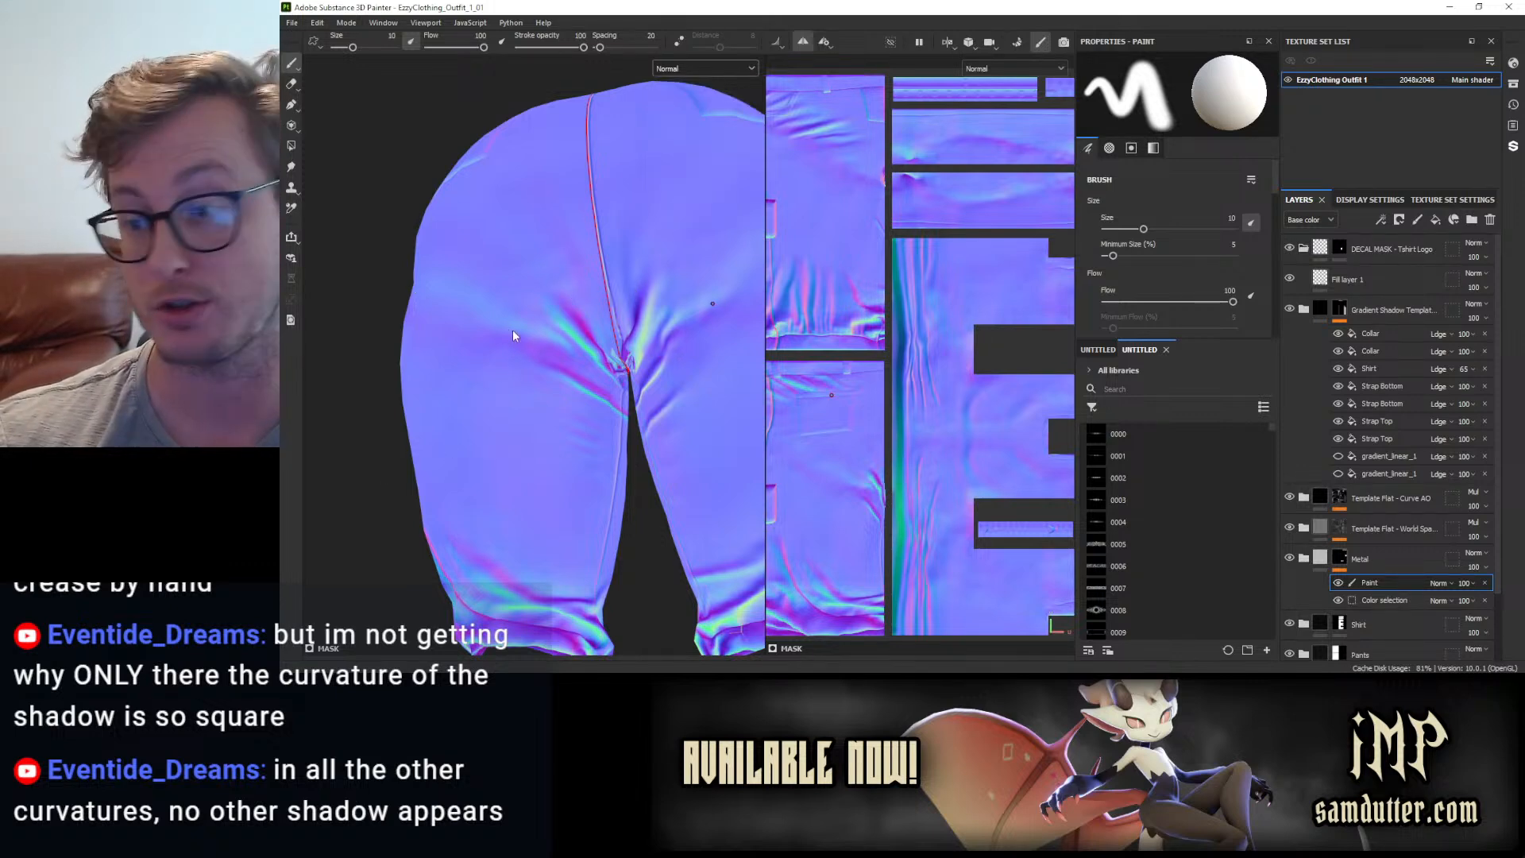
- Return to InstaMAT Studio and move the Edge Detection node close beside the Circle node
key("alt+Tab")
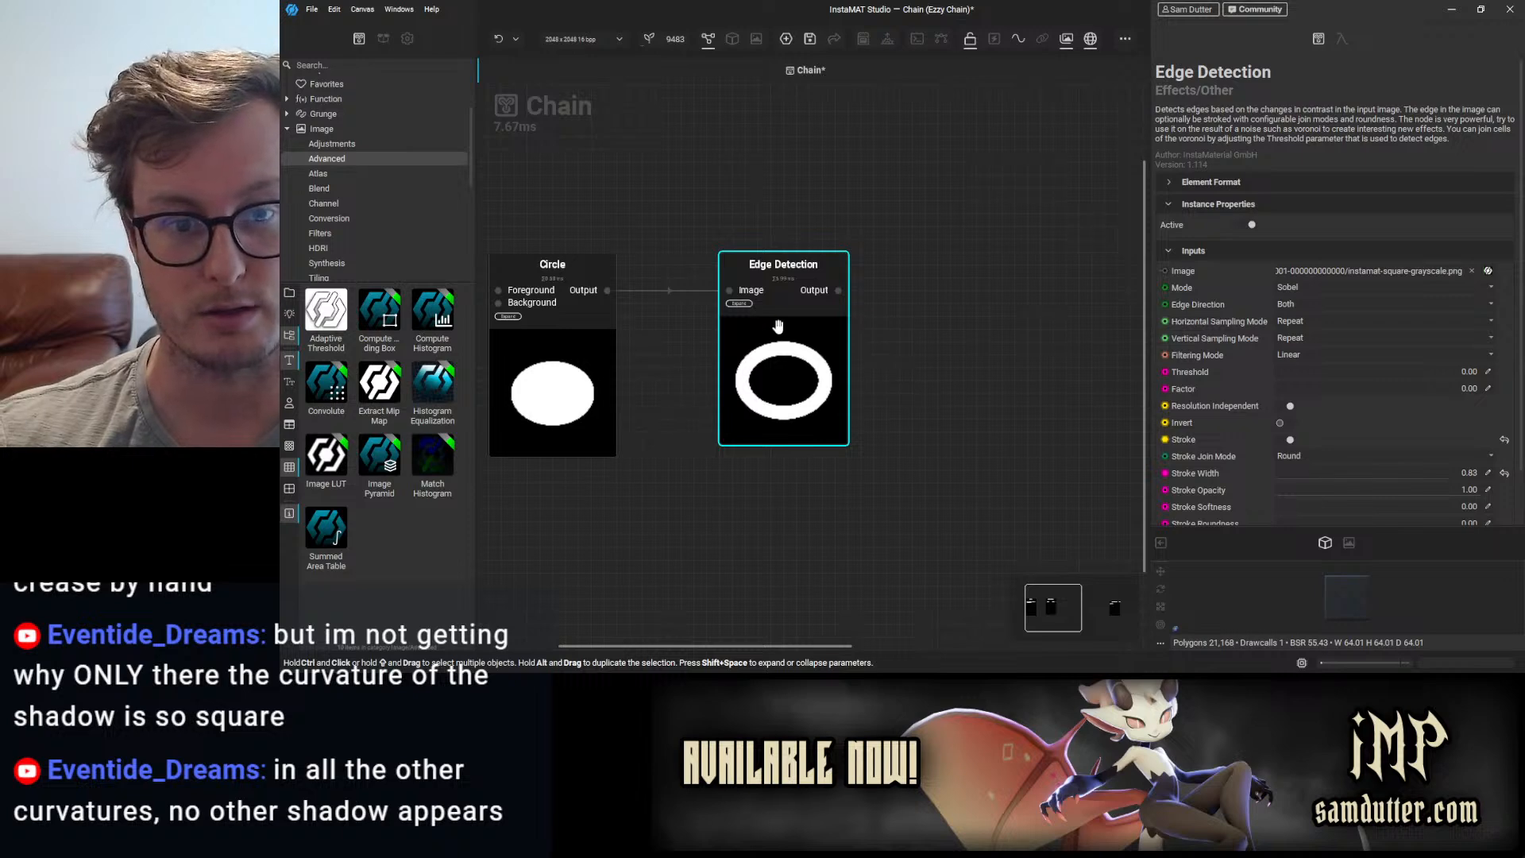
left_click_drag(778, 327, 705, 330)
middle_click_drag(632, 366, 743, 395)
left_click_drag(829, 306, 829, 307)
middle_click_drag(962, 329, 943, 321)
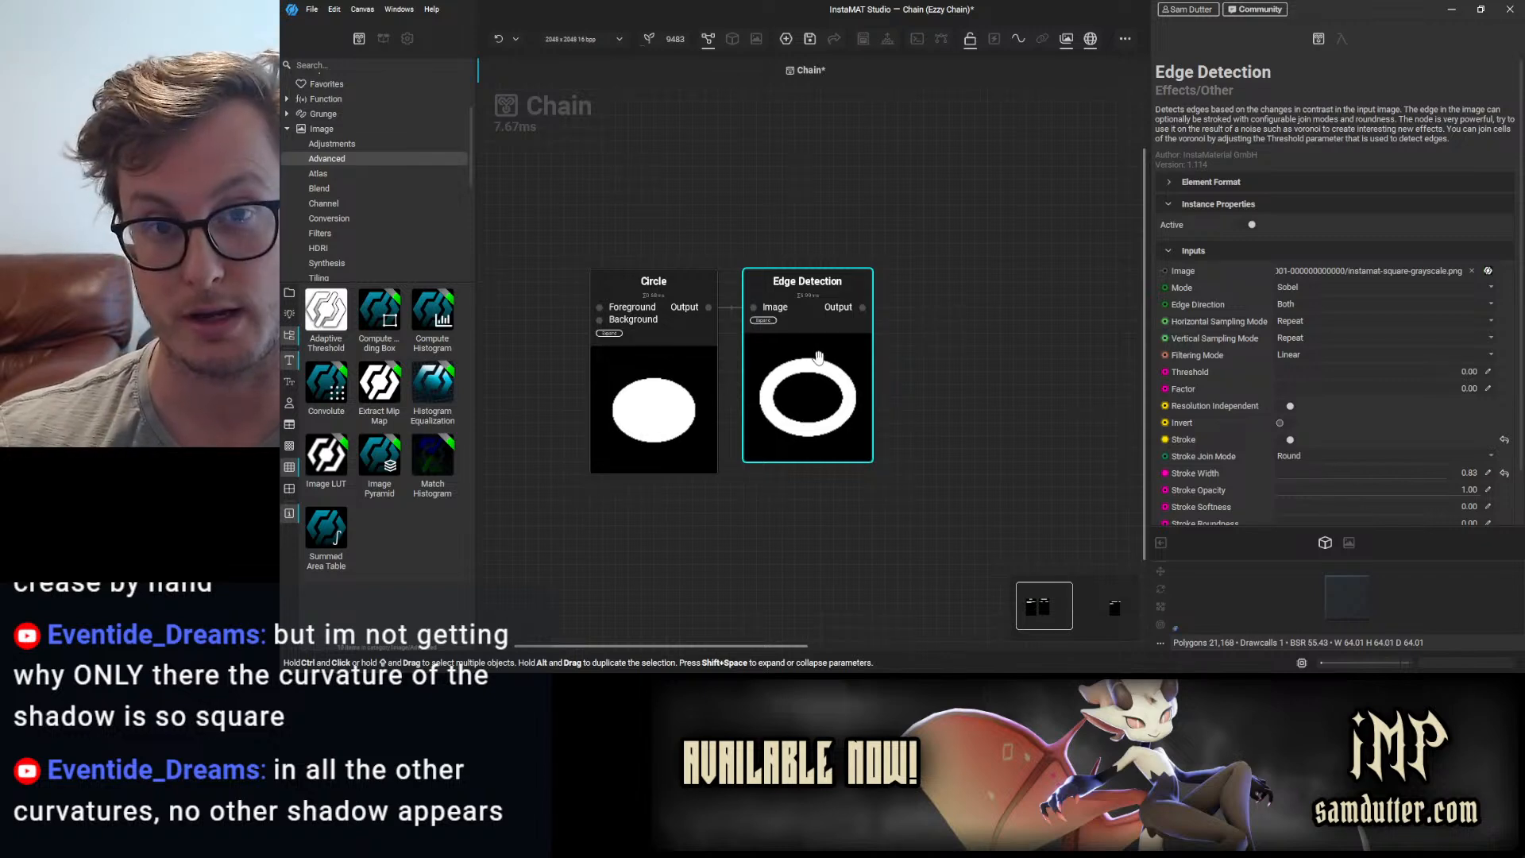
middle_click_drag(930, 337, 868, 321)
- Add a Wrap Transform node fed by the Edge Detection output and line it up beside that node
left_click_drag(801, 291, 881, 312)
type("tran")
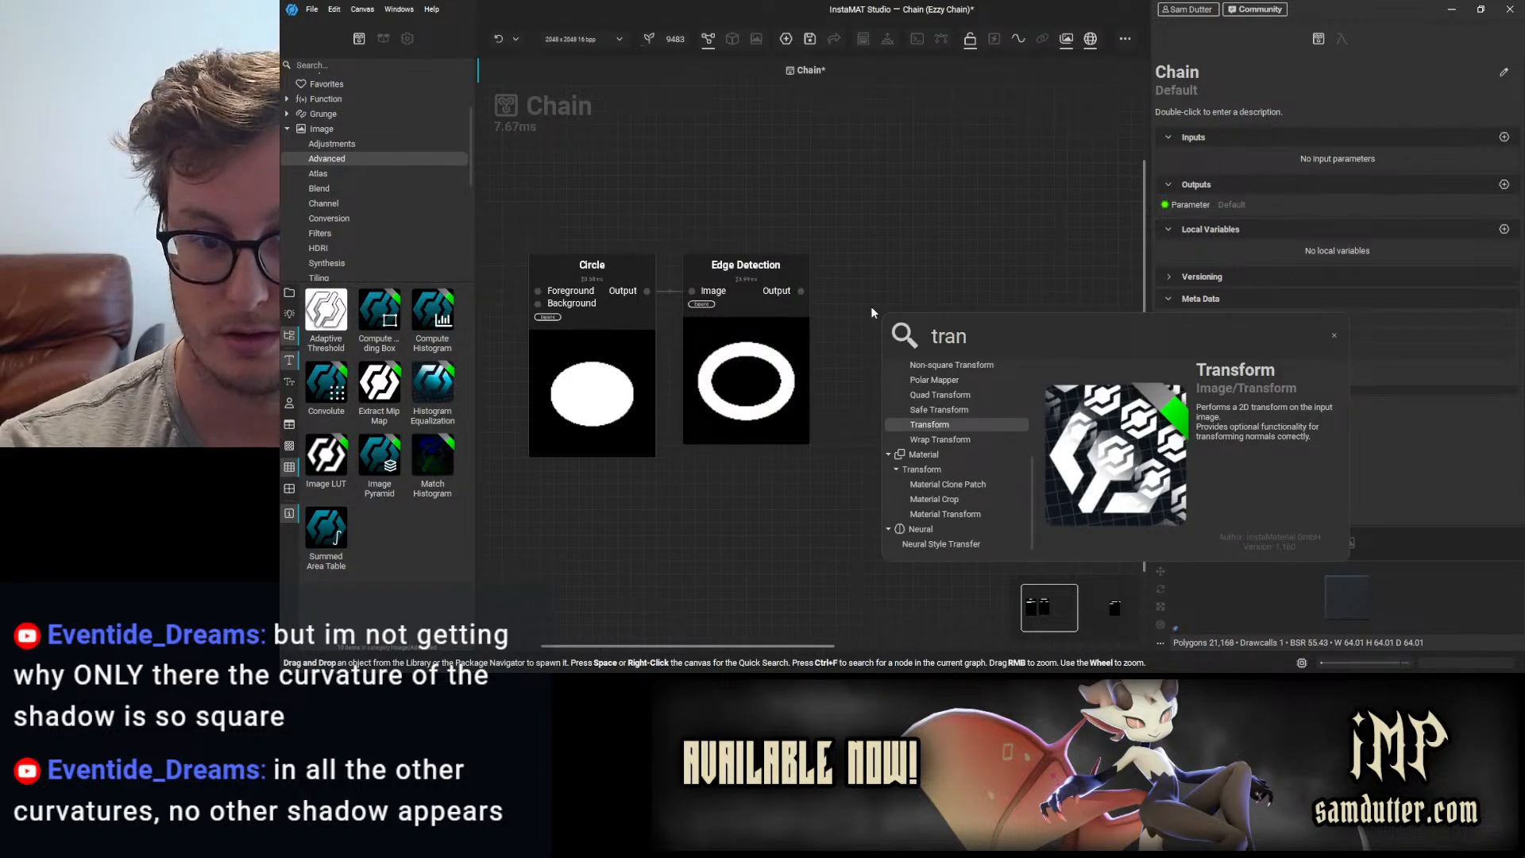
key("Down")
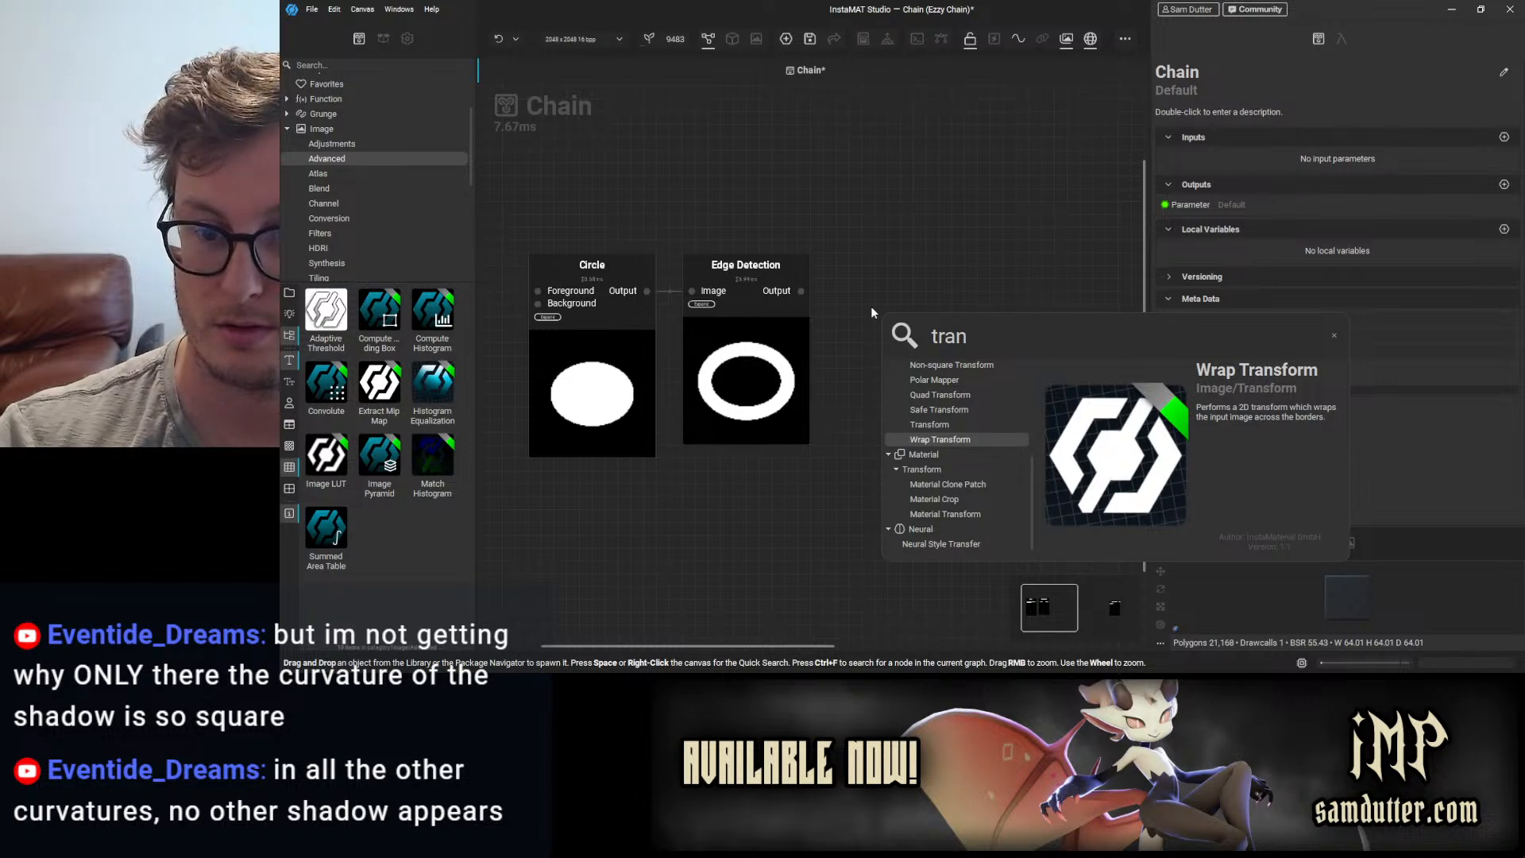
key("Return")
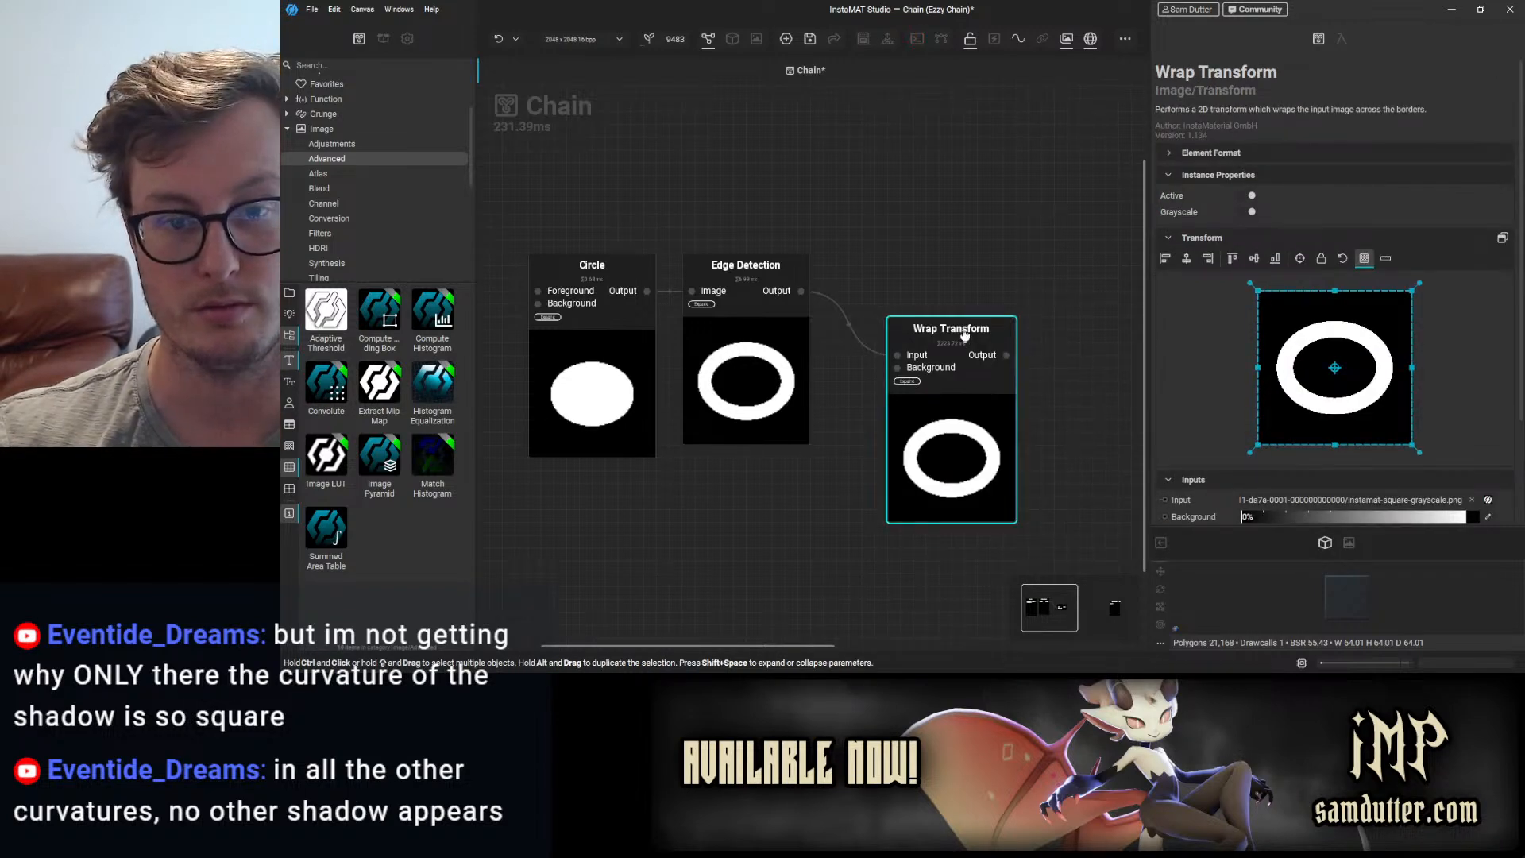
left_click_drag(961, 337, 935, 265)
- Try shifting the ring sideways by hand in the Wrap Transform preview, and undo the shift
left_click_drag(1348, 353, 1437, 368)
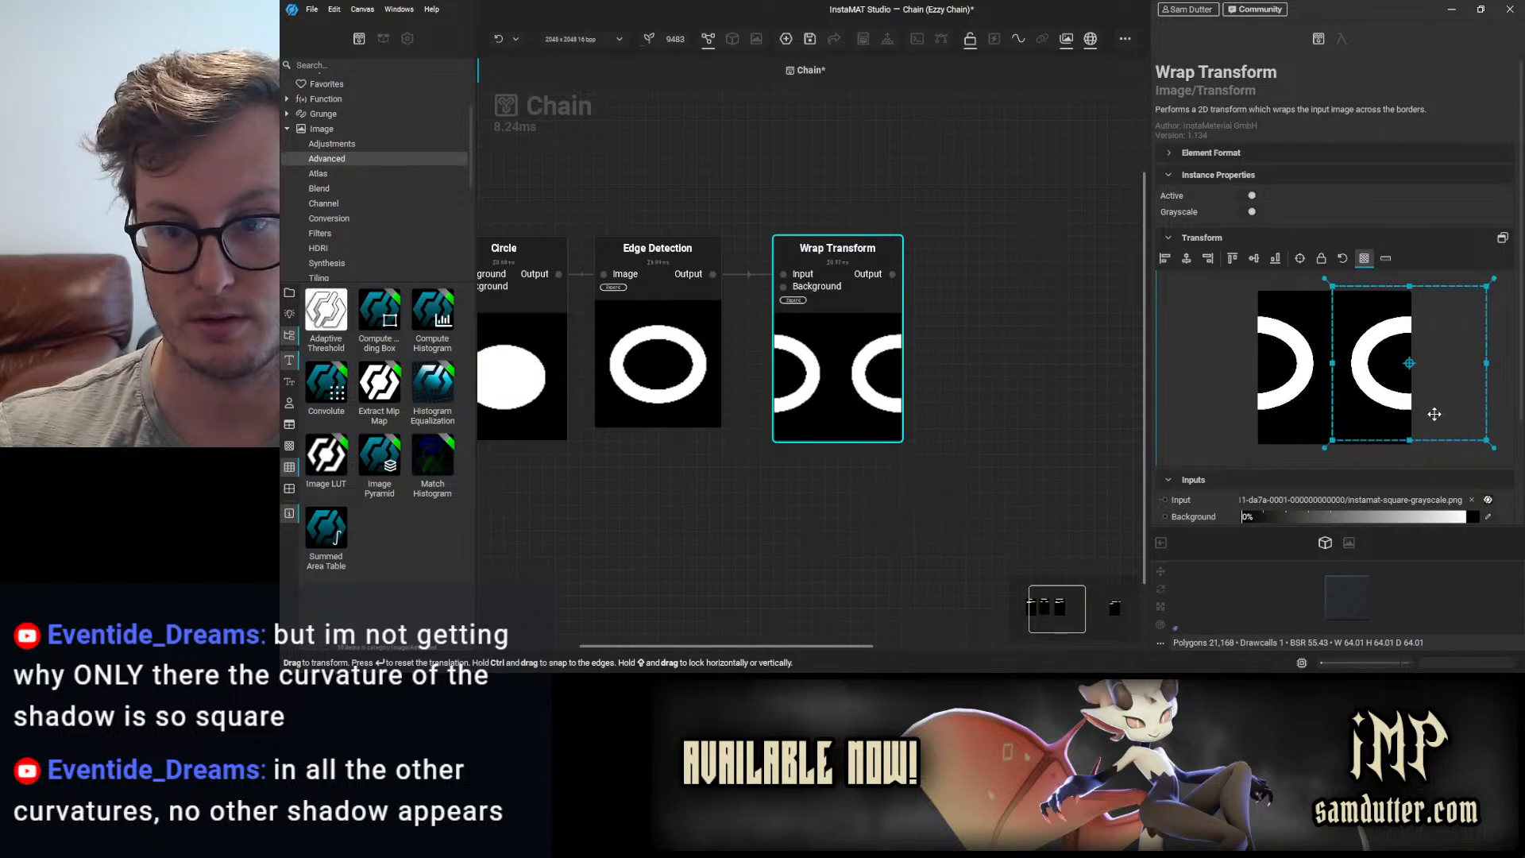
key("ctrl+z")
- Set the Wrap Transform node's horizontal translation to 0.5 so the ring wraps across the borders
scroll(1456, 456, "down", 2)
scroll(1367, 462, "up", 1)
scroll(1224, 466, "down", 1)
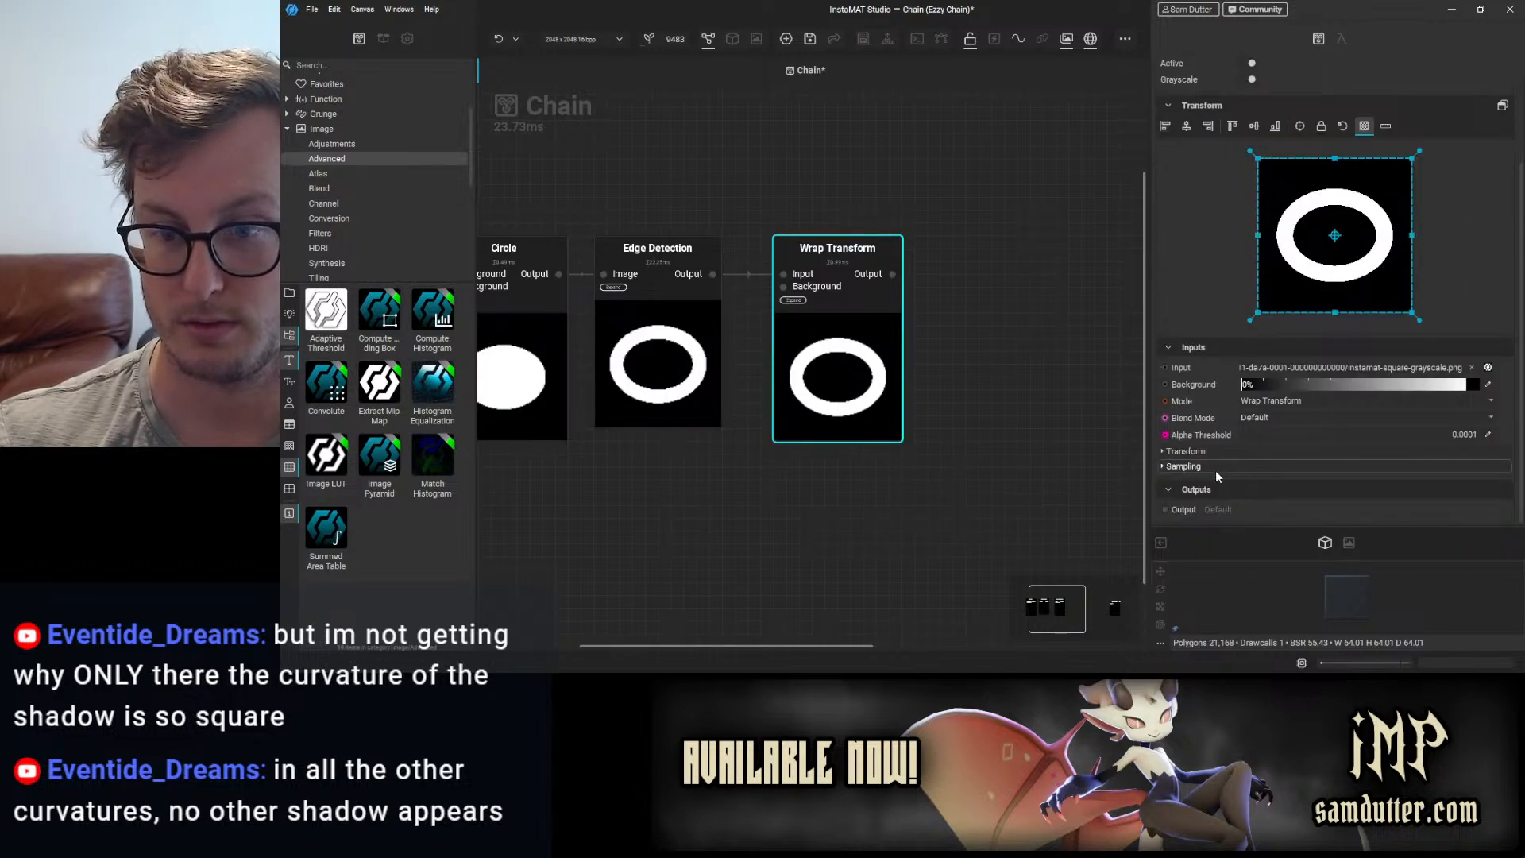
left_click(1185, 452)
scroll(1271, 445, "down", 2)
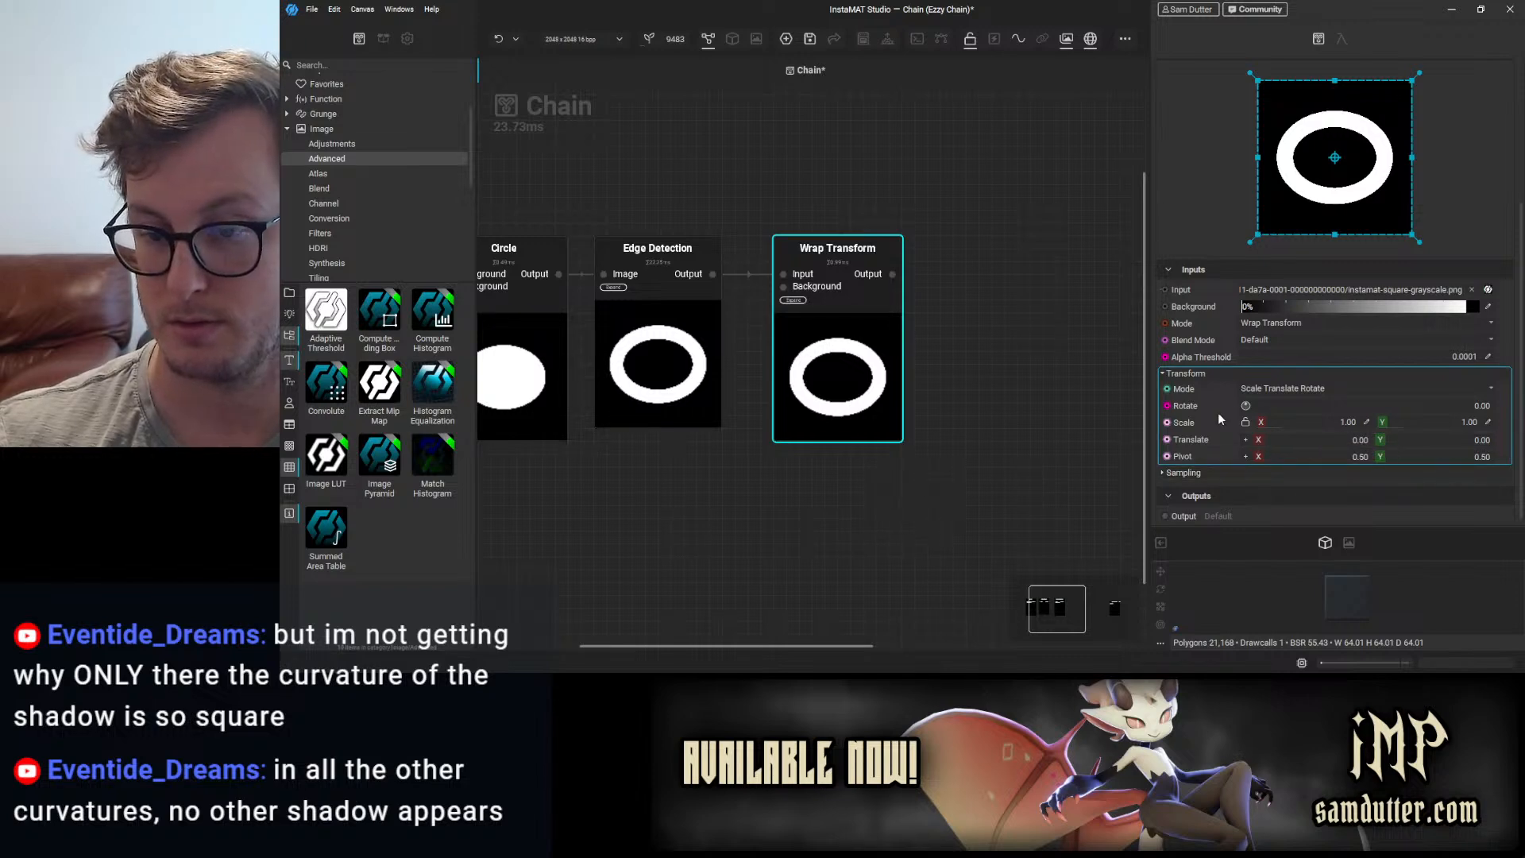
left_click(1363, 439)
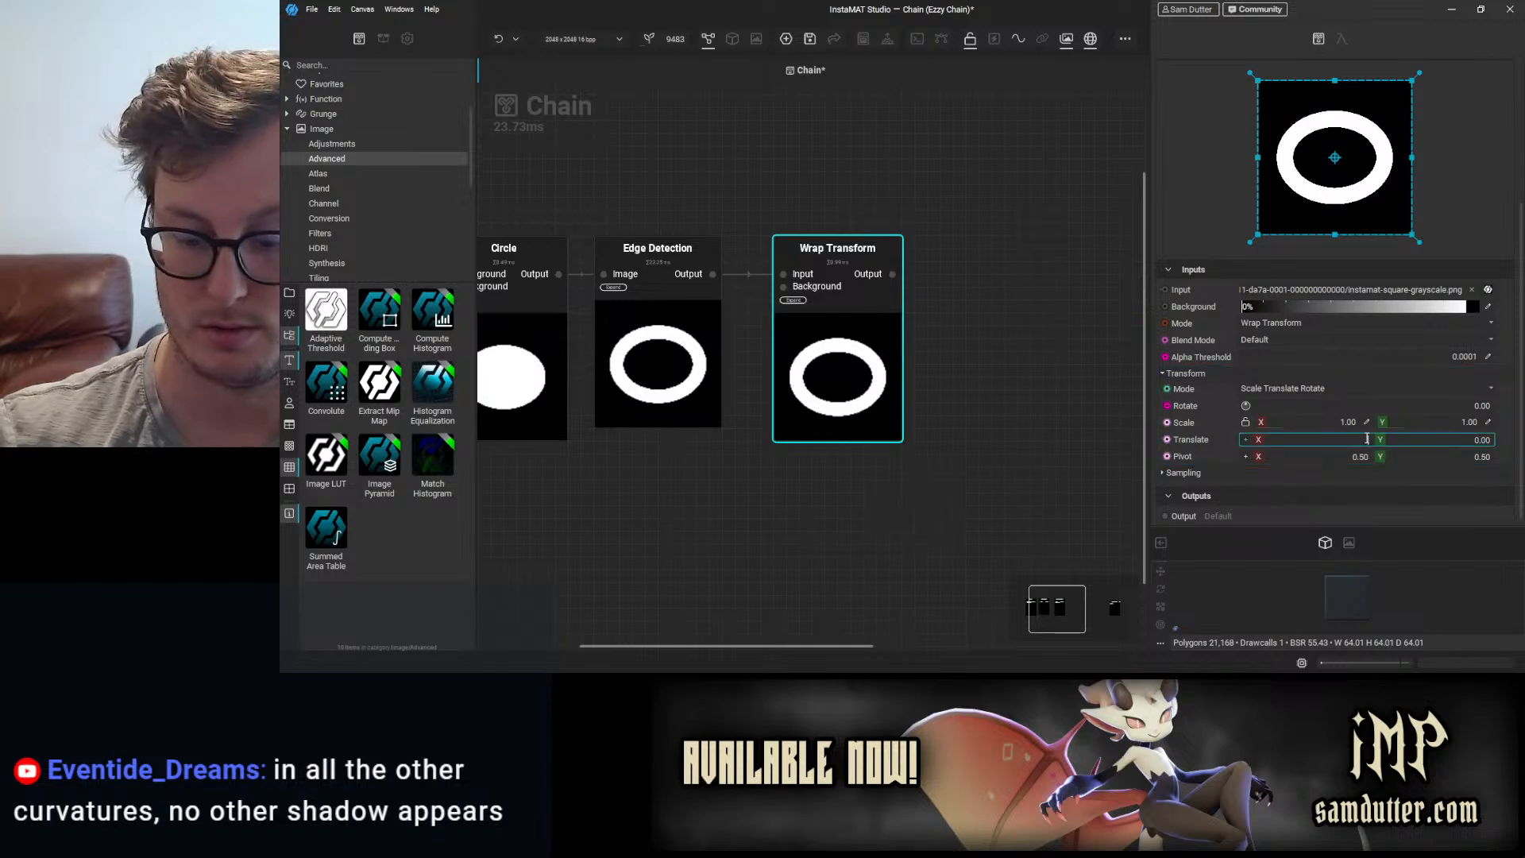
type(".5")
key("Return")
- Move the Wrap Transform node well away from Edge Detection, leaving room for additional nodes between them
left_click_drag(872, 347, 874, 410)
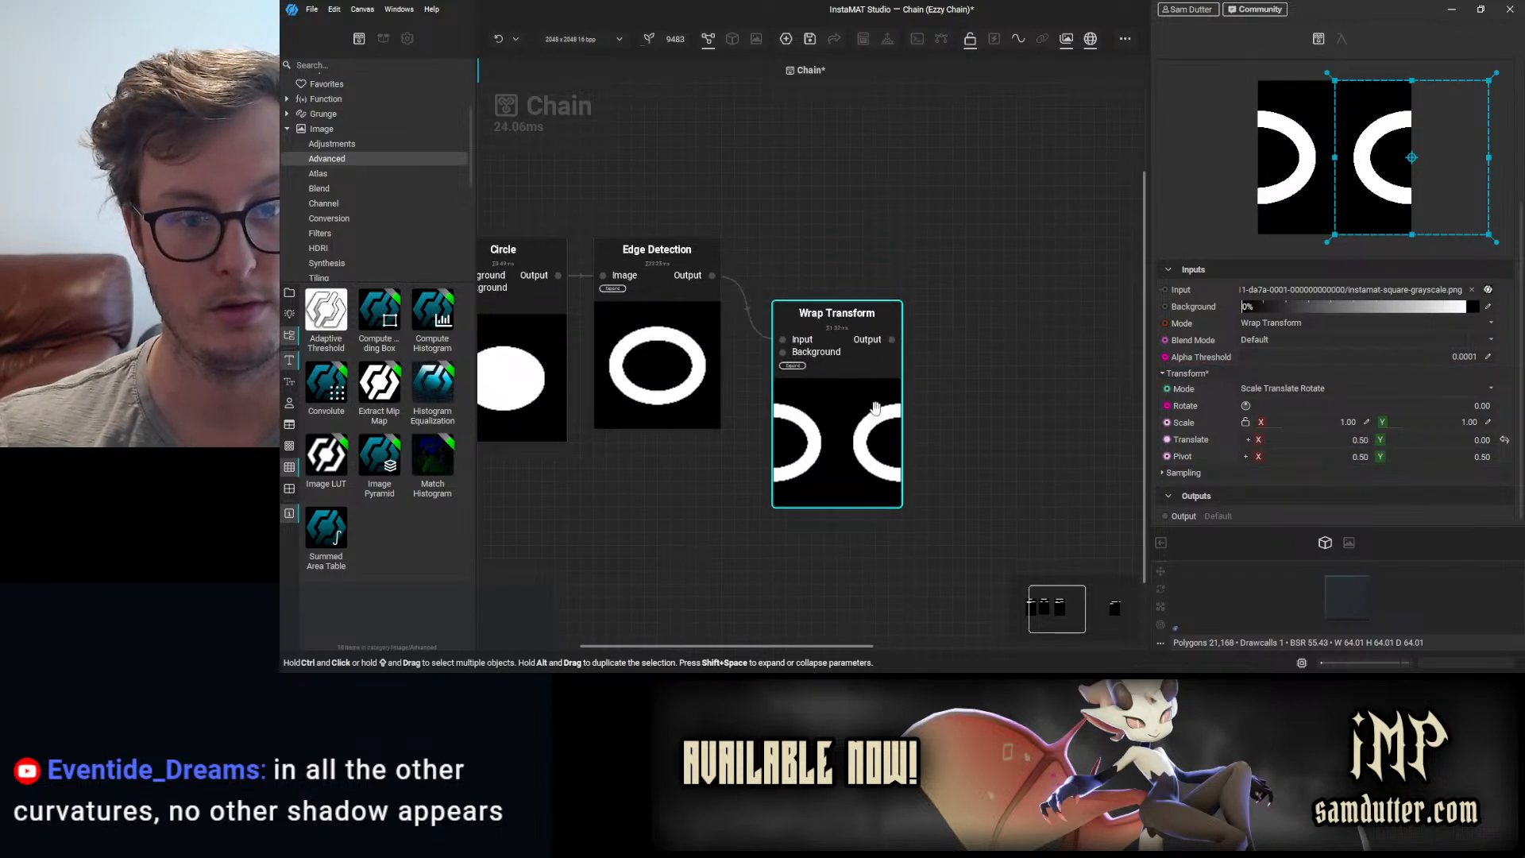
scroll(783, 384, "down", 2)
middle_click_drag(802, 345, 913, 287)
left_click(963, 250)
middle_click_drag(986, 242, 831, 275)
middle_click_drag(852, 390, 859, 393)
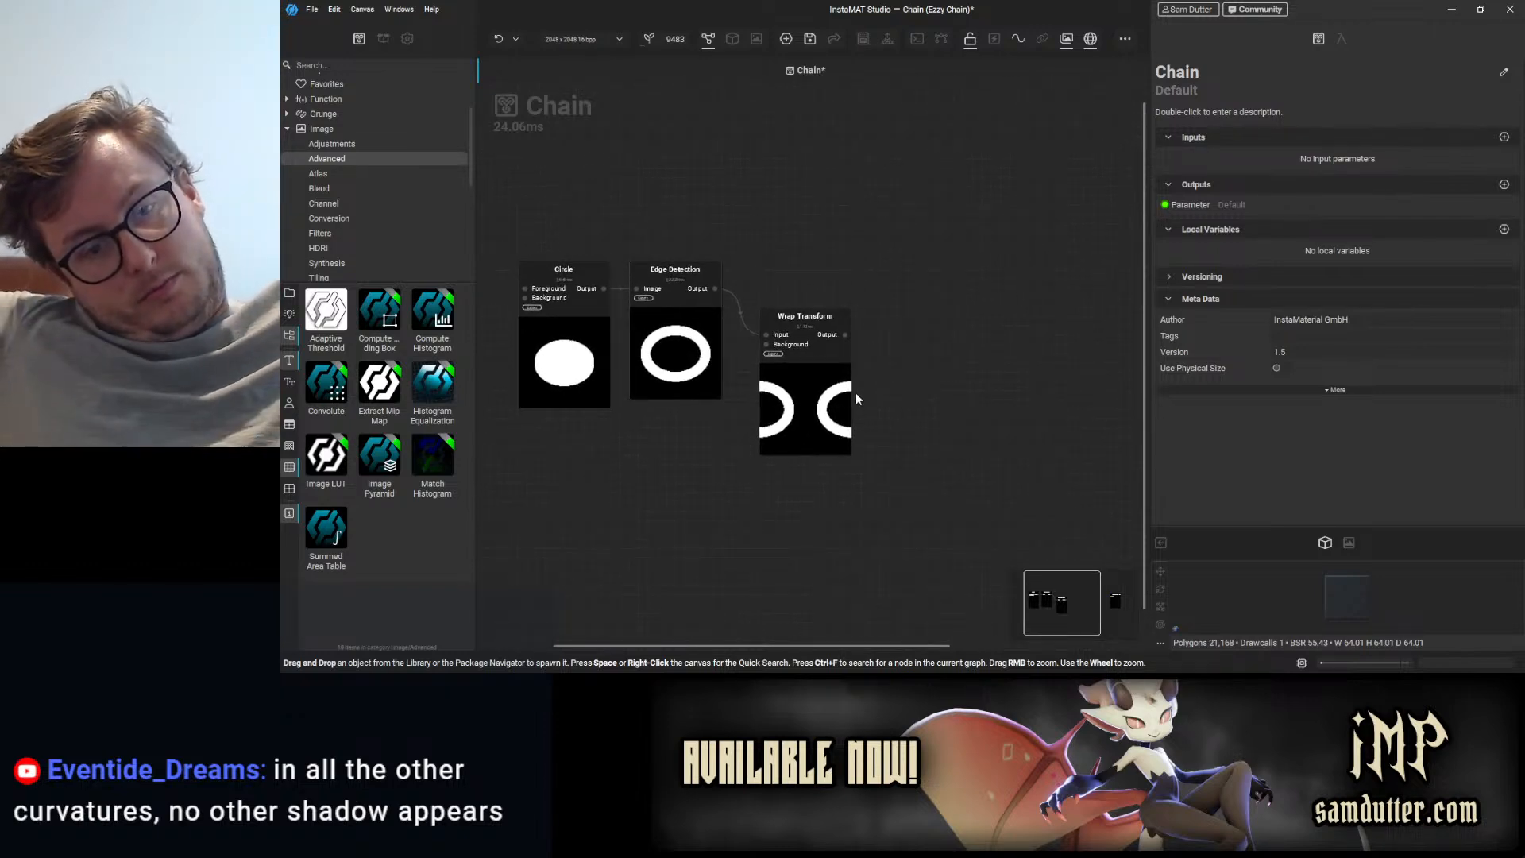
left_click_drag(855, 398, 1060, 359)
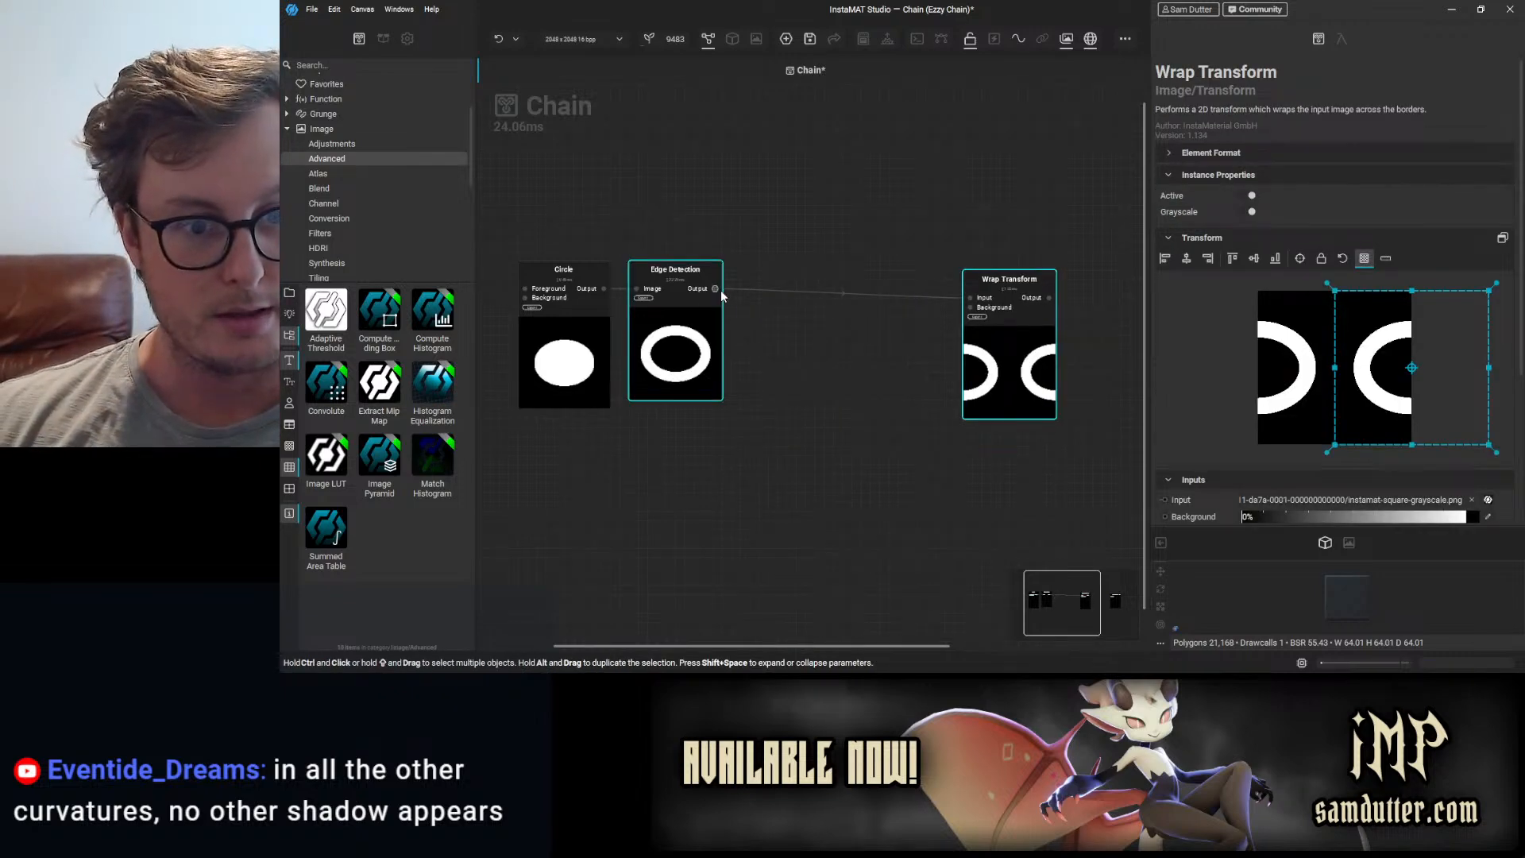
- Add a Blur node fed by the Edge Detection output and place it just beyond that node
left_click(819, 375)
key("space")
type("bl")
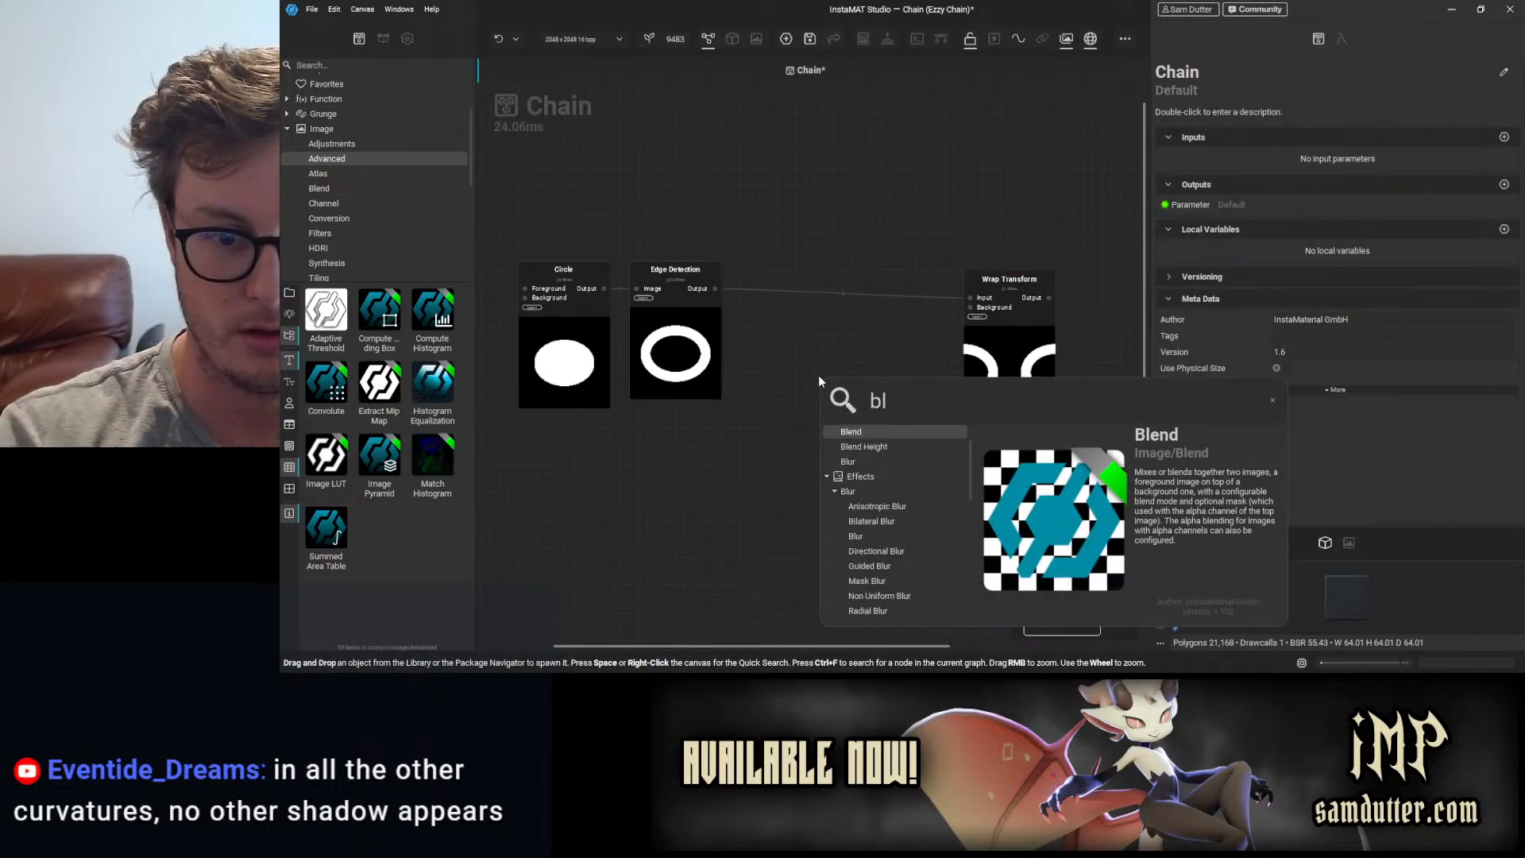
key("Down")
key("Down")
key("Return")
scroll(845, 374, "up", 2)
left_click_drag(883, 477, 786, 380)
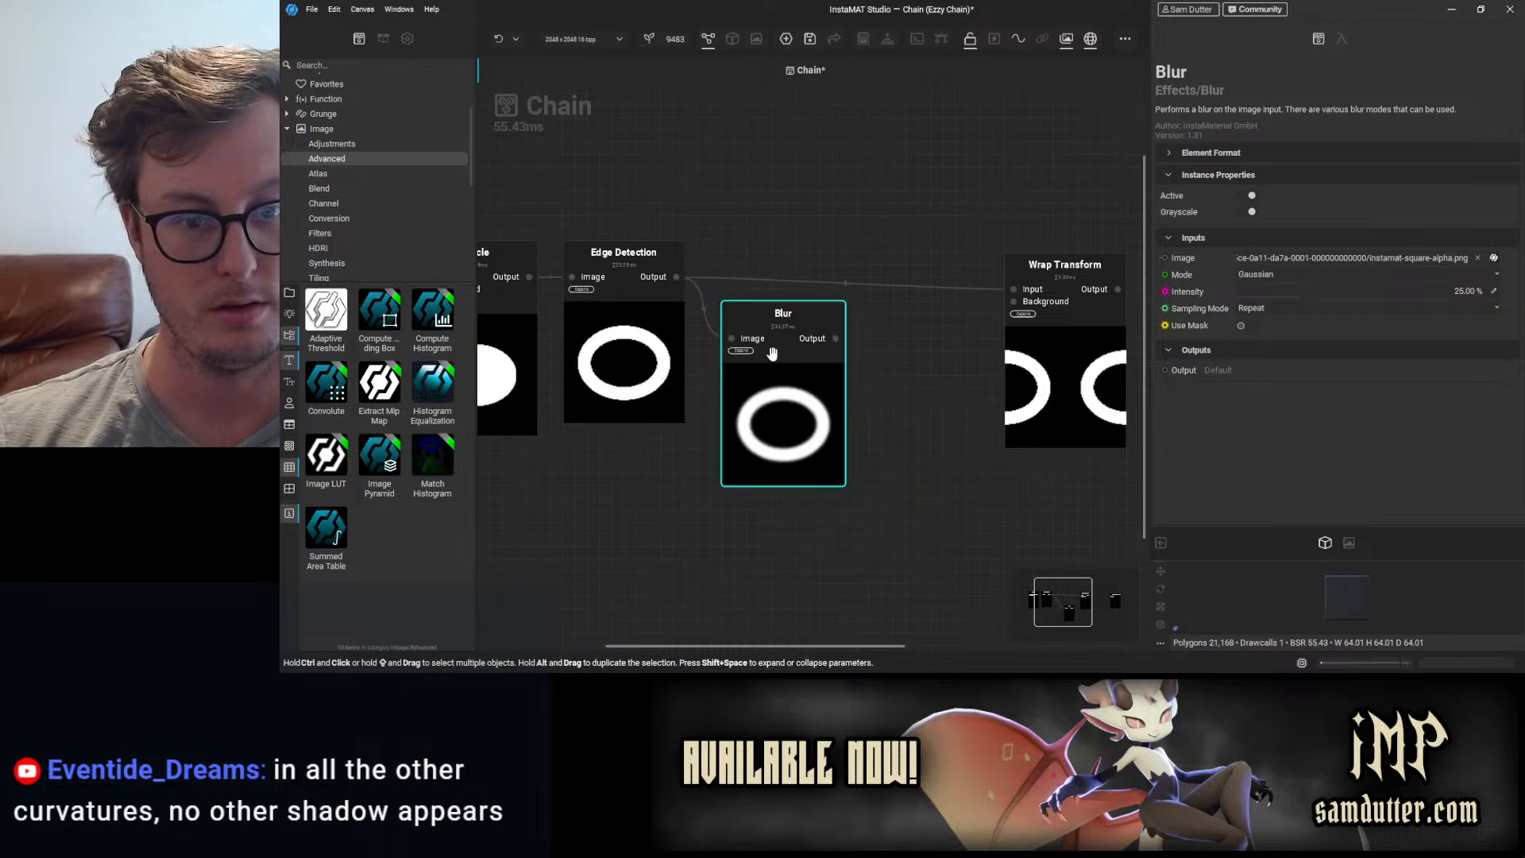
- Add a Blend node with the Blur output as foreground and the Edge Detection output as background
middle_click_drag(786, 380, 805, 414)
middle_click_drag(804, 349, 700, 347)
left_click_drag(752, 373, 764, 369)
key("Return")
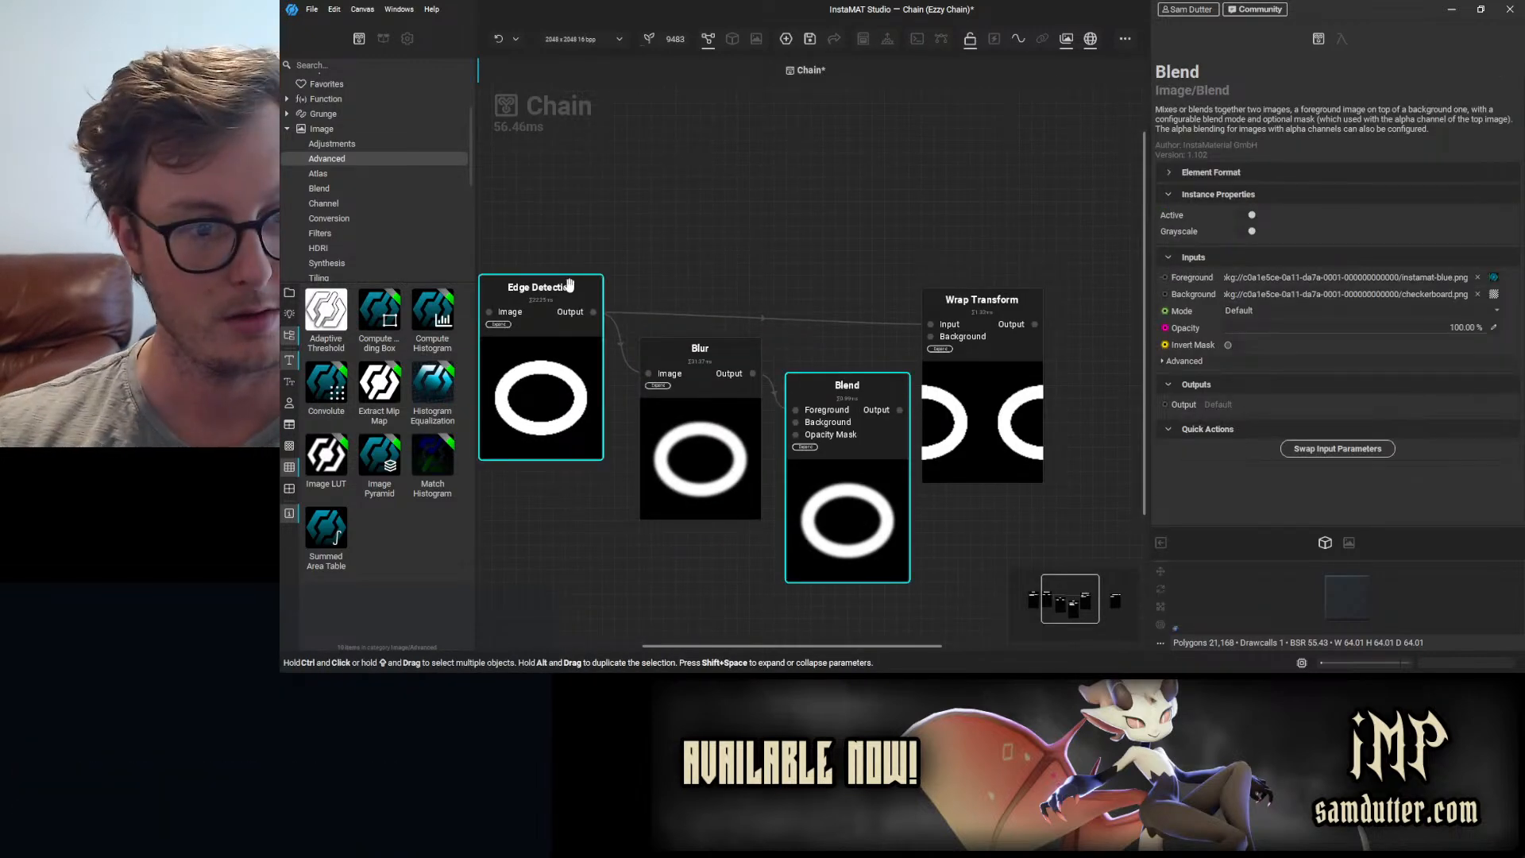
left_click_drag(657, 347, 796, 421)
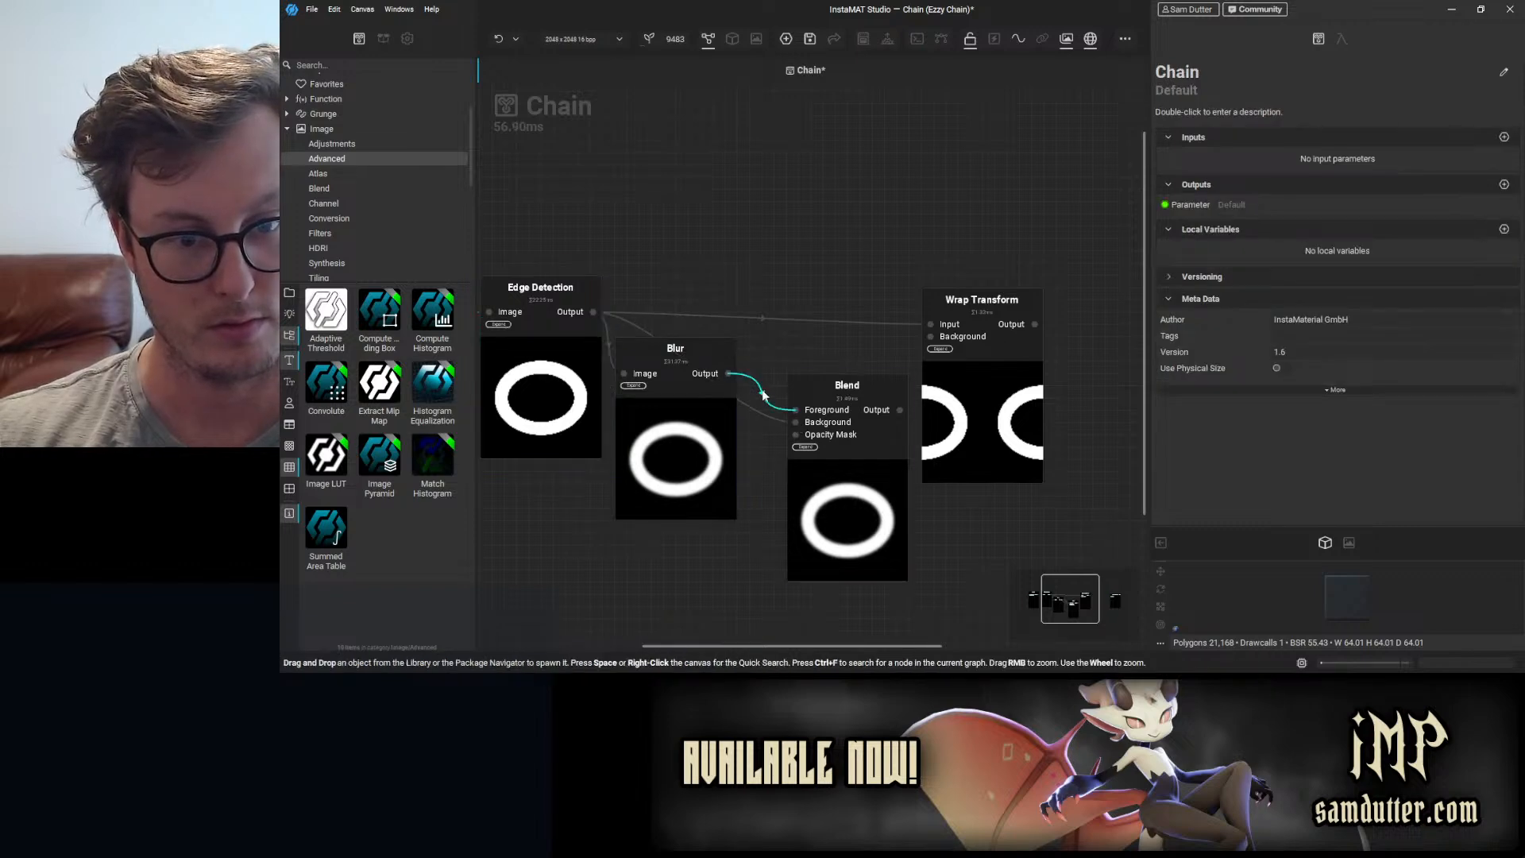
- Lower the Blend node's opacity to about 53%
left_click(880, 407)
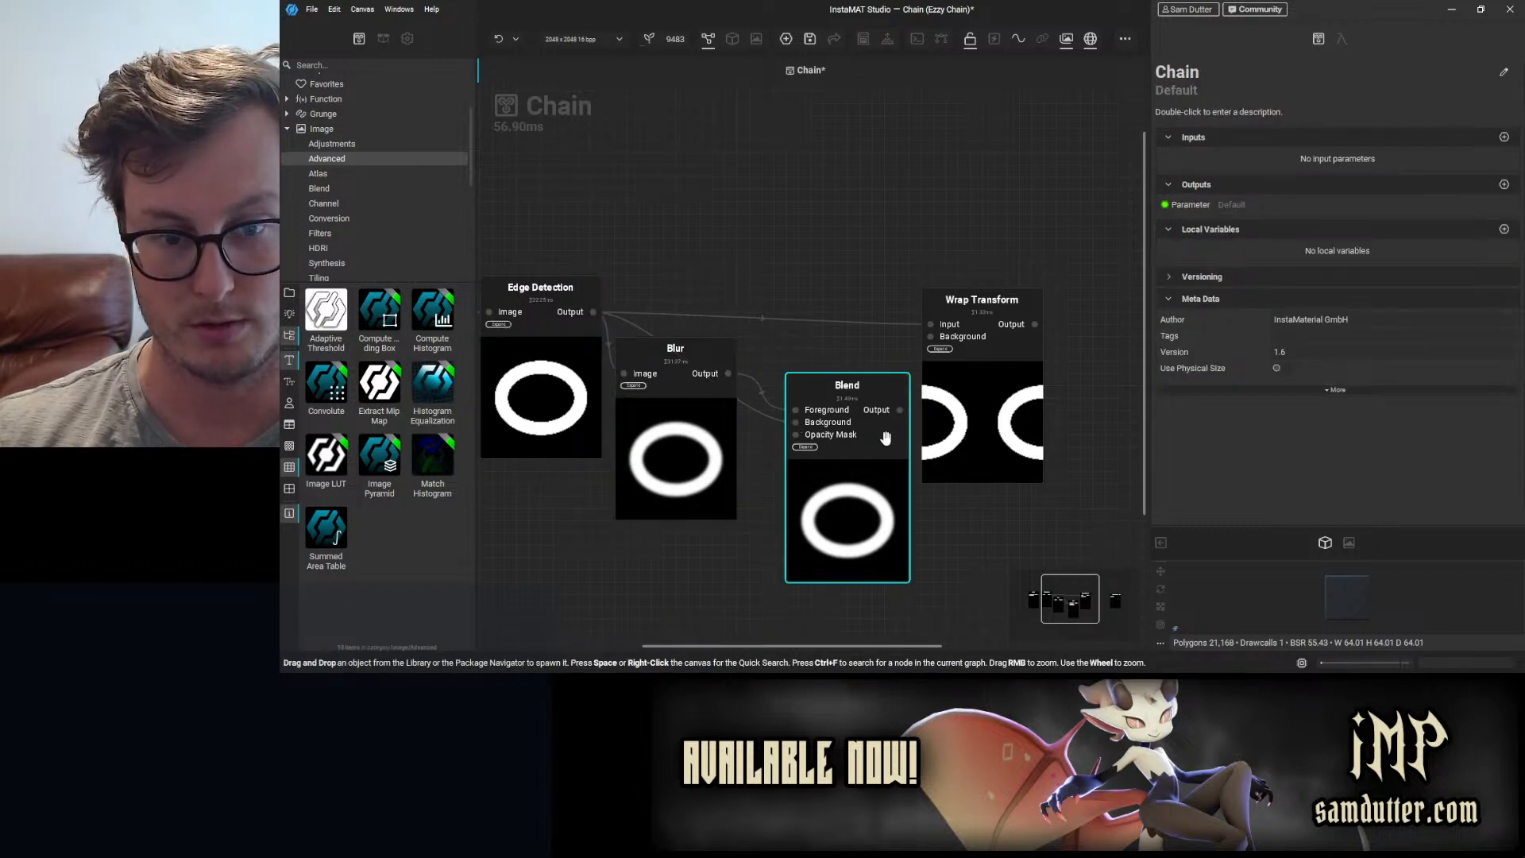
left_click(1066, 364)
left_click(832, 421)
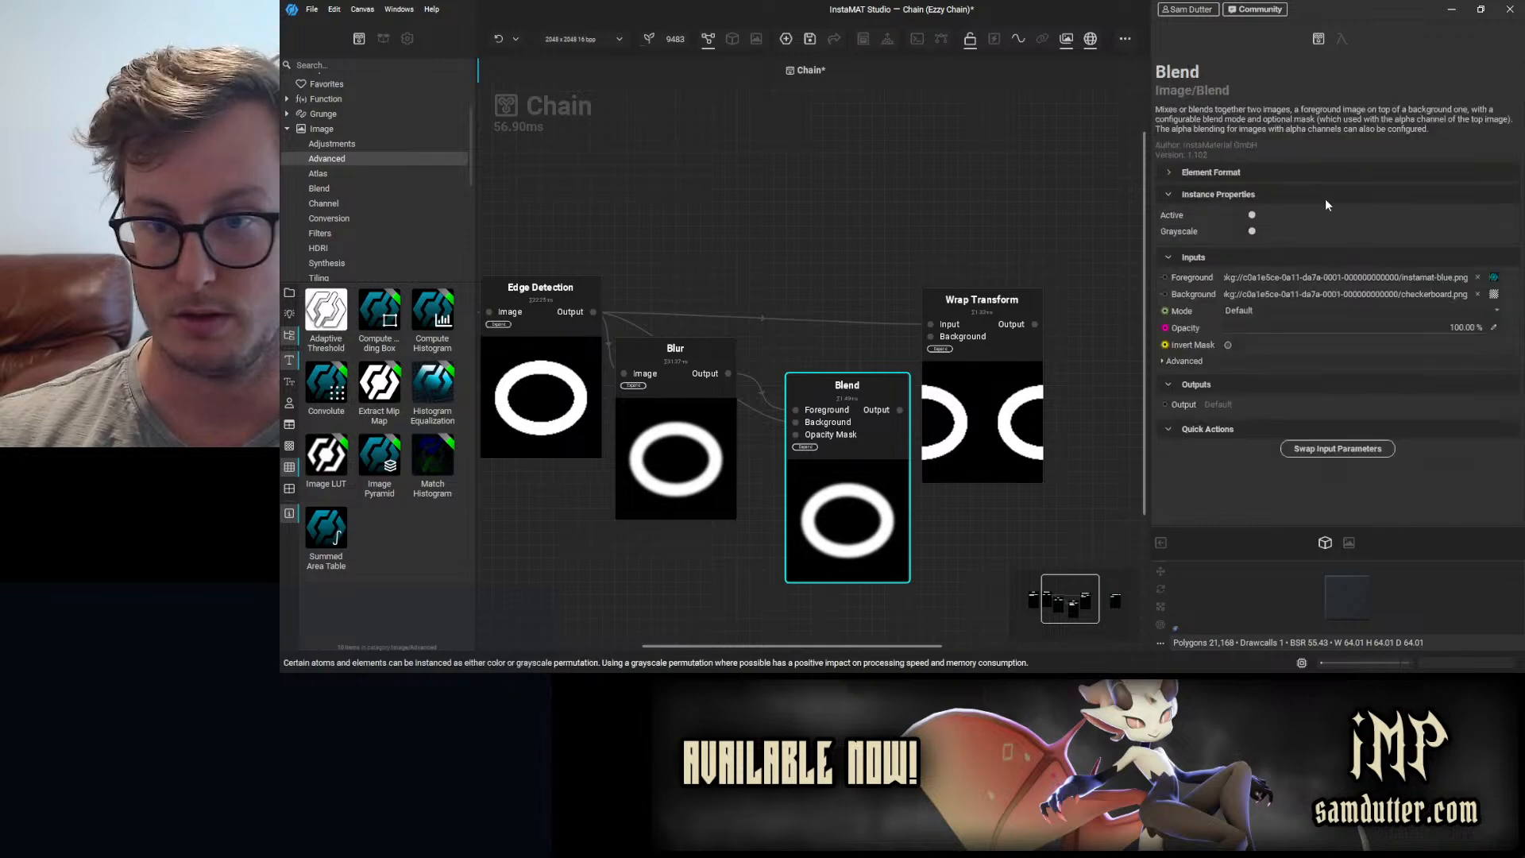
left_click_drag(1443, 331, 1361, 317)
scroll(845, 573, "up", 2)
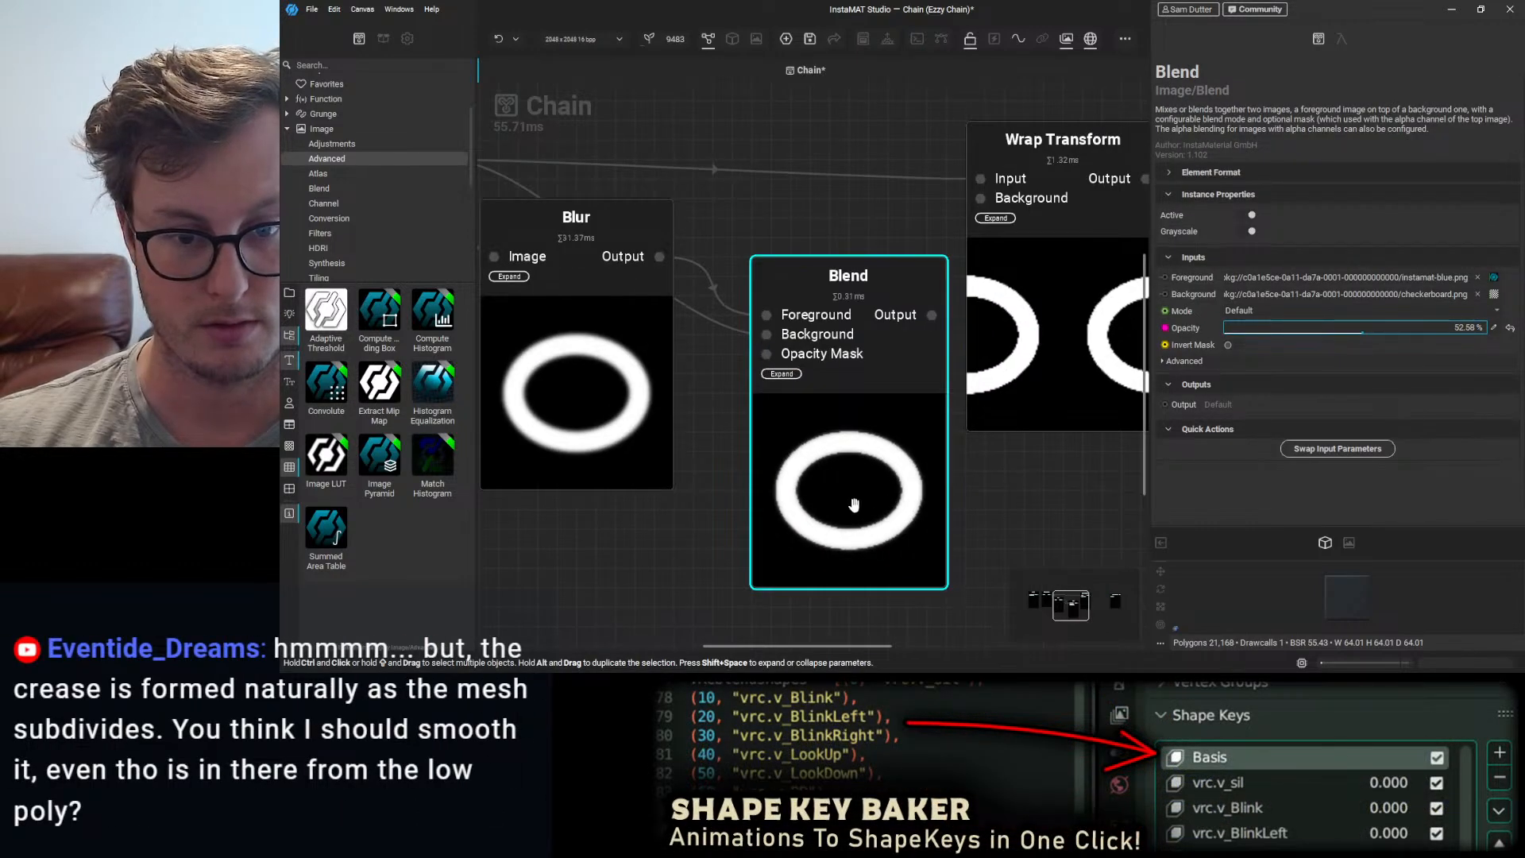
- Connect the Blur output to the Blend node's Opacity Mask and set the Blend opacity to about 95%
middle_click_drag(737, 346, 799, 384)
left_click_drag(723, 295, 813, 384)
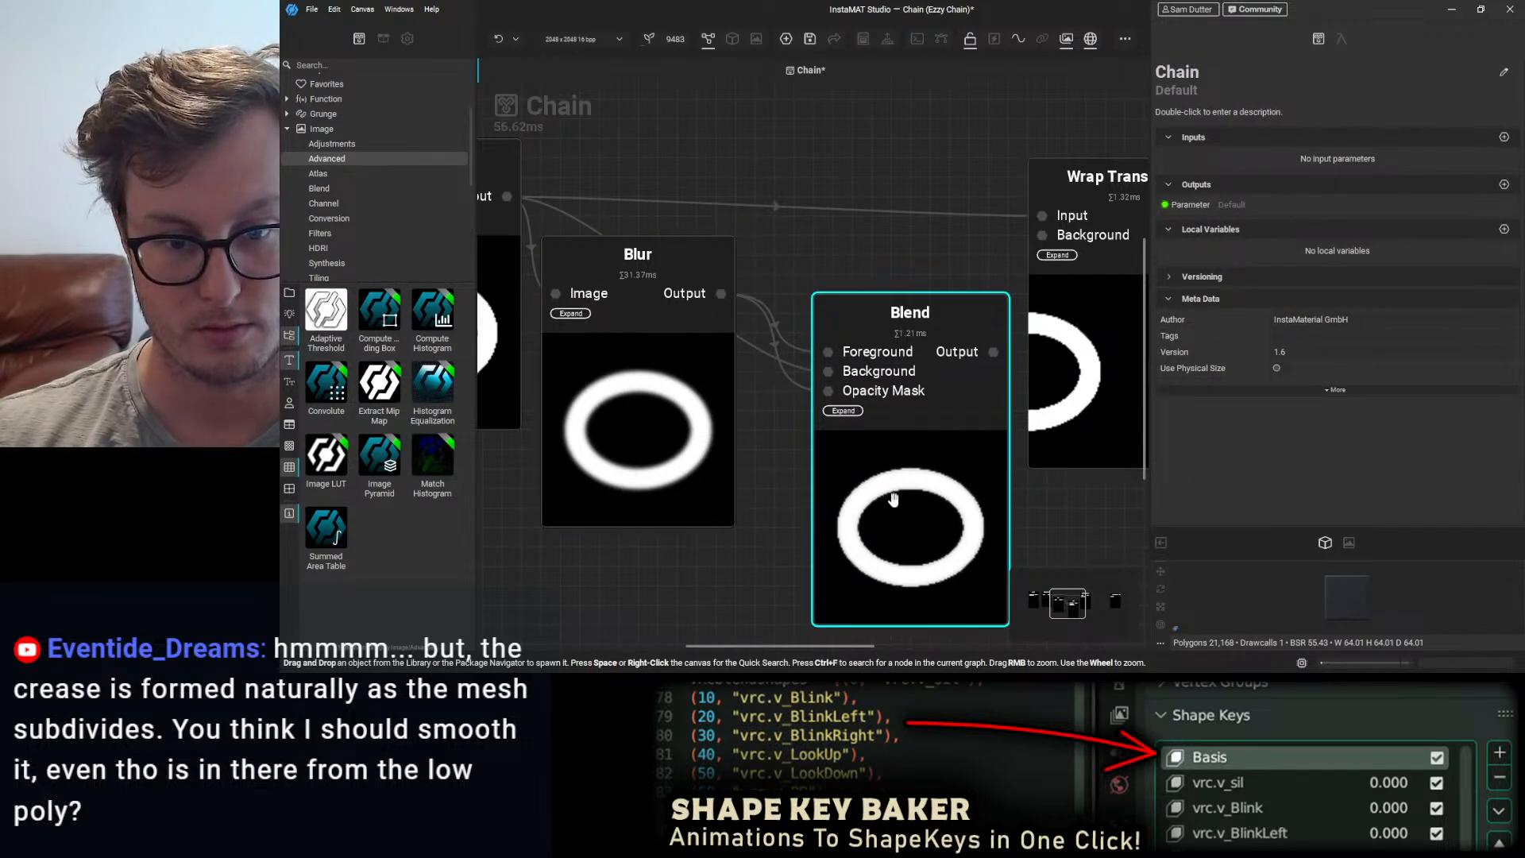
left_click(1008, 423)
left_click_drag(1361, 326, 1476, 328)
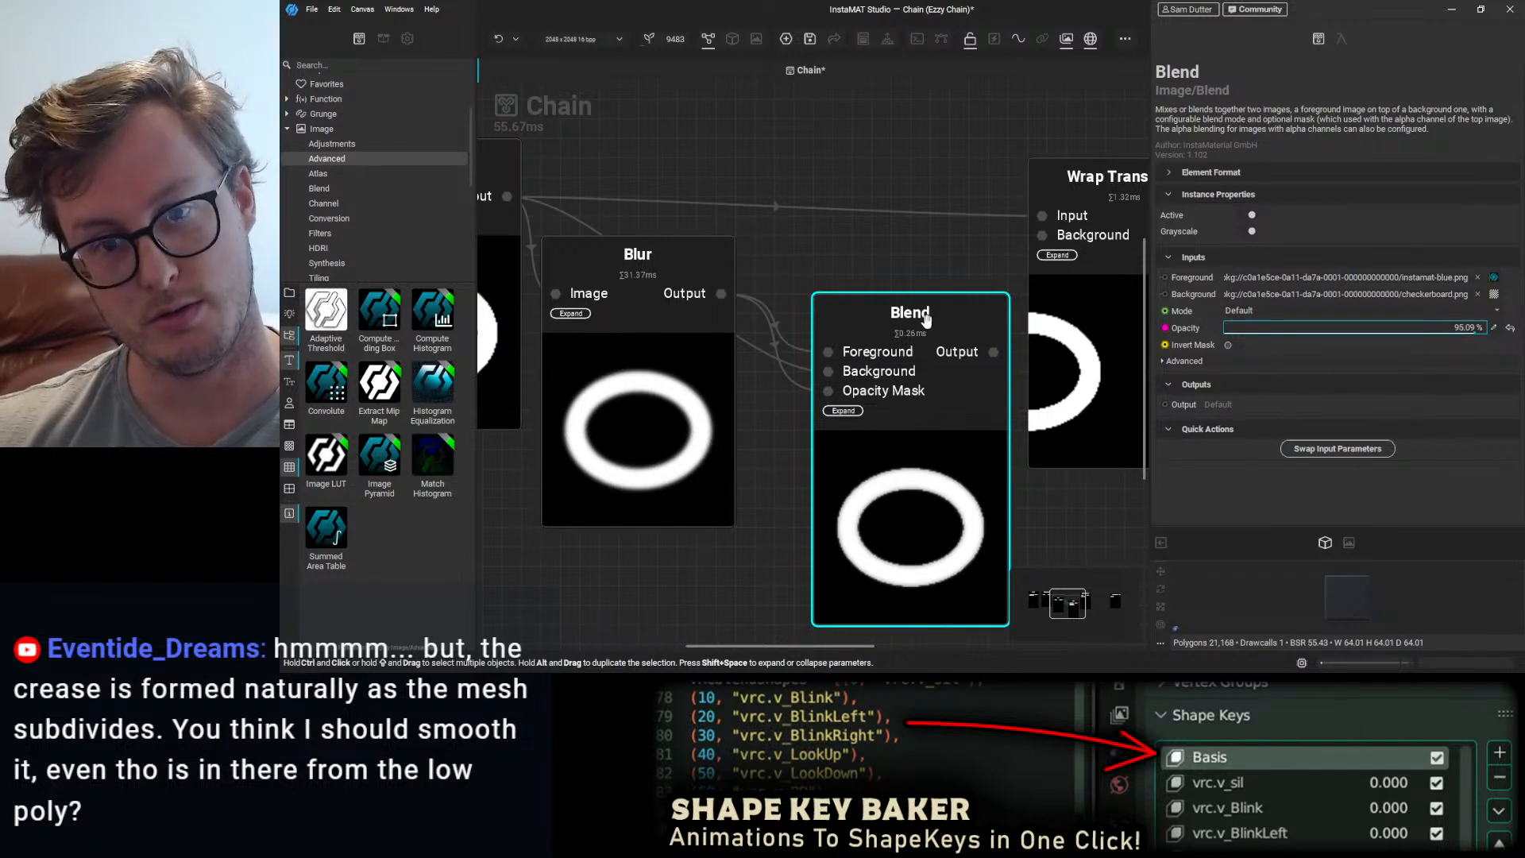
- Move the Blend node up nearly level with Wrap Transform and lower the Blur node beneath the main row
left_click_drag(925, 318, 887, 279)
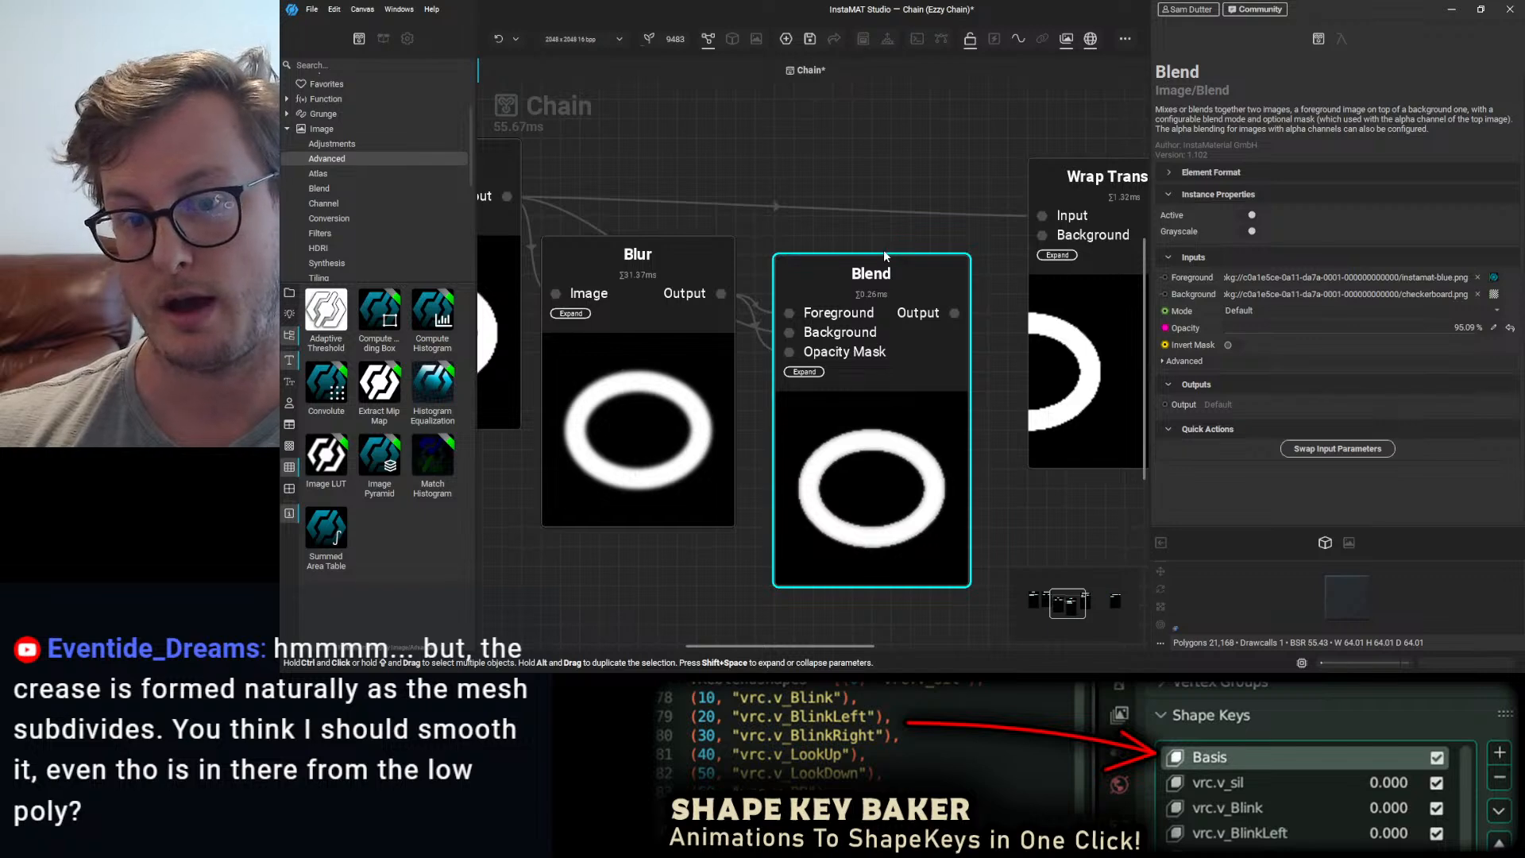
scroll(883, 269, "down", 3)
scroll(887, 273, "up", 1)
middle_click_drag(887, 273, 828, 399)
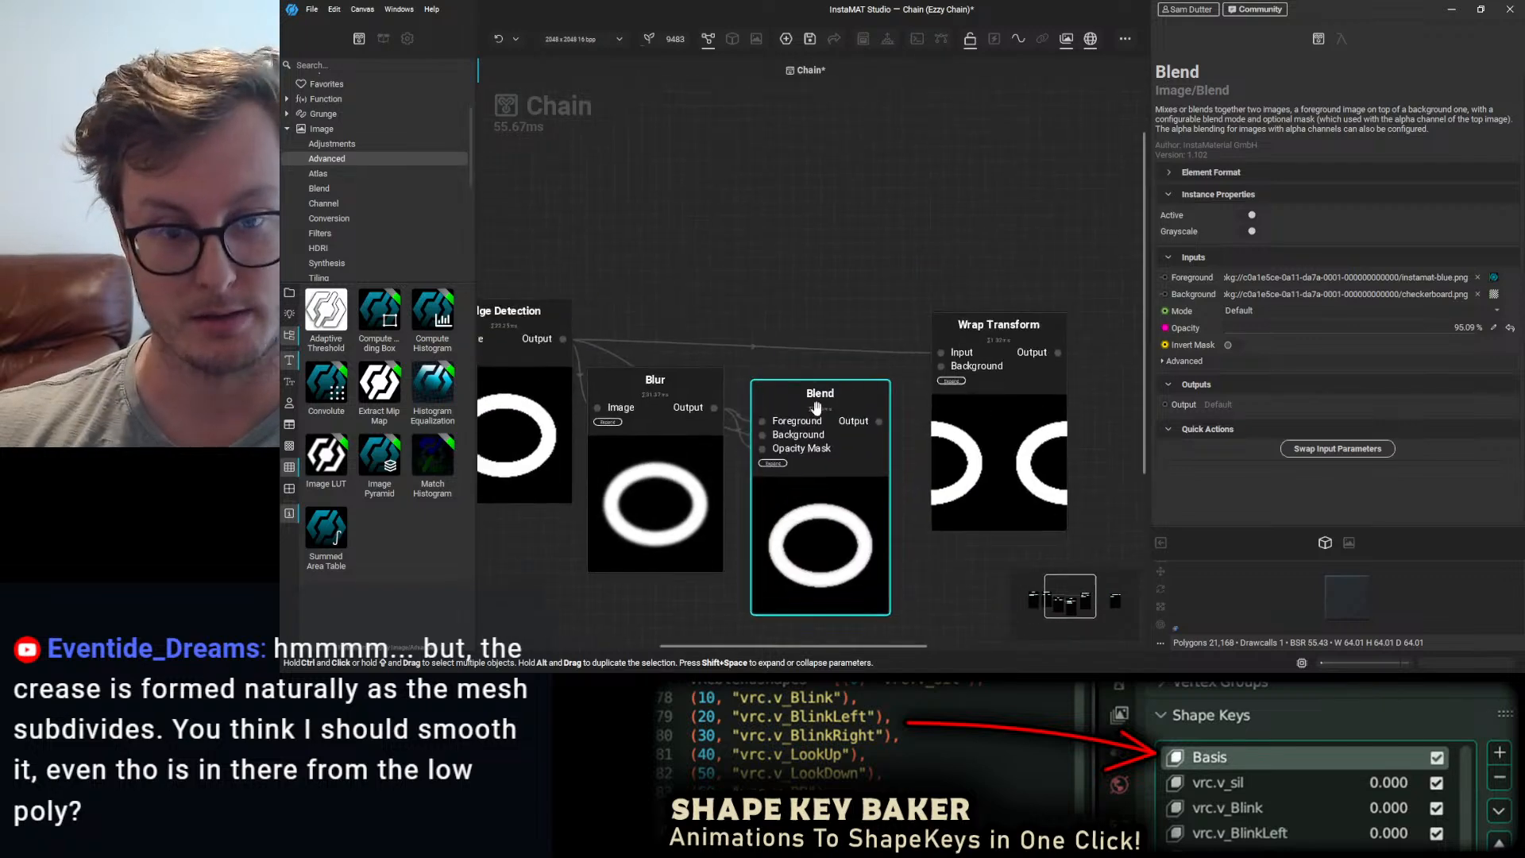
left_click_drag(666, 406, 667, 458)
- Feed the Blend output into the Wrap Transform input in place of the Edge Detection output
scroll(860, 359, "down", 2)
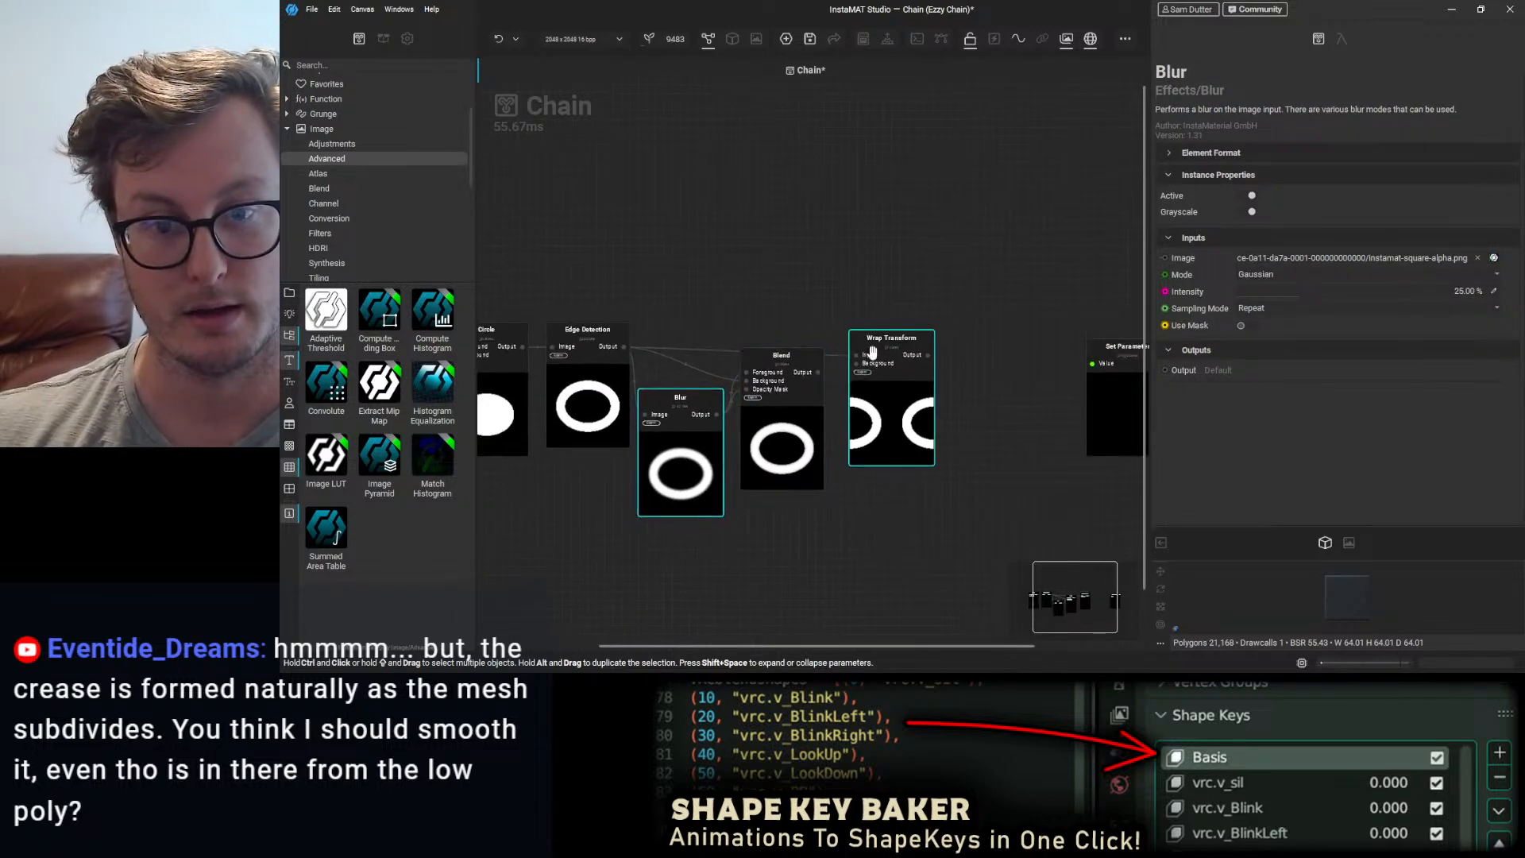
left_click(858, 365)
scroll(816, 374, "up", 2)
left_click(874, 346)
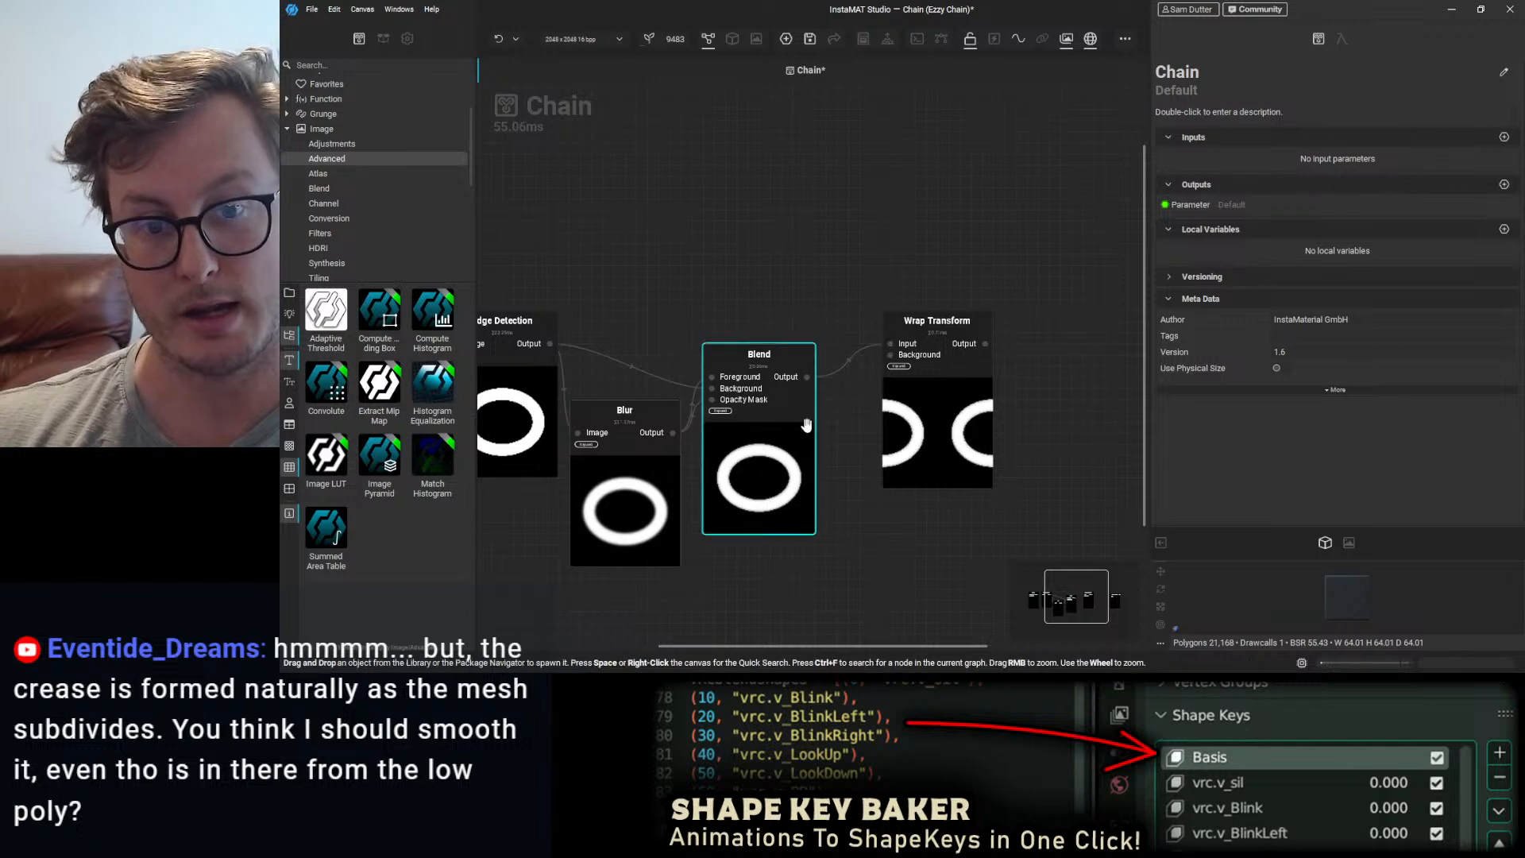
- Nudge the Blend and Blur nodes upward to tidy the row between Edge Detection and Wrap Transform
left_click_drag(754, 370, 765, 348)
left_click_drag(641, 415, 642, 392)
middle_click_drag(706, 345, 839, 333)
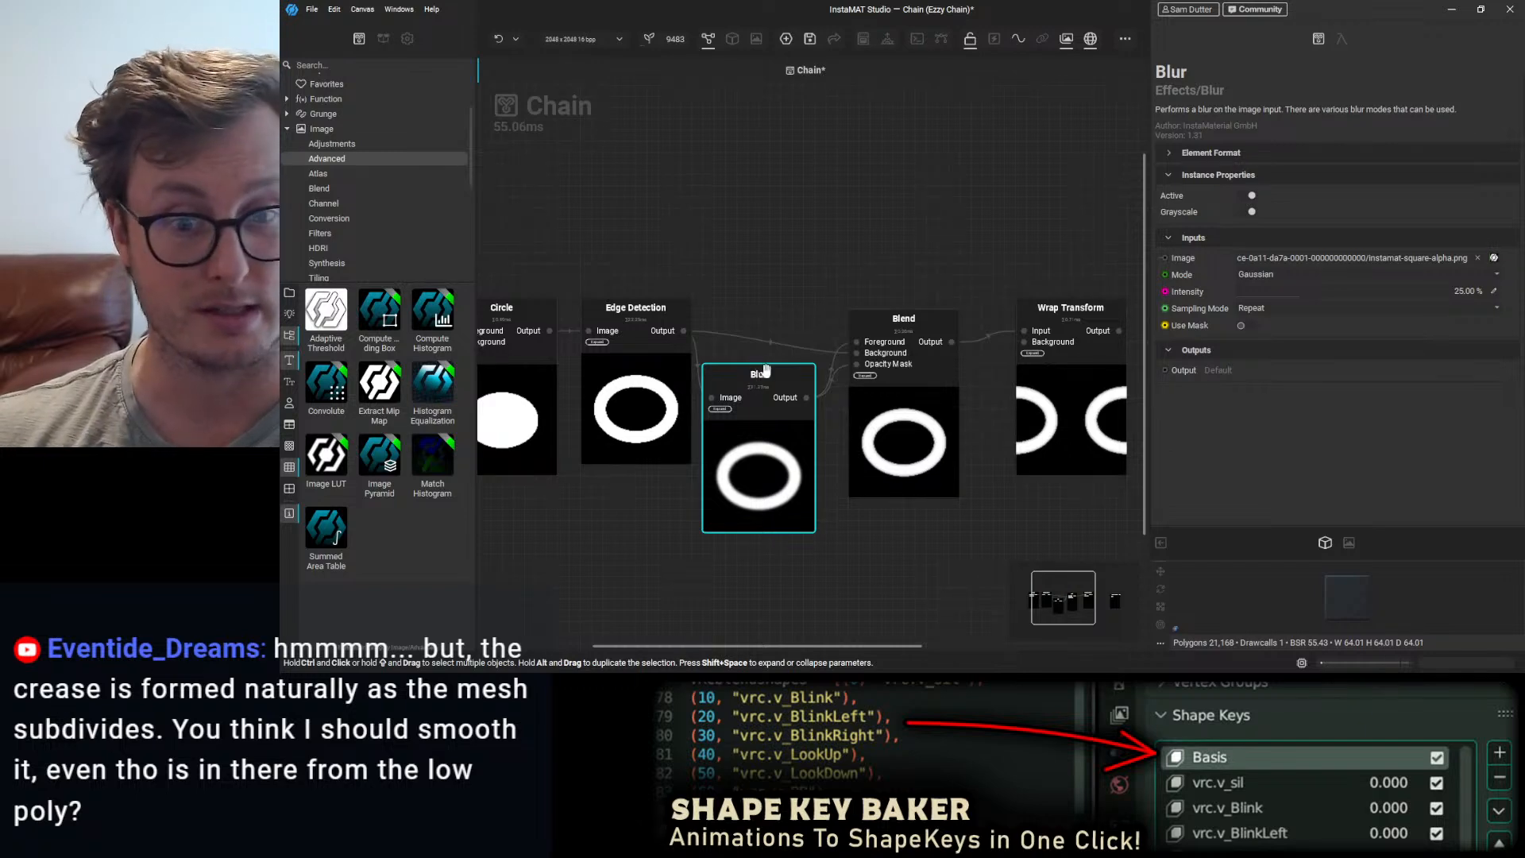
scroll(874, 318, "up", 3)
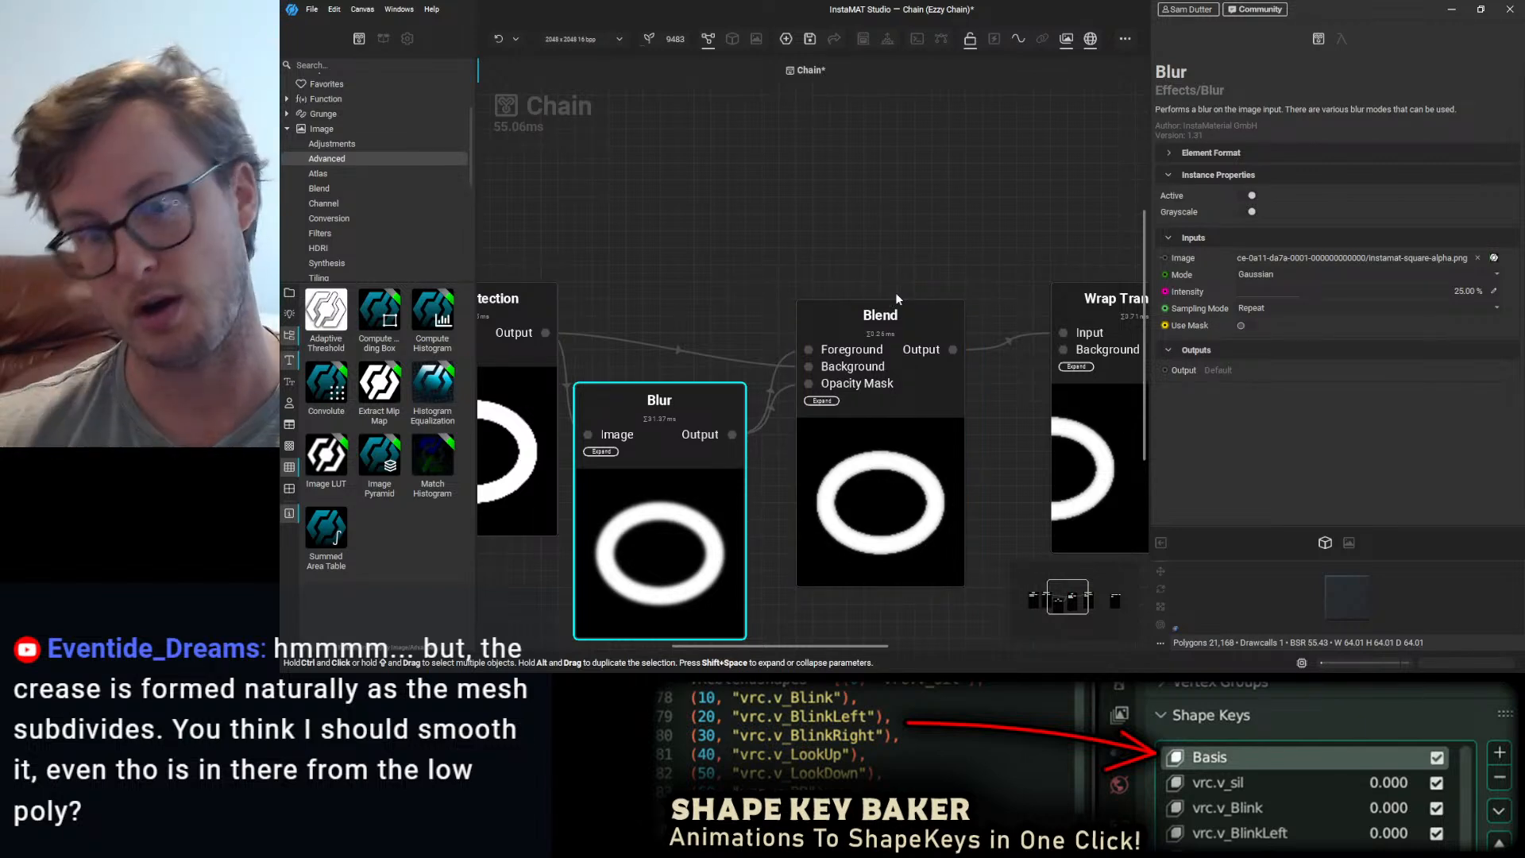
- Space the node groups farther apart, leaving a wider gap between the Blur and Blend nodes
scroll(885, 294, "down", 1)
middle_click_drag(518, 357, 853, 347)
scroll(803, 330, "down", 4)
middle_click_drag(659, 259, 665, 260)
left_click_drag(707, 266, 843, 353)
left_click_drag(815, 344, 747, 344)
middle_click_drag(879, 319, 859, 258)
scroll(783, 305, "up", 2)
left_click(854, 381)
left_click_drag(855, 381, 775, 381)
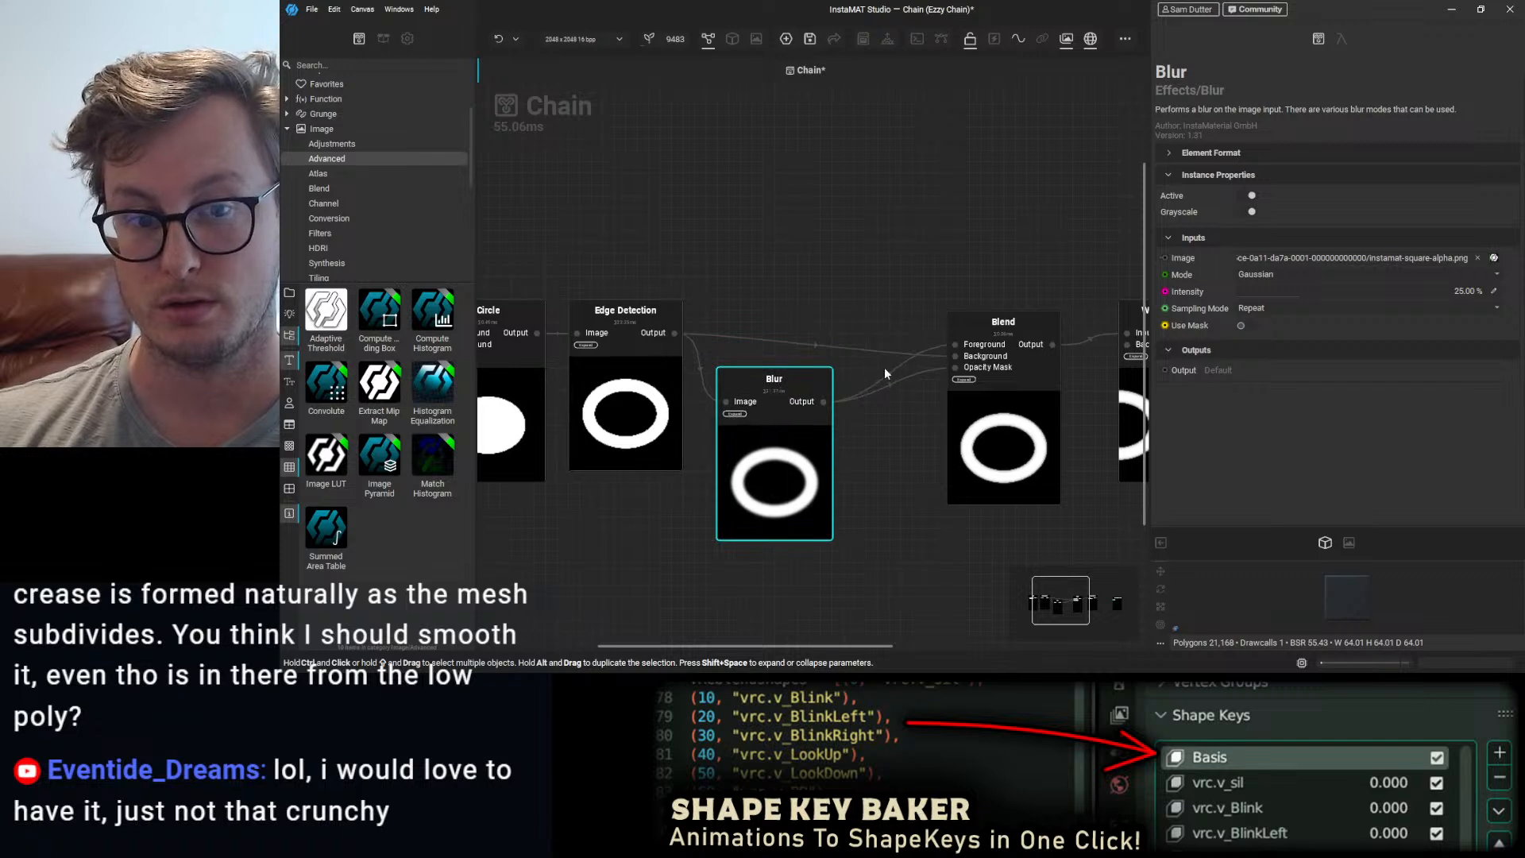
middle_click_drag(854, 380, 640, 381)
left_click(782, 321)
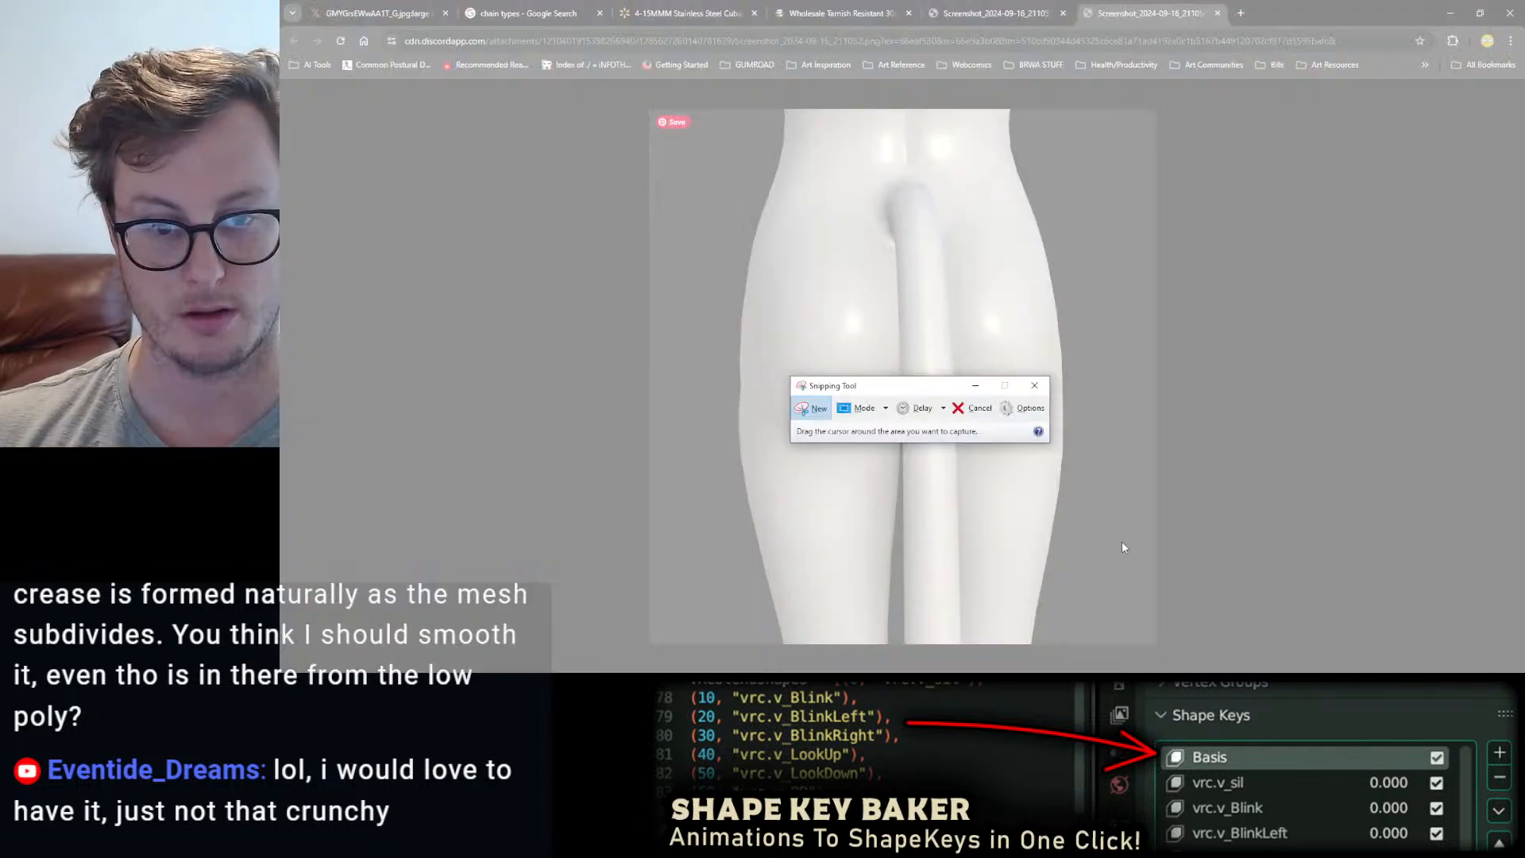
- Capture the hips of the browser's body render with Snipping Tool and sketch angular low-poly edges and faces around the left crease
left_click_drag(629, 197, 1162, 519)
mouse_move(759, 385)
left_mouse_down()
mouse_move(827, 414)
mouse_move(865, 414)
mouse_move(892, 386)
left_mouse_up()
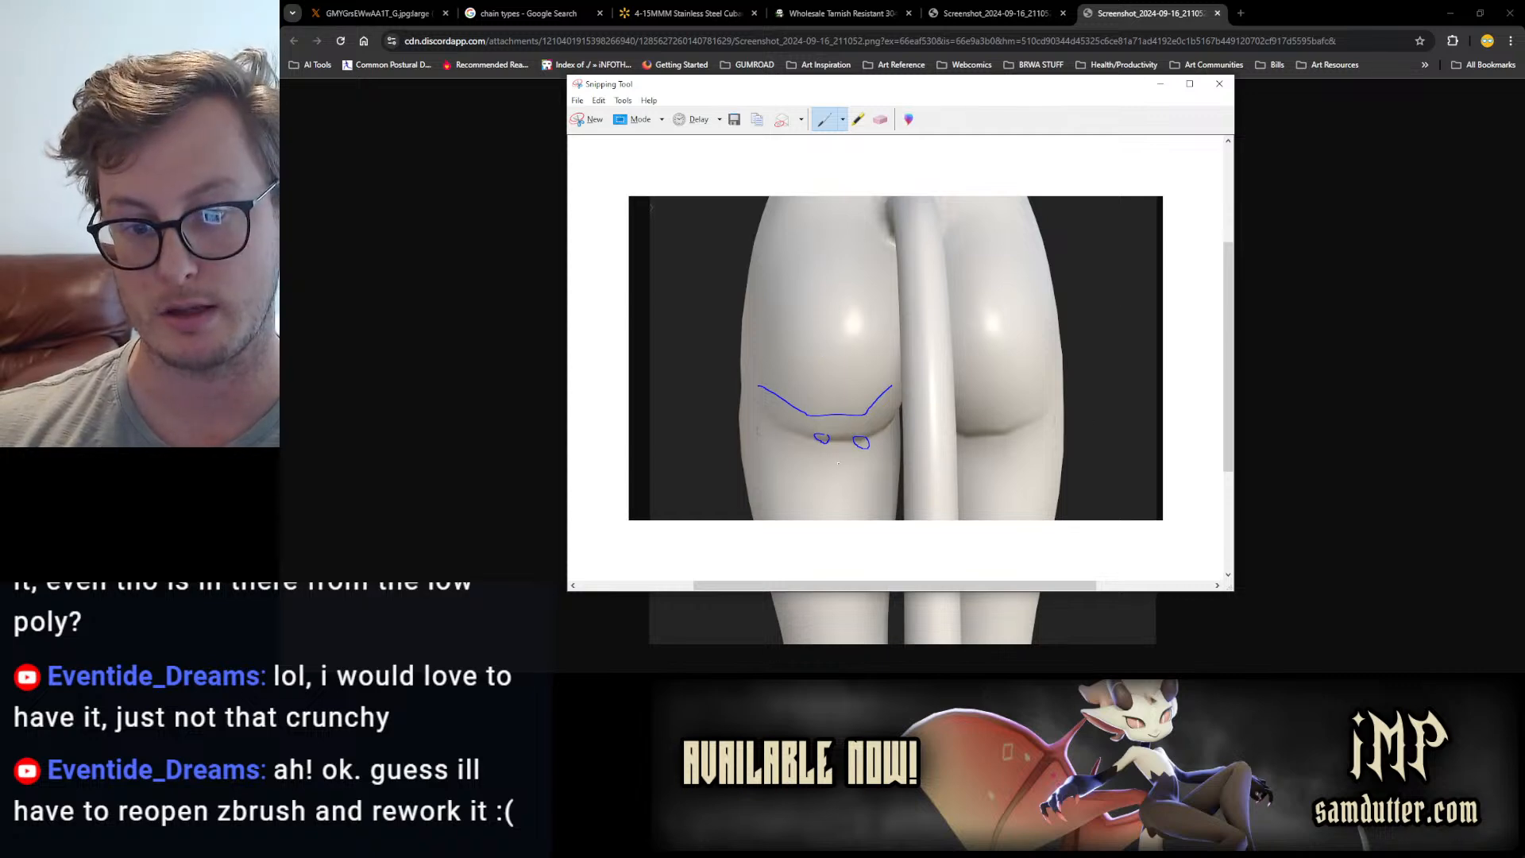
mouse_move(814, 378)
left_mouse_down()
mouse_move(815, 442)
mouse_move(841, 444)
mouse_move(858, 390)
mouse_move(808, 392)
left_mouse_up()
mouse_move(863, 443)
left_mouse_down()
mouse_move(889, 427)
mouse_move(867, 395)
left_mouse_up()
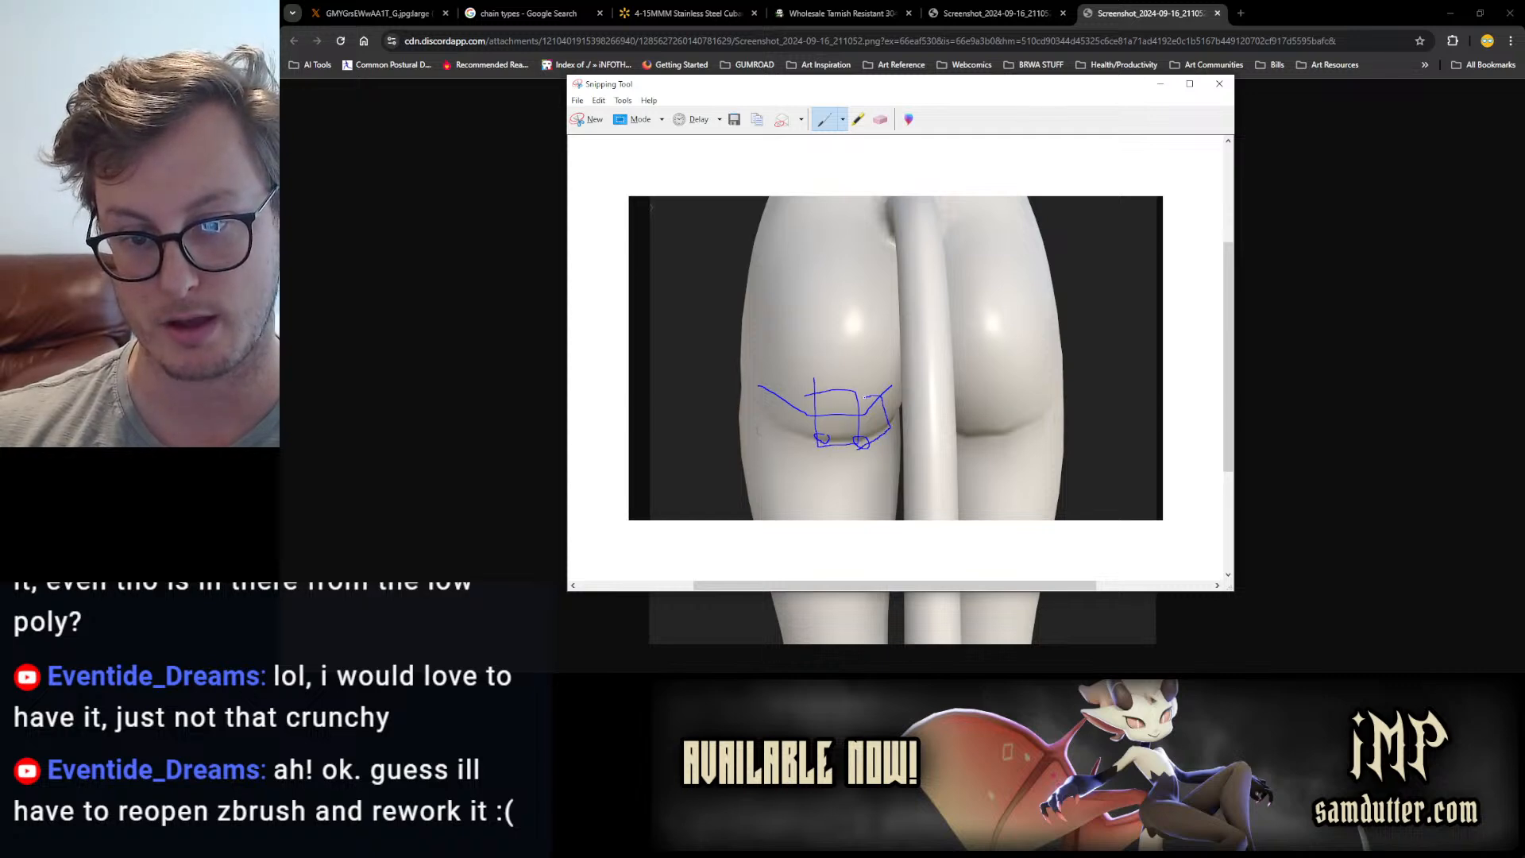
- Replace the angular sketch with a smooth curve along the left crease and short edge lines rising from it
left_click(909, 119)
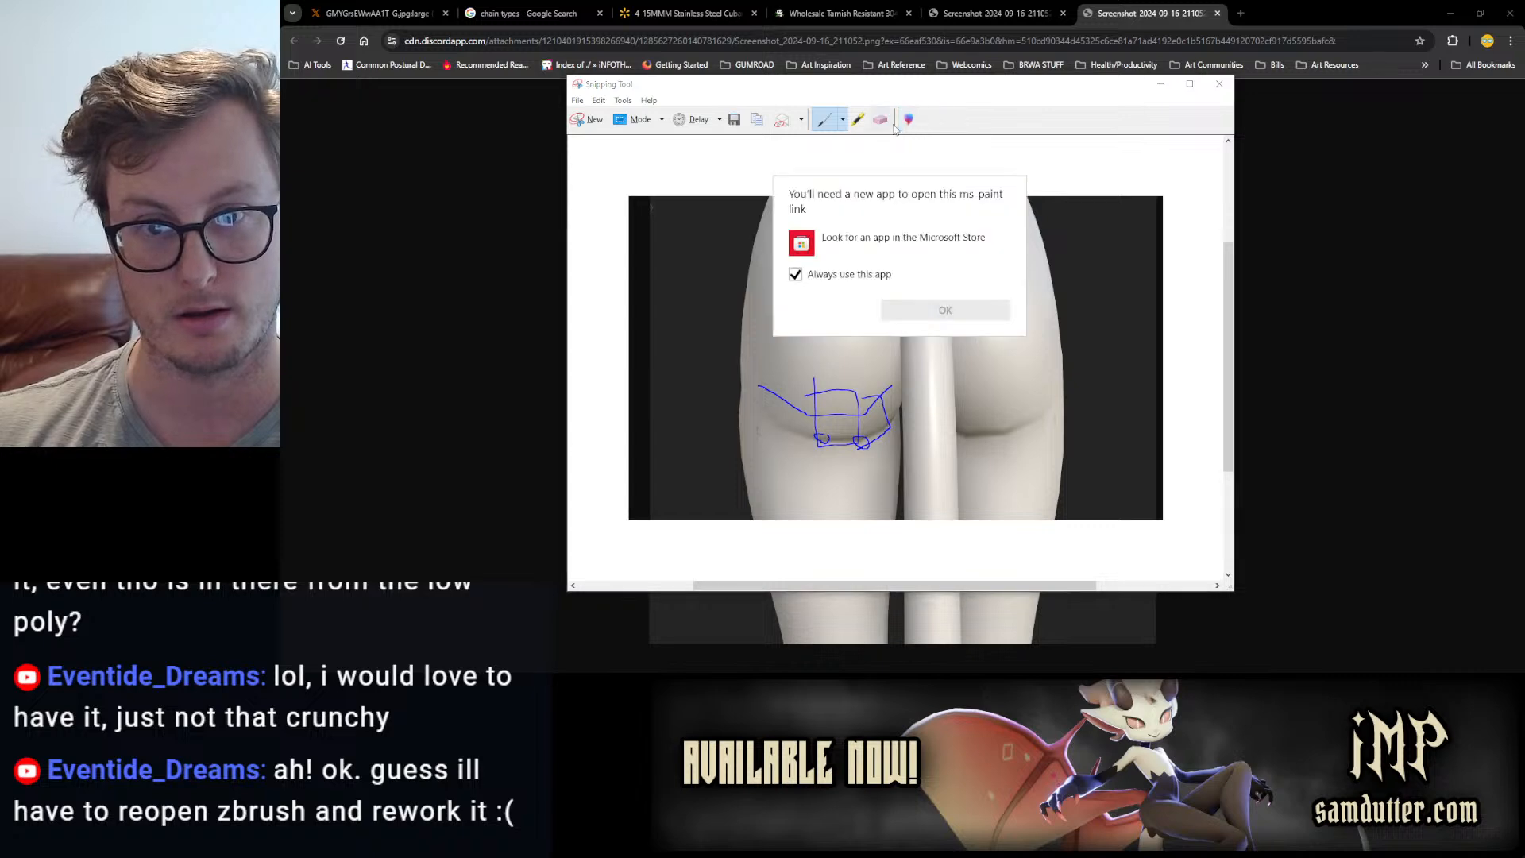
left_click(949, 163)
left_click(881, 119)
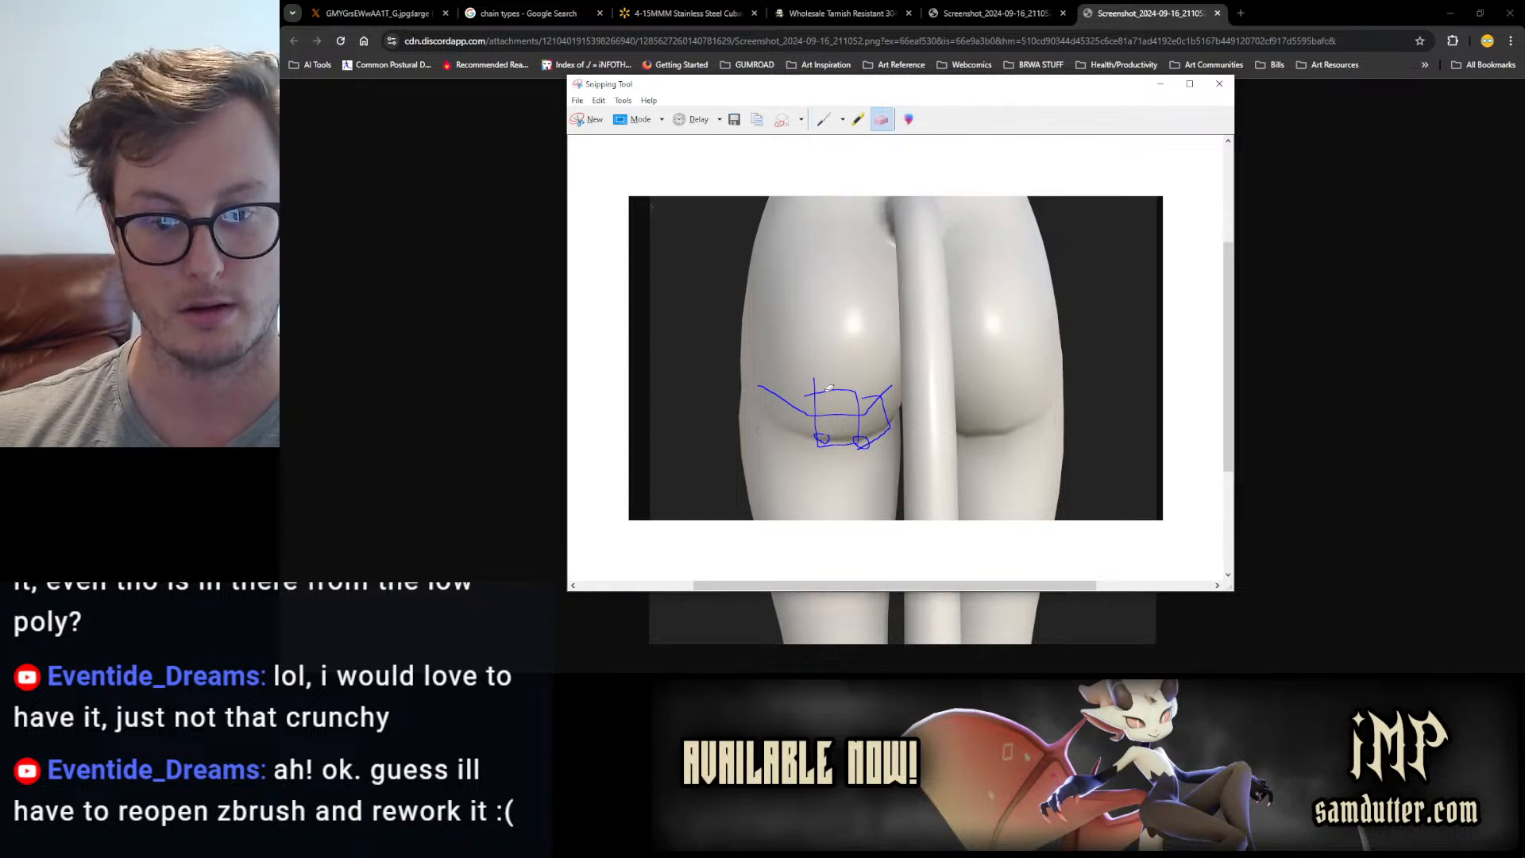
left_click_drag(834, 398, 870, 421)
left_click(824, 119)
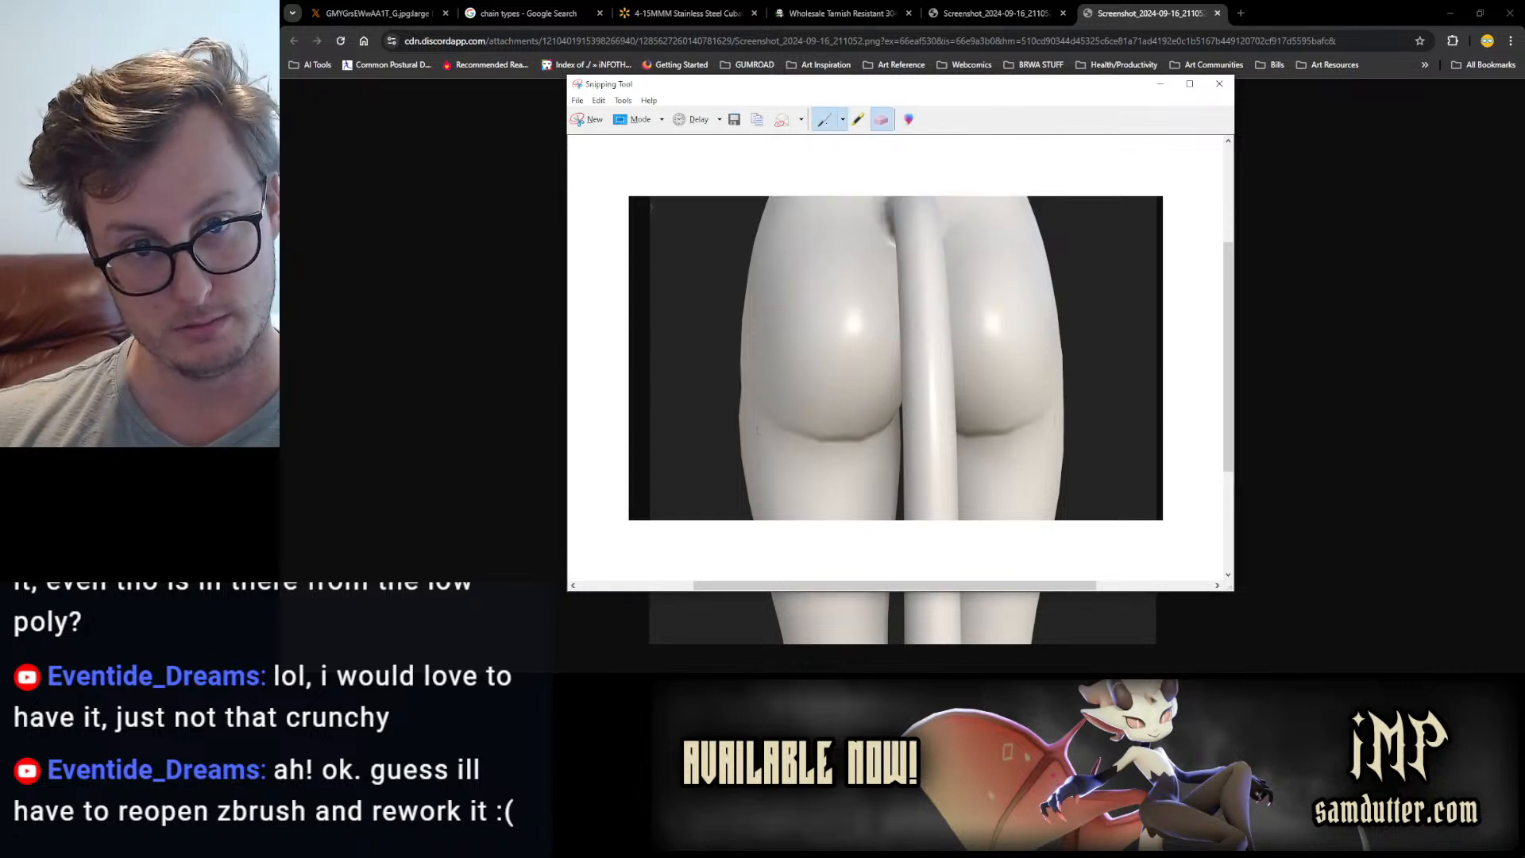
left_click_drag(772, 423, 884, 433)
left_click_drag(802, 402, 789, 425)
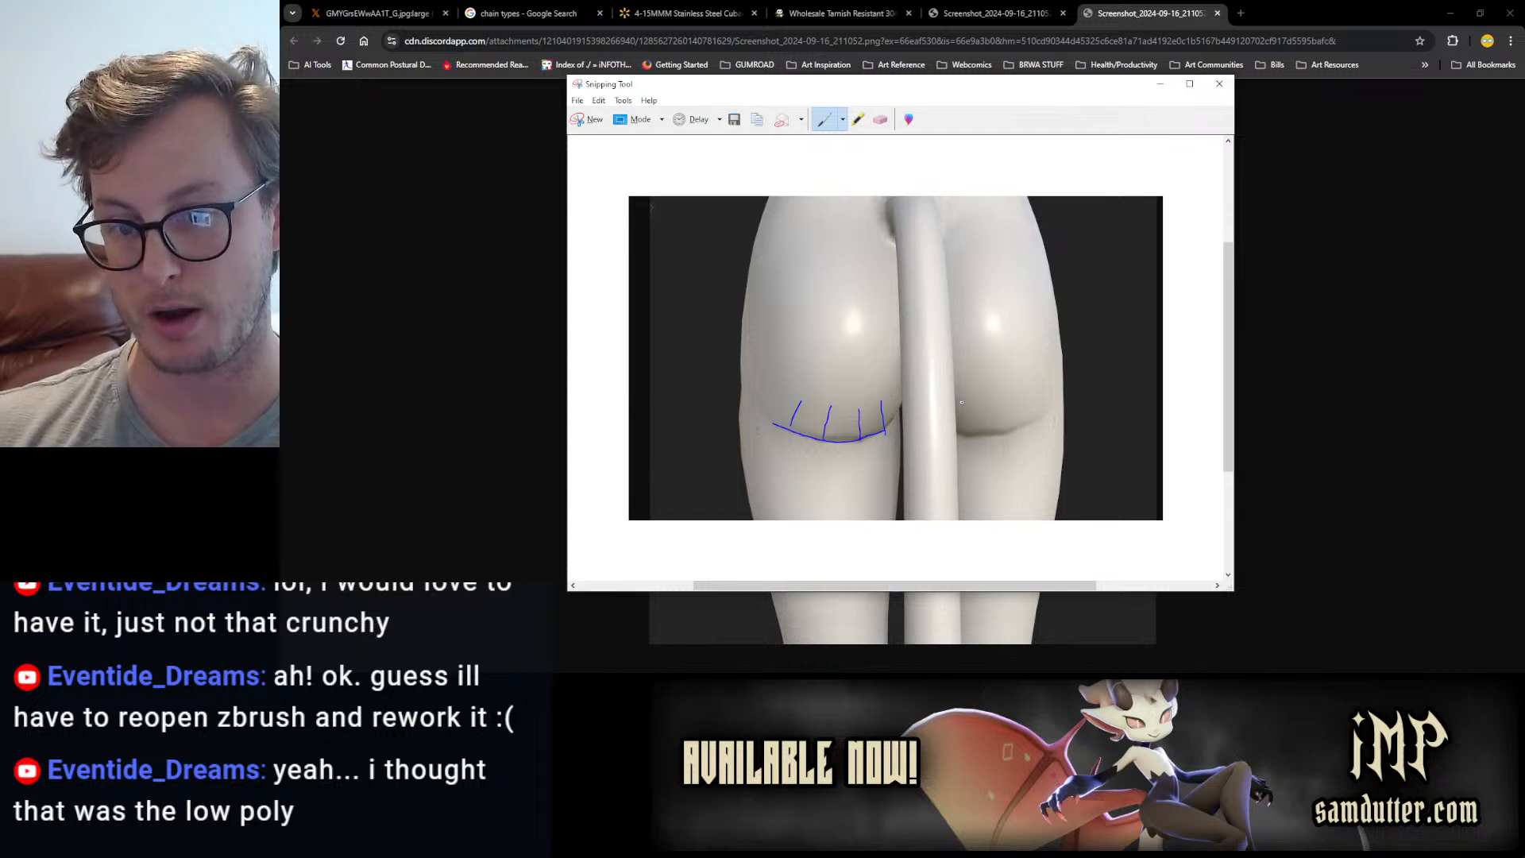
- Erase the crease sketch and close the Snipping Tool capture
left_click(881, 119)
mouse_move(802, 431)
left_mouse_down()
mouse_move(839, 438)
mouse_move(886, 416)
left_mouse_up()
left_click(795, 412)
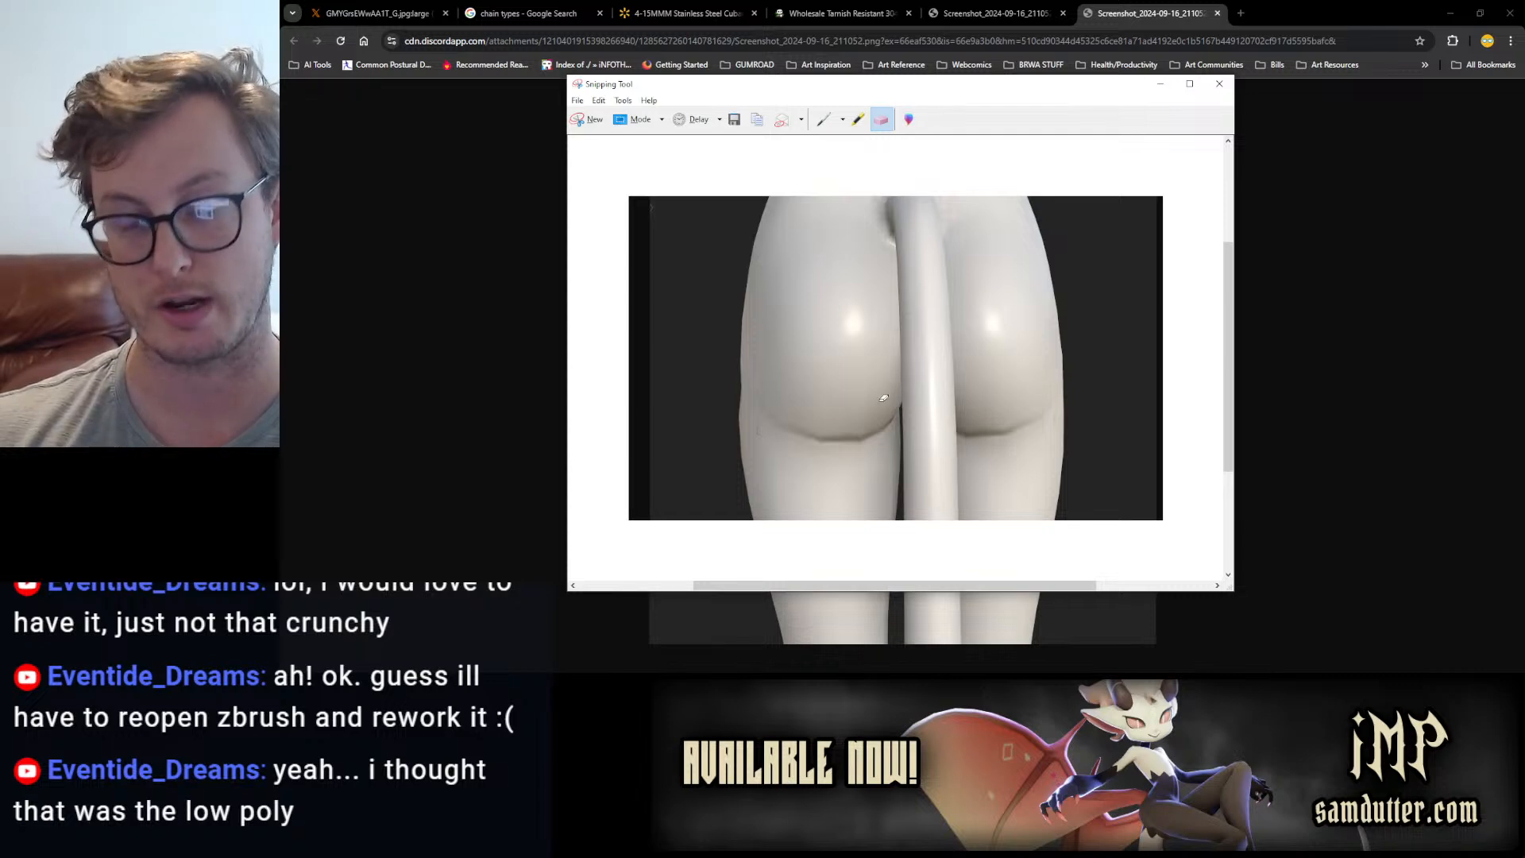
left_click(1217, 85)
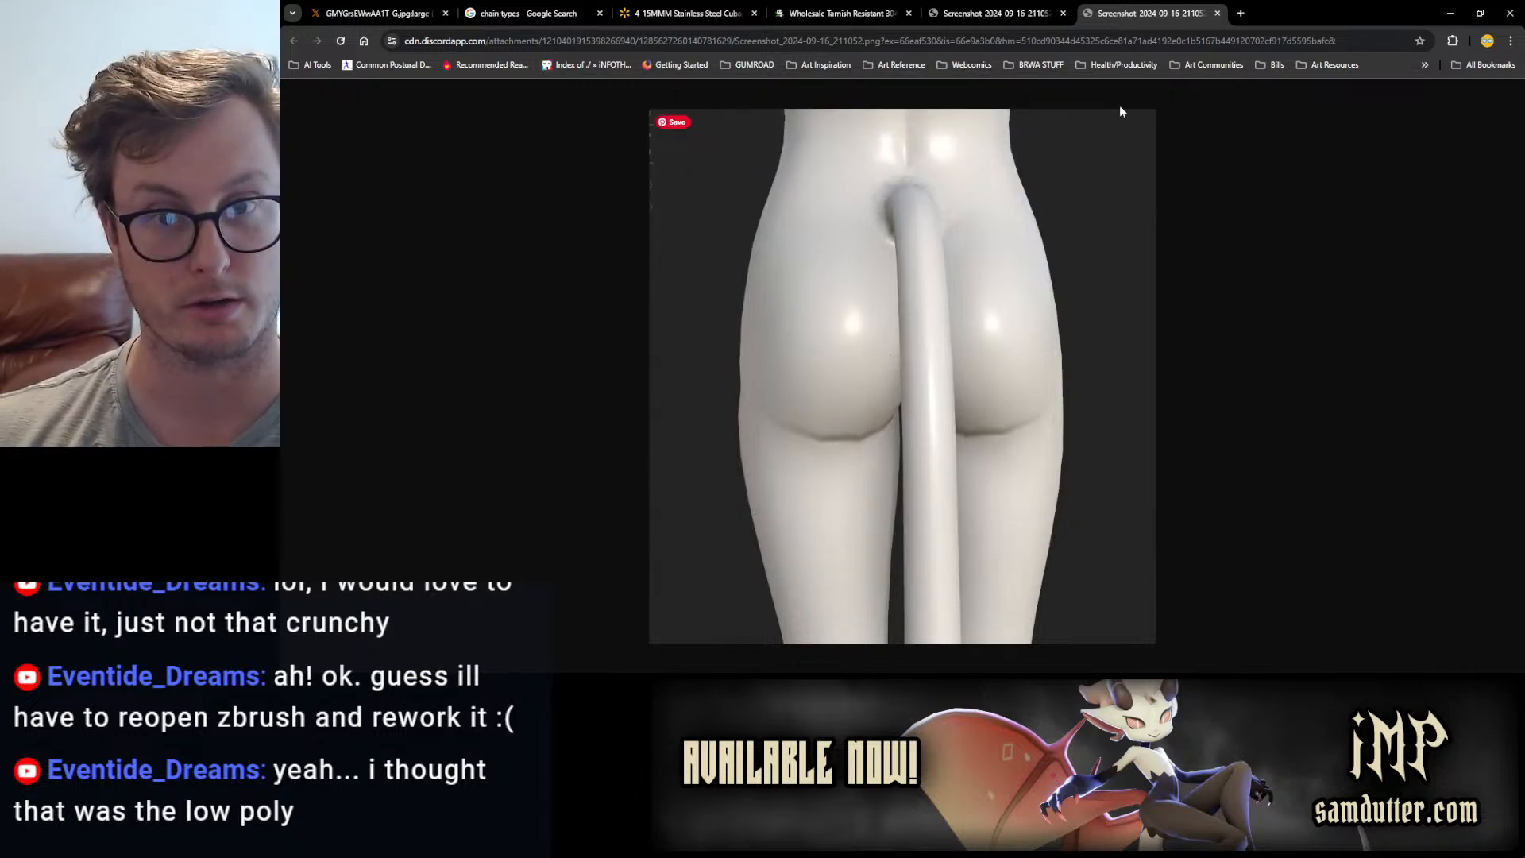
- Close the two body screenshot tabs in the browser
left_click(1218, 12)
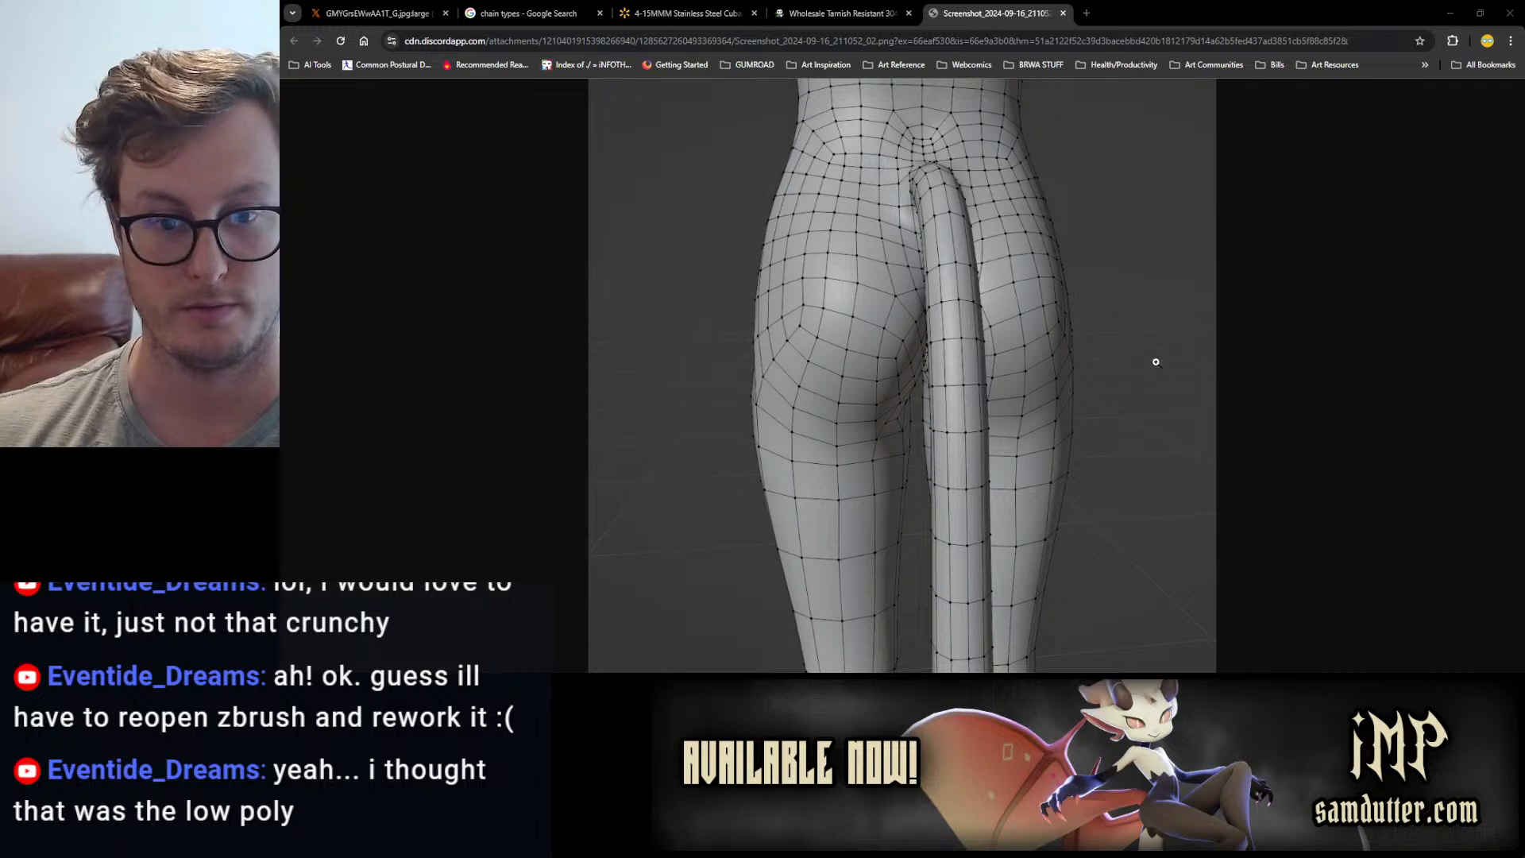
key("alt+Tab")
left_click(1063, 12)
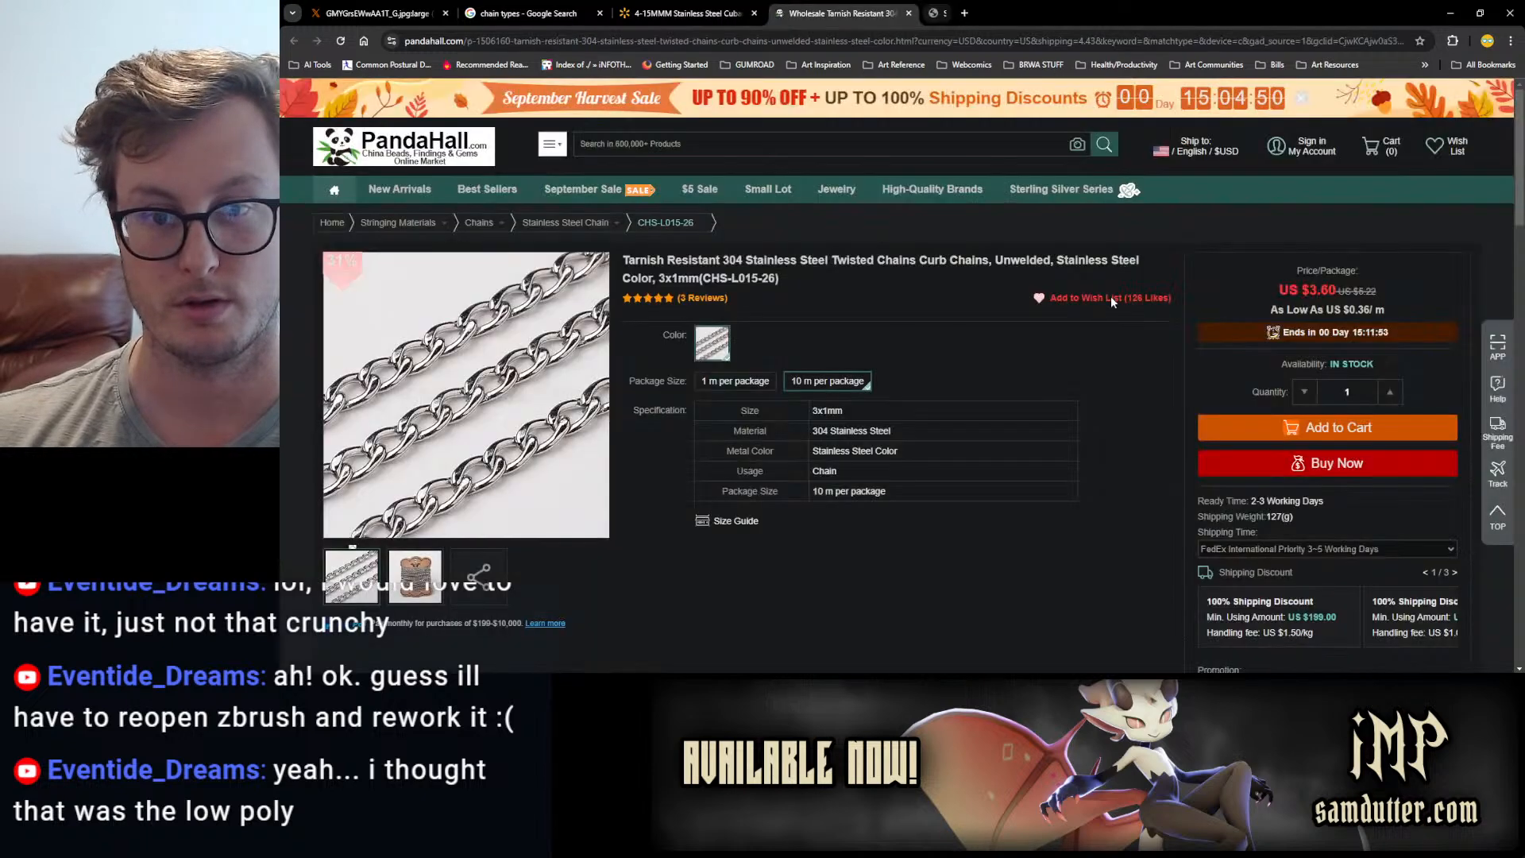
- Return to the Chain graph in InstaMAT Studio and save it
key("alt+Tab")
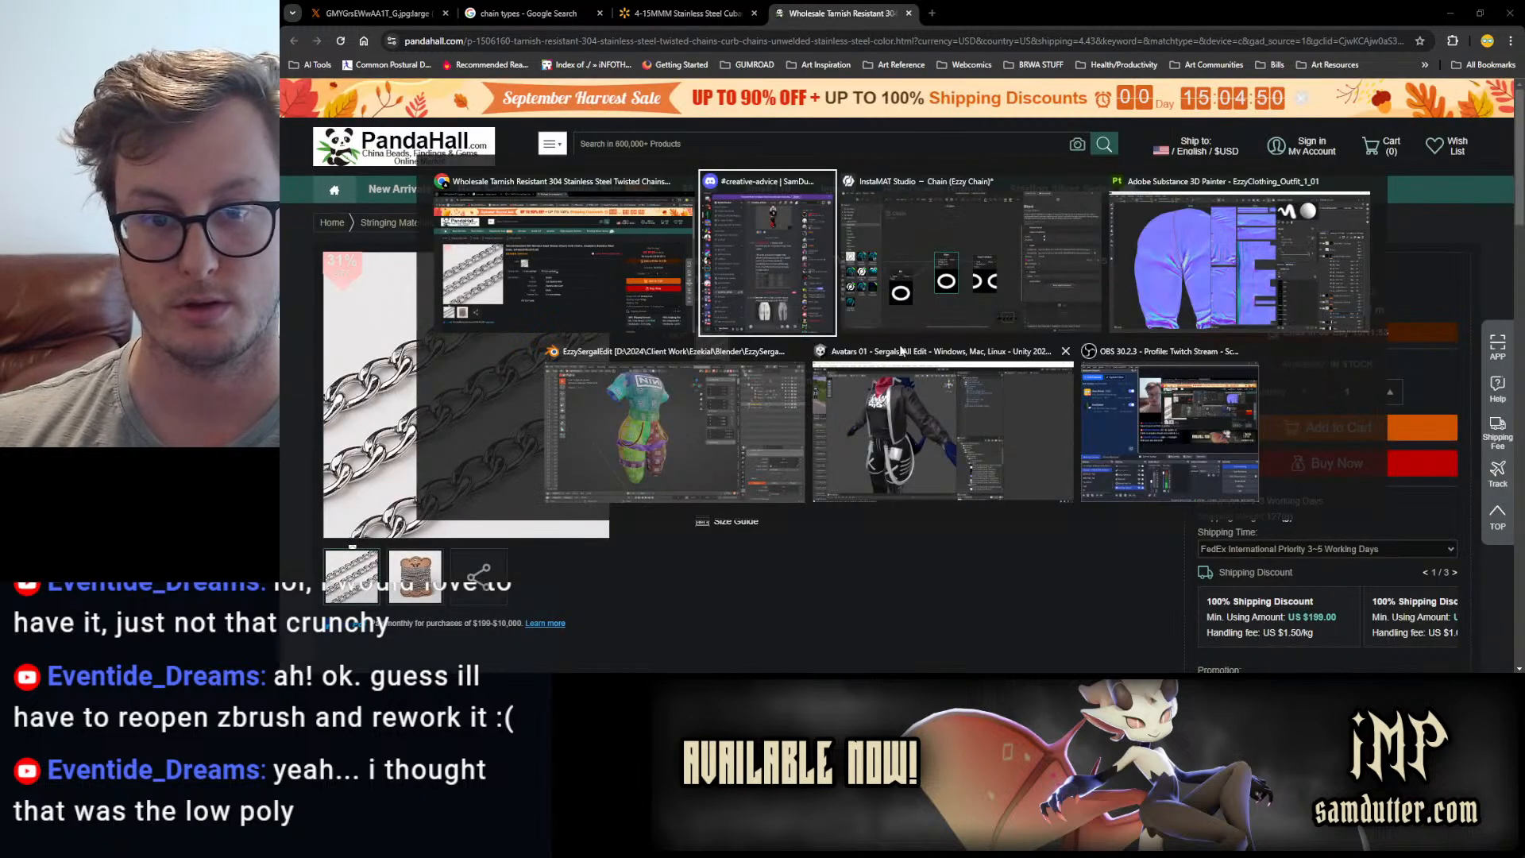
left_click(1141, 310)
key("alt+Tab")
left_click(704, 435)
middle_click_drag(747, 404, 732, 288)
key("ctrl+s")
key("alt+Tab")
middle_click_drag(826, 397, 934, 399)
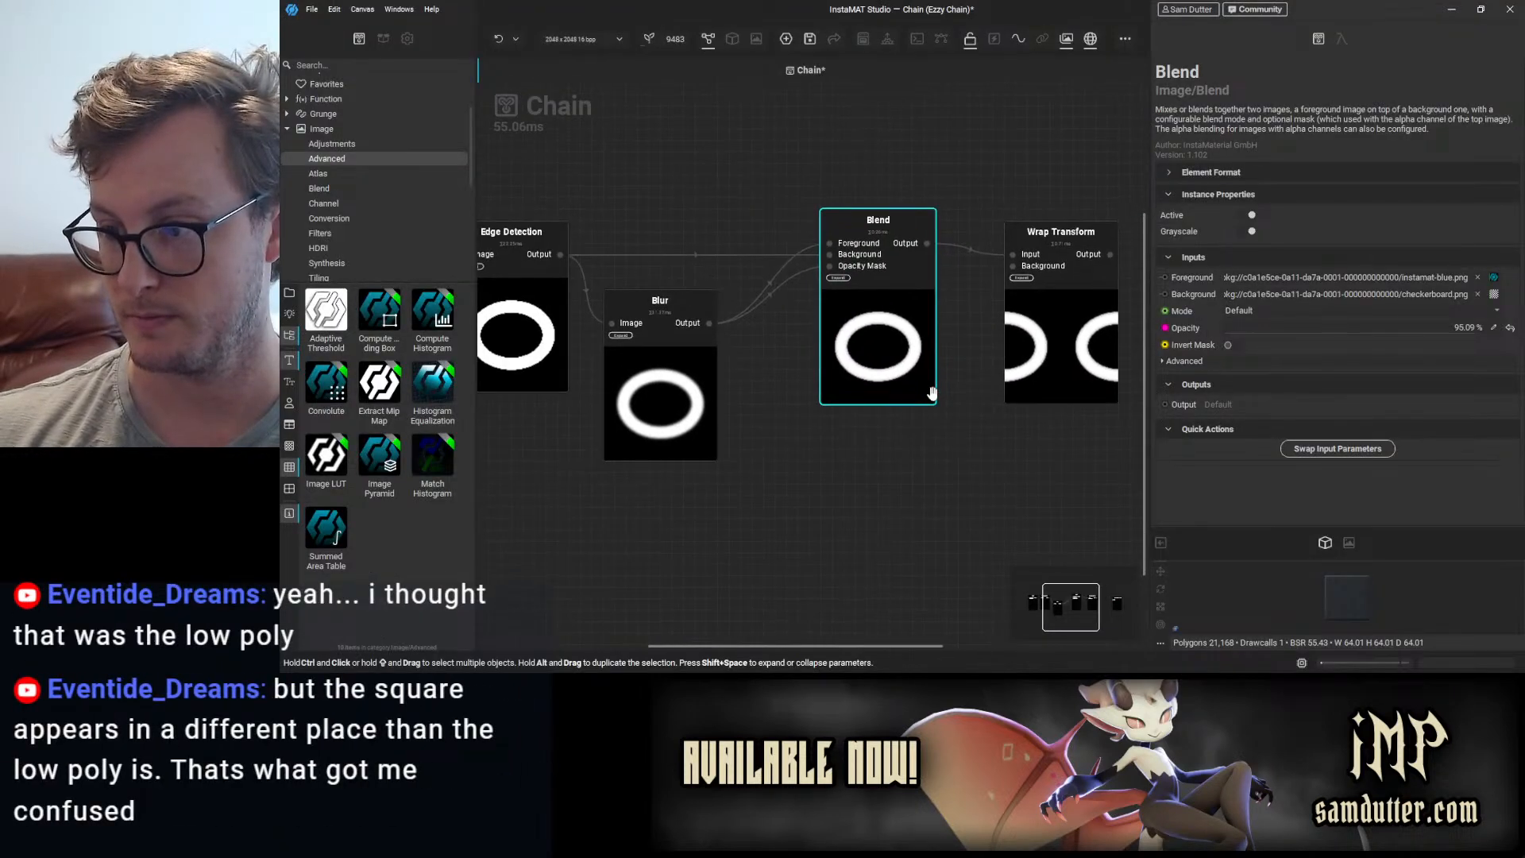
- Place the wireframe and smooth-shaded body screenshots side by side in separate browser windows
scroll(865, 421, "up", 1)
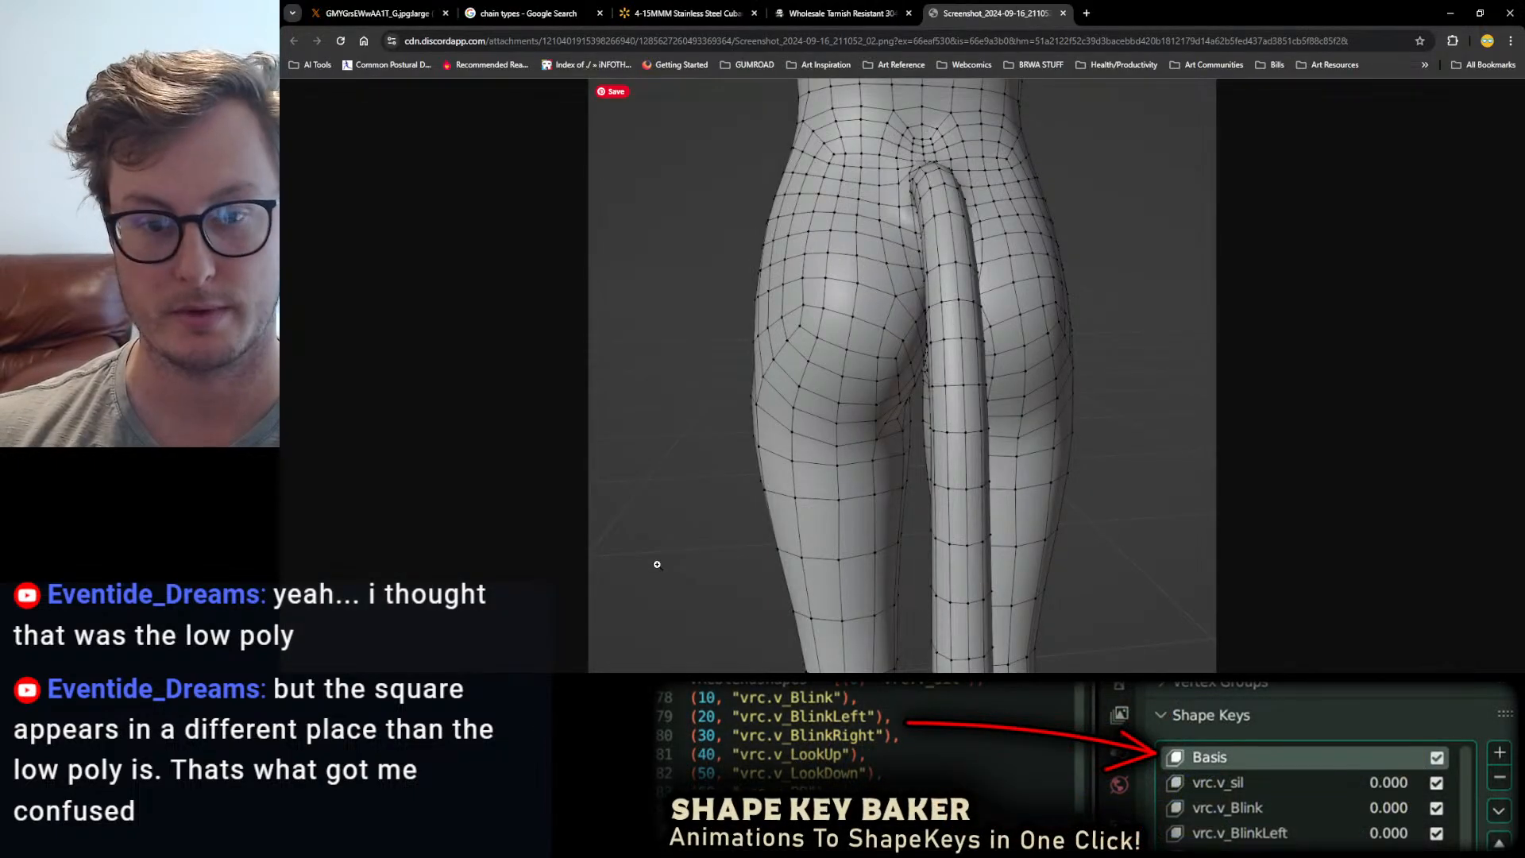
left_click_drag(977, 14, 282, 270)
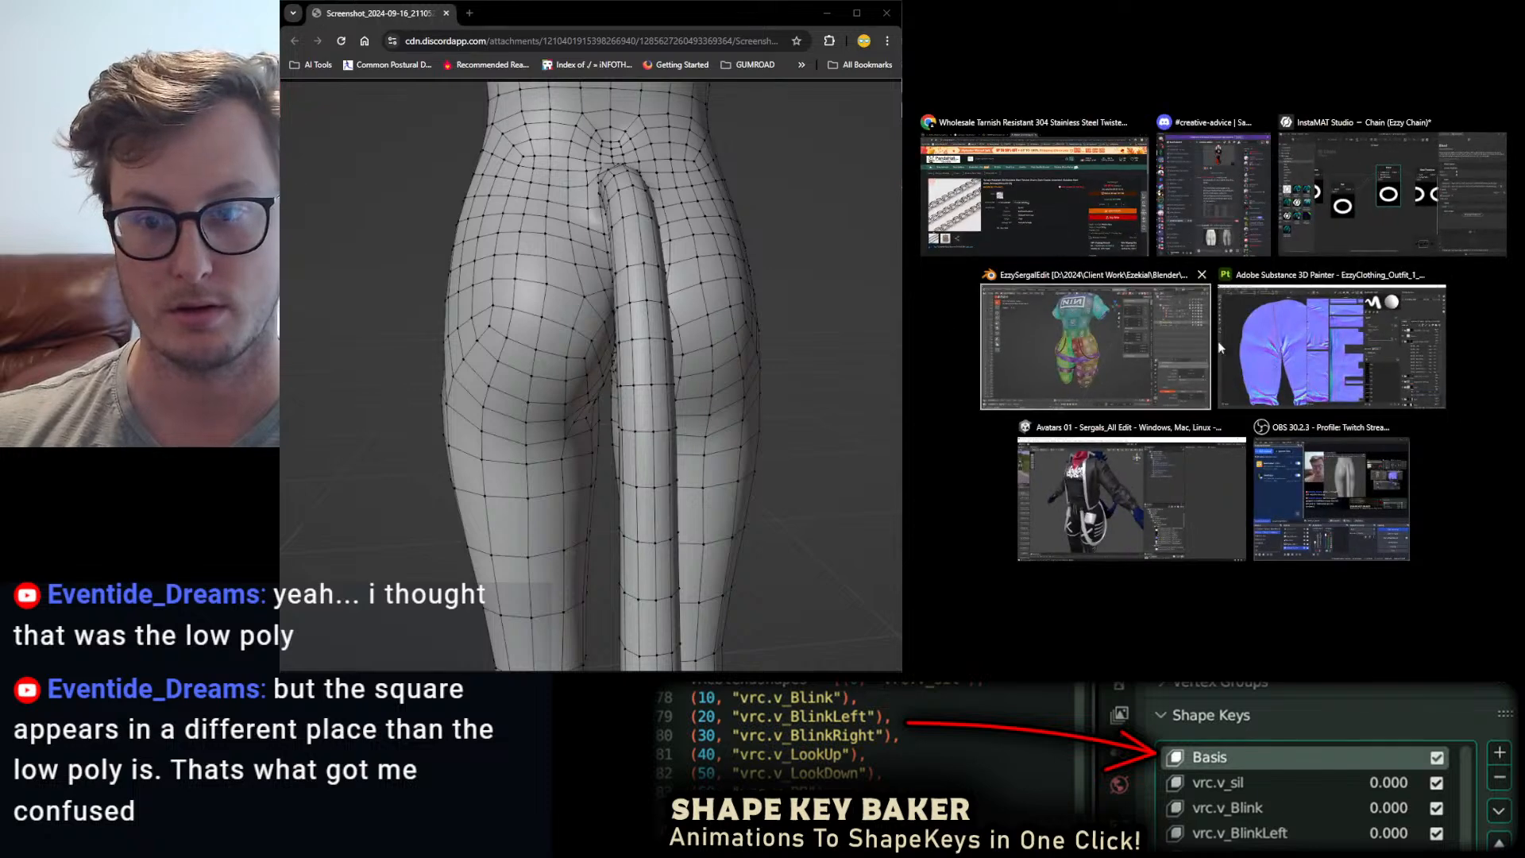
left_click(1034, 191)
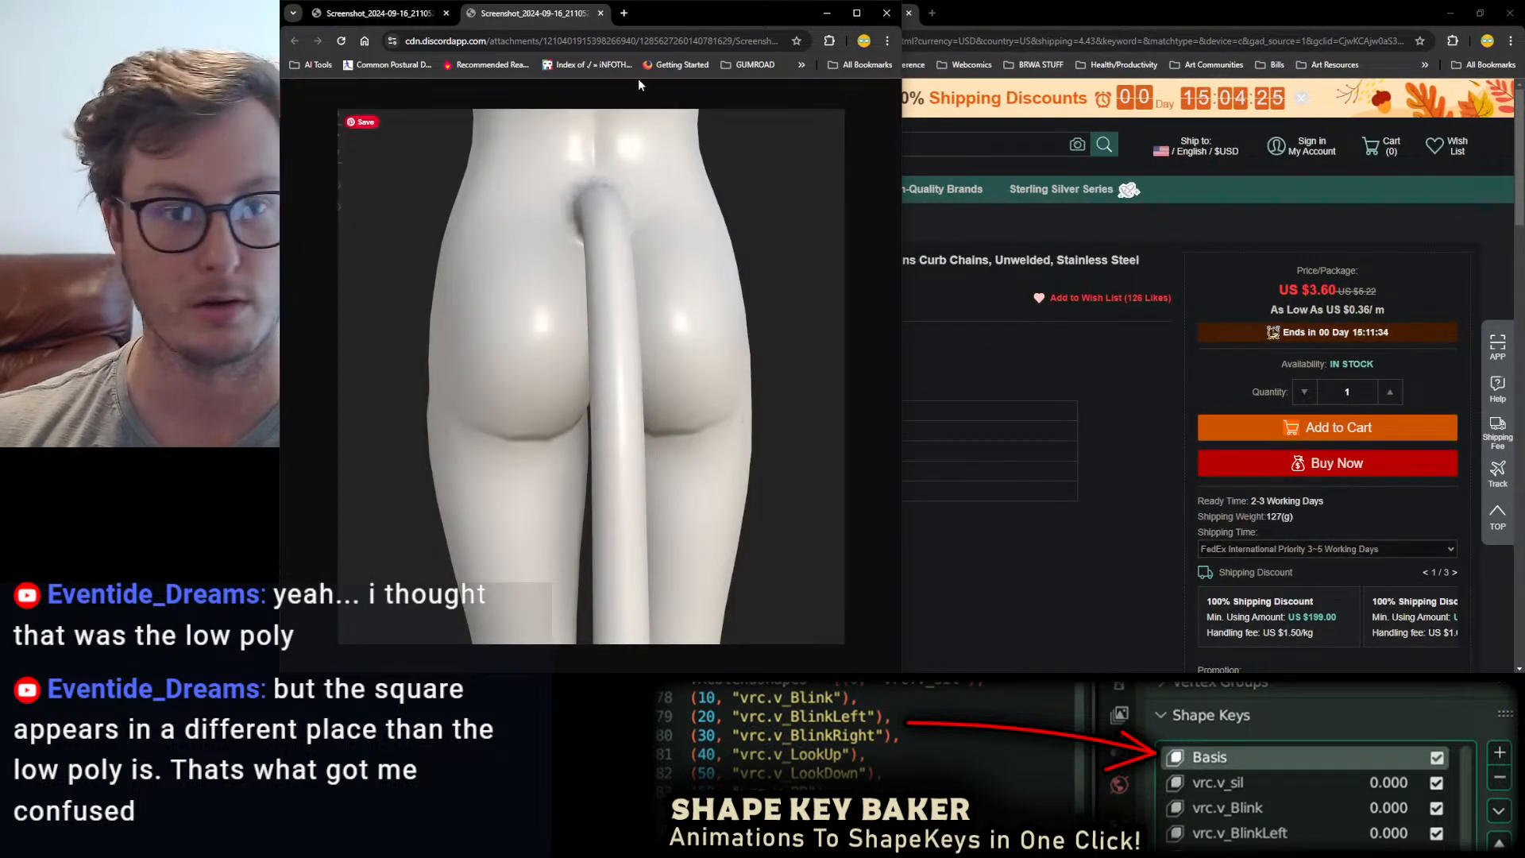
left_click_drag(616, 25, 1042, 107)
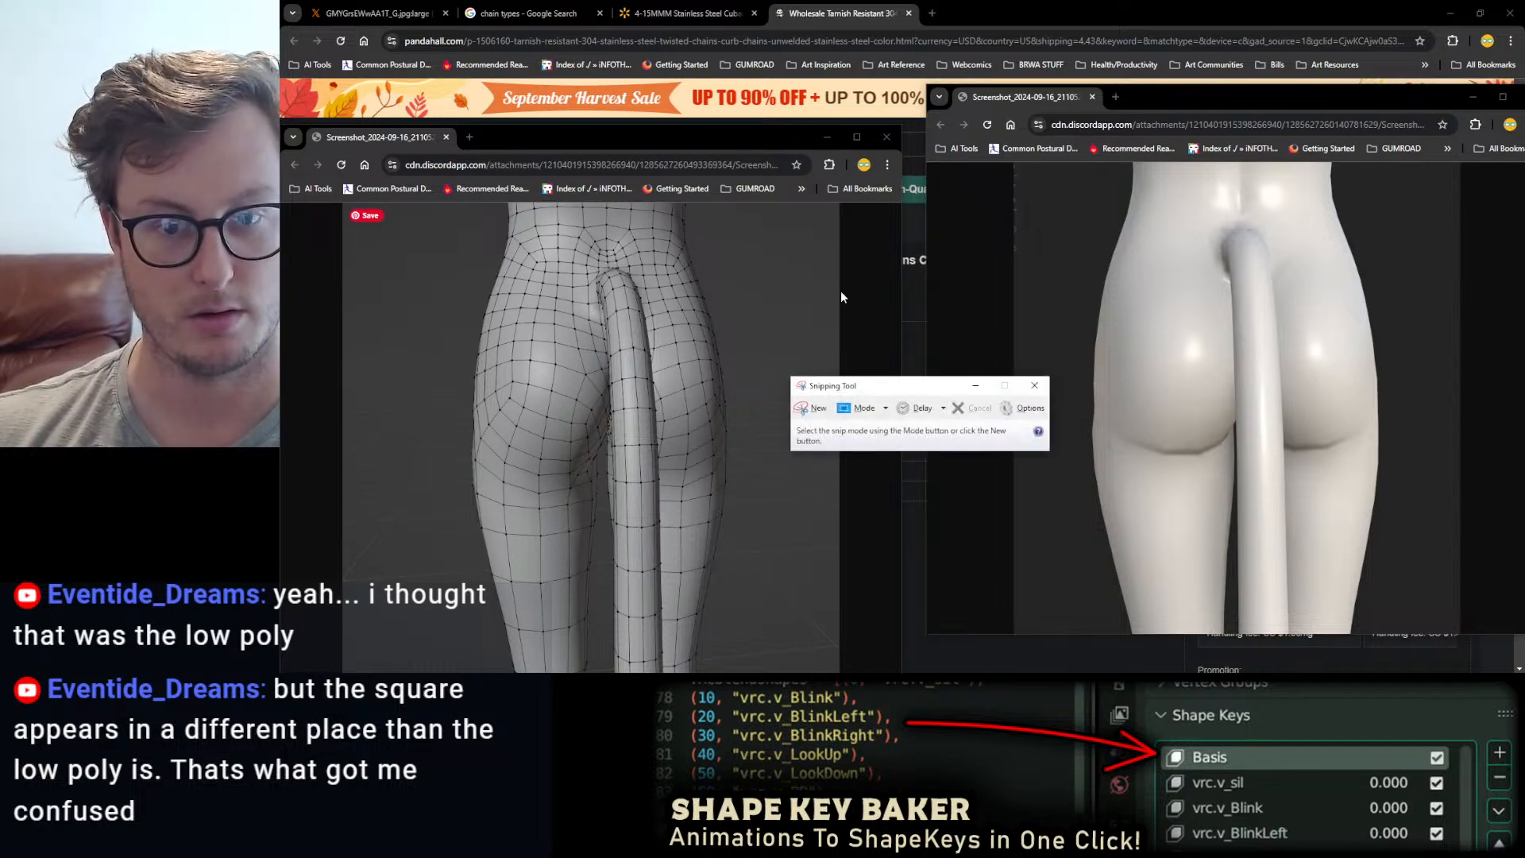
- Capture both screenshots with the Snipping Tool and mark short ticks beneath the left crease in each picture
left_click(811, 408)
left_click_drag(340, 91, 1338, 586)
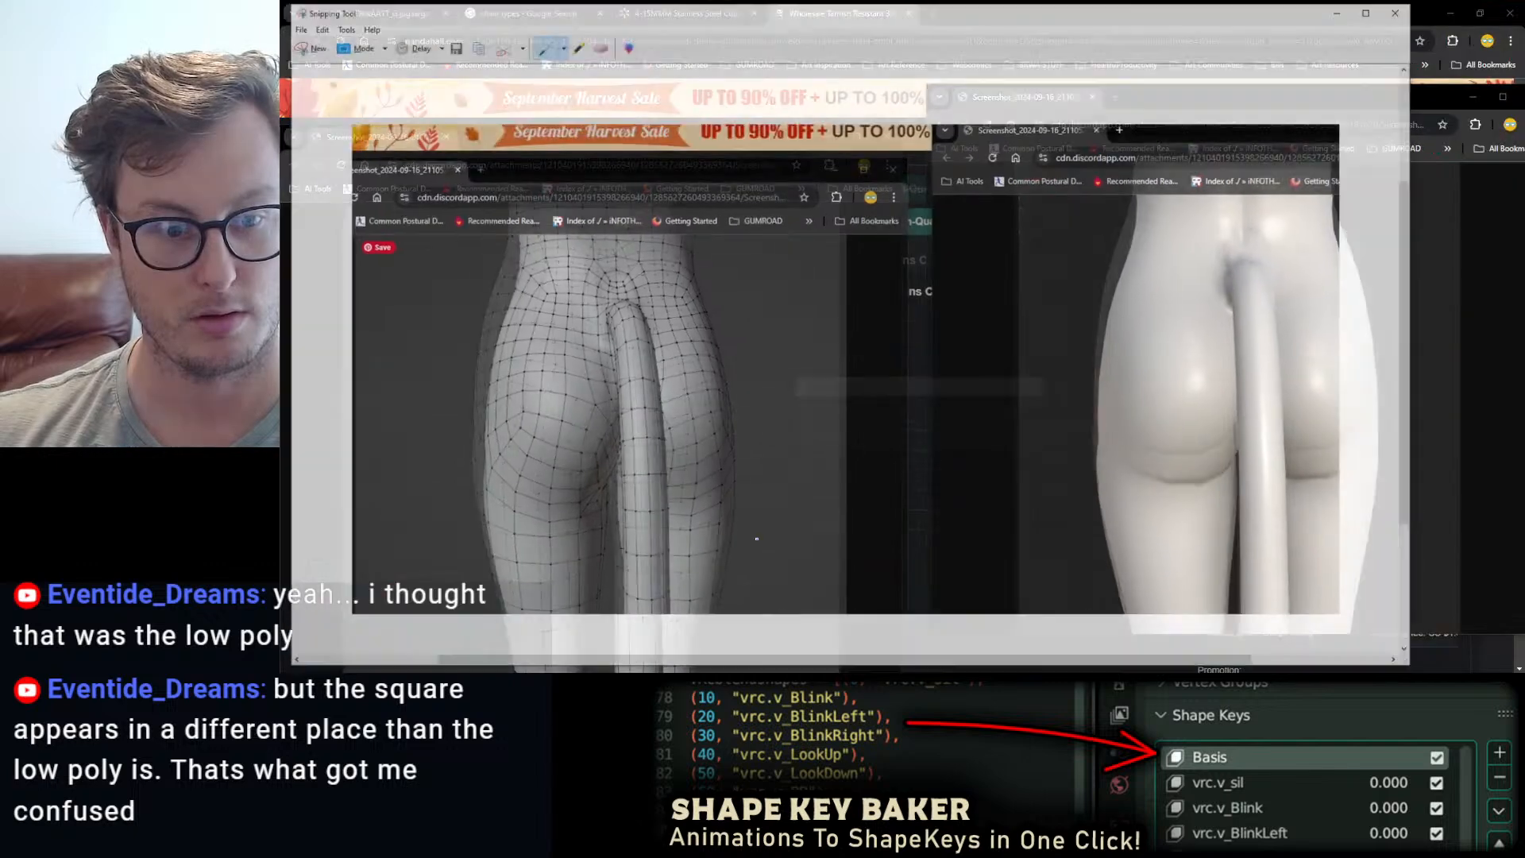
left_click_drag(501, 491, 497, 509)
left_click_drag(532, 505, 535, 517)
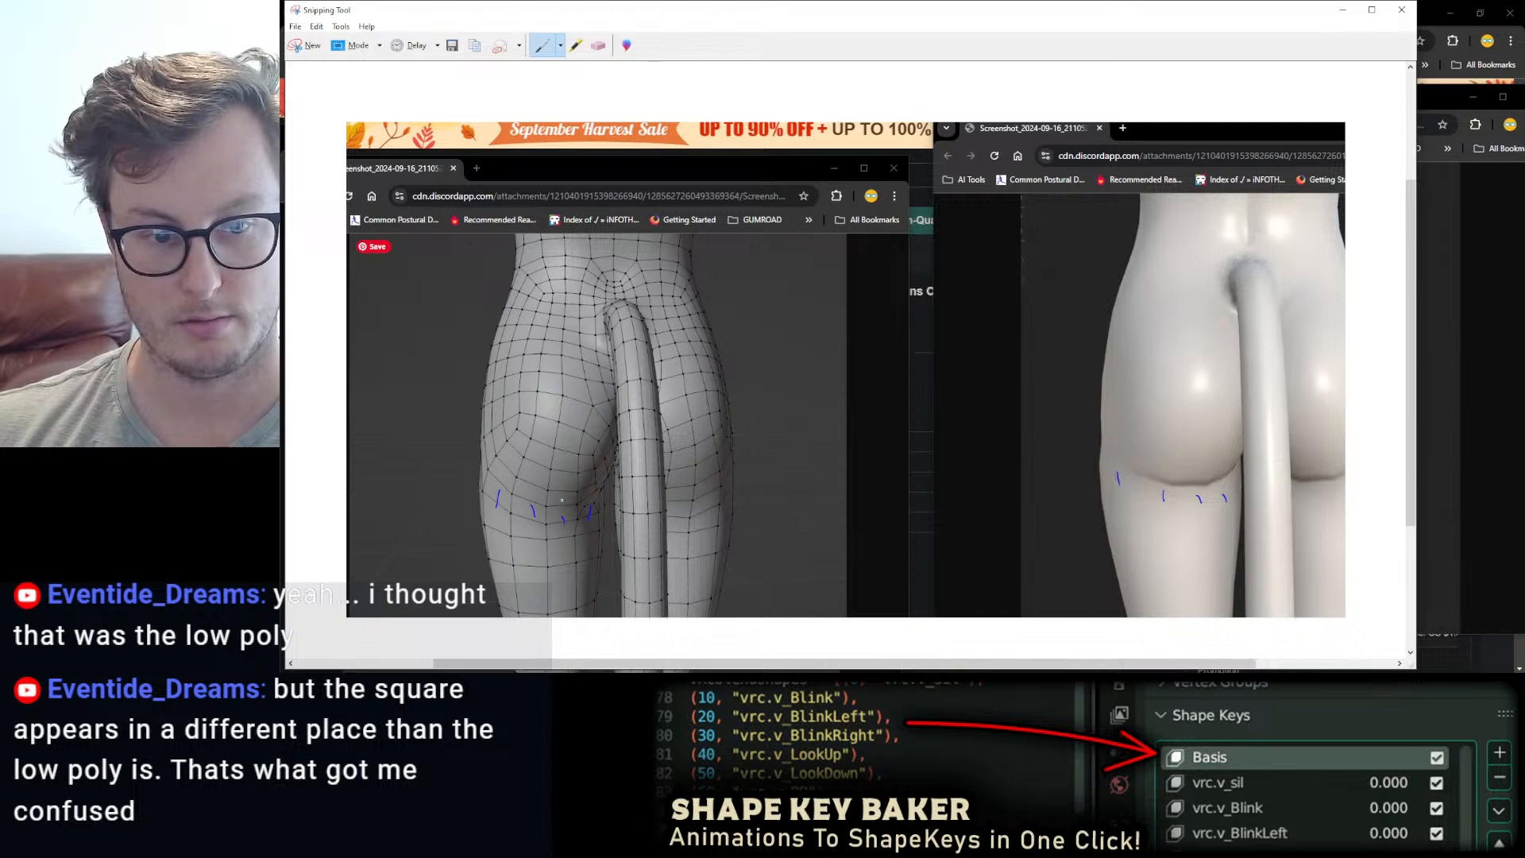
- Outline the matching patch of faces above the left crease on both the wireframe and the smooth picture
mouse_move(498, 477)
left_mouse_down()
mouse_move(544, 506)
mouse_move(574, 502)
left_mouse_up()
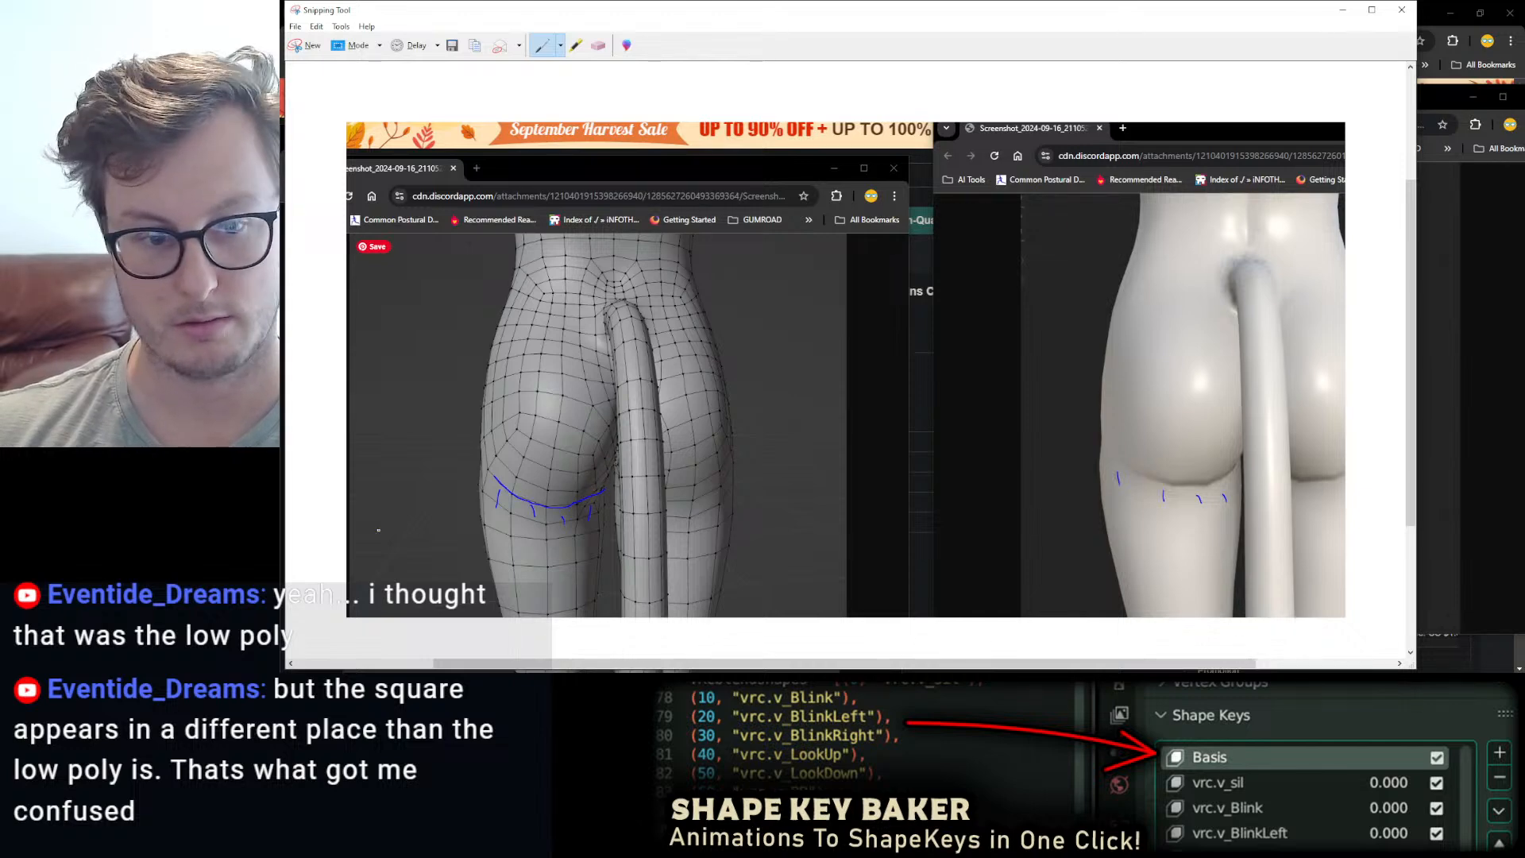
mouse_move(498, 458)
left_mouse_down()
mouse_move(517, 438)
mouse_move(587, 449)
left_mouse_up()
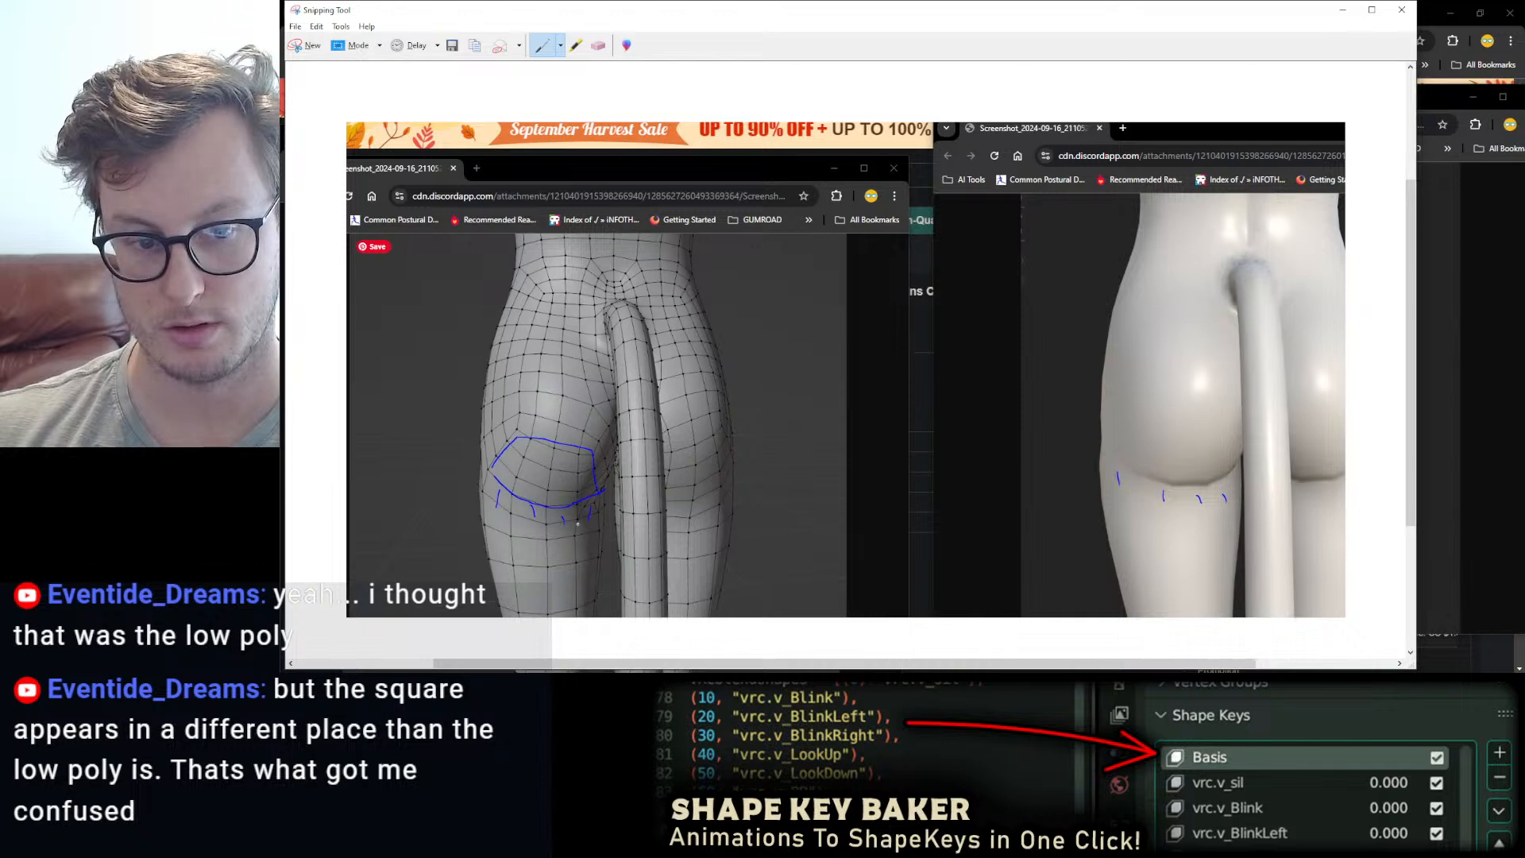
mouse_move(1110, 457)
left_mouse_down()
mouse_move(1160, 480)
mouse_move(1240, 474)
mouse_move(1235, 437)
mouse_move(1159, 413)
mouse_move(1111, 462)
left_mouse_up()
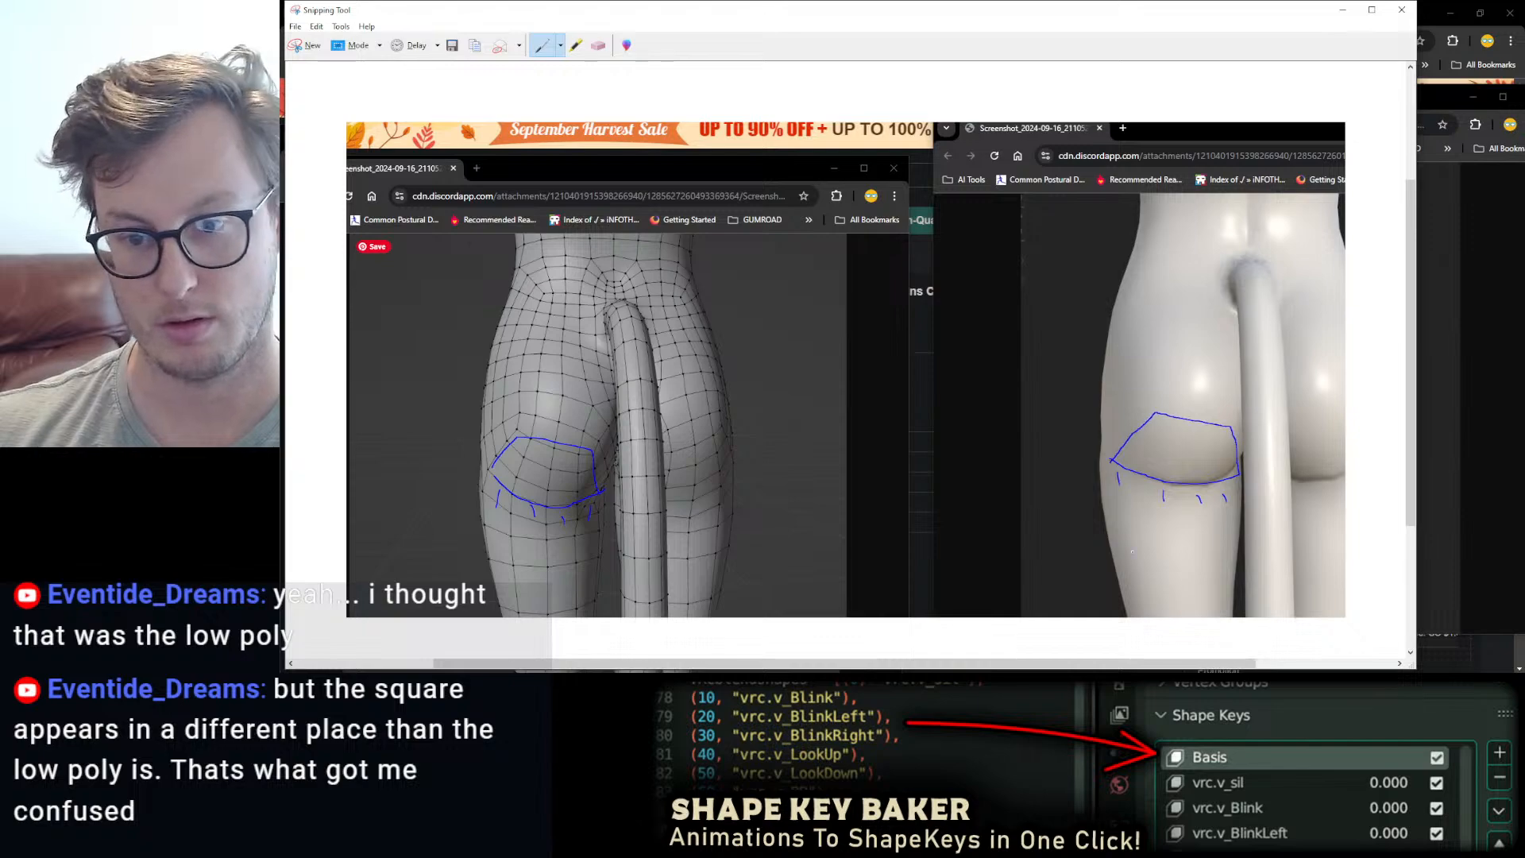
- Close the Snipping Tool capture and both body screenshot windows
left_click(1402, 10)
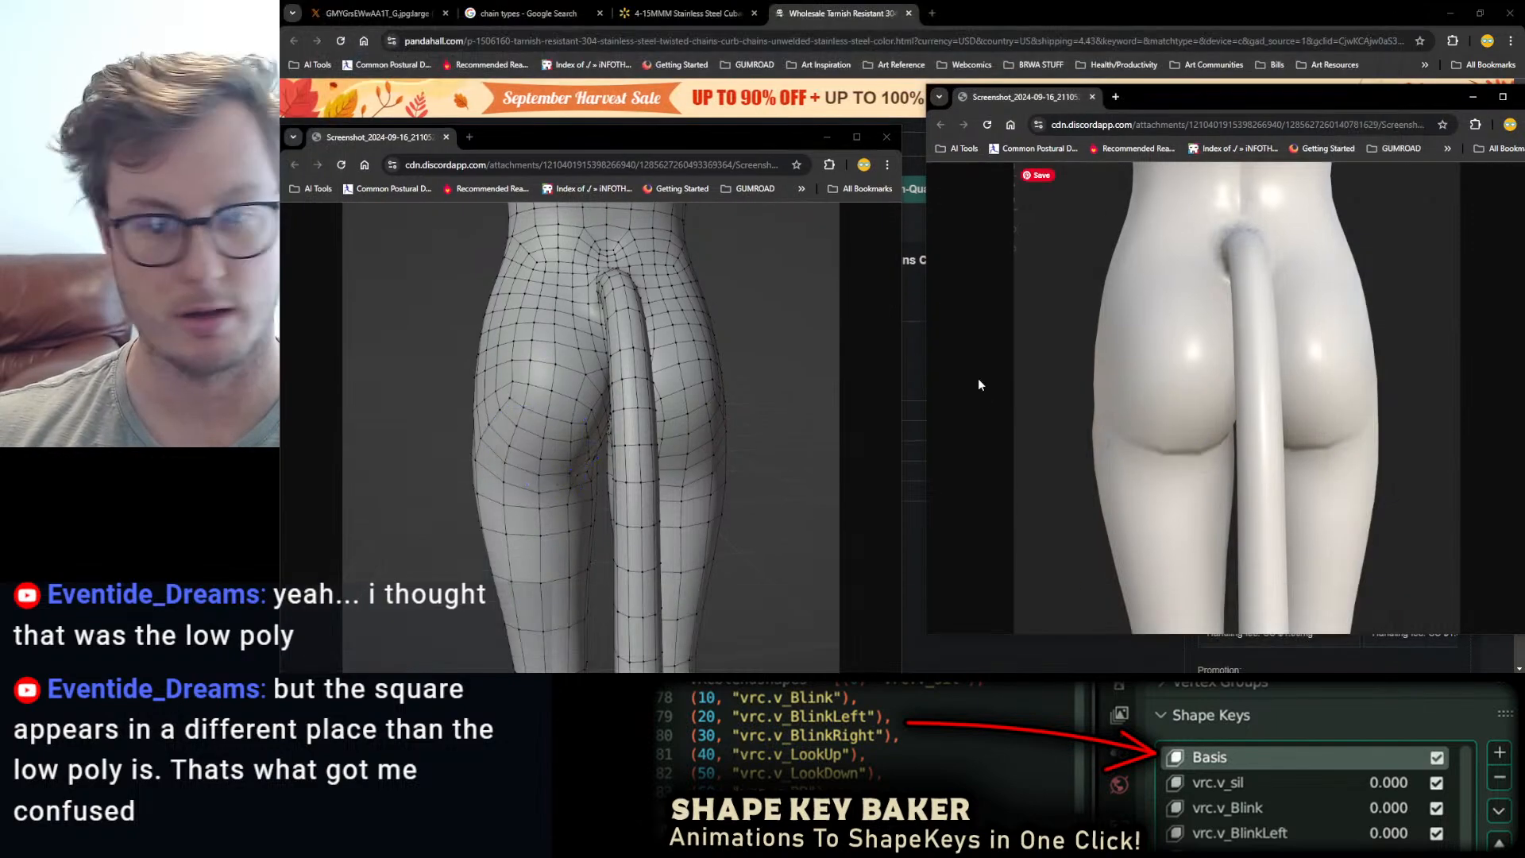
left_click(887, 136)
left_click_drag(1249, 94, 942, 113)
left_click(1224, 116)
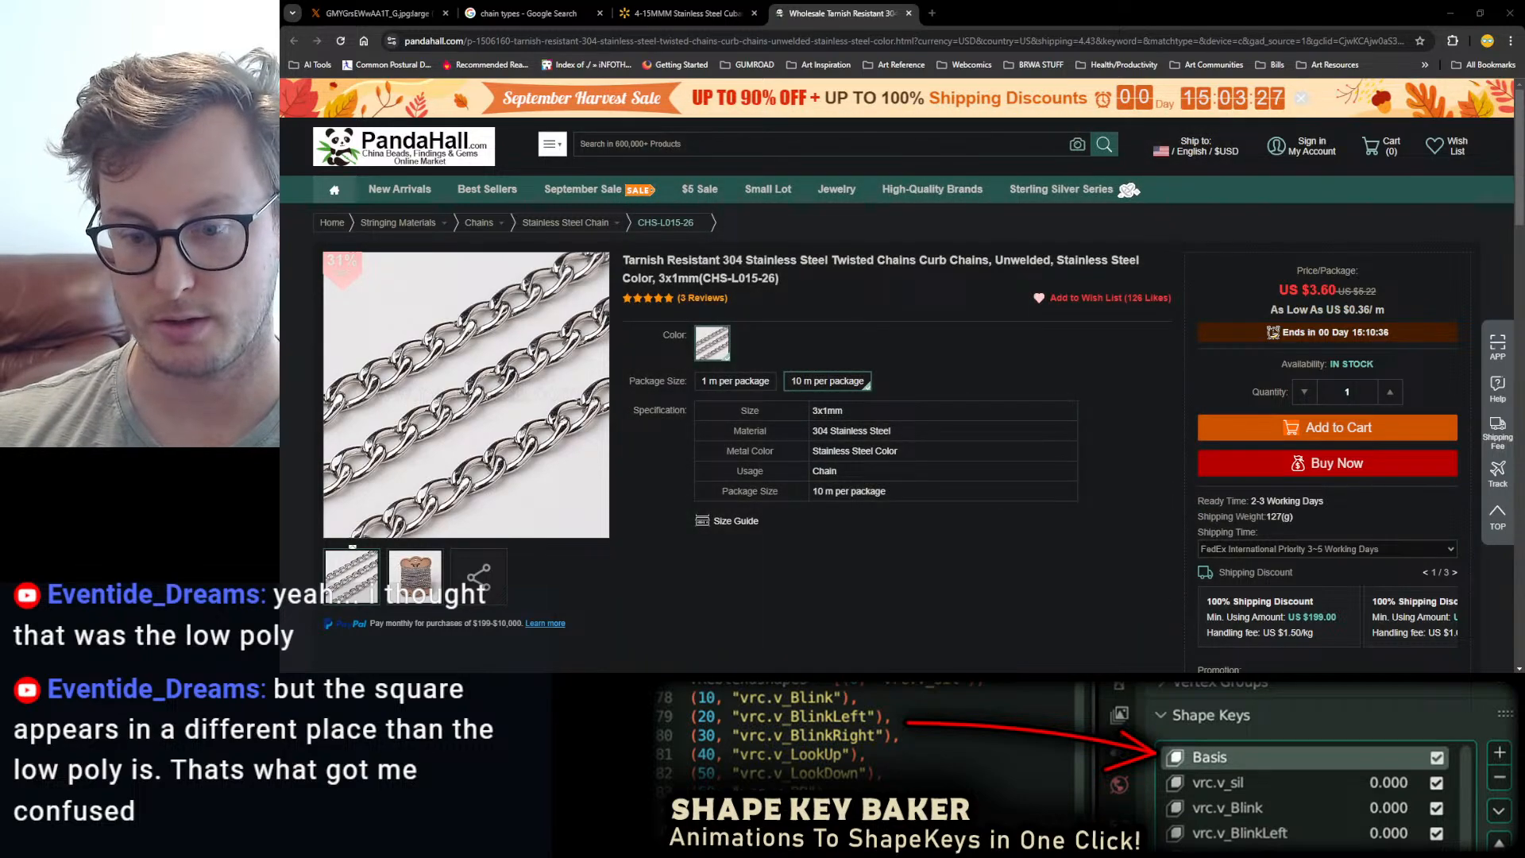
- Switch from the browser back to the Chain graph in InstaMAT Studio
key("alt+Tab")
mouse_move(981, 337)
middle_mouse_down()
mouse_move(764, 313)
mouse_move(713, 337)
mouse_move(836, 380)
mouse_move(862, 449)
mouse_move(873, 445)
middle_mouse_up()
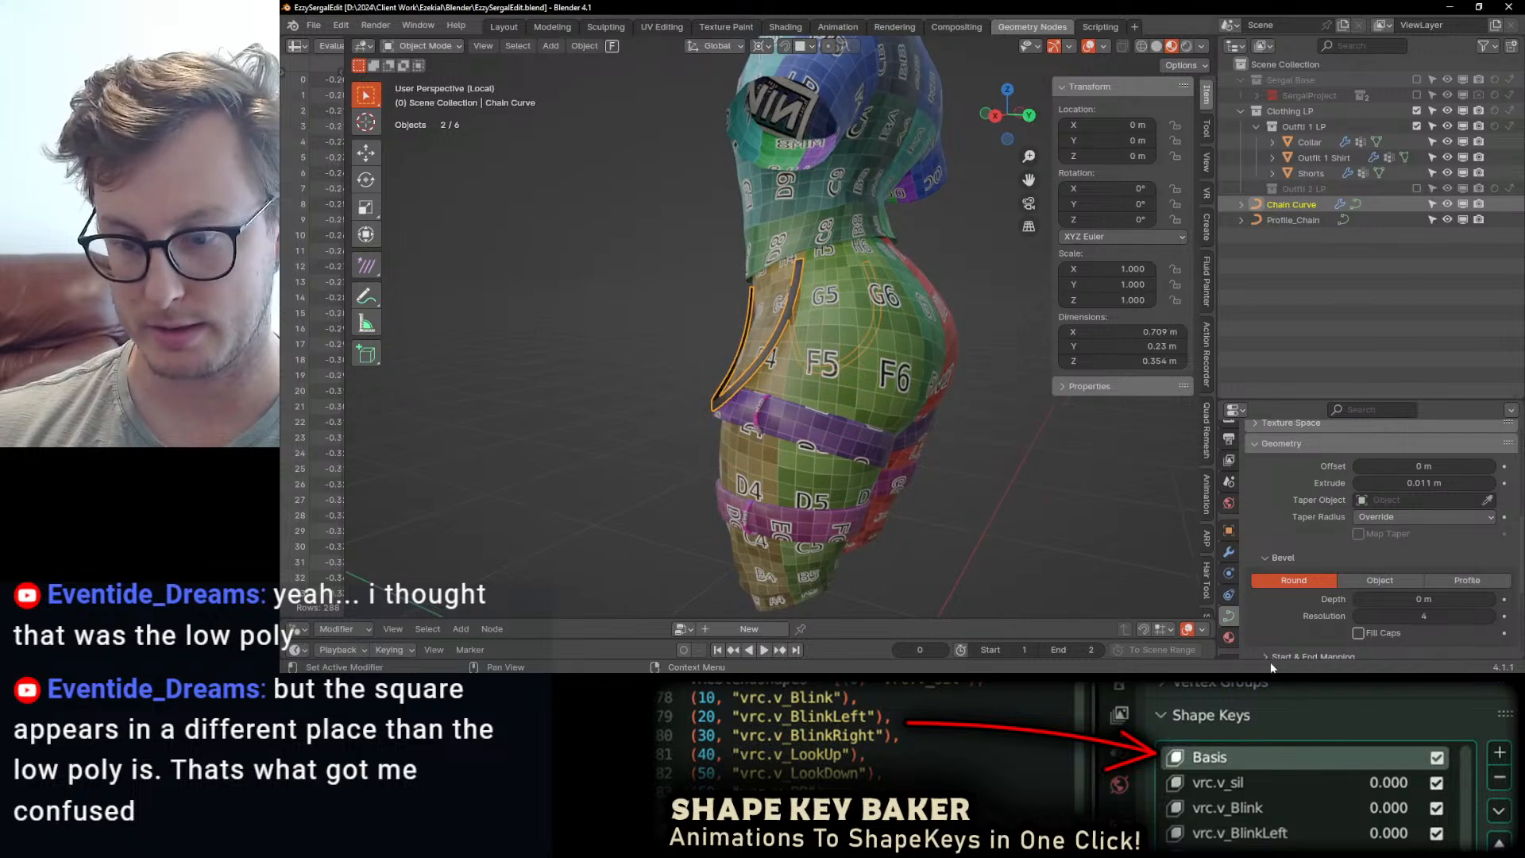
key("alt+Tab")
scroll(598, 376, "down", 2)
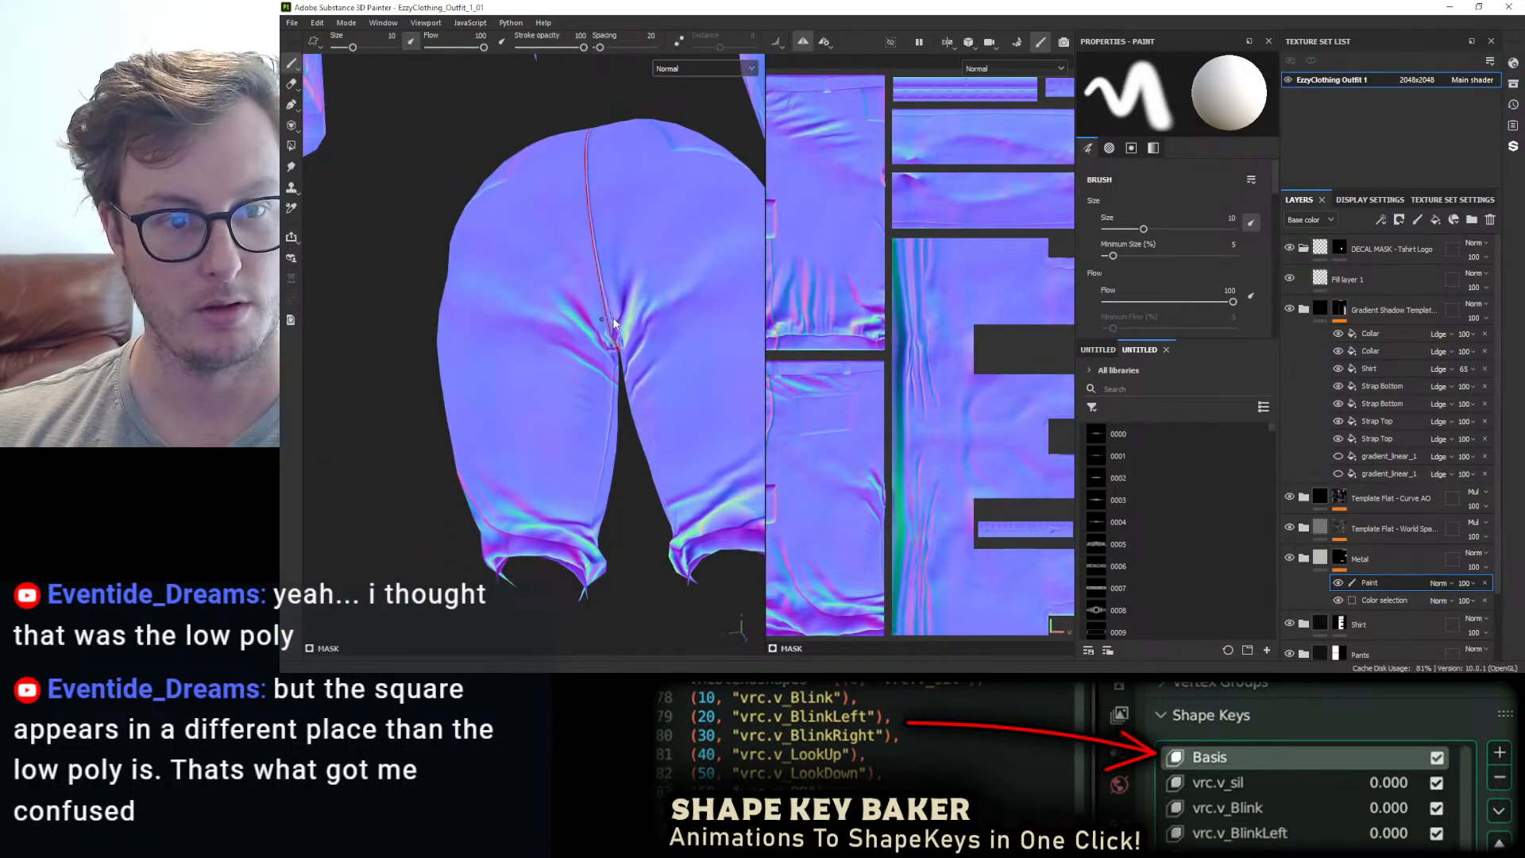
key("alt+Tab")
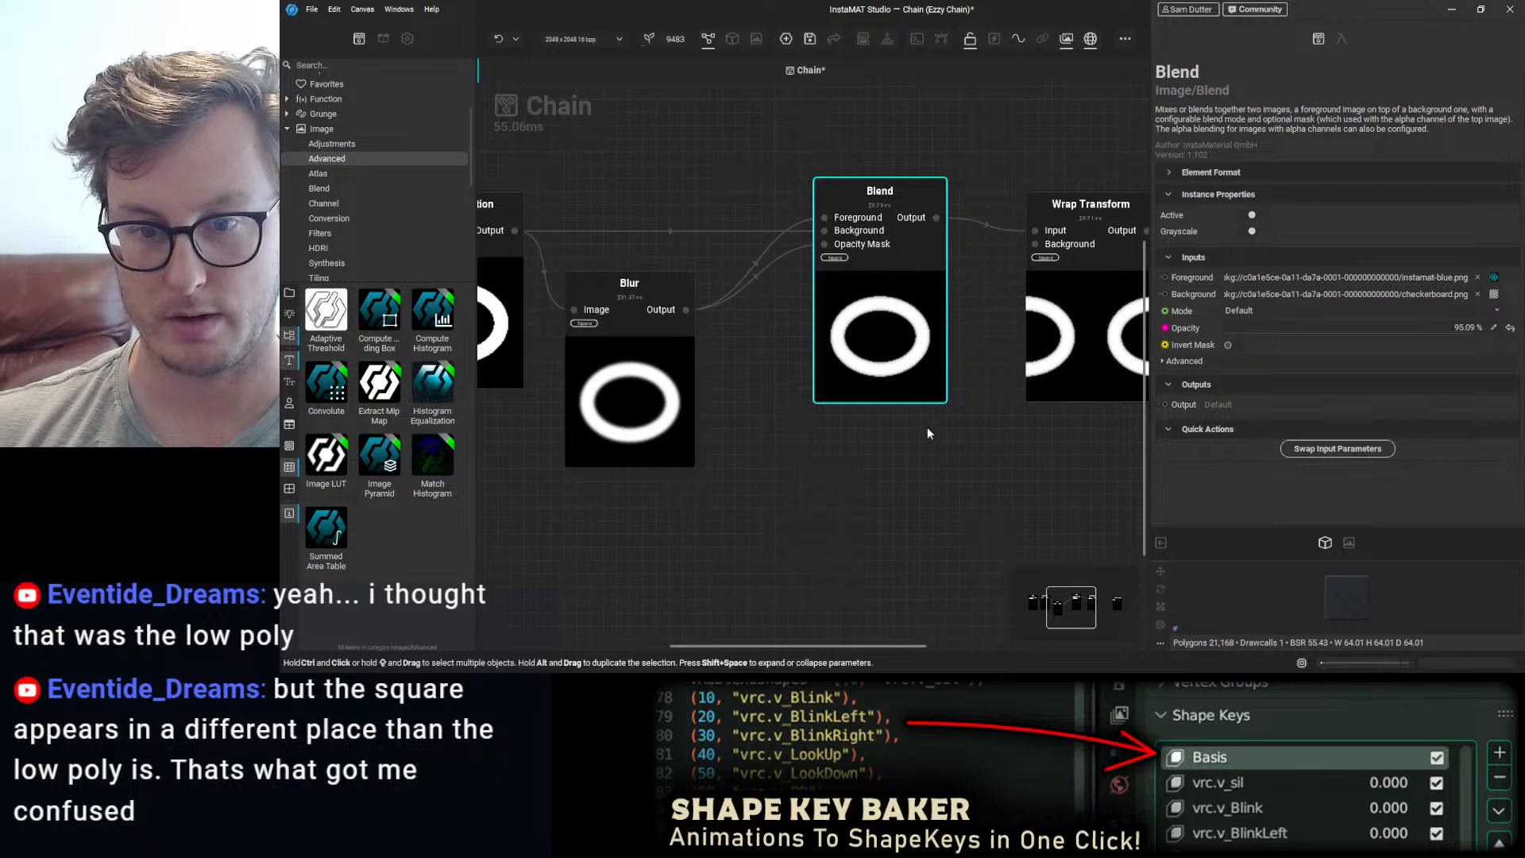
- Move the Set Parameter node further right and place the Wrap Transform node lower, just right of the Blend node
middle_click_drag(1004, 421, 771, 442)
left_click_drag(841, 363, 893, 350)
middle_click_drag(746, 297, 771, 312)
scroll(771, 312, "up", 1)
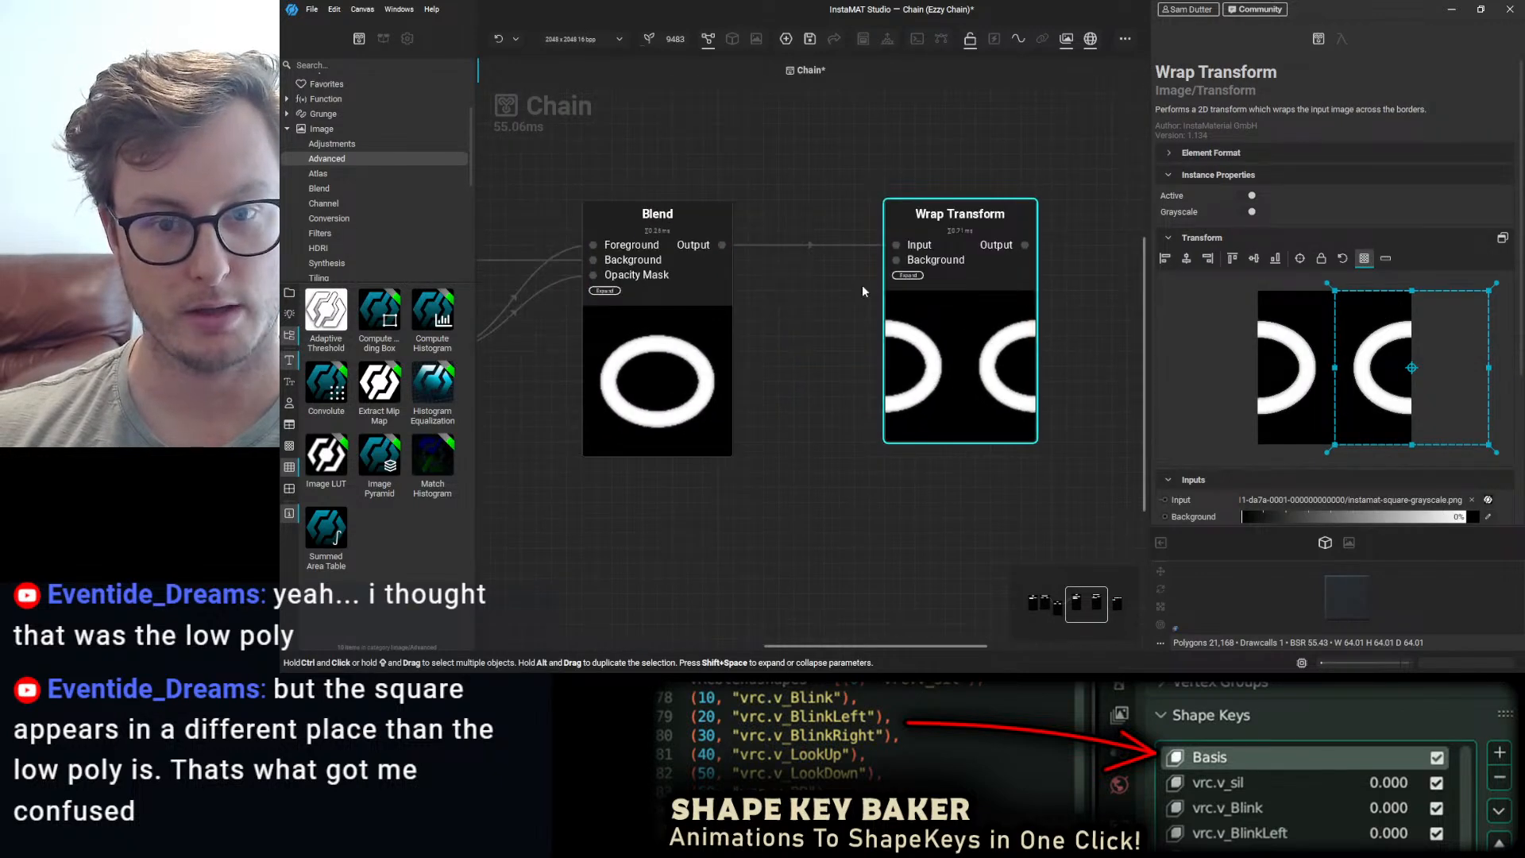
scroll(945, 308, "down", 1)
middle_click_drag(947, 307, 807, 321)
left_click_drag(808, 322, 757, 362)
middle_click_drag(1044, 346, 978, 365)
left_click_drag(978, 365, 1082, 365)
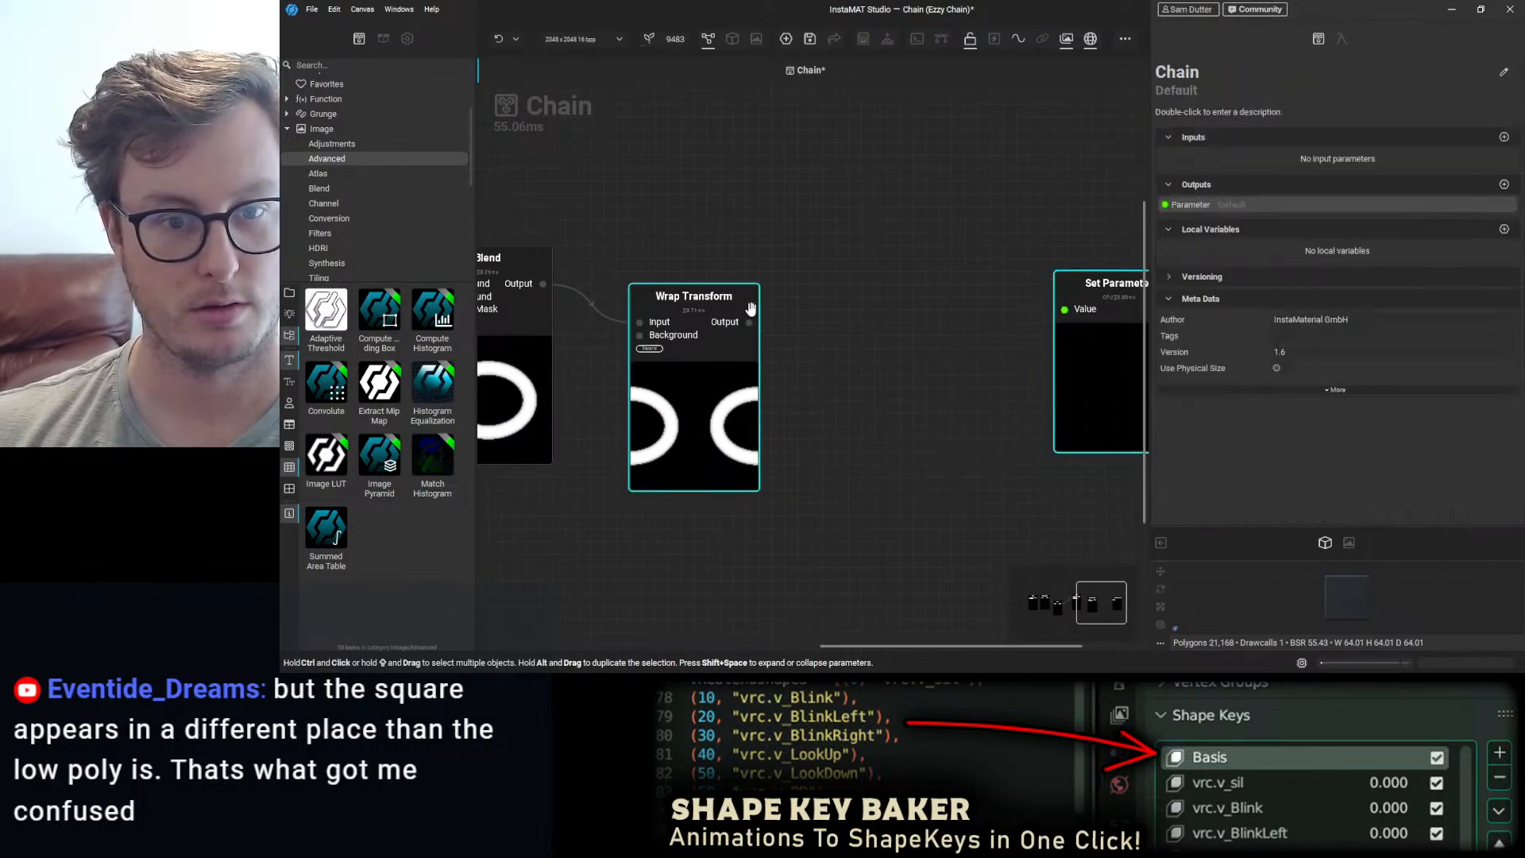
middle_click_drag(732, 316, 808, 329)
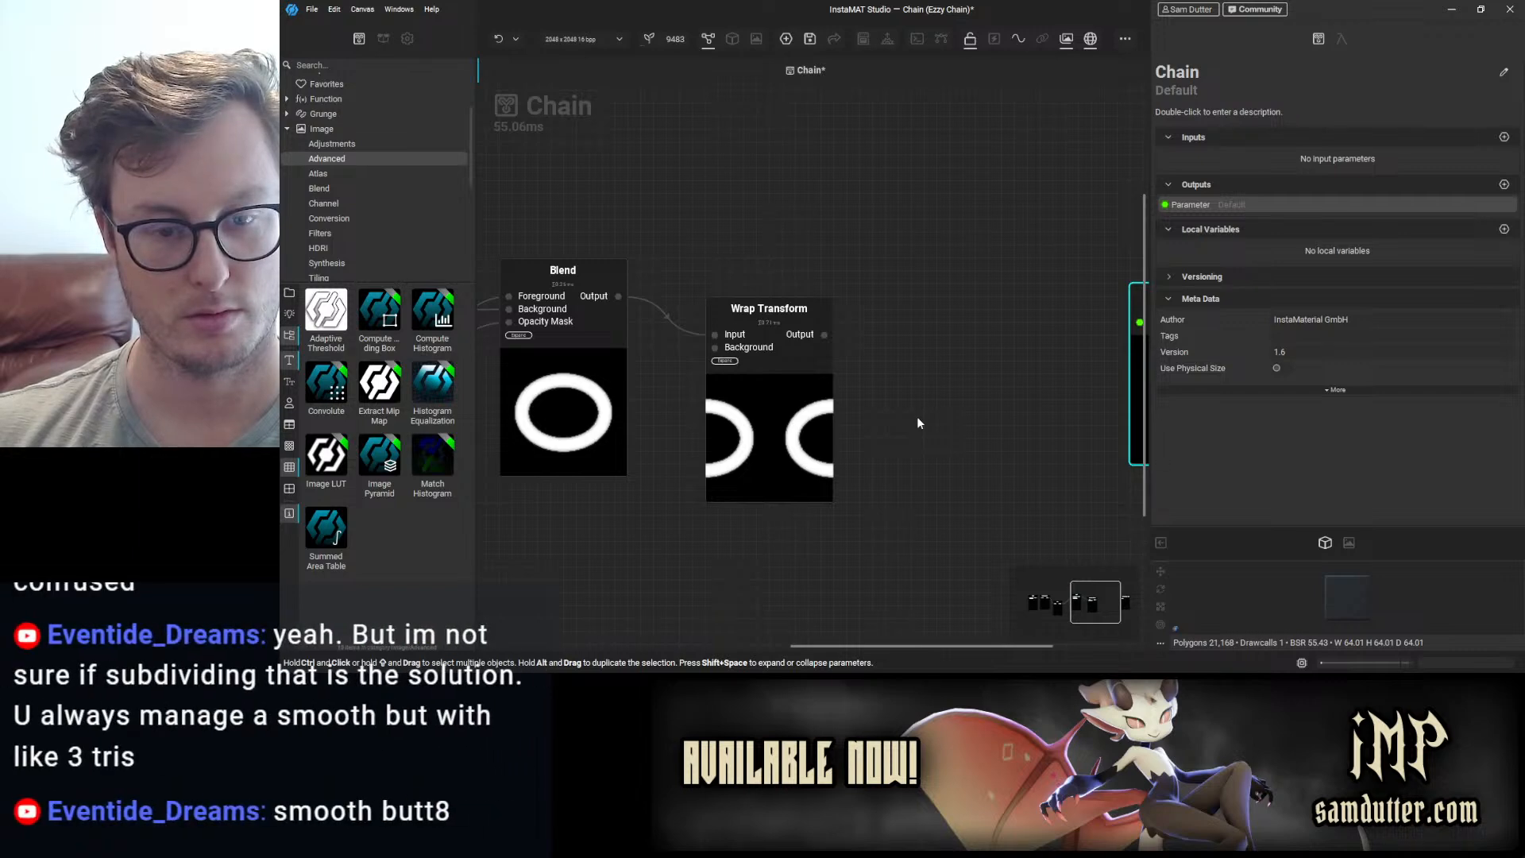
left_click_drag(775, 424, 763, 515)
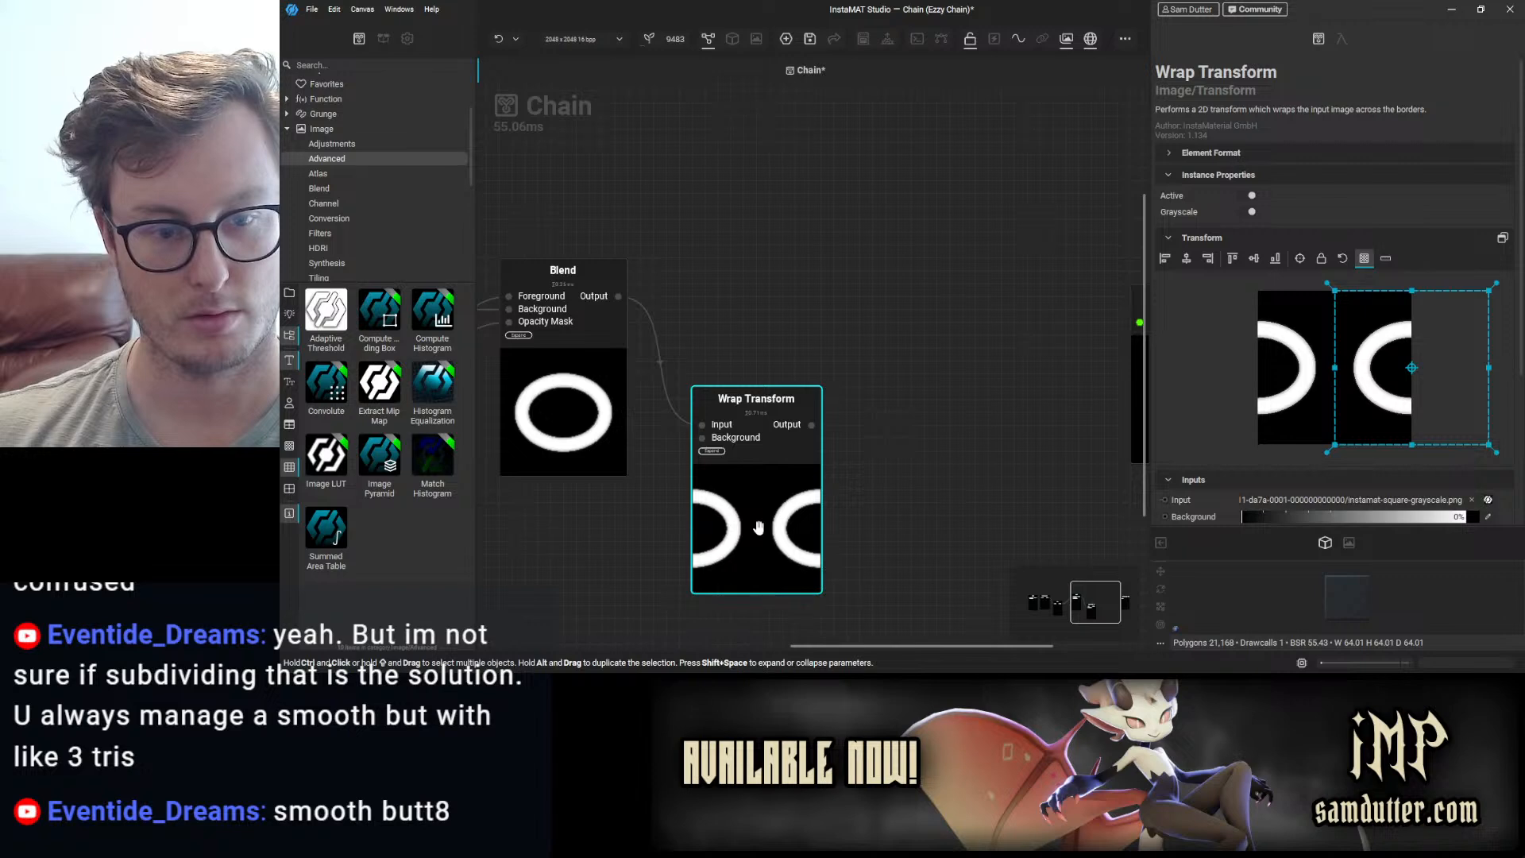
left_click_drag(758, 528, 758, 503)
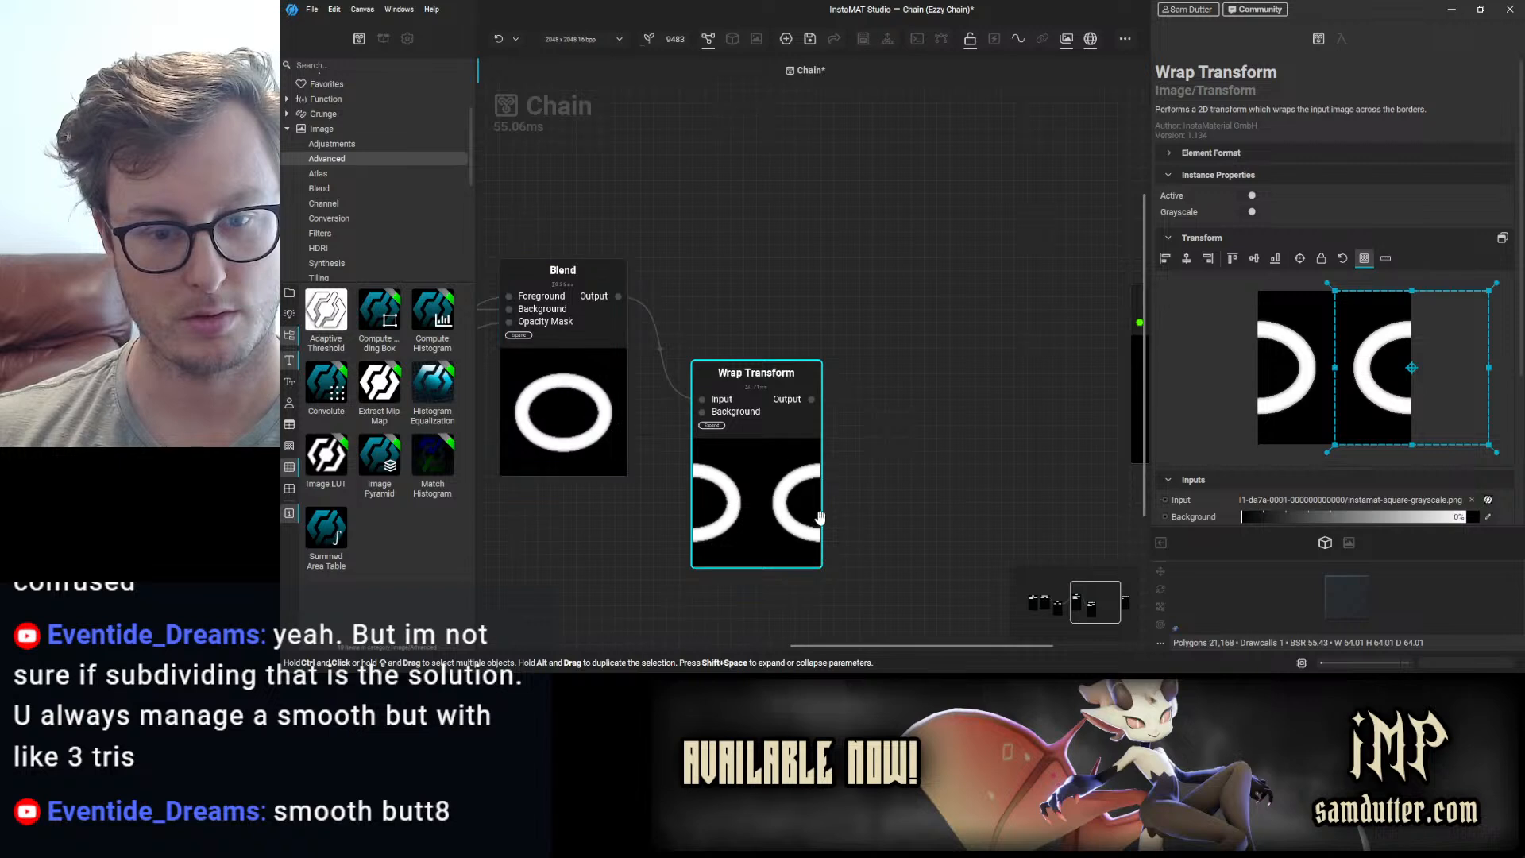
left_click_drag(819, 512, 811, 496)
- Add a Blend node with the ring as foreground and the Wrap Transform output as background, in Linear Dodge mode
double_click(886, 316)
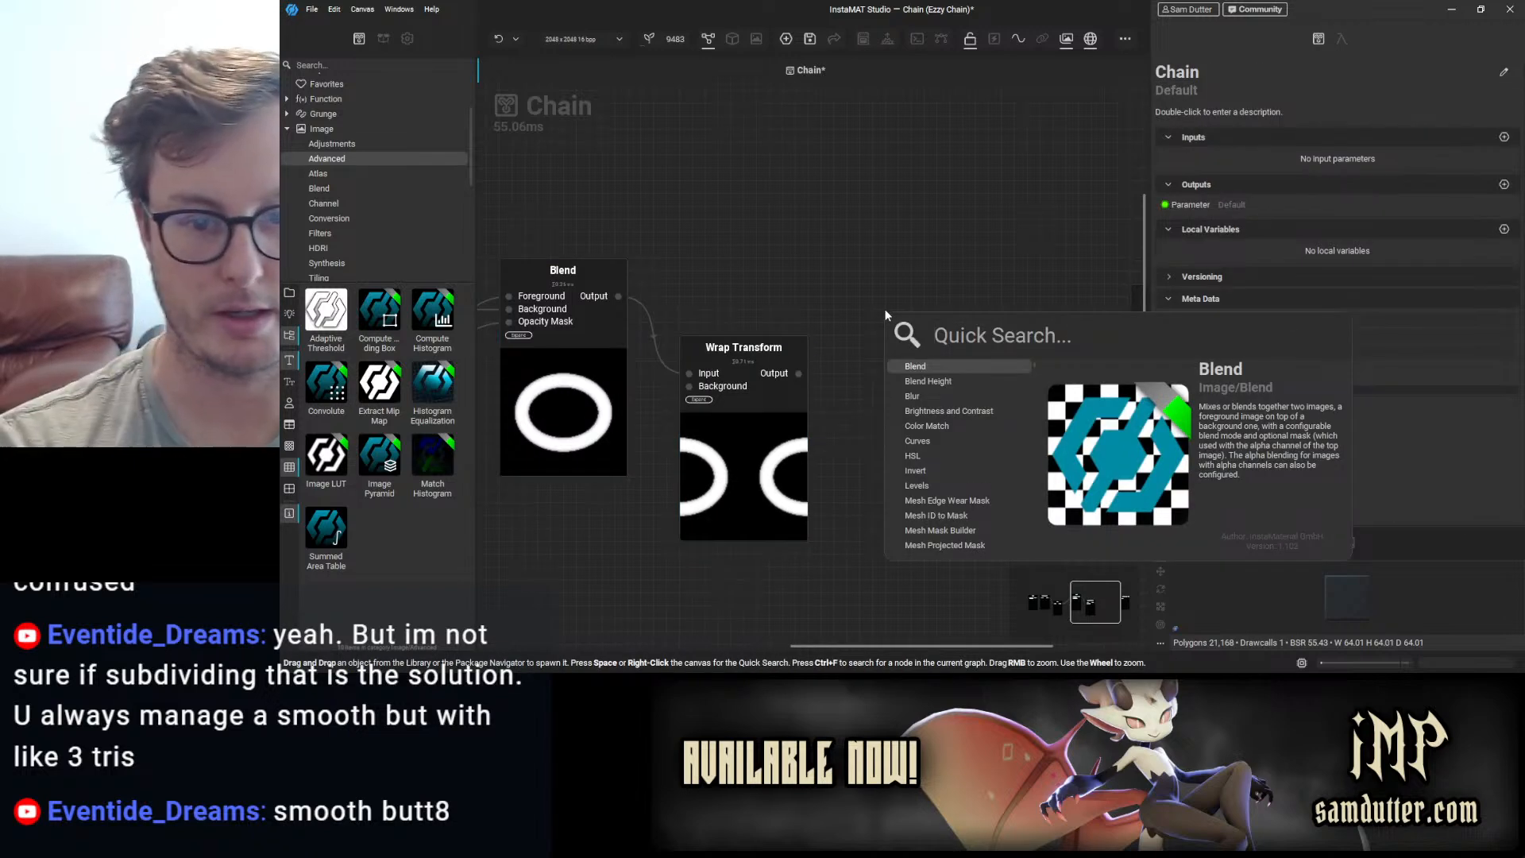
key("Return")
left_click_drag(618, 295, 894, 348)
left_click(928, 356)
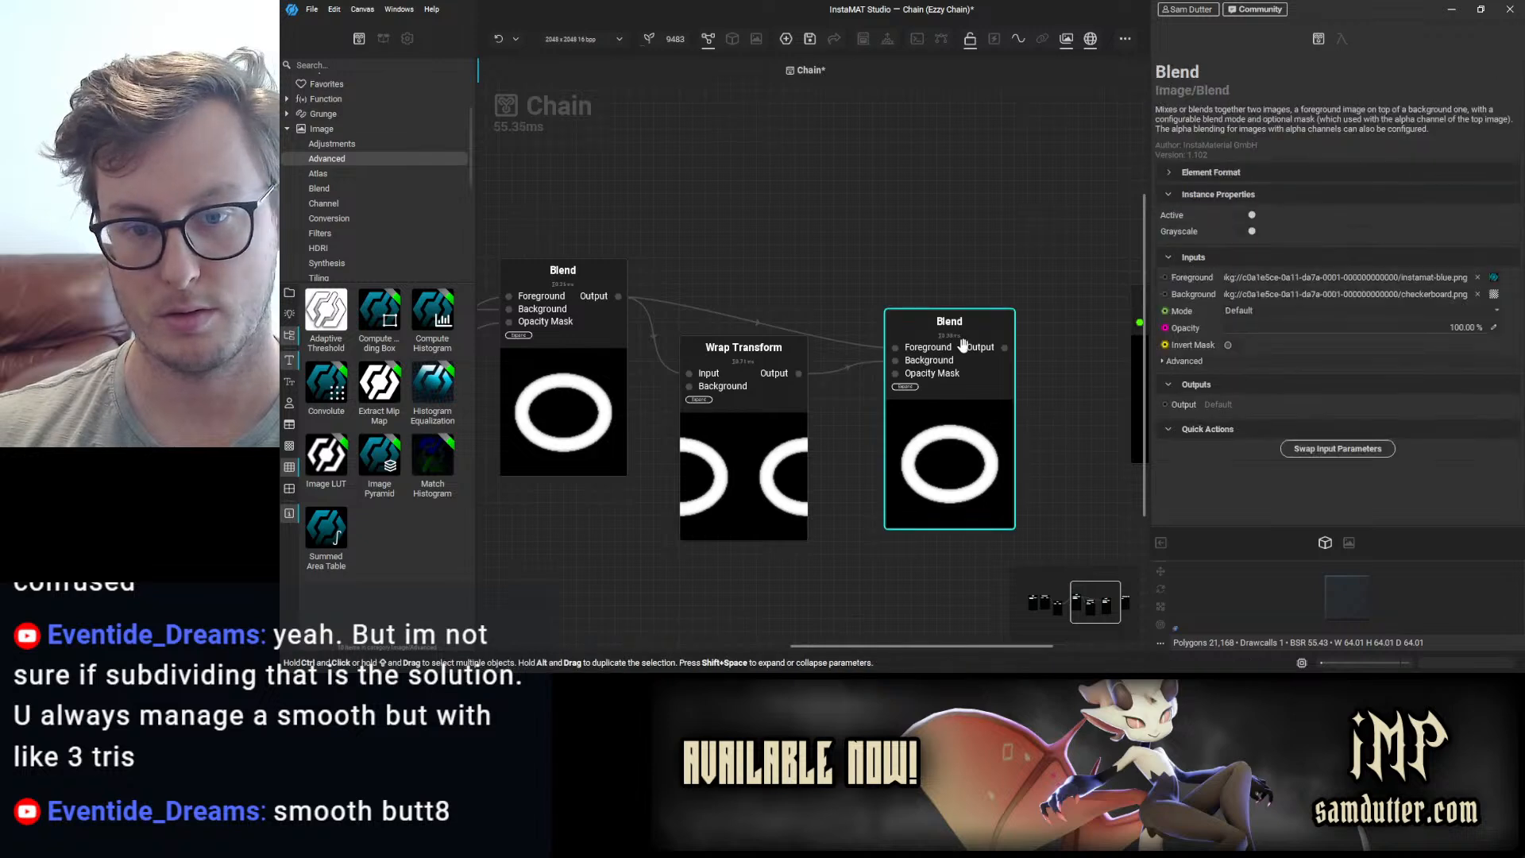
left_click(1251, 311)
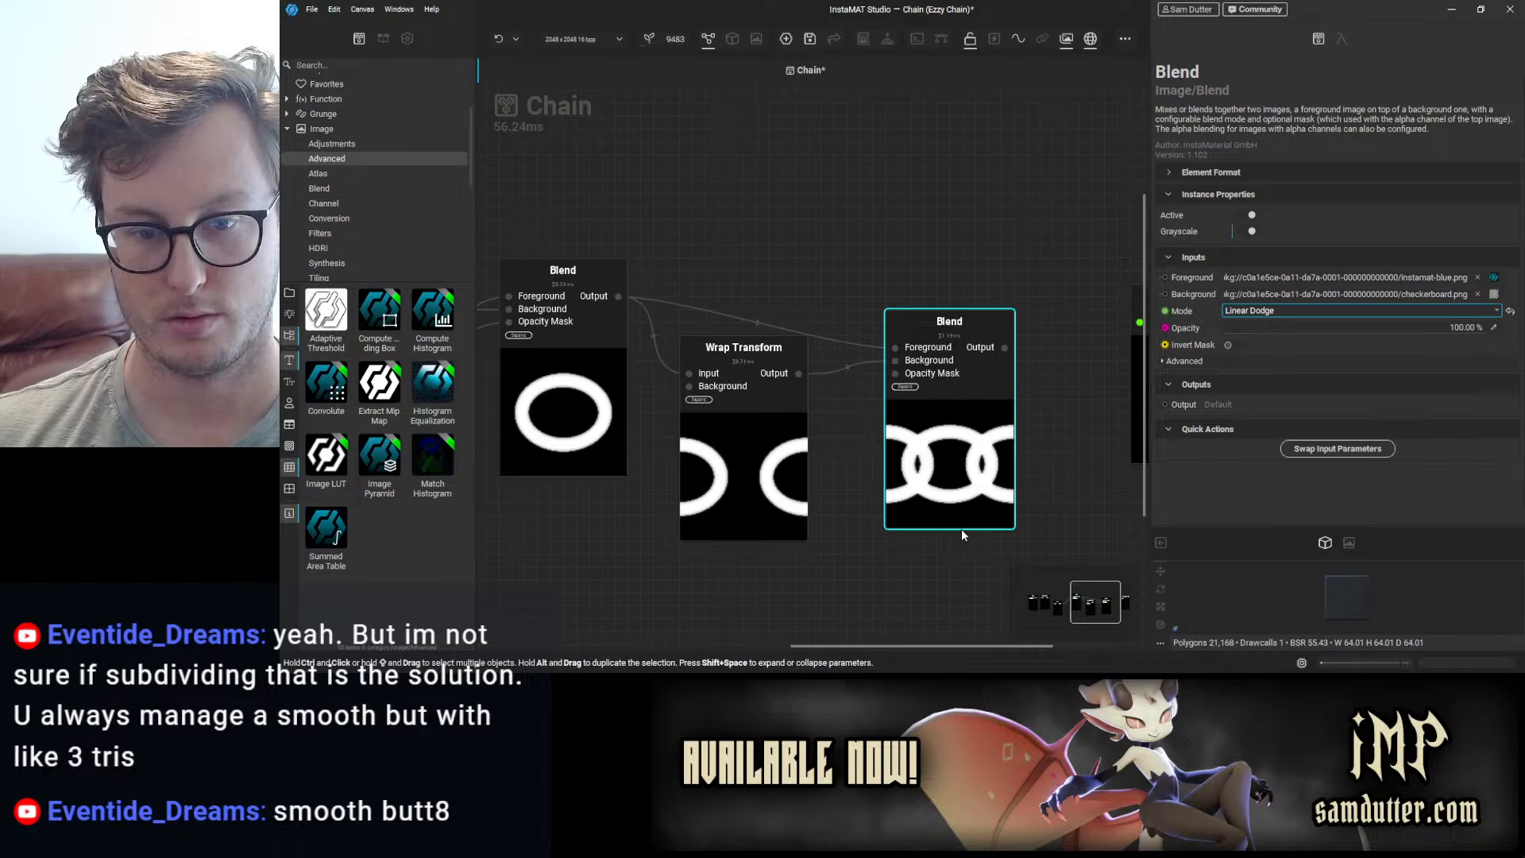
- Rearrange the nodes, opening a wide gap between the first Blend node and the Wrap Transform and final Blend nodes
left_click_drag(950, 461, 913, 421)
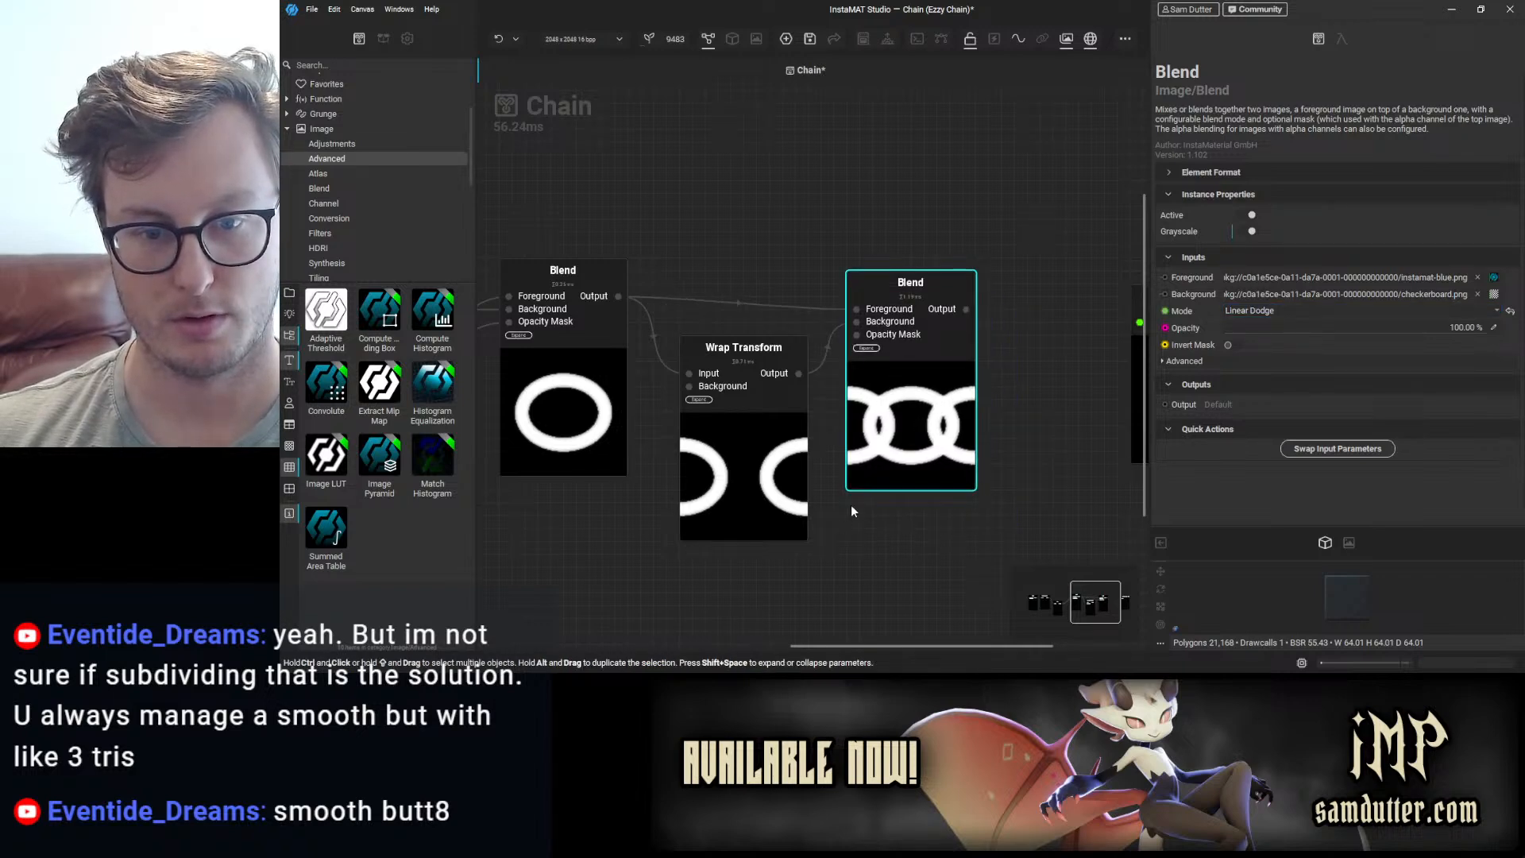
left_click_drag(749, 389, 762, 414)
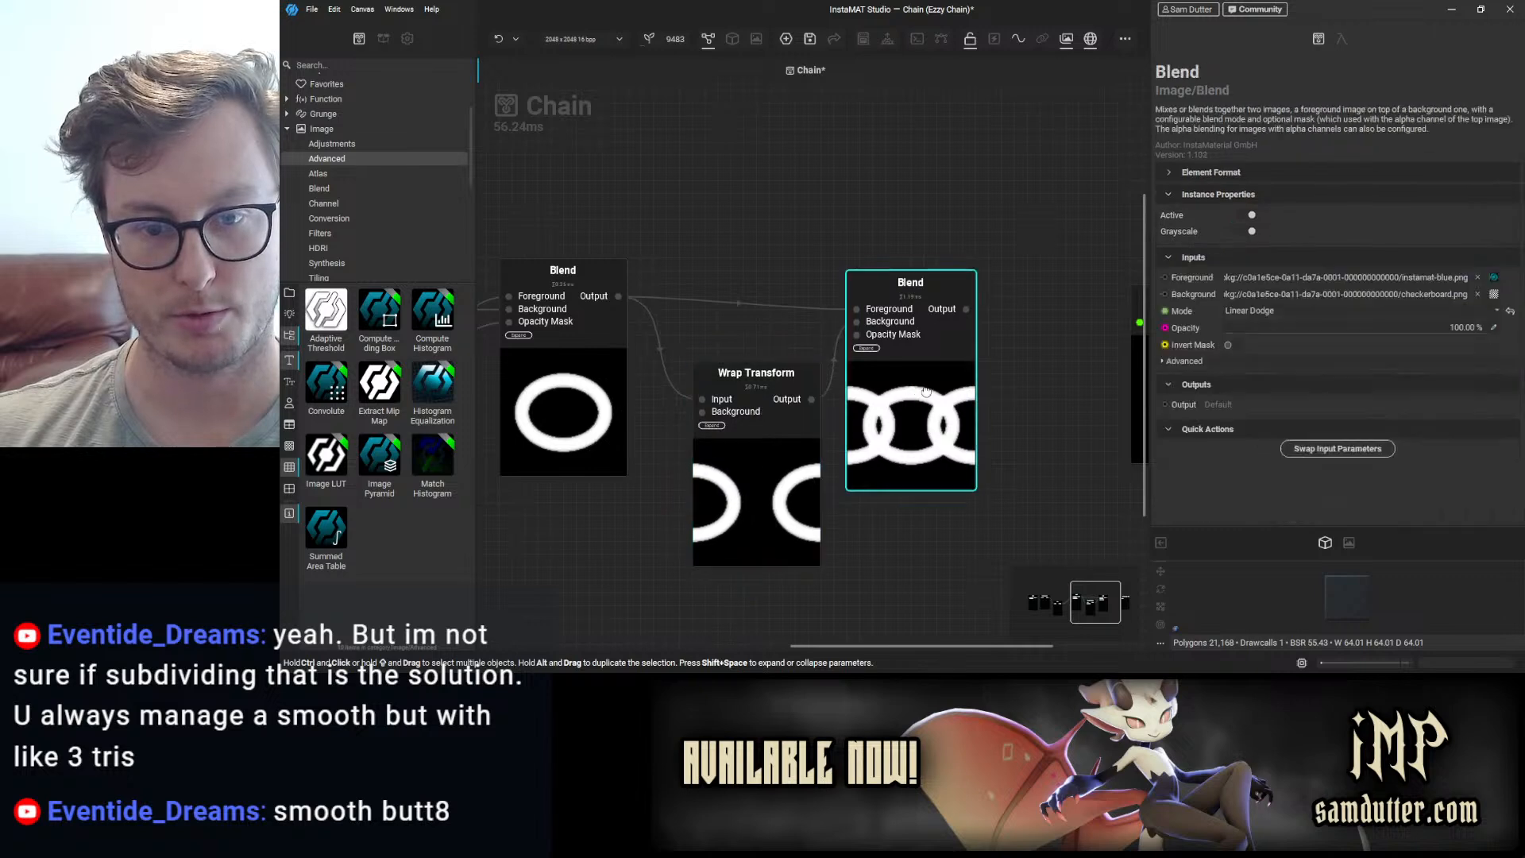
left_click_drag(915, 390, 944, 390)
middle_click_drag(706, 385, 927, 422)
scroll(921, 422, "down", 4)
left_click_drag(559, 314, 656, 433)
left_click(719, 455)
scroll(719, 455, "up", 3)
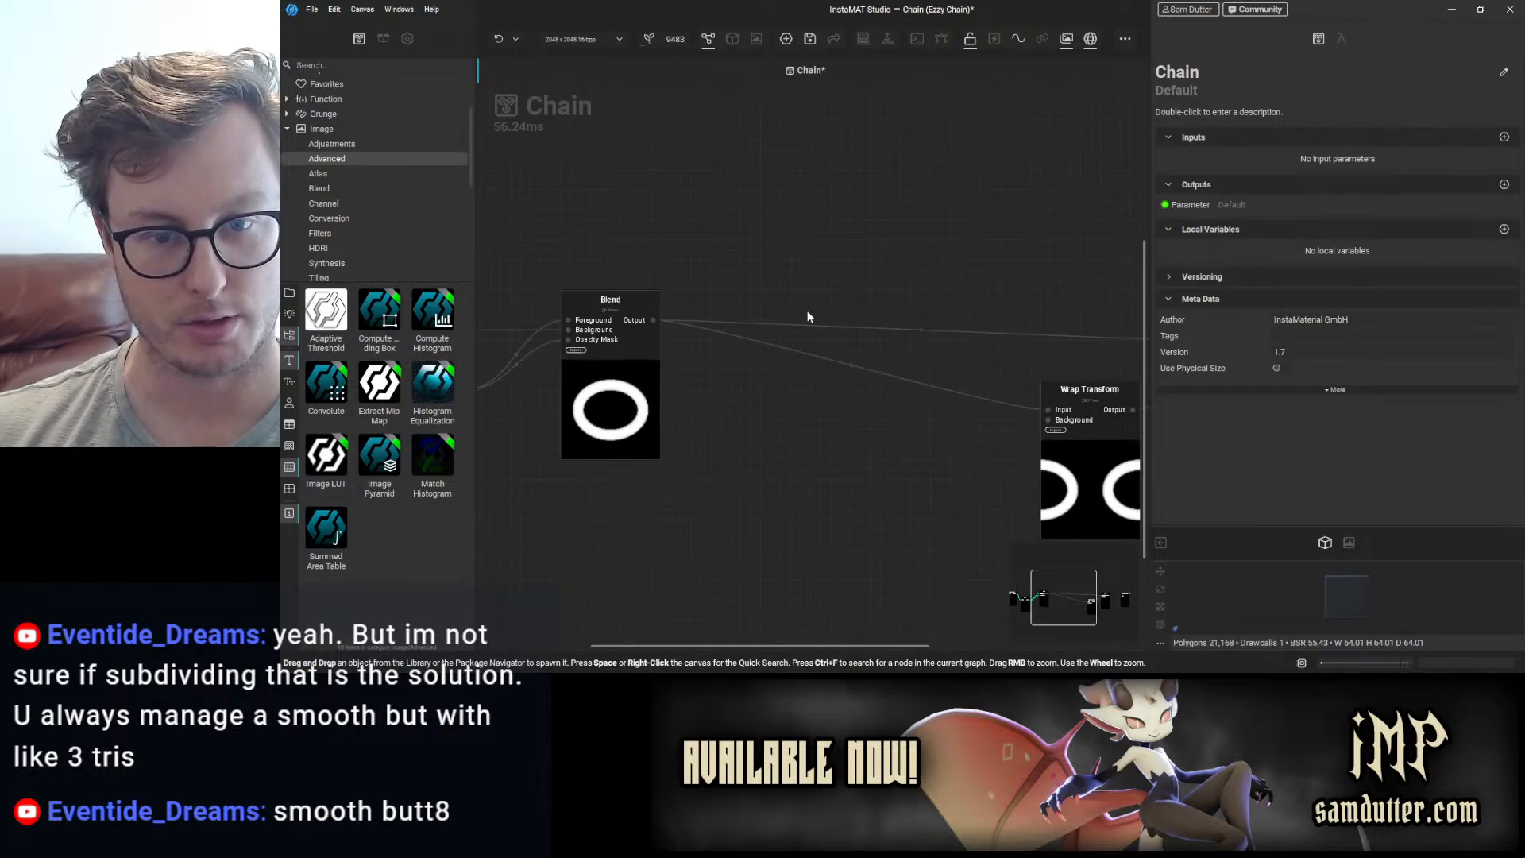
- Delete the connections from the first Blend node to the Wrap Transform and the final Blend node
left_click(747, 342)
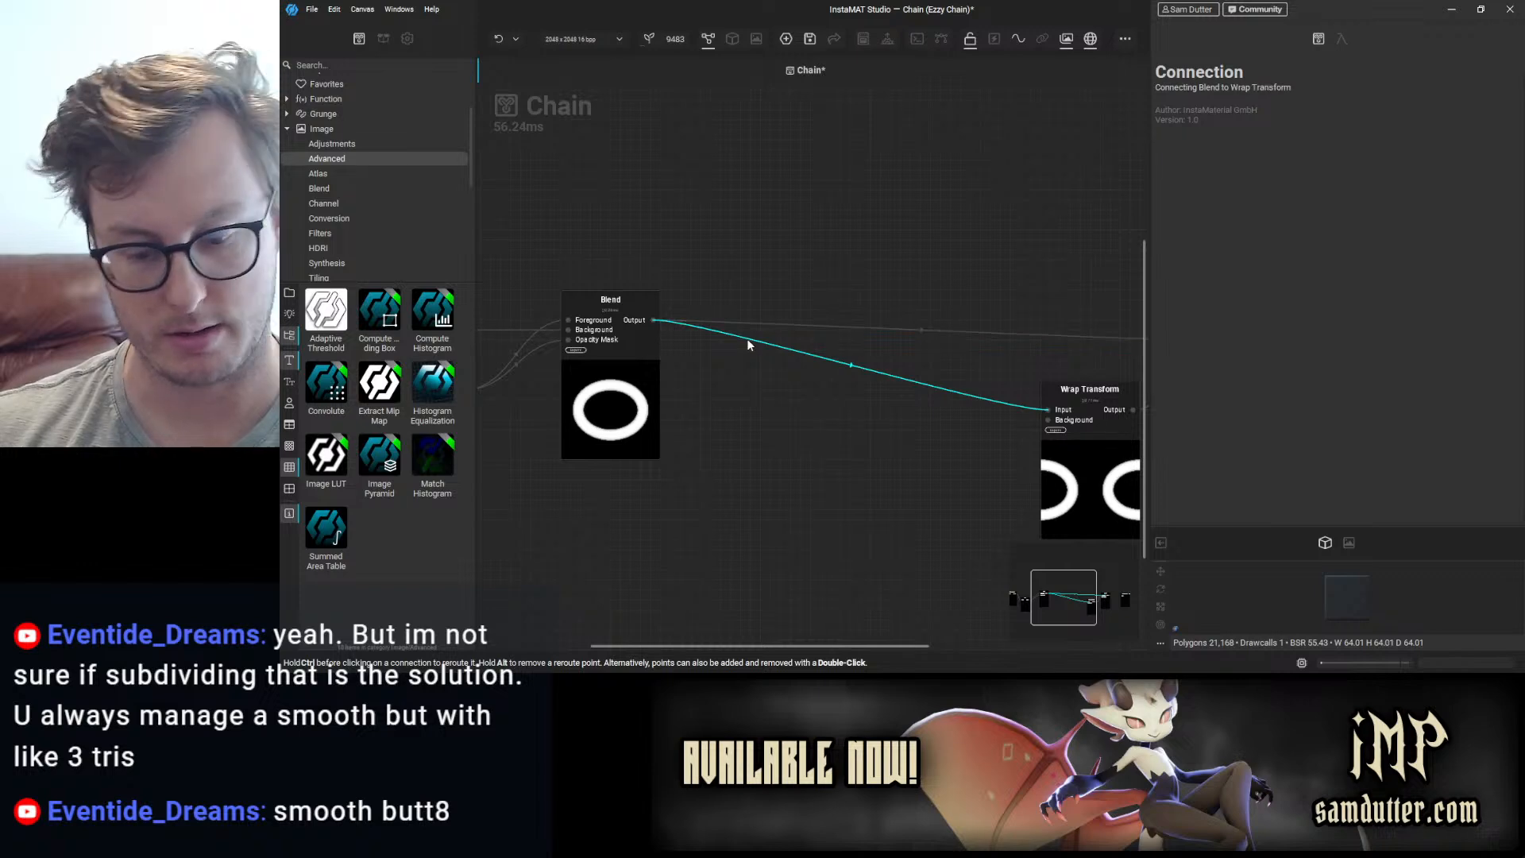
key("Delete")
left_click(750, 323)
key("Delete")
- Delete the first Blend node that follows the Edge Detection and Blur nodes
scroll(706, 364, "up", 3)
middle_click_drag(706, 364, 956, 265)
scroll(957, 266, "down", 5)
mouse_move(841, 336)
middle_mouse_down()
mouse_move(842, 371)
mouse_move(814, 350)
middle_mouse_up()
scroll(876, 349, "up", 1)
middle_click_drag(981, 344, 890, 374)
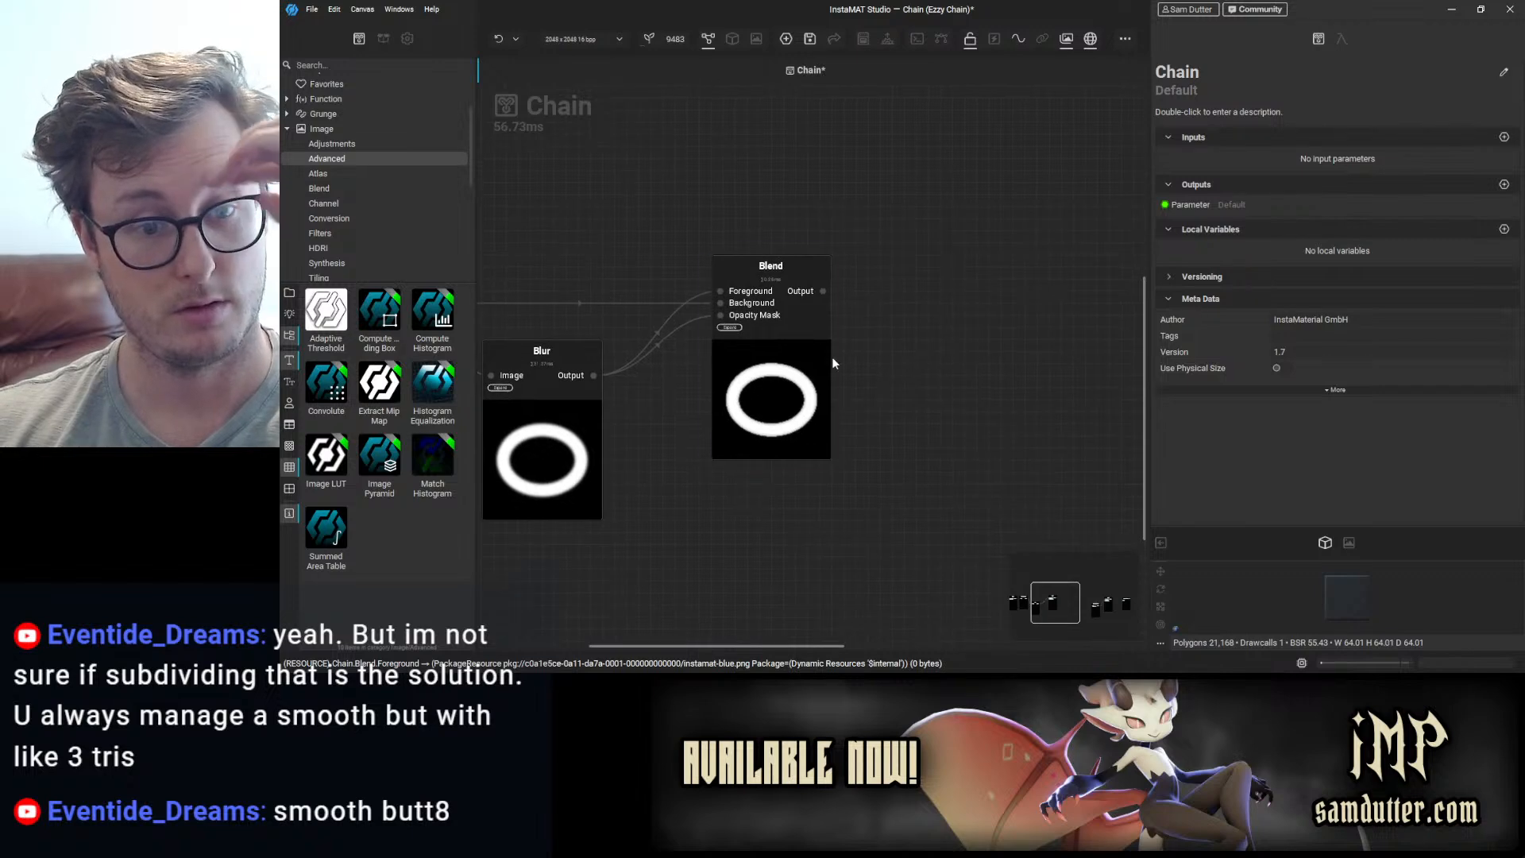
left_click(807, 356)
middle_click_drag(667, 389, 797, 427)
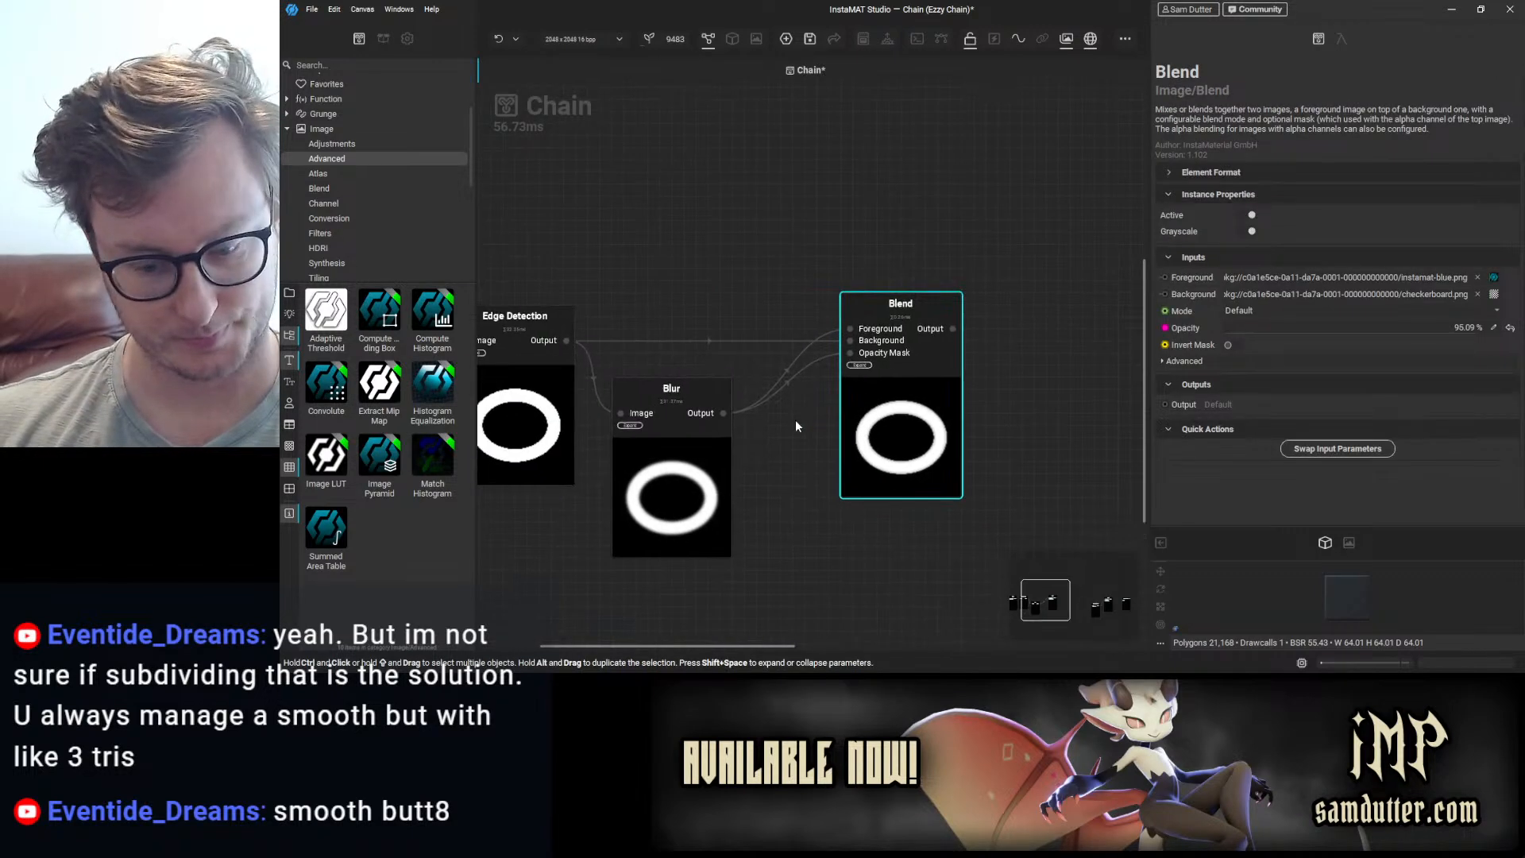
key("Delete")
- Add a Gradient Map node fed by the Blur output and position it beside the raised Blur node
left_click_drag(664, 466, 663, 380)
left_click_drag(723, 330, 899, 272)
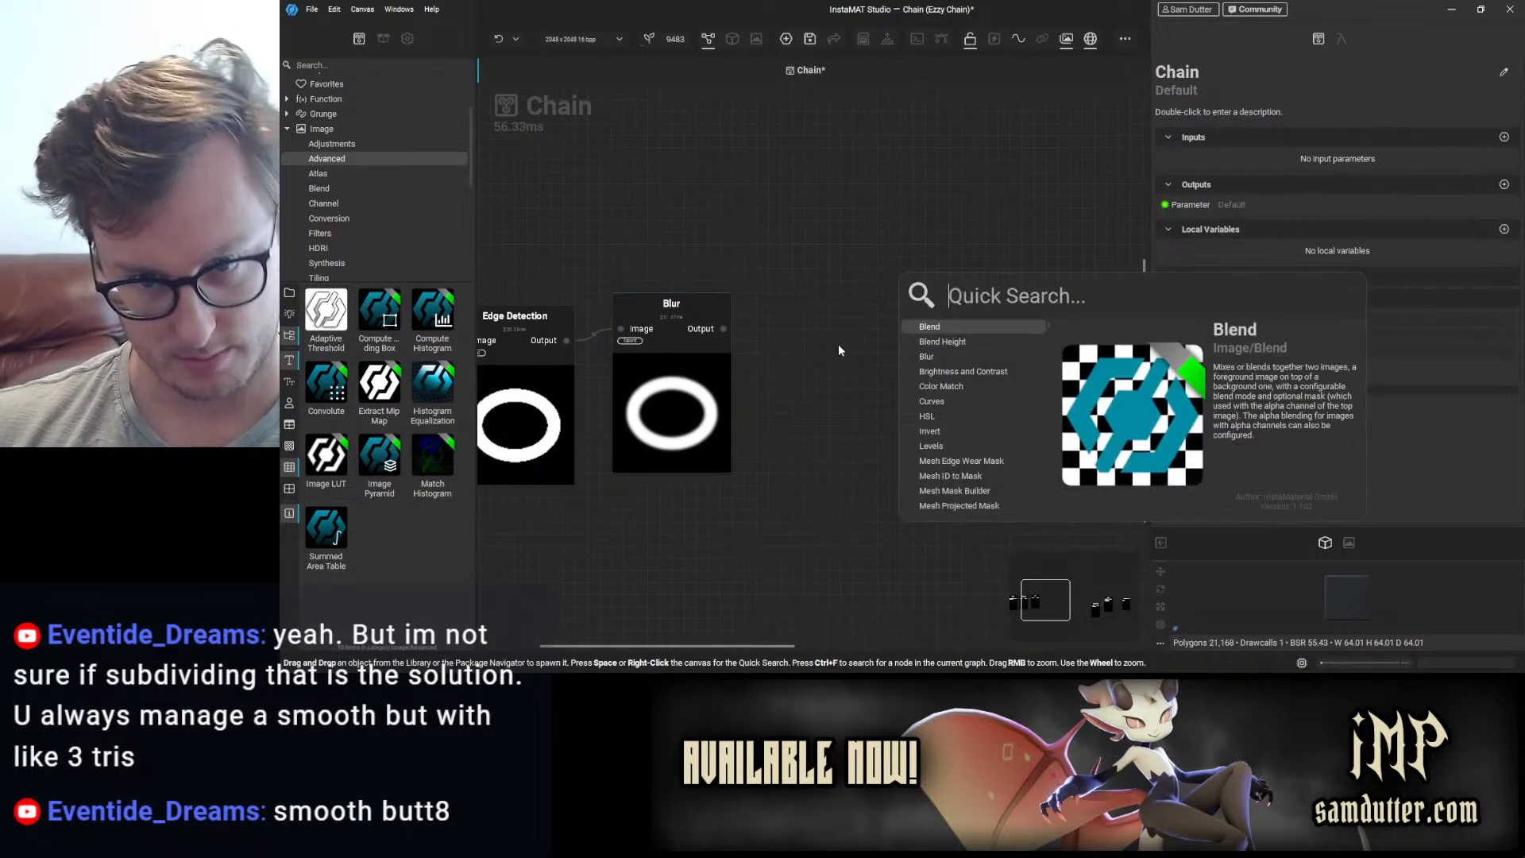
type("g")
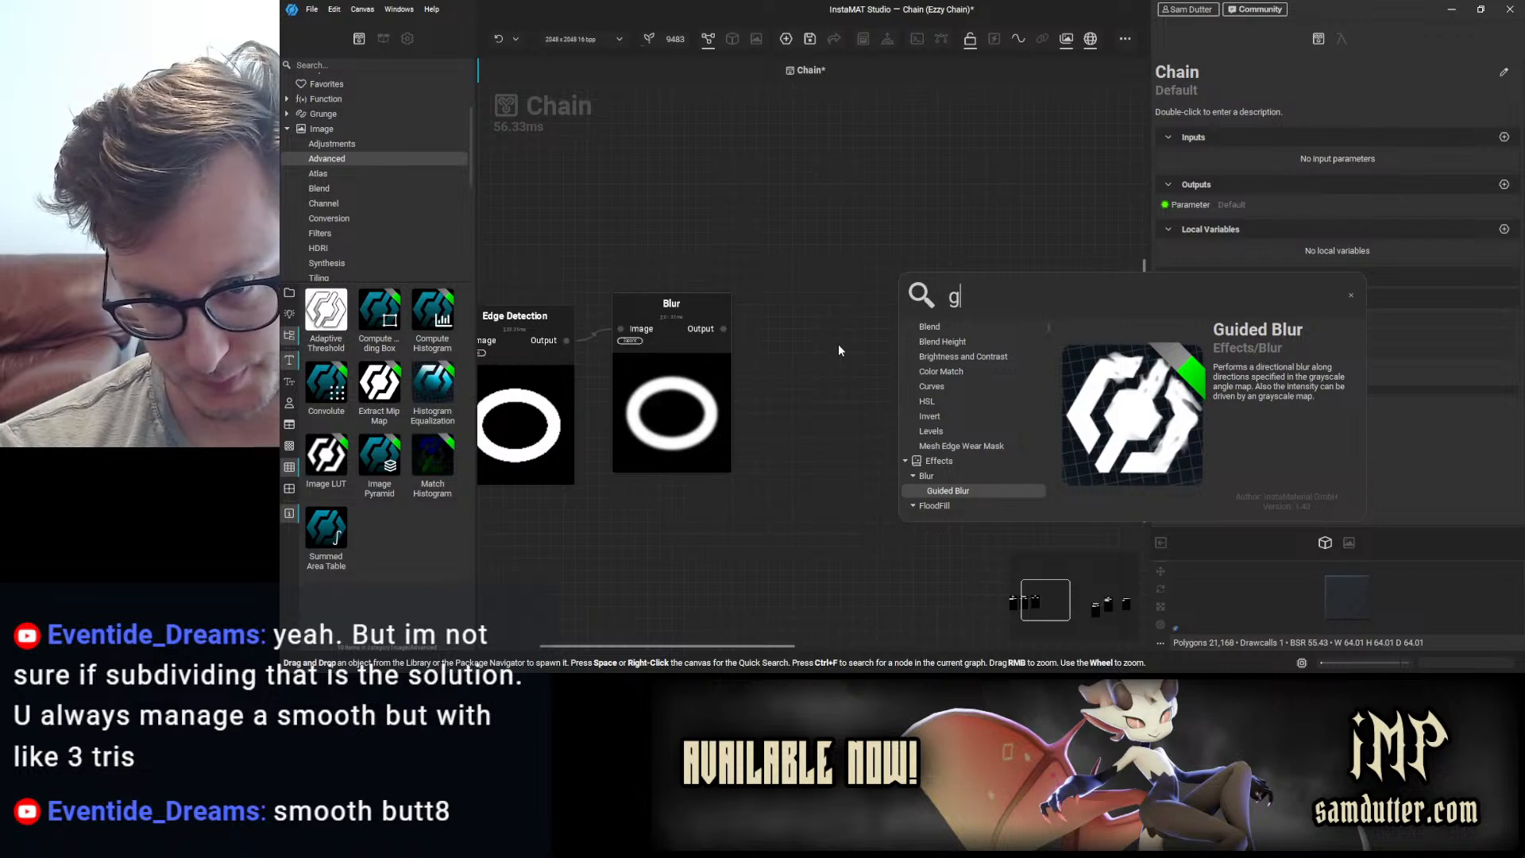
type("rad")
key("Escape")
left_click_drag(924, 368, 922, 303)
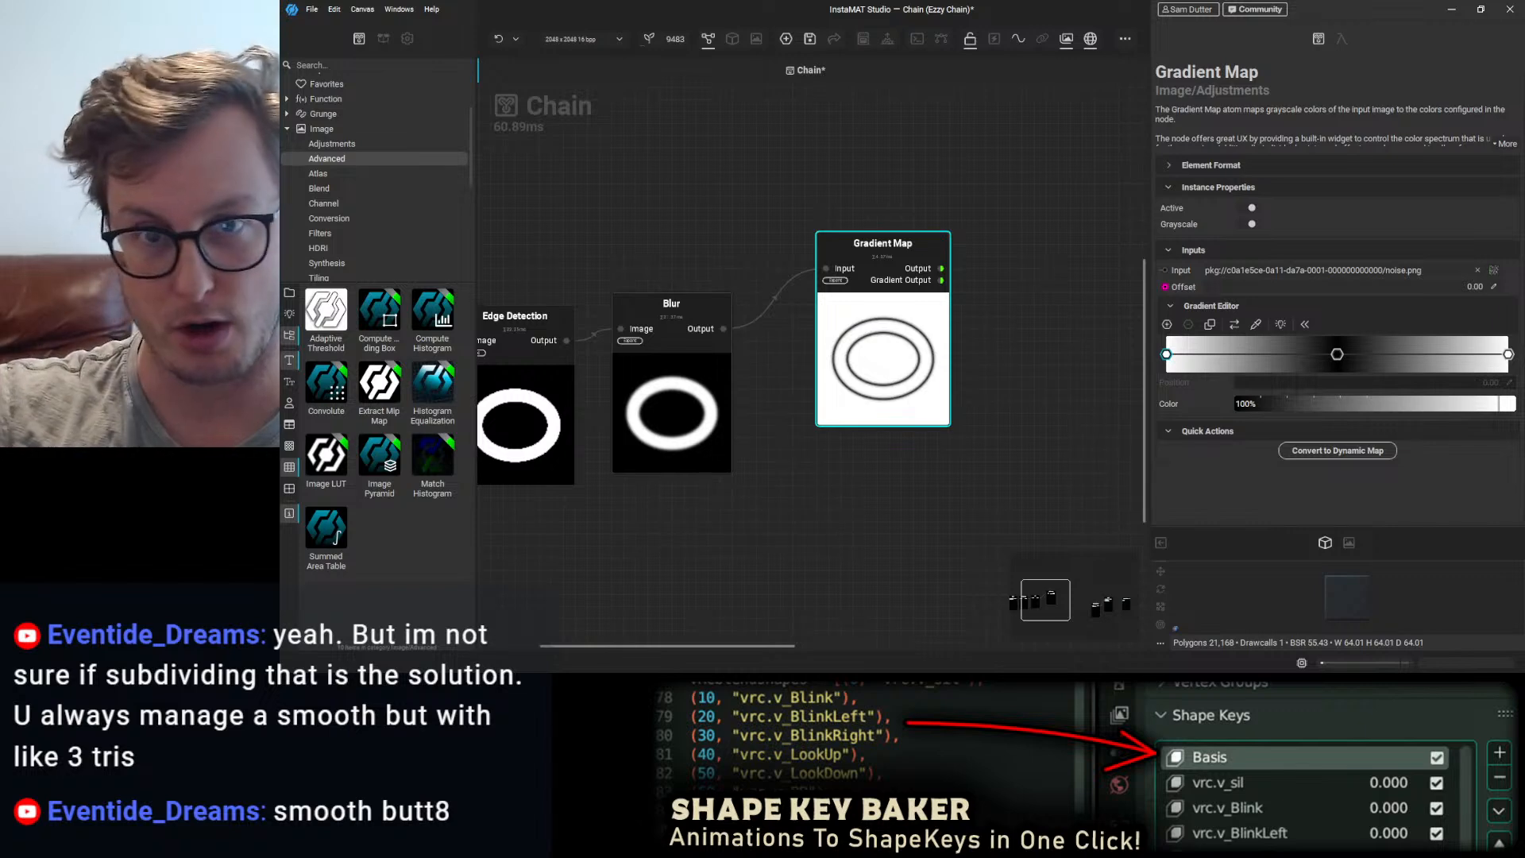
left_click_drag(874, 356, 837, 407)
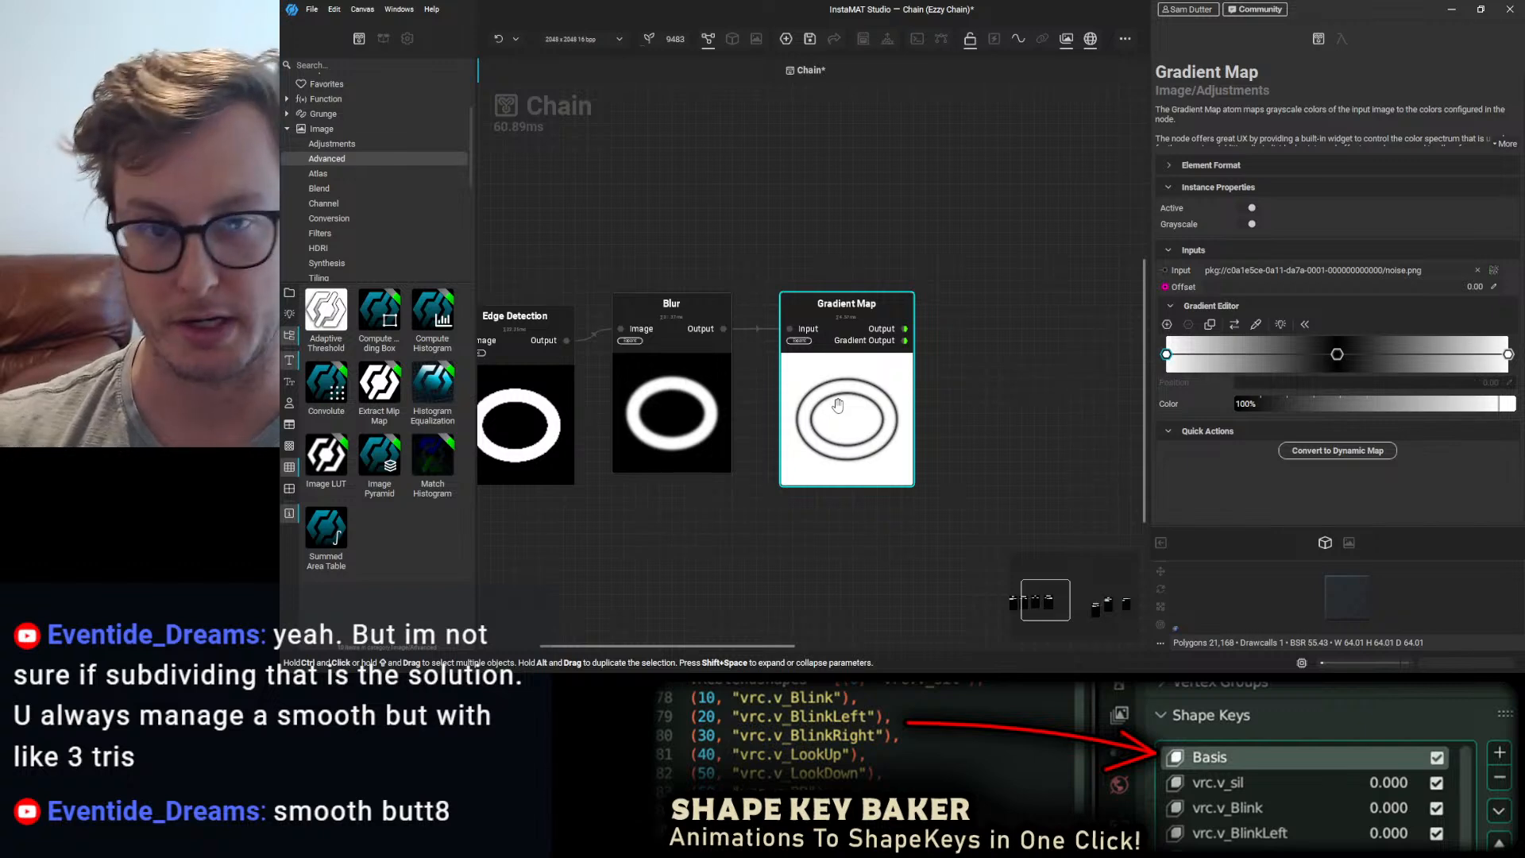
left_click_drag(838, 405, 826, 409)
middle_click_drag(846, 429, 749, 417)
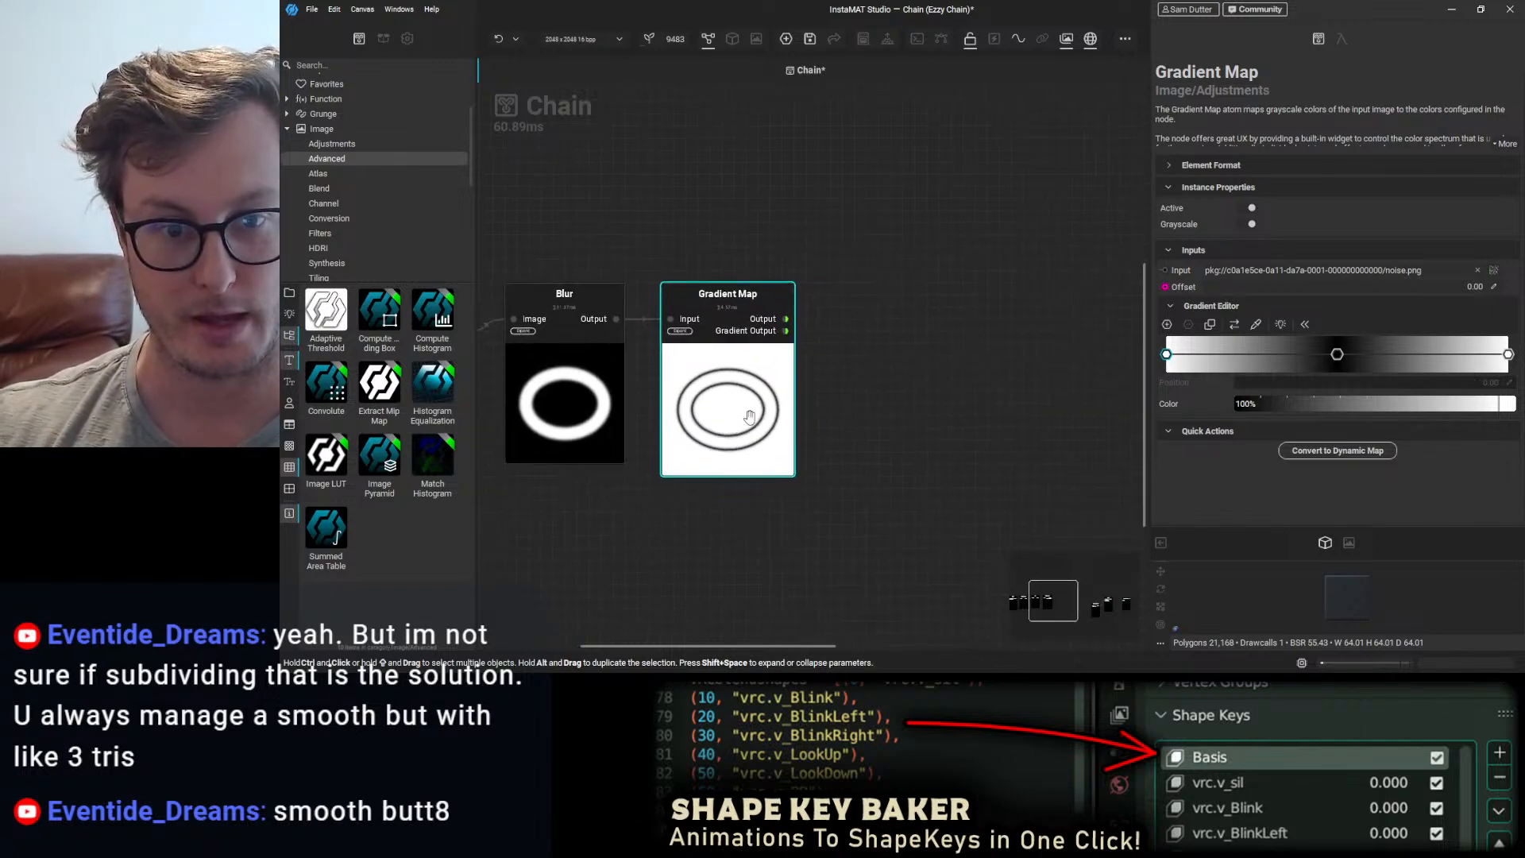
left_click_drag(750, 417, 775, 405)
- Remove the middle stop from the Gradient Map and set the first stop's color to 0%
left_click_drag(1337, 355, 1285, 360)
key("BackSpace")
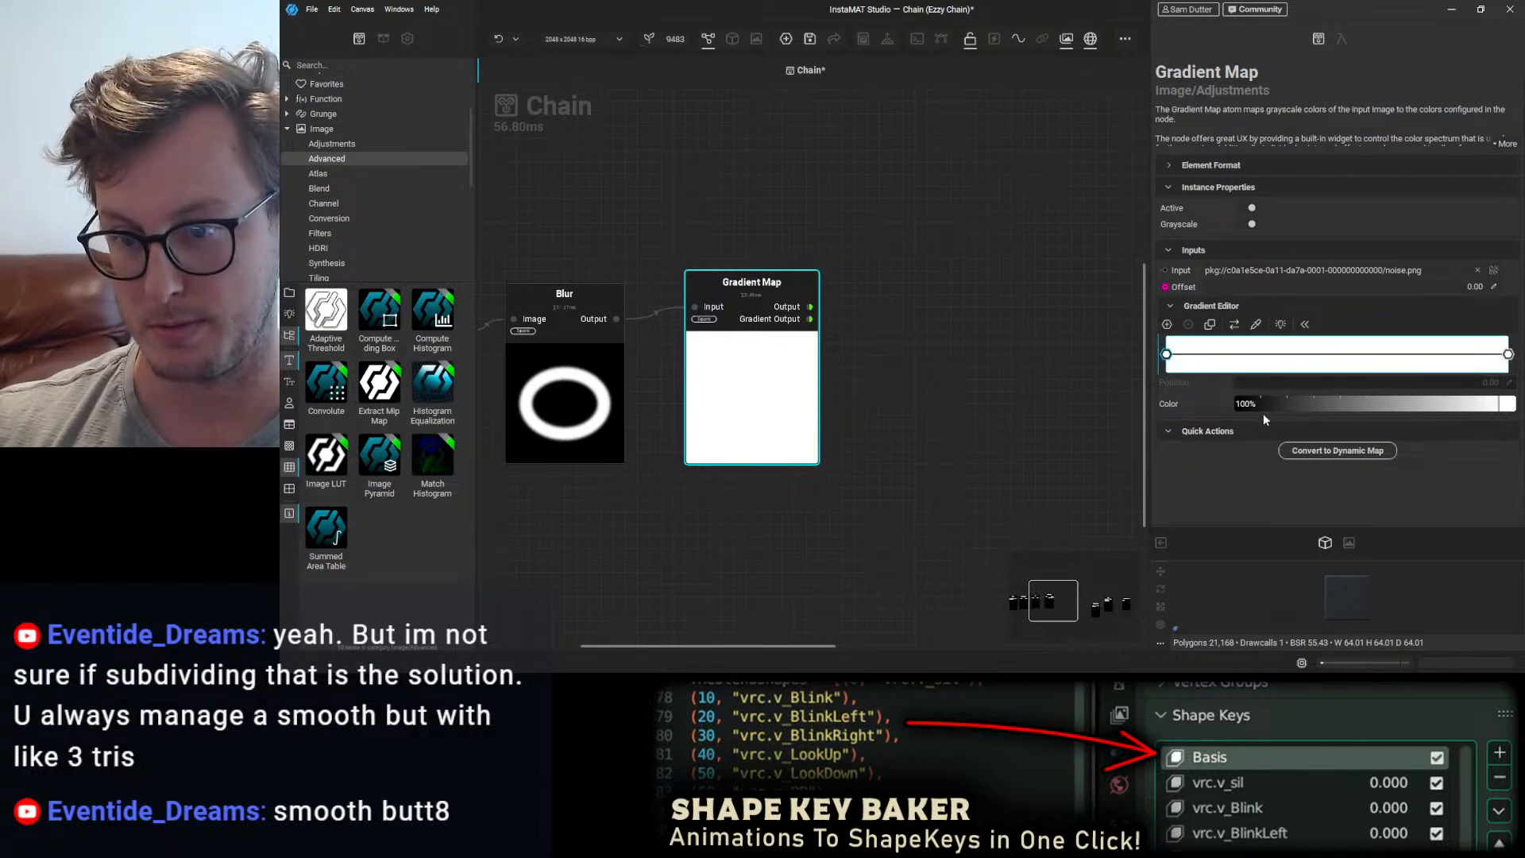
left_click_drag(1303, 405, 1195, 409)
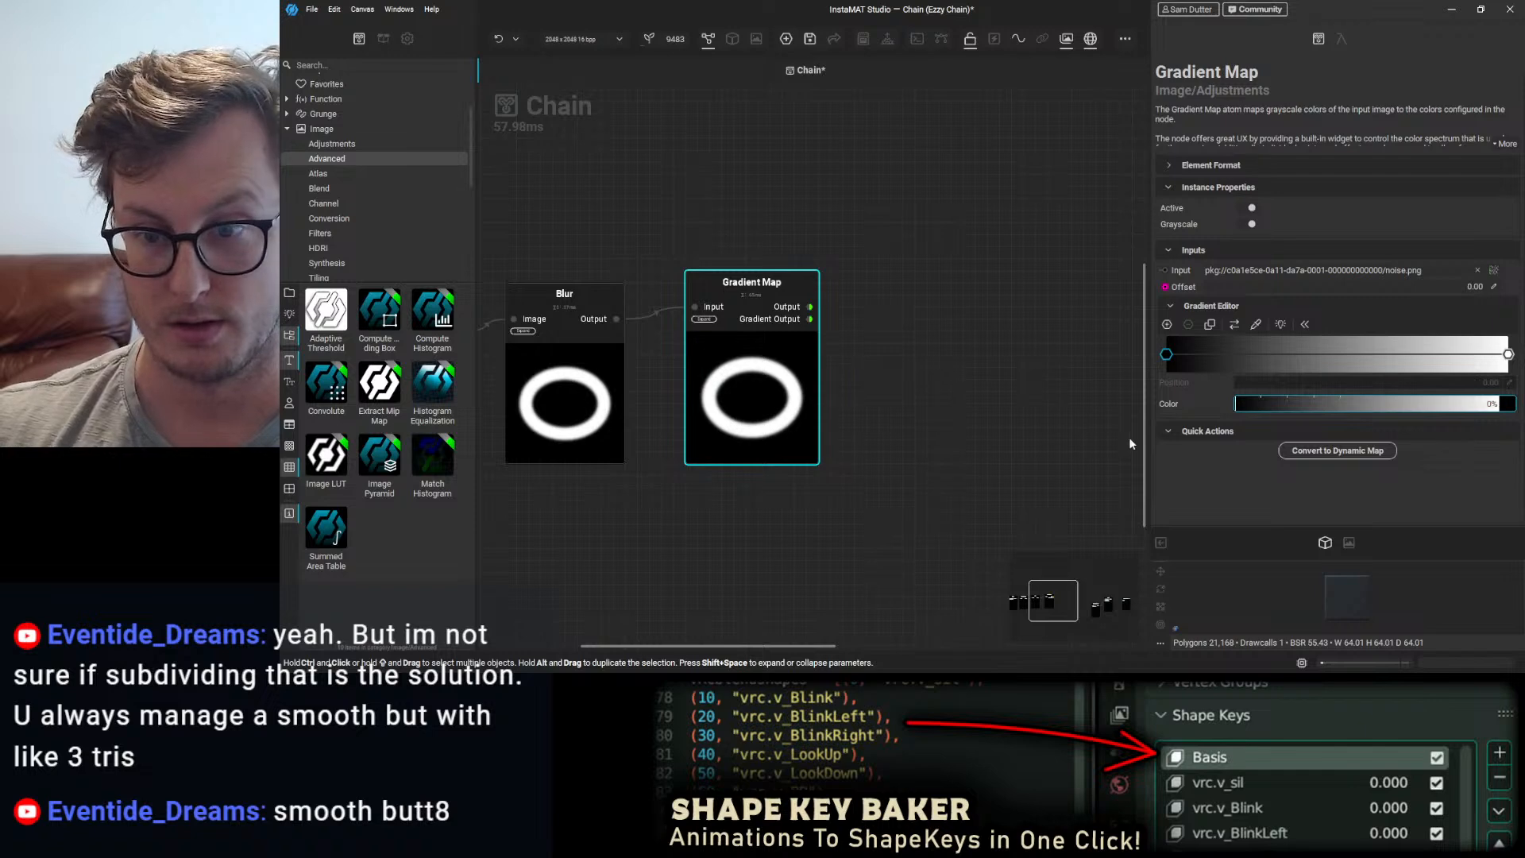
- Add a stop midway along the Gradient Map's gradient and set the last stop's color to 36%
left_click(1272, 359)
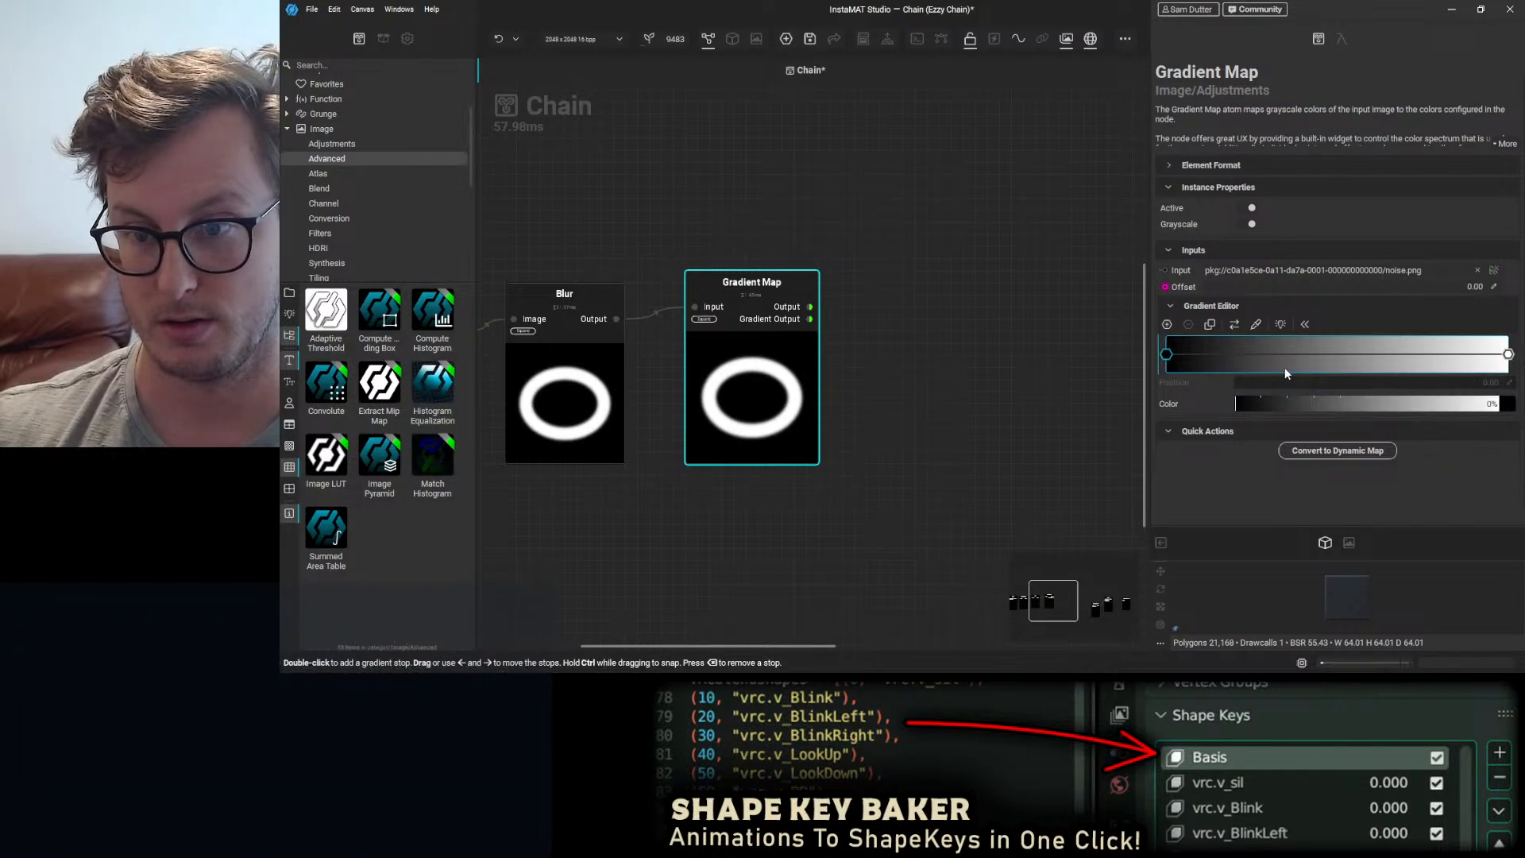
double_click(1257, 357)
left_click_drag(1240, 358, 1309, 355)
left_click(1509, 355)
left_click_drag(1263, 408, 1334, 405)
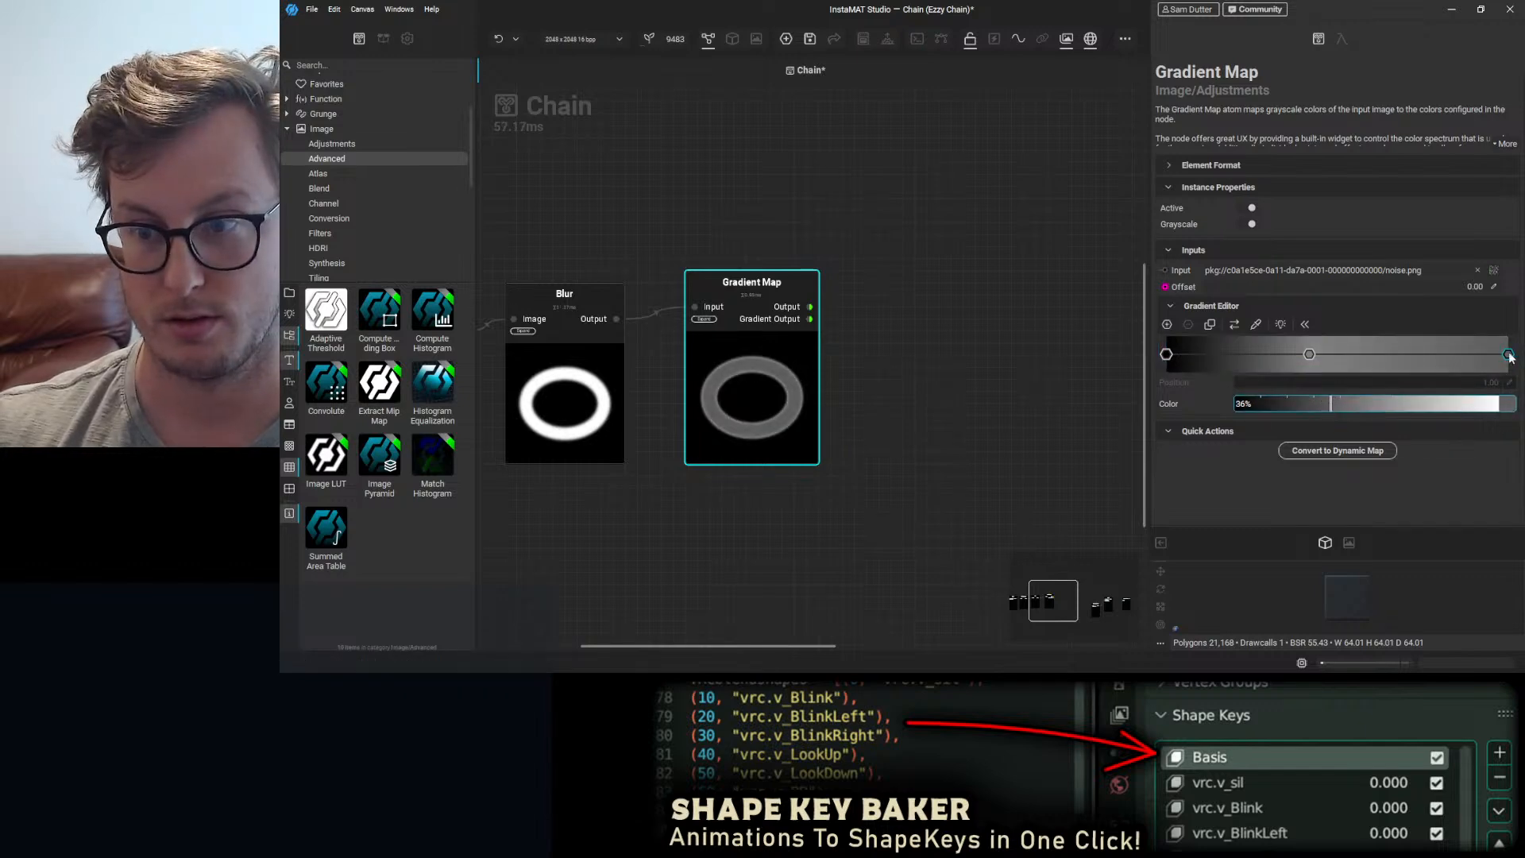
- Add a stop near the gradient's end, move the middle stop close to the first stop, and preview the ring up close
double_click(1418, 355)
left_click_drag(1311, 356, 1224, 356)
scroll(672, 420, "up", 2)
left_click(1349, 542)
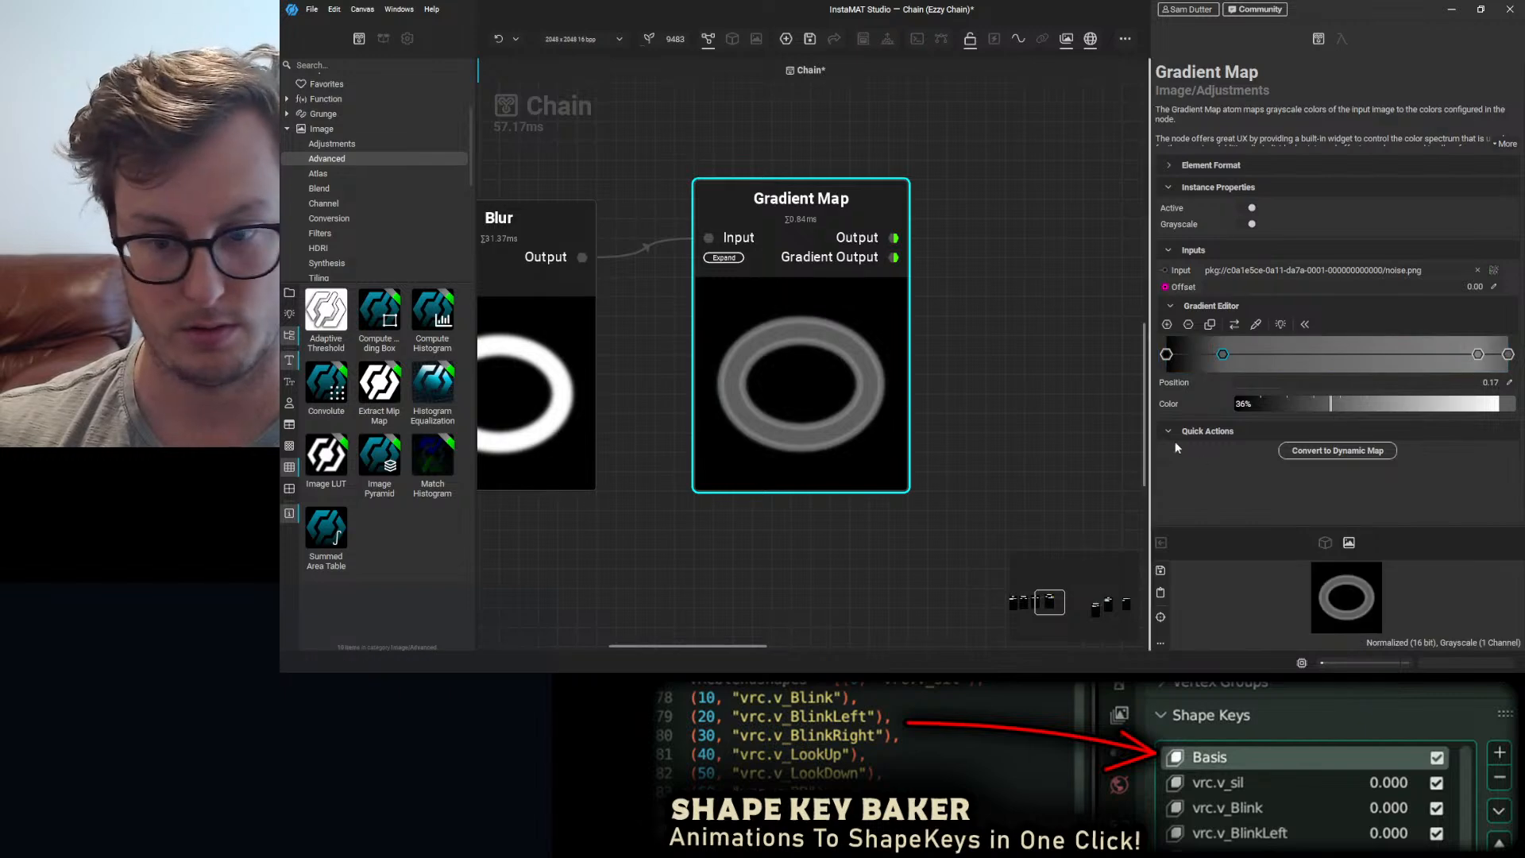
scroll(1351, 595, "up", 5)
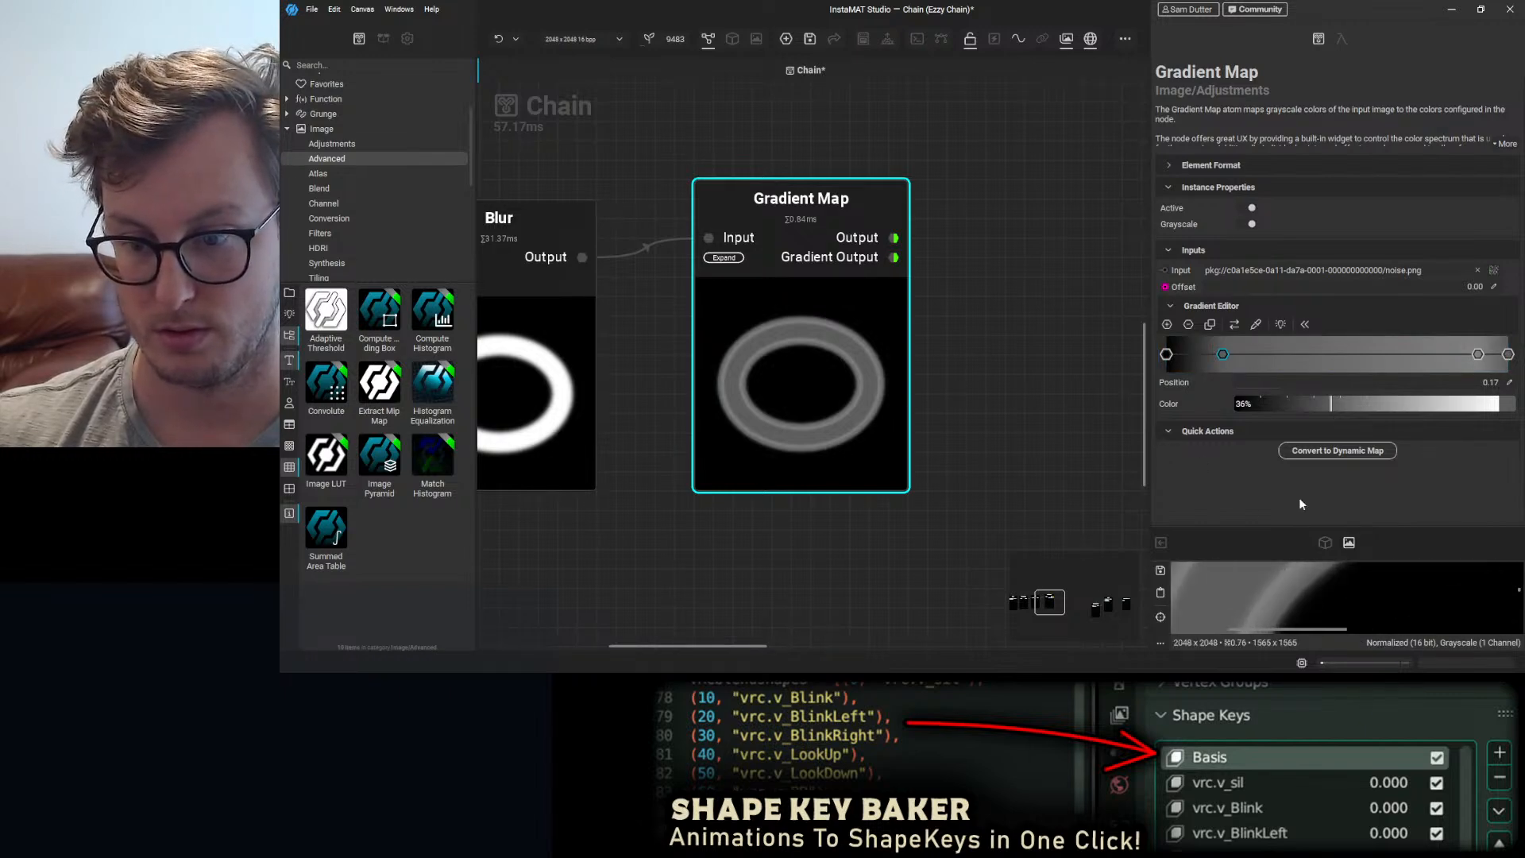
left_click_drag(1223, 355, 1181, 355)
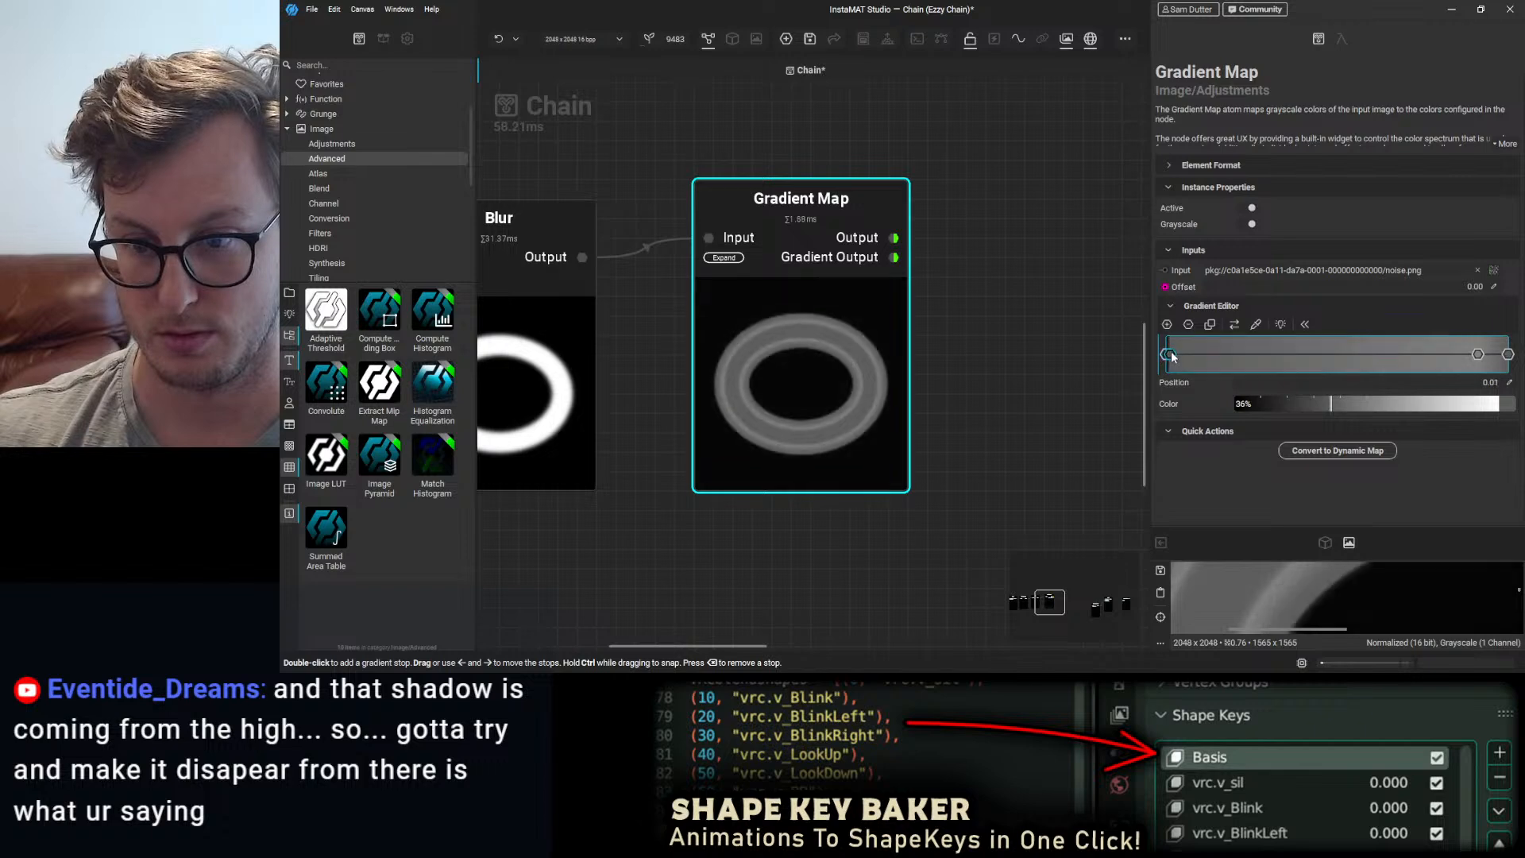
- Set the color of the stop nearest the first stop to 20% and move it to position 0.14
mouse_move(1265, 402)
left_mouse_down()
mouse_move(1236, 403)
mouse_move(1318, 410)
mouse_move(1288, 405)
left_mouse_up()
left_click(1167, 355)
left_click(1181, 355)
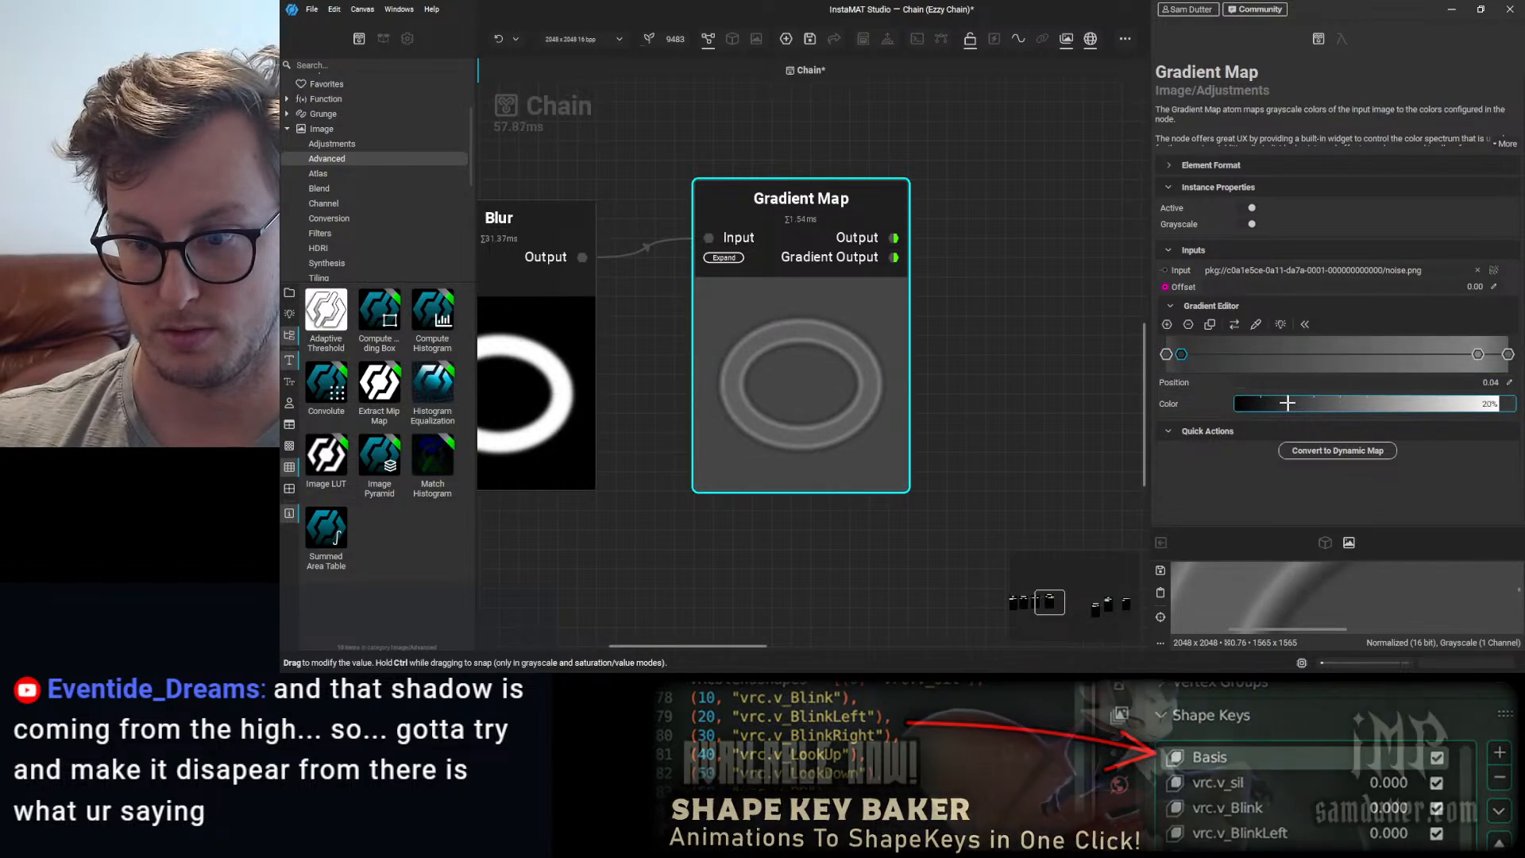
left_click_drag(1181, 354, 1220, 359)
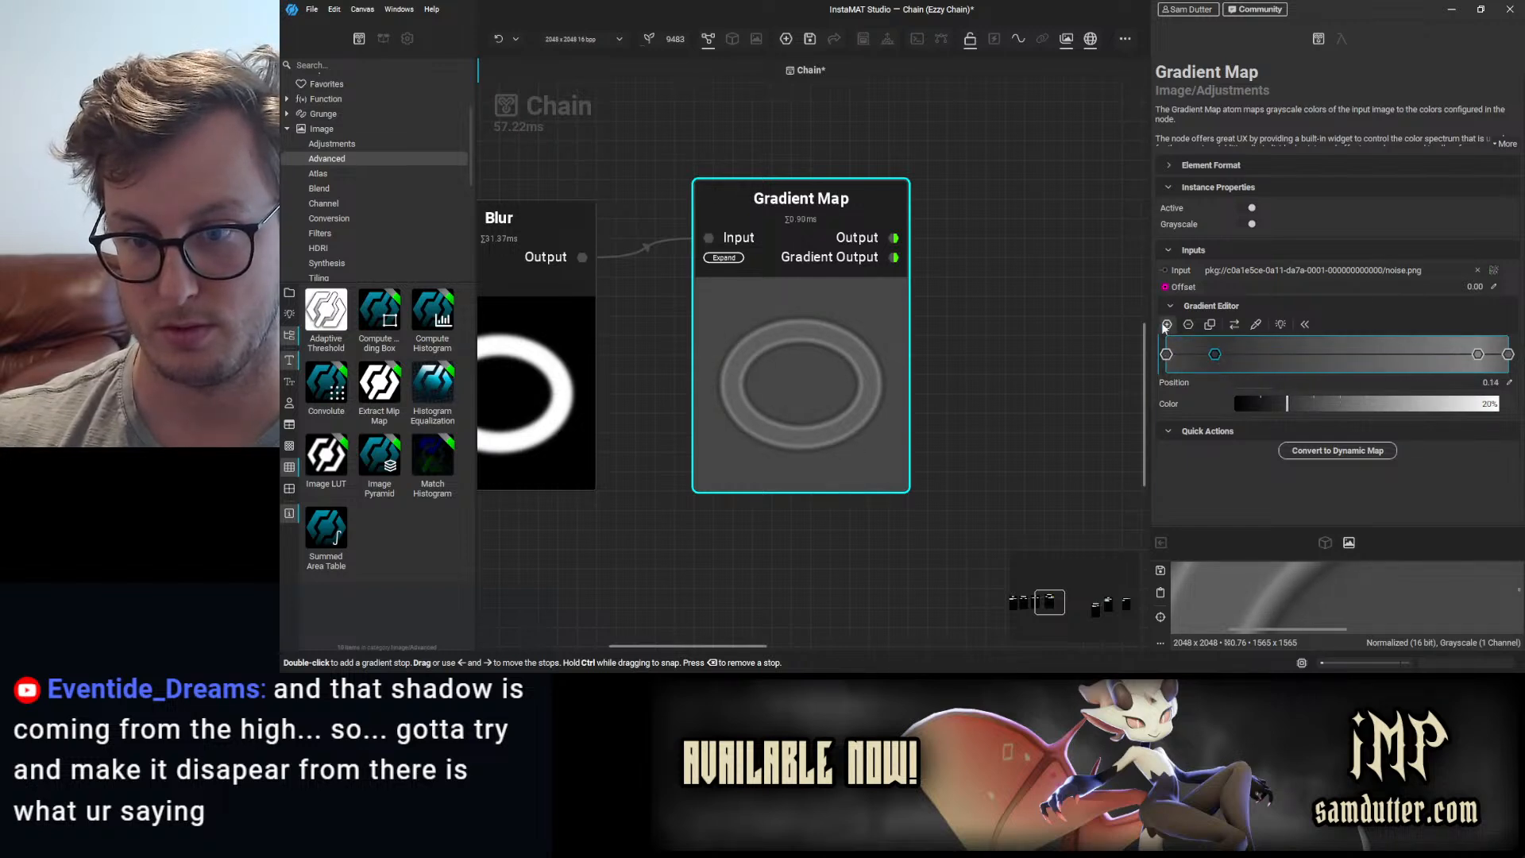
- Add a stop near the gradient's start and move the 20% stop and the stop near the end toward the middle
double_click(1201, 355)
left_click_drag(1198, 368, 1168, 402)
left_click(1168, 355)
left_click_drag(1215, 354, 1302, 361)
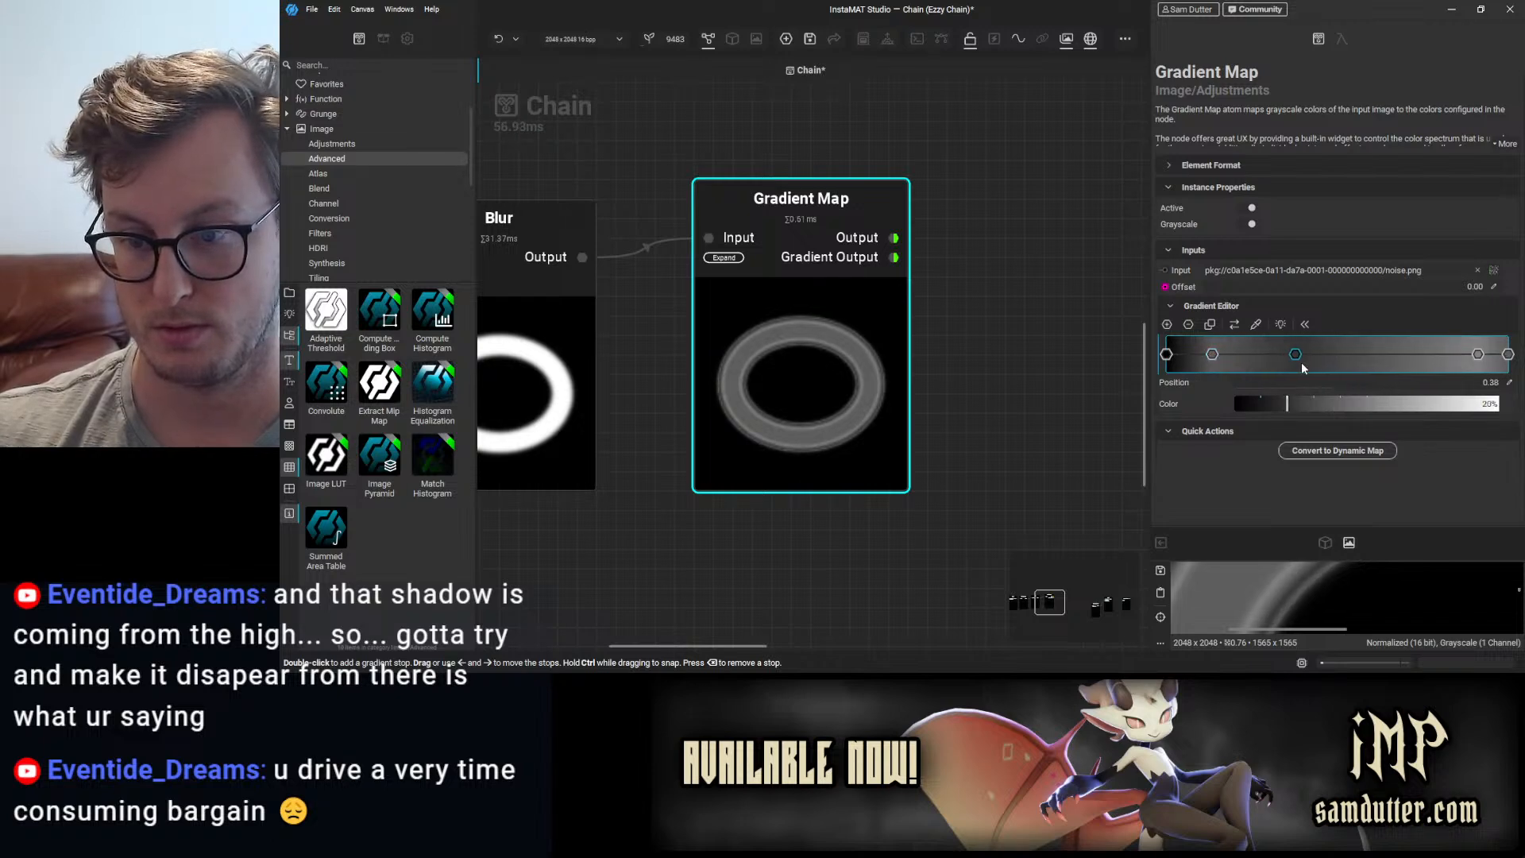
left_click_drag(1475, 357, 1348, 366)
- Add a gradient stop at position 0.77 and set its color to 50% by sampling the gradient with the eyedropper
left_click(1167, 324)
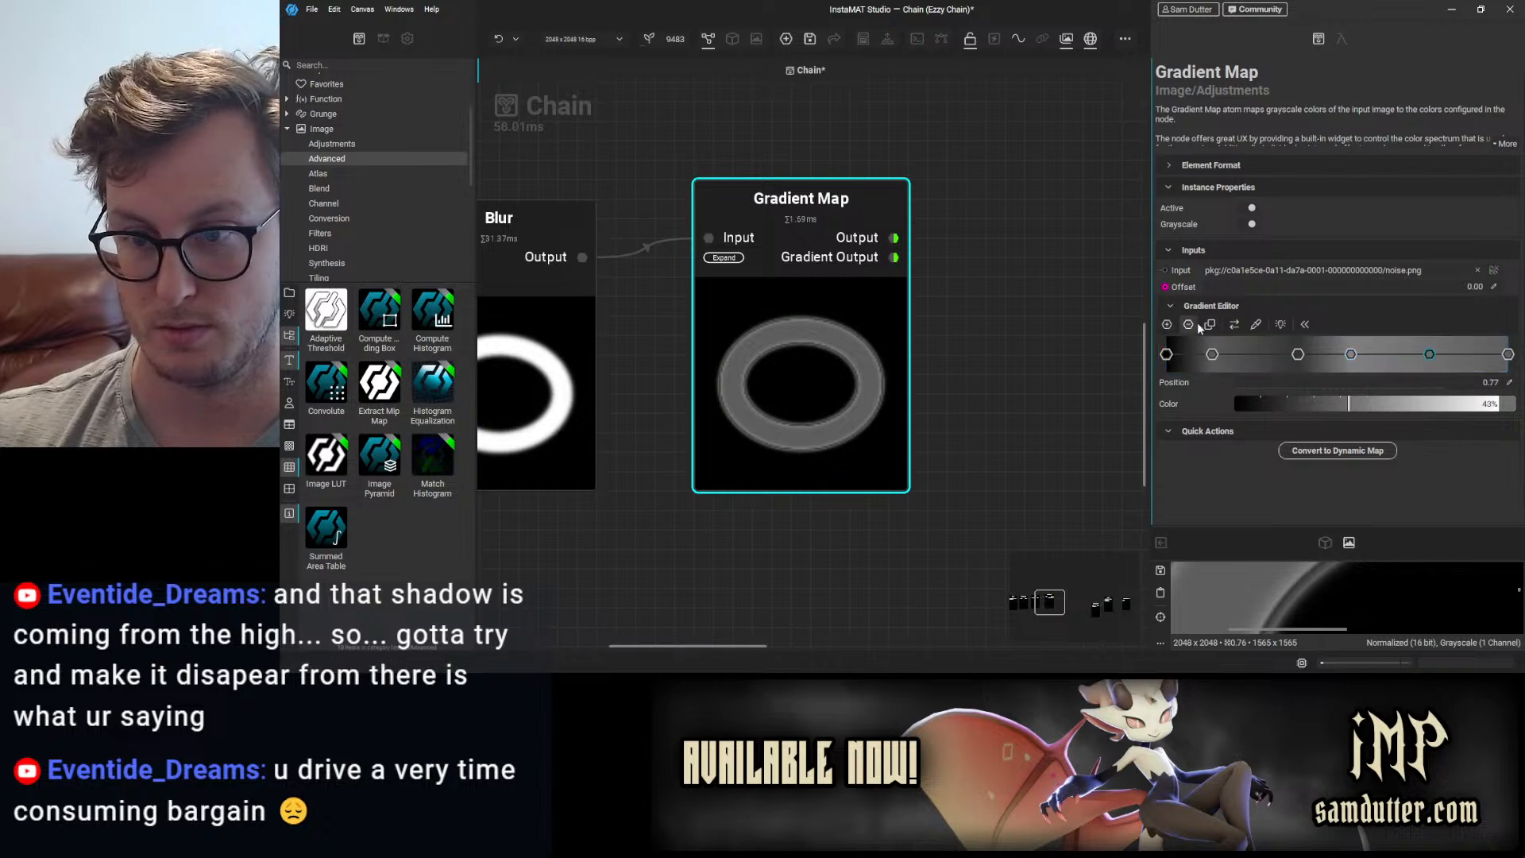
left_click(1490, 405)
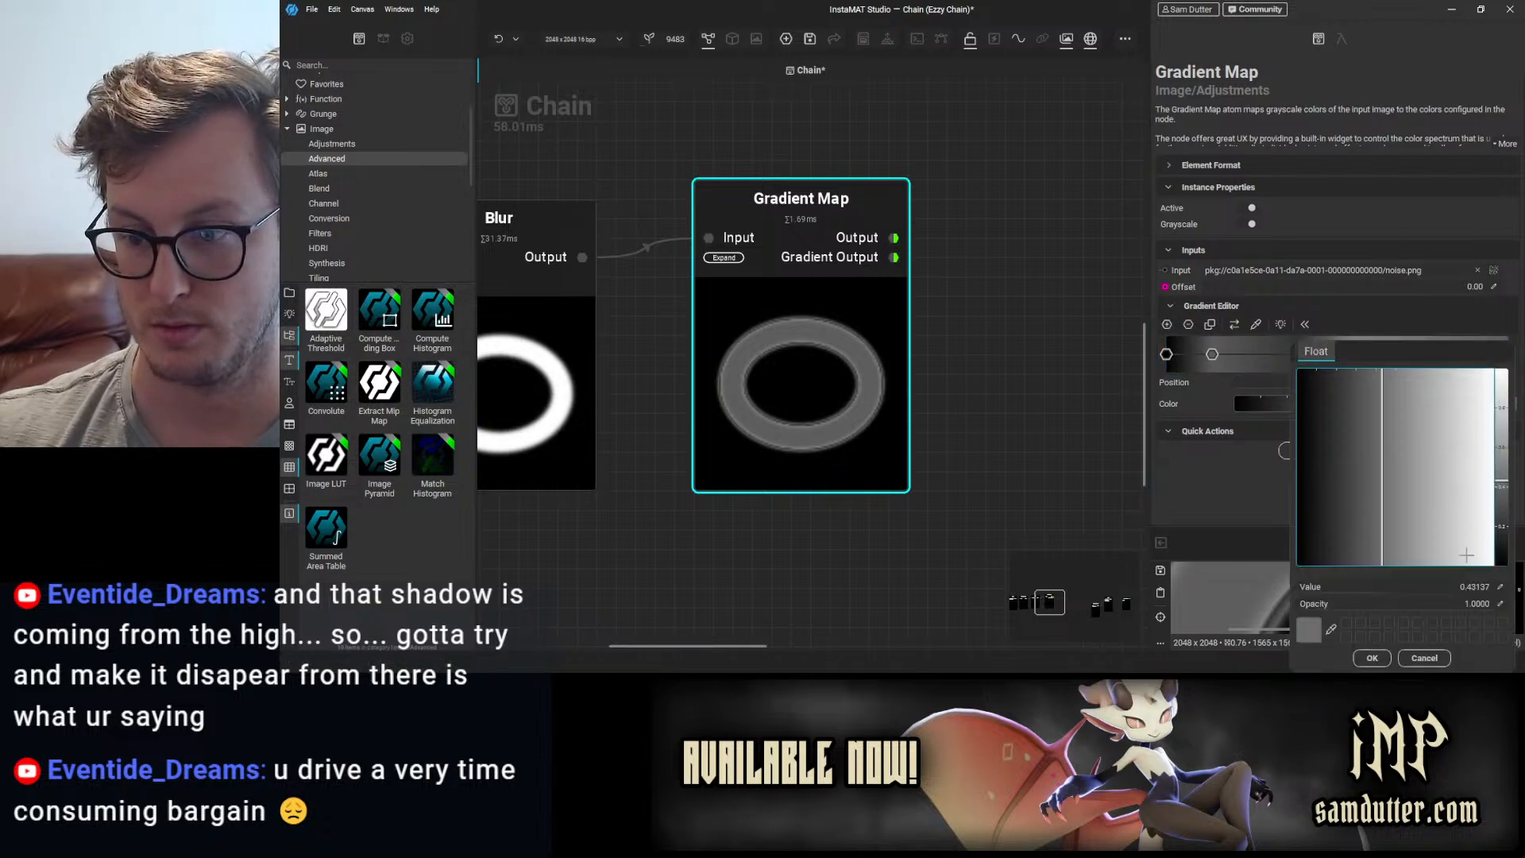
left_click_drag(1319, 351, 900, 318)
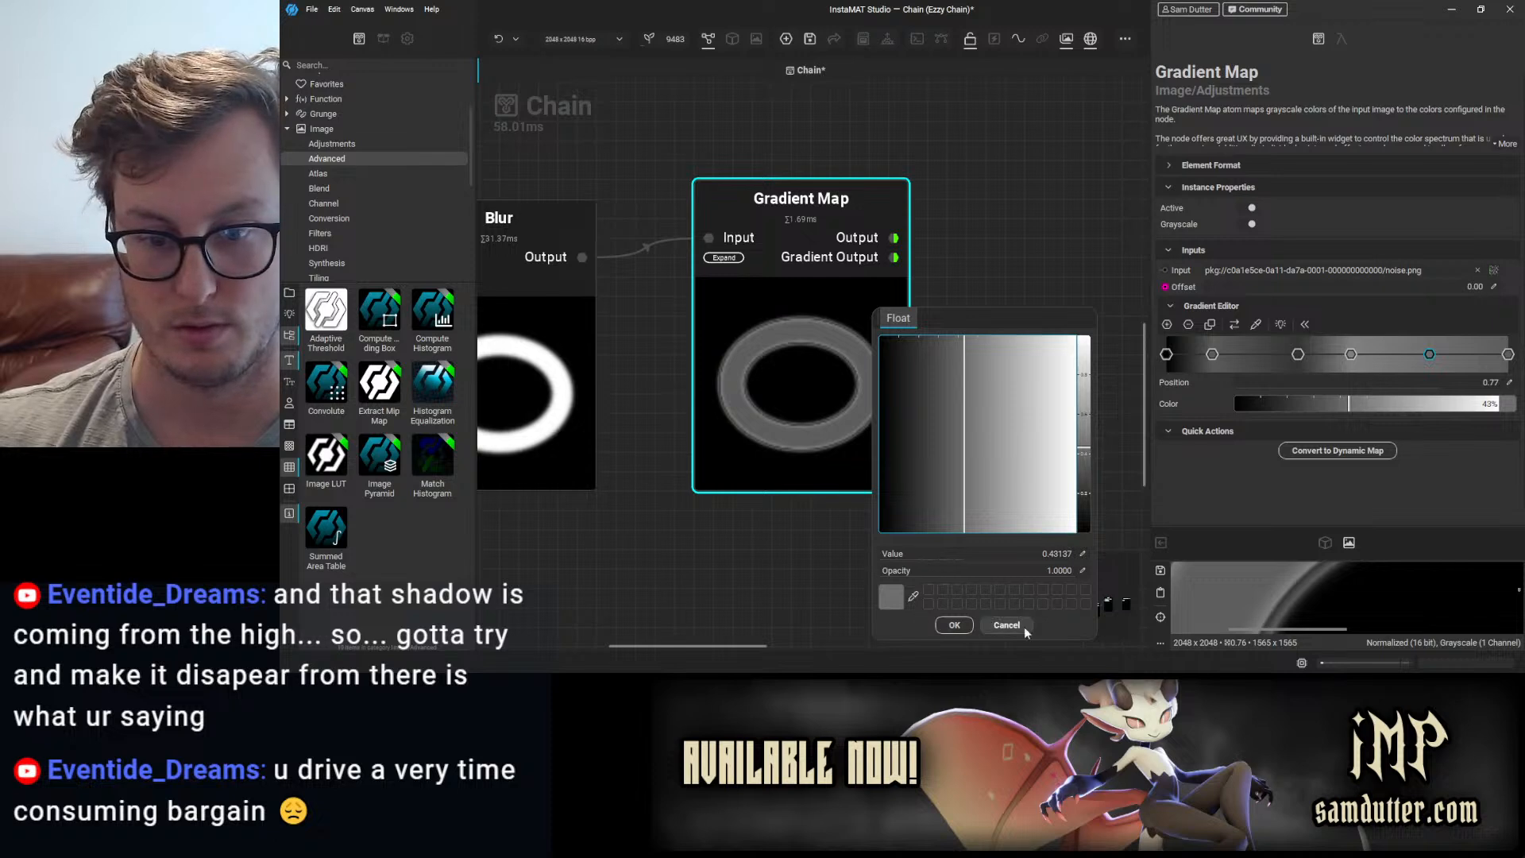
left_click(913, 596)
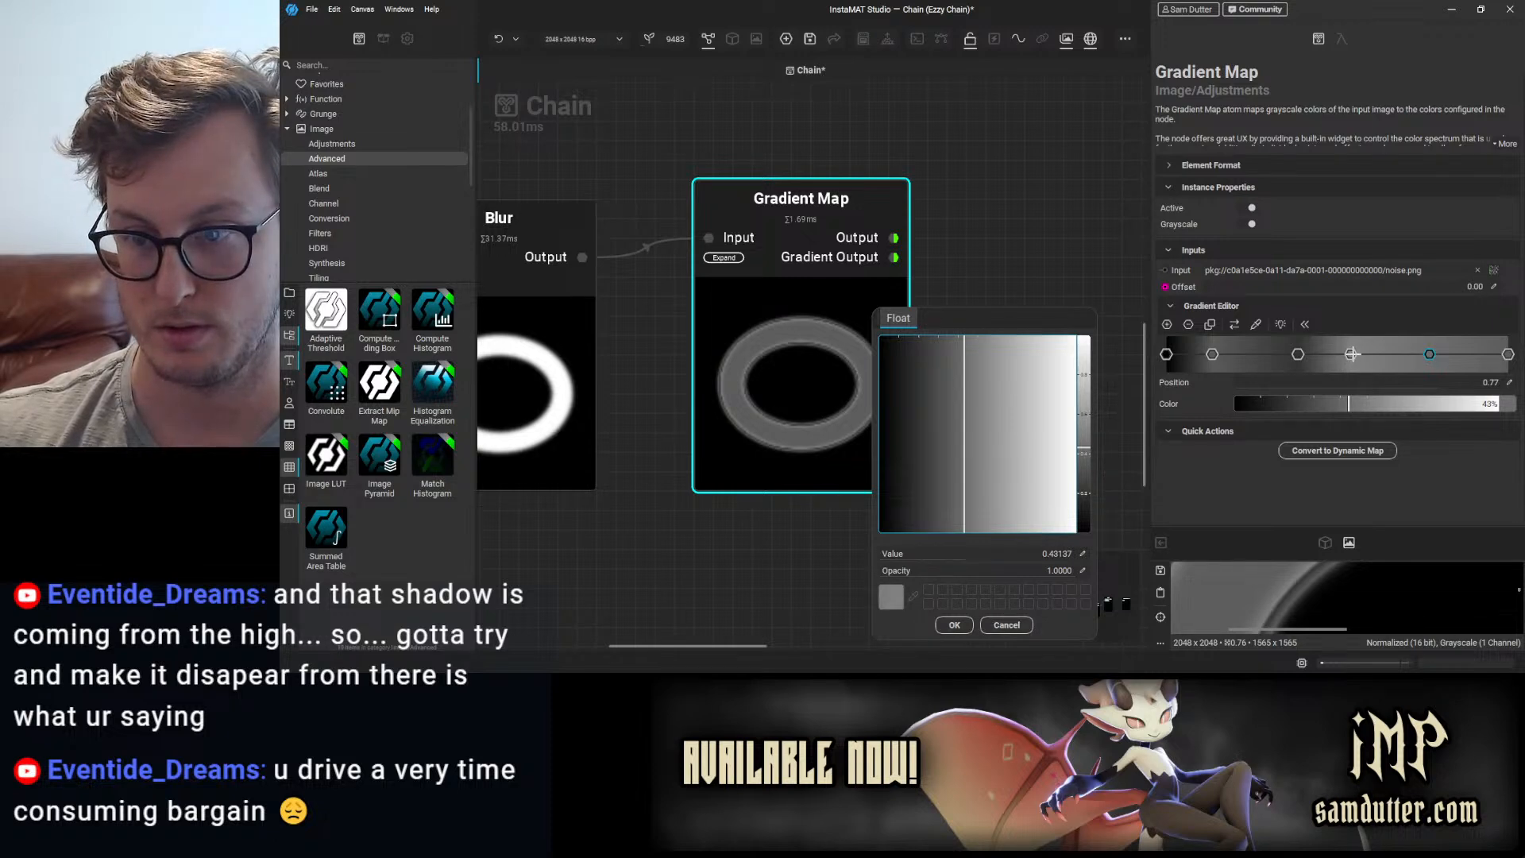
left_click(1352, 354)
left_click(949, 627)
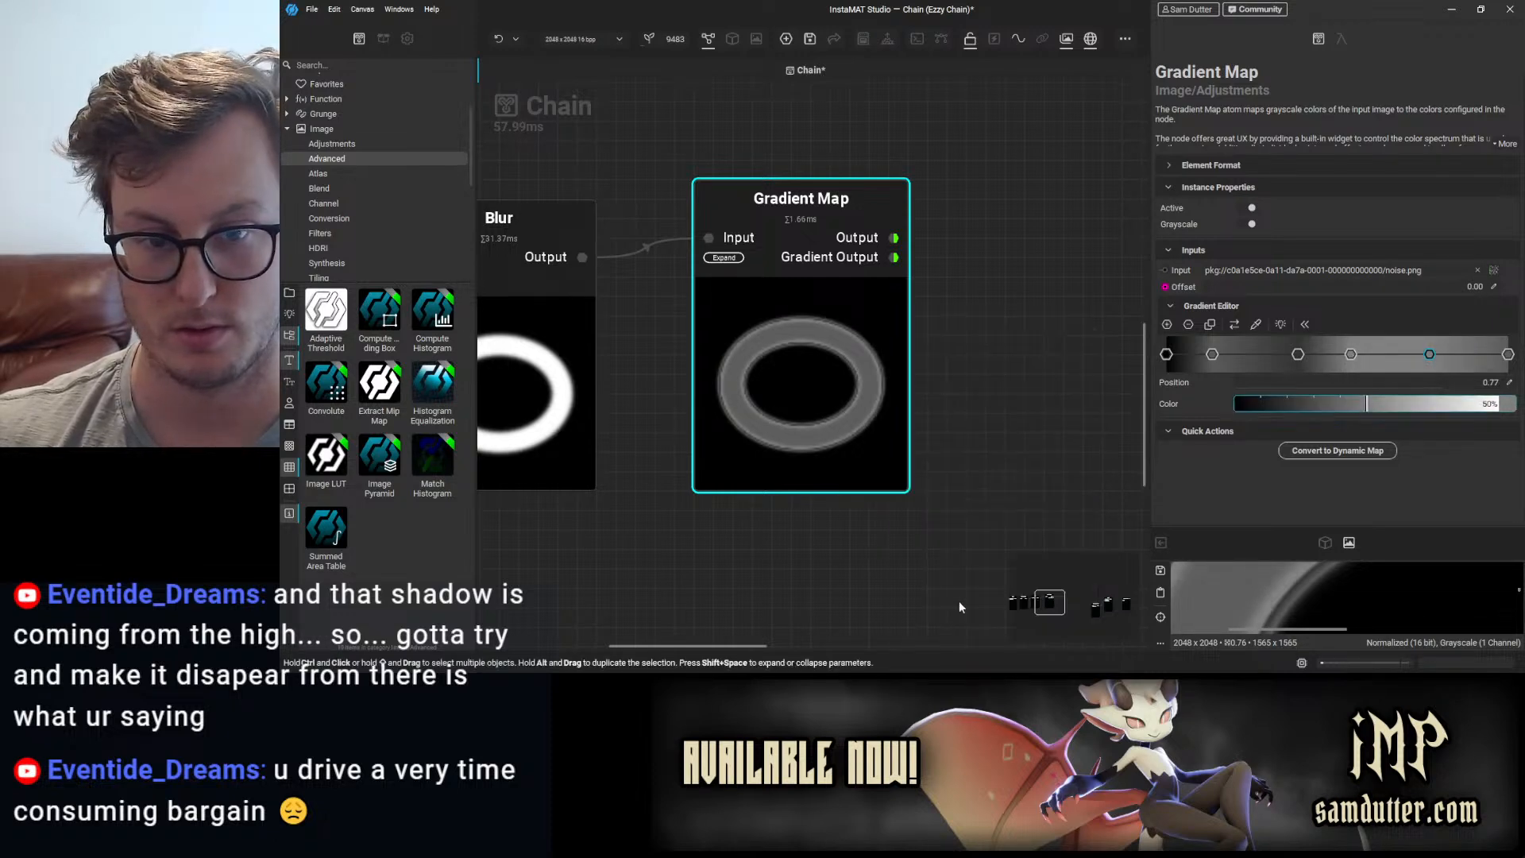
- Replace the Gradient Map node with a Blend node whose Foreground is fed by the Blur output
scroll(872, 405, "down", 5)
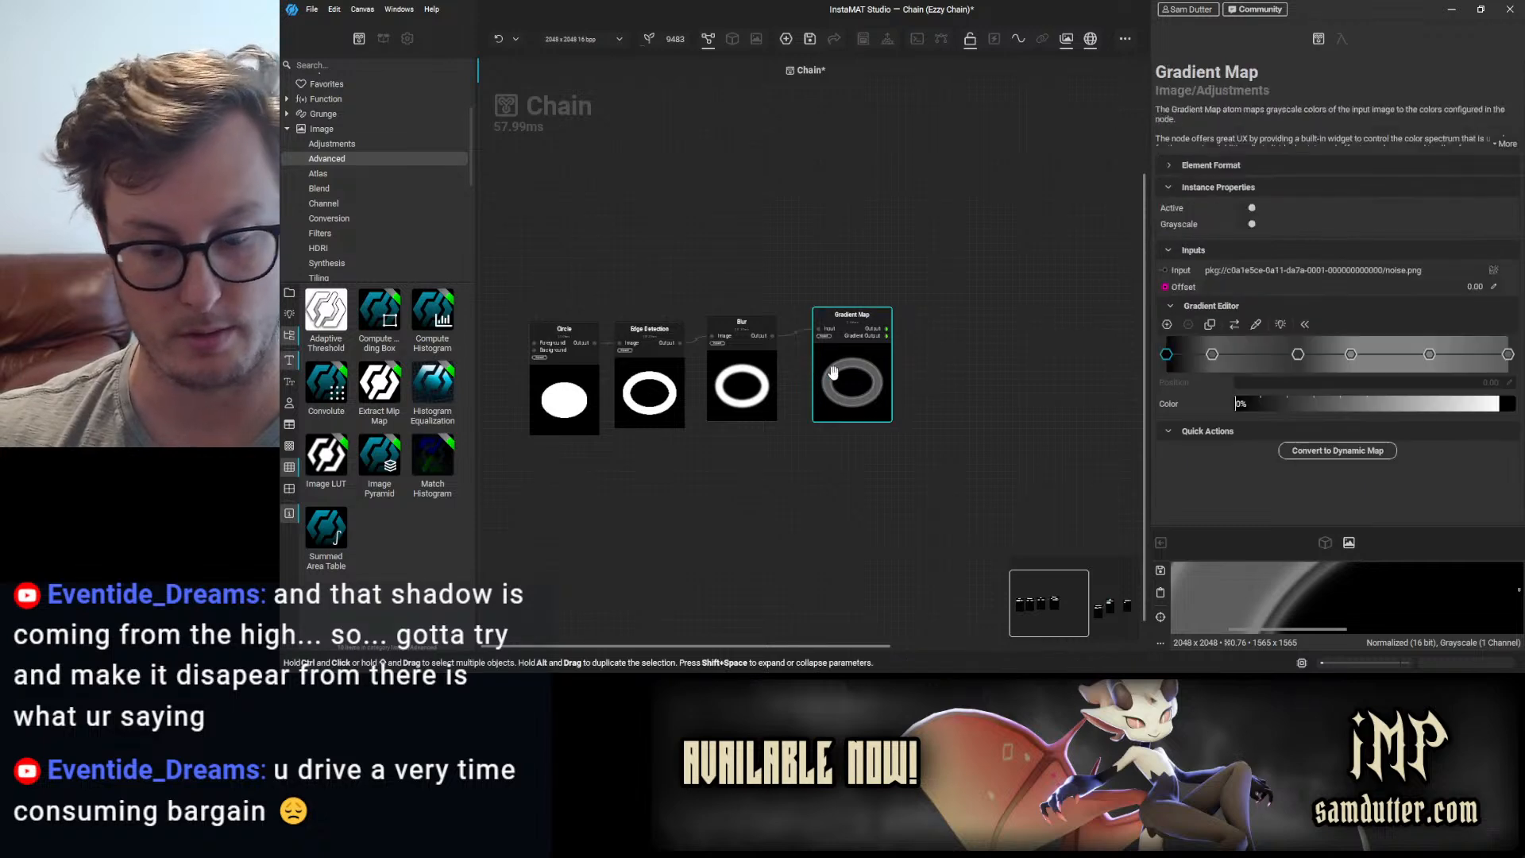
key("Delete")
scroll(822, 366, "up", 5)
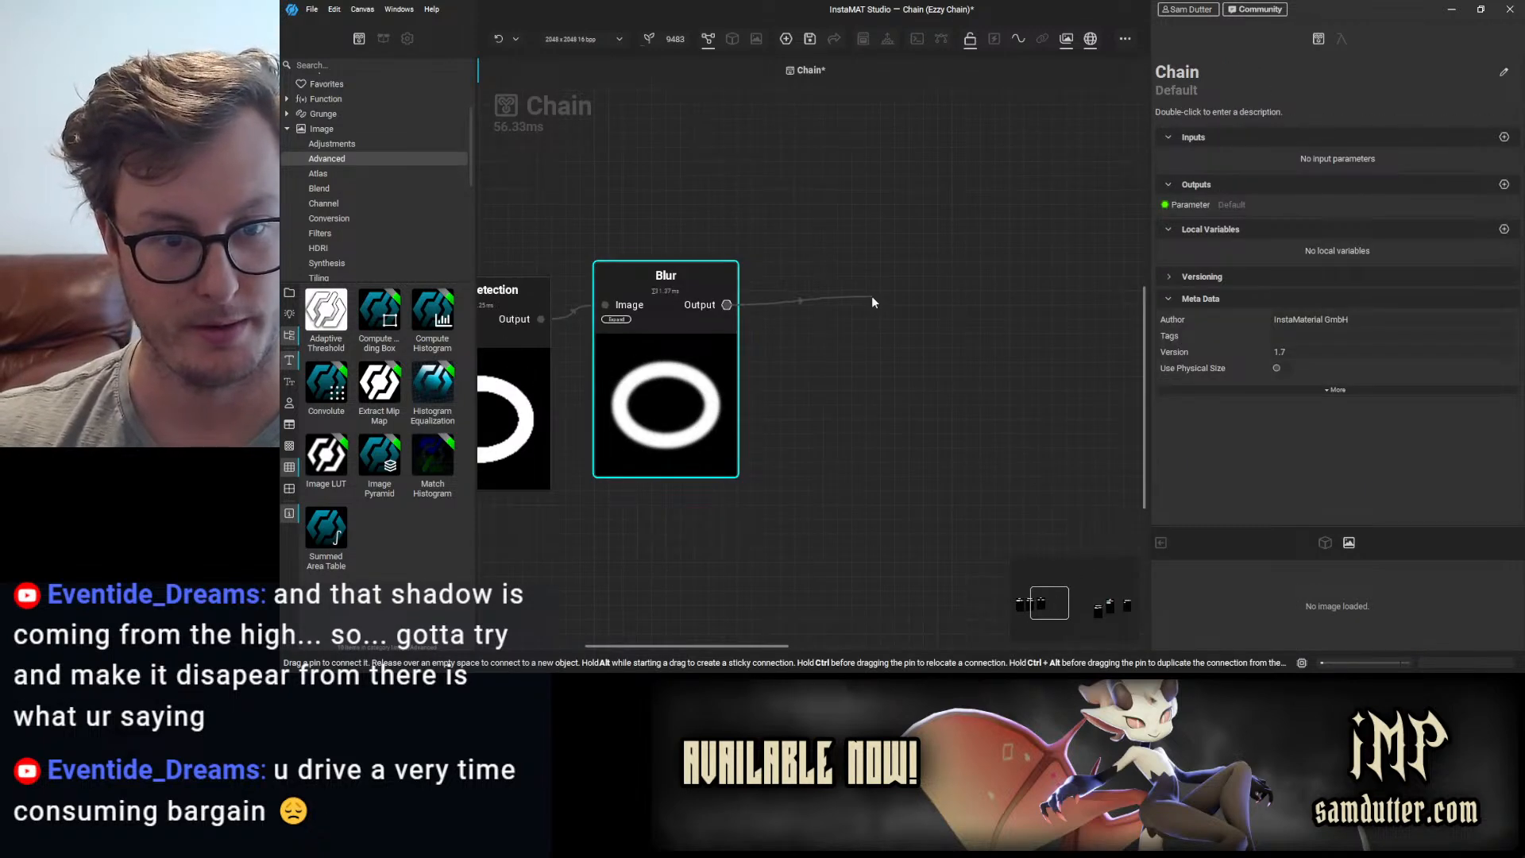
left_click_drag(873, 299, 871, 296)
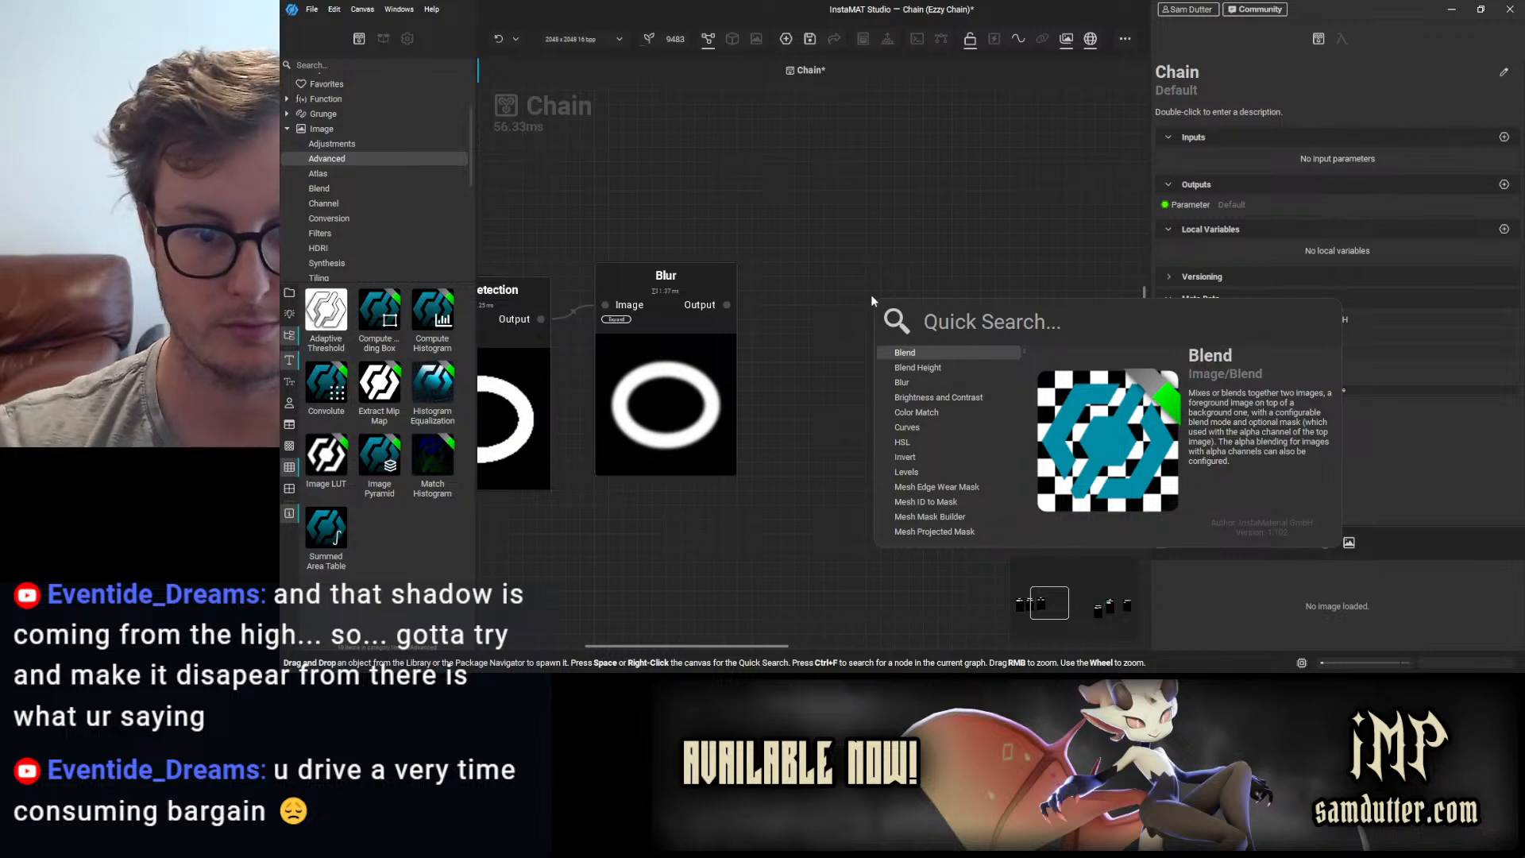
key("Return")
left_click_drag(1023, 515, 993, 443)
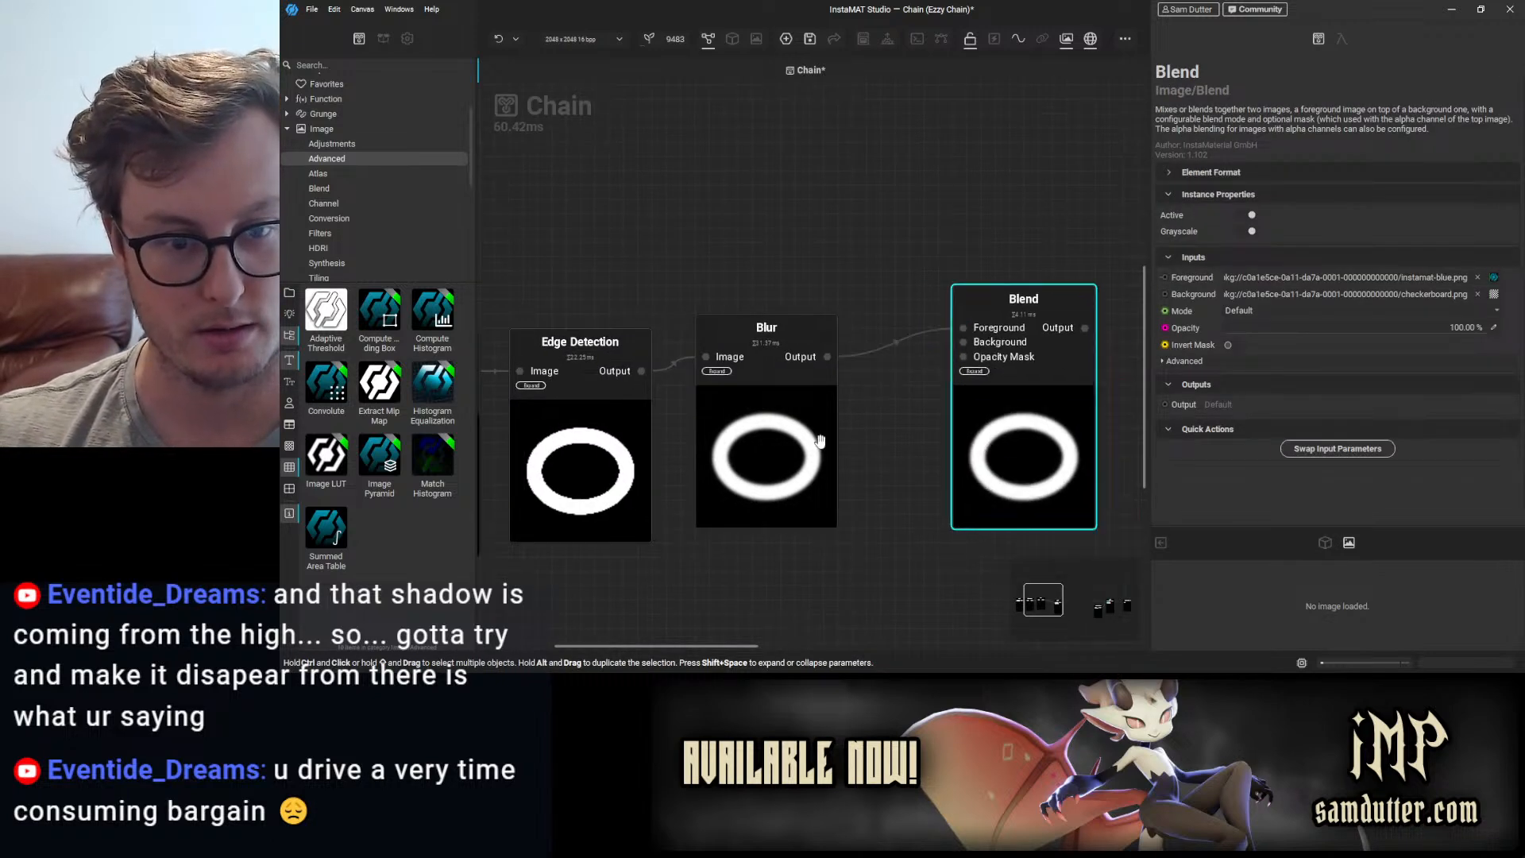
middle_click_drag(727, 417, 704, 412)
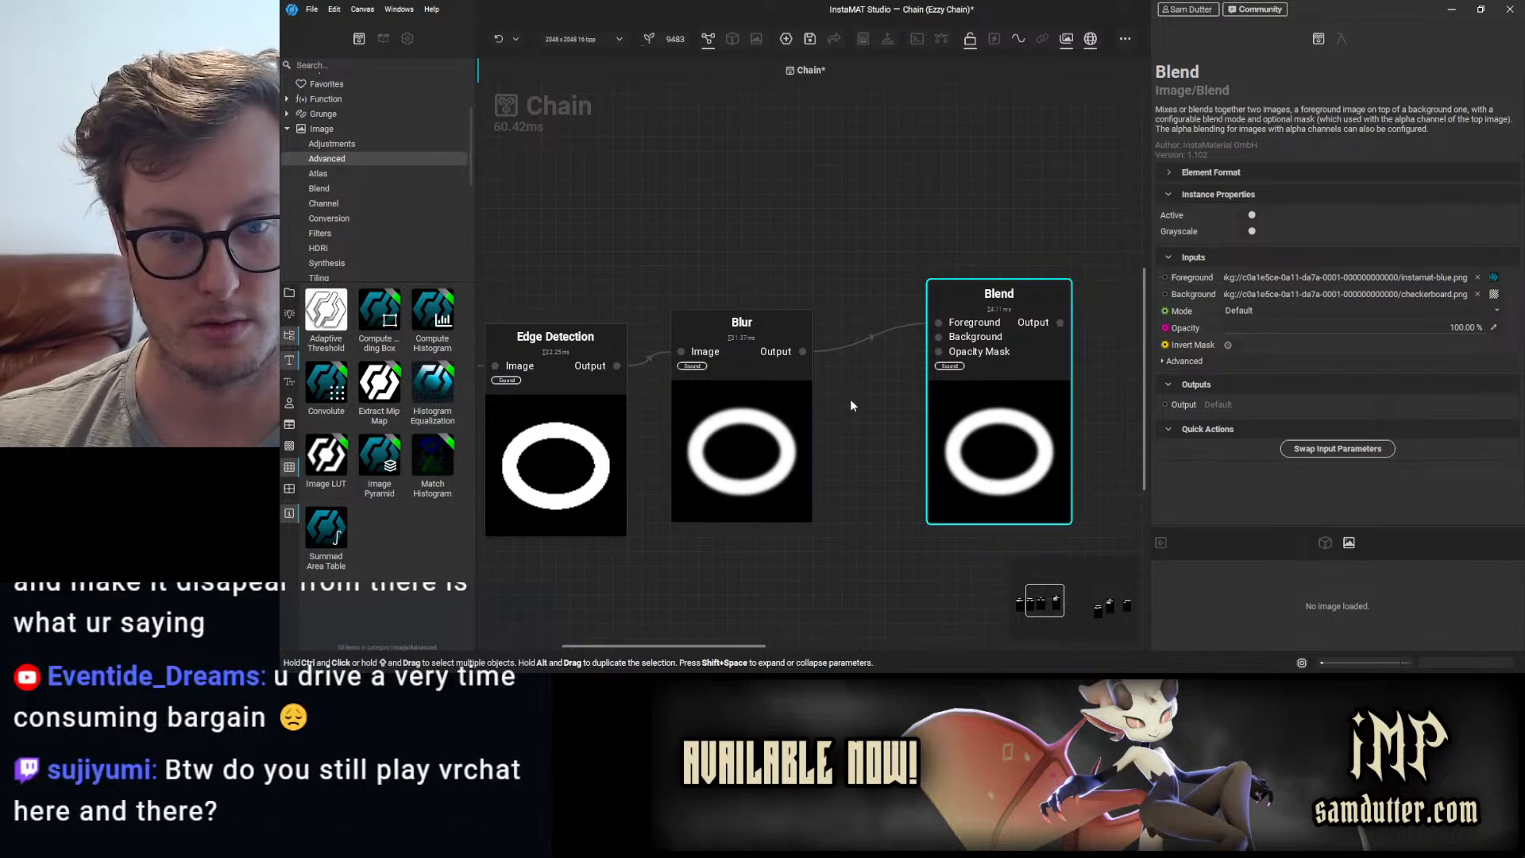
- Set the Blur intensity to 77.52% and connect the Edge Detection output to the Blend node's Opacity Mask
left_click(792, 439)
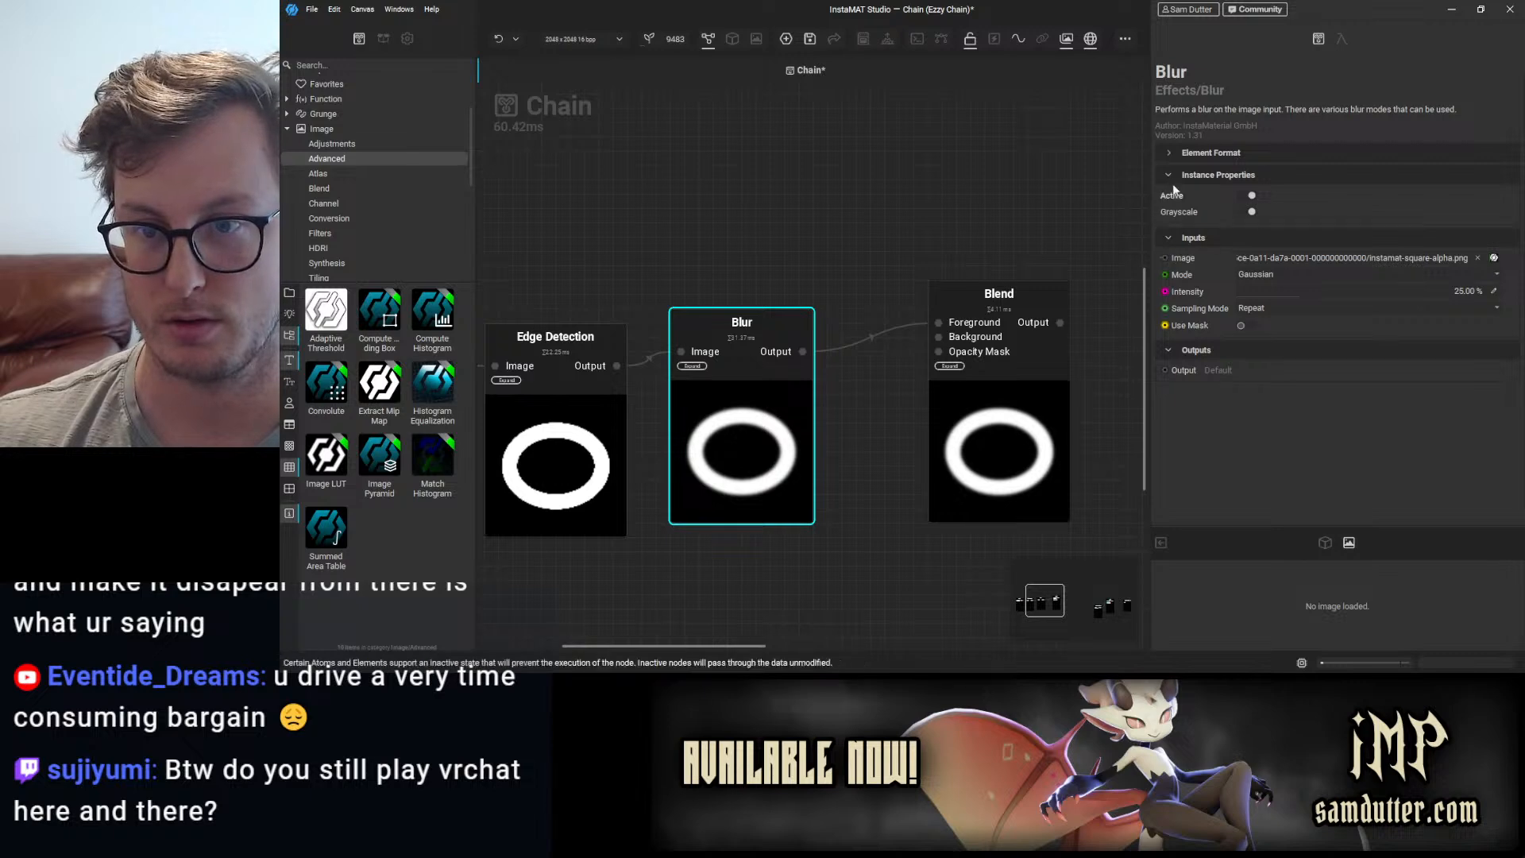
left_click_drag(1252, 290, 1452, 273)
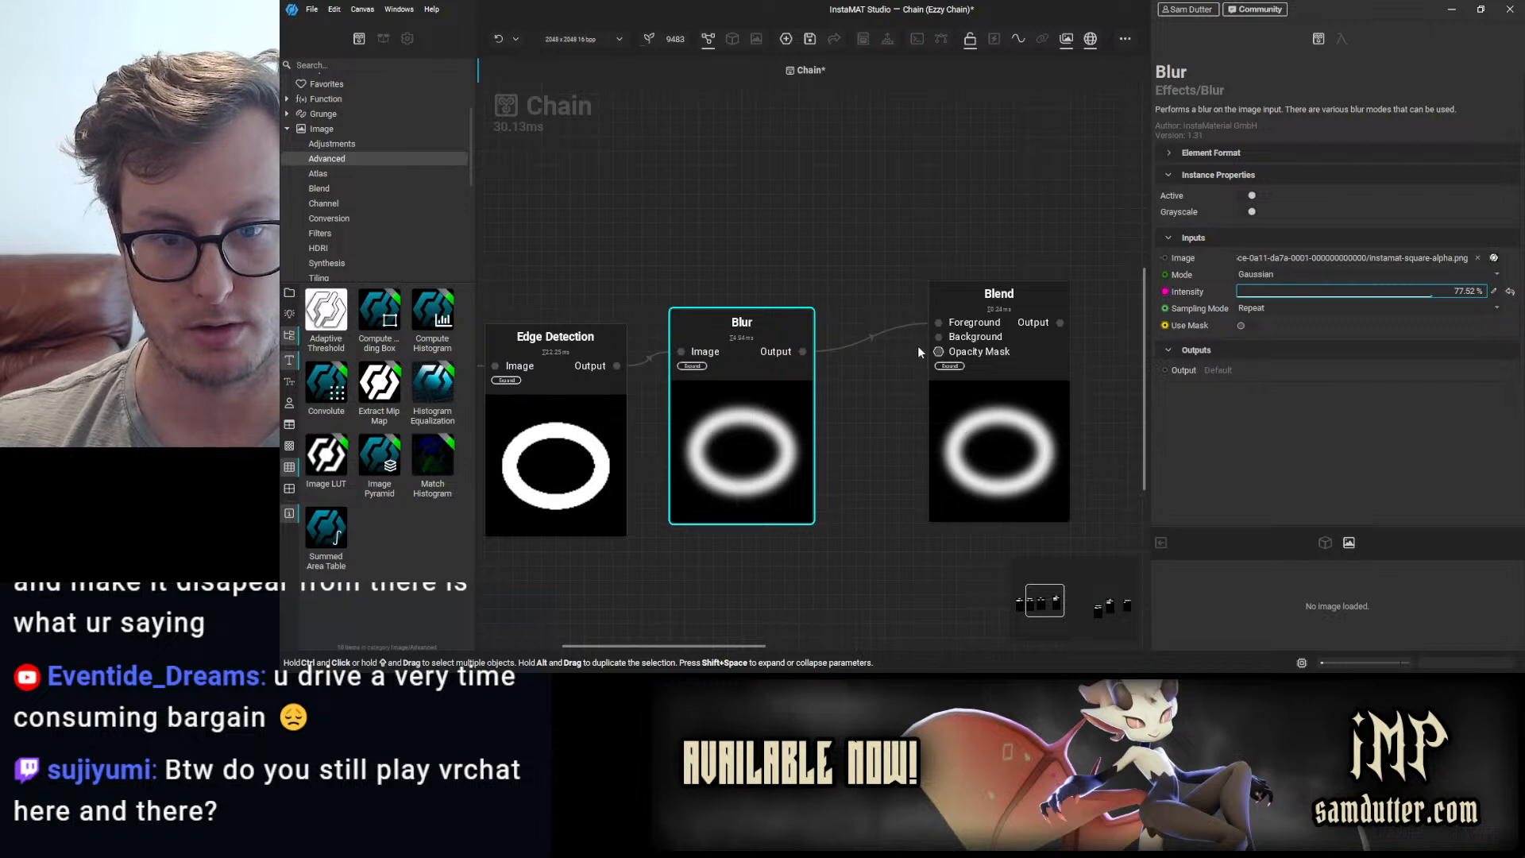
left_click_drag(616, 367, 940, 351)
left_click(1002, 450)
middle_click_drag(1007, 450, 709, 429)
left_click_drag(761, 301, 865, 295)
type("gr")
left_click(749, 323)
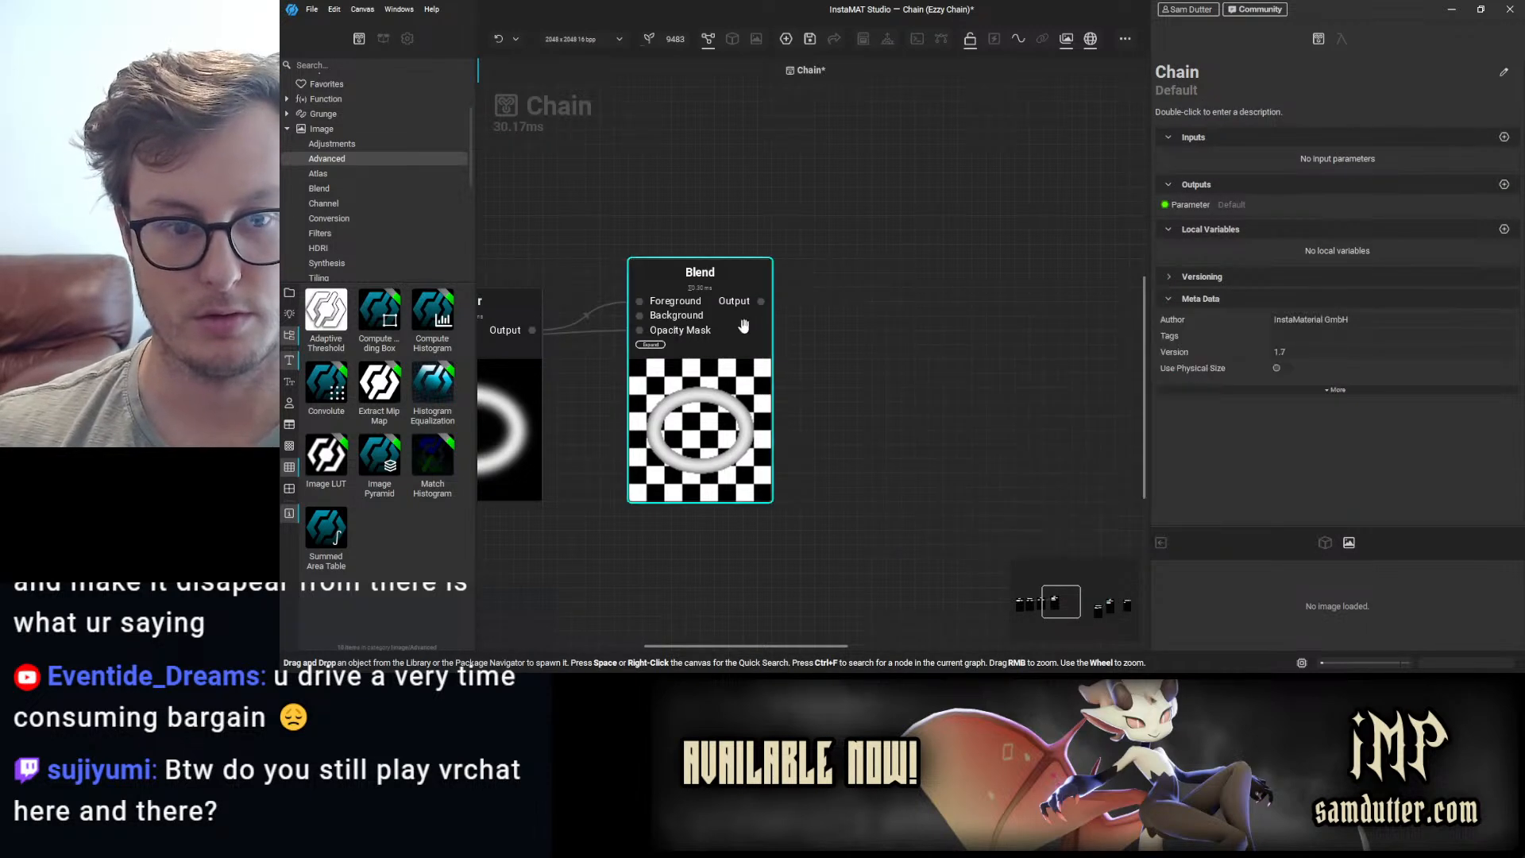
middle_click_drag(749, 324, 898, 362)
- Replace the Blend node's checkerboard Background image with a plain 0% value and move the node slightly closer to Blur
left_click(835, 357)
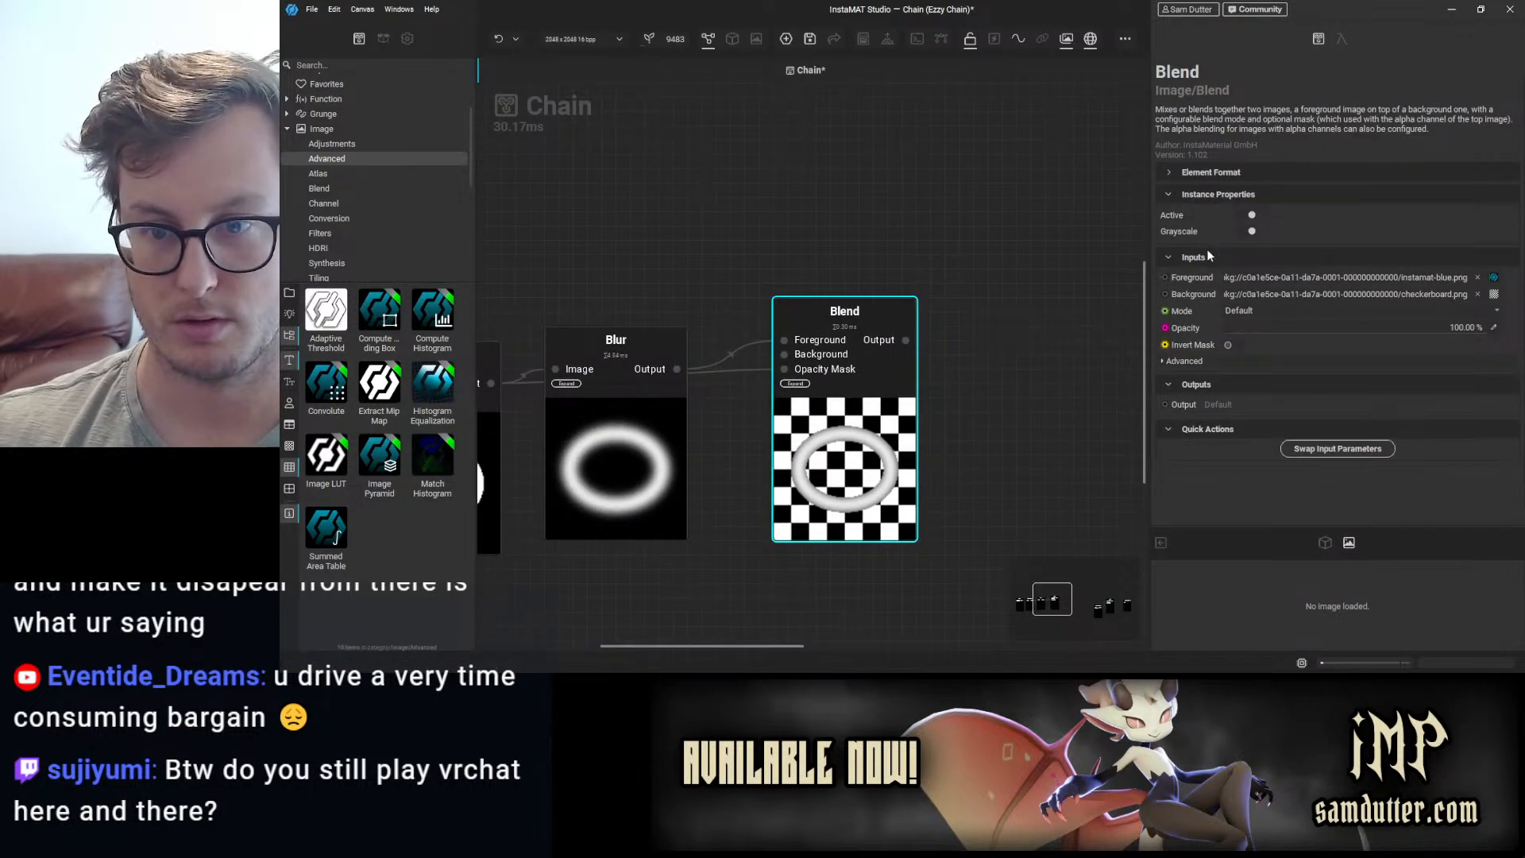
left_click(1478, 294)
left_click_drag(854, 461, 834, 461)
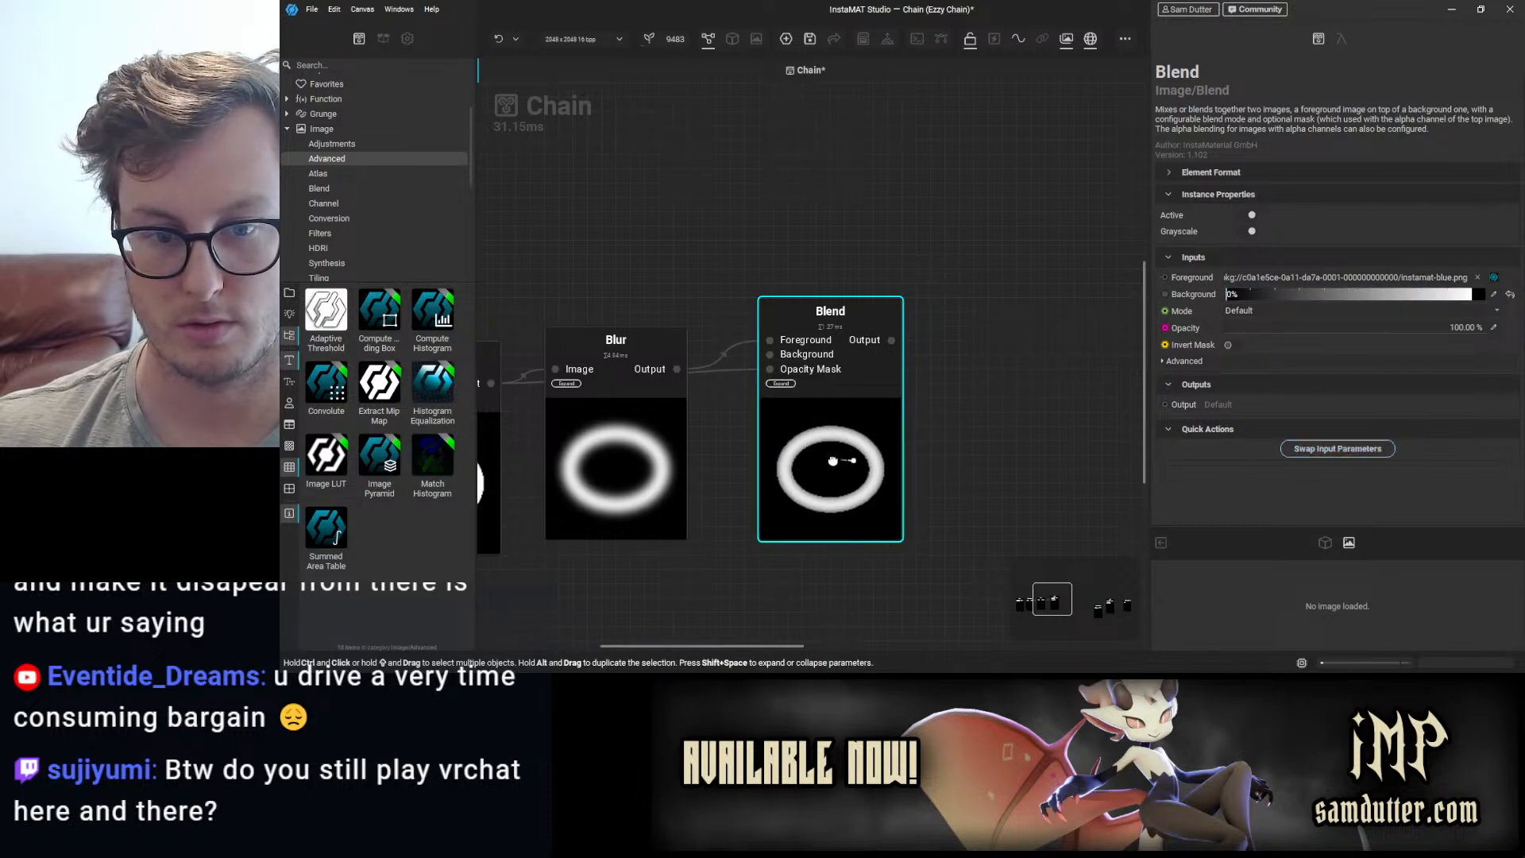
middle_click_drag(919, 432, 833, 422)
left_click(940, 362)
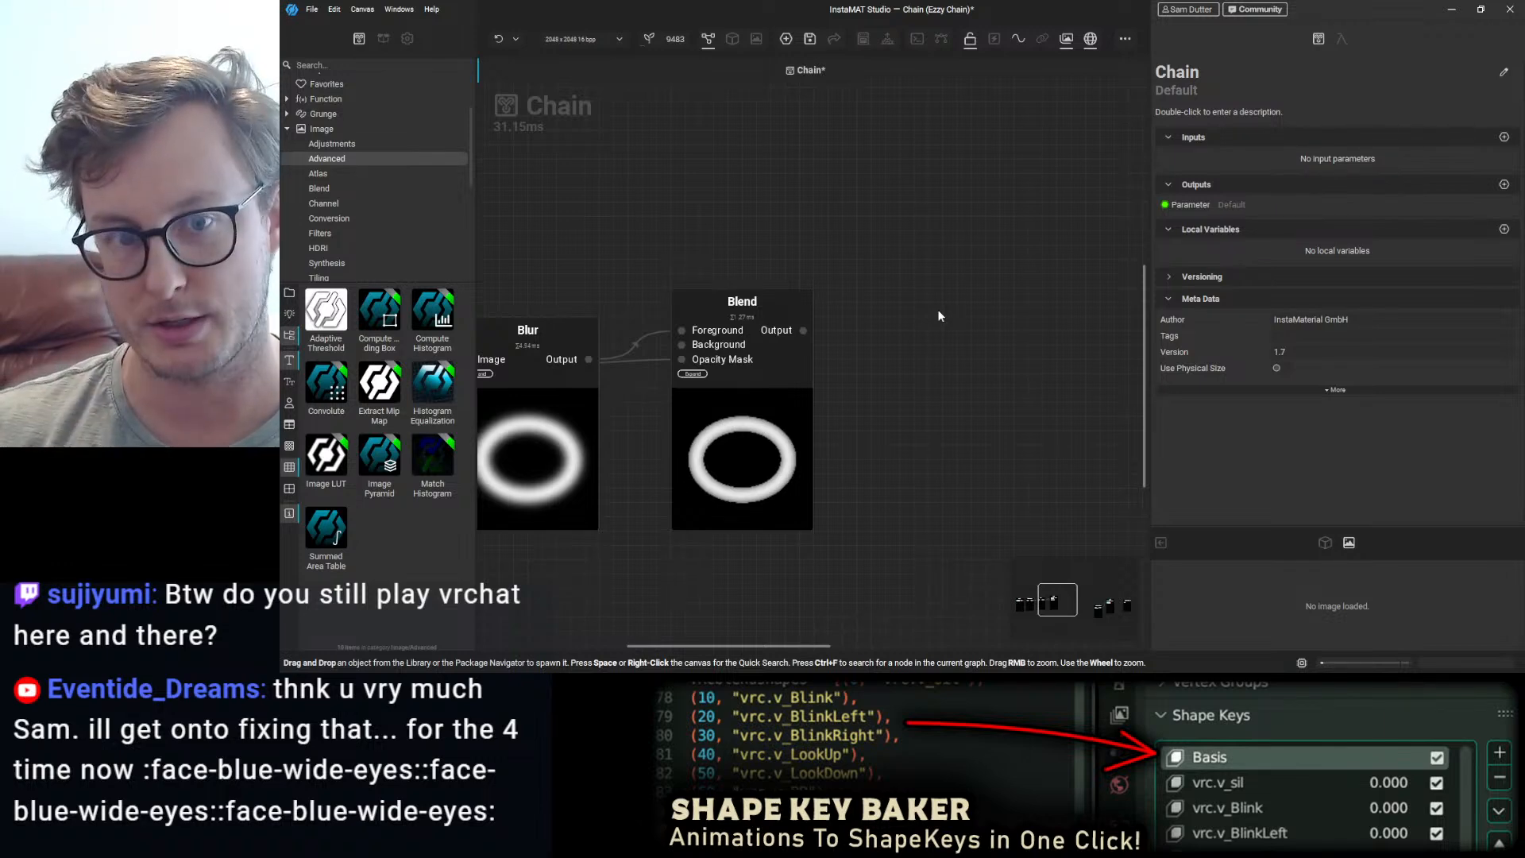
- Rearrange the Blur and Blend nodes so that Blur sits lower, between Edge Detection and Blend
scroll(843, 355, "down", 1)
middle_click_drag(563, 535, 833, 504)
left_click_drag(845, 405, 837, 453)
middle_click_drag(1033, 412, 940, 386)
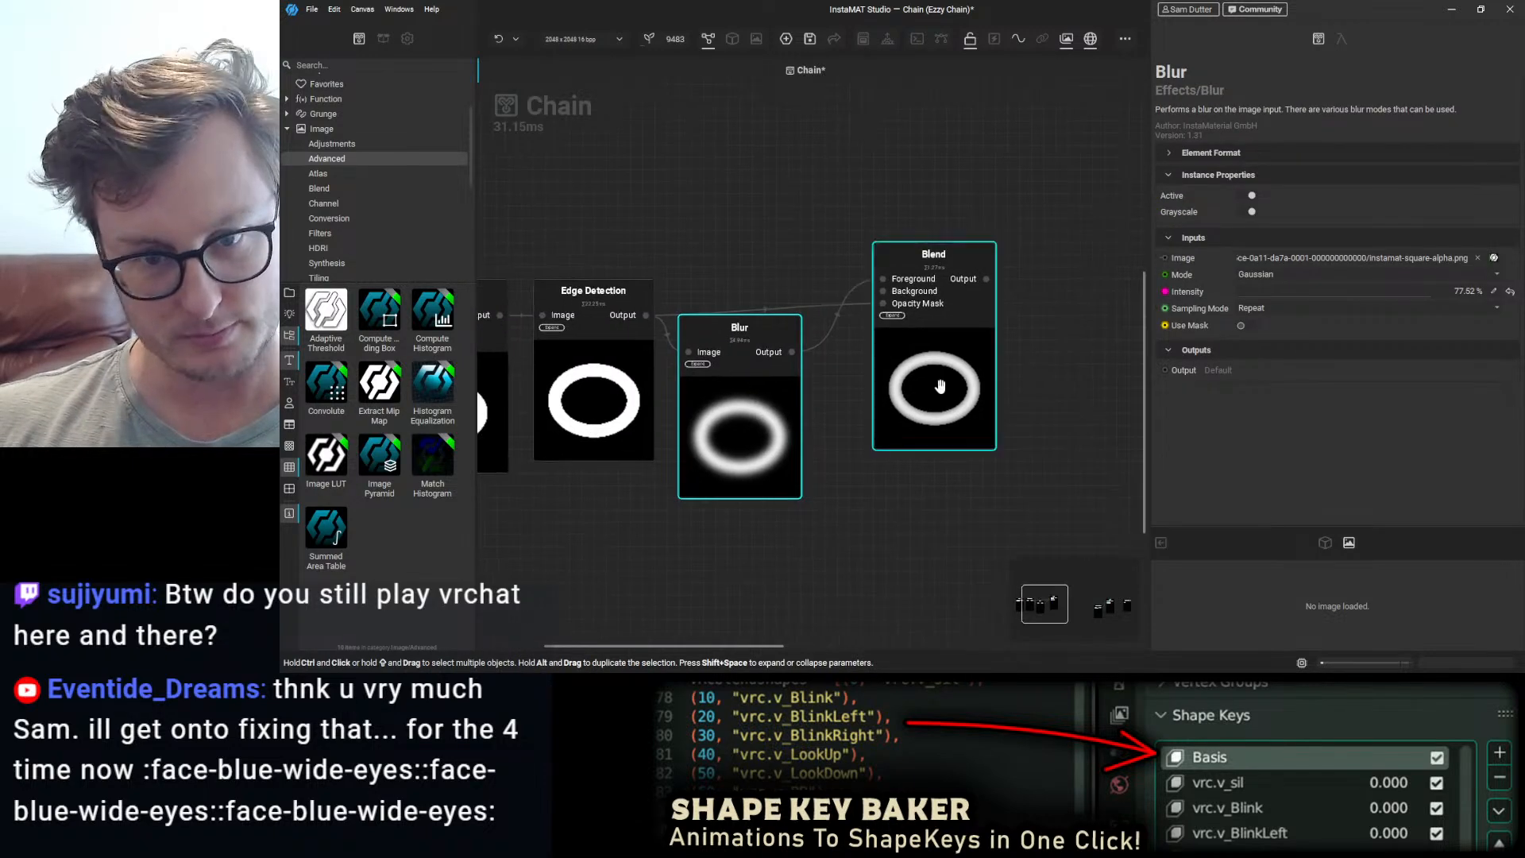
left_click_drag(940, 386, 939, 410)
left_click_drag(733, 426, 758, 450)
middle_click_drag(761, 418, 768, 428)
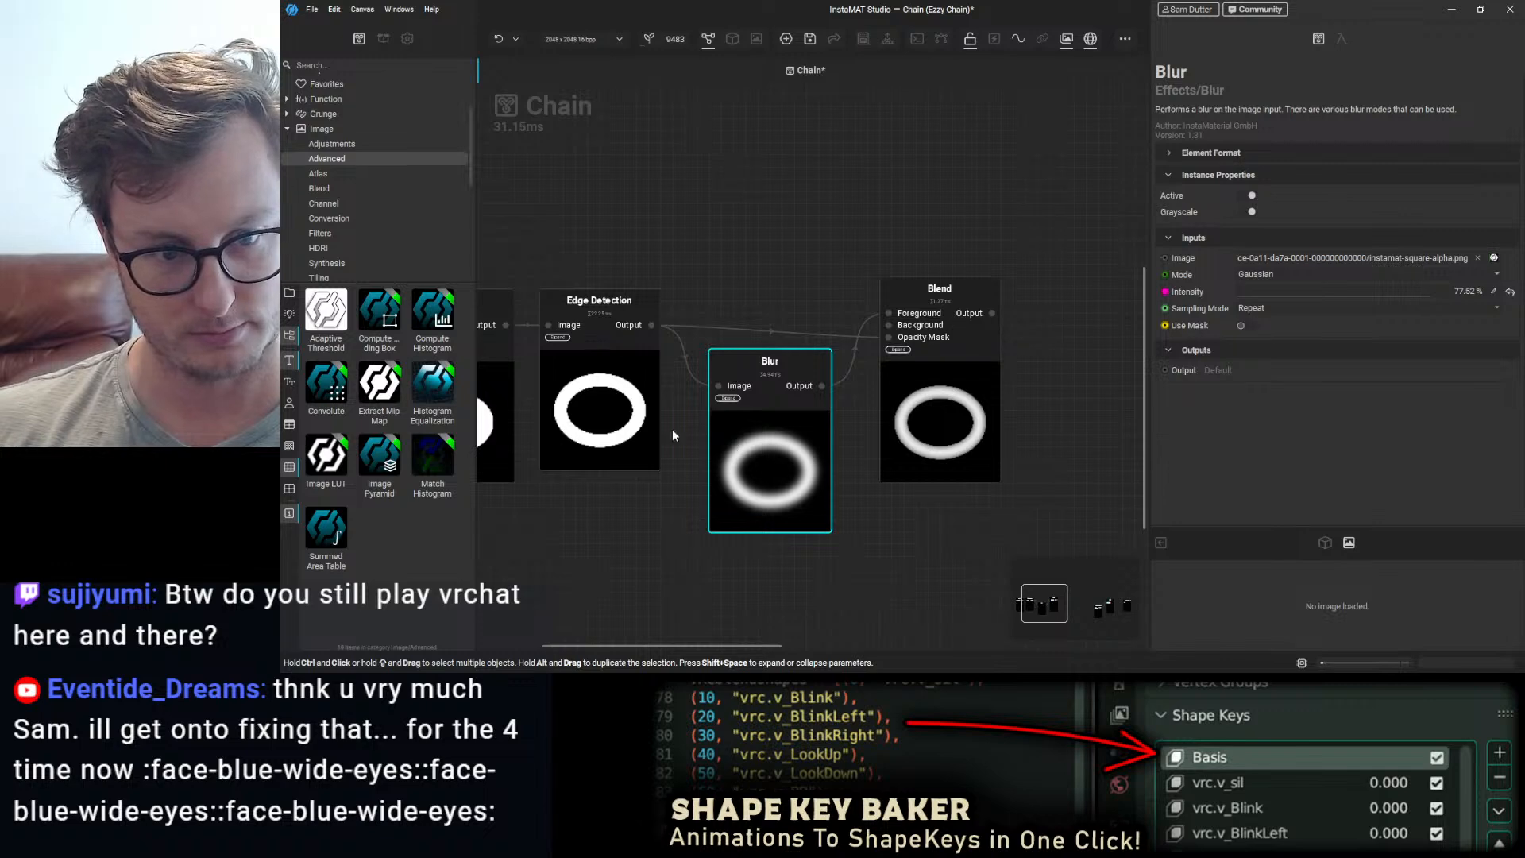
- Set the Edge Detection node's Stroke Softness to 0.12 and check the softened ring in the Blend node
left_click(628, 405)
scroll(1351, 397, "down", 2)
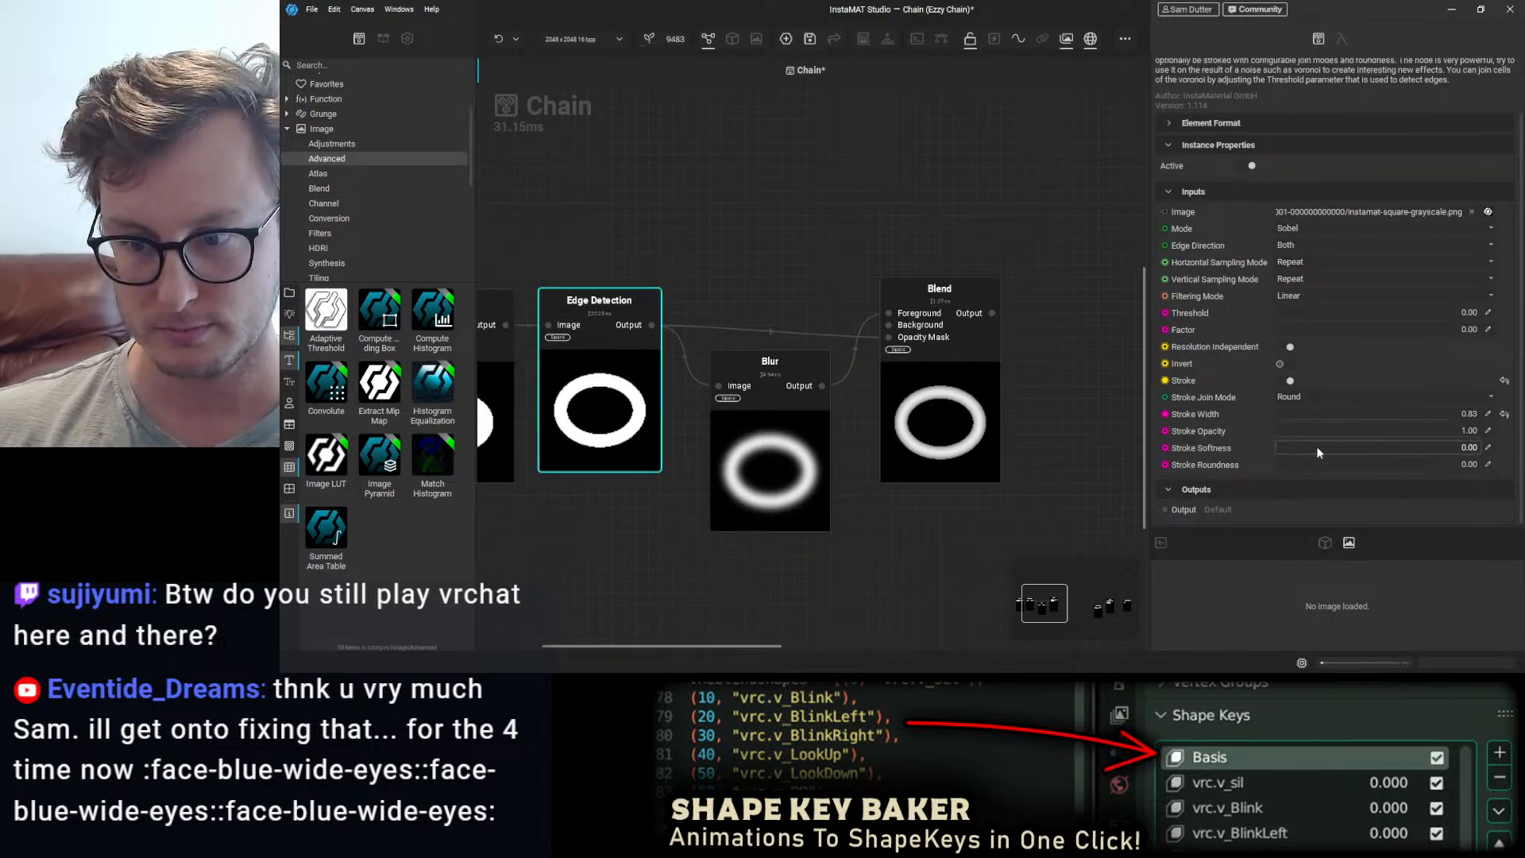
mouse_move(1333, 449)
left_mouse_down()
mouse_move(1279, 457)
mouse_move(1300, 454)
left_mouse_up()
scroll(921, 431, "up", 3)
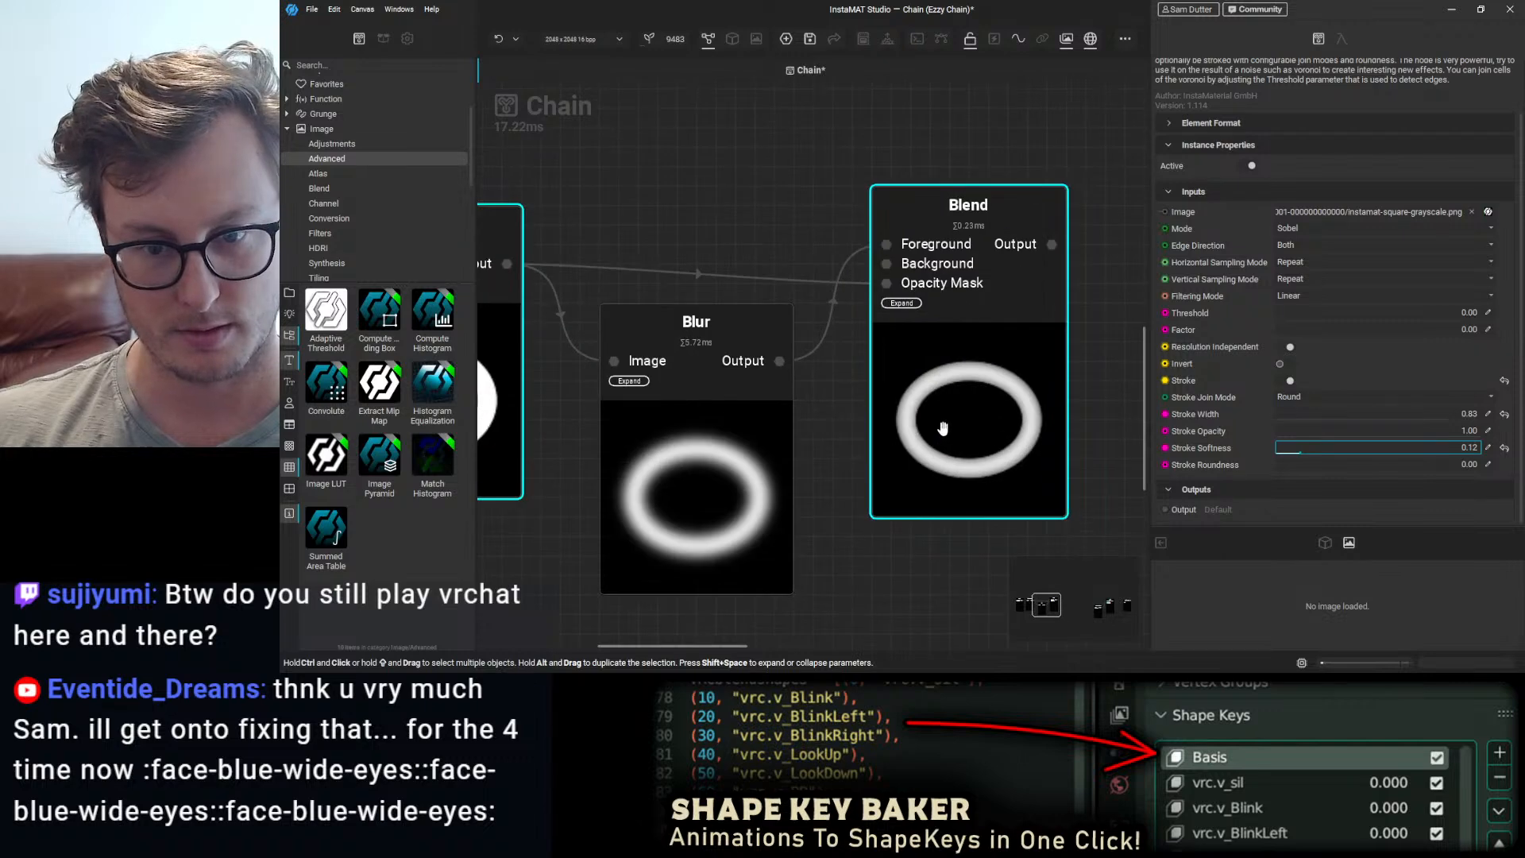
middle_click_drag(968, 429, 791, 429)
scroll(970, 389, "down", 2)
scroll(960, 405, "up", 1)
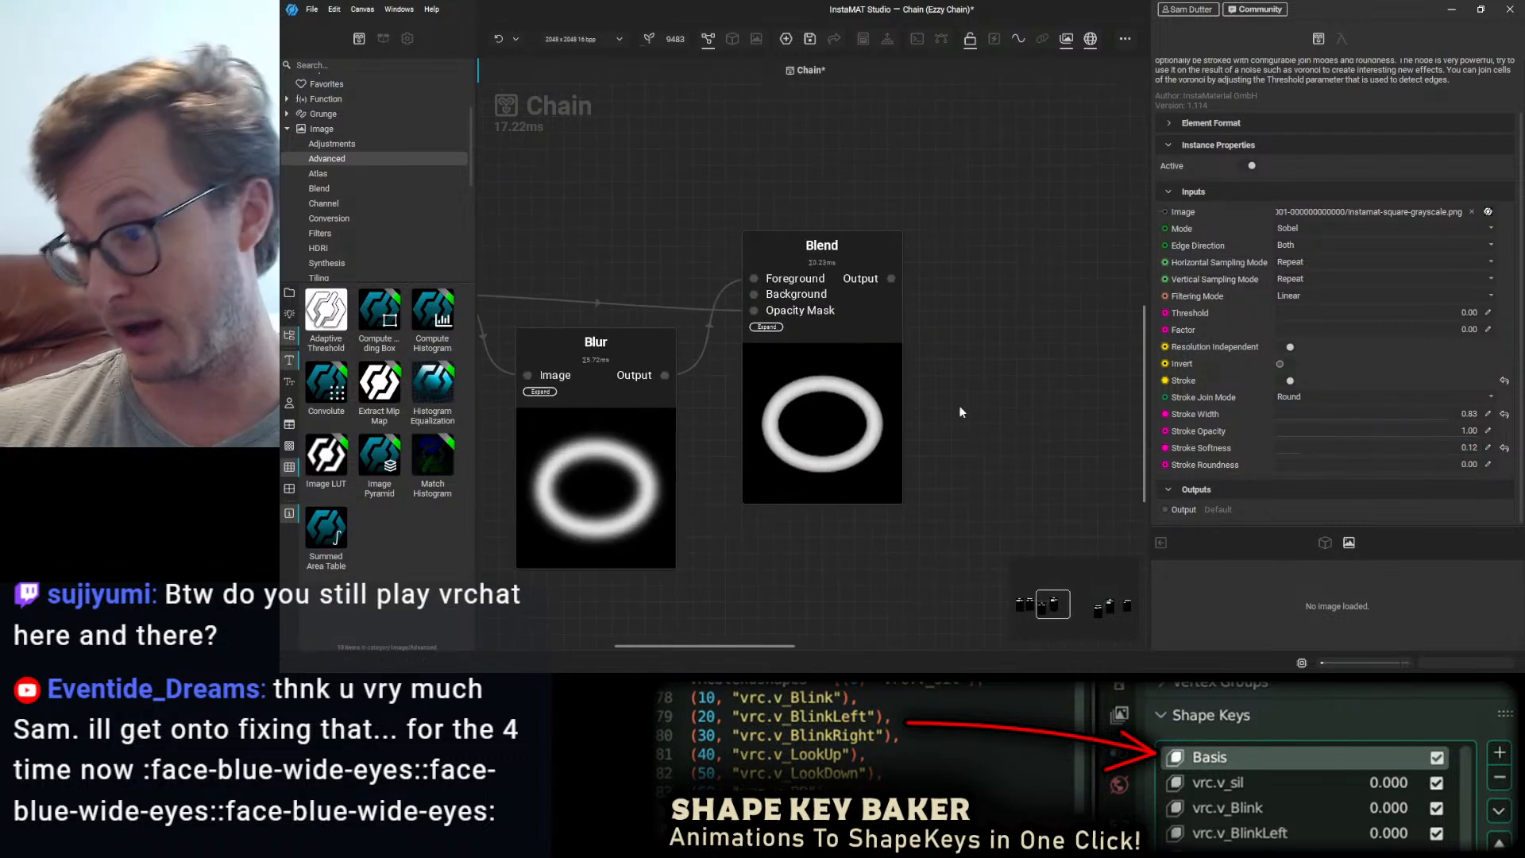
- Preview the Blend output, set the Blur intensity to 67.44%, and save the package
left_click(843, 437)
scroll(1306, 586, "down", 2)
middle_click_drag(983, 389, 1003, 338)
left_click(666, 451)
mouse_move(1425, 291)
left_mouse_down()
mouse_move(1271, 293)
mouse_move(1474, 291)
mouse_move(1319, 294)
mouse_move(1404, 294)
left_mouse_up()
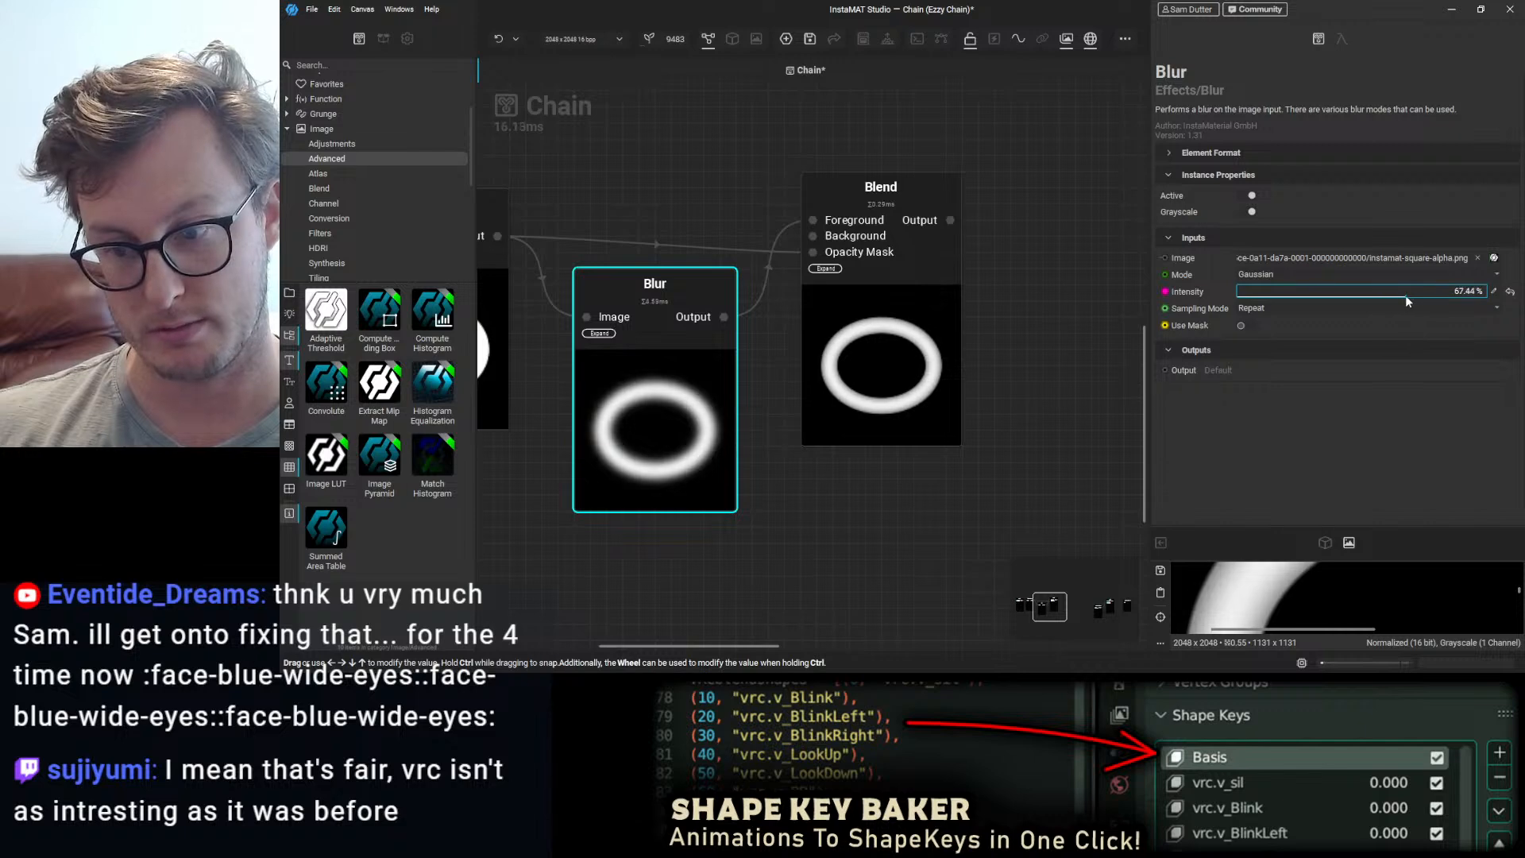
middle_click_drag(794, 357, 567, 380)
scroll(950, 324, "down", 6)
key("ctrl+s")
- Add a Reroute Image node fed by the ring Blend node's output
scroll(956, 328, "up", 3)
middle_click_drag(956, 329, 809, 345)
left_click_drag(656, 316, 803, 331)
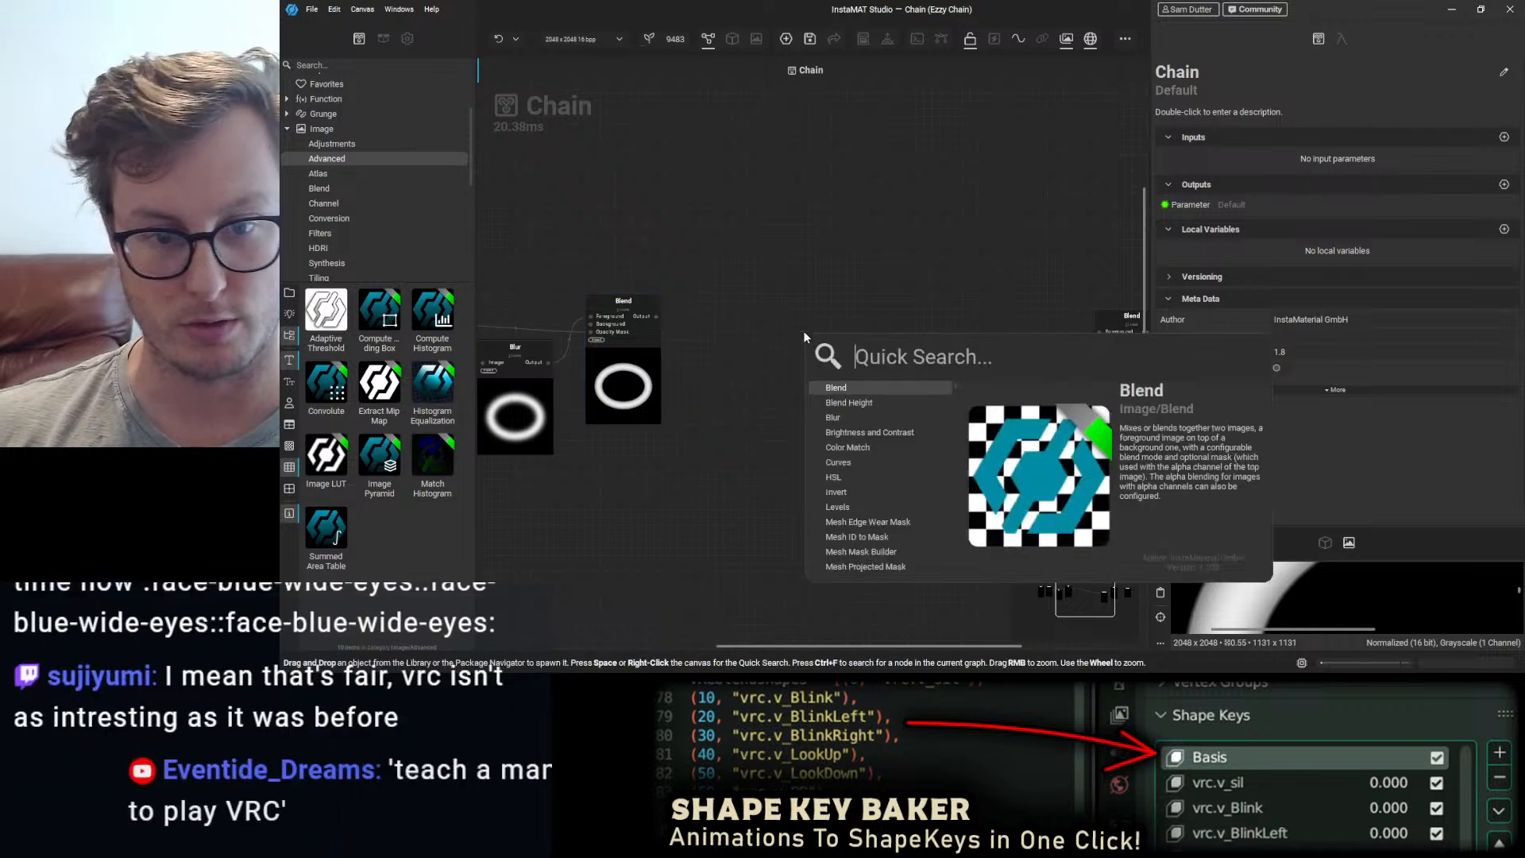
type("re")
key("Return")
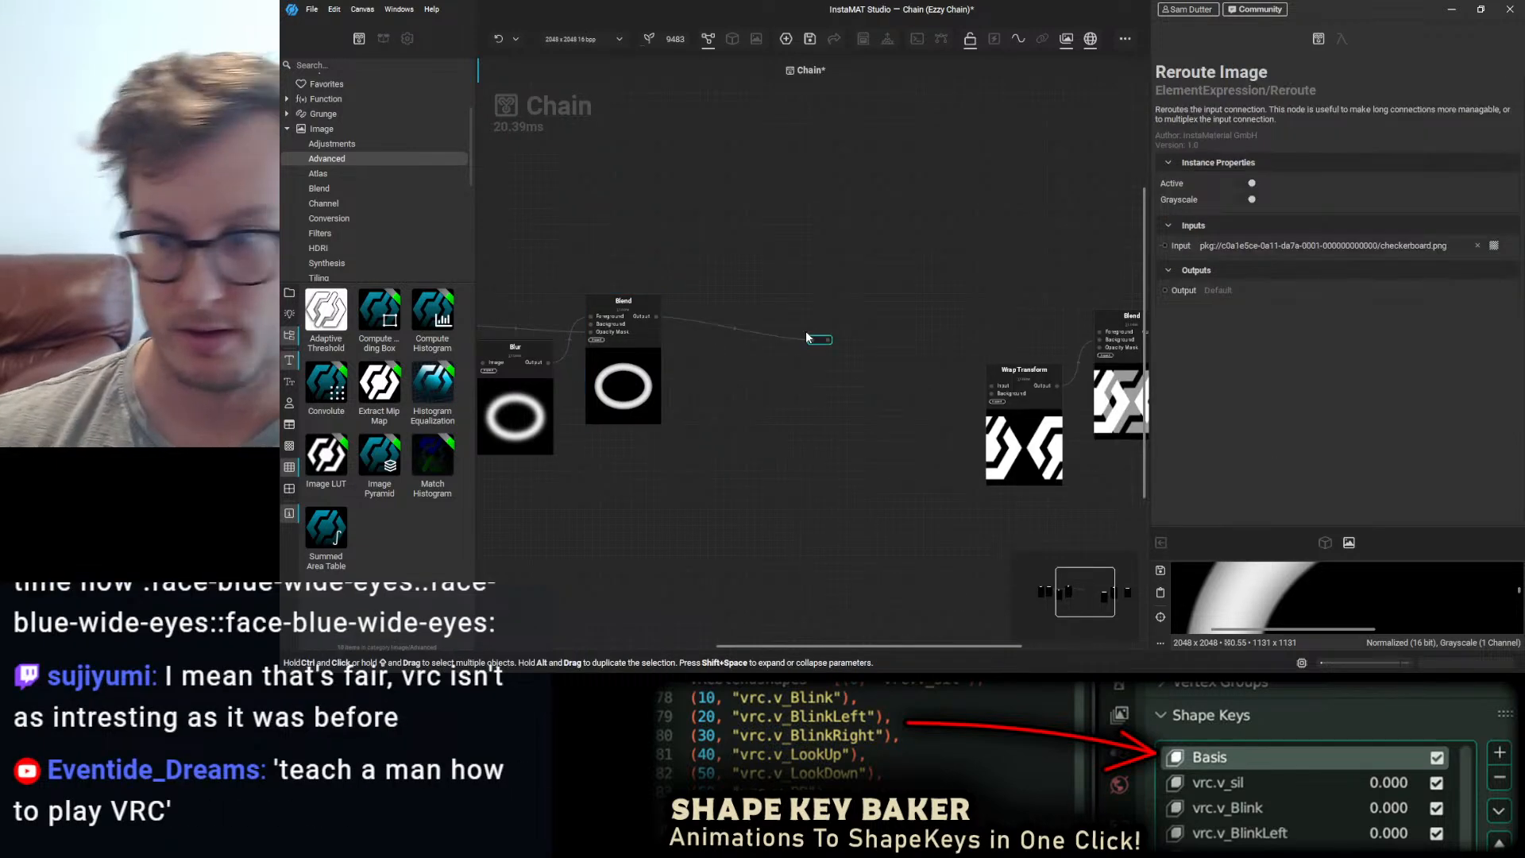
- Connect the Reroute output to the Wrap Transform's Input and the final Blend node's Foreground
scroll(805, 330, "up", 2)
middle_click_drag(926, 369, 669, 322)
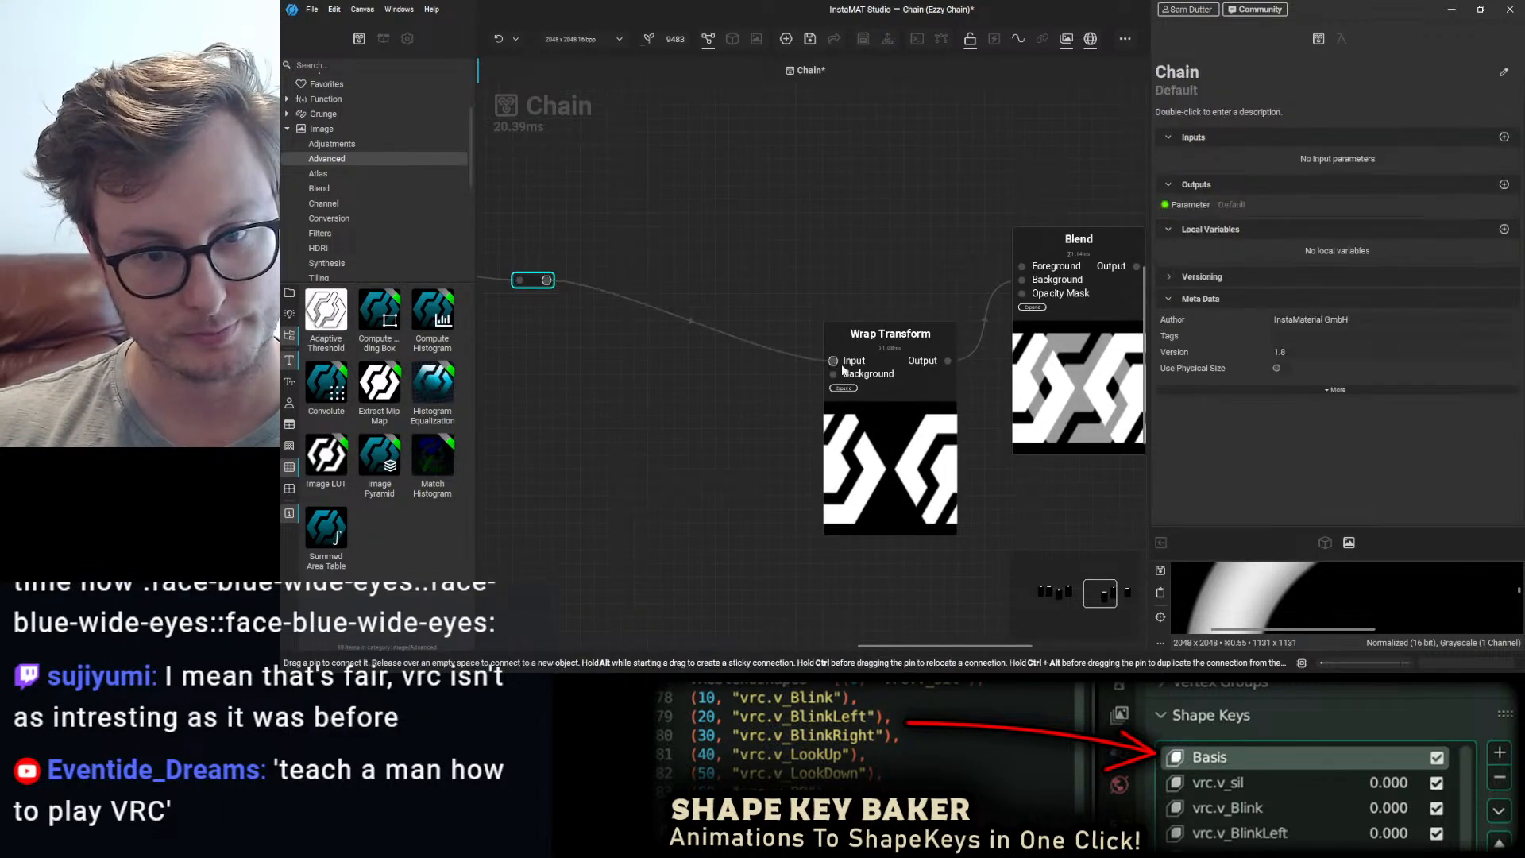
left_click_drag(547, 280, 833, 361)
left_click_drag(548, 281, 1022, 268)
- Add an Auto Levels node after the ring Blend node and shift the Wrap Transform node closer to it
middle_click_drag(670, 378, 1175, 395)
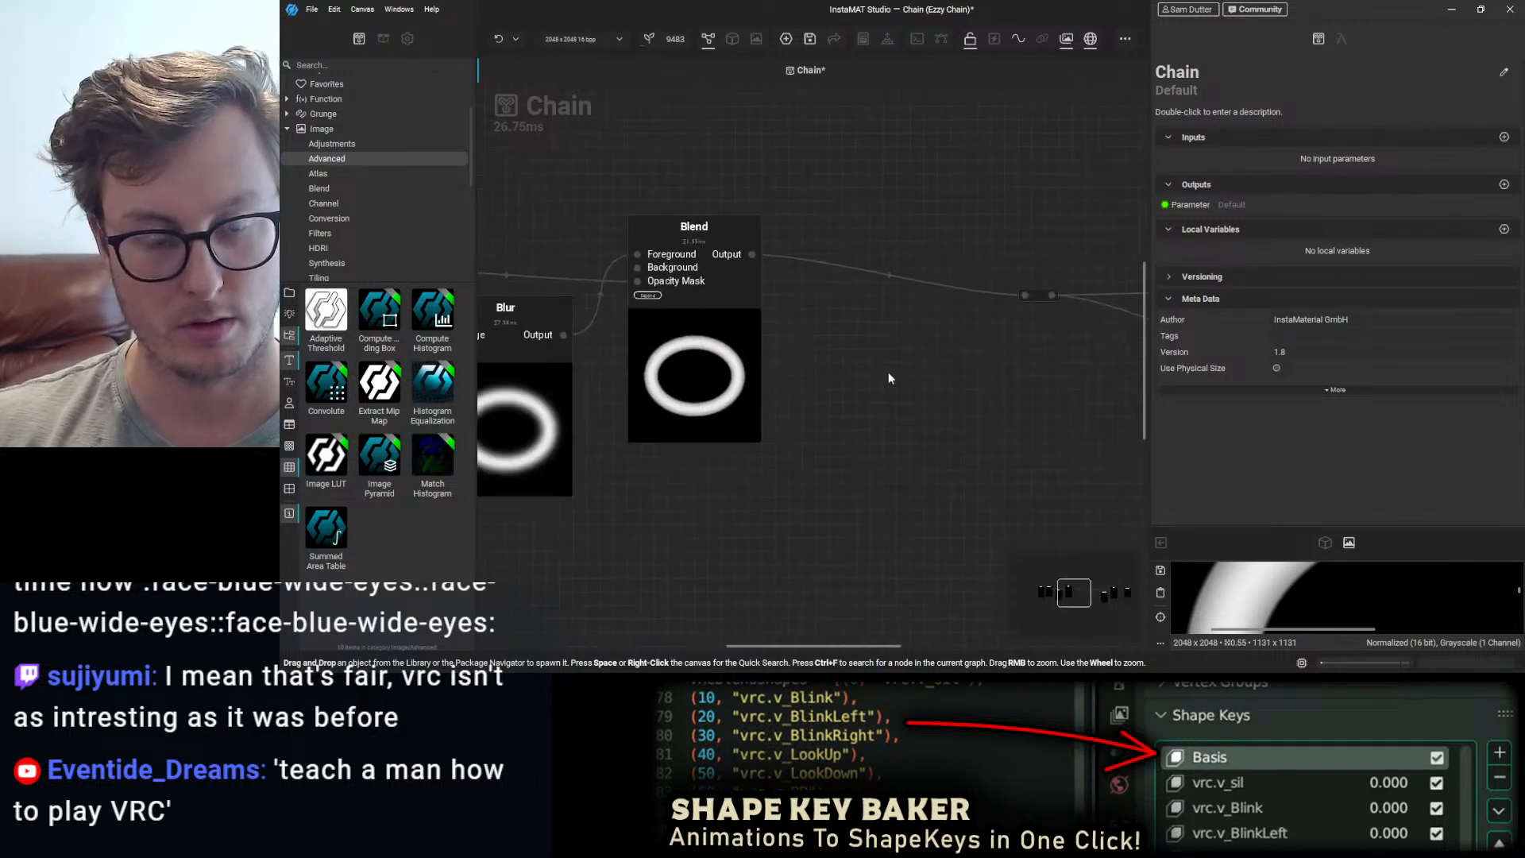
middle_click_drag(755, 342, 728, 342)
right_click(866, 359)
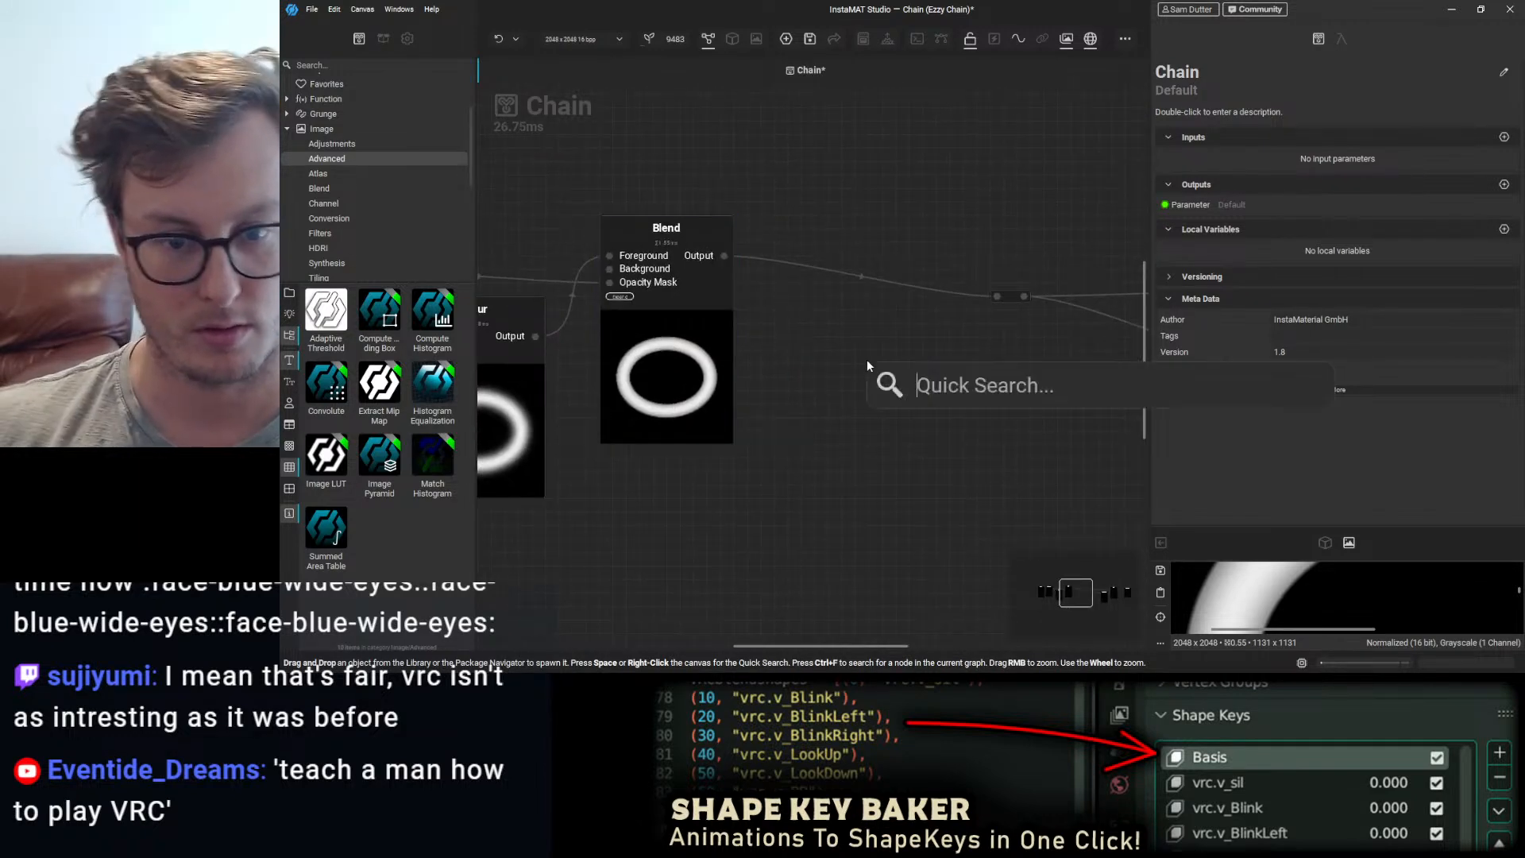
type("auto")
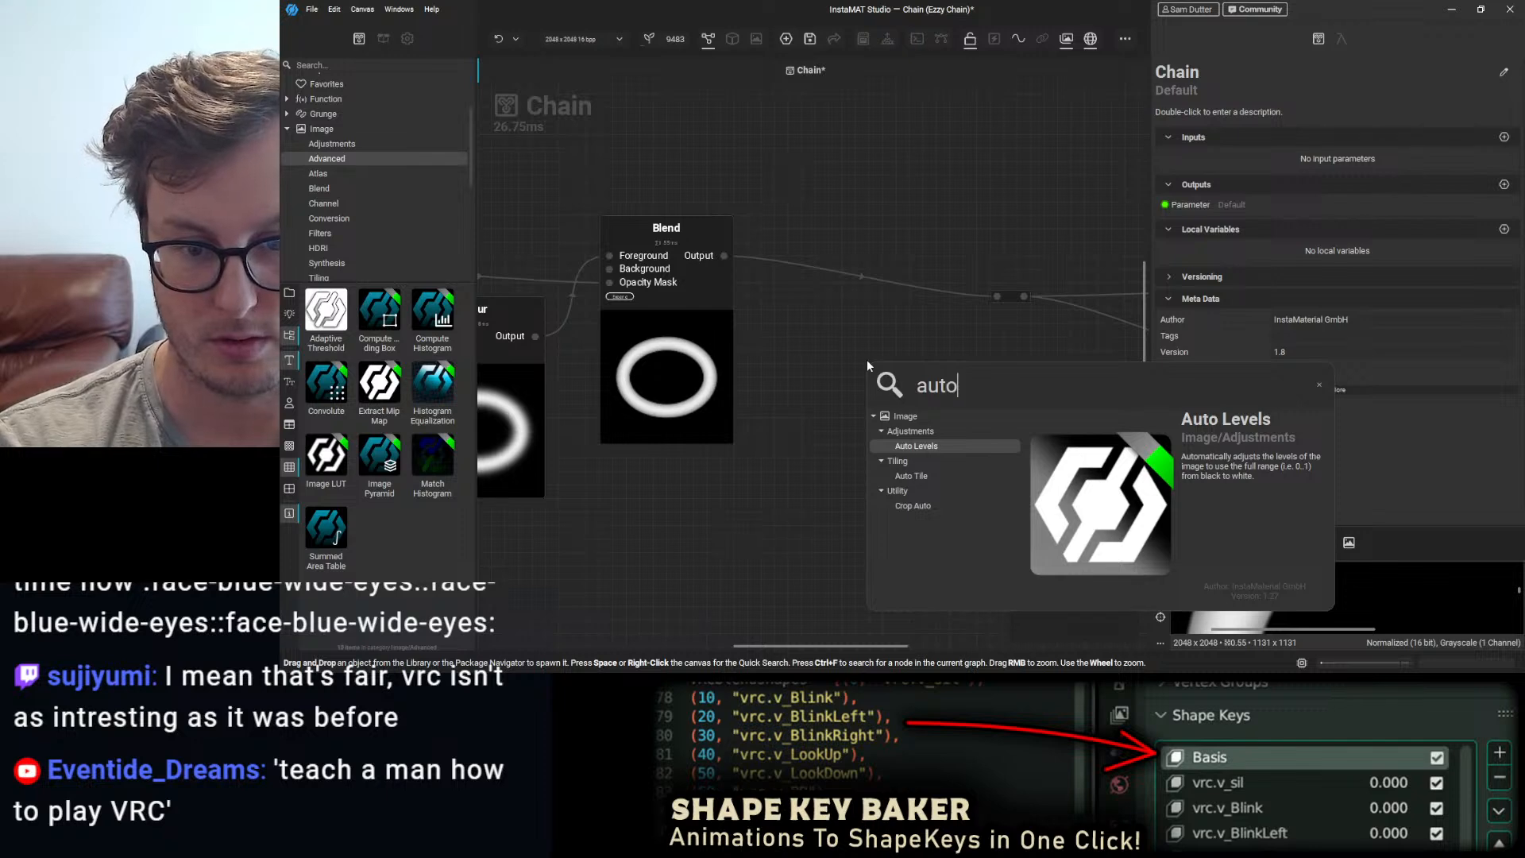
key("Return")
scroll(906, 367, "down", 5)
middle_click_drag(946, 370, 793, 406)
left_click_drag(933, 412, 870, 406)
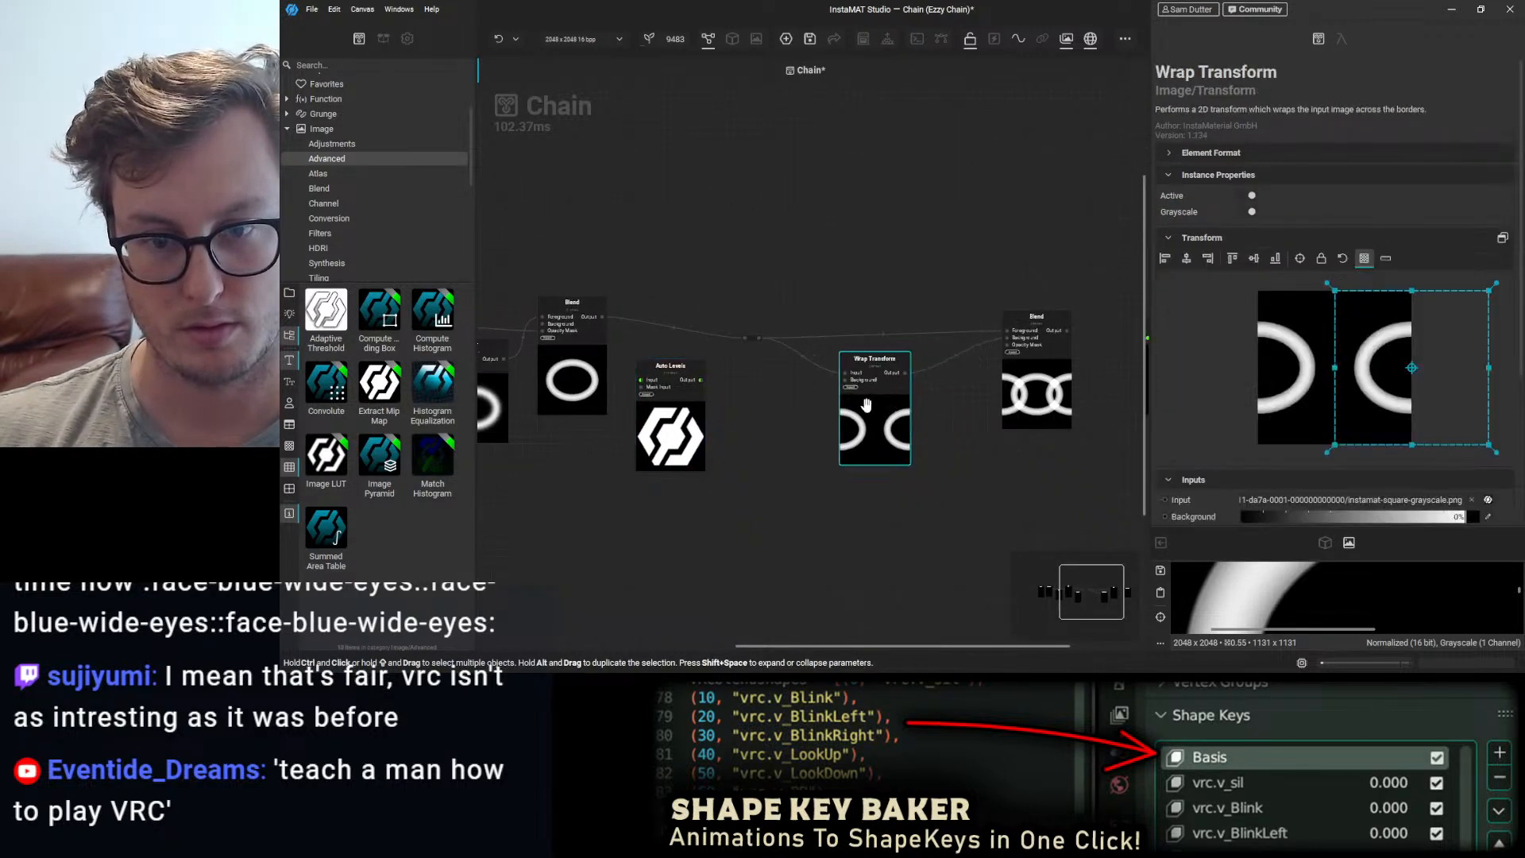
- Wire the Auto Levels node between the ring Blend node's output and the Reroute node
middle_click_drag(804, 406, 836, 414)
scroll(828, 413, "up", 1)
scroll(836, 411, "down", 2)
left_click_drag(547, 352, 1046, 371)
middle_click_drag(1033, 373, 794, 369)
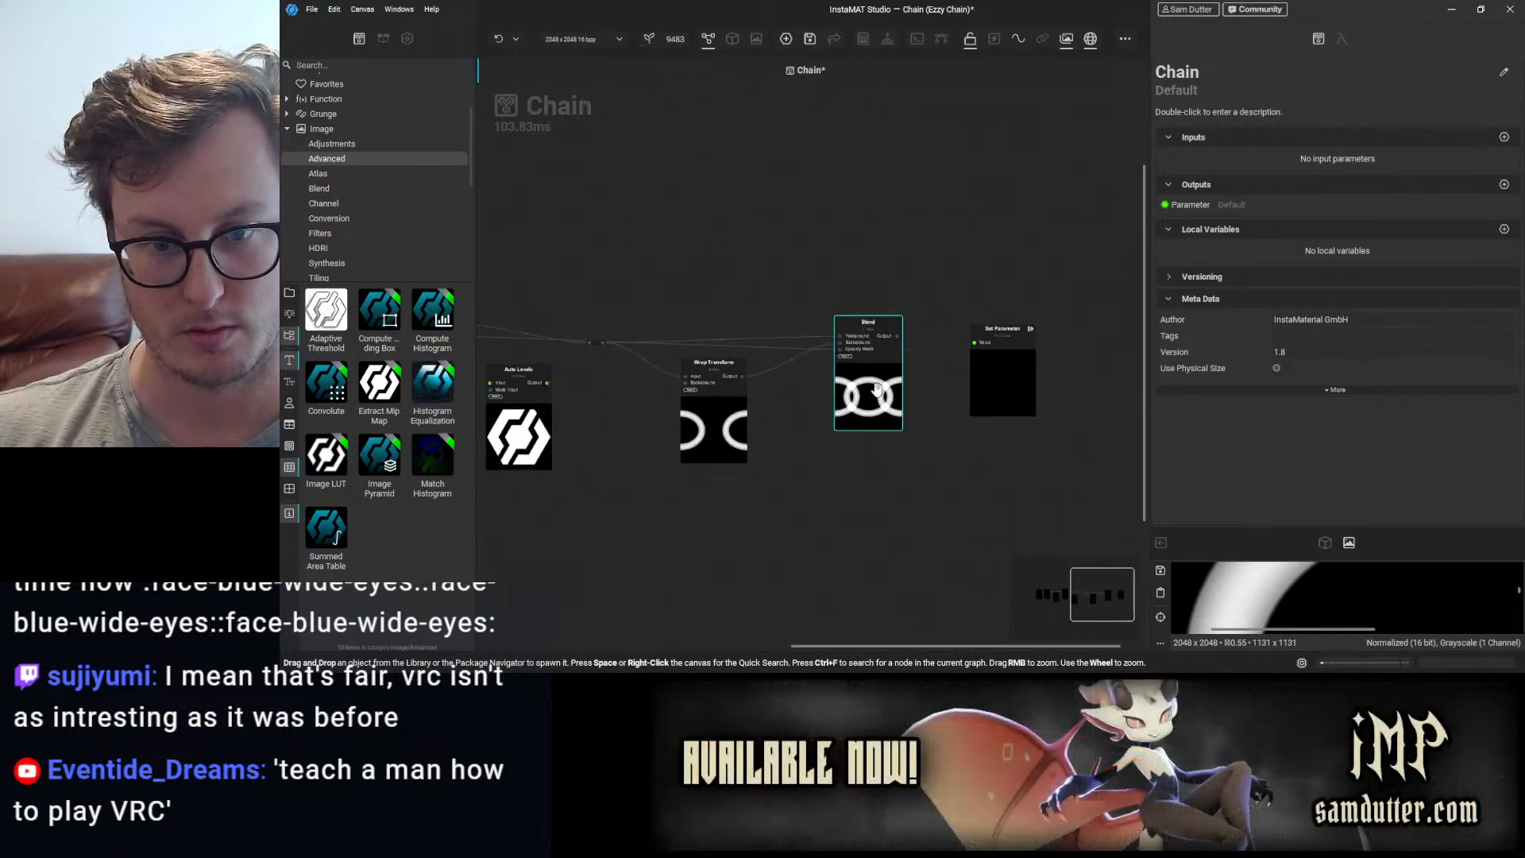
scroll(799, 367, "up", 2)
left_click(763, 335)
key("Delete")
middle_click_drag(556, 382, 876, 356)
left_click_drag(747, 373, 742, 358)
left_click_drag(600, 266, 737, 314)
middle_click_drag(857, 363, 812, 365)
middle_click_drag(1025, 394, 811, 395)
scroll(810, 394, "up", 4)
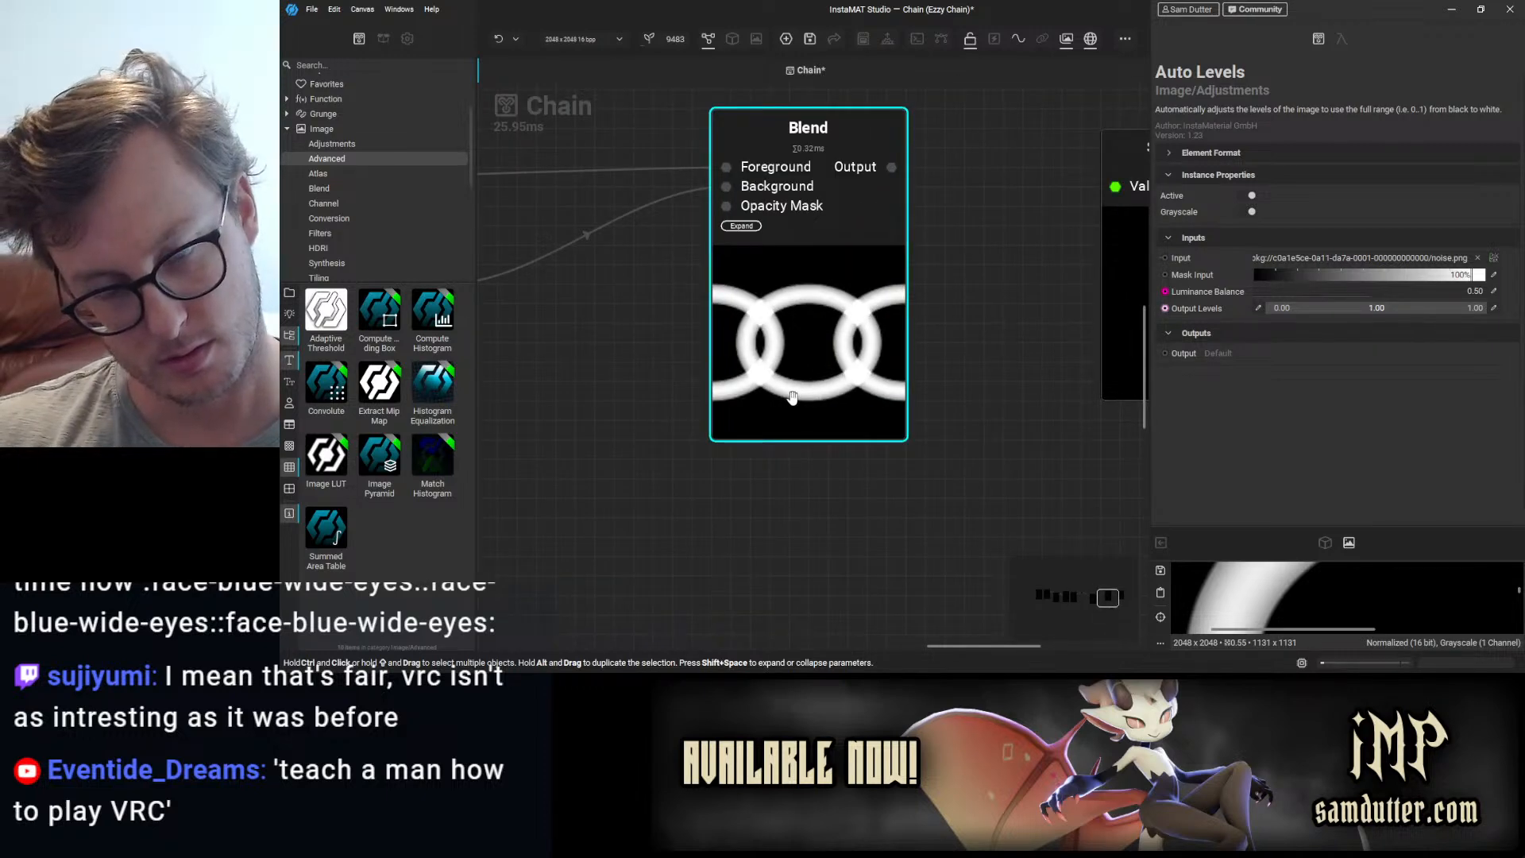
- Add a Gradient Linear node and place it above the Wrap Transform node
scroll(783, 396, "down", 4)
middle_click_drag(693, 384, 806, 403)
key("space")
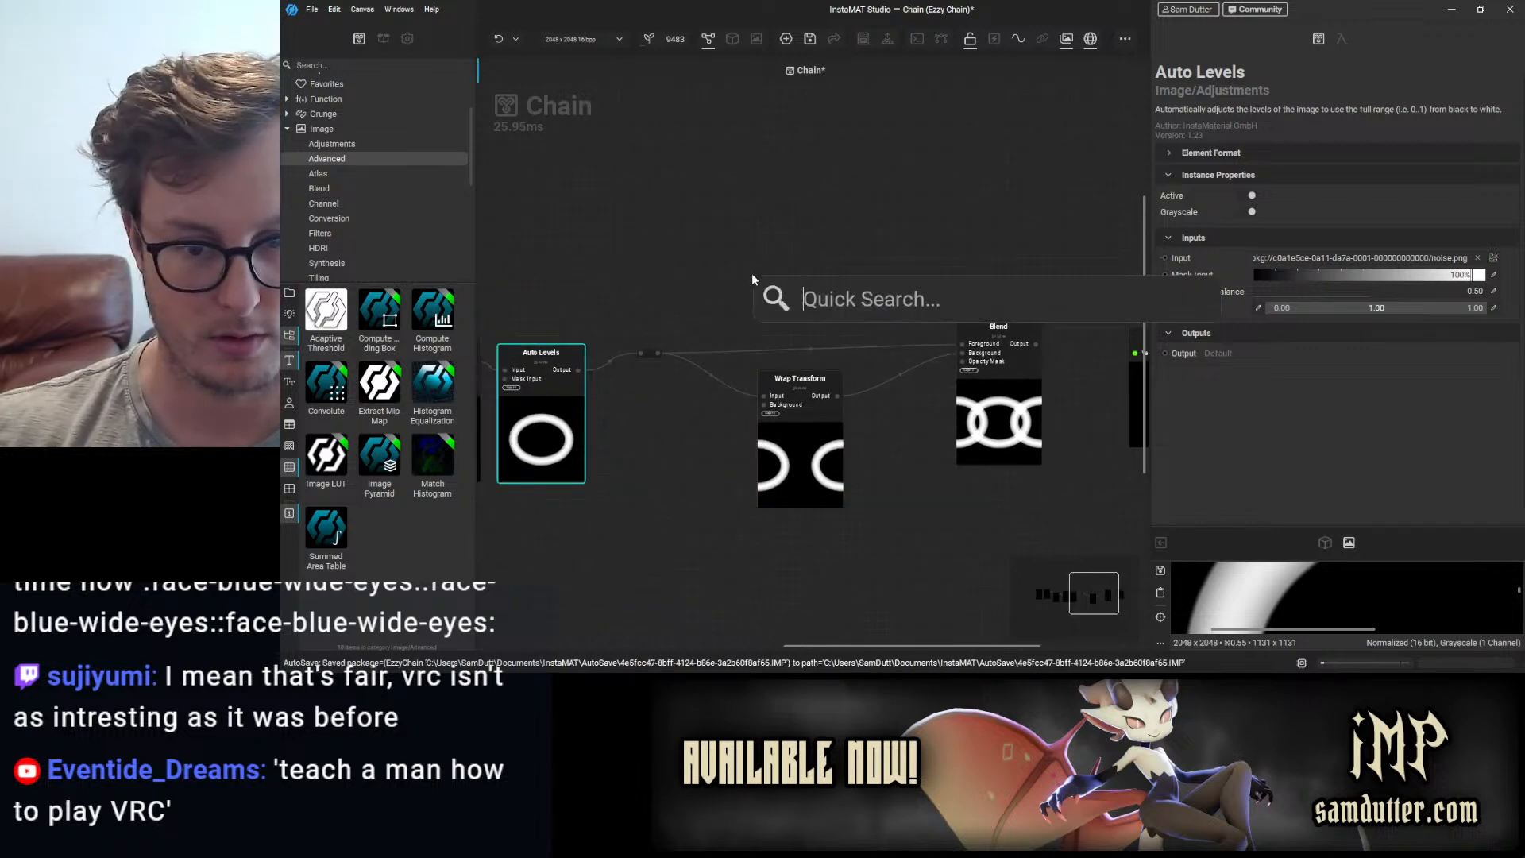
type("gradi")
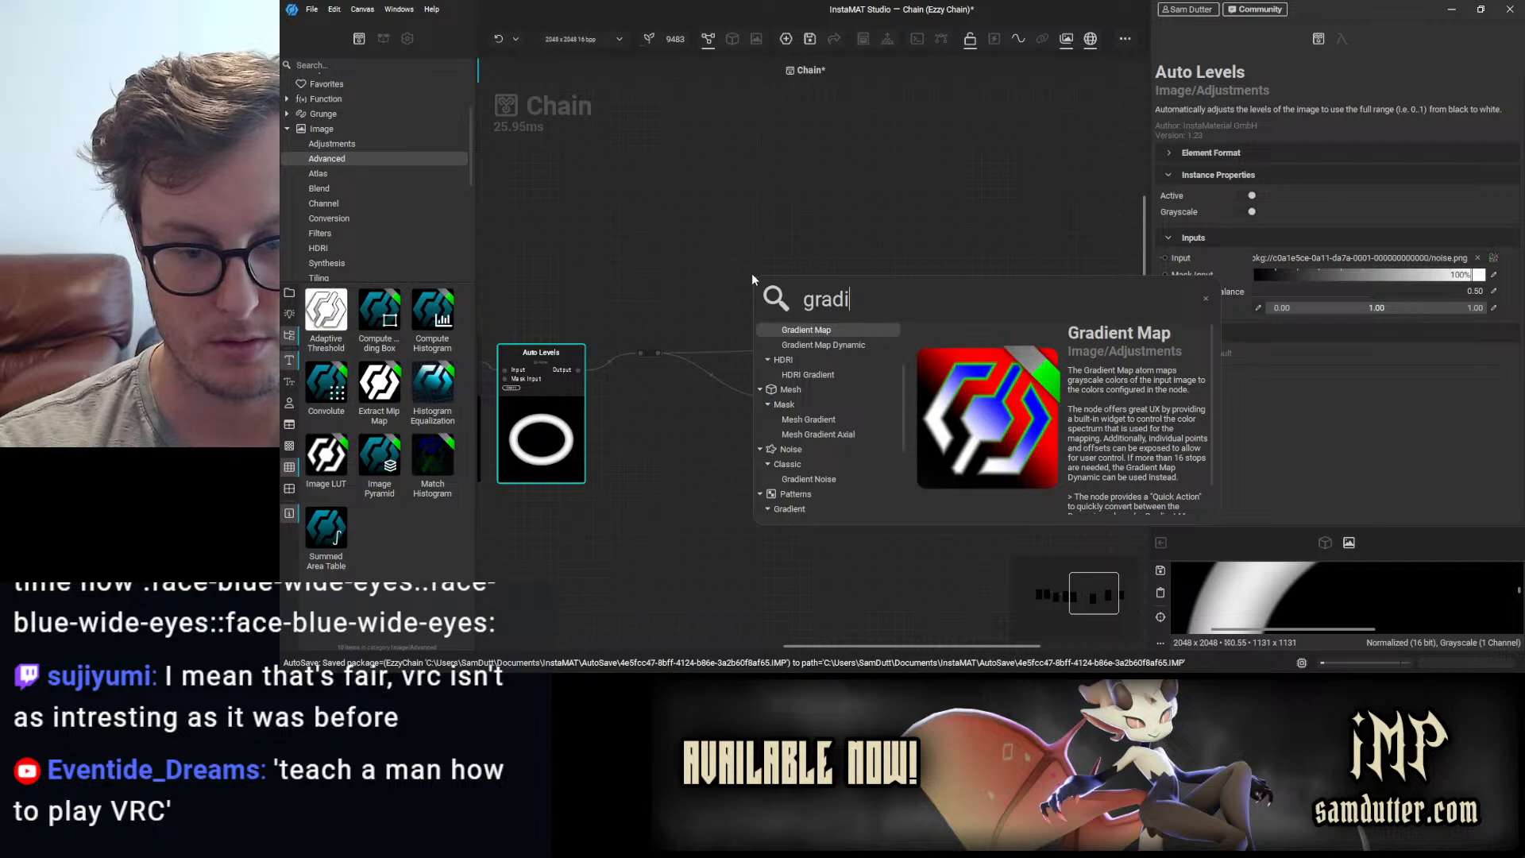
type(" li")
key("ctrl+a")
type("linear gr")
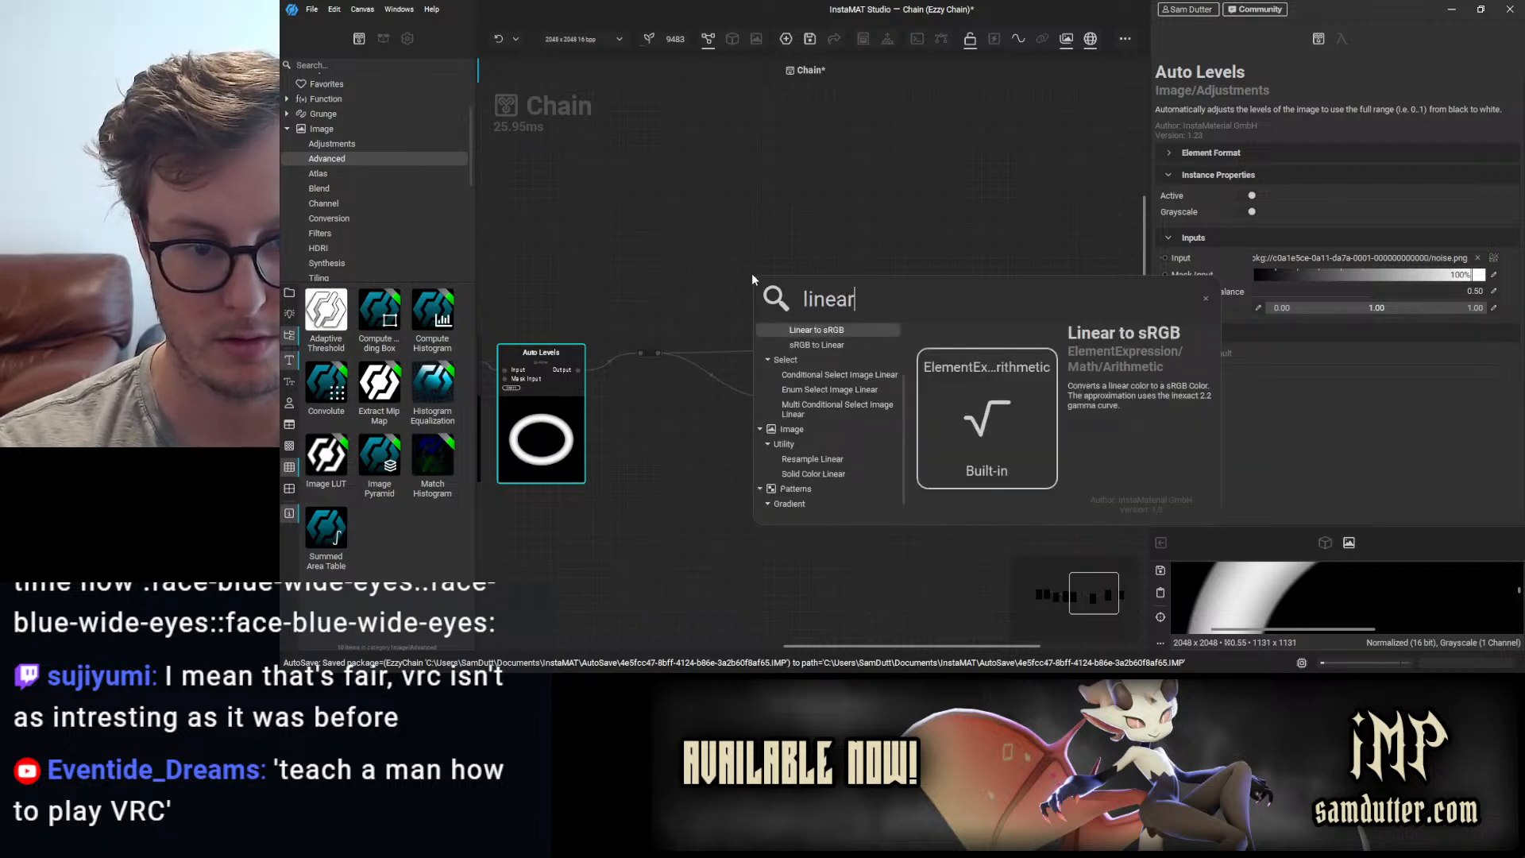
key("BackSpace")
key("BackSpace")
key("BackSpace")
key("BackSpace")
key("BackSpace")
key("BackSpace")
key("BackSpace")
key("BackSpace")
key("BackSpace")
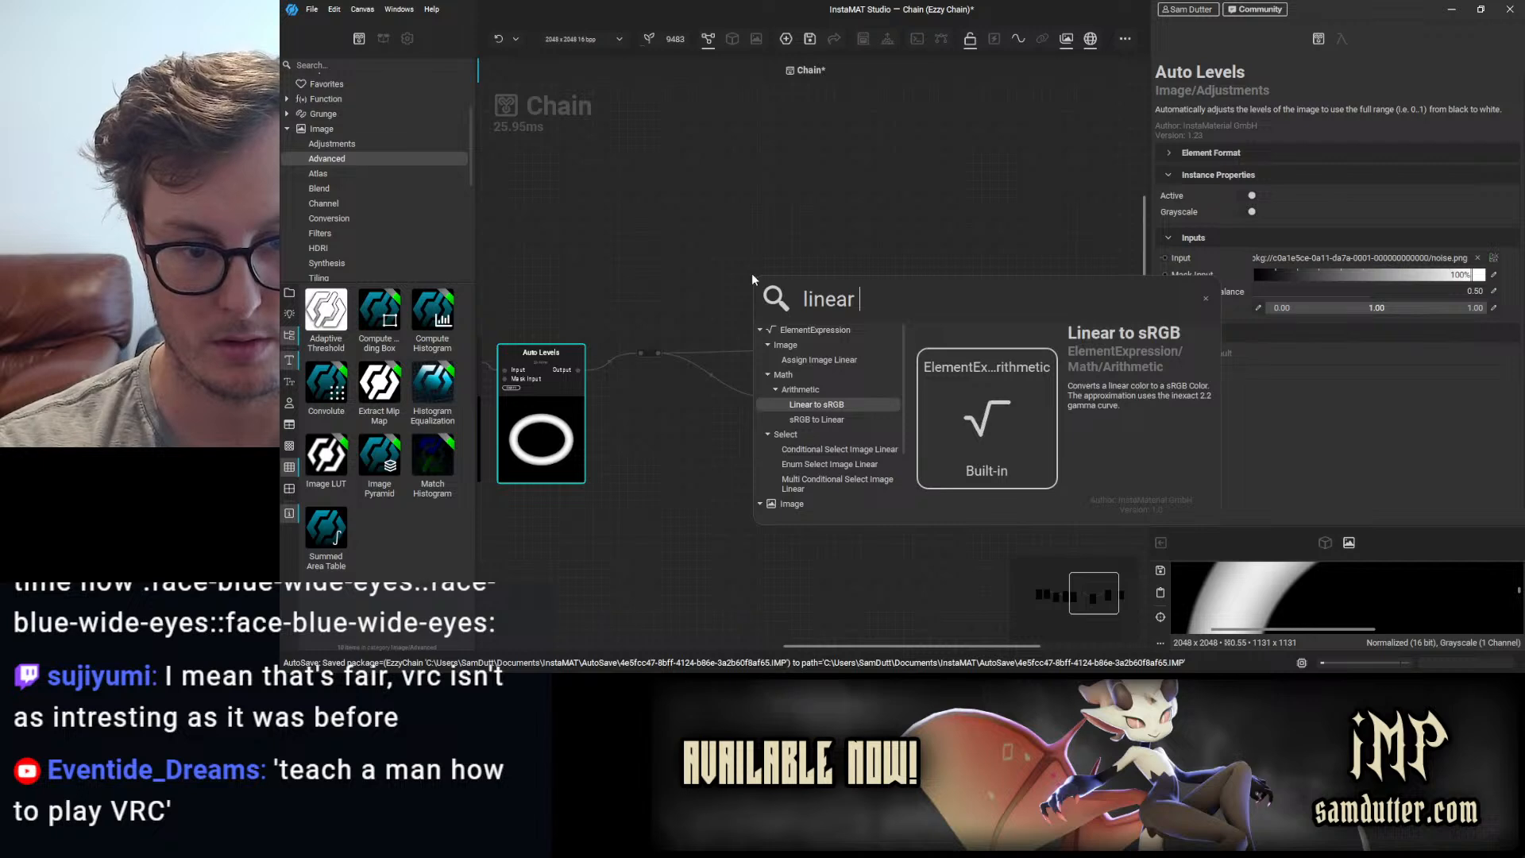
type("ga")
key("BackSpace")
type("radient")
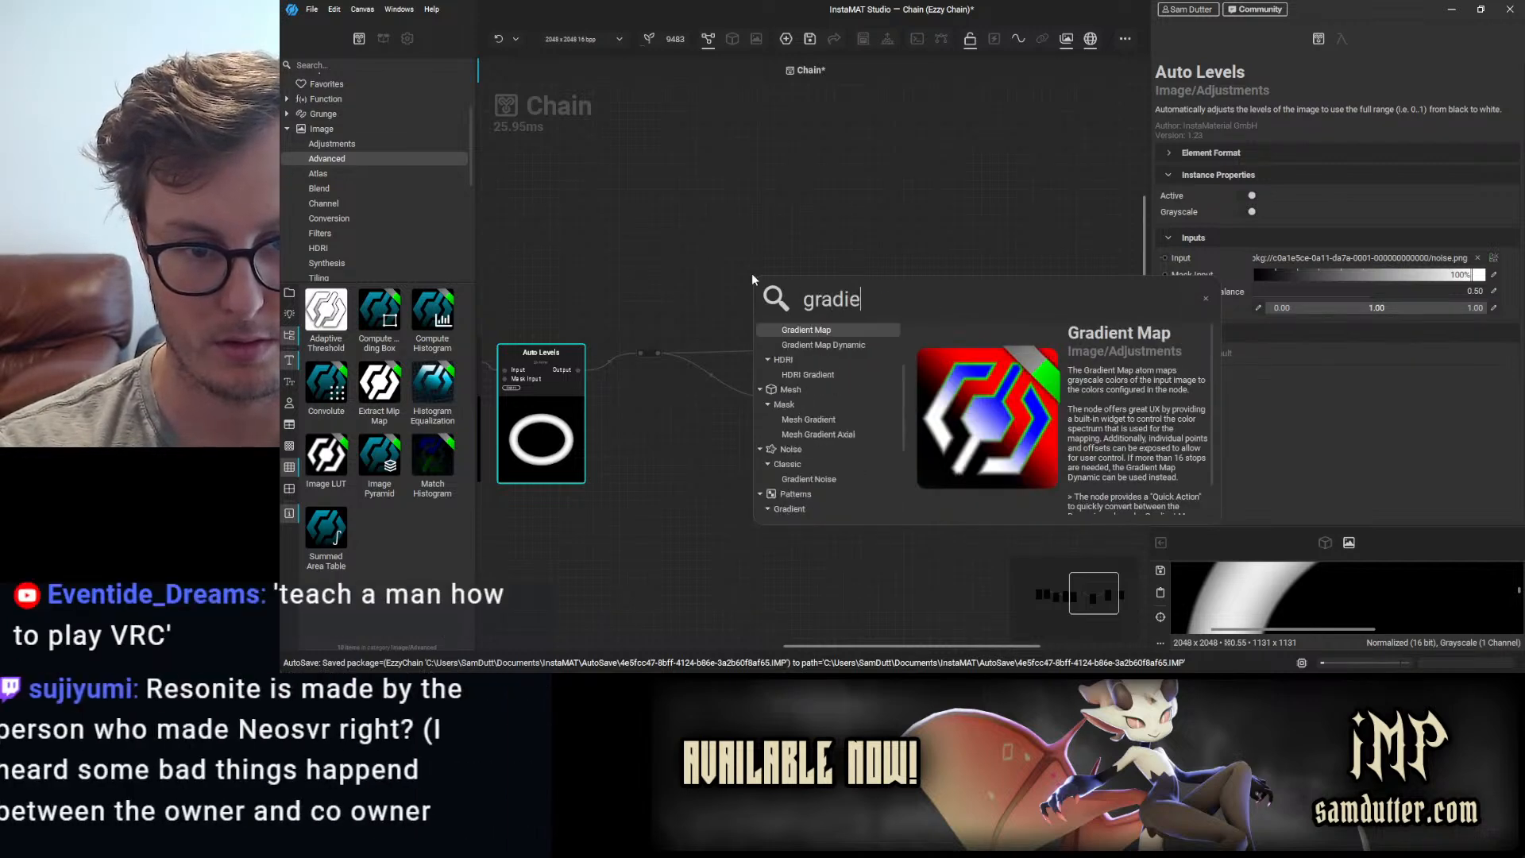
key("Down")
key("Down")
key("Down")
key("Down")
key("Down")
key("Down")
key("Down")
key("Down")
key("Down")
key("Down")
key("Down")
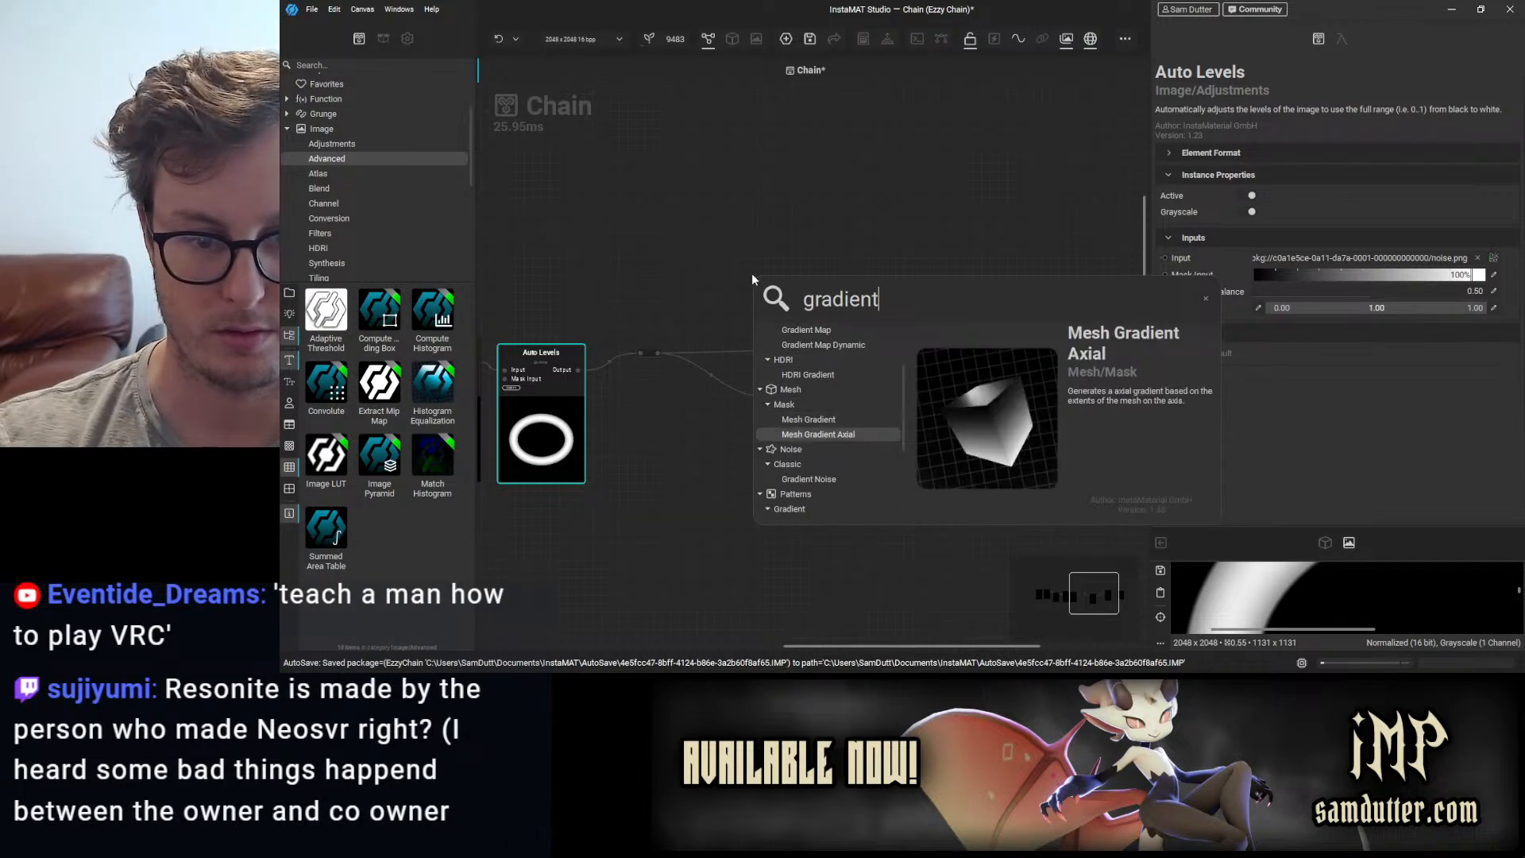
key("Down")
key("Down")
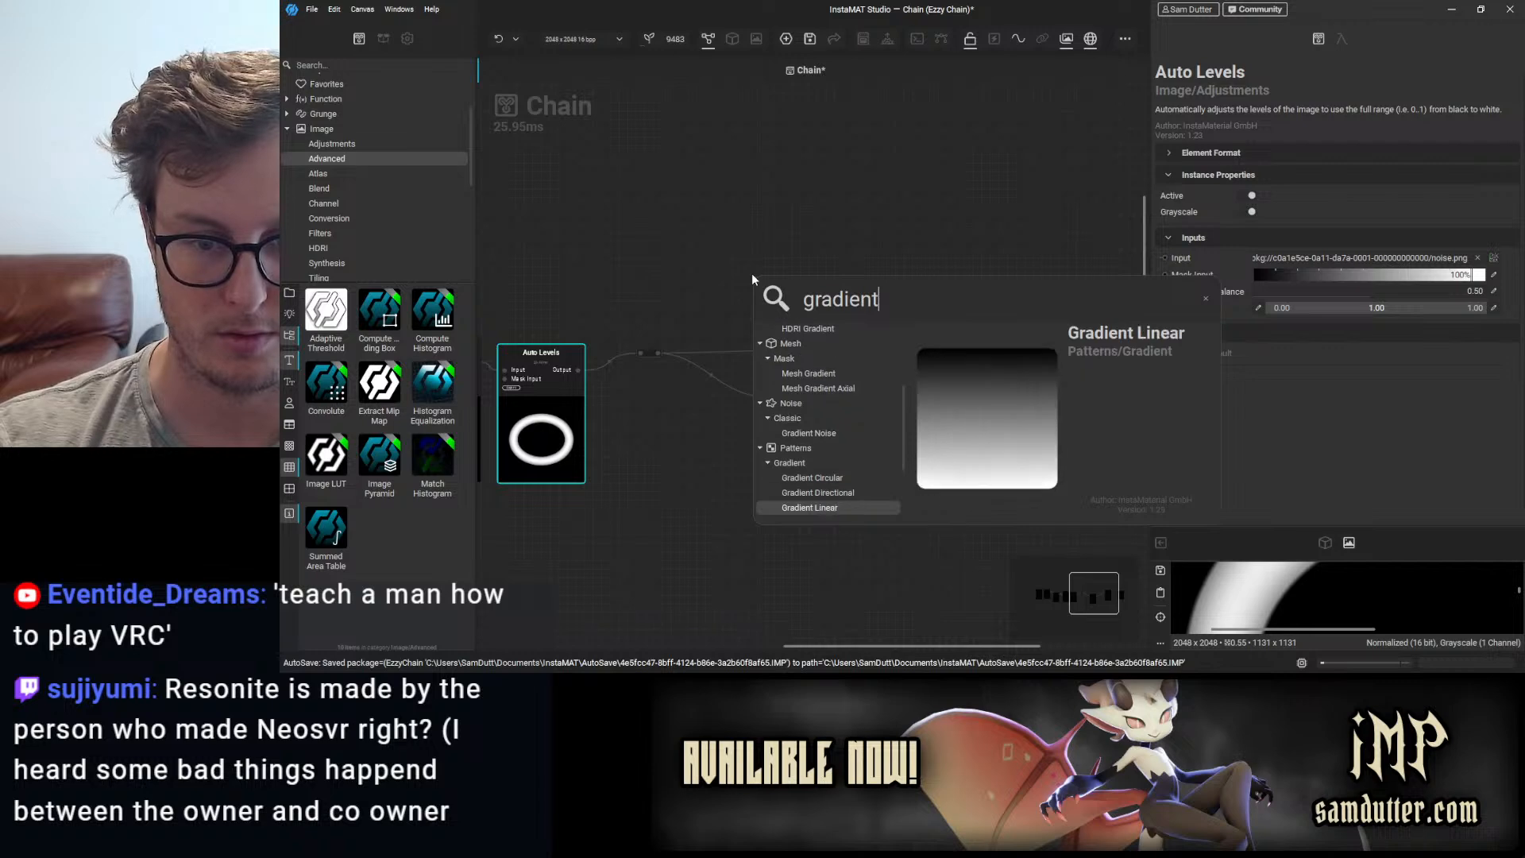
key("Return")
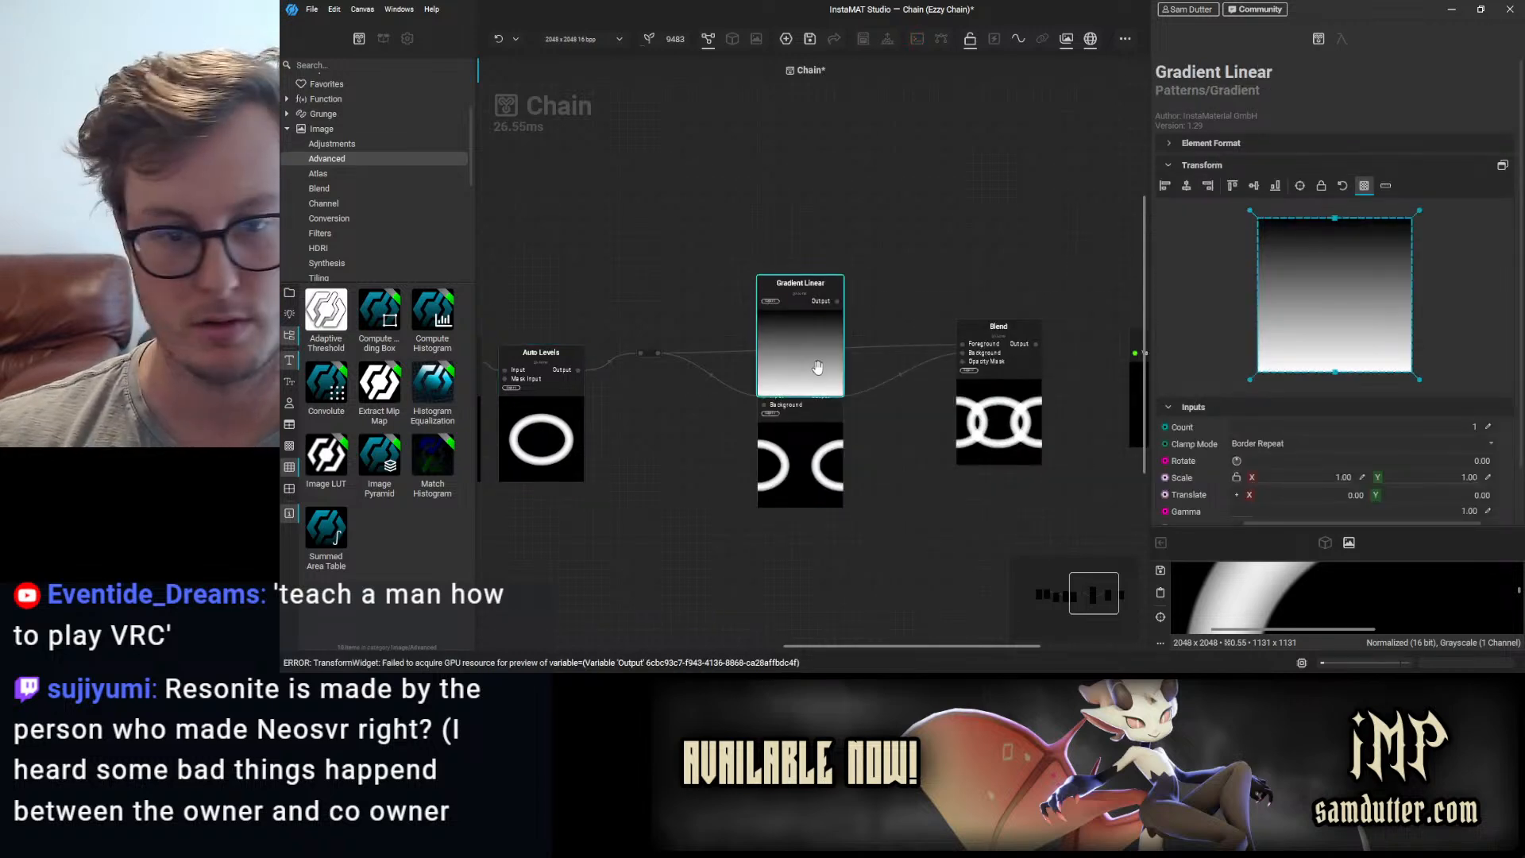
left_click_drag(811, 359, 814, 264)
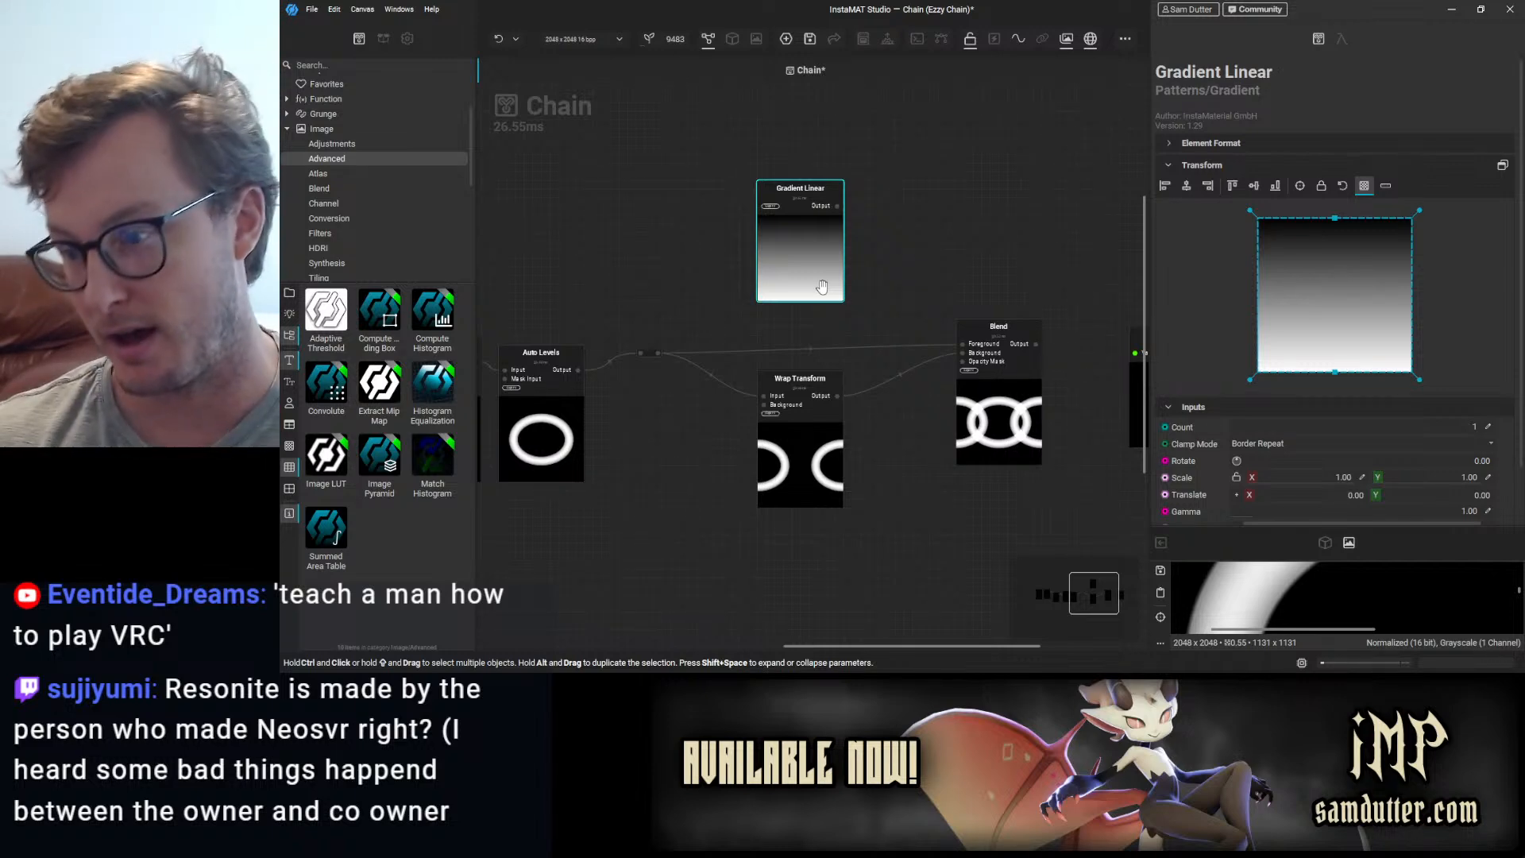
- Move the Wrap Transform and final Blend nodes closer to the Reroute and place the Gradient Linear node before Set Parameter
middle_click_drag(822, 287, 467, 271)
middle_click_drag(627, 398, 783, 389)
left_click_drag(783, 389, 687, 385)
middle_click_drag(652, 392, 882, 413)
left_click_drag(829, 407, 752, 398)
left_click_drag(934, 383, 868, 395)
middle_click_drag(868, 395, 778, 407)
left_click_drag(761, 273, 953, 397)
middle_click_drag(955, 414, 926, 415)
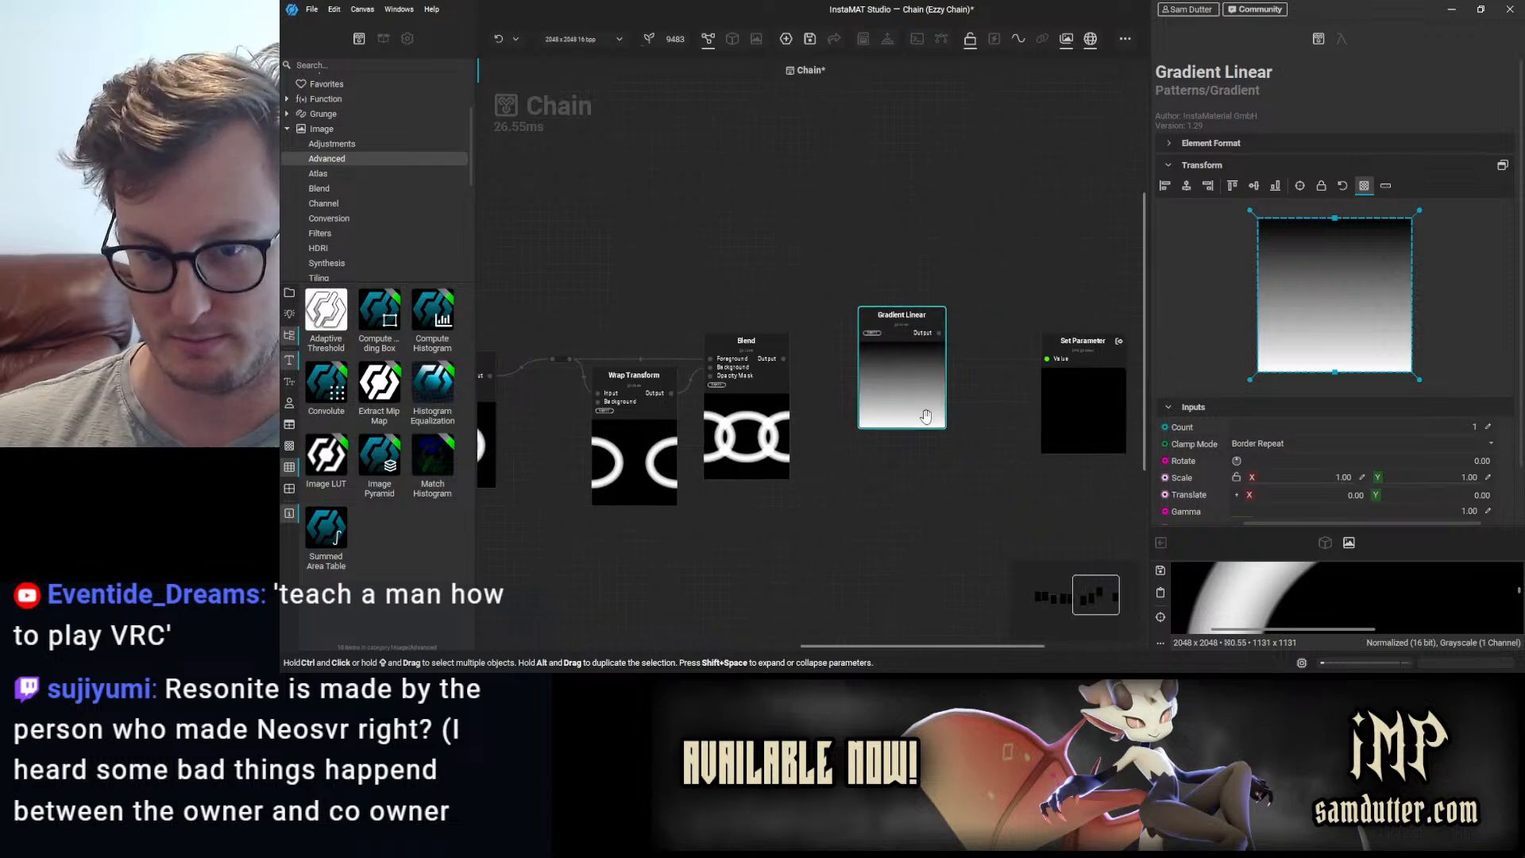
- Place the Gradient Linear node above the Wrap Transform and connect its output to the final Blend node's Opacity Mask
scroll(928, 413, "up", 2)
scroll(811, 386, "up", 1)
scroll(835, 369, "down", 1)
middle_click_drag(848, 376, 837, 390)
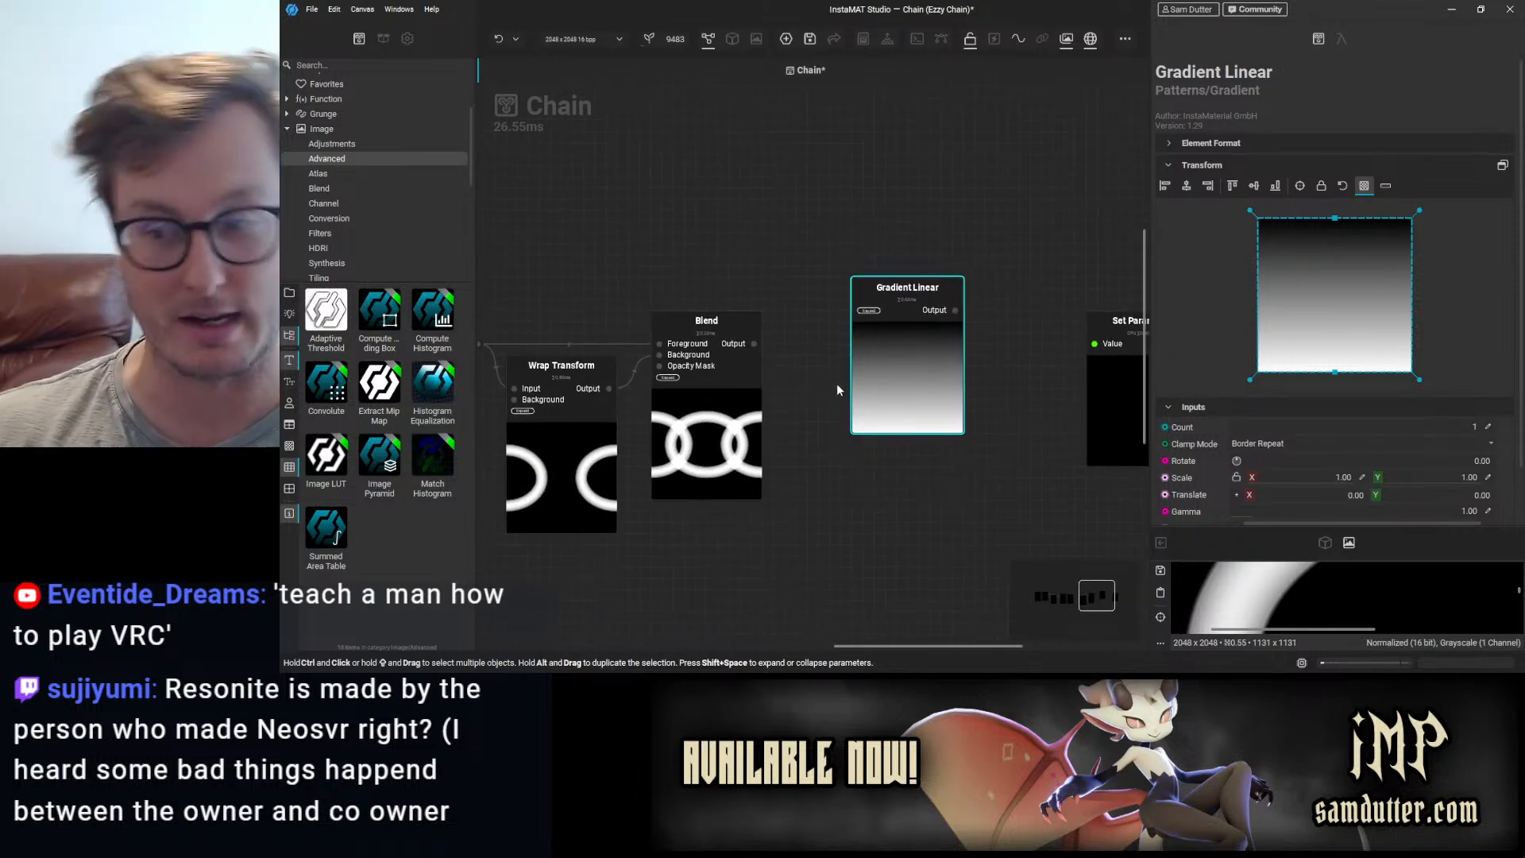
middle_click_drag(703, 370, 869, 376)
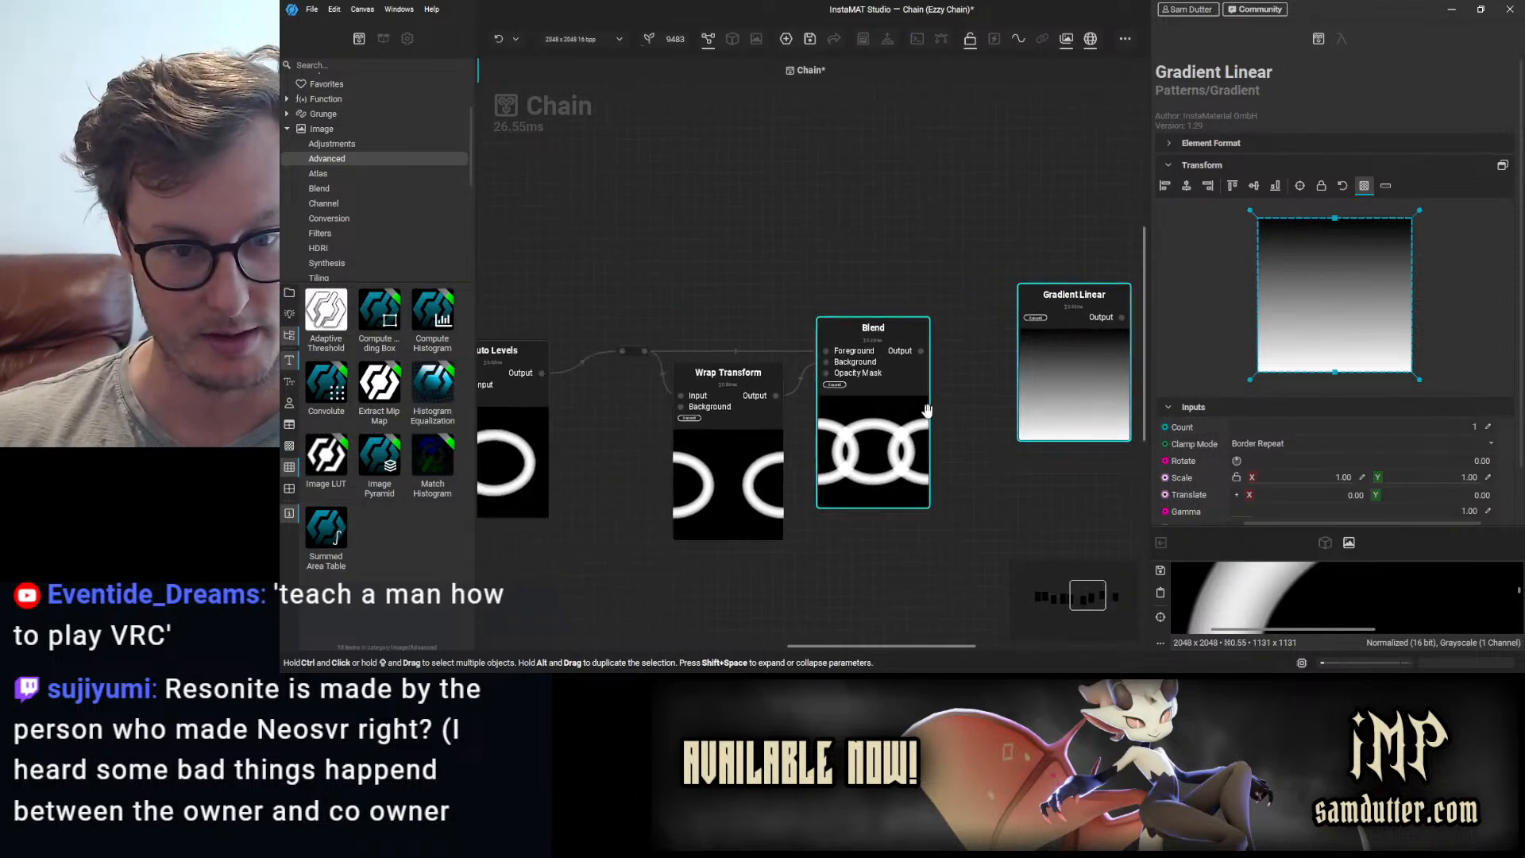
left_click_drag(912, 409, 1013, 420)
left_click_drag(1096, 388, 763, 231)
left_click_drag(778, 179, 924, 385)
middle_click_drag(793, 298, 812, 333)
- Shrink the Gradient Linear node's transform vertically from its lower edge to sharpen the black-to-white transition
left_click(732, 265)
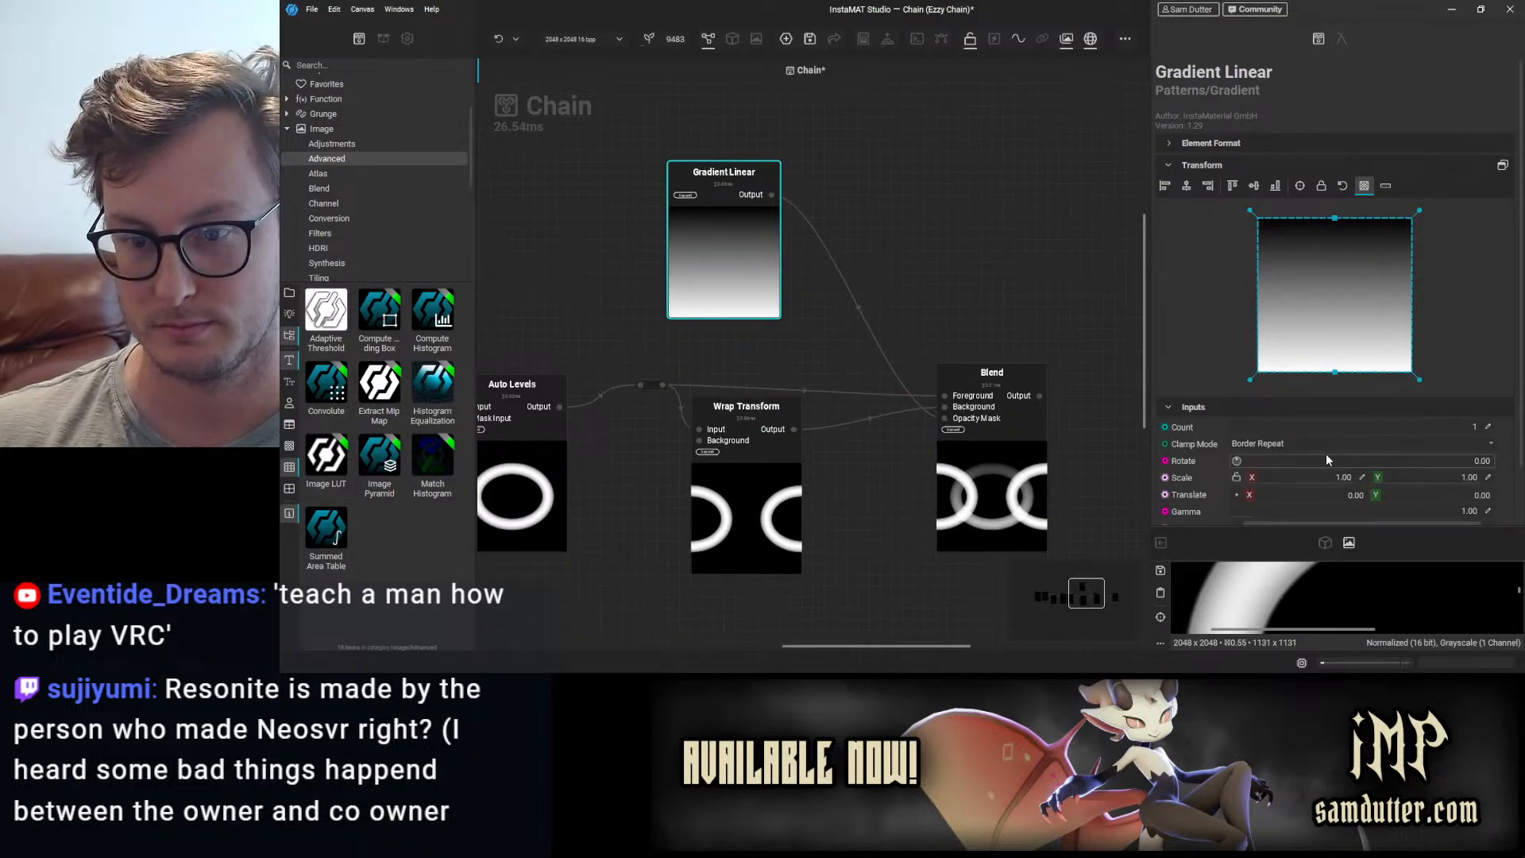
scroll(1325, 443, "down", 2)
left_click_drag(1335, 304, 1334, 226)
- Set the final Blend node's Mode to Default
left_click(993, 374)
left_click(1289, 311)
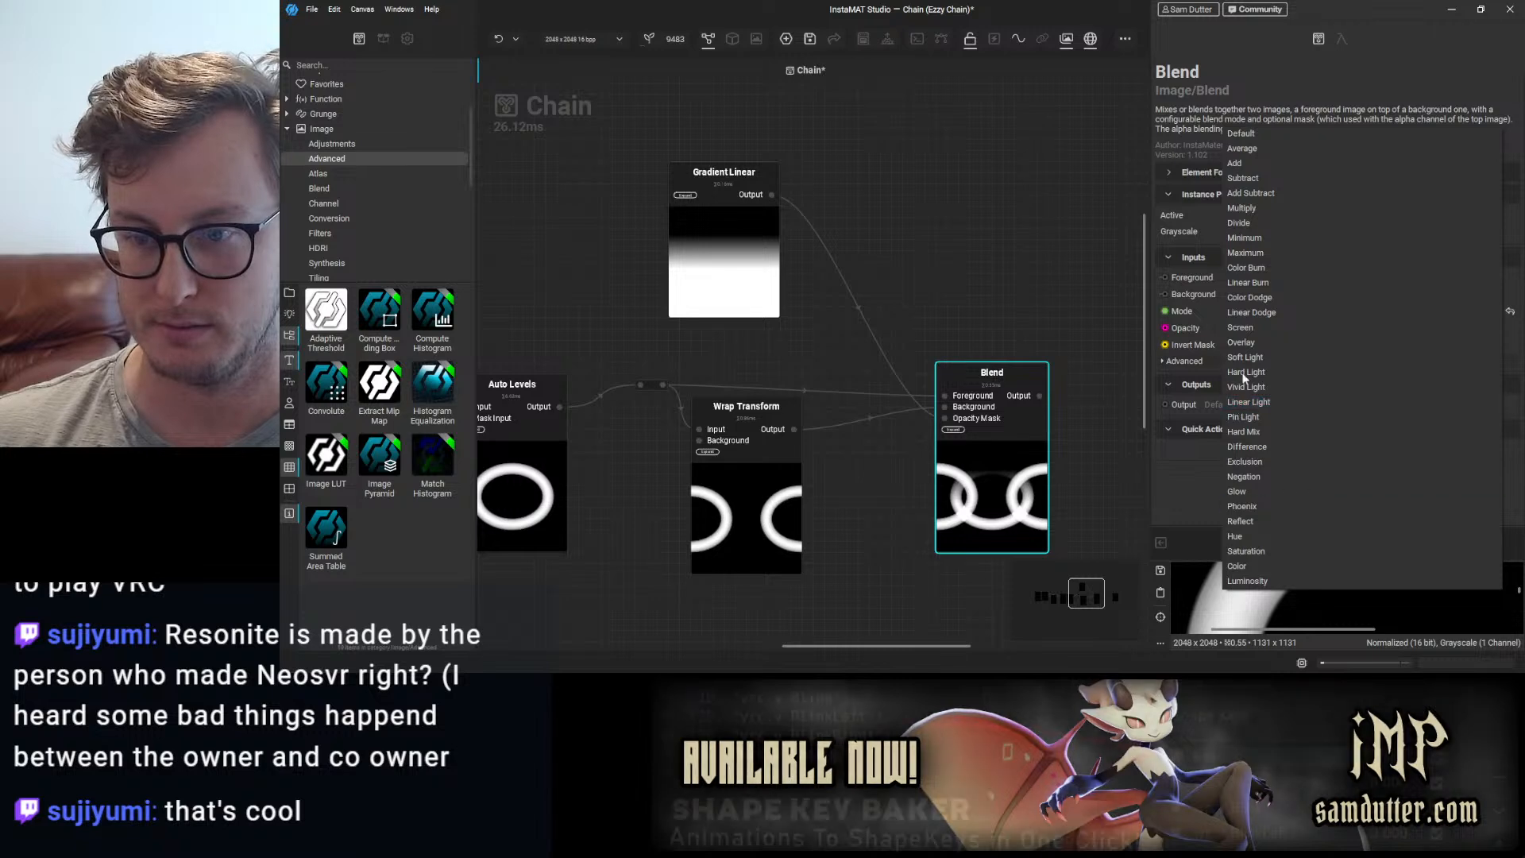
left_click(1249, 137)
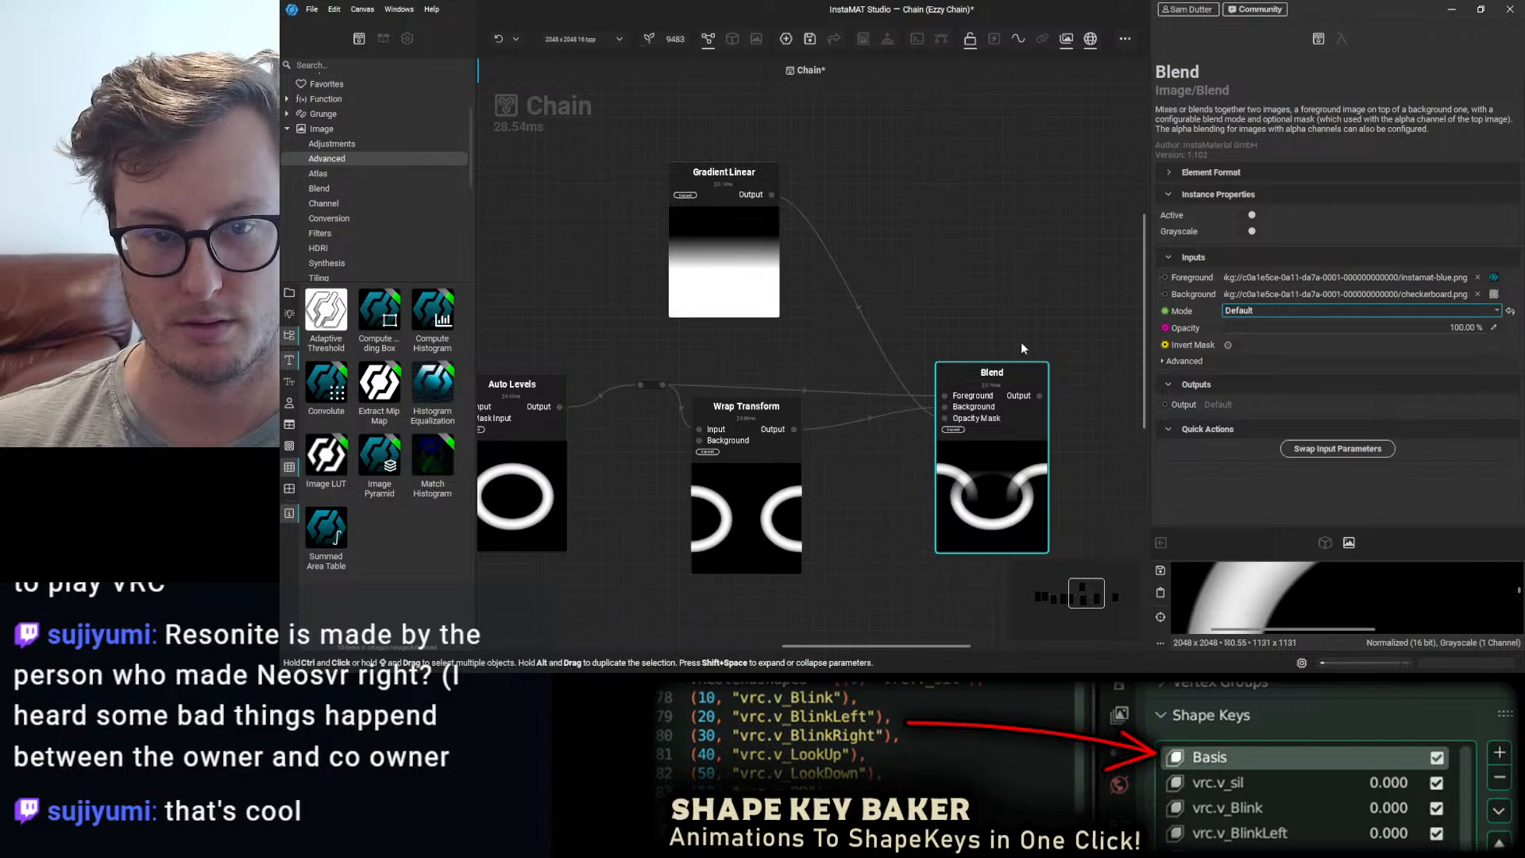
middle_click_drag(664, 493, 765, 482)
left_click(769, 475)
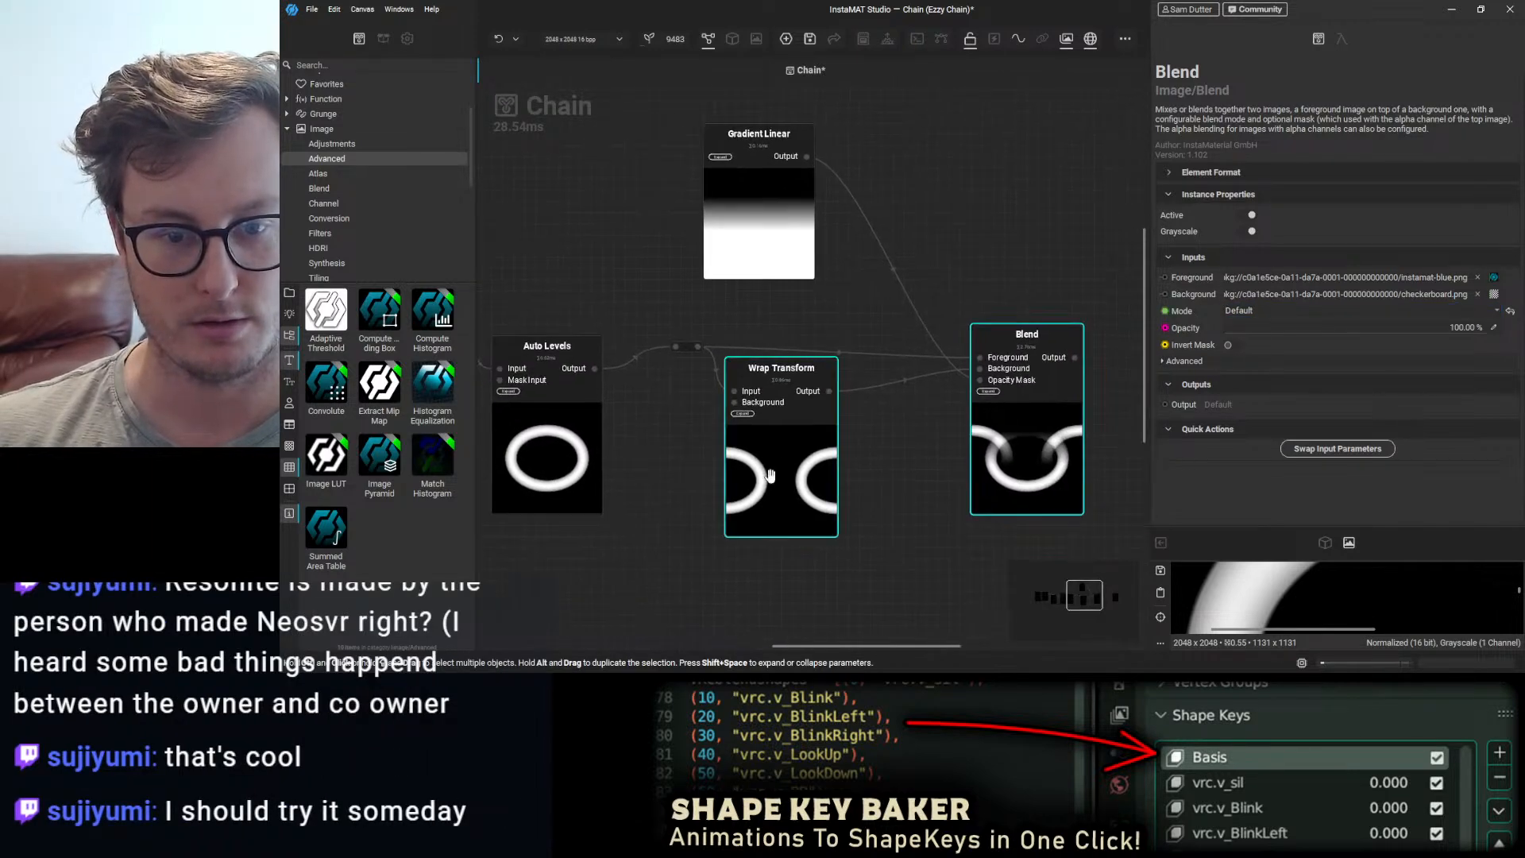
middle_click_drag(638, 478, 717, 477)
middle_click_drag(1141, 470, 935, 460)
left_click(935, 460)
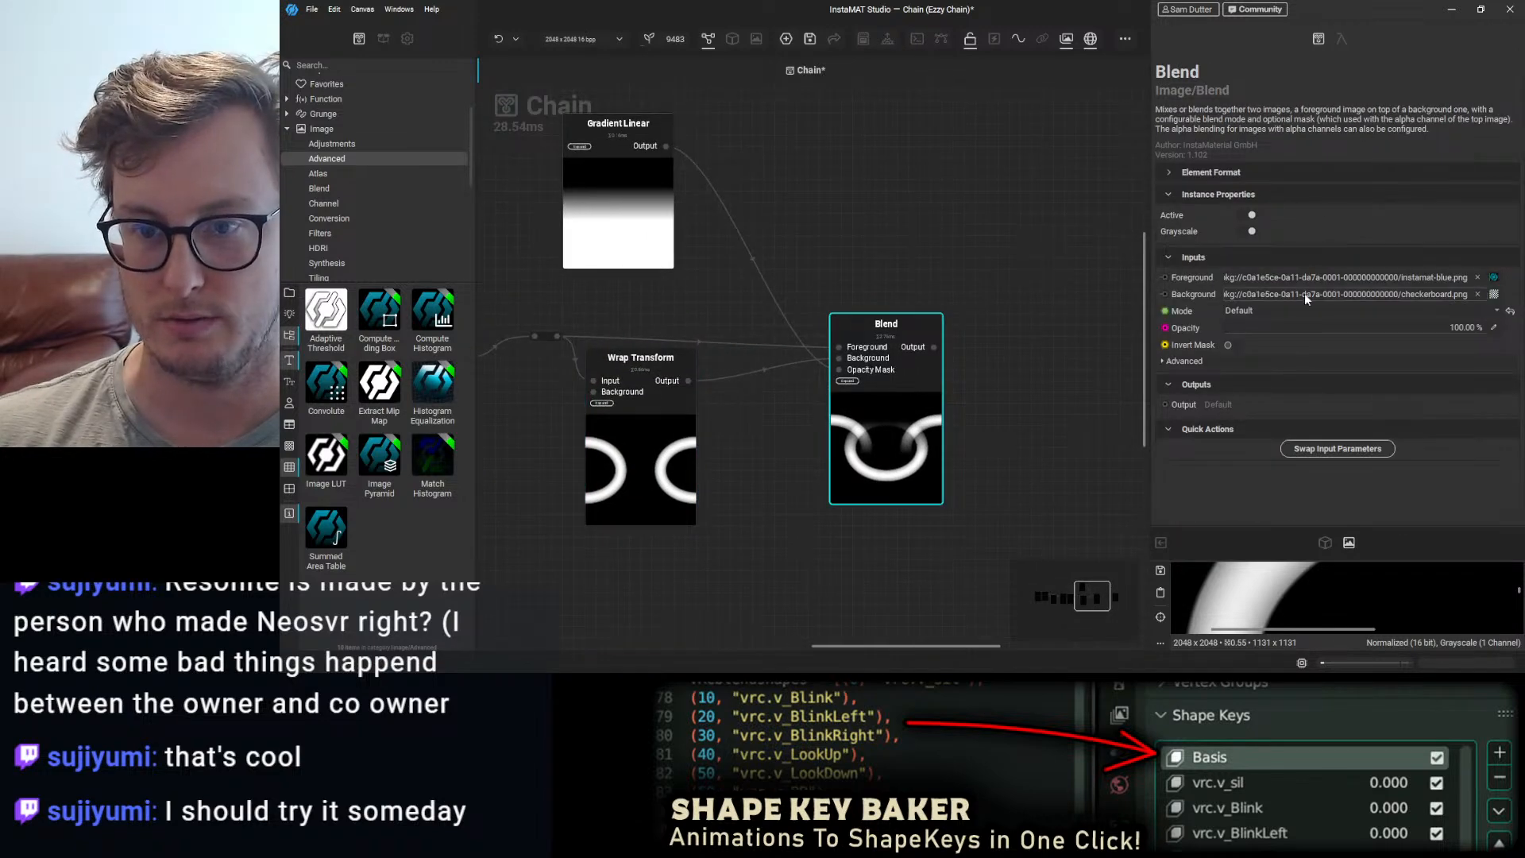
left_click(1292, 310)
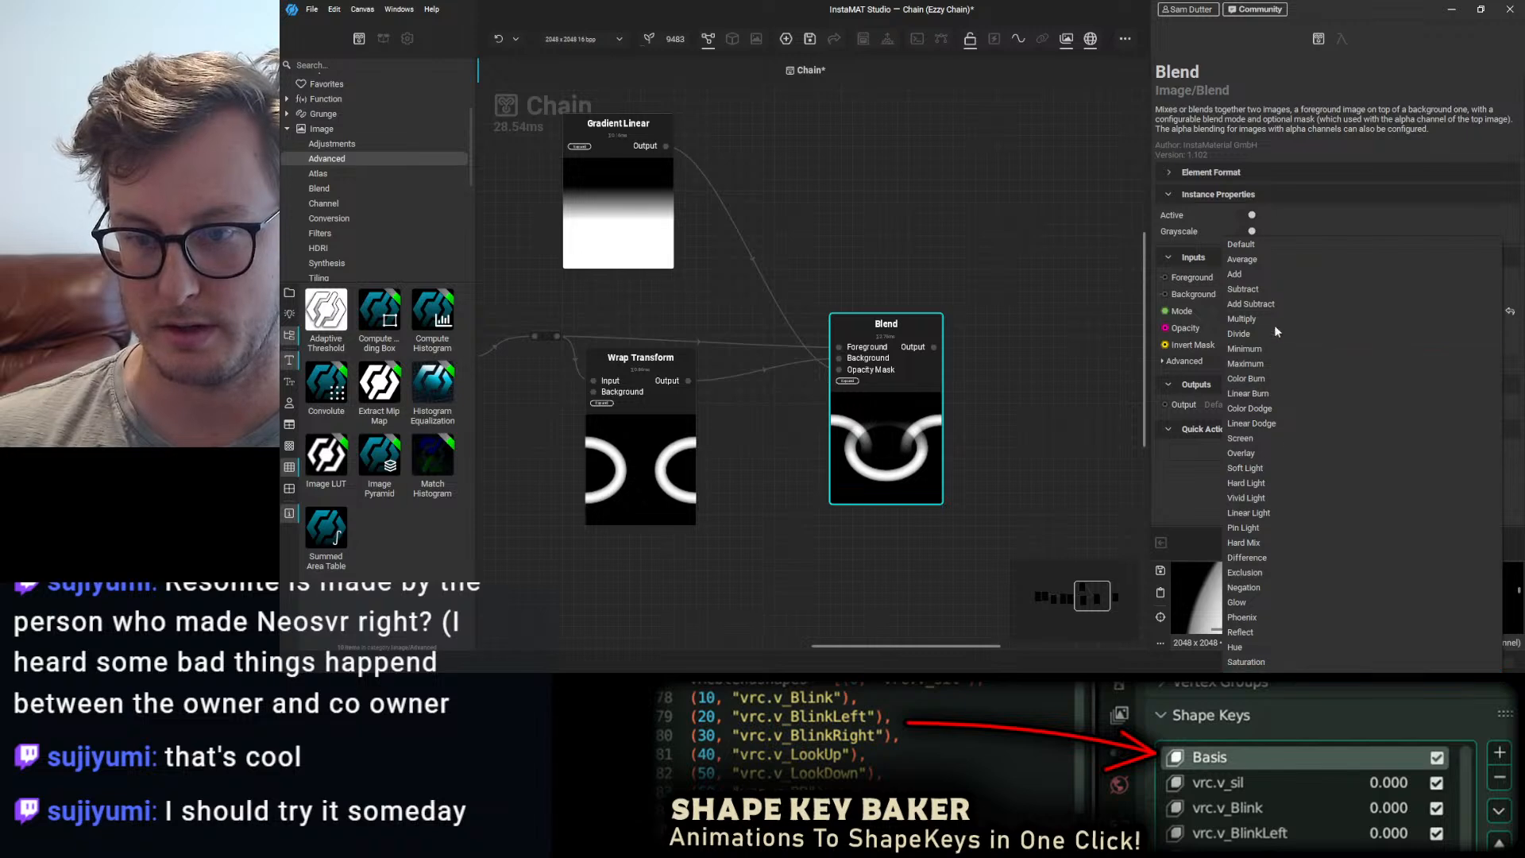
left_click(916, 255)
- Narrow the Gradient Linear transform to a Y scale of 0.08593, with translation X -0.0042123 and Y -0.0147431
left_click(635, 242)
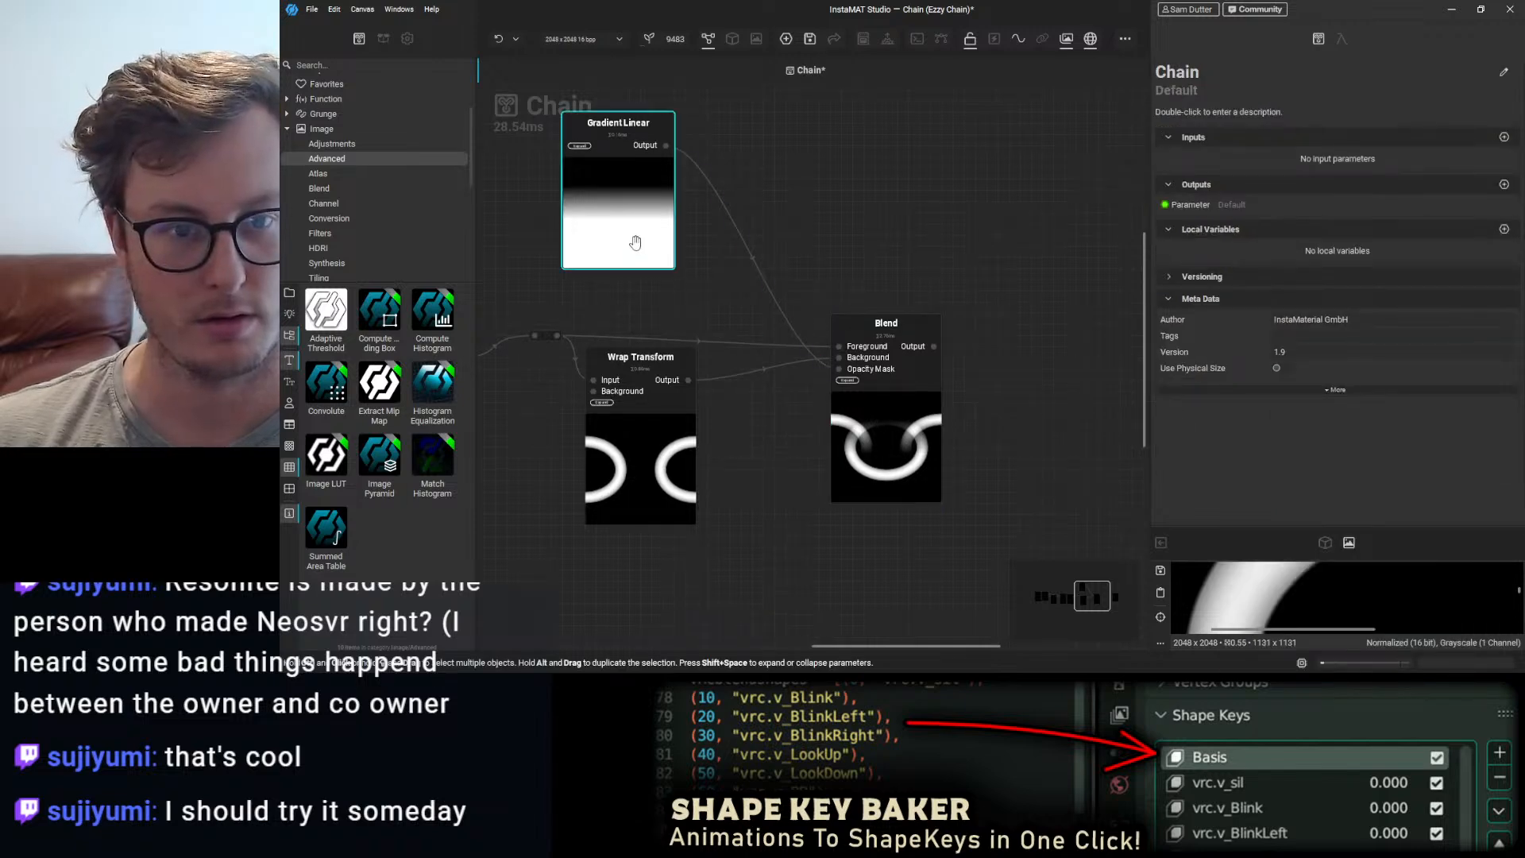
left_click_drag(1345, 258, 1345, 292)
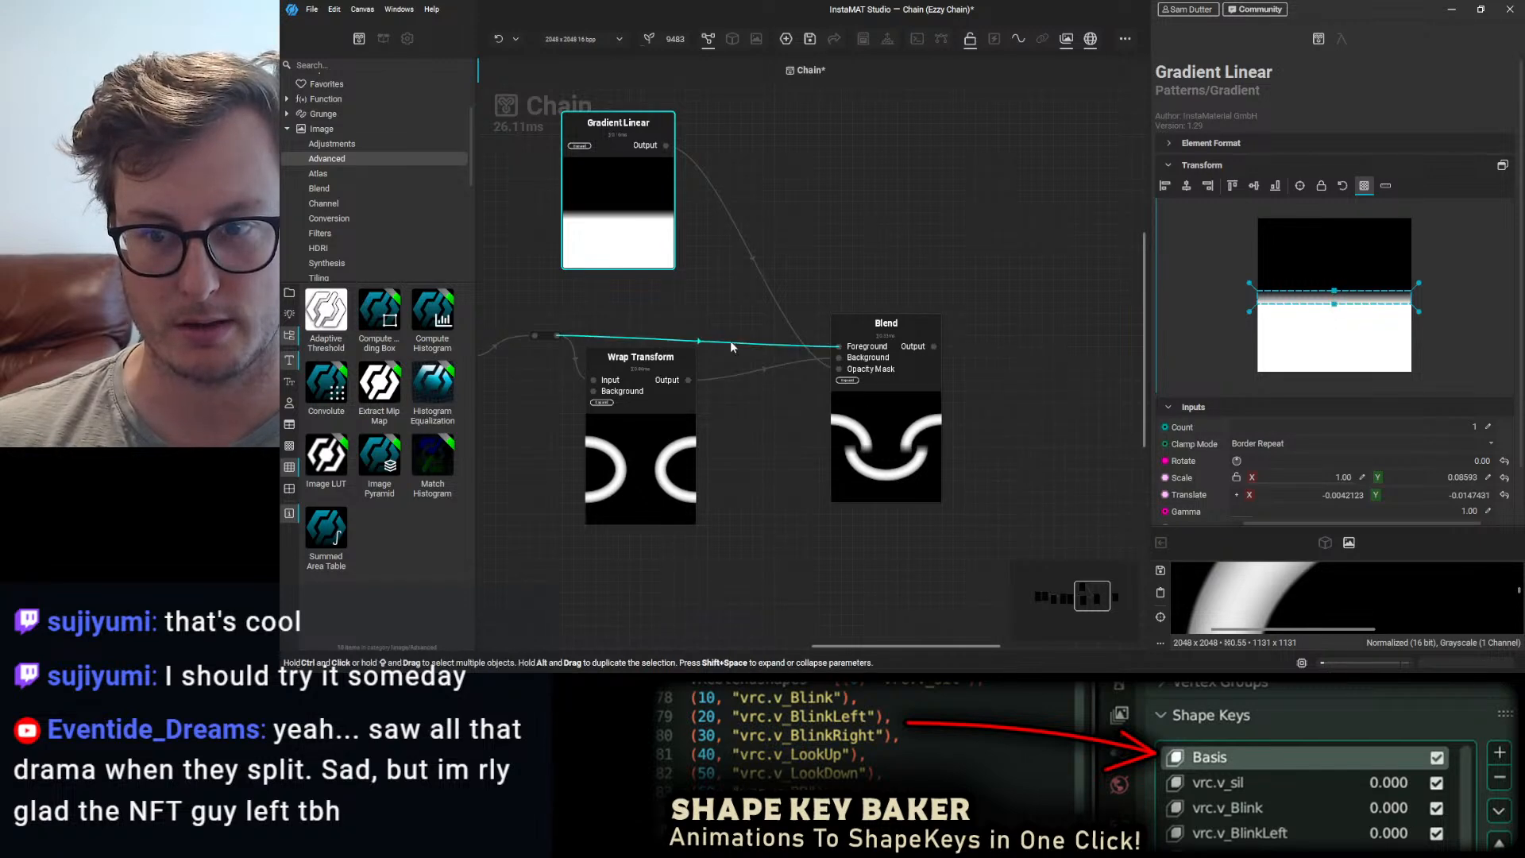
middle_click_drag(650, 264, 749, 359)
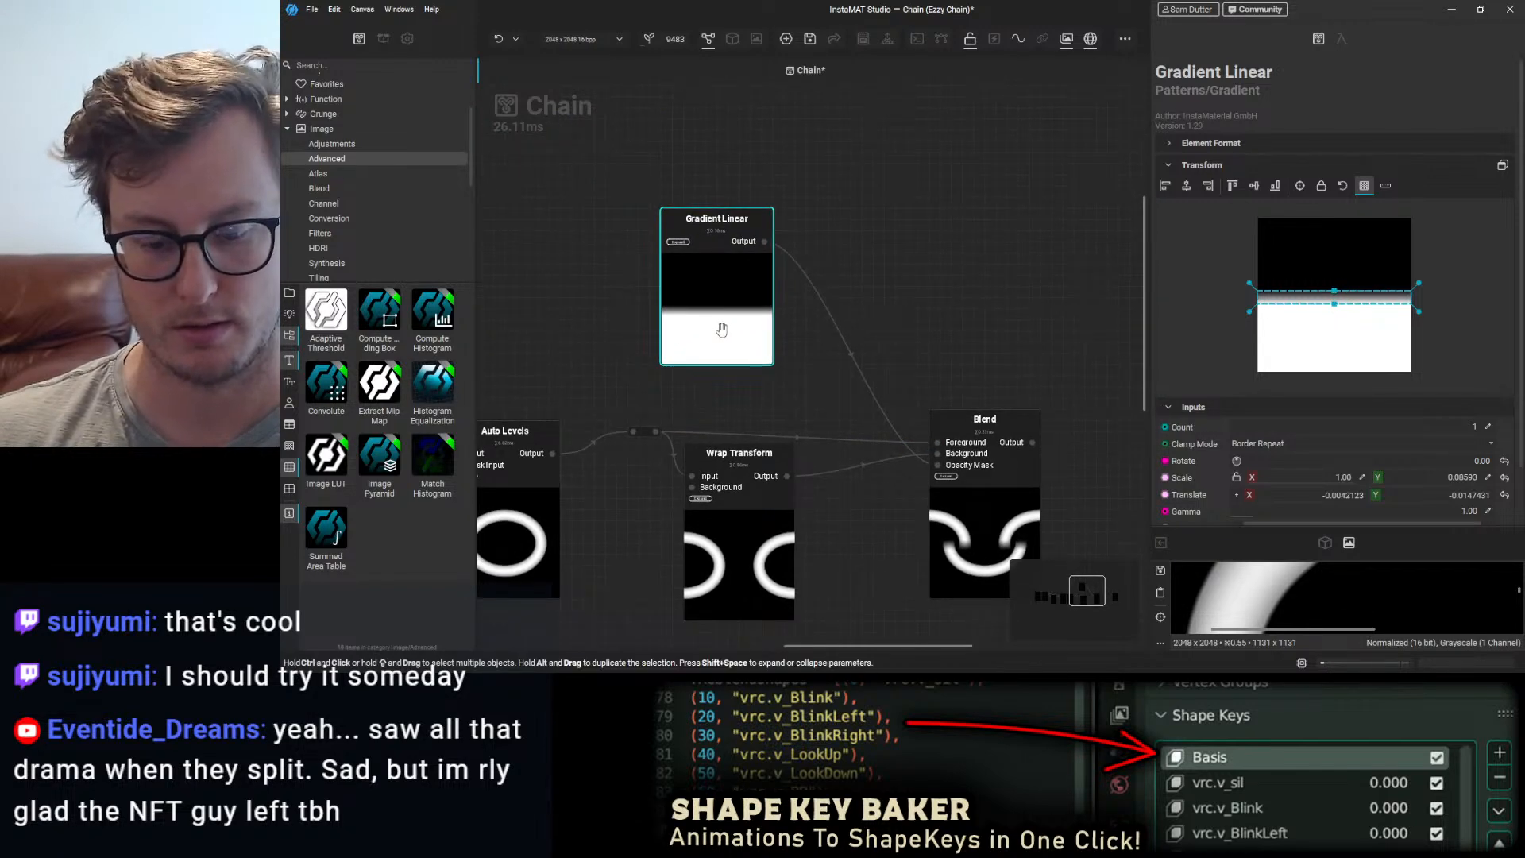
- Delete the Gradient Linear node and search the available nodes for a square shape
key("Delete")
key("space")
type("ra")
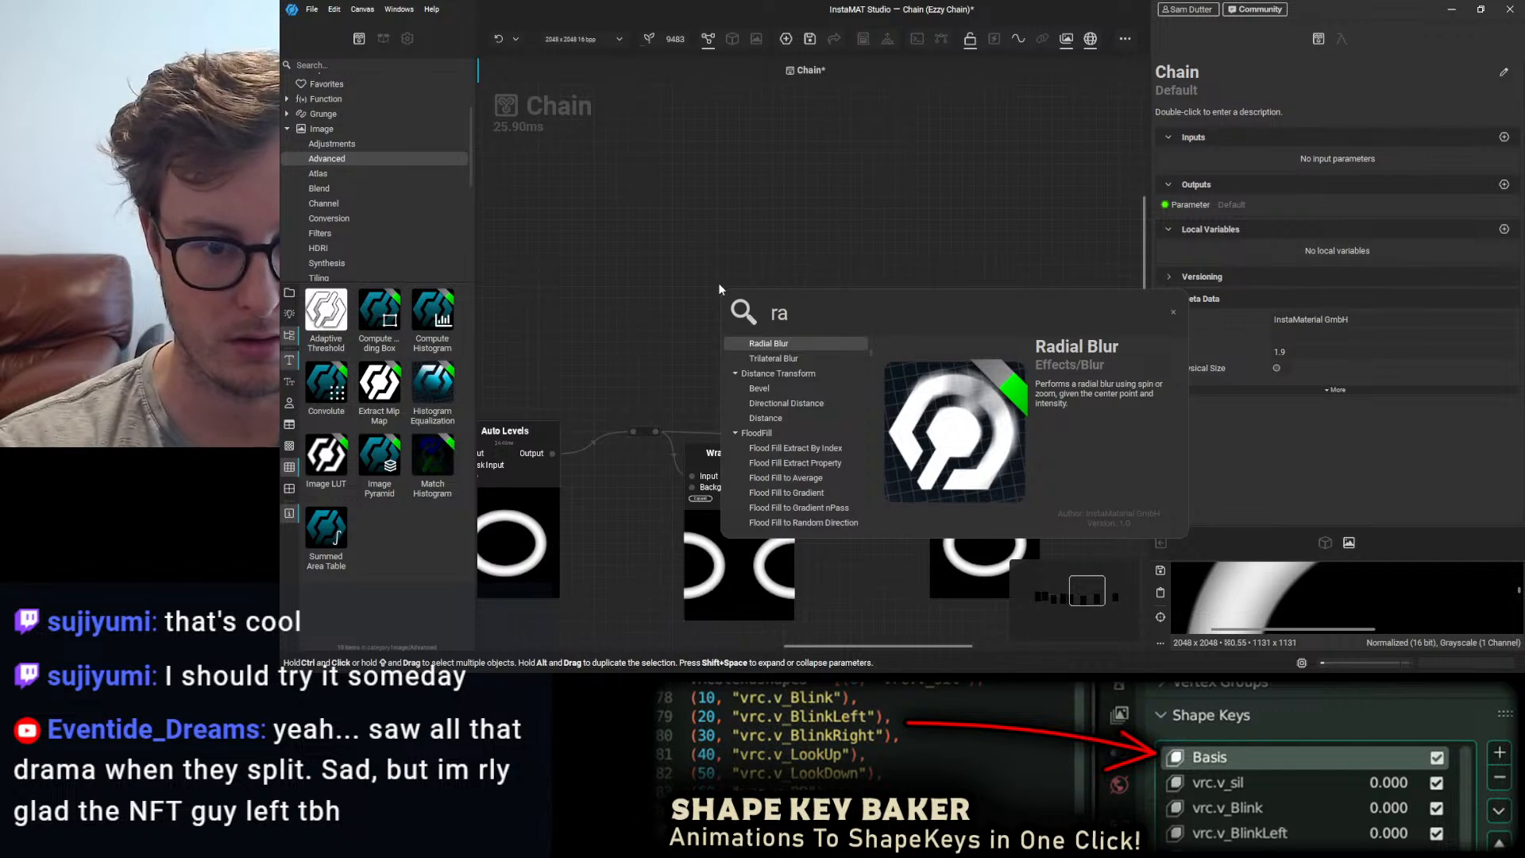
key("BackSpace")
type("ec")
key("BackSpace")
key("BackSpace")
key("BackSpace")
type("squ")
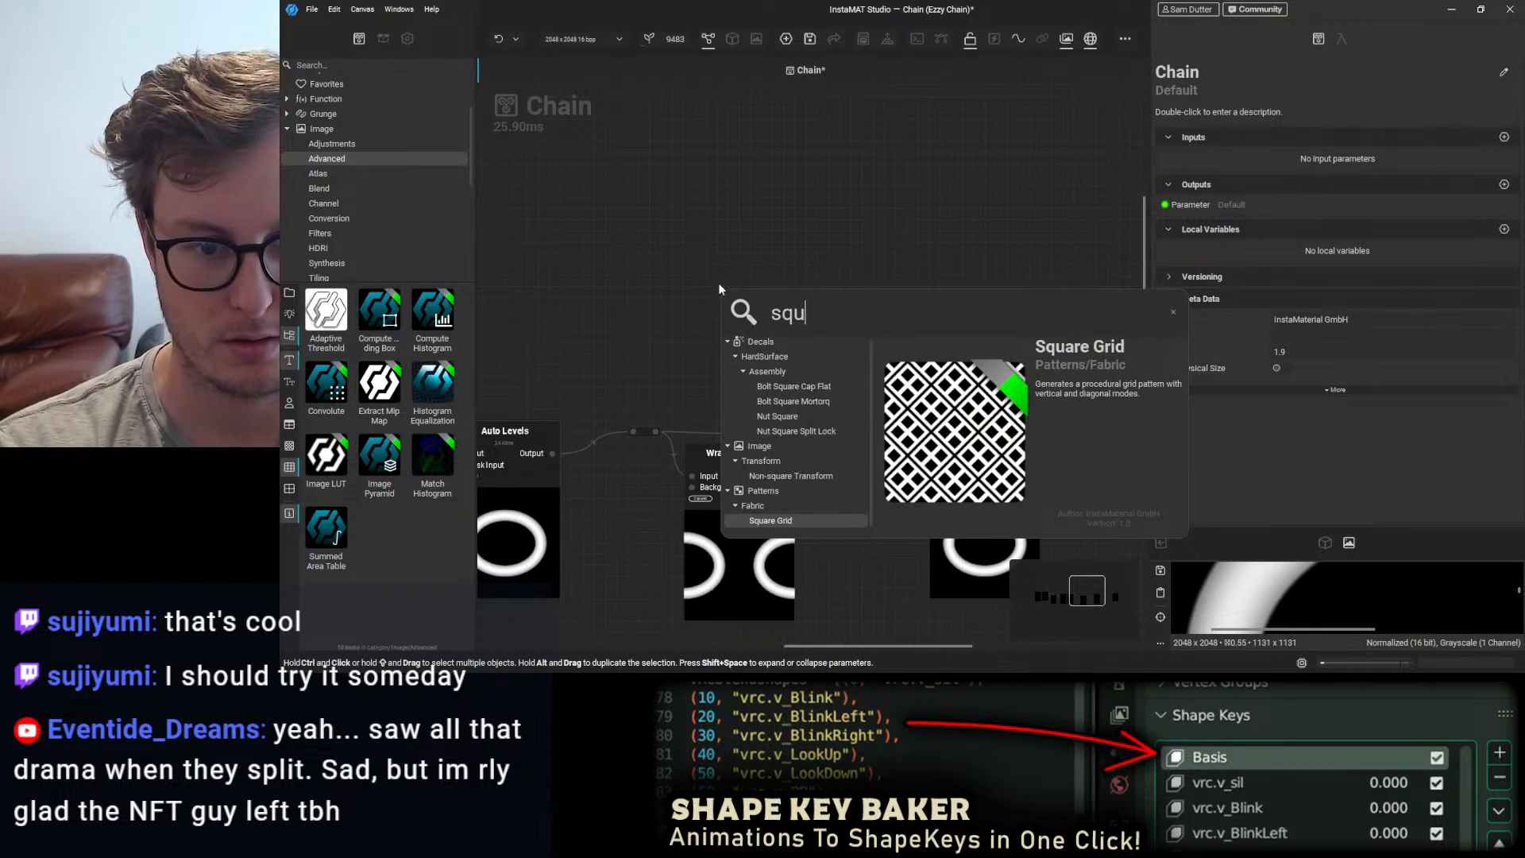
type("are")
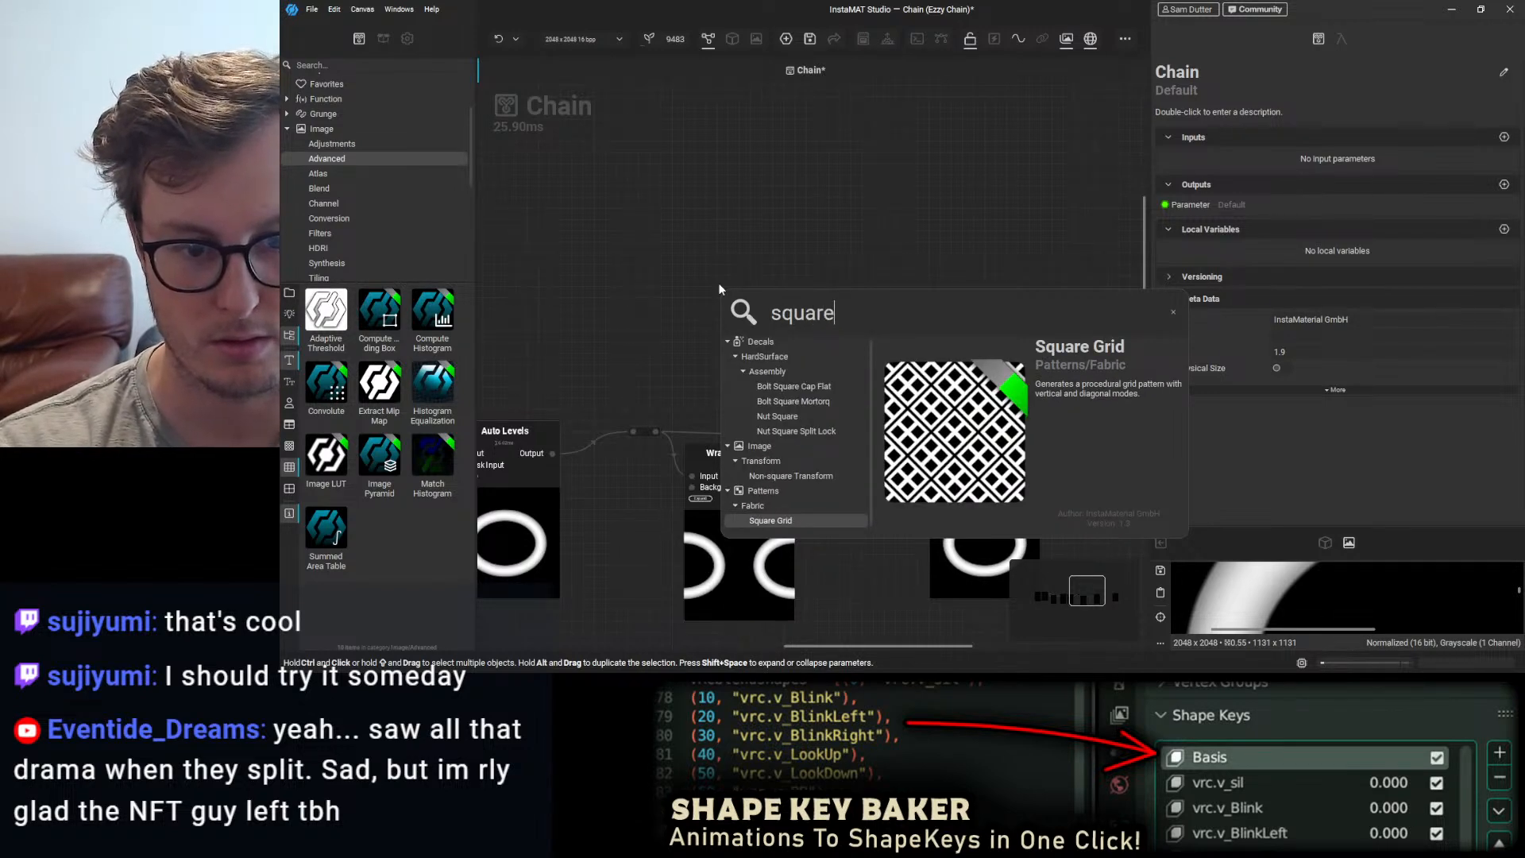
key("Up")
key("Up")
key("Up")
key("Up")
key("Up")
key("Up")
key("Up")
key("Up")
key("Up")
key("Up")
key("Up")
key("Up")
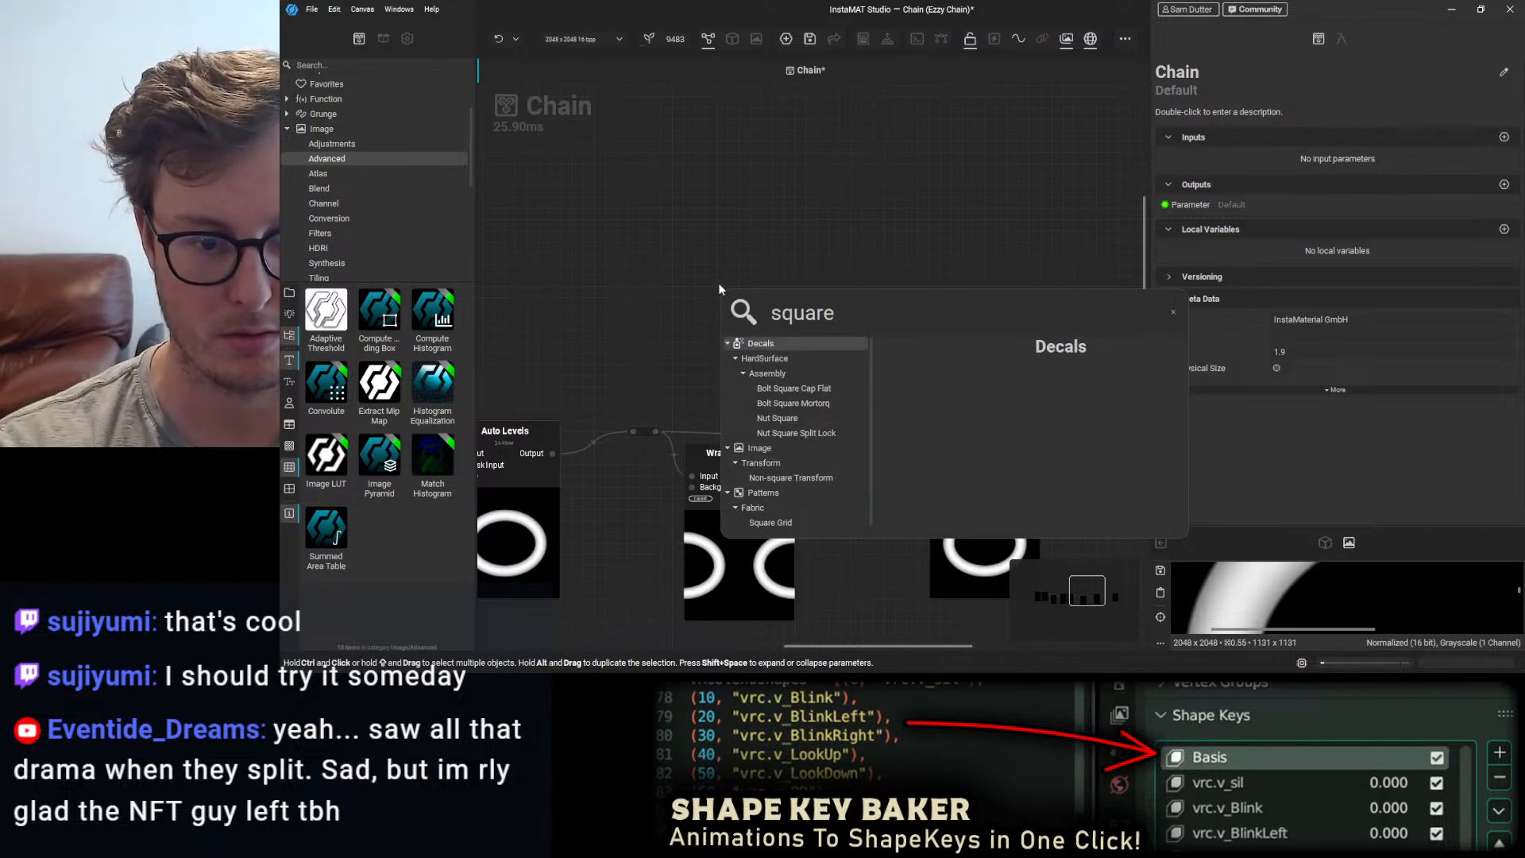
- Add a Box shape node above the Wrap Transform node and bring its shape parameters into view
key("ctrl+a")
type("rectan")
key("BackSpace")
key("BackSpace")
key("BackSpace")
key("BackSpace")
key("BackSpace")
key("BackSpace")
type("box")
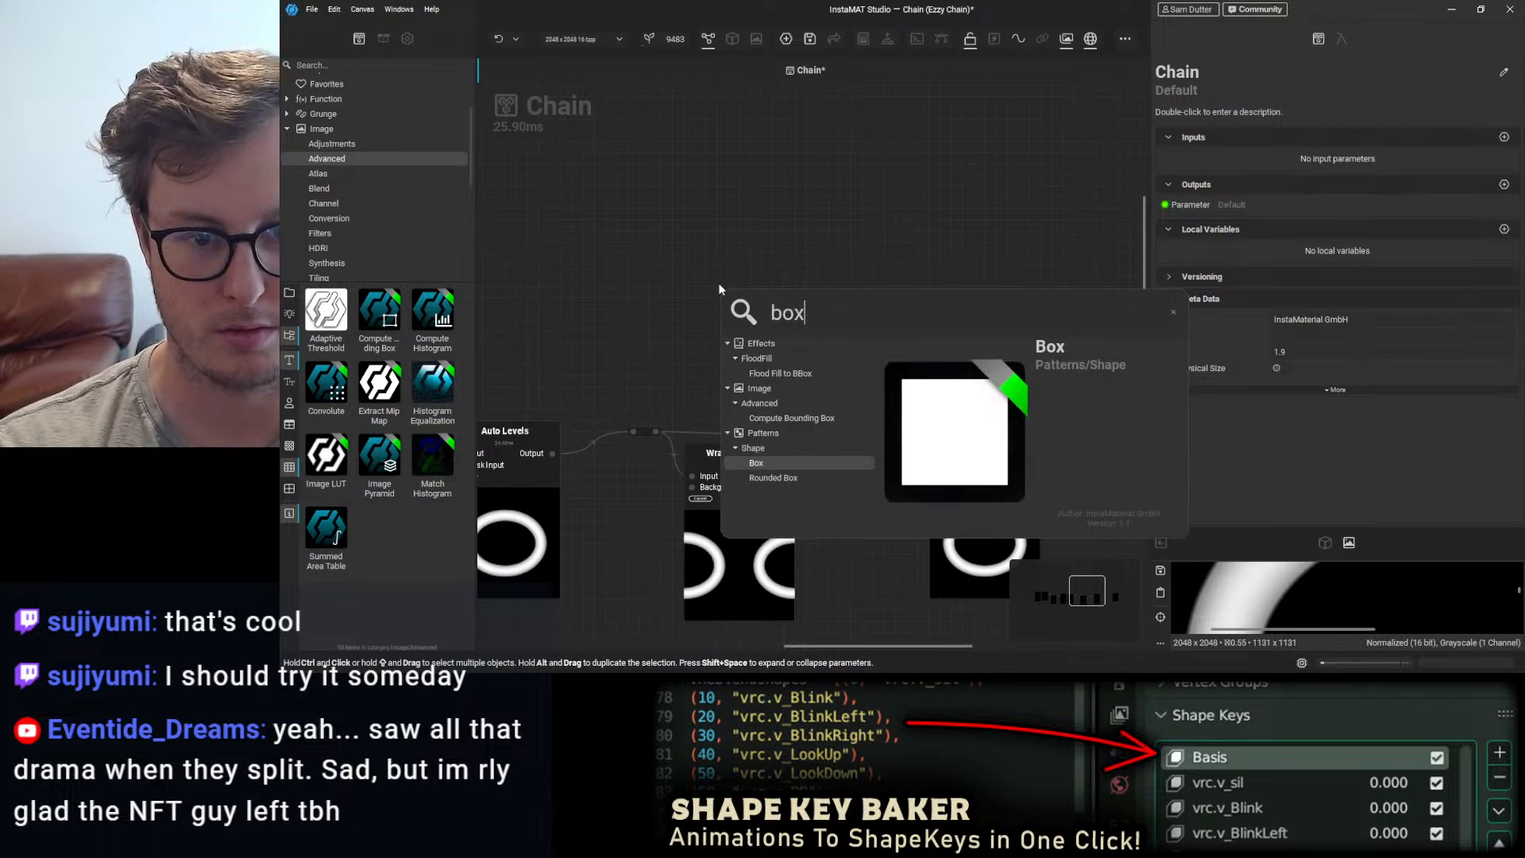
key("Return")
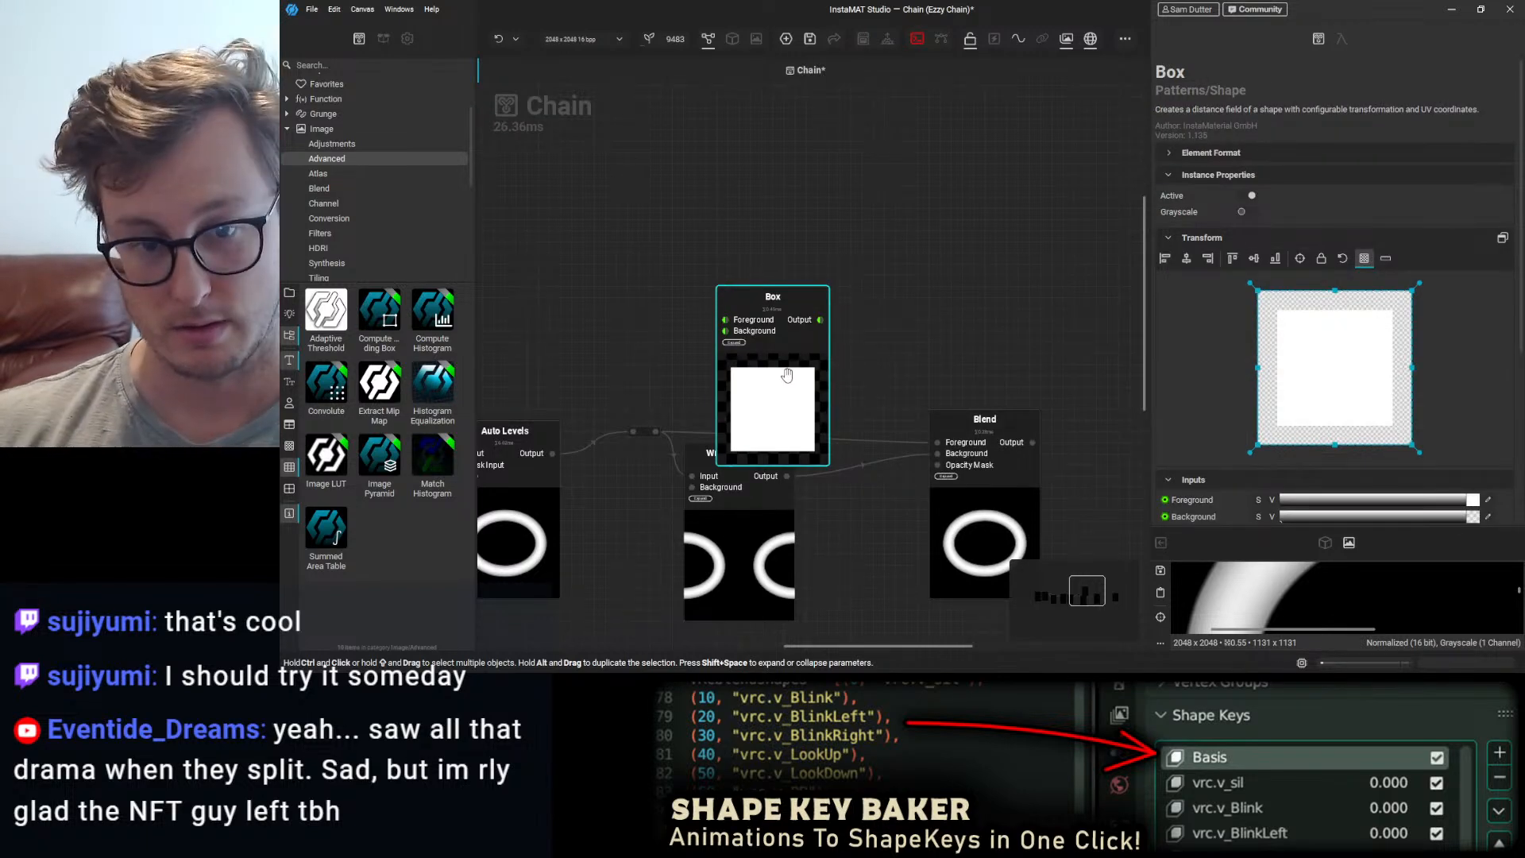
middle_click_drag(842, 305, 935, 310)
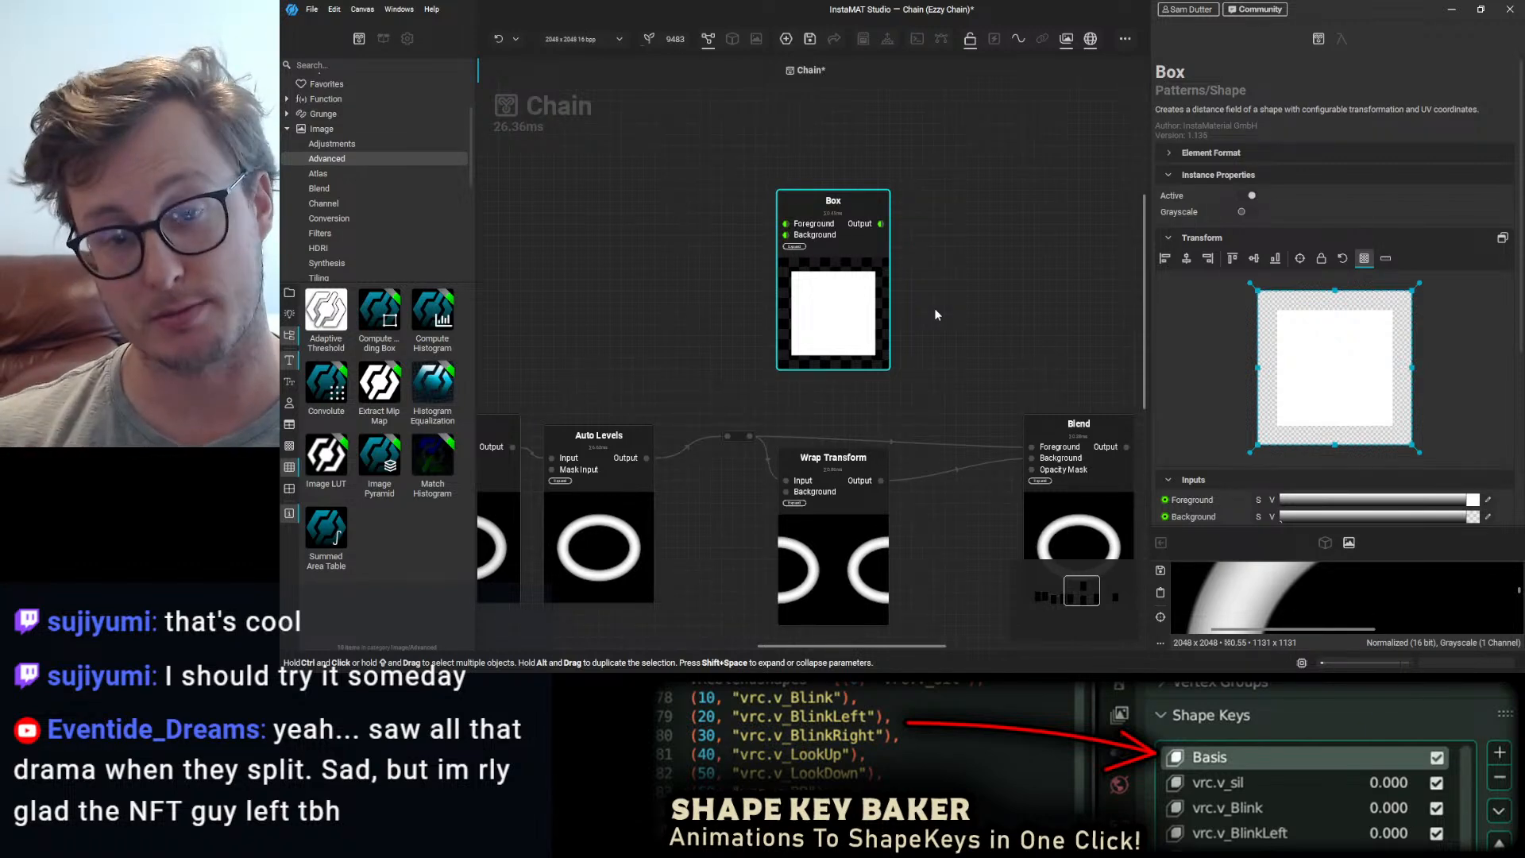
scroll(1413, 422, "down", 5)
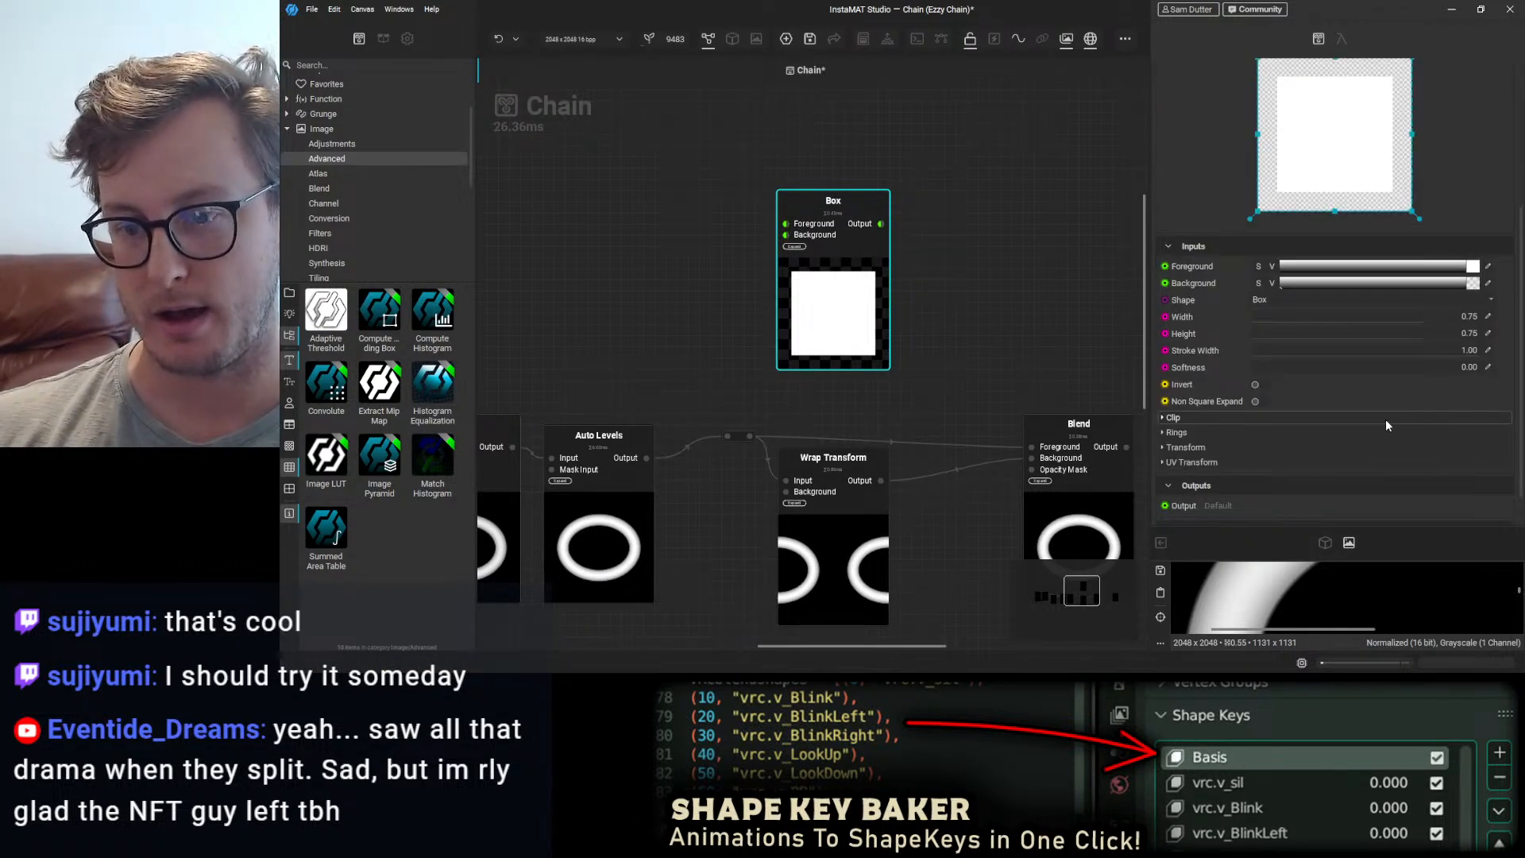
- Set the Box node's Width and Height to 1.00 and move the node away from the Wrap Transform
scroll(1385, 417, "down", 1)
left_click(1200, 407)
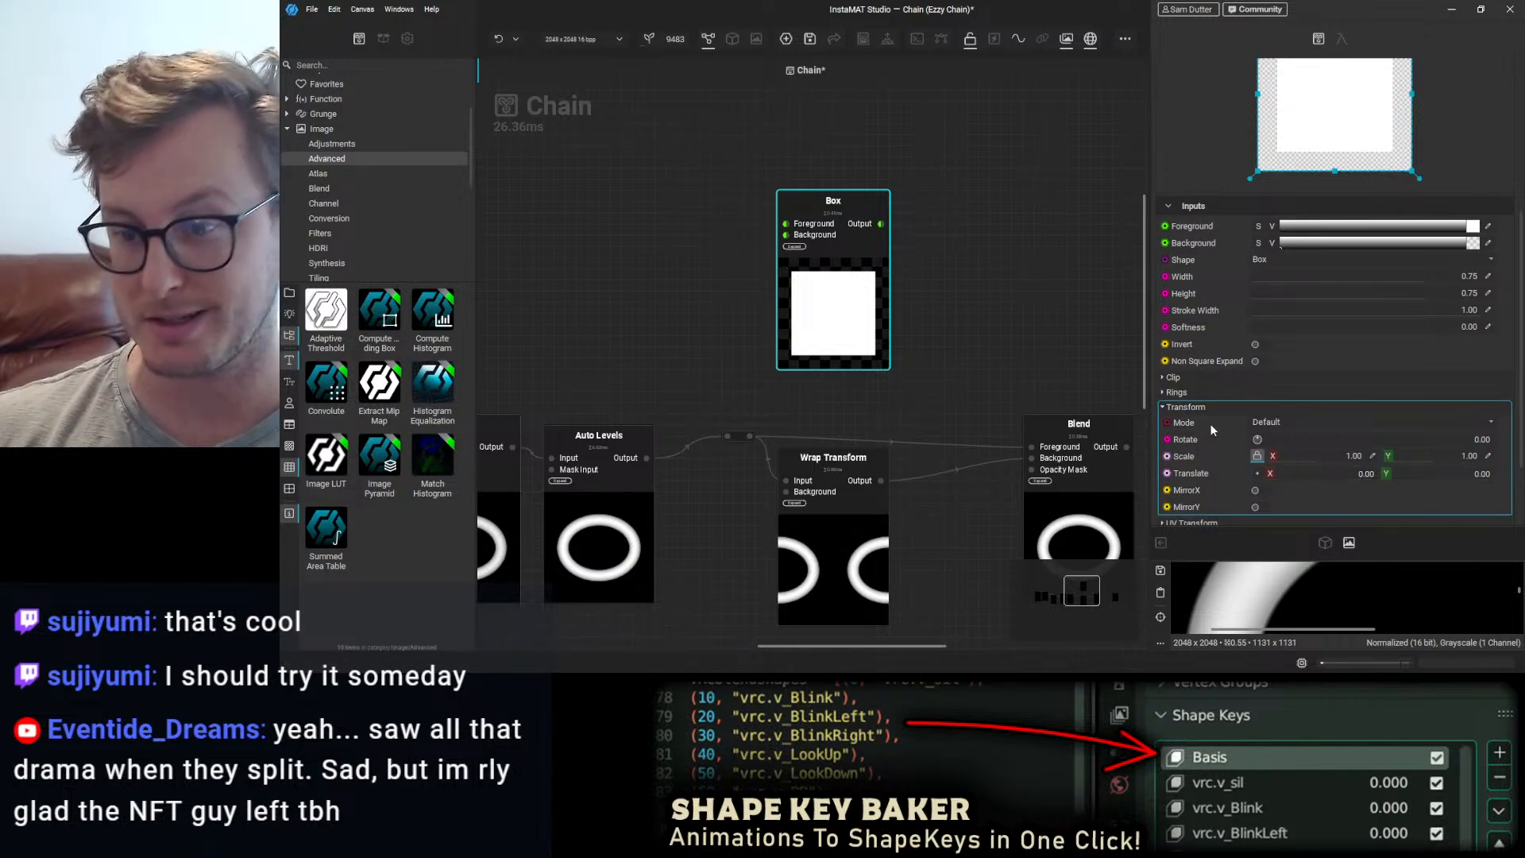
left_click(1193, 375)
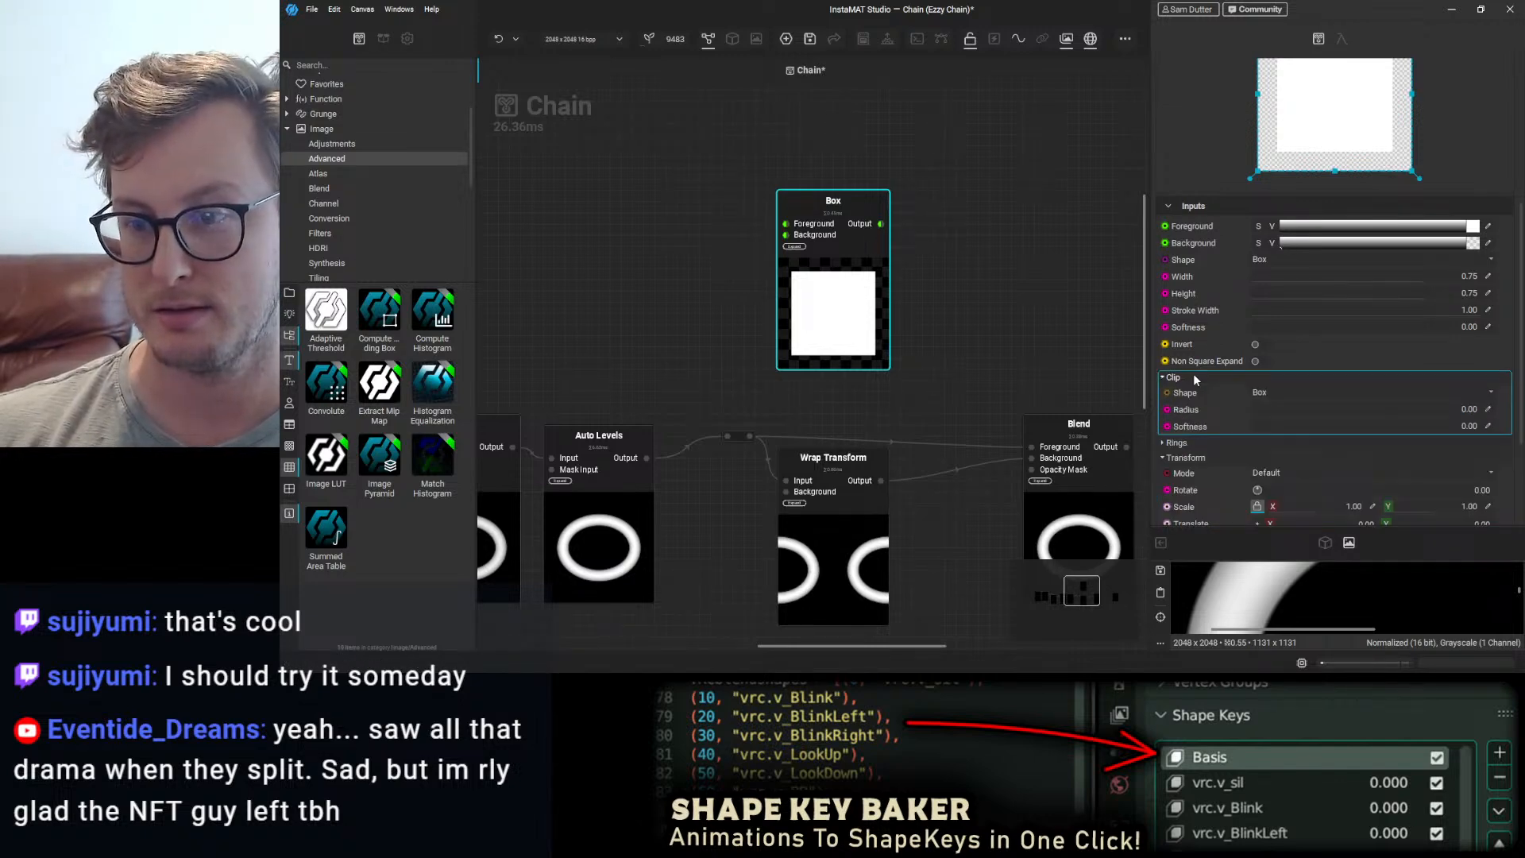
left_click_drag(1464, 278, 1492, 297)
middle_click_drag(949, 342, 890, 332)
left_click_drag(800, 296, 722, 296)
- Make the Box's Background opaque black with an opacity of 1.0 and reposition the node
left_click(1471, 243)
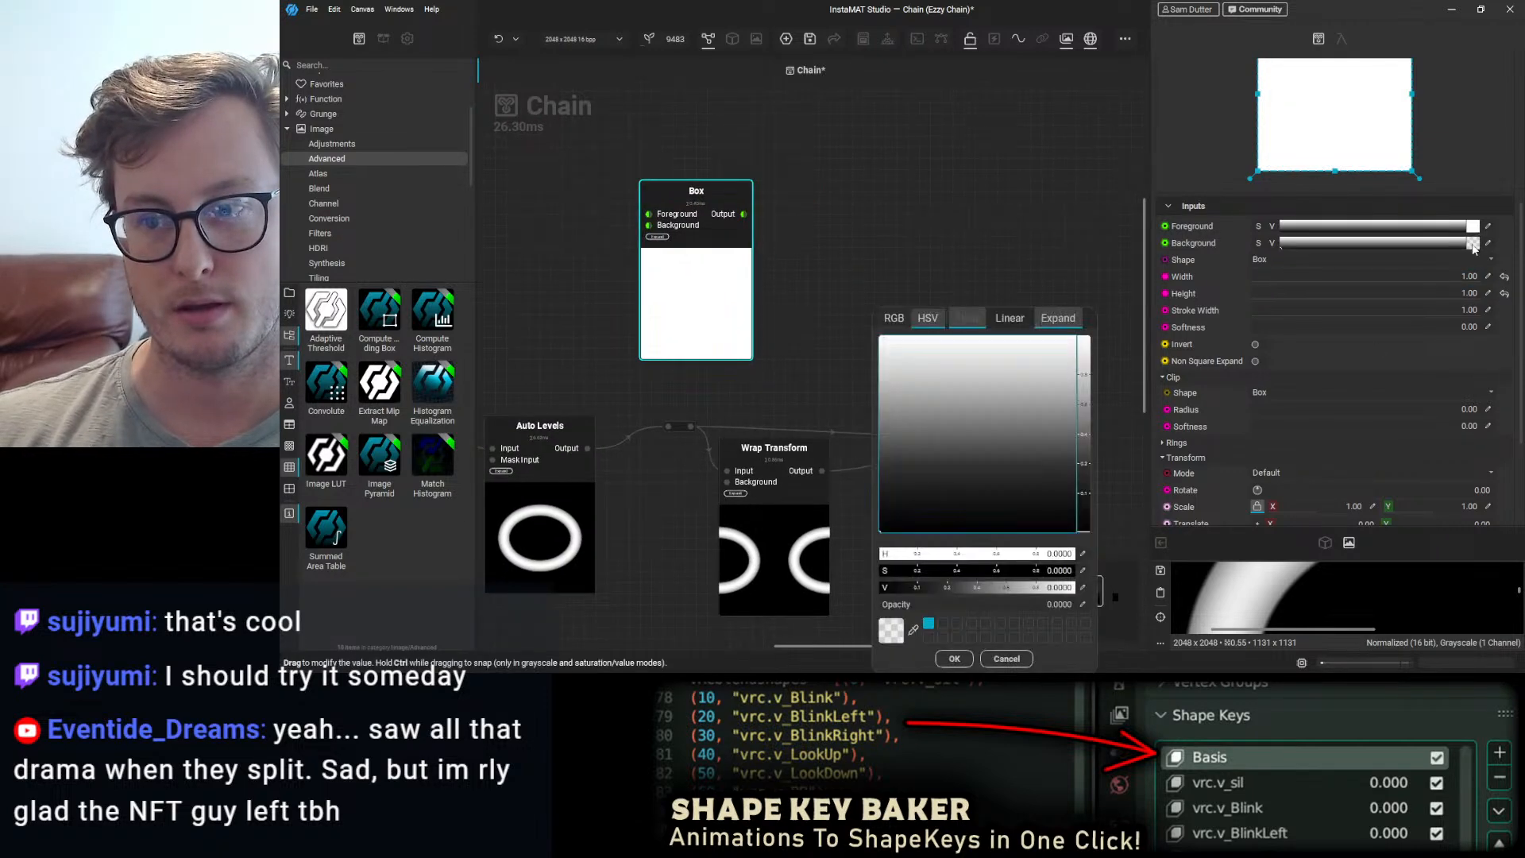
left_click(932, 605)
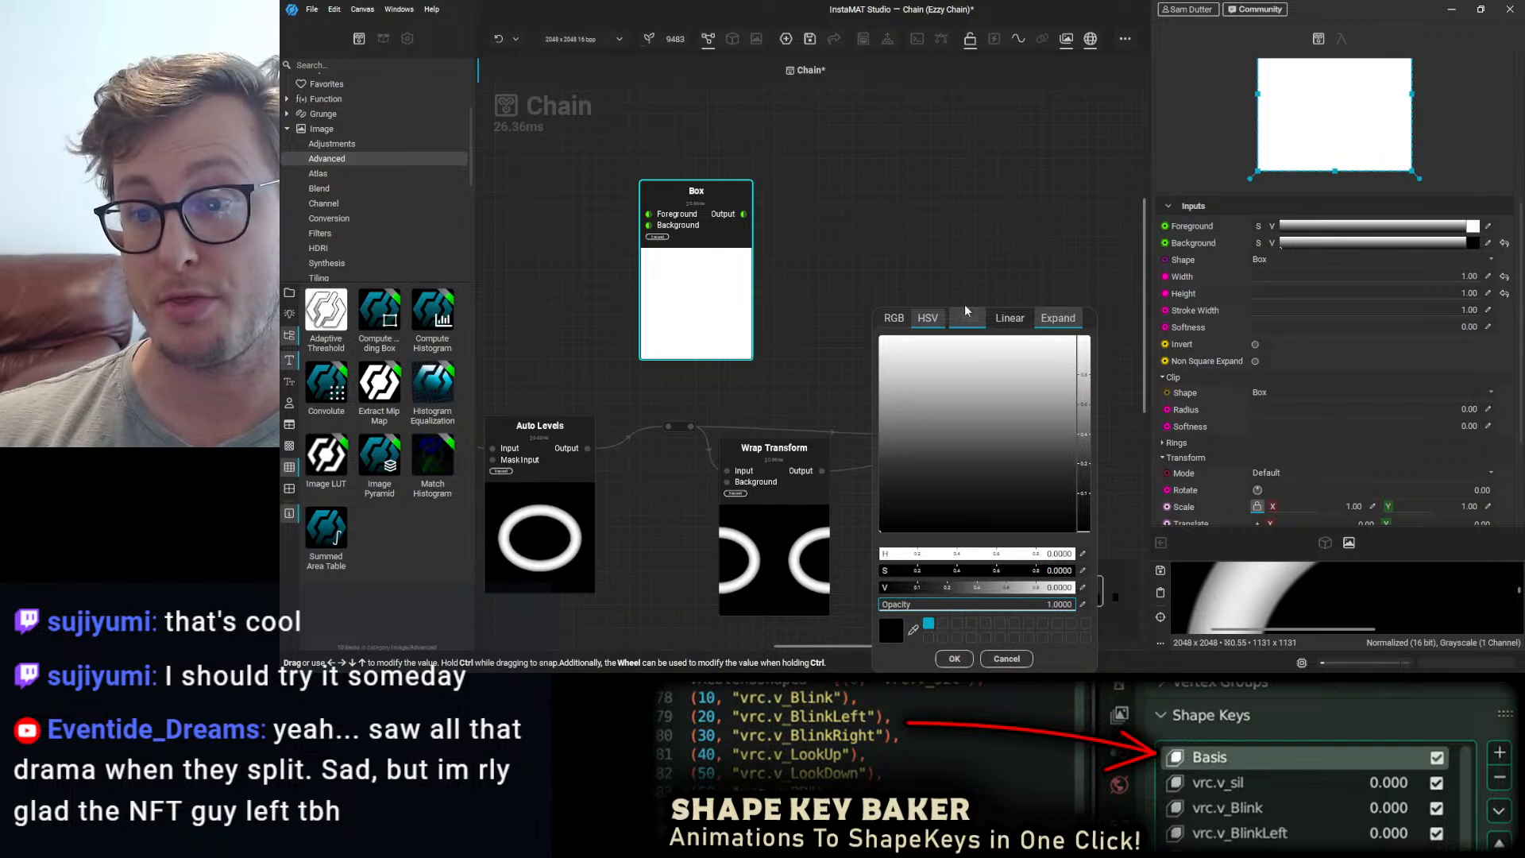
left_click(959, 190)
middle_click_drag(934, 213, 1004, 254)
left_click_drag(757, 351, 703, 351)
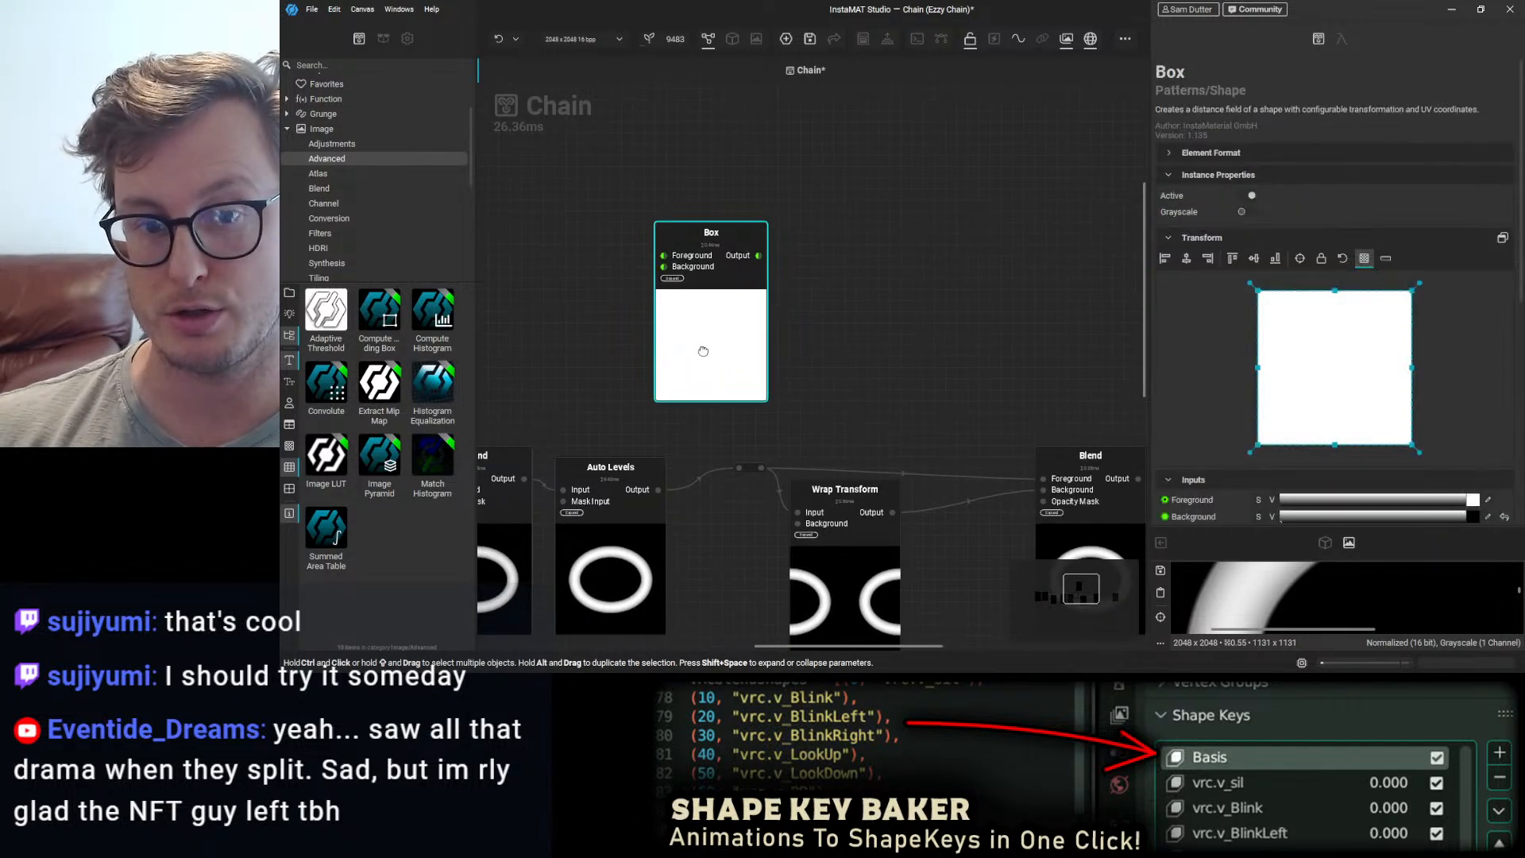
- Set the Box's Y translation to 0.5 so that white covers only half of the tile
left_click_drag(1346, 331, 1346, 413)
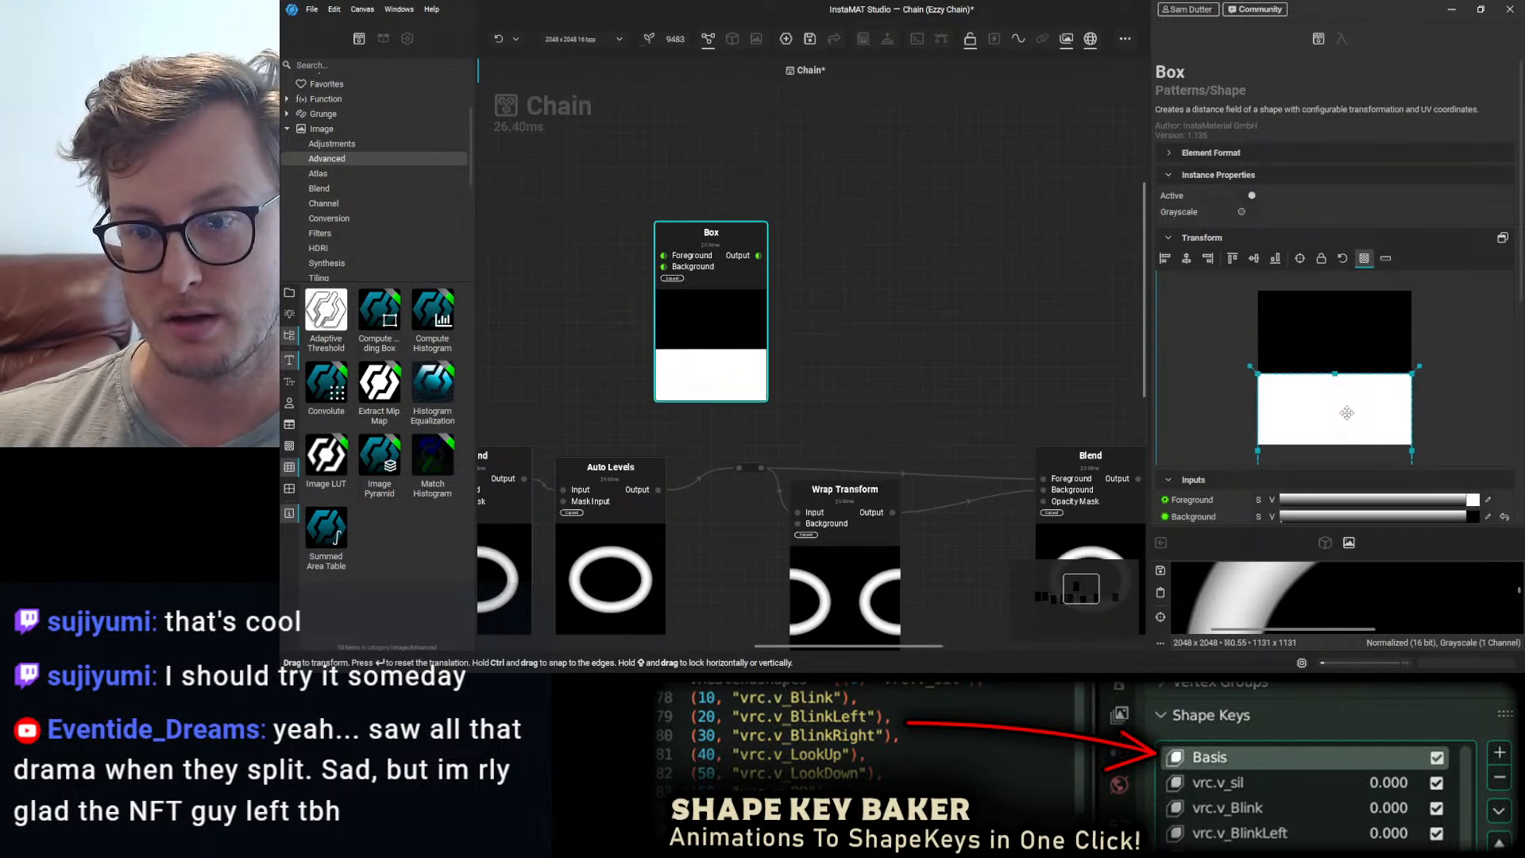
key("ctrl+z")
scroll(1472, 348, "down", 3)
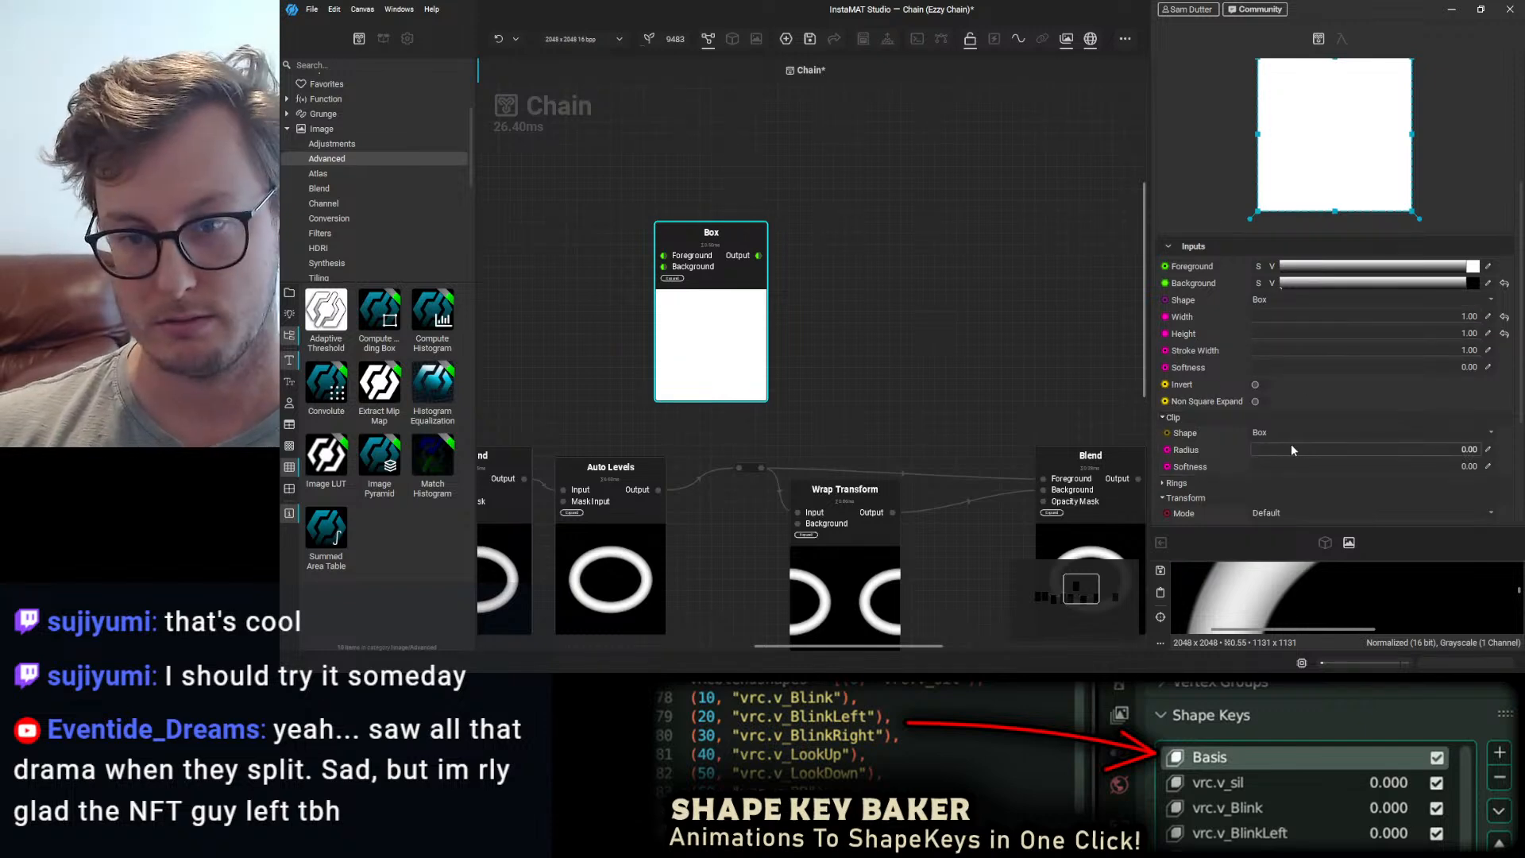
scroll(1263, 417, "down", 2)
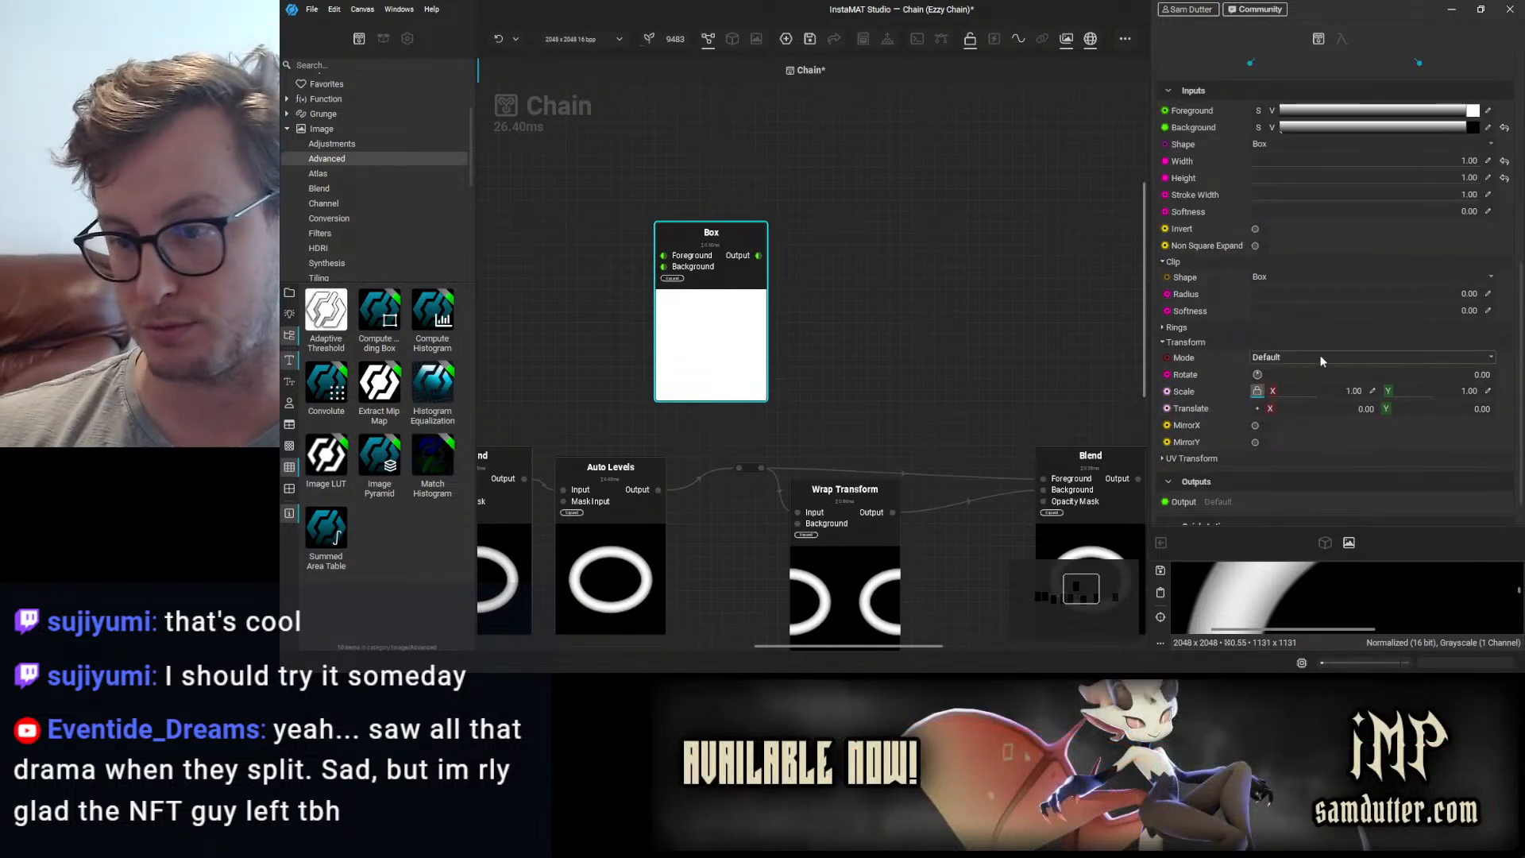
left_click(1485, 408)
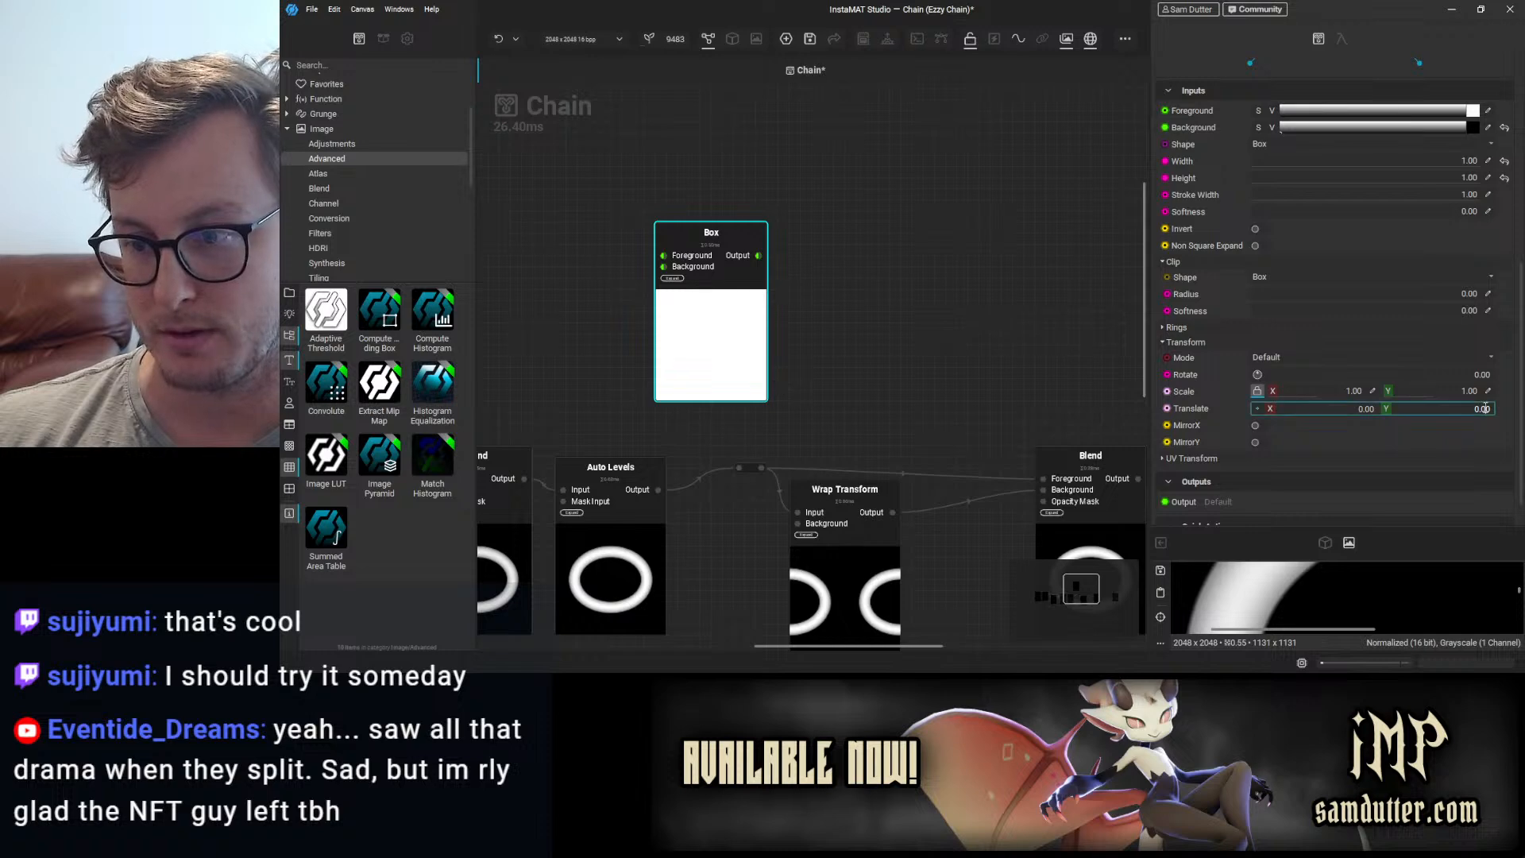
type("0.5")
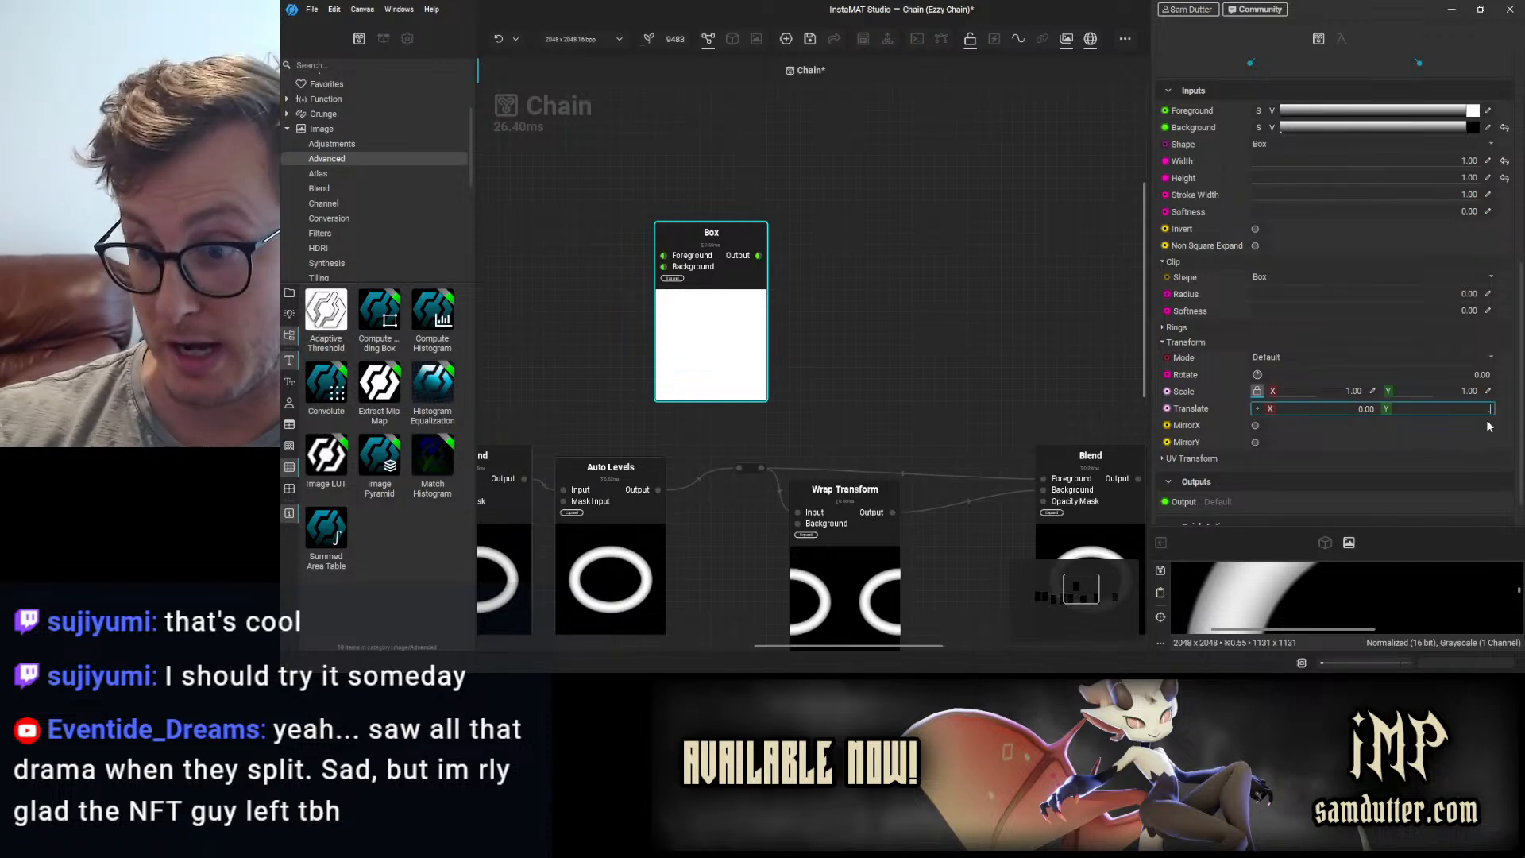
key("Return")
- Space out the Box and final Blend nodes and feed the Box output into the Blend's Opacity Mask
middle_click_drag(949, 373, 867, 311)
left_click_drag(657, 263, 745, 268)
scroll(1039, 440, "down", 1)
middle_click_drag(1039, 441, 943, 376)
left_click_drag(943, 375, 943, 337)
middle_click_drag(818, 322, 877, 359)
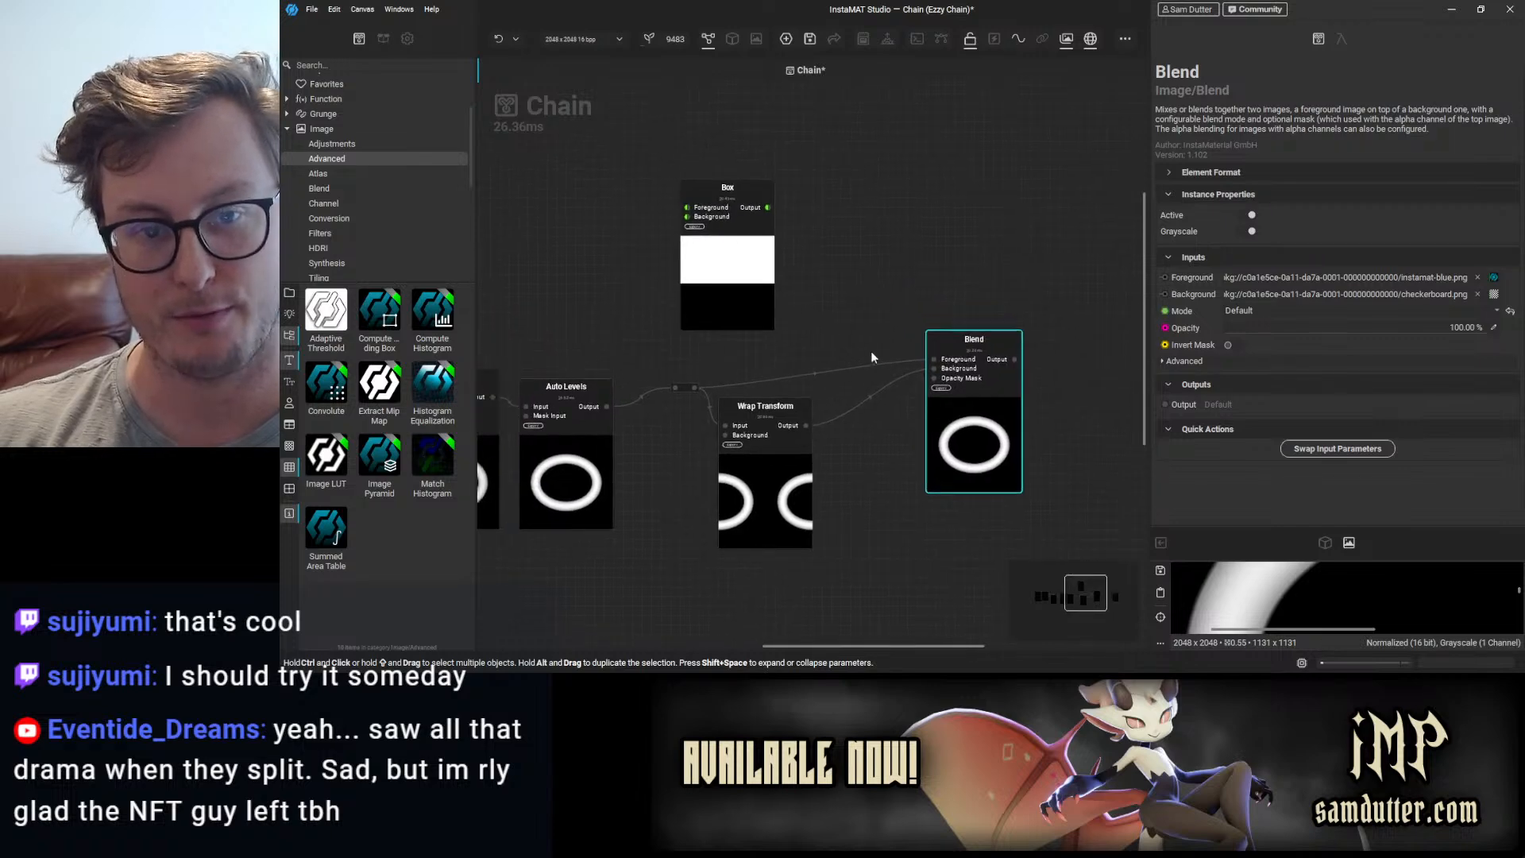
left_click_drag(768, 208, 834, 357)
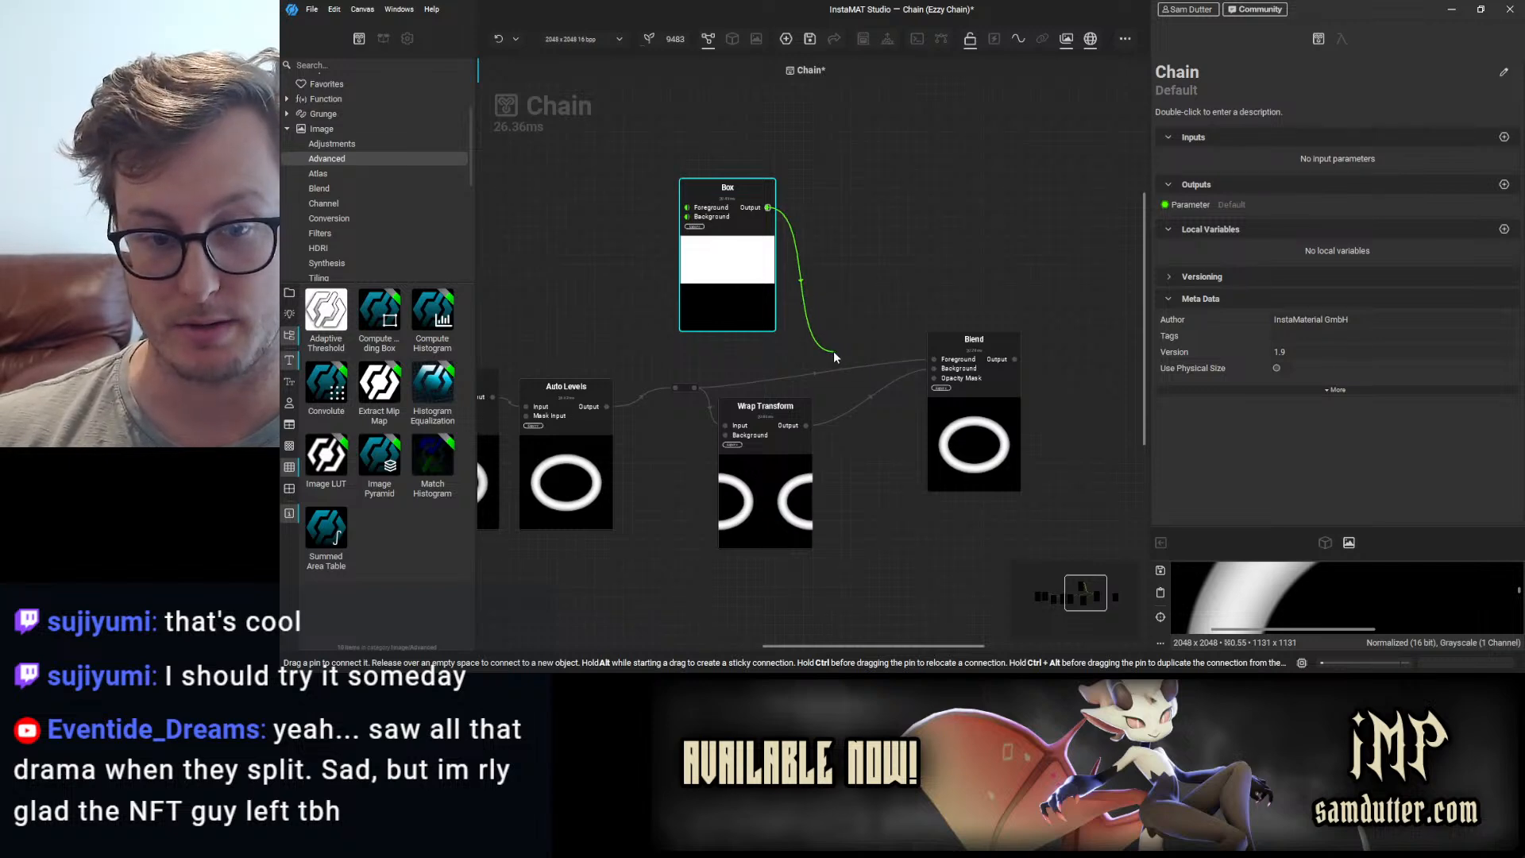
left_click_drag(837, 357, 931, 380)
left_click_drag(959, 446, 928, 461)
middle_click_drag(929, 462, 885, 449)
left_click_drag(885, 449, 888, 482)
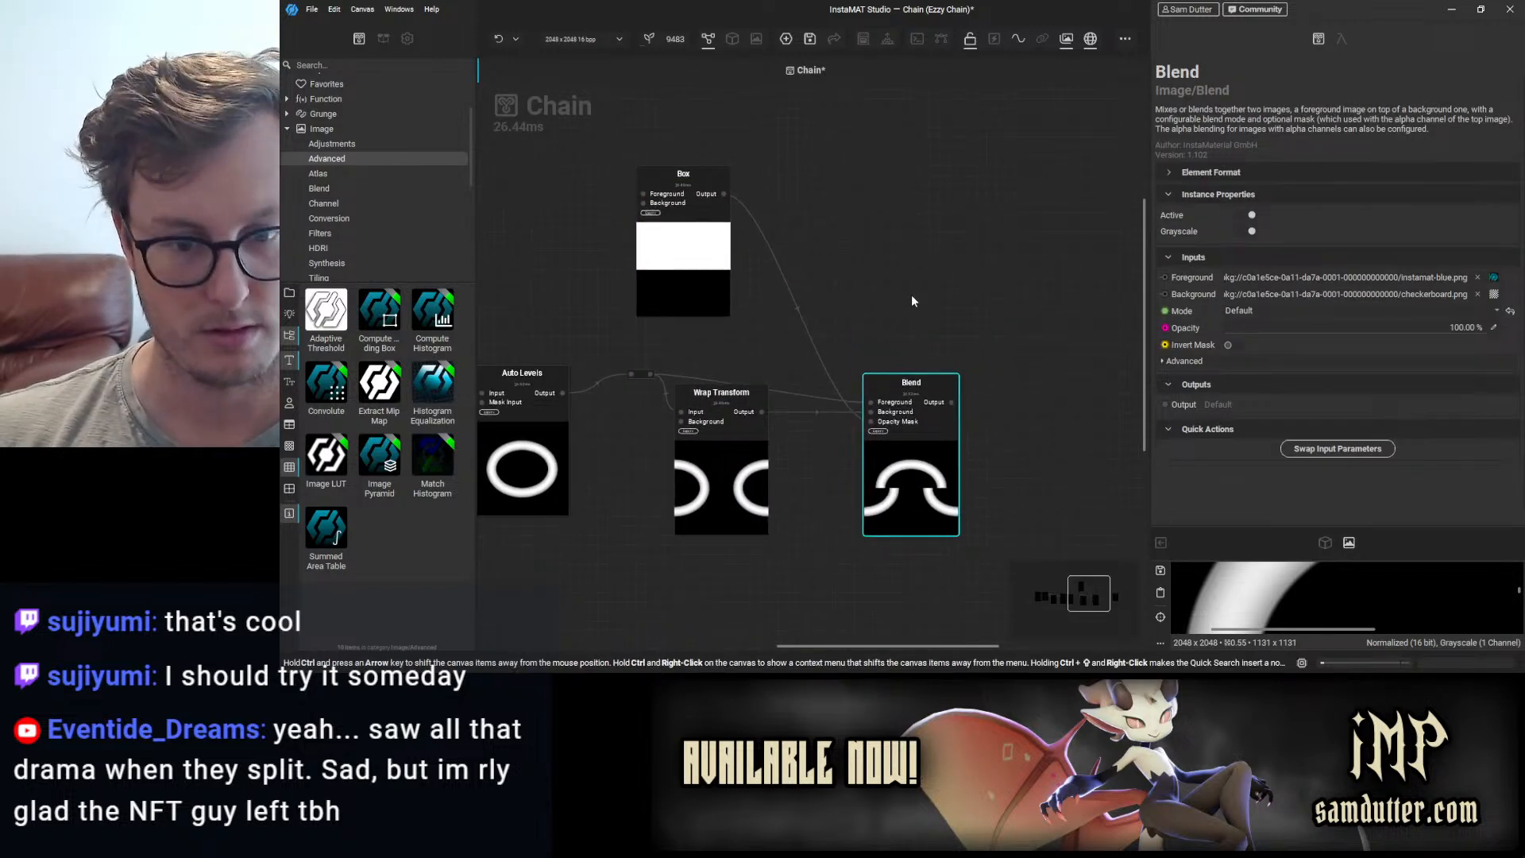
- Paste a second Blend above the first, with the Wrap Transform as Foreground and the Auto Levels ring as Background
key("ctrl+v")
left_click_drag(842, 406, 937, 325)
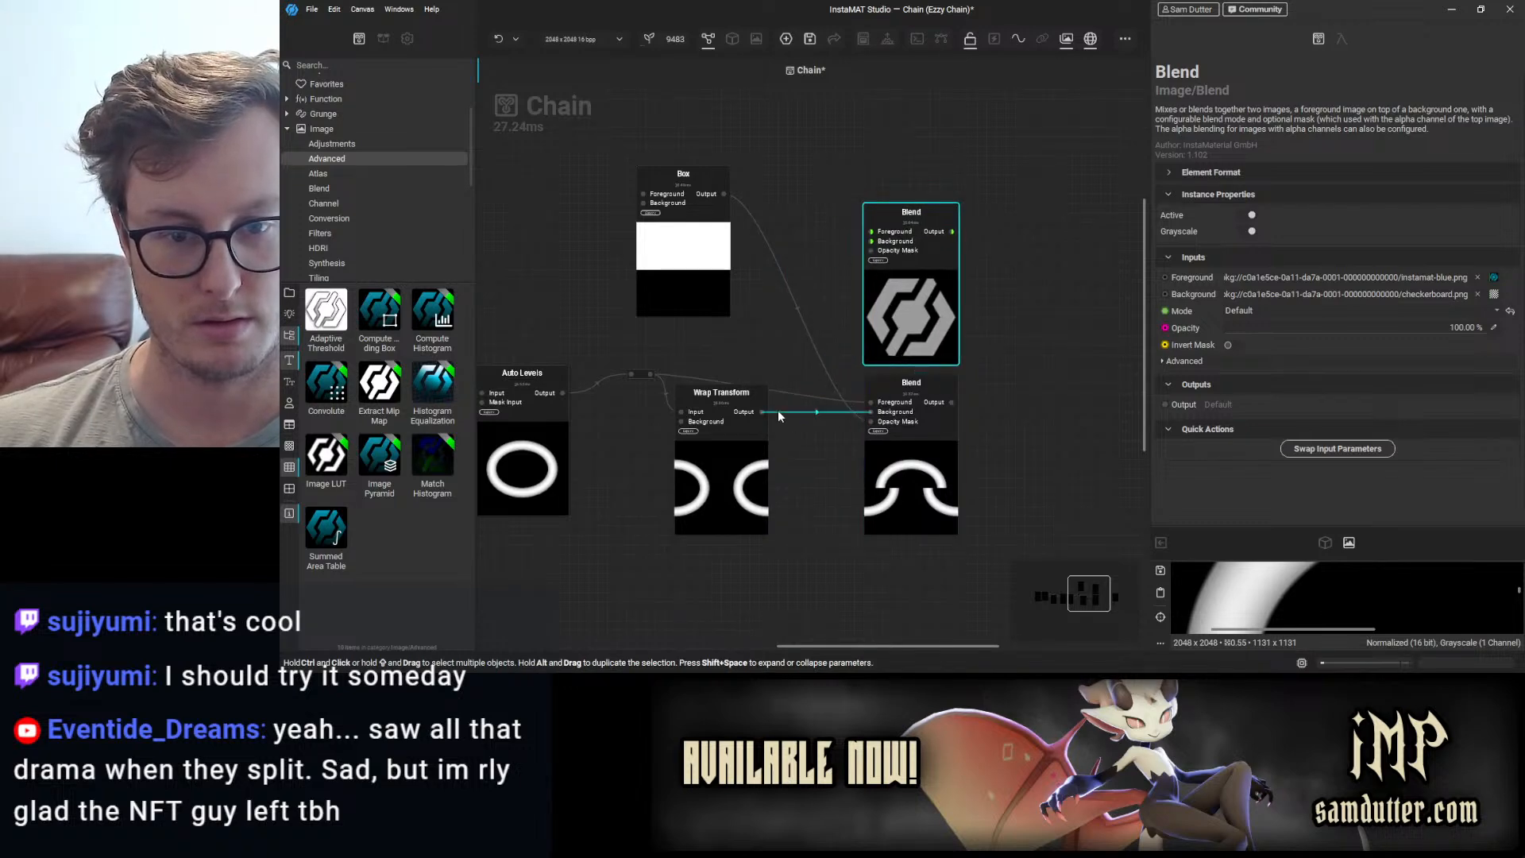
left_click(767, 413)
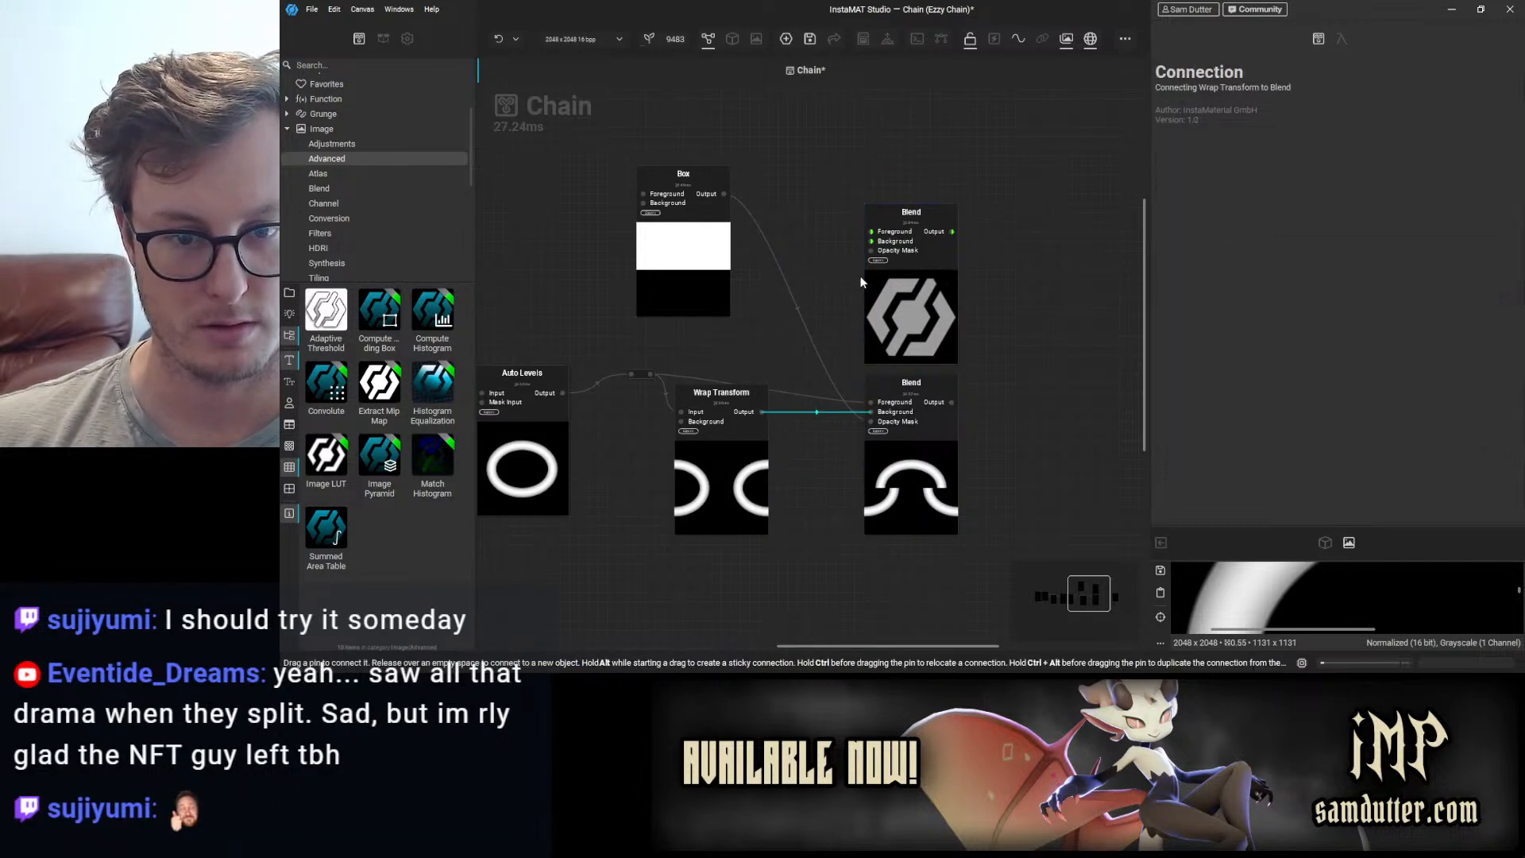
left_click_drag(766, 410, 872, 232)
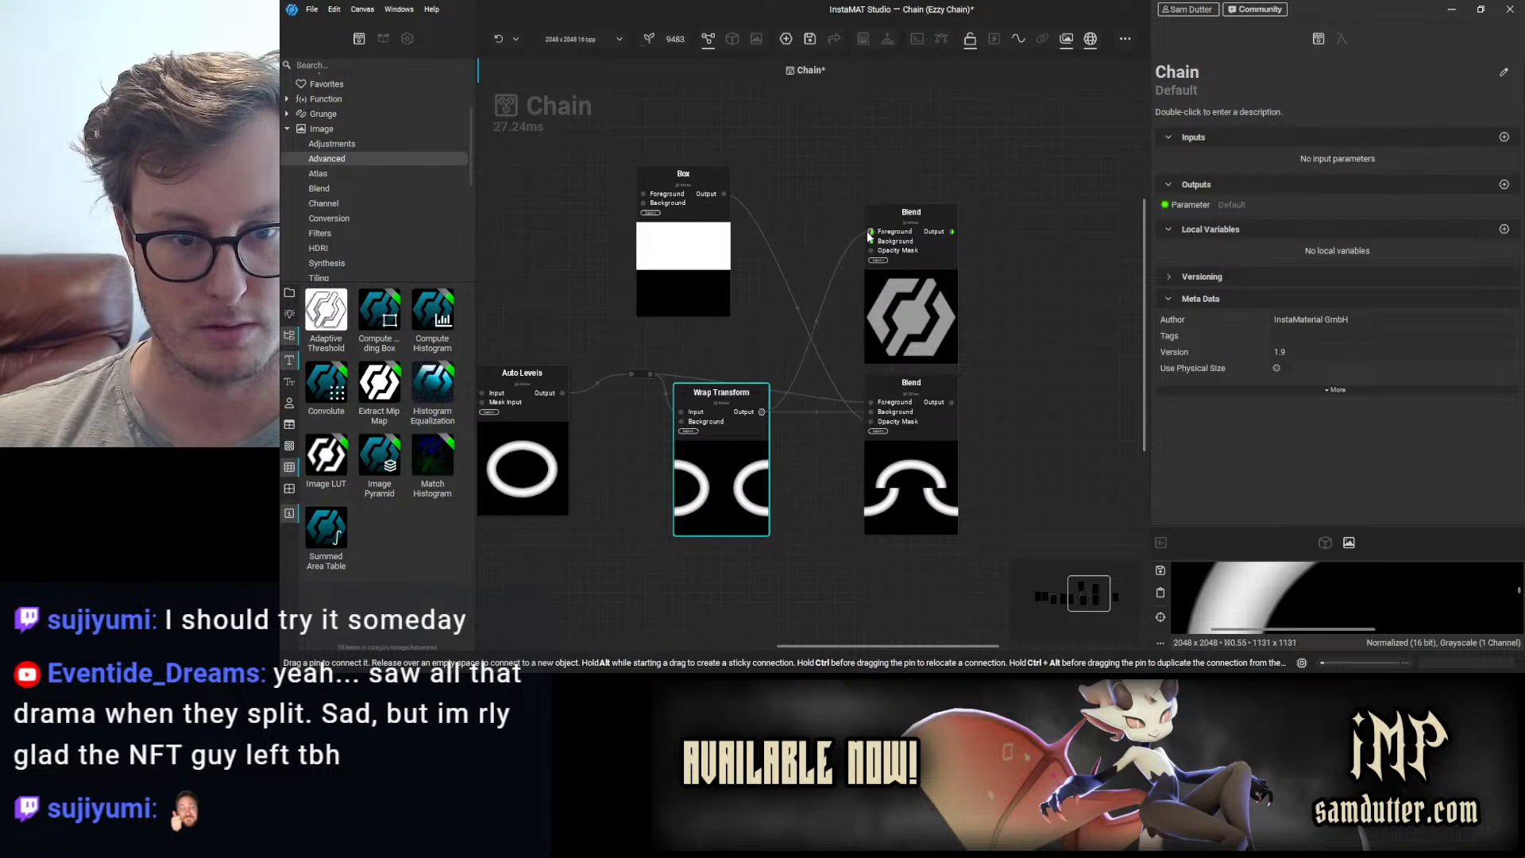
left_click_drag(655, 373, 871, 252)
middle_click_drag(994, 329, 931, 327)
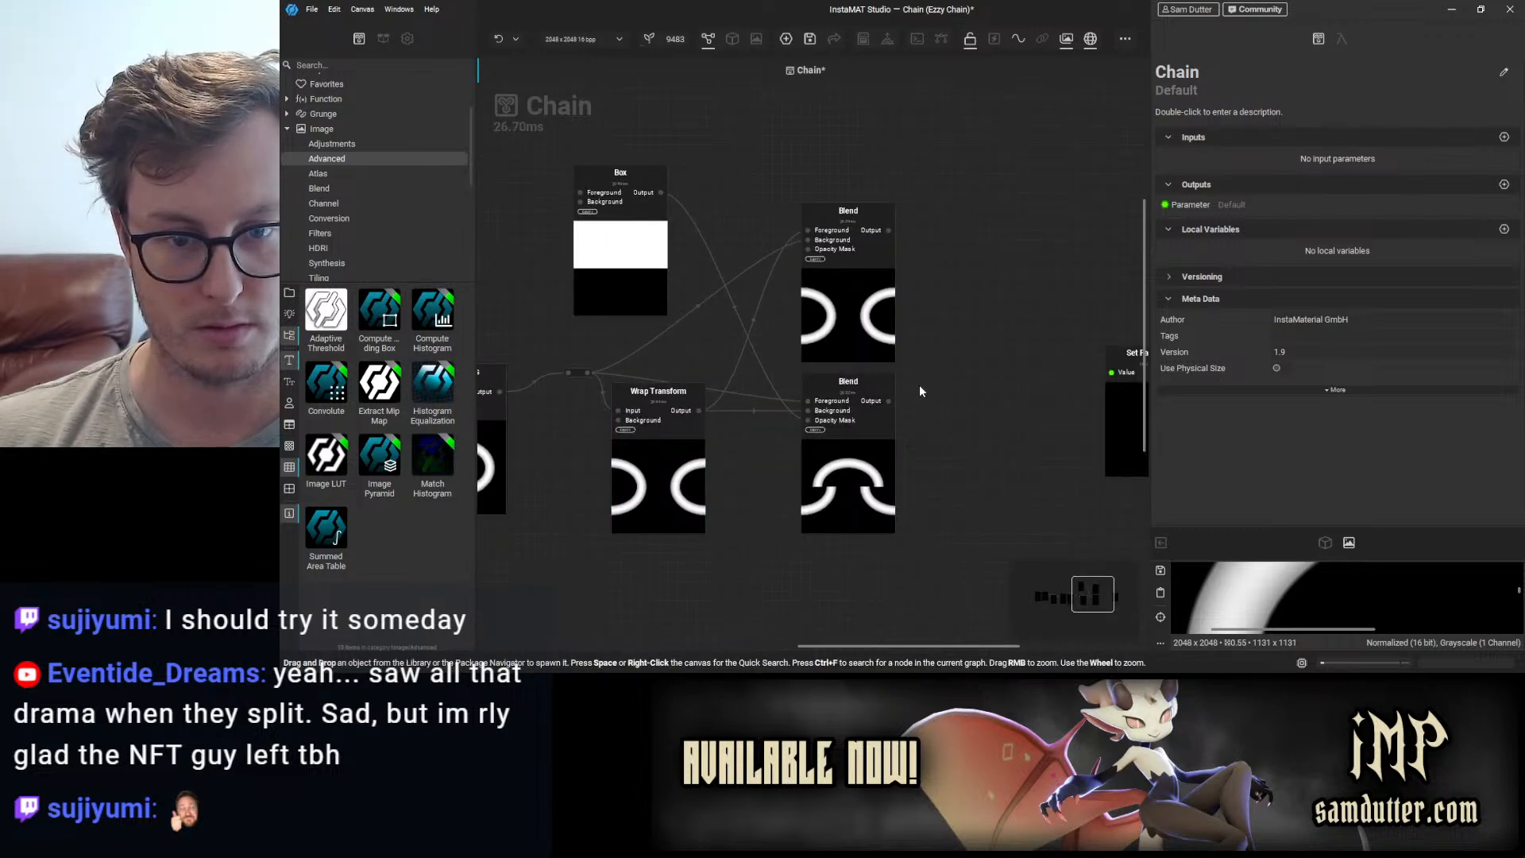
- Connect the Box output to the Opacity Mask of the upper Blend
left_click(692, 436)
middle_click_drag(720, 280, 754, 294)
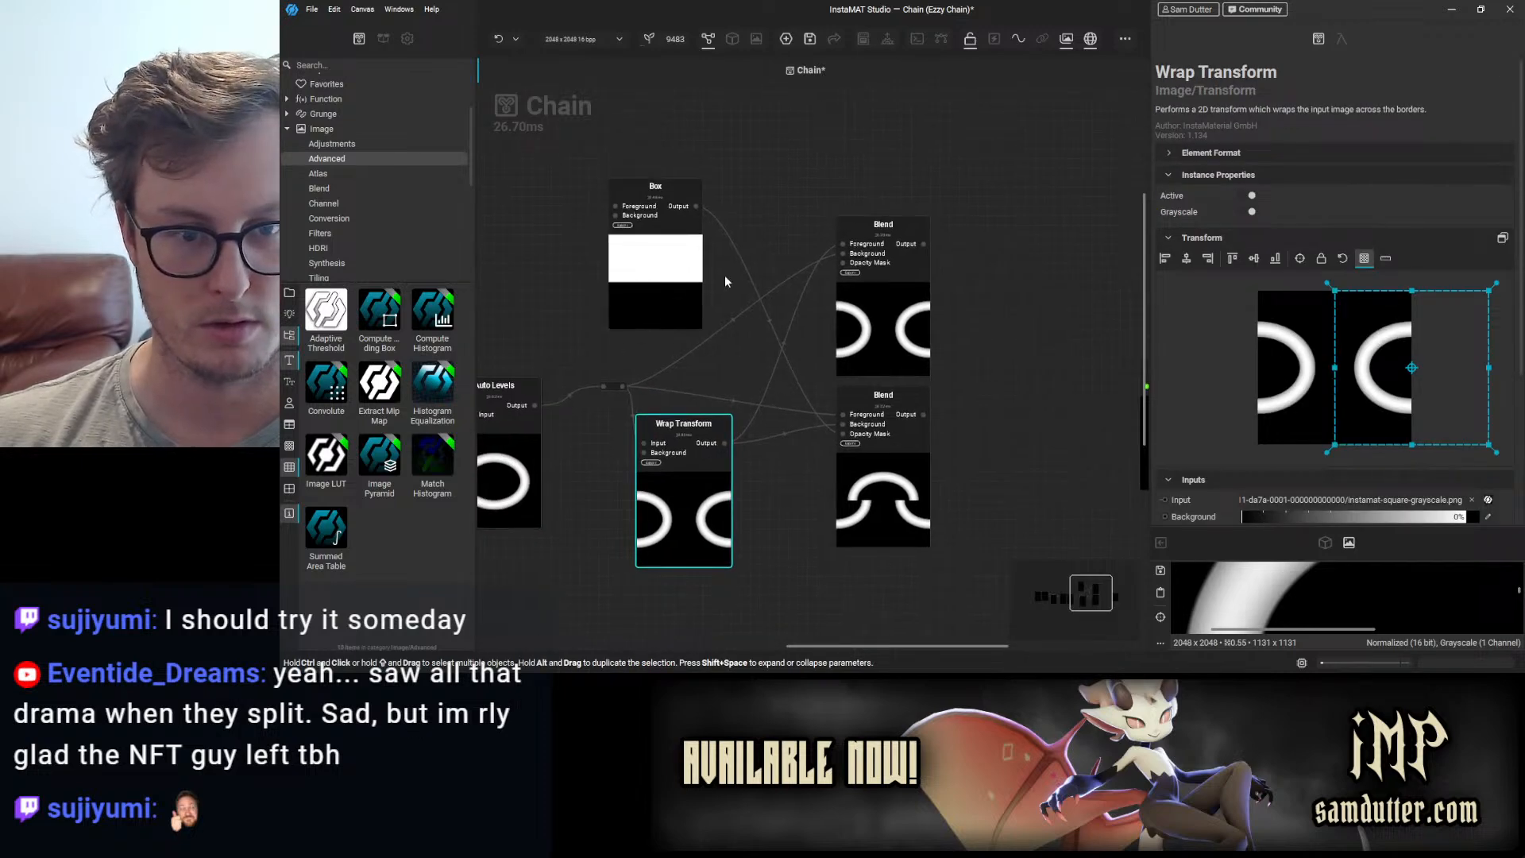
left_click(704, 215)
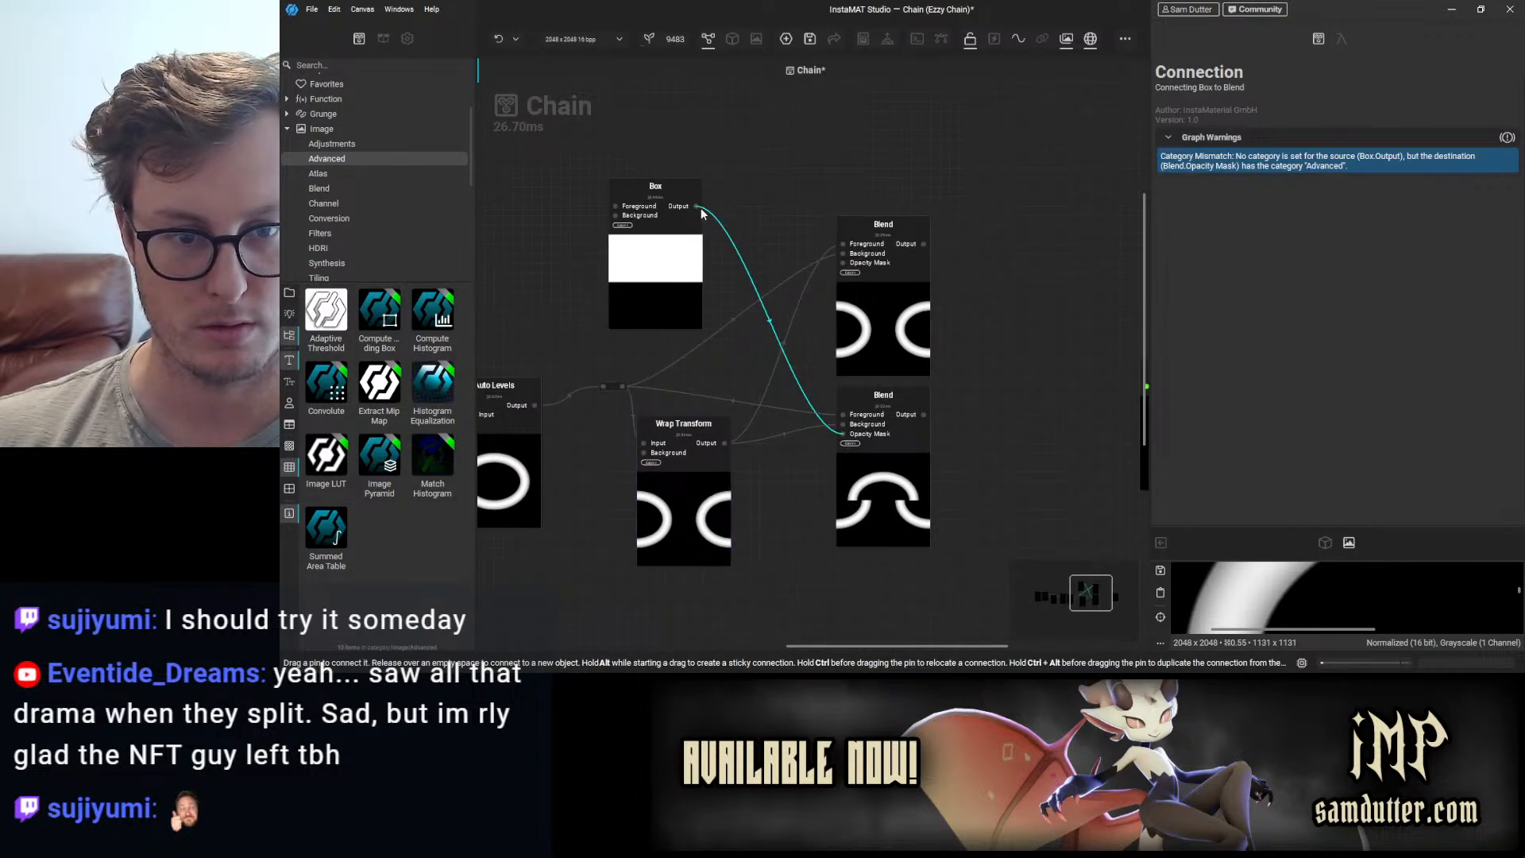
left_click(805, 260)
left_click_drag(837, 263, 840, 263)
middle_click_drag(906, 310, 809, 293)
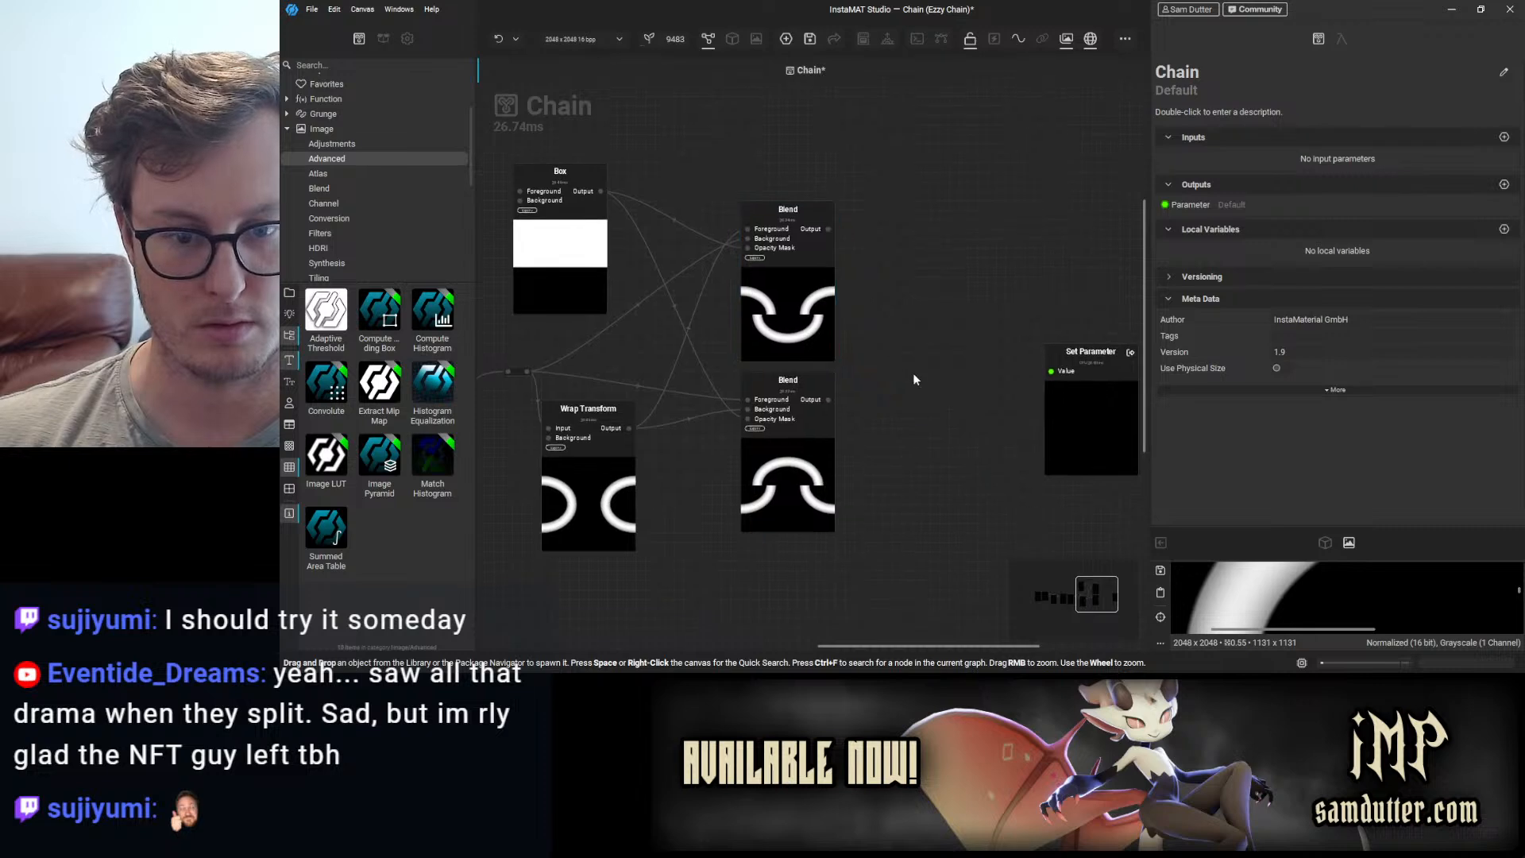
- Add a third Blend taking the upper Blend as Foreground, the lower Blend as Background and the Box as Opacity Mask
middle_click_drag(988, 387, 860, 370)
left_click_drag(946, 412, 978, 413)
middle_click_drag(794, 298, 963, 364)
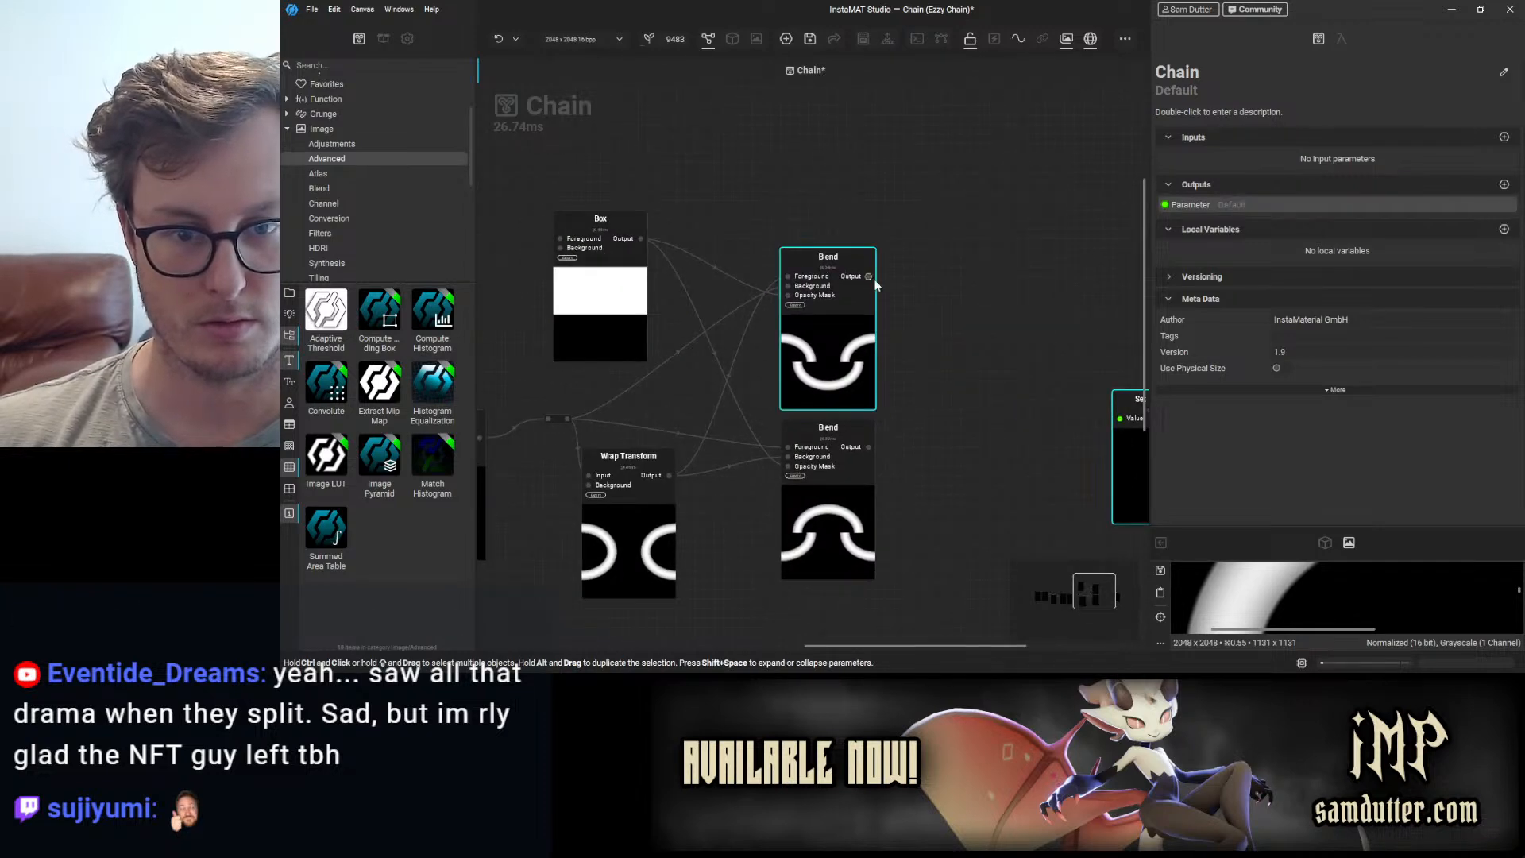
right_click(964, 366)
key("Return")
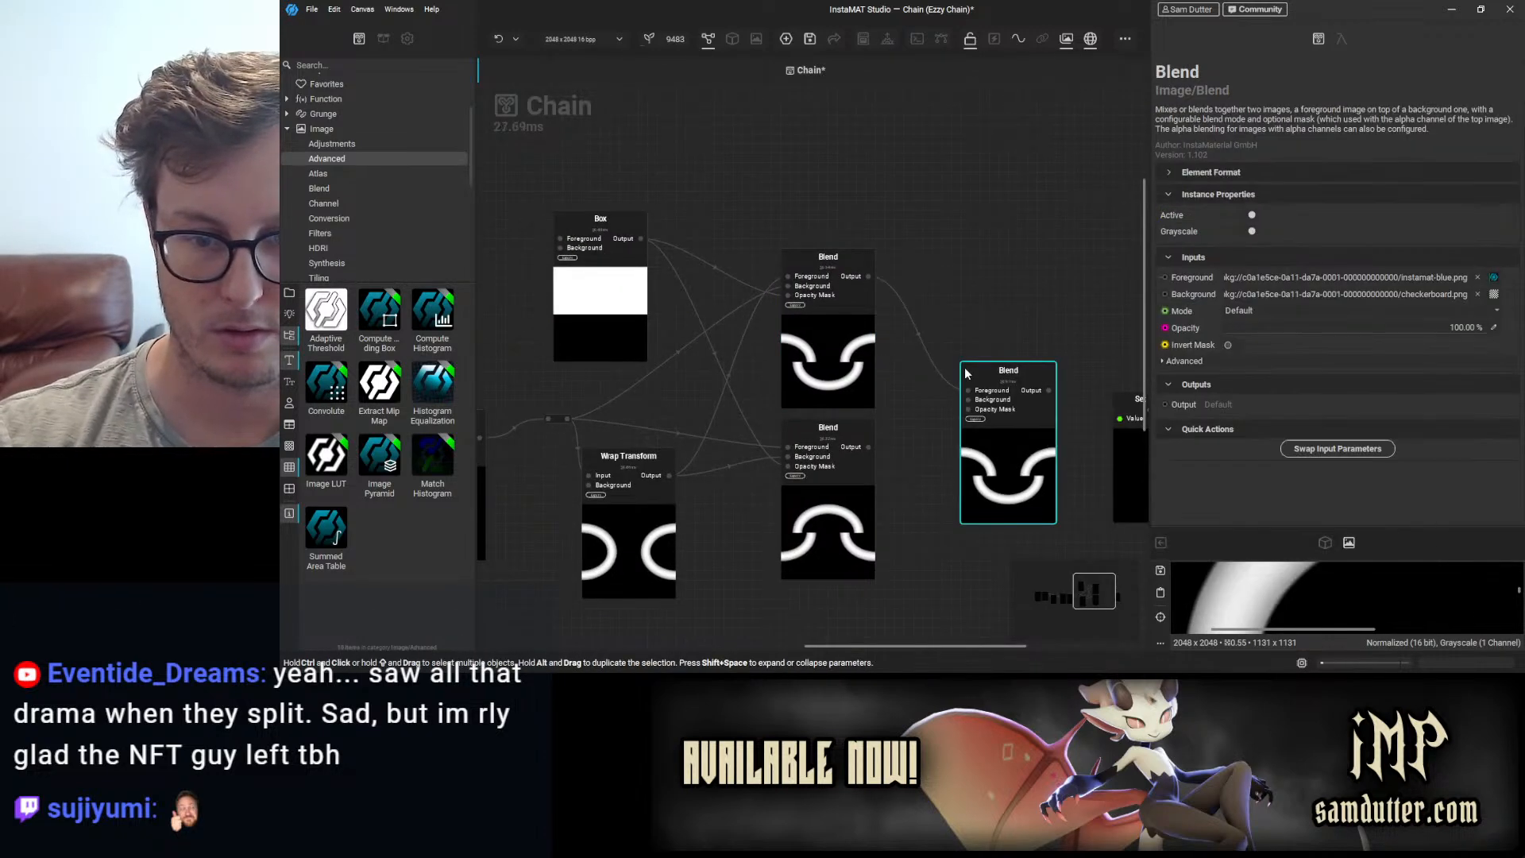
middle_click_drag(967, 392, 936, 367)
left_click_drag(610, 212, 933, 373)
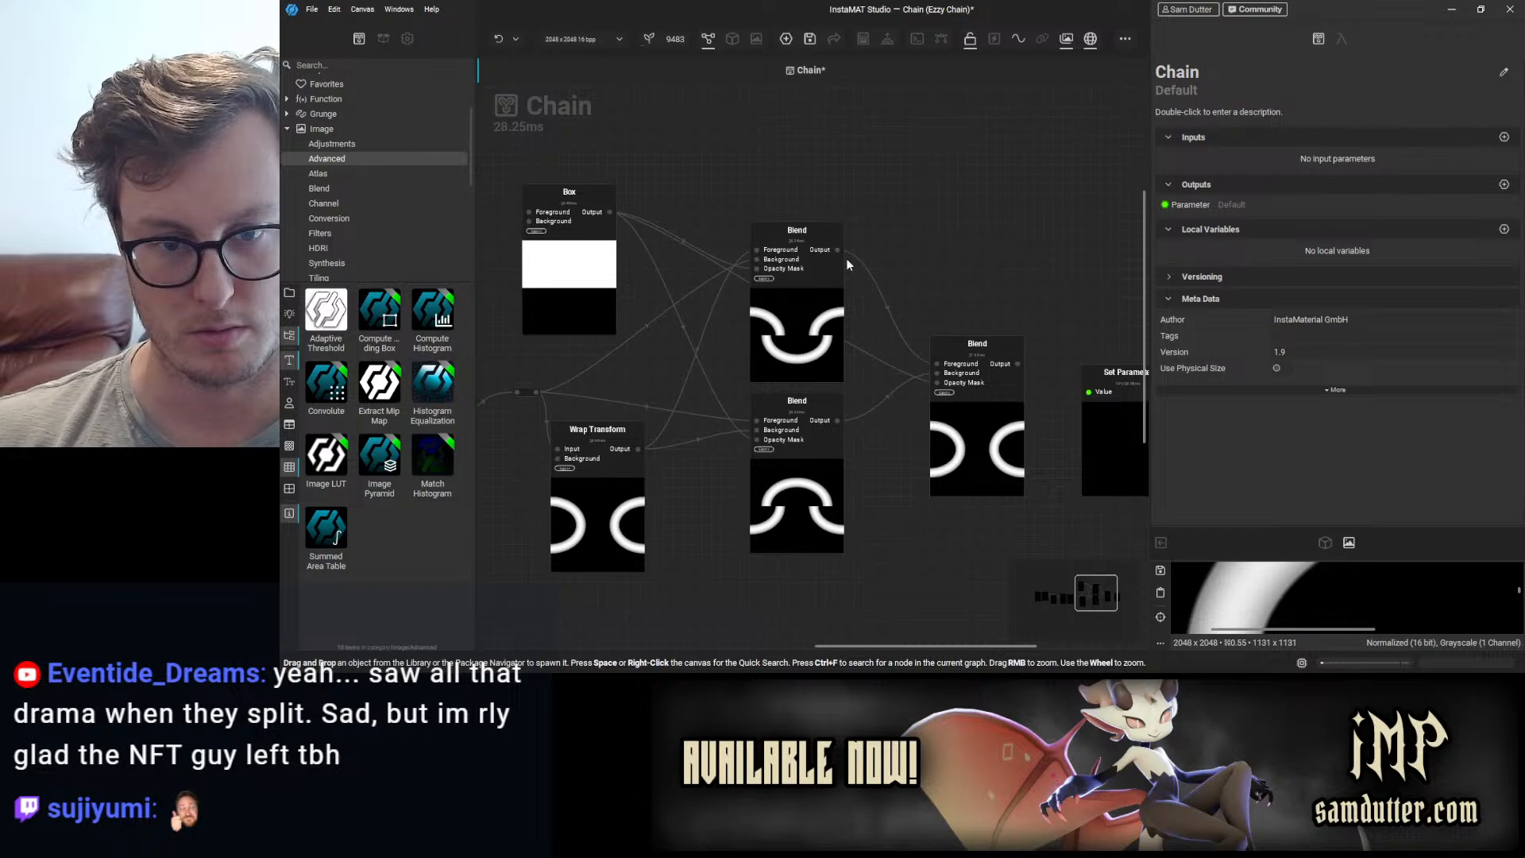
- Swap the third Blend's inputs so the upper Blend feeds Background and the lower Blend feeds Foreground
left_click_drag(837, 250, 934, 372)
left_click_drag(838, 421, 937, 363)
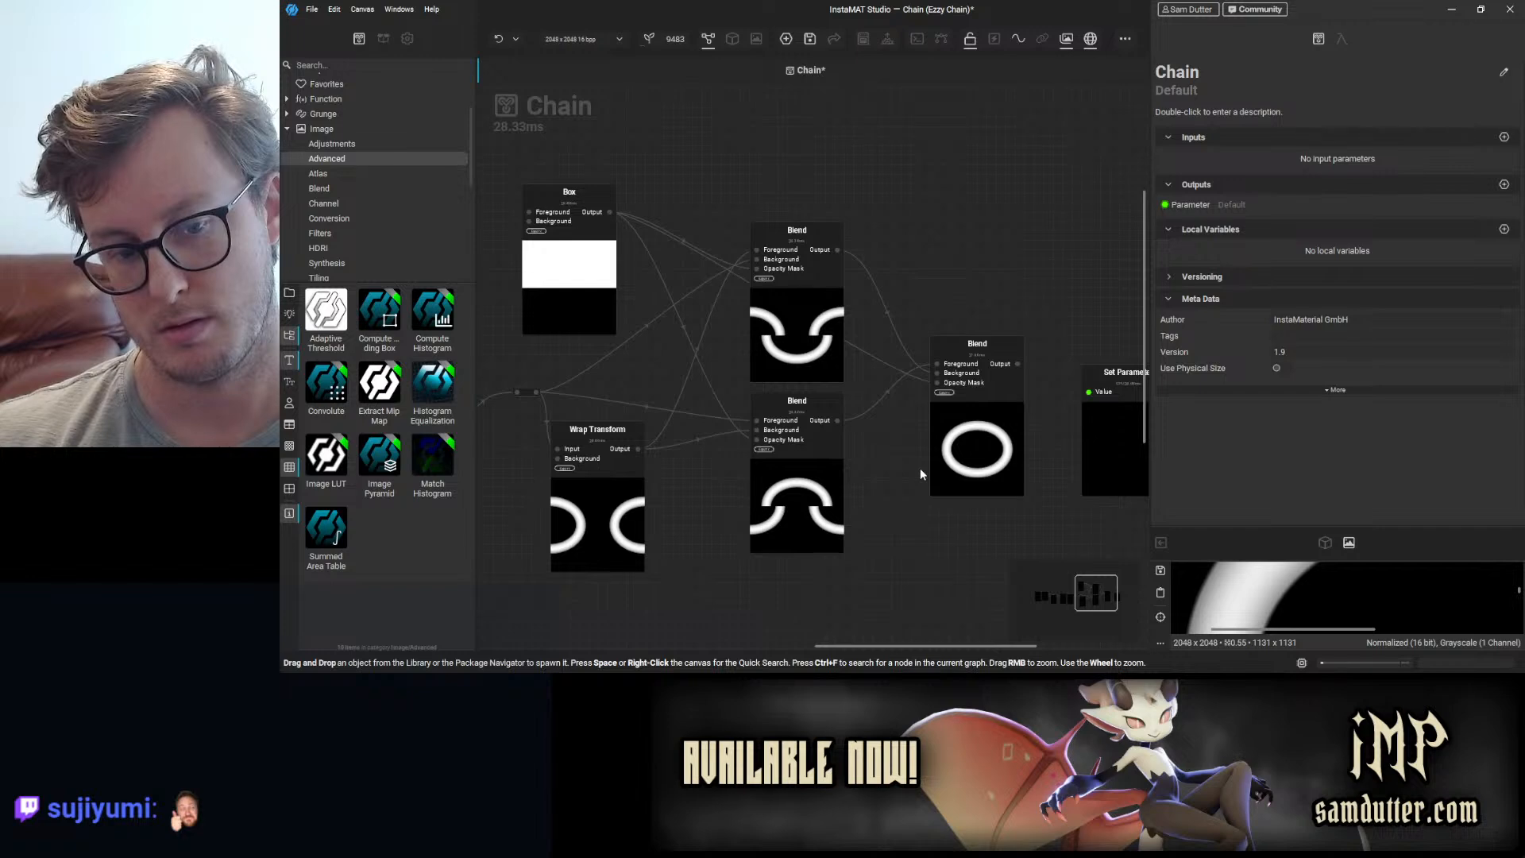
middle_click_drag(585, 517, 752, 450)
scroll(838, 443, "down", 2)
middle_click_drag(949, 418, 844, 411)
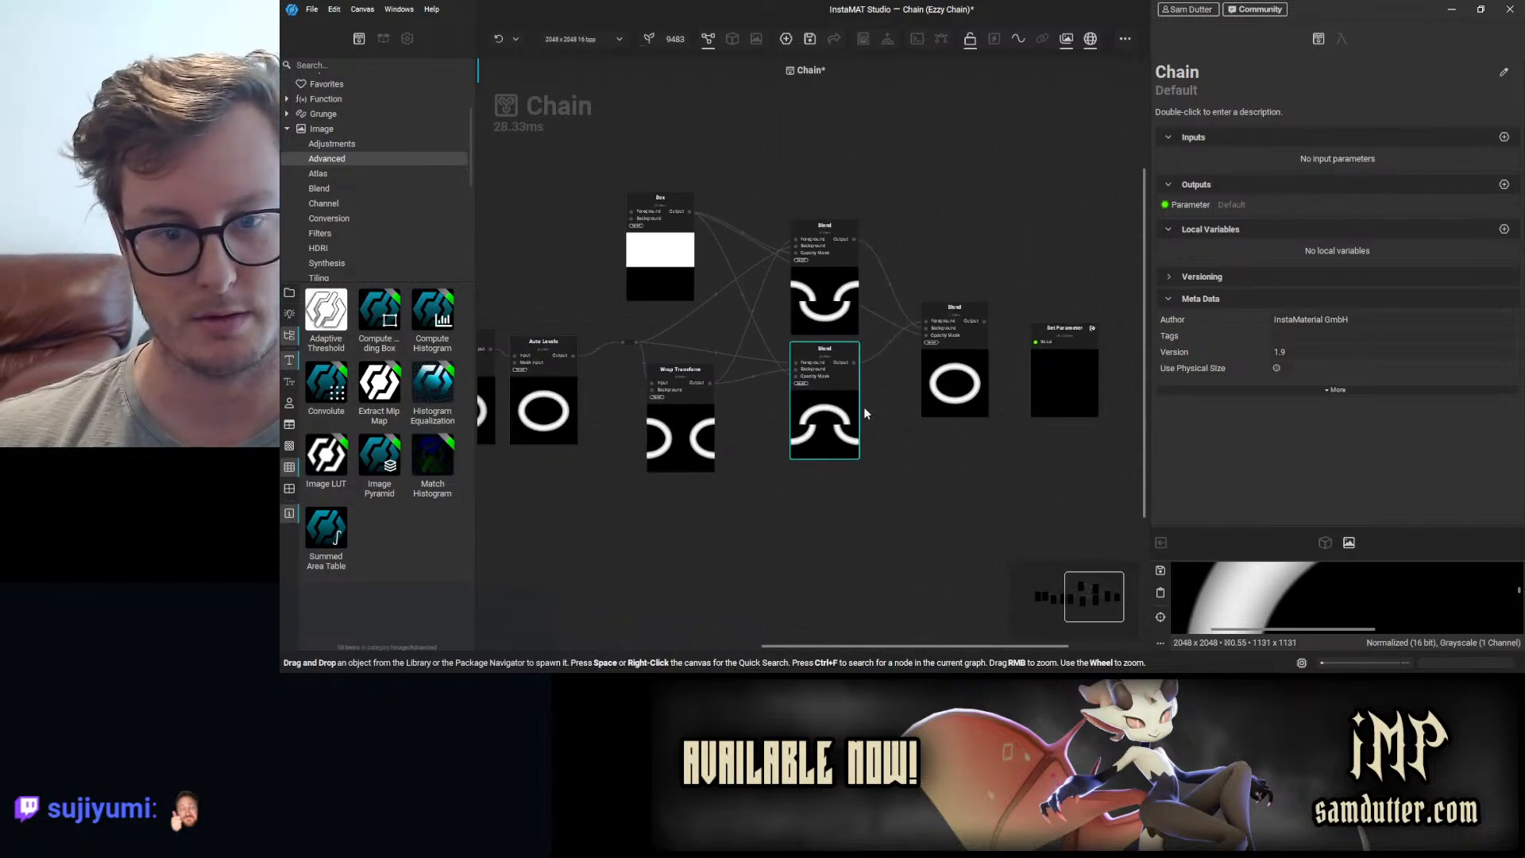
- Delete the lower of the two Box-masked Blend nodes and select the final Blend
left_click(667, 258)
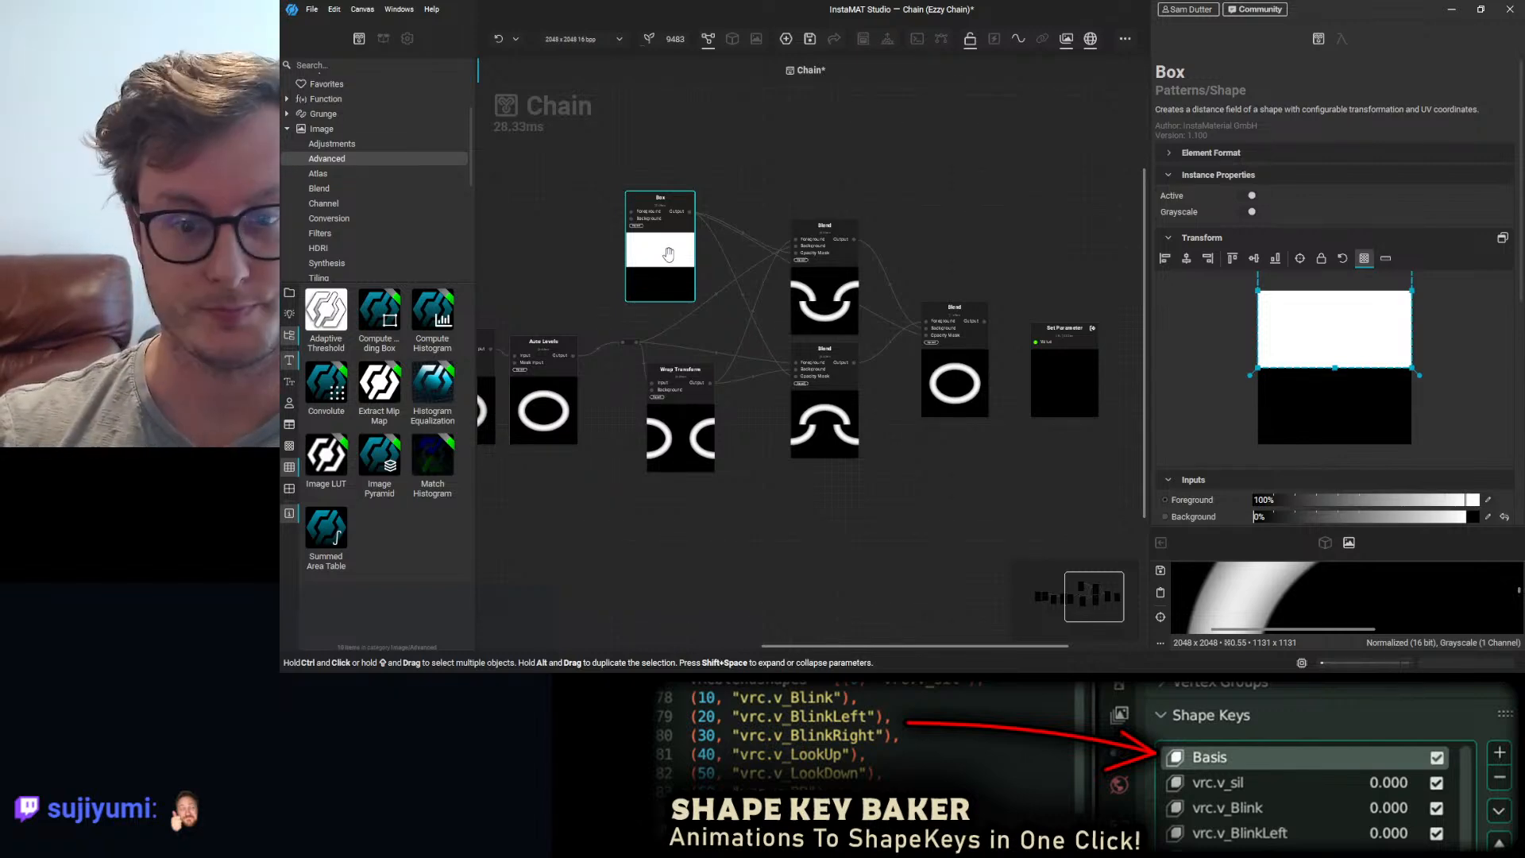
scroll(965, 442, "up", 2)
left_click(769, 372)
key("Delete")
left_click(951, 346)
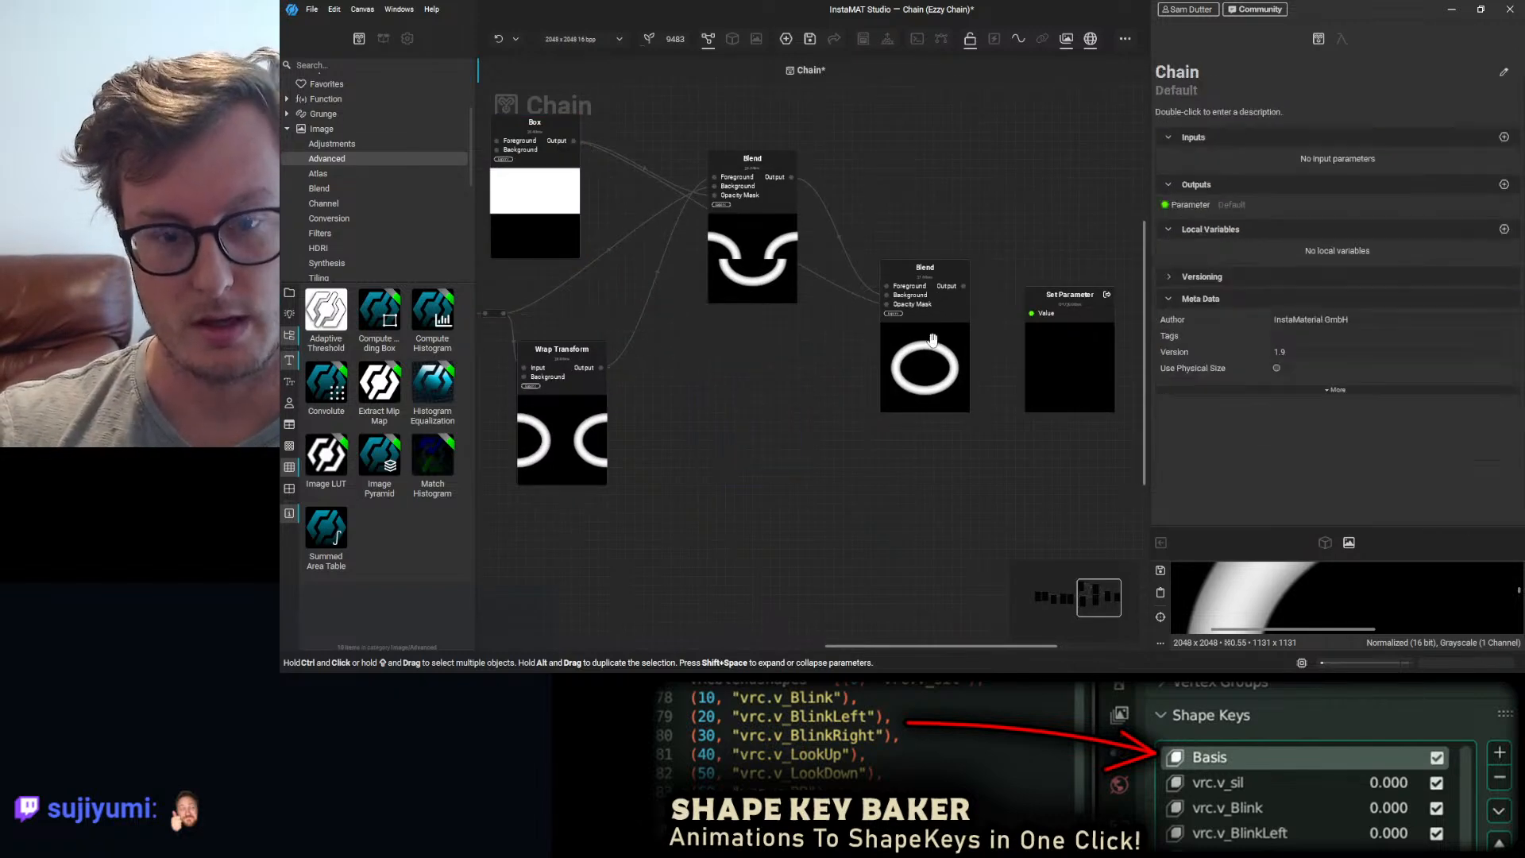
- Delete the two Blend nodes before Set Parameter and move the Set Parameter node into the freed space
key("Delete")
left_click(751, 161)
key("Delete")
middle_click_drag(703, 334, 809, 308)
middle_click_drag(1061, 365, 907, 336)
left_click_drag(1024, 317, 923, 280)
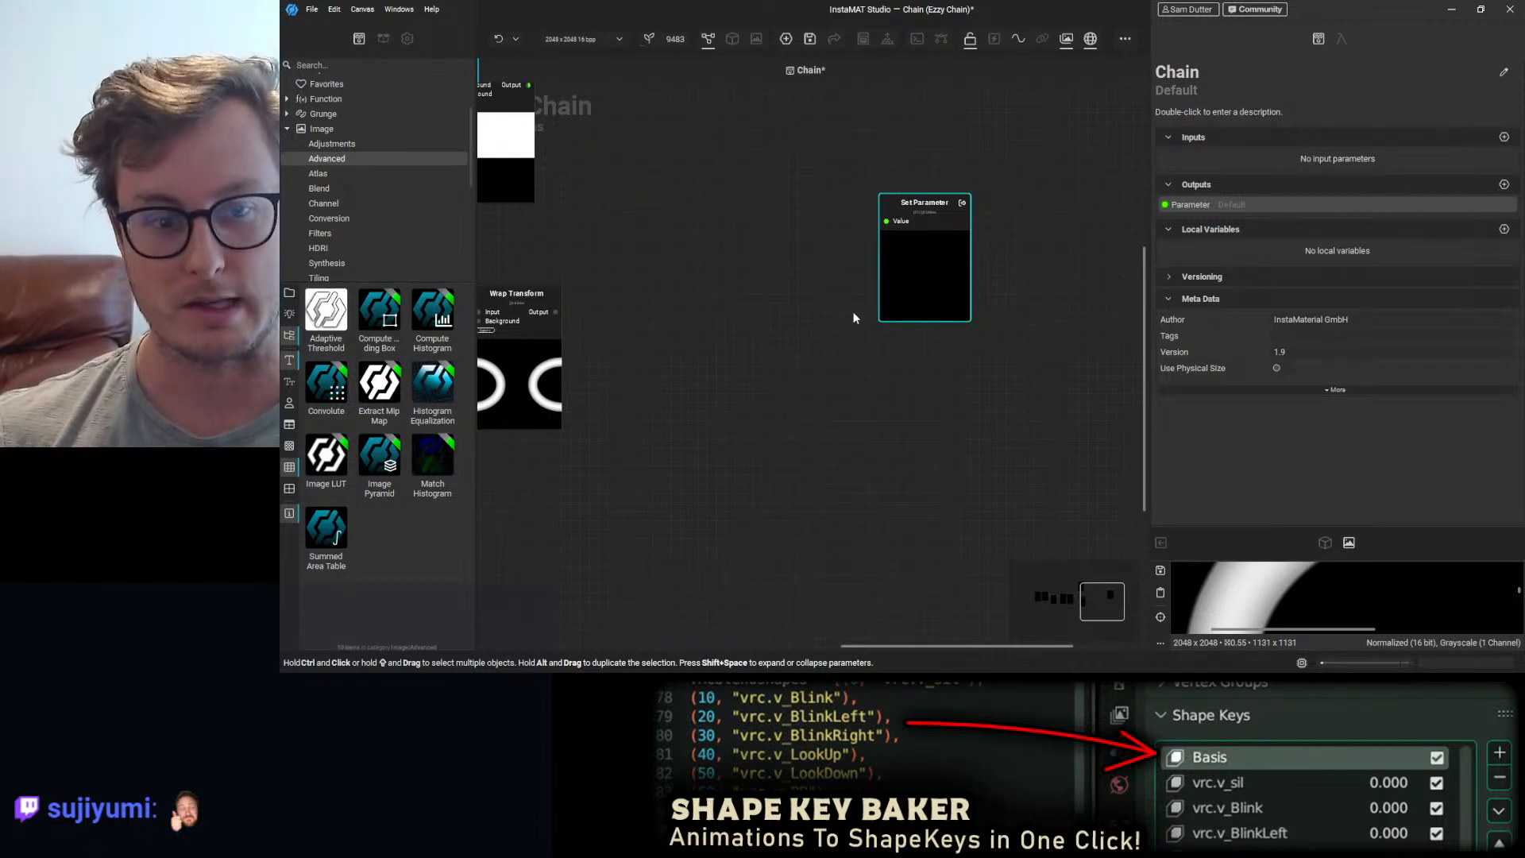
- Align the reroute node and the Wrap Transform node in a row with the Auto Levels output
middle_click_drag(590, 293, 946, 304)
left_click_drag(804, 268, 767, 286)
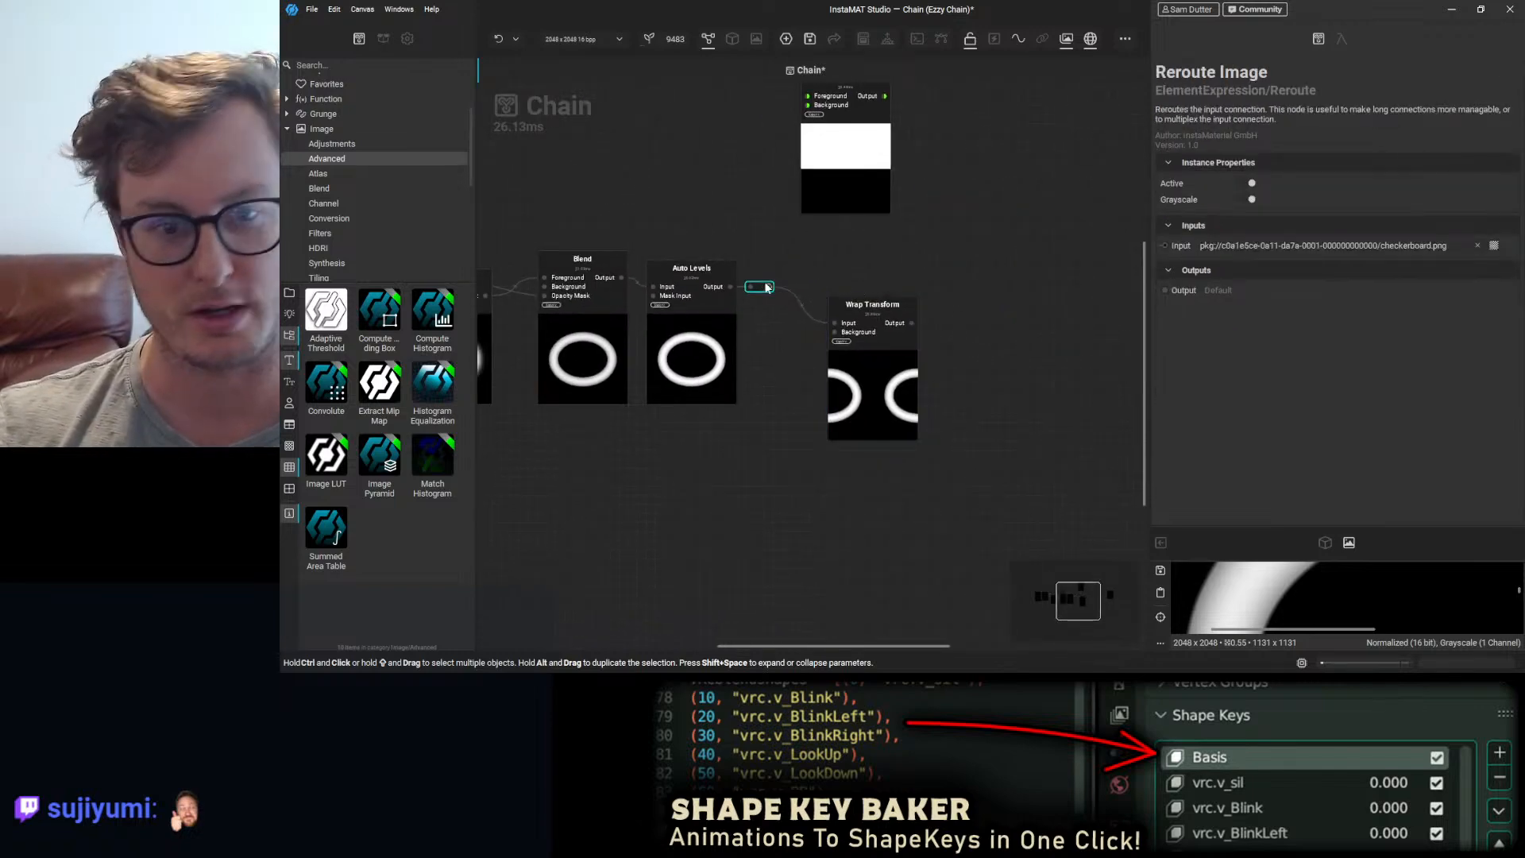
left_click_drag(859, 363, 877, 334)
scroll(892, 368, "up", 2)
scroll(717, 363, "down", 4)
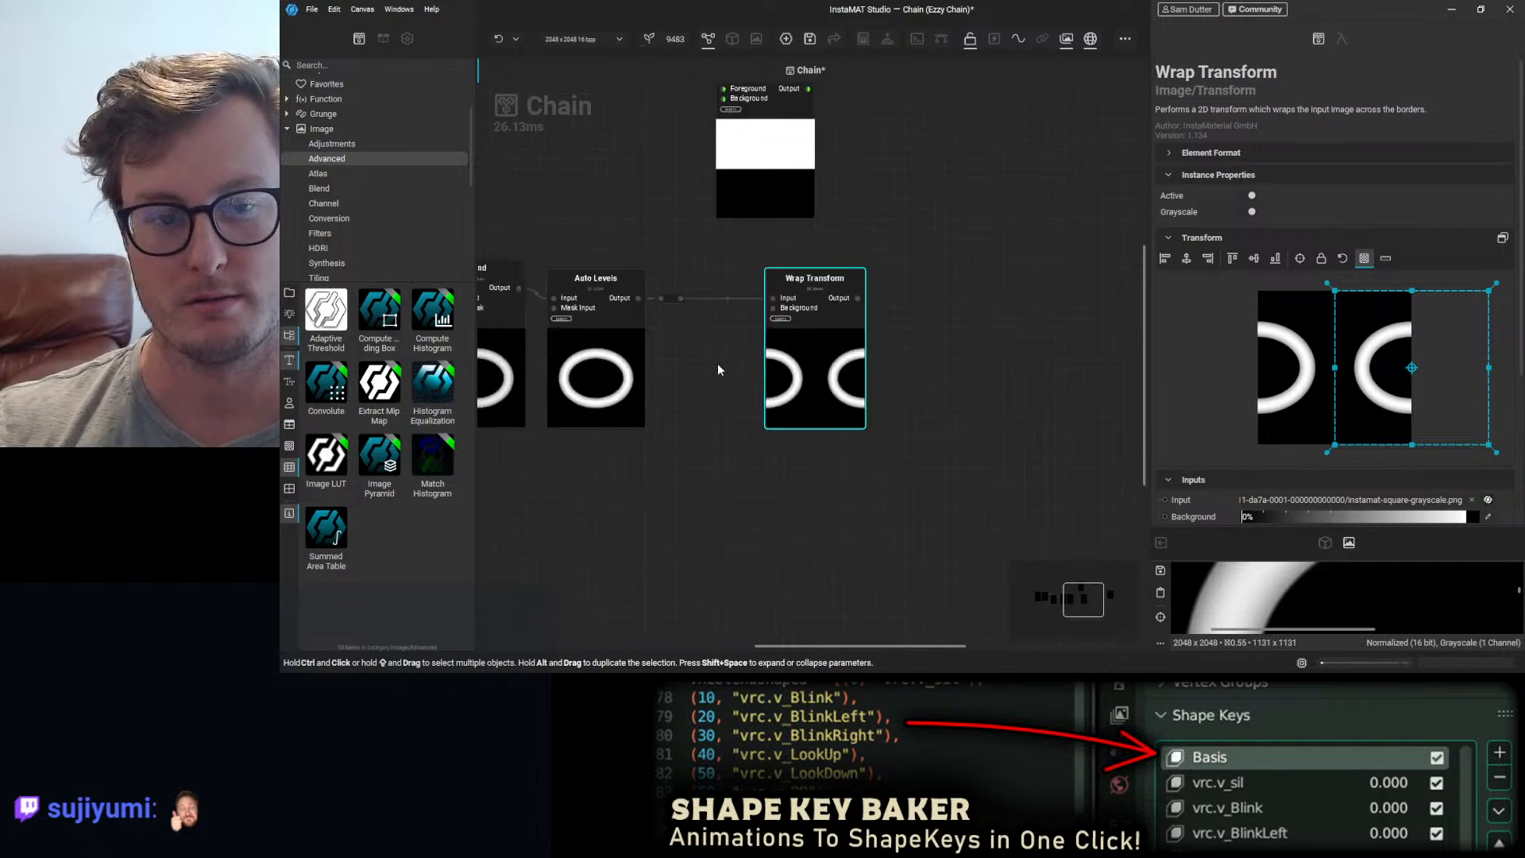
- Move the Set Parameter node closer to the Wrap Transform node
scroll(715, 453, "up", 2)
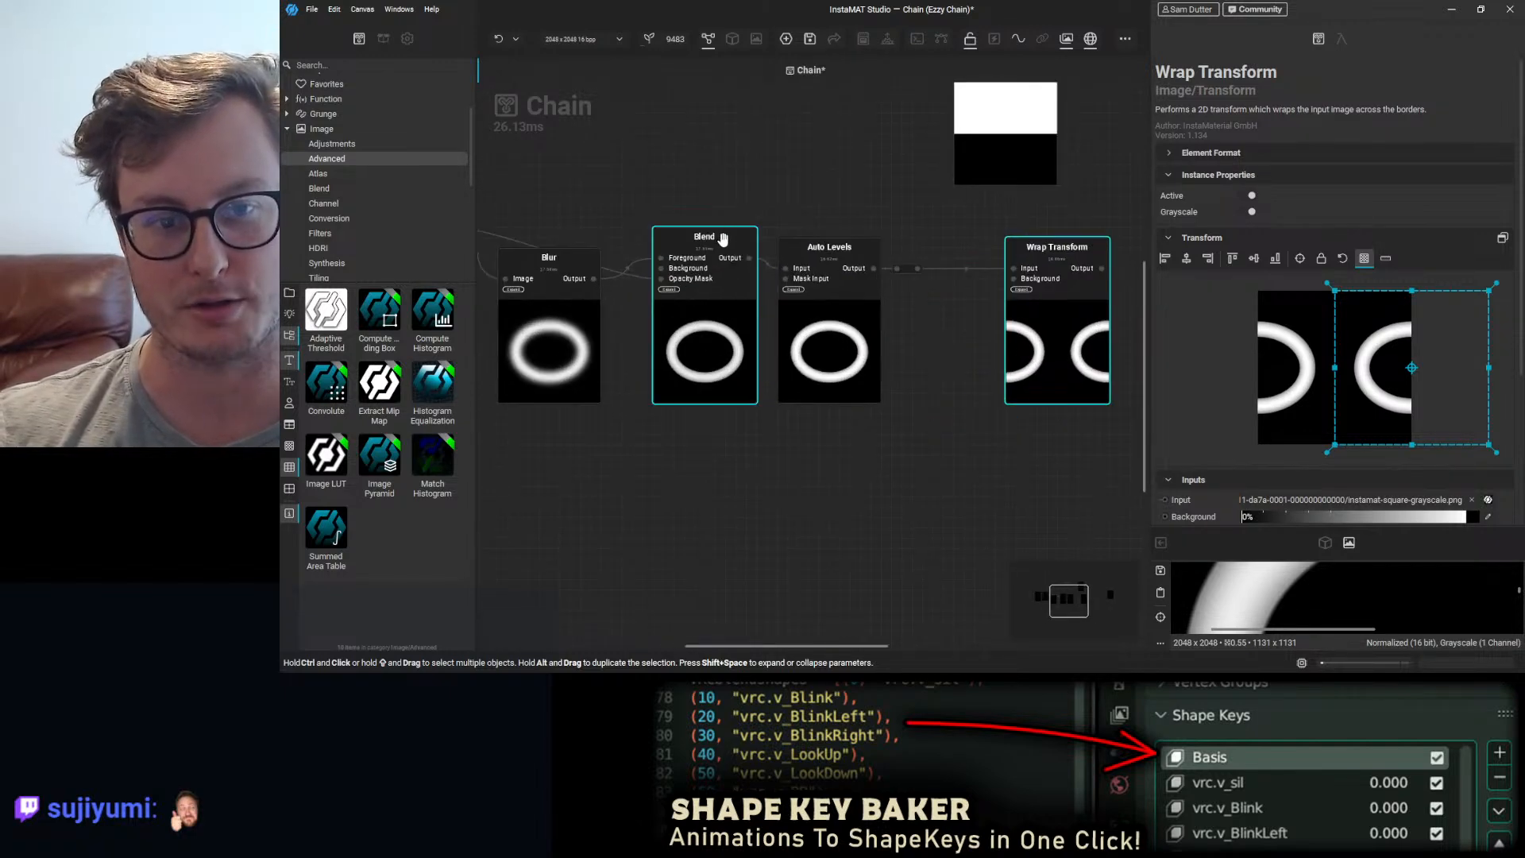
left_click(725, 258)
left_click(825, 397, "ctrl")
middle_click_drag(825, 398, 640, 429)
left_click(960, 433)
middle_click_drag(960, 431, 842, 393)
left_click_drag(1009, 348, 829, 367)
scroll(769, 374, "up", 4)
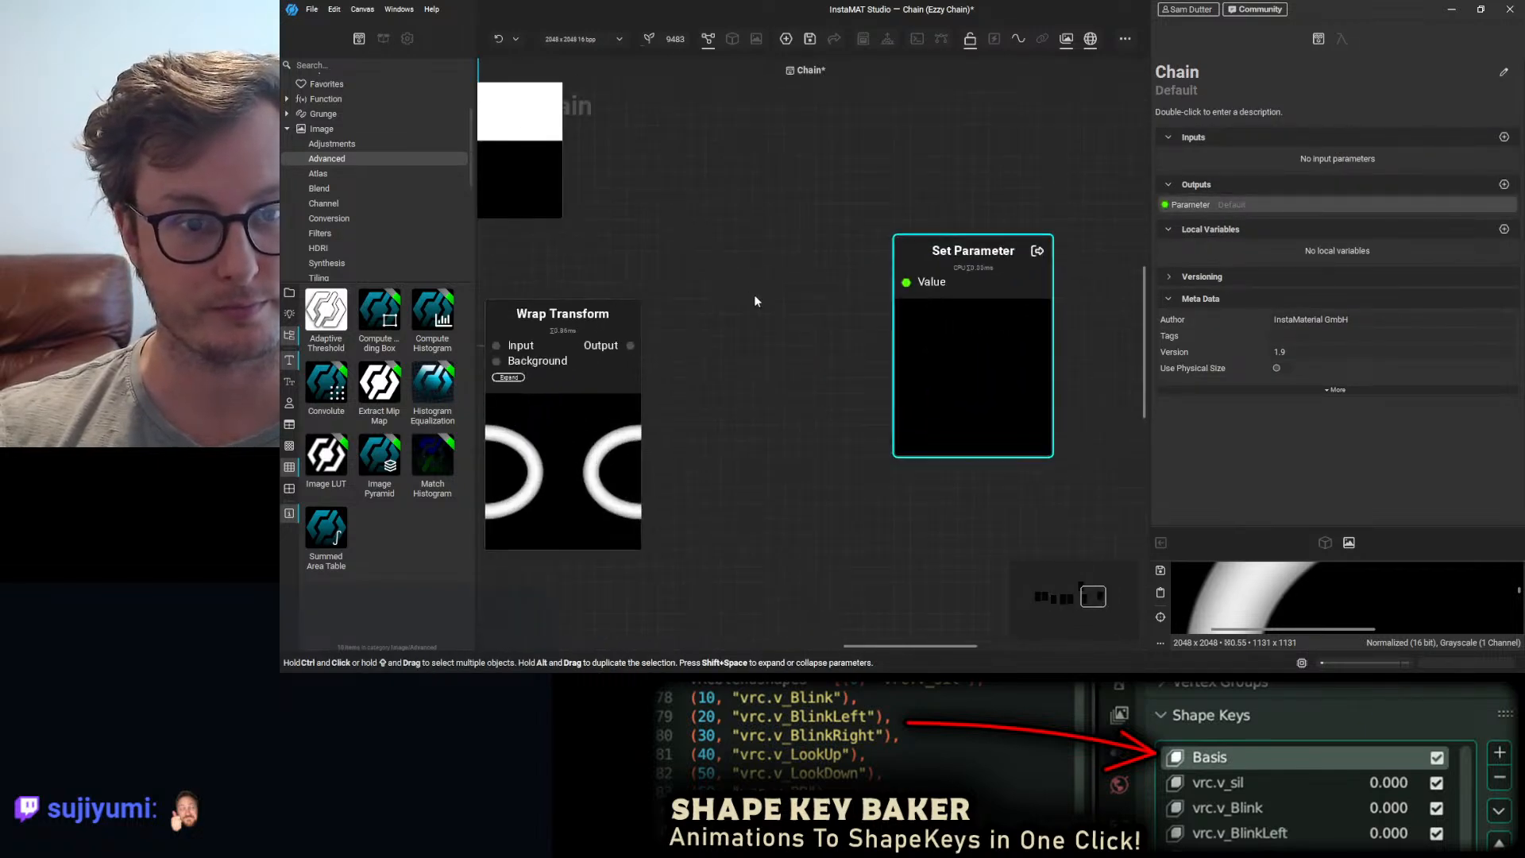
- Move the Wrap Transform node down below the Auto Levels row
middle_click_drag(748, 294, 861, 375)
scroll(859, 383, "down", 3)
middle_click_drag(776, 465, 793, 443)
left_click(793, 443)
middle_click_drag(692, 461, 872, 403)
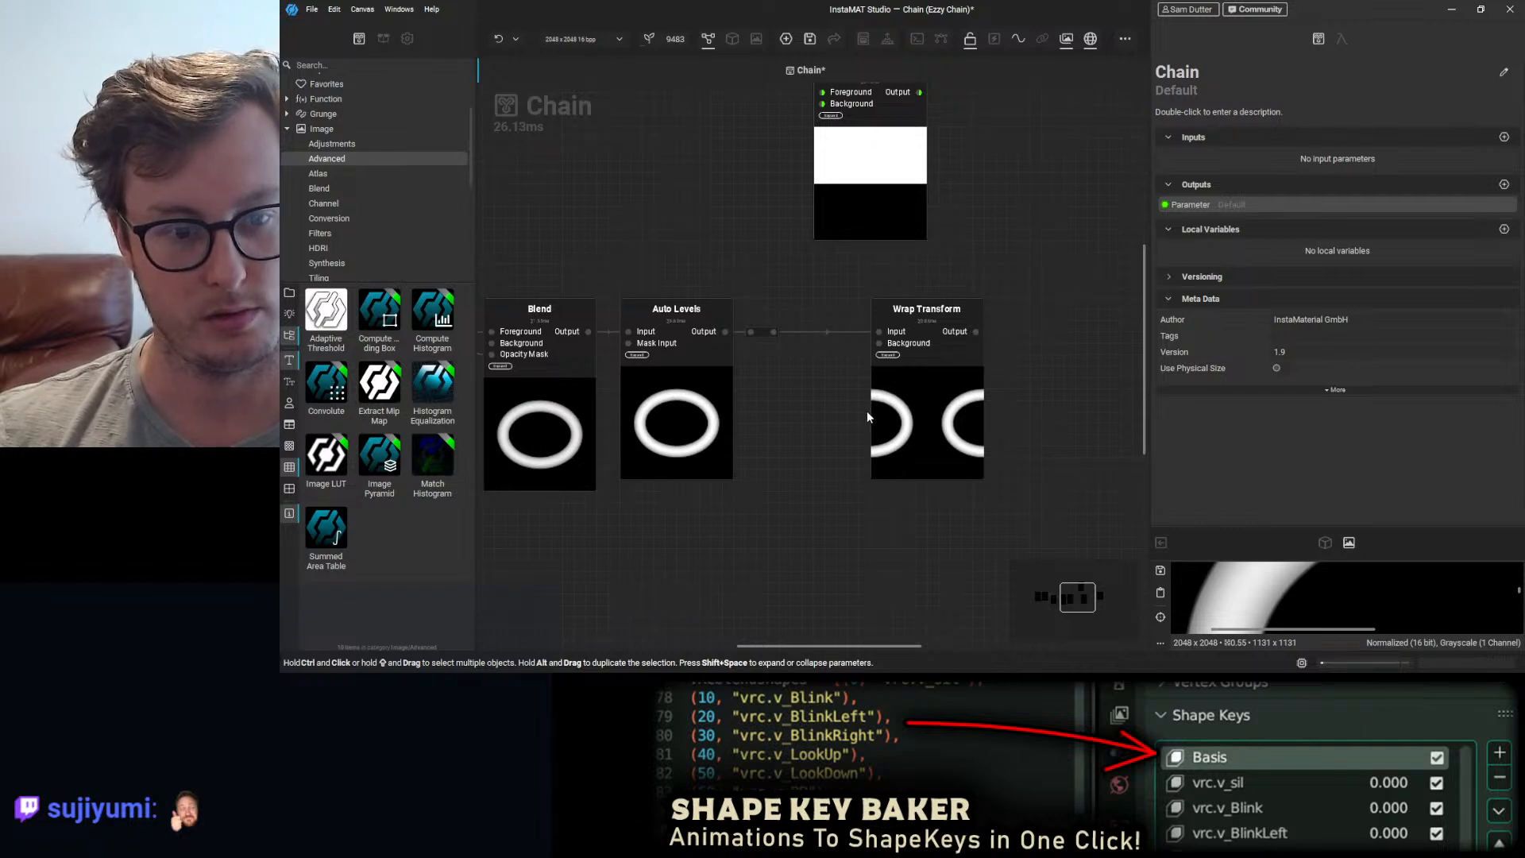
middle_click_drag(964, 398, 823, 427)
left_click_drag(761, 414, 760, 504)
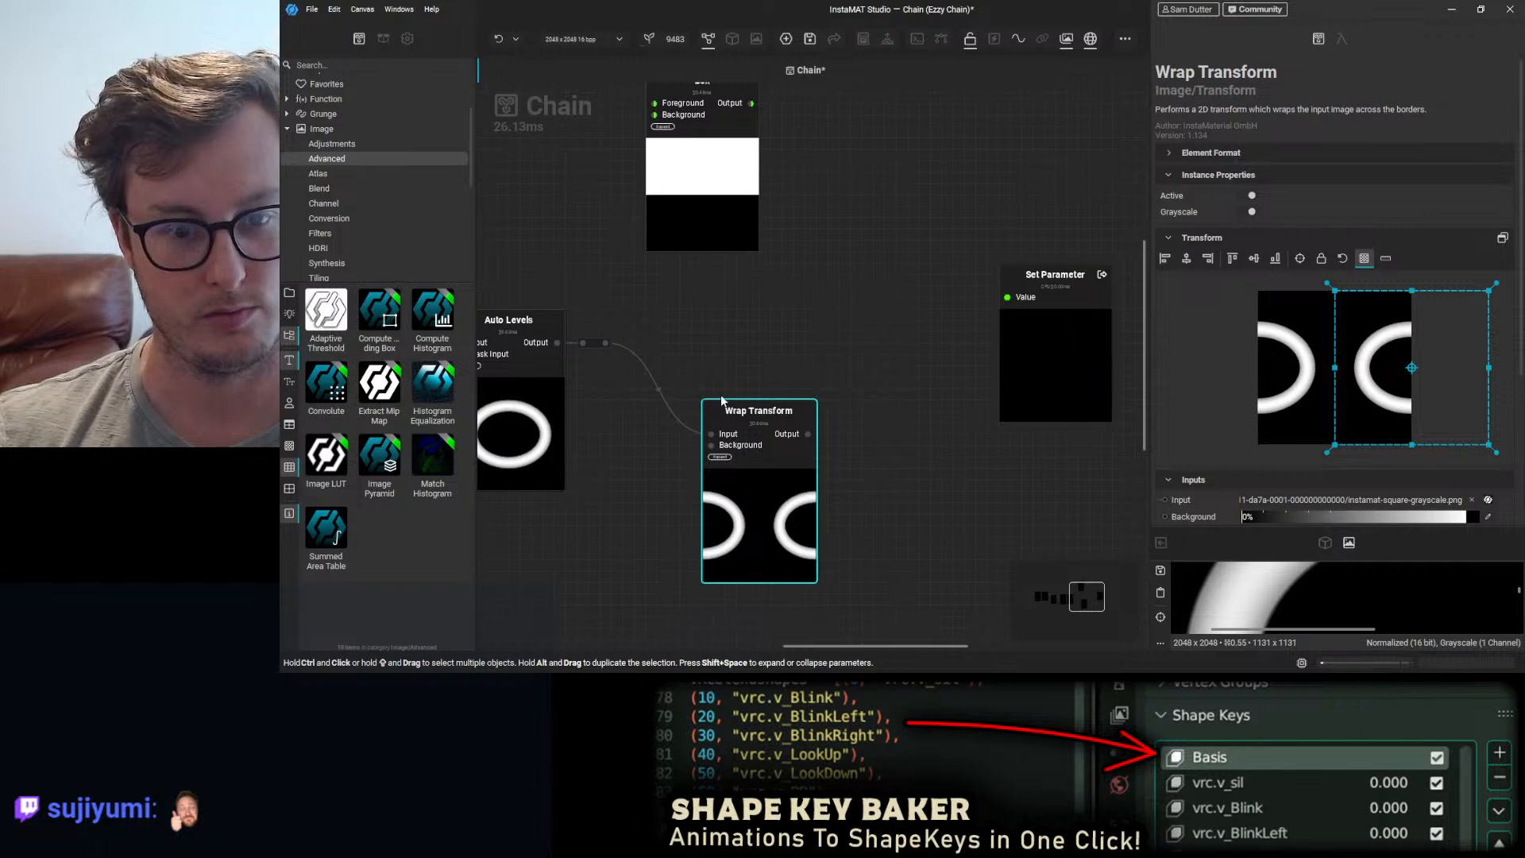
middle_click_drag(610, 376, 657, 404)
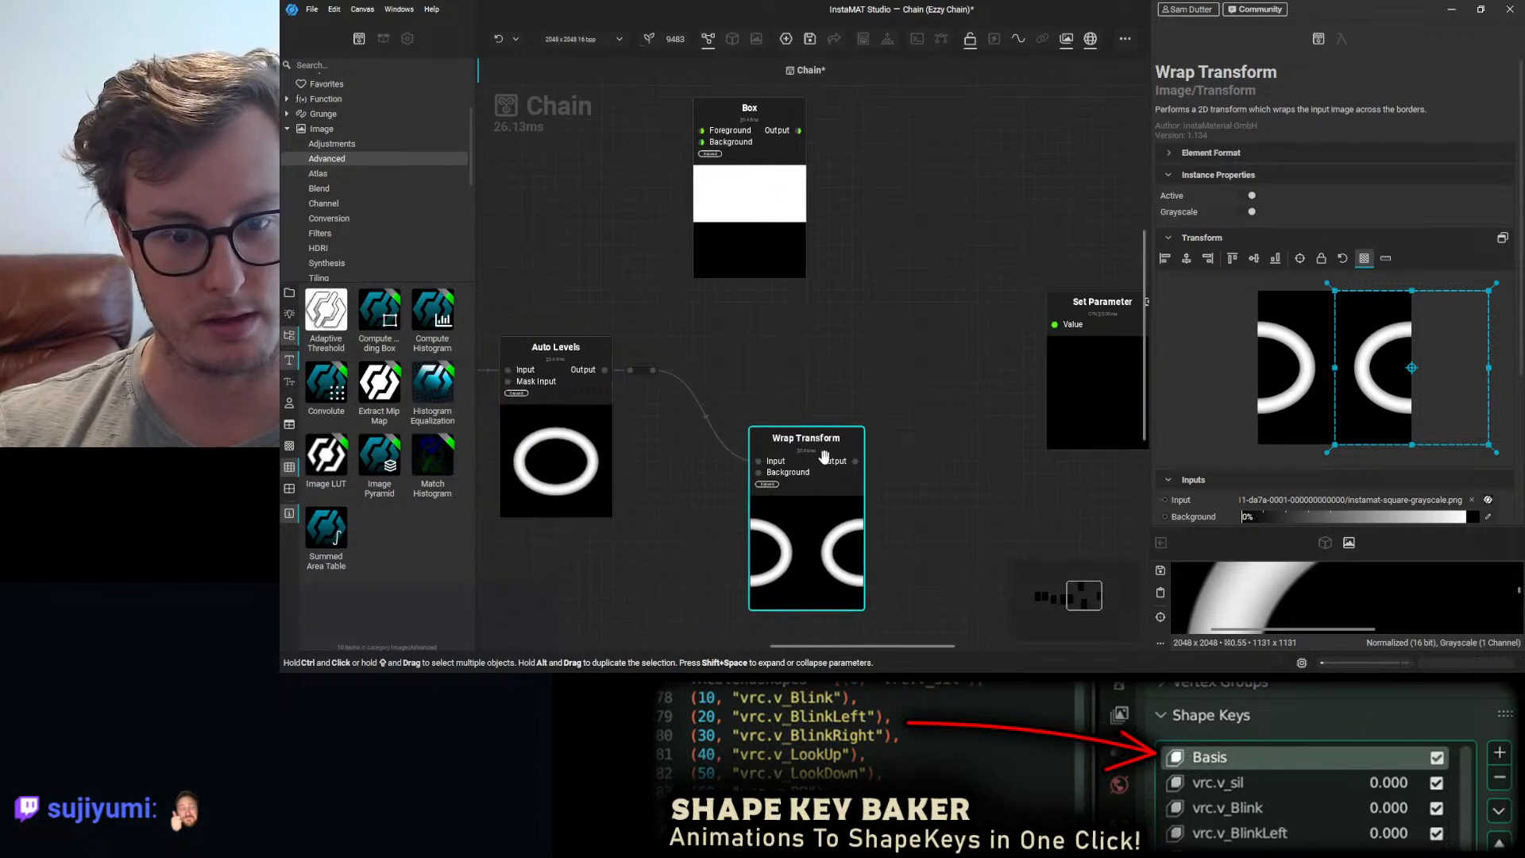
- Add a Blend node after Wrap Transform, with the Wrap Transform output feeding its Foreground
left_click(936, 397)
key("space")
type("b")
key("Return")
left_click_drag(800, 476, 789, 477)
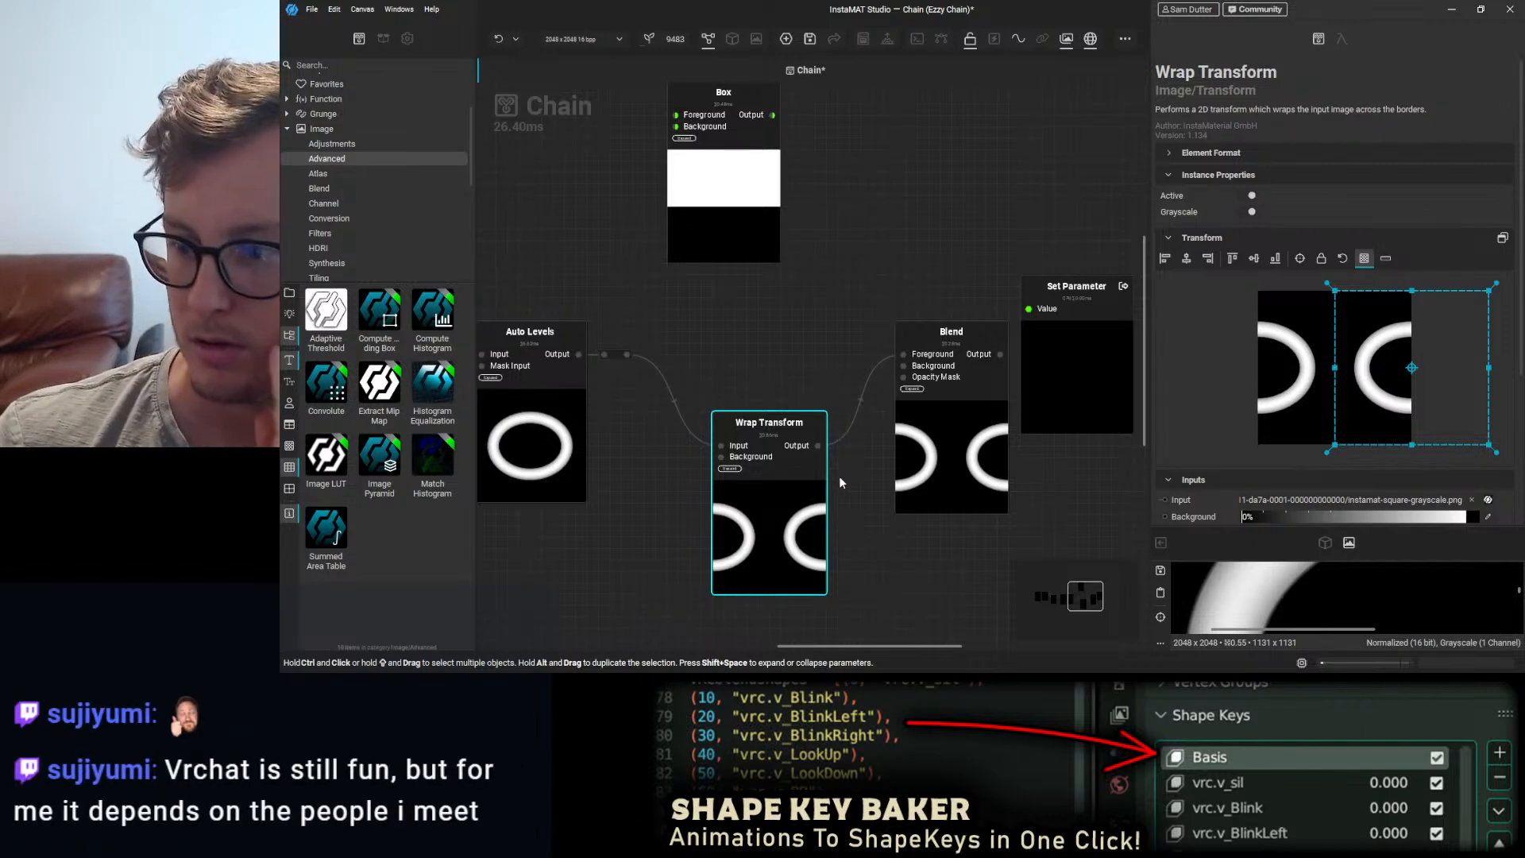
- Move the Set Parameter node away from the new Blend node to make room between them
middle_click_drag(855, 493, 727, 484)
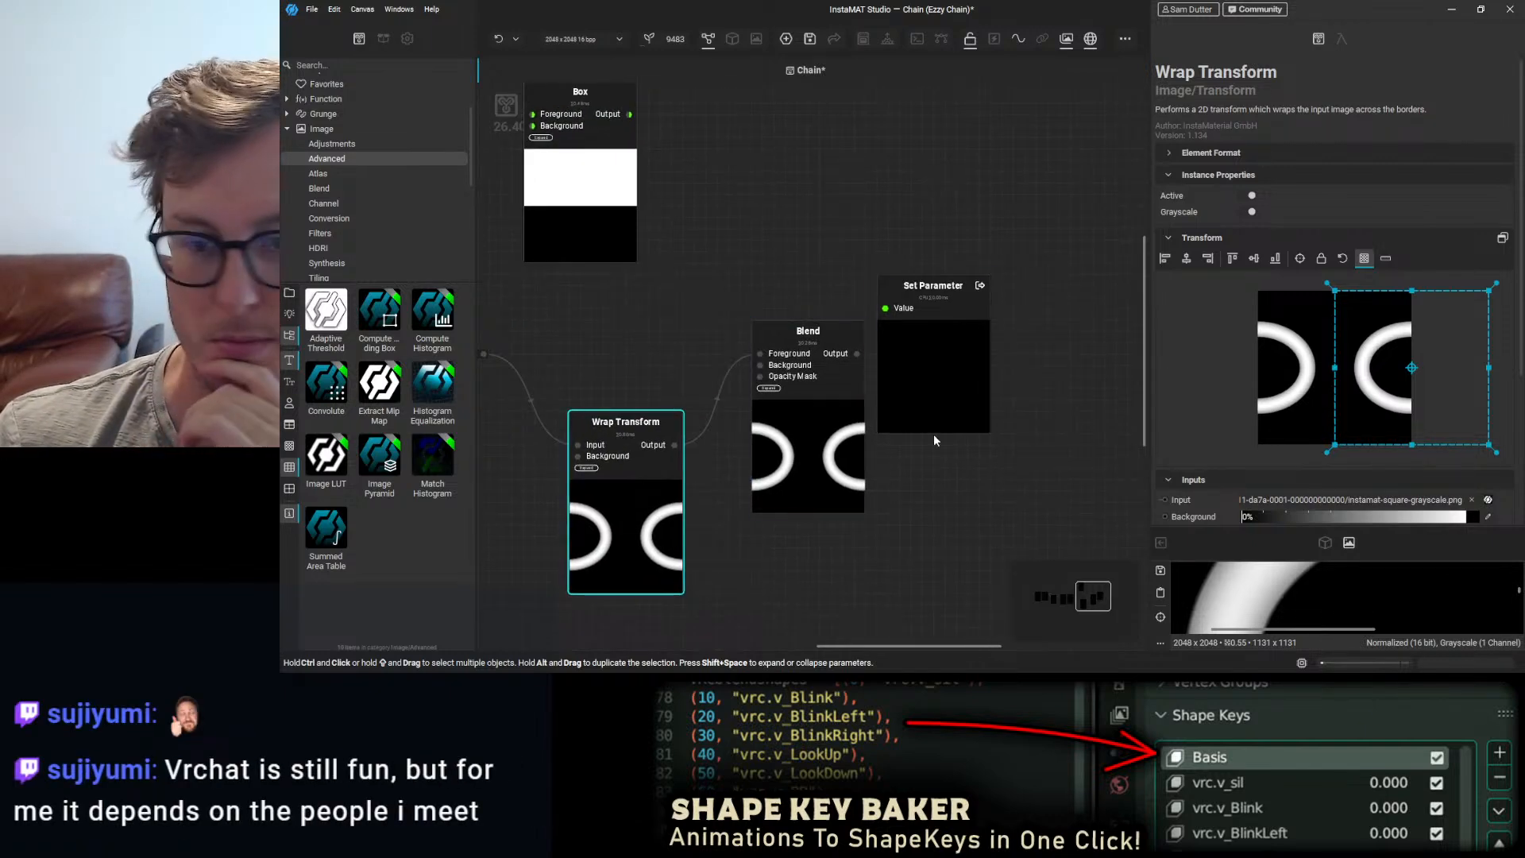
left_click_drag(936, 419, 1037, 392)
left_click(778, 437)
middle_click_drag(778, 436, 864, 461)
middle_click_drag(509, 454, 544, 448)
left_click(695, 435)
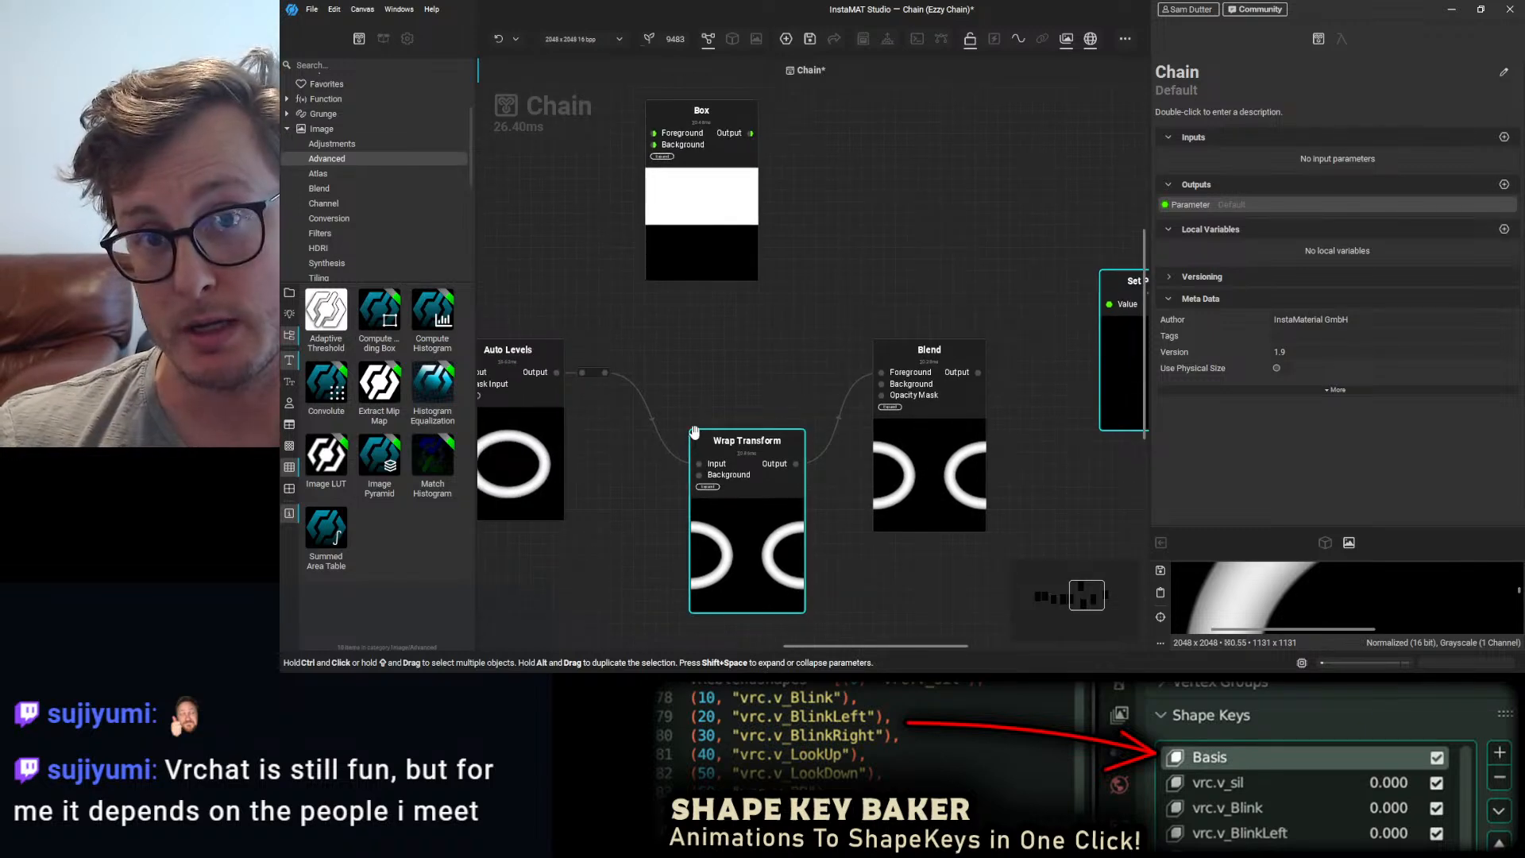
left_click(693, 426)
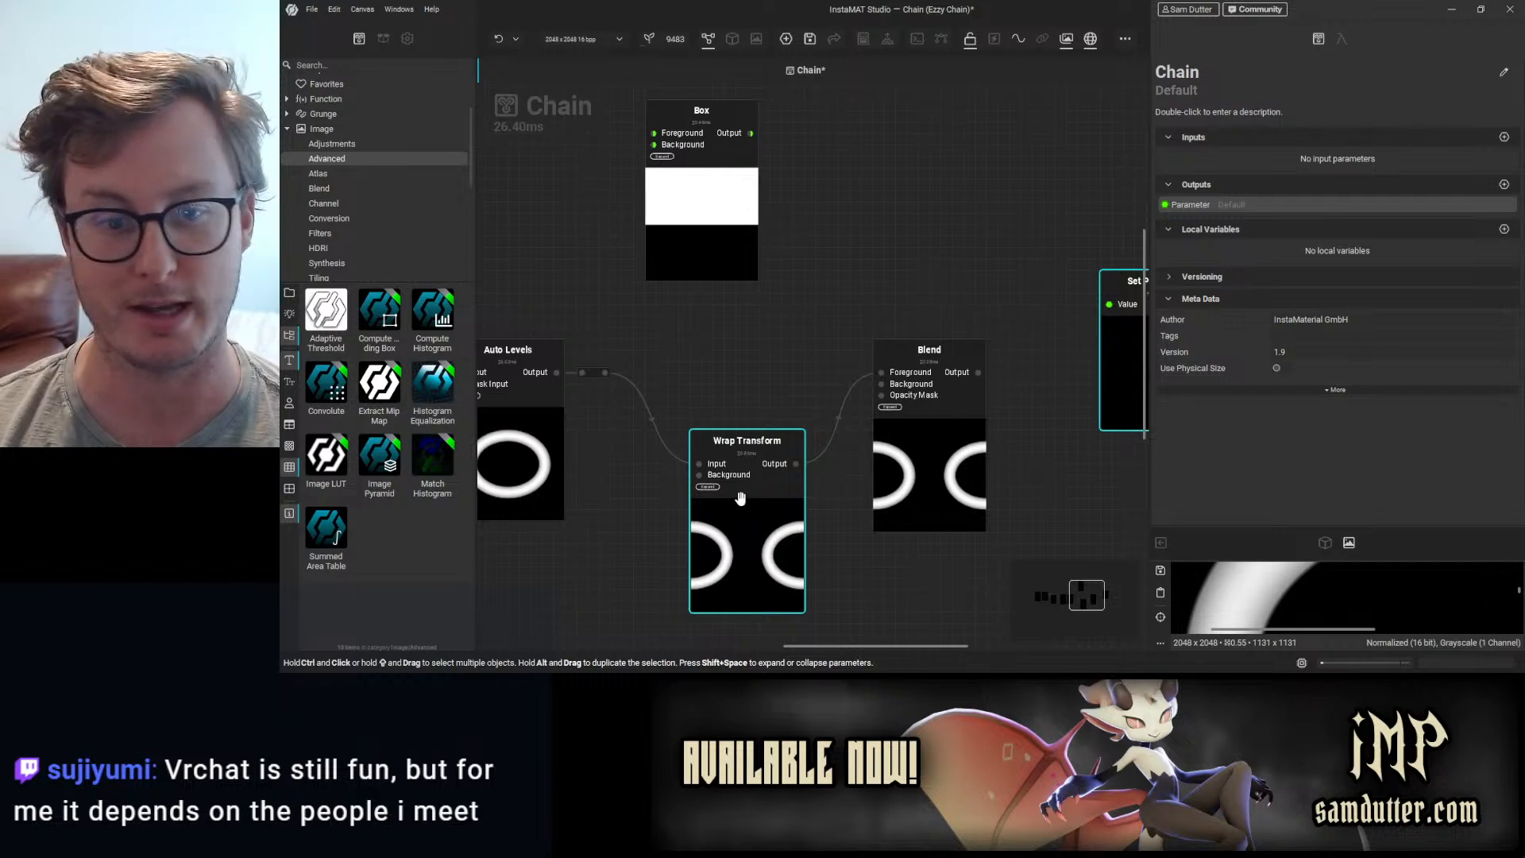
- Connect the Auto Levels reroute to the new Blend's Foreground and the Wrap Transform output to its Background
left_click_drag(742, 514, 731, 527)
left_click_drag(940, 463, 918, 497)
middle_click_drag(856, 528, 853, 497)
left_click_drag(877, 490, 877, 467)
left_click_drag(599, 343, 852, 354)
left_click_drag(787, 445, 853, 365)
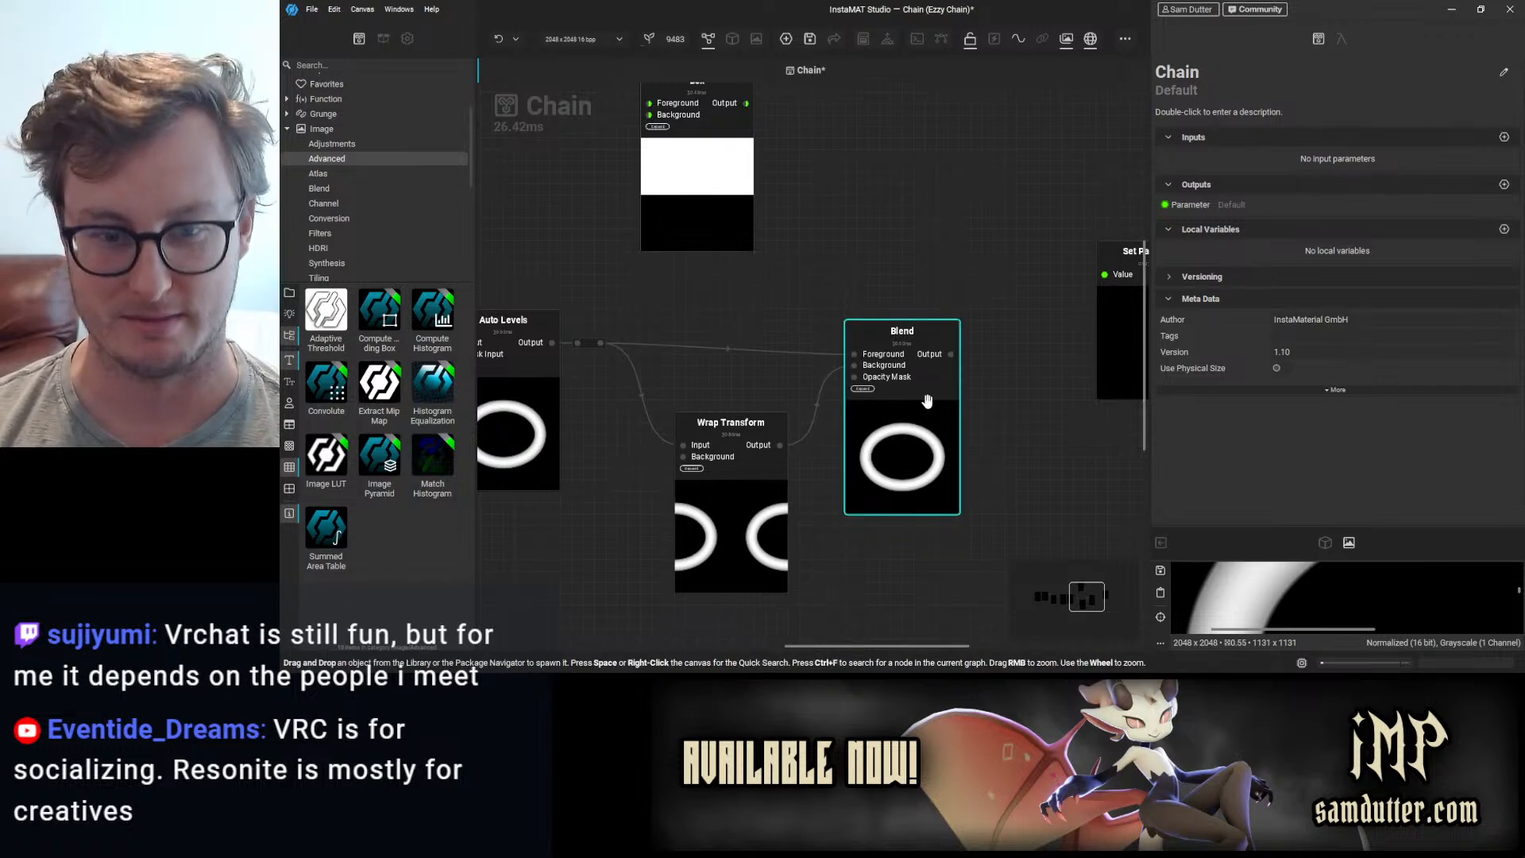
- Test the Blend node's opacity at about 41% and return it to 100%
left_click_drag(925, 401, 926, 390)
left_click_drag(1436, 325, 1332, 333)
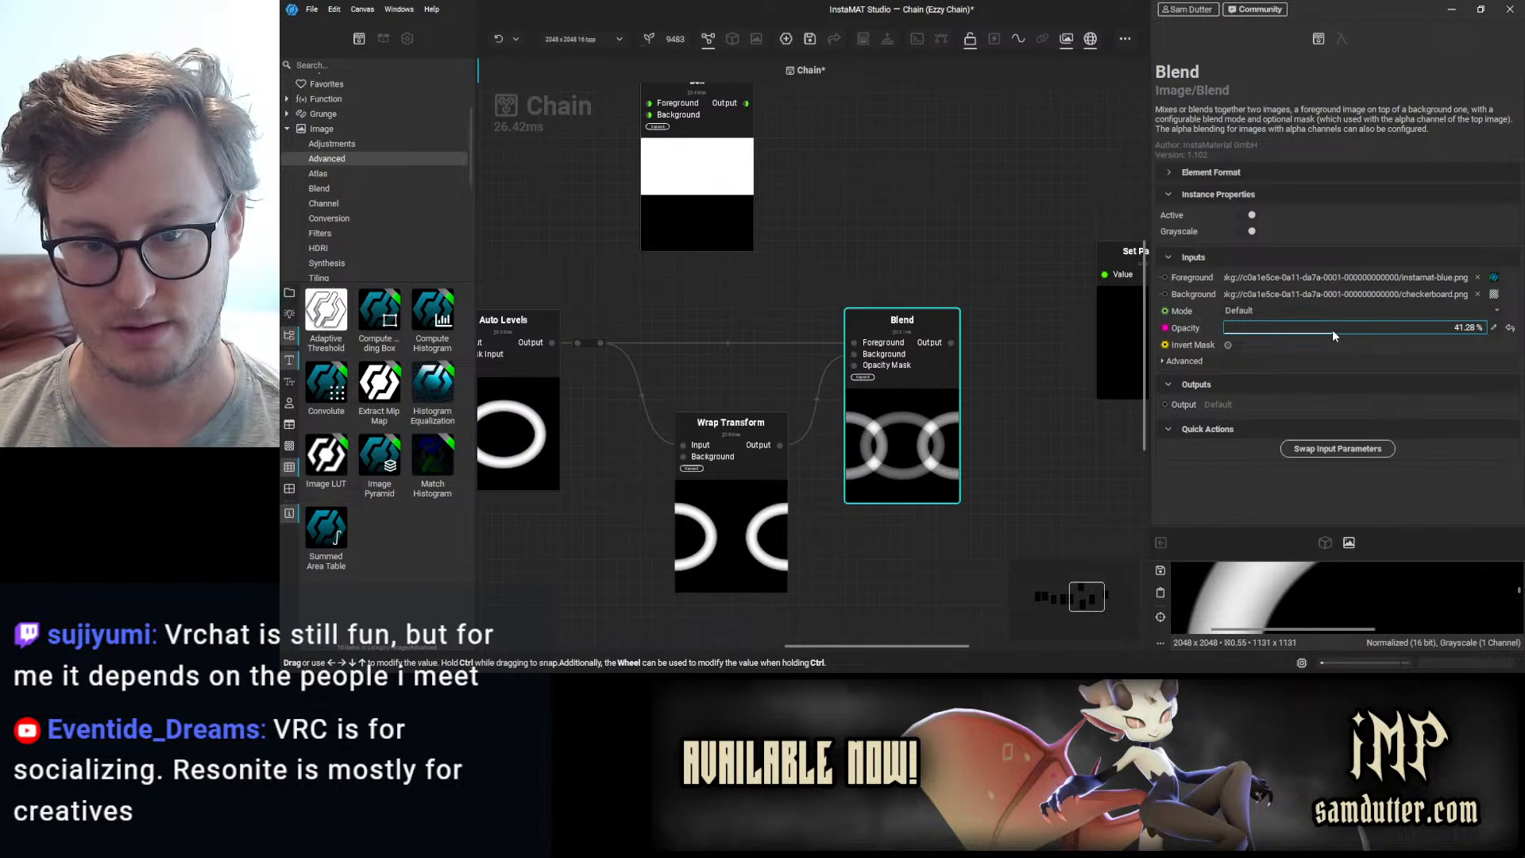
left_click_drag(1333, 330, 1500, 335)
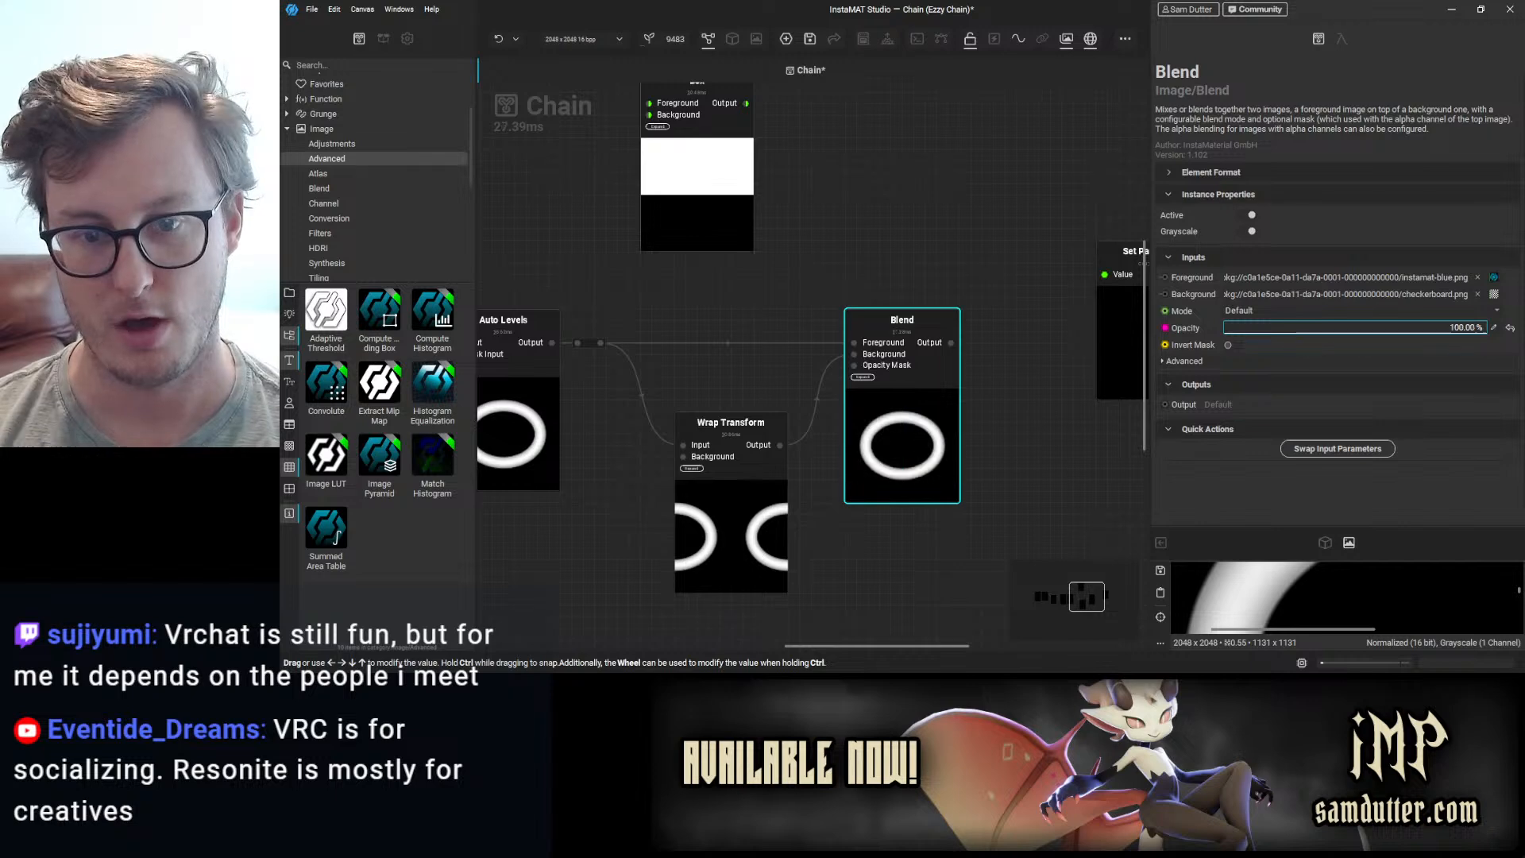
- Connect the Box output to the Opacity Mask of the final Blend node
left_click_drag(746, 103, 847, 374)
left_click_drag(746, 103, 855, 367)
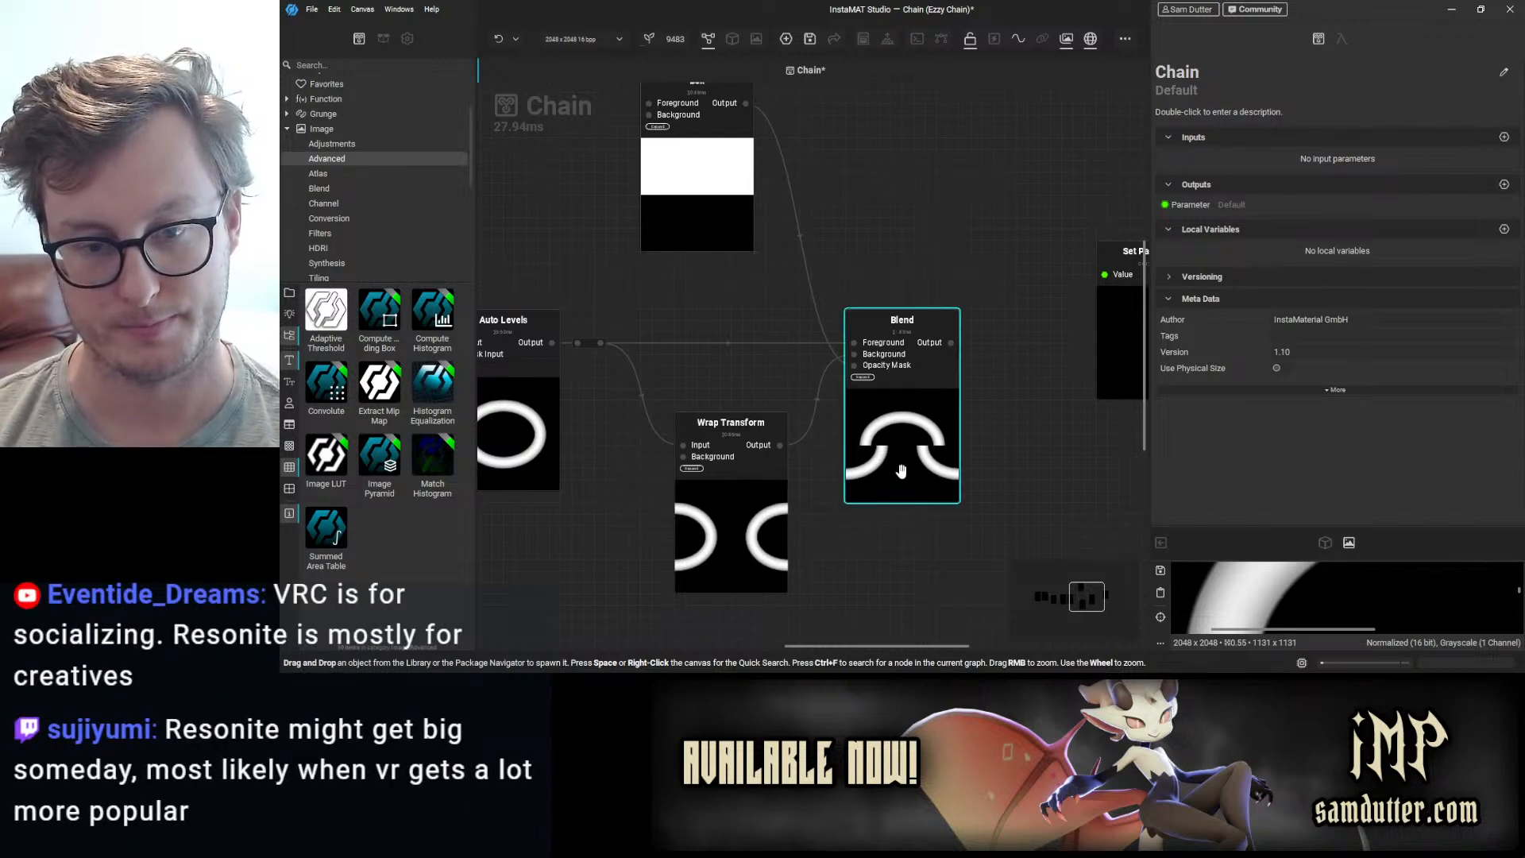
middle_click_drag(899, 470, 896, 466)
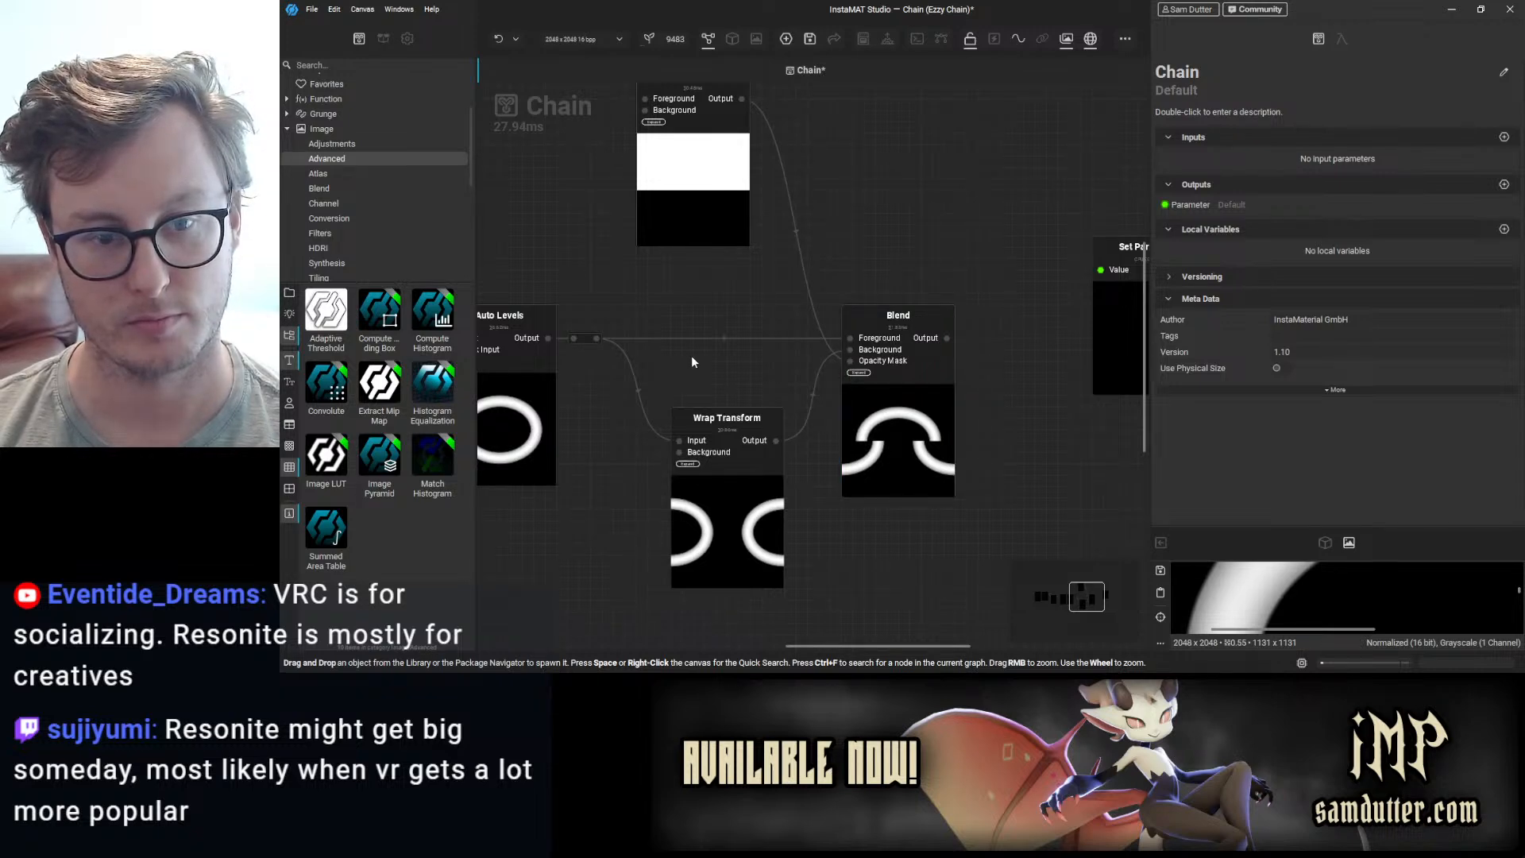
- Move the Box node up above the main row and shift the final Blend node away from Wrap Transform
middle_click_drag(701, 361, 797, 431)
left_click_drag(782, 279, 703, 267)
left_click_drag(997, 423, 1019, 425)
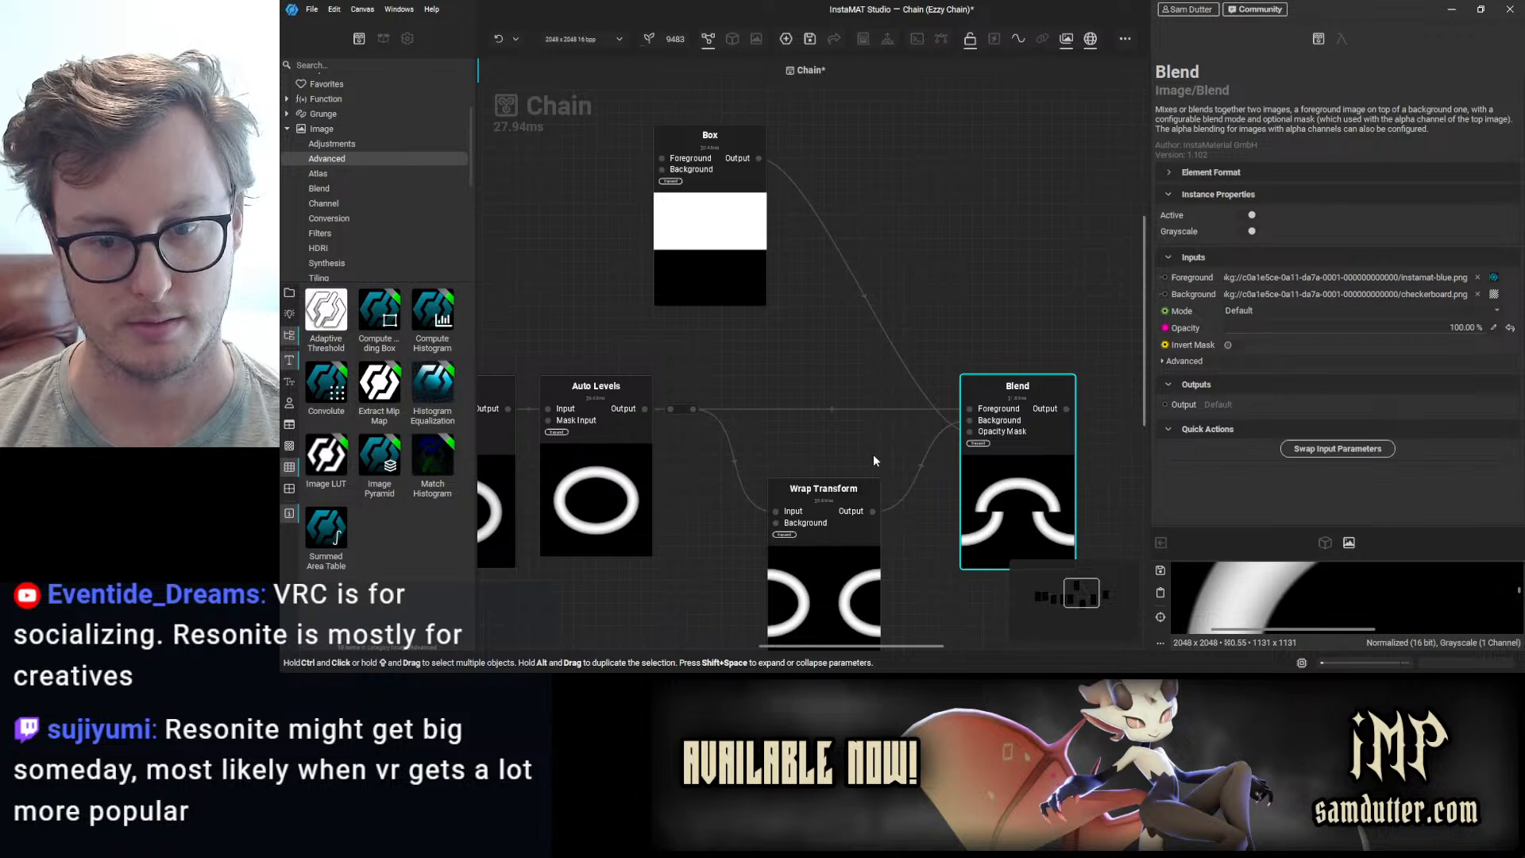
middle_click_drag(860, 453, 797, 408)
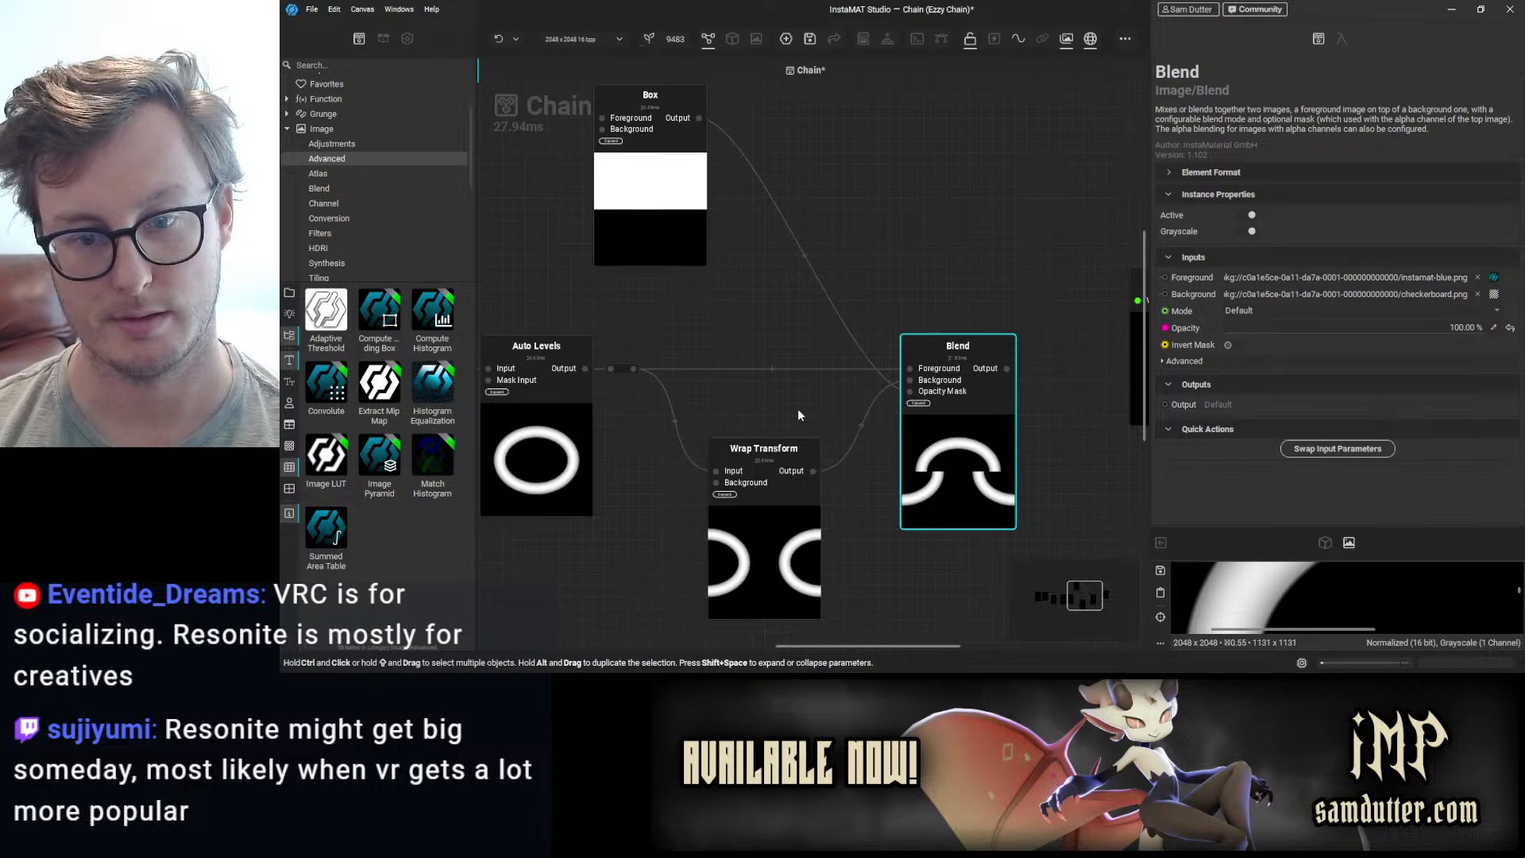
left_click(653, 212)
left_click_drag(611, 202, 714, 110)
- Reposition the Wrap Transform node below the row and move the final Blend node further along
middle_click_drag(684, 371, 729, 345)
left_click_drag(785, 456, 761, 444)
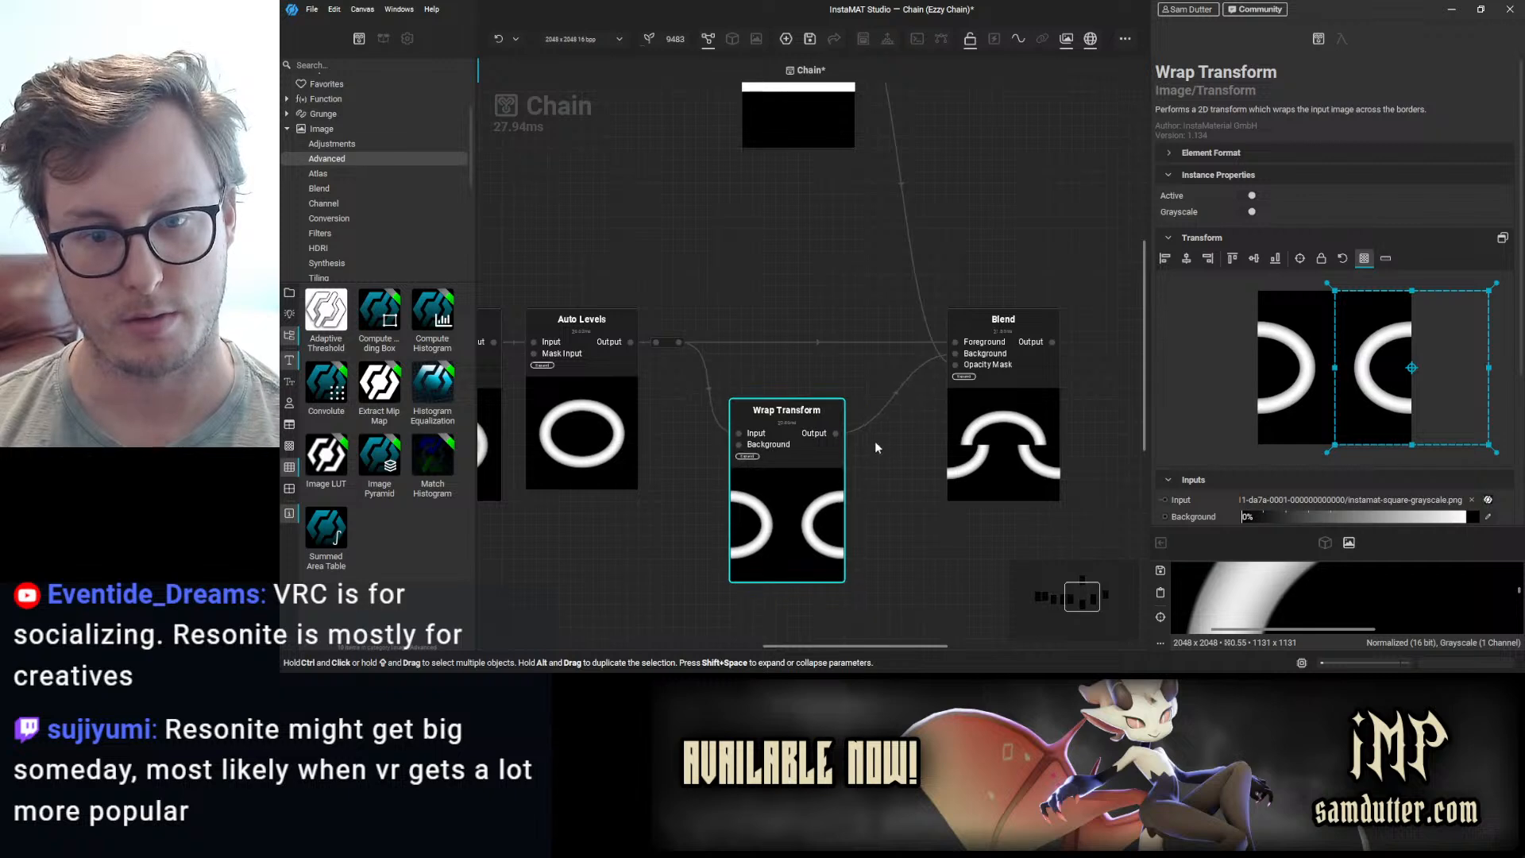
middle_click_drag(905, 439, 727, 383)
left_click_drag(796, 393, 842, 391)
middle_click_drag(620, 387, 788, 373)
left_click_drag(762, 398, 772, 421)
middle_click_drag(672, 380, 865, 394)
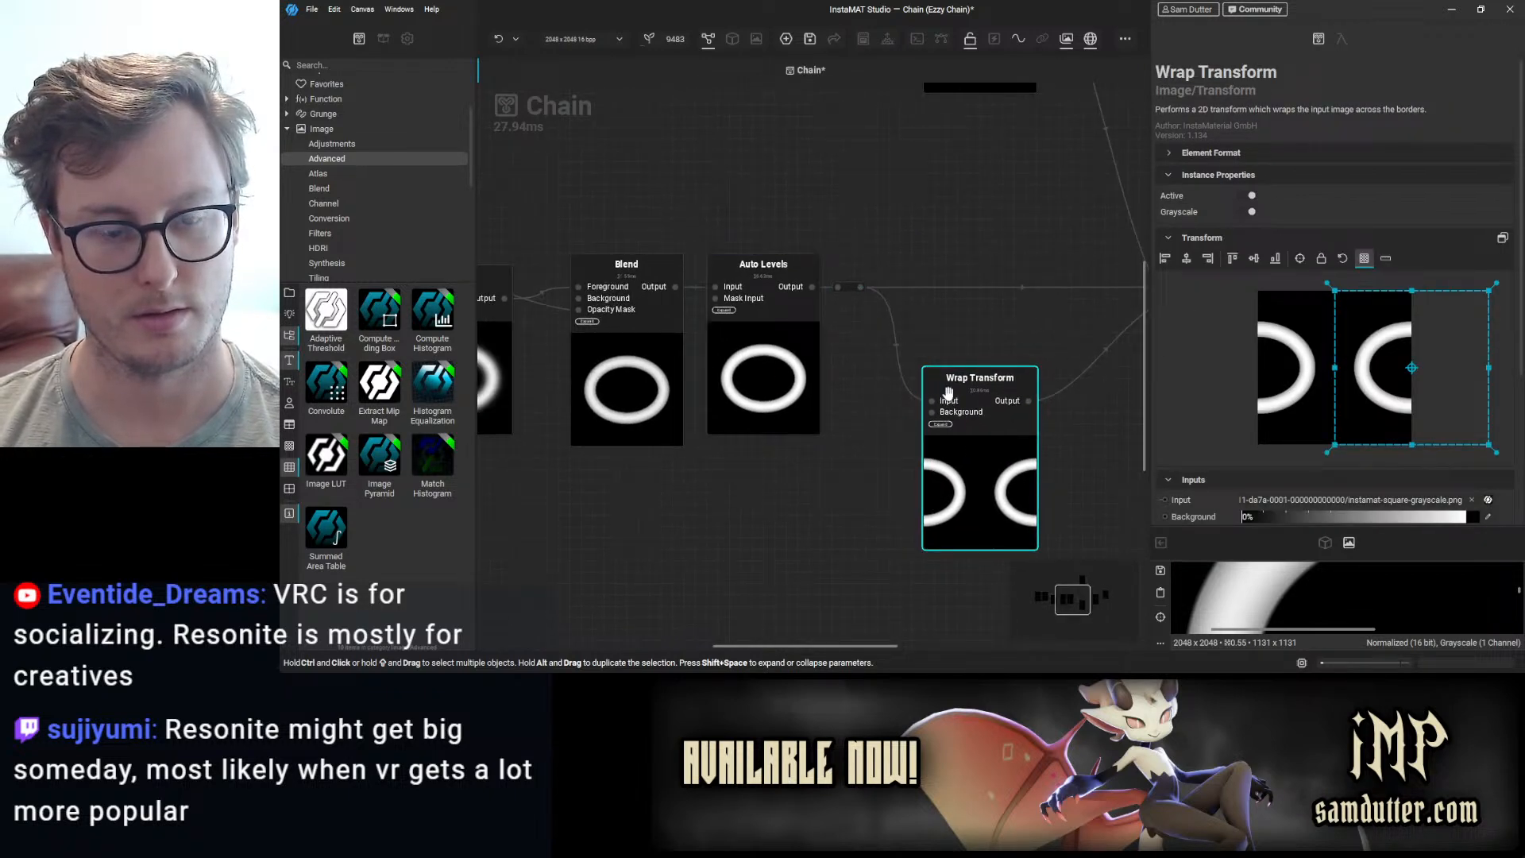
- Move the Edge Detection node down below the row of Circle and Blur nodes
left_click(819, 479)
middle_click_drag(761, 460, 902, 461)
scroll(732, 508, "down", 2)
left_click_drag(599, 419, 605, 552)
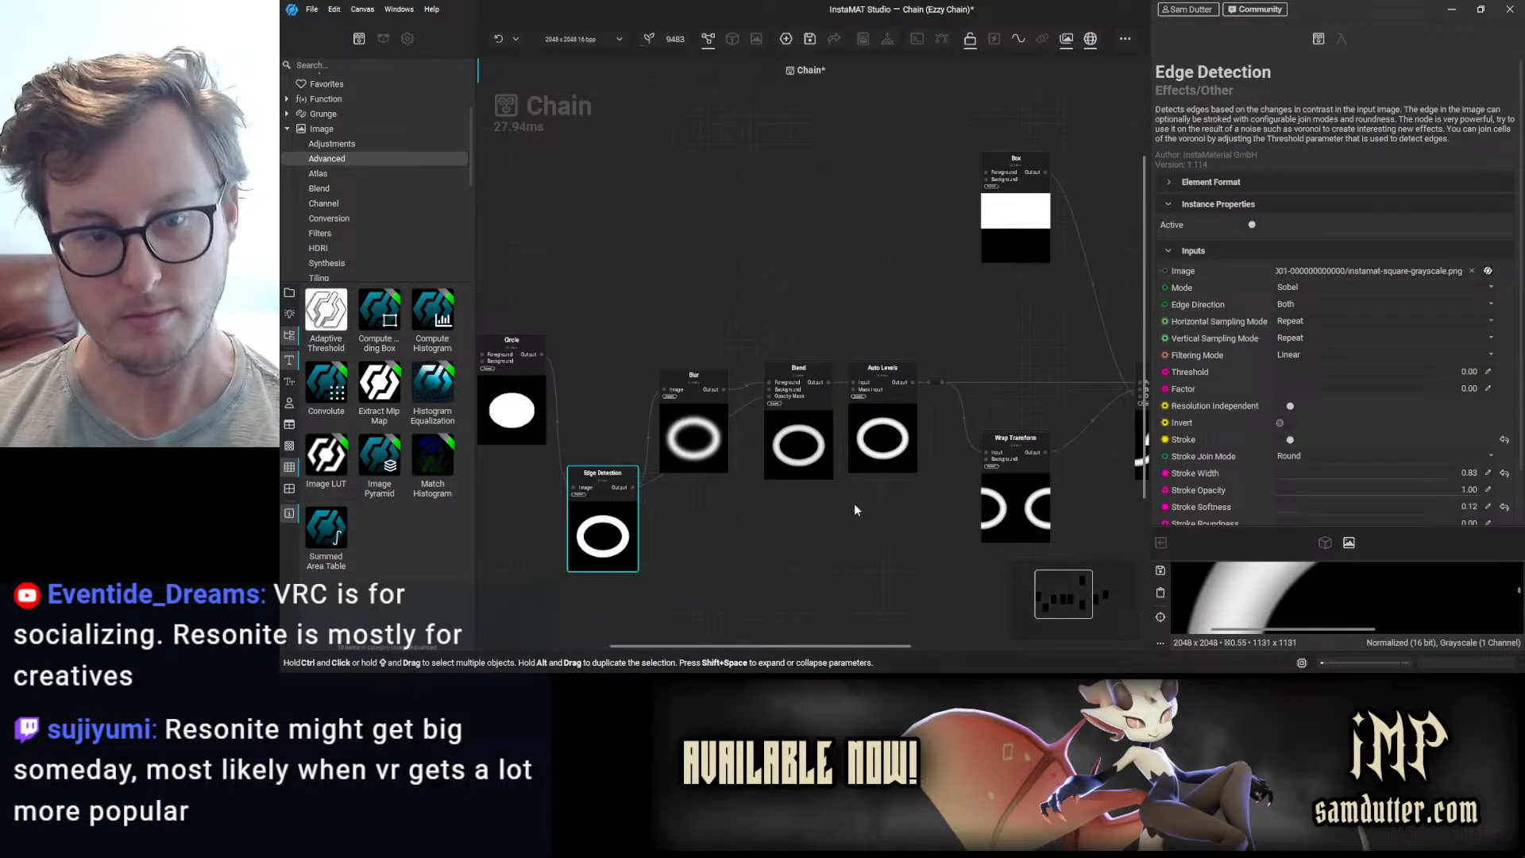
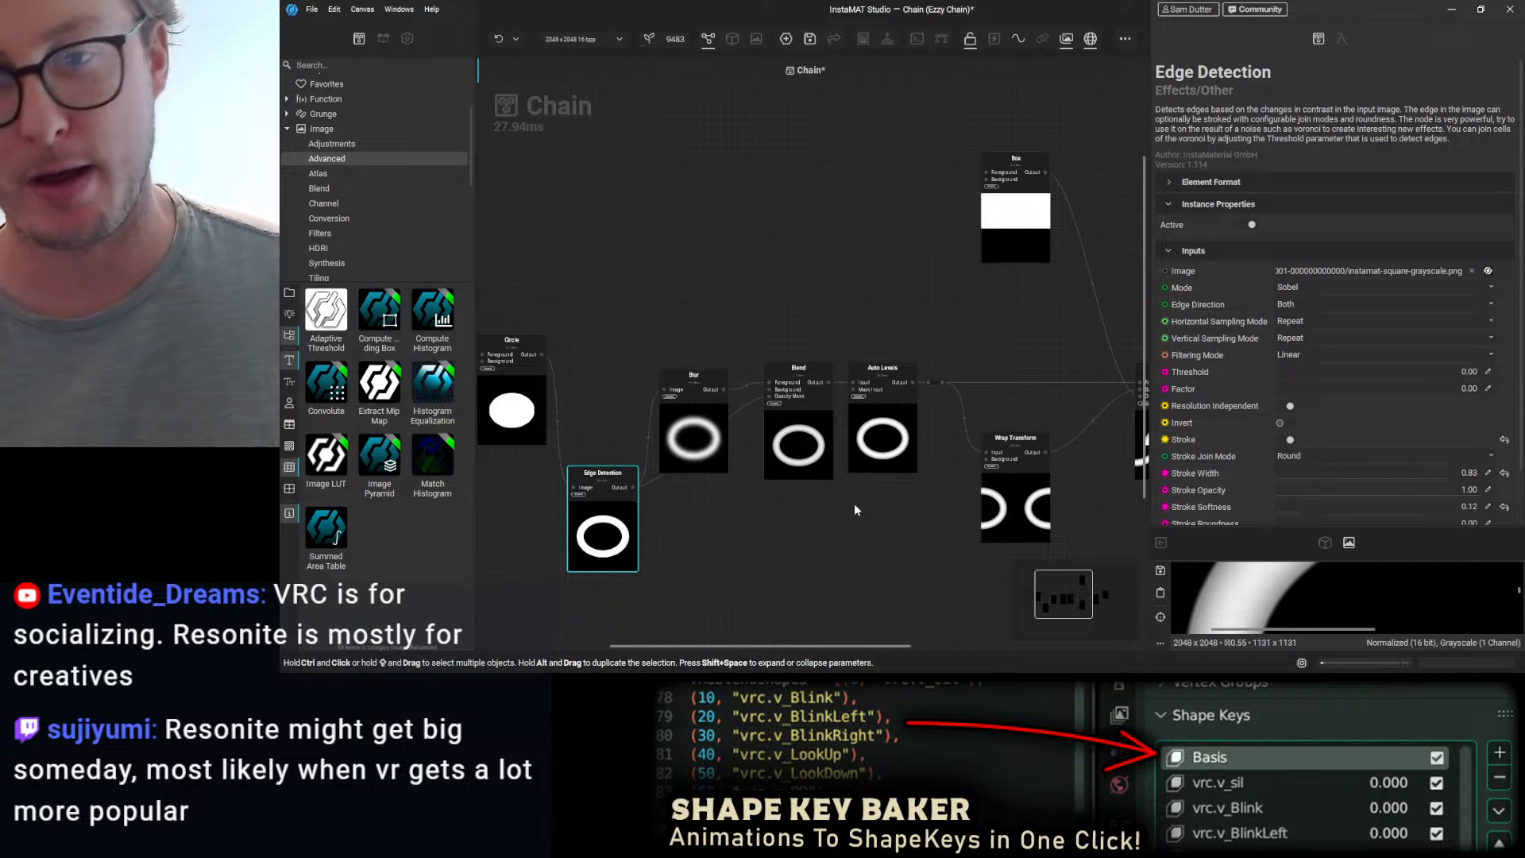
- Duplicate the Wrap Transform node and connect the Edge Detection output to the copy's Input
middle_click_drag(892, 293, 811, 227)
middle_click_drag(818, 333, 813, 278)
middle_click_drag(716, 354, 774, 347)
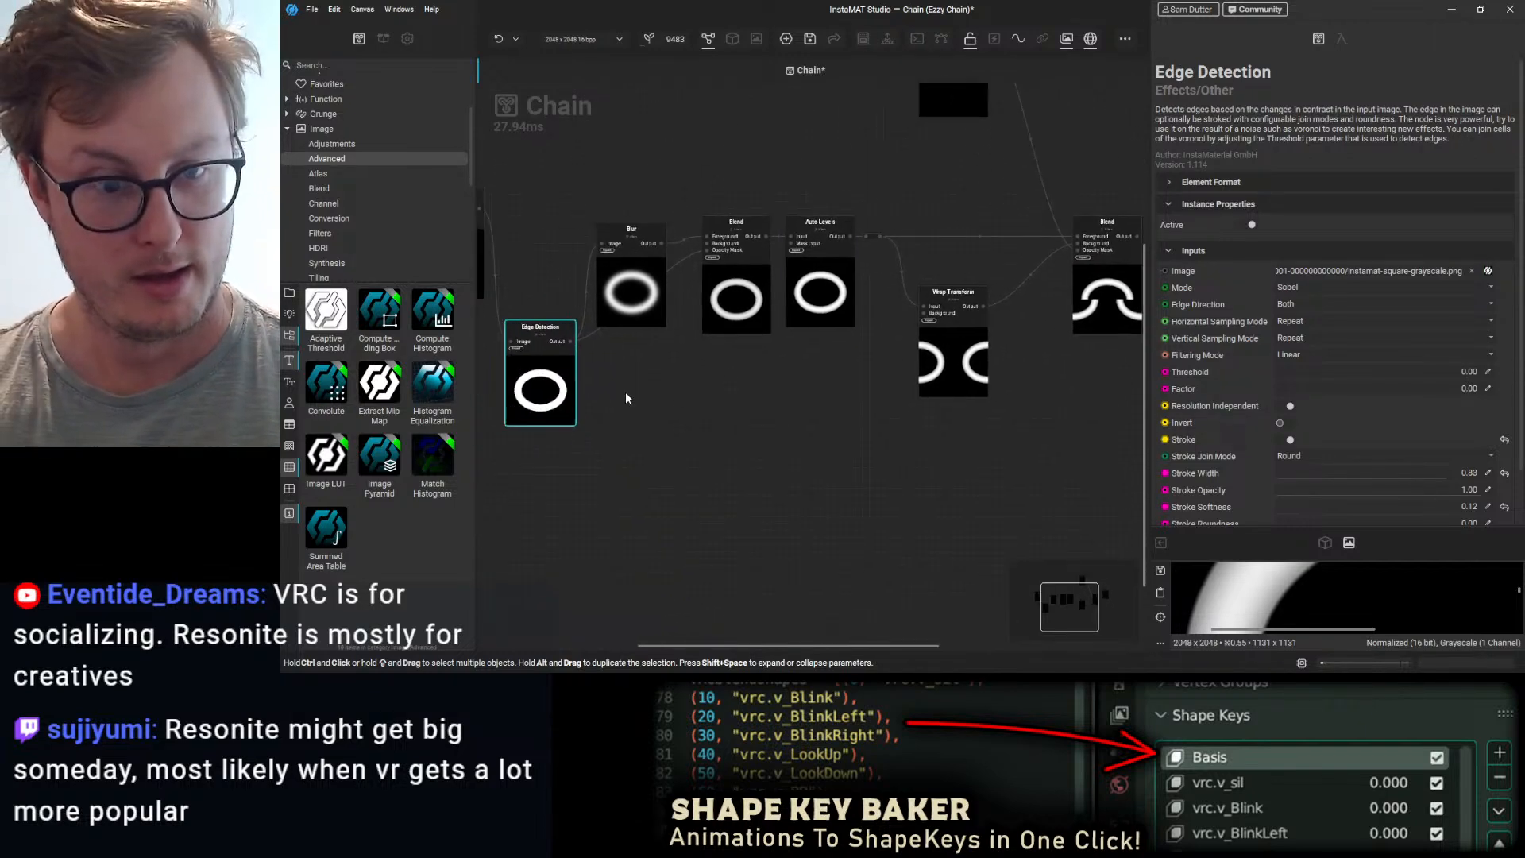
left_click(946, 329)
key("ctrl+c")
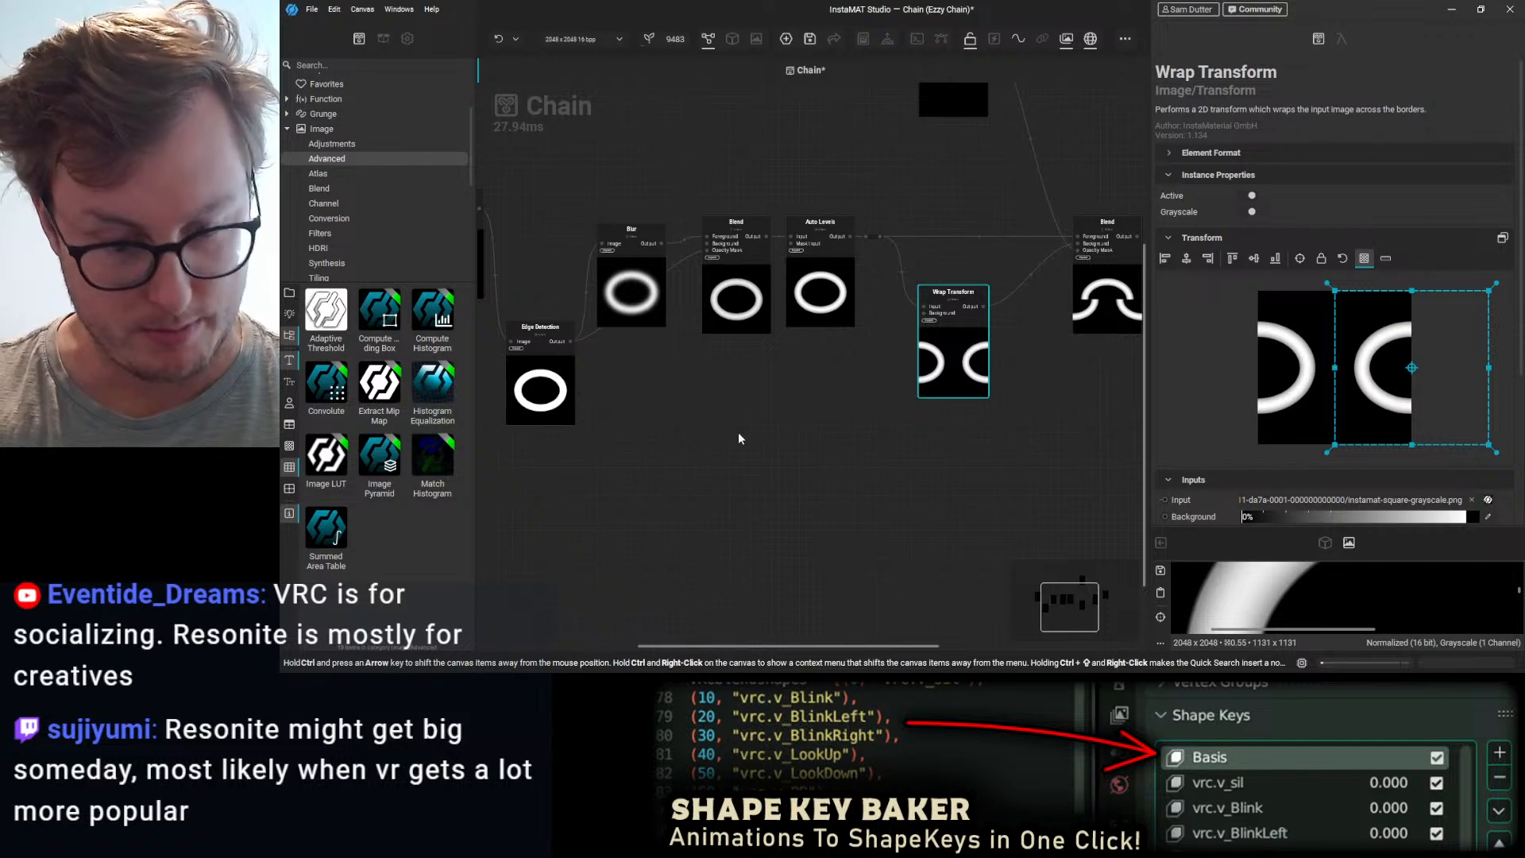
key("ctrl+v")
left_click_drag(782, 388, 721, 425)
left_click_drag(571, 342, 729, 371)
- Arrange the duplicated Wrap Transform node below the main row, clear of the original Wrap Transform
middle_click_drag(757, 370, 715, 408)
left_click_drag(718, 407, 830, 438)
middle_click_drag(830, 439, 766, 512)
scroll(807, 433, "up", 2)
left_click_drag(759, 555, 741, 546)
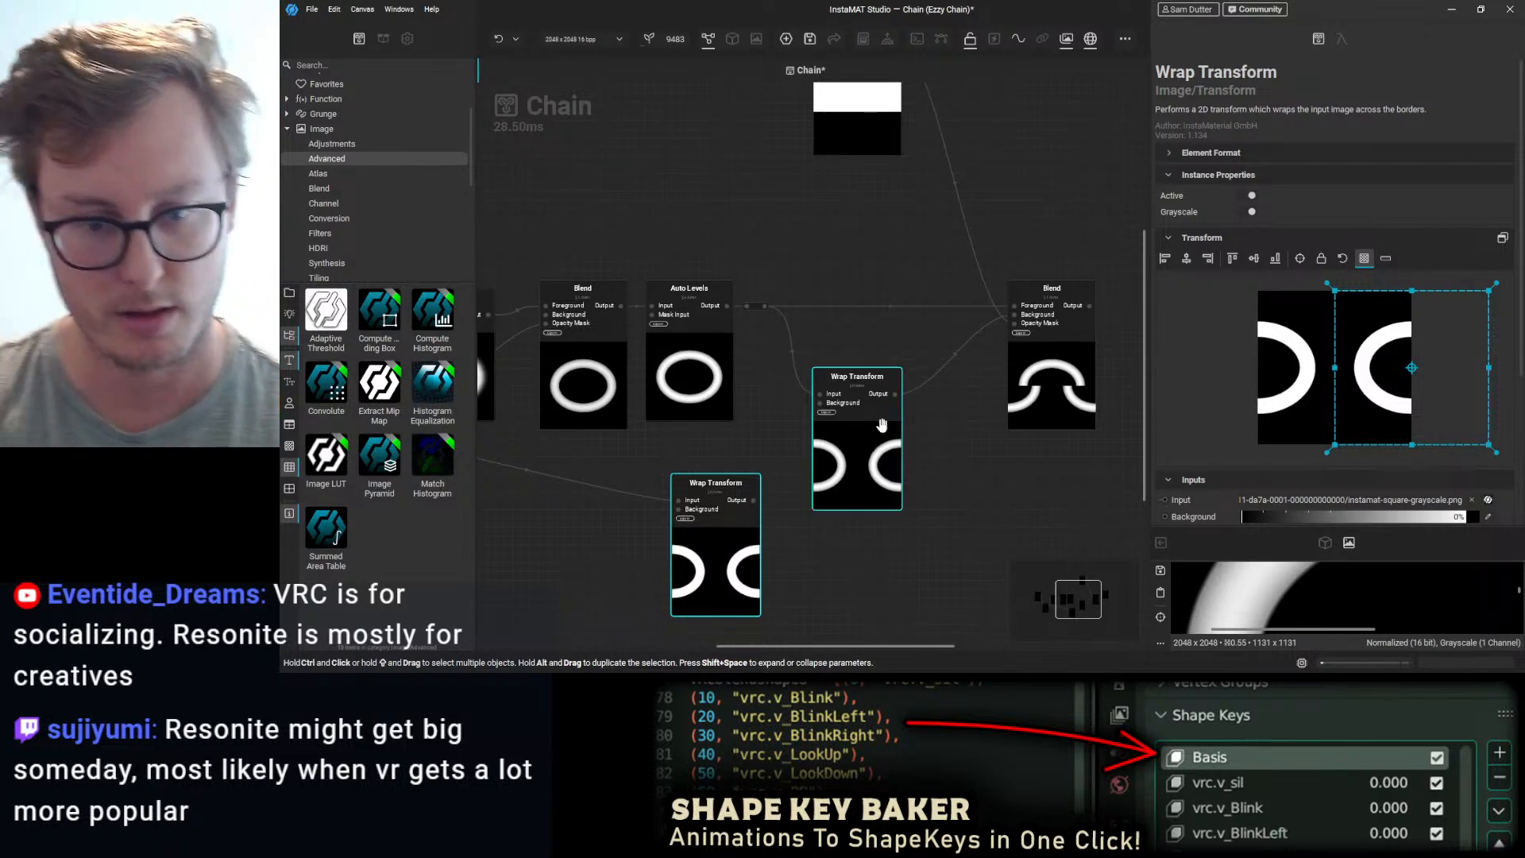
left_click_drag(878, 443, 890, 428)
middle_click_drag(848, 427, 805, 508)
left_click_drag(666, 534, 578, 532)
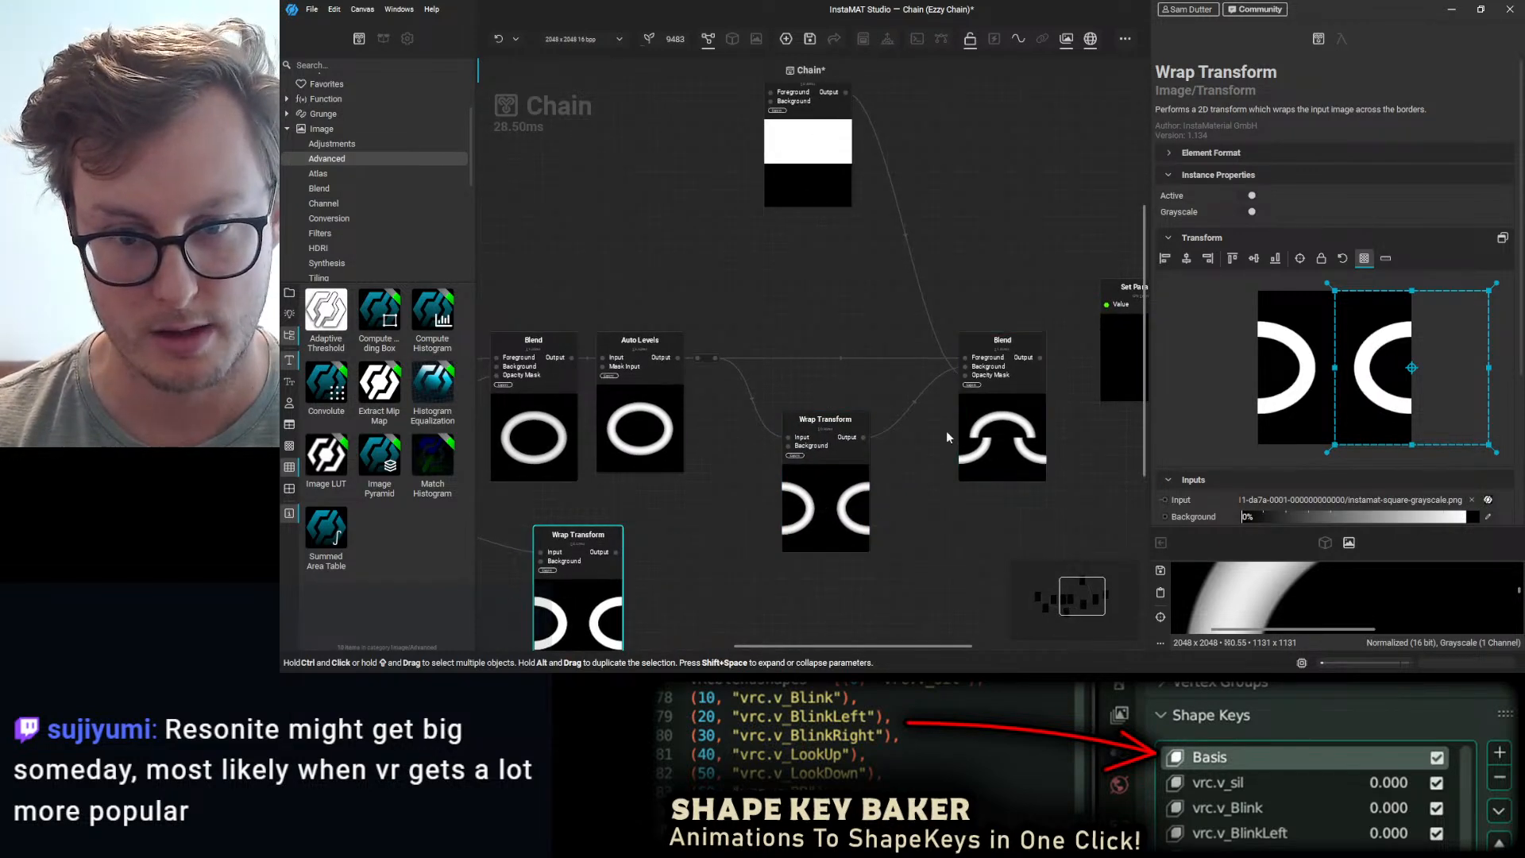
- Connect the Edge Detection output to the final Blend's Opacity Mask in place of the Box
middle_click_drag(643, 413, 832, 422)
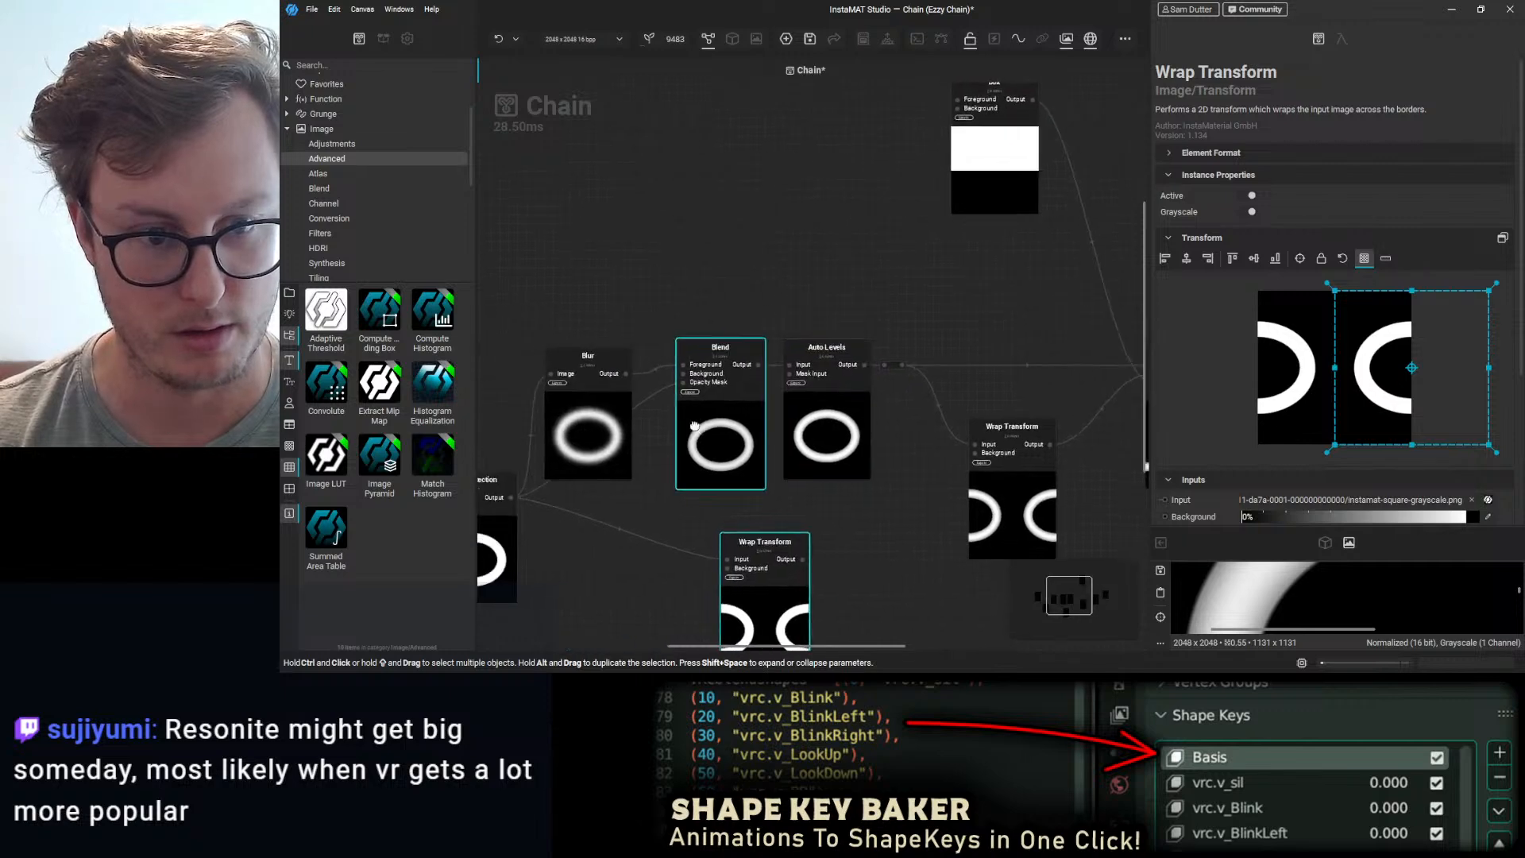
scroll(604, 397, "down", 3)
left_click_drag(547, 458, 938, 393)
scroll(964, 435, "up", 3)
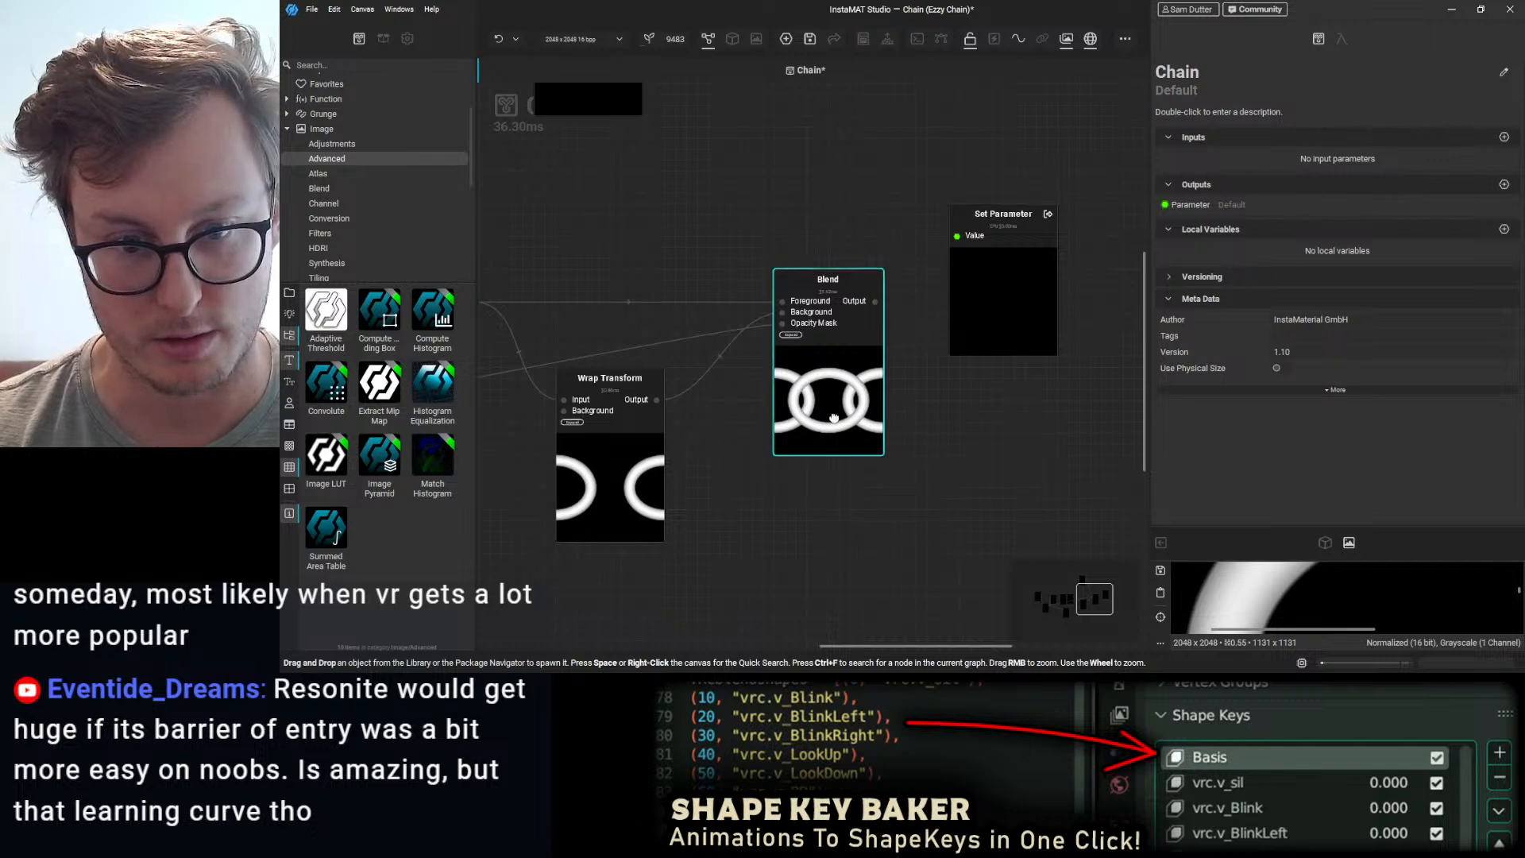
left_click(836, 431)
- Move the duplicated Wrap Transform node closer beneath the original Wrap Transform
scroll(836, 431, "down", 3)
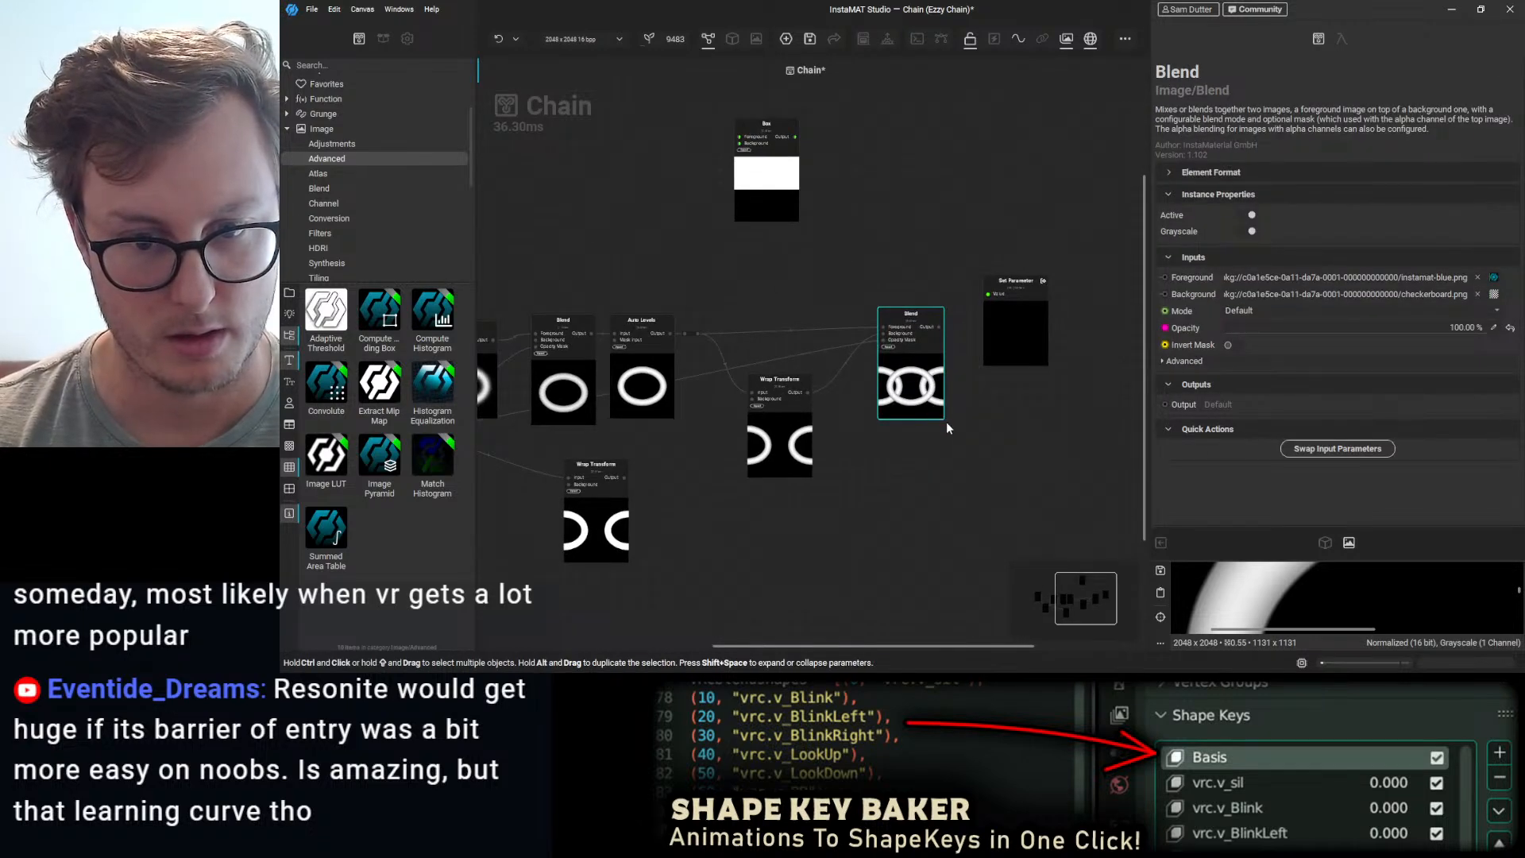
middle_click_drag(817, 474, 787, 457)
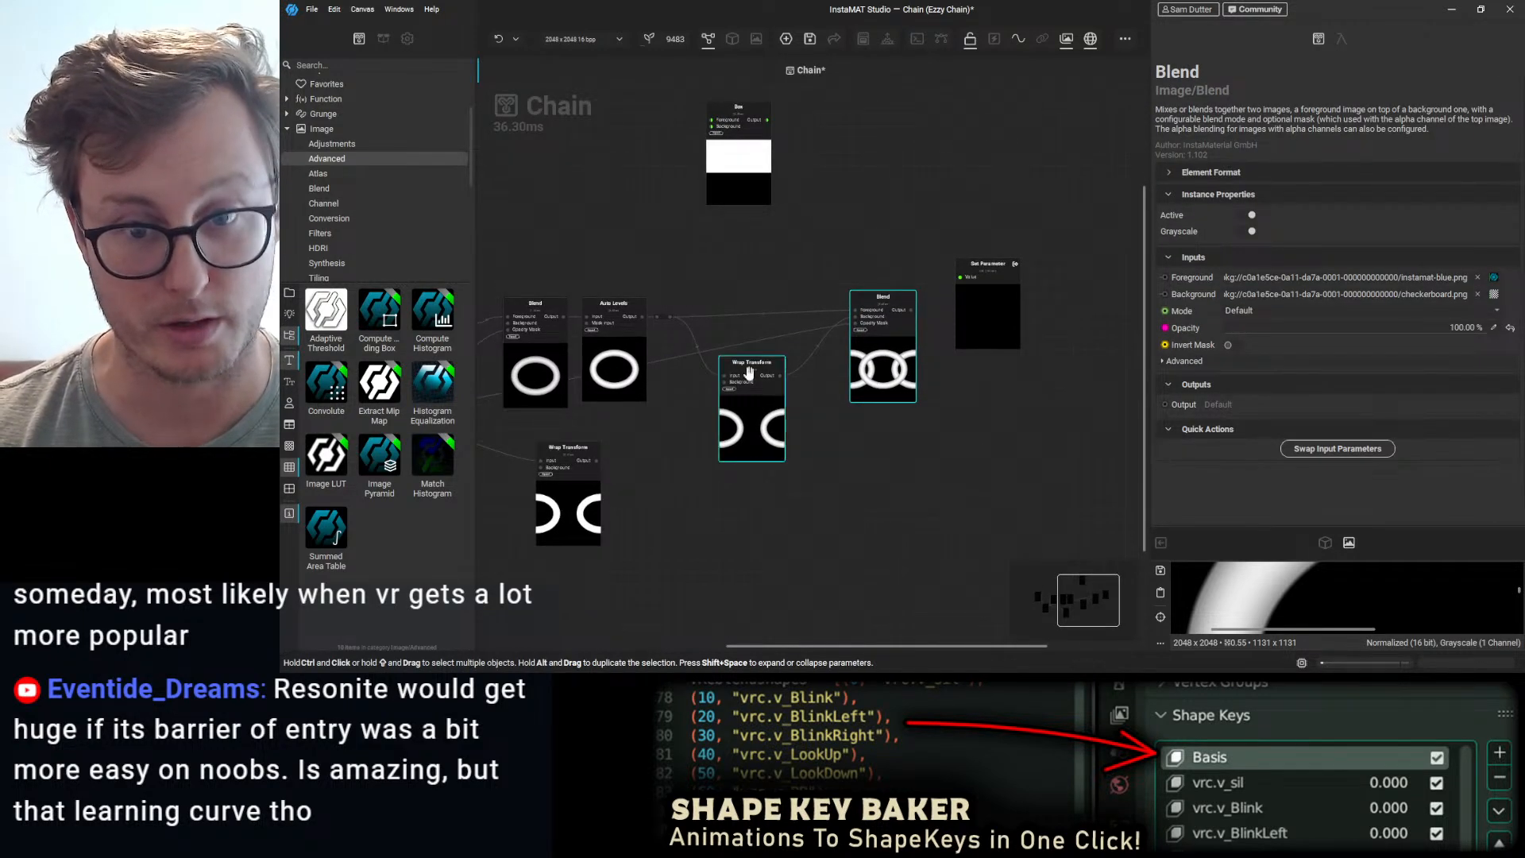
middle_click_drag(582, 506, 647, 494)
left_click_drag(647, 494, 759, 518)
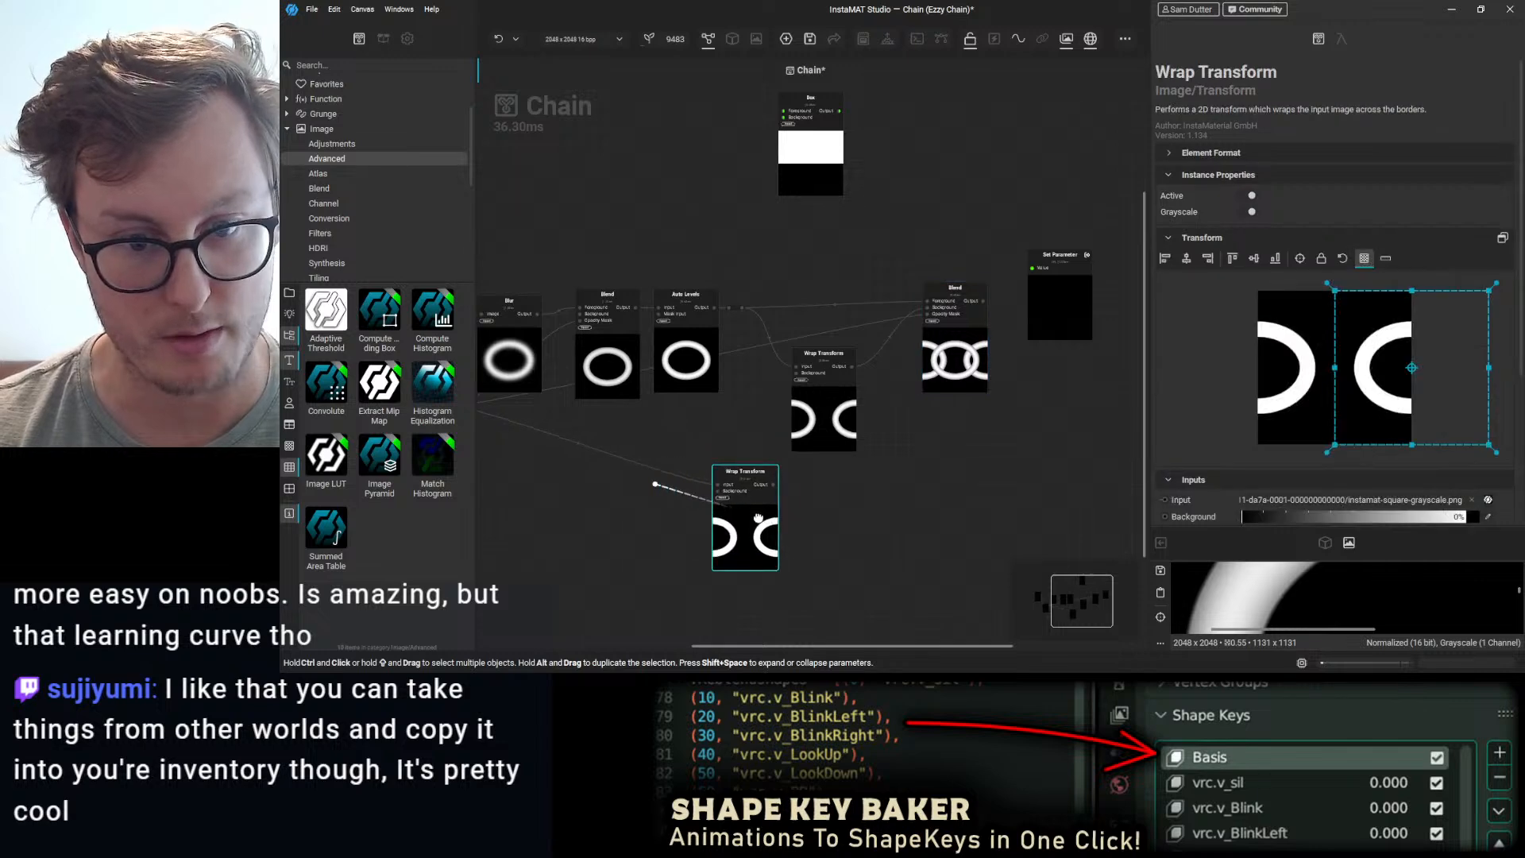
- Duplicate the final Blend node and place the copy directly below the original Blend
scroll(852, 365, "up", 1)
left_click(972, 353)
key("ctrl+c")
key("ctrl+v")
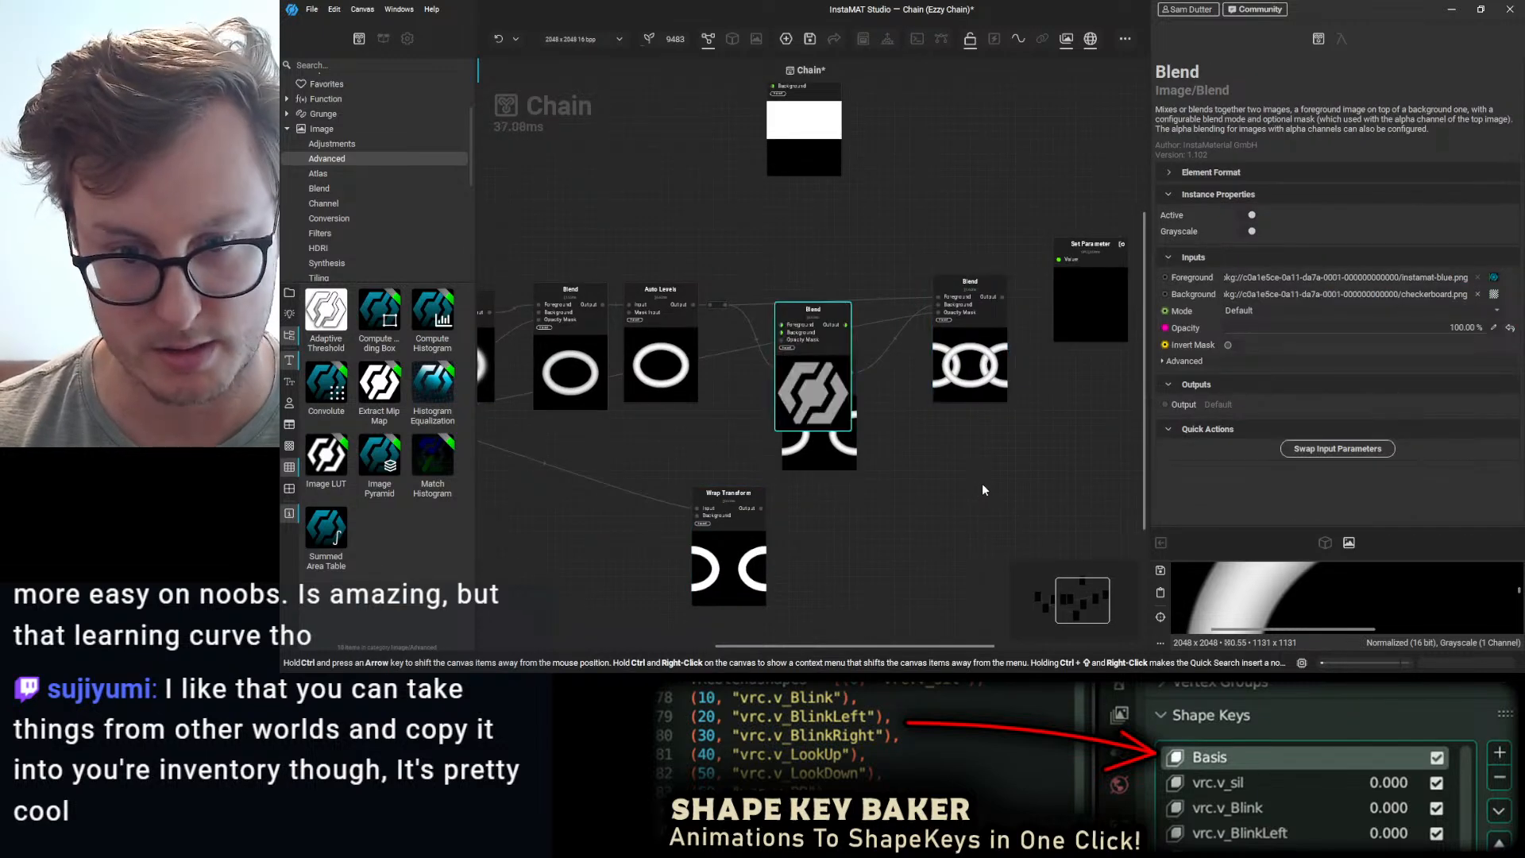
left_click_drag(829, 387, 986, 519)
middle_click_drag(938, 521, 900, 504)
scroll(891, 508, "up", 1)
scroll(890, 507, "up", 1)
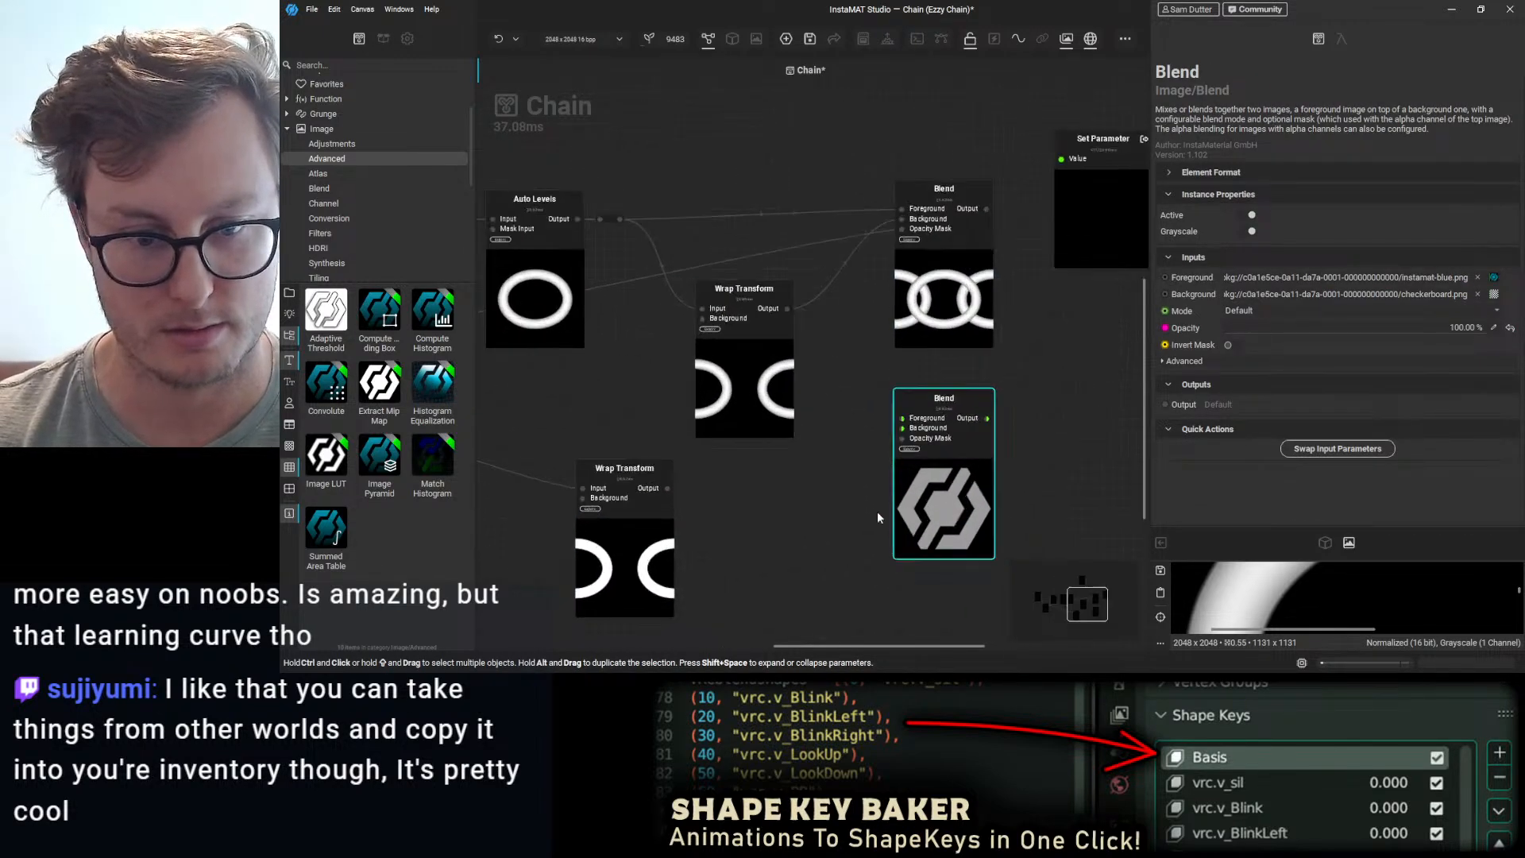
- Wire the lower Blend with the original Wrap Transform as foreground, Auto Levels as background, and the duplicated Wrap Transform as opacity mask
left_click_drag(668, 488, 901, 438)
middle_click_drag(826, 402, 817, 434)
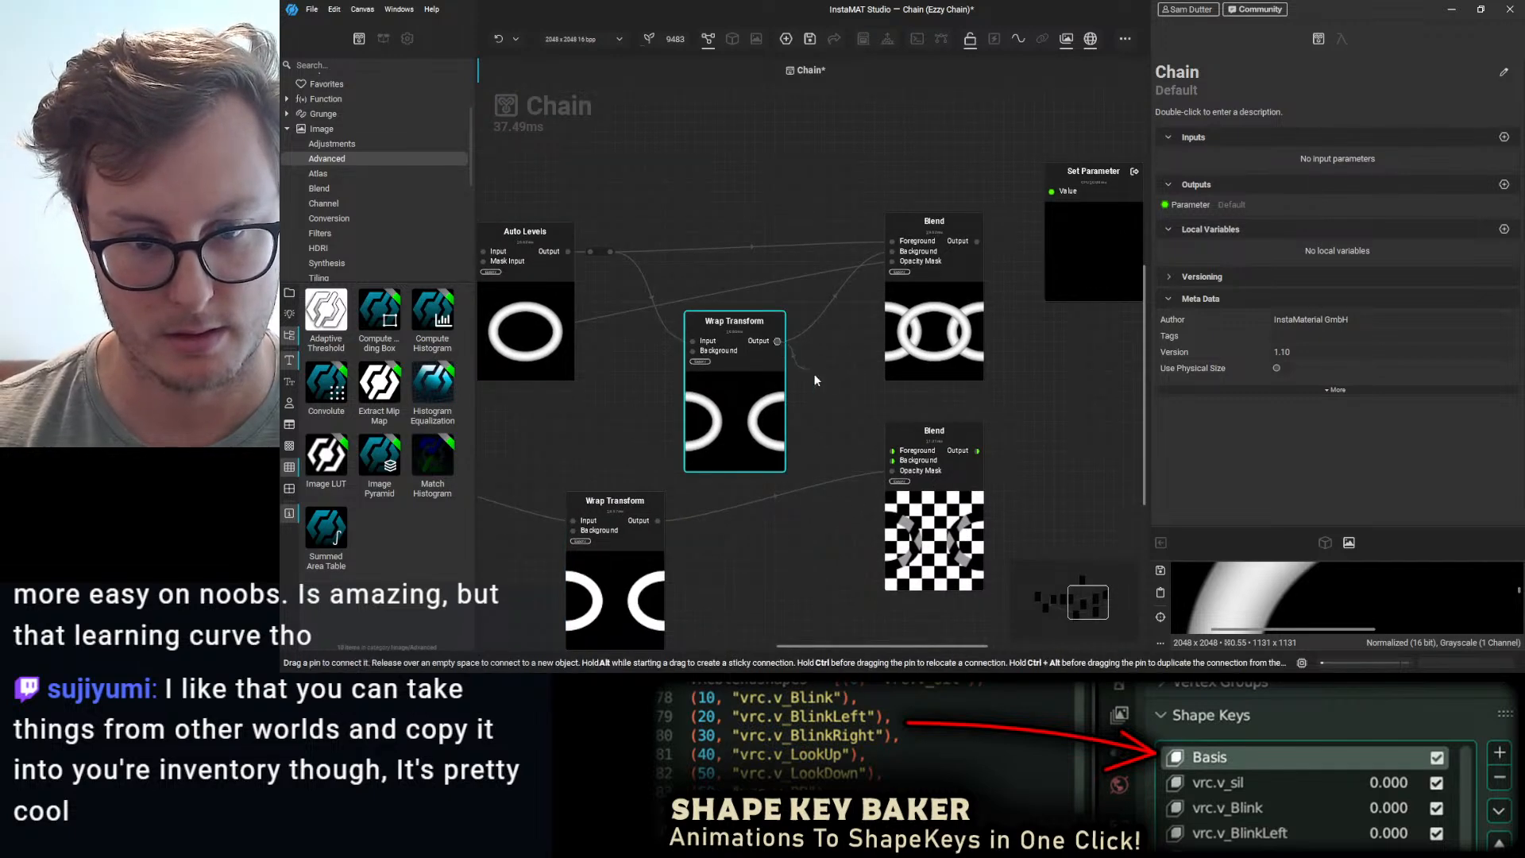
left_click_drag(871, 453, 880, 458)
middle_click_drag(841, 360, 856, 442)
scroll(848, 444, "down", 2)
scroll(733, 417, "up", 1)
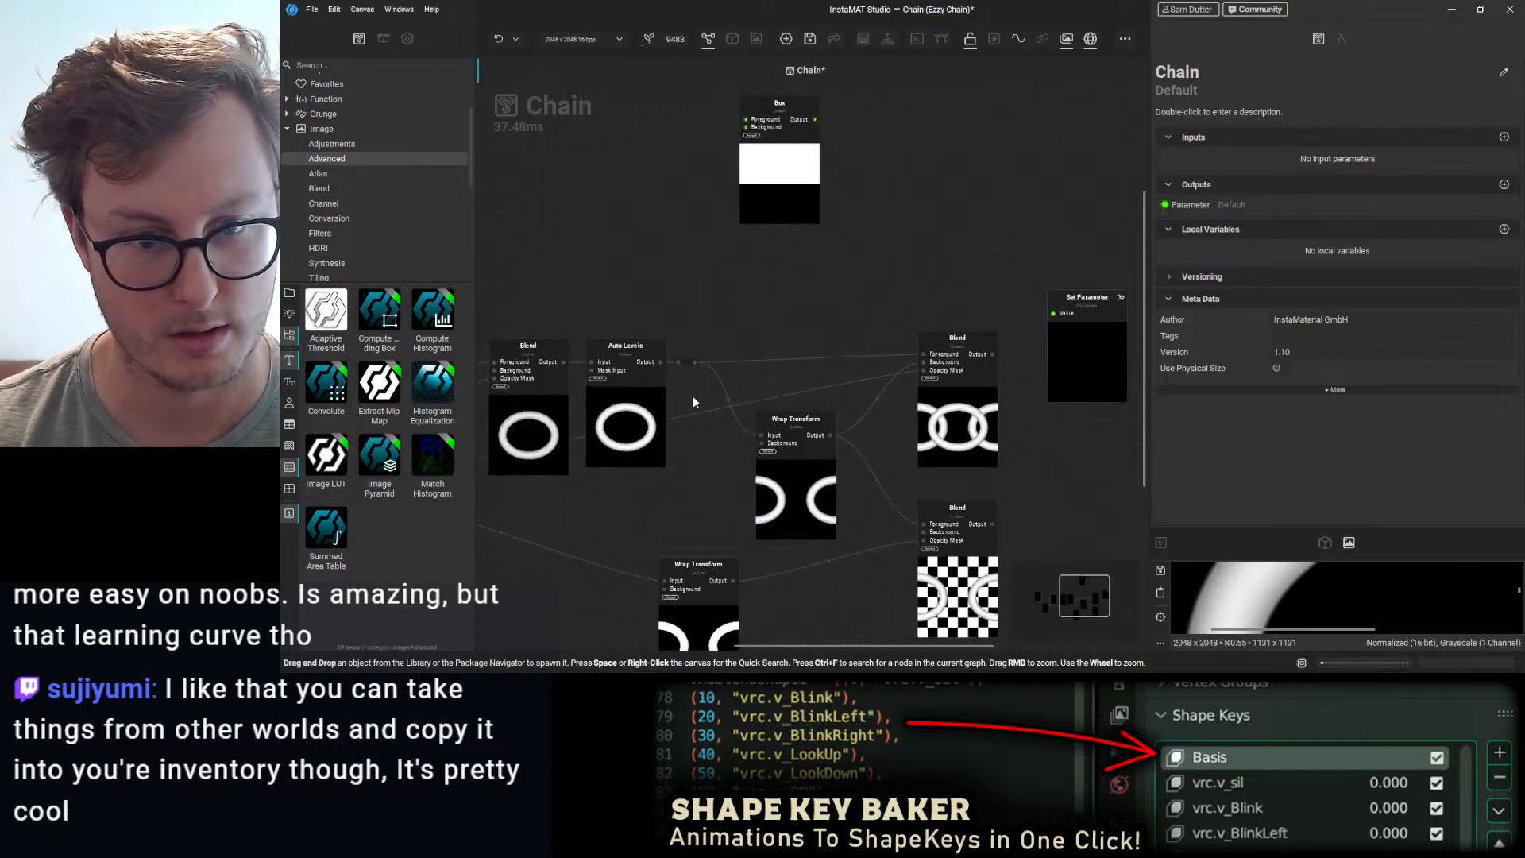
scroll(951, 507, "down", 1)
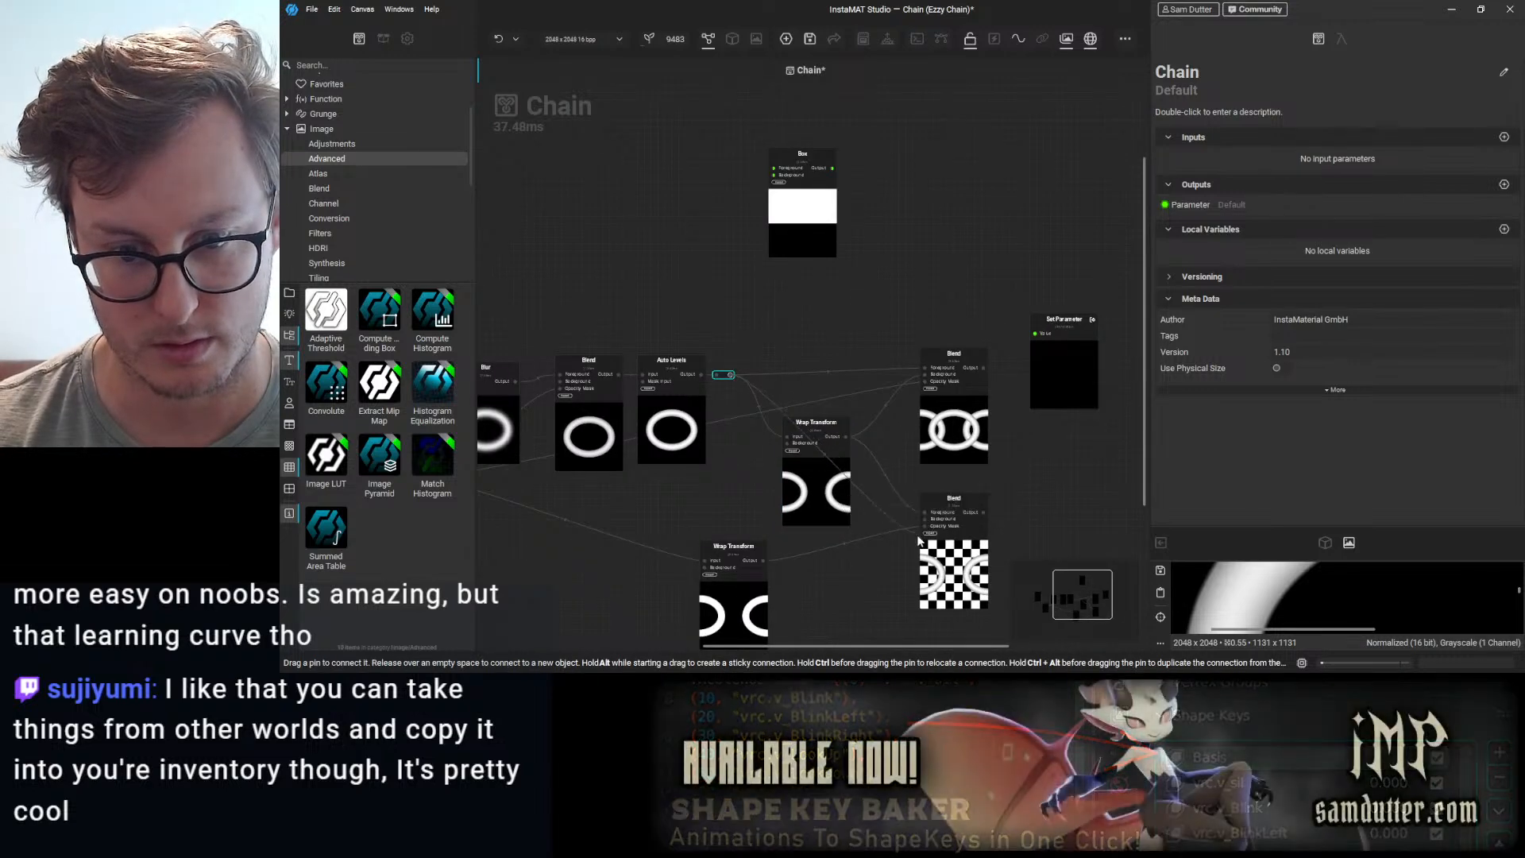
scroll(753, 503, "up", 2)
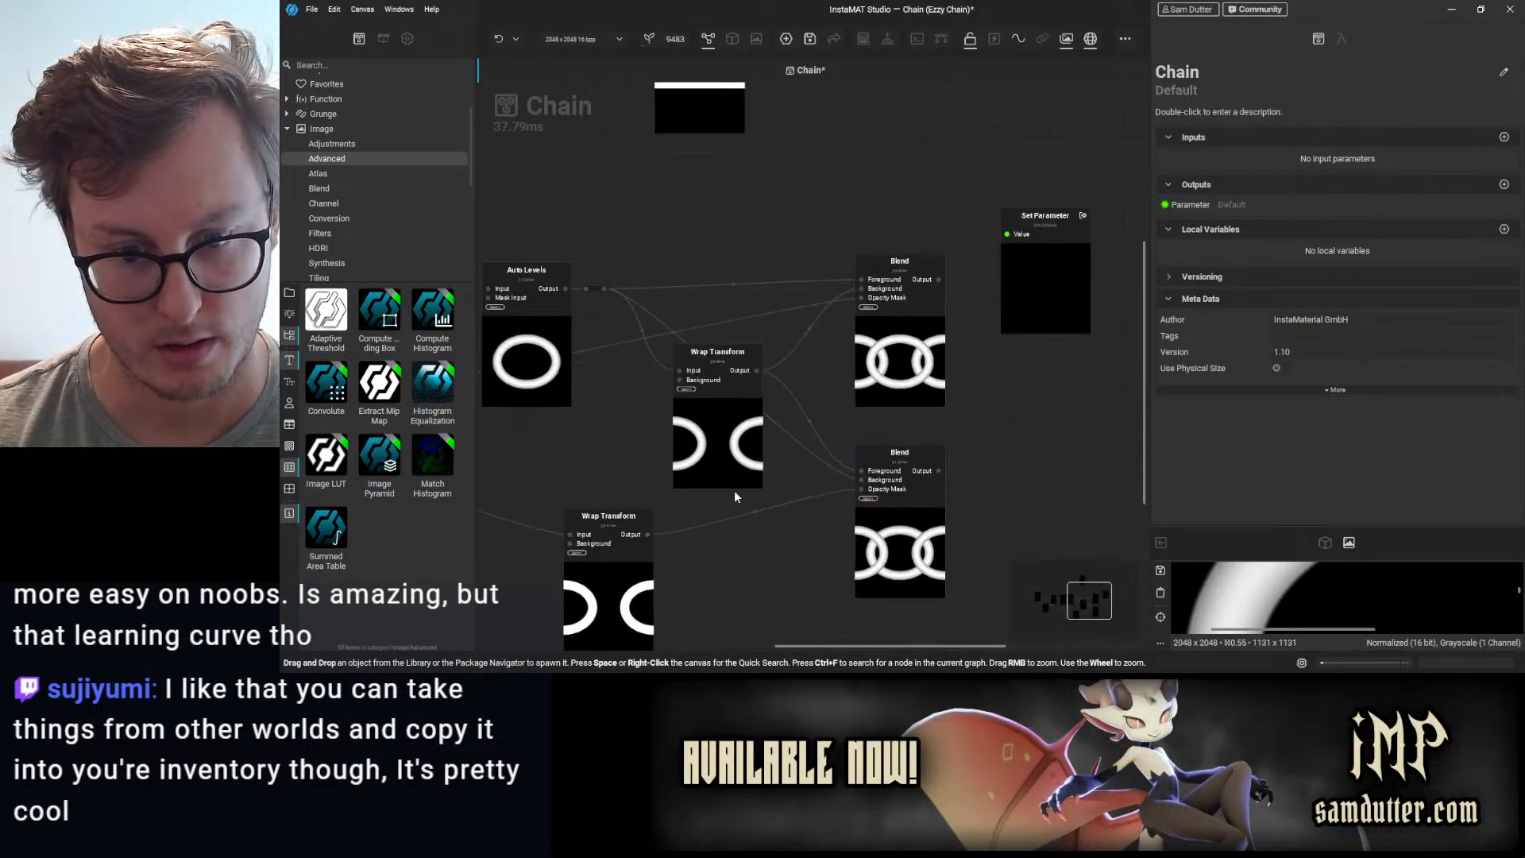
- Rearrange the graph with more space before Set Parameter and the Box node directly above the upper ring Blend
left_click_drag(593, 287, 657, 286)
middle_click_drag(988, 316, 823, 323)
left_click_drag(865, 291, 1051, 314)
middle_click_drag(902, 324, 917, 349)
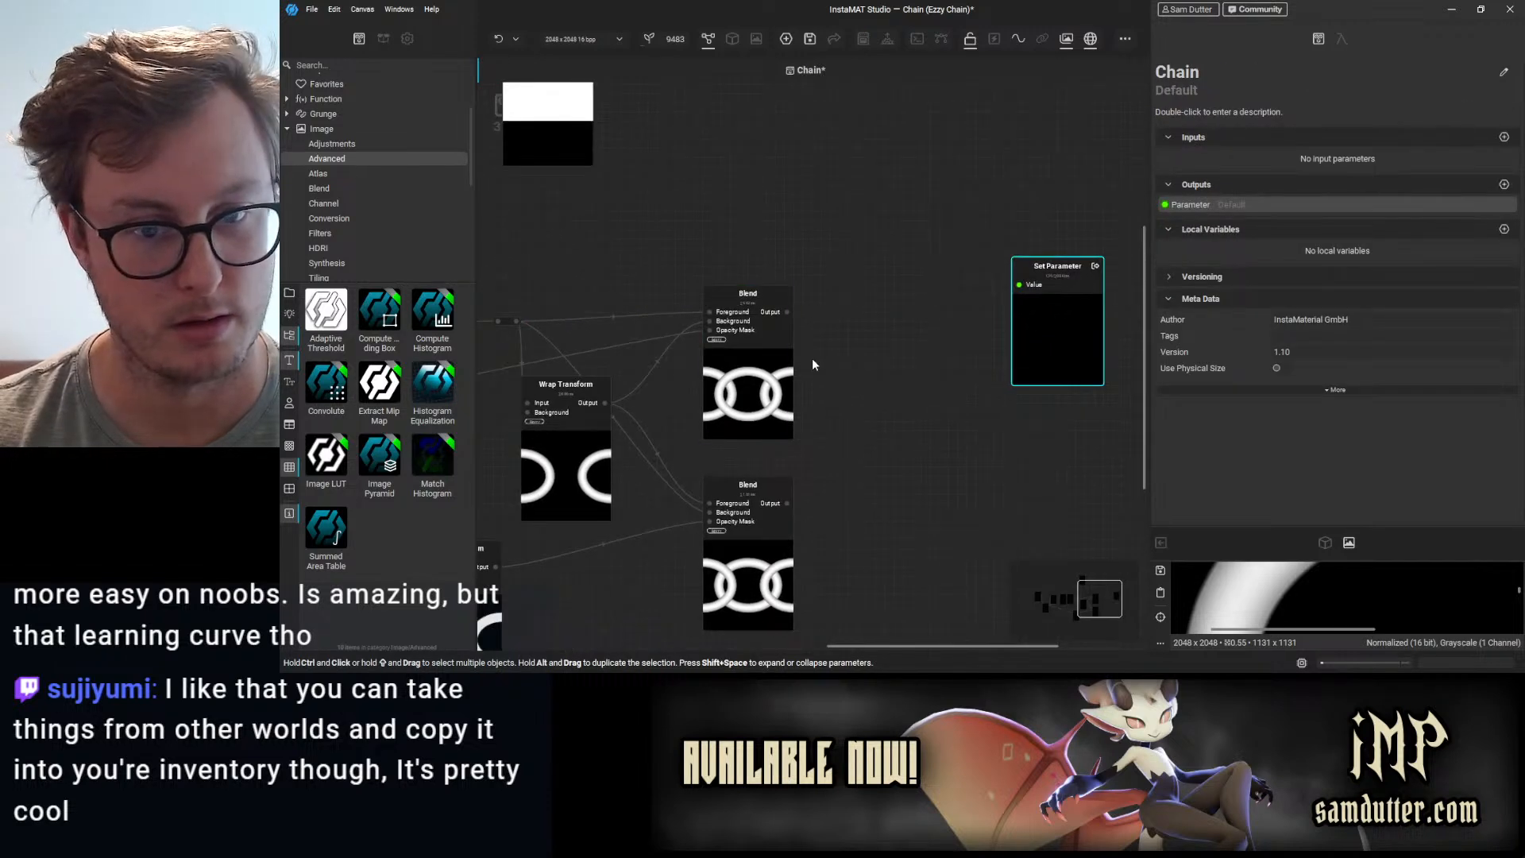
left_click_drag(558, 136, 748, 236)
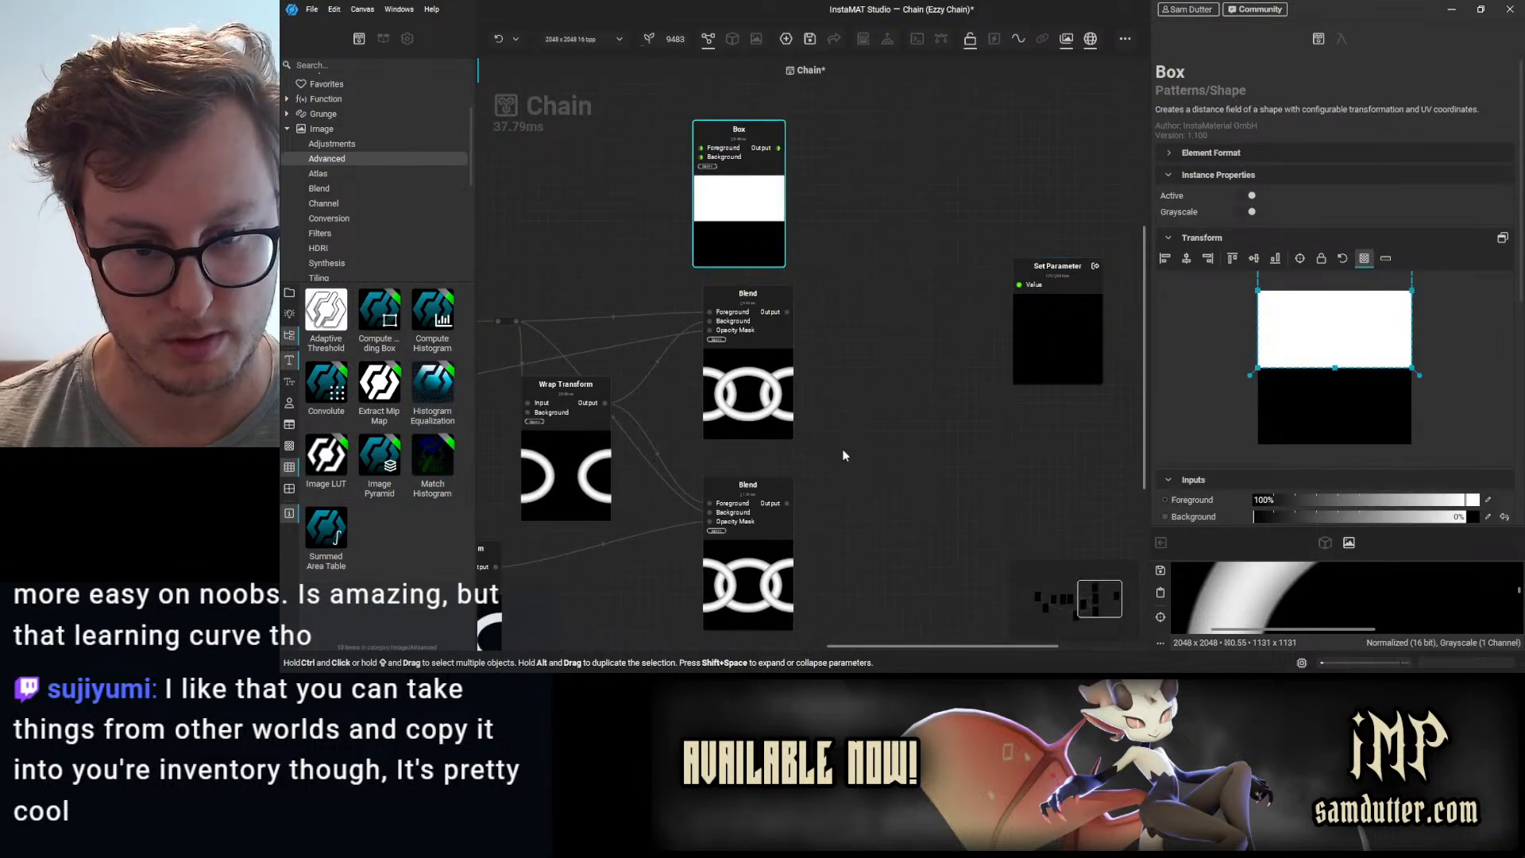
- Add another Blend node and place it between the two ring Blends and Set Parameter
key("space")
type("blend")
key("Return")
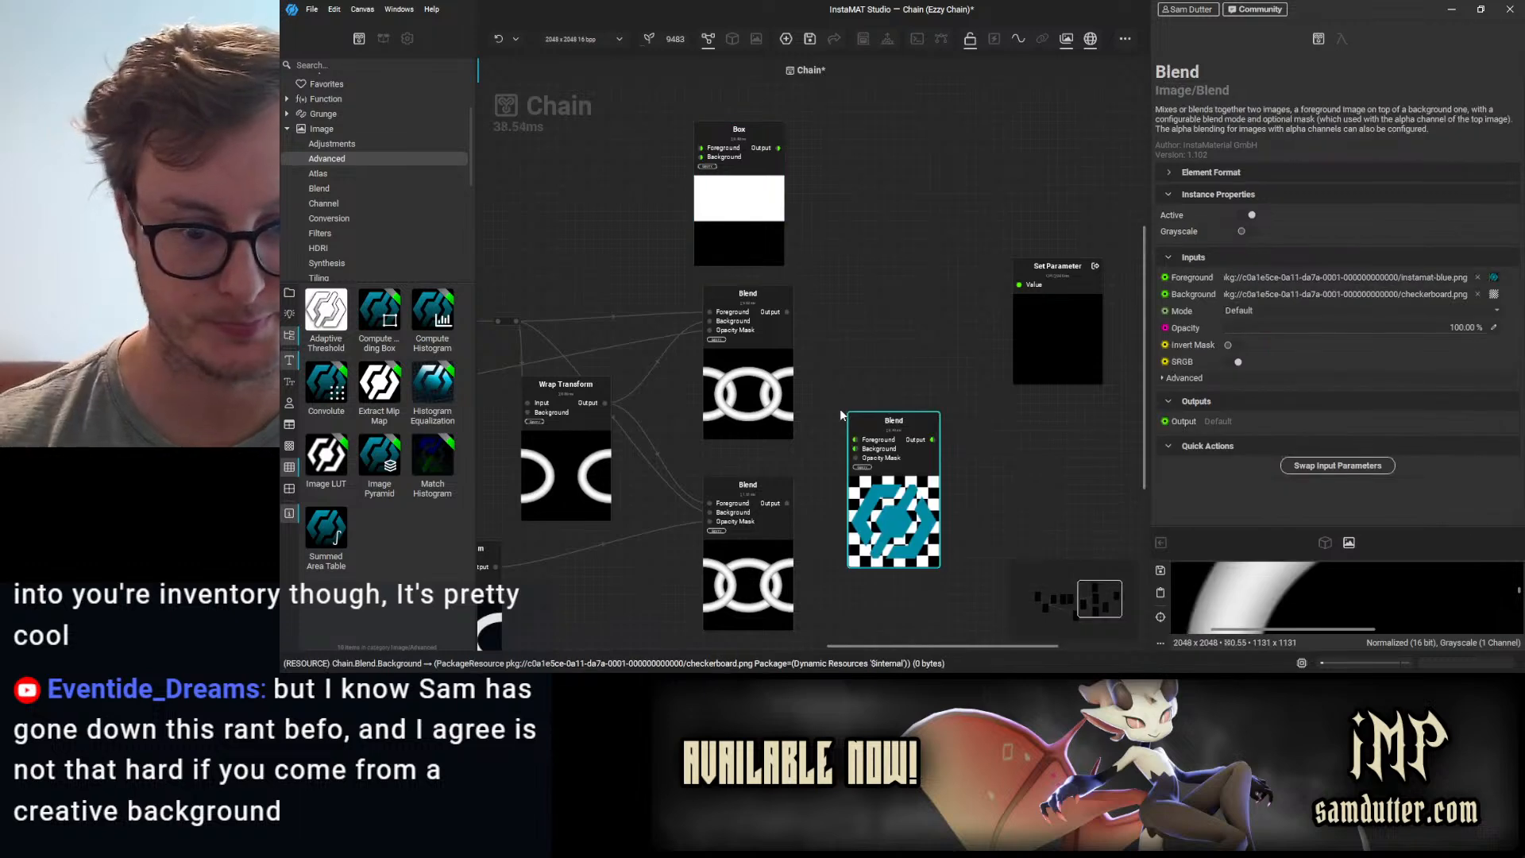
left_click_drag(908, 523, 945, 450)
- Connect the upper Blend as foreground, the lower Blend as background, and the Box as opacity mask of the new Blend
left_click_drag(779, 148, 892, 388)
left_click_drag(786, 503, 891, 376)
left_click_drag(786, 311, 891, 366)
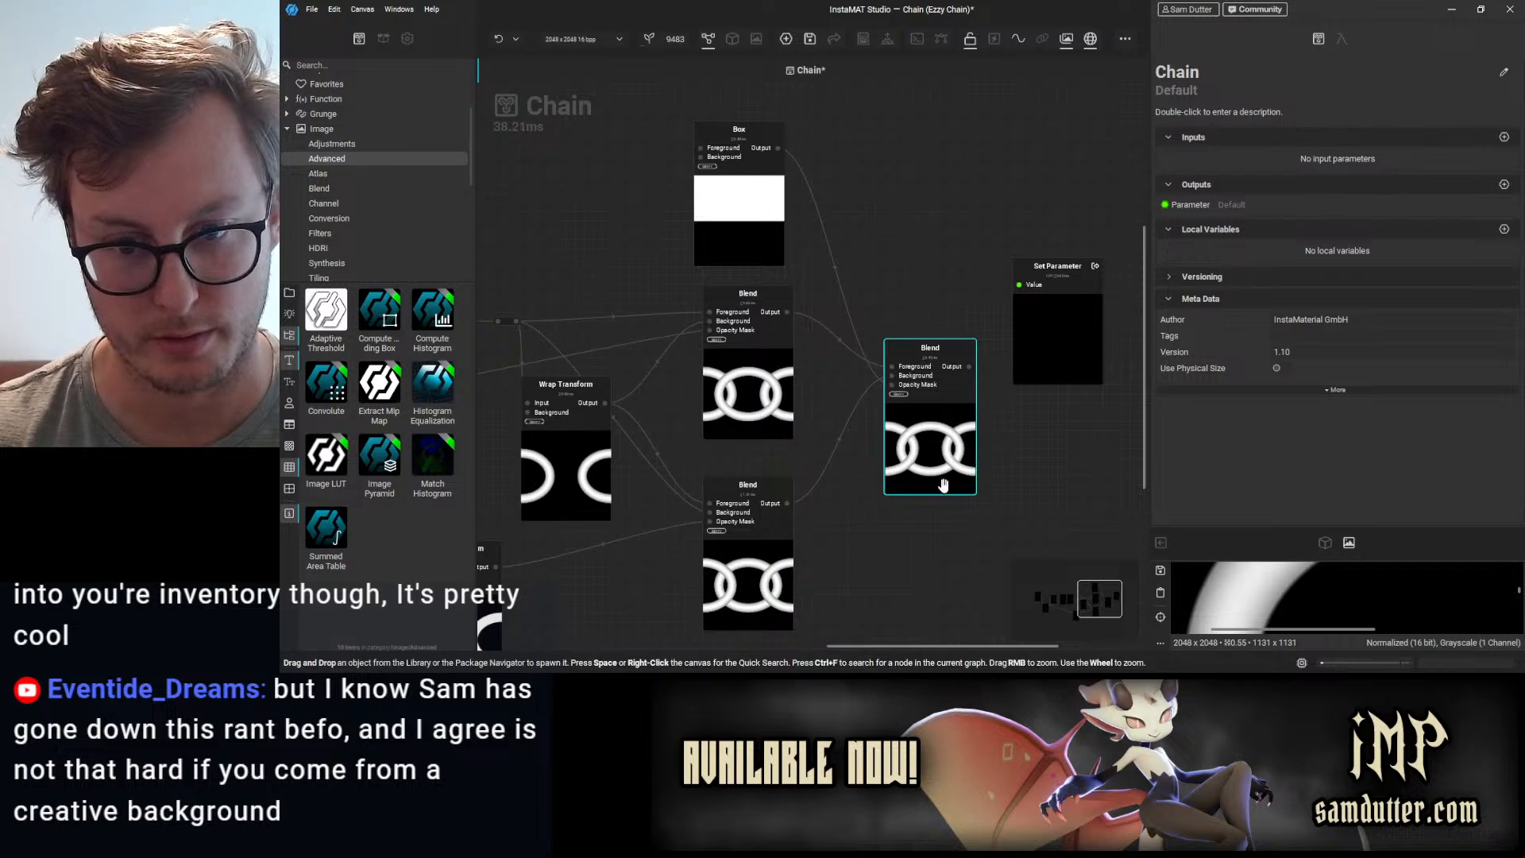
scroll(942, 499, "up", 5)
scroll(903, 460, "down", 6)
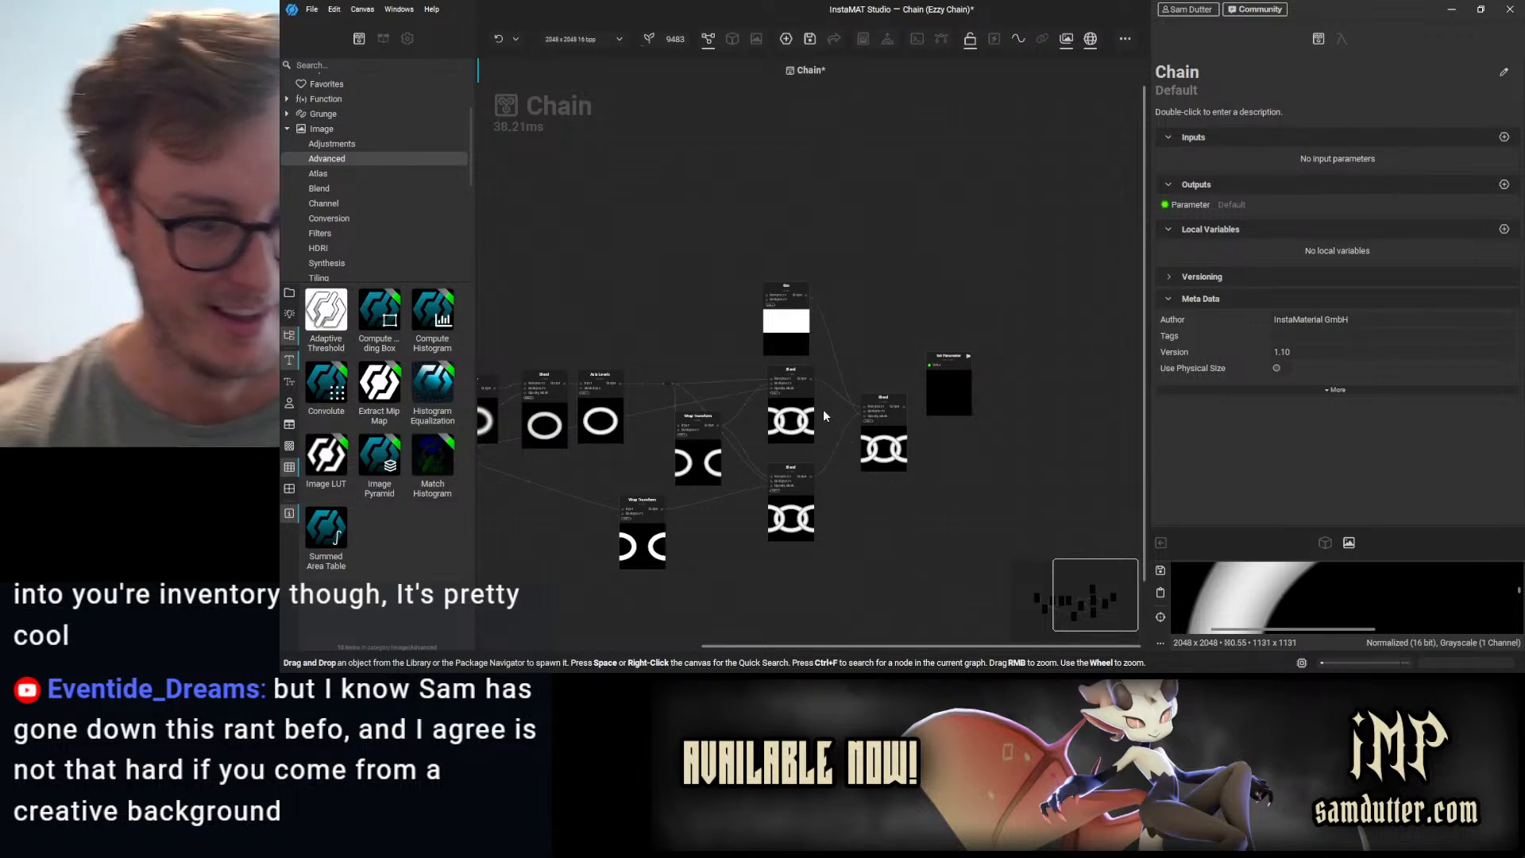
- Move the Circle node level with Edge Detection and save the package
middle_click_drag(560, 390, 934, 290)
scroll(765, 315, "up", 3)
left_click_drag(724, 342, 703, 492)
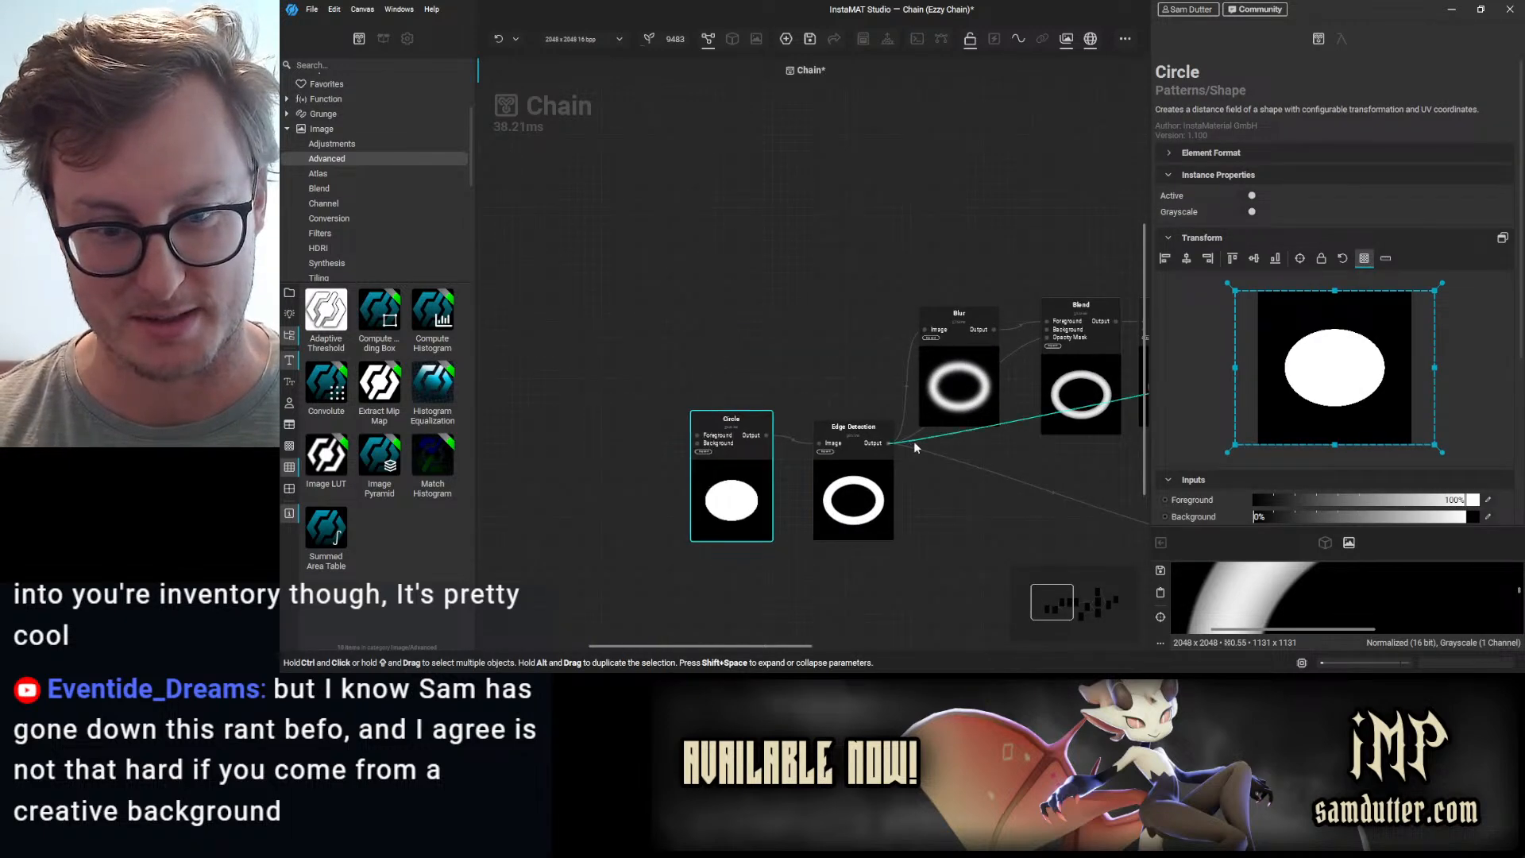
middle_click_drag(946, 381, 743, 304)
key("ctrl+s")
middle_click_drag(934, 420, 681, 412)
middle_click_drag(804, 379, 673, 371)
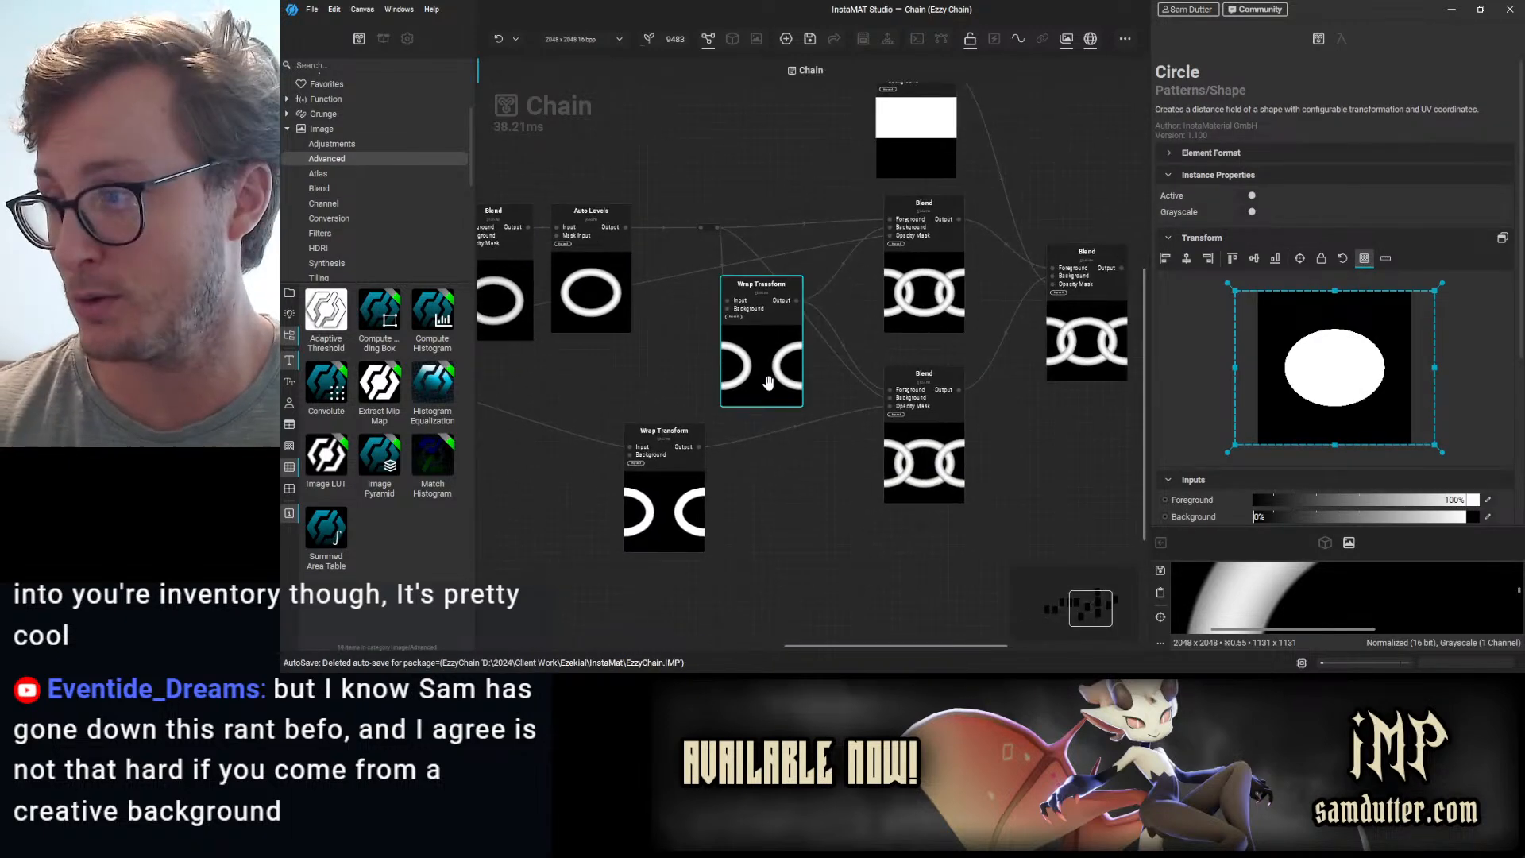
- Line up the Set Parameter node with the final Blend, leaving a gap for more nodes between them
middle_click_drag(924, 322, 818, 318)
middle_click_drag(1004, 360, 818, 395)
scroll(818, 395, "up", 2)
left_click_drag(926, 159, 962, 262)
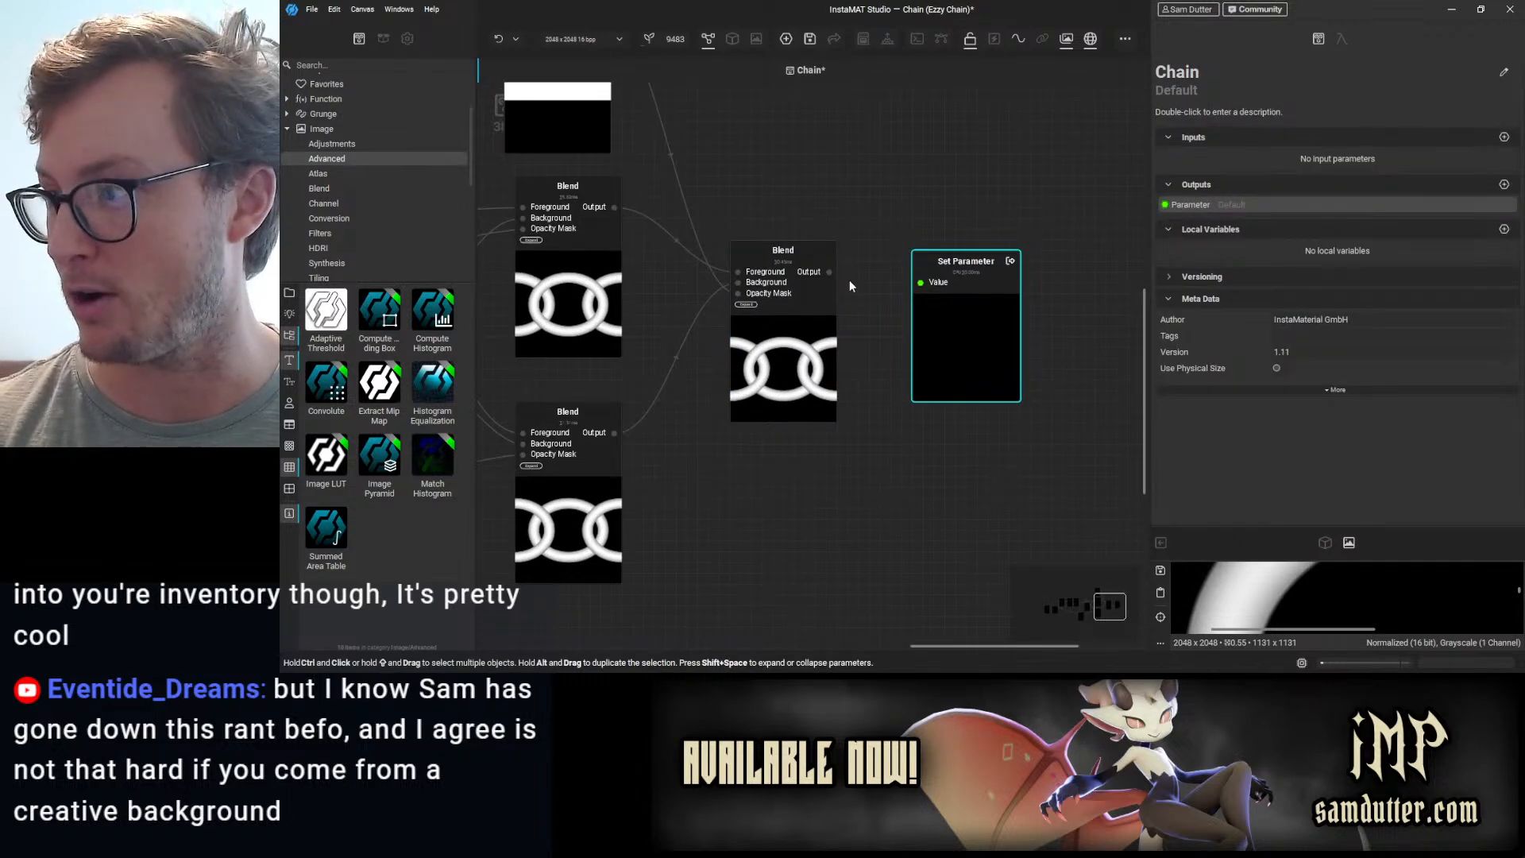
middle_click_drag(812, 253, 889, 260)
scroll(889, 260, "down", 2)
middle_click_drag(824, 317, 663, 336)
left_click_drag(834, 341, 872, 341)
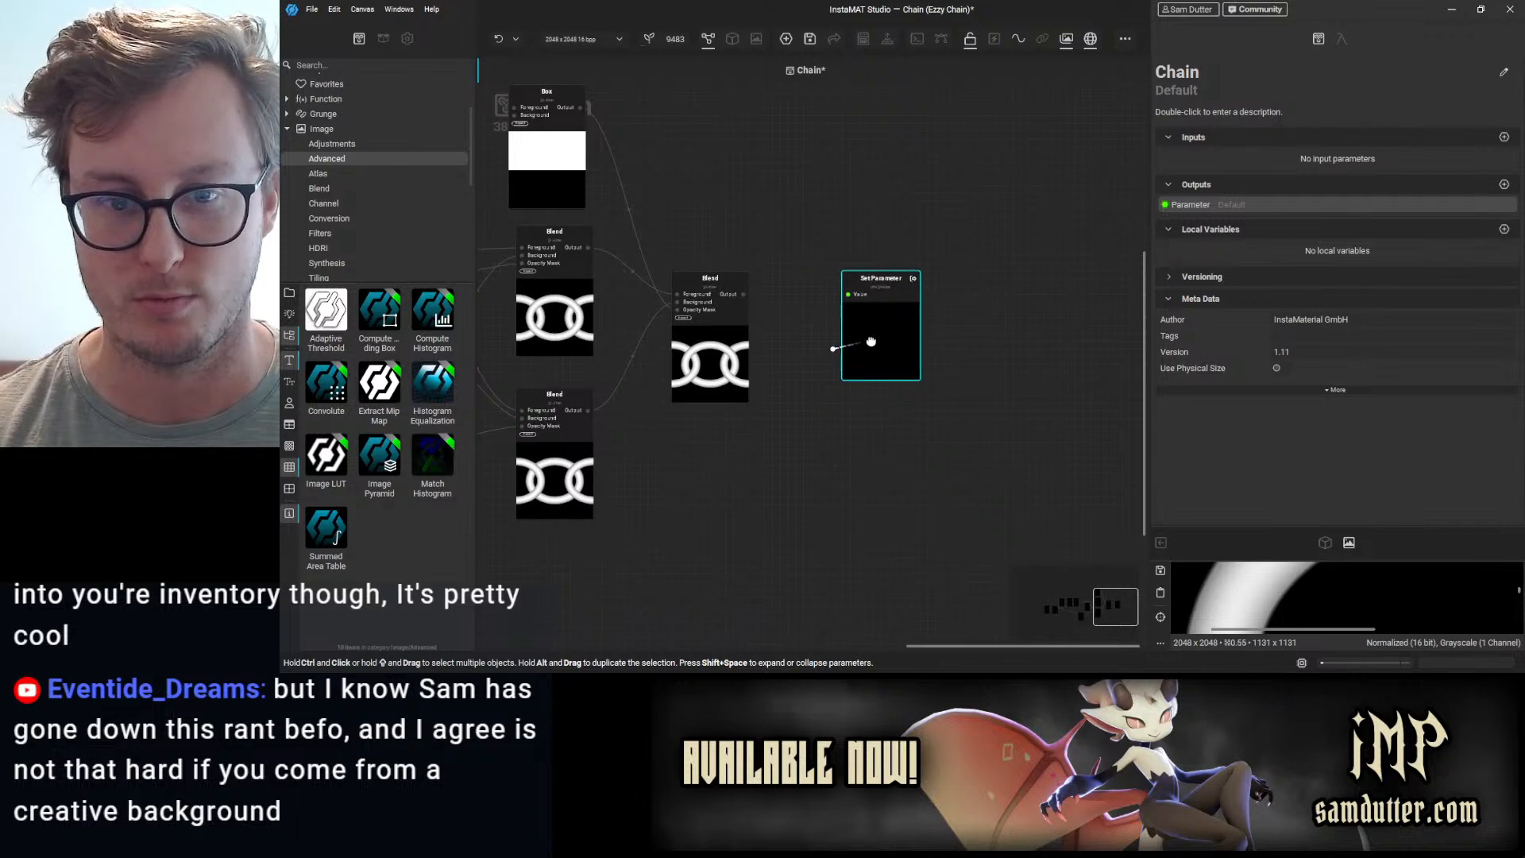
middle_click_drag(749, 328, 779, 323)
middle_click_drag(678, 401, 847, 405)
scroll(801, 407, "down", 1)
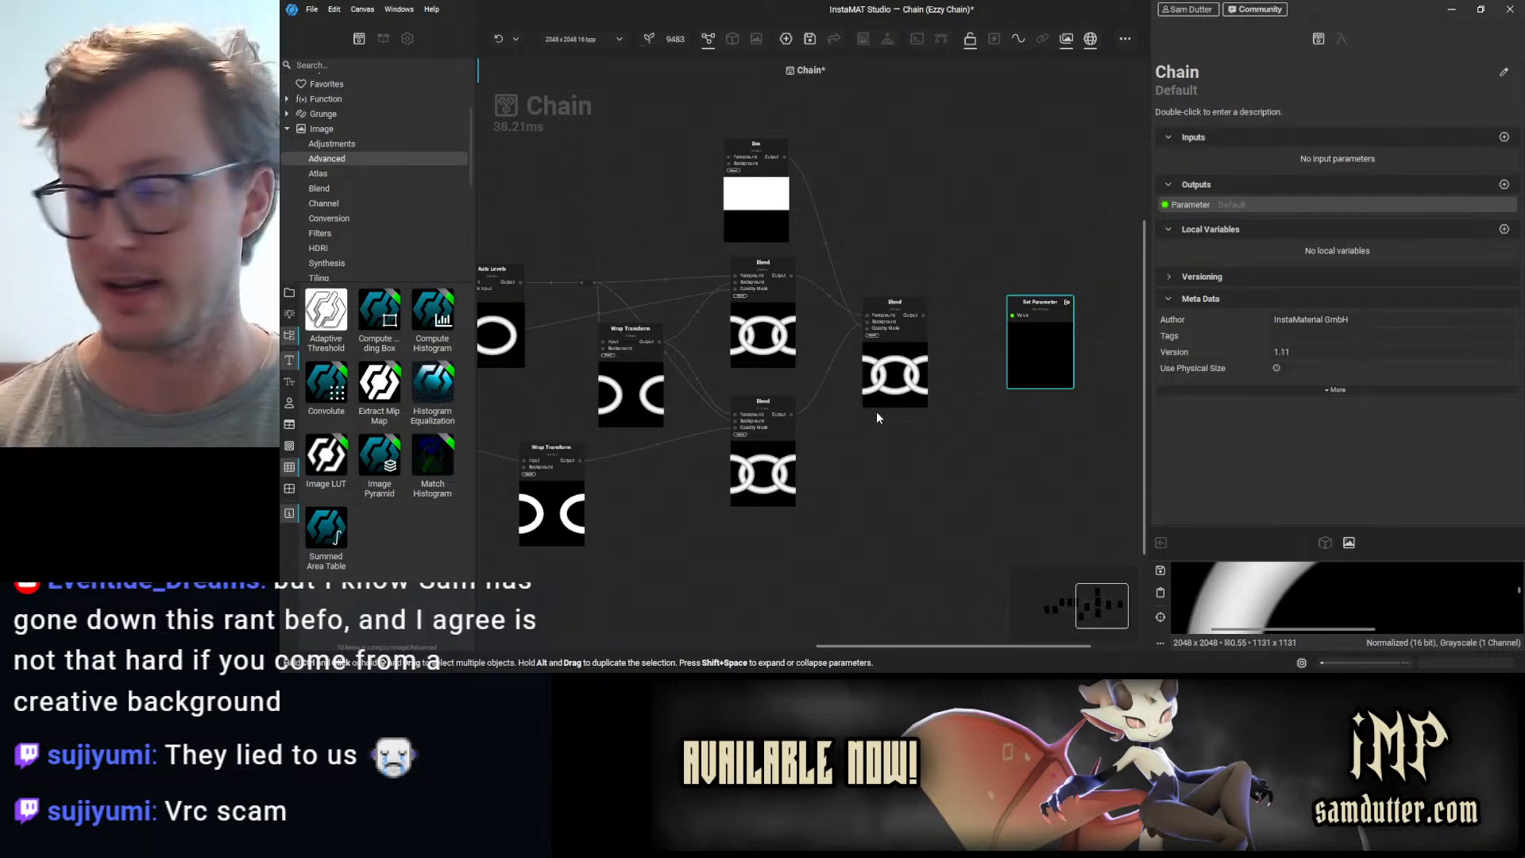
middle_click_drag(920, 450, 905, 403)
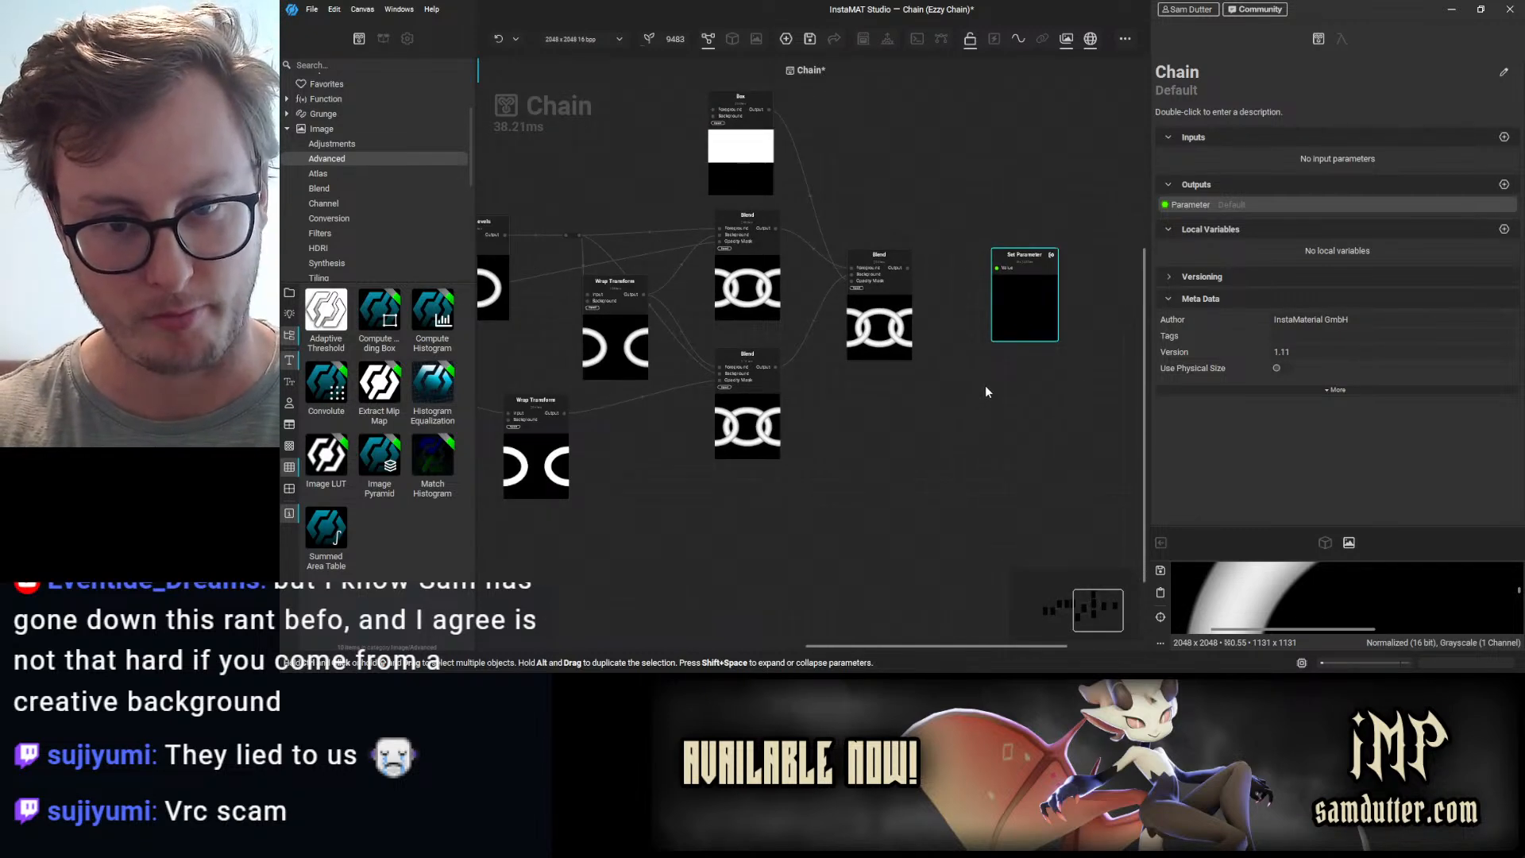
- Add a Gradient Map node above Auto Levels and connect the Auto Levels output to its input
mouse_move(596, 401)
middle_mouse_down()
mouse_move(754, 401)
mouse_move(715, 463)
middle_mouse_up()
scroll(715, 463, "up", 2)
scroll(715, 464, "up", 2)
middle_click_drag(666, 393, 792, 446)
scroll(795, 441, "down", 2)
middle_click_drag(903, 382, 799, 441)
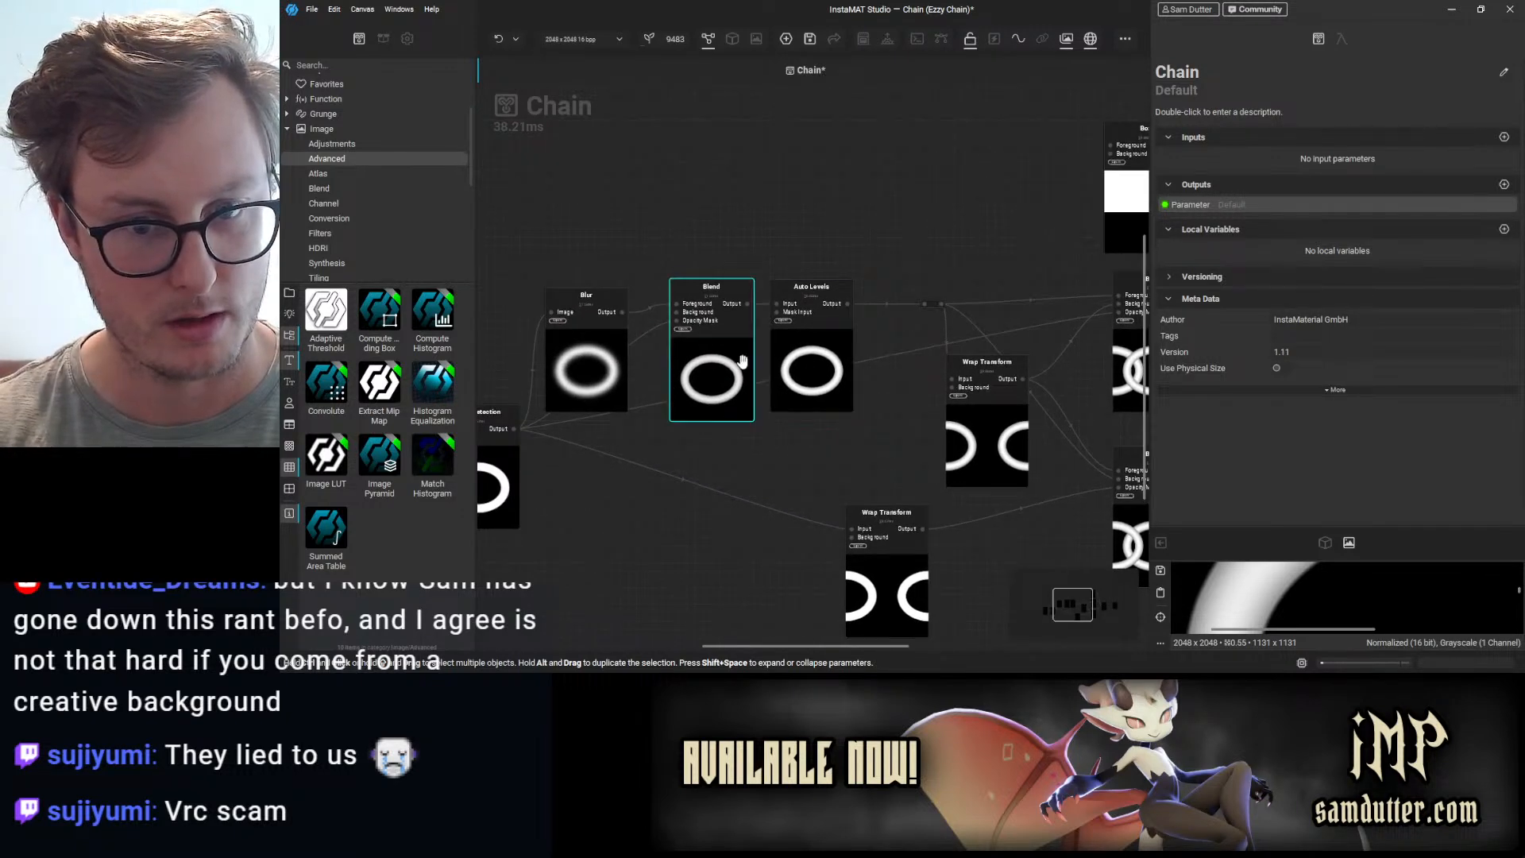
middle_click_drag(831, 365, 658, 383)
key("space")
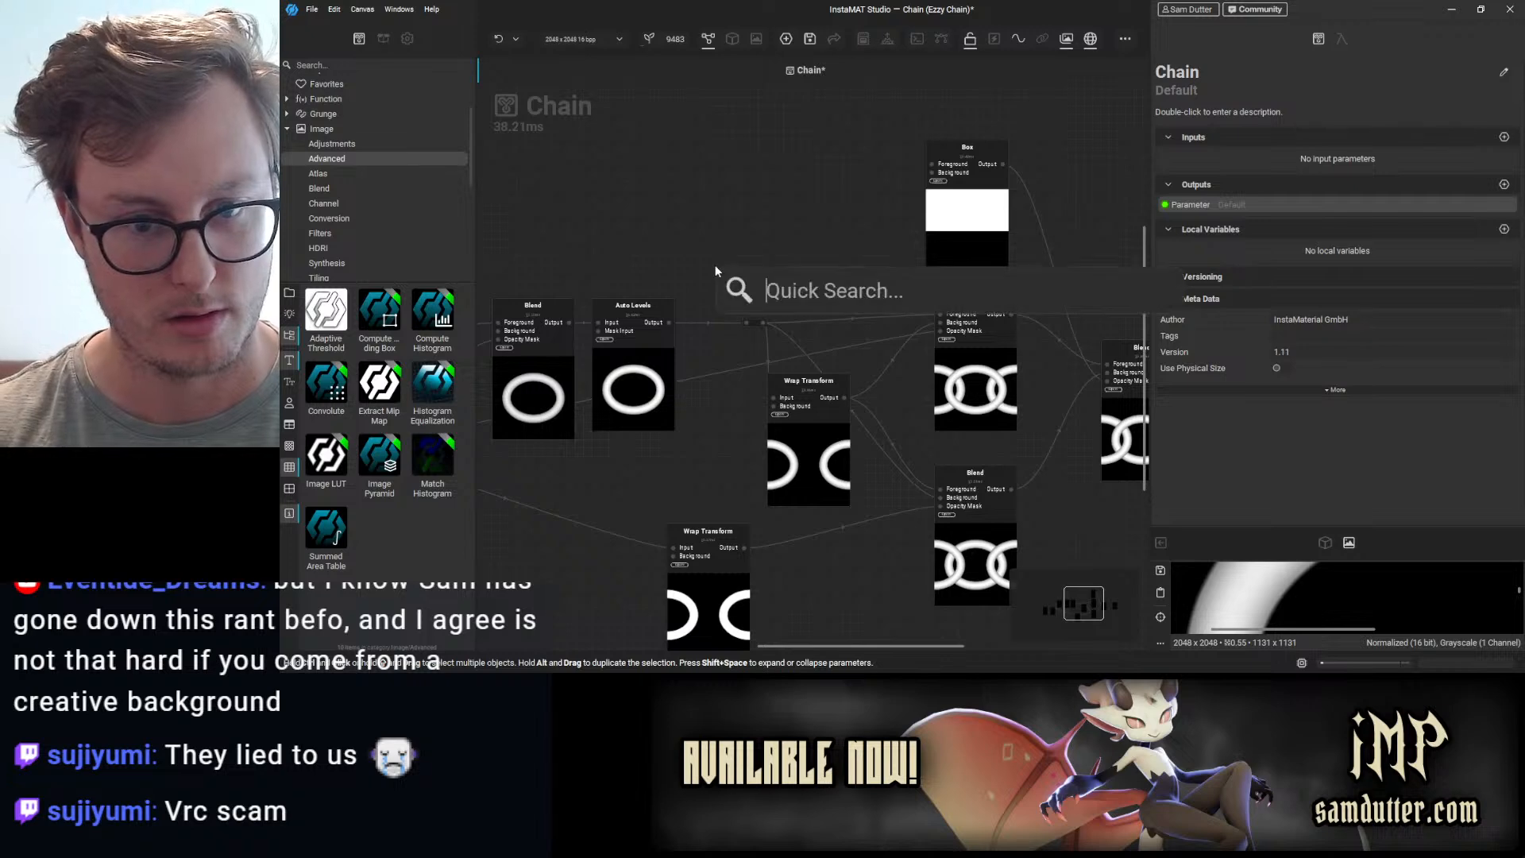
type("gra")
key("Return")
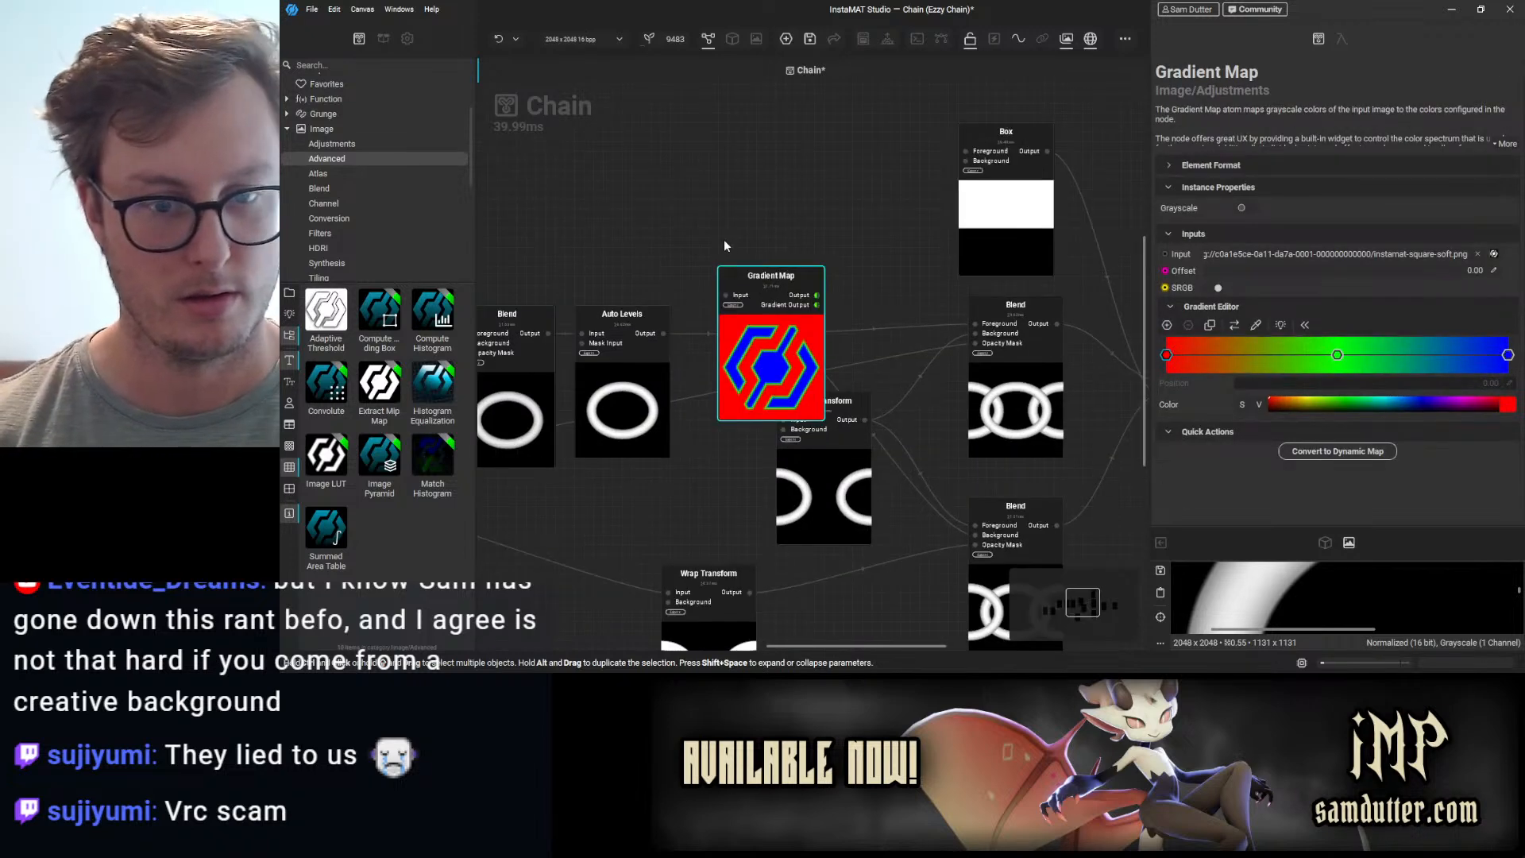
left_click_drag(664, 333, 687, 161)
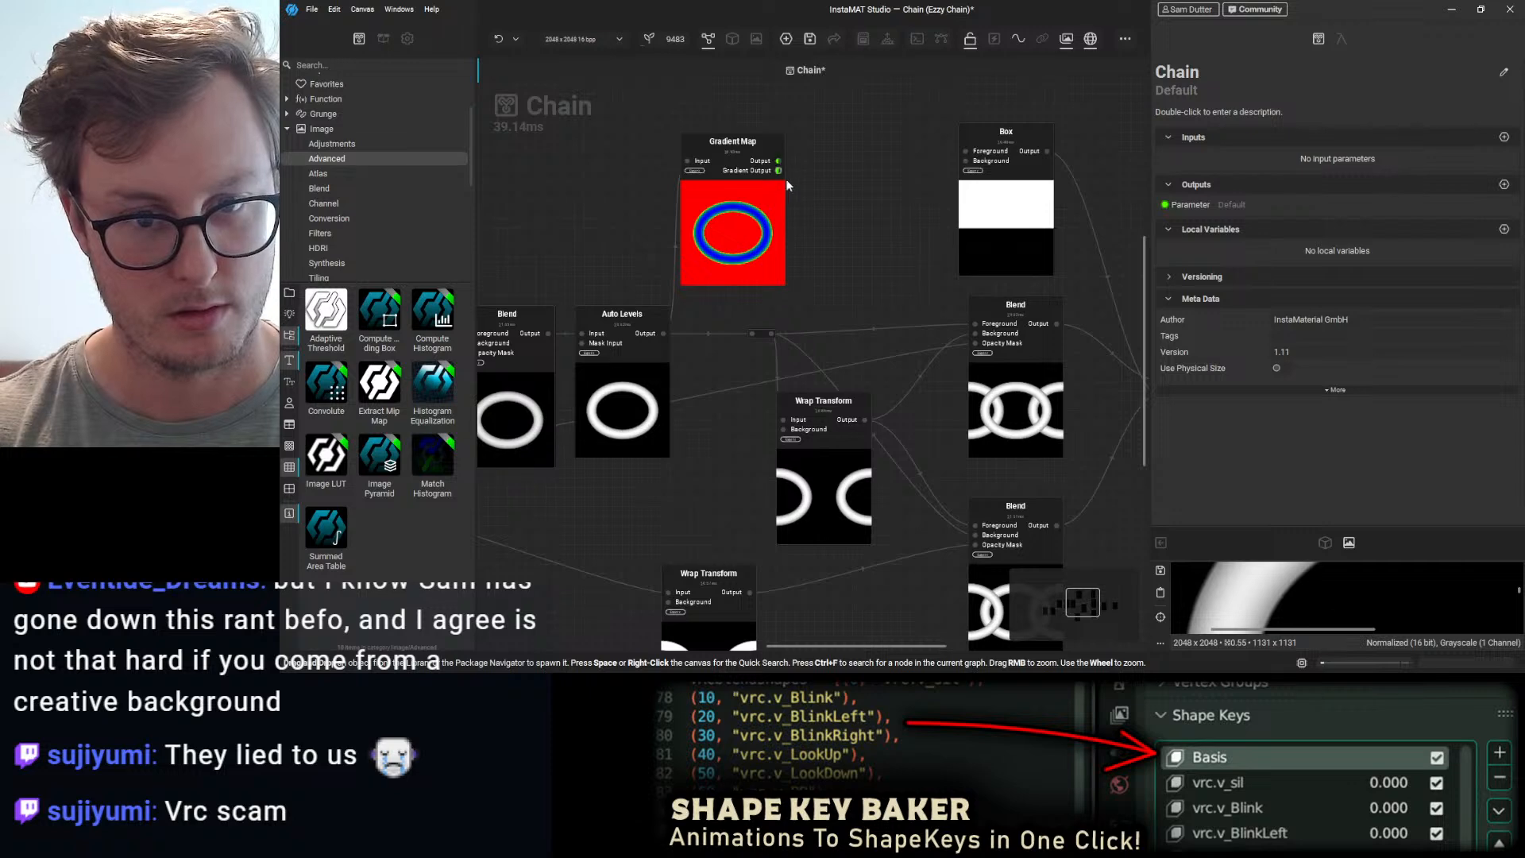
- Try to remove the reroute point after Auto Levels and branch from the Gradient Map's output instead
middle_click_drag(828, 350, 704, 358)
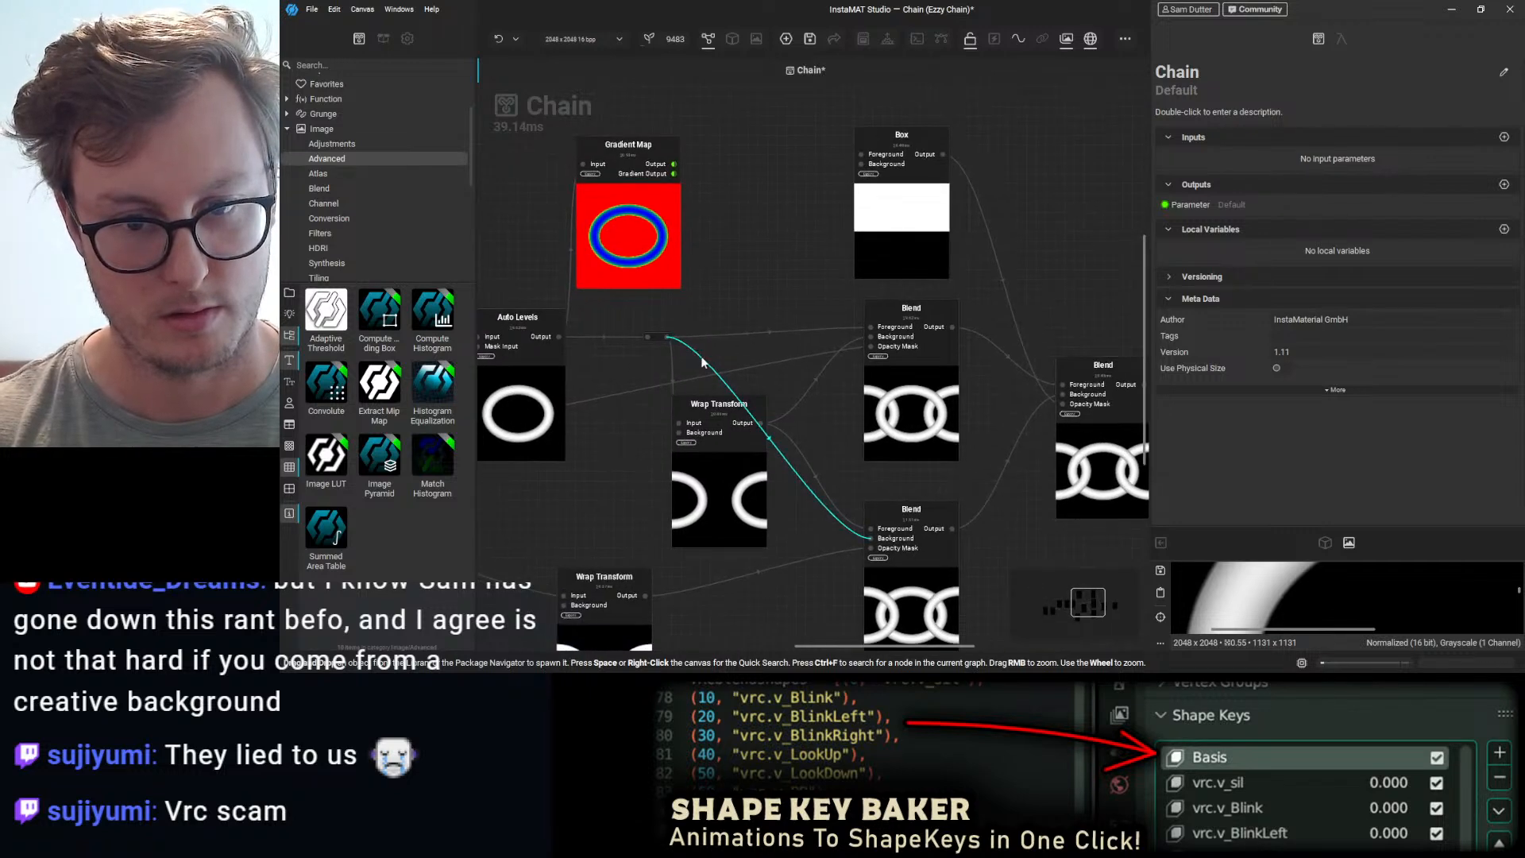
left_click(658, 334)
key("Delete")
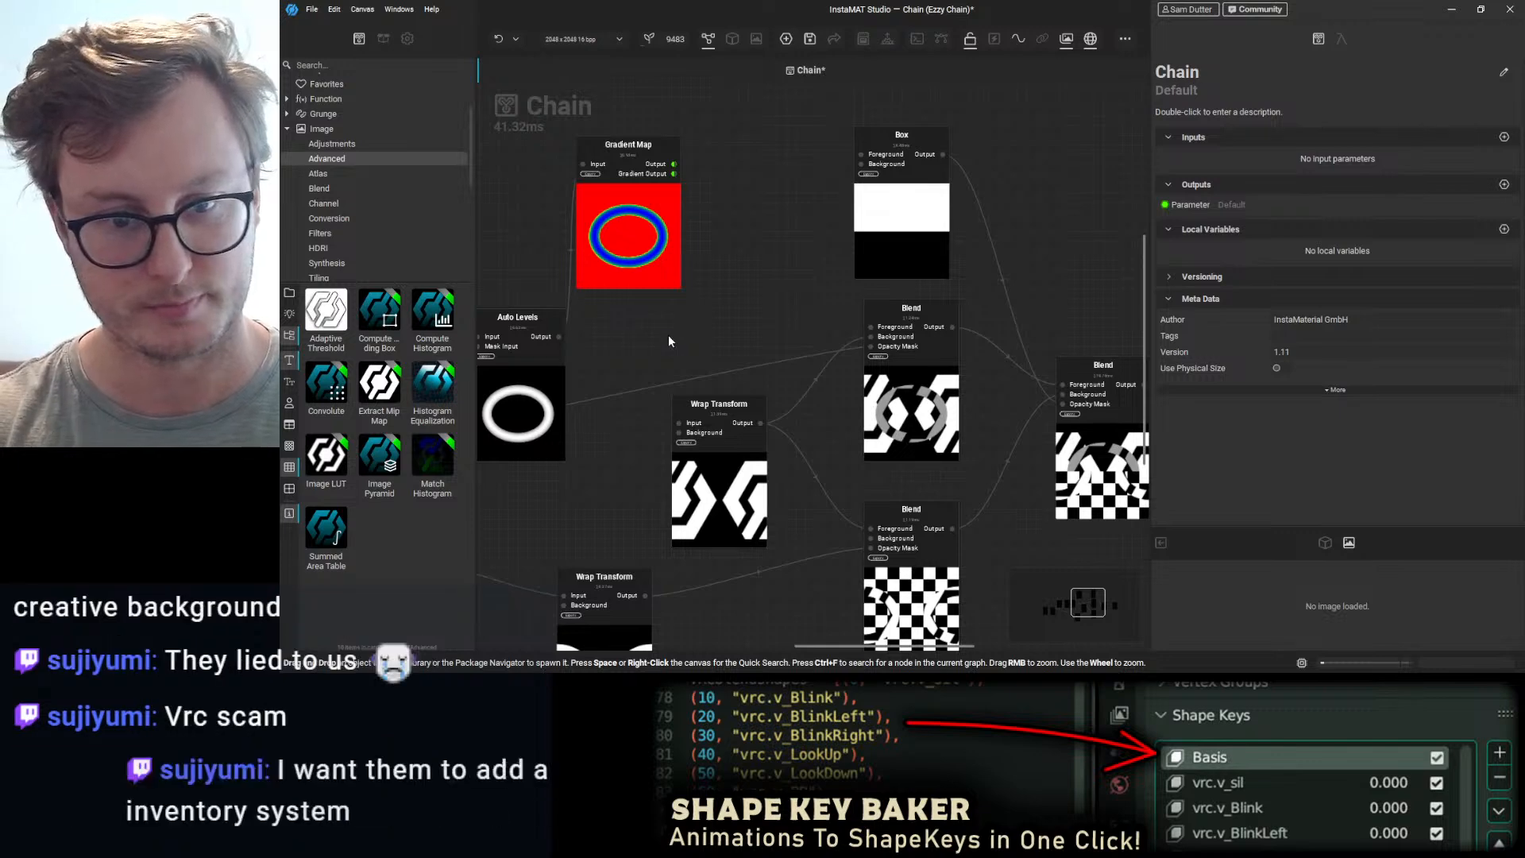
left_click_drag(674, 164, 779, 293)
left_click(745, 324)
key("ctrl+z")
key("ctrl+z")
- Add a Blend with the final Blend's output as foreground, placing it between that Blend and a farther-shifted Set Parameter
scroll(912, 302, "down", 1)
middle_click_drag(890, 344, 841, 340)
middle_click_drag(1058, 357, 684, 296)
scroll(865, 327, "up", 3)
middle_click_drag(865, 328, 878, 332)
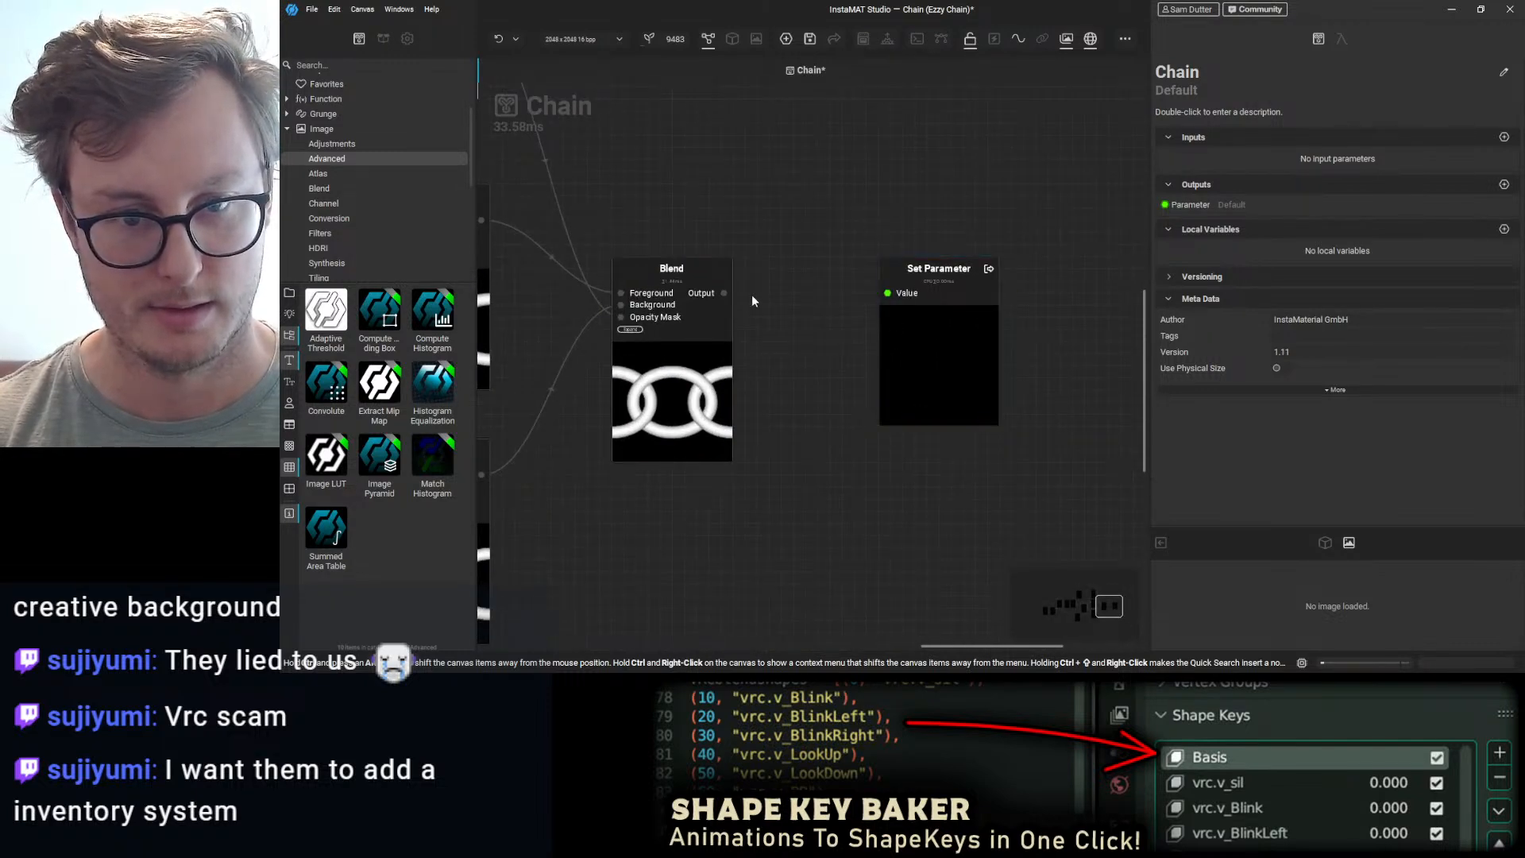
left_click_drag(826, 293, 810, 345)
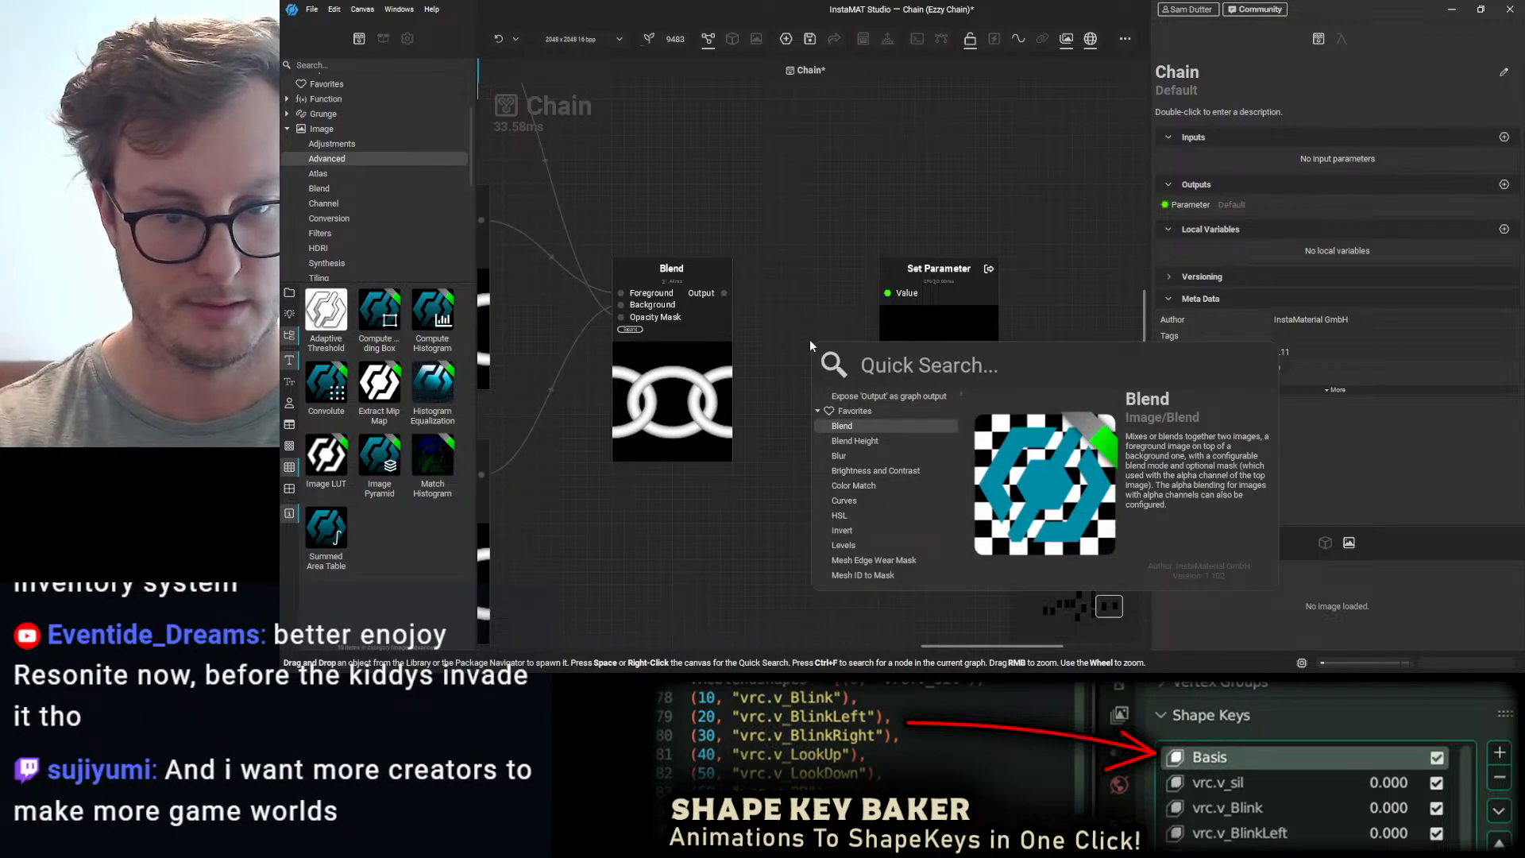
key("Return")
left_click_drag(945, 364, 1188, 247)
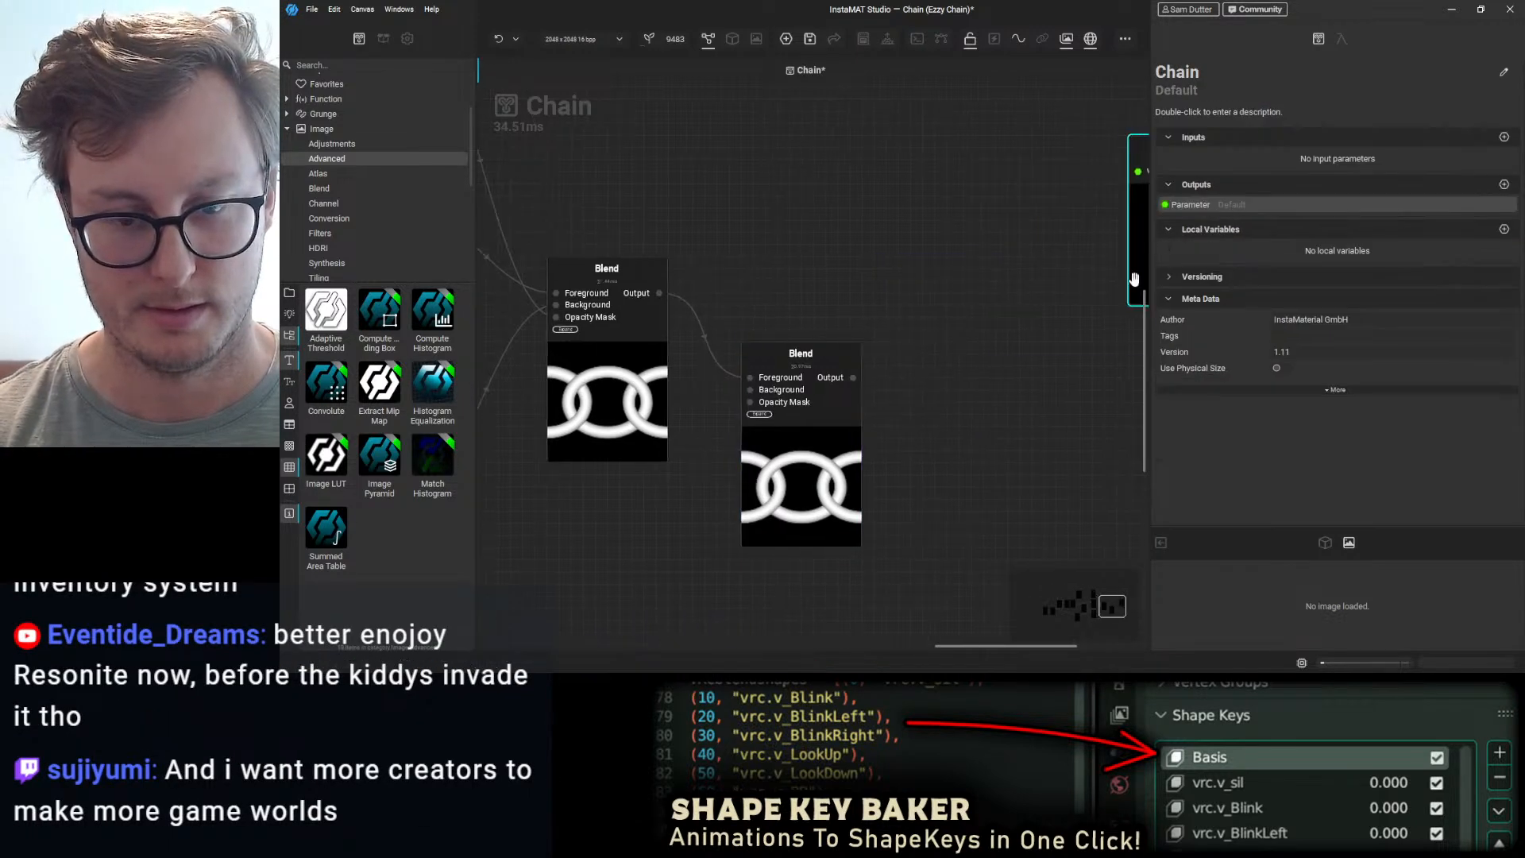
left_click_drag(801, 458, 853, 354)
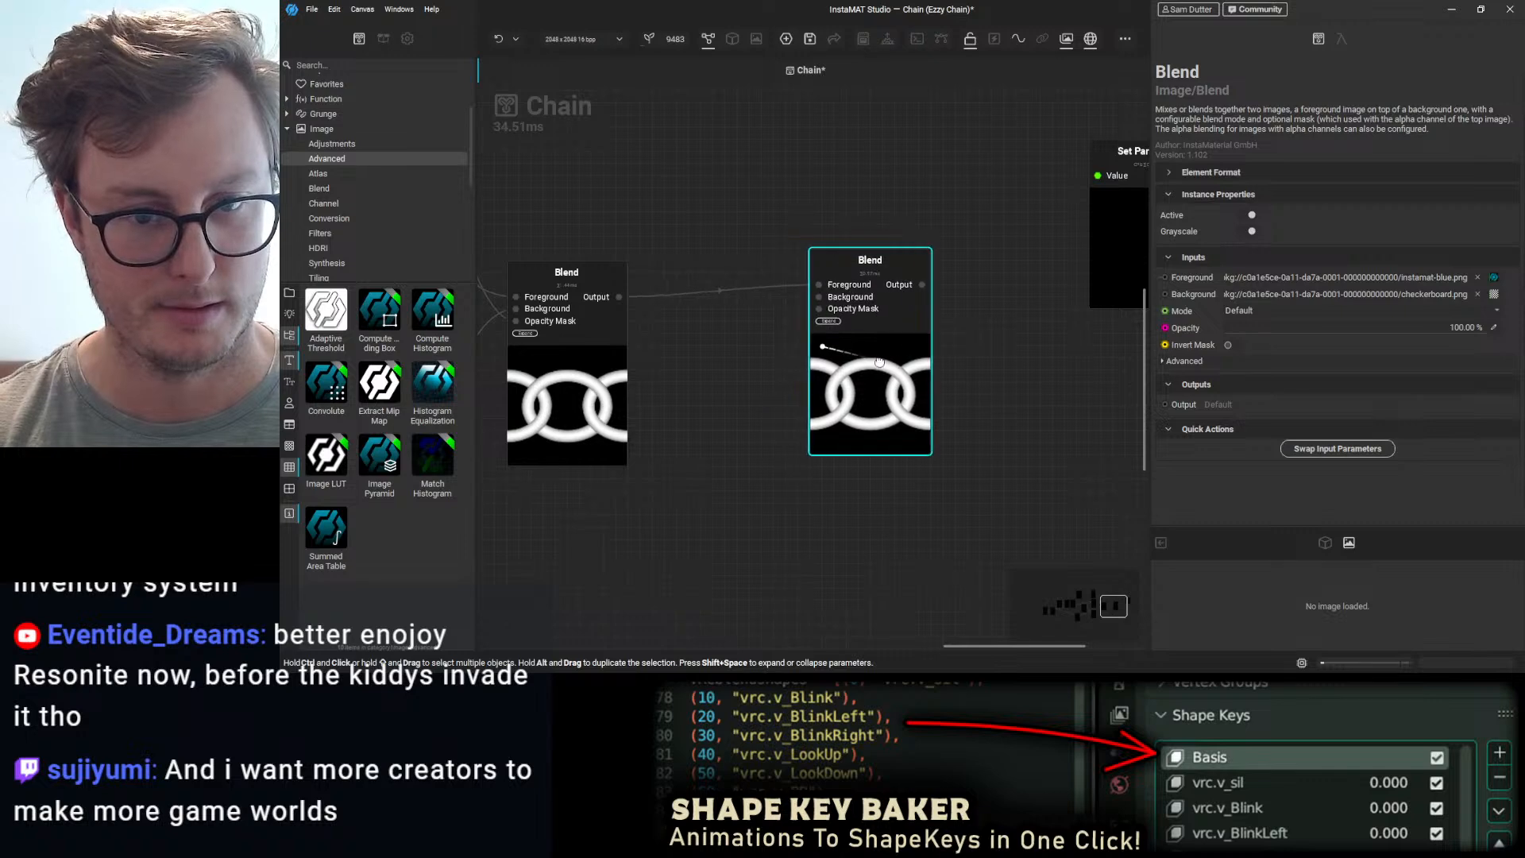
left_click_drag(622, 297, 707, 415)
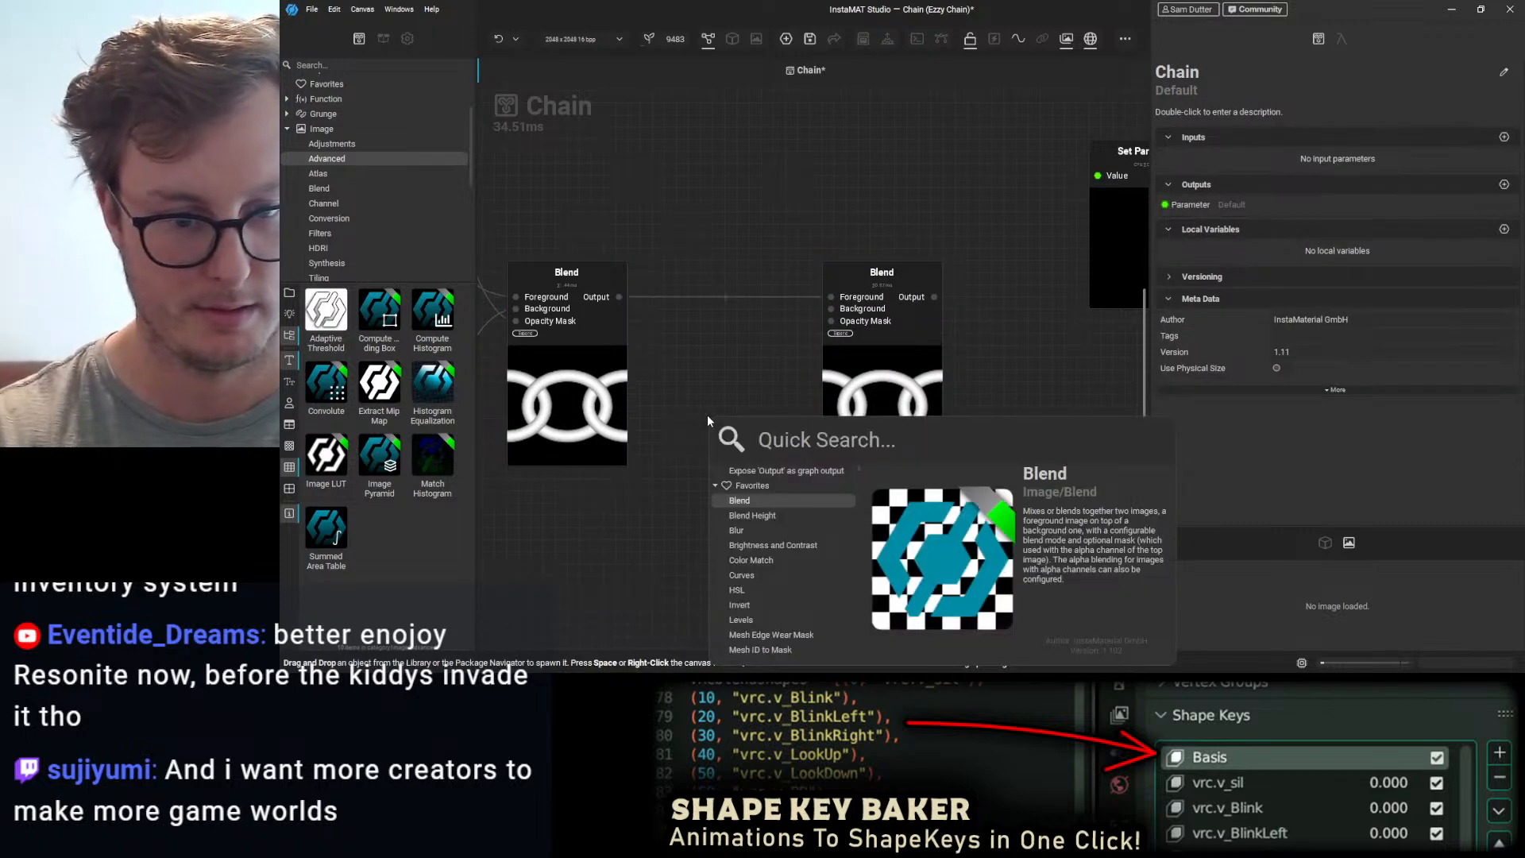
type("lev")
key("Return")
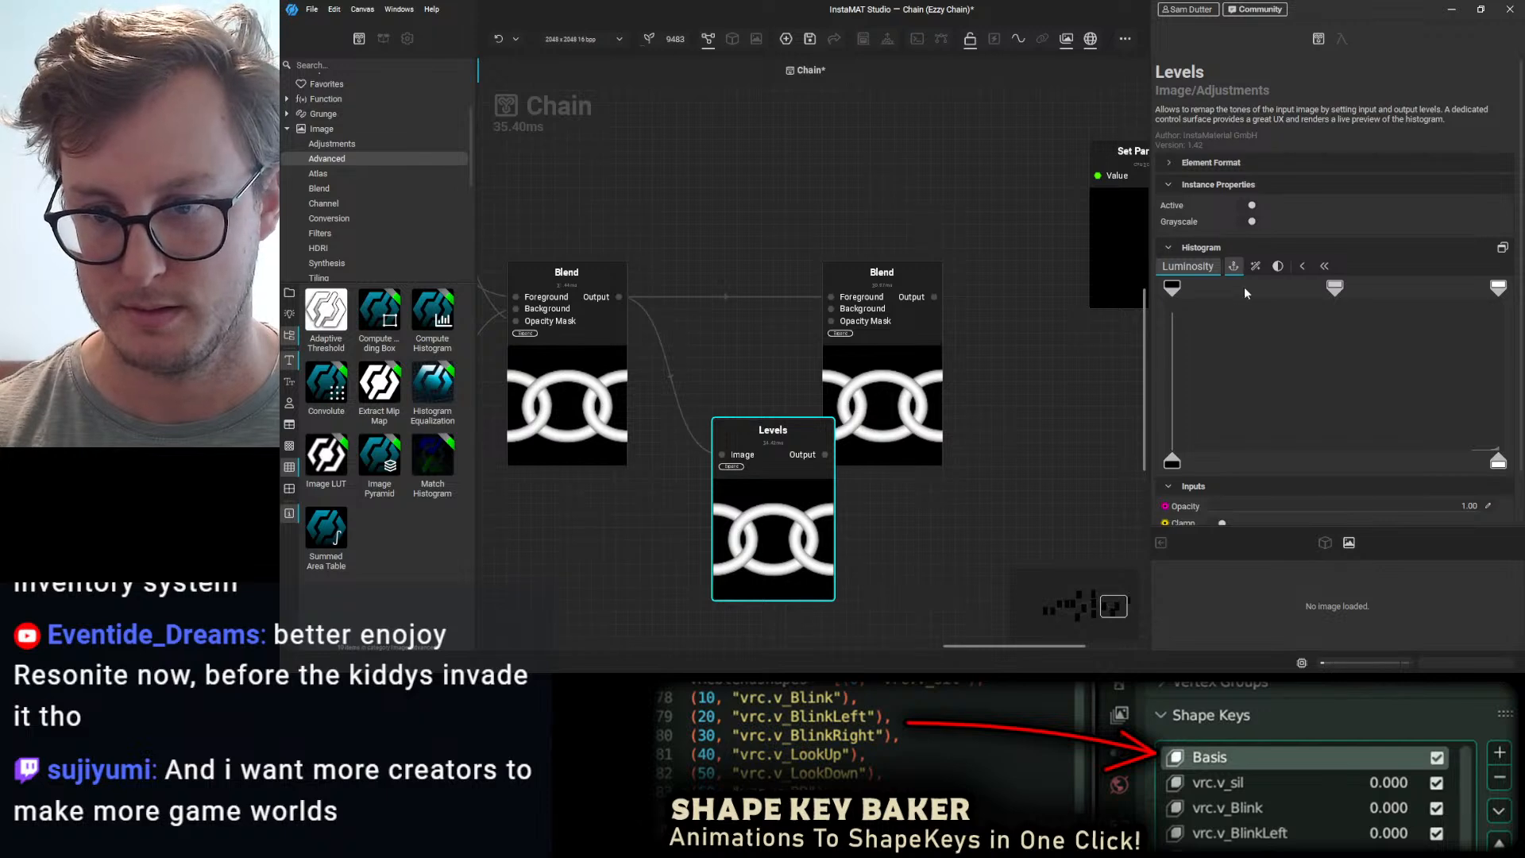
key("Delete")
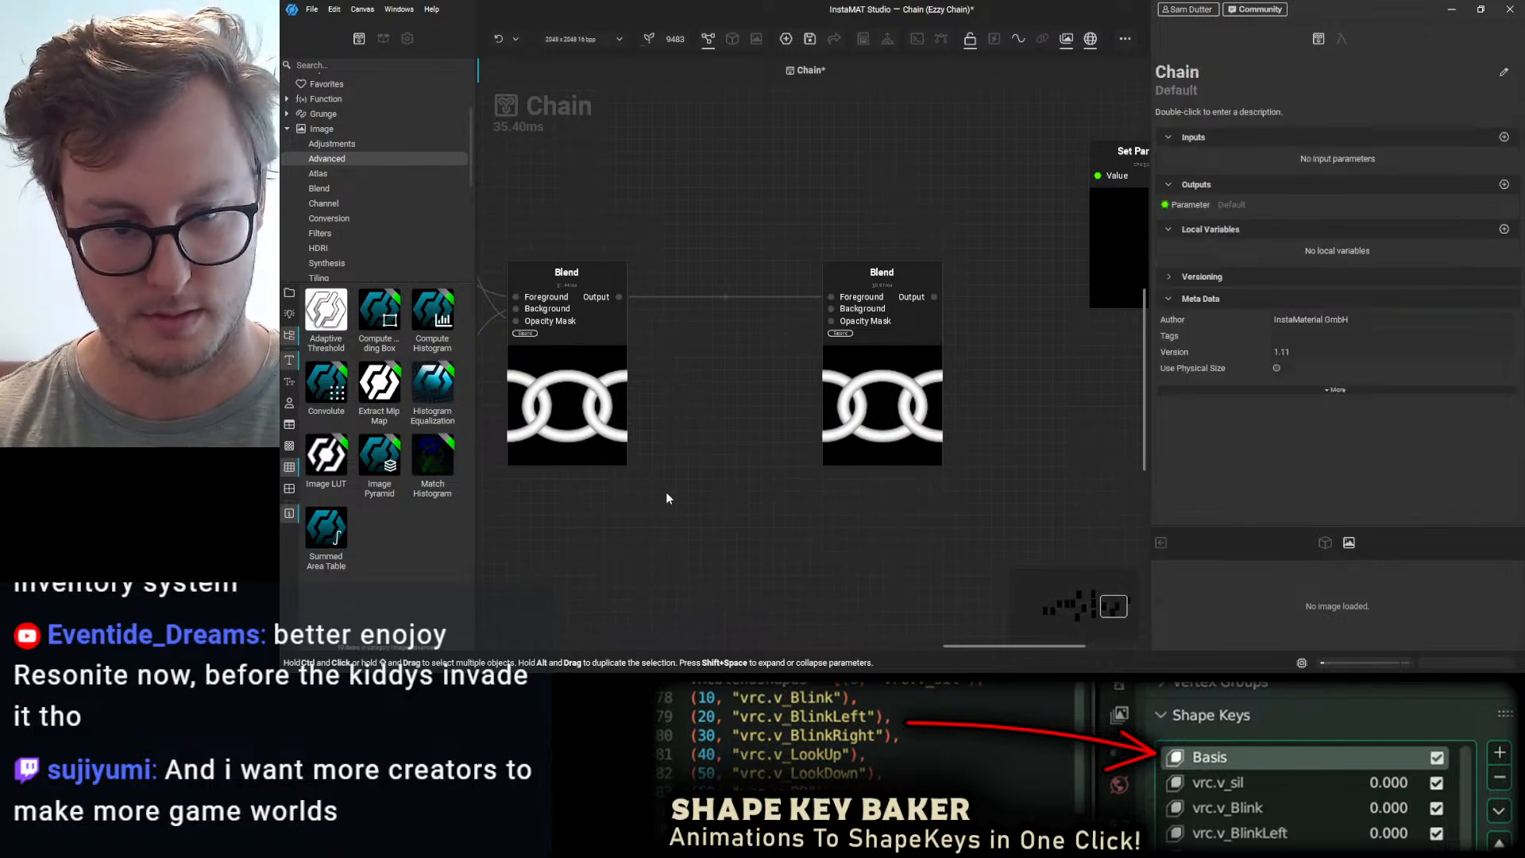
- Add a Brightness and Contrast node and feed it the output of the Blend that combines both ring layers
key("space")
type("contra")
key("Return")
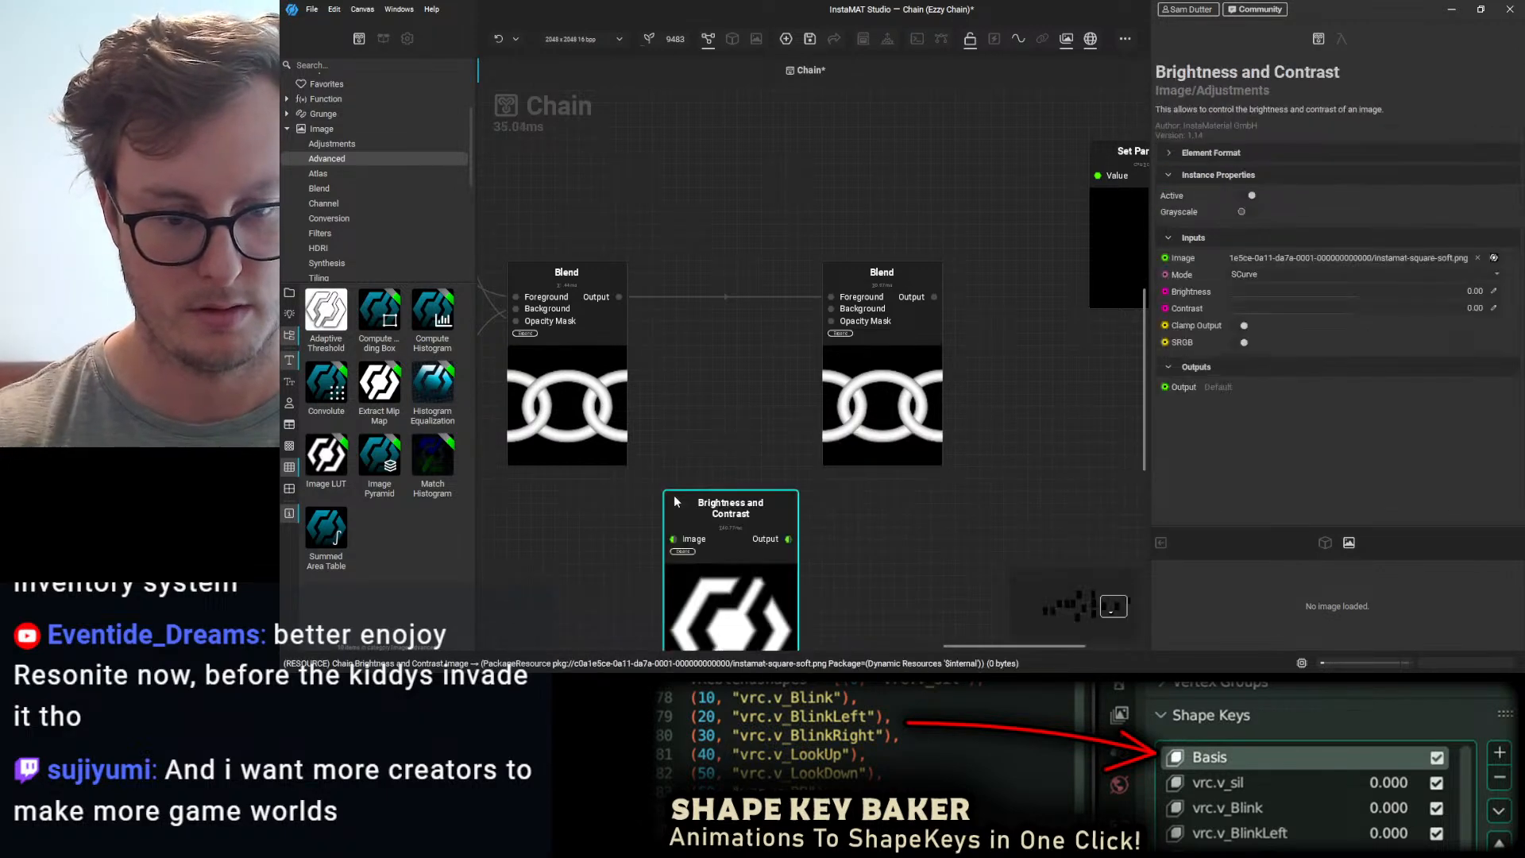
left_click_drag(622, 301, 673, 540)
left_click(626, 264)
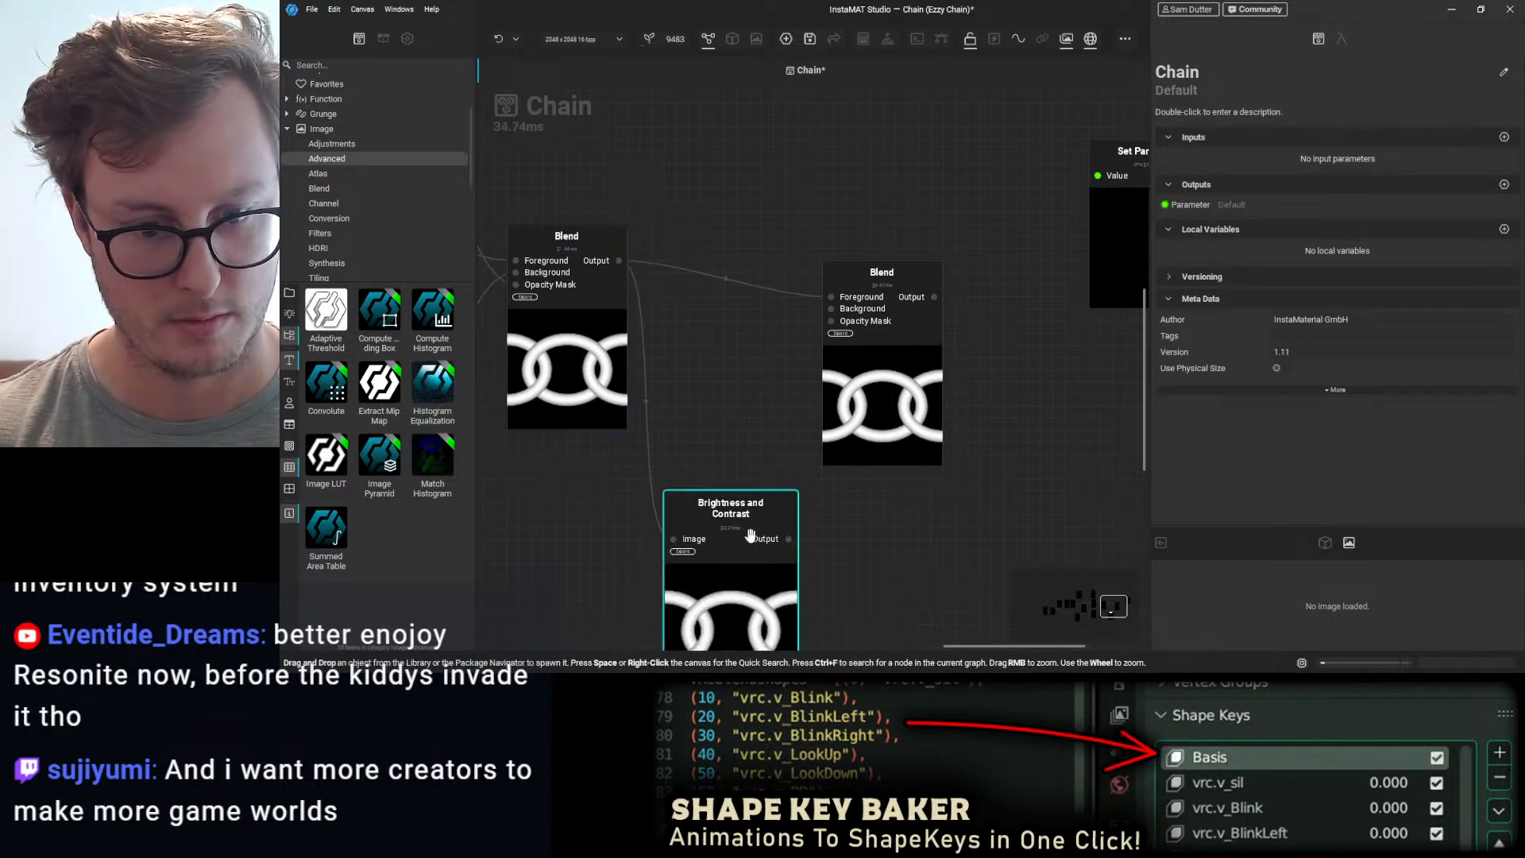
- Use Brightness and Contrast as the newest Blend's opacity mask, with its contrast and brightness both set to 1.00
left_click_drag(789, 539, 831, 321)
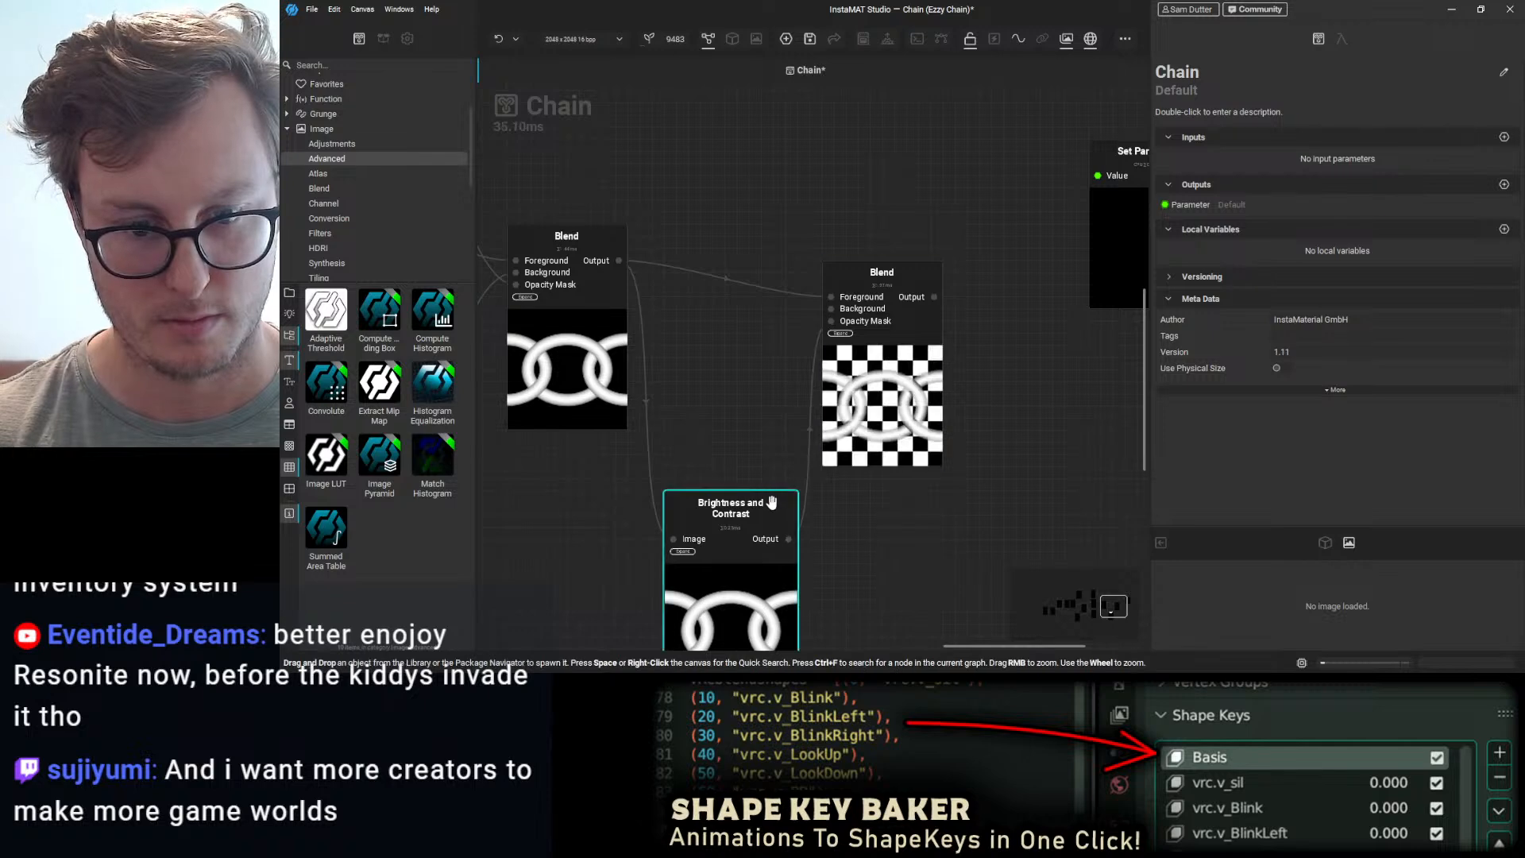
left_click_drag(773, 502, 759, 454)
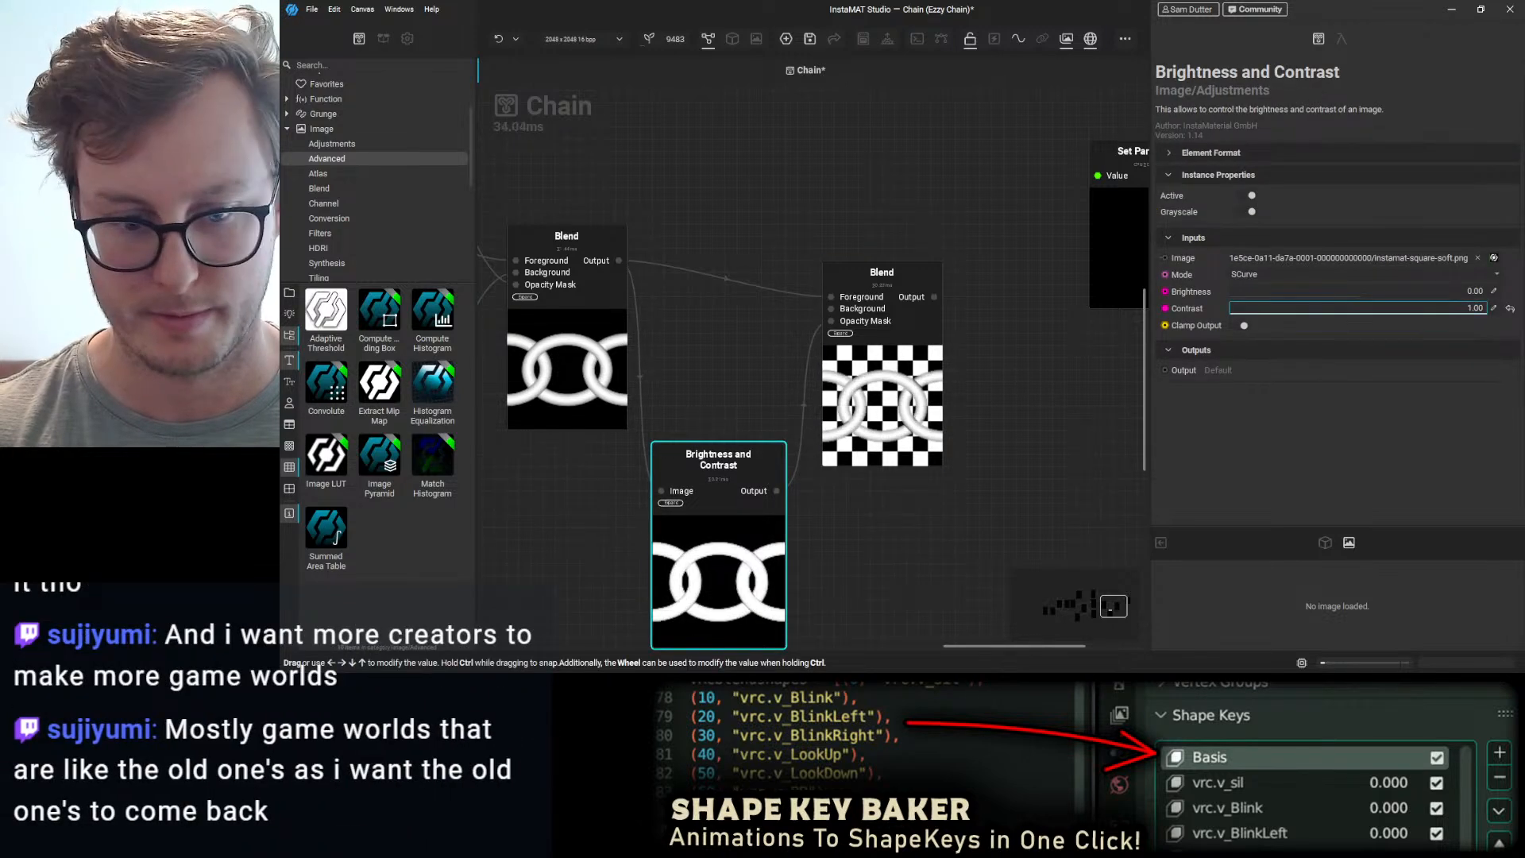
left_click_drag(1414, 292, 1495, 282)
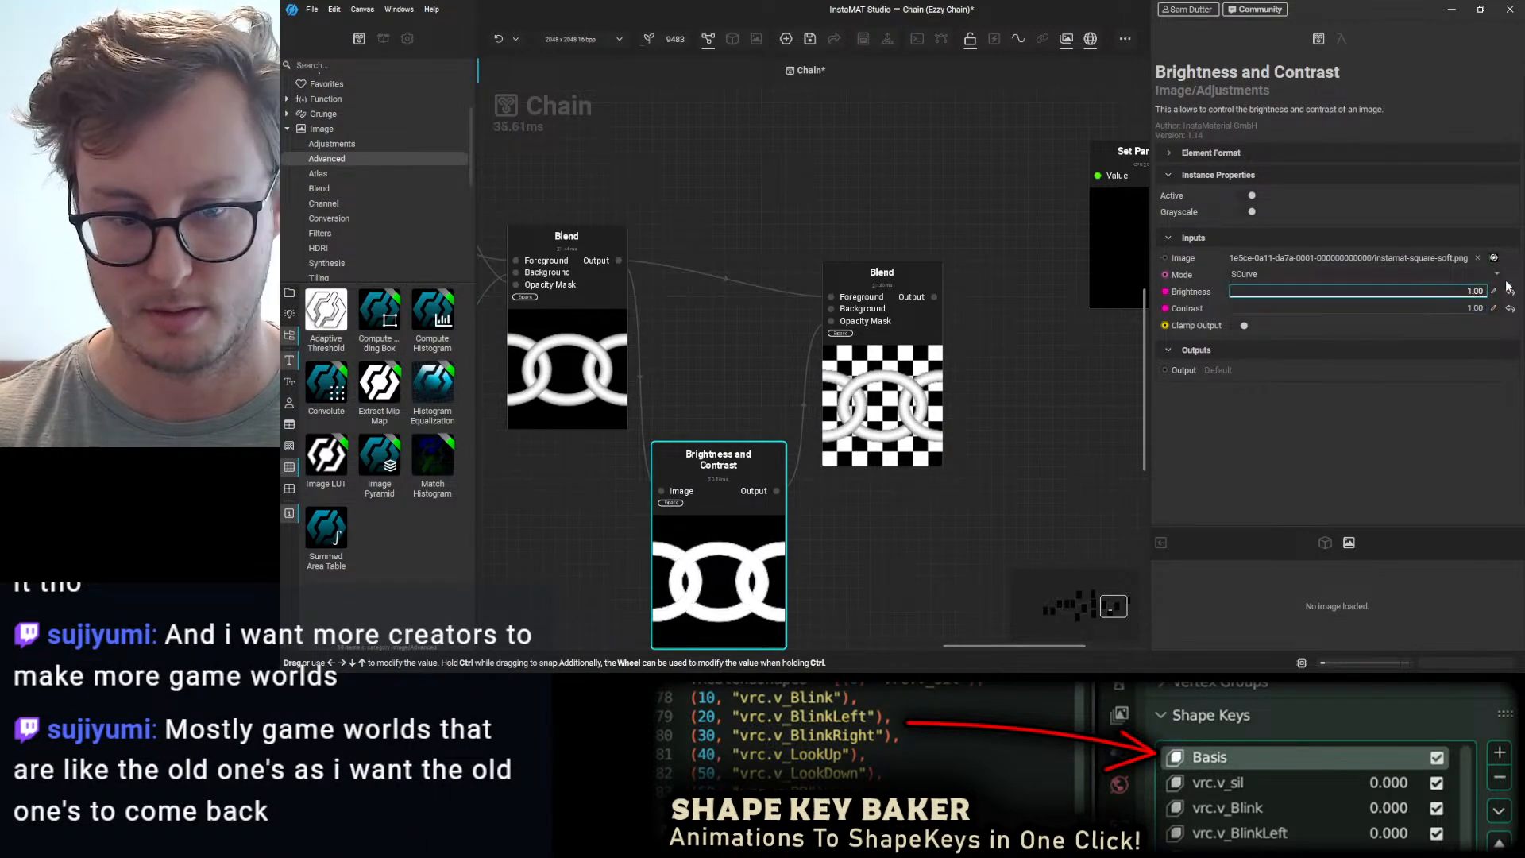
- Shift the newest Blend slightly away from Brightness and Contrast and replace its checkerboard background with a plain 0% value
left_click_drag(831, 406, 879, 393)
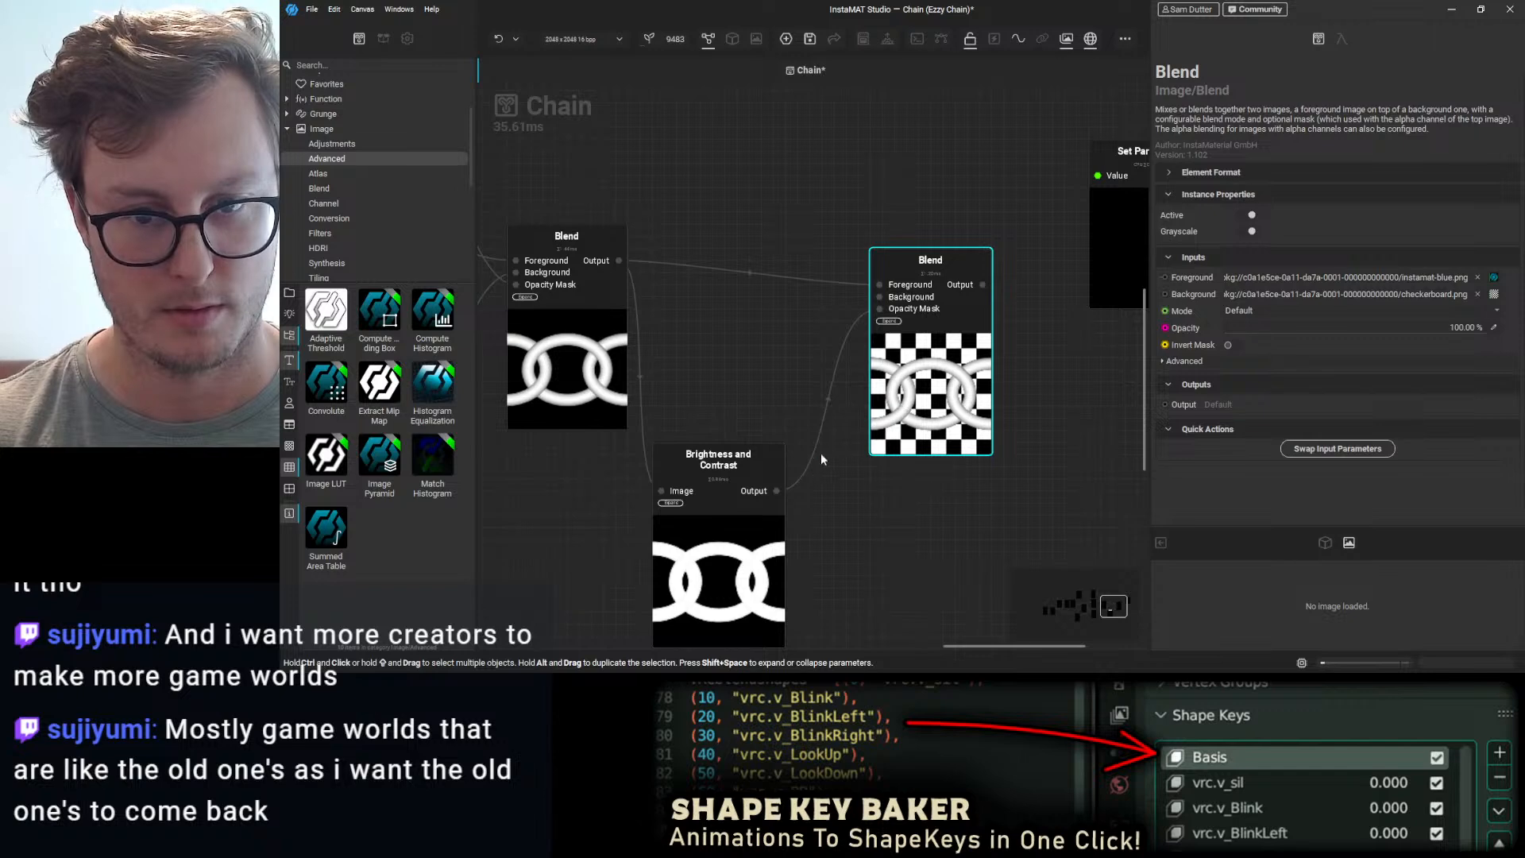
middle_click_drag(815, 396, 804, 403)
middle_click_drag(926, 376, 848, 383)
left_click(1478, 294)
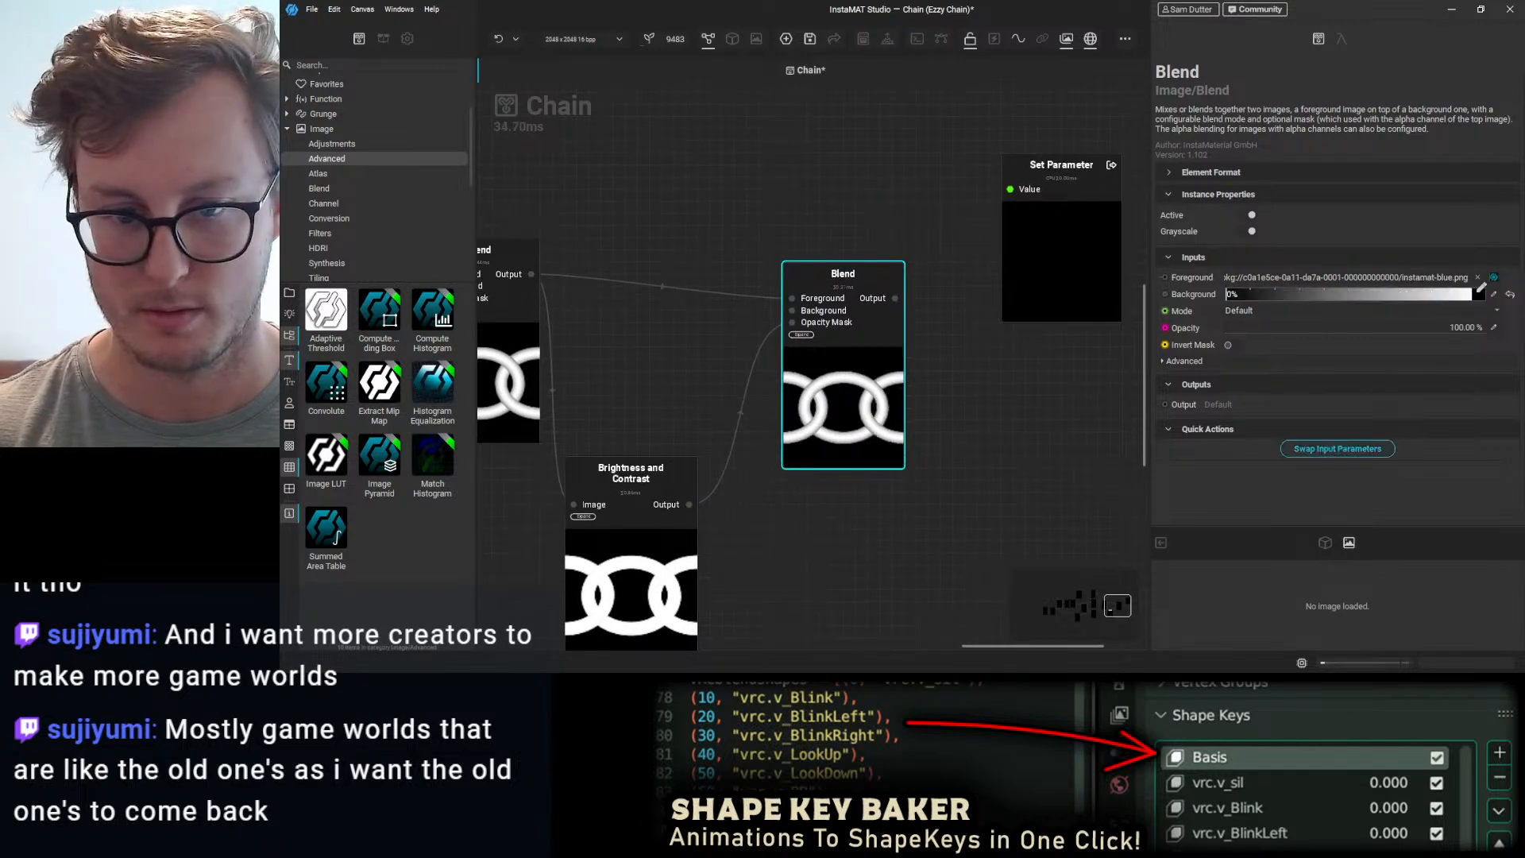
- Try to make the newest Blend's background transparent with an opacity of 0, and clear its foreground image
left_click(1492, 295)
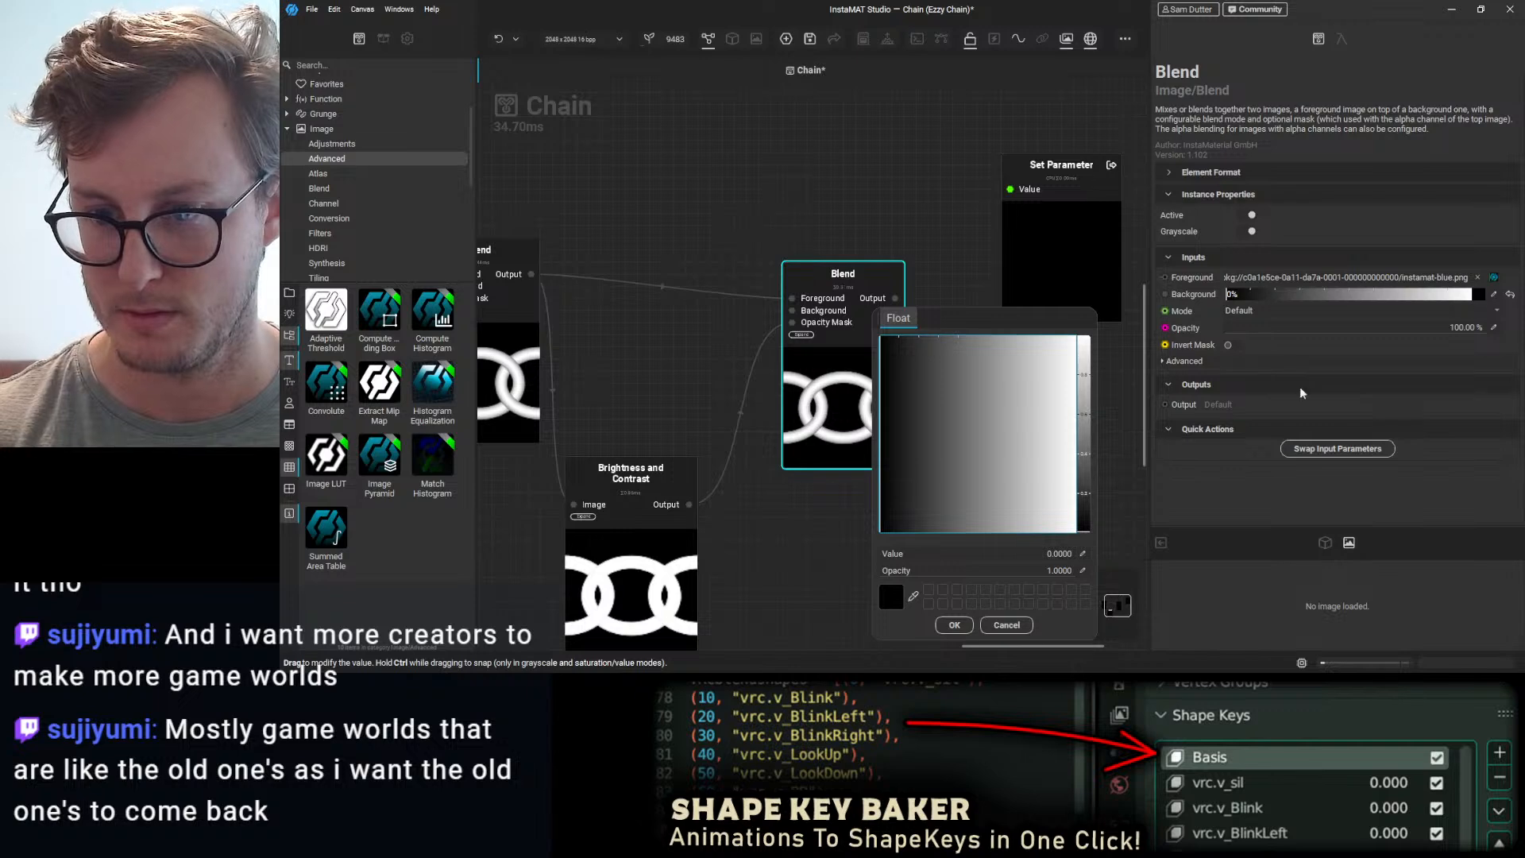
left_click_drag(1024, 568, 590, 569)
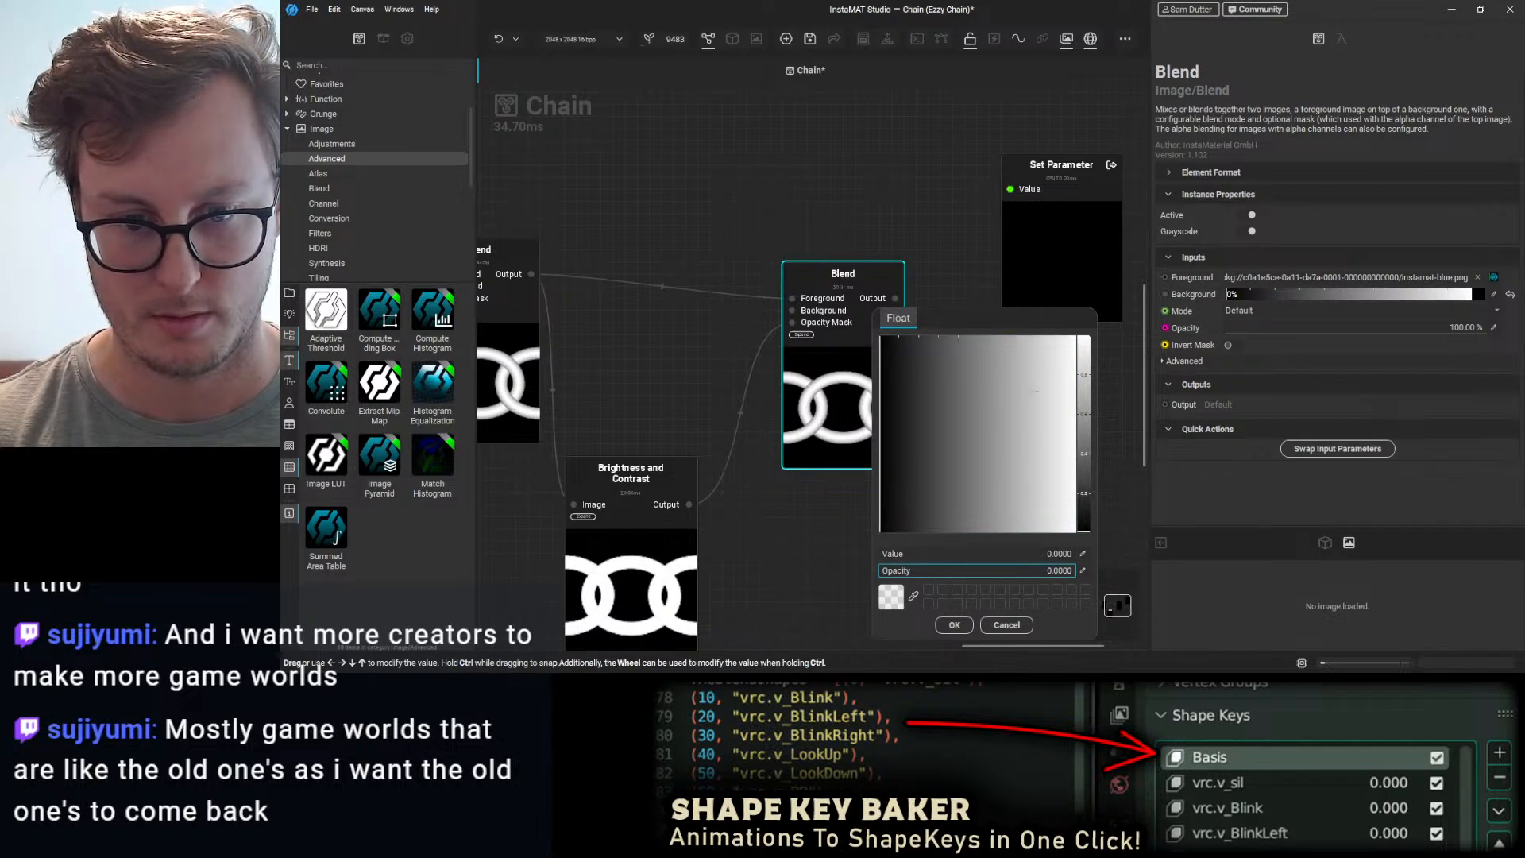
left_click(1266, 499)
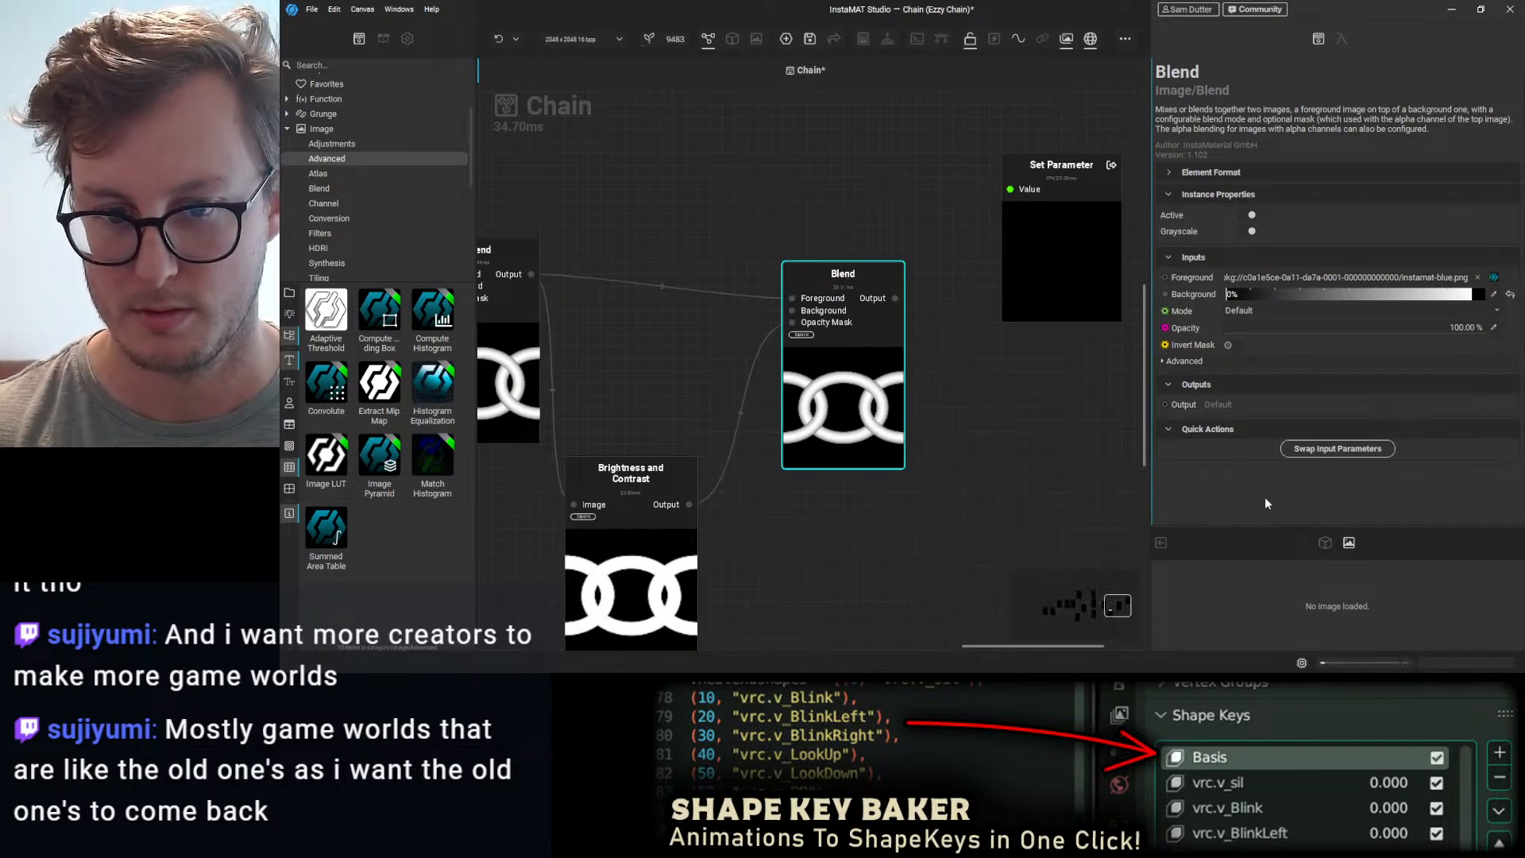
left_click(1478, 278)
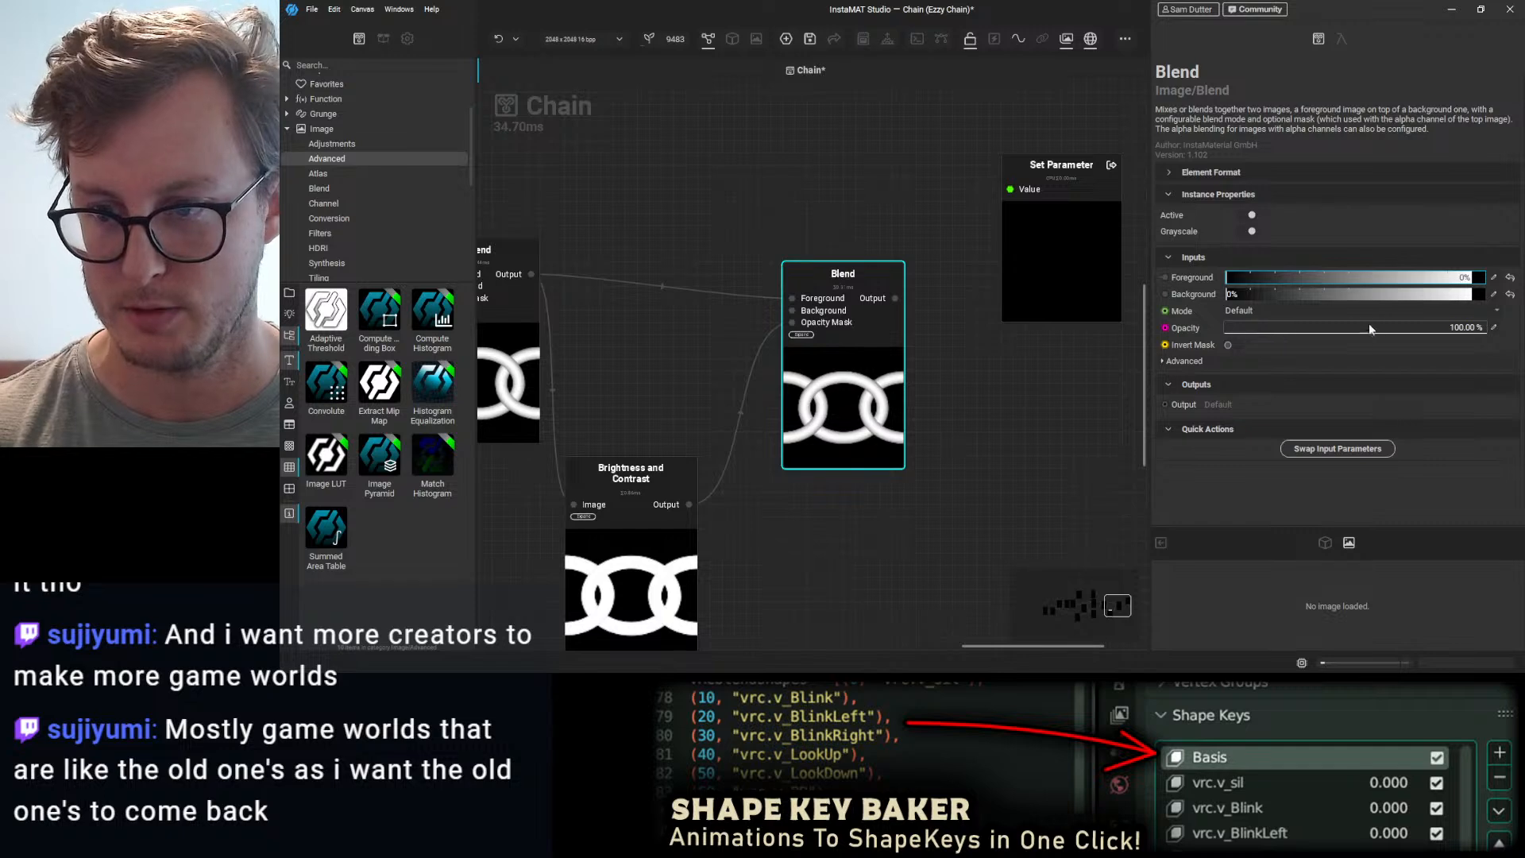
left_click_drag(891, 395, 903, 394)
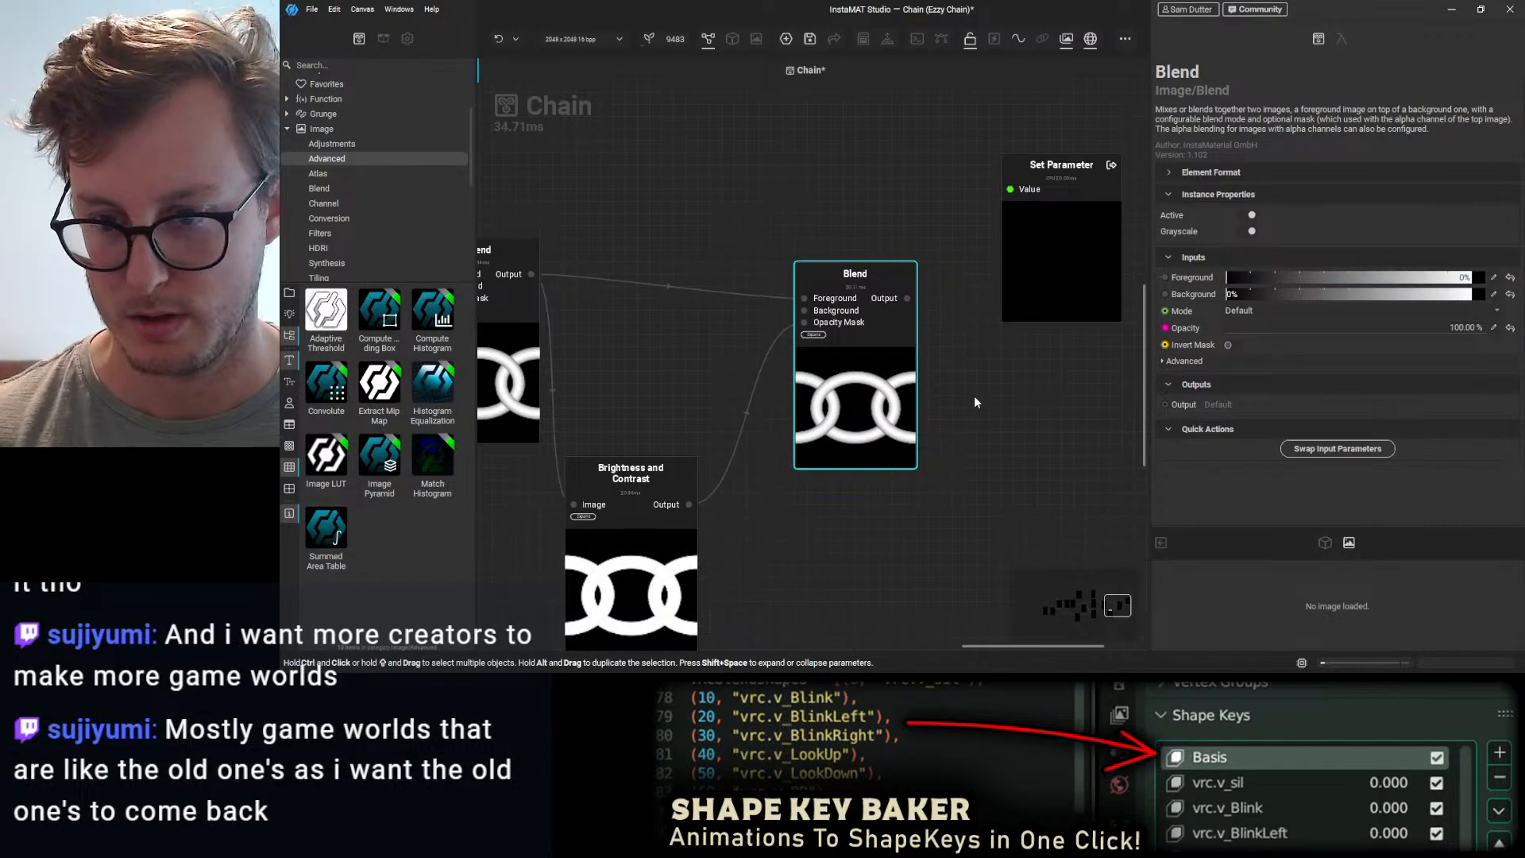
left_click(1466, 295)
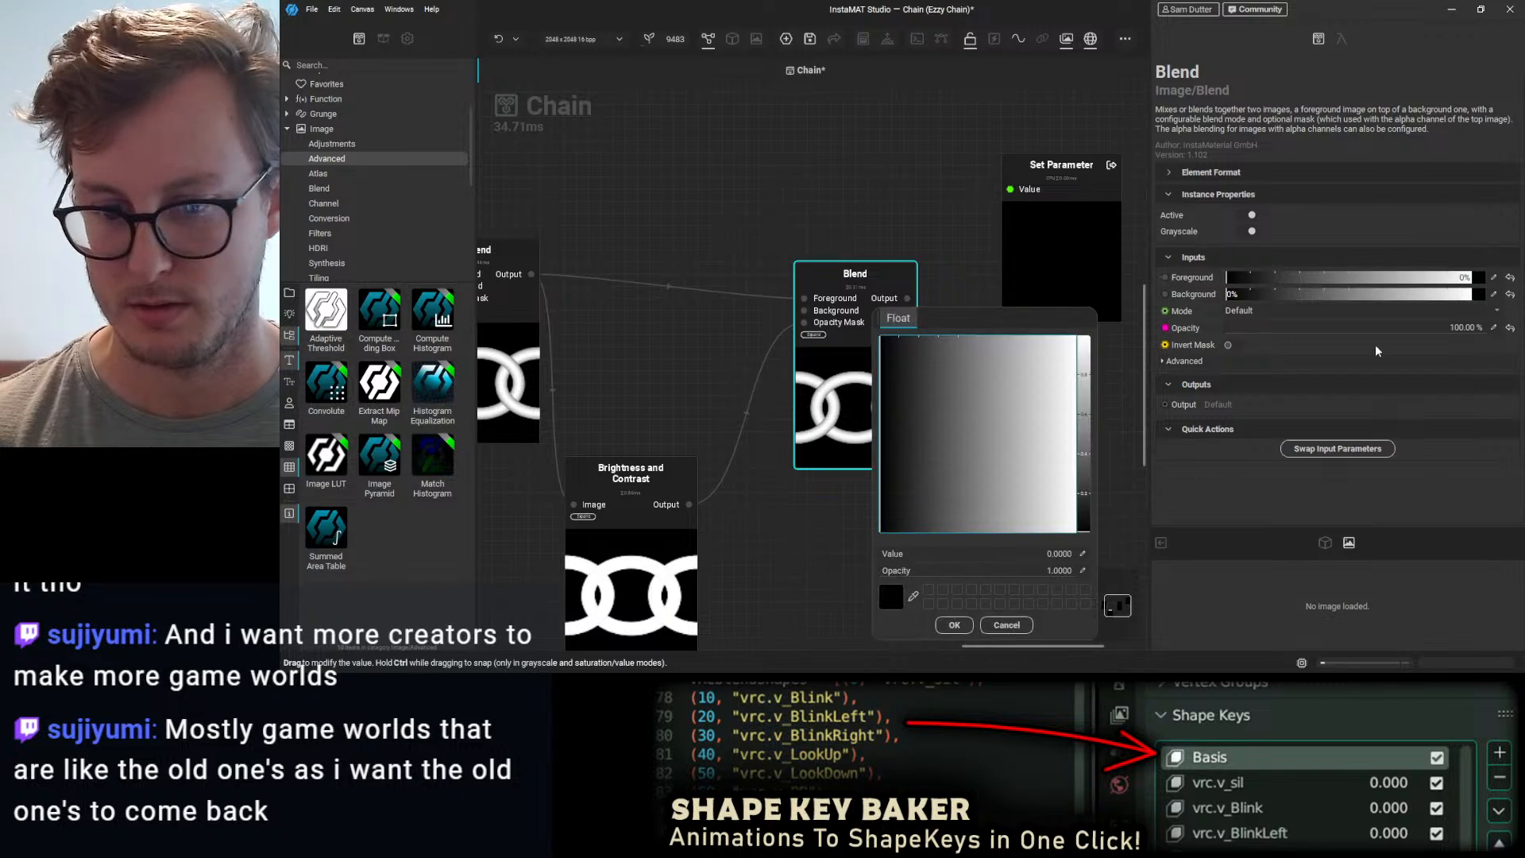
left_click(953, 625)
- Replace the newest Blend with a fresh Blend node and connect its output to Set Parameter
key("Delete")
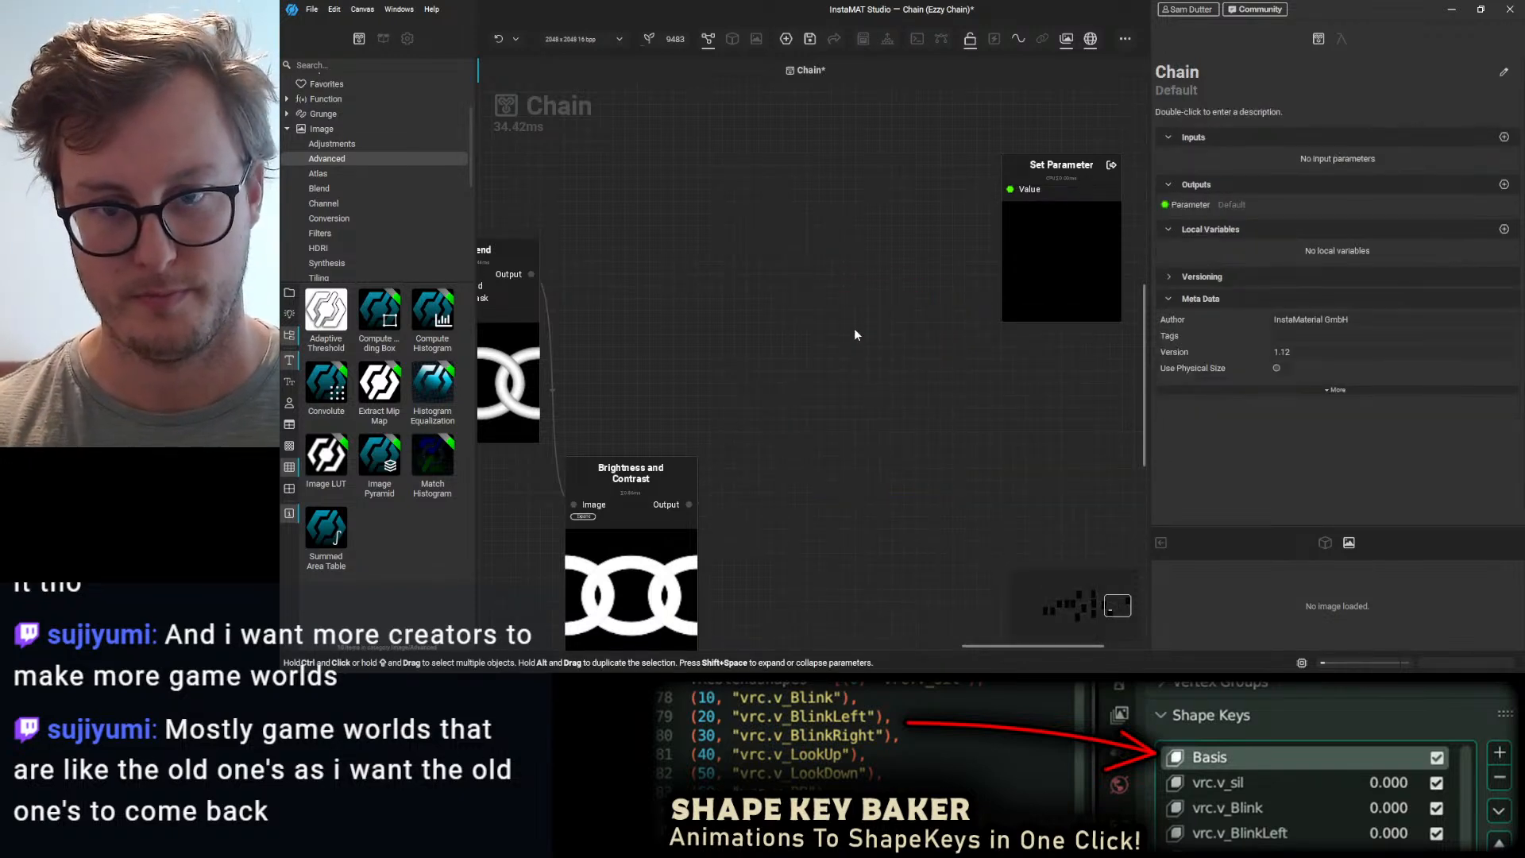
key("space")
type("blend")
key("Return")
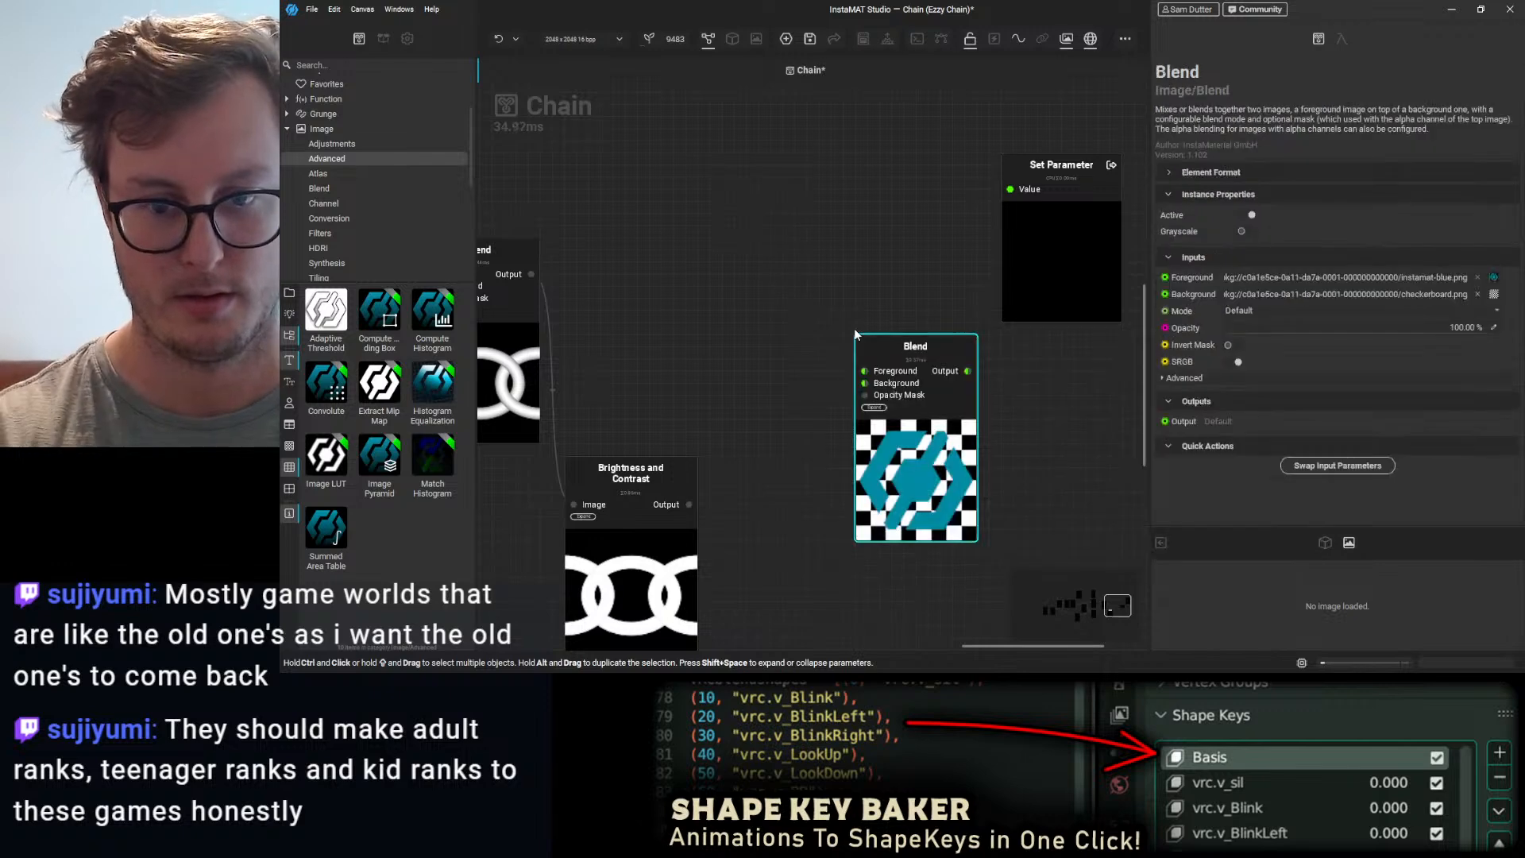
left_click_drag(968, 371, 1011, 189)
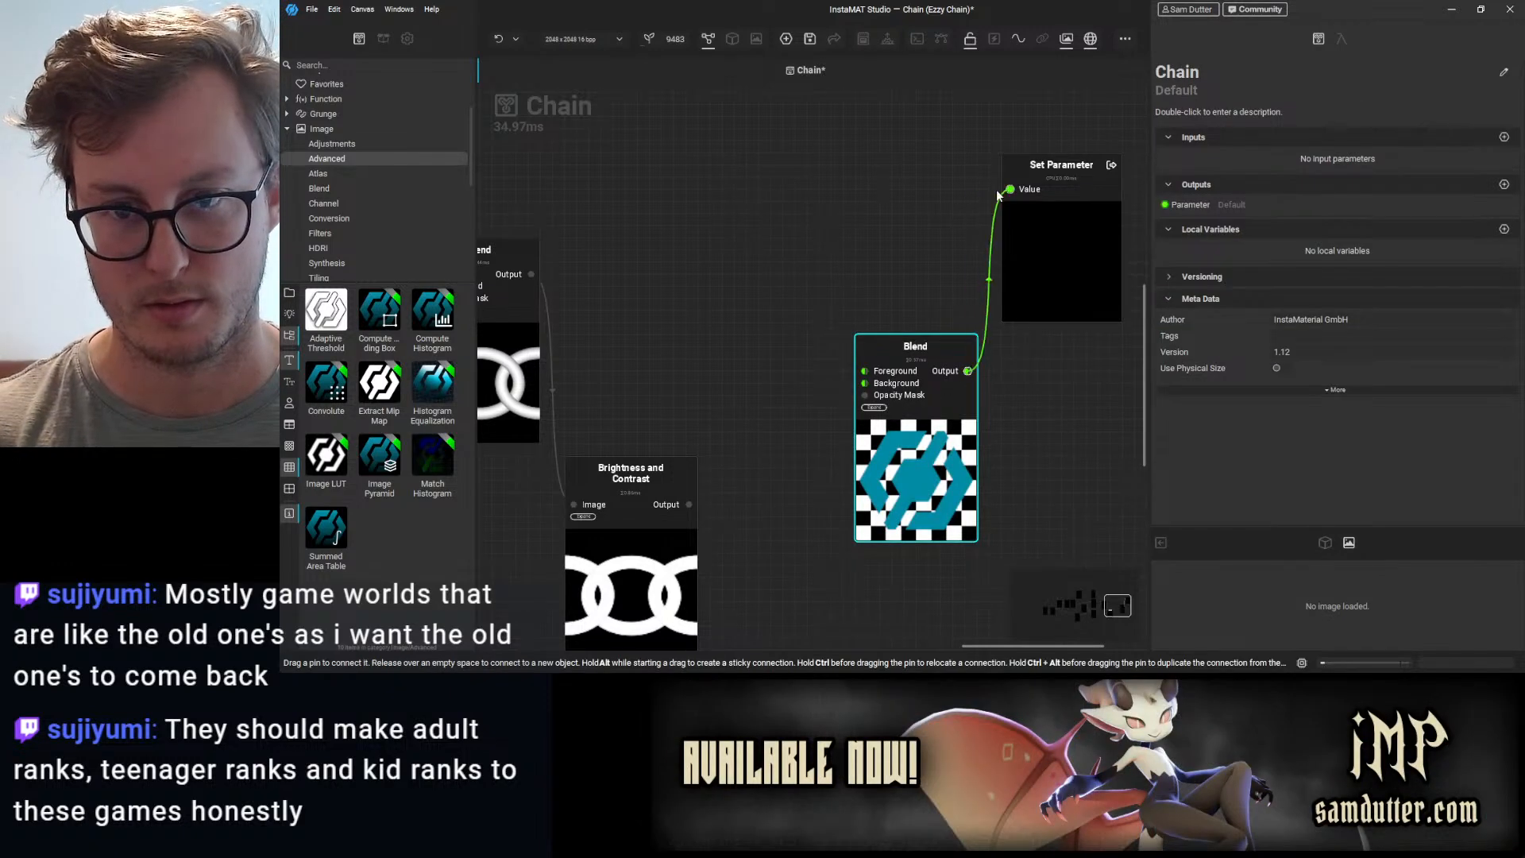
- Feed the fresh Blend with the ring-combining Blend's output as foreground and Brightness and Contrast as opacity mask
left_click_drag(916, 347, 892, 299)
left_click_drag(688, 504, 840, 347)
scroll(775, 389, "up", 1)
left_click_drag(520, 270, 876, 326)
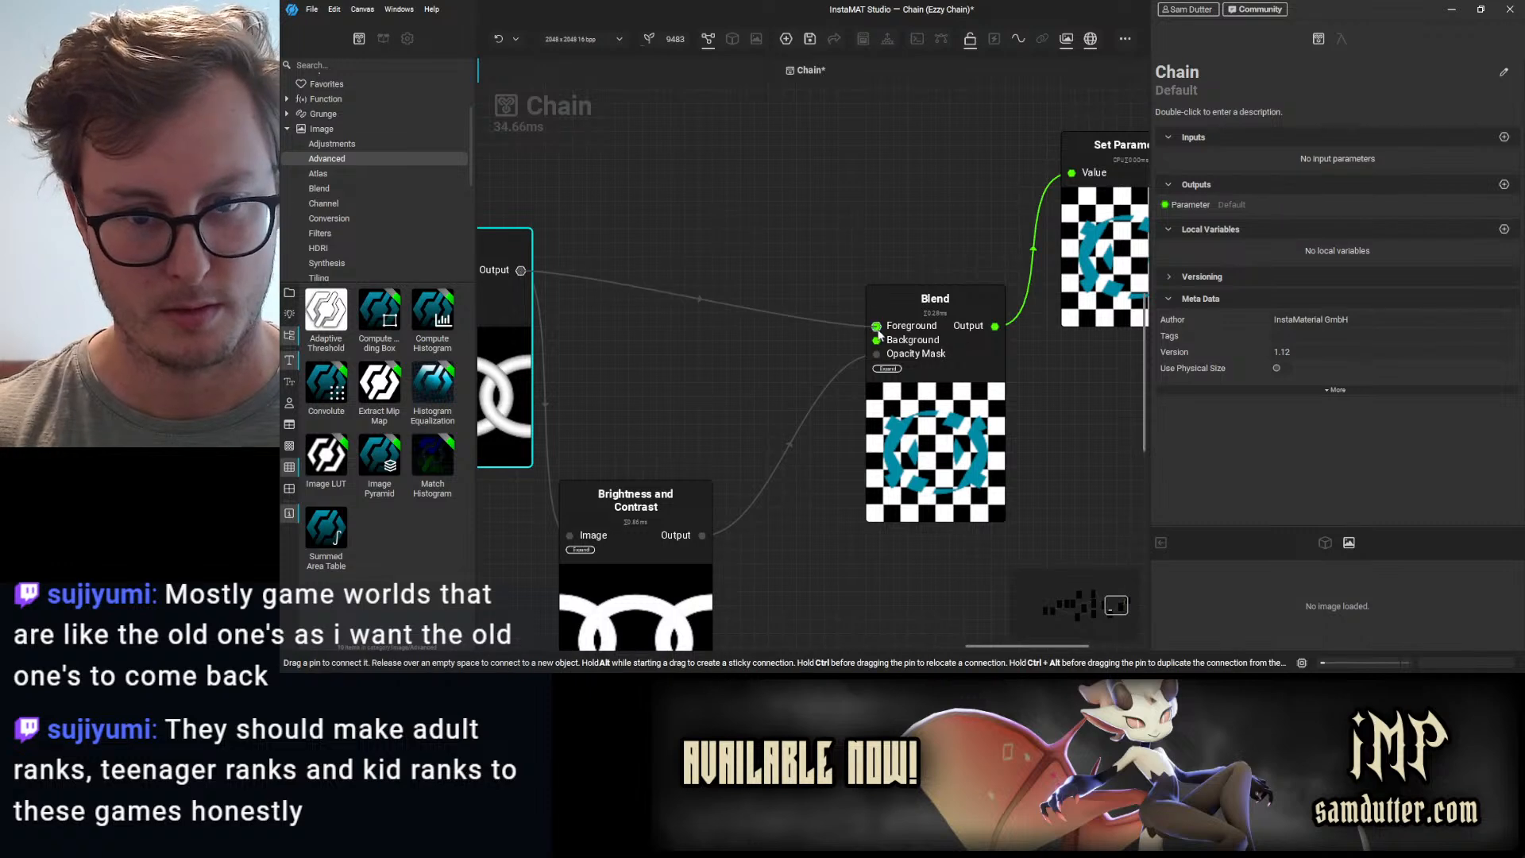
- Replace the new Blend's checkerboard background with a plain black color at 0 opacity
left_click(937, 394)
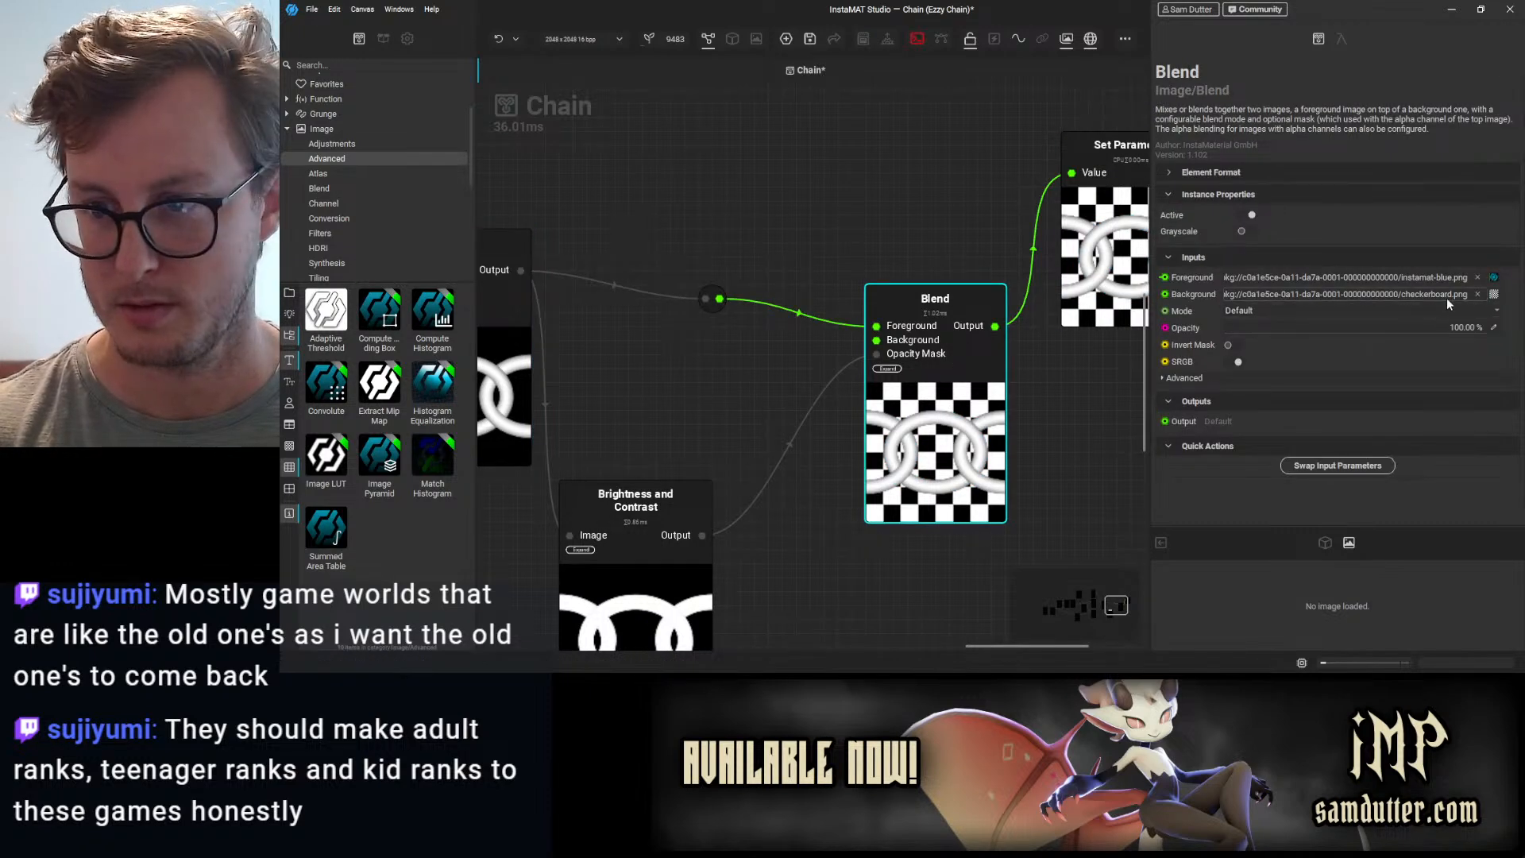
left_click(1478, 294)
left_click(1479, 294)
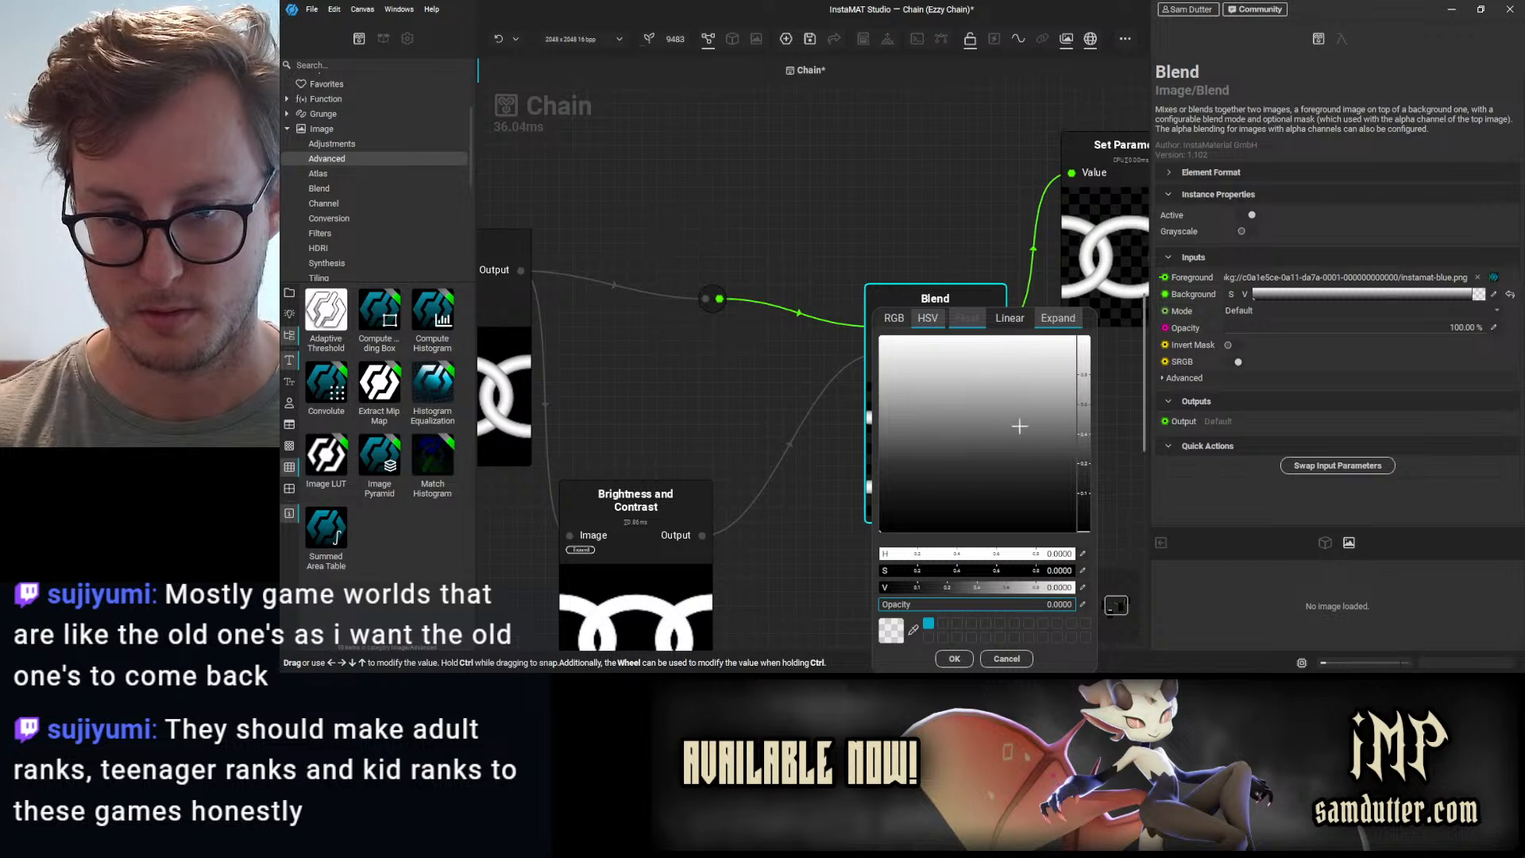
left_click(956, 657)
- Raise the new Blend and line up Set Parameter level with it
middle_click_drag(931, 422, 826, 417)
left_click_drag(826, 417, 813, 333)
middle_click_drag(859, 309, 713, 327)
left_click_drag(880, 288, 878, 356)
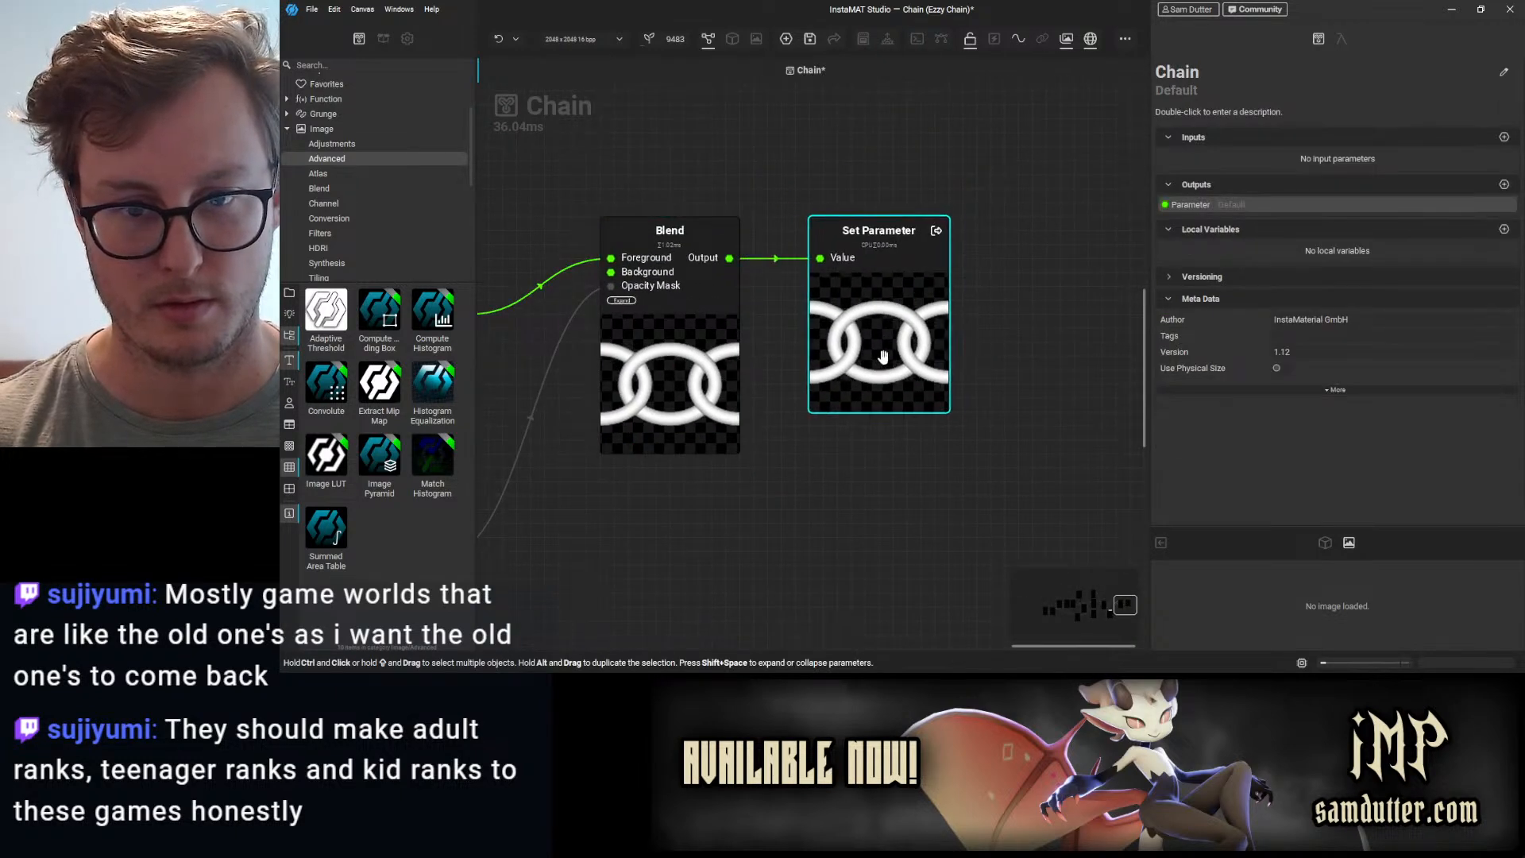
- Save the package containing the Chain graph
scroll(879, 356, "down", 4)
middle_click_drag(788, 400, 855, 382)
scroll(855, 381, "down", 2)
middle_click_drag(663, 392, 847, 359)
key("ctrl+s")
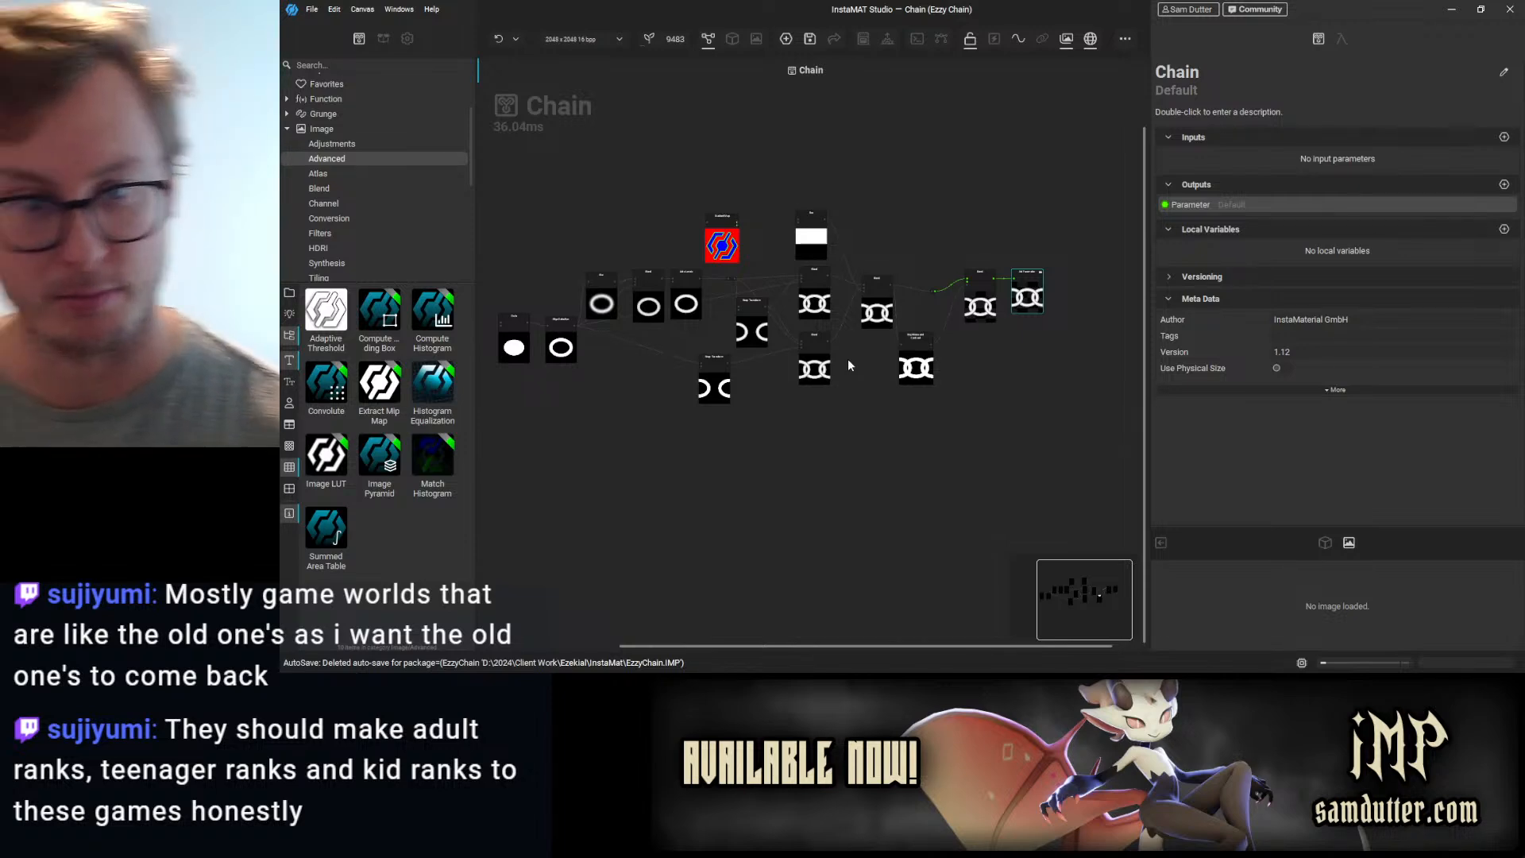
- Delete the leftover red-and-blue node above the ring branches of the graph
scroll(847, 359, "up", 2)
left_click(688, 219)
key("Delete")
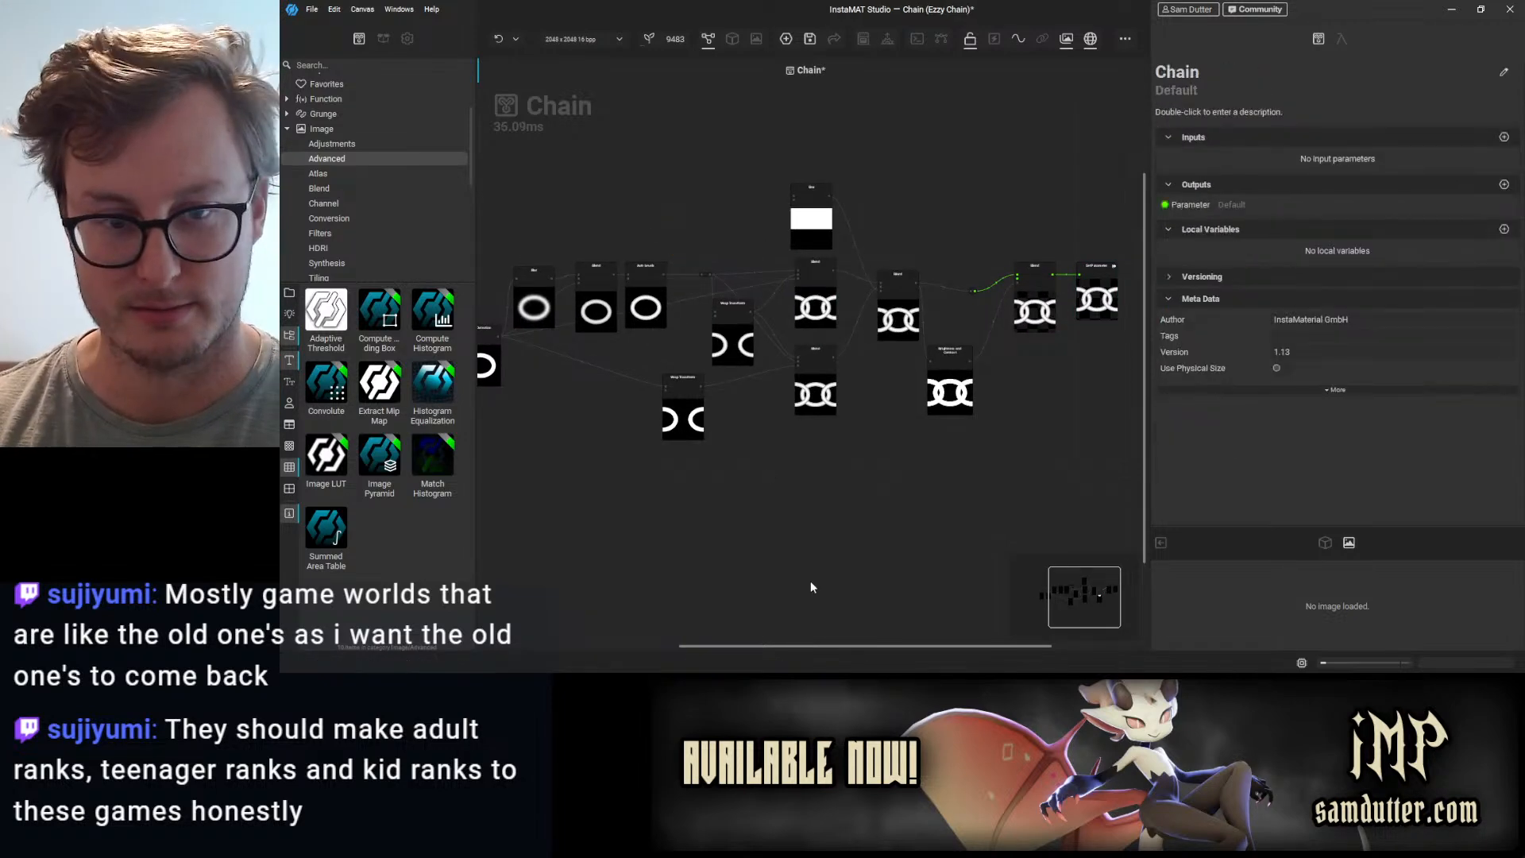
- Review the node chain between the final Blend and Set Parameter and the initial Circle and Edge Detection nodes
scroll(706, 503, "up", 4)
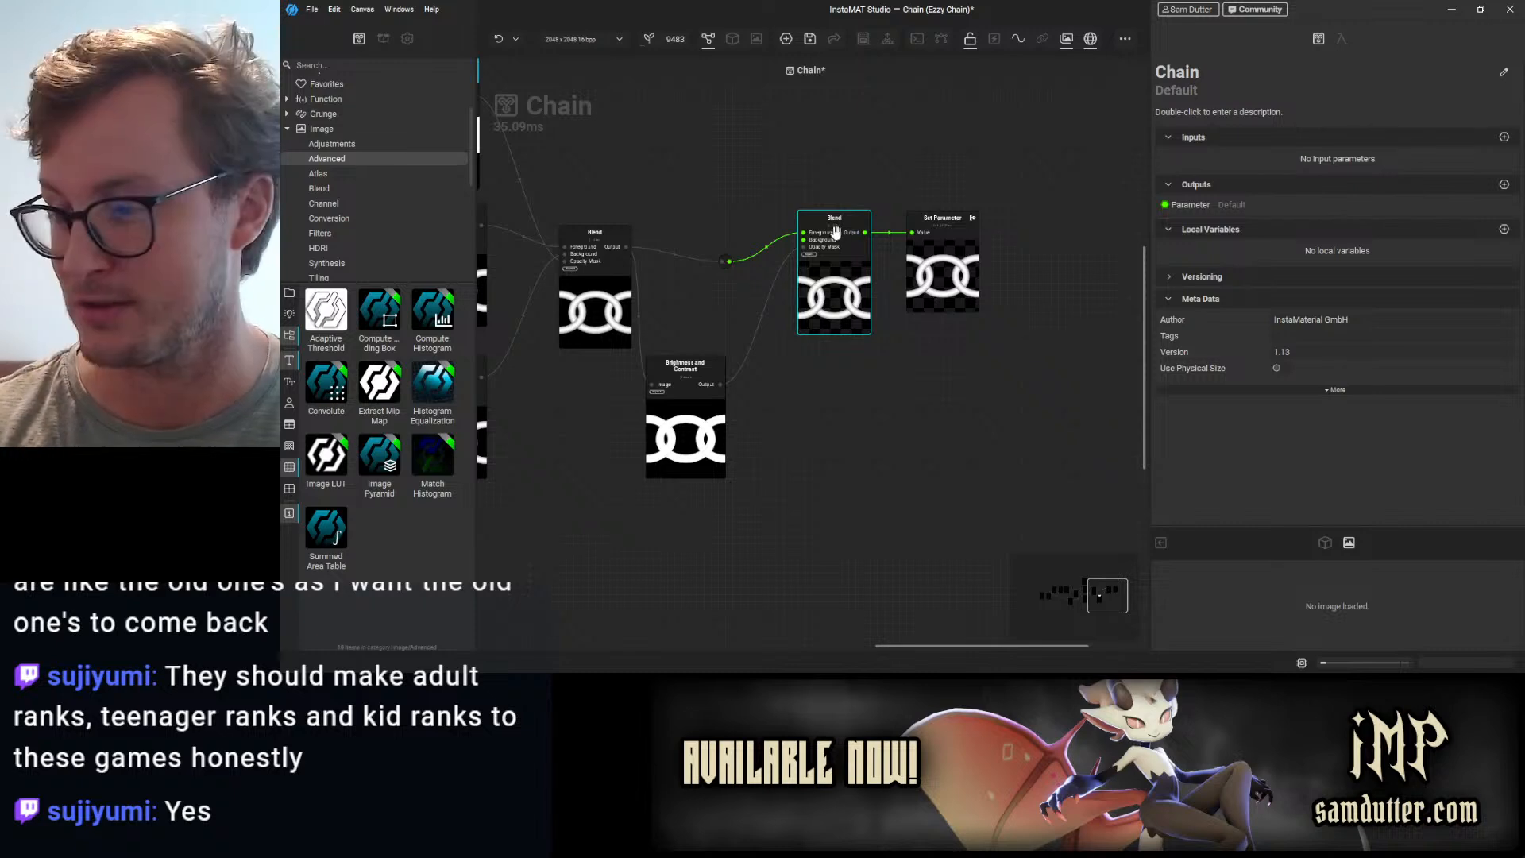
scroll(836, 342, "down", 4)
middle_click_drag(715, 435, 772, 415)
scroll(971, 361, "up", 5)
middle_click_drag(979, 356, 779, 465)
scroll(830, 317, "up", 1)
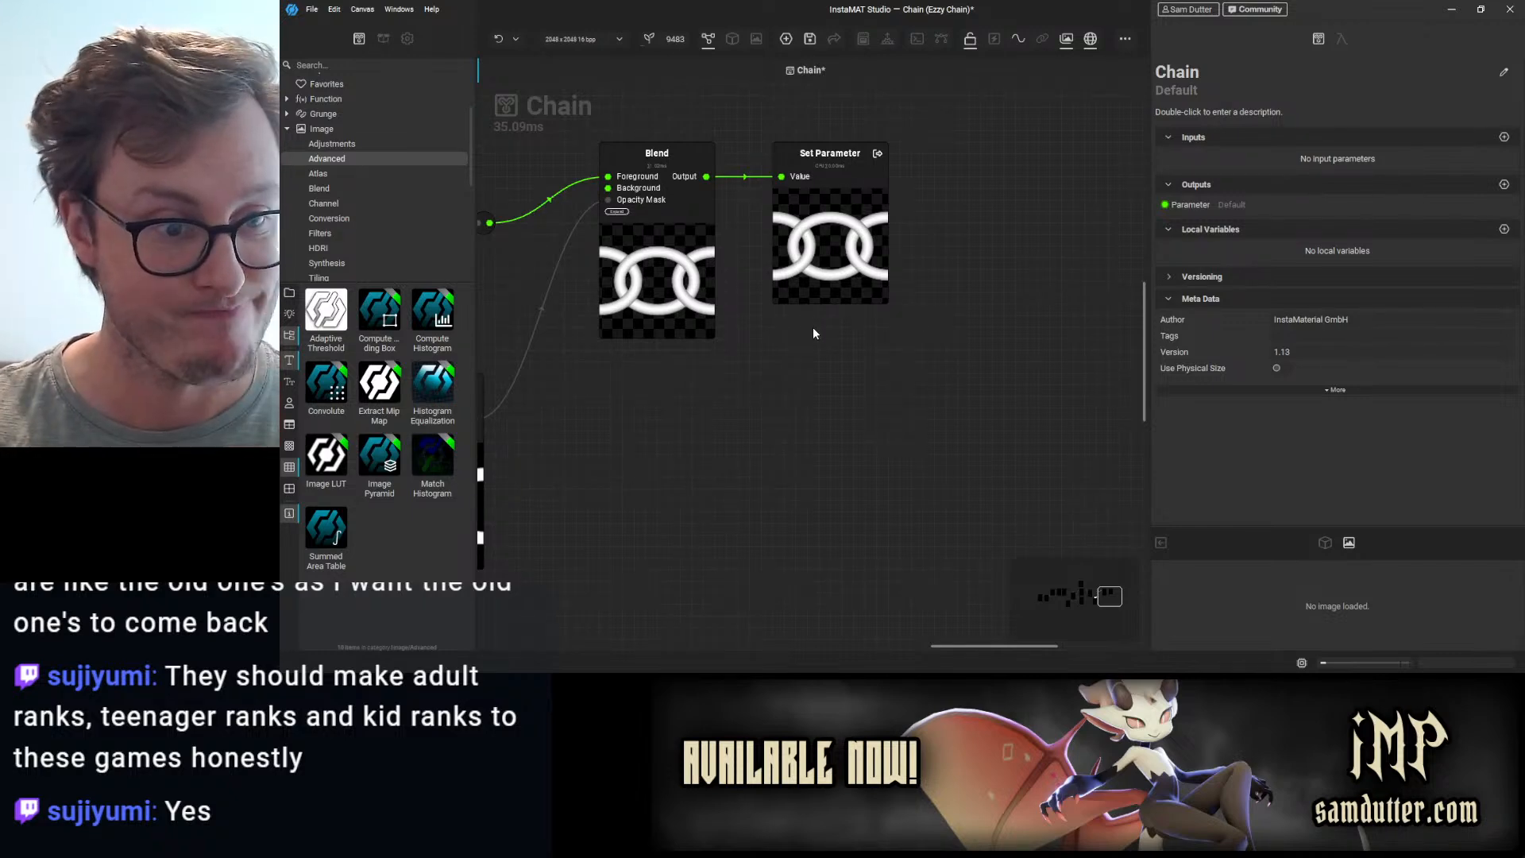
middle_click_drag(699, 378, 879, 357)
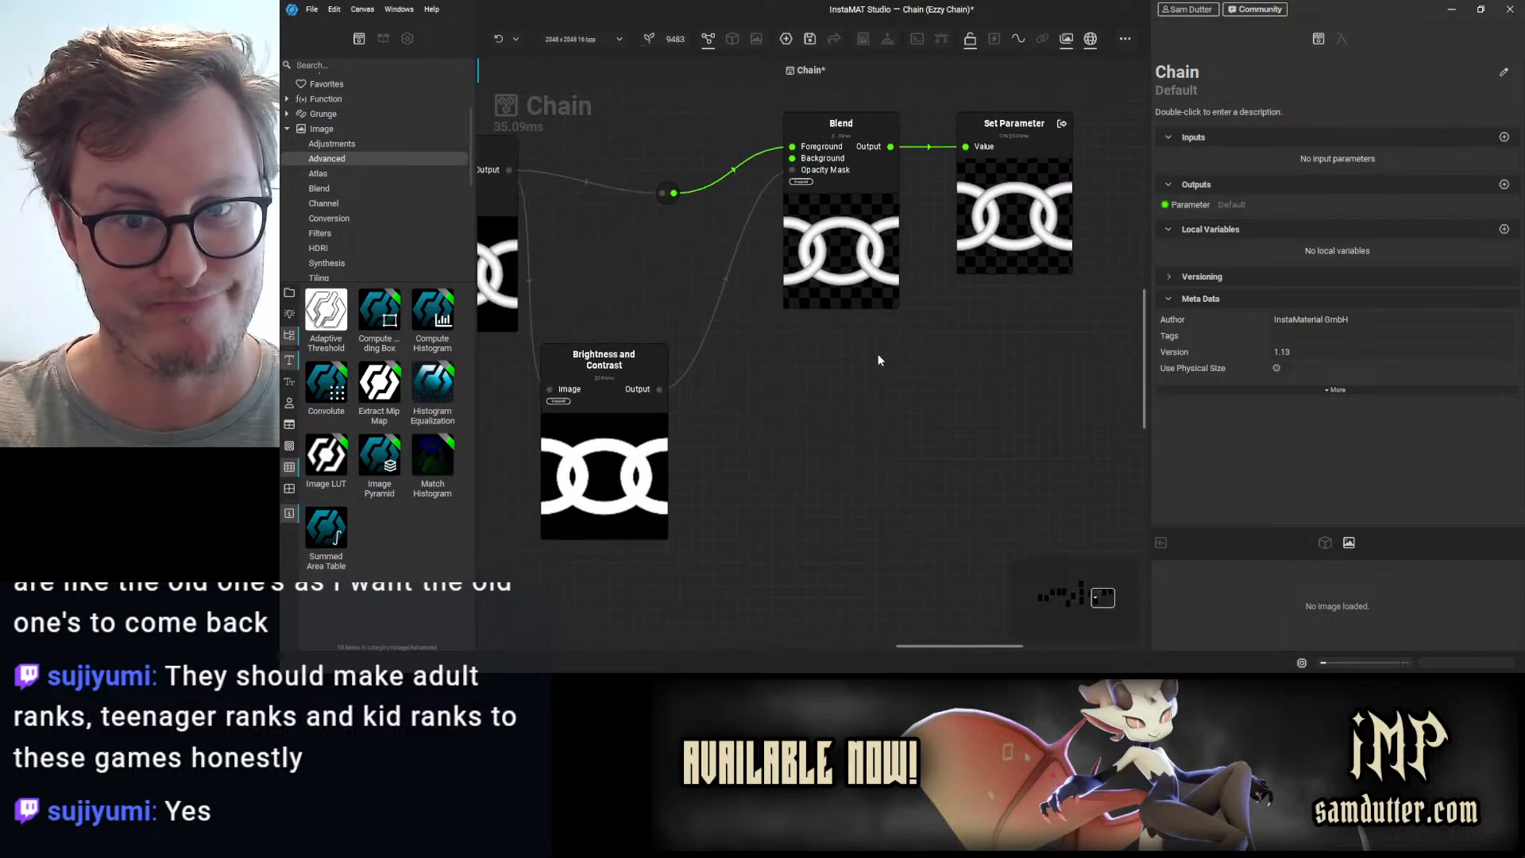
scroll(874, 346, "down", 3)
mouse_move(723, 447)
middle_mouse_down()
mouse_move(836, 445)
mouse_move(840, 422)
mouse_move(751, 452)
middle_mouse_up()
scroll(760, 453, "up", 1)
middle_click_drag(884, 429, 665, 391)
scroll(844, 433, "up", 1)
left_click_drag(843, 242, 872, 242)
scroll(838, 297, "up", 2)
middle_click_drag(837, 298, 898, 348)
middle_click_drag(790, 345, 1104, 316)
middle_click_drag(674, 378, 986, 342)
scroll(985, 342, "down", 3)
middle_click_drag(707, 336, 946, 359)
middle_click_drag(542, 362, 732, 369)
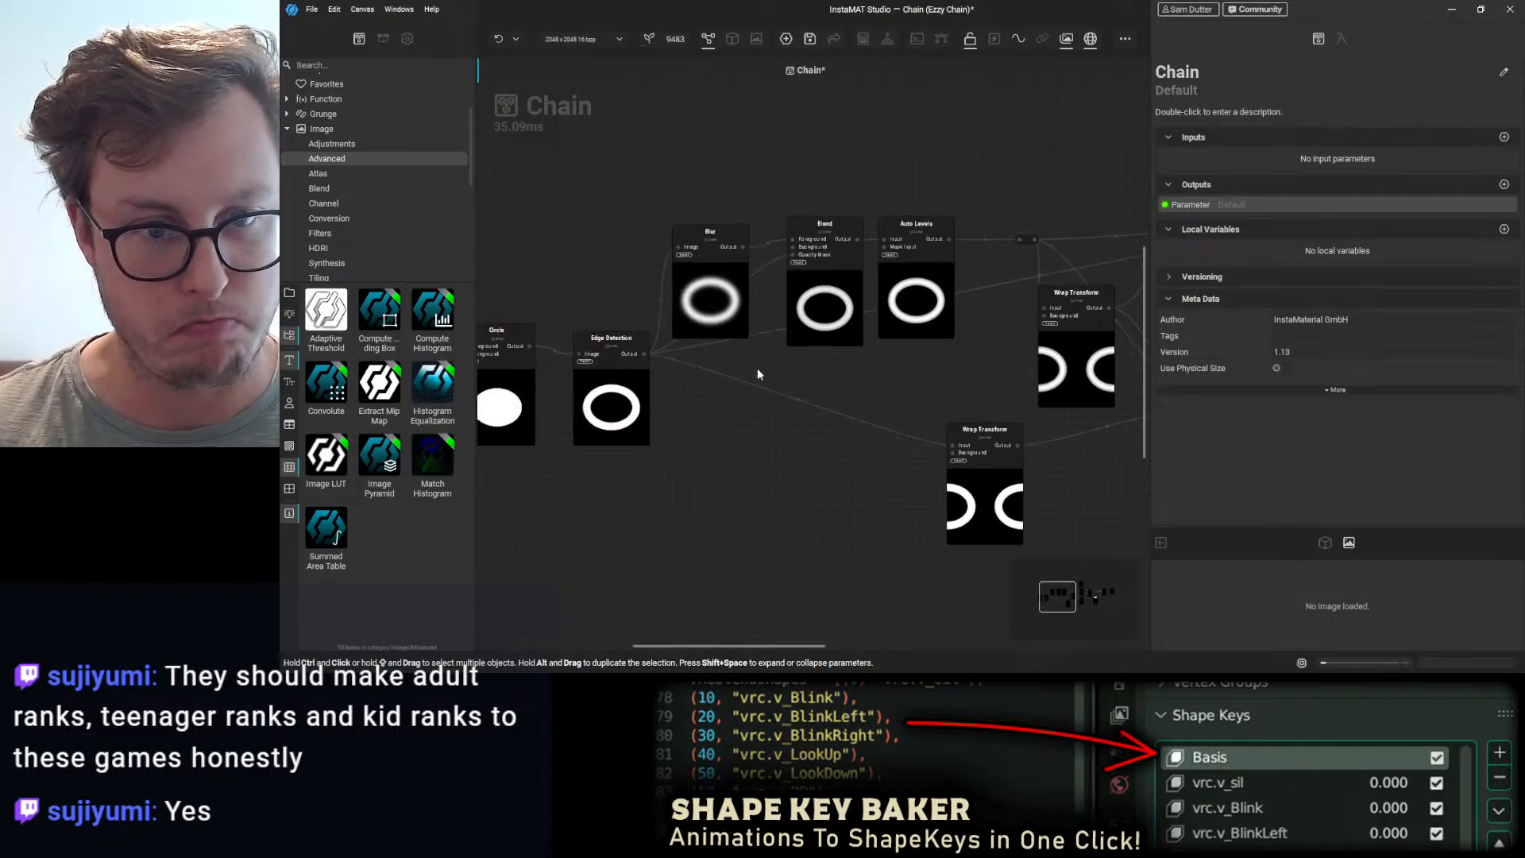
- Move the Circle, Edge Detection, Blur, Blend and Auto Levels nodes together farther away from the Wrap Transform nodes
middle_click_drag(876, 378, 651, 384)
scroll(775, 353, "down", 3)
middle_click_drag(511, 374, 686, 373)
left_click_drag(655, 258, 908, 471)
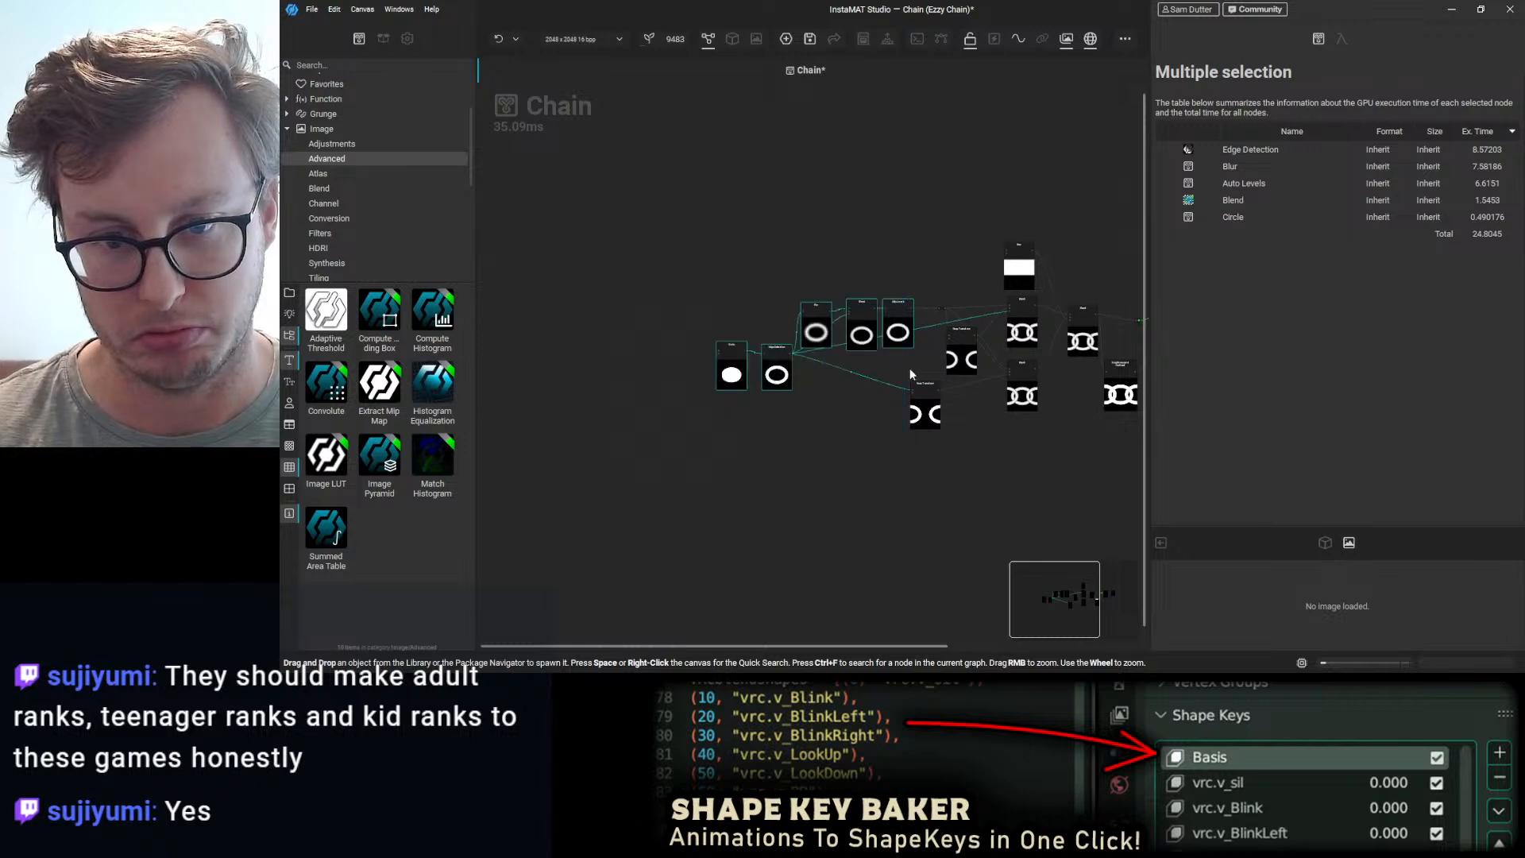
left_click_drag(896, 339, 818, 336)
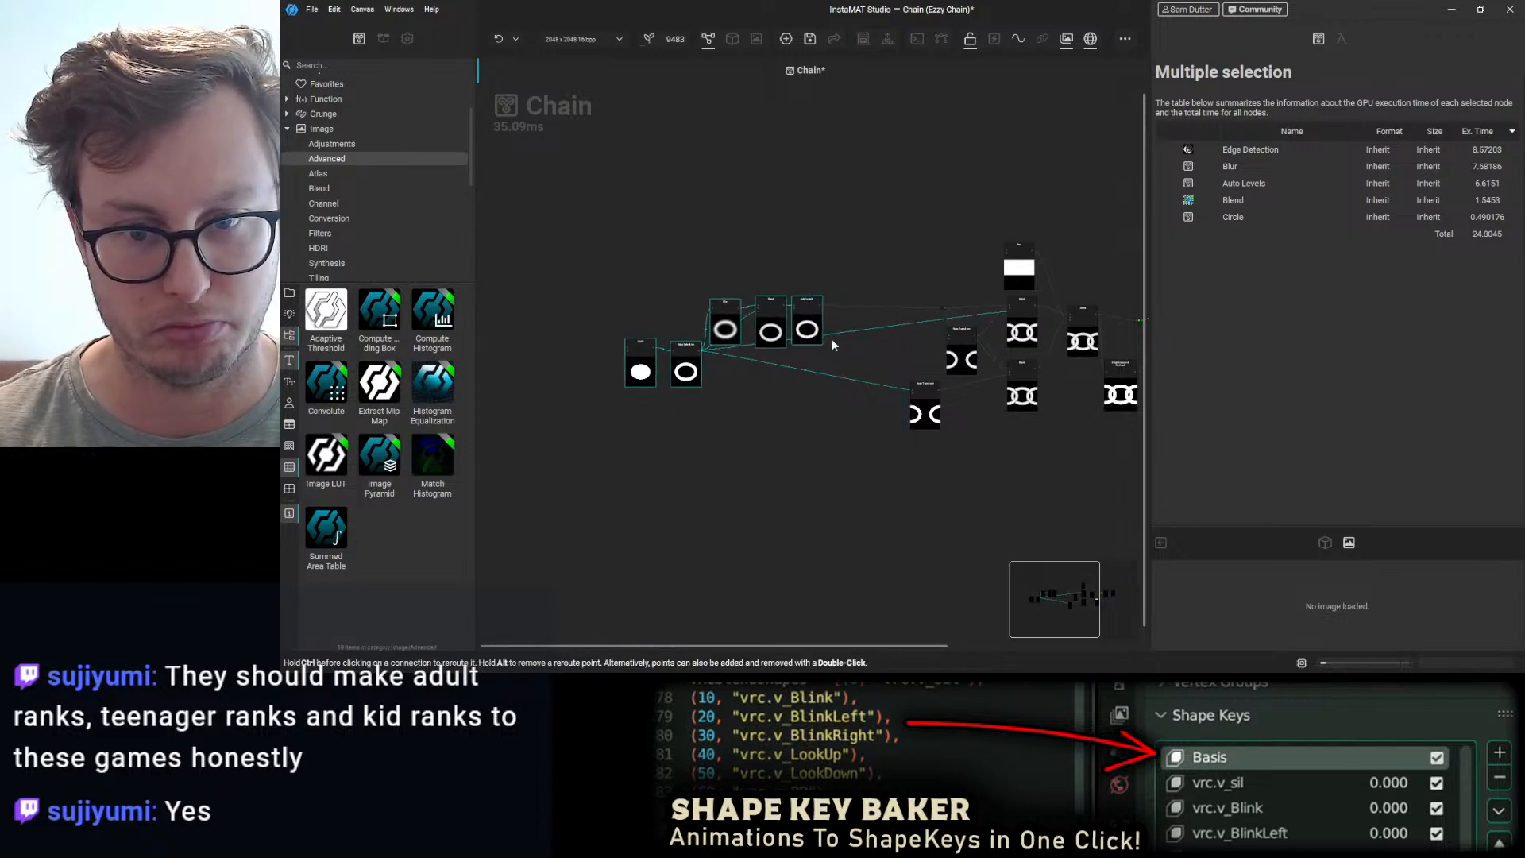
scroll(828, 340, "up", 6)
left_click(930, 315)
middle_click_drag(968, 354, 831, 396)
scroll(833, 389, "up", 1)
key("space")
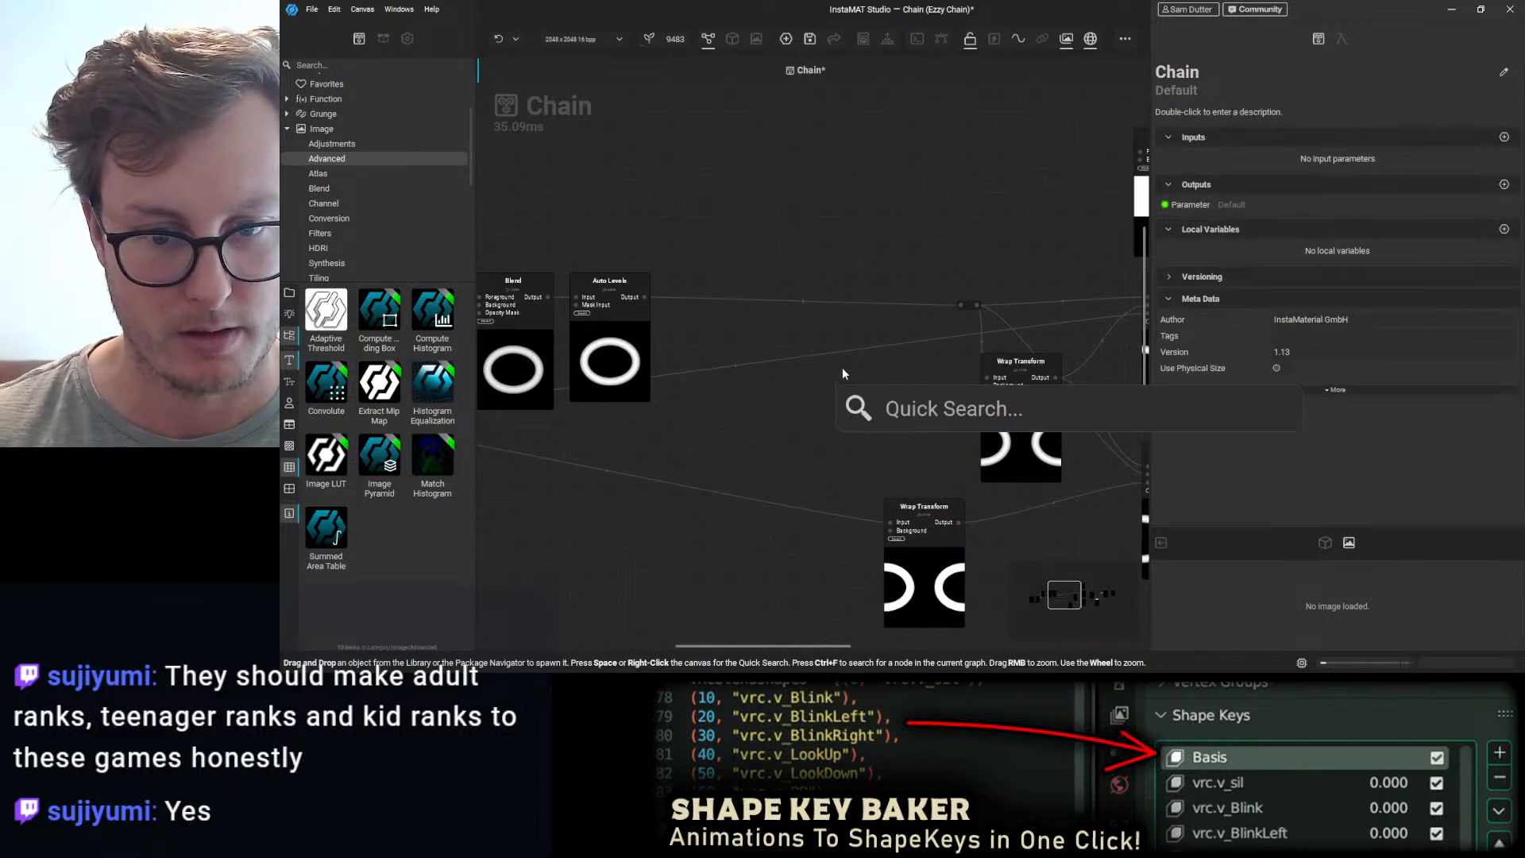
key("Escape")
- Shift Set Parameter farther from the final Blend to make room for a node between them
scroll(985, 289, "down", 2)
middle_click_drag(985, 290, 623, 350)
scroll(622, 350, "down", 2)
middle_click_drag(860, 335, 587, 376)
scroll(726, 386, "up", 5)
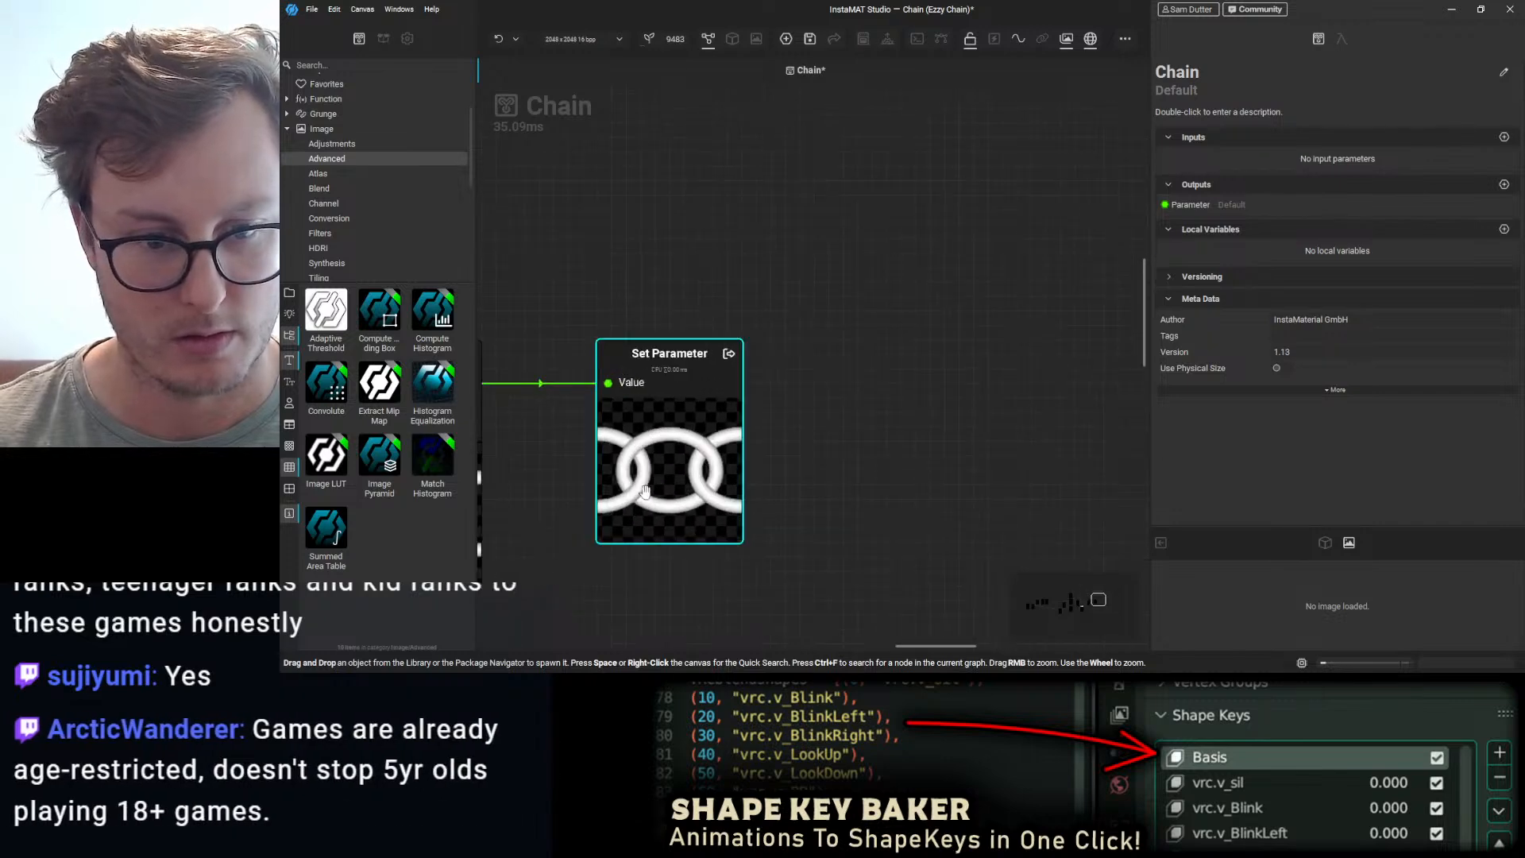
scroll(667, 471, "down", 1)
left_click_drag(656, 478, 850, 478)
middle_click_drag(639, 486, 799, 460)
- Try a Gradient Map node on the final Blend's output, and remove the node again
key("space")
type("gra")
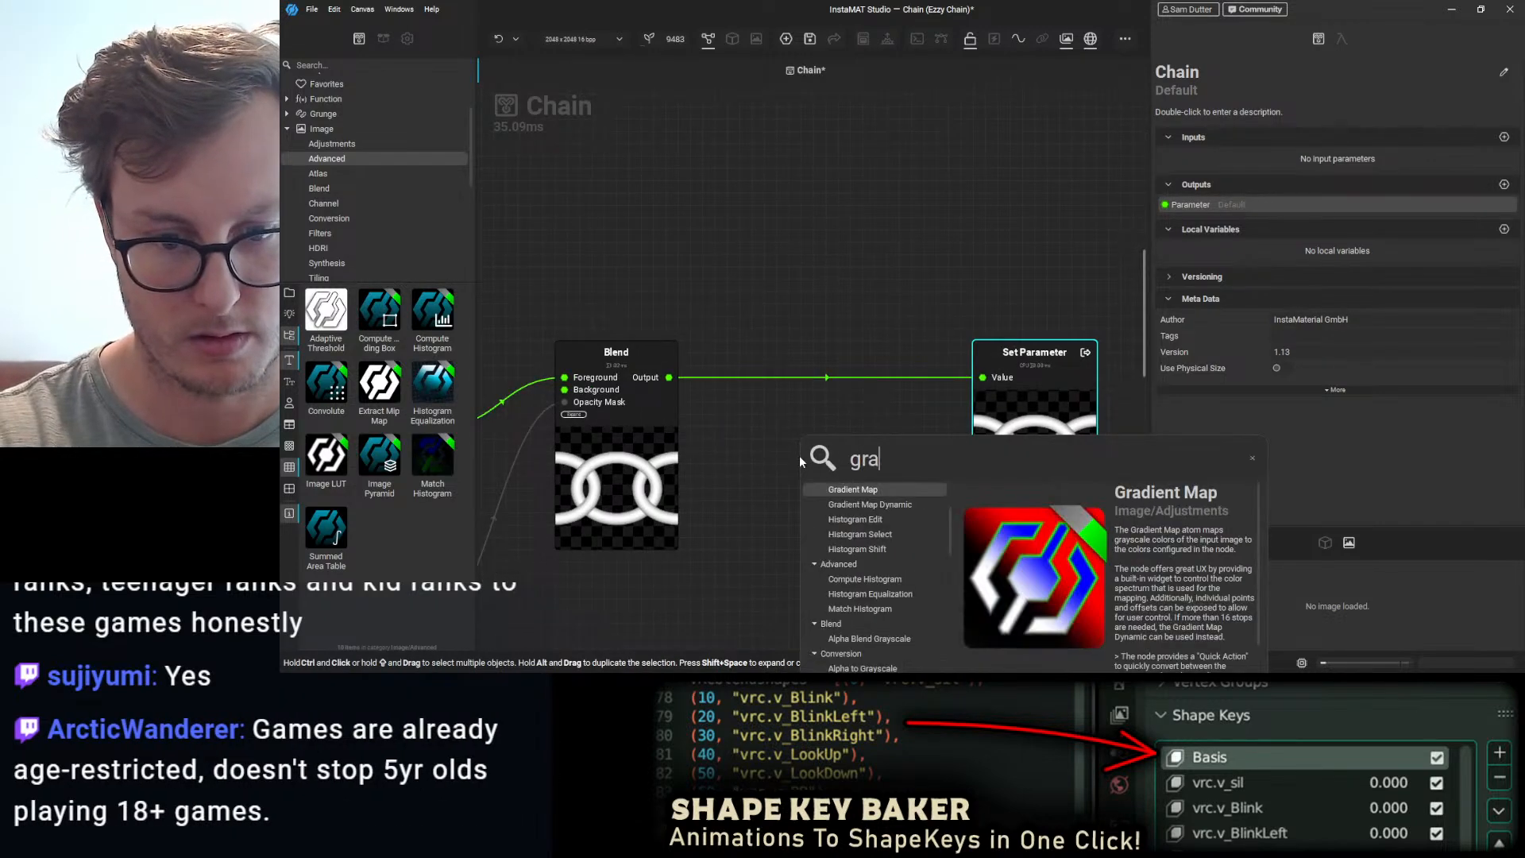
key("Return")
left_click_drag(800, 461, 752, 326)
left_click_drag(670, 377, 763, 353)
left_click_drag(878, 353, 794, 295)
left_click(794, 330)
key("Delete")
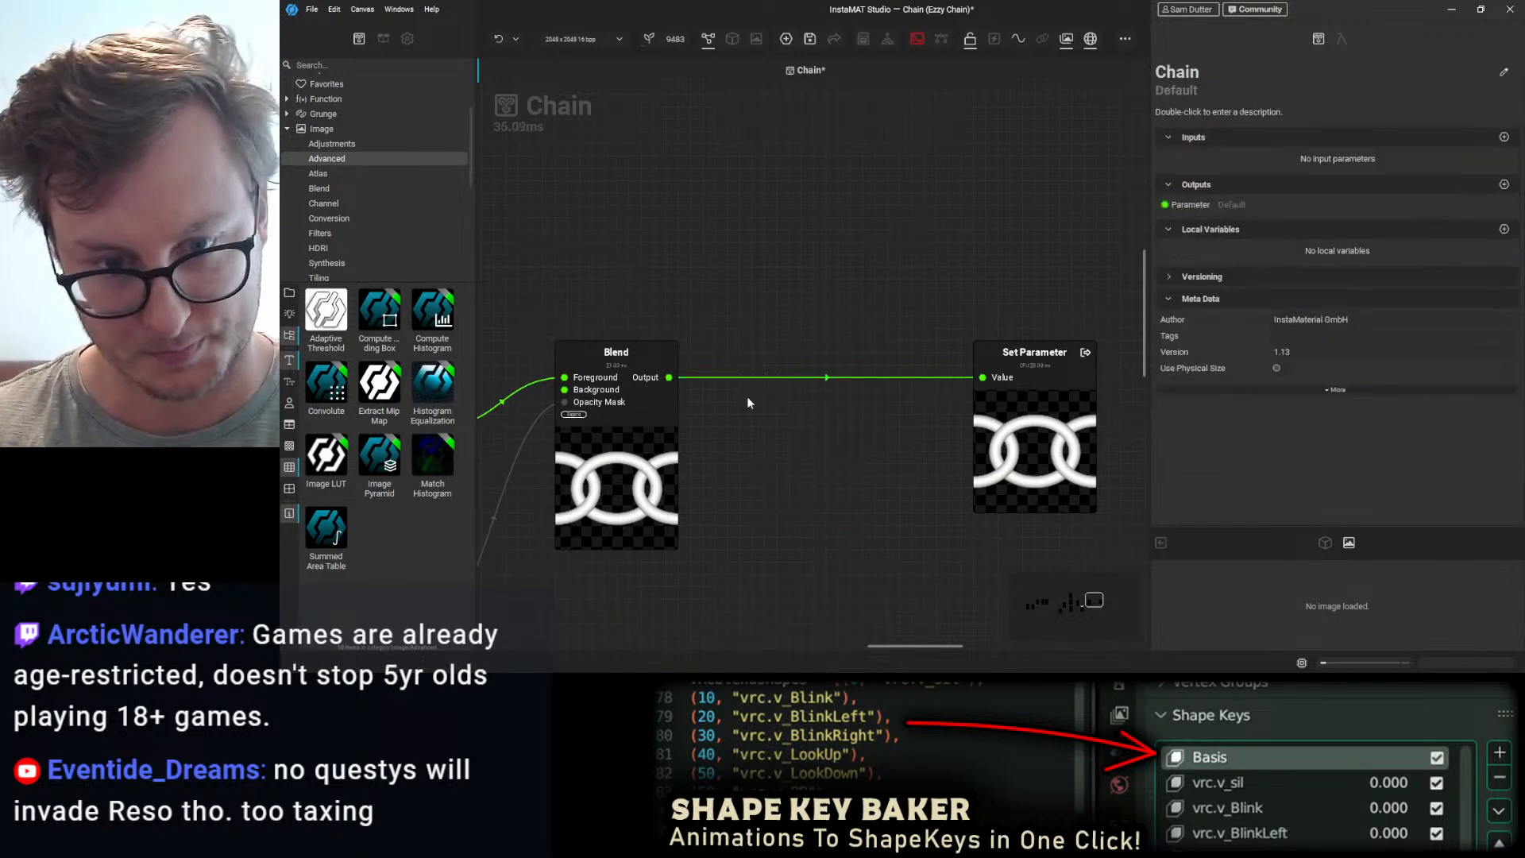
- Search the available nodes for a hue or color adjustment
key("space")
type("hue")
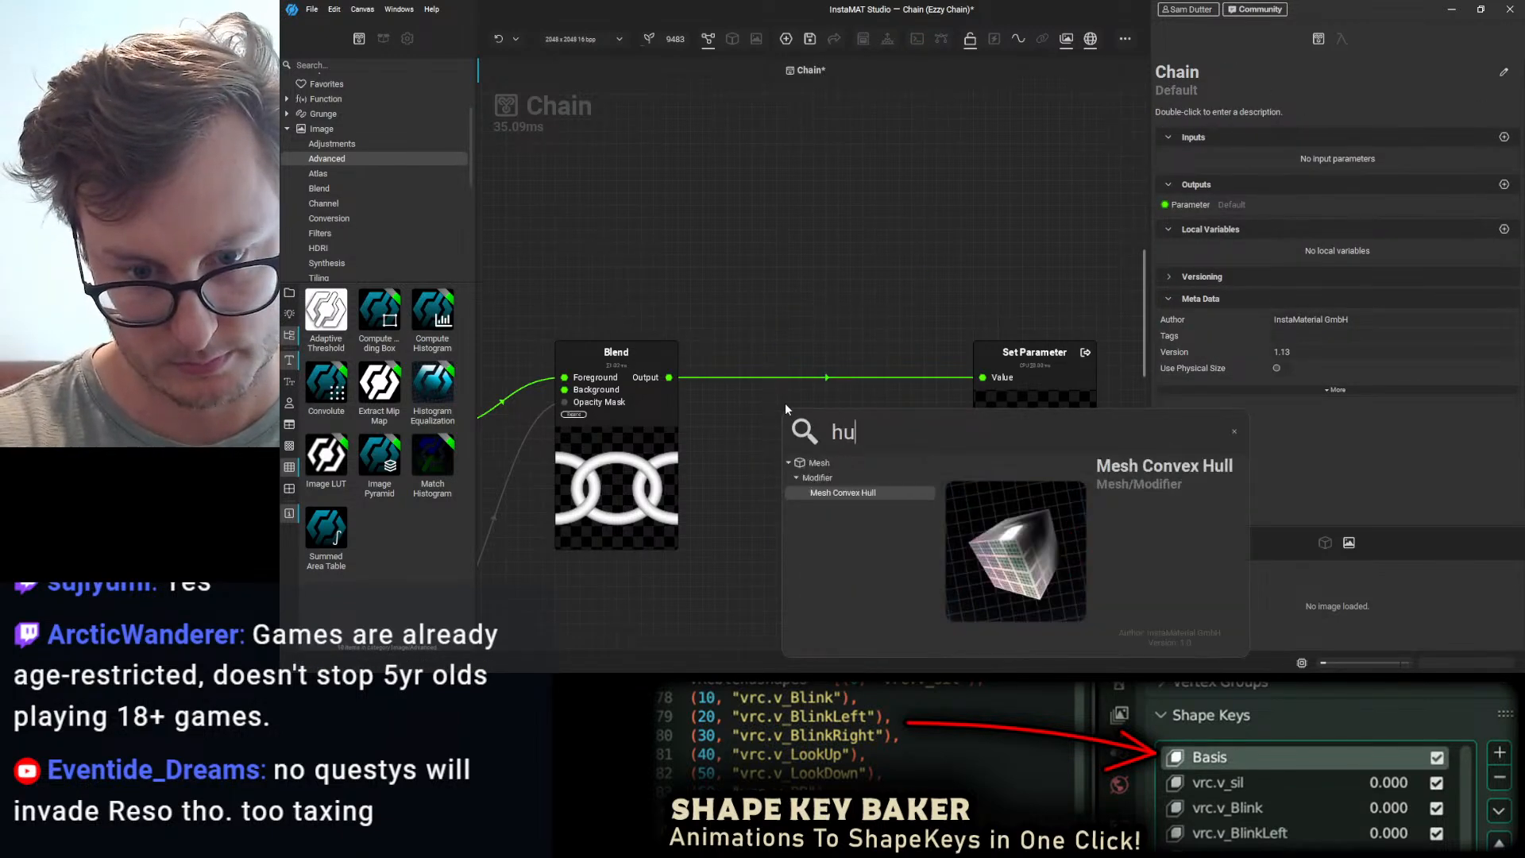
key("BackSpace")
key("BackSpace")
key("BackSpace")
type("colo")
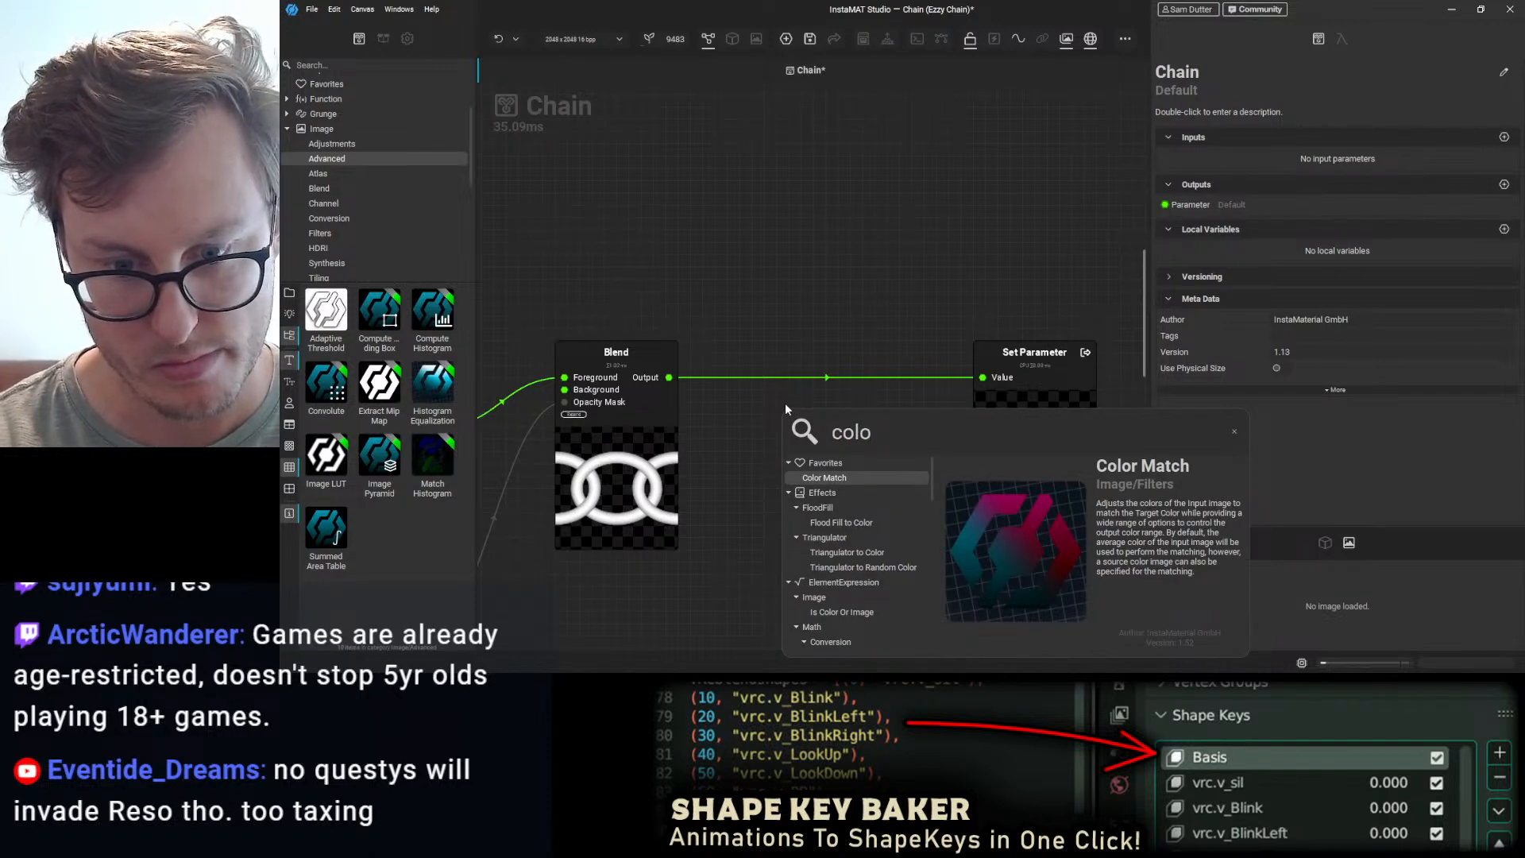
key("BackSpace")
key("BackSpace")
key("BackSpace")
key("BackSpace")
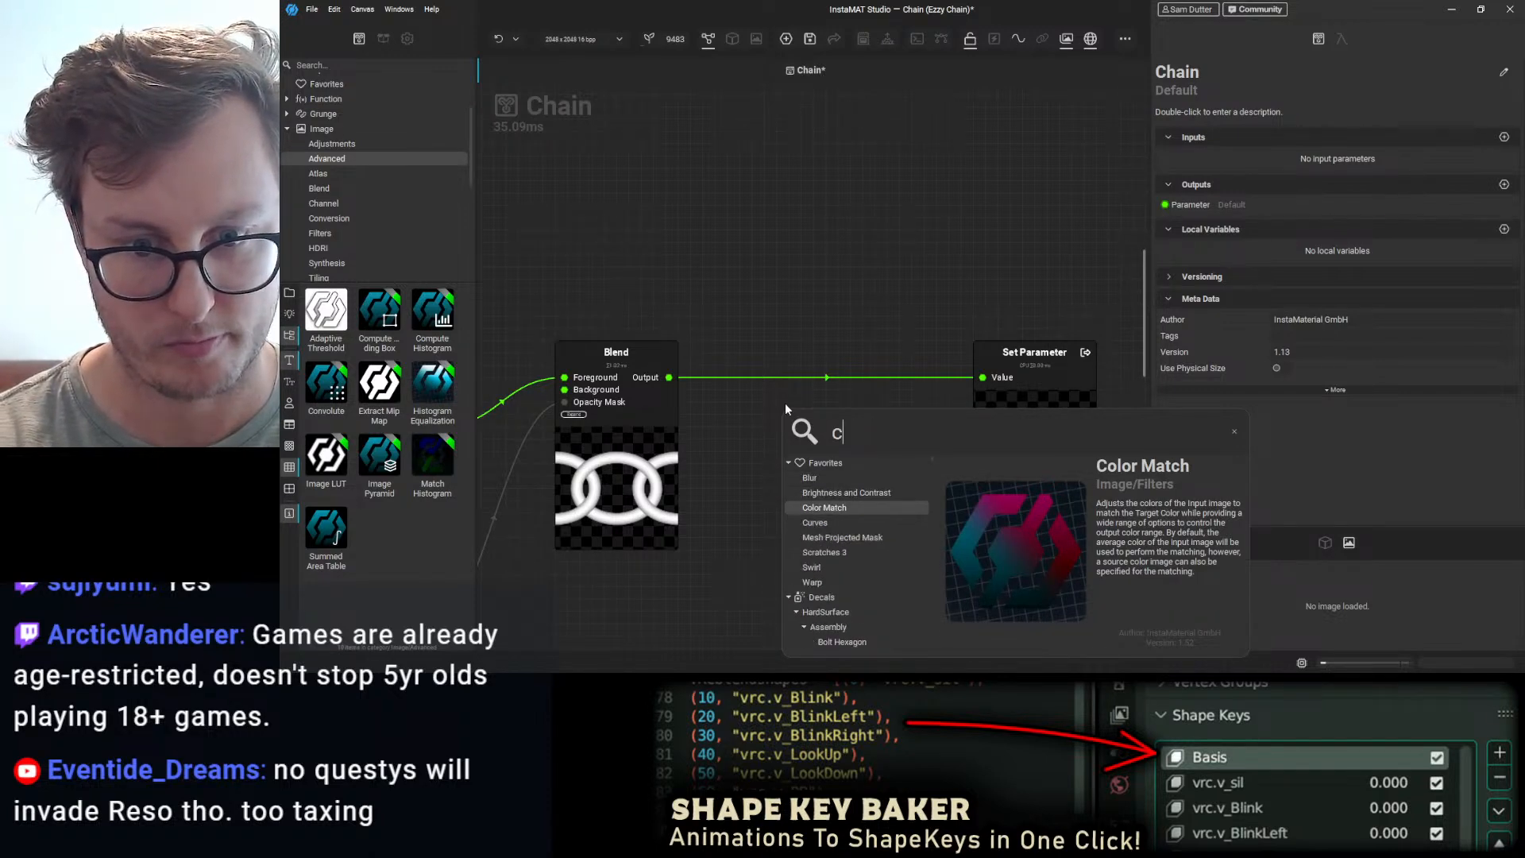
type("di")
key("BackSpace")
key("BackSpace")
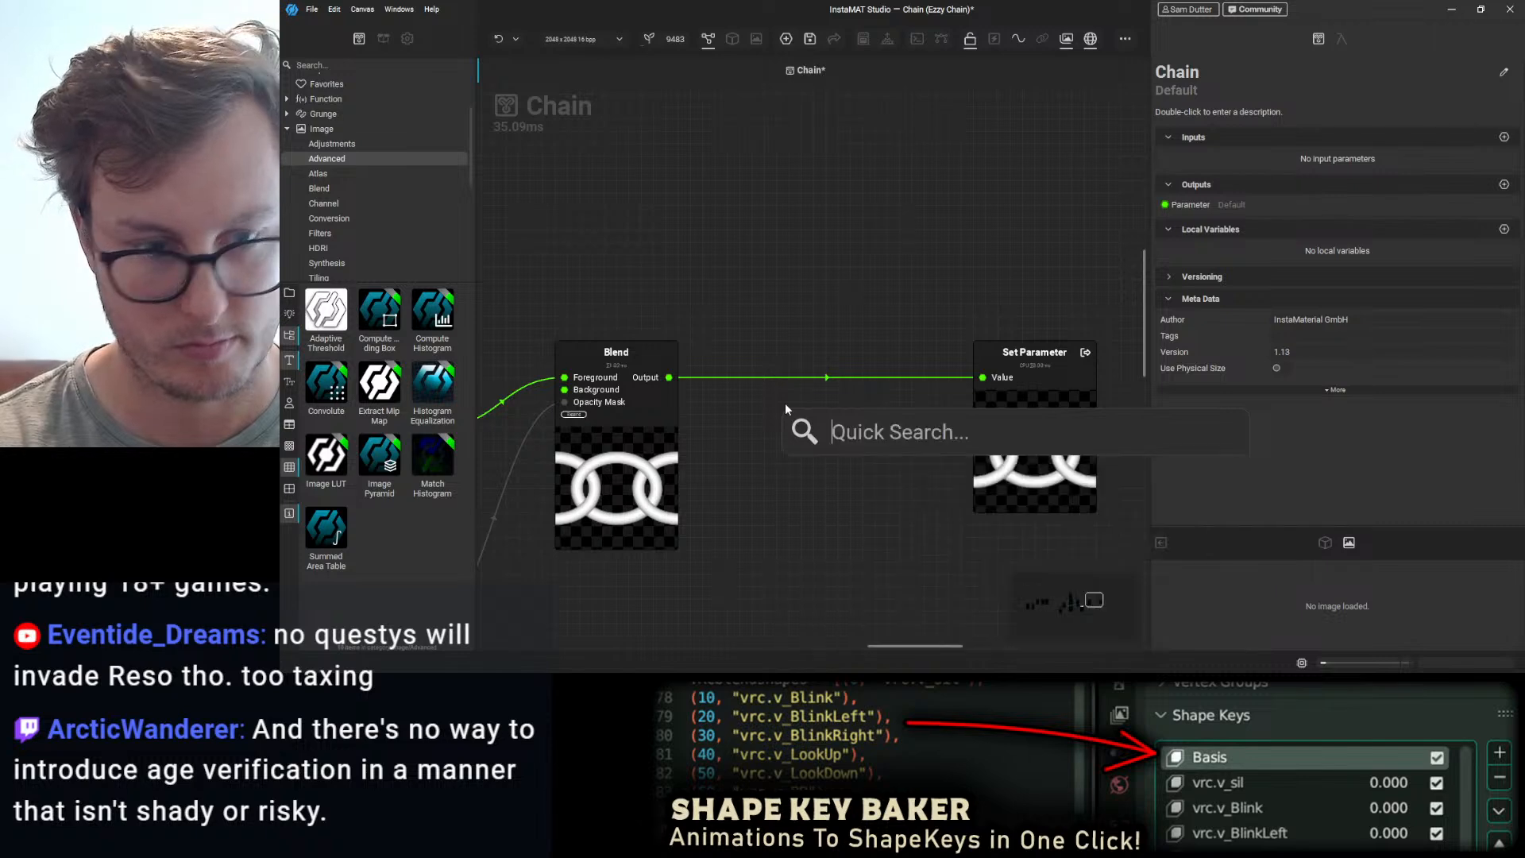
key("Escape")
- Add an HCL node from the image adjustments between the final Blend and Set Parameter
left_click(332, 143)
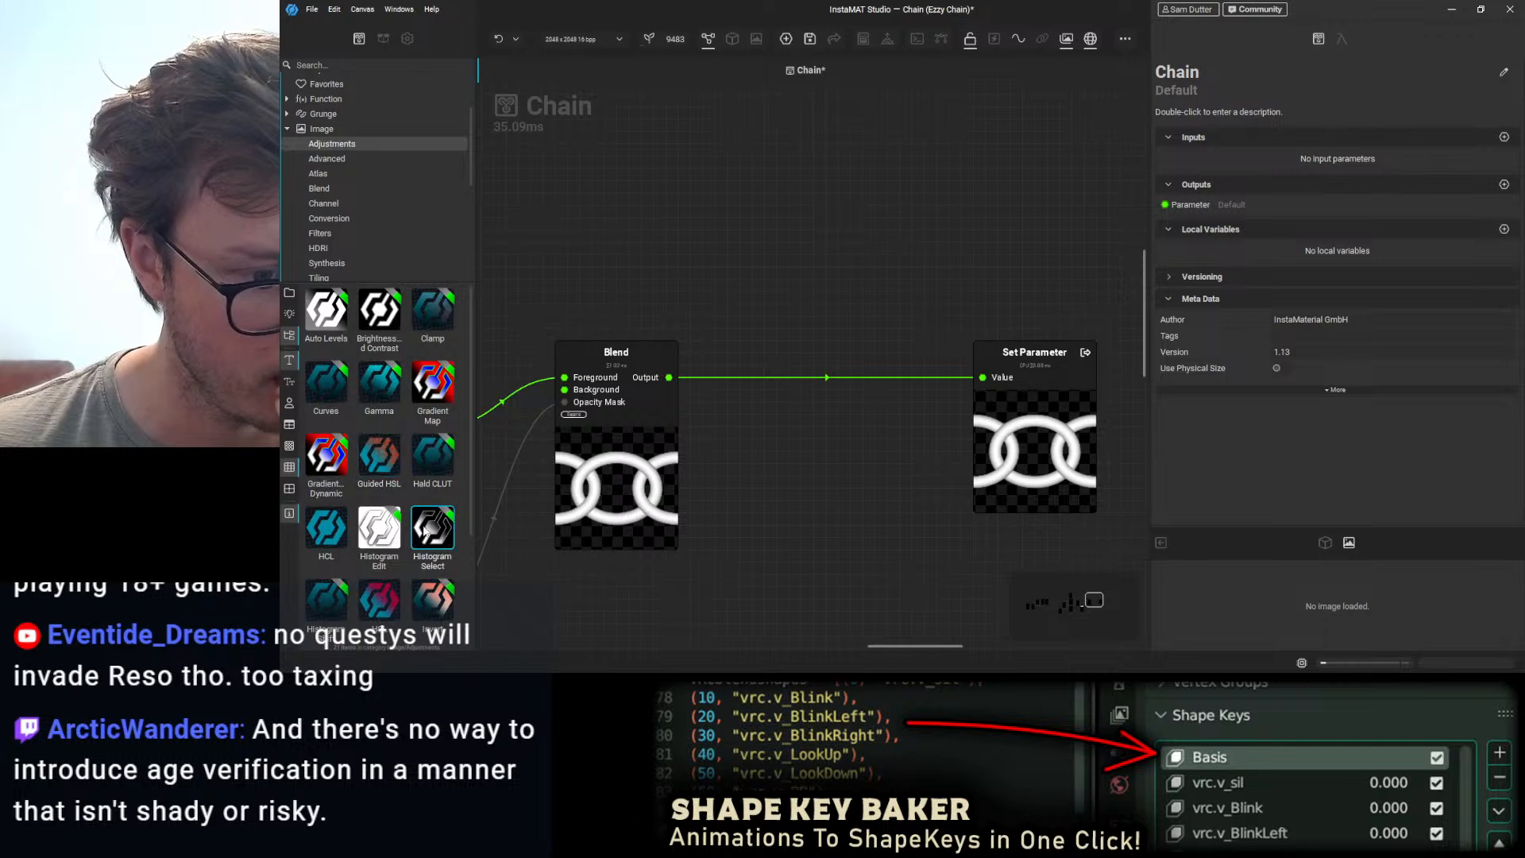
mouse_move(459, 538)
mouse_move(370, 547)
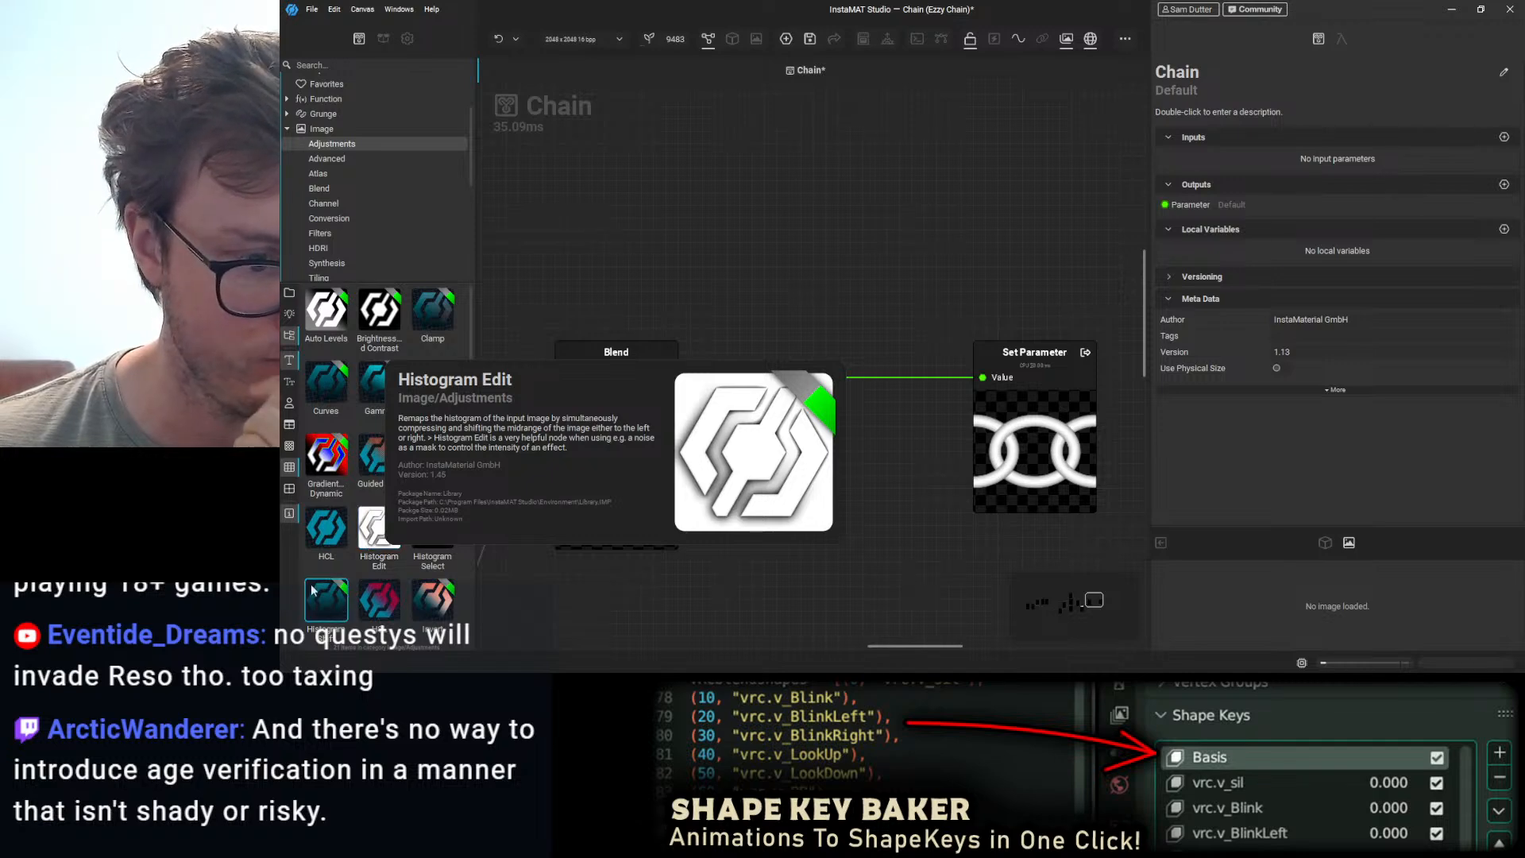
left_click_drag(325, 526, 831, 456)
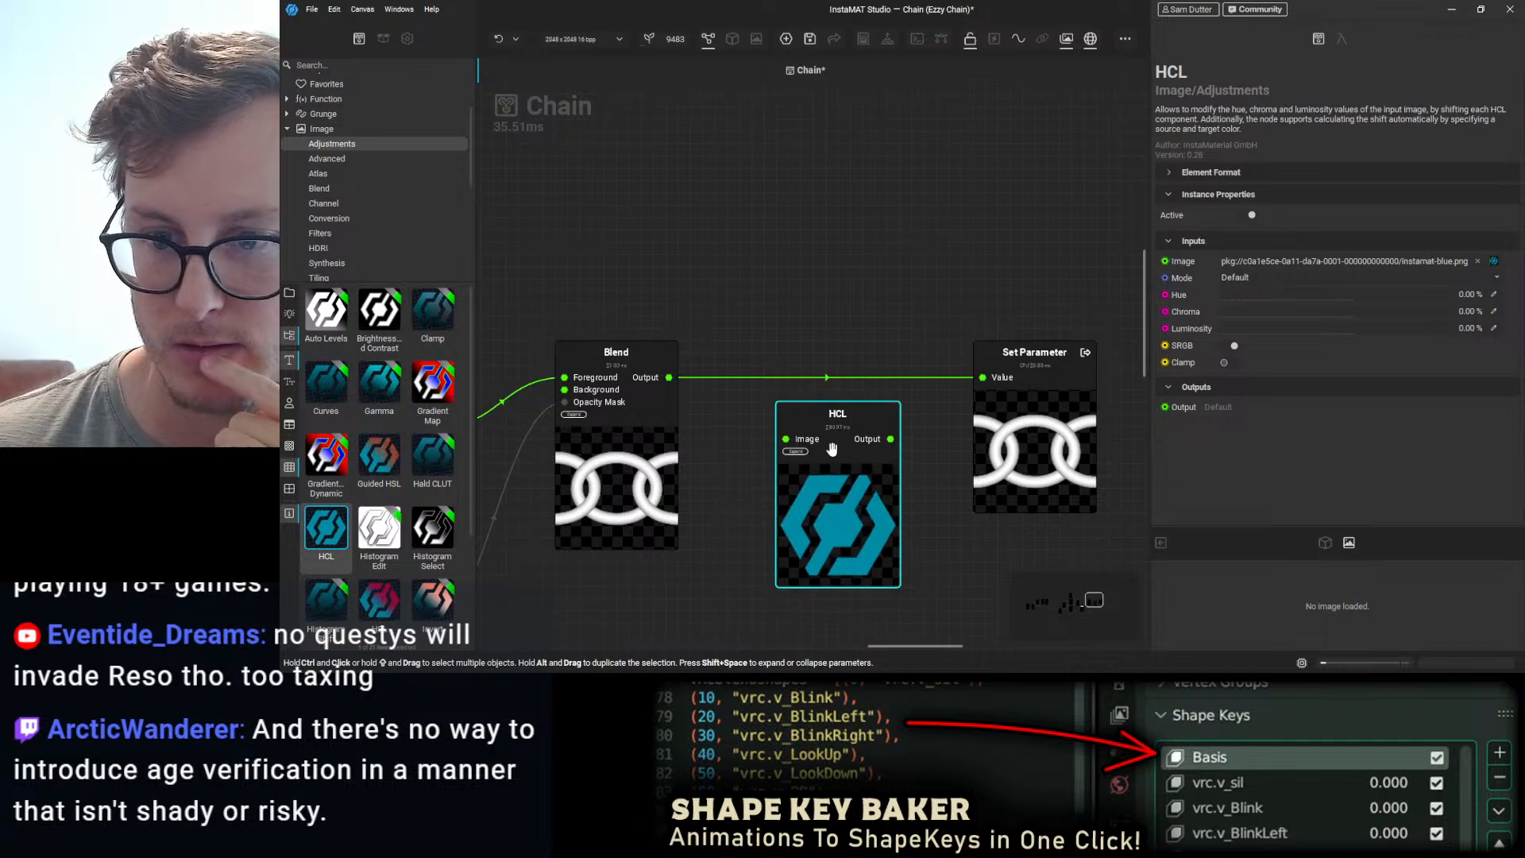
- Wire the HCL node between the final Blend and Set Parameter, and set its luminosity to about -41.40%
left_click(671, 384)
left_click_drag(670, 379, 785, 440)
left_click_drag(890, 439, 972, 377)
left_click_drag(847, 421, 859, 360)
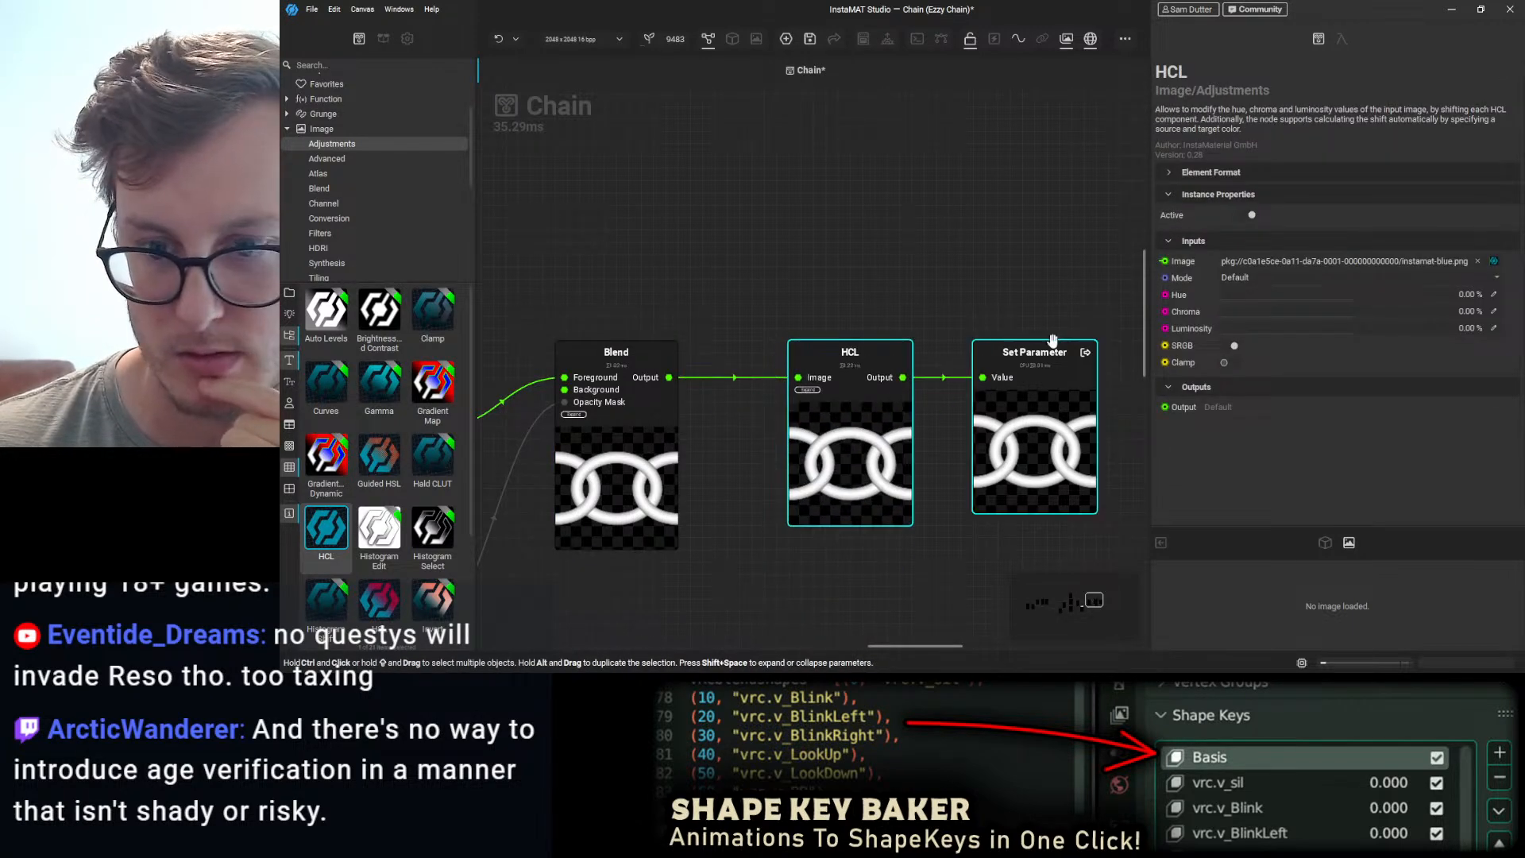
left_click_drag(1362, 332, 1298, 333)
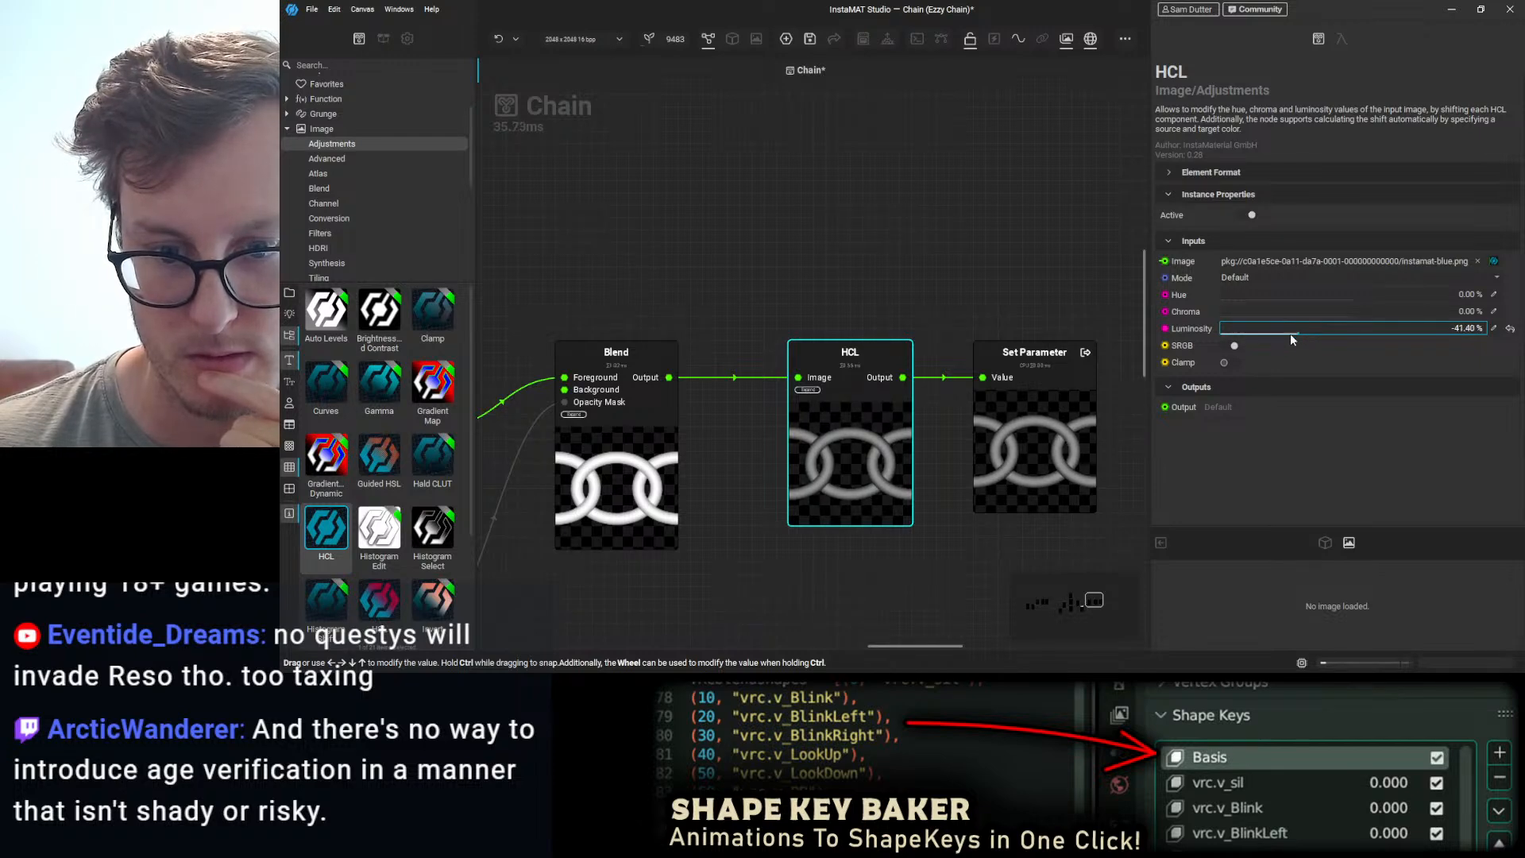
scroll(874, 393, "down", 3)
middle_click_drag(873, 399, 793, 389)
scroll(738, 433, "up", 1)
middle_click_drag(739, 433, 745, 318)
left_click_drag(655, 241, 734, 474)
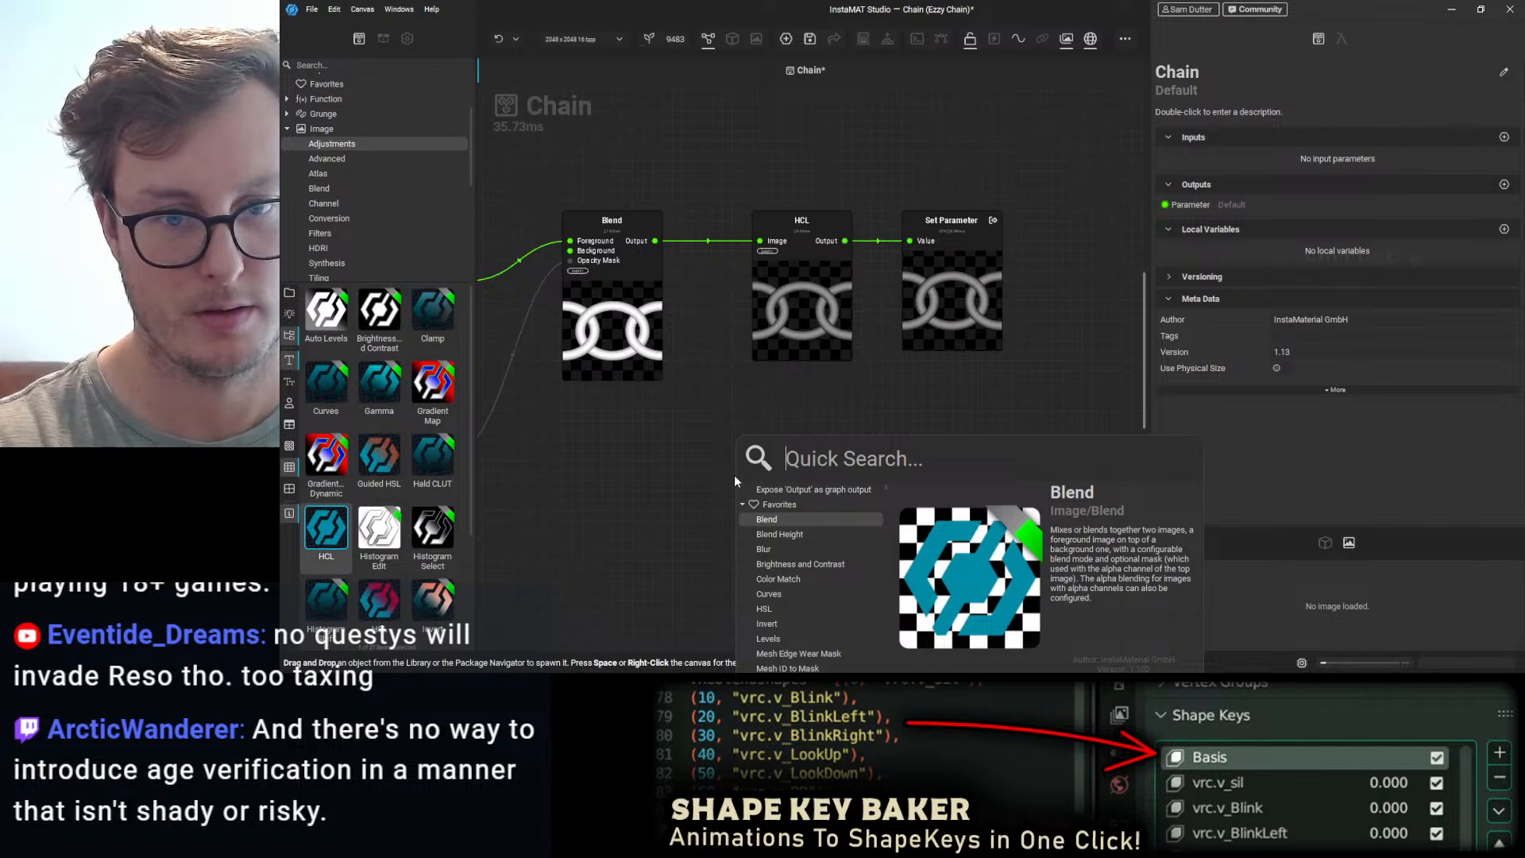
type("nor")
key("BackSpace")
key("BackSpace")
key("BackSpace")
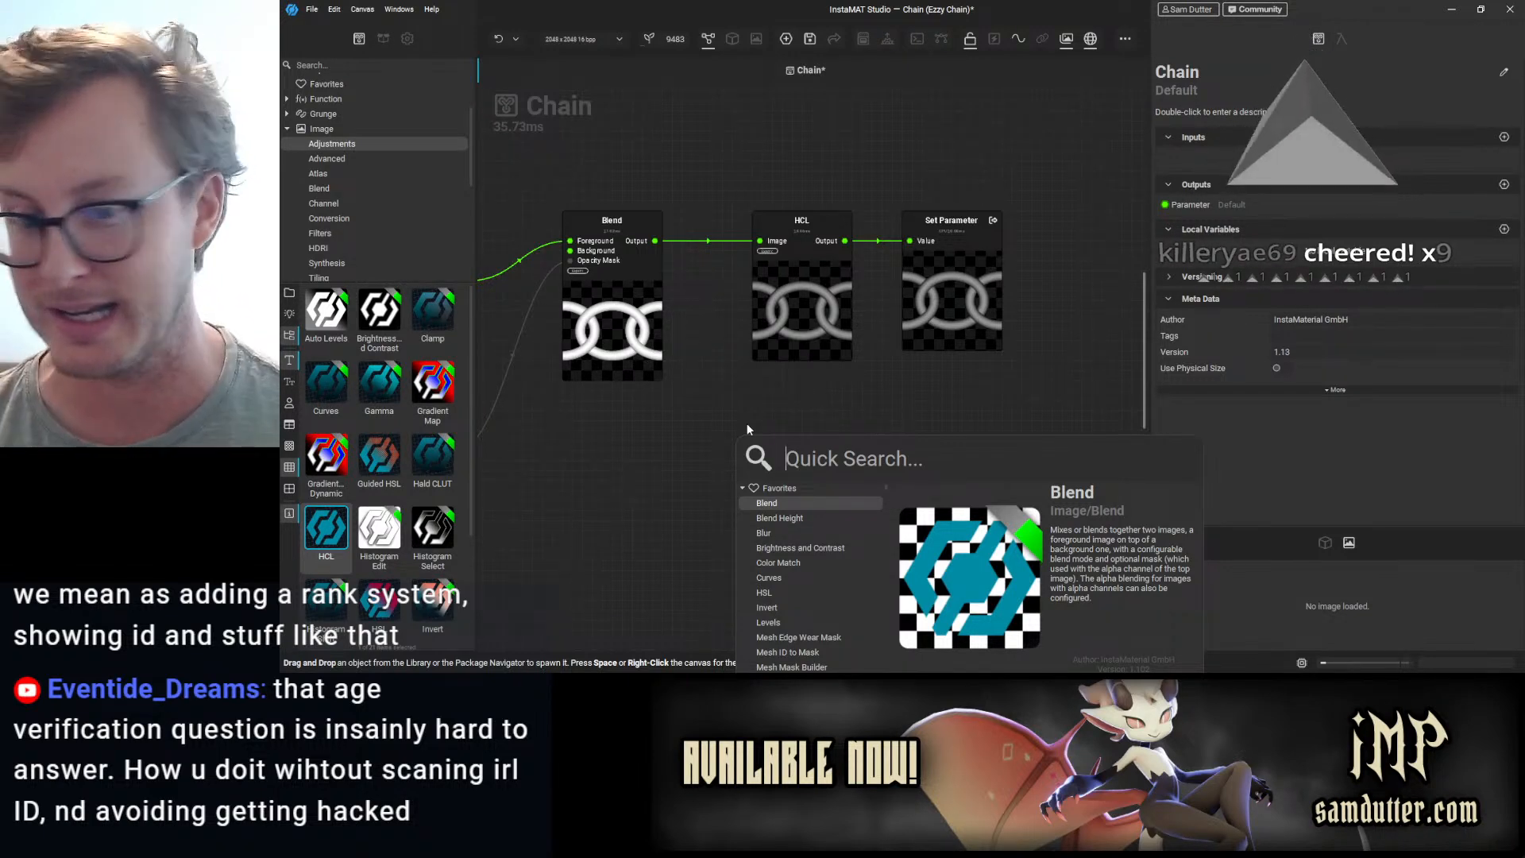
left_click(688, 416)
- Move the HCL and Set Parameter nodes together farther from the final Blend to make room in the graph
middle_click_drag(688, 415, 790, 357)
left_click_drag(767, 279, 750, 316)
left_click_drag(906, 267, 866, 306)
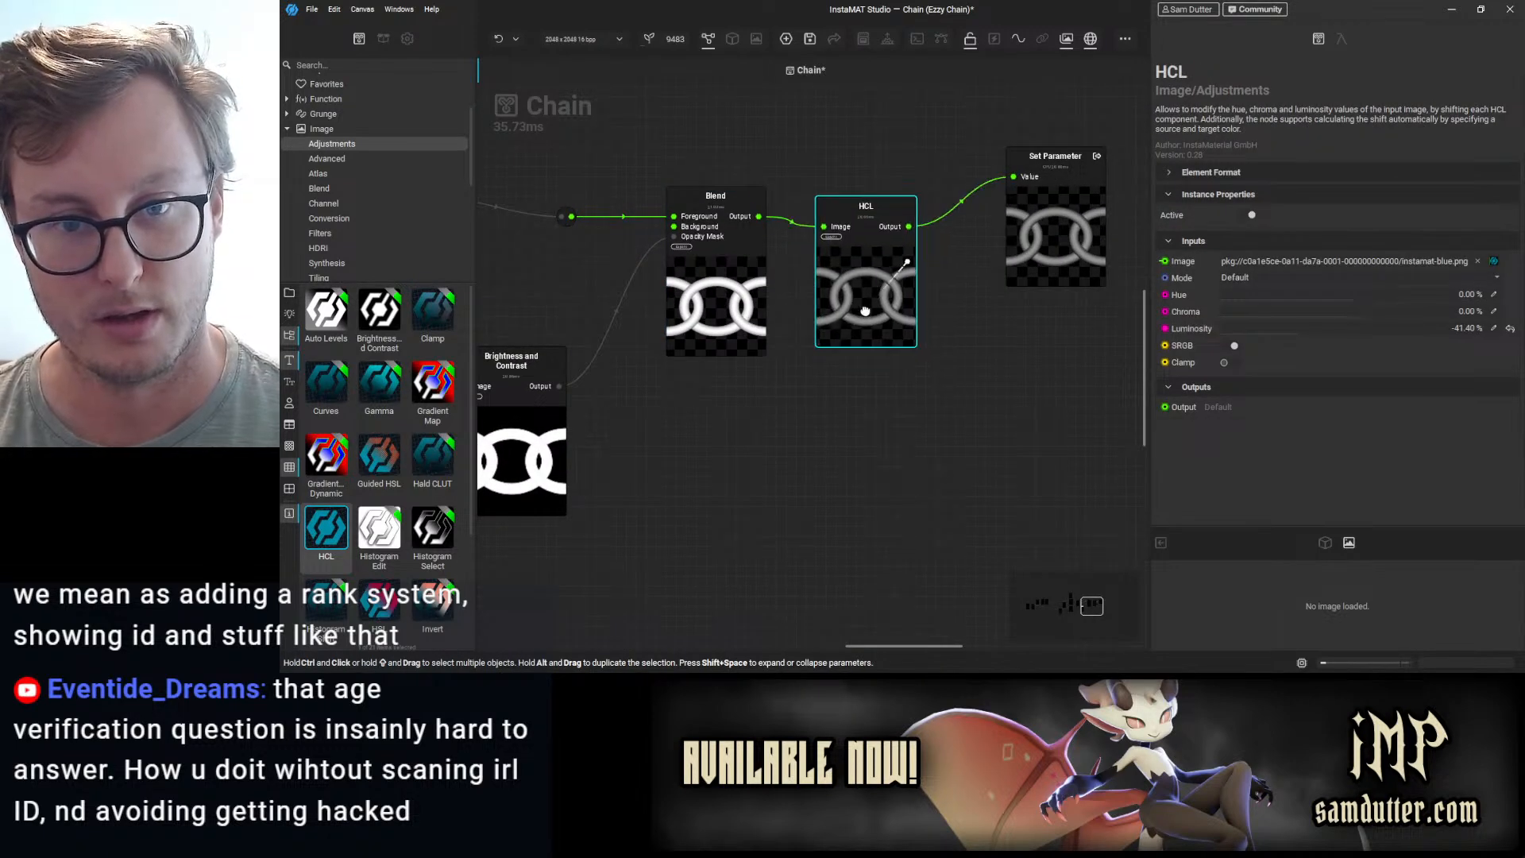
middle_click_drag(1041, 255, 901, 273)
left_click_drag(901, 273, 841, 313)
left_click_drag(956, 436, 848, 335)
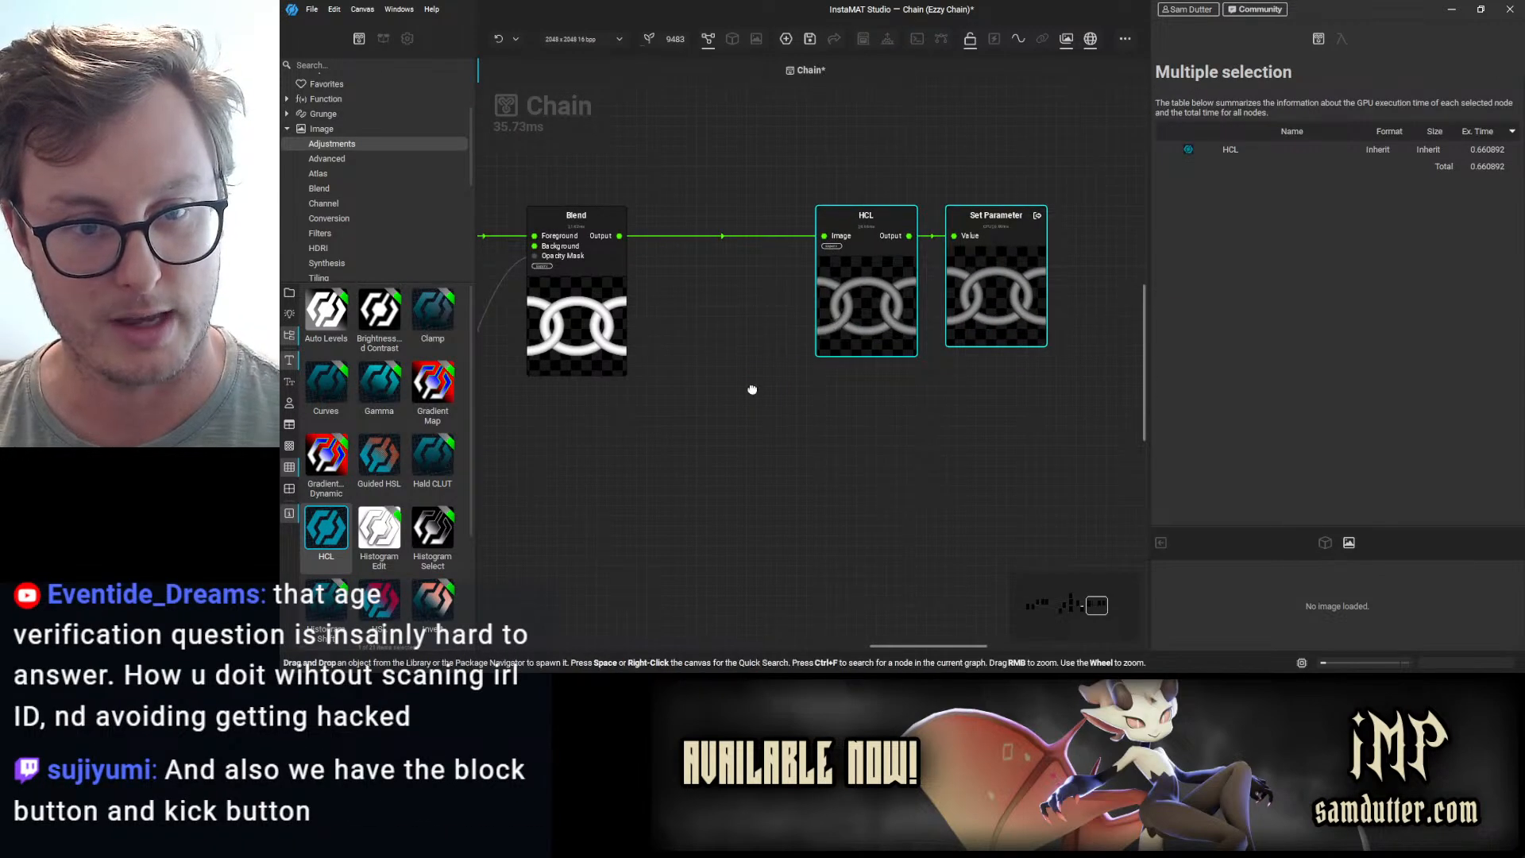
left_click(749, 389)
- Try a Normal To Height node on the final Blend's output, and delete the node again
middle_click_drag(749, 389, 879, 322)
left_click_drag(755, 194, 837, 426)
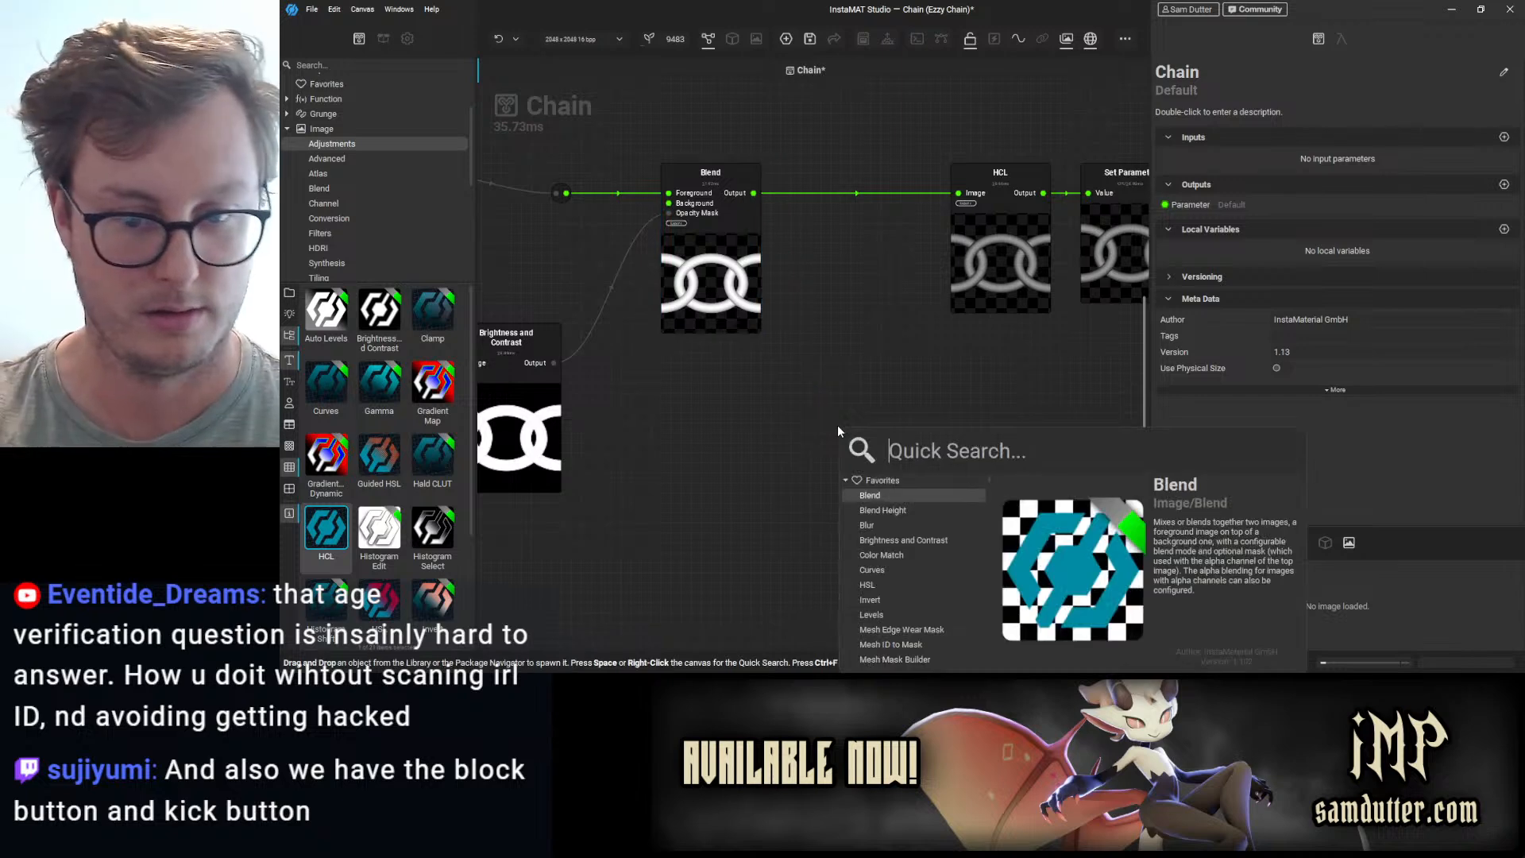
type("normal to")
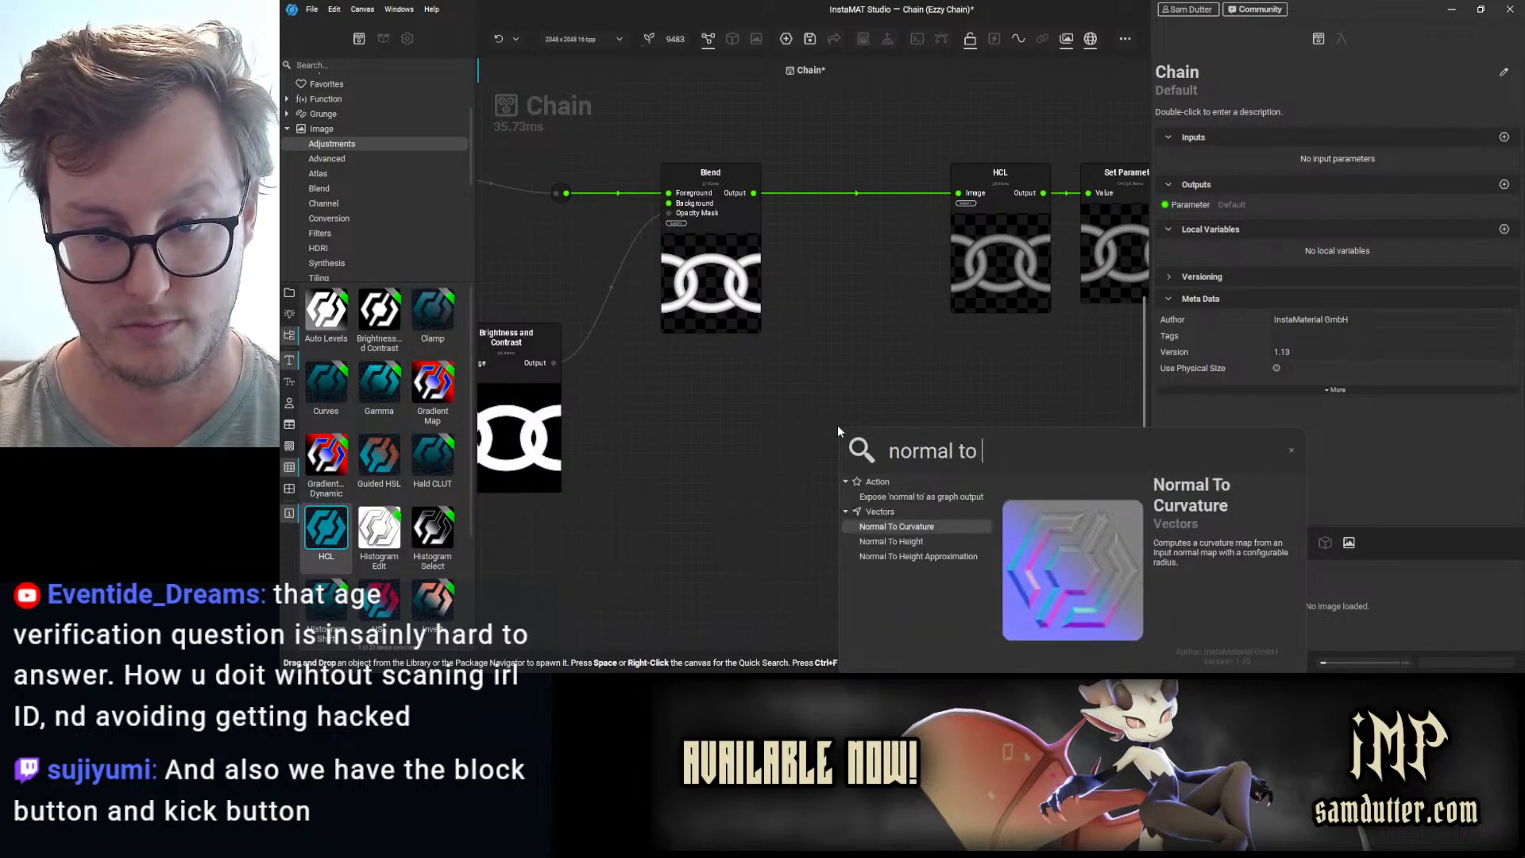
key("Down")
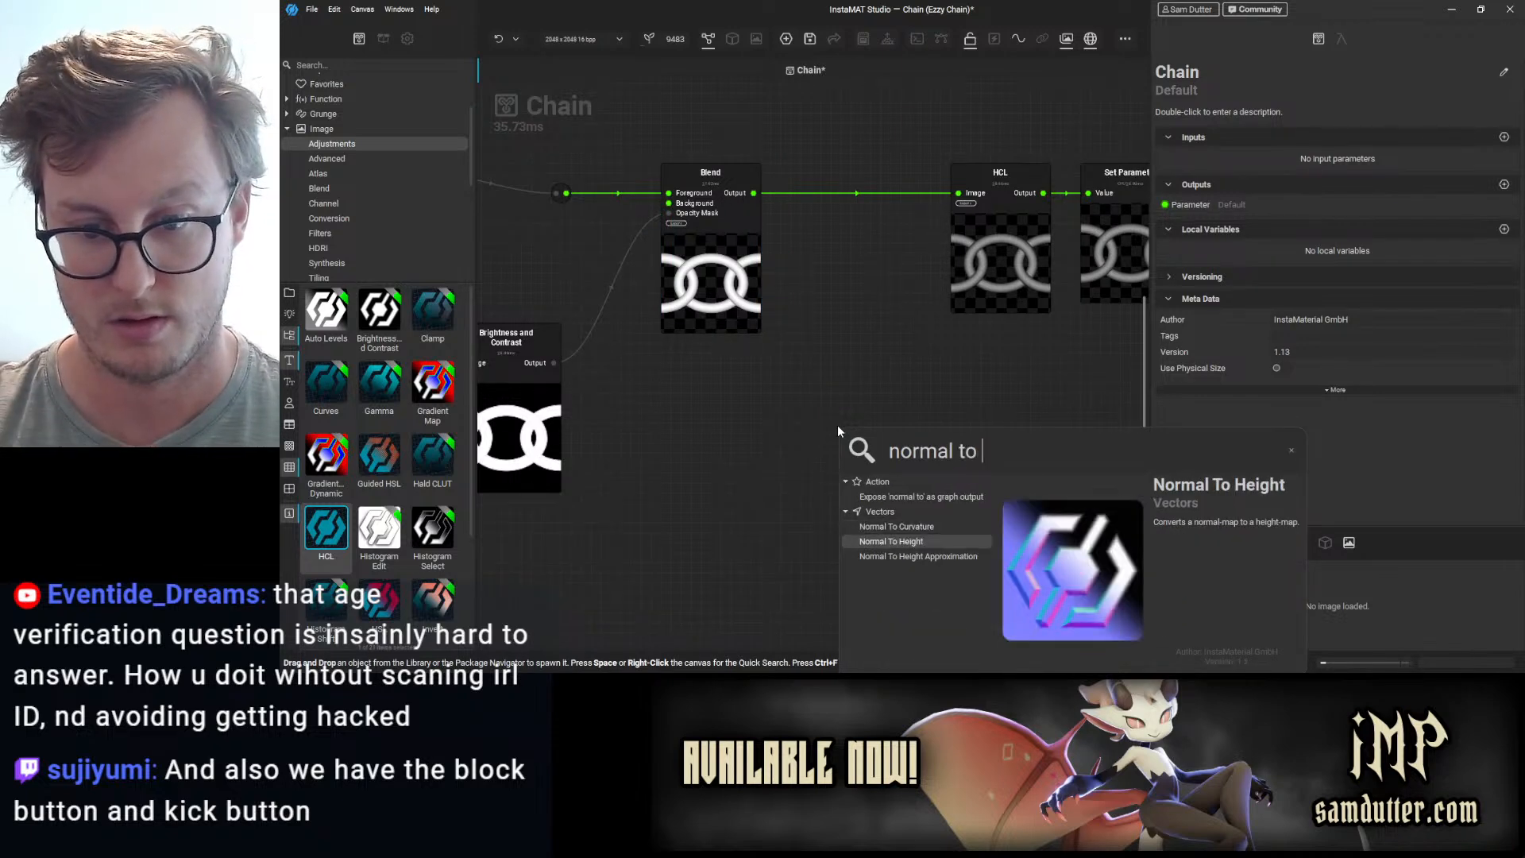
key("Return")
left_click_drag(879, 514, 874, 488)
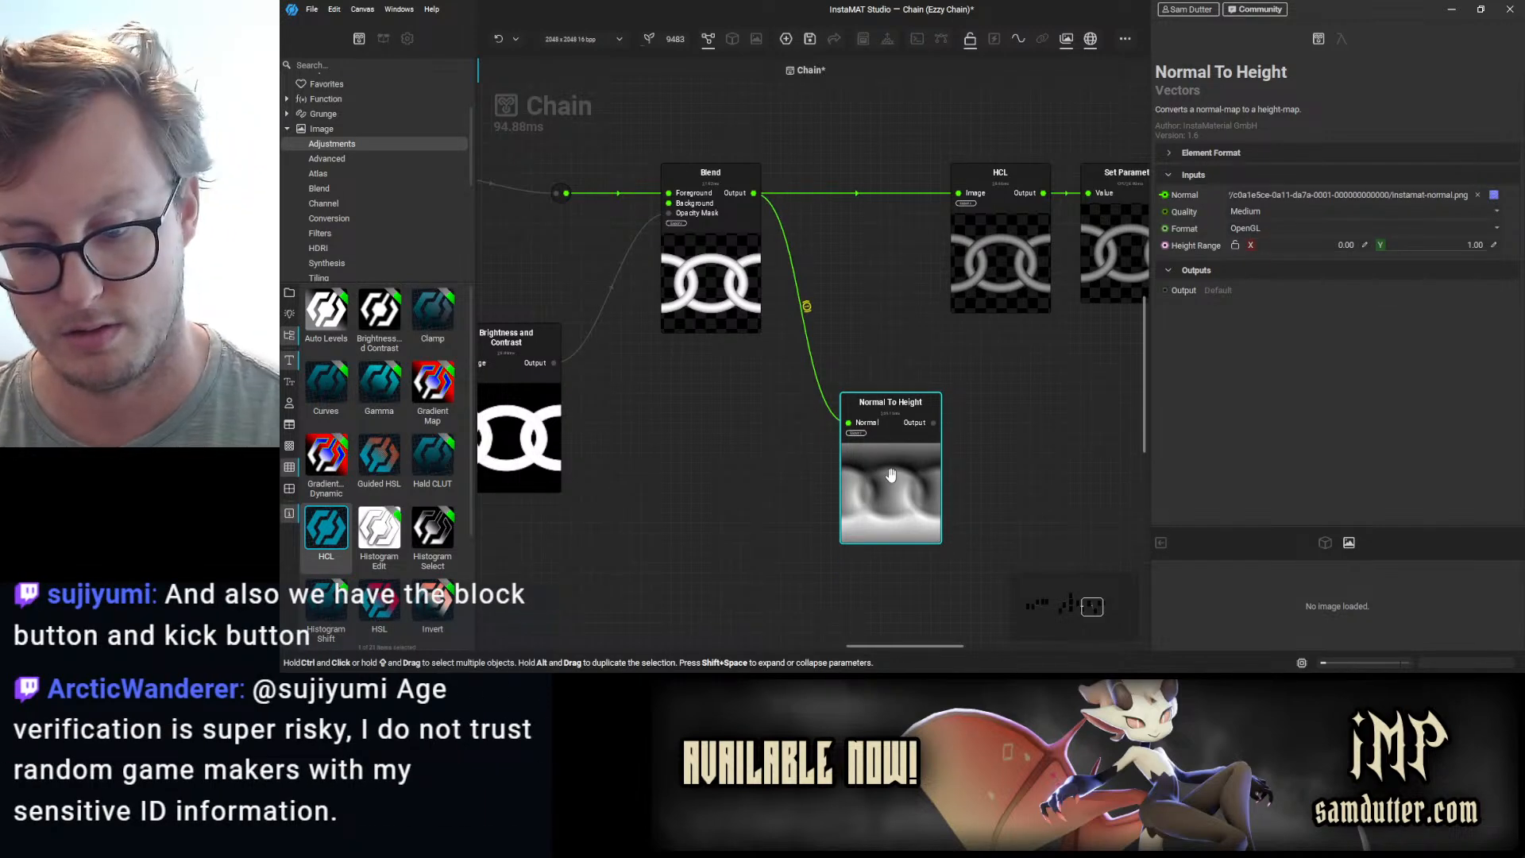
key("Delete")
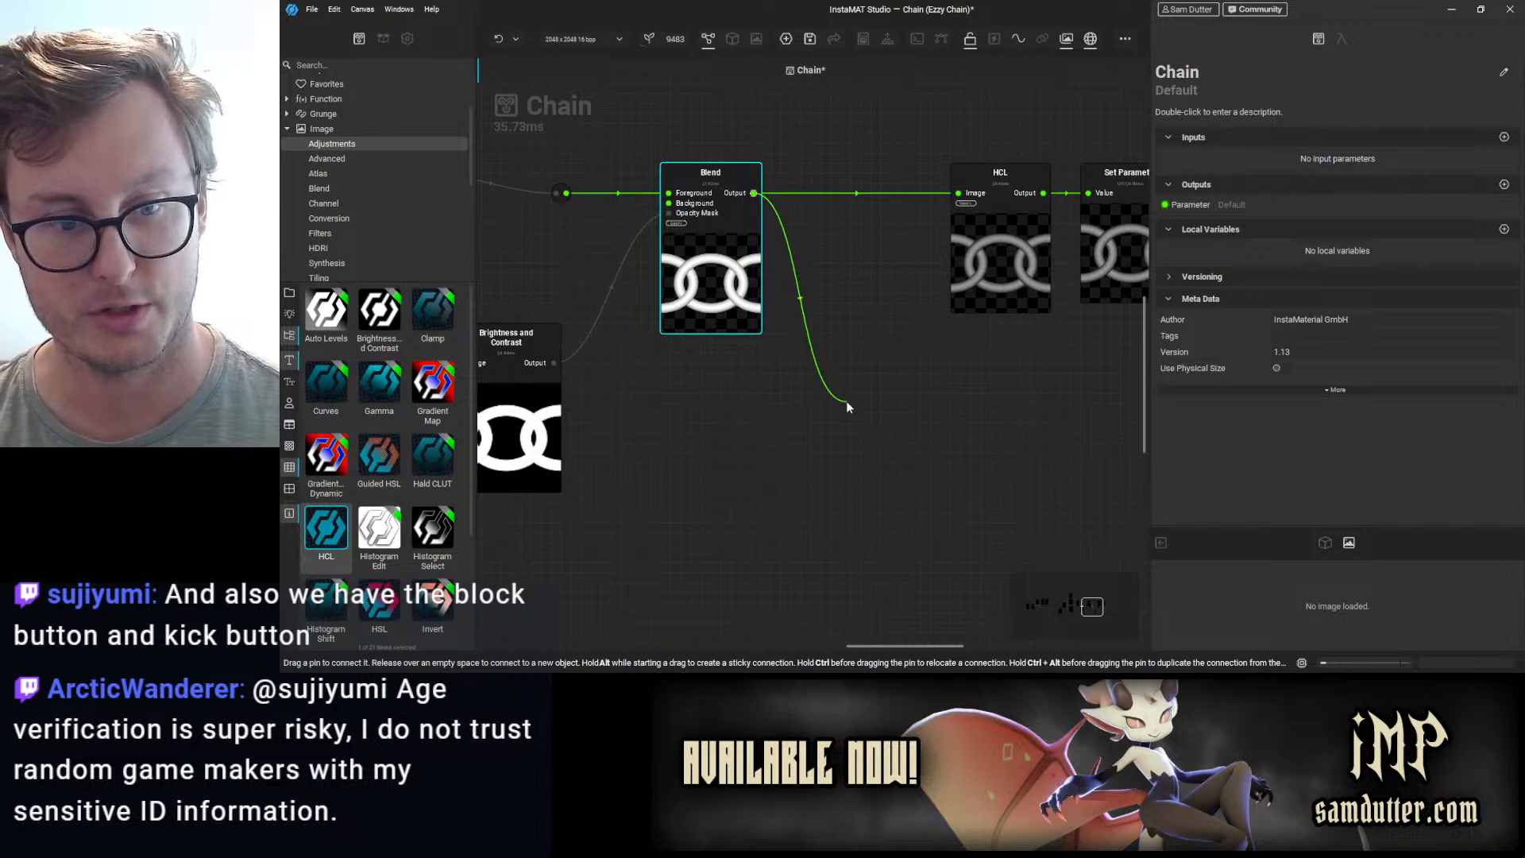
left_click_drag(846, 401, 846, 400)
key("Escape")
- Branch a Height To Ambient Occlusion node off the final Blend's output and place it below the main row
middle_click_drag(728, 431, 874, 399)
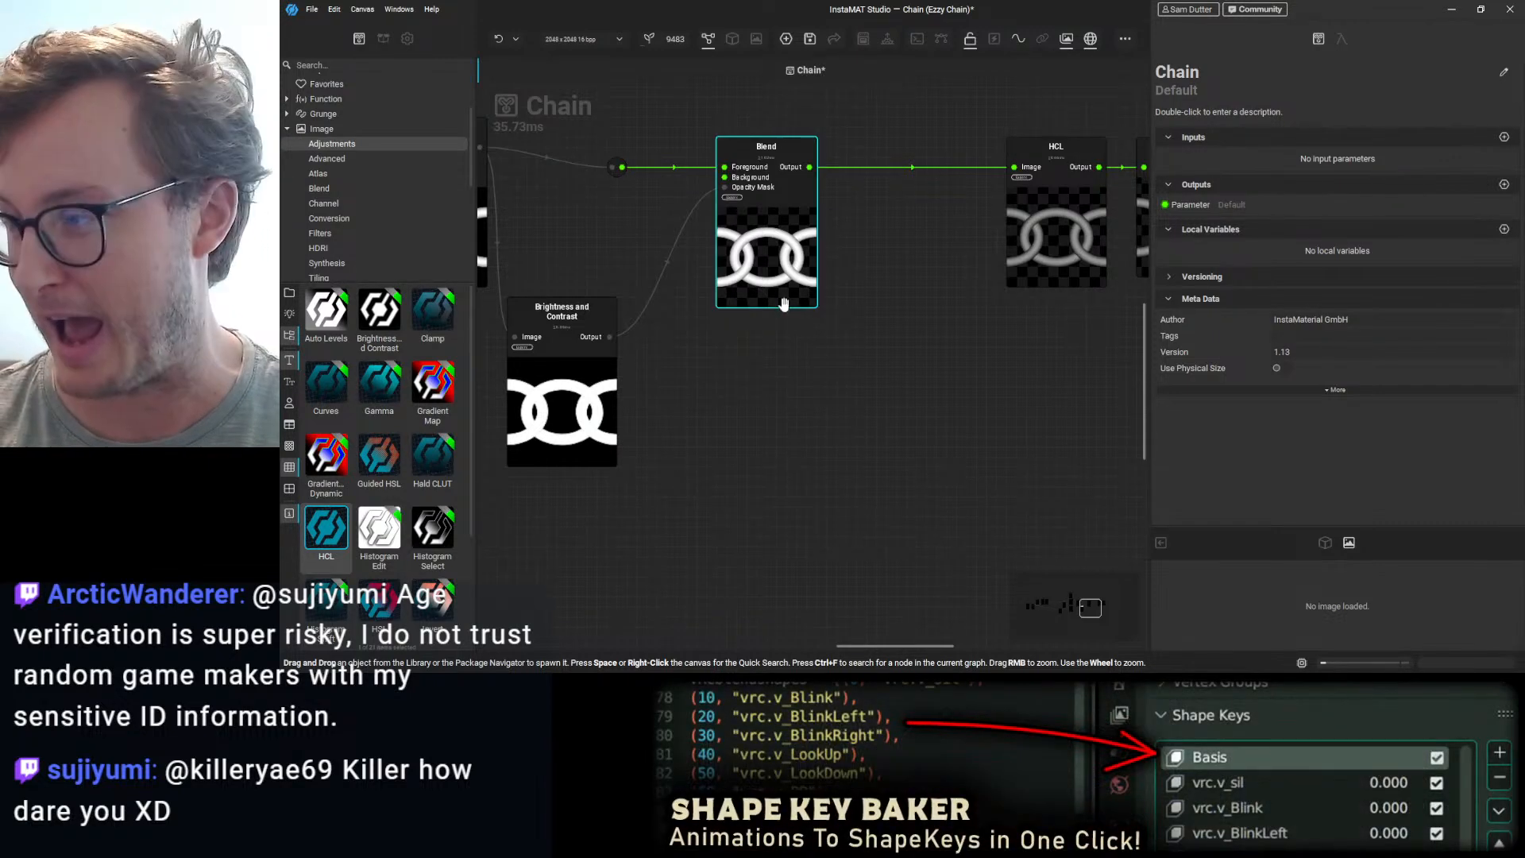
middle_click_drag(779, 338, 746, 333)
left_click(780, 190)
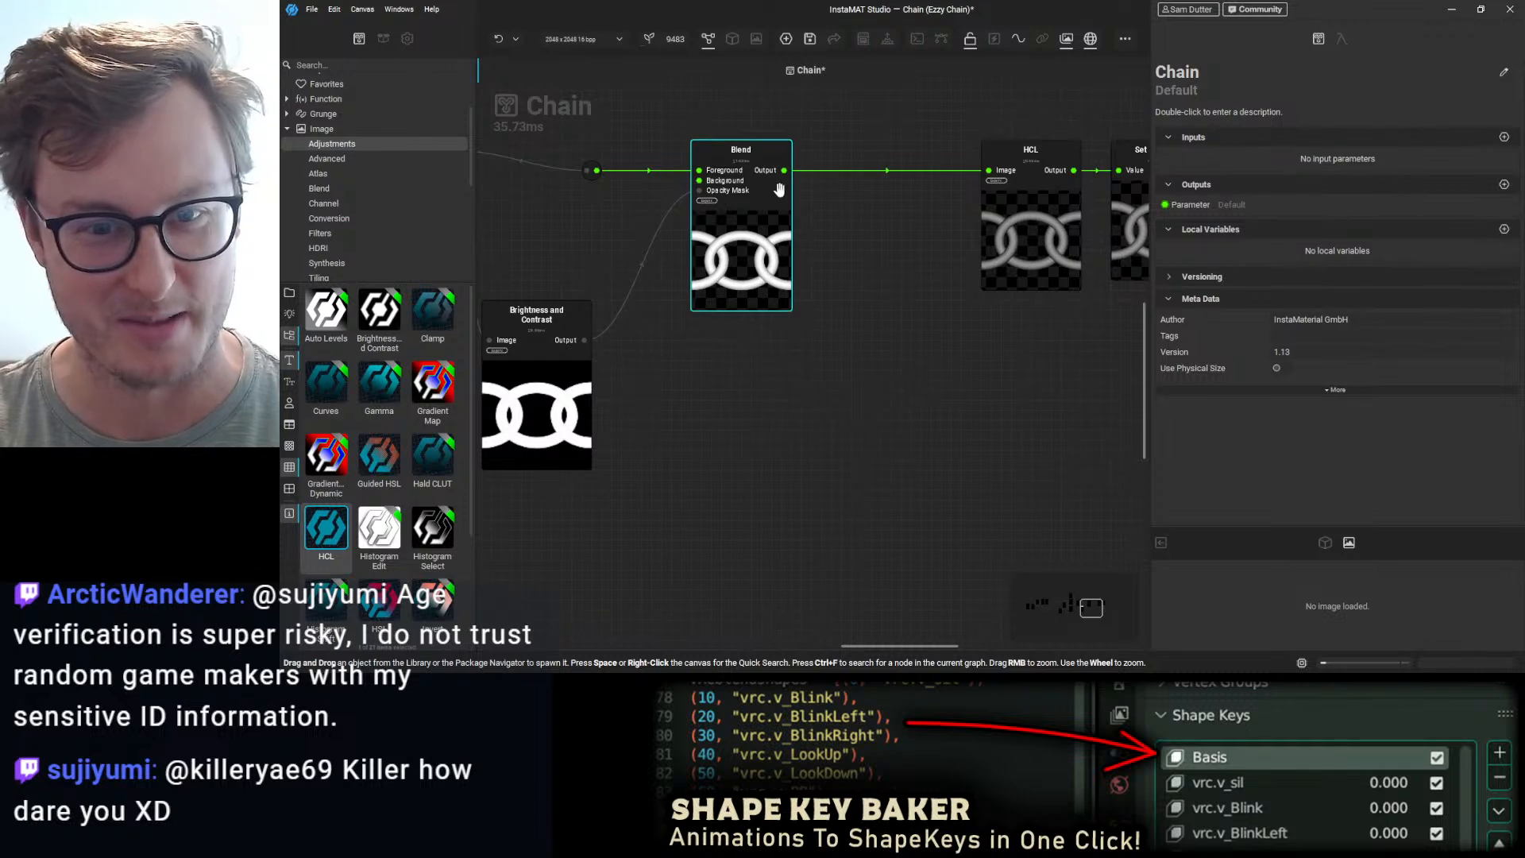
left_click_drag(779, 176, 846, 411)
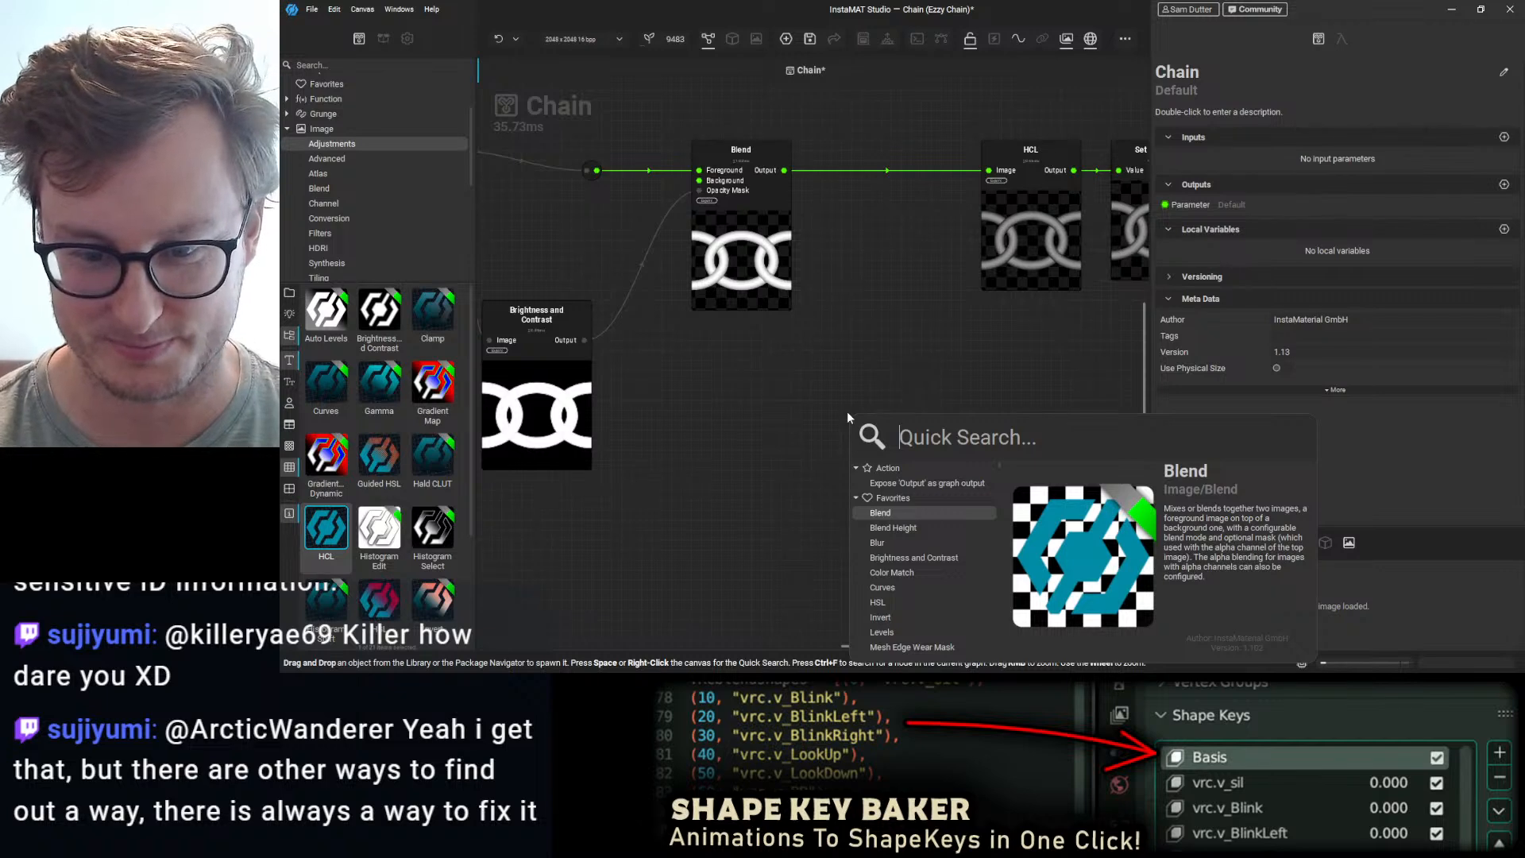
type("hei")
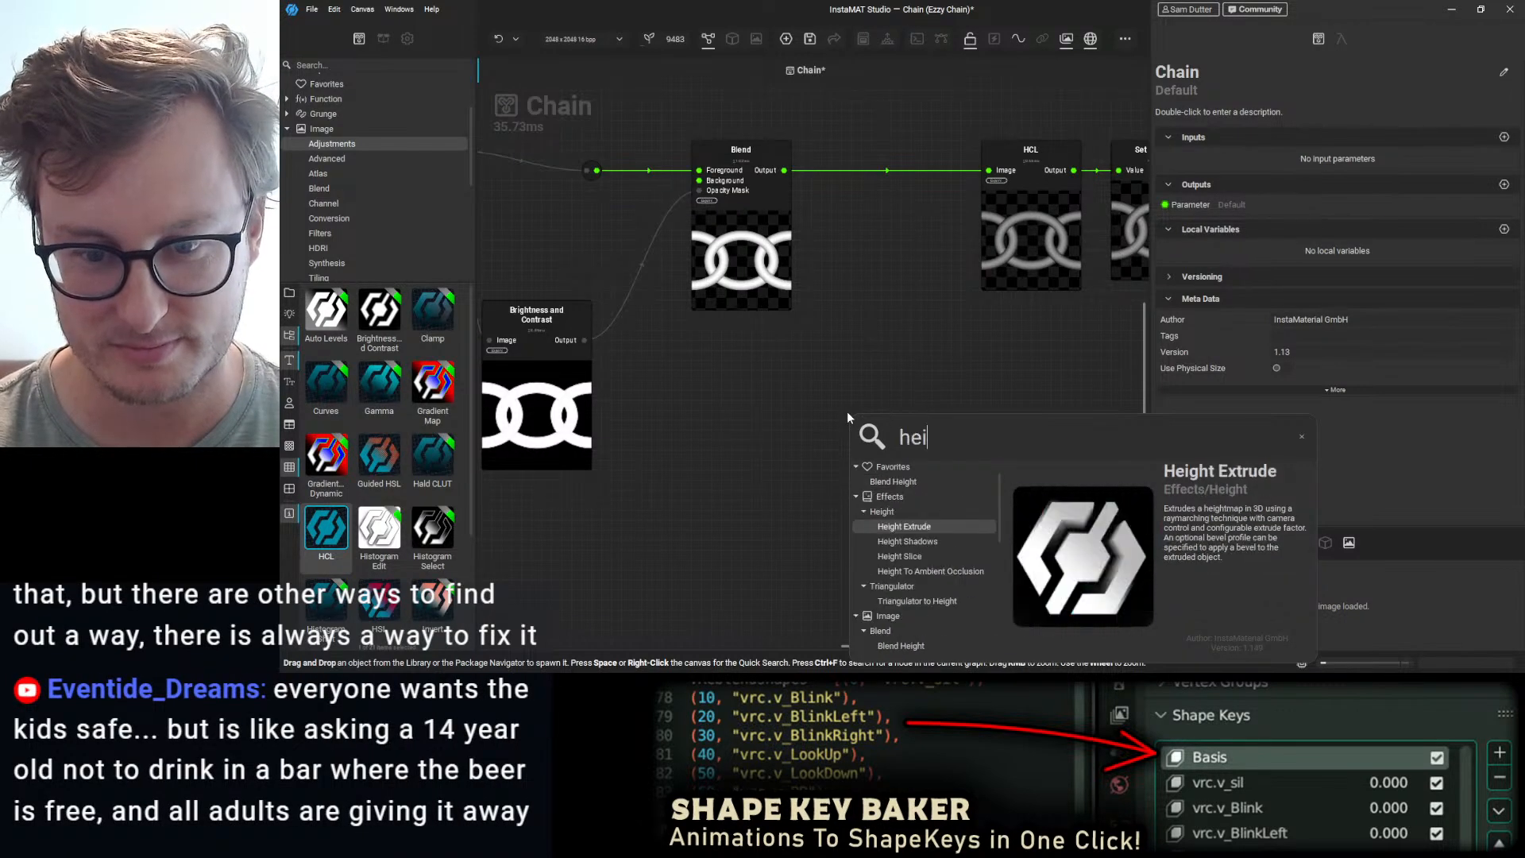
type("ght to")
key("Return")
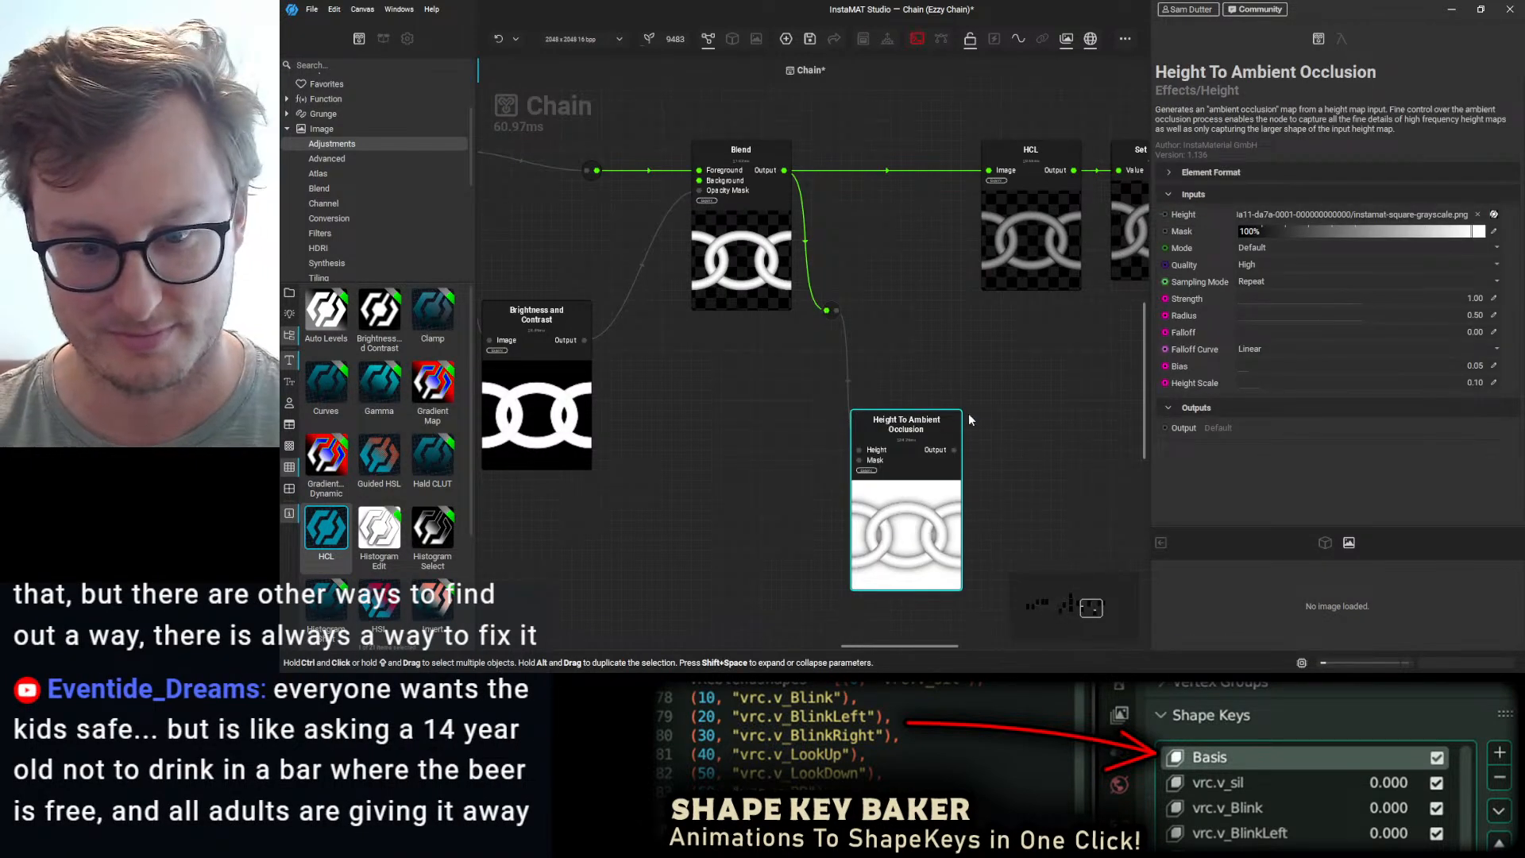
middle_click_drag(962, 415, 934, 408)
left_click_drag(879, 462, 889, 394)
middle_click_drag(967, 389, 772, 393)
scroll(892, 400, "up", 3)
scroll(834, 381, "down", 2)
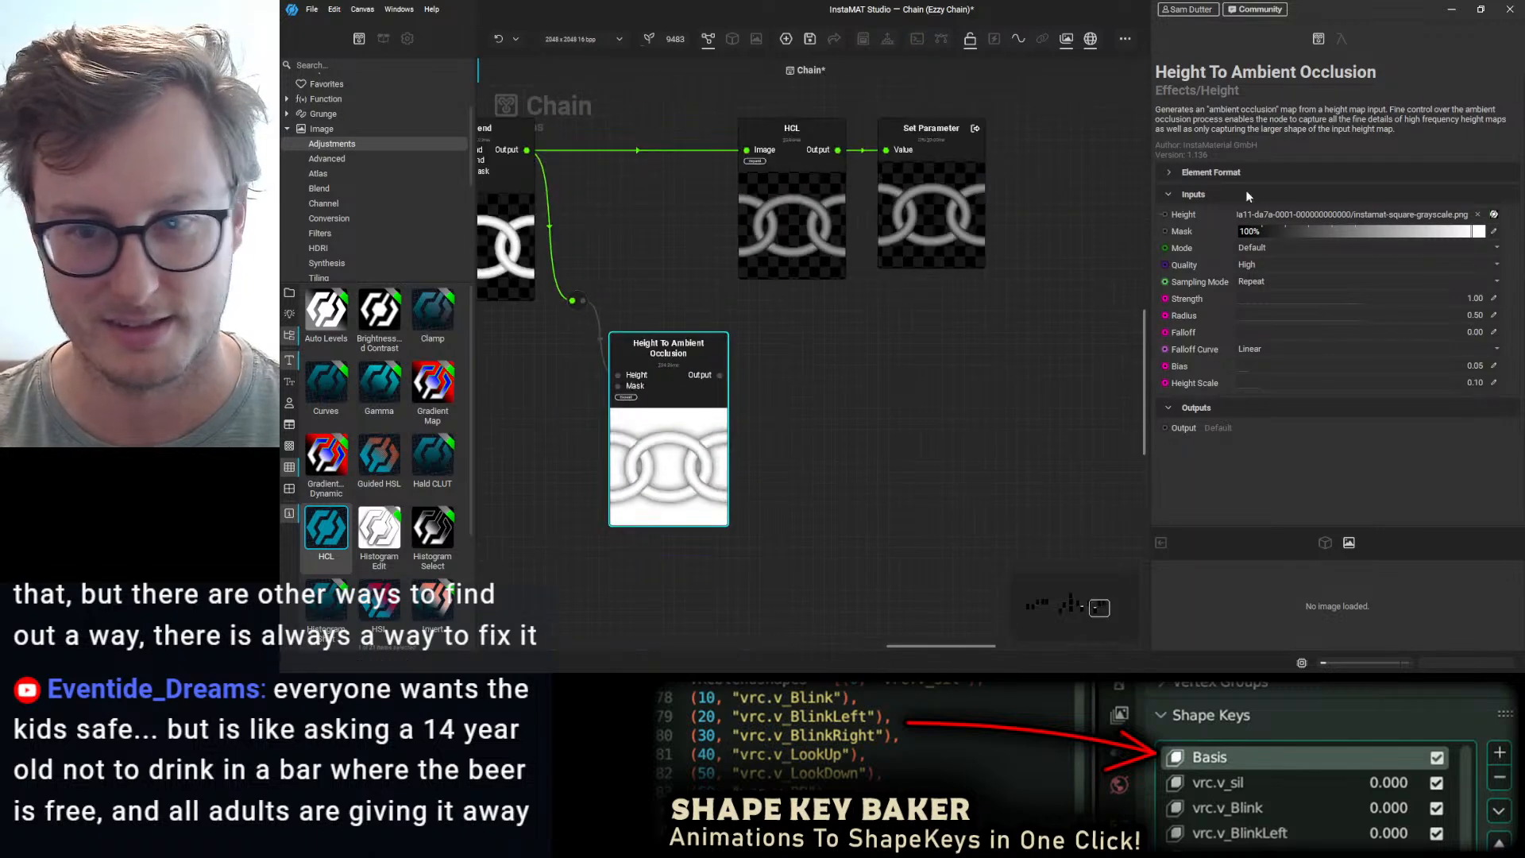
- Add an ElementImageGray graph output and name it AmbientOcclusion
left_click(988, 316)
middle_click_drag(989, 317, 910, 319)
left_click(1502, 184)
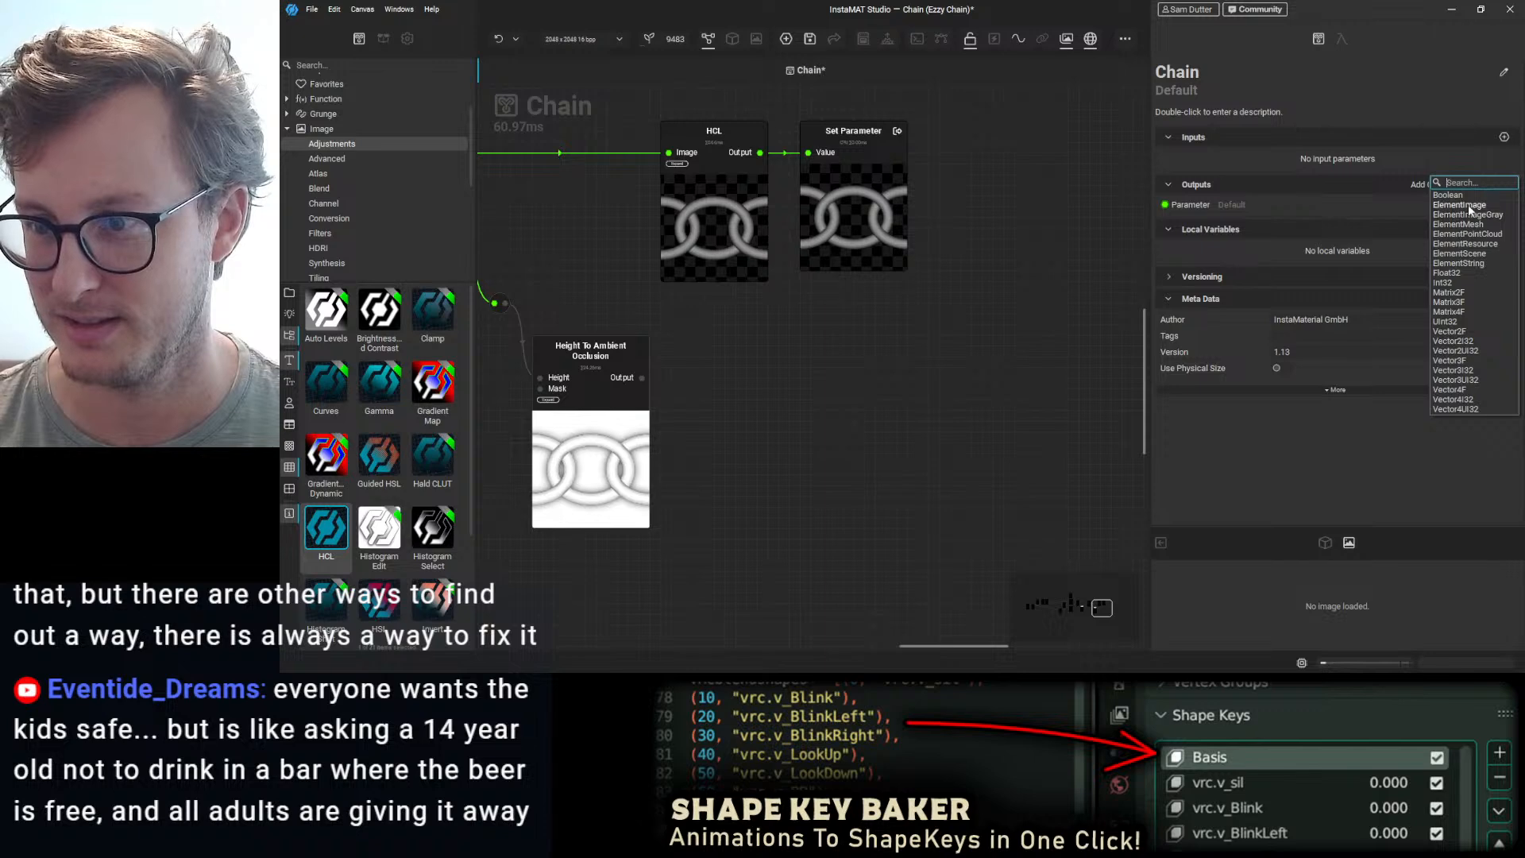
left_click(1469, 206)
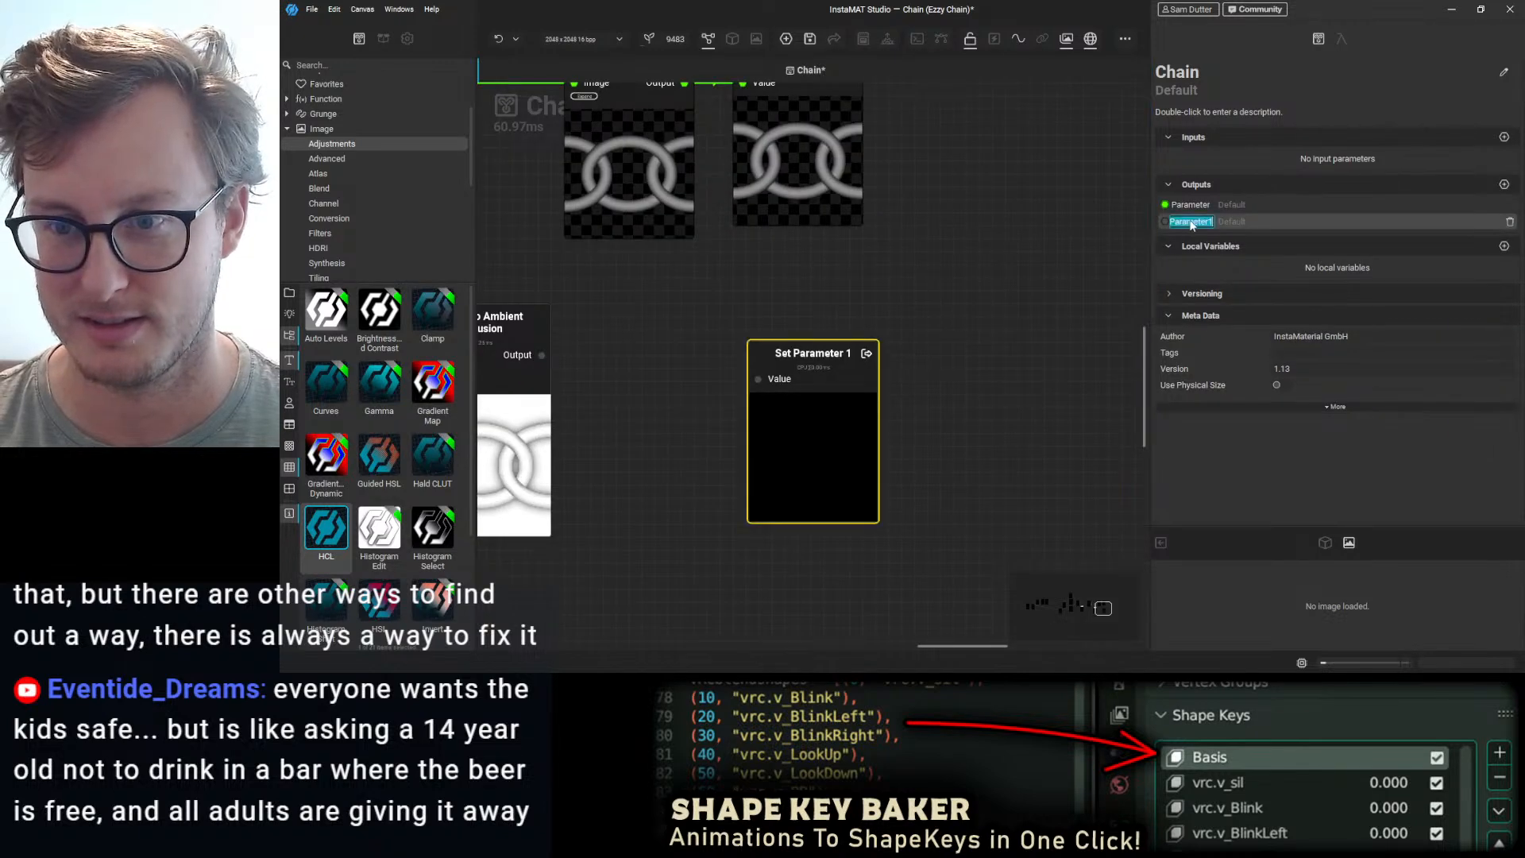
type("a")
left_click(1199, 234)
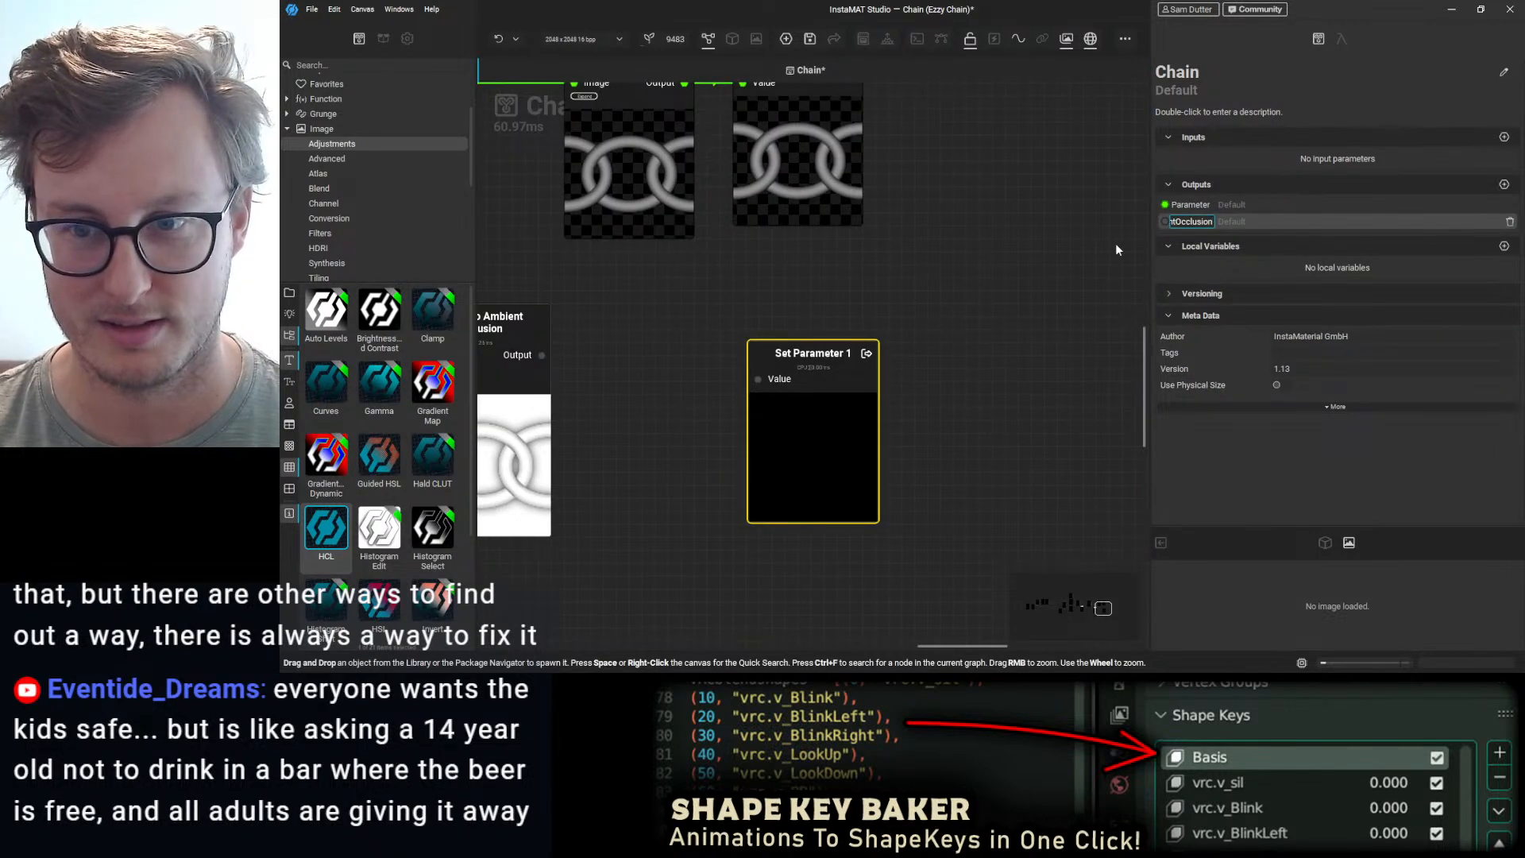
left_click(1056, 275)
- Wire Height To Ambient Occlusion into Set Ambient Occlusion, and move both nodes lower in the graph
left_click_drag(651, 328, 866, 363)
left_click_drag(941, 400, 916, 357)
scroll(901, 357, "down", 3)
left_click_drag(1008, 463, 730, 351)
left_click_drag(743, 350, 750, 478)
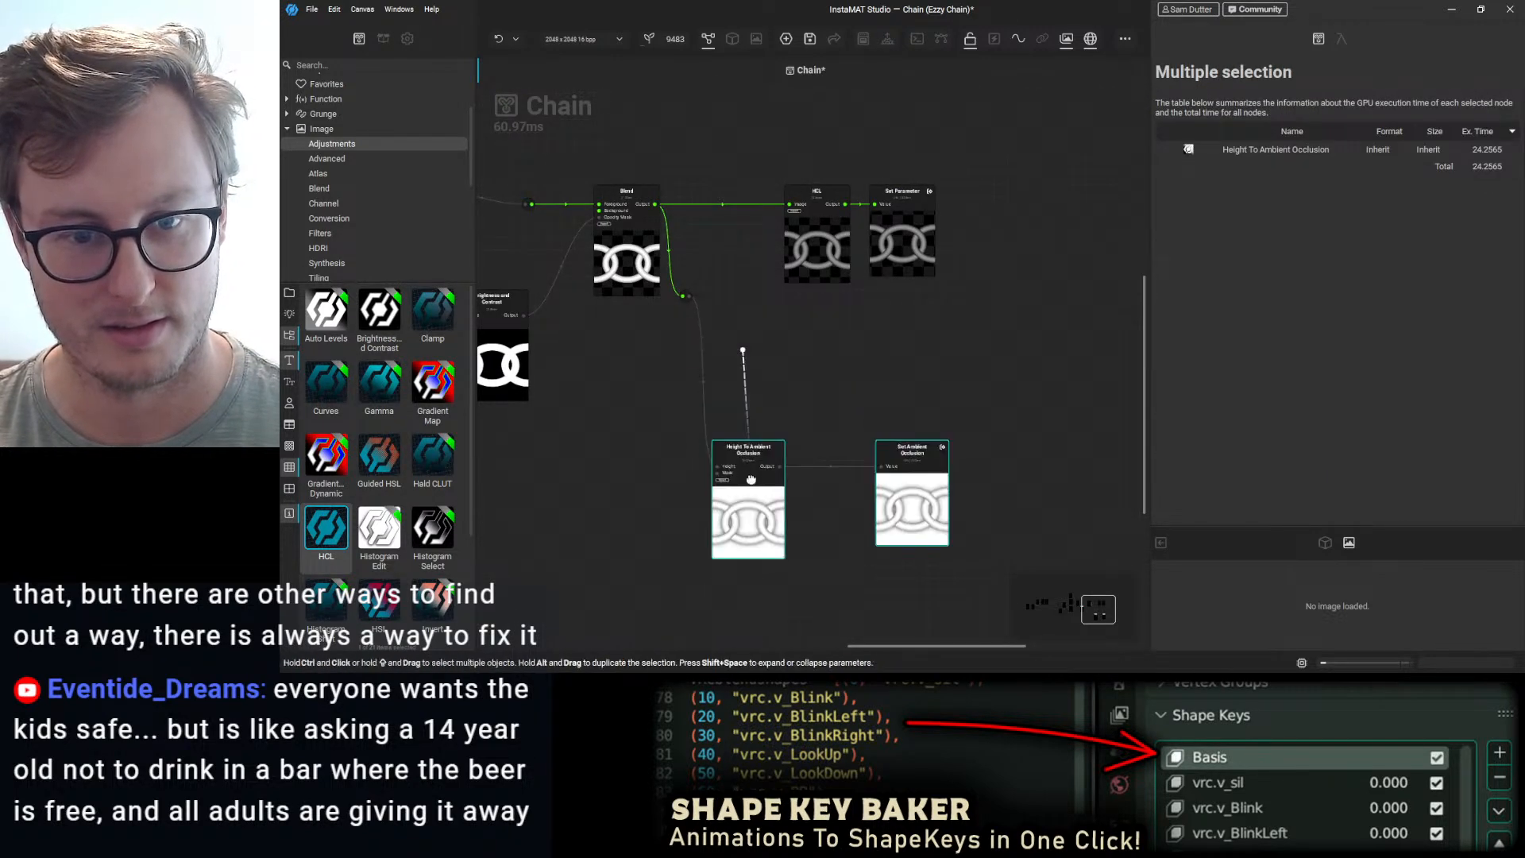
left_click(784, 388)
- Add a Height To Normal node above the ambient occlusion branch and wire the Blend's converted grayscale output into its Image input
scroll(739, 345, "up", 2)
key("space")
type("hei")
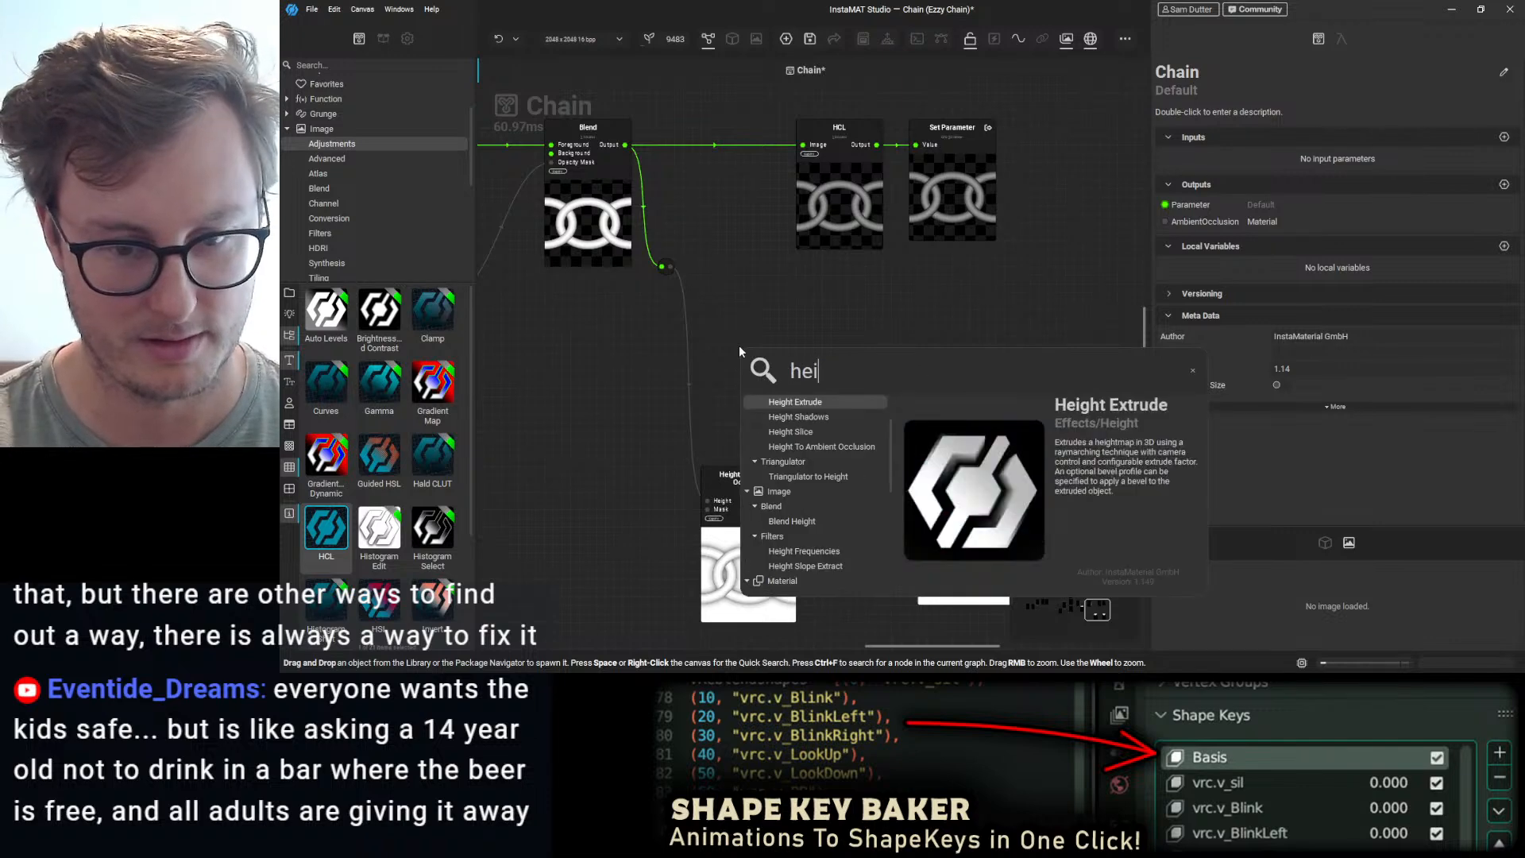
type("ght to no")
key("Return")
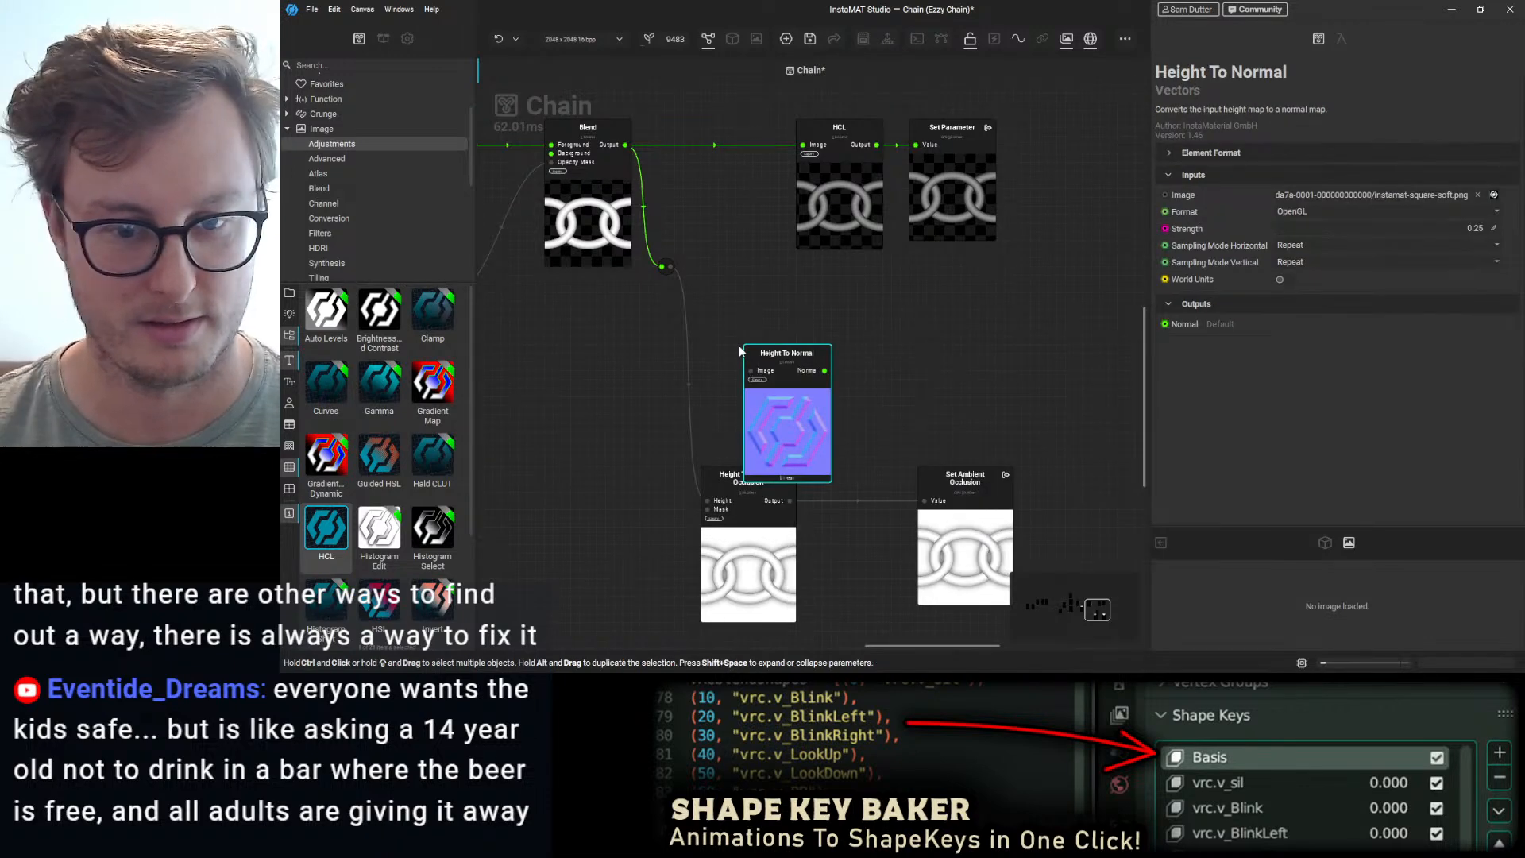
left_click_drag(748, 380, 713, 276)
left_click(673, 275)
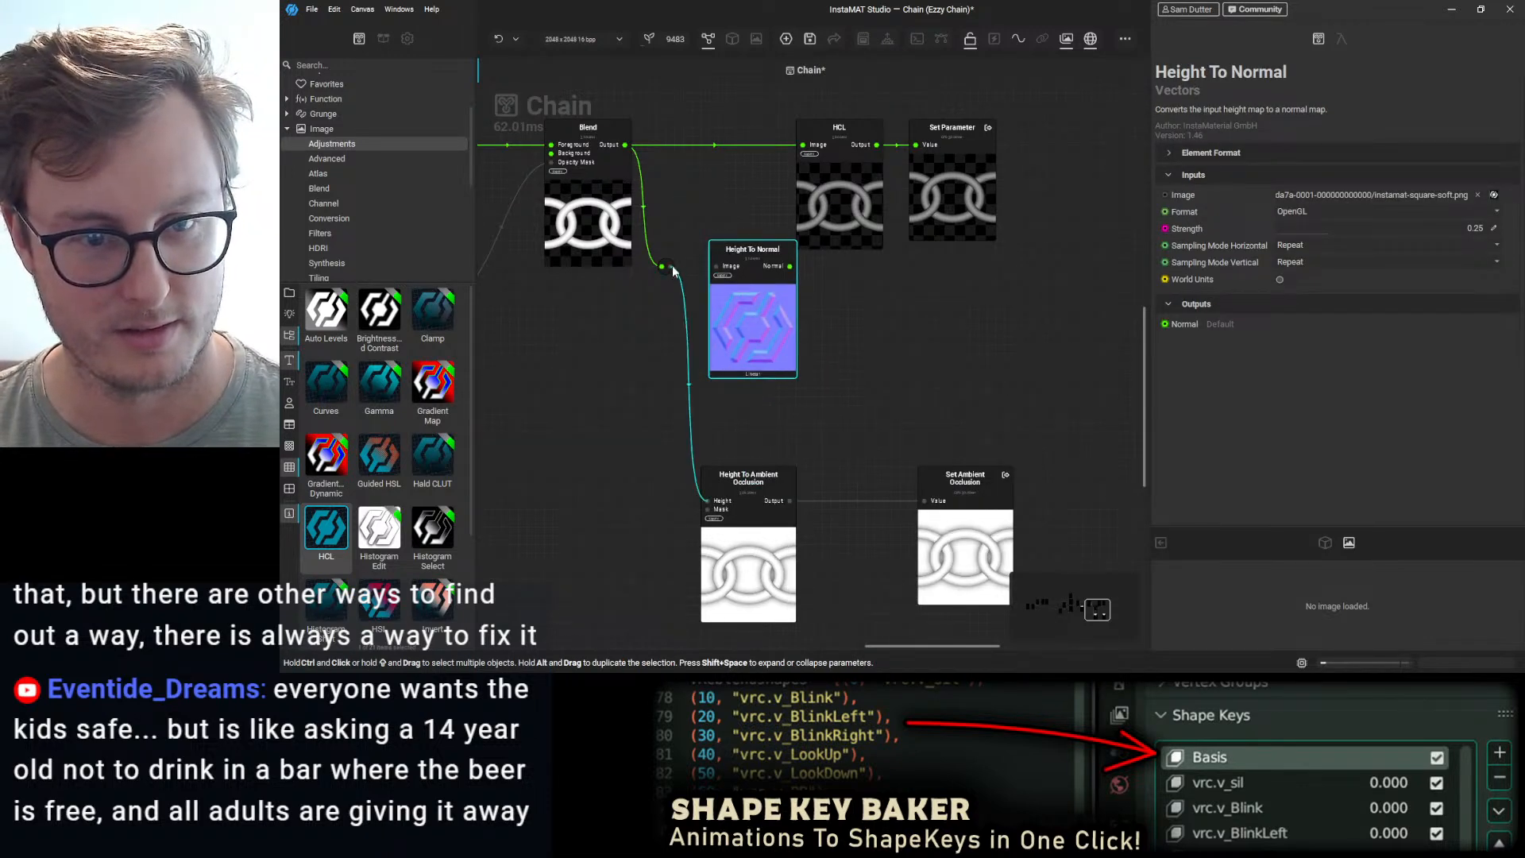
left_click_drag(671, 267, 785, 295)
left_click(894, 294)
right_click(895, 294)
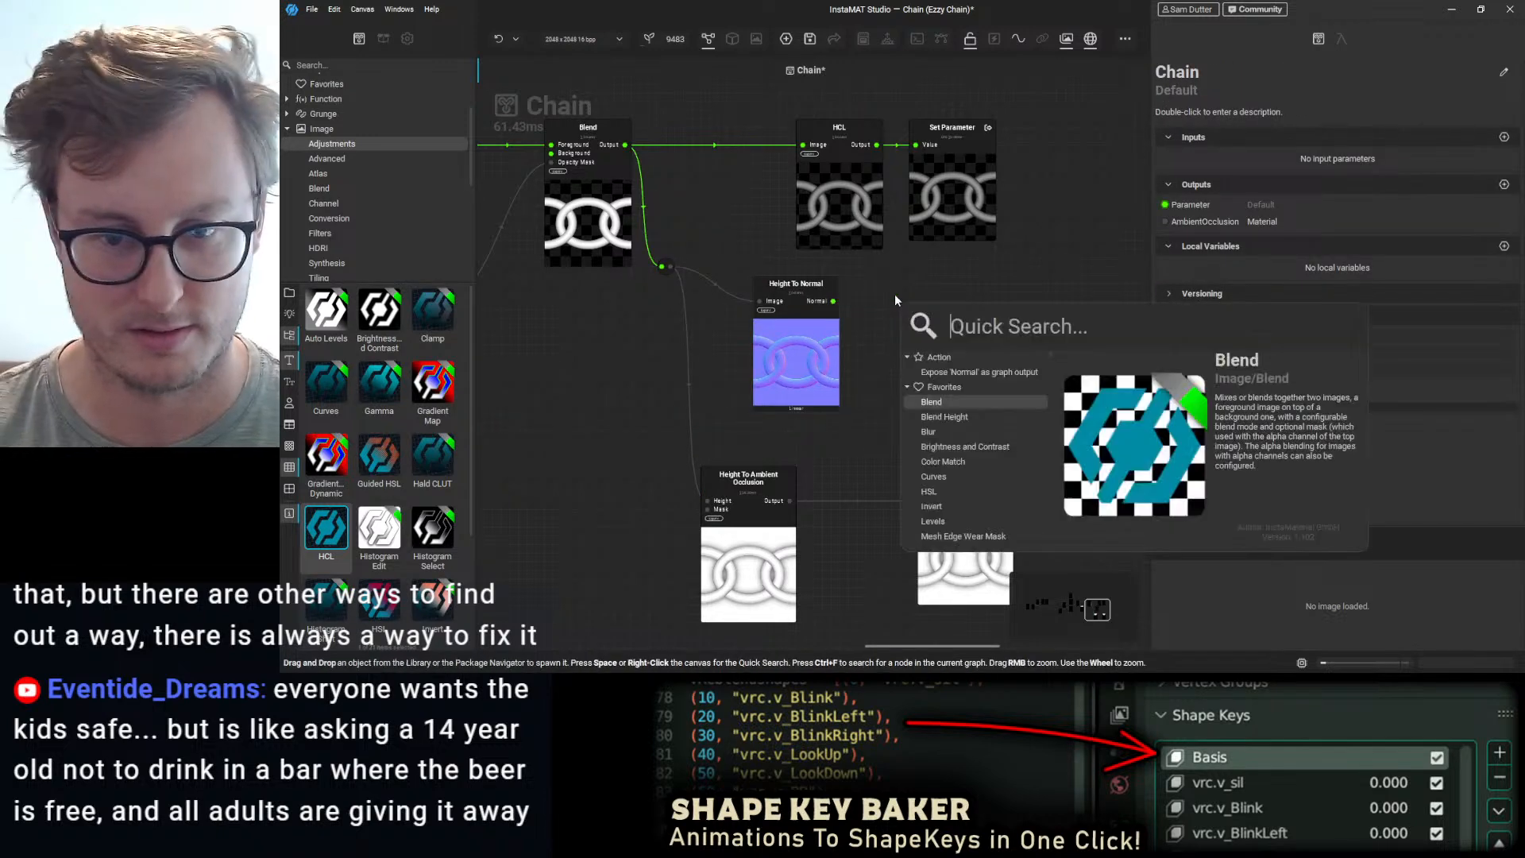
key("Escape")
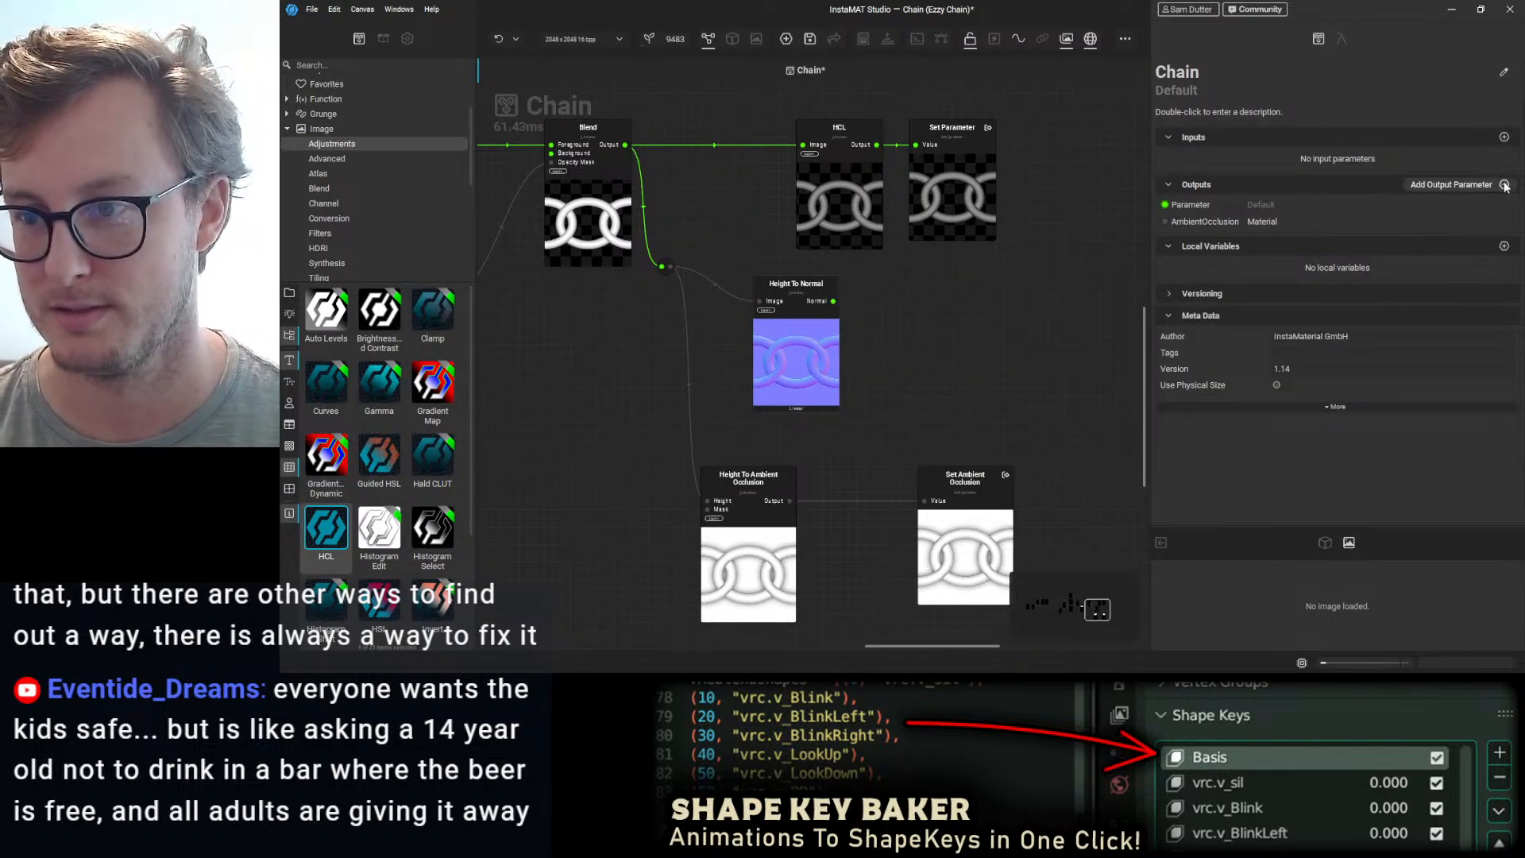
- Rename the graph output fed by the HCL node to BaseColor
double_click(1198, 208)
type("BaseColor")
left_click(1202, 216)
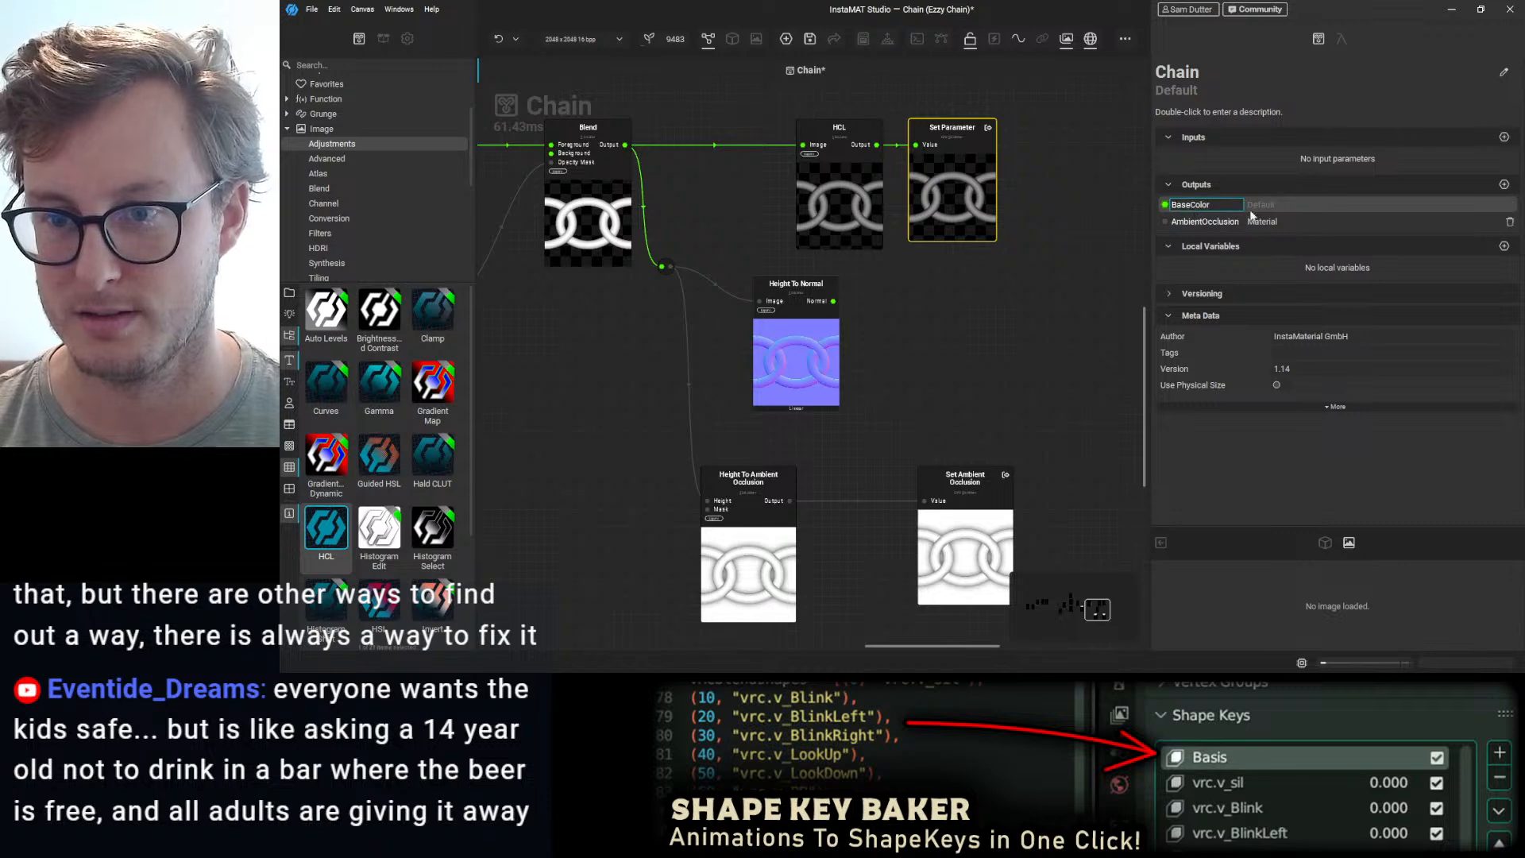
- Add an ElementImage graph output and name it Normal
left_click(1506, 185)
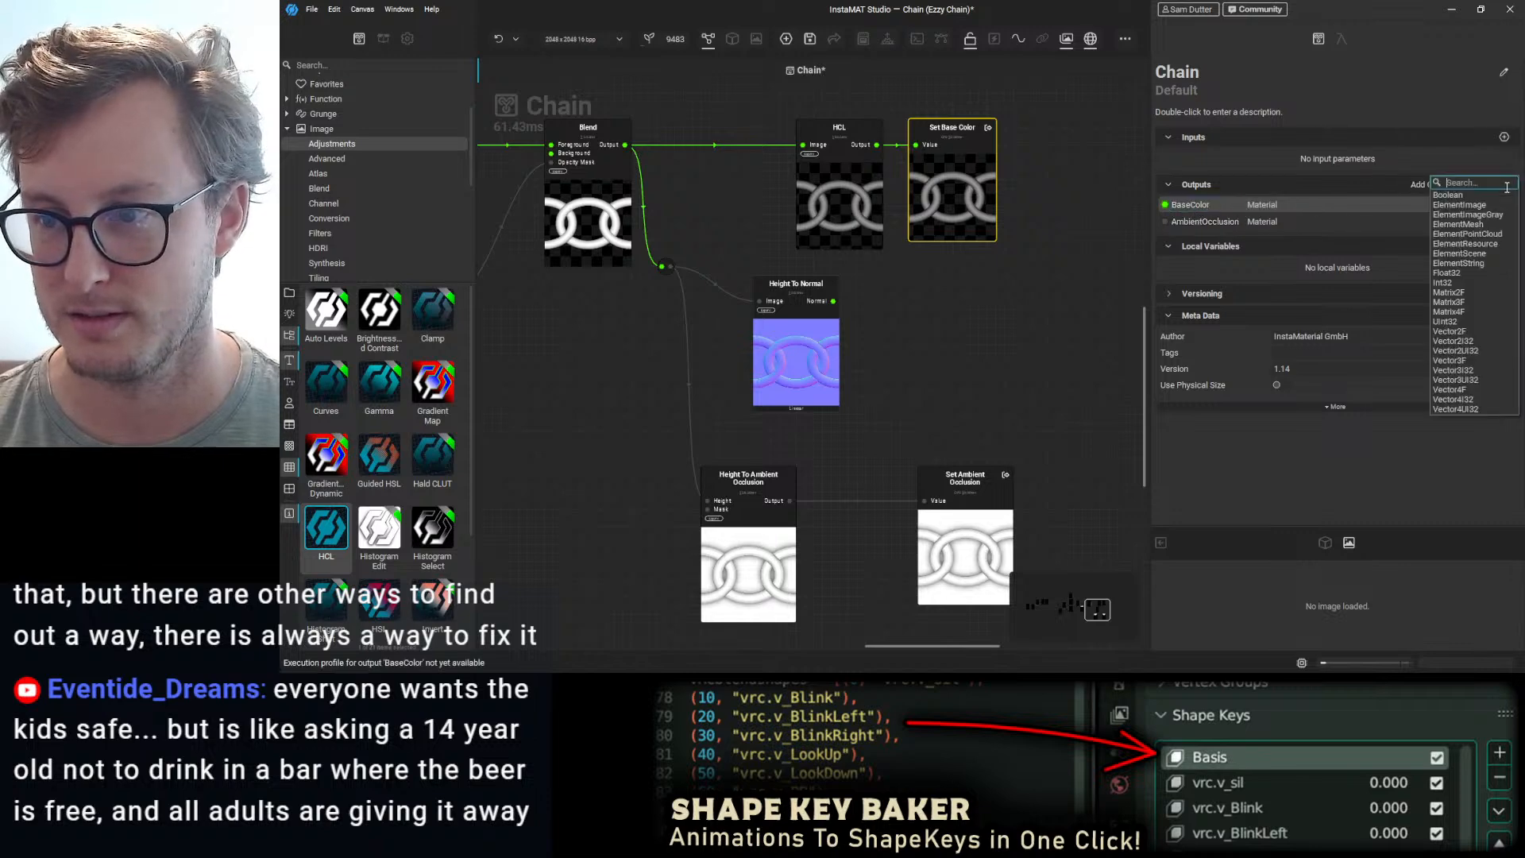
left_click(1459, 205)
double_click(1190, 240)
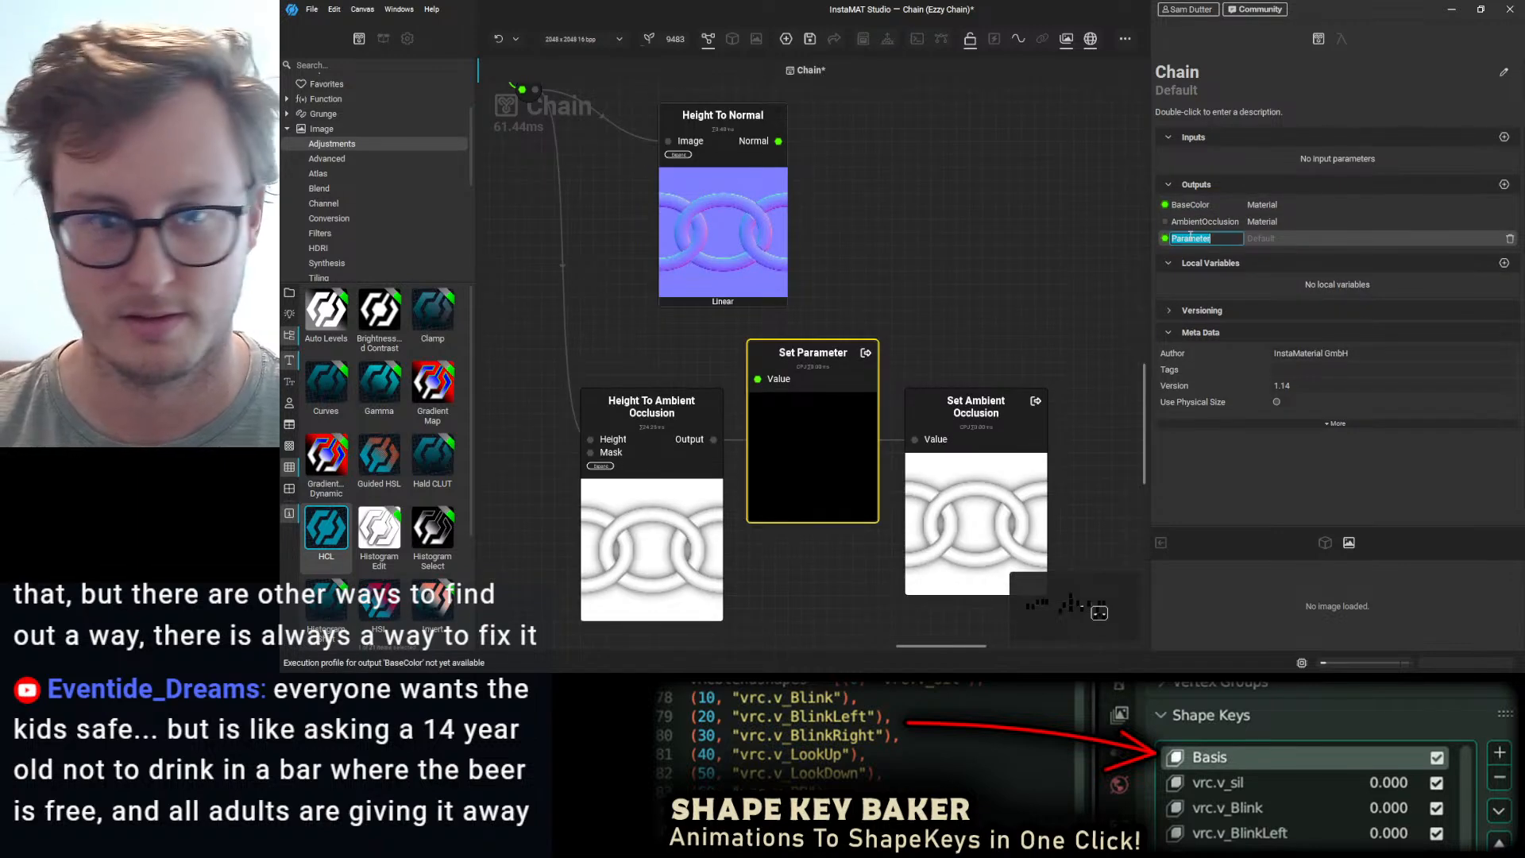
type("nor")
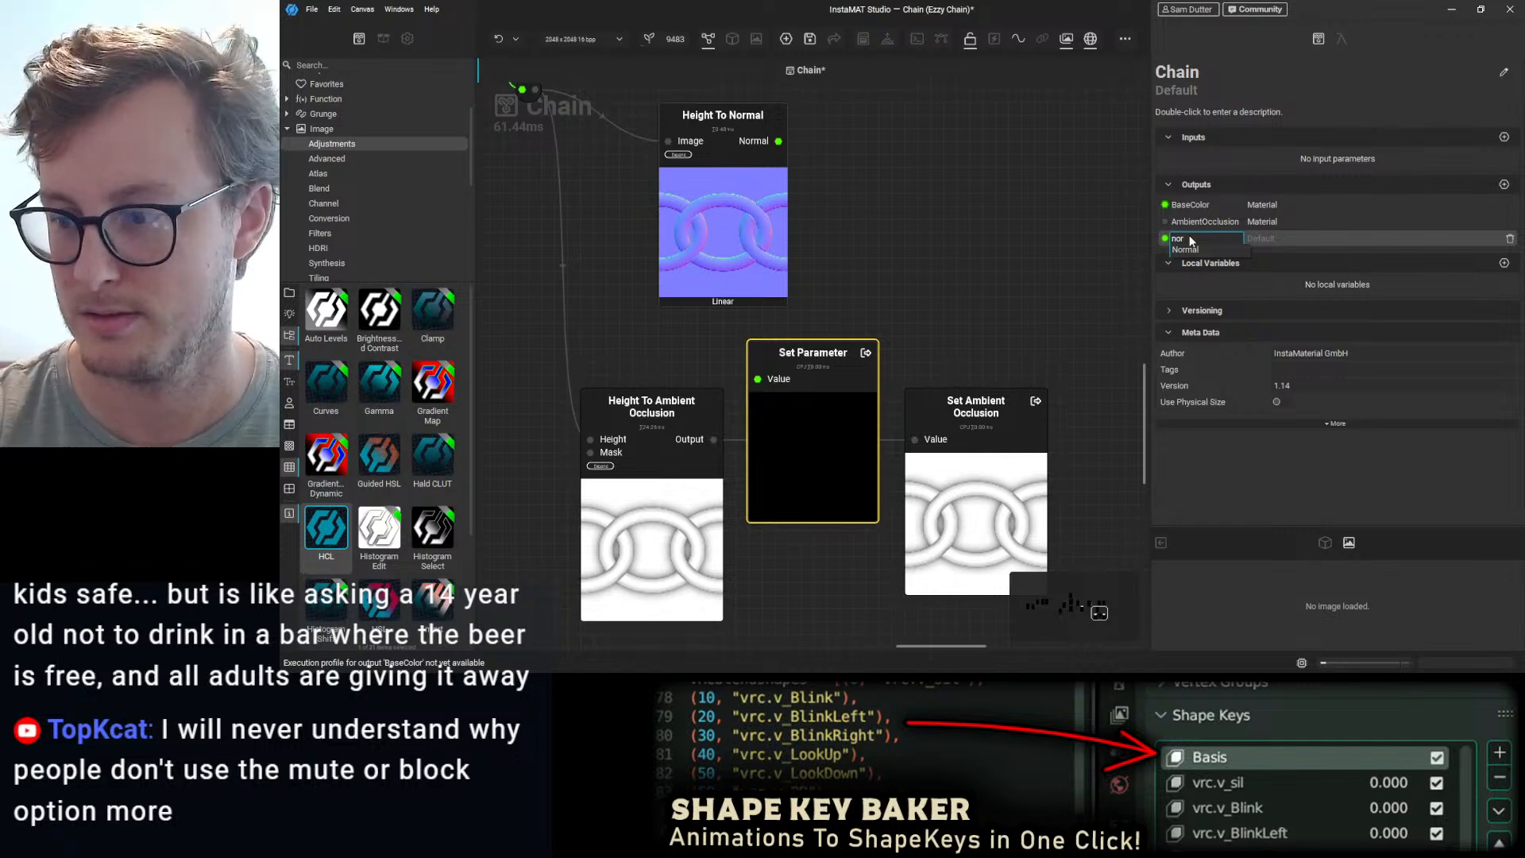
key("Down")
key("Return")
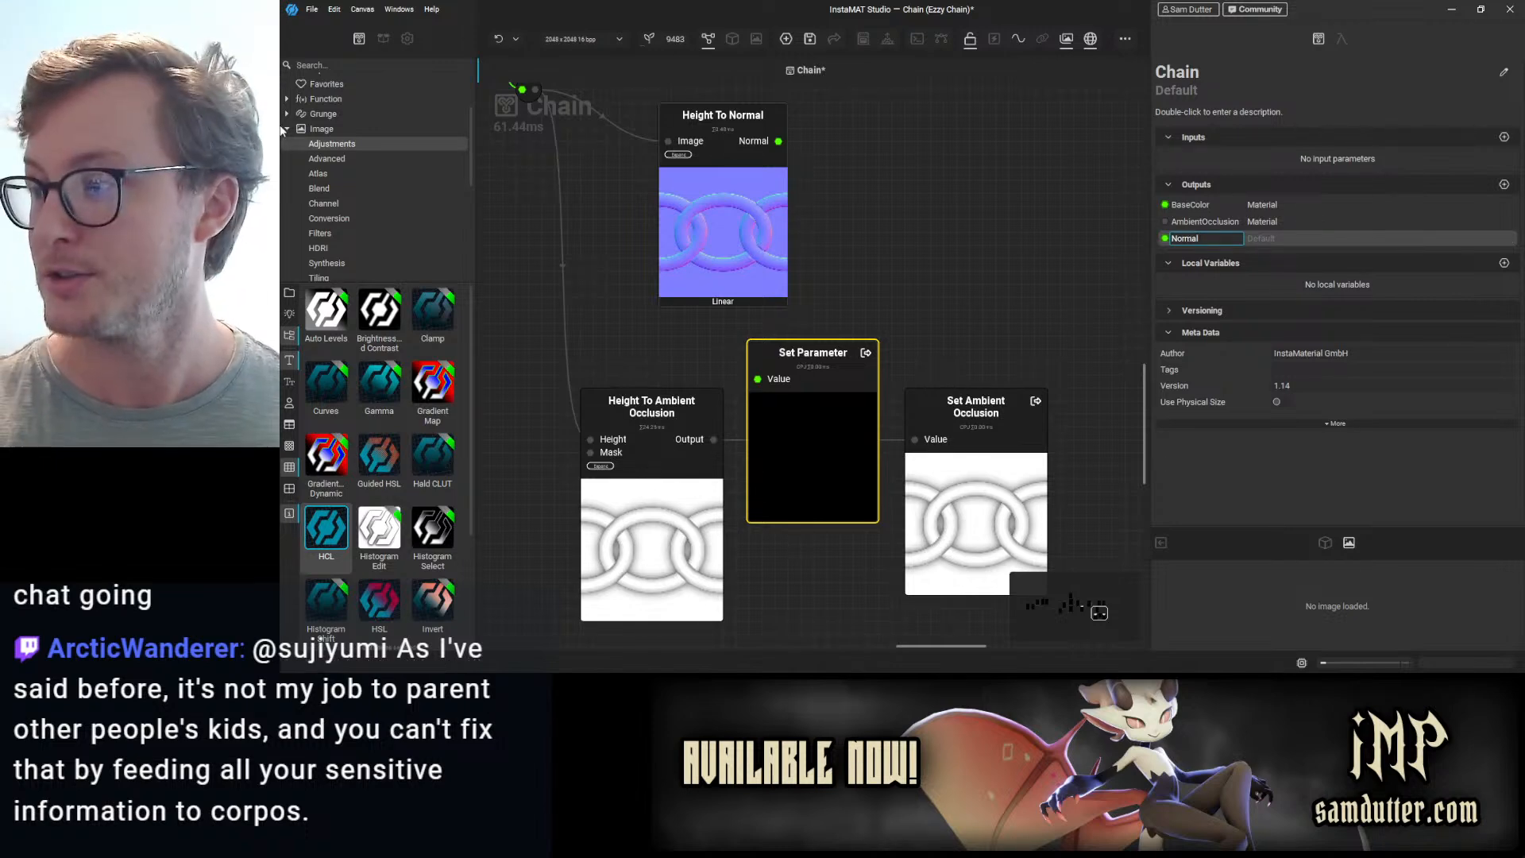
- Place the Set Normal node beside Height To Normal and wire the Normal output into it
scroll(804, 351, "down", 3)
middle_click_drag(866, 346, 829, 348)
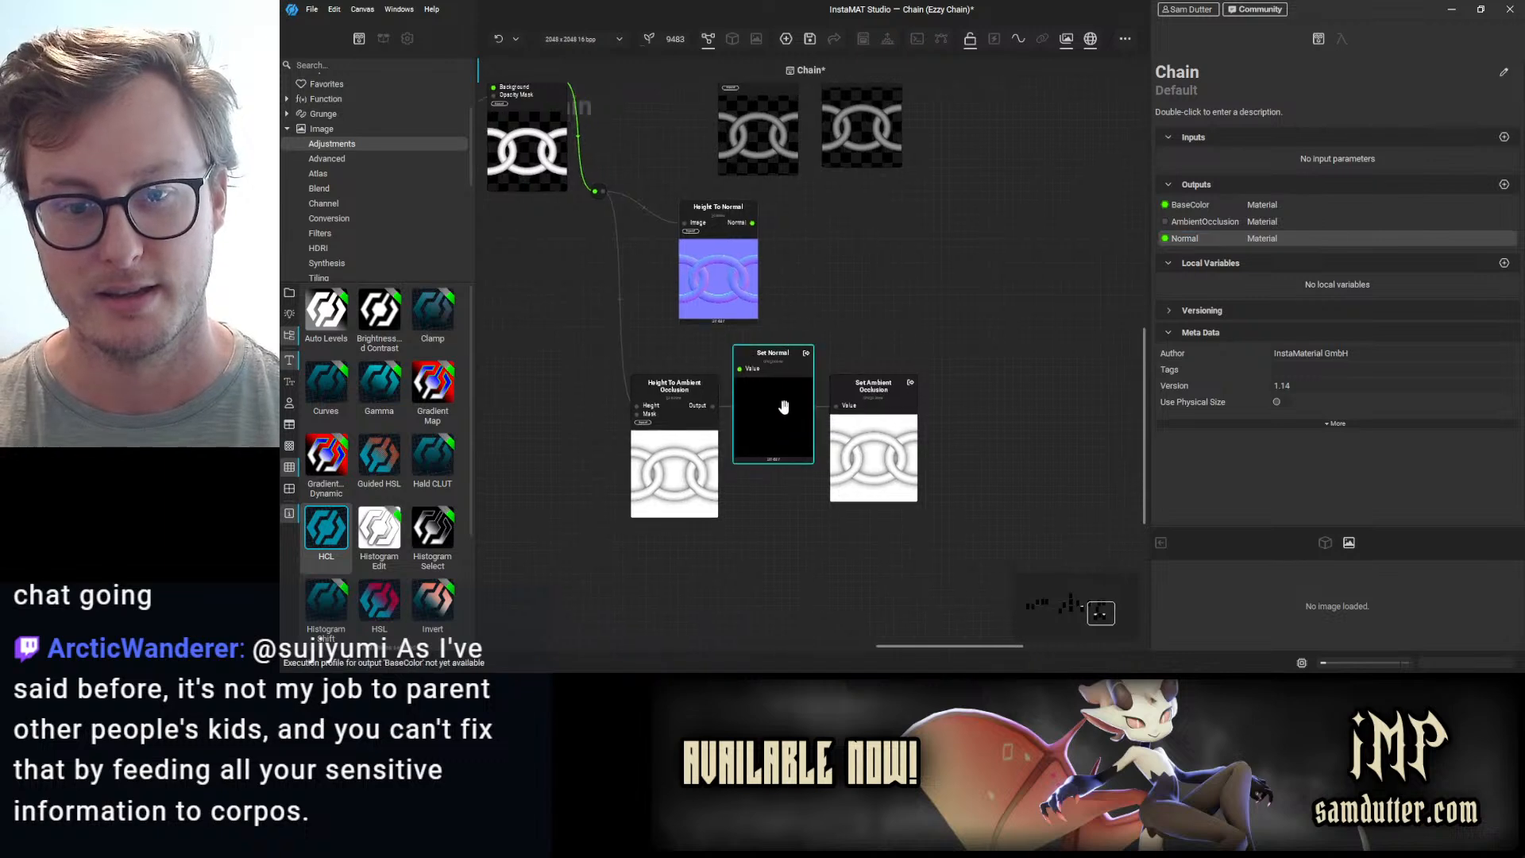
left_click_drag(787, 408, 889, 304)
scroll(833, 328, "up", 3)
middle_click_drag(832, 327, 845, 402)
left_click_drag(874, 358, 844, 293)
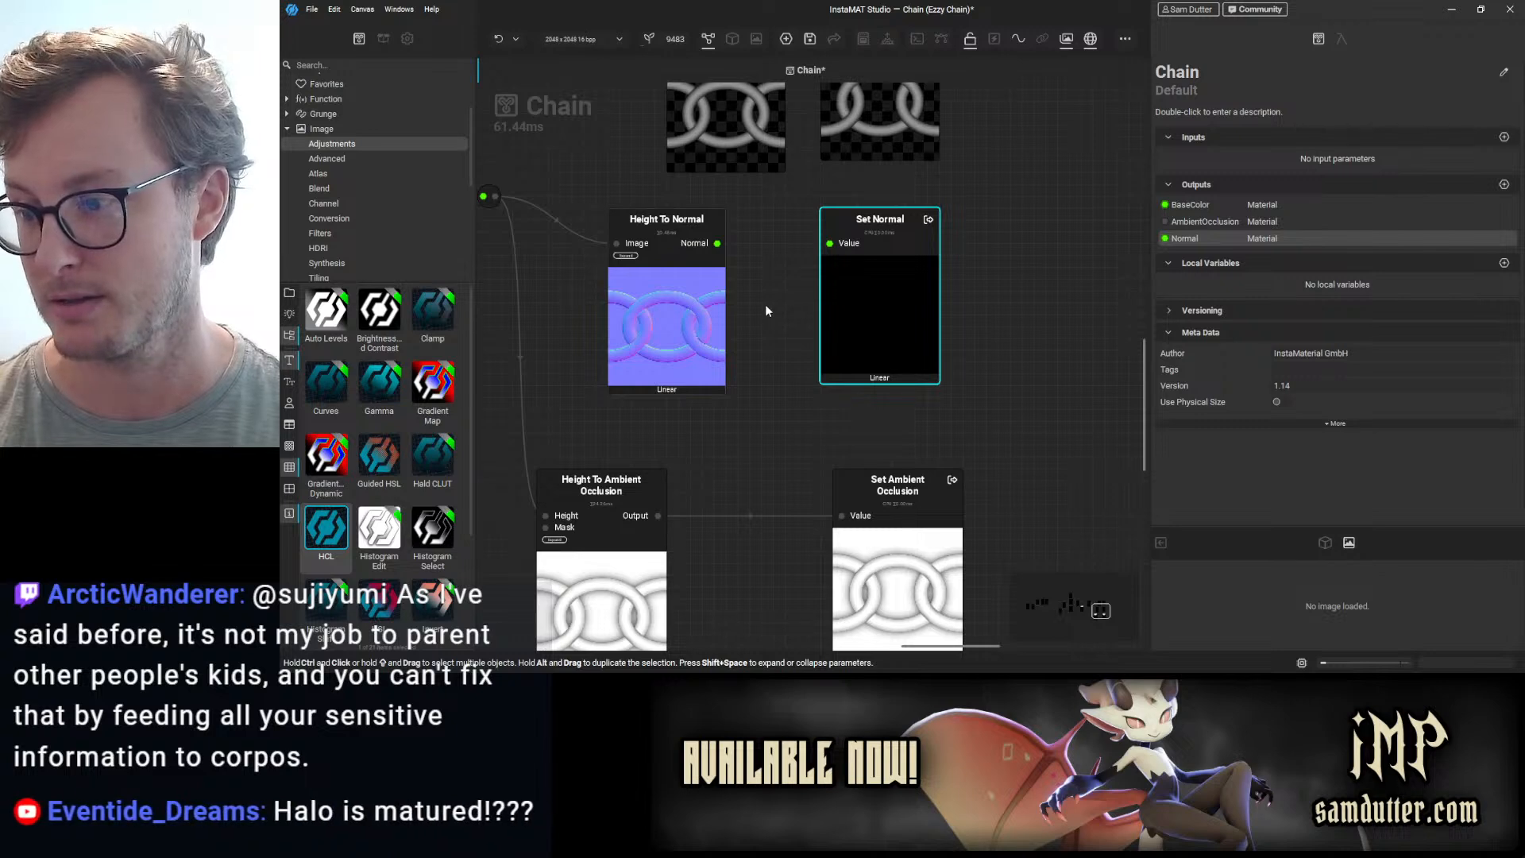
scroll(772, 309, "up", 1)
left_click_drag(730, 271, 920, 308)
- Set the Height To Normal node's strength to 0.74
left_click(727, 336)
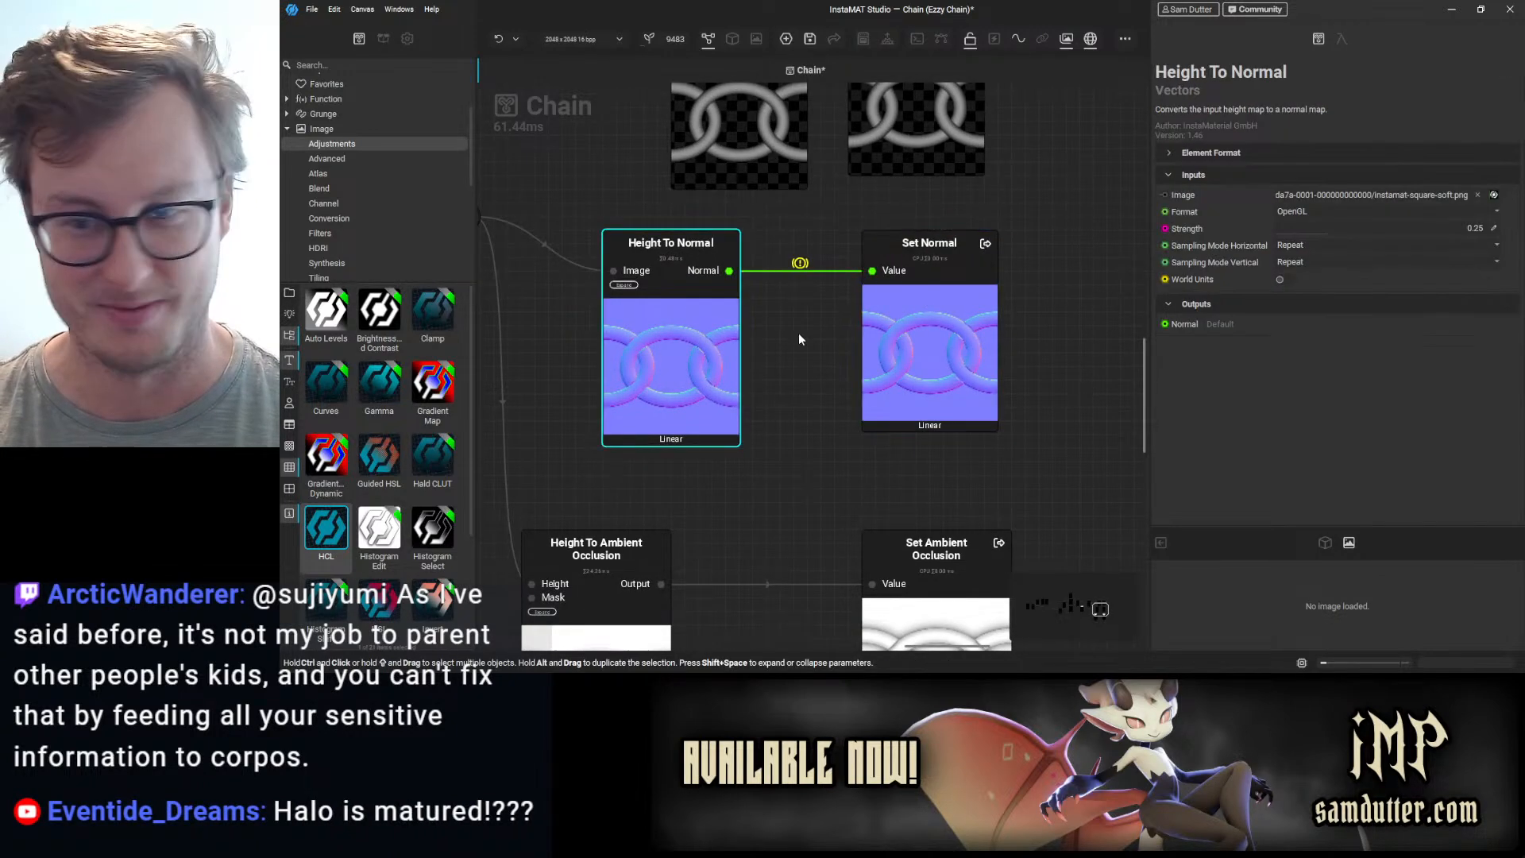
left_click_drag(1328, 229, 1432, 225)
scroll(755, 412, "down", 3)
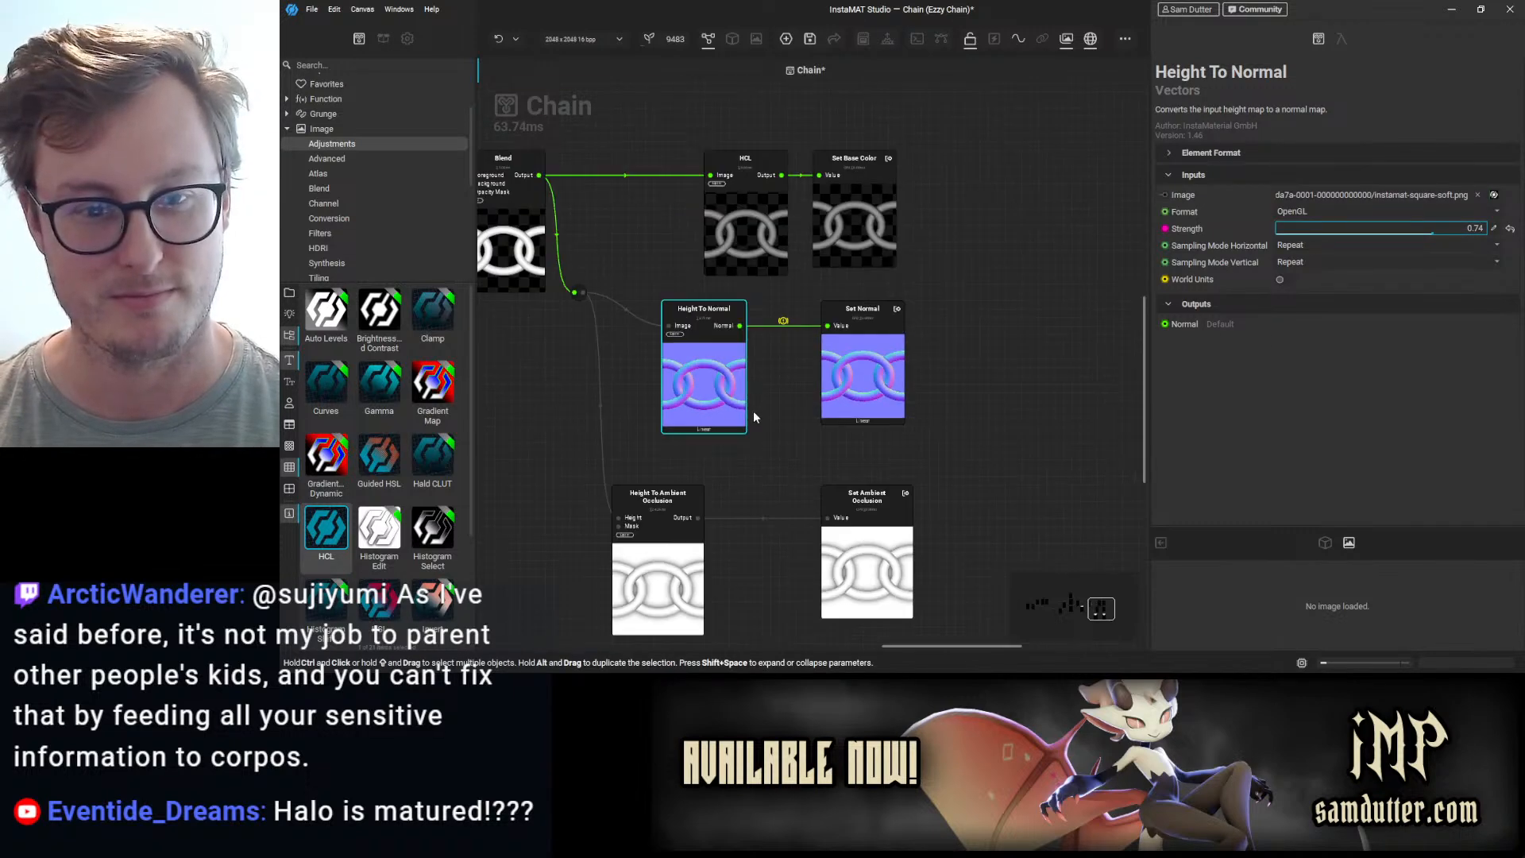
- Move the Height To Normal and Set Normal nodes close together directly beneath the HCL and Set Base Color row
middle_click_drag(754, 412, 866, 434)
scroll(856, 412, "up", 4)
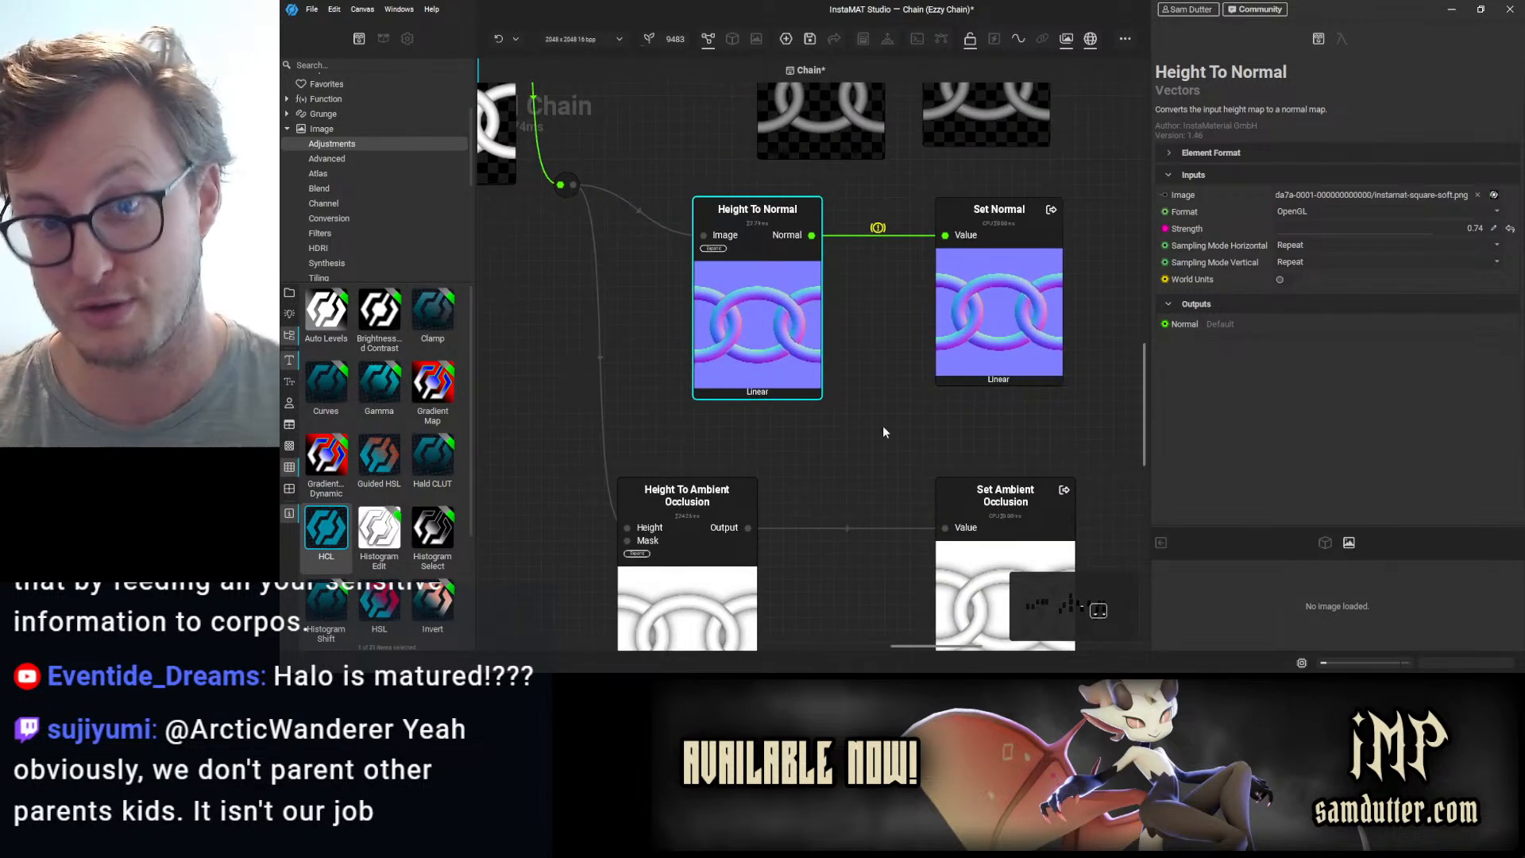
left_click_drag(776, 347, 840, 346)
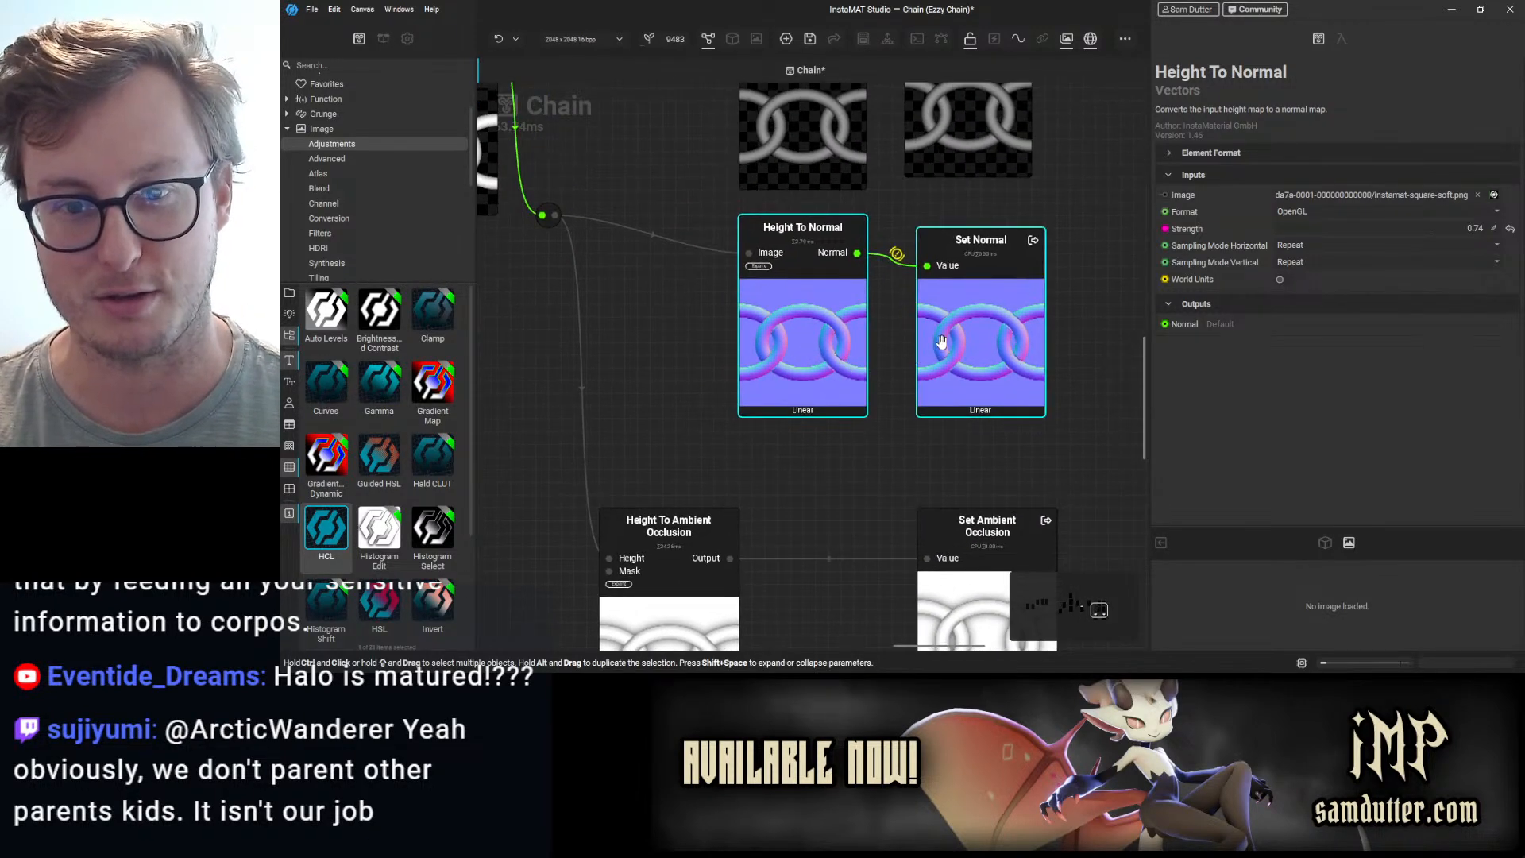
left_click(931, 326)
scroll(821, 403, "down", 3)
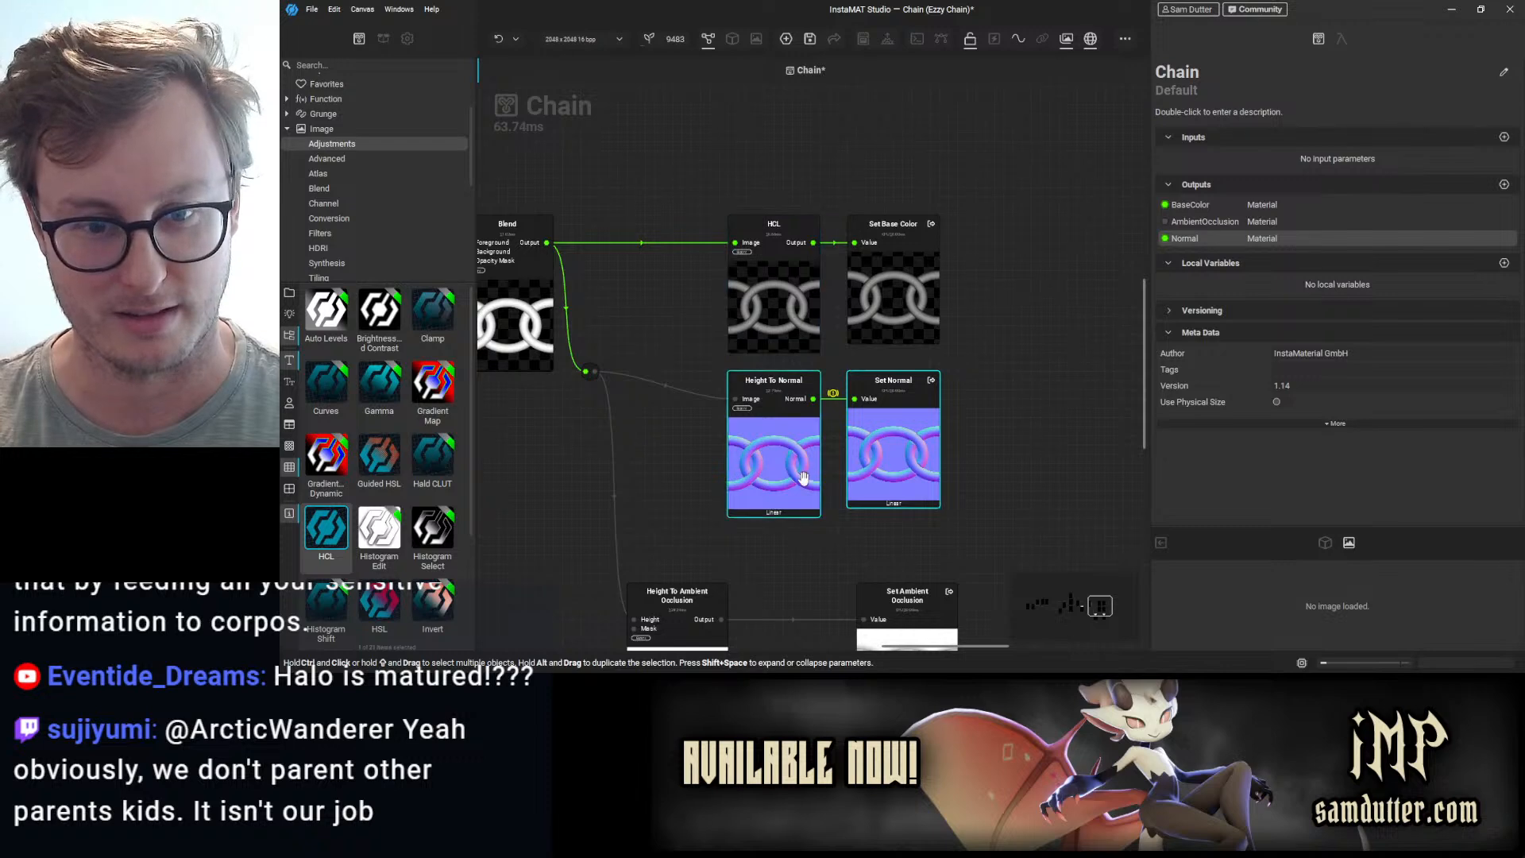
- Stack the Height To Ambient Occlusion and Set Ambient Occlusion nodes directly beneath the normal map nodes
left_click(691, 459)
left_click_drag(691, 459, 792, 404)
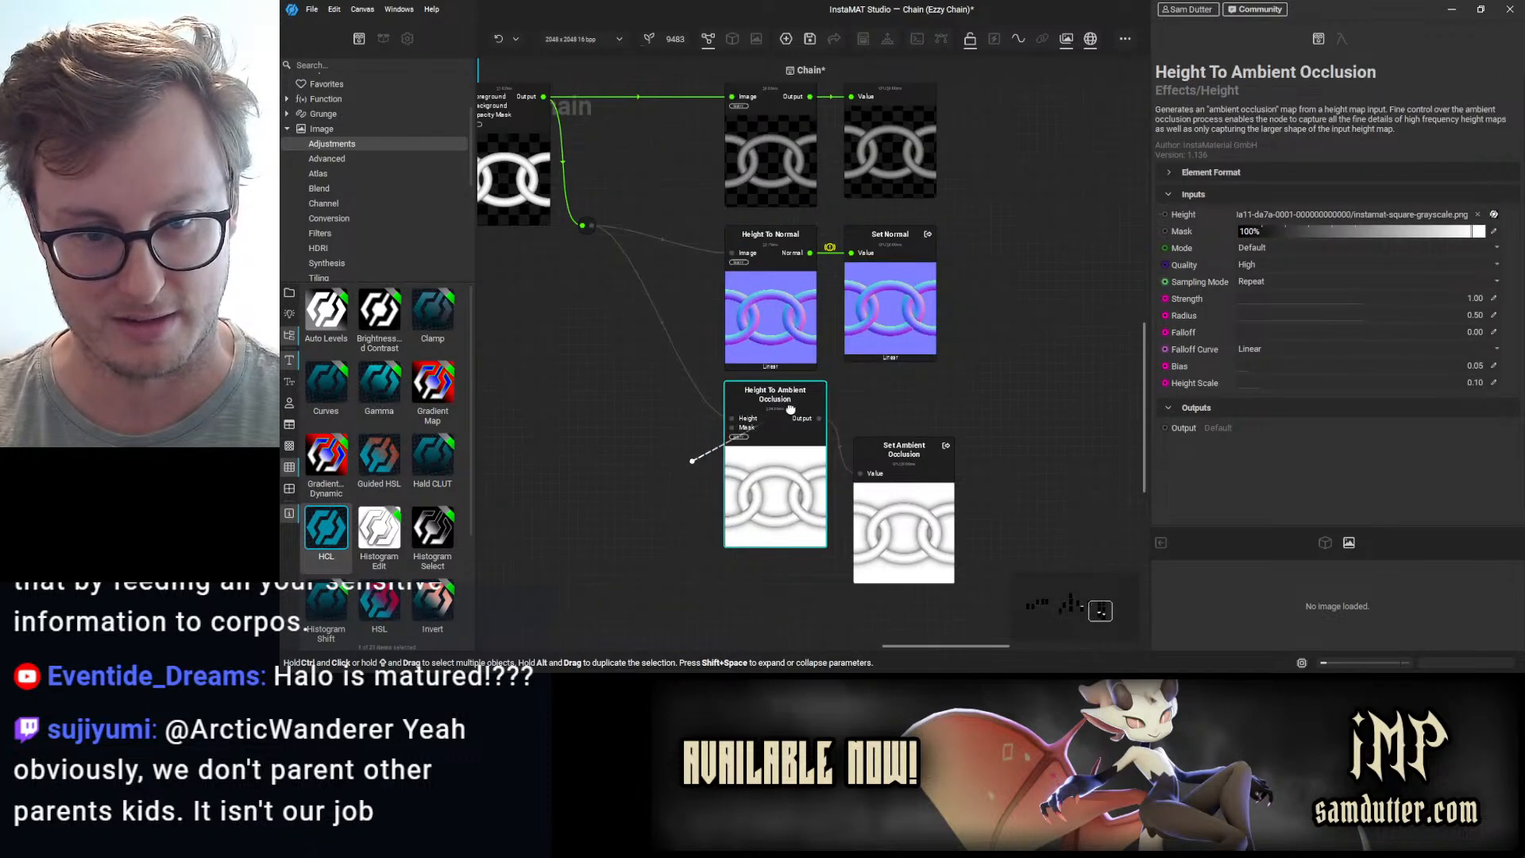
left_click_drag(934, 533, 922, 486)
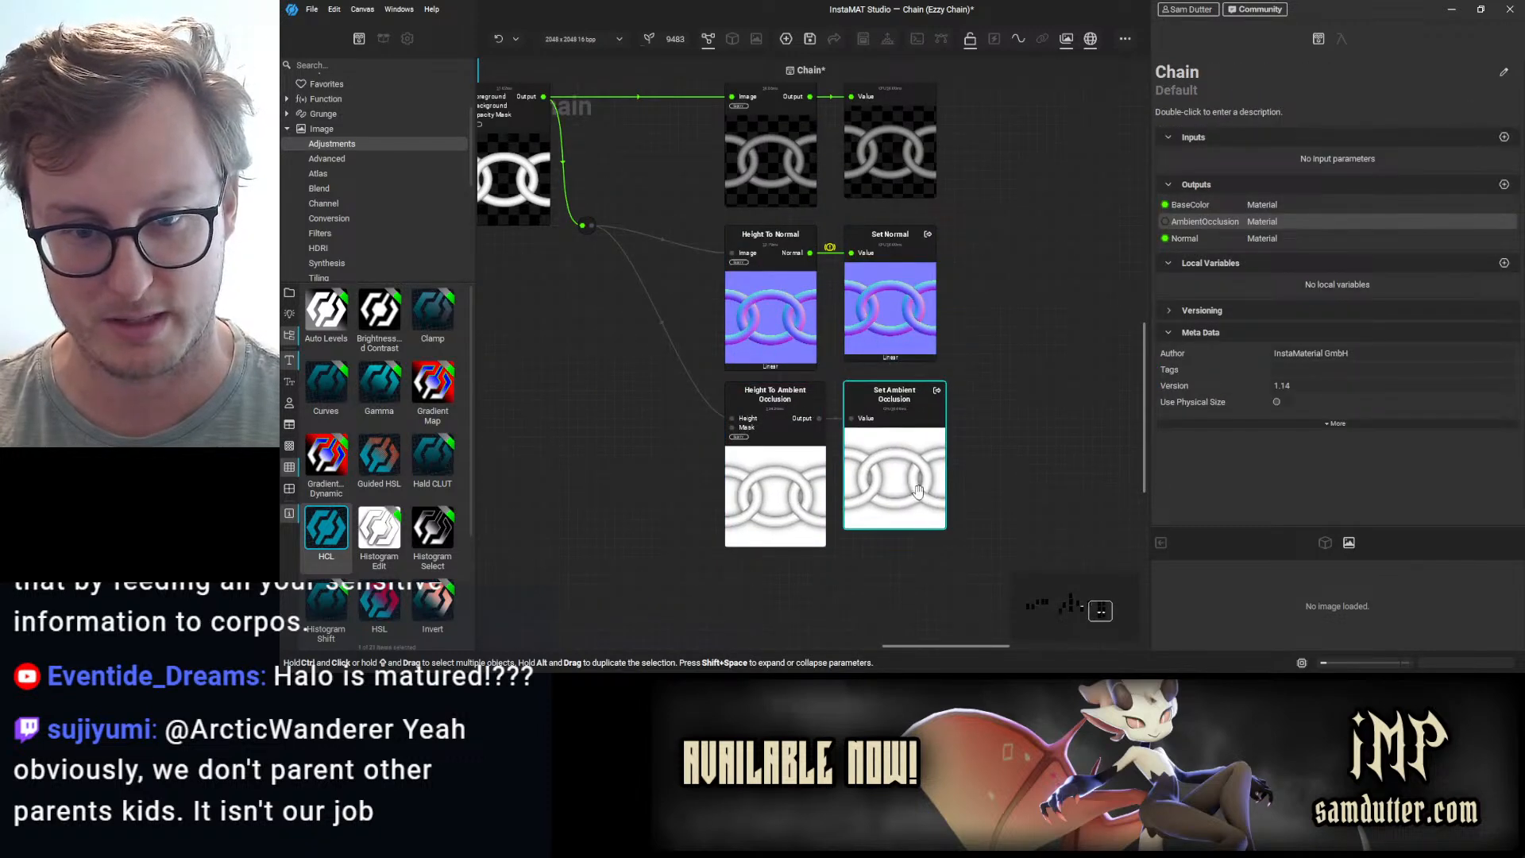
scroll(988, 431, "down", 2)
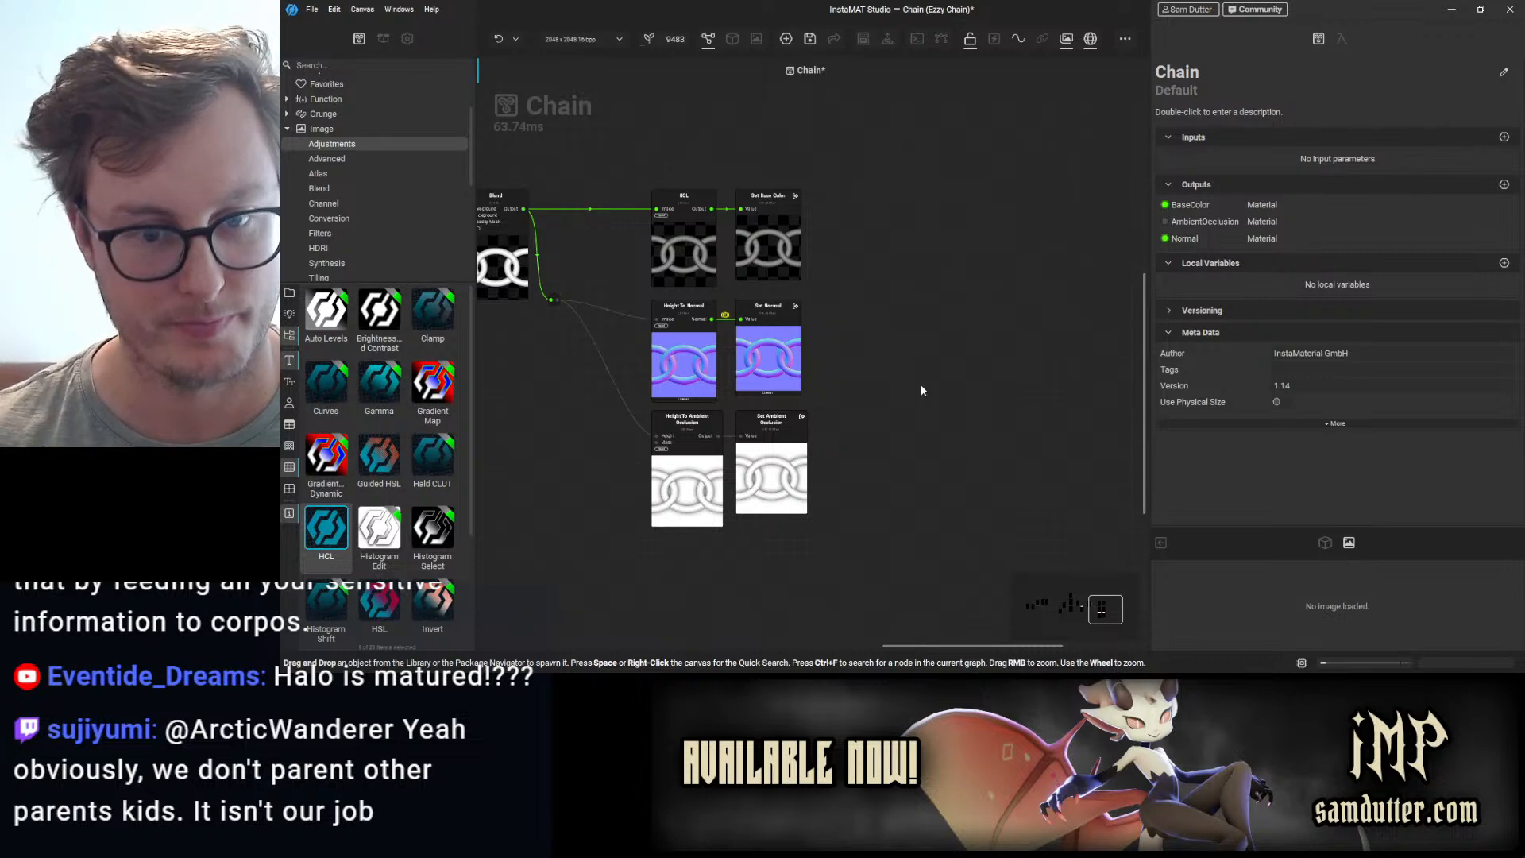
- Align the Set Normal and Set Base Color nodes in one column and save the project
scroll(920, 370, "up", 2)
left_click(749, 353)
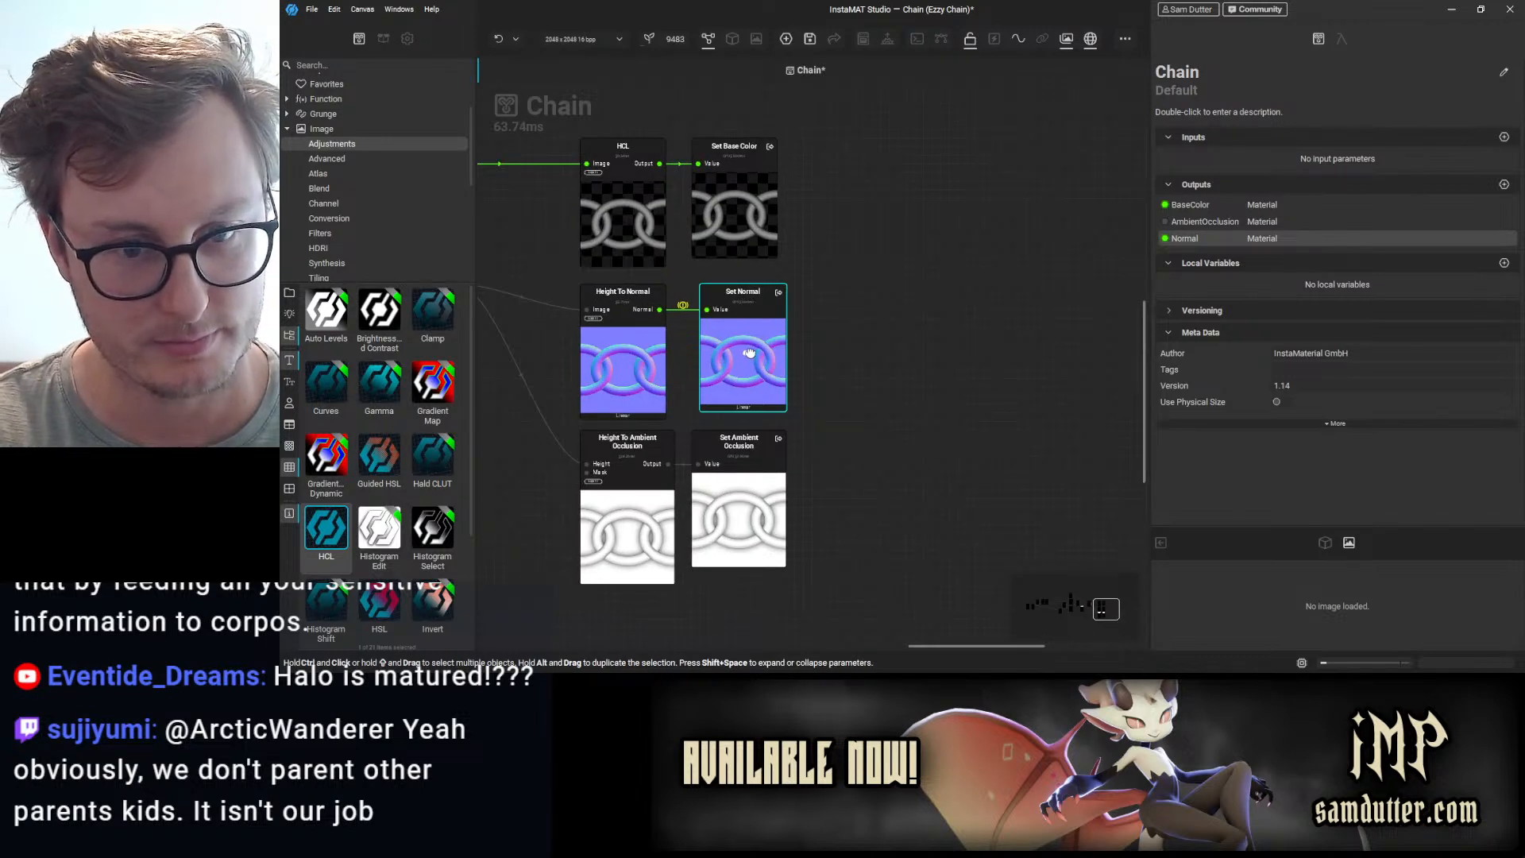
left_click_drag(750, 191, 758, 196)
left_click(818, 390)
middle_click_drag(823, 392, 960, 294)
scroll(960, 294, "down", 1)
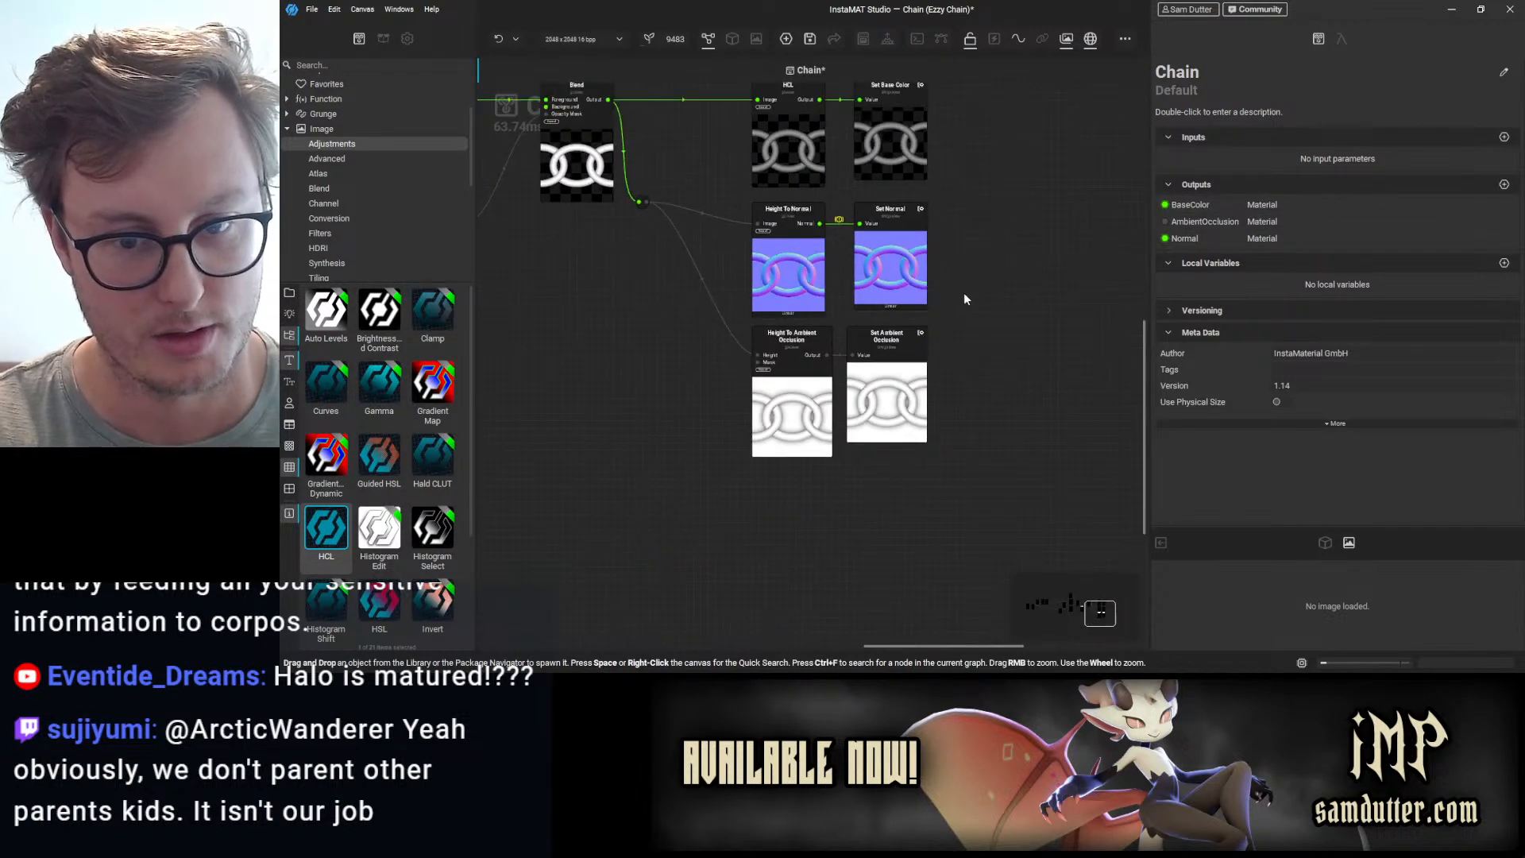
key("ctrl+s")
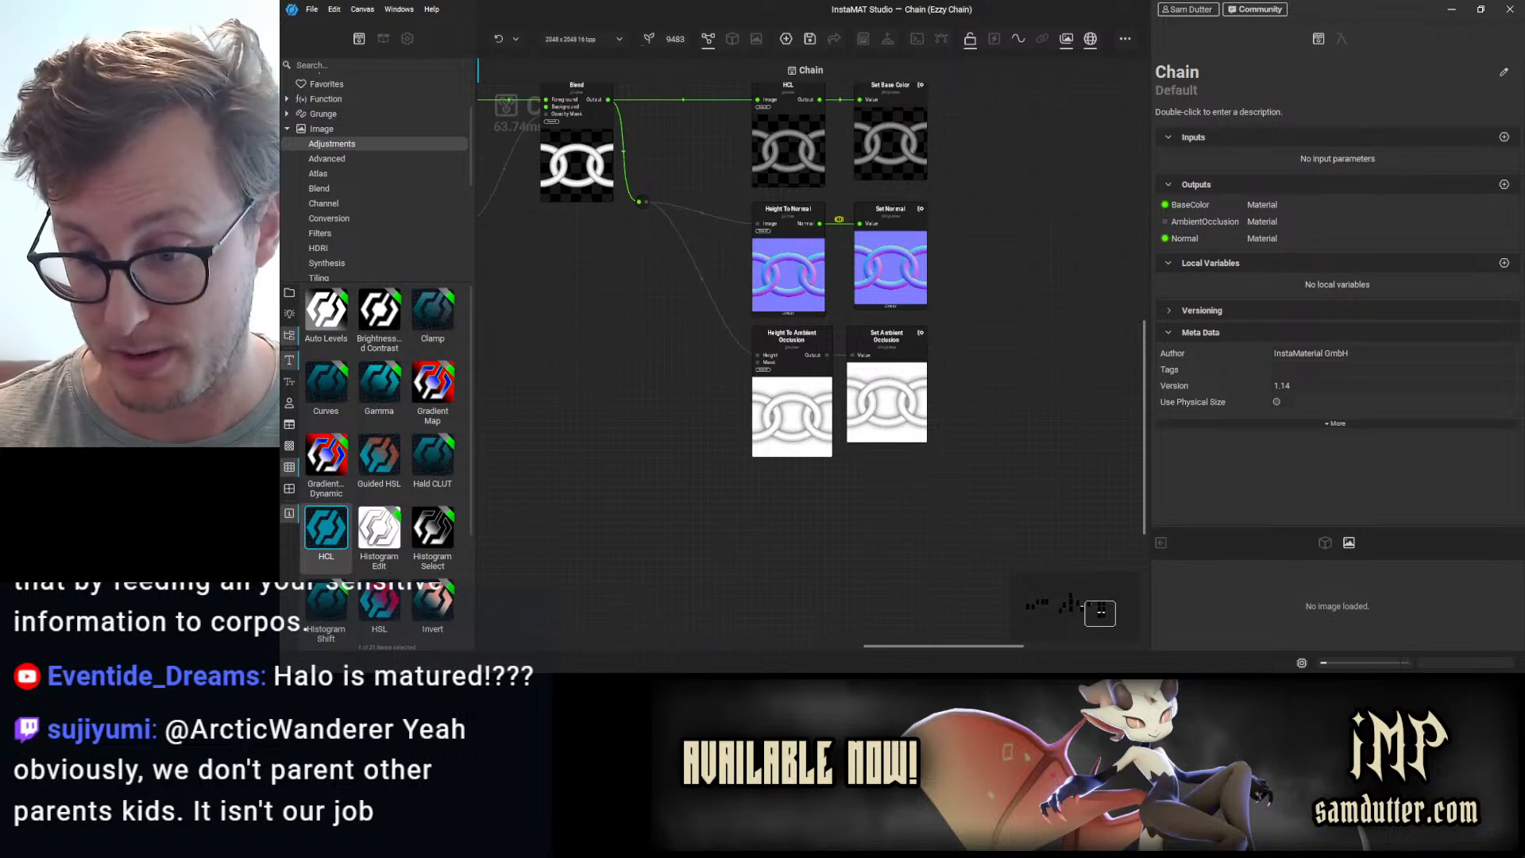
- Switch to Unity and examine the avatar's pants and straps from the front
left_click(1247, 686)
scroll(635, 328, "down", 3)
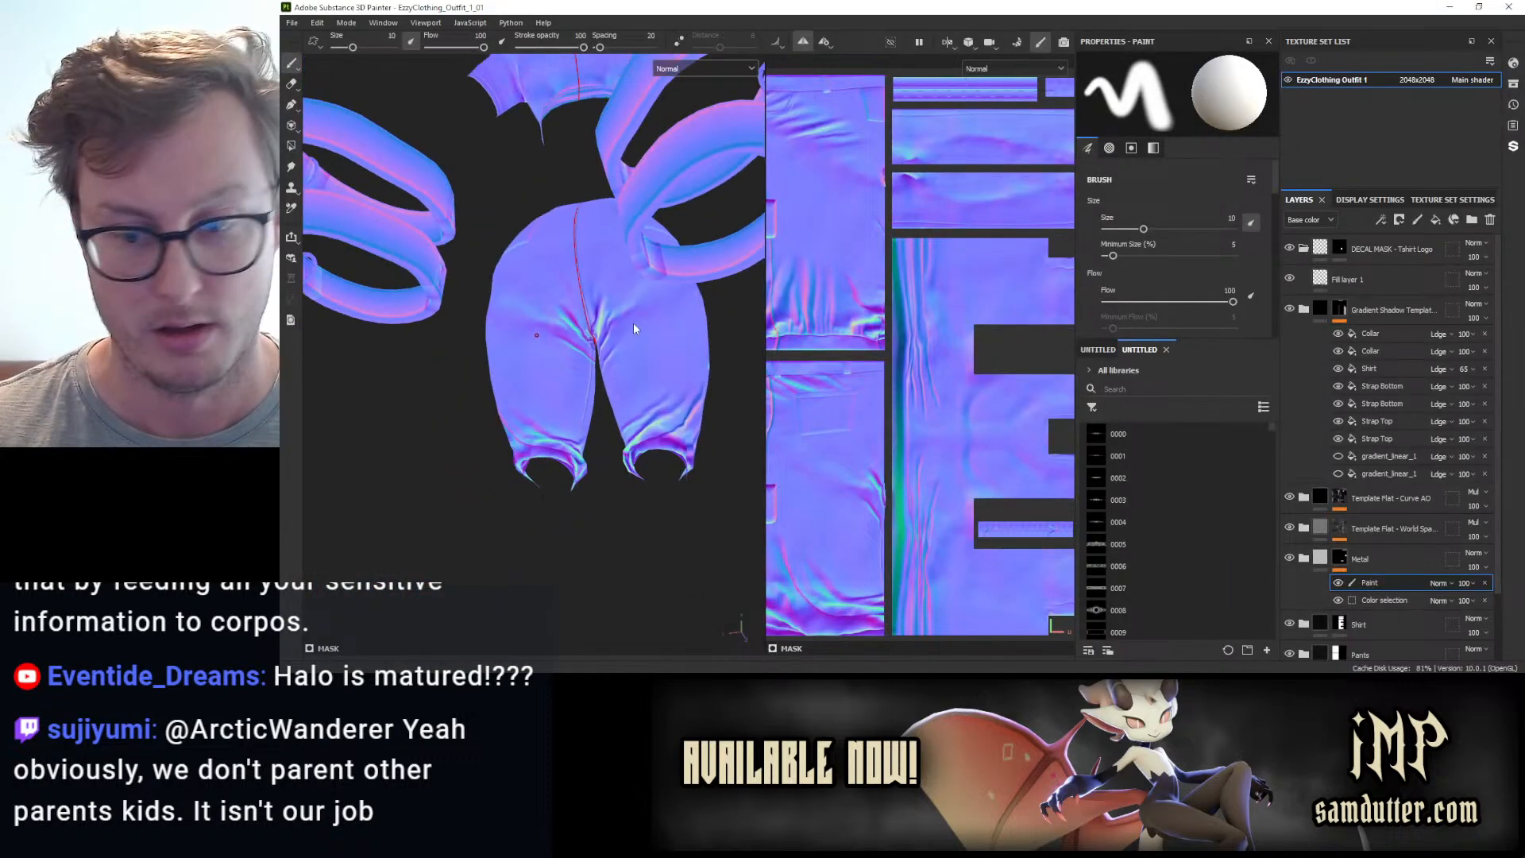
left_click(1256, 686)
scroll(810, 355, "down", 3)
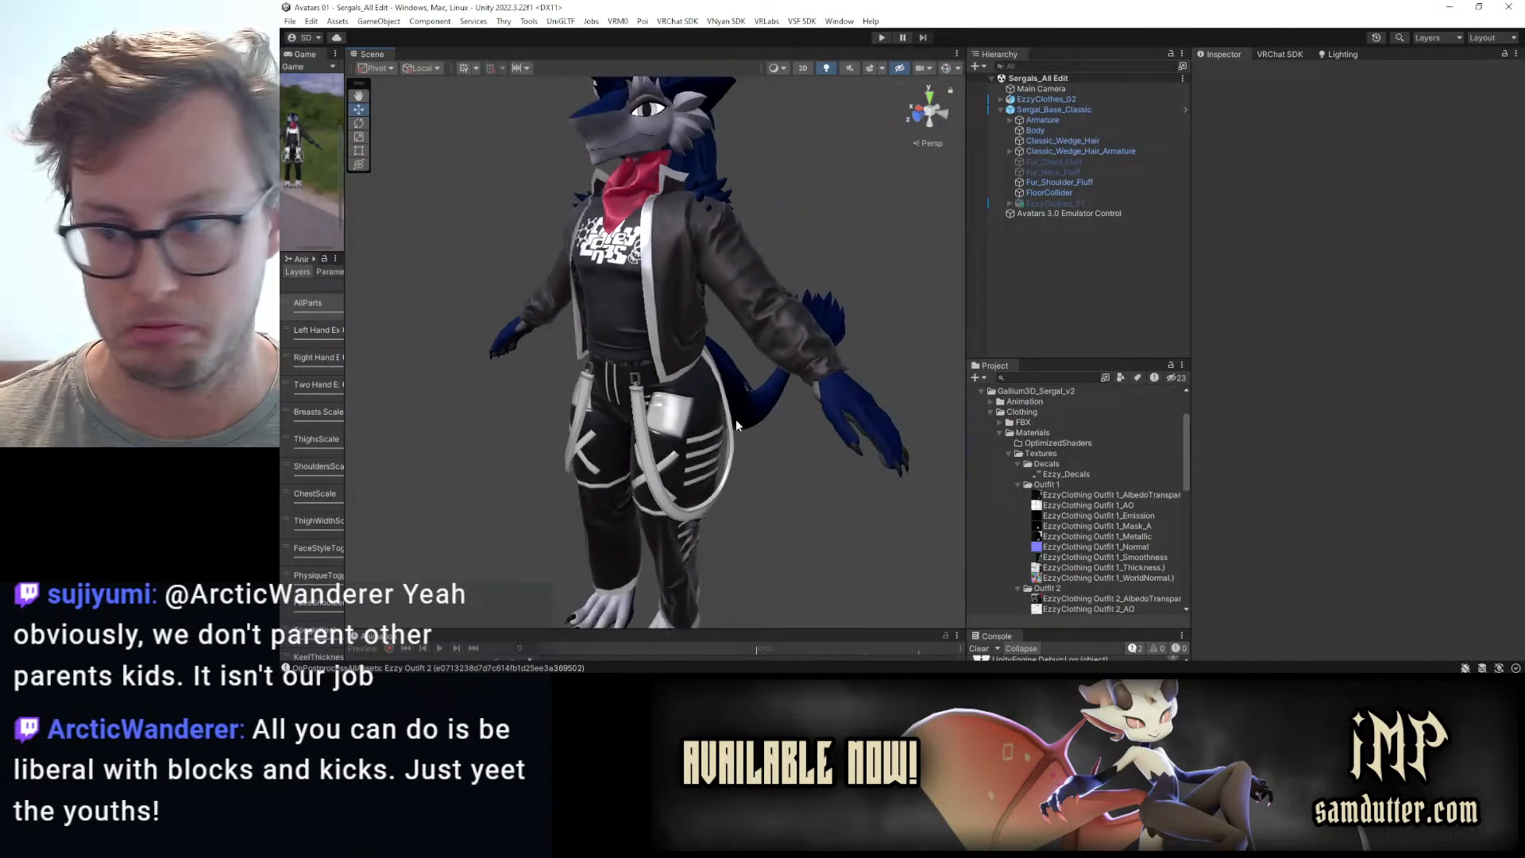
left_click_drag(767, 450, 737, 435, "alt")
middle_click_drag(738, 435, 708, 349)
mouse_move(708, 349)
left_mouse_down("alt")
mouse_move(767, 336)
mouse_move(724, 365)
left_mouse_up("alt")
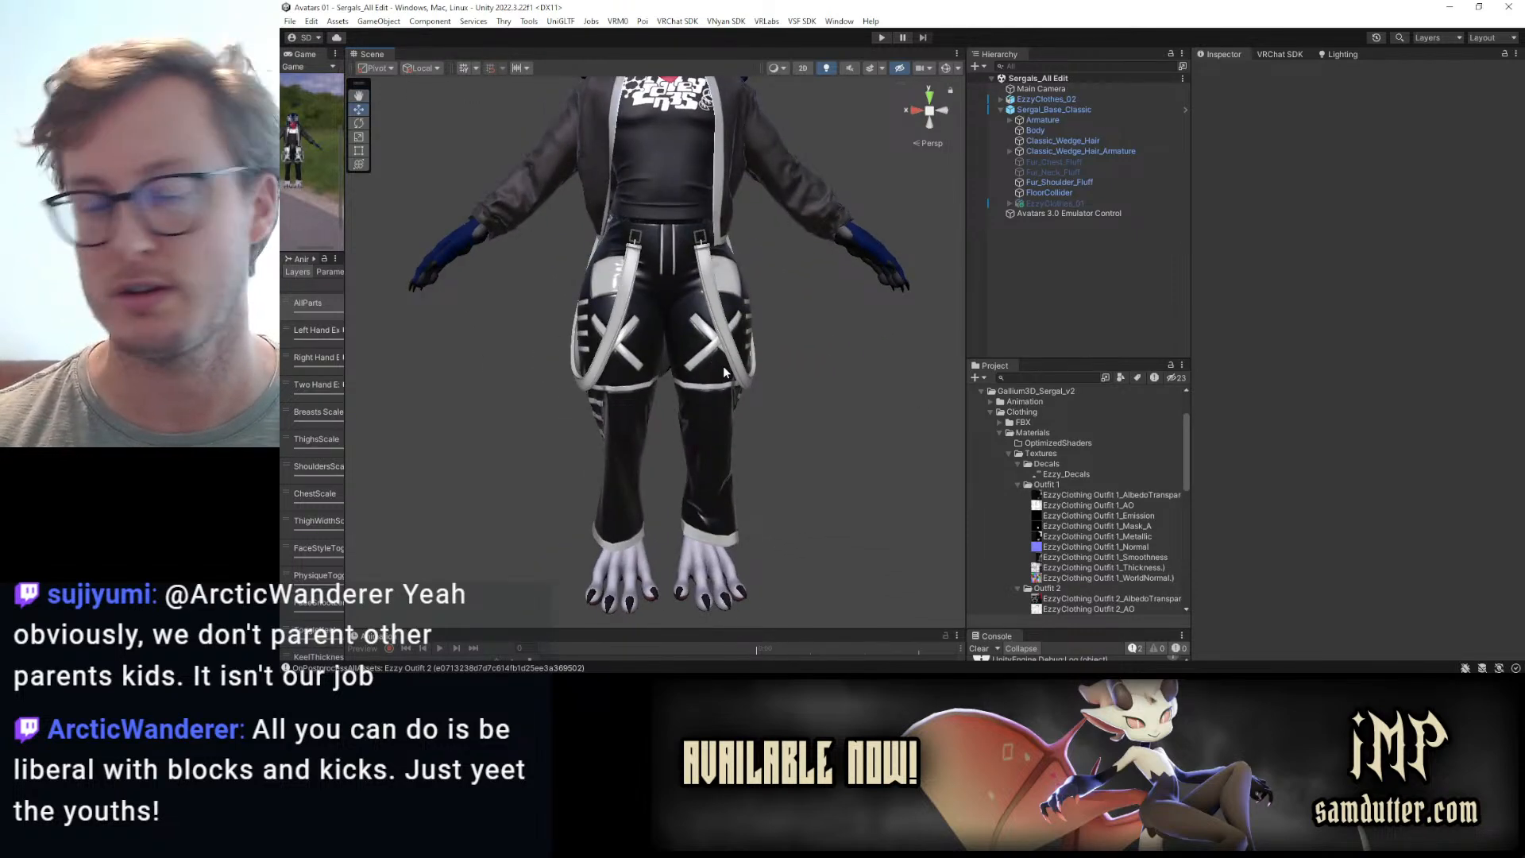
scroll(746, 361, "up", 3)
mouse_move(766, 356)
left_mouse_down("alt")
mouse_move(893, 388)
mouse_move(787, 375)
left_mouse_up("alt")
- Collapse the Sergal_Base_Classic hierarchy, enlarge the project asset list and collapse the Decals, Outfit 1 and Outfit 2 texture folders
left_click(1001, 109)
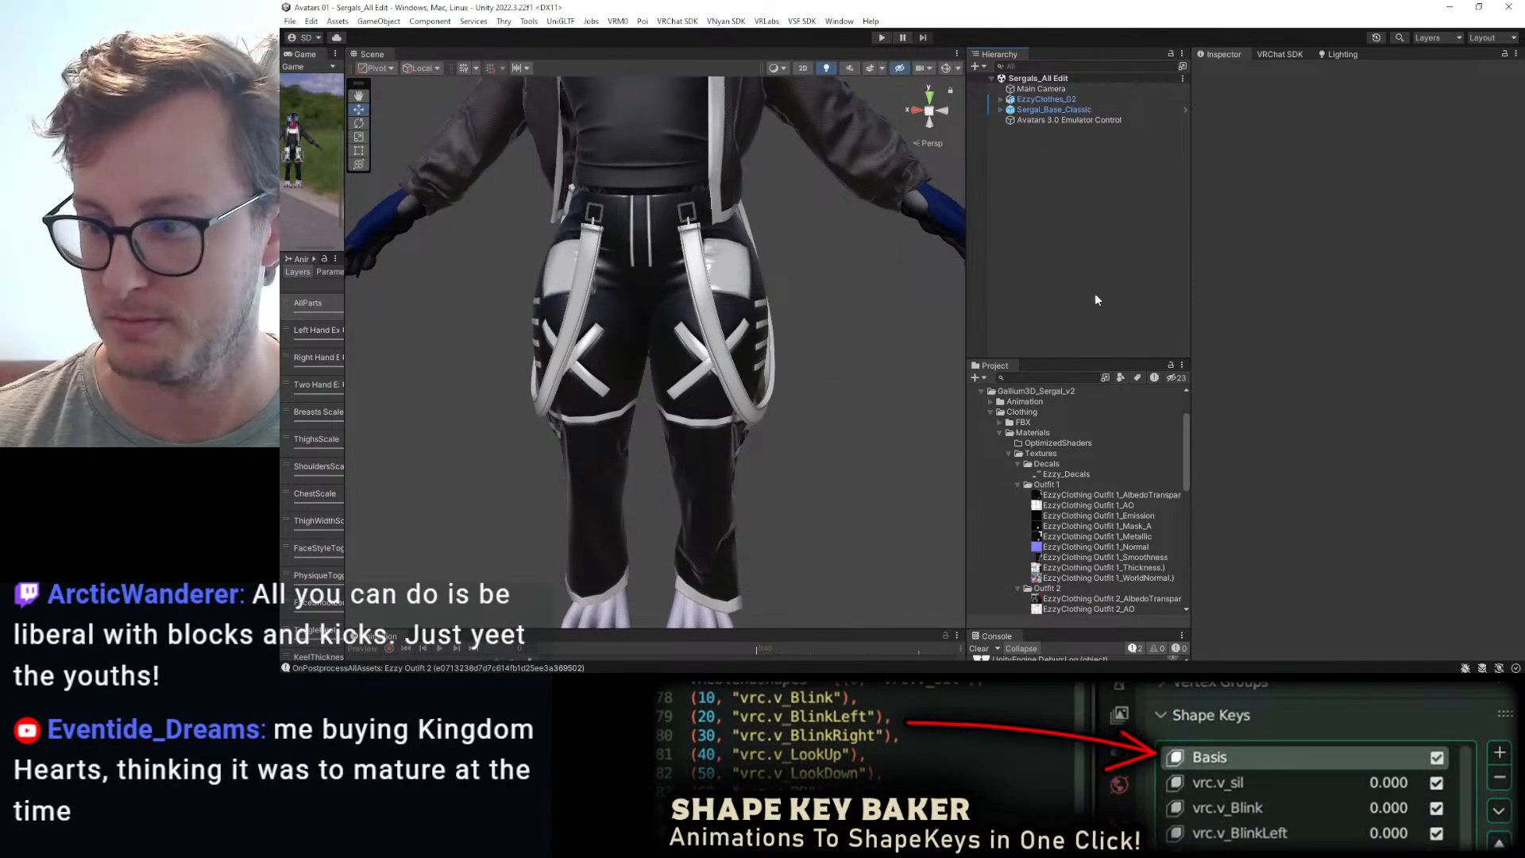
left_click_drag(1112, 357, 1104, 232)
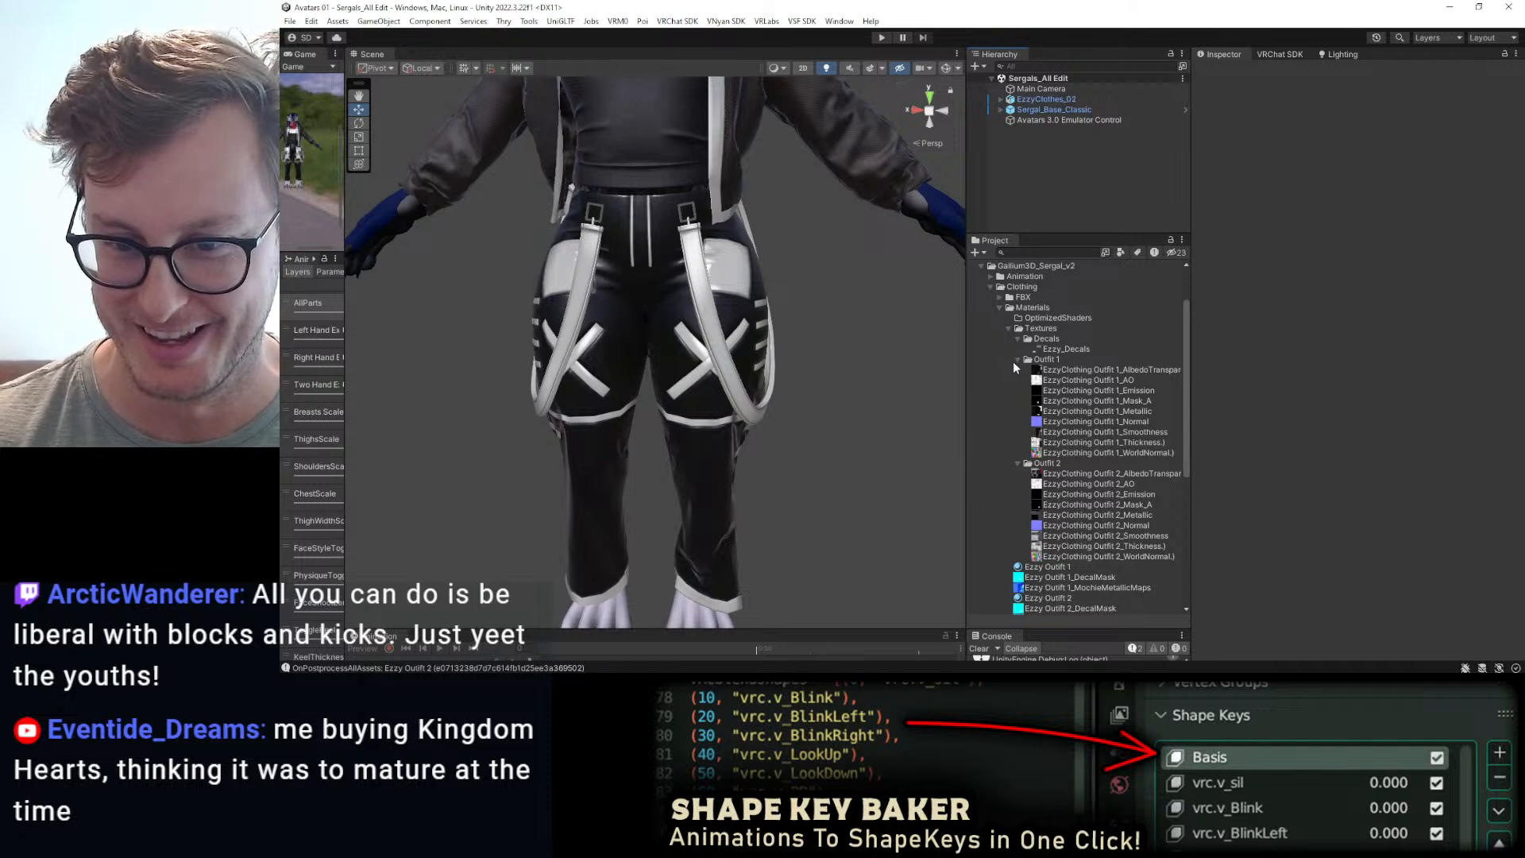
left_click(1016, 360)
left_click(1017, 340)
left_click(1017, 360)
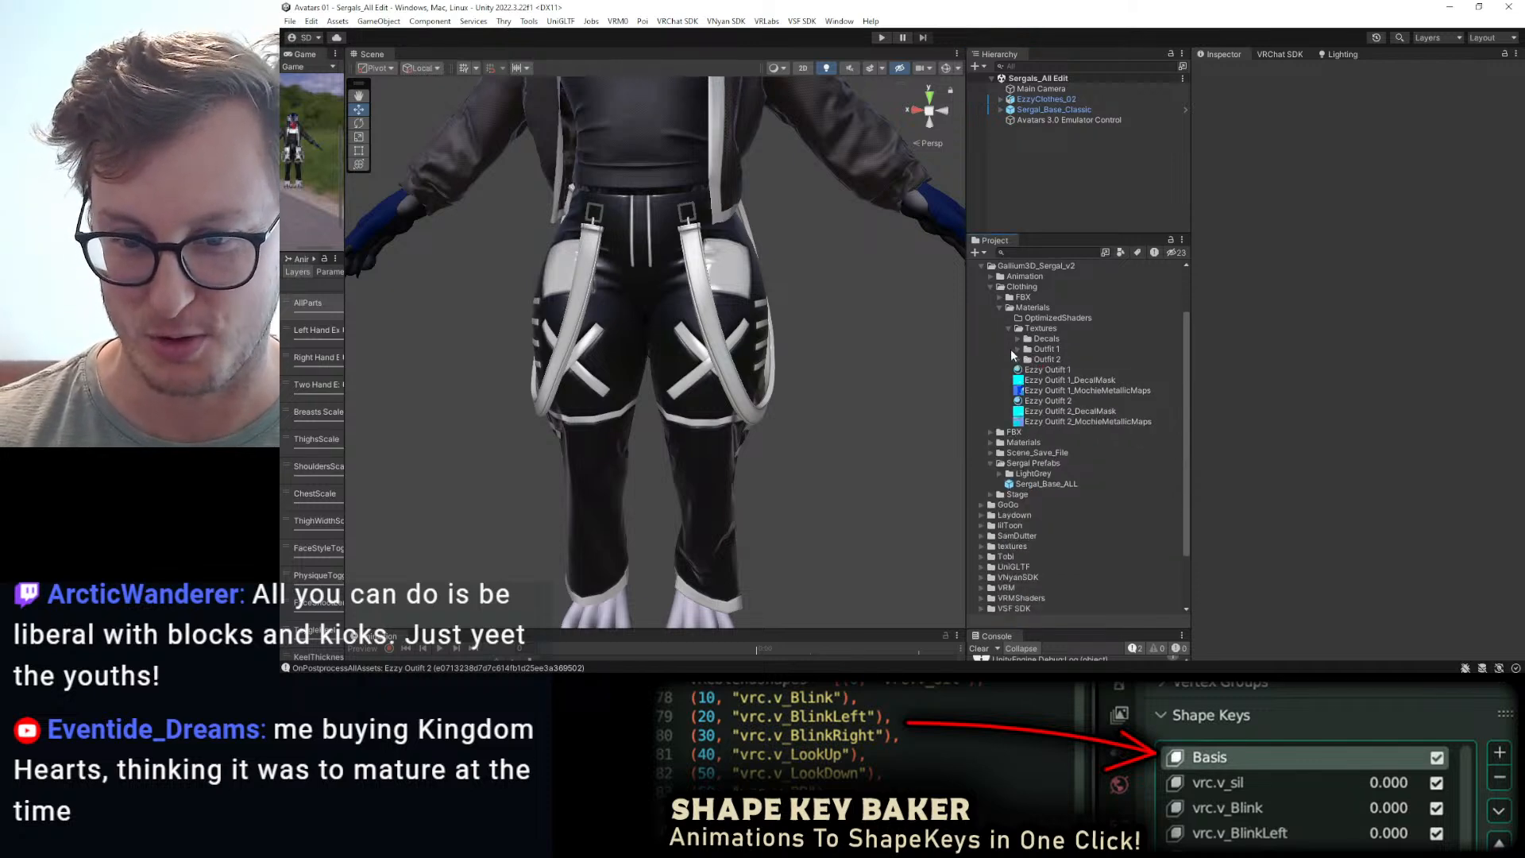
key("alt+Tab")
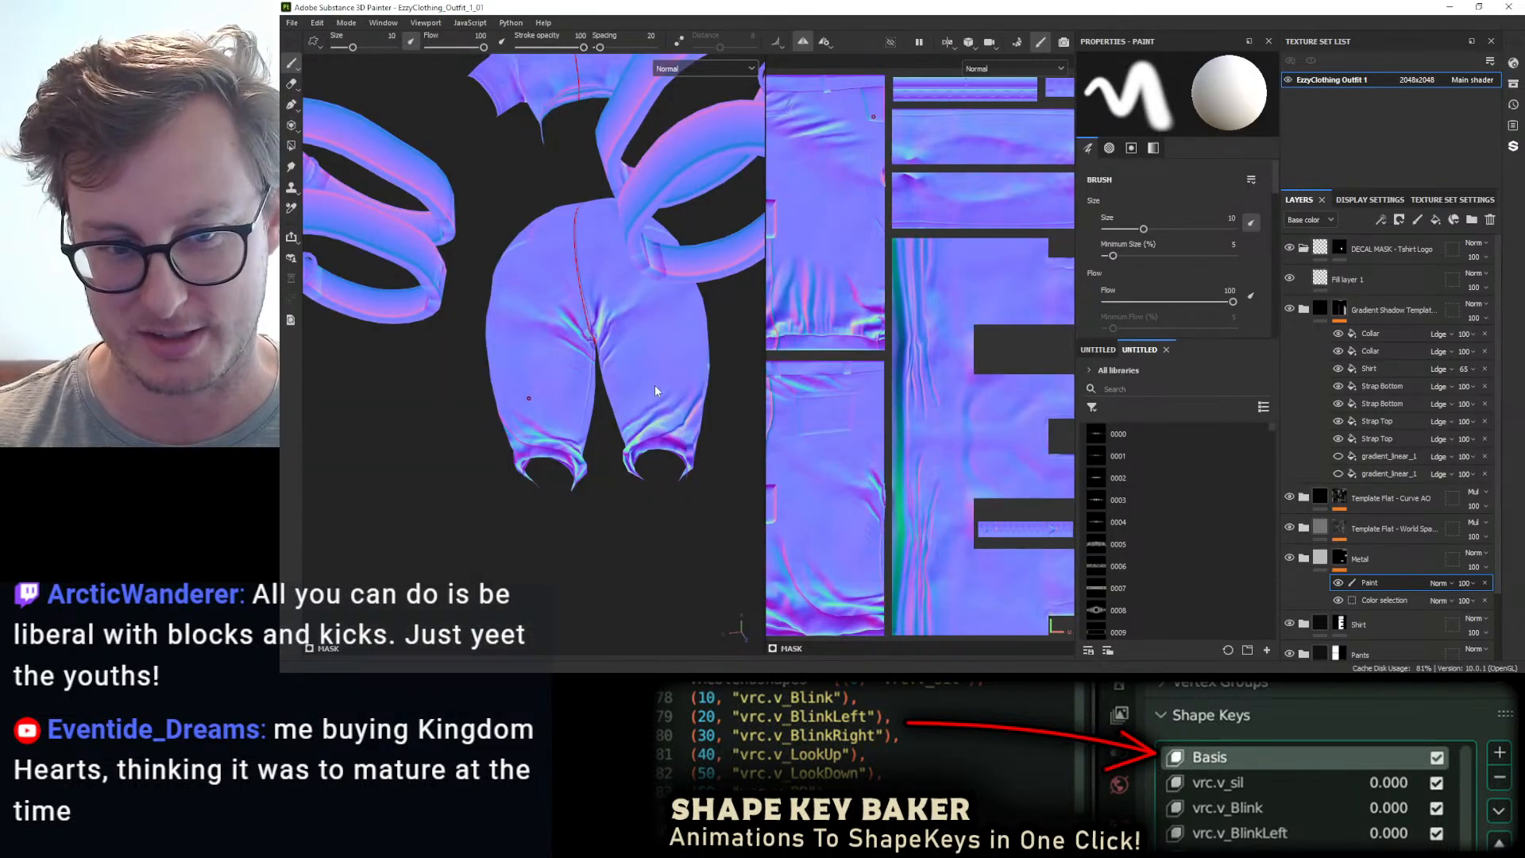
key("alt+Tab")
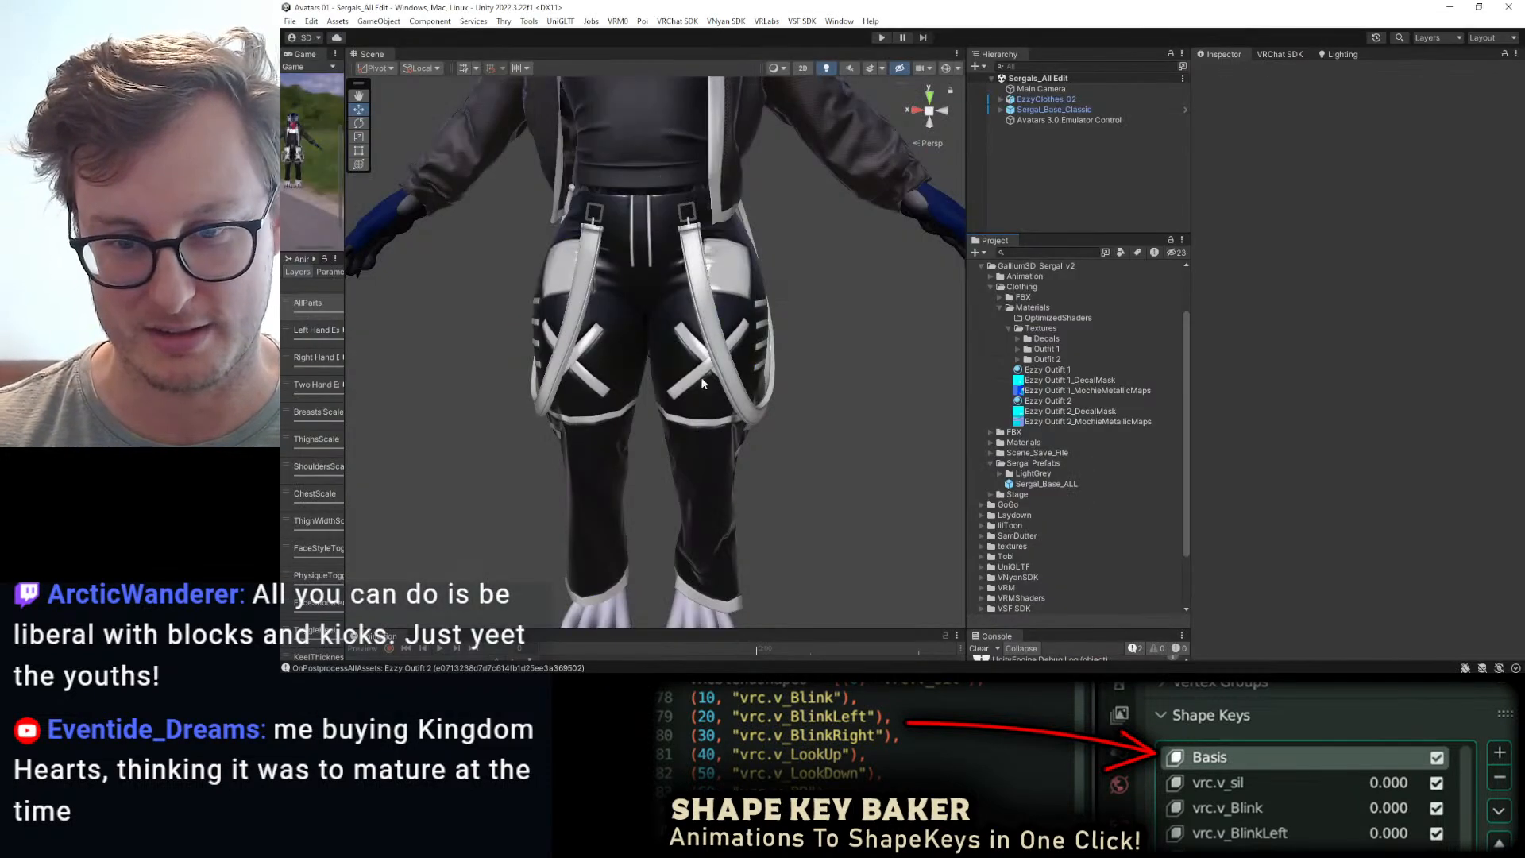
- Create a folder named Chain inside the clothing materials' Textures folder
right_click(1037, 327)
mouse_move(1076, 169)
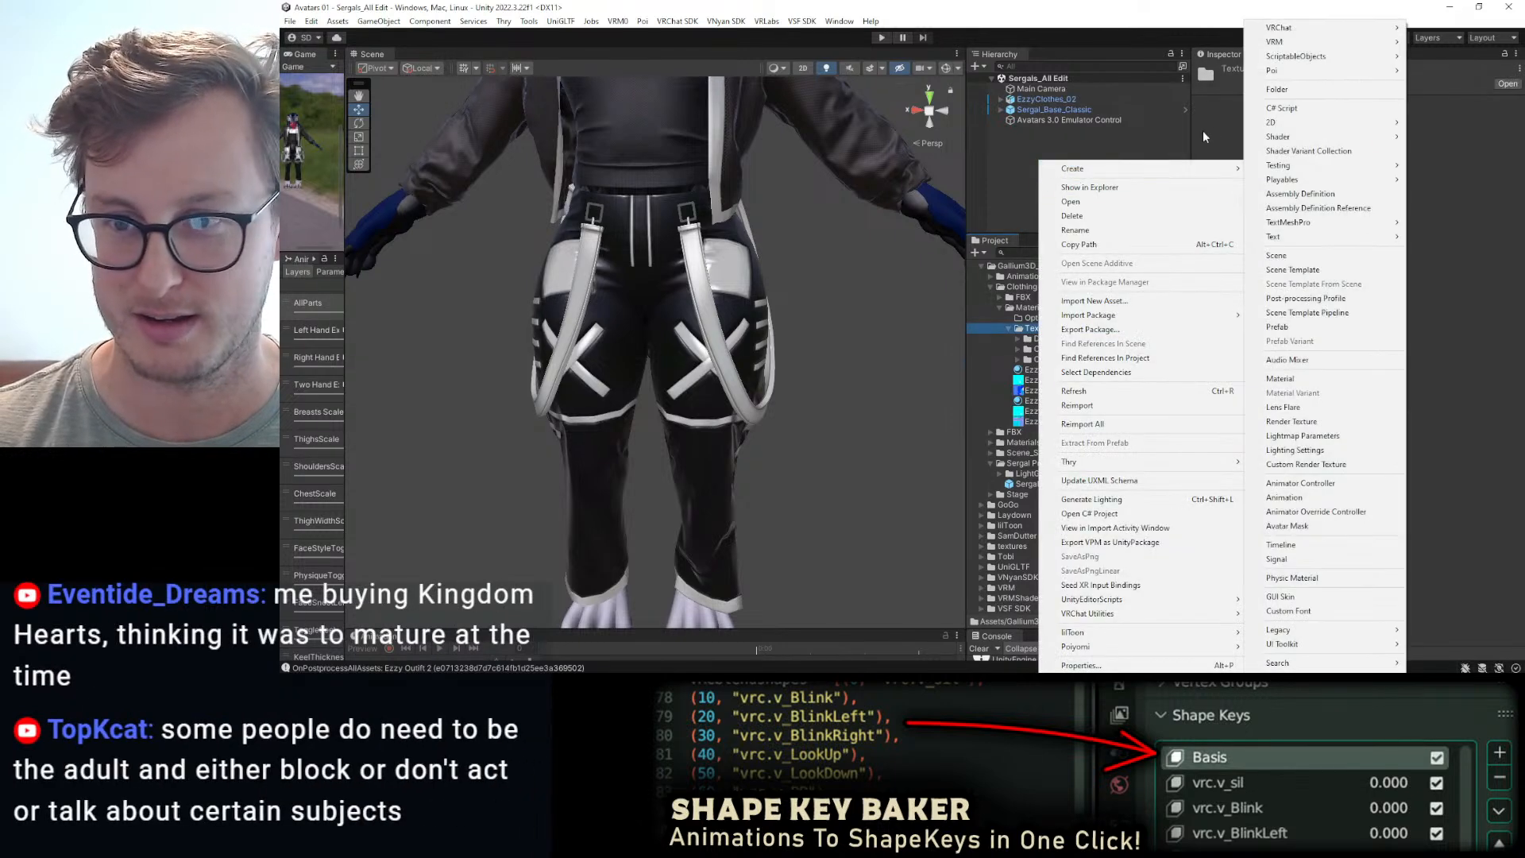
left_click(1299, 92)
type("Chain")
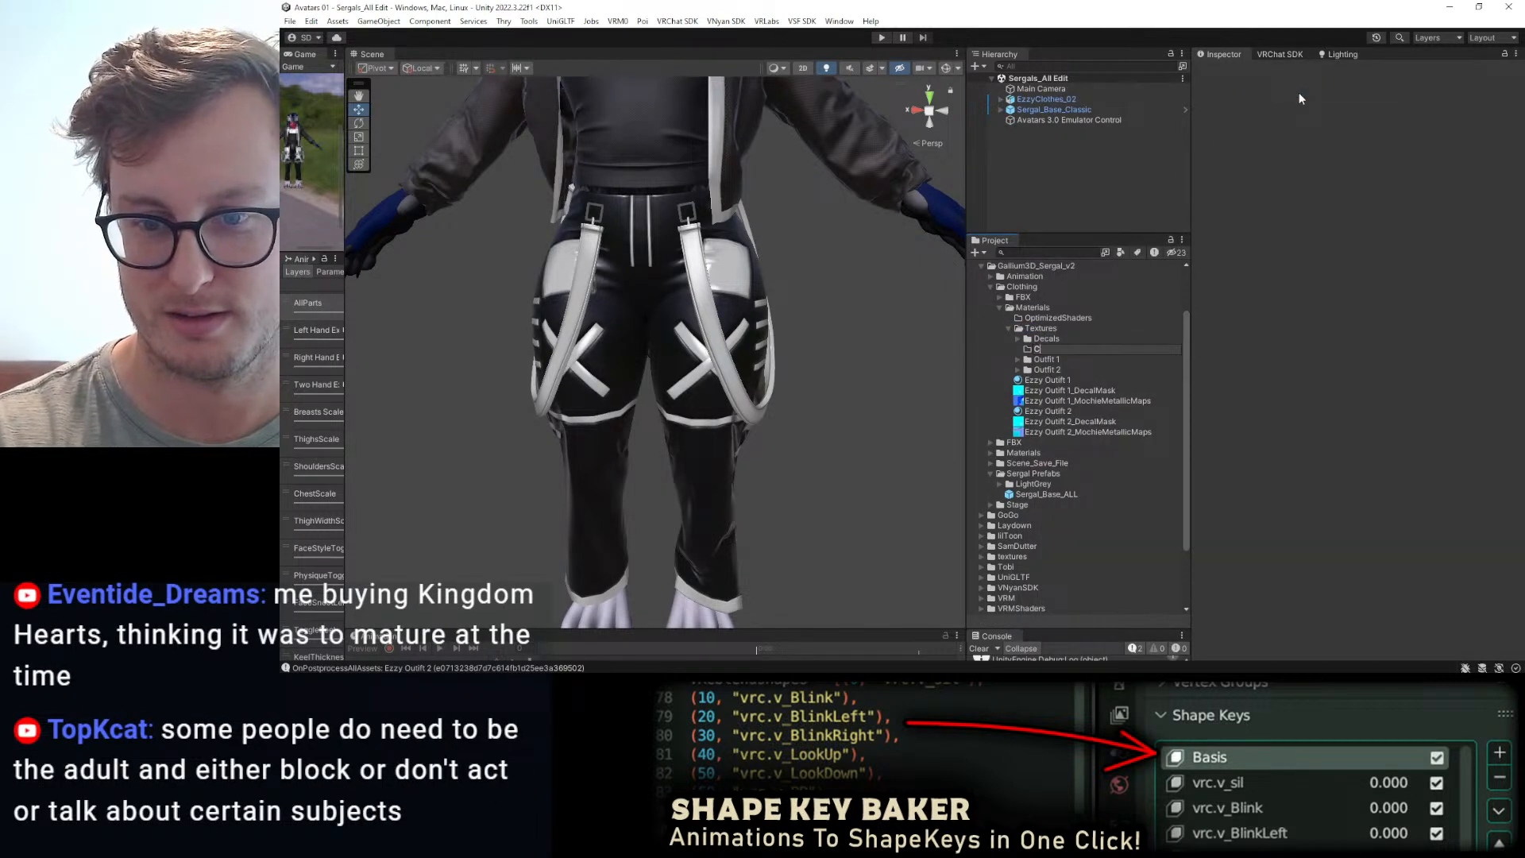
key("Return")
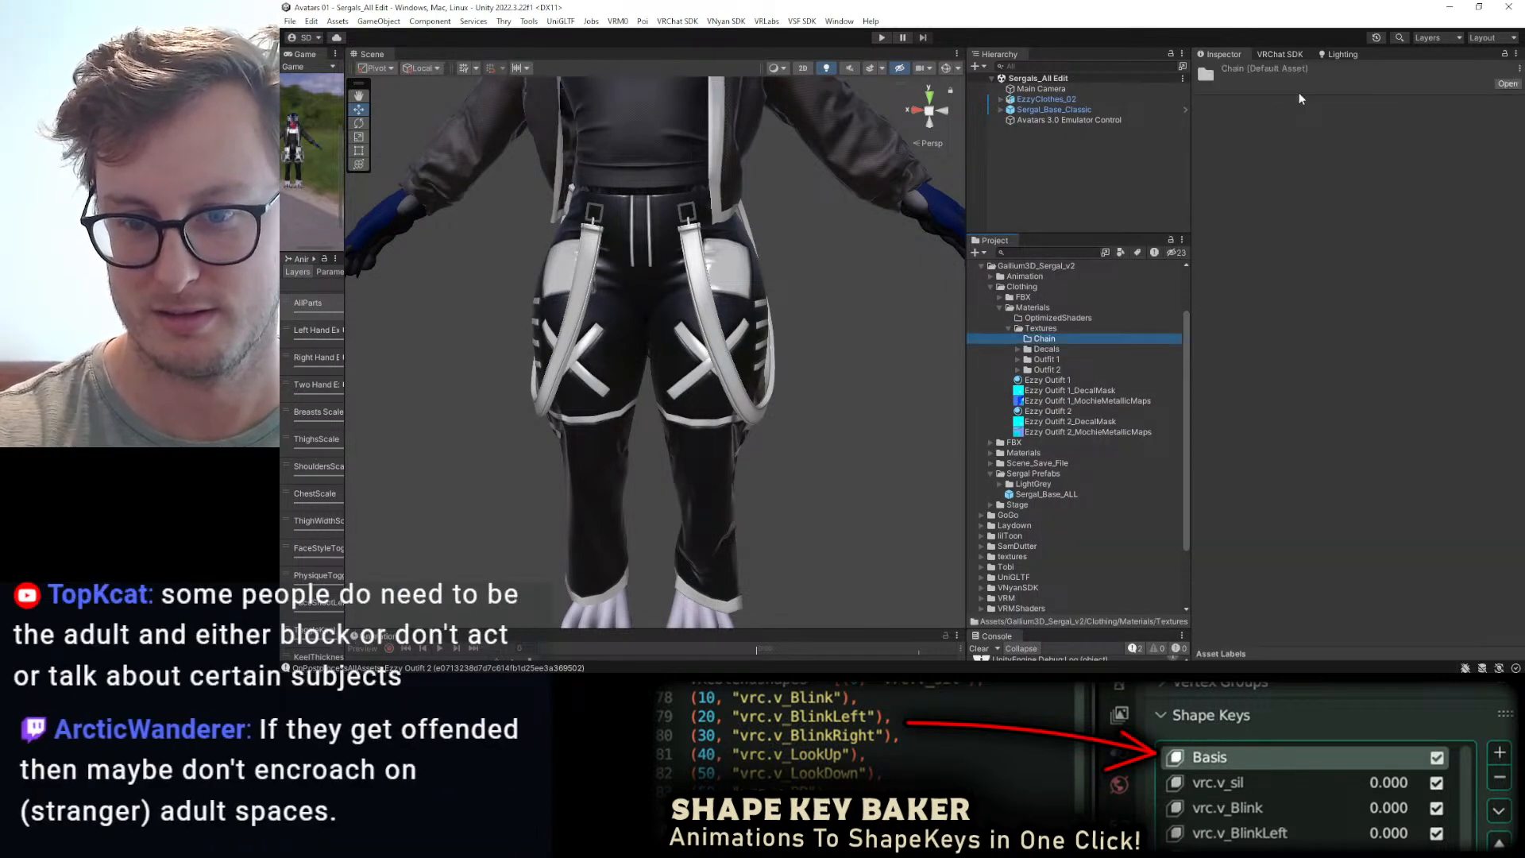
- Open the new Chain folder in File Explorer and copy its full path
right_click(1042, 338)
left_click(1115, 200)
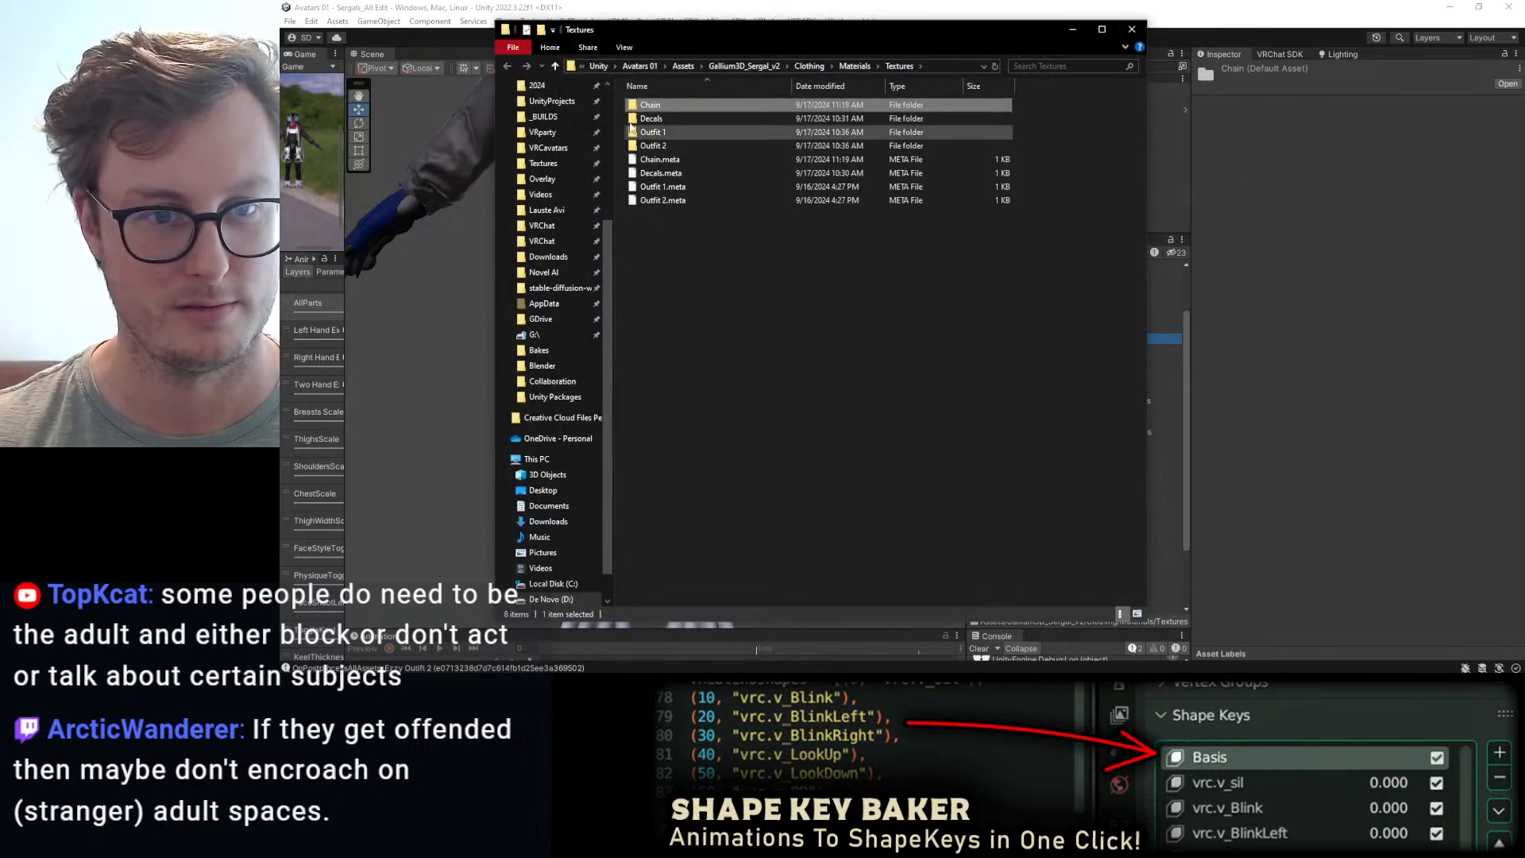
left_click(965, 62)
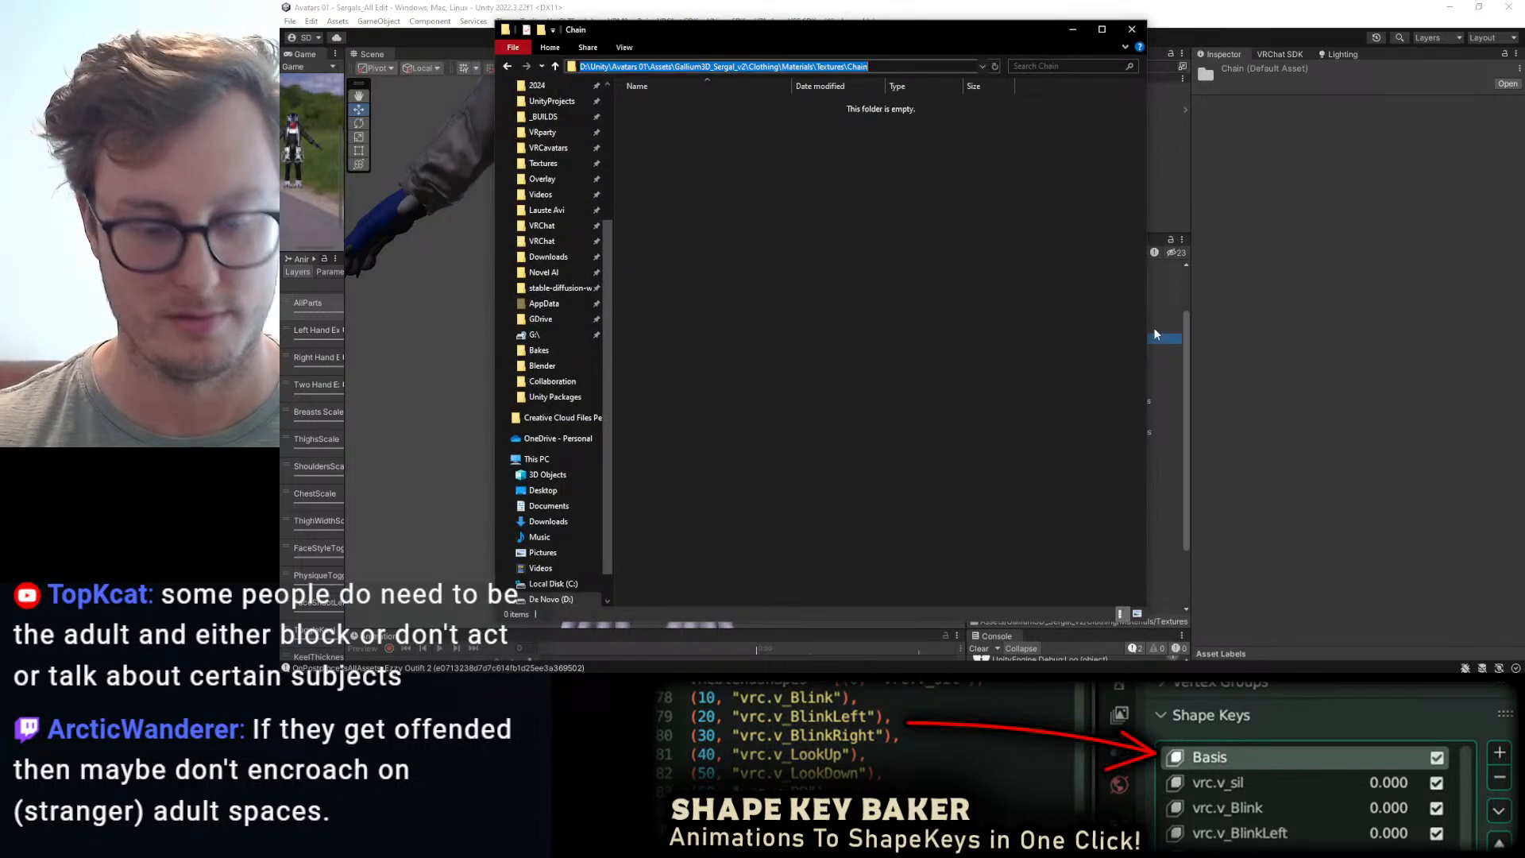
left_click(1270, 576)
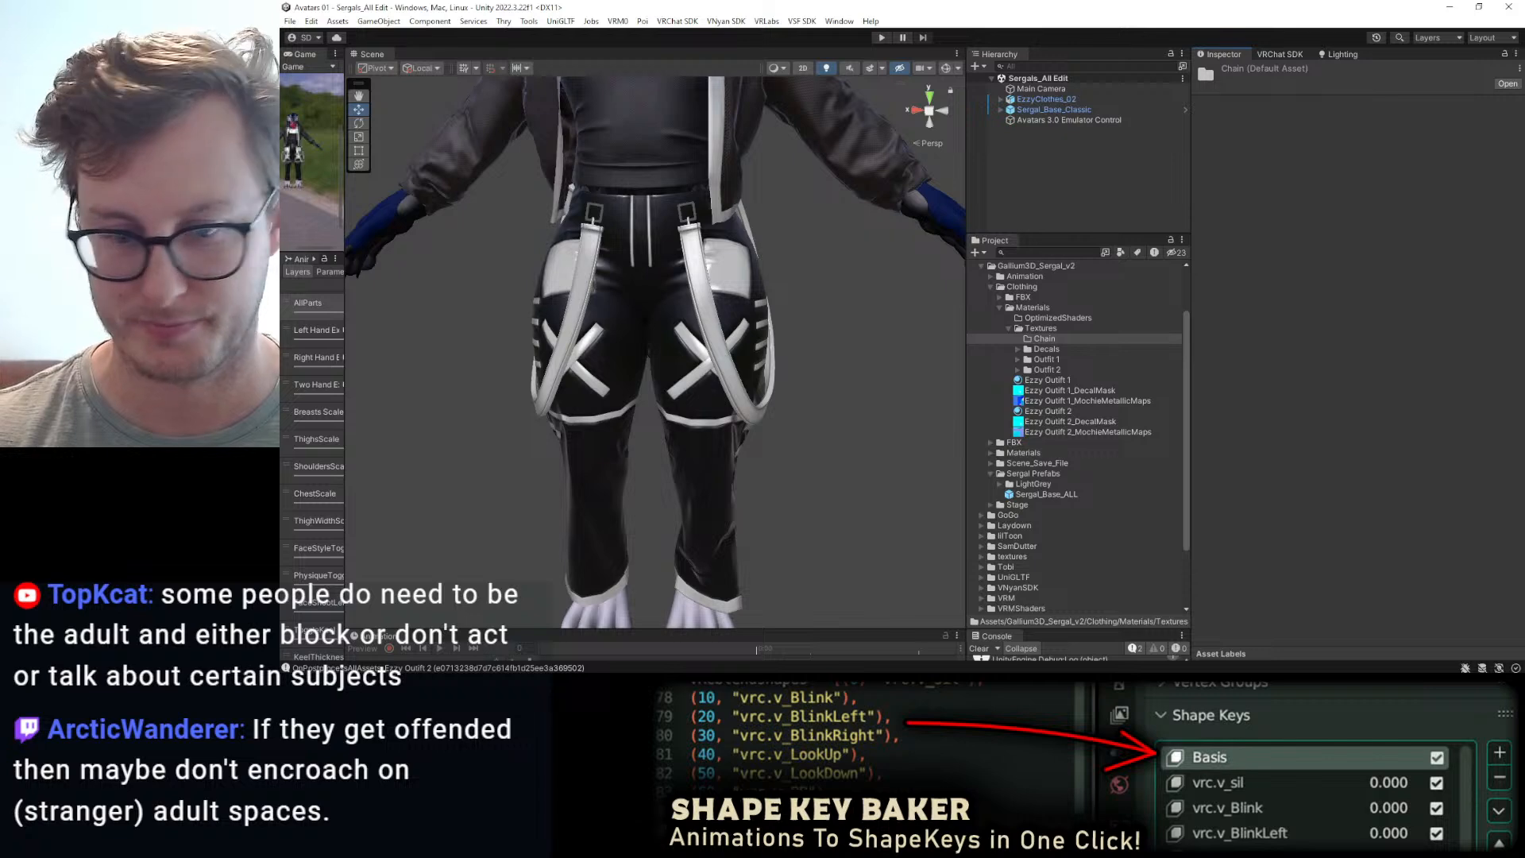
- In InstaMAT Studio, start an image output export and set its output path to D:\Unity\Avatars 01\Assets\Gallium3D_Sergal_v2\Clothing\Materials\Textures\Chain
left_click(969, 686)
middle_click_drag(646, 369, 759, 410)
left_click(312, 9)
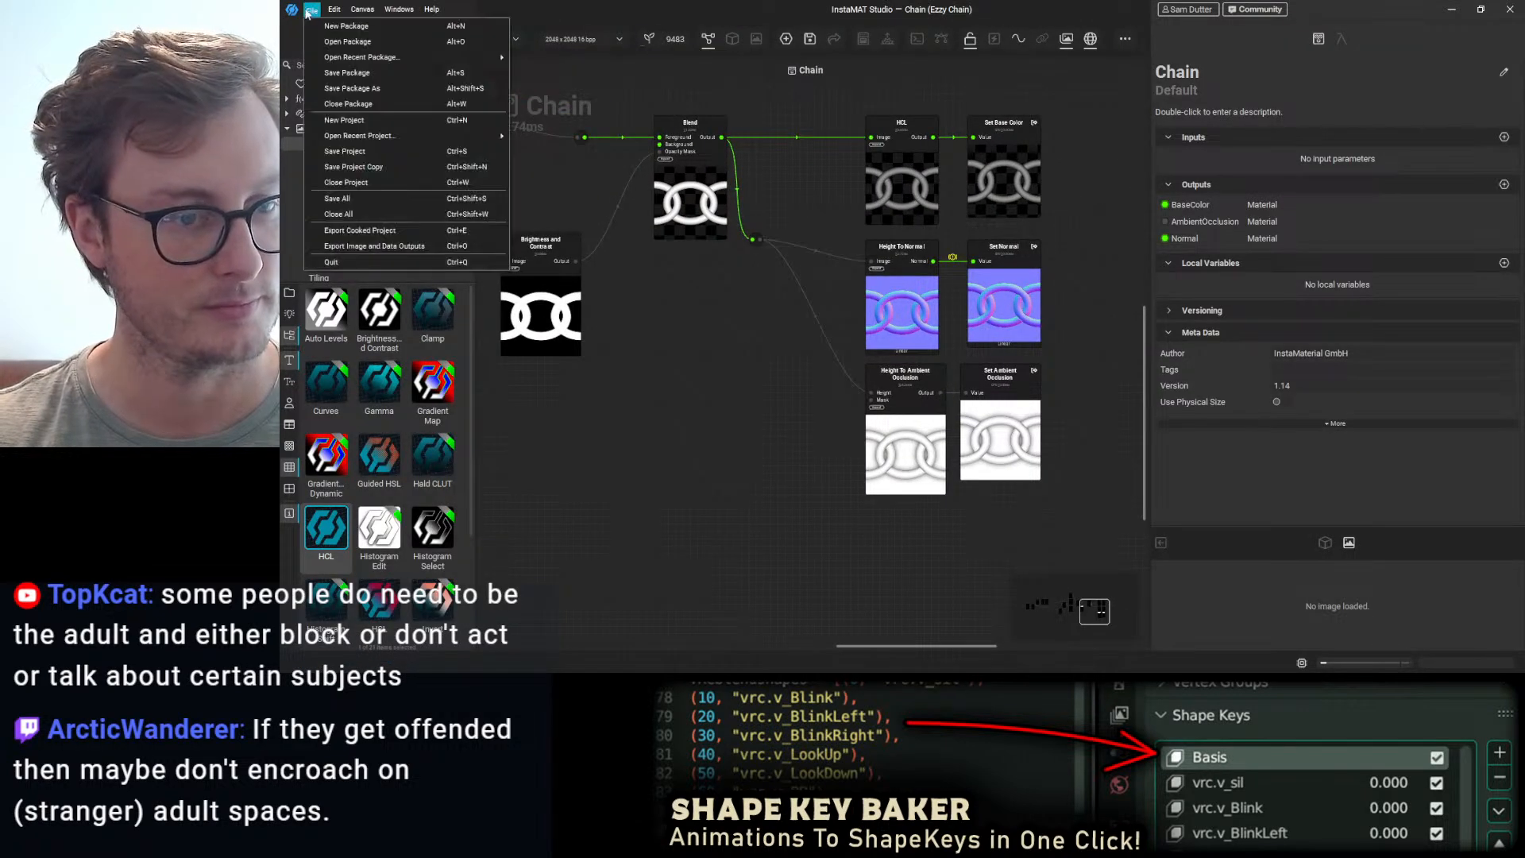
left_click(360, 247)
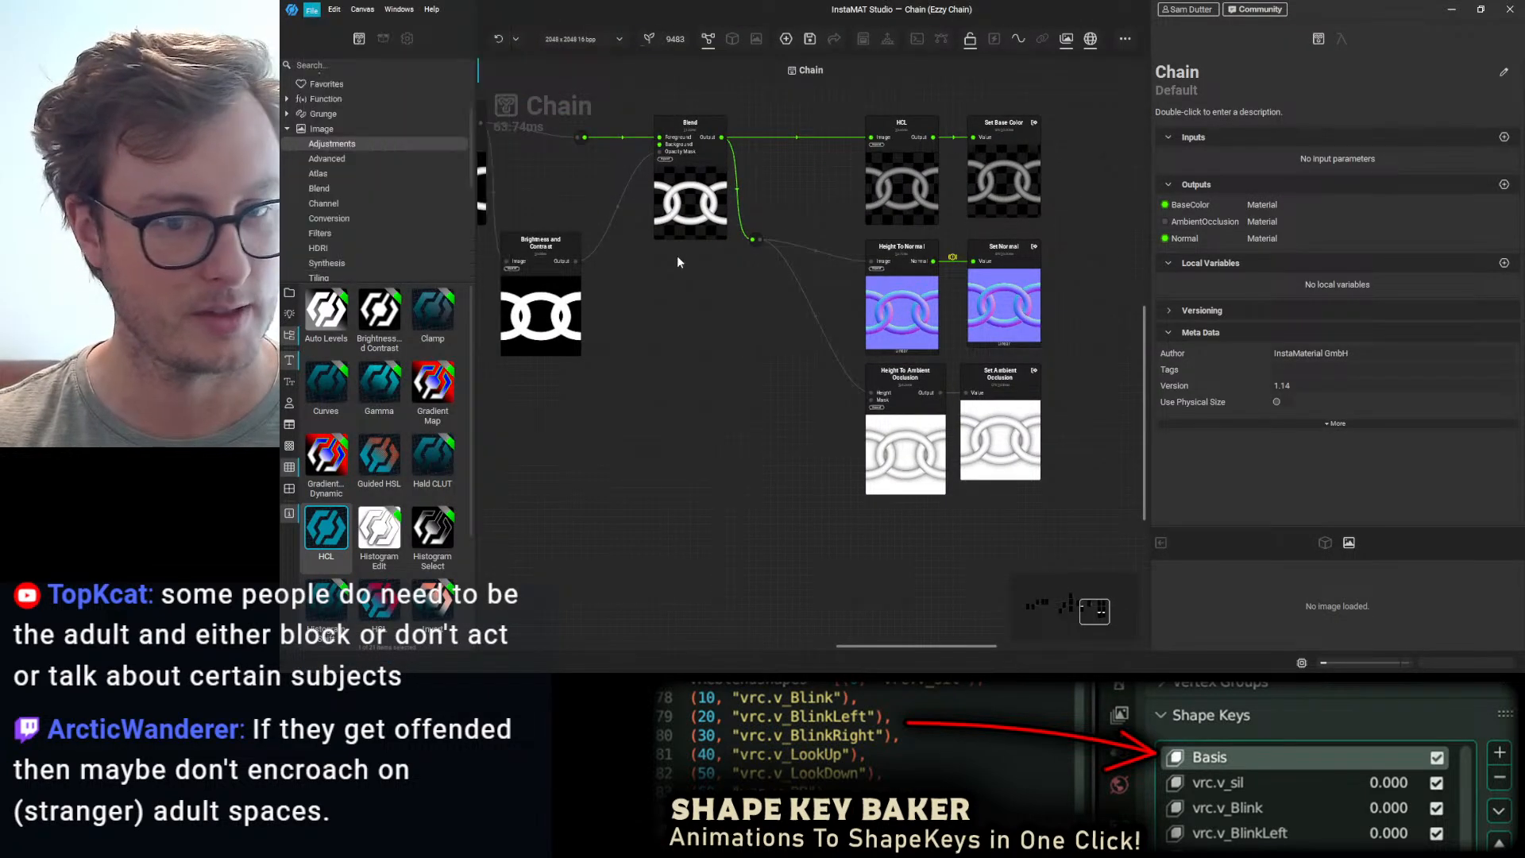
left_click(846, 106)
left_click(935, 105)
type("D:\\Unity\\Avatars 01\\Assets\\Gallium3D_Sergal_v2\\Clothing\\Materials\\Textures\\Chain")
key("Return")
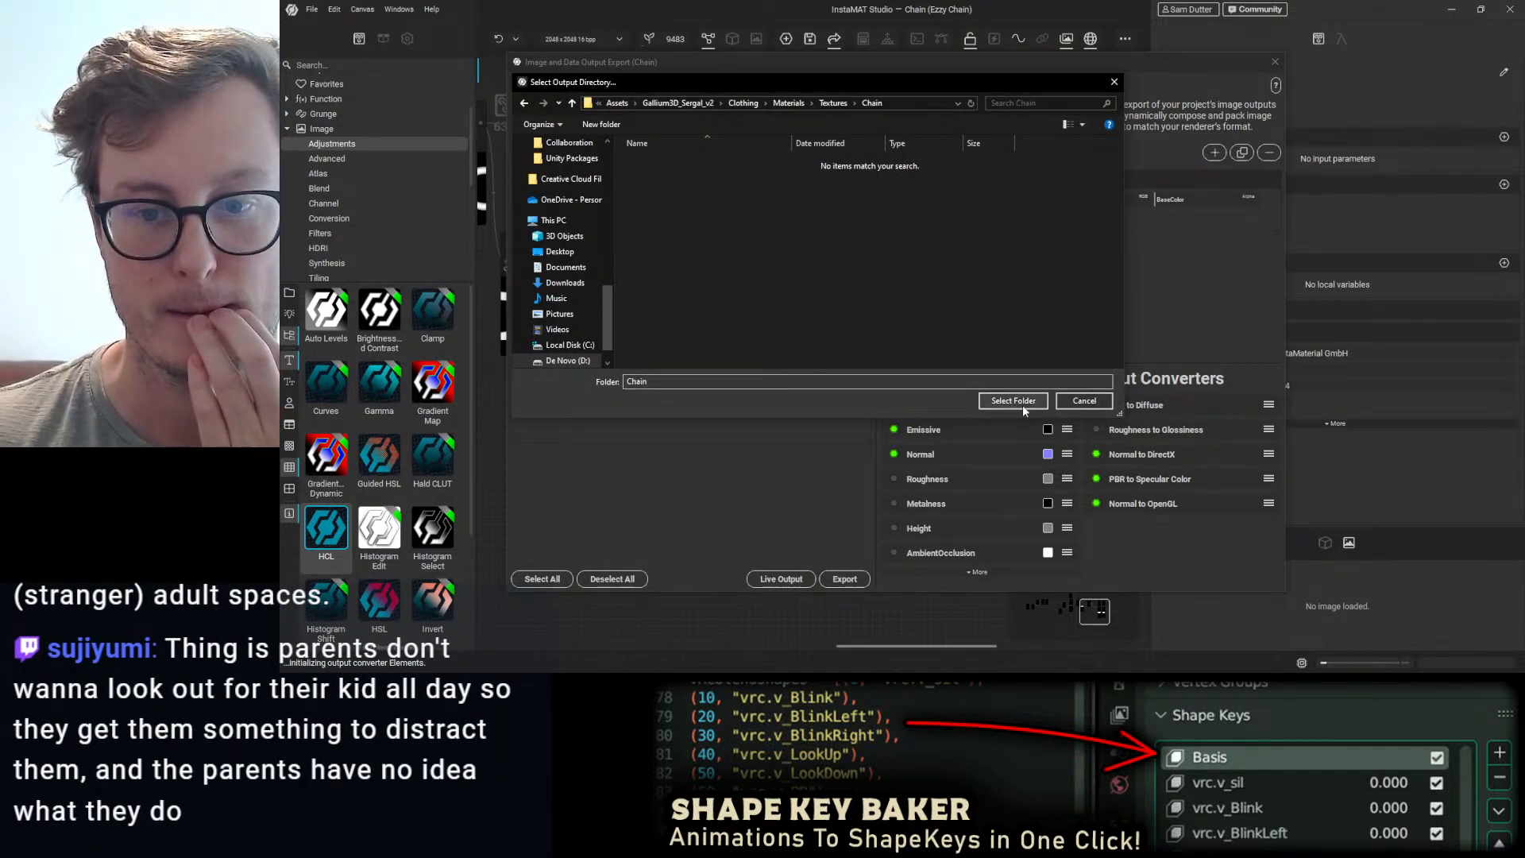
left_click(1022, 401)
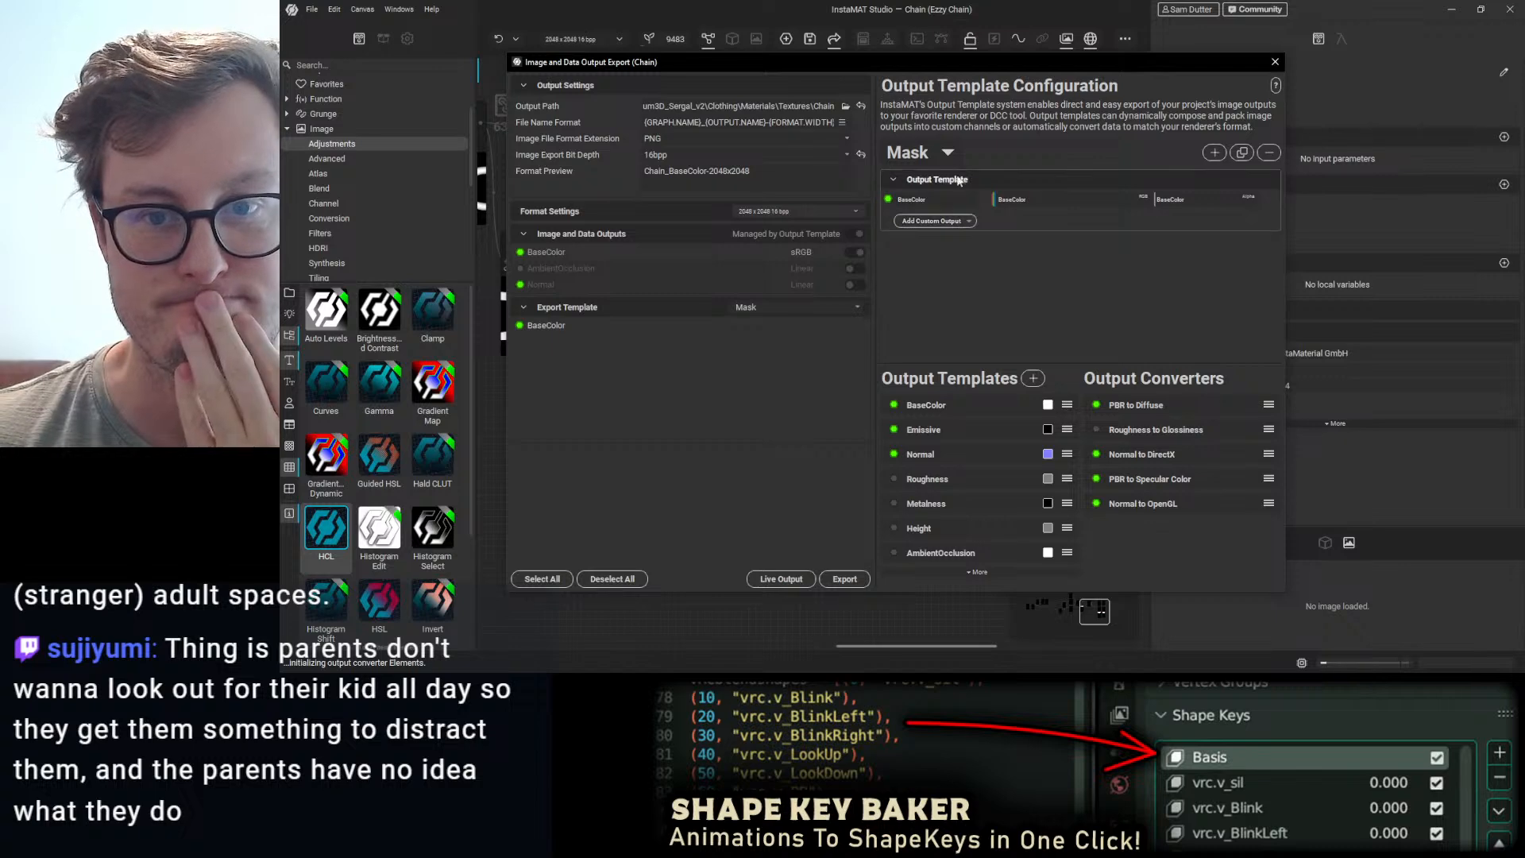
- Apply the Chain user template as the export's output template
left_click(958, 155)
mouse_move(937, 206)
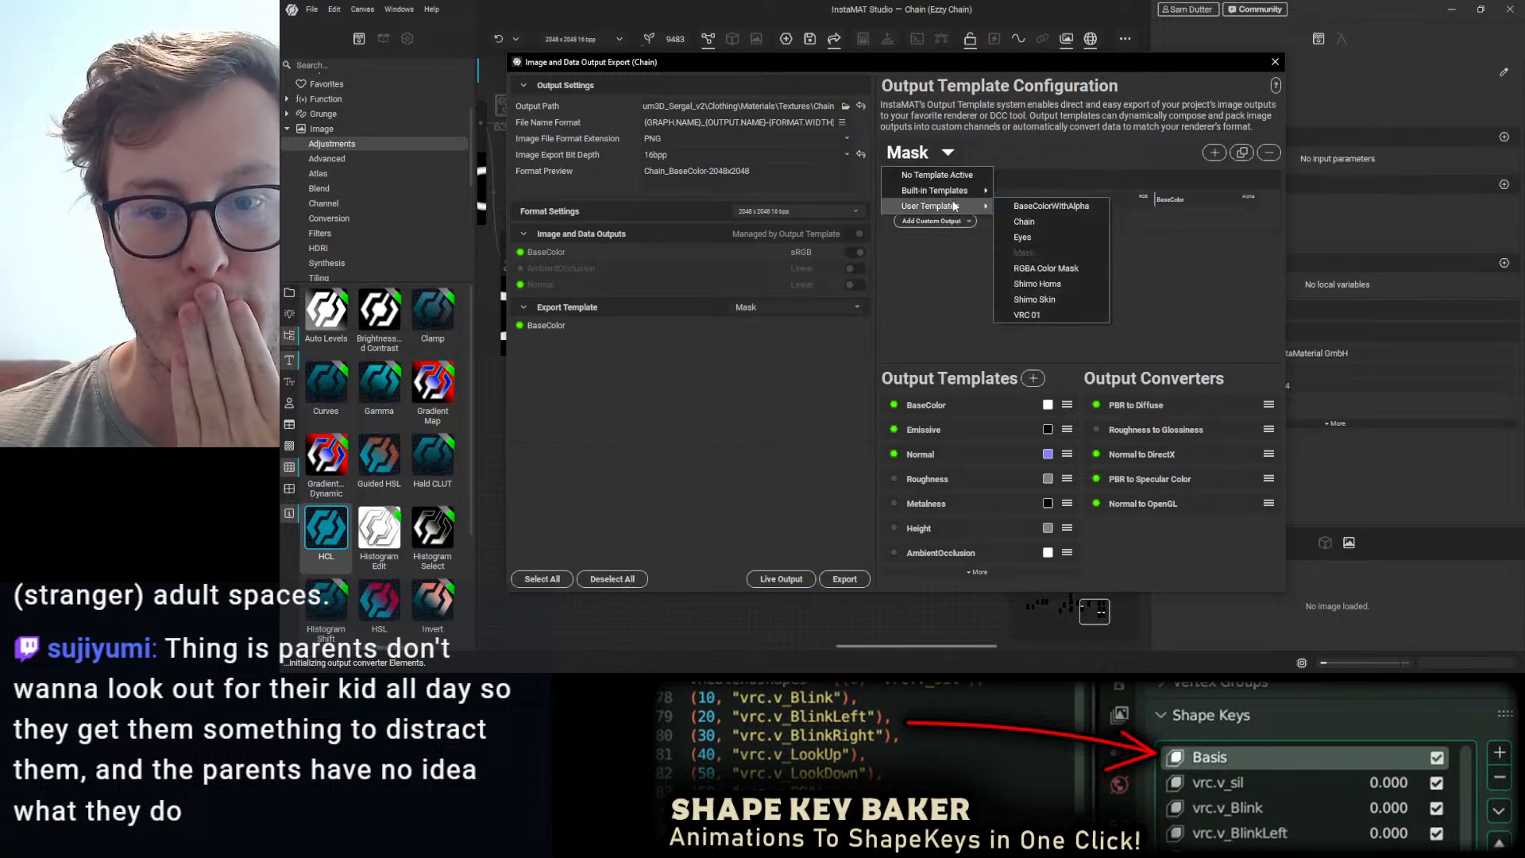
left_click(1025, 221)
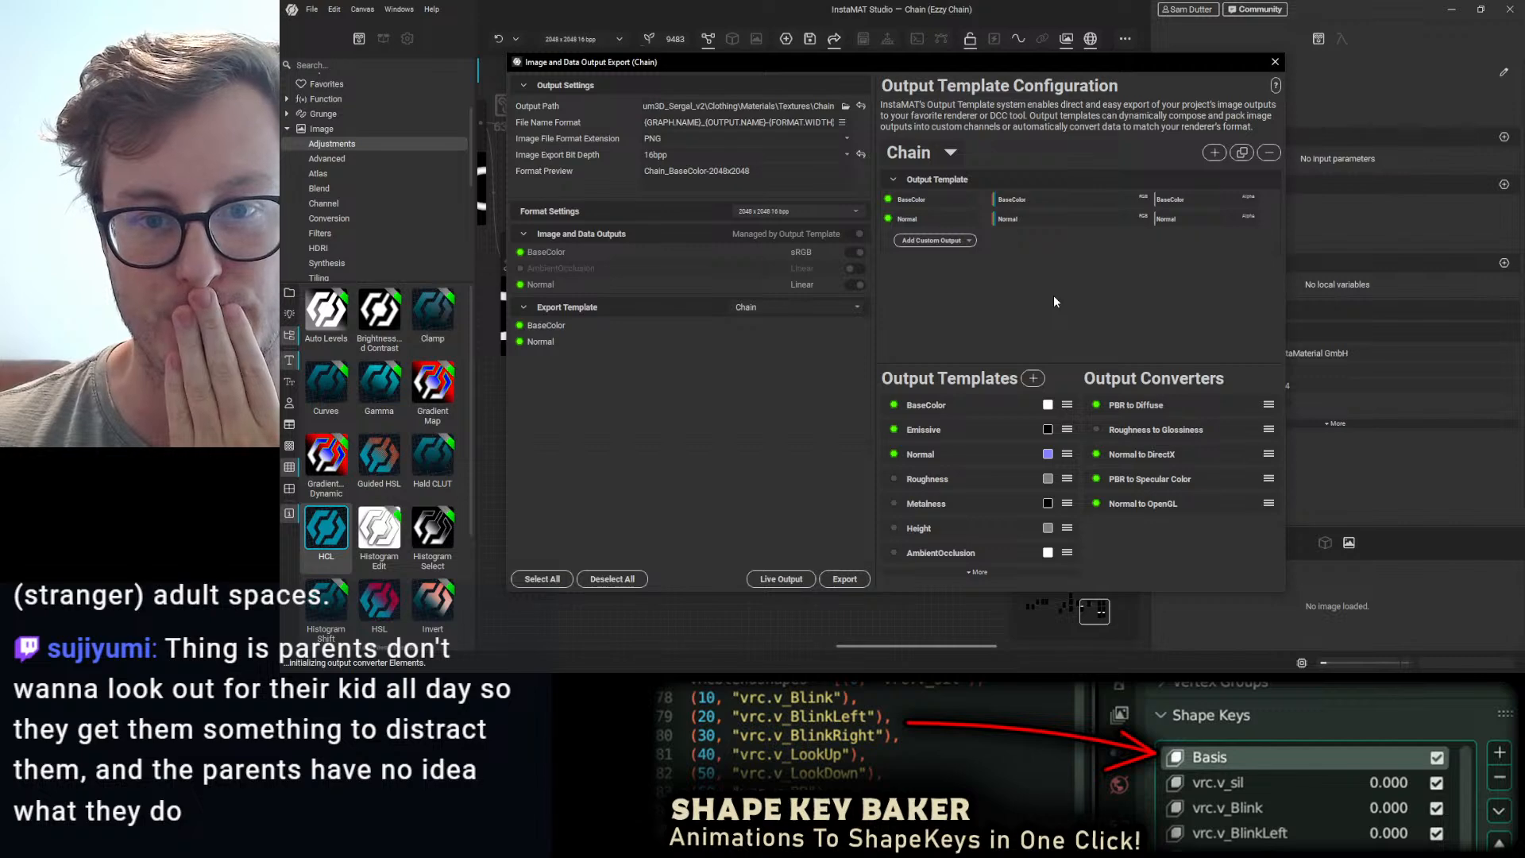
left_click(950, 152)
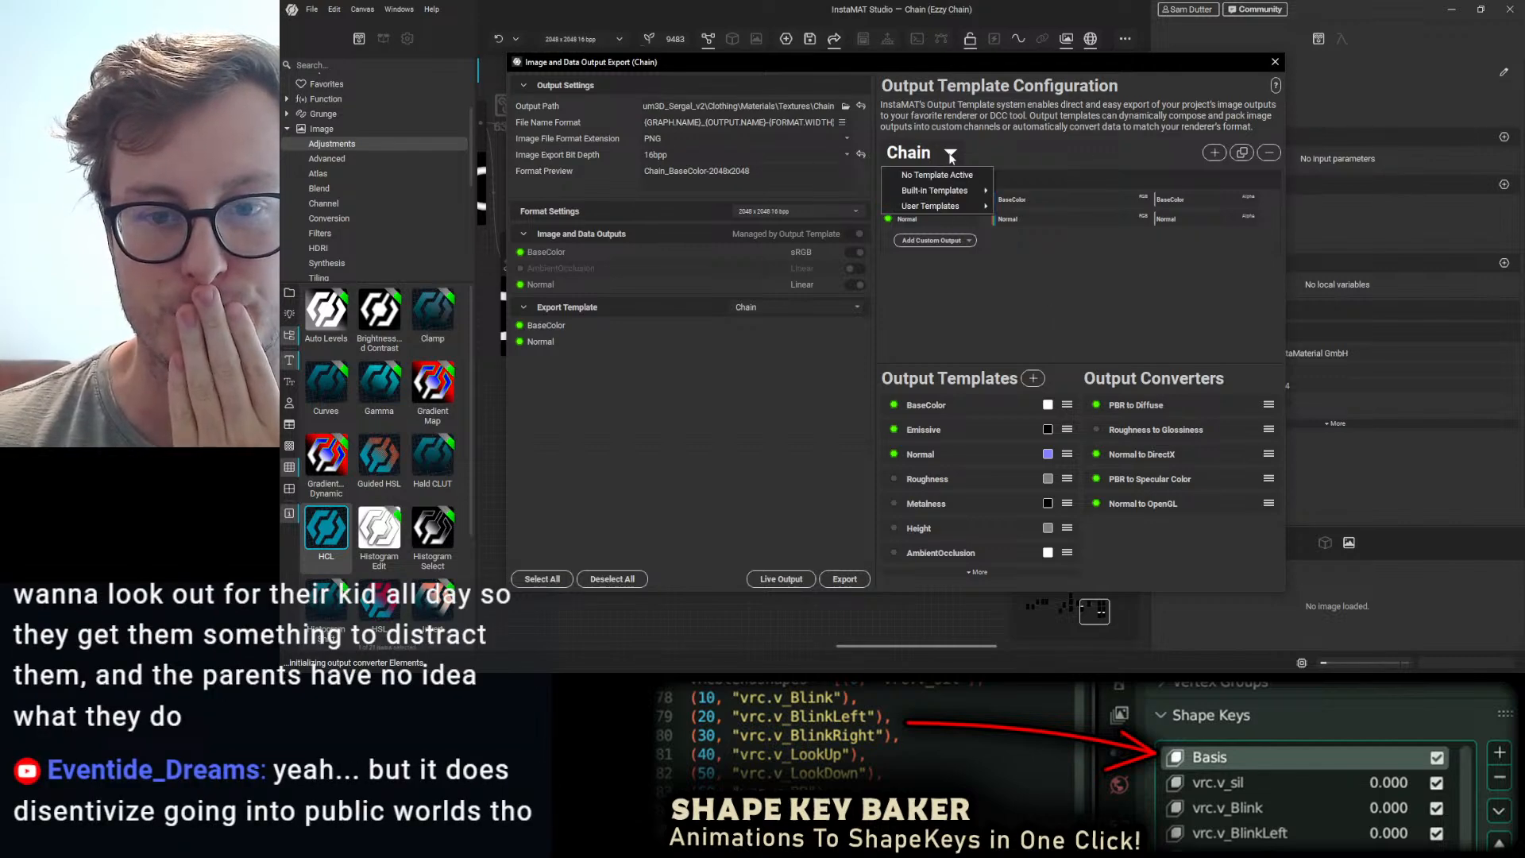
left_click(1231, 320)
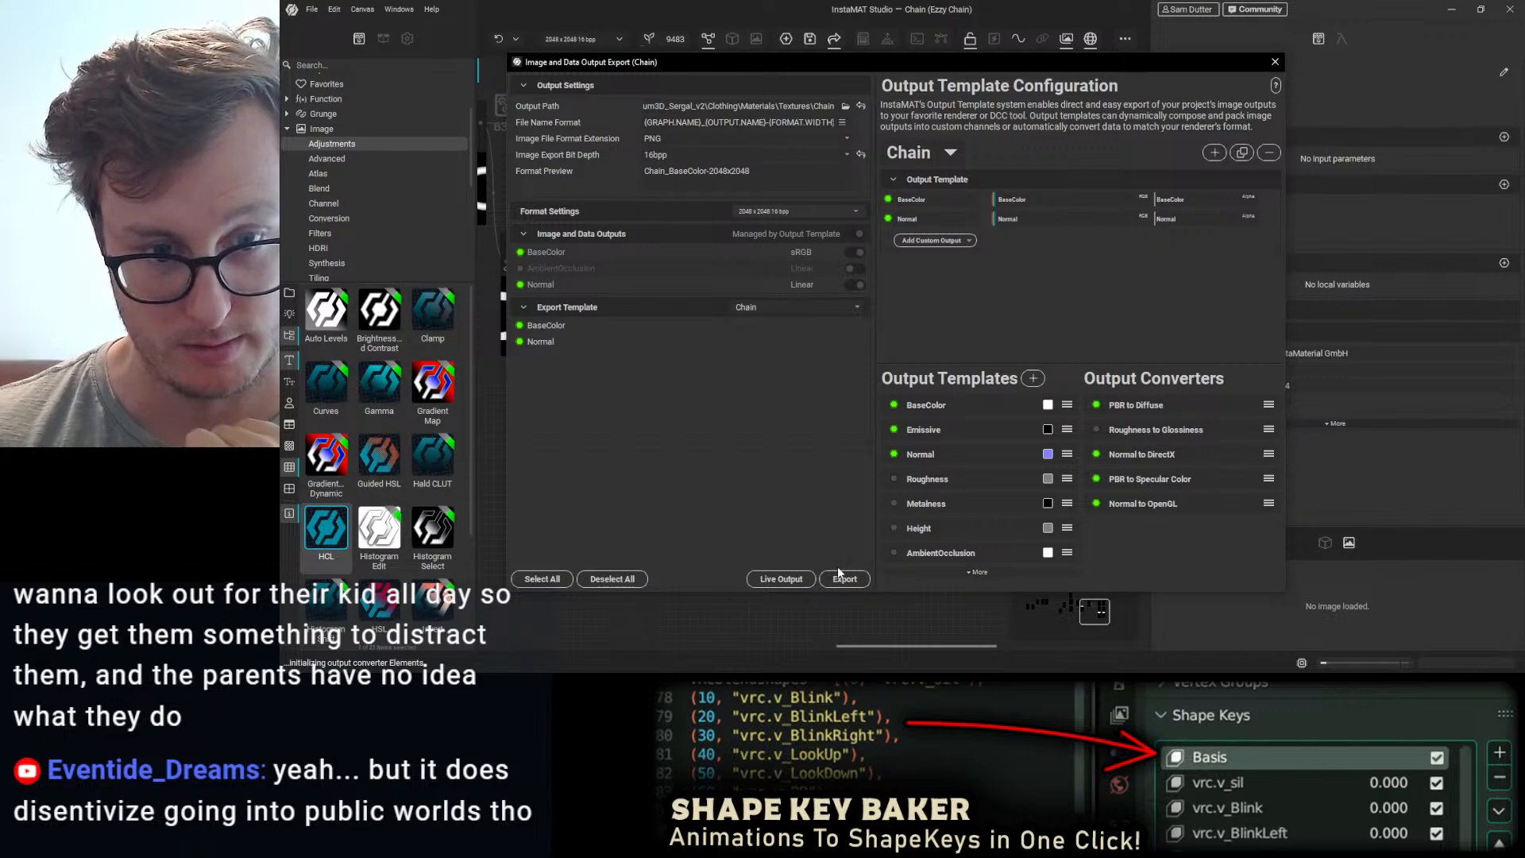
- Apply the RGBA Color Mask user template and export the images
left_click(950, 153)
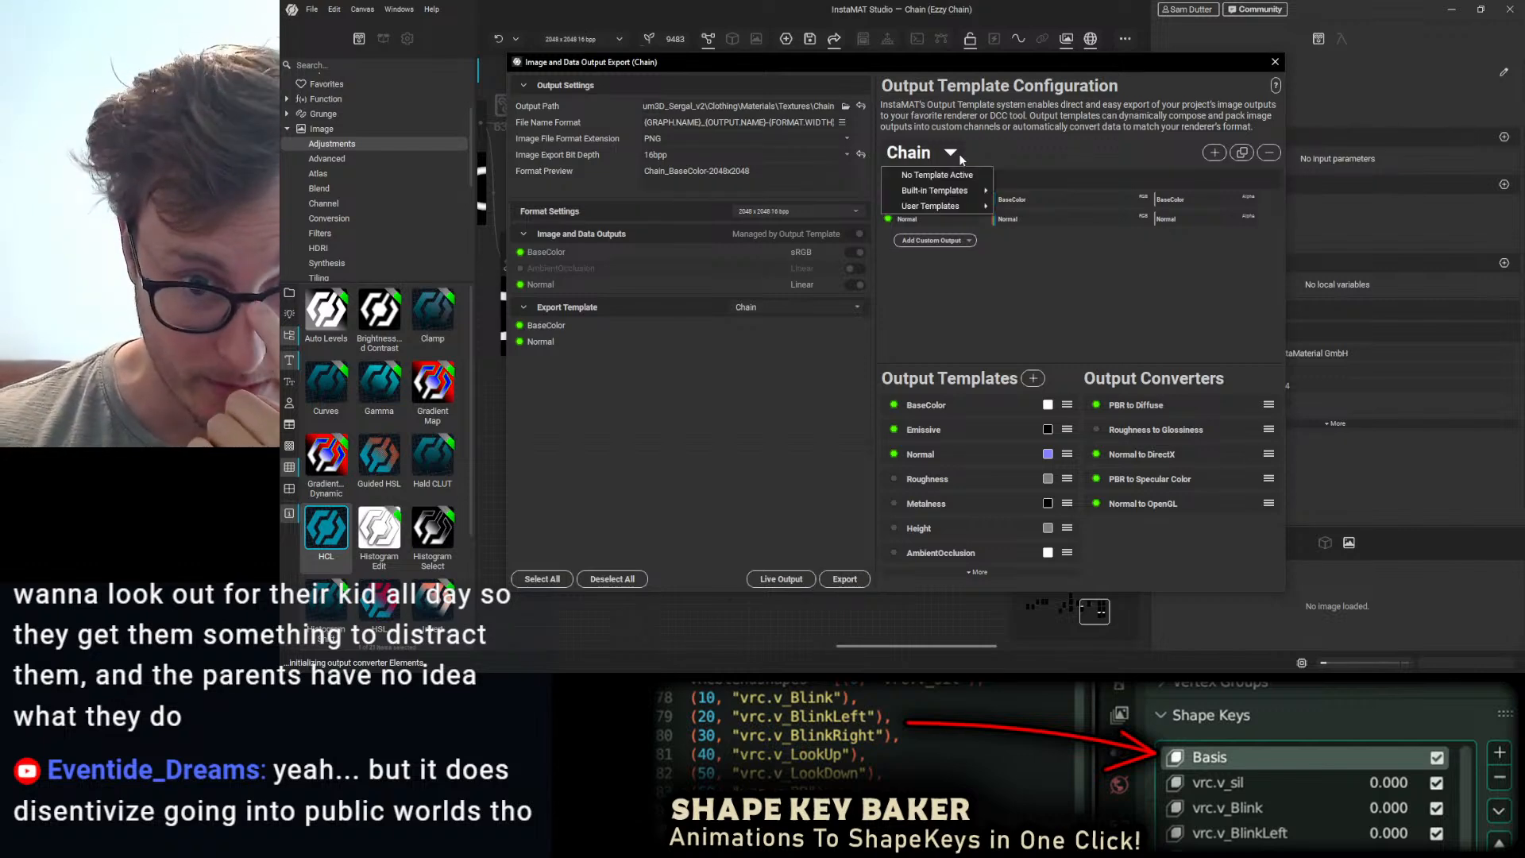
mouse_move(962, 191)
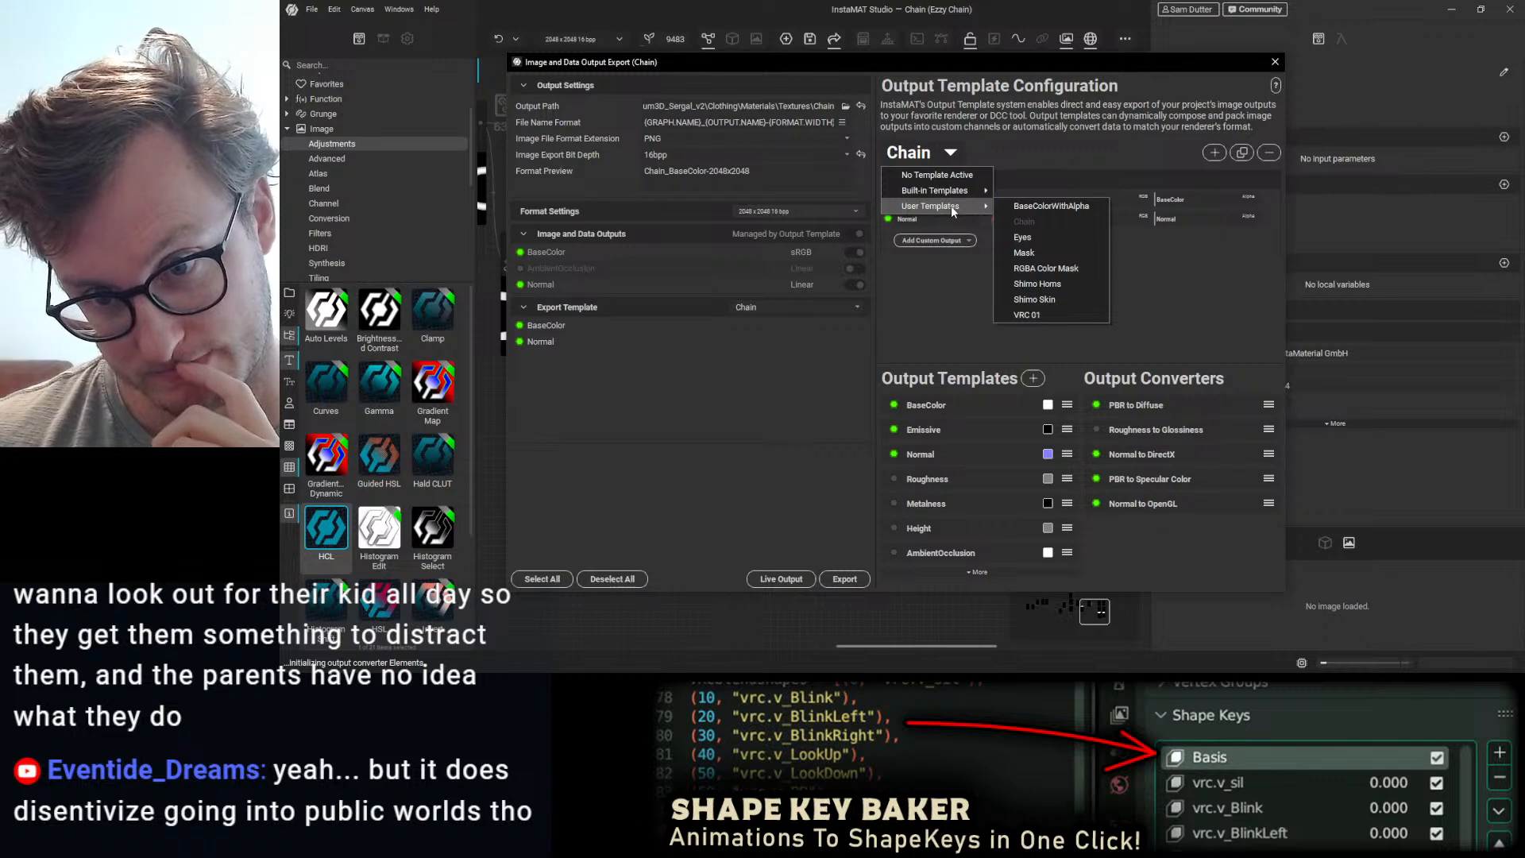
left_click(1047, 270)
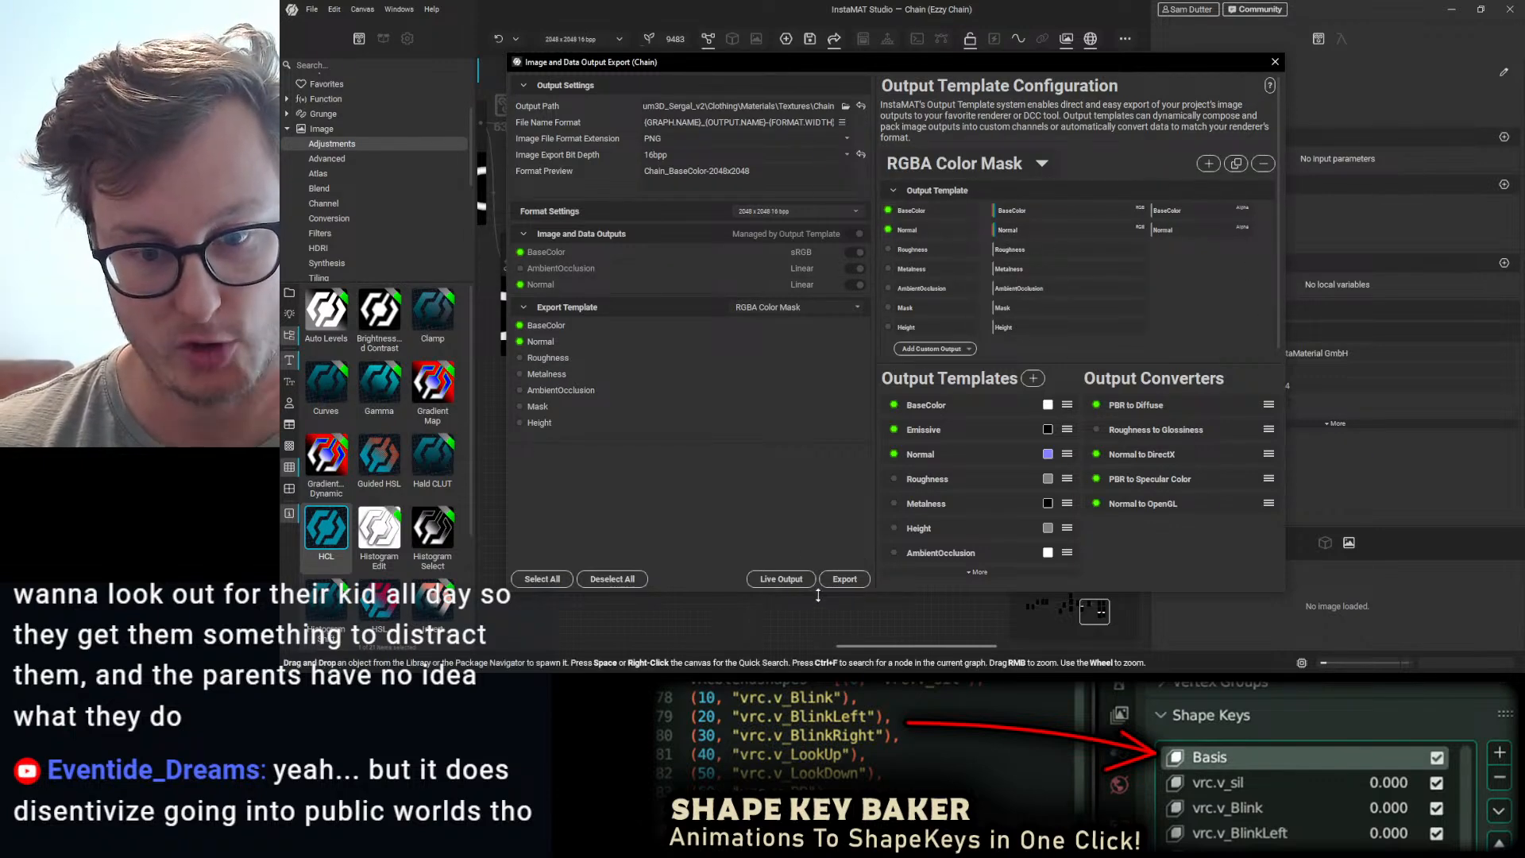
left_click(844, 579)
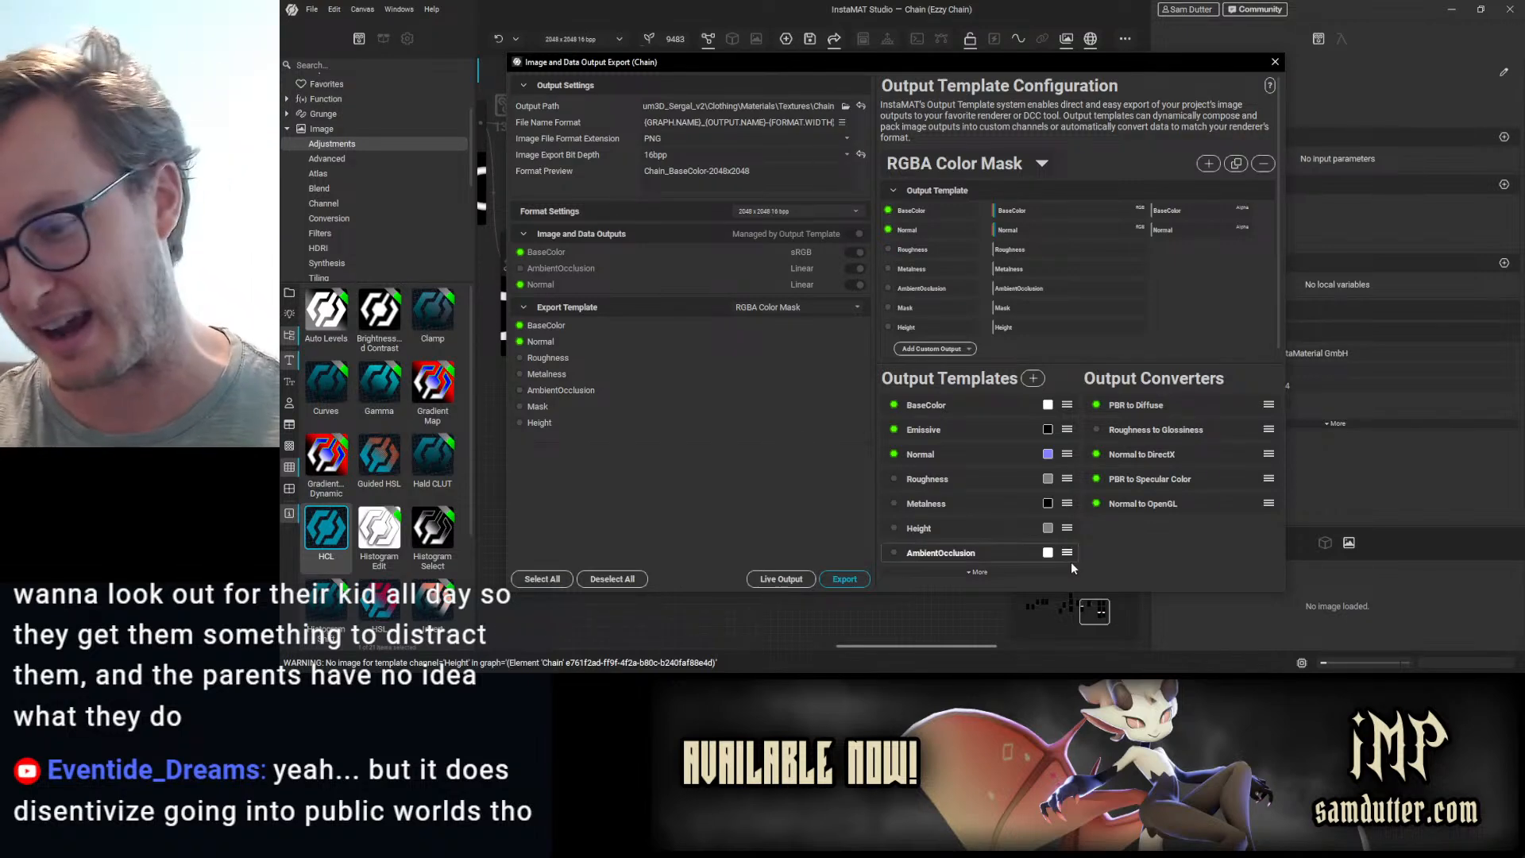
- Switch to Unity, deactivate EzzyClothes_02 and activate EzzyClothes_01 under Sergal_Base_Classic
key("alt+Tab")
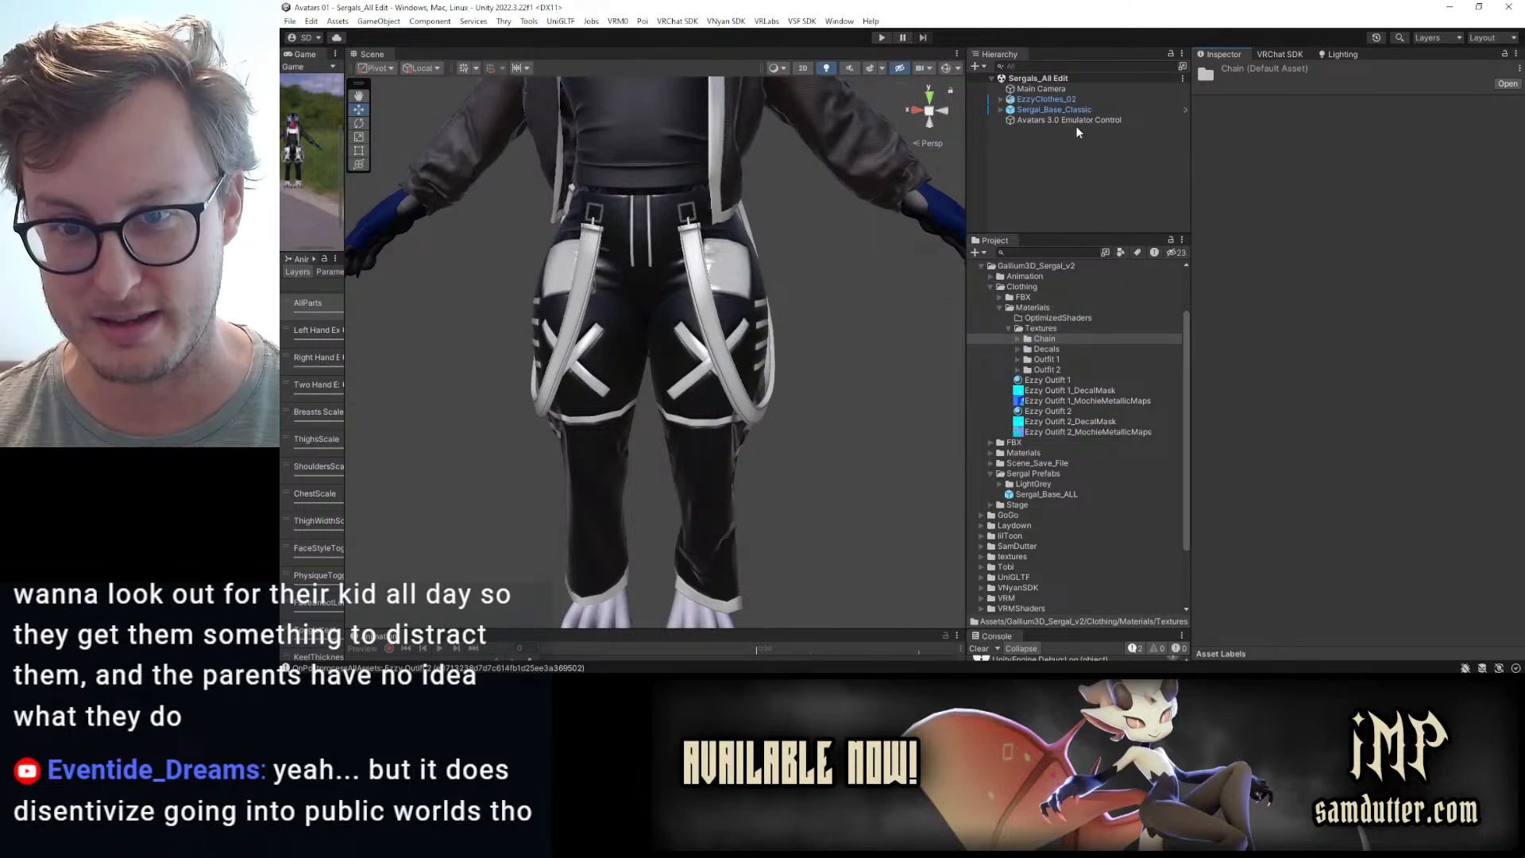
left_click(1000, 109)
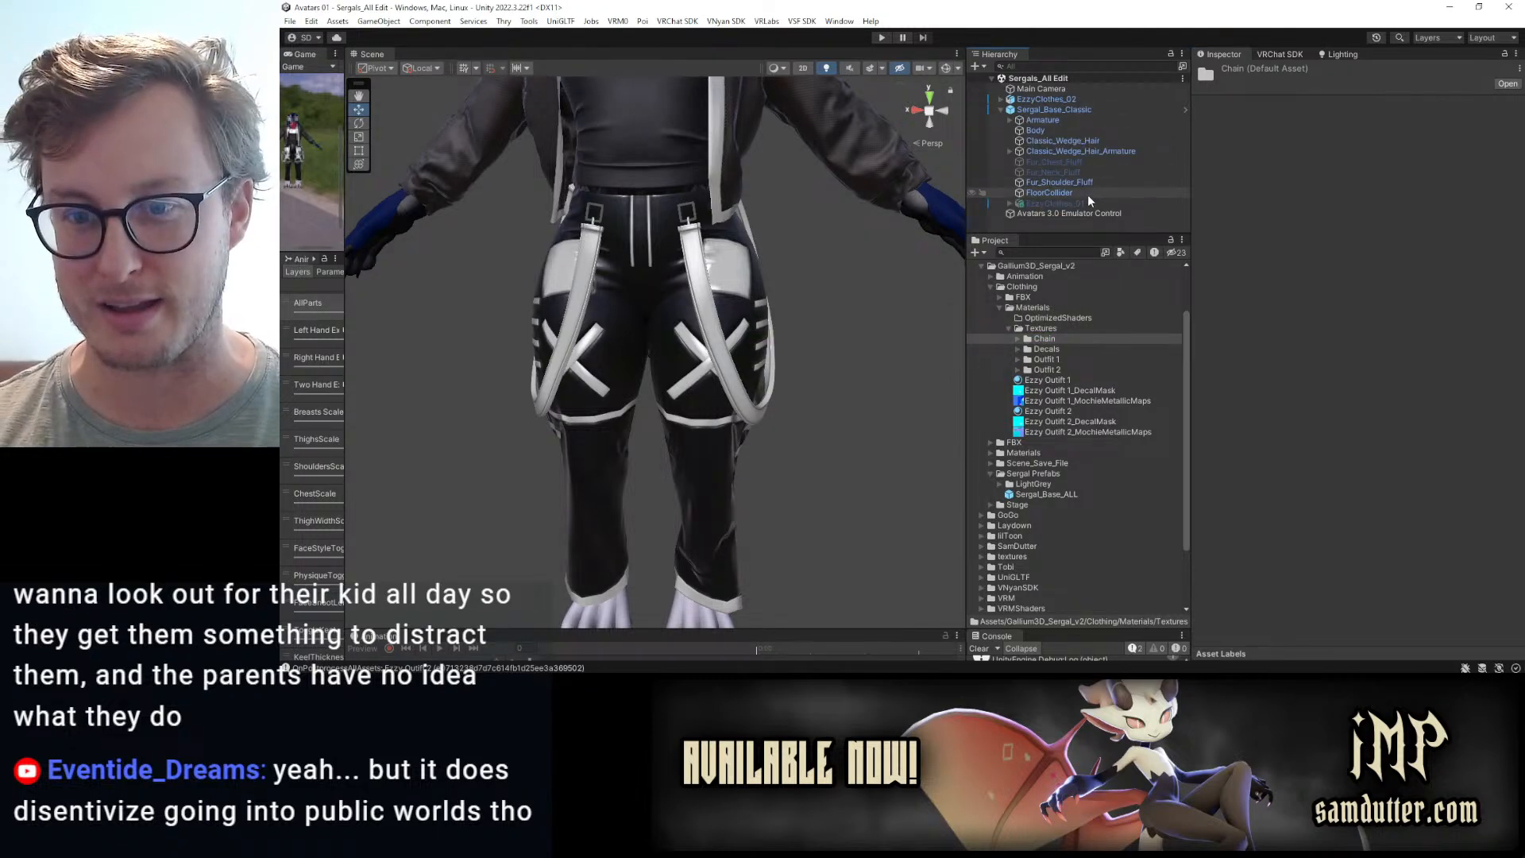
left_click(1073, 99)
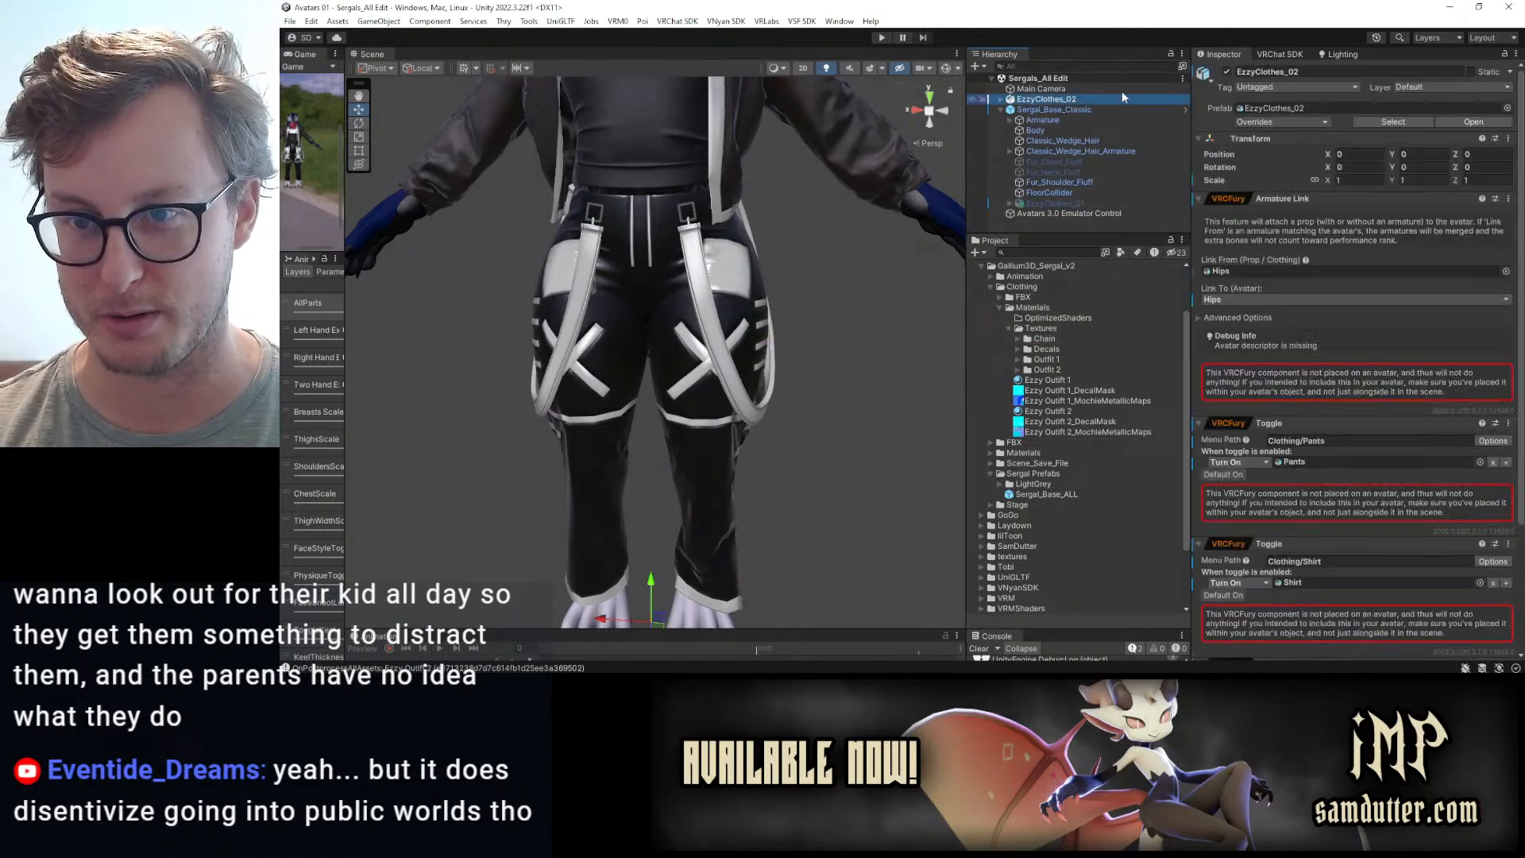
left_click(1226, 72)
left_click(1080, 202)
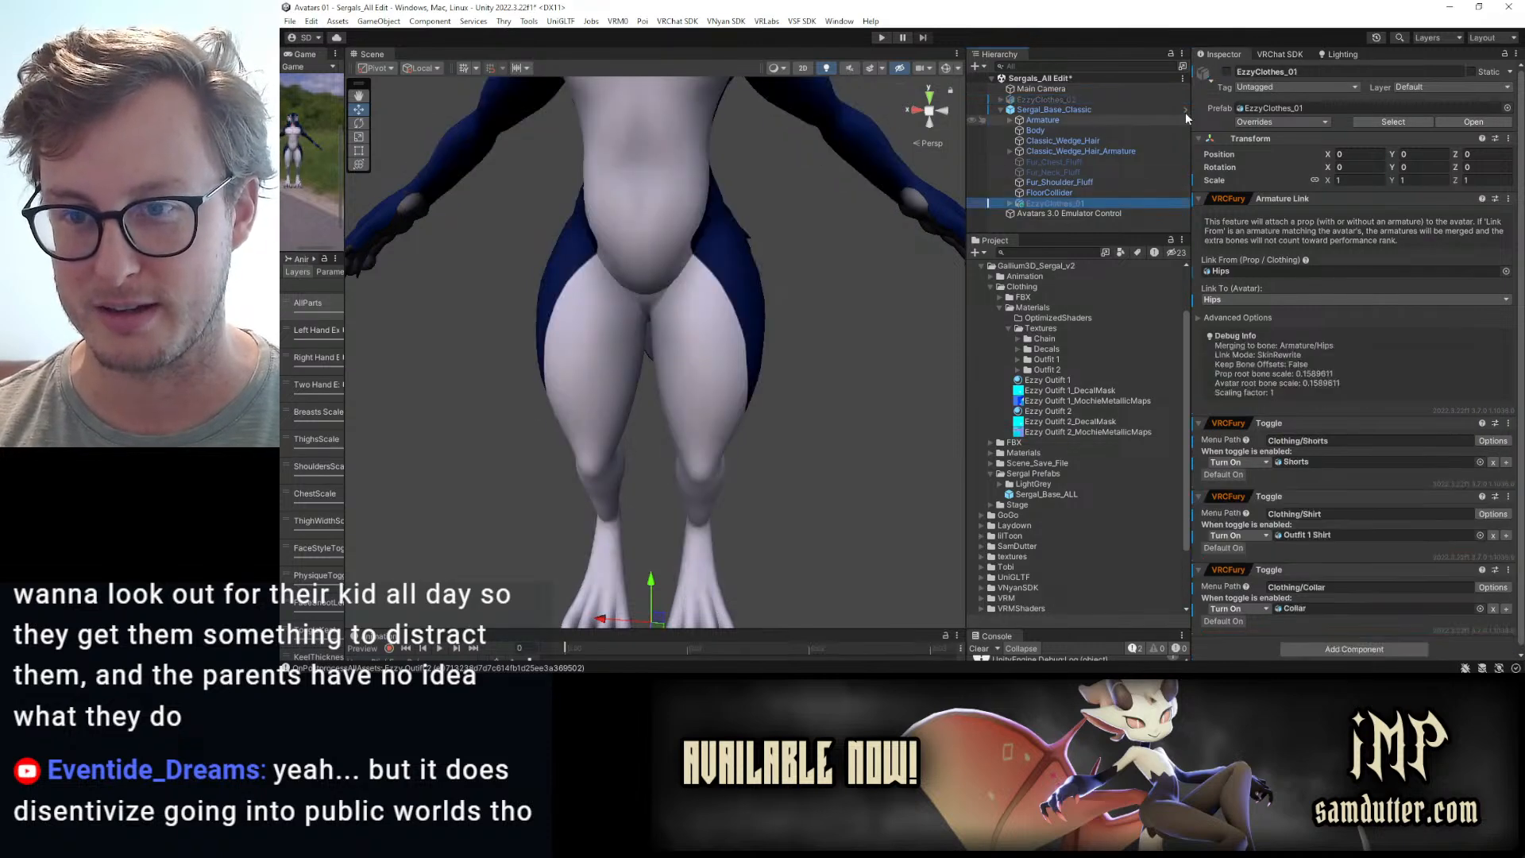
left_click(1229, 72)
scroll(686, 387, "down", 3)
left_click(826, 357)
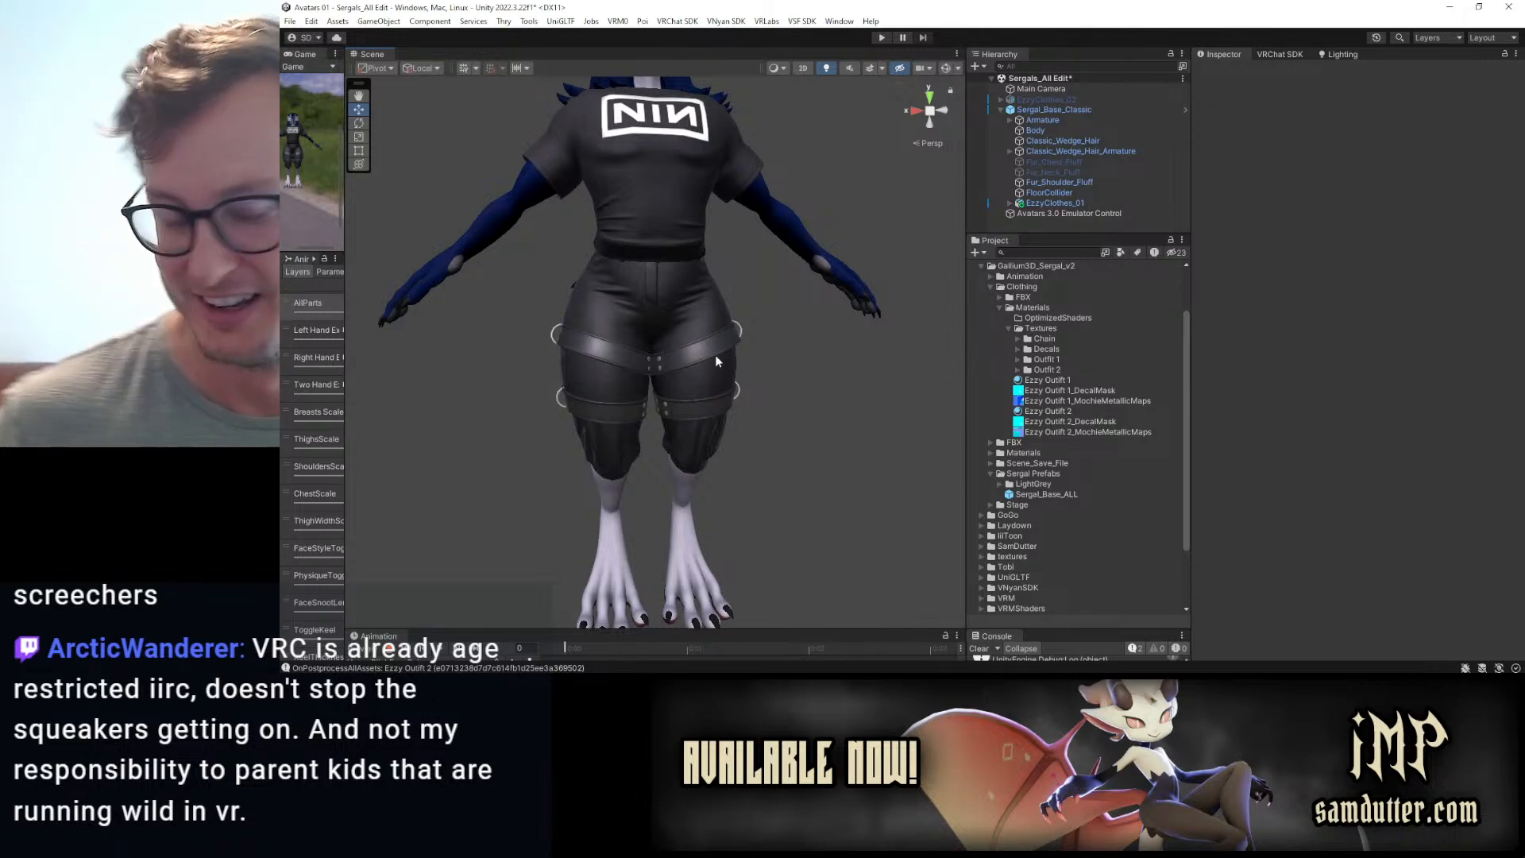
- Examine the first outfit's shirt, shorts and leg straps on the avatar from several angles and distances
left_click_drag(697, 332, 755, 274, "alt")
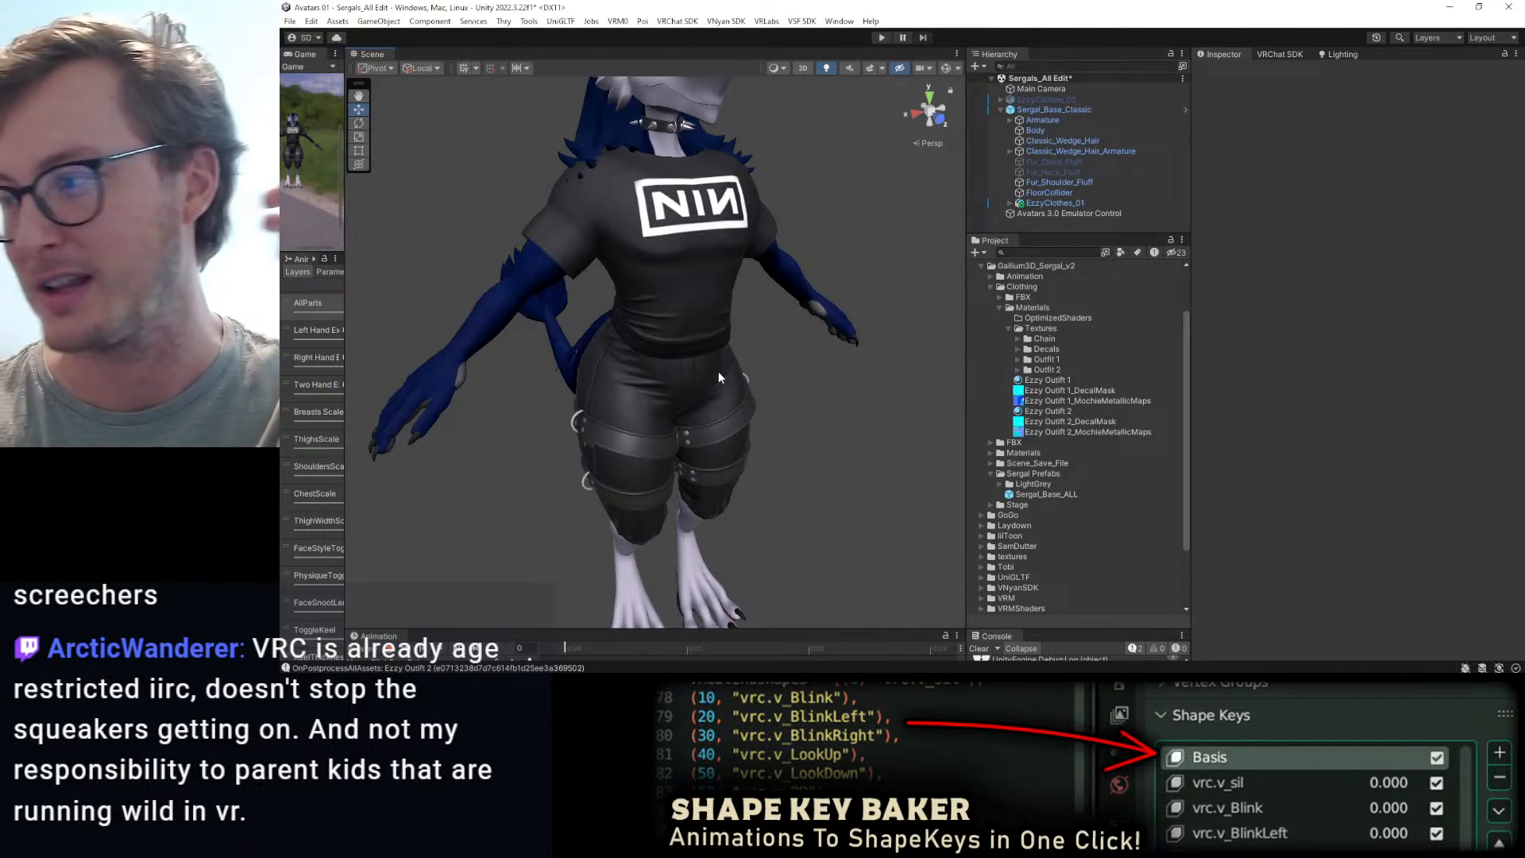
left_click_drag(699, 270, 661, 259, "alt")
scroll(735, 299, "up", 3)
scroll(572, 305, "up", 2)
middle_click_drag(661, 259, 683, 391)
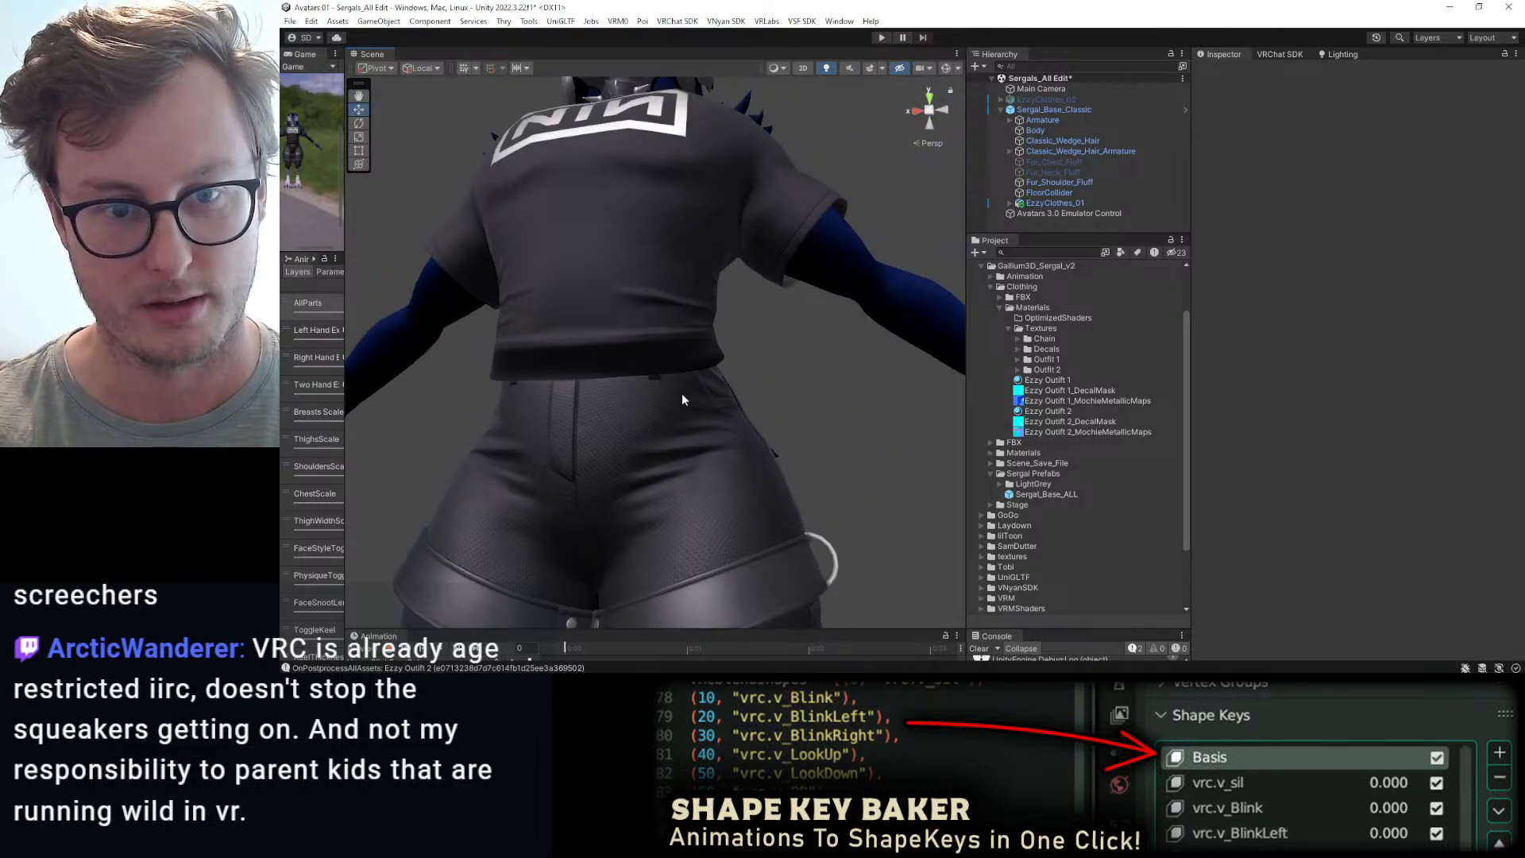
scroll(694, 412, "up", 4)
scroll(685, 397, "down", 6)
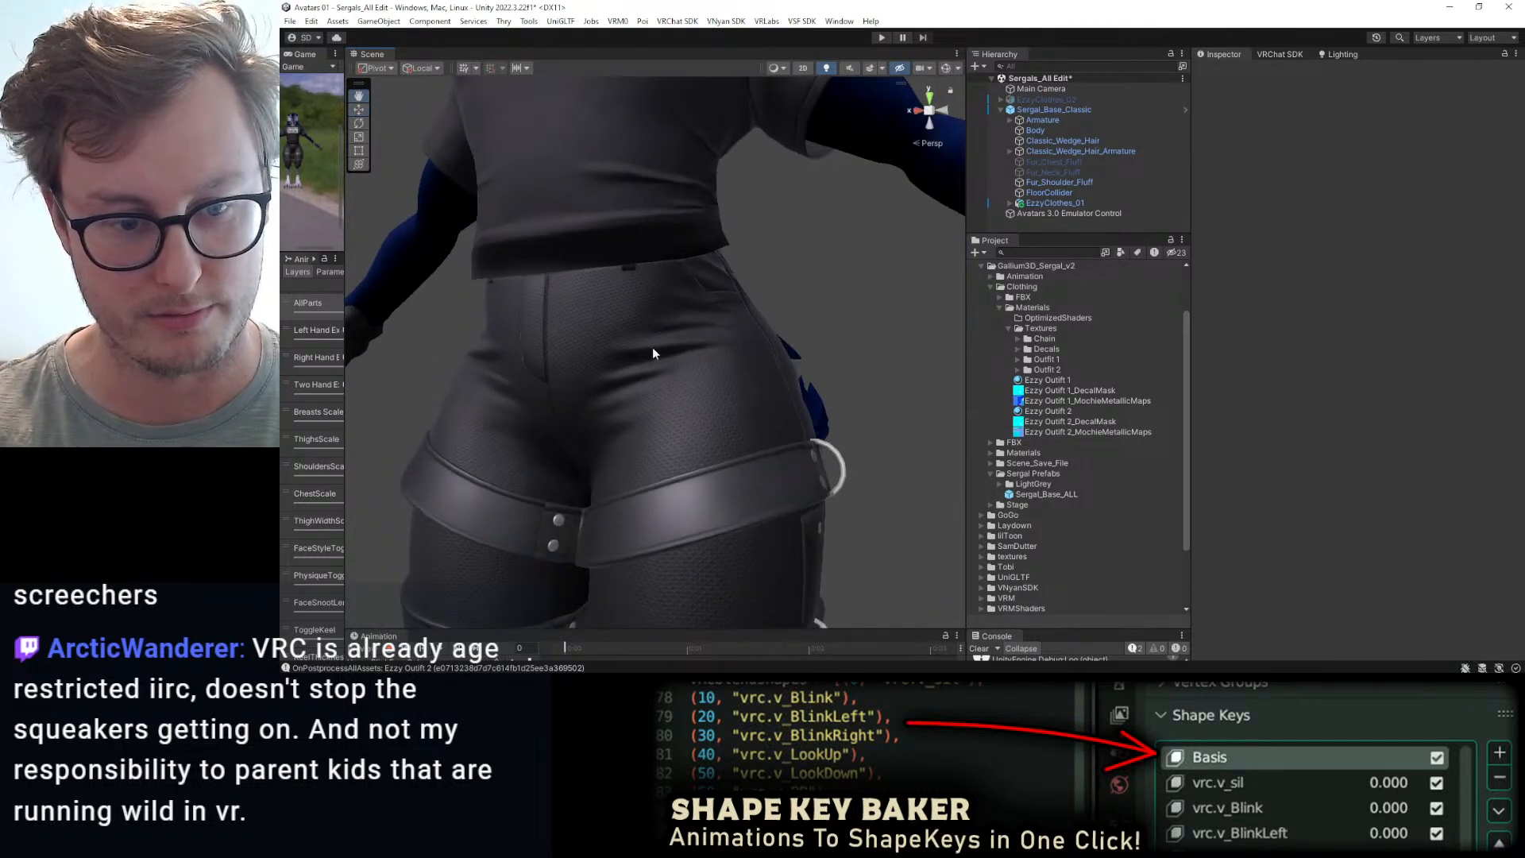
left_click_drag(658, 361, 681, 288, "alt")
middle_click_drag(681, 288, 693, 349)
scroll(696, 289, "down", 2)
left_click_drag(696, 288, 703, 373, "alt")
scroll(703, 374, "up", 6)
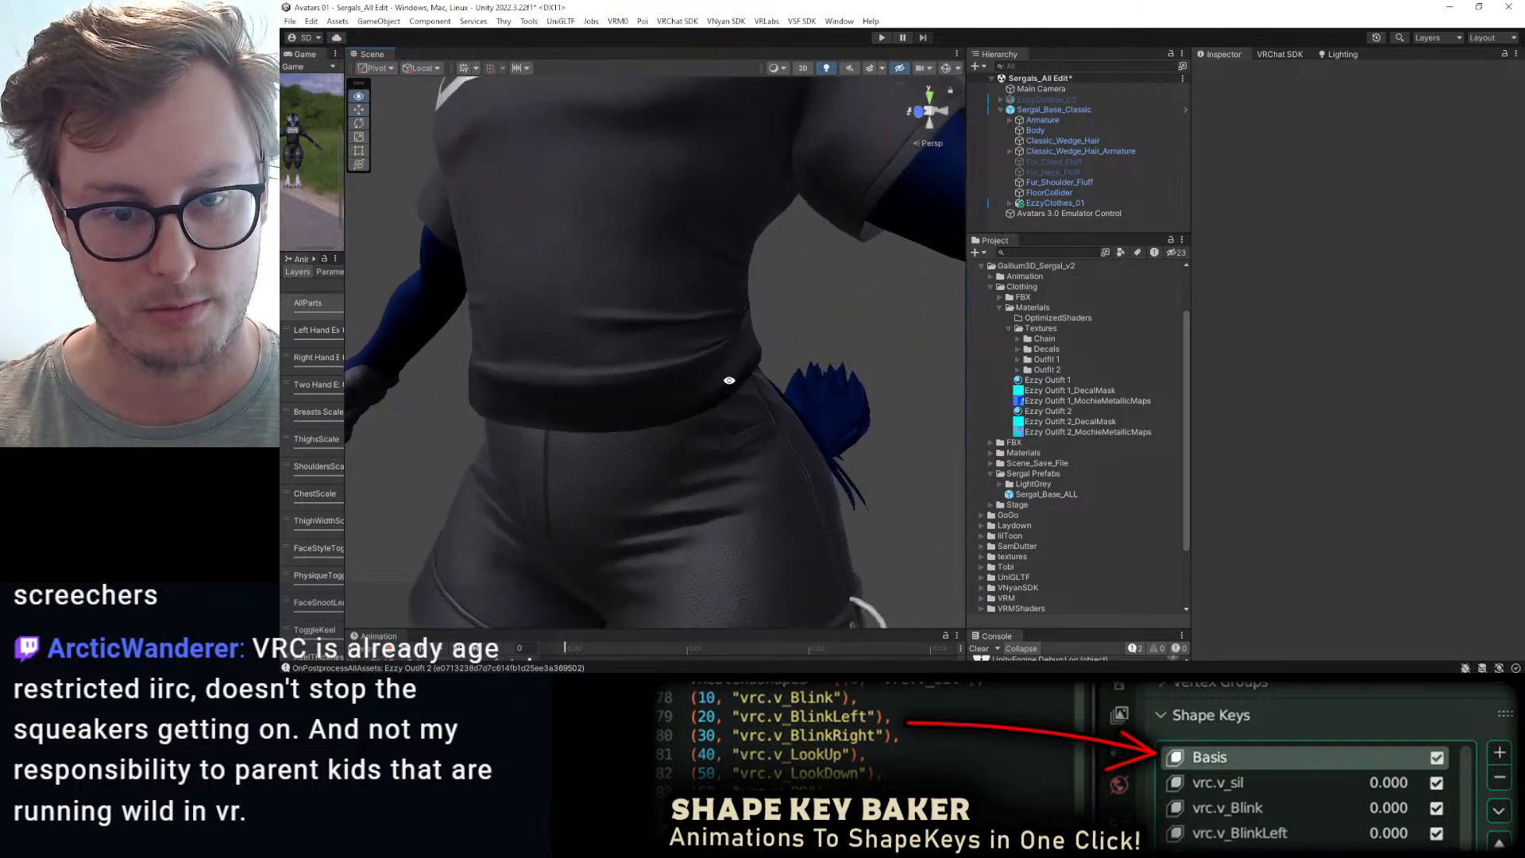
scroll(730, 358, "up", 3)
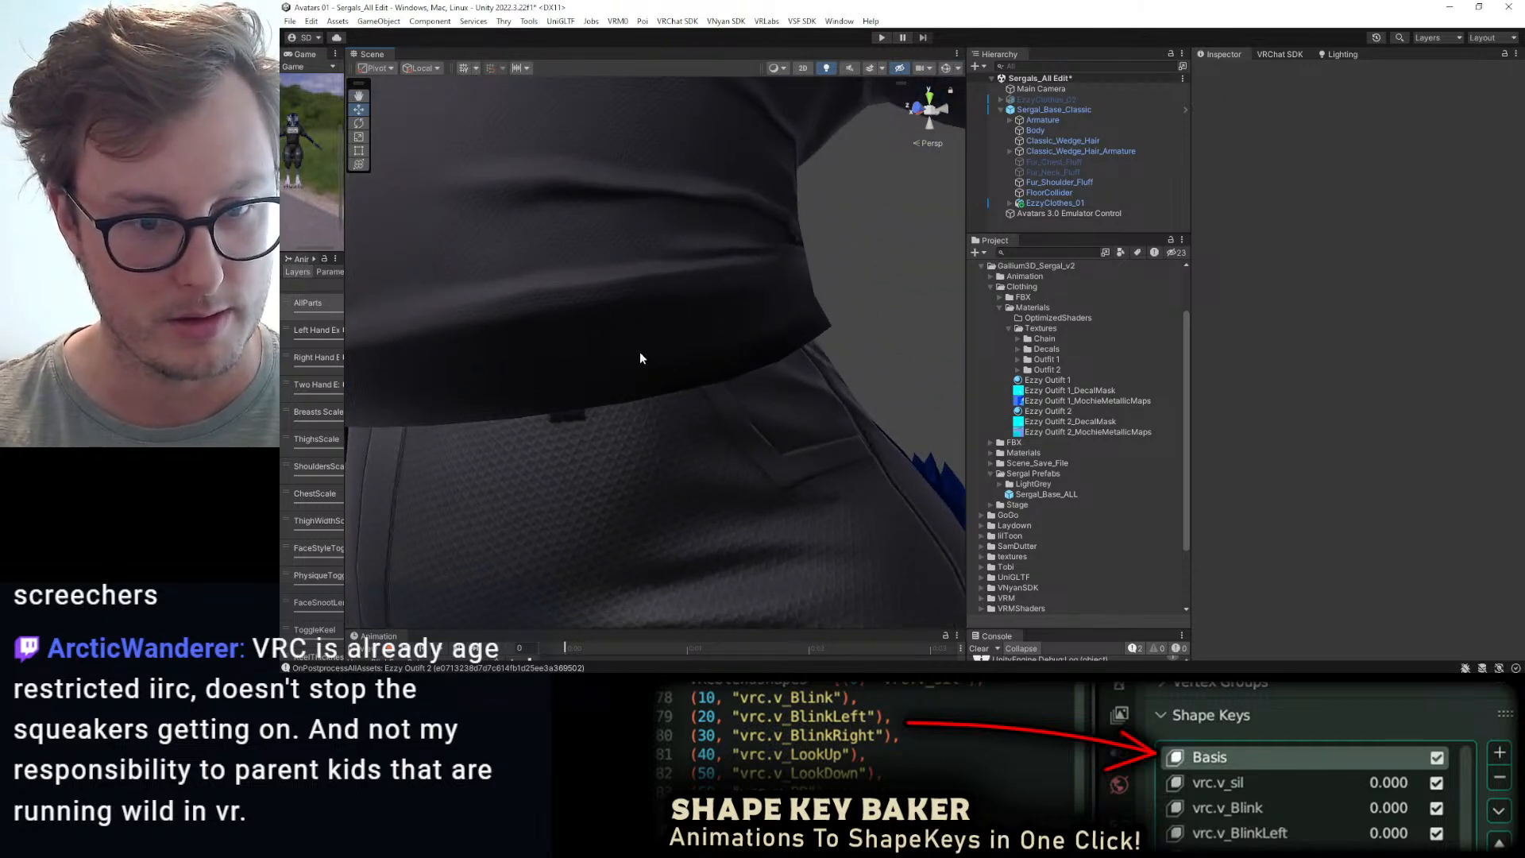
scroll(640, 349, "down", 8)
left_click_drag(653, 298, 517, 359, "alt")
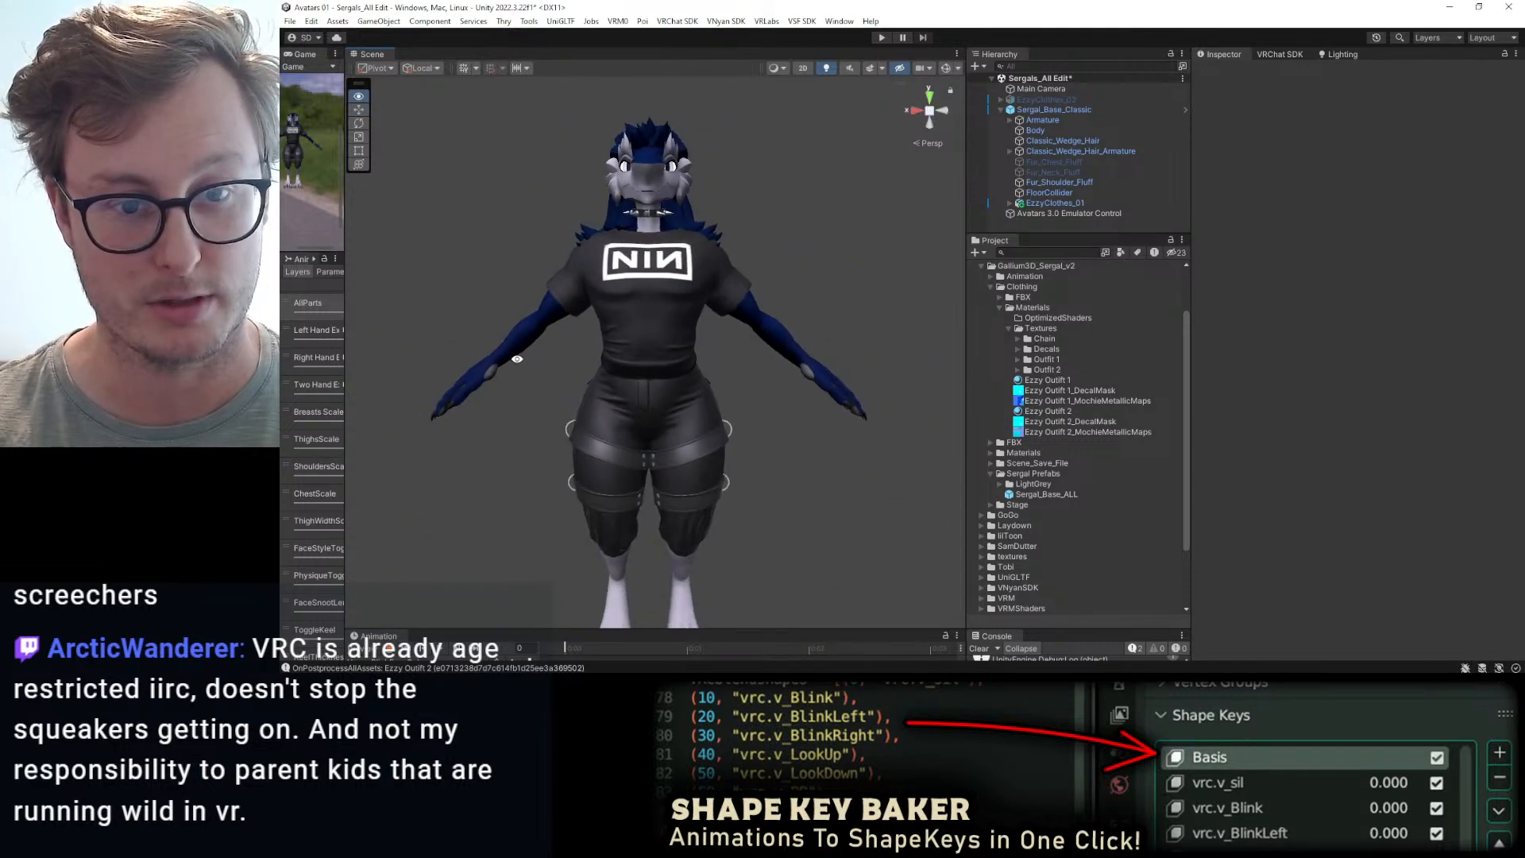
scroll(675, 370, "up", 2)
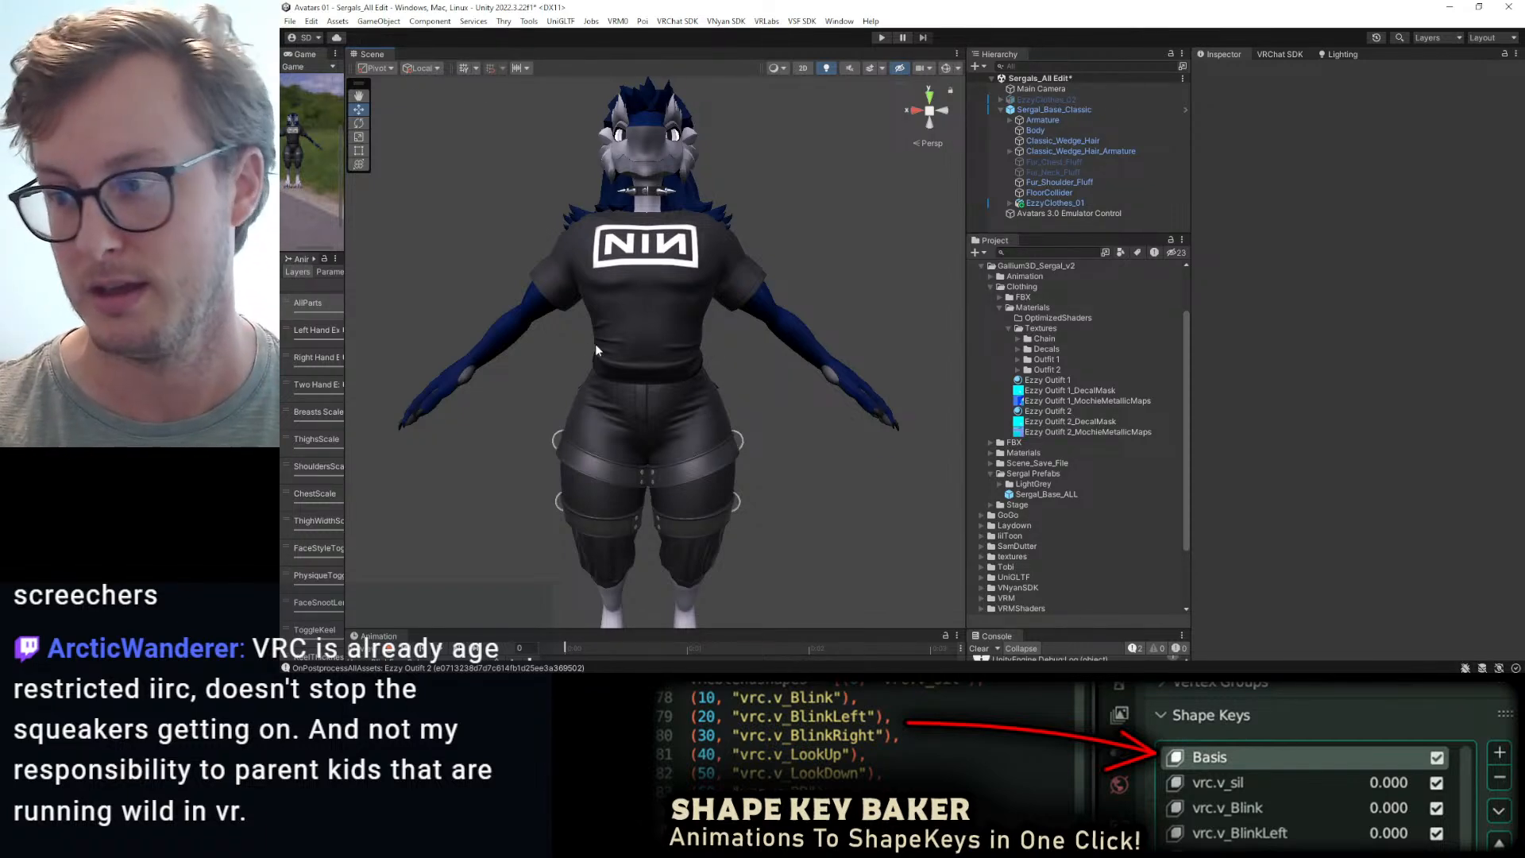
scroll(653, 340, "up", 3)
left_click_drag(691, 327, 634, 328, "alt")
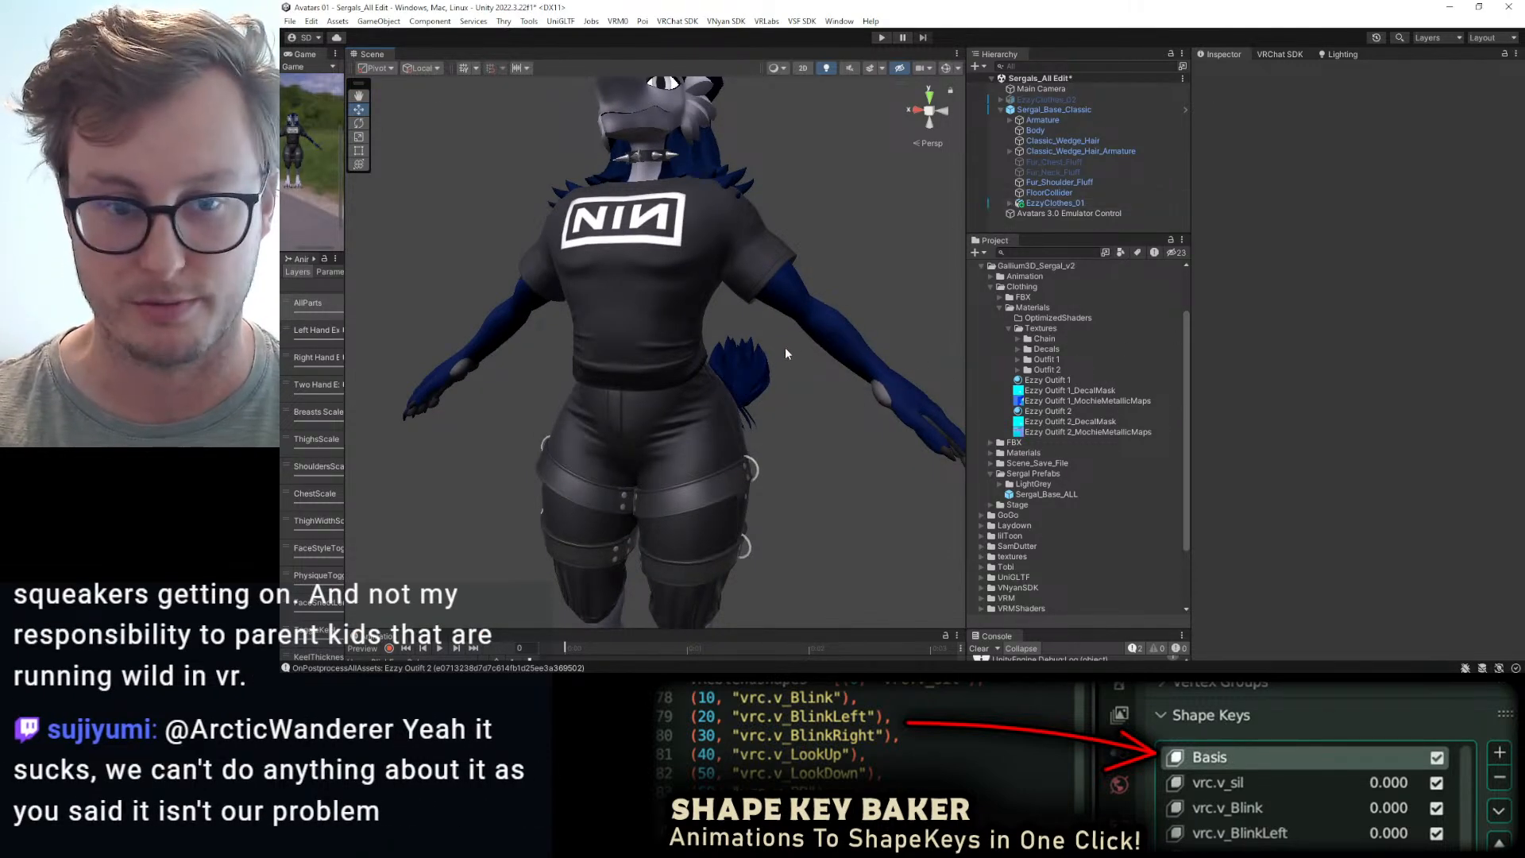
left_click_drag(704, 364, 824, 338, "alt")
scroll(667, 363, "down", 3)
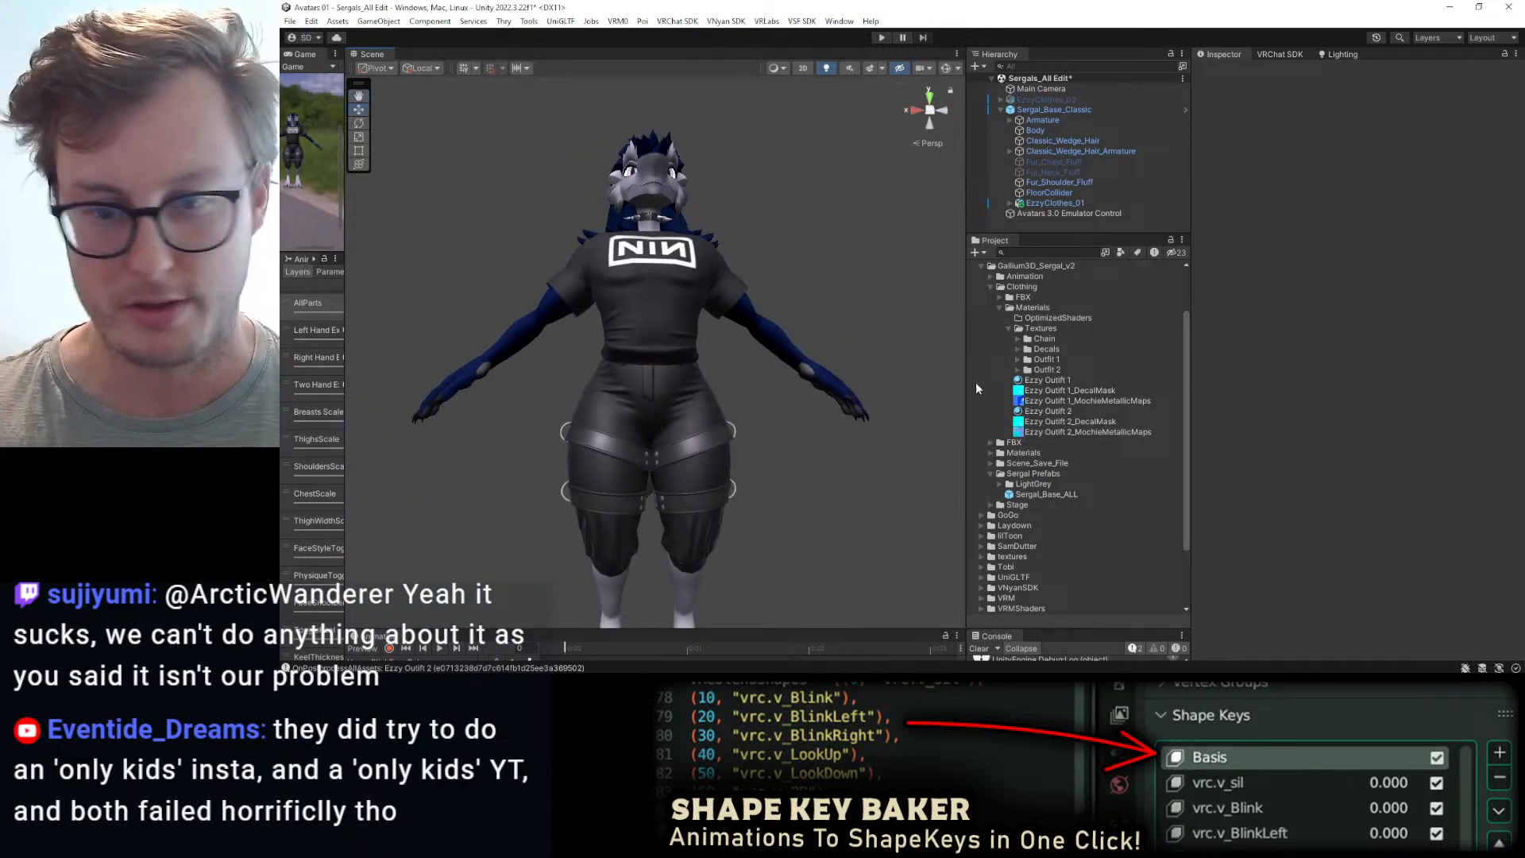
- Switch to Blender and remove the Mirror modifier from the Chain Curve object
key("alt+Tab")
middle_click_drag(826, 467, 846, 412)
scroll(869, 421, "down", 3)
scroll(846, 411, "up", 3)
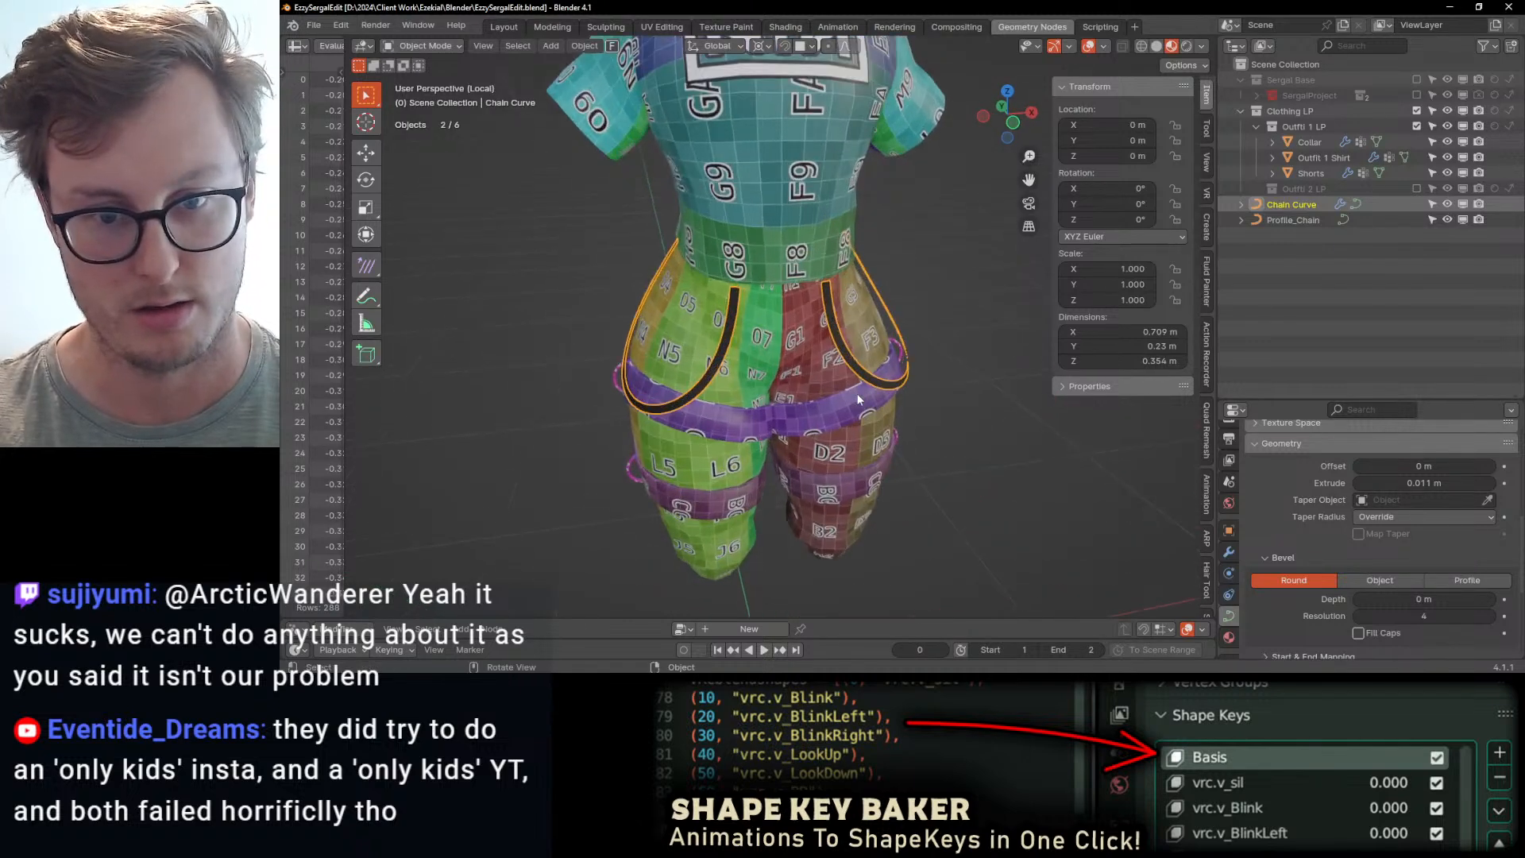
left_click(1229, 551)
left_click(1489, 494)
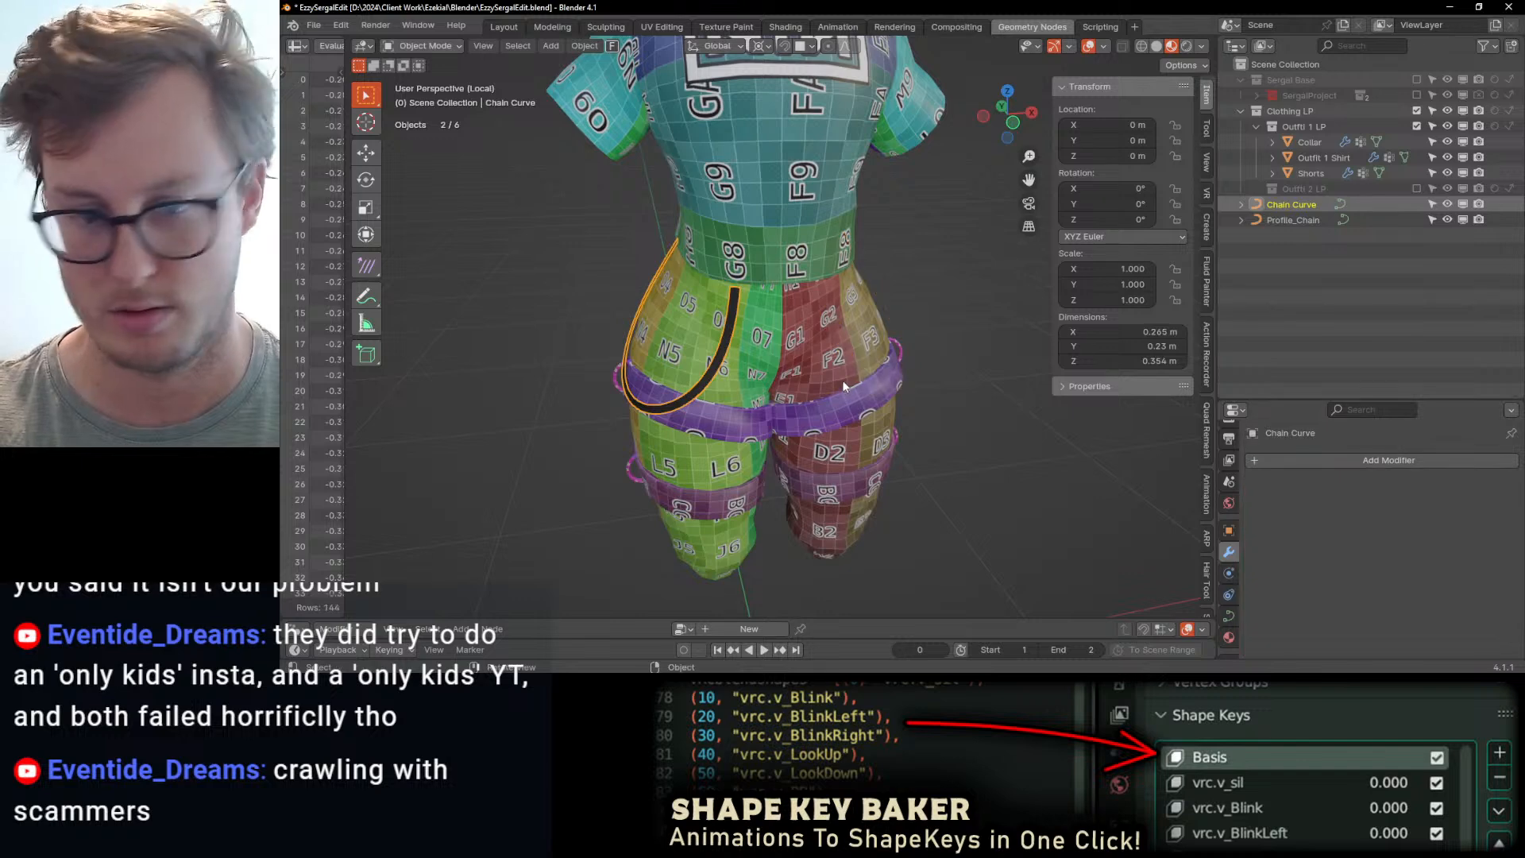
- Convert the chain curve to a mesh and open it in edit mode in the UV Editing workspace
key("q")
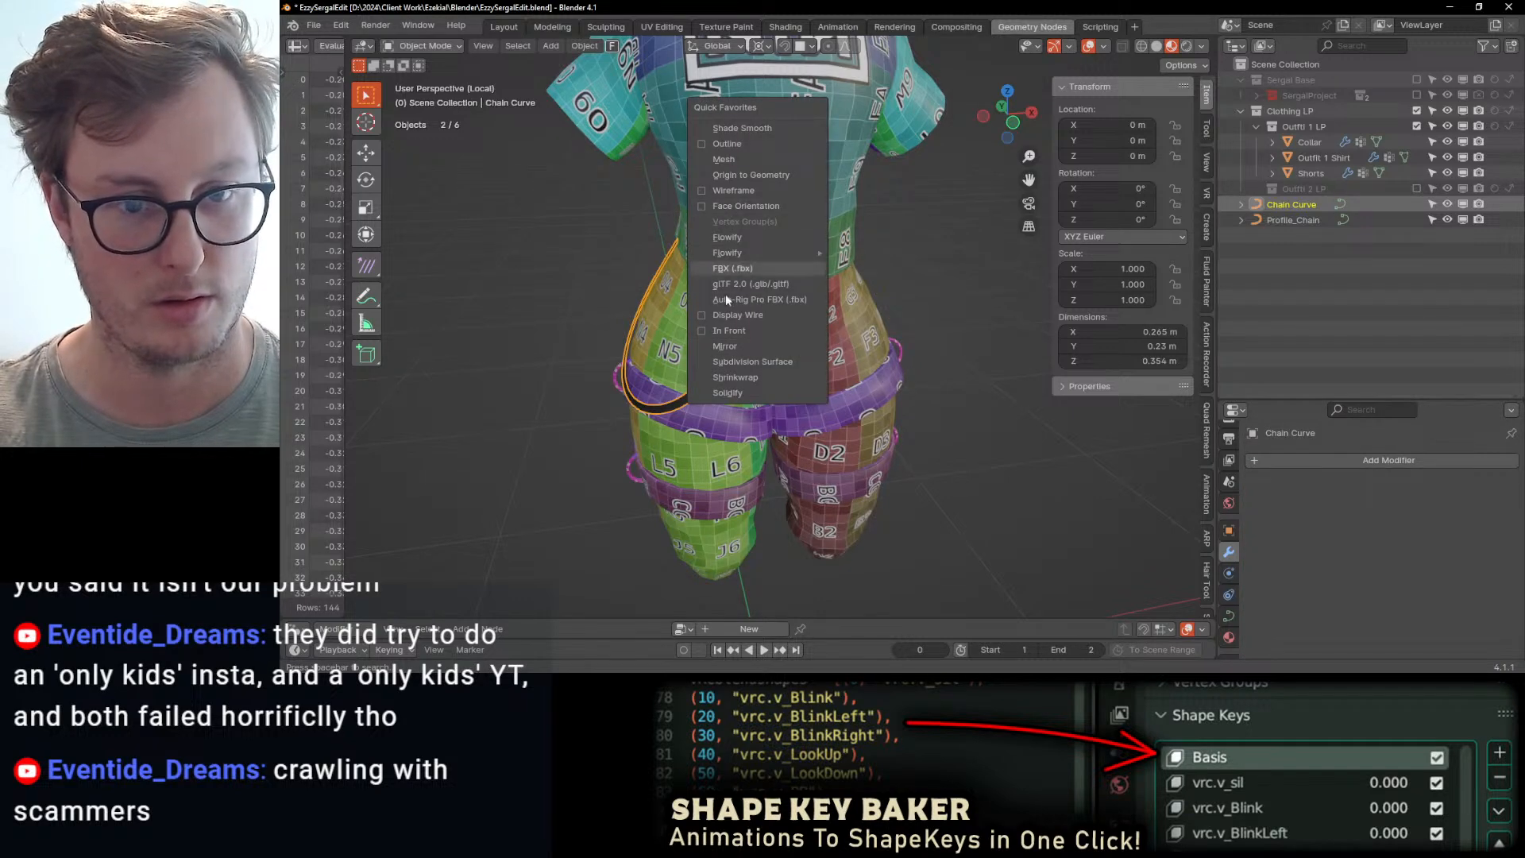
left_click(662, 27)
key("Tab")
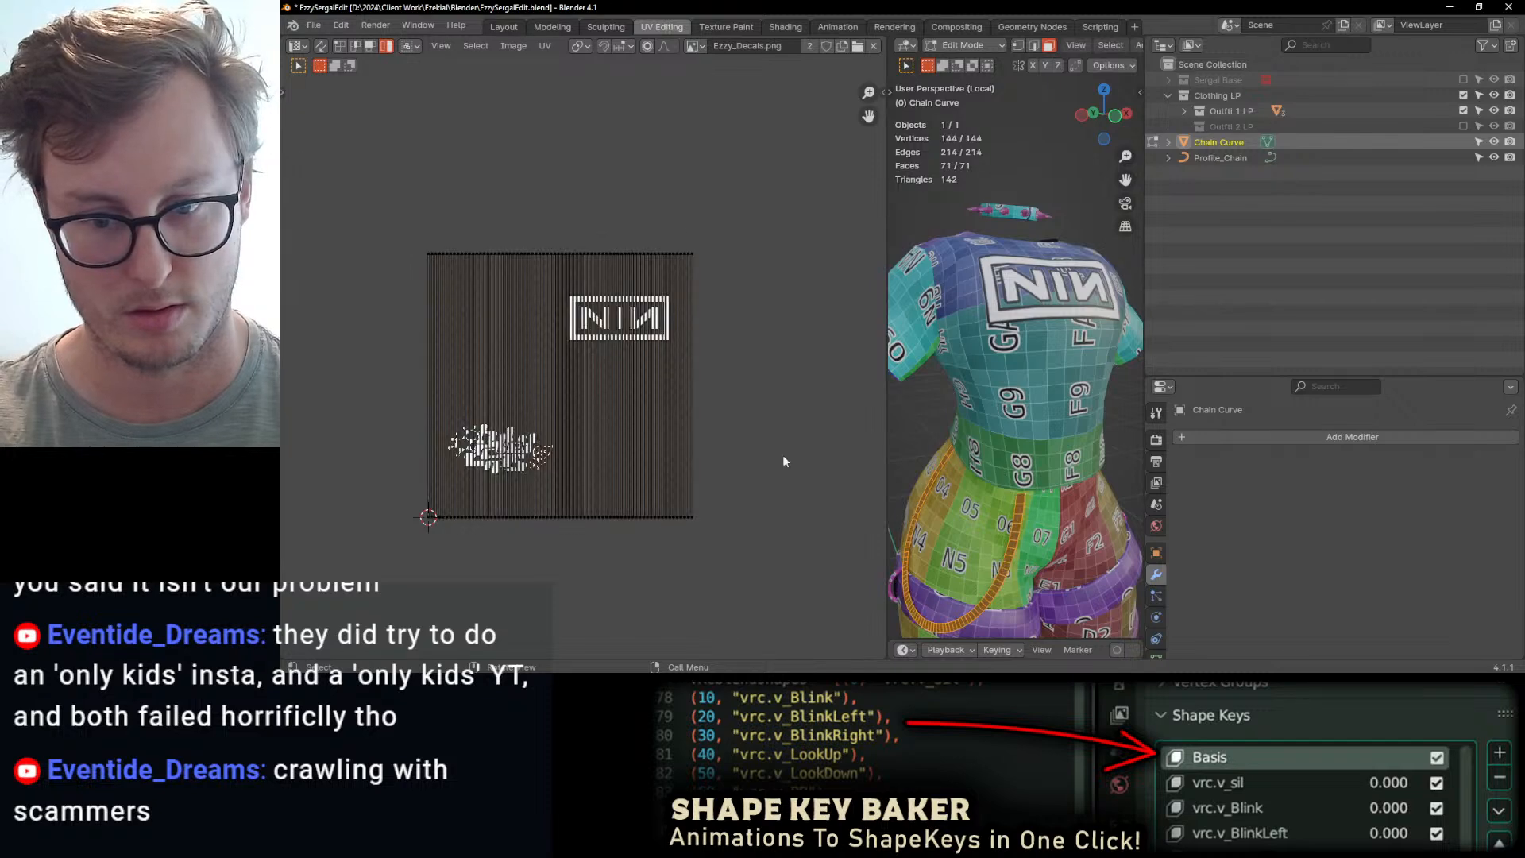
- Select all of the chain's UVs and scale them along X to about twice their width
key("a")
key("s")
key("x")
left_click(705, 390)
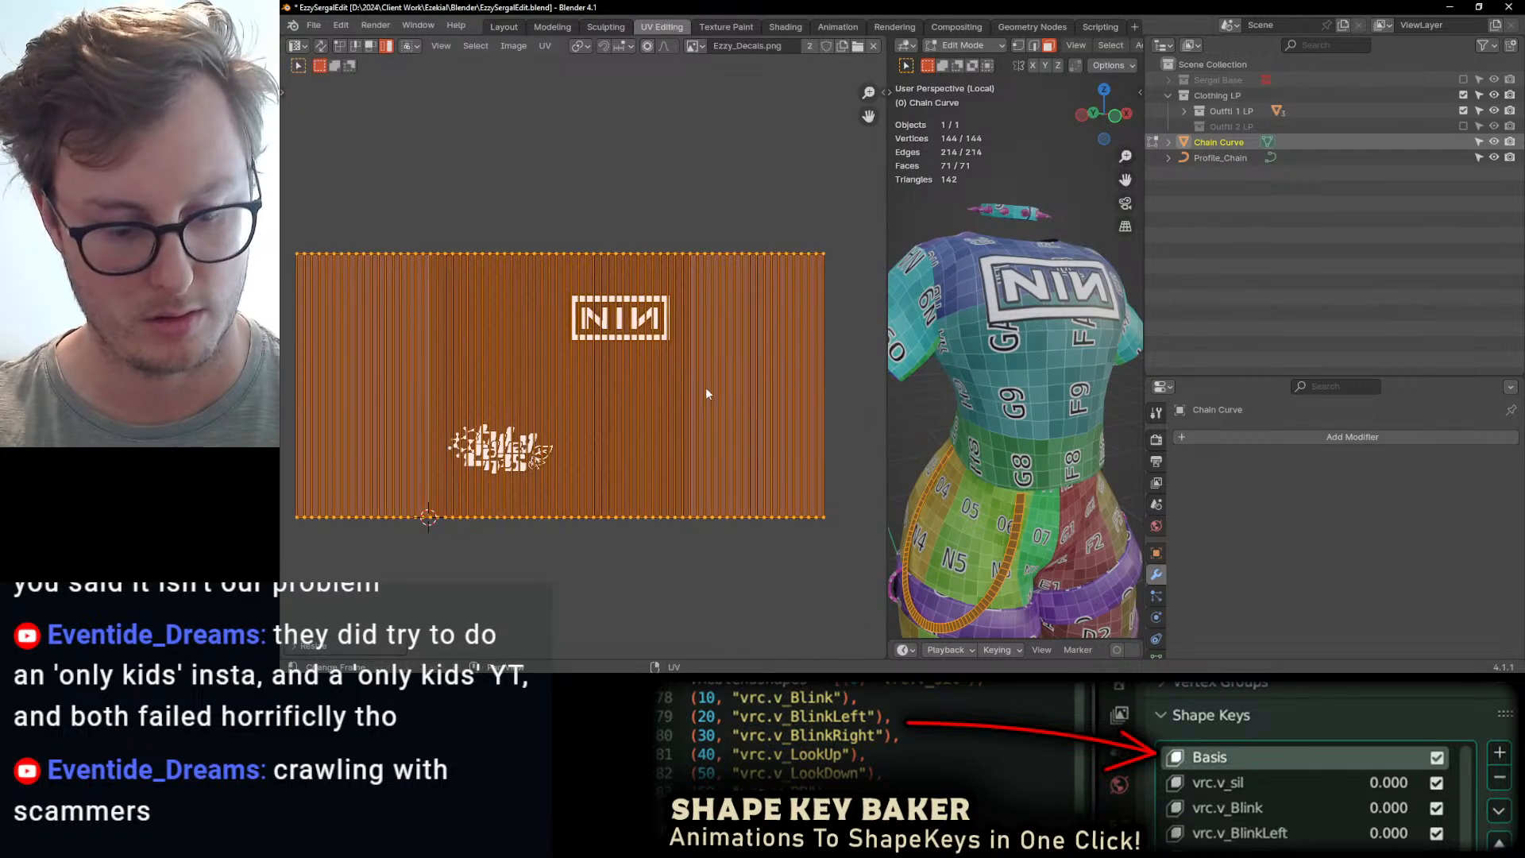
- Unwrap all of the chain's faces and straighten the UV island into one horizontal strip
key("u")
left_click(705, 389)
scroll(661, 391, "down", 8)
scroll(660, 395, "up", 4)
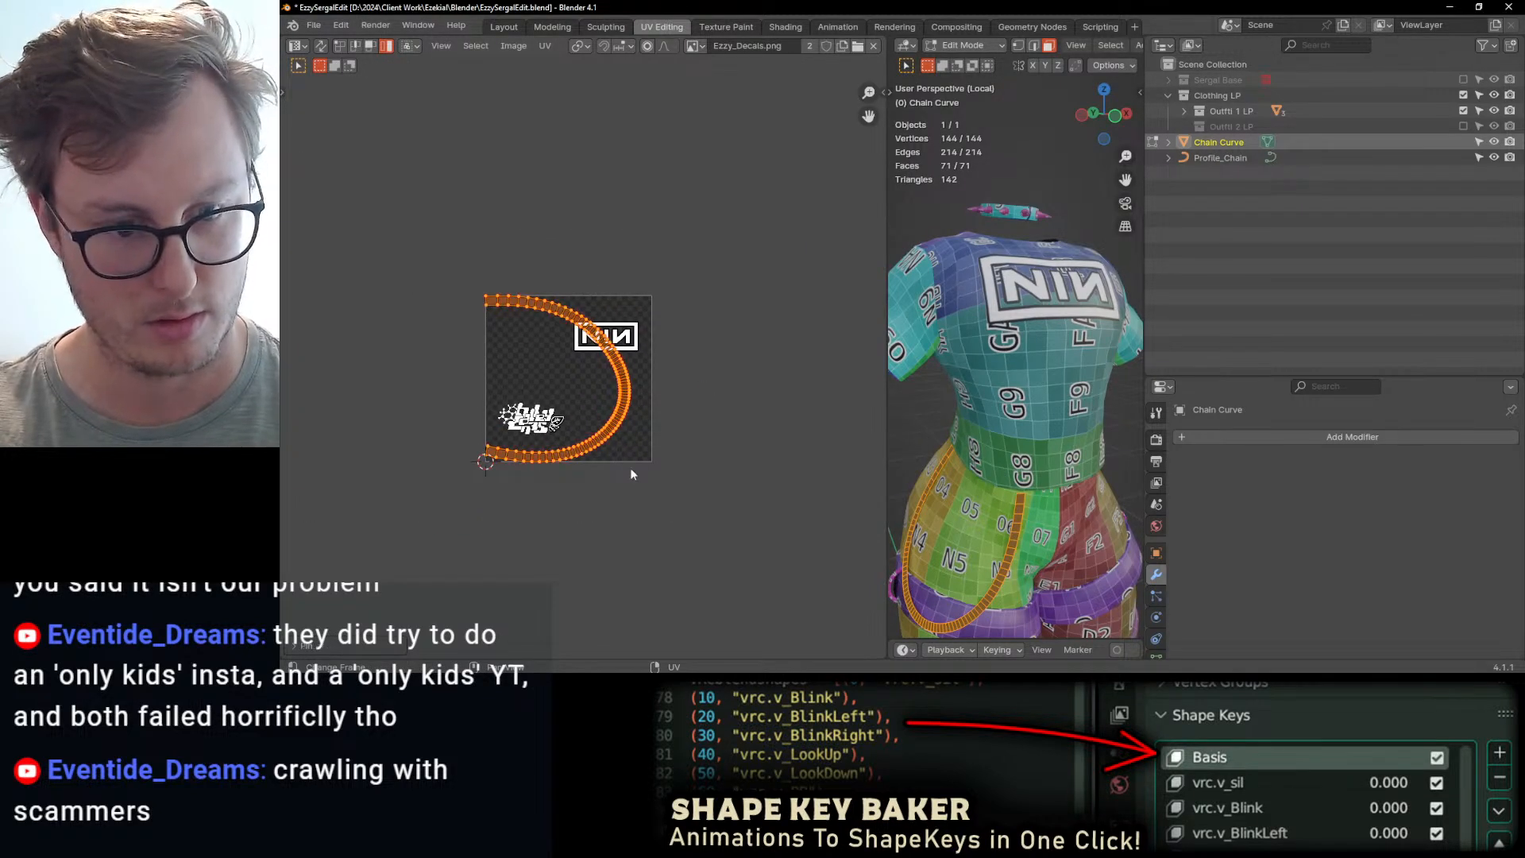
key("q")
left_click(571, 533)
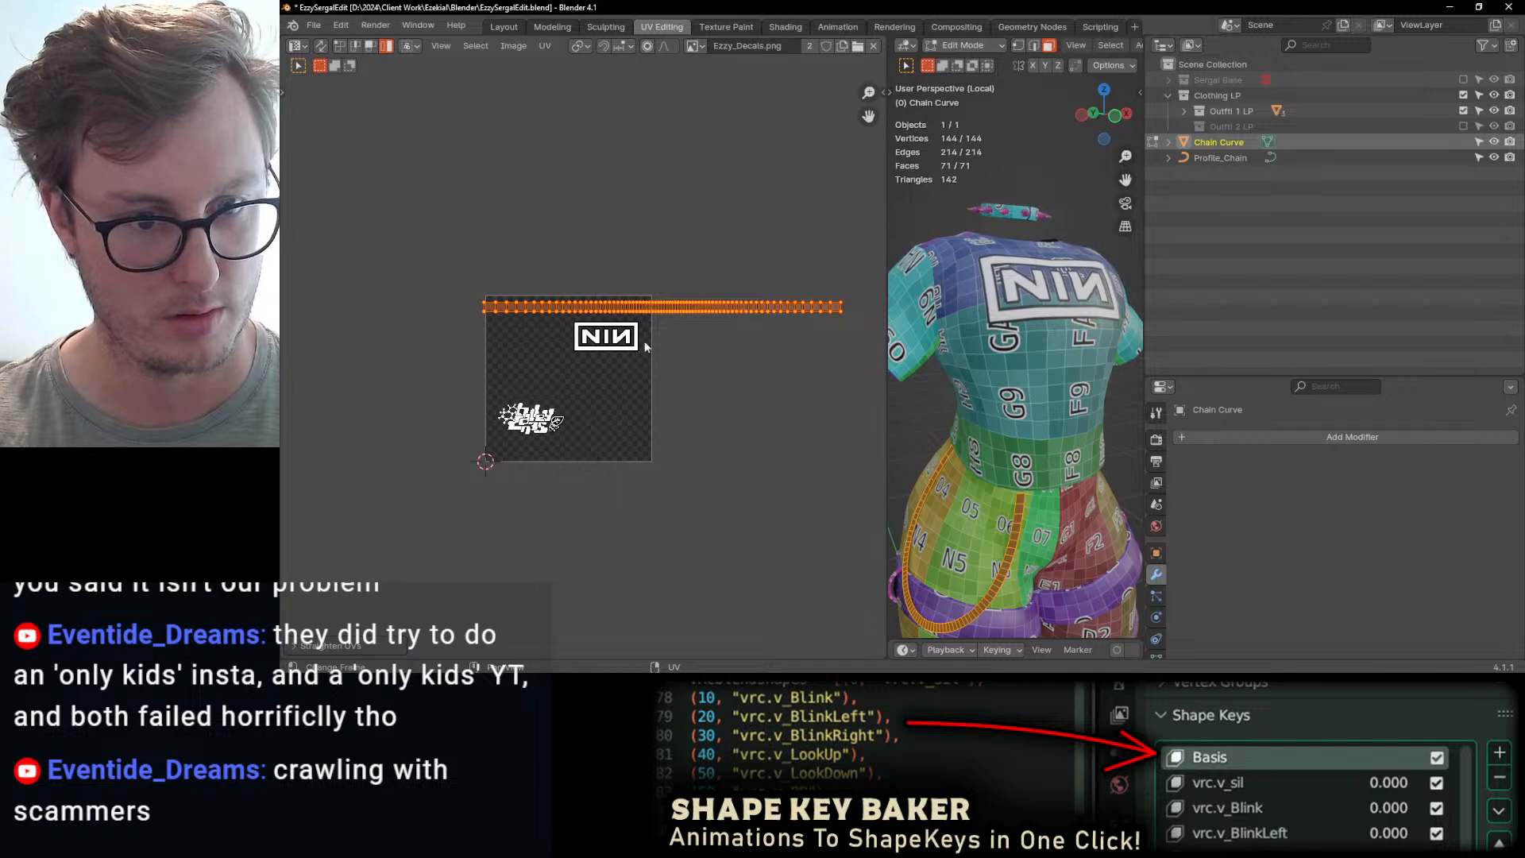
- Scale and move the chain's UV strip so that its height spans the full texture tile from lower to upper edge
key("g")
left_click(580, 412)
key("s")
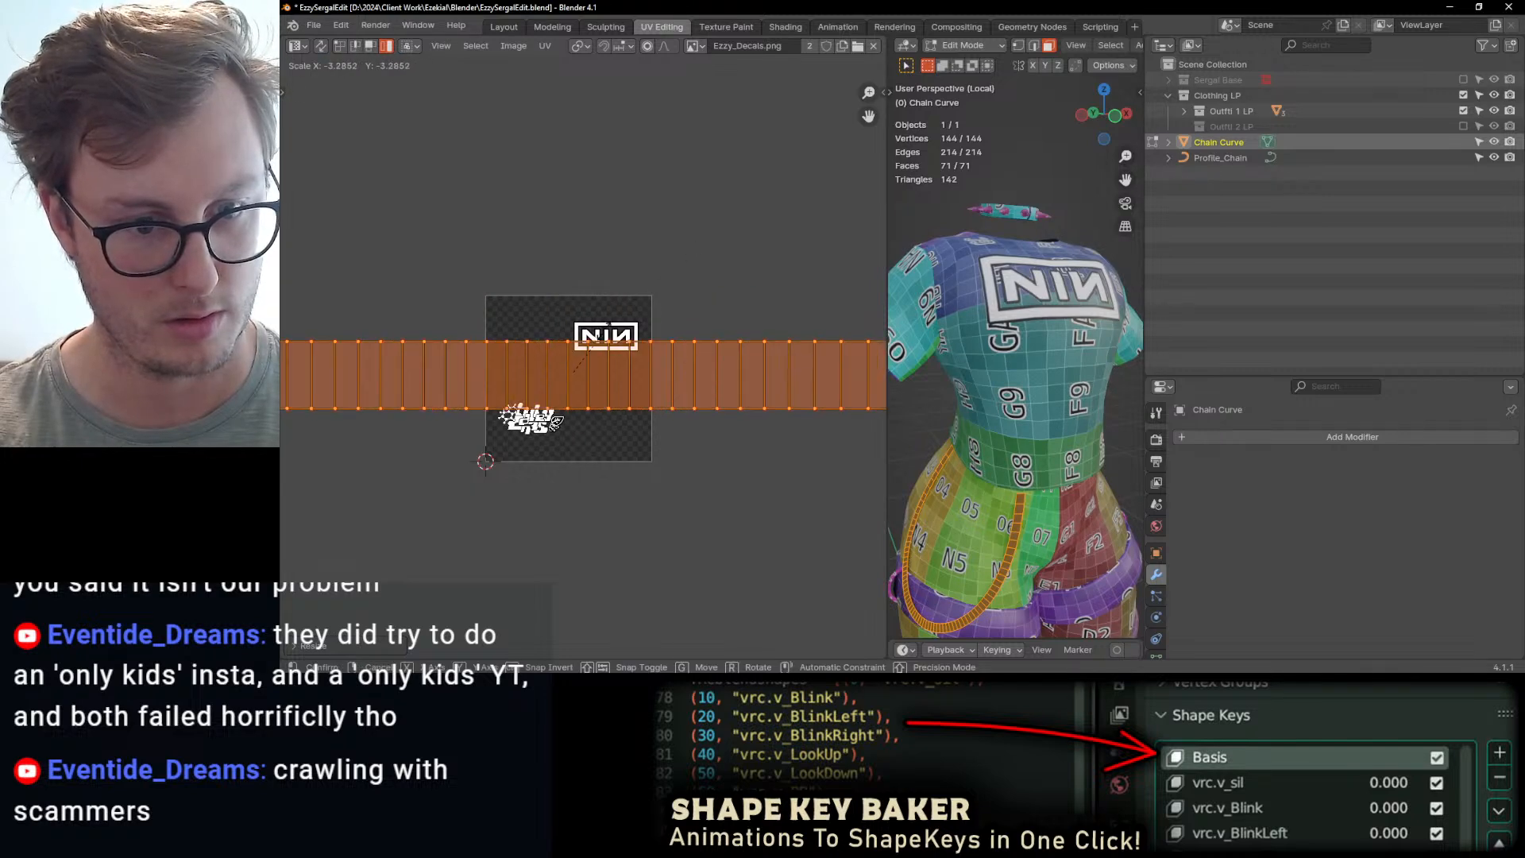
left_click(635, 261)
key("g")
left_click(624, 267)
key("s")
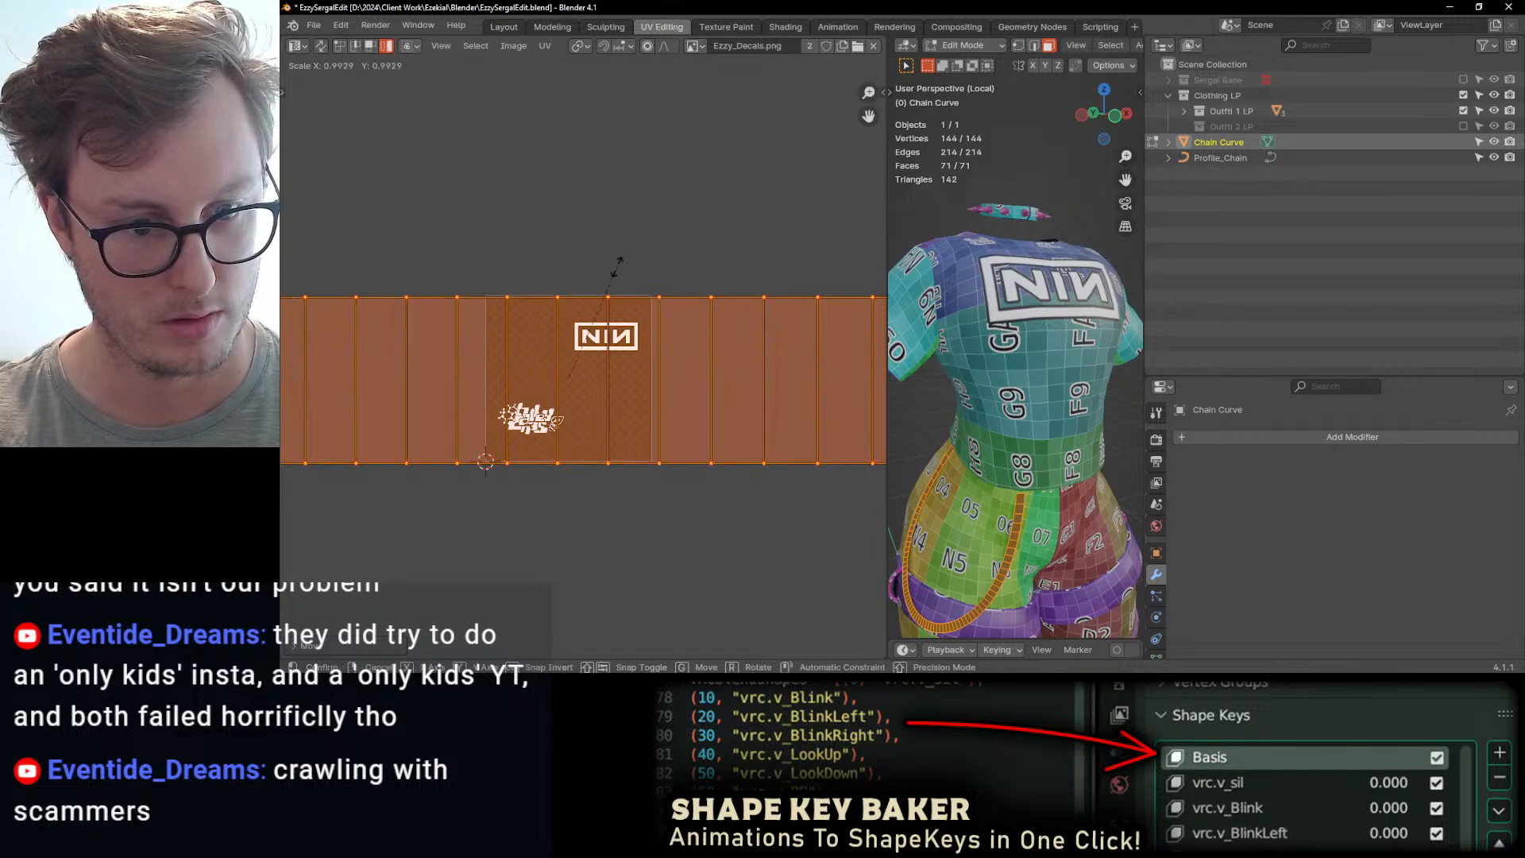
left_click(610, 289)
key("g")
left_click(608, 281)
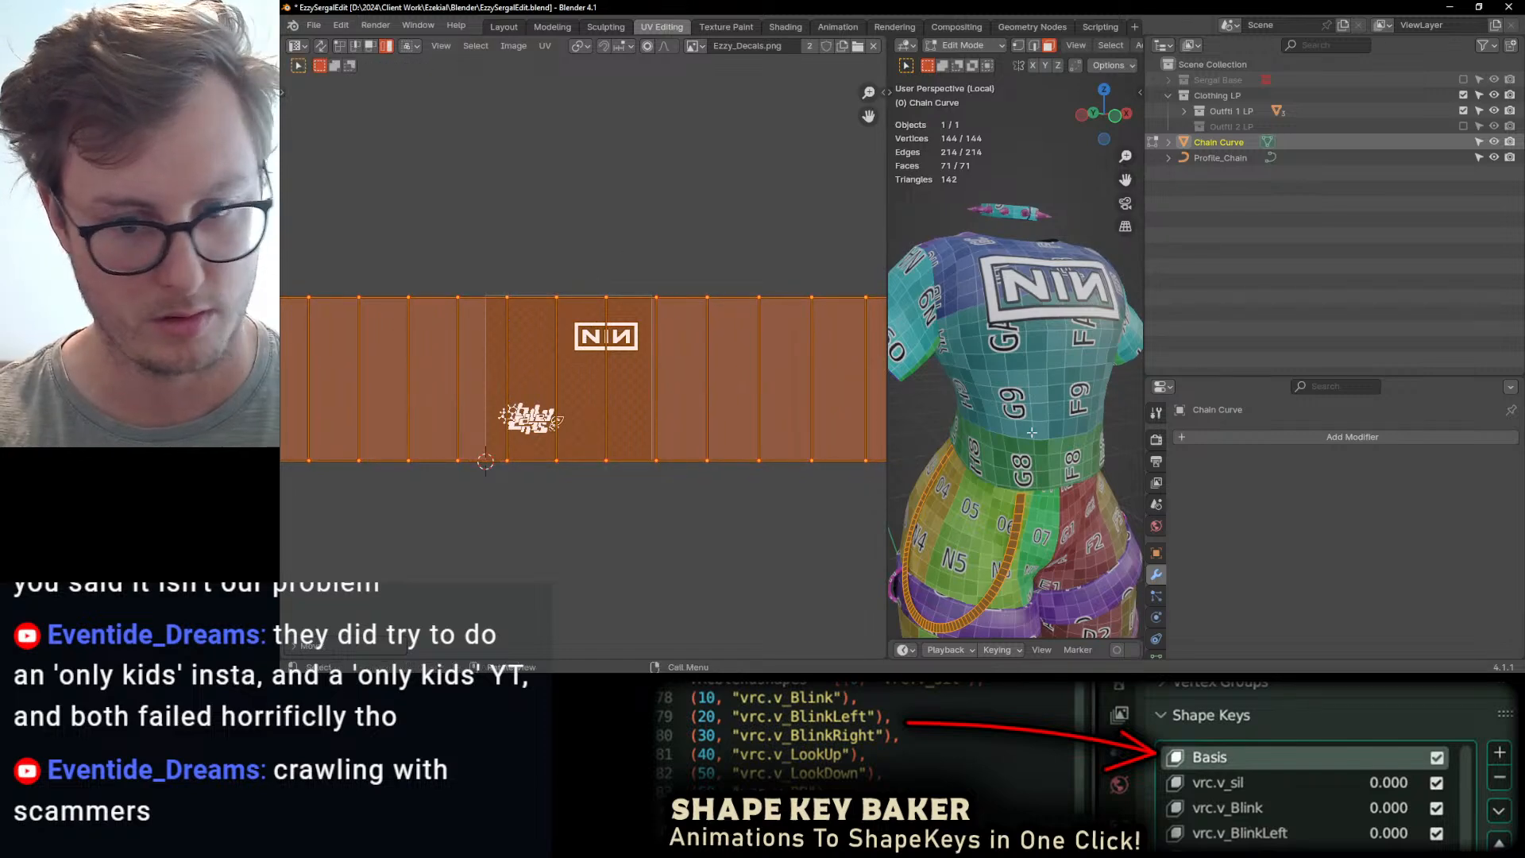
- Return to object mode, save the blend file and widen the 3D viewport around the outfit
key("Tab")
key("ctrl+s")
left_click_drag(886, 495, 534, 486)
middle_click_drag(858, 509, 912, 208, "shift")
scroll(914, 238, "up", 2)
scroll(985, 425, "down", 4)
key("a")
mouse_move(948, 389)
middle_mouse_down("shift")
mouse_move(967, 345)
mouse_move(953, 398)
middle_mouse_up("shift")
scroll(913, 365, "up", 3)
- Rename the chain object's material as Chain and save the blend file
left_click(844, 351)
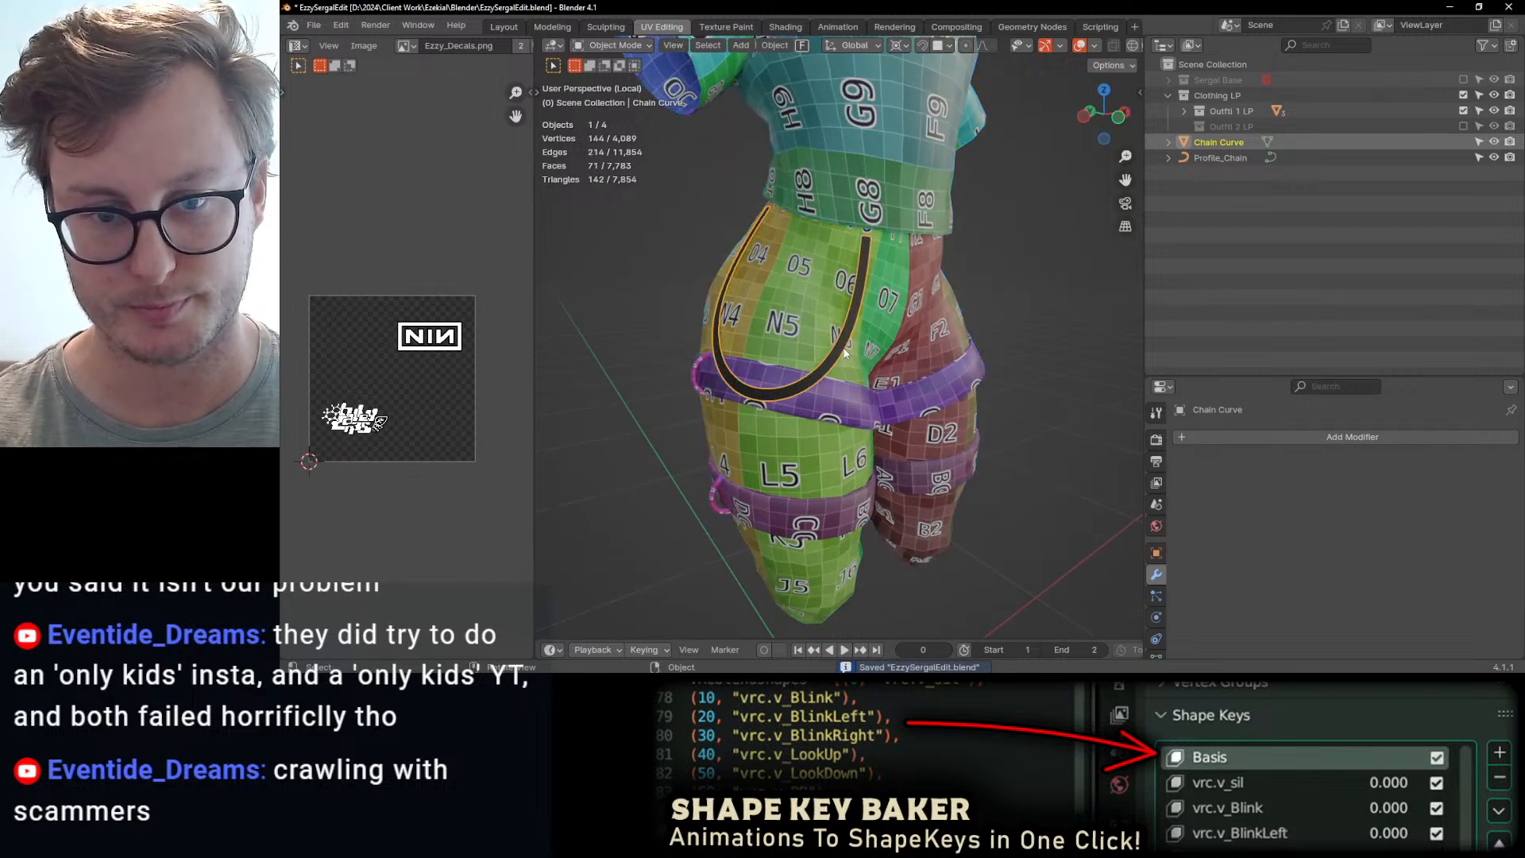
scroll(1156, 622, "down", 3)
left_click(1157, 608)
double_click(1253, 441)
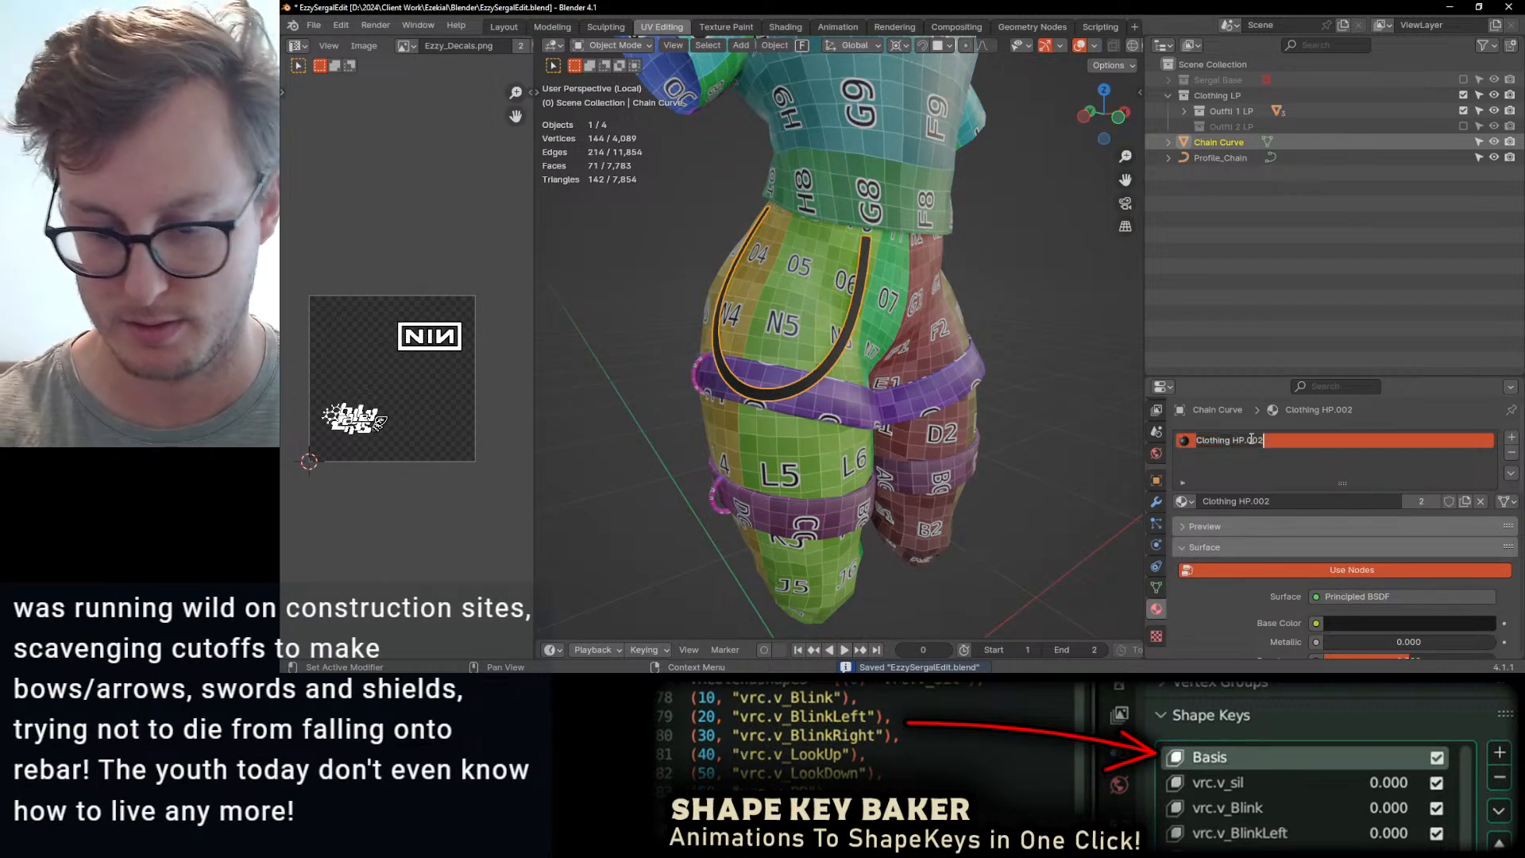
key("ctrl+a")
type("Chain")
key("Return")
scroll(972, 364, "down", 5)
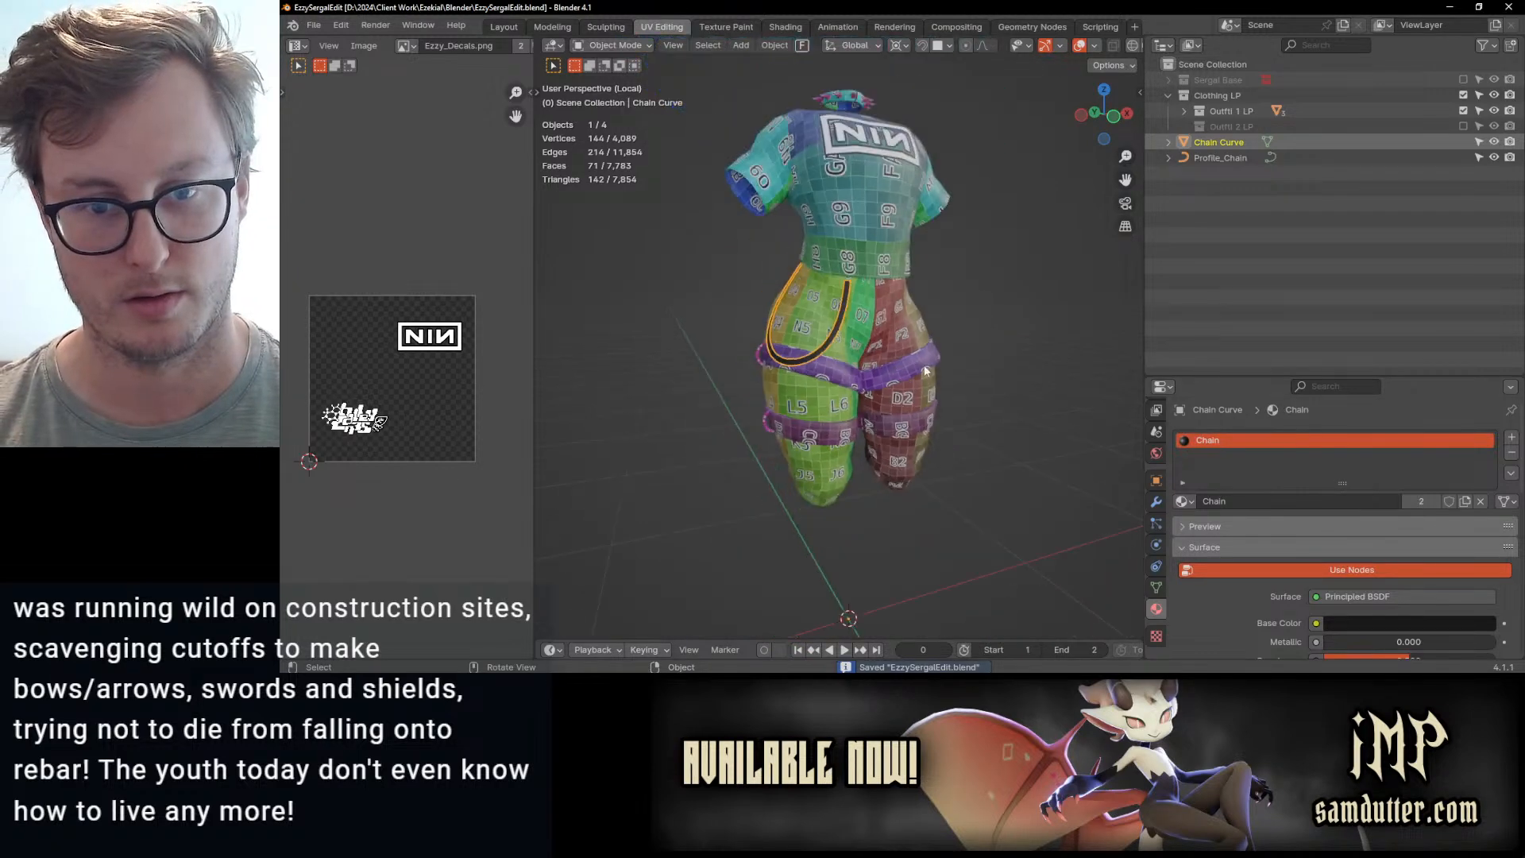
key("ctrl+s")
- Add a Mirror modifier to the chain mesh so that it hangs on both hips
key("q")
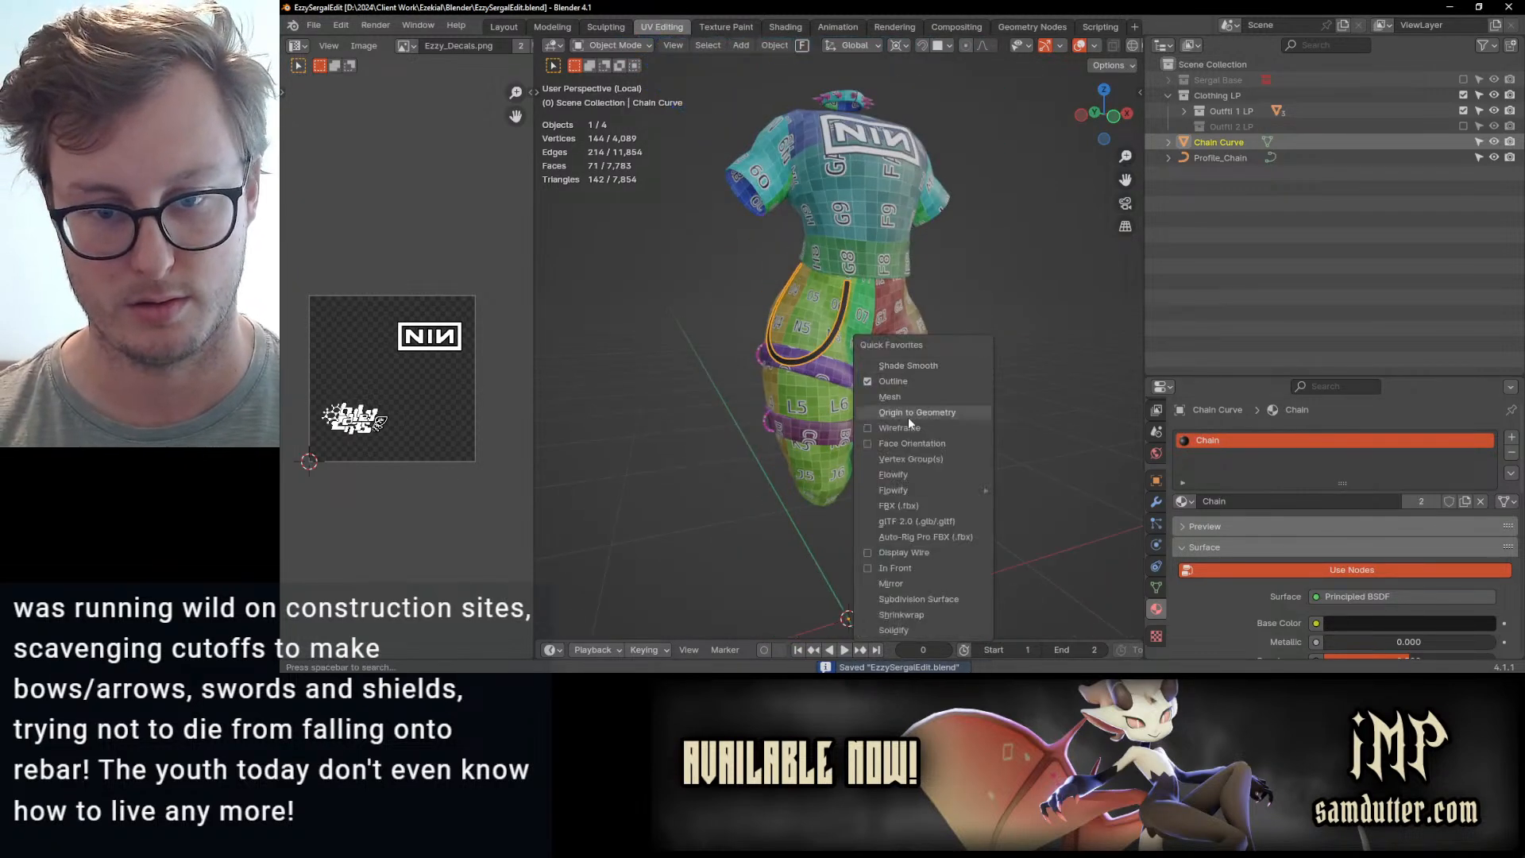
left_click(904, 584)
middle_click_drag(908, 398, 906, 355, "alt")
key("a")
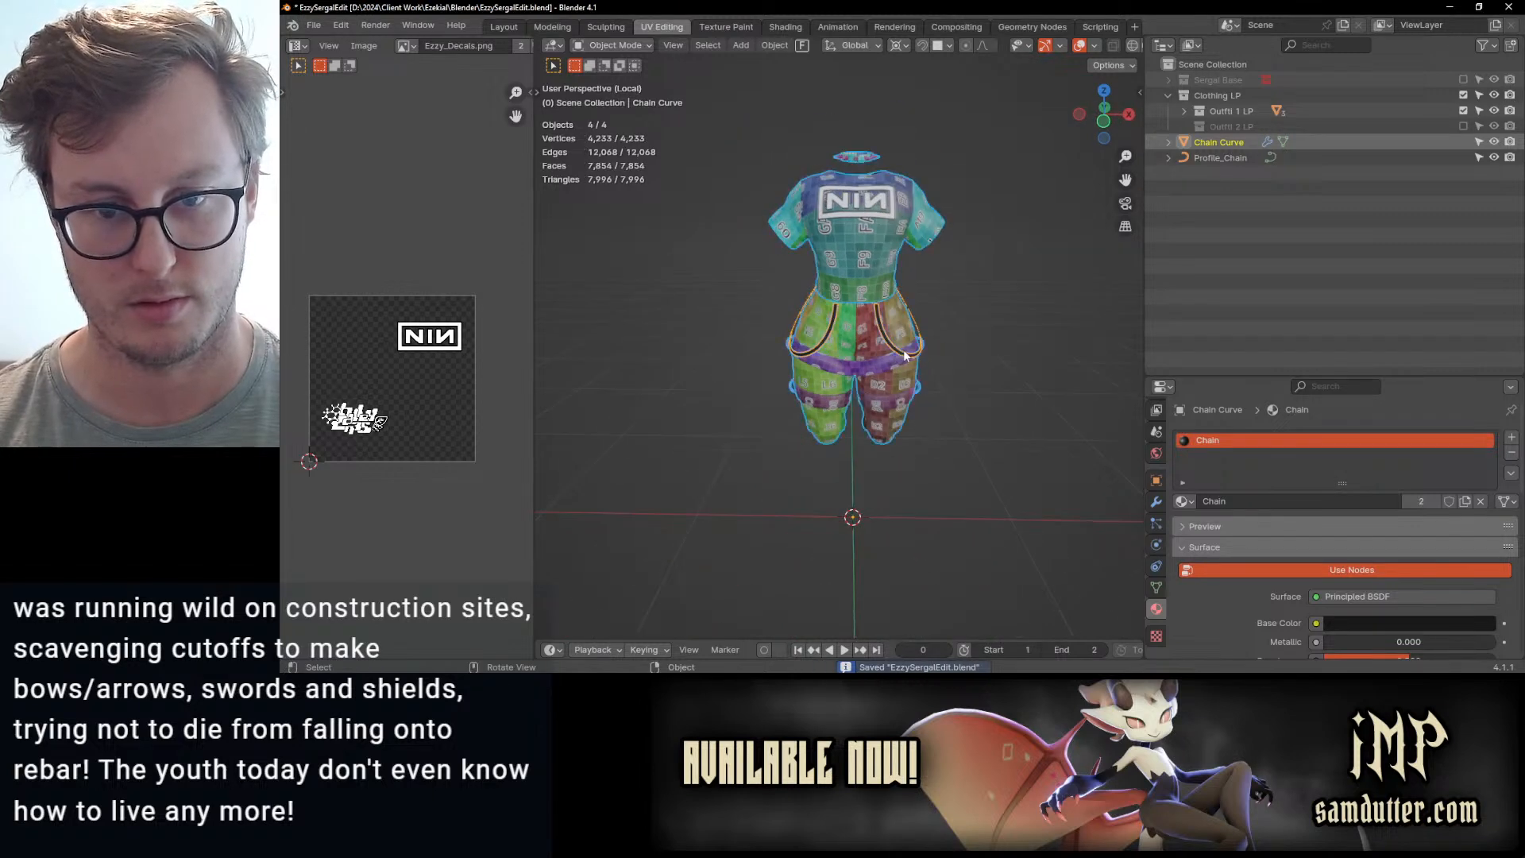
key("q")
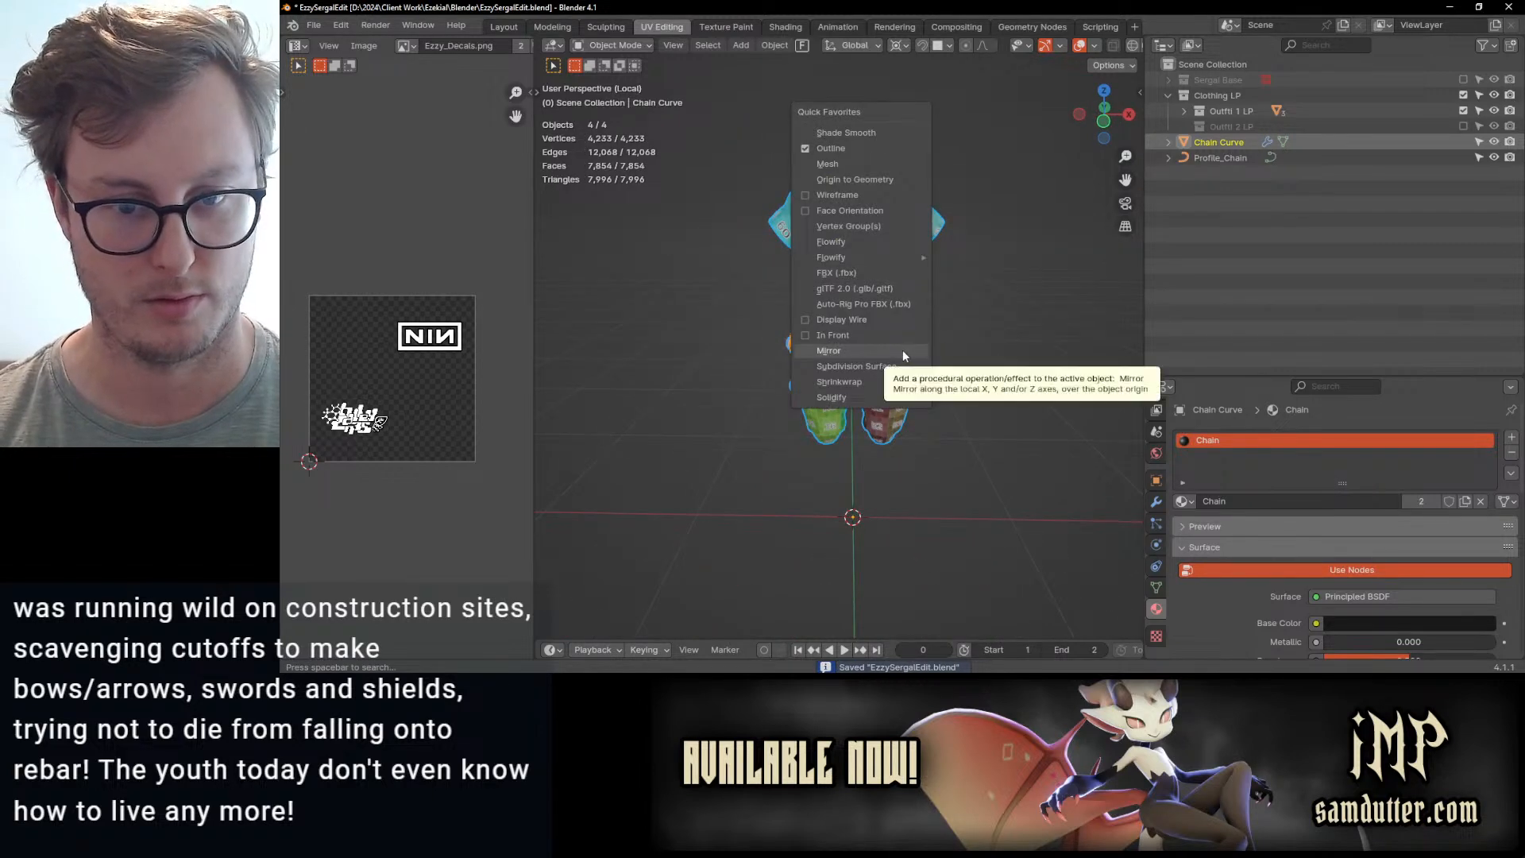
left_click(826, 274)
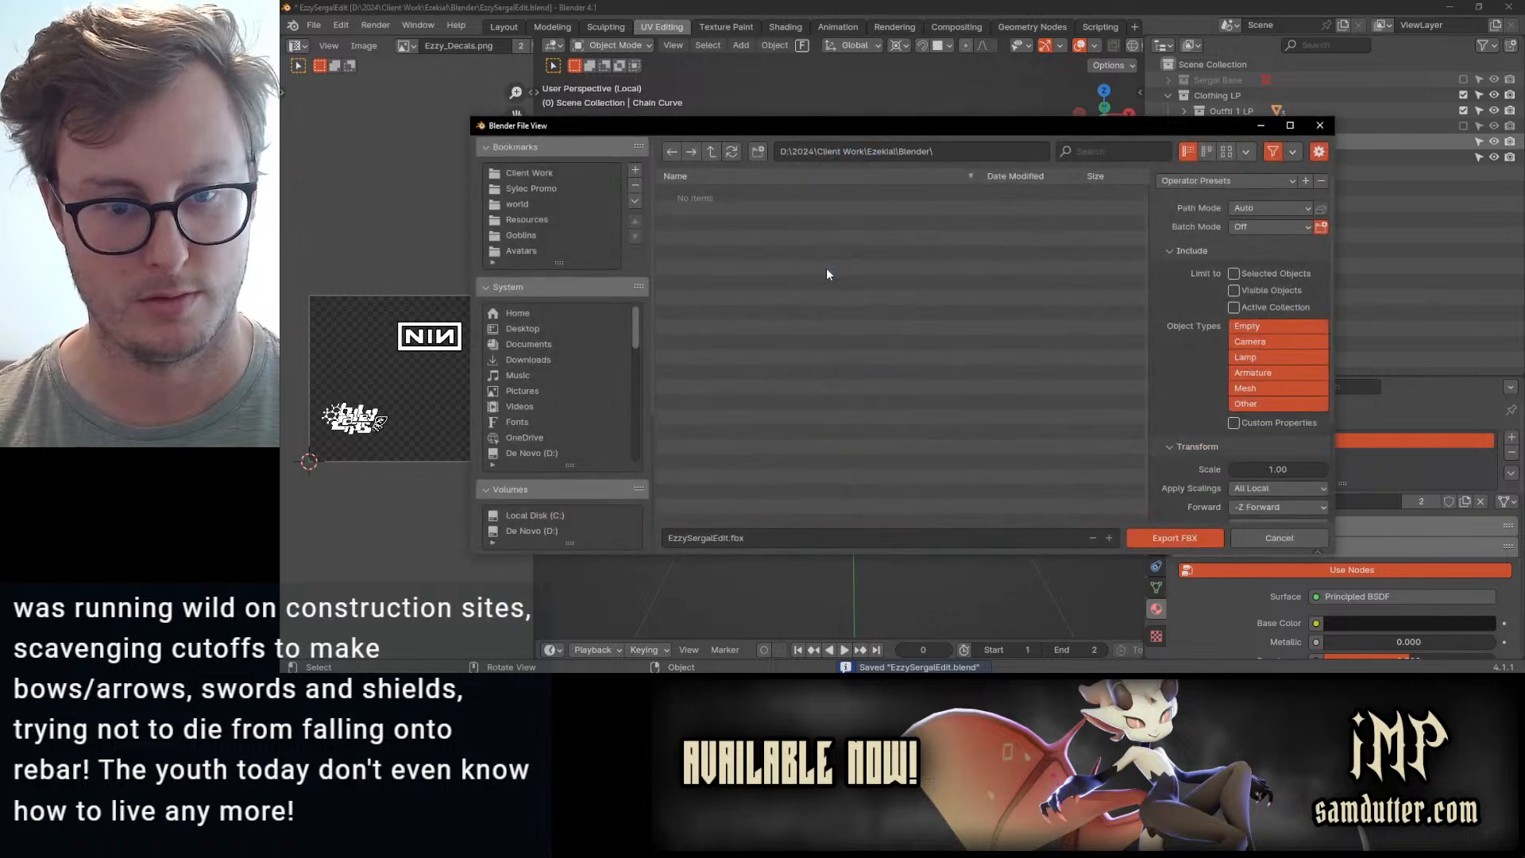
key("Escape")
- Transfer the bone weights from Body to the chain mesh with Robust Weight Transfer, keeping only the chain selected
scroll(898, 360, "up", 3)
left_click(923, 326)
key("n")
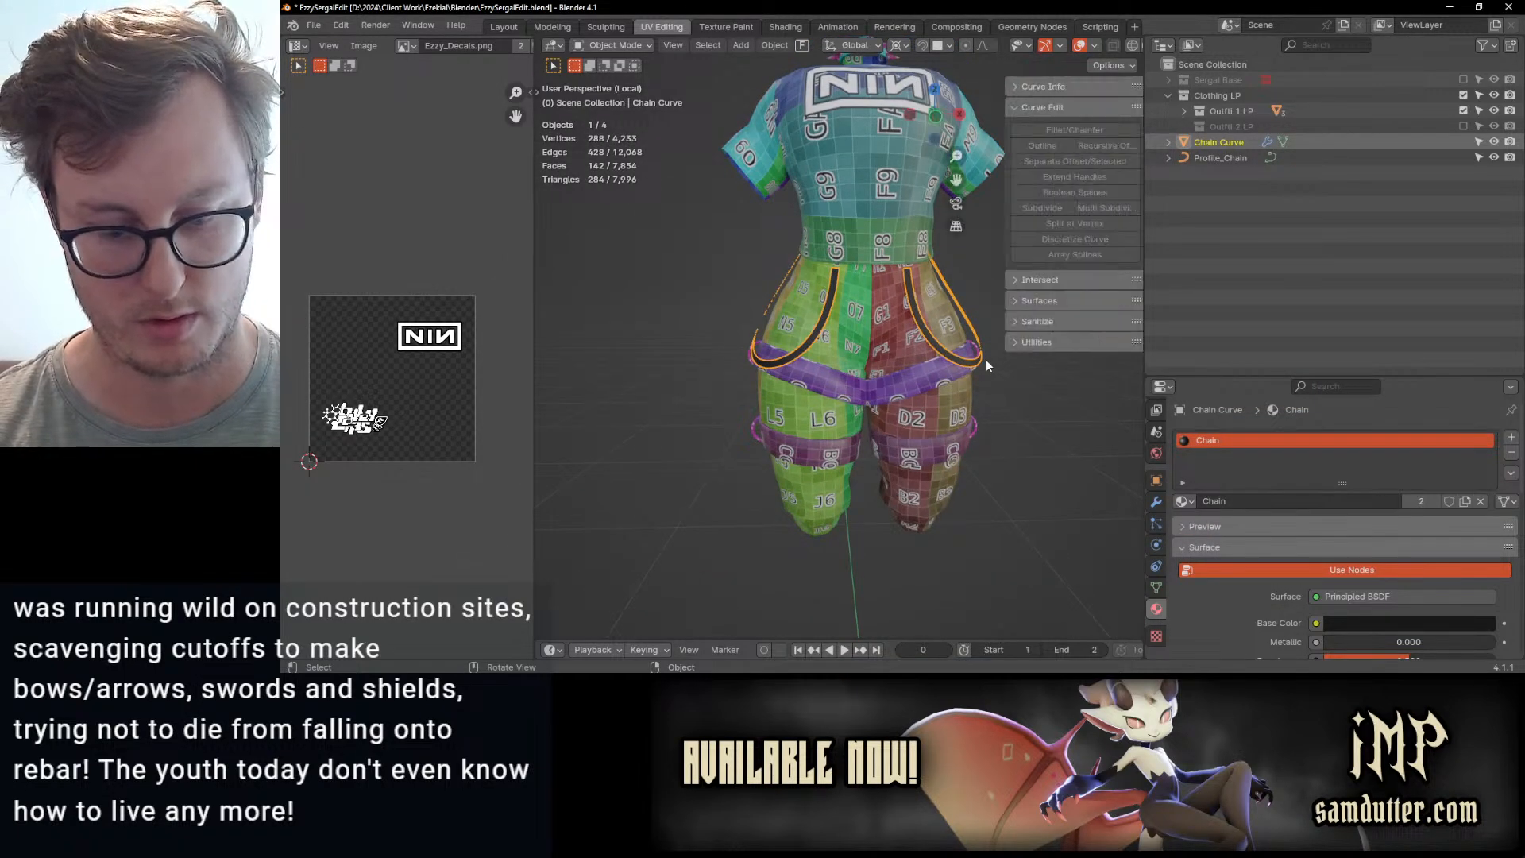
scroll(1141, 540, "down", 8)
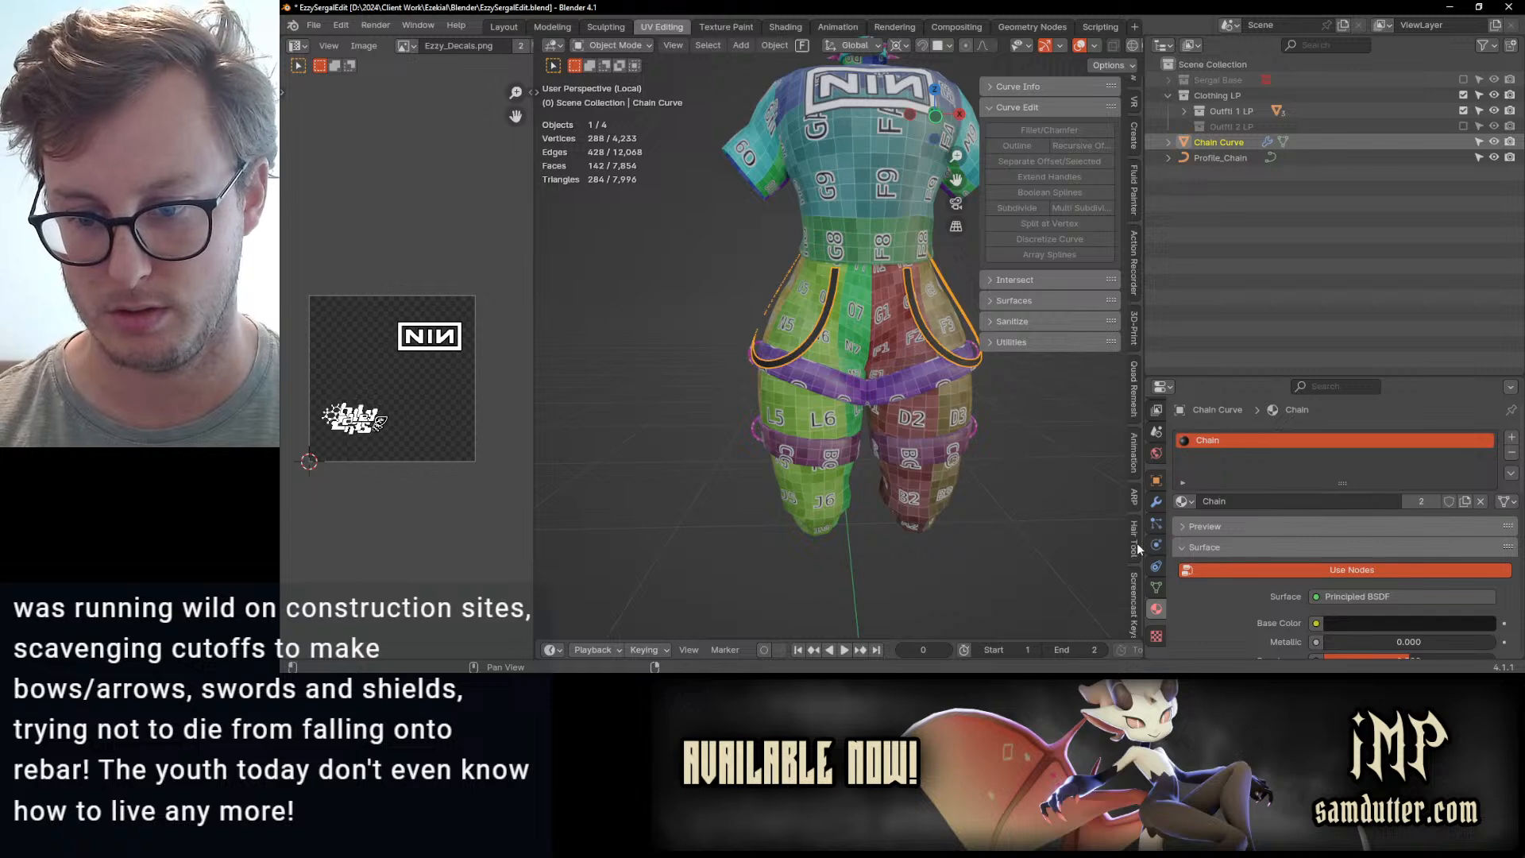
left_click(1134, 493)
left_click(1049, 147)
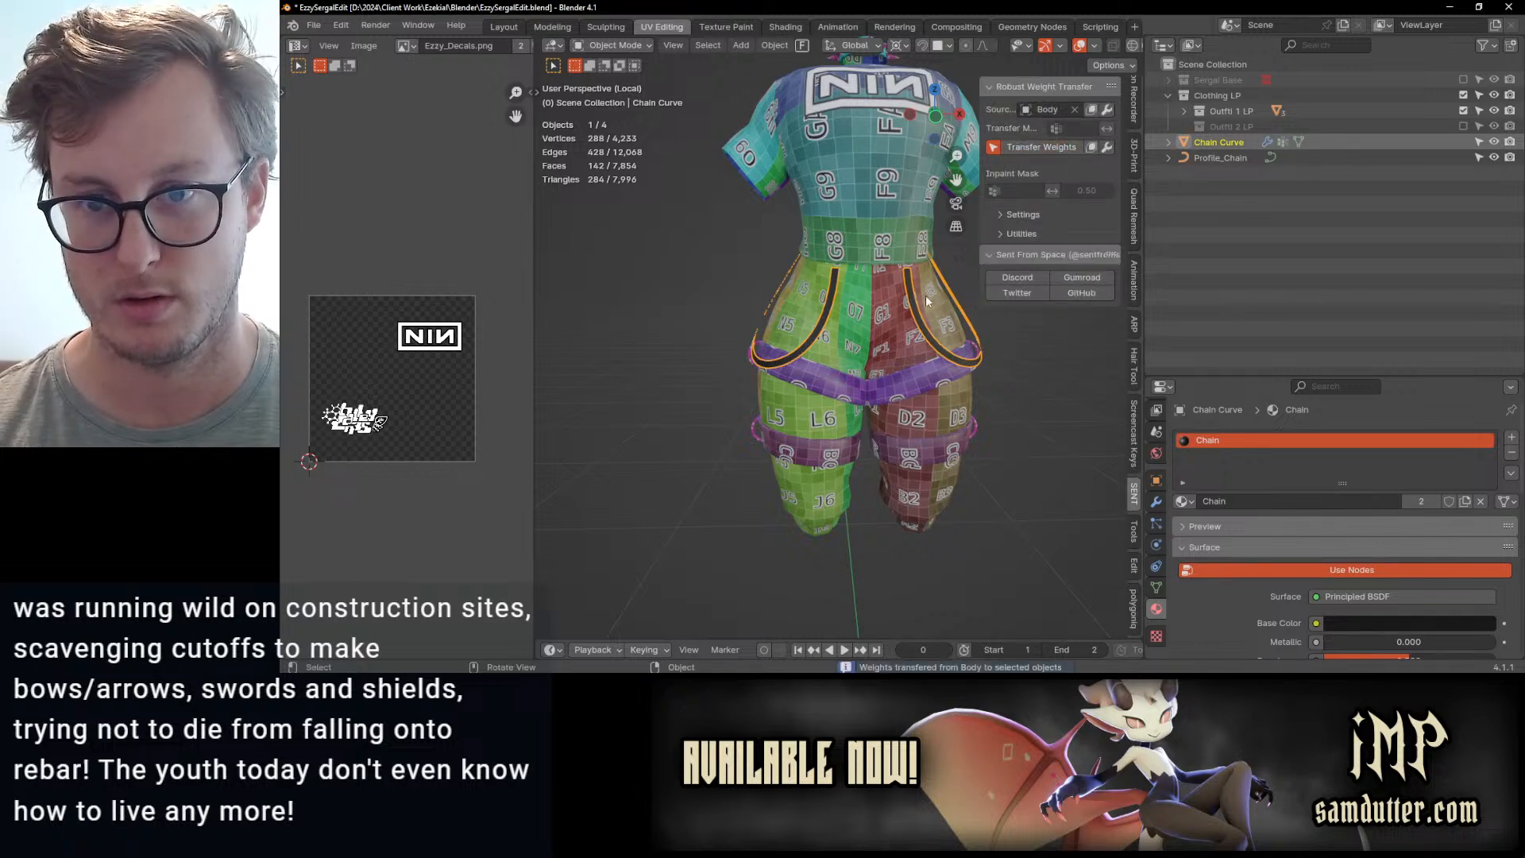
left_click(874, 335, "shift")
left_click(923, 325)
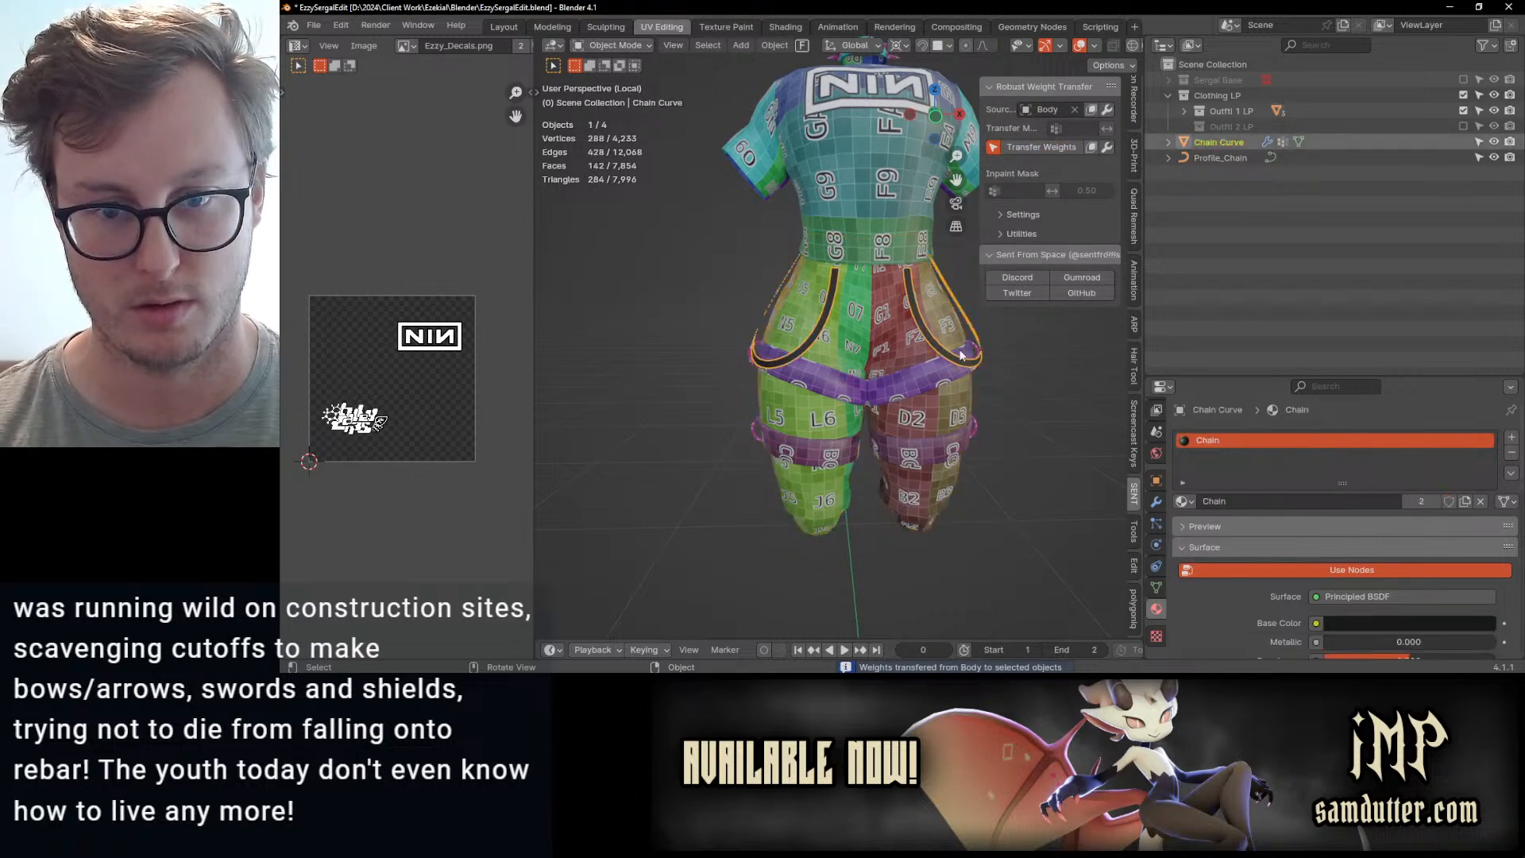
- Convert the chain to a plain mesh with its mirror applied and join it into the Shorts object
key("q")
left_click(880, 241)
left_click(822, 352, "shift")
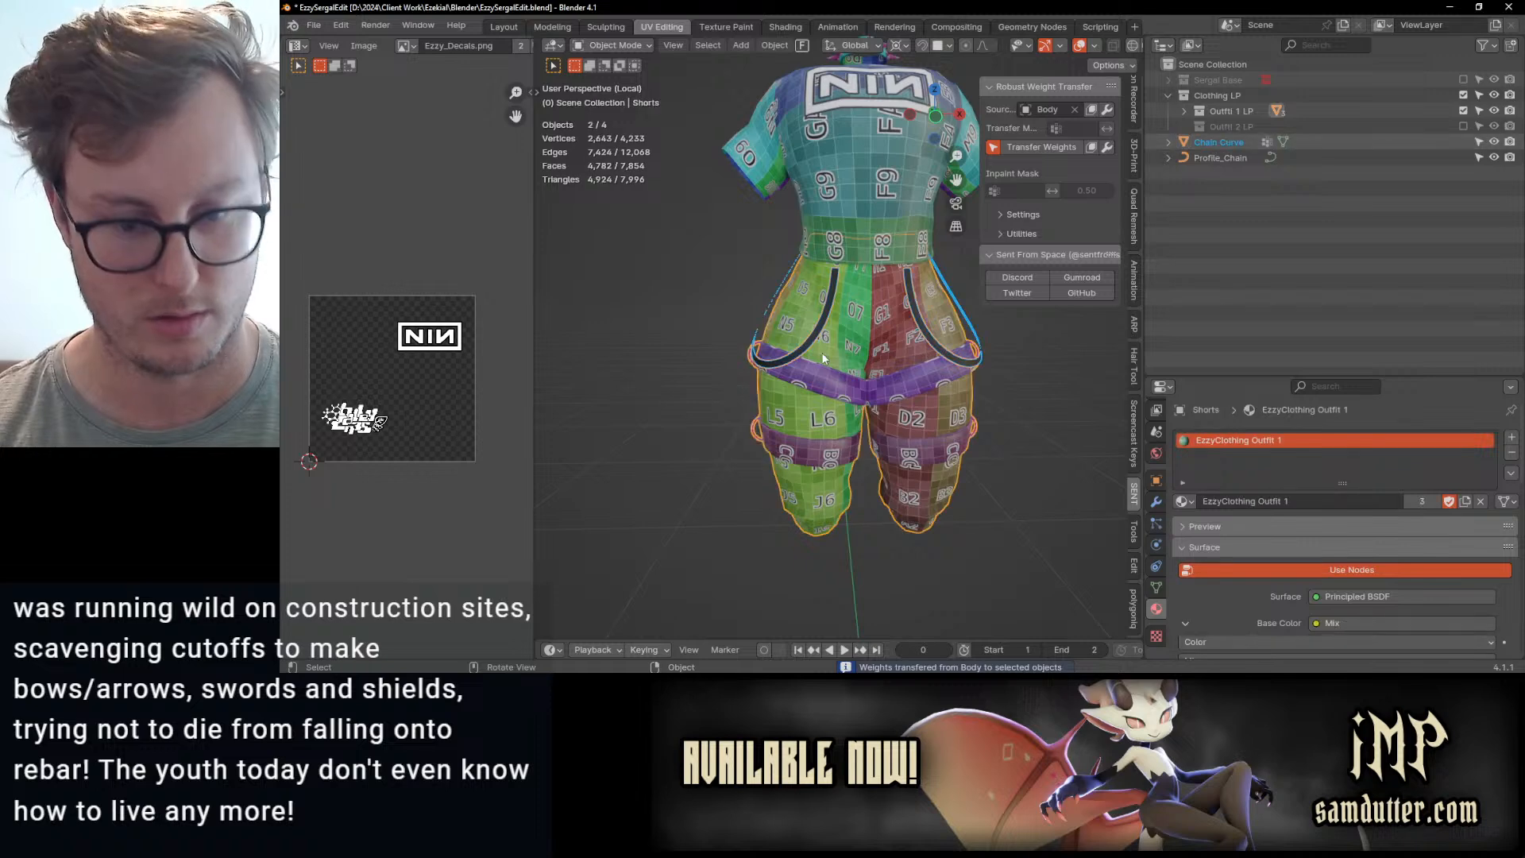
key("ctrl+j")
scroll(821, 352, "down", 2)
- Export all outfit objects over EzzyClothes_01.fbx in the Unity project's Clothing FBX folder using the Substance Painter v2 preset, and save the blend file
key("a")
key("q")
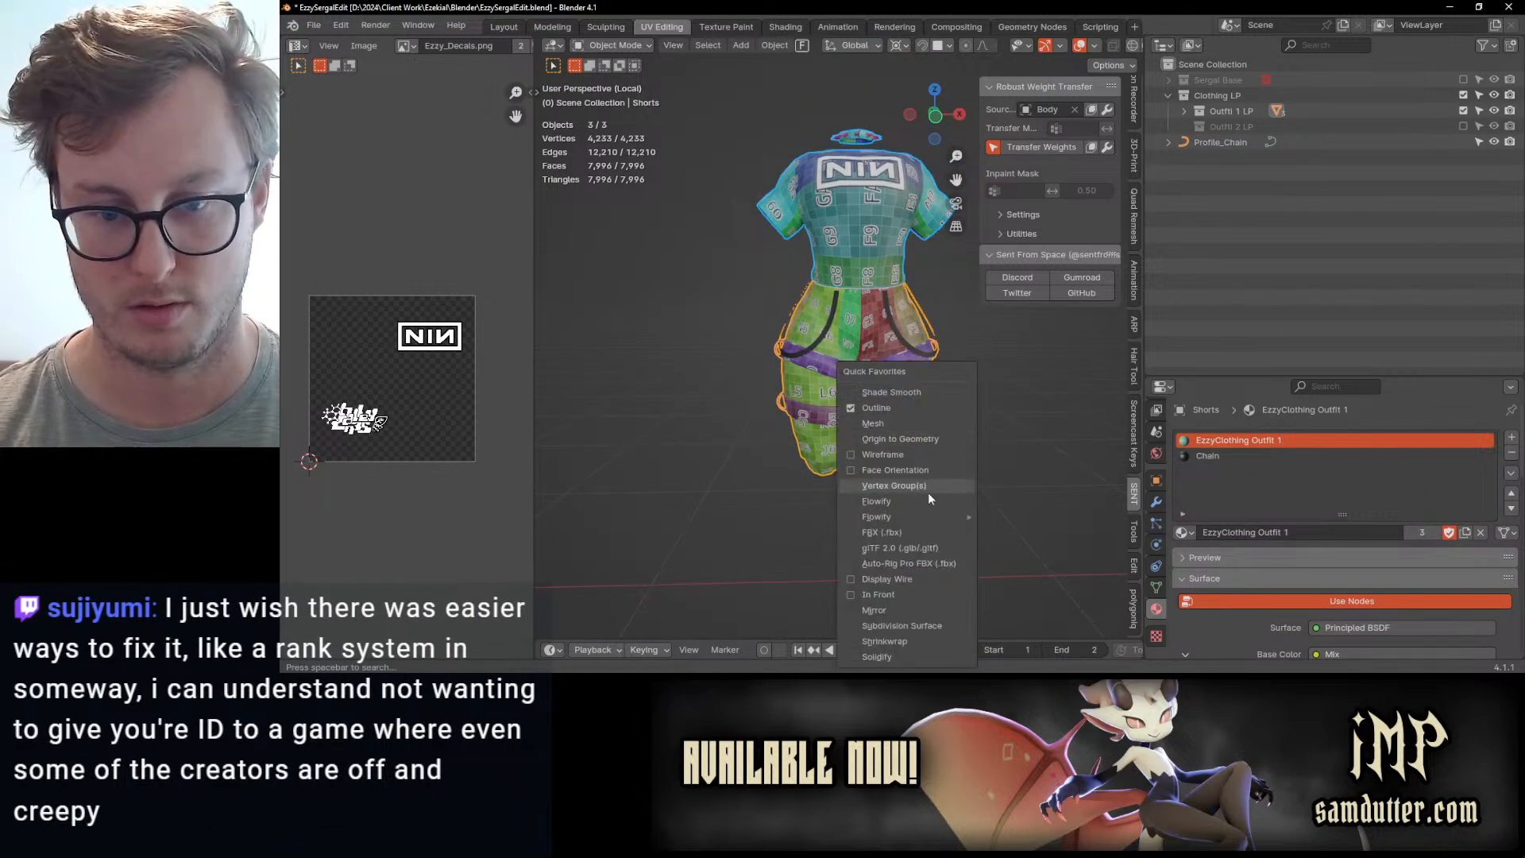
left_click(891, 533)
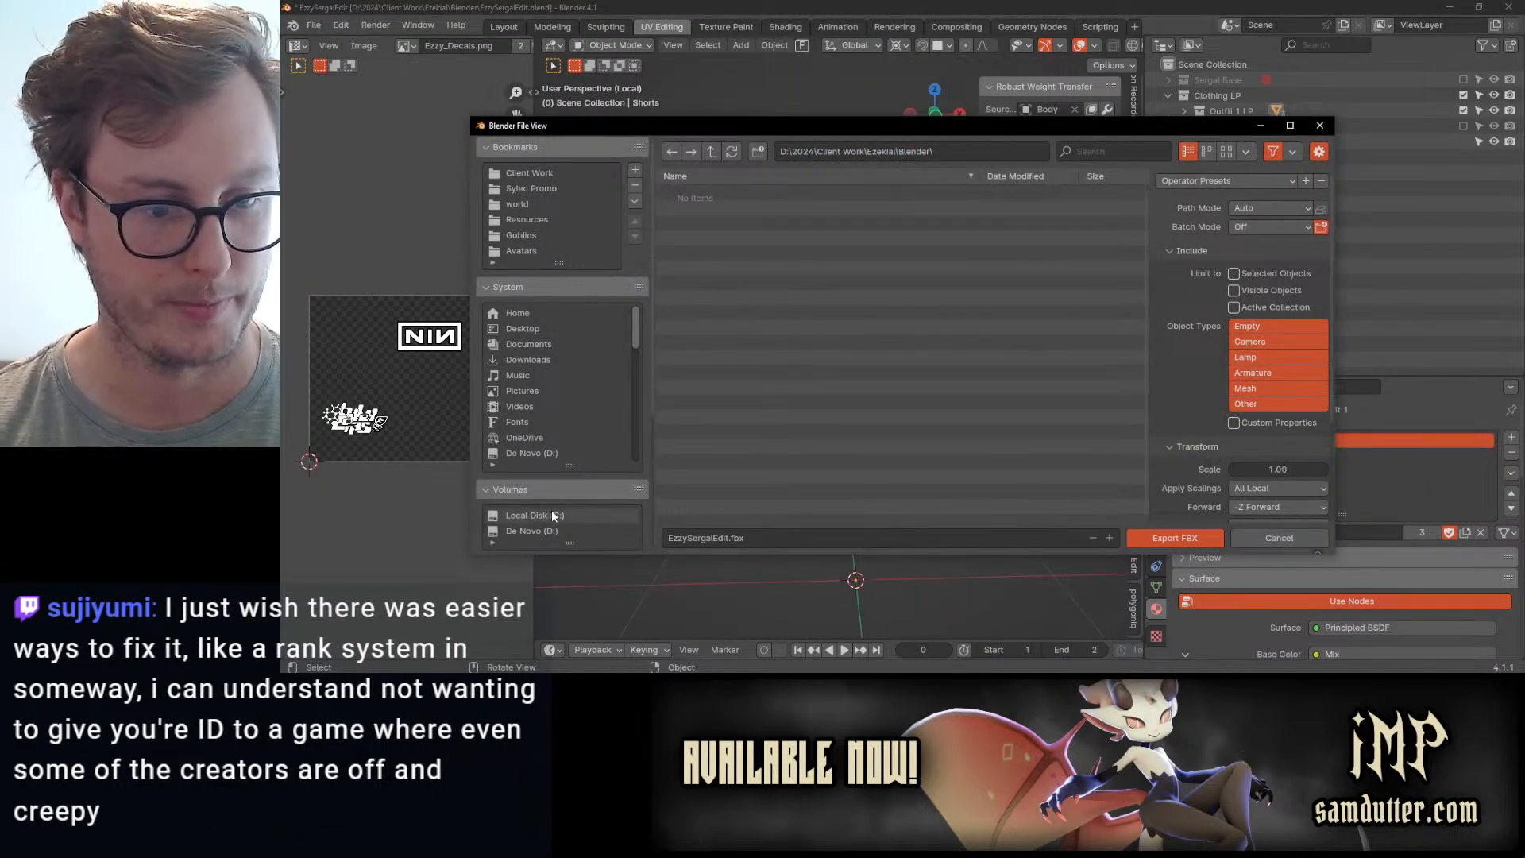
scroll(577, 455, "down", 5)
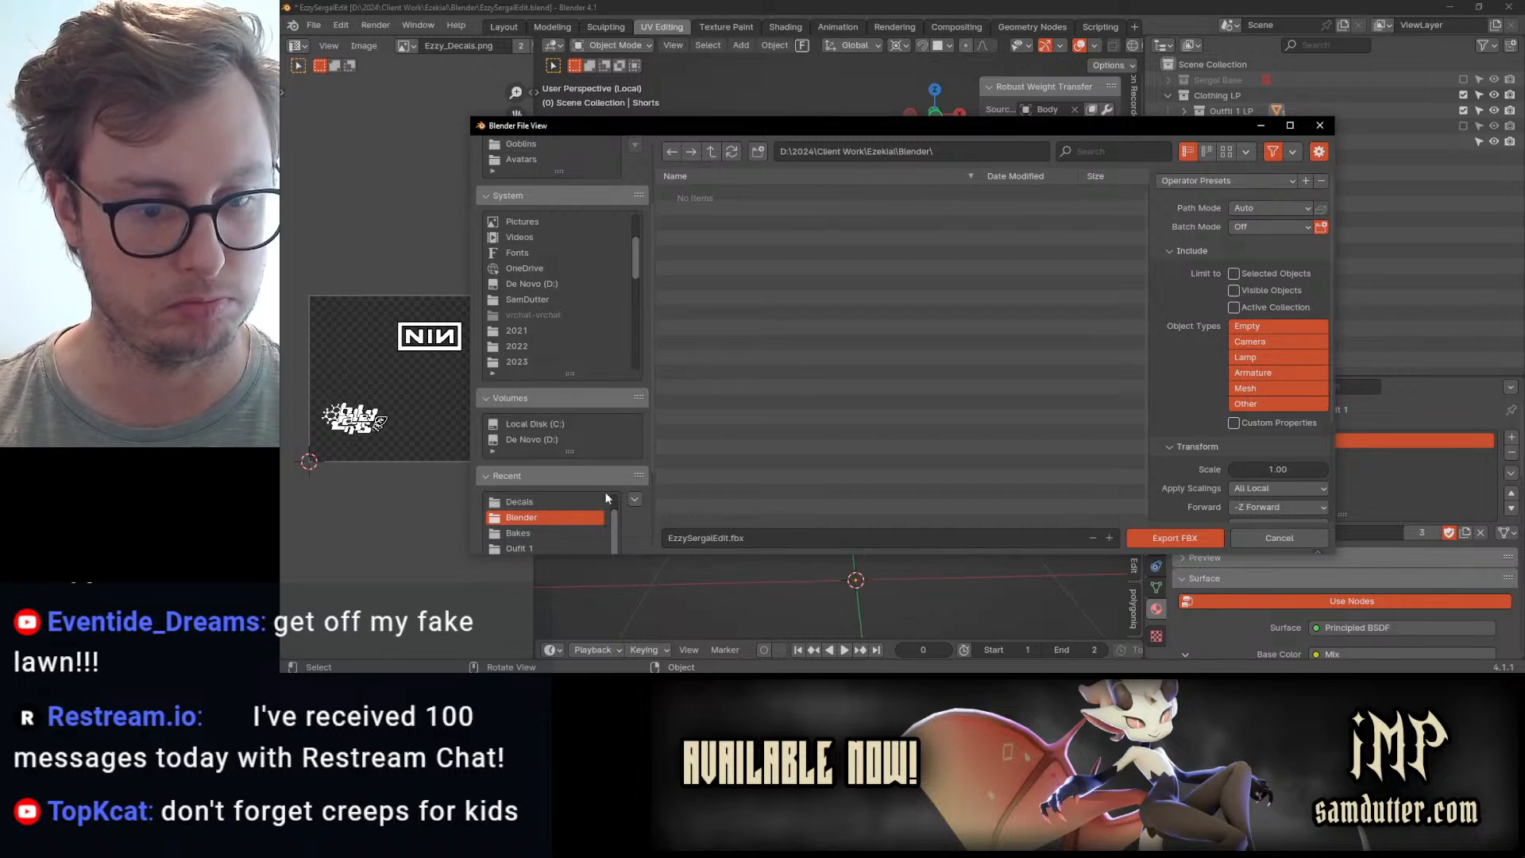
scroll(597, 489, "down", 3)
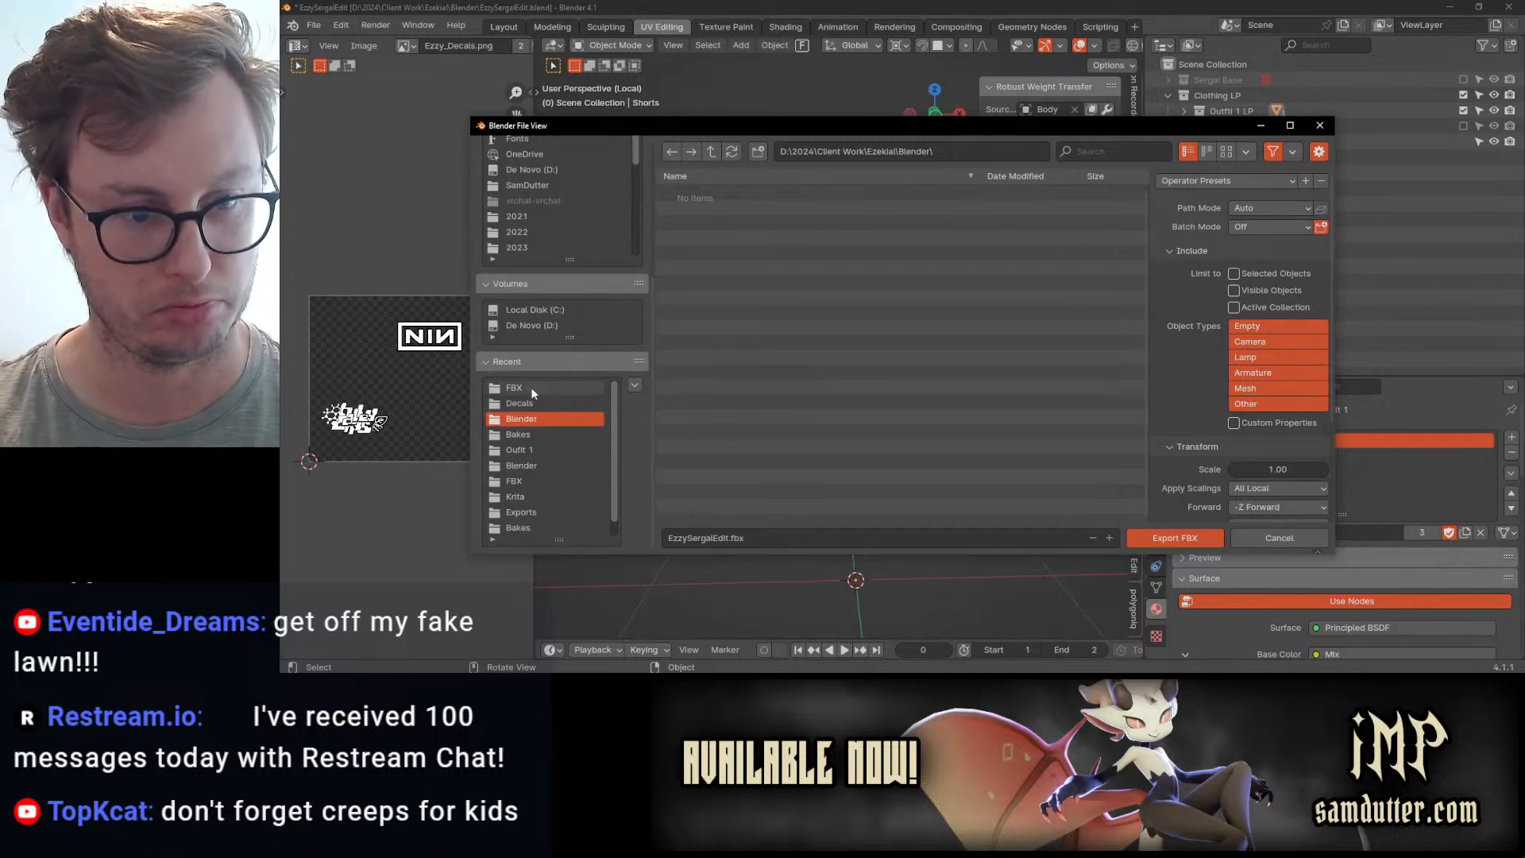
left_click(531, 389)
left_click(755, 192)
left_click(1232, 182)
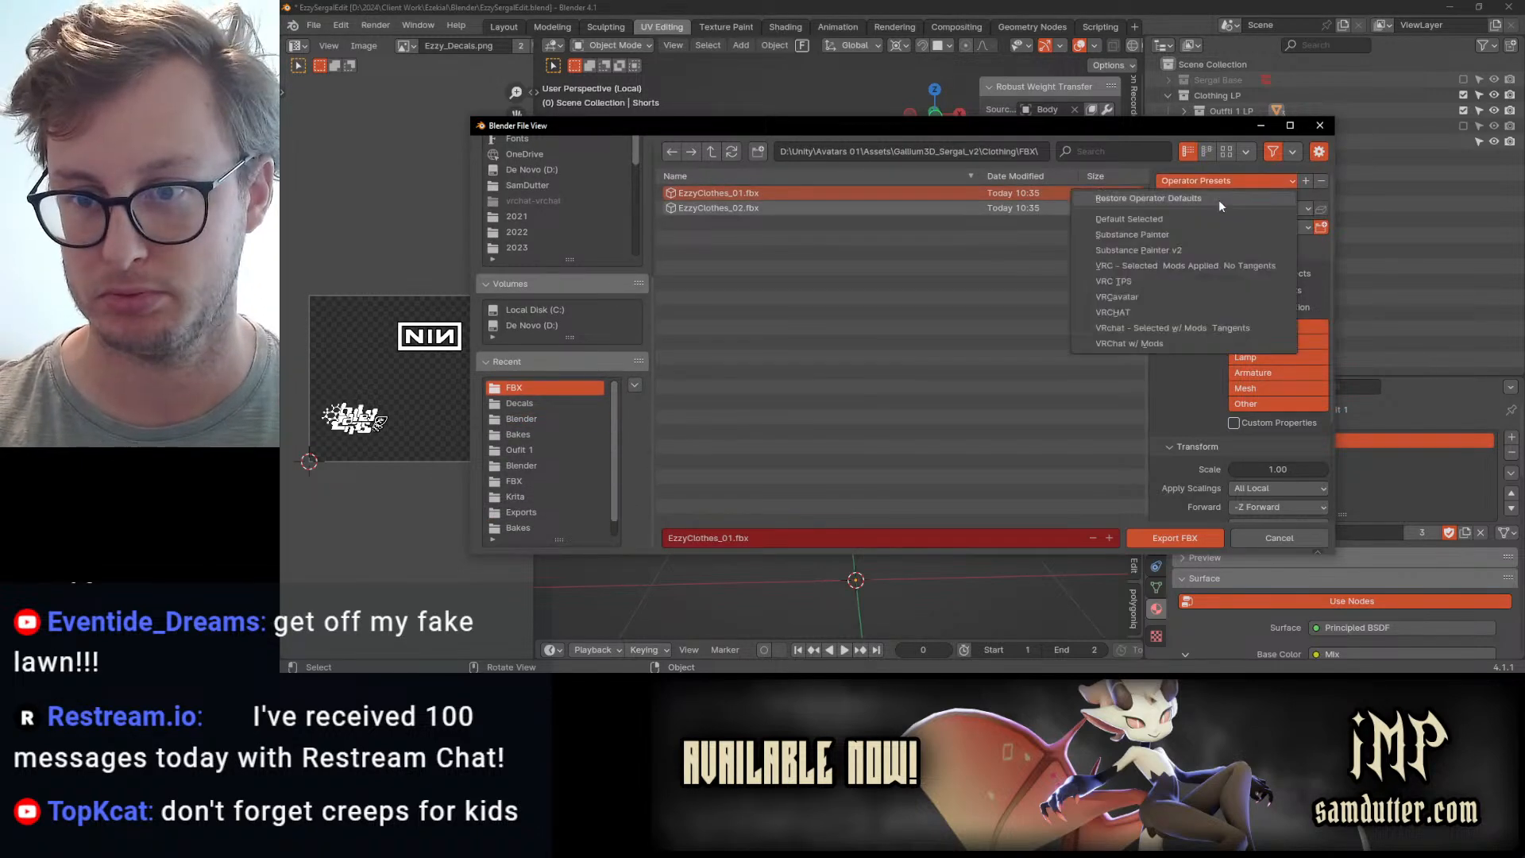
left_click(1160, 249)
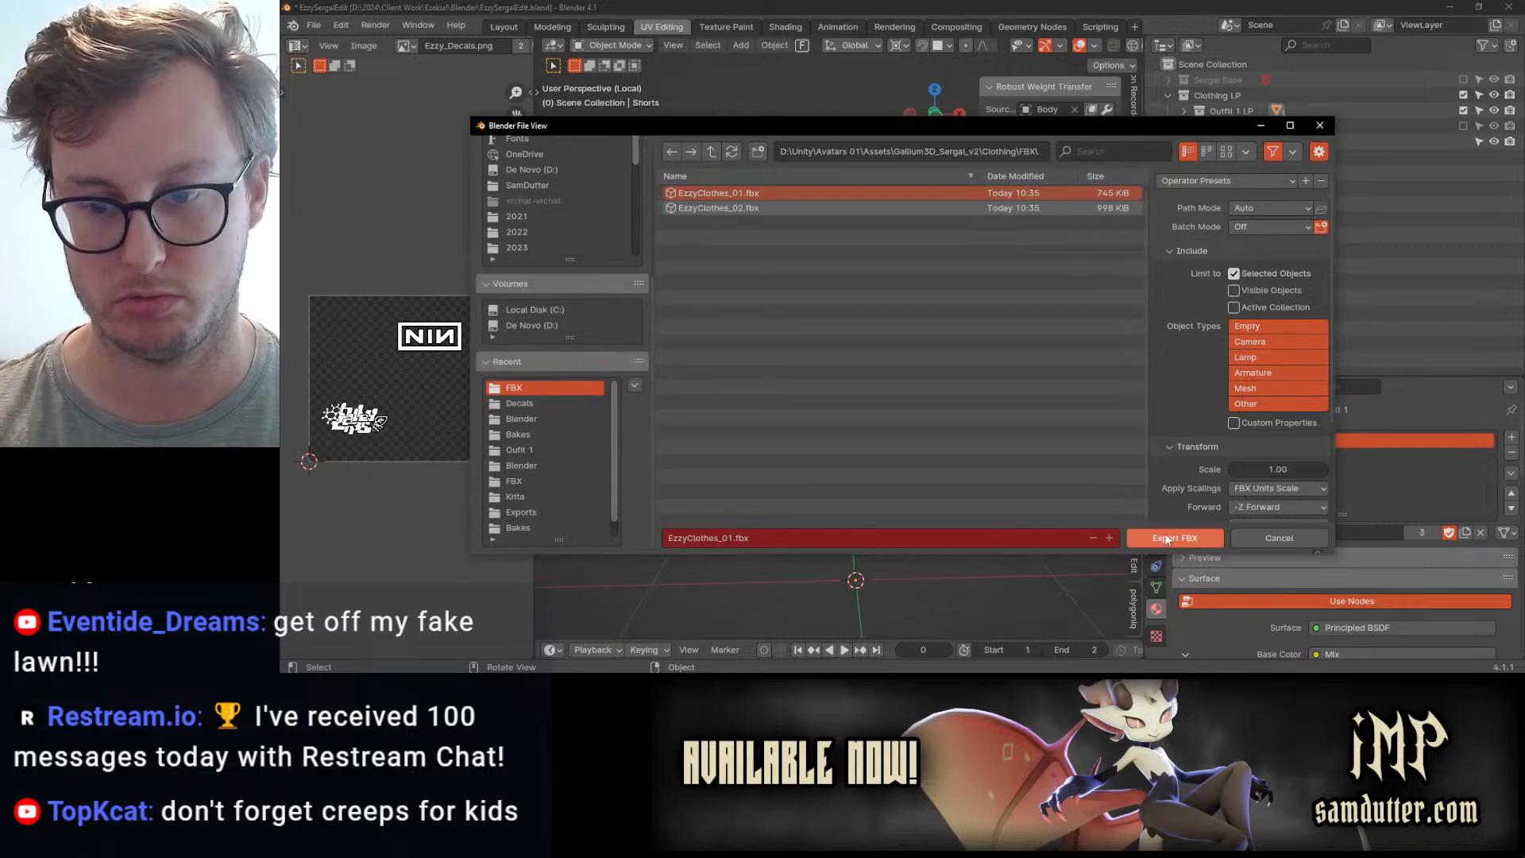
left_click(1166, 539)
key("ctrl+s")
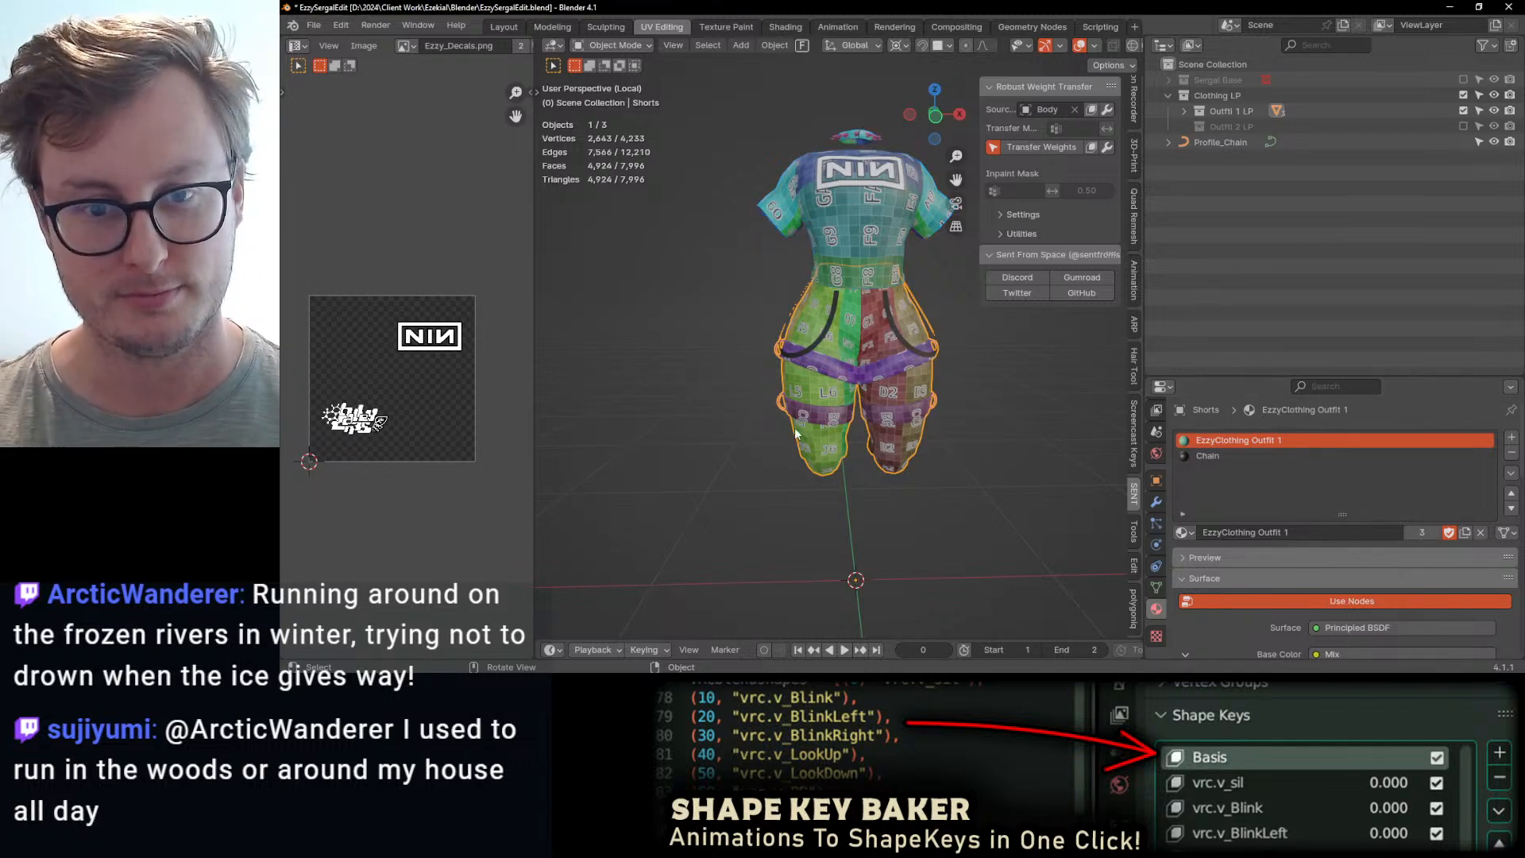
- Export the complete selected outfit again over EzzyClothes_01.fbx with the same export settings and save the blend file
middle_click_drag(846, 350, 927, 427)
key("q")
key("Escape")
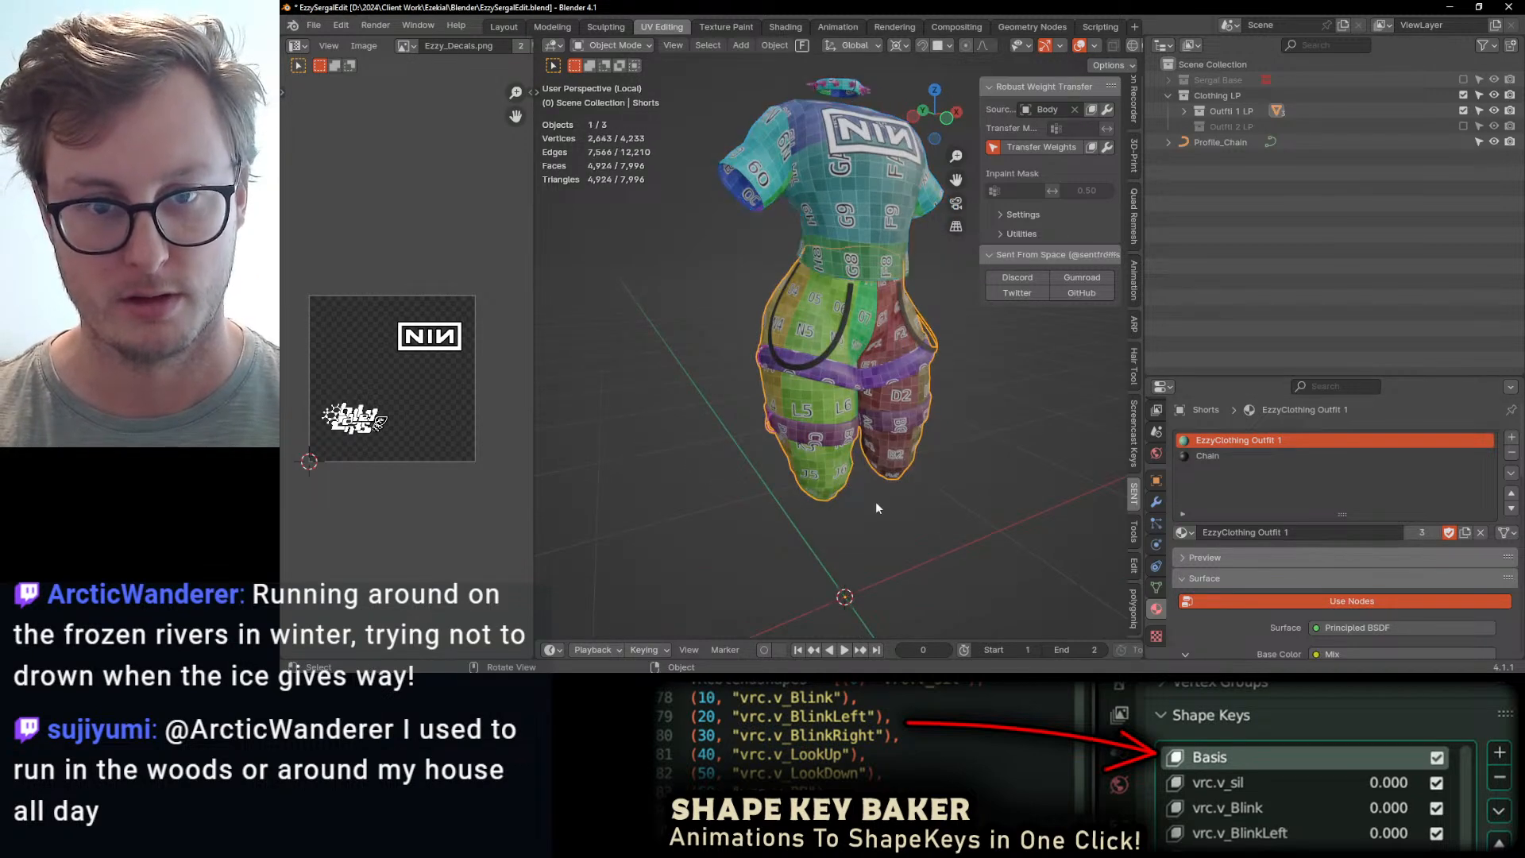
key("q")
left_click(877, 431)
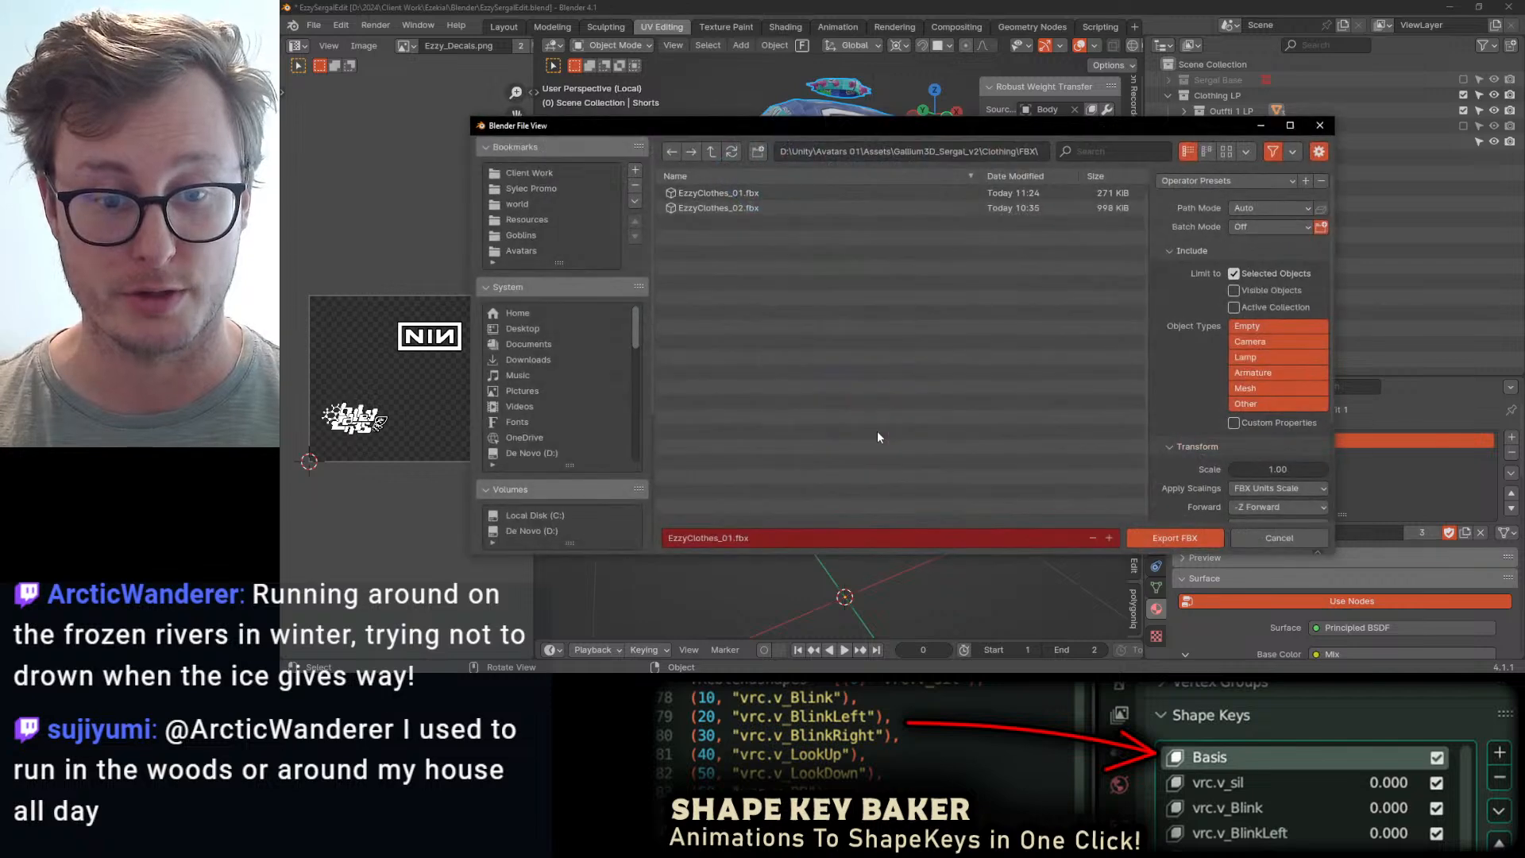
left_click(1174, 540)
key("ctrl+s")
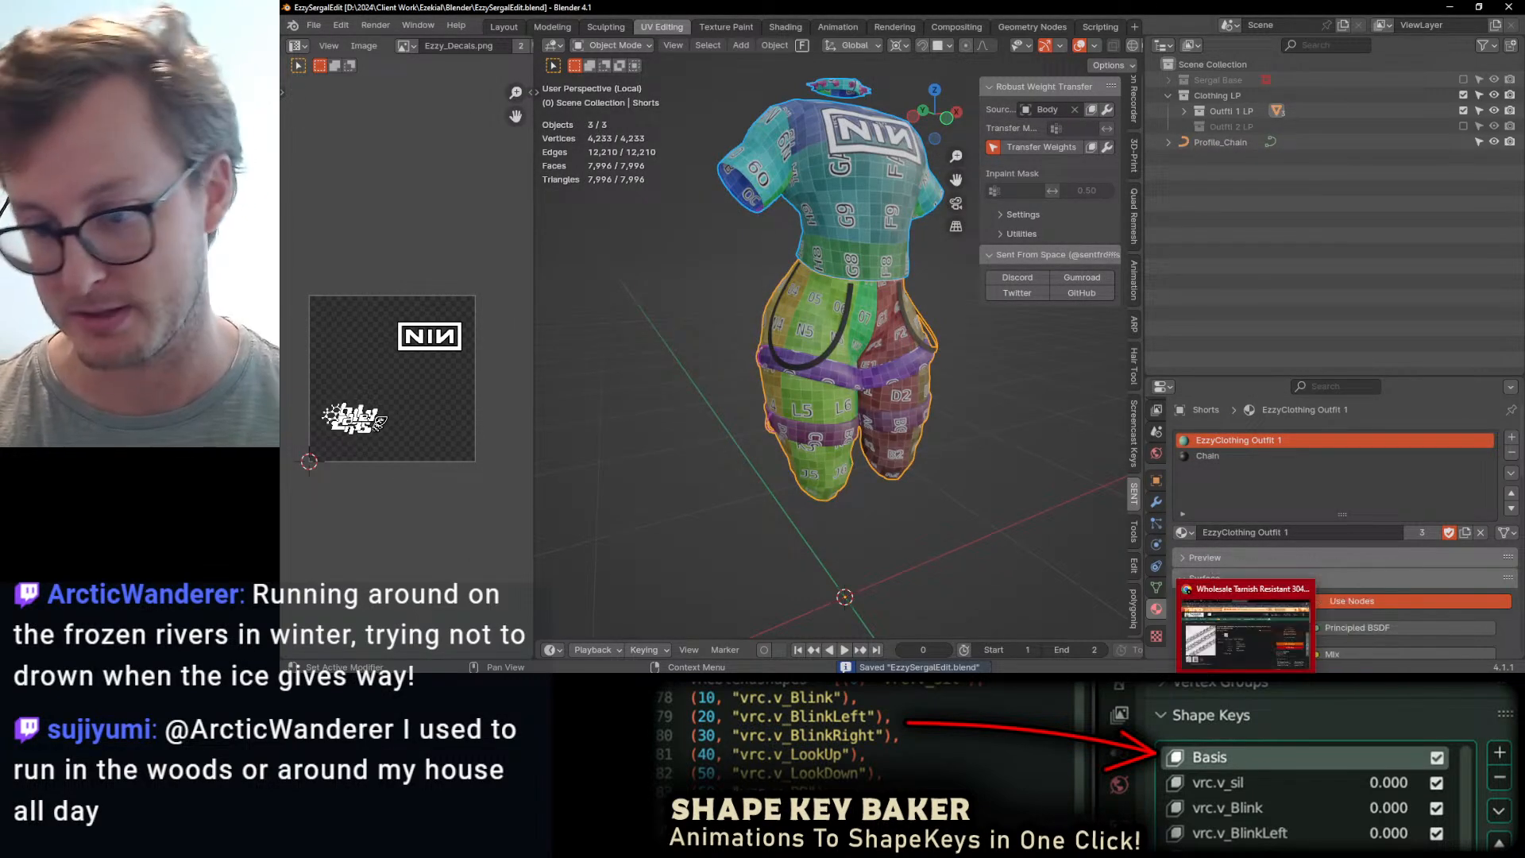
- Switch to Unity and examine the avatar's shorts, comparing the hip area with the chain mesh in Blender
left_click(1213, 687)
left_click_drag(784, 421, 556, 464, "alt")
scroll(560, 461, "up", 7, "alt")
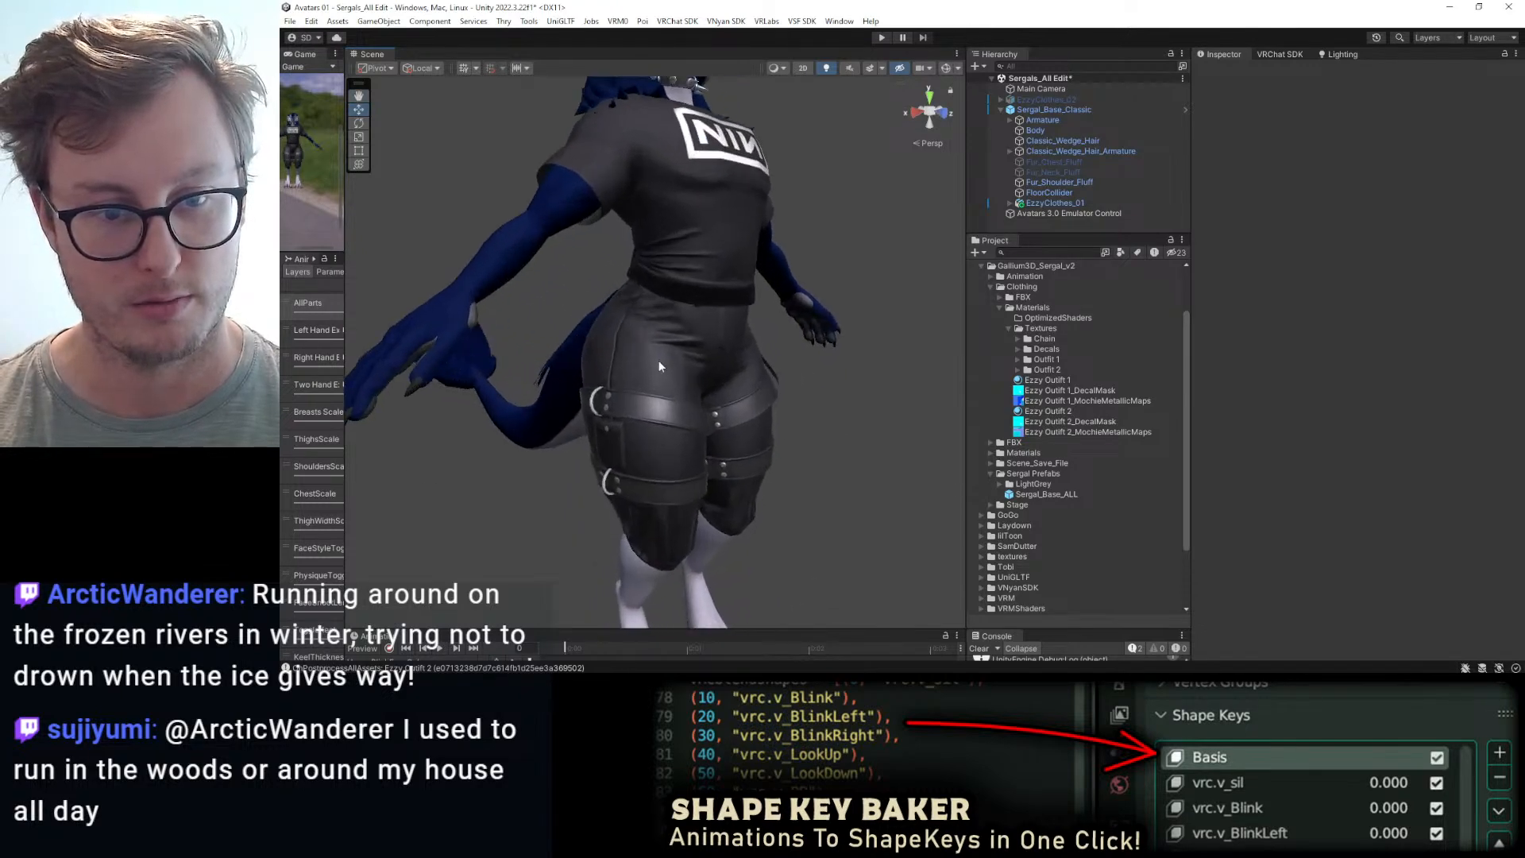
key("alt+Tab")
scroll(809, 359, "up", 5)
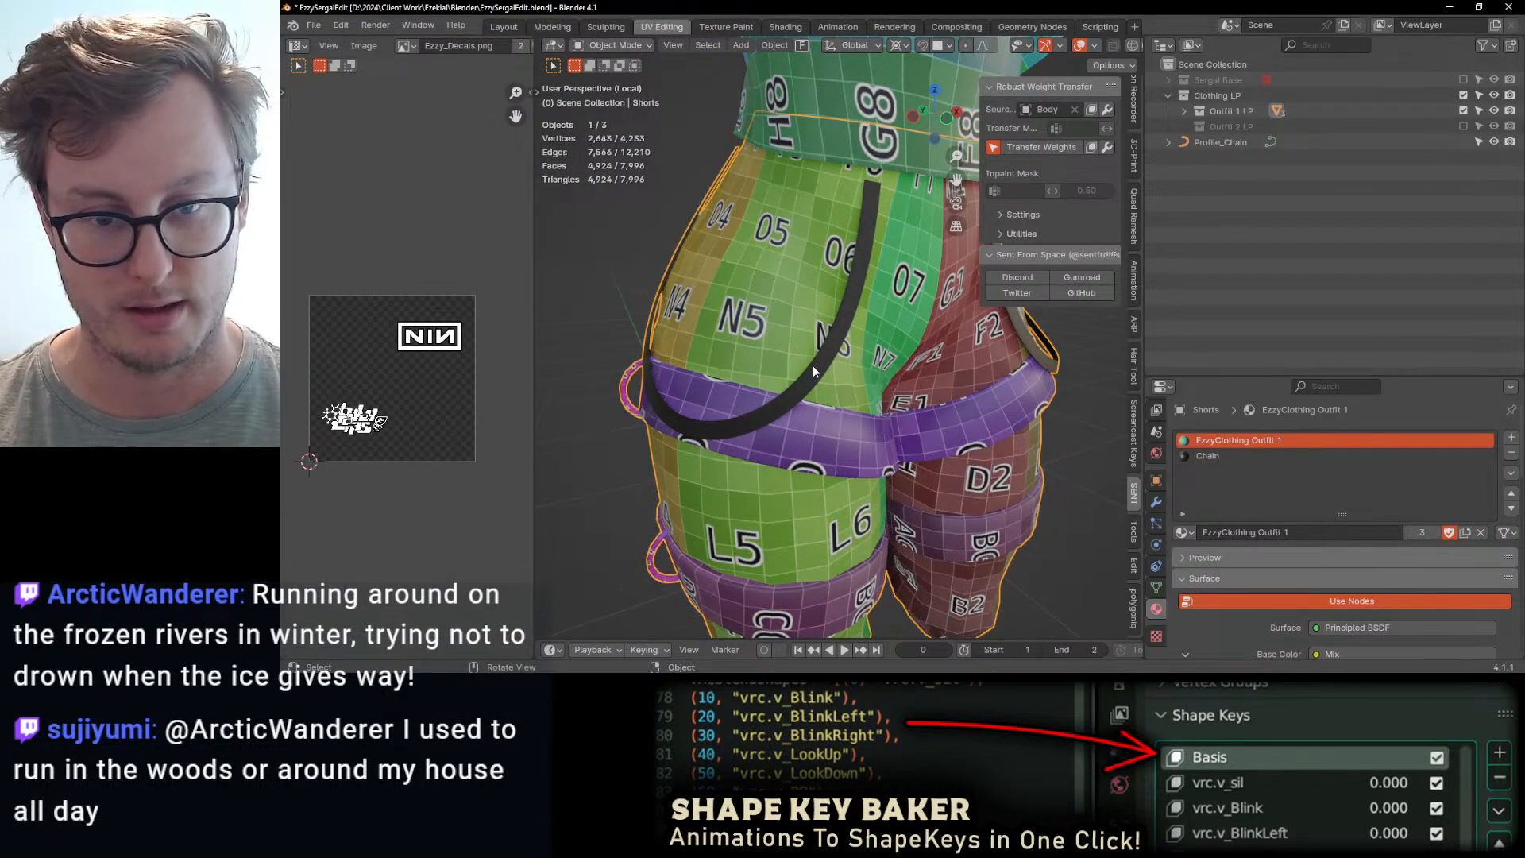
key("alt+Tab")
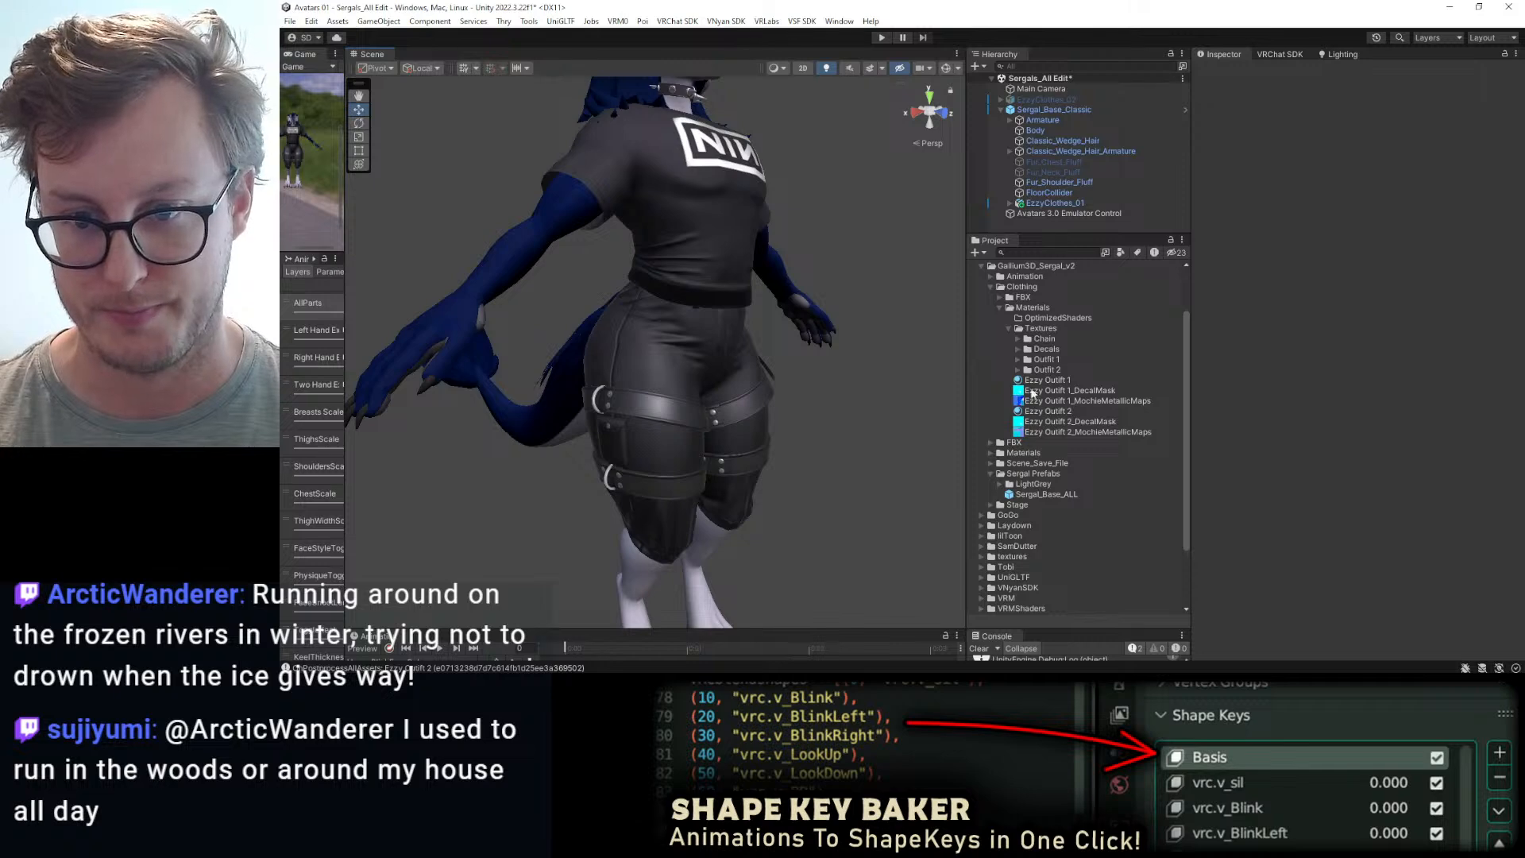
- Create a new material named Ezzy Chain in the Clothing Materials folder
right_click(1029, 308)
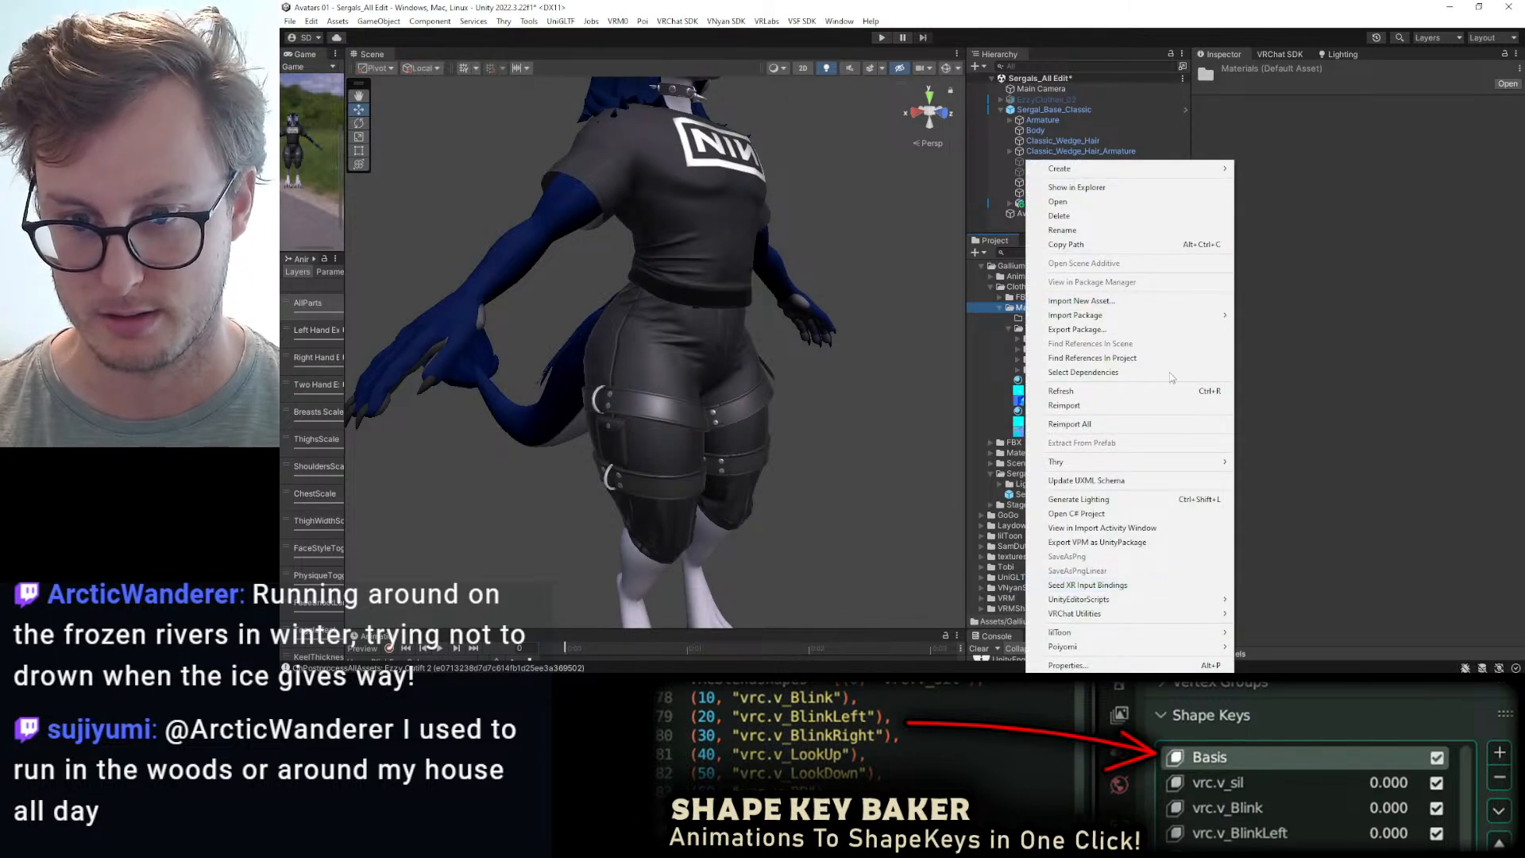
mouse_move(1155, 316)
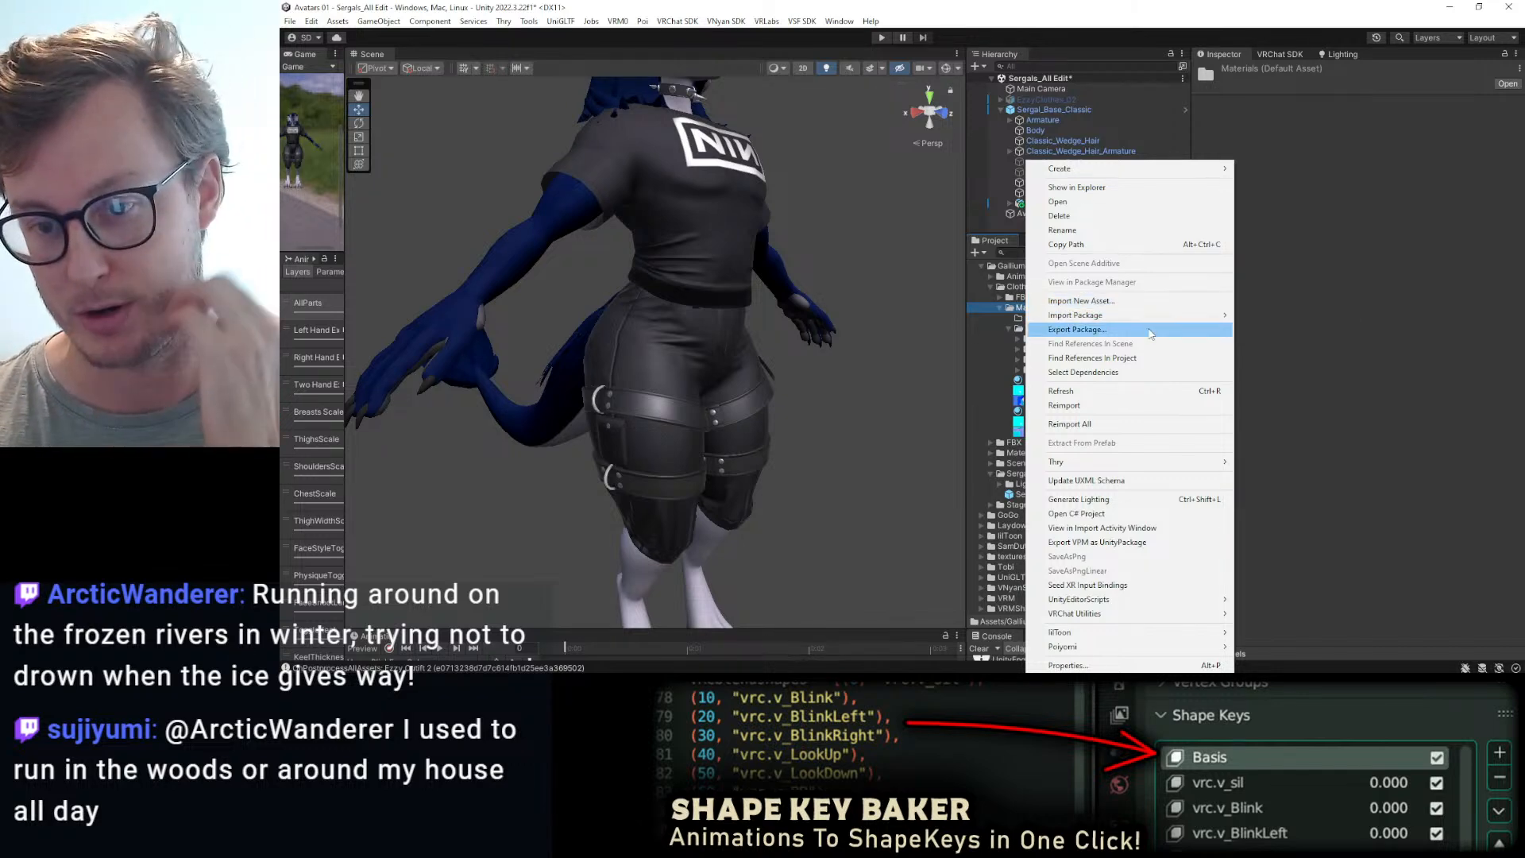
mouse_move(1069, 178)
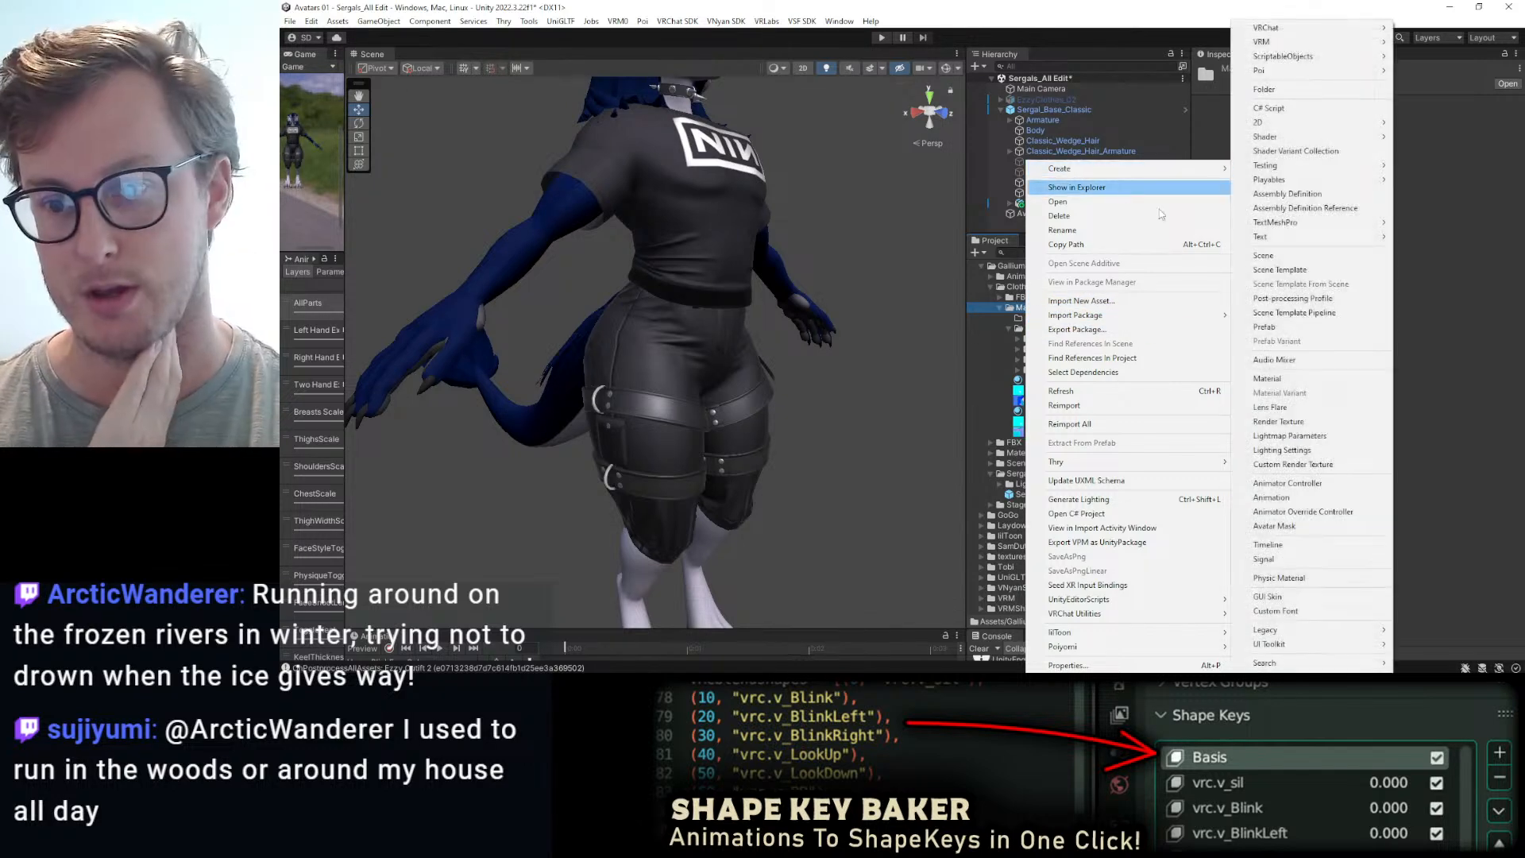
left_click(1276, 374)
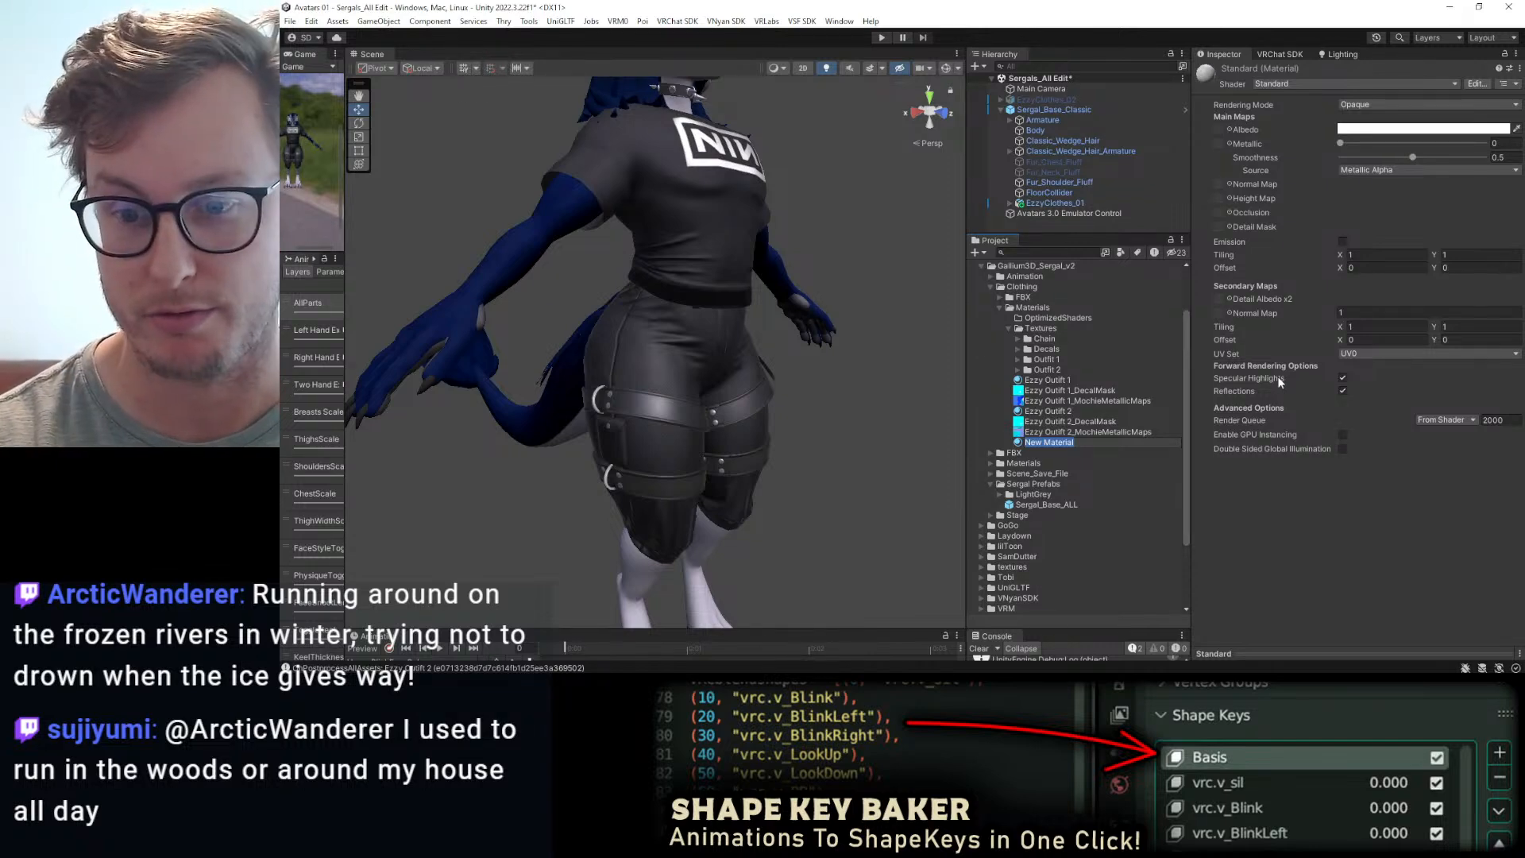
type("Ezzy Chain")
key("Return")
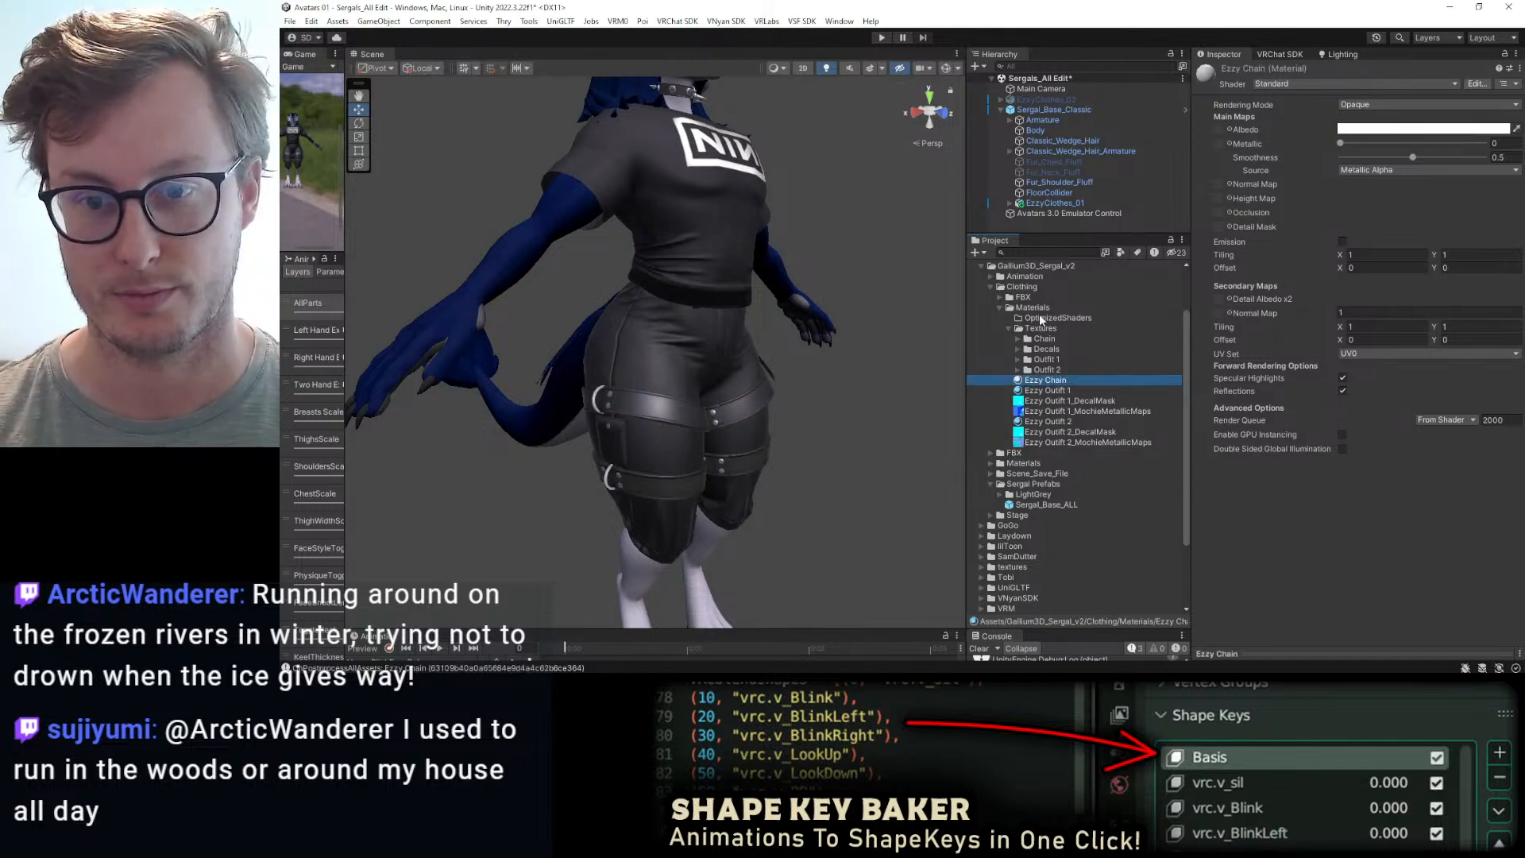
- Remap the Chain material slot of the EzzyClothes_01 model to Ezzy Chain and apply the import settings
left_click(1000, 298)
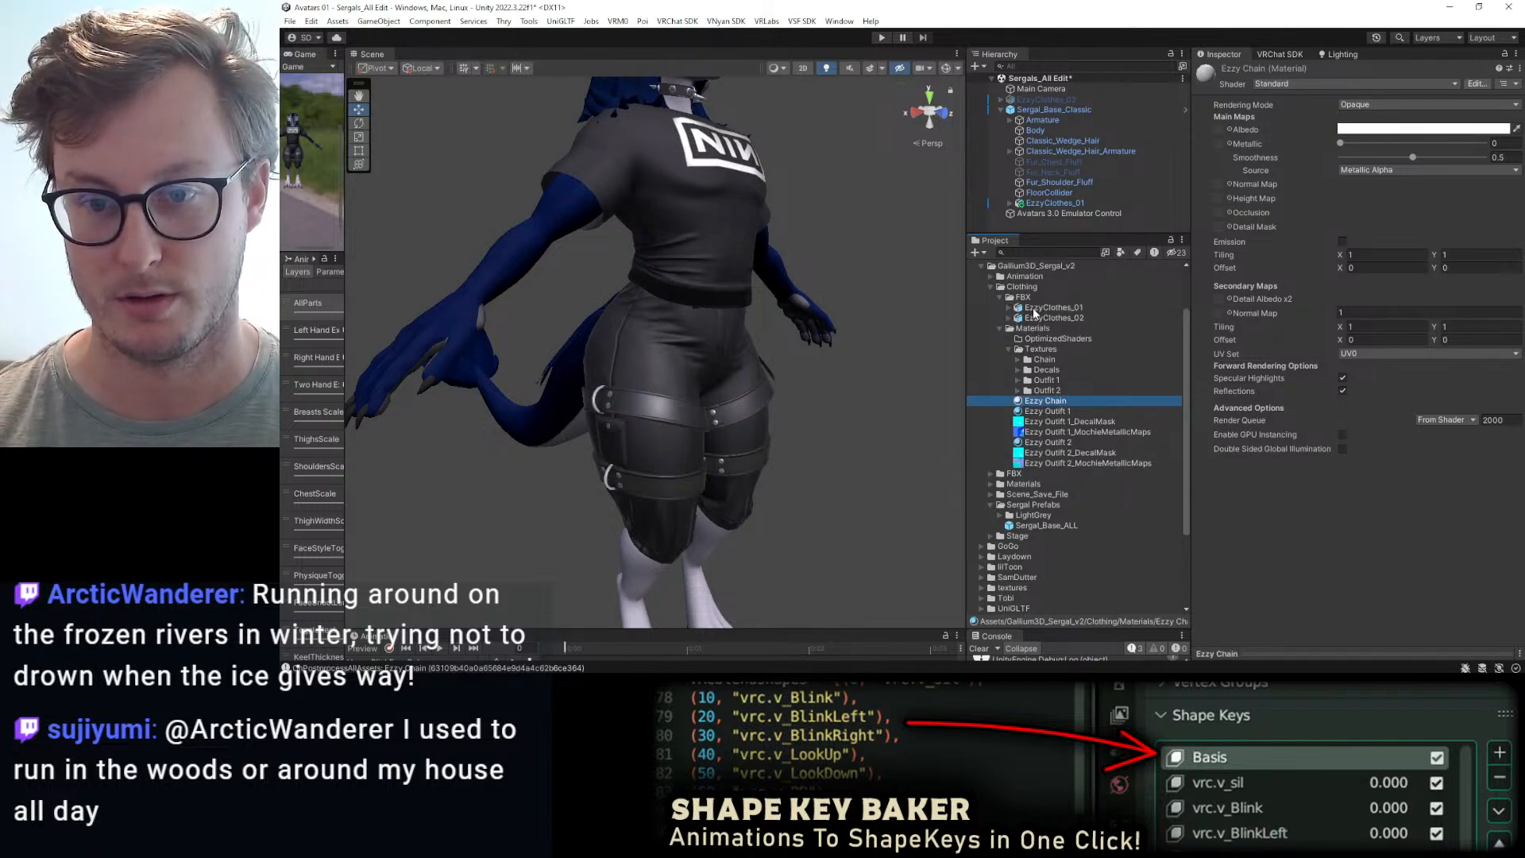
left_click(1050, 308)
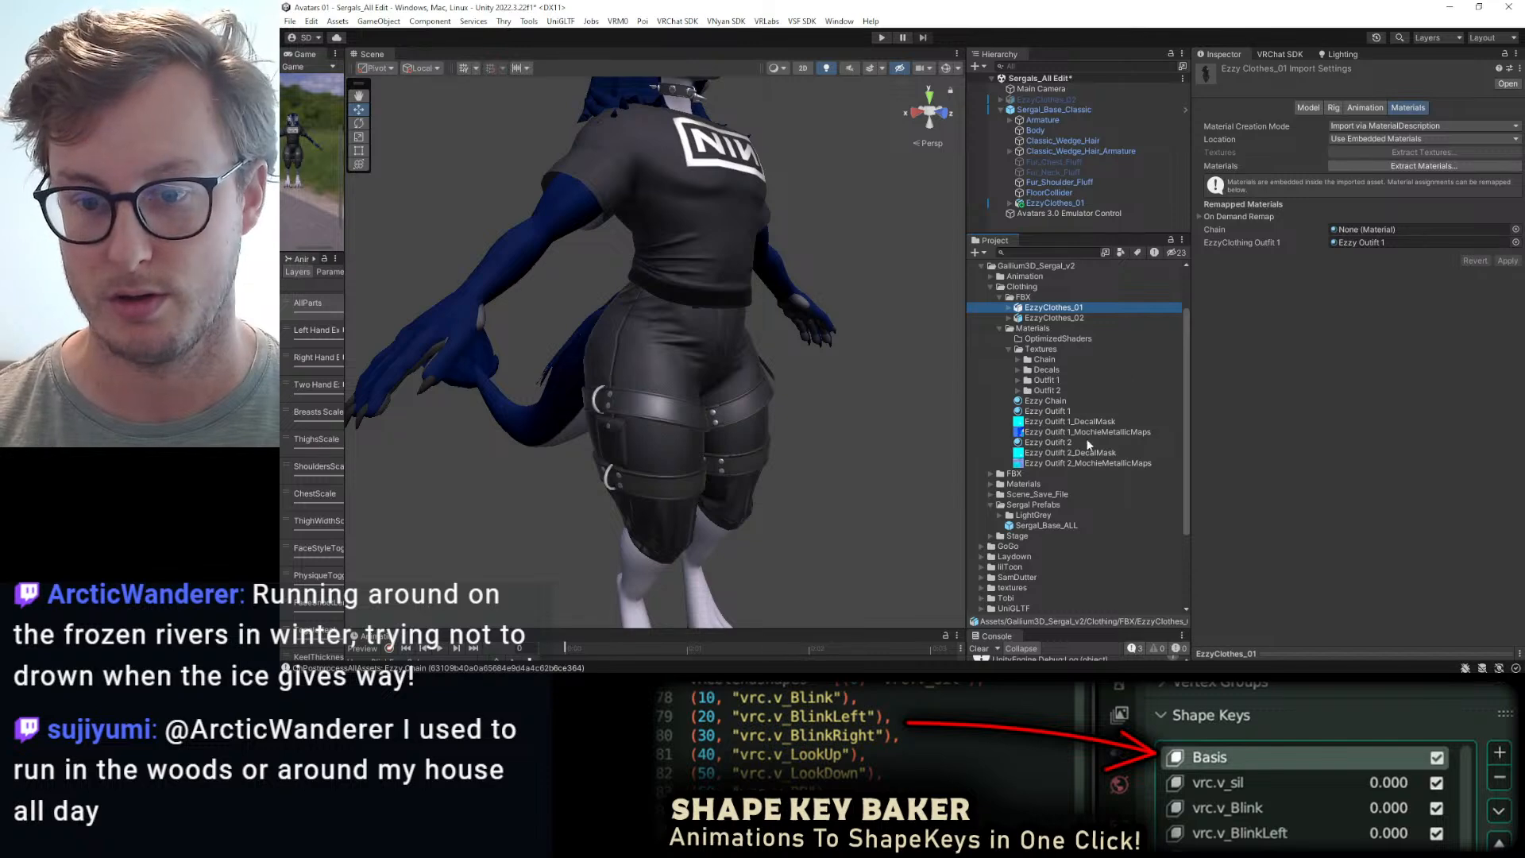
left_click_drag(1050, 405, 1398, 230)
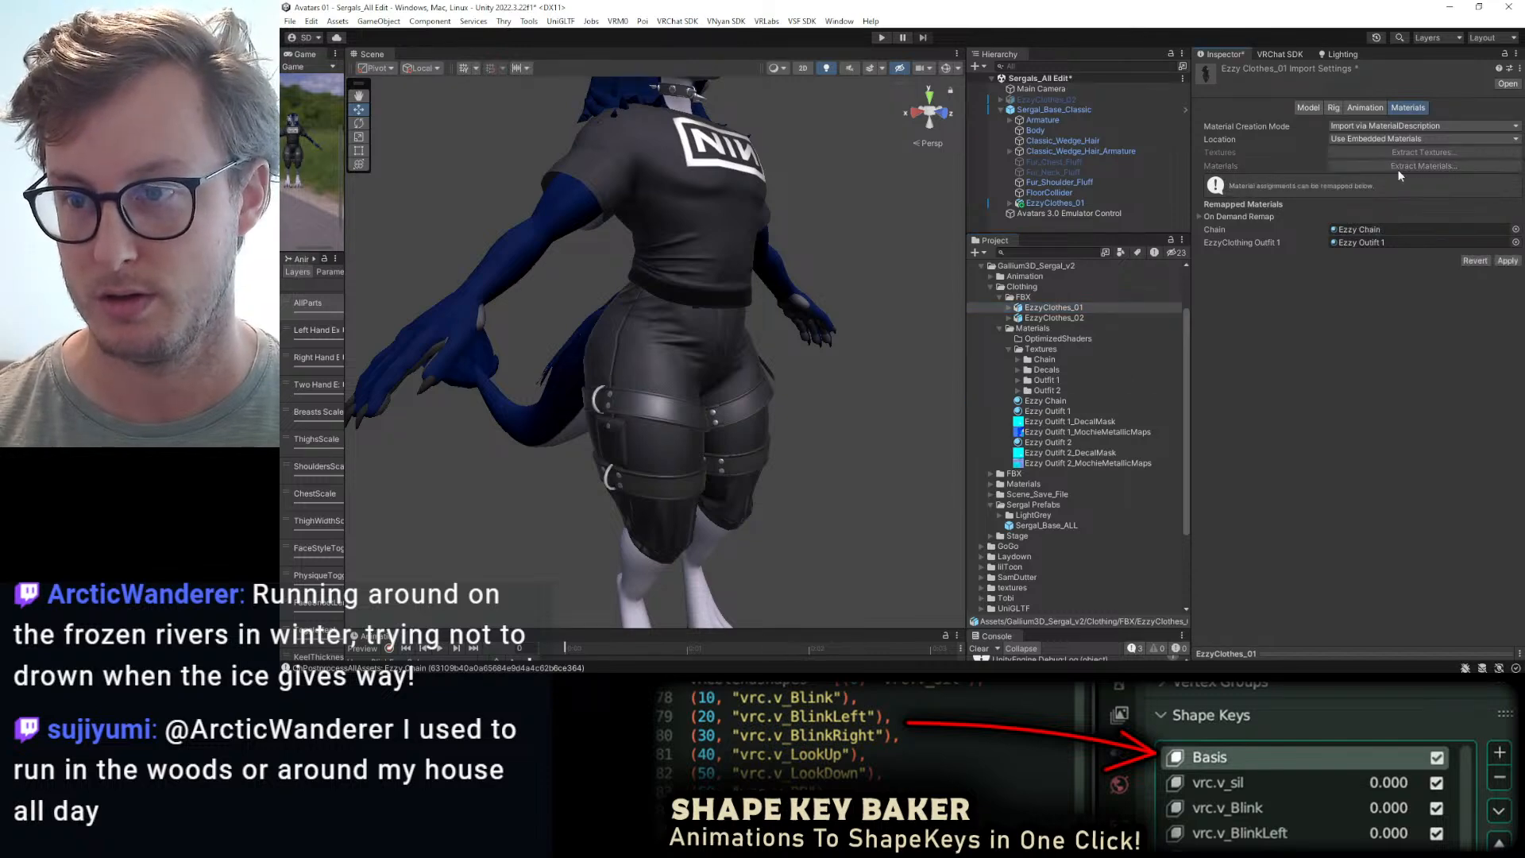
left_click(1507, 261)
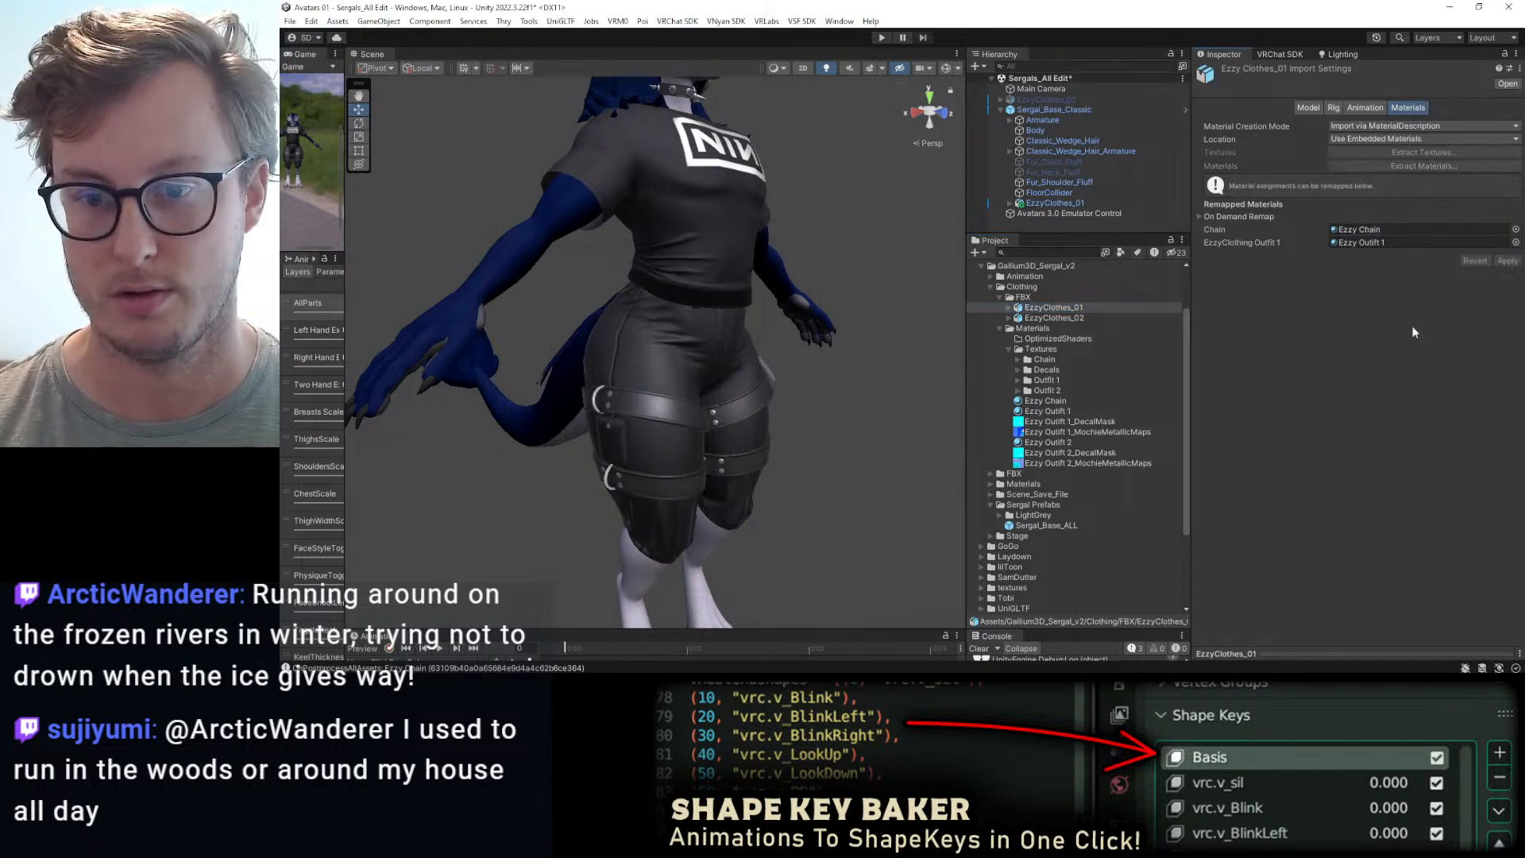
- Change the Ezzy Chain material's shader to Poiyomi Toon and set its culling to Off
left_click(1042, 402)
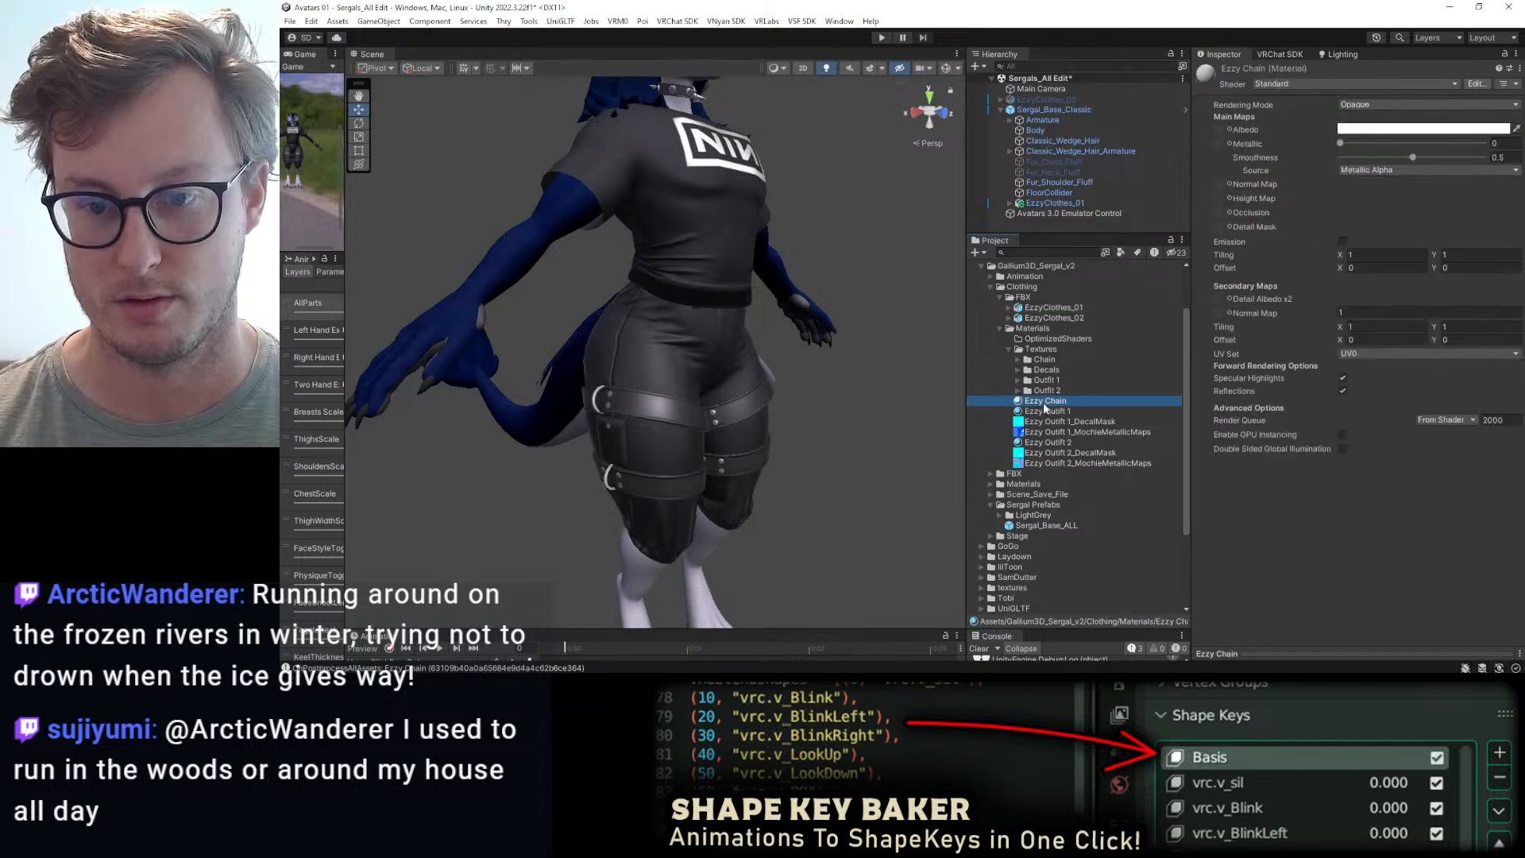
left_click(1294, 83)
left_click(1288, 124)
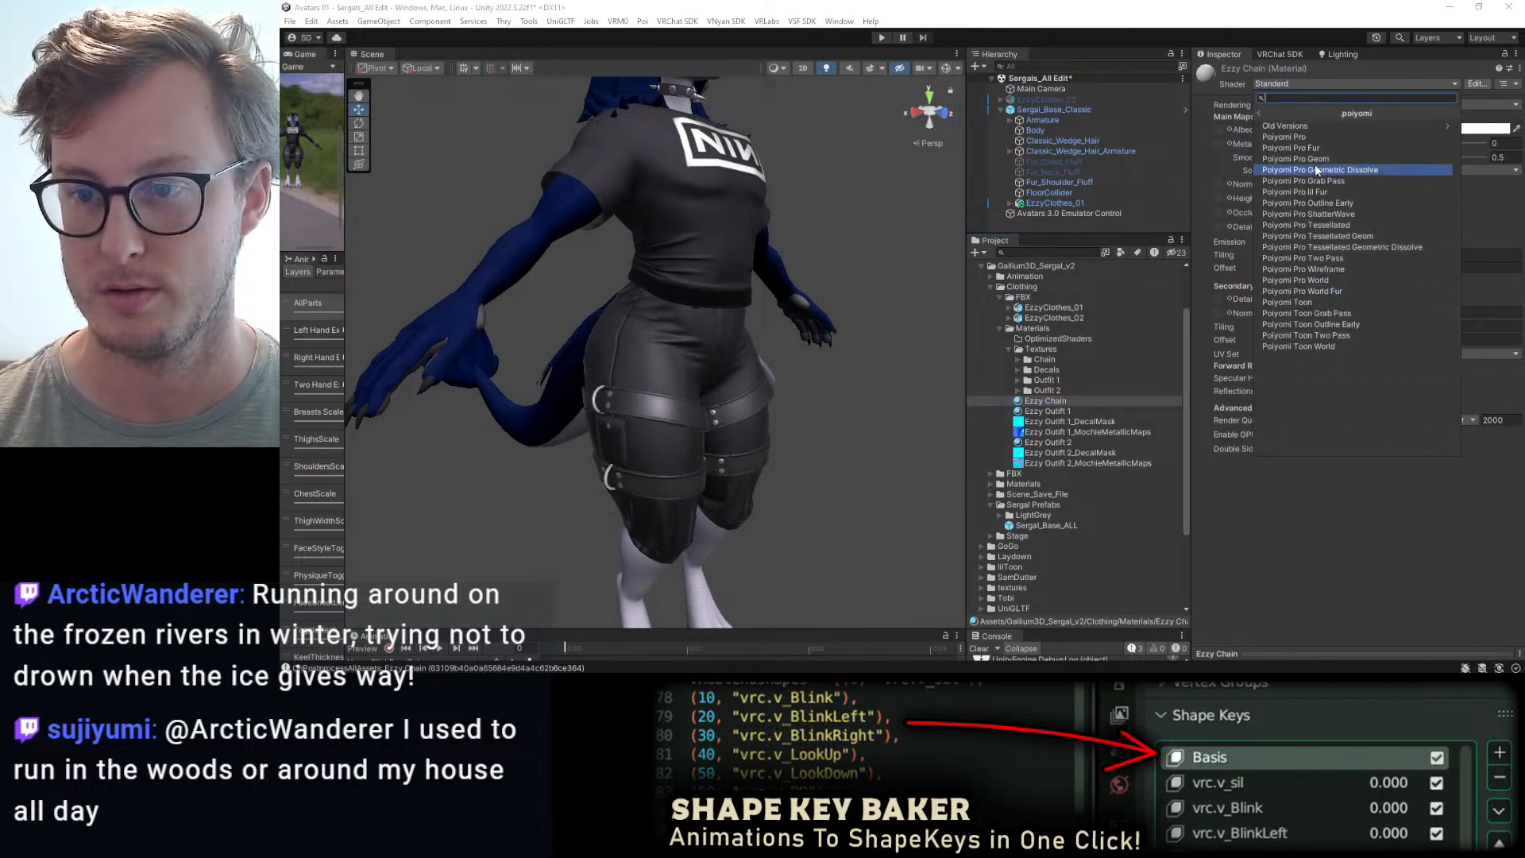
left_click(1304, 303)
left_click(1231, 276)
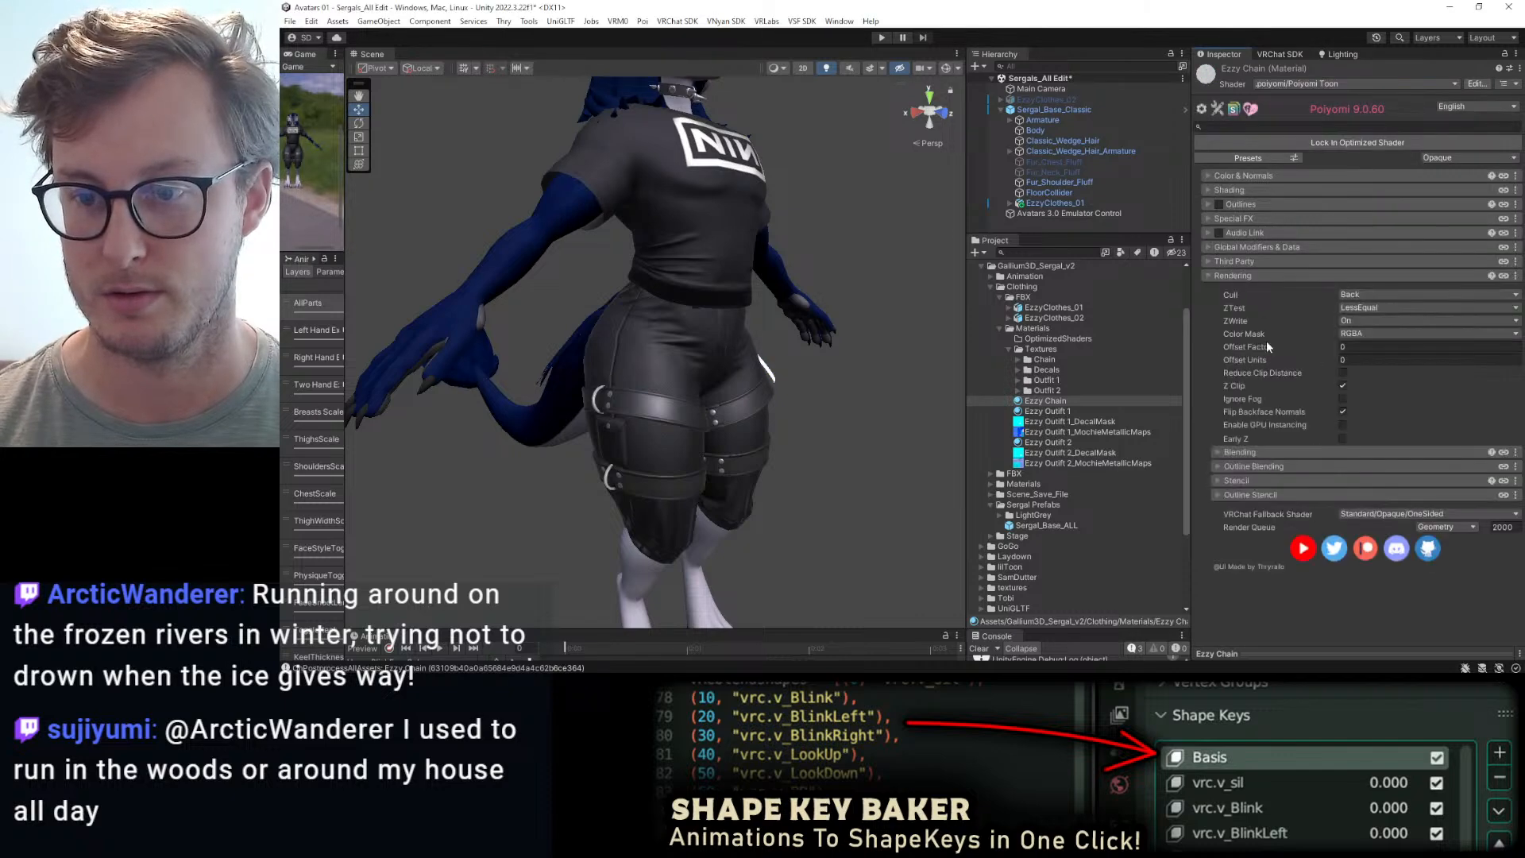
left_click(1382, 294)
left_click(1366, 309)
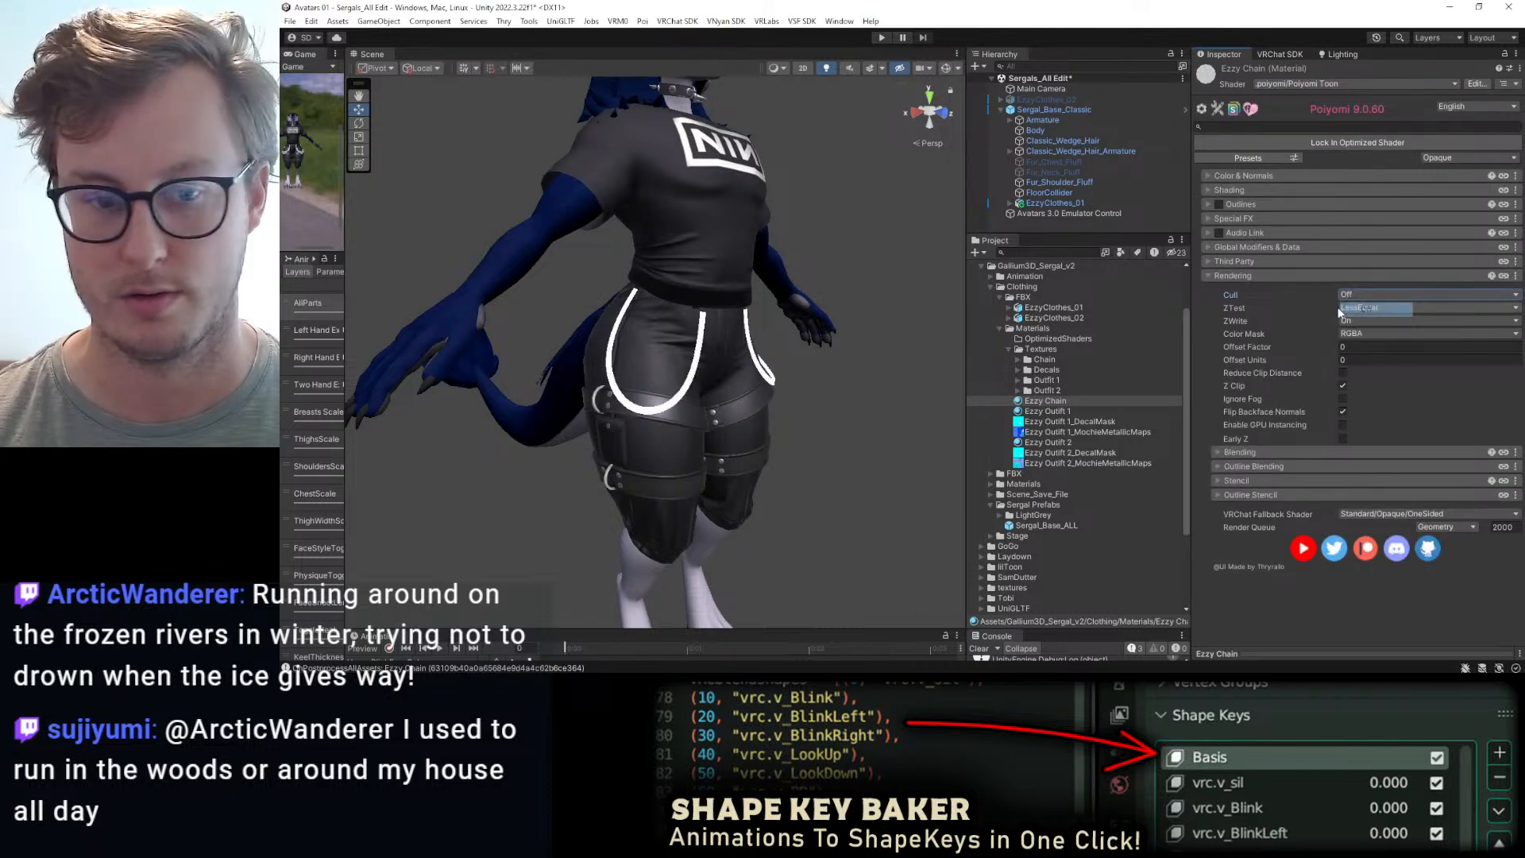
- Assign the chain's ambient occlusion image as Ezzy Chain's color texture and set the rendering preset to Cutout
left_click(1248, 179)
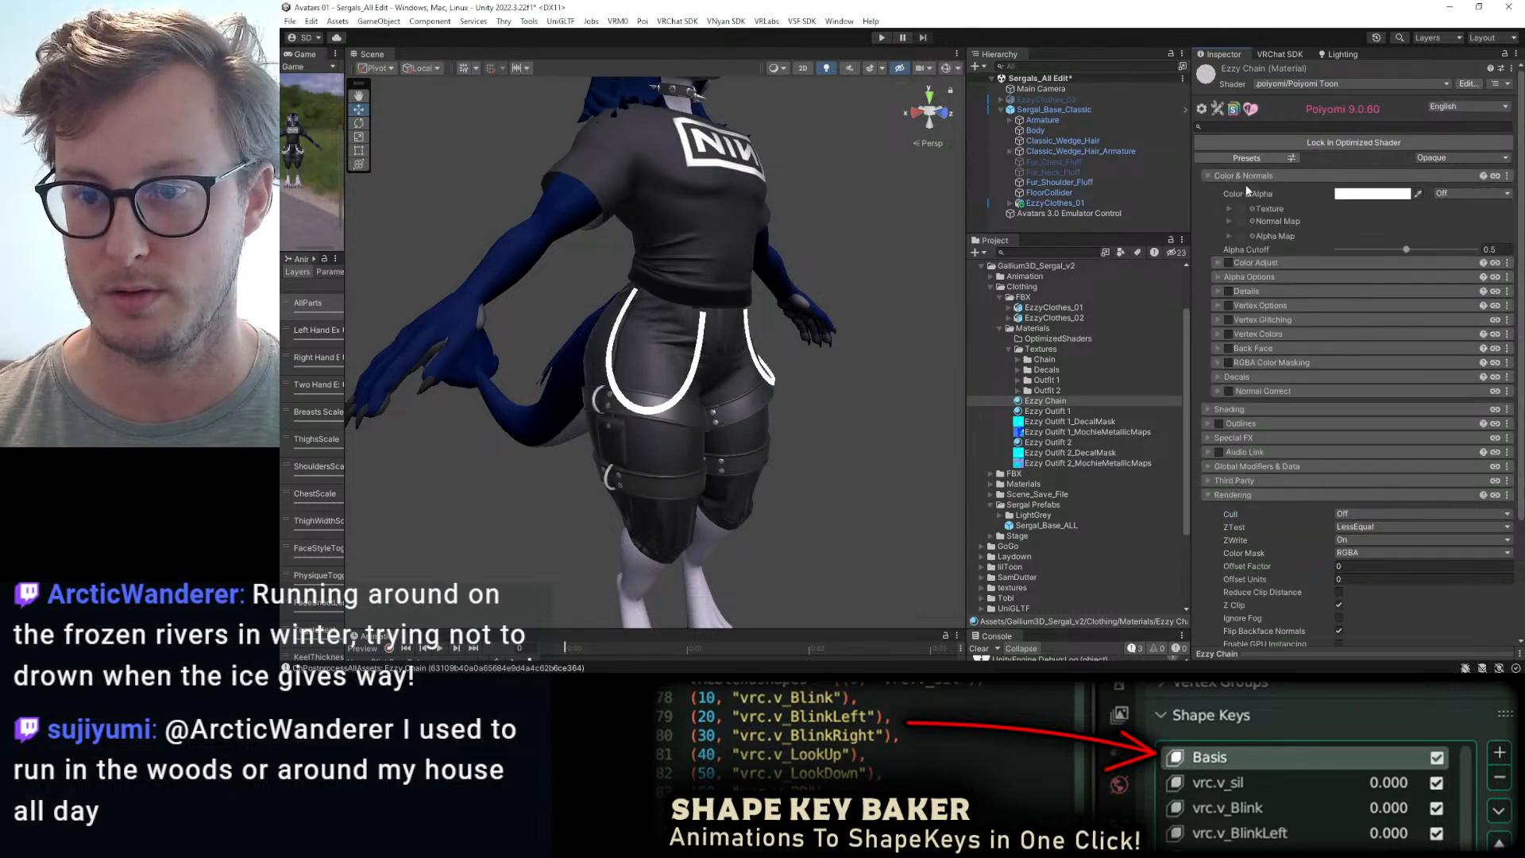
left_click(1020, 361)
left_click_drag(1050, 370, 1241, 208)
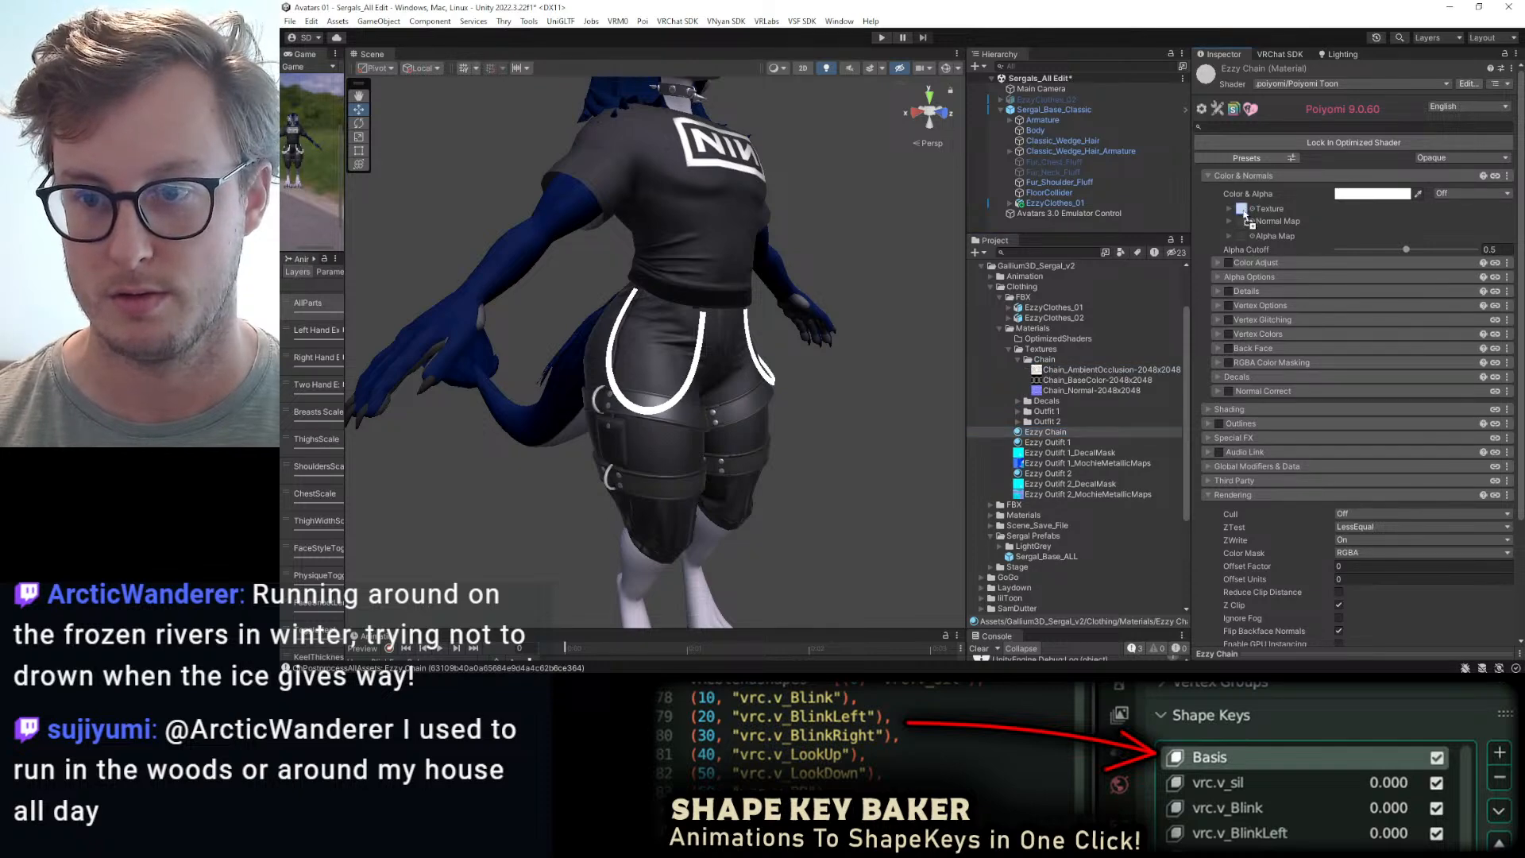
left_click(1442, 156)
left_click(1430, 189)
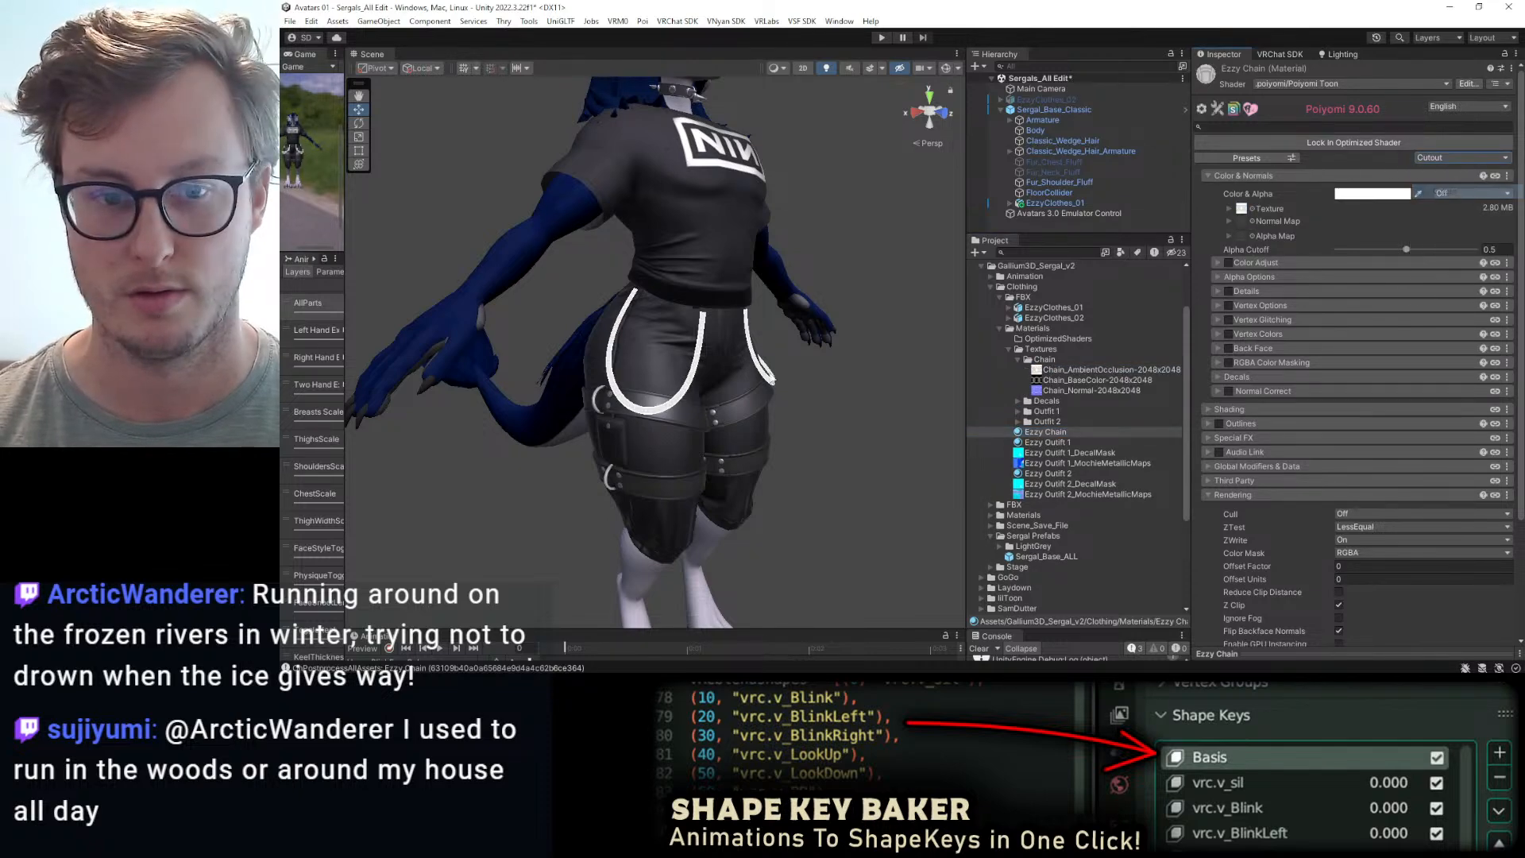
- Try a lower alpha cutoff on the chain material, undo it and inspect the chain links up close
scroll(699, 445, "up", 5)
scroll(699, 444, "up", 4)
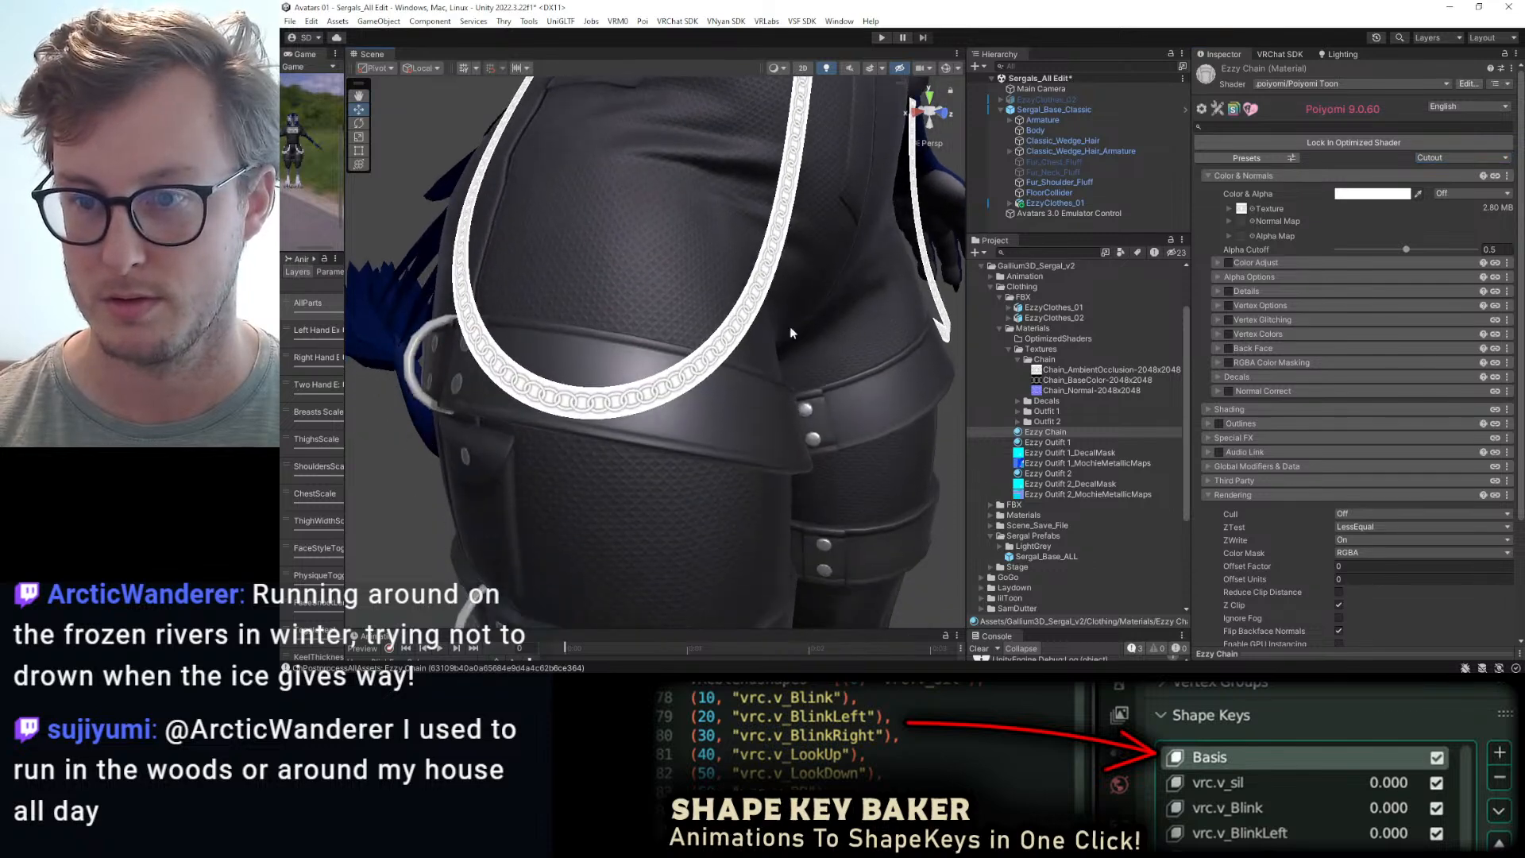
left_click_drag(1407, 249, 1365, 253)
key("ctrl+z")
scroll(802, 364, "up", 2)
scroll(803, 368, "up", 2)
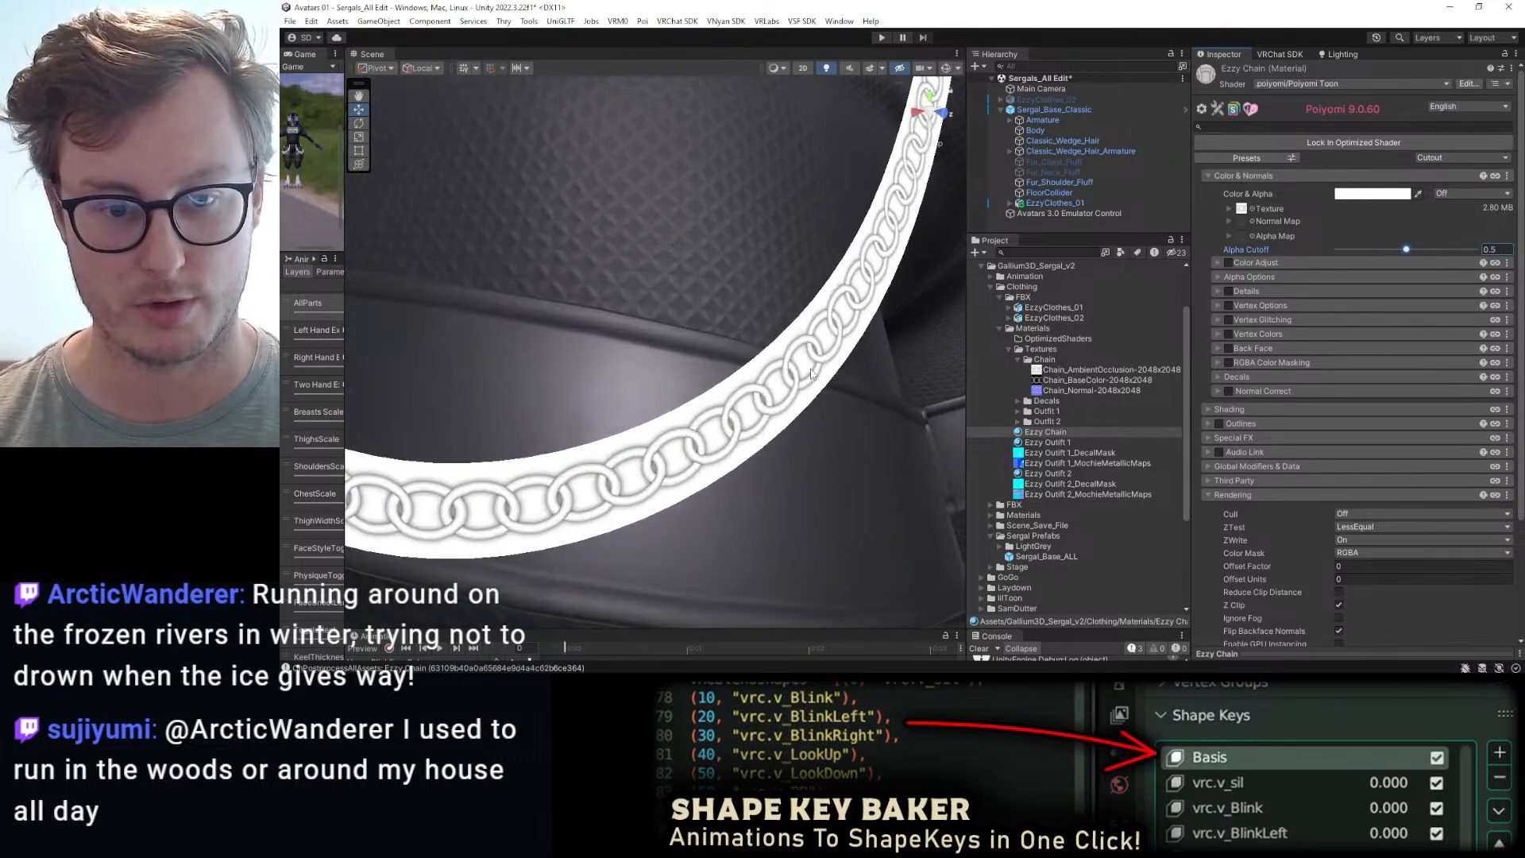
- Assign Chain_BaseColor-2048x2048 as Ezzy Chain's color texture and Chain_Normal-2048x2048 as its normal map
left_click_drag(1105, 380, 1242, 209)
left_click_drag(603, 408, 693, 294, "alt")
left_click_drag(1082, 391, 1253, 222)
left_click(1490, 248)
- Assign Chain_AmbientOcclusion-2048x2048 to the red channel of Ezzy Chain's AO maps in the light data settings
left_click(1265, 414)
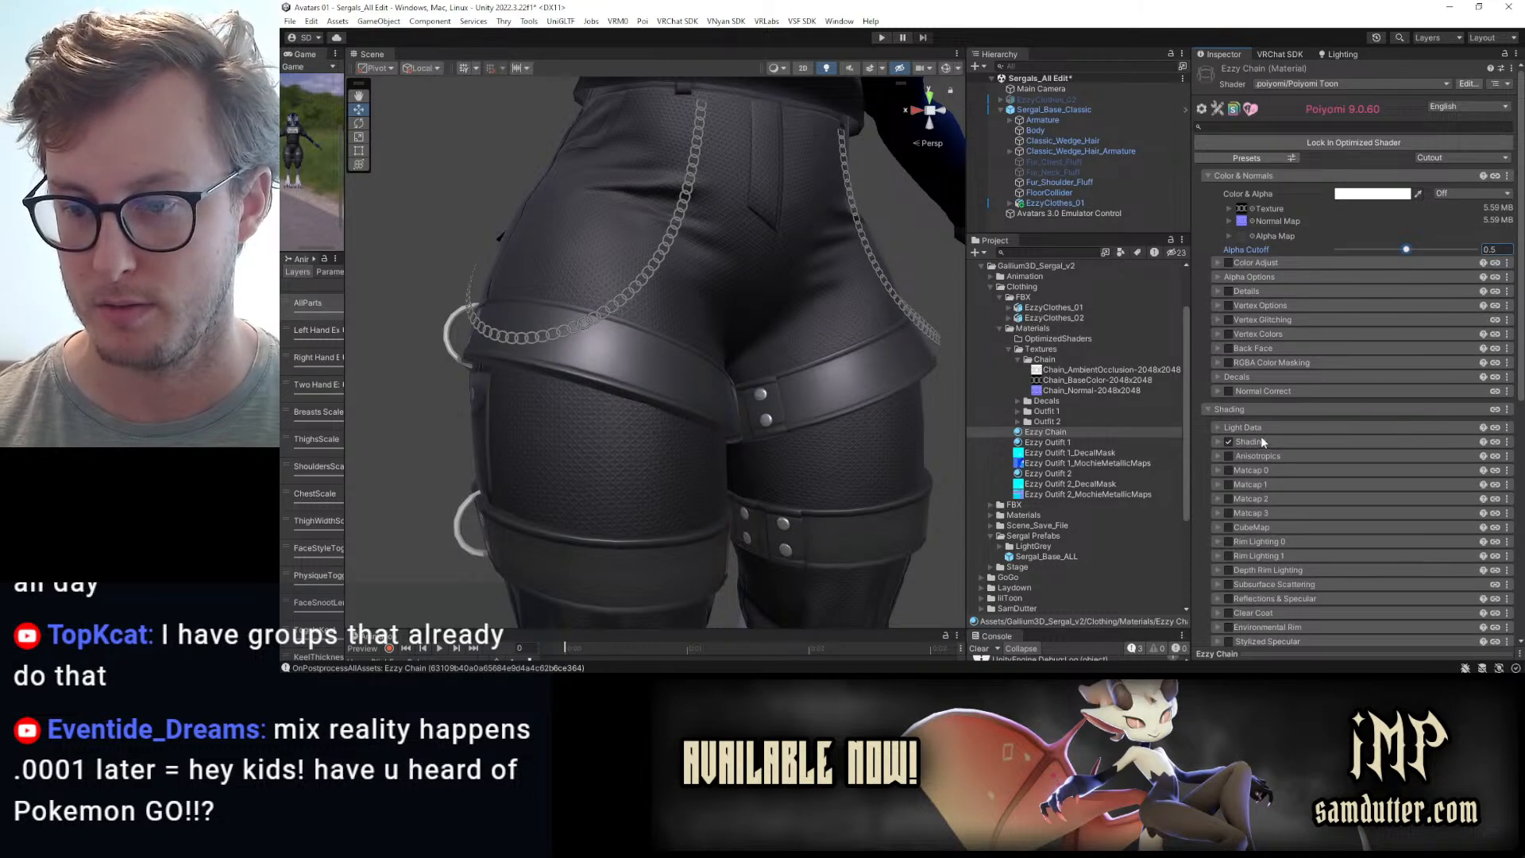
left_click(1261, 430)
mouse_move(1068, 369)
left_mouse_down()
mouse_move(1276, 414)
mouse_move(1253, 447)
left_mouse_up()
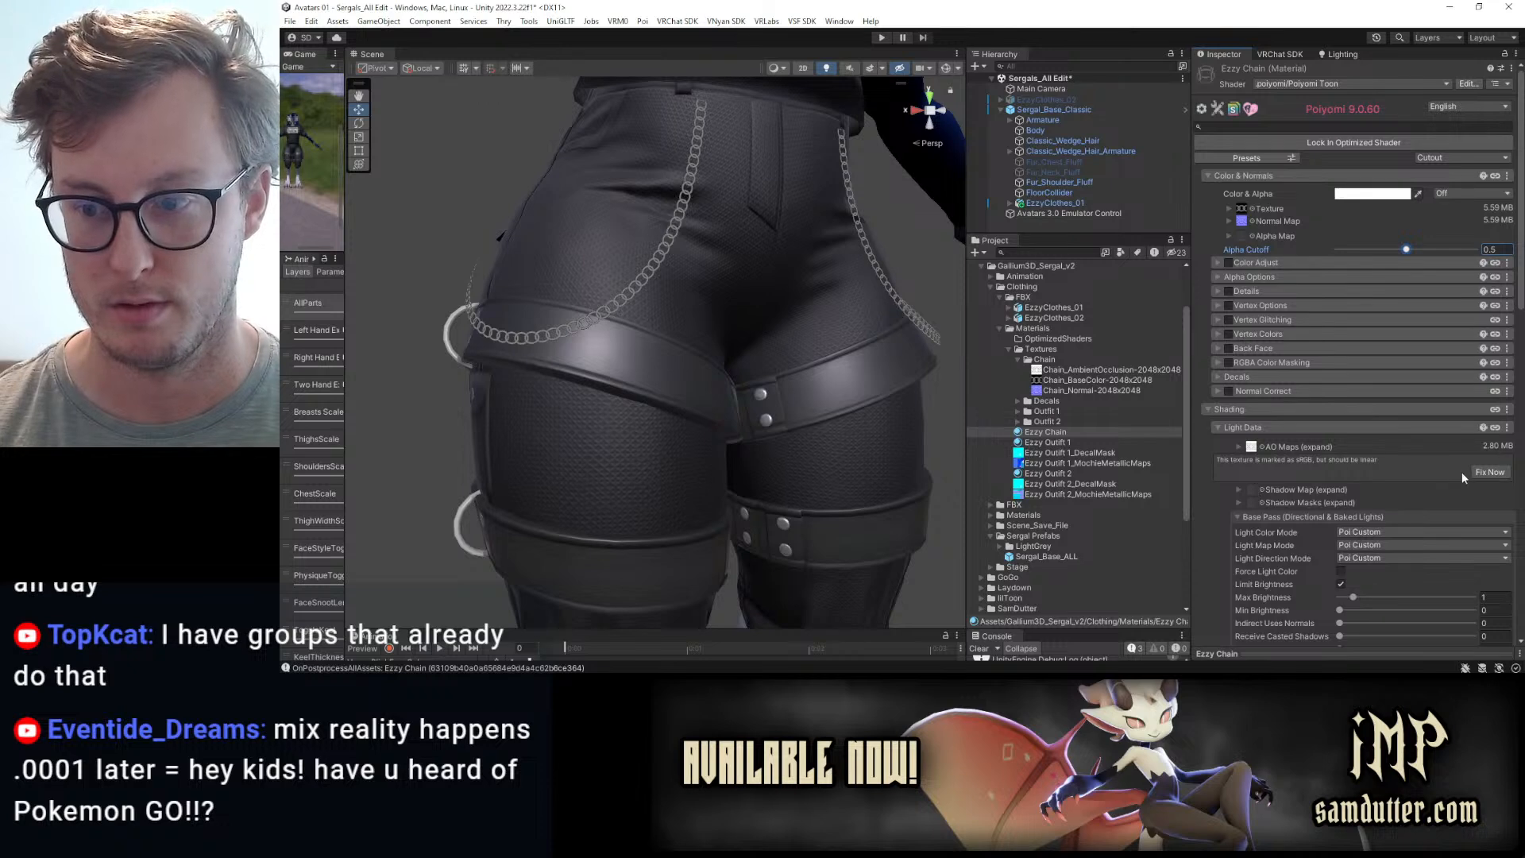
left_click(1239, 448)
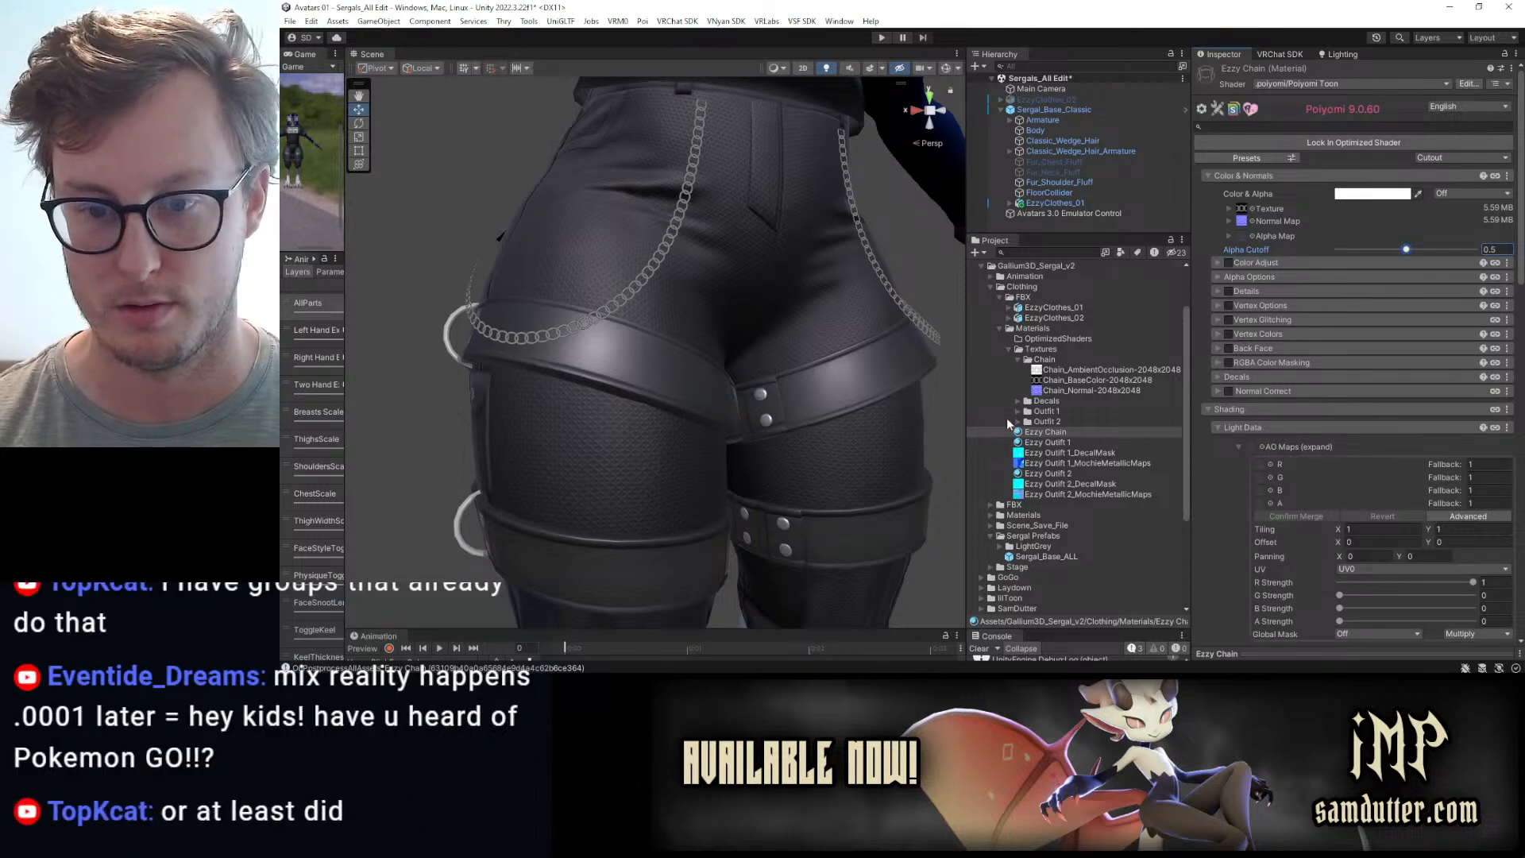
left_click_drag(1112, 371, 1262, 469)
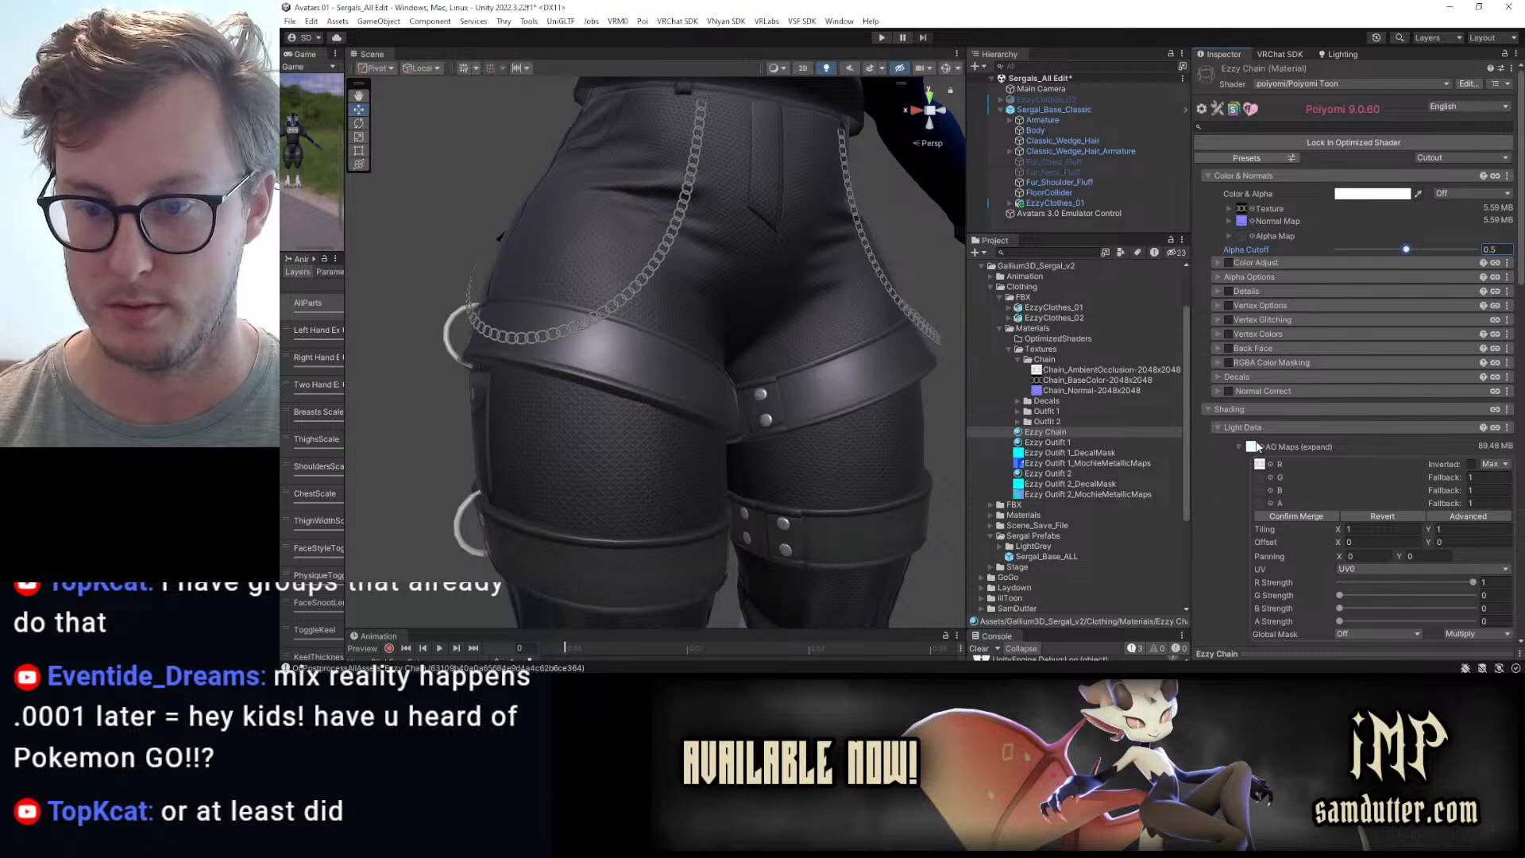
left_click(1252, 410)
left_click(1242, 437)
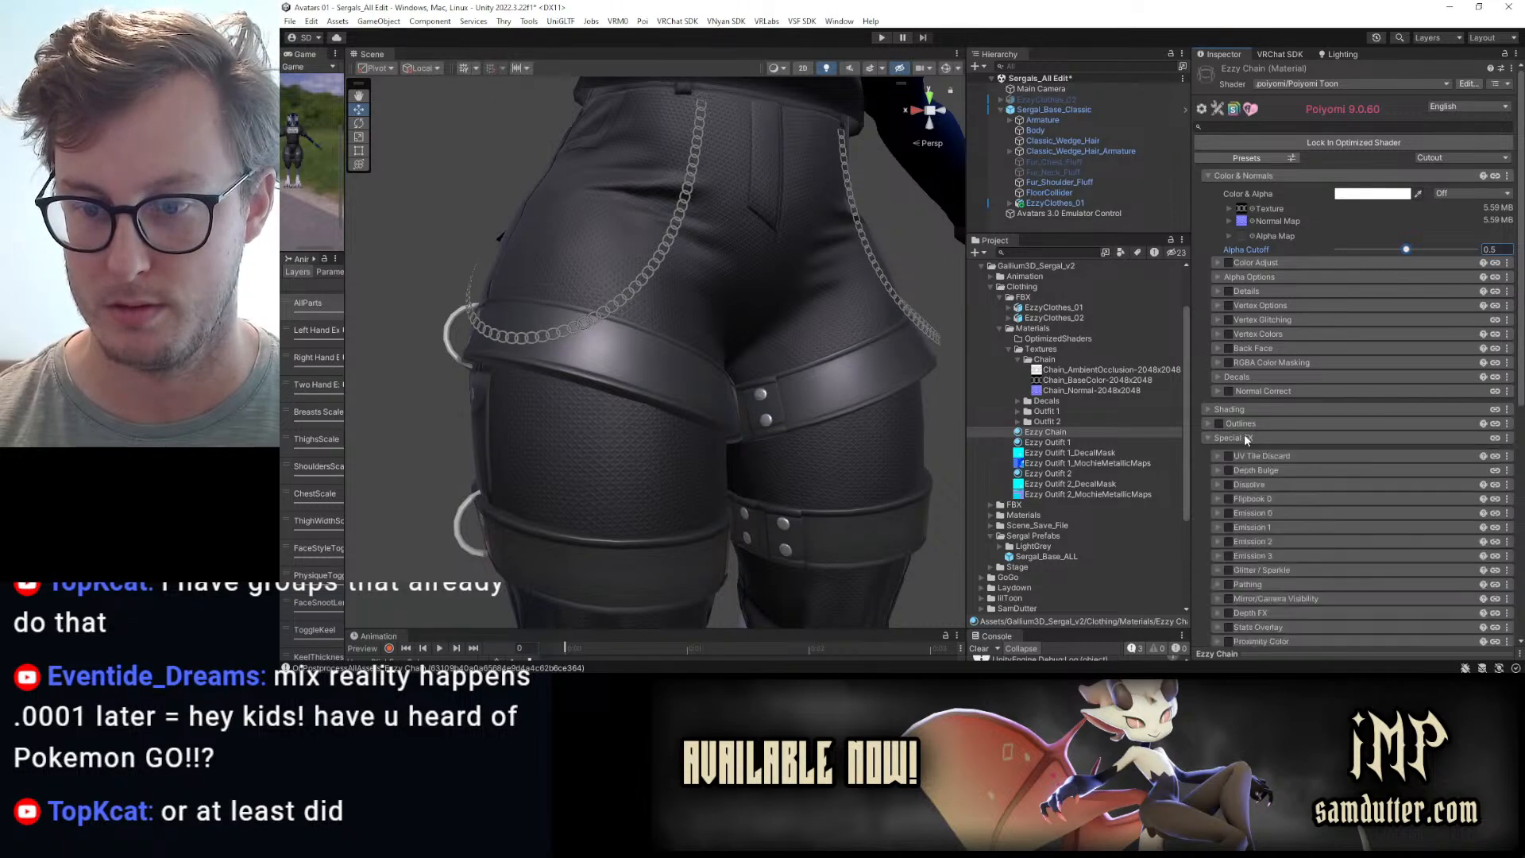
left_click(1246, 435)
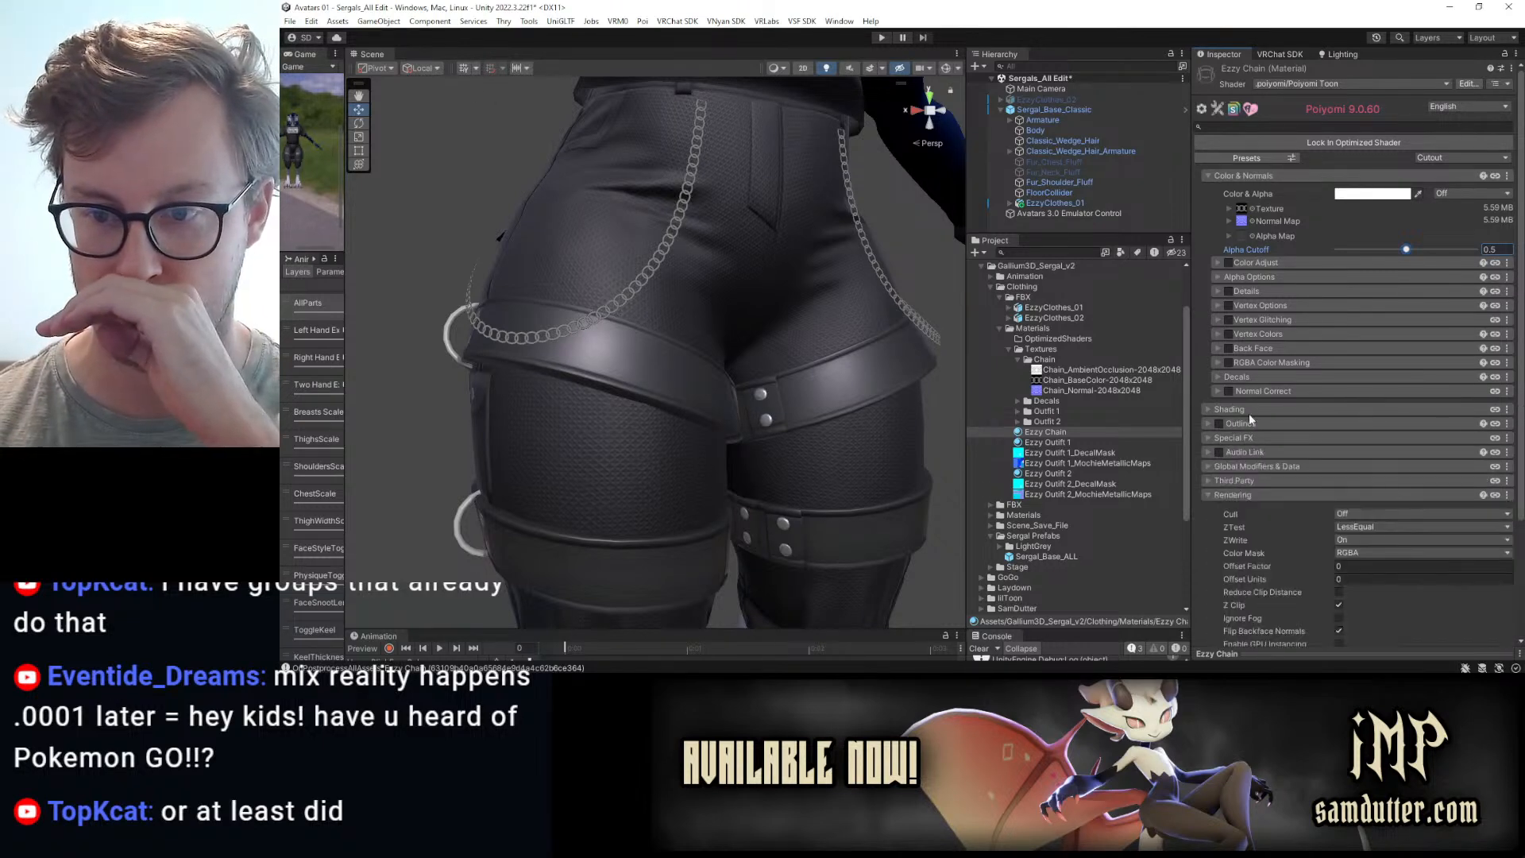
- Try the ShadeMap lighting type on the chain material, then set its lighting type to Skin
left_click(1252, 409)
left_click(1258, 442)
left_click(1342, 460)
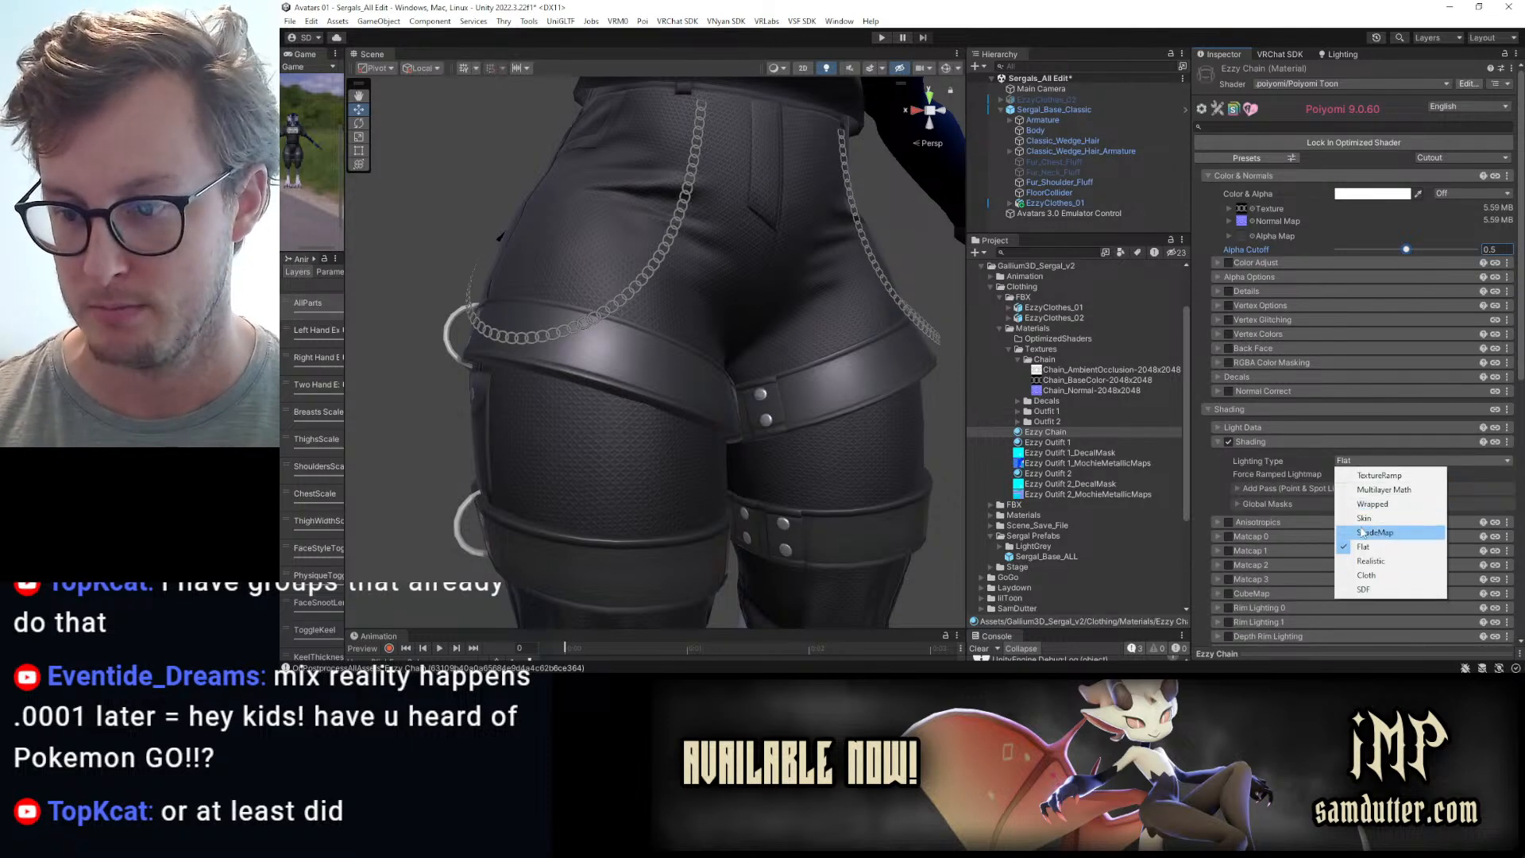
left_click(1363, 531)
left_click(1368, 461)
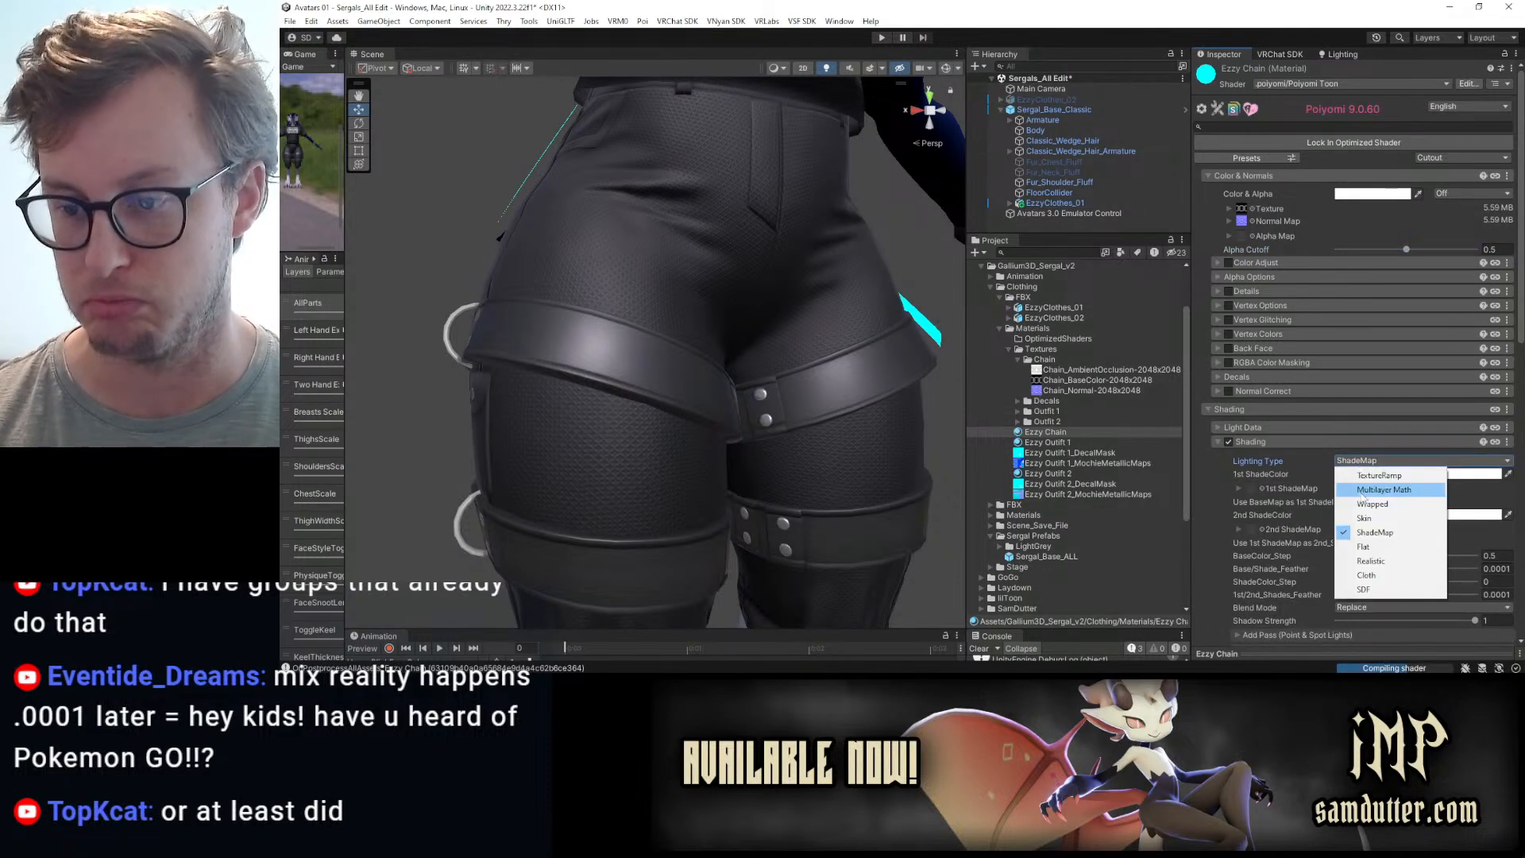
left_click(1366, 518)
- Set the brightness value of the chain material's shadow tint to 75 and view the chains from above
left_click(1347, 475)
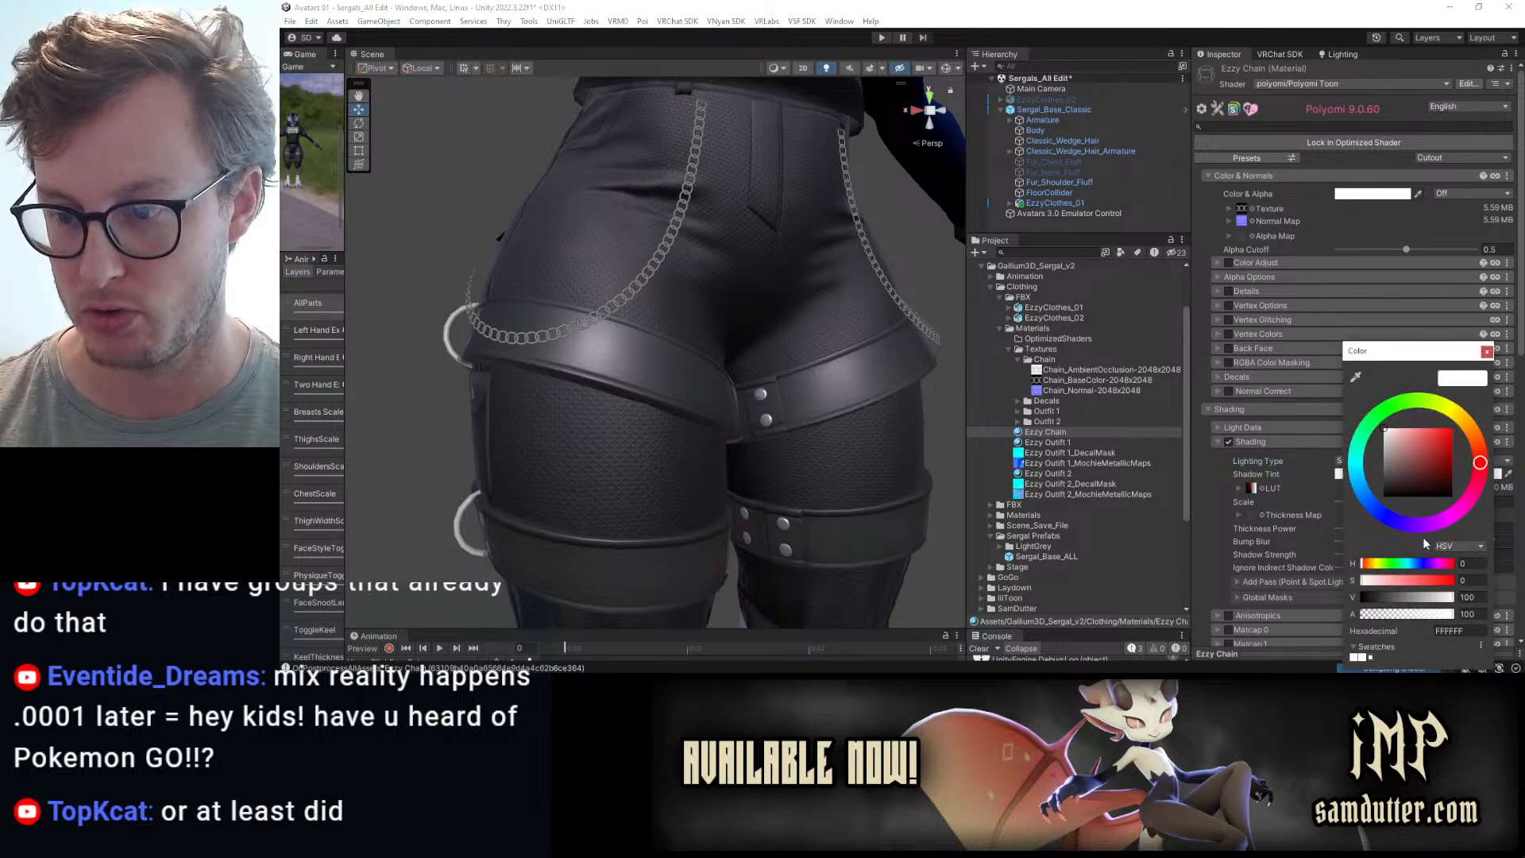
key("Tab")
type("75")
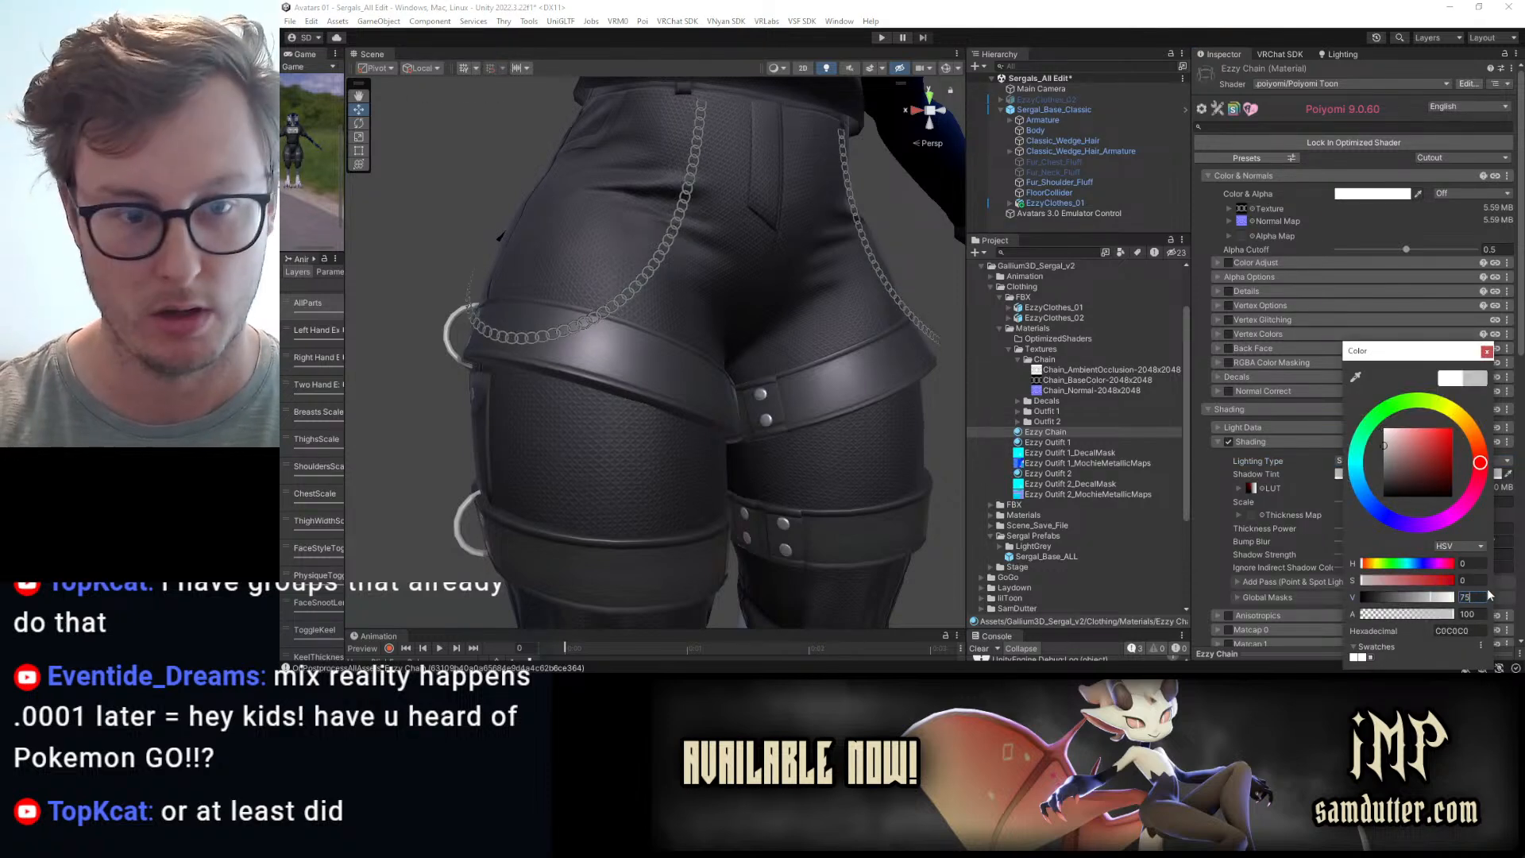
scroll(727, 311, "down", 7)
left_click_drag(739, 342, 728, 405, "alt")
scroll(729, 405, "up", 5)
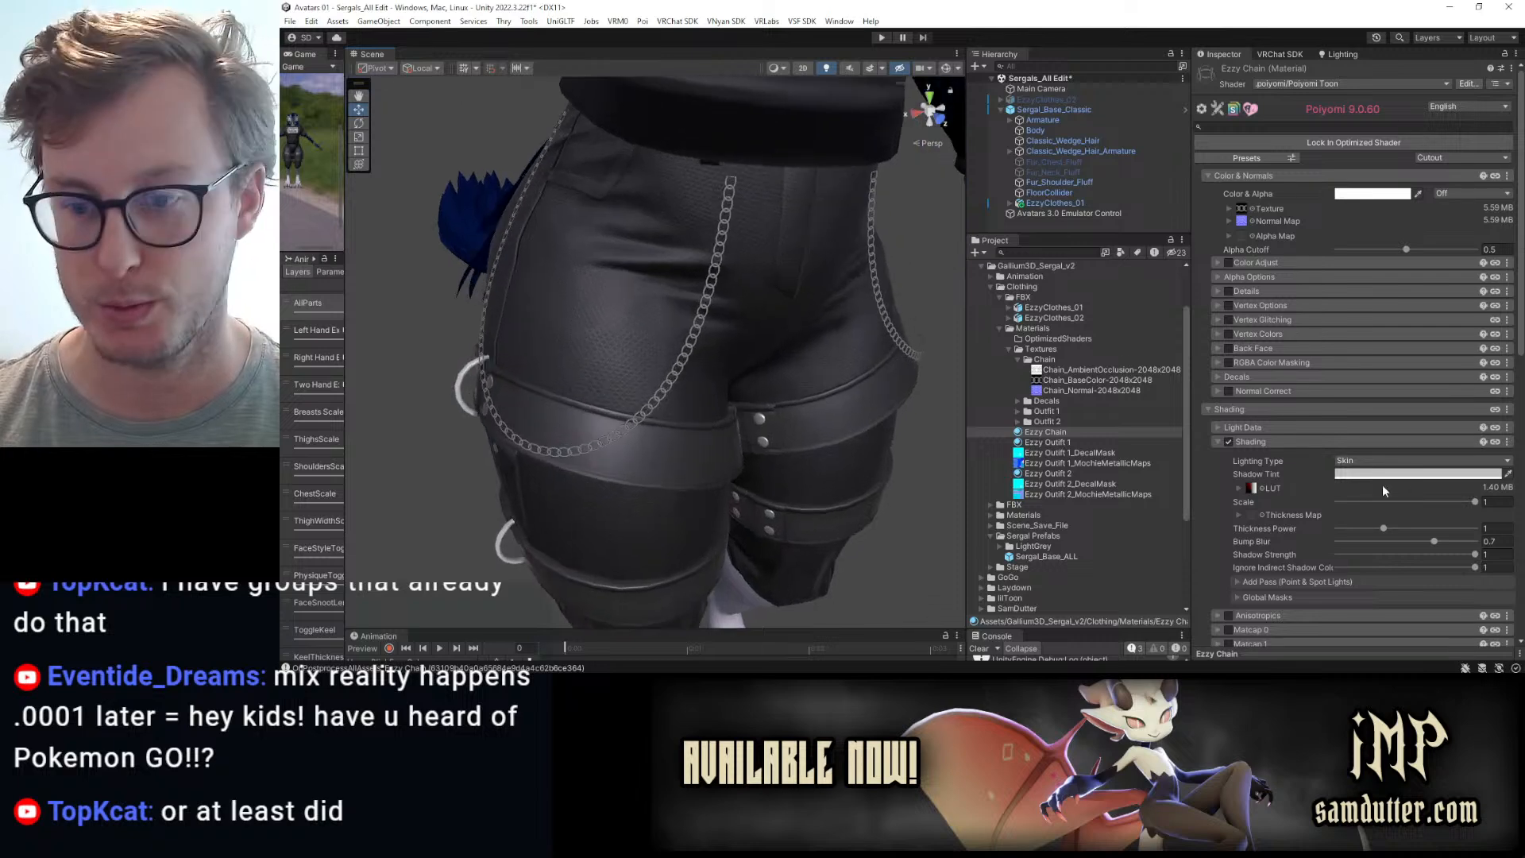
- Enable Reflections & Specular on the Ezzy Chain material and raise Metallic to 1
left_click(1263, 442)
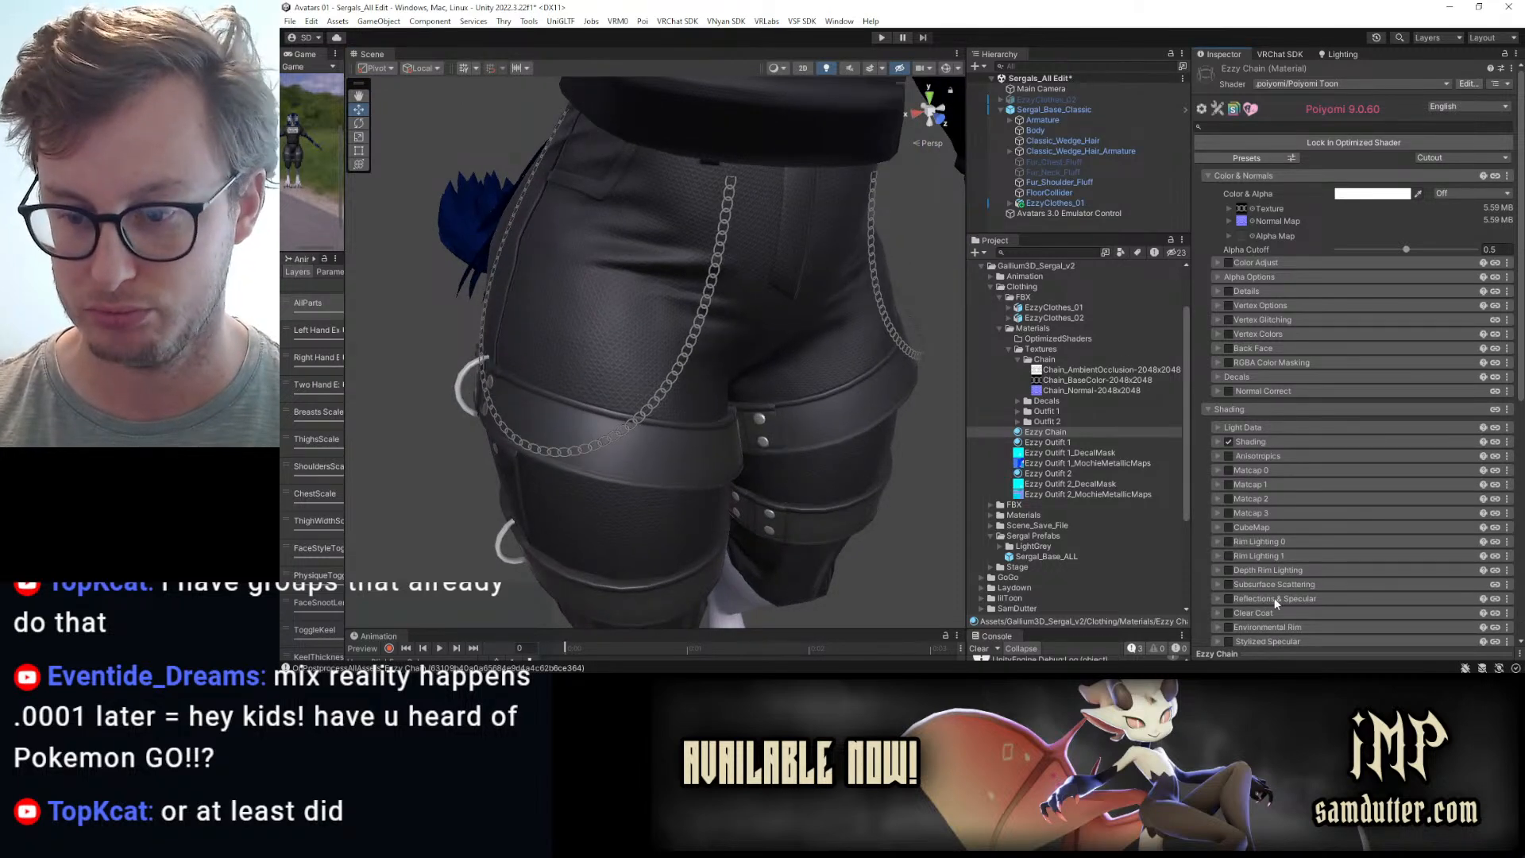
left_click(1229, 599)
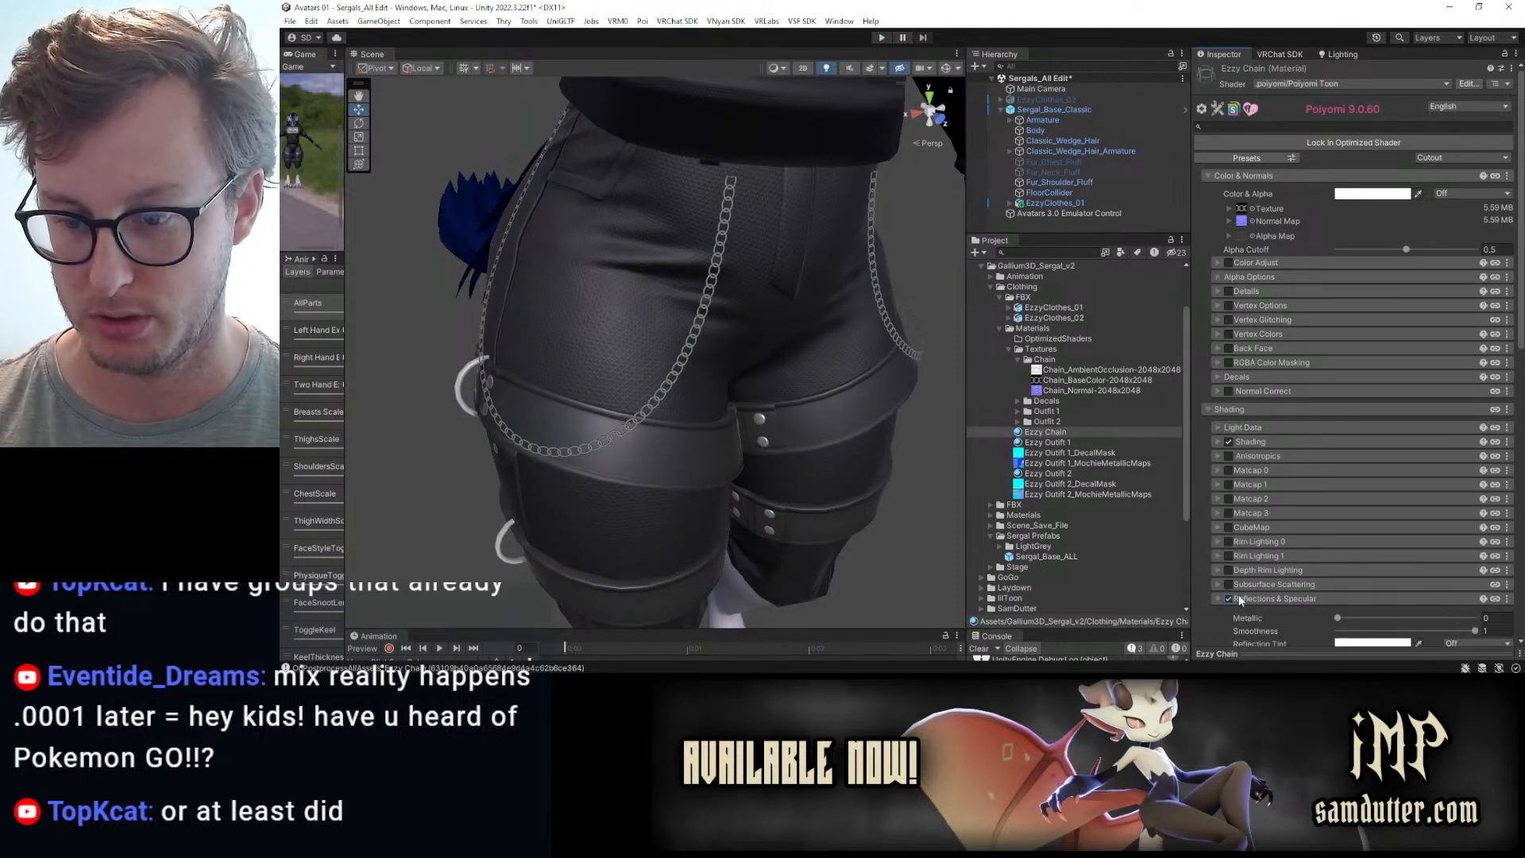
left_click(1360, 618)
left_click_drag(1446, 613, 1484, 613)
left_click_drag(776, 437, 610, 320, "alt")
scroll(610, 320, "down", 3)
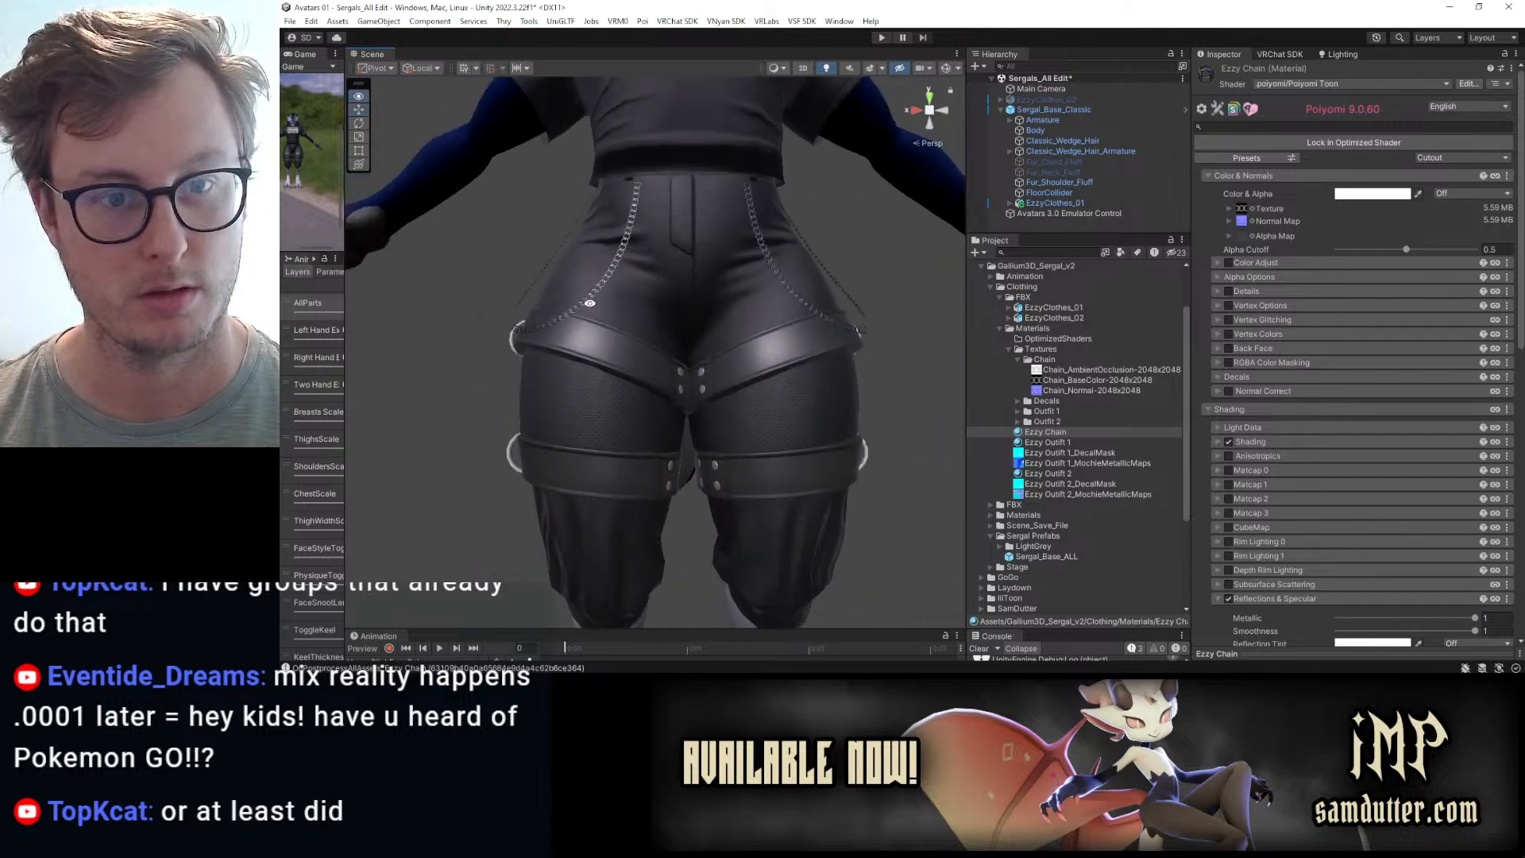
- Lower the chain material's Metallic to about 0.87 and Smoothness to about 0.9, checking the chains from several angles
scroll(610, 320, "up", 3)
left_click_drag(1476, 619, 1457, 621)
left_click_drag(1475, 632, 1460, 635)
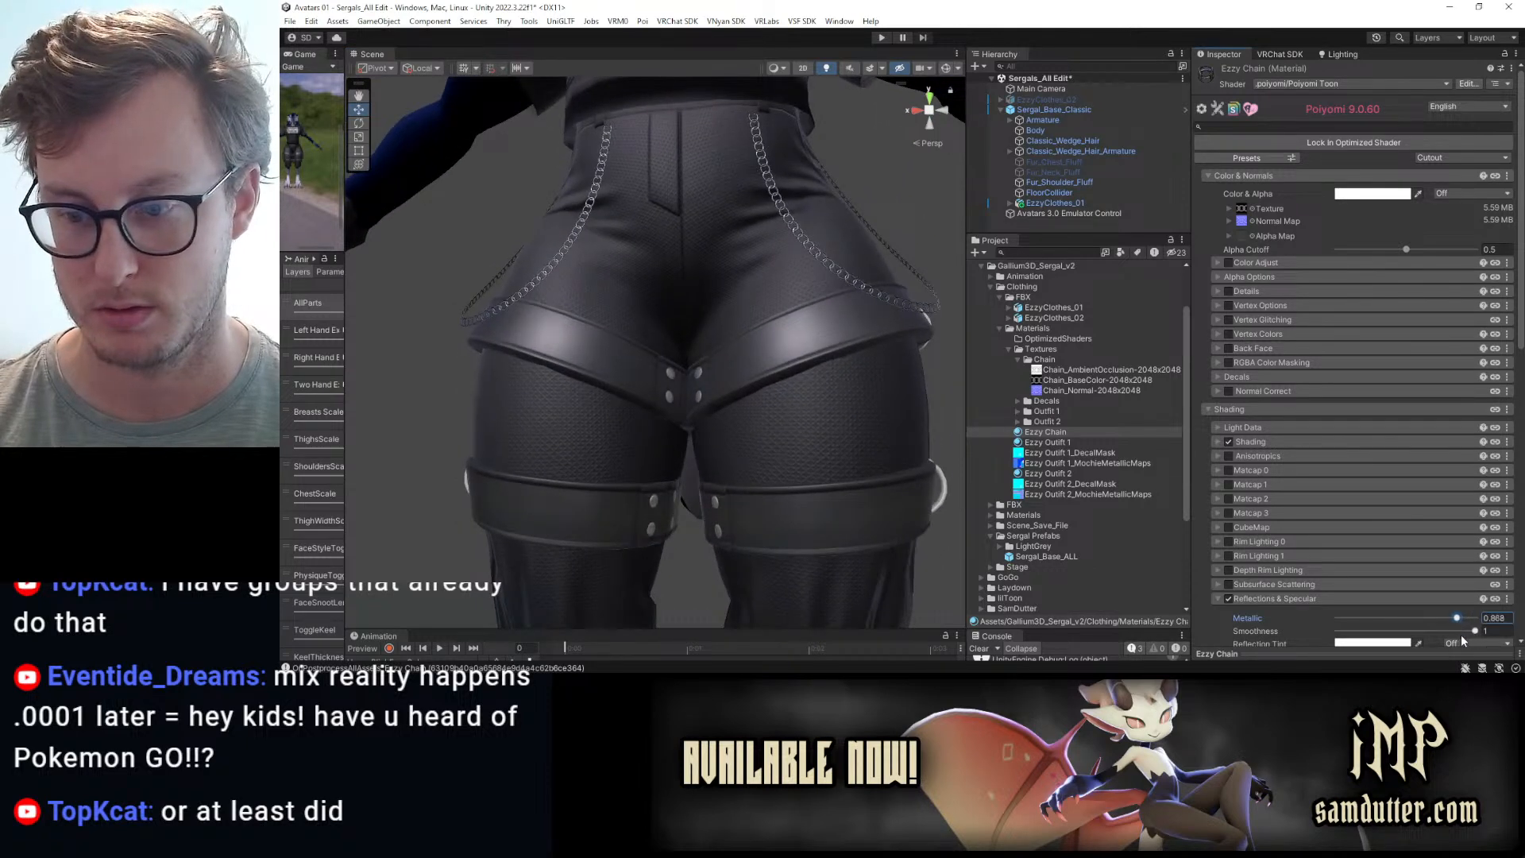
left_click_drag(628, 329, 646, 367, "alt")
scroll(725, 333, "up", 6)
scroll(646, 366, "down", 4)
left_click_drag(630, 313, 822, 317, "alt")
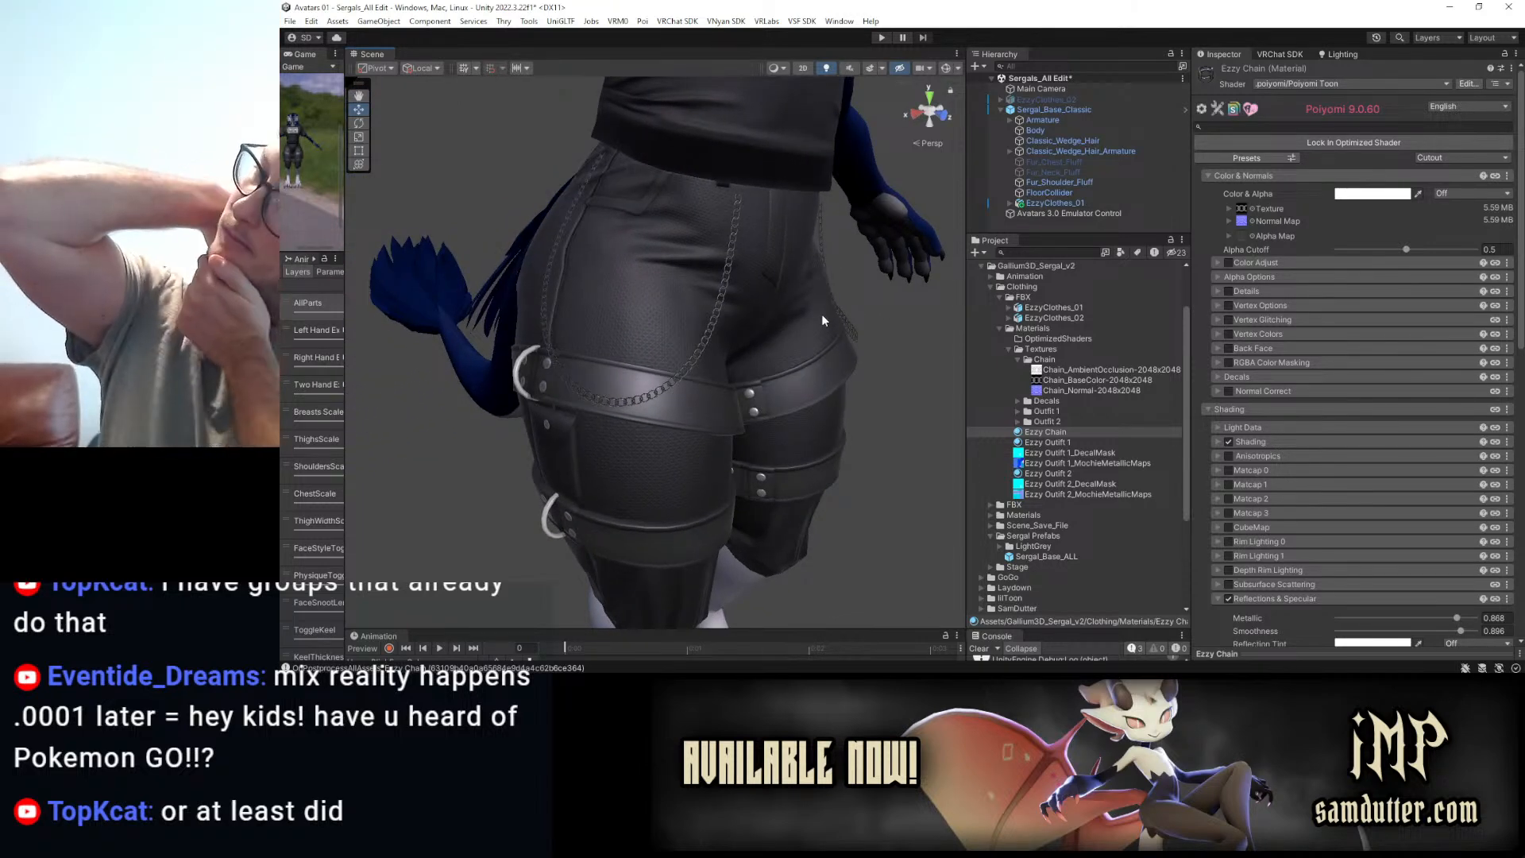
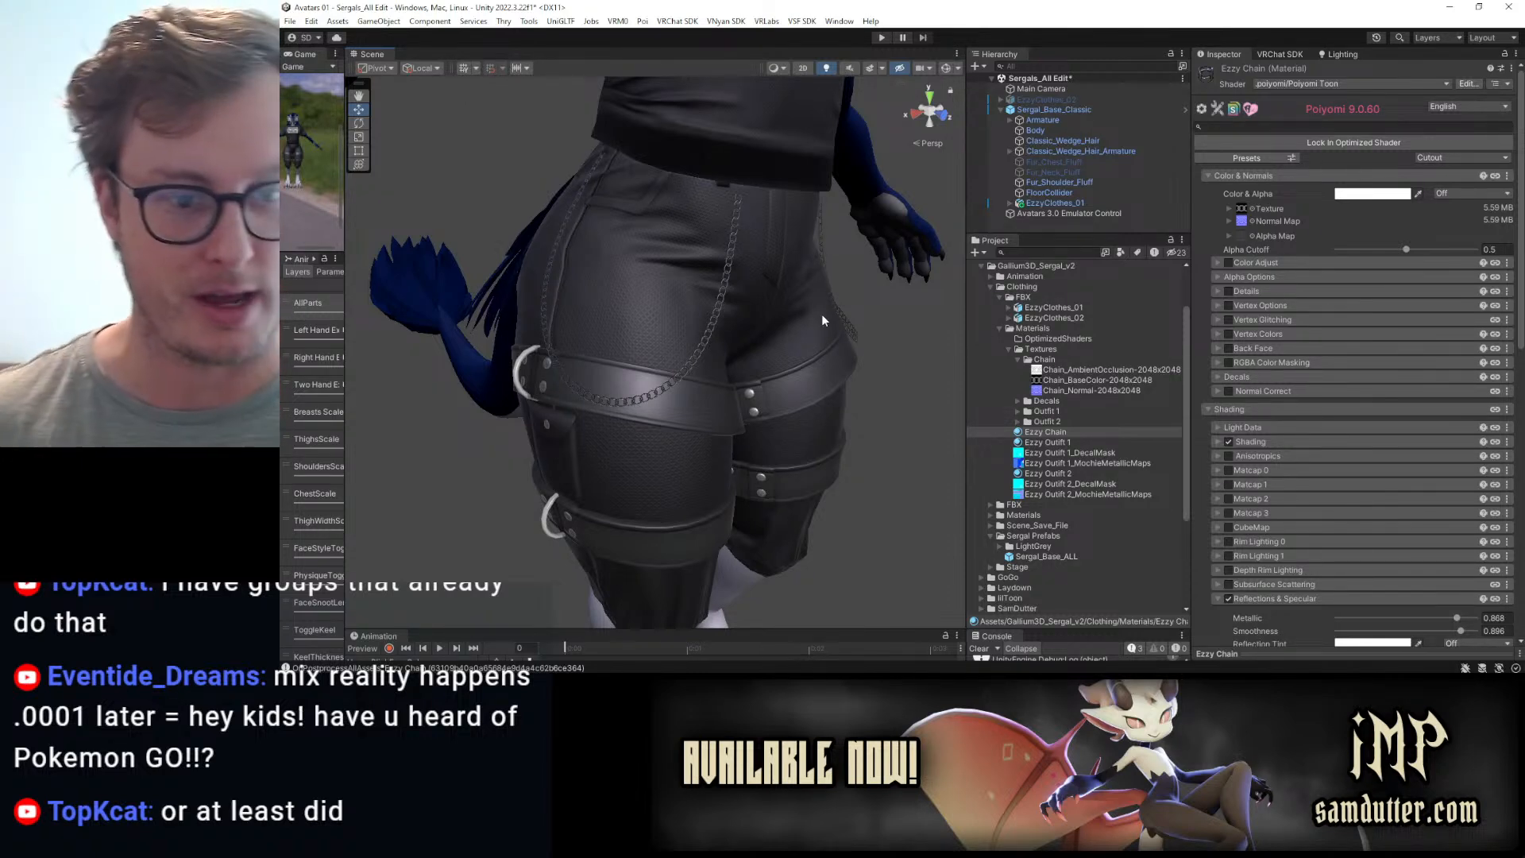
left_click_drag(821, 313, 597, 397, "alt")
- Switch to InstaMAT Studio, close the export window and find the Circle node at the start of the Chain graph
key("alt+Tab")
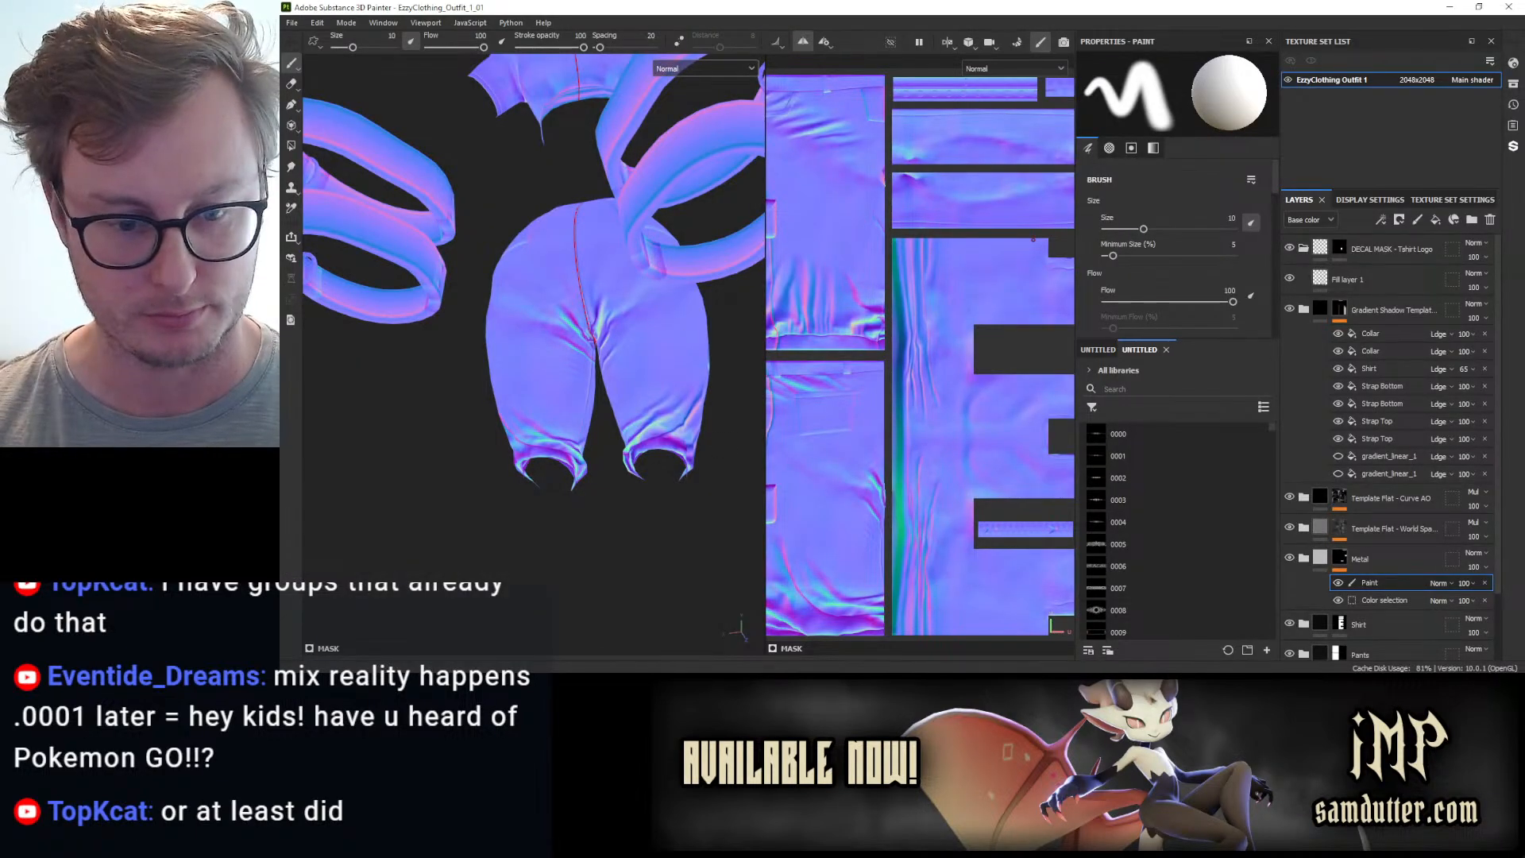
key("alt+Tab")
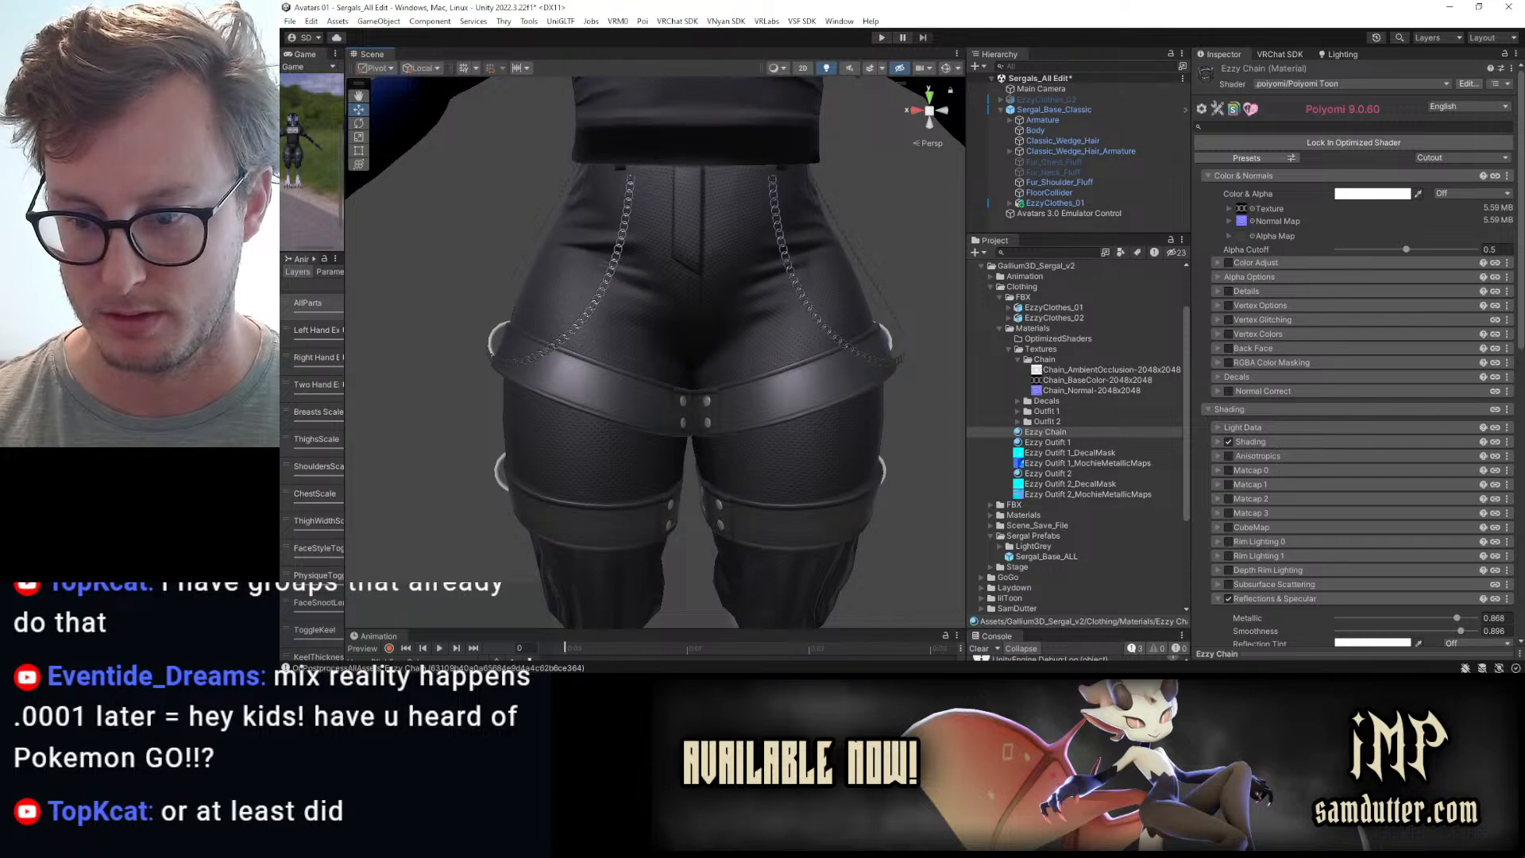
key("alt+Tab")
left_click(1274, 63)
scroll(744, 296, "down", 3)
middle_click_drag(685, 307, 955, 356)
scroll(808, 380, "up", 3)
middle_click_drag(702, 383, 902, 404)
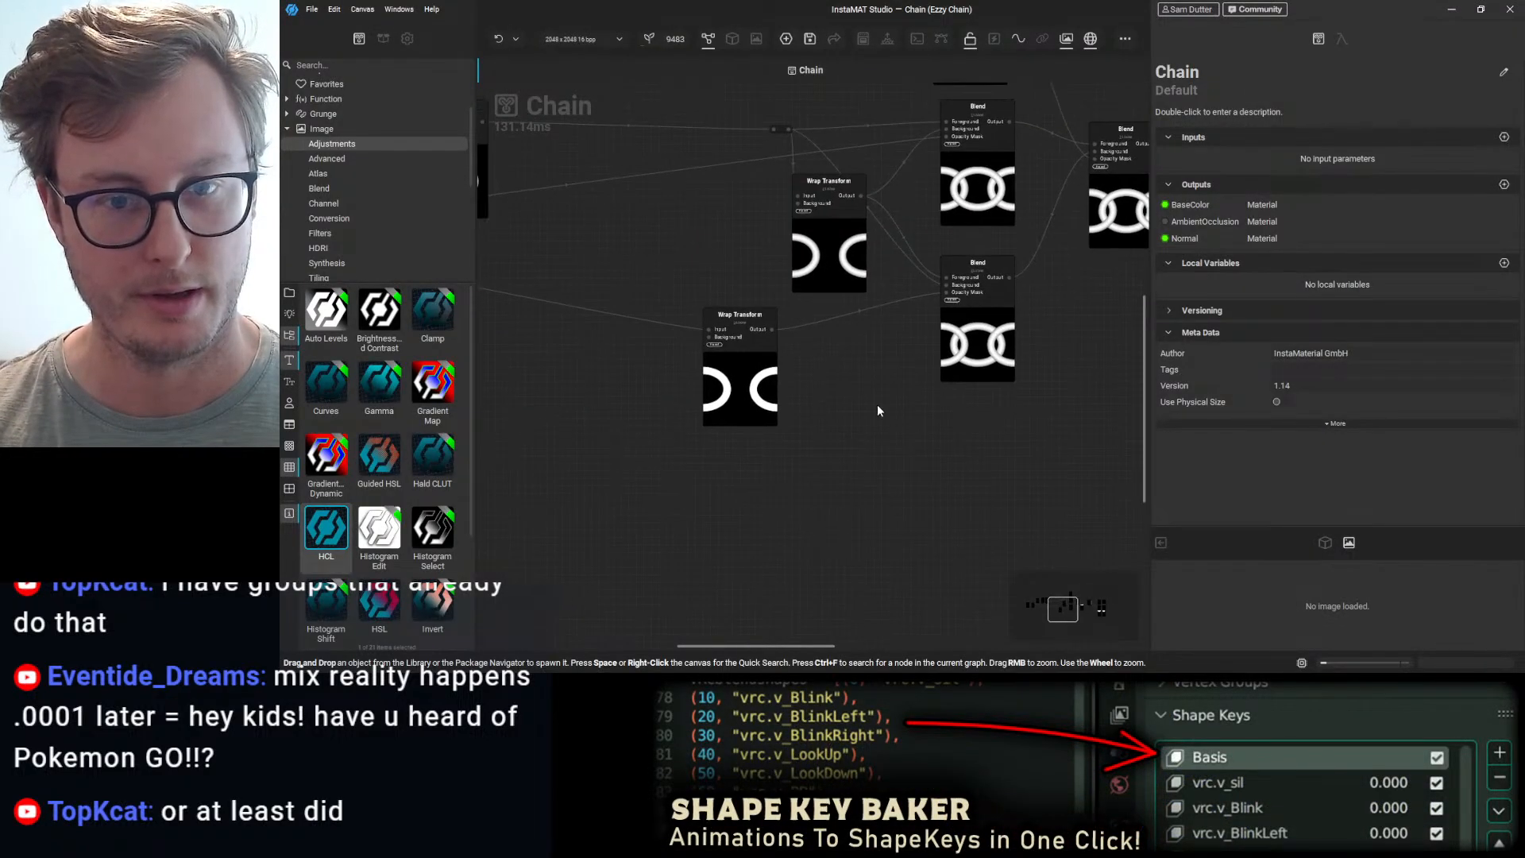
middle_click_drag(753, 411, 872, 439)
scroll(767, 435, "up", 1)
middle_click_drag(766, 435, 985, 561)
middle_click_drag(651, 302, 910, 390)
middle_click_drag(745, 415, 794, 388)
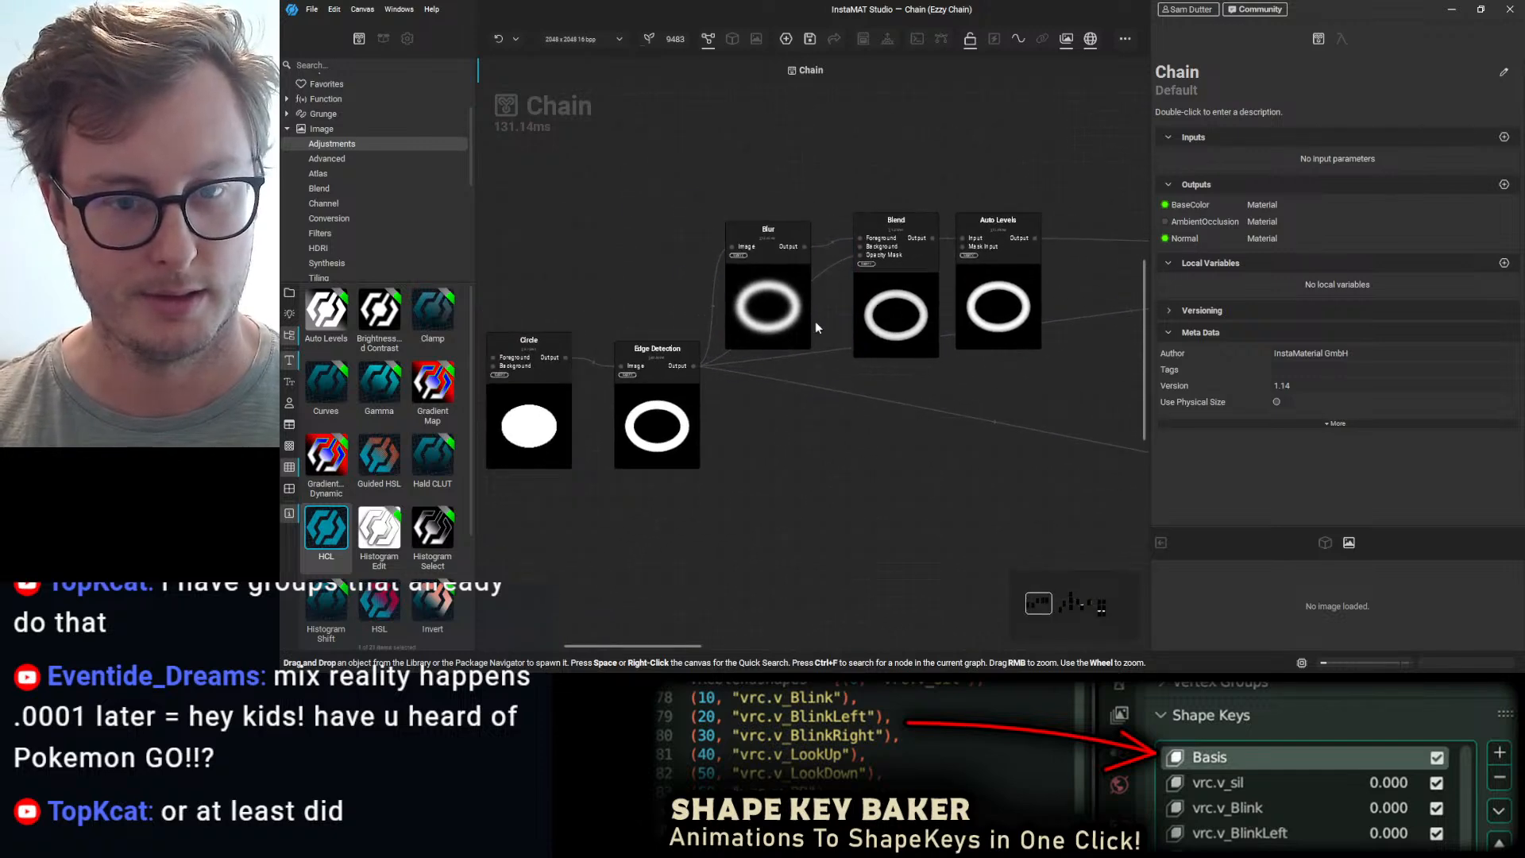
left_click(509, 445)
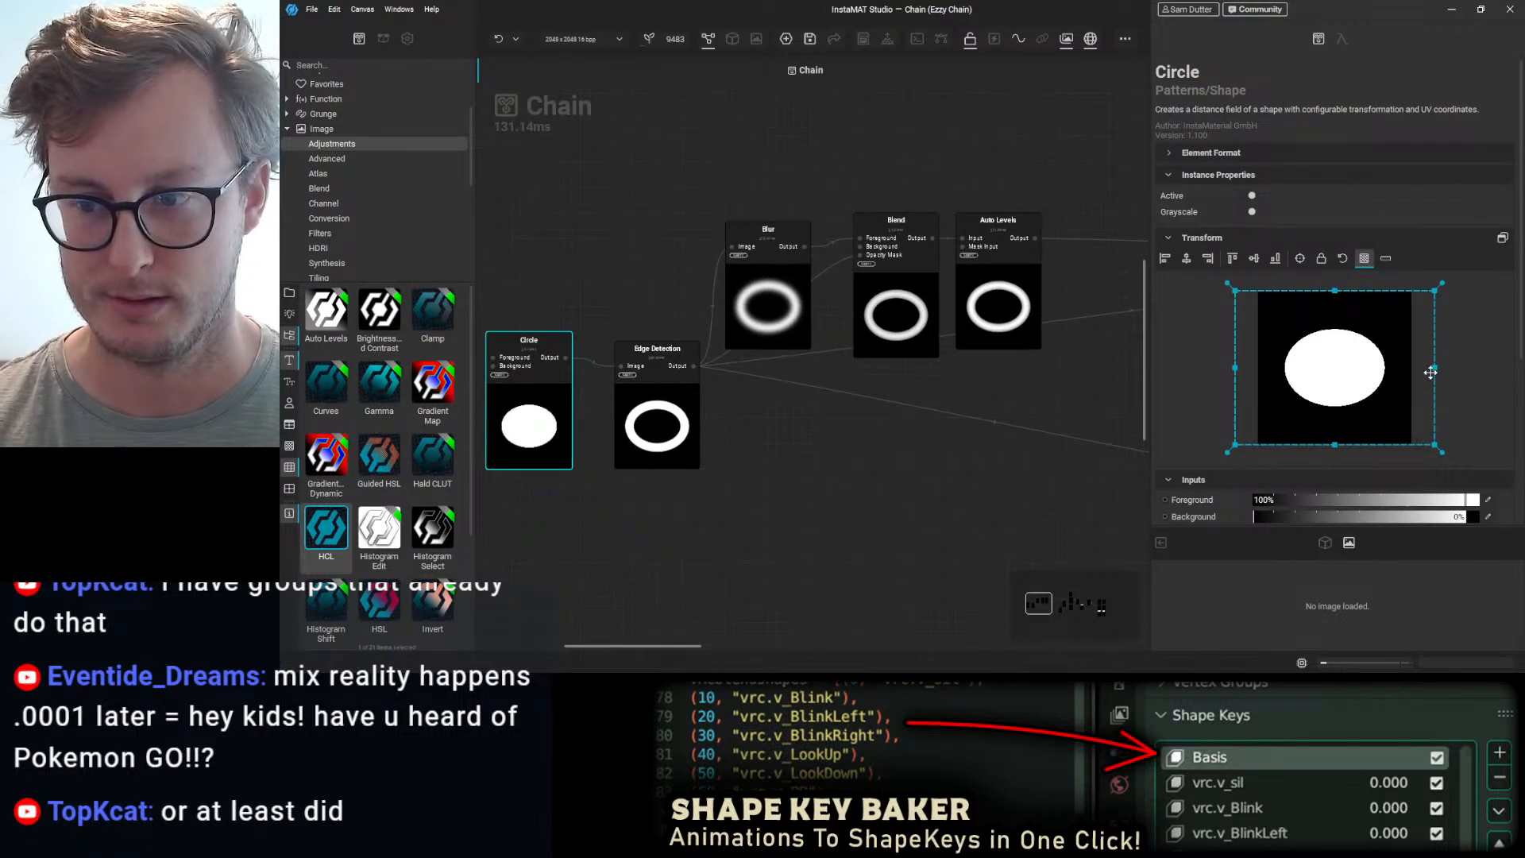
middle_click_drag(909, 351, 823, 365)
- Set the Edge Detection node's stroke width to 1.00, keeping the Round stroke join mode
left_click(576, 367)
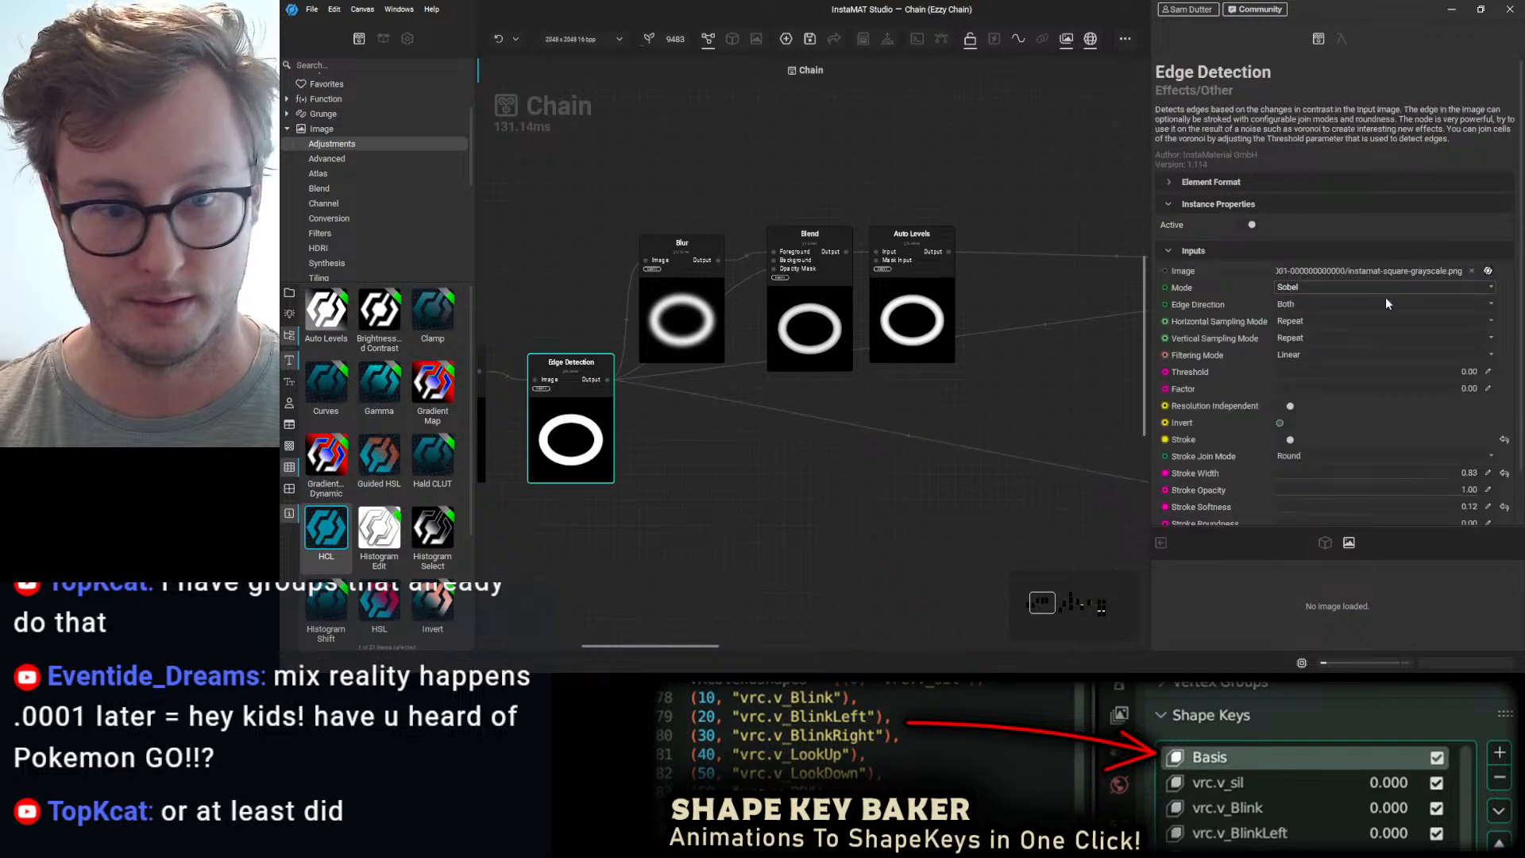
scroll(1437, 383, "down", 1)
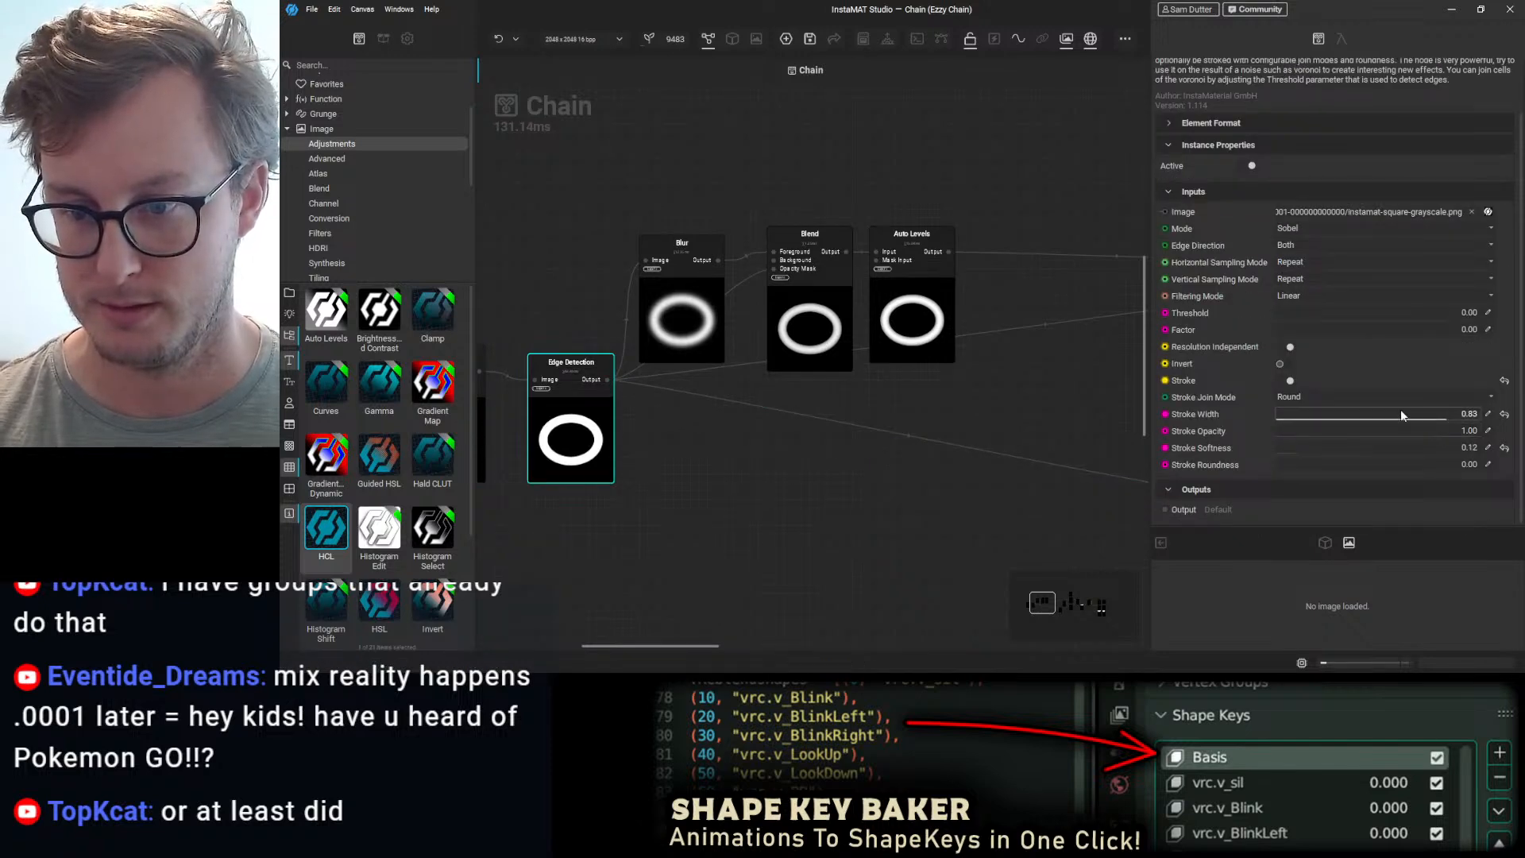
mouse_move(1442, 415)
left_mouse_down()
mouse_move(1492, 419)
mouse_move(1402, 419)
mouse_move(1485, 415)
left_mouse_up()
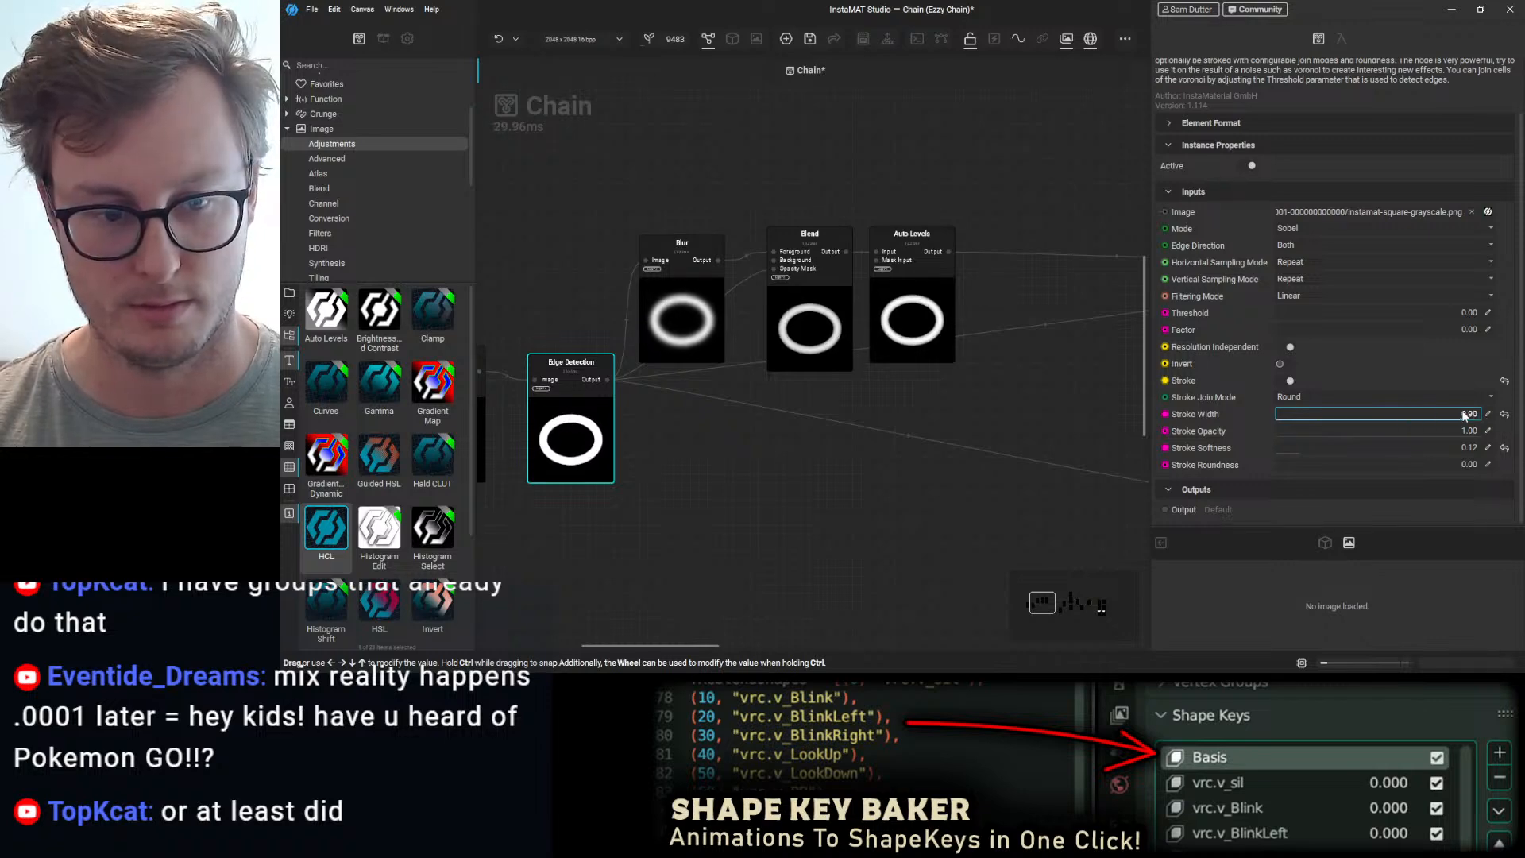
middle_click_drag(663, 470, 818, 446)
scroll(812, 451, "up", 2)
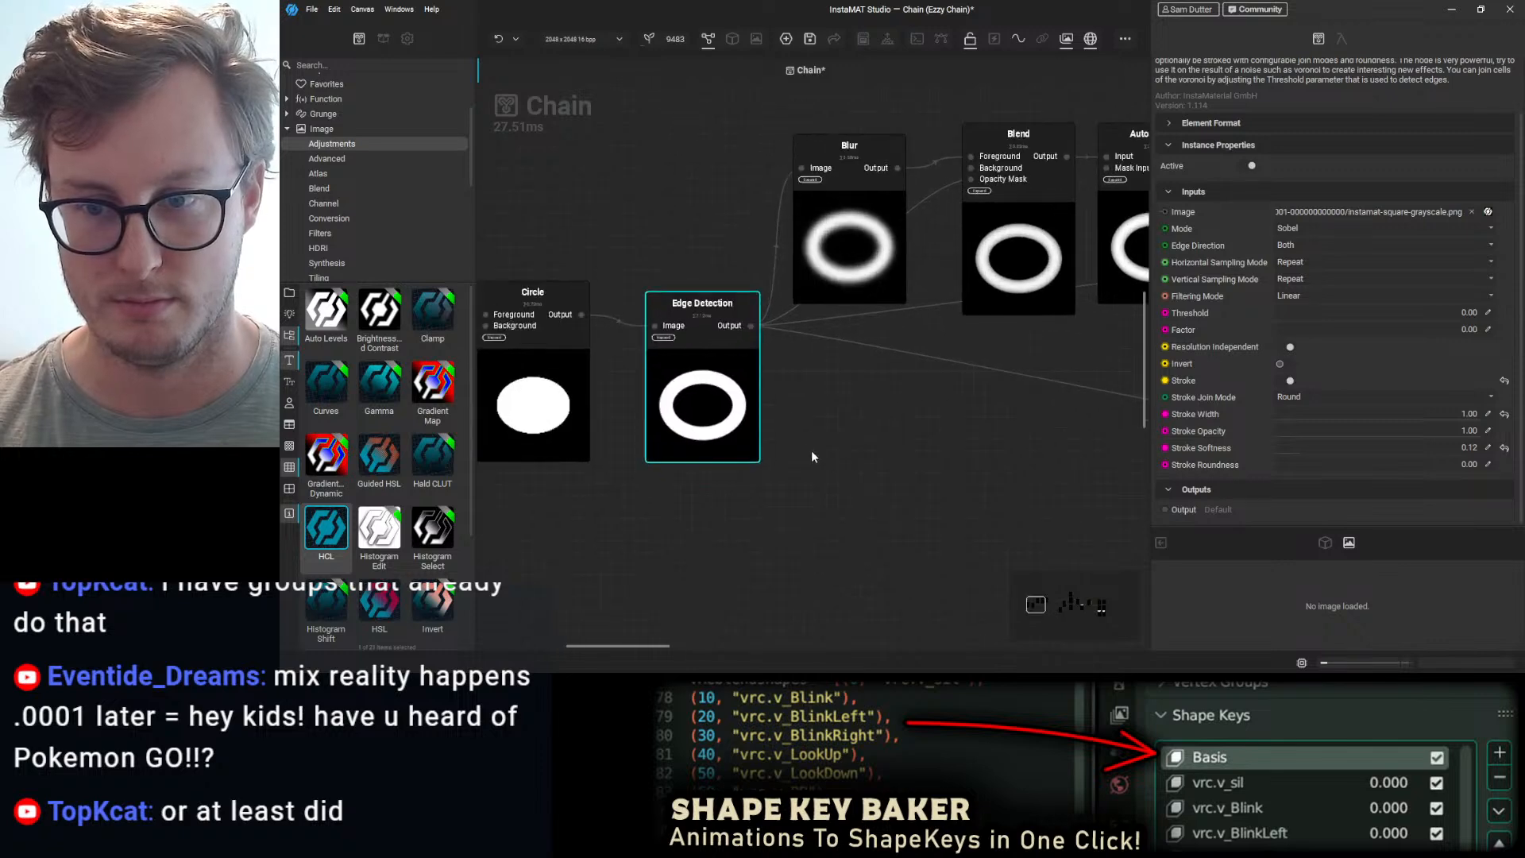
left_click(1304, 397)
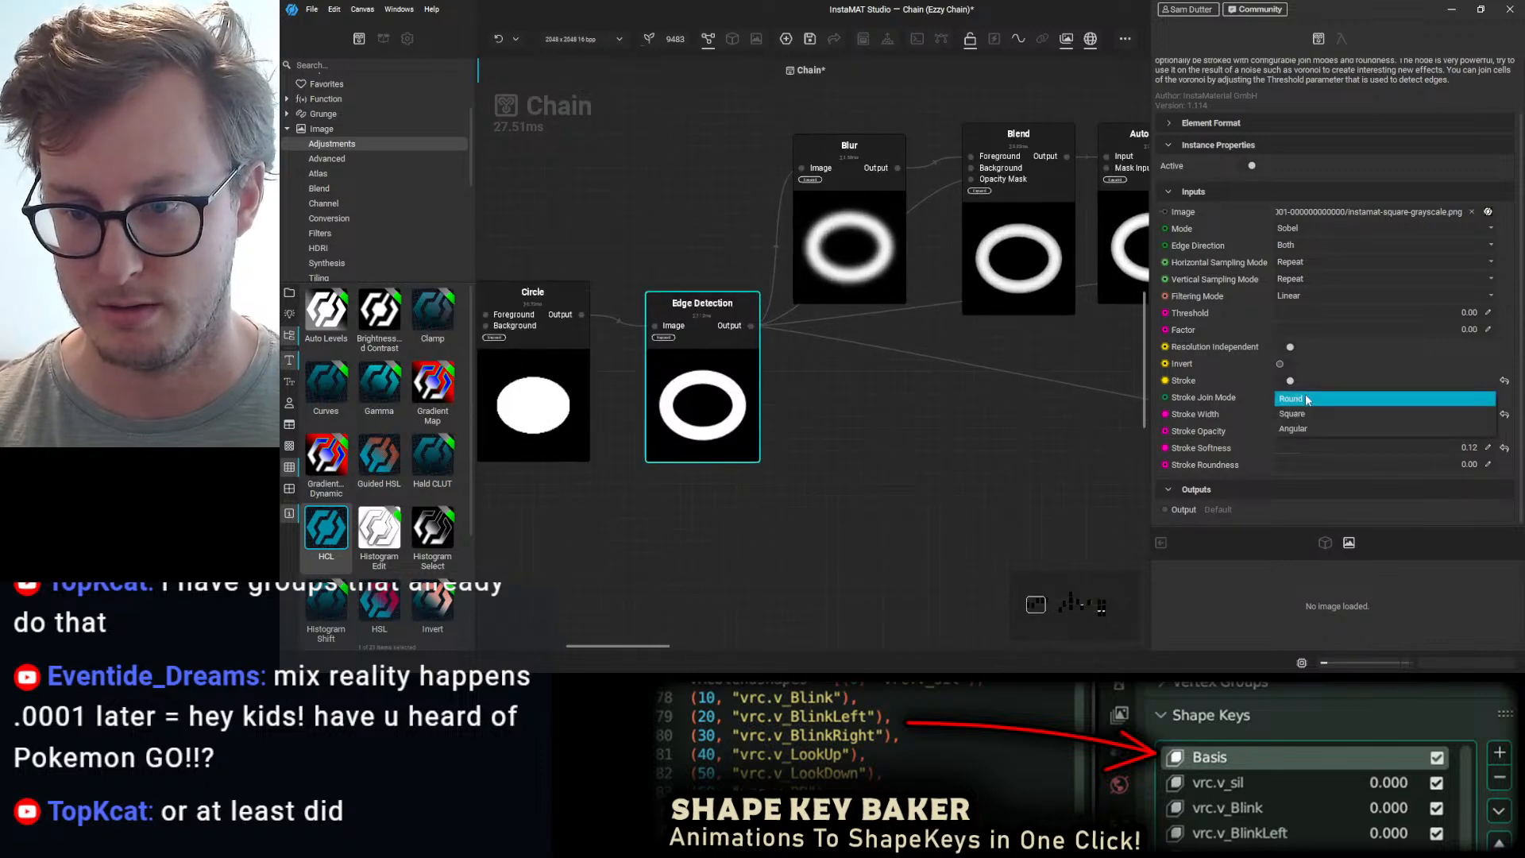
left_click(806, 536)
- Enlarge the Circle node's shape evenly around its centre and save the Ezzy Chain project
left_click(512, 440)
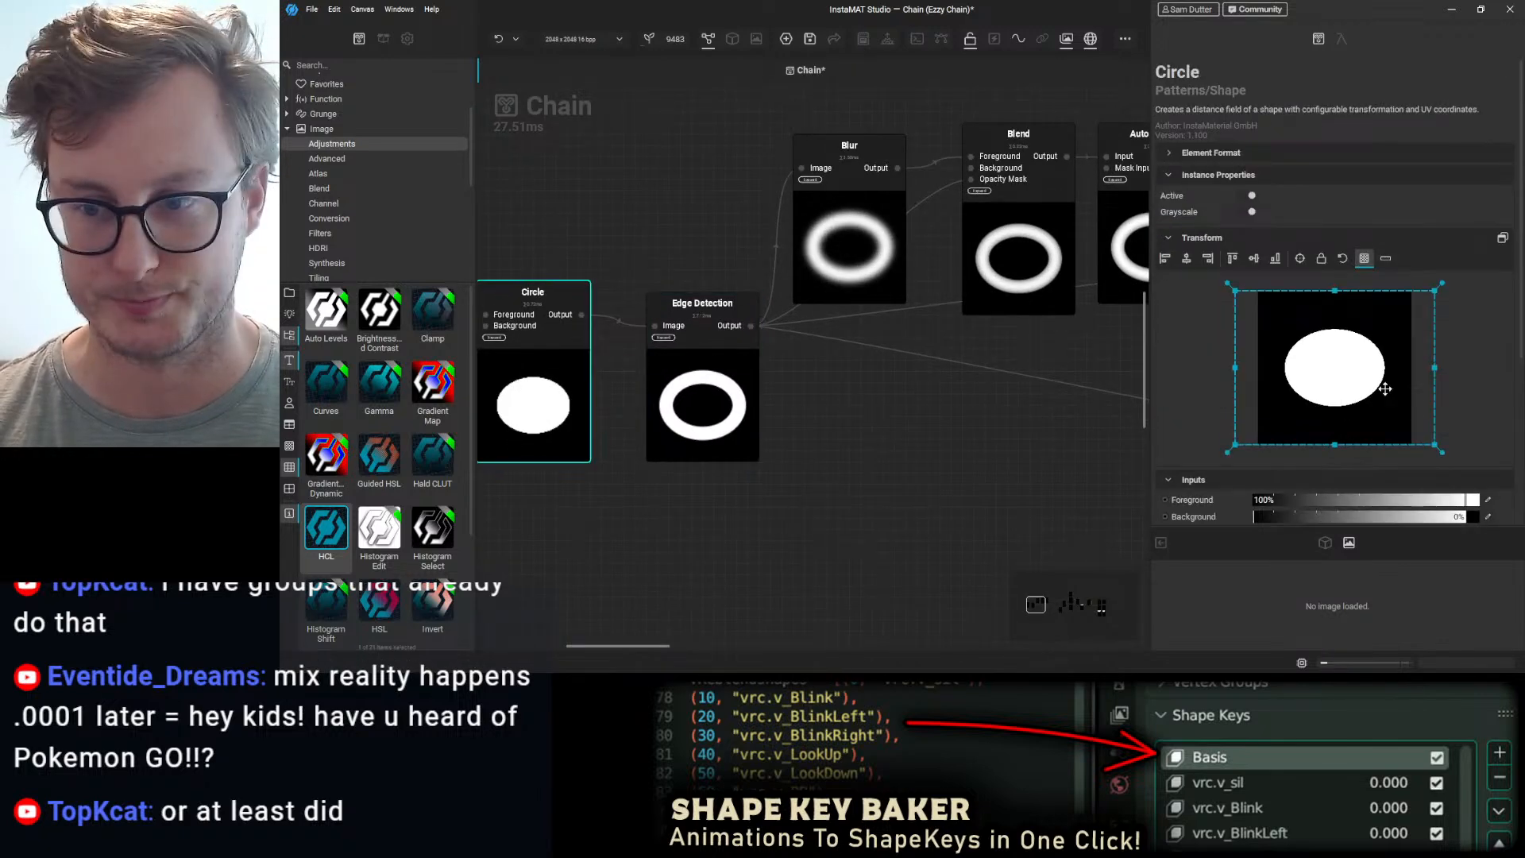
left_click_drag(1436, 292, 1459, 273)
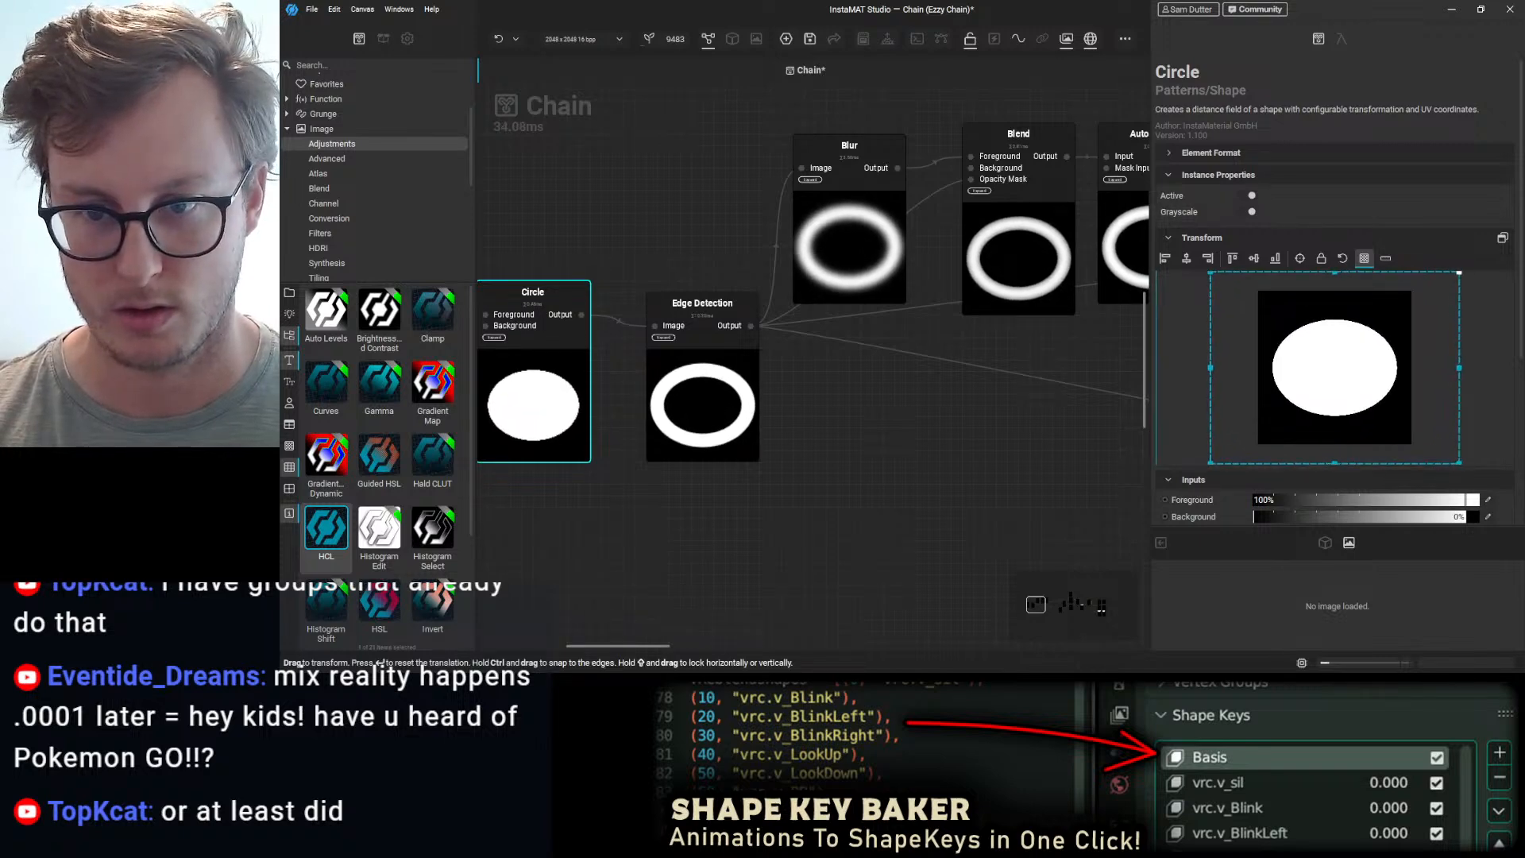
key("ctrl+s")
- Export the Chain graph's image outputs as 2048x2048 PNG files with the RGBA Color Mask template
scroll(923, 400, "down", 5)
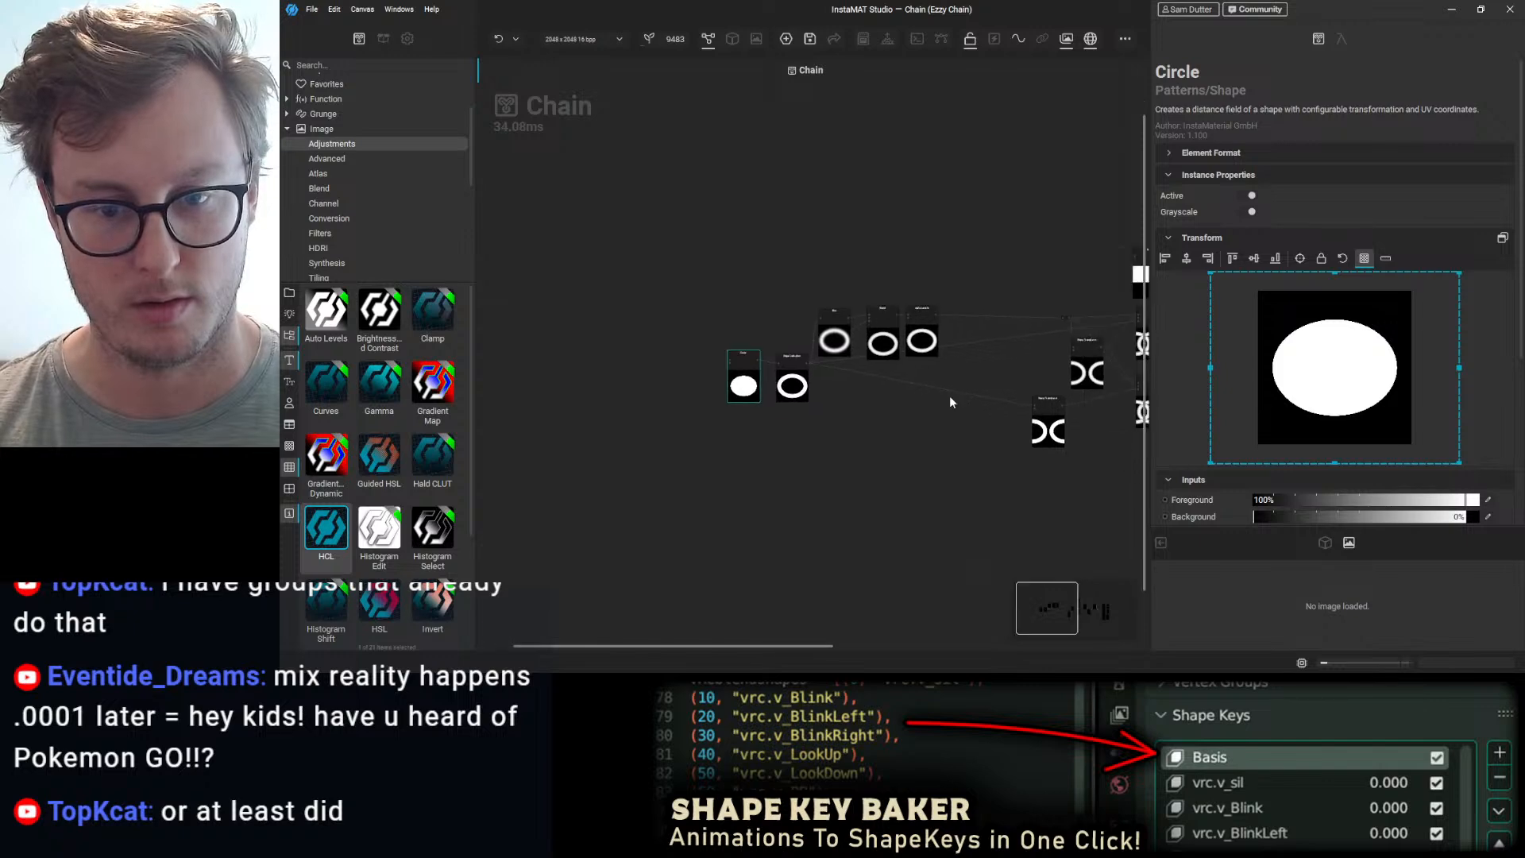
left_click(311, 9)
left_click(381, 247)
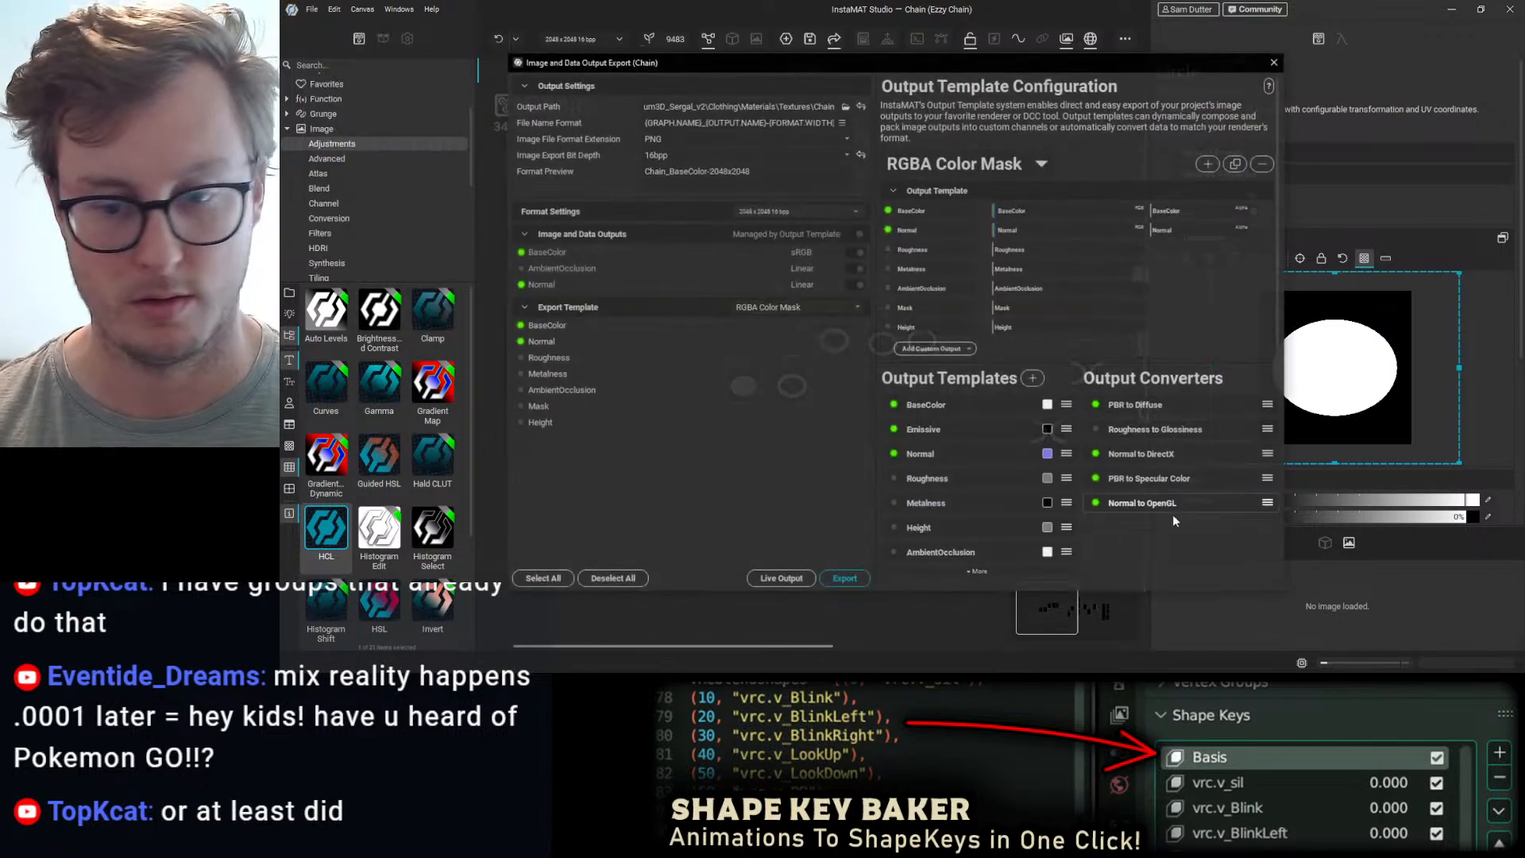
left_click(844, 577)
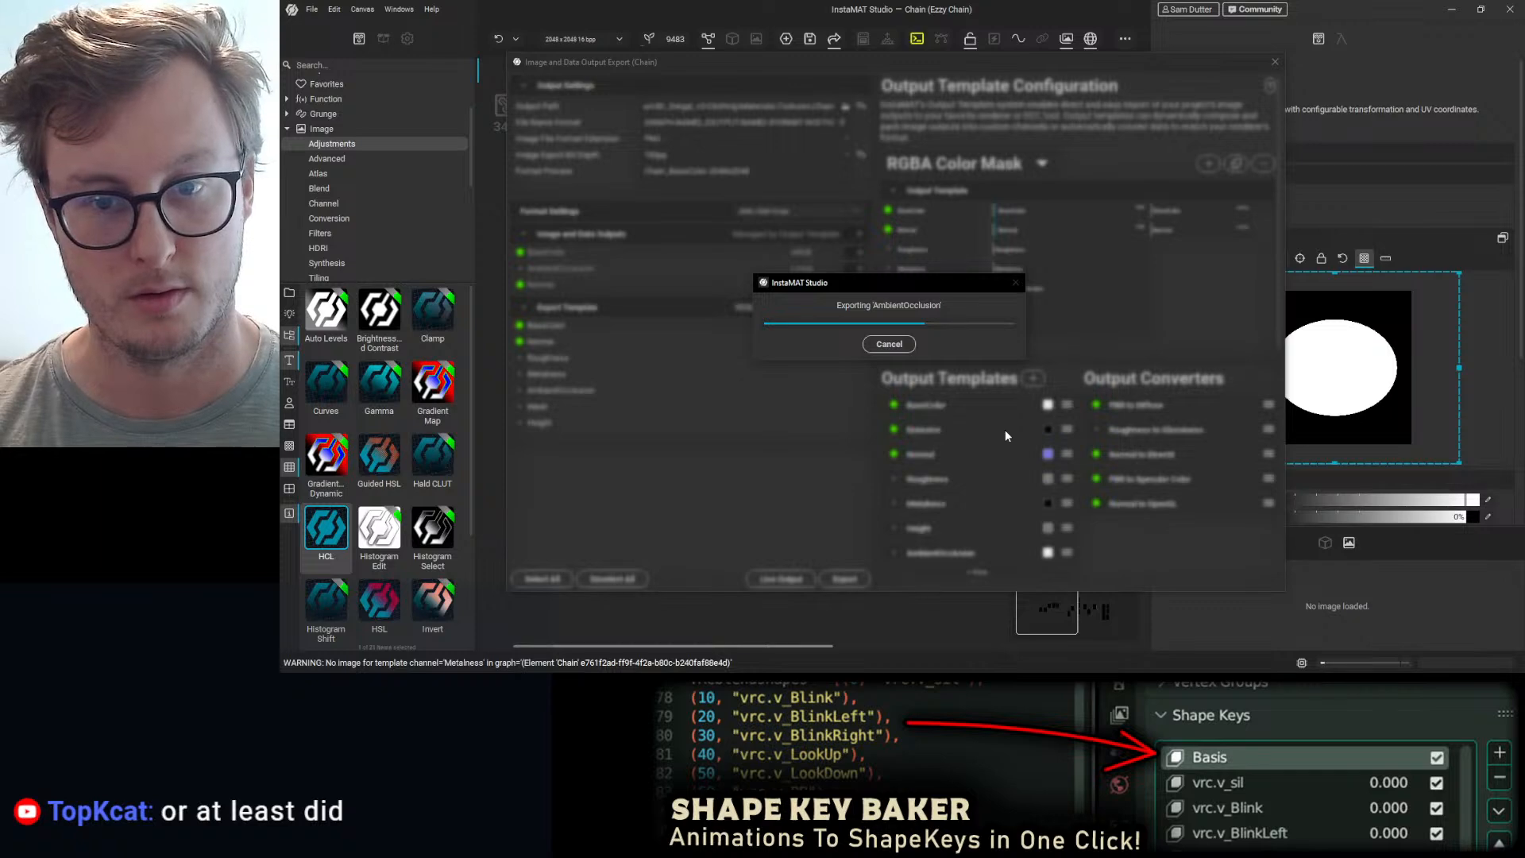
- Switch to Unity, inspect the updated chain links around the hip up close and return to InstaMAT Studio
key("alt+Tab")
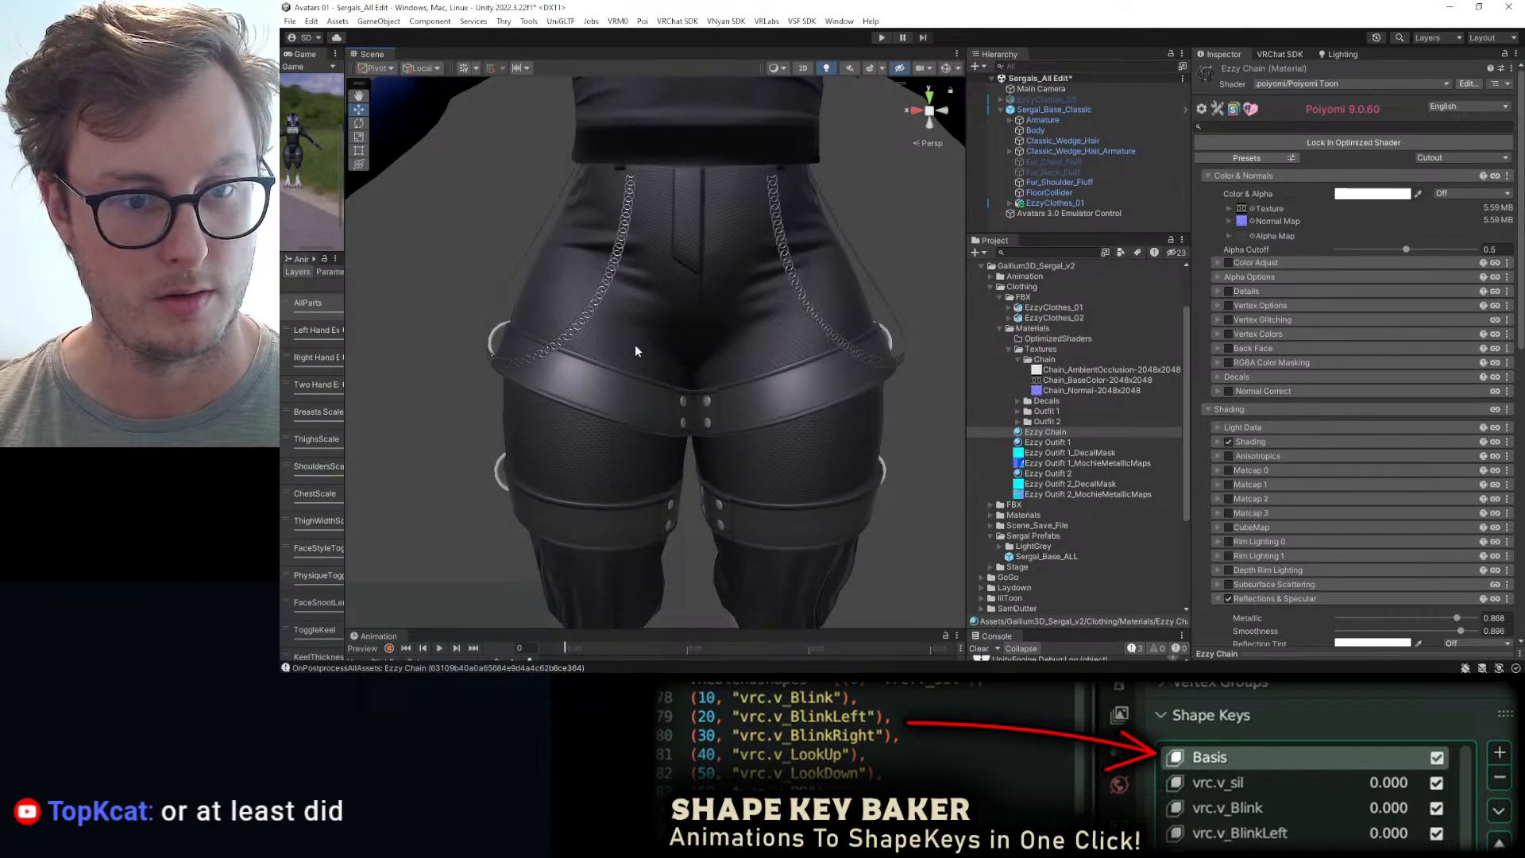
left_click_drag(629, 345, 784, 299, "alt")
scroll(697, 320, "up", 8)
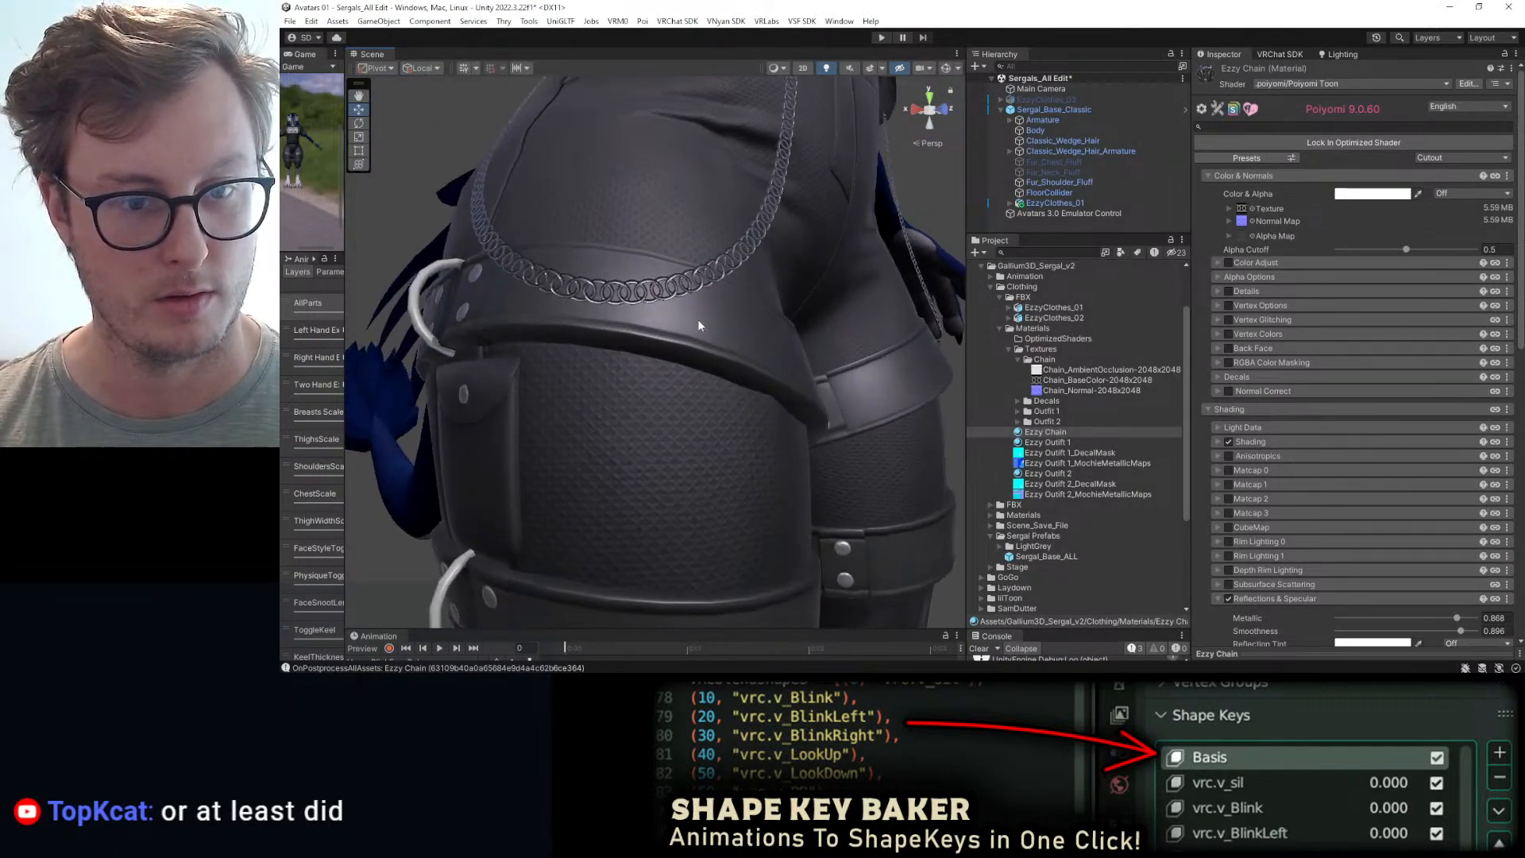
key("alt+Tab")
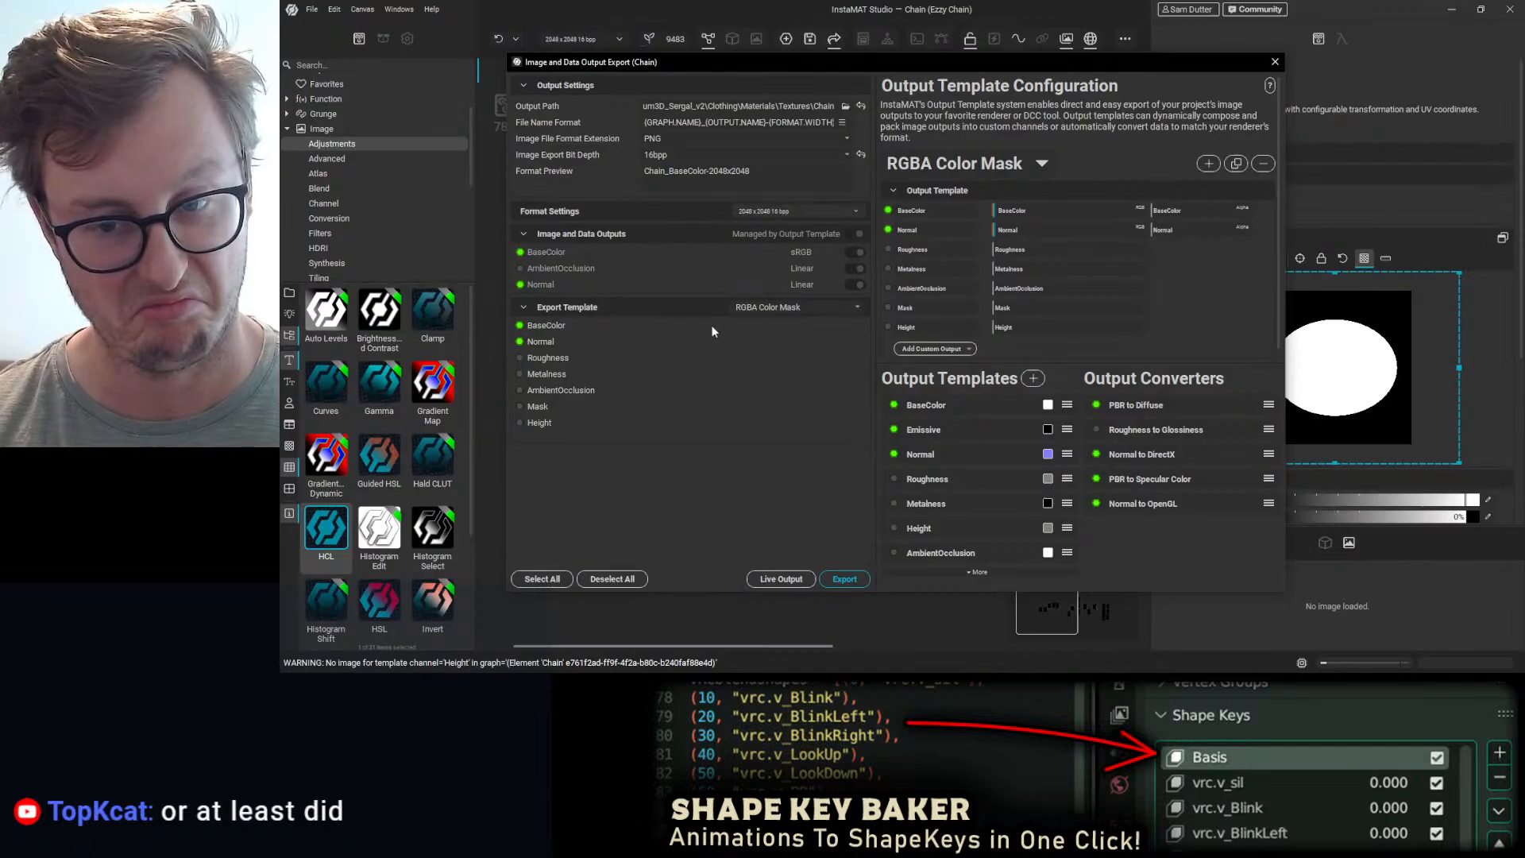
- Close the export dialog and narrow the Circle node's shape symmetrically until it is nearly round
left_click(1274, 63)
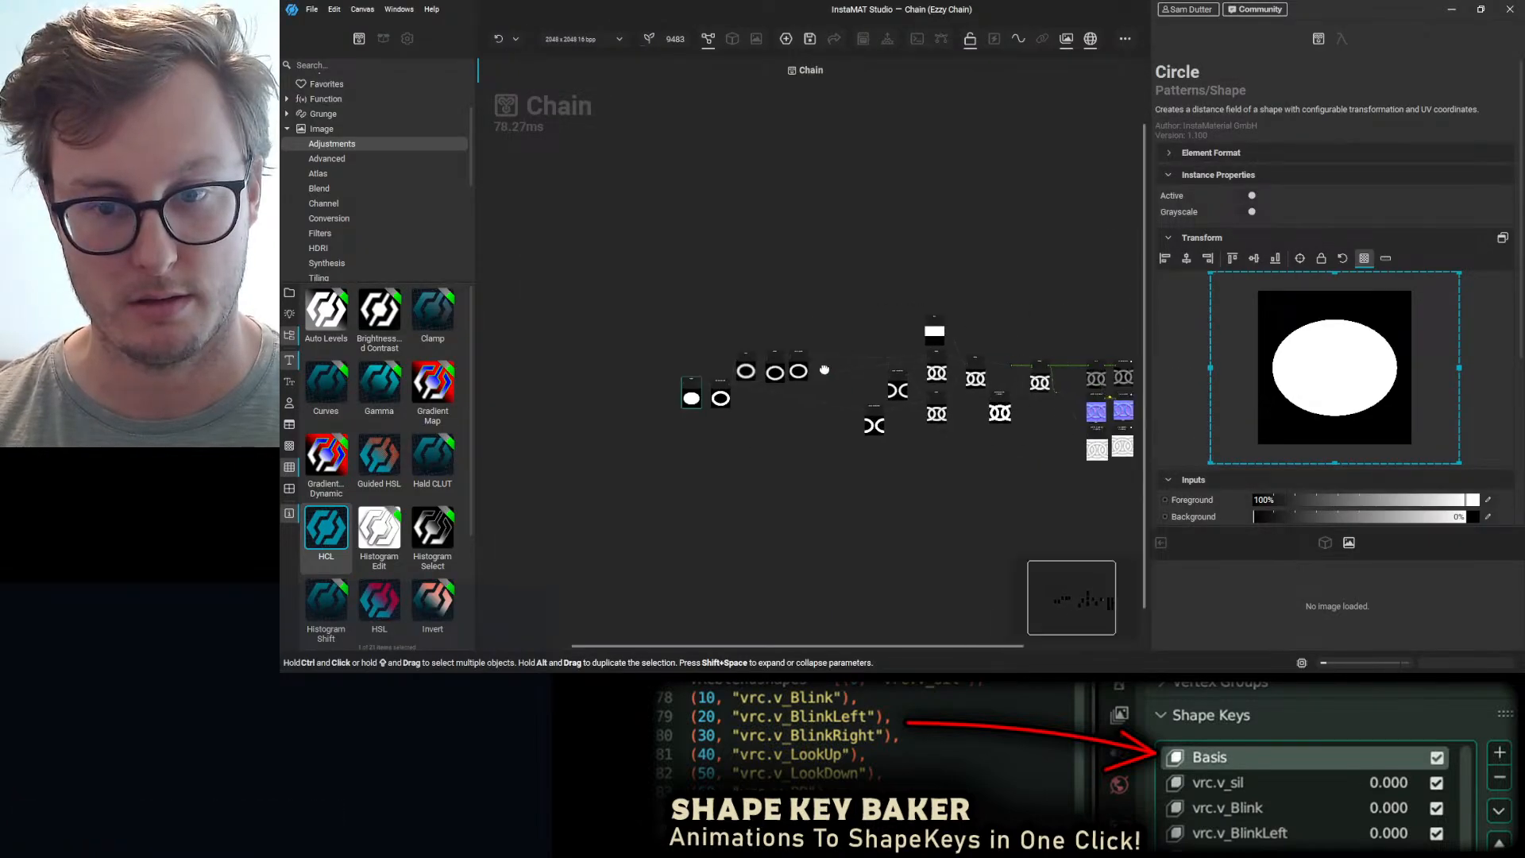
middle_click_drag(982, 427, 875, 408)
scroll(875, 408, "up", 8)
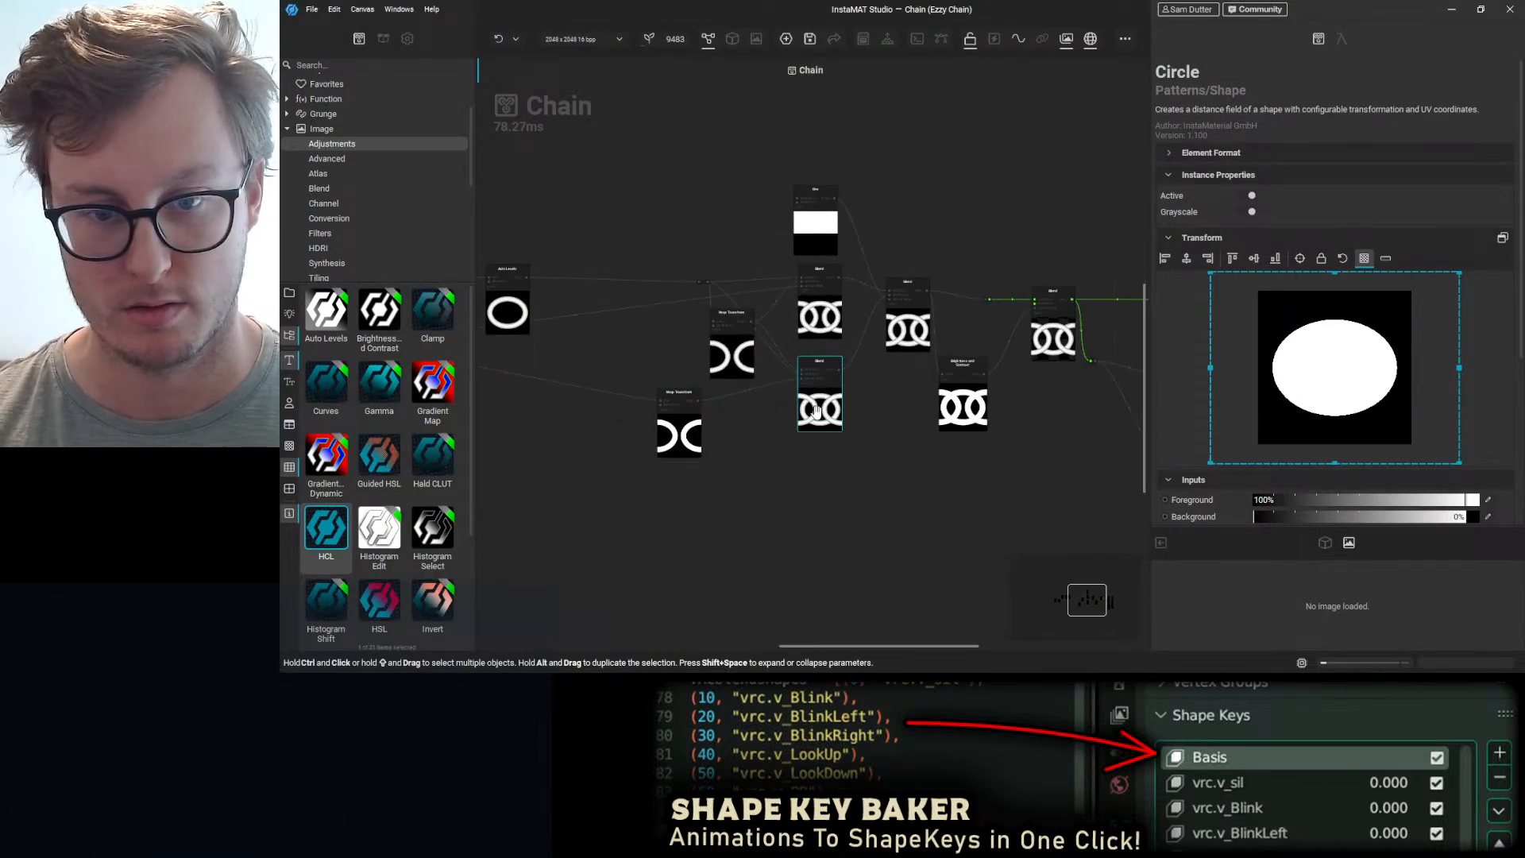
left_click_drag(1458, 368, 1436, 370)
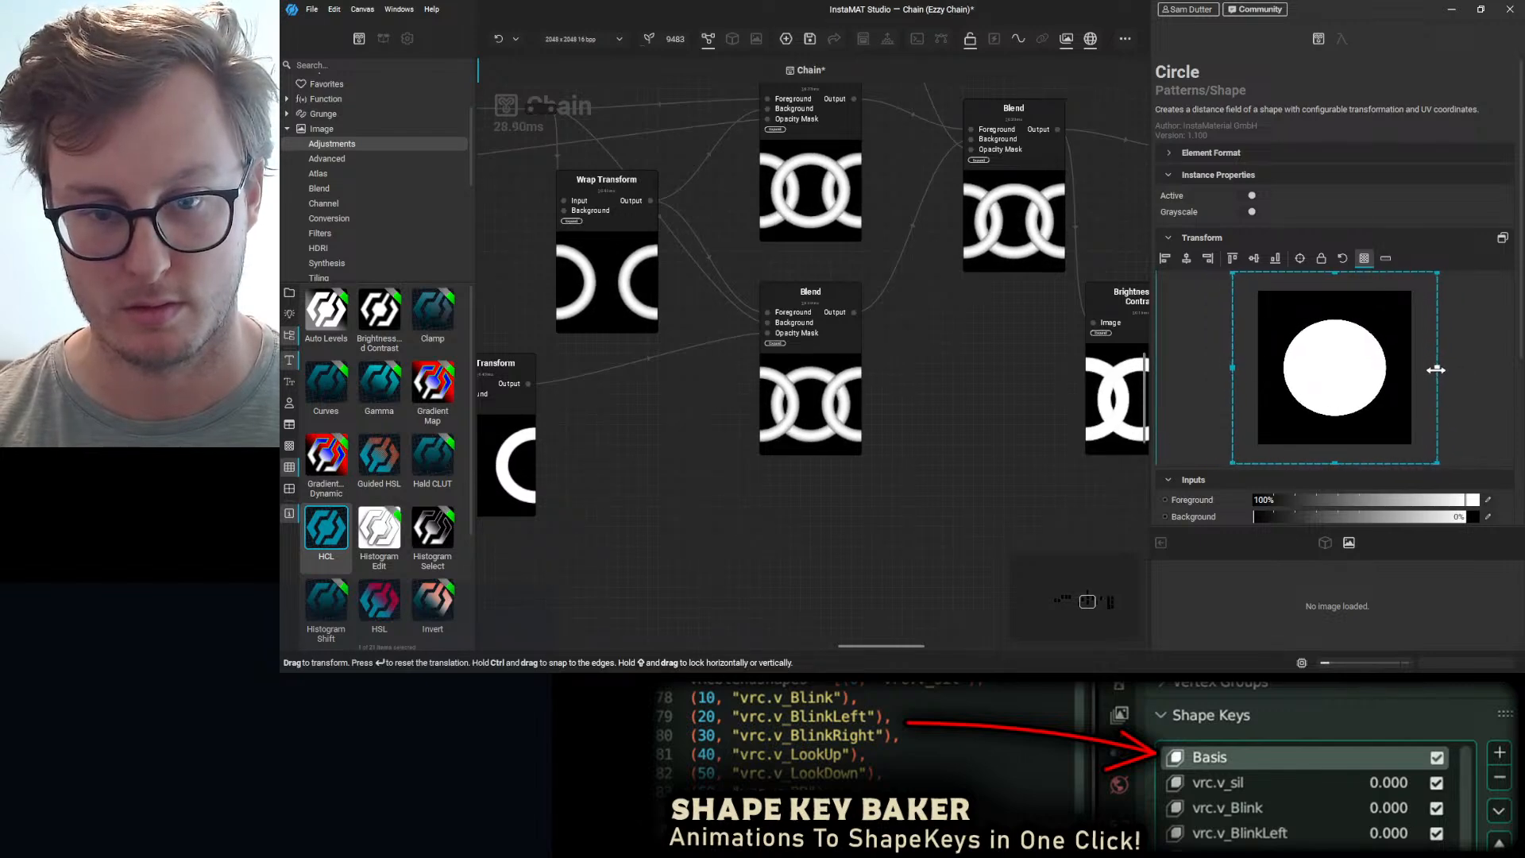
middle_click_drag(997, 413, 802, 395)
scroll(802, 393, "up", 4)
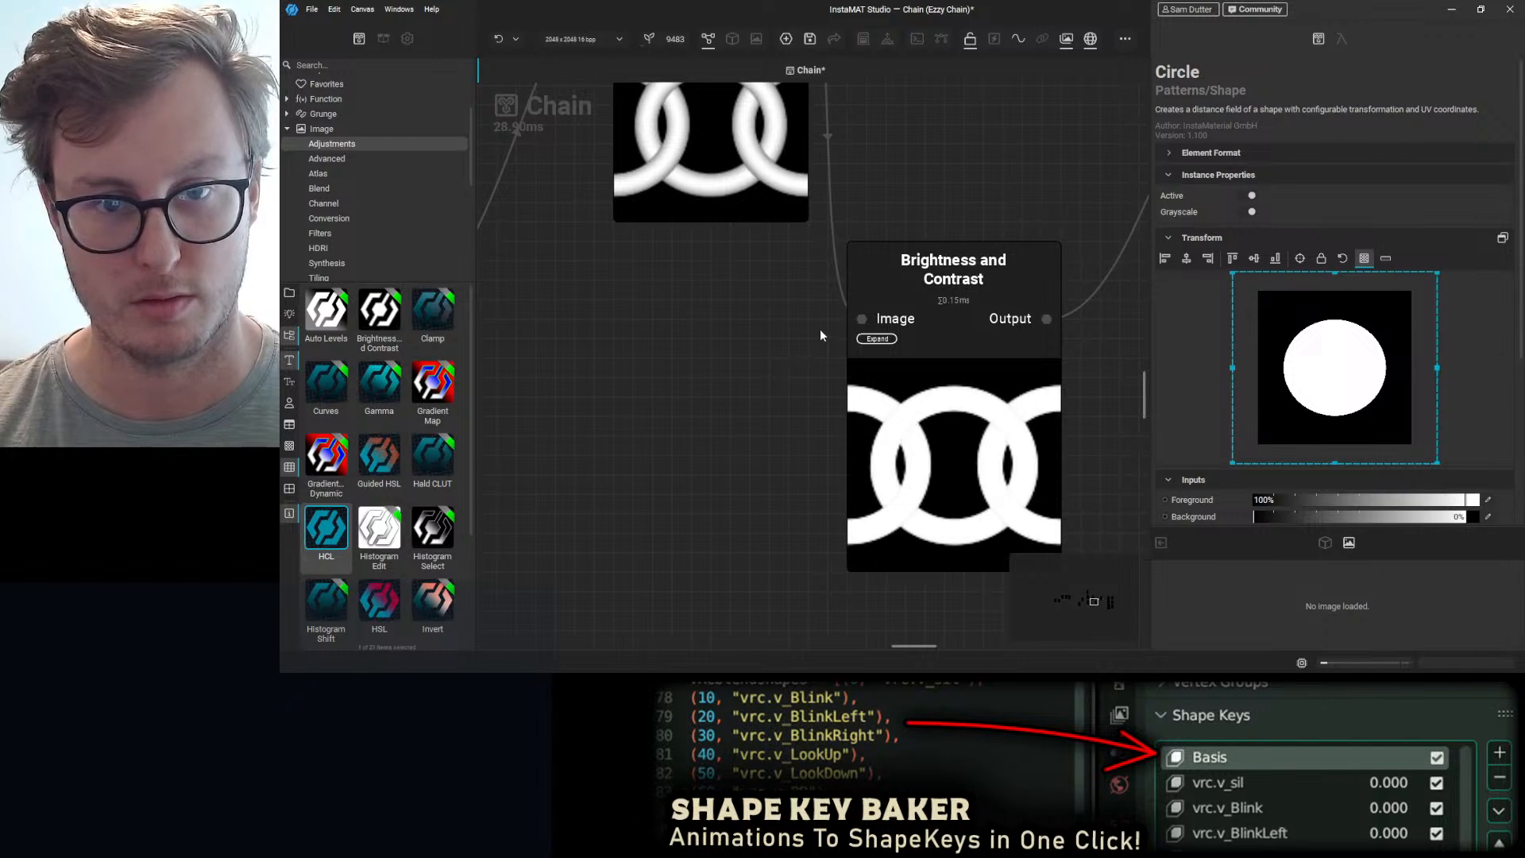
- Fine-tune the Circle node's shape to be slightly narrower than round and save the Ezzy Chain project
middle_click_drag(779, 326, 783, 400)
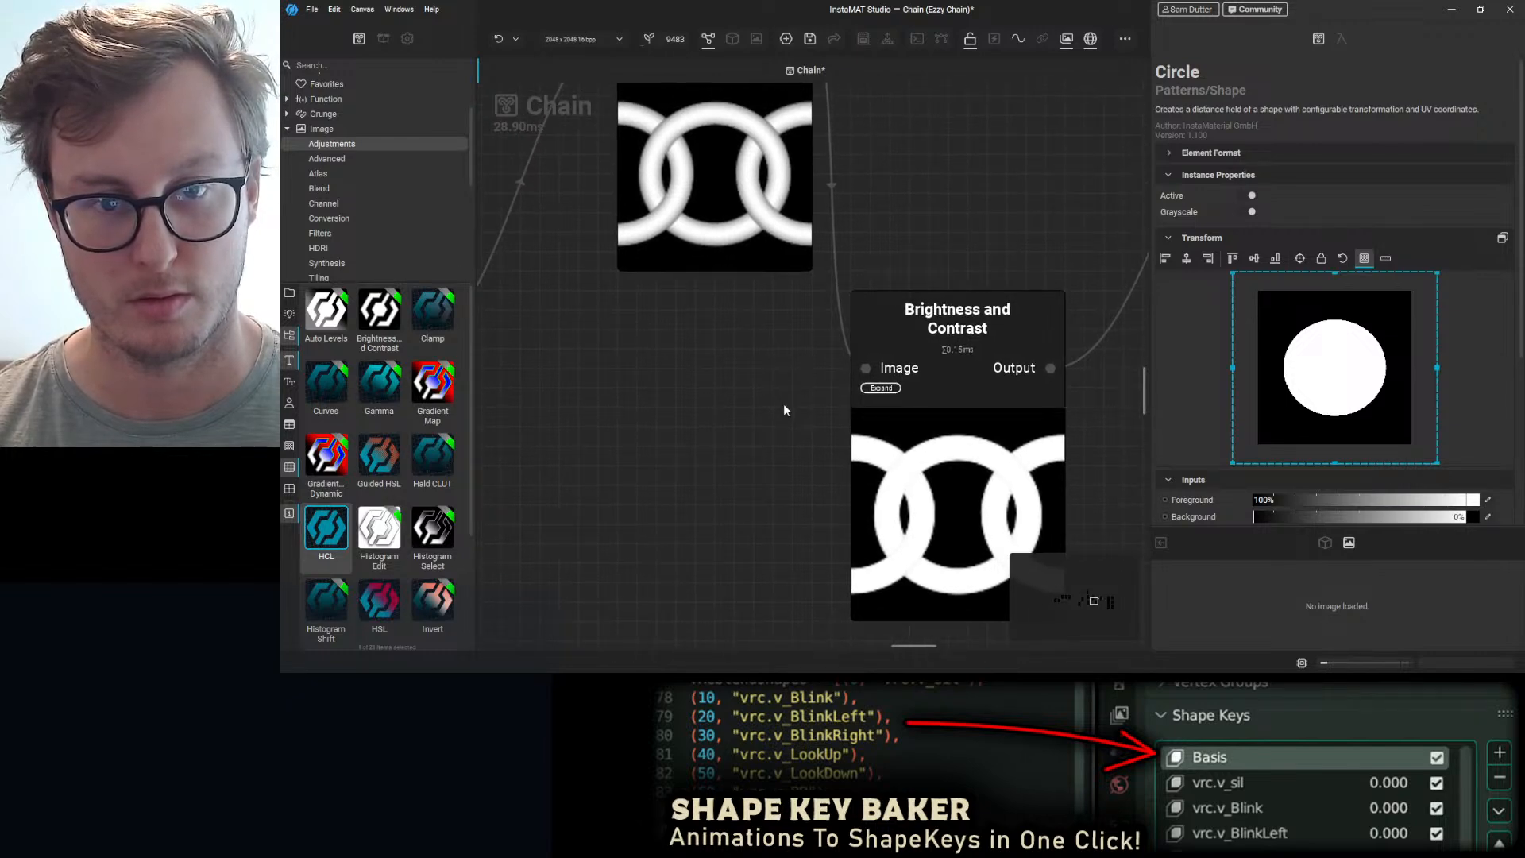
left_click_drag(1437, 368, 1430, 368)
key("ctrl+s")
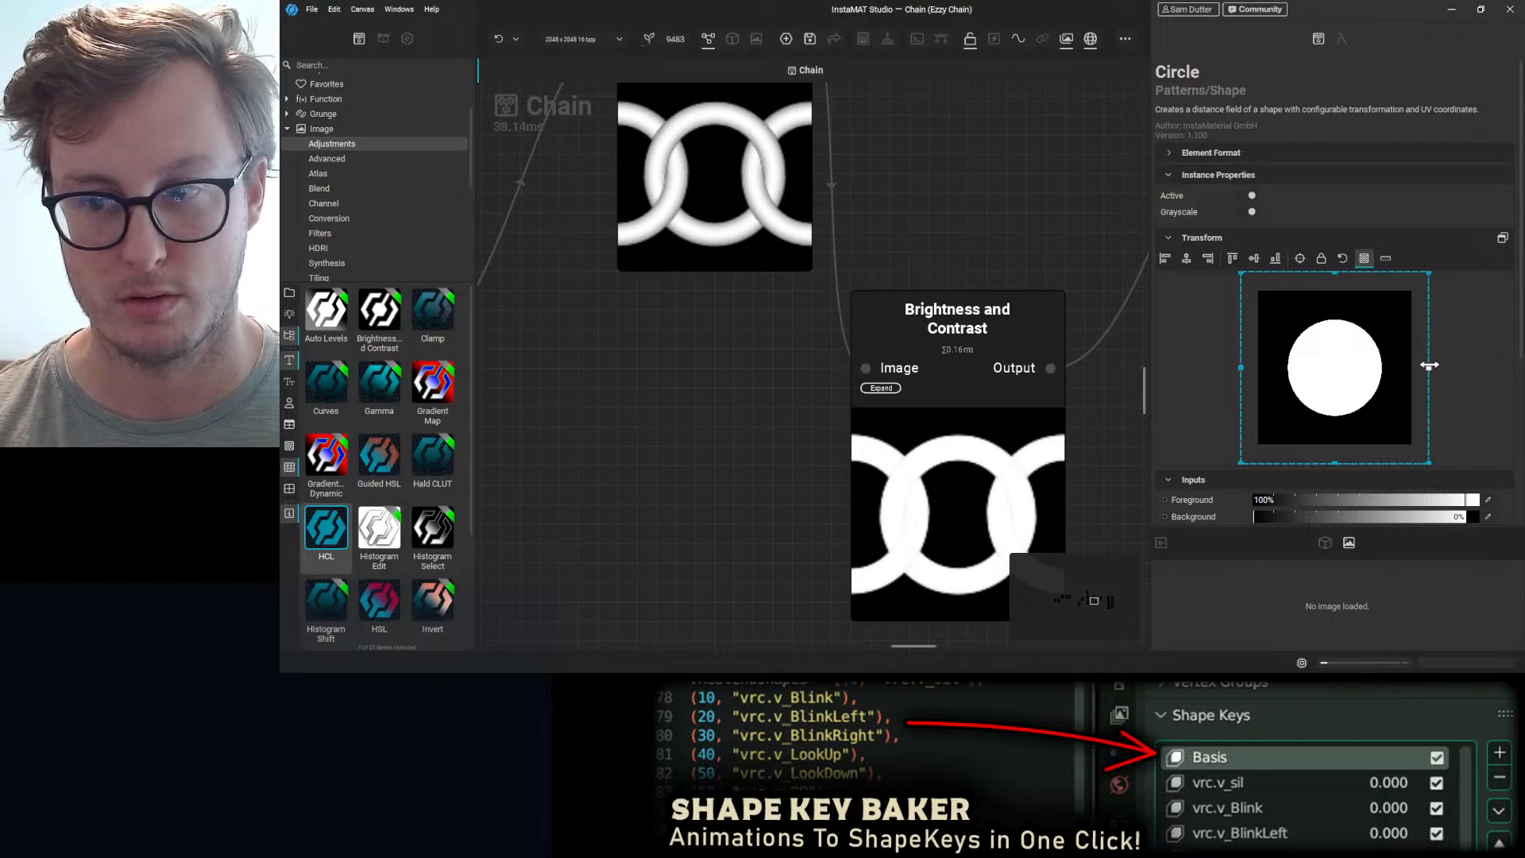
left_click_drag(1429, 367, 1432, 366)
key("ctrl+s")
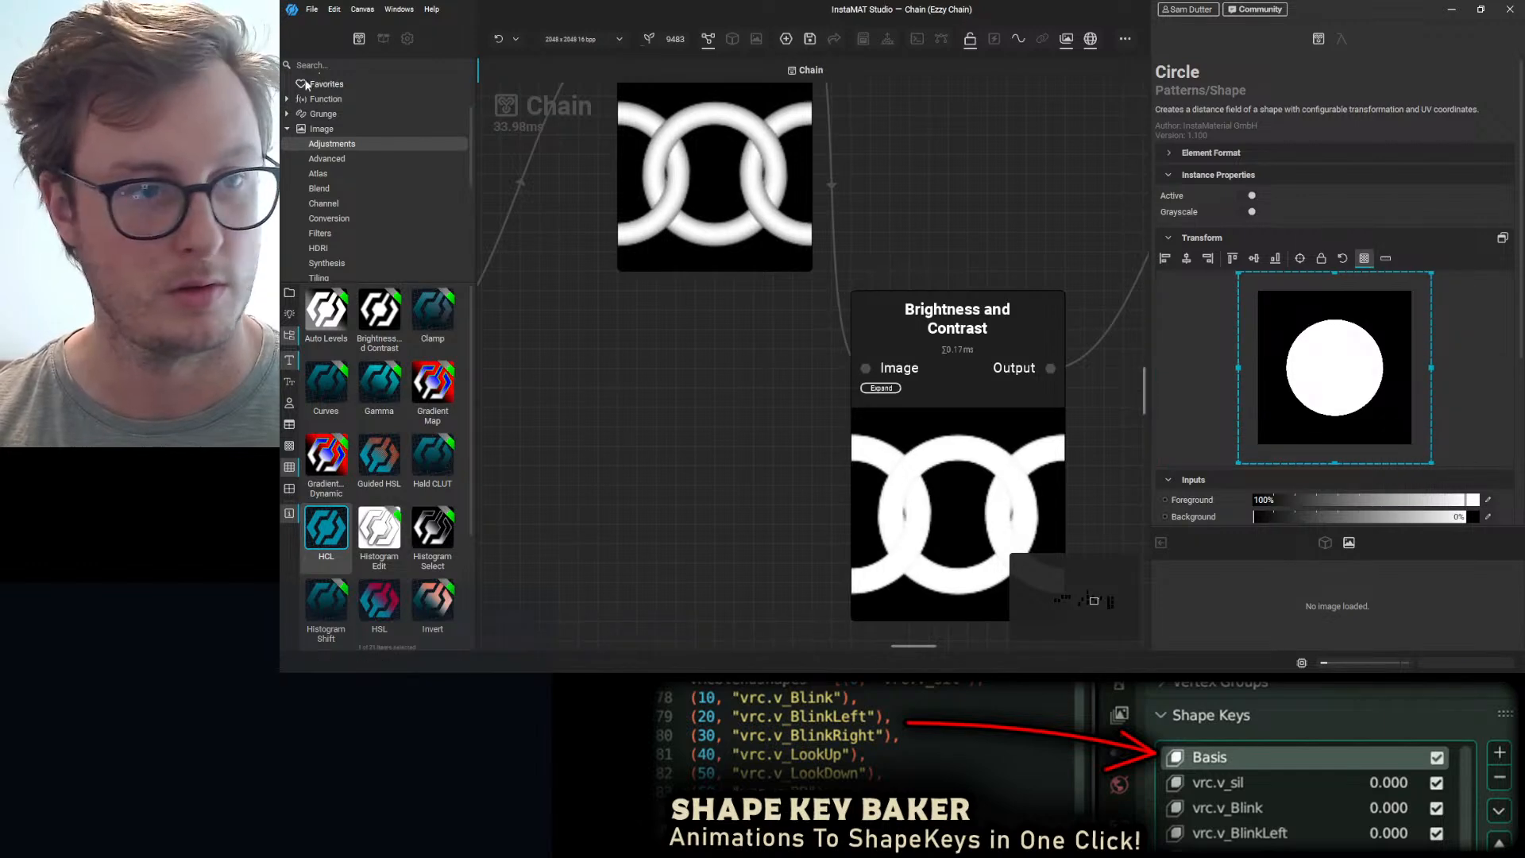
- Export the Chain graph's narrowed-link outputs as 2048x2048 PNG files with the RGBA Color Mask template
left_click(311, 10)
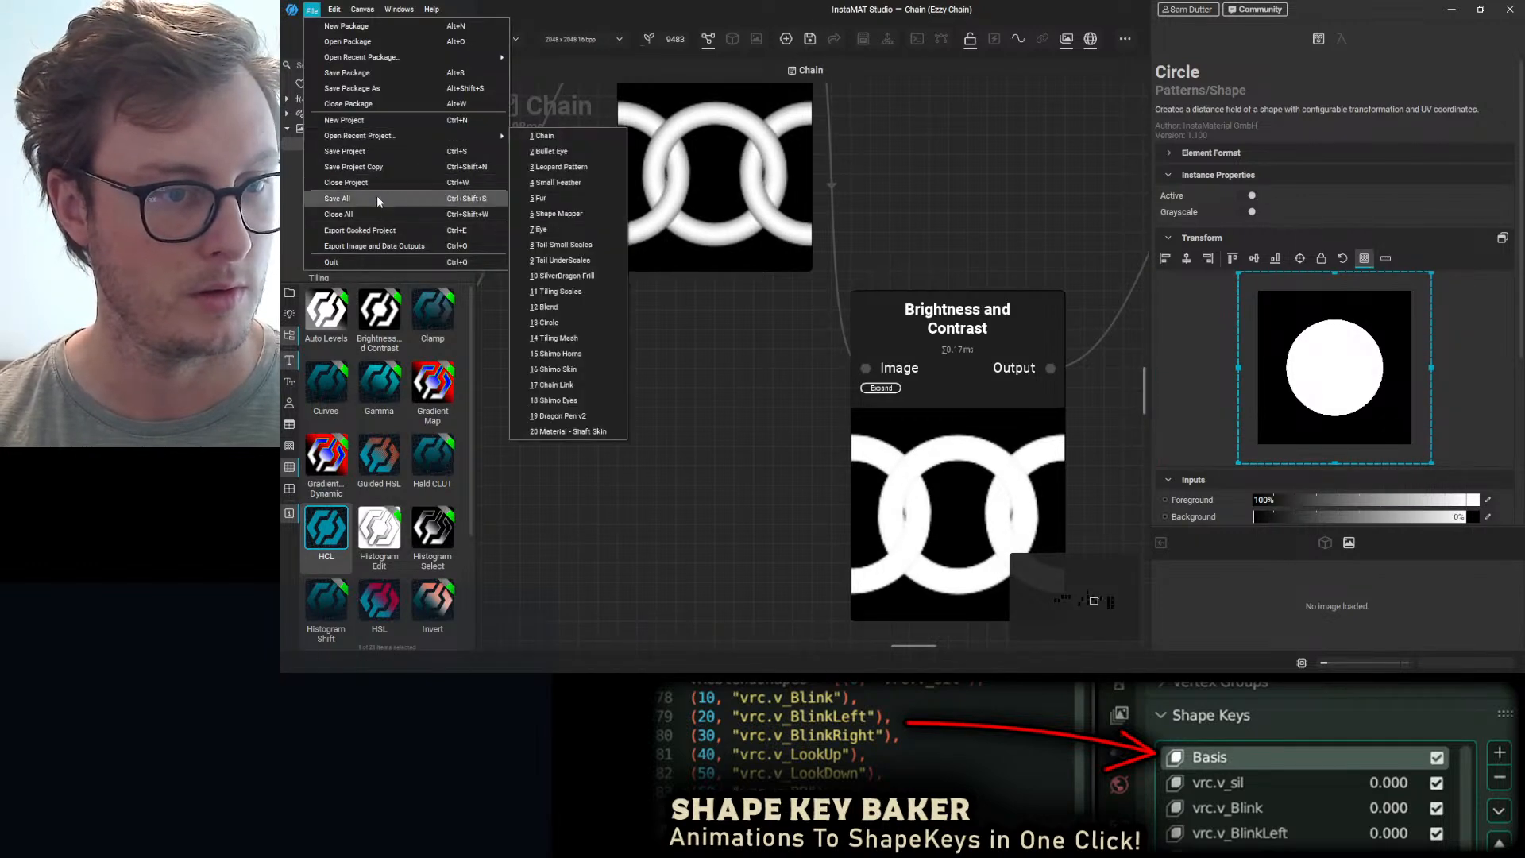
left_click(374, 246)
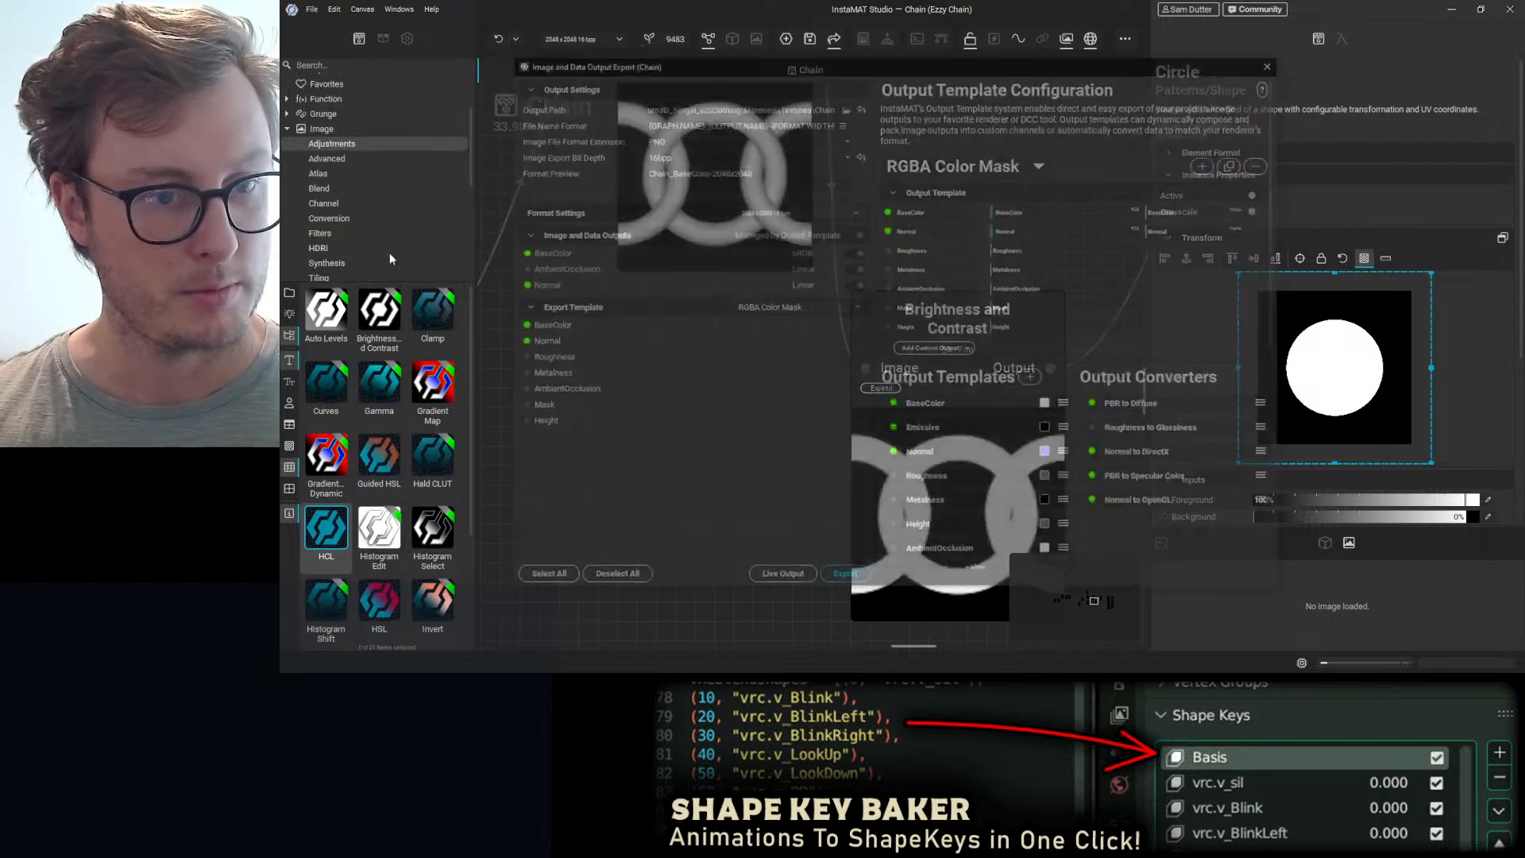
left_click(842, 579)
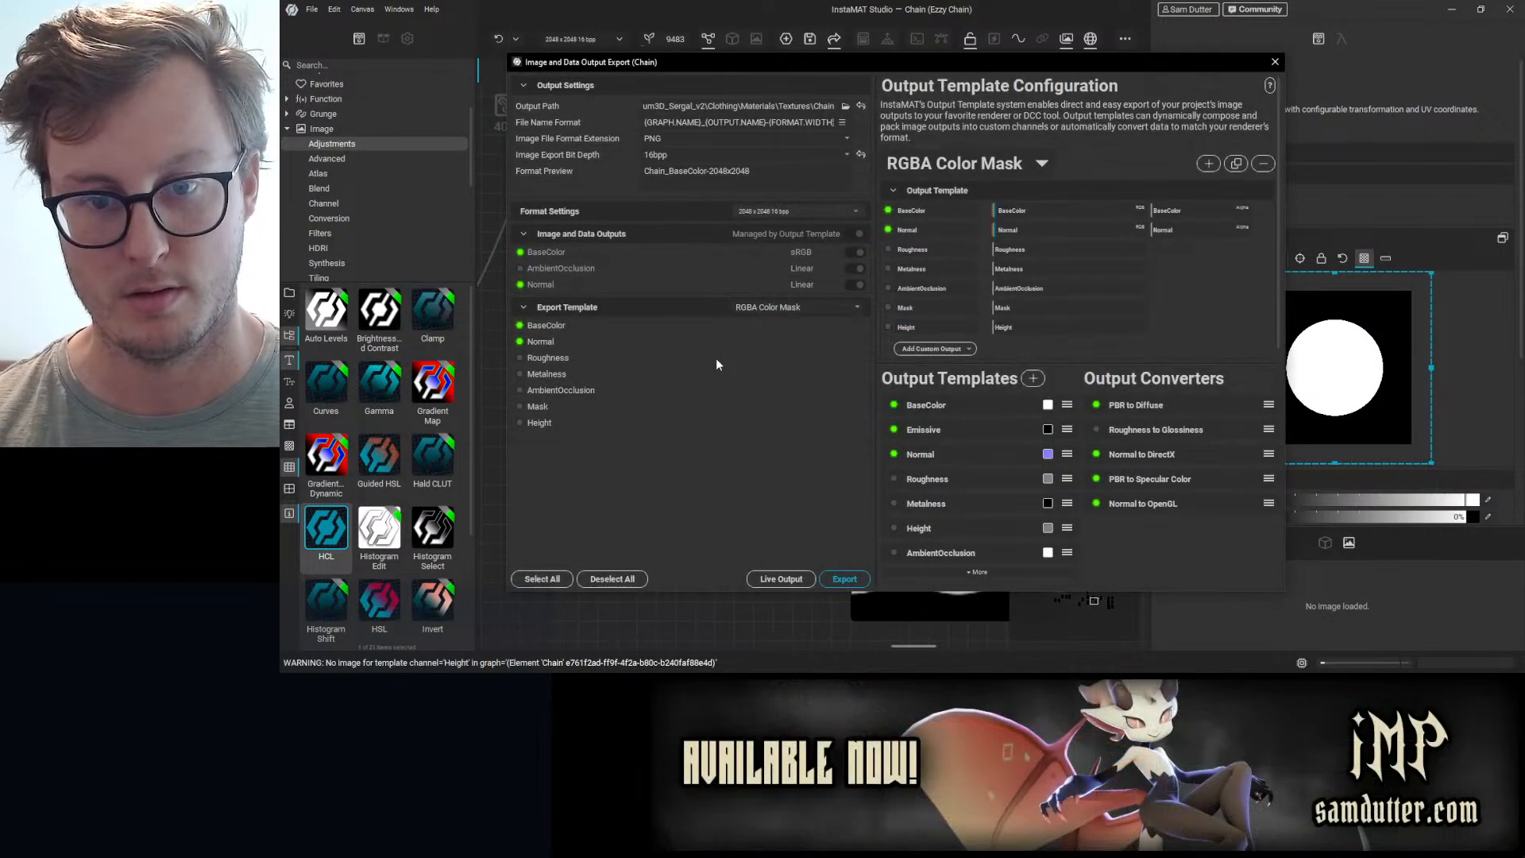
- Switch to Unity, inspect the rounder chain links along the hips and thigh strap up close, and return to InstaMAT Studio
key("alt+Tab")
scroll(718, 344, "down", 6)
left_click_drag(718, 345, 585, 299, "alt")
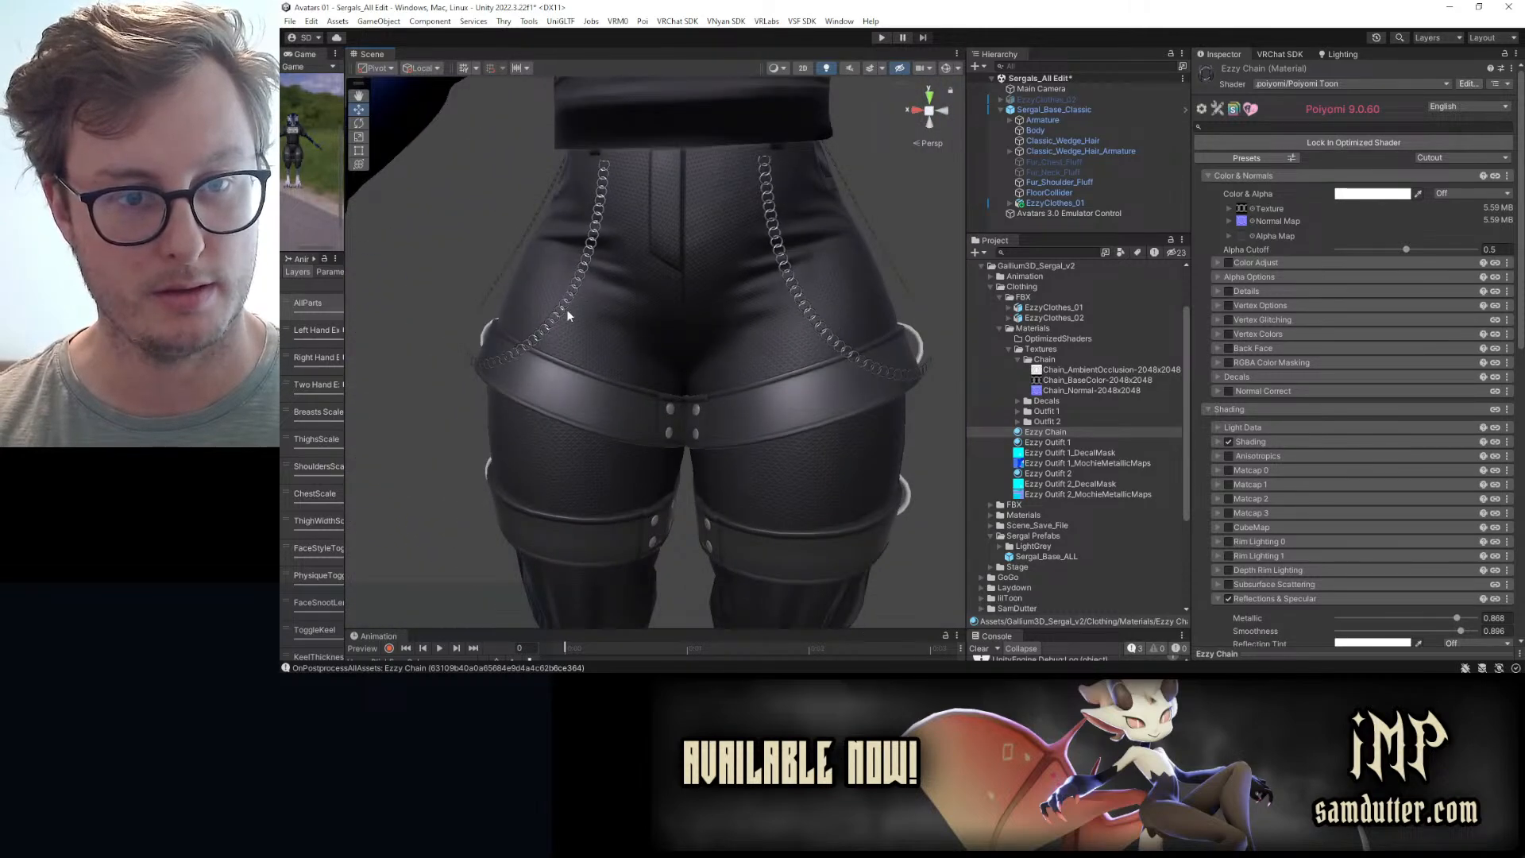
scroll(528, 331, "up", 5)
scroll(449, 339, "down", 4)
scroll(532, 332, "up", 4)
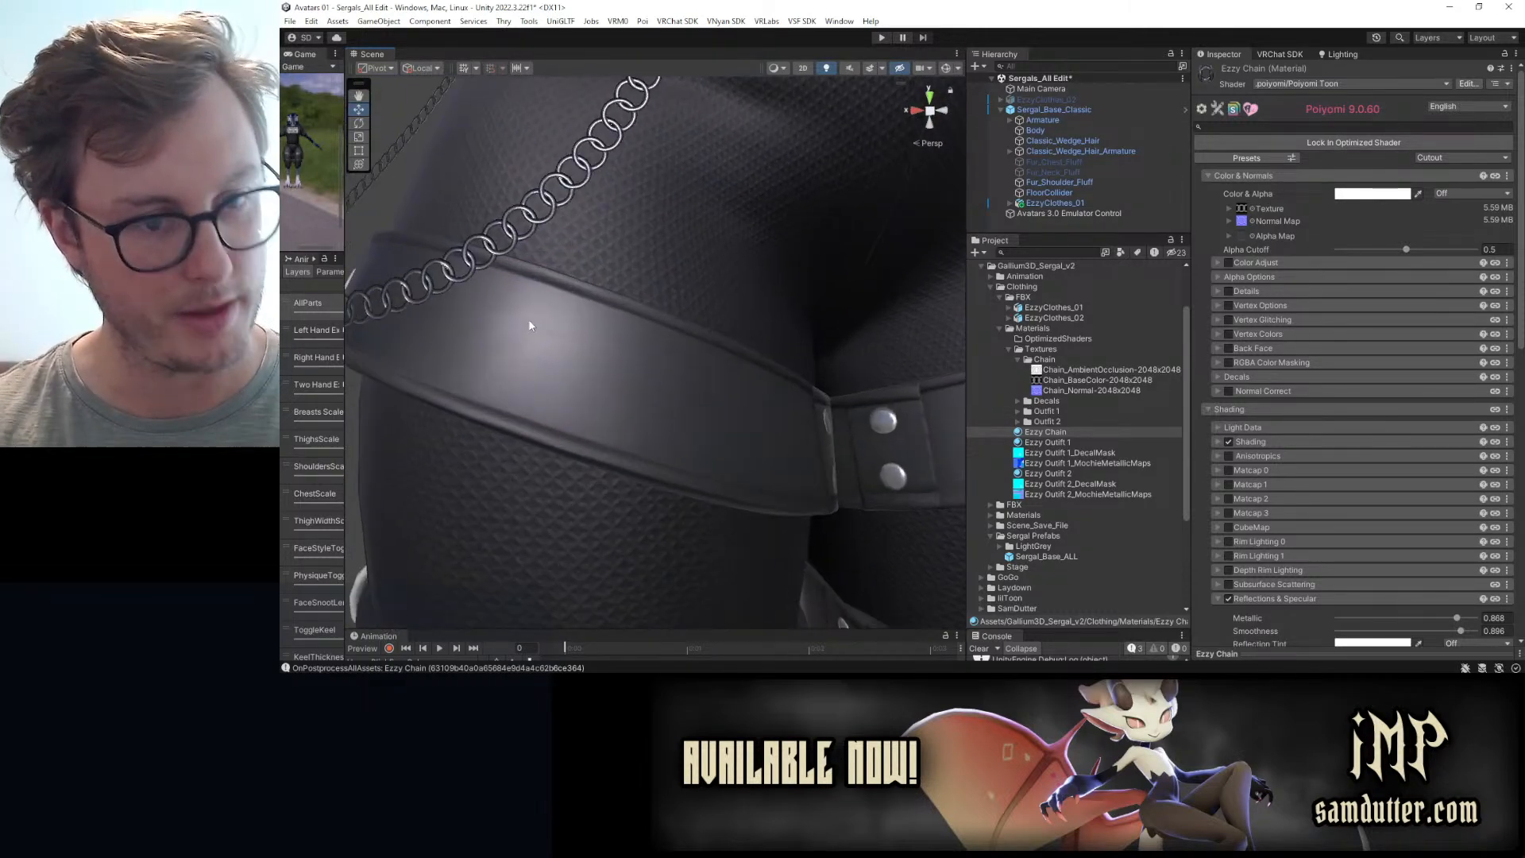
key("alt+Tab")
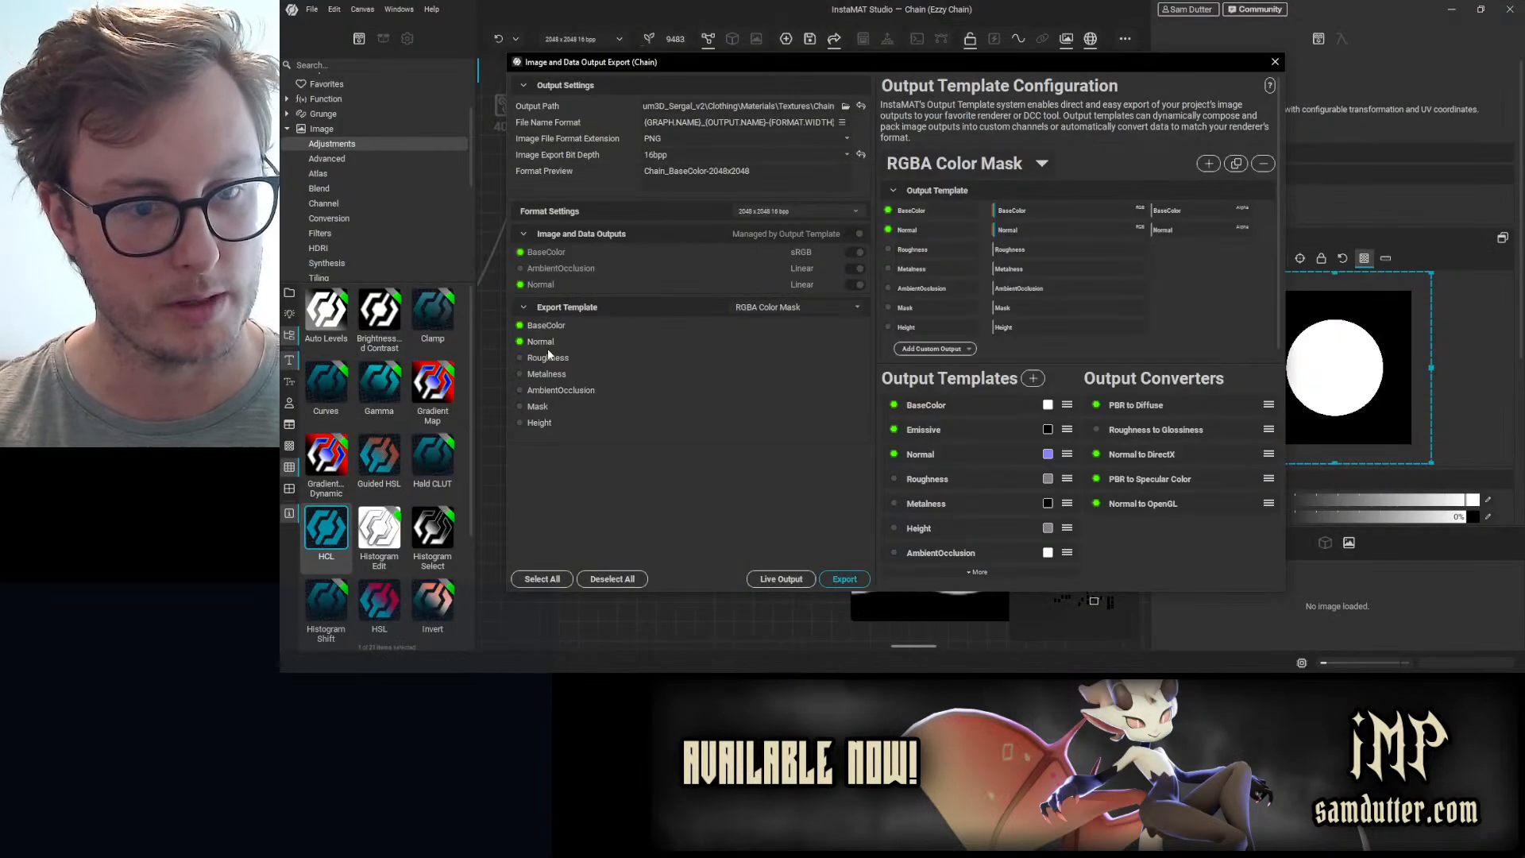
- Close the export dialog, space the Circle and Edge Detection nodes apart and move Edge Detection below the Blur and Blend row
left_click(1274, 62)
scroll(843, 258, "down", 4)
middle_click_drag(486, 365, 912, 387)
scroll(831, 346, "up", 4)
middle_click_drag(635, 265, 966, 383)
left_click_drag(830, 365, 658, 365)
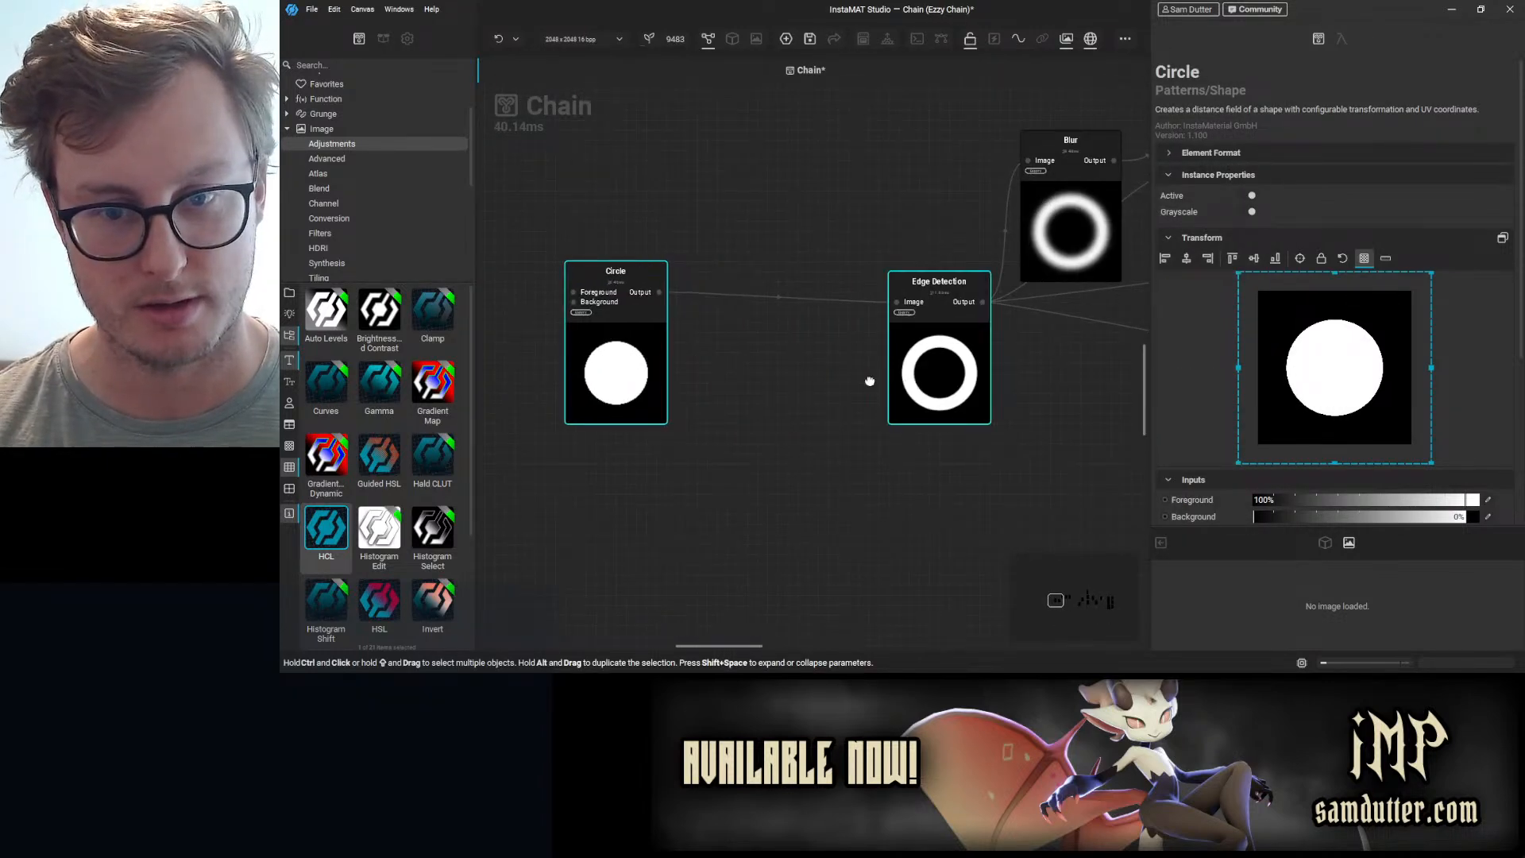
left_click_drag(975, 381, 823, 371)
middle_click_drag(906, 376, 705, 402)
scroll(705, 402, "down", 1)
left_click_drag(641, 392, 675, 515)
scroll(533, 375, "down", 1)
middle_click_drag(532, 375, 579, 384)
middle_click_drag(996, 441, 789, 404)
middle_click_drag(884, 416, 810, 377)
- Add a Reroute Boolean node in the empty area between Edge Detection and the lower Wrap Transform
key("space")
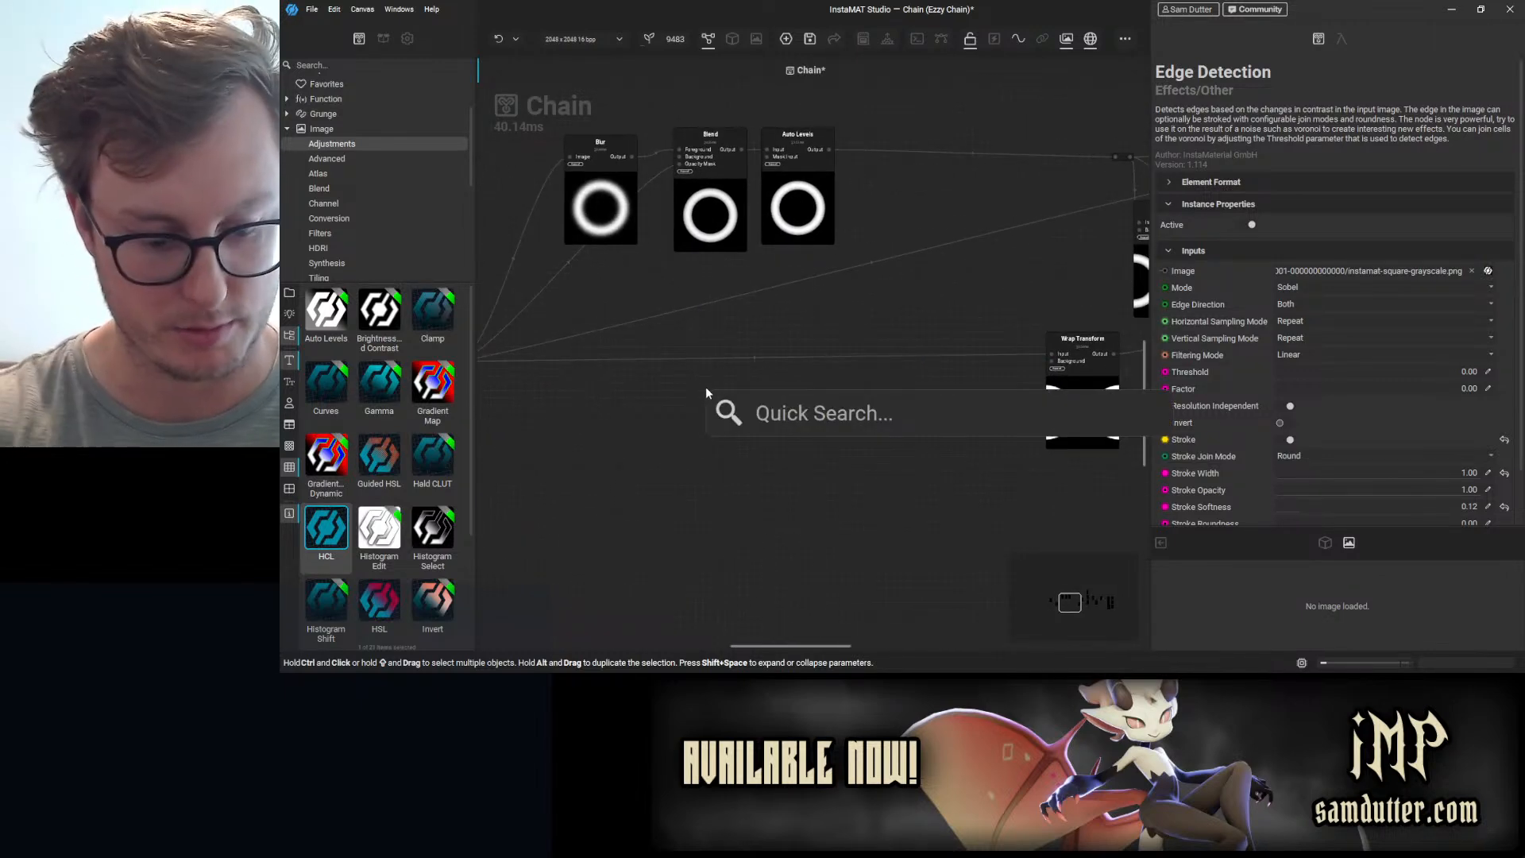
type("rer")
key("Return")
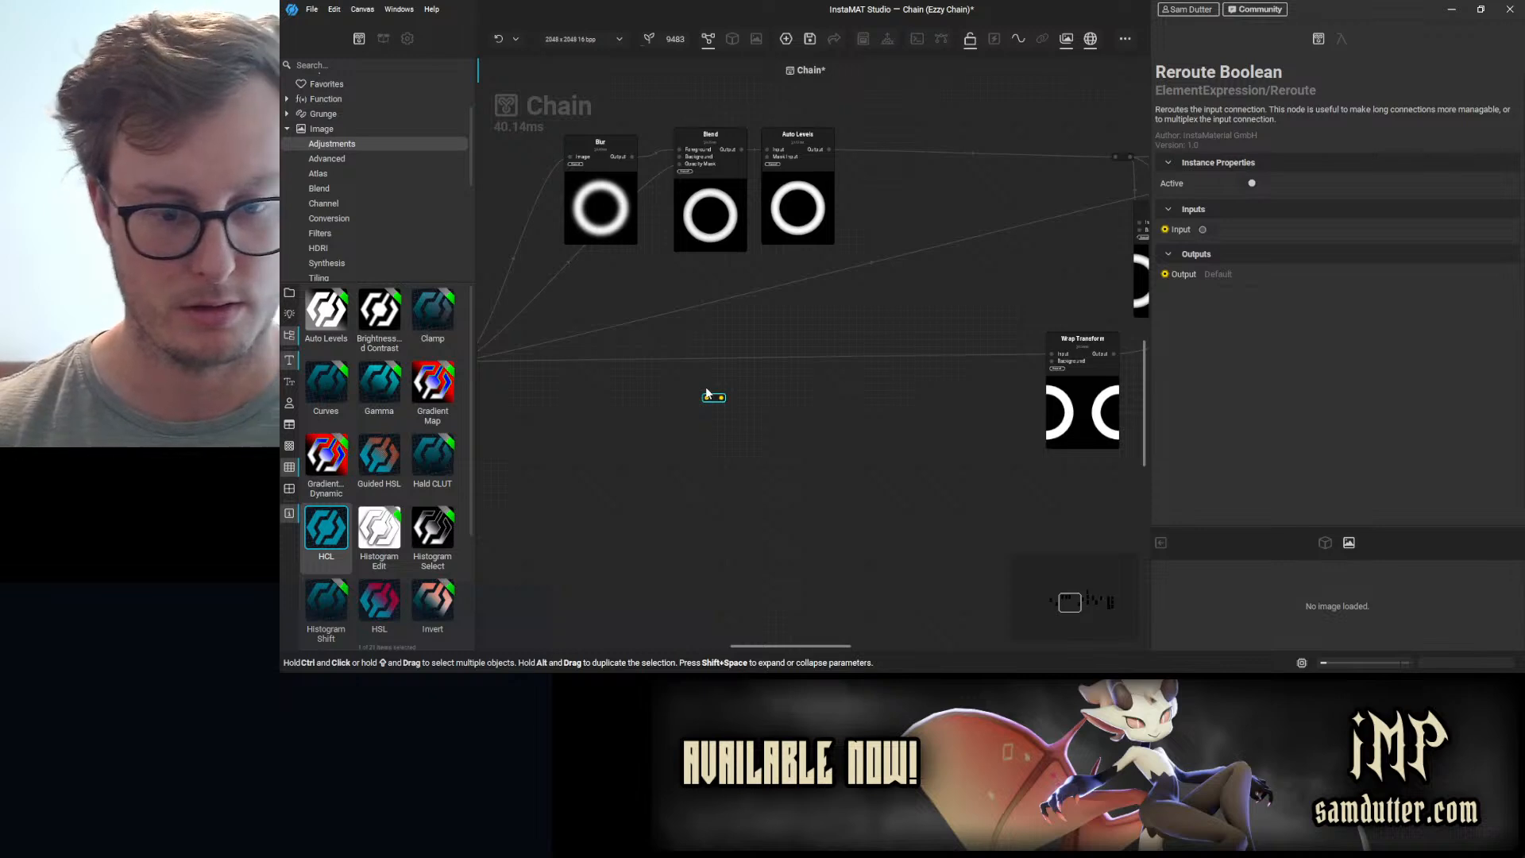
left_click(707, 390)
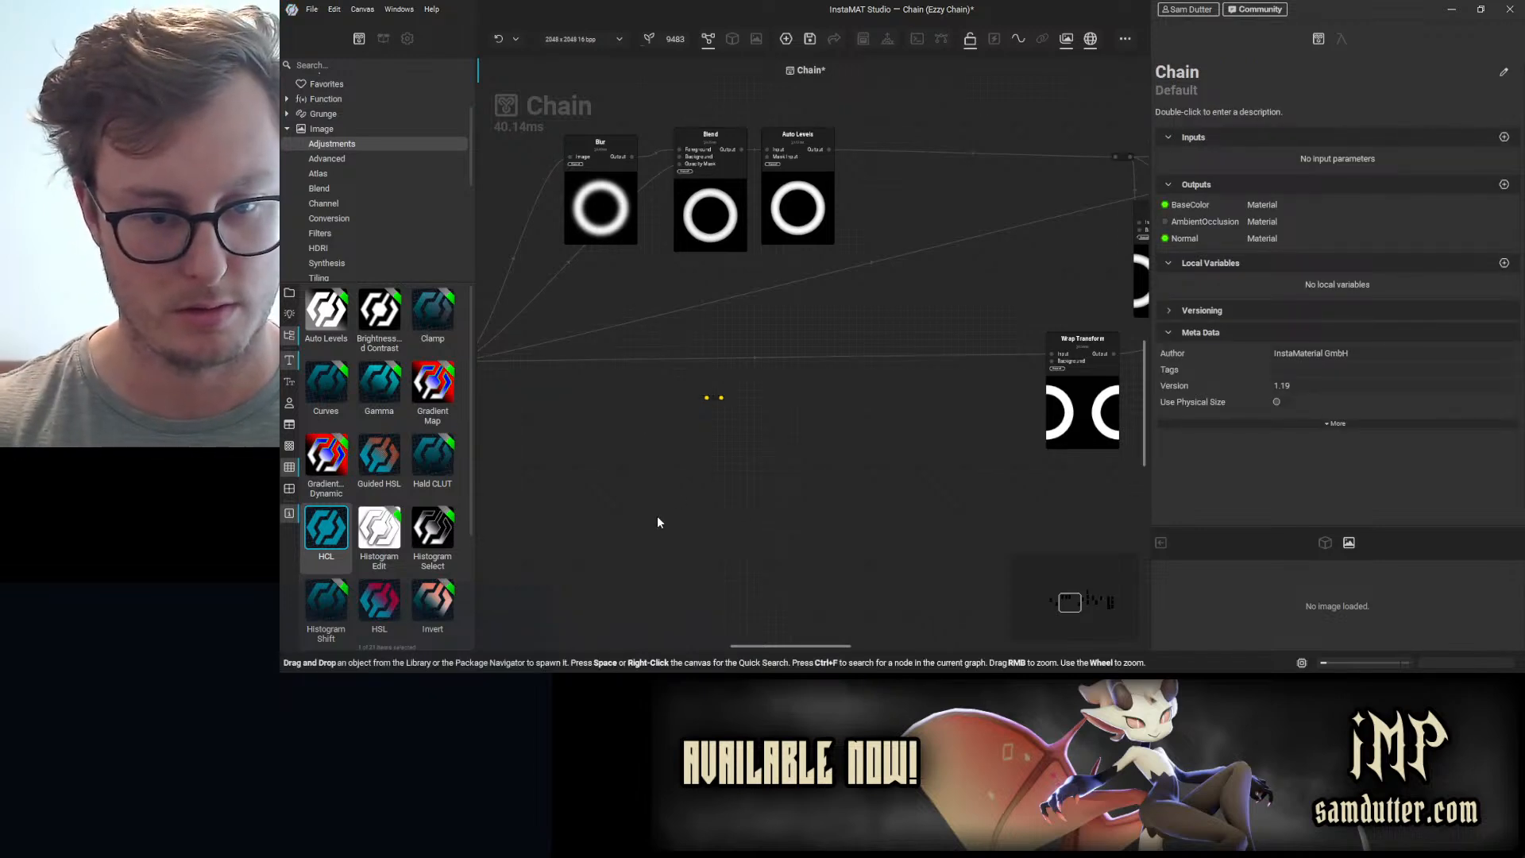
- Add a Reroute Image node to the Chain graph below the Reroute Boolean node
key("space")
type("rerouter")
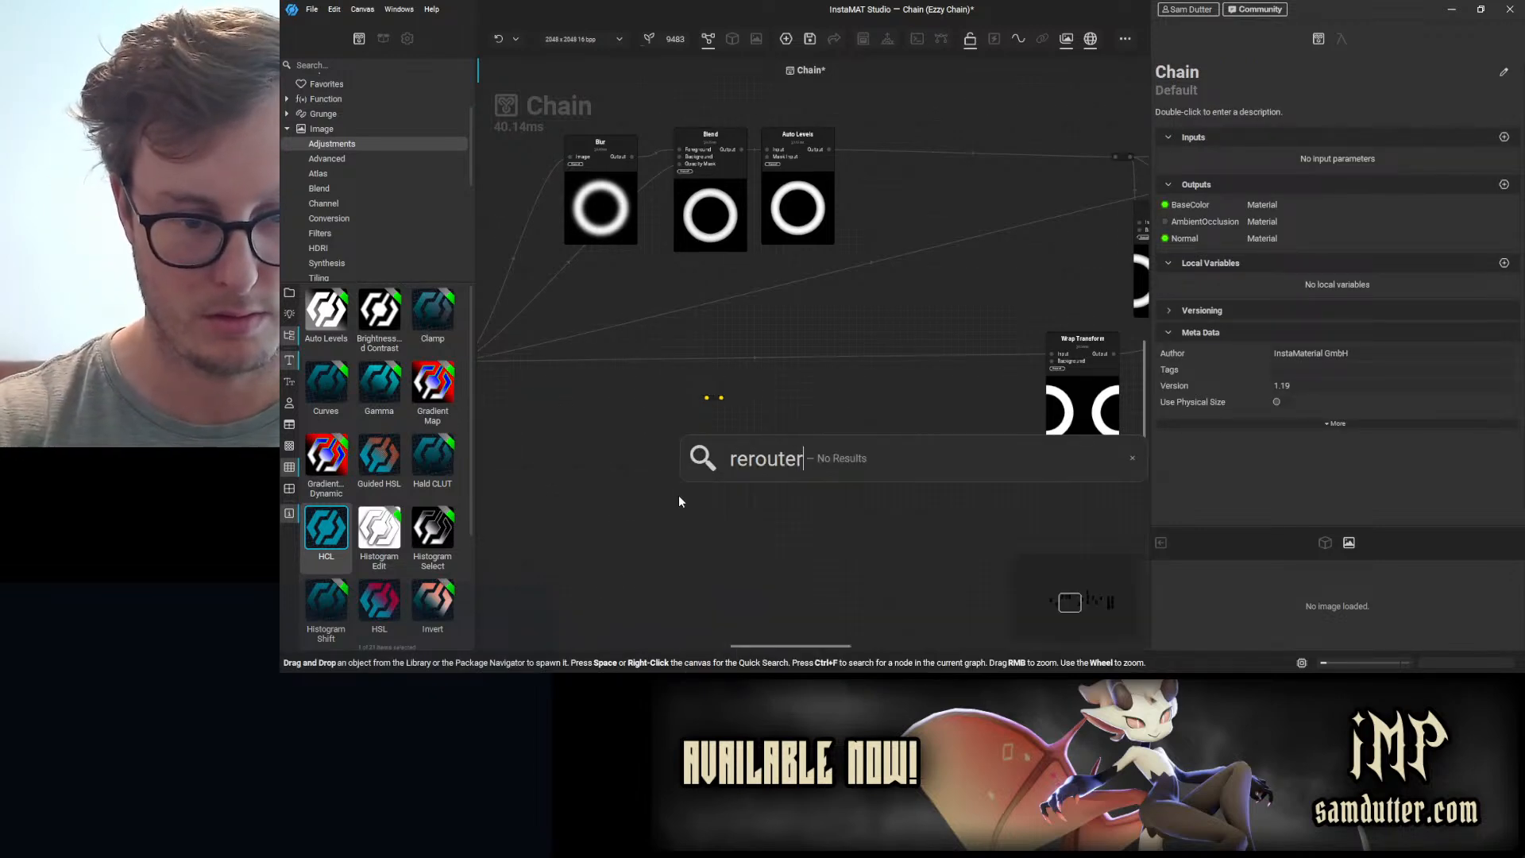
key("BackSpace")
type("im")
key("Return")
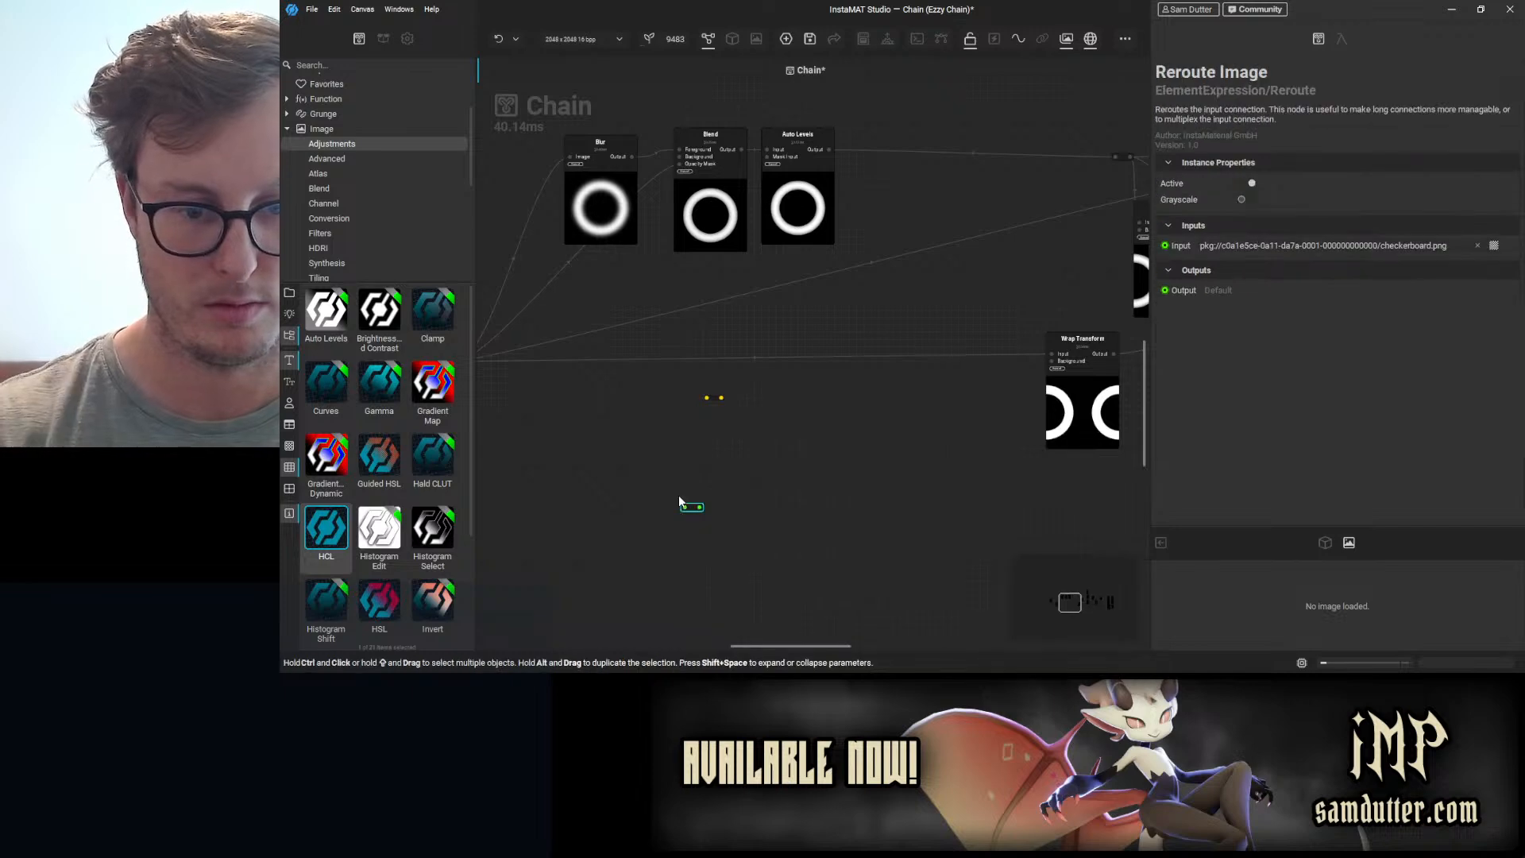
- Delete the Reroute Boolean node and move the Reroute Image node into its place
left_click(717, 396)
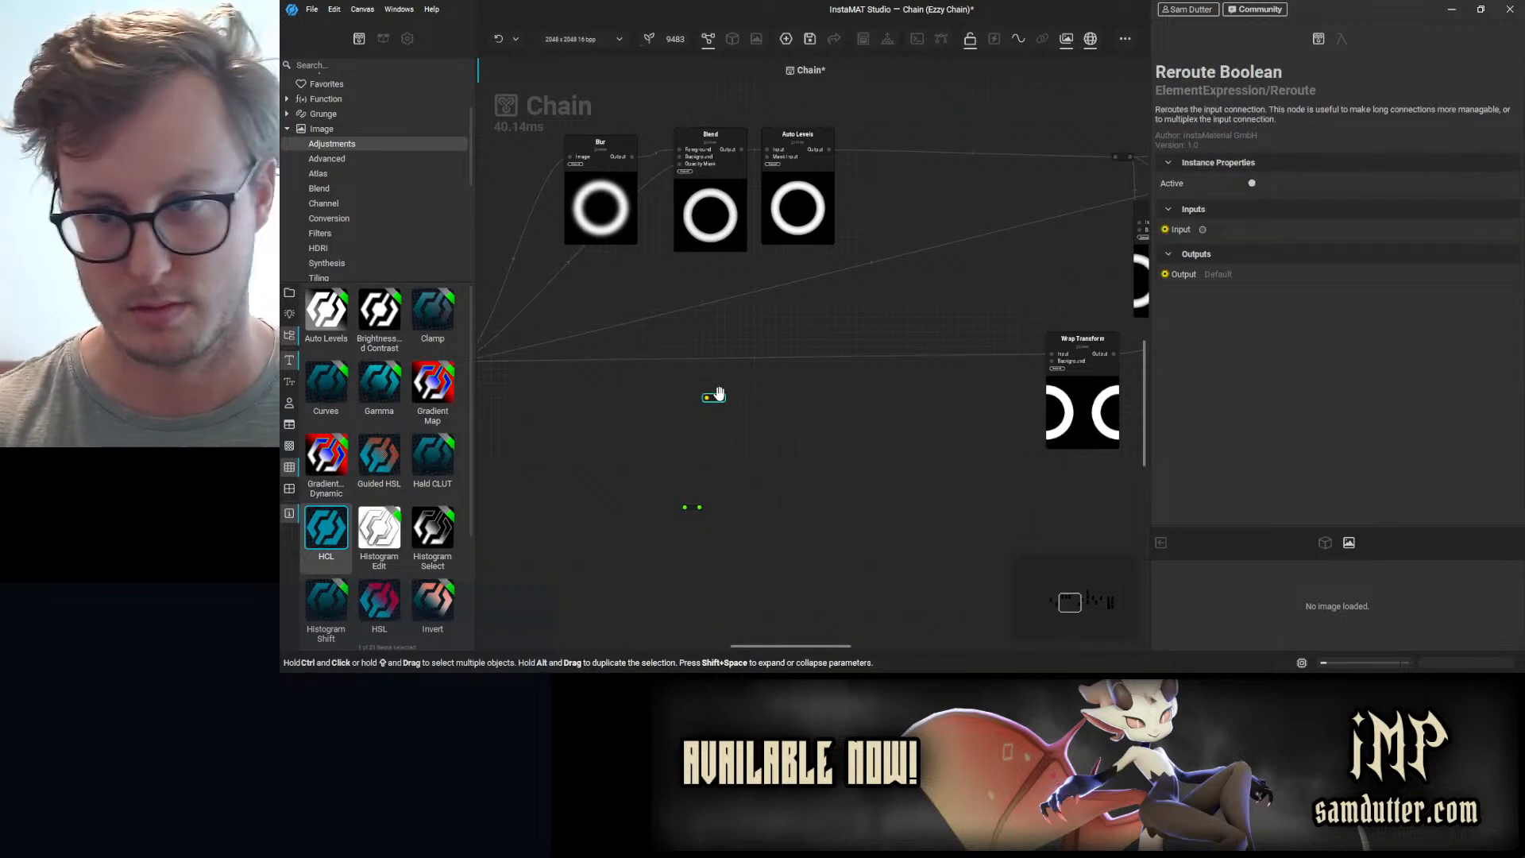
key("Delete")
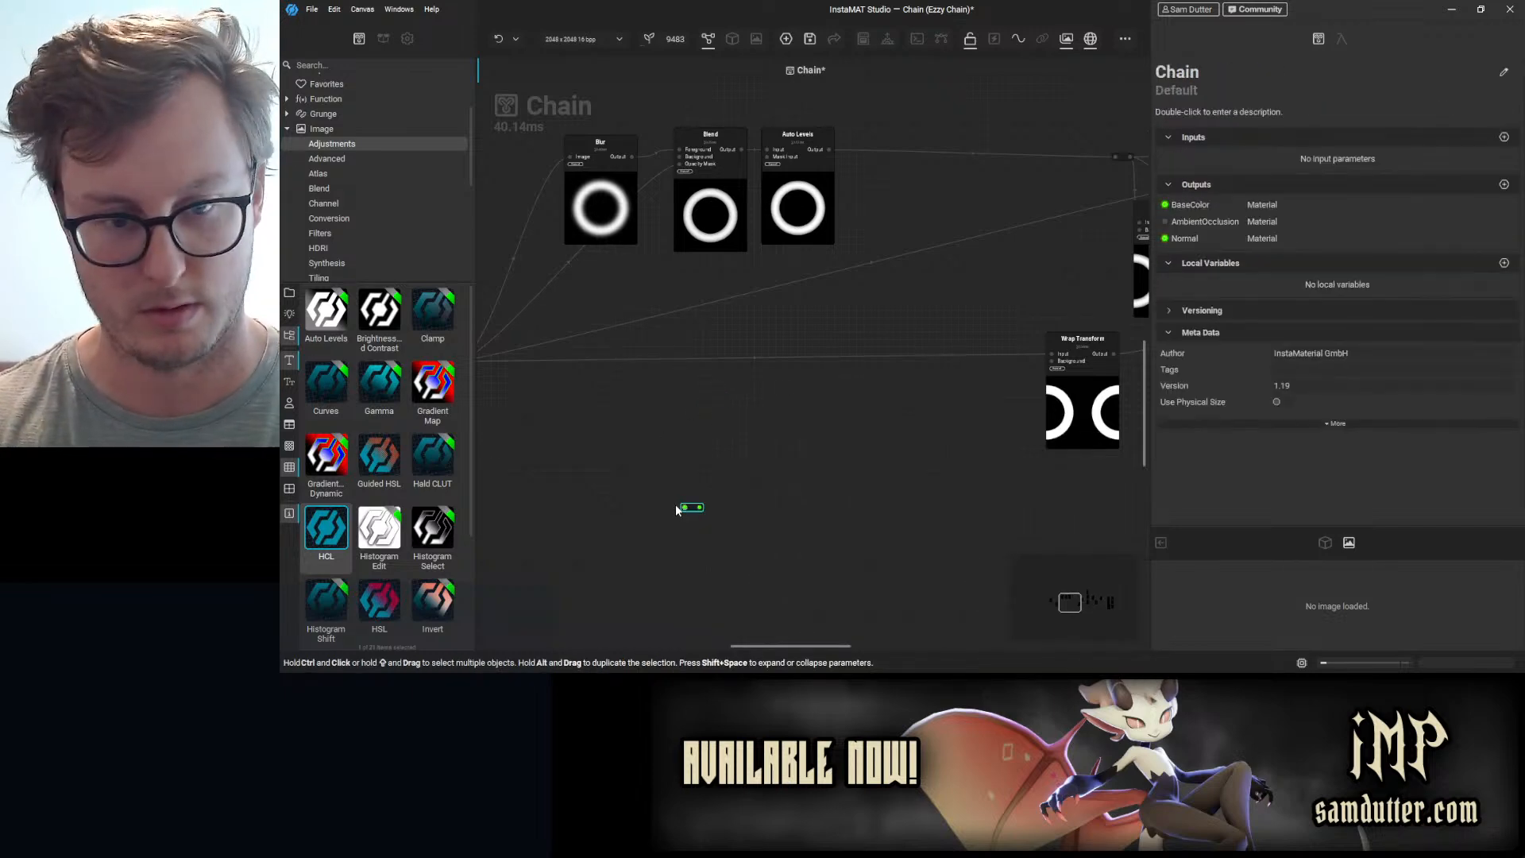
left_click_drag(691, 501, 714, 407)
- Connect Edge Detection's output to the Reroute Image node and route it to the Blur's image and adjacent Blend's opacity mask
middle_click_drag(634, 354, 759, 325)
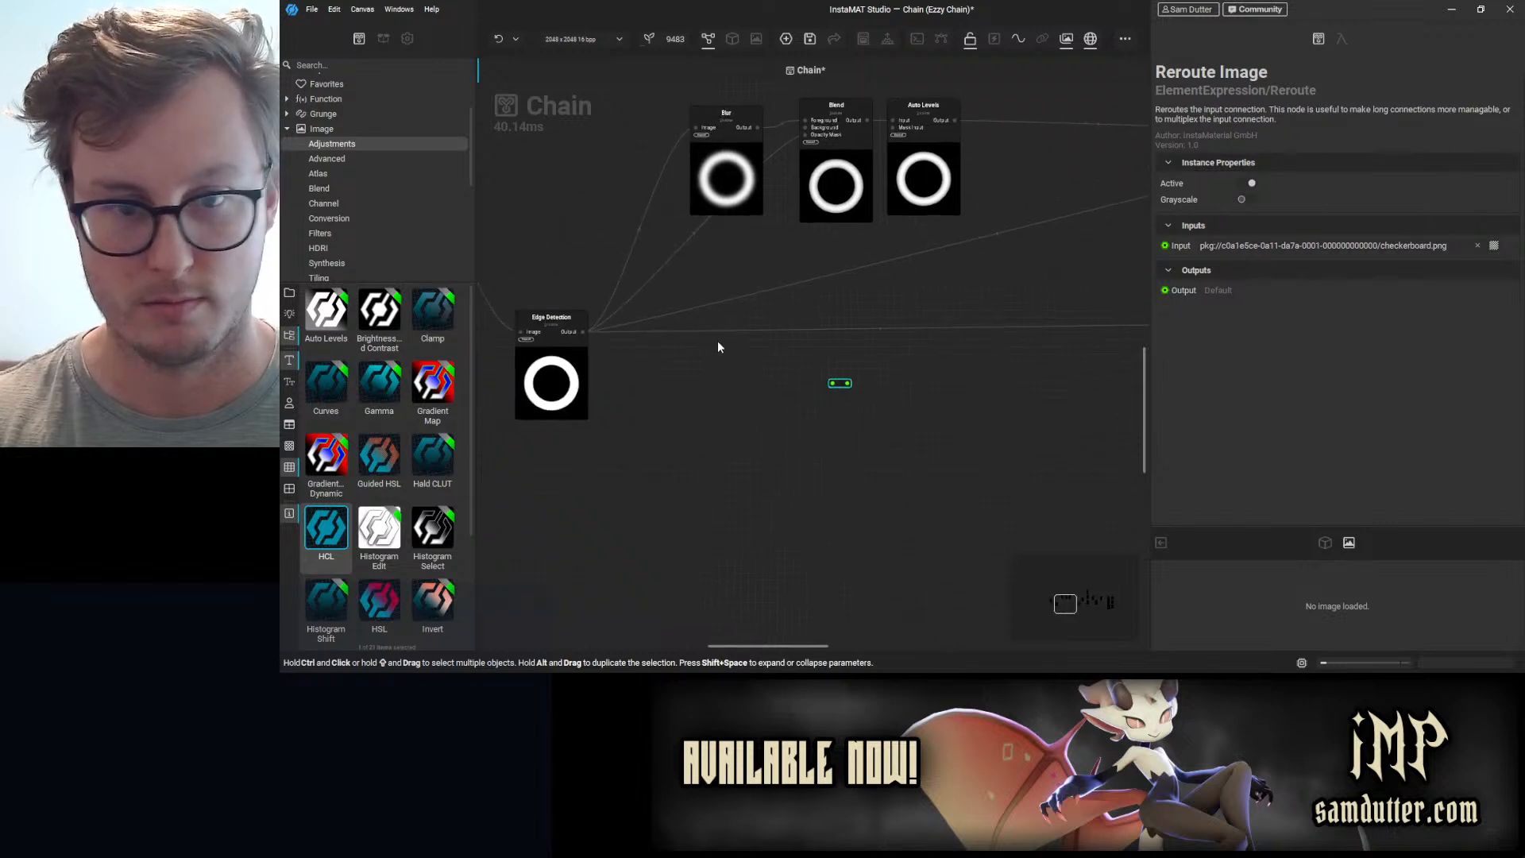
left_click_drag(583, 332, 927, 340)
left_click_drag(693, 129, 695, 128)
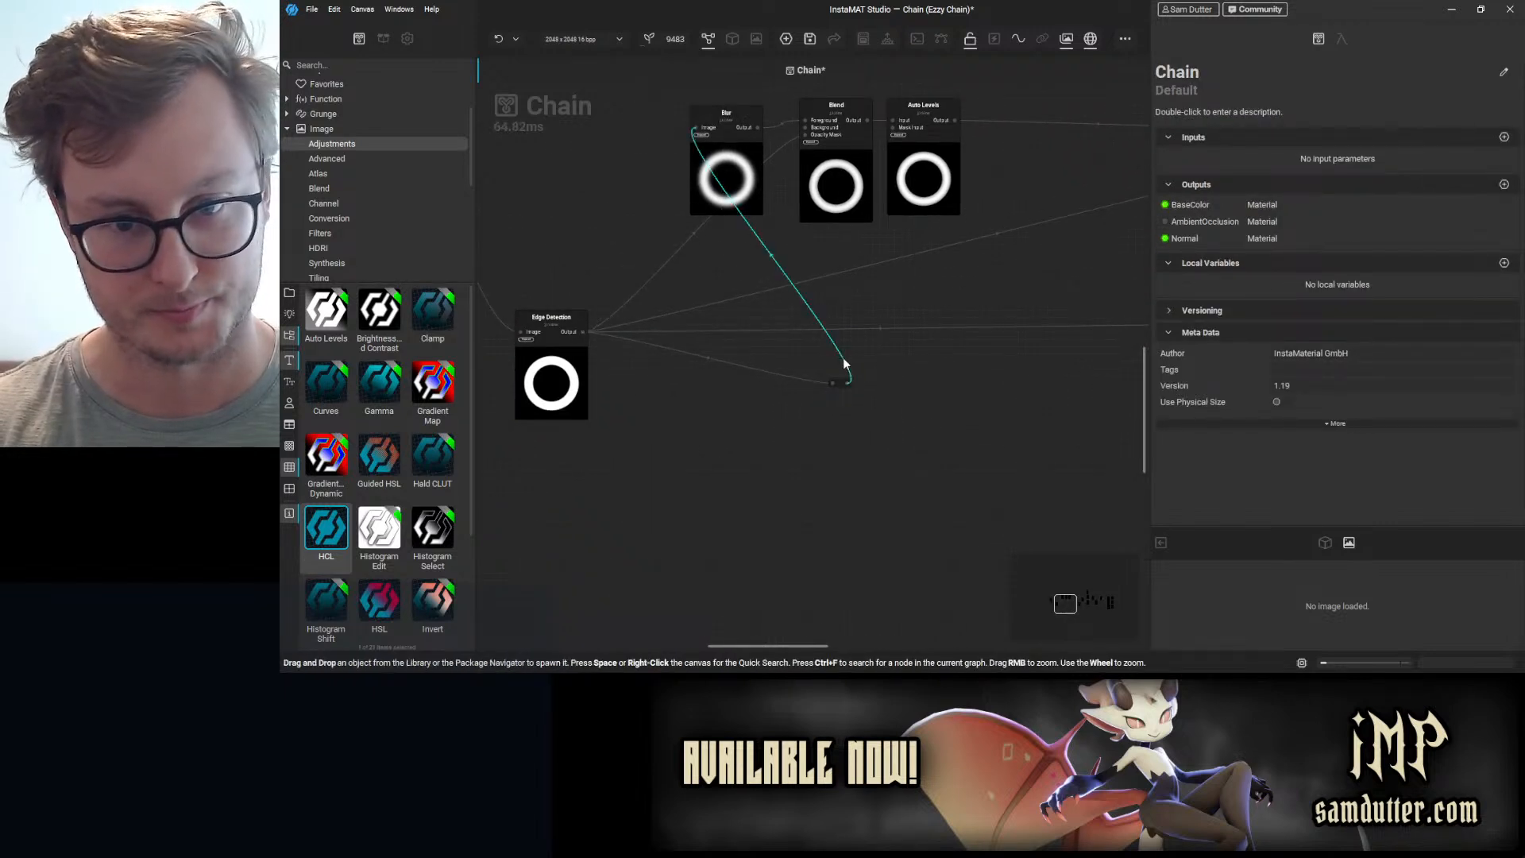
left_click_drag(848, 382, 799, 134)
- Connect the reroute's output to the upper chain Blend's opacity mask and the lower Wrap Transform's input
middle_click_drag(966, 310, 788, 364)
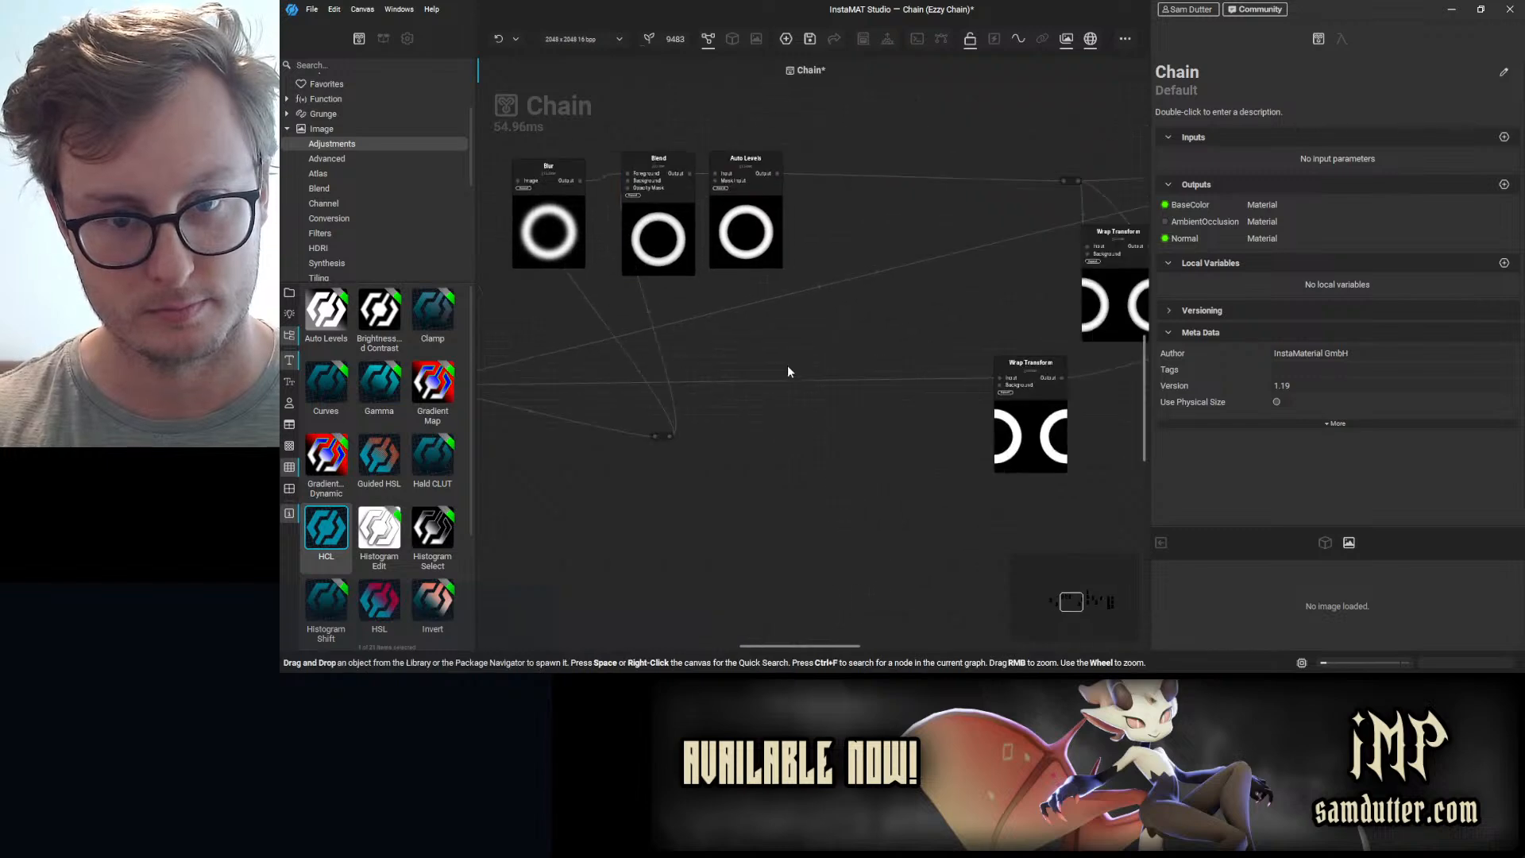
middle_click_drag(983, 252, 788, 254)
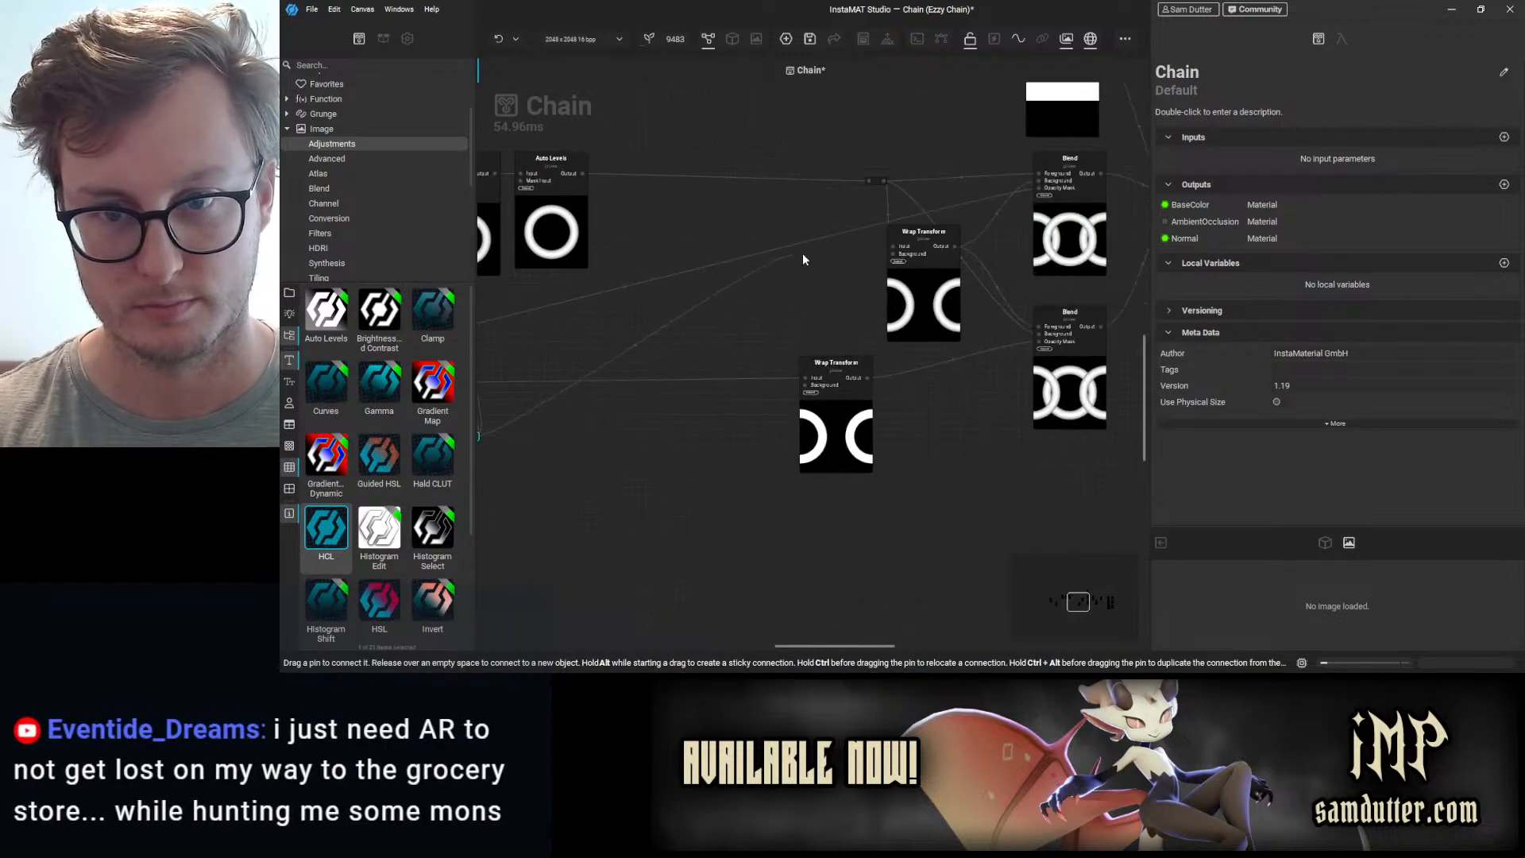
left_click_drag(1028, 187, 1038, 189)
middle_click_drag(782, 371, 1021, 300)
scroll(841, 360, "down", 2)
scroll(841, 361, "up", 1)
middle_click_drag(887, 359, 726, 373)
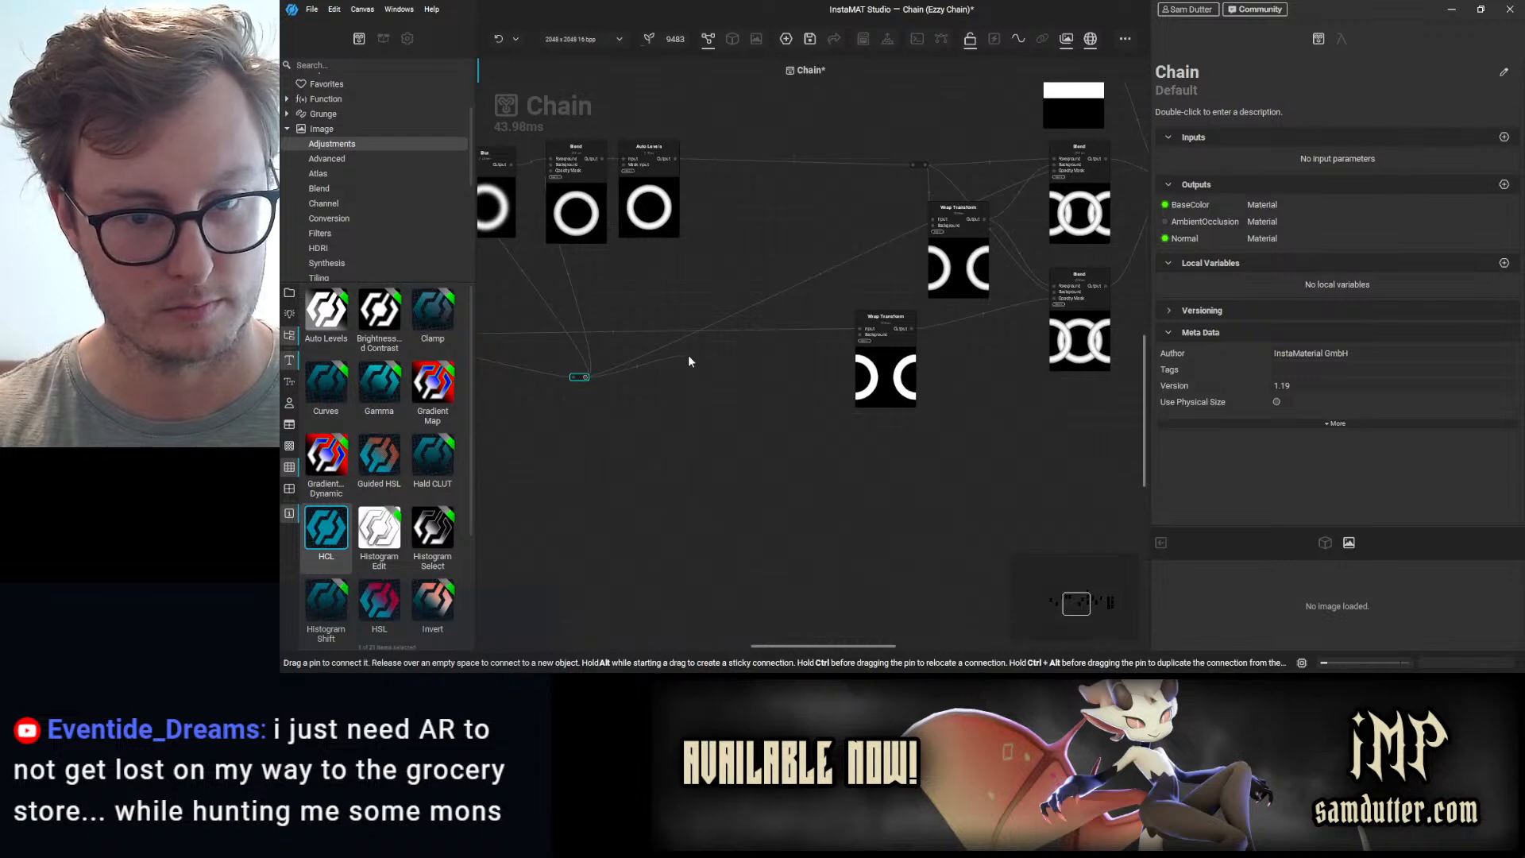
left_click_drag(856, 324, 861, 328)
- Duplicate the Edge Detection node, connect the original's output to the copy's image input and arrange the two side by side
middle_click_drag(528, 418, 890, 394)
scroll(699, 384, "up", 3)
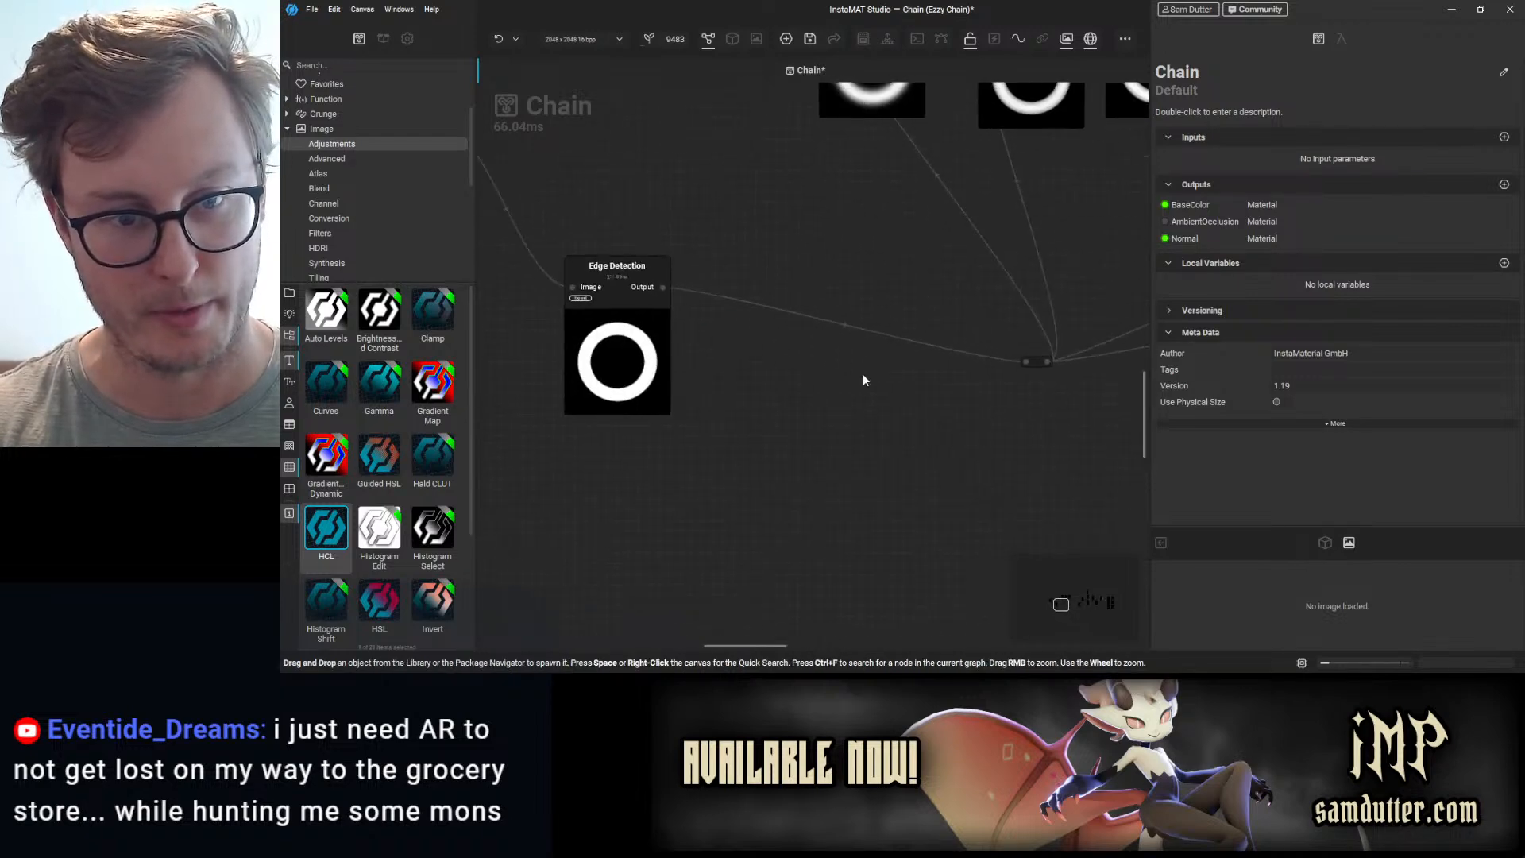
left_click(646, 347)
key("ctrl+c")
key("ctrl+v")
left_click_drag(796, 397, 823, 409)
left_click_drag(661, 287, 788, 345)
left_click_drag(830, 399, 766, 409)
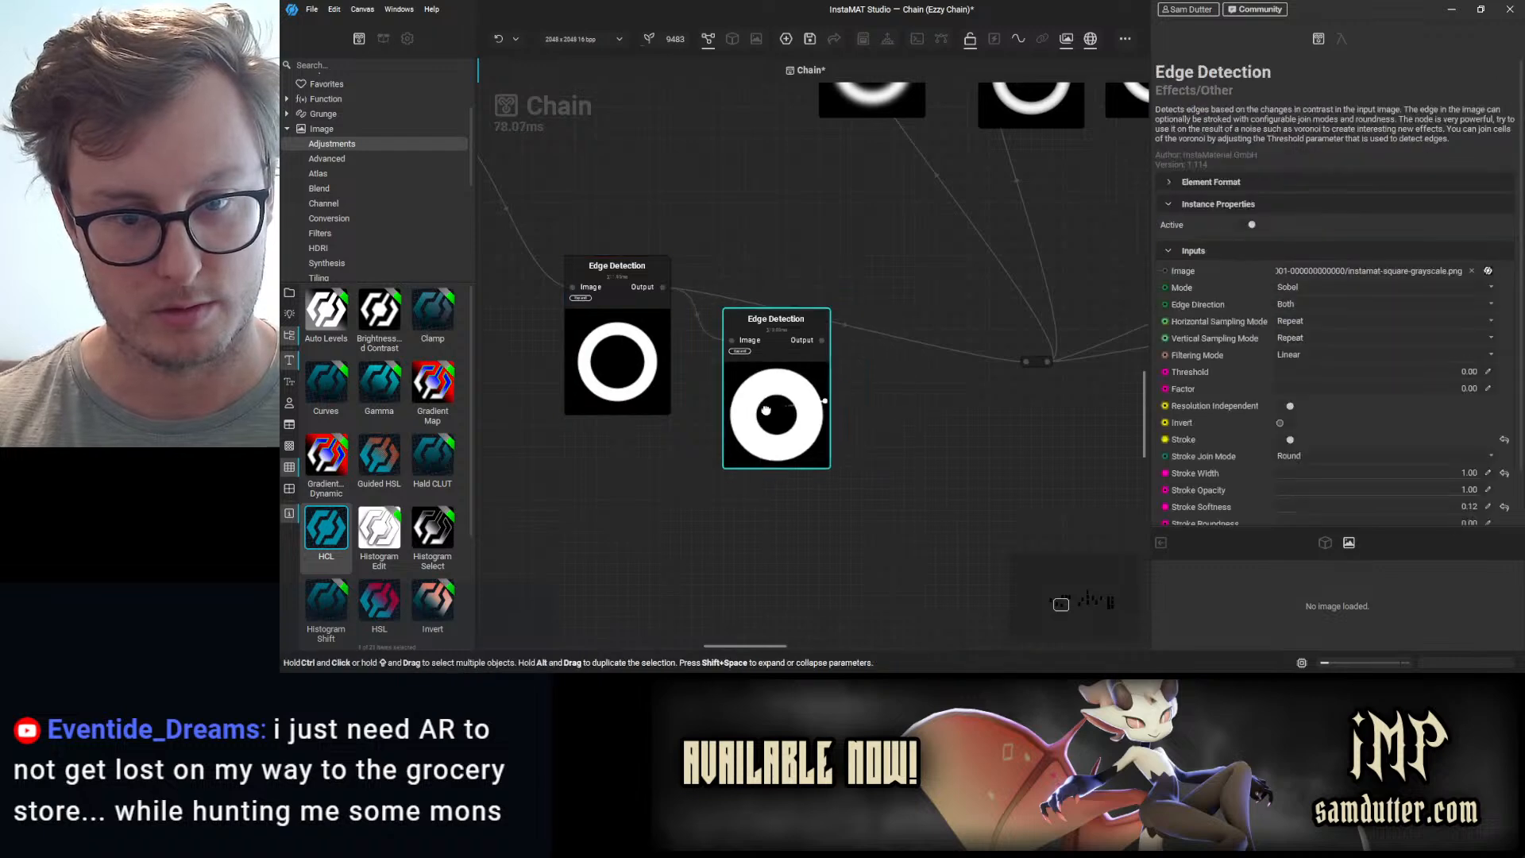
left_click_drag(648, 373, 592, 394)
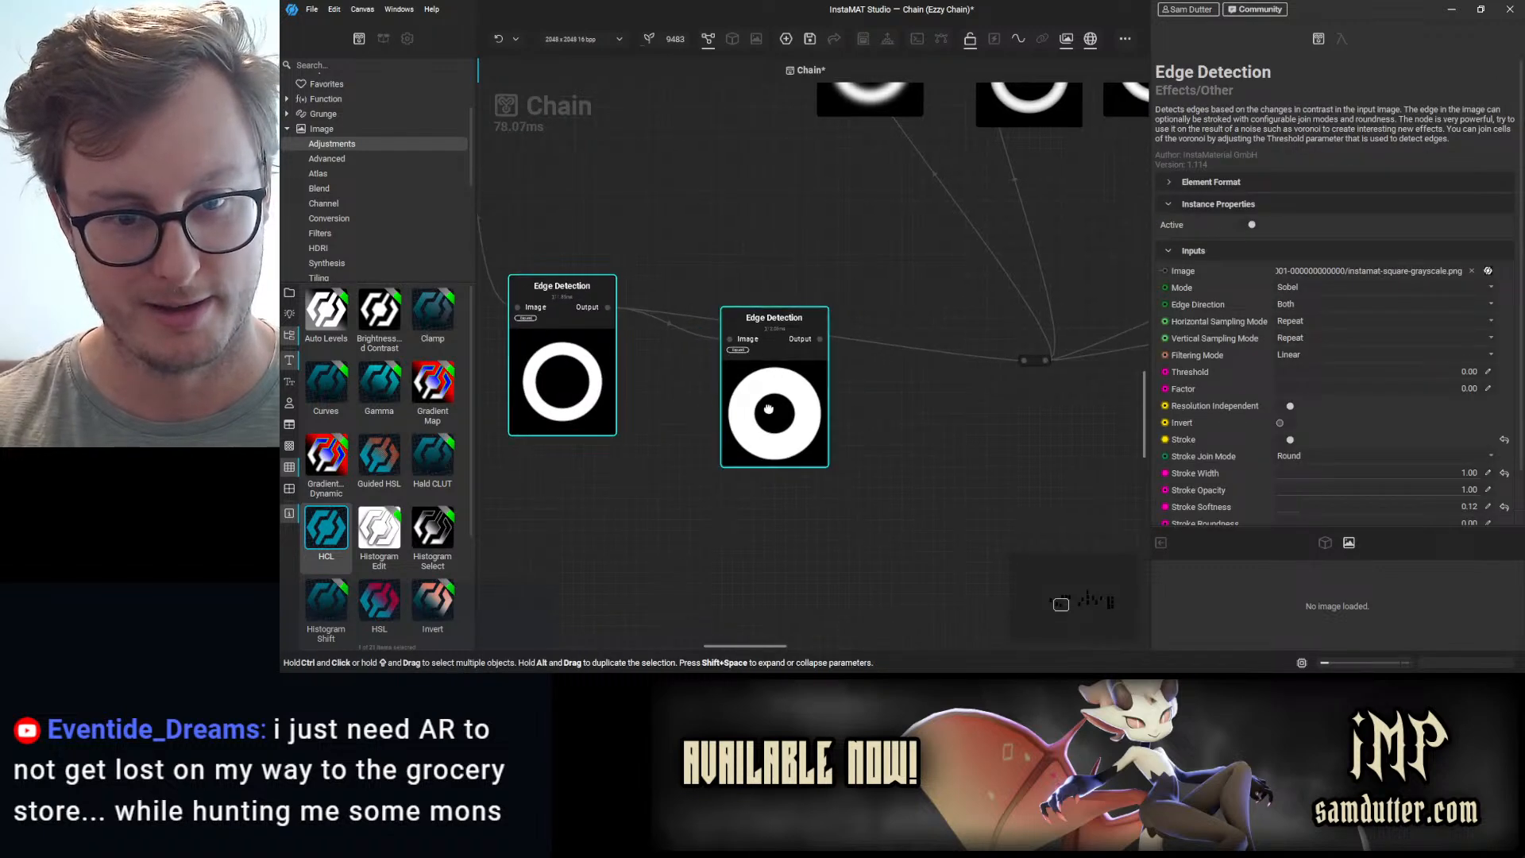
left_click_drag(771, 409, 749, 419)
- Set the duplicated Edge Detection node's stroke width to 0.55 and move the node lower beside the original
scroll(1318, 398, "down", 2)
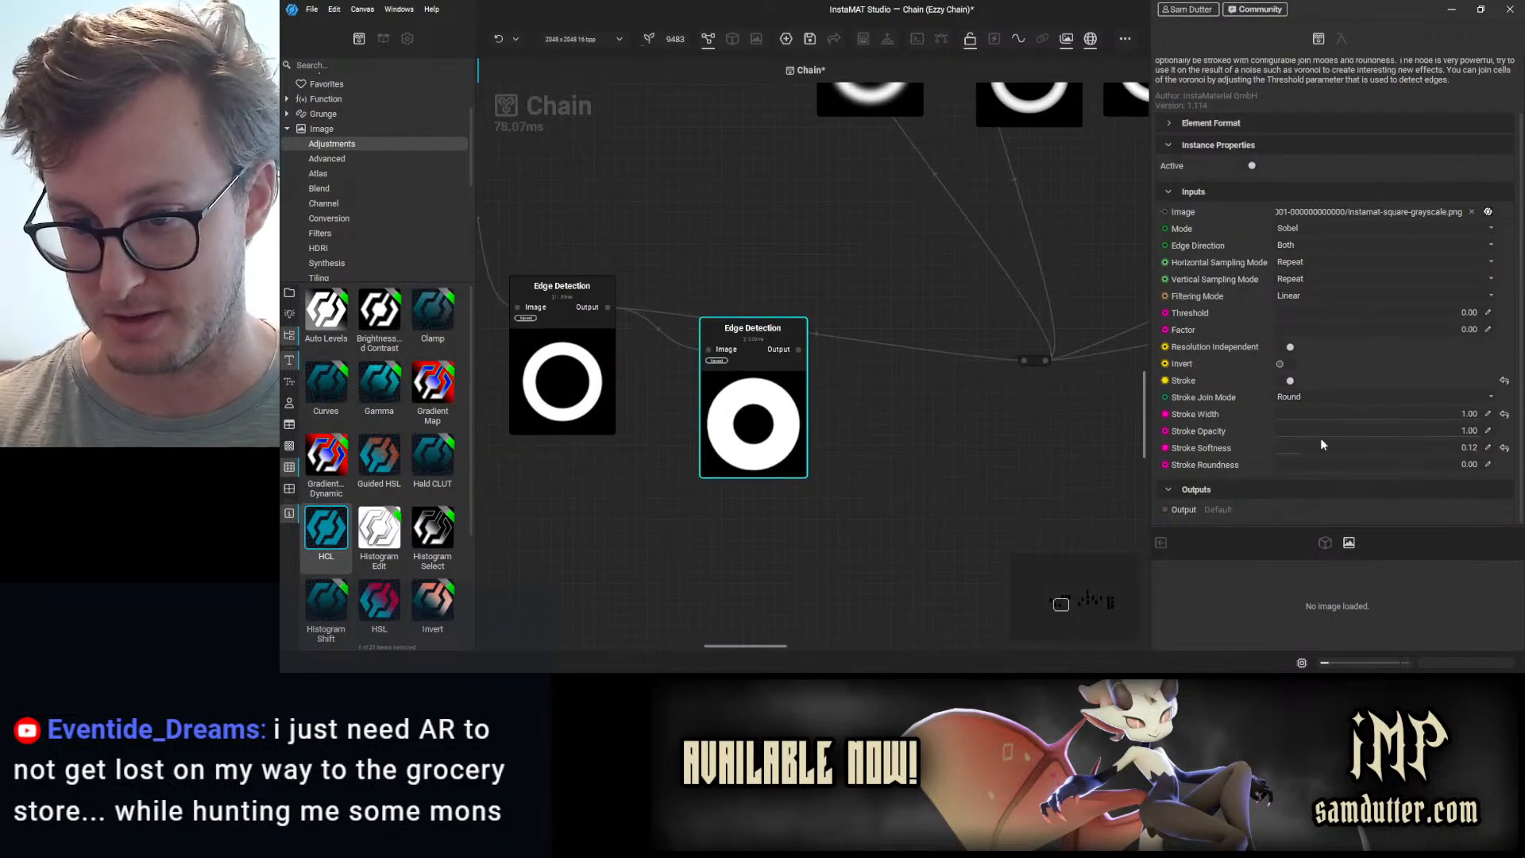
mouse_move(1444, 414)
left_mouse_down()
mouse_move(1370, 413)
mouse_move(1405, 408)
mouse_move(1389, 407)
left_mouse_up()
left_click_drag(789, 408, 705, 461)
left_click_drag(725, 406, 798, 417)
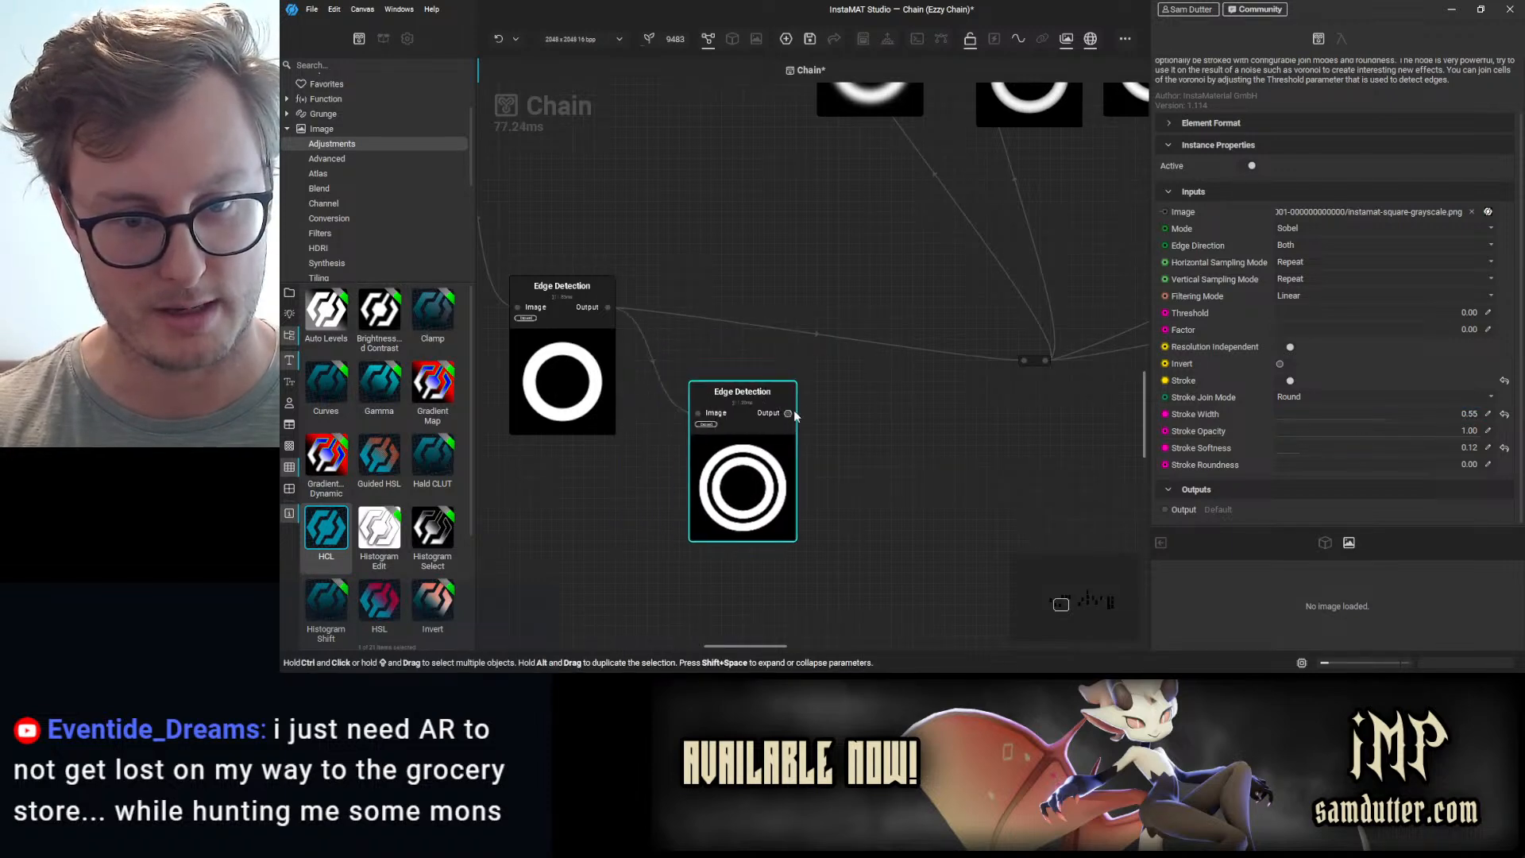
- Add a Blend node after the duplicated Edge Detection and connect the original Edge Detection's output to its foreground
left_click(827, 421)
key("space")
type("b")
key("Return")
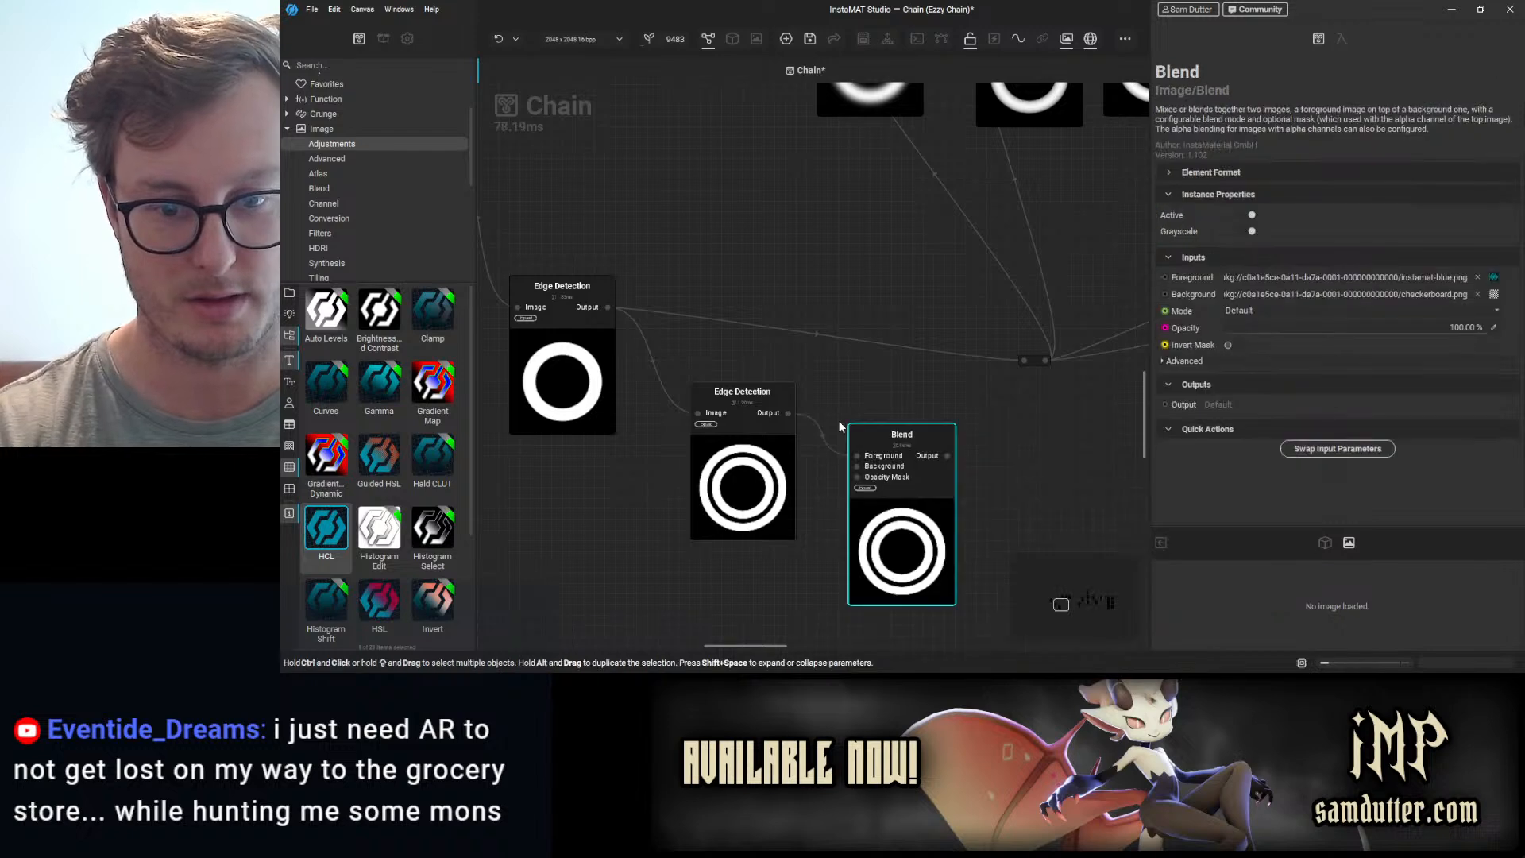
left_click_drag(743, 393, 698, 446)
left_click_drag(609, 308, 846, 455)
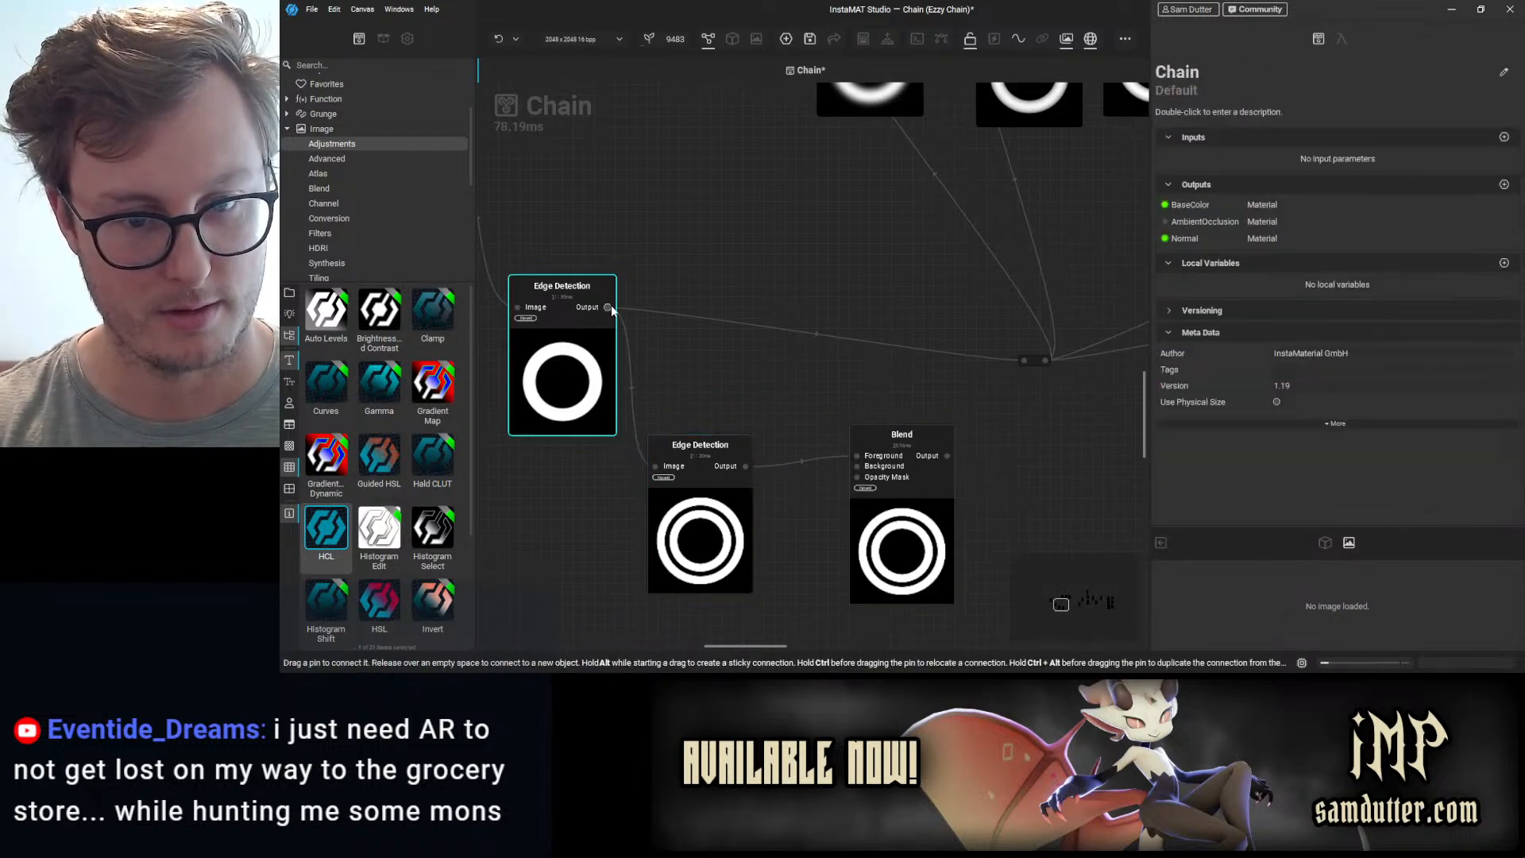
- Set the new Blend to Linear Dodge, connect the duplicated Edge Detection to its background, and feed its output into the reroute
left_click(920, 520)
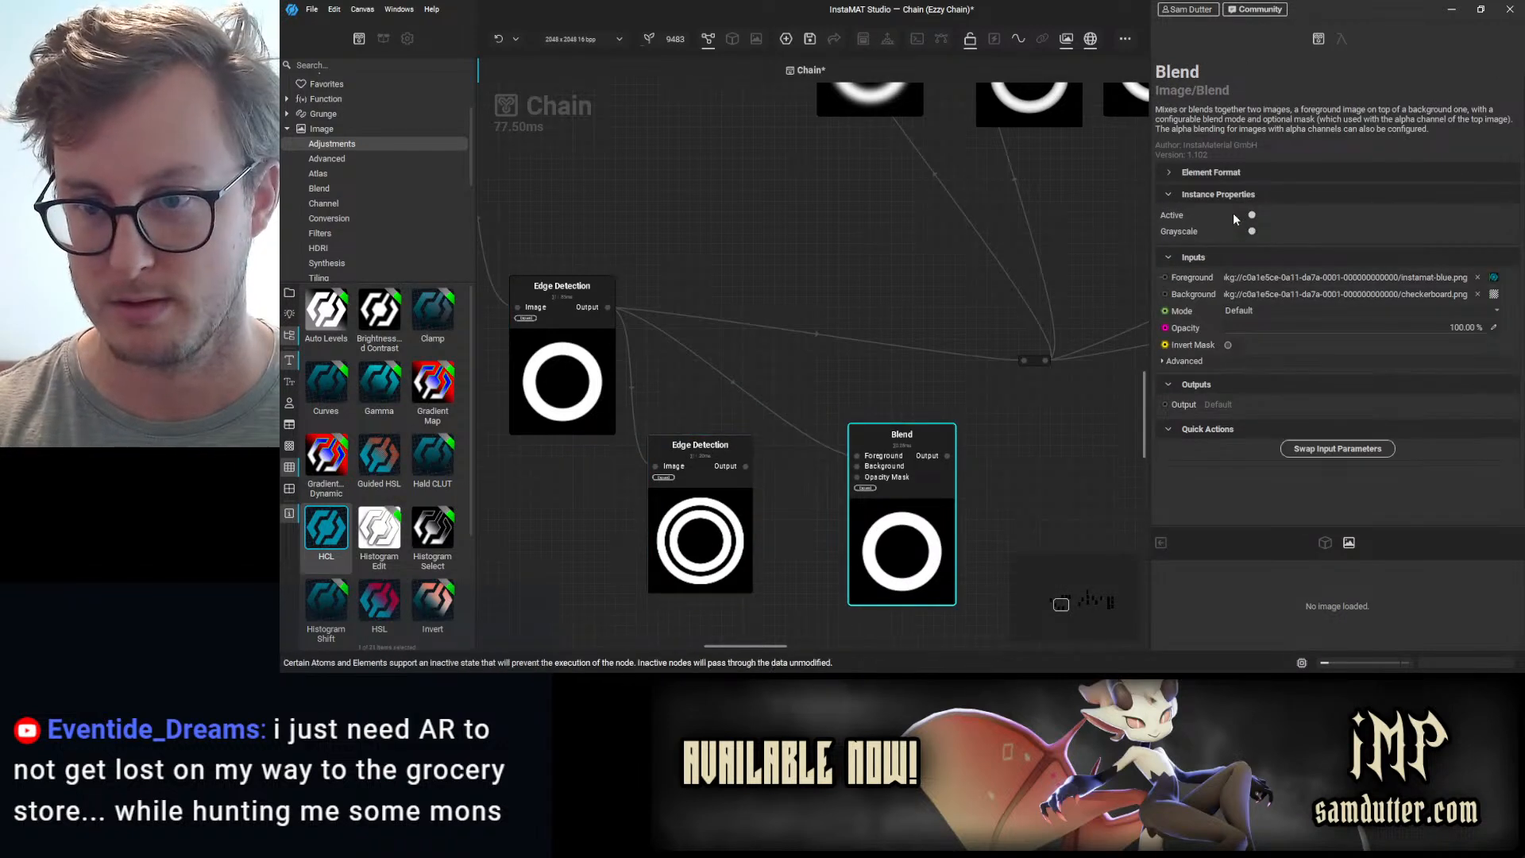
left_click(1259, 308)
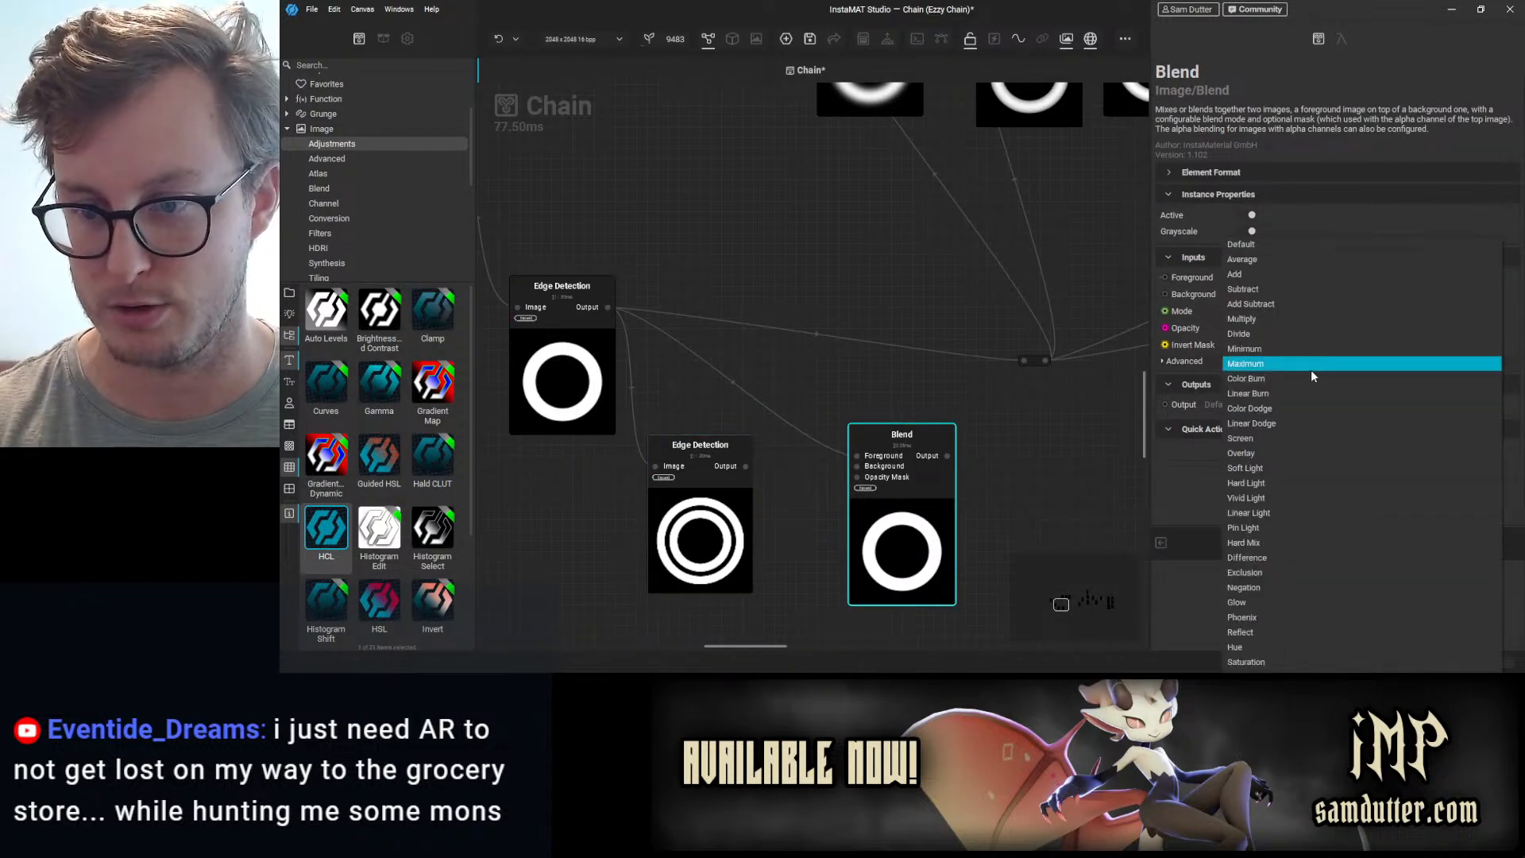
left_click(1271, 426)
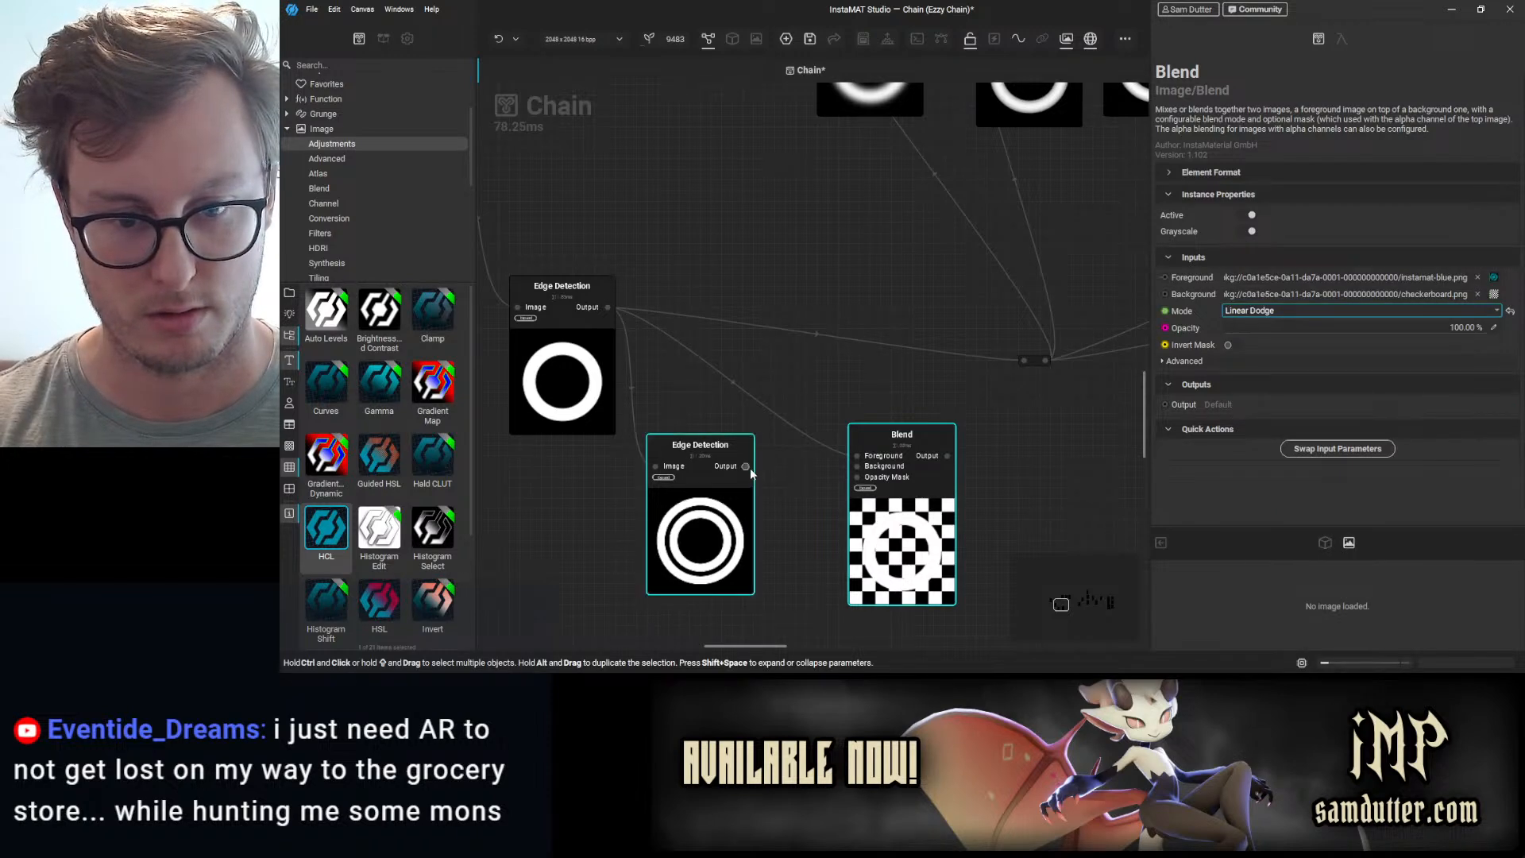
left_click_drag(746, 467, 857, 466)
mouse_move(947, 455)
left_mouse_down()
mouse_move(1008, 347)
mouse_move(1024, 360)
left_mouse_up()
- Stretch the Circle node's shape slightly wider horizontally, check the chain links and save the graph
middle_click_drag(1127, 303, 673, 334)
scroll(675, 333, "down", 3)
middle_click_drag(1002, 335, 693, 347)
scroll(737, 354, "up", 2)
scroll(858, 349, "up", 1)
mouse_move(931, 325)
middle_mouse_down()
mouse_move(883, 356)
mouse_move(918, 340)
middle_mouse_up()
scroll(918, 337, "down", 7)
middle_click_drag(570, 381, 674, 400)
scroll(673, 400, "up", 2)
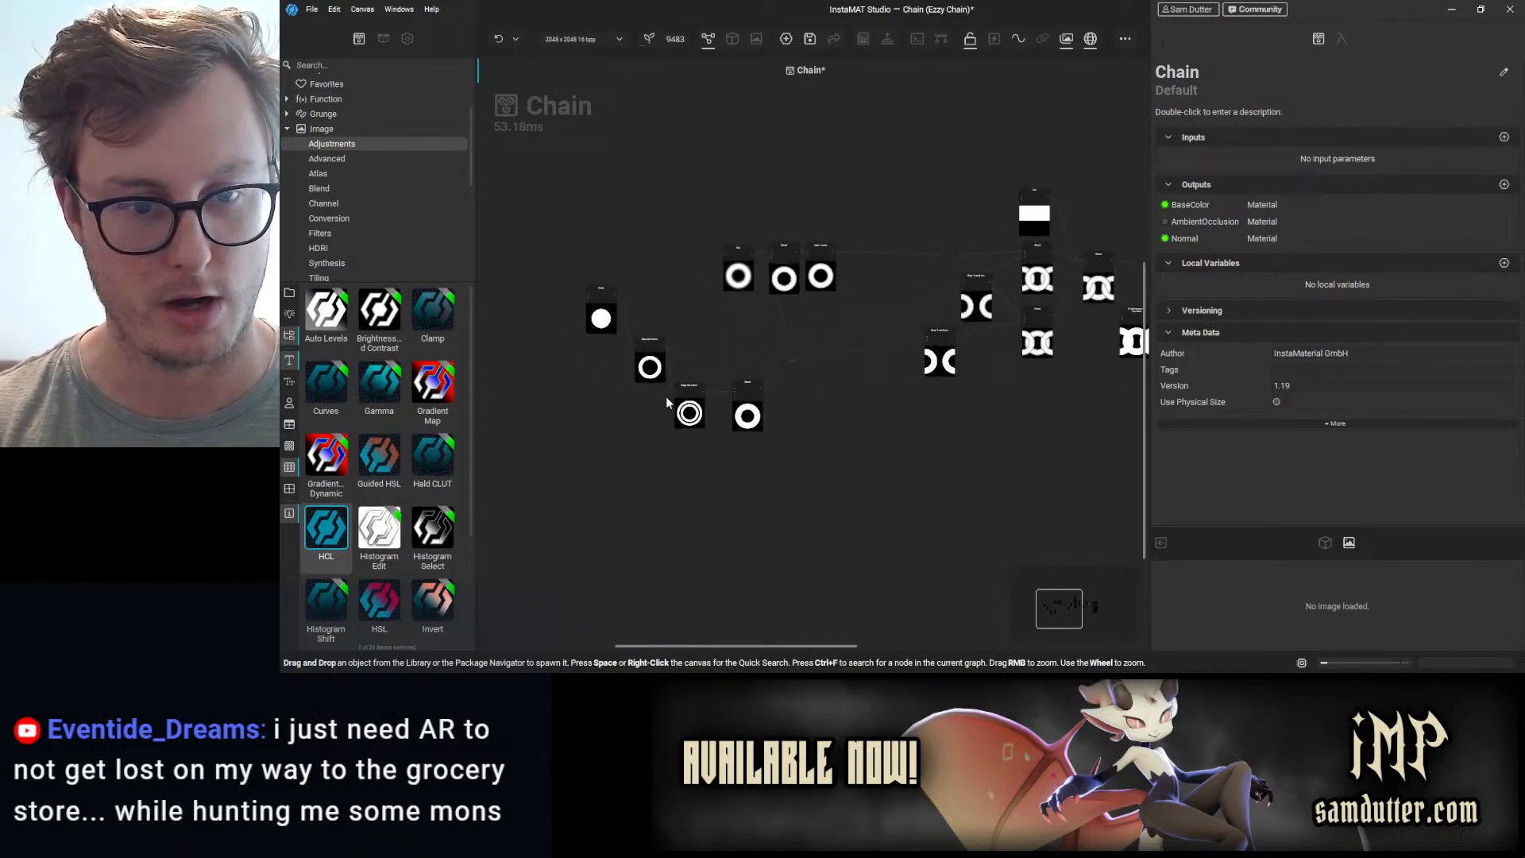
left_click(602, 316)
middle_click_drag(1120, 355, 733, 394)
scroll(799, 393, "up", 6)
middle_click_drag(842, 314, 819, 323)
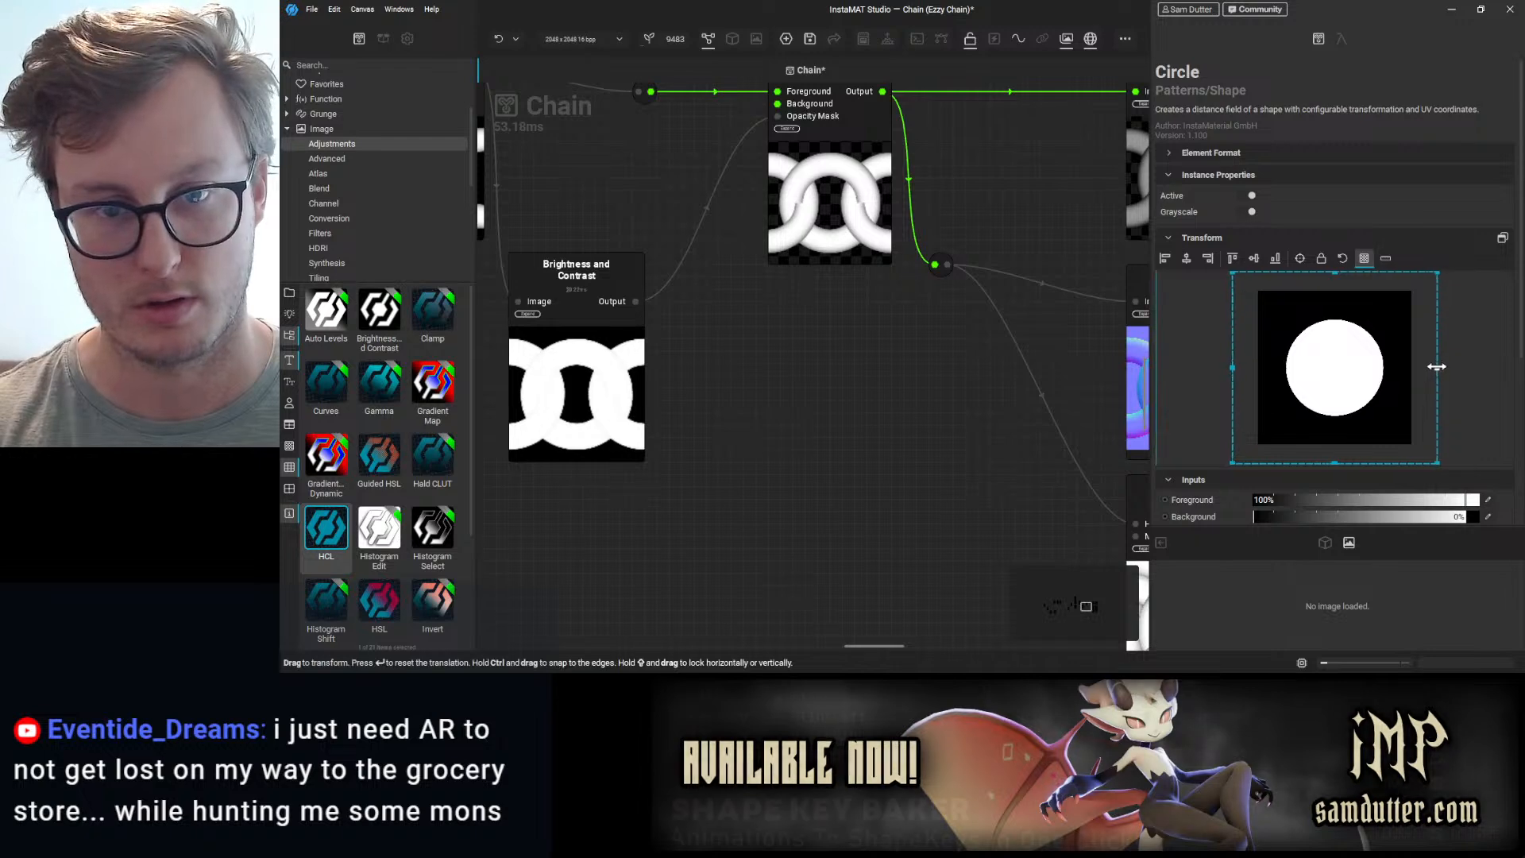
left_click_drag(1436, 366, 1441, 366)
scroll(876, 402, "down", 5)
key("ctrl+s")
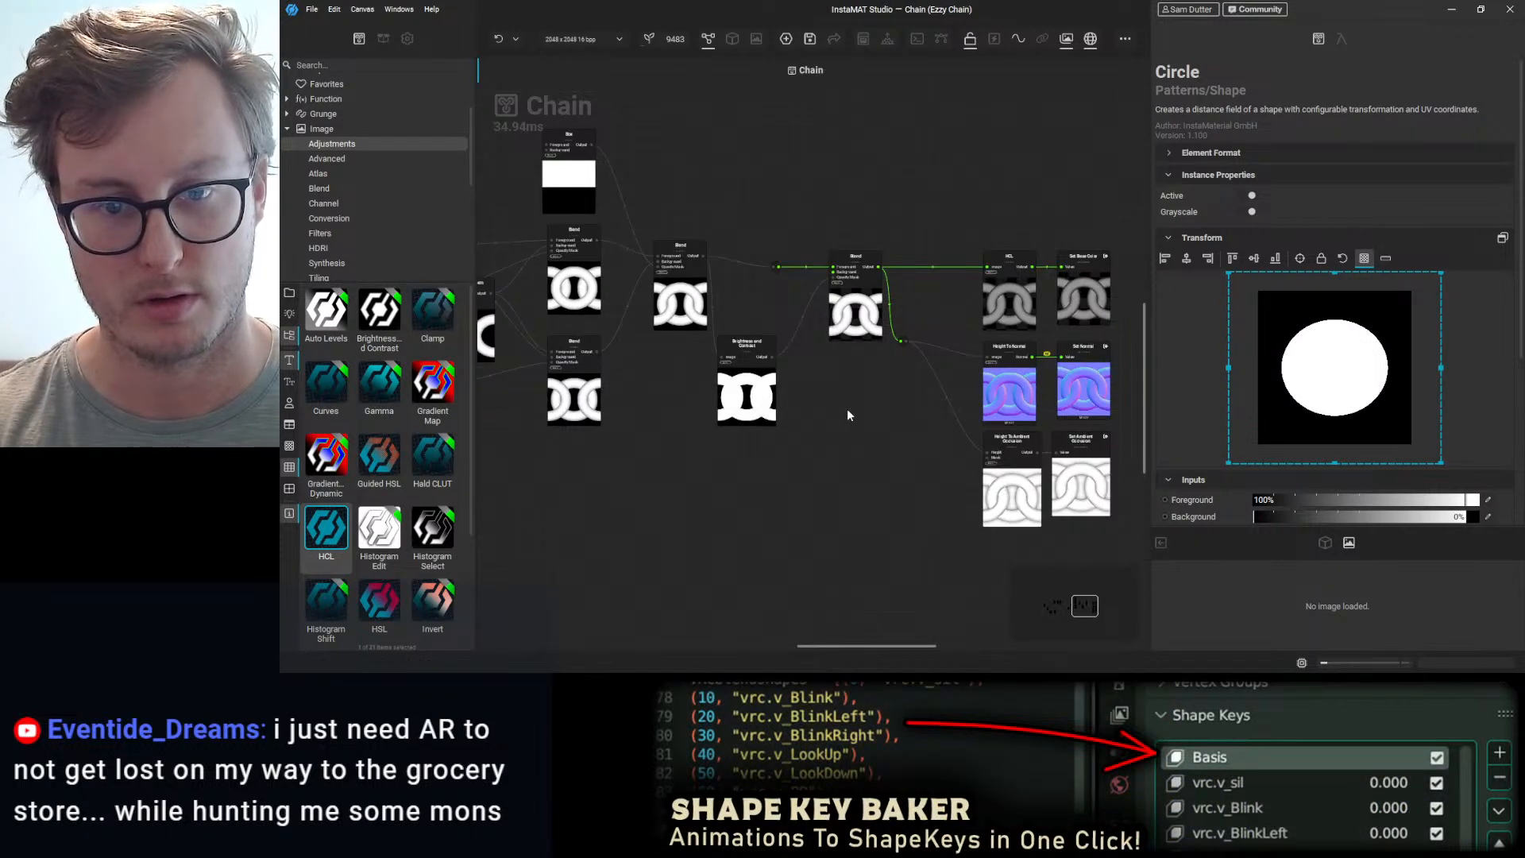
- Export the chain graph's BaseColor and Normal images as PNG with the RGBA Color Mask template
left_click(318, 11)
left_click(382, 238)
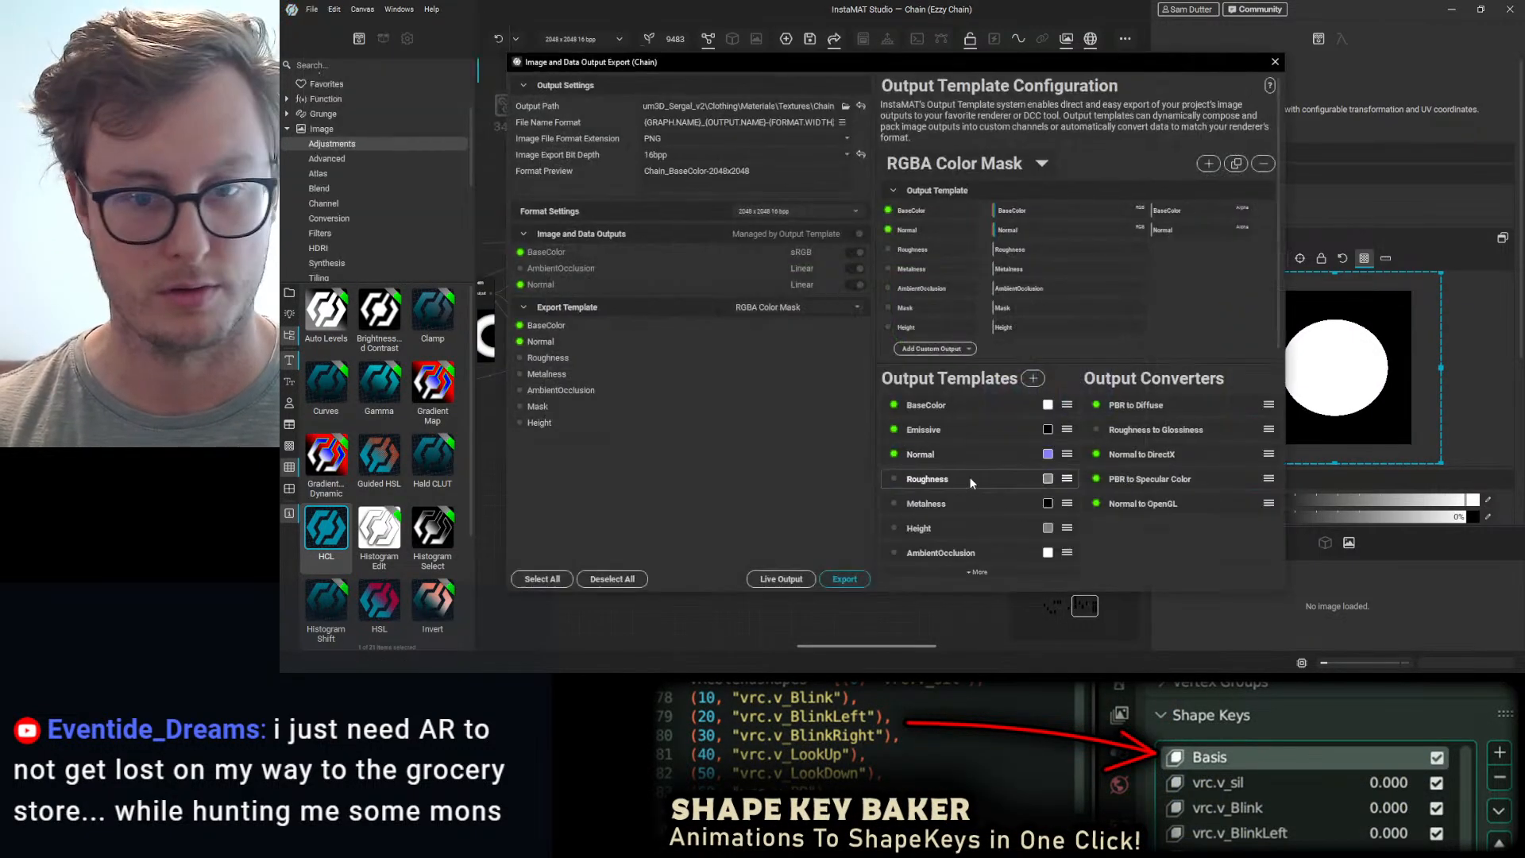
left_click(830, 580)
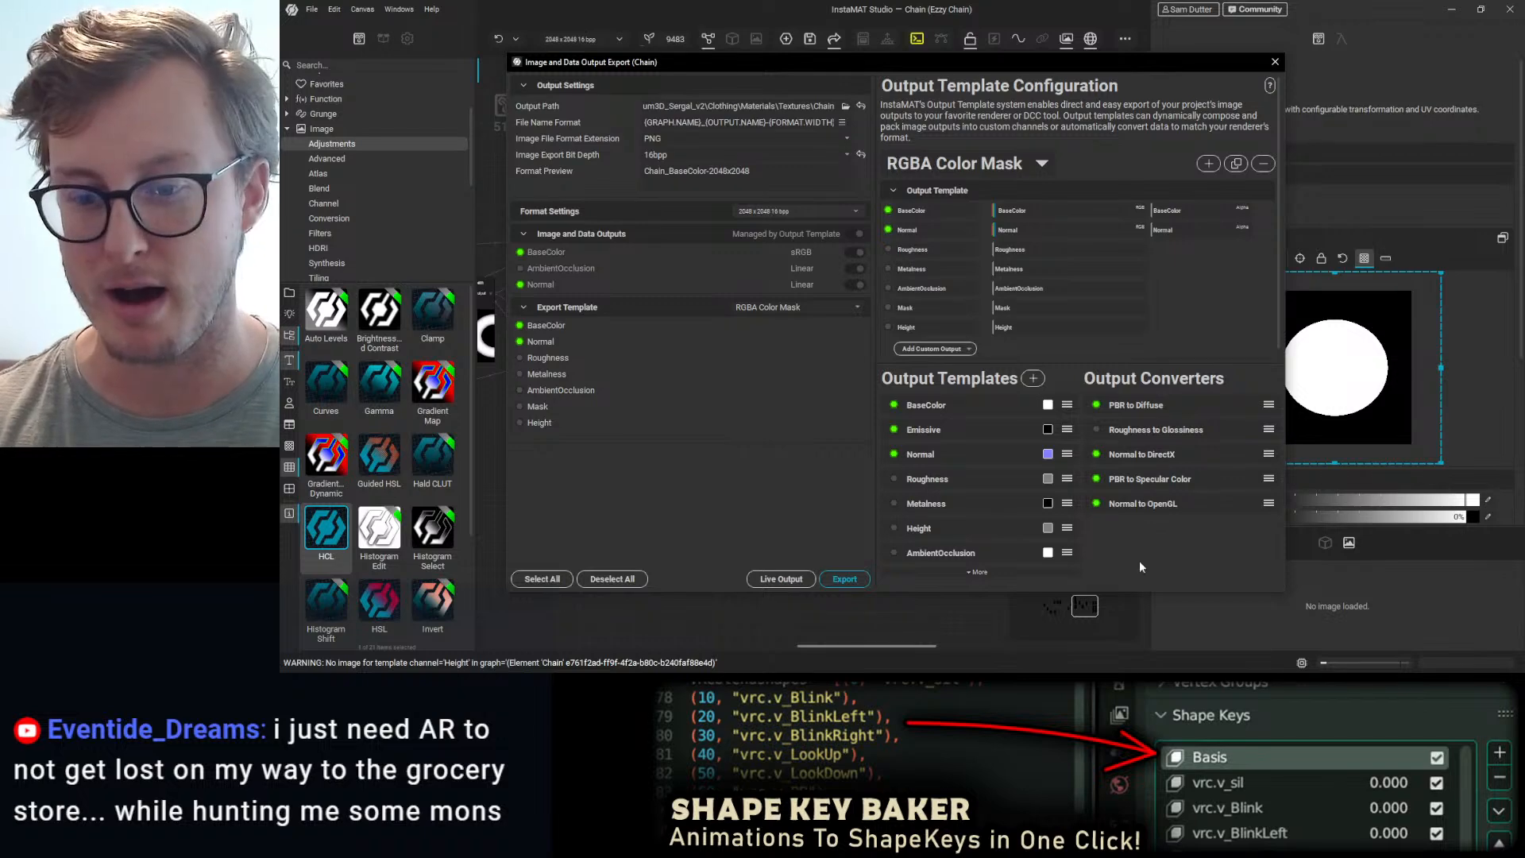
- Switch to Unity and inspect the updated hip chain texture up close around the thigh strap
key("alt+Tab")
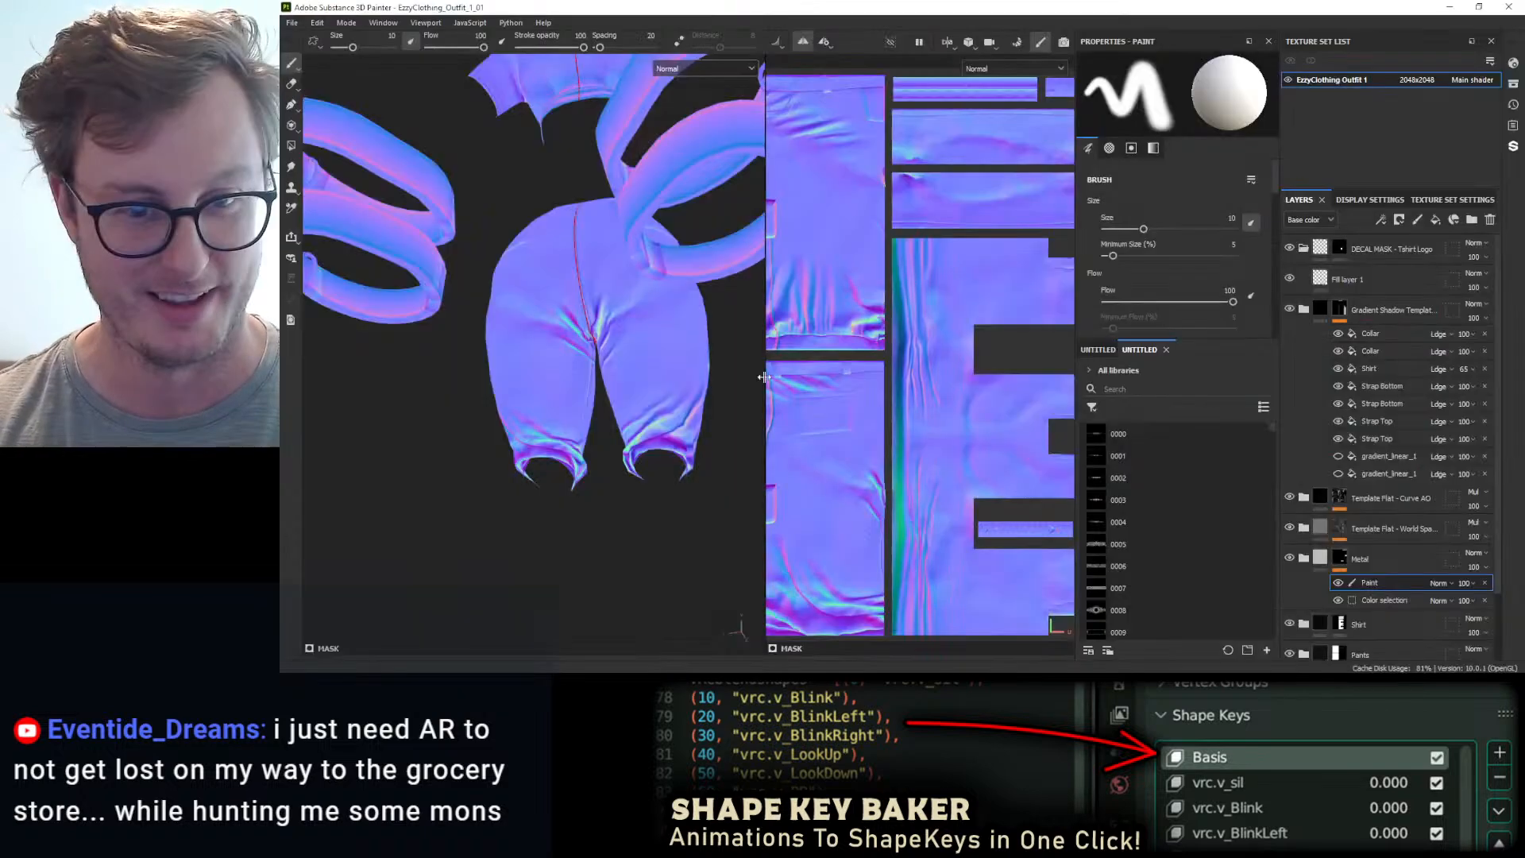
key("alt+Tab")
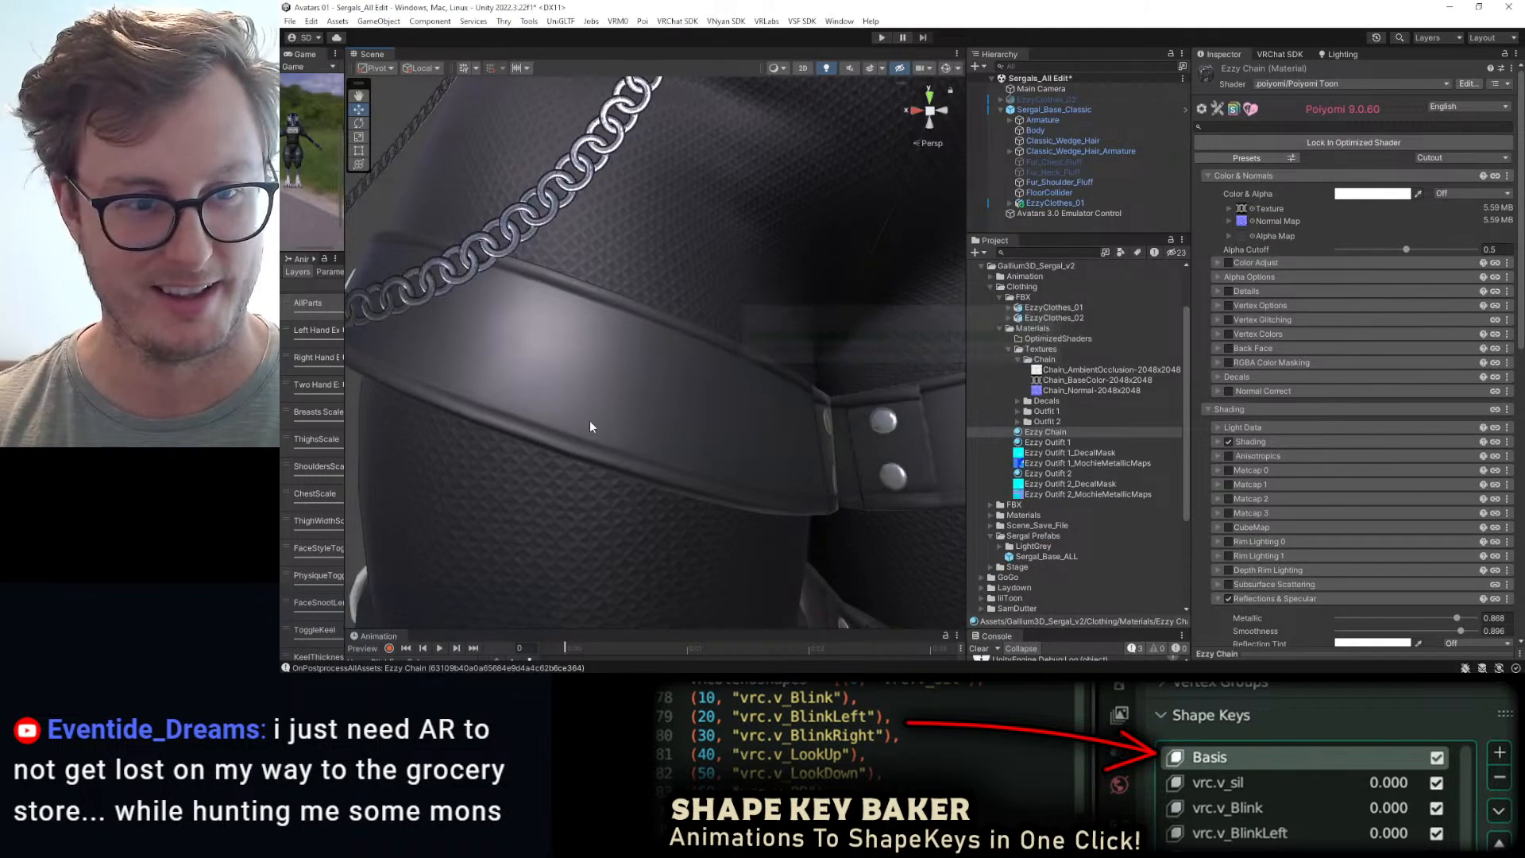
scroll(651, 341, "down", 6)
left_click_drag(677, 267, 556, 314, "alt")
scroll(755, 353, "up", 6)
- Switch to Blender, duplicate both hip chain strips on the shorts in place, and flip the copies' normals
key("alt+Tab")
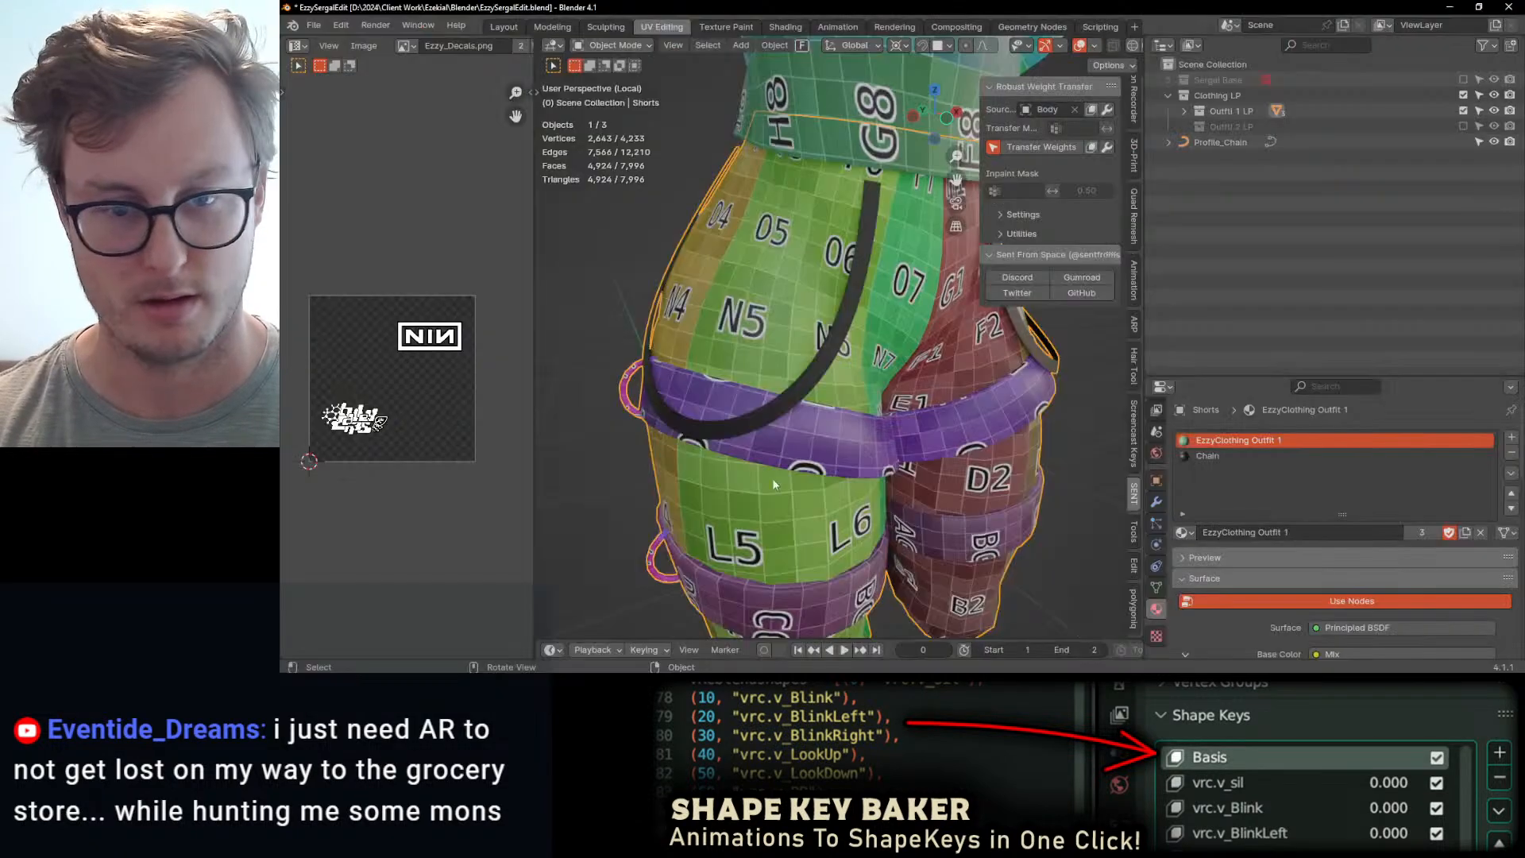
scroll(839, 413, "down", 6)
key("Tab")
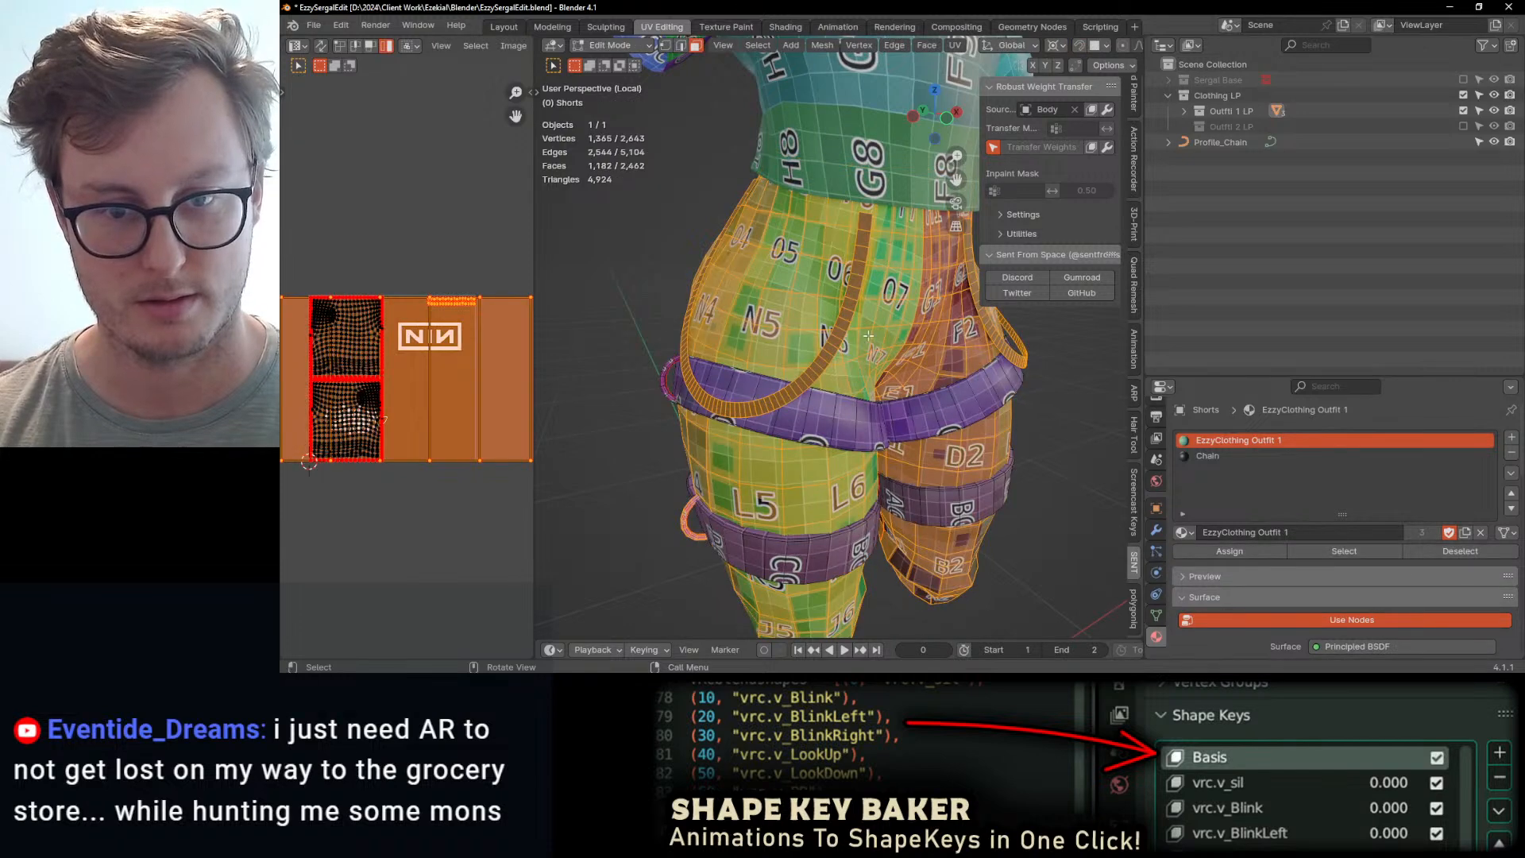
left_click(830, 339)
key("ctrl+l")
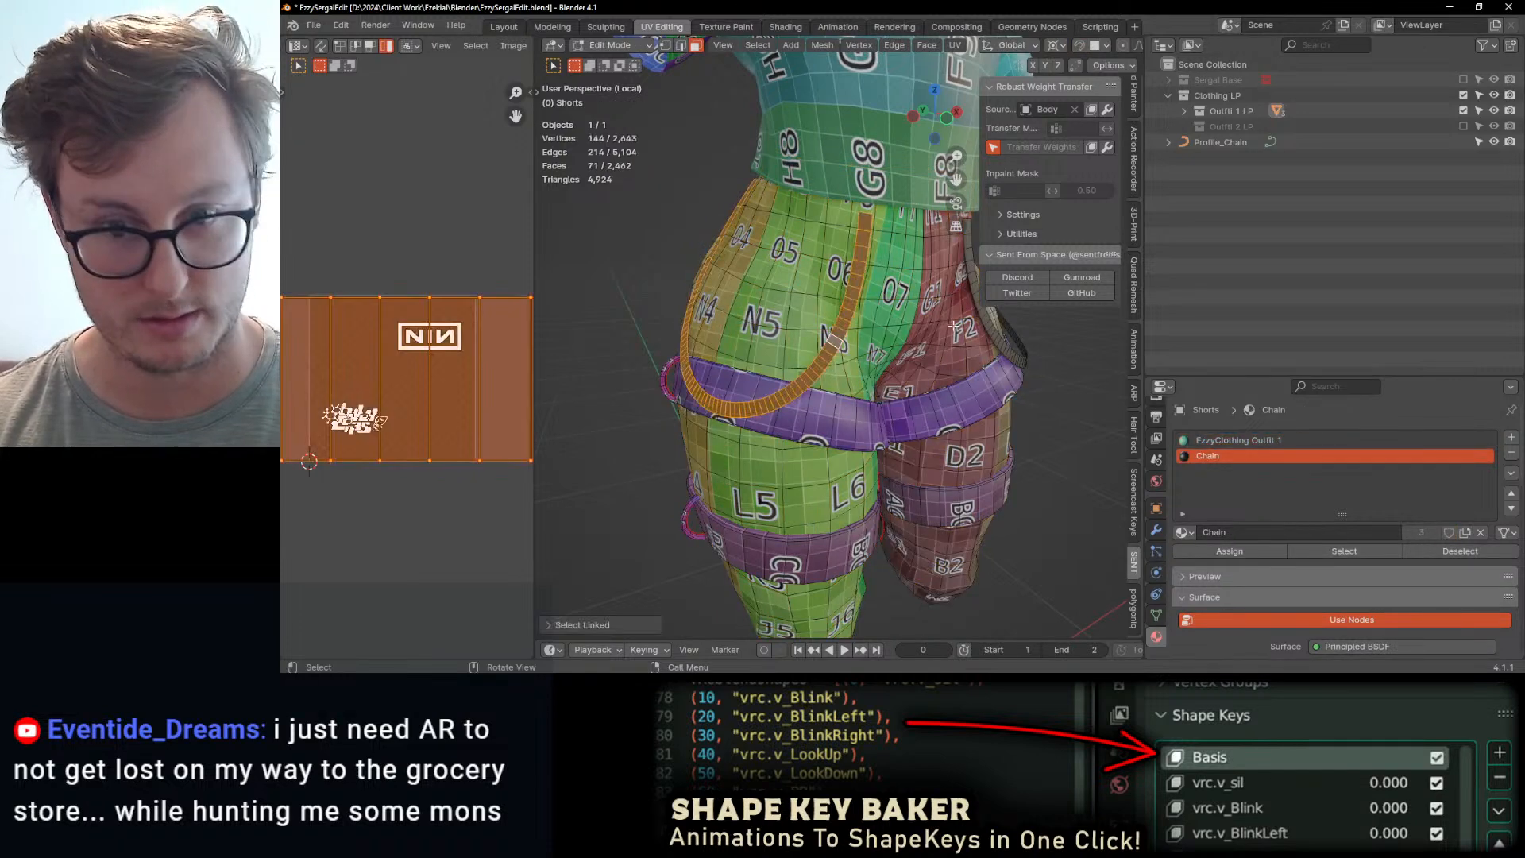
left_click(1018, 357, "shift")
key("ctrl+l")
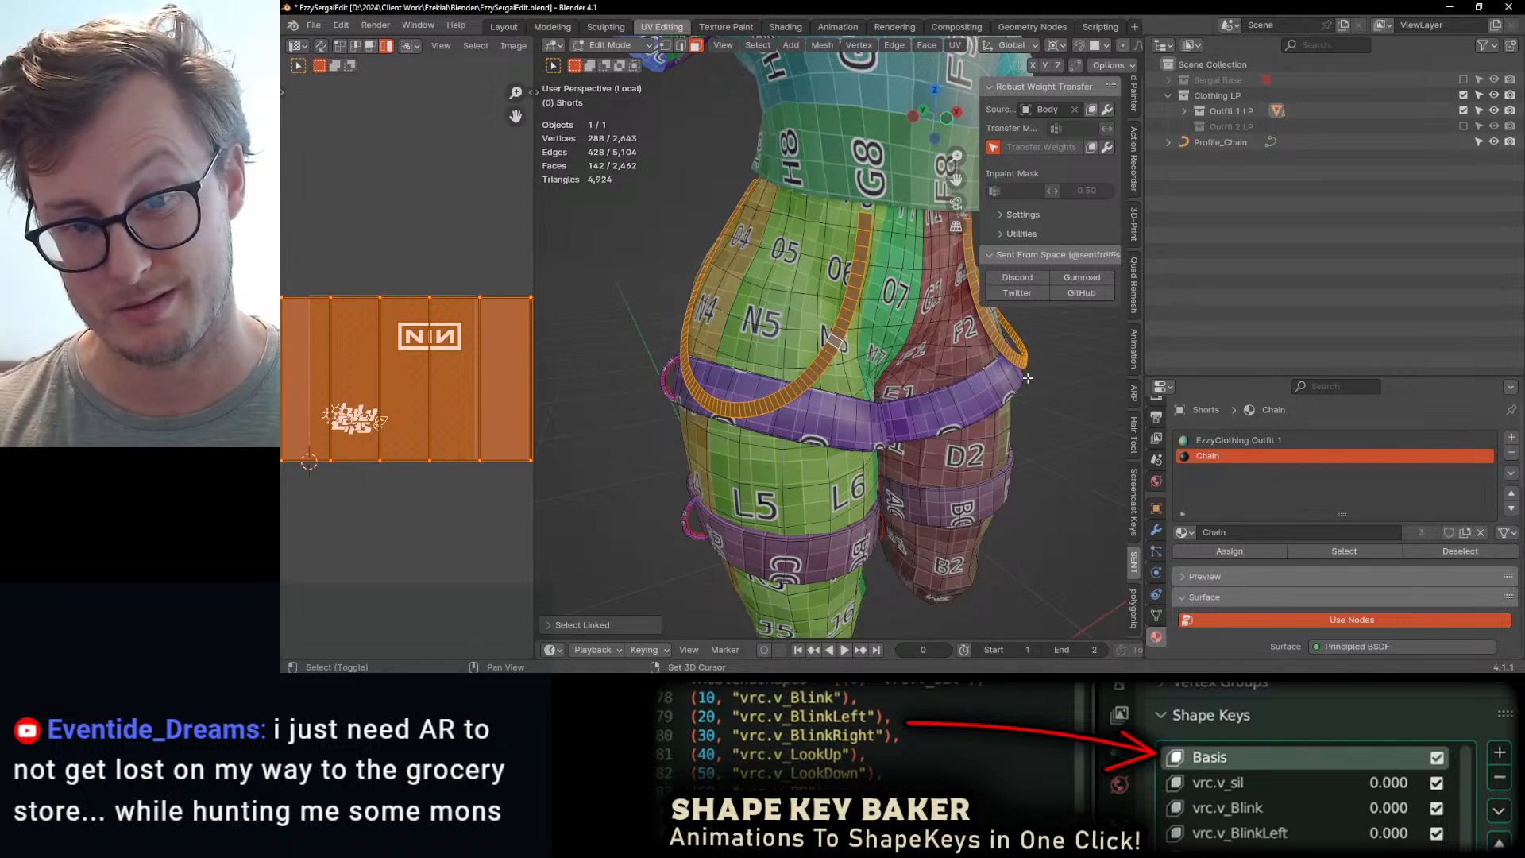
key("shift+d")
right_click(1028, 379)
key("q")
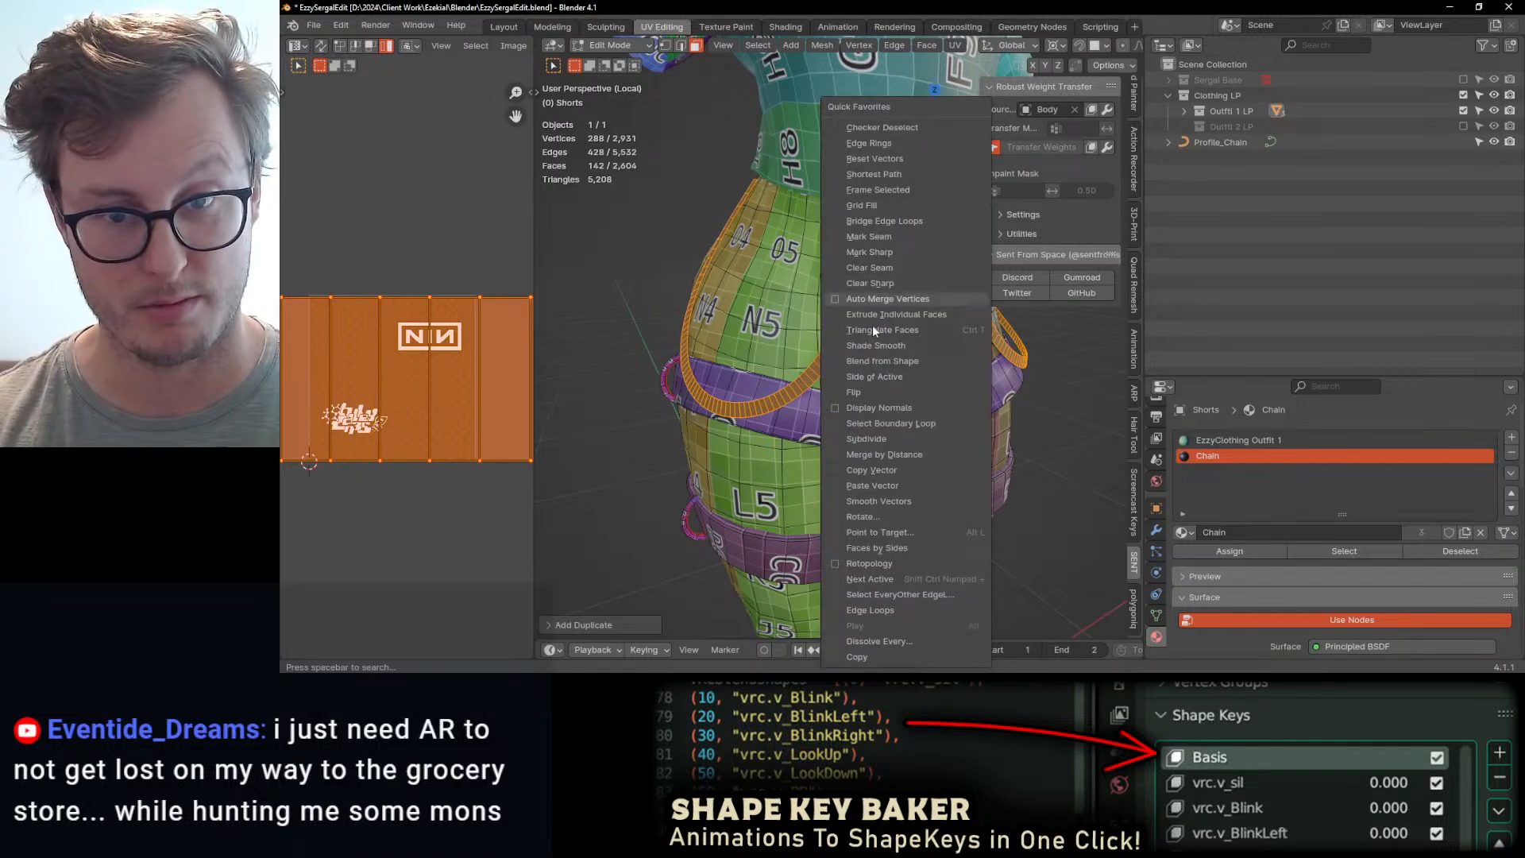
left_click(870, 391)
key("Tab")
- Save the Blender file and export the selected outfit objects over EzzyClothes_01.fbx in the Clothing FBX folder
key("ctrl+s")
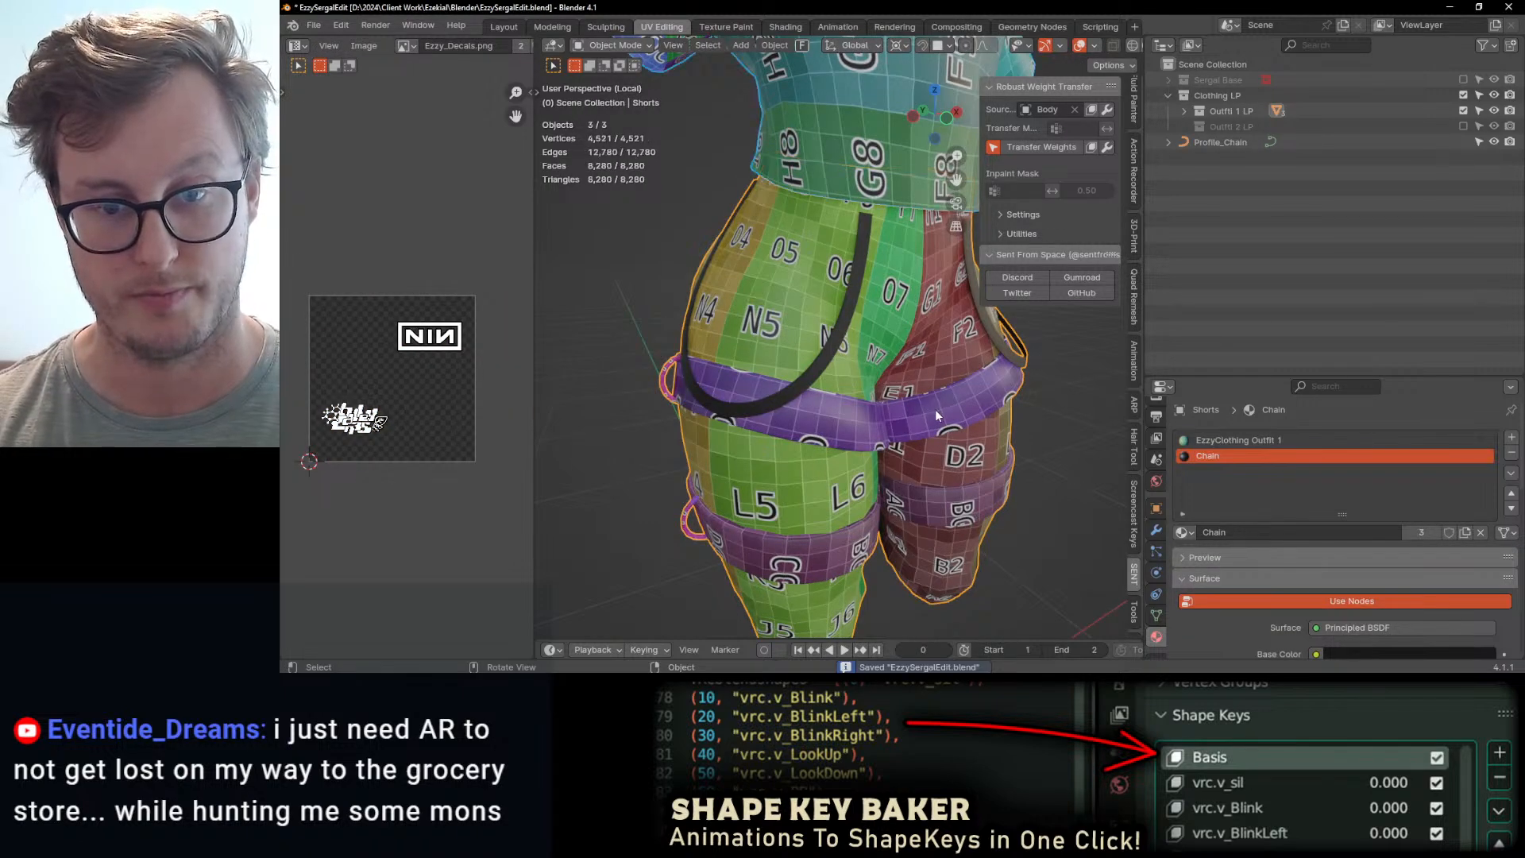
key("q")
left_click(870, 532)
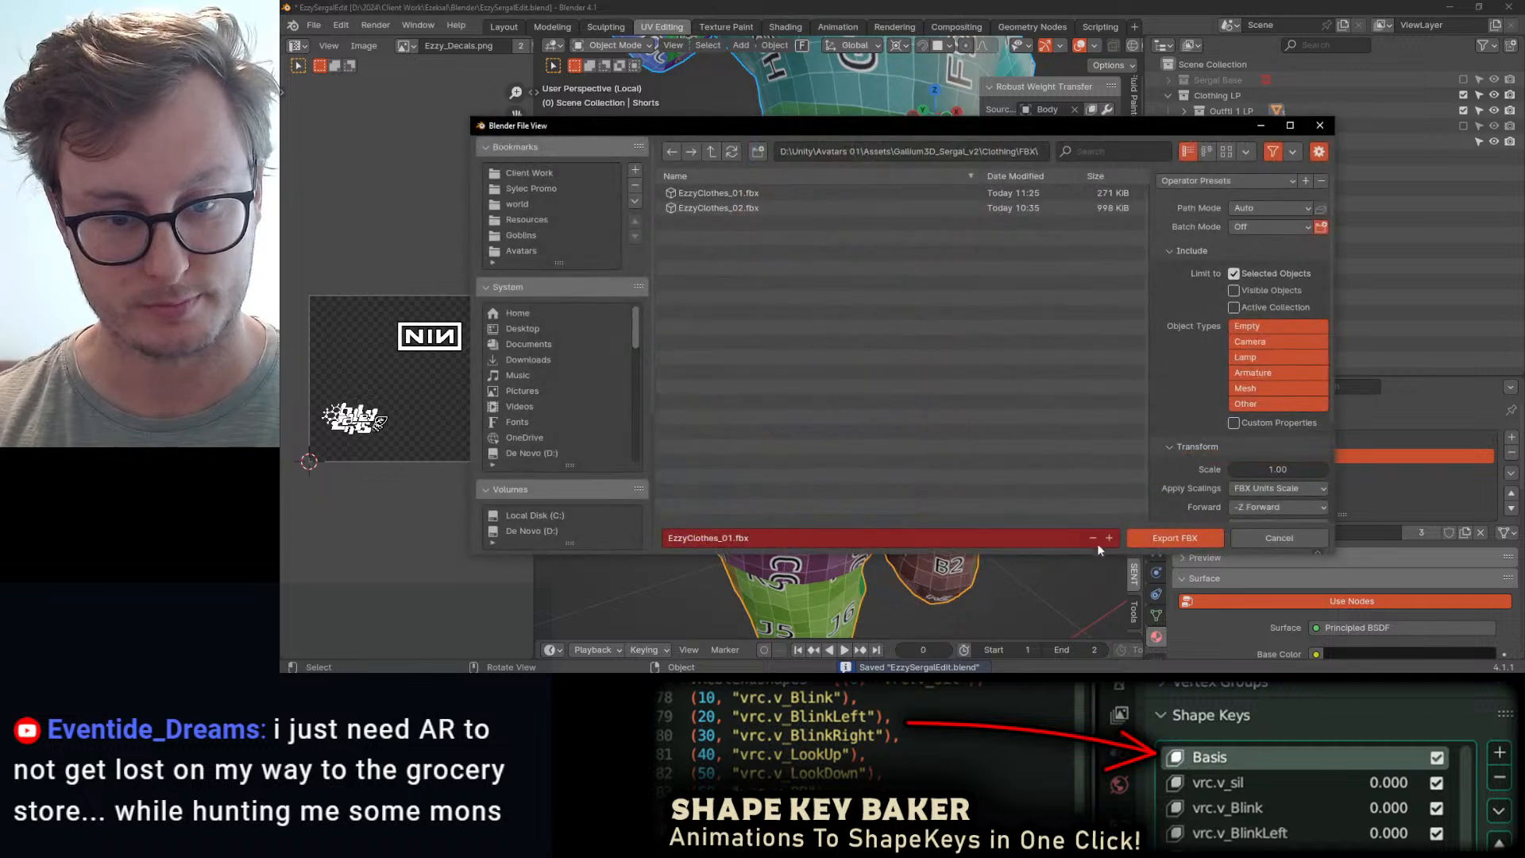
left_click(1148, 538)
- Switch to Unity and set the Ezzy Chain material's culling to Back in its rendering settings
key("alt+Tab")
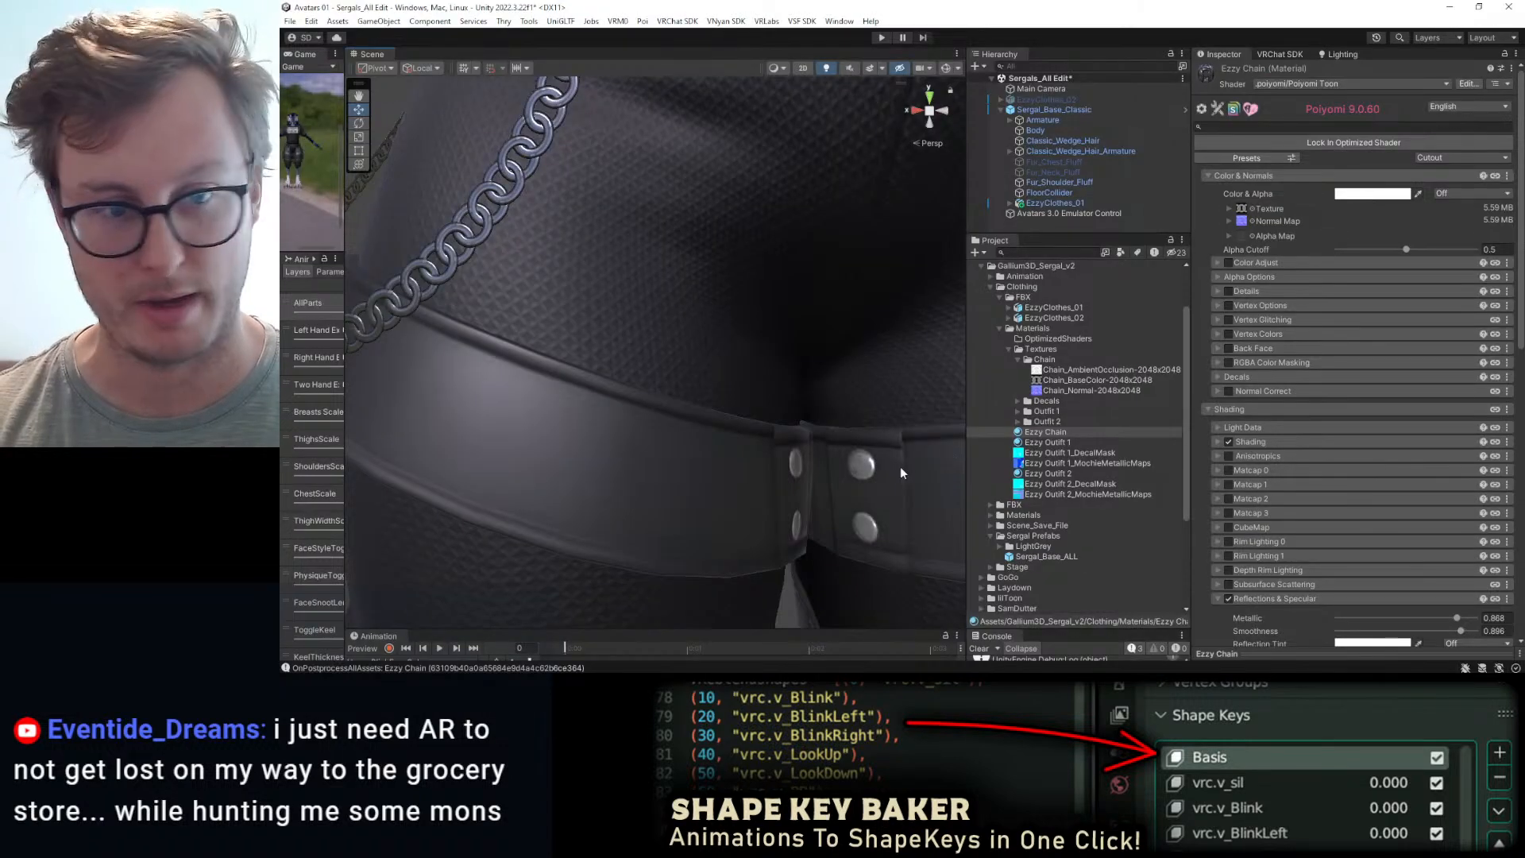
scroll(1382, 532, "down", 10)
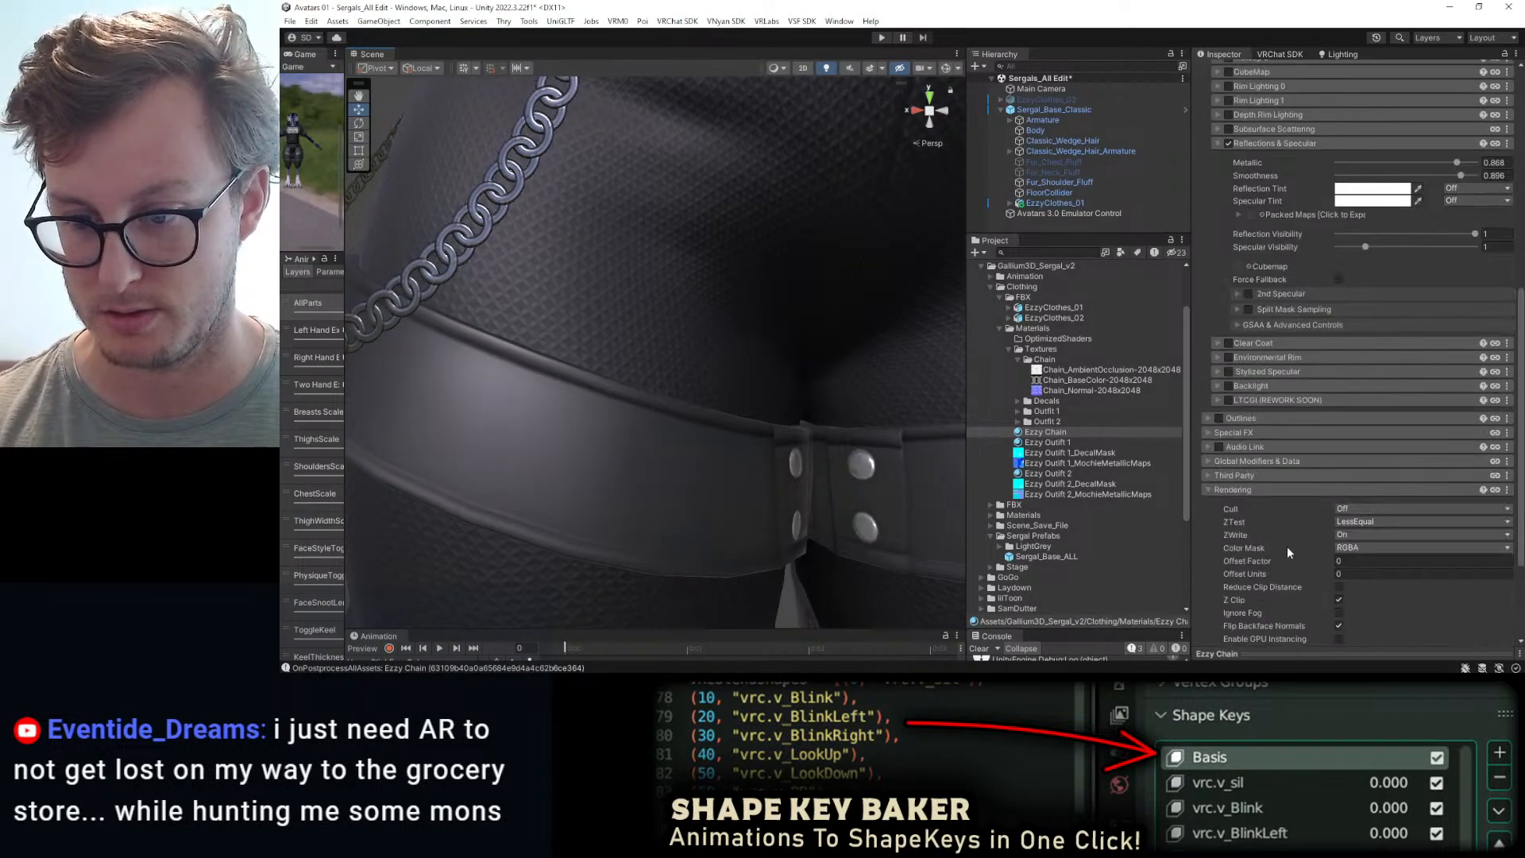
left_click(1355, 508)
left_click(1355, 543)
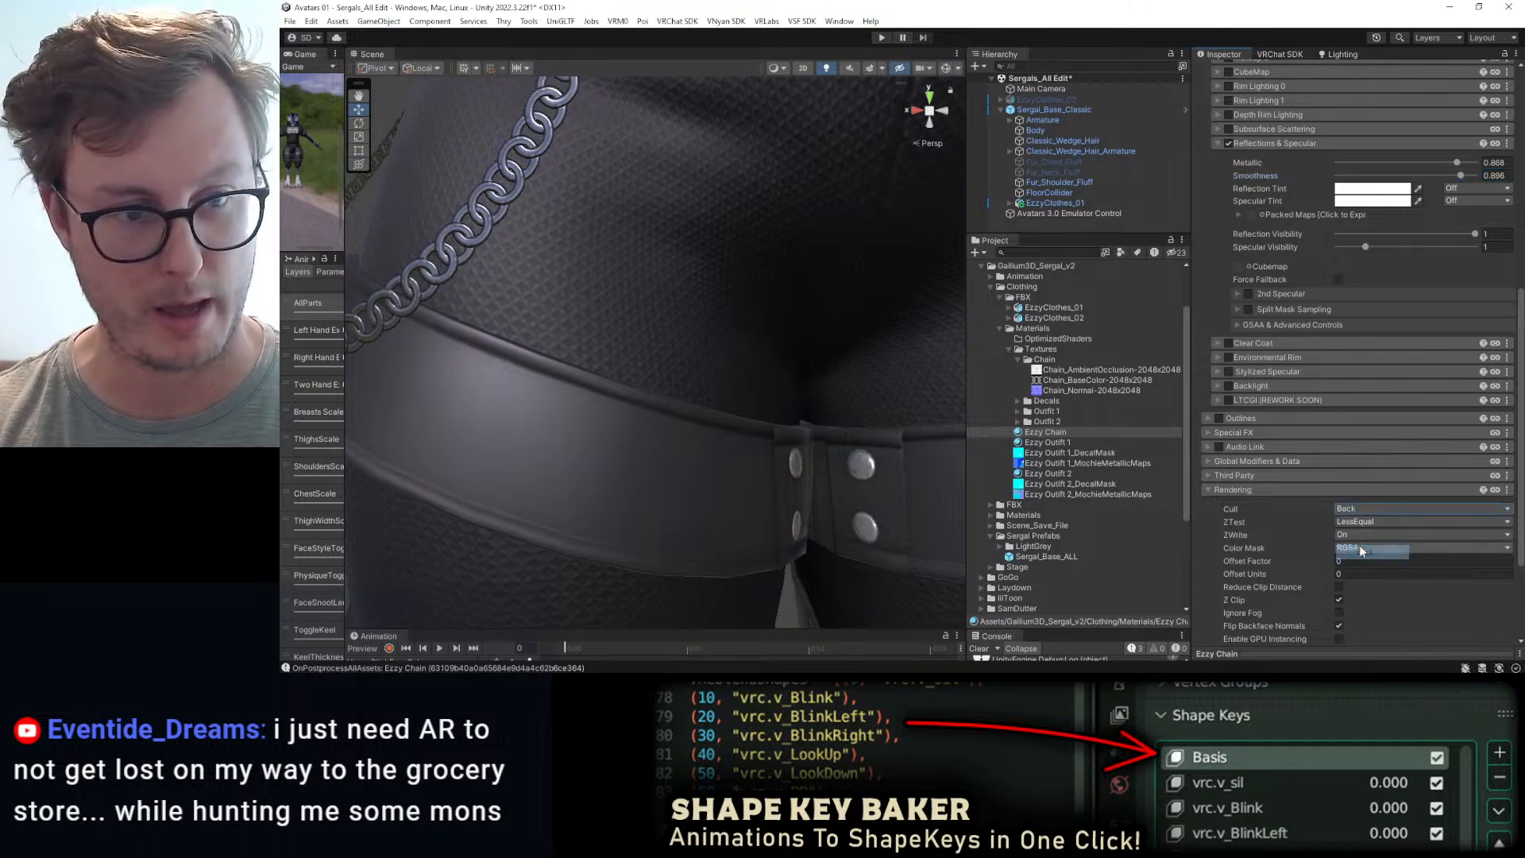
- Inspect the hip chains on the avatar from several angles, including the front, thigh strap and waistband
scroll(656, 377, "down", 2)
scroll(657, 378, "down", 2)
left_click_drag(648, 373, 715, 386, "alt")
scroll(697, 337, "down", 4)
scroll(709, 338, "down", 2)
scroll(706, 383, "up", 8)
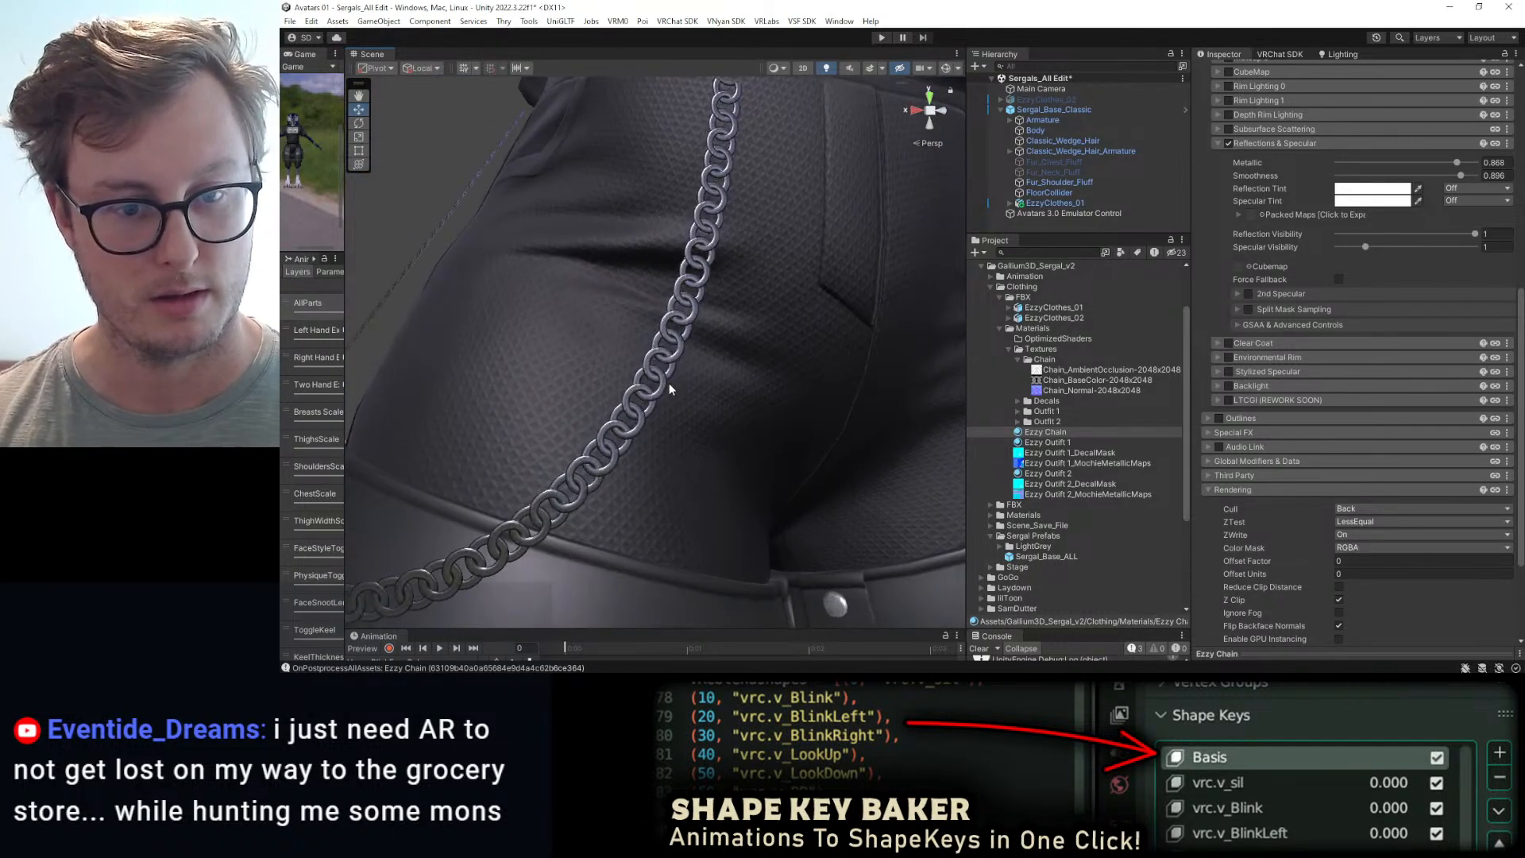
key("alt+Tab")
key("alt+Tab")
scroll(713, 350, "down", 6)
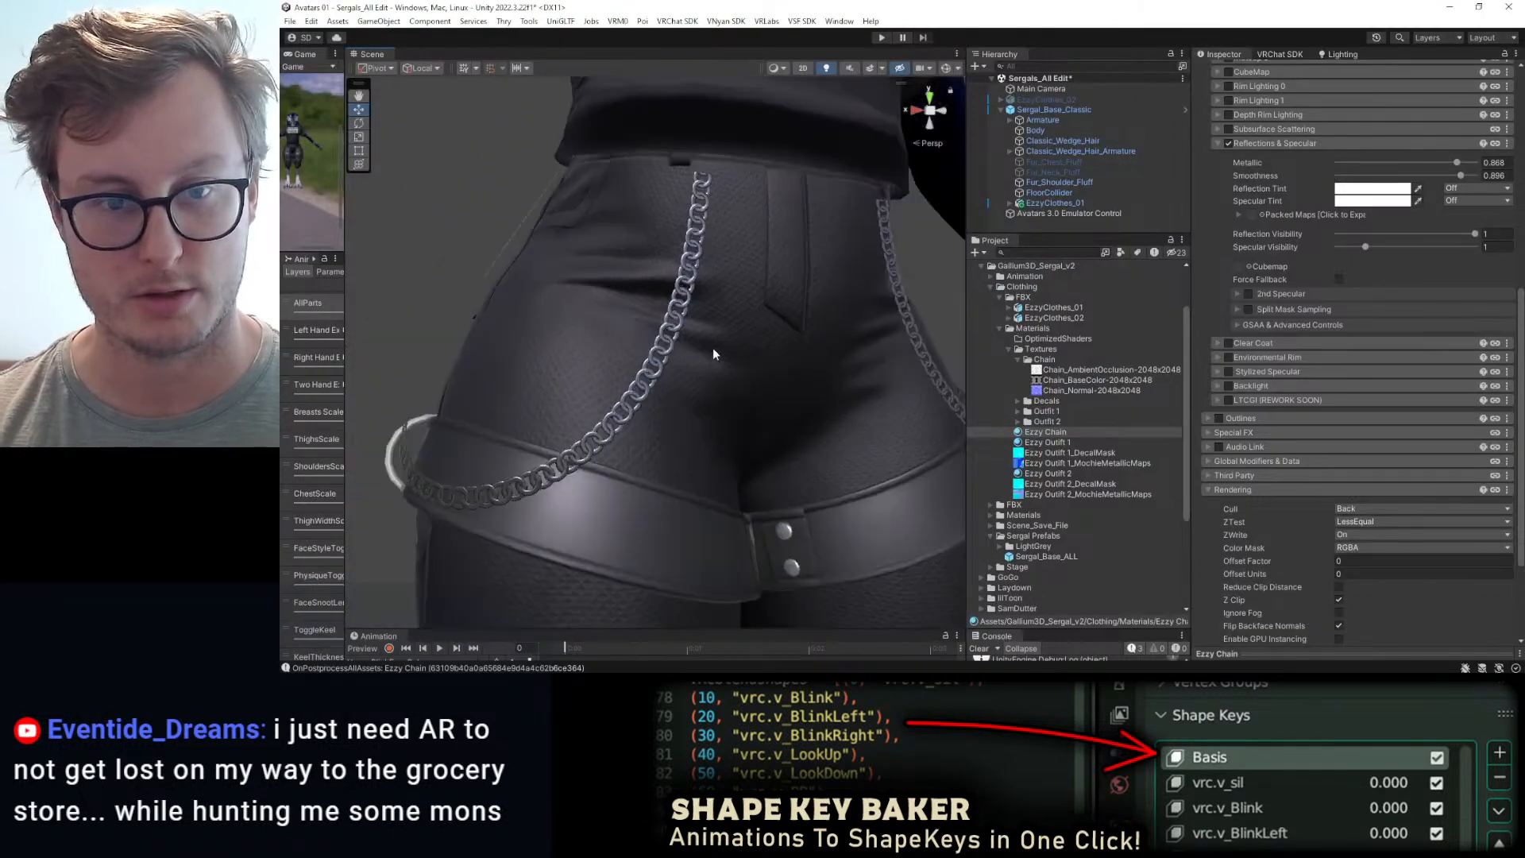
left_click_drag(731, 356, 808, 391, "alt")
scroll(809, 390, "down", 6)
scroll(656, 331, "up", 7)
left_click_drag(655, 332, 514, 439, "alt")
left_click_drag(623, 407, 767, 359, "alt")
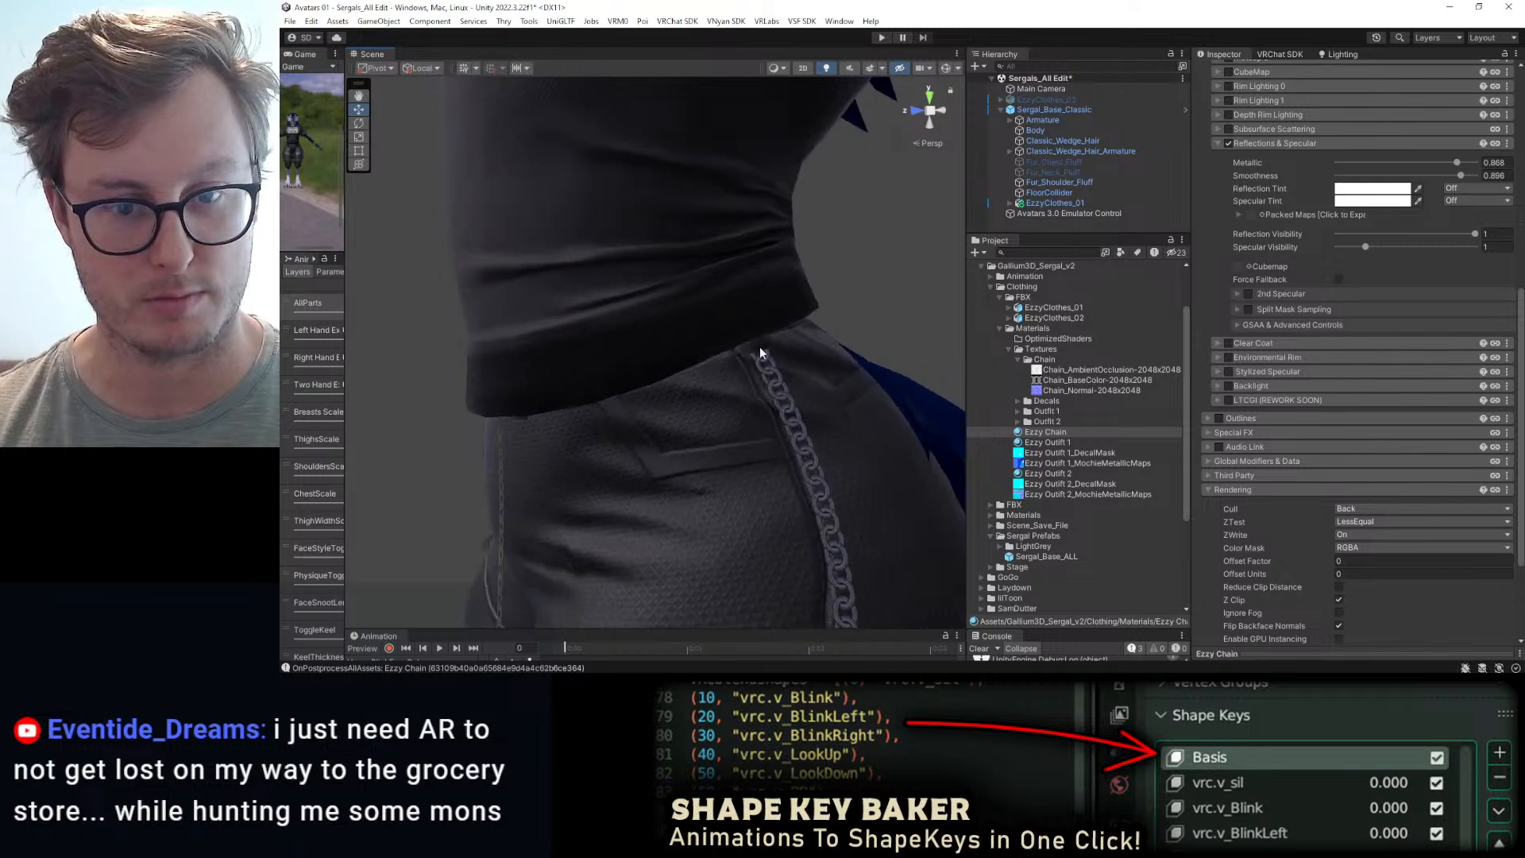
left_click_drag(540, 377, 639, 372, "alt")
- Switch to Blender, select only the shorts and save the file, and open the Shading workspace
key("alt+Tab")
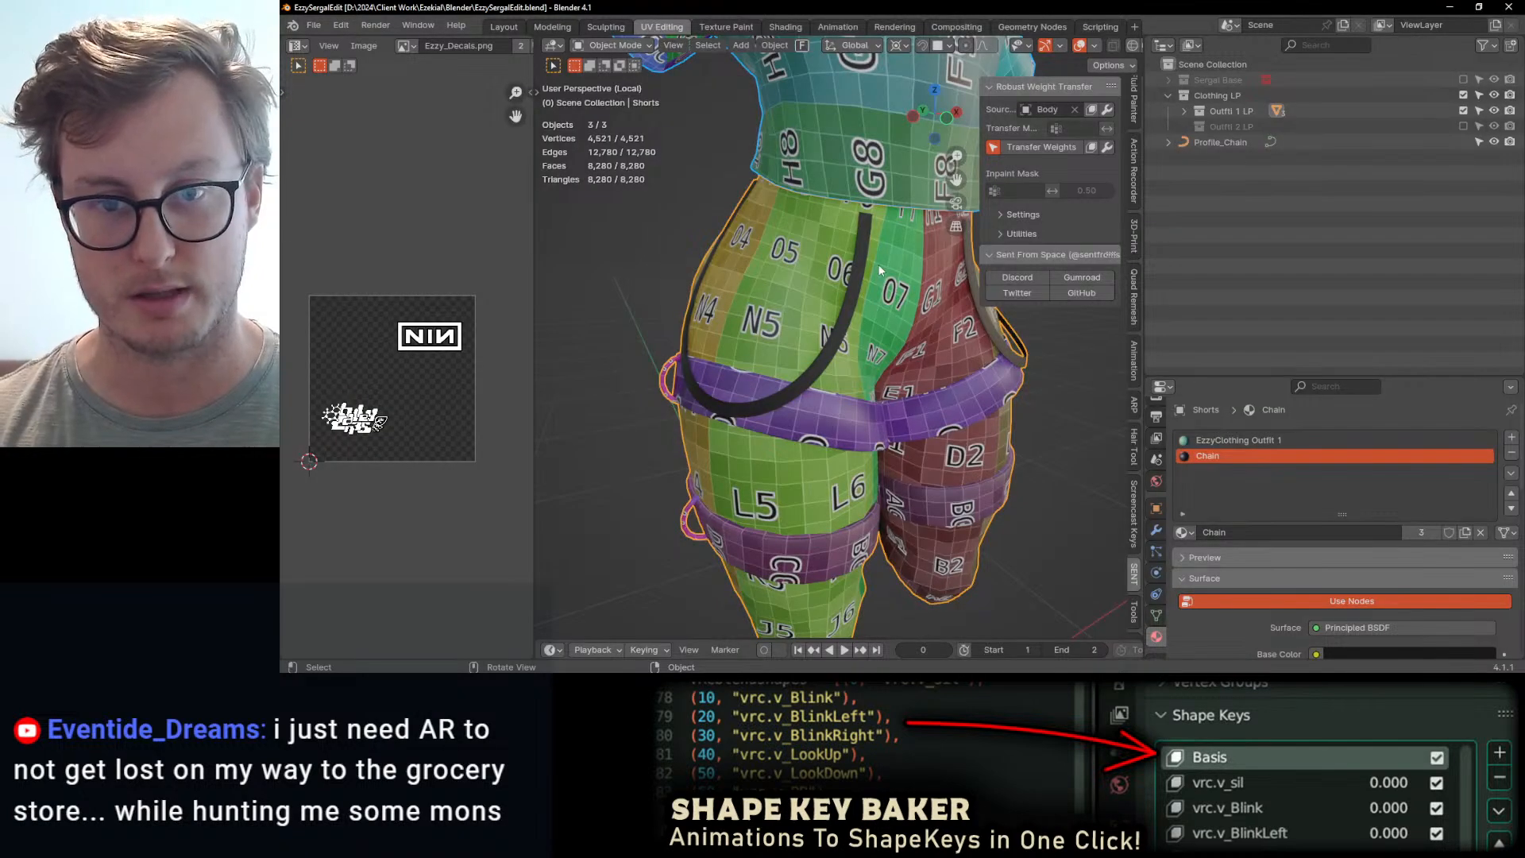
middle_click_drag(879, 265, 846, 240)
left_click(798, 289)
key("ctrl+s")
scroll(795, 286, "down", 6)
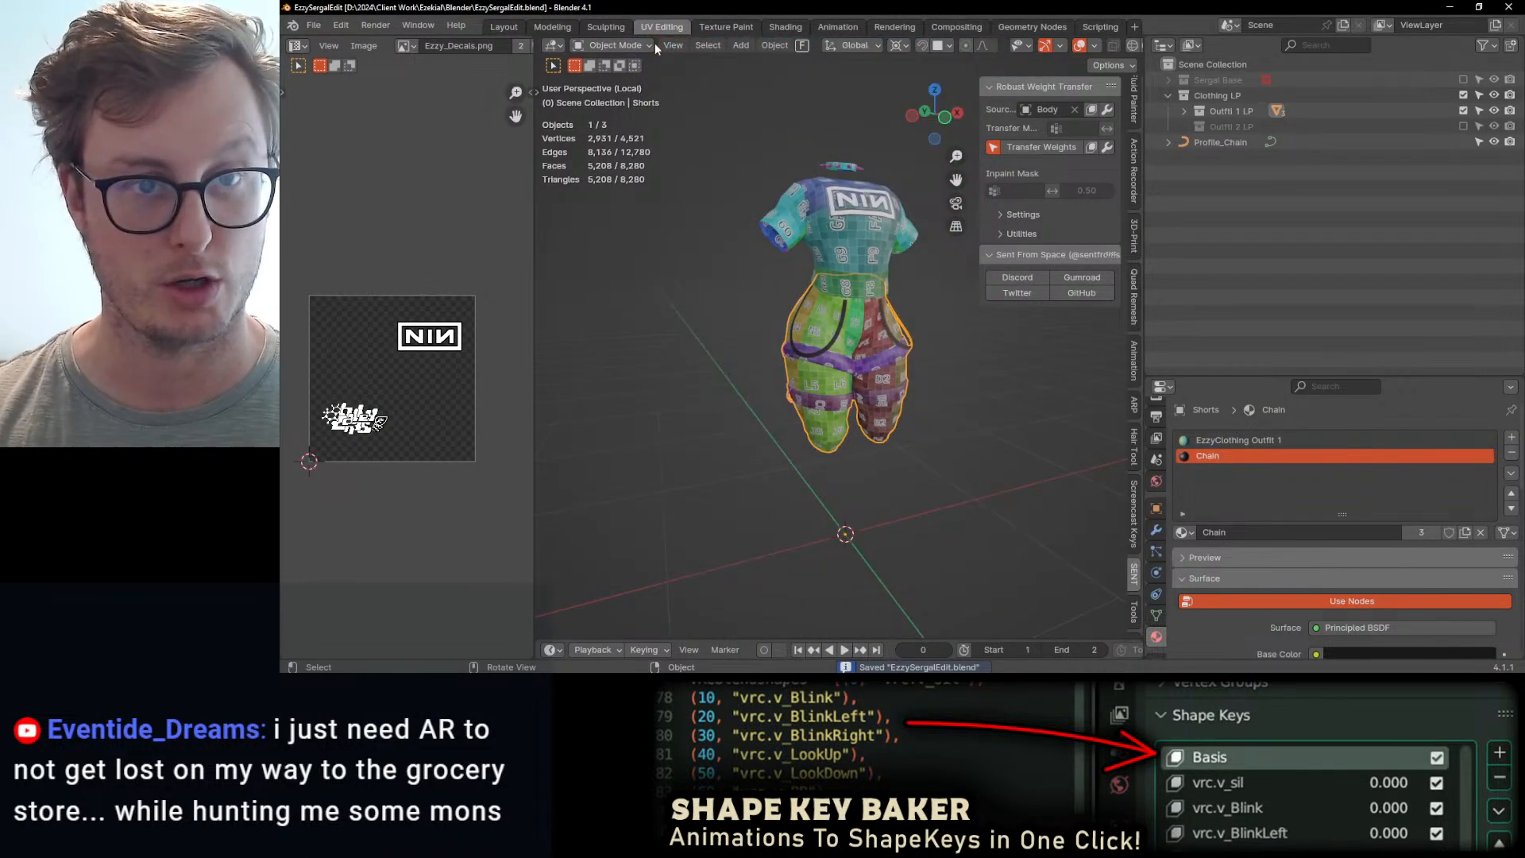
left_click(785, 27)
scroll(808, 487, "down", 2)
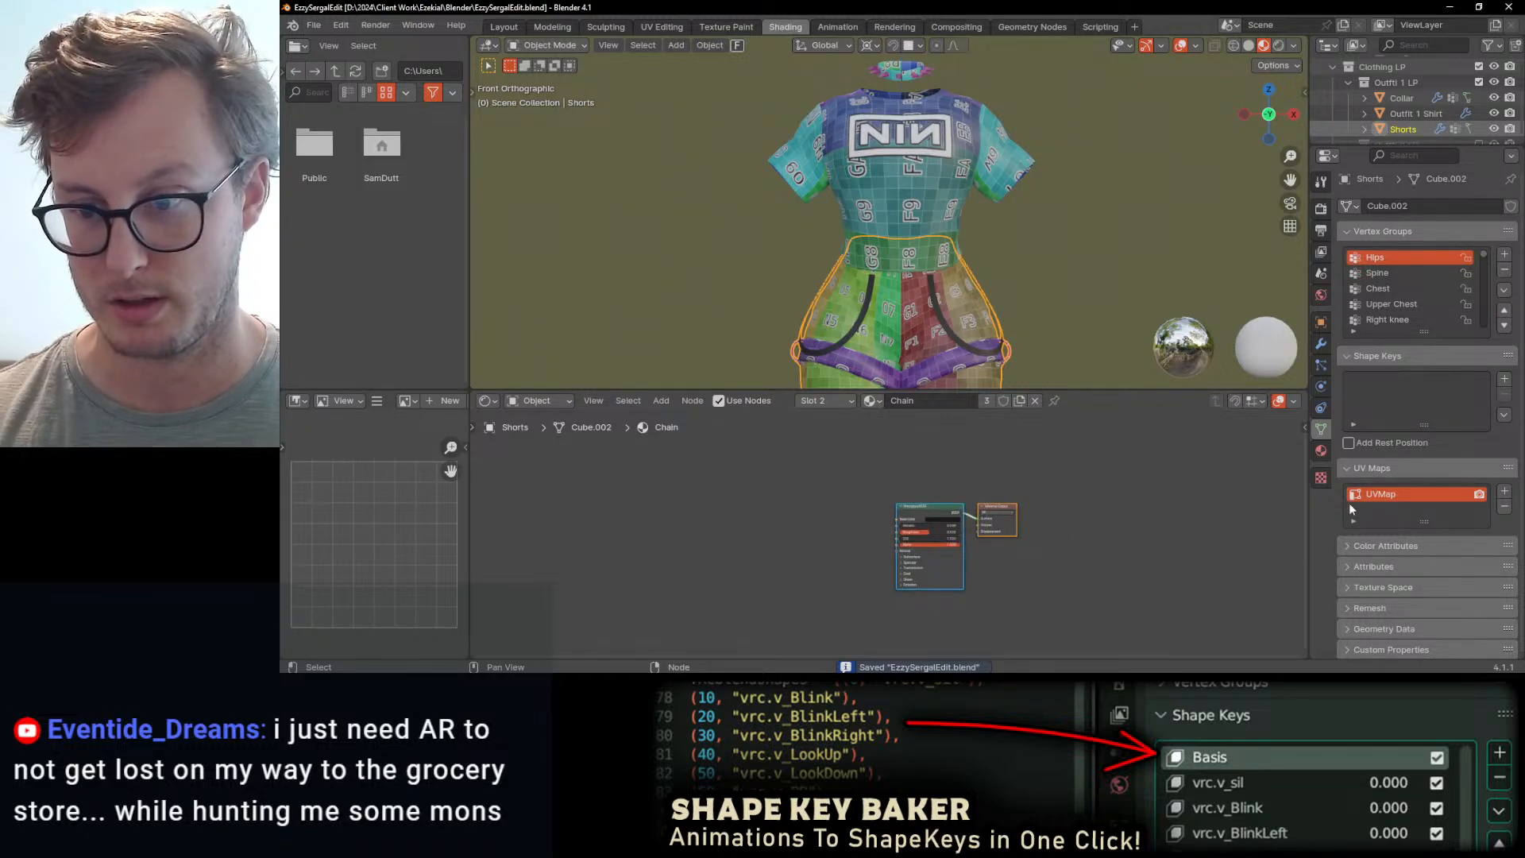
- Start the Principled texture setup on the Chain material's Principled BSDF and browse to the Unity project's Chain textures folder
scroll(937, 494, "up", 2)
left_click(927, 497)
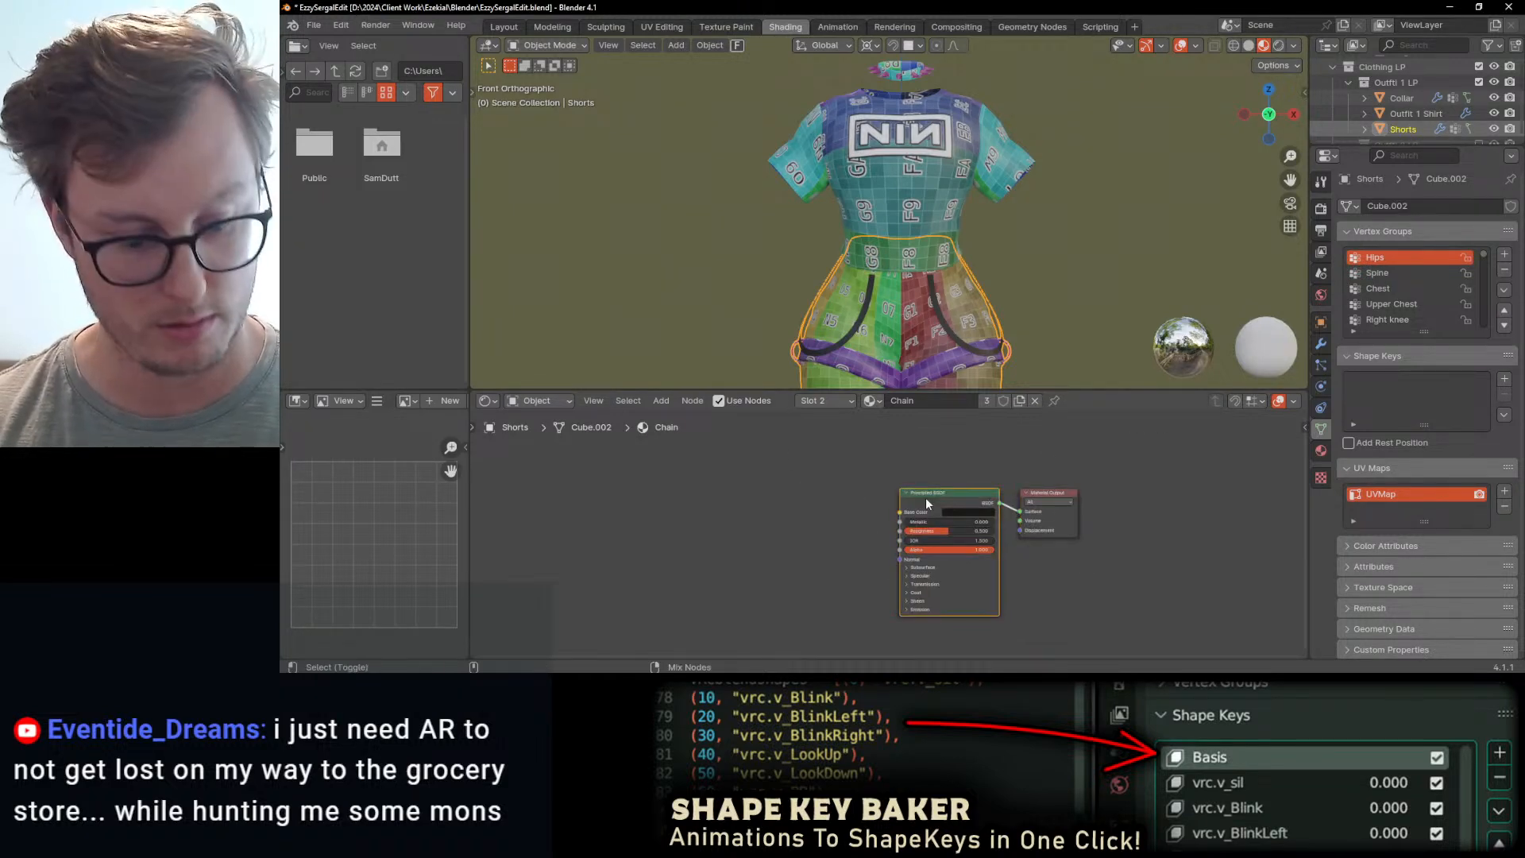
key("ctrl+shift+t")
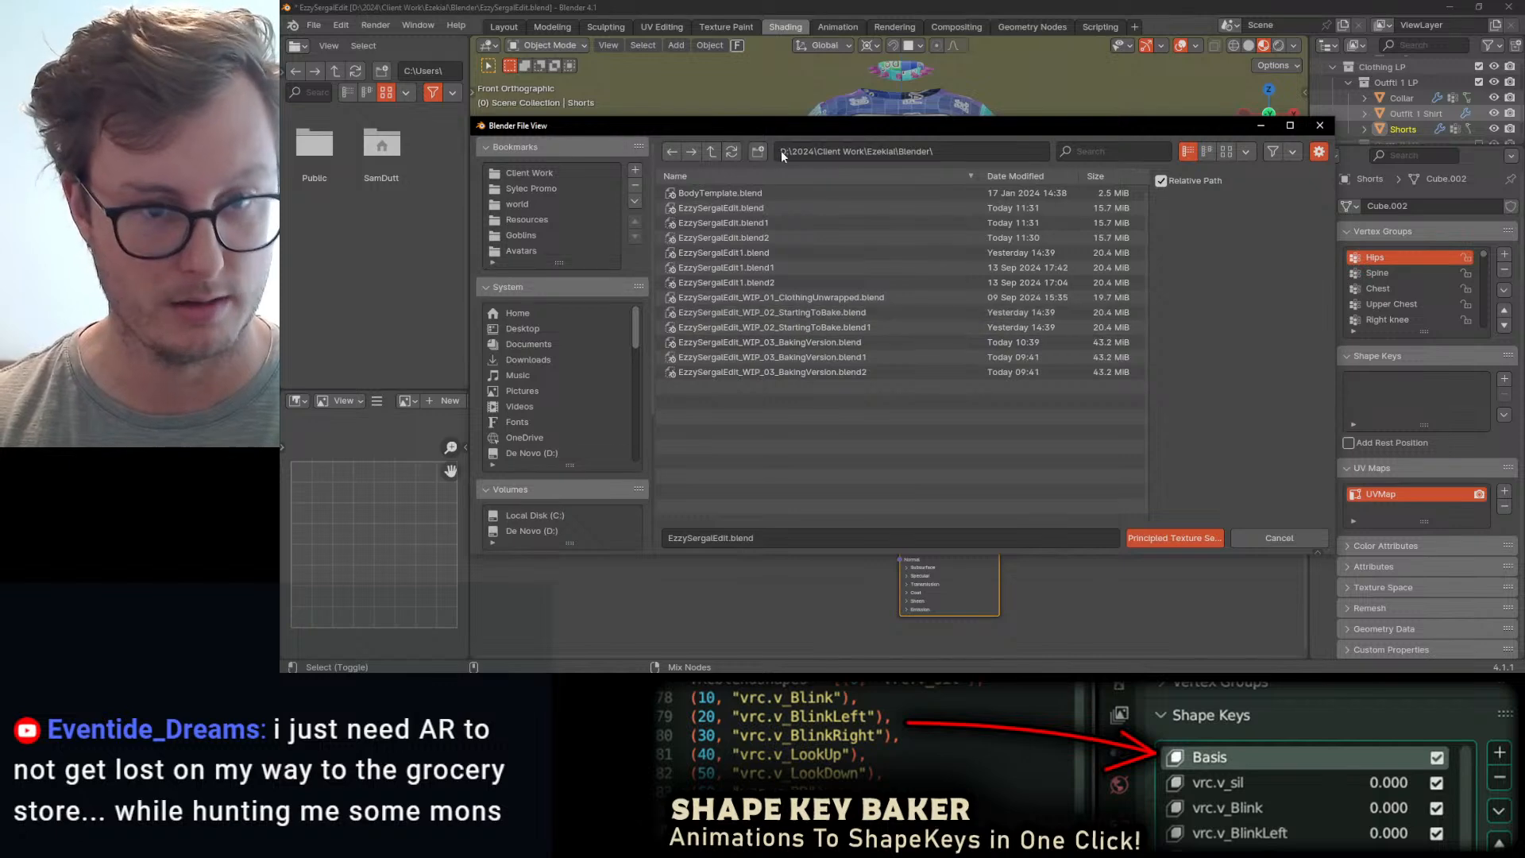
left_click(960, 151)
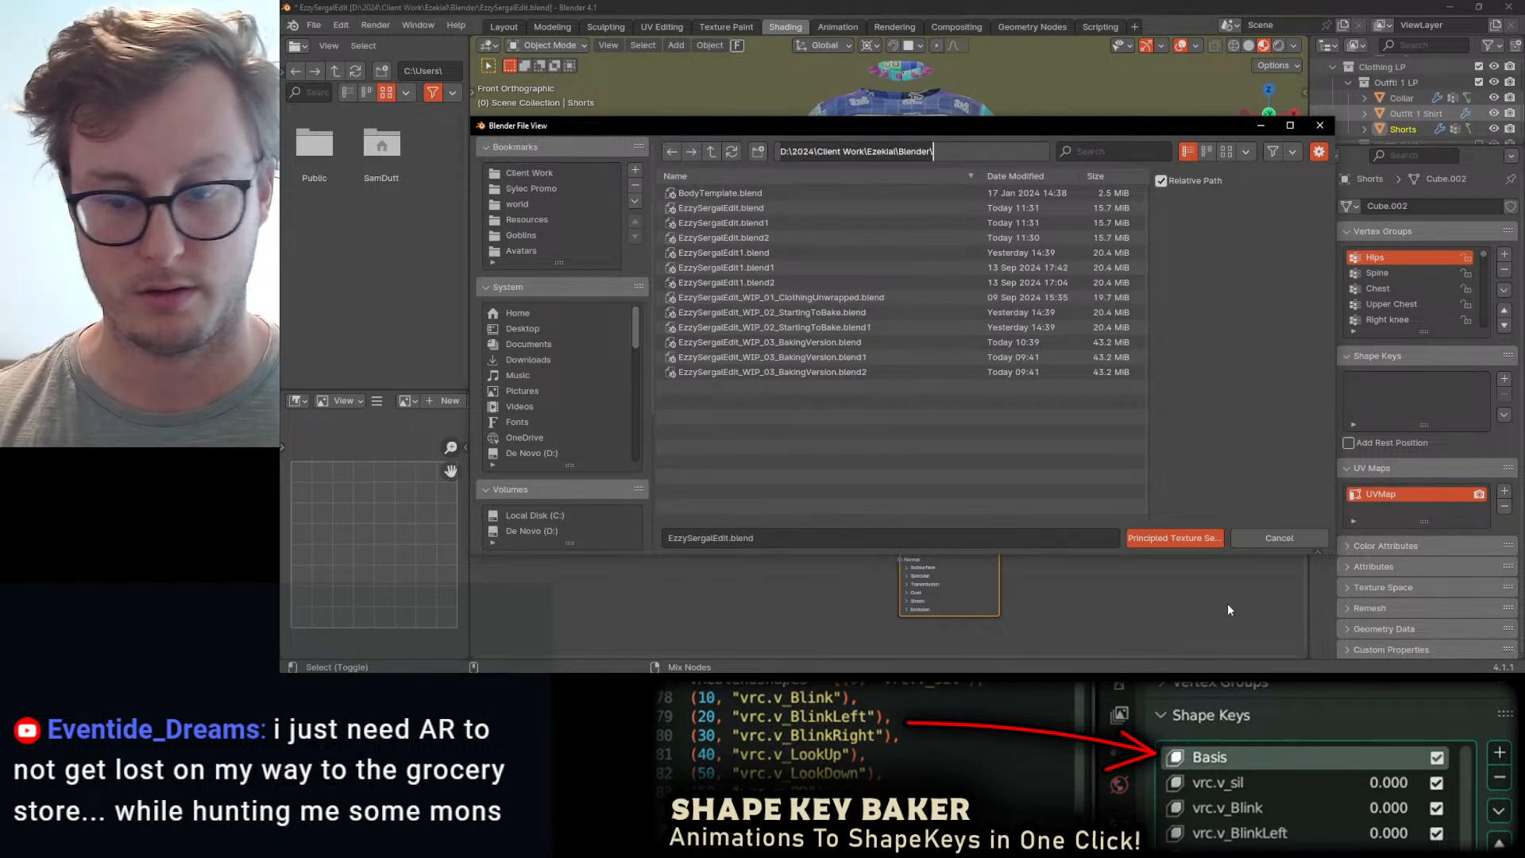
key("alt+Tab")
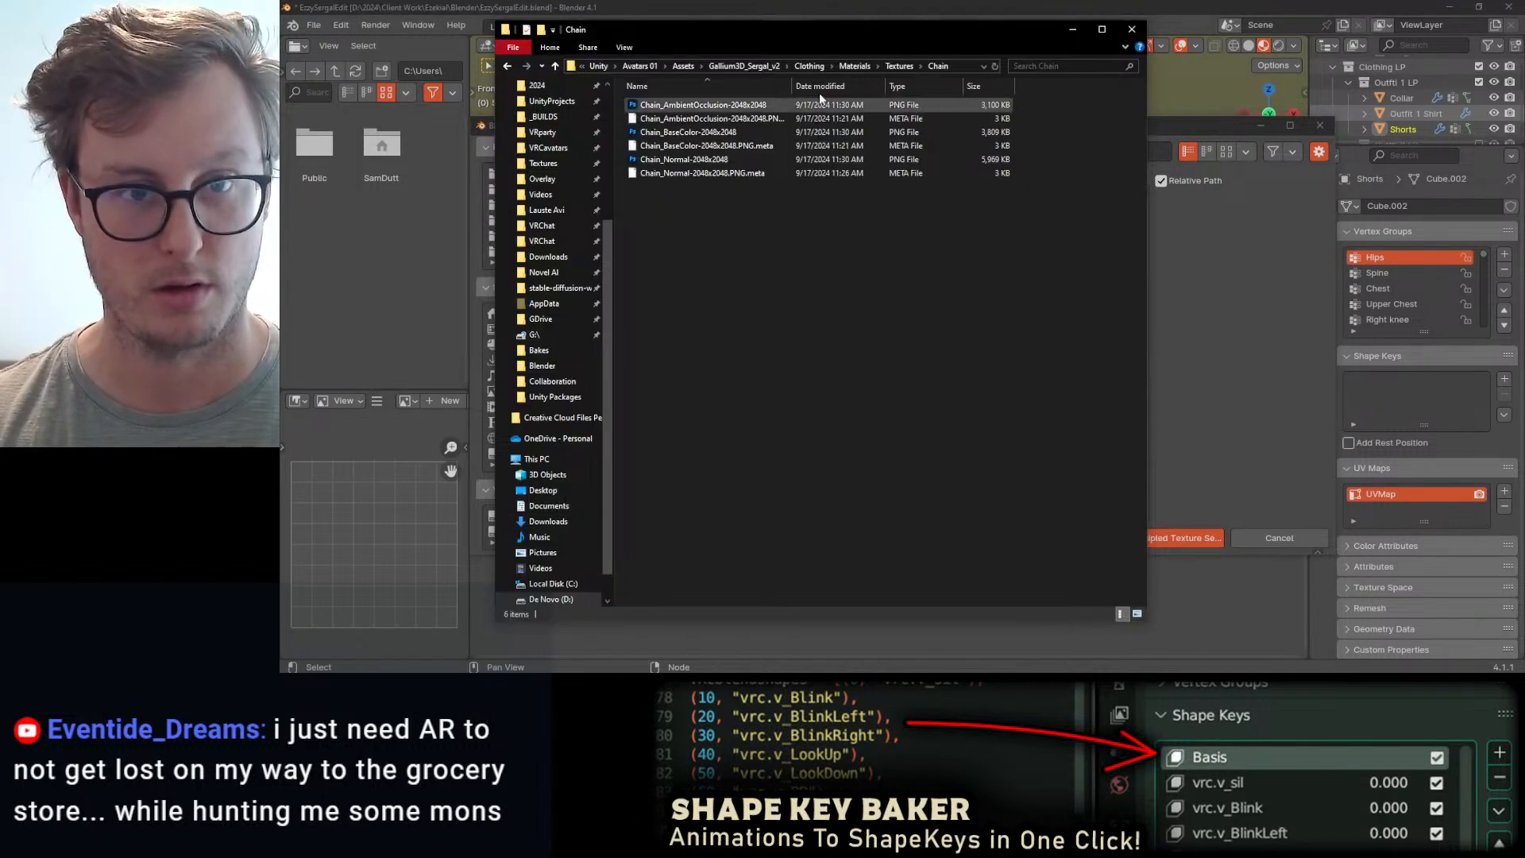
left_click(957, 69)
left_click(1215, 322)
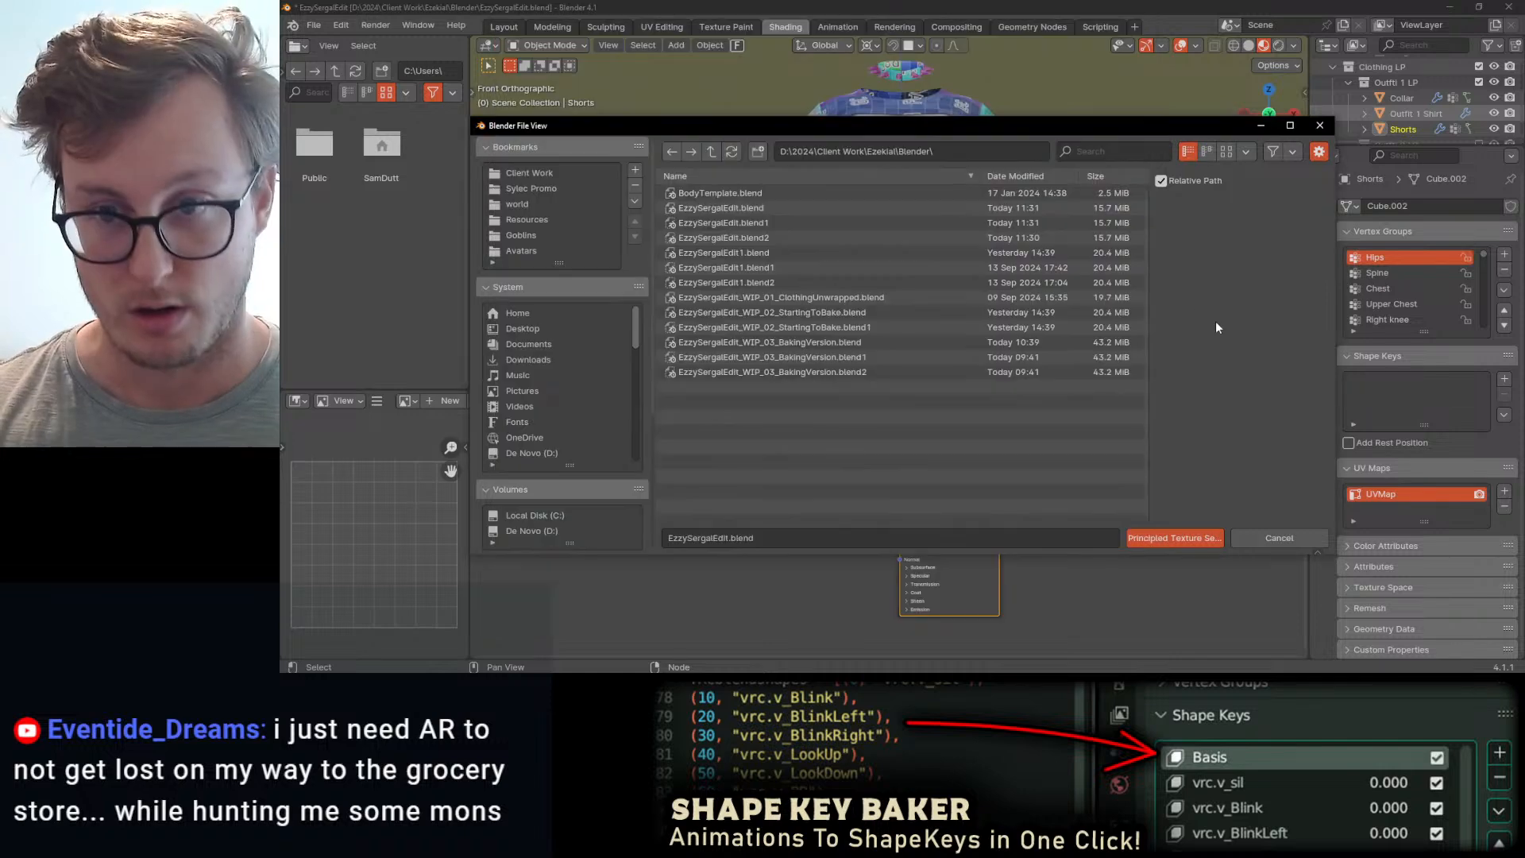
left_click(1013, 159)
key("ctrl+v")
key("Return")
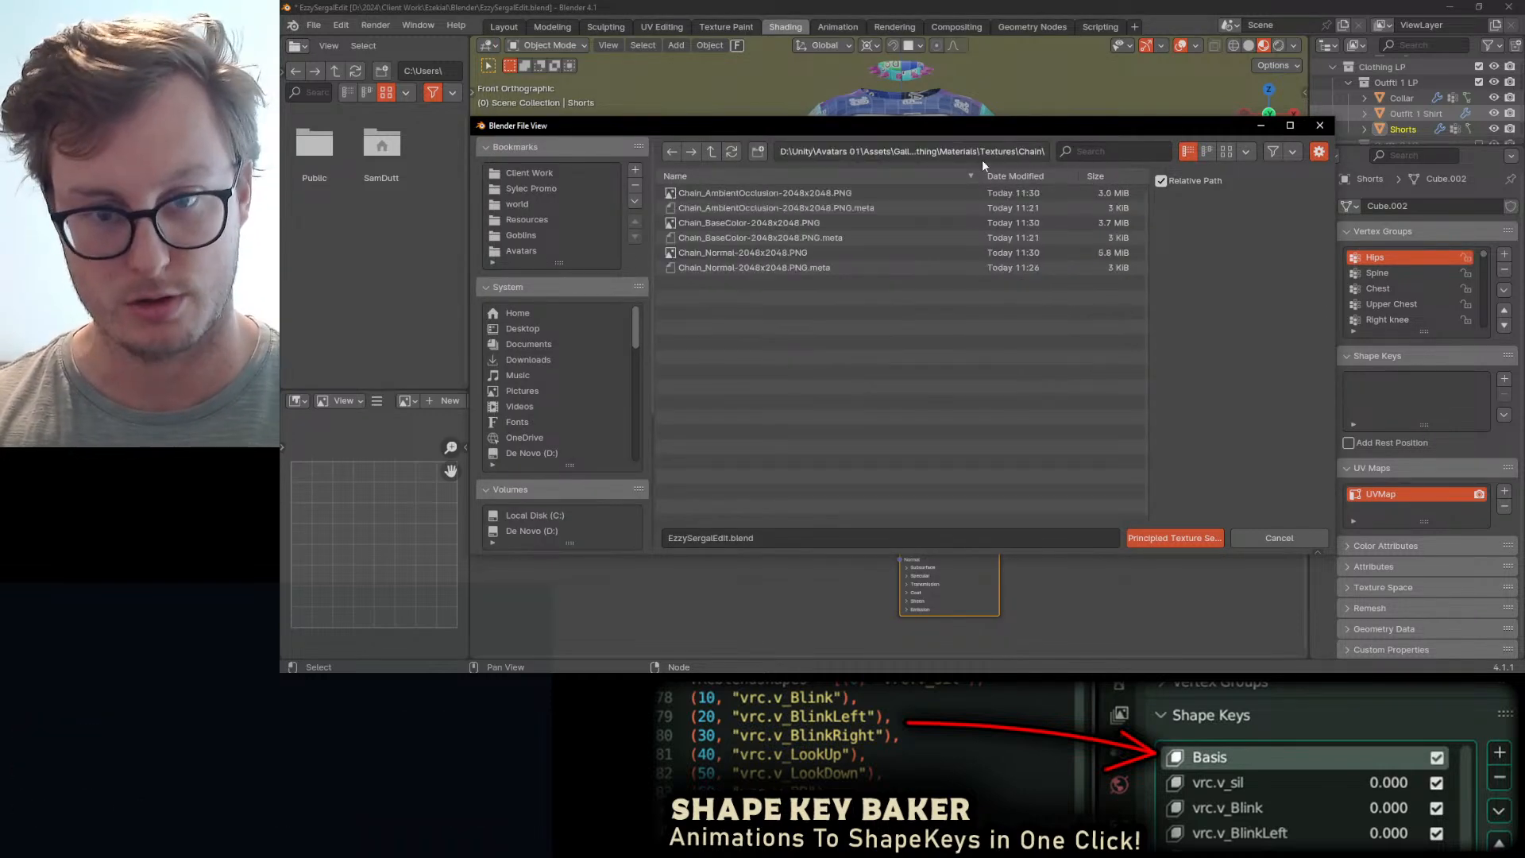
- Load EzzyClothing Outfit 1_AlbedoTransparency.png and EzzyClothing Outfit 1_Normal.png from the Outfit 1 folder into the Principled texture setup
left_click(713, 149)
left_click(689, 224)
double_click(689, 226)
left_click(808, 194)
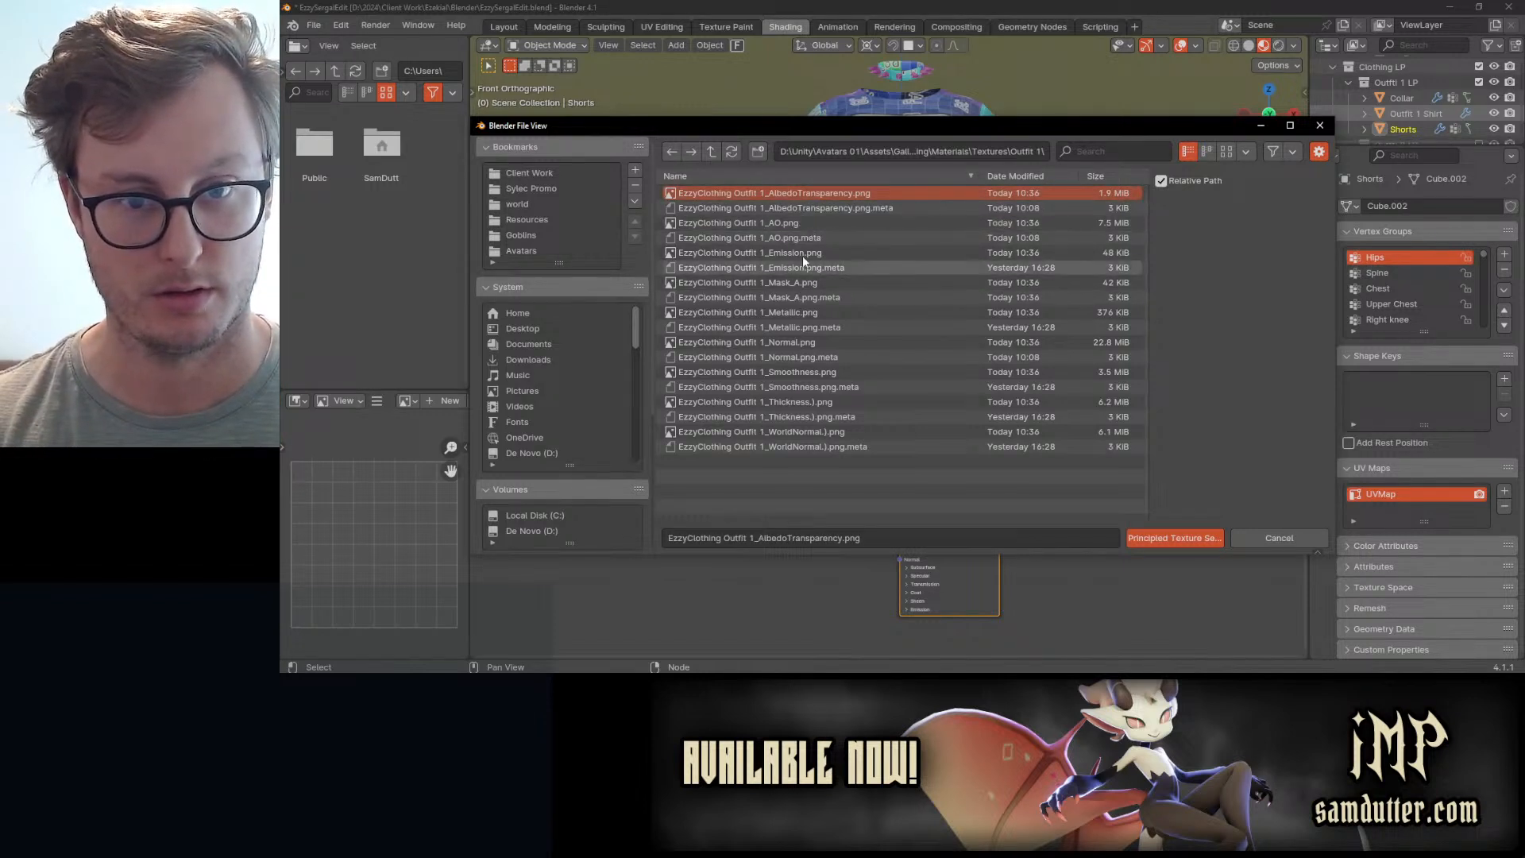
left_click(808, 342, "ctrl")
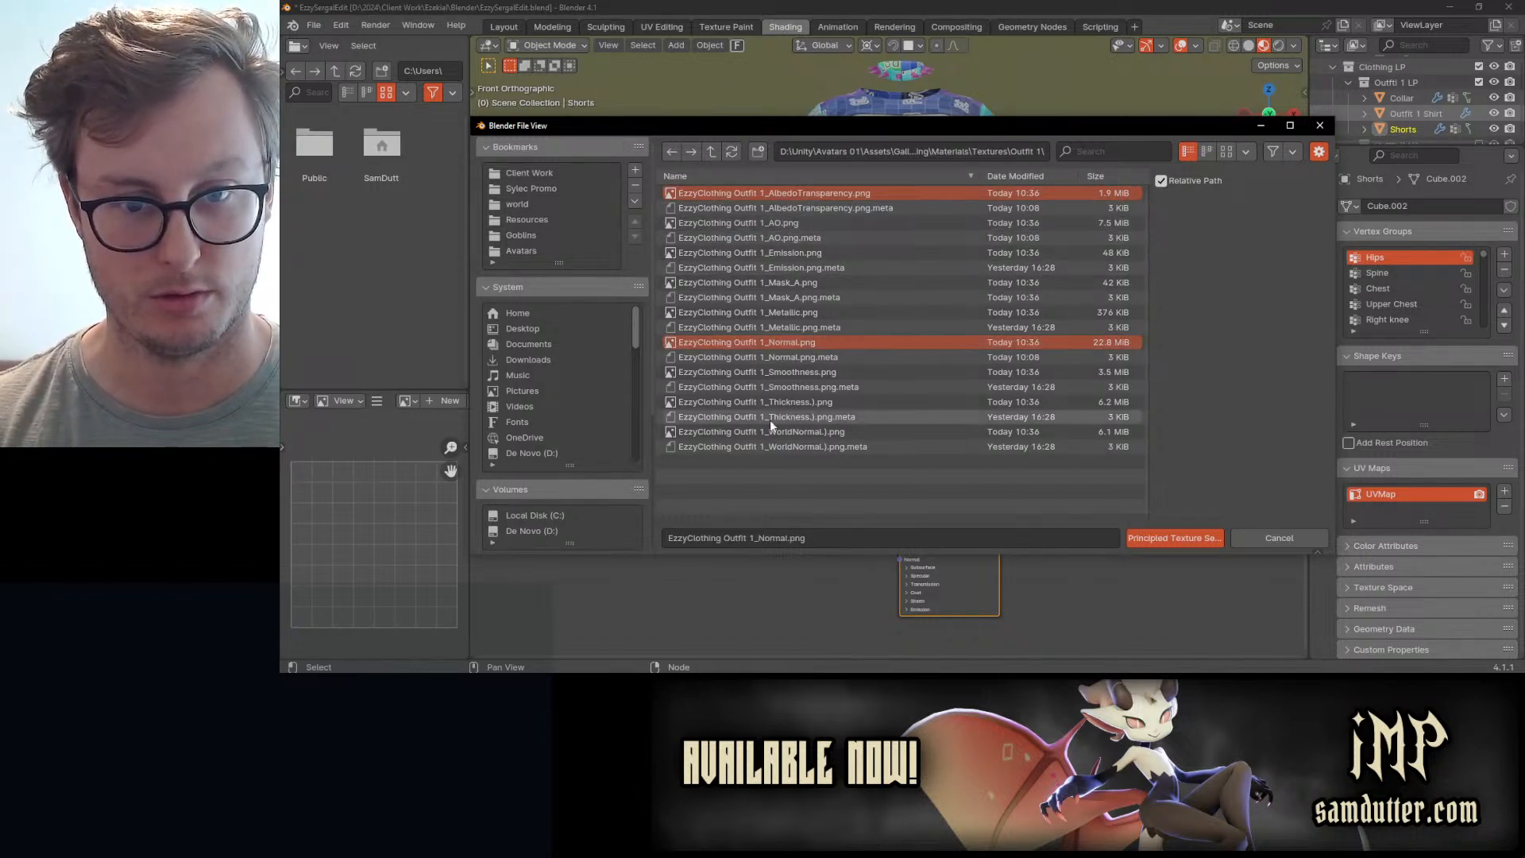
left_click(1183, 538)
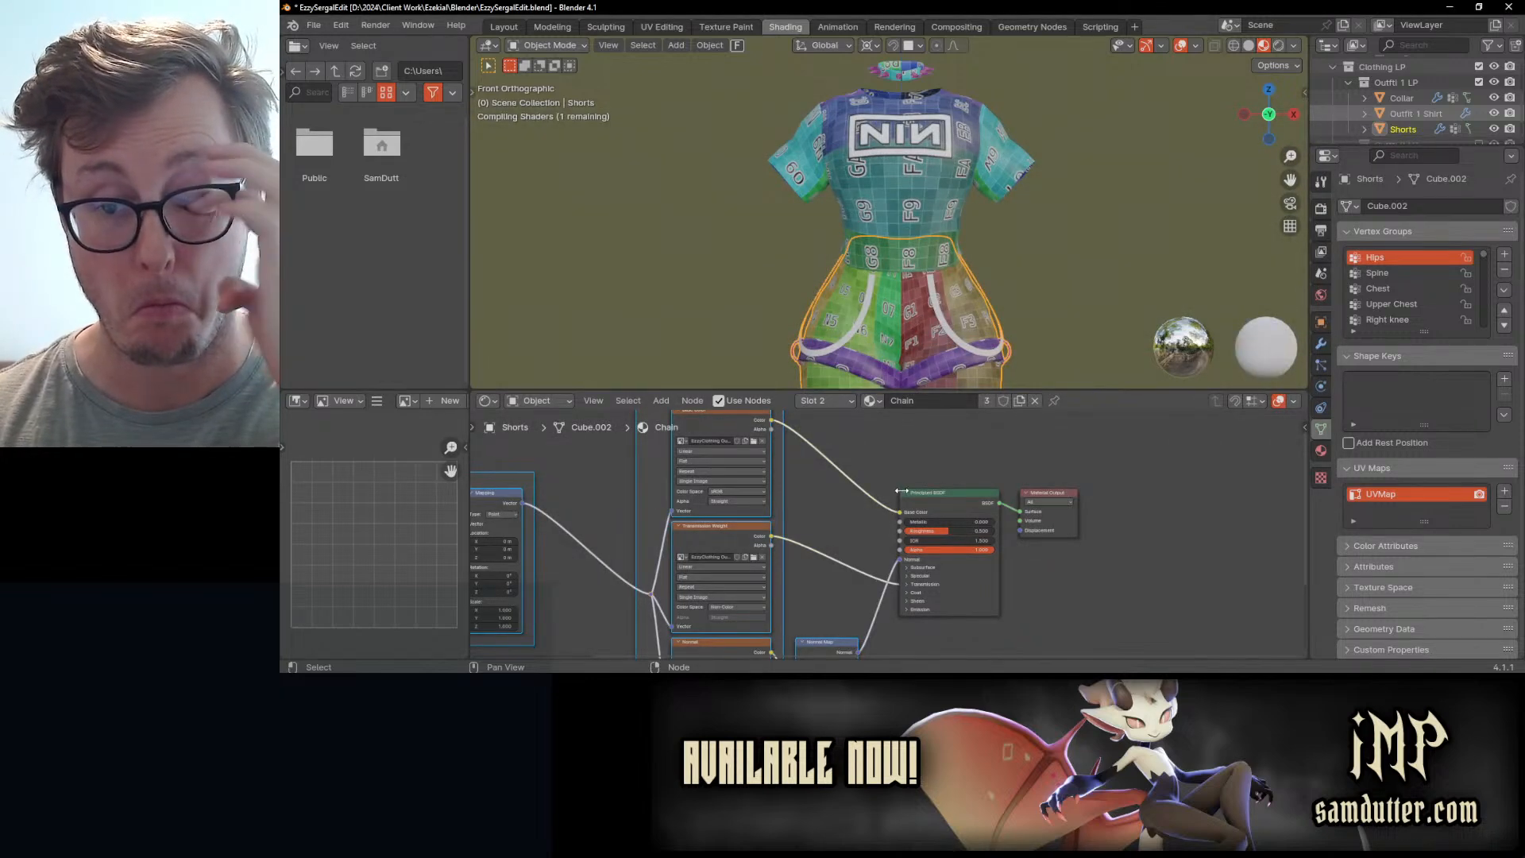
scroll(945, 510, "down", 3)
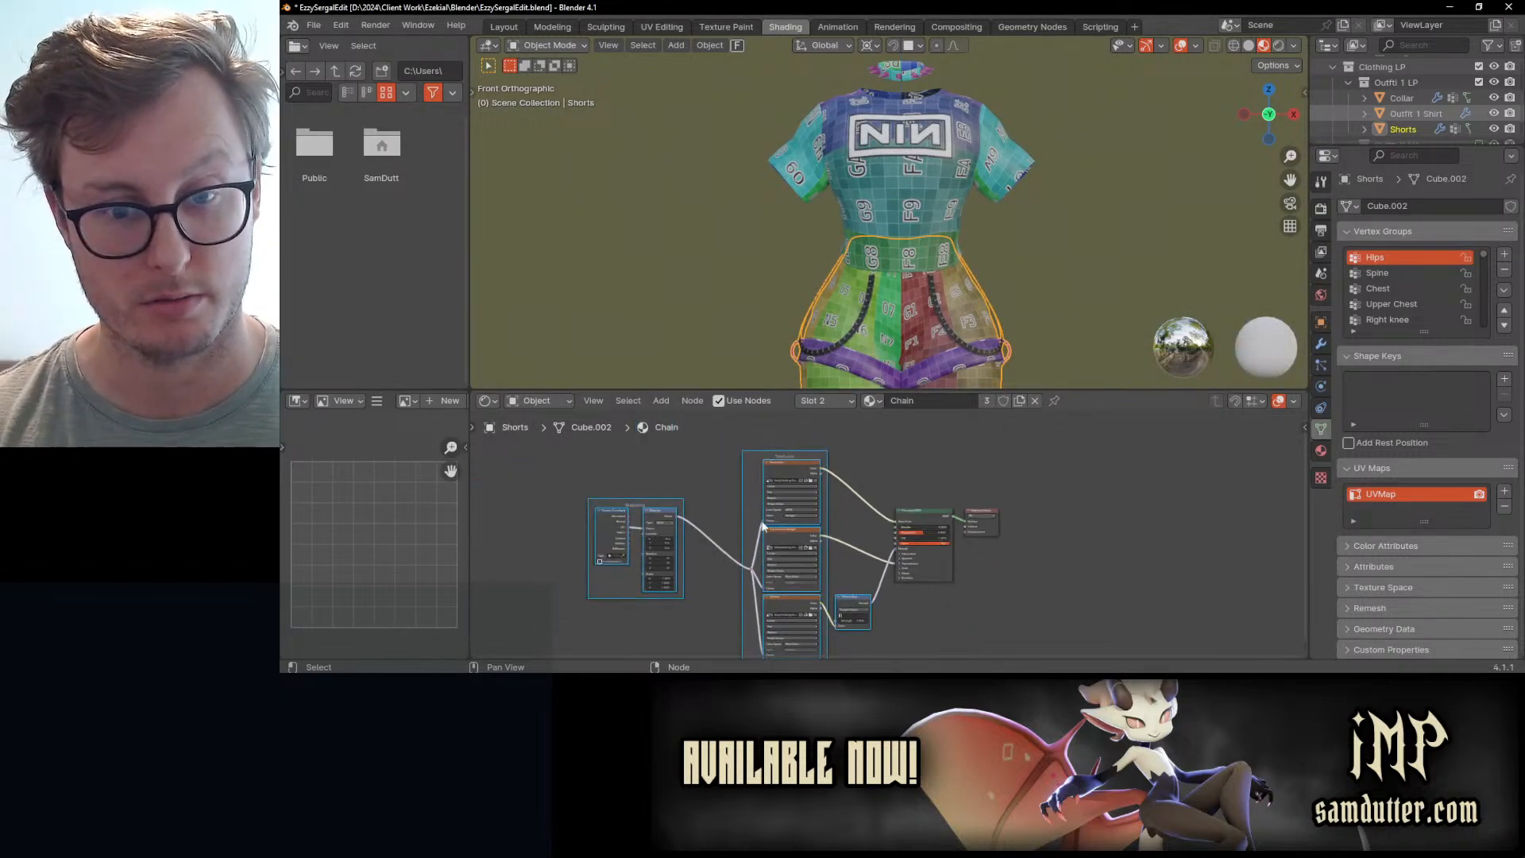
middle_click_drag(753, 523, 798, 470)
left_click(618, 495)
scroll(636, 535, "down", 1)
left_click_drag(628, 469, 910, 623)
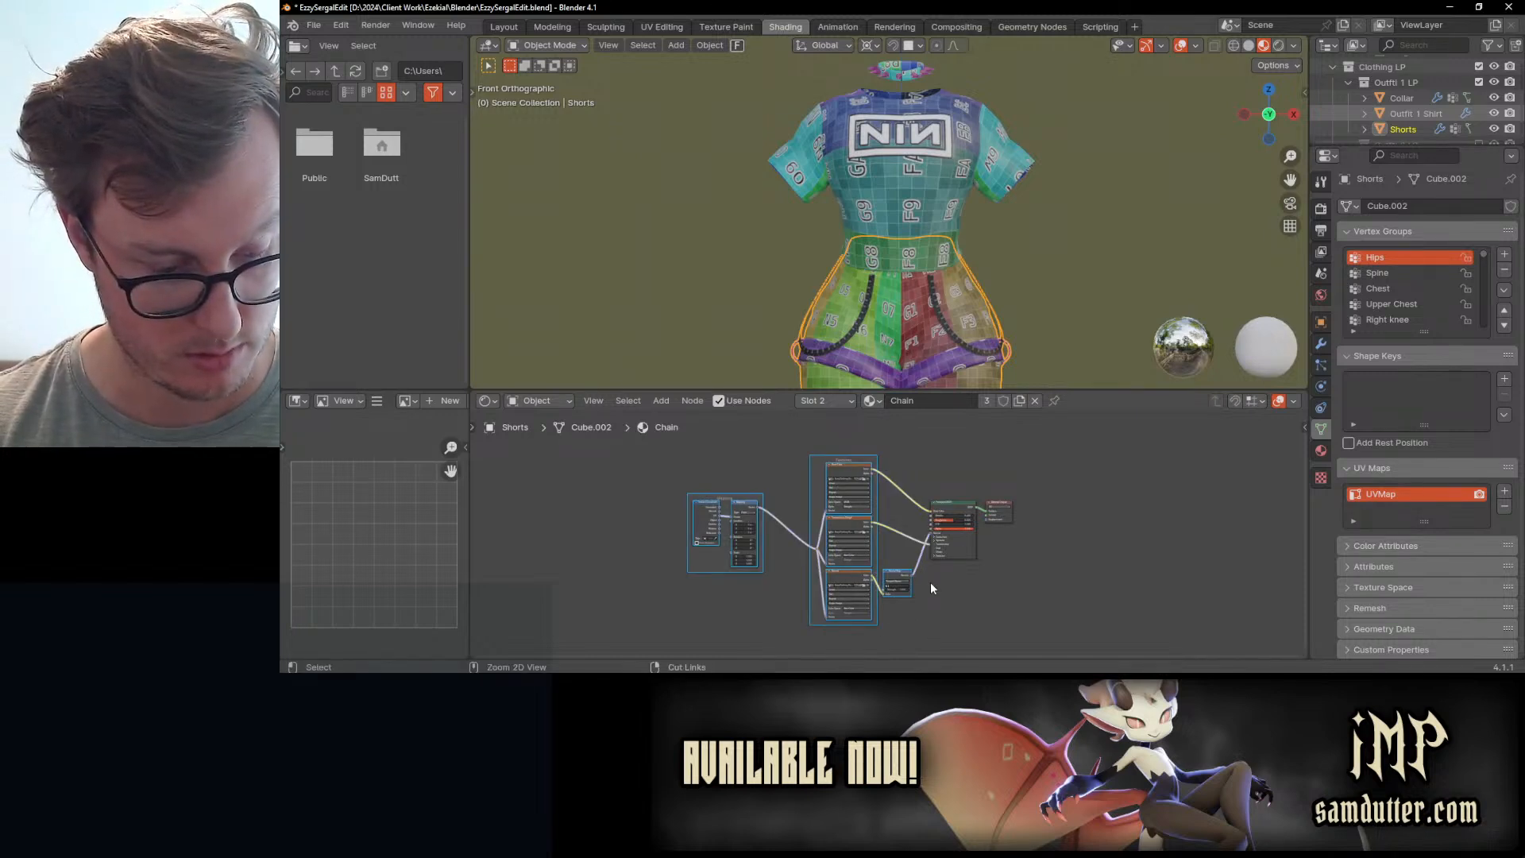
left_click(618, 552)
left_click_drag(595, 465, 1084, 627)
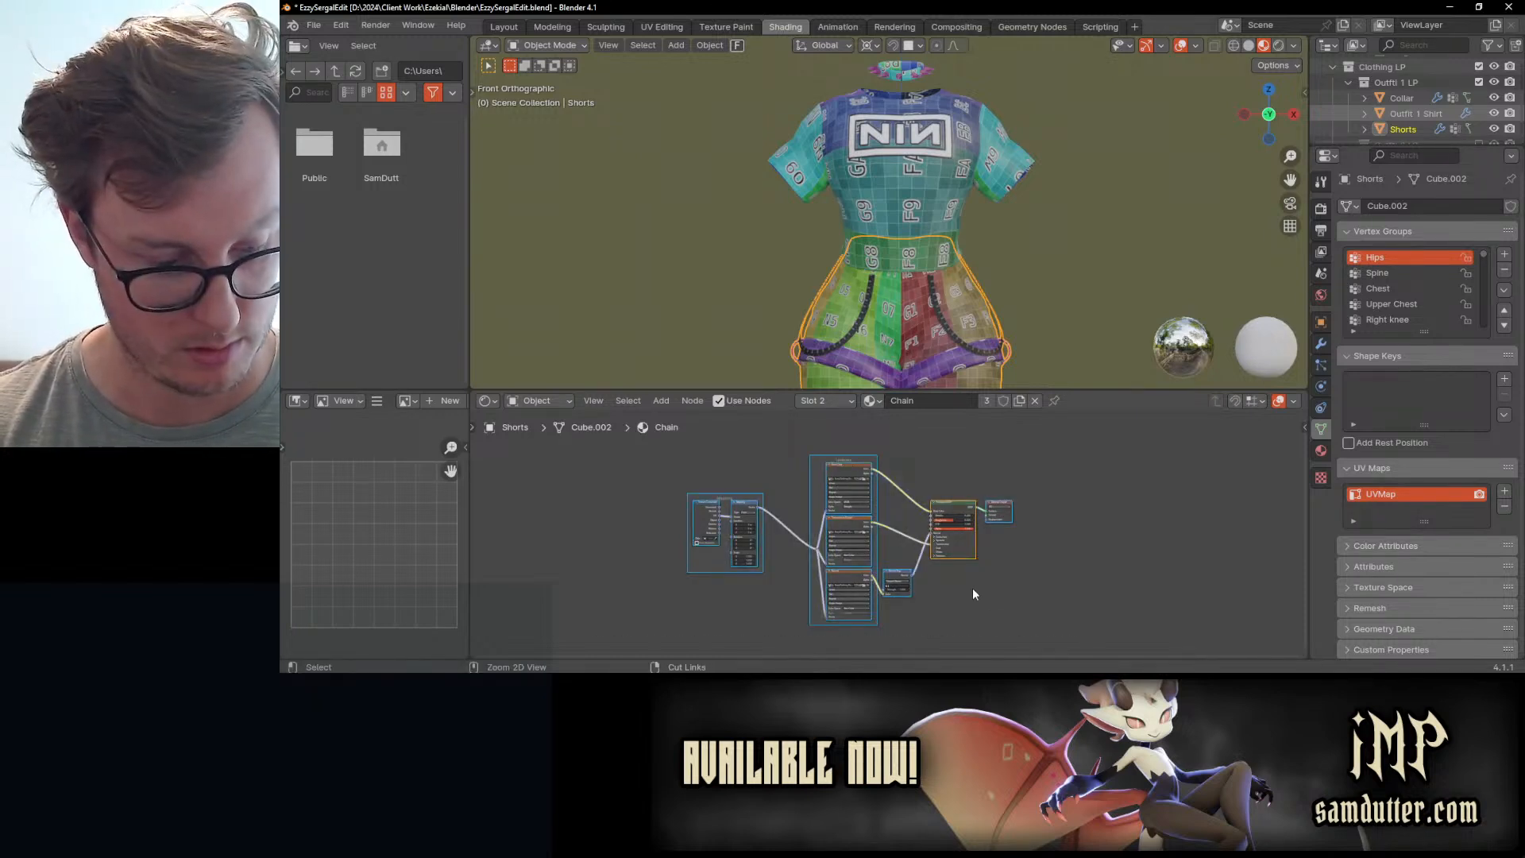
left_click(973, 588)
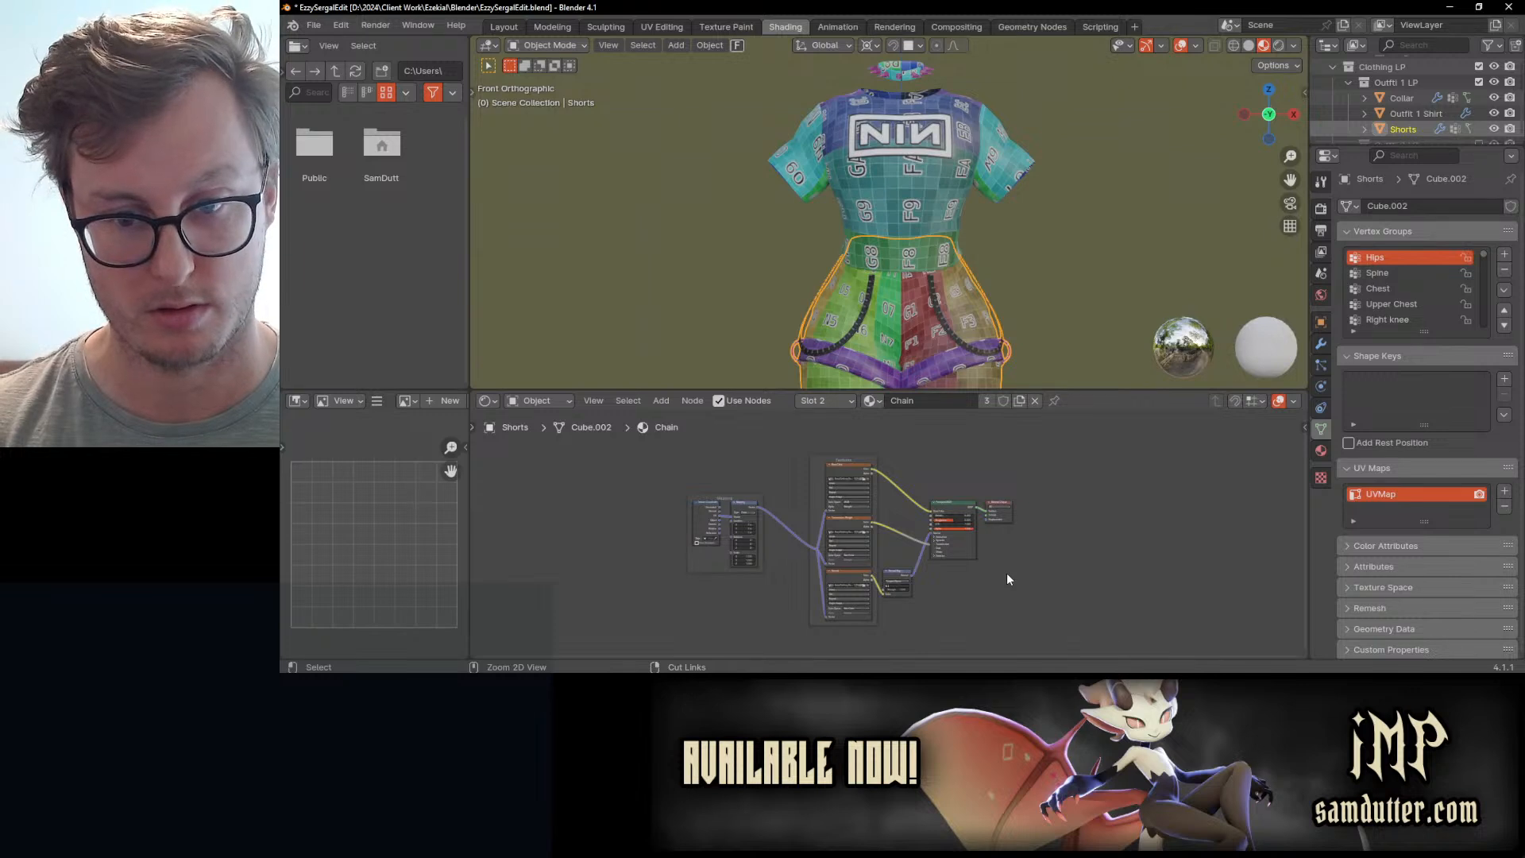
- Undo the Principled texture setup on the Chain material and save the file
key("ctrl+z")
key("ctrl+z")
key("ctrl+z")
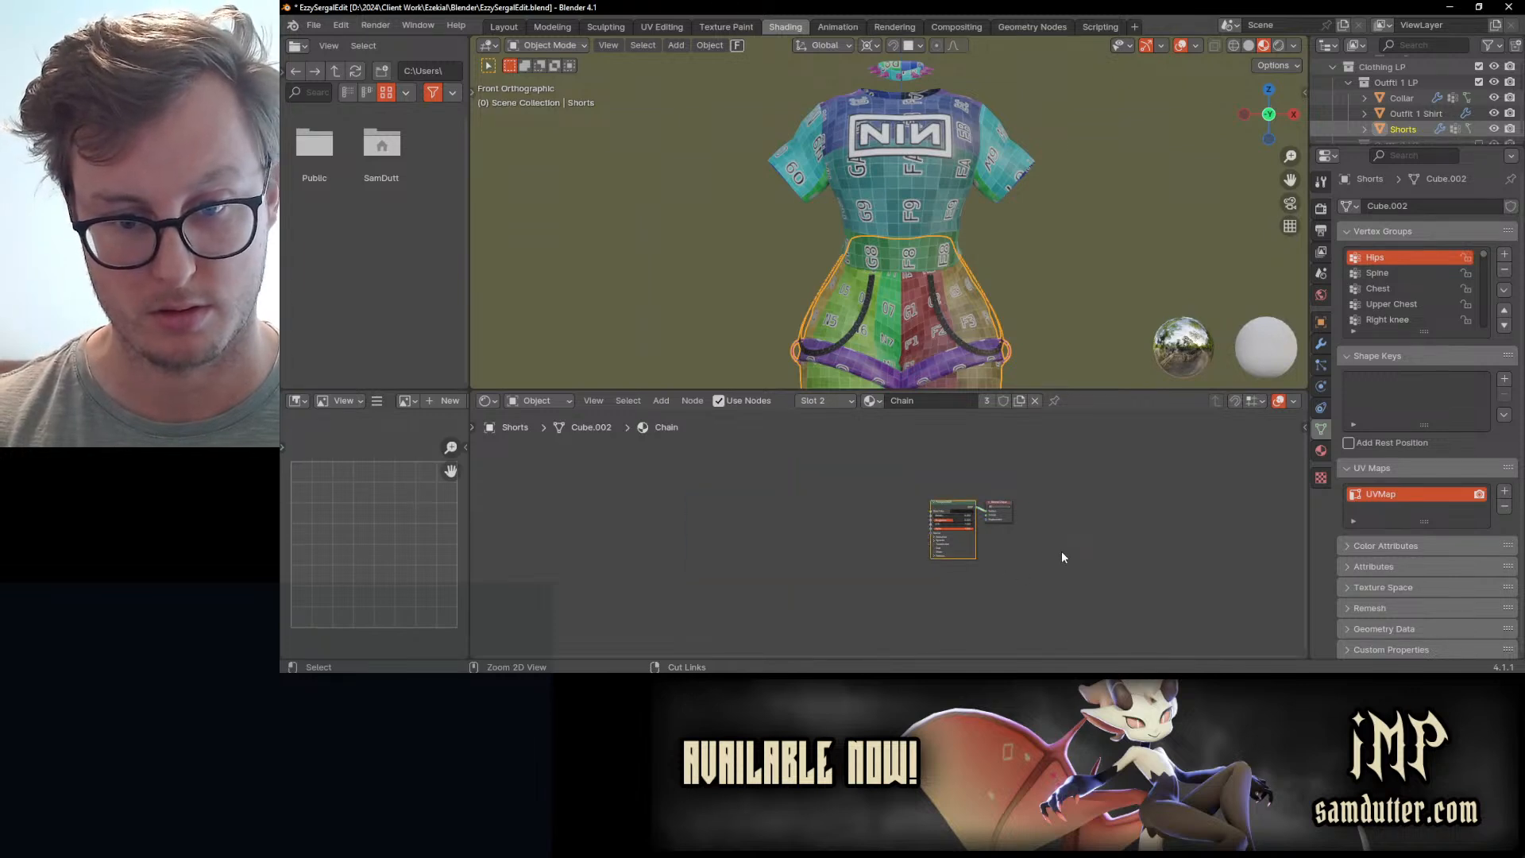
key("ctrl+z")
key("ctrl+s")
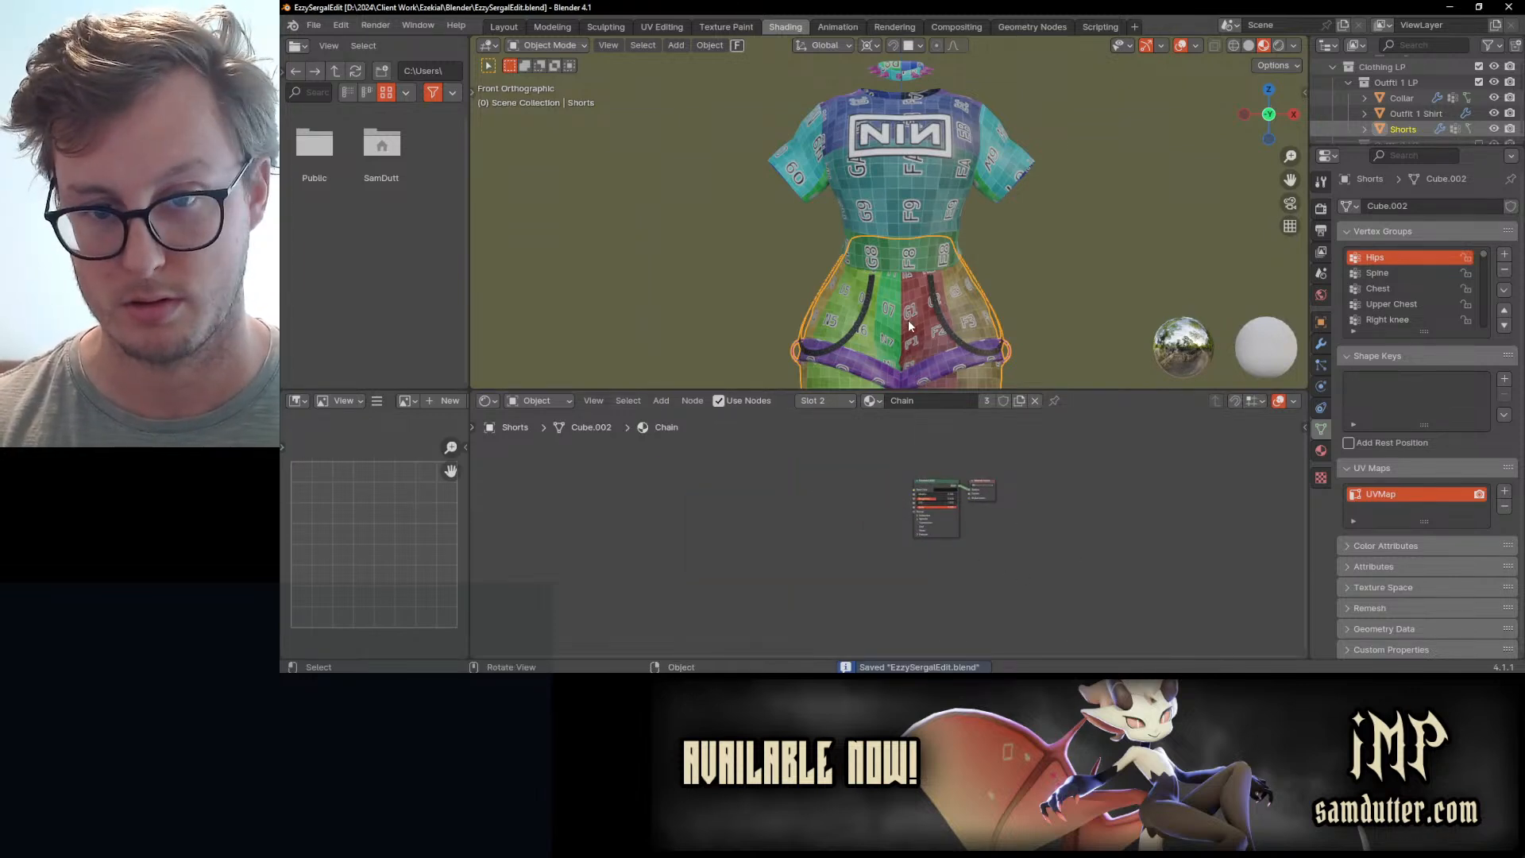
- Bring up the node tree of the shorts' EzzyClothing Outfit 1 material and select its Principled BSDF
left_click(1321, 450)
left_click(1422, 209)
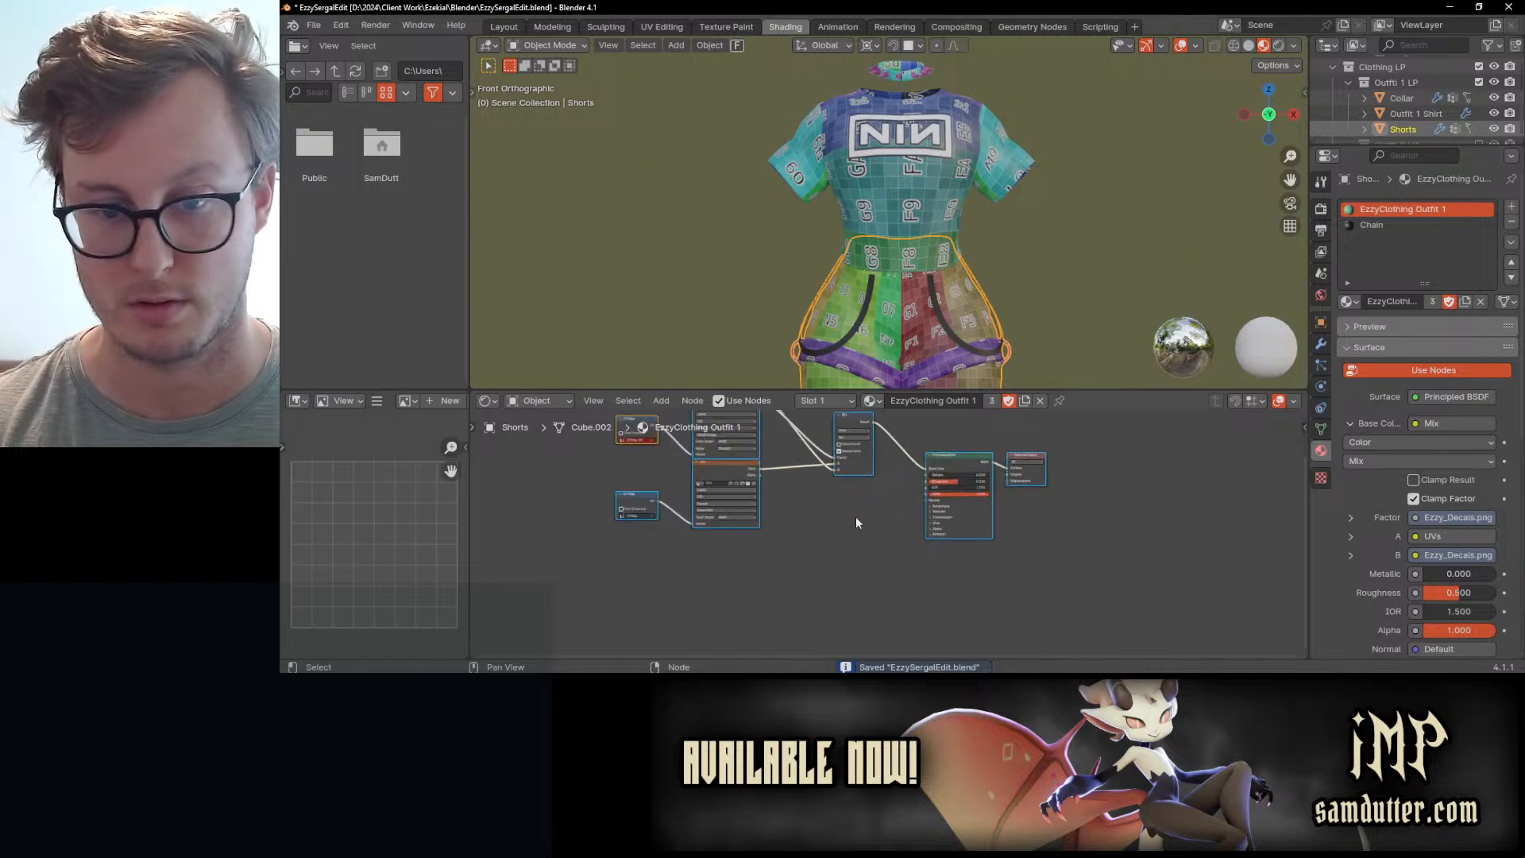
middle_click_drag(856, 518, 858, 556)
left_click(942, 498)
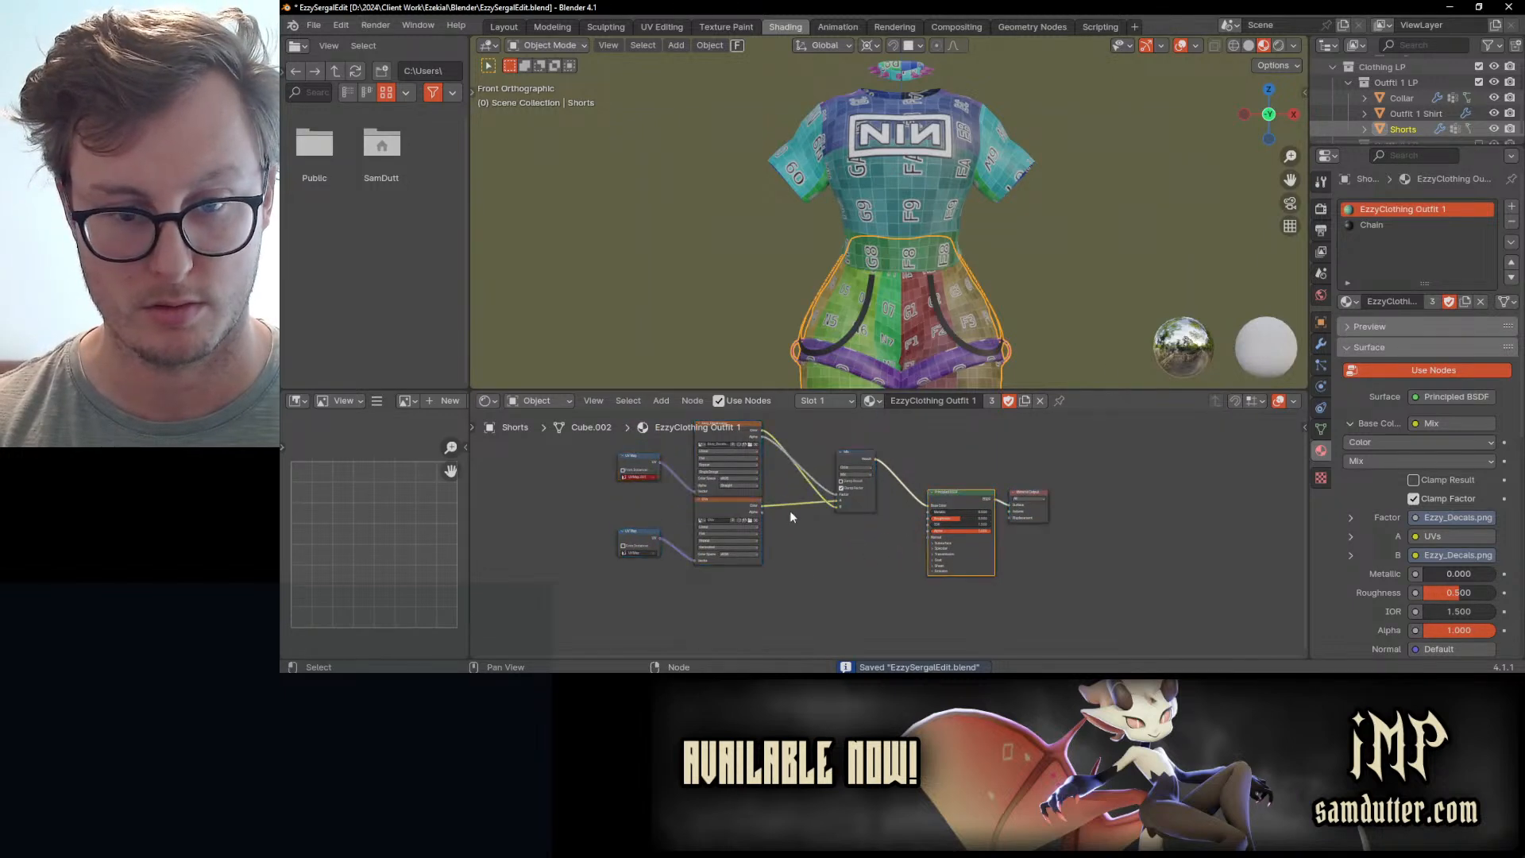
left_click_drag(851, 595, 647, 450)
key("x")
left_click(943, 499)
key("ctrl+z")
key("ctrl+z")
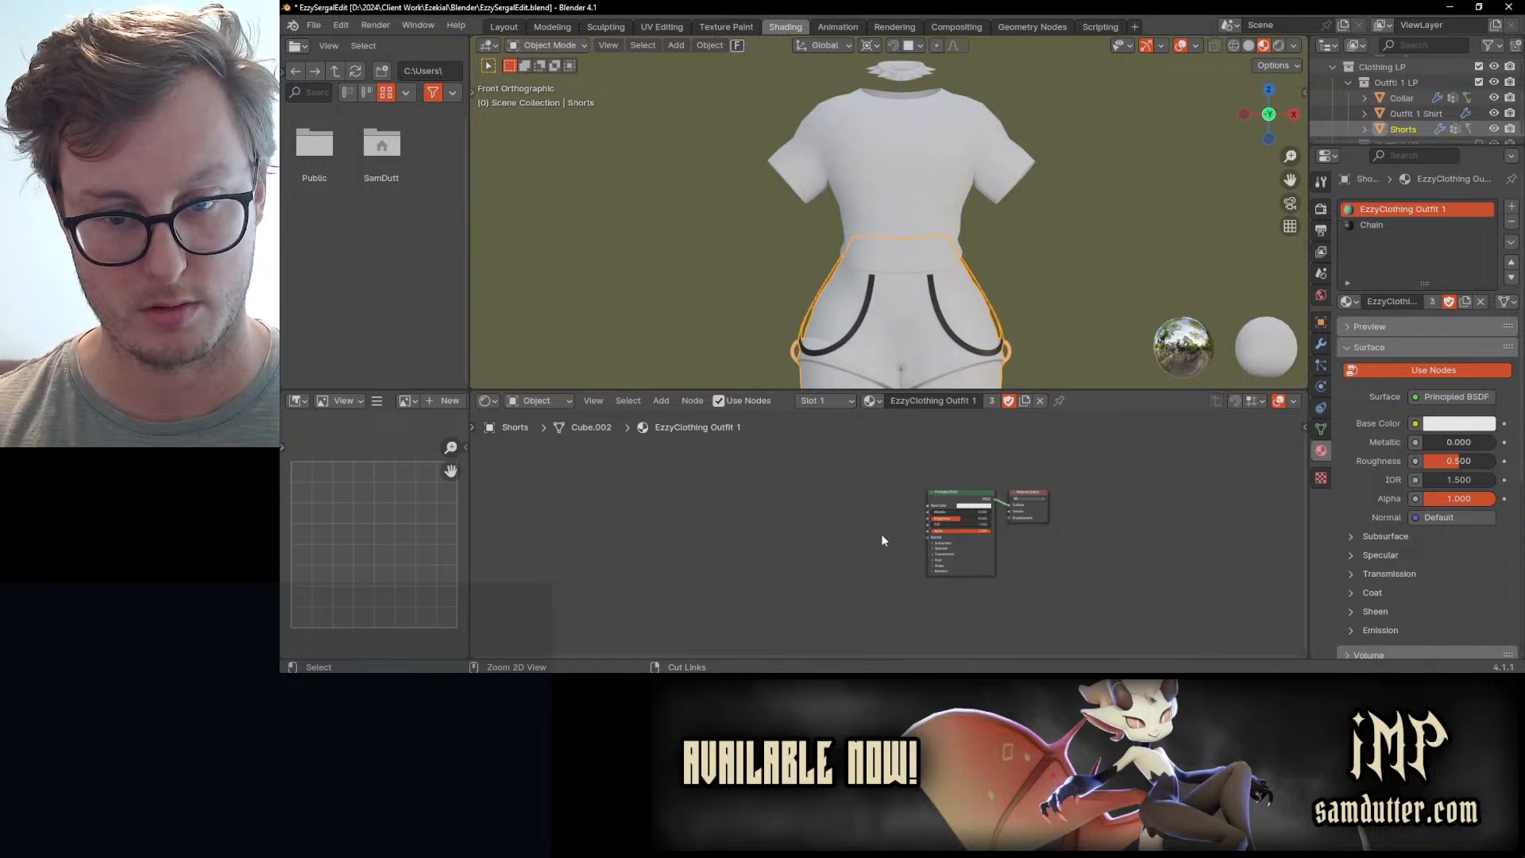
- Delete the UV-check texture with its UV Map node, unlink the decal Mix from the Principled BSDF, and move the decal nodes aside
left_click_drag(835, 607, 639, 529)
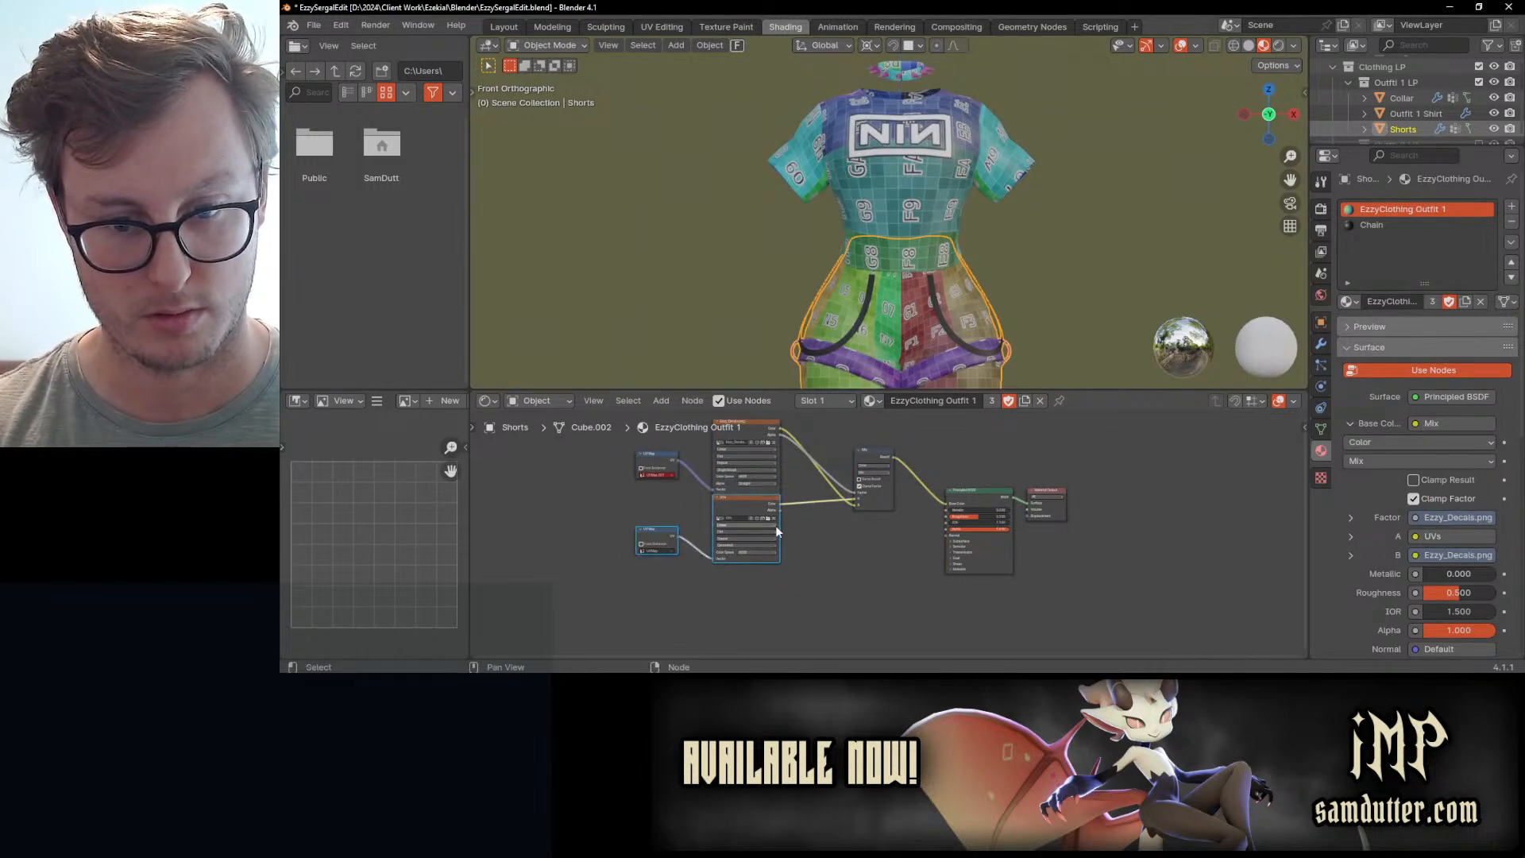
key("x")
middle_click_drag(857, 540, 841, 597)
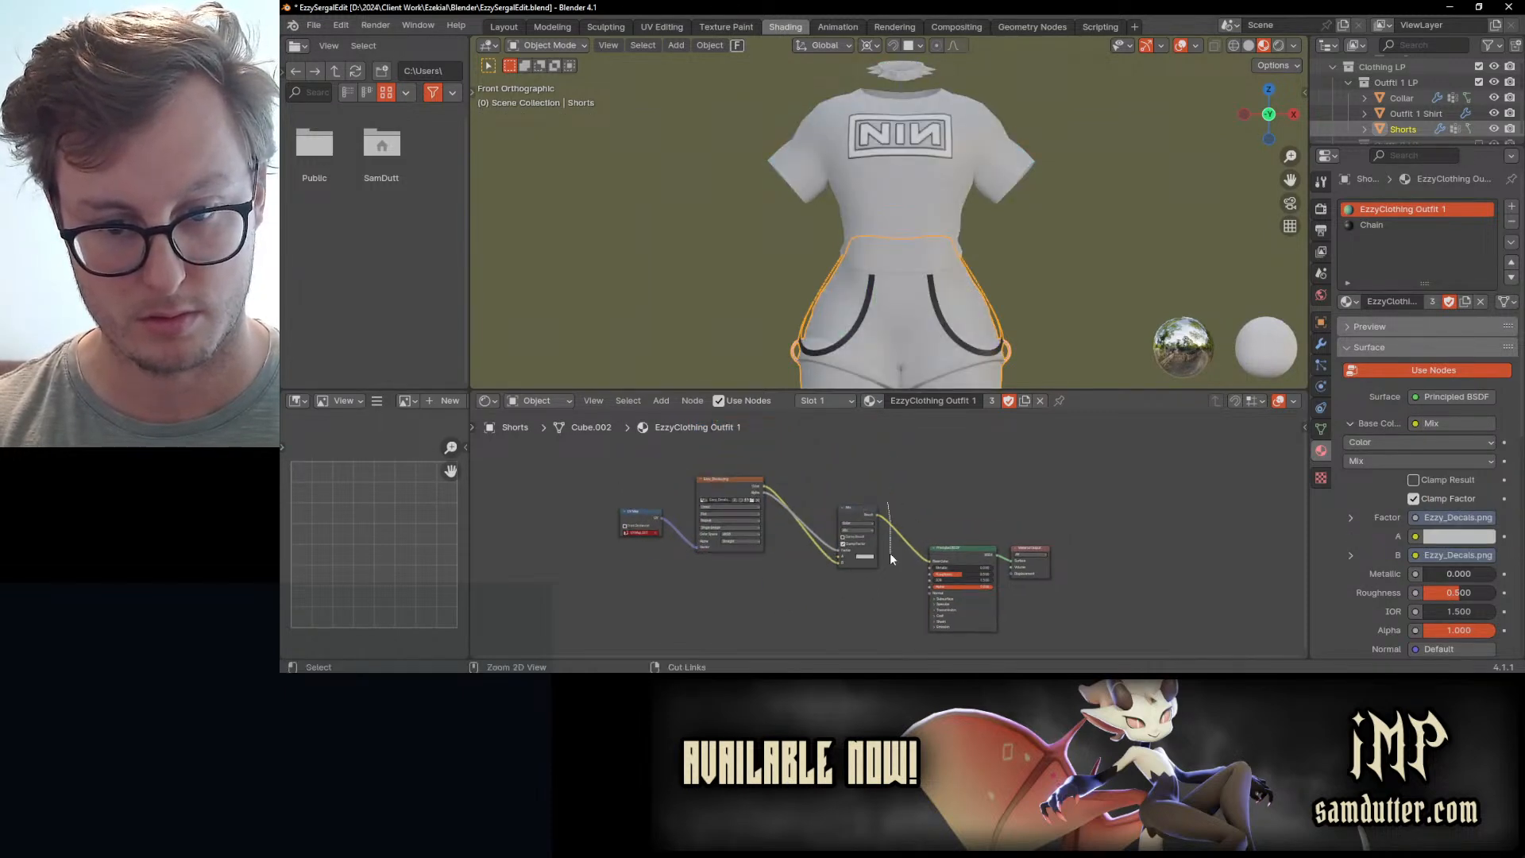
right_click_drag(896, 516, 891, 588, "ctrl")
left_click_drag(869, 596, 607, 514)
key("g")
left_click(705, 510)
- Run the Principled texture setup on the BSDF with EzzyClothing Outfit 1_AlbedoTransparency.png and EzzyClothing Outfit 1_Normal.png
left_click(938, 548)
key("ctrl+shift+t")
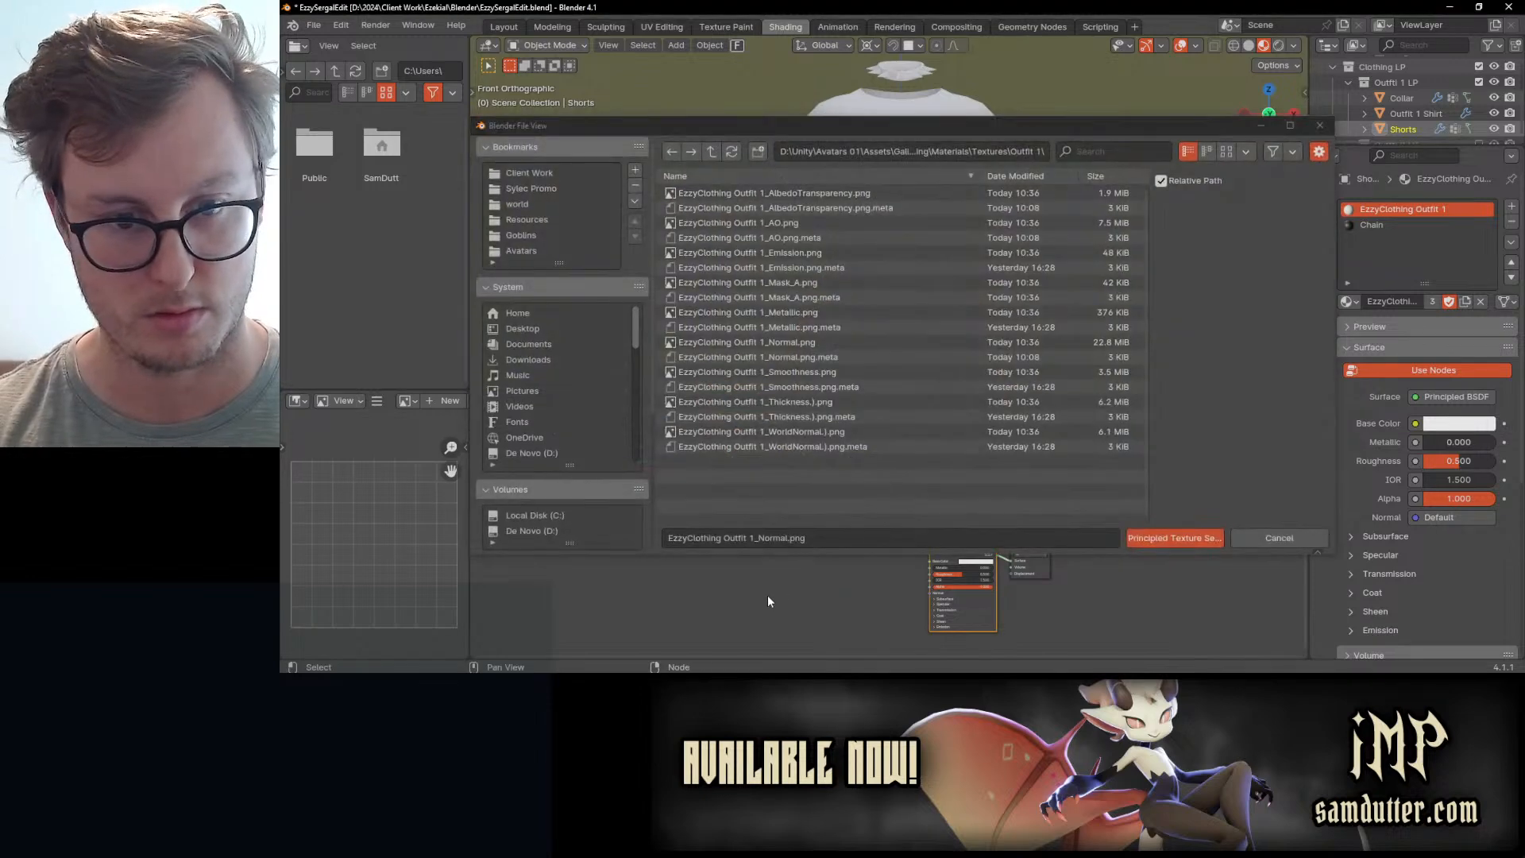
left_click(802, 341, "shift")
left_click(1175, 539)
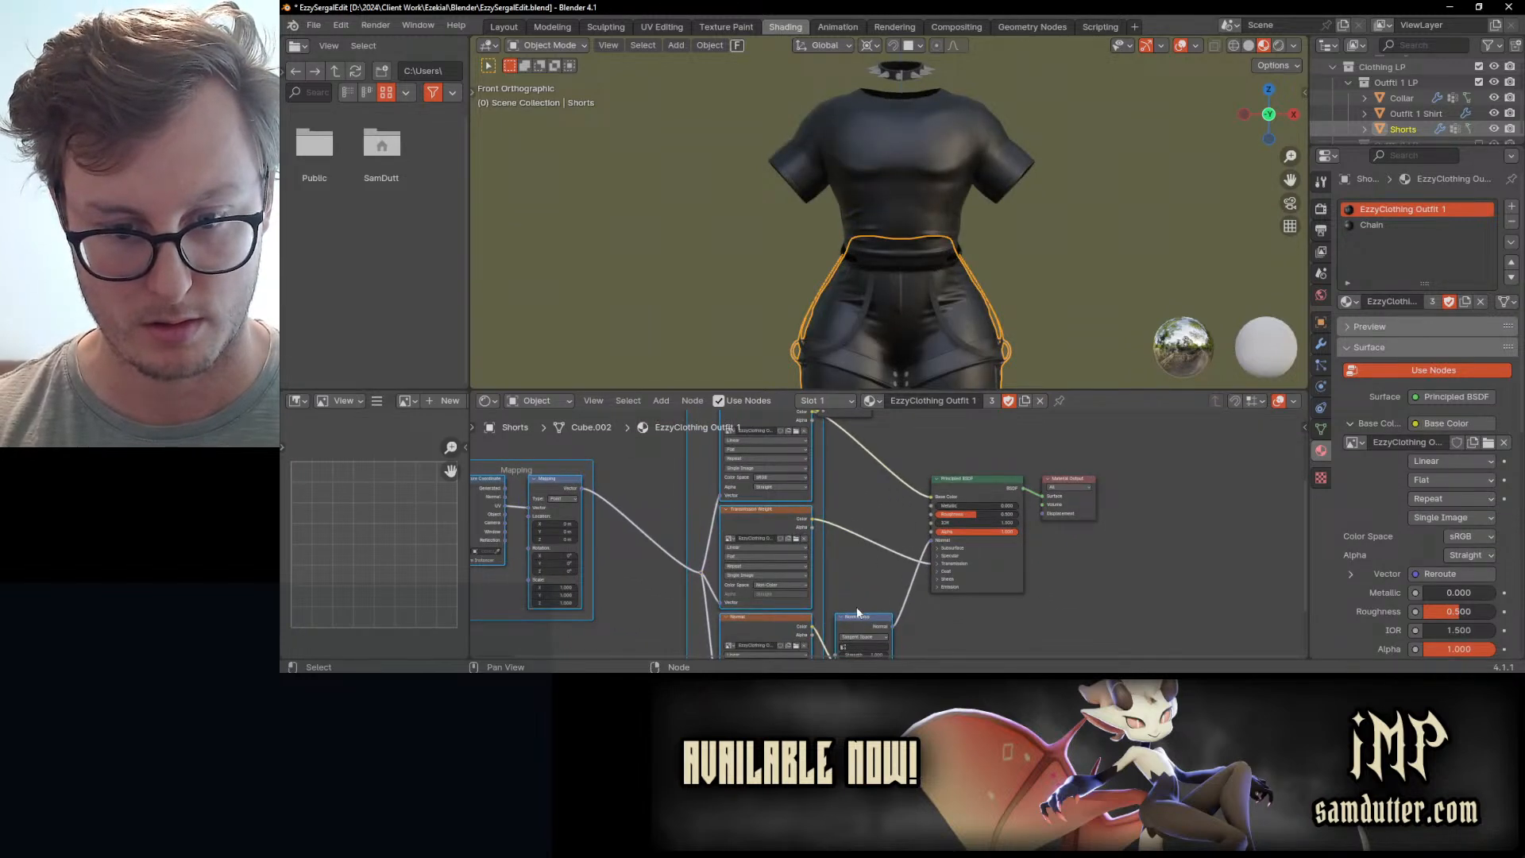
- Unlink the Transmission Weight texture from the Principled BSDF and load EzzyClothing Outfit 1_Smoothness.png into it
left_click(784, 524)
right_click_drag(841, 522, 827, 541, "ctrl")
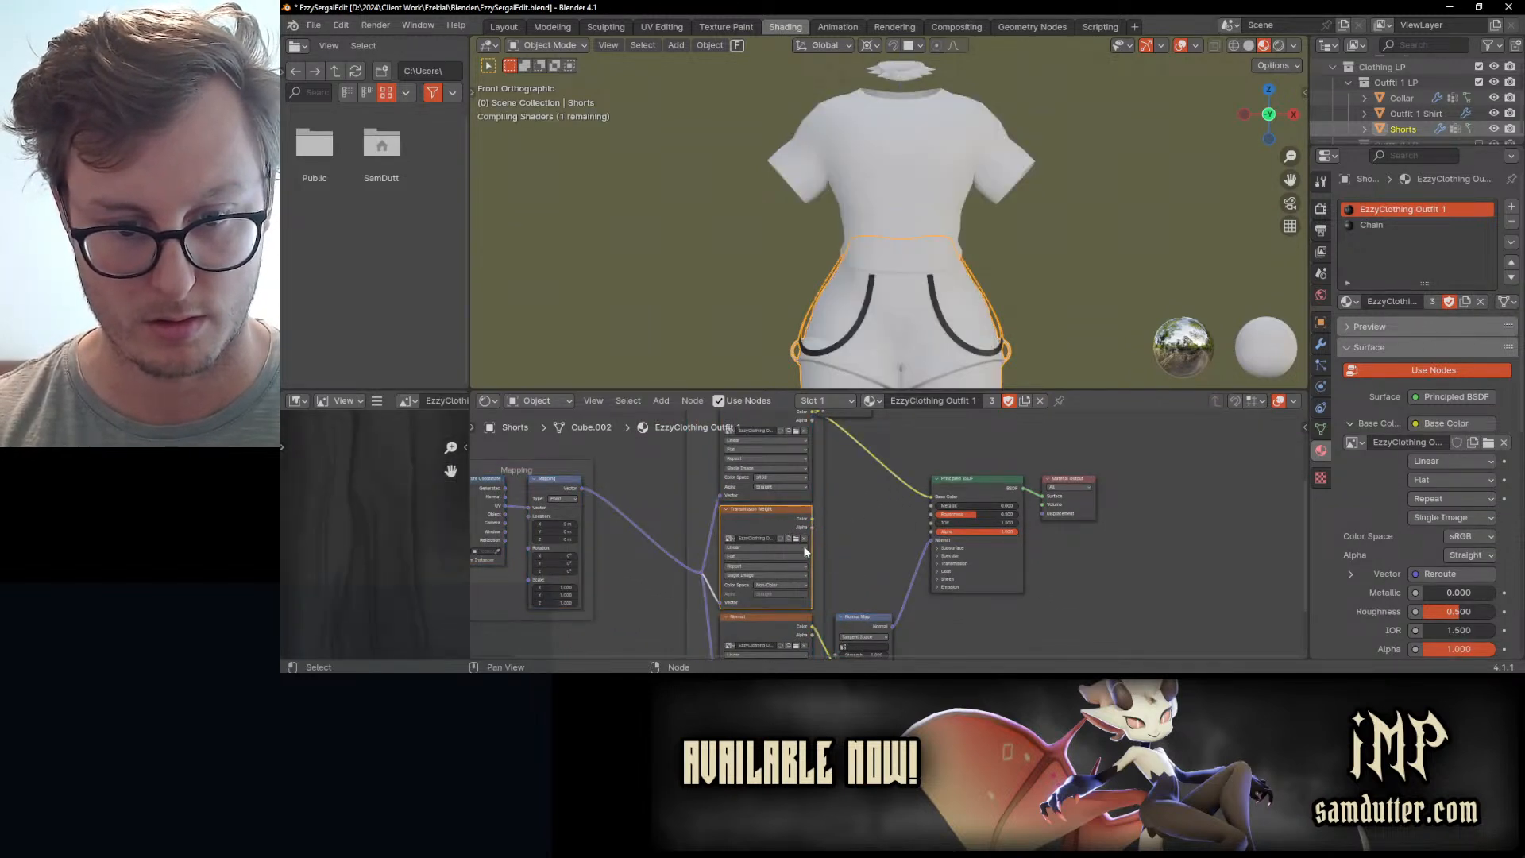
scroll(820, 540, "up", 2)
middle_click_drag(820, 540, 808, 540)
left_click(781, 539)
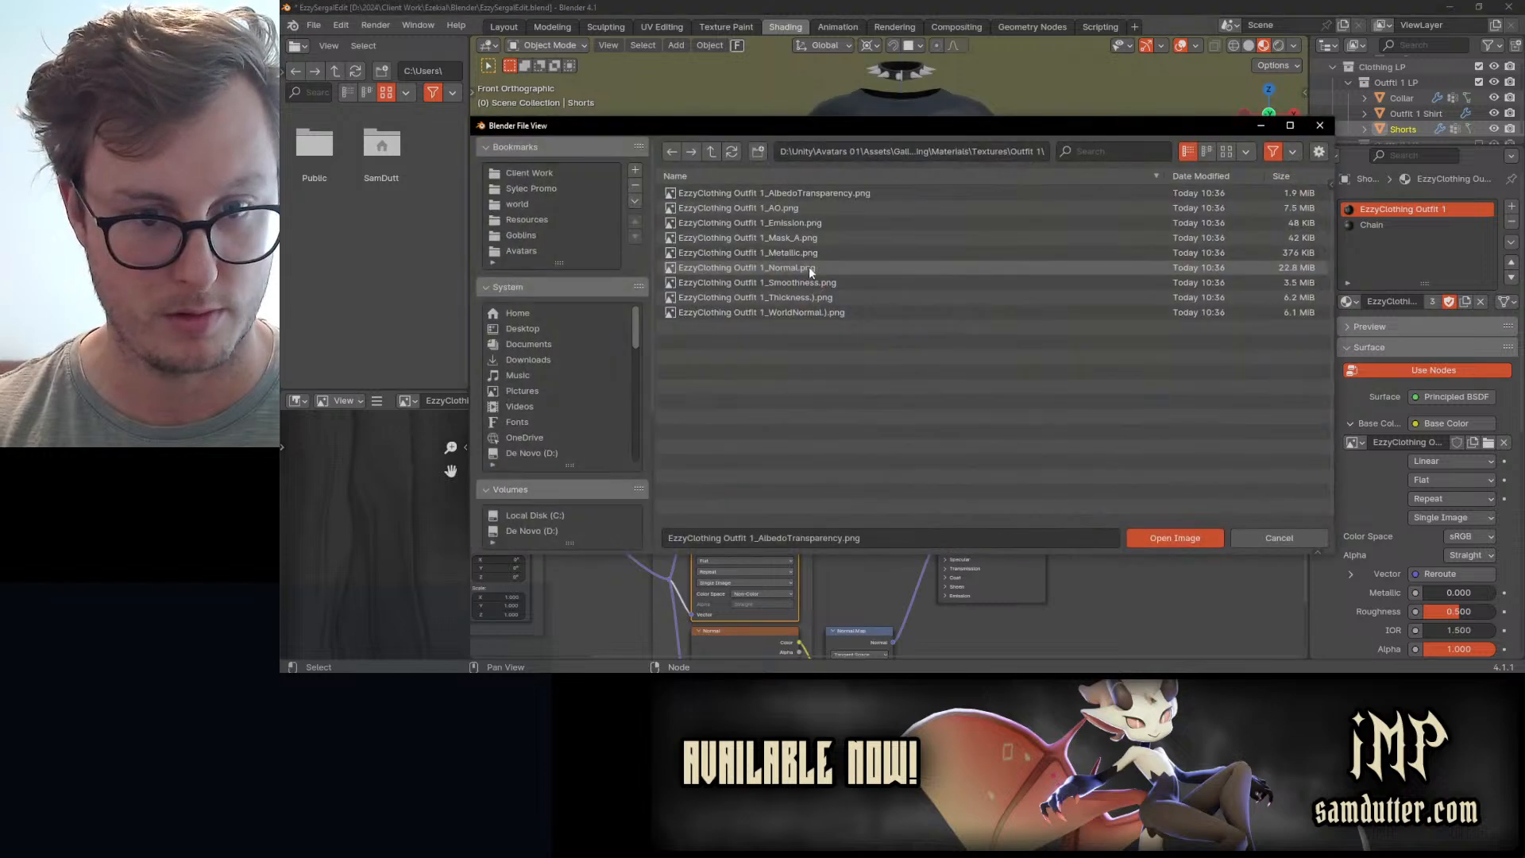
left_click(786, 284)
left_click(1174, 538)
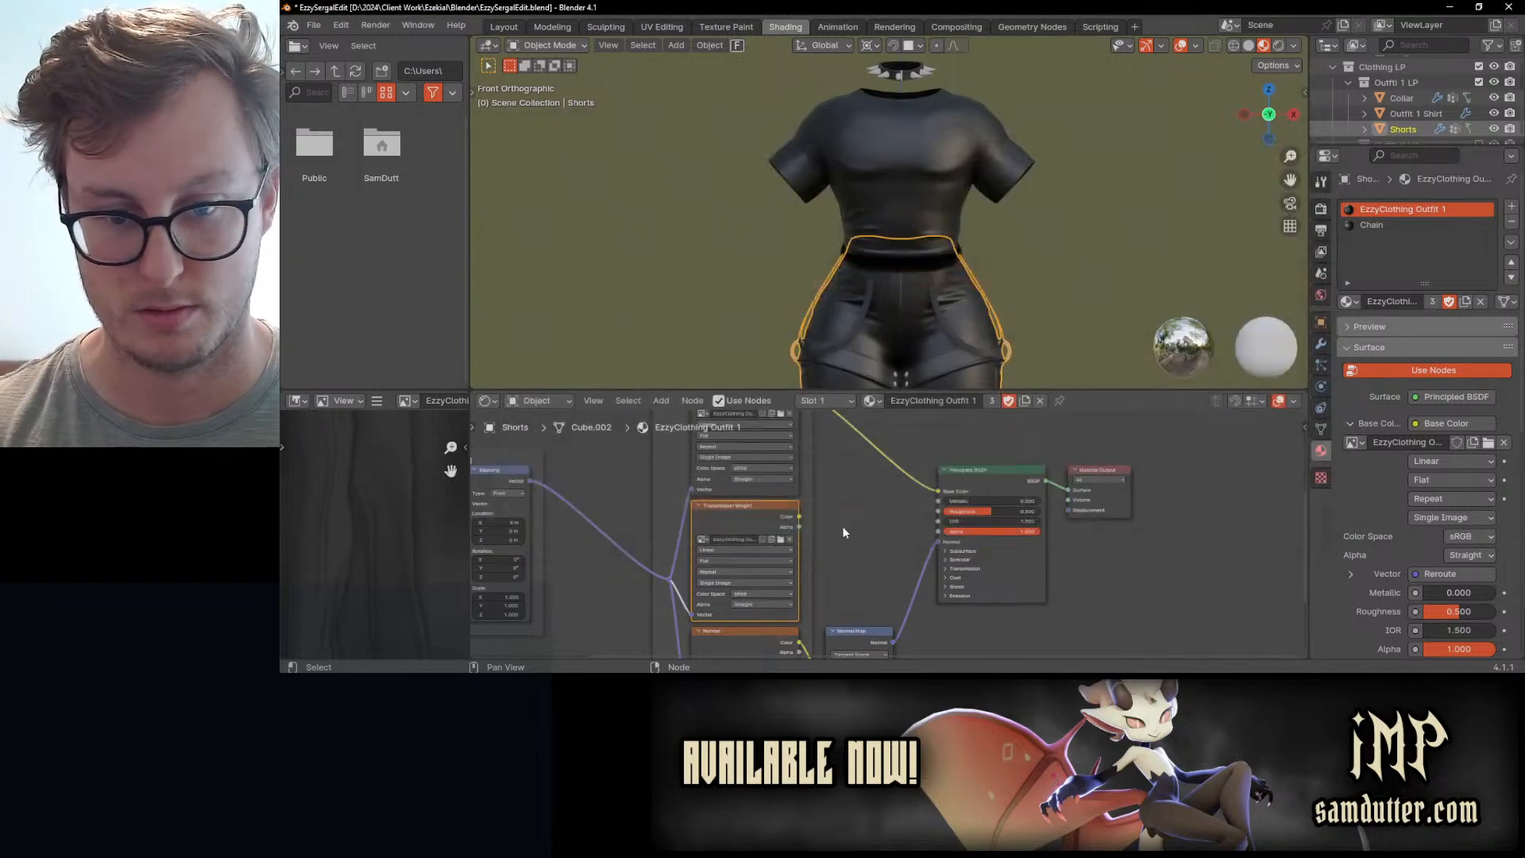
- Route the smoothness texture's color through an Invert Color node into the Principled BSDF's Roughness
left_click_drag(799, 516, 856, 511)
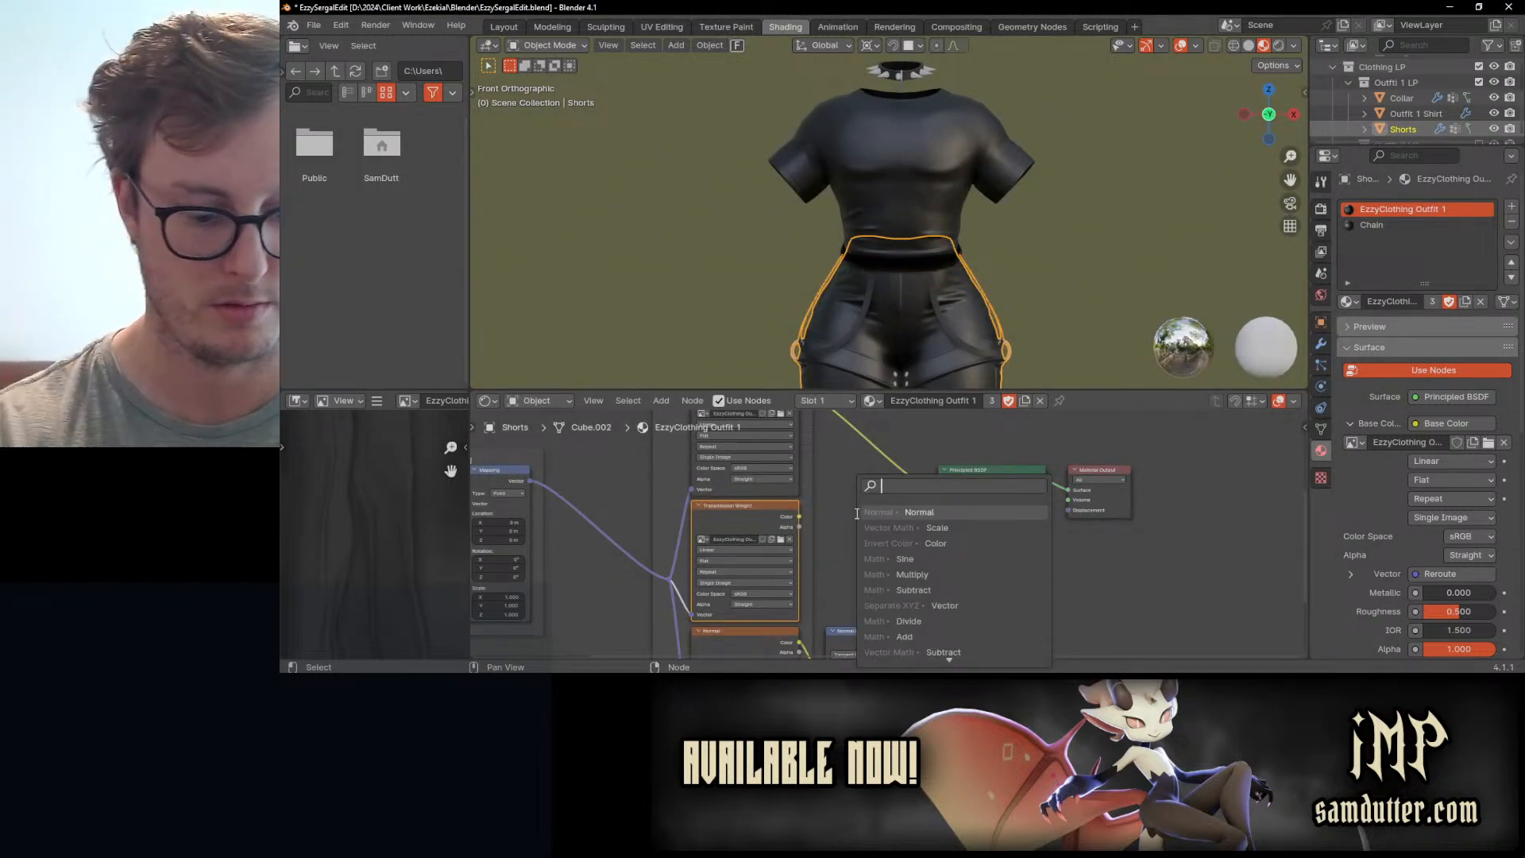
type("invert")
key("Return")
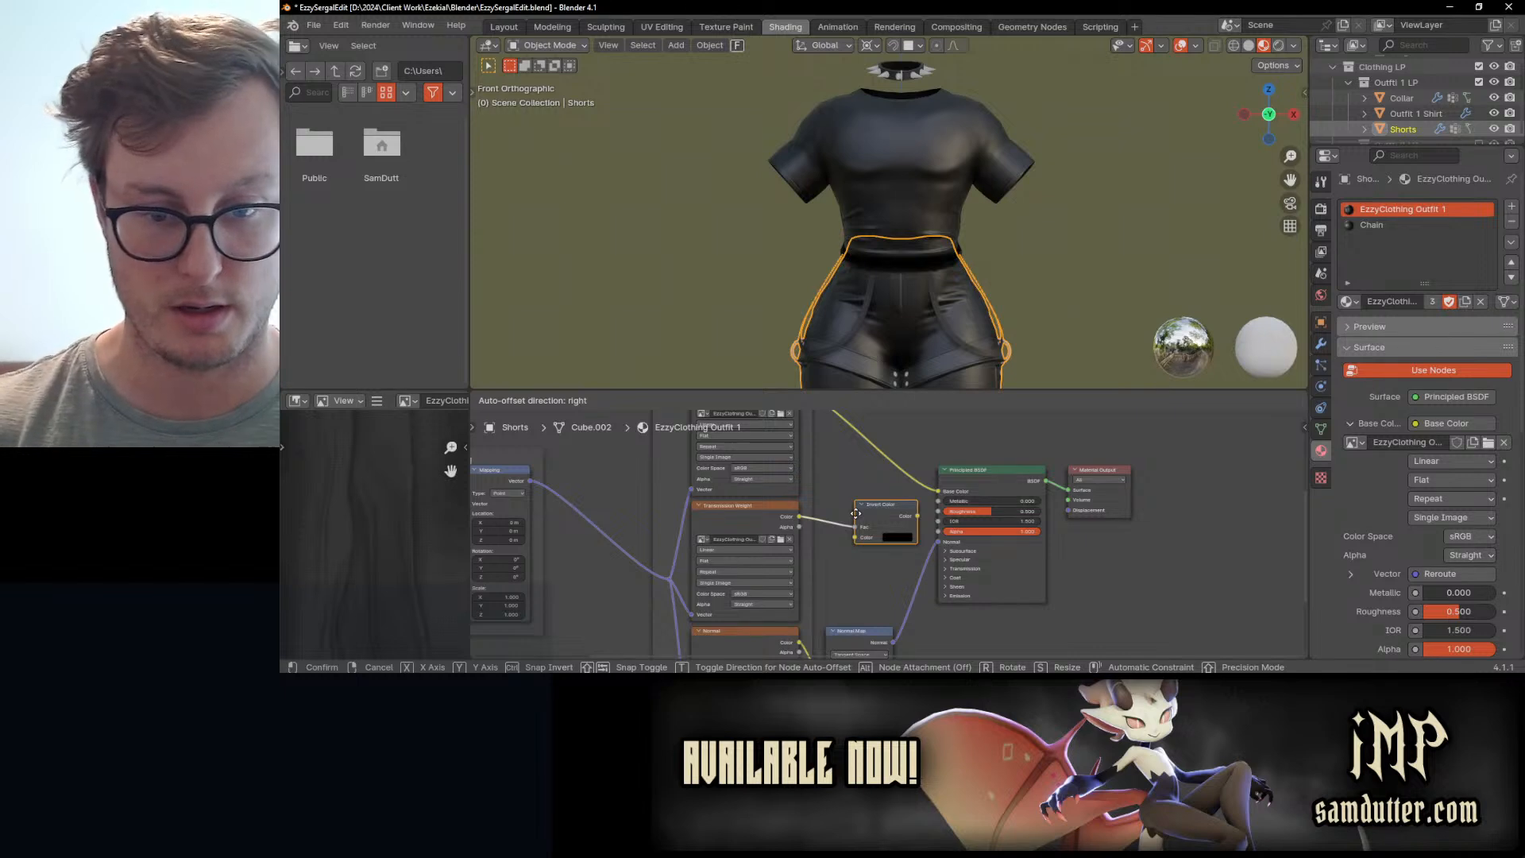
left_click(855, 514)
right_click_drag(837, 520, 826, 532, "ctrl")
left_click_drag(799, 516, 939, 511)
- Save the file and examine the textured shirt, shorts and thigh straps up close
scroll(929, 222, "up", 4)
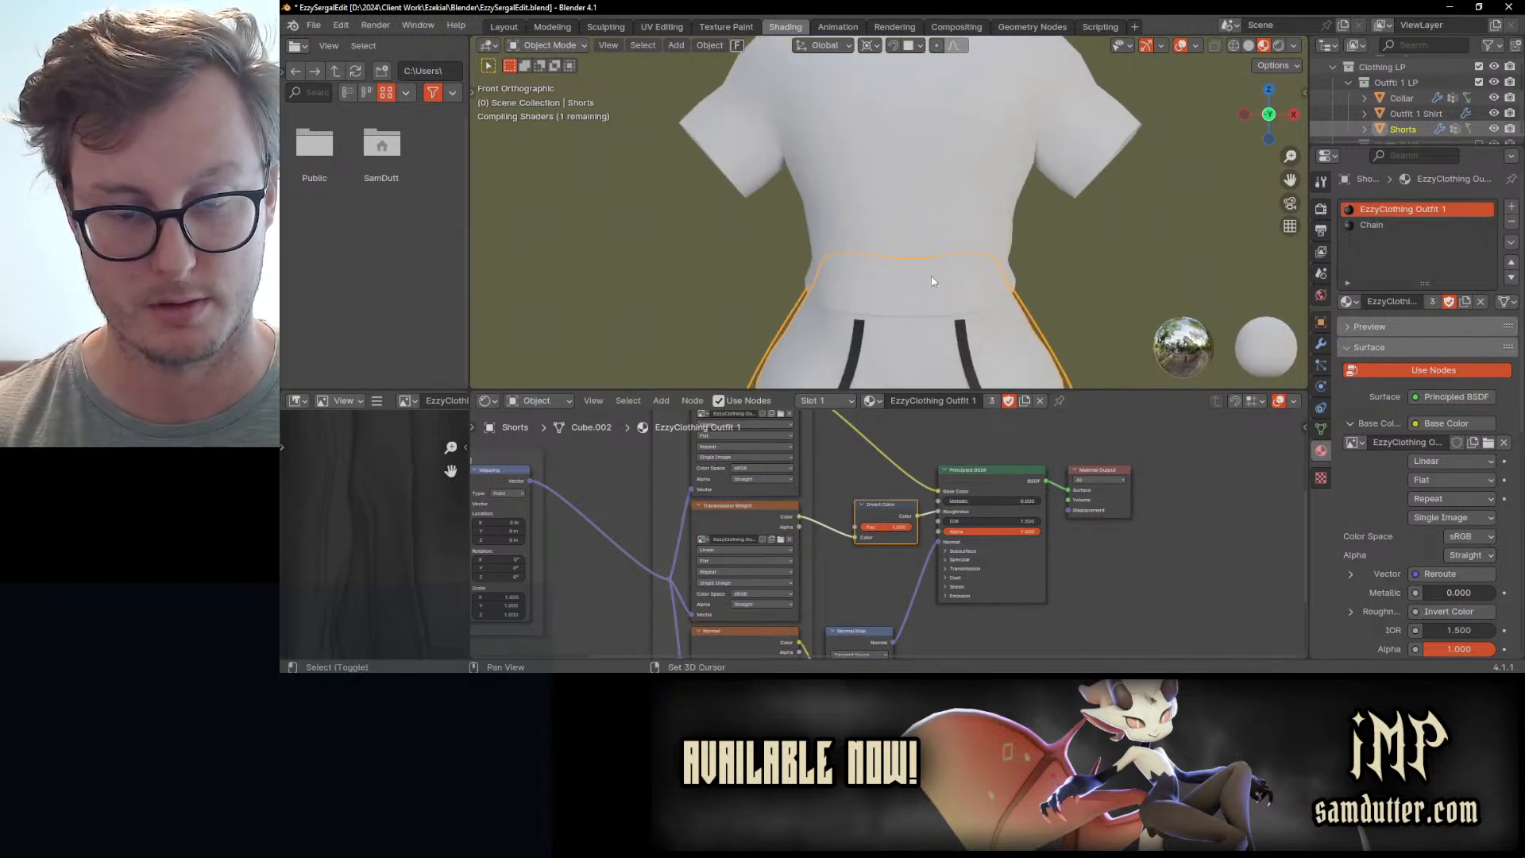
mouse_move(928, 218)
middle_mouse_down()
mouse_move(1027, 251)
mouse_move(899, 245)
mouse_move(958, 237)
mouse_move(941, 198)
middle_mouse_up()
key("ctrl+s")
scroll(941, 198, "down", 3)
scroll(944, 204, "up", 4)
middle_click_drag(761, 542, 858, 520)
middle_click_drag(928, 258, 940, 289)
scroll(751, 518, "up", 1)
middle_click_drag(749, 517, 783, 525)
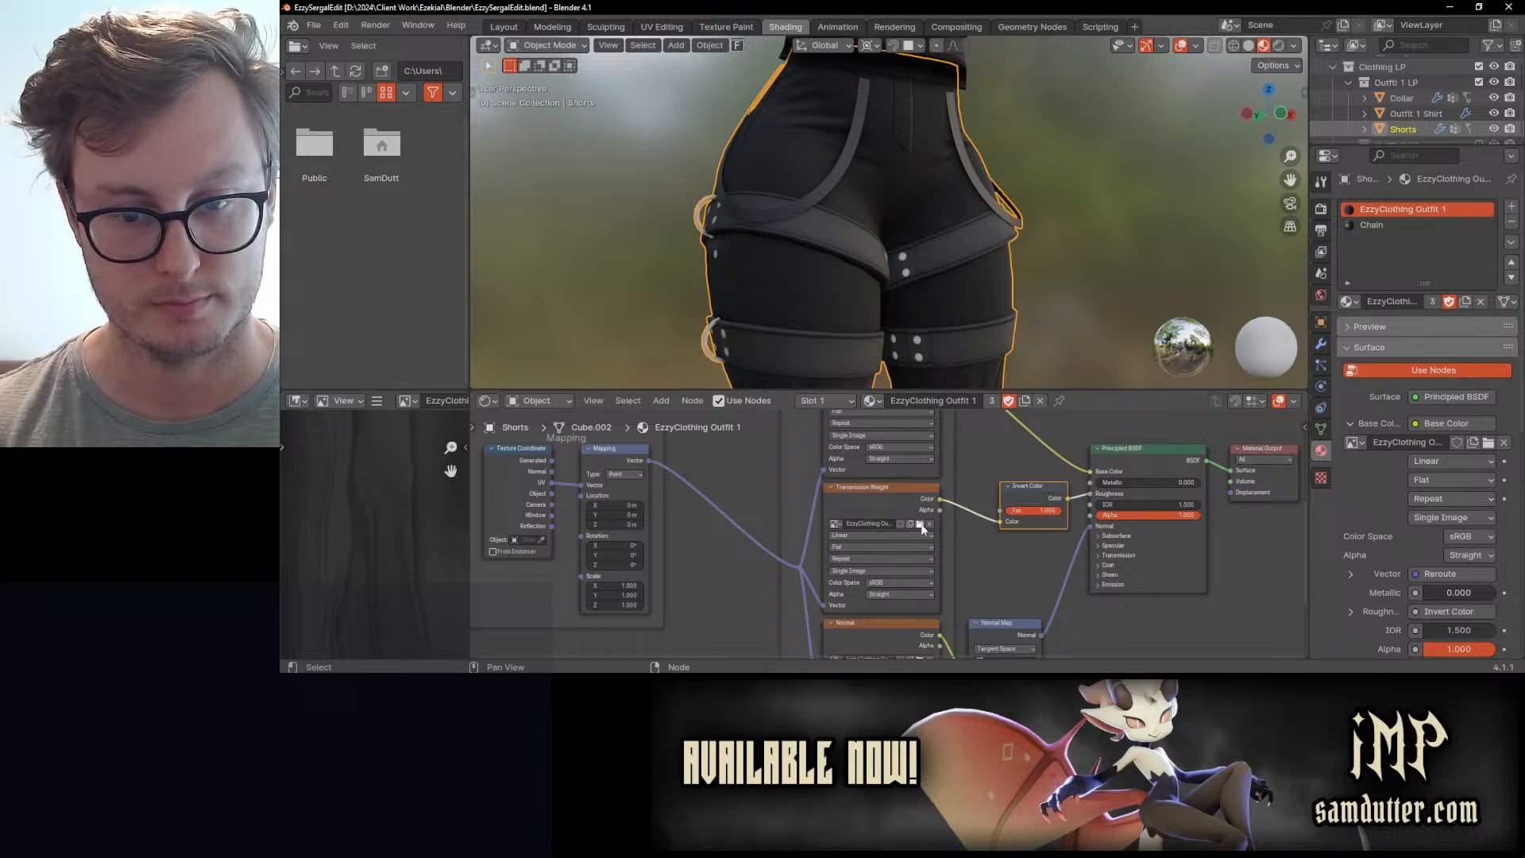
- Reload EzzyClothing Outfit 1_Smoothness.png in the texture node feeding Invert Color
left_click(920, 524)
left_click(858, 283)
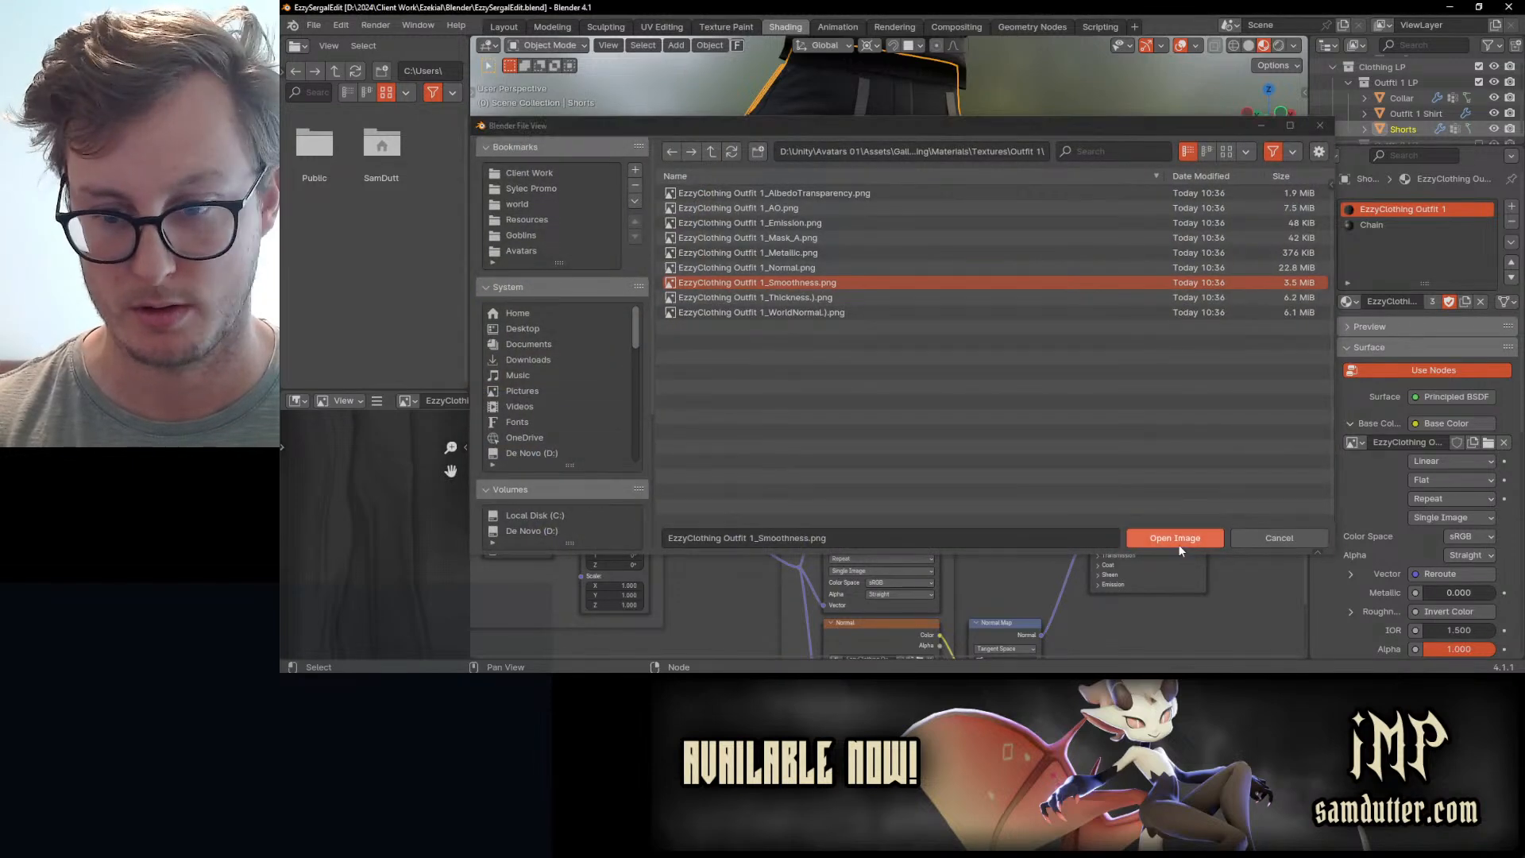
left_click(1177, 542)
middle_click_drag(950, 242, 920, 244)
- Replace the Texture Coordinate node with a UV Map node set to UVMap, feeding the Mapping node's Vector
middle_click_drag(761, 568, 895, 555)
left_click(715, 478)
key("x")
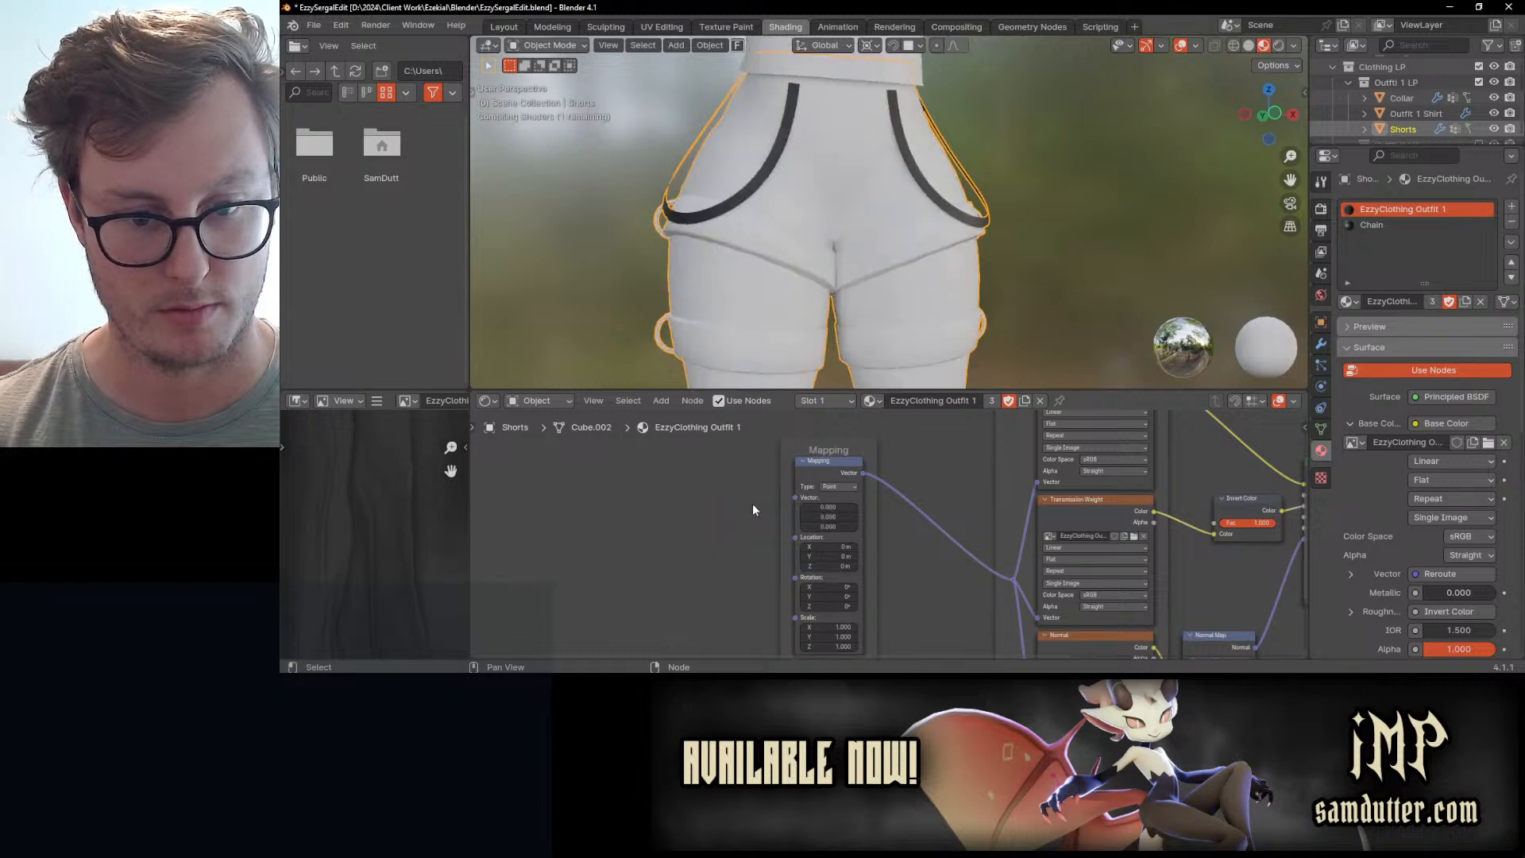
left_click_drag(793, 497, 703, 503)
type("uv")
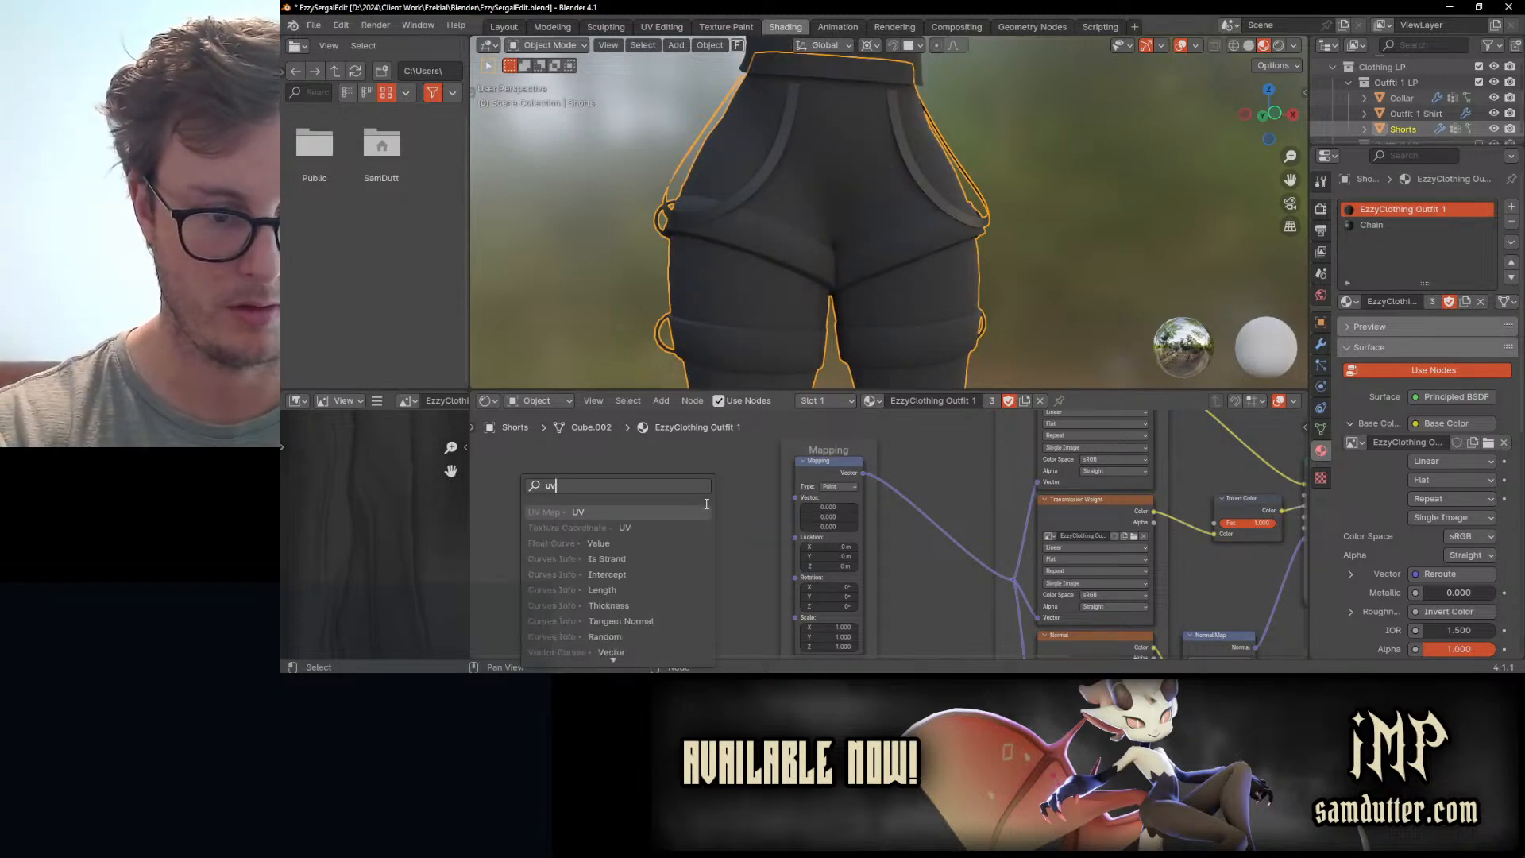
key("Return")
left_click(705, 503)
left_click(671, 536)
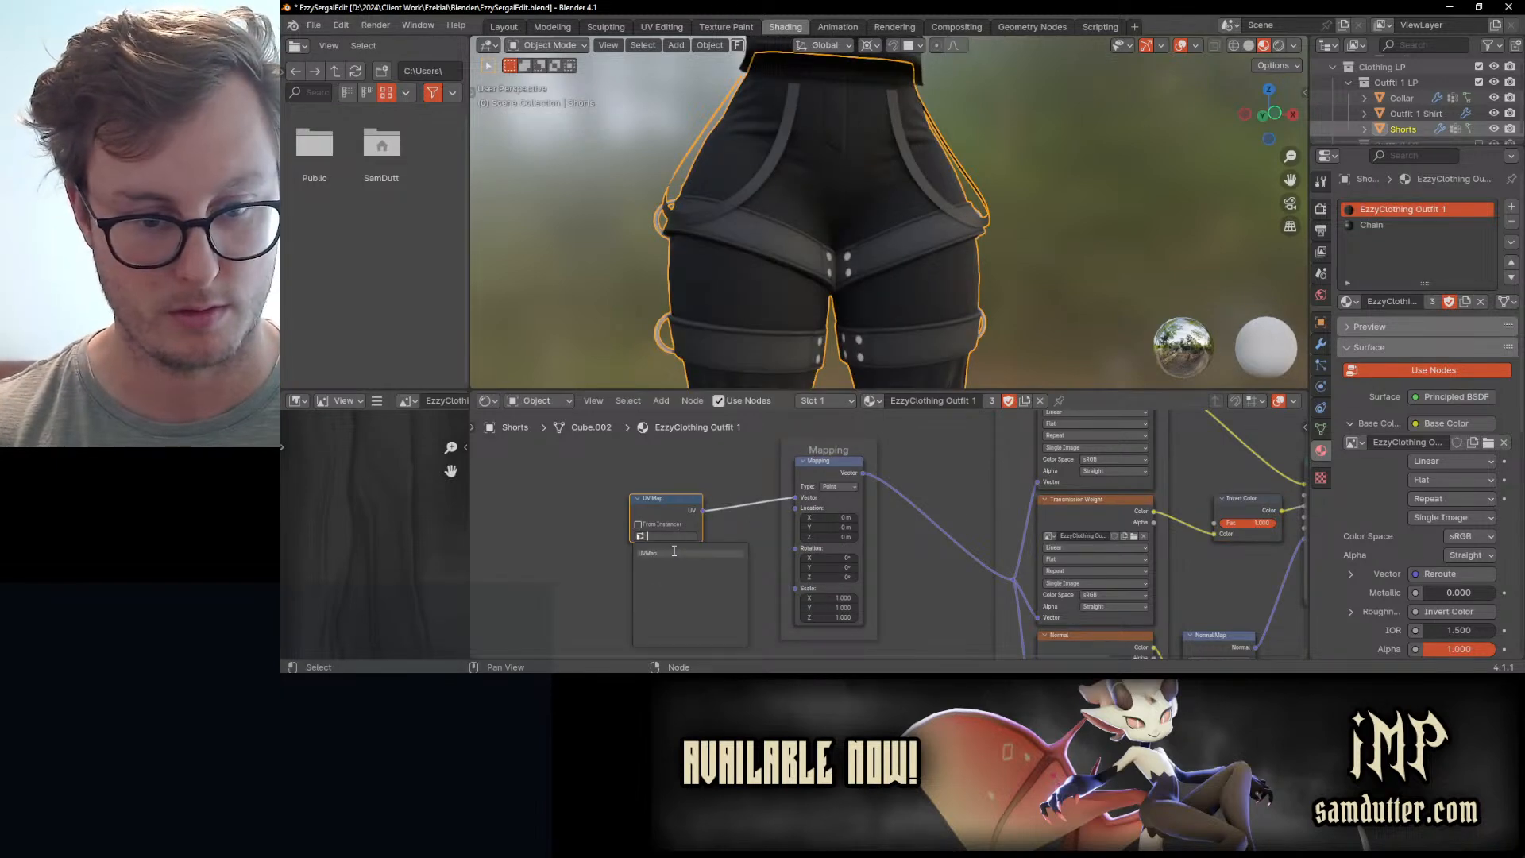
left_click(675, 553)
- Connect the Base Color texture to the decal Mix node's A input and the Mix result to the Principled BSDF's Base Color
middle_click_drag(1200, 429, 946, 513)
scroll(902, 542, "down", 1)
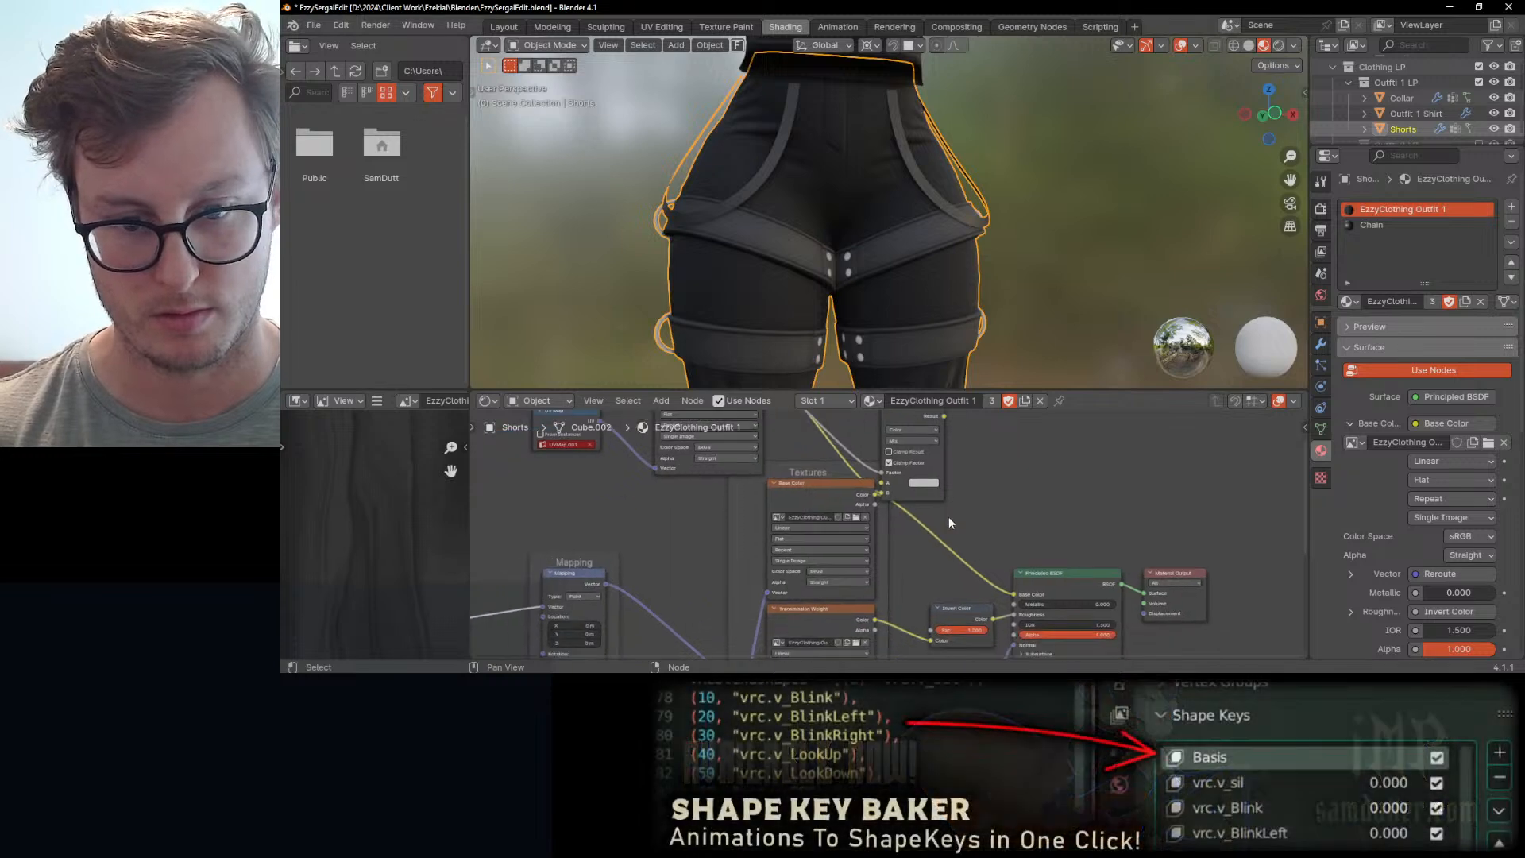
left_click_drag(924, 431, 965, 437)
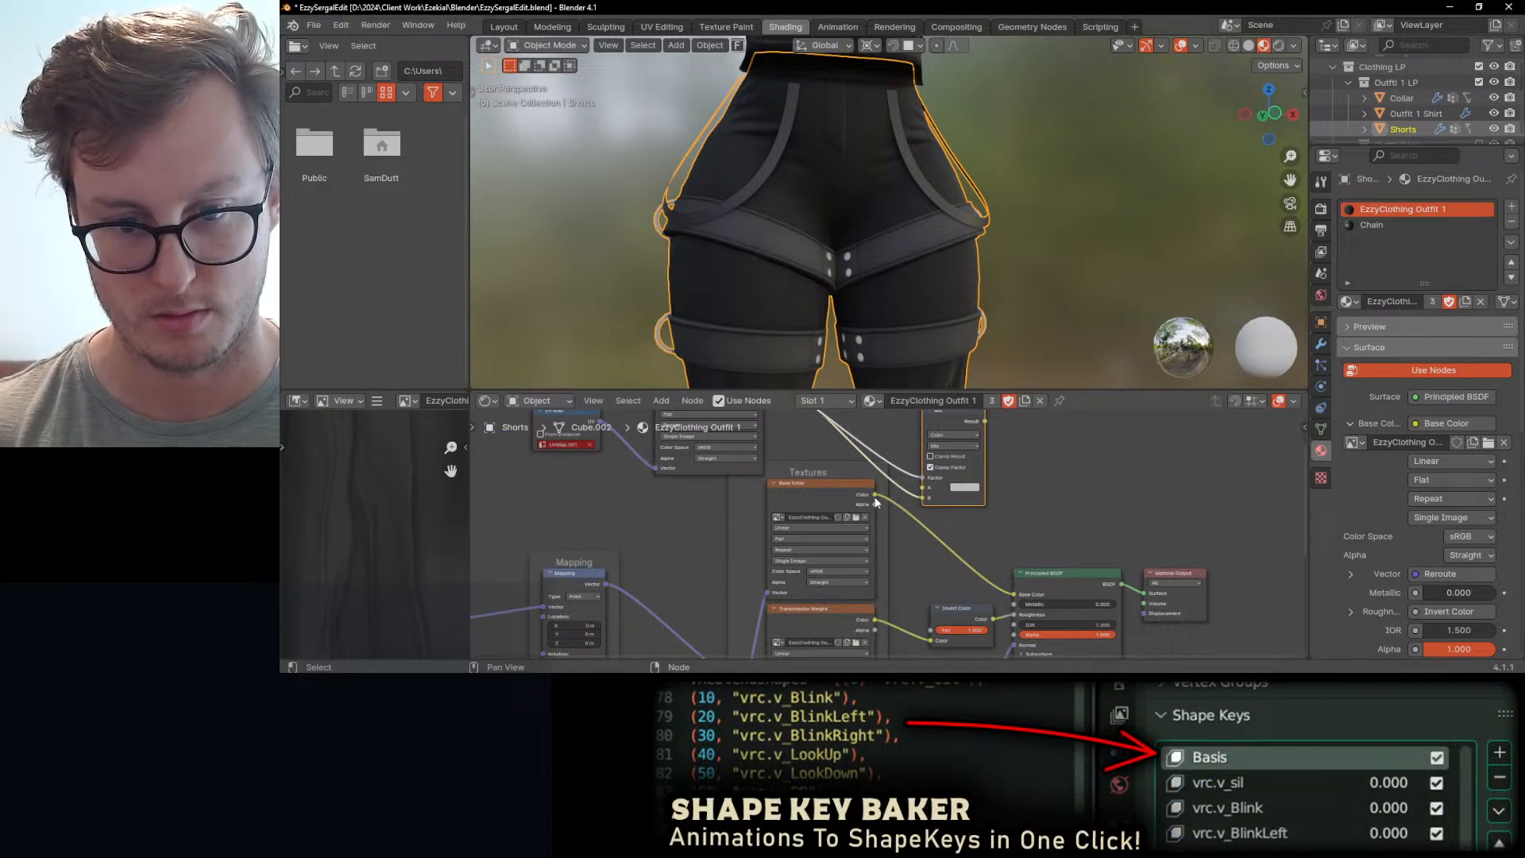
left_click_drag(876, 494, 923, 487)
mouse_move(985, 421)
left_mouse_down()
mouse_move(1039, 562)
mouse_move(1014, 594)
left_mouse_up()
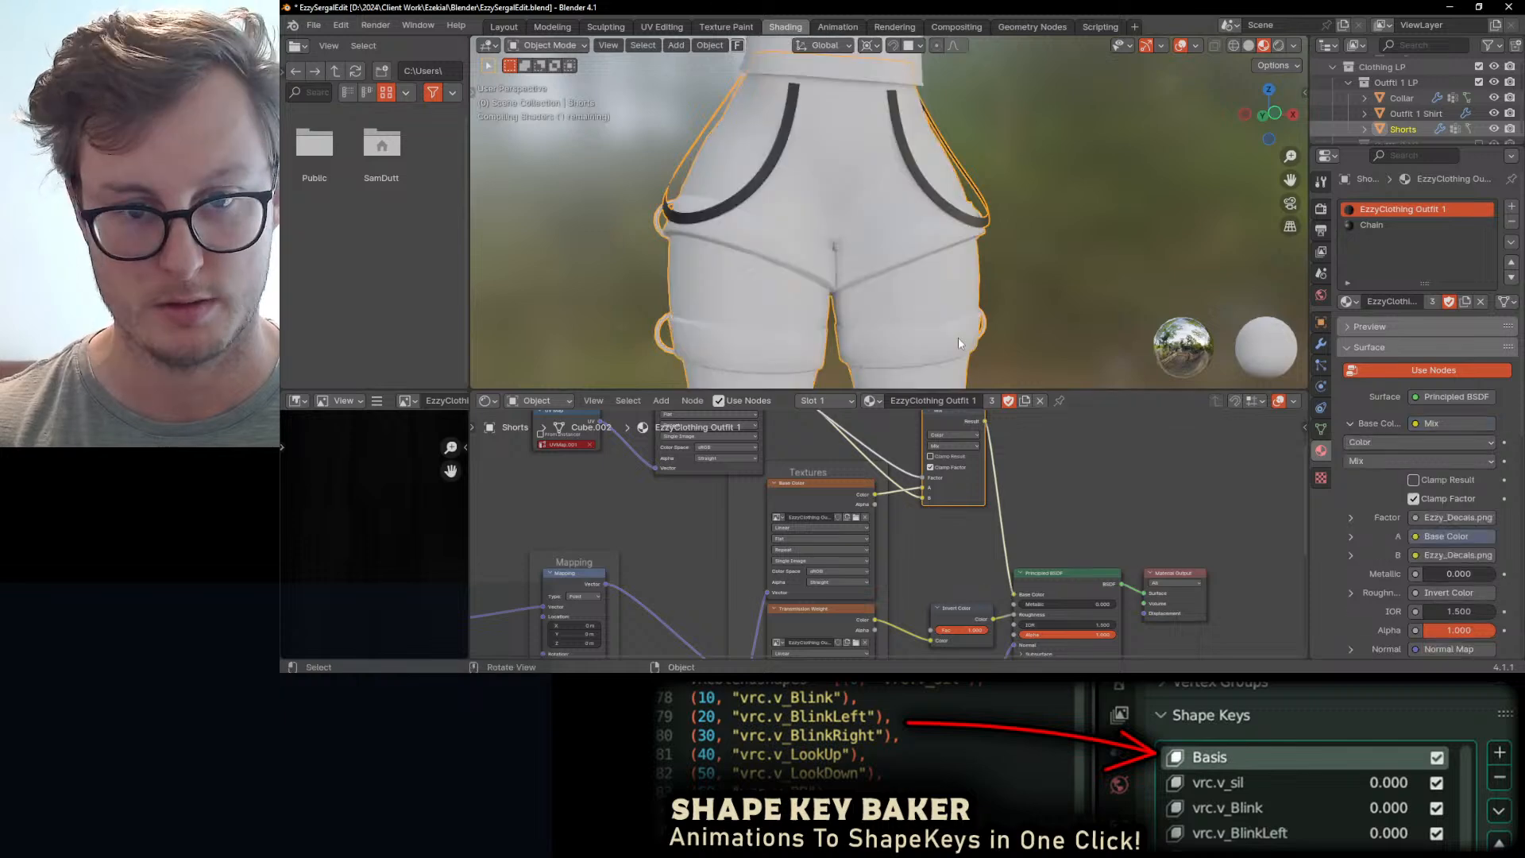
- Save the Blender file and inspect the shorts around the waist and chain strips
middle_click_drag(995, 321, 945, 221)
key("ctrl+s")
key("Tab")
scroll(948, 225, "down", 3)
scroll(945, 225, "up", 5)
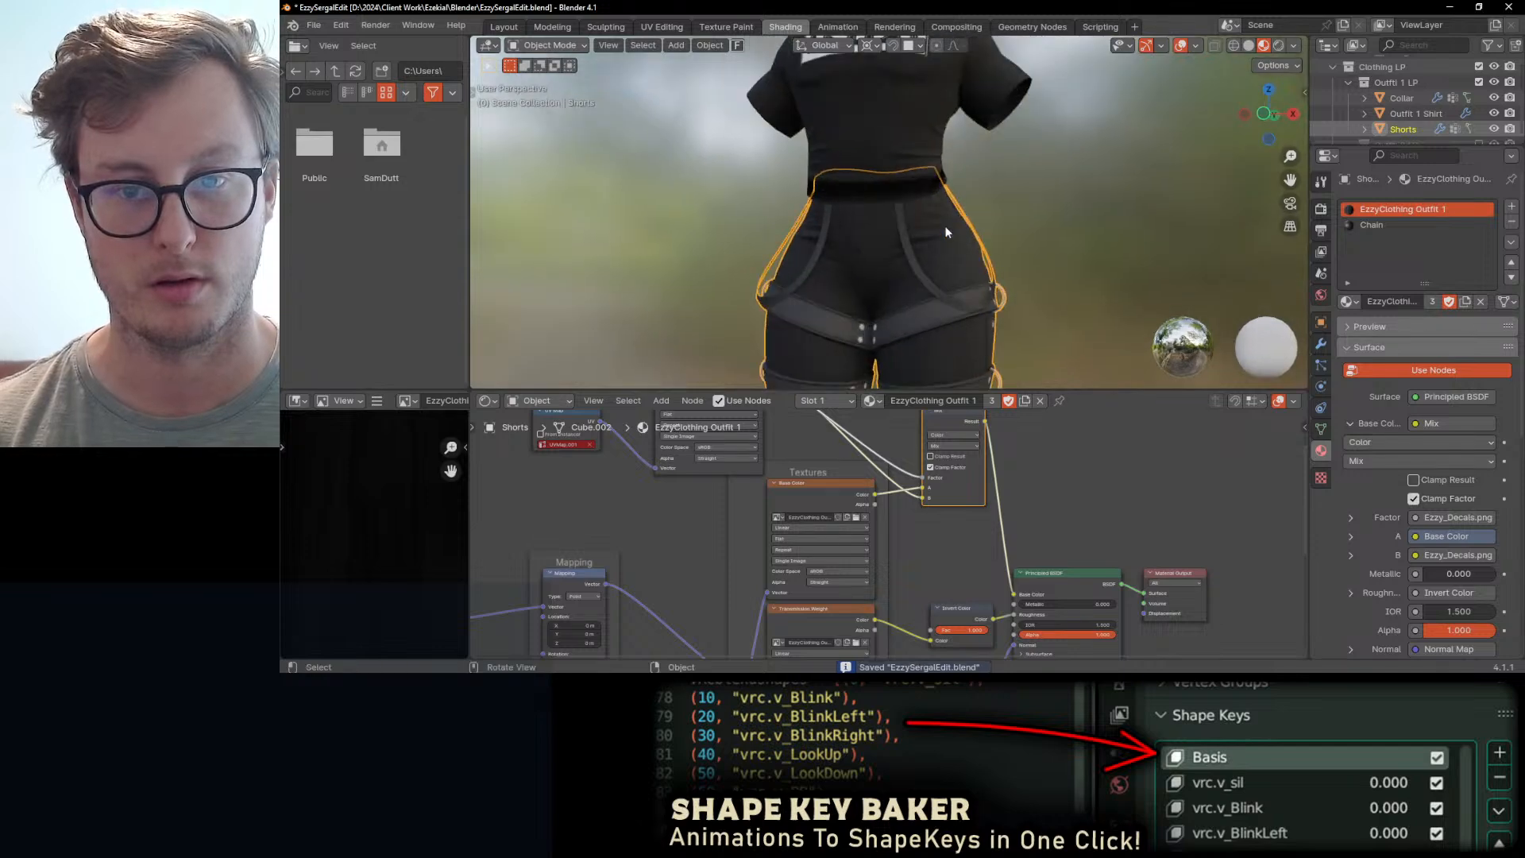
scroll(839, 262, "up", 3)
key("Tab")
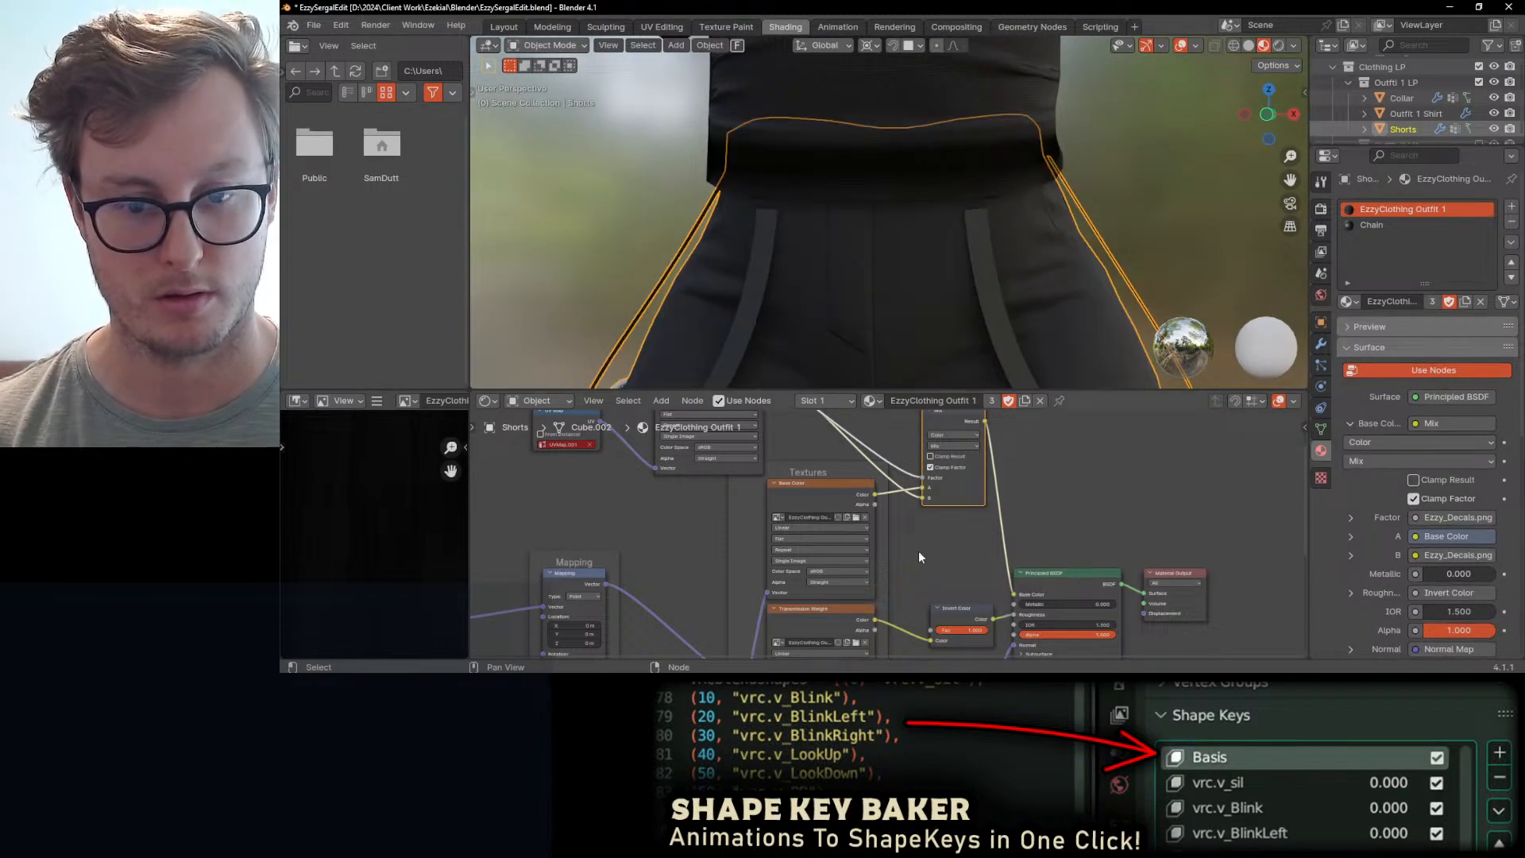
- Apply a Principled texture setup to the Chain material using Chain_BaseColor-2048x2048.PNG and Chain_Normal-2048x2048.PNG from the Chain textures folder
left_click(1373, 226)
scroll(917, 516, "down", 2)
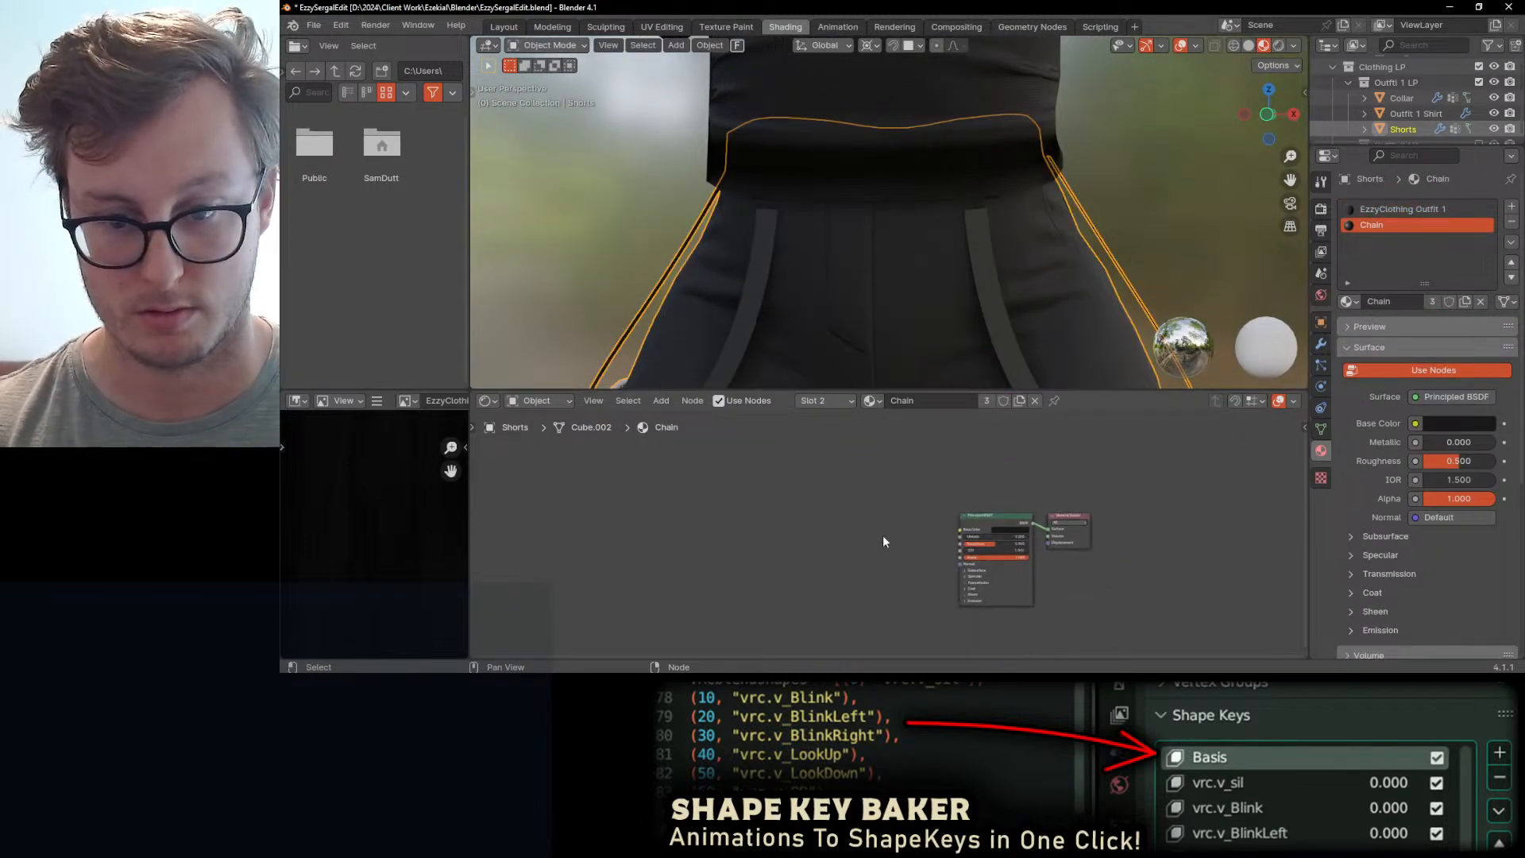
scroll(887, 543, "up", 2)
left_click(1032, 512)
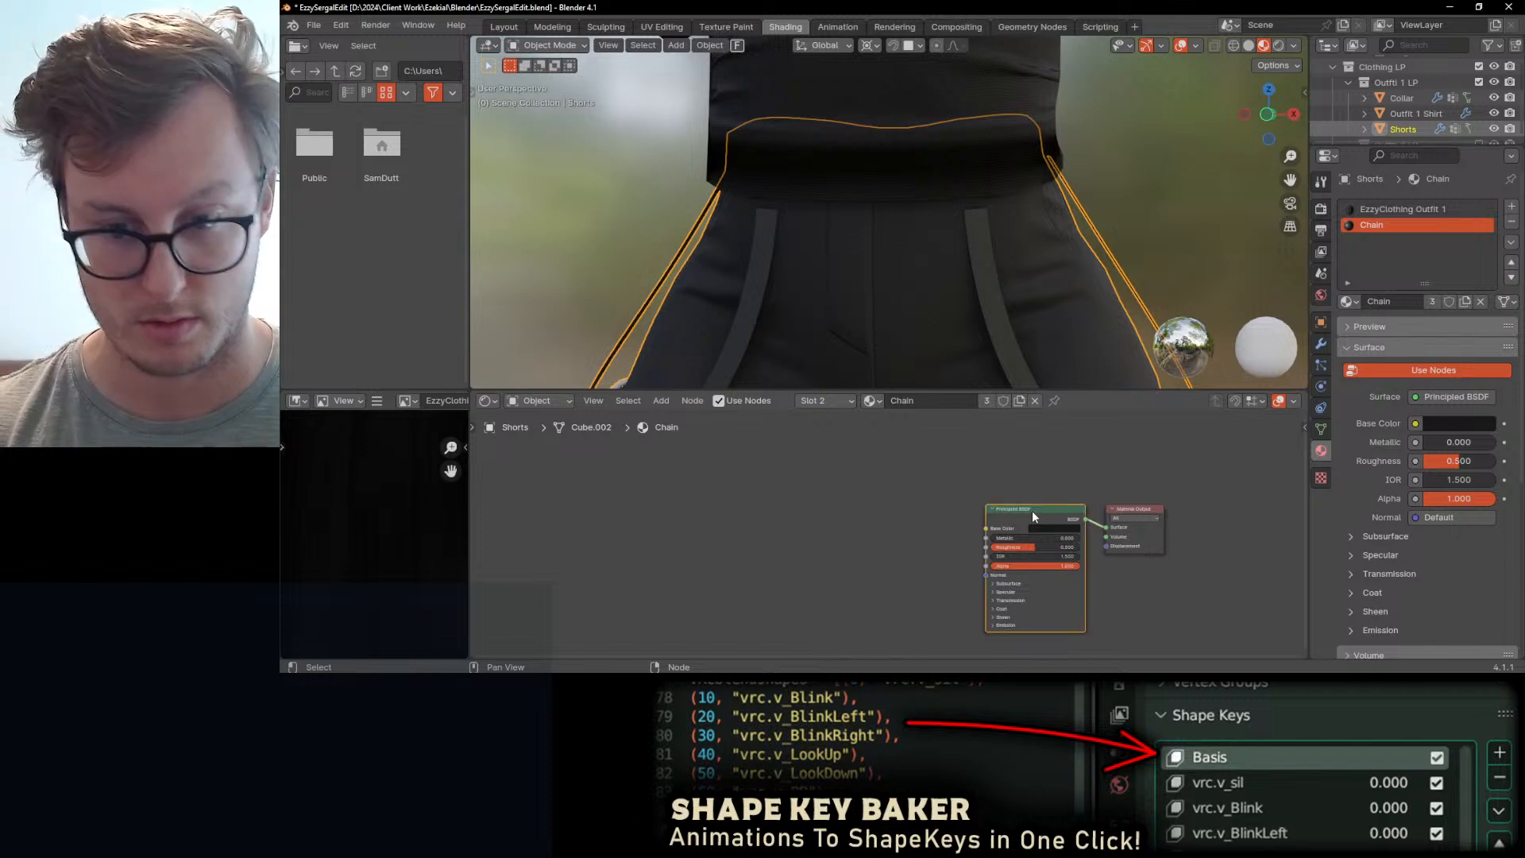
key("ctrl+shift+t")
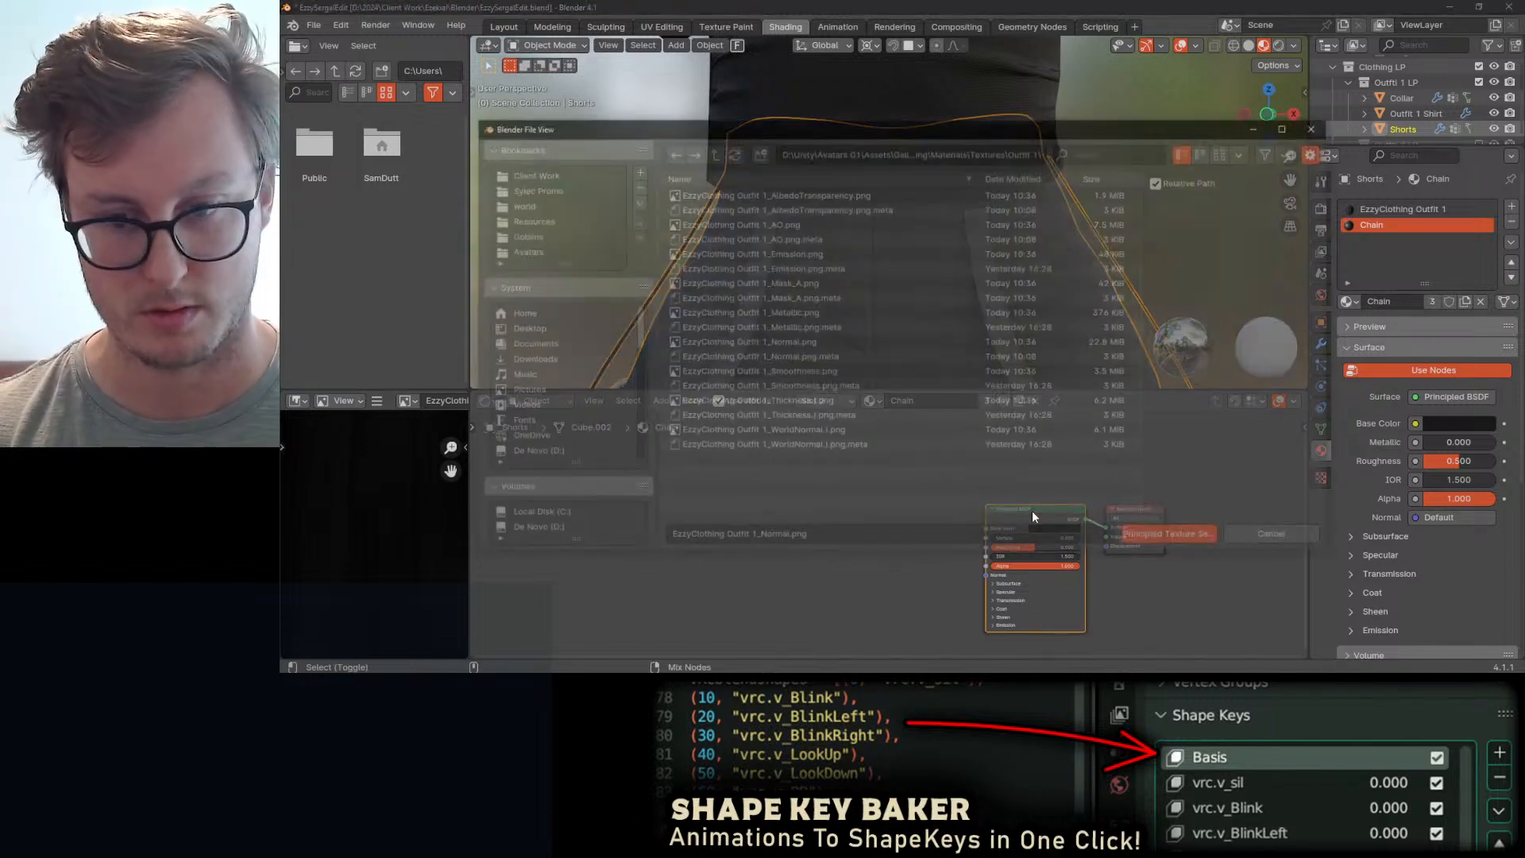
left_click(711, 158)
double_click(712, 193)
left_click(713, 193)
left_click(740, 224)
left_click(795, 253, "ctrl")
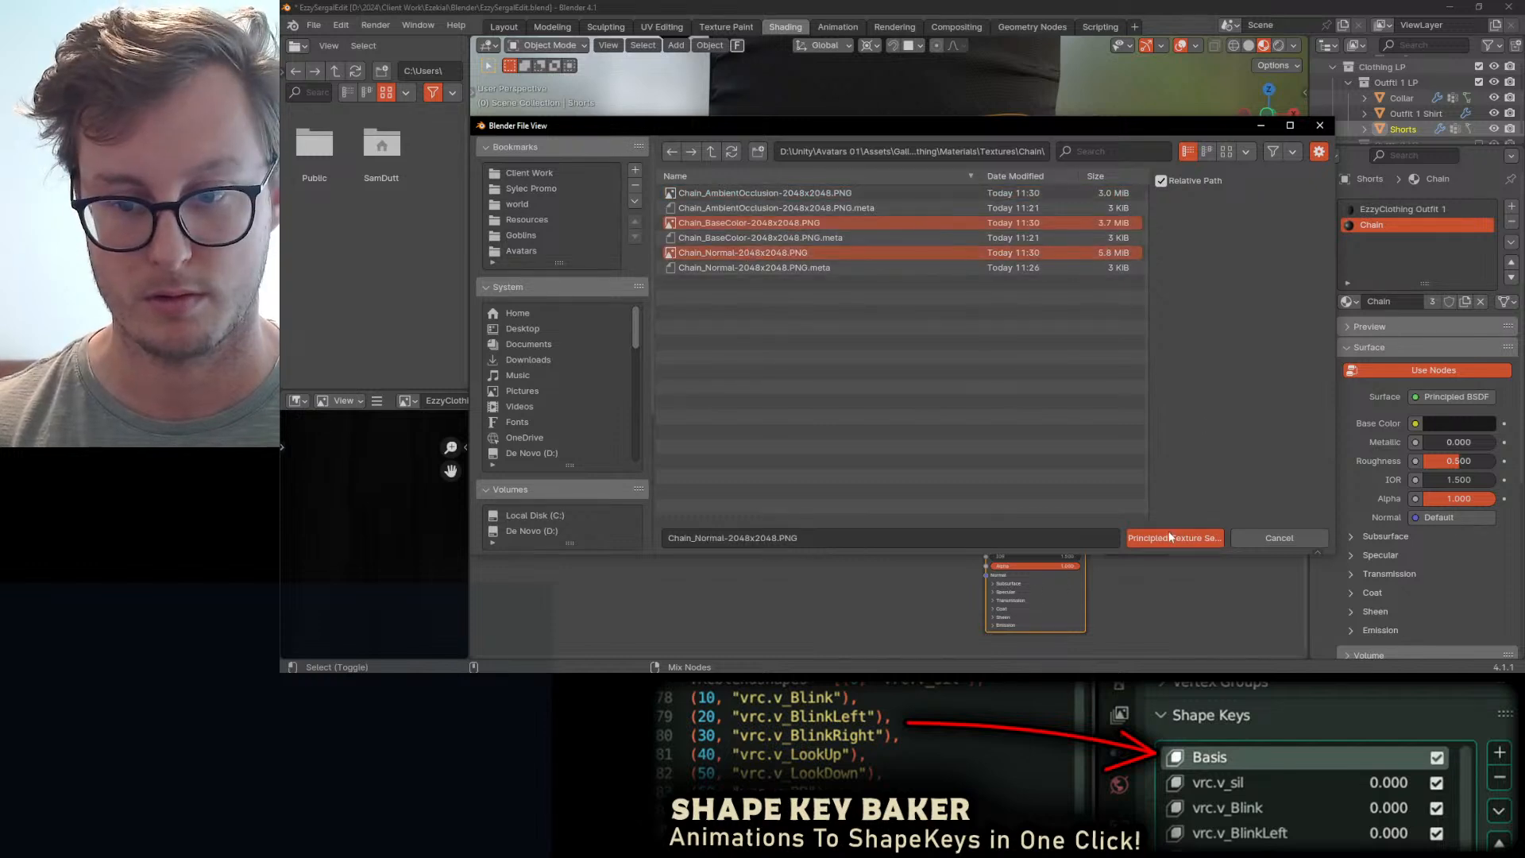
left_click(1170, 538)
- Set the Chain shader's roughness to about 0.095 and the material's blend mode to Alpha Clip
scroll(918, 582, "up", 2)
left_click_drag(1025, 523, 987, 524)
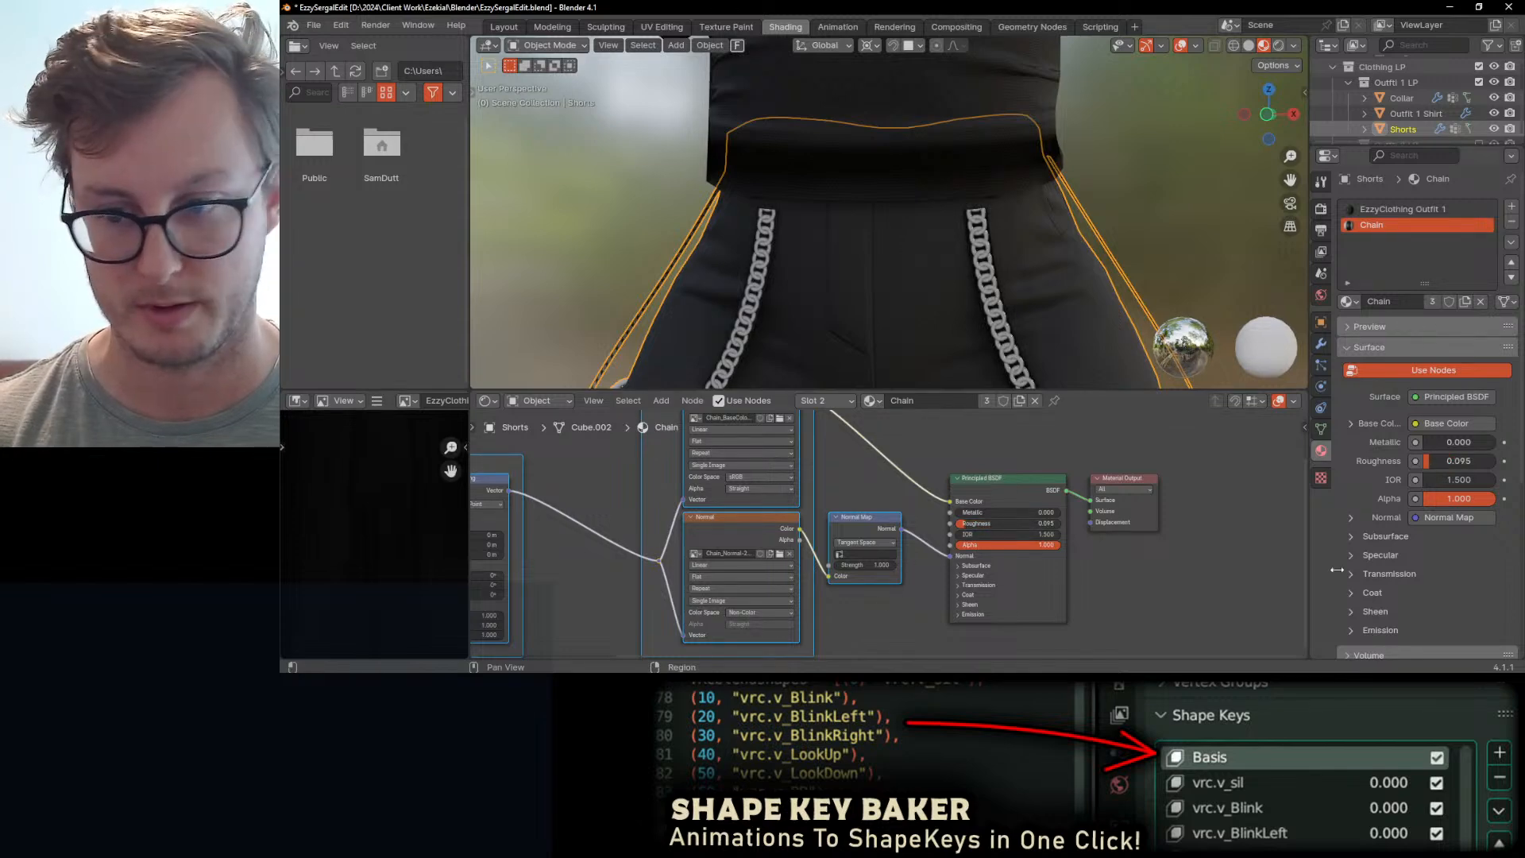
scroll(1406, 556, "down", 6)
left_click(1436, 525)
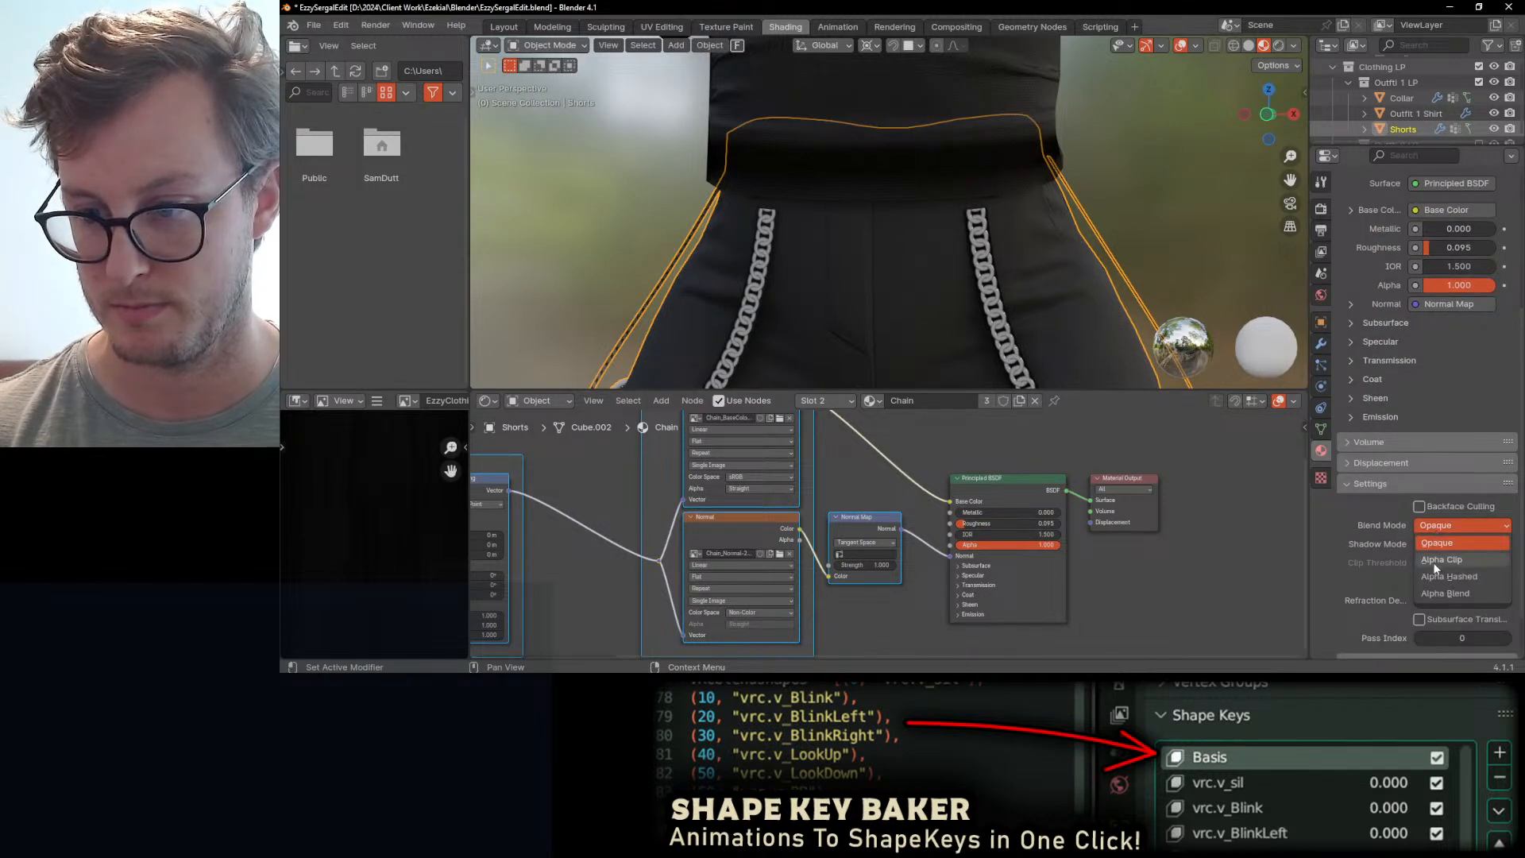
left_click(1438, 559)
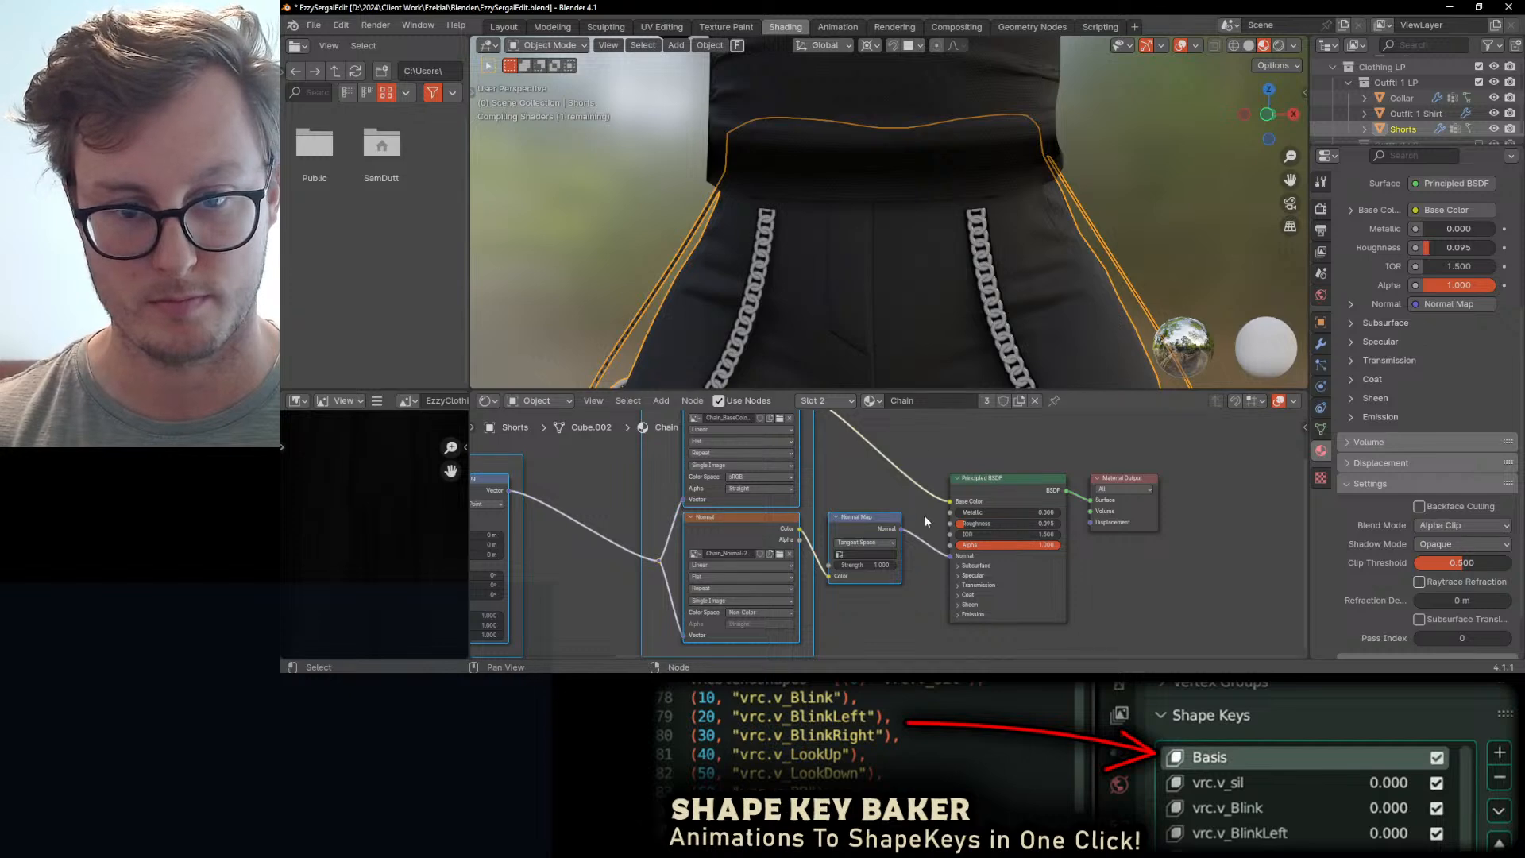
- Rearrange the Chain nodes, lowering the Normal Map node and moving the Principled BSDF and Material Output further from the textures
left_click_drag(857, 518, 860, 548)
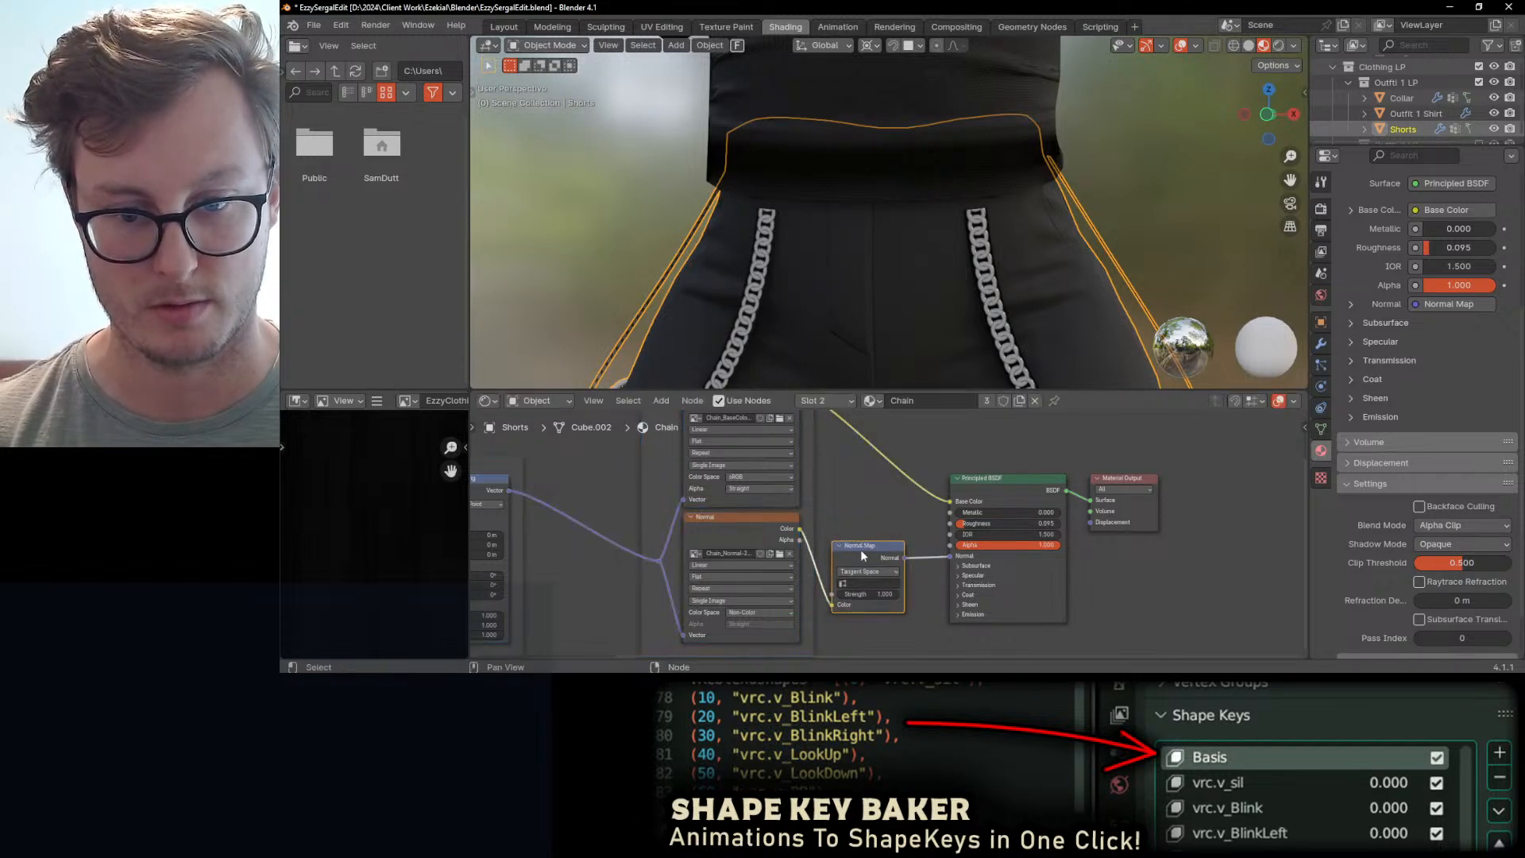
middle_click_drag(971, 534, 857, 553)
left_click_drag(892, 456, 993, 531)
key("g")
left_click(1118, 461)
middle_click_drag(670, 517, 678, 538)
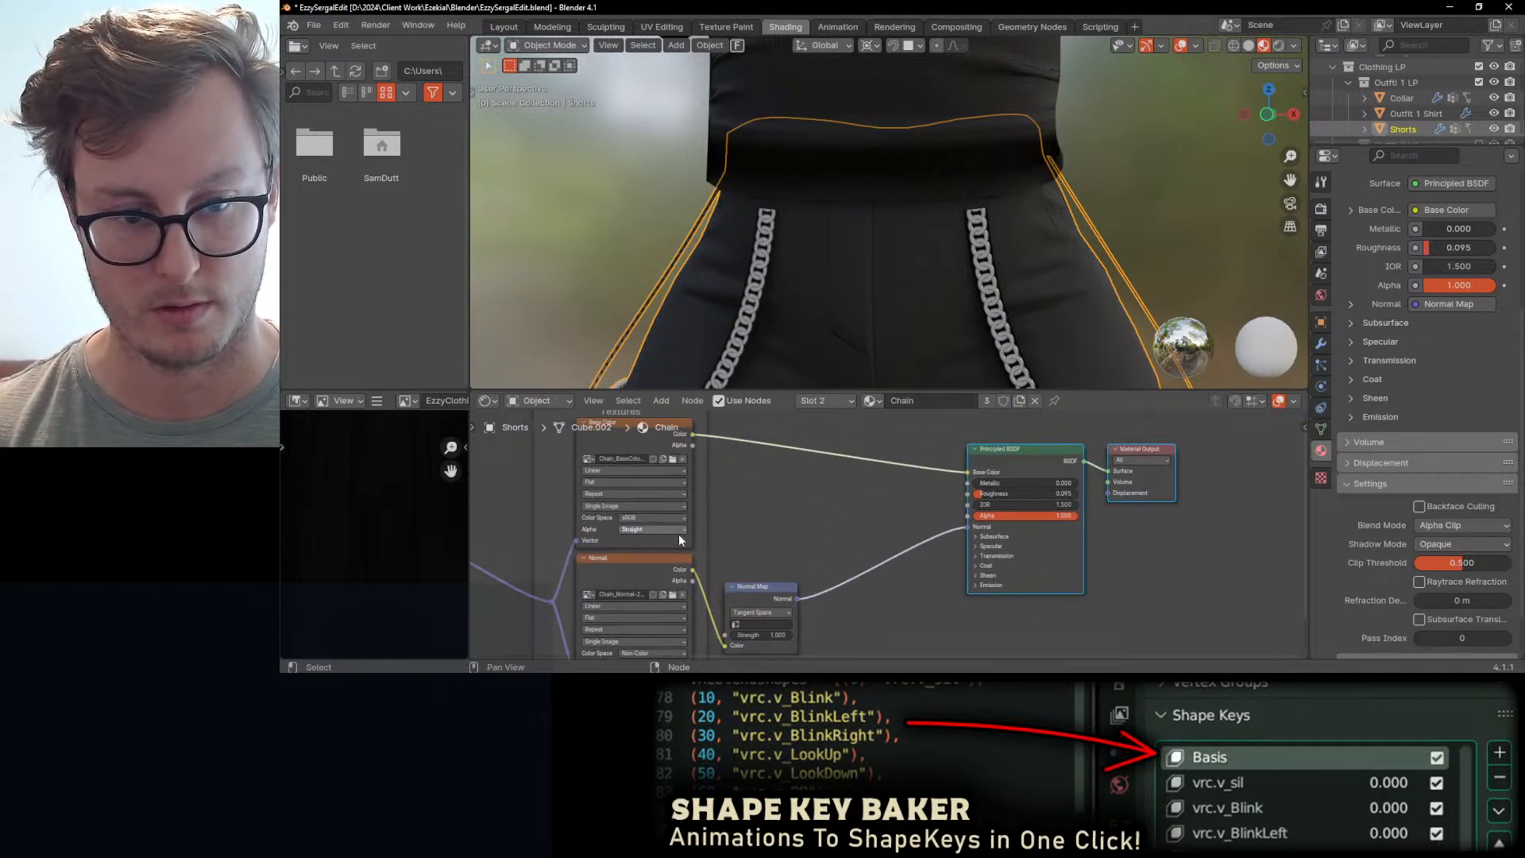
- Connect the Base Color texture's alpha to the Principled BSDF's transmission weight and check the chain up close
left_click(975, 557)
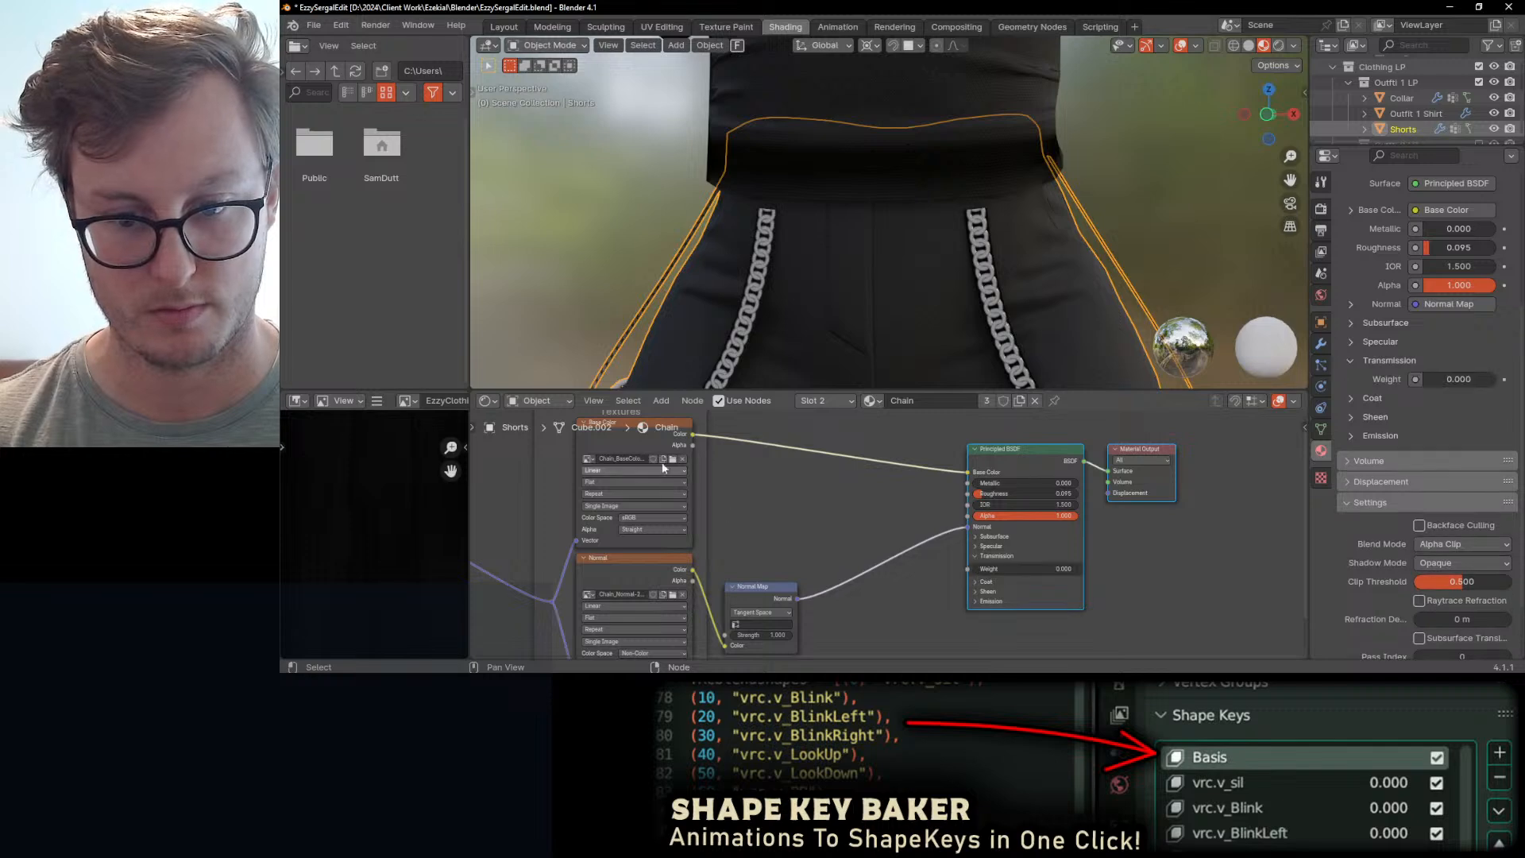
left_click_drag(694, 445, 970, 568)
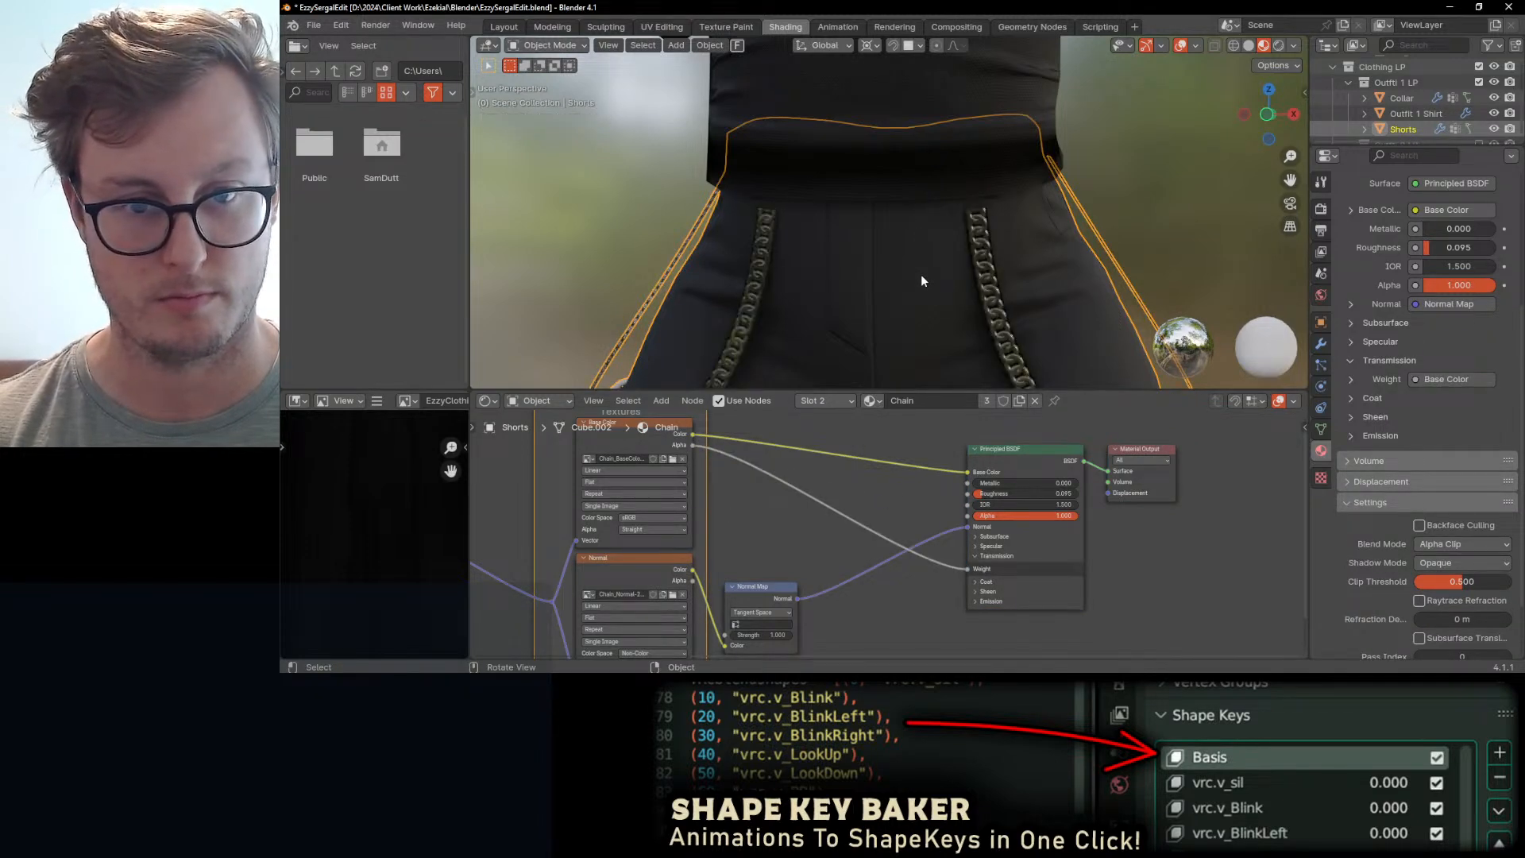
scroll(927, 275, "up", 5)
scroll(914, 249, "up", 3)
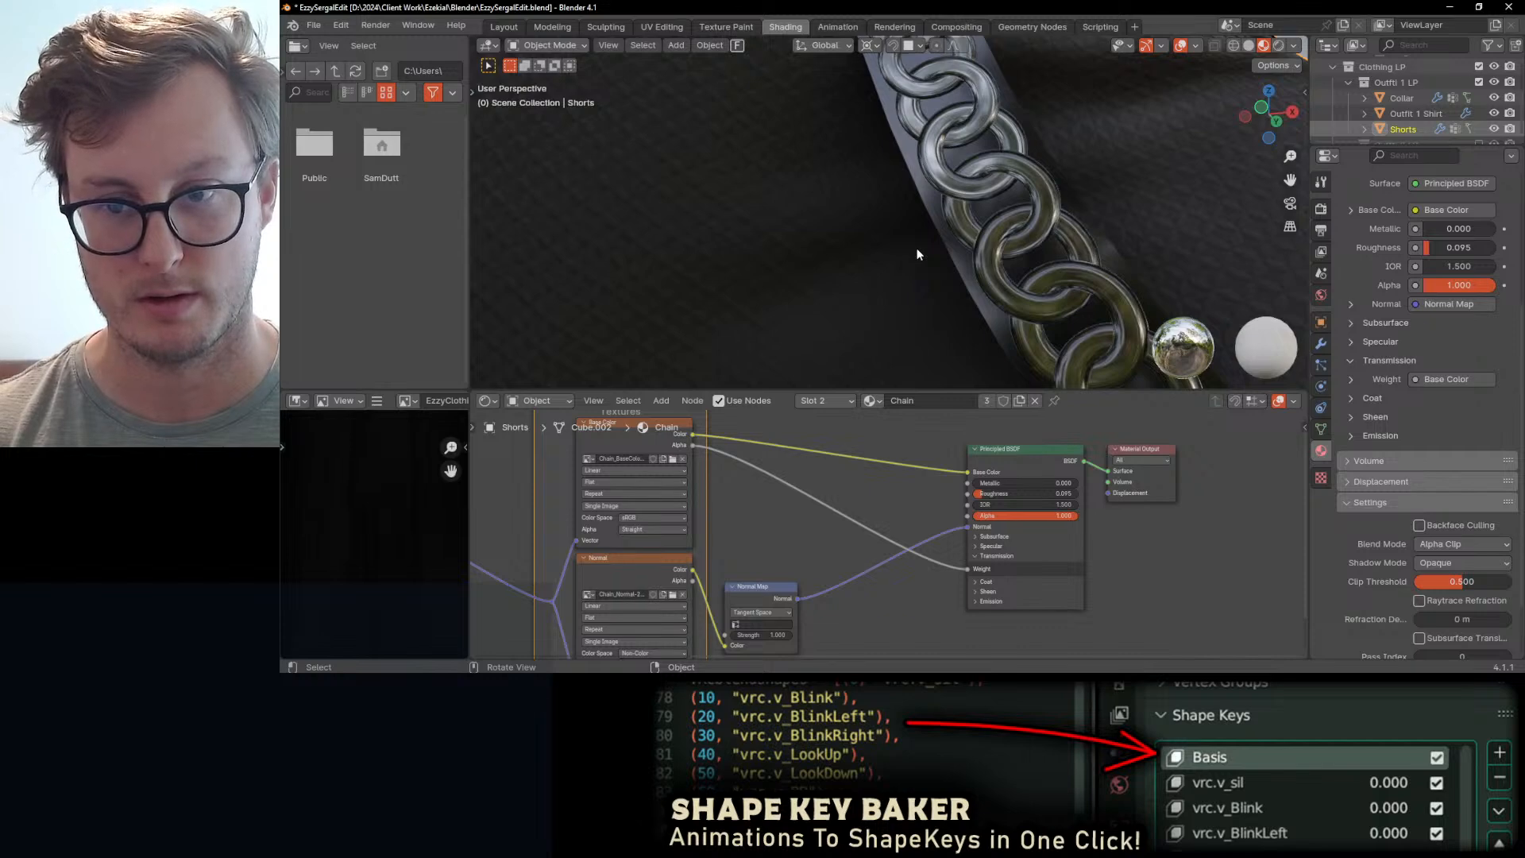
- Insert an Invert Color node between the Base Color texture's alpha and the transmission weight, and check the chains on the shorts
key("shift+a")
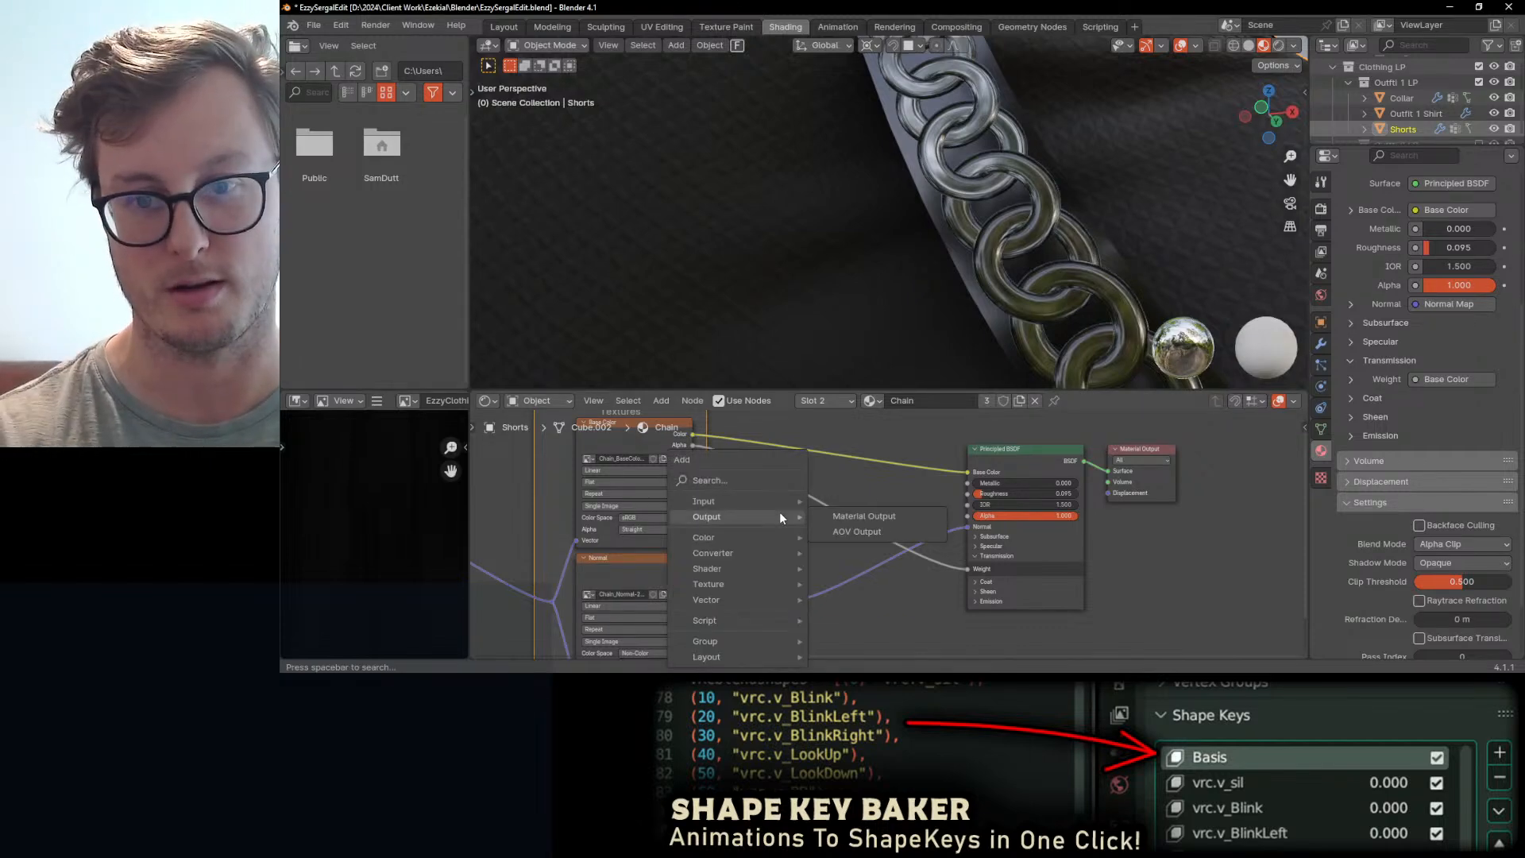
type("inv")
key("Return")
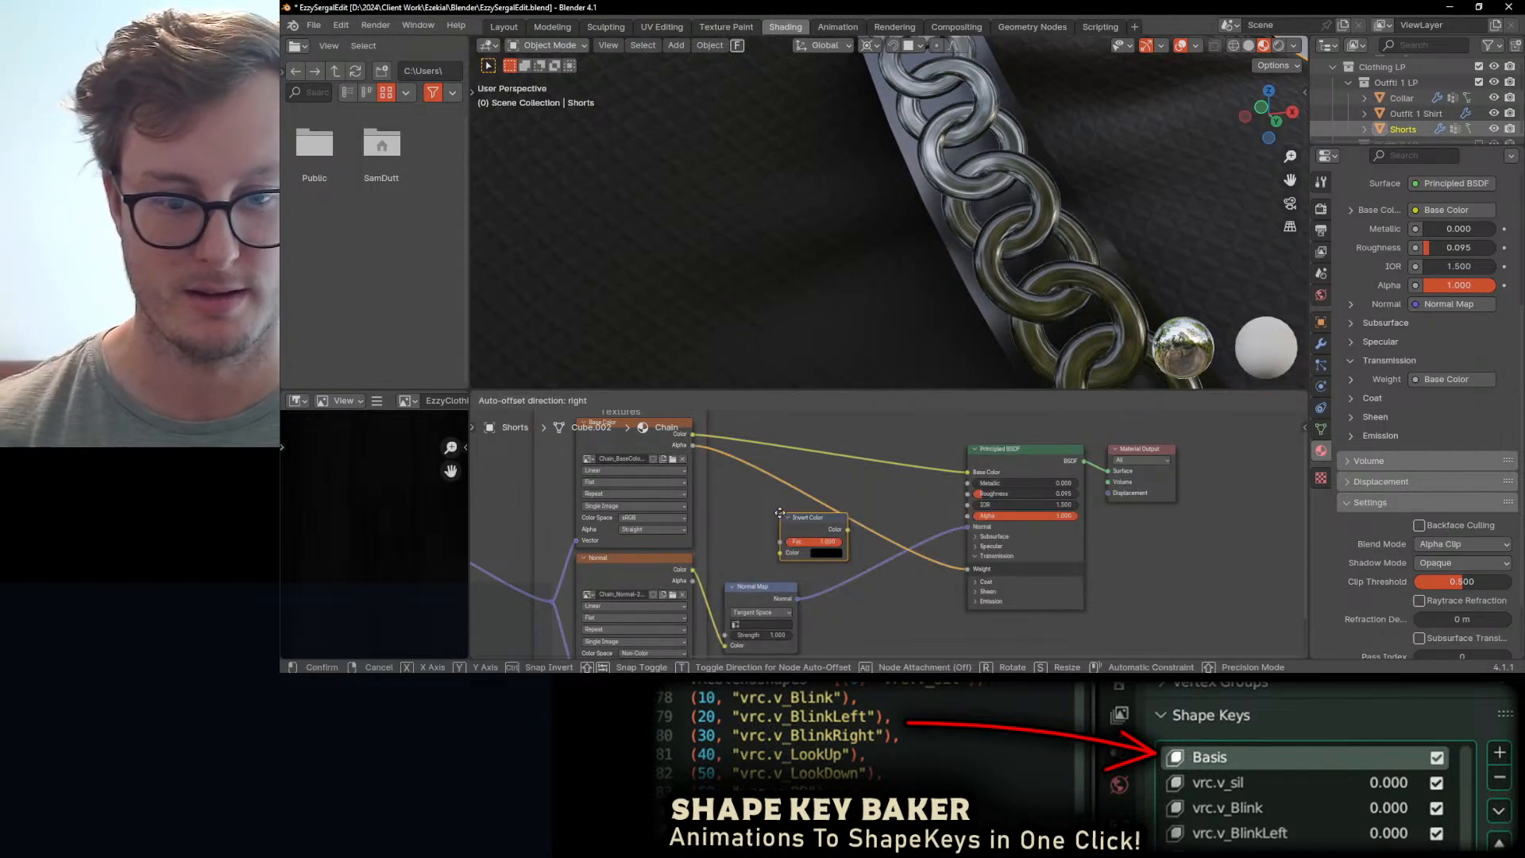
left_click(790, 496)
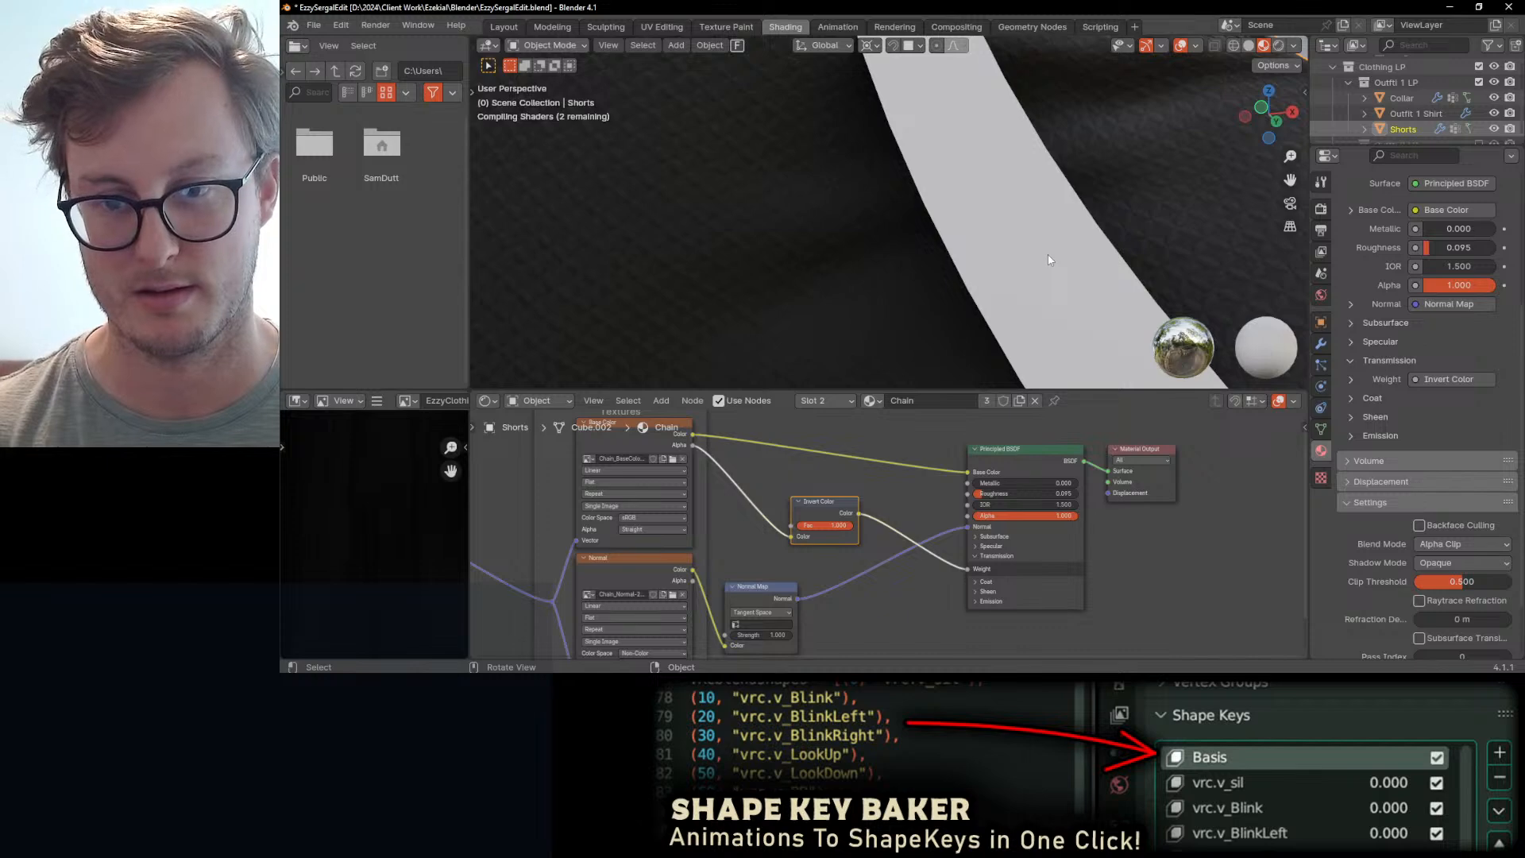
scroll(994, 209, "down", 12)
middle_click_drag(981, 220, 945, 312)
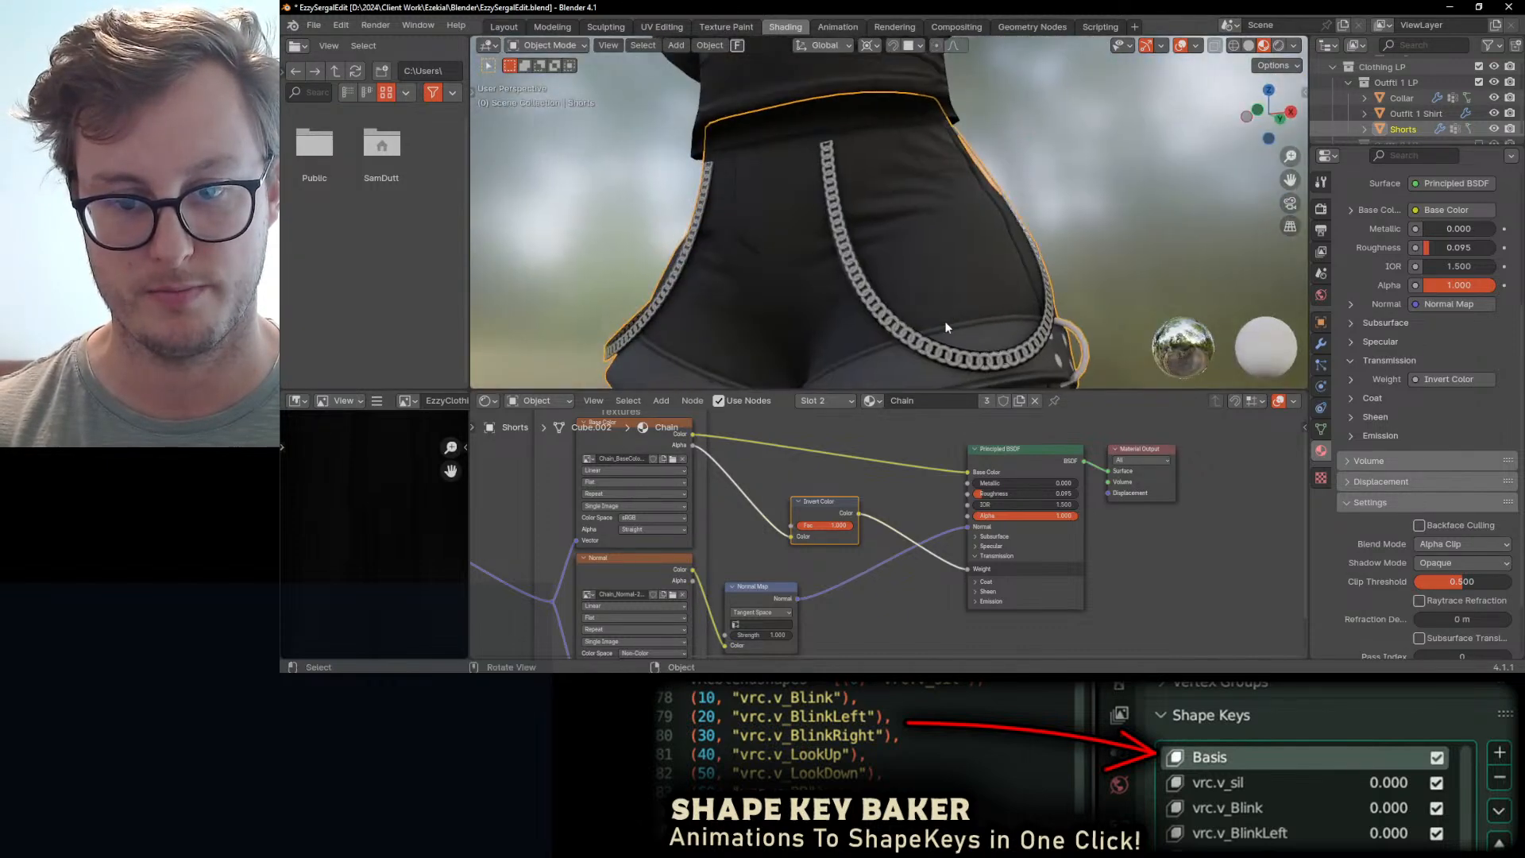
- Try raytrace refraction and a higher clip threshold on the Chain material, and undo the threshold change
left_click_drag(1009, 530, 994, 531)
scroll(1432, 580, "down", 2)
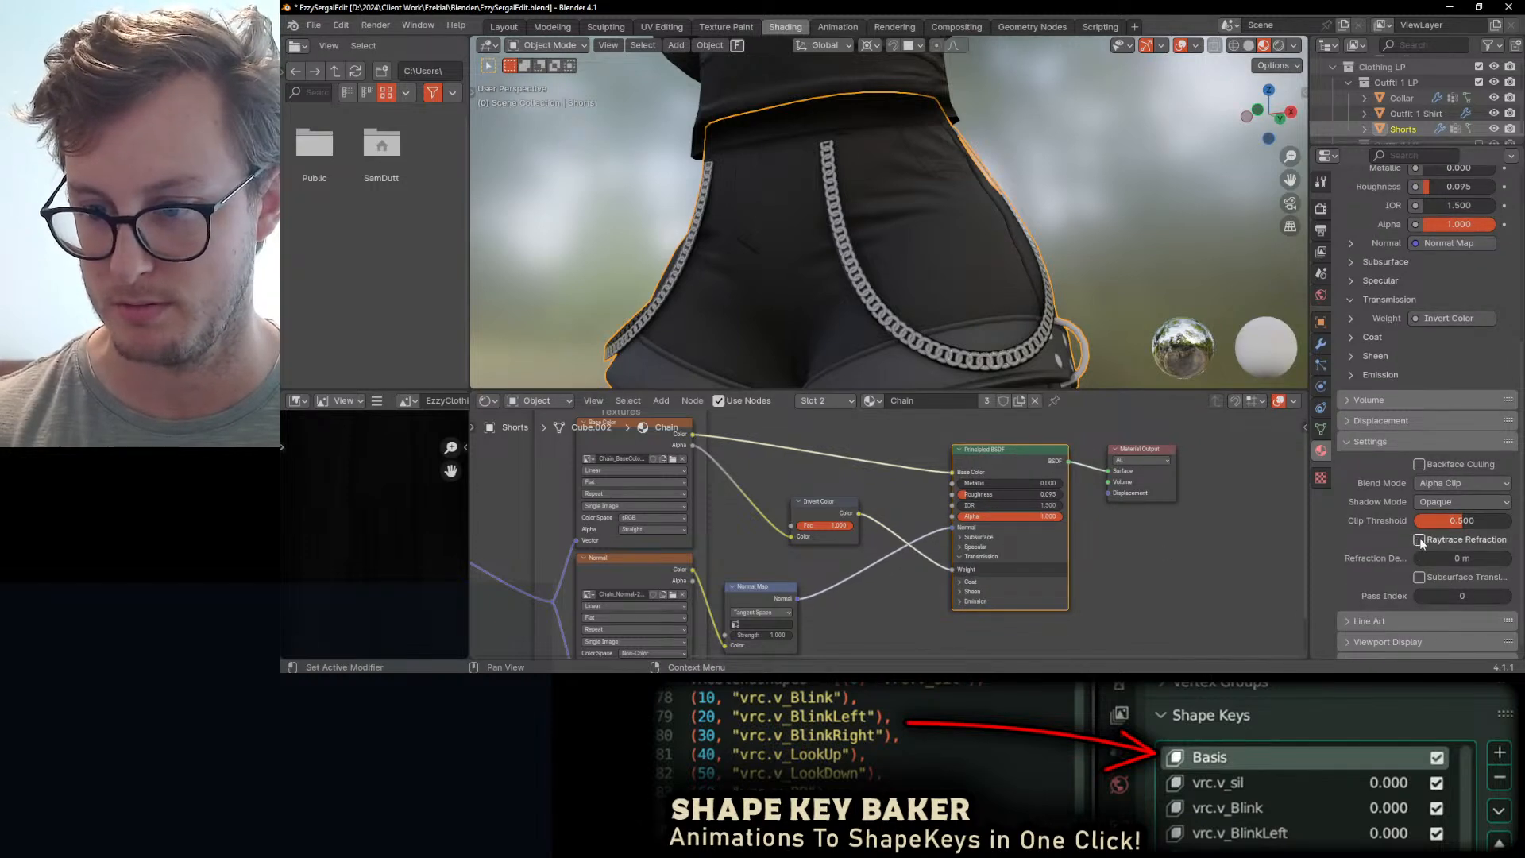
left_click(1418, 540)
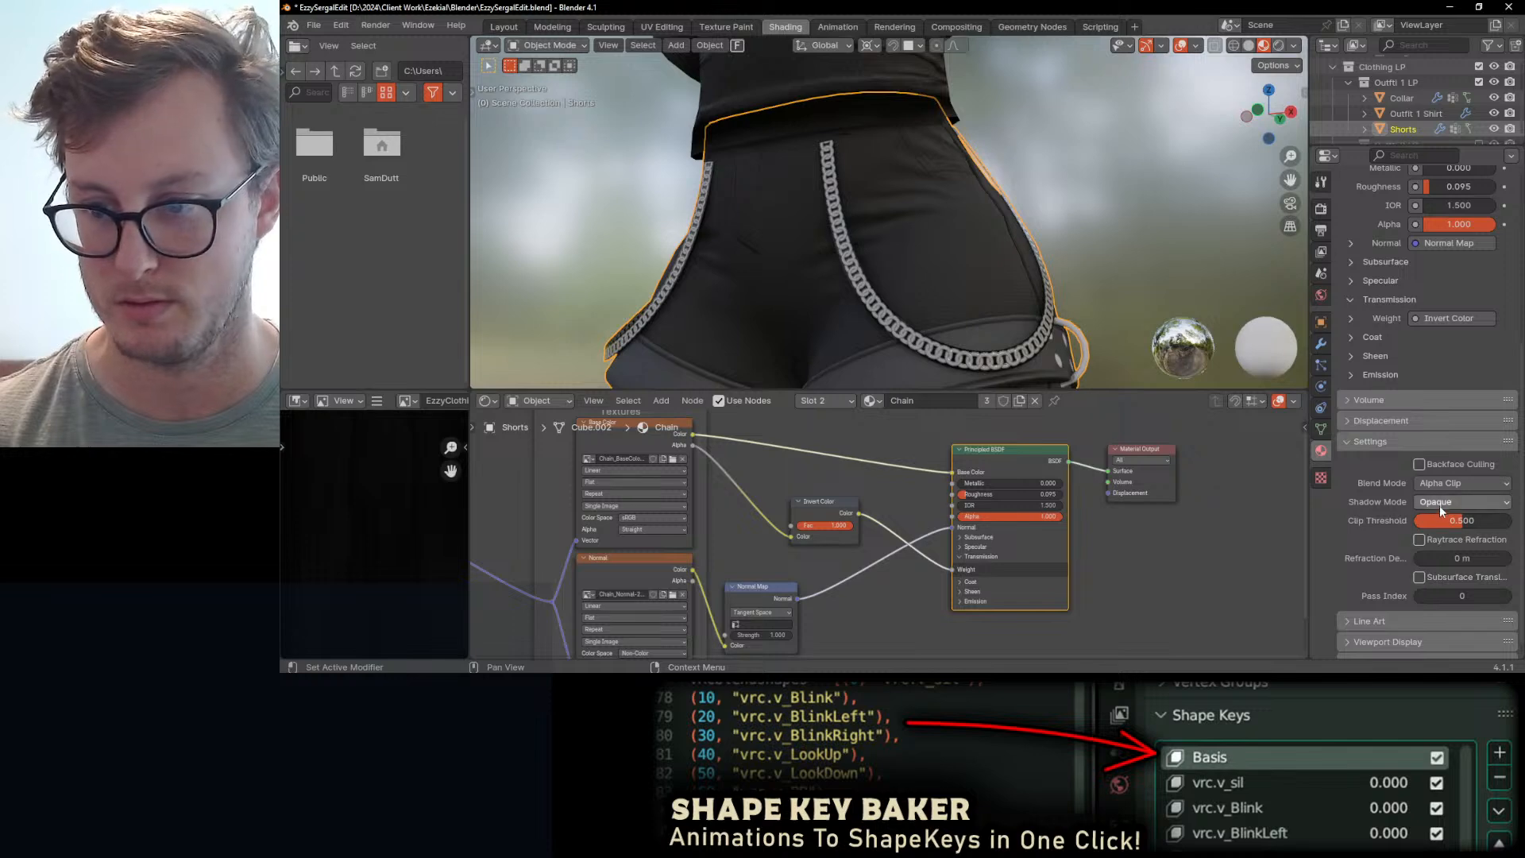
left_click_drag(1461, 521, 1506, 521)
key("ctrl+z")
- Check the chains from further away and save the Blender file
middle_click_drag(908, 548, 927, 571)
scroll(885, 235, "down", 4)
middle_click_drag(885, 235, 955, 248)
scroll(956, 248, "up", 3)
key("ctrl+s")
- Delete the chain geometry on the character's left side of the shorts in Edit Mode
key("Tab")
middle_click_drag(971, 300, 765, 213)
key("x")
left_click(875, 219)
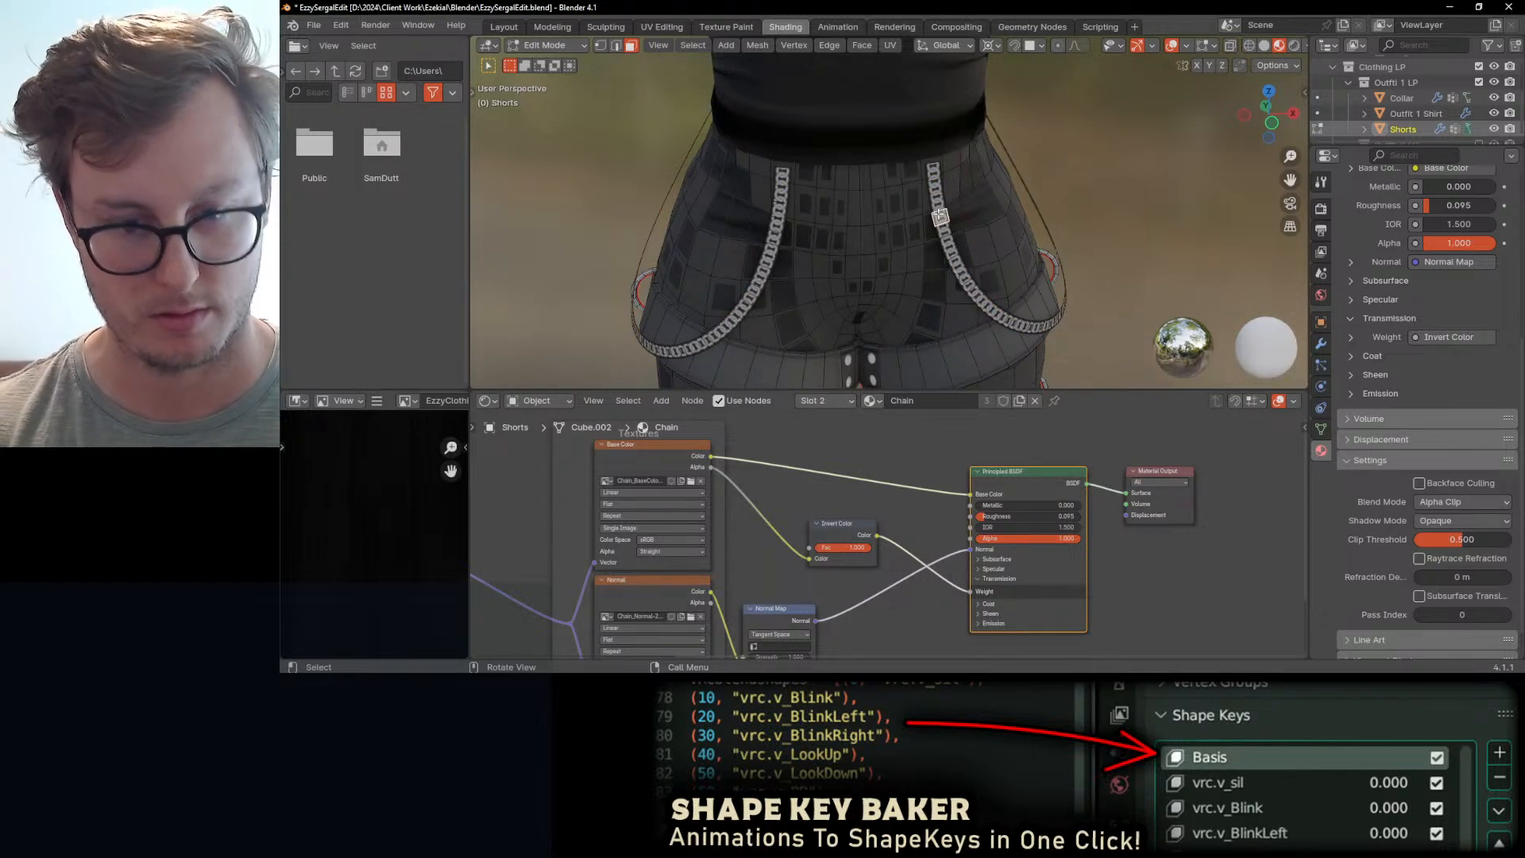
key("x")
left_click(874, 205)
- Separate the remaining linked chain geometry from the shorts into its own object and select that object
left_click(778, 201)
key("ctrl+l")
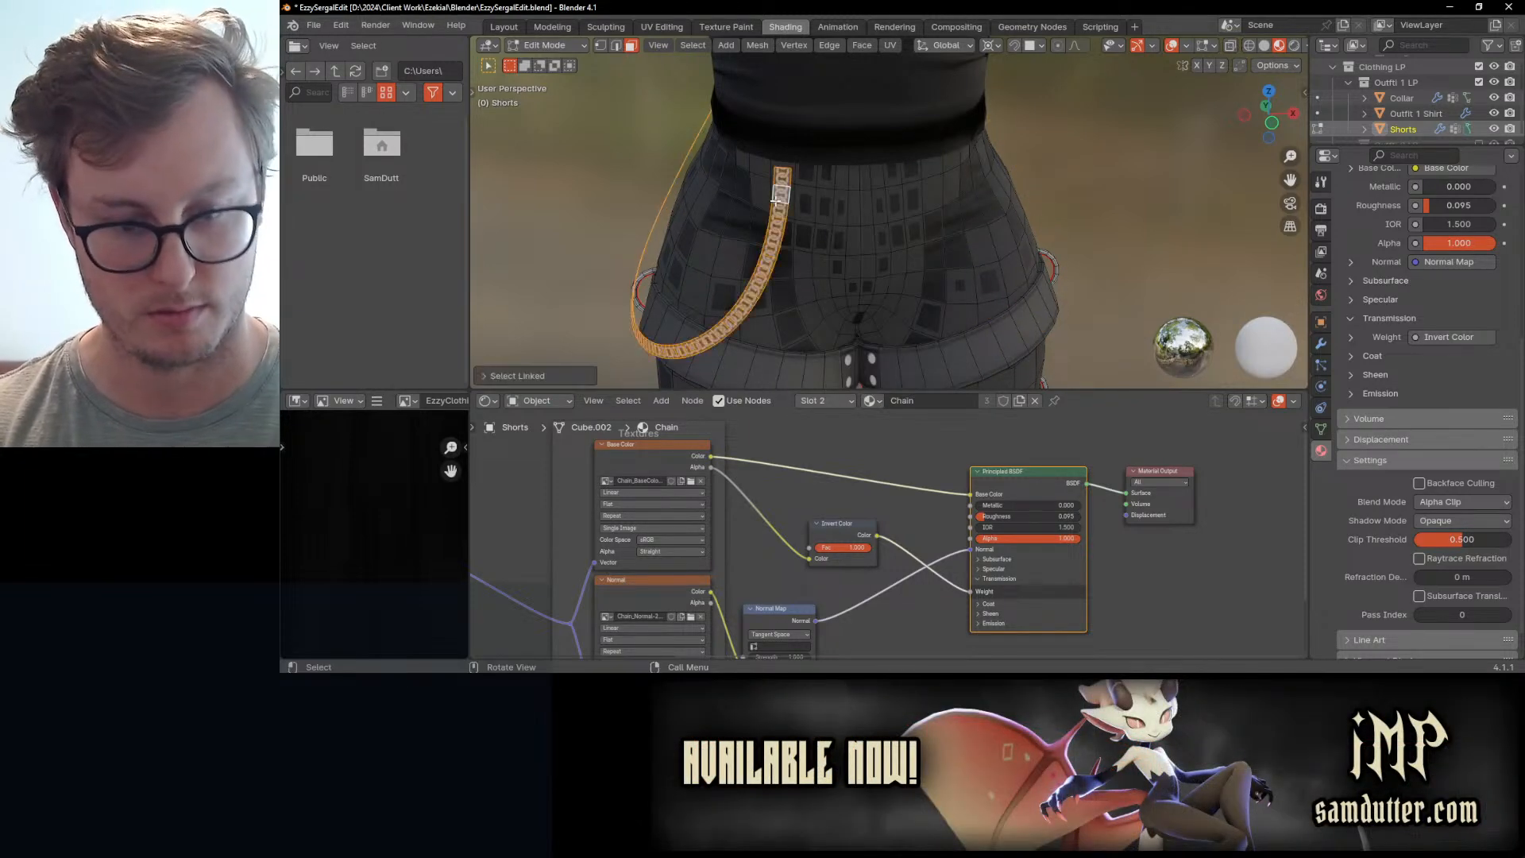
key("p")
left_click(777, 203)
key("Tab")
left_click(778, 205)
- Move the chain's upper end edge about 0.022 m using smooth proportional editing with a size of about 0.32 m
middle_click_drag(833, 238, 892, 269)
key("Tab")
scroll(892, 269, "up", 5)
left_click(616, 46)
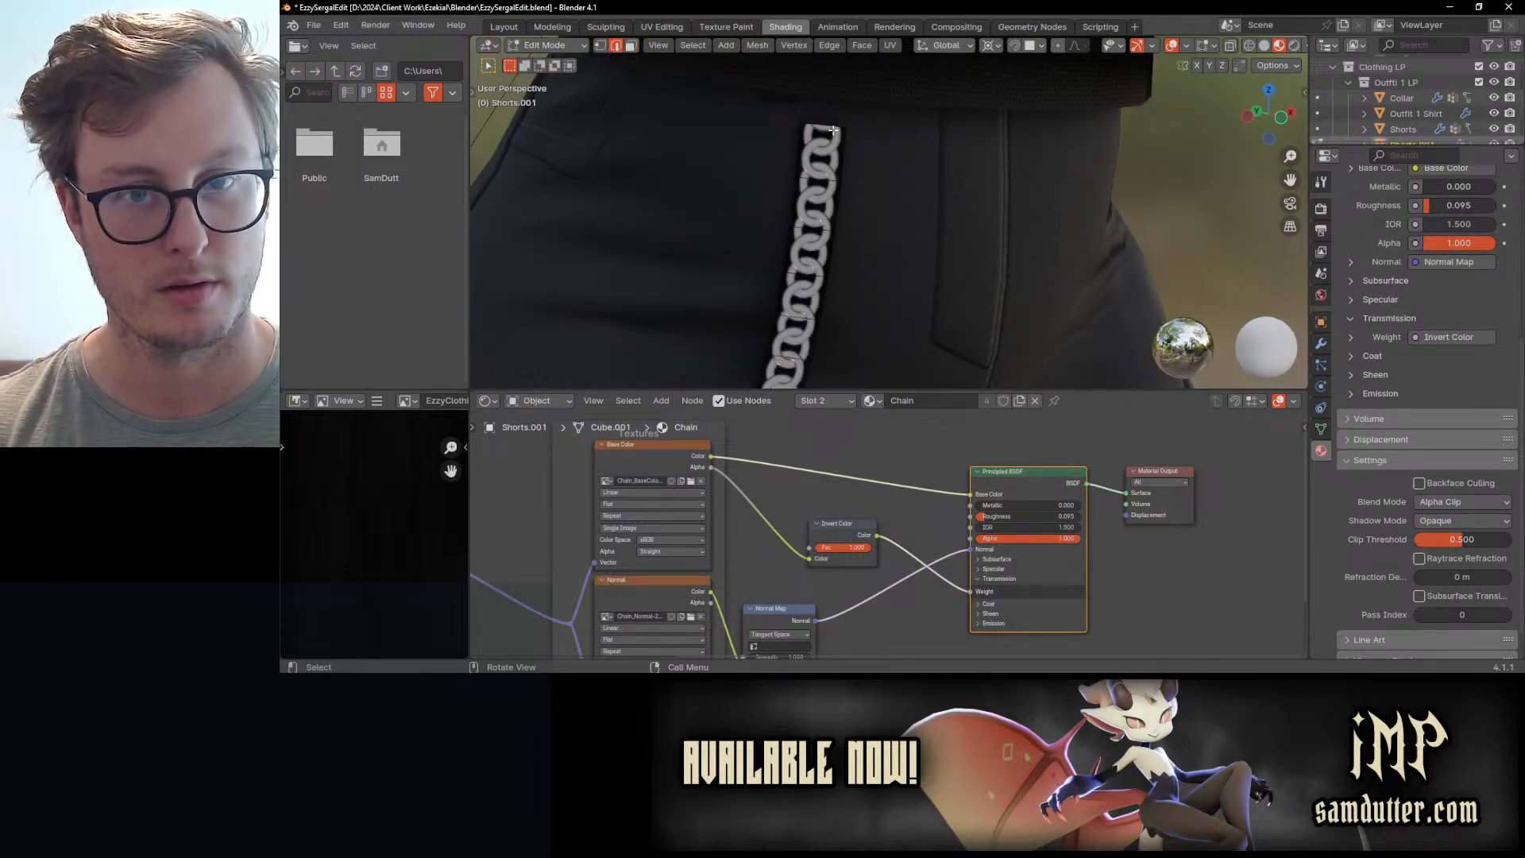
key("o")
middle_click_drag(959, 244, 987, 255)
key("g")
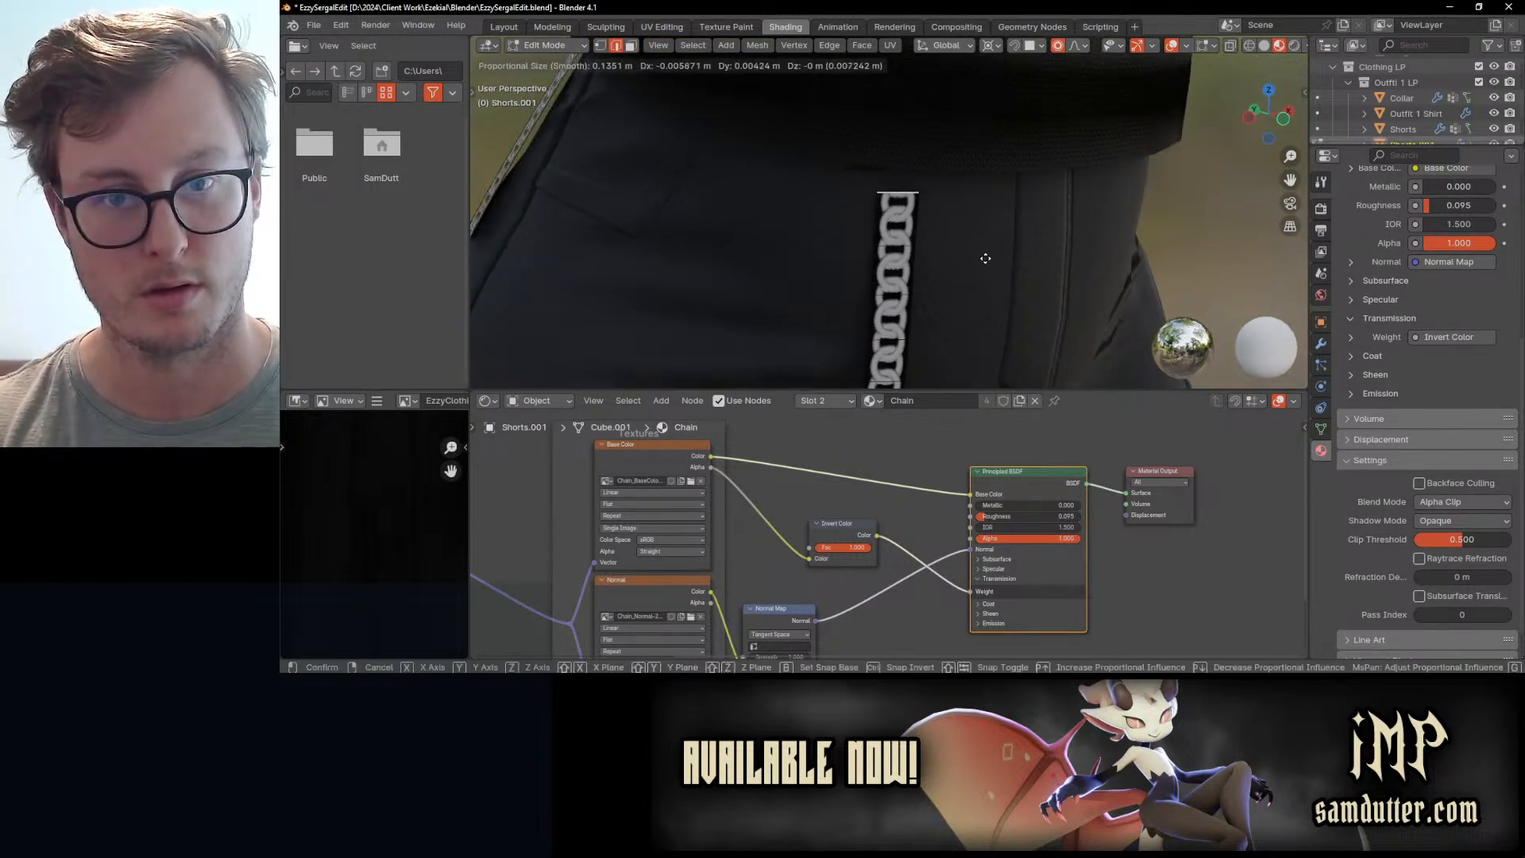
scroll(979, 254, "down", 2)
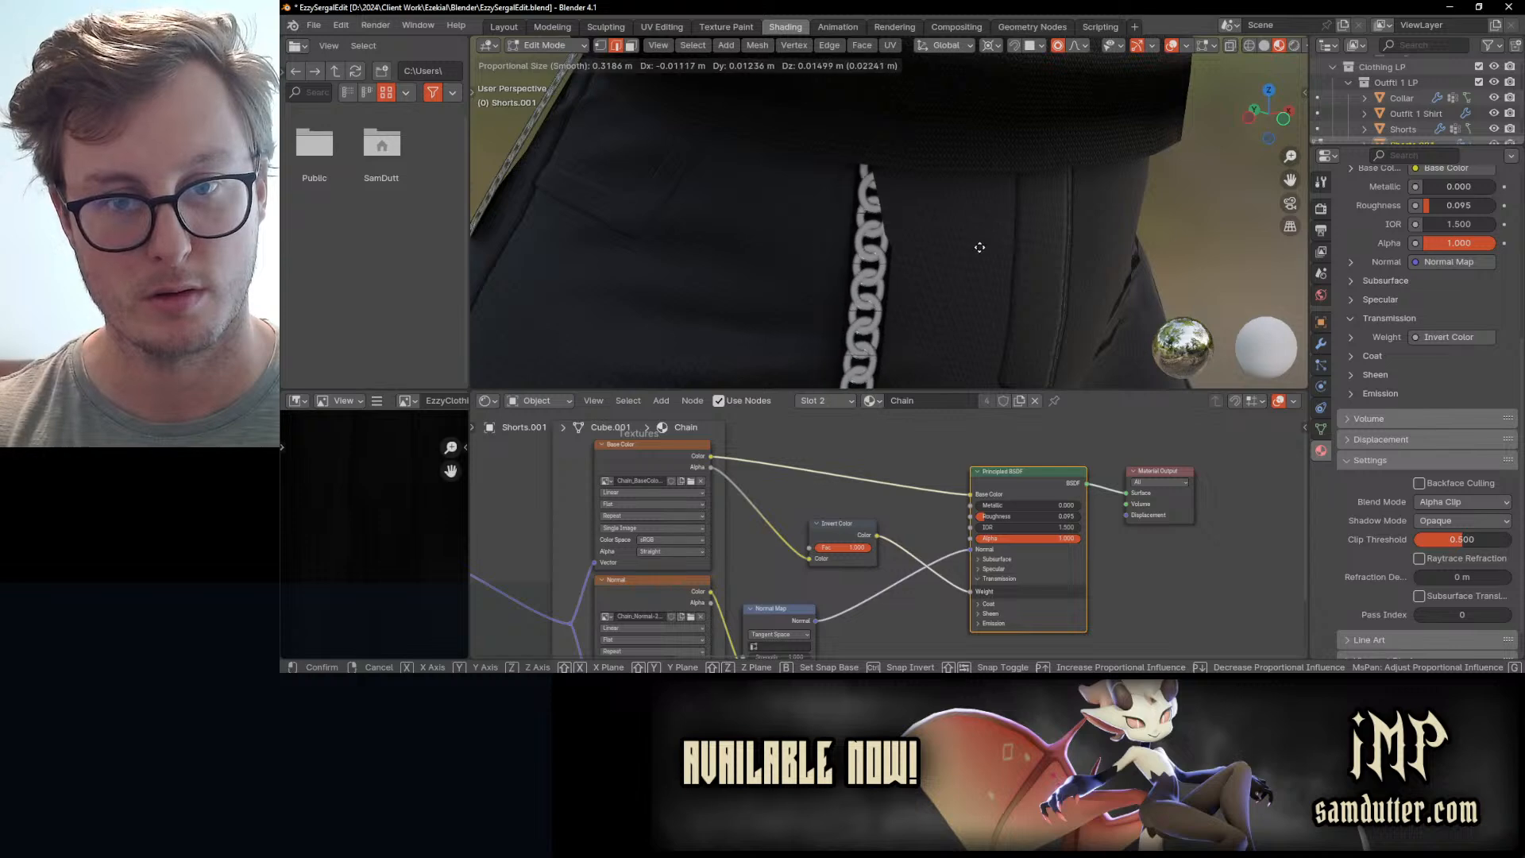
left_click(979, 247)
- Reposition the chain's upper end against the shorts just below the shirt hem, keeping proportional editing on
middle_click_drag(977, 245, 852, 283)
scroll(852, 283, "up", 4)
middle_click_drag(727, 151, 840, 212, "shift")
key("z")
key("Escape")
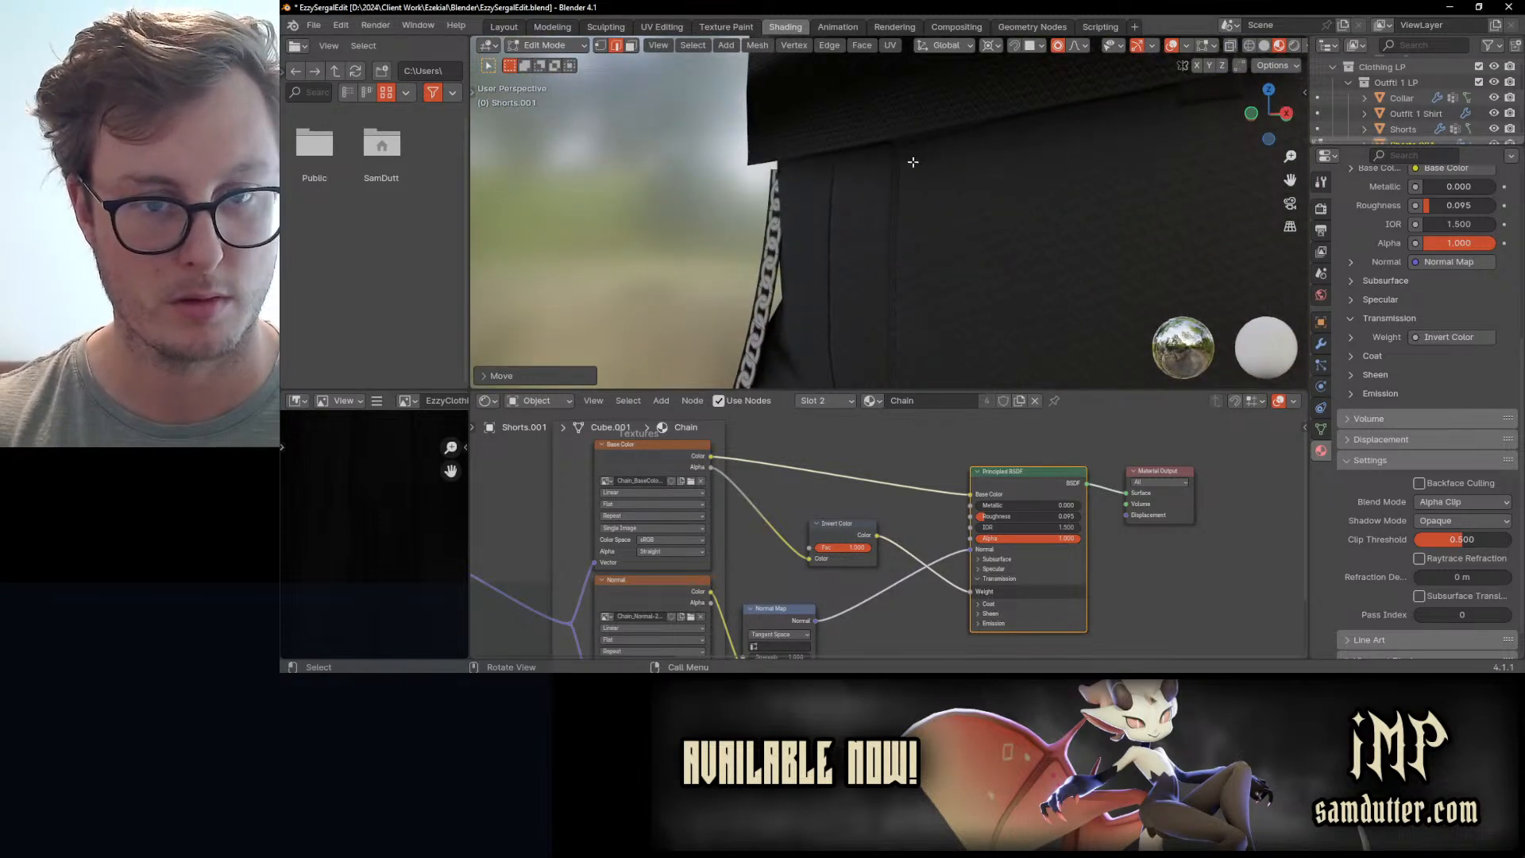
key("r")
key("z")
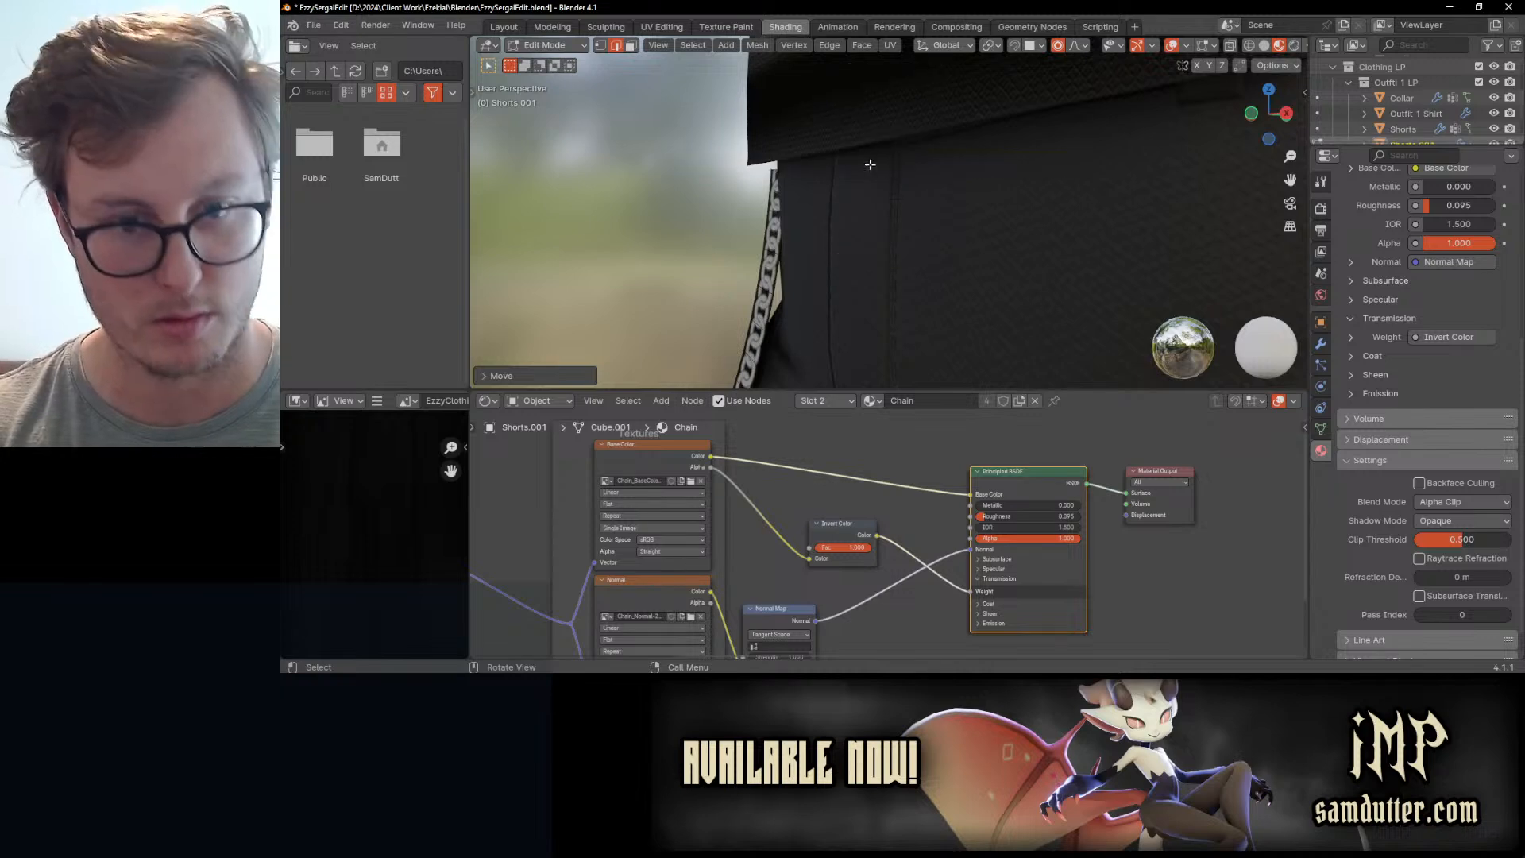
left_click(865, 93)
middle_click_drag(865, 92, 1146, 237)
key("g")
left_click(895, 172)
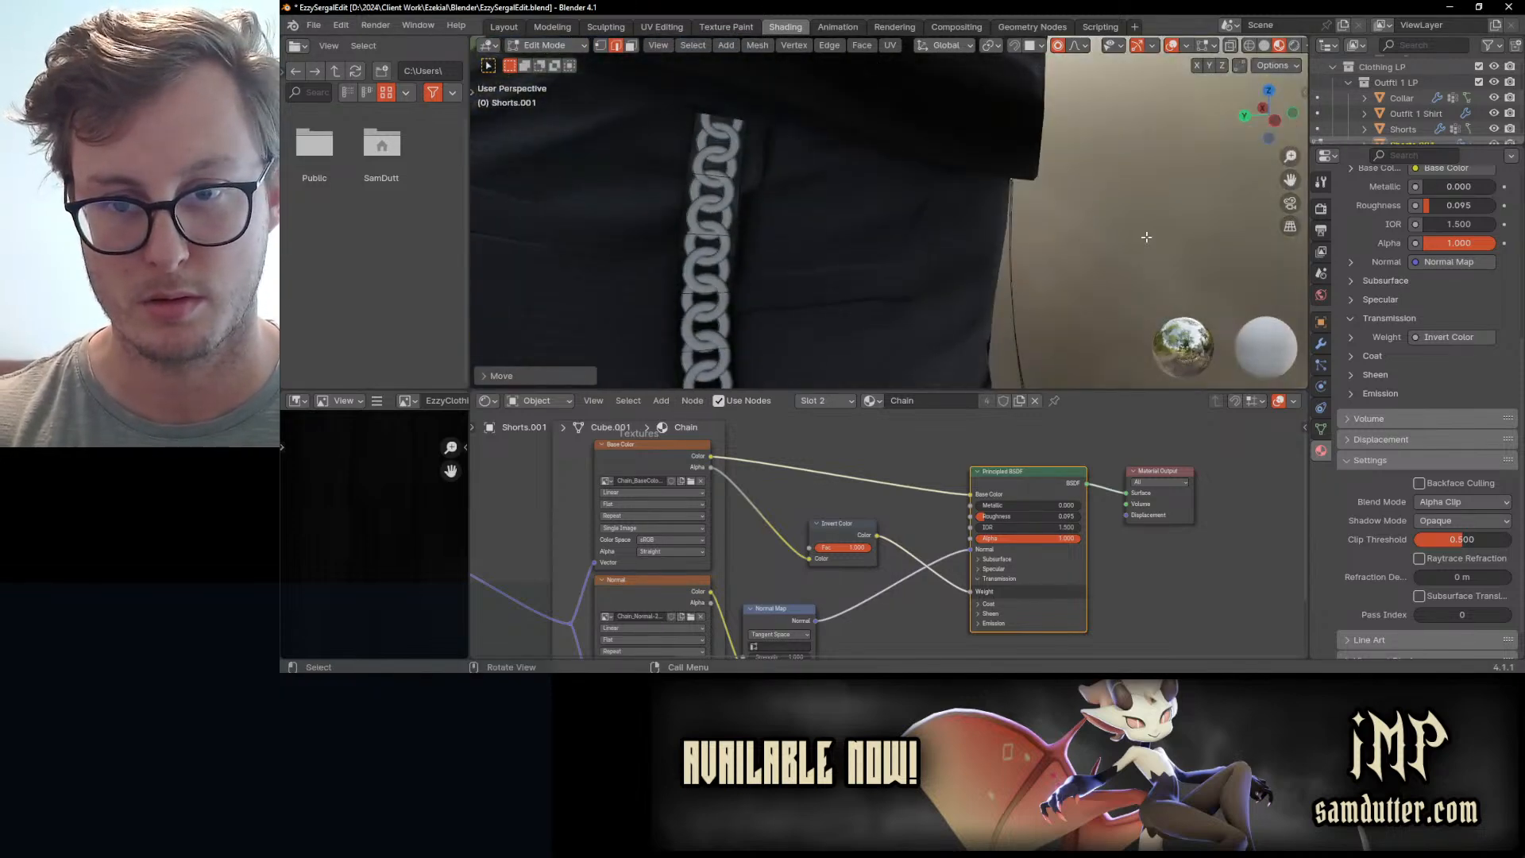
- Rotate the chain's upper end with proportional editing and nudge it so it follows the shorts' surface
key("r")
scroll(1149, 186, "up", 7)
scroll(1145, 173, "down", 1)
left_click(1144, 171)
key("g")
left_click(1137, 173)
middle_click_drag(973, 179, 915, 169)
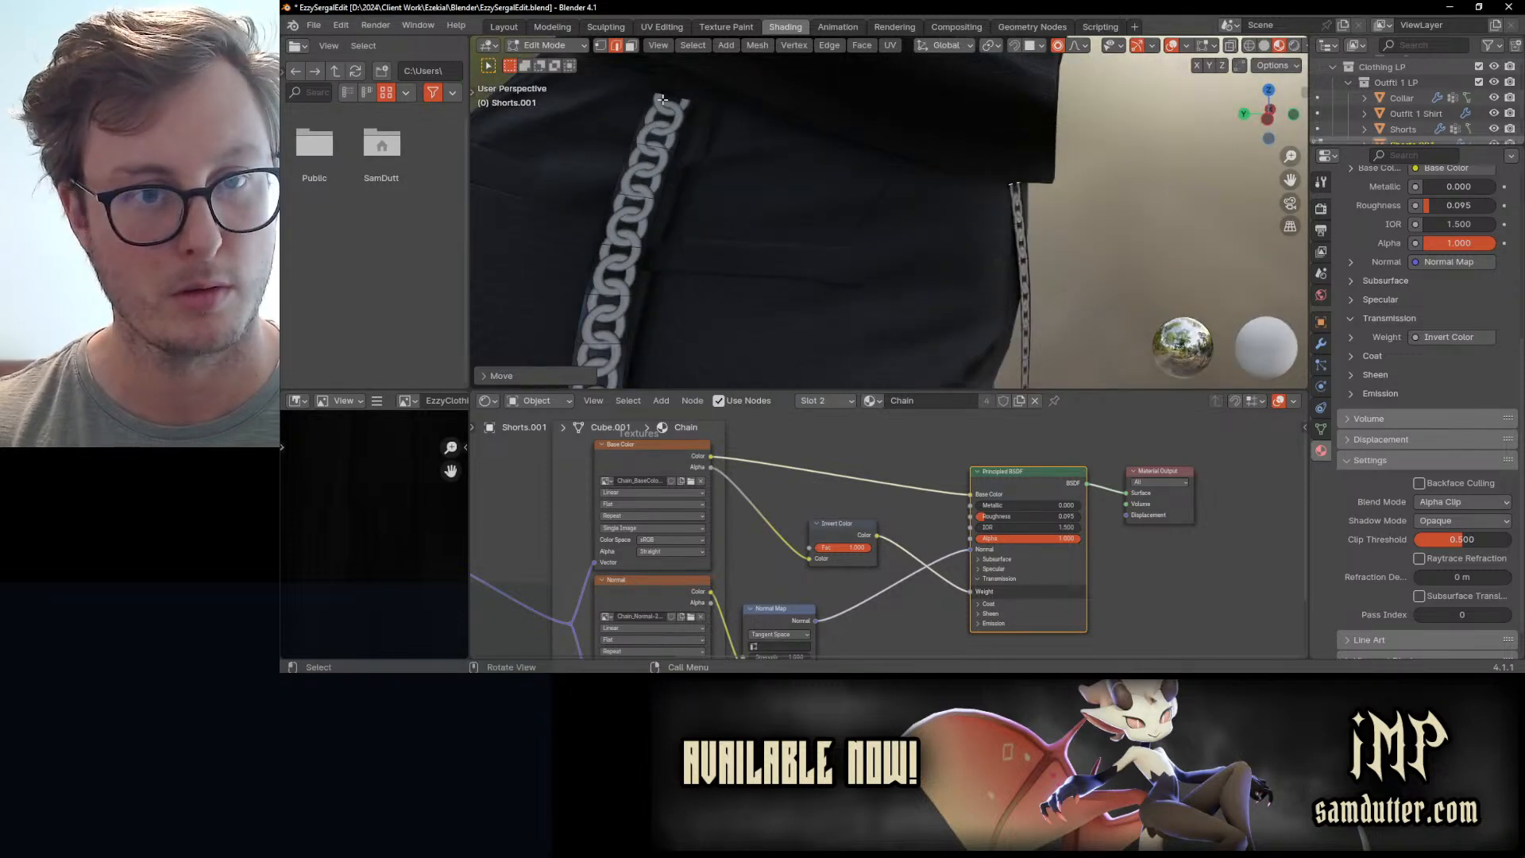
- Return to Object Mode, check the chain's fit from the front, and save the Blender file
key("Tab")
middle_click_drag(1020, 243, 947, 228)
scroll(948, 228, "down", 7)
left_click(1032, 255)
middle_click_drag(1057, 251, 1020, 245)
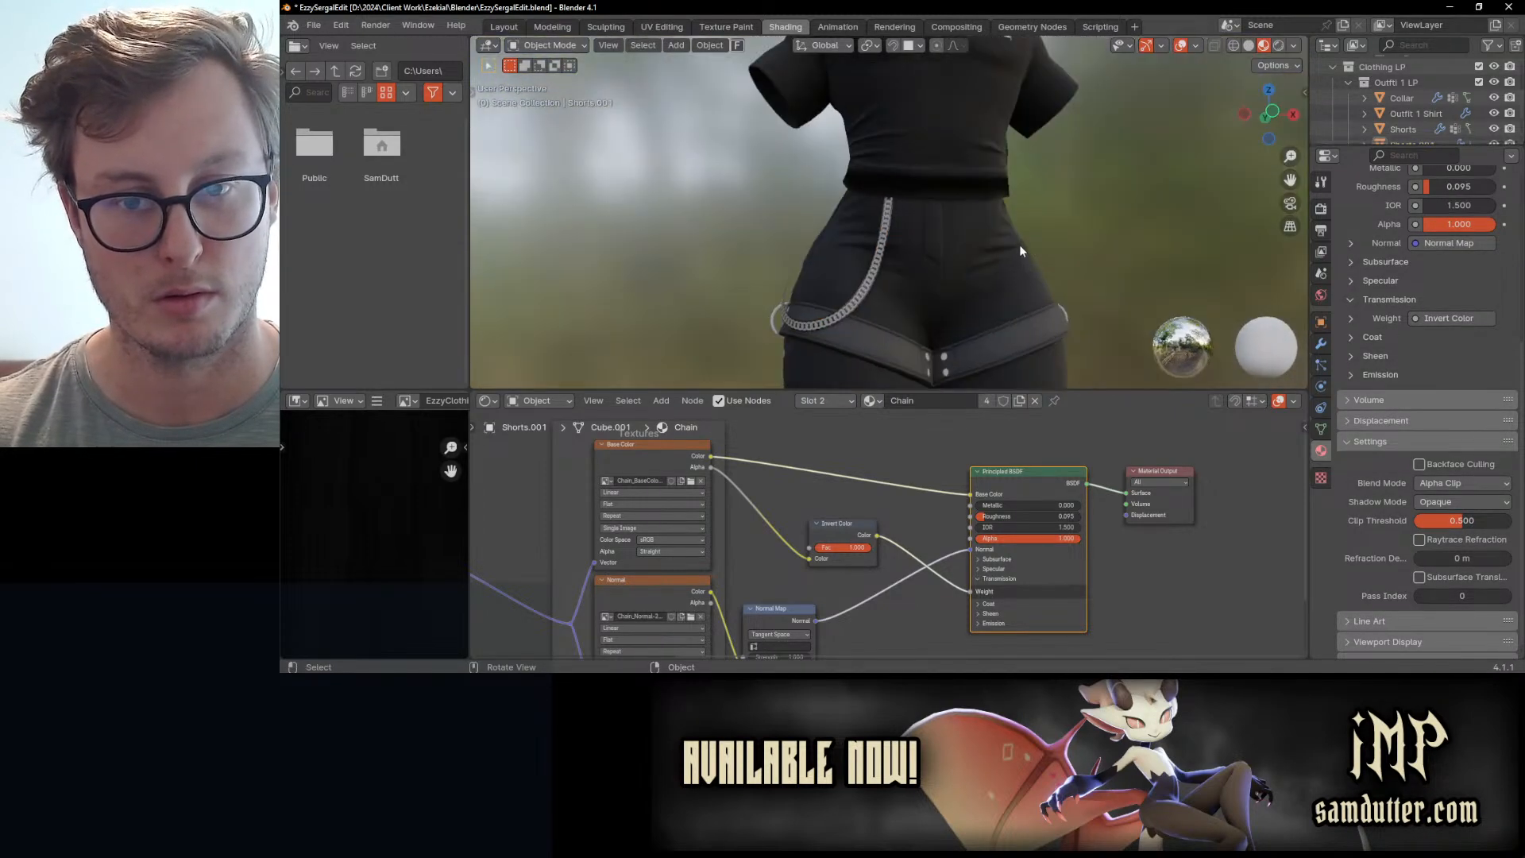
key("ctrl+s")
- Transfer the skin weights from Body to the separated chain object with Robust Weight Transfer
left_click(872, 281)
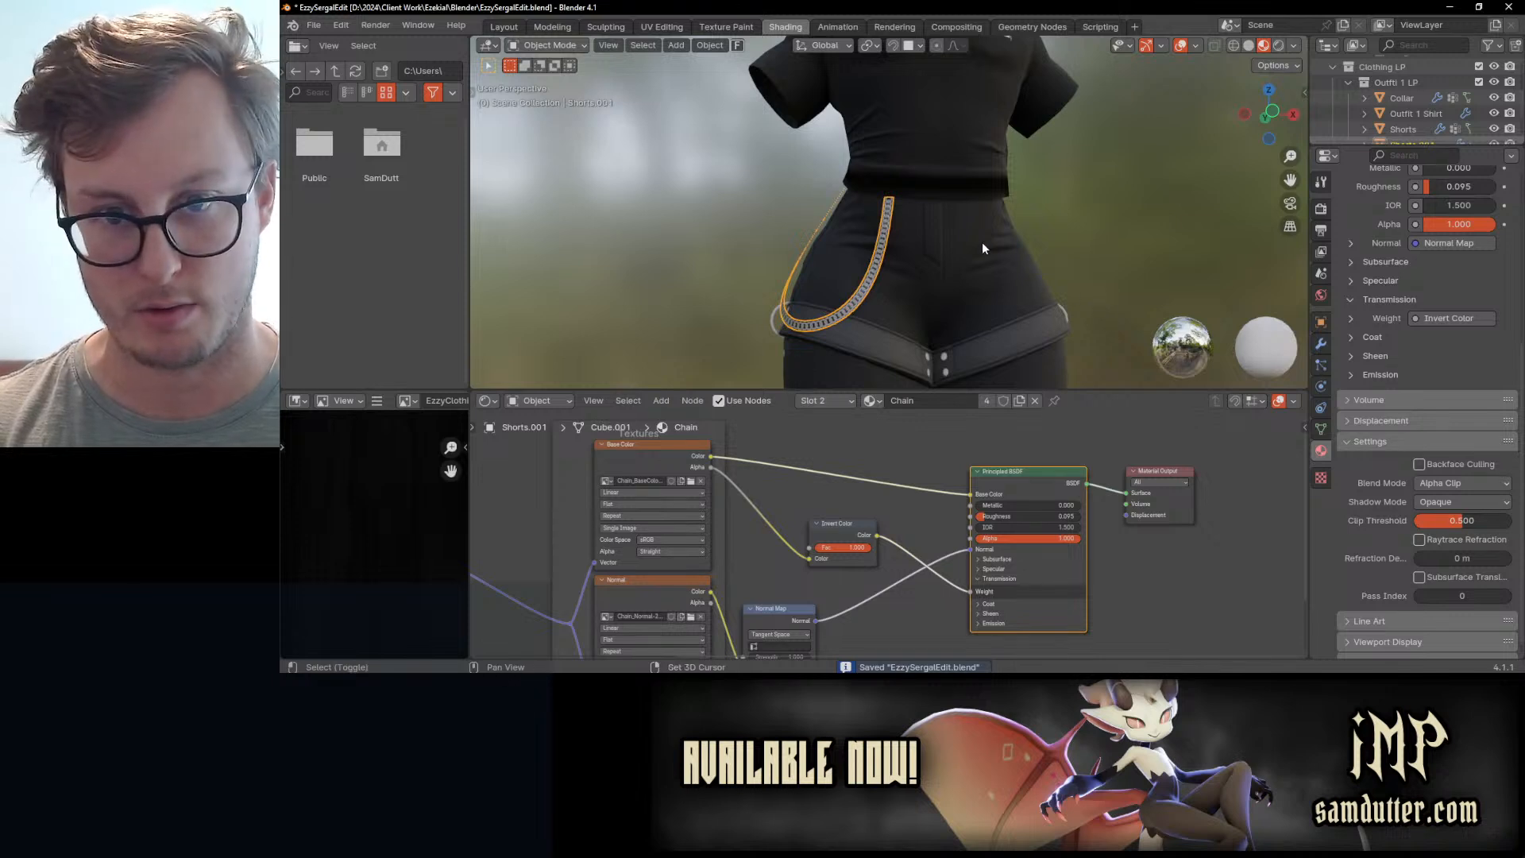
key("n")
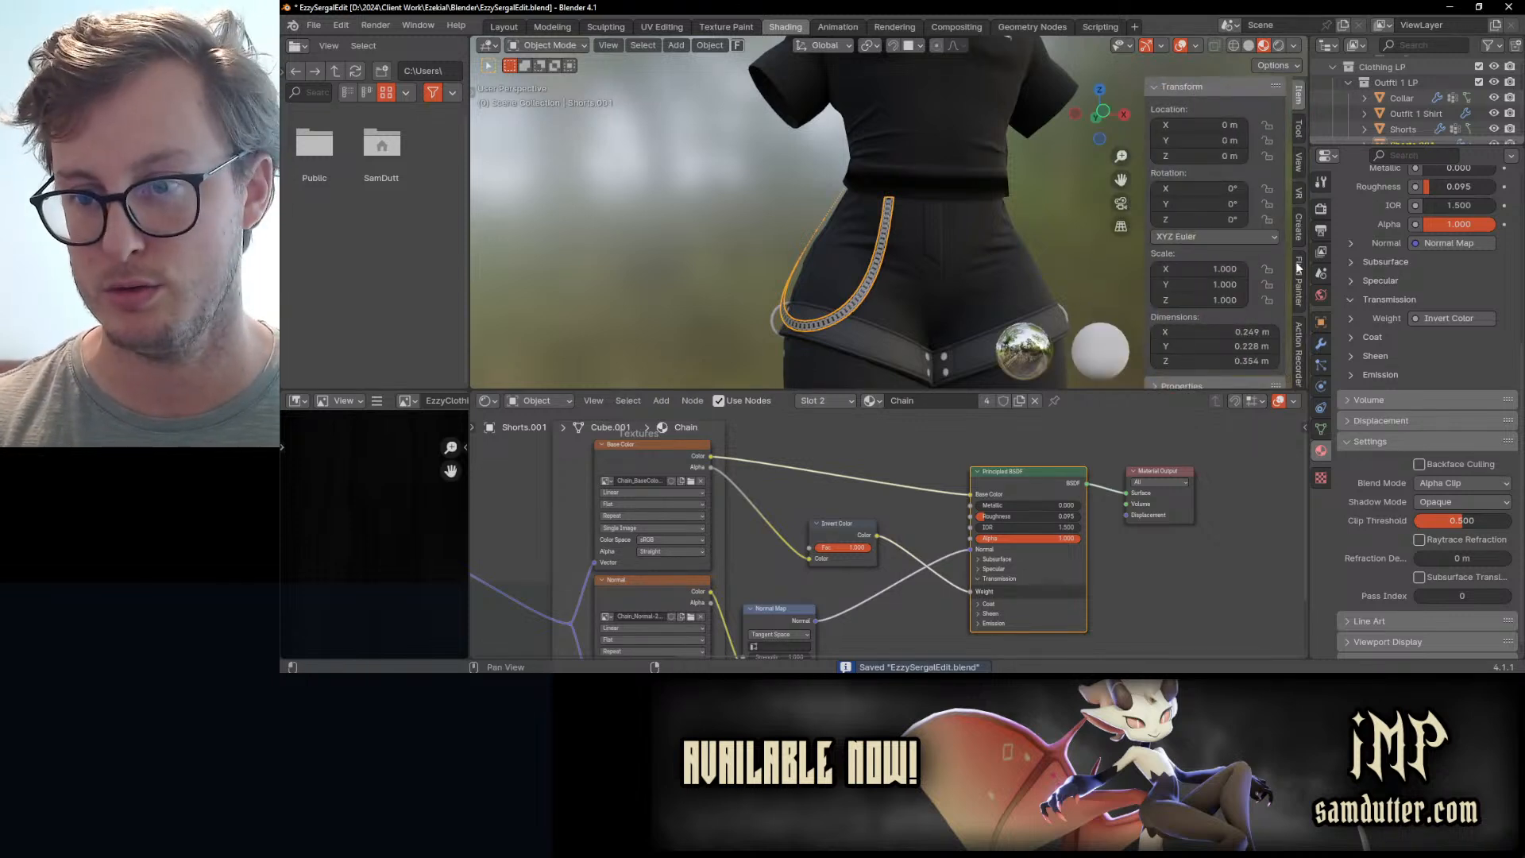
scroll(1300, 274, "down", 2)
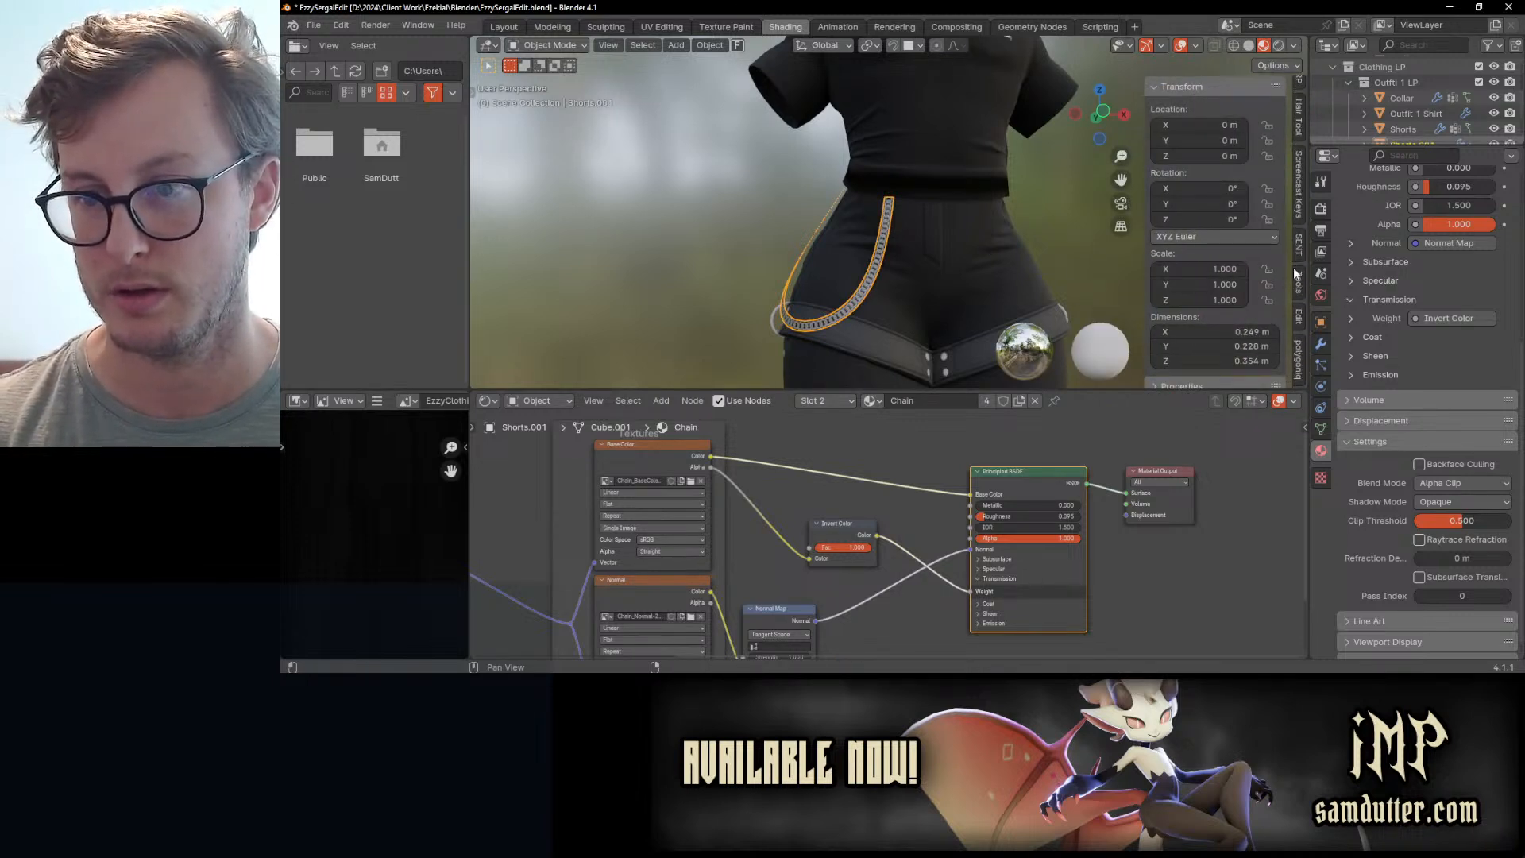
left_click(1299, 244)
left_click(1206, 147)
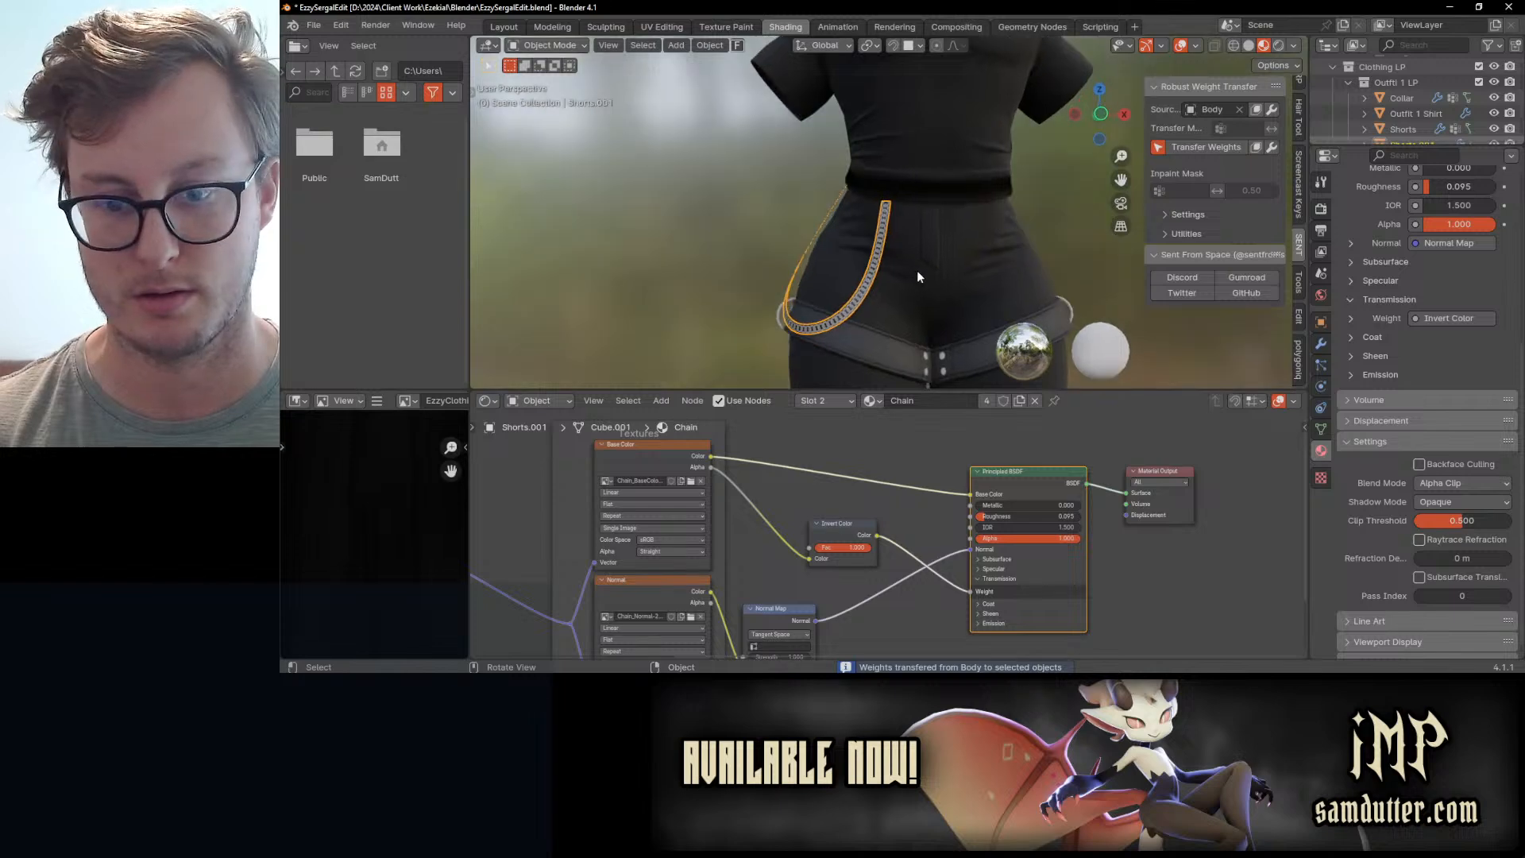
- Add a Mirror modifier to the chain so it also hangs on the opposite side of the shorts
key("q")
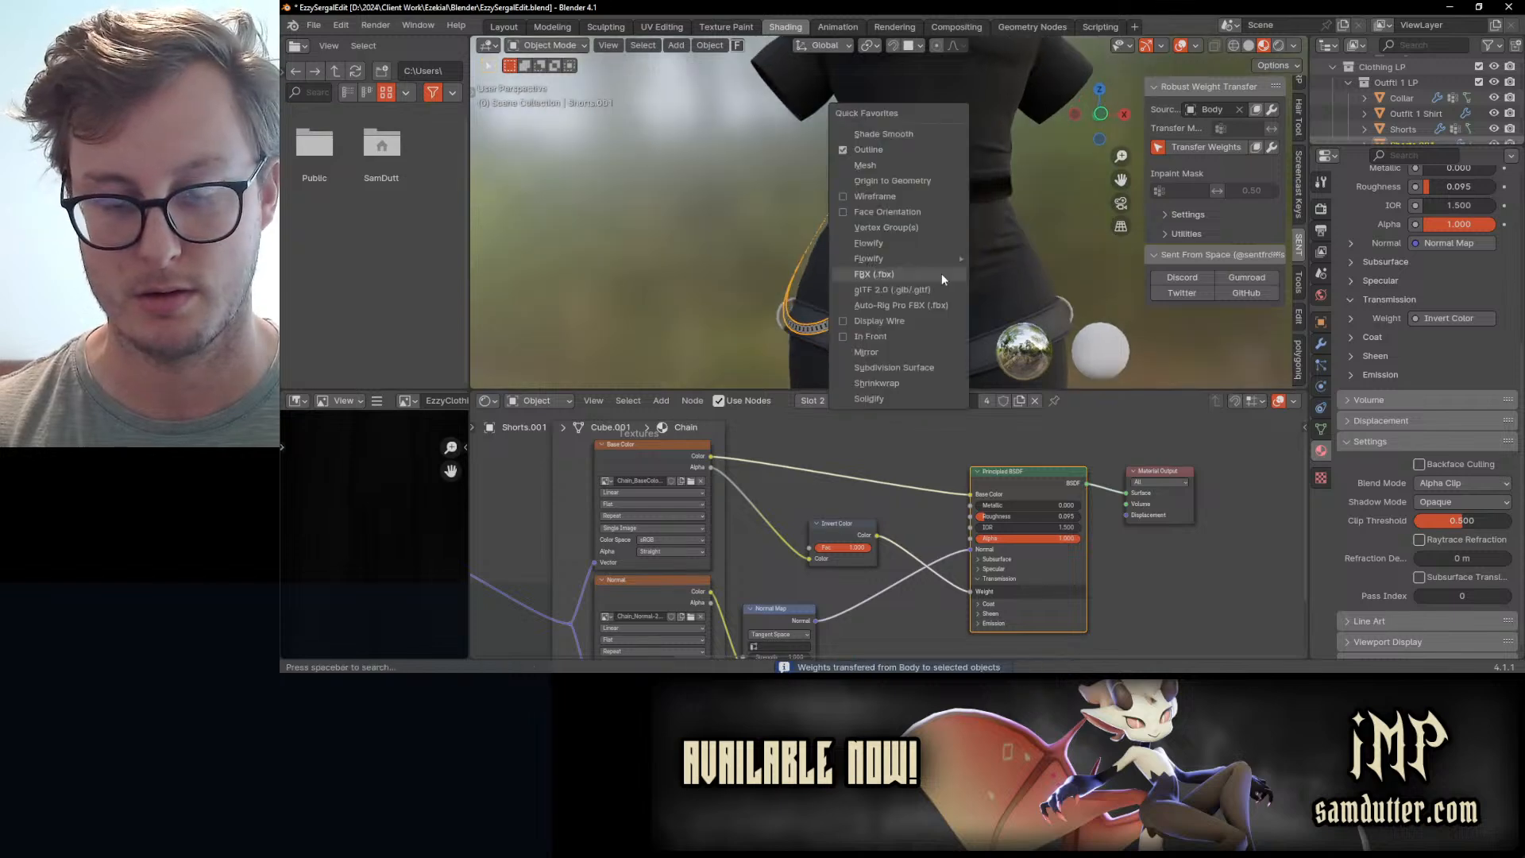
left_click(884, 350)
key("q")
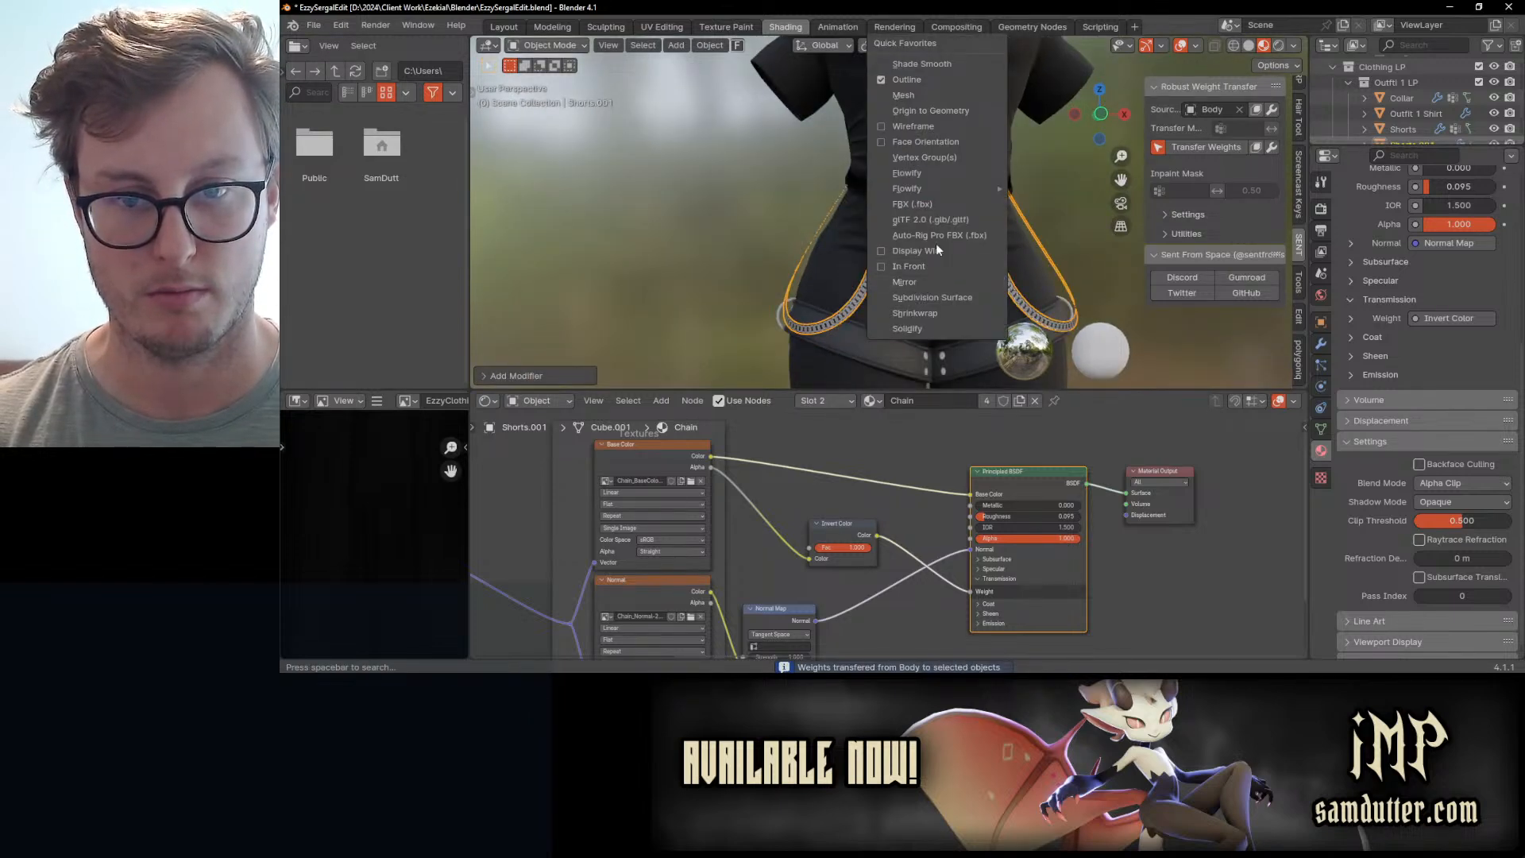
key("Tab")
key("a")
key("g")
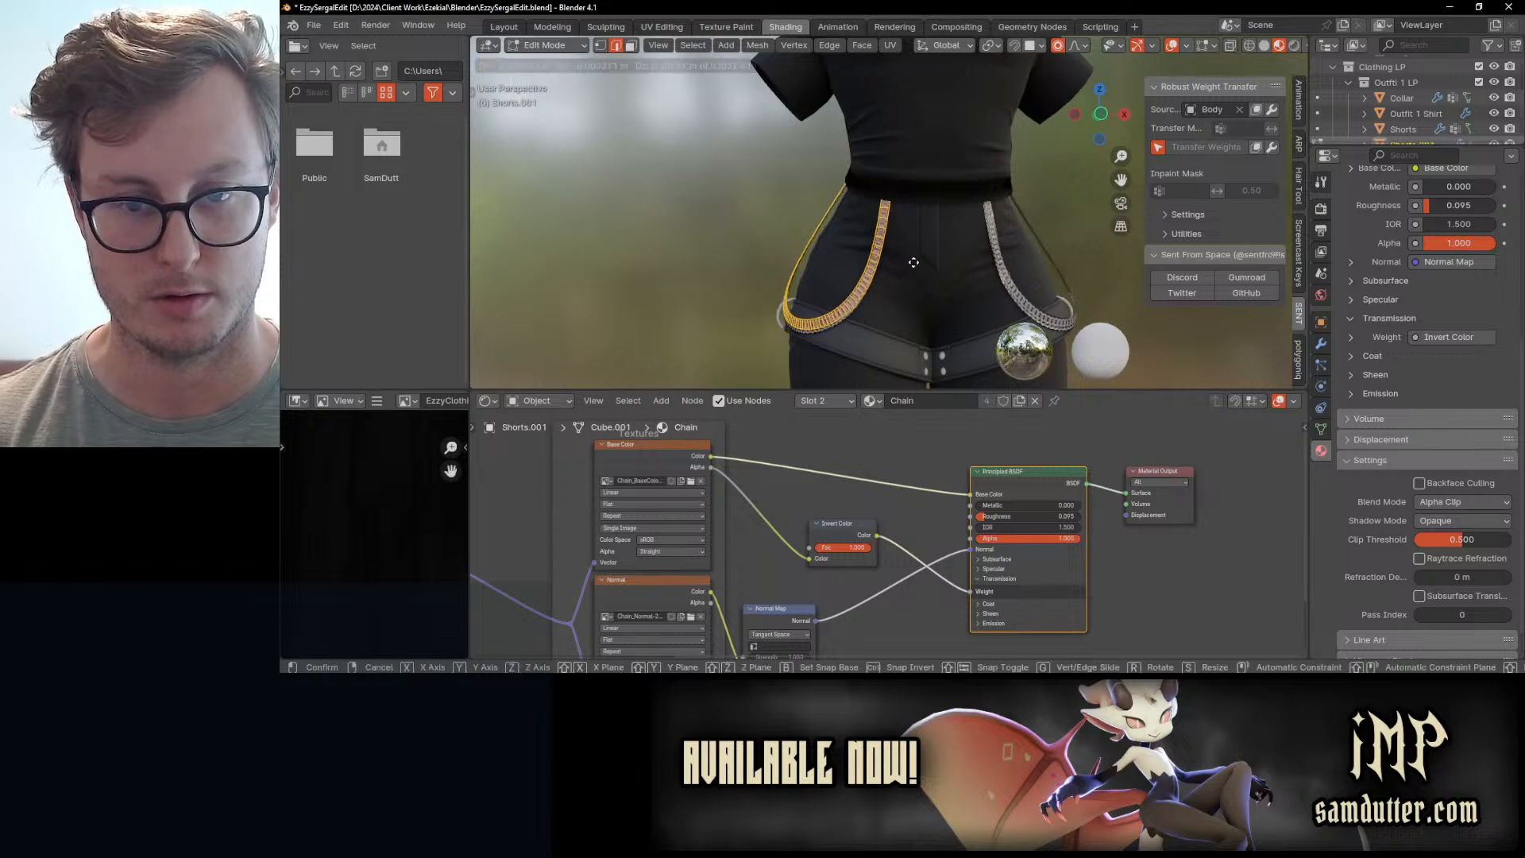
right_click(912, 263)
key("q")
left_click(811, 392)
key("Tab")
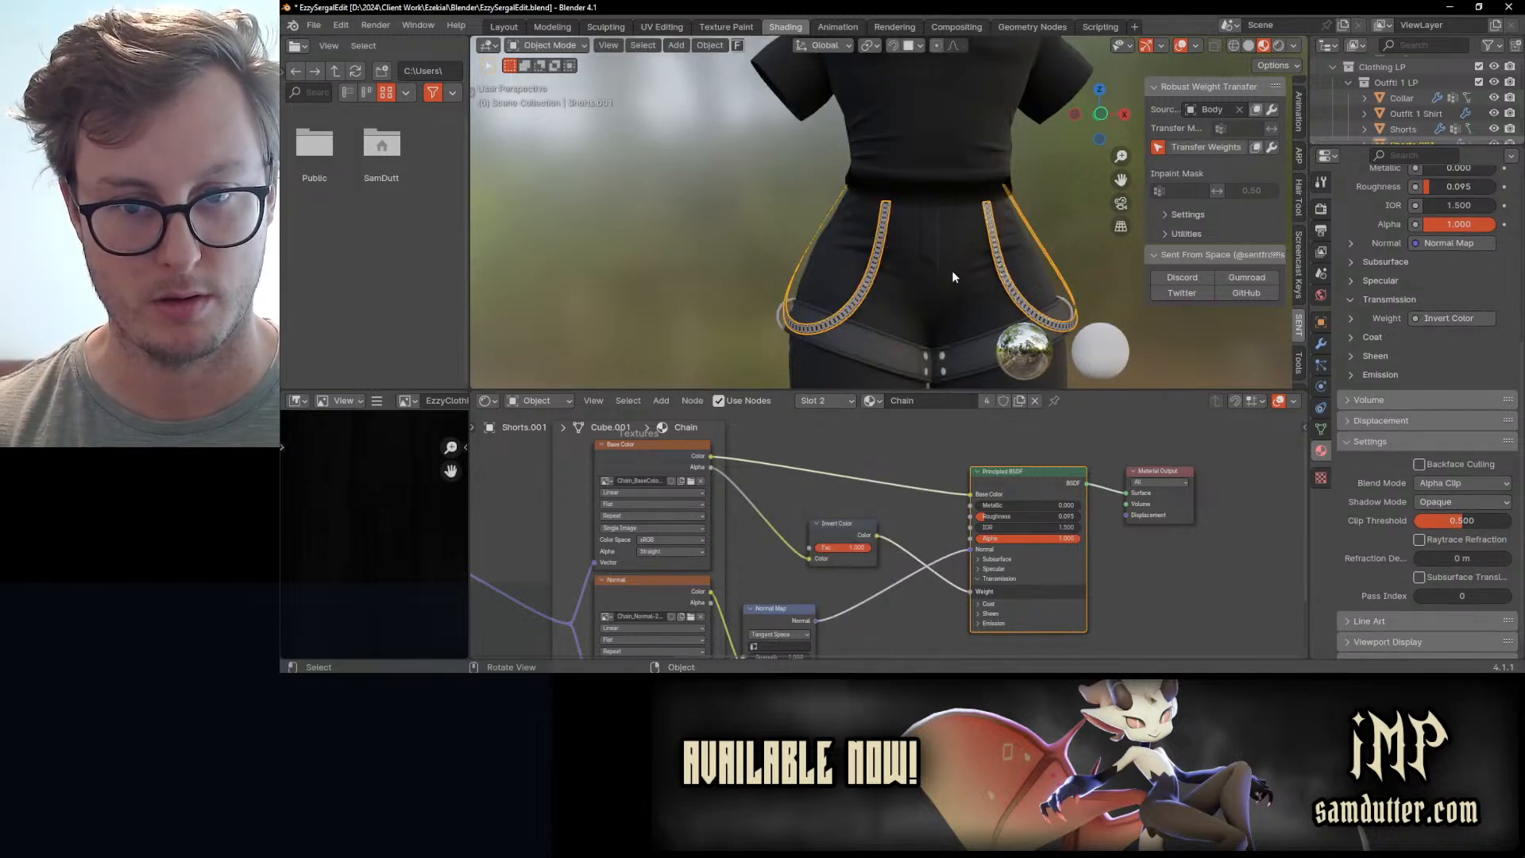
- Convert the mirrored chain to a mesh, join it into the shorts, and save the file
key("q")
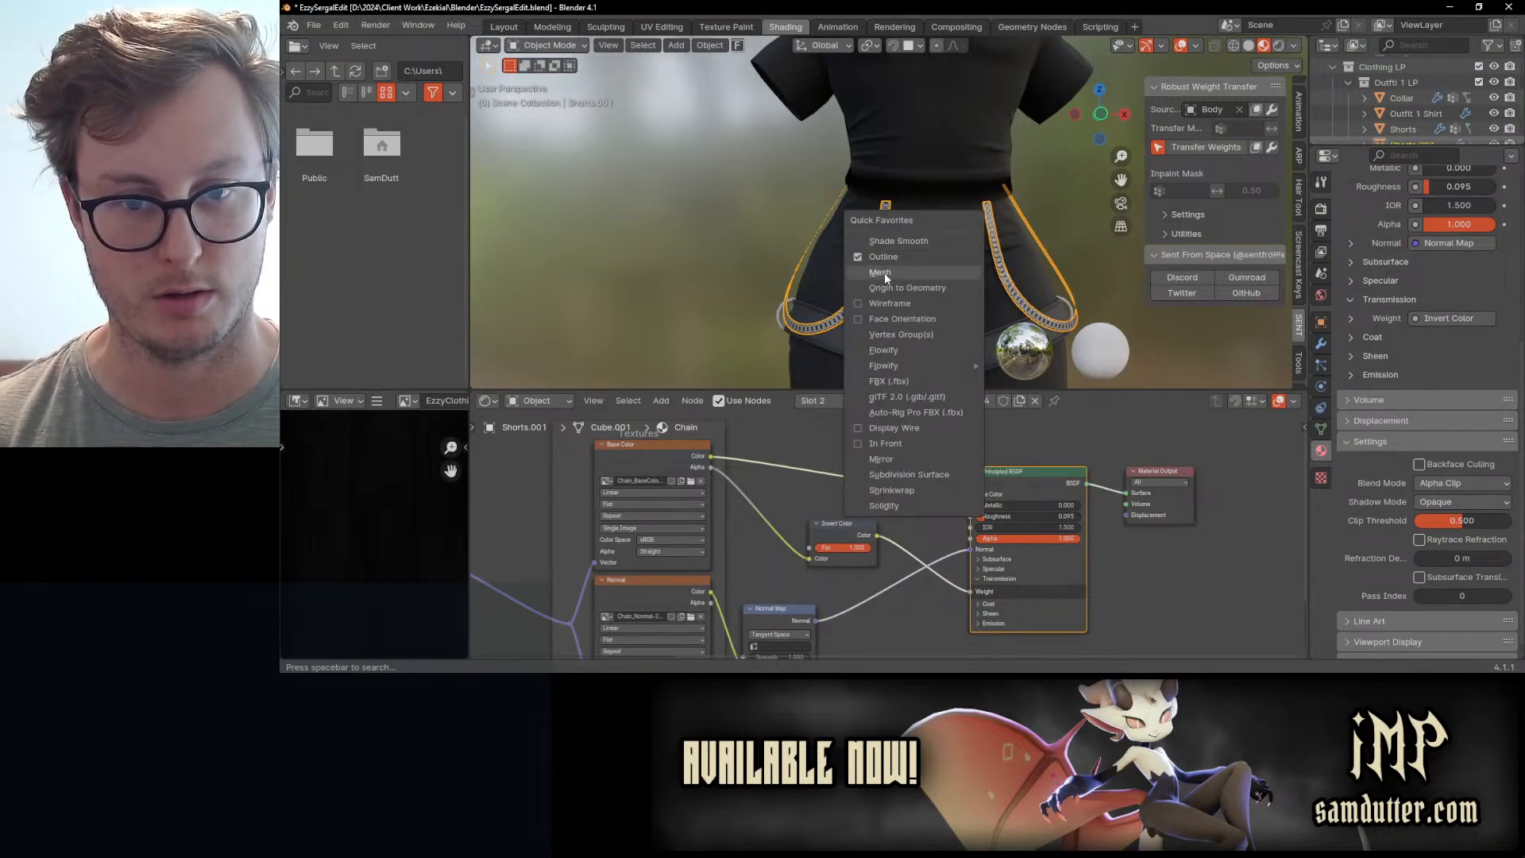
left_click(878, 273)
left_click(881, 303, "shift")
key("ctrl+j")
scroll(881, 299, "down", 5)
key("ctrl+s")
middle_click_drag(881, 298, 929, 293)
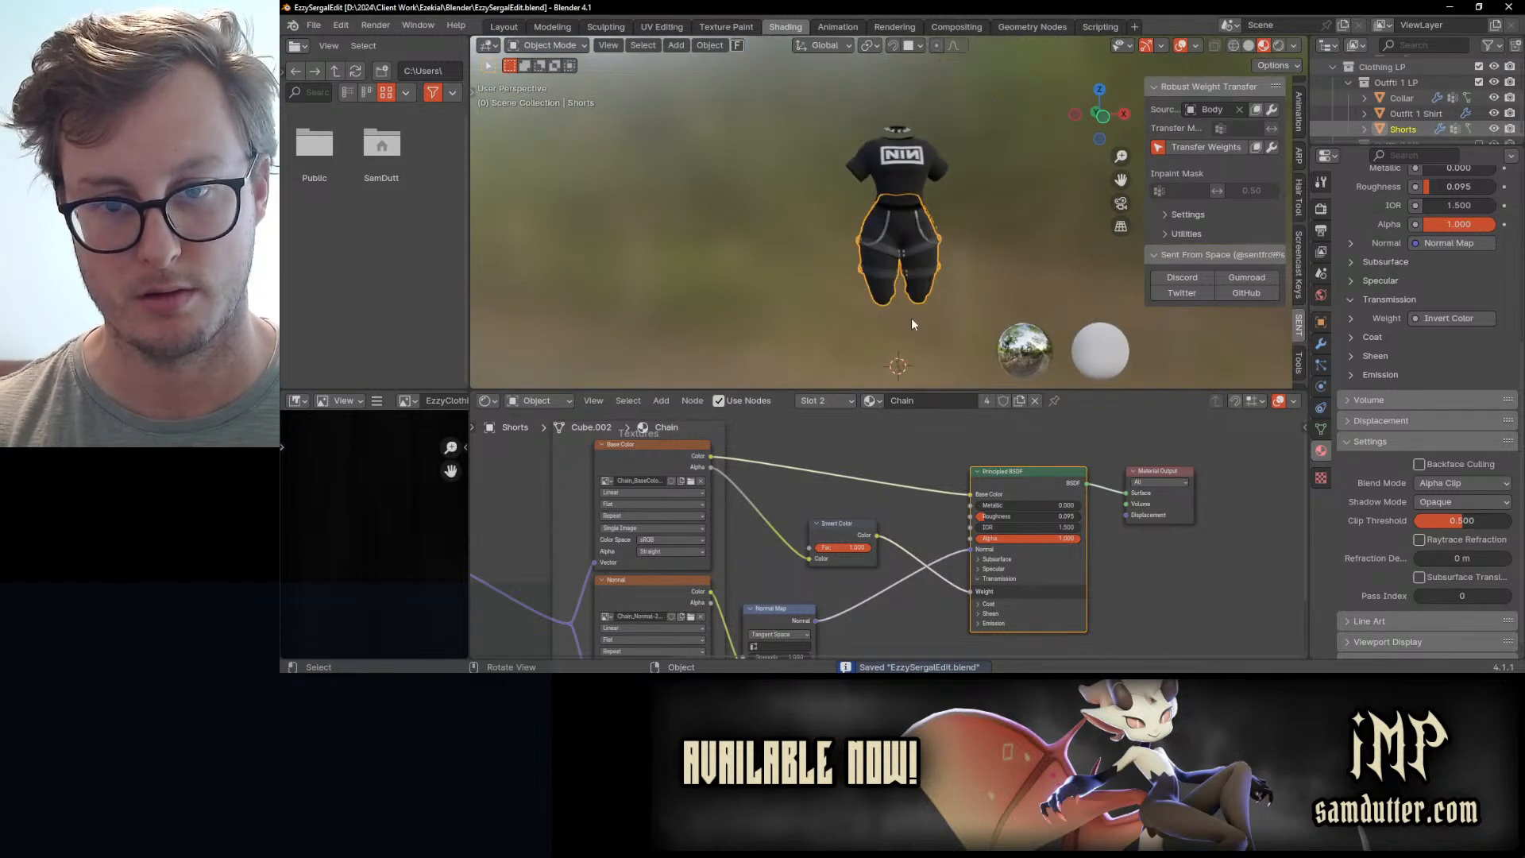
- In the Layout workspace, edit the shirt and select its bottom edge loop grown to the hem band, with proportional editing off
left_click(506, 27)
scroll(836, 303, "down", 3)
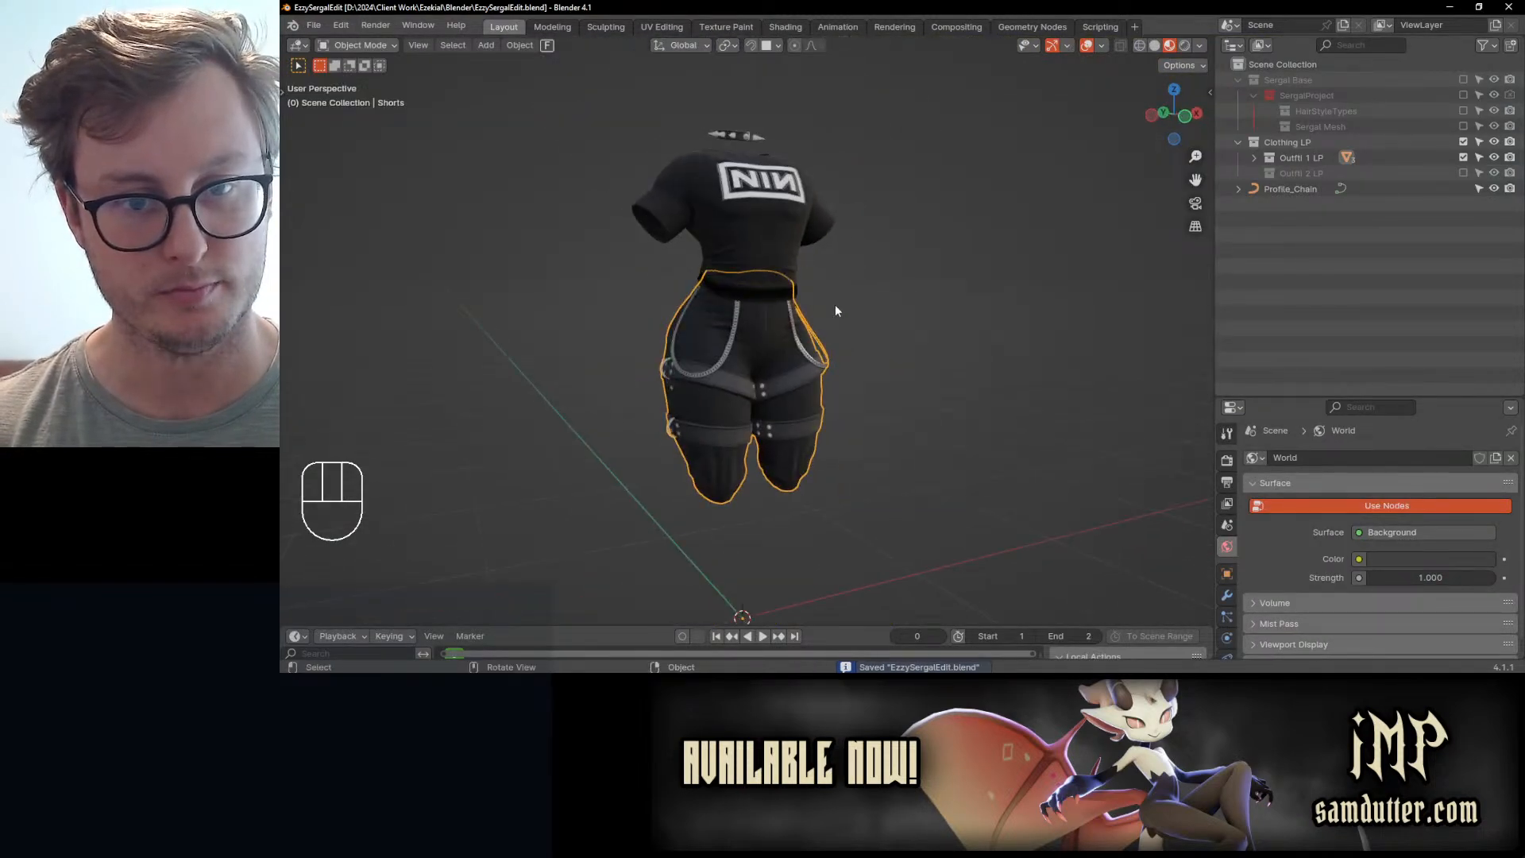
scroll(829, 307, "up", 3)
scroll(787, 306, "down", 1)
scroll(818, 278, "up", 4)
left_click(823, 265)
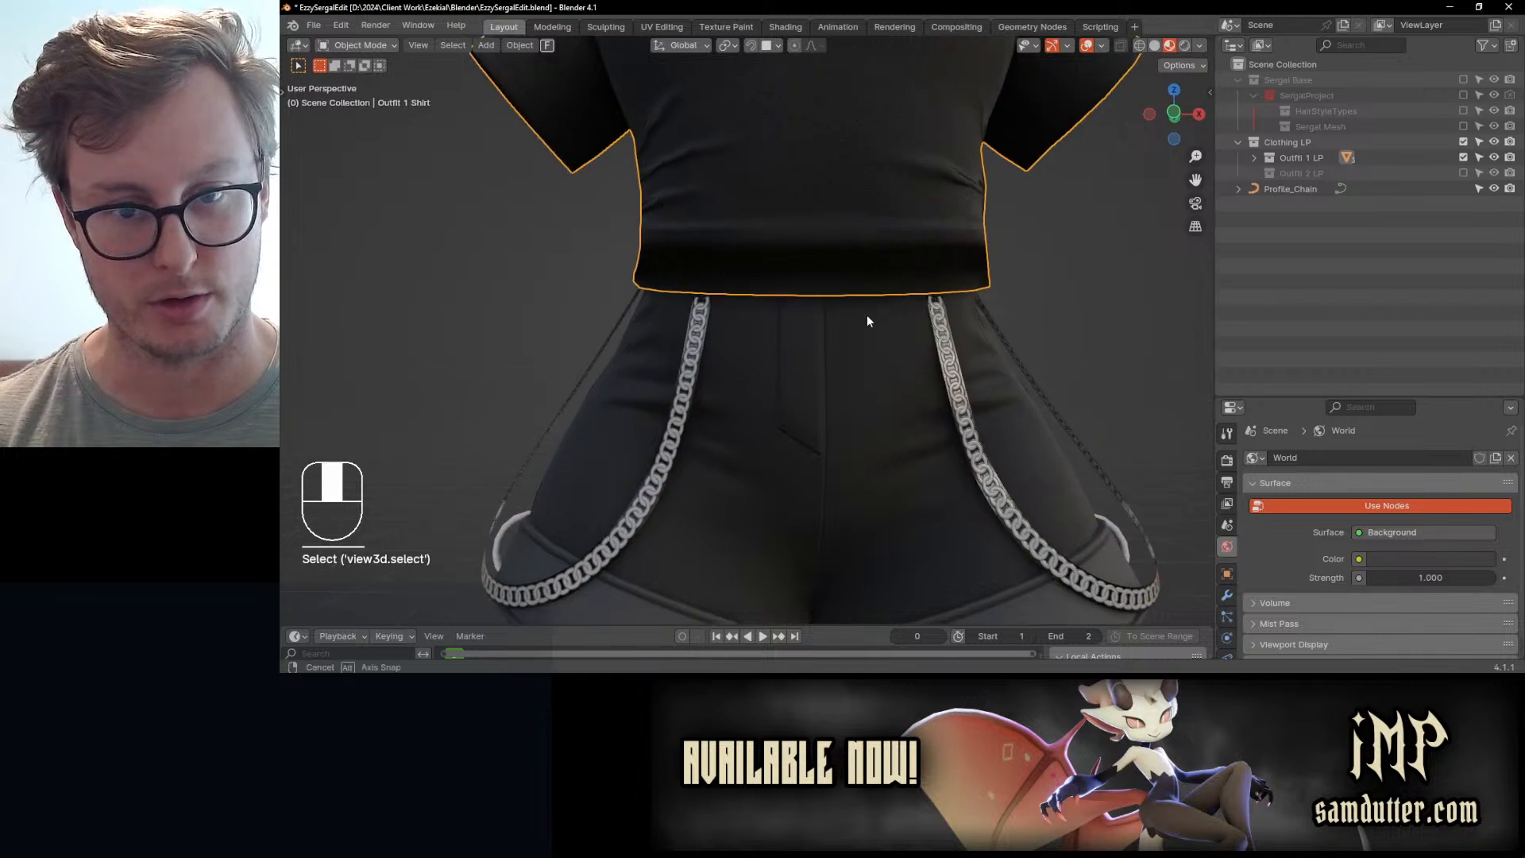
key("Tab")
left_click(859, 294)
left_click(874, 294, "alt+shift")
key("o")
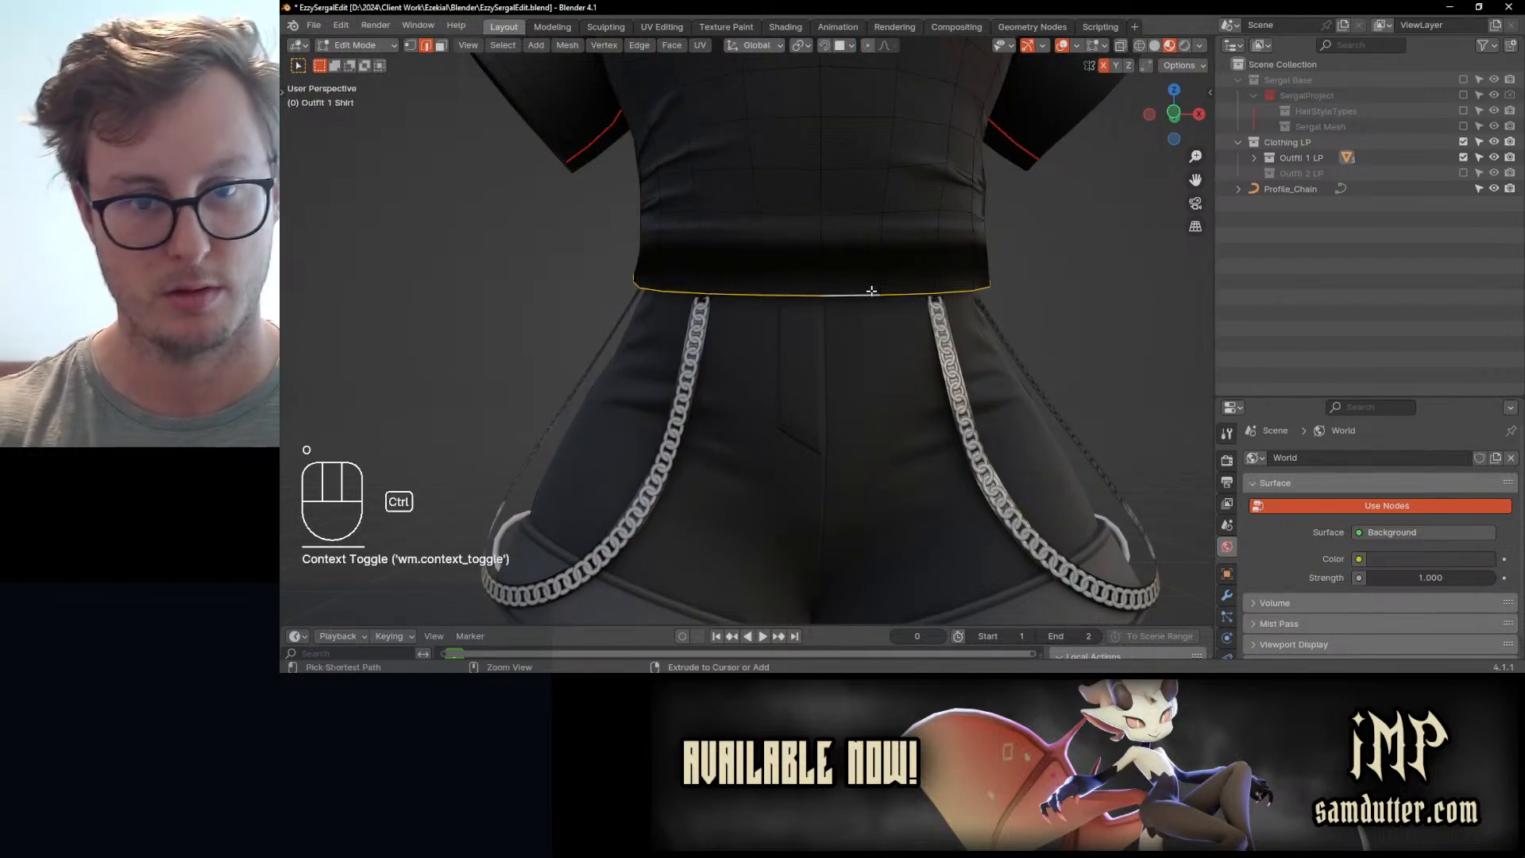
key("ctrl+KP_Add")
- Try shrinking the shirt's hem band inward by 0.0175 m and undo it
key("alt+s")
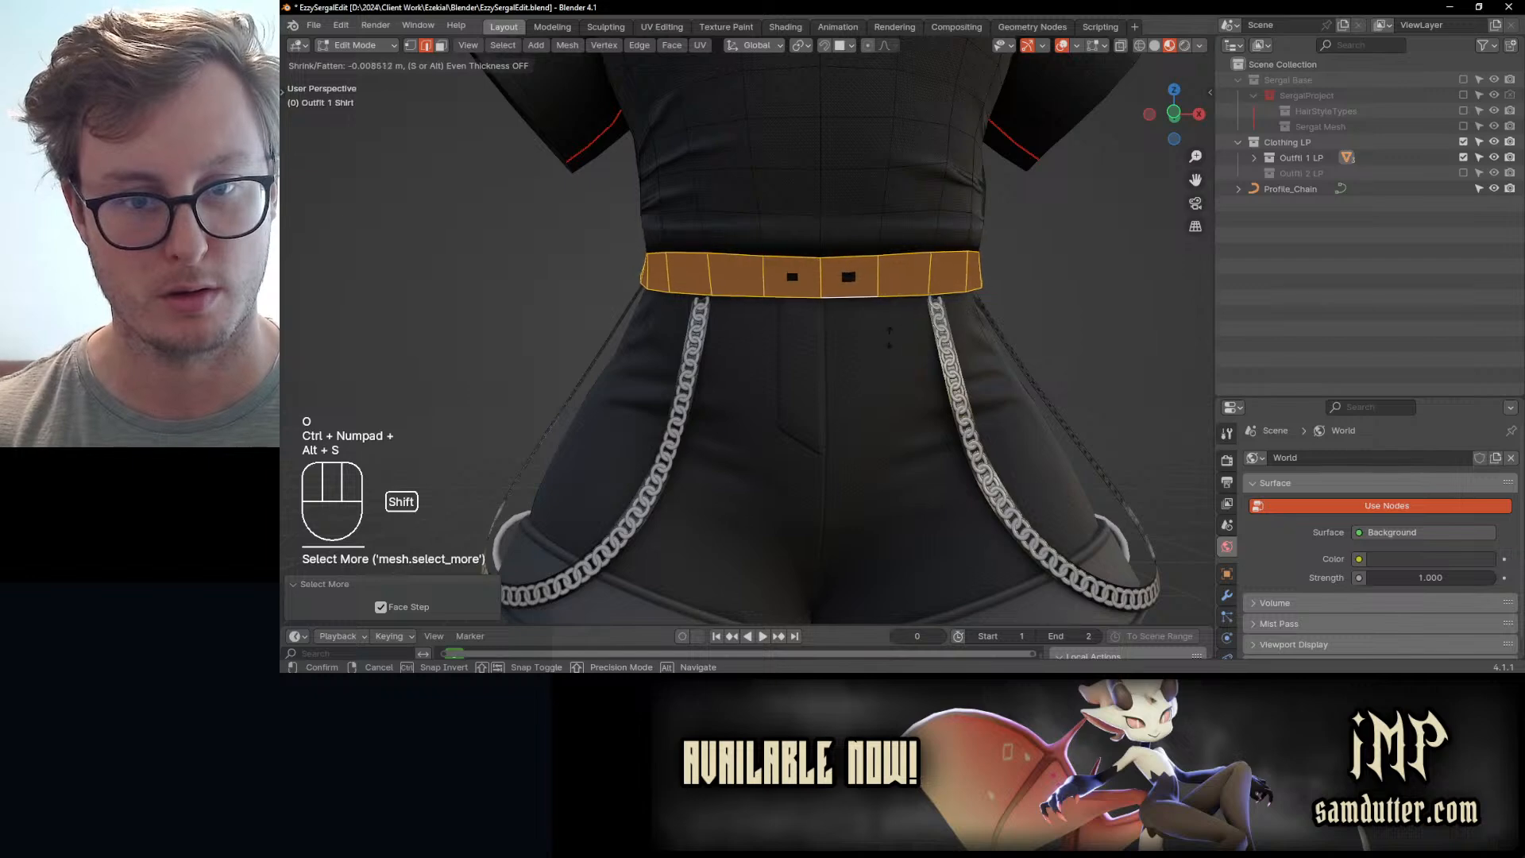
left_click(846, 267)
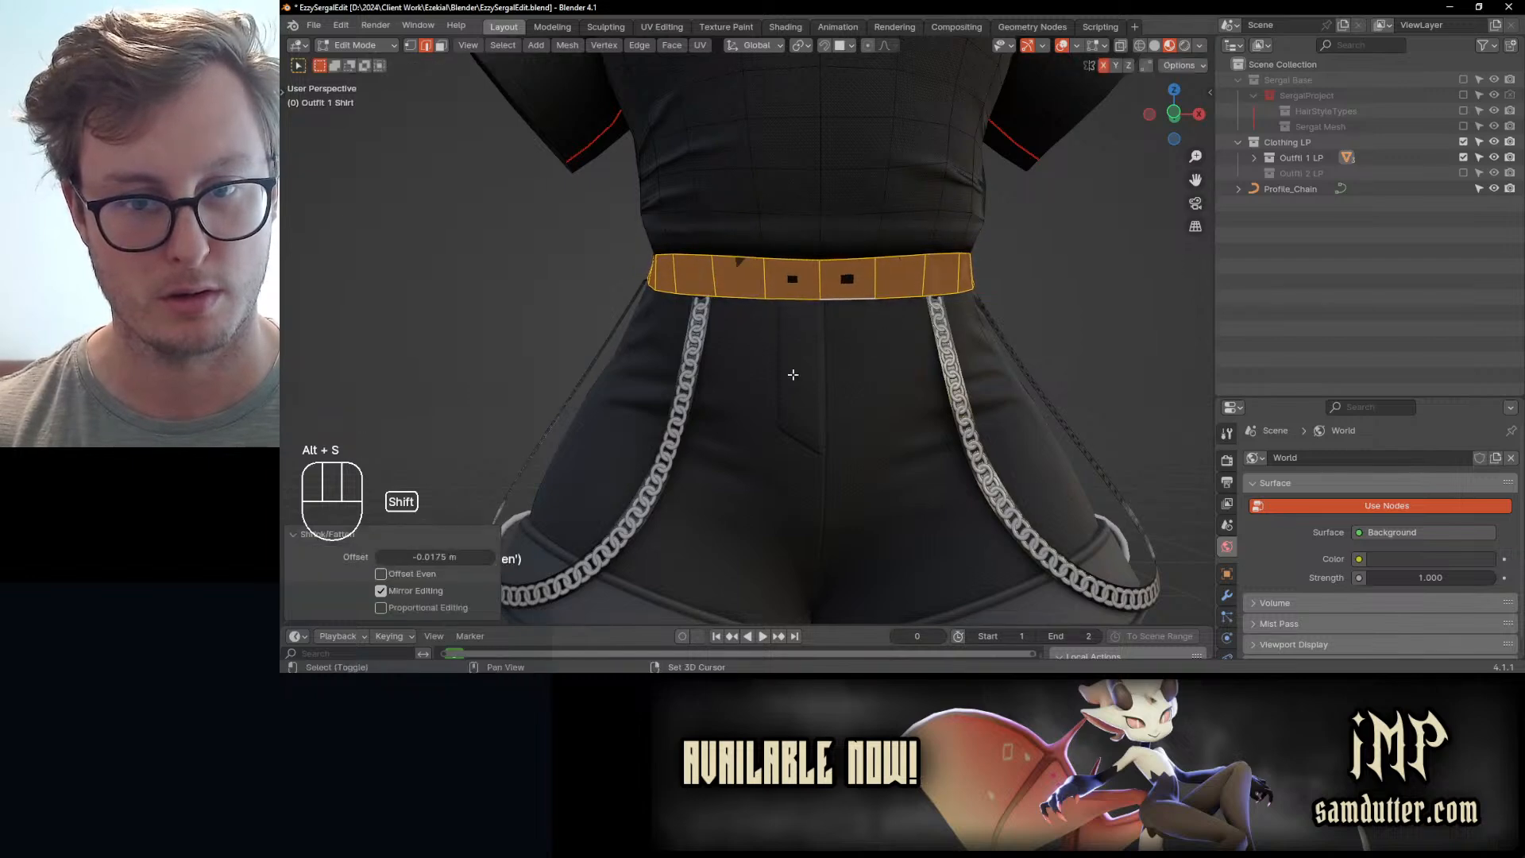
key("ctrl+z")
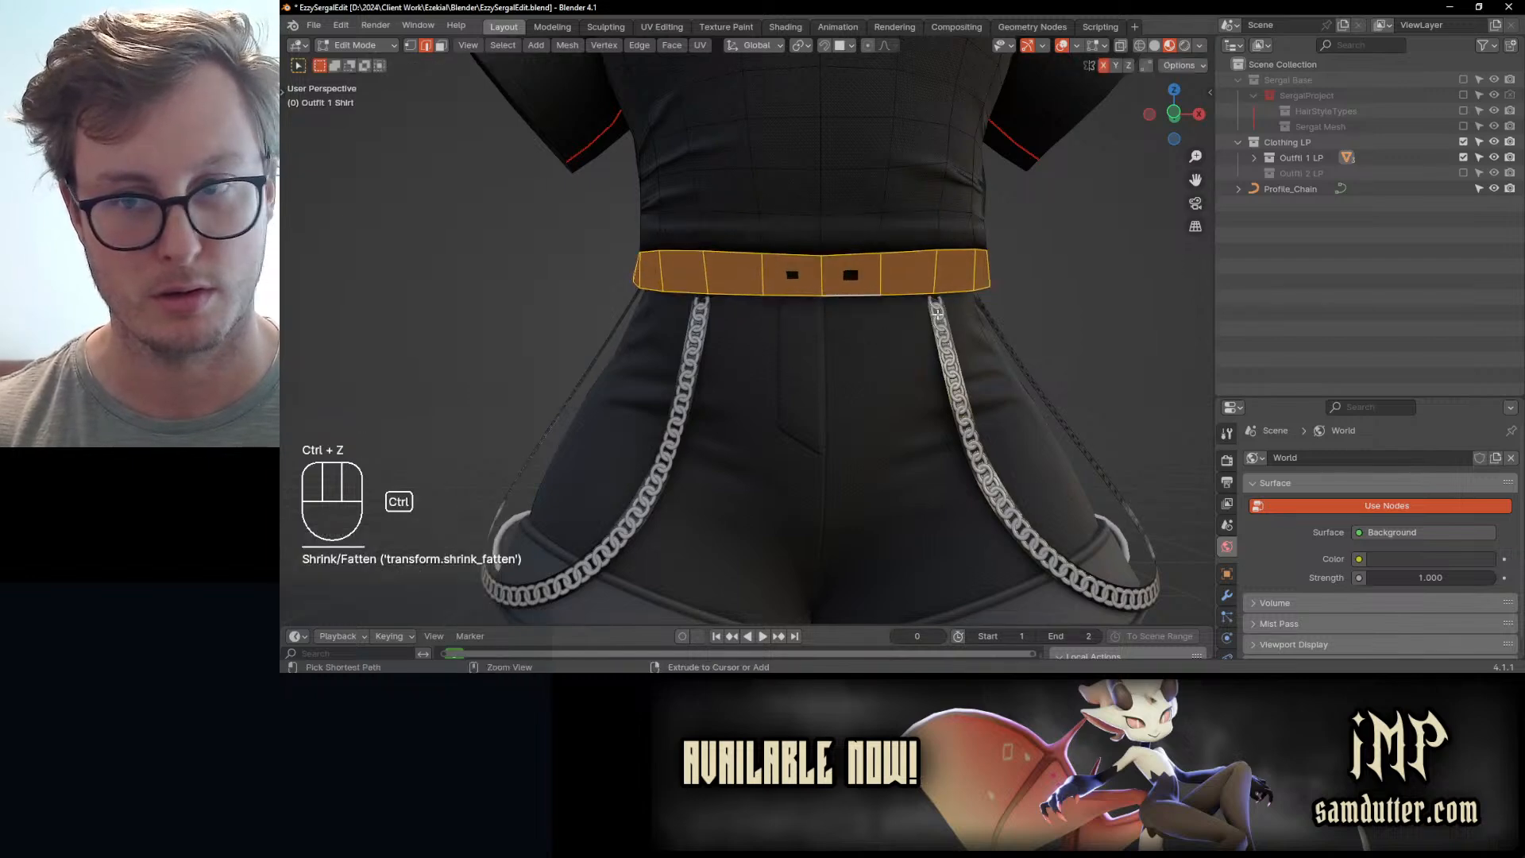
- Show the Sergal Base and Sergal Mesh collections as a body reference for the shirt hem
left_click(1463, 80)
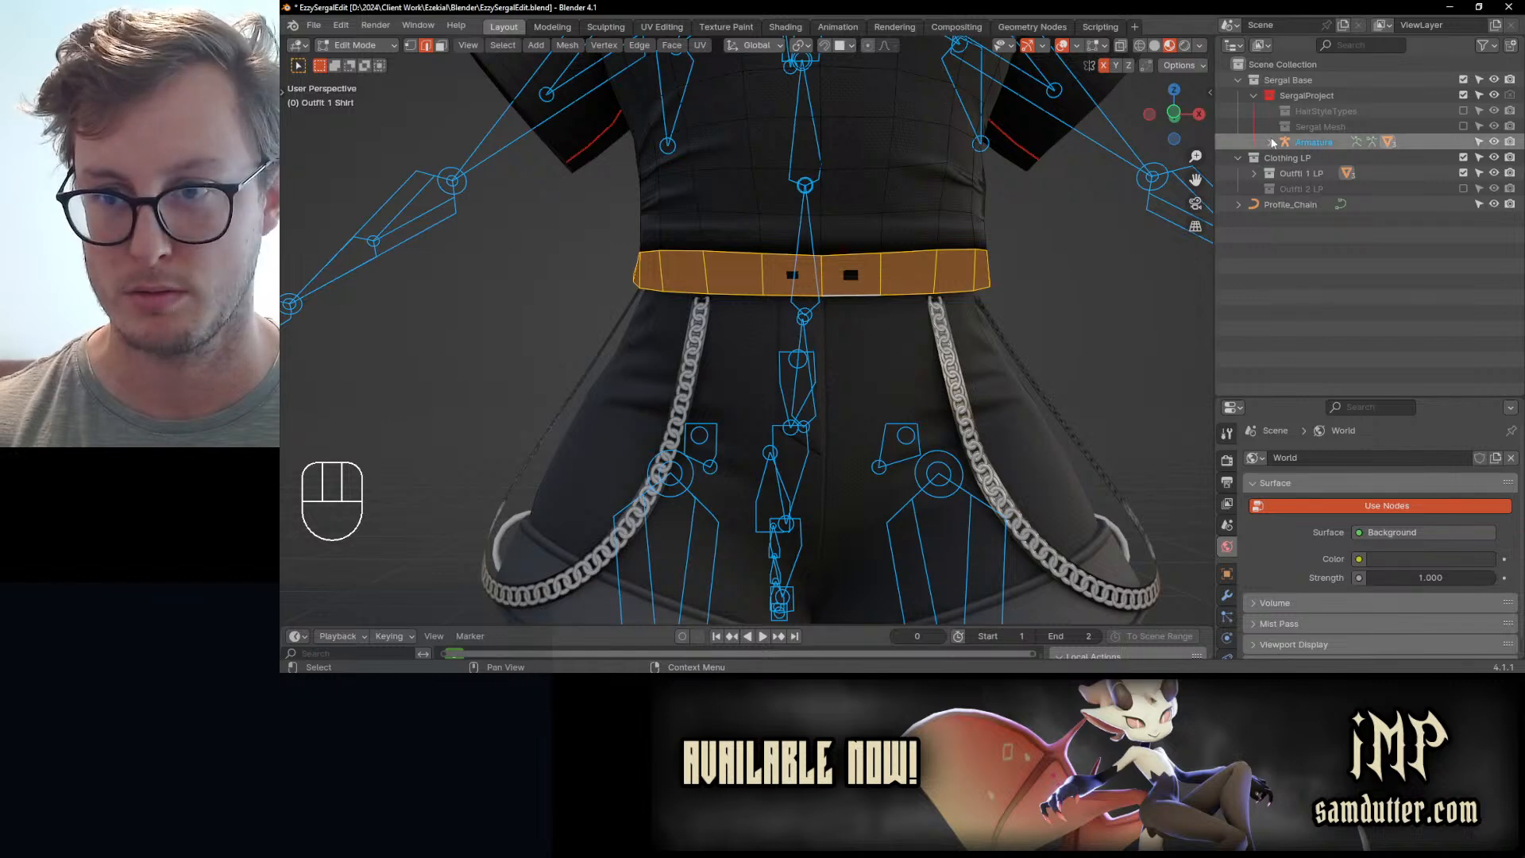
left_click(1463, 127)
middle_click_drag(1004, 293, 984, 346, "shift")
scroll(983, 346, "up", 1)
- Try shrinking the shirt's hem band against the visible body and undo the change
key("alt+s")
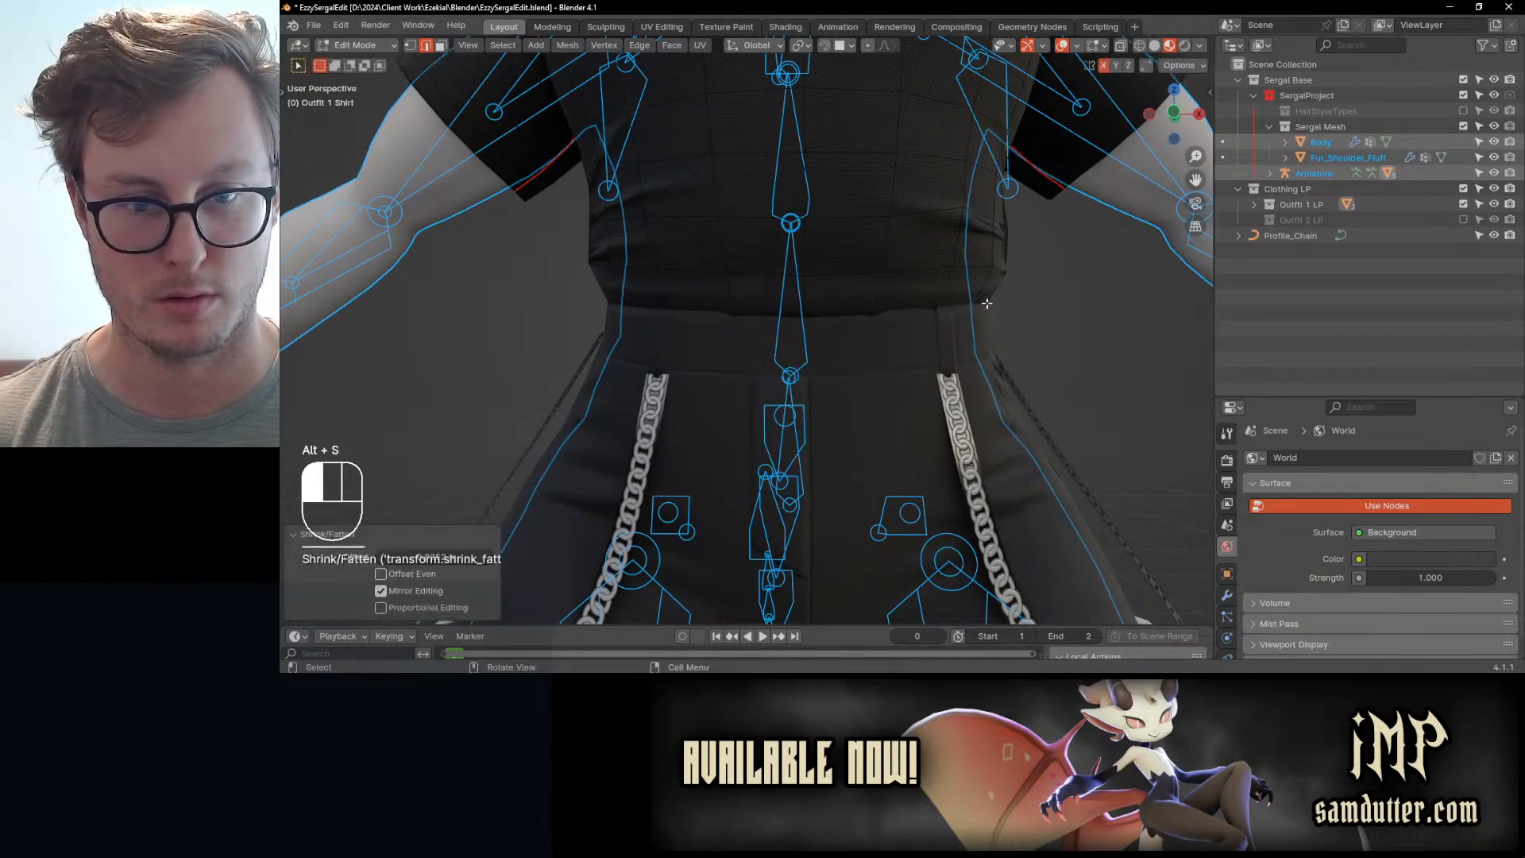
left_click(986, 303)
middle_click_drag(883, 337, 902, 341)
key("ctrl+z")
- Shrink the shirt's hem band closer to the waist and adjust its height along the Z axis
key("alt+s")
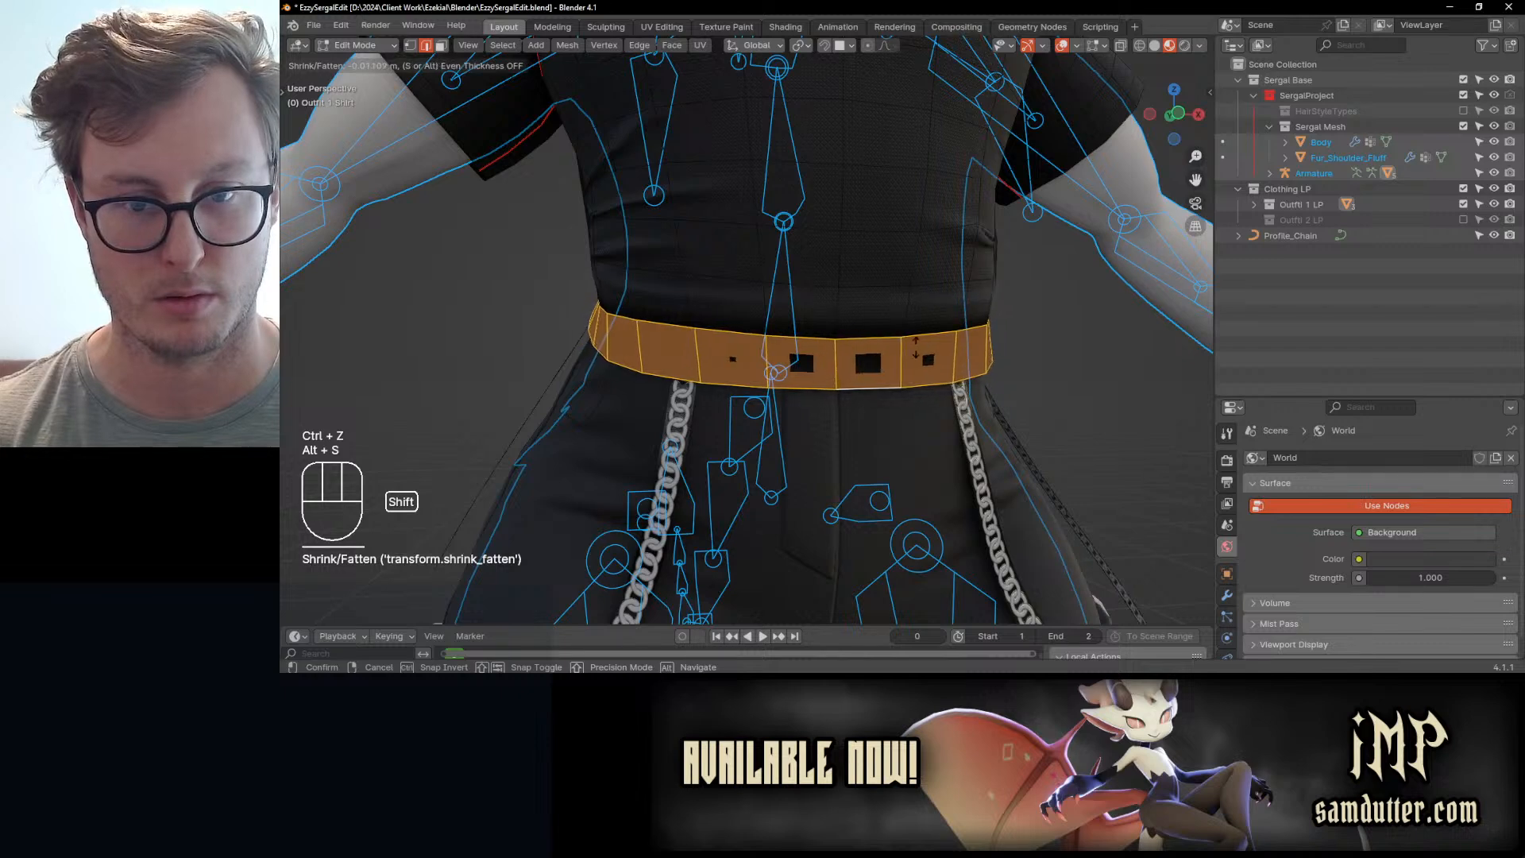
left_click(835, 386)
key("g")
key("z")
left_click(835, 366)
- Scale the shirt's hem band along Y and X to fit the waist, and return to Object Mode
middle_click_drag(804, 370, 899, 337)
key("s")
key("y")
left_click(896, 335)
key("s")
key("x")
left_click(882, 262)
key("Tab")
scroll(831, 256, "down", 8)
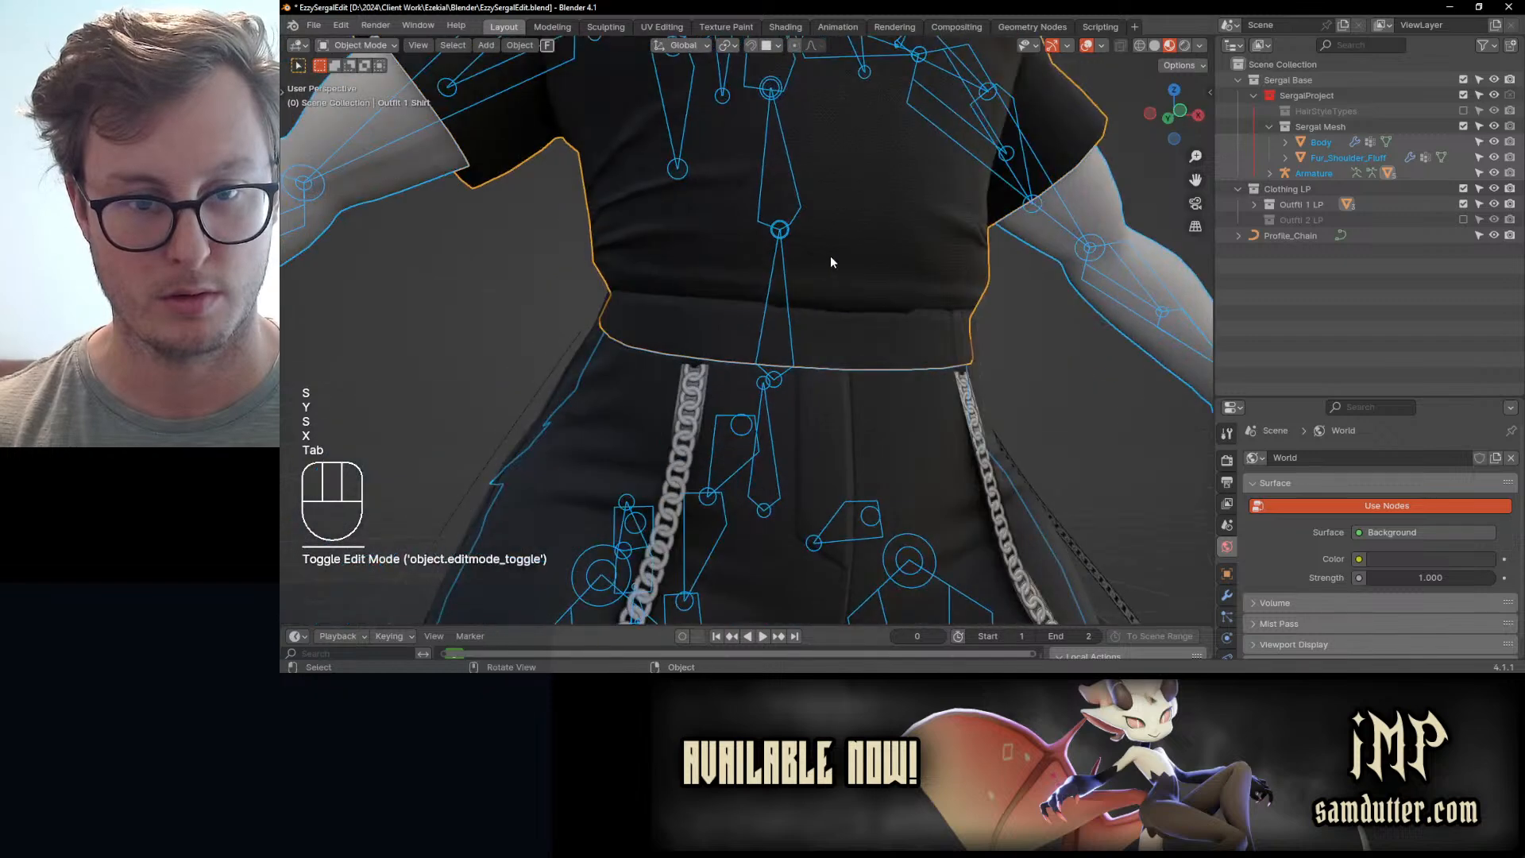
- Inspect the shirt hem and chains on the body from several sides and save the file
left_click(656, 423)
middle_click_drag(658, 429, 834, 349)
scroll(769, 341, "up", 4)
key("ctrl+s")
middle_click_drag(727, 358, 613, 375)
scroll(651, 357, "down", 6)
middle_click_drag(697, 346, 961, 356)
- Save the file with the Sergal Mesh collection hidden, and export the selected outfit and armature as FBX
key("a")
left_click(1463, 126)
scroll(788, 357, "up", 3)
key("ctrl+s")
key("q")
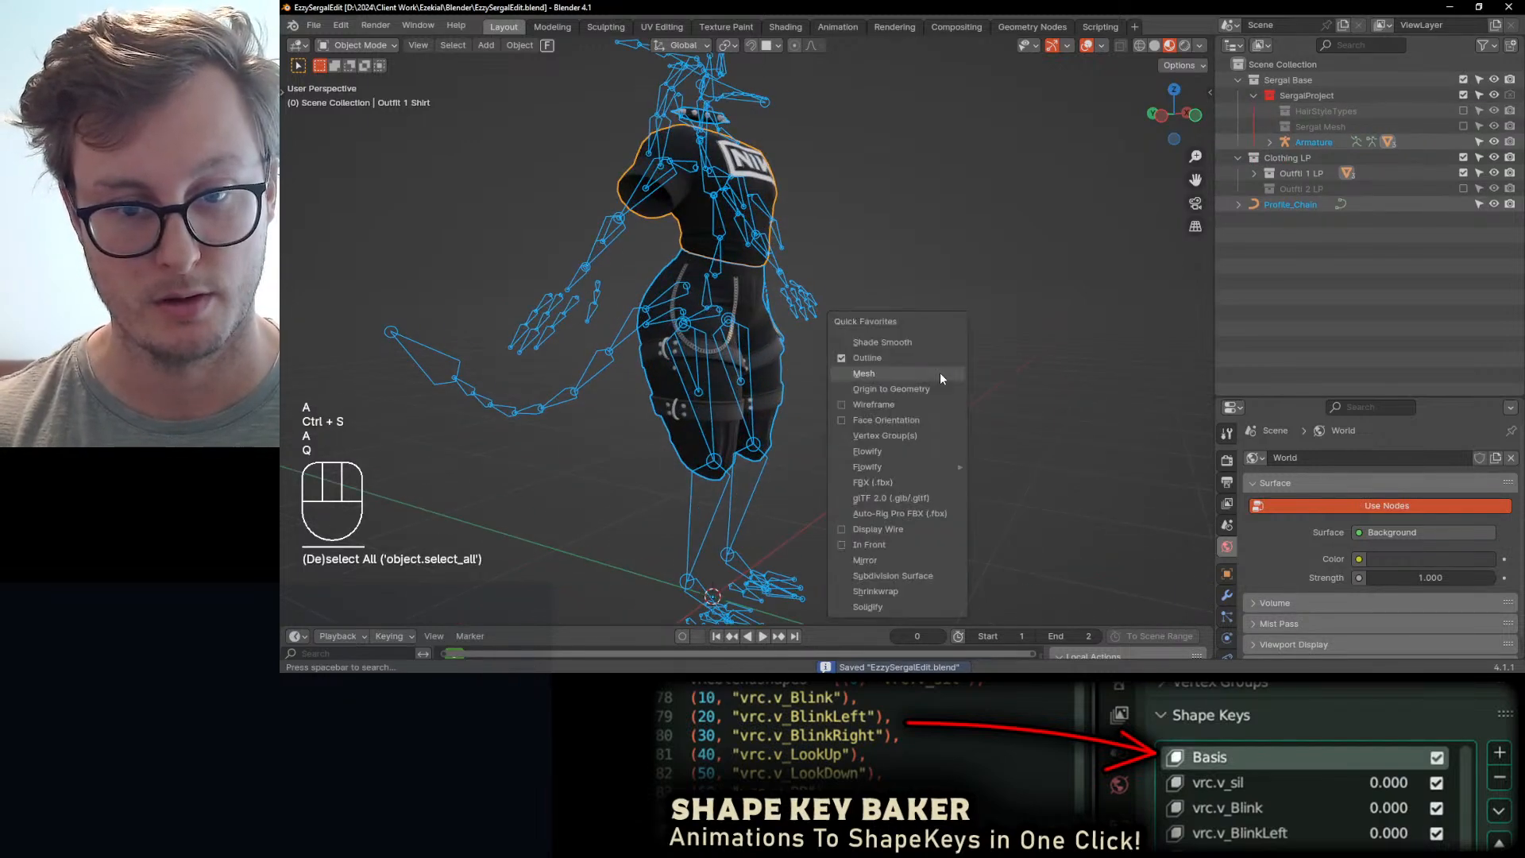
left_click(866, 476)
left_click(1147, 543)
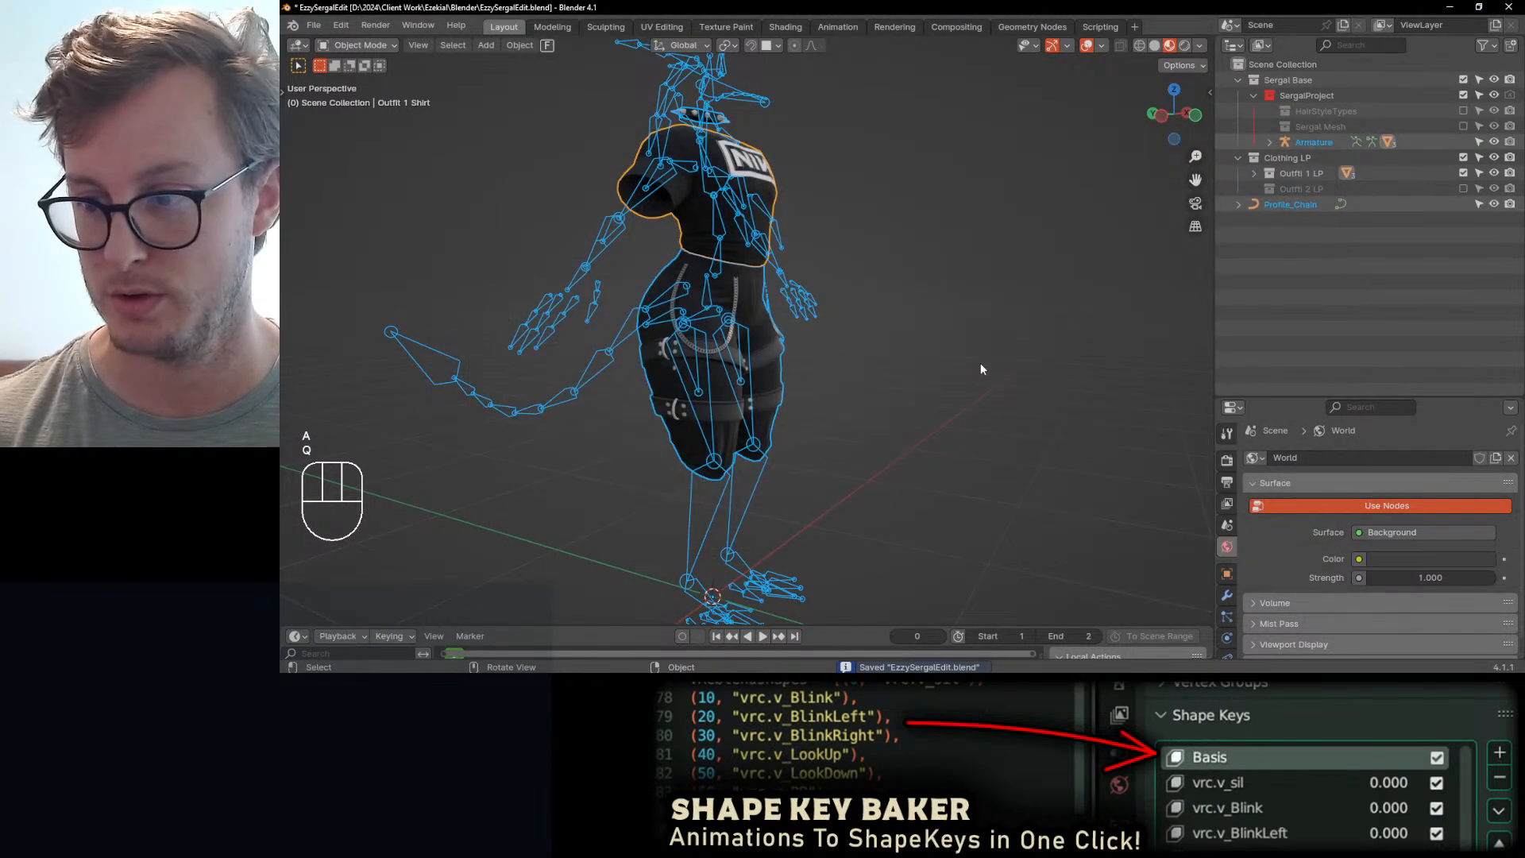
- Switch to Unity and examine the updated shirt hem and shorts chains on the avatar from several angles
key("alt+Tab")
left_click(916, 287)
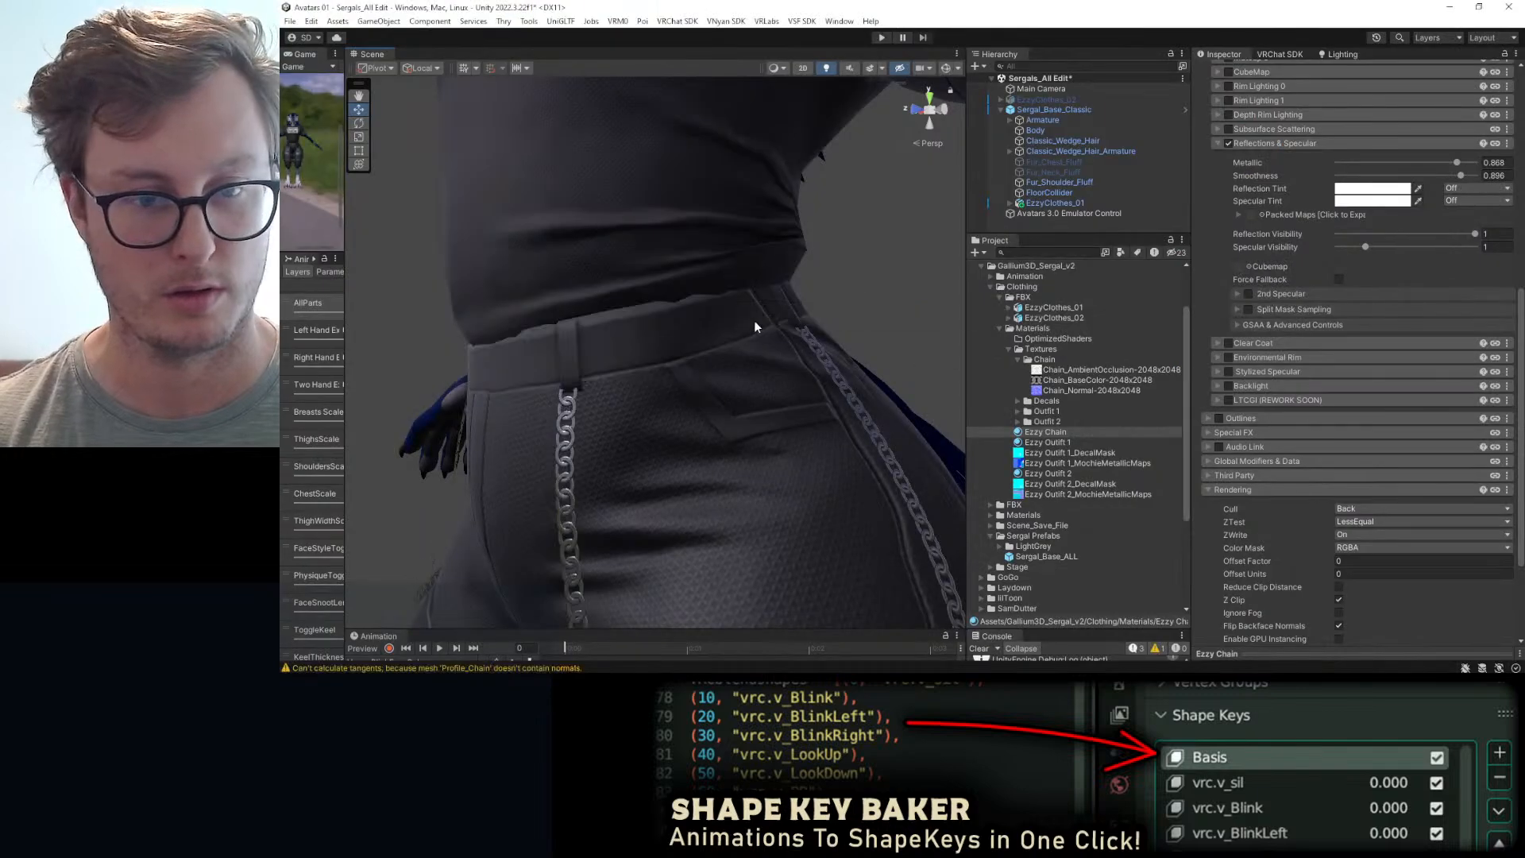
scroll(736, 312, "down", 5)
scroll(737, 315, "down", 5)
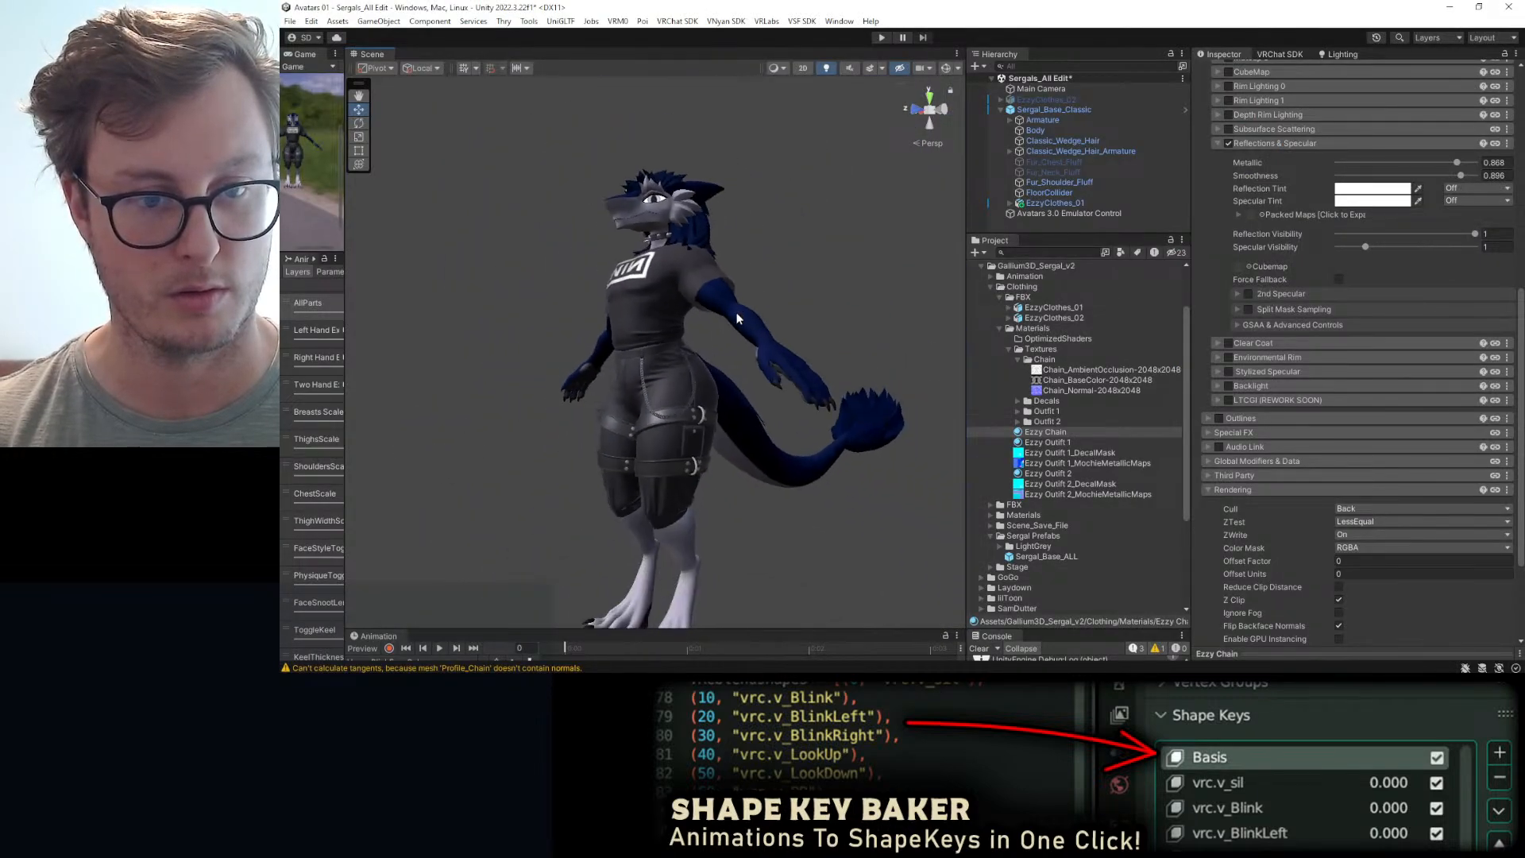
left_click(510, 481)
left_click_drag(510, 481, 815, 498, "alt")
scroll(699, 449, "up", 6)
left_click_drag(648, 404, 693, 347, "alt")
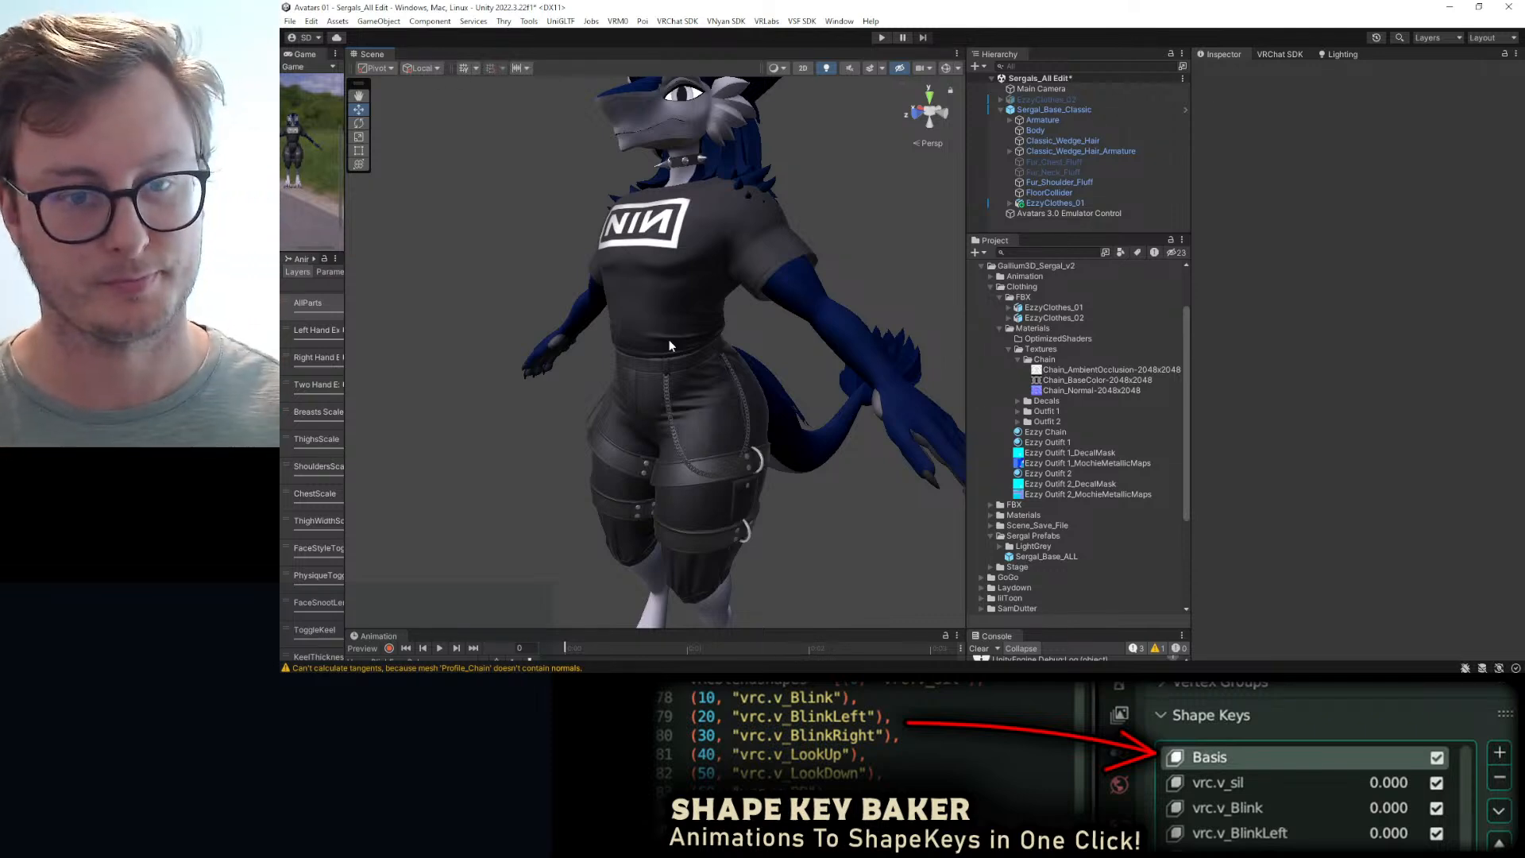
left_click_drag(664, 333, 709, 327, "alt")
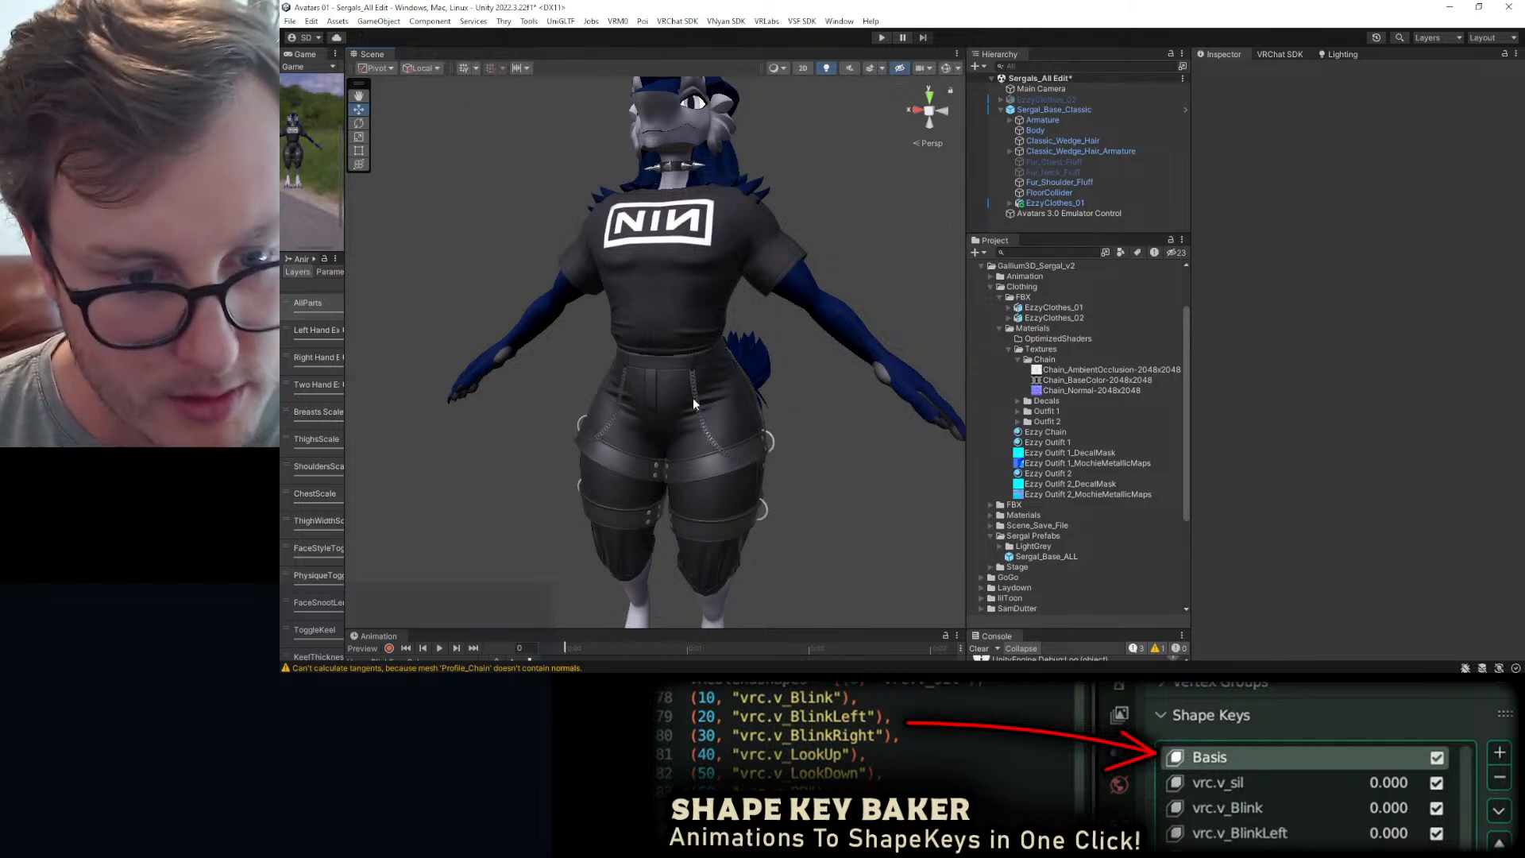
scroll(694, 397, "down", 4)
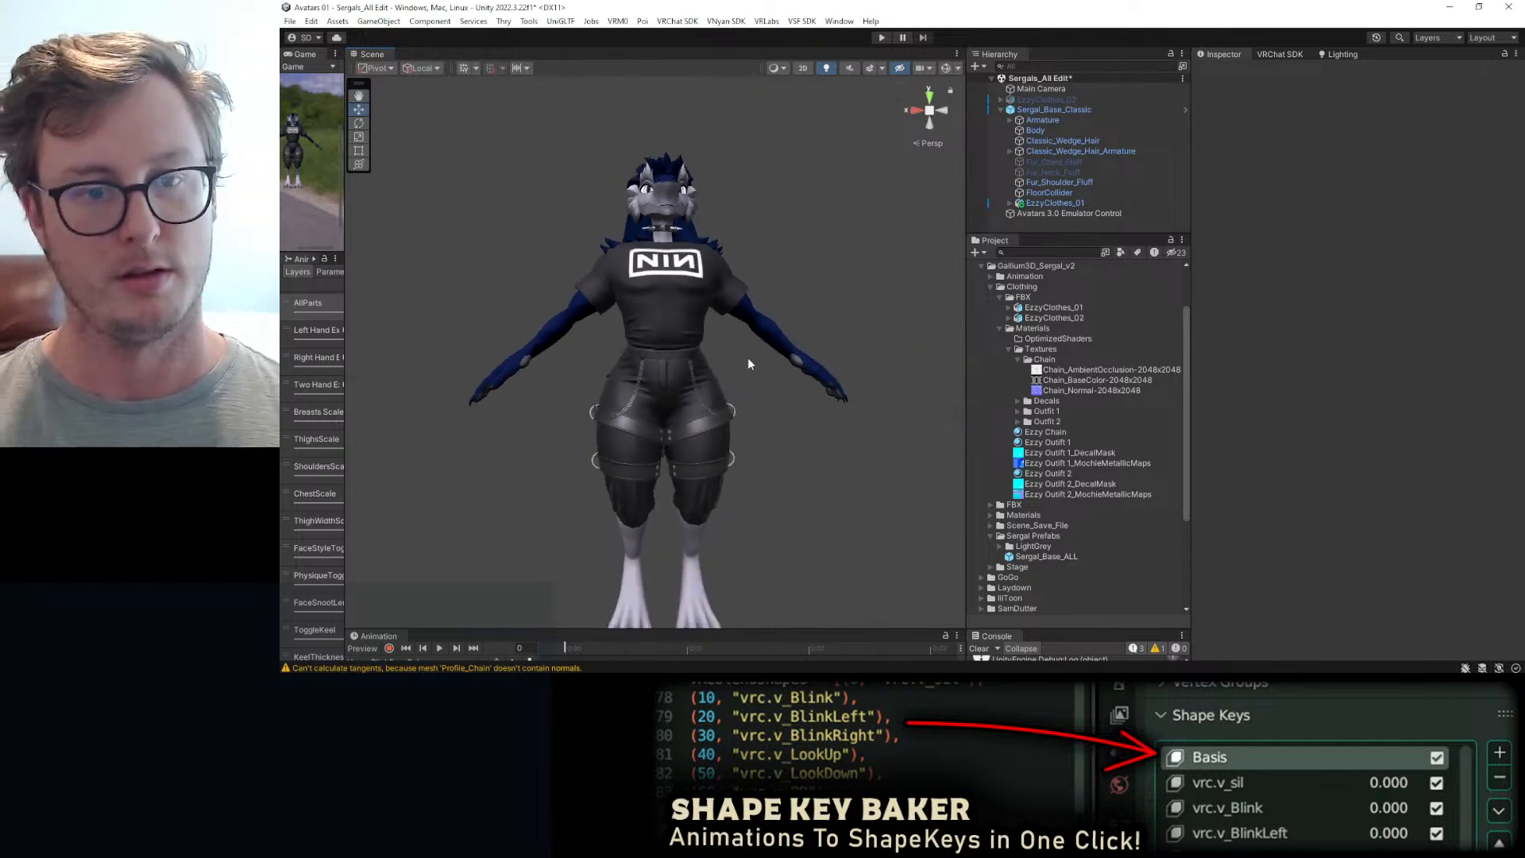
left_click_drag(746, 357, 776, 374, "alt")
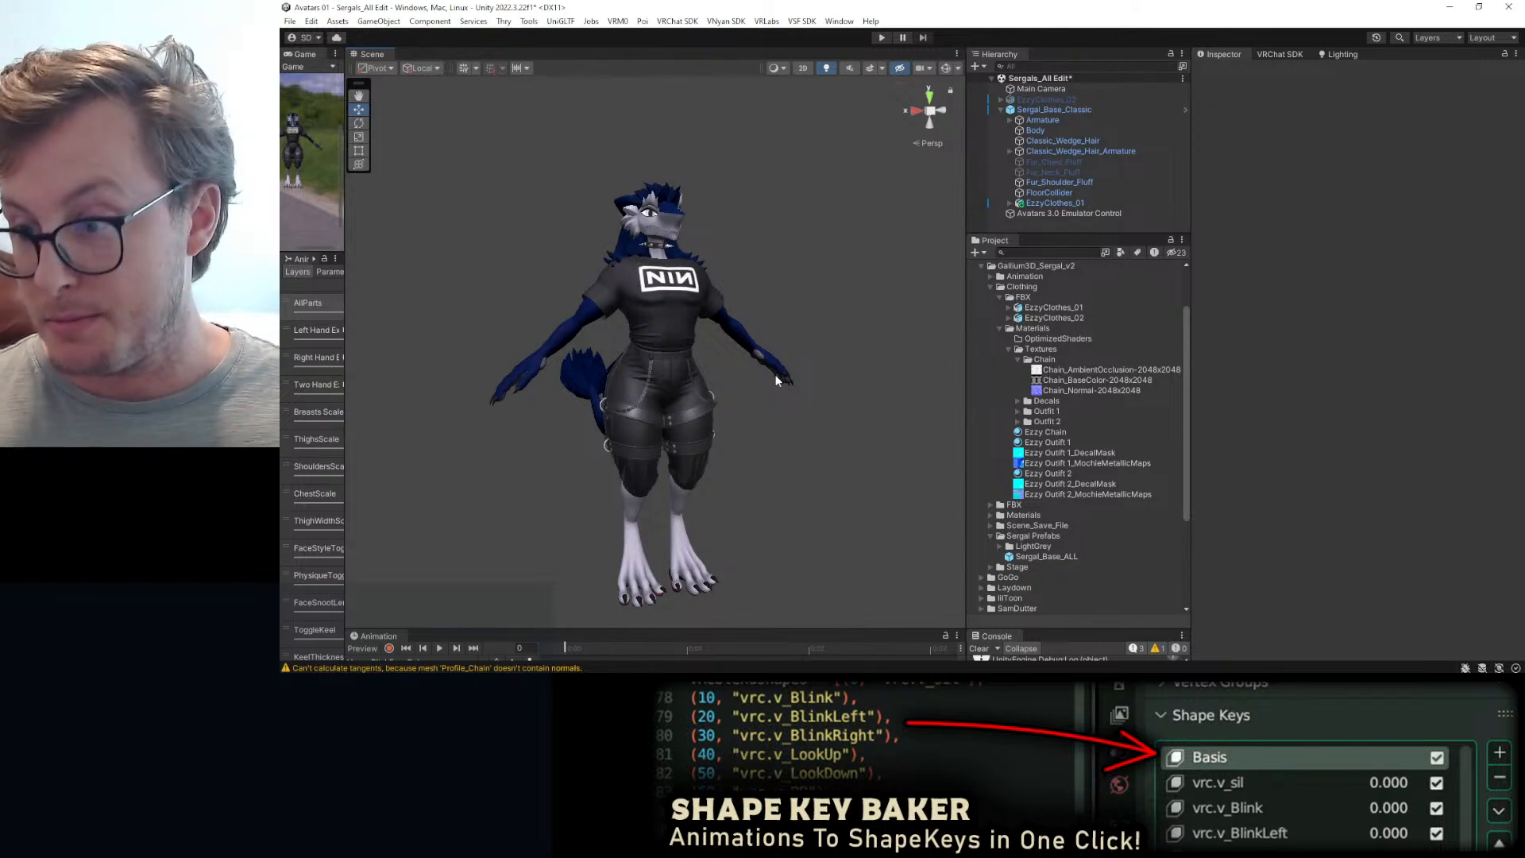
- Clear the console messages and save the avatar scene
left_click(979, 649)
left_click_drag(823, 343, 812, 308, "alt")
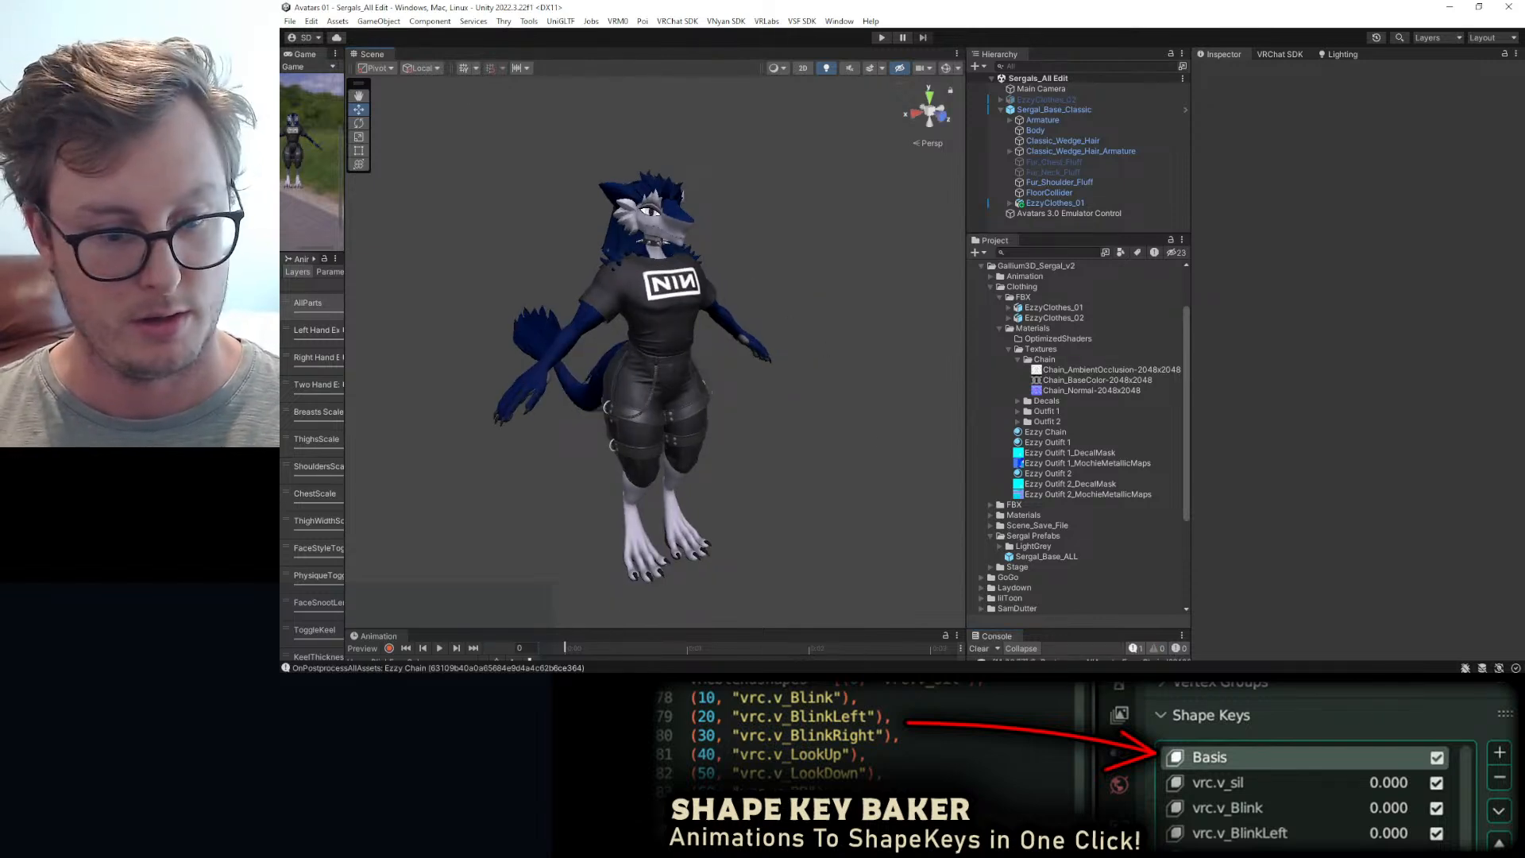
- Switch to File Explorer and open the 2024 folder on the De Novo (D:) drive
key("alt+Tab")
left_click(803, 66)
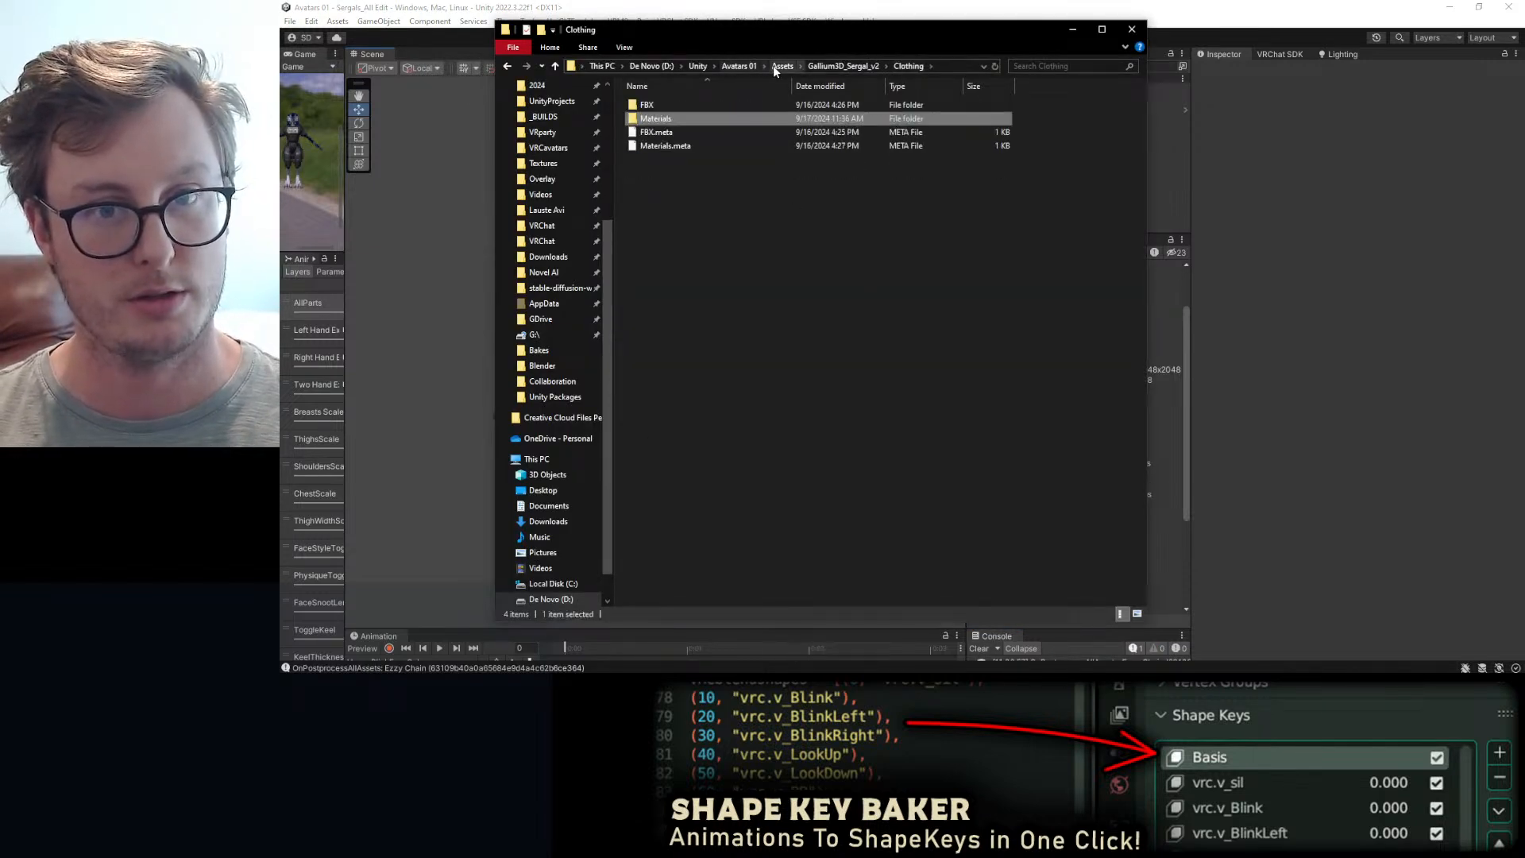
left_click(831, 65)
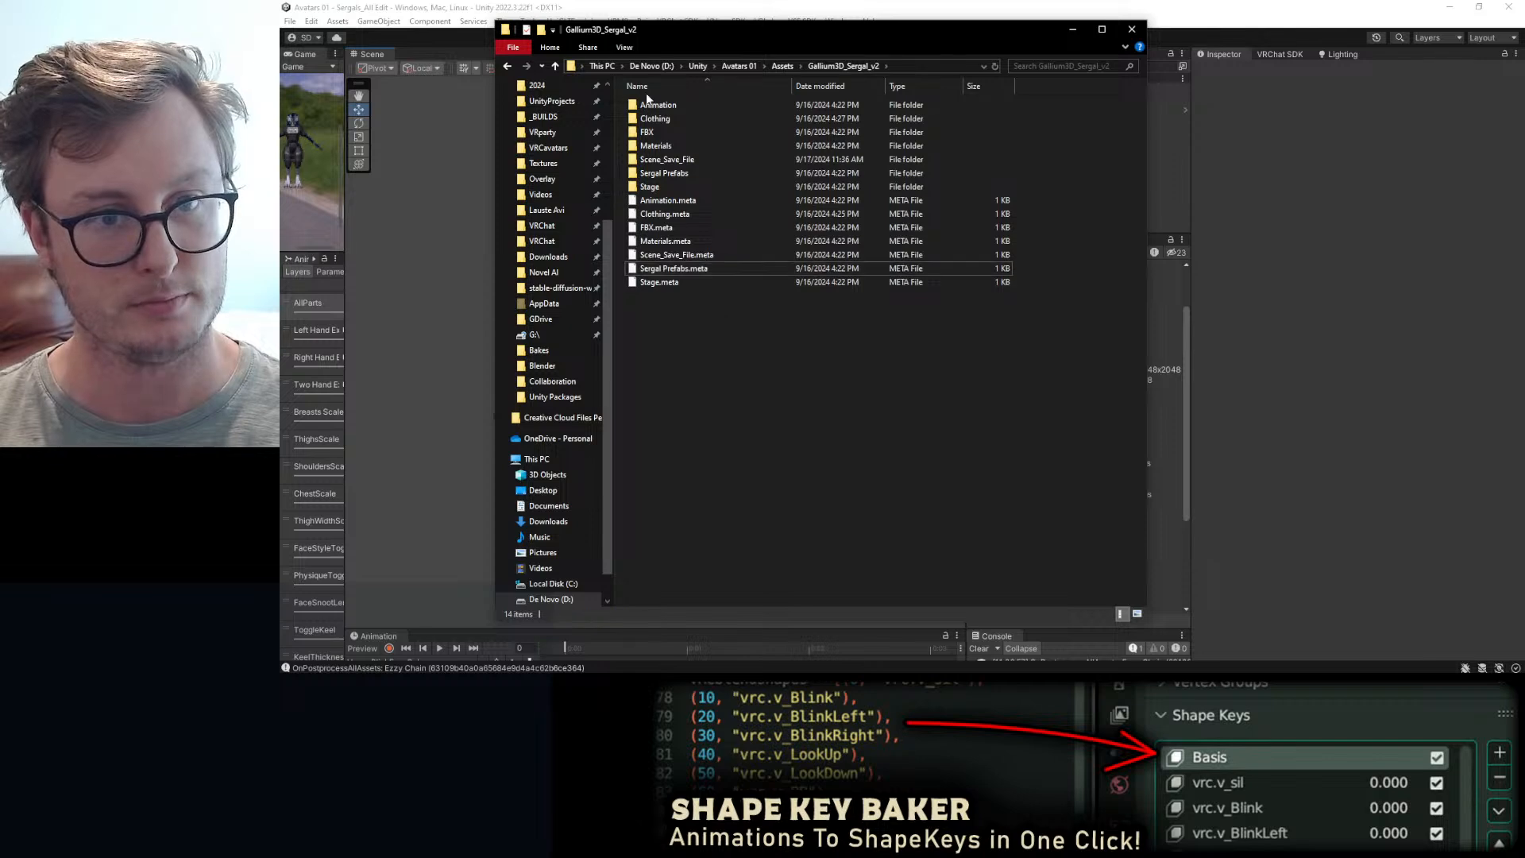
left_click(652, 66)
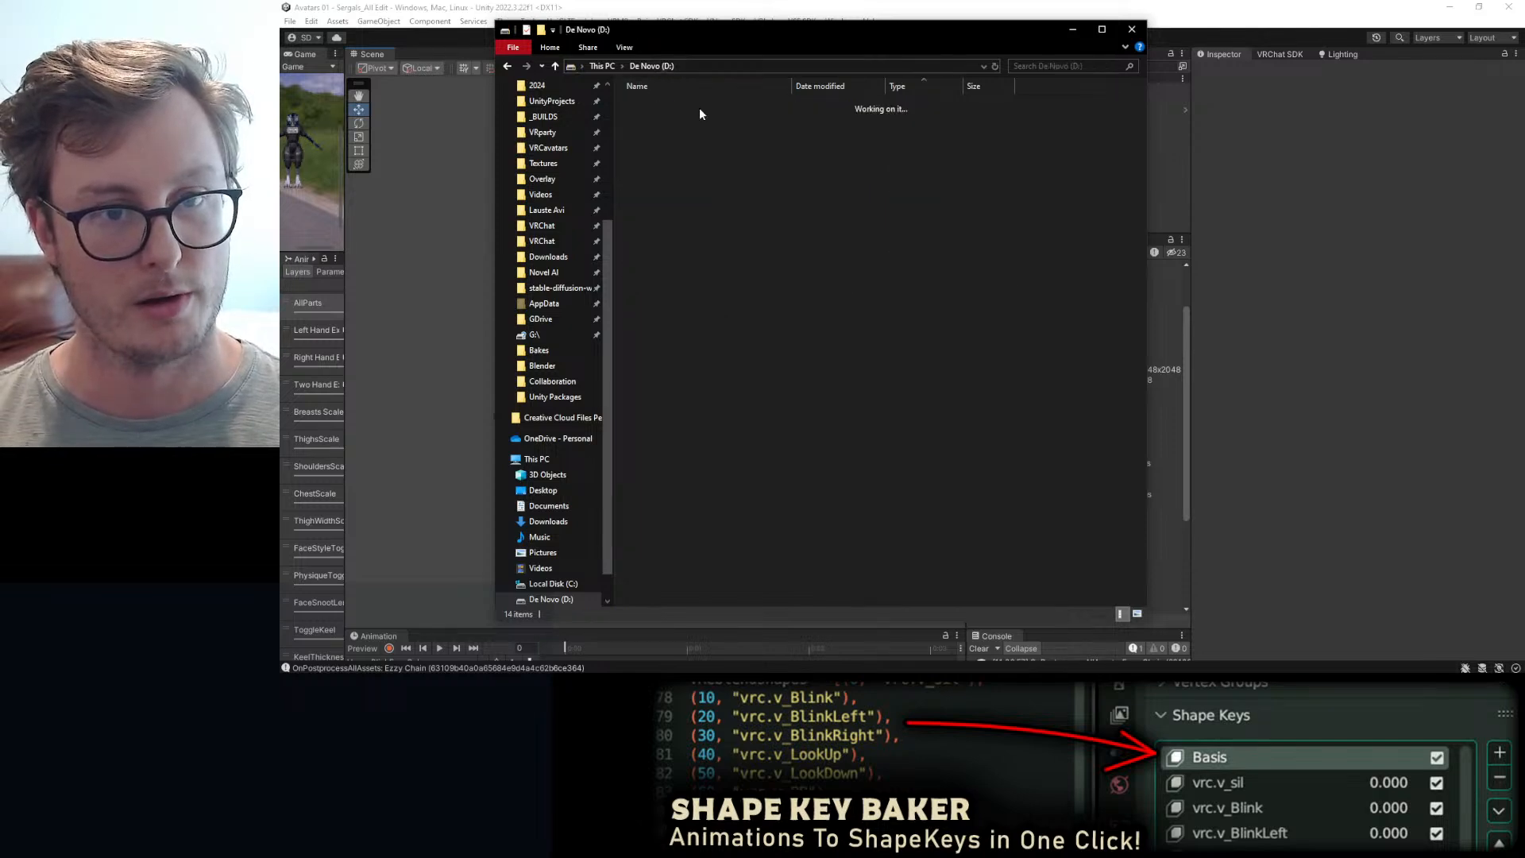
double_click(664, 159)
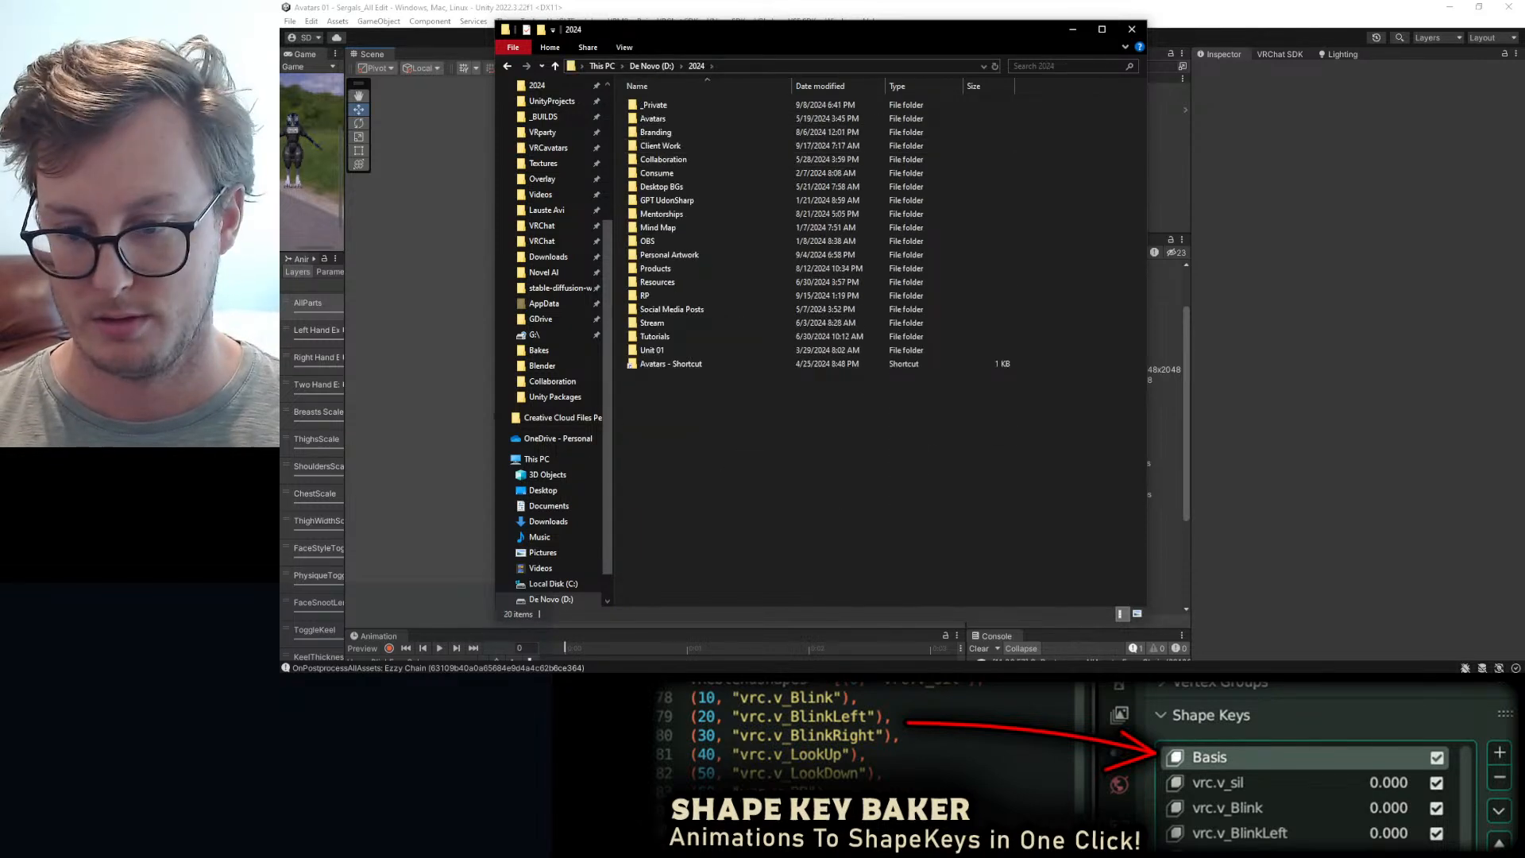
- Close Substance 3D Painter with its project changes saved, and close InstaMAT Studio along with its export dialog
key("alt+Tab")
left_click(1510, 6)
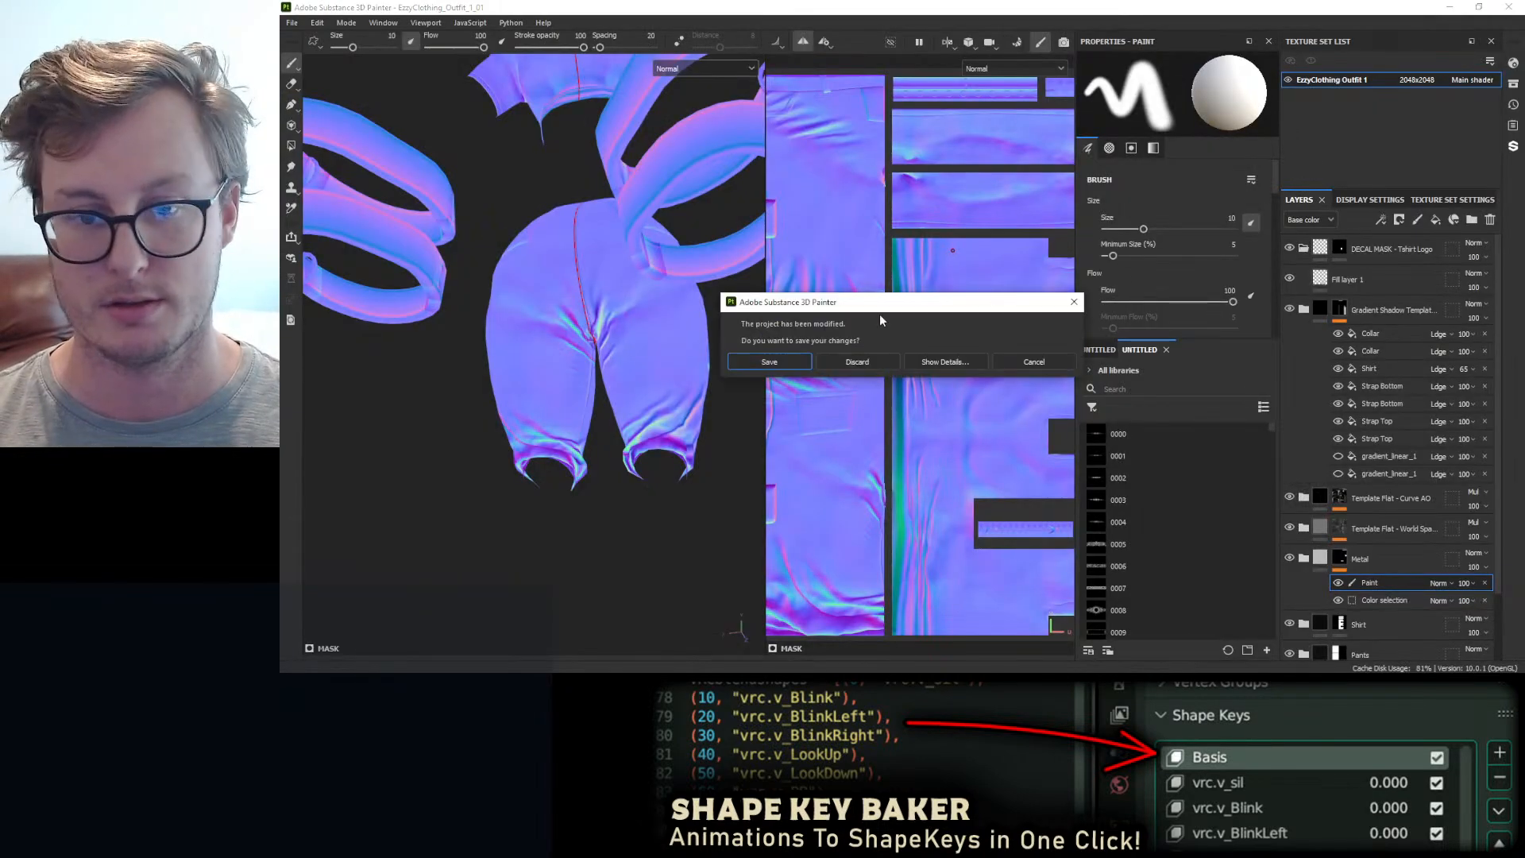
left_click(764, 363)
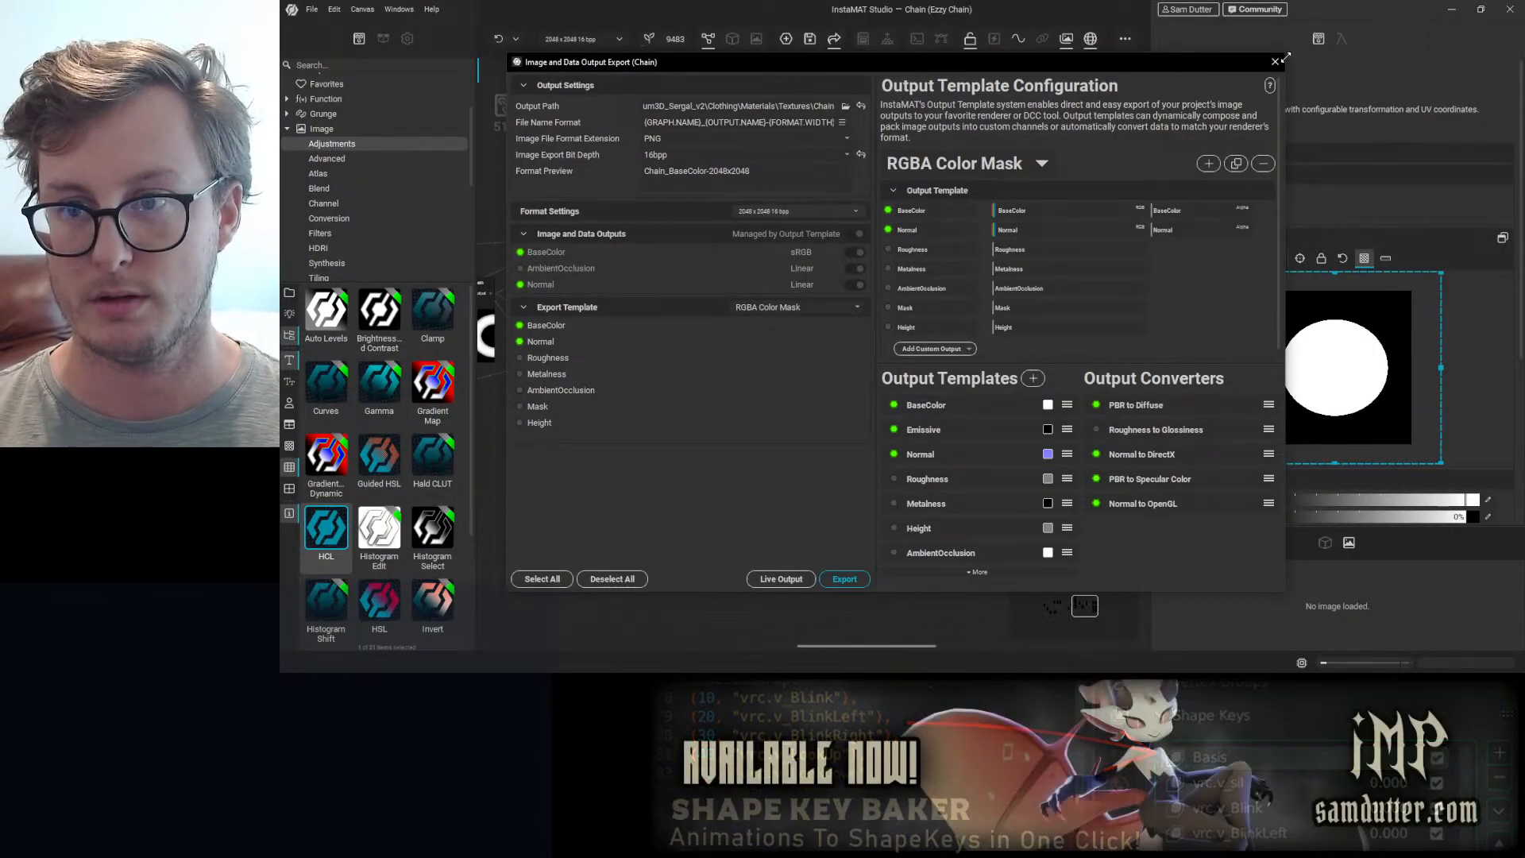
left_click(1275, 61)
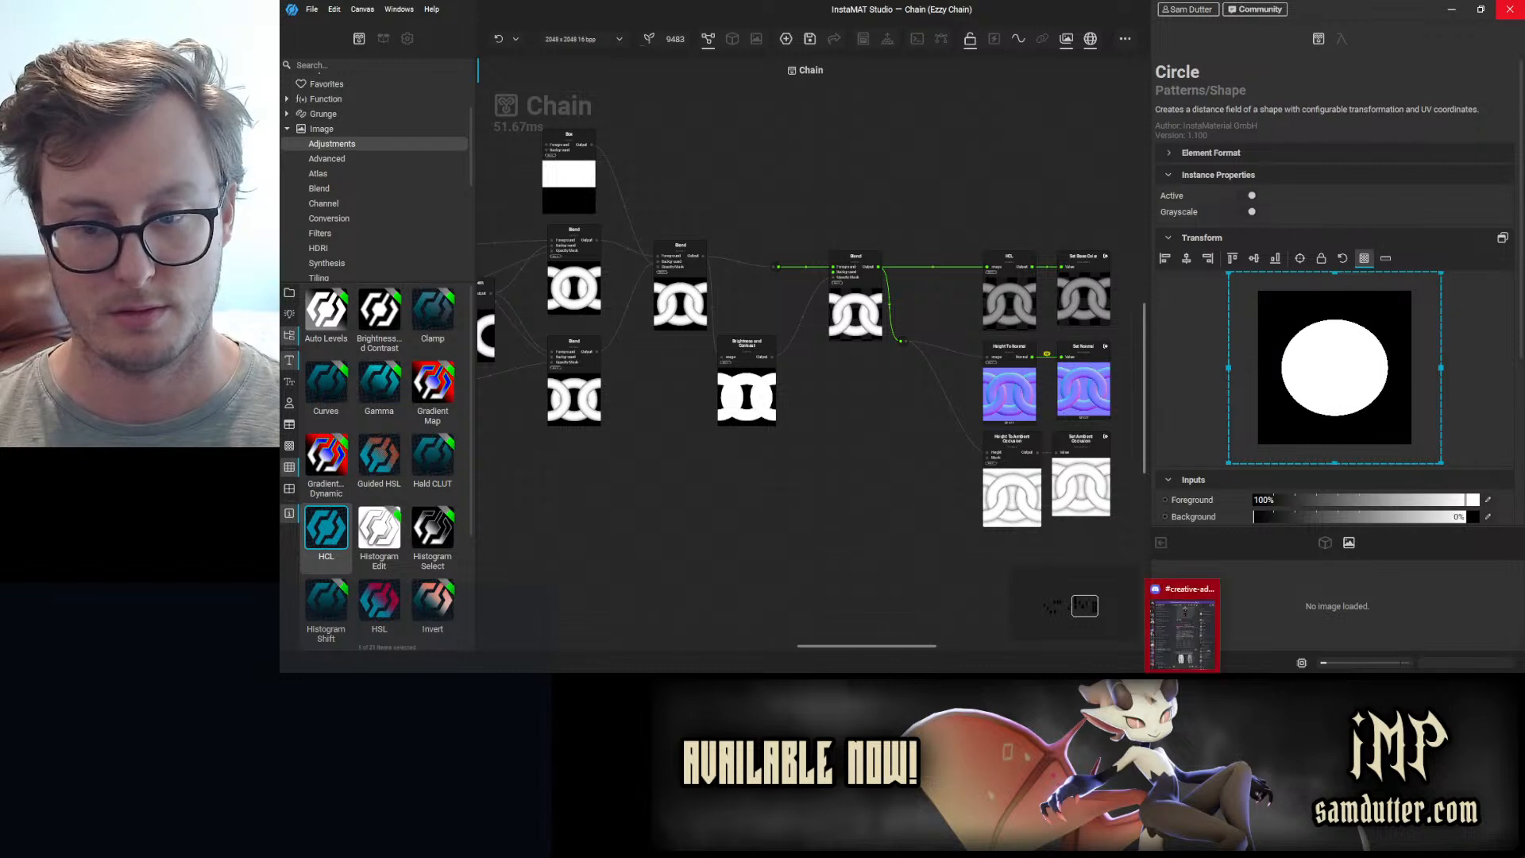
left_click(1510, 10)
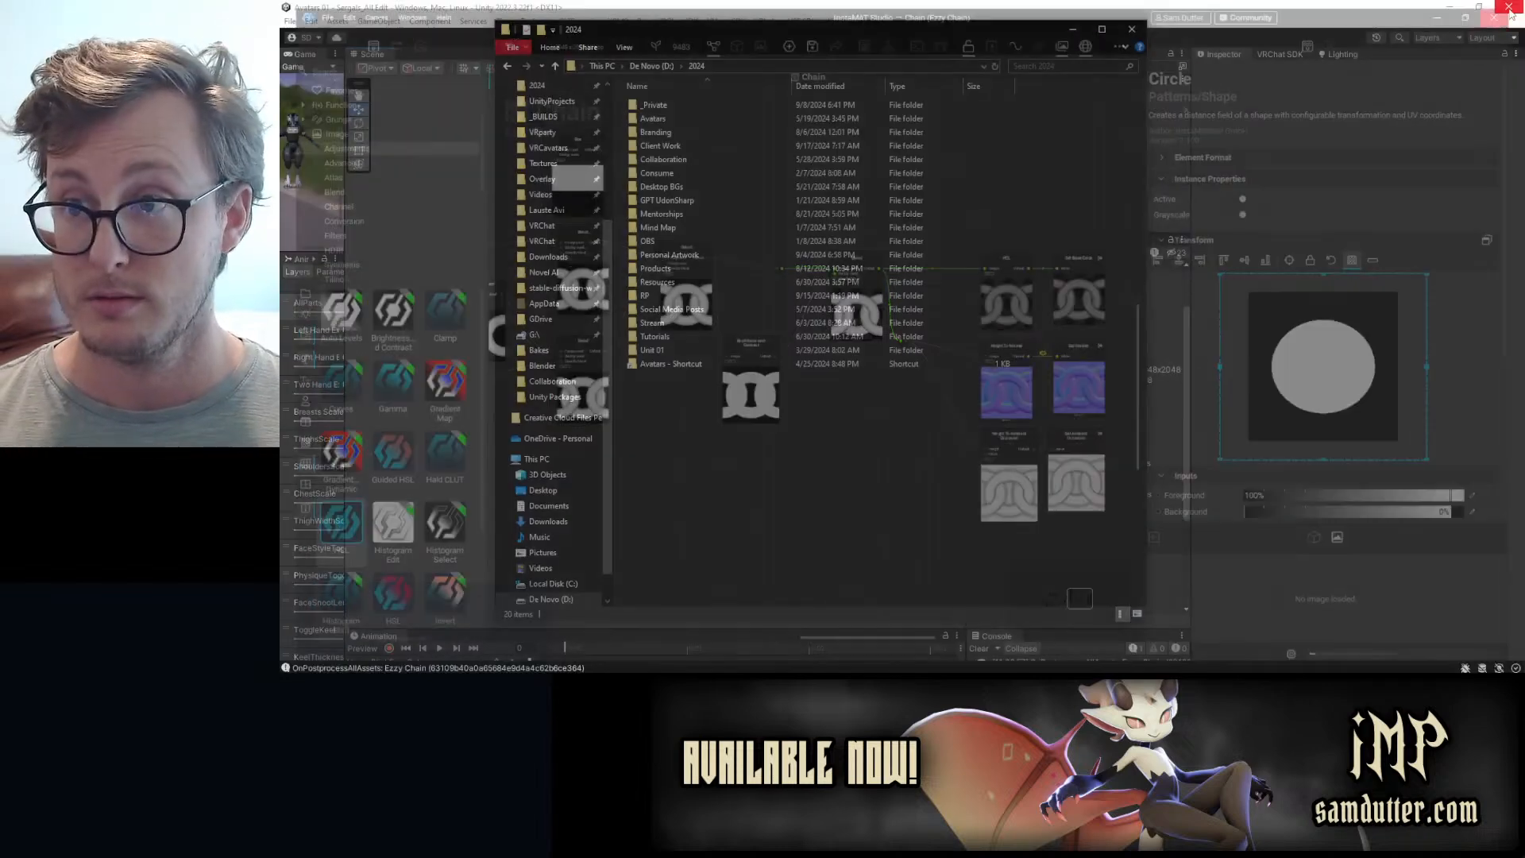
- Open the Assets folder inside the client's folder under Client Work
double_click(668, 146)
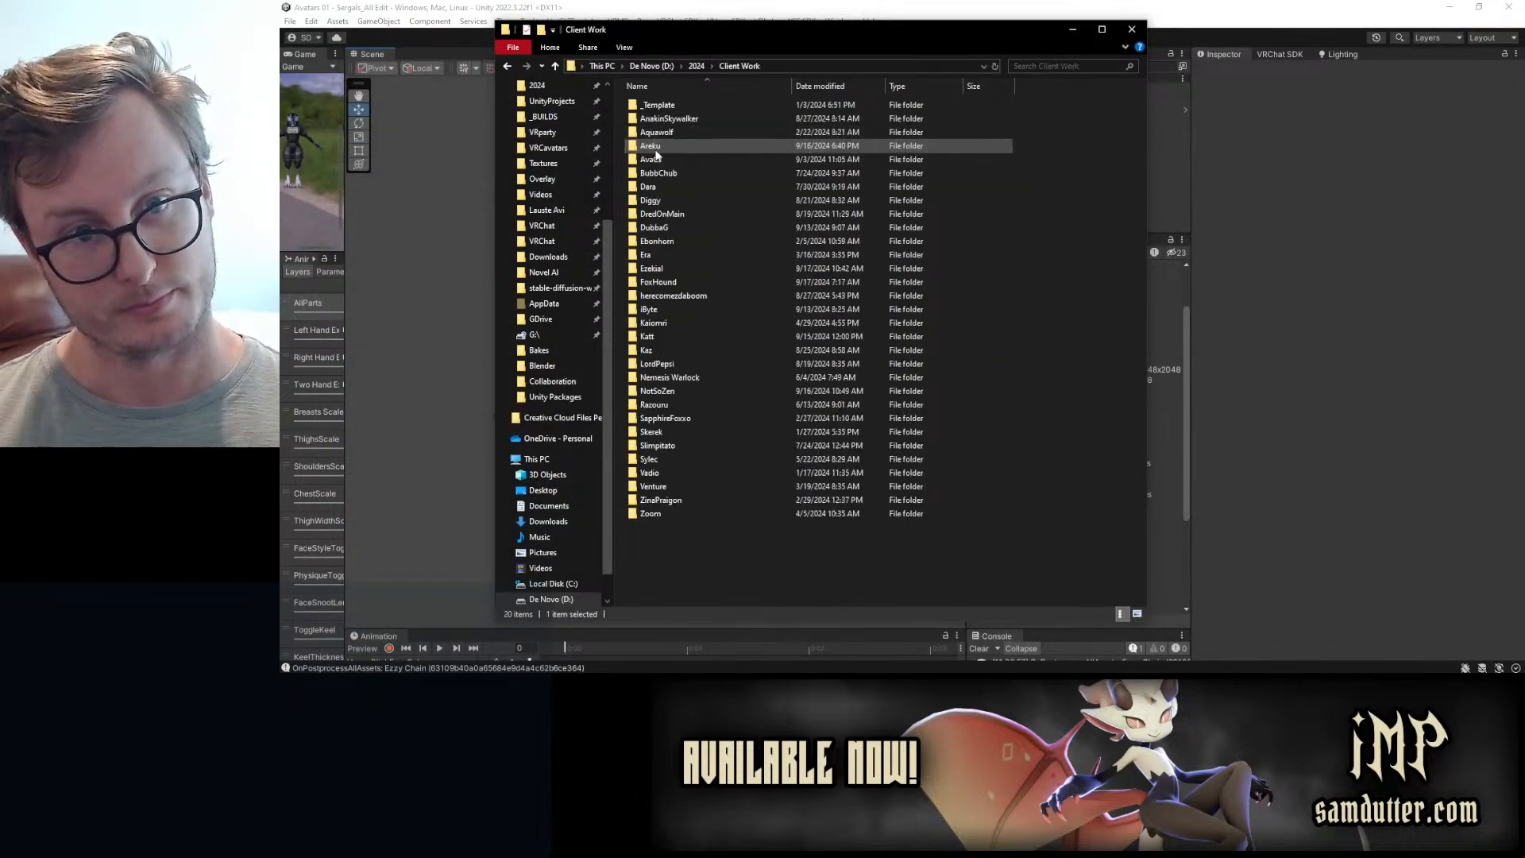
double_click(651, 269)
double_click(678, 104)
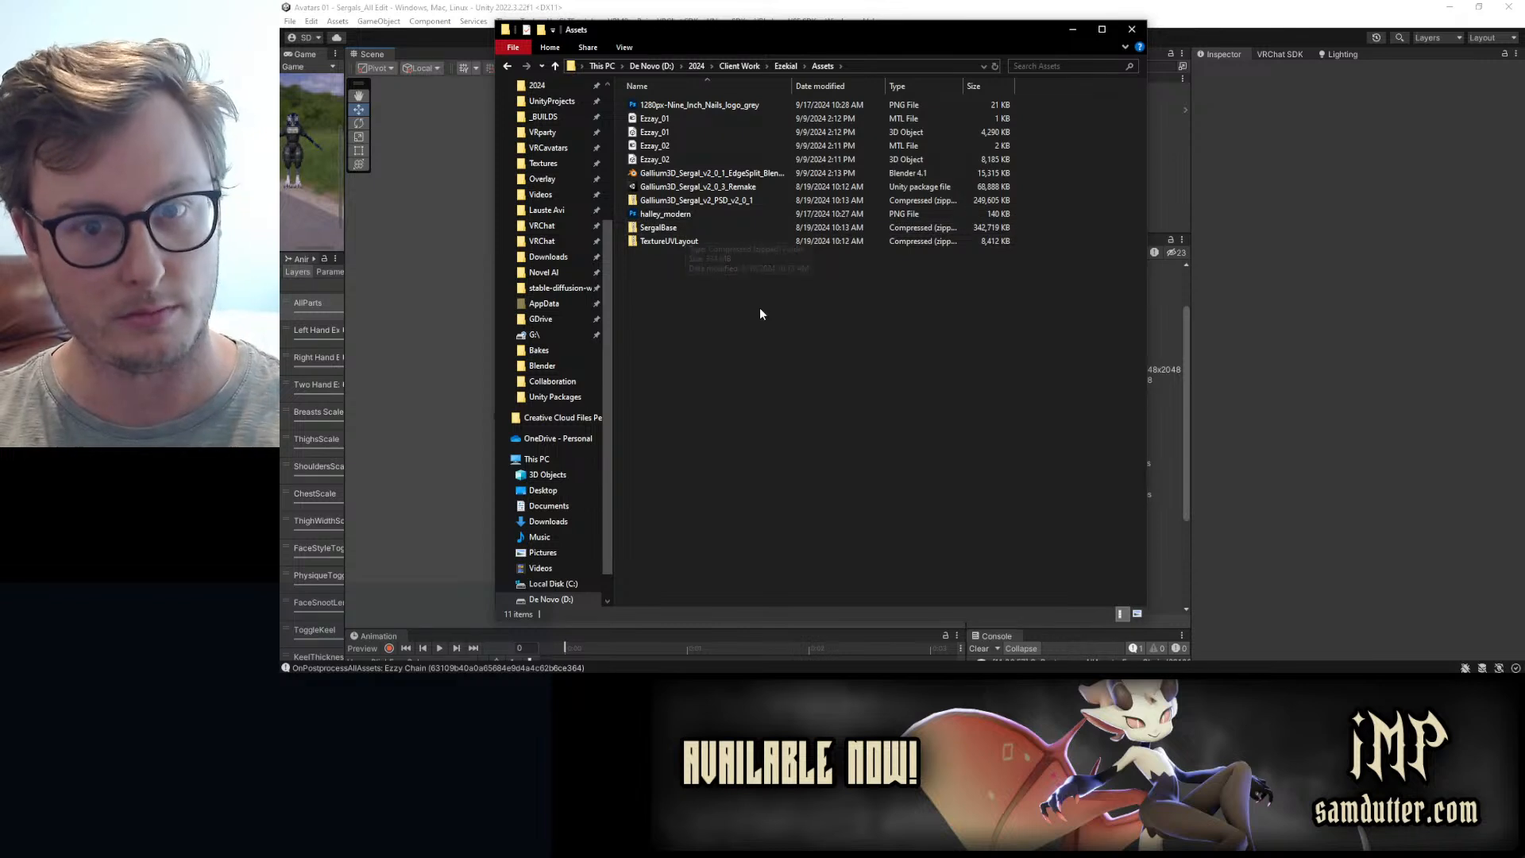
- Extract the Gallium3D_Sergal_v2_PSD_v2_0_1 archive into its own folder with 7-Zip and check the extracted files
left_click(671, 200)
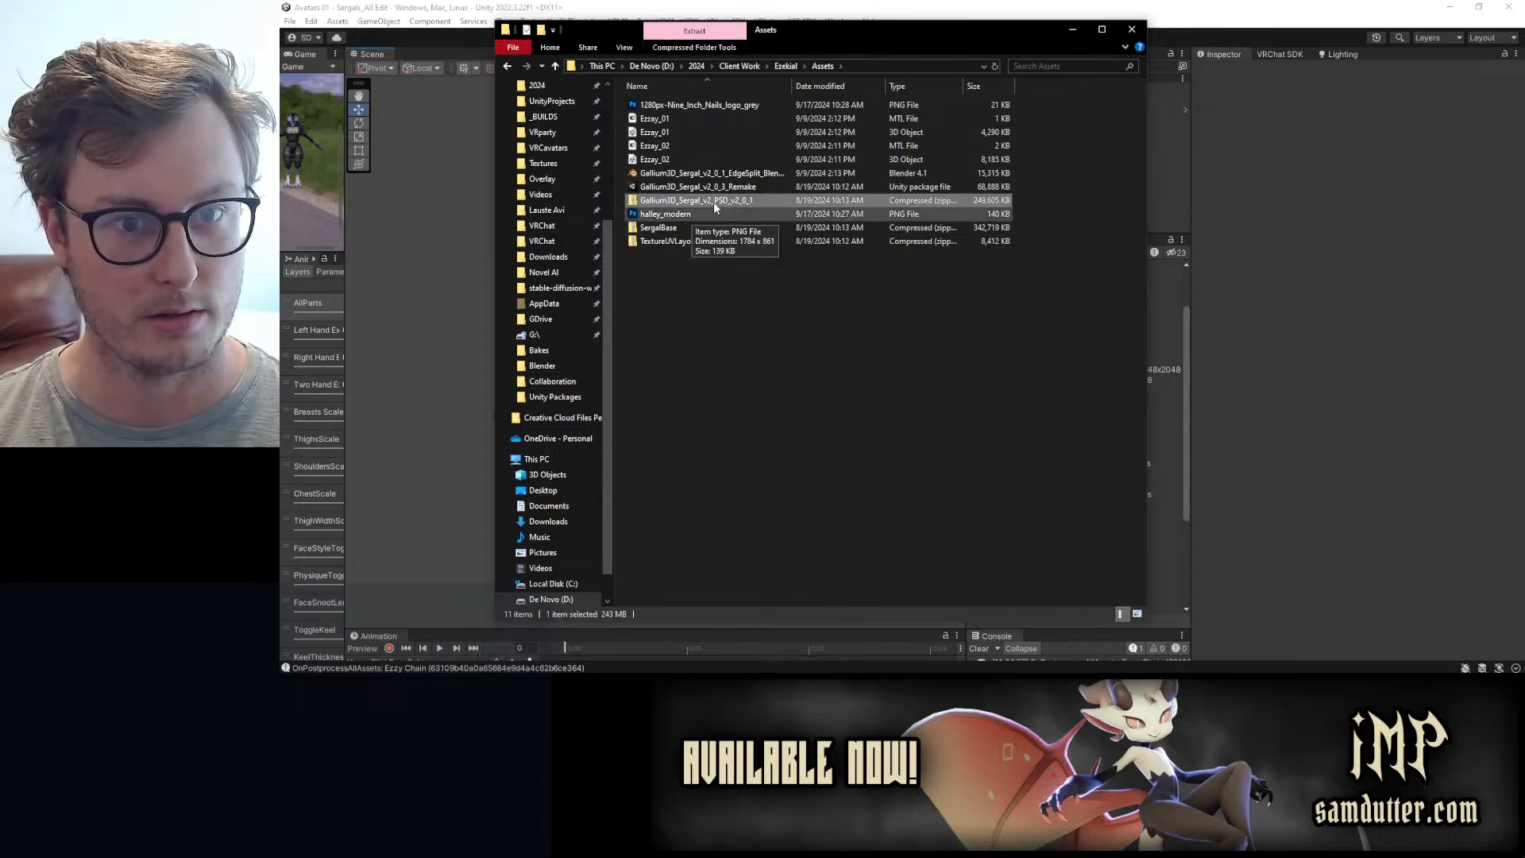
left_click(675, 242)
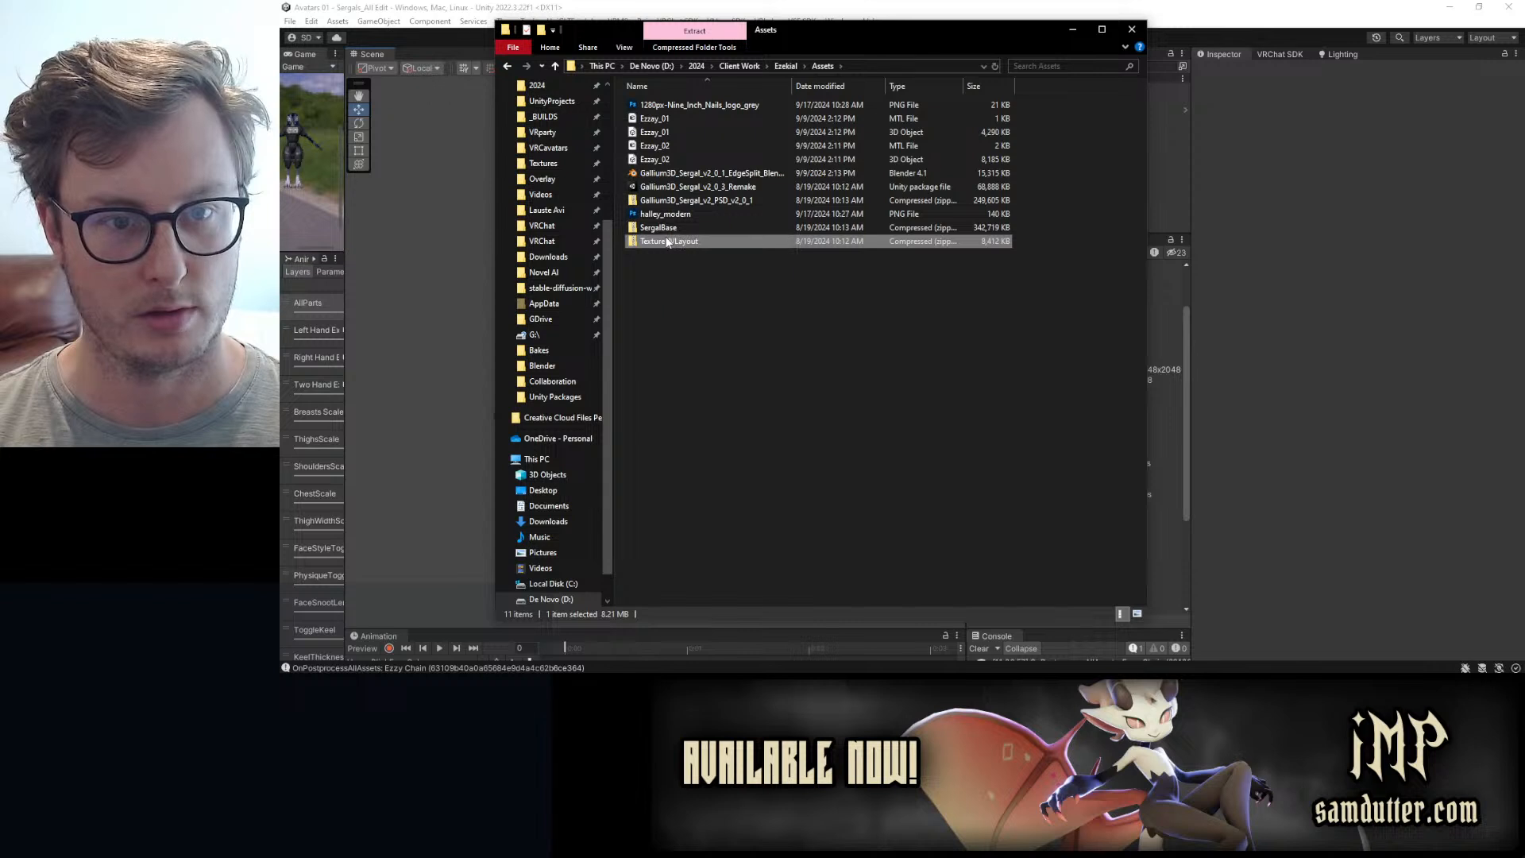
right_click(702, 200)
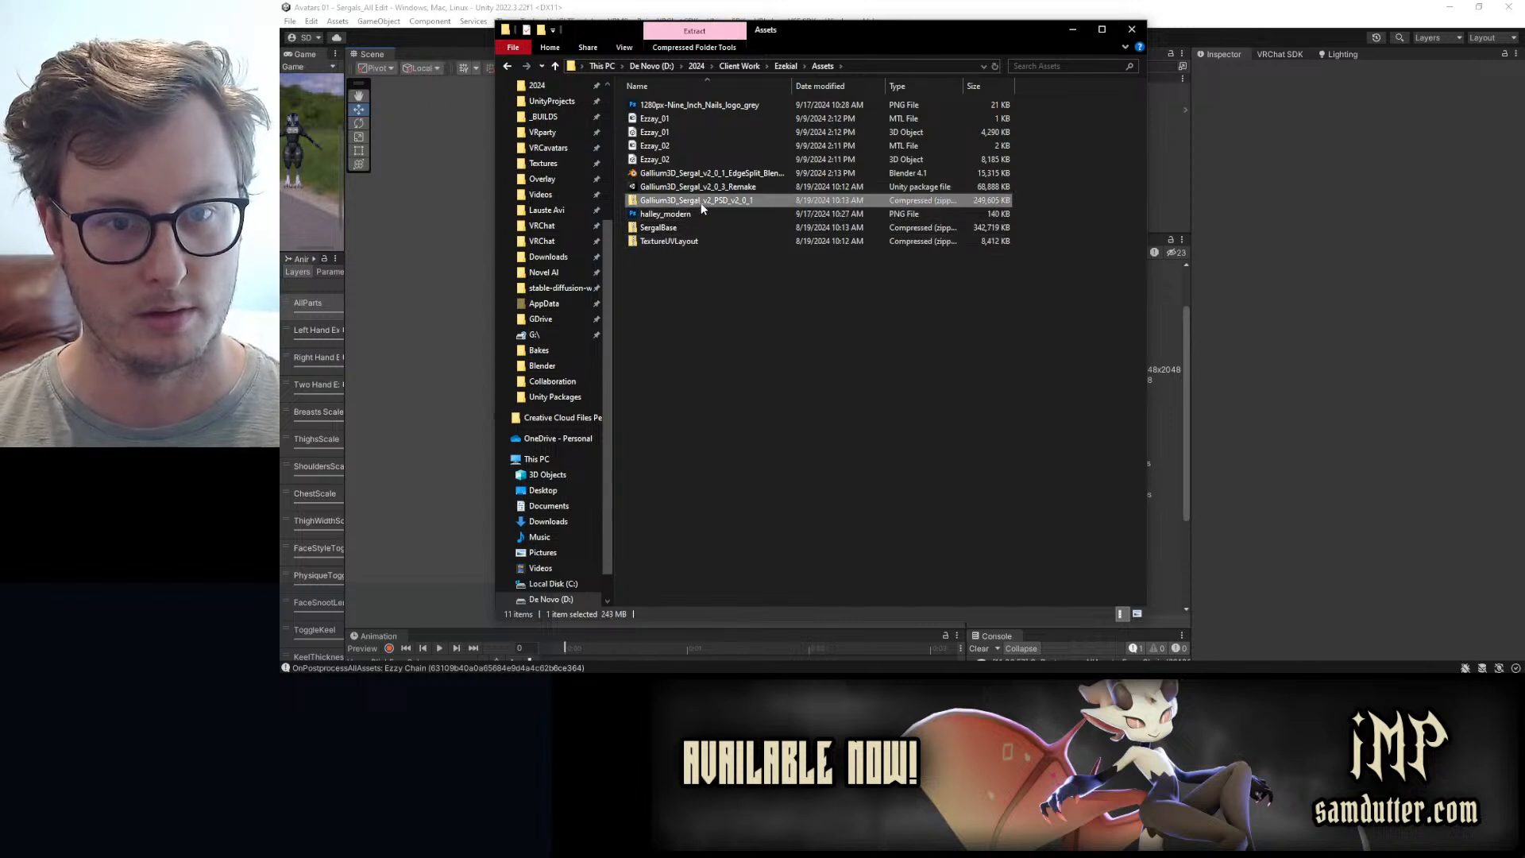
mouse_move(591, 272)
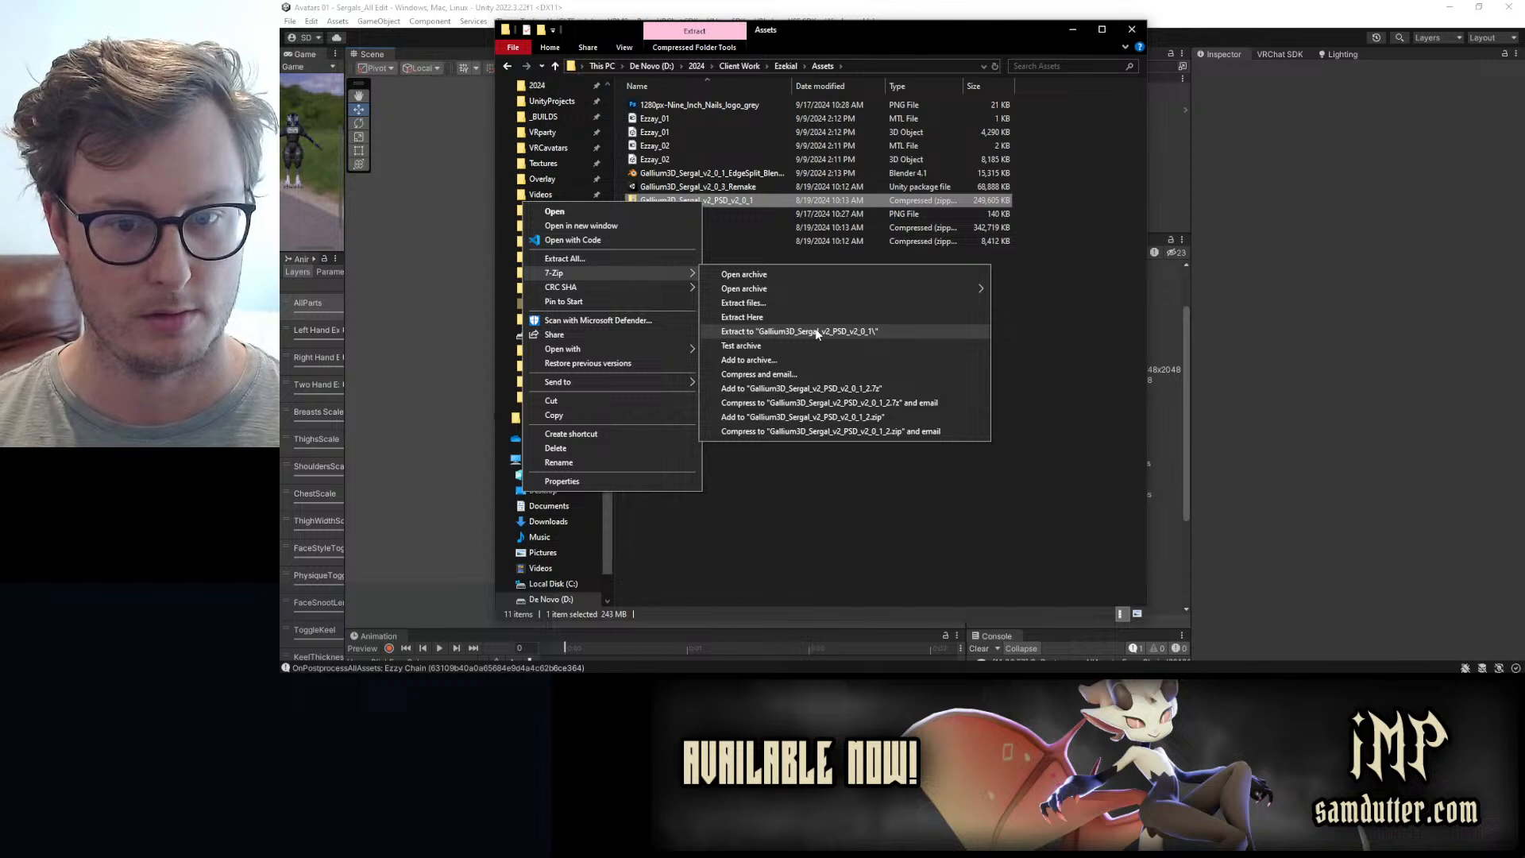
left_click(817, 332)
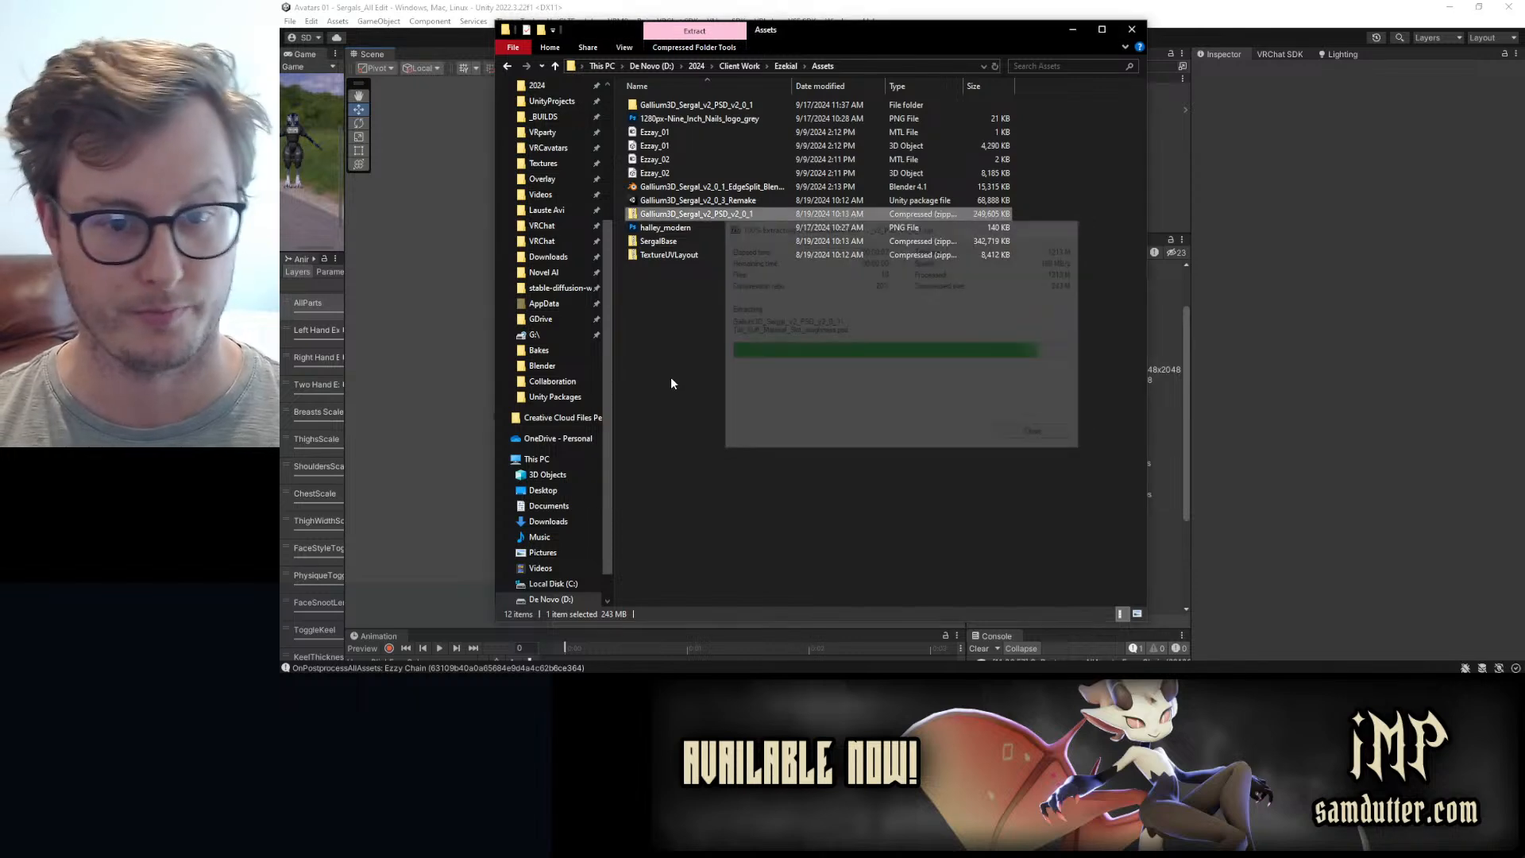
double_click(709, 106)
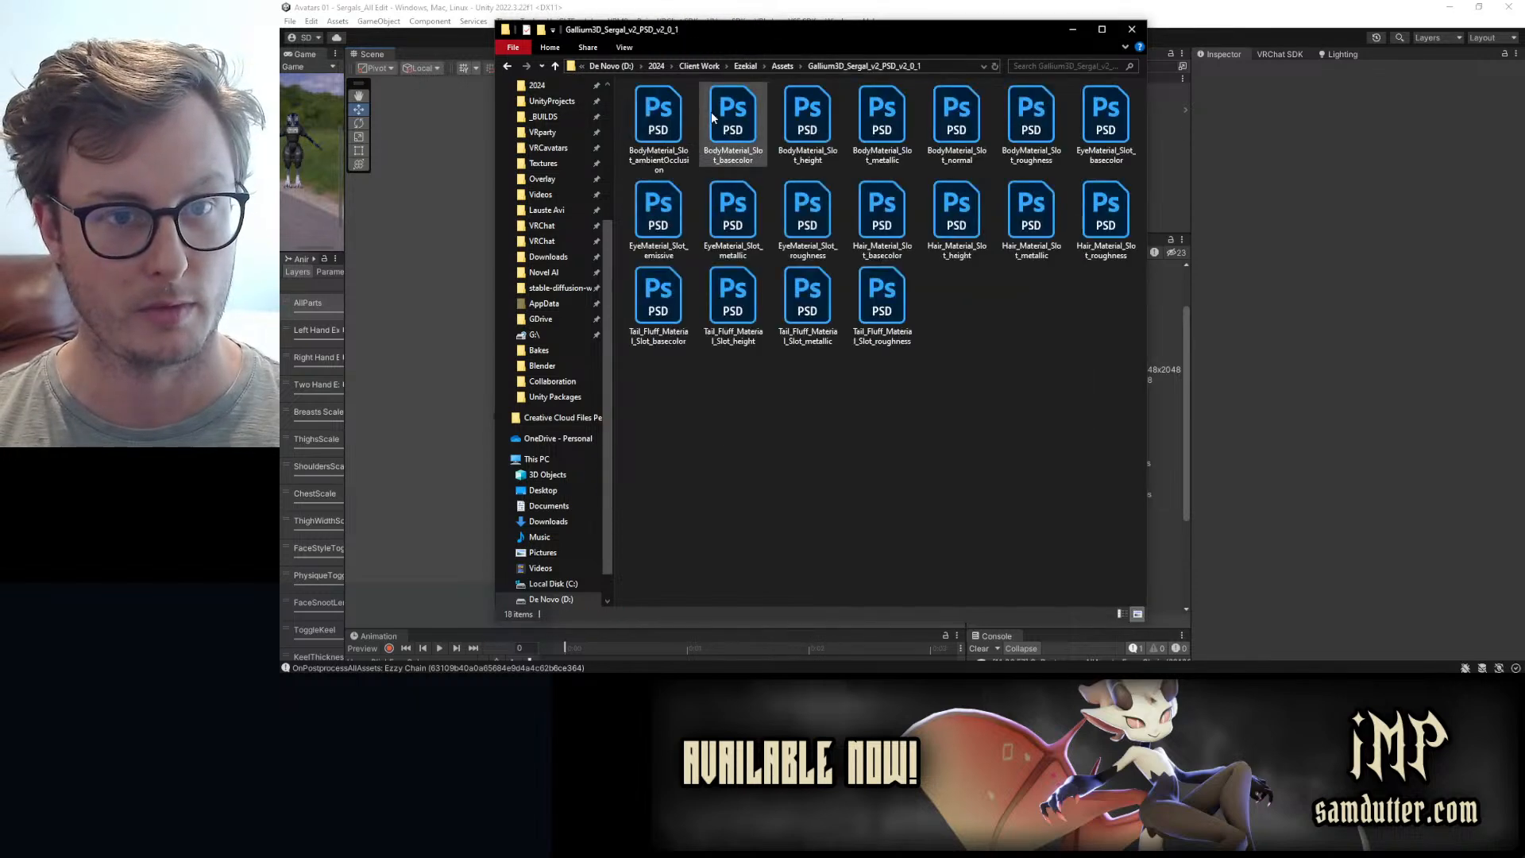
left_click(781, 66)
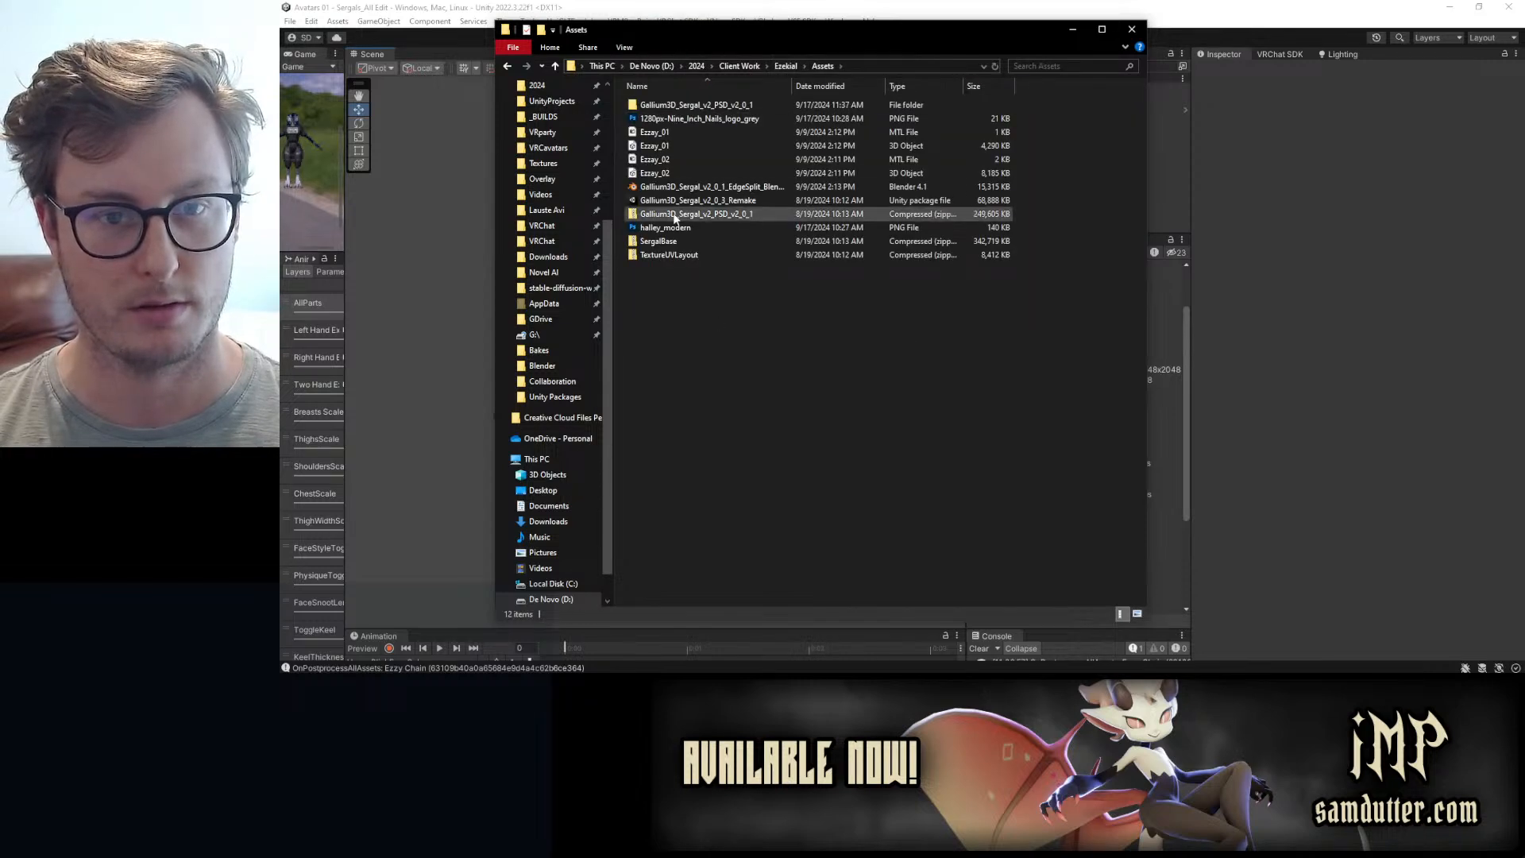
- Extract the TextureUVLayout archive into its own folder with 7-Zip and check the extracted layouts
left_click(674, 255)
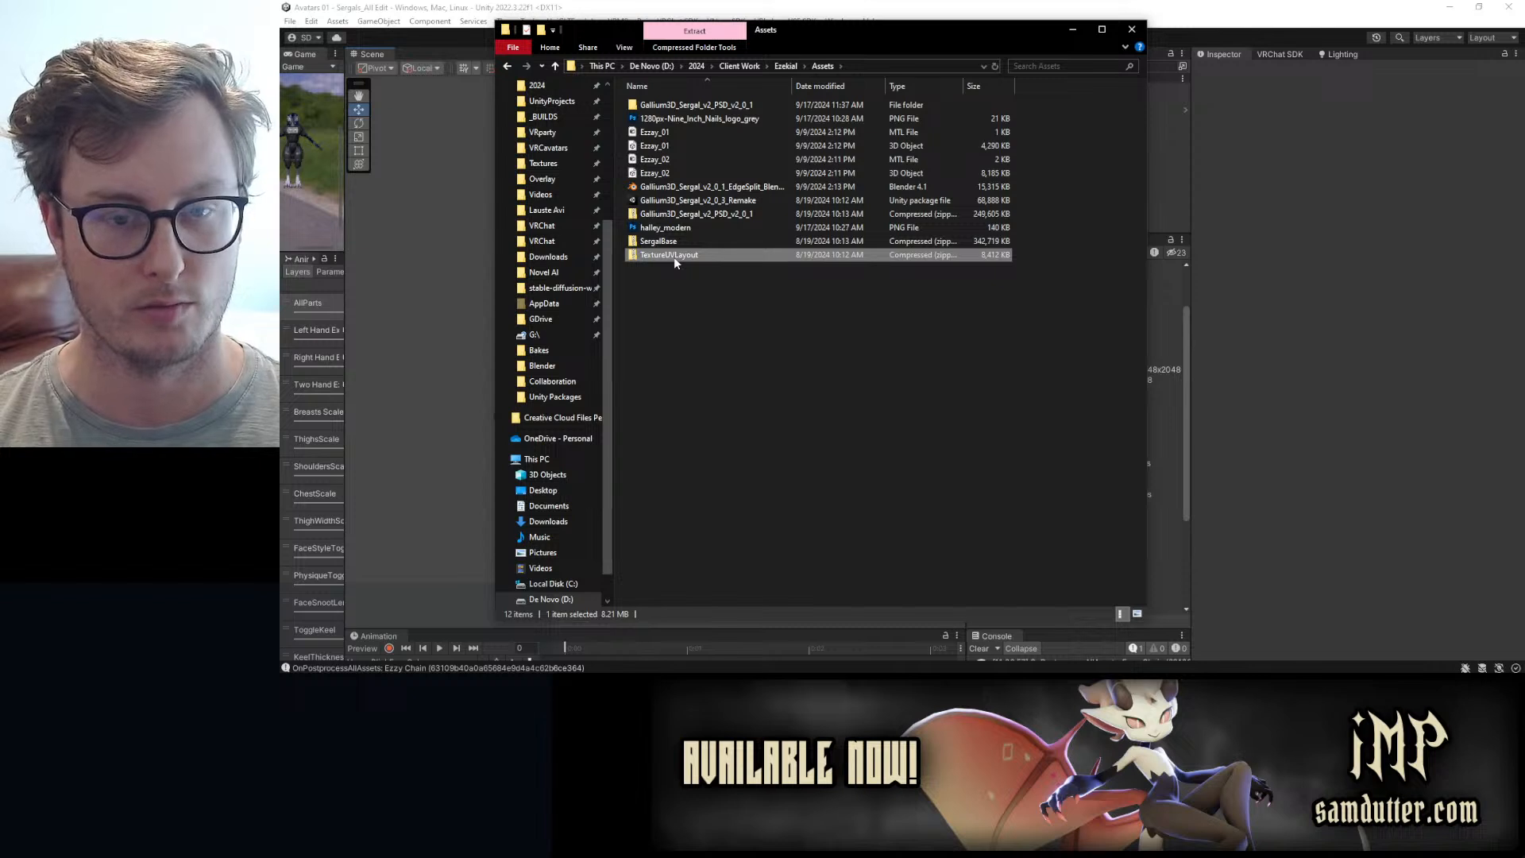
right_click(674, 256)
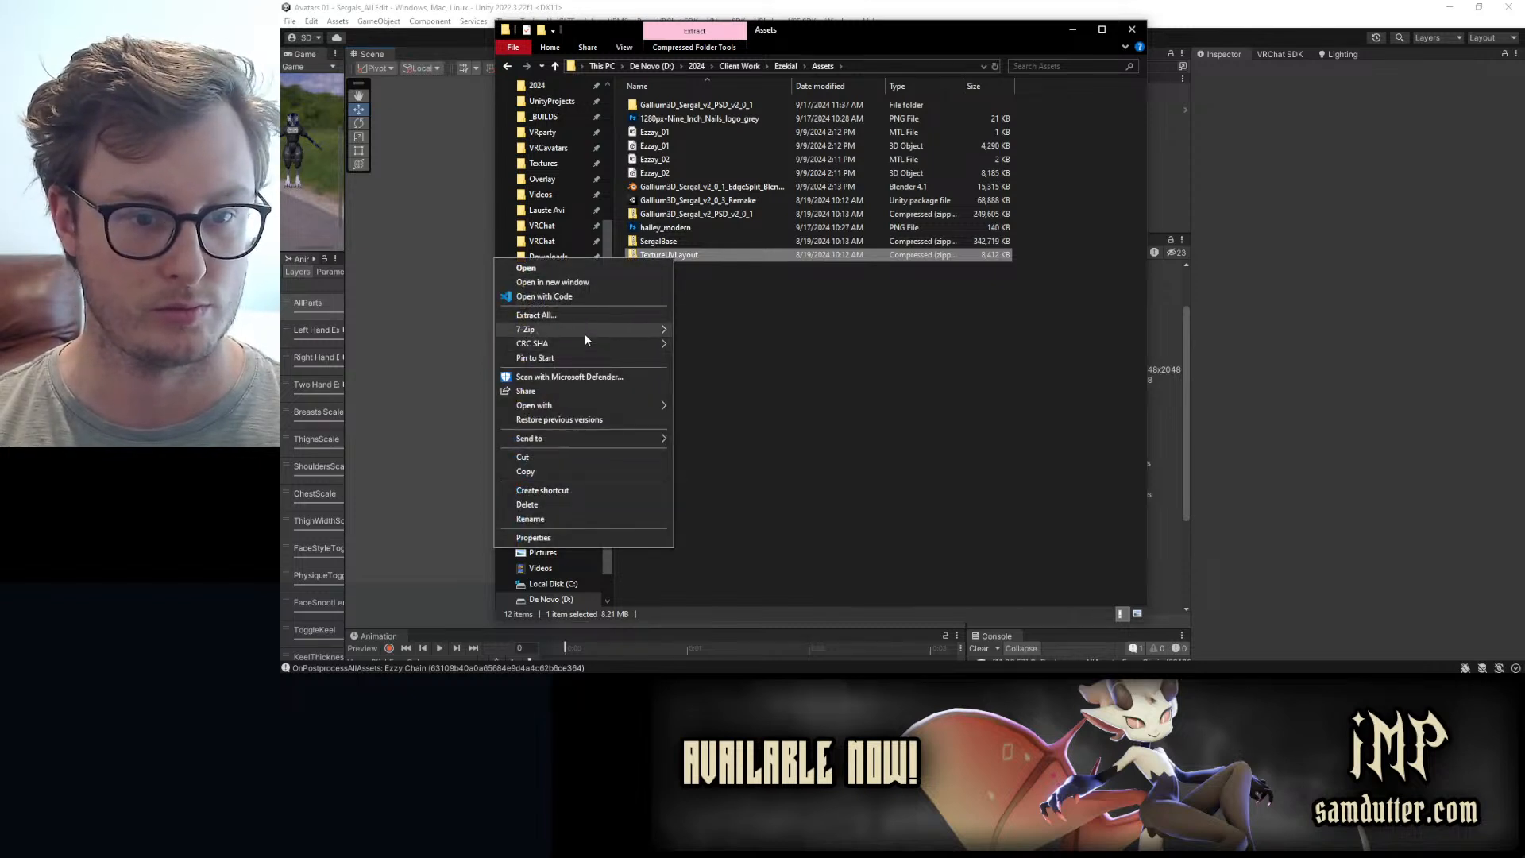
mouse_move(584, 329)
left_click(726, 388)
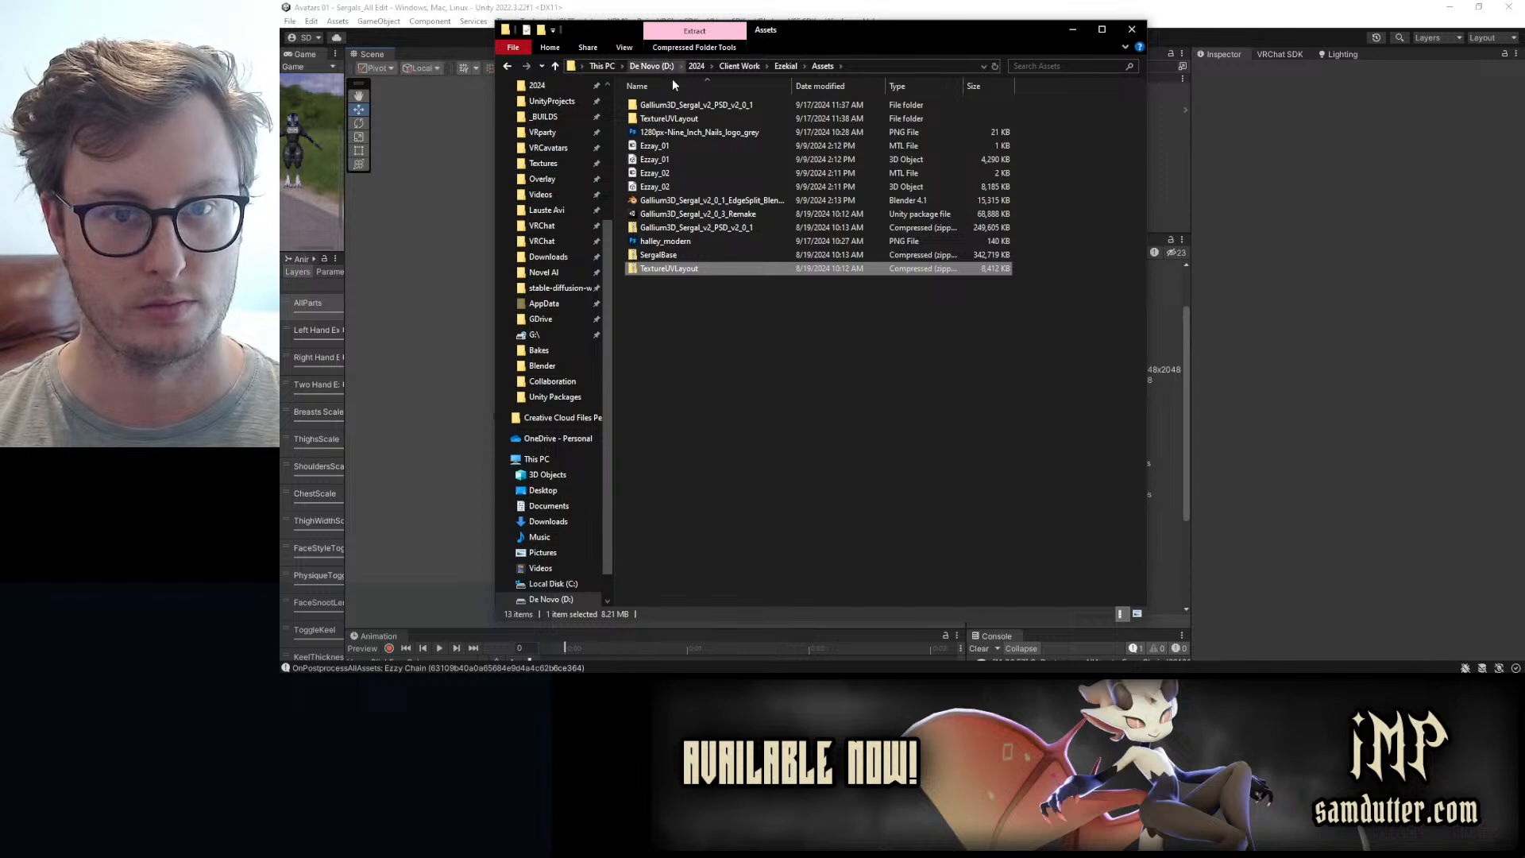
double_click(669, 118)
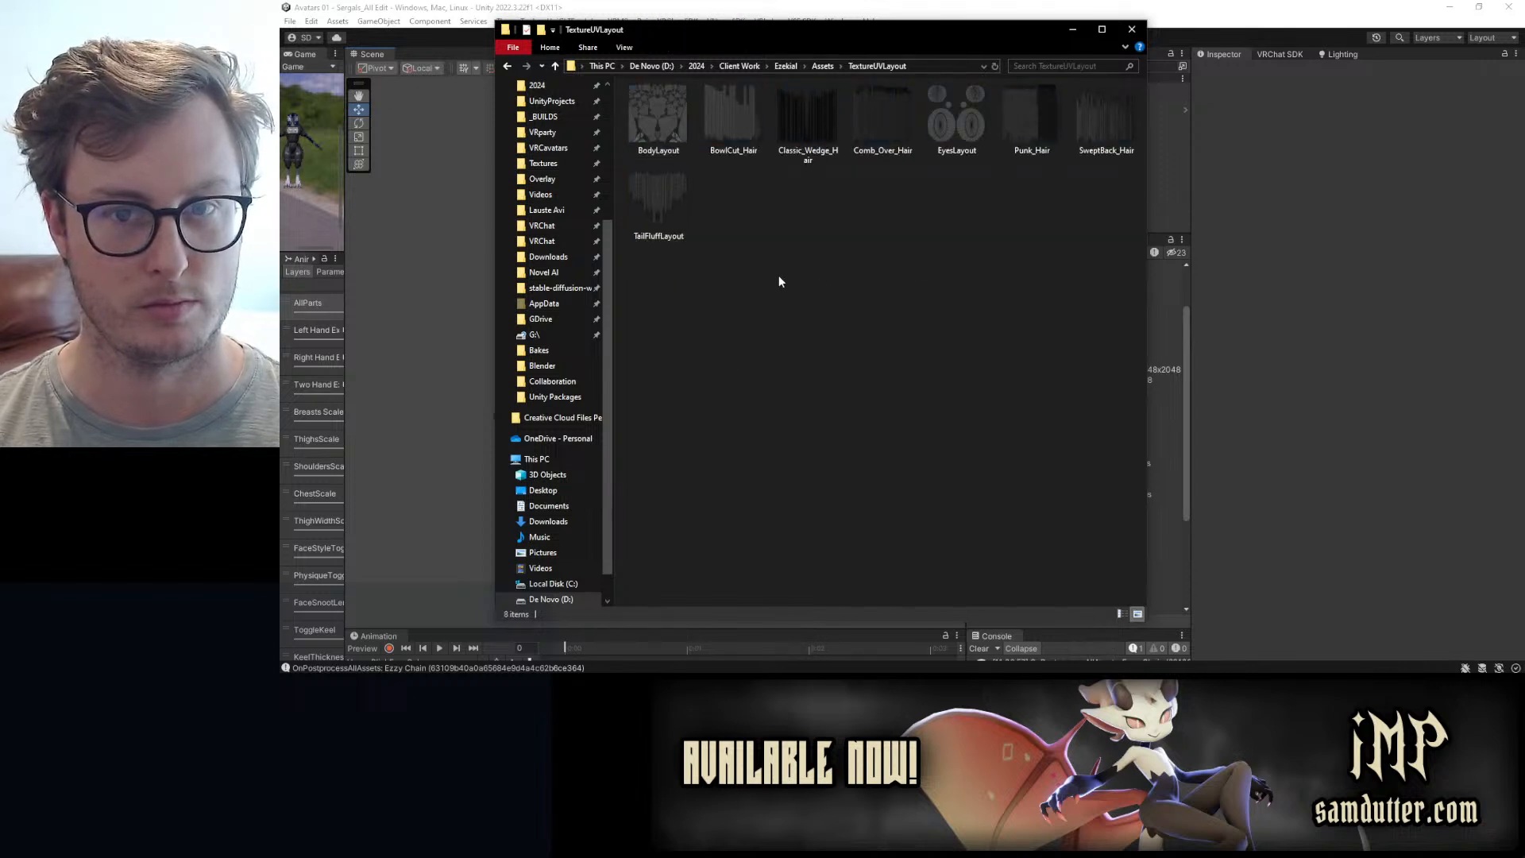
left_click(823, 66)
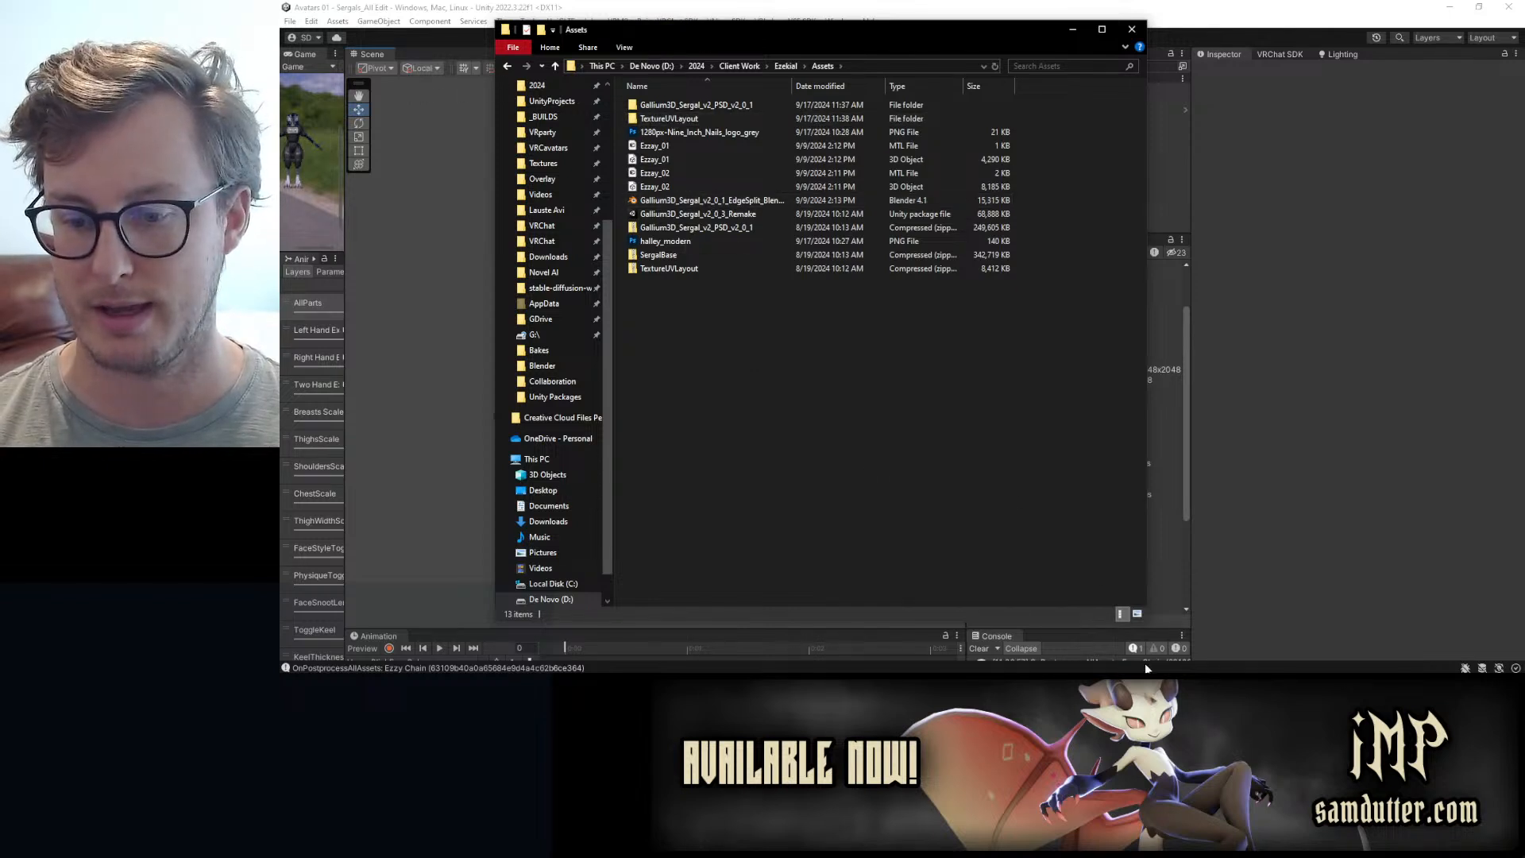
- Bring up the web browser holding the reference pages and move its window to another monitor
mouse_move(1182, 687)
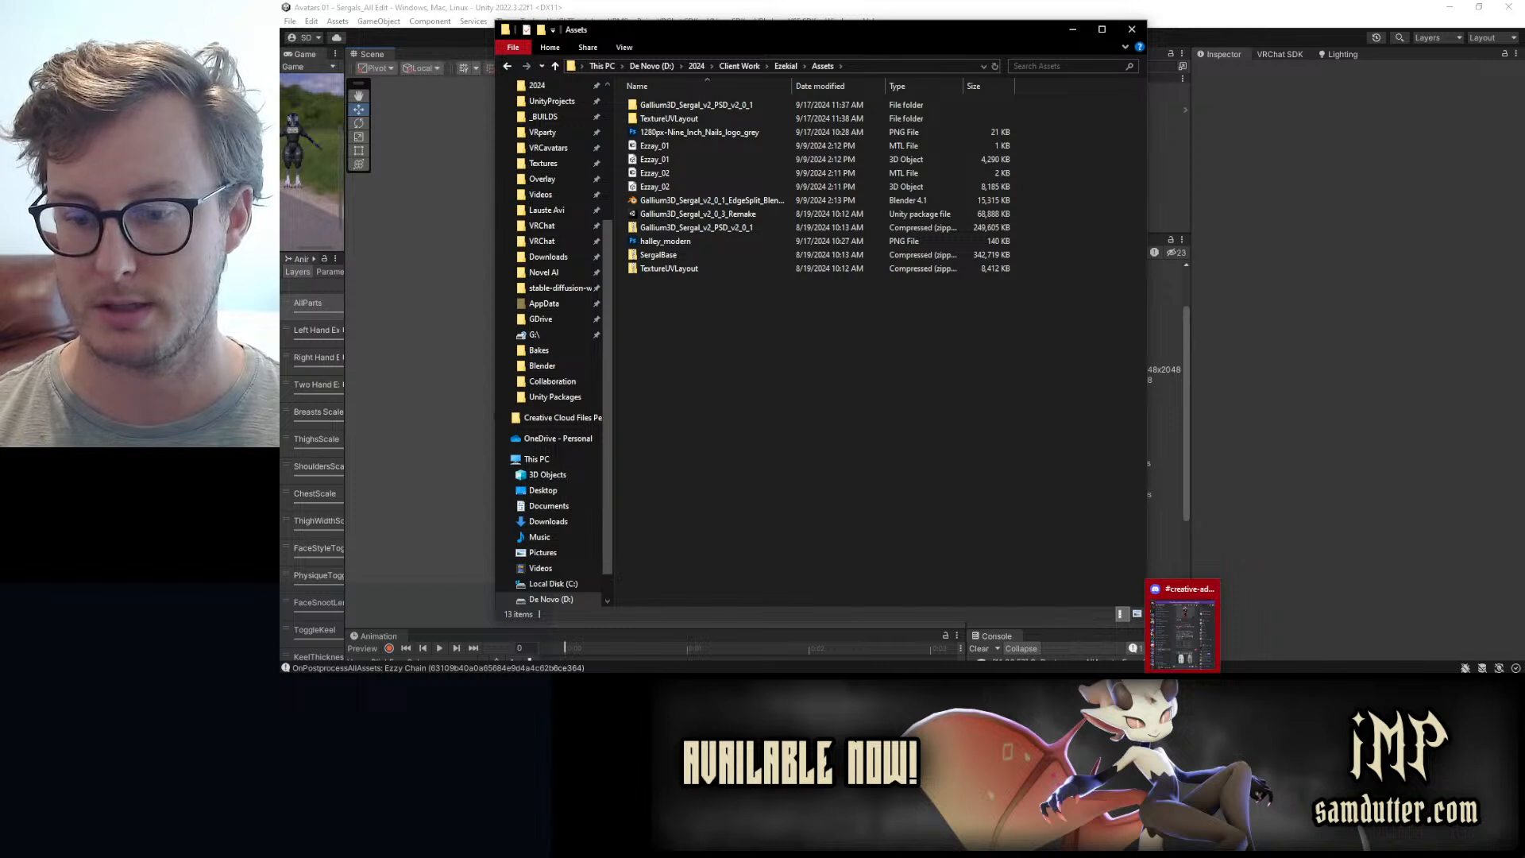
left_click(1181, 635)
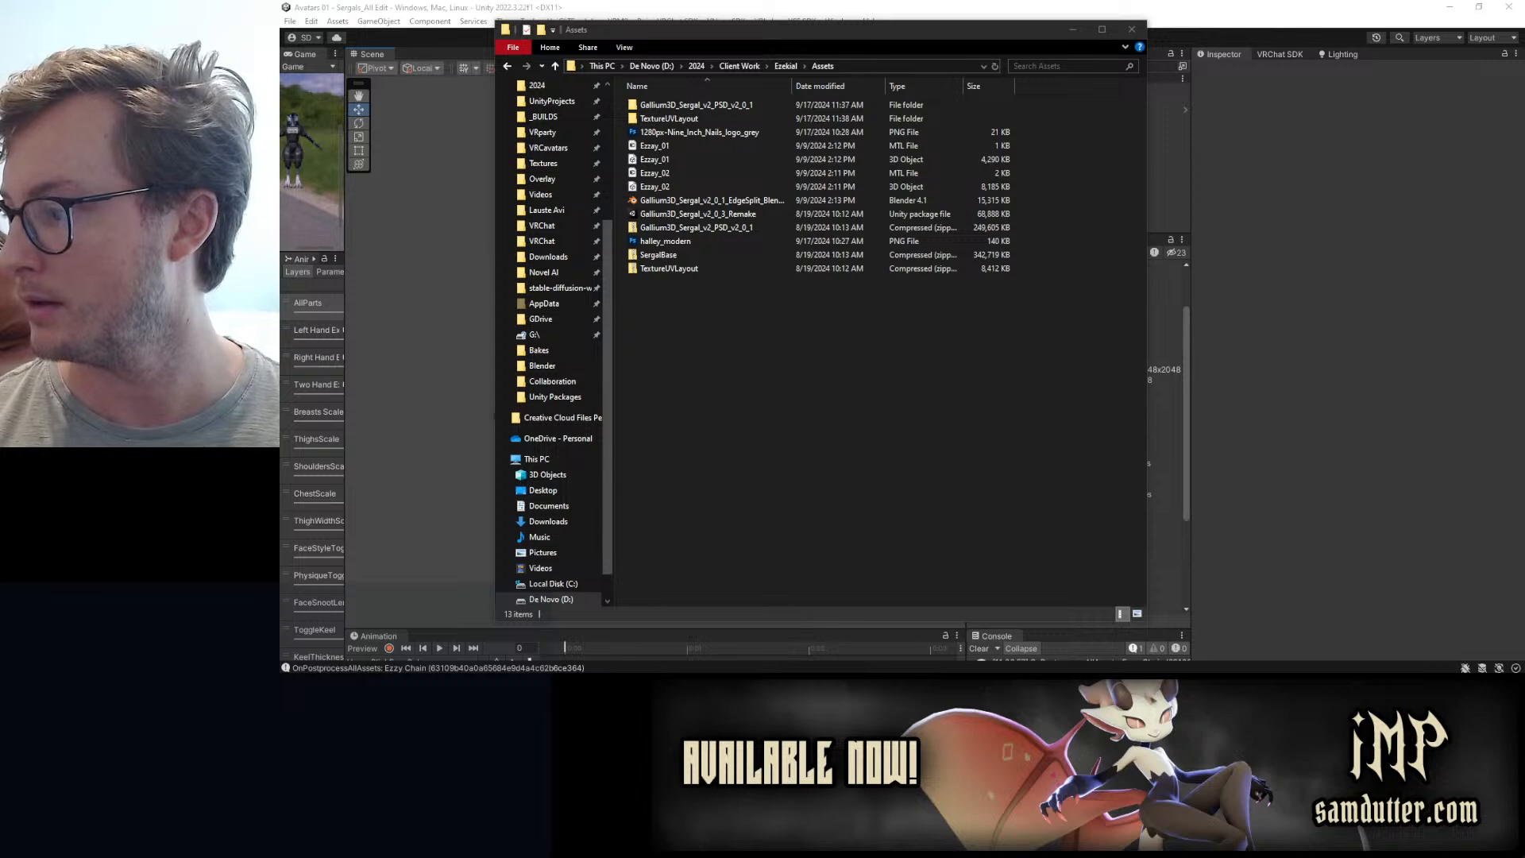
key("alt+Tab")
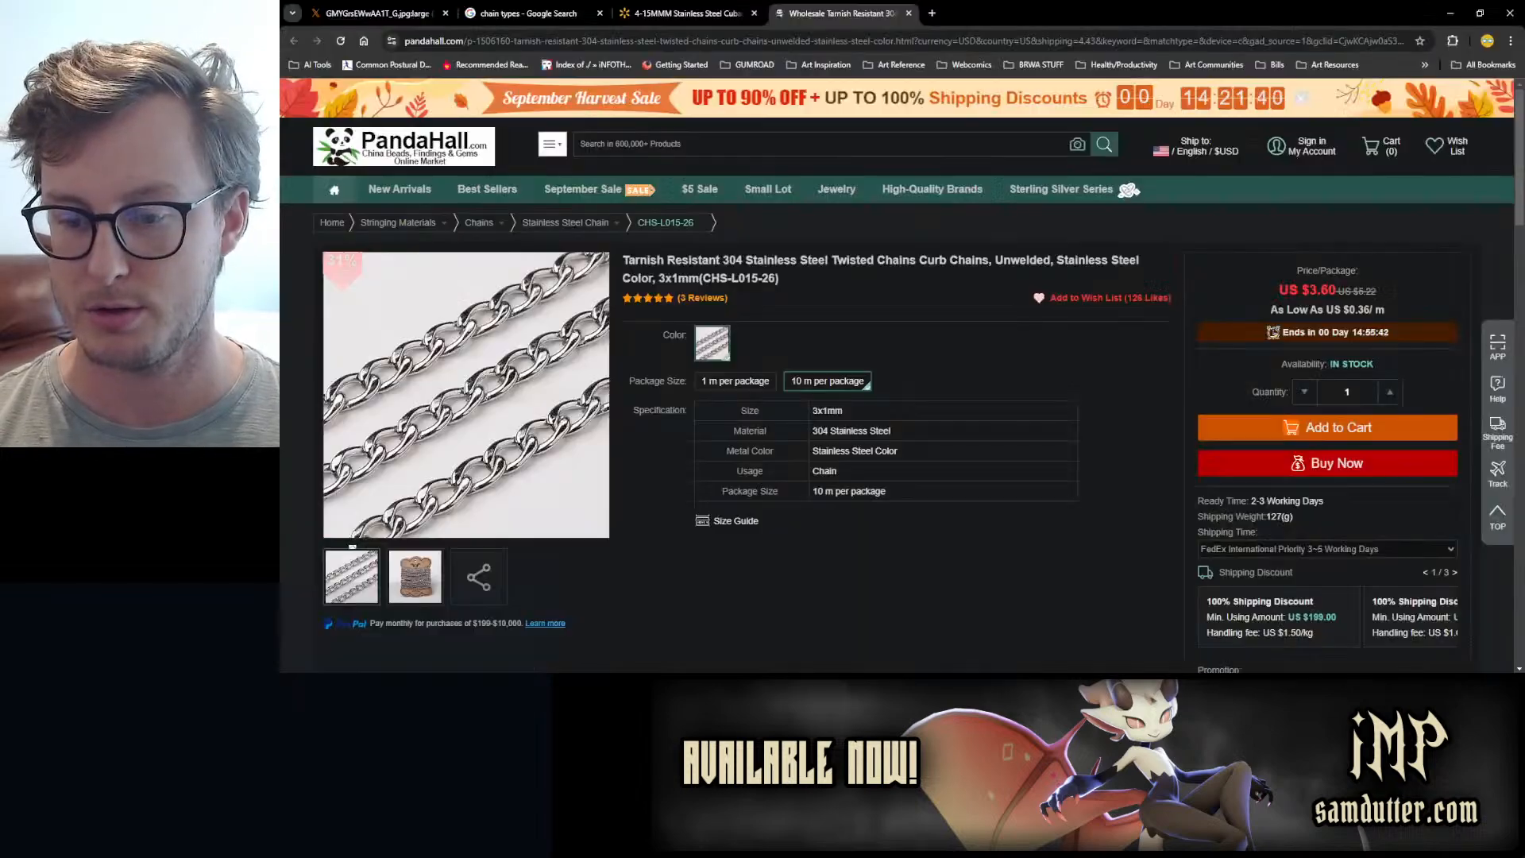
left_click_drag(812, 3, 1524, 508)
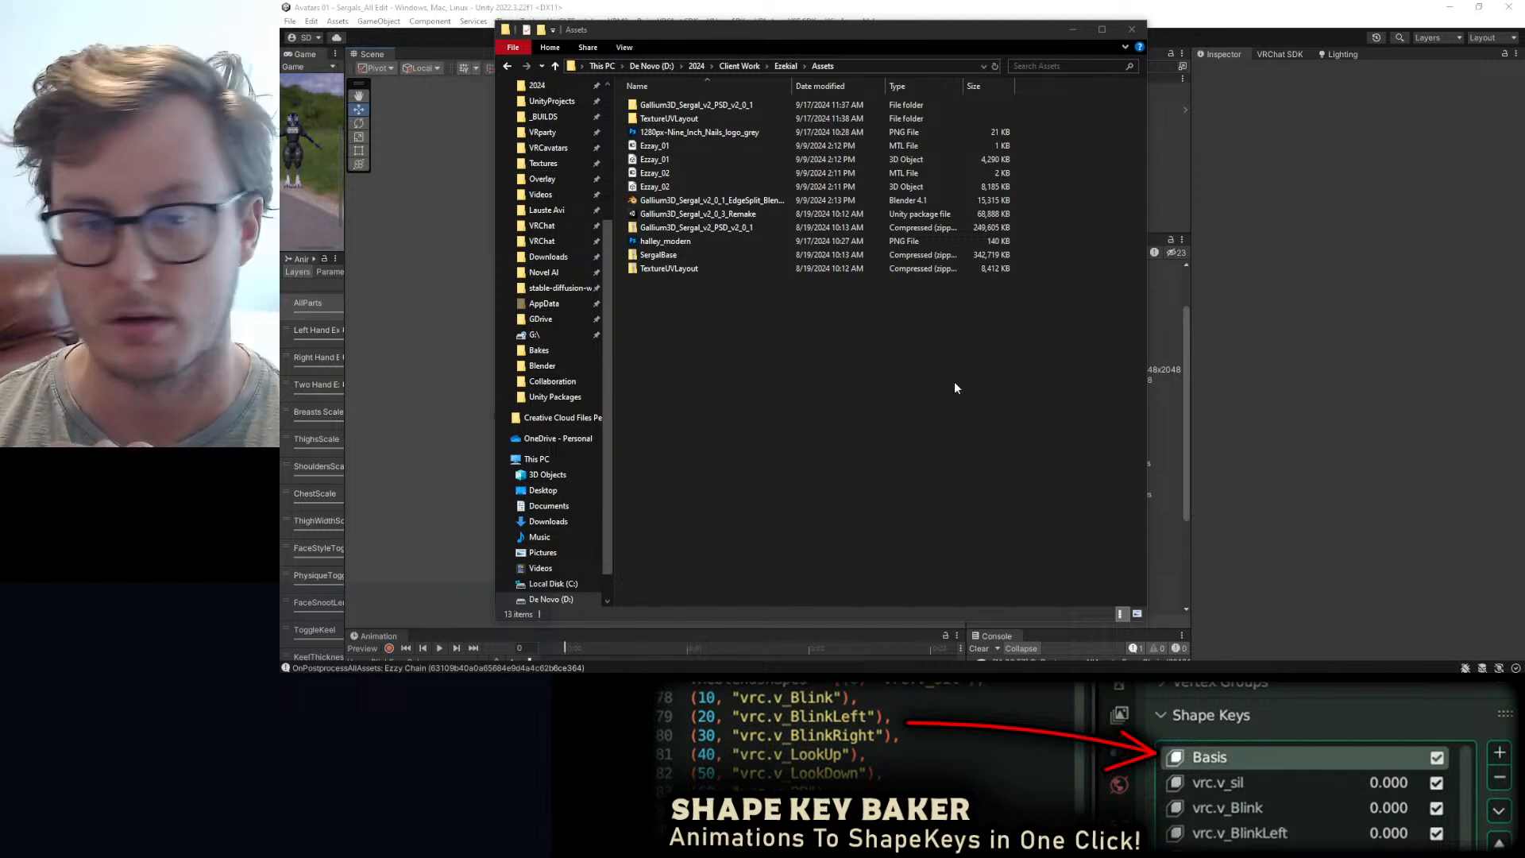
- Open the Gallium3D_Sergal_v2_Substance_v2_0_2 project in Substance 3D Painter and accept updating it from the old version
left_click(897, 398)
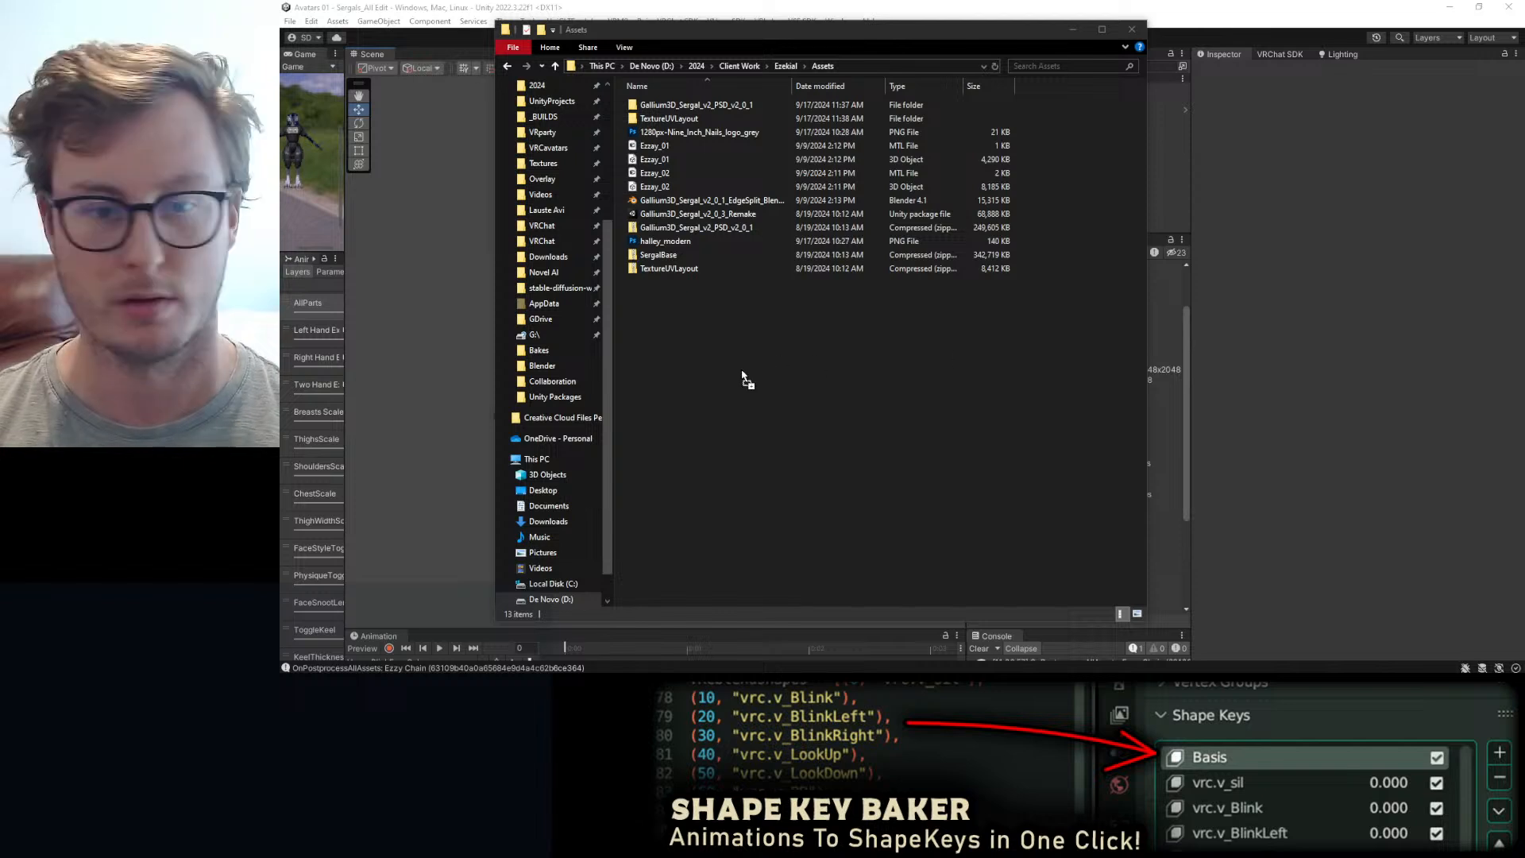
left_click(783, 446)
double_click(656, 242)
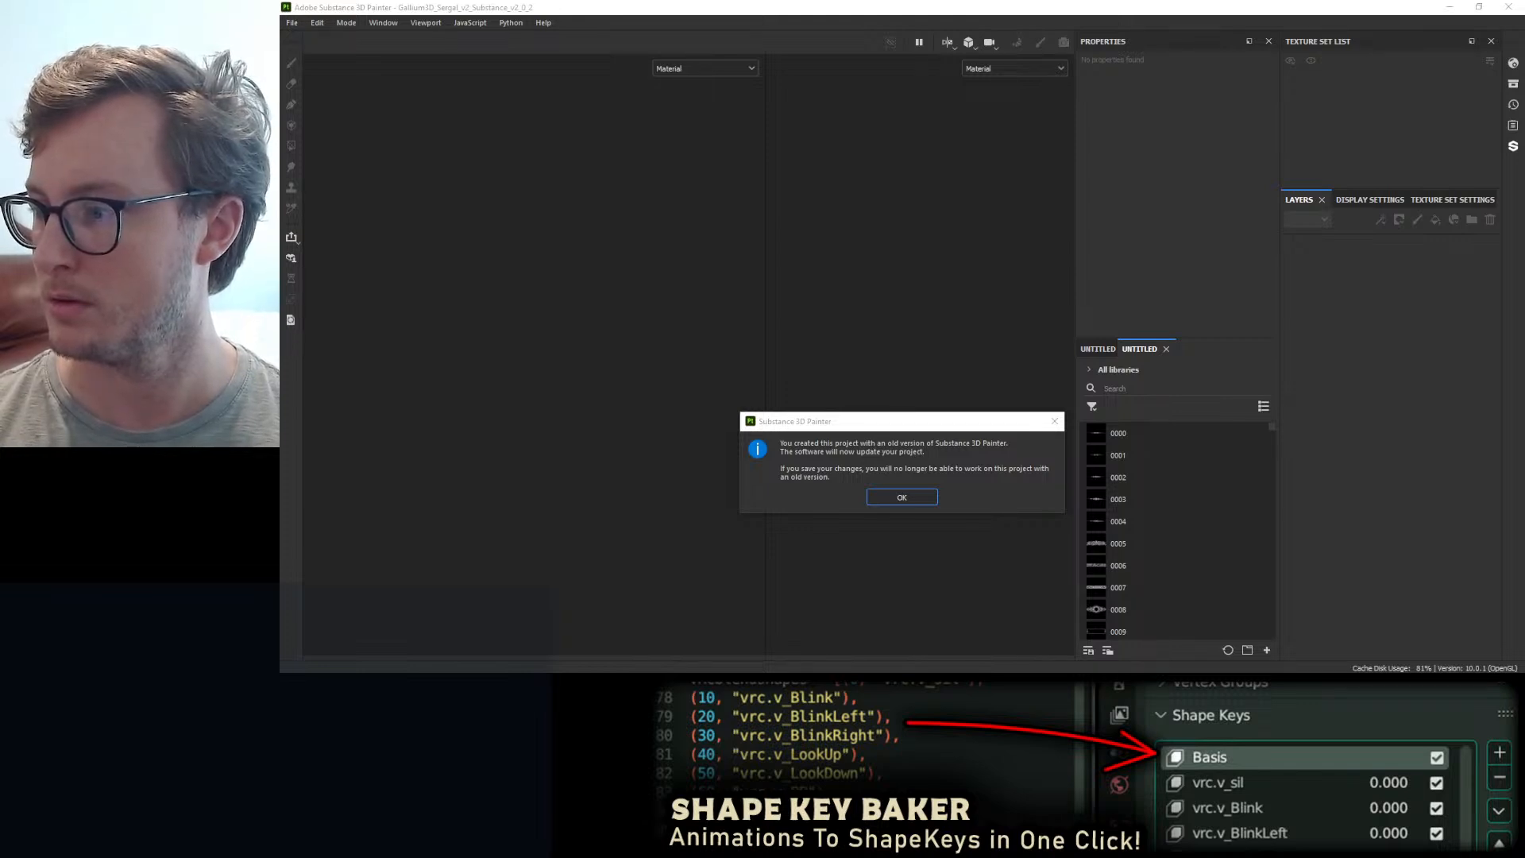
left_click(905, 497)
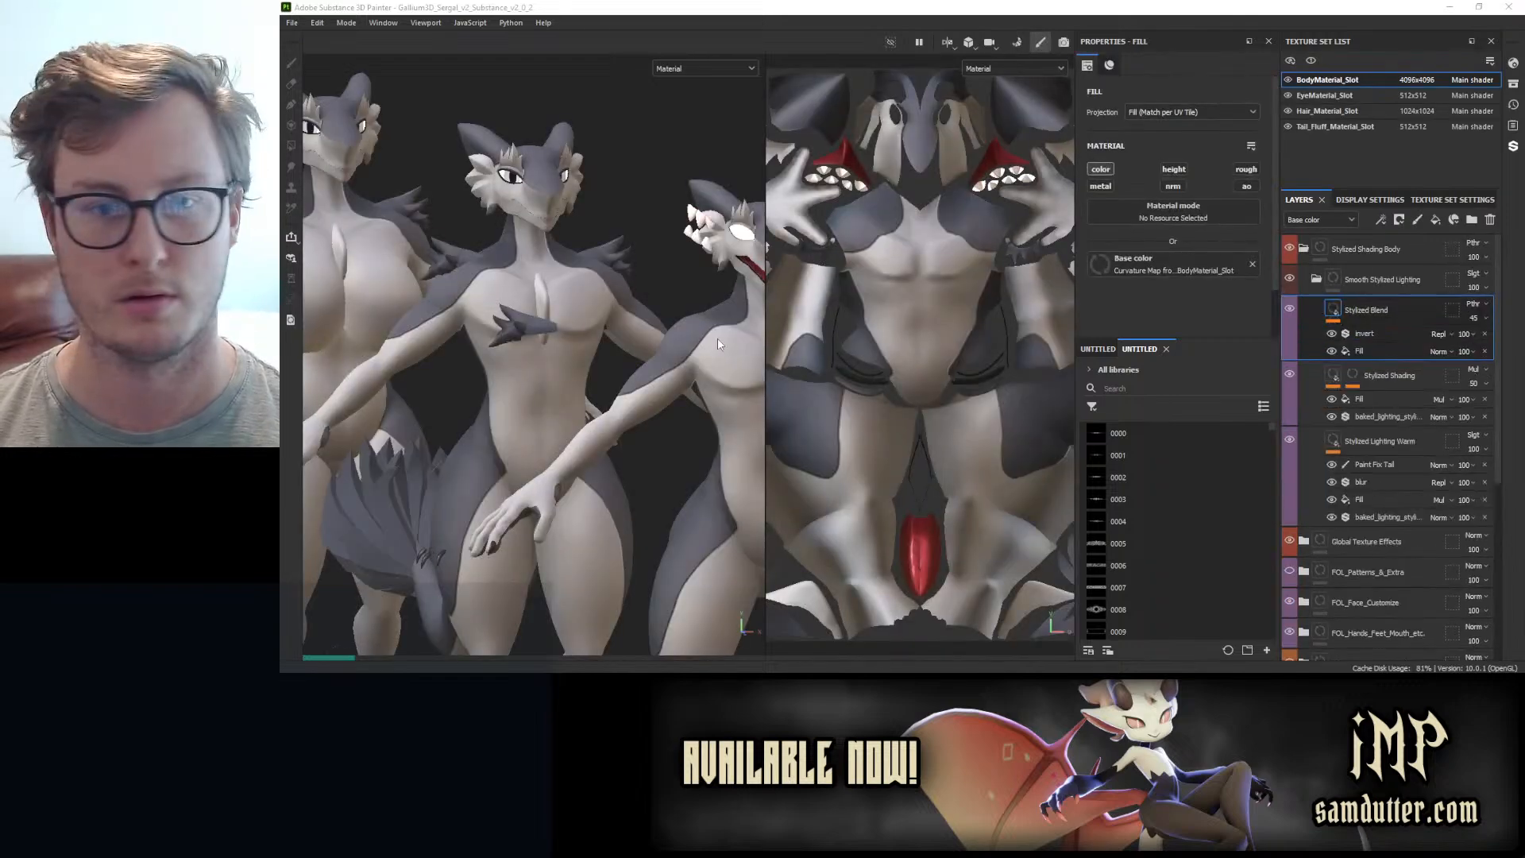
- Widen the 3D viewport beside the UV view and frame all the sergal models in it
scroll(626, 273, "down", 5)
left_click_drag(634, 286, 709, 332, "alt")
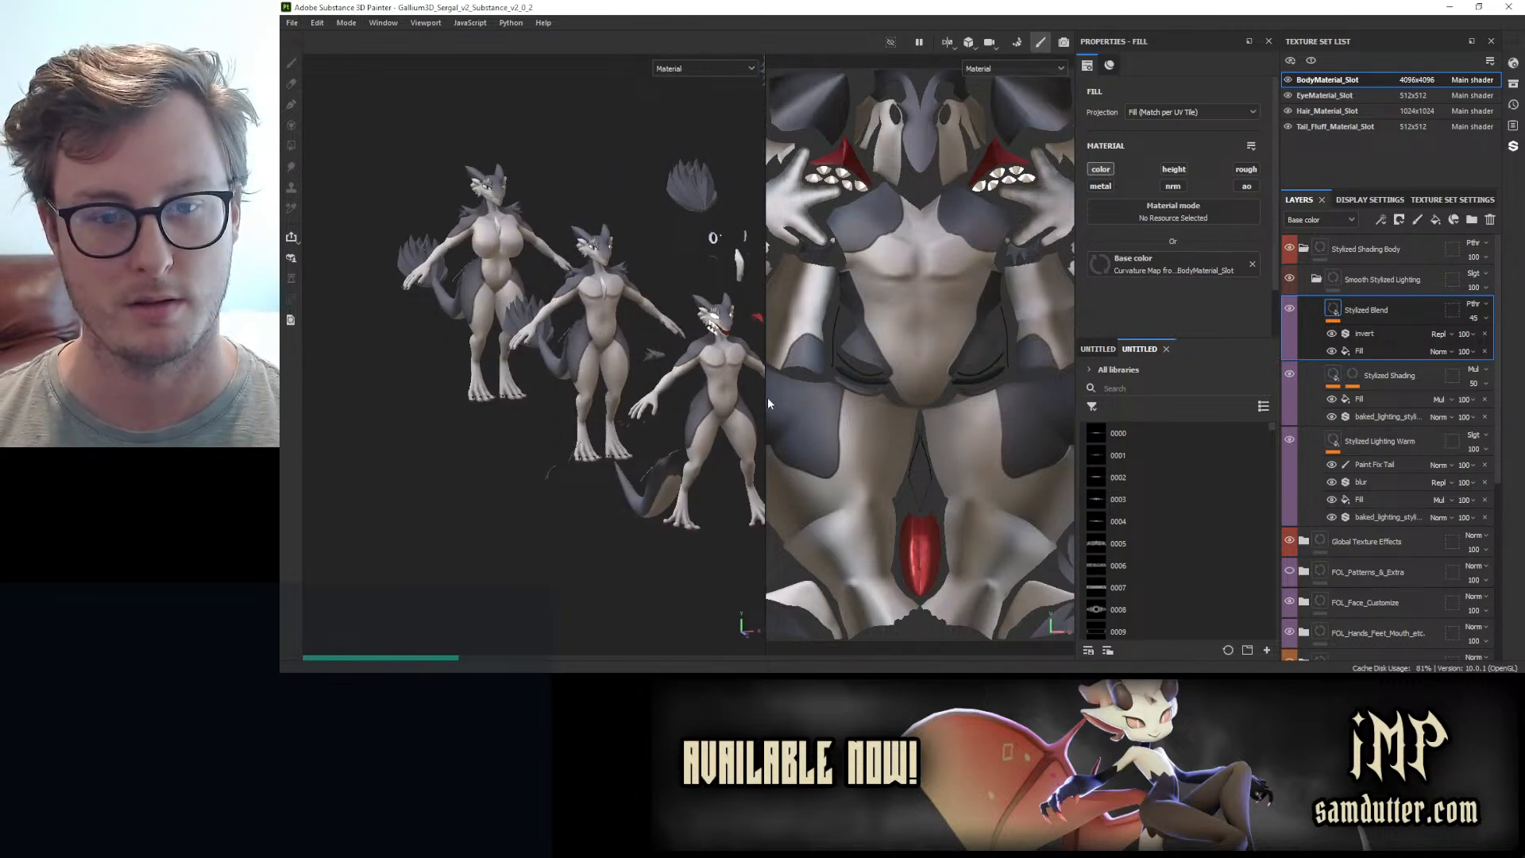
left_click_drag(767, 404, 897, 375)
left_click_drag(568, 359, 686, 351, "alt")
middle_click_drag(686, 351, 629, 372, "alt")
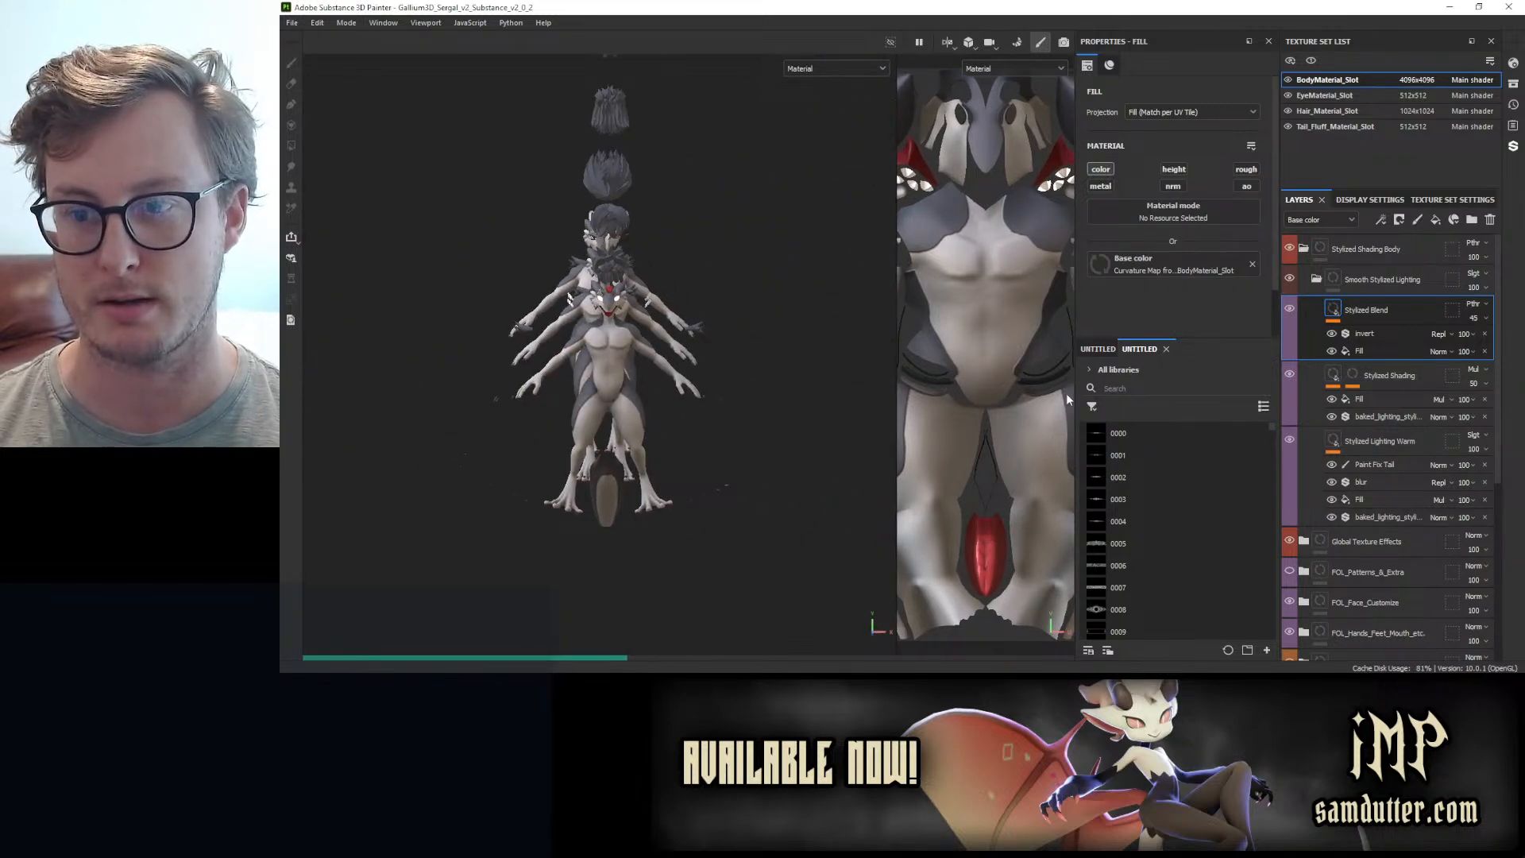
- Collapse the Stylized Shading Body layer group and save the project
left_click(1305, 249)
key("ctrl+s")
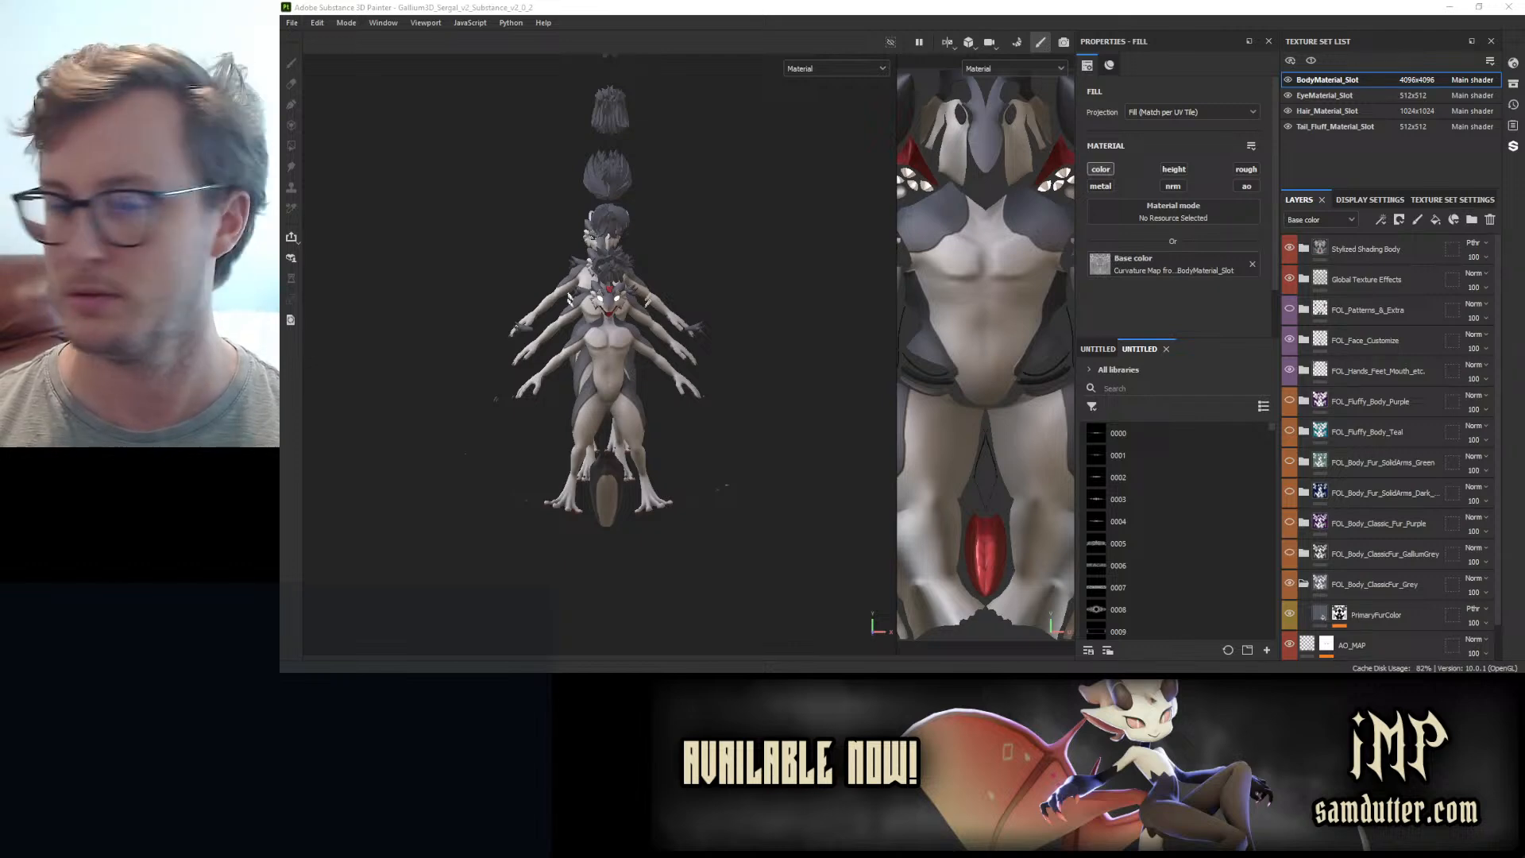
- Examine the foremost sergal body up close and compare its markings with the Ezzy reference sheet in the browser
left_click(776, 310)
mouse_move(709, 321)
left_mouse_down("alt")
mouse_move(761, 313)
mouse_move(583, 340)
left_mouse_up("alt")
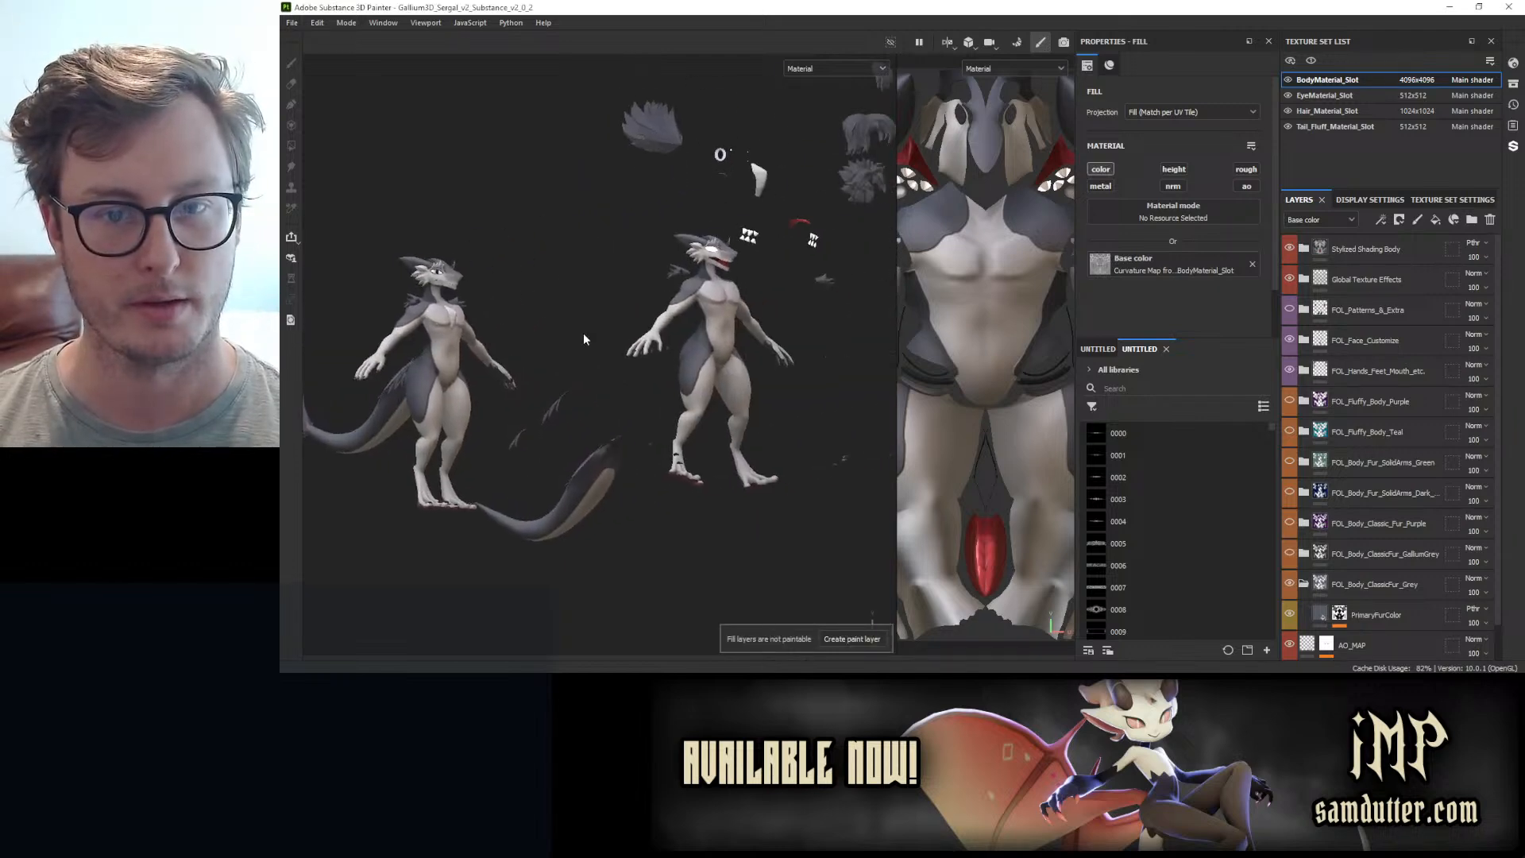
left_click_drag(785, 149, 764, 244, "alt")
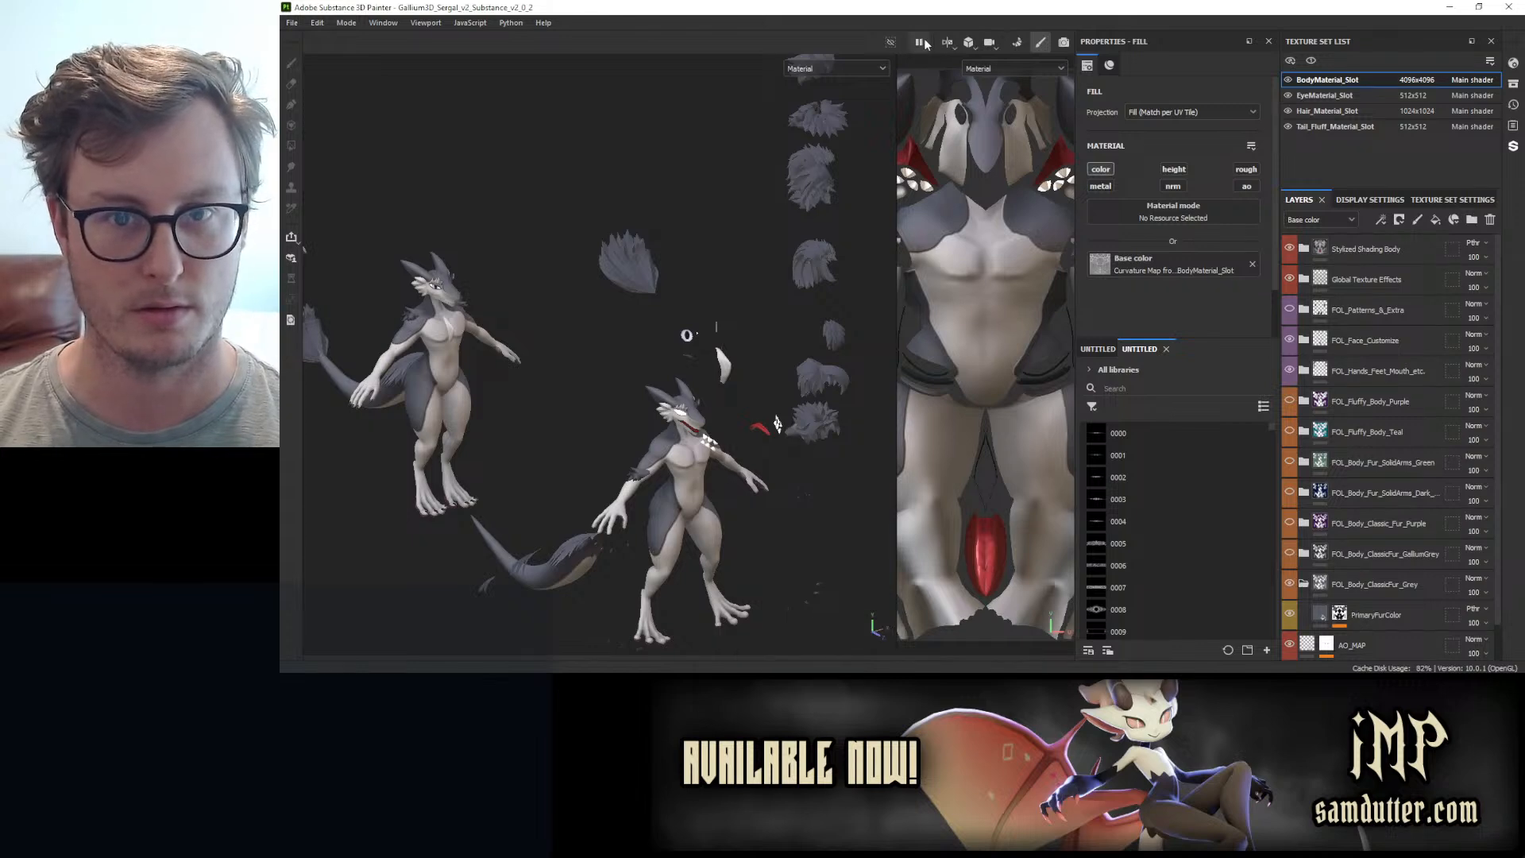
left_click(994, 64)
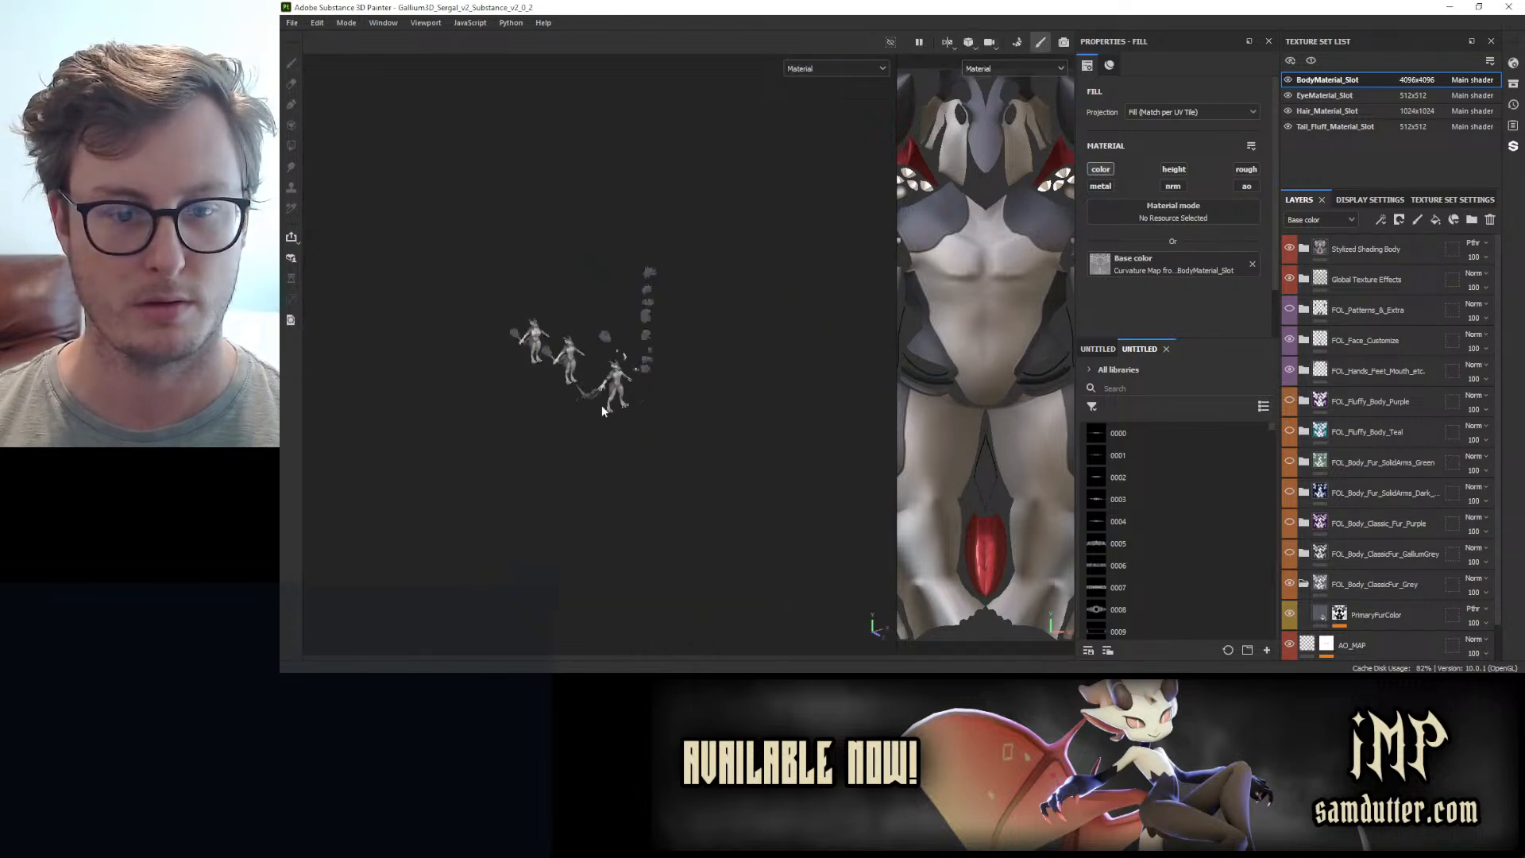
scroll(612, 393, "up", 10)
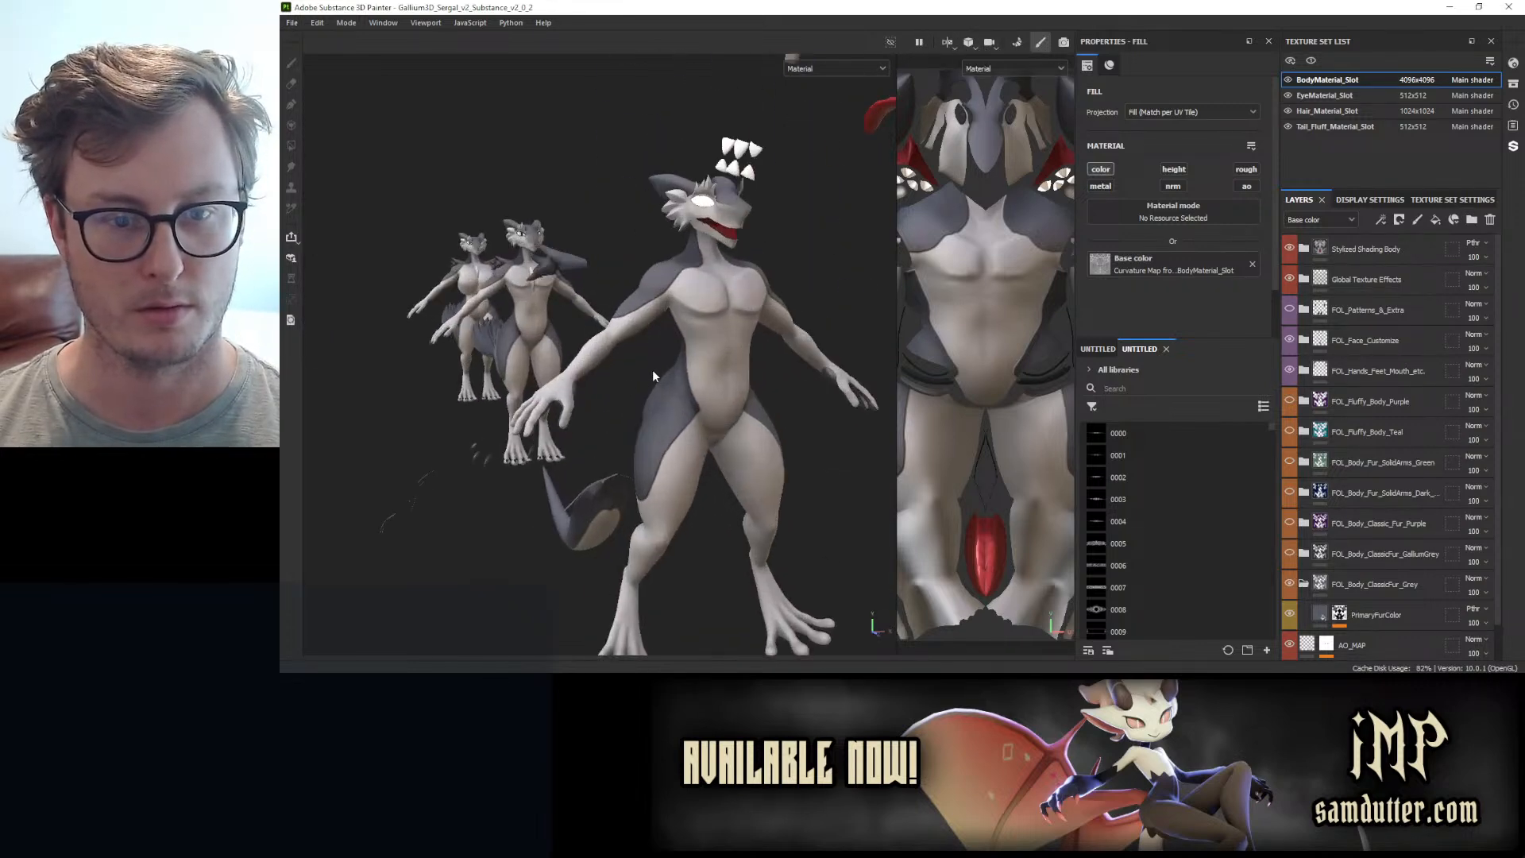
scroll(645, 390, "up", 4)
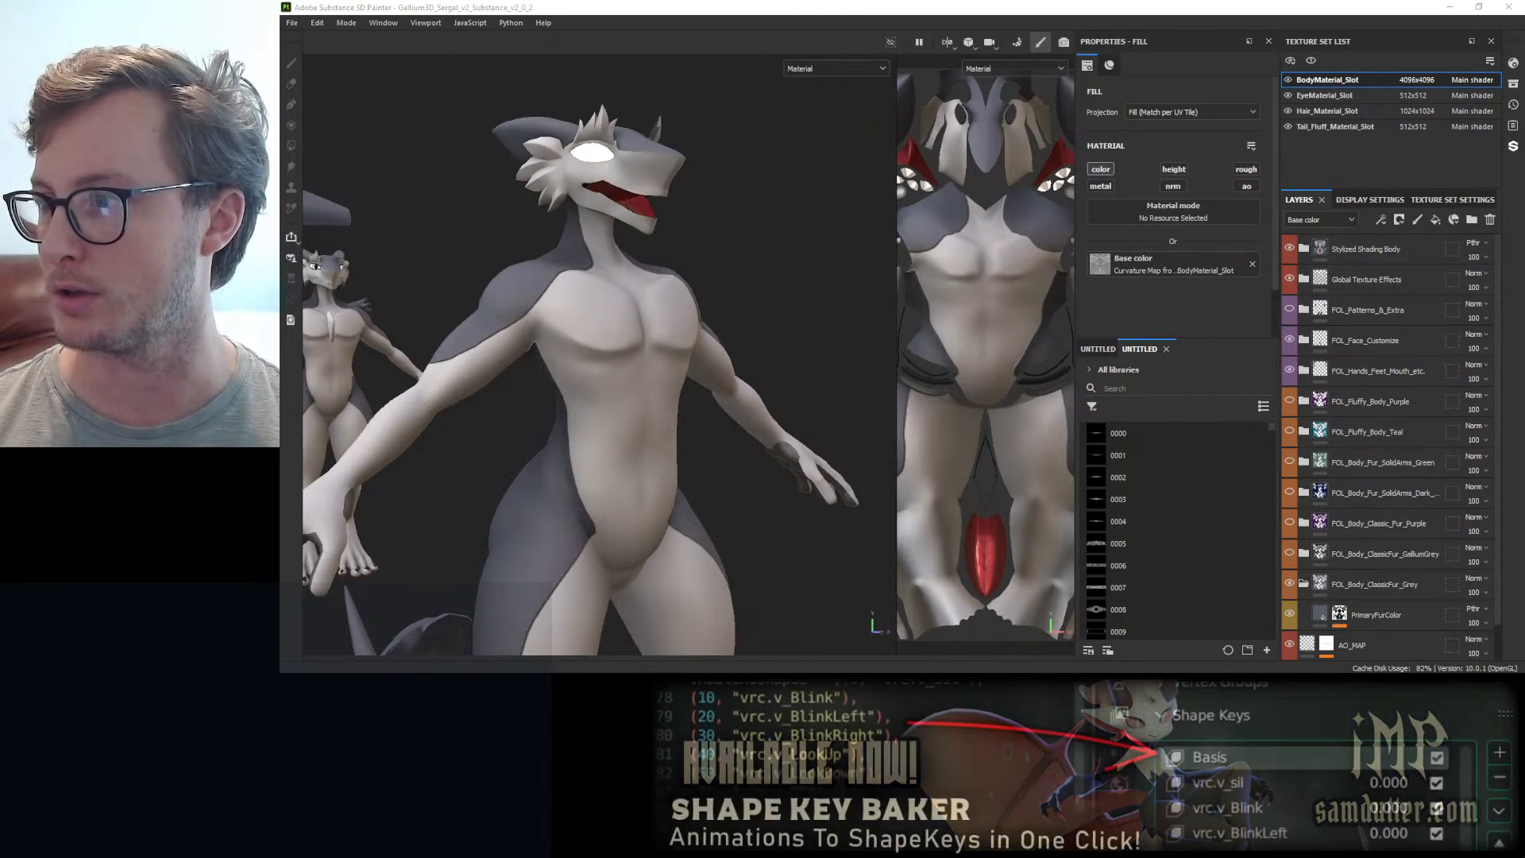
left_click_drag(903, 672, 897, 3)
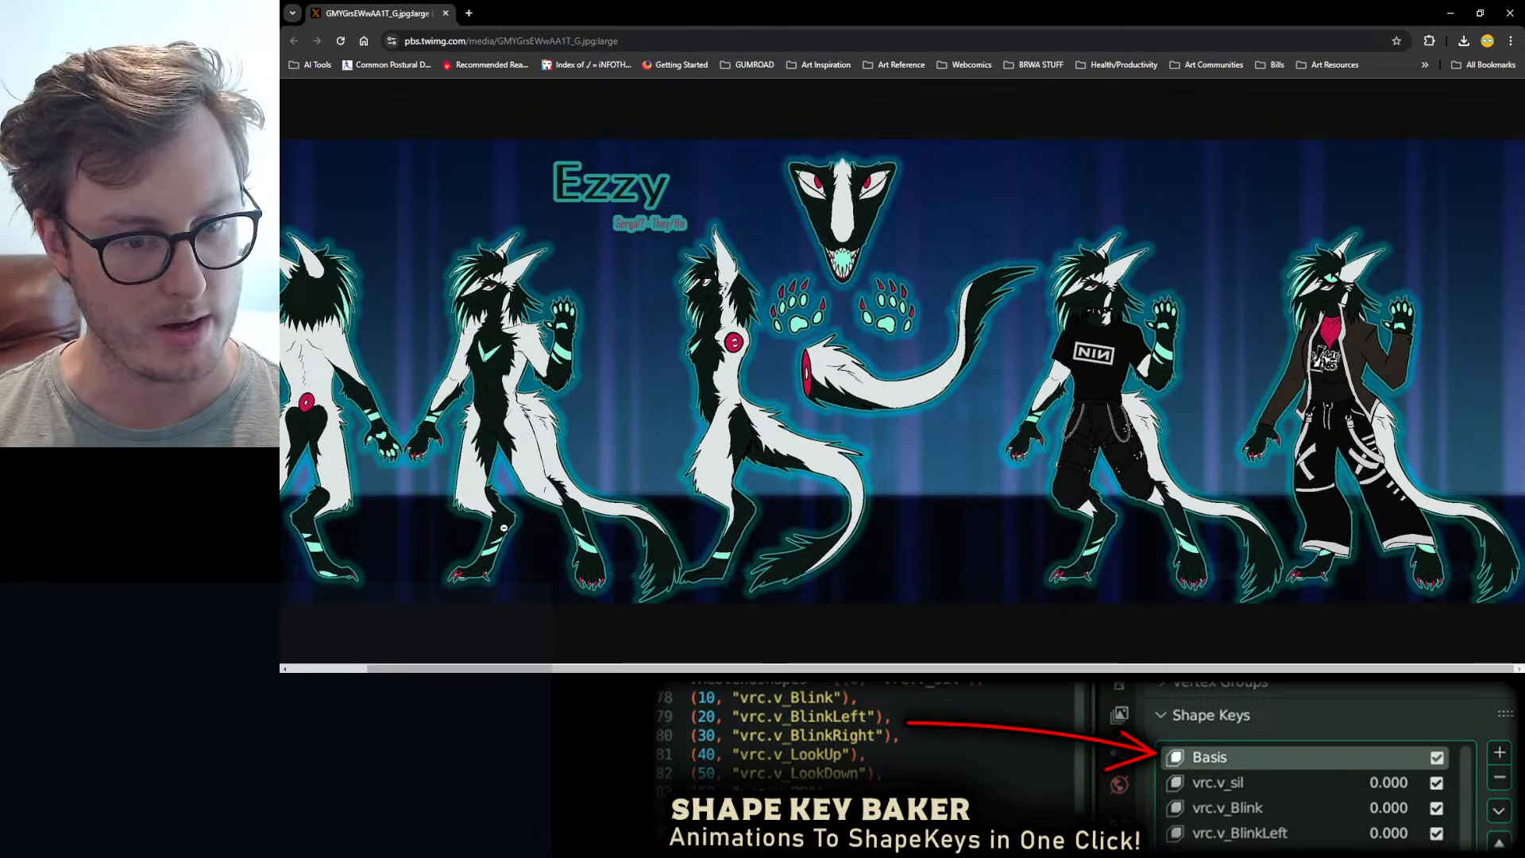
key("alt+Tab")
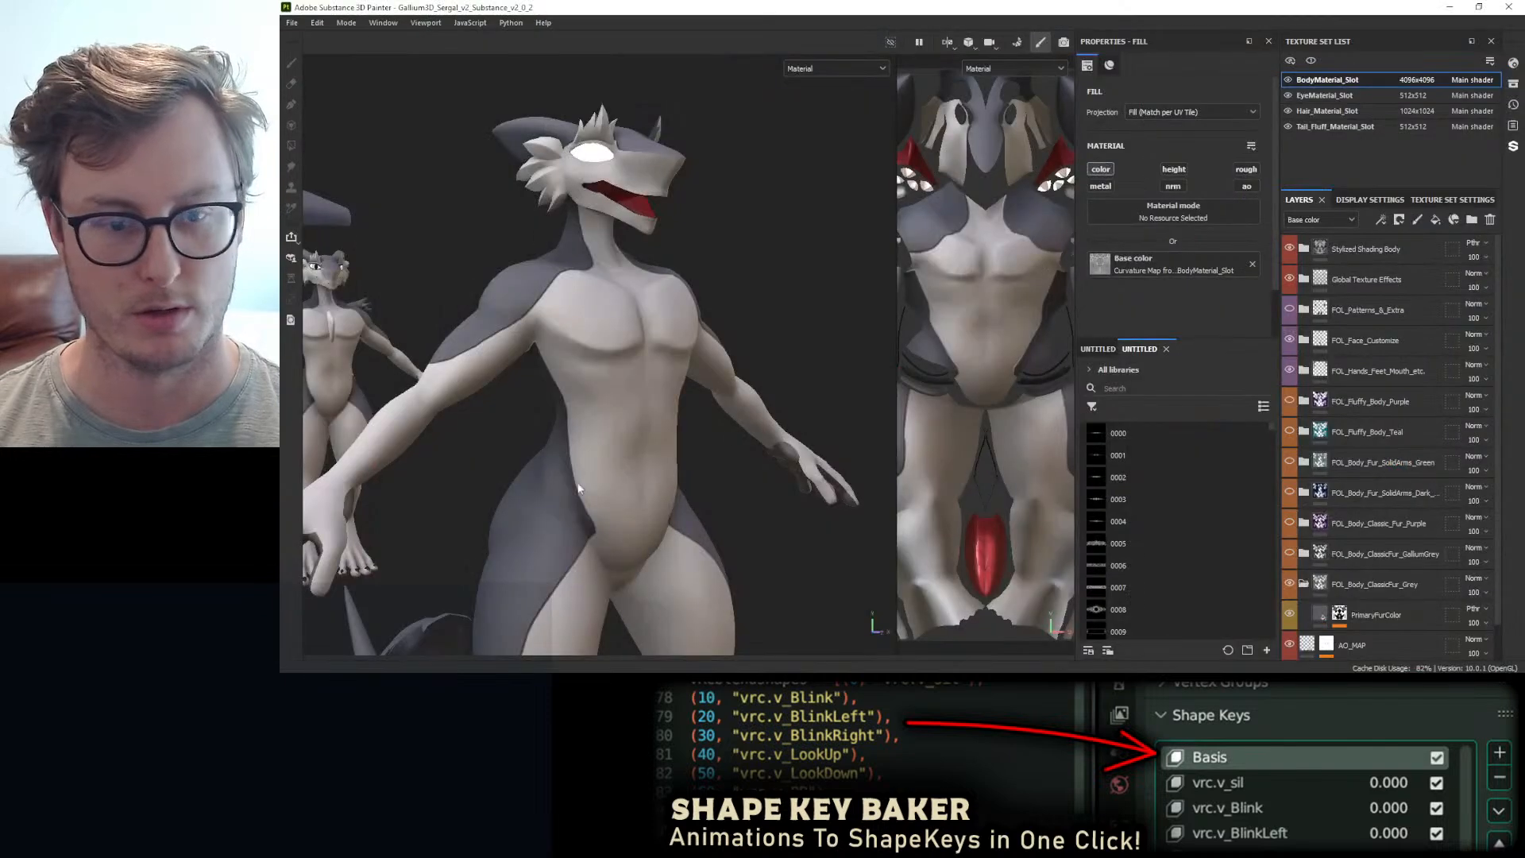
- Set the base color of the BaseWhiteFurFillLayer to near-black 080808
scroll(1430, 518, "down", 1)
left_click(1383, 638)
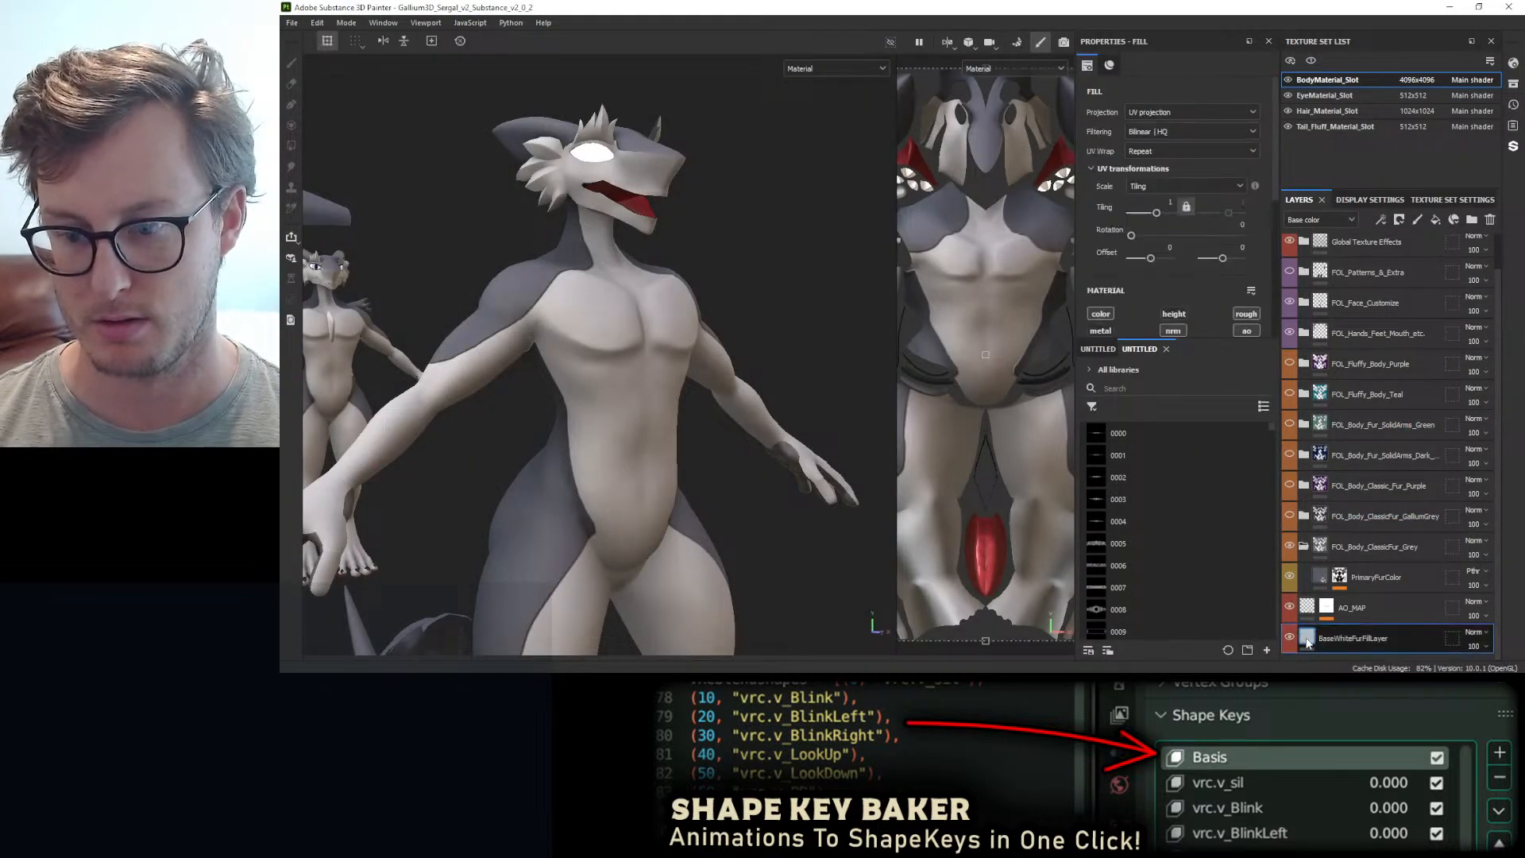
scroll(1179, 299, "down", 3)
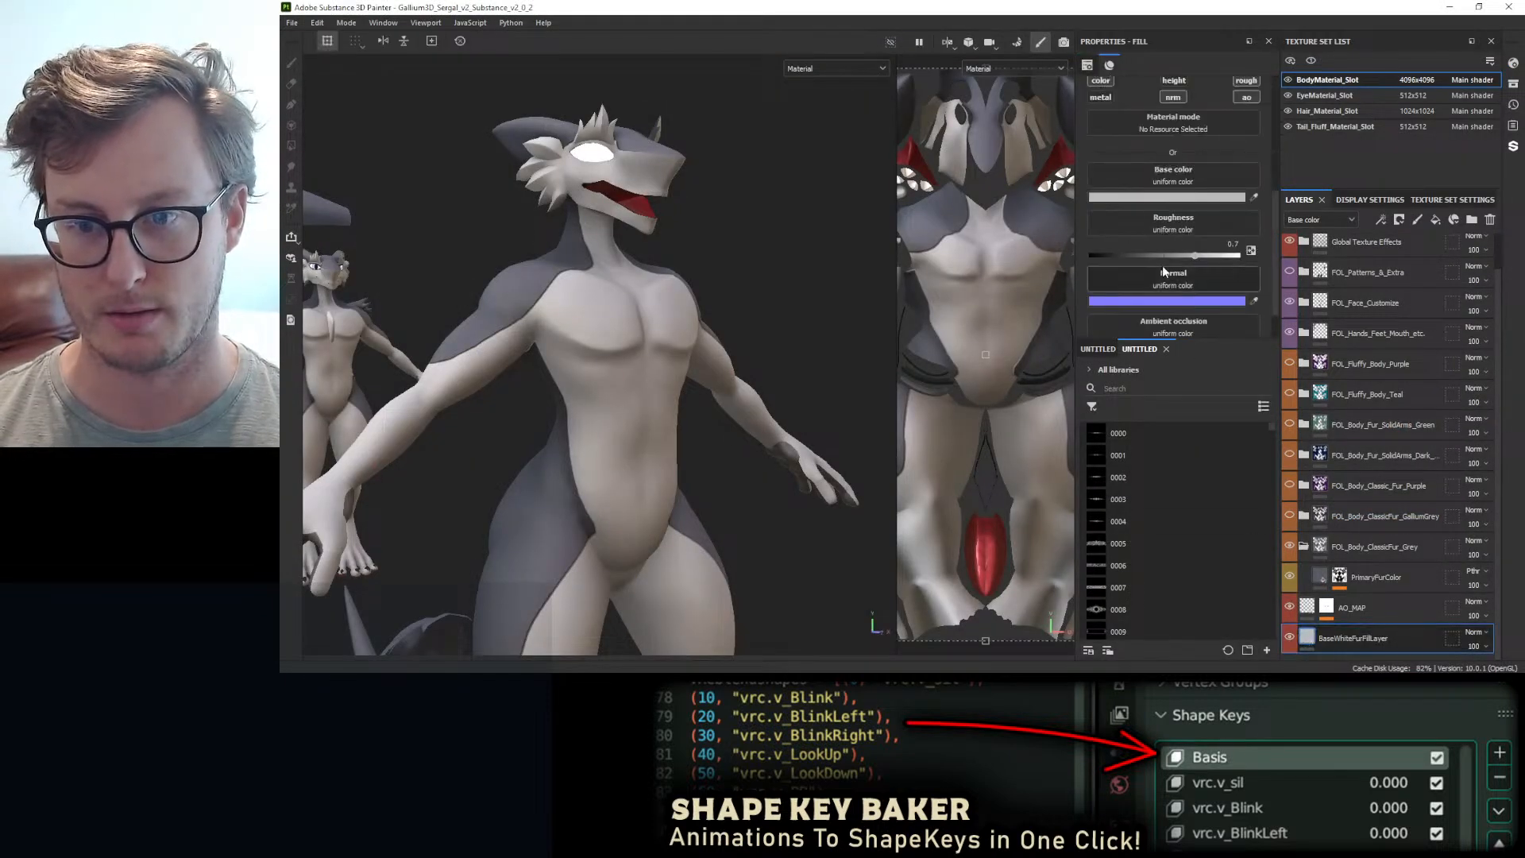
left_click(1158, 197)
left_click_drag(1200, 359, 1126, 382)
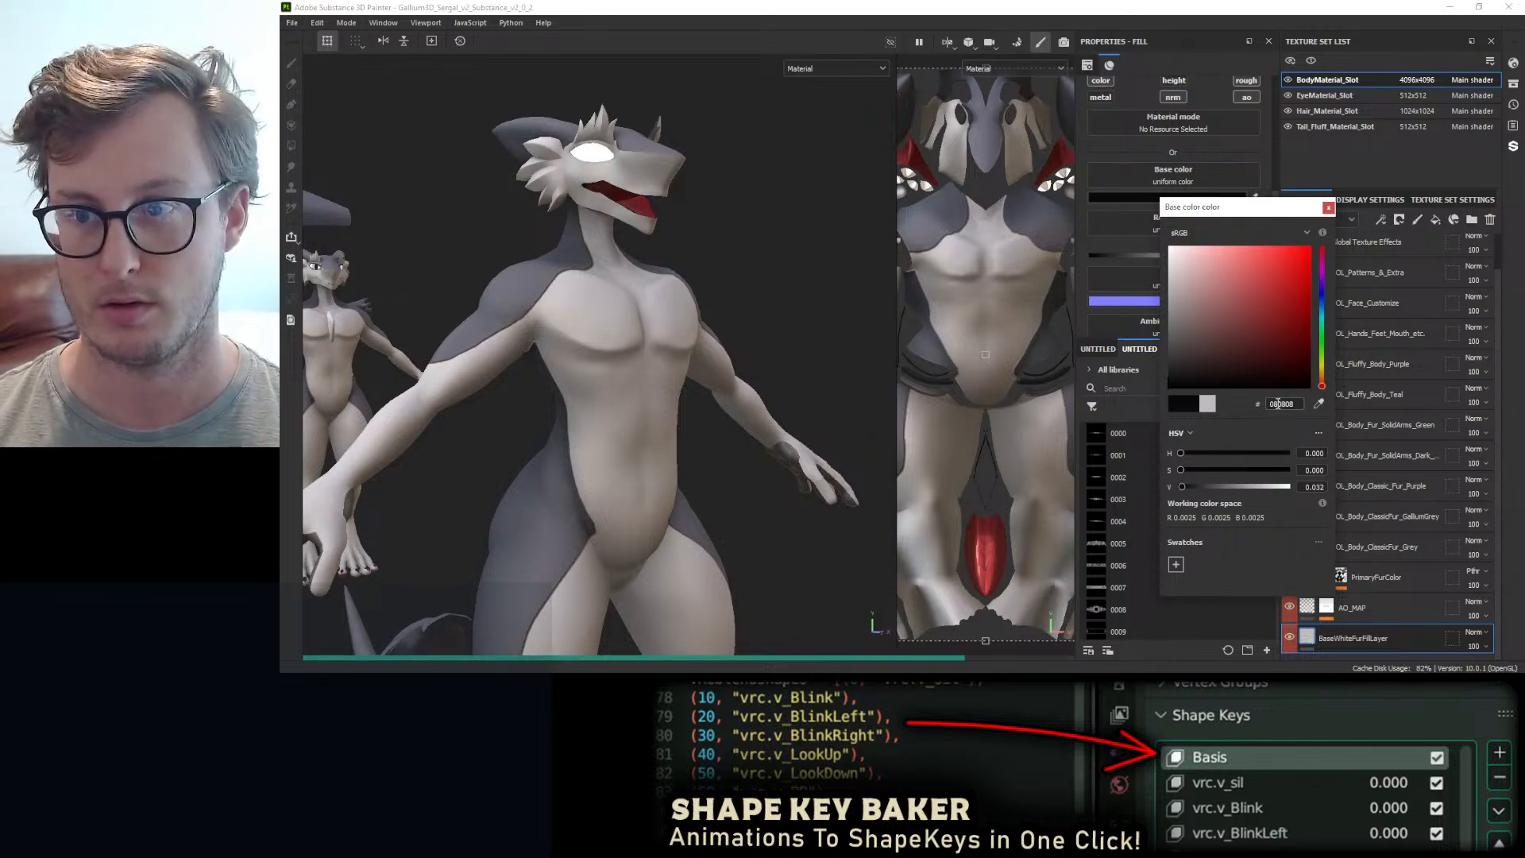
left_click(1329, 207)
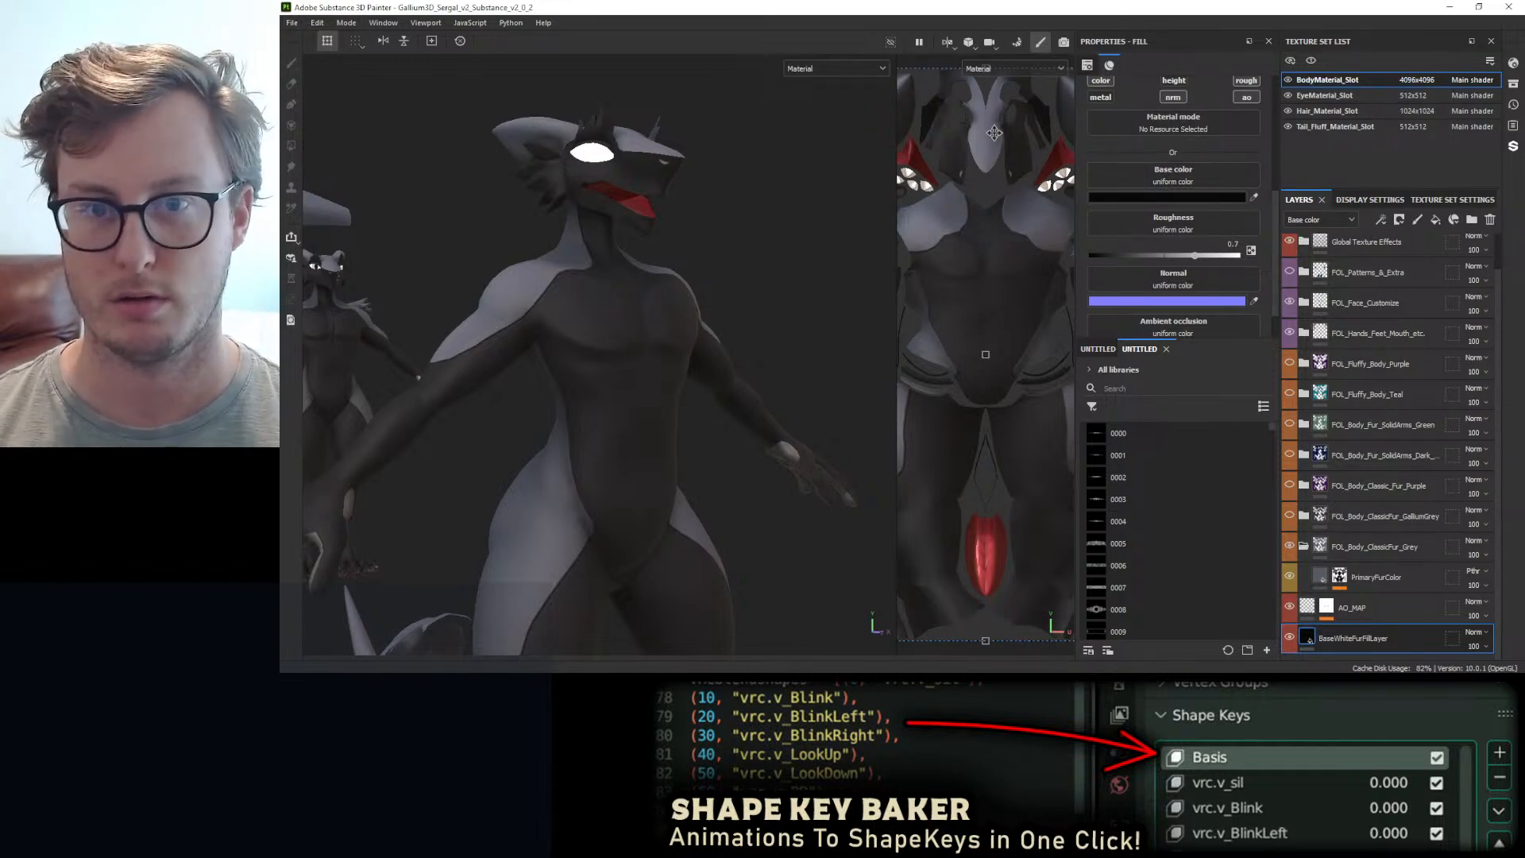
- Set the BodyMaterial_Slot texture set resolution to 2048x2048
left_click(1410, 80)
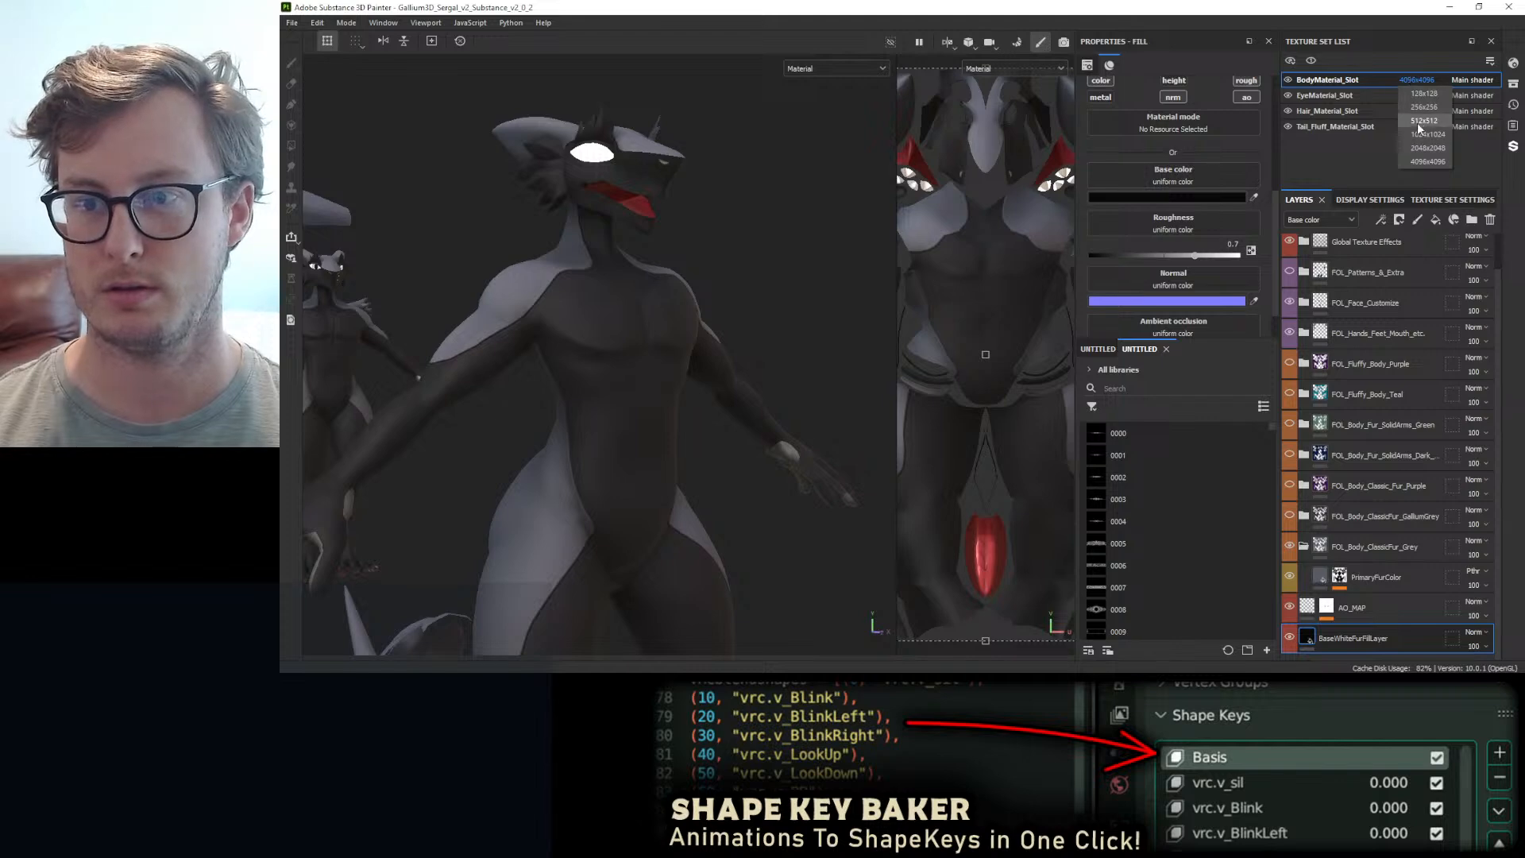
left_click(1423, 149)
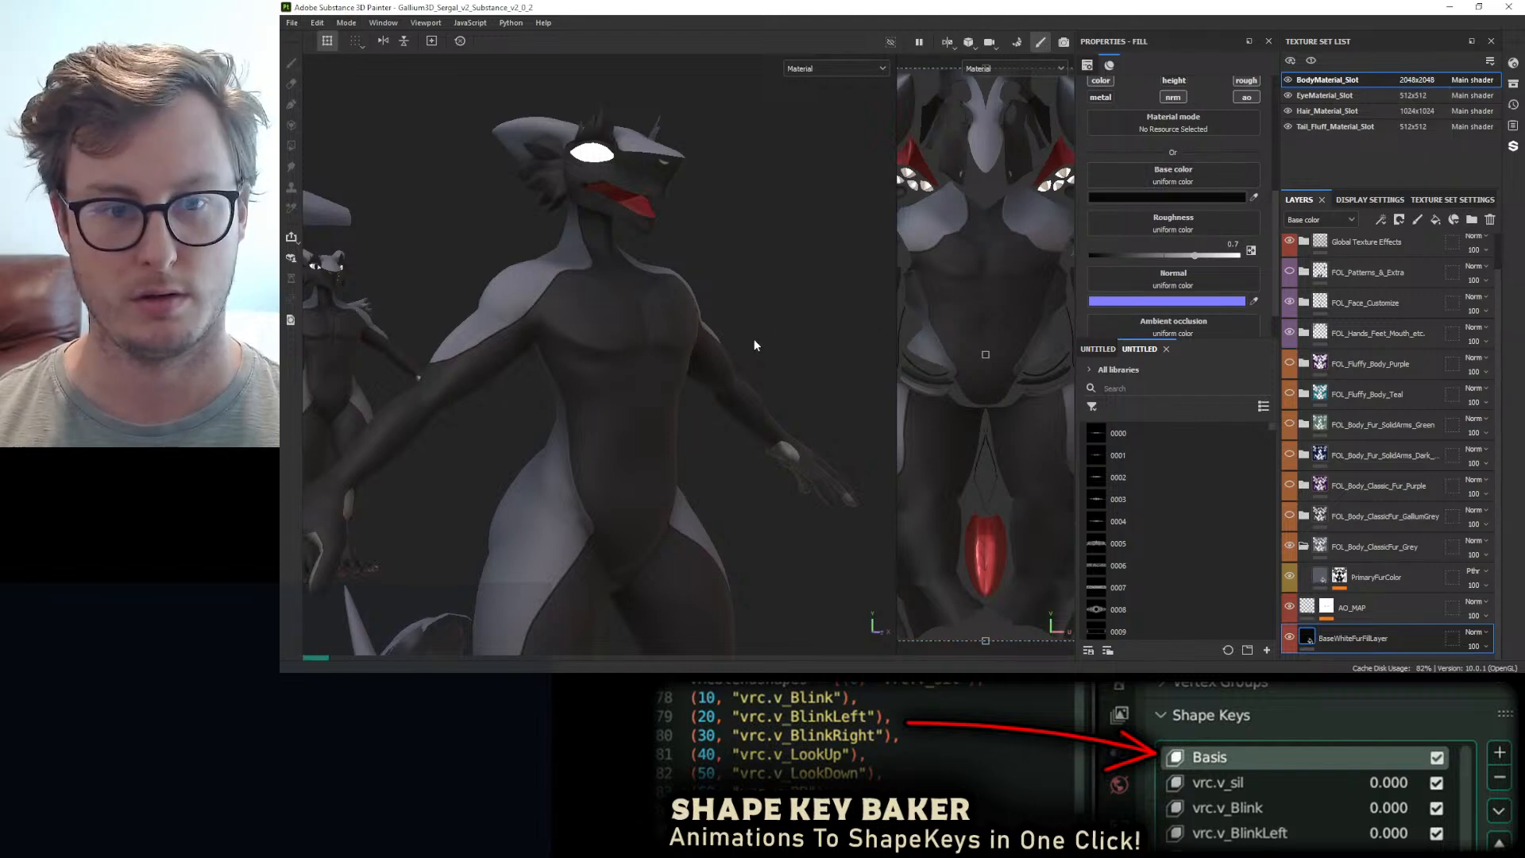
- Set the base color of the PrimaryFurColor fill layer to off-white F2F2F2 with a brightness value of 0.95
left_click_drag(769, 359, 730, 369, "alt")
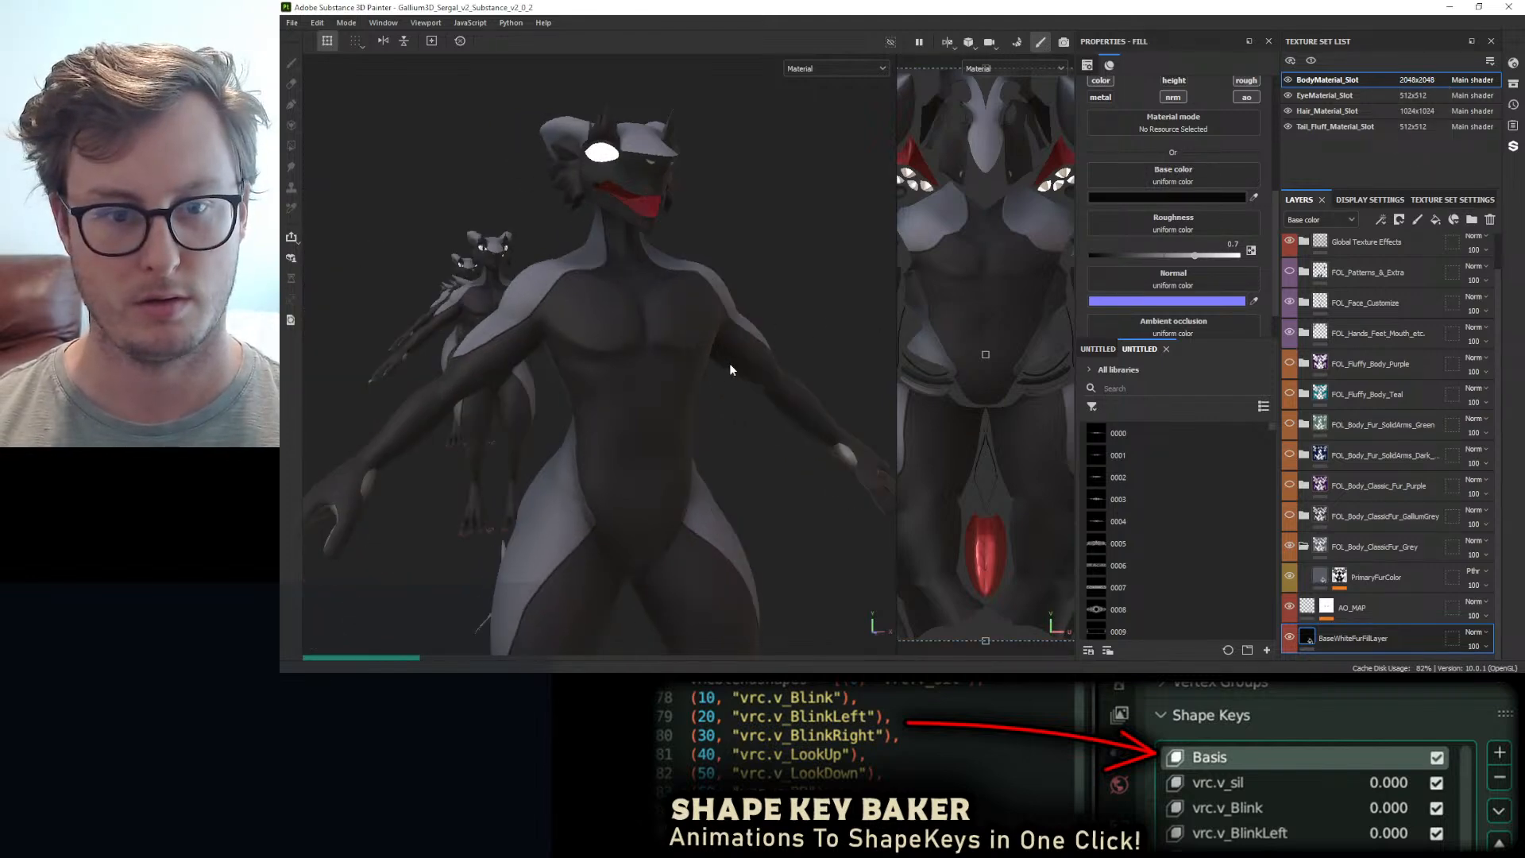
left_click(1345, 572)
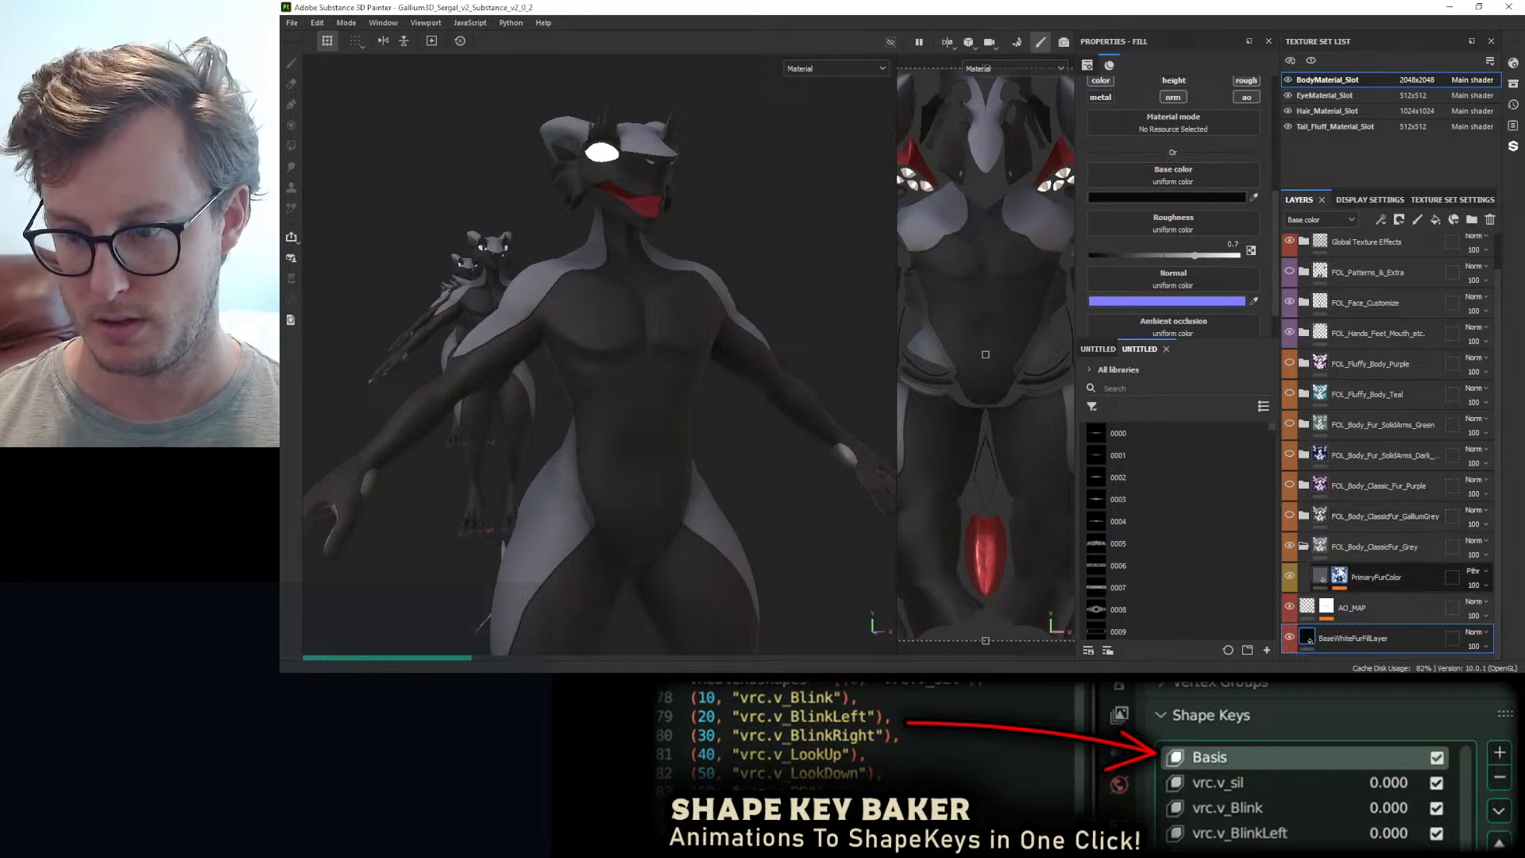
left_click(1213, 231)
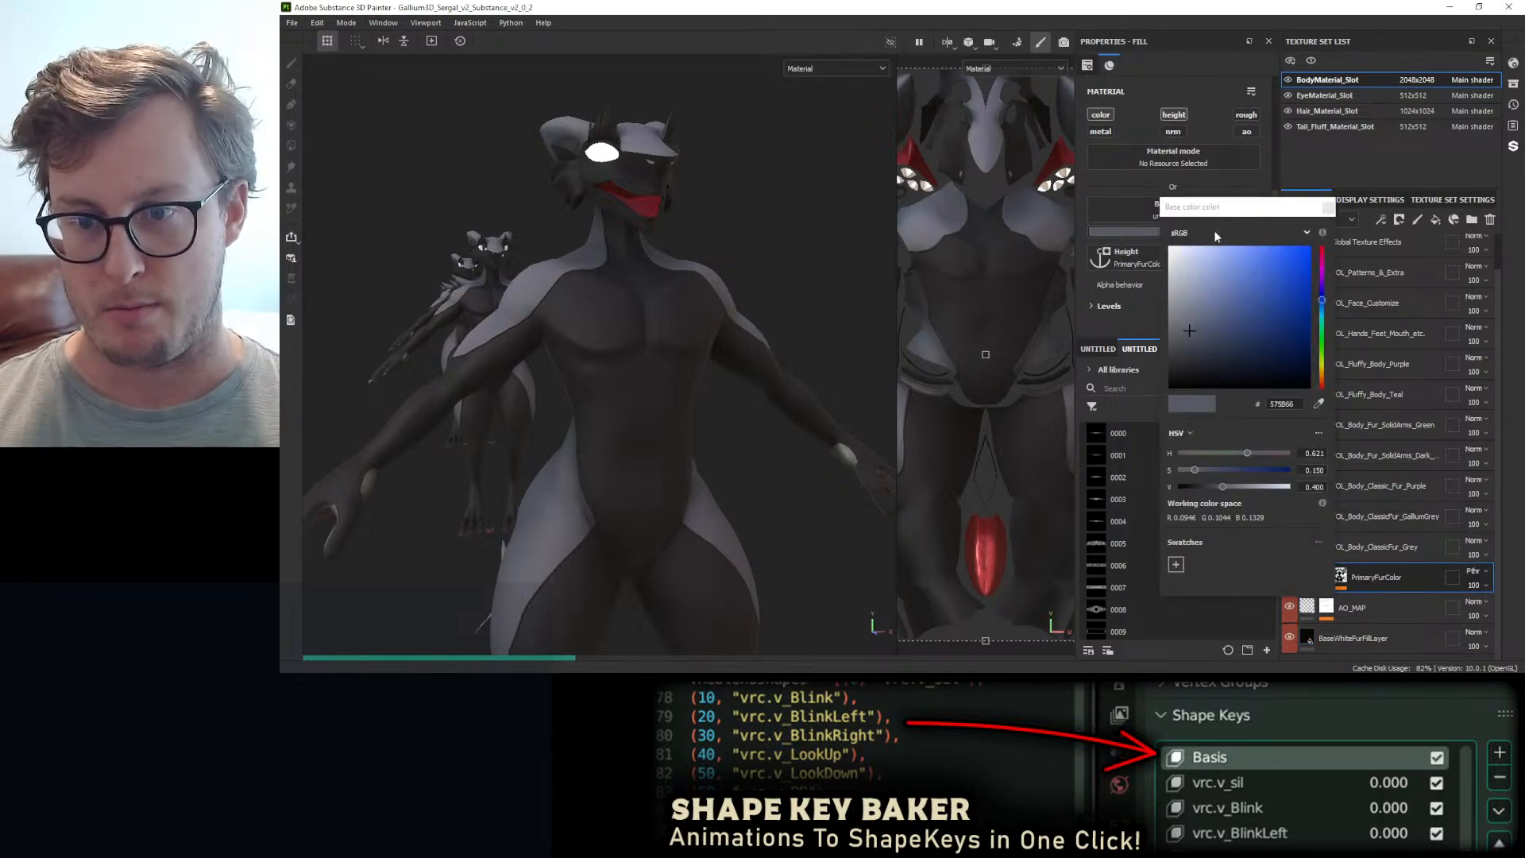
left_click_drag(1199, 291, 1108, 193)
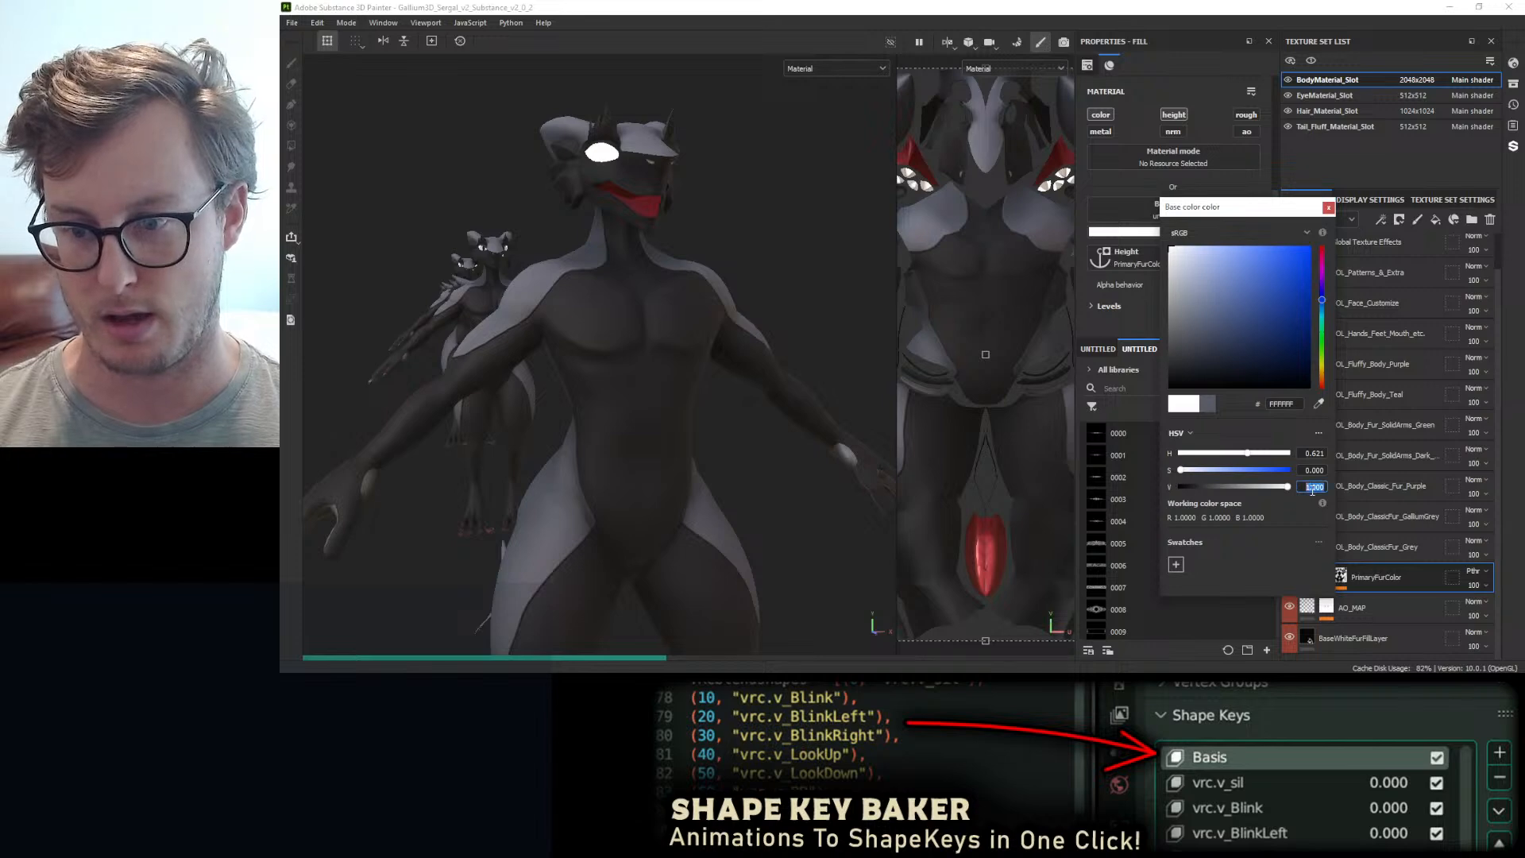
type("0.95")
key("Return")
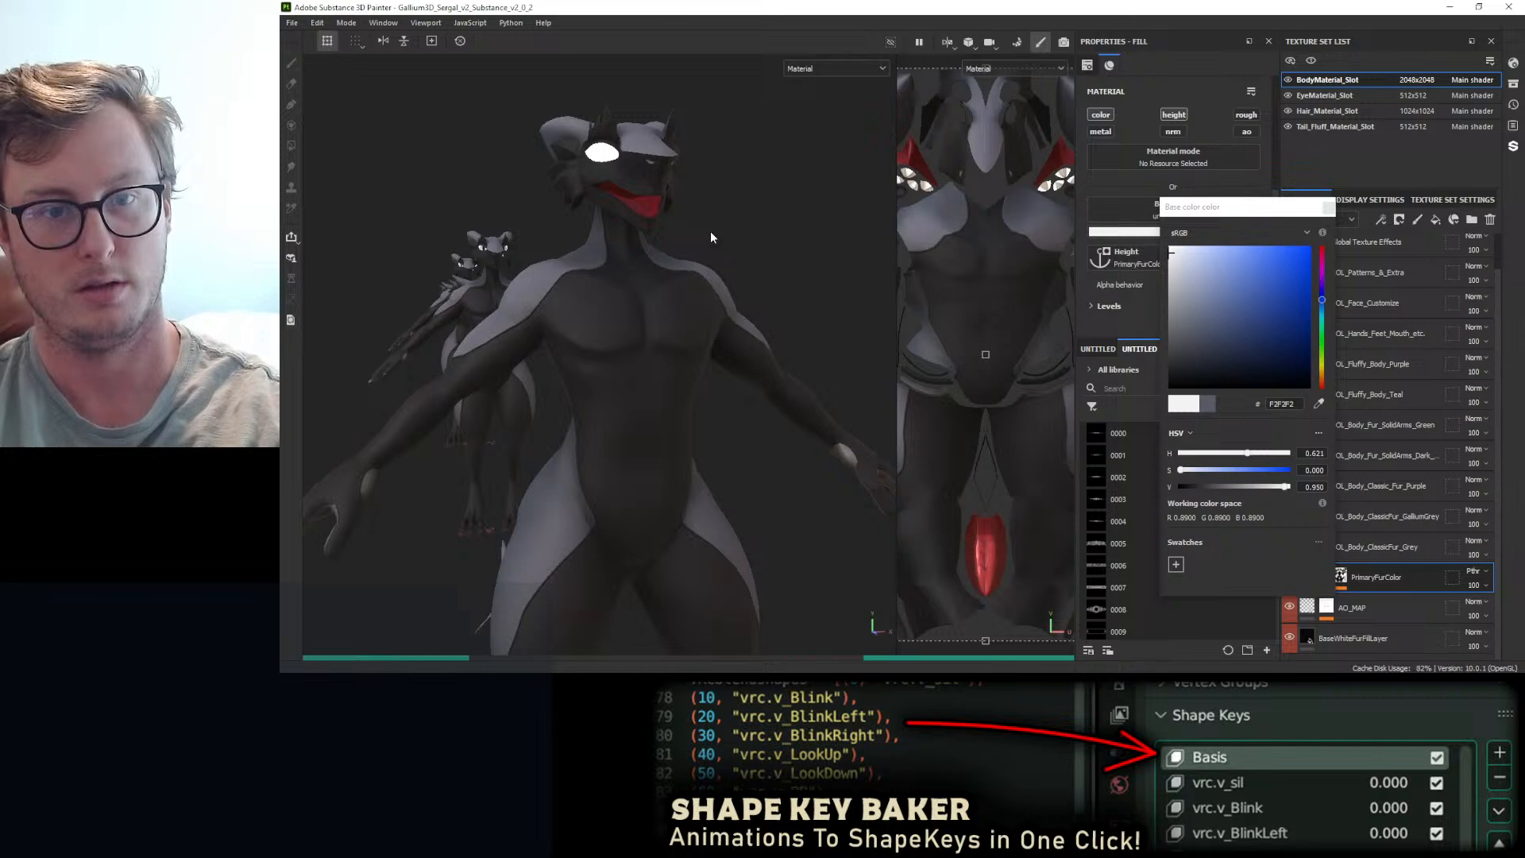
- Compare the white fur areas on the sergal's body, legs and arms with the Ezzy reference sheet in the browser
mouse_move(710, 231)
left_mouse_down("alt")
mouse_move(692, 207)
mouse_move(646, 353)
mouse_move(619, 305)
left_mouse_up("alt")
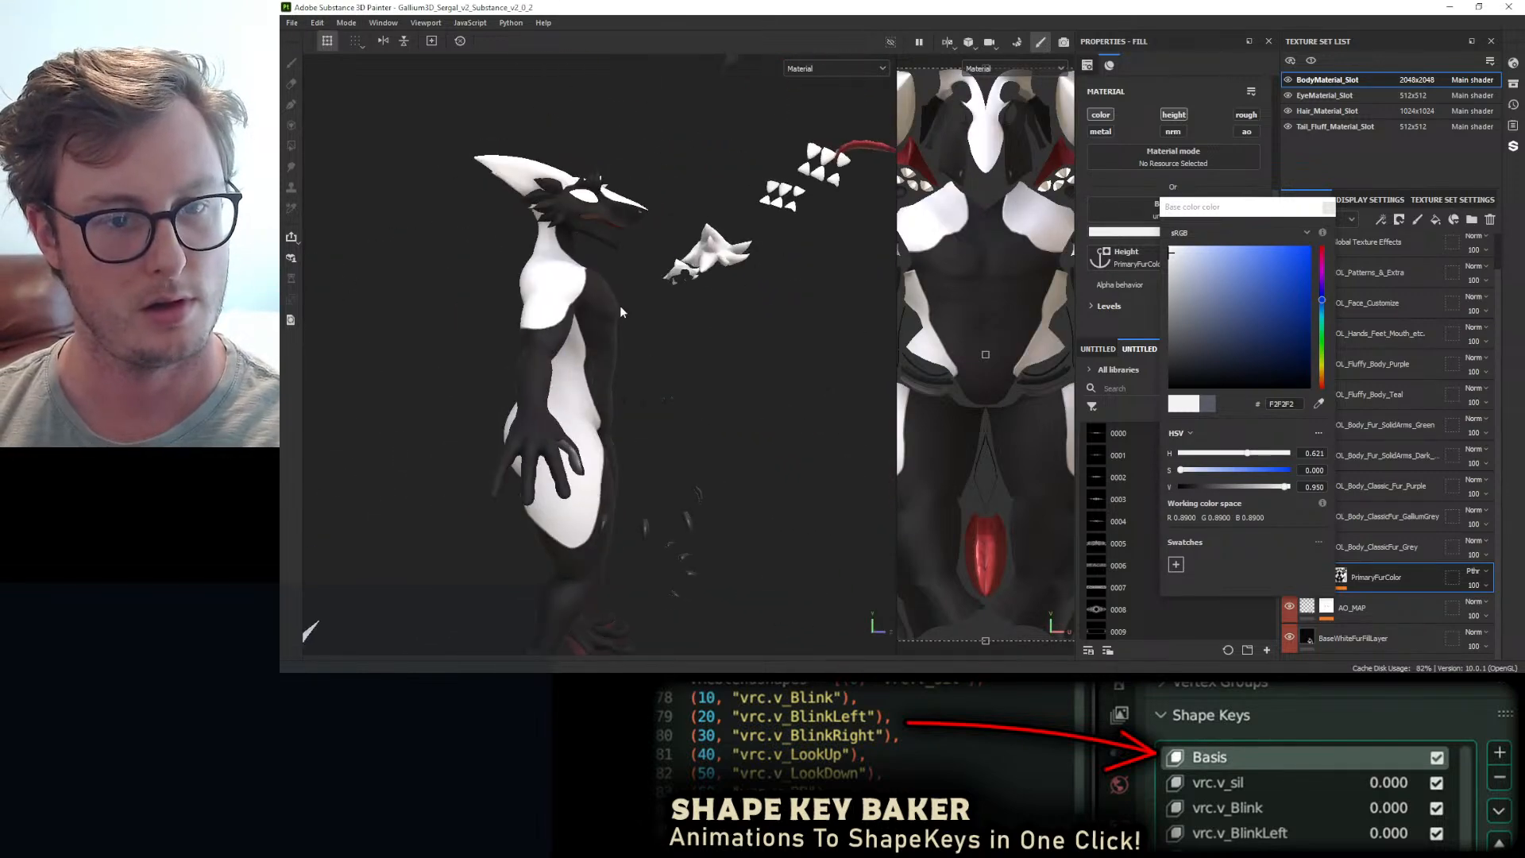
key("alt+Tab")
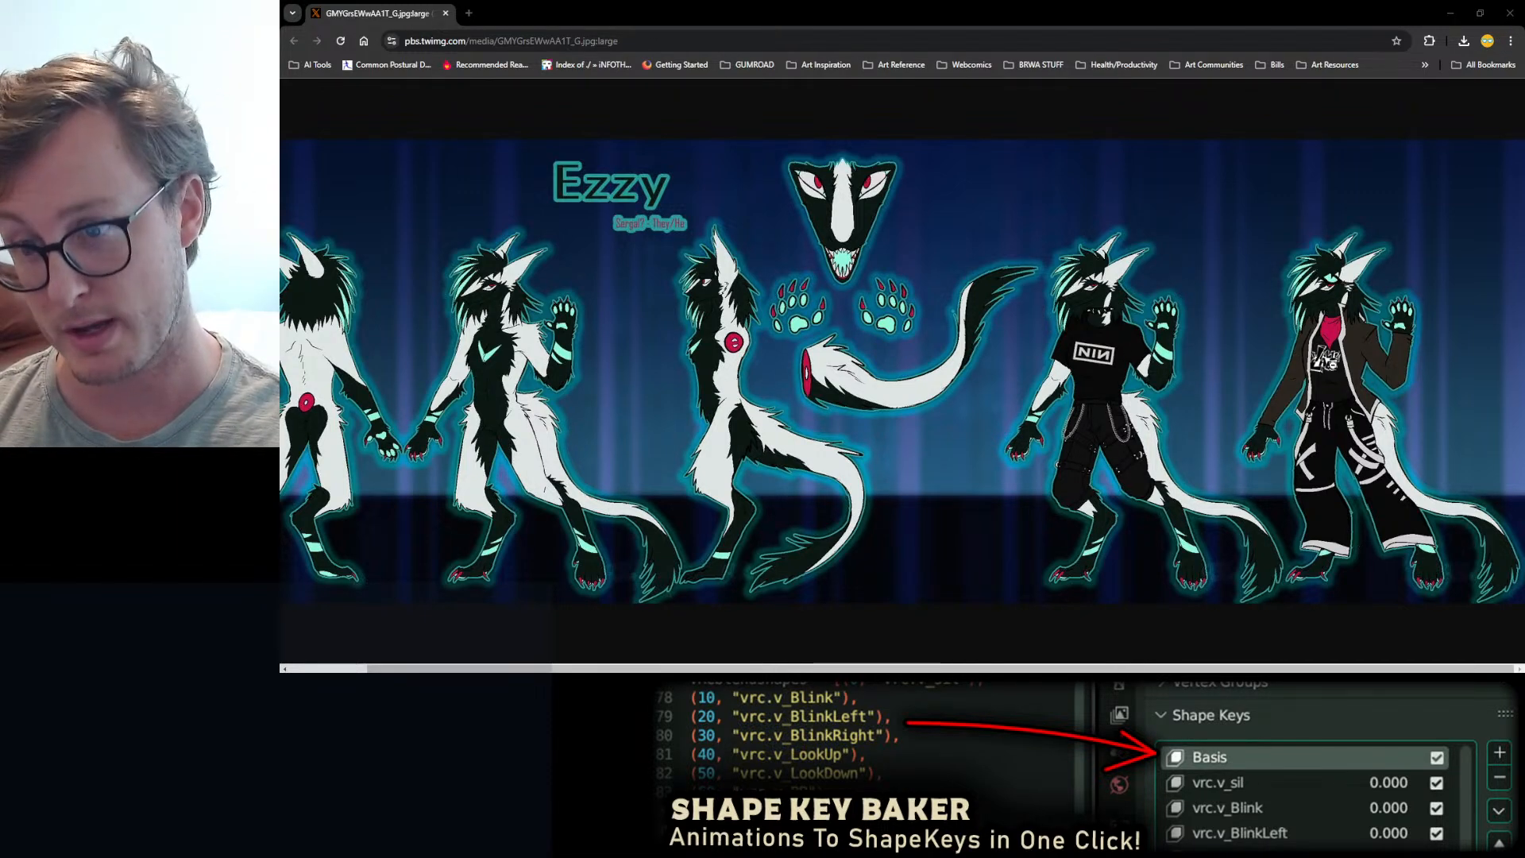
key("alt+Tab")
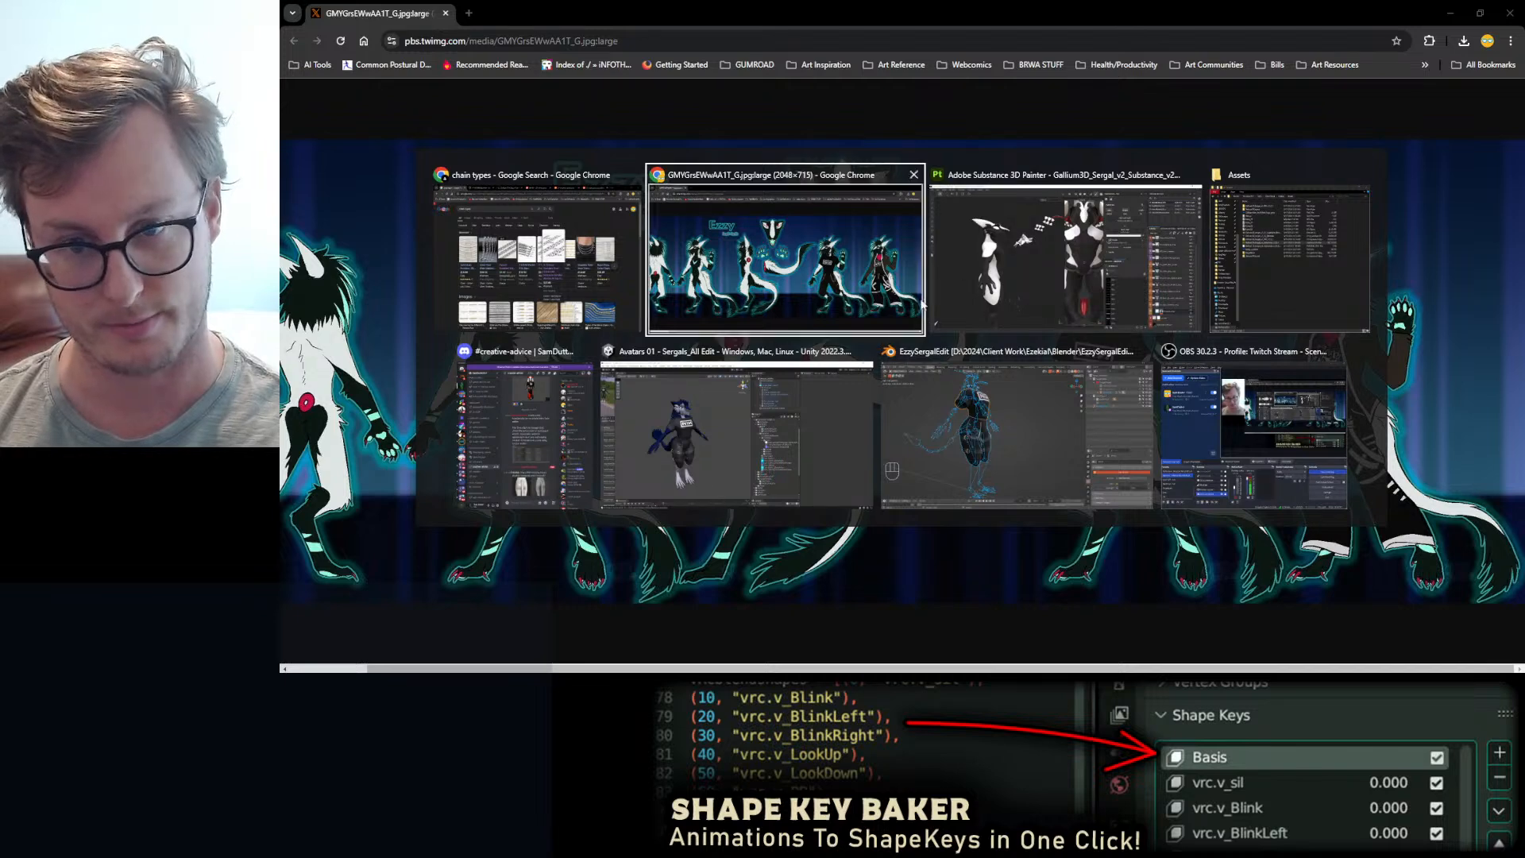
left_click(963, 281)
mouse_move(458, 452)
left_mouse_down("alt")
mouse_move(628, 373)
mouse_move(726, 299)
mouse_move(762, 526)
mouse_move(538, 357)
left_mouse_up("alt")
left_click_drag(591, 430, 652, 464, "alt")
middle_click_drag(651, 464, 665, 431, "alt")
left_click_drag(665, 430, 762, 468, "alt")
middle_click_drag(762, 469, 699, 421, "alt")
scroll(696, 418, "up", 5)
left_click_drag(656, 371, 729, 316, "alt")
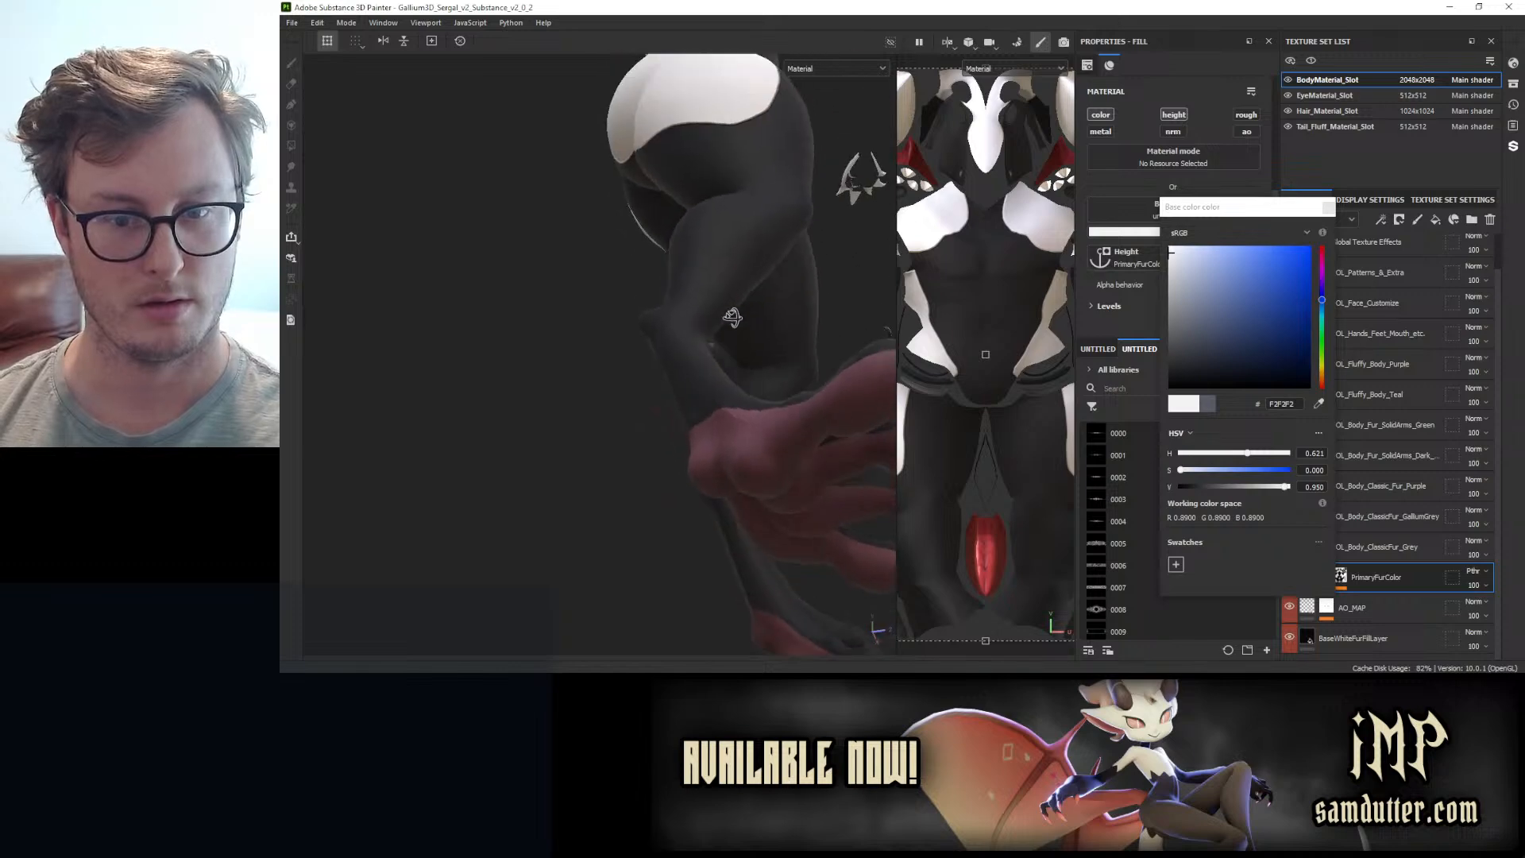
scroll(743, 328, "down", 5)
left_click_drag(690, 208, 725, 337, "alt")
scroll(666, 327, "up", 4)
scroll(684, 357, "up", 4)
scroll(722, 350, "down", 6)
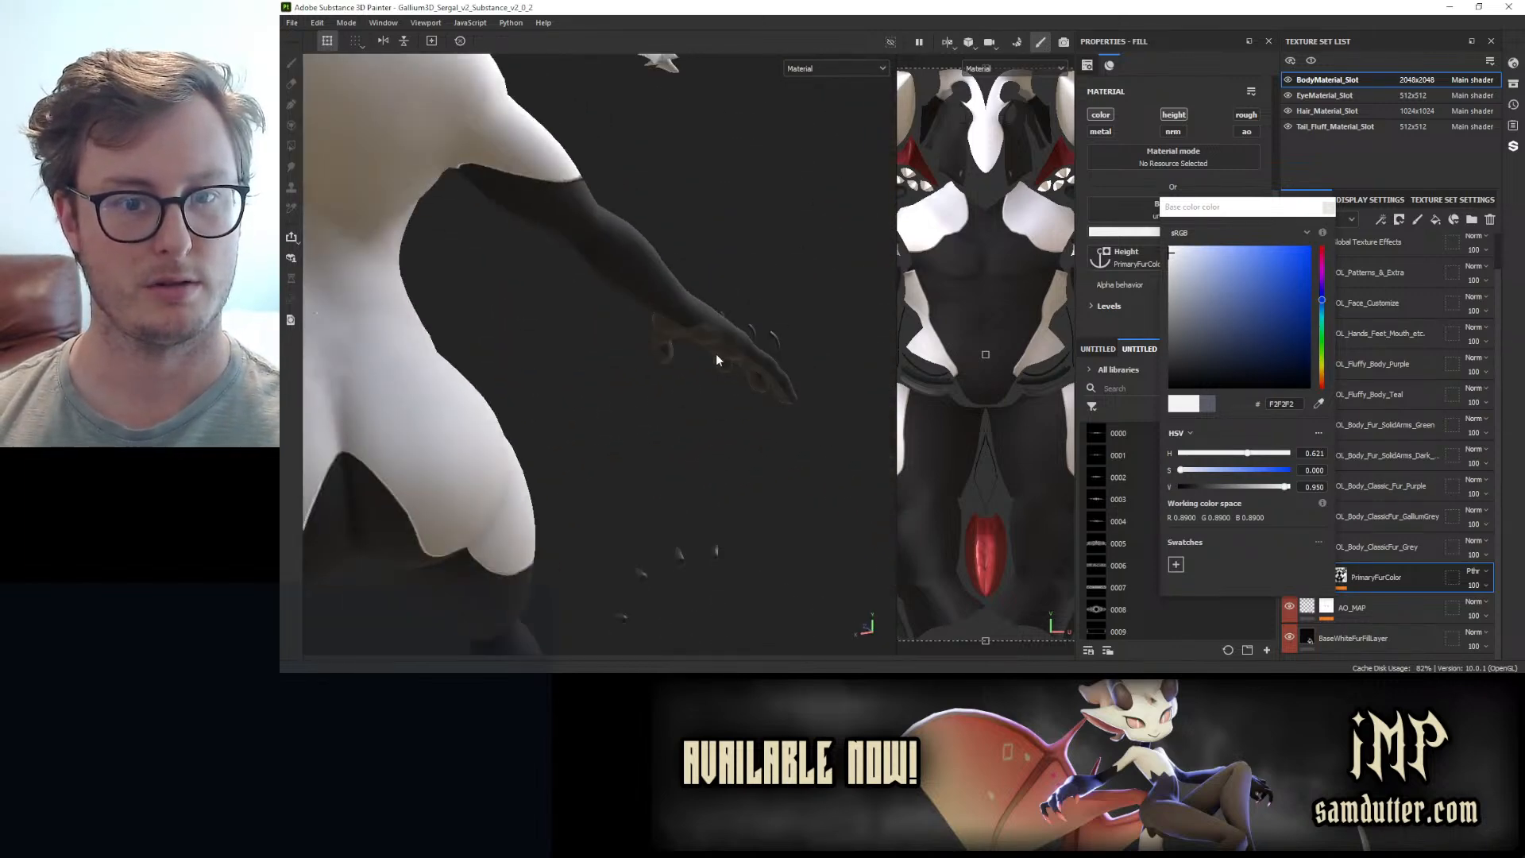
left_click_drag(727, 433, 728, 300, "alt")
middle_click_drag(728, 300, 833, 397, "alt")
middle_click_drag(655, 359, 673, 354, "alt")
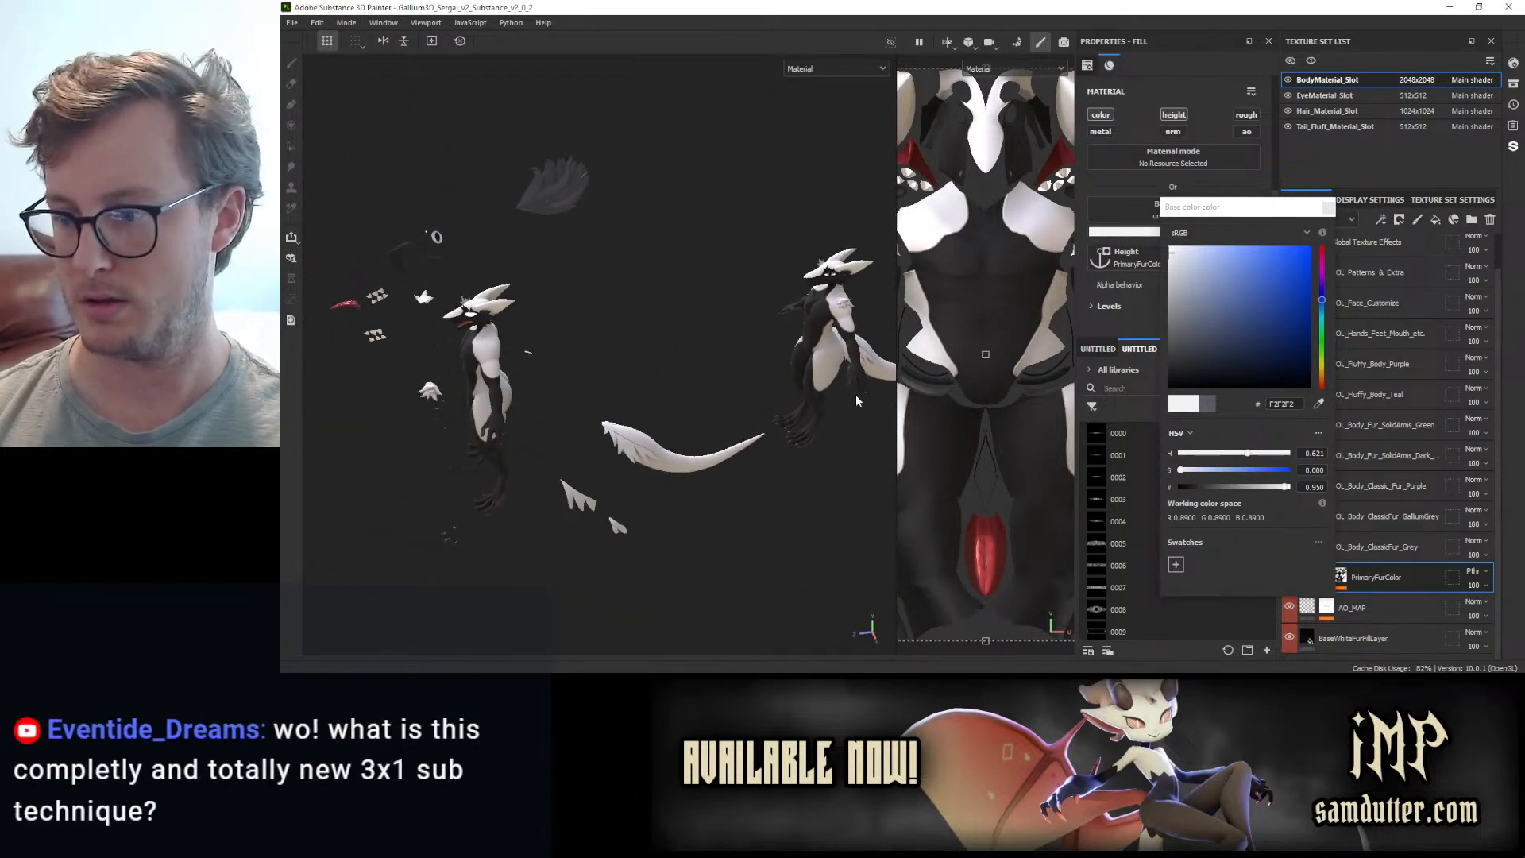
- Examine the recolored head, chest and sides of the foremost sergal from several angles, and close the base color picker
left_click_drag(553, 425, 623, 330, "alt")
middle_click_drag(655, 393, 640, 308, "alt")
left_click_drag(633, 330, 714, 348, "alt")
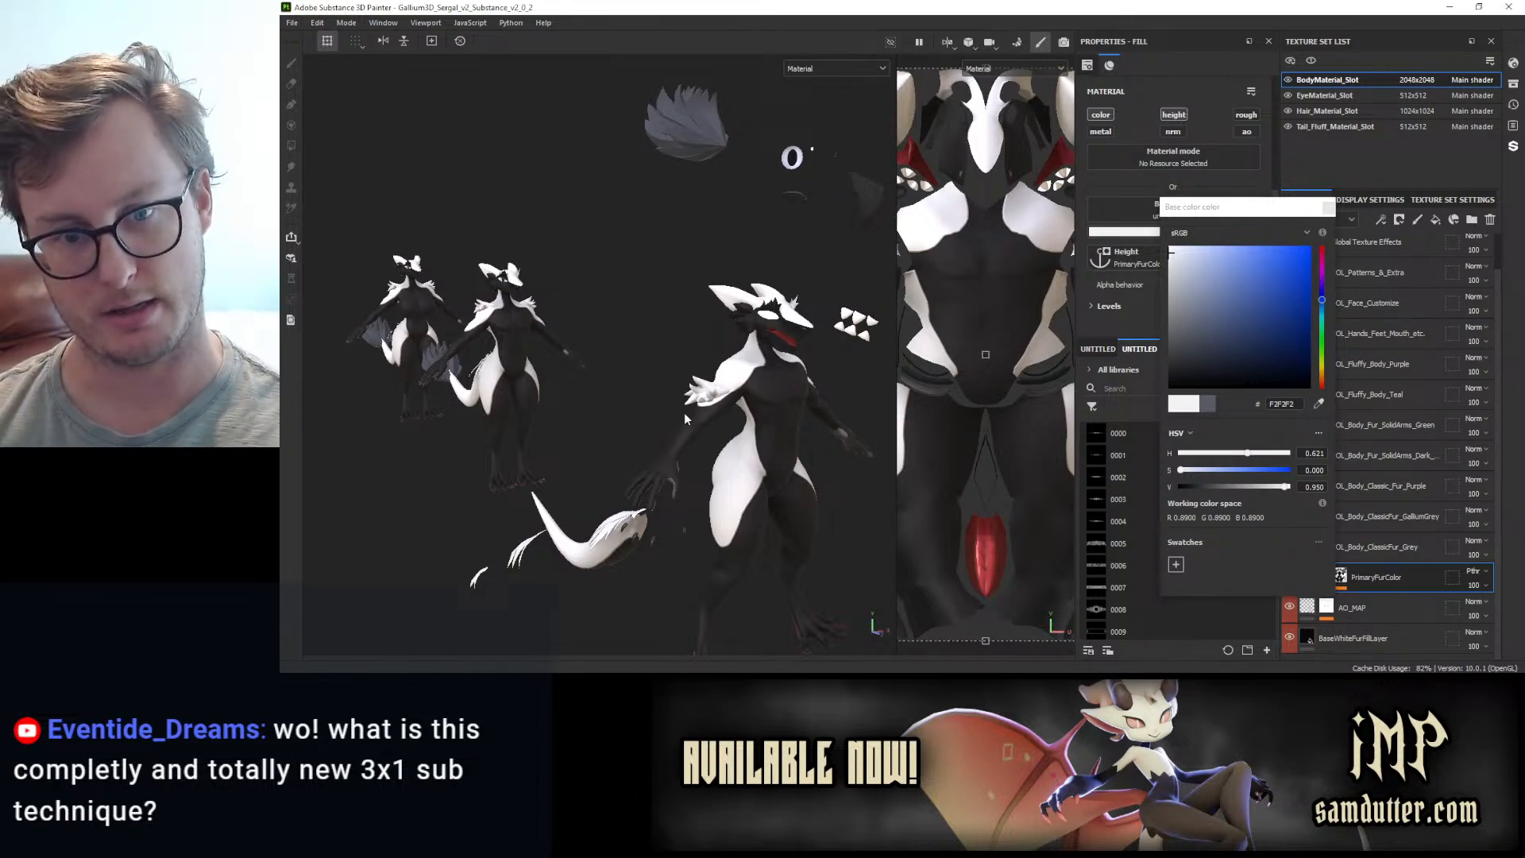
left_click_drag(685, 414, 636, 413, "alt")
middle_click_drag(726, 417, 656, 405, "alt")
right_click_drag(657, 405, 726, 440, "alt")
left_click_drag(727, 440, 803, 406, "alt")
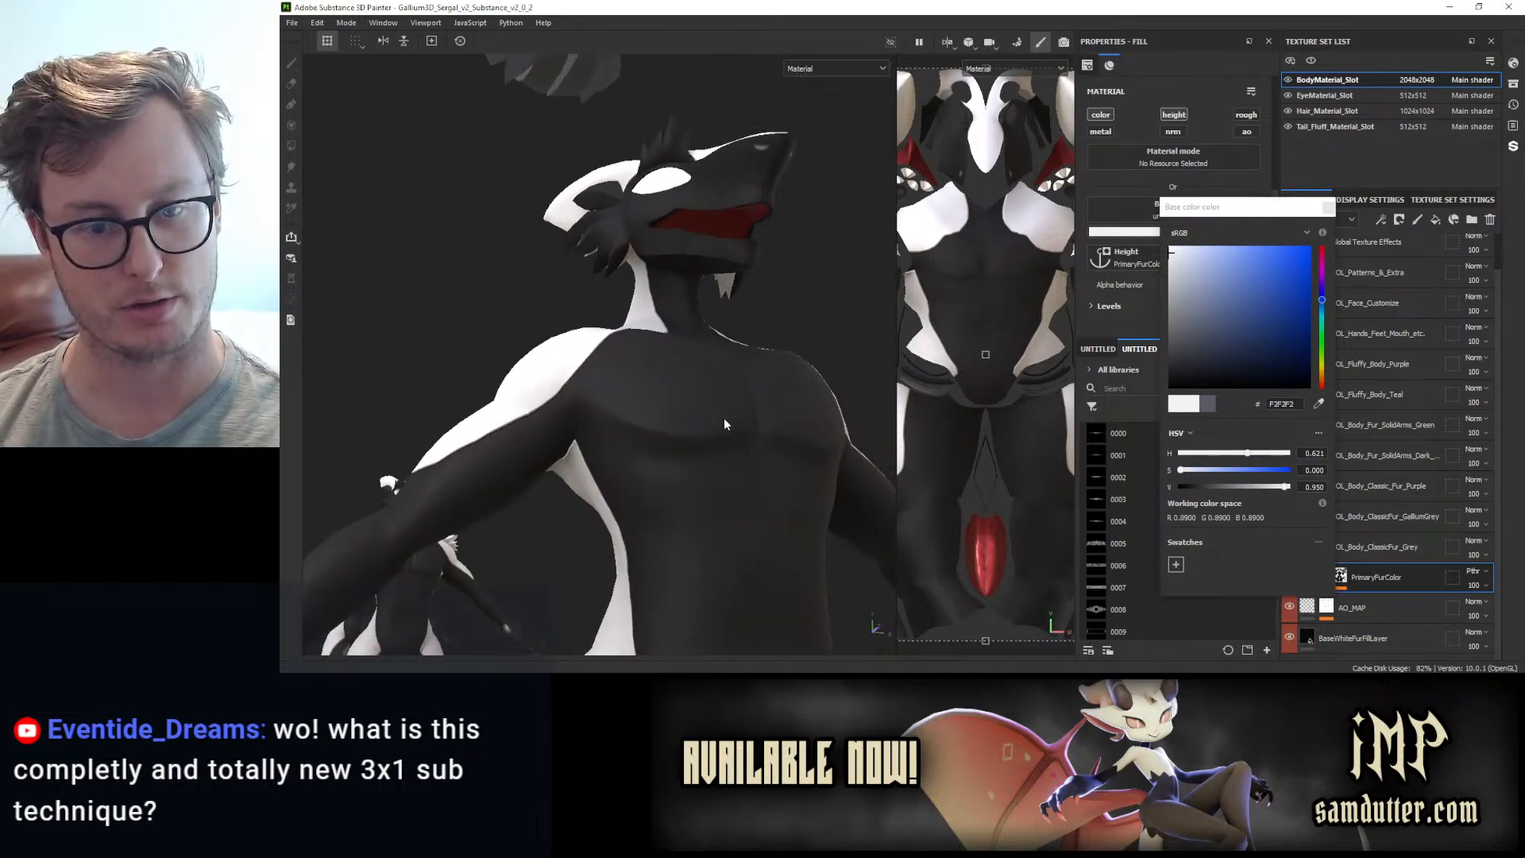
left_click_drag(693, 406, 698, 354, "alt")
right_click_drag(698, 354, 715, 416, "alt")
left_click_drag(715, 415, 784, 479, "alt")
right_click_drag(784, 480, 690, 416, "alt")
right_click_drag(1069, 323, 1181, 221, "alt")
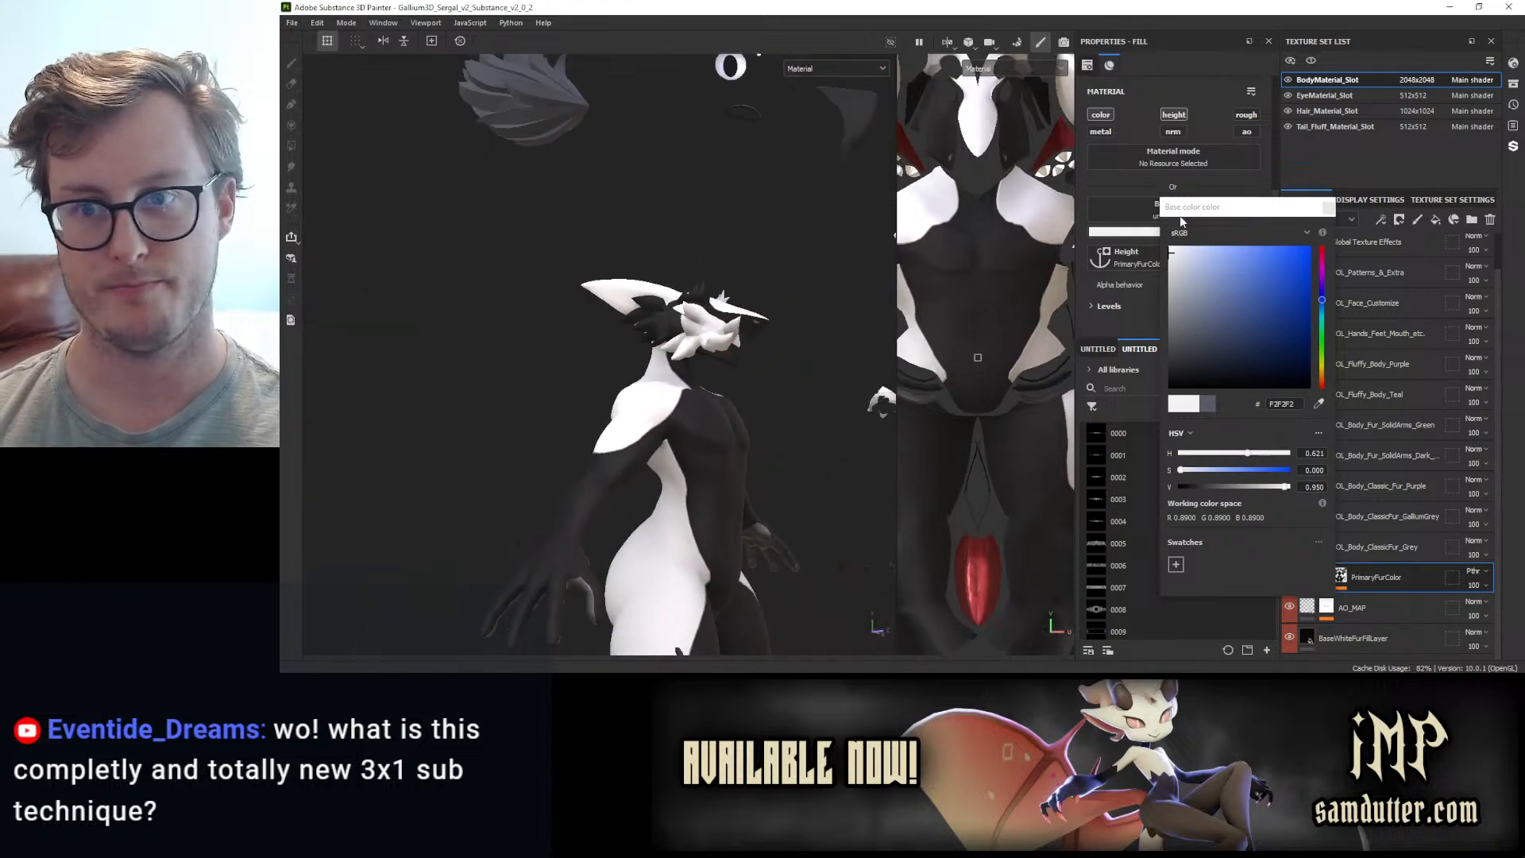
left_click(1328, 208)
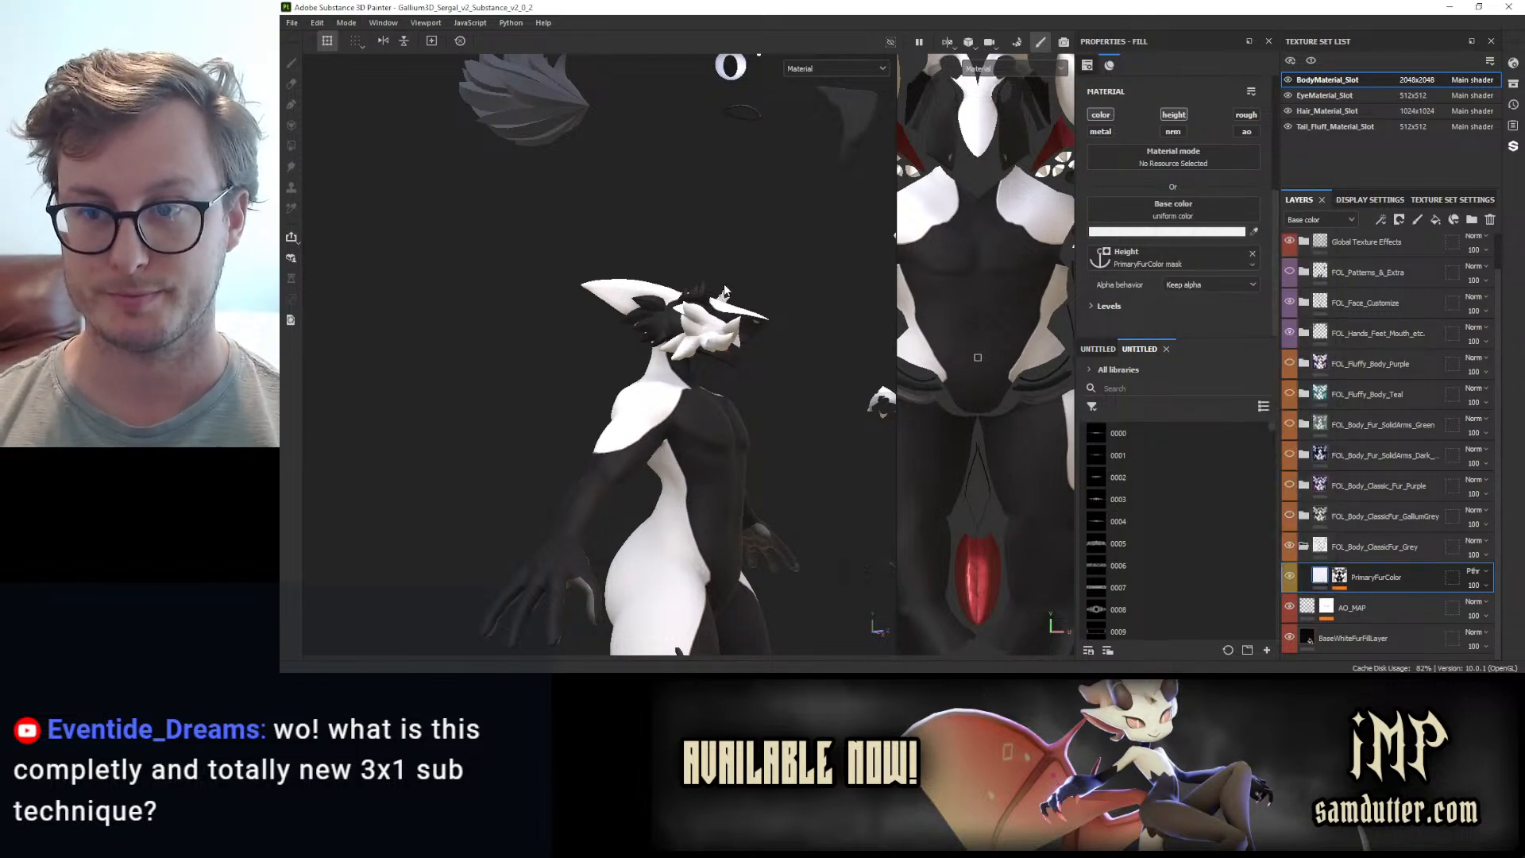
- Compare the hair, tail and tail fluff of the sergal models with the Ezzy reference sheet in the browser
scroll(623, 356, "down", 5)
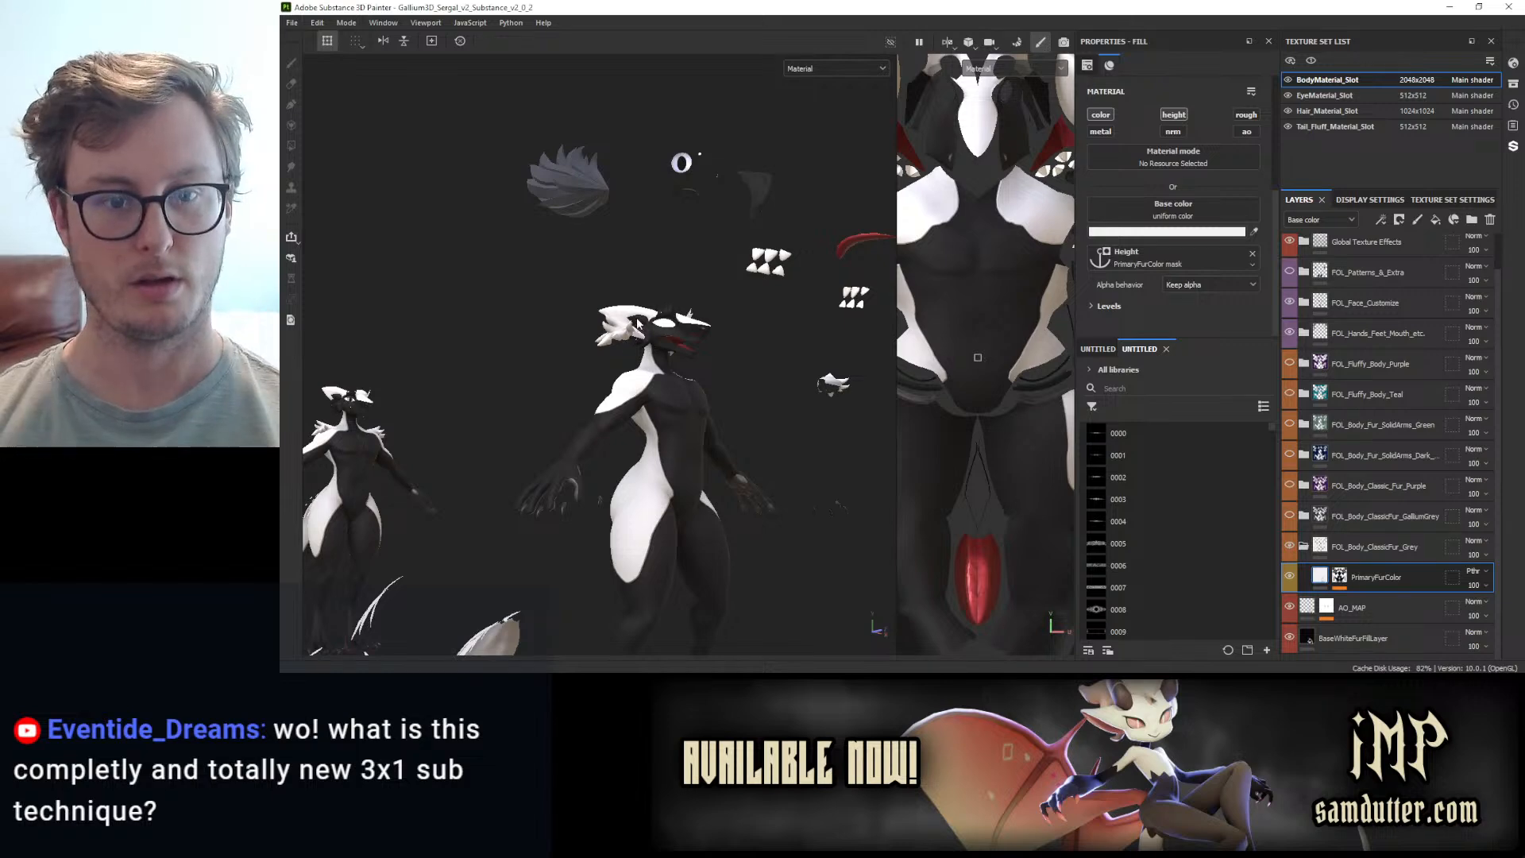
scroll(623, 339, "down", 3)
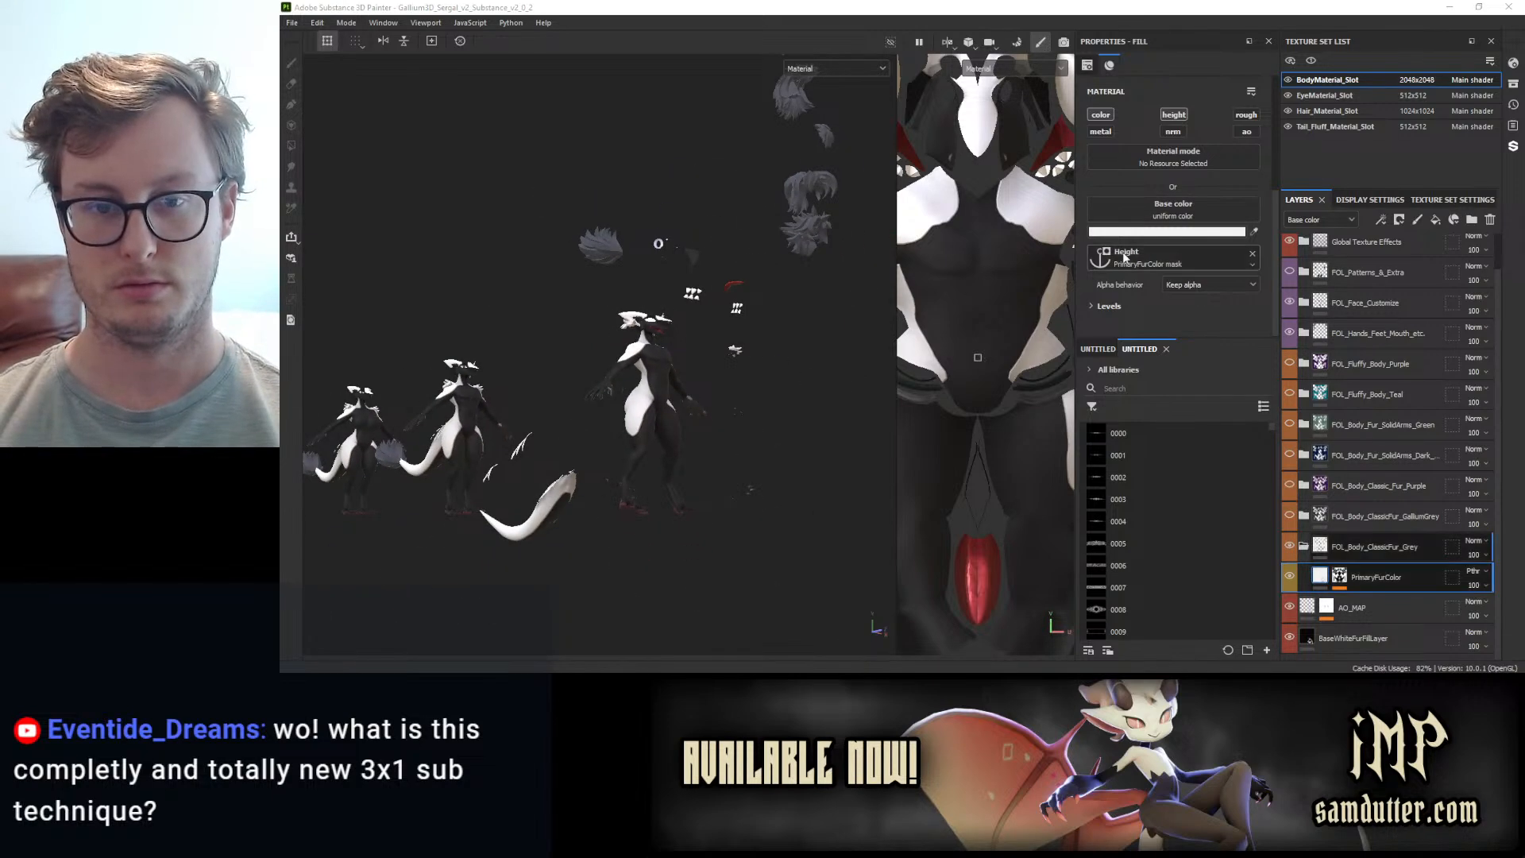
key("alt+Tab")
left_click(1192, 280)
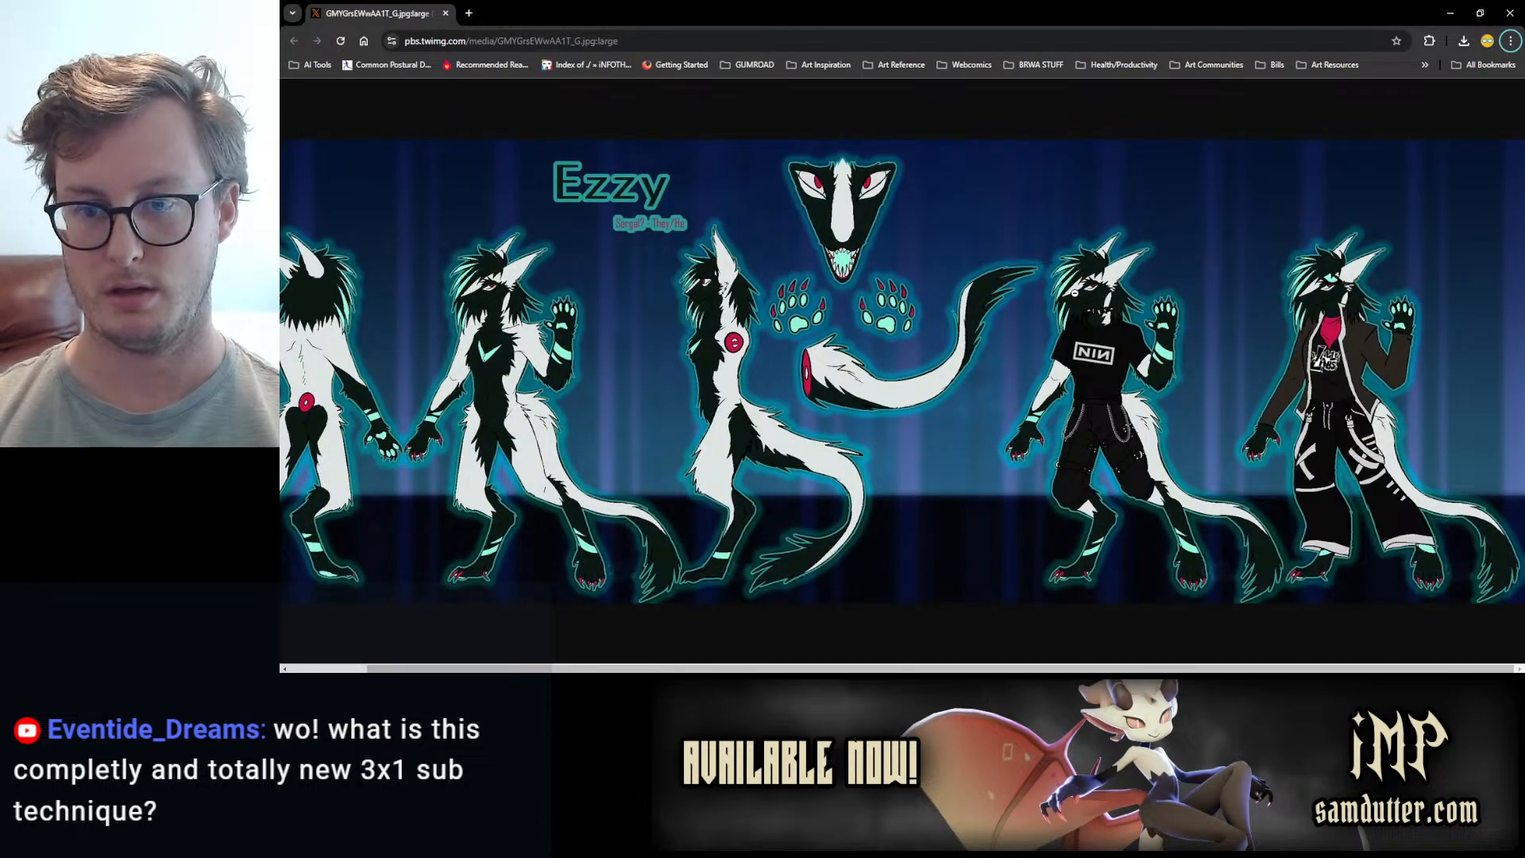
key("alt+Tab")
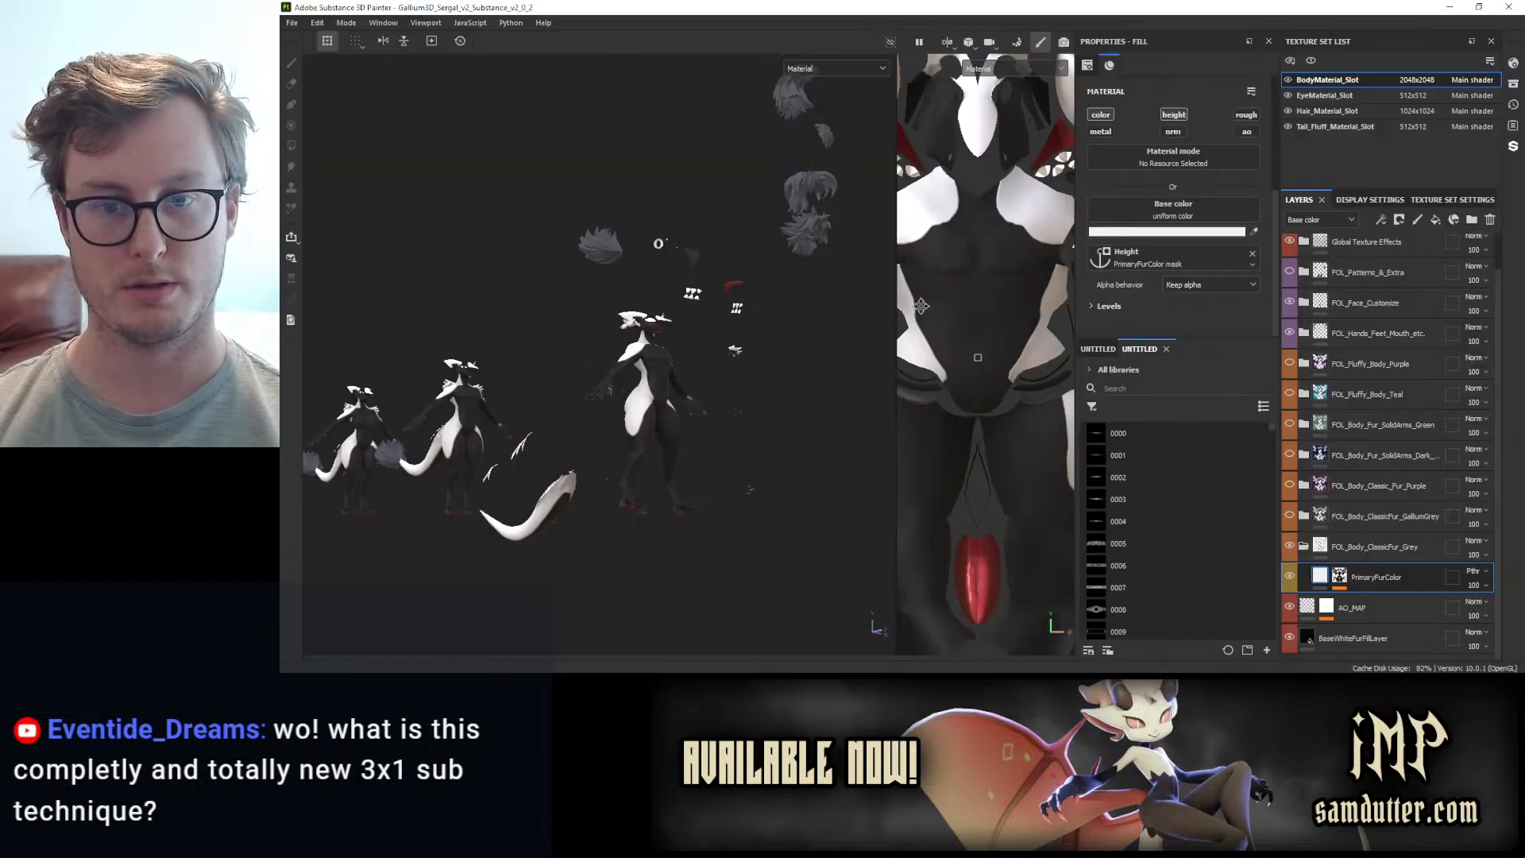
left_click_drag(537, 398, 606, 368, "alt")
middle_click_drag(607, 368, 697, 342, "alt")
middle_click_drag(606, 300, 653, 348, "alt")
left_click_drag(653, 348, 659, 381, "alt")
key("alt+Tab")
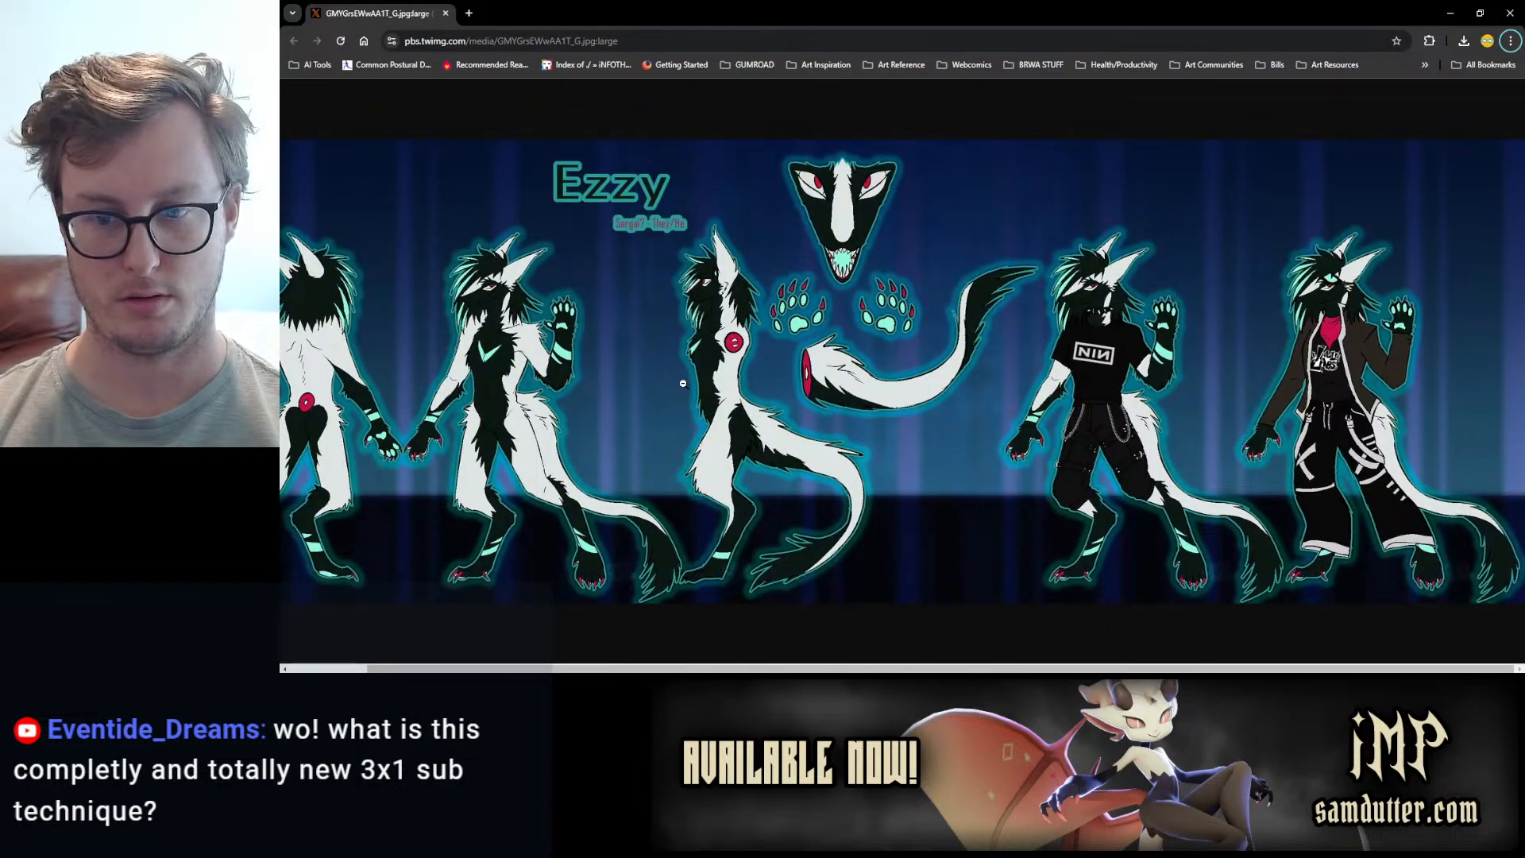
key("alt+Tab")
- Set Color 2 of the gradient filter on the Hair_Material_Slot's Change Hair Color Below layer to black 000000
left_click(1320, 112)
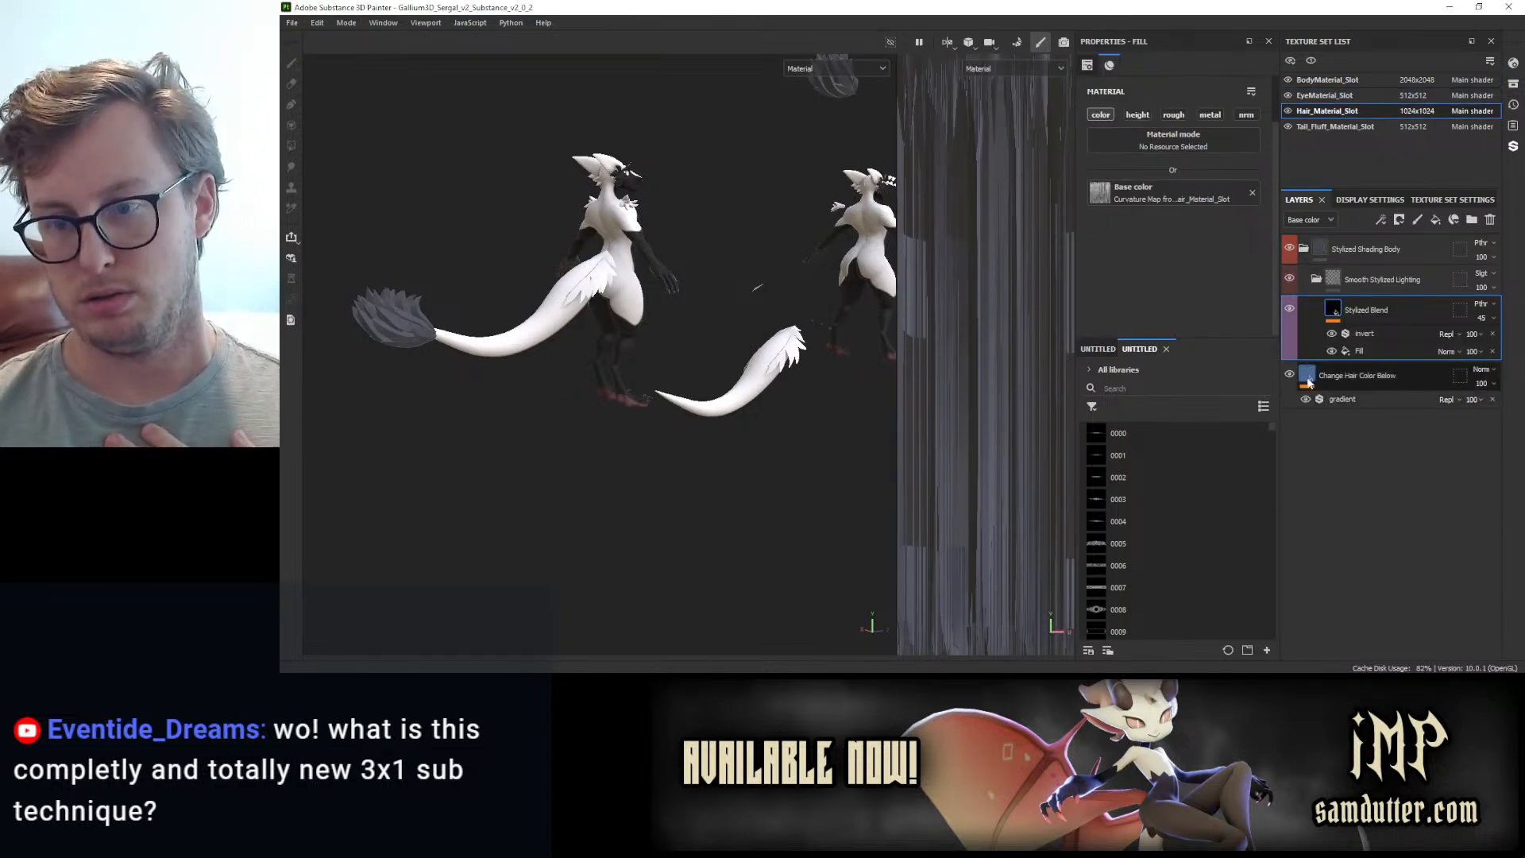
left_click(1307, 378)
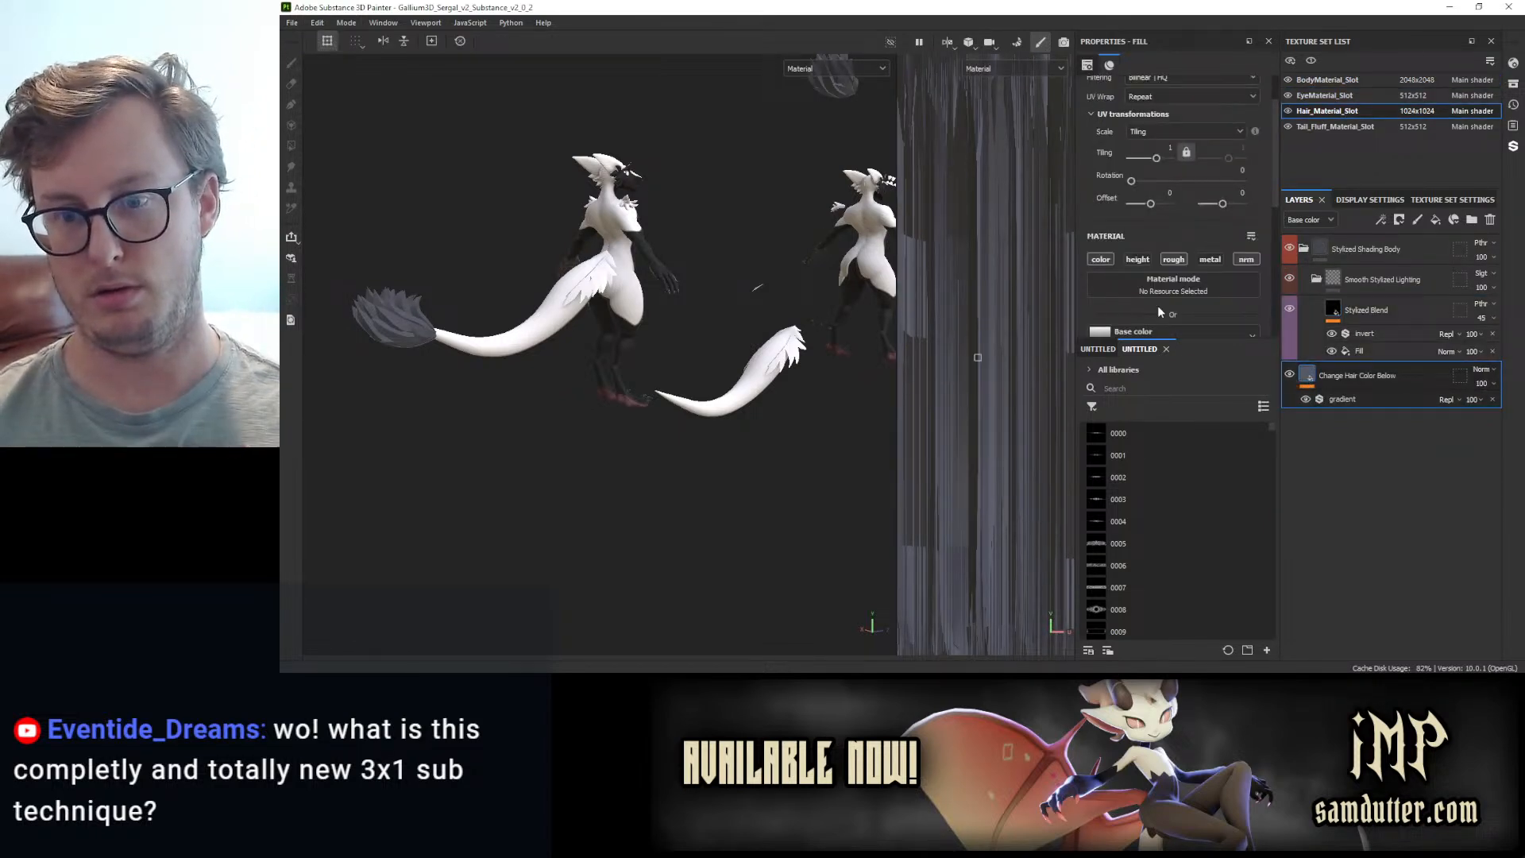
scroll(1159, 313, "down", 5)
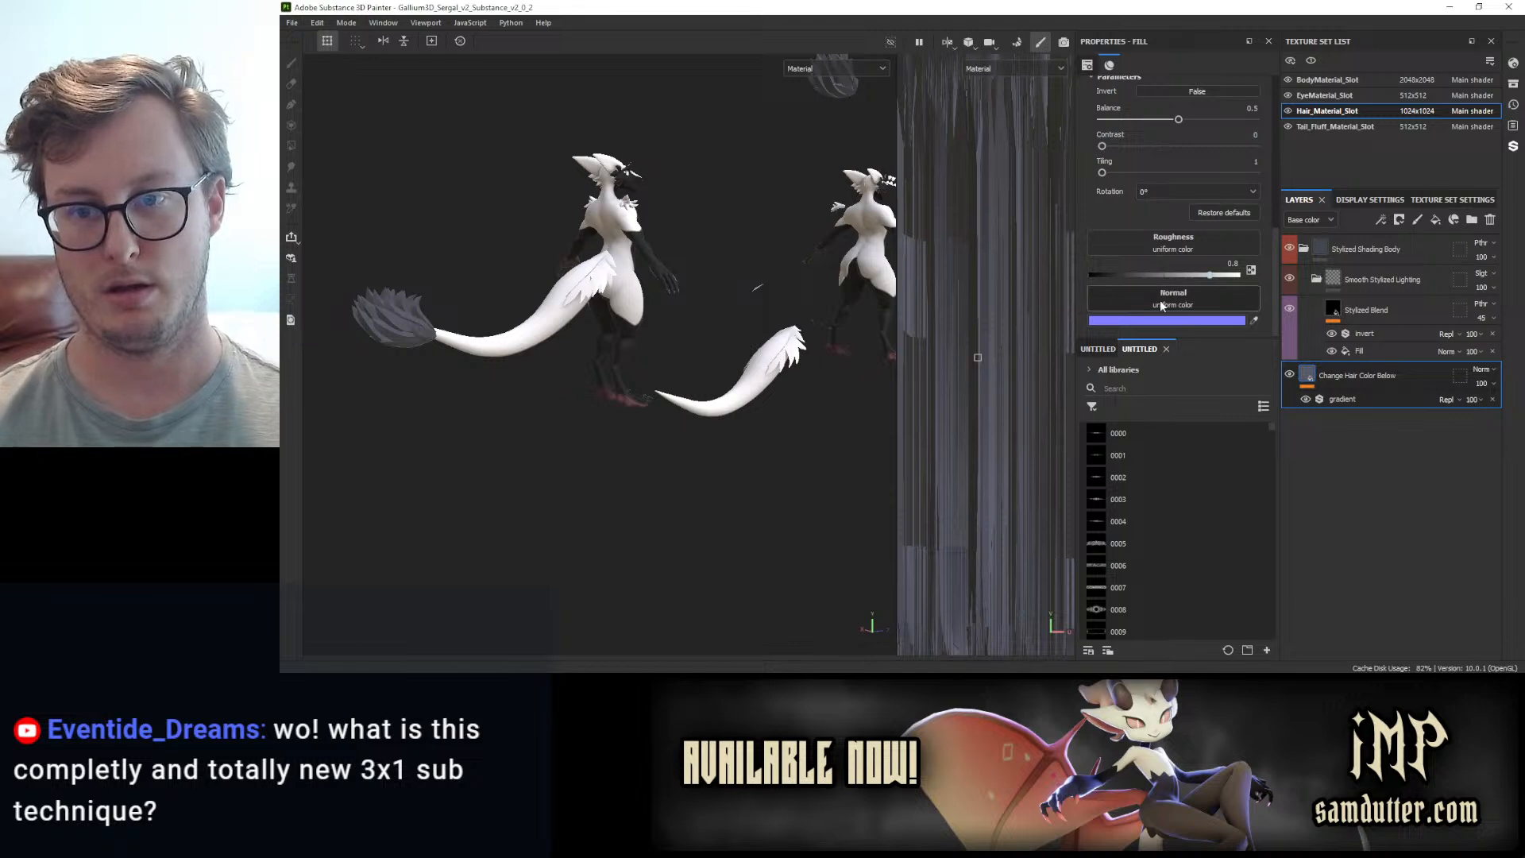
left_click(1341, 399)
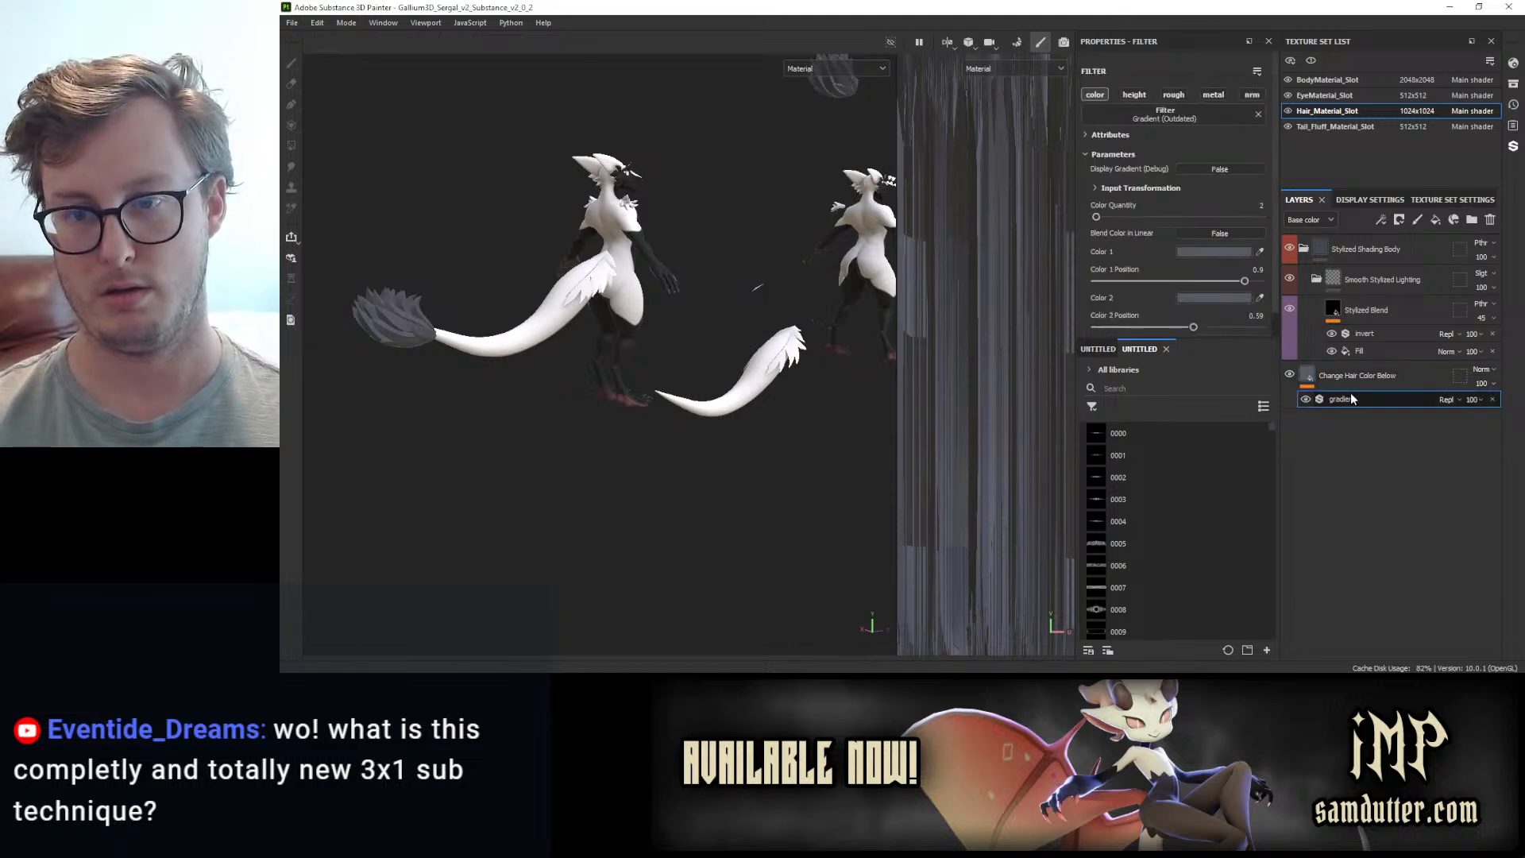
left_click(1206, 251)
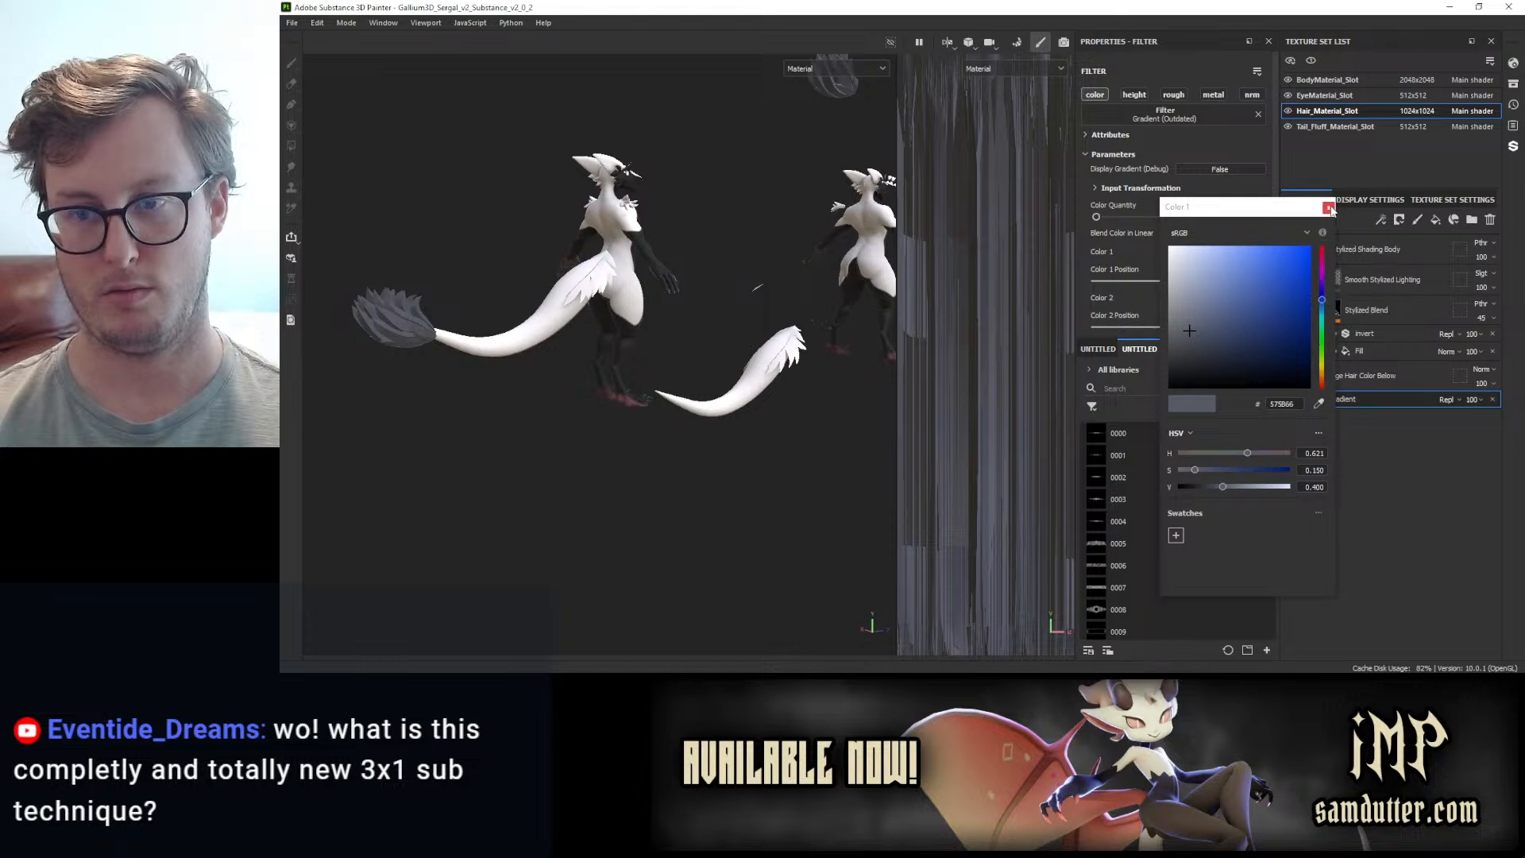
left_click(1329, 208)
scroll(1165, 248, "down", 1)
left_click(1224, 272)
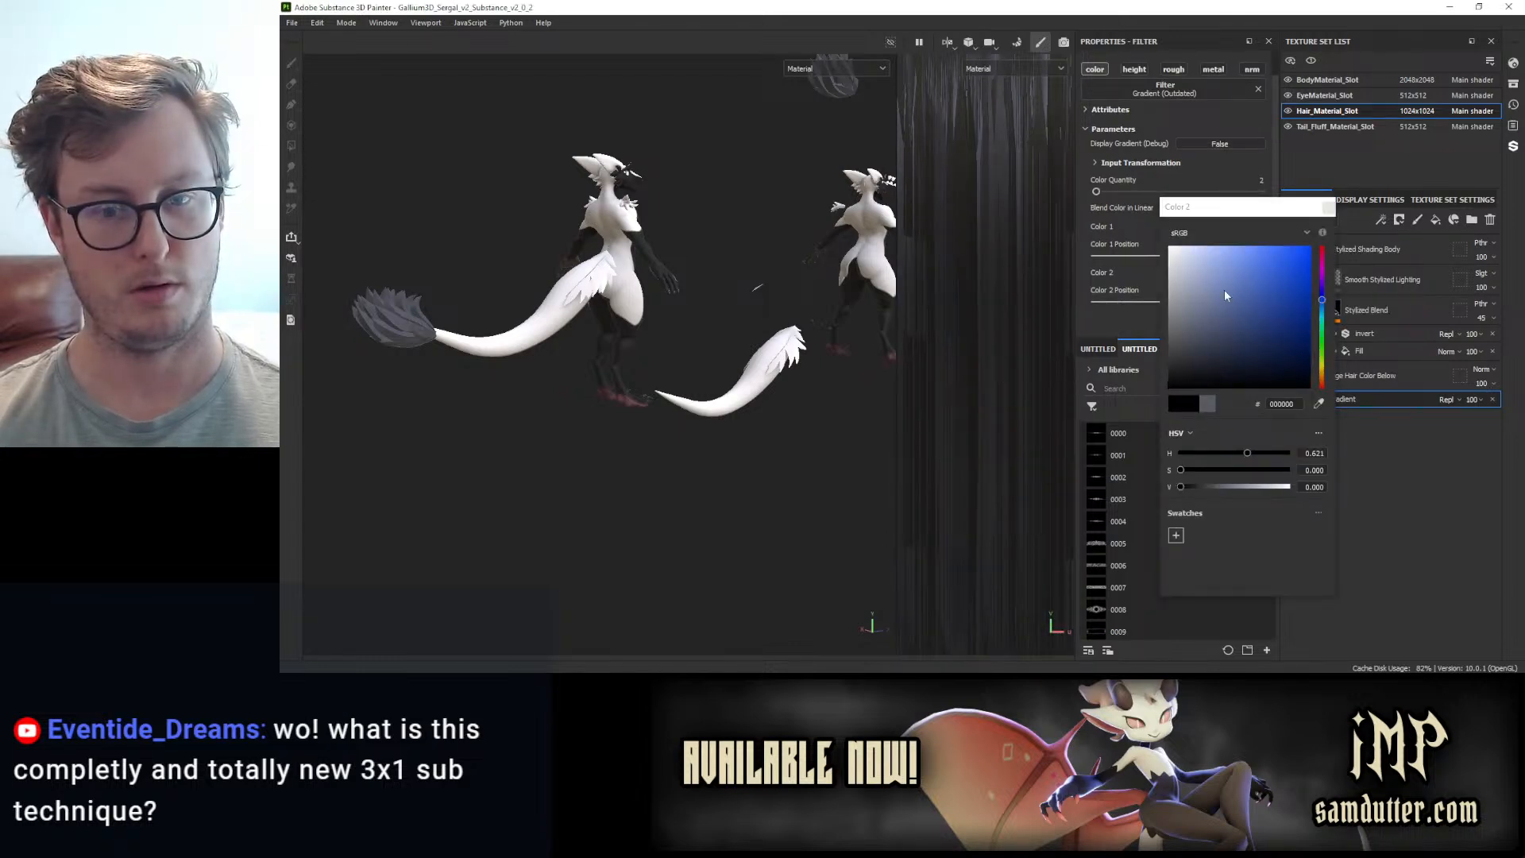
left_click(1328, 208)
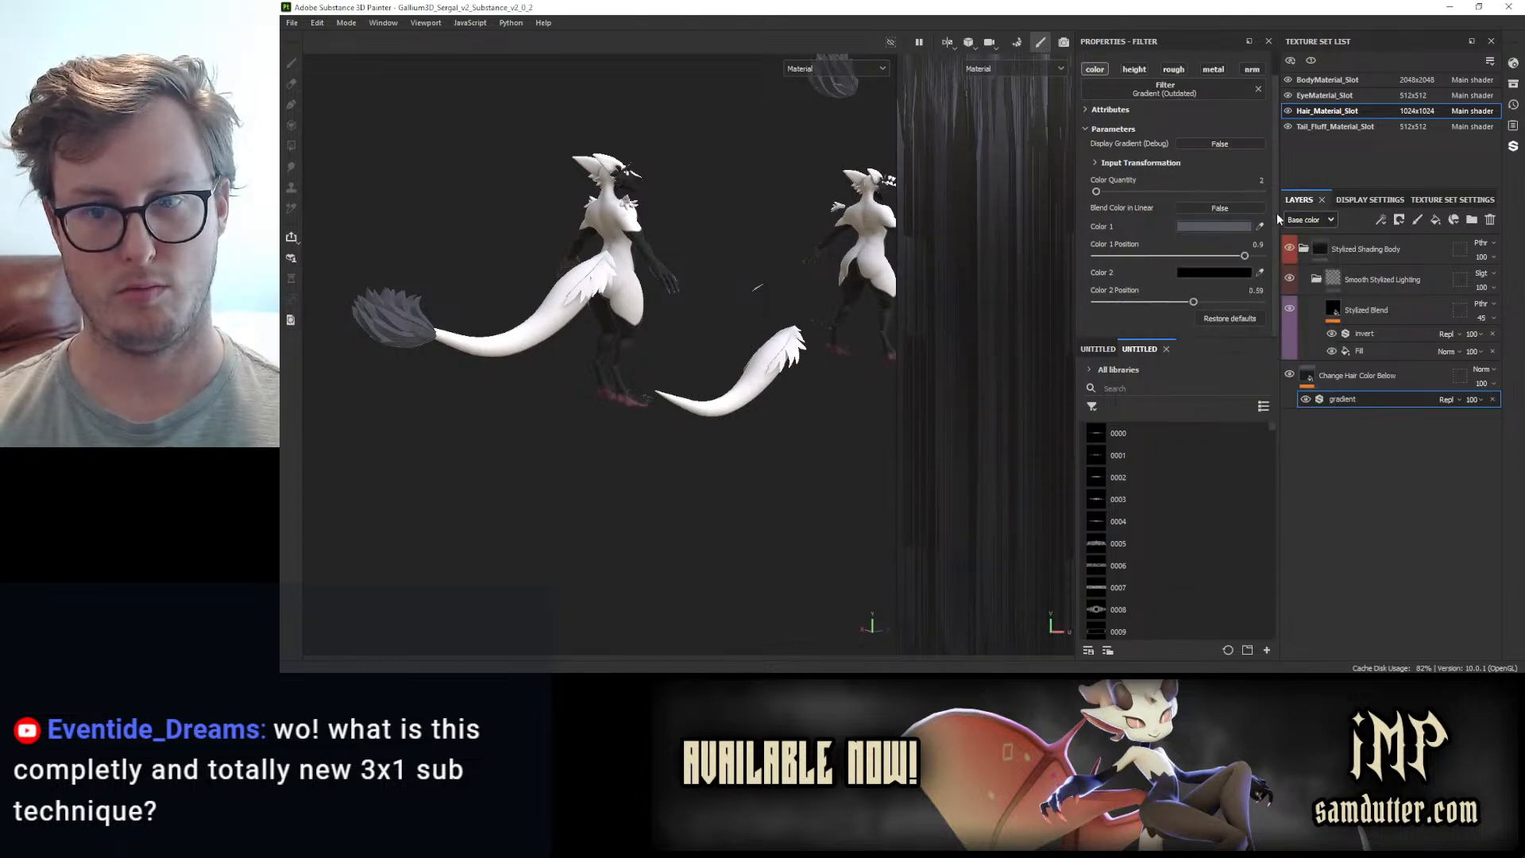
- Set Color 1 of the hair gradient filter to black 000000 and check the hair on the models
left_click(1192, 229)
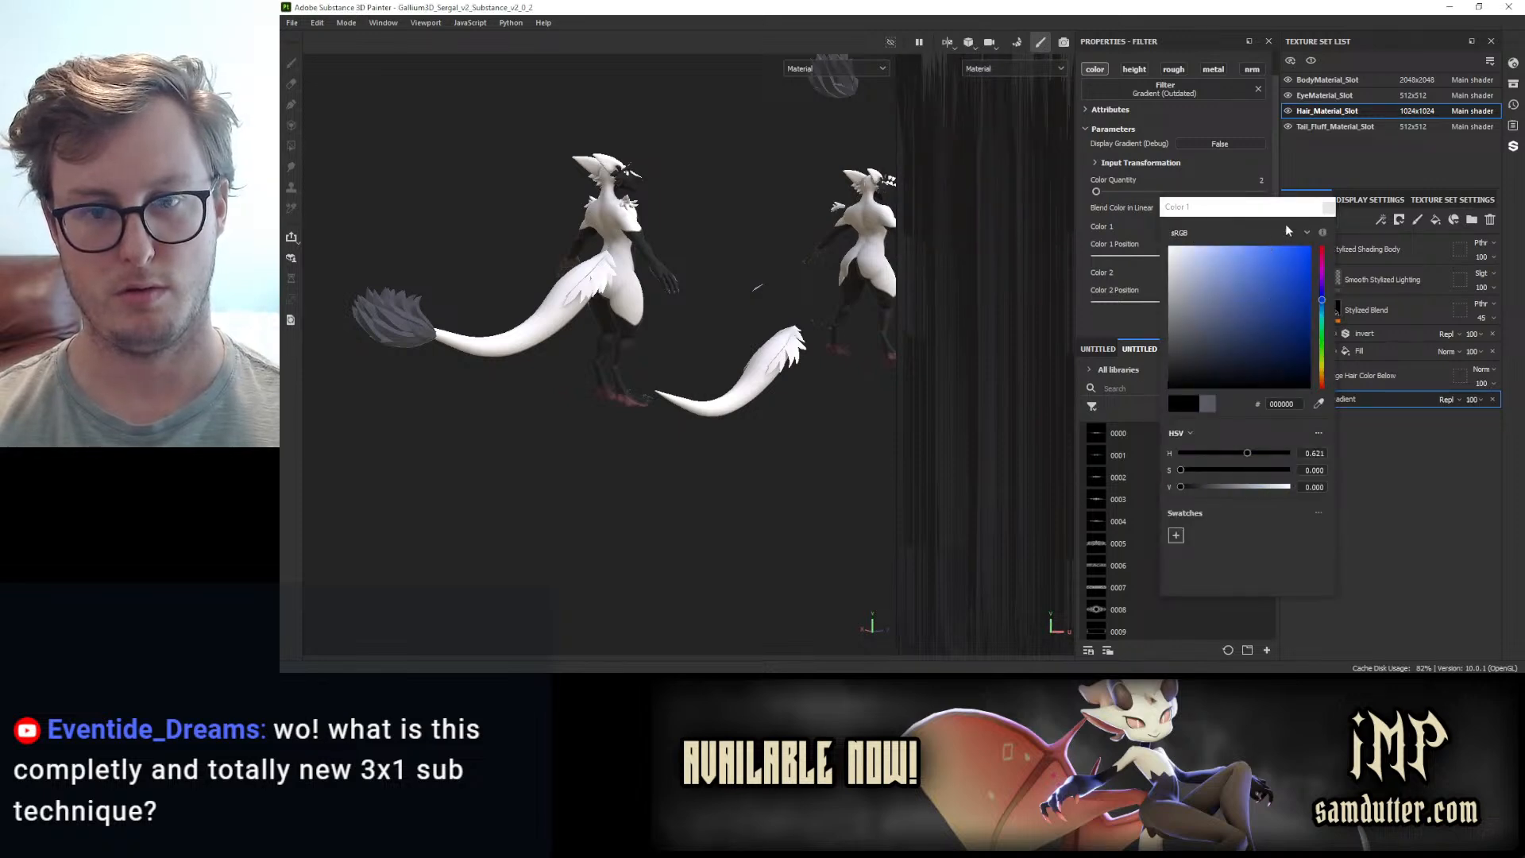
middle_click_drag(681, 347, 534, 492, "alt")
left_click_drag(534, 493, 512, 433, "alt")
mouse_move(658, 393)
left_mouse_down("alt")
mouse_move(675, 478)
mouse_move(659, 192)
mouse_move(760, 429)
mouse_move(722, 374)
left_mouse_up("alt")
left_click(1328, 208)
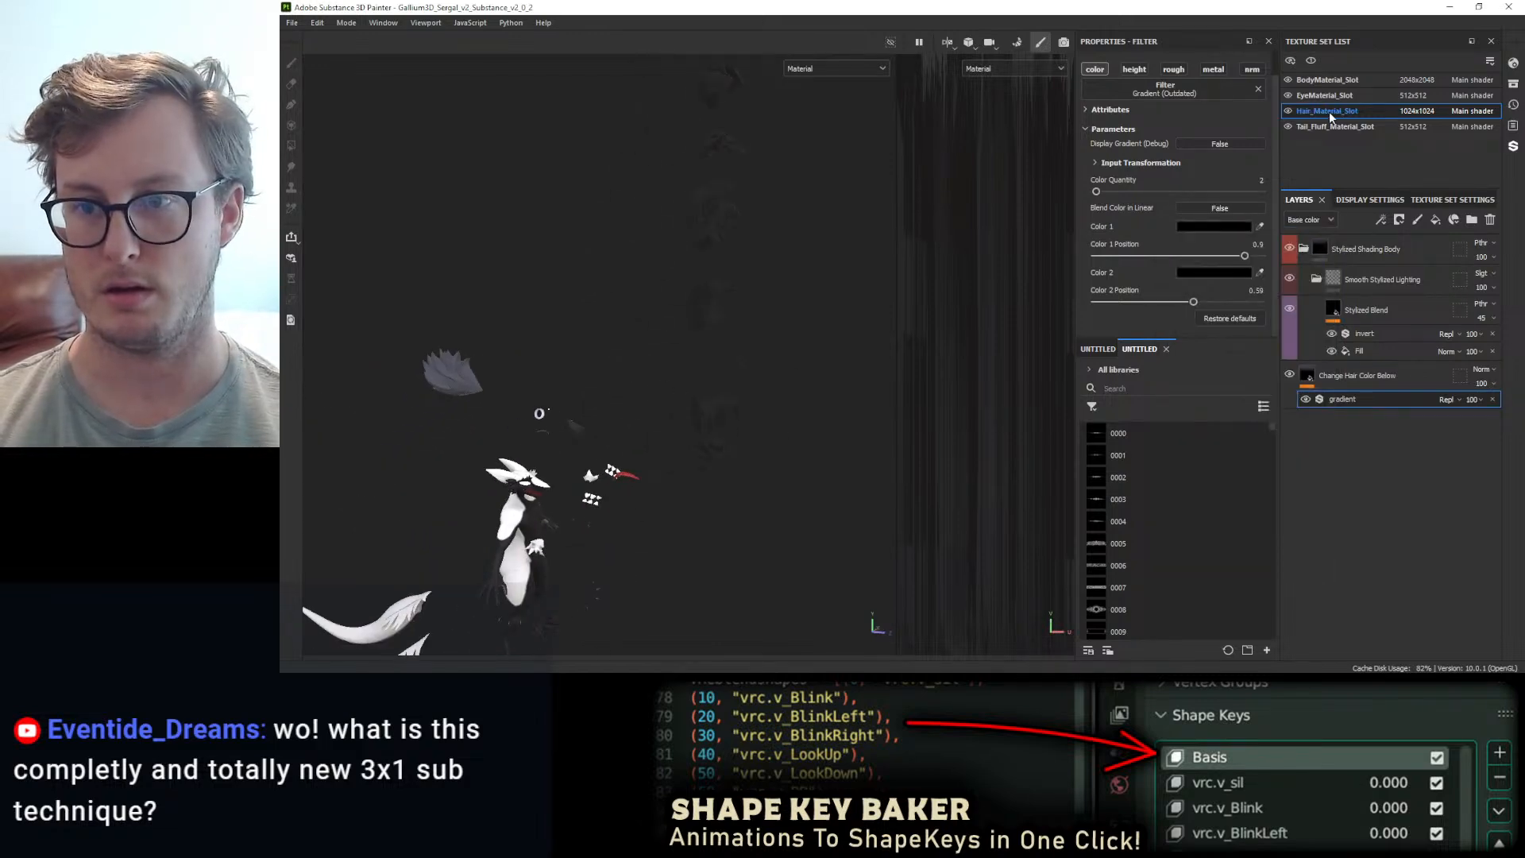
- Set the base color of the Color layer in Tail_Fluff_Material_Slot to black, check the tails and save the project
left_click(1312, 378)
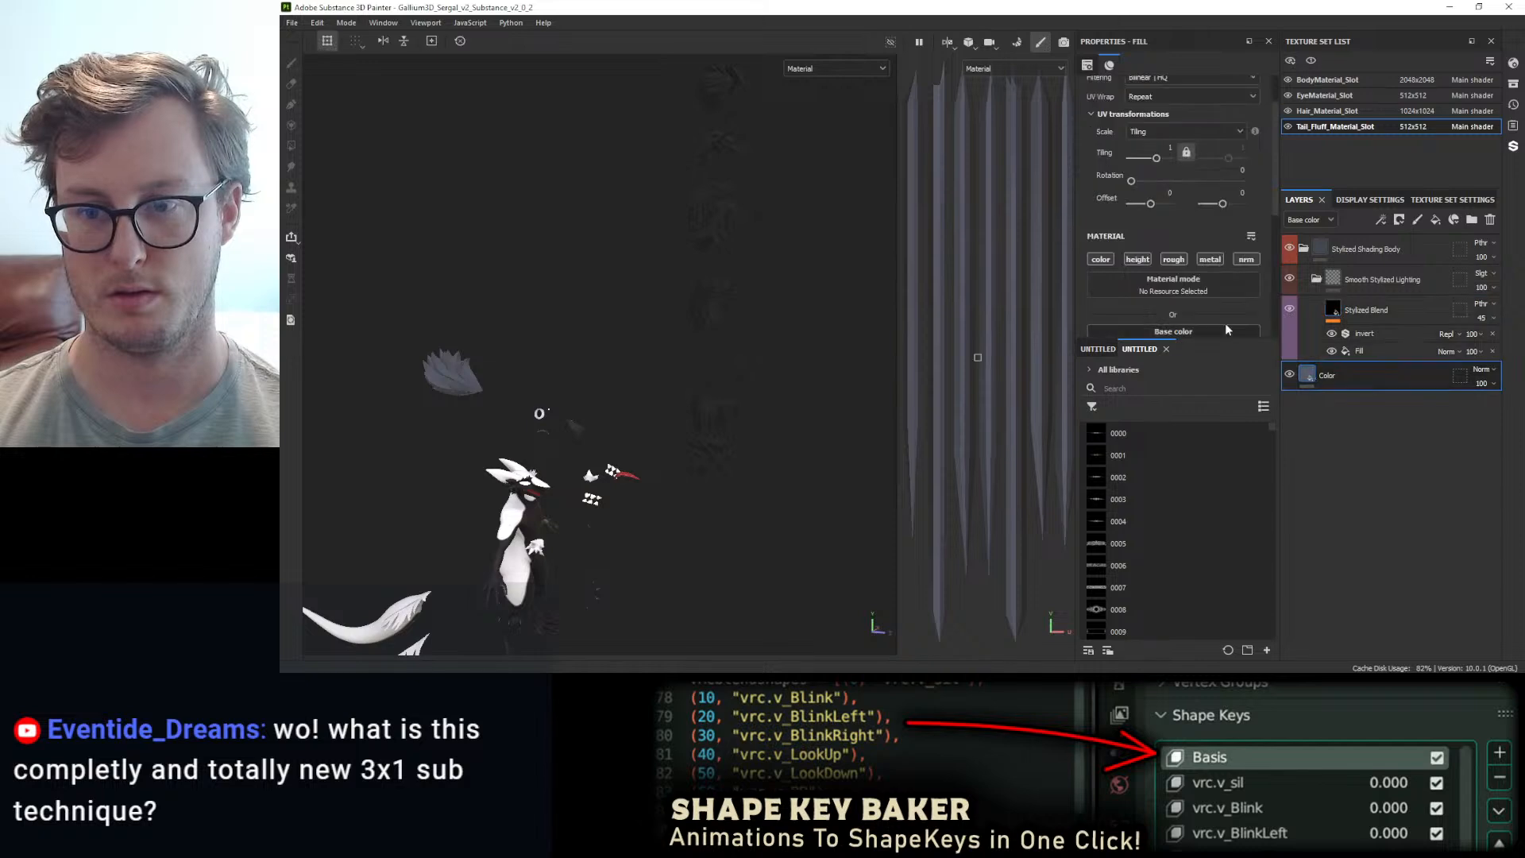
scroll(1208, 316, "down", 2)
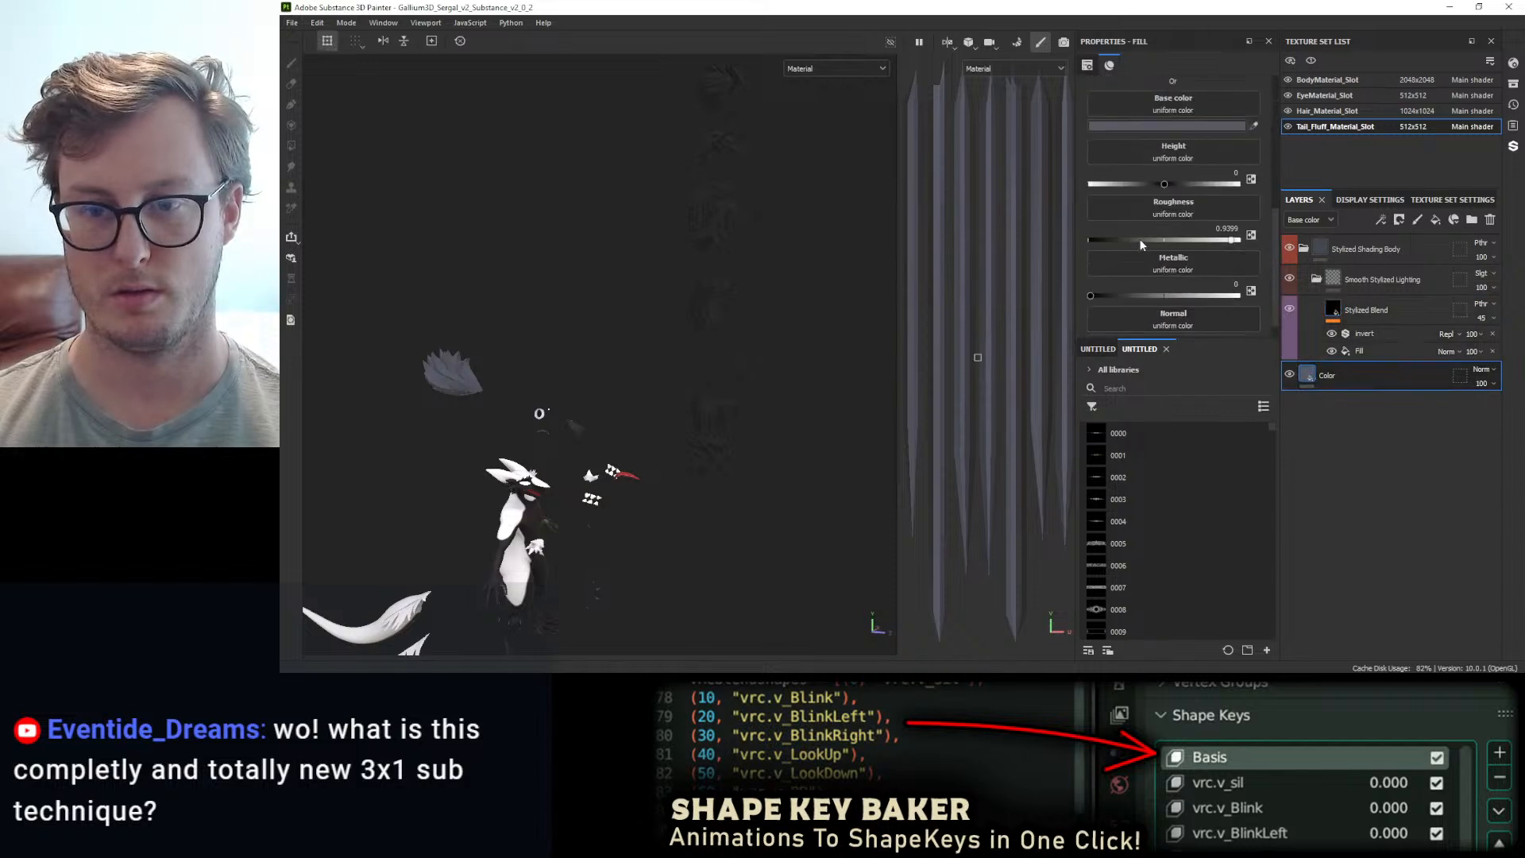
left_click(1146, 127)
left_click_drag(1208, 349, 1080, 409)
left_click(1328, 207)
left_click_drag(452, 405, 535, 402, "alt")
middle_click_drag(535, 402, 633, 317, "alt")
left_click_drag(633, 317, 734, 390, "alt")
key("ctrl+s")
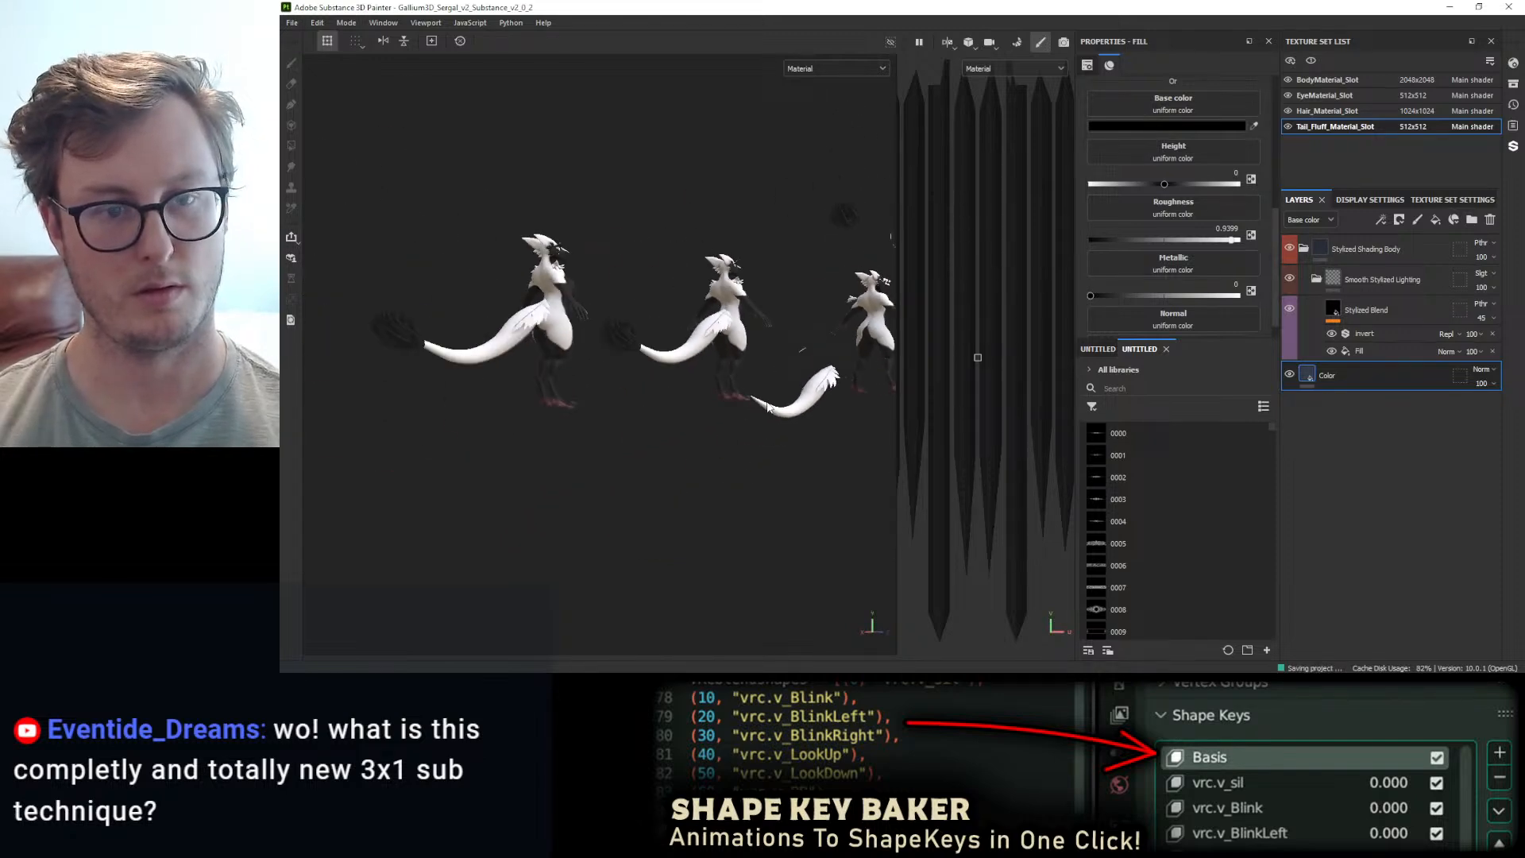
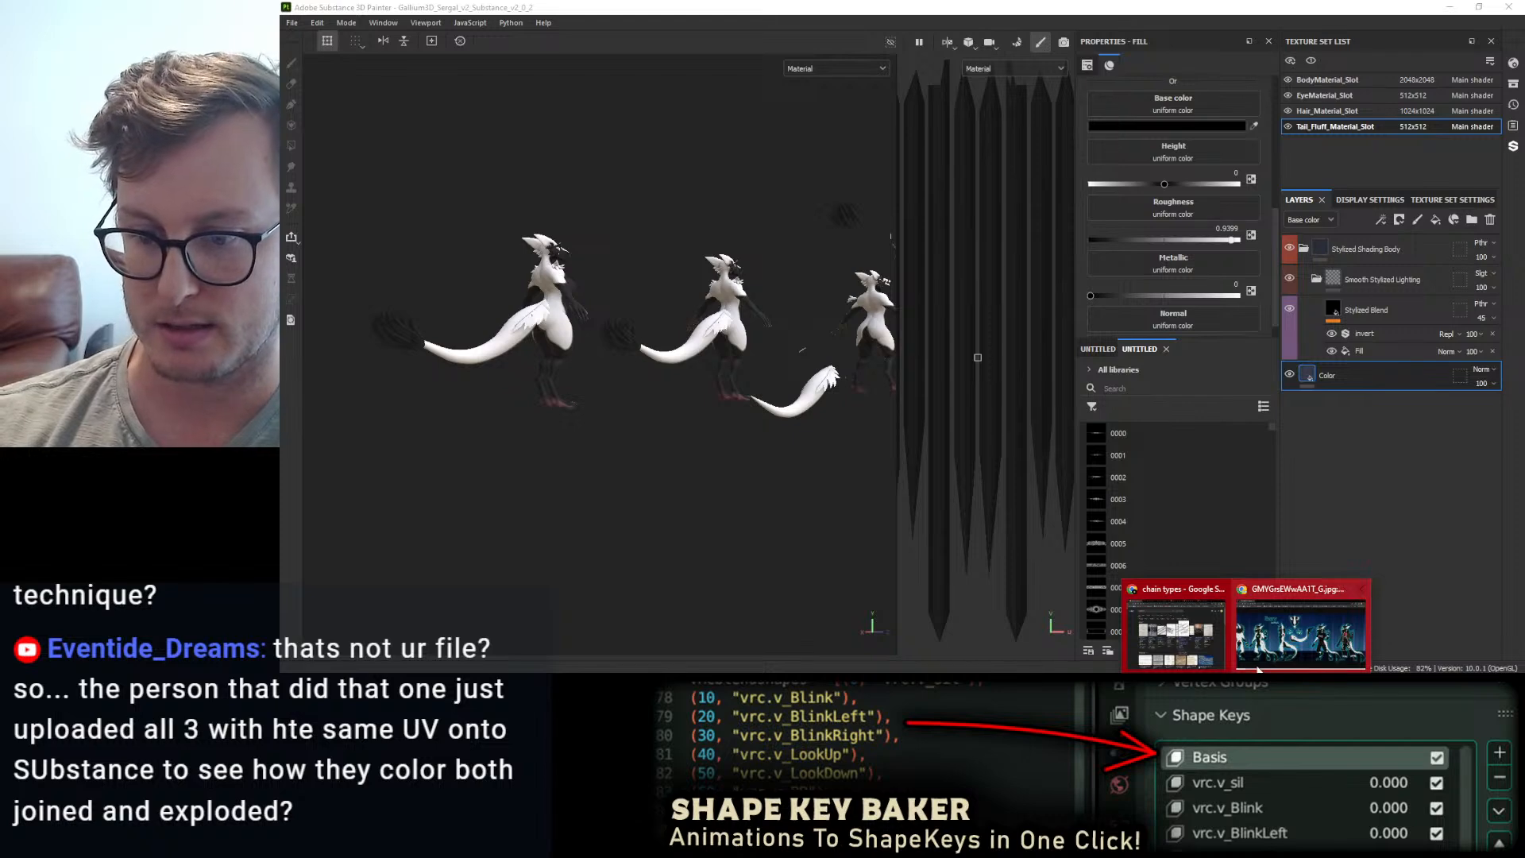
- Switch to the browser, search Google for "sergal base vrcht" and open the Gumroad page of Gallium3D's Sergal Avatar Base (2.0) Remake
left_click(1258, 670)
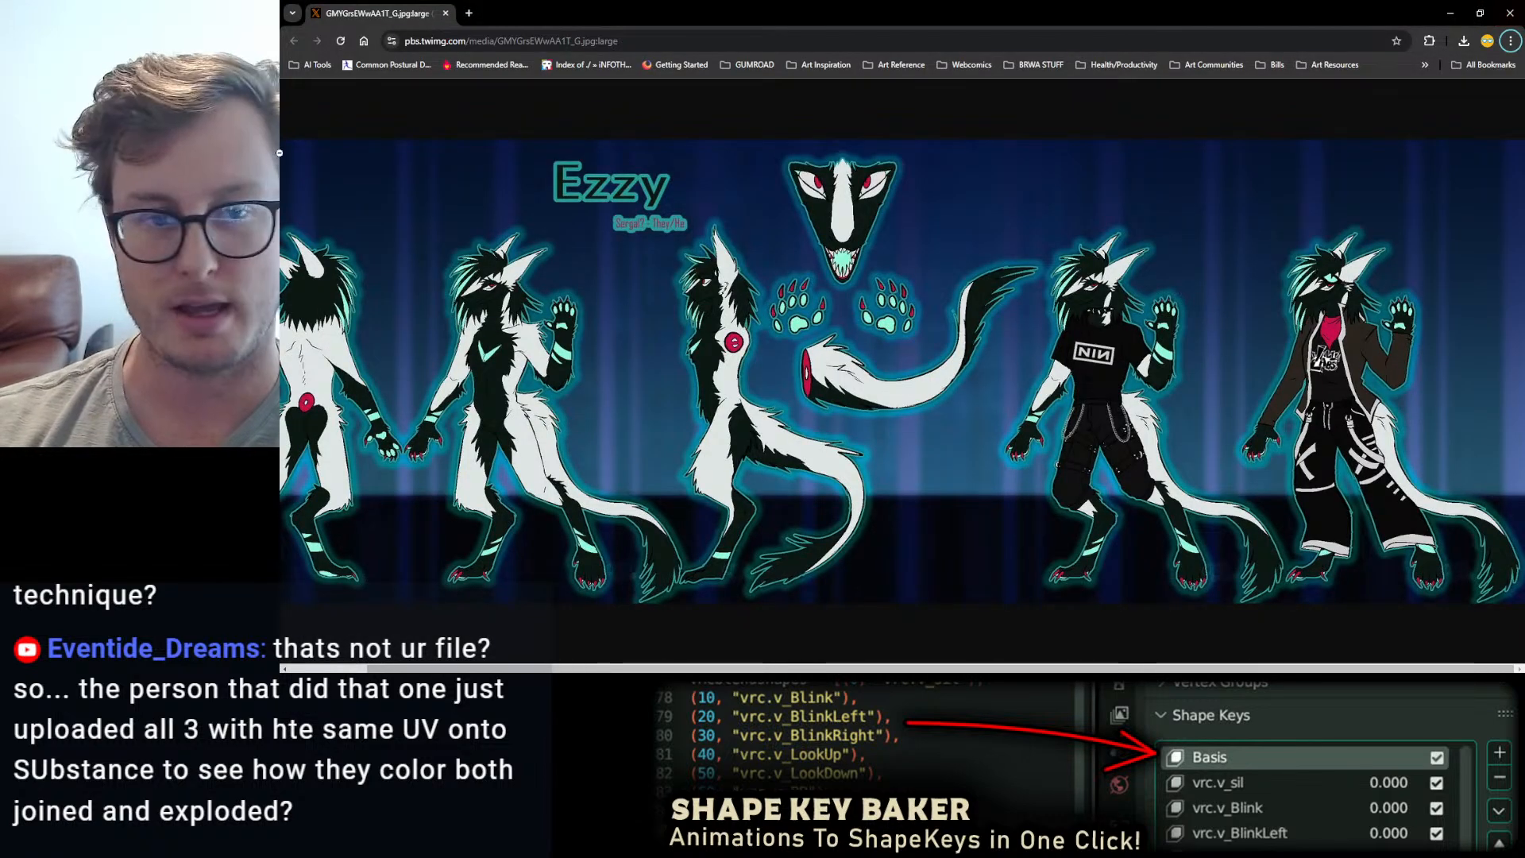
left_click(604, 41)
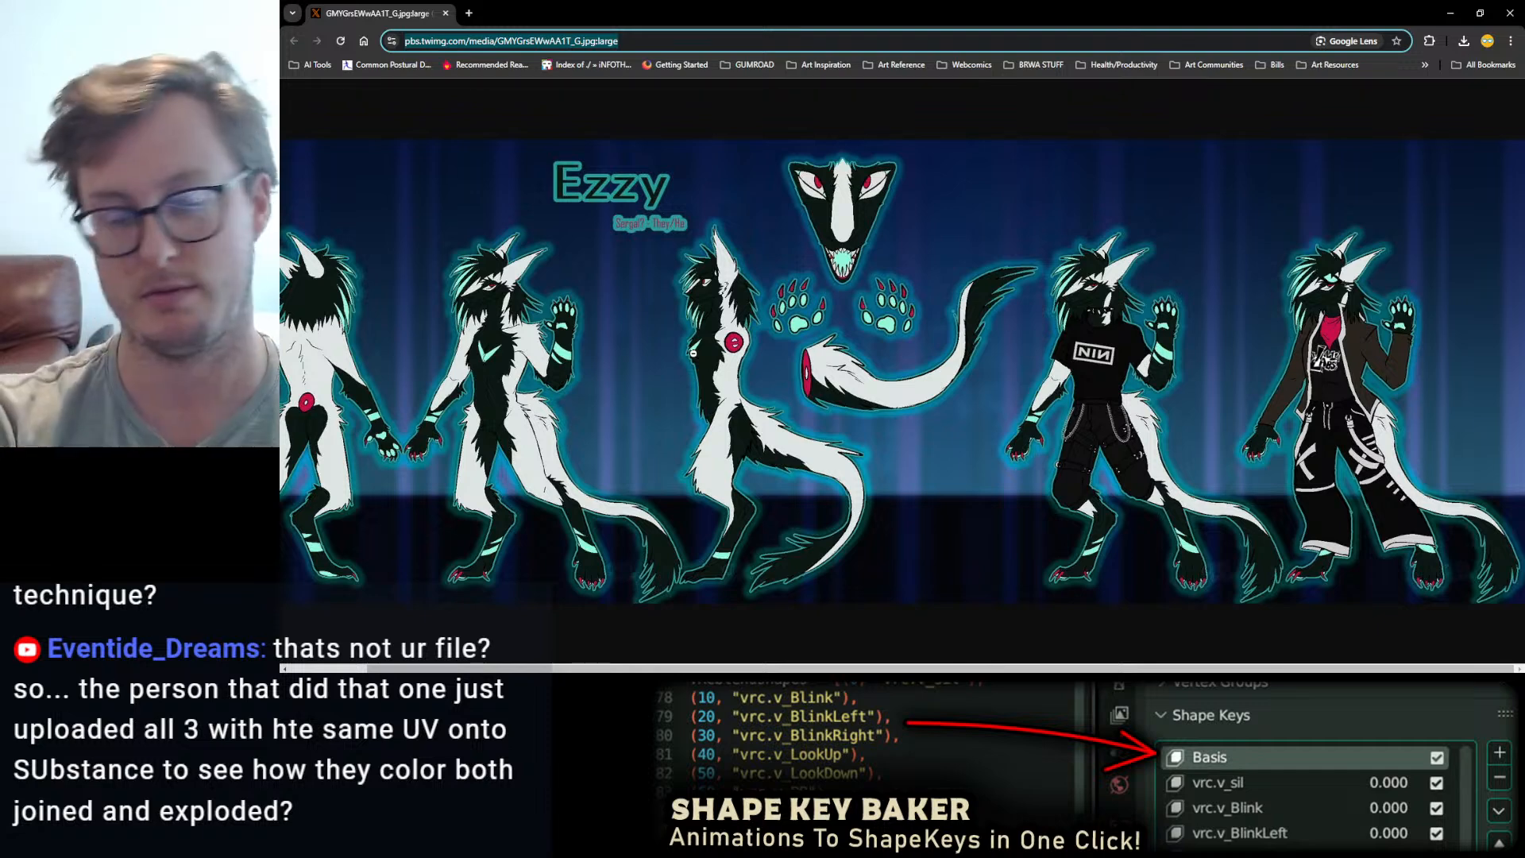
type("se")
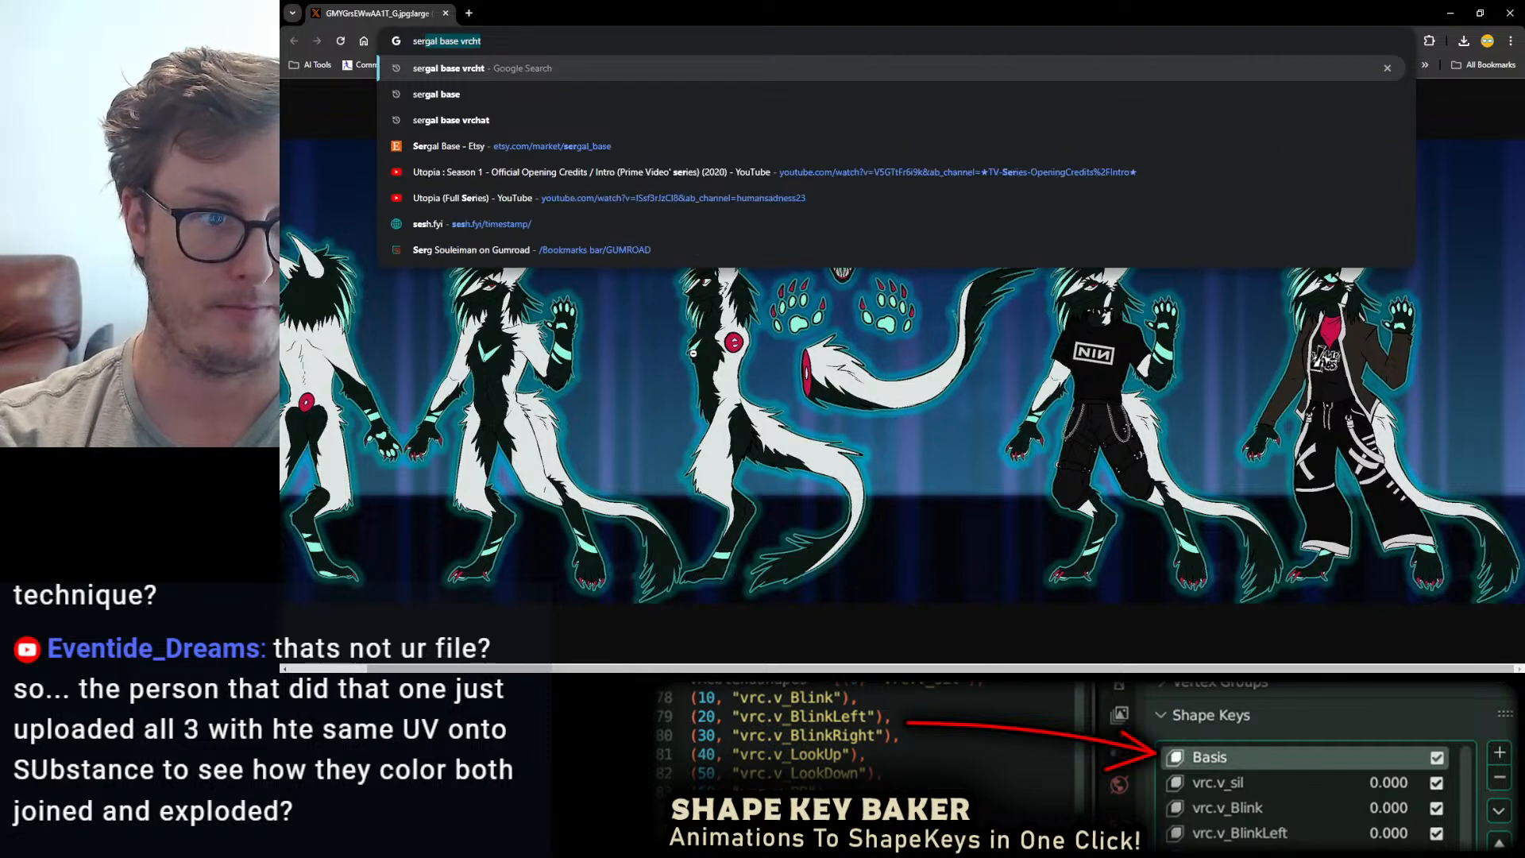
type("r")
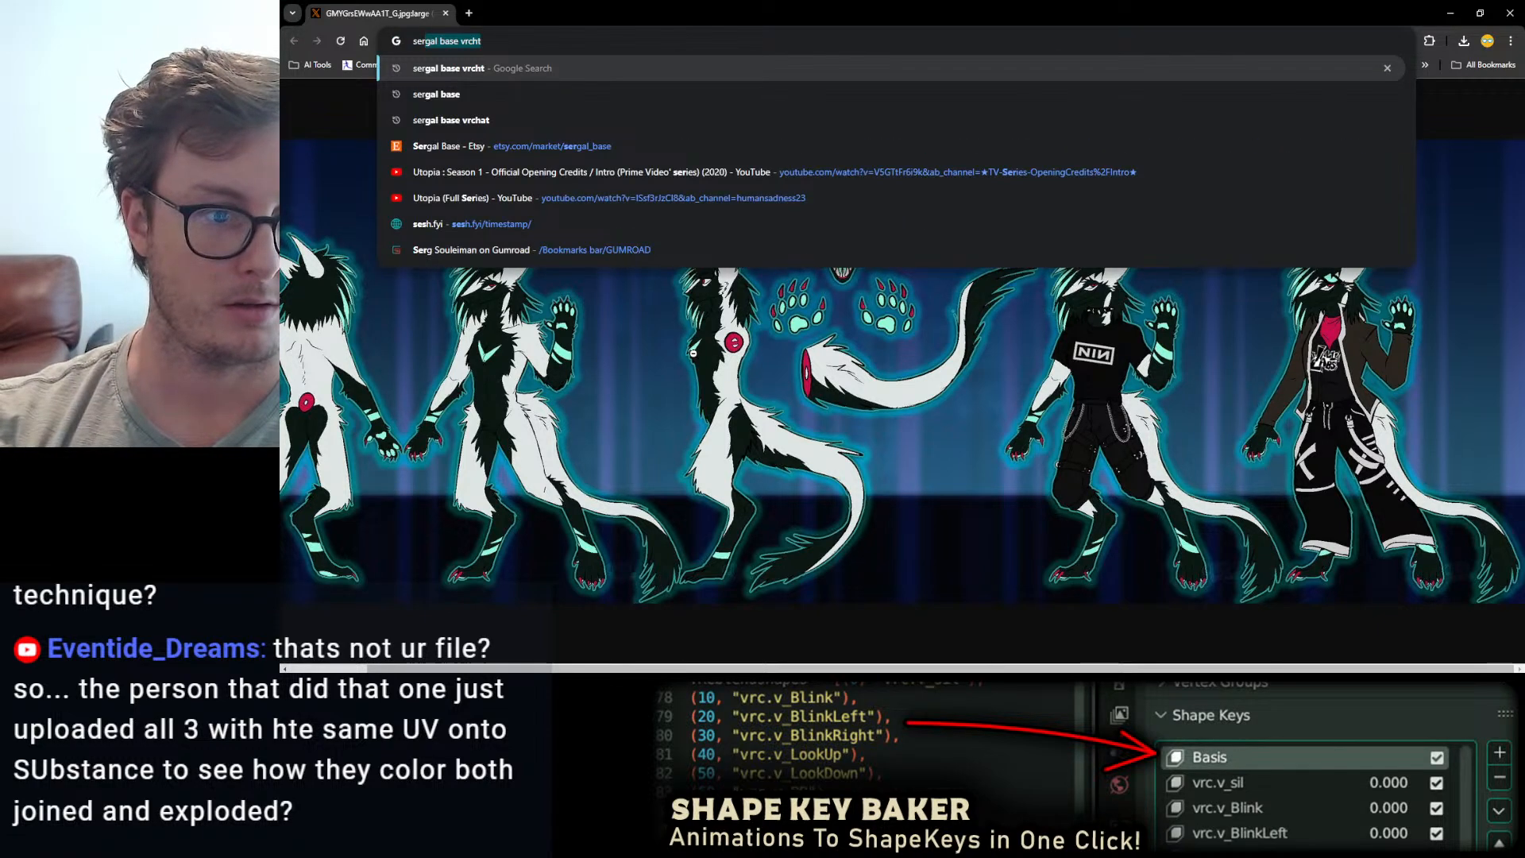
type("gal base vrcht")
key("Return")
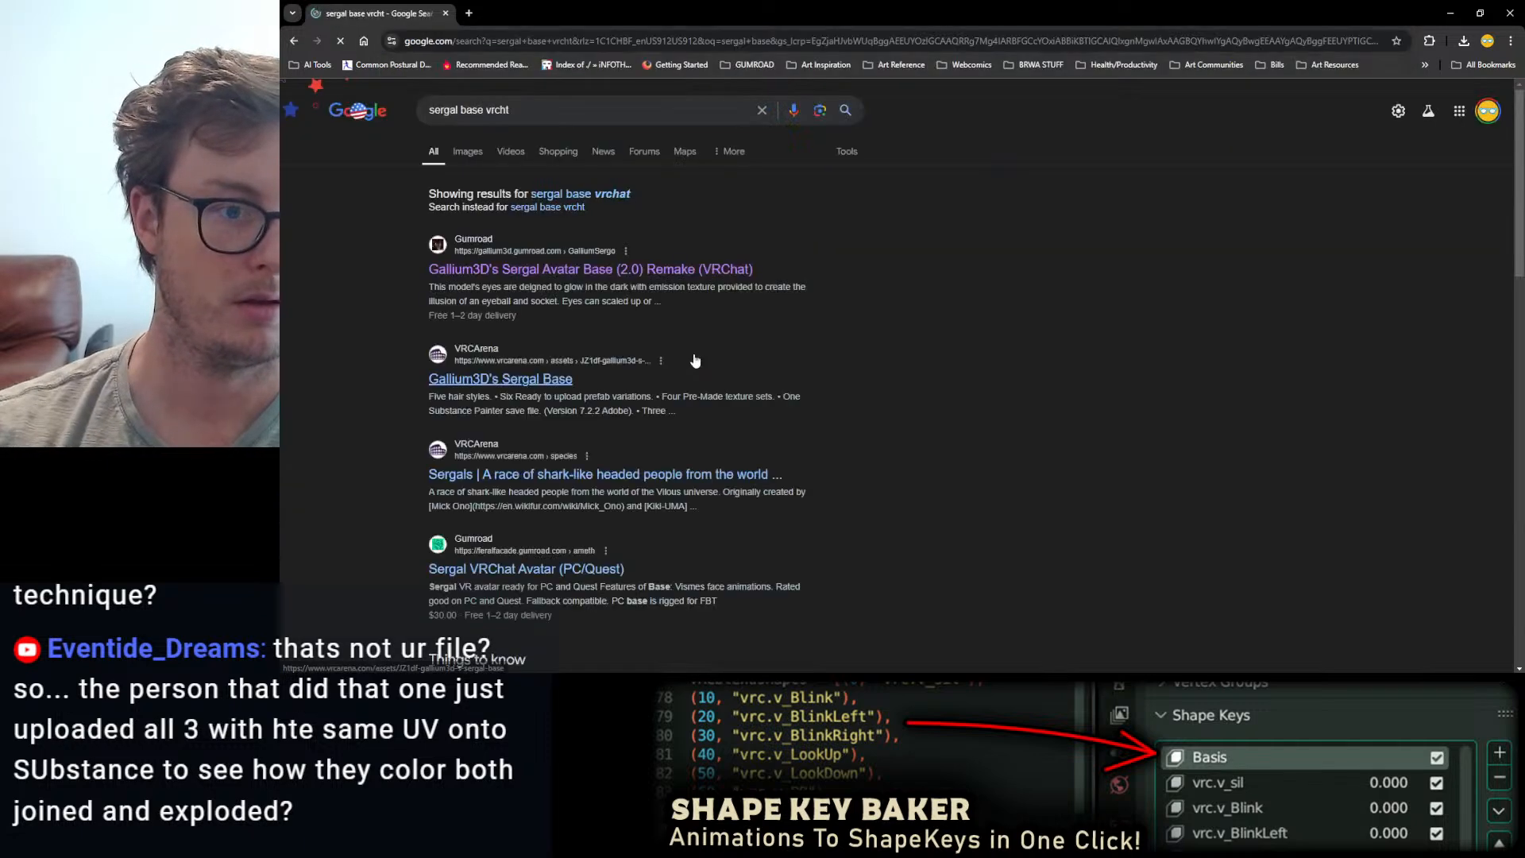
left_click(604, 270)
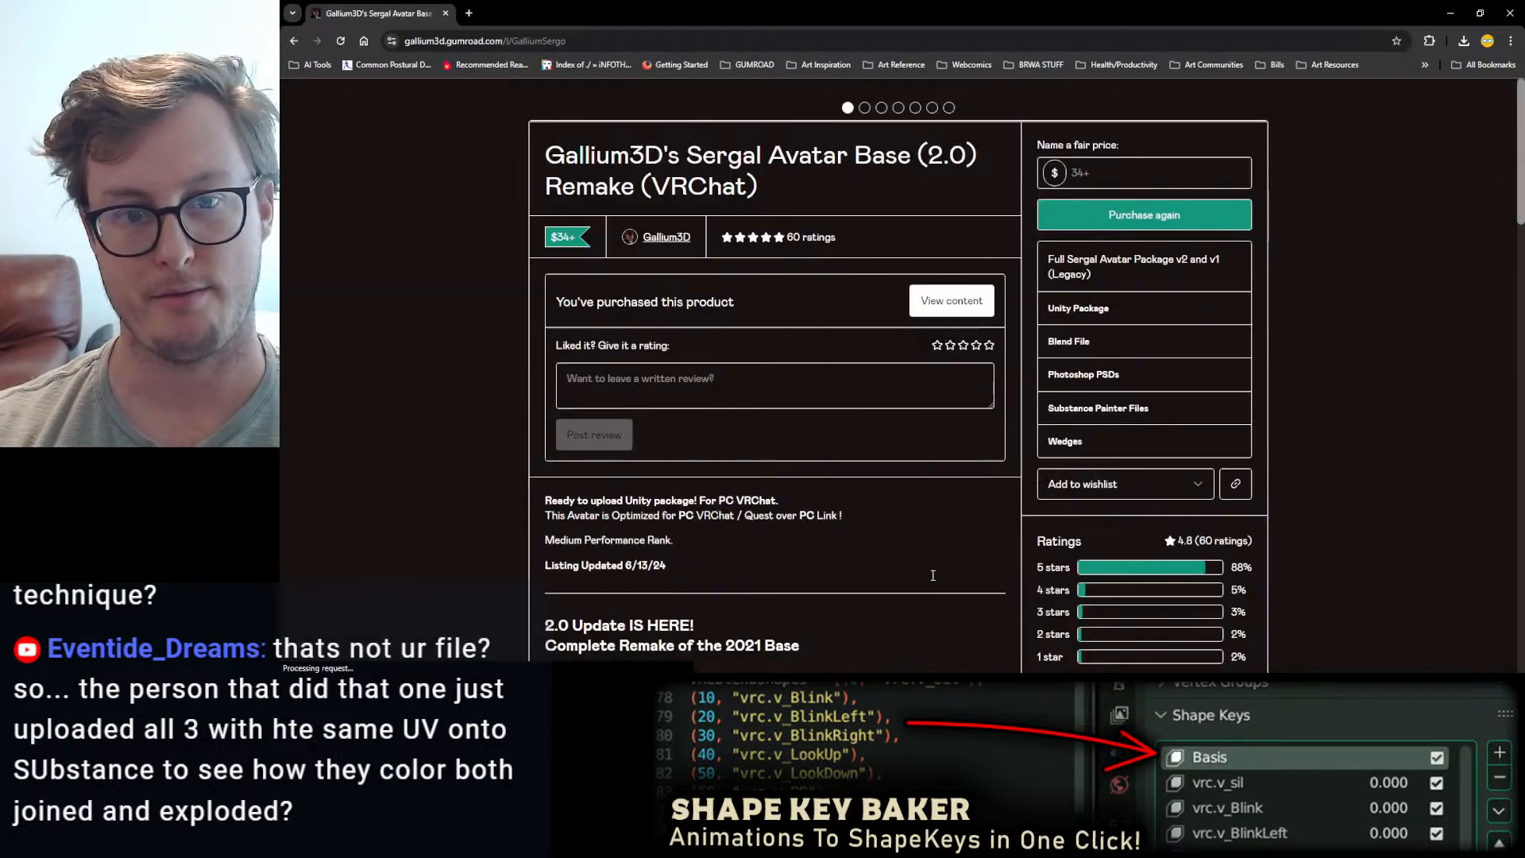
- Look through the Sergal Avatar Base listing's preview image, package contents, description and ratings
scroll(547, 348, "down", 3)
scroll(545, 347, "up", 3)
scroll(696, 339, "down", 2)
scroll(696, 339, "down", 1)
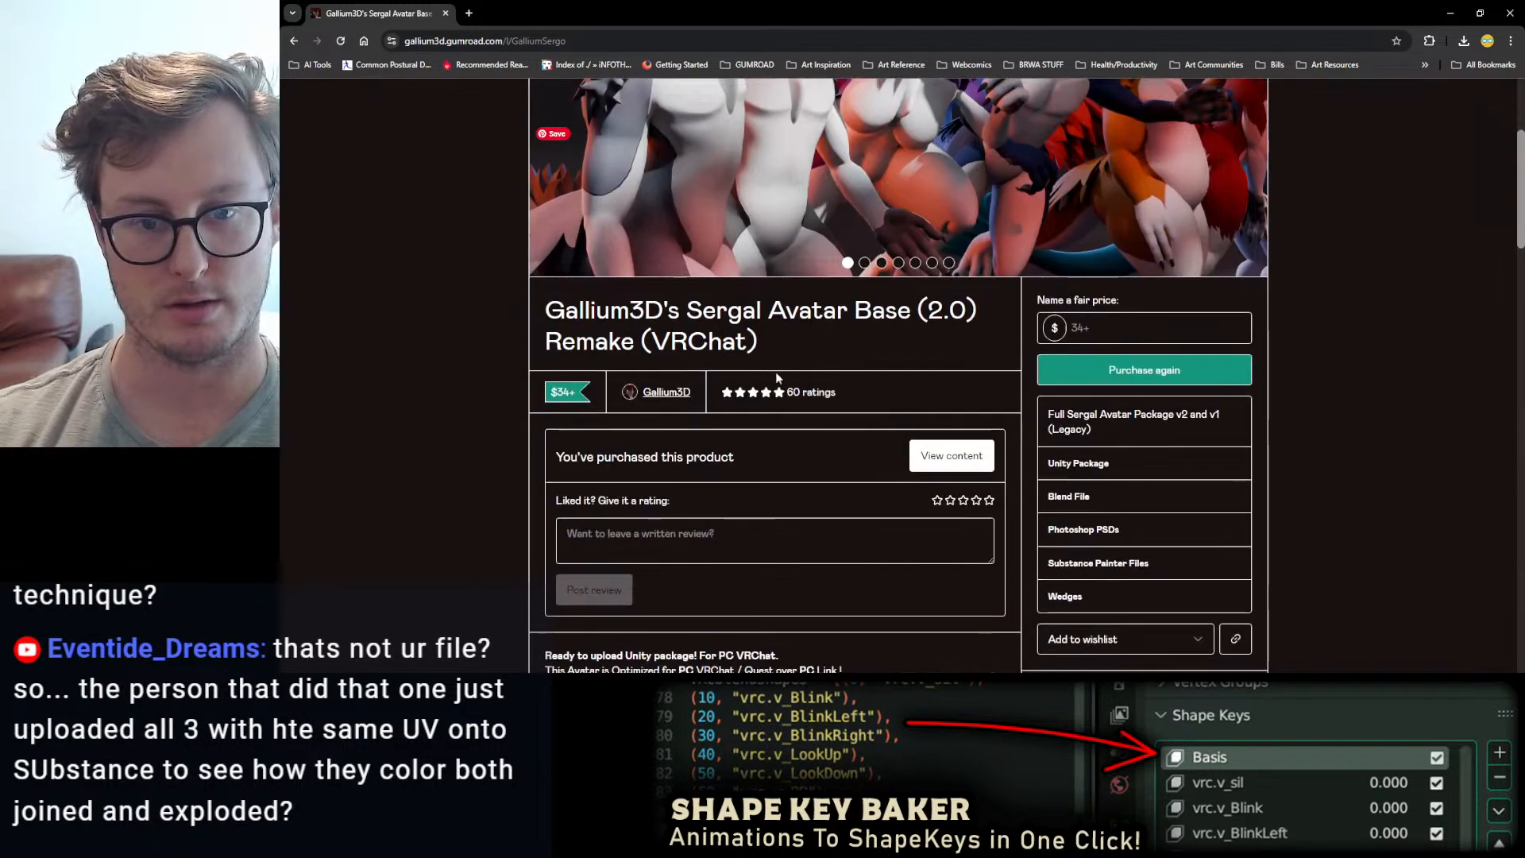
left_click(880, 391)
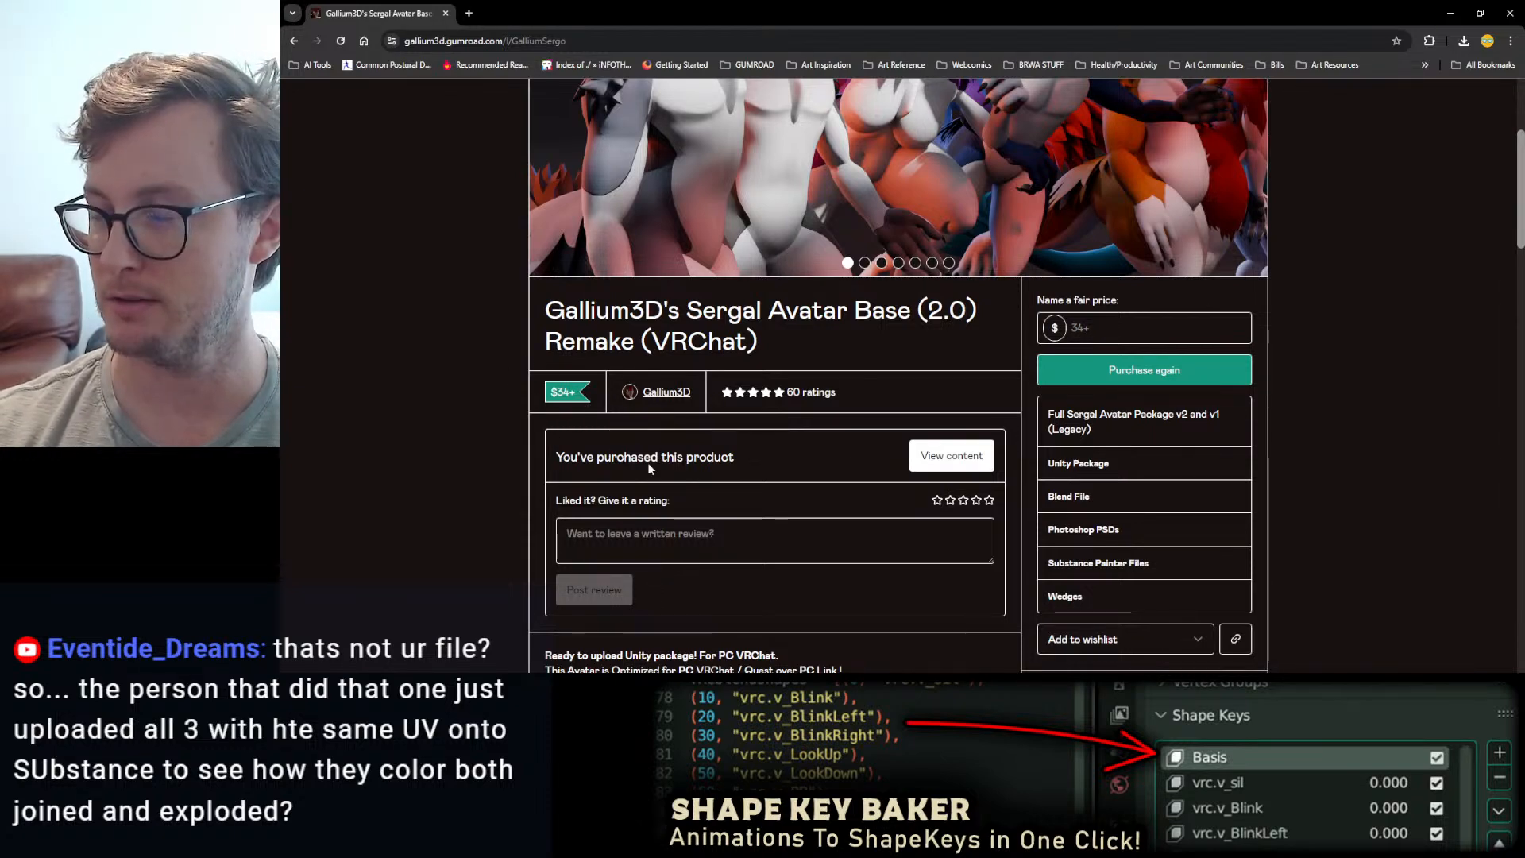
scroll(516, 412, "down", 3)
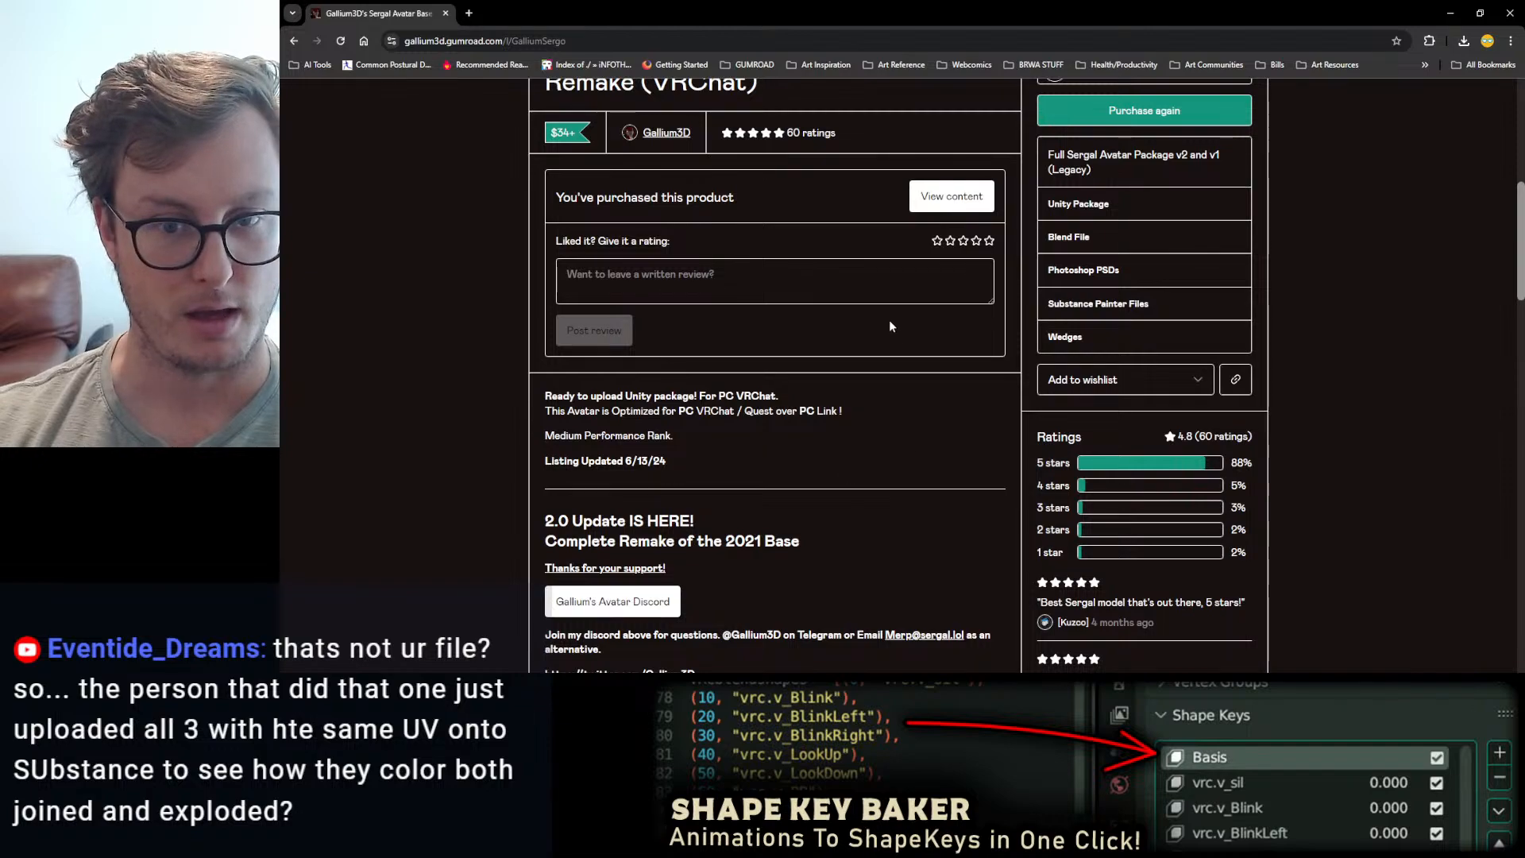
scroll(449, 425, "down", 3)
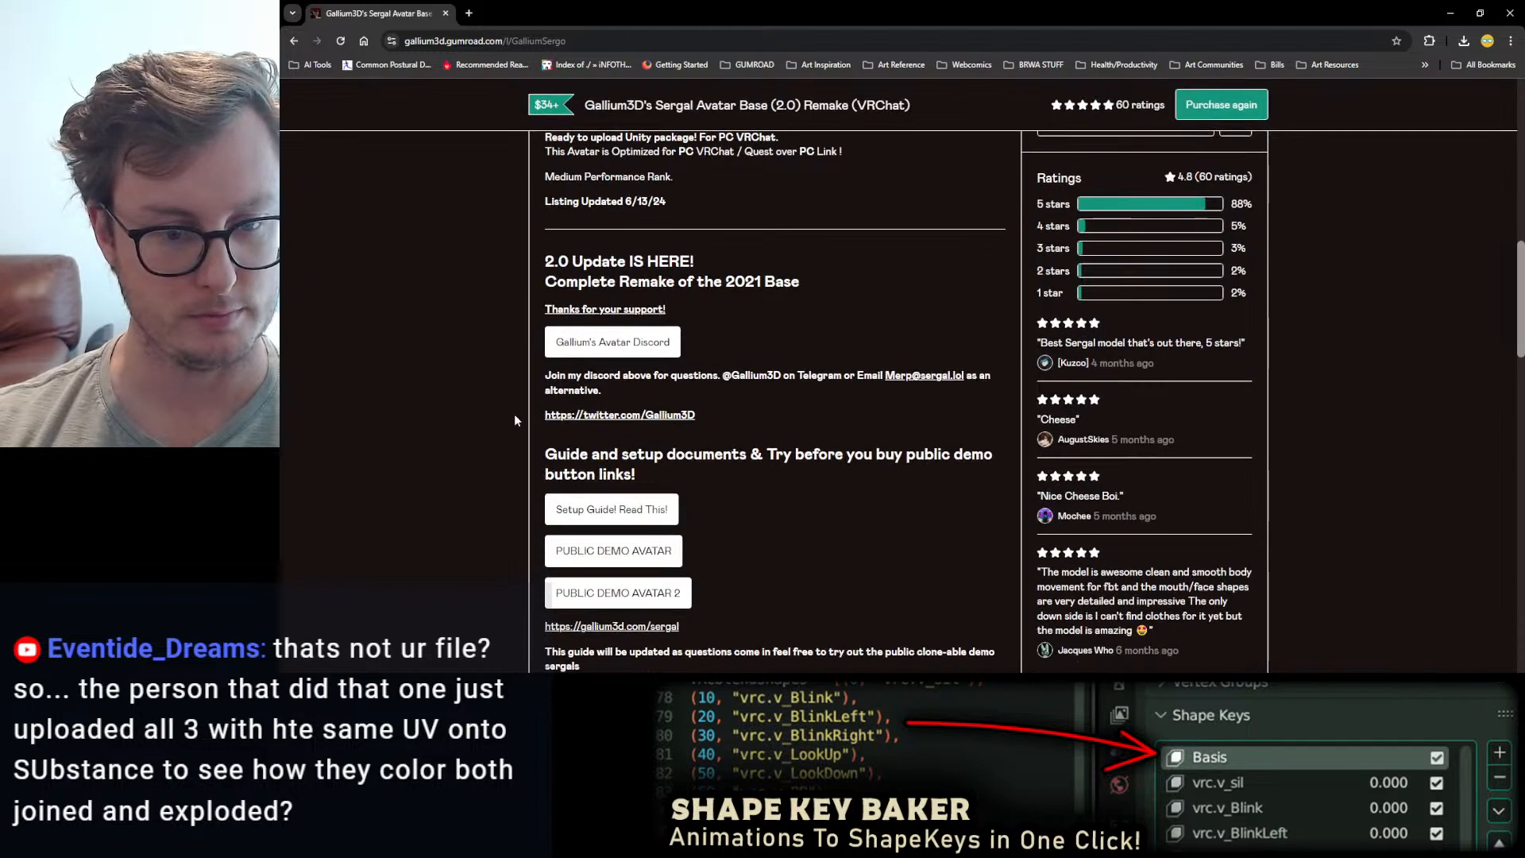
scroll(1155, 422, "up", 6)
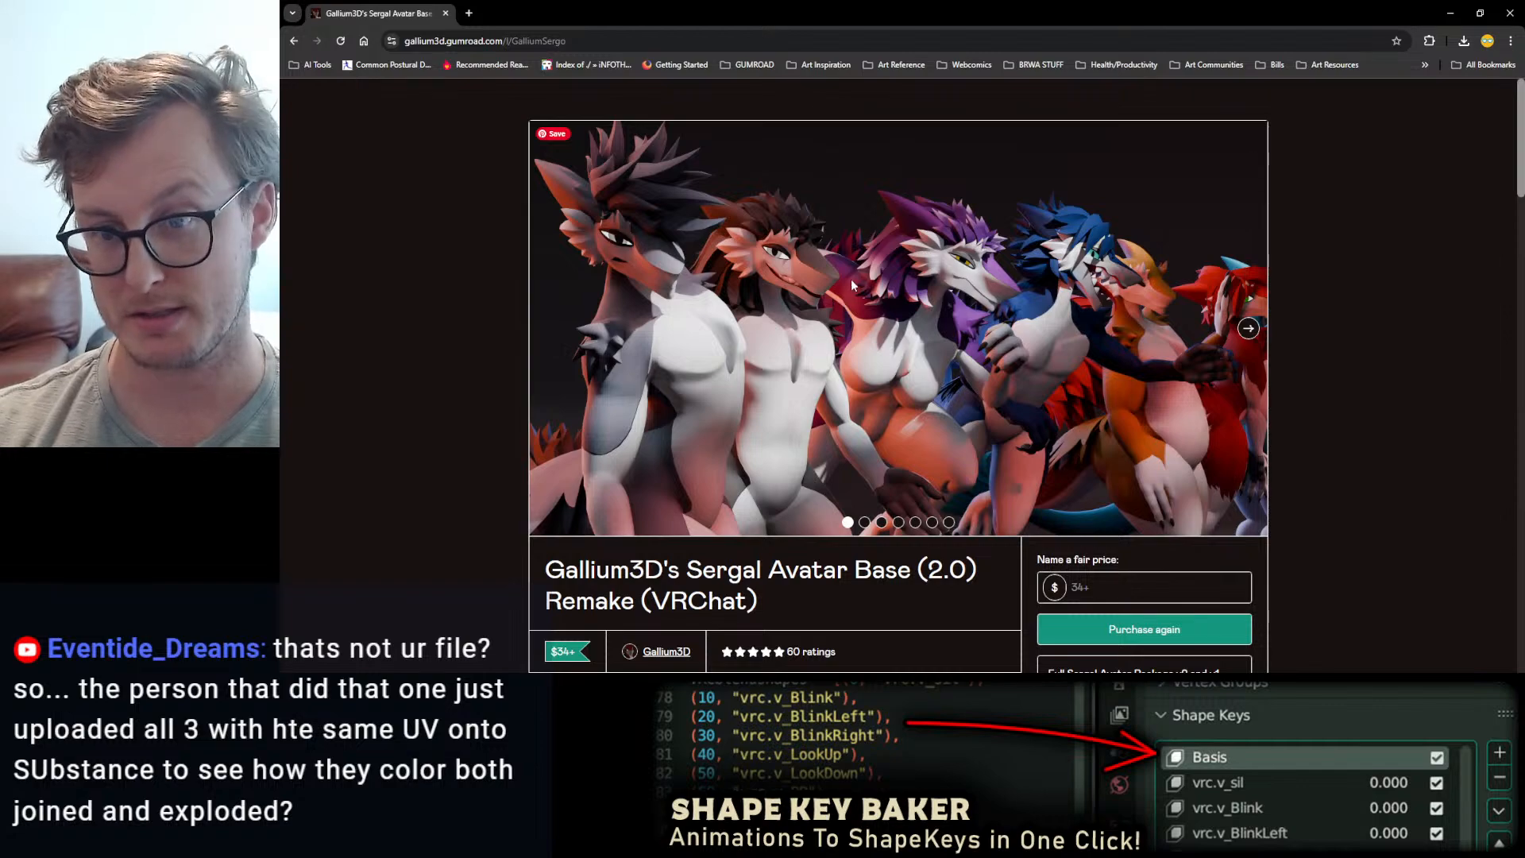
scroll(848, 288, "down", 5)
scroll(851, 275, "up", 5)
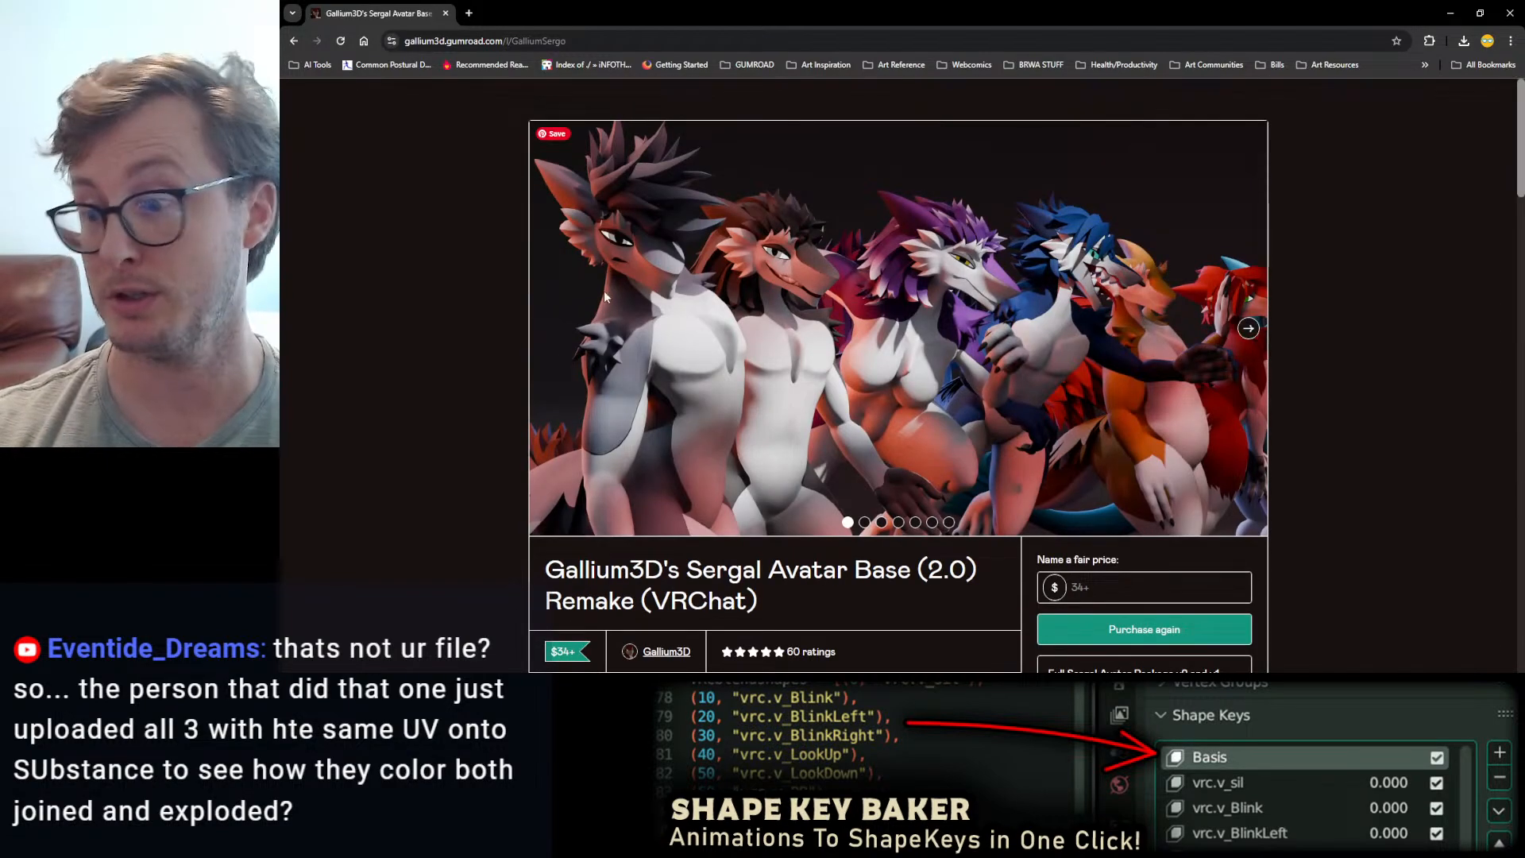
scroll(1023, 365, "down", 7)
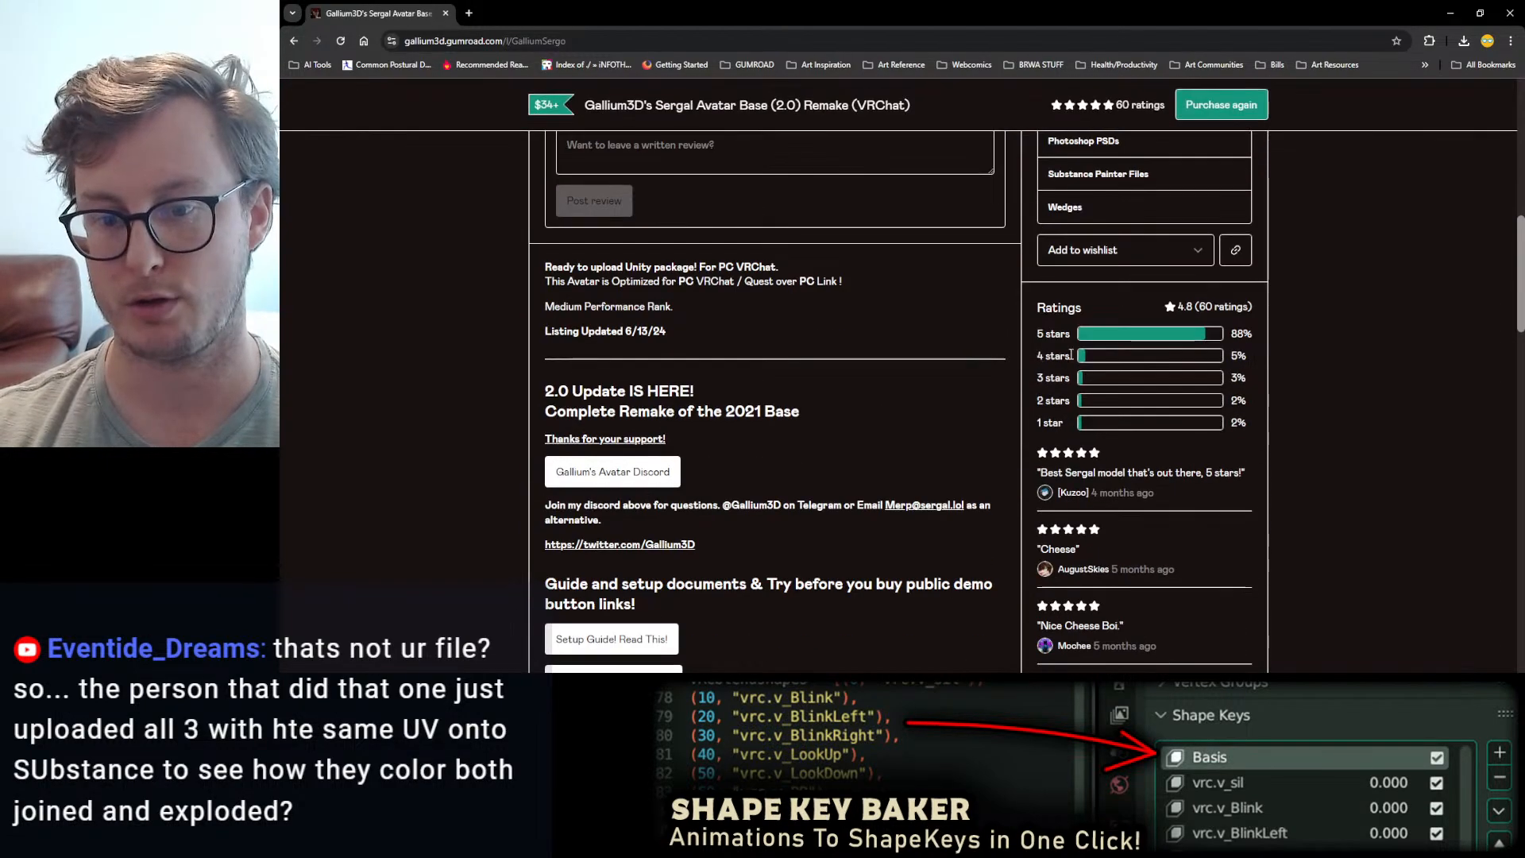
- Return to Substance 3D Painter, check the sergal models, activate the EyeMaterial_Slot texture set and widen its 2D view
key("alt+Tab")
left_click_drag(624, 262, 682, 294, "alt")
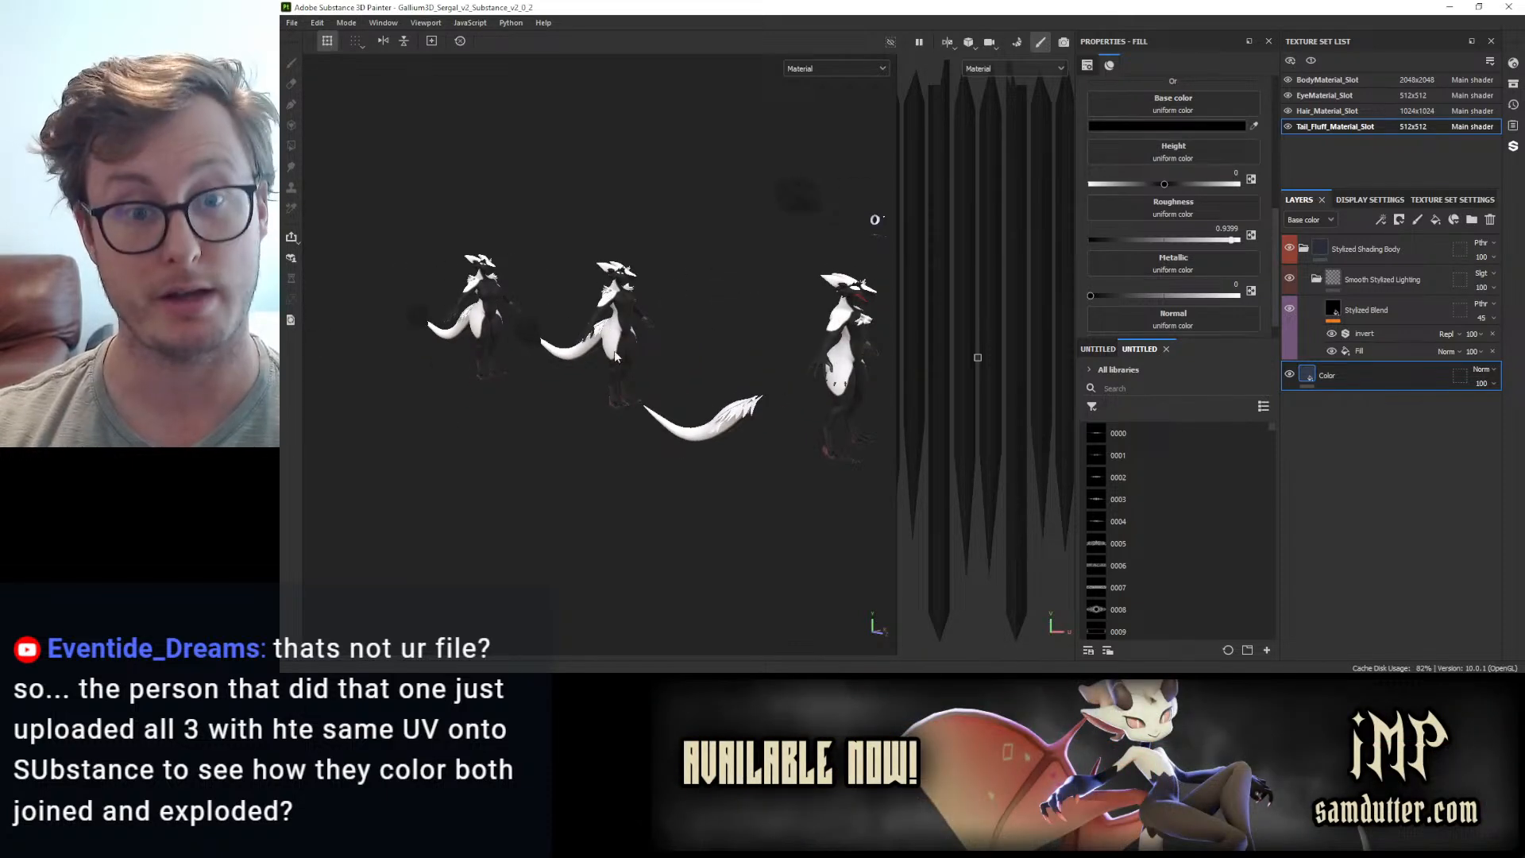
scroll(637, 369, "up", 3)
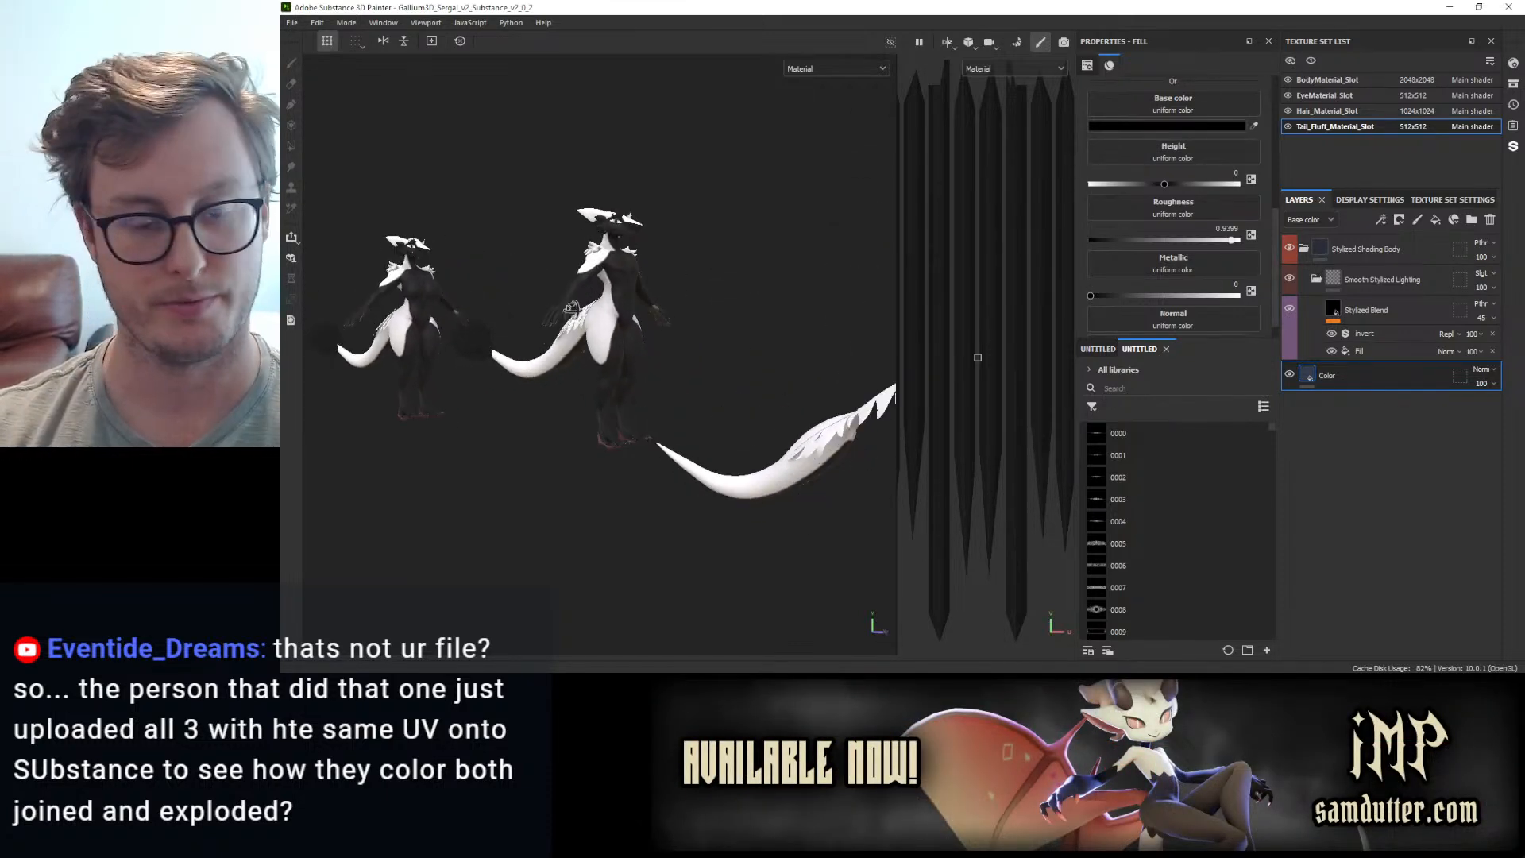
left_click_drag(589, 359, 749, 416, "alt")
middle_click_drag(749, 415, 484, 373, "alt")
scroll(551, 347, "up", 3)
left_click_drag(551, 348, 656, 316, "alt")
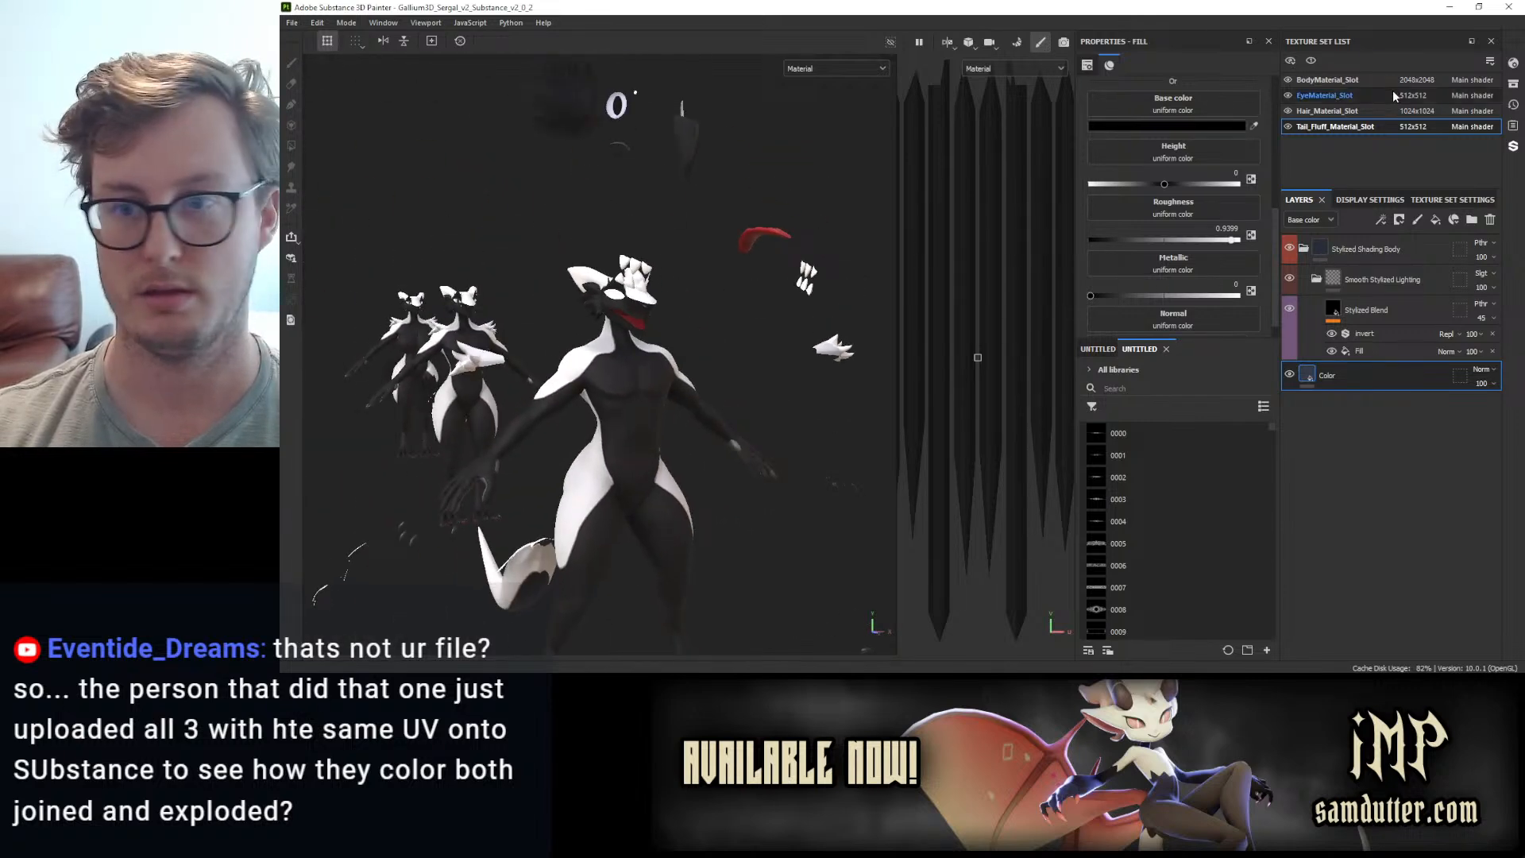
left_click(1348, 96)
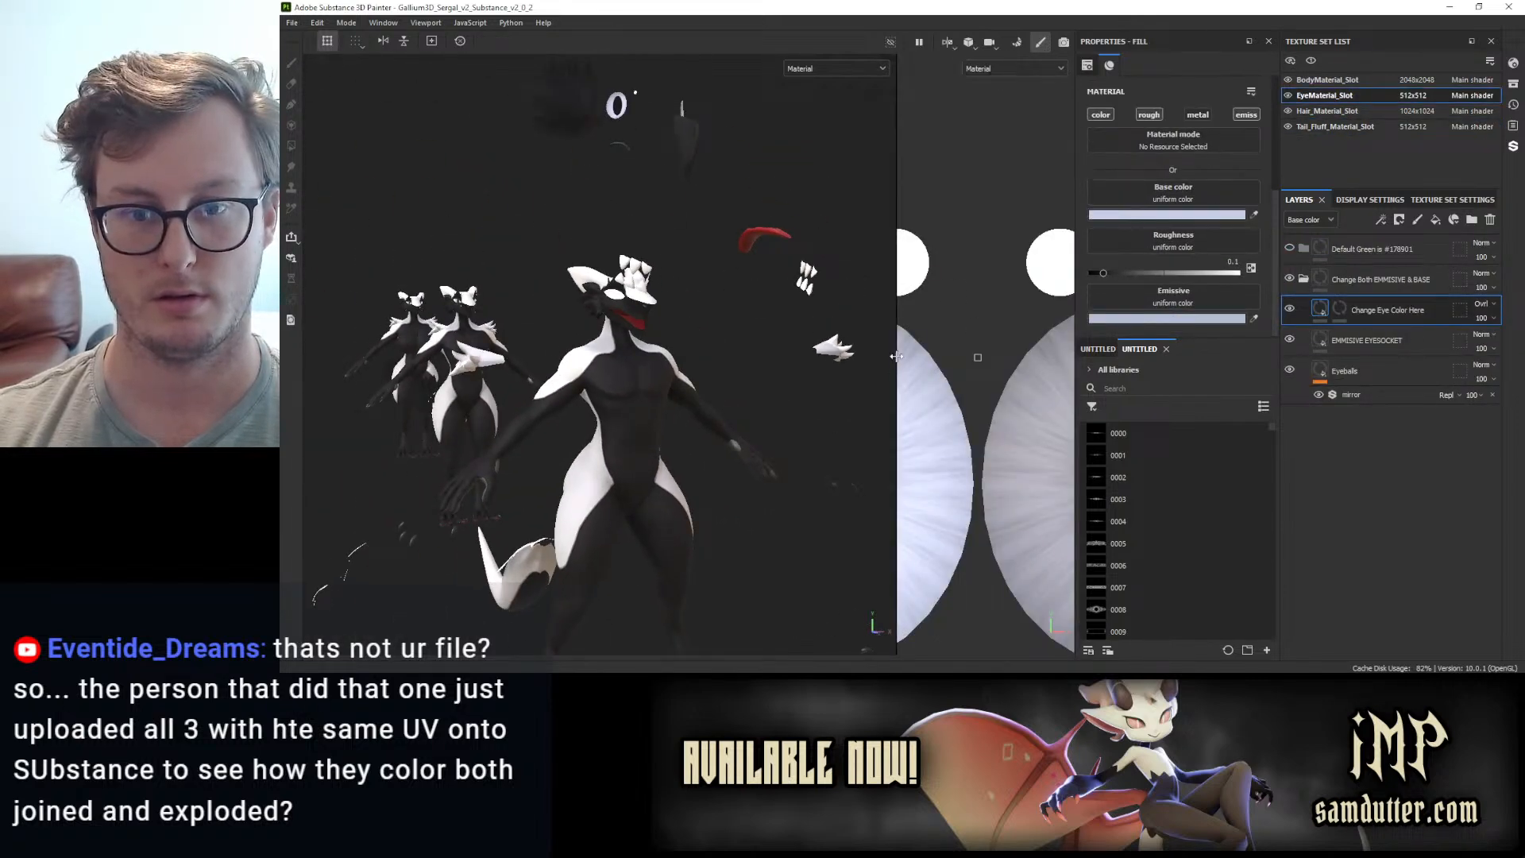
left_click_drag(897, 359, 445, 358)
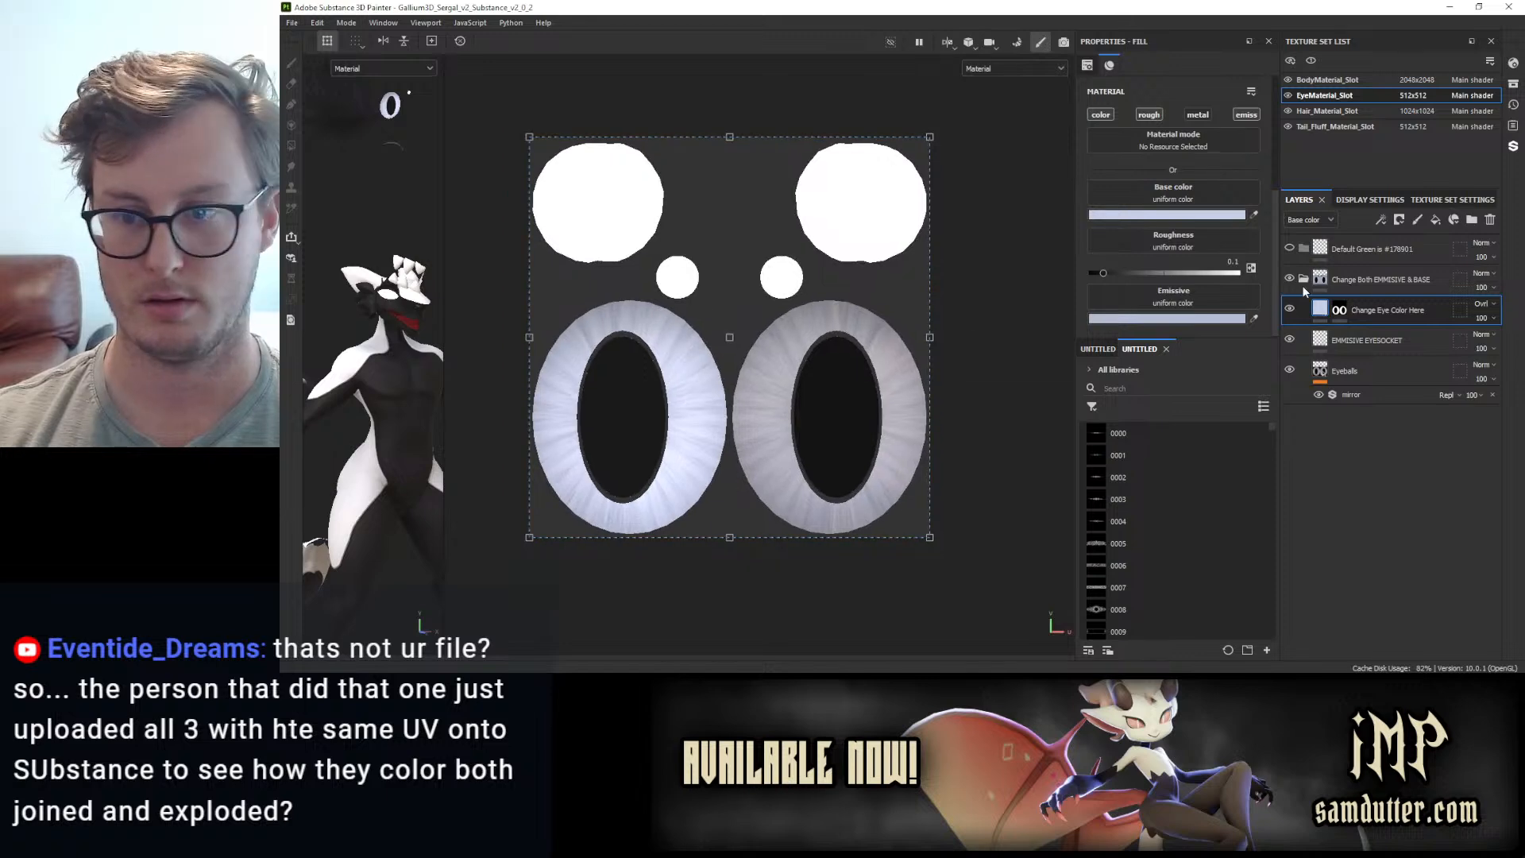
- Set the base color of the Change Eye Color Here layer to red FF0000
left_click(1178, 215)
left_click_drag(1321, 280, 1331, 224)
left_click(1356, 311)
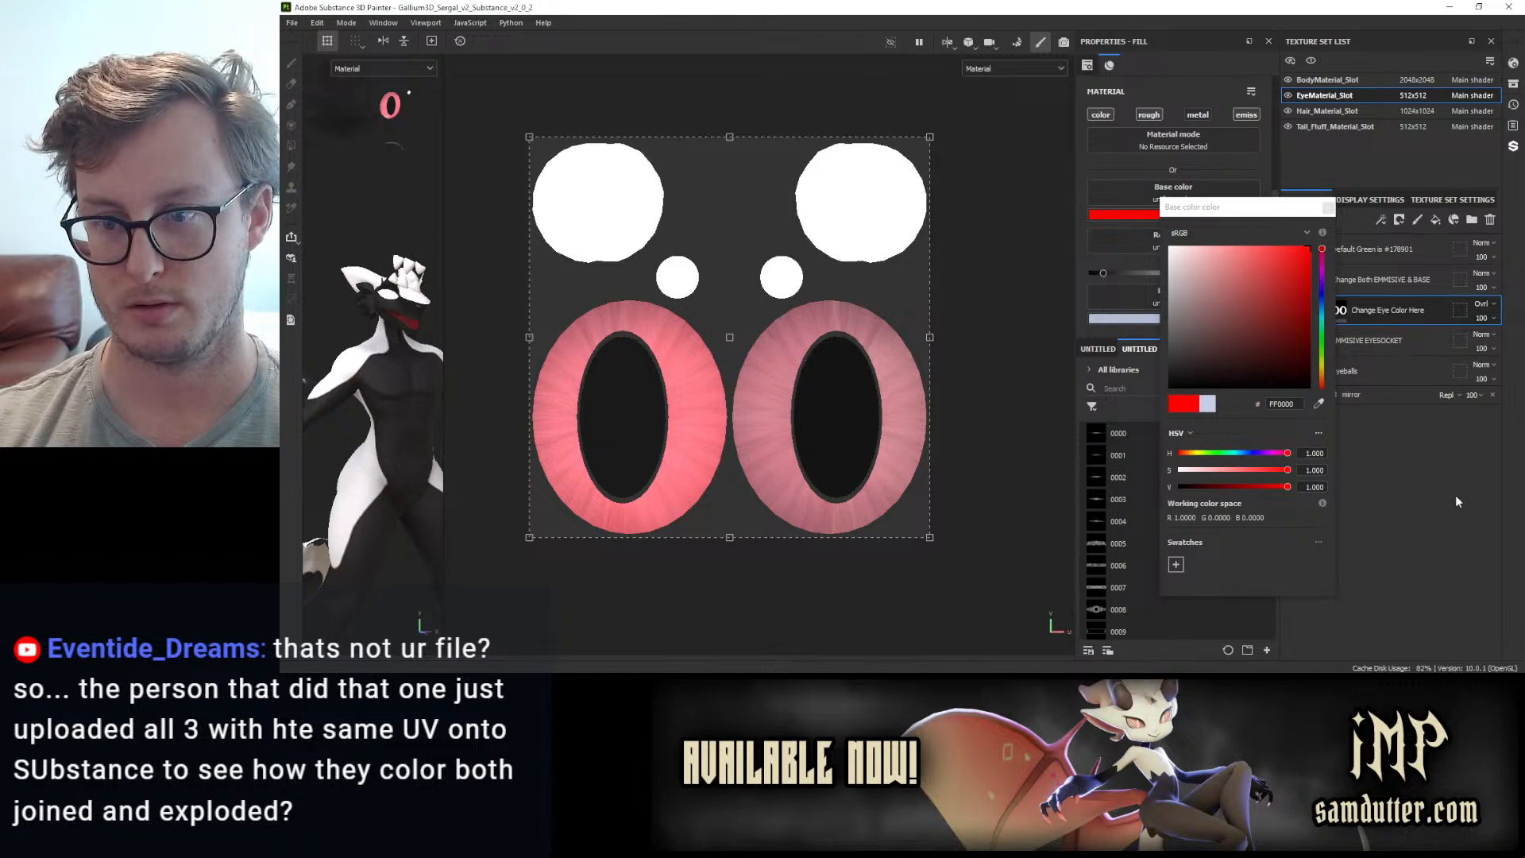
left_click(1328, 207)
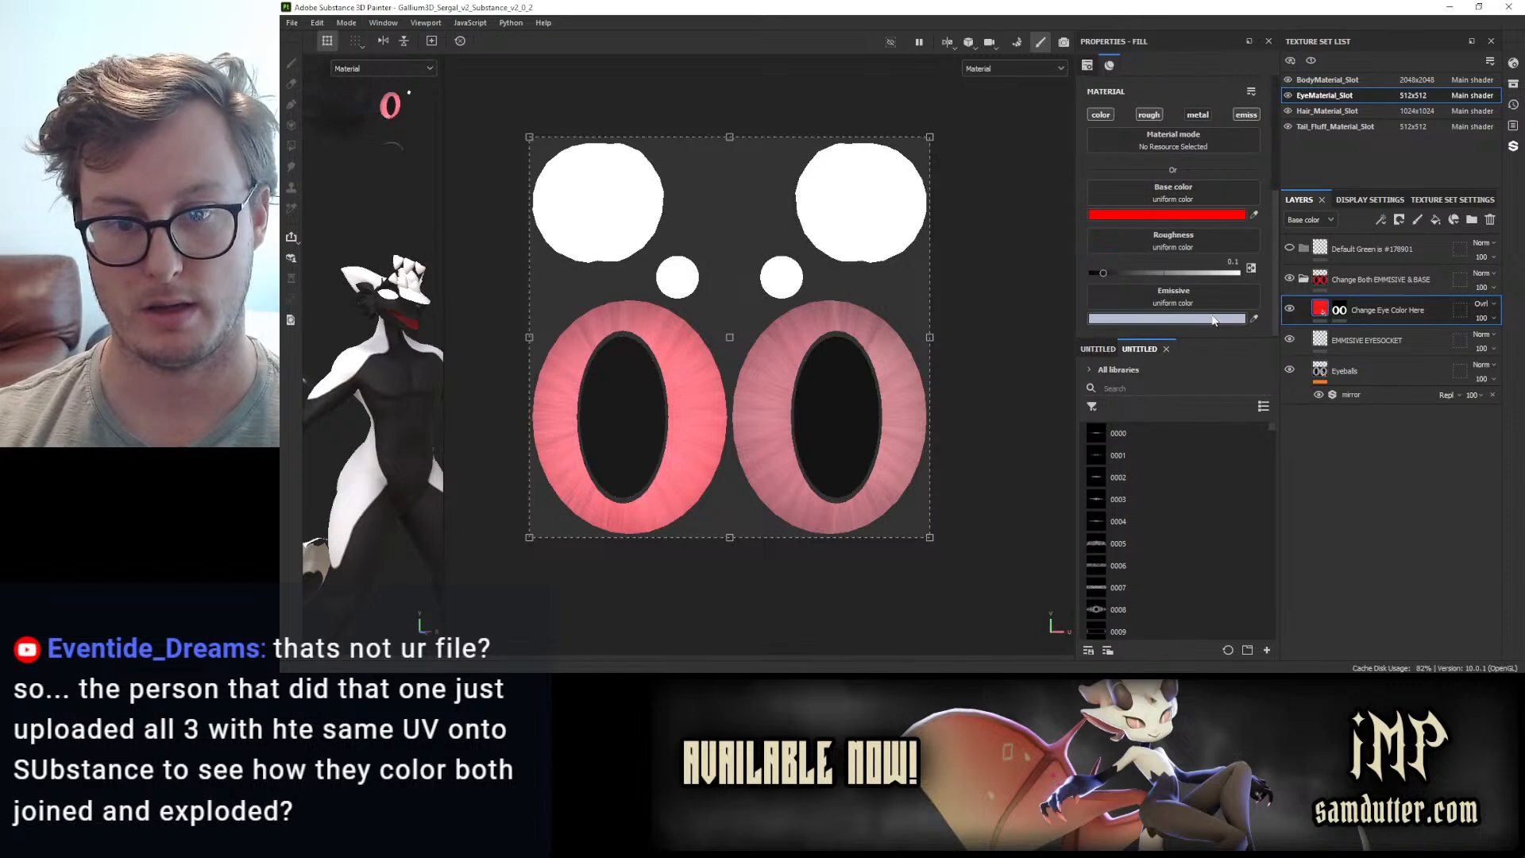
- Duplicate the Change Eye Color Here layer to strengthen the red, and toggle the EMISSIVE EYESOCKET layer to check its effect
key("ctrl+d")
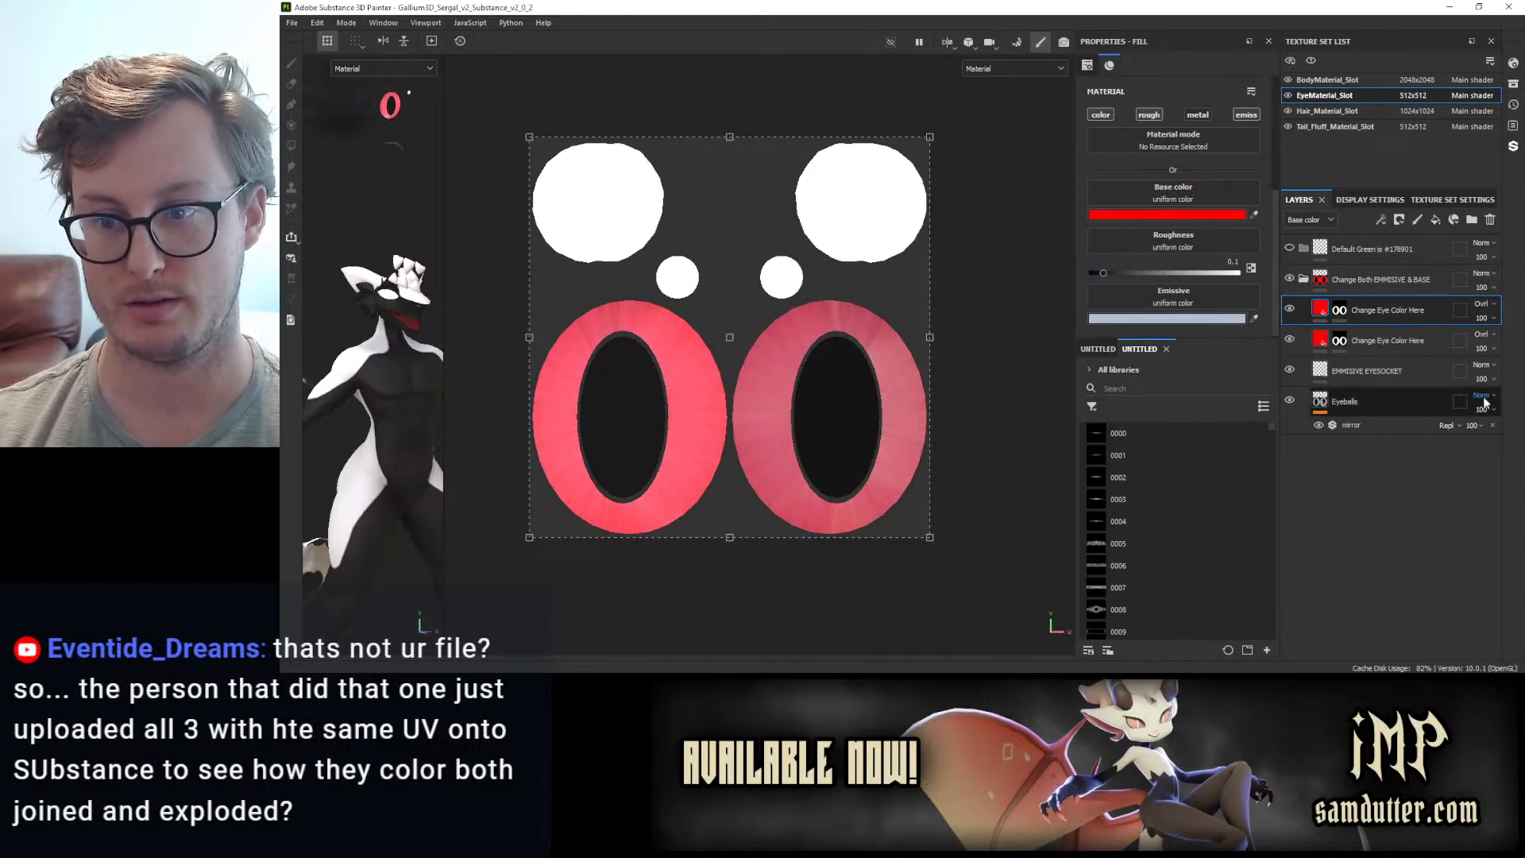
left_click(1289, 370)
left_click(1289, 371)
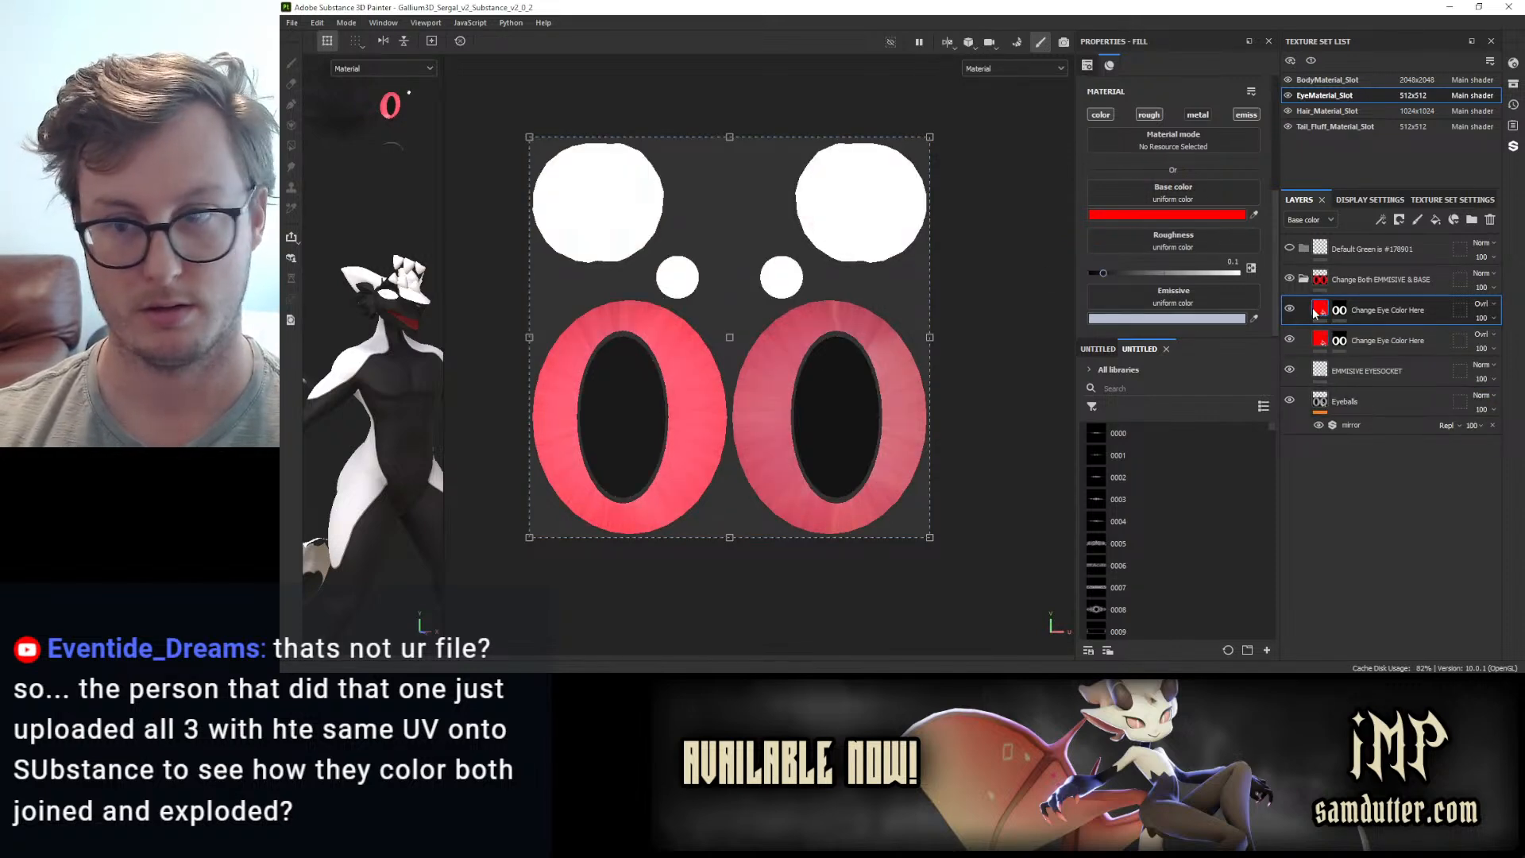
- Set the Eyeballs layer's base color blending mode to Overlay and toggle its mirror filter off and on to compare the eyes
left_click(1361, 395)
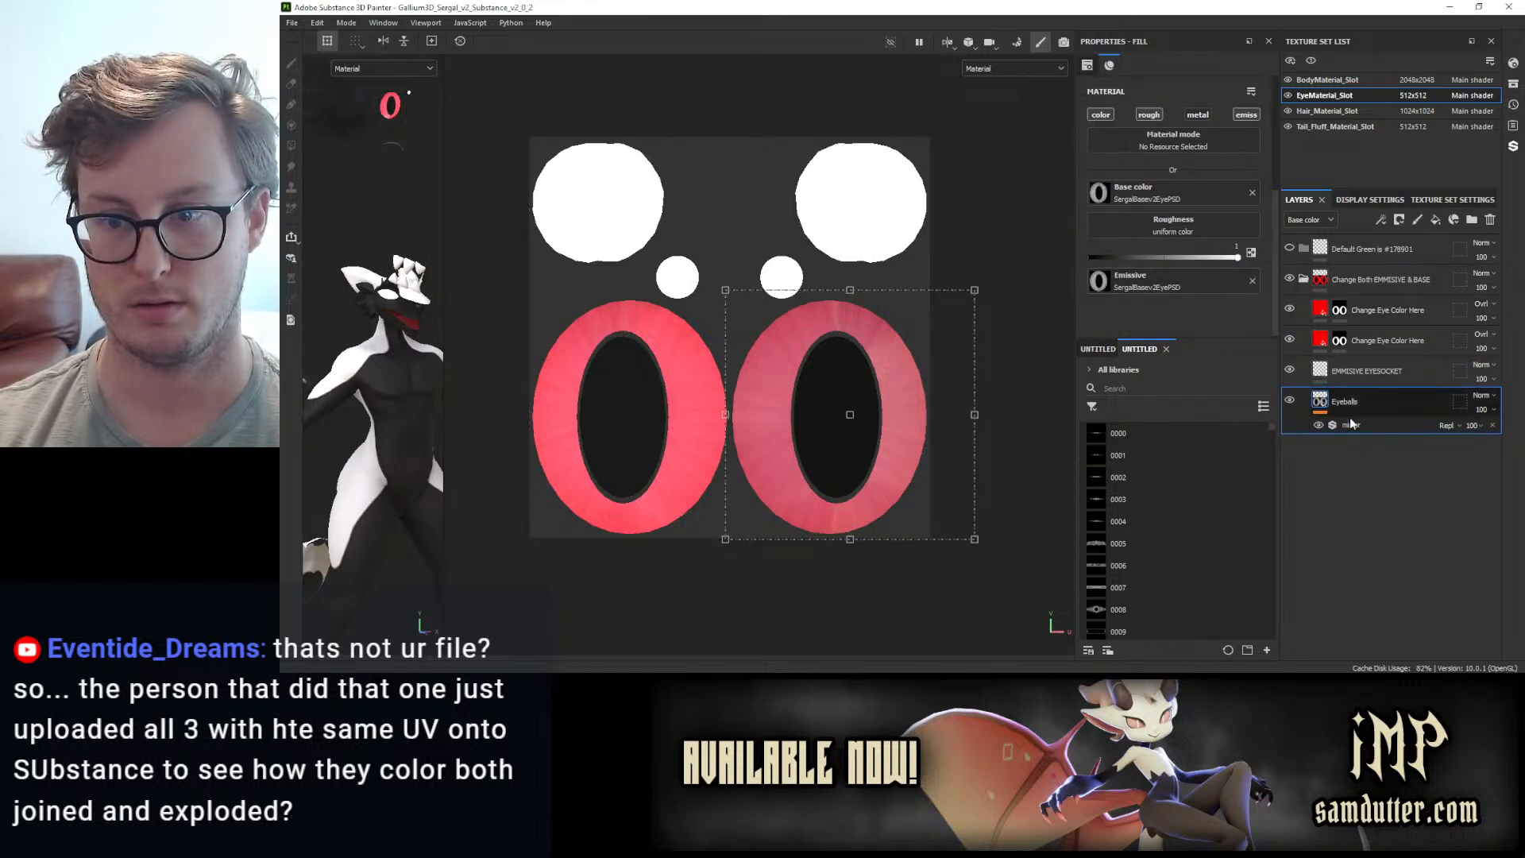
left_click(1482, 396)
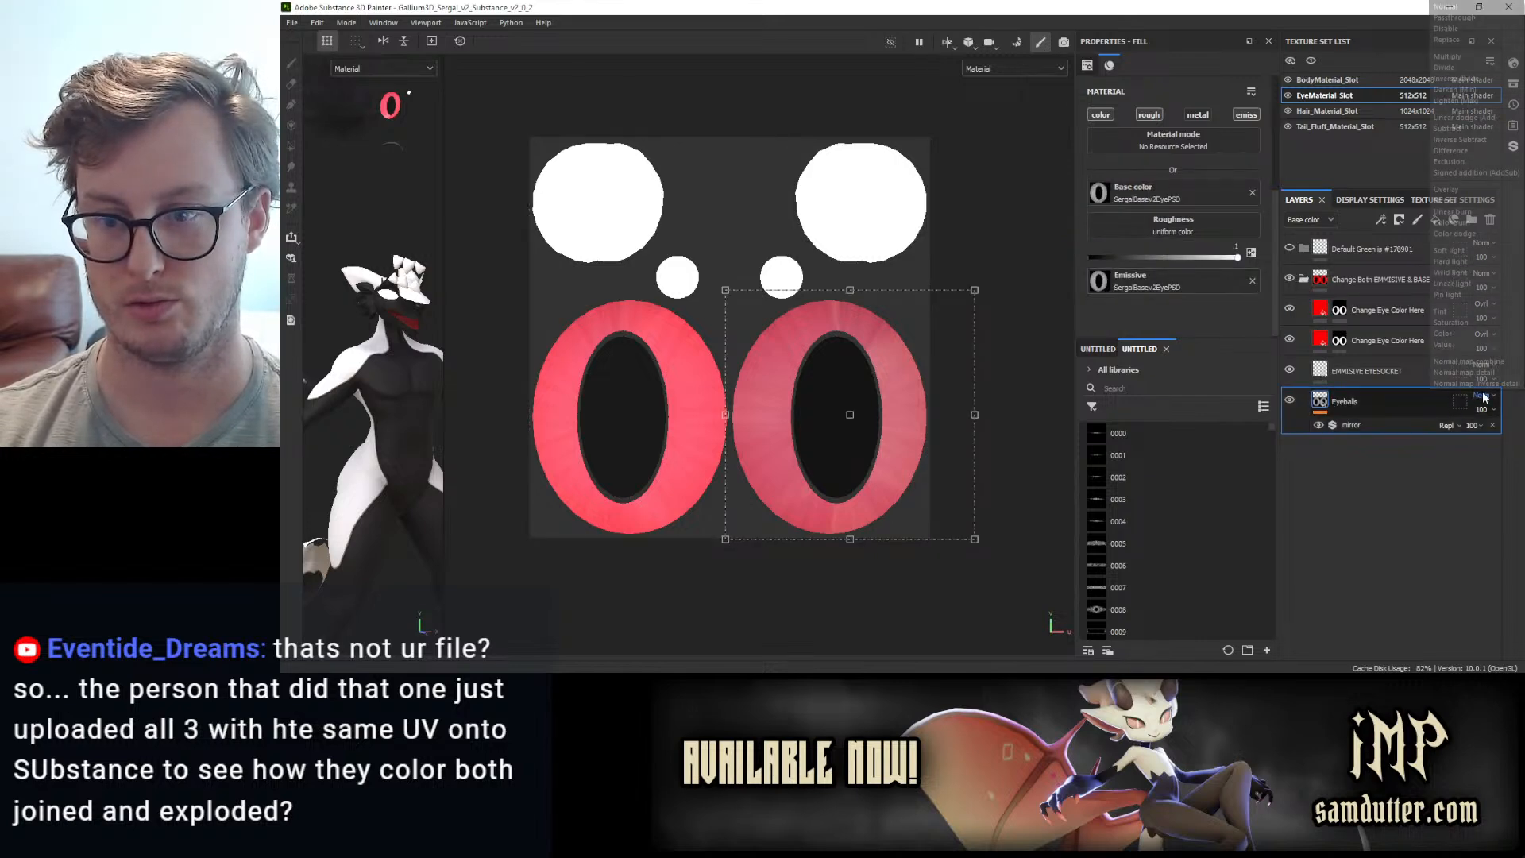
left_click(1447, 191)
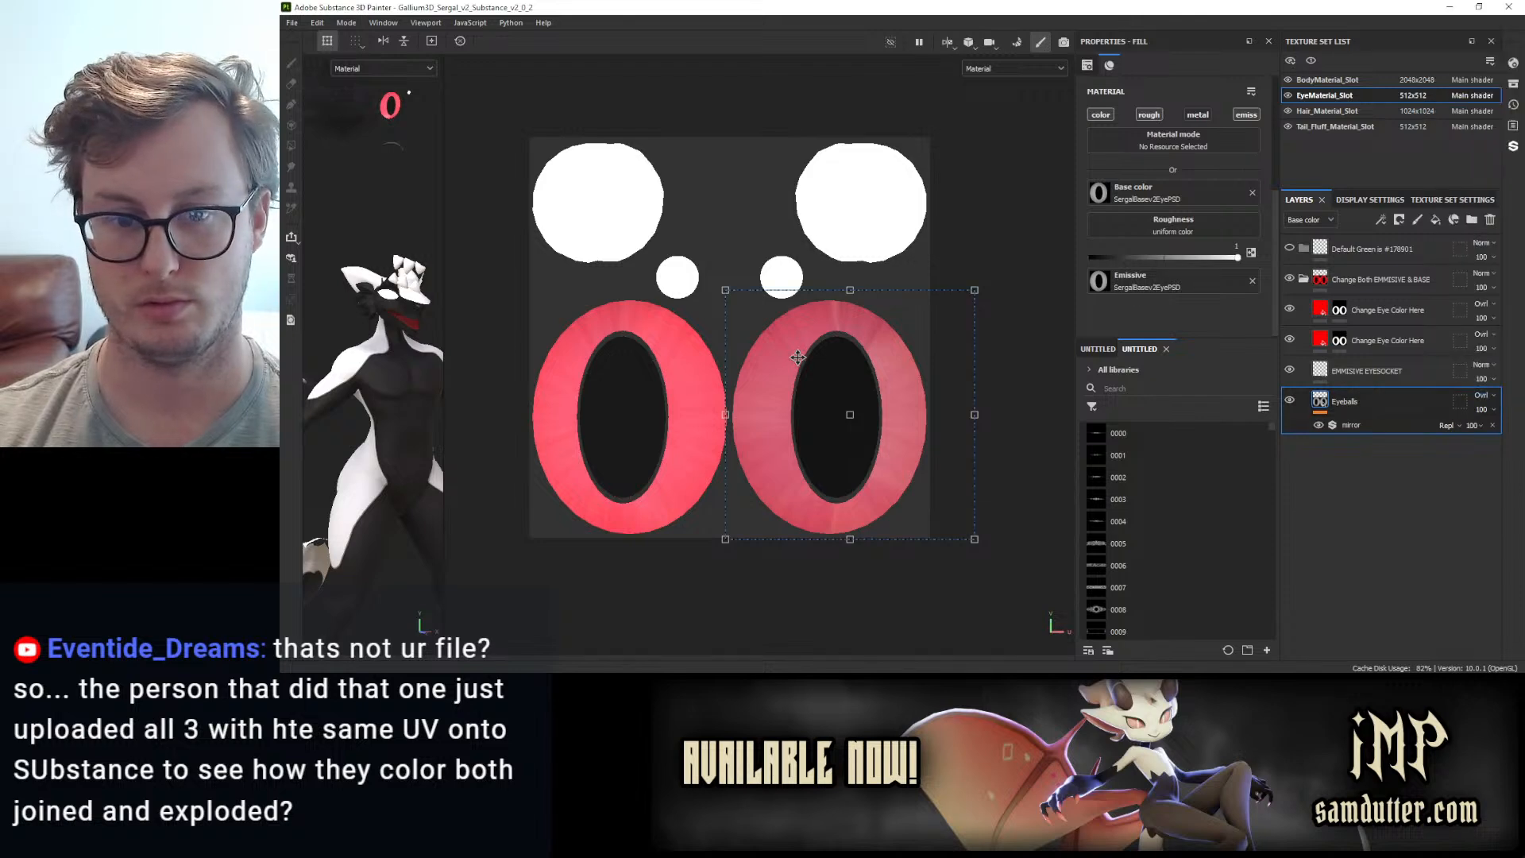
left_click(1318, 425)
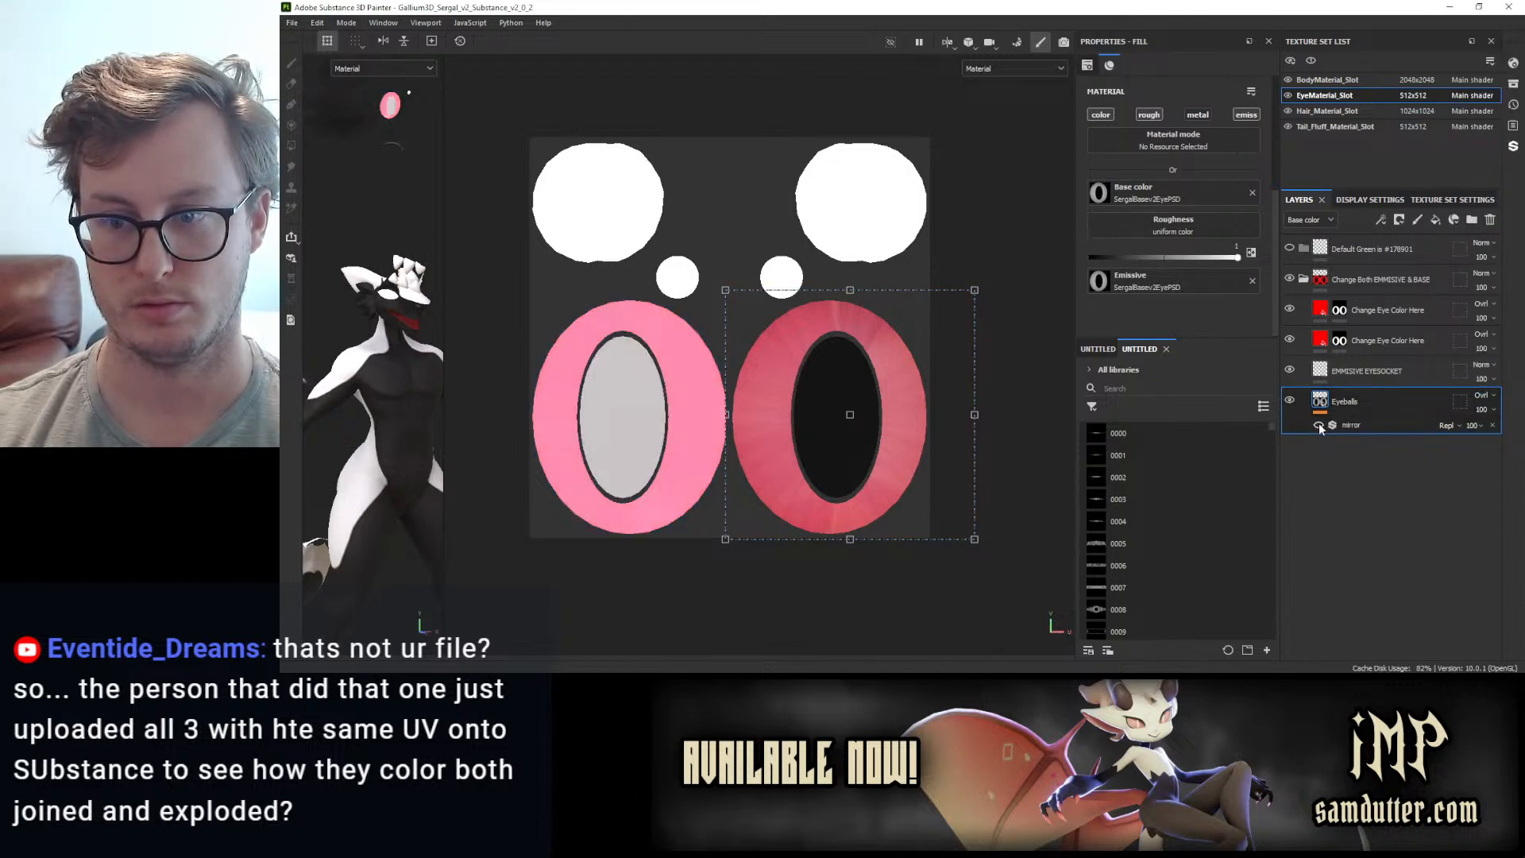
left_click(1319, 425)
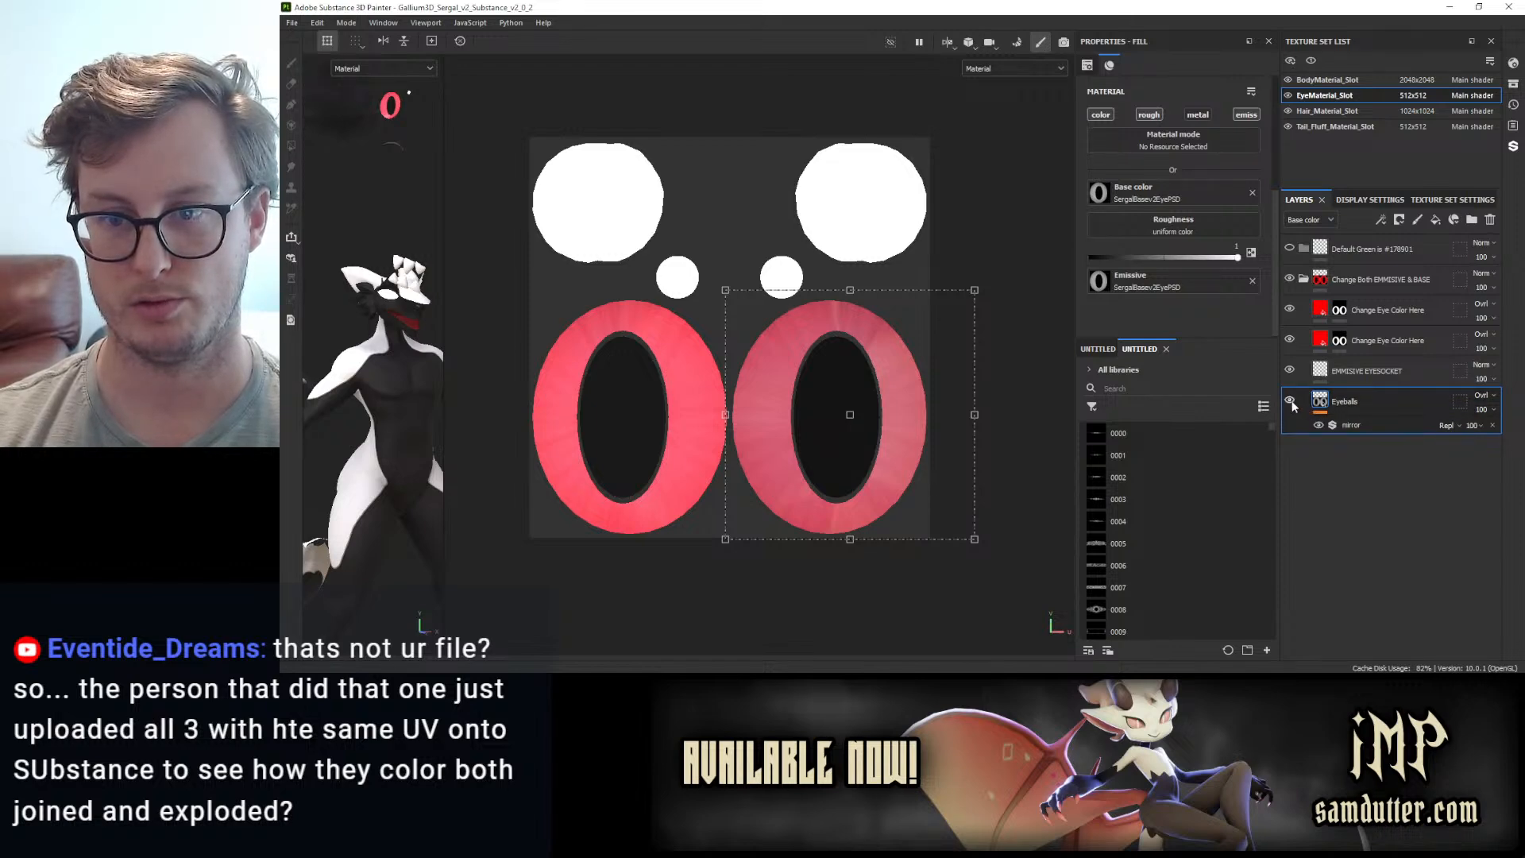
- Set the Eyeballs layer's blending mode to Overlay in the Emissive channel and toggle the layer's visibility to inspect the irises
left_click(1310, 219)
left_click(1304, 275)
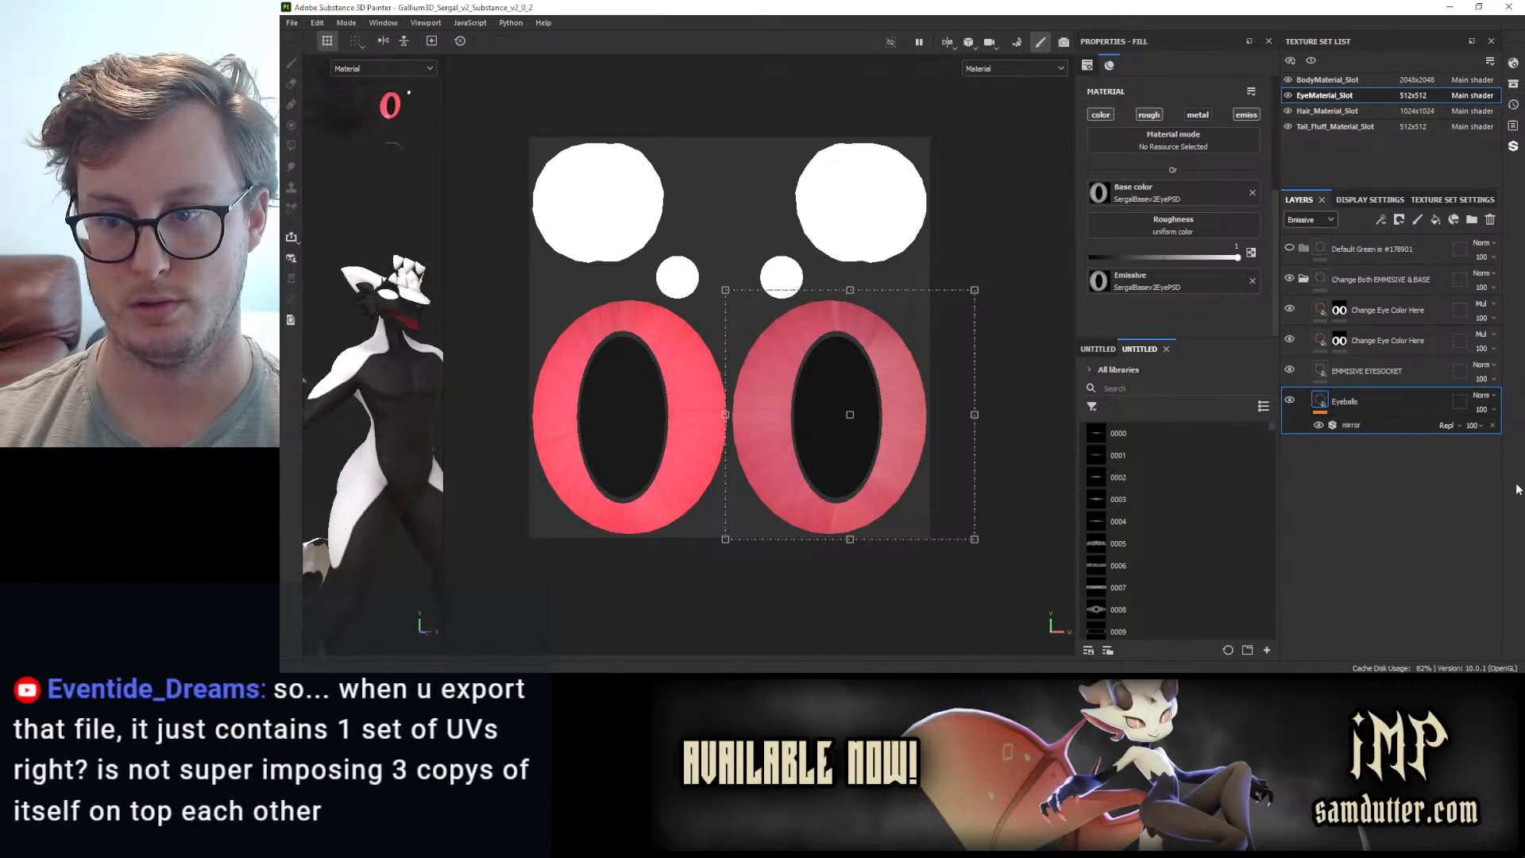
left_click(1481, 394)
left_click(1448, 190)
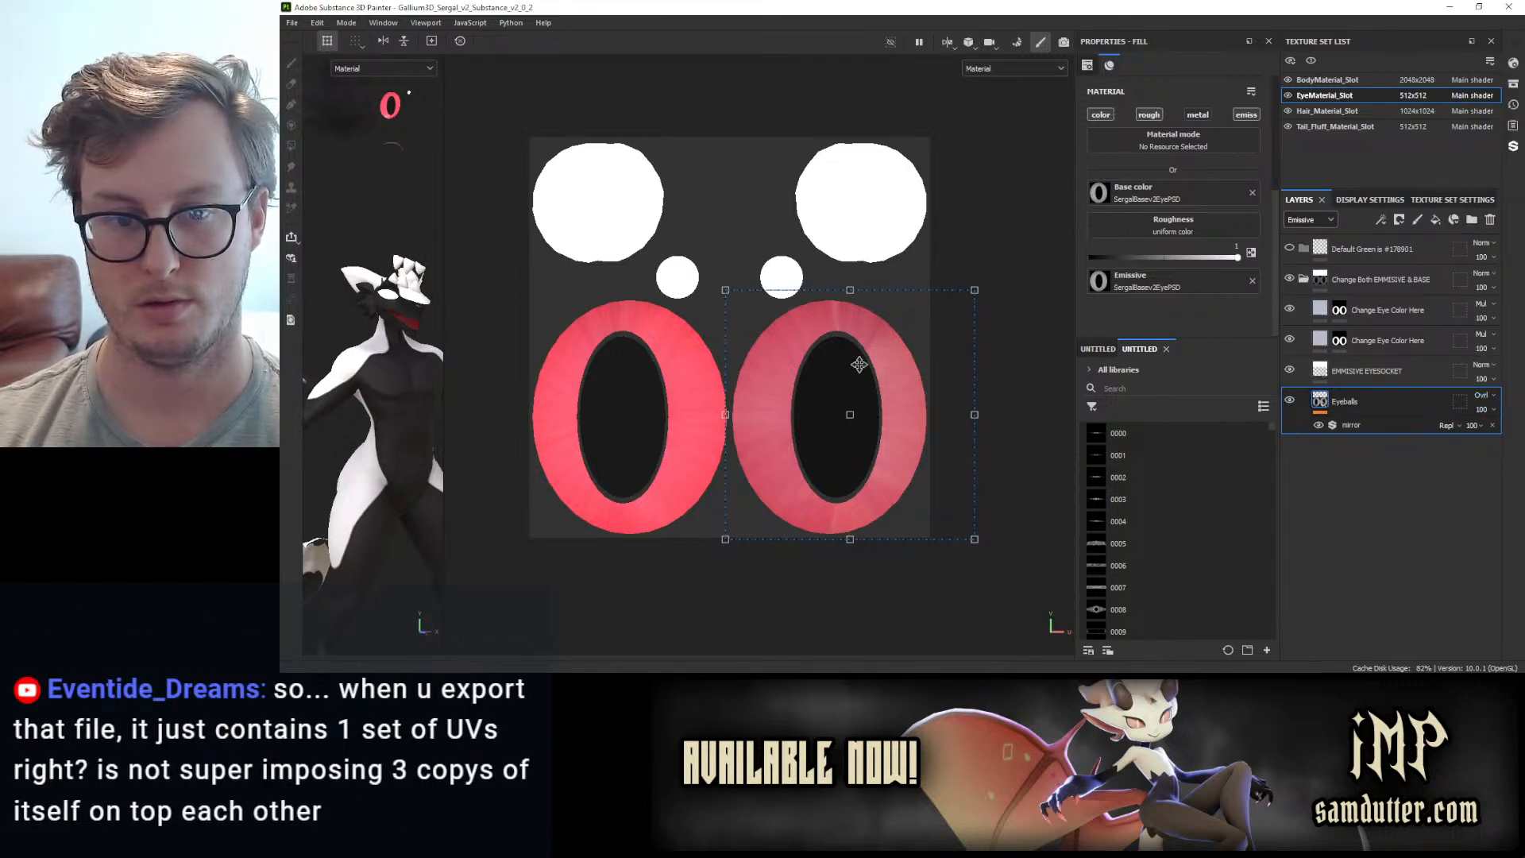
scroll(826, 385, "up", 4)
scroll(824, 386, "down", 2)
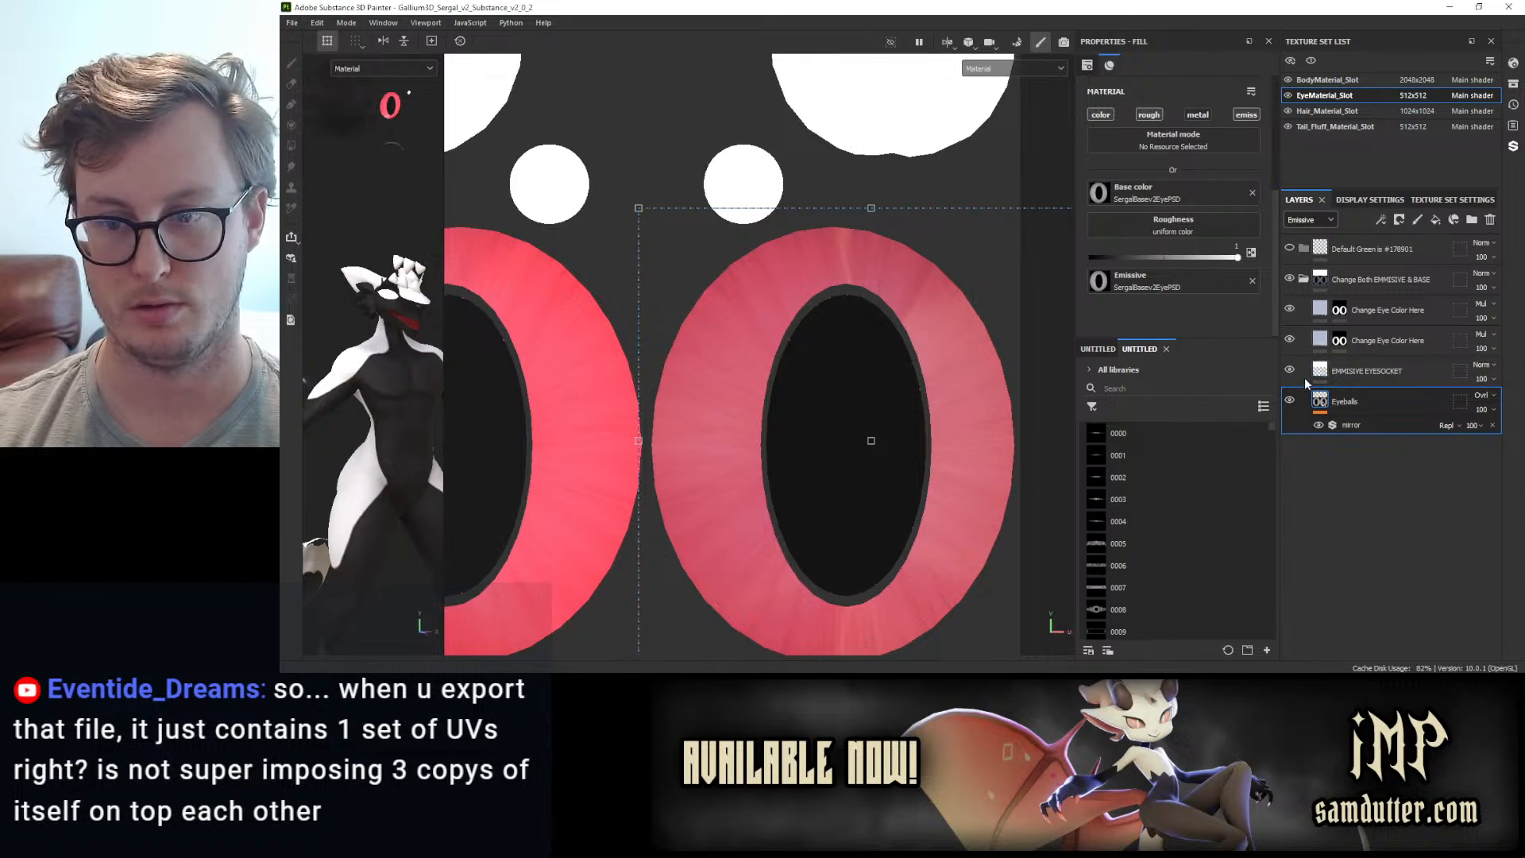
left_click(1291, 399)
left_click(1291, 400)
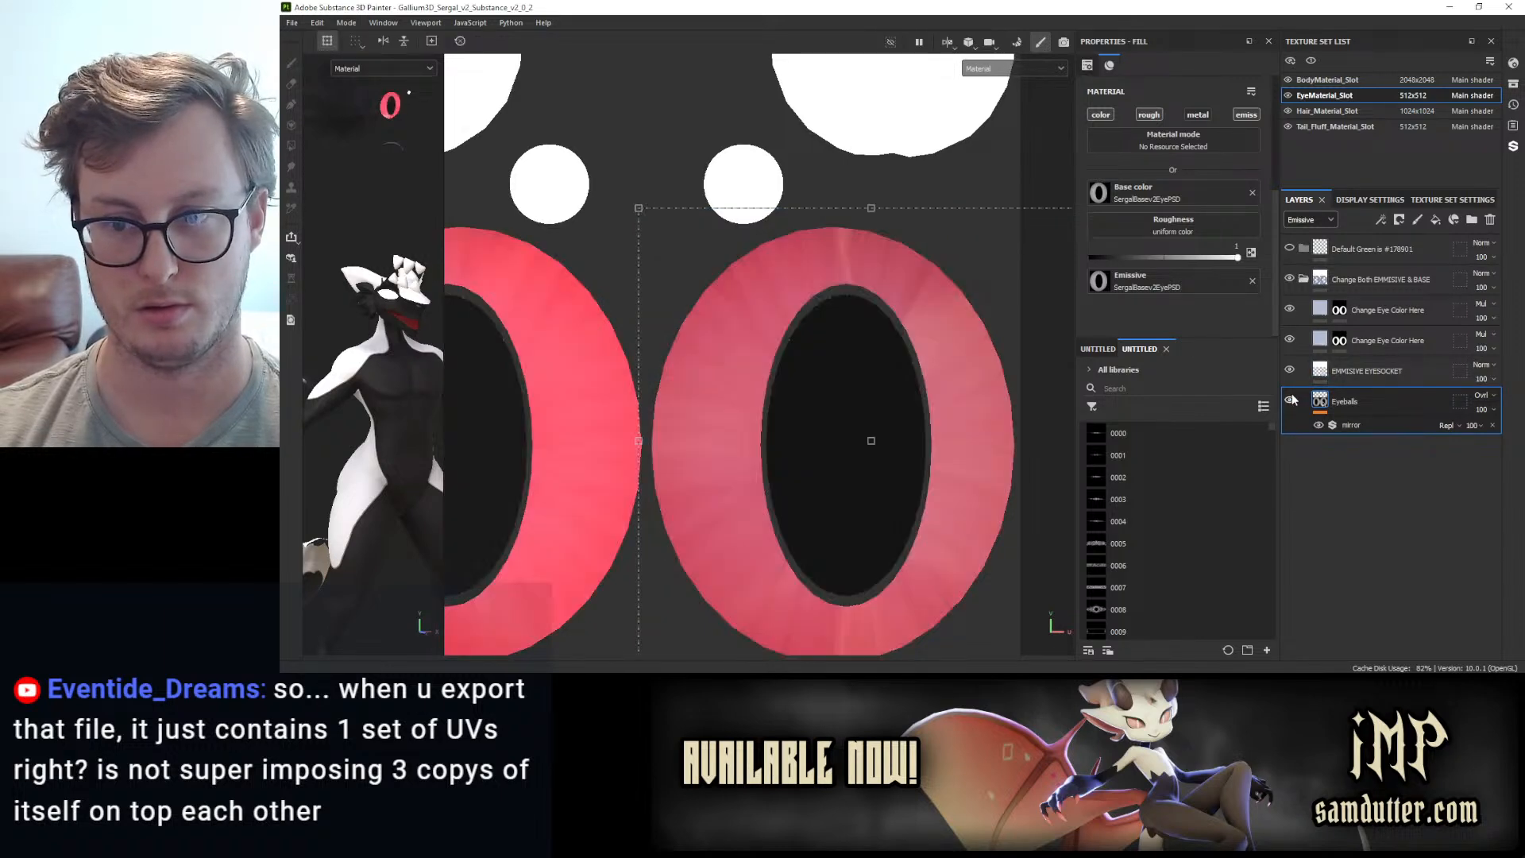
- Duplicate the top Change Eye Color Here layer, match its emissive color to the red base color and check both eyes
left_click(1298, 316)
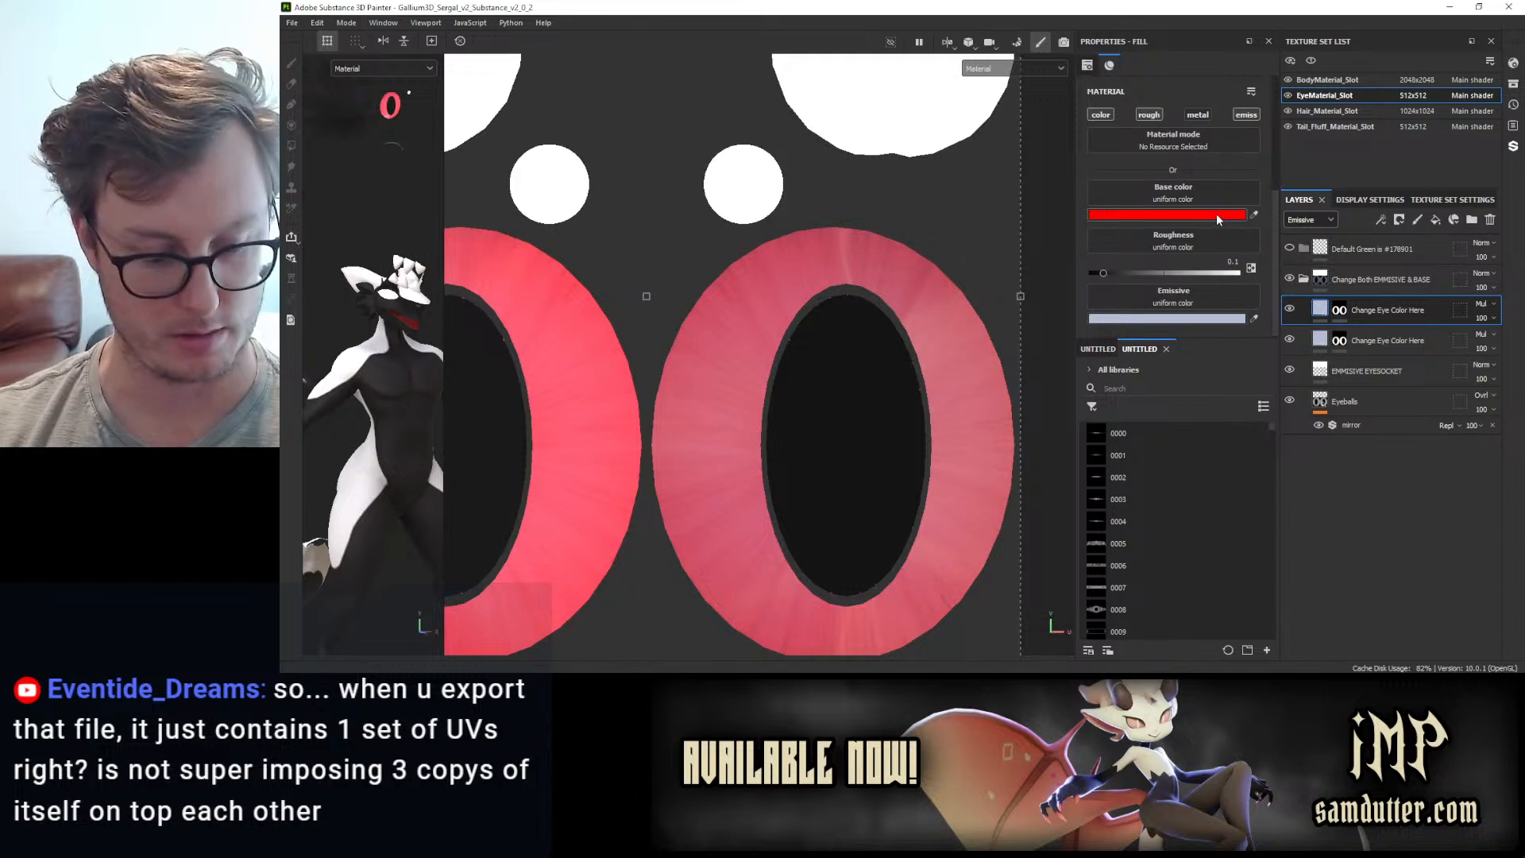
key("ctrl+d")
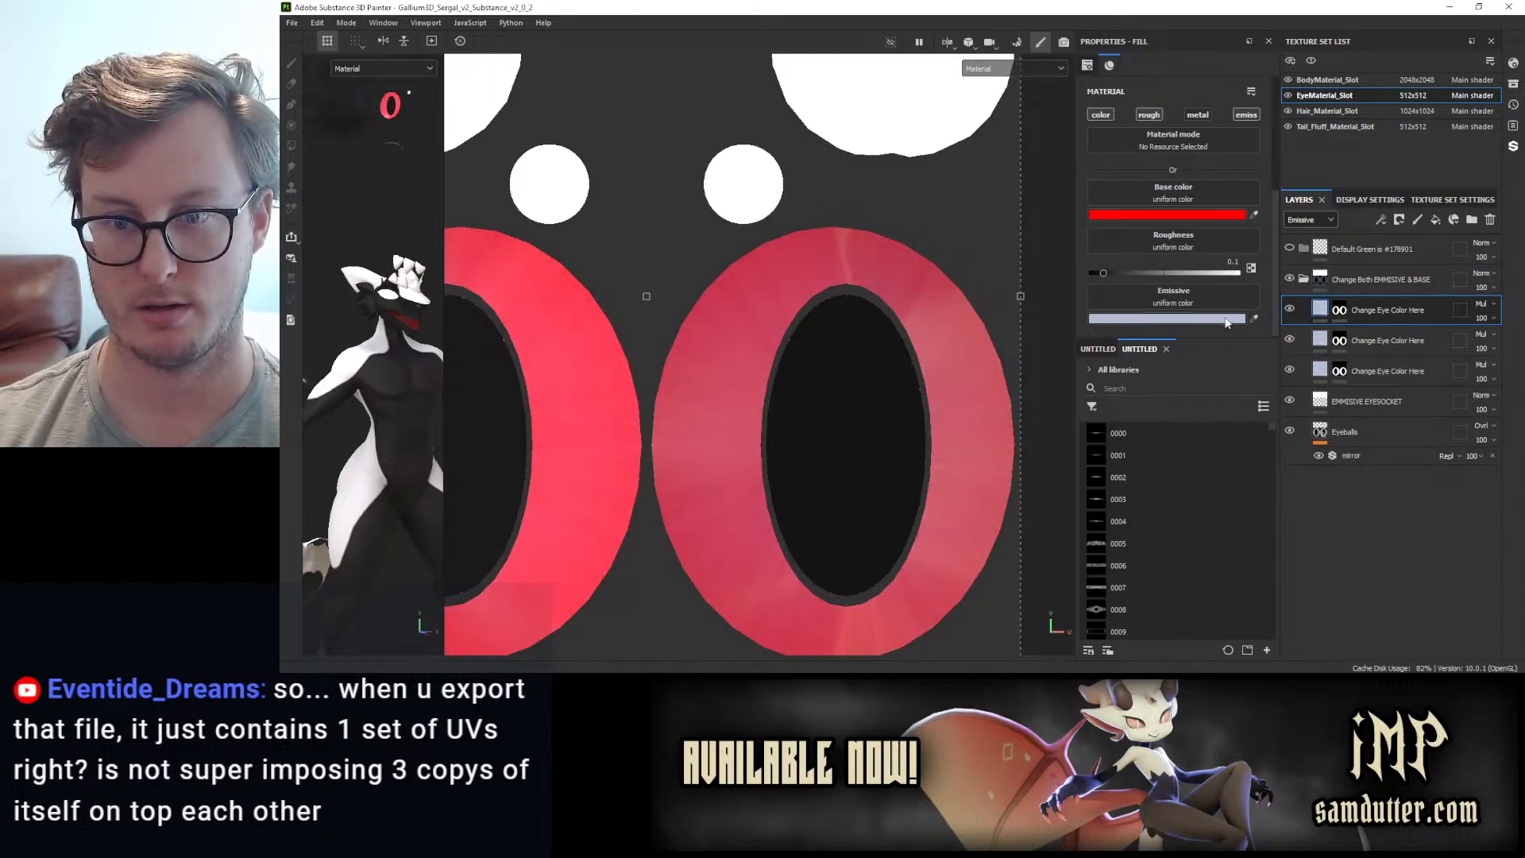
left_click(1254, 318)
left_click(1235, 215)
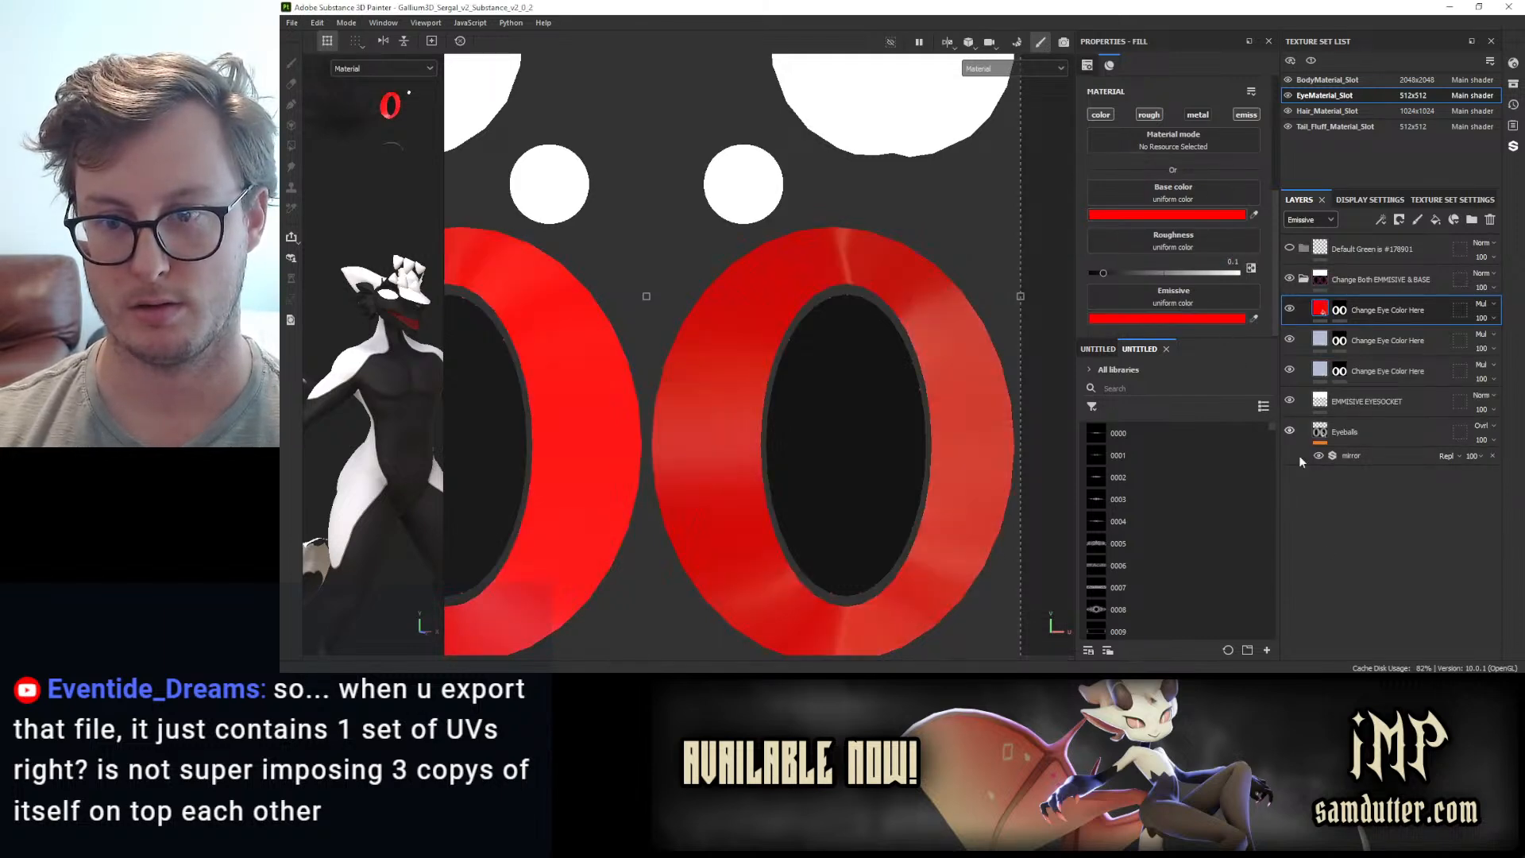
key("f")
left_click(1289, 430)
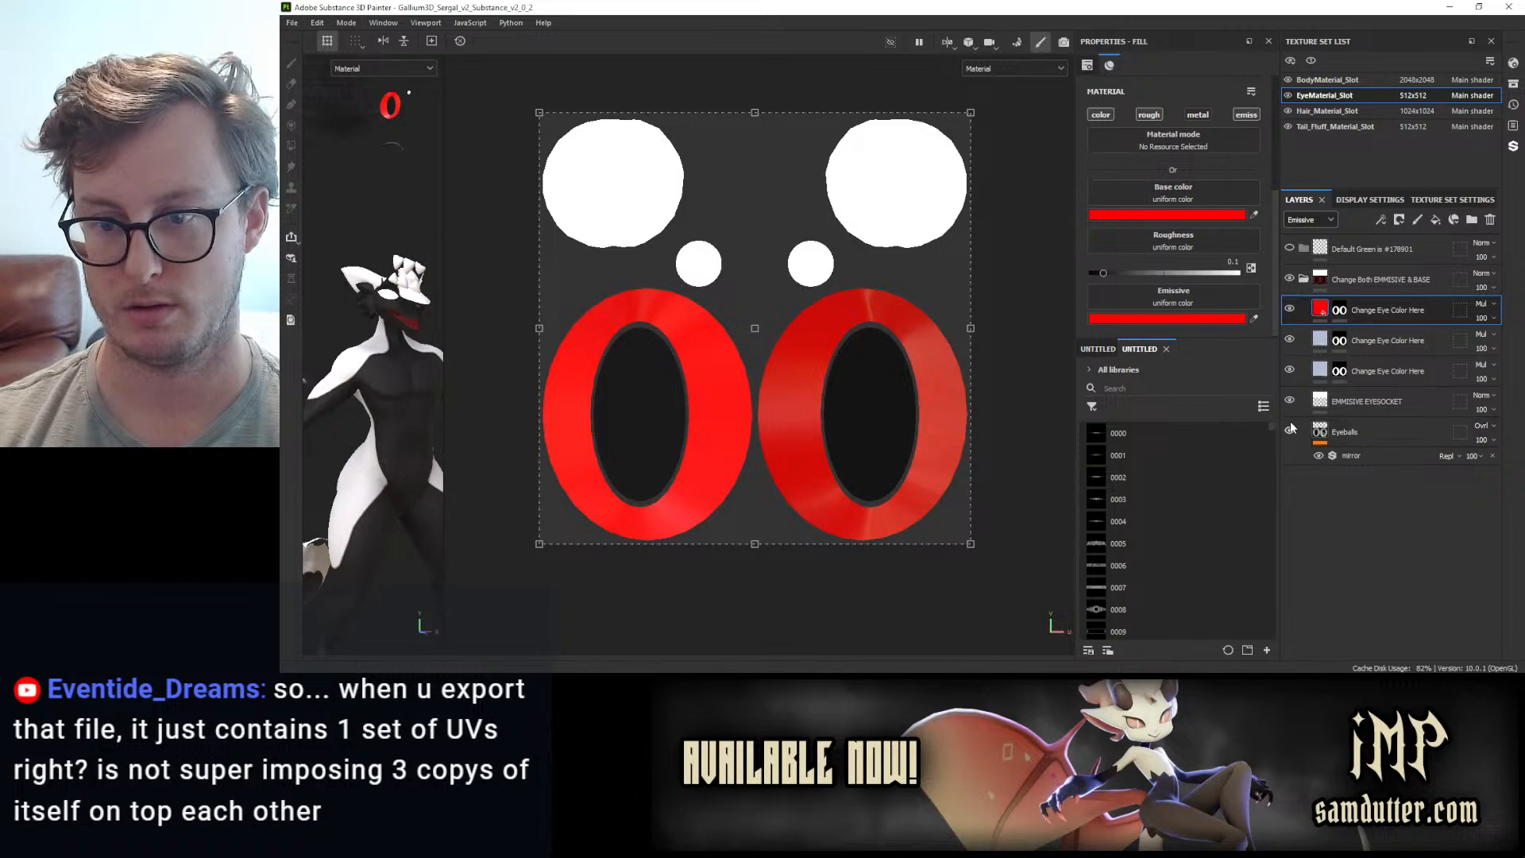
- Undo the added Change Eye Color Here duplicates until only one remains, and make the Eyeballs layer visible
left_click(1290, 430)
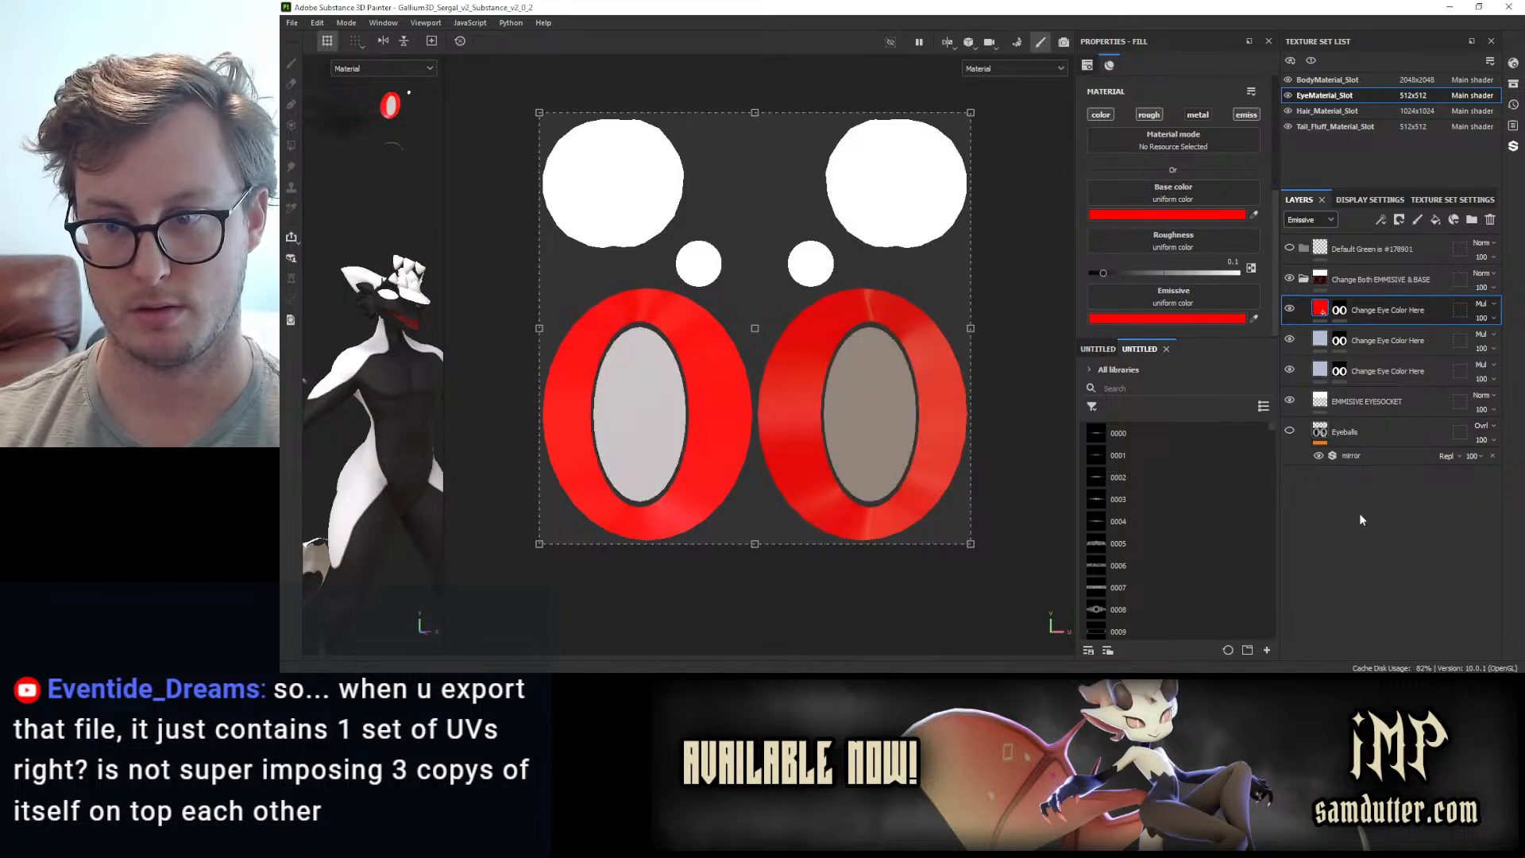
key("ctrl+z")
key("ctrl+z")
key("ctrl+z")
key("ctrl+z")
key("ctrl+z")
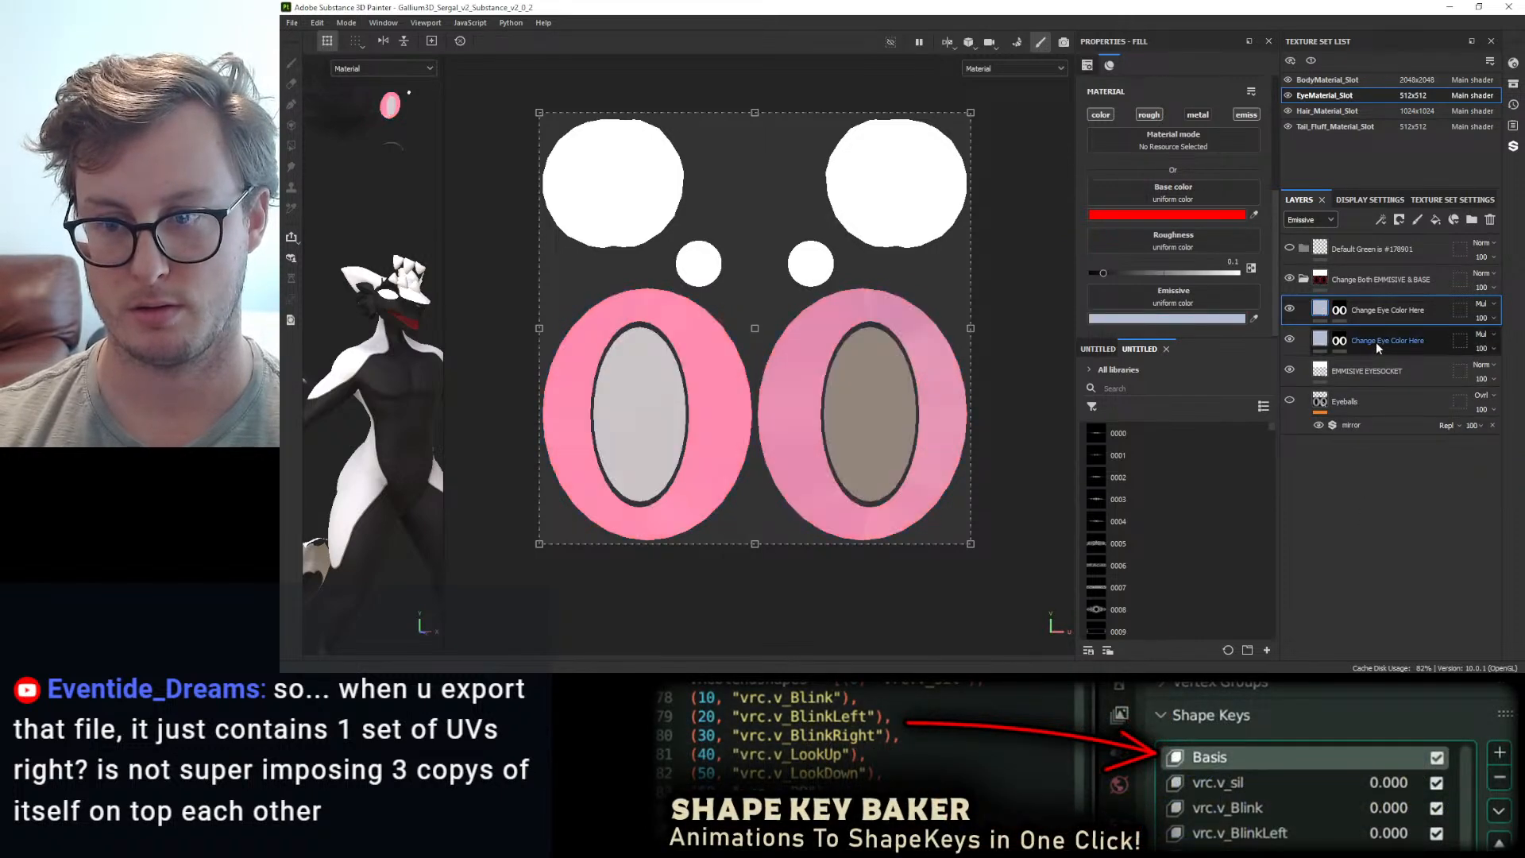
key("ctrl+z")
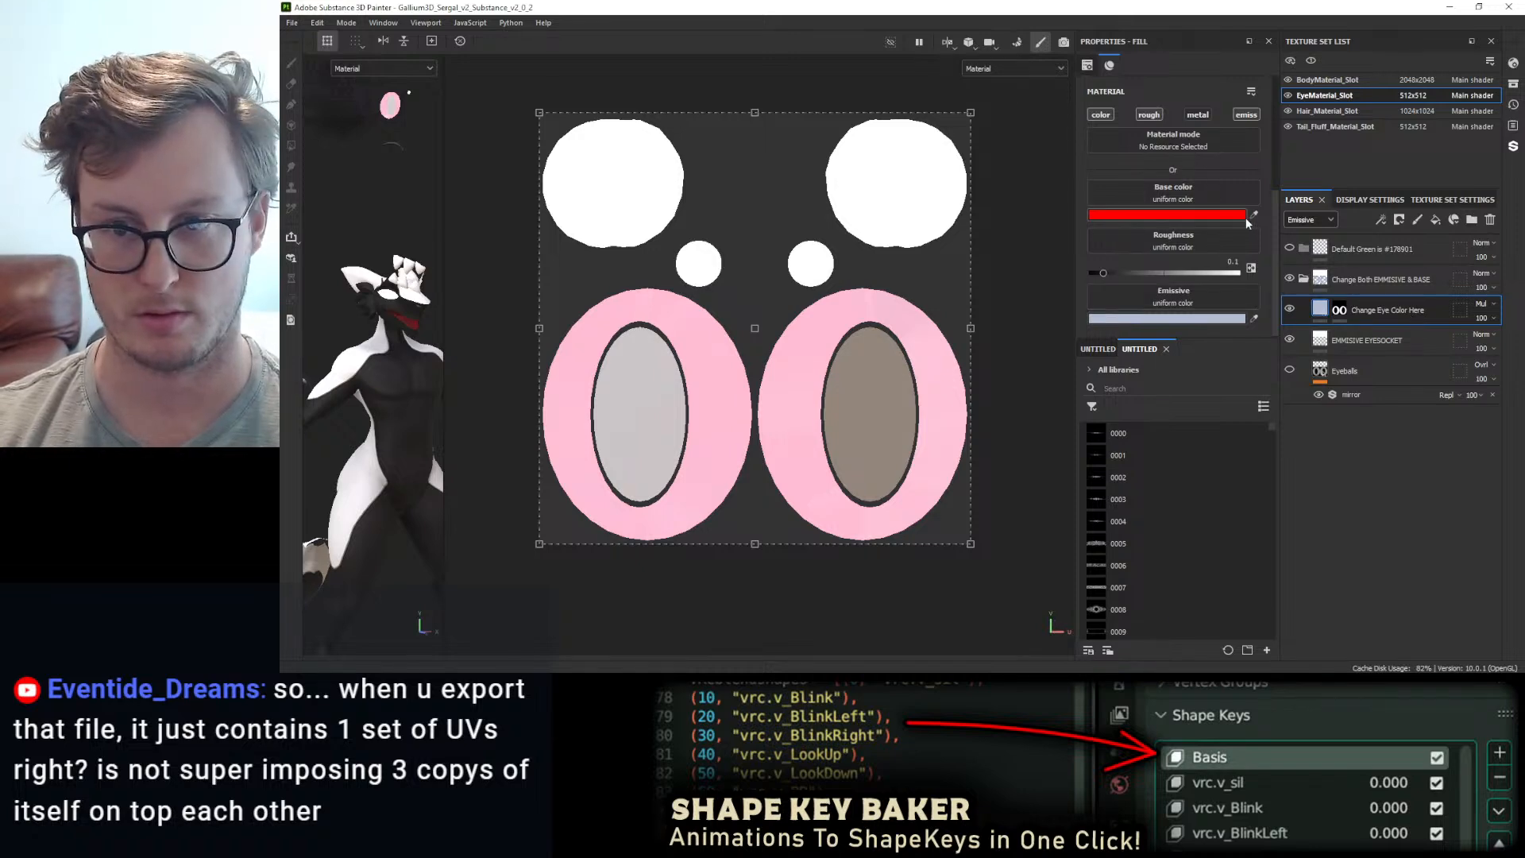
left_click(1290, 370)
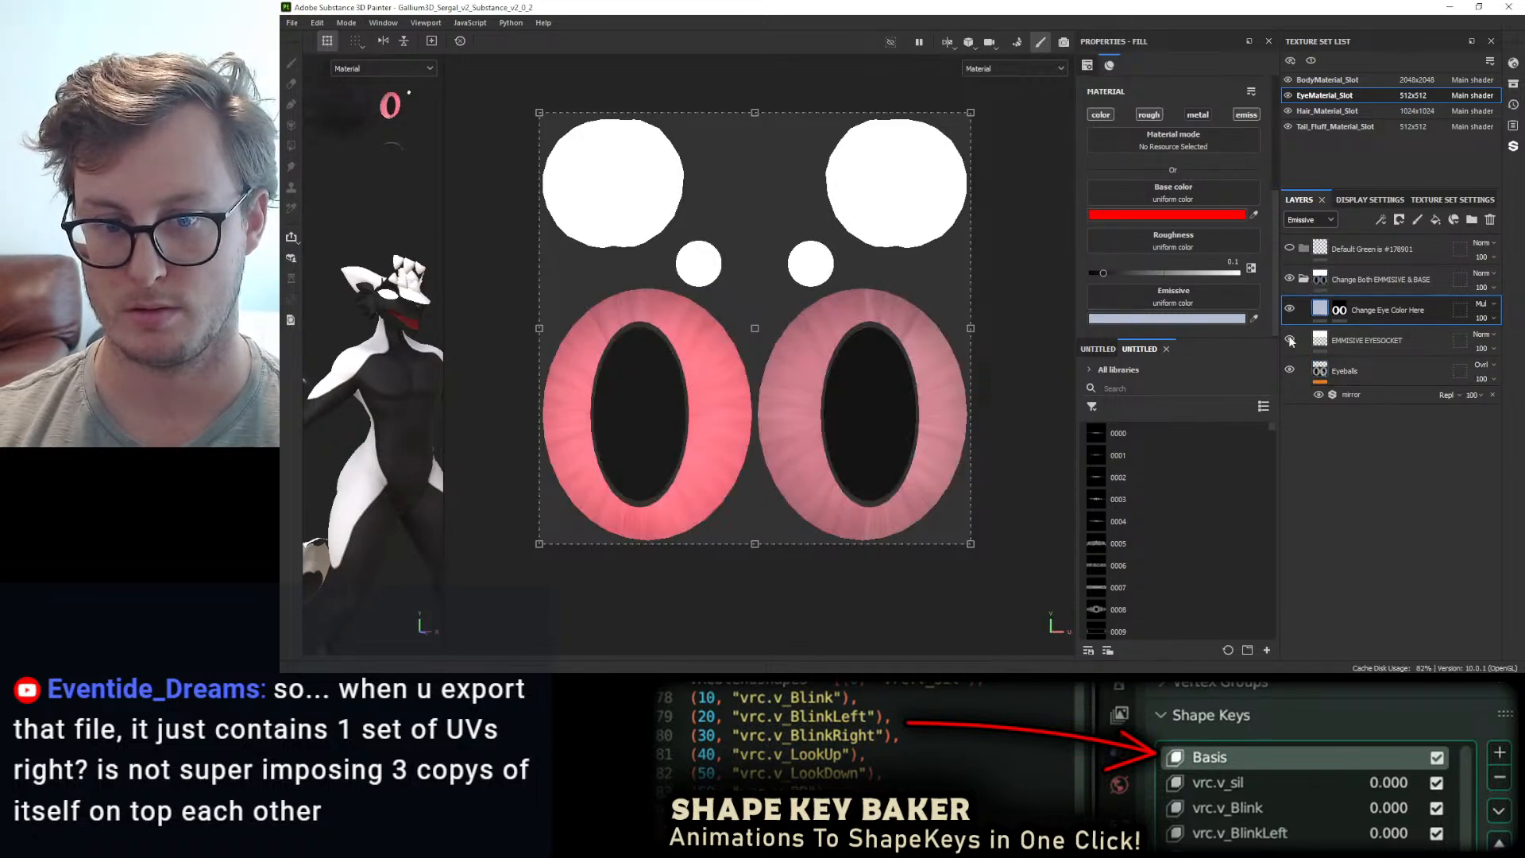
- Match the remaining Change Eye Color Here layer's emissive color to its red base color and save the project
left_click(1255, 319)
left_click(1235, 215)
scroll(847, 555, "up", 3)
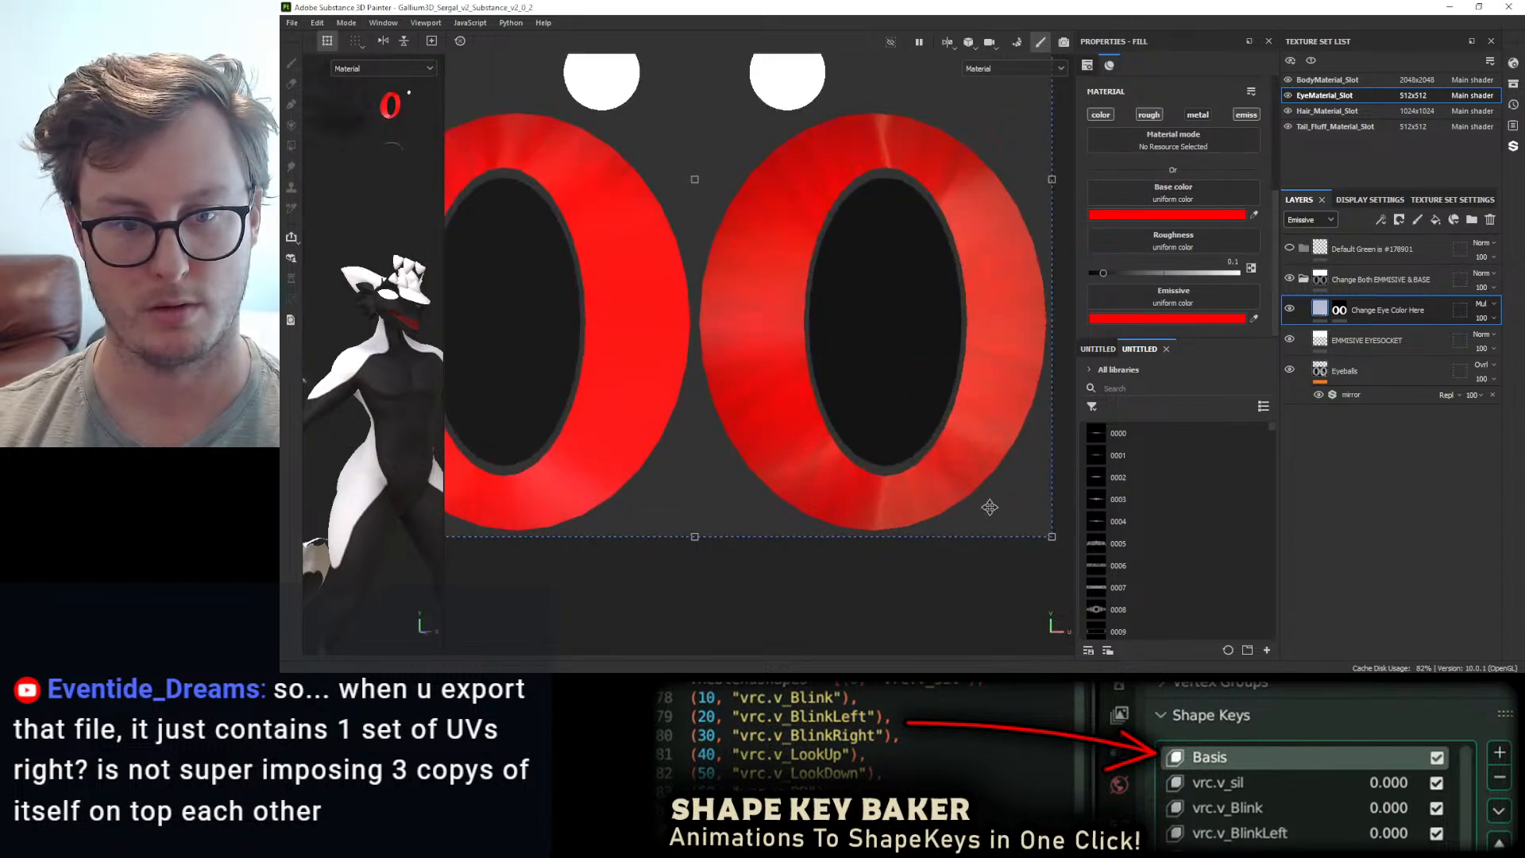
left_click(1481, 365)
left_click(1451, 54)
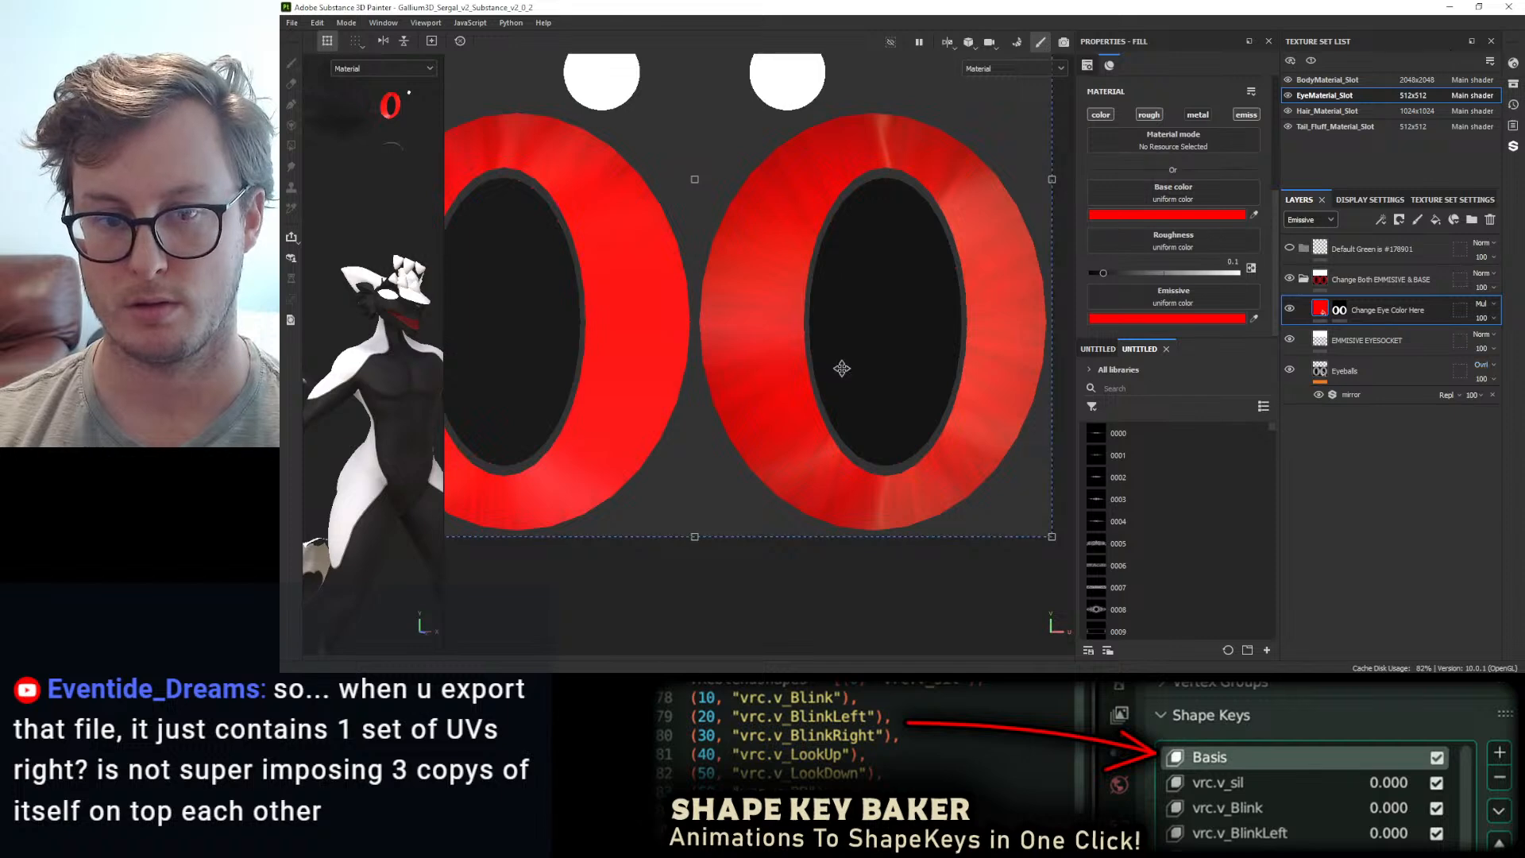
scroll(842, 353, "down", 3)
key("ctrl+s")
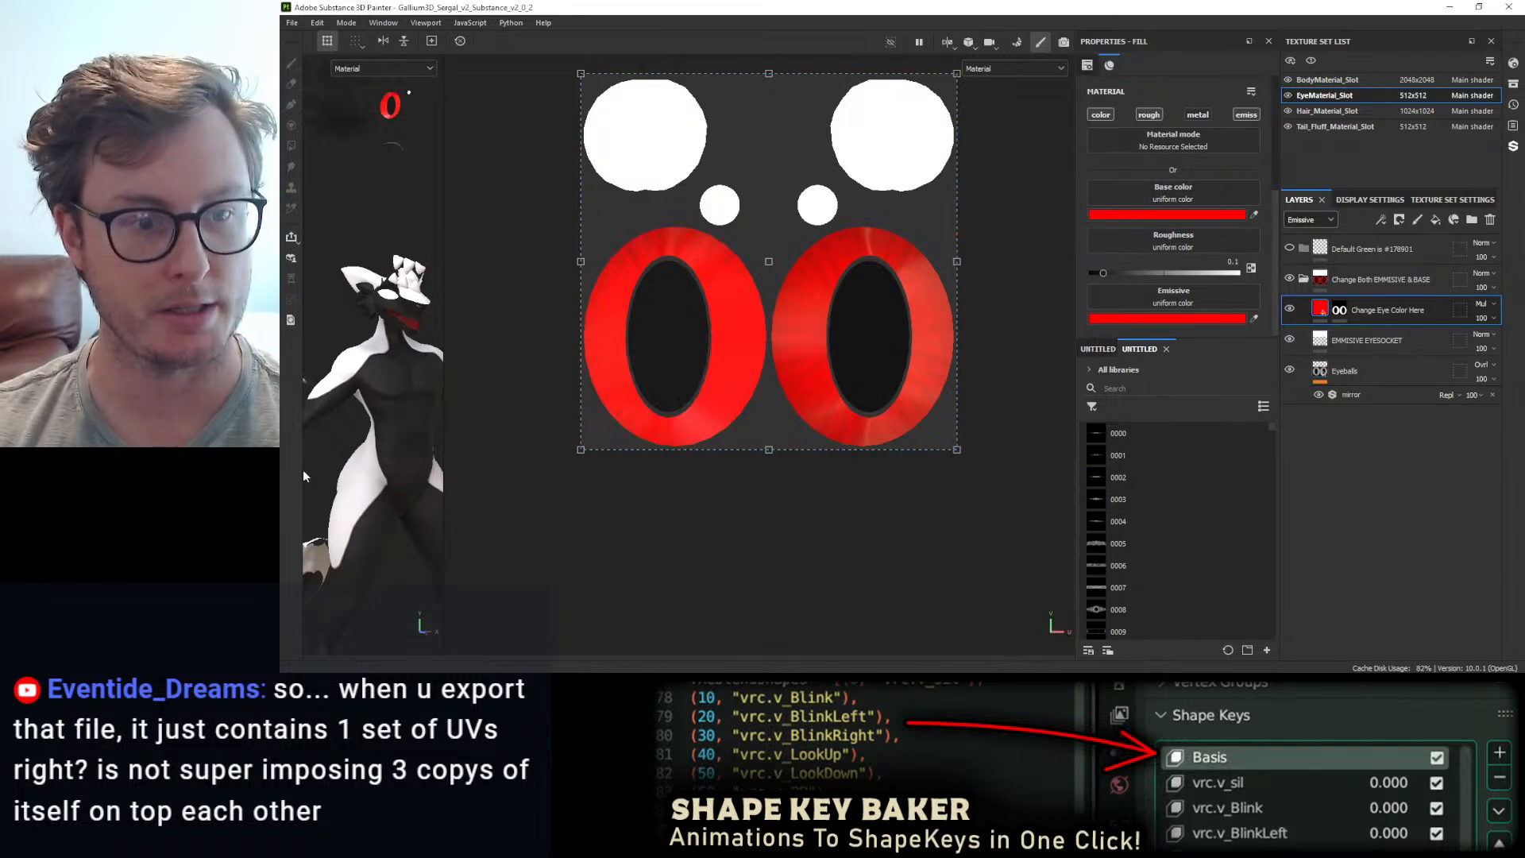
- Enlarge the 3D view to inspect all the avatar variants, and show the layers of the BodyMaterial_Slot texture set
left_click_drag(440, 448, 882, 430)
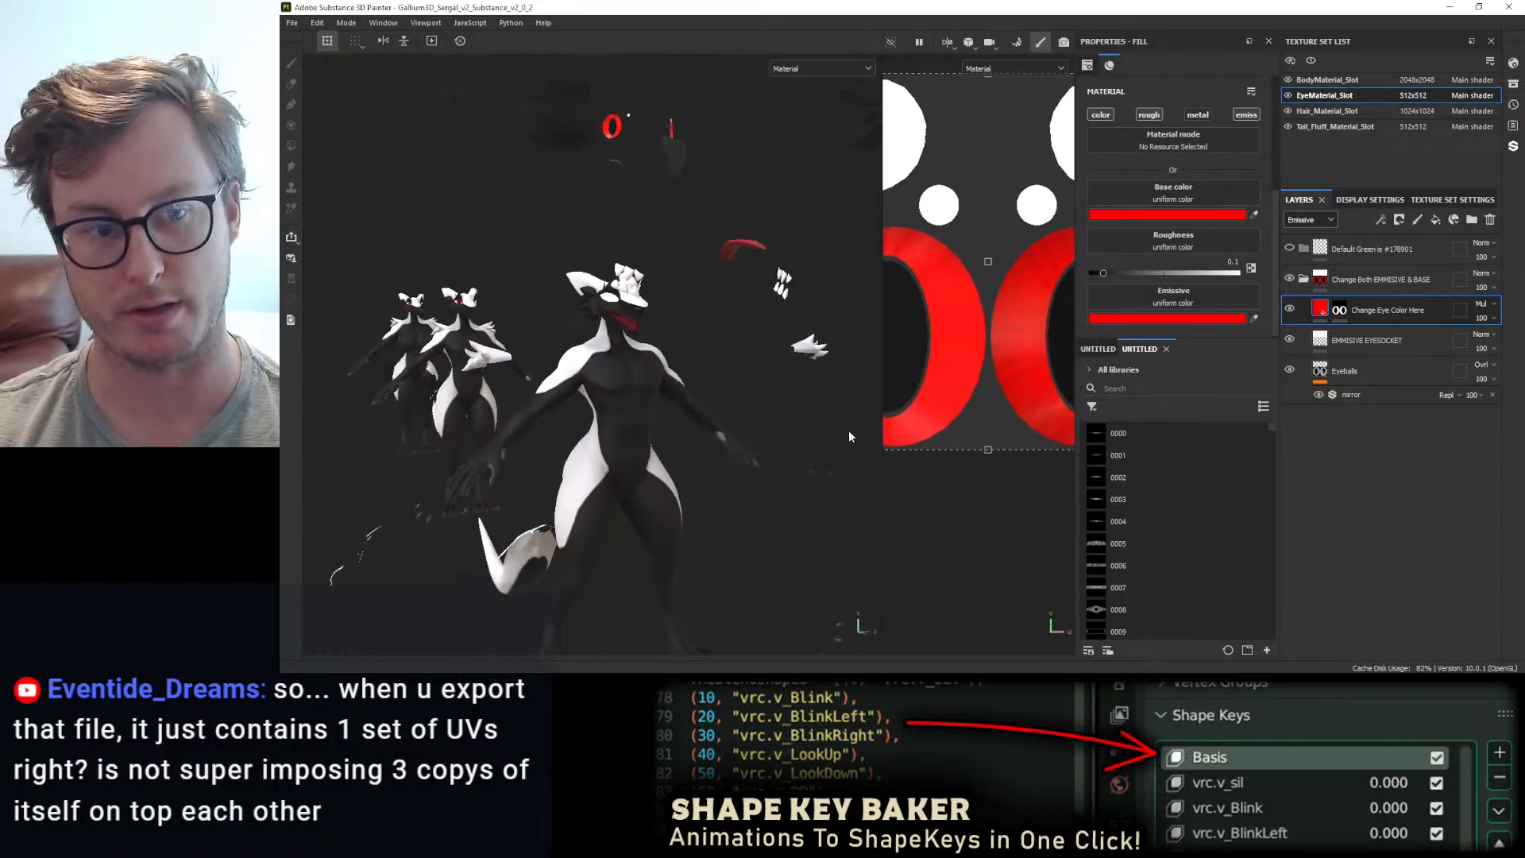
left_click_drag(717, 427, 586, 342, "alt")
left_click_drag(734, 360, 541, 315, "alt")
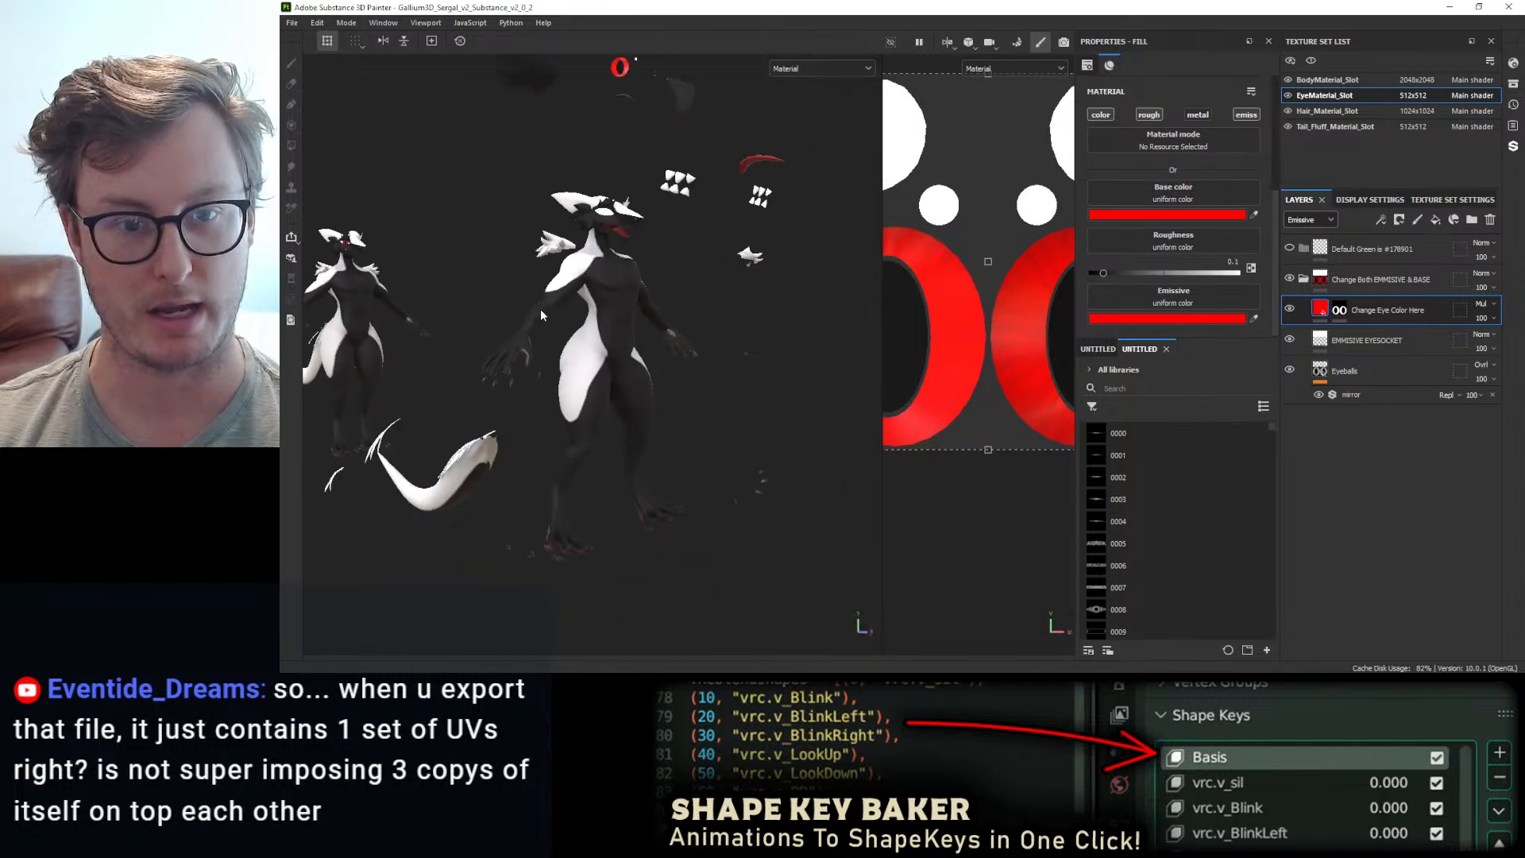
middle_click_drag(499, 313, 592, 358, "alt")
middle_click_drag(442, 364, 710, 456, "alt")
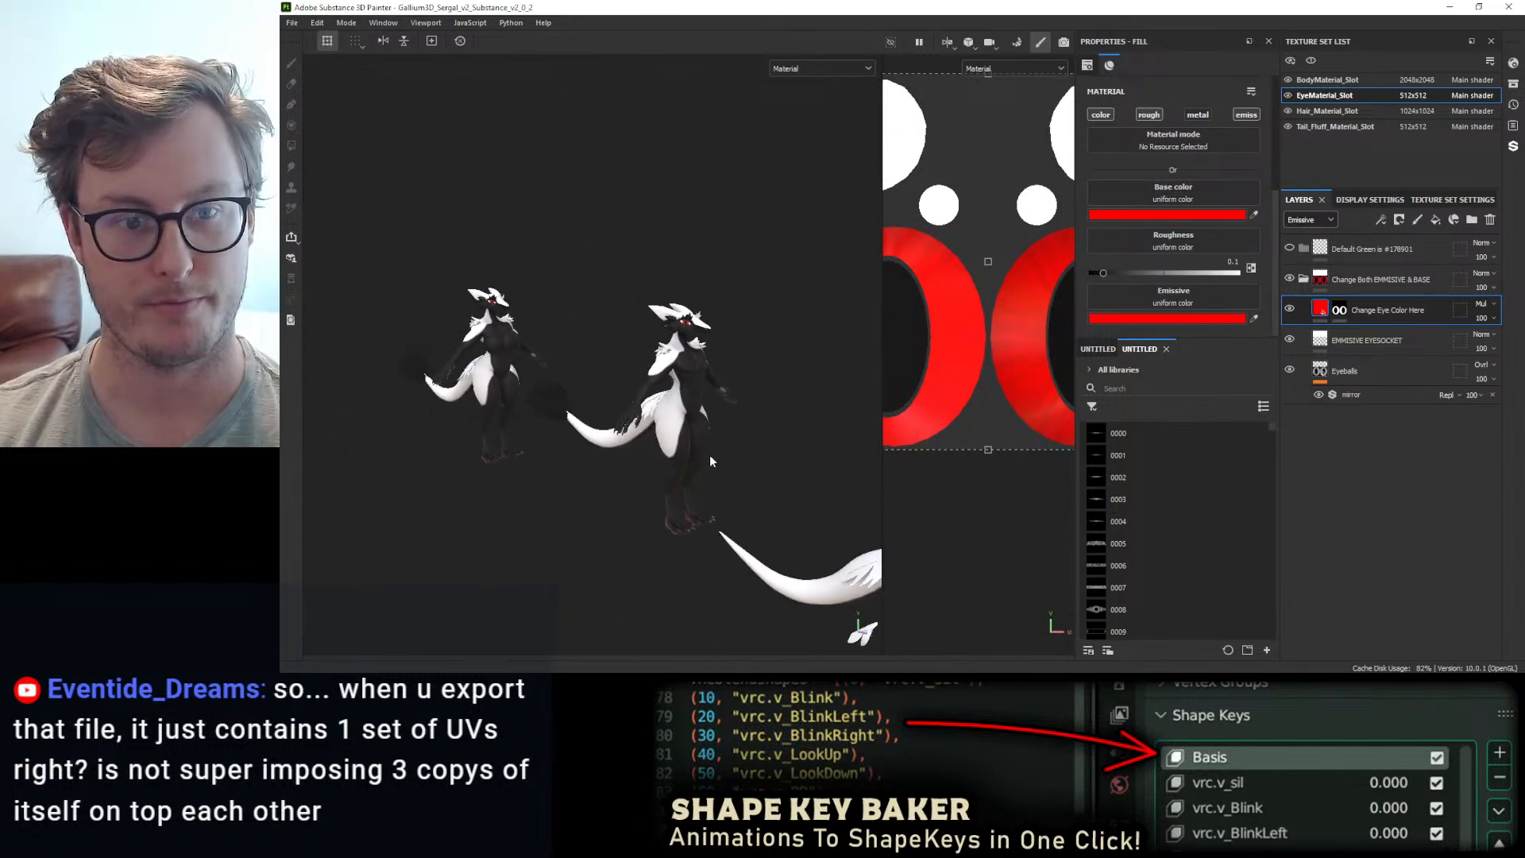
scroll(684, 389, "up", 5)
left_click_drag(684, 389, 651, 379, "alt")
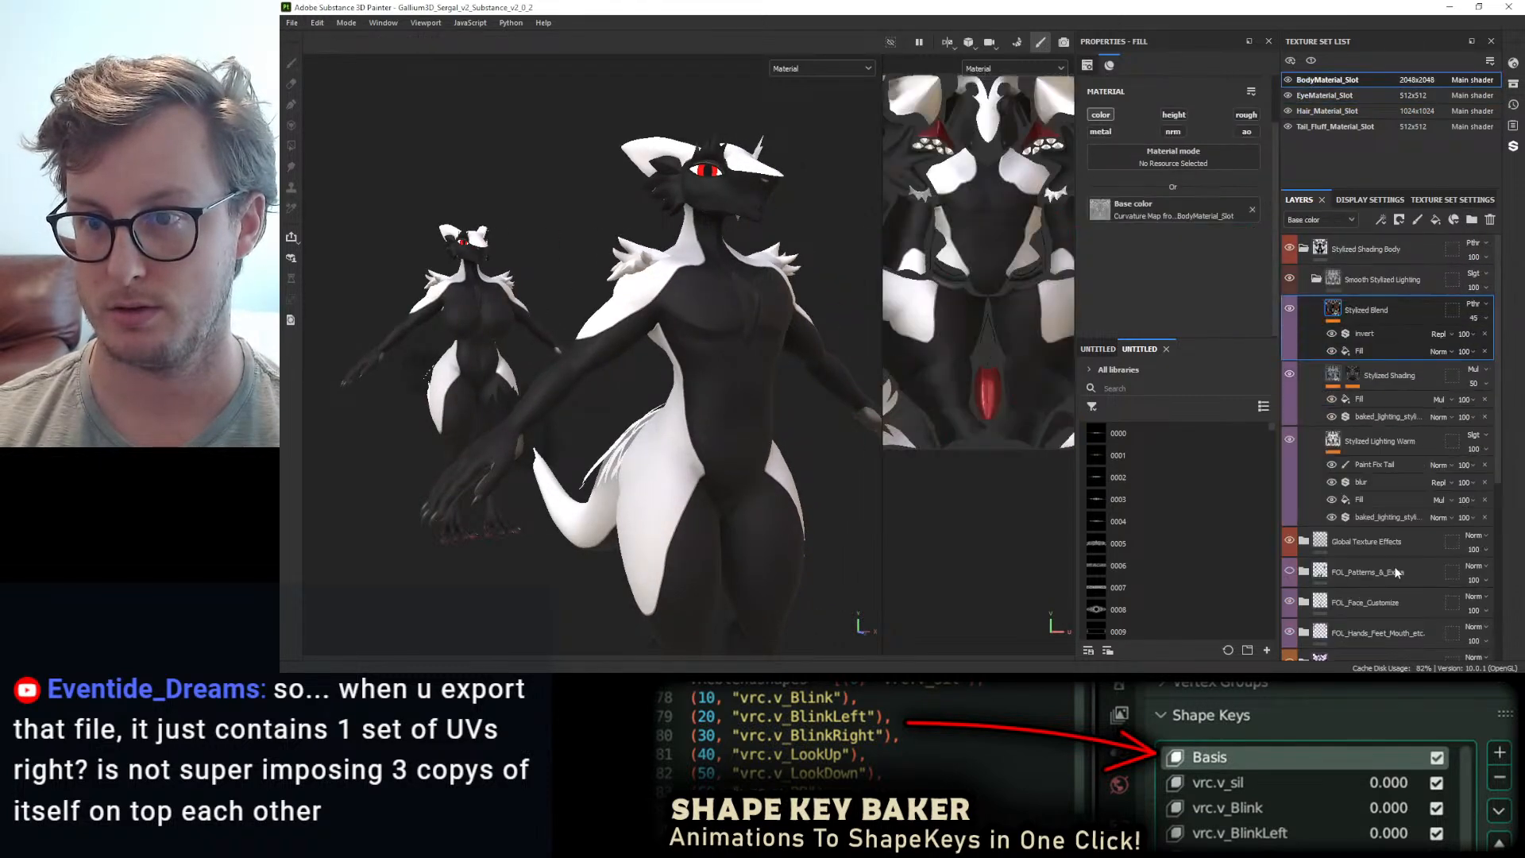
scroll(1361, 497, "down", 2)
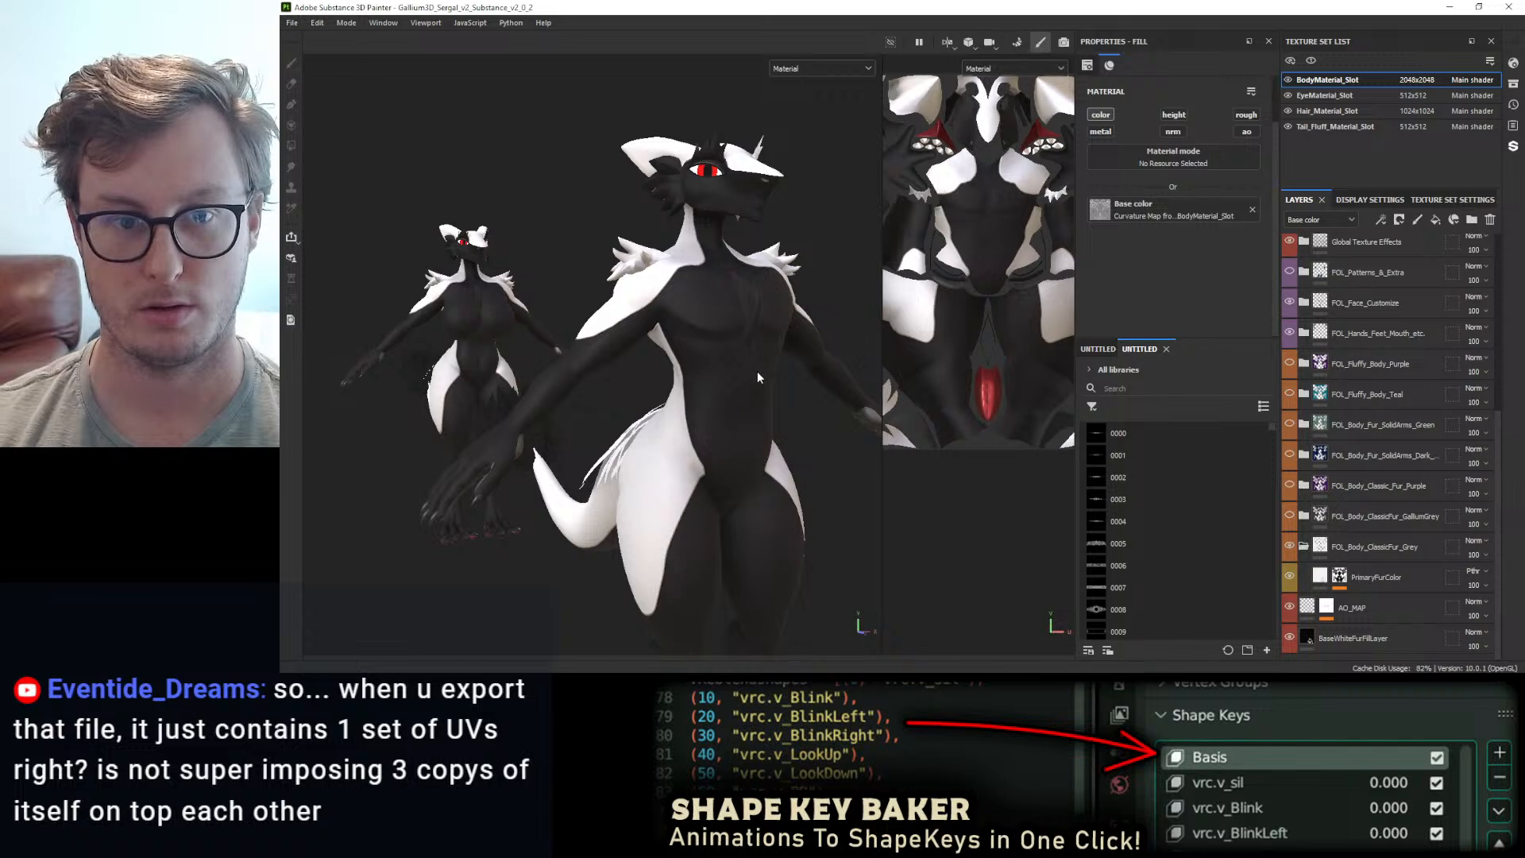
key("alt+Tab")
key("alt+Tab")
key("alt+Tab")
key("alt+Tab")
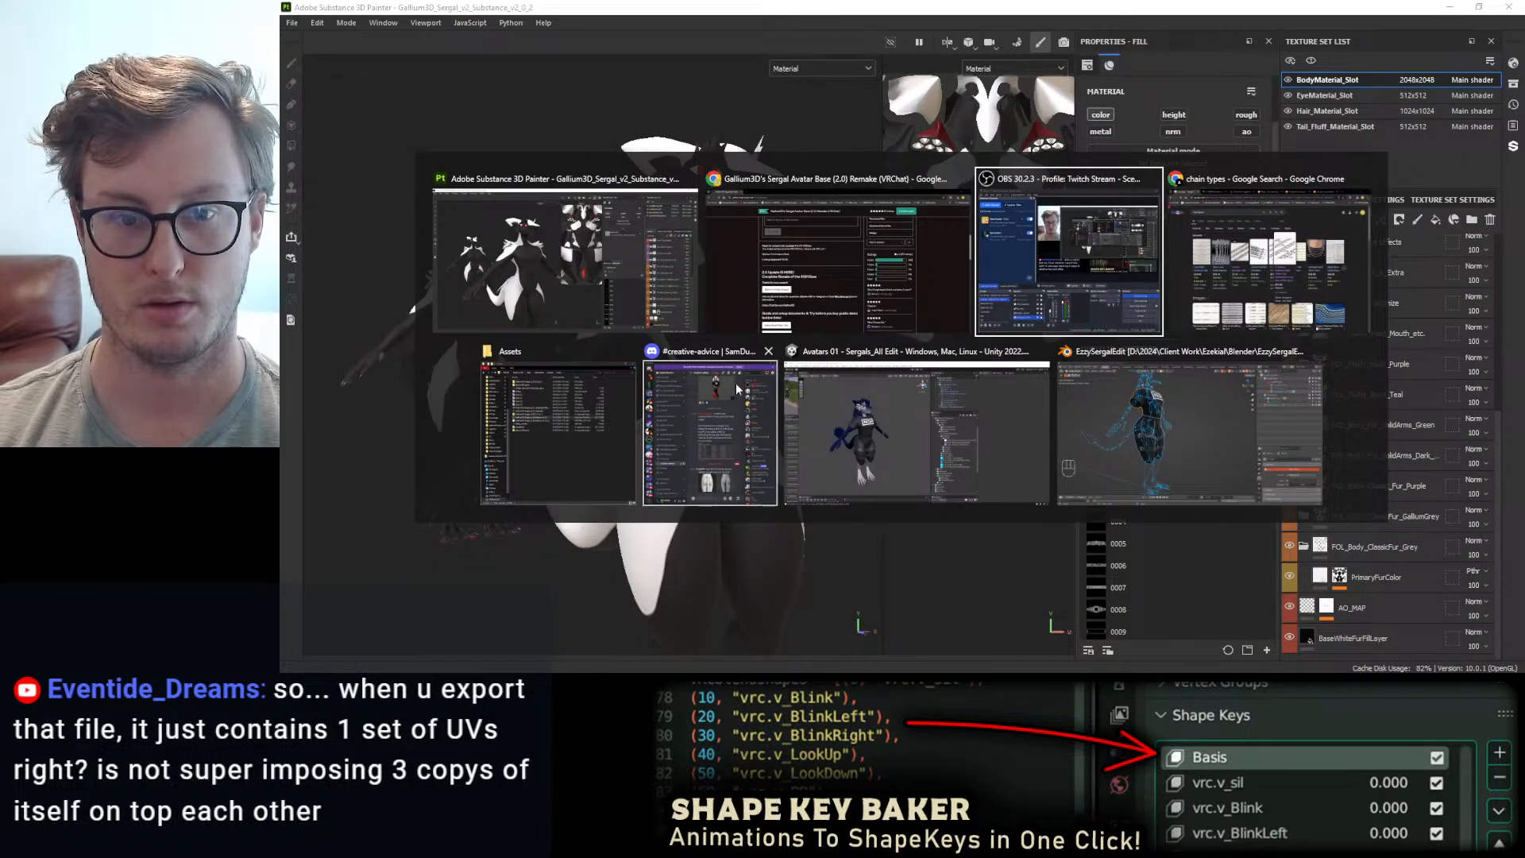
key("Escape")
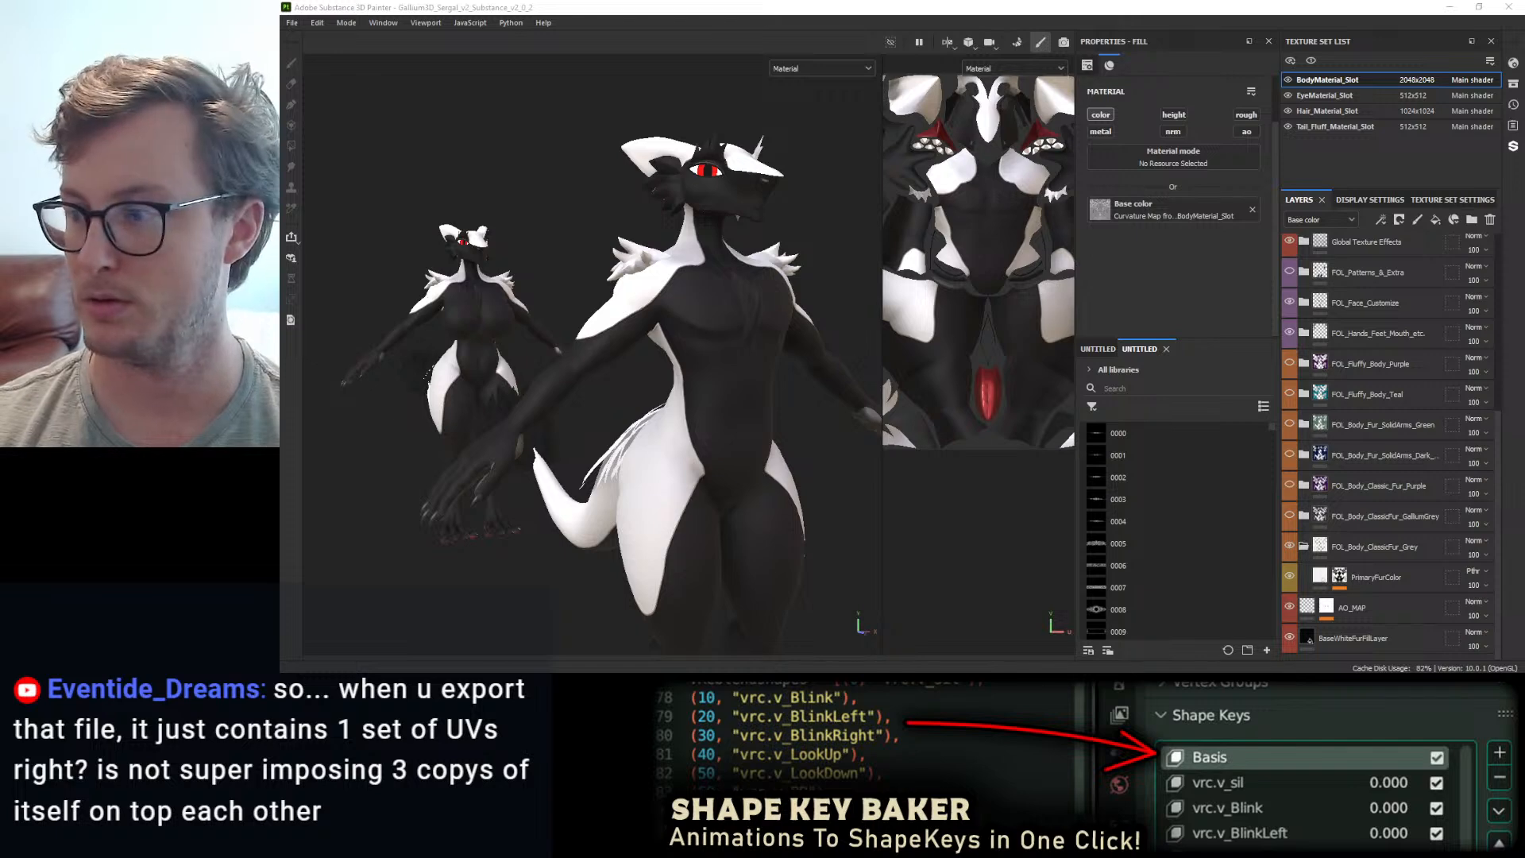
- Switch to File Explorer, open the image in the client's Reference folder for comparison, and return to Substance 3D Painter
mouse_move(546, 685)
left_click(548, 636)
left_click(618, 547)
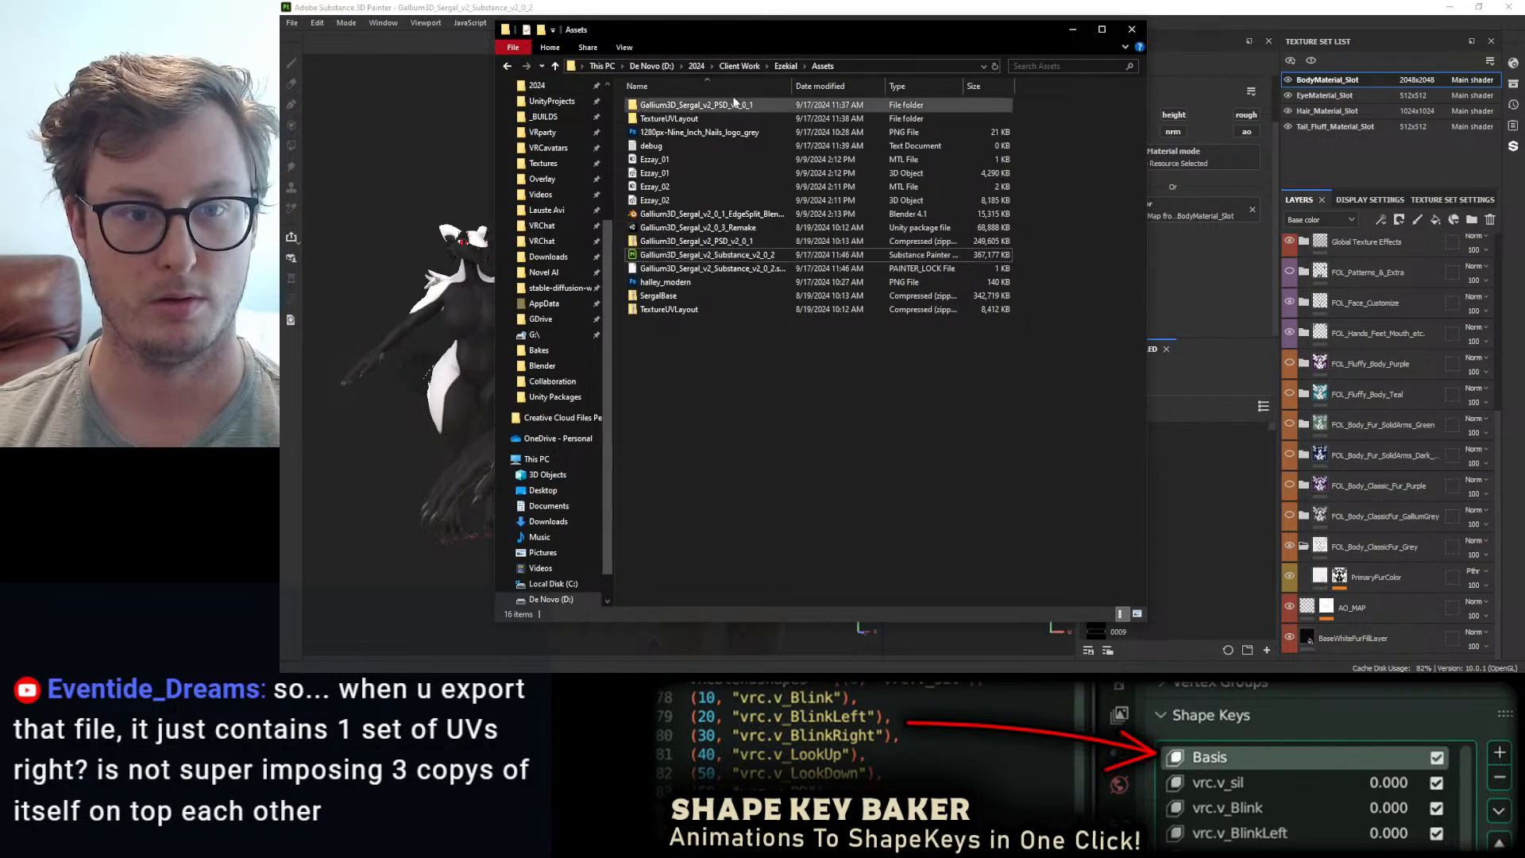
left_click(783, 67)
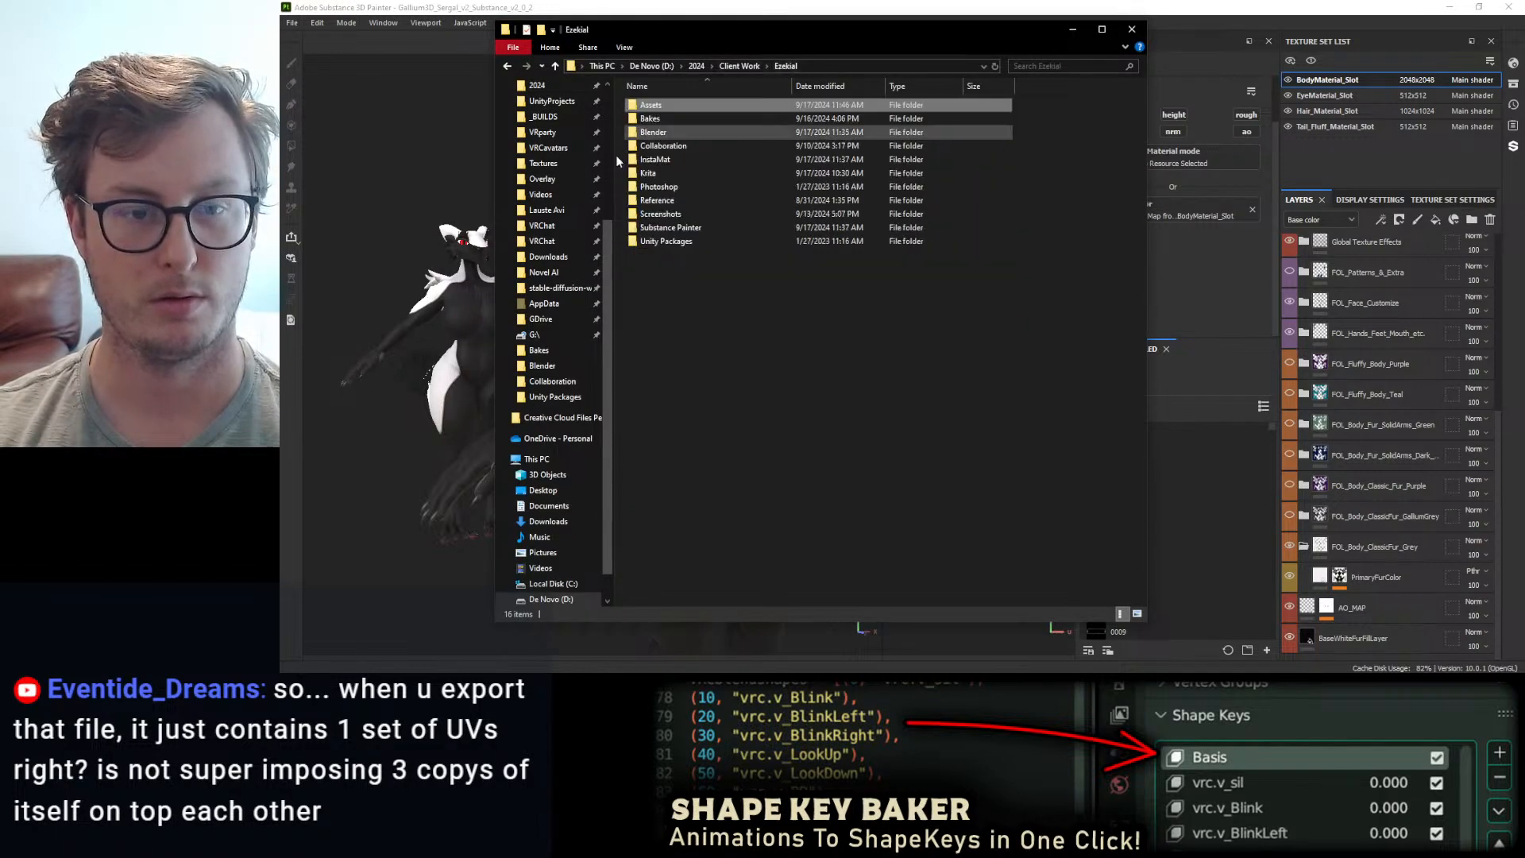
double_click(670, 202)
left_click(686, 153)
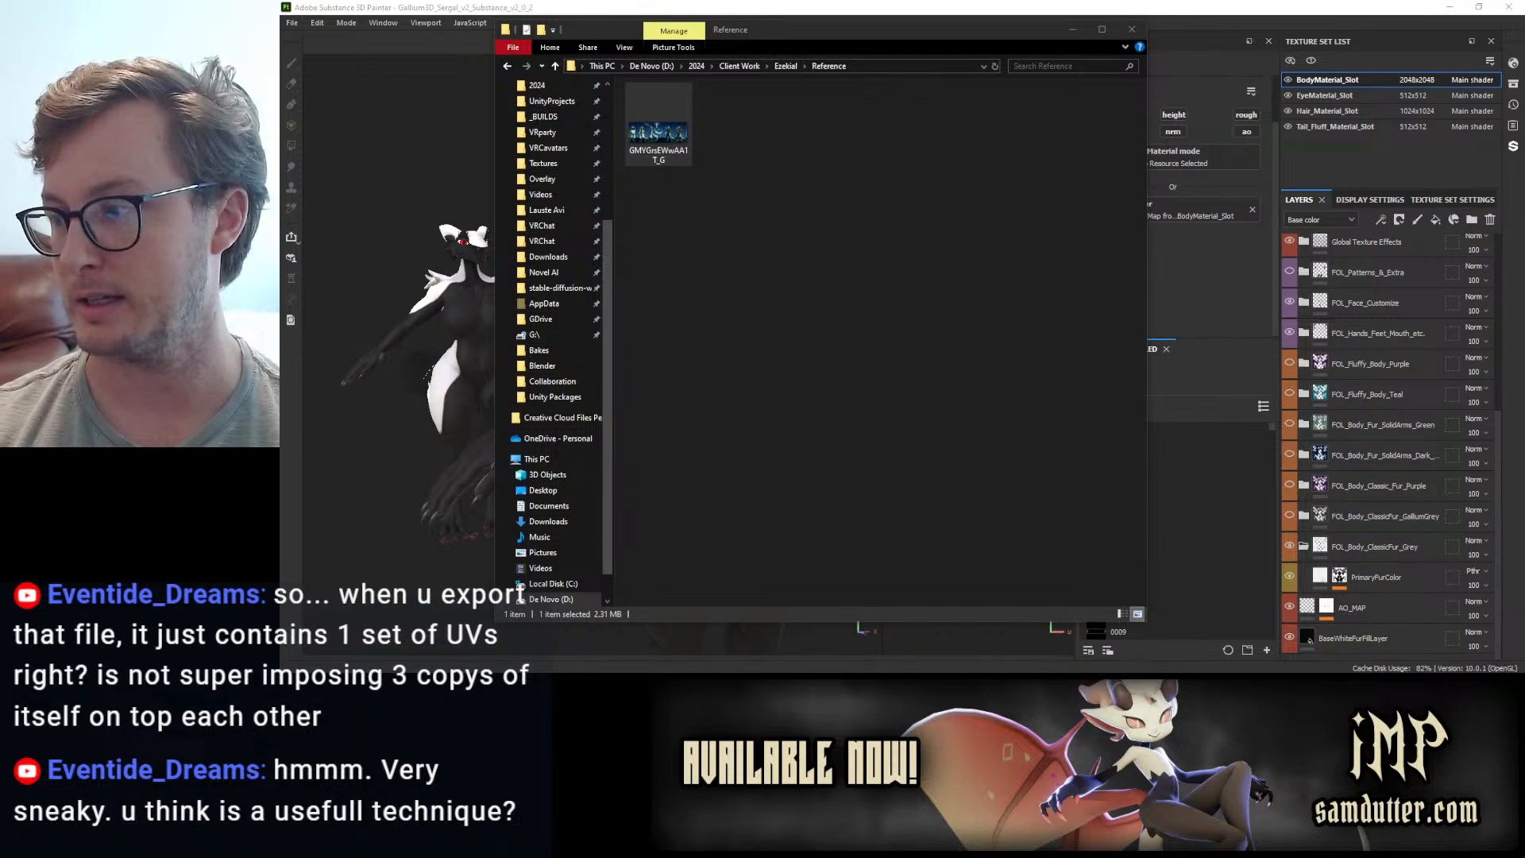
left_click(799, 6)
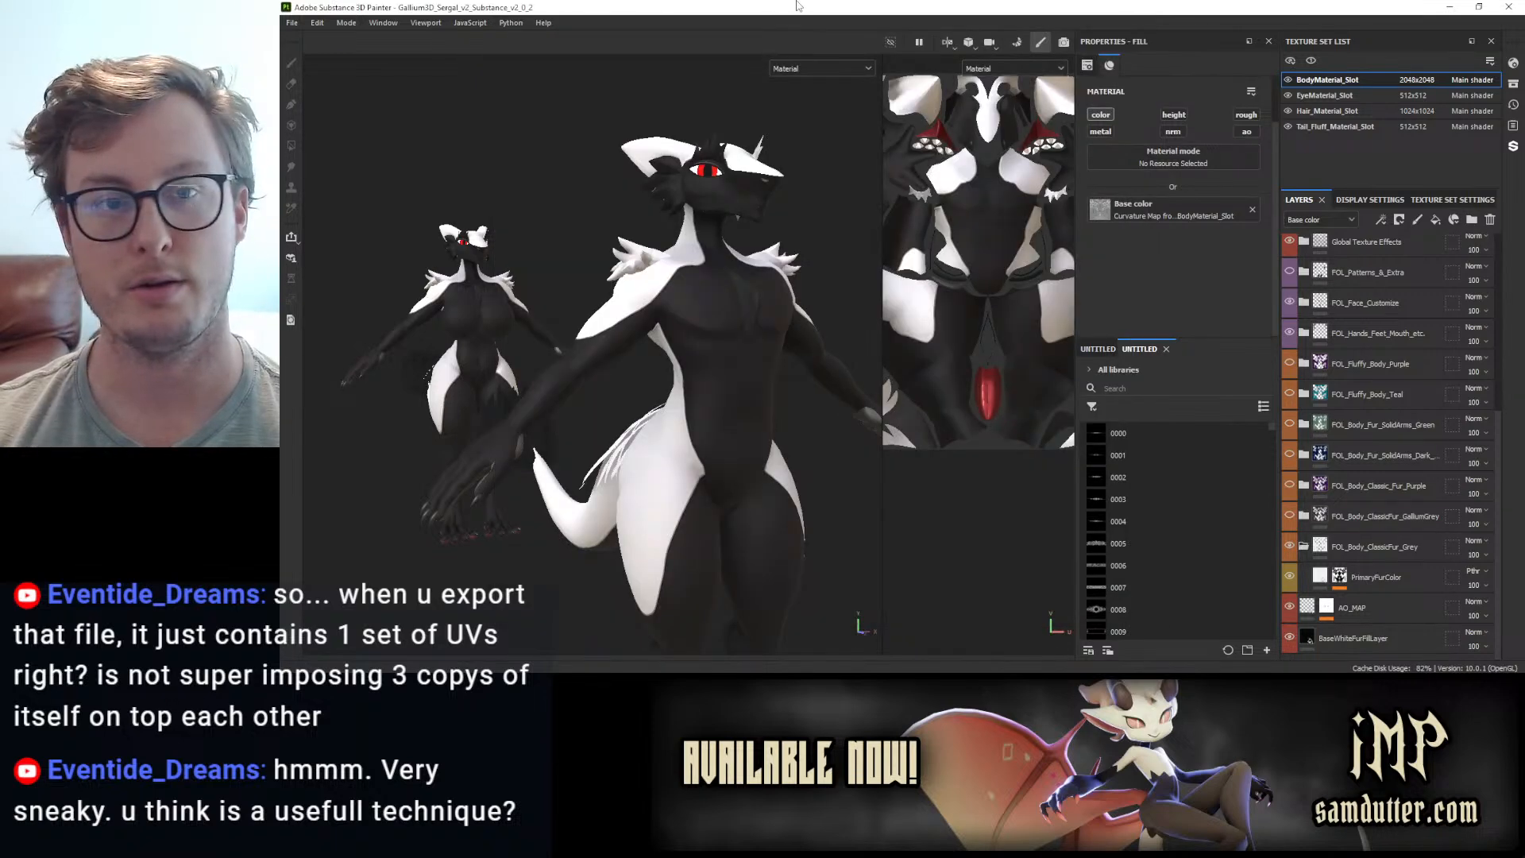
- Examine the recolored avatars' heads, torsos, hands and feet from several angles against the reference
scroll(581, 254, "up", 1)
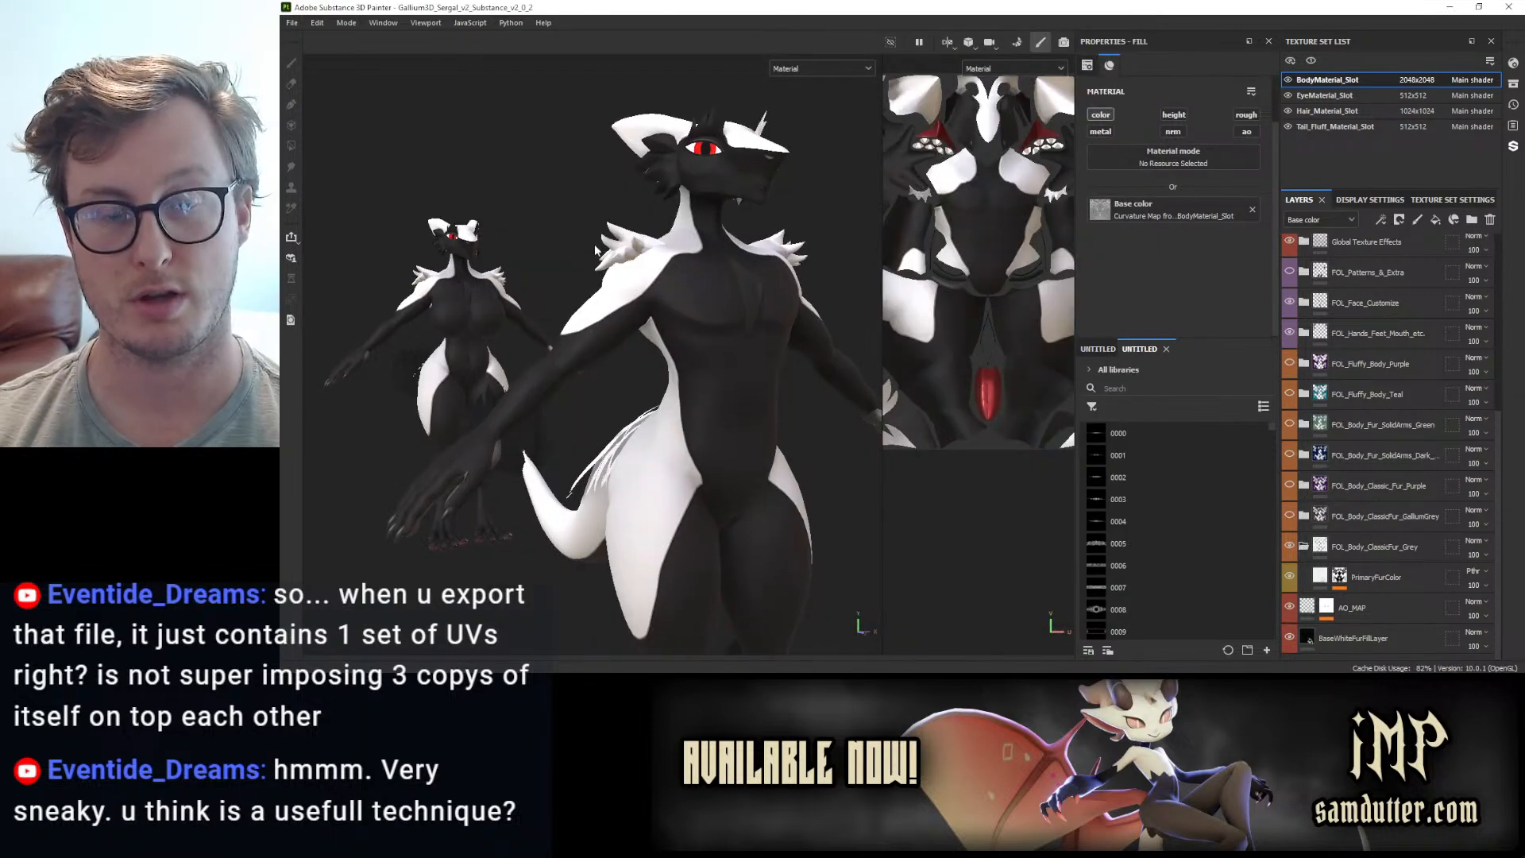
left_click_drag(596, 251, 654, 276, "alt")
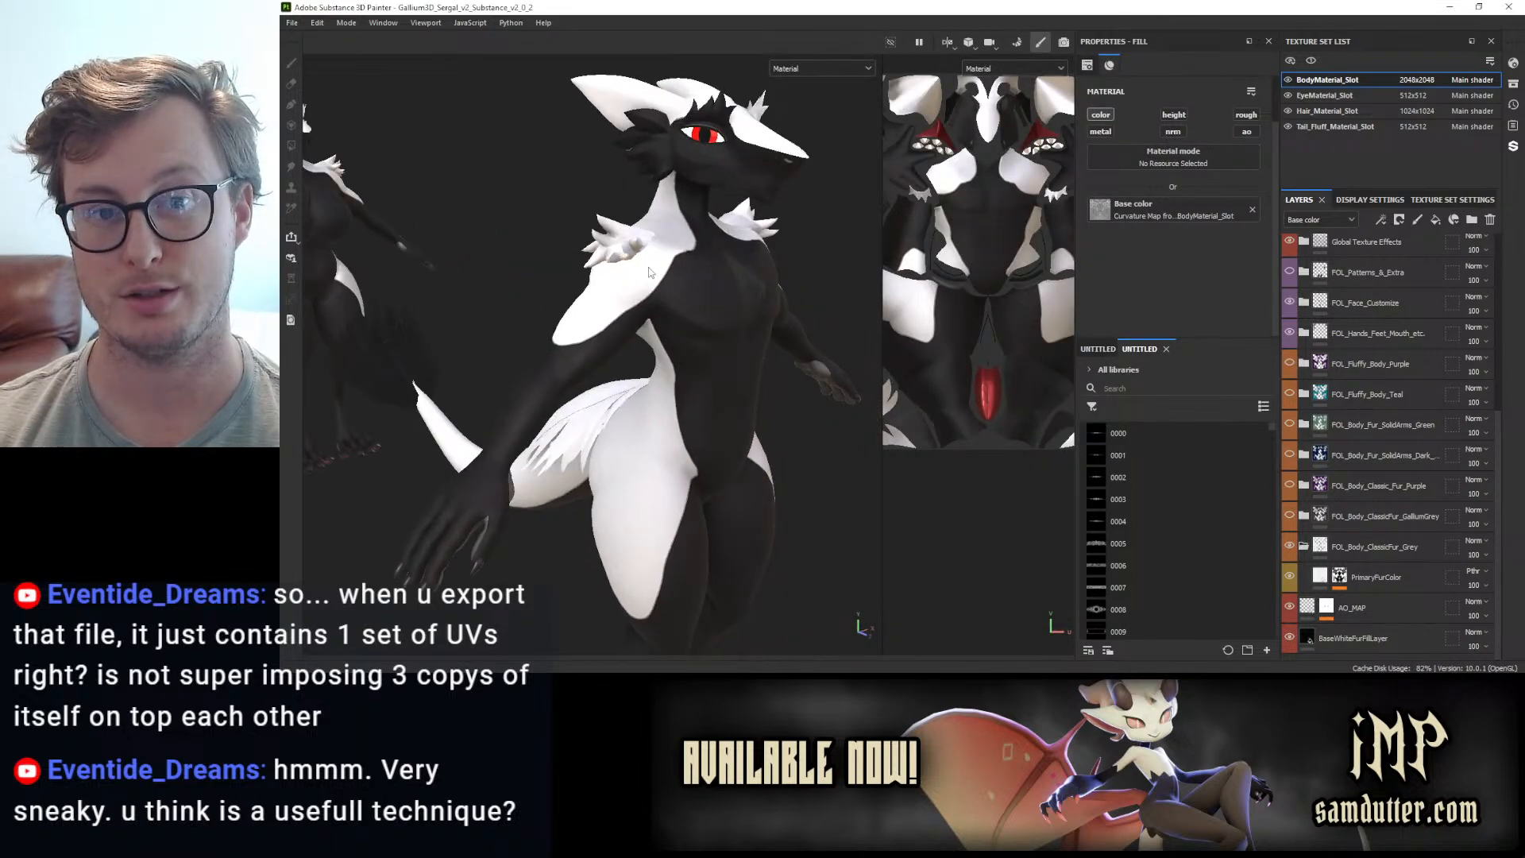
middle_click_drag(654, 276, 668, 414, "alt")
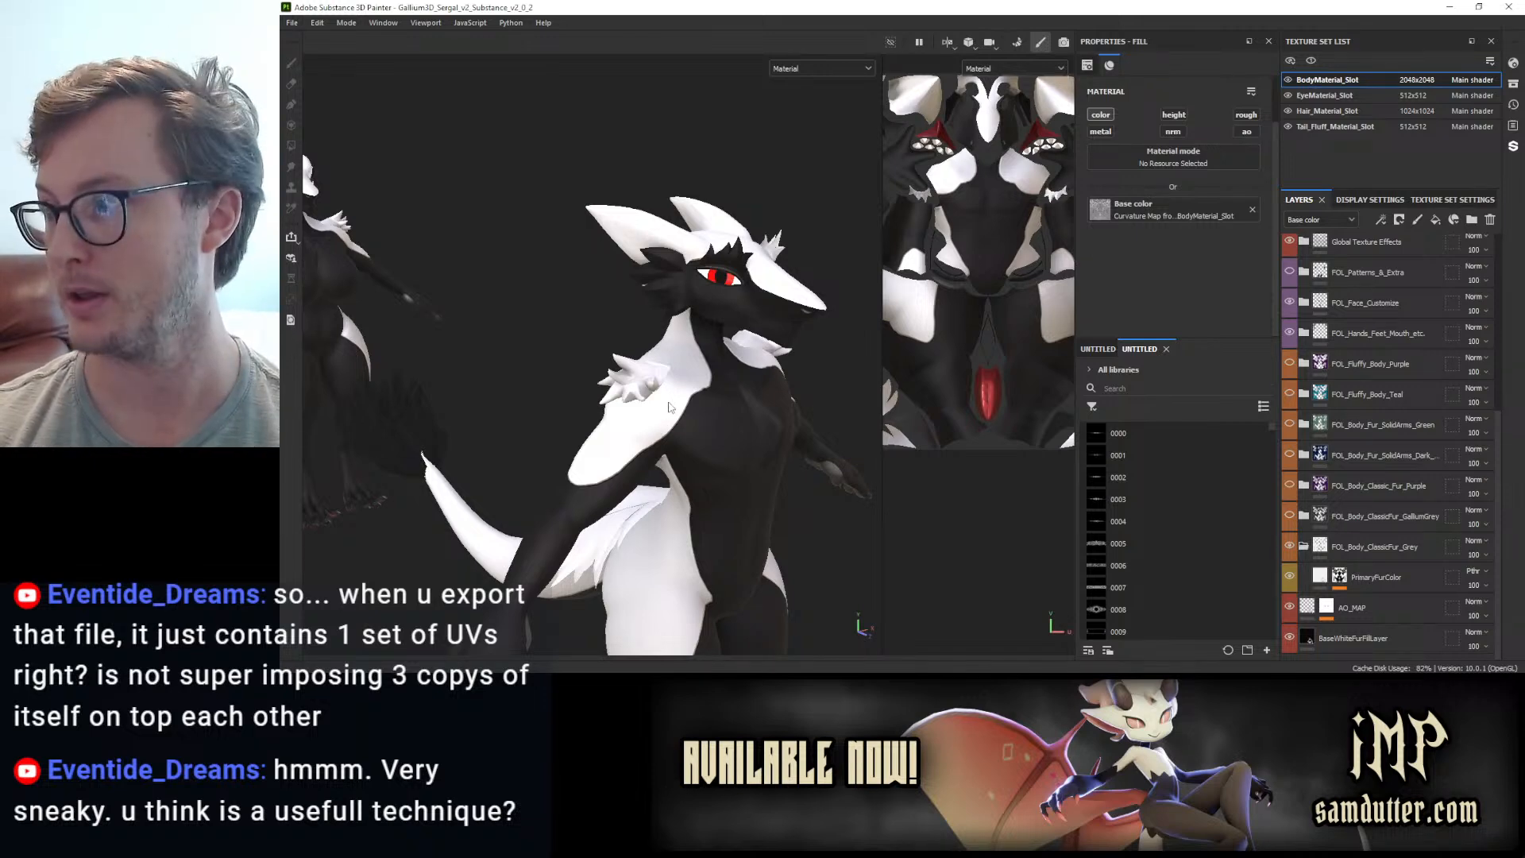
left_click_drag(672, 410, 629, 334, "alt")
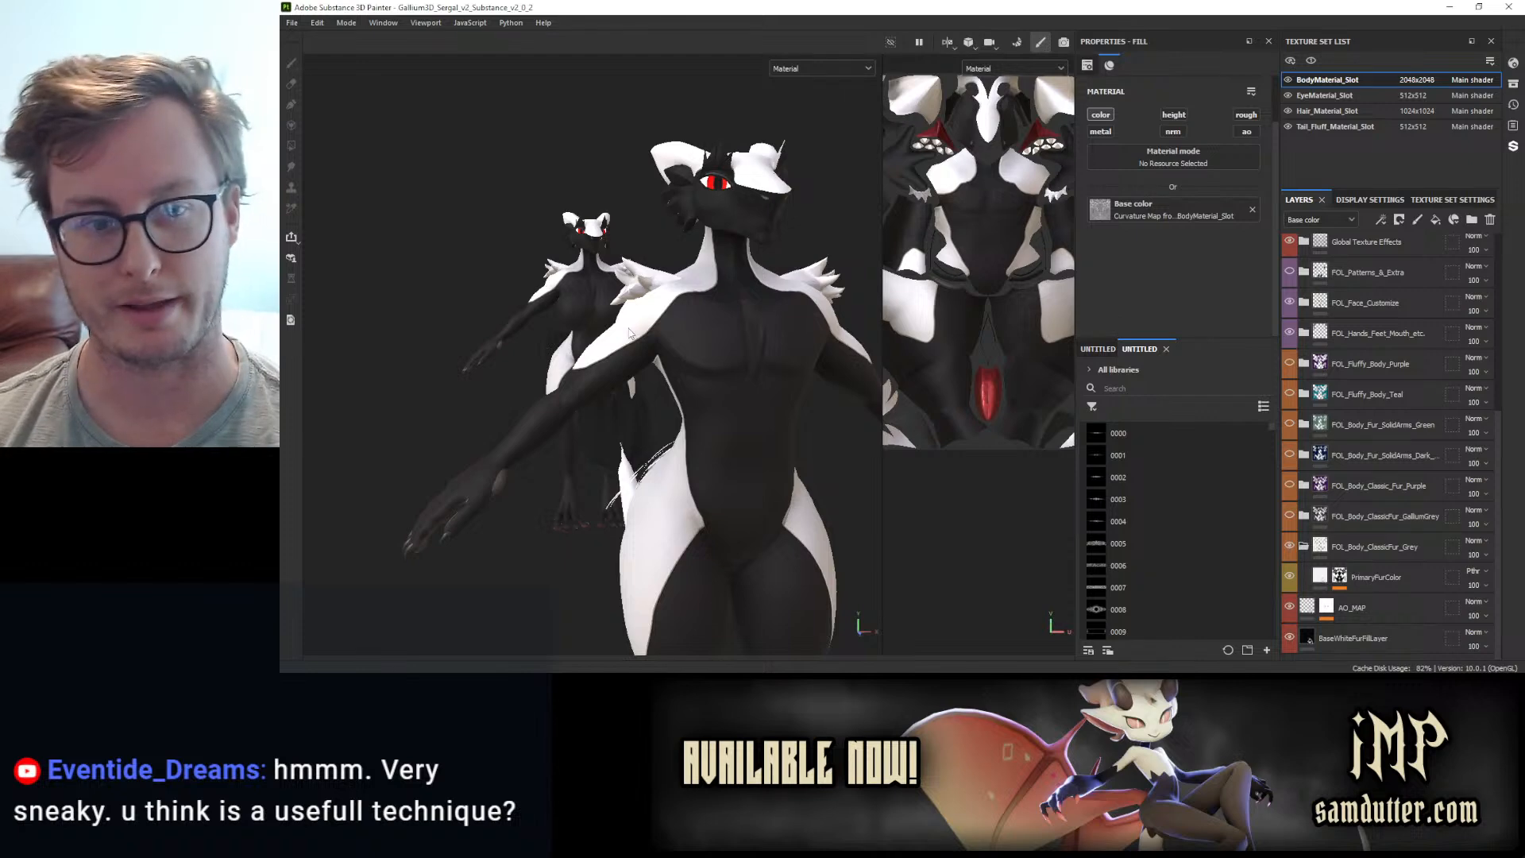
scroll(631, 333, "down", 8)
left_click_drag(630, 334, 800, 279, "alt")
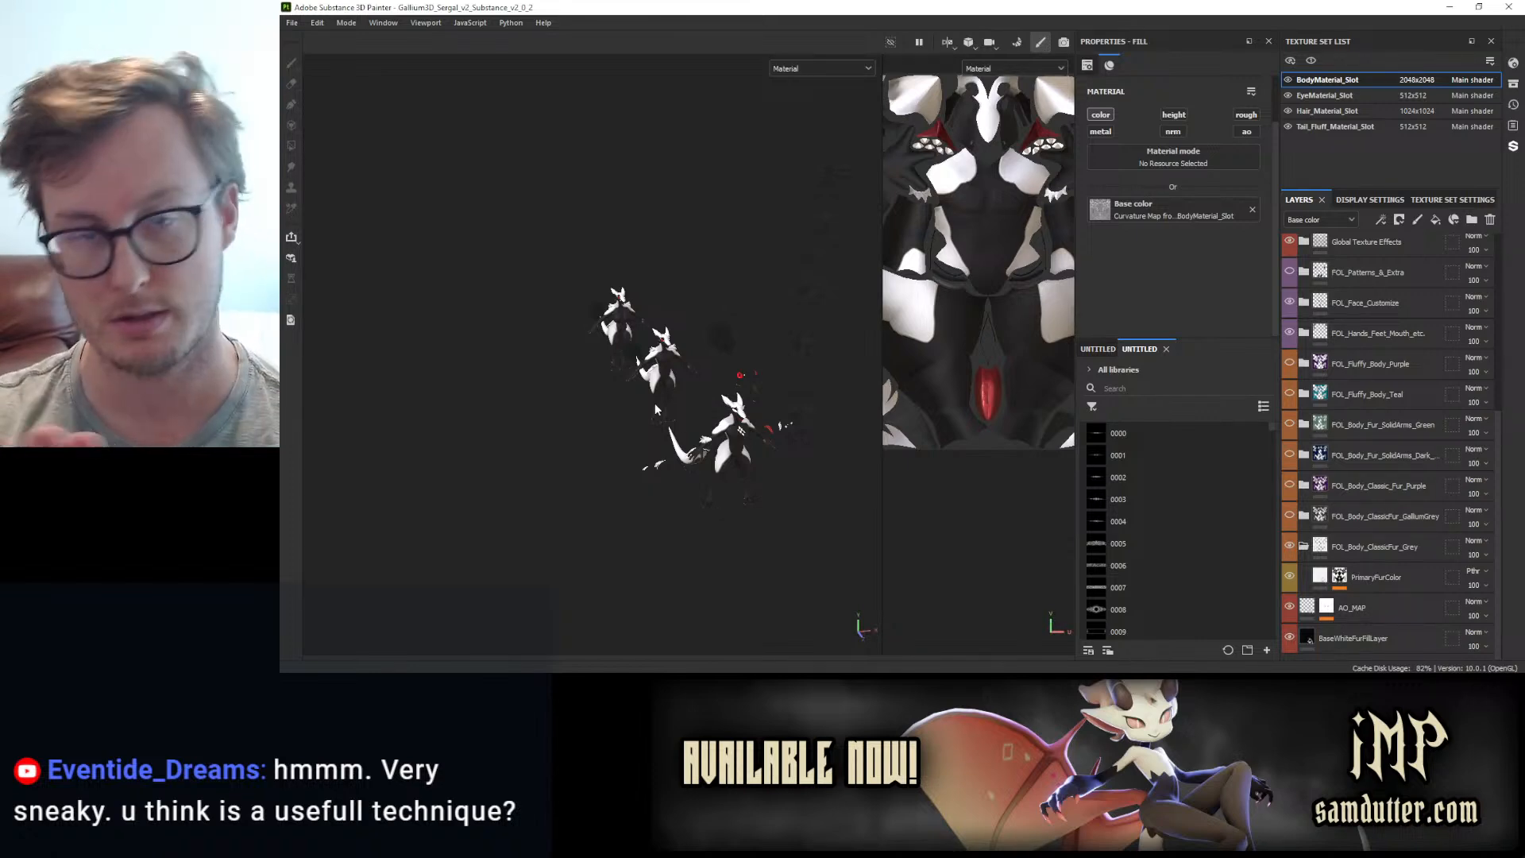
scroll(675, 418, "up", 6)
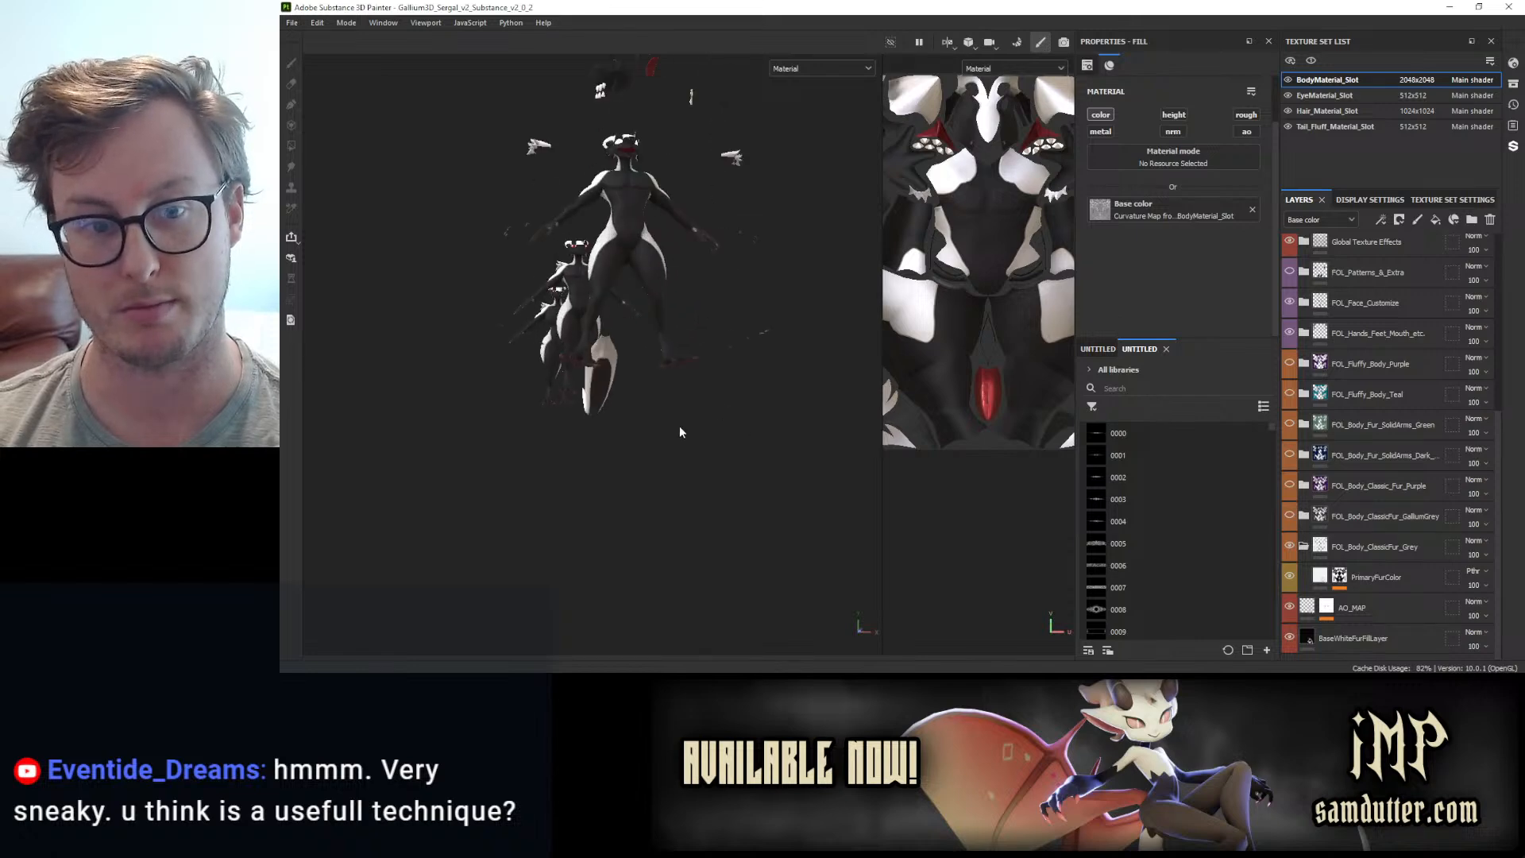
scroll(675, 418, "down", 5)
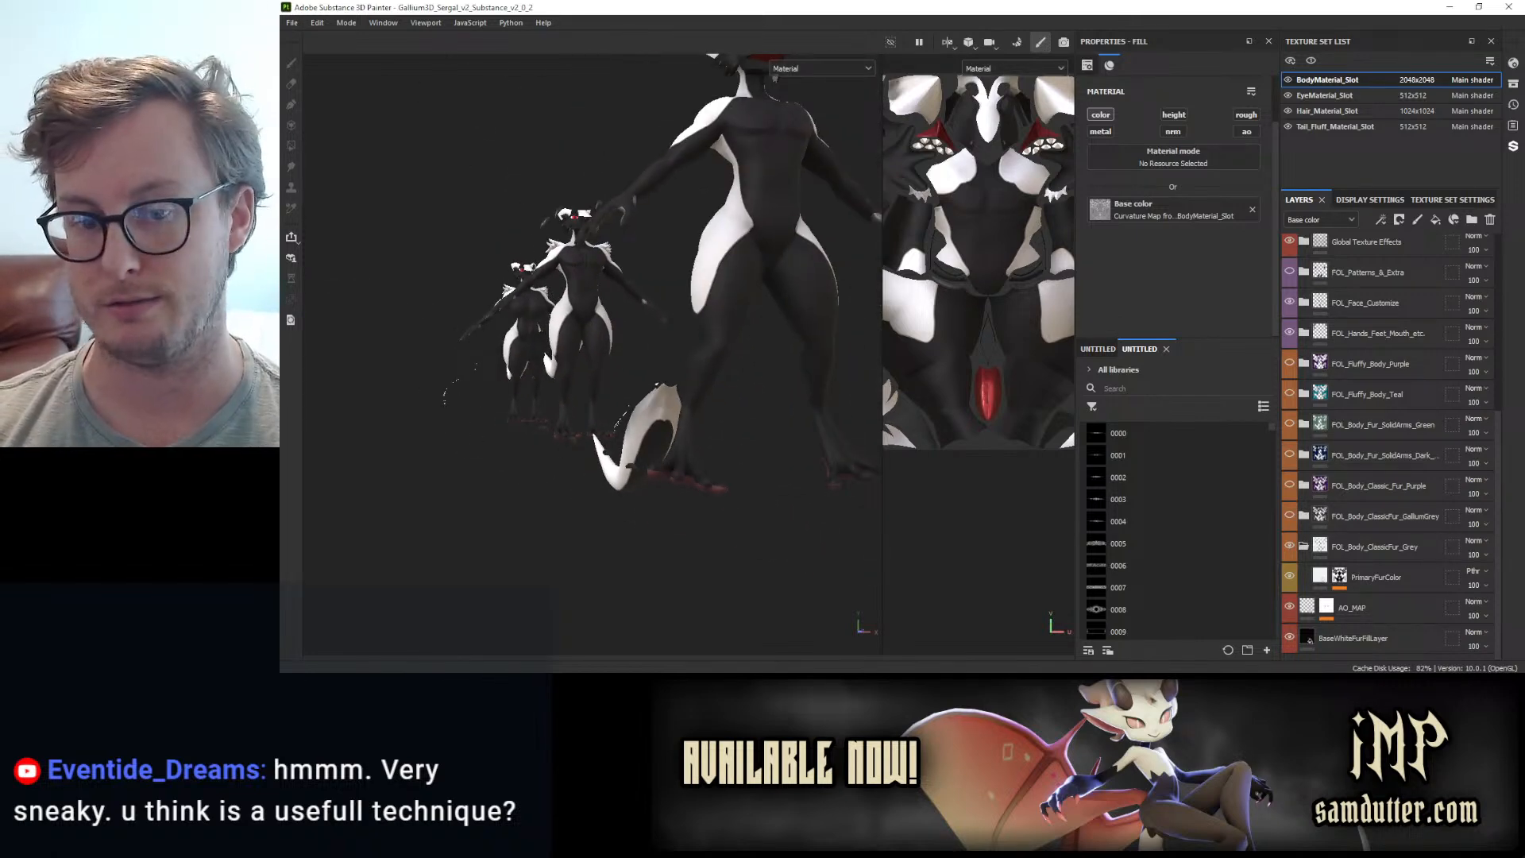
left_click_drag(595, 475, 677, 491, "alt")
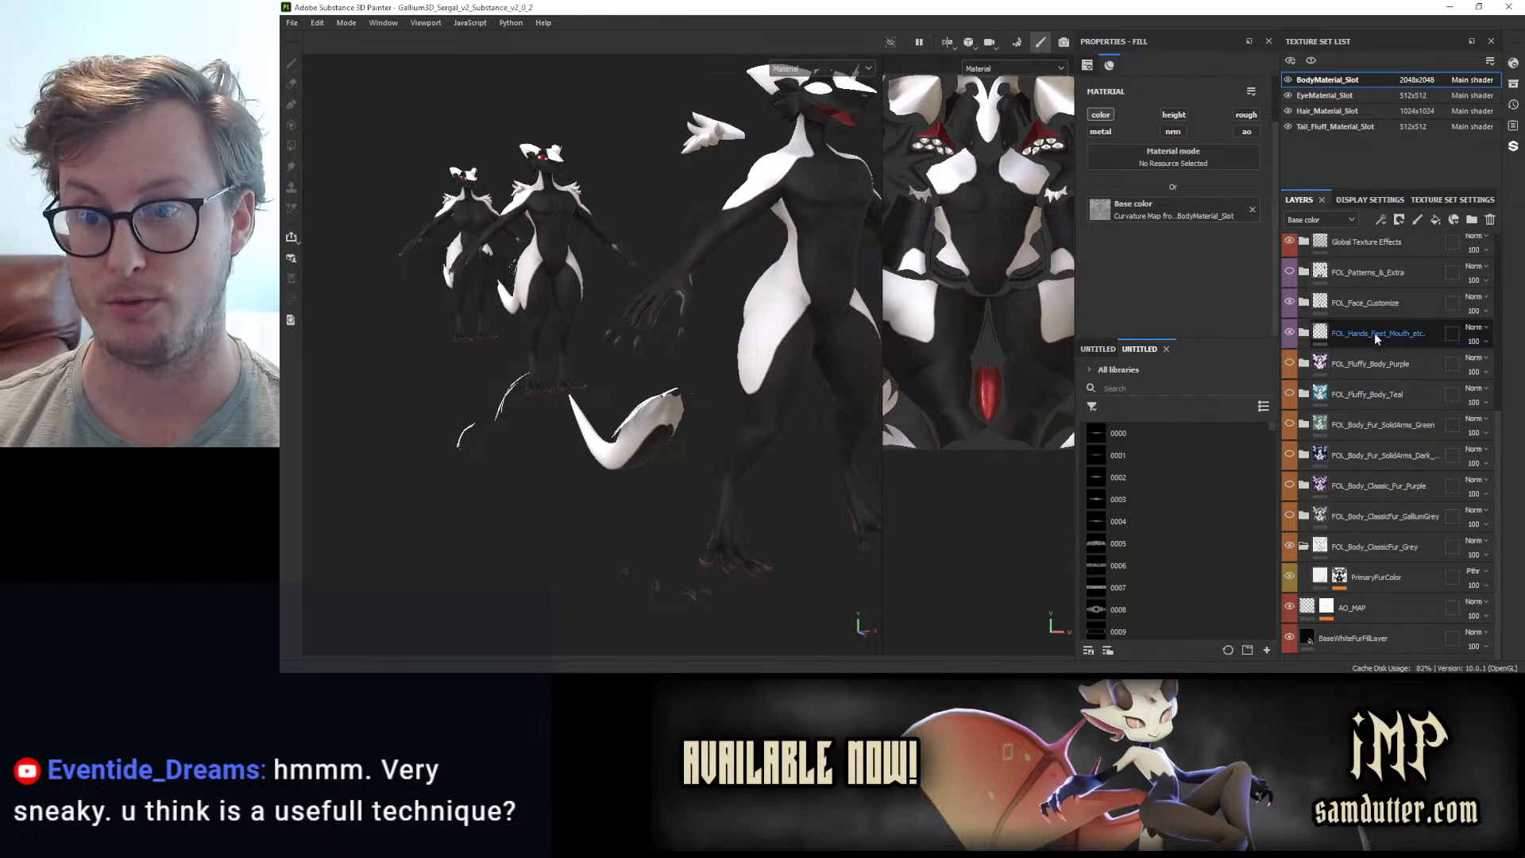
- Collapse the Stylized Shading Body folder in the body material's layer stack
scroll(1375, 334, "up", 4)
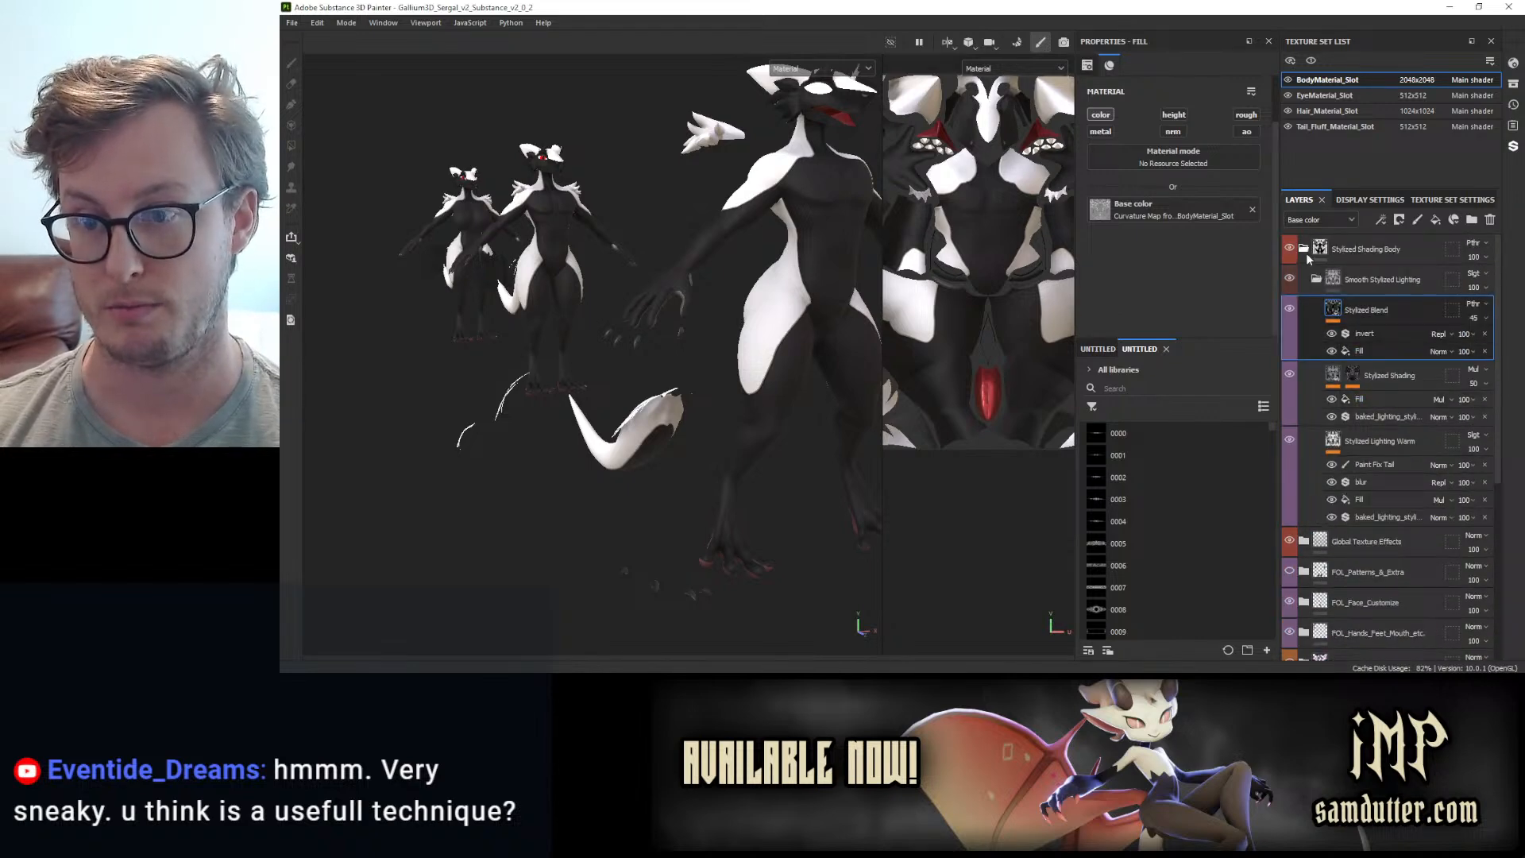
left_click(1304, 251)
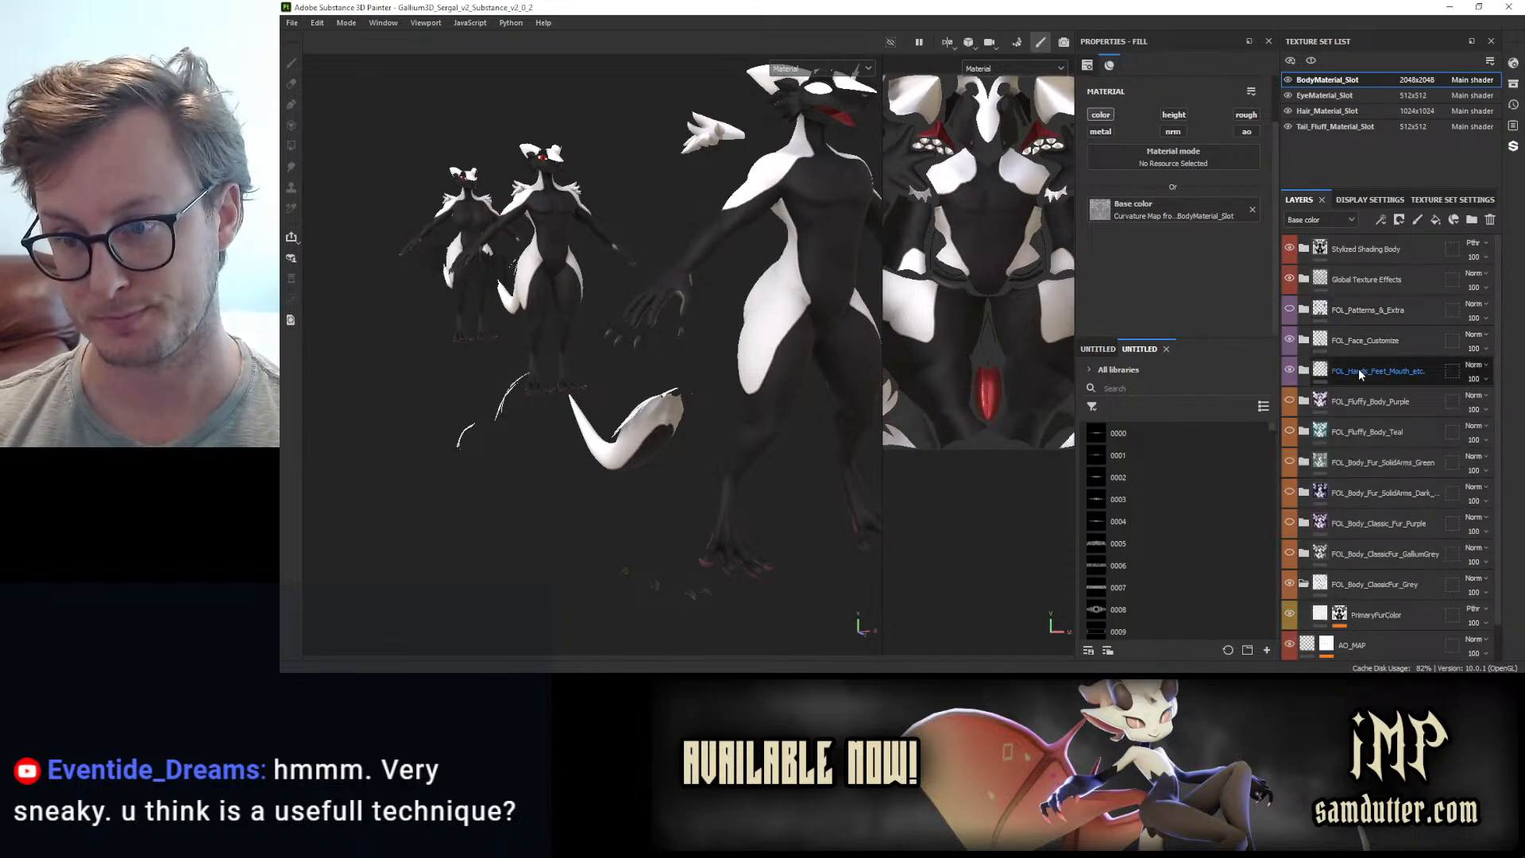
scroll(1358, 368, "down", 1)
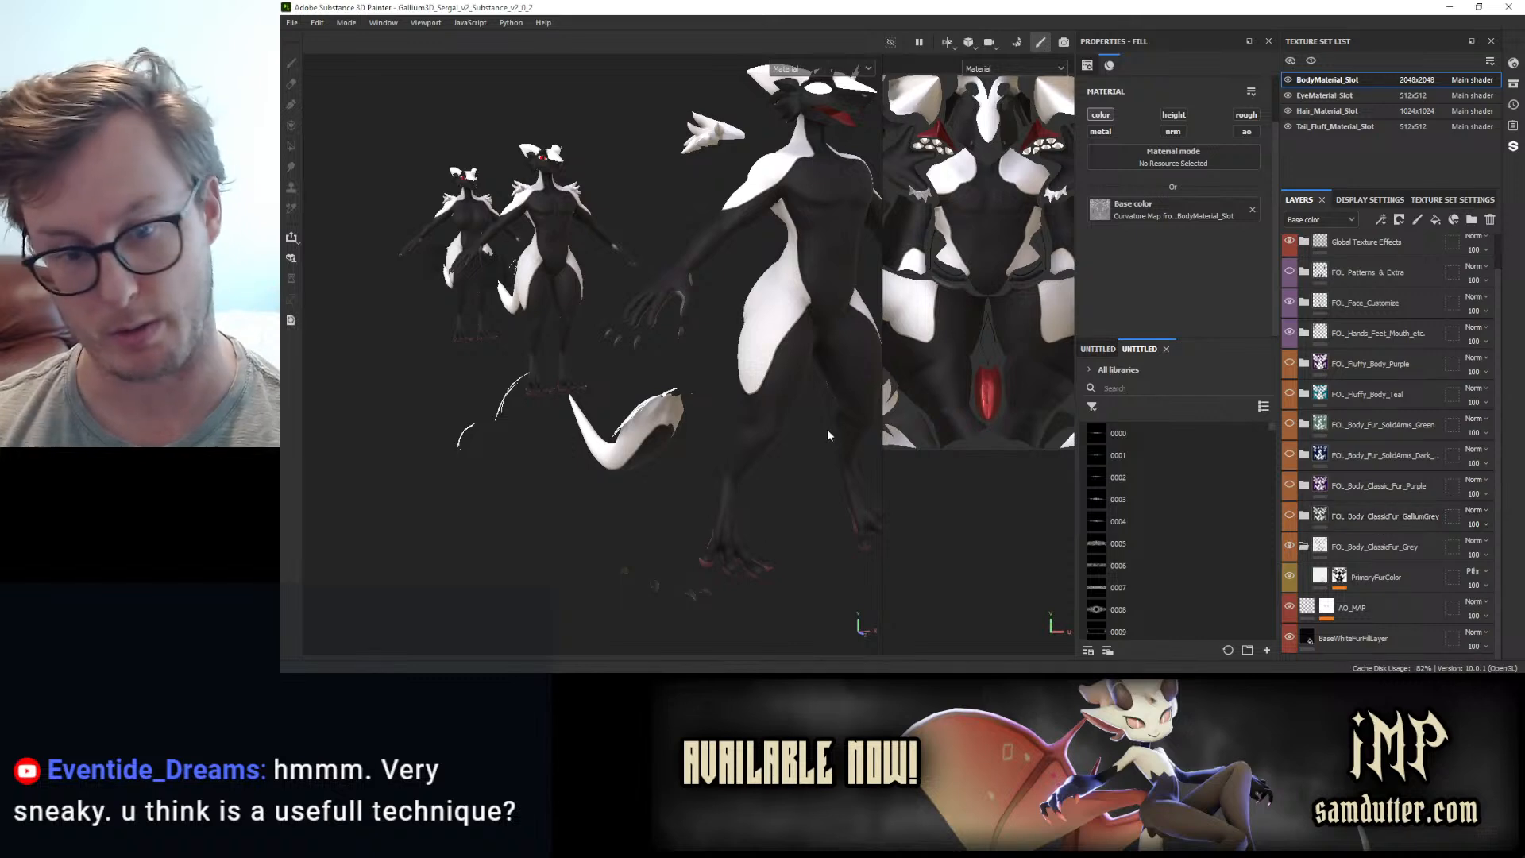
- Inspect the feet and claws up close, and add a fill layer above the Stylized Shading Body folder
left_click_drag(823, 443, 821, 508, "alt")
middle_click_drag(821, 508, 636, 351, "alt")
scroll(635, 358, "up", 3)
left_click_drag(672, 411, 795, 502, "alt")
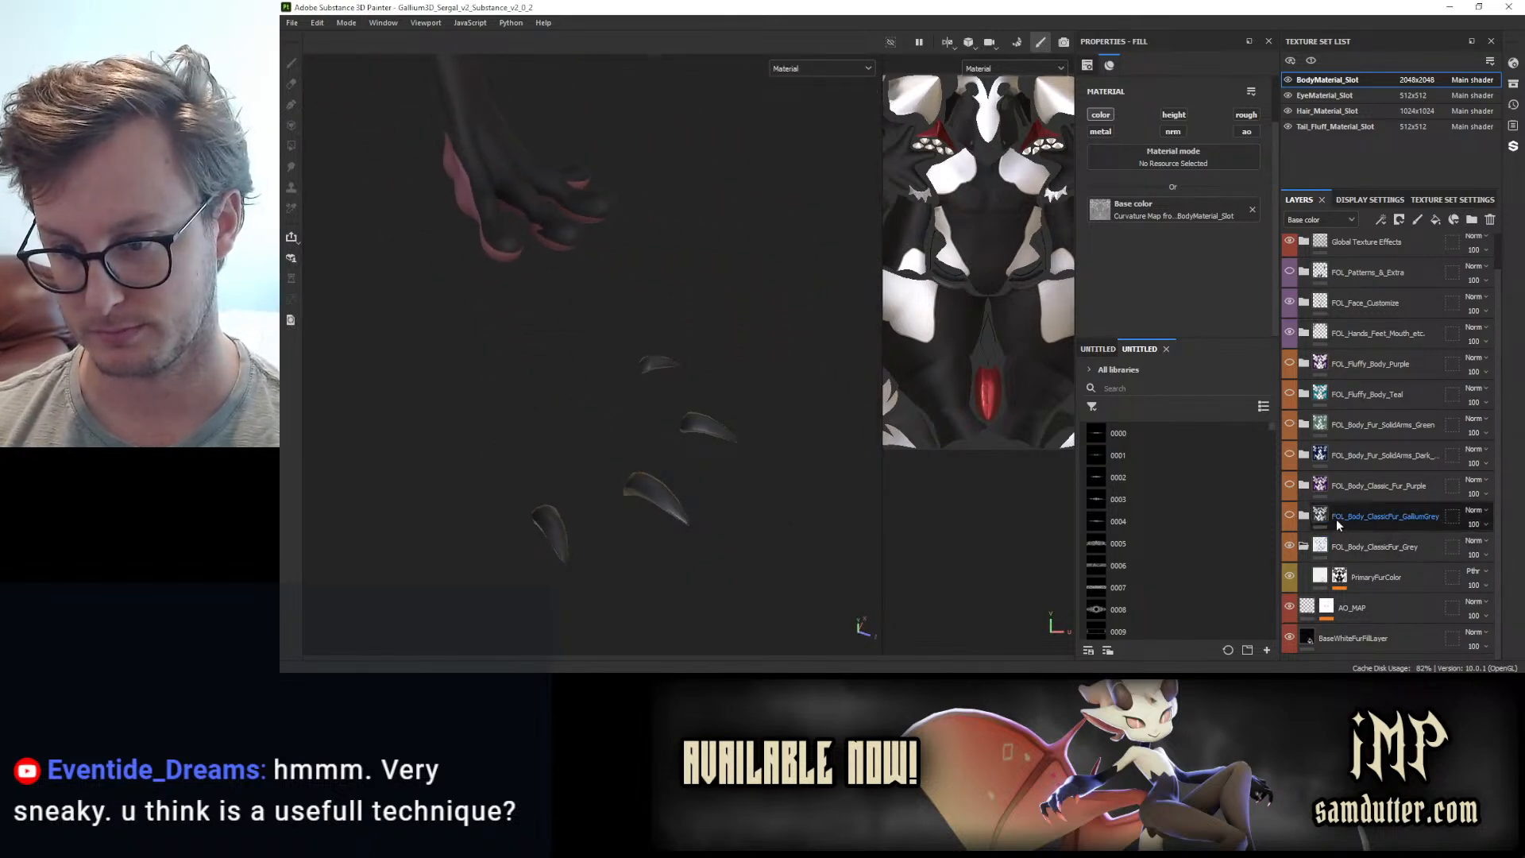
scroll(1336, 518, "up", 1)
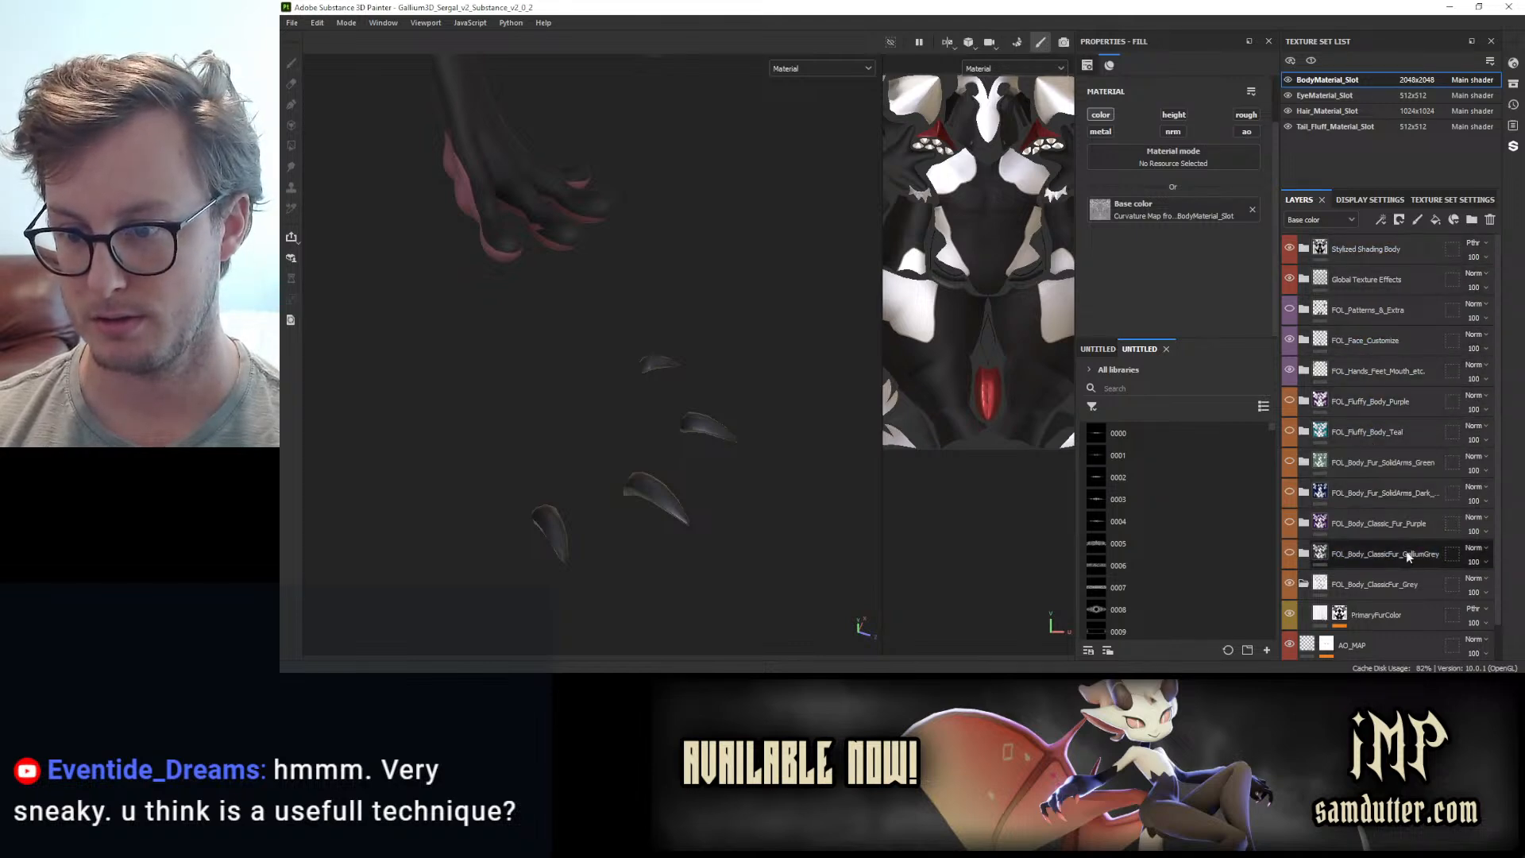
scroll(1411, 505, "down", 1)
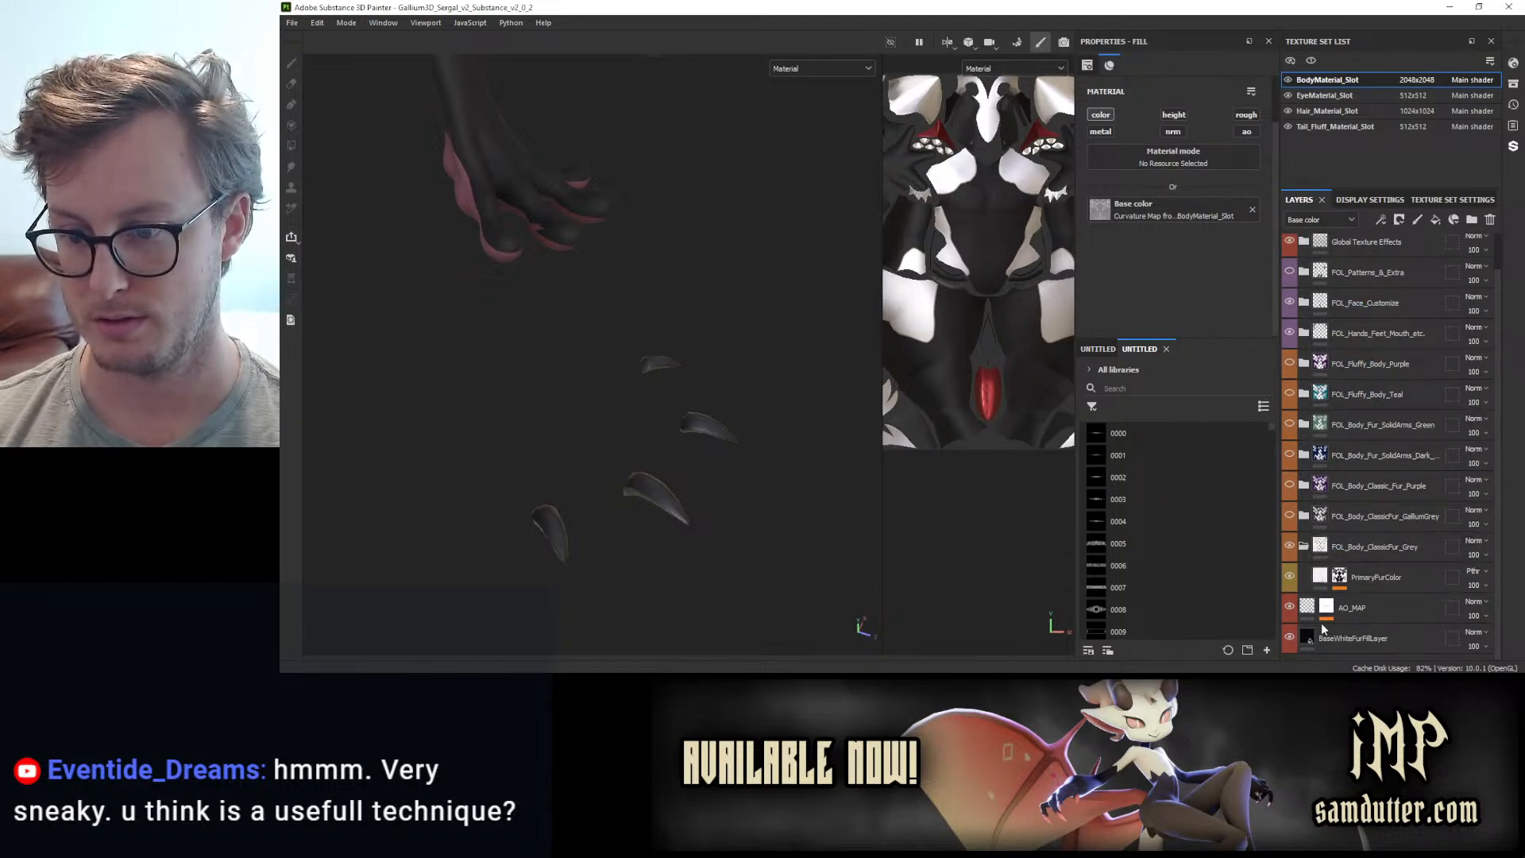
scroll(1327, 588, "up", 1)
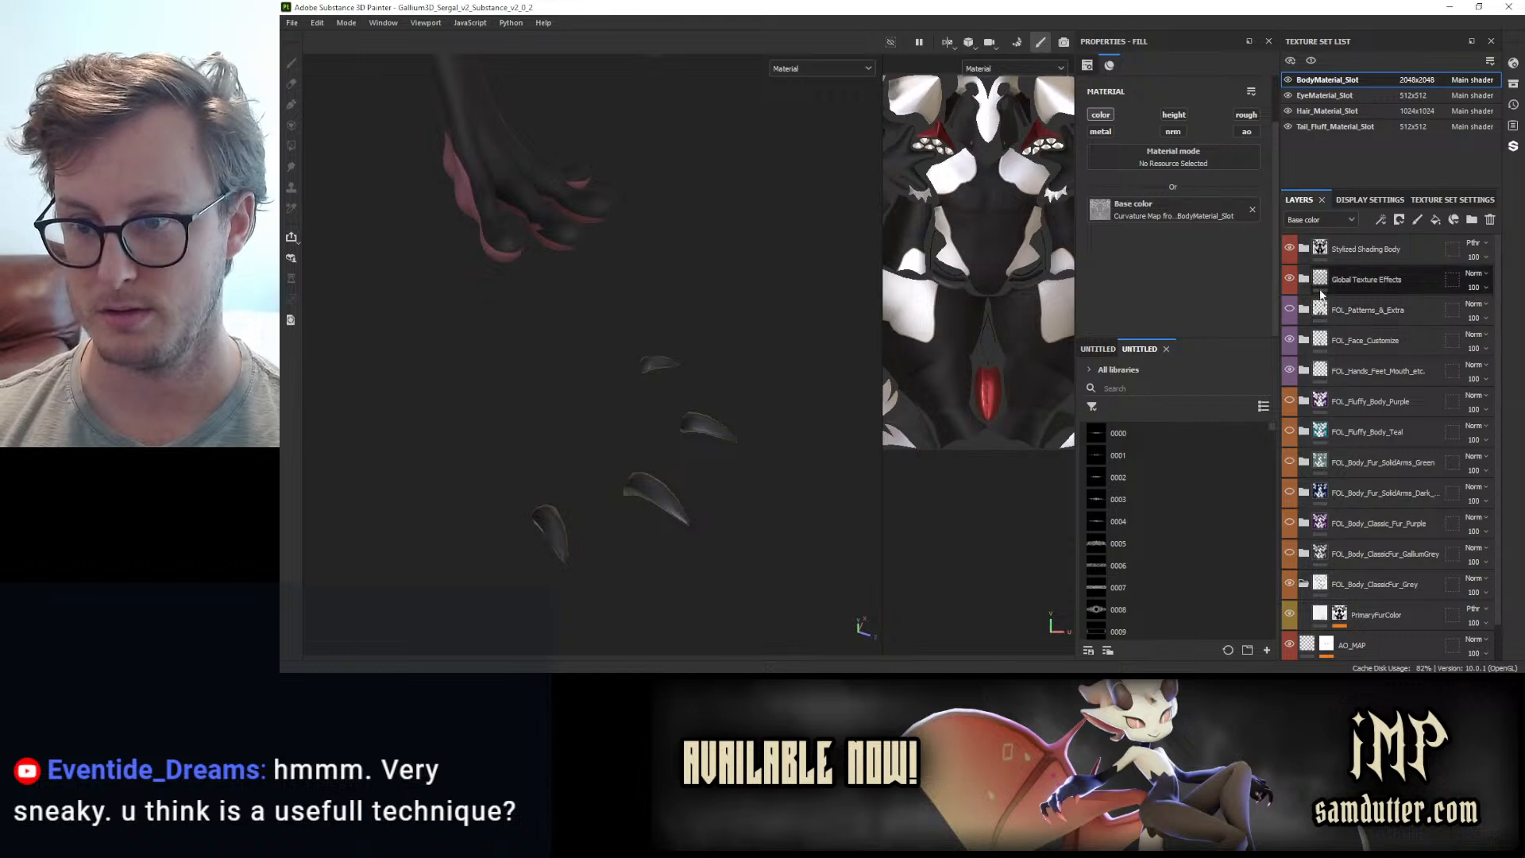
left_click(1359, 249)
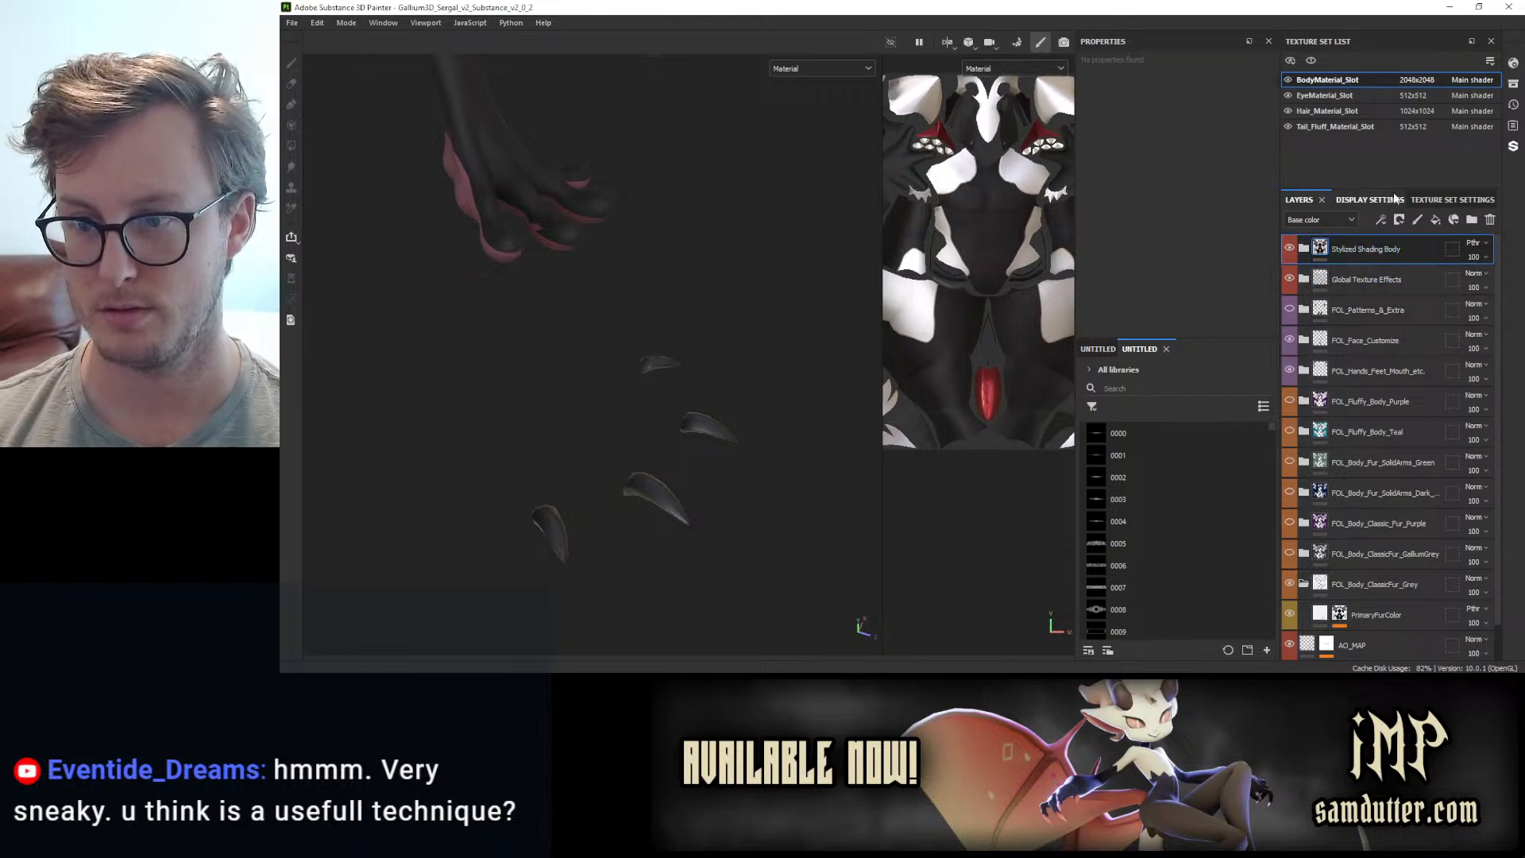
left_click(1435, 220)
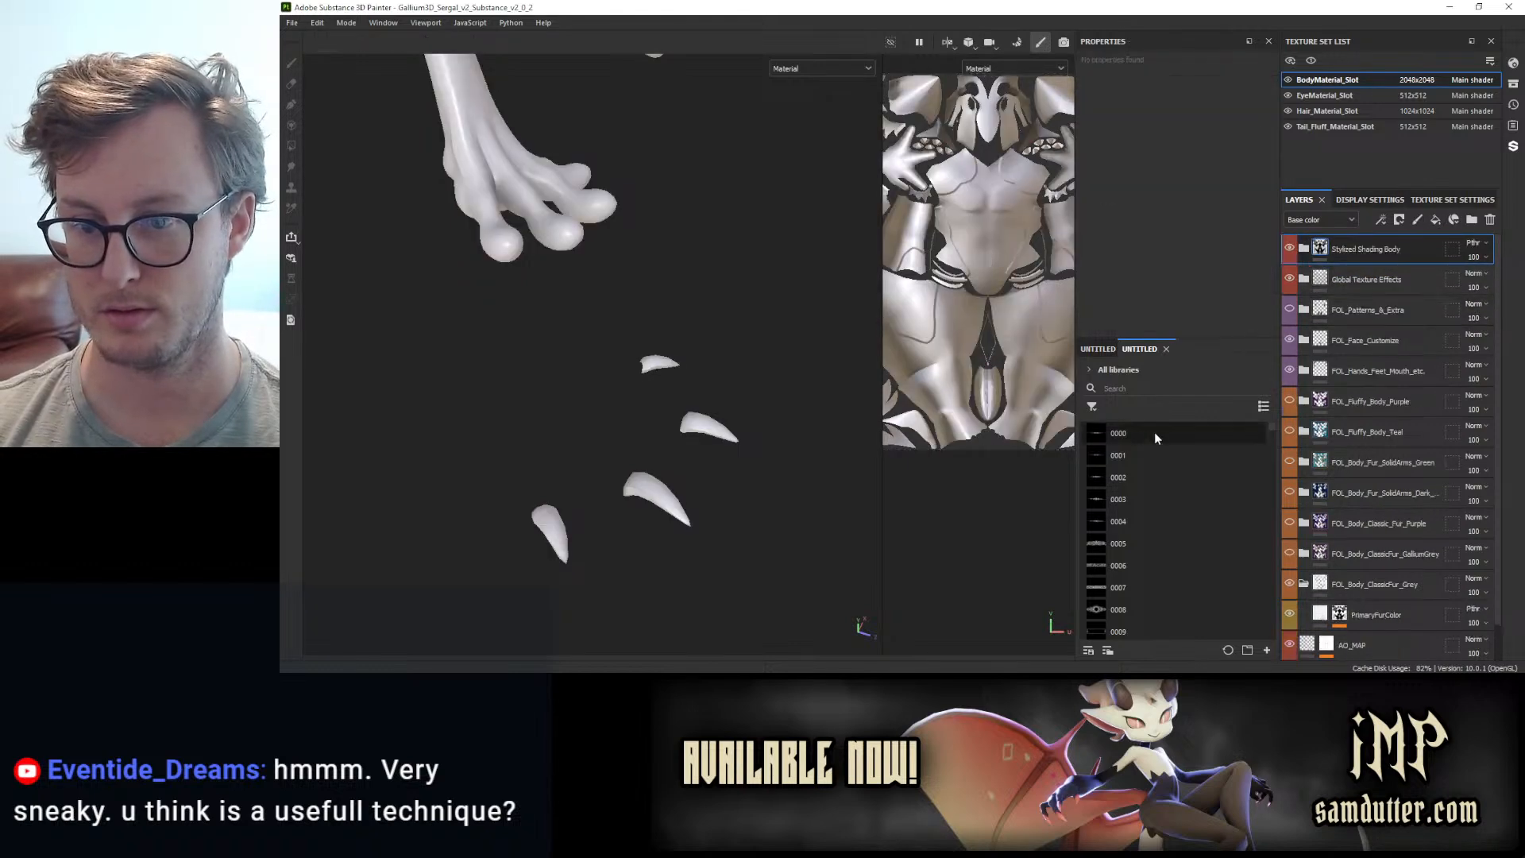
- Undo the last change, add the Template Flat smart material above the Stylized Shading Body folder, and rename it as Claws
key("ctrl+z")
left_click(1132, 388)
type("template flat")
left_click_drag(1136, 433, 1357, 249)
double_click(1374, 250)
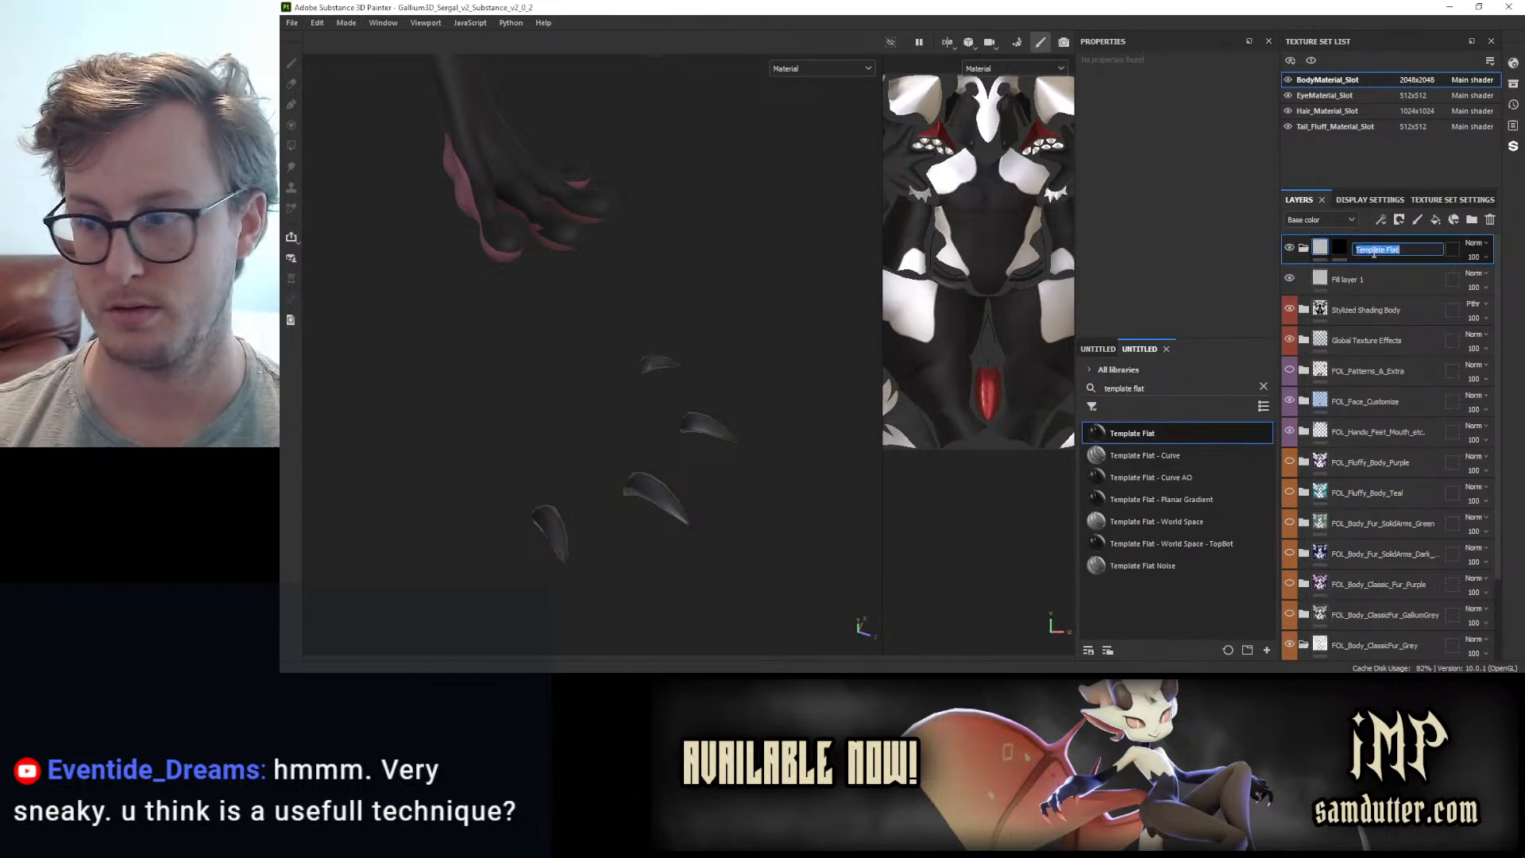
type("Claws")
key("Return")
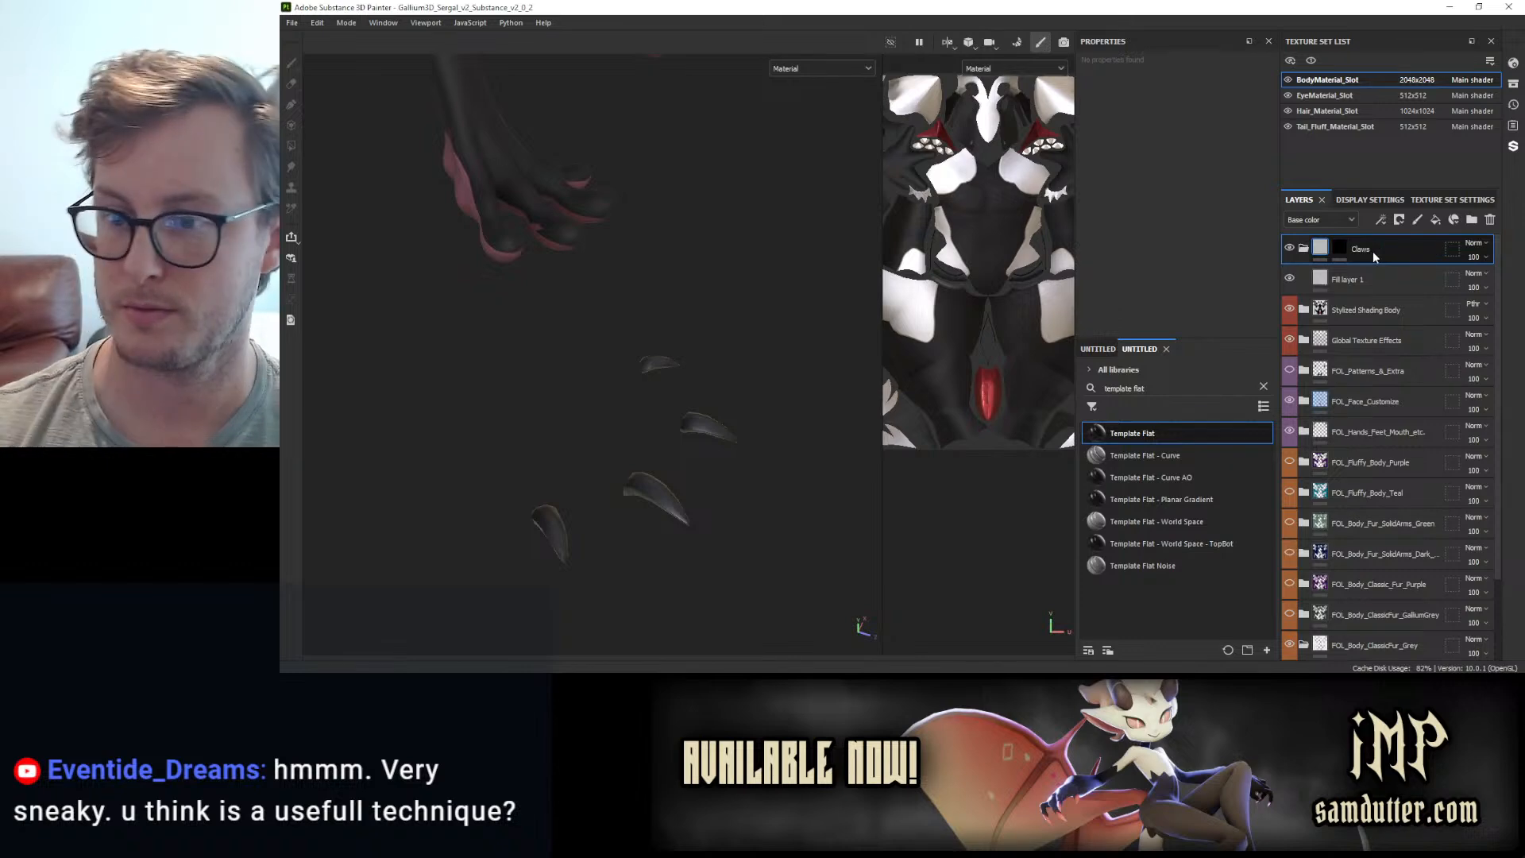
- Set the Claws fill layer's base color to crimson and polygon-fill the foot claws in the folder's black mask
left_click(1349, 279)
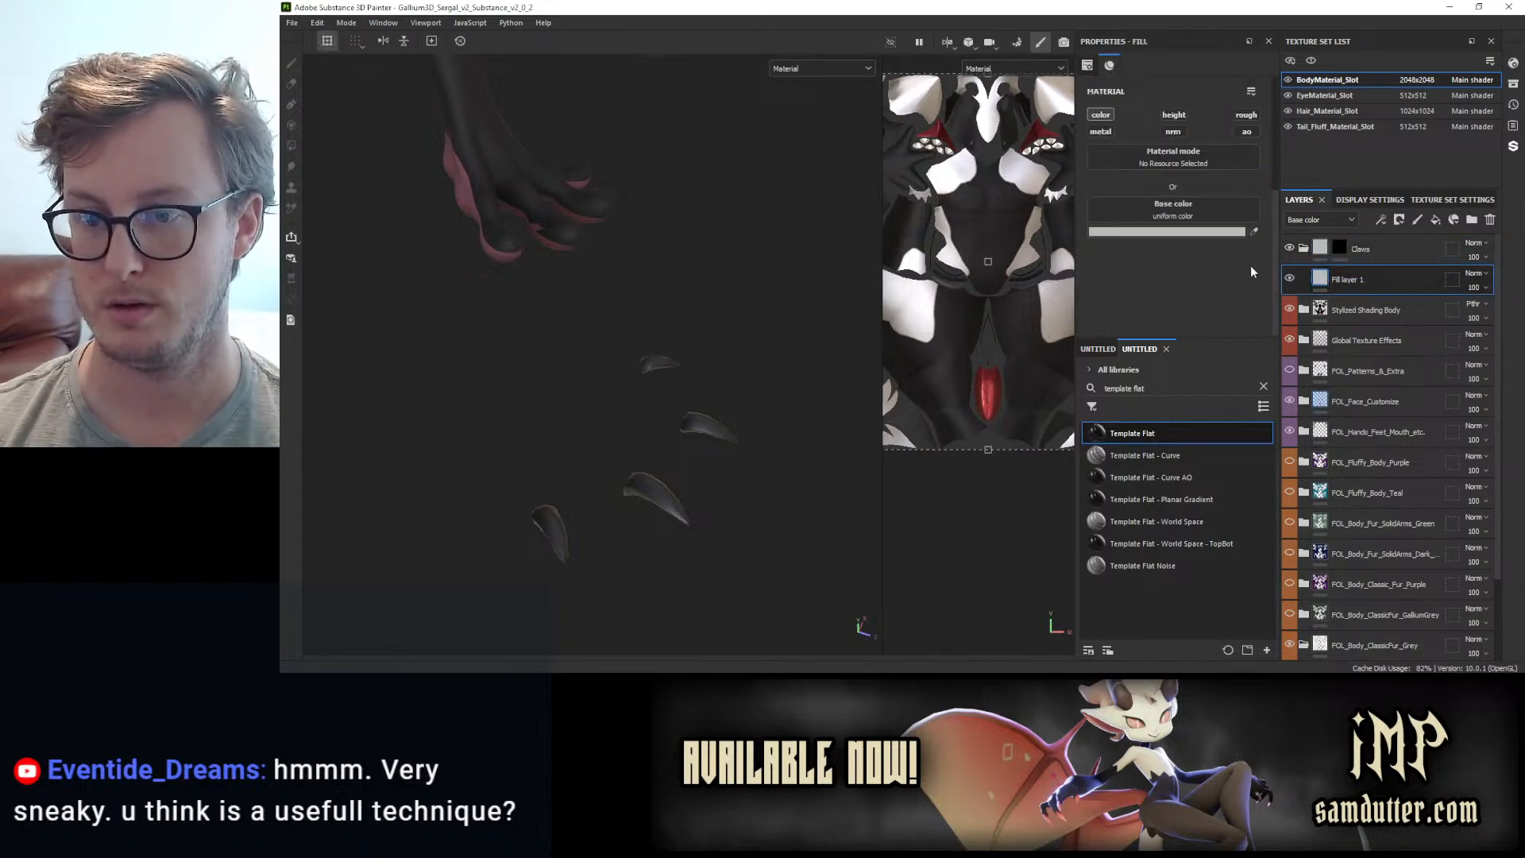
left_click(1251, 231)
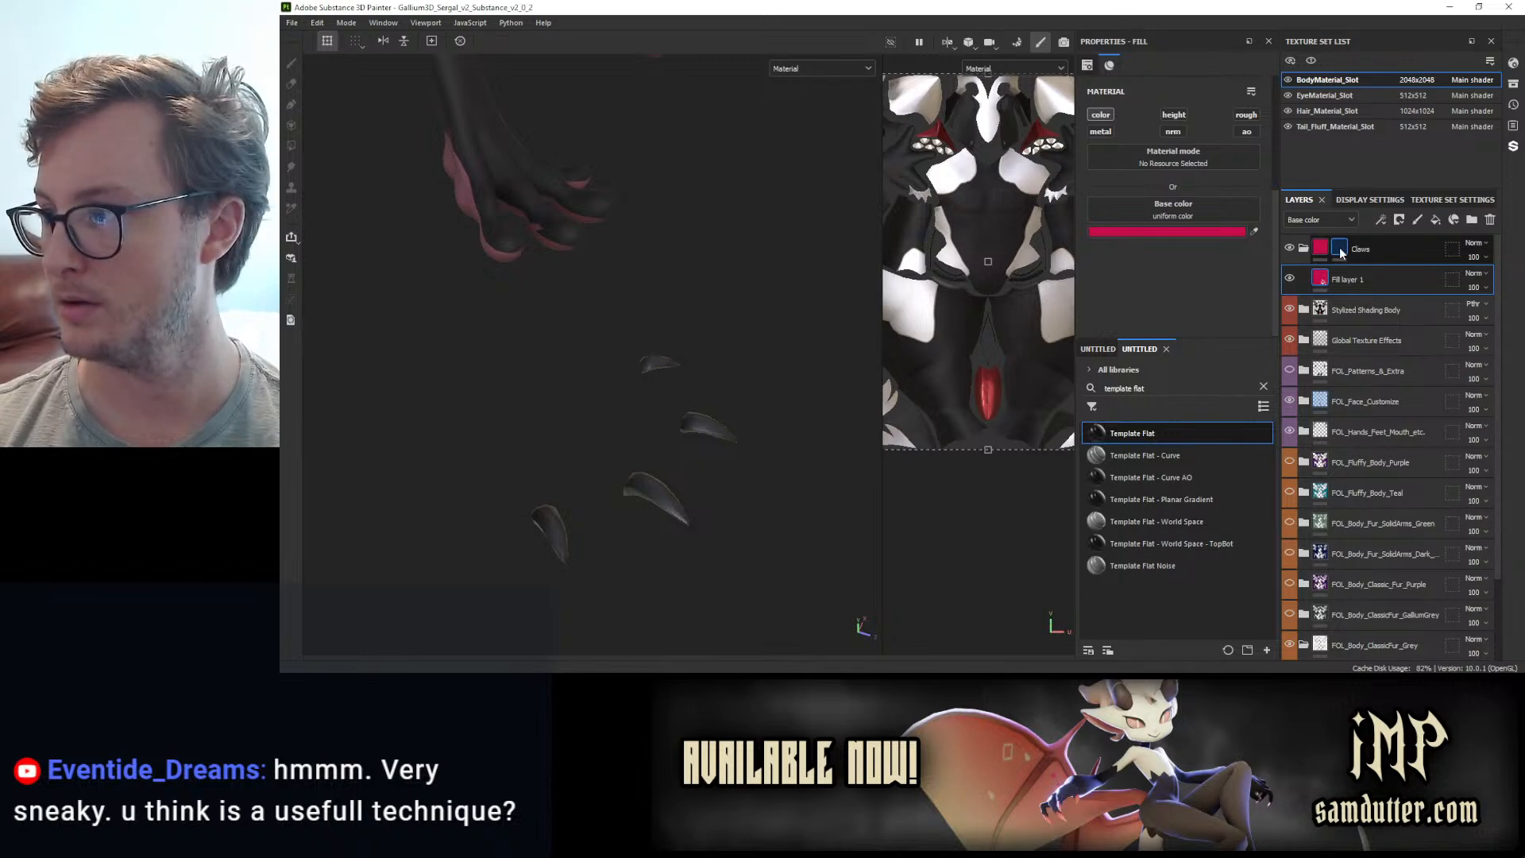
left_click(1340, 250)
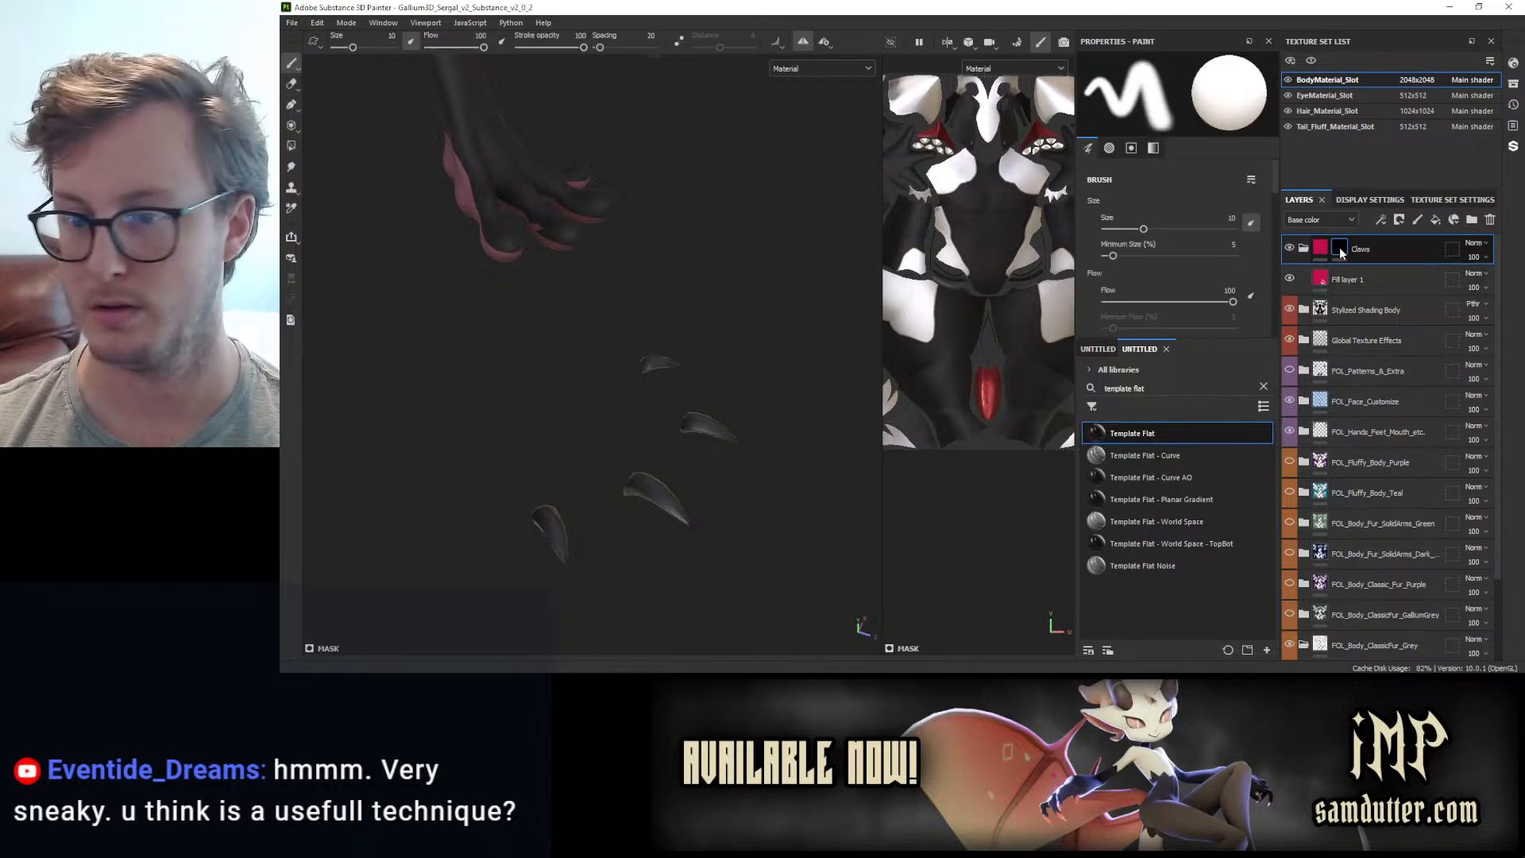
left_click(291, 145)
left_click_drag(521, 370, 836, 603)
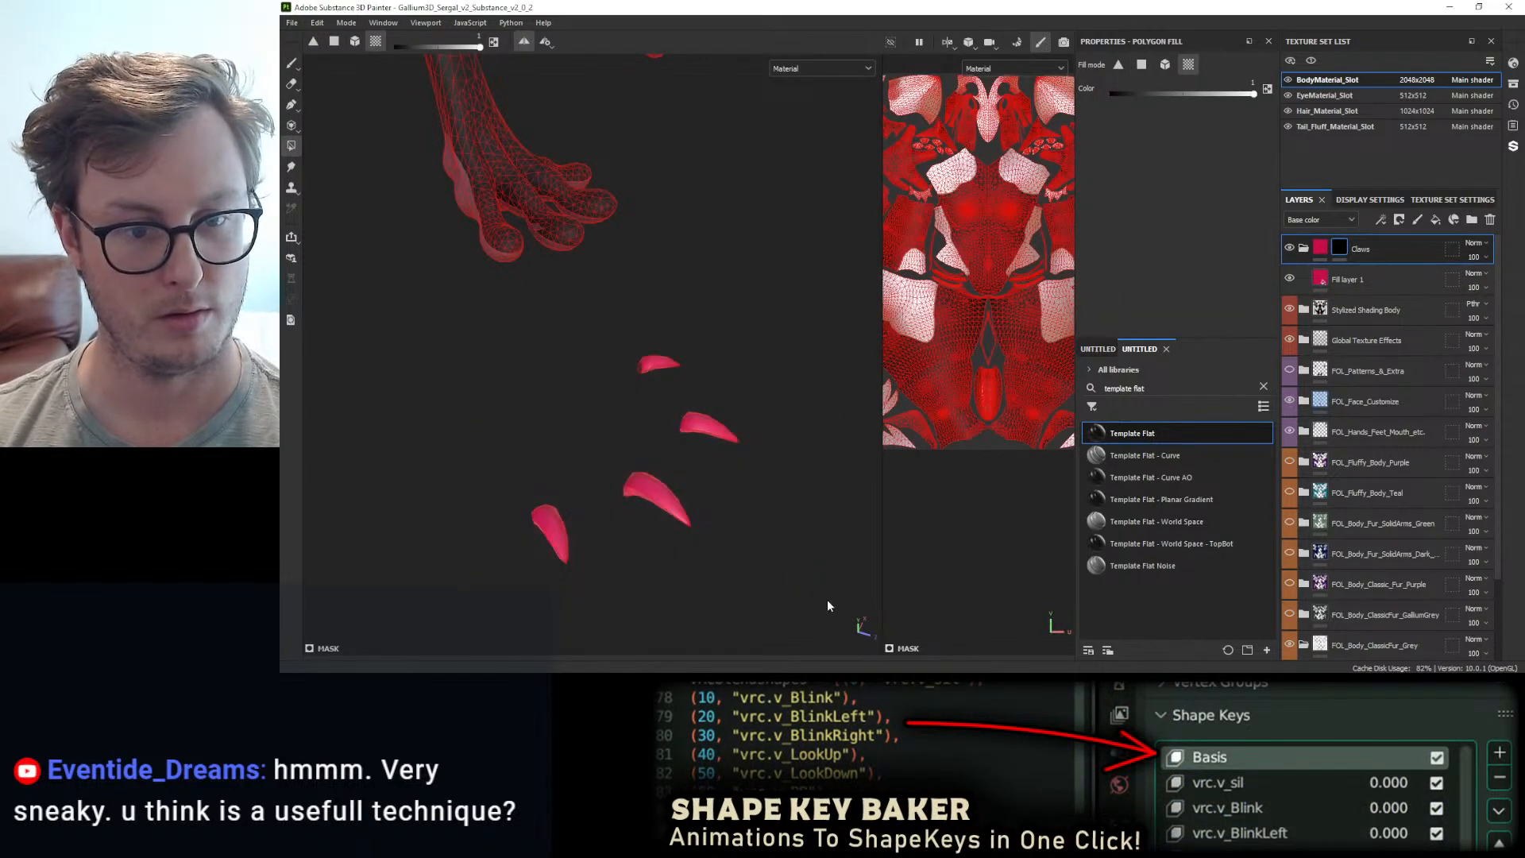
- Polygon-fill the hand claws in the Claws mask and return to the Paint brush
scroll(702, 463, "down", 6)
mouse_move(694, 403)
left_mouse_down("alt")
mouse_move(666, 402)
mouse_move(602, 454)
mouse_move(623, 415)
mouse_move(569, 365)
left_mouse_up("alt")
left_click_drag(538, 281, 667, 391)
left_click(291, 63)
scroll(724, 277, "down", 6)
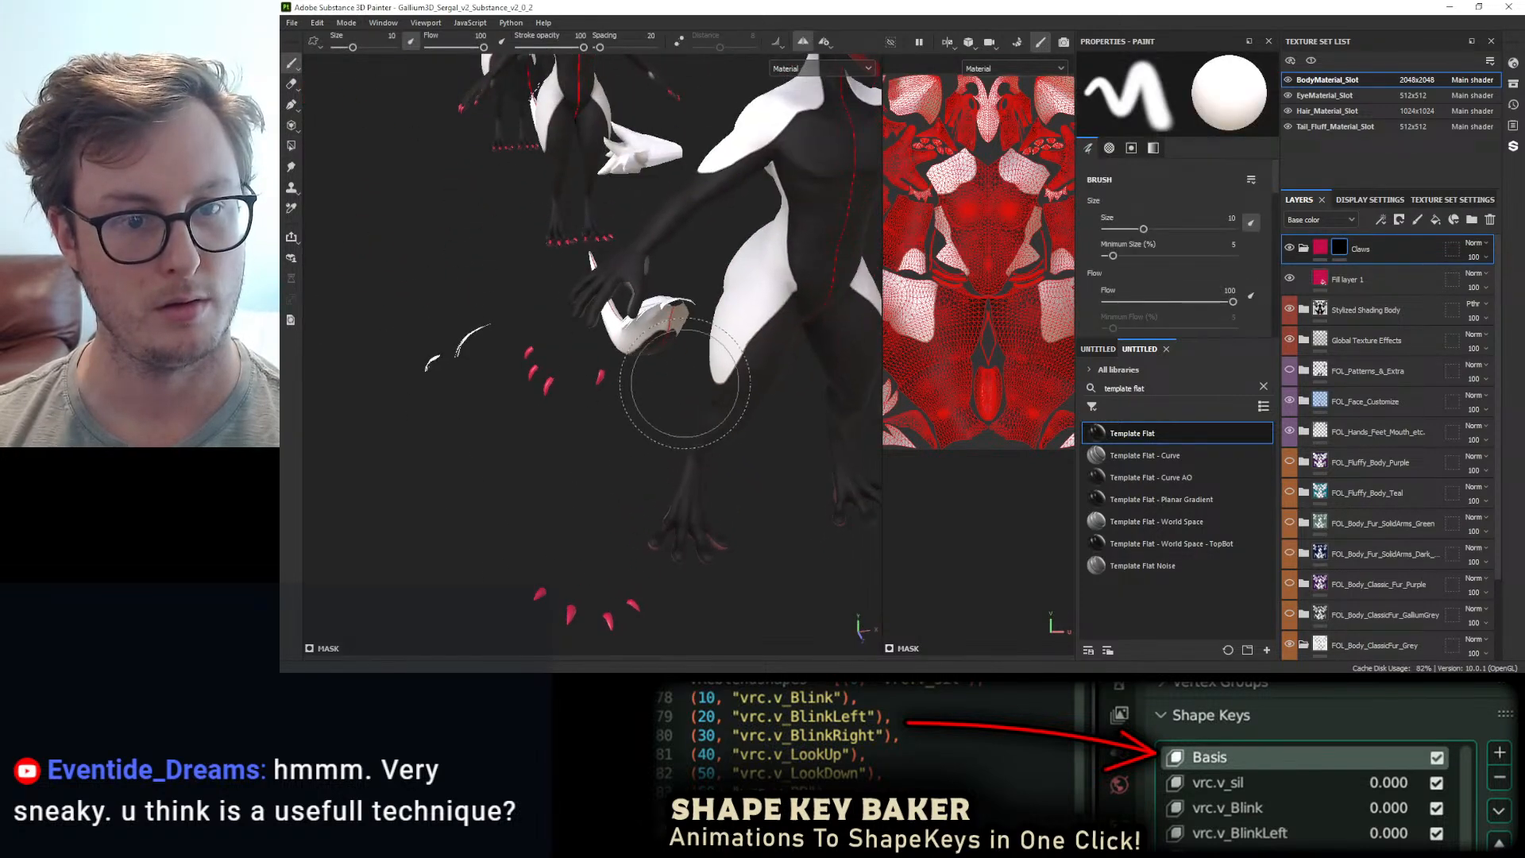
- Examine the recolored claws and the white markings on the torso, hips and legs from several angles
scroll(725, 276, "up", 5)
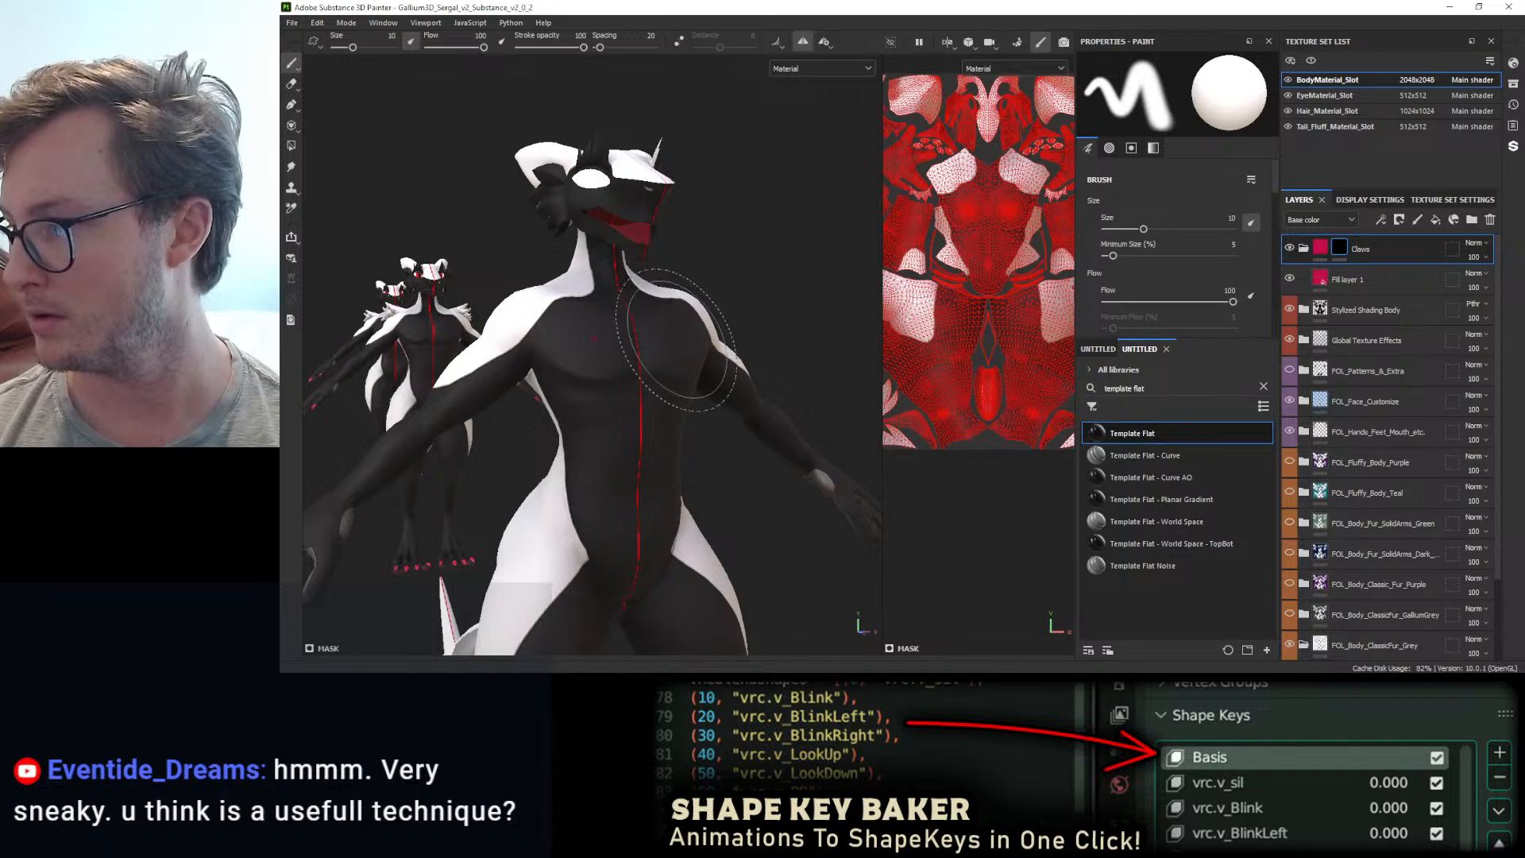
left_click_drag(590, 371, 592, 433, "alt")
middle_click_drag(592, 433, 574, 254, "alt")
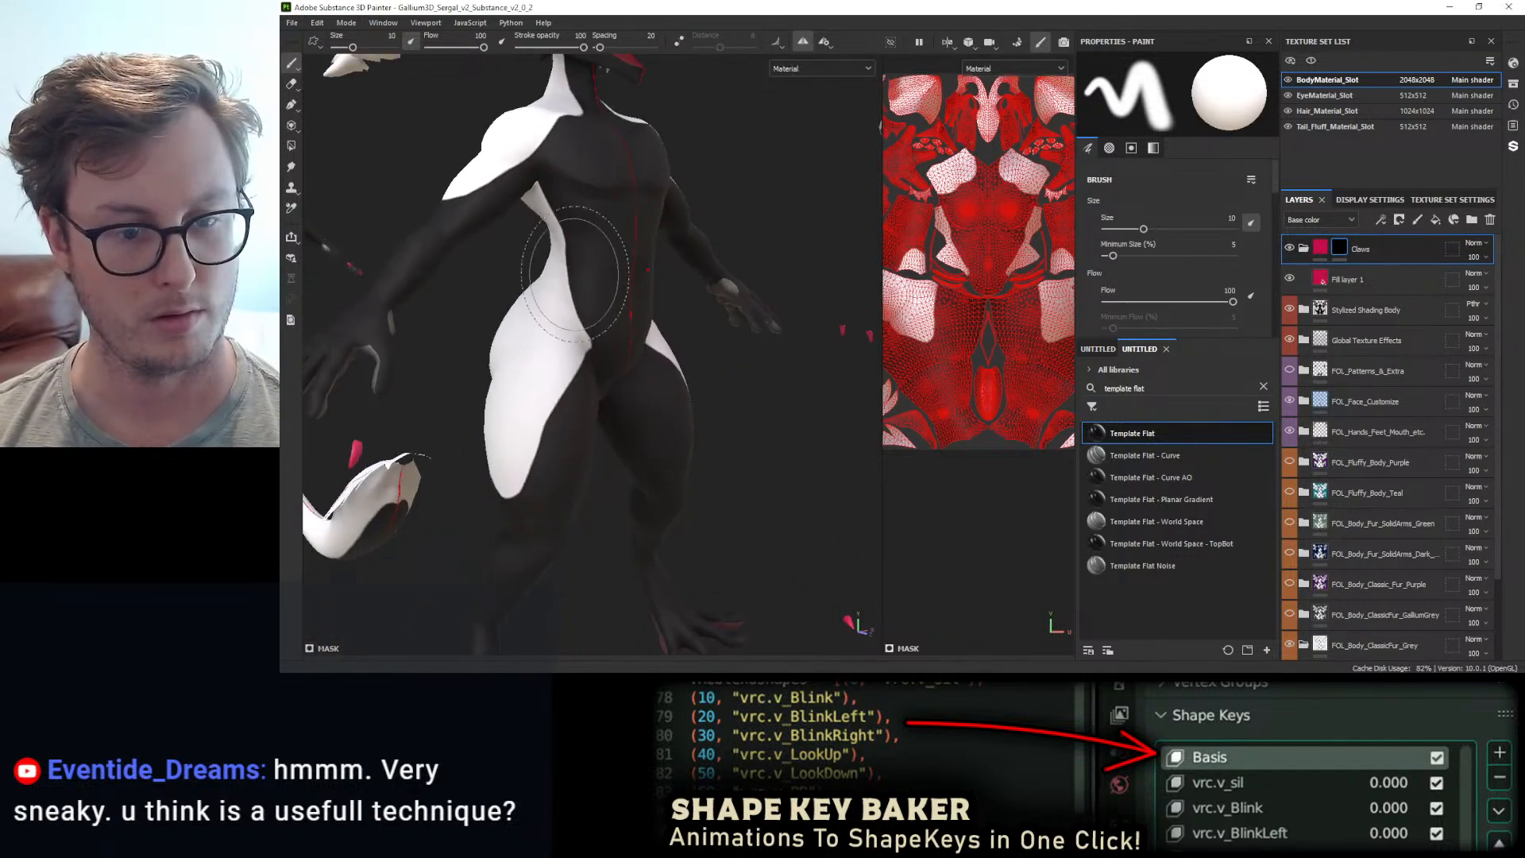
right_click_drag(574, 254, 568, 187, "alt")
middle_click_drag(608, 355, 639, 246, "alt")
right_click_drag(639, 245, 587, 314, "alt")
left_click_drag(586, 314, 681, 283, "alt")
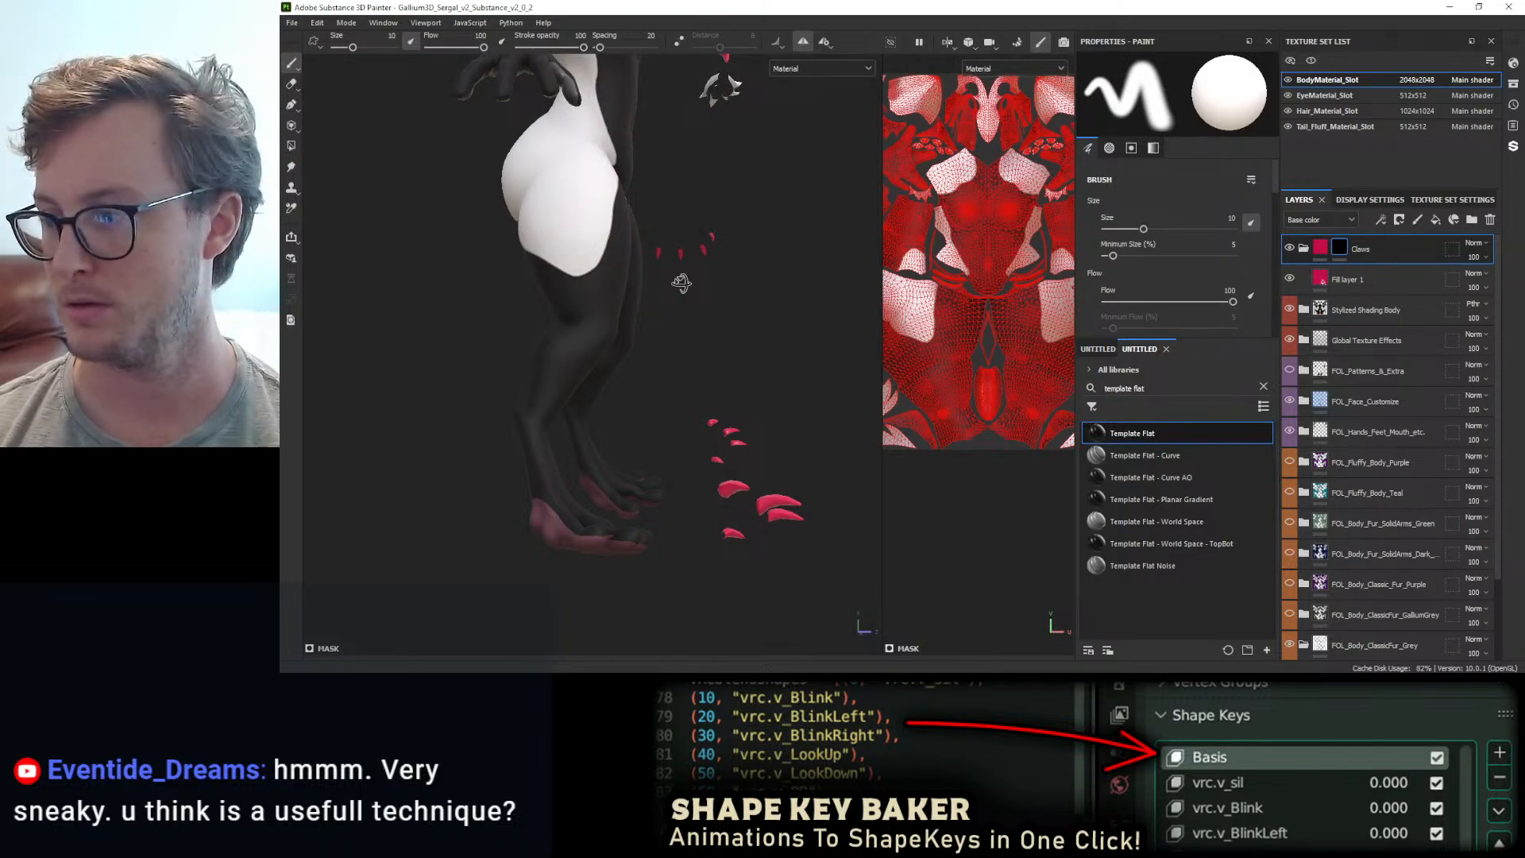
left_click_drag(682, 283, 597, 306, "alt")
right_click_drag(597, 306, 603, 348, "alt")
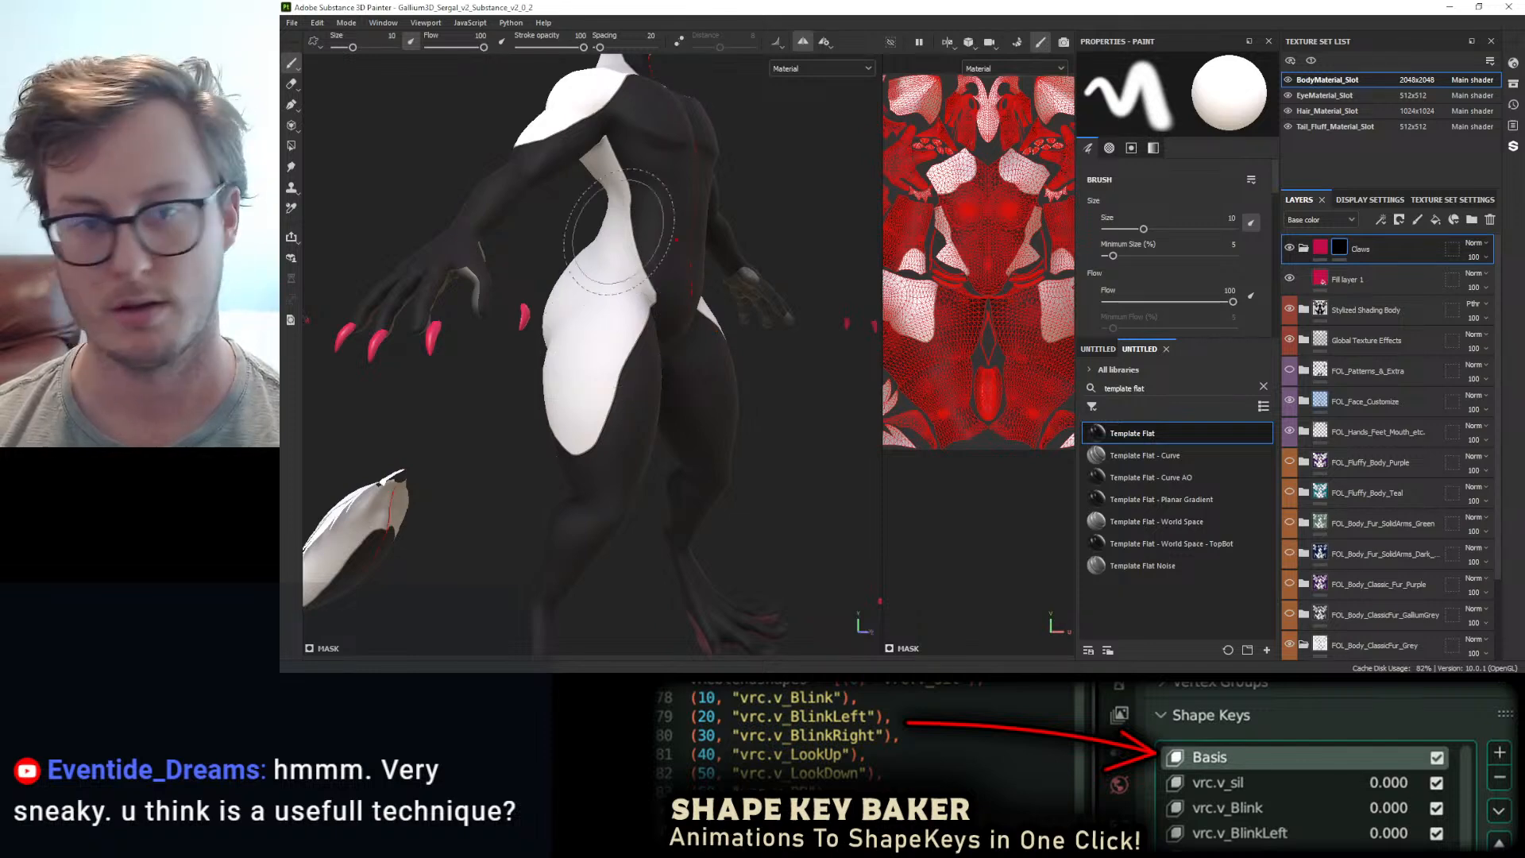
right_click_drag(620, 230, 635, 413, "alt")
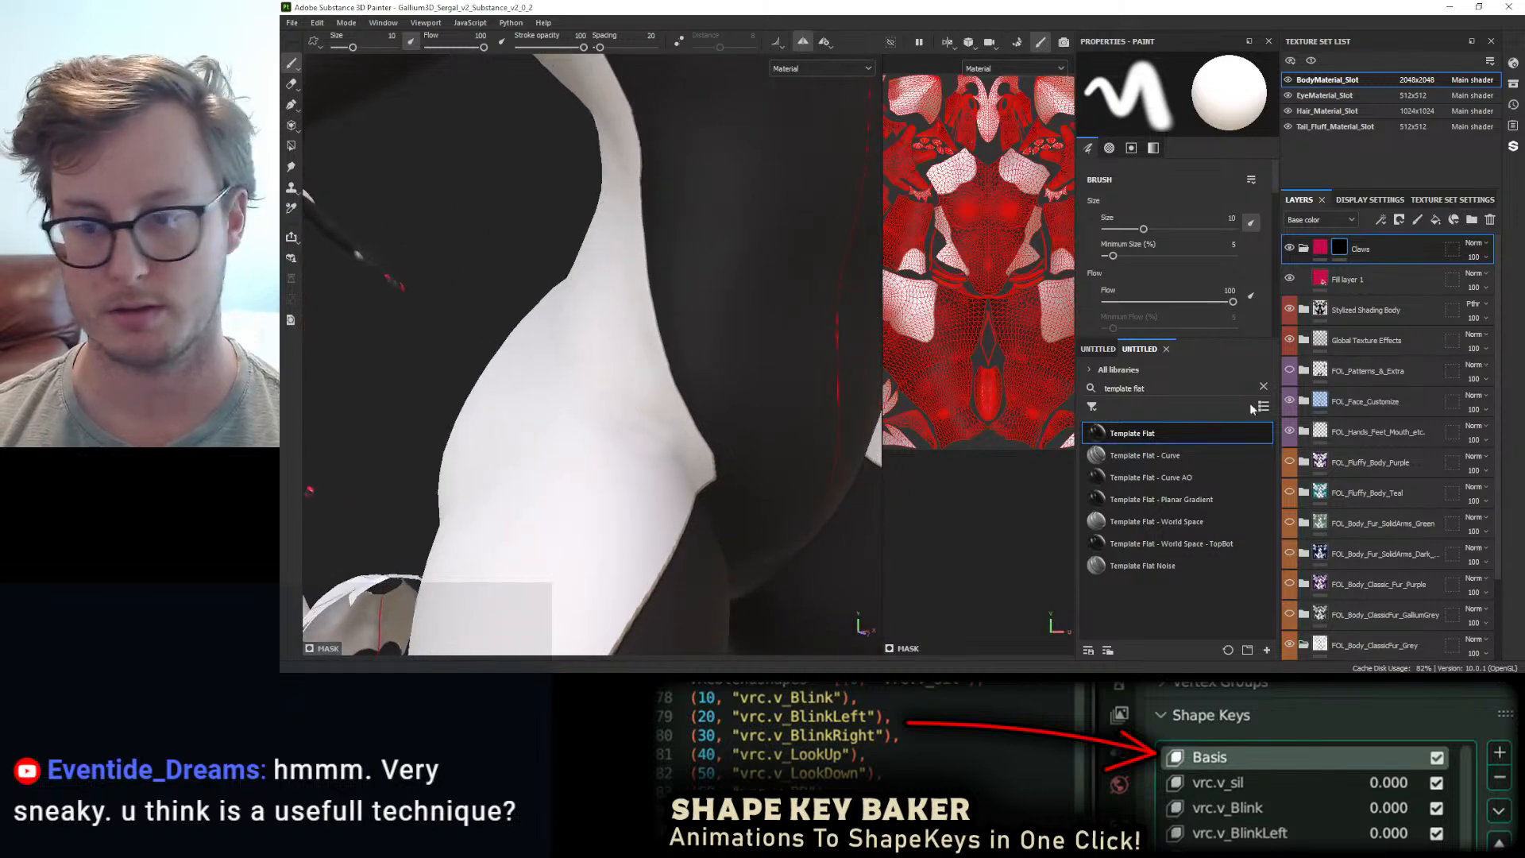
- Check the PrimaryFurColor layer in the FOL_Body_ClassicFur_Grey folder by toggling its visibility off and on
scroll(1335, 350, "down", 3)
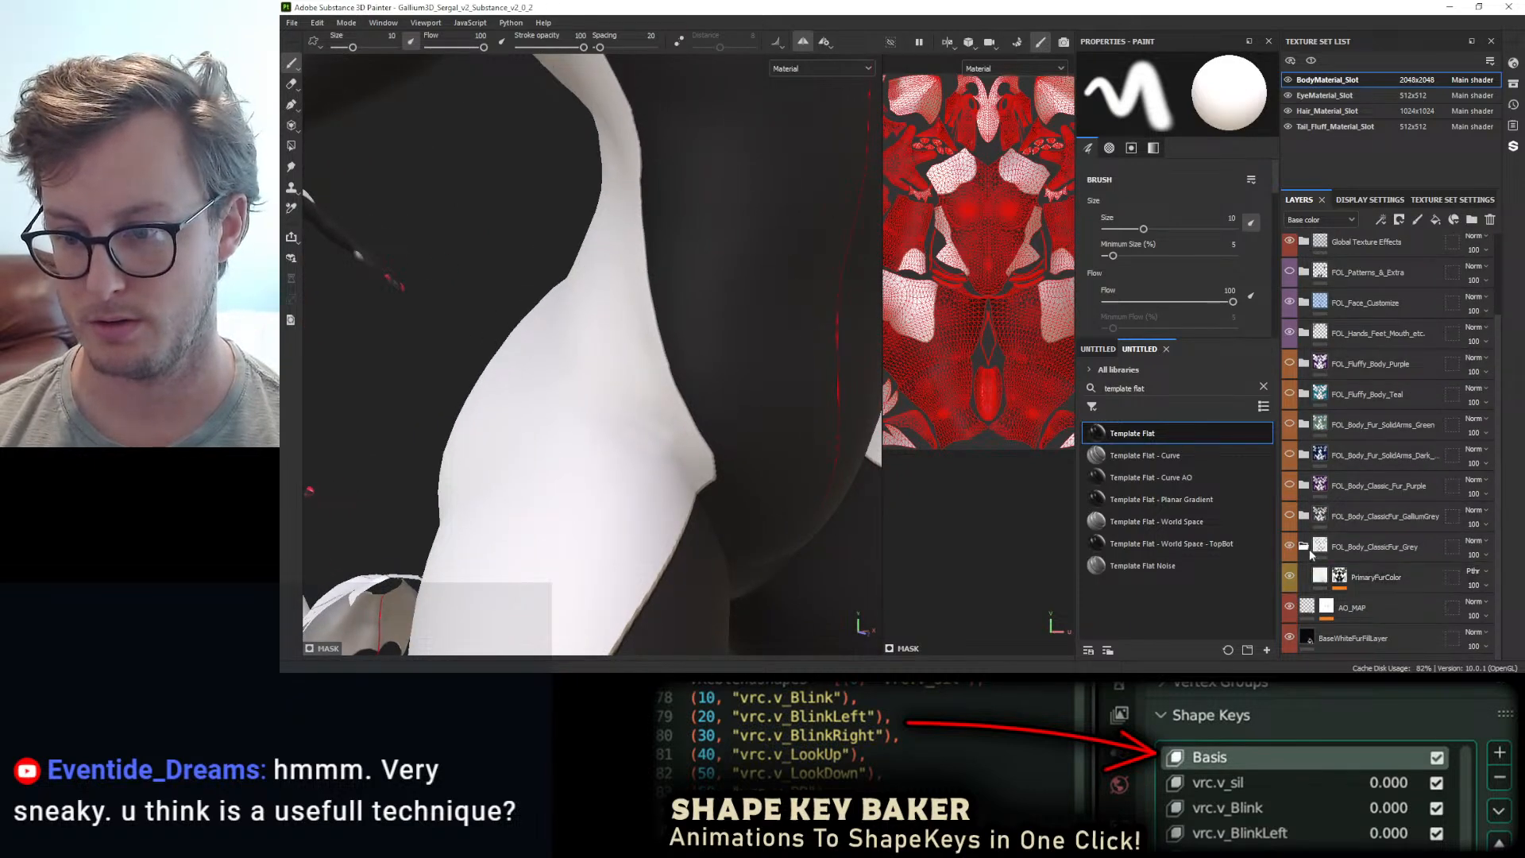
left_click(1304, 547)
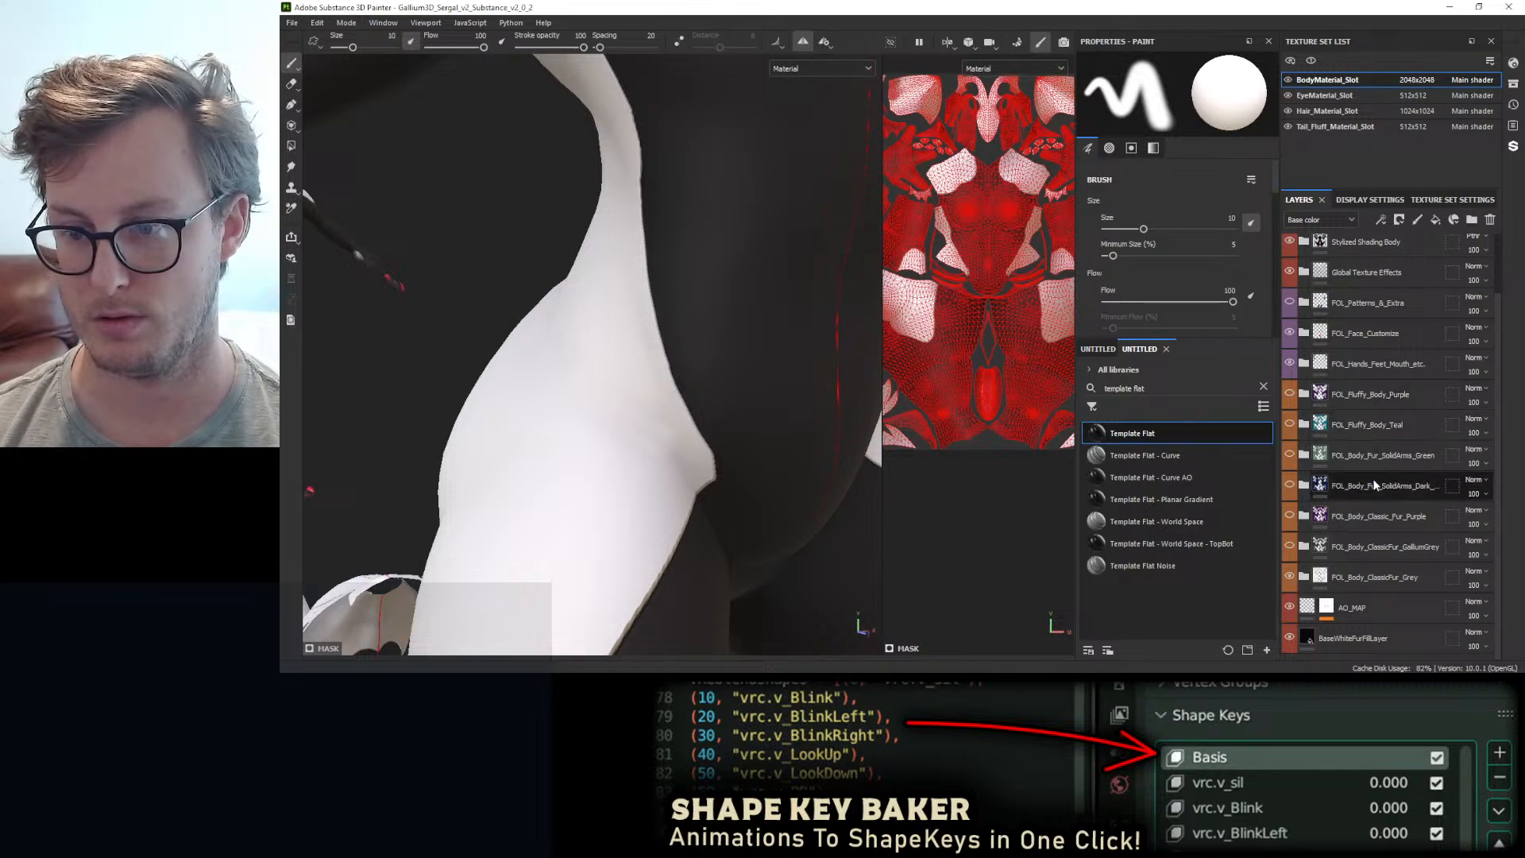
left_click(1304, 576)
scroll(1412, 529, "down", 1)
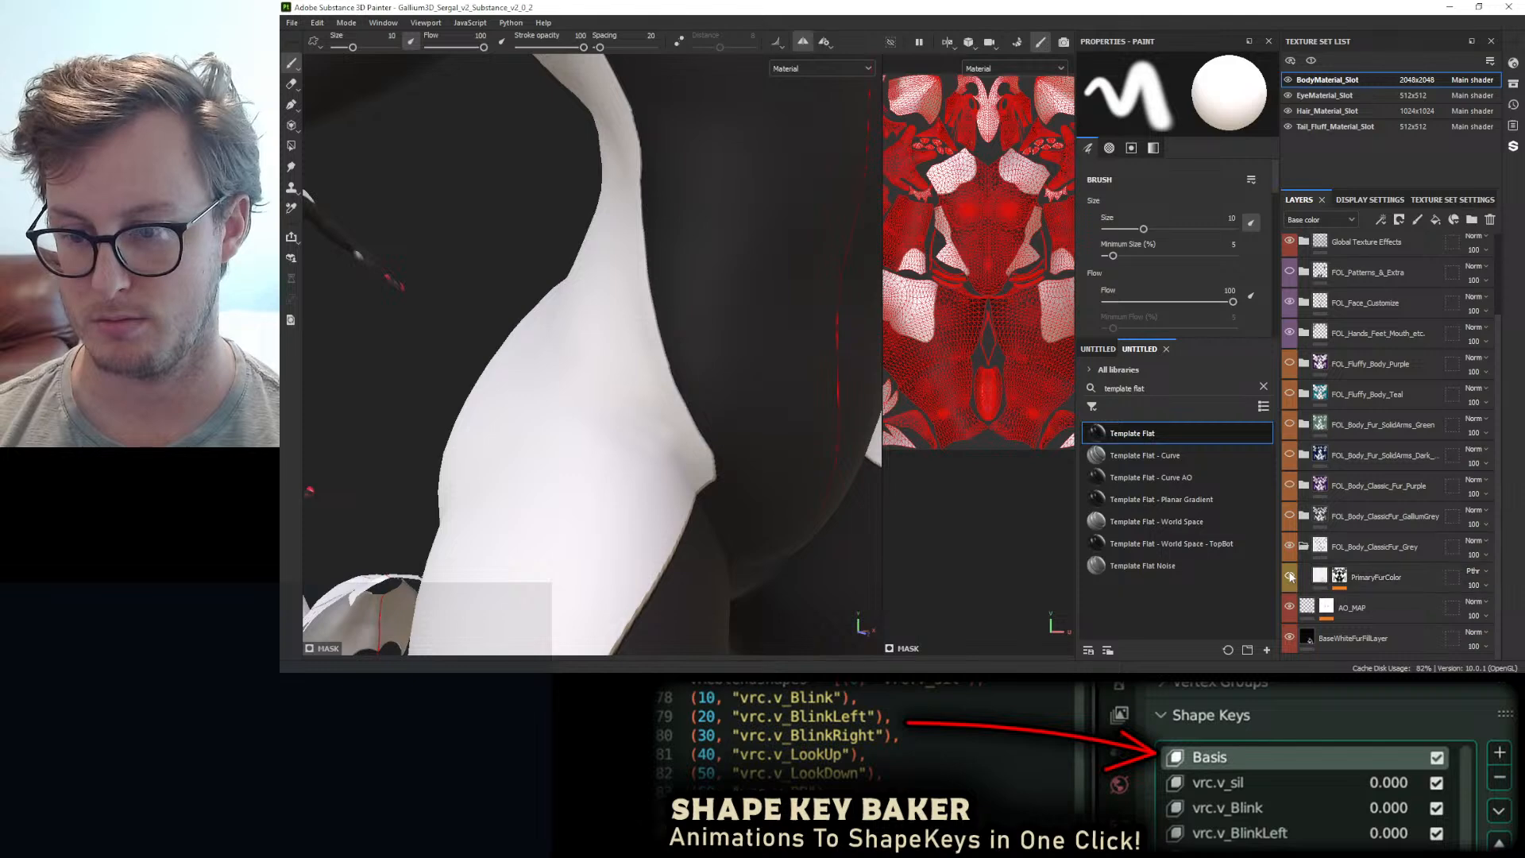
left_click(1290, 577)
left_click(1290, 576)
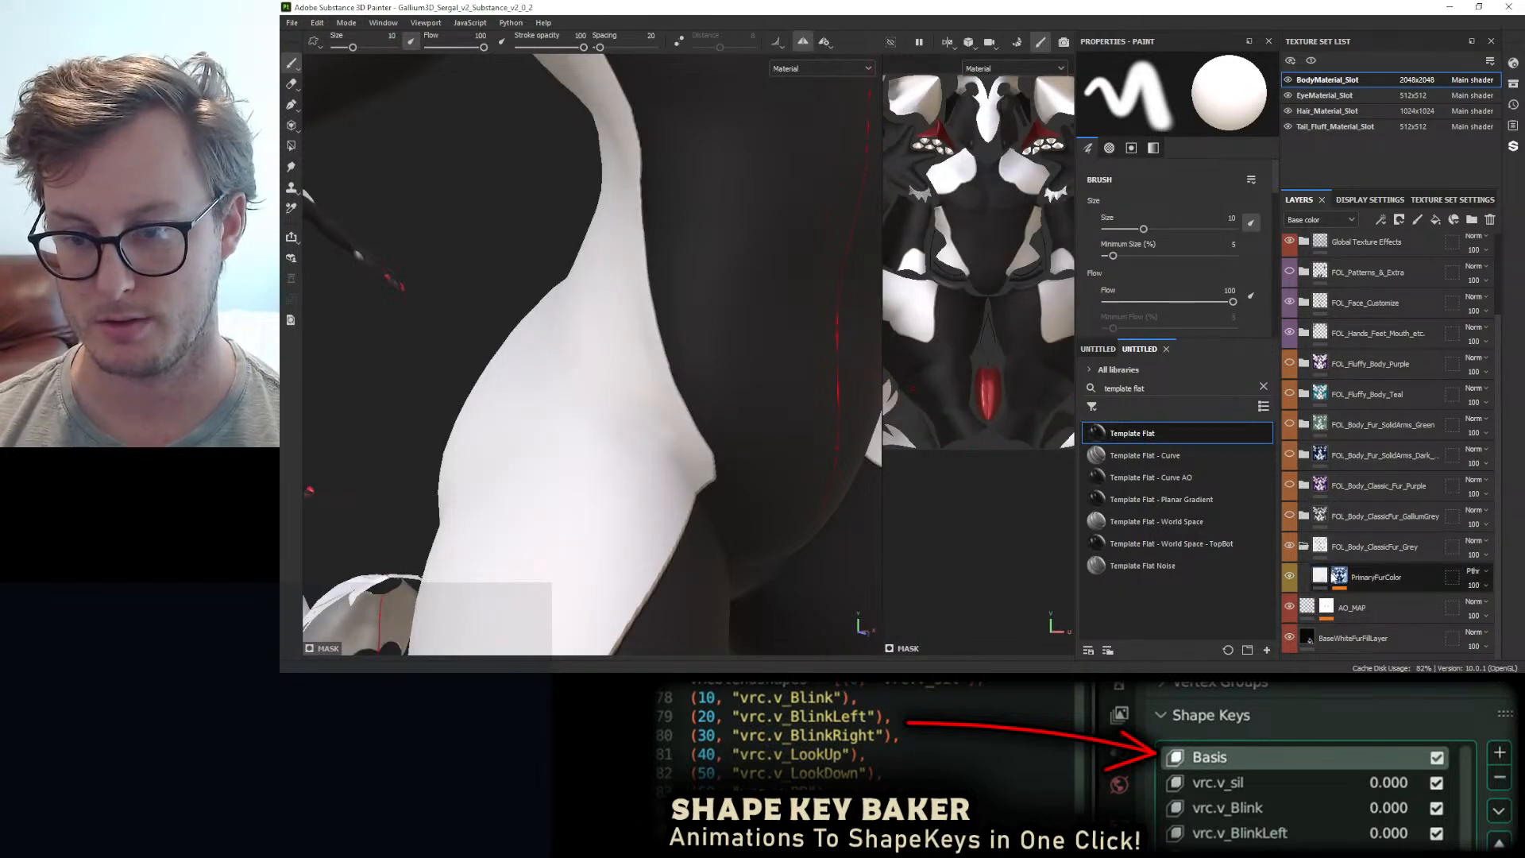
- Add a paint effect to the PrimaryFurColor layer's mask
left_click(1339, 588)
right_click(1343, 578)
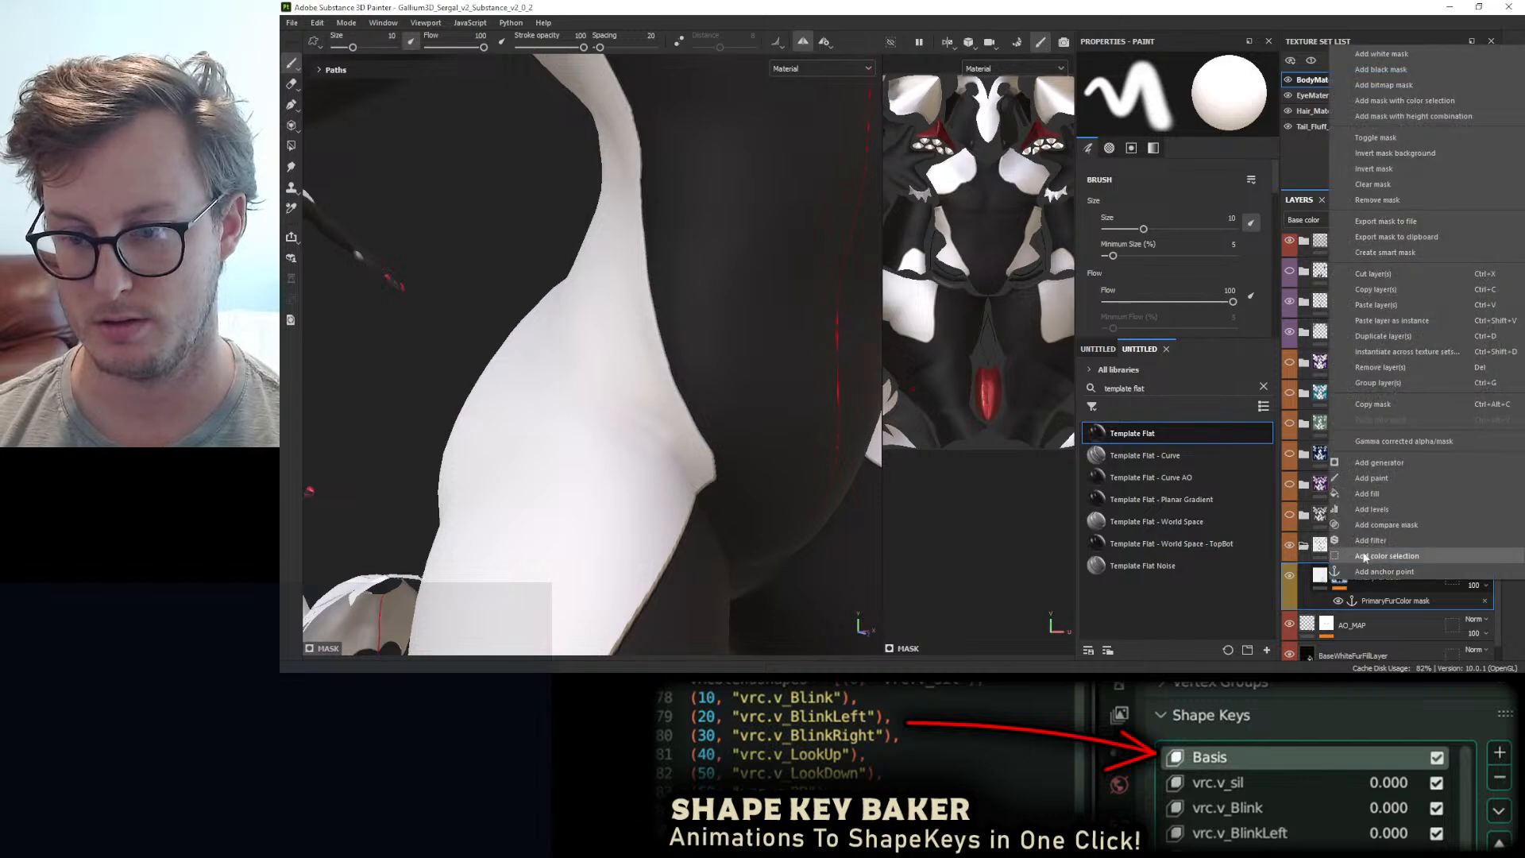
left_click(1386, 479)
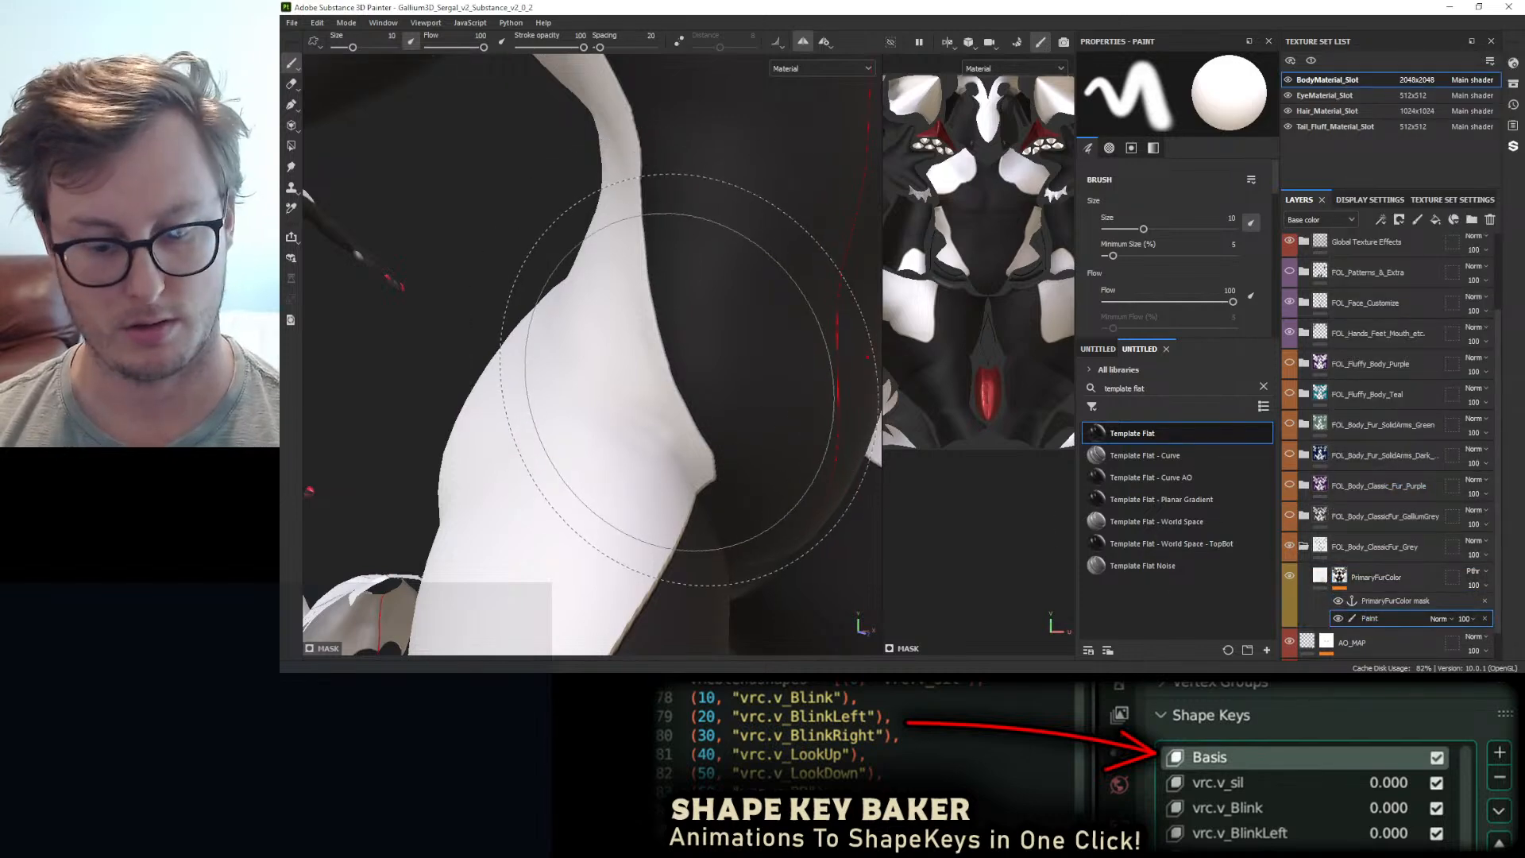
- Shrink the brush to size 0.32, switch it to black, and try a stroke across the white hip marking
right_click_drag(707, 314, 645, 326, "ctrl")
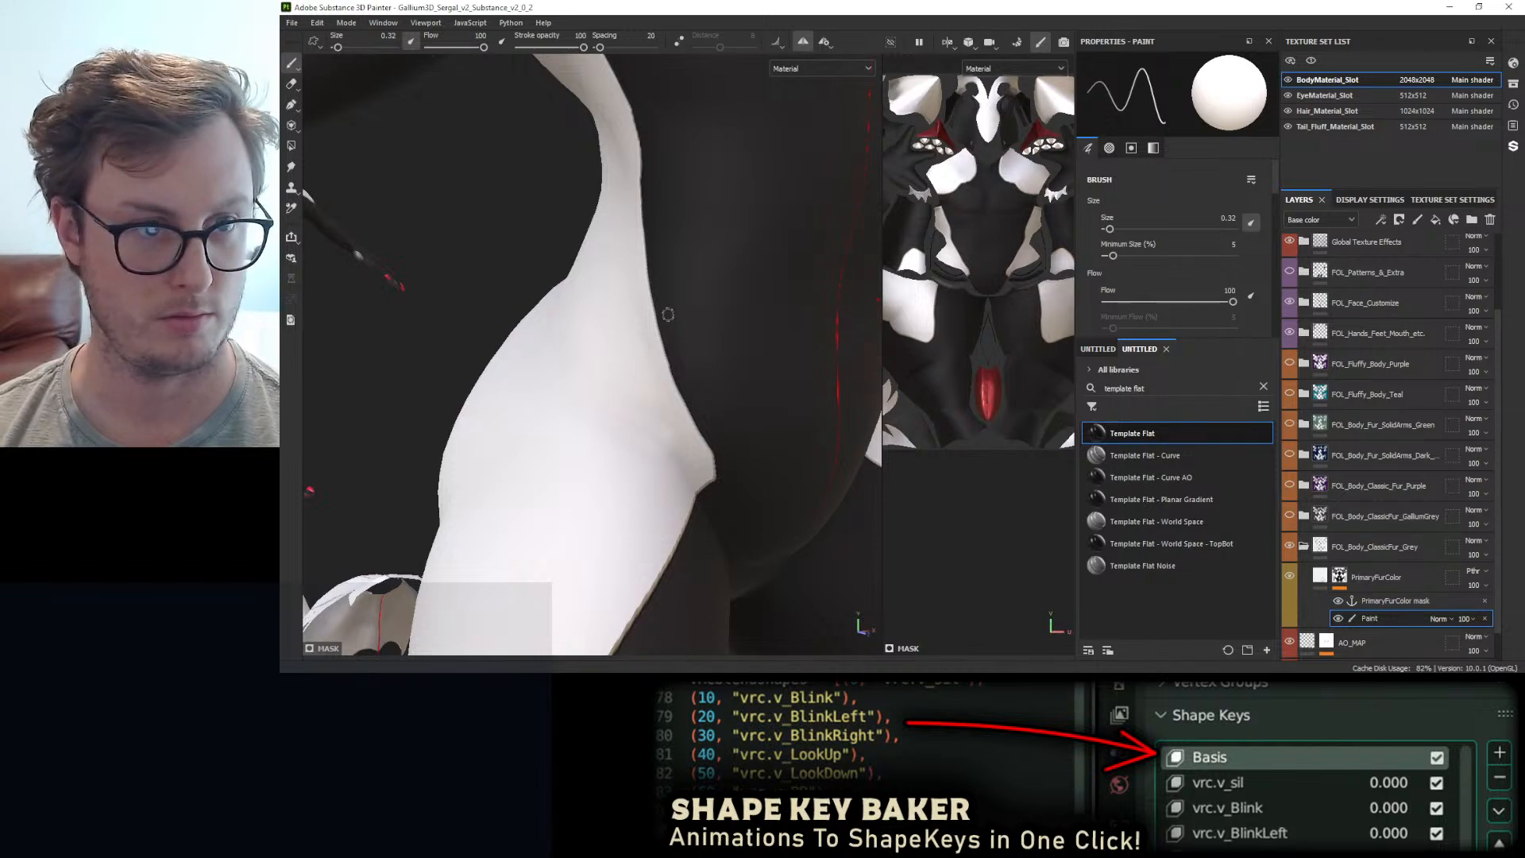
key("x")
mouse_move(665, 285)
left_mouse_down()
mouse_move(602, 317)
mouse_move(665, 298)
left_mouse_up()
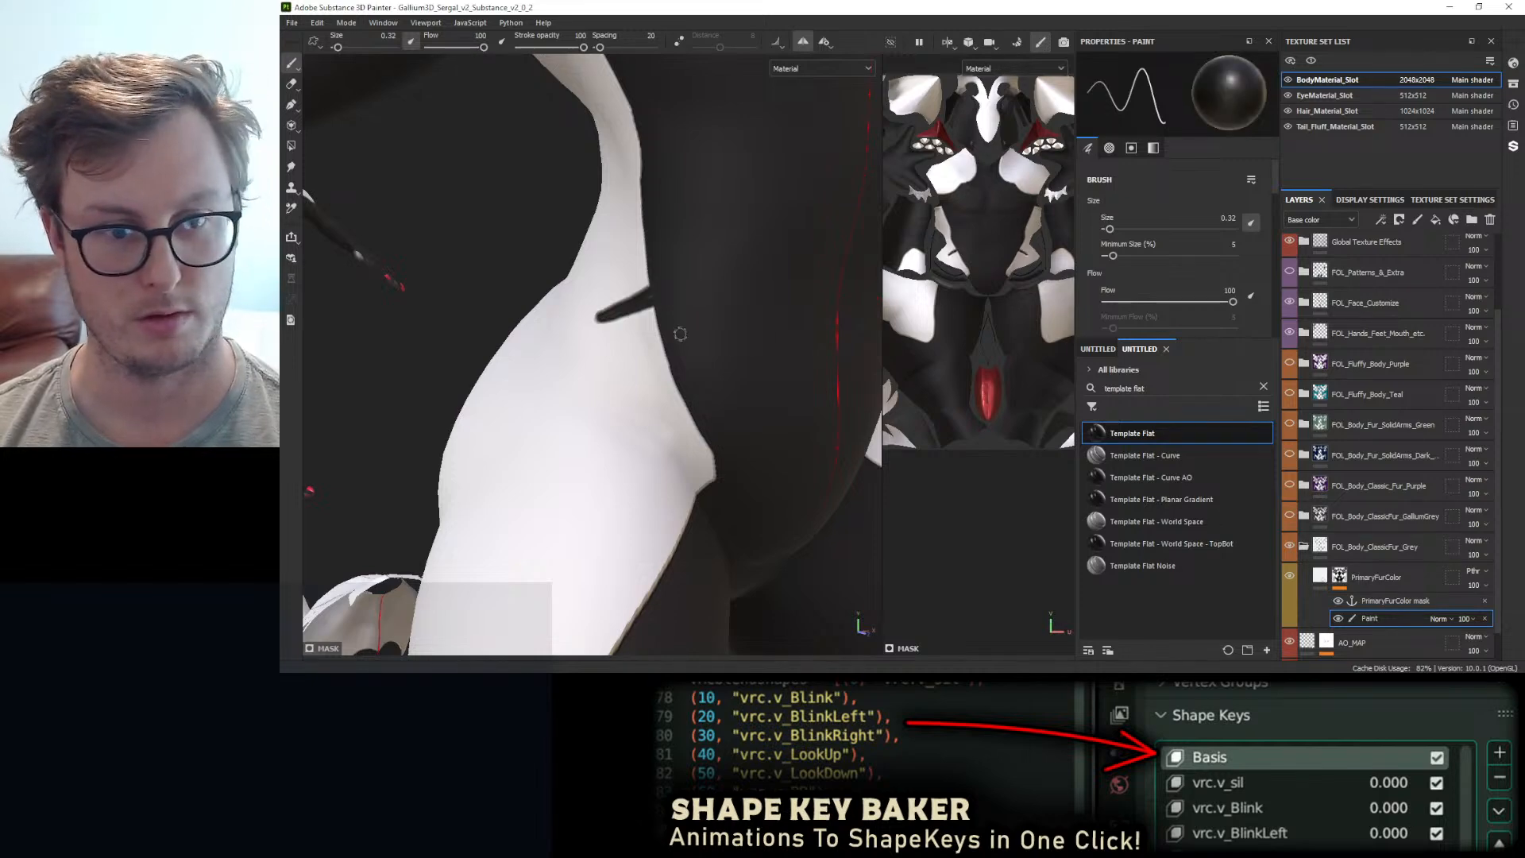
key("ctrl+z")
- Rename the PrimaryFurColor mask's new paint effect as Ezzy Fur Paint and save the project
scroll(675, 300, "down", 5)
mouse_move(675, 300)
middle_mouse_down("alt")
mouse_move(694, 286)
mouse_move(684, 300)
middle_mouse_up("alt")
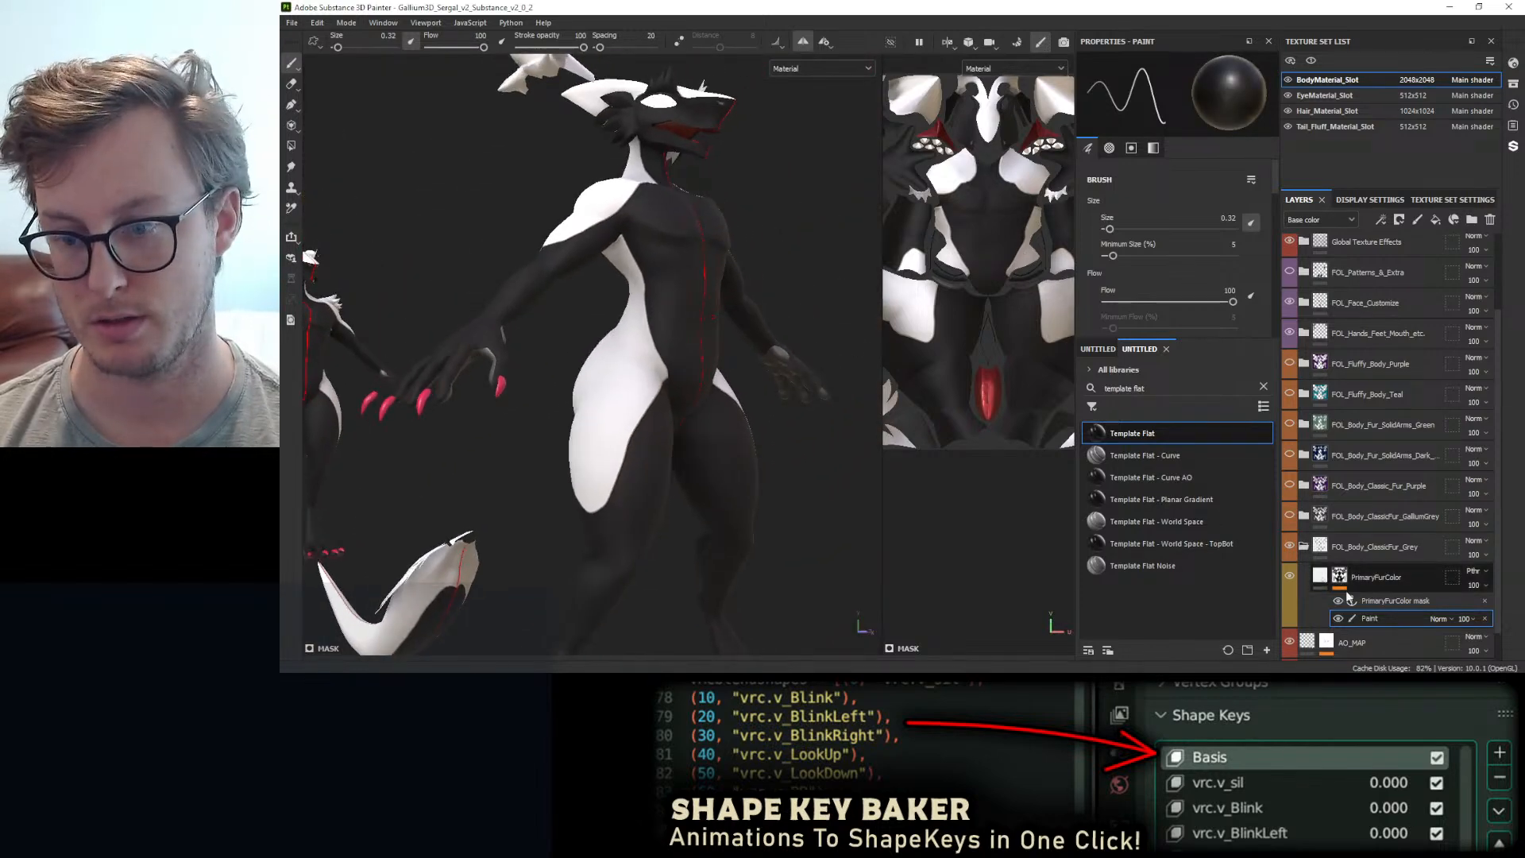
double_click(1374, 619)
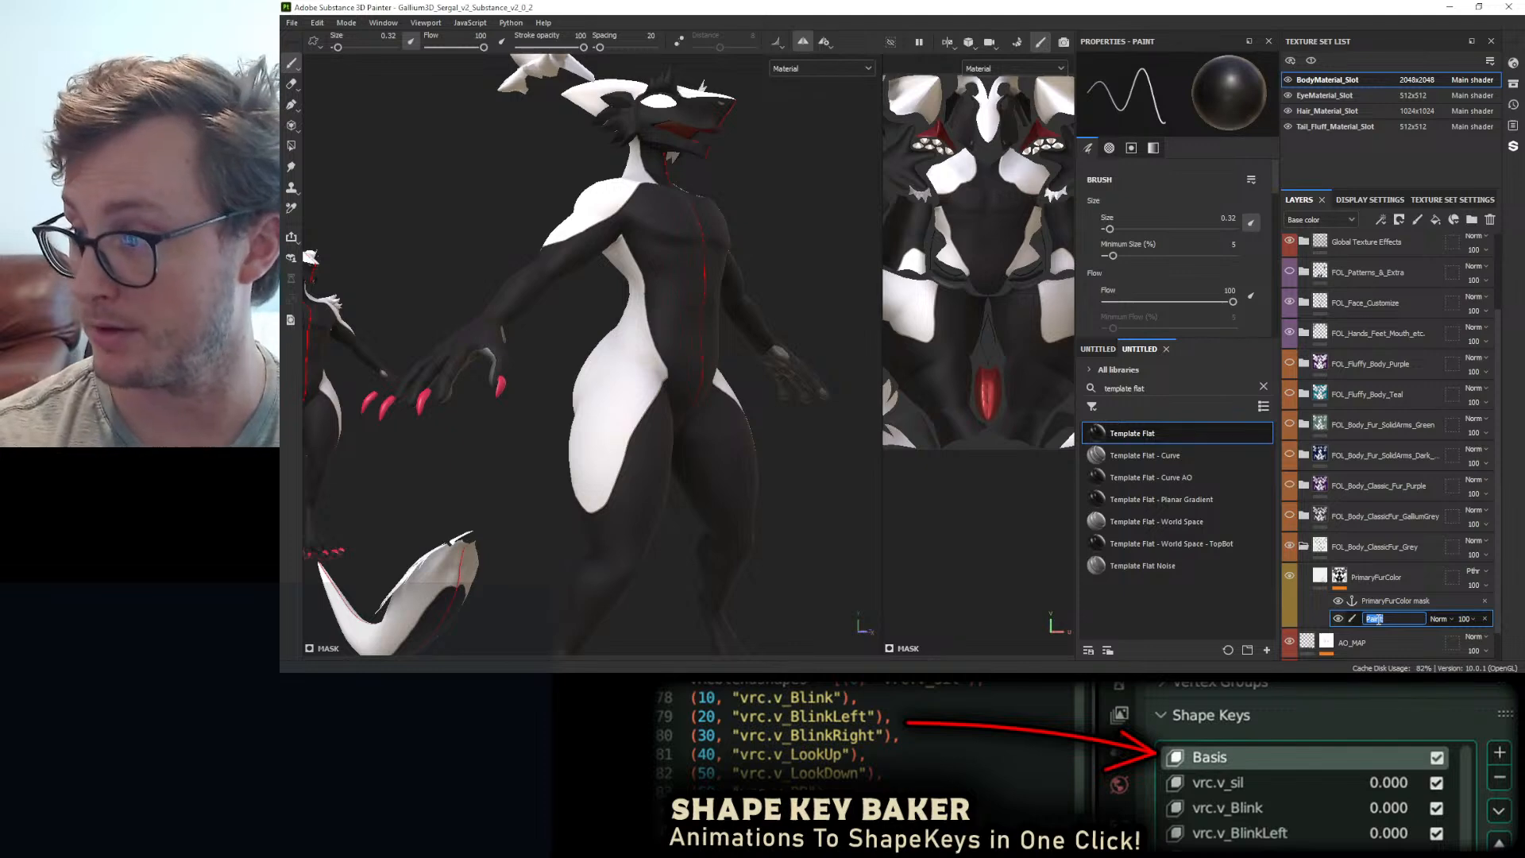
type("Ezzy Fur Paint")
key("Return")
scroll(682, 369, "up", 3)
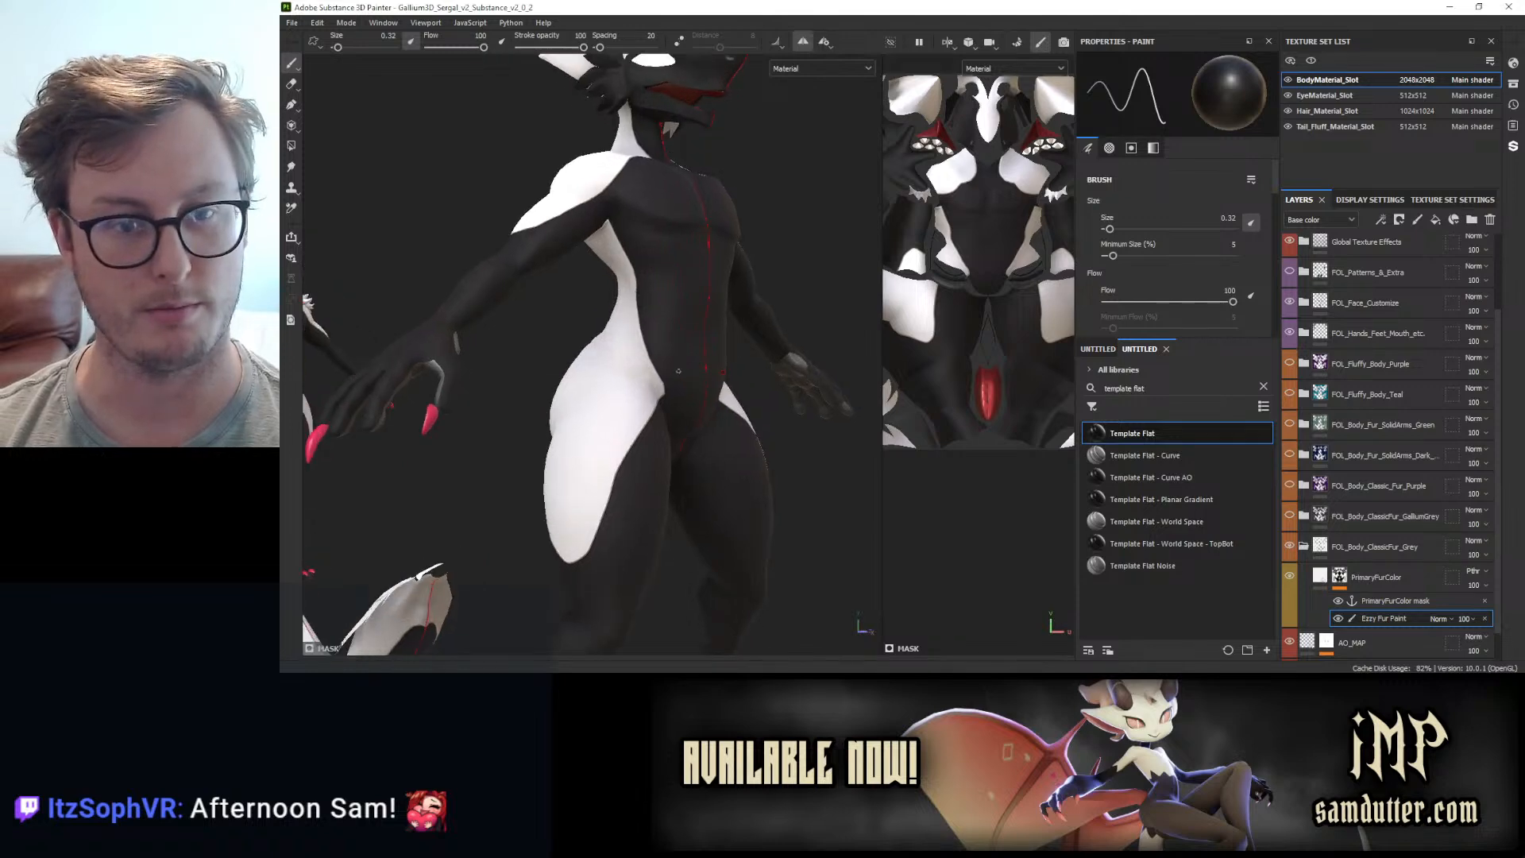
scroll(682, 369, "up", 2)
scroll(665, 354, "down", 3)
left_click_drag(666, 354, 759, 263, "alt")
key("ctrl+s")
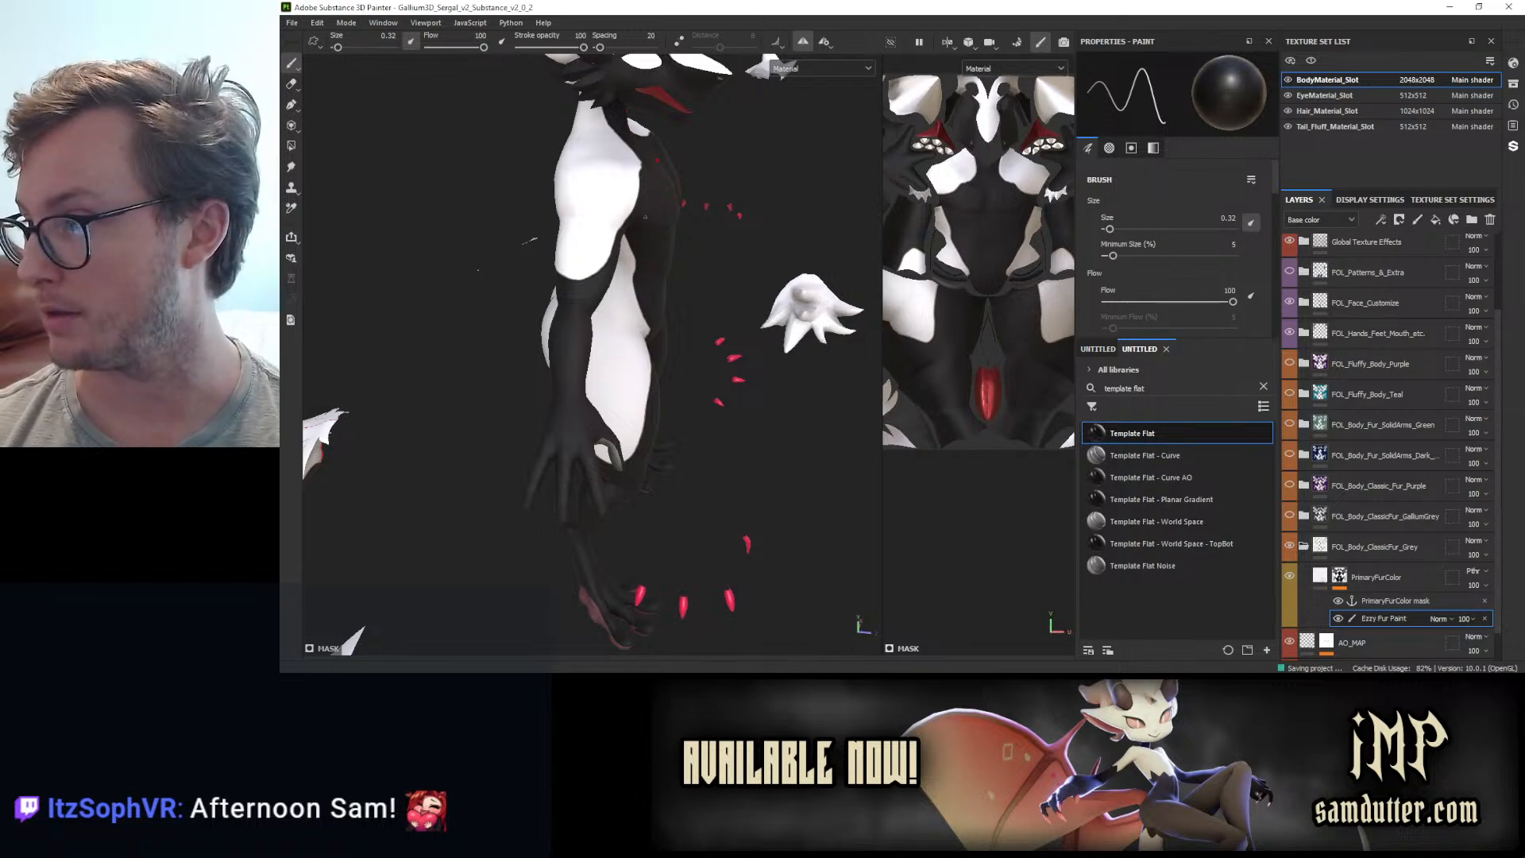
- Examine the white shoulder and upper-chest markings from several angles
scroll(645, 217, "up", 2)
scroll(660, 247, "down", 2)
left_click_drag(673, 265, 532, 251, "alt")
scroll(769, 246, "down", 2)
left_click_drag(431, 459, 655, 290, "alt")
right_click_drag(655, 291, 702, 307, "alt")
left_click_drag(701, 306, 635, 321, "alt")
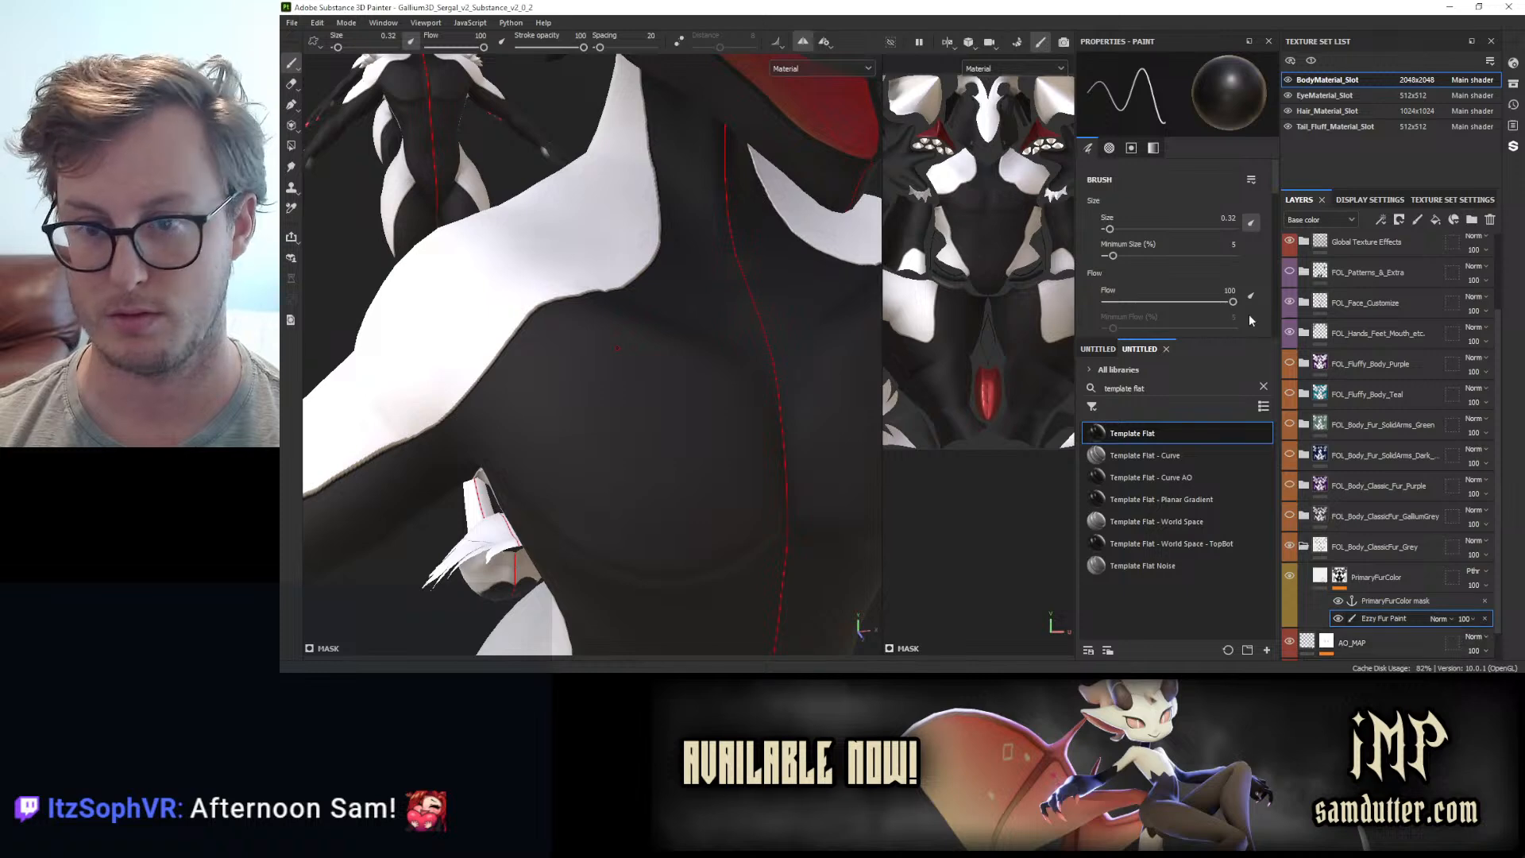
- Enlarge the brush properties area, search the alphas for "cres", and assign Alpha_Crescent as the brush alpha
left_click_drag(1194, 340, 1200, 481)
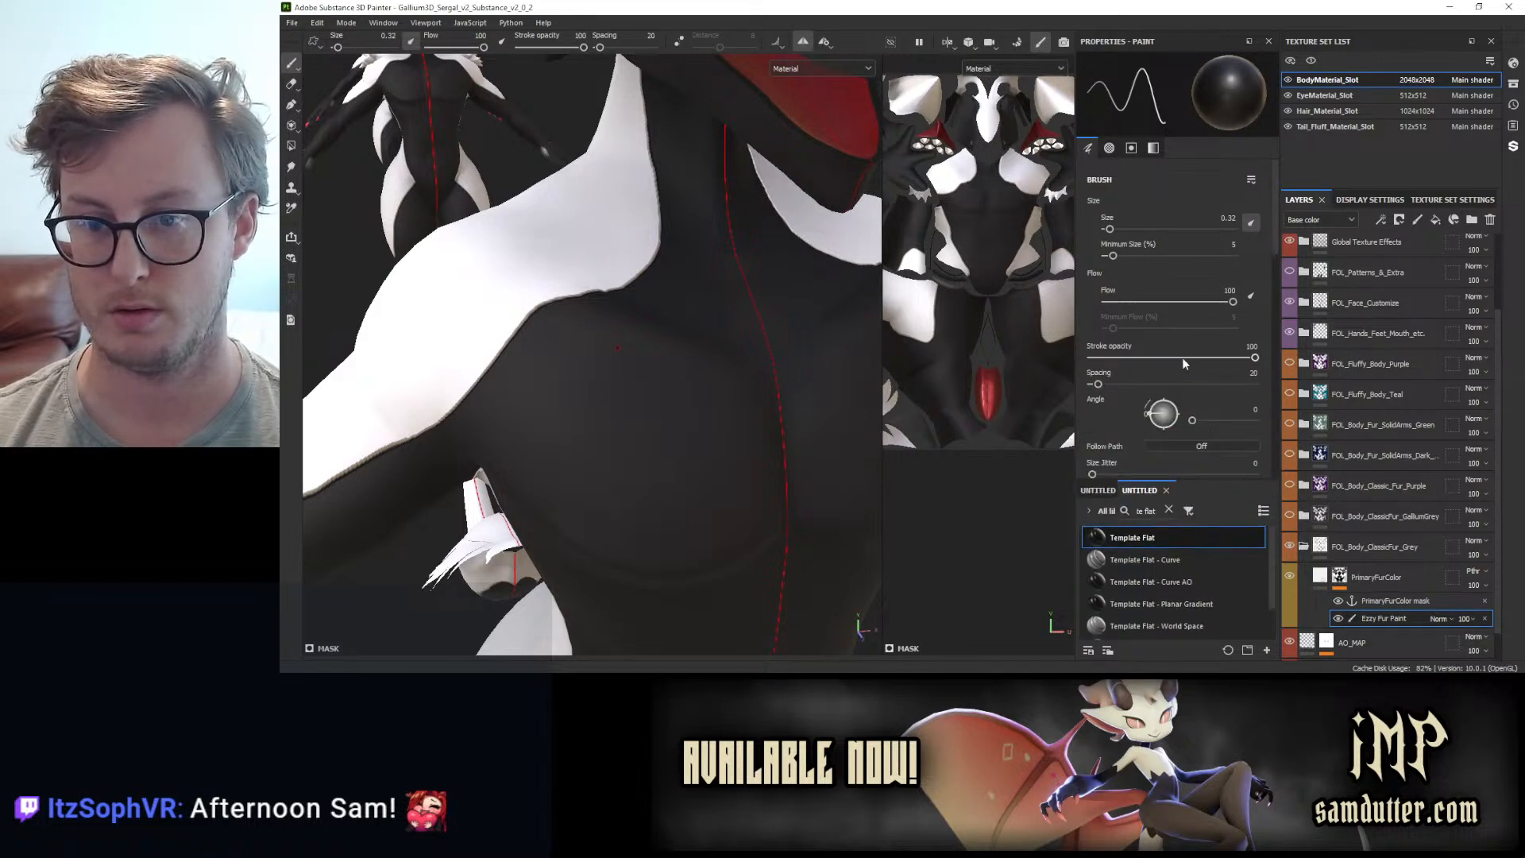
scroll(1182, 360, "down", 4)
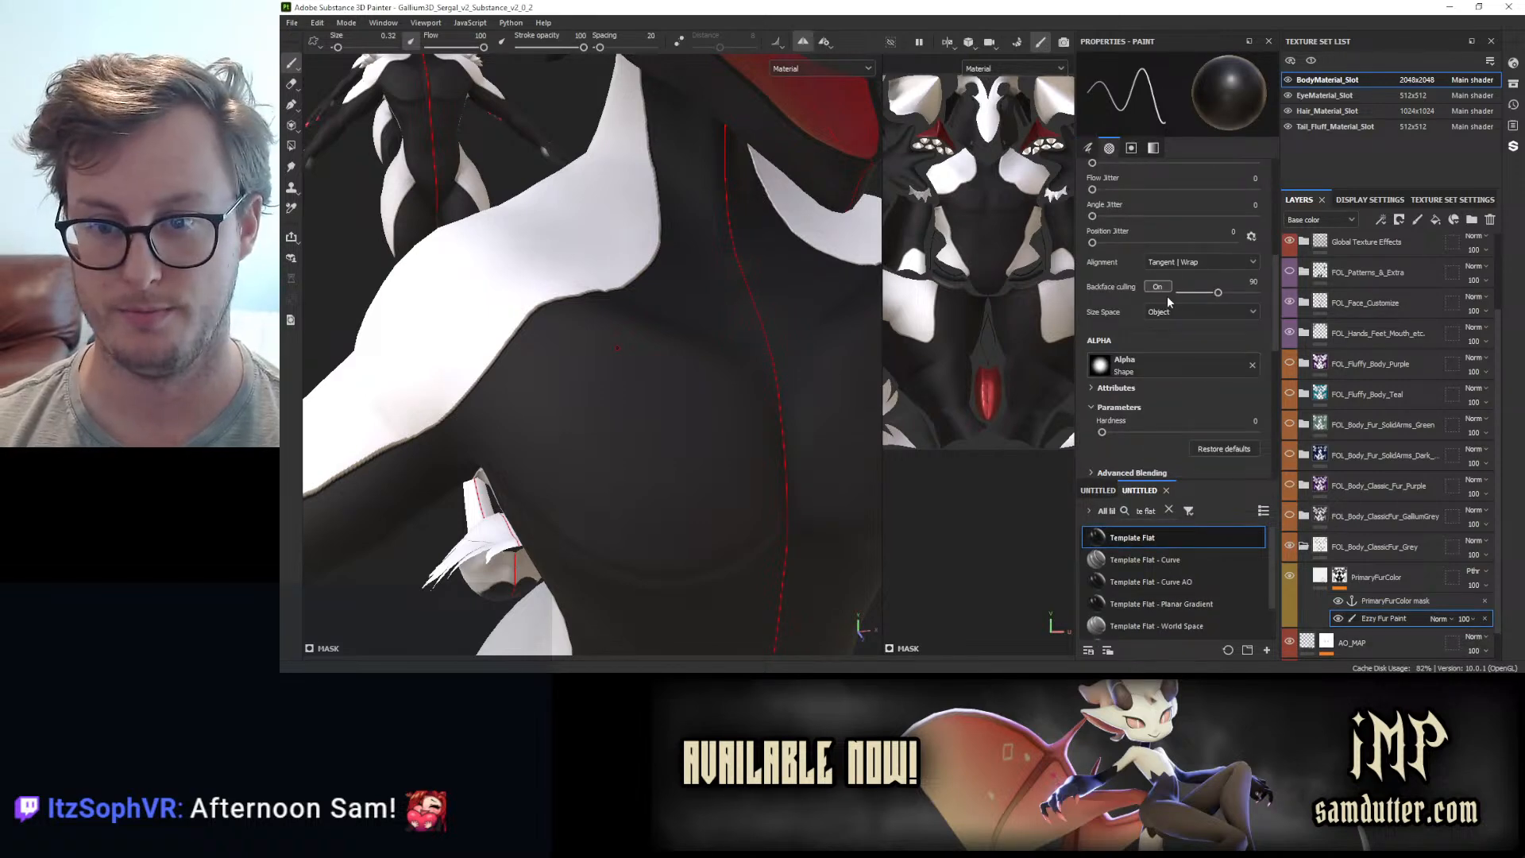
left_click(1175, 361)
type("curve")
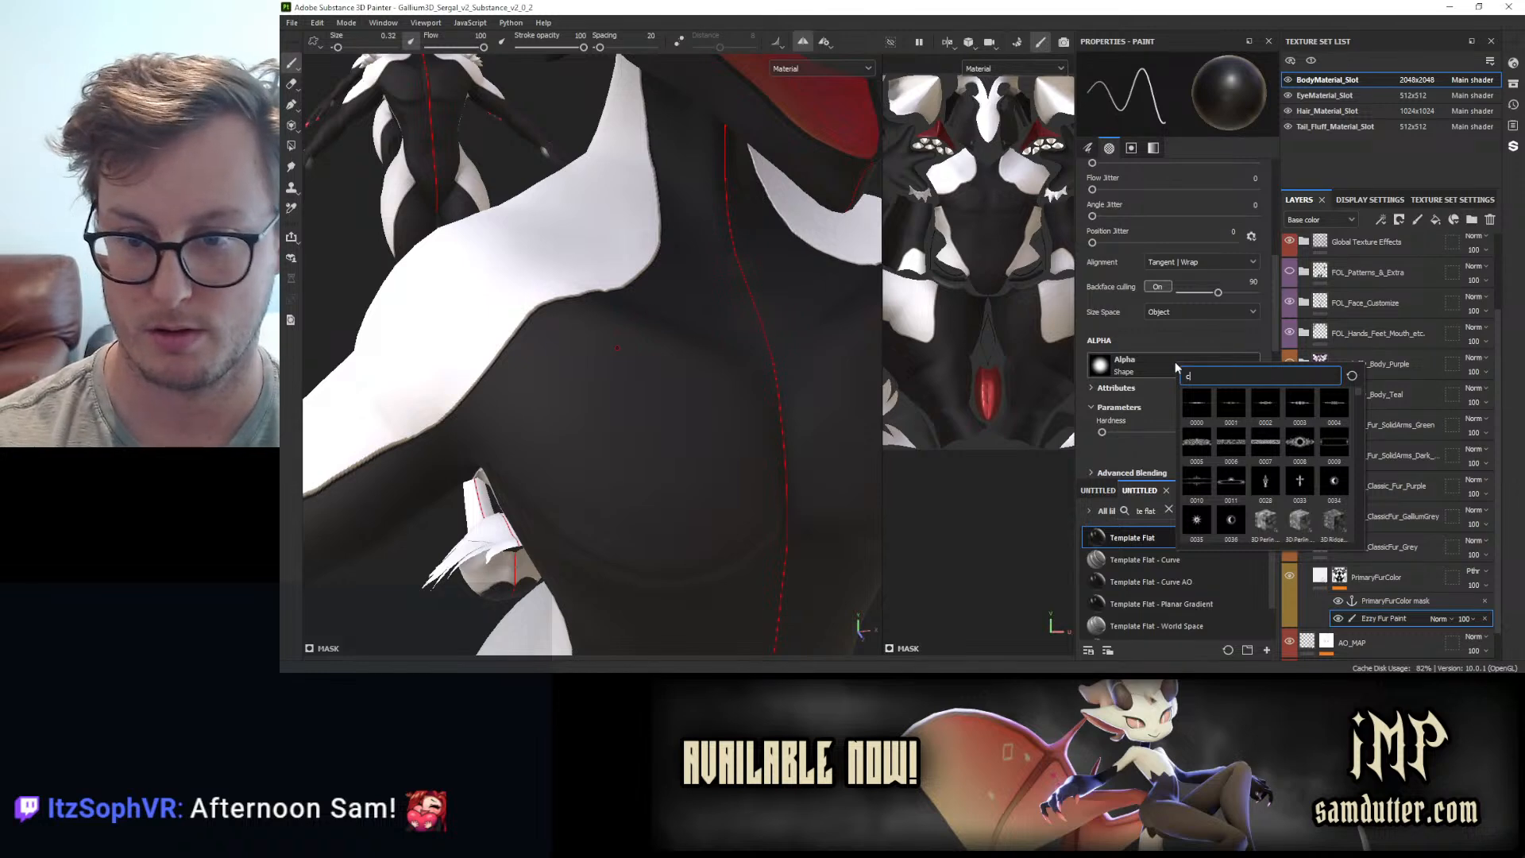
key("BackSpace")
key("BackSpace")
key("BackSpace")
key("BackSpace")
key("BackSpace")
type("cres")
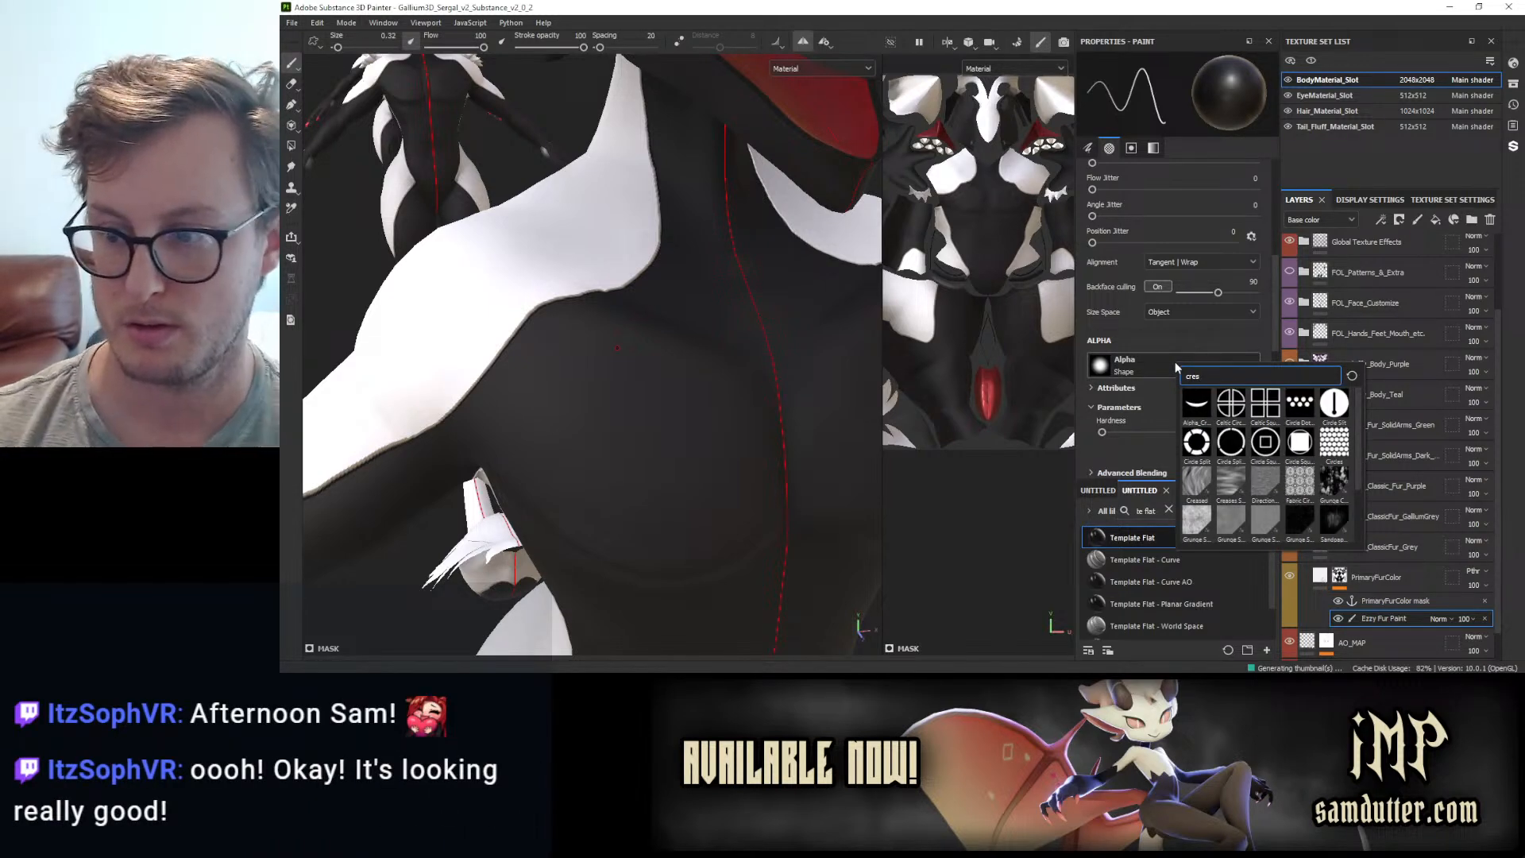
left_click(1187, 401)
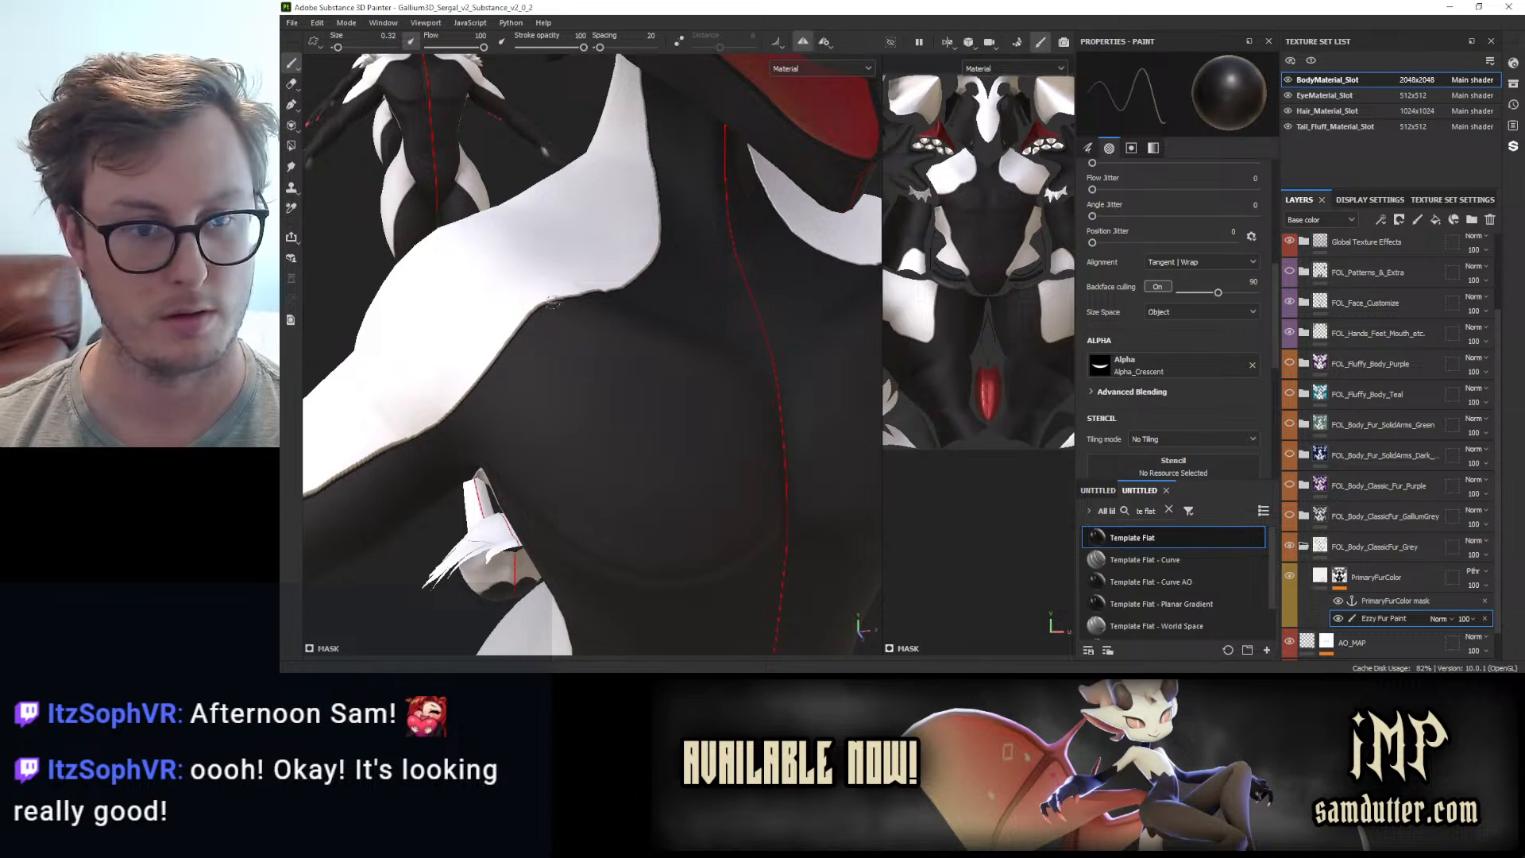
- Set the crescent brush to size 3.89 and rotate it to suit the white shoulder marking's edge
left_click_drag(556, 302, 535, 337, "alt")
middle_click_drag(535, 336, 589, 359, "alt")
mouse_move(572, 353)
right_mouse_down("ctrl")
mouse_move(667, 356)
mouse_move(582, 339)
right_mouse_up("ctrl")
left_click_drag(598, 339, 598, 361, "ctrl")
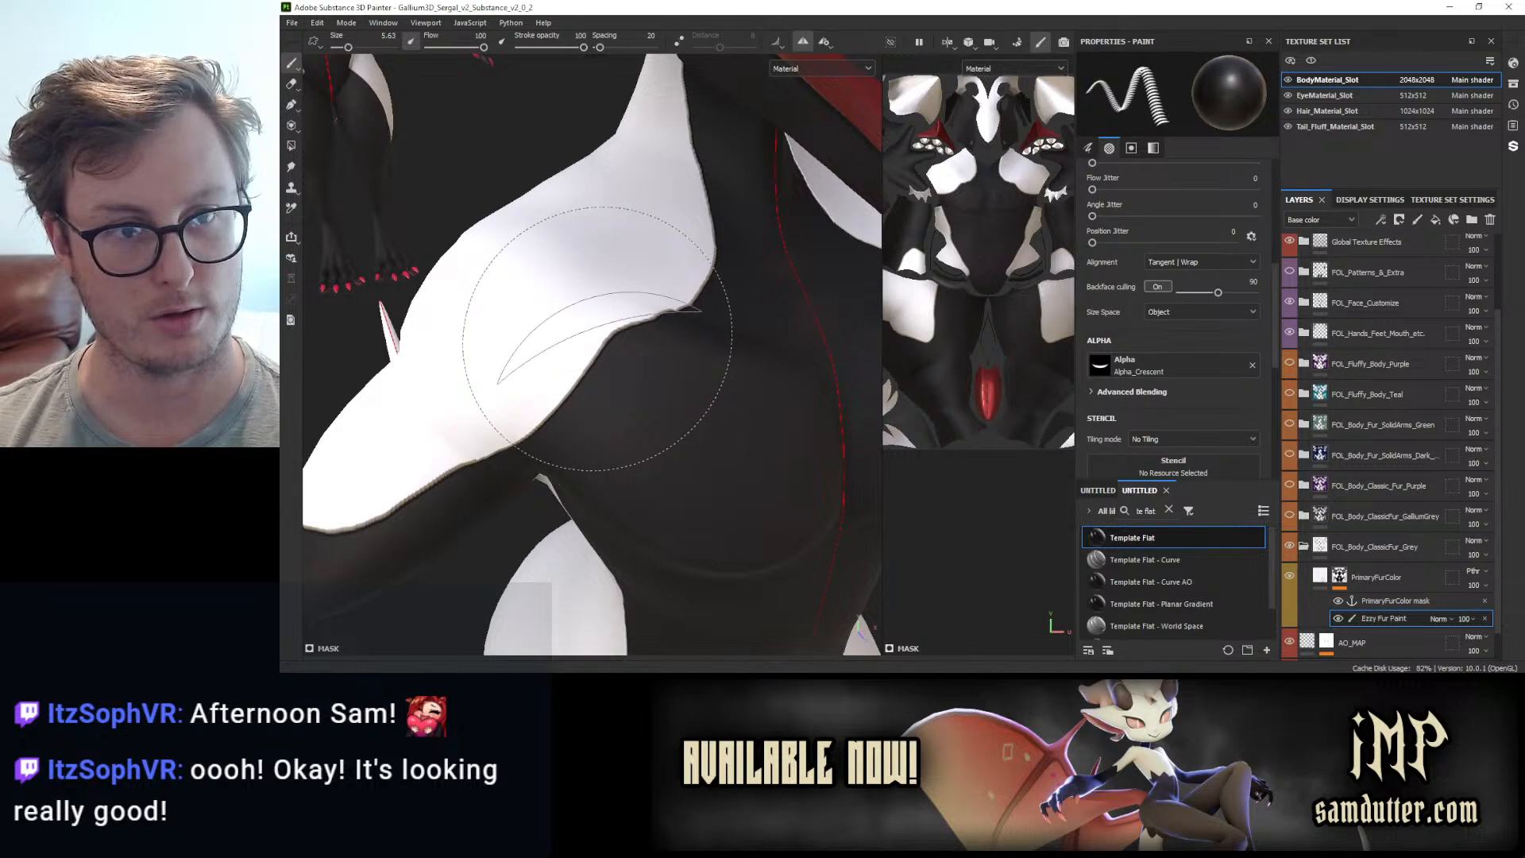
mouse_move(694, 291)
left_mouse_down("ctrl")
mouse_move(677, 288)
mouse_move(711, 290)
mouse_move(695, 306)
left_mouse_up("ctrl")
scroll(695, 292, "down", 1)
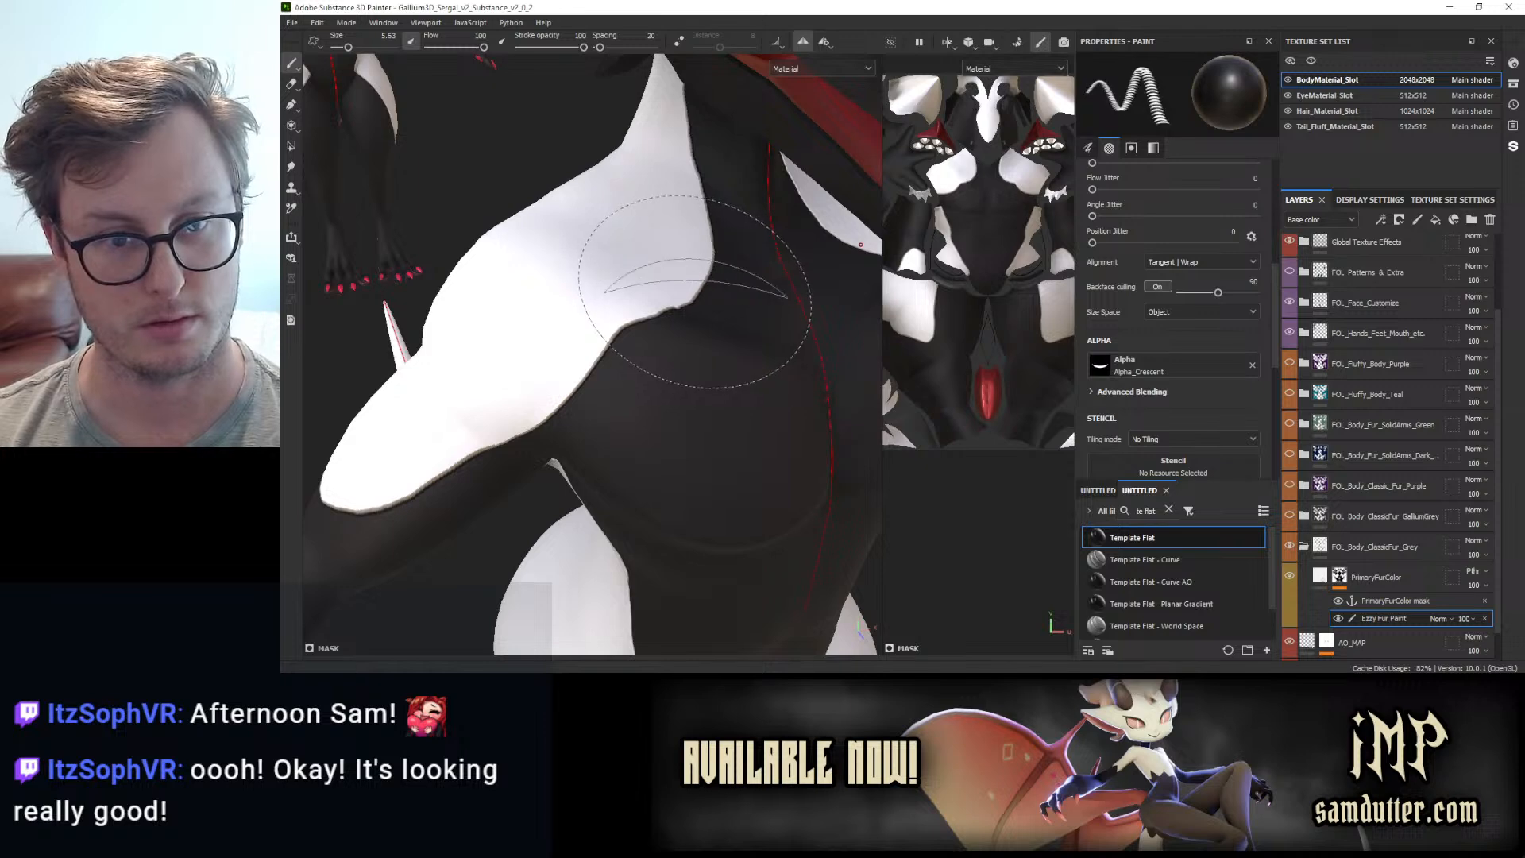
right_click_drag(697, 296, 675, 296, "ctrl")
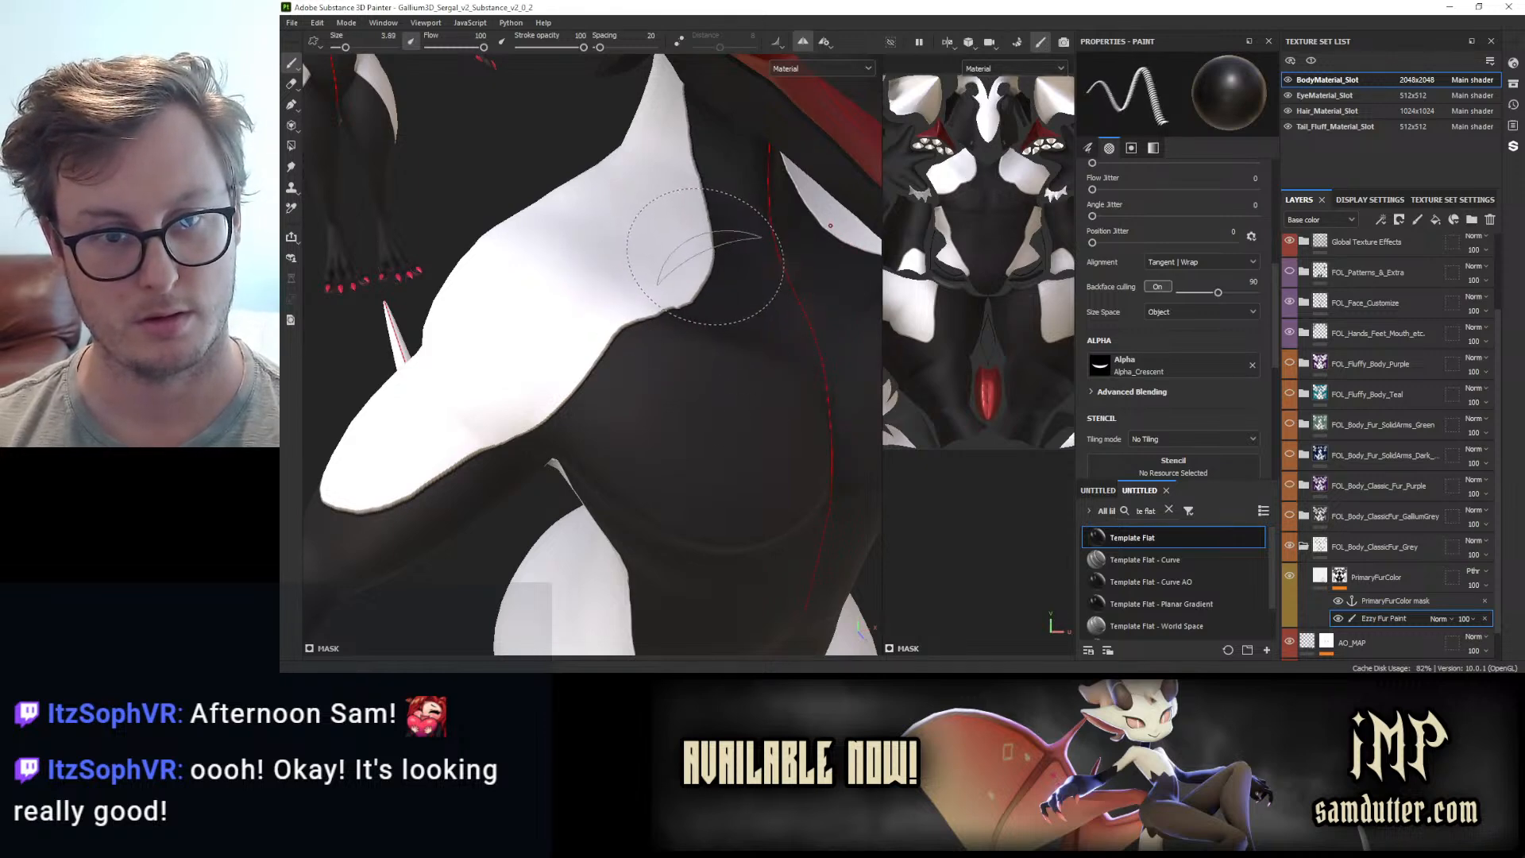
- Stamp a black crescent notch into the white shoulder marking's pointed corner at the chest, redoing the first stamp at a new angle
left_click(705, 255)
key("ctrl+z")
mouse_move(708, 276)
left_mouse_down("ctrl")
mouse_move(778, 231)
mouse_move(866, 245)
left_mouse_up("ctrl")
left_click(688, 280)
mouse_move(699, 364)
left_mouse_down("alt")
mouse_move(699, 319)
mouse_move(675, 285)
mouse_move(688, 272)
left_mouse_up("alt")
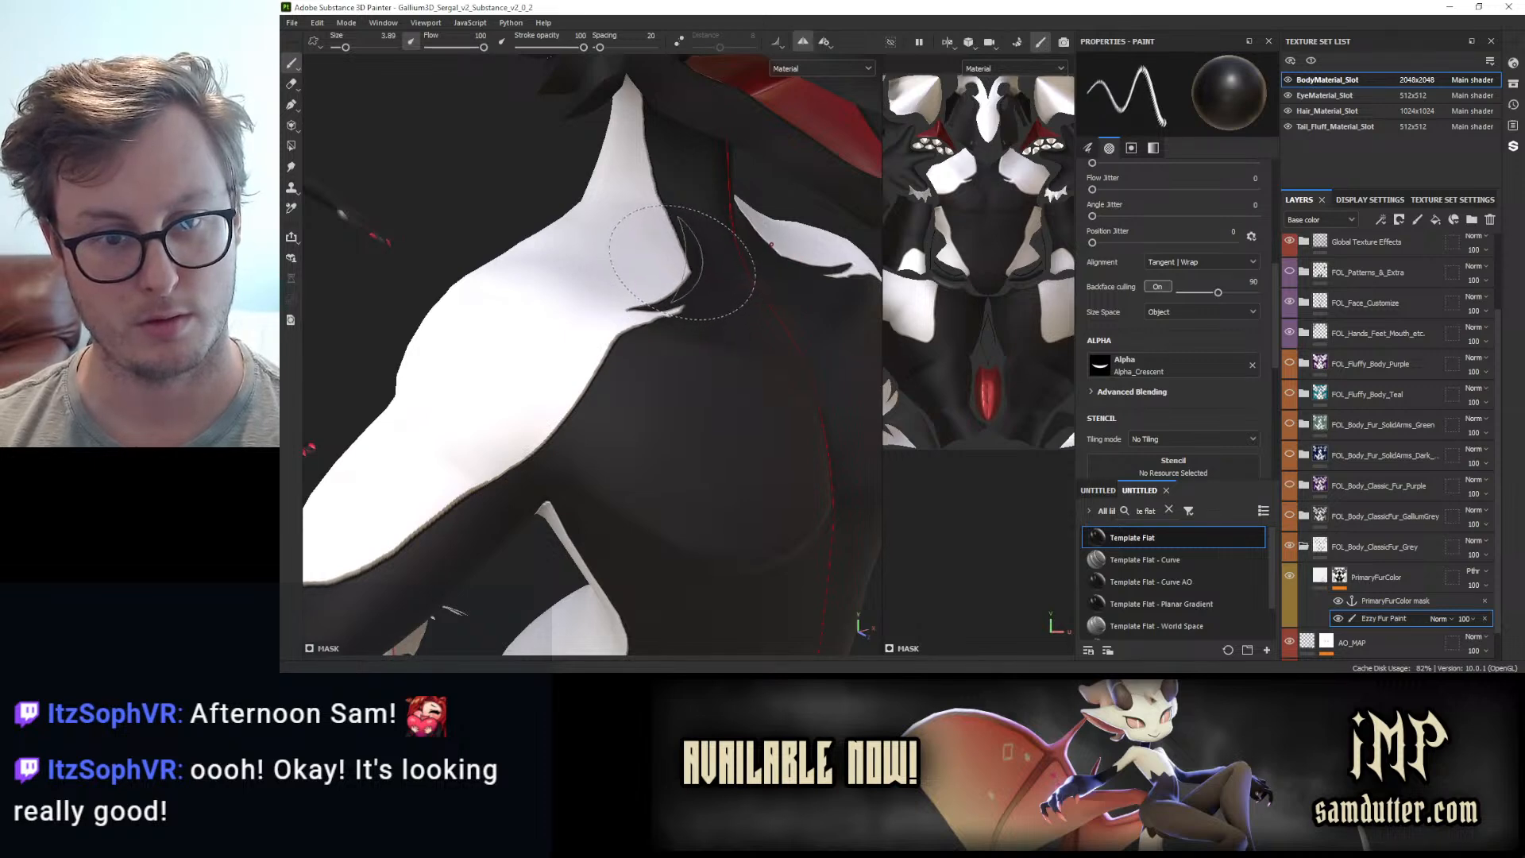
mouse_move(713, 341)
left_mouse_down("alt")
mouse_move(629, 340)
mouse_move(692, 298)
mouse_move(698, 368)
left_mouse_up("alt")
scroll(663, 353, "up", 4)
scroll(658, 342, "up", 4)
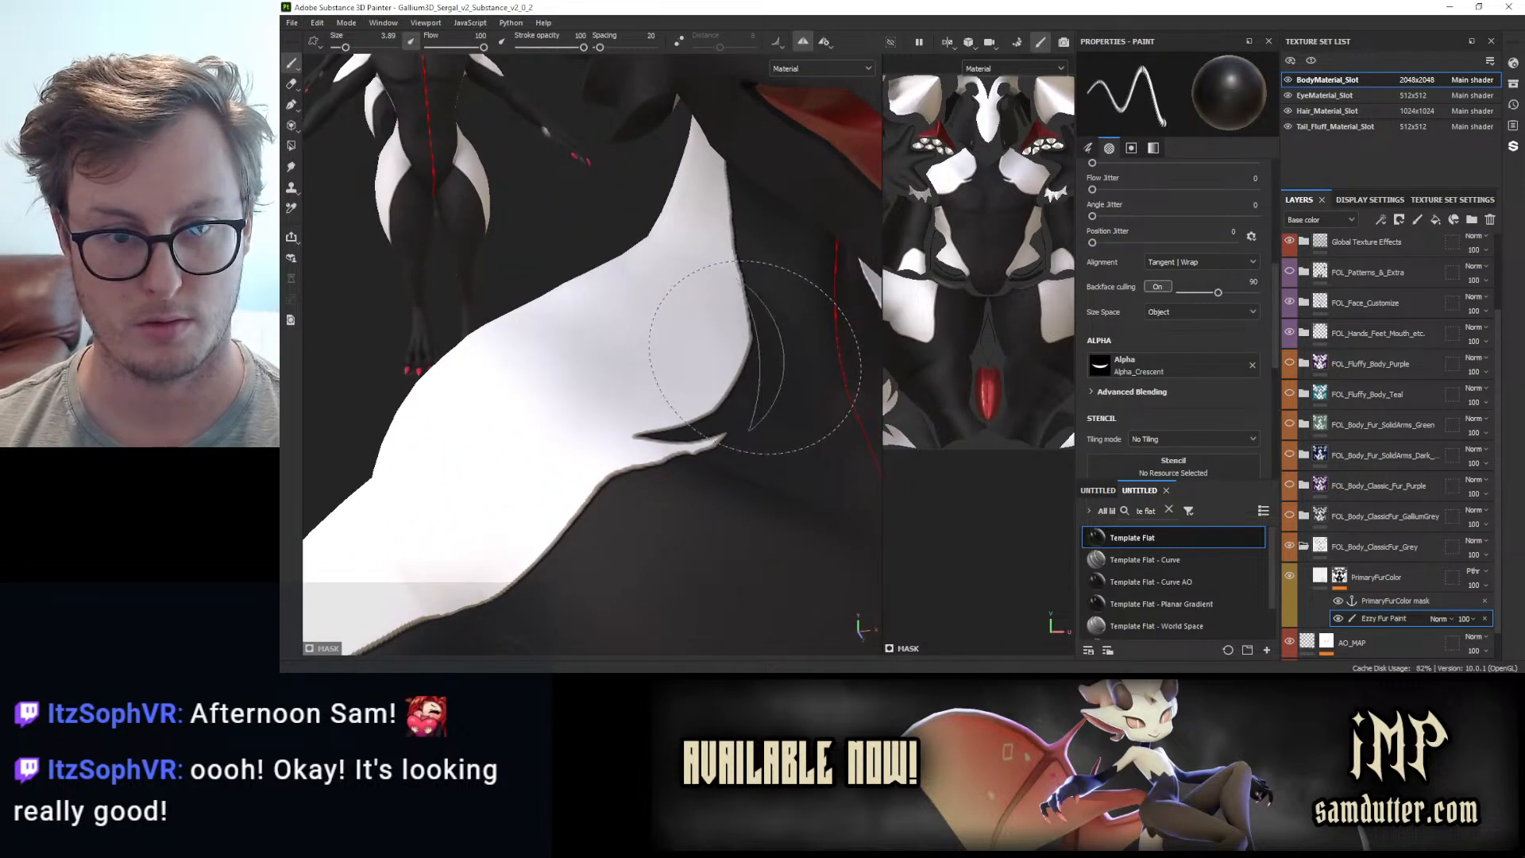
- Rotate the crescent brush and stamp a second black notch into the white shoulder marking's chest edge, above the first notch
mouse_move(753, 353)
left_mouse_down("ctrl")
mouse_move(751, 405)
mouse_move(752, 373)
left_mouse_up("ctrl")
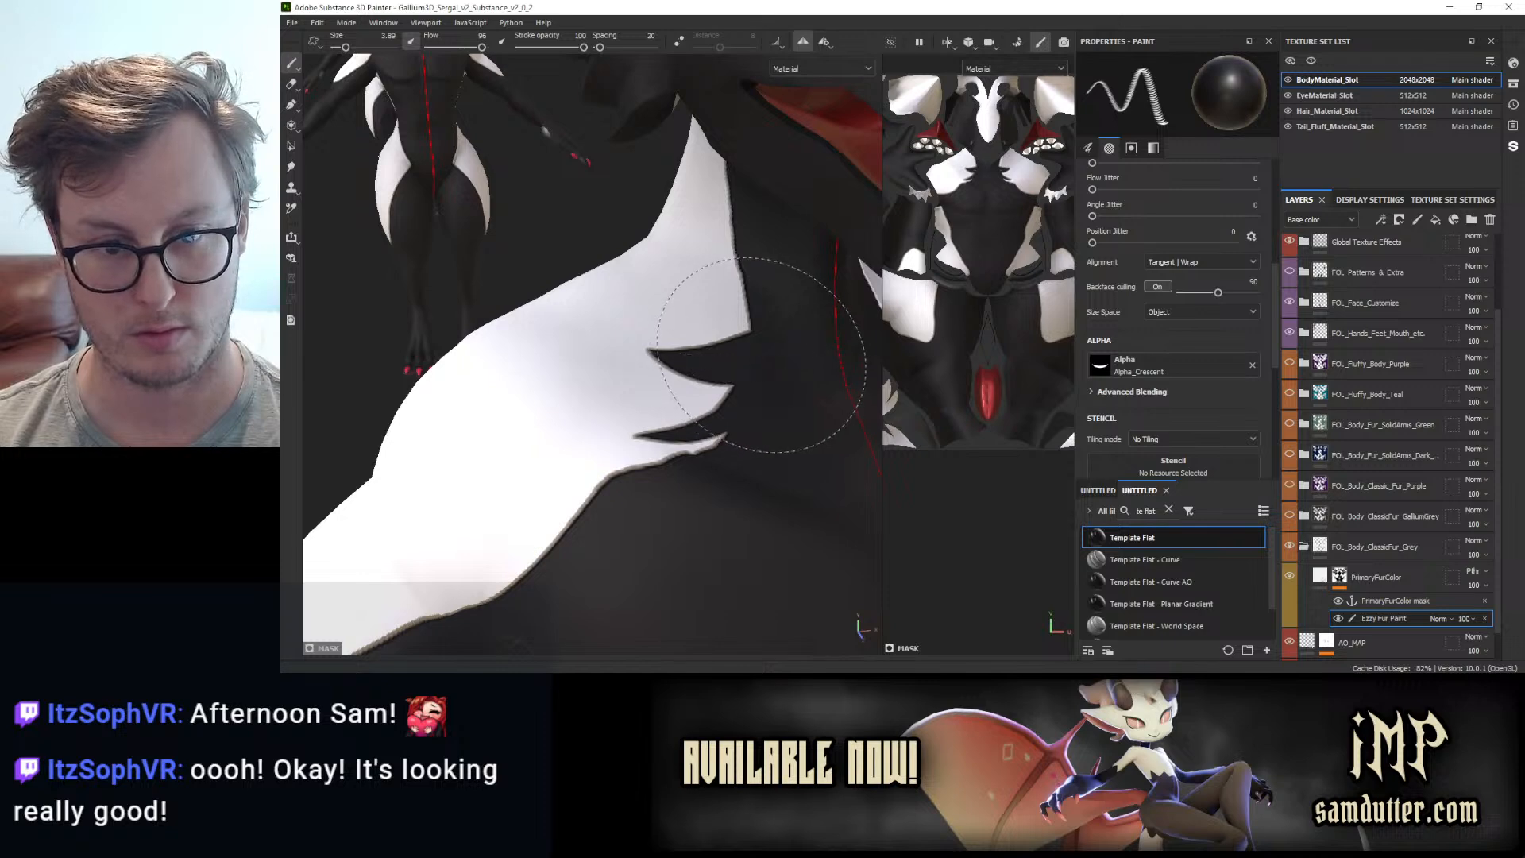
mouse_move(785, 383)
left_mouse_down("ctrl")
mouse_move(748, 318)
mouse_move(800, 368)
mouse_move(646, 354)
mouse_move(630, 374)
mouse_move(705, 385)
mouse_move(715, 362)
left_mouse_up("ctrl")
left_click(760, 306)
- Reduce the crescent brush to size 2.47, cut a small black notch above the existing ones and trim the white tip over it
scroll(798, 364, "down", 4)
scroll(721, 358, "up", 3)
scroll(660, 378, "up", 3)
scroll(630, 376, "up", 3)
mouse_move(715, 363)
right_mouse_down("ctrl")
mouse_move(680, 363)
mouse_move(712, 363)
right_mouse_up("ctrl")
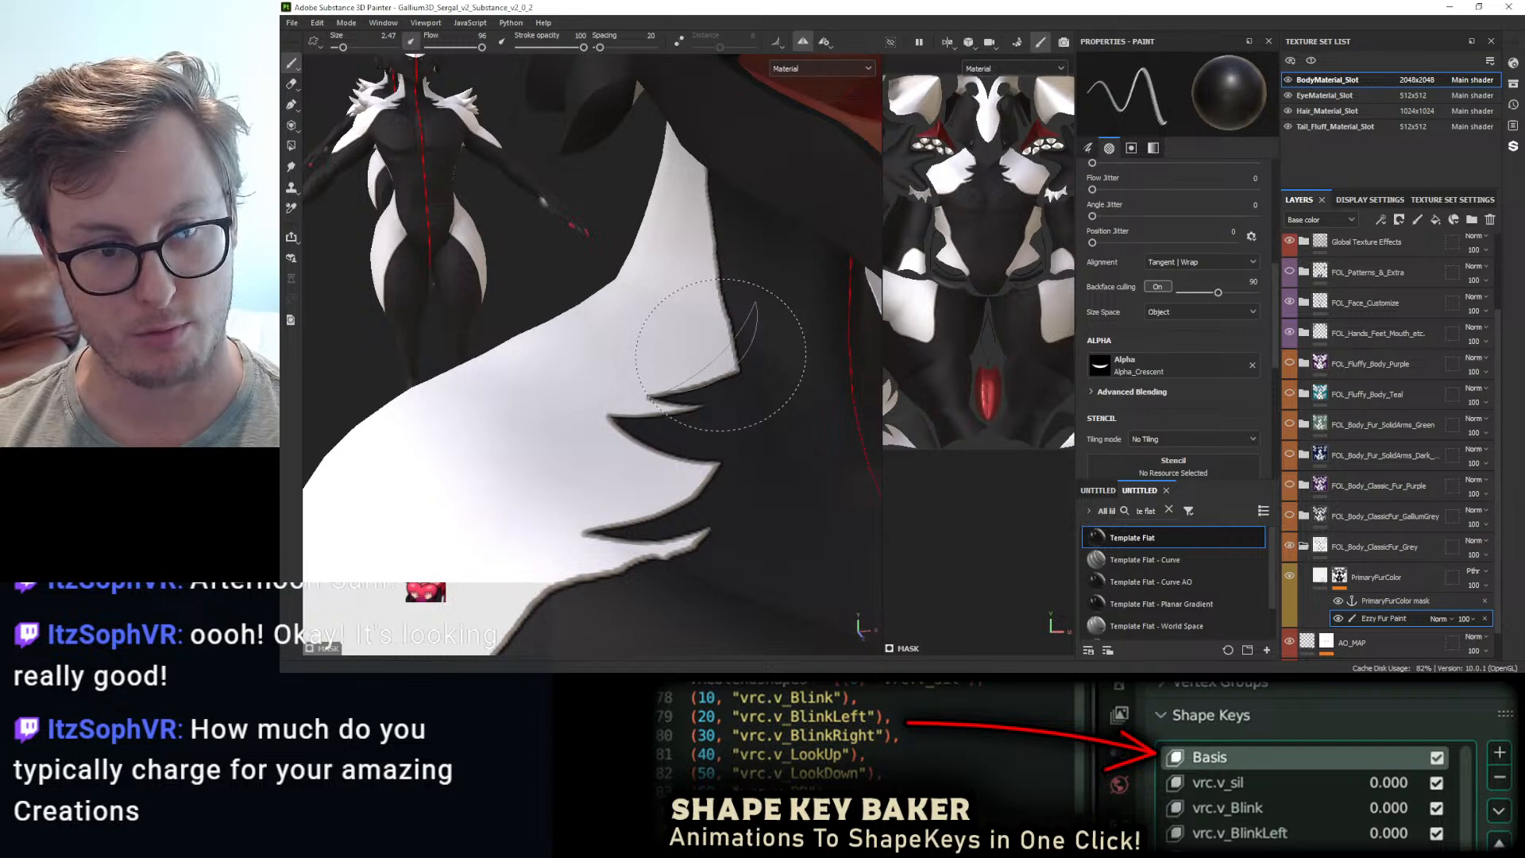
left_click_drag(748, 358, 742, 351, "ctrl")
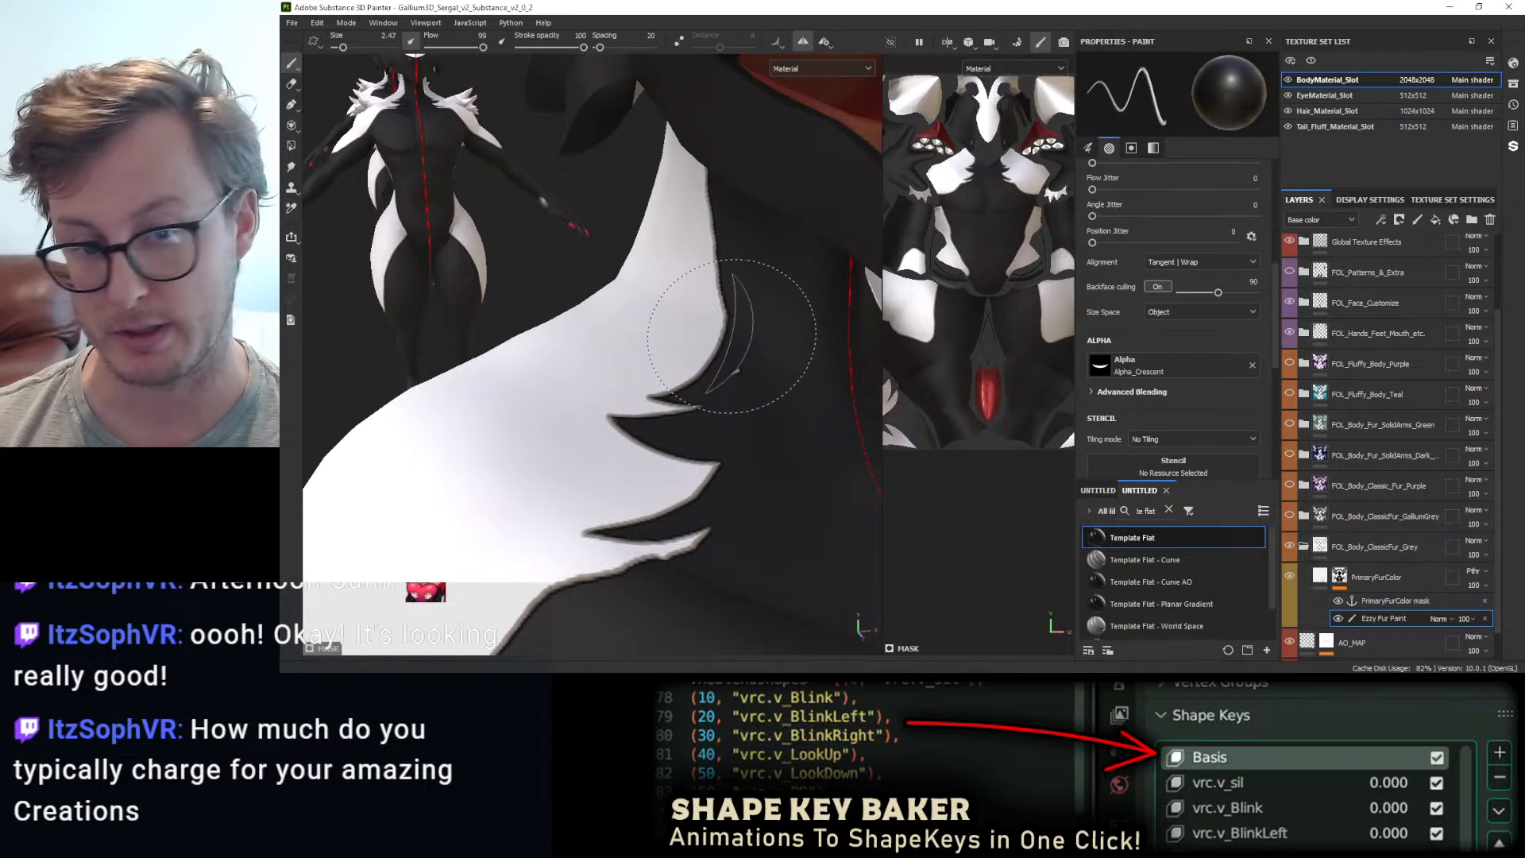
- Shorten the thin white spike below the lowest notch on the shoulder marking with a black crescent stamp
right_click_drag(748, 344, 715, 426, "alt")
left_click_drag(715, 426, 822, 397, "alt")
right_click_drag(455, 394, 397, 540, "alt")
right_click_drag(646, 429, 675, 357, "alt")
middle_click_drag(624, 456, 647, 361, "alt")
right_click_drag(647, 361, 691, 338, "alt")
left_click_drag(675, 349, 628, 476, "alt")
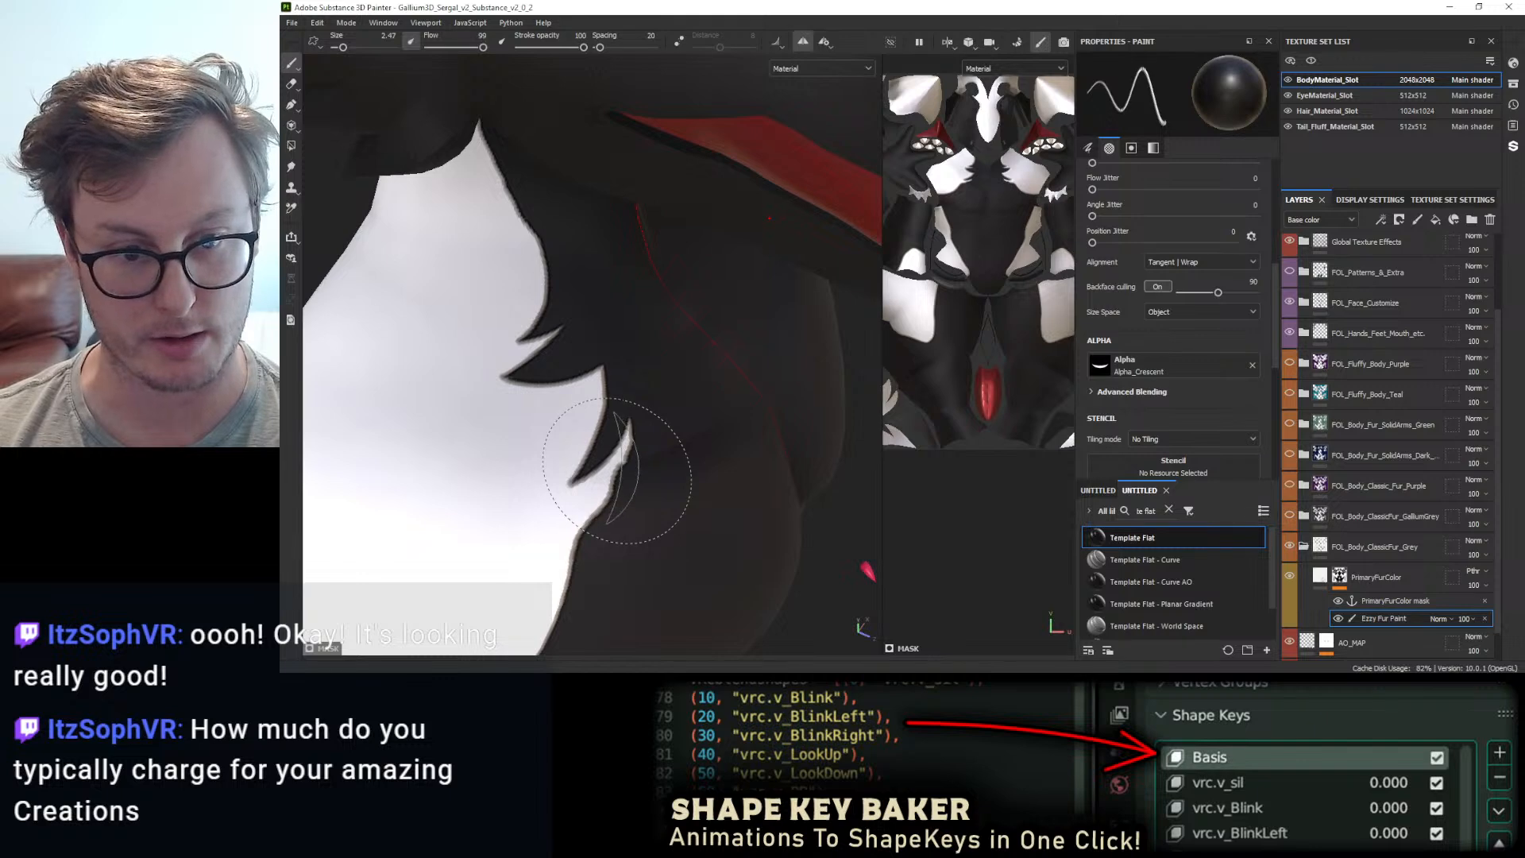
left_click_drag(613, 485, 625, 461)
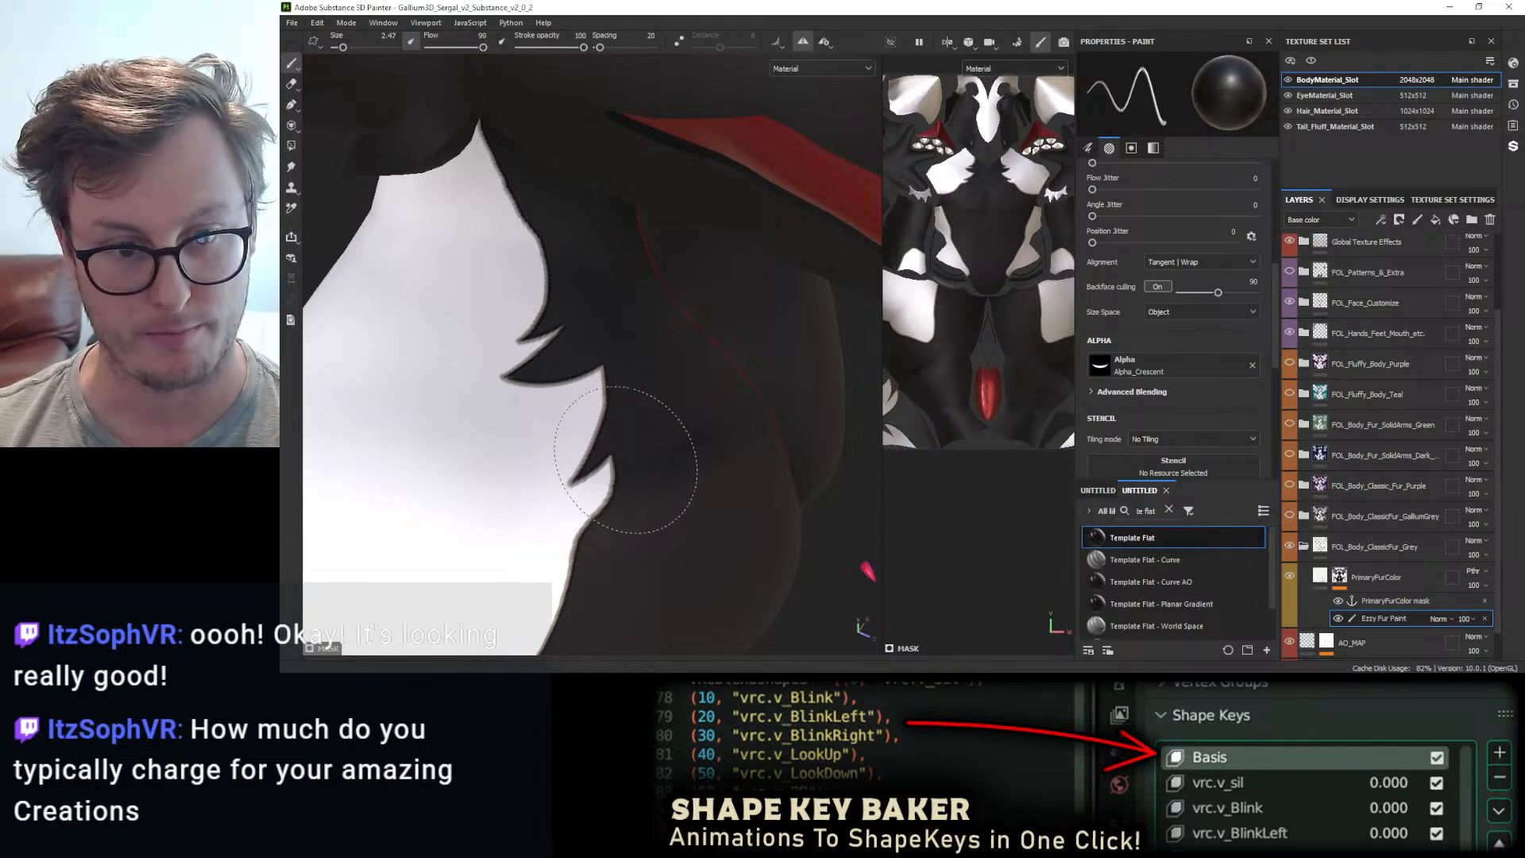
- Stamp a black crescent notch into the white neck marking's edge at brush size 3.14, redoing the smaller first stamp
scroll(632, 459, "down", 6)
mouse_move(712, 442)
left_mouse_down("alt")
mouse_move(555, 343)
mouse_move(619, 381)
mouse_move(611, 398)
mouse_move(701, 385)
mouse_move(683, 427)
left_mouse_up("alt")
scroll(635, 397, "up", 3)
scroll(660, 437, "up", 3)
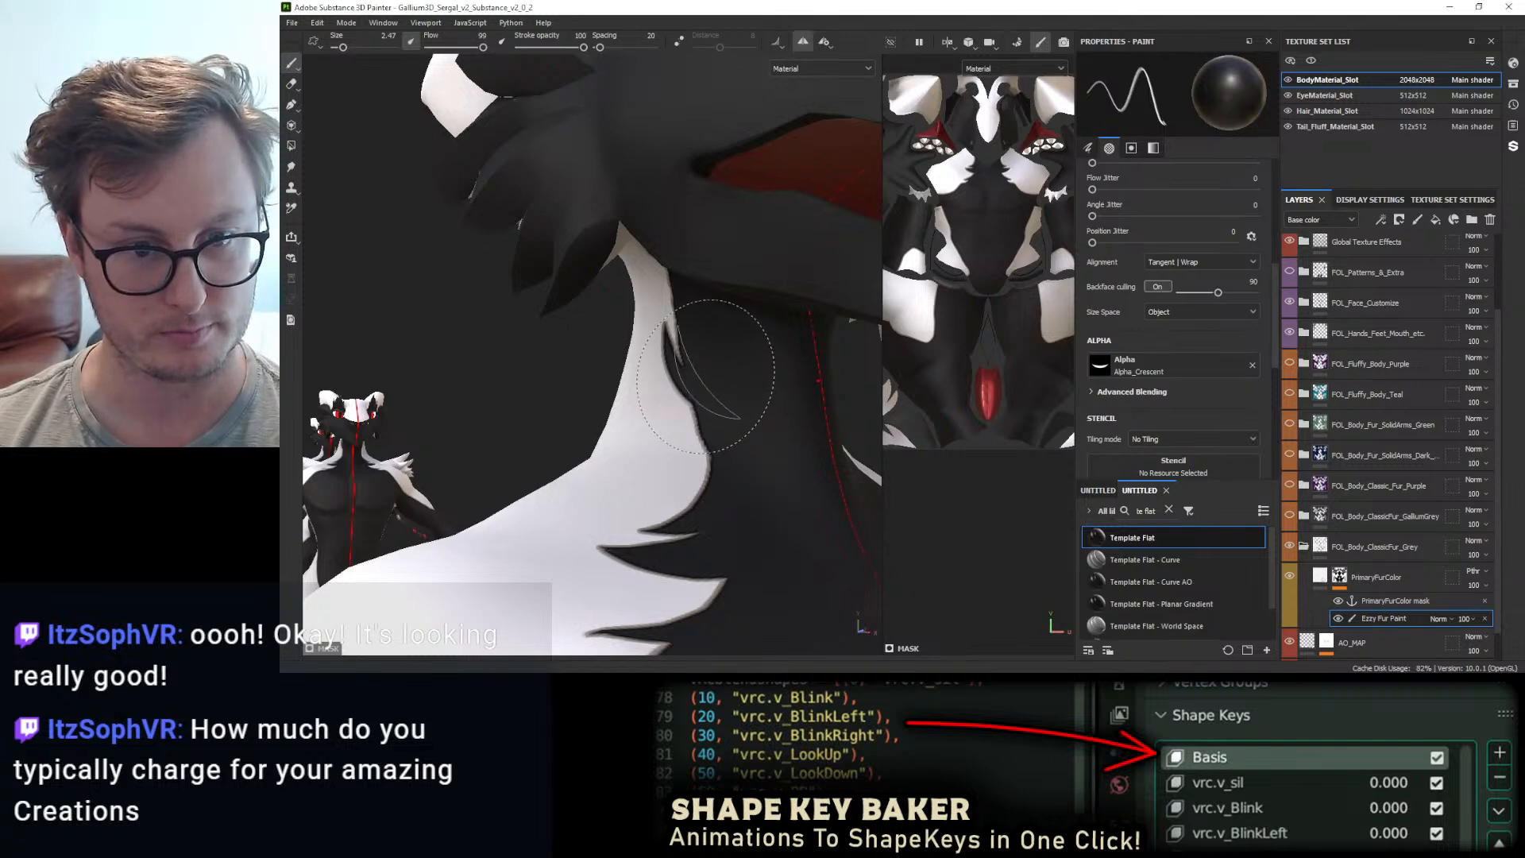
right_click_drag(706, 377, 721, 375, "ctrl")
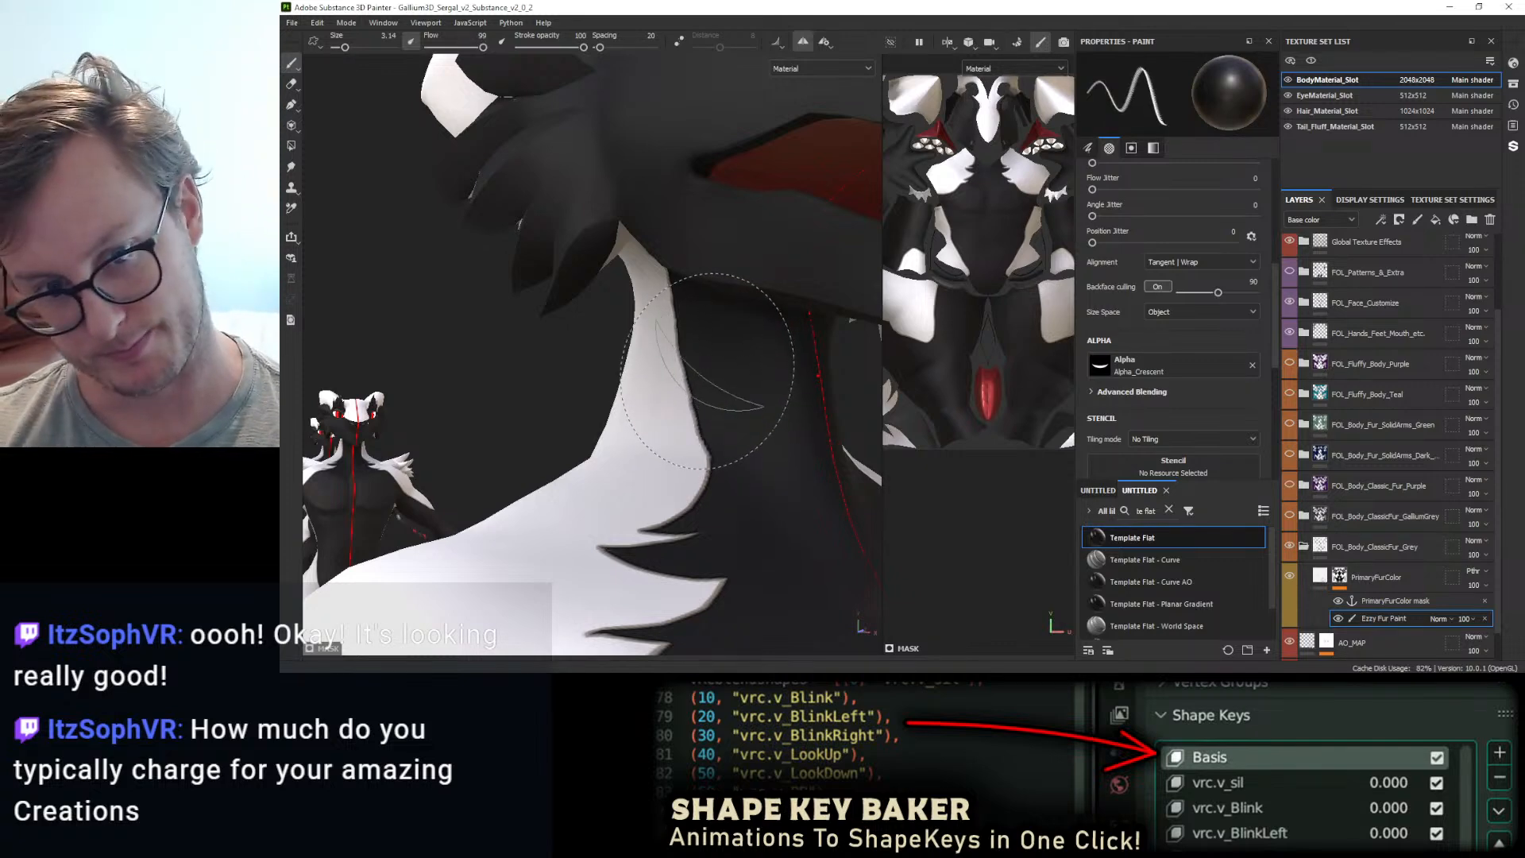
left_click_drag(718, 410, 725, 368, "alt")
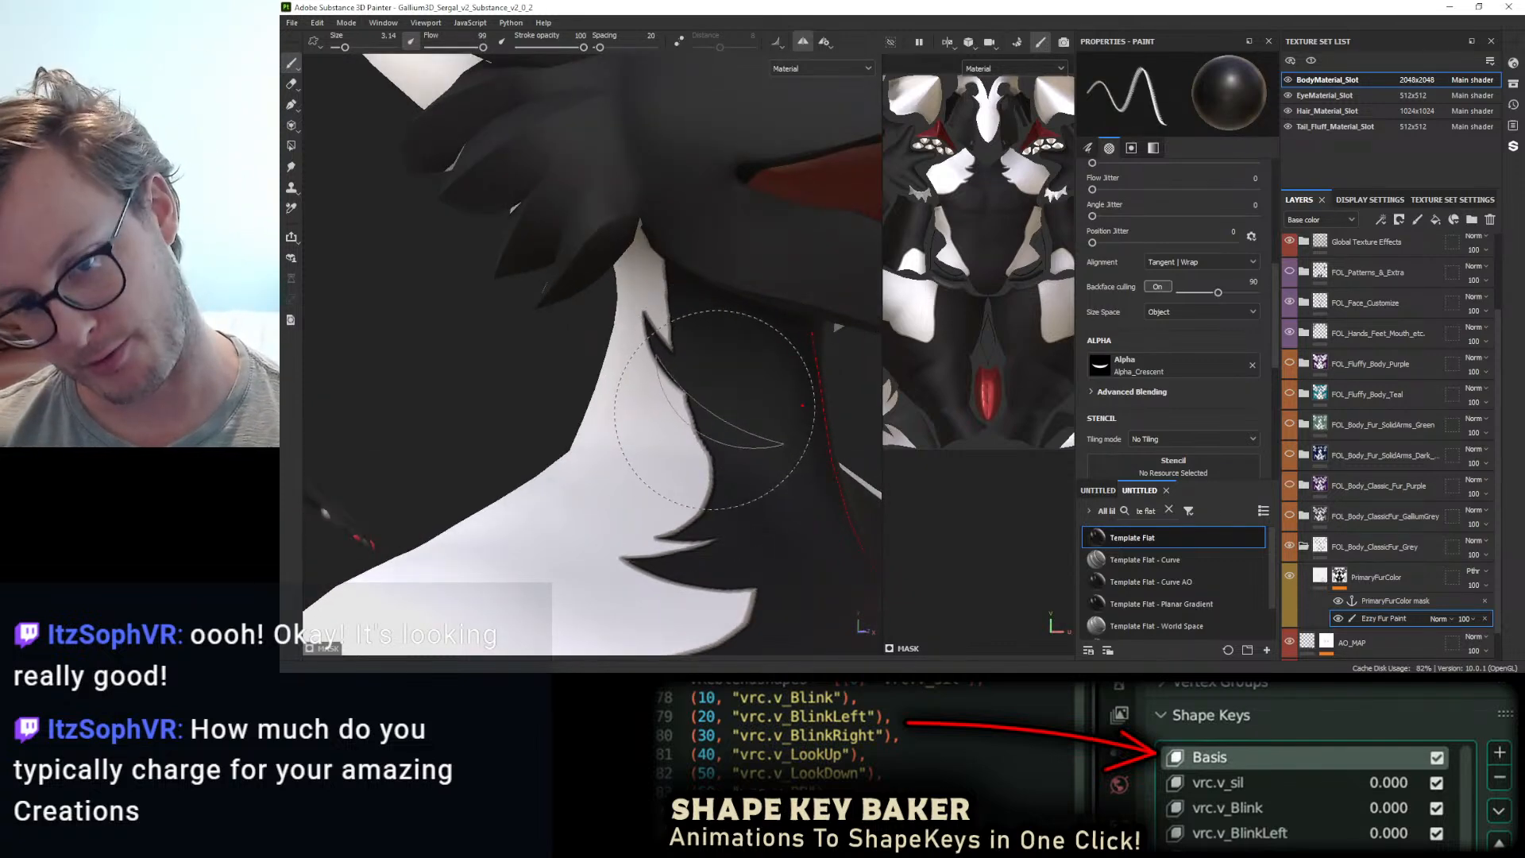
- Reshape the neck marking's edge below the new notch with white crescent stamps at brush size 2.47
scroll(713, 410, "down", 3)
mouse_move(725, 398)
left_mouse_down("alt")
mouse_move(703, 381)
mouse_move(715, 395)
mouse_move(745, 385)
left_mouse_up("alt")
scroll(720, 405, "up", 3)
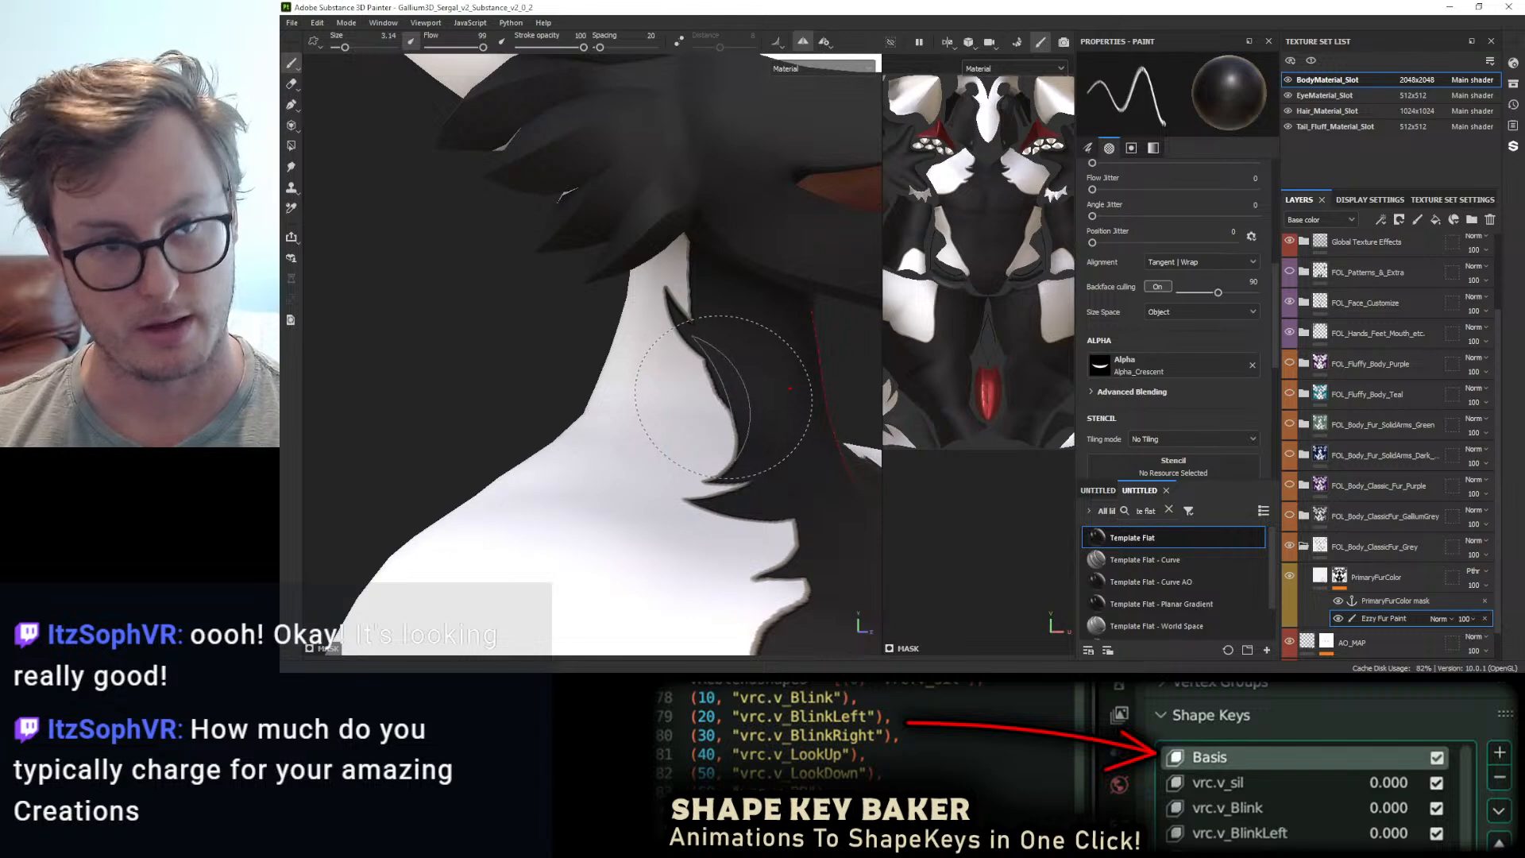
right_click_drag(725, 397, 721, 394, "ctrl")
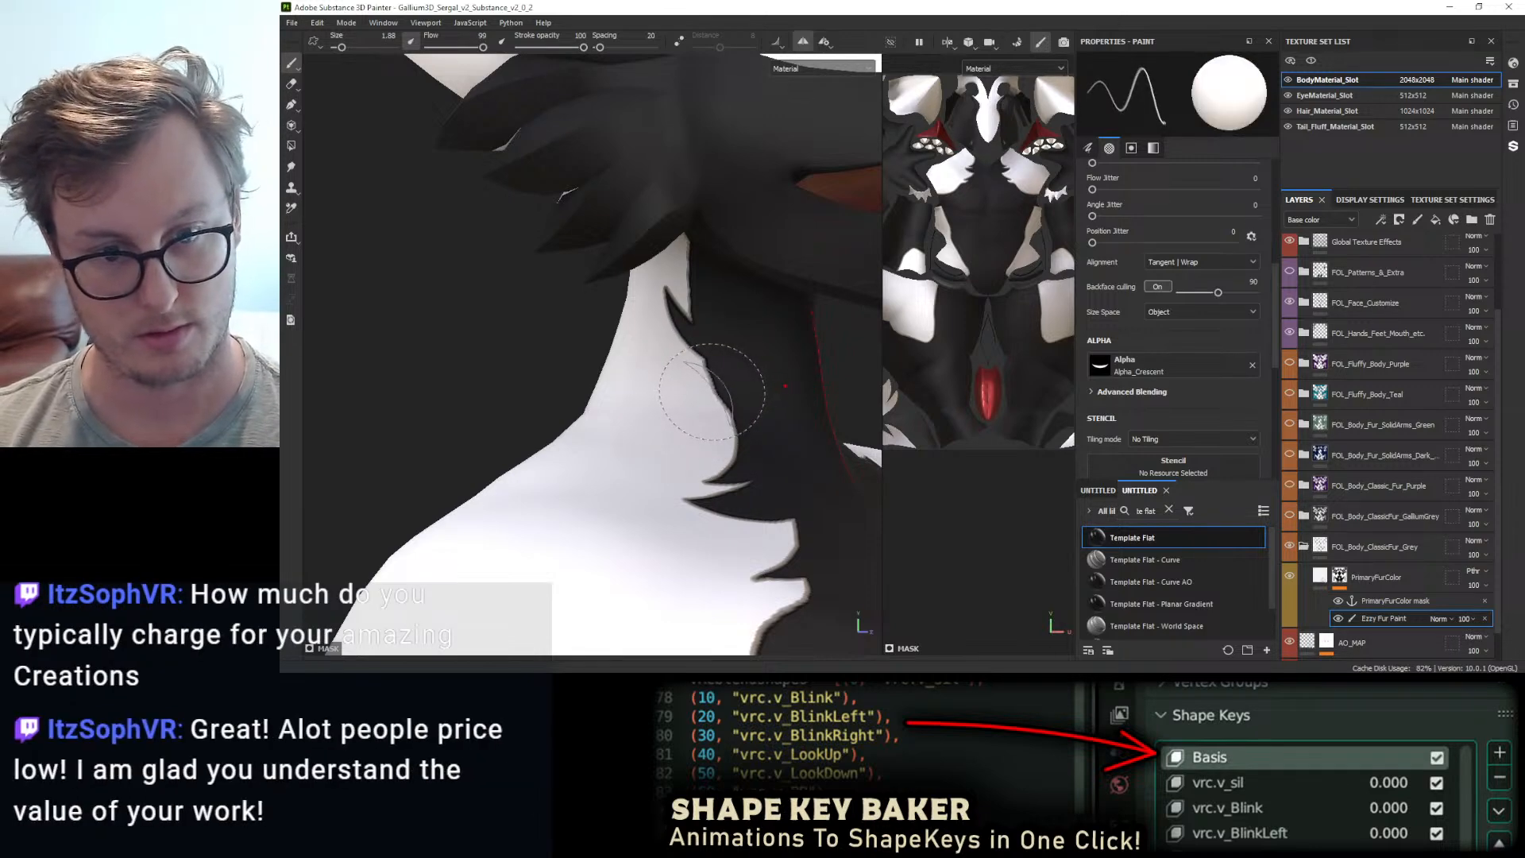
right_click_drag(712, 392, 715, 394, "ctrl")
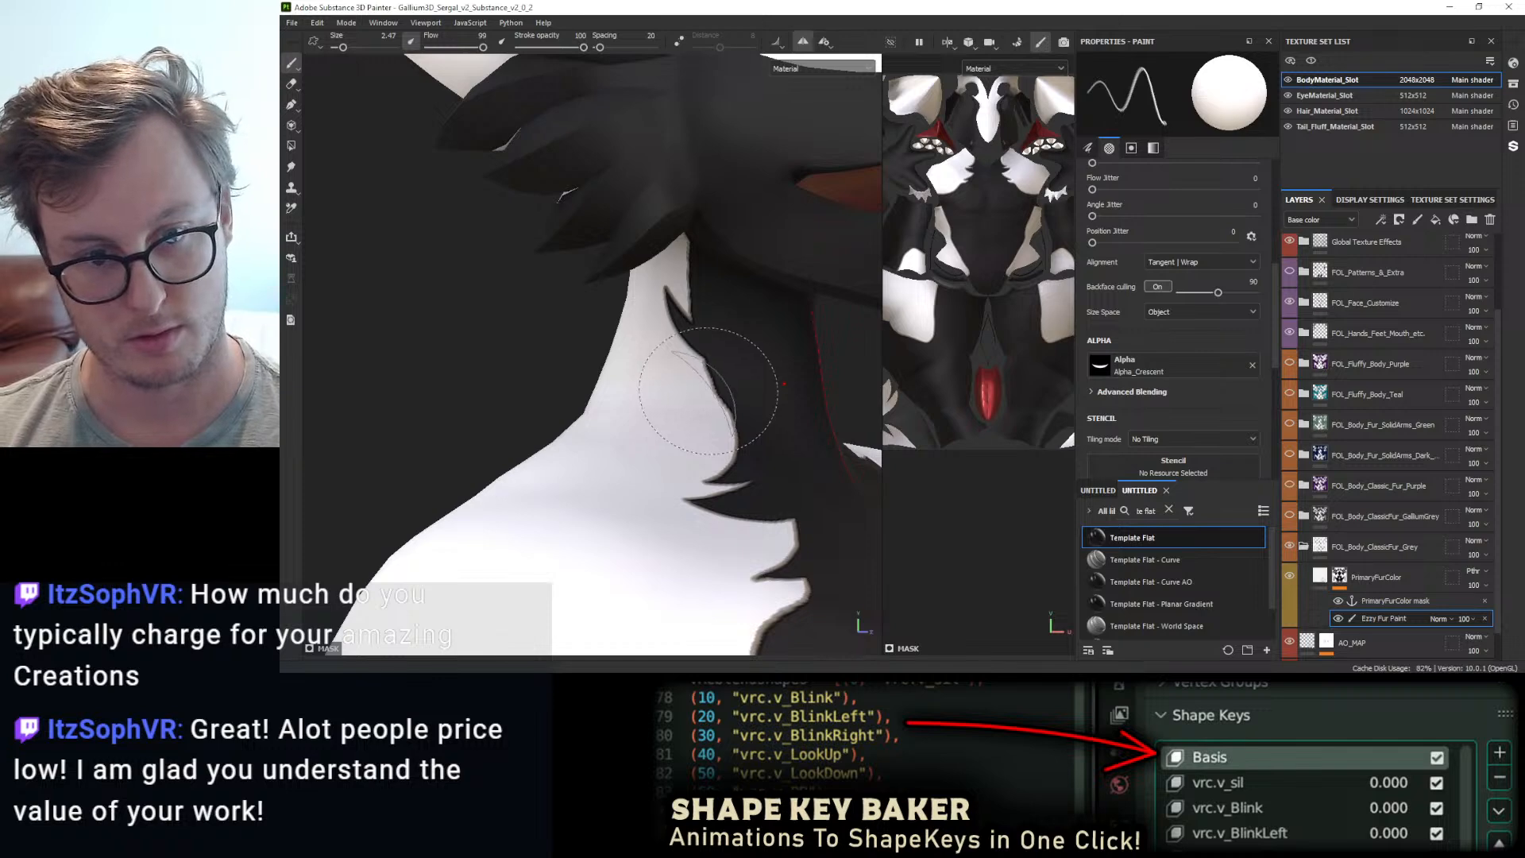
left_click_drag(704, 414, 704, 404, "alt")
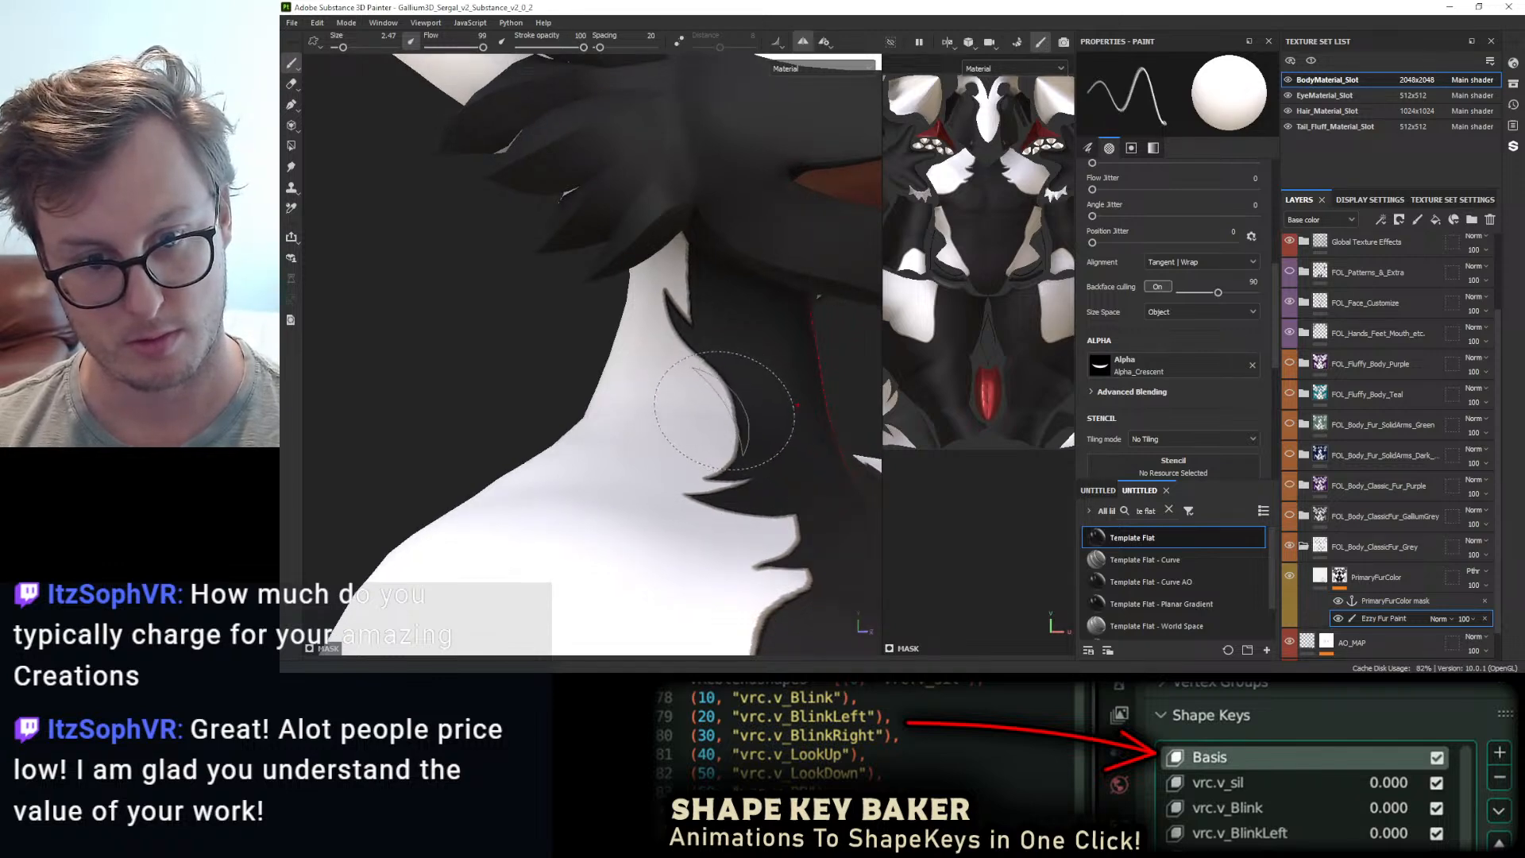
mouse_move(787, 345)
left_mouse_down("alt")
mouse_move(805, 397)
mouse_move(755, 392)
left_mouse_up("alt")
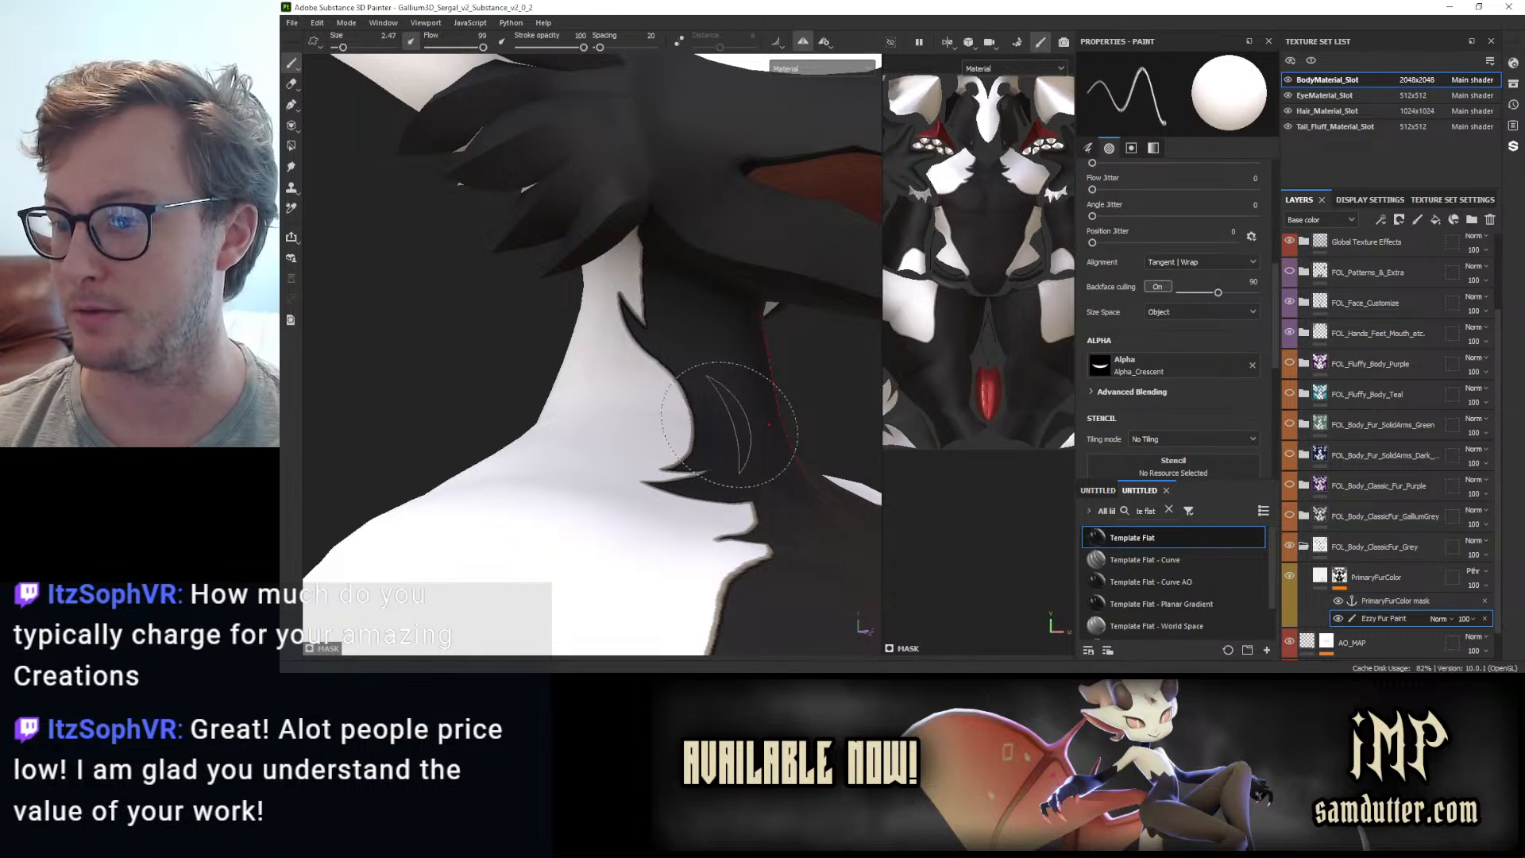
- Set the crescent brush to size 3.89, rotate it, and stamp a large black notch into the shoulder marking's lower edge near the armpit
scroll(726, 426, "down", 4)
left_click_drag(726, 426, 668, 360, "alt")
scroll(582, 449, "down", 2)
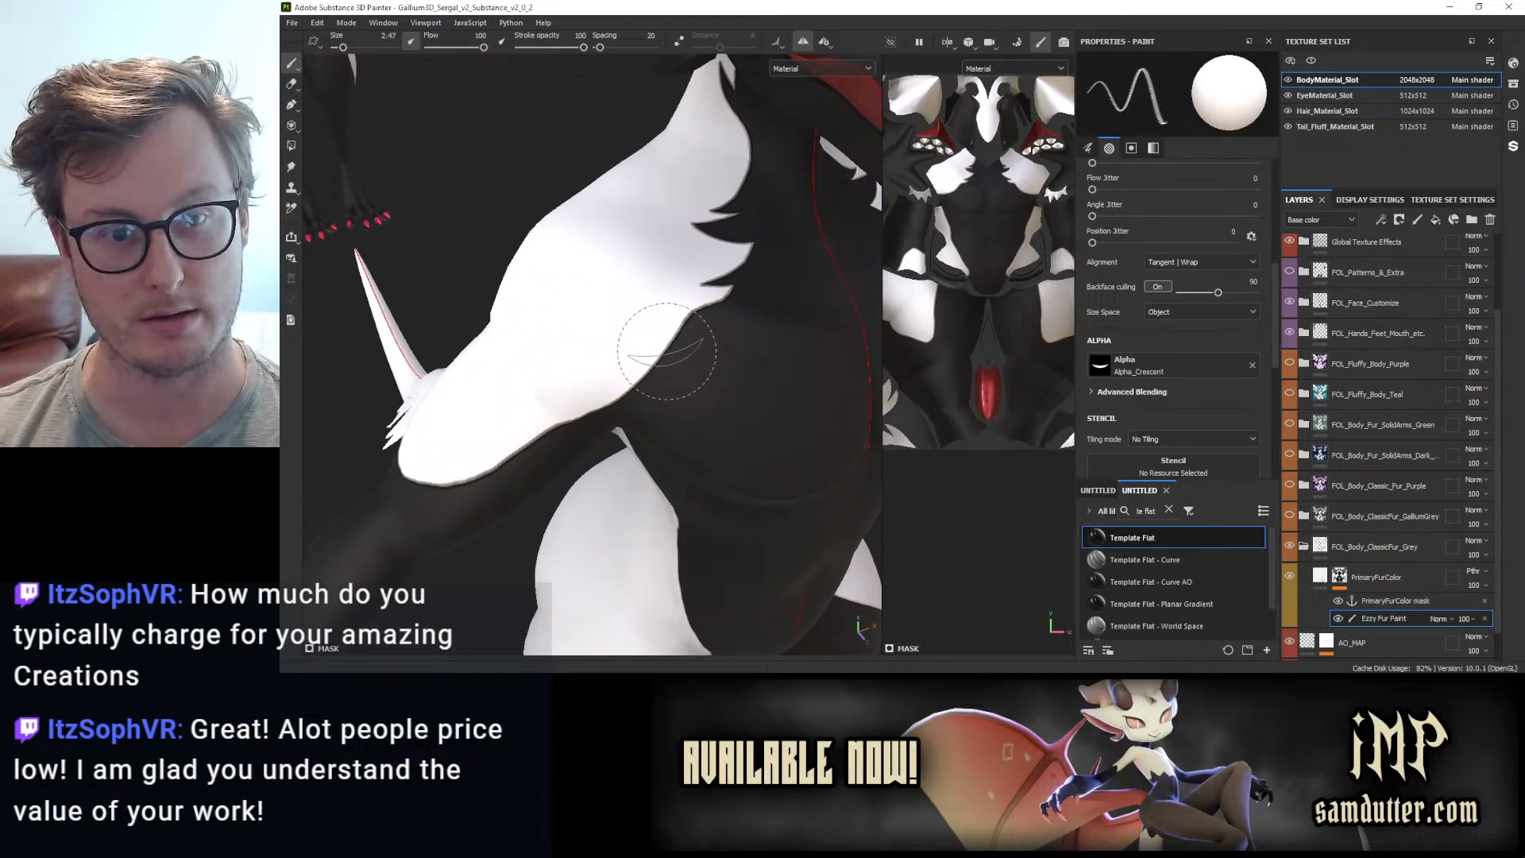
right_click_drag(668, 315, 685, 320, "ctrl")
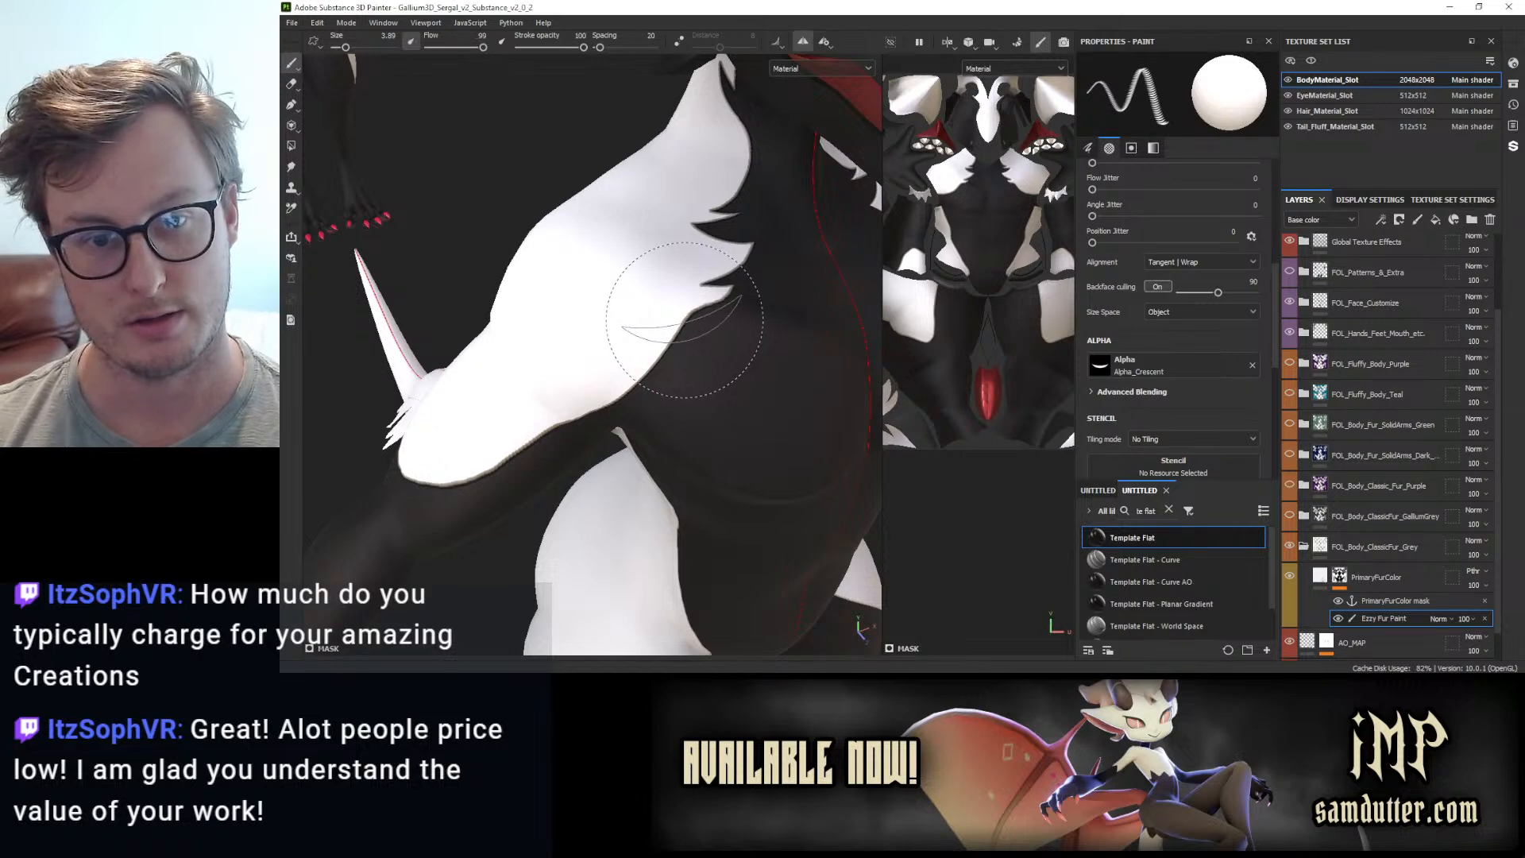
left_click_drag(683, 327, 688, 324, "ctrl")
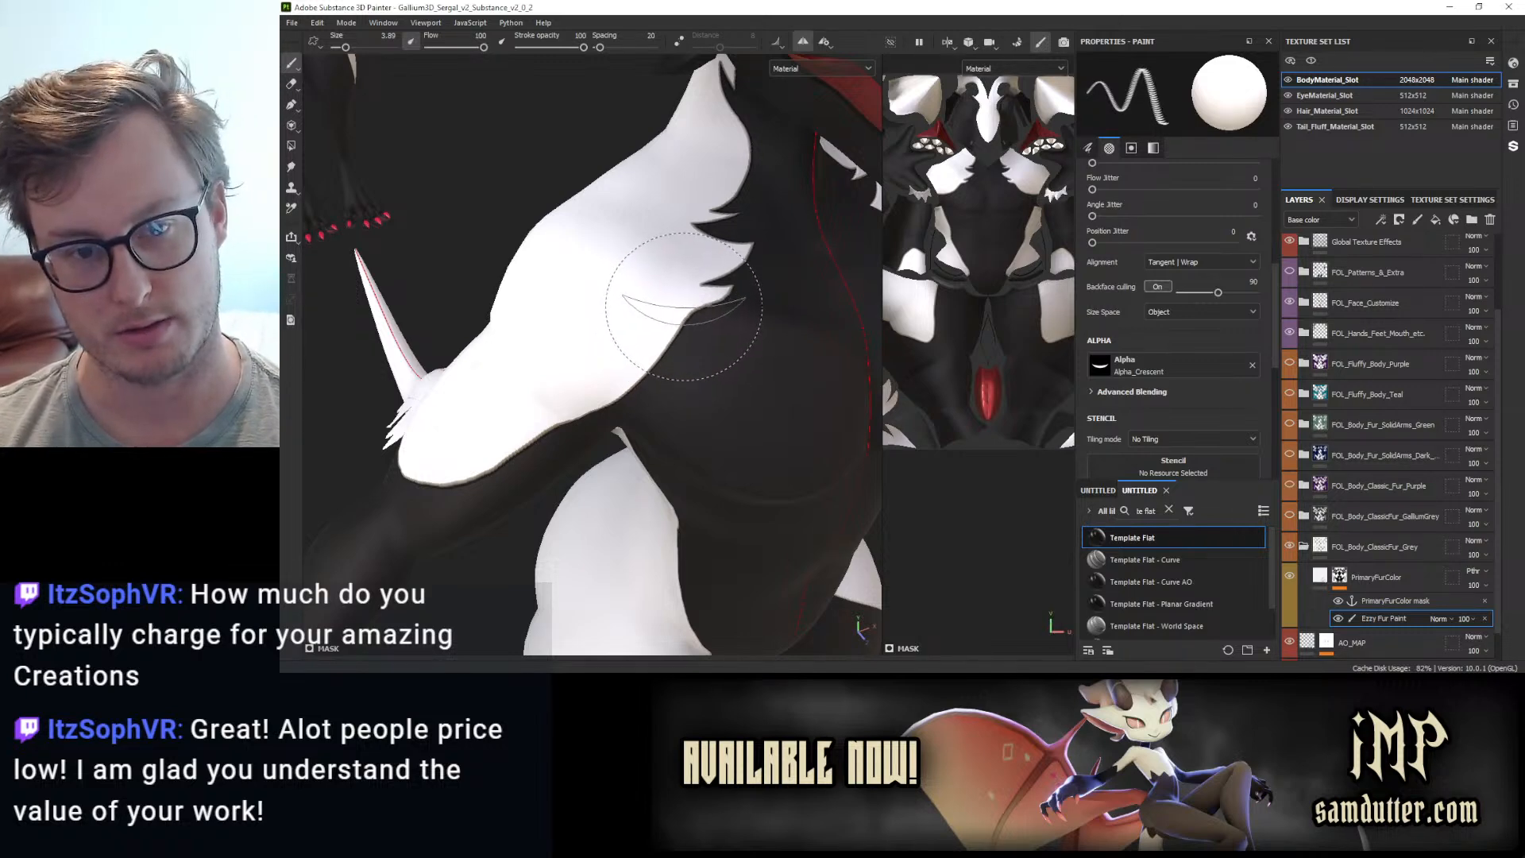
key("x")
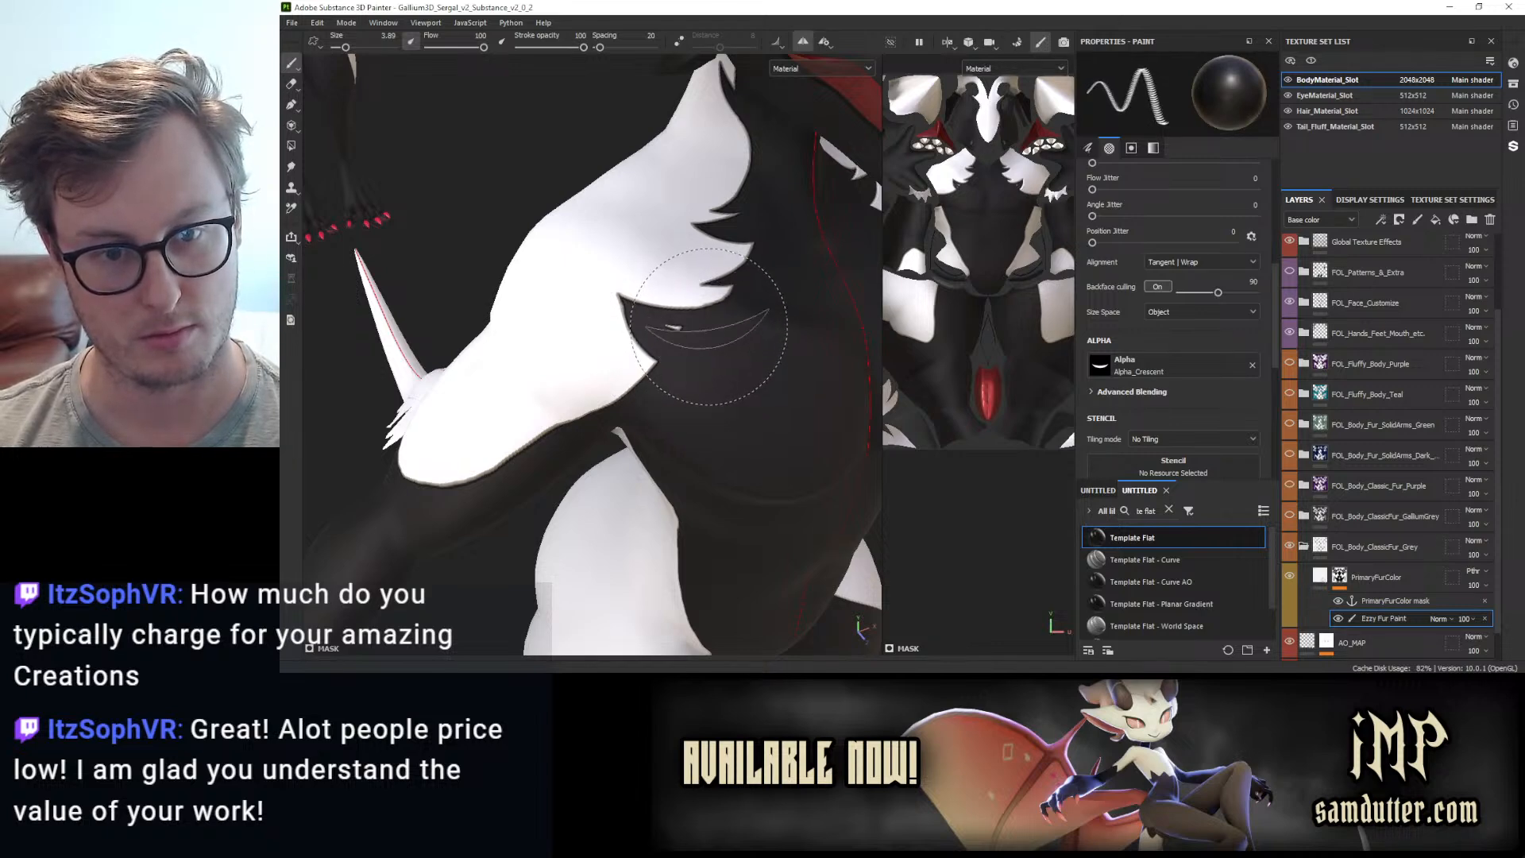
- Stamp additional black crescent notches below the large one so the shoulder marking's armpit edge breaks into fur spikes
left_click_drag(710, 316, 703, 361, "alt")
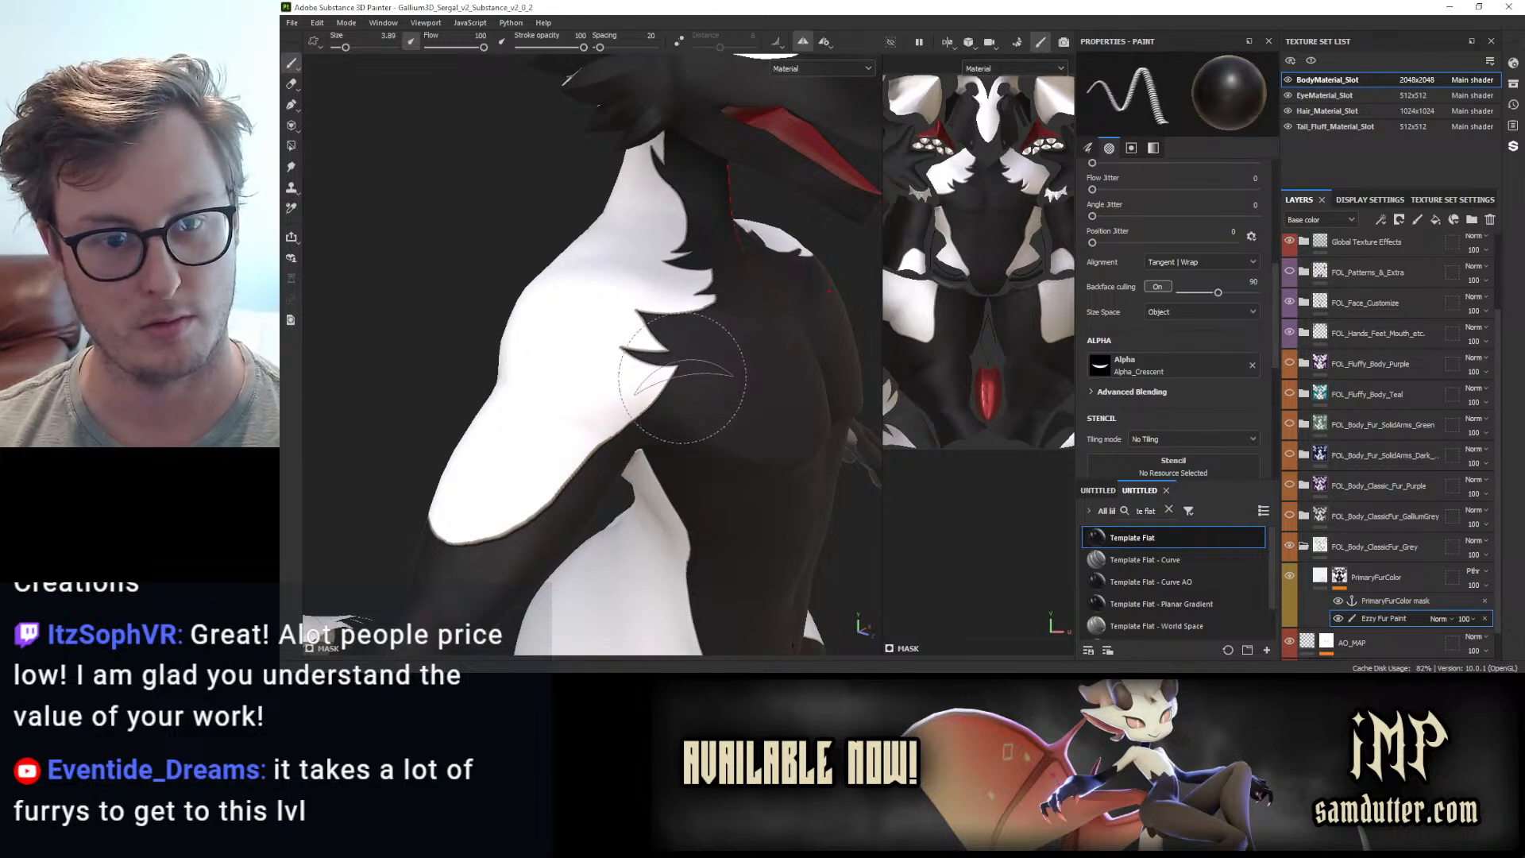
left_click_drag(590, 419, 635, 390, "alt")
right_click_drag(596, 382, 627, 365, "alt")
middle_click_drag(611, 350, 594, 389, "alt")
left_click_drag(594, 389, 596, 354, "alt")
right_click_drag(548, 389, 568, 403, "alt")
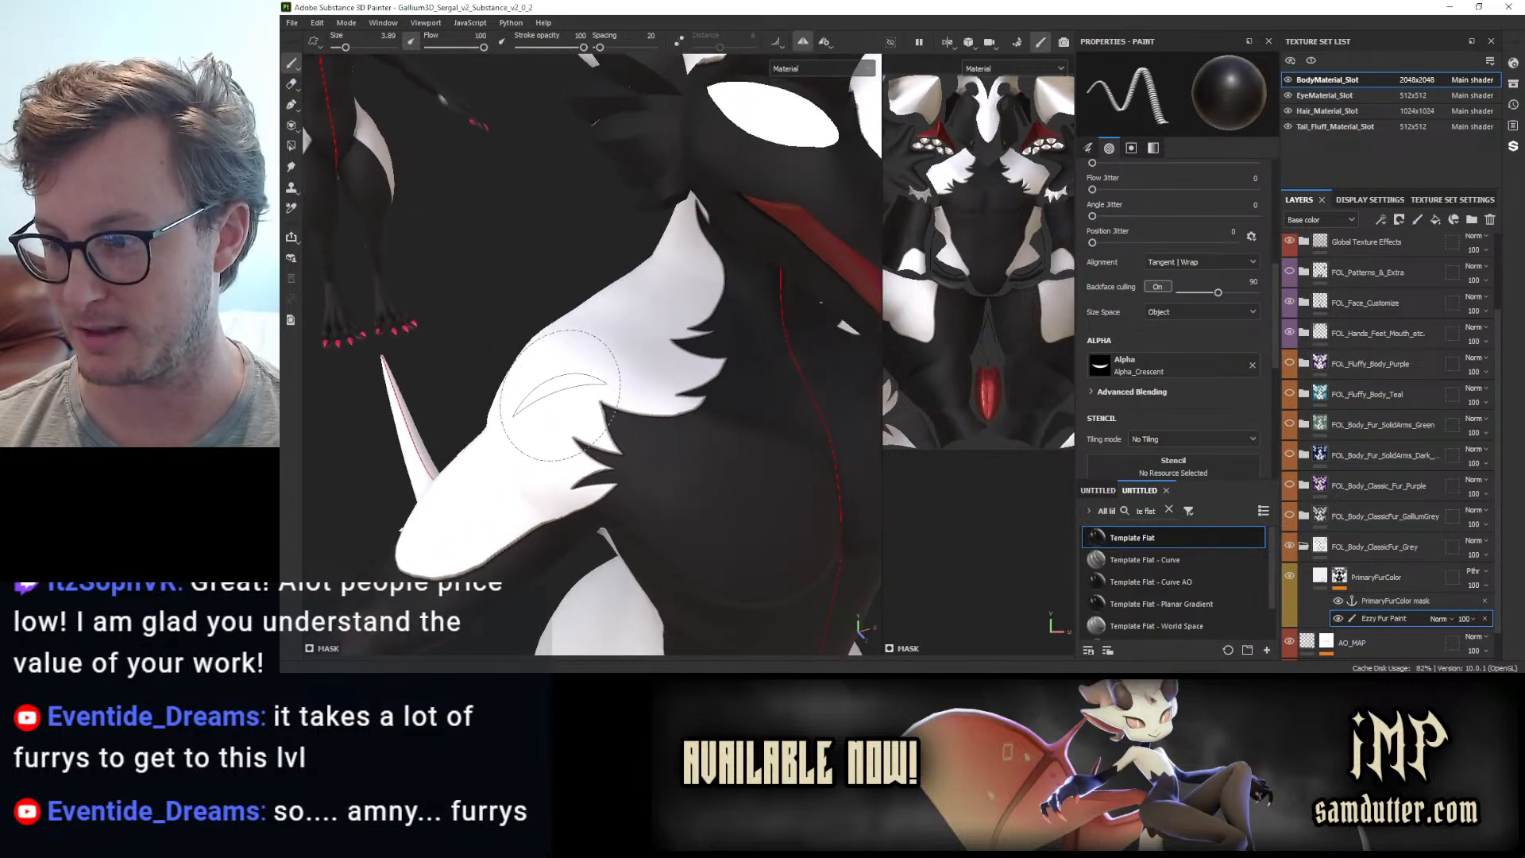
mouse_move(560, 396)
left_mouse_down("alt")
mouse_move(534, 337)
mouse_move(548, 347)
left_mouse_up("alt")
right_click_drag(585, 417, 600, 421, "alt")
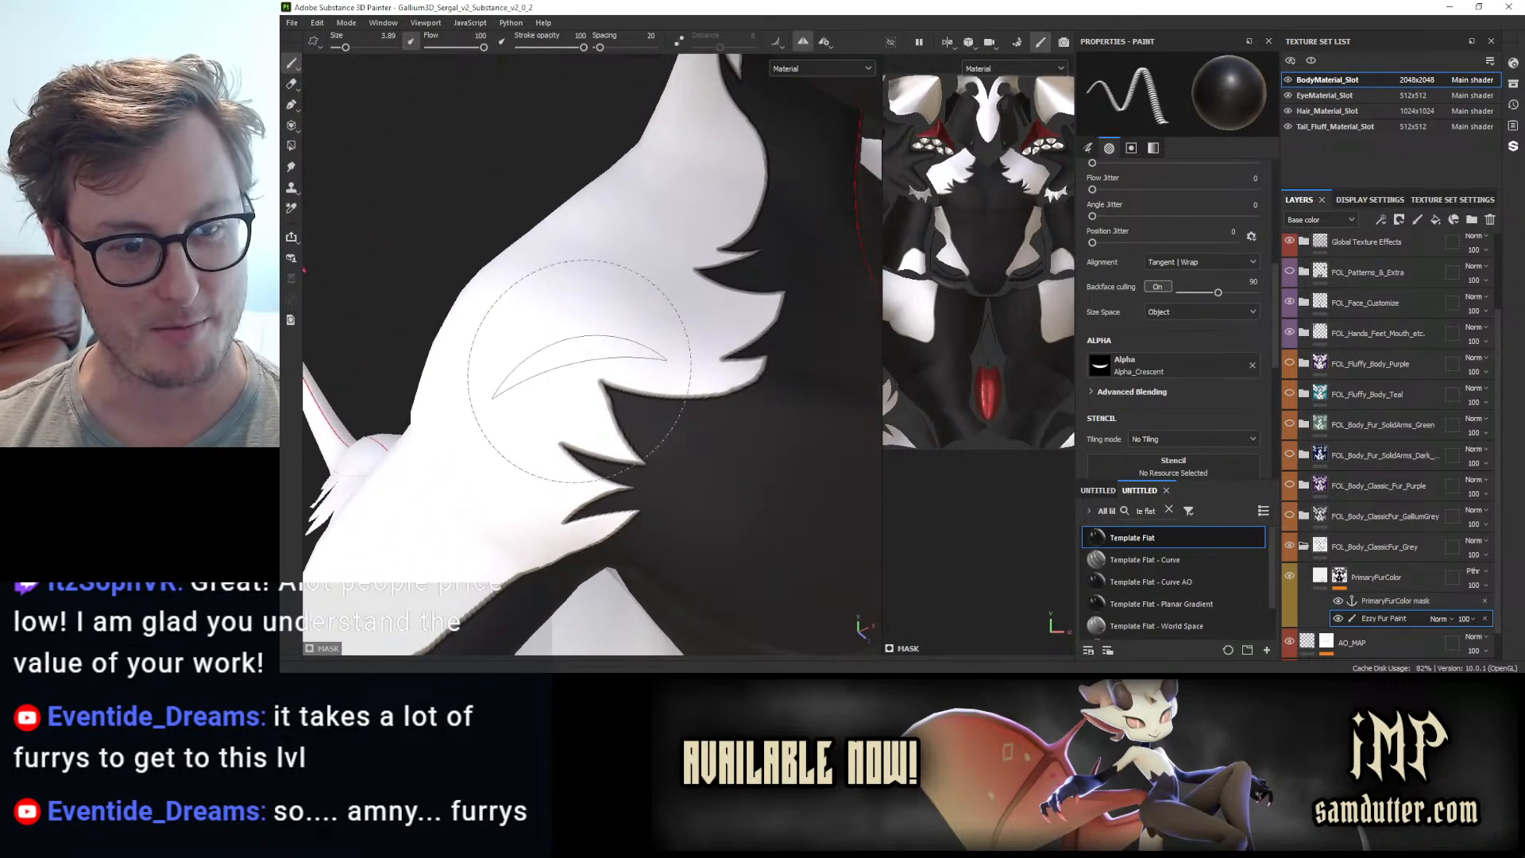
- Switch the brush to white and examine the shoulder, arm and torso side markings from several angles
key("x")
left_click_drag(575, 357, 574, 344, "ctrl")
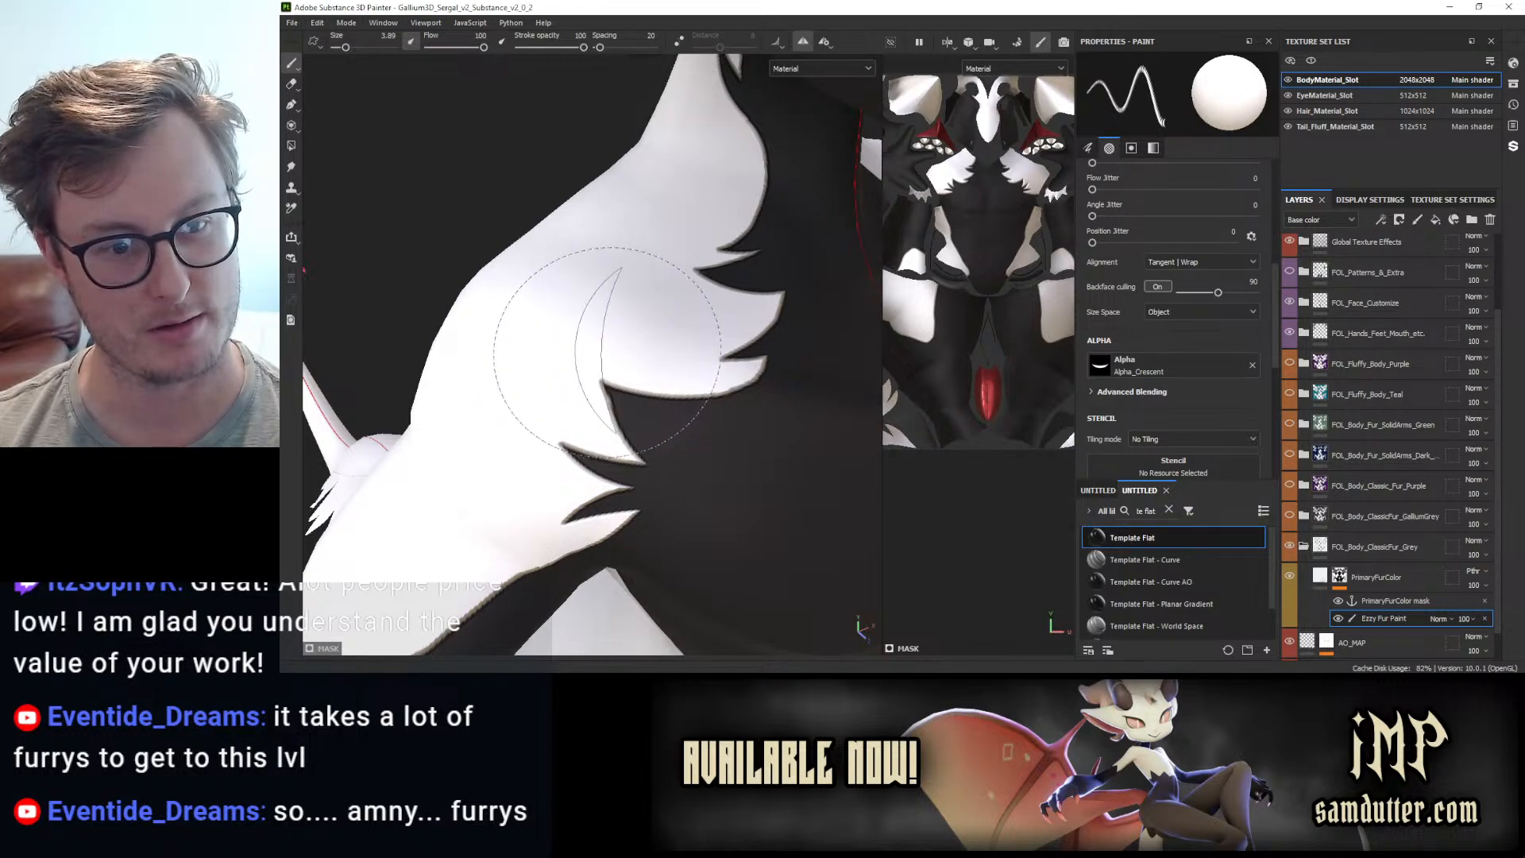
scroll(688, 359, "down", 5)
left_click_drag(690, 357, 664, 340, "alt")
scroll(708, 334, "down", 4)
scroll(664, 343, "up", 4)
left_click_drag(656, 397, 719, 463, "alt")
middle_click_drag(718, 463, 496, 374, "alt")
left_click_drag(630, 436, 610, 384, "alt")
middle_click_drag(715, 378, 613, 355, "alt")
left_click_drag(613, 355, 581, 358, "alt")
scroll(580, 359, "up", 3)
middle_click_drag(525, 235, 588, 312, "alt")
left_click_drag(588, 310, 616, 305, "alt")
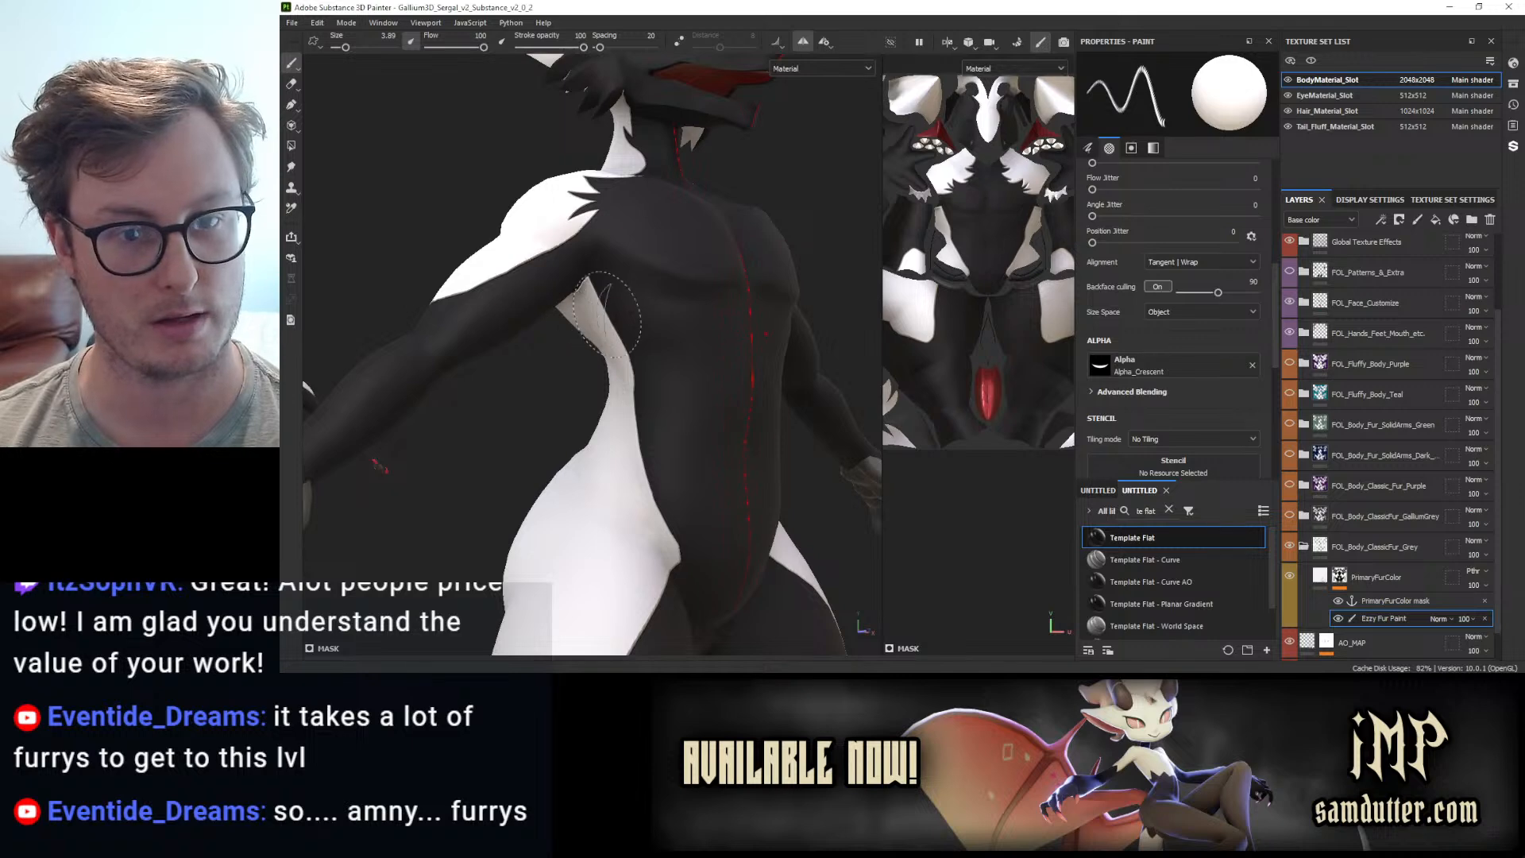
- Clear the brush alpha, paint the upper arm white at brush size 3.14, and save the project
left_click(1251, 366)
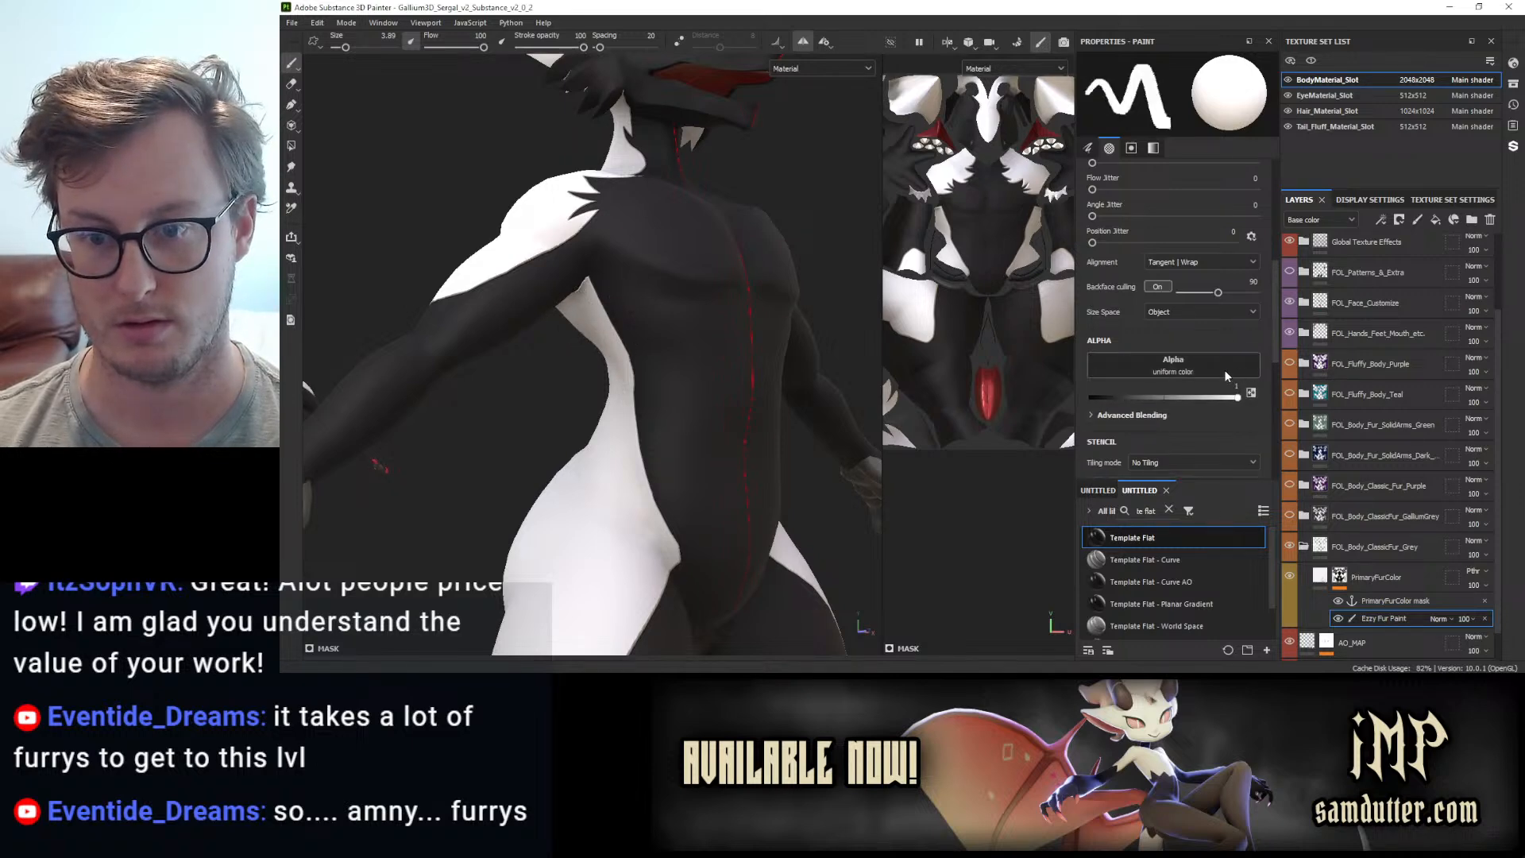
key("ctrl+z")
left_click_drag(554, 306, 529, 281, "alt")
key("[")
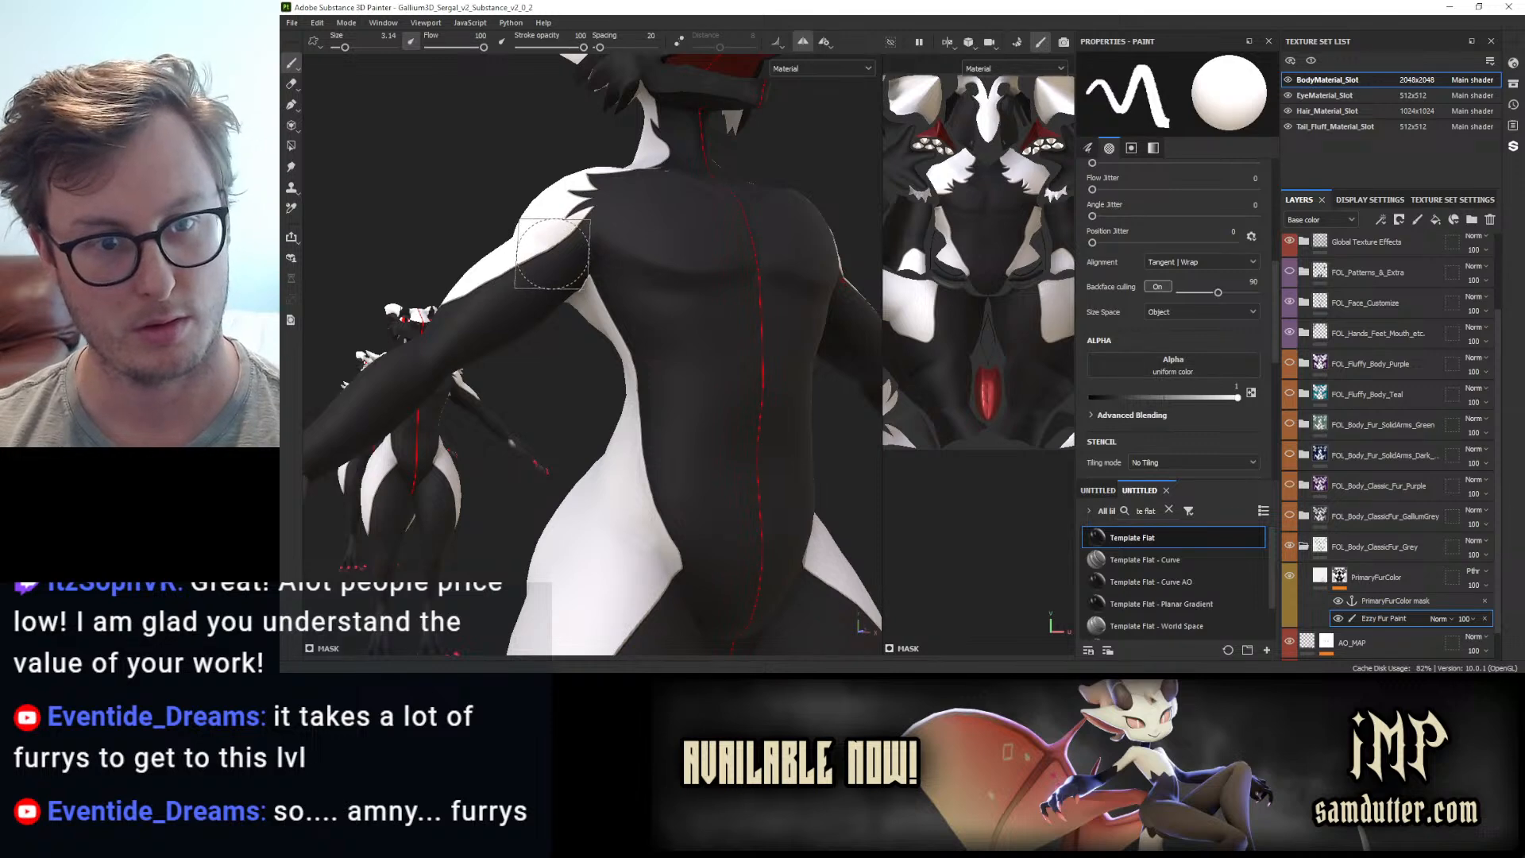
left_click(543, 268)
mouse_move(540, 274)
left_mouse_down("alt")
mouse_move(512, 286)
mouse_move(531, 332)
mouse_move(530, 302)
mouse_move(550, 332)
mouse_move(564, 316)
mouse_move(715, 357)
mouse_move(680, 362)
left_mouse_up("alt")
key("ctrl+s")
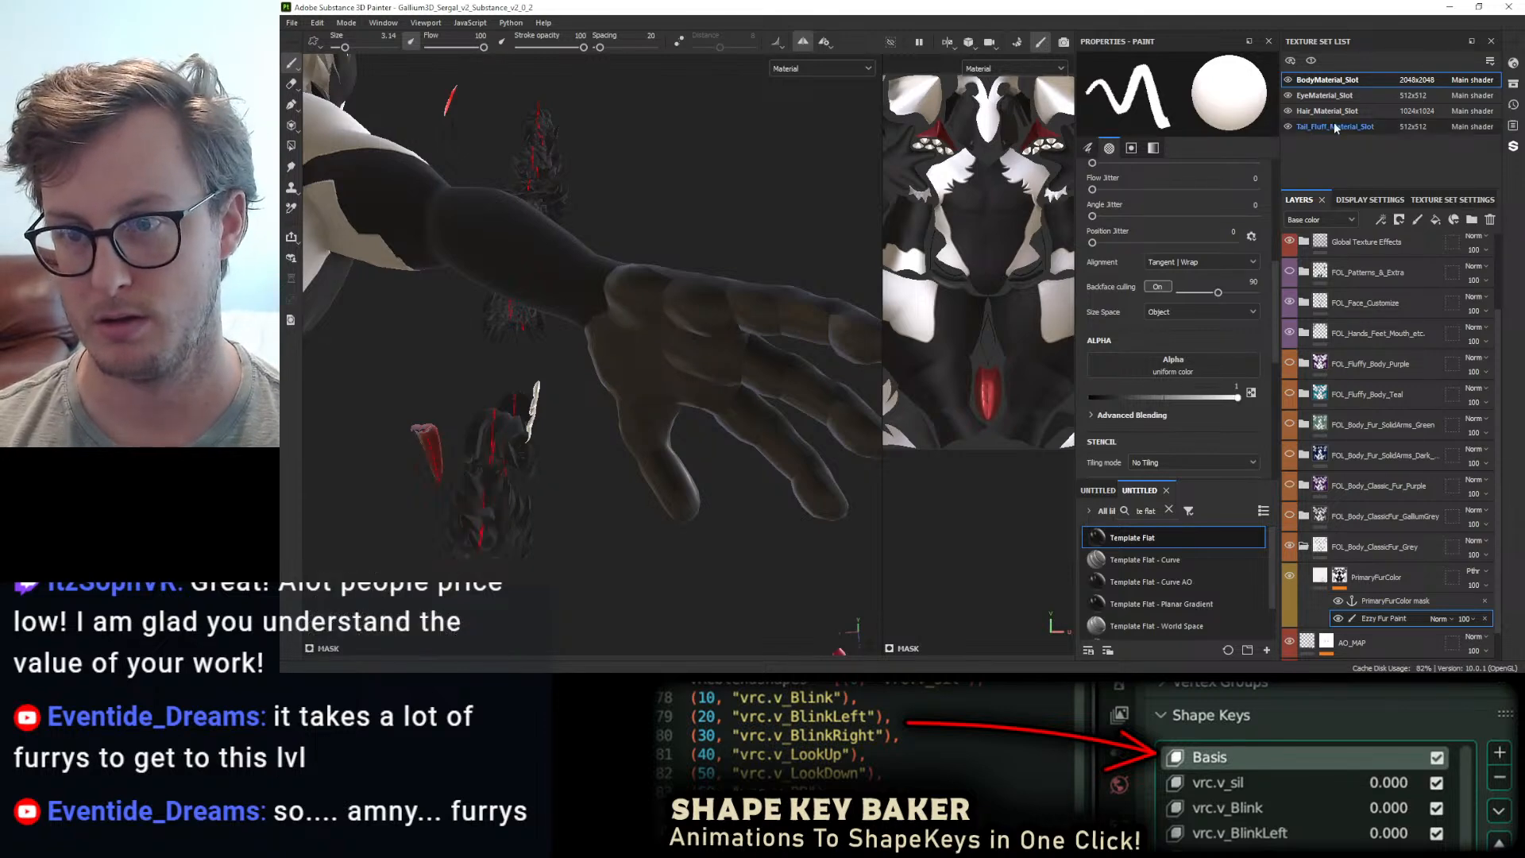
- Hide the tail fluff, hair and eye texture sets, and select BodyMaterial_Slot
left_click(1294, 125)
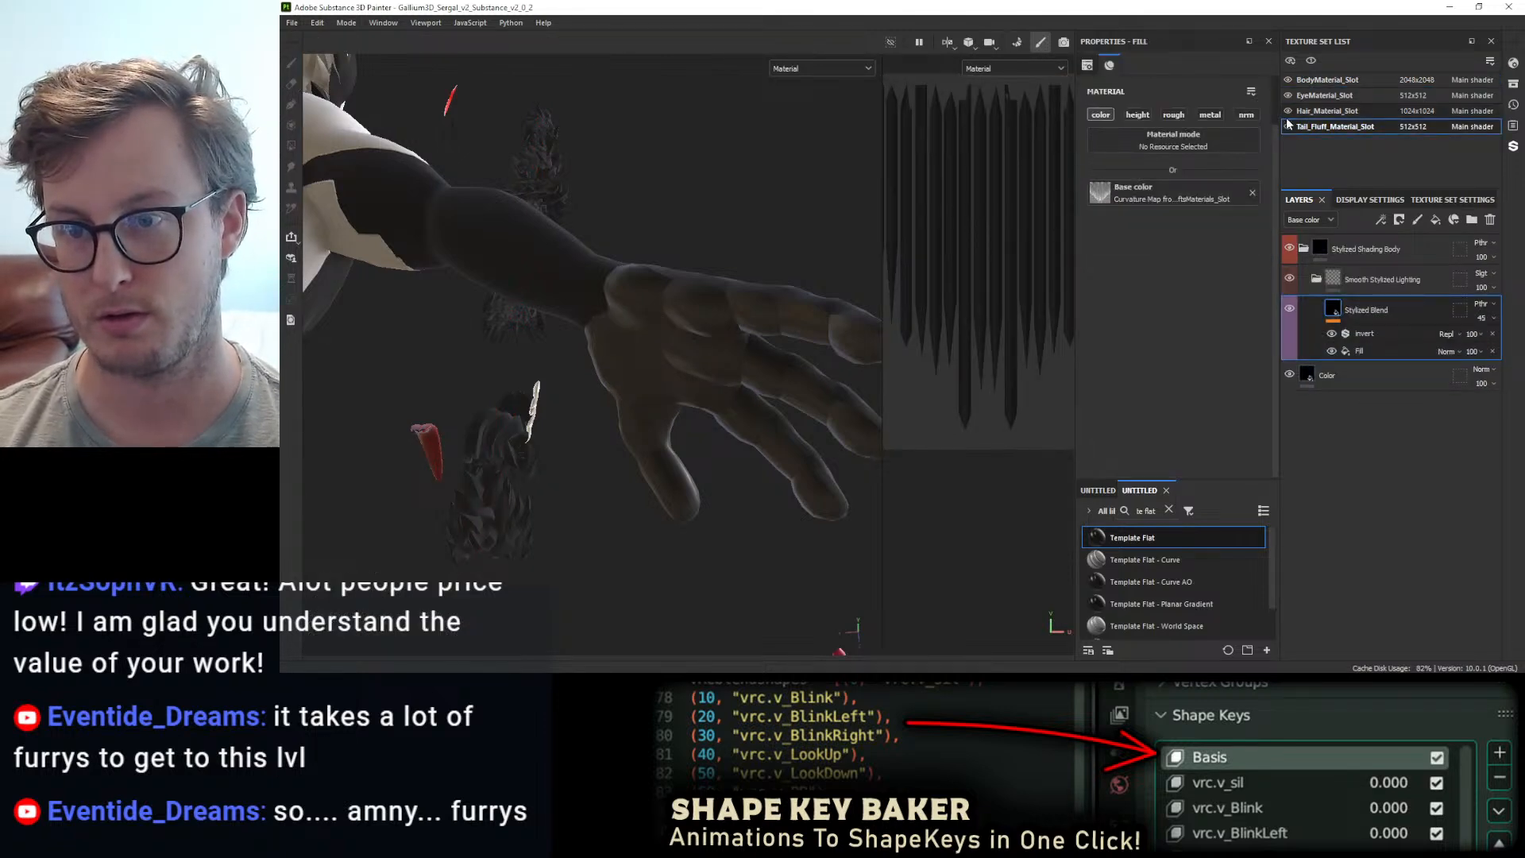
left_click_drag(1289, 126, 1289, 95)
left_click(1309, 82)
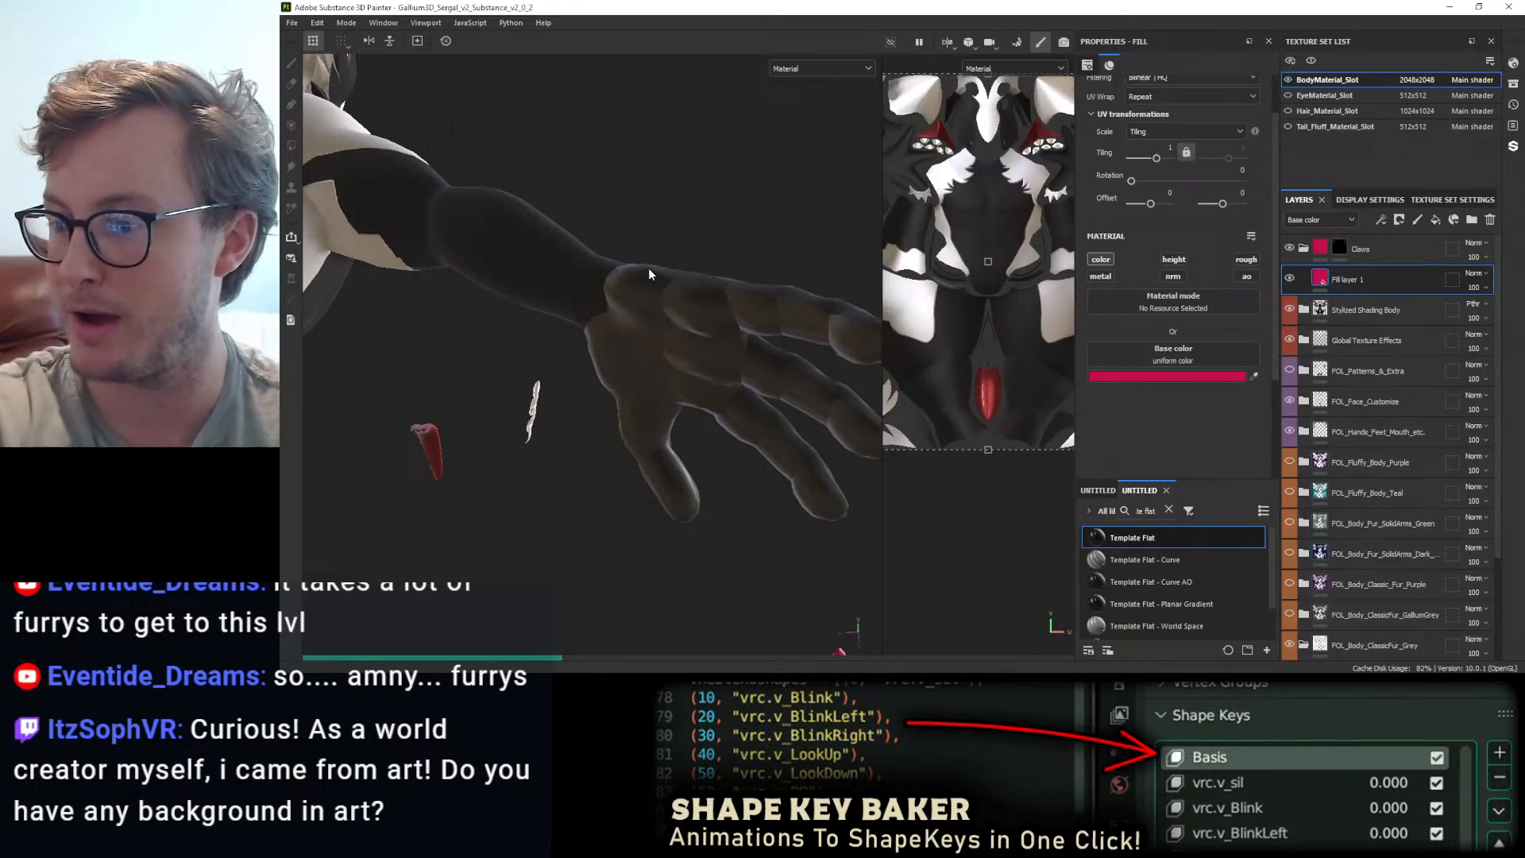
- Select the Ezzy Fur Paint effect and paint the remaining black on the upper arm and armpit white
mouse_move(648, 268)
left_mouse_down("alt")
mouse_move(486, 161)
mouse_move(492, 208)
mouse_move(541, 285)
mouse_move(391, 149)
left_mouse_up("alt")
scroll(1370, 398, "down", 4)
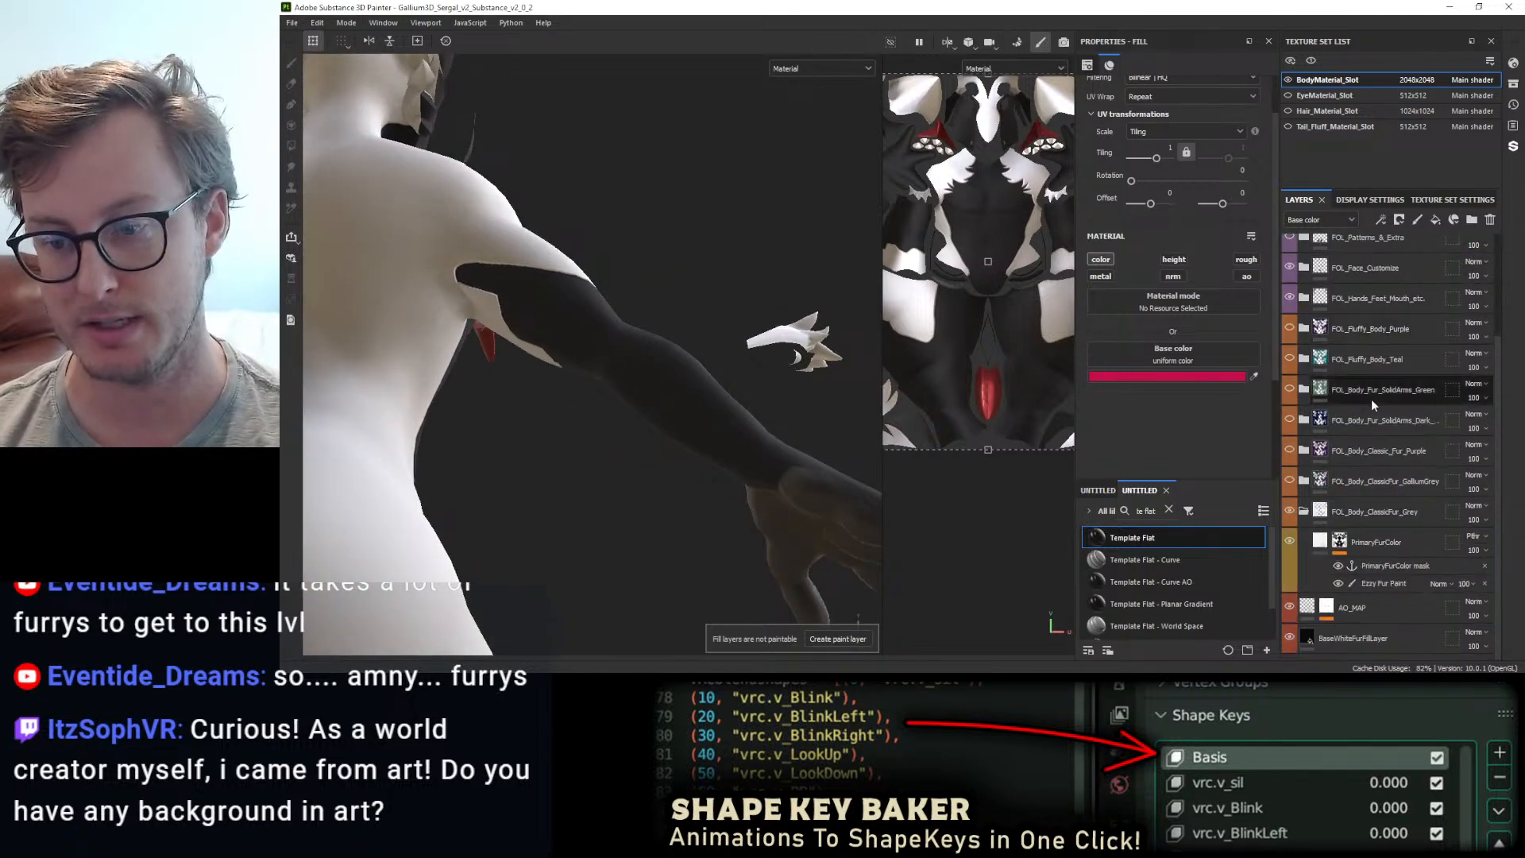
left_click(1386, 583)
mouse_move(567, 229)
left_mouse_down("alt")
mouse_move(507, 282)
mouse_move(553, 300)
mouse_move(552, 274)
mouse_move(555, 325)
mouse_move(596, 349)
mouse_move(634, 306)
mouse_move(634, 322)
mouse_move(565, 356)
mouse_move(596, 334)
left_mouse_up("alt")
key("x")
key("ctrl+z")
key("x")
mouse_move(683, 312)
left_mouse_down()
mouse_move(715, 343)
mouse_move(626, 291)
mouse_move(603, 306)
mouse_move(608, 291)
mouse_move(675, 390)
mouse_move(626, 270)
left_mouse_up()
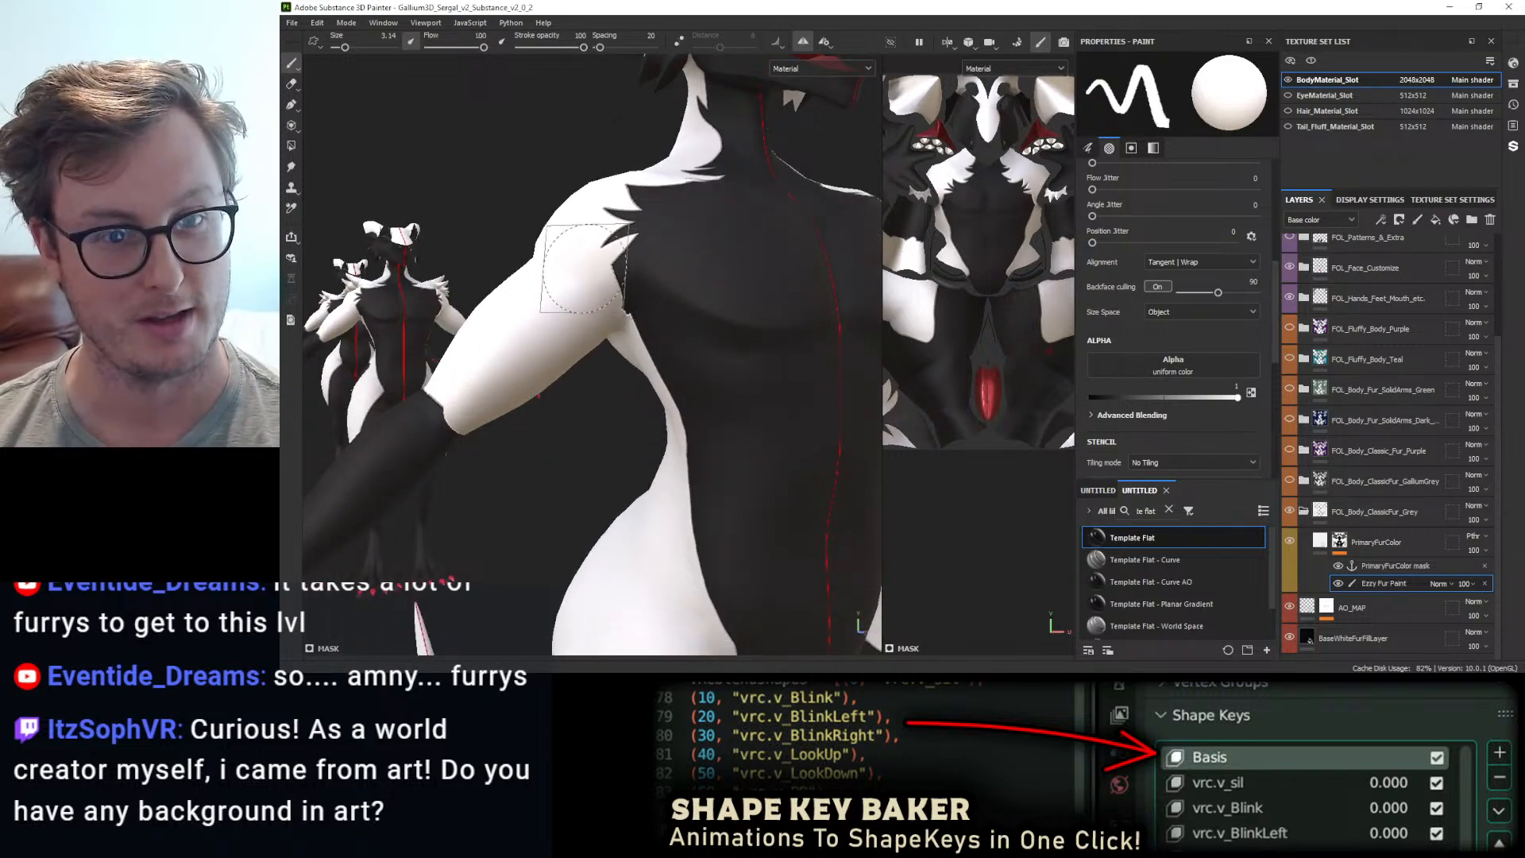
- Assign Alpha_Crescent to the brush, set its size to 4.72, and stamp white fur spikes onto the torso side marking below the armpit
mouse_move(584, 362)
left_mouse_down("alt")
mouse_move(621, 308)
mouse_move(588, 306)
left_mouse_up("alt")
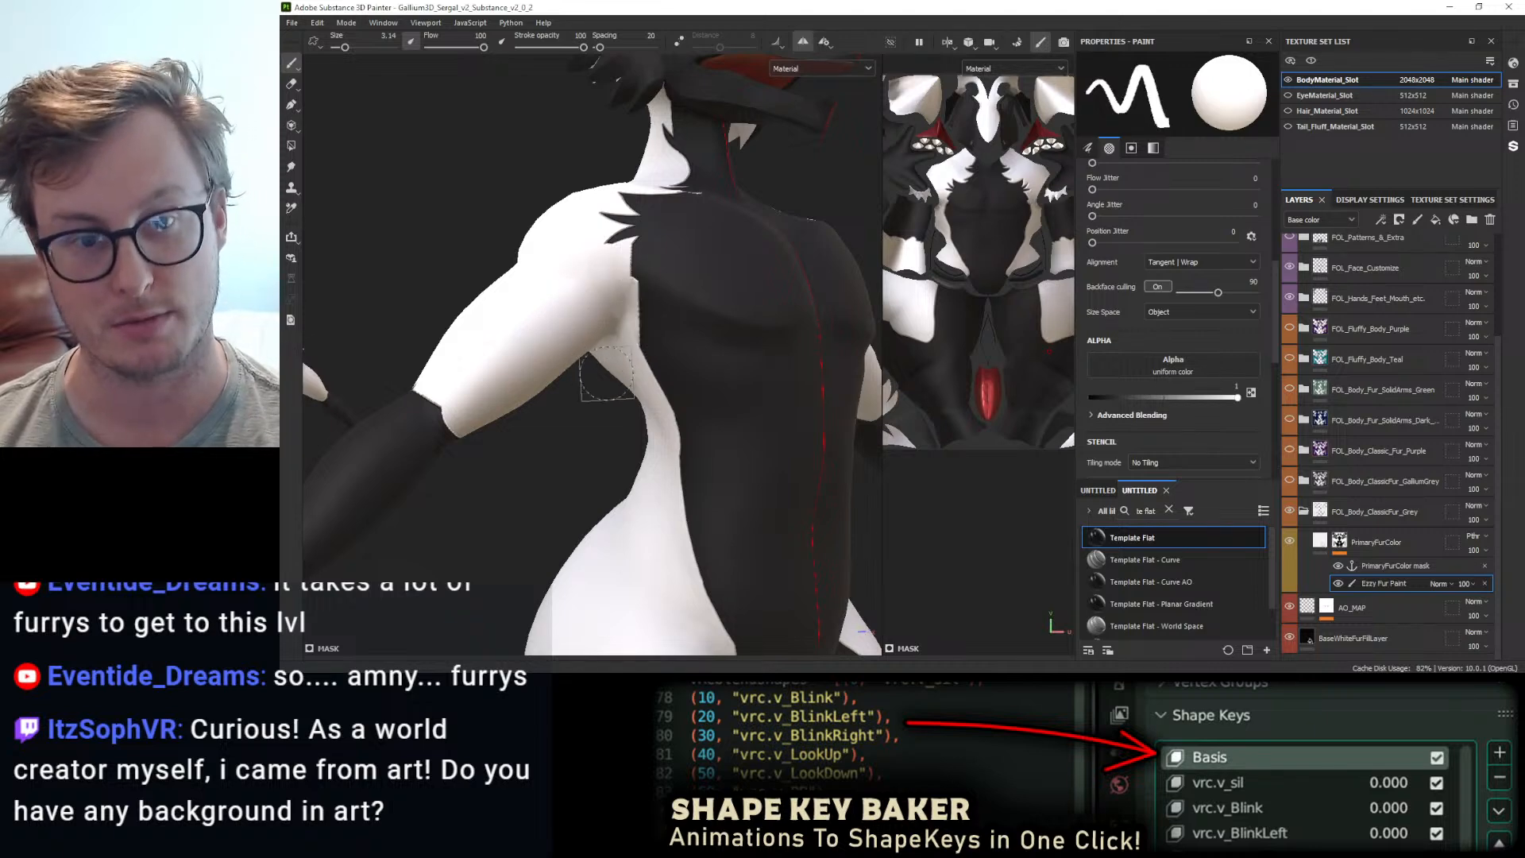
left_click_drag(632, 329, 658, 329, "alt")
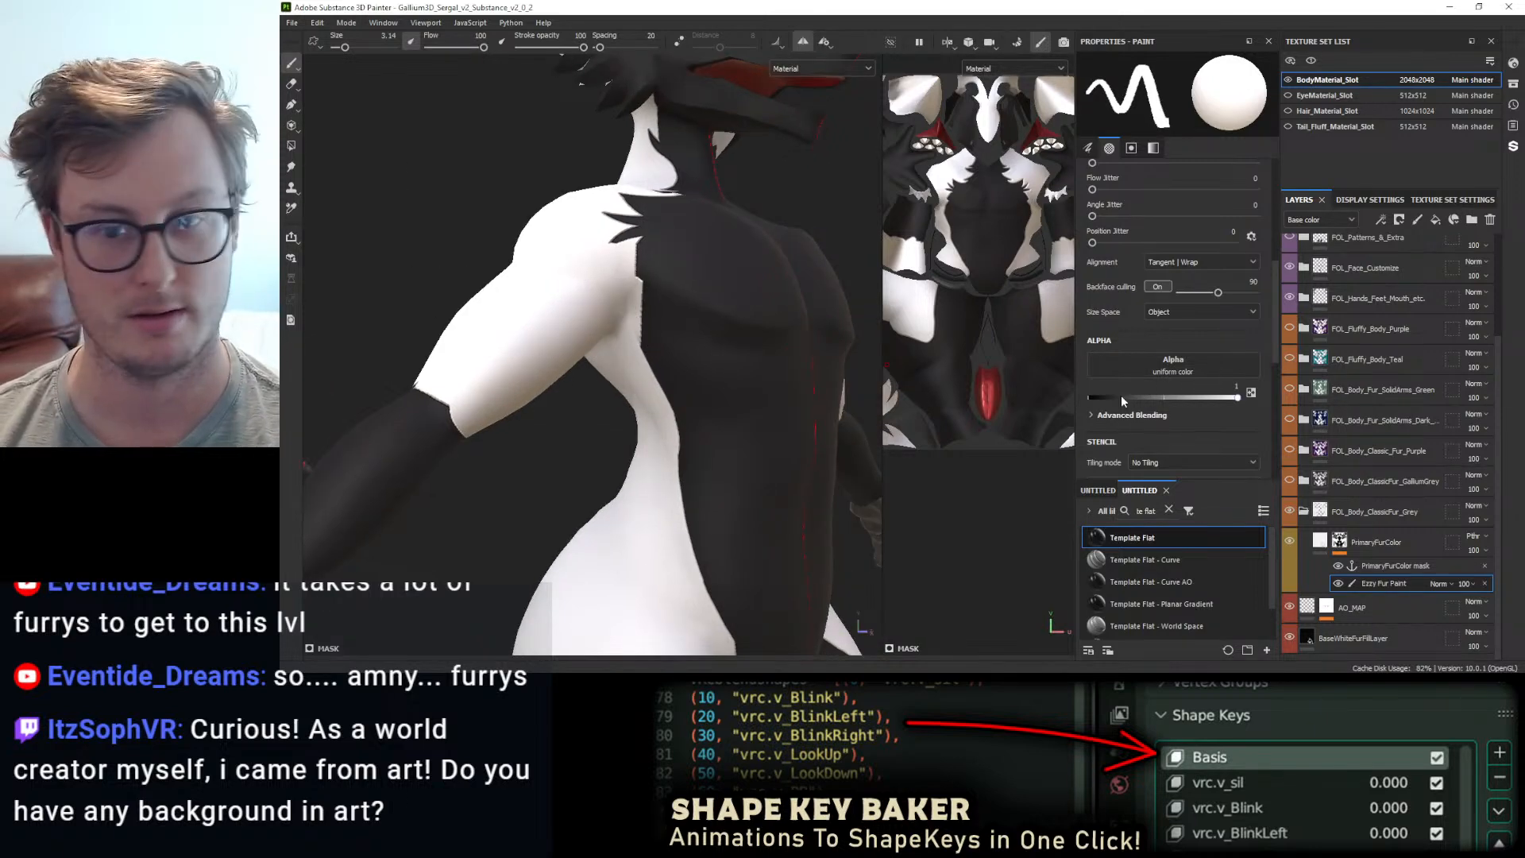
left_click(1158, 375)
left_click(1172, 414)
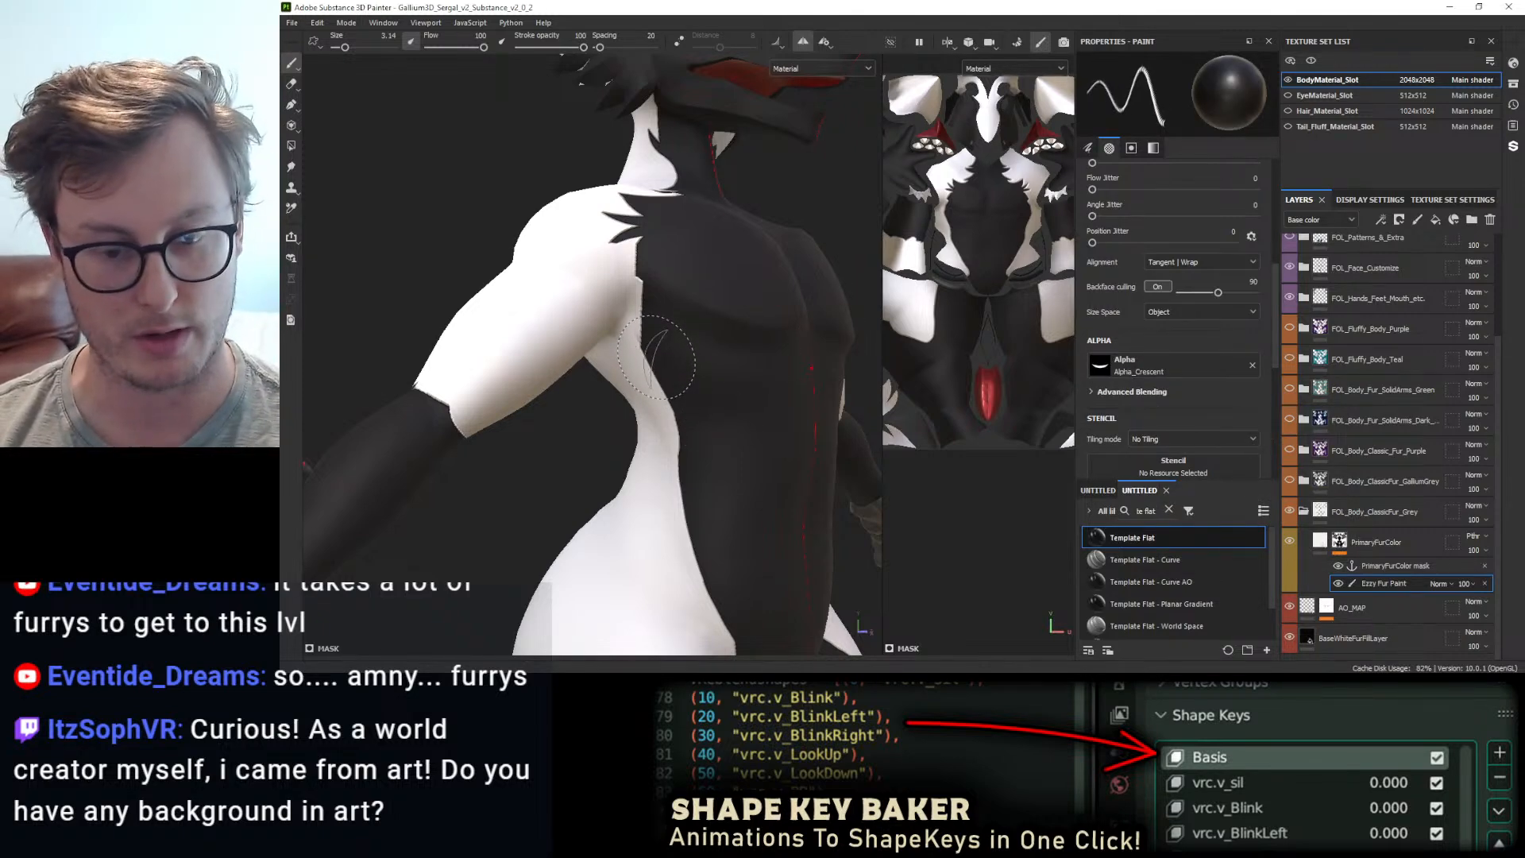
right_click_drag(659, 365, 679, 367, "ctrl")
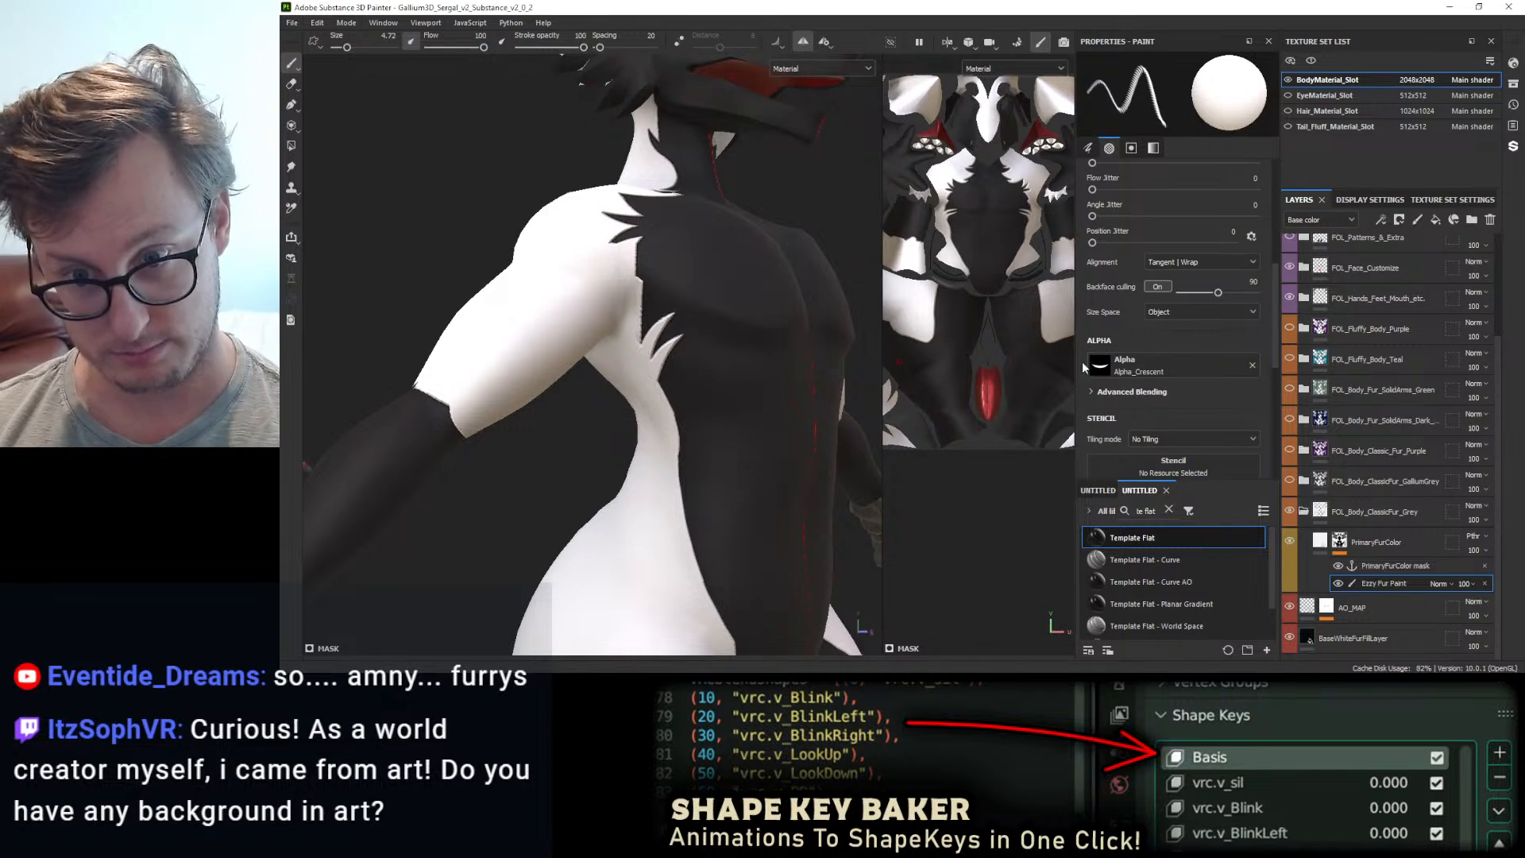
- Assign the Circle Slit alpha to the brush, set its size to 3.14, and stamp a white rounded bump on the torso side marking
left_click(1217, 367)
left_click(1305, 421)
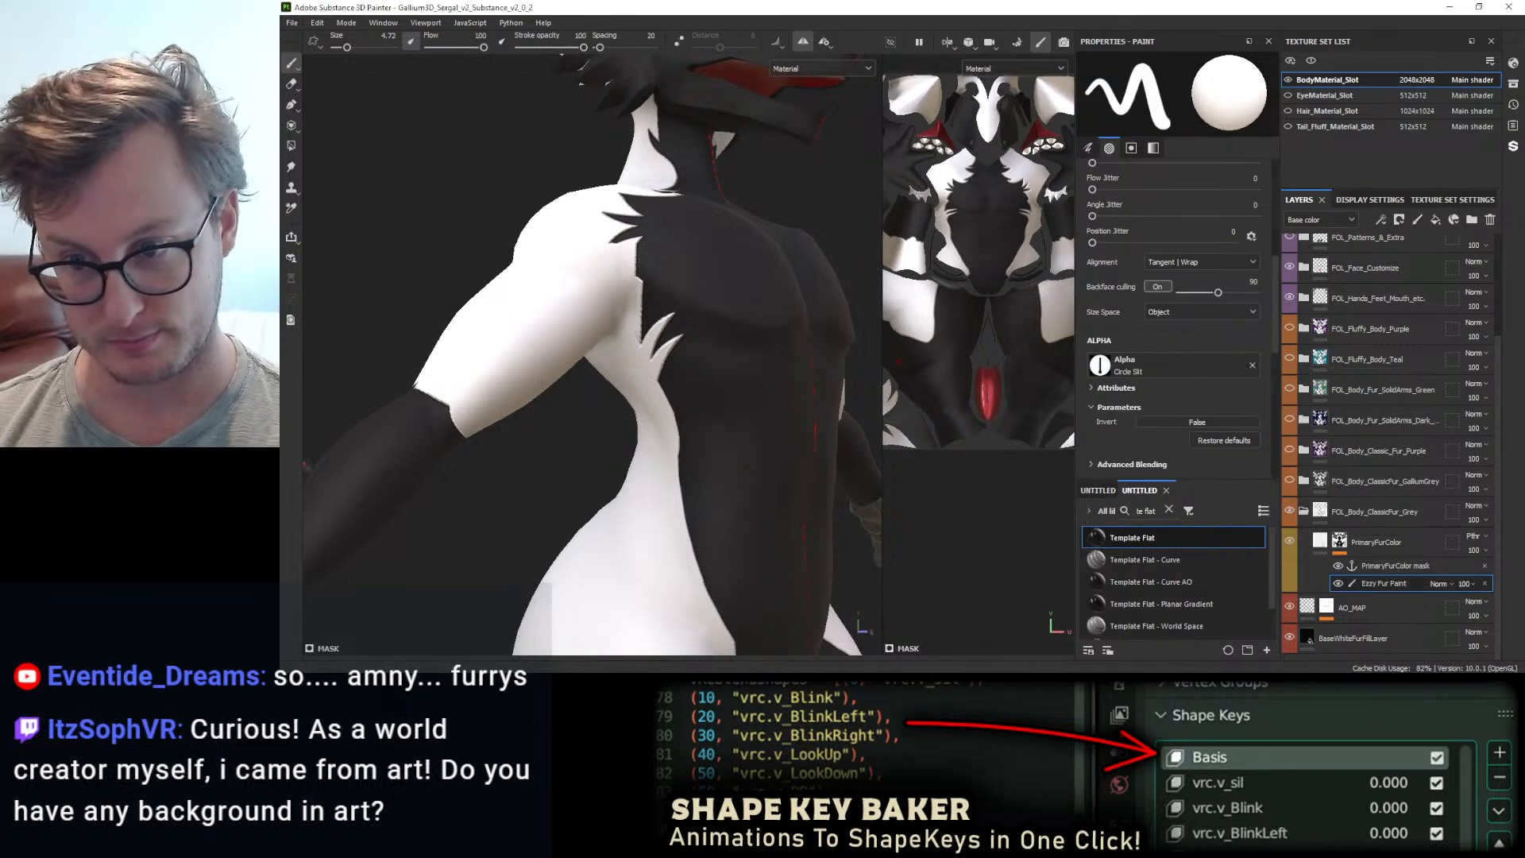
right_click_drag(667, 414, 648, 414, "ctrl")
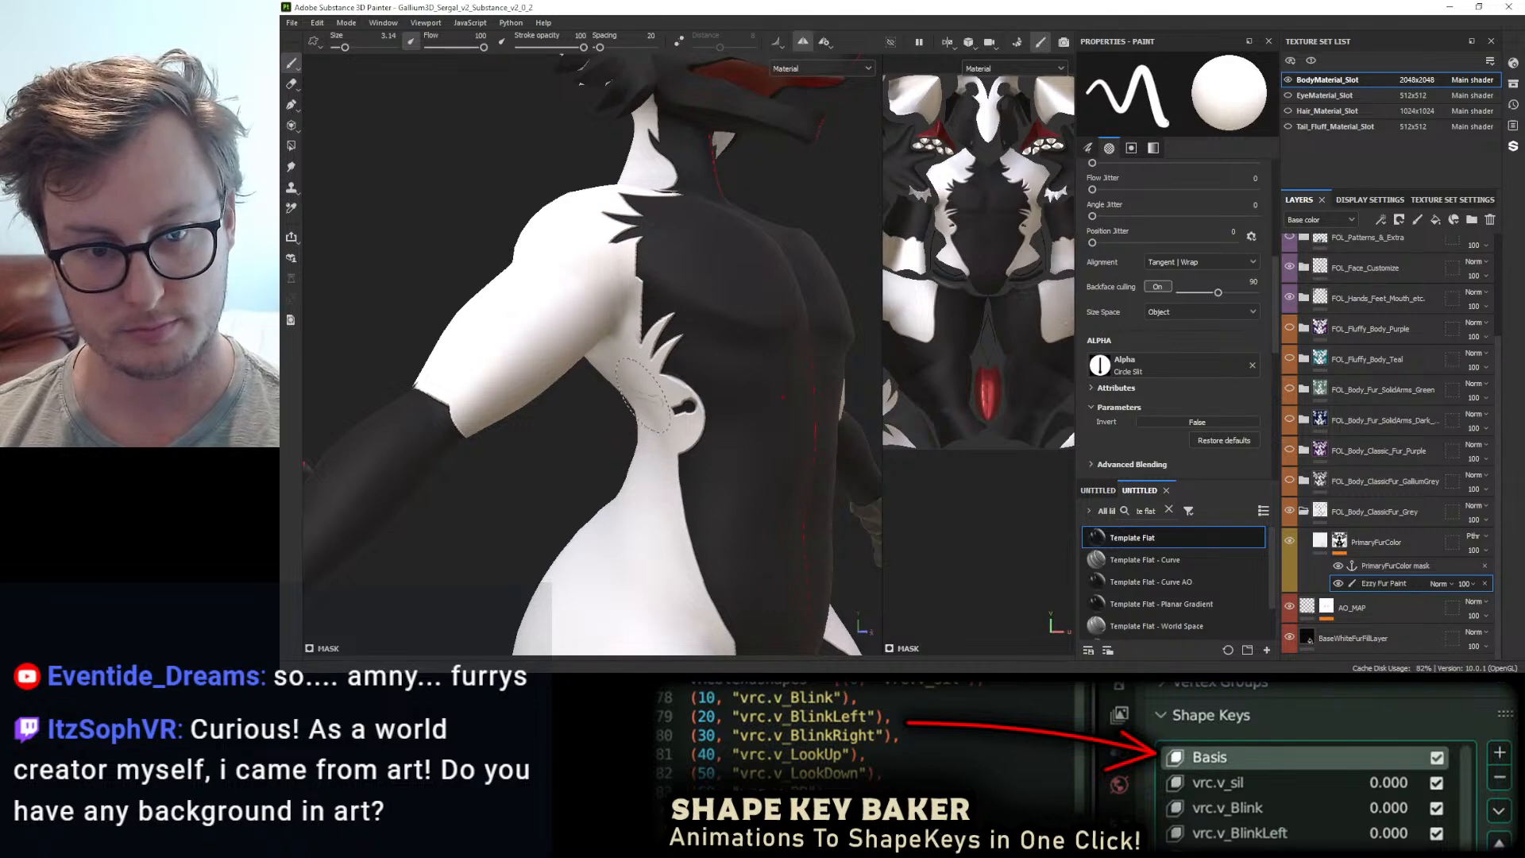
left_click(667, 411)
mouse_move(702, 432)
left_mouse_down("alt")
mouse_move(608, 436)
mouse_move(717, 477)
mouse_move(677, 443)
left_mouse_up("alt")
scroll(732, 453, "down", 3)
scroll(736, 450, "up", 3)
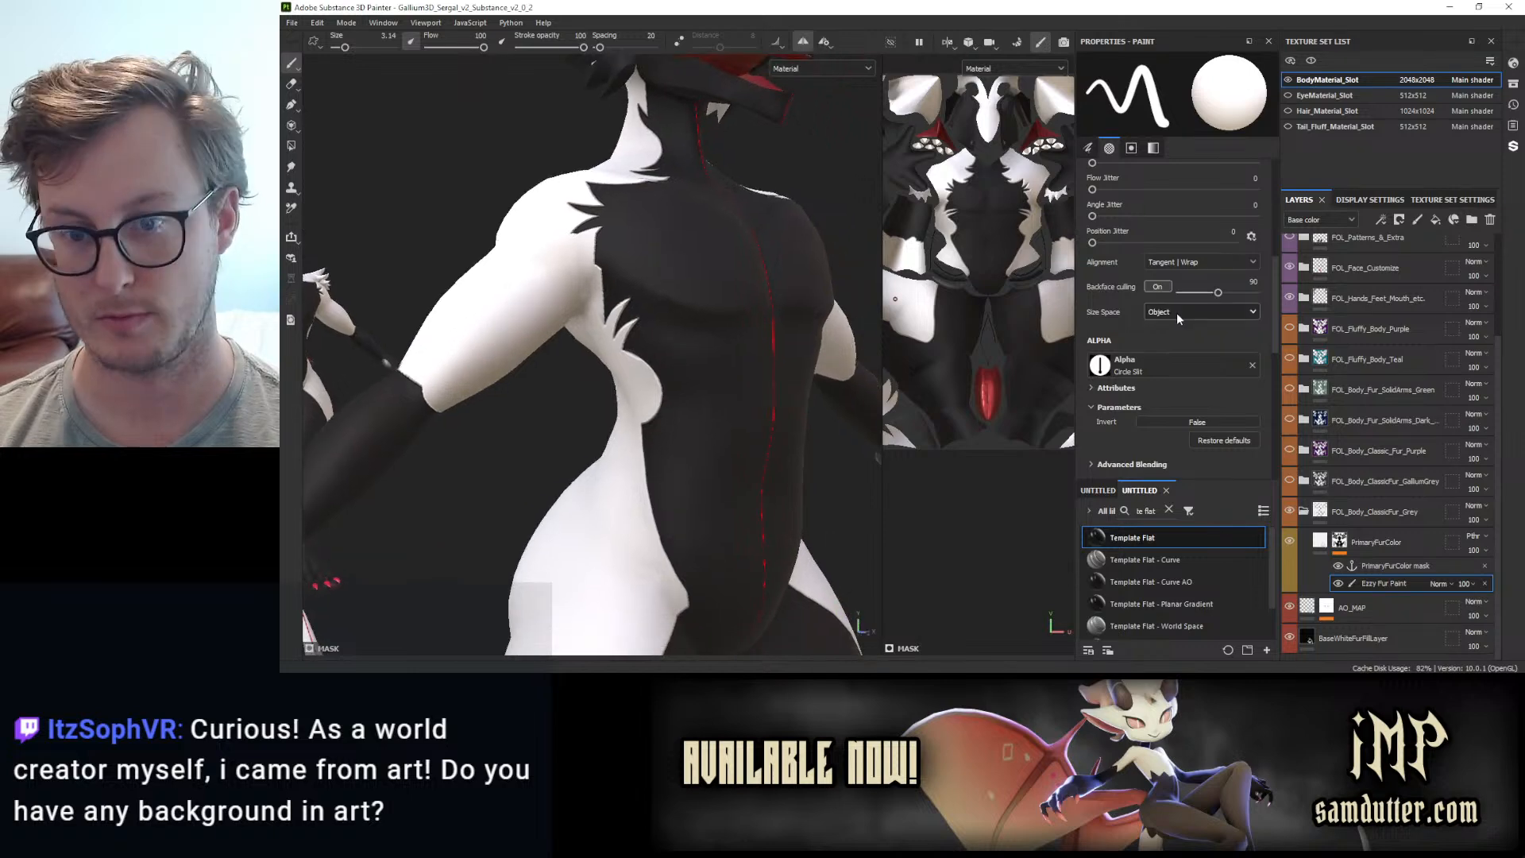
- Reassign Alpha_Crescent to the brush, set its size to 4.72, and shape the underside of the rounded bump with black and white stamps
left_click(1159, 371)
left_click(1182, 414)
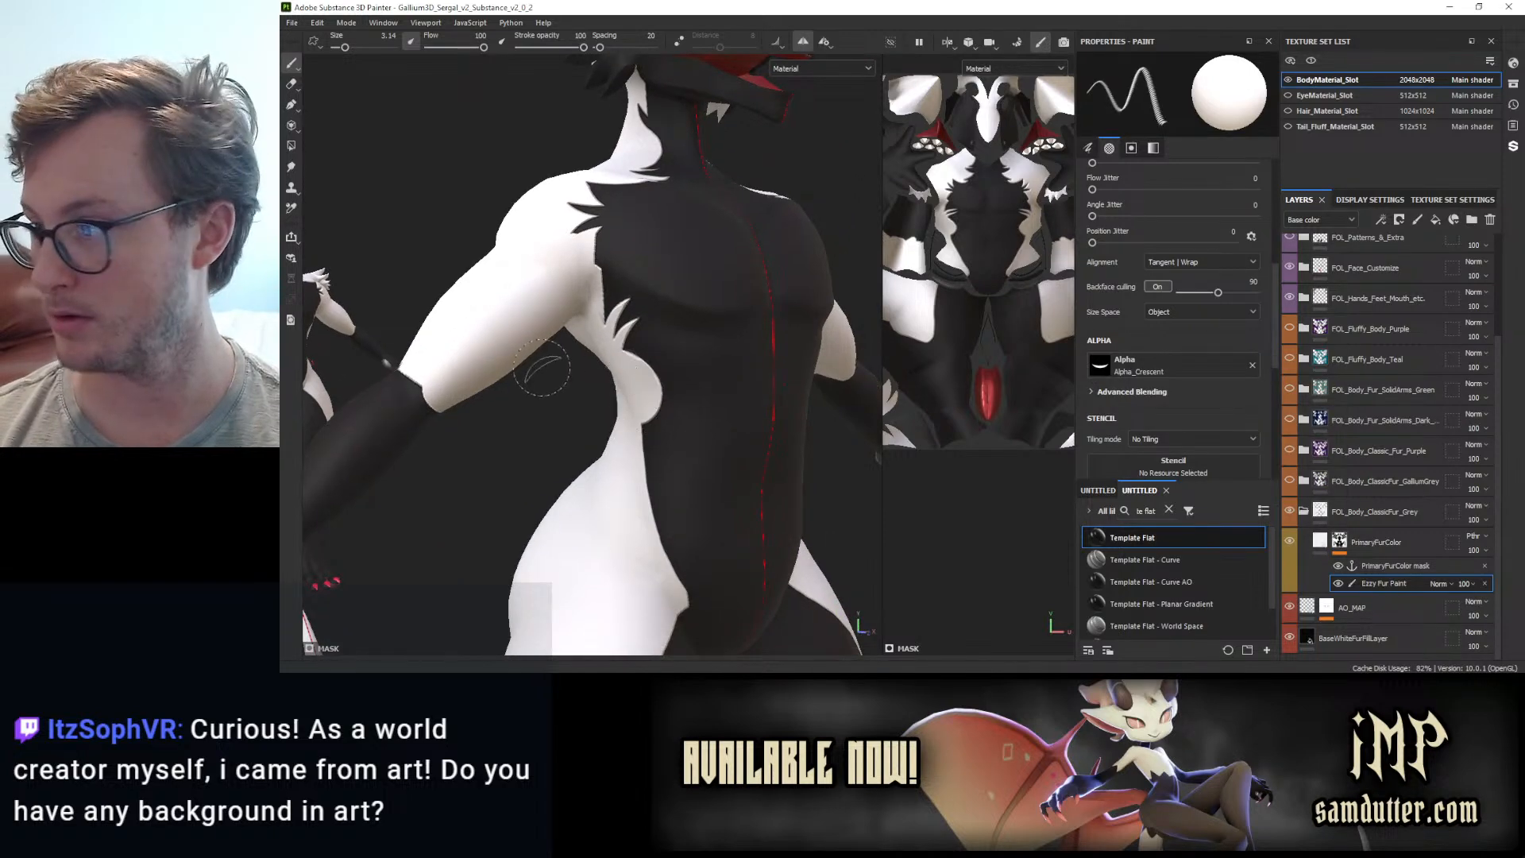
left_click_drag(650, 434, 642, 441, "ctrl")
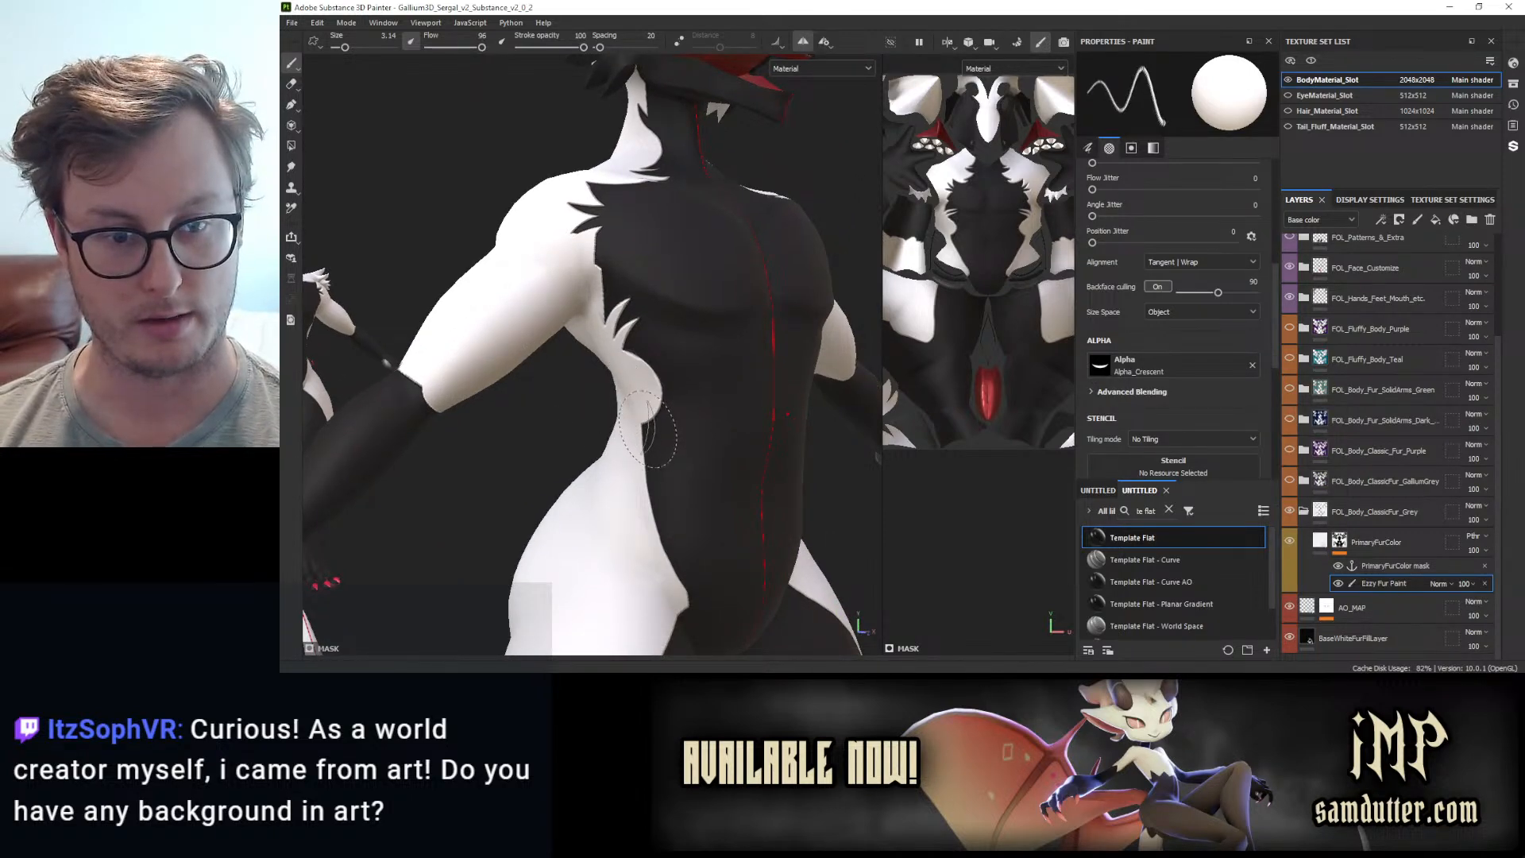
key("x")
key("bracketright")
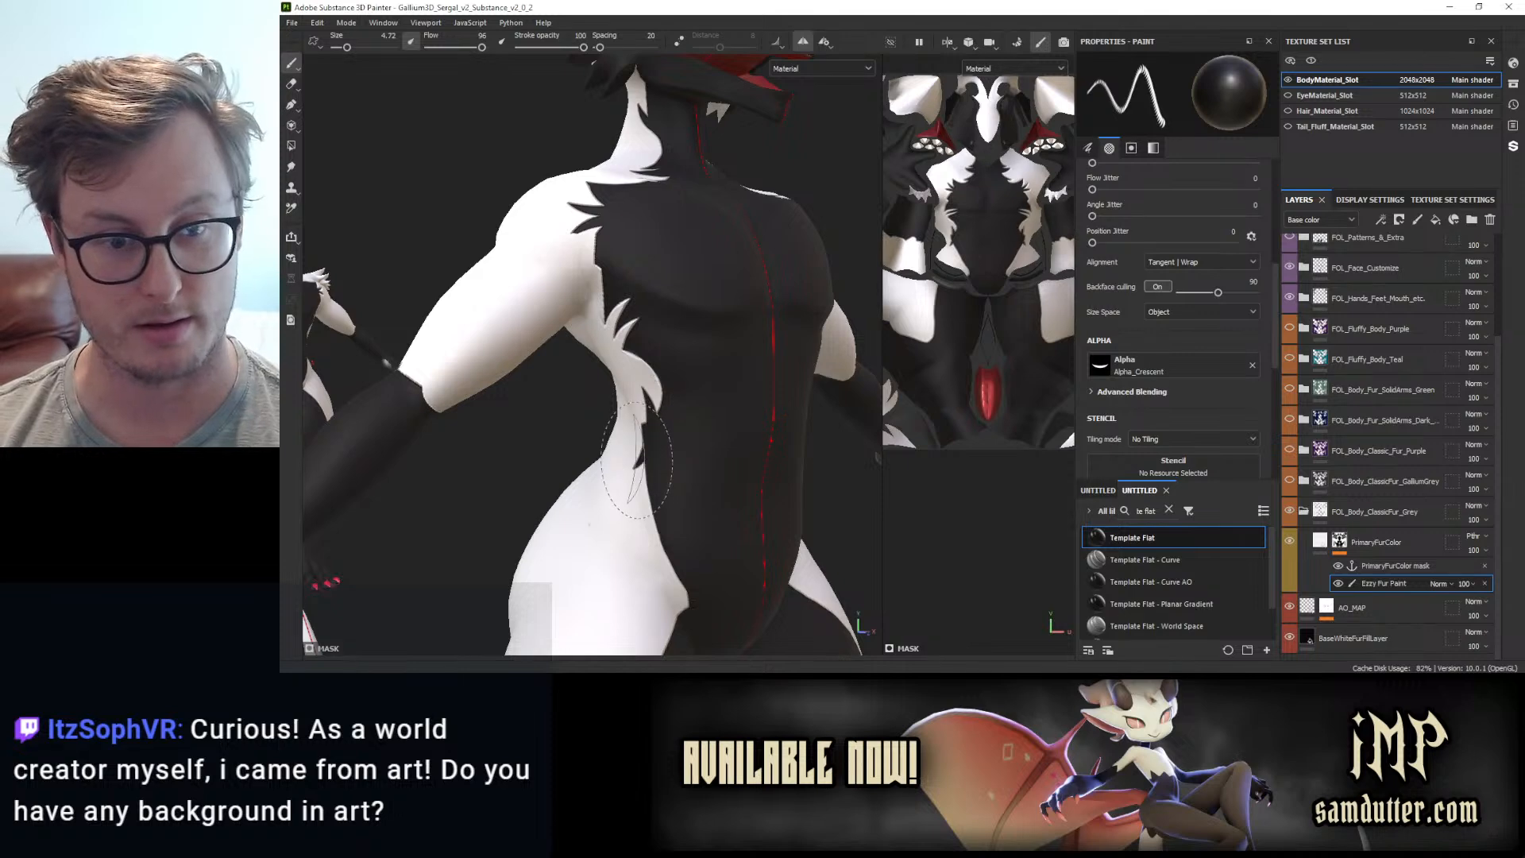
key("x")
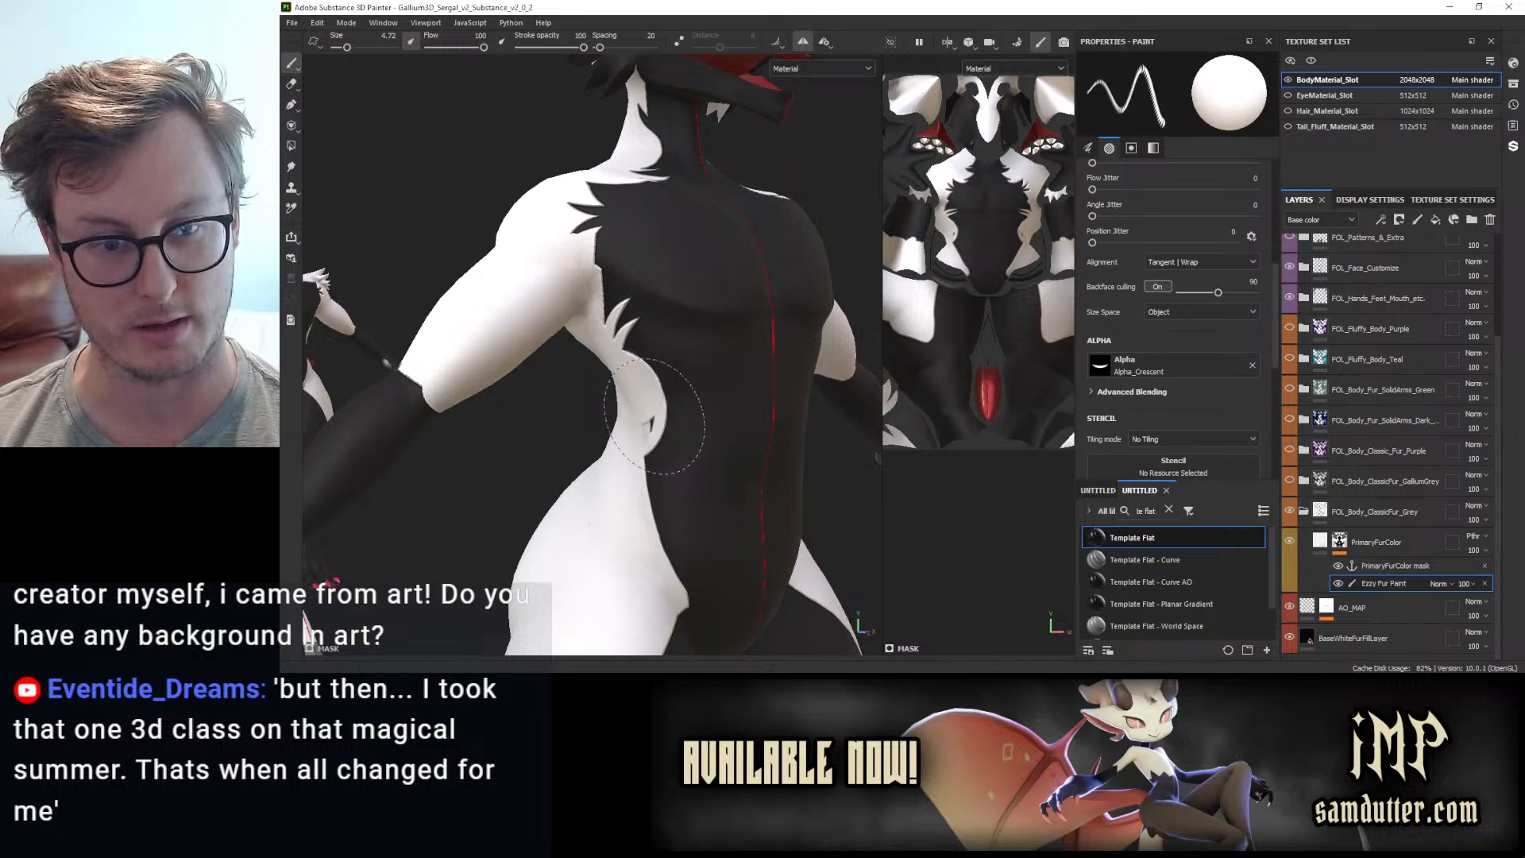
scroll(656, 477, "down", 3)
left_click_drag(657, 477, 688, 477, "alt")
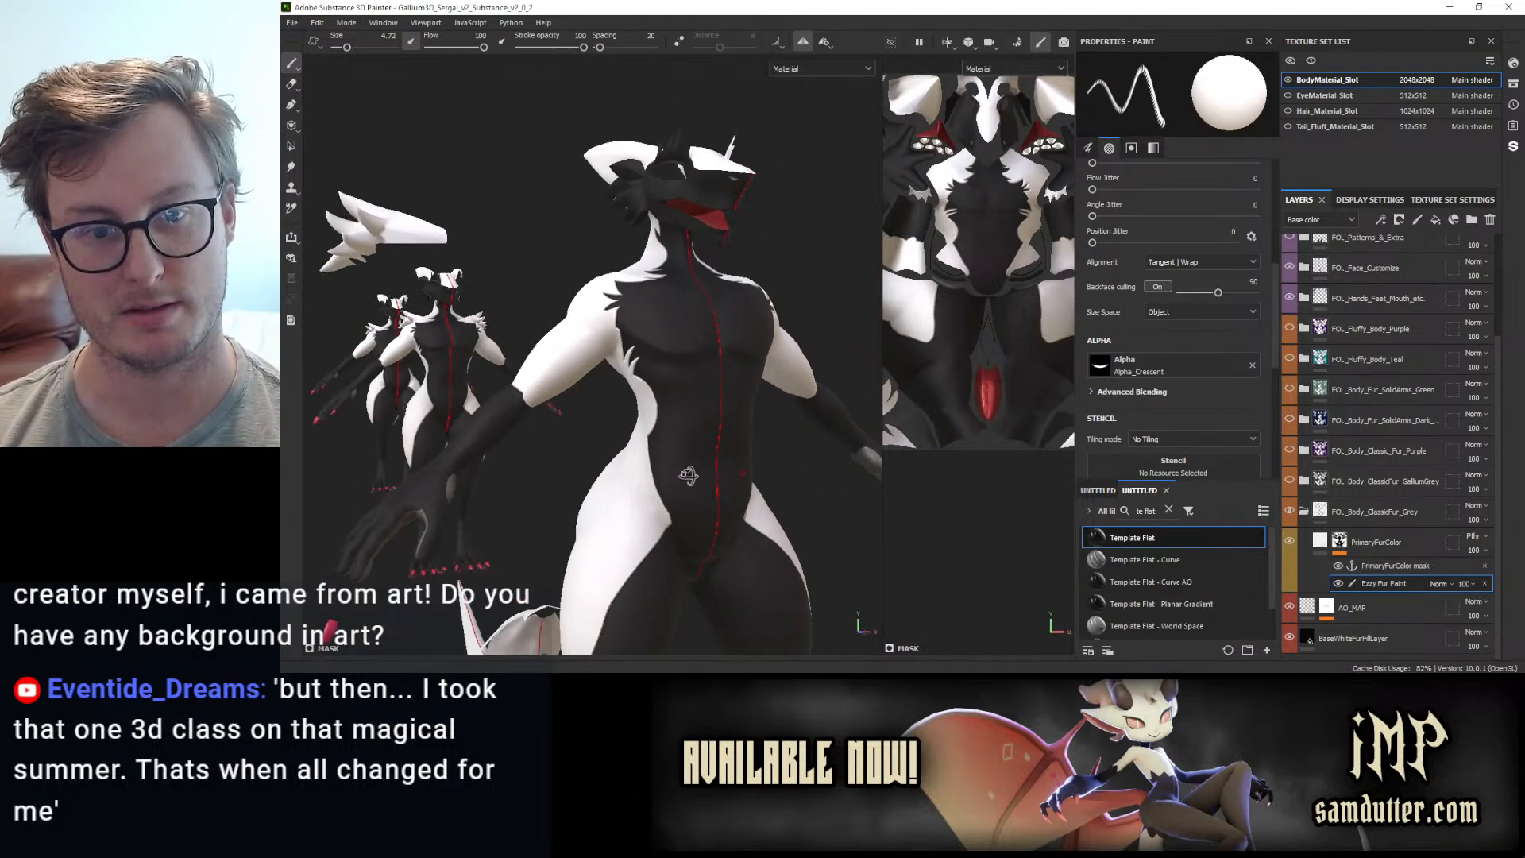
scroll(675, 478, "up", 4)
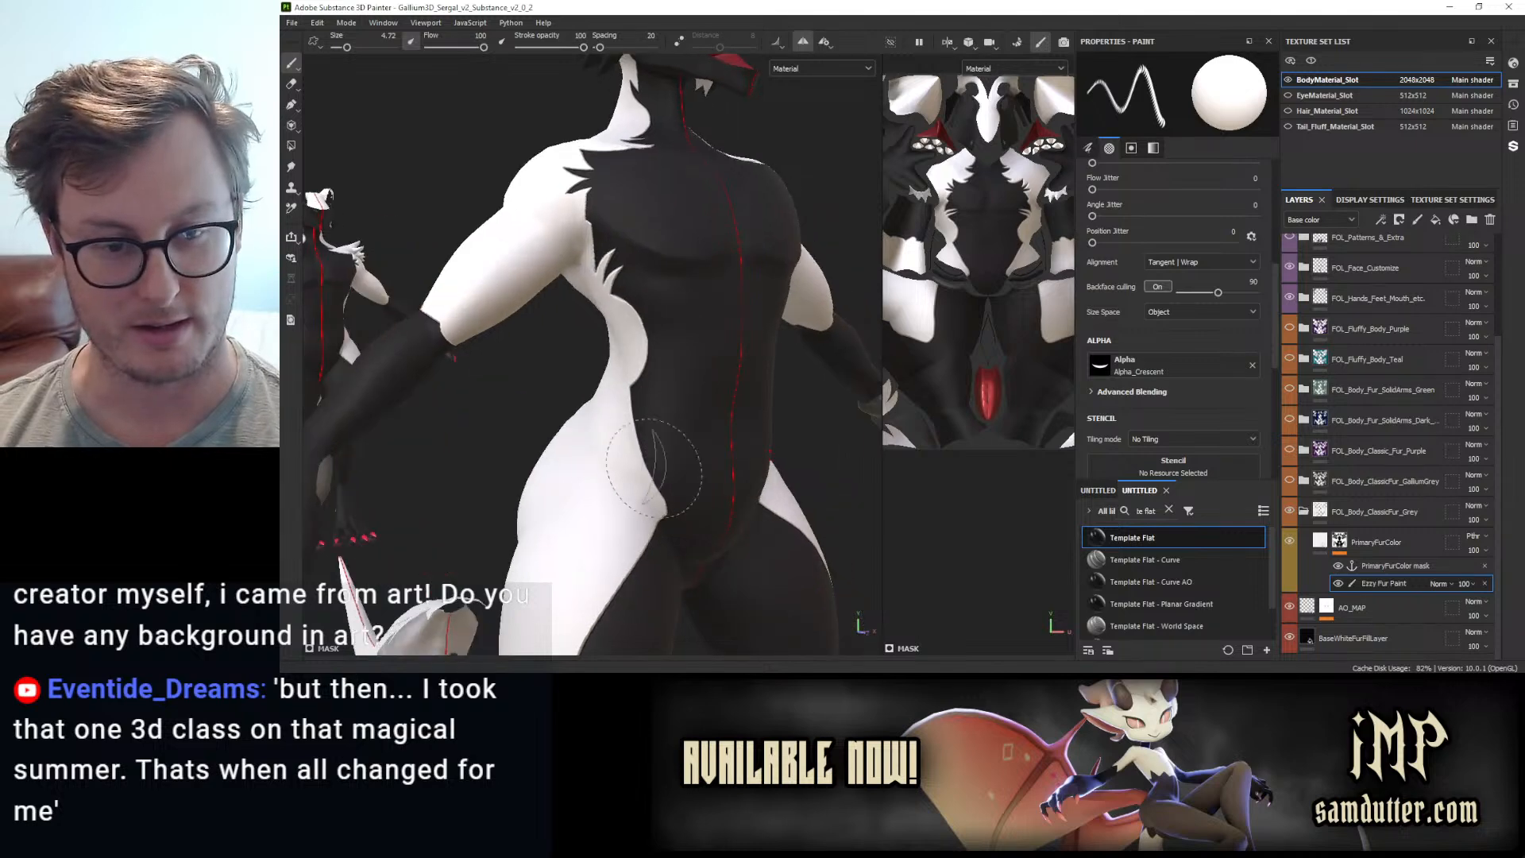
- Switch to black at brush size 3.14 and sharpen the crescent notch beneath the rounded bump at the waist
scroll(666, 480, "up", 3)
left_click_drag(627, 405, 699, 440, "alt")
mouse_move(684, 364)
left_mouse_down("ctrl")
mouse_move(672, 345)
mouse_move(693, 348)
mouse_move(673, 342)
mouse_move(690, 326)
left_mouse_up("ctrl")
key("x")
right_click_drag(691, 324, 682, 311, "ctrl")
left_click_drag(679, 315, 680, 323, "ctrl")
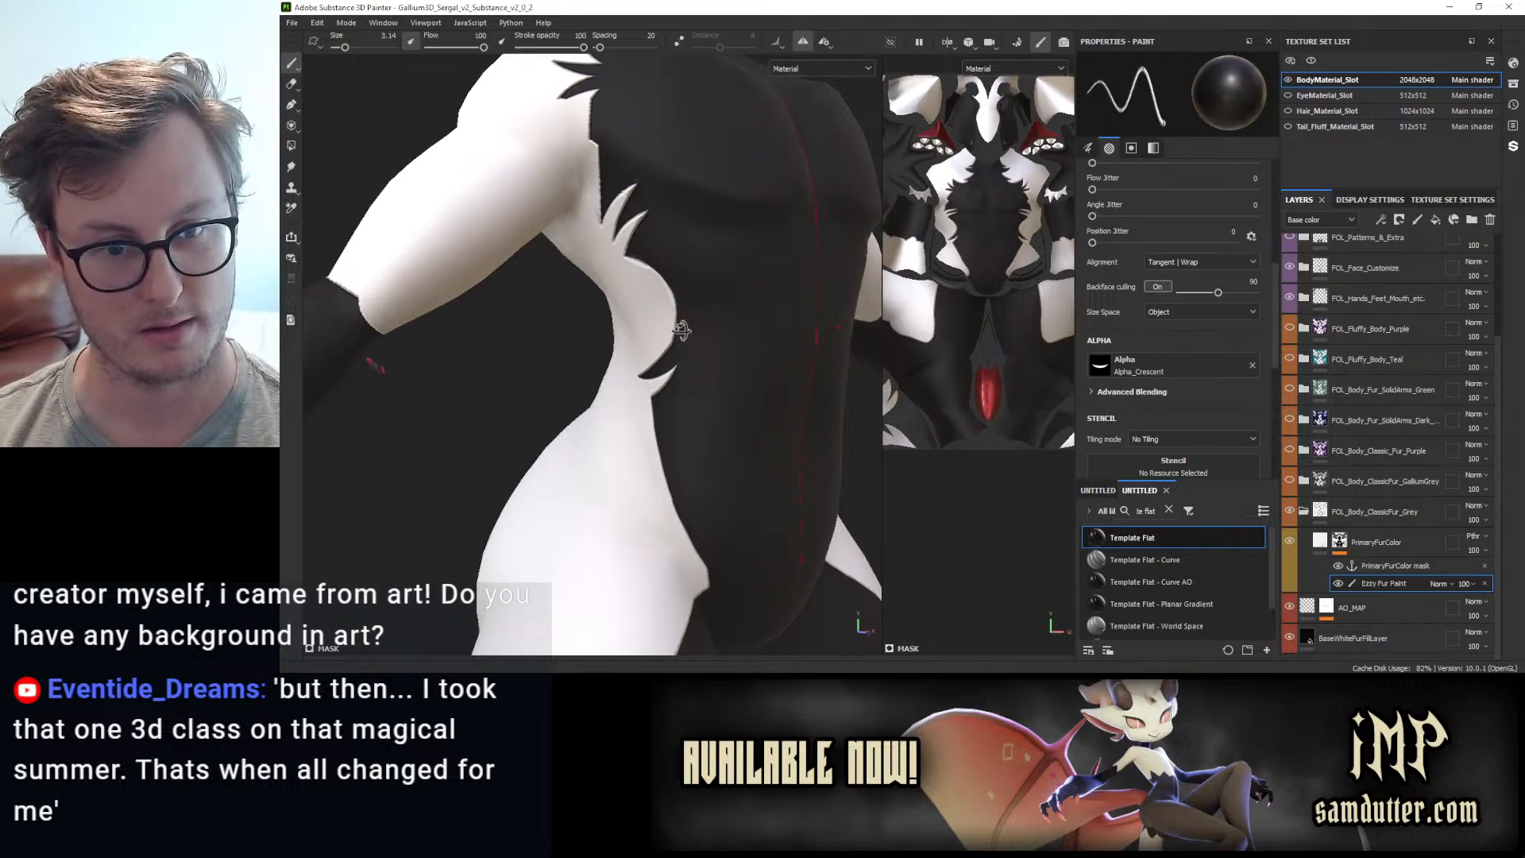
left_click_drag(677, 334, 745, 313, "alt")
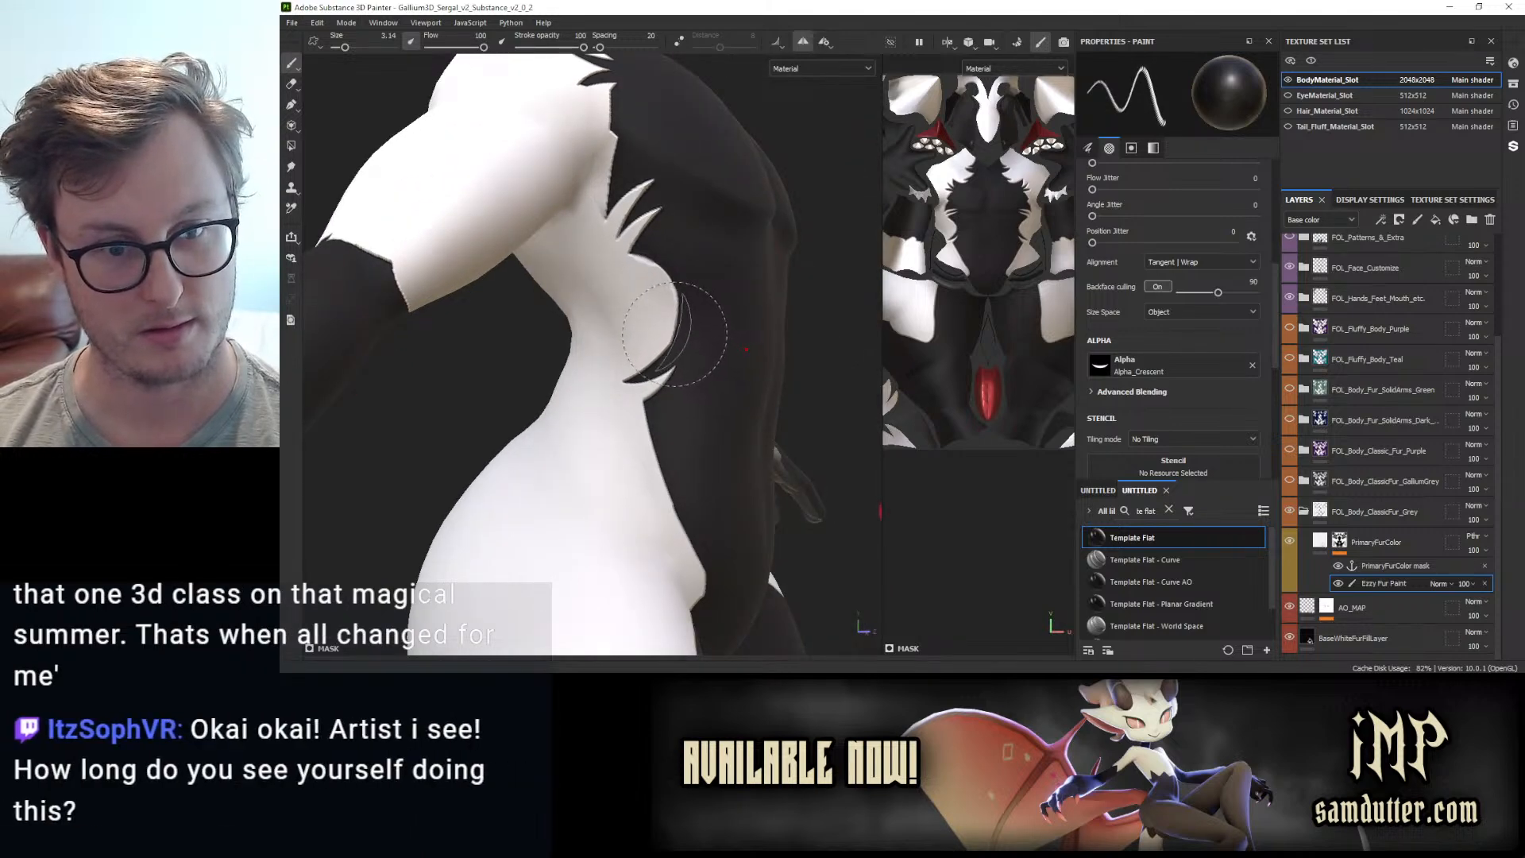
scroll(747, 347, "down", 5)
mouse_move(739, 348)
left_mouse_down("alt")
mouse_move(562, 390)
mouse_move(711, 397)
left_mouse_up("alt")
scroll(718, 396, "up", 3)
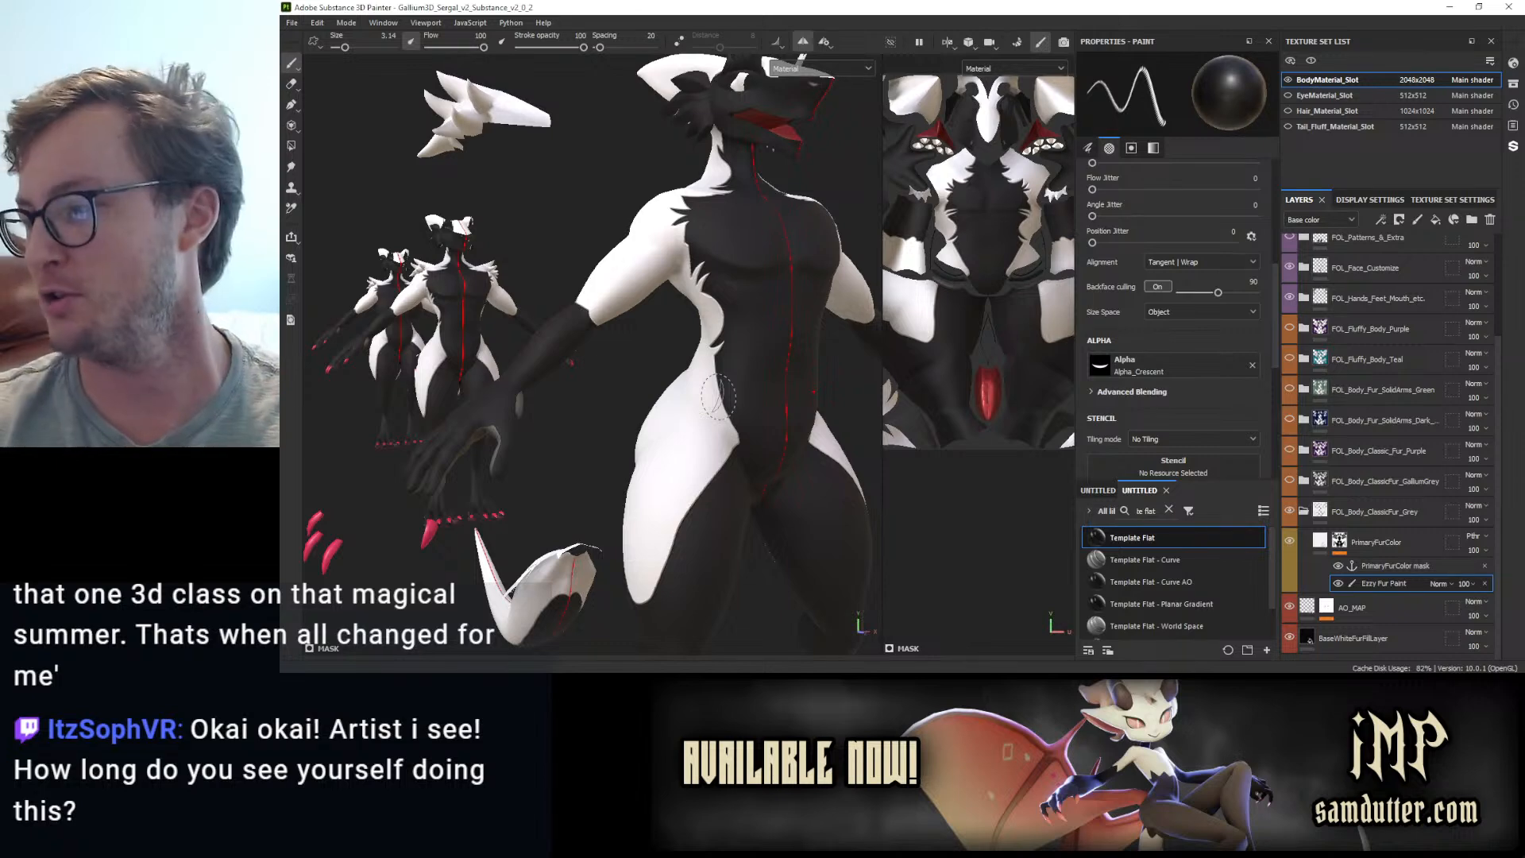
scroll(718, 396, "down", 3)
mouse_move(718, 395)
left_mouse_down("alt")
mouse_move(628, 389)
mouse_move(691, 392)
left_mouse_up("alt")
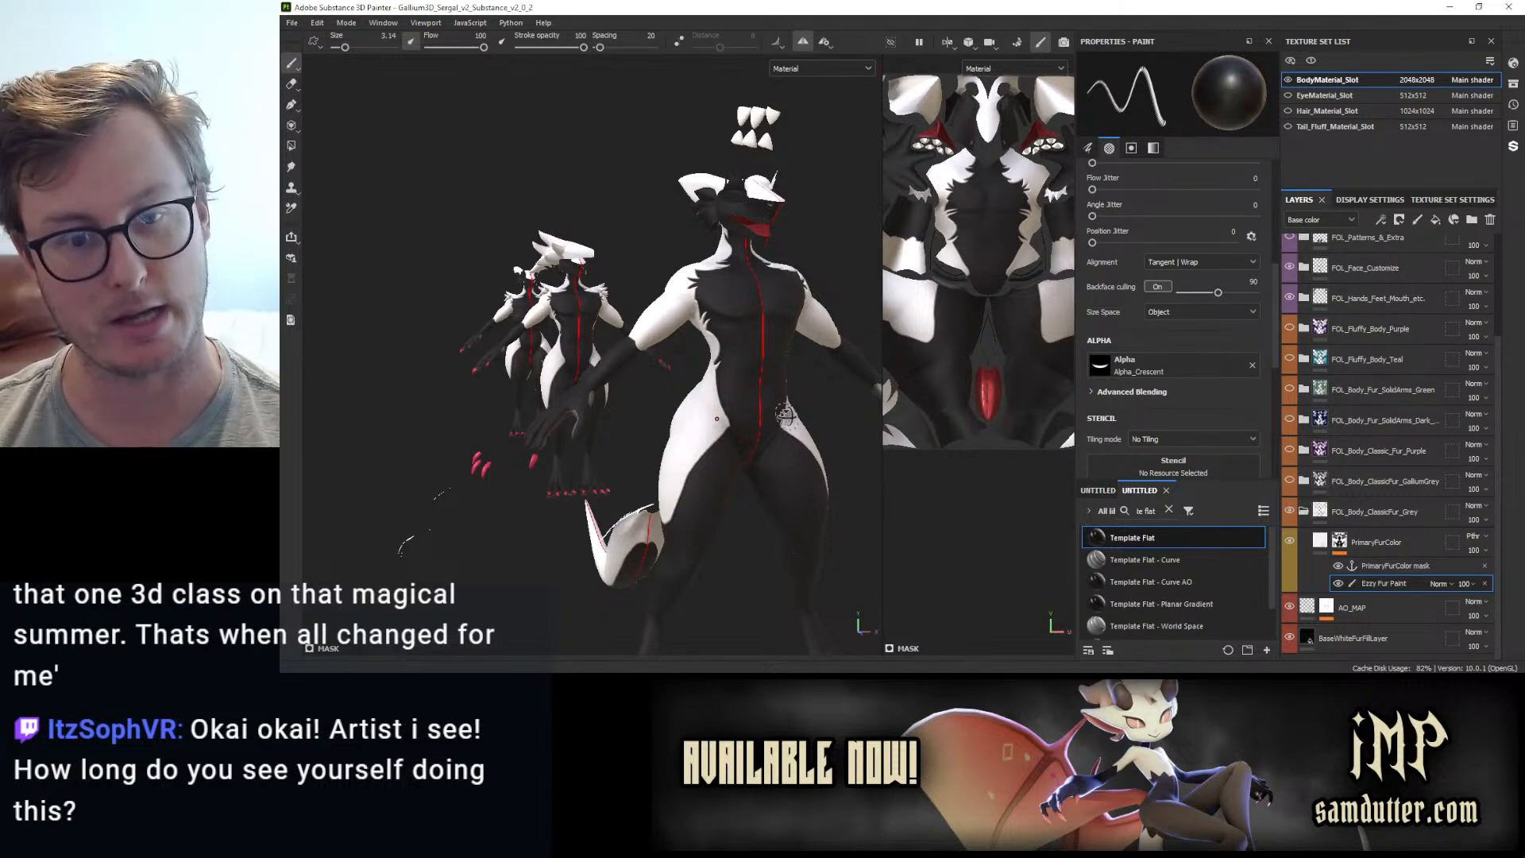
- Set the brush size to 3.89 and cut black fur spikes into the white waist marking below the notch
scroll(738, 364, "up", 5)
left_click_drag(653, 371, 718, 422, "alt")
left_click_drag(639, 364, 636, 332, "ctrl")
right_click_drag(639, 354, 659, 340, "ctrl")
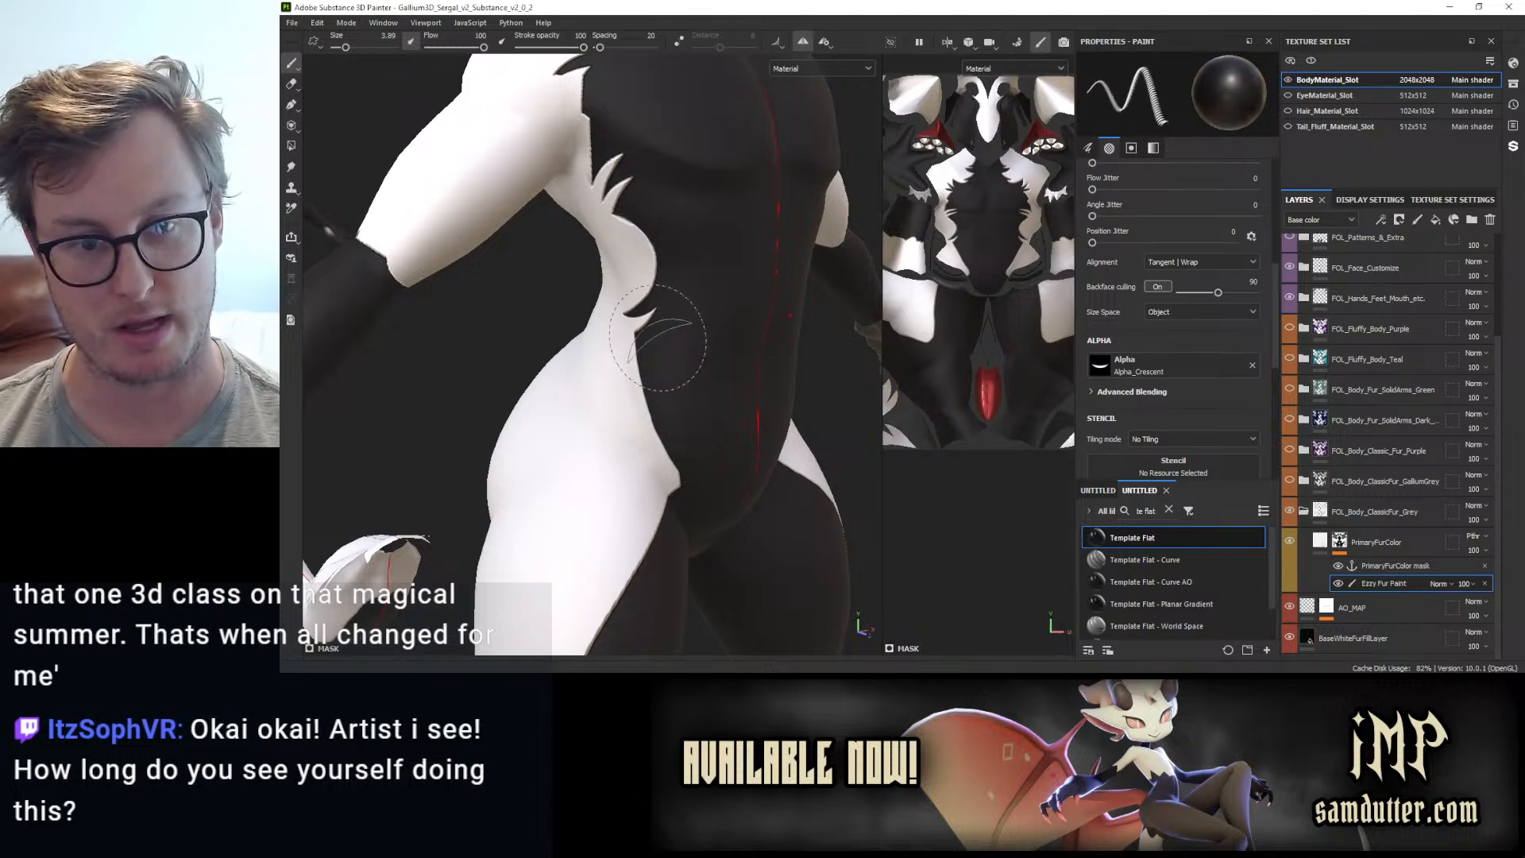
key("x")
key("x")
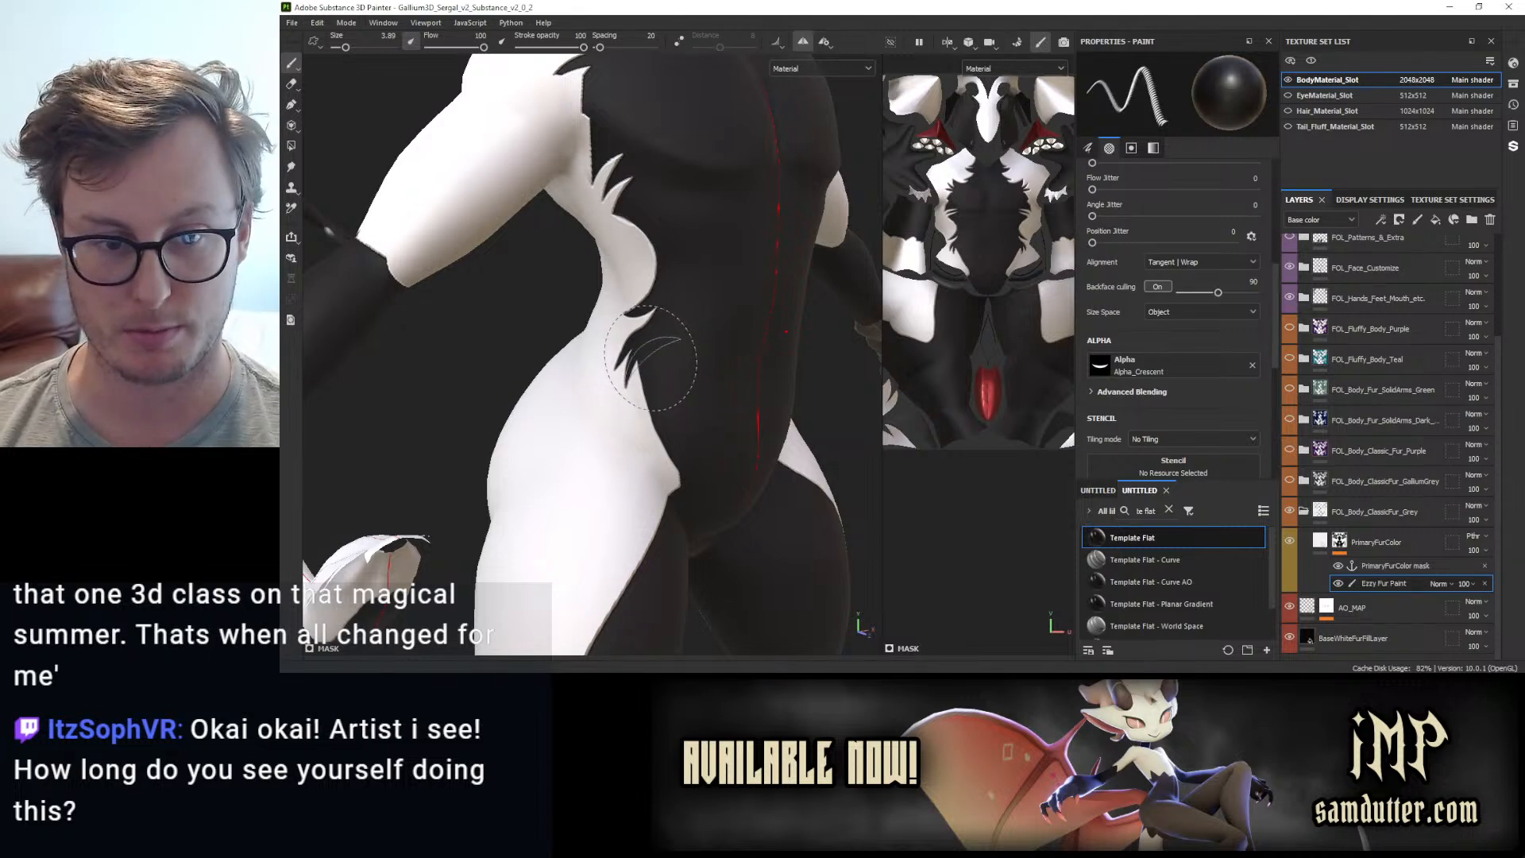
- Continue the black spikes down the waist edge towards the hip, increasing the brush size to 5.63
scroll(672, 375, "up", 3)
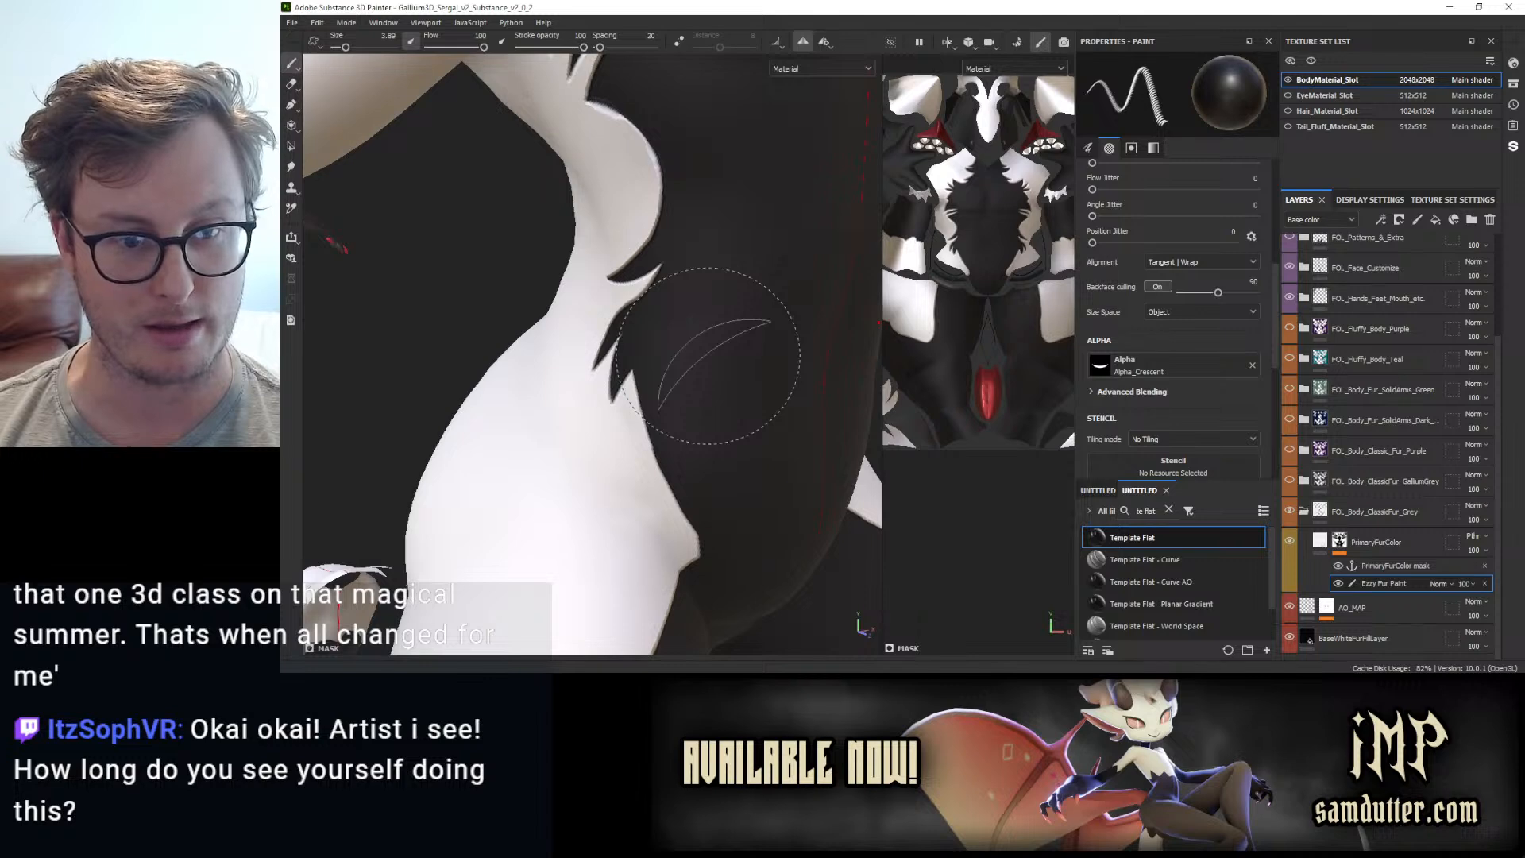
left_click_drag(707, 355, 680, 344, "alt")
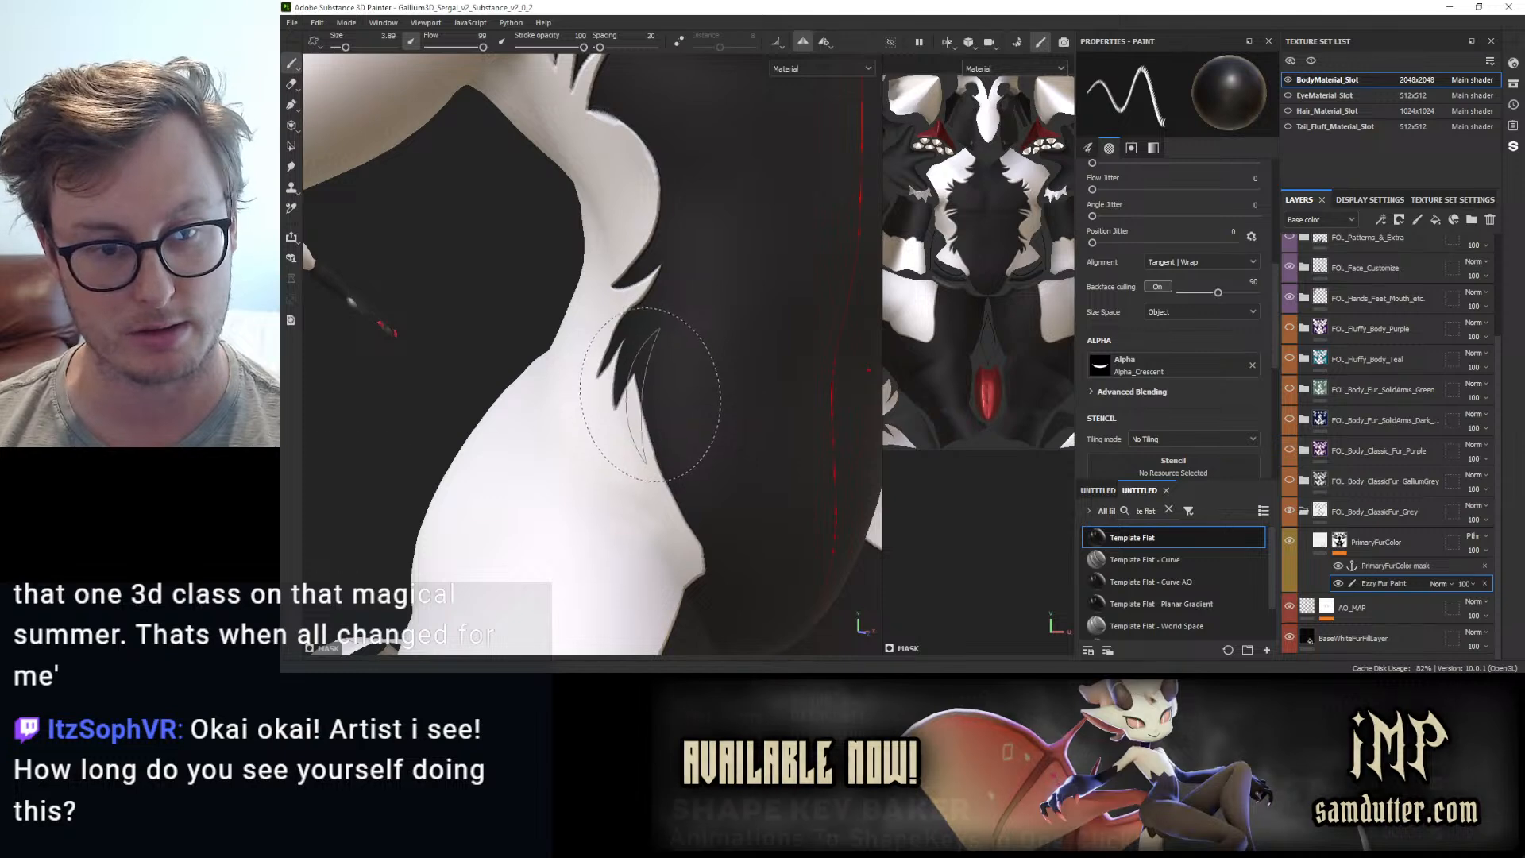
right_click_drag(650, 389, 663, 394, "ctrl")
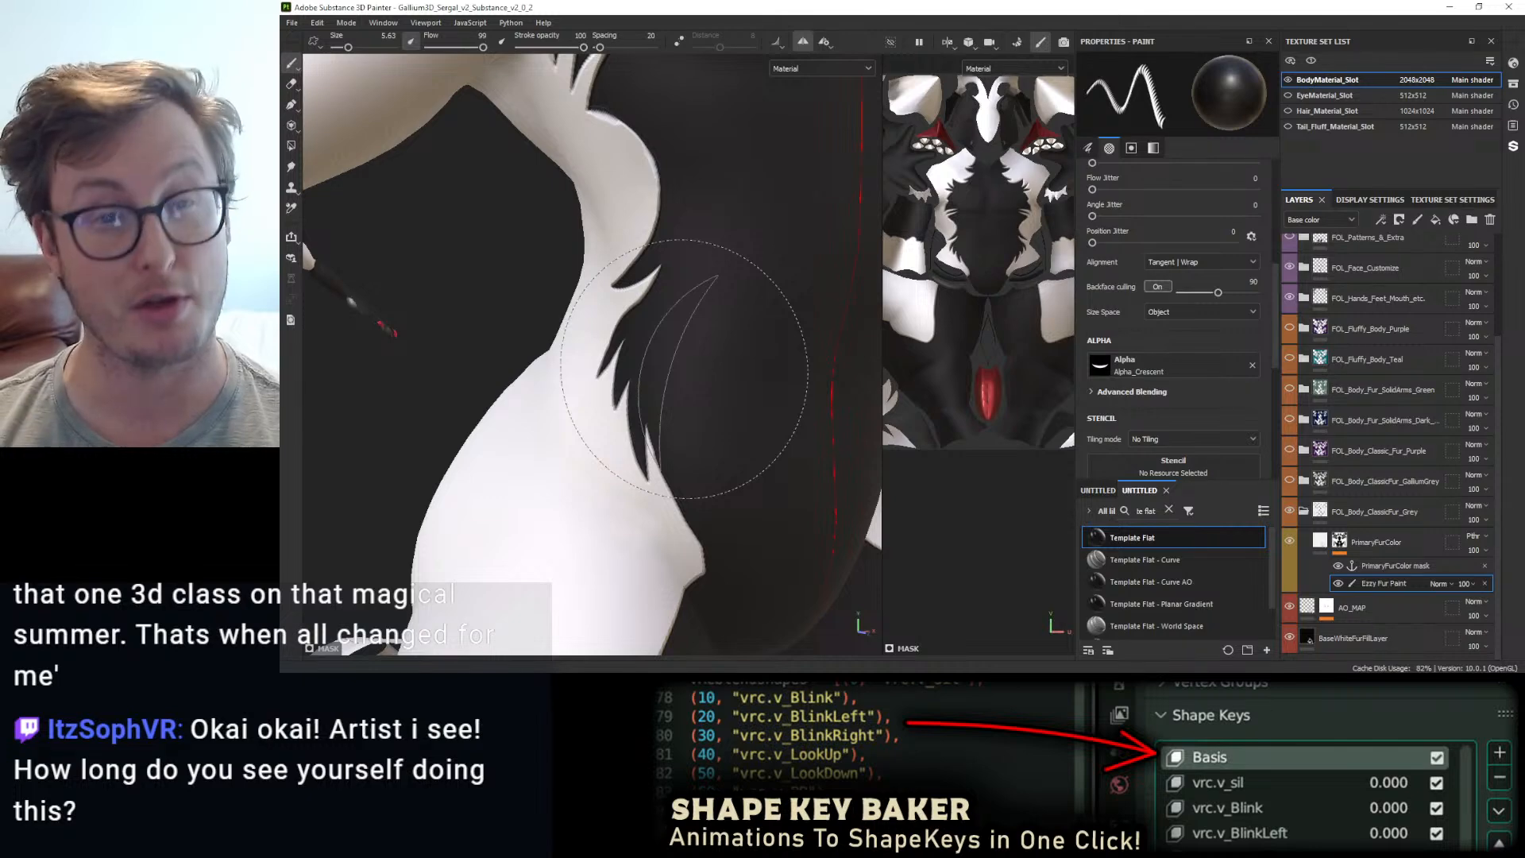
mouse_move(674, 378)
left_mouse_down("alt")
mouse_move(618, 323)
mouse_move(644, 308)
mouse_move(645, 346)
left_mouse_up("alt")
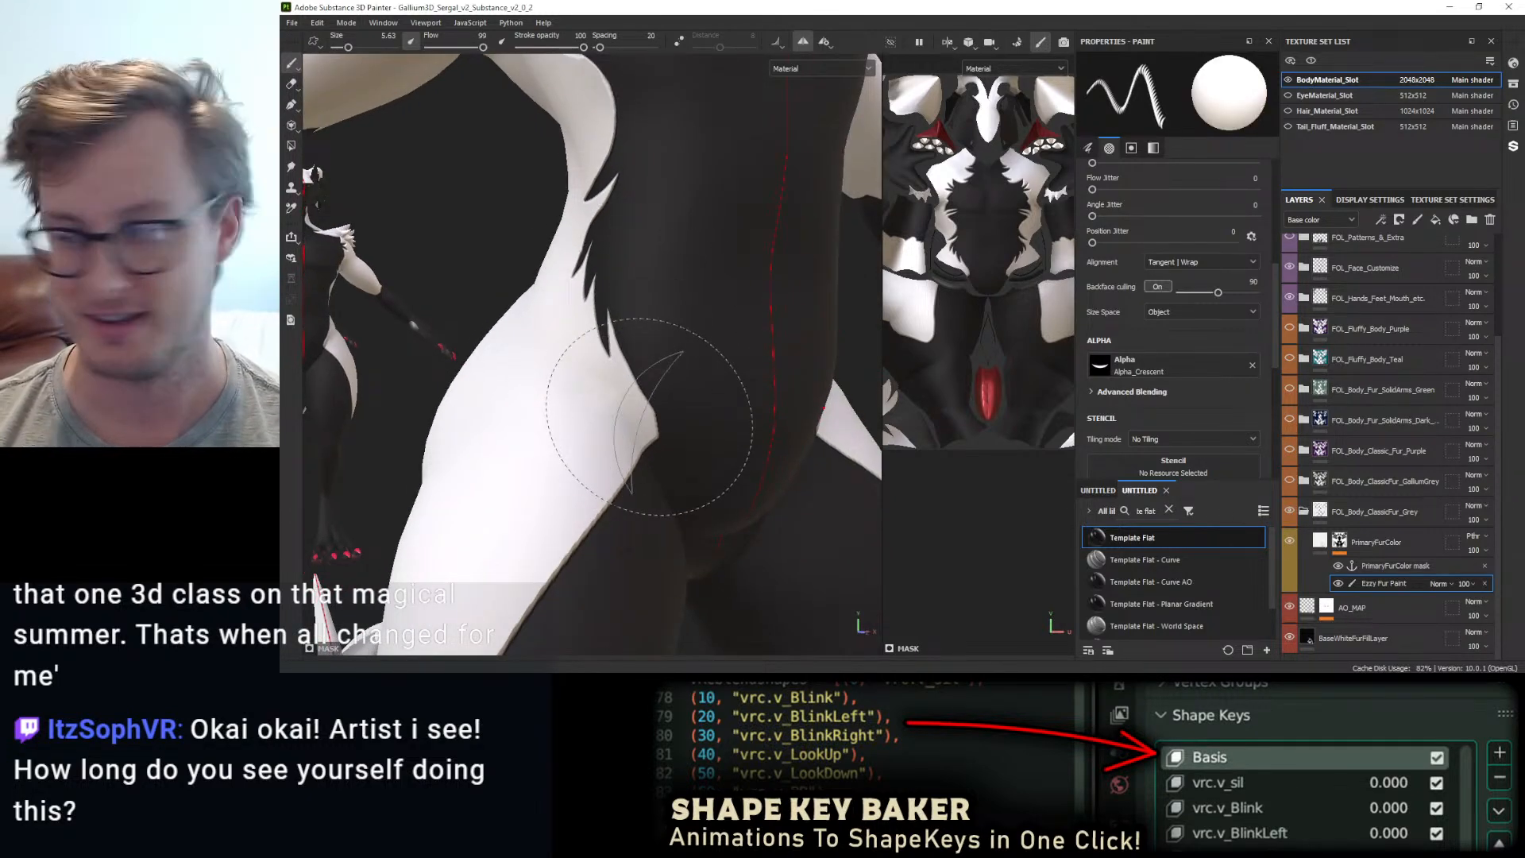
- Reduce the brush size to 3.89 and stamp more black spikes along the lower waist edge just above the hip
key("x")
right_click_drag(646, 317, 619, 315, "ctrl")
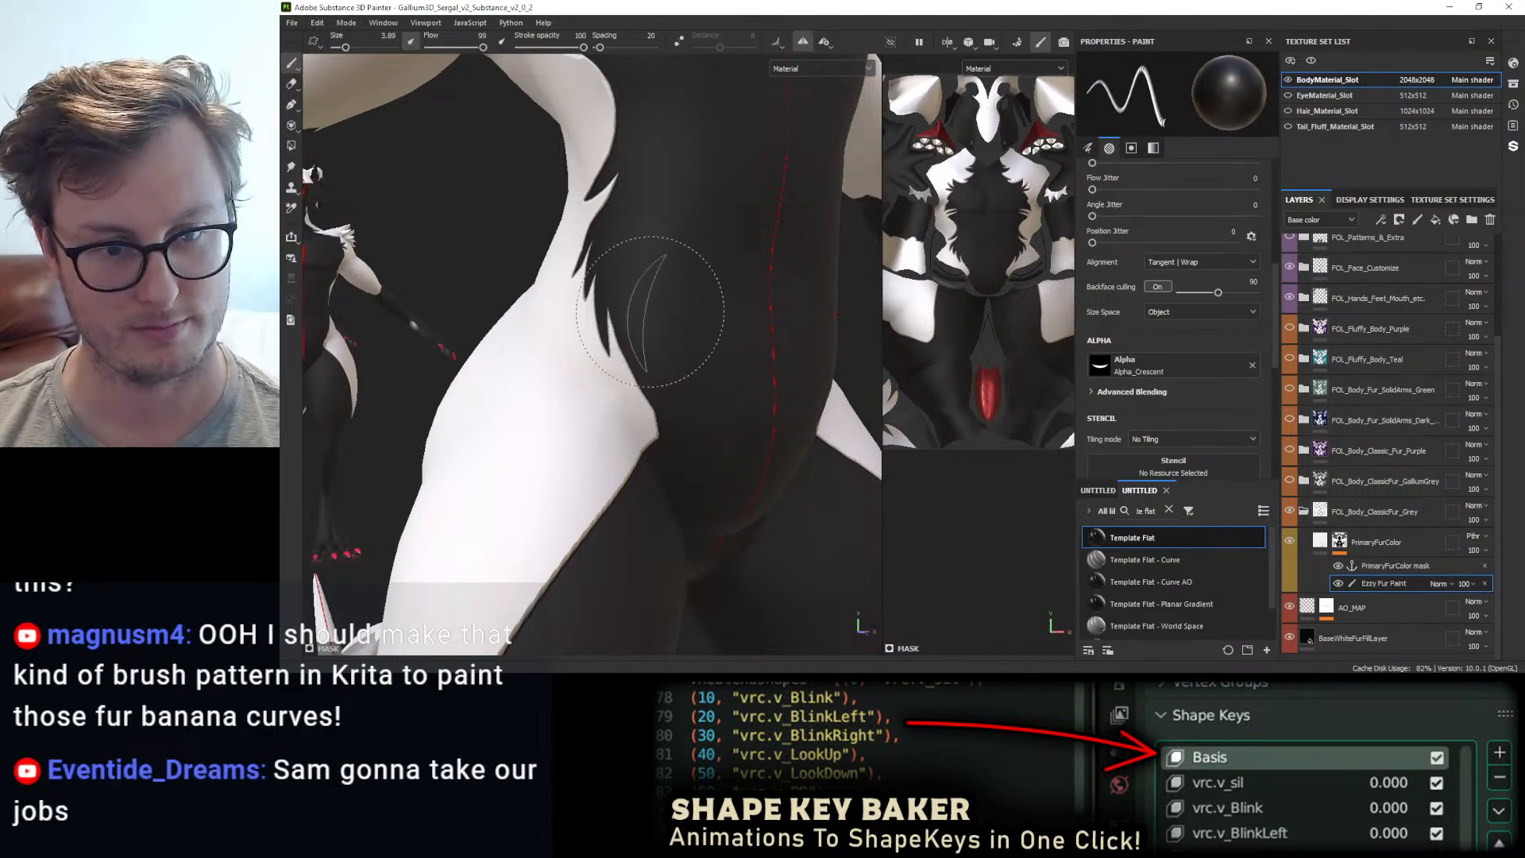
mouse_move(625, 360)
left_mouse_down("alt")
mouse_move(740, 352)
mouse_move(671, 355)
left_mouse_up("alt")
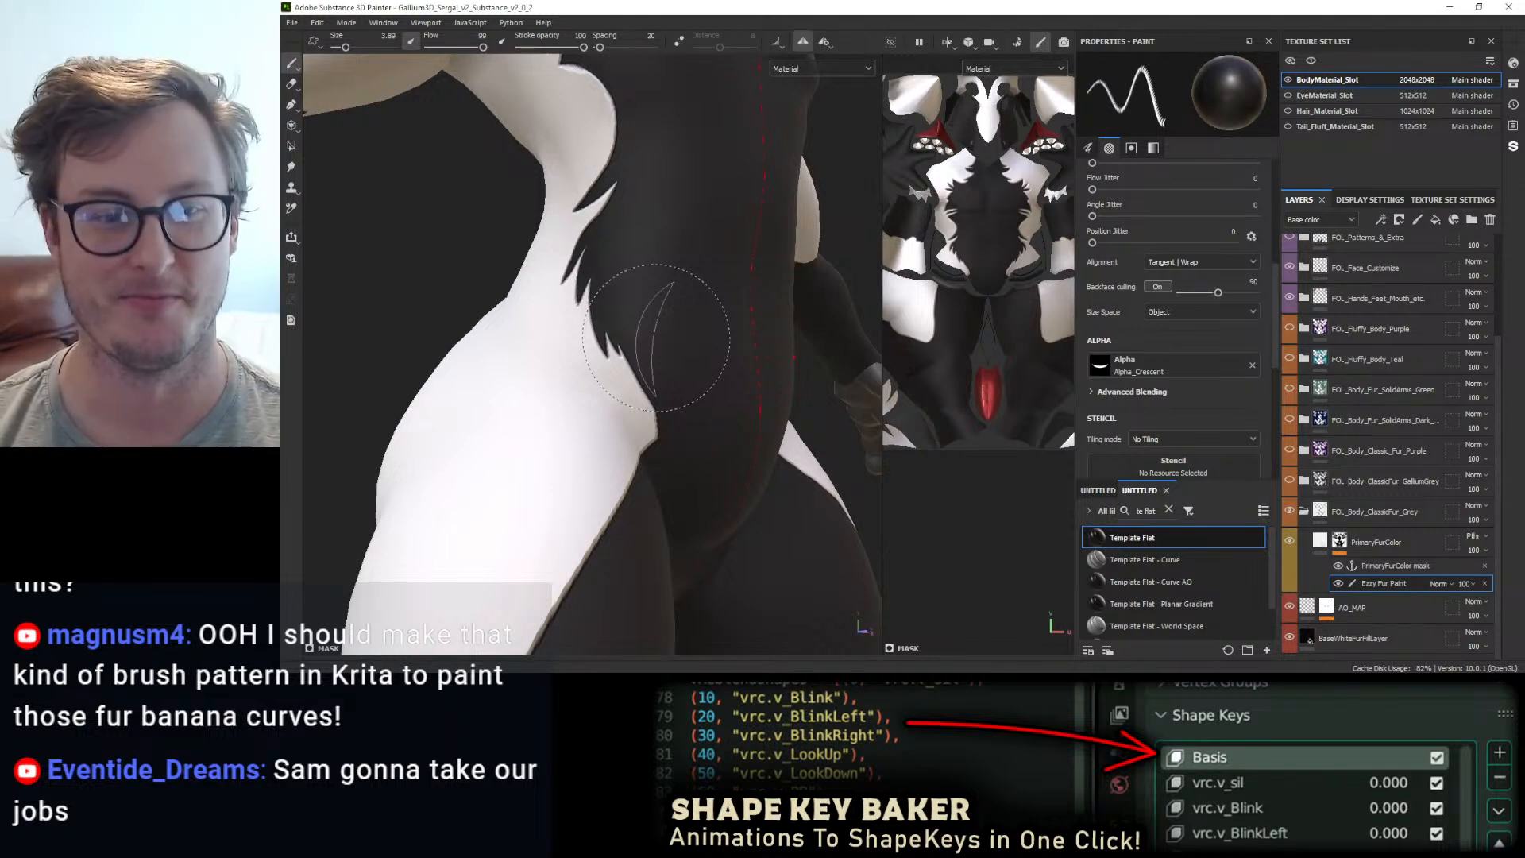
scroll(656, 330, "down", 3)
left_click_drag(604, 168, 667, 249, "alt")
scroll(655, 235, "down", 3)
scroll(679, 307, "up", 5)
scroll(648, 319, "up", 3)
left_click_drag(649, 319, 630, 238, "alt")
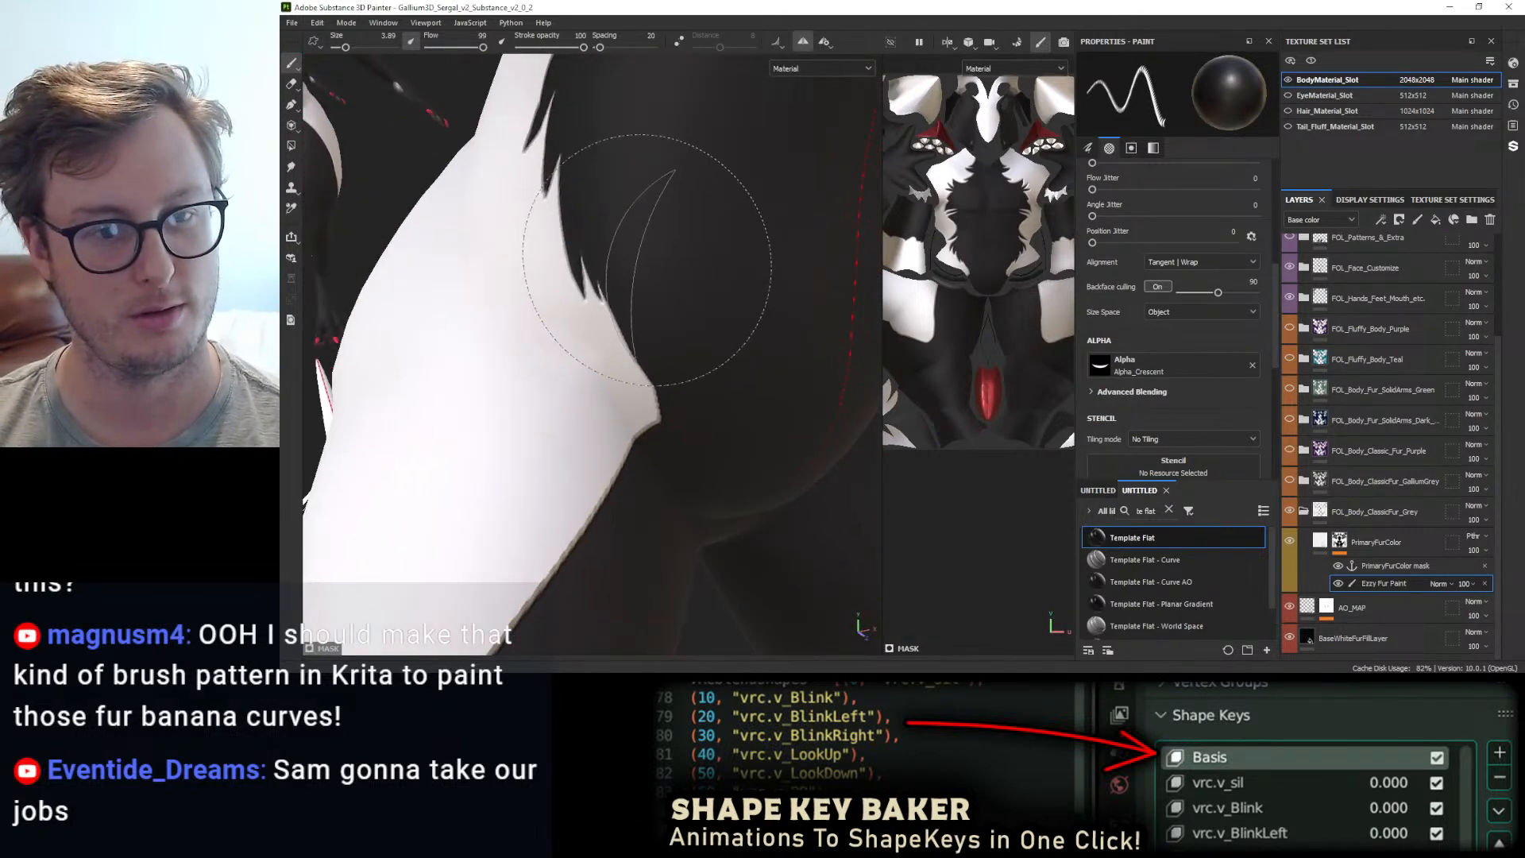
- Set the brush size to 2.47 and refine the small black spikes where the waist edge meets the hip
right_click_drag(637, 263, 613, 274, "ctrl")
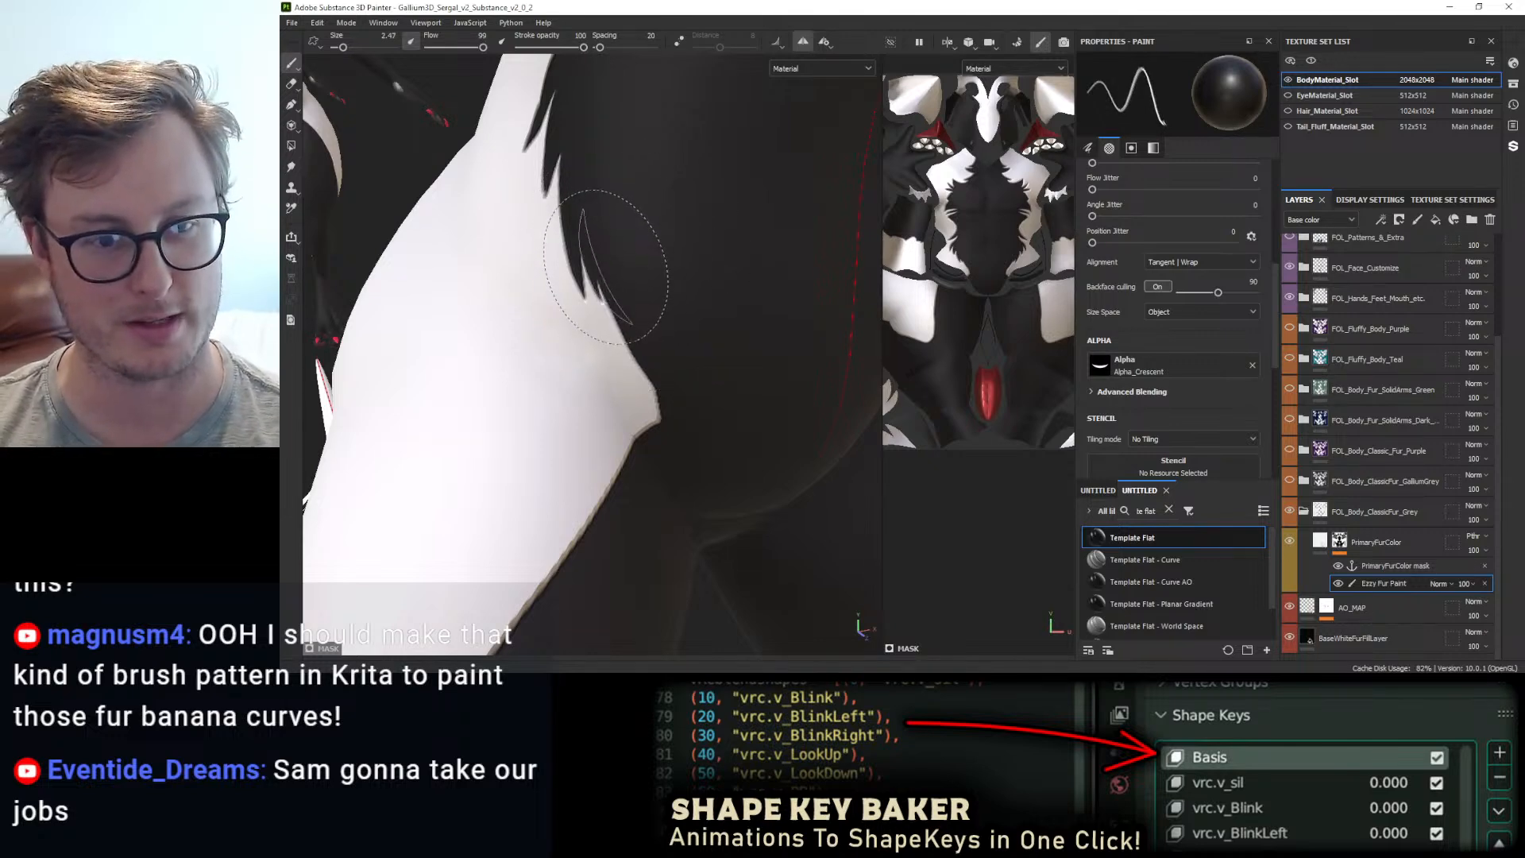
scroll(618, 276, "down", 3)
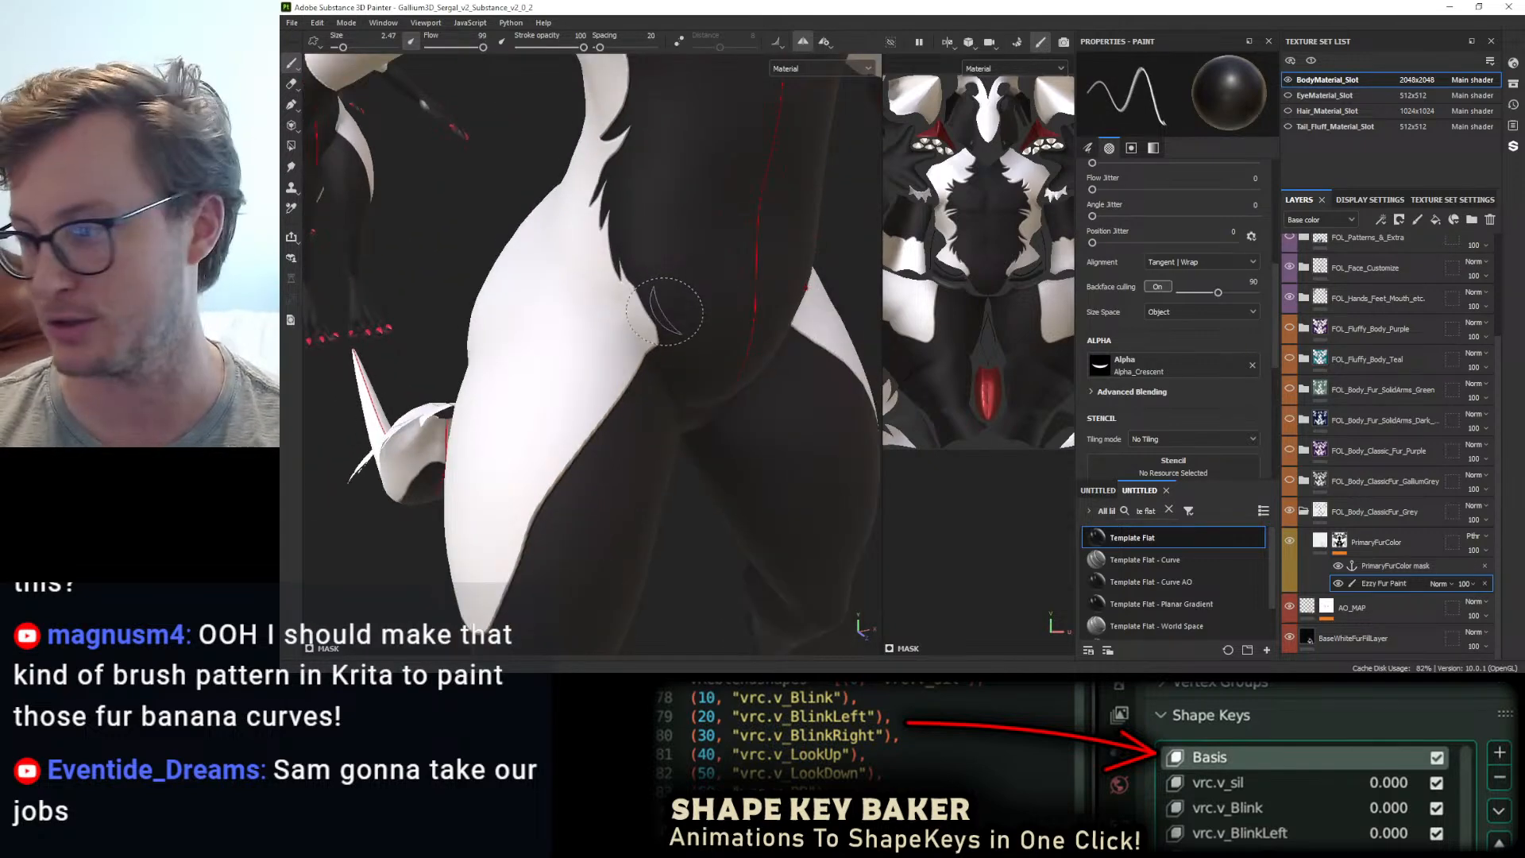
left_click_drag(666, 344, 636, 343, "alt")
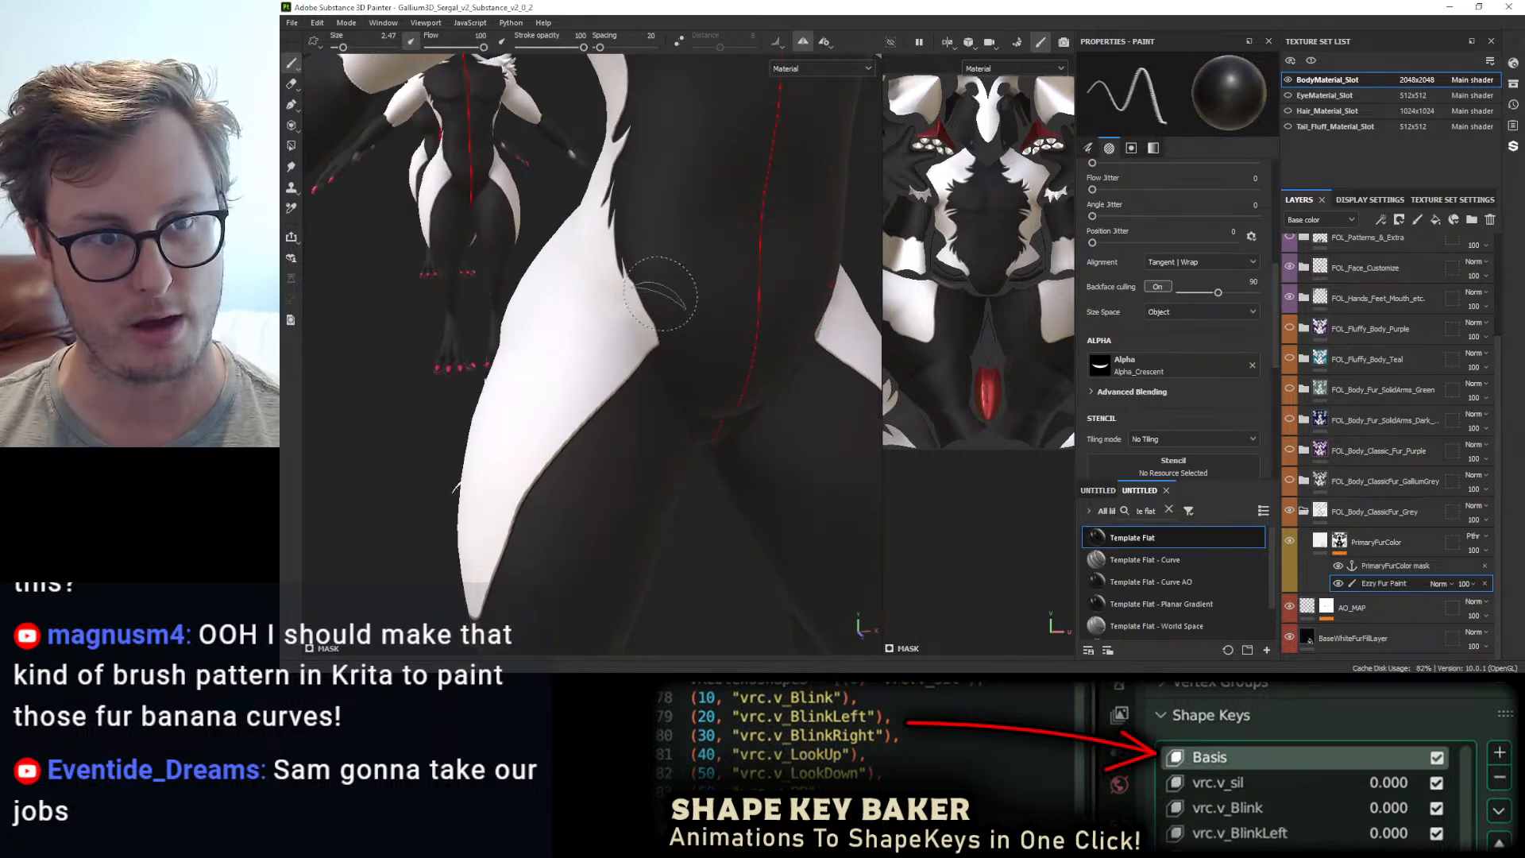
left_click_drag(705, 289, 675, 319, "alt")
- Reshape the white marking's hip corner with black crescents at brush sizes 3.89 and 5.63, cutting a spike beneath it
key("bracketright")
key("bracketright")
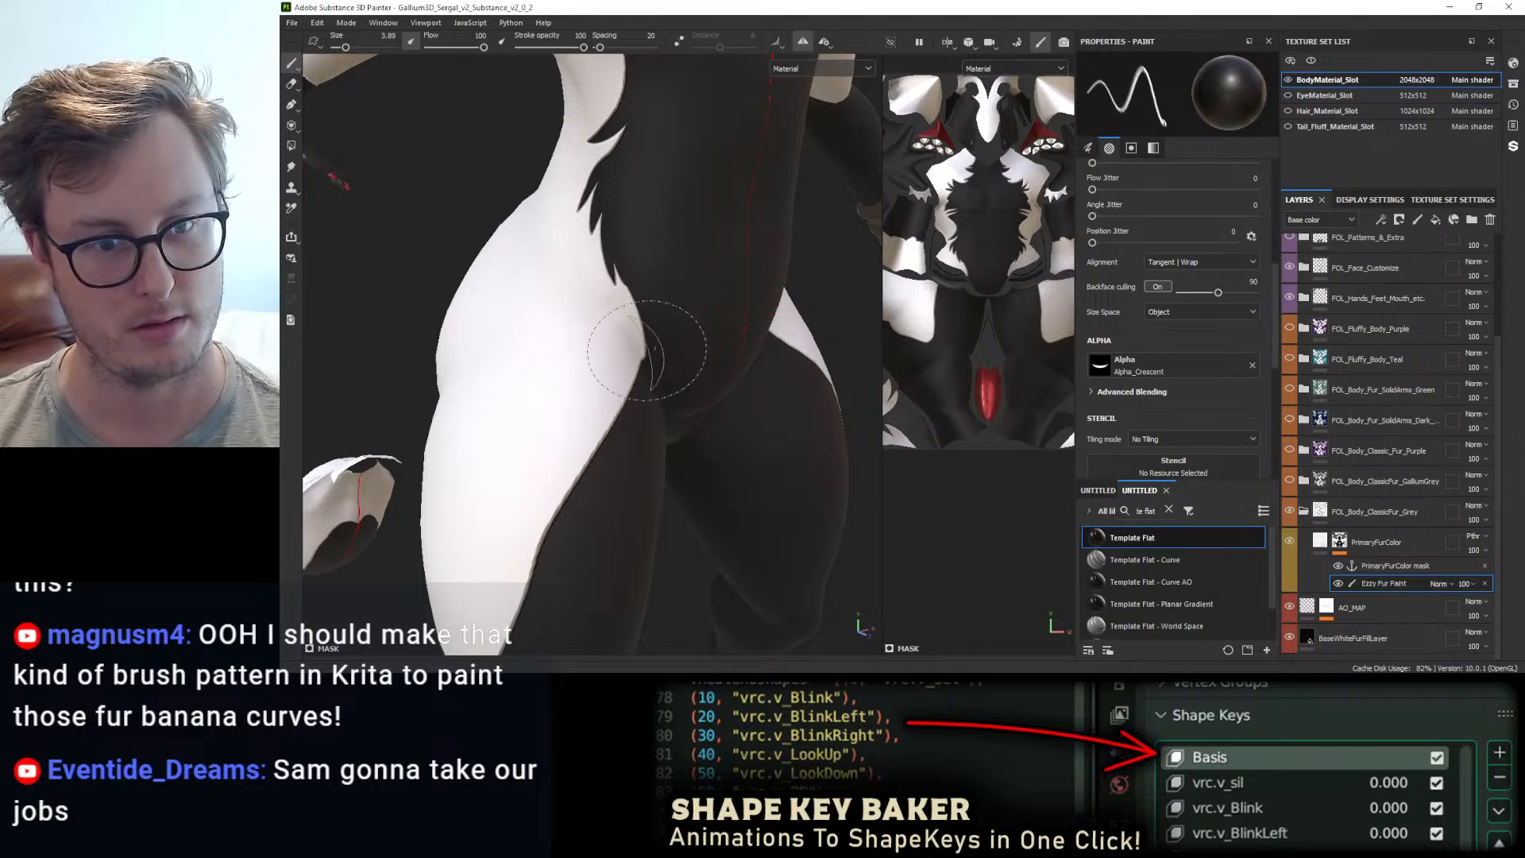
left_click_drag(646, 363, 654, 343, "alt")
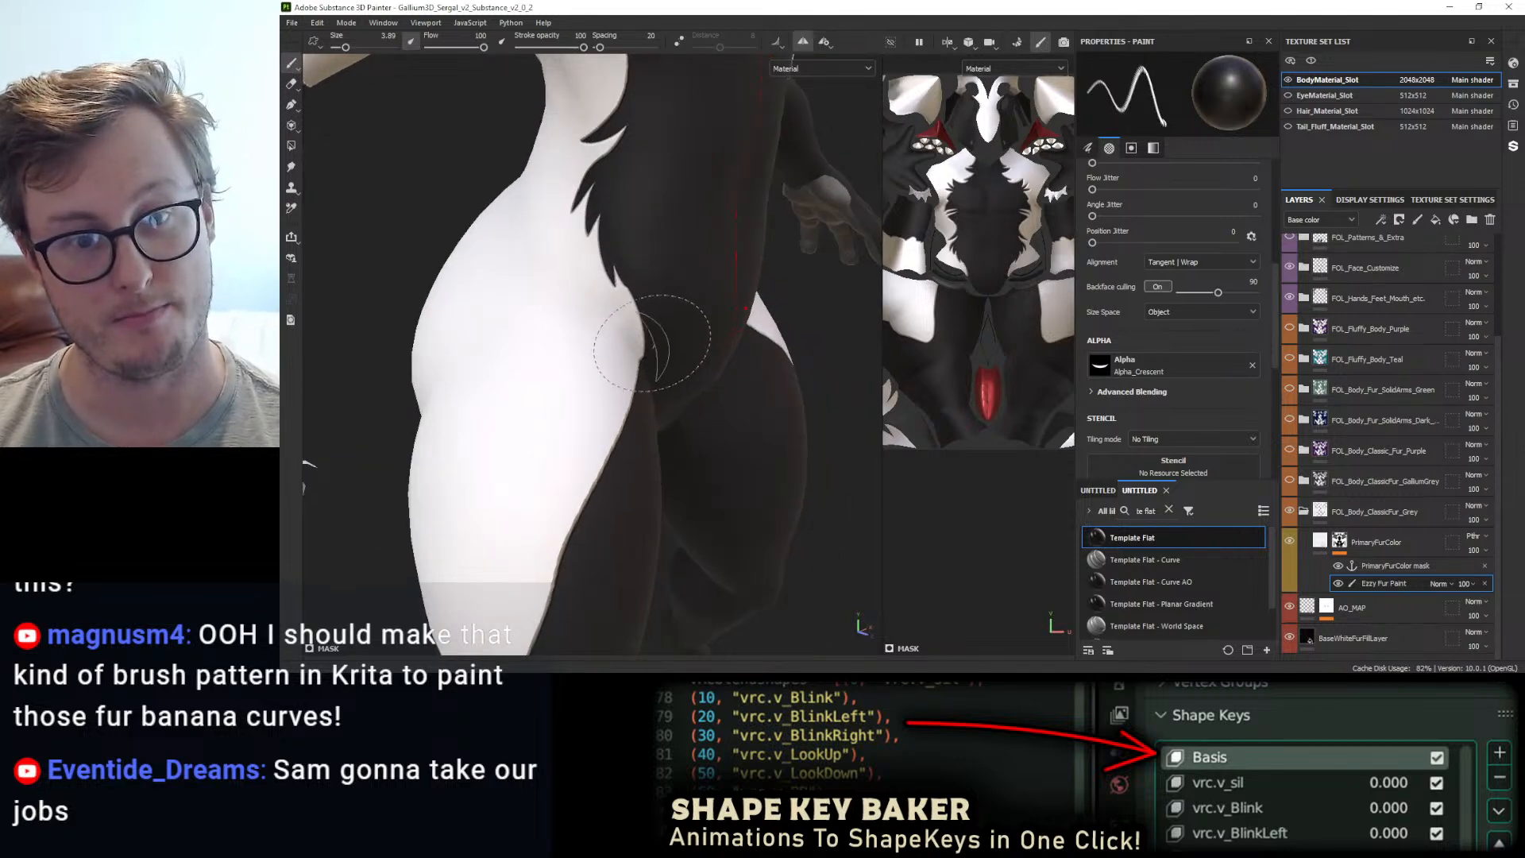
key("bracketright")
key("bracketright")
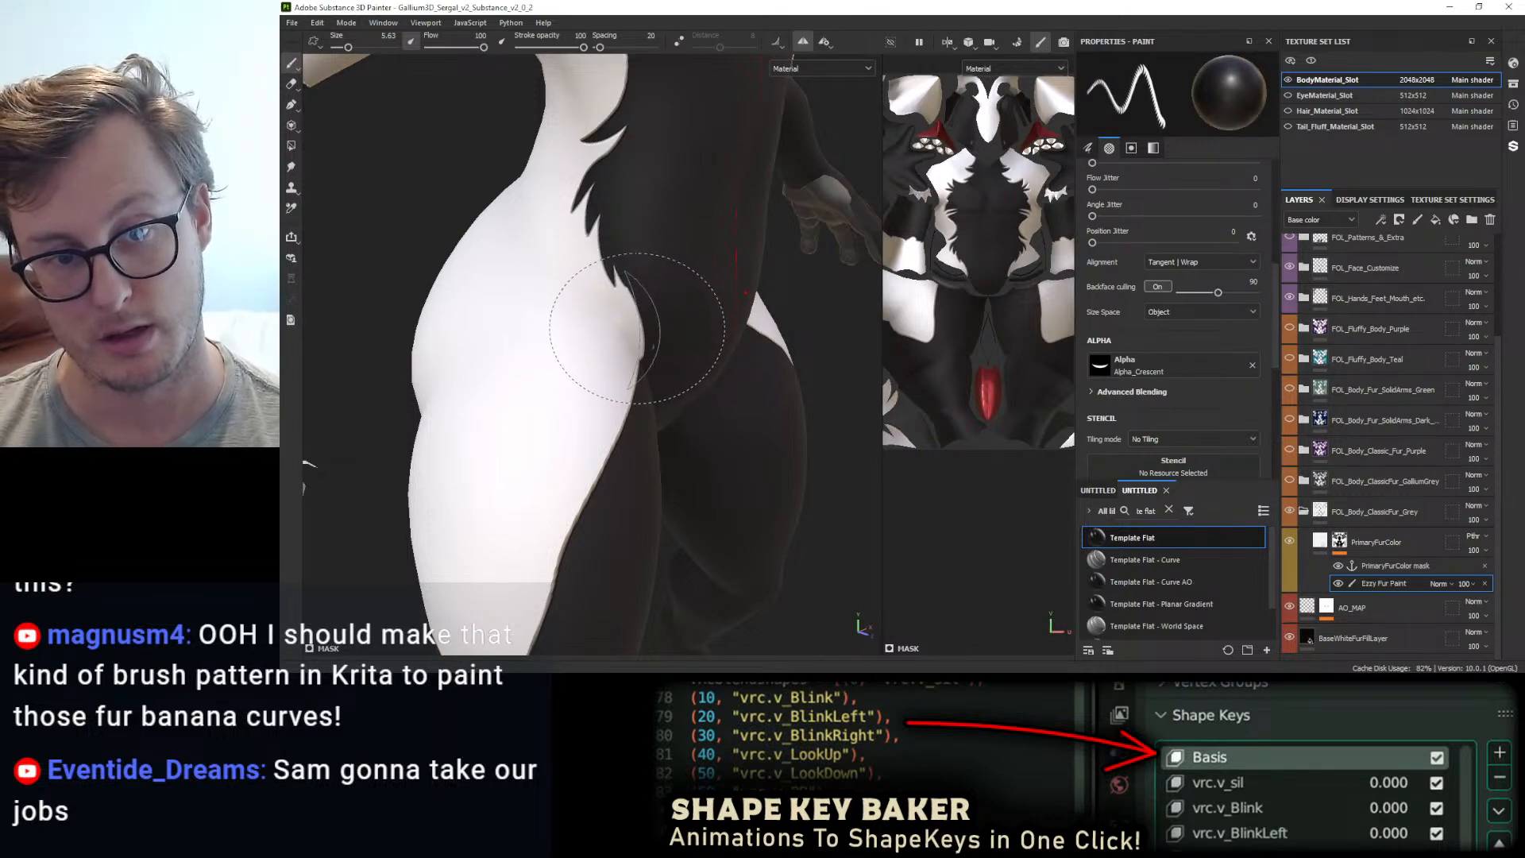
left_click_drag(643, 337, 664, 346, "alt")
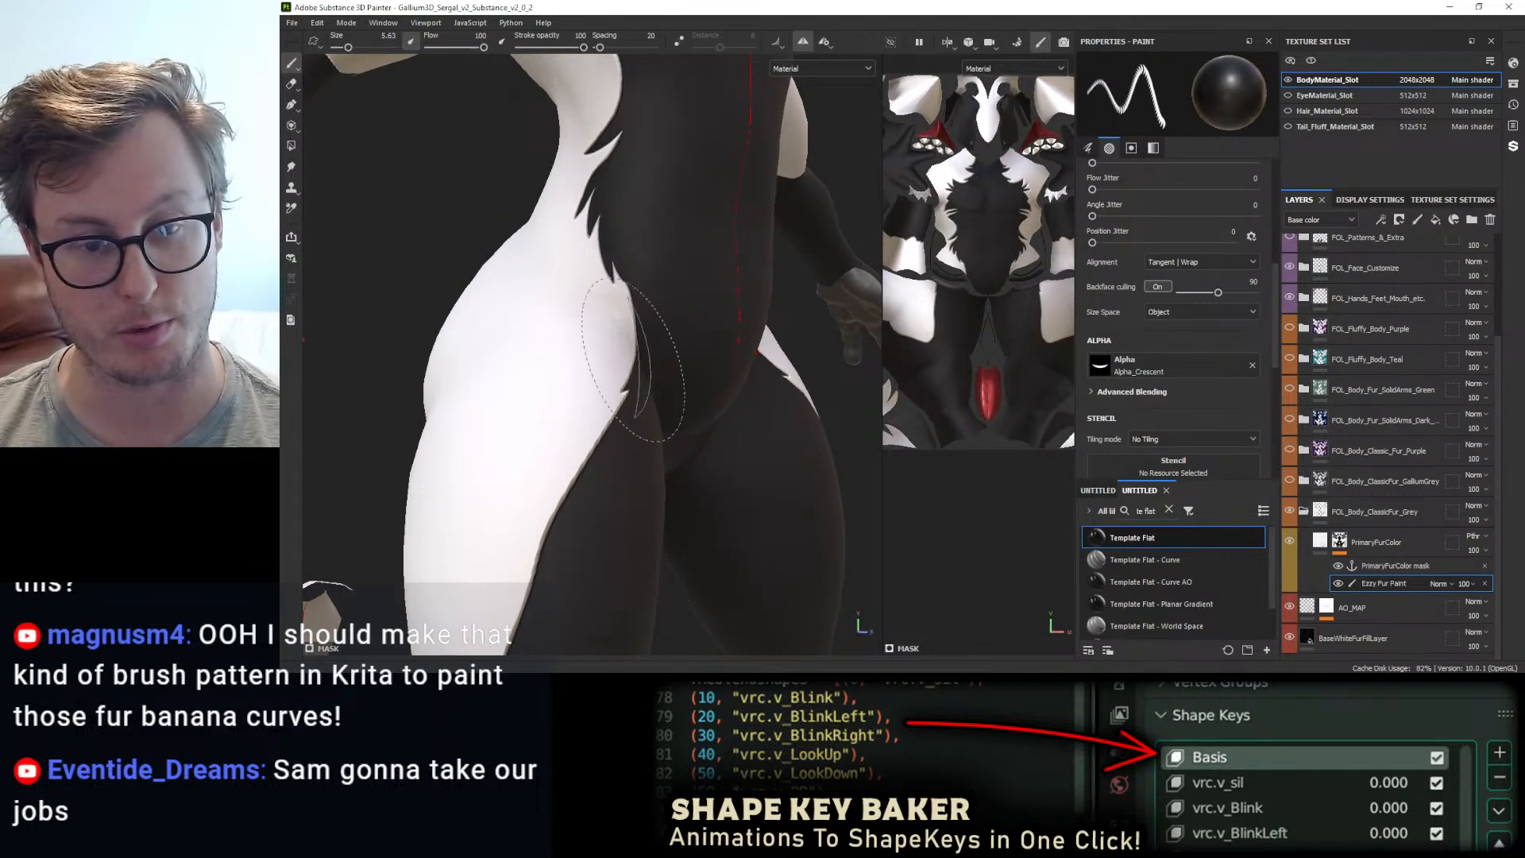
left_click_drag(626, 370, 615, 384, "alt")
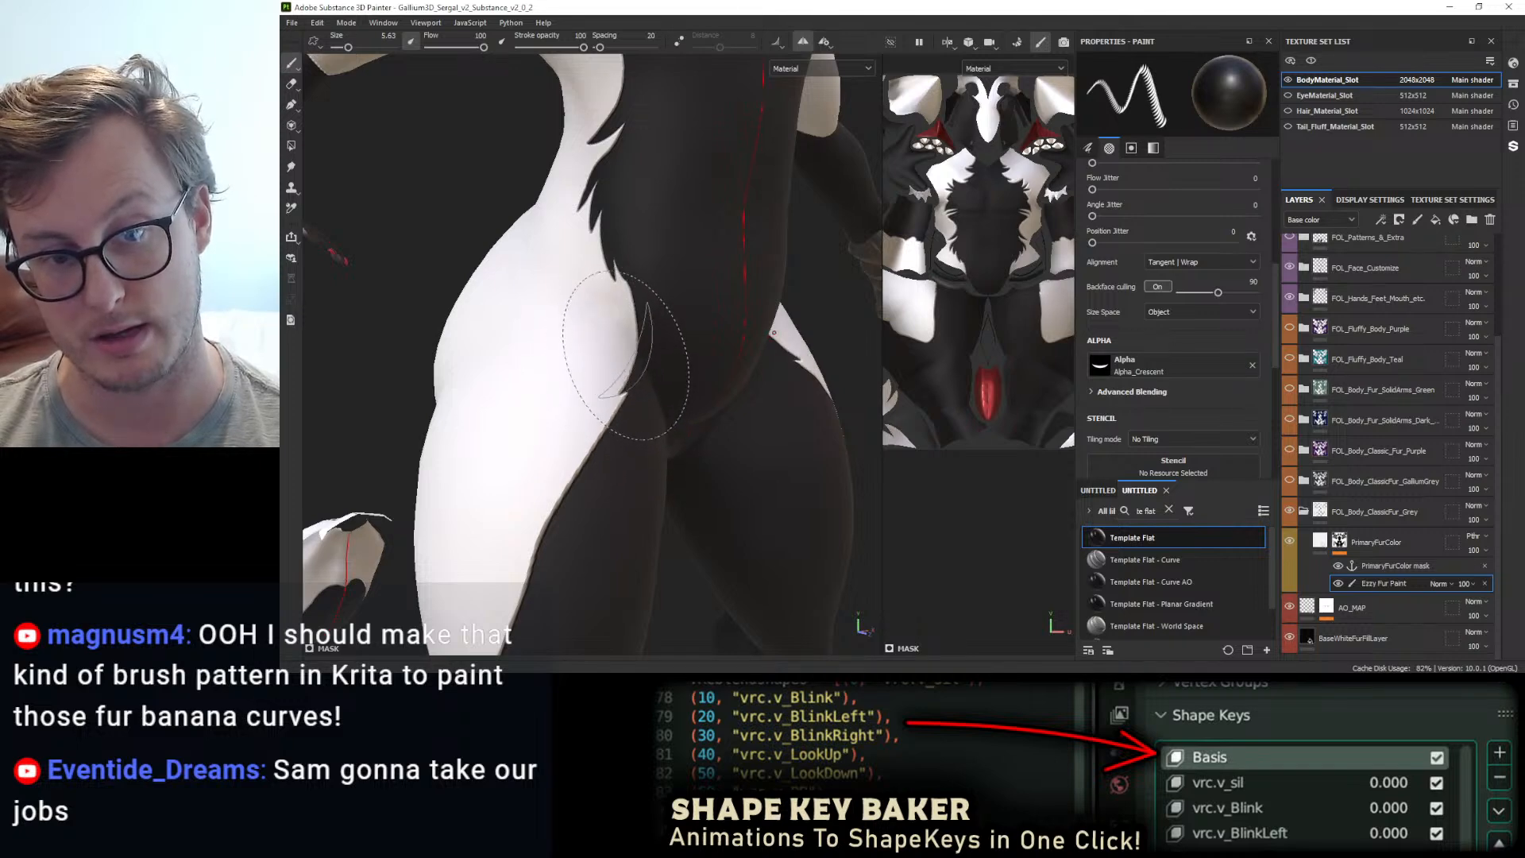
- Cut large black fur spikes into the white thigh marking's inner edge at brush size 5.63
left_click_drag(647, 403, 568, 395, "alt")
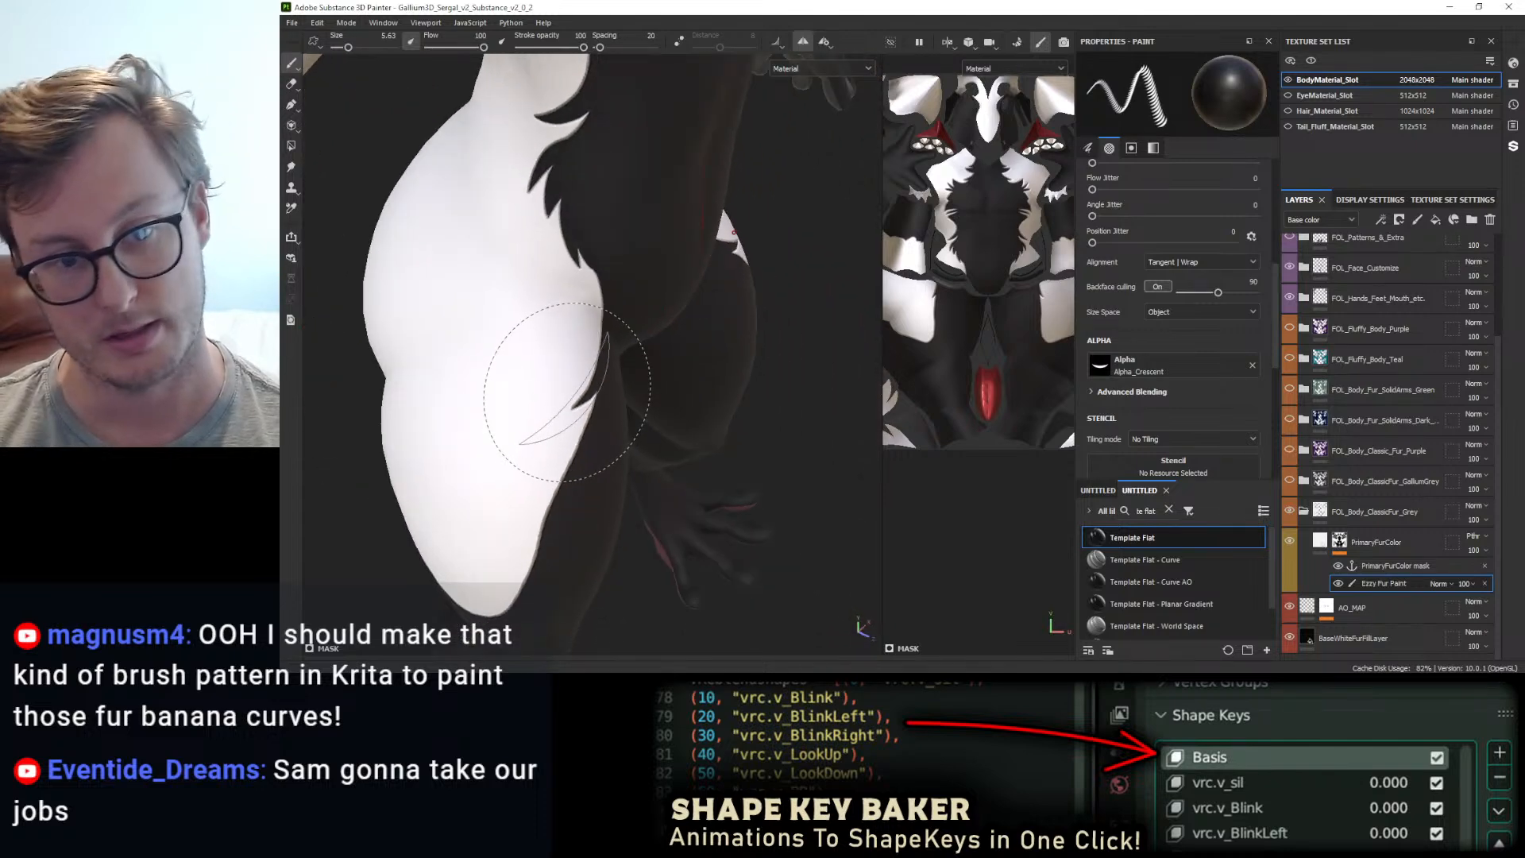
mouse_move(568, 391)
left_mouse_down("alt")
mouse_move(584, 417)
mouse_move(572, 437)
mouse_move(583, 368)
left_mouse_up("alt")
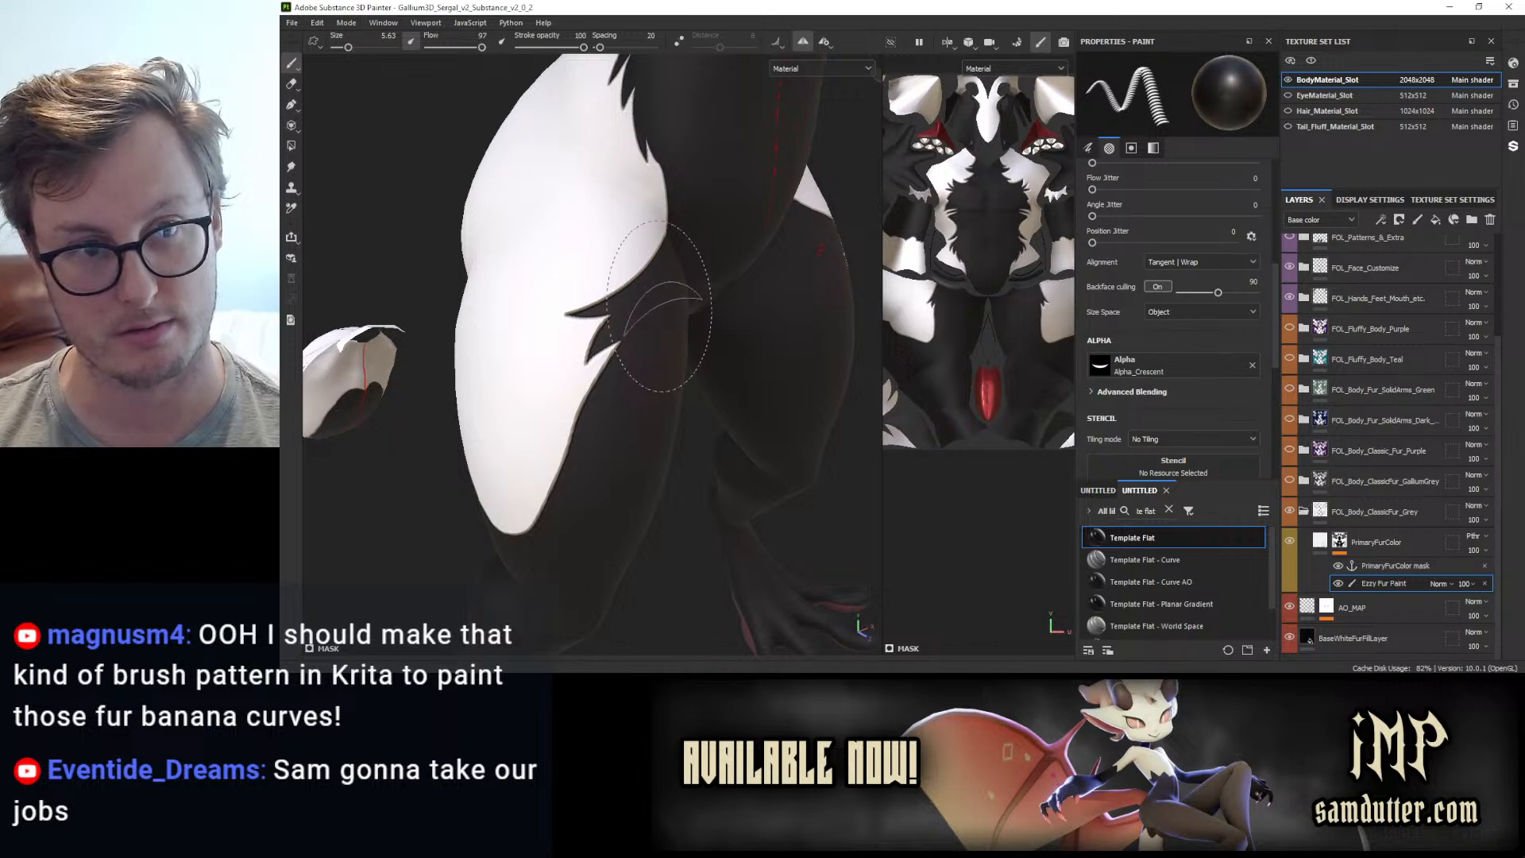
left_click_drag(659, 306, 705, 279, "alt")
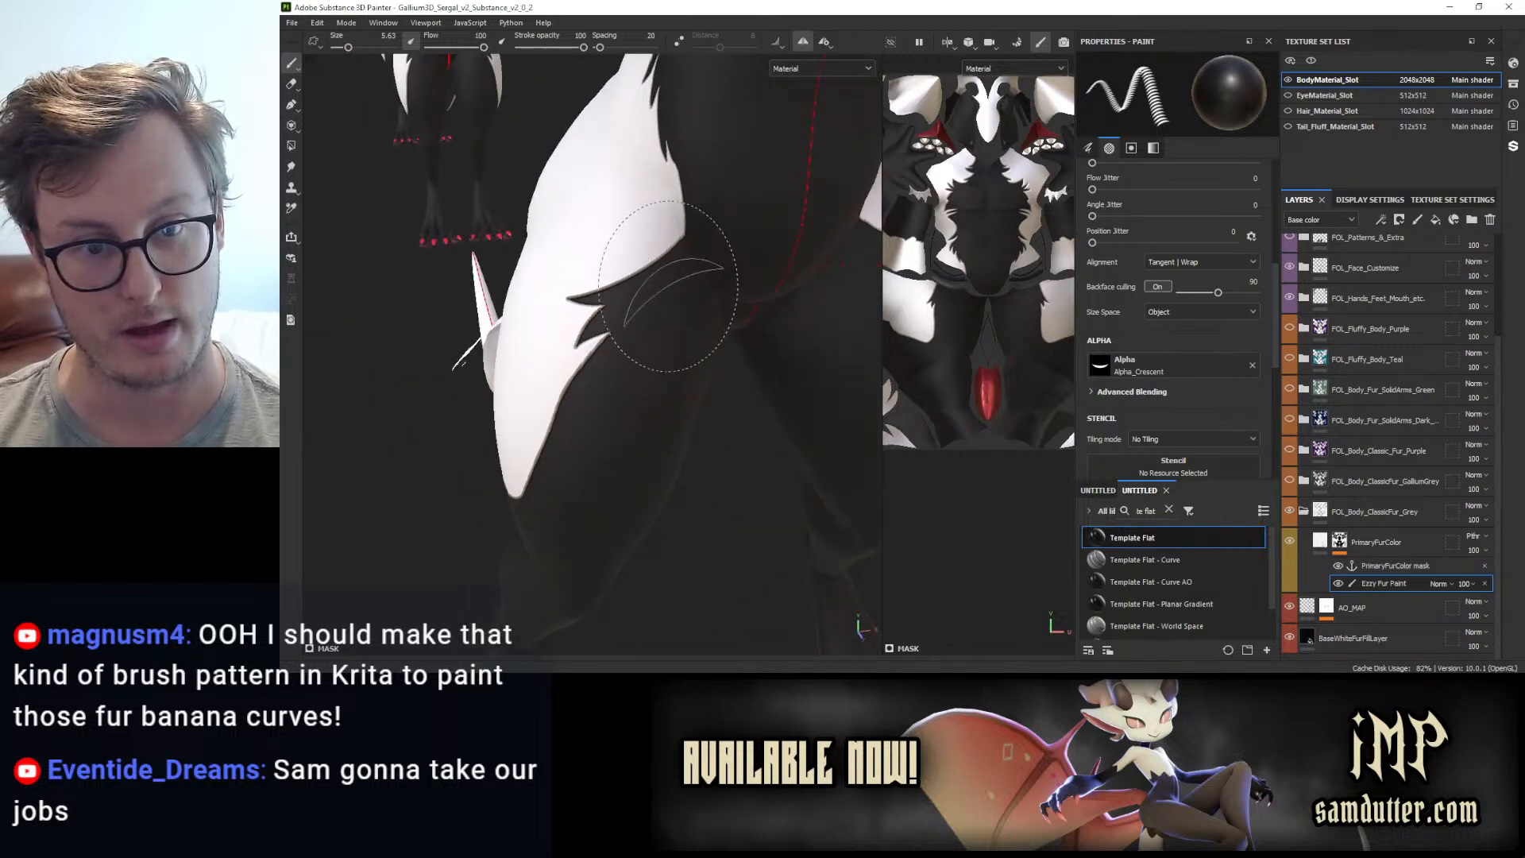
scroll(613, 398, "down", 5)
scroll(633, 387, "up", 4)
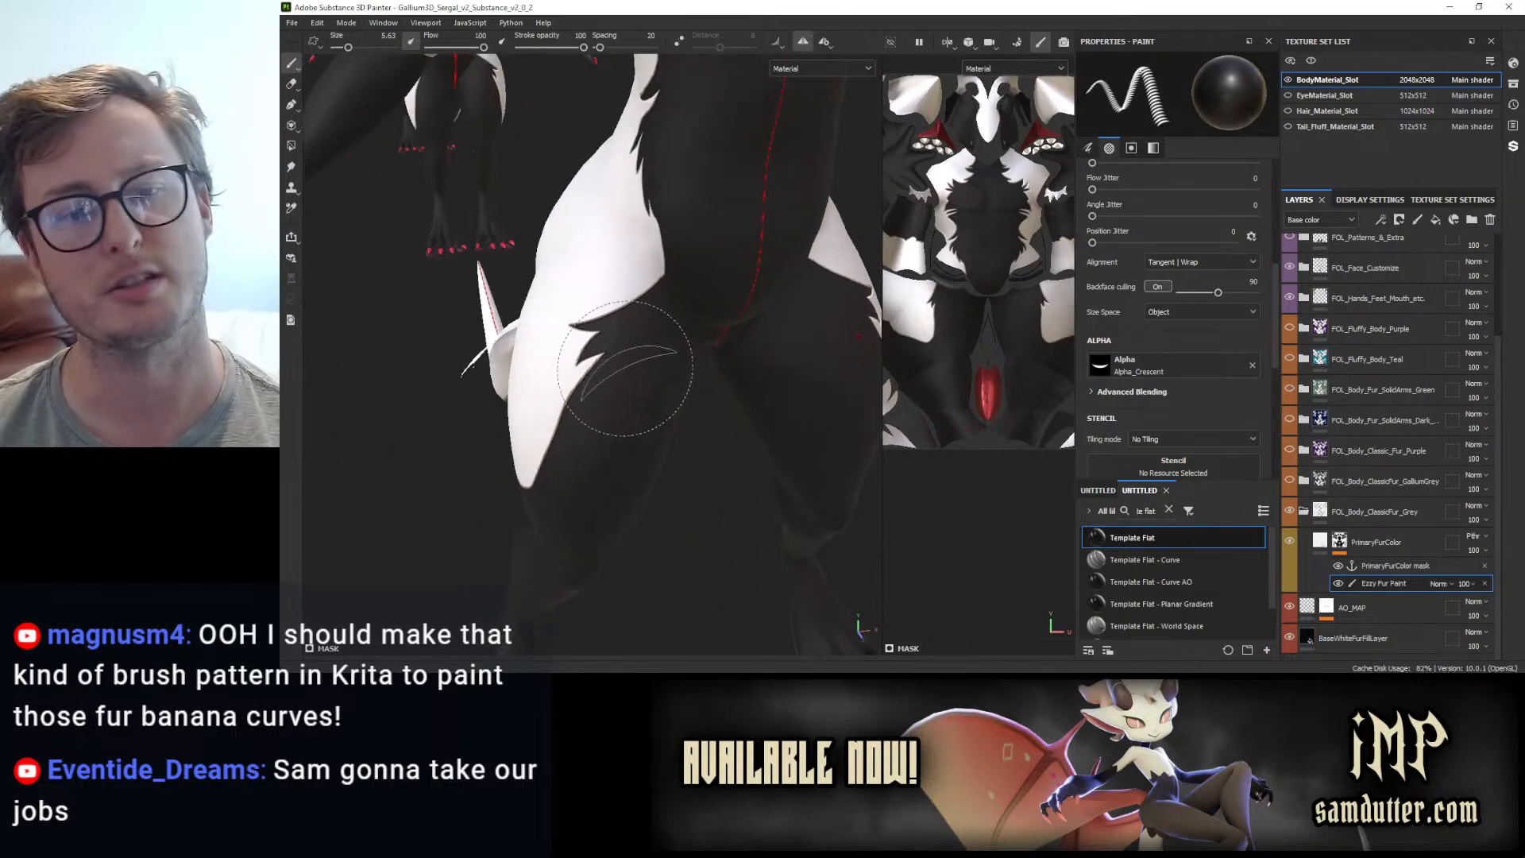
- Examine the white hip and thigh markings from the front and from behind
mouse_move(621, 372)
left_mouse_down("alt")
mouse_move(638, 358)
mouse_move(639, 413)
left_mouse_up("alt")
scroll(660, 388, "up", 4)
right_click_drag(683, 265, 661, 271, "ctrl")
left_click_drag(651, 282, 680, 284, "alt")
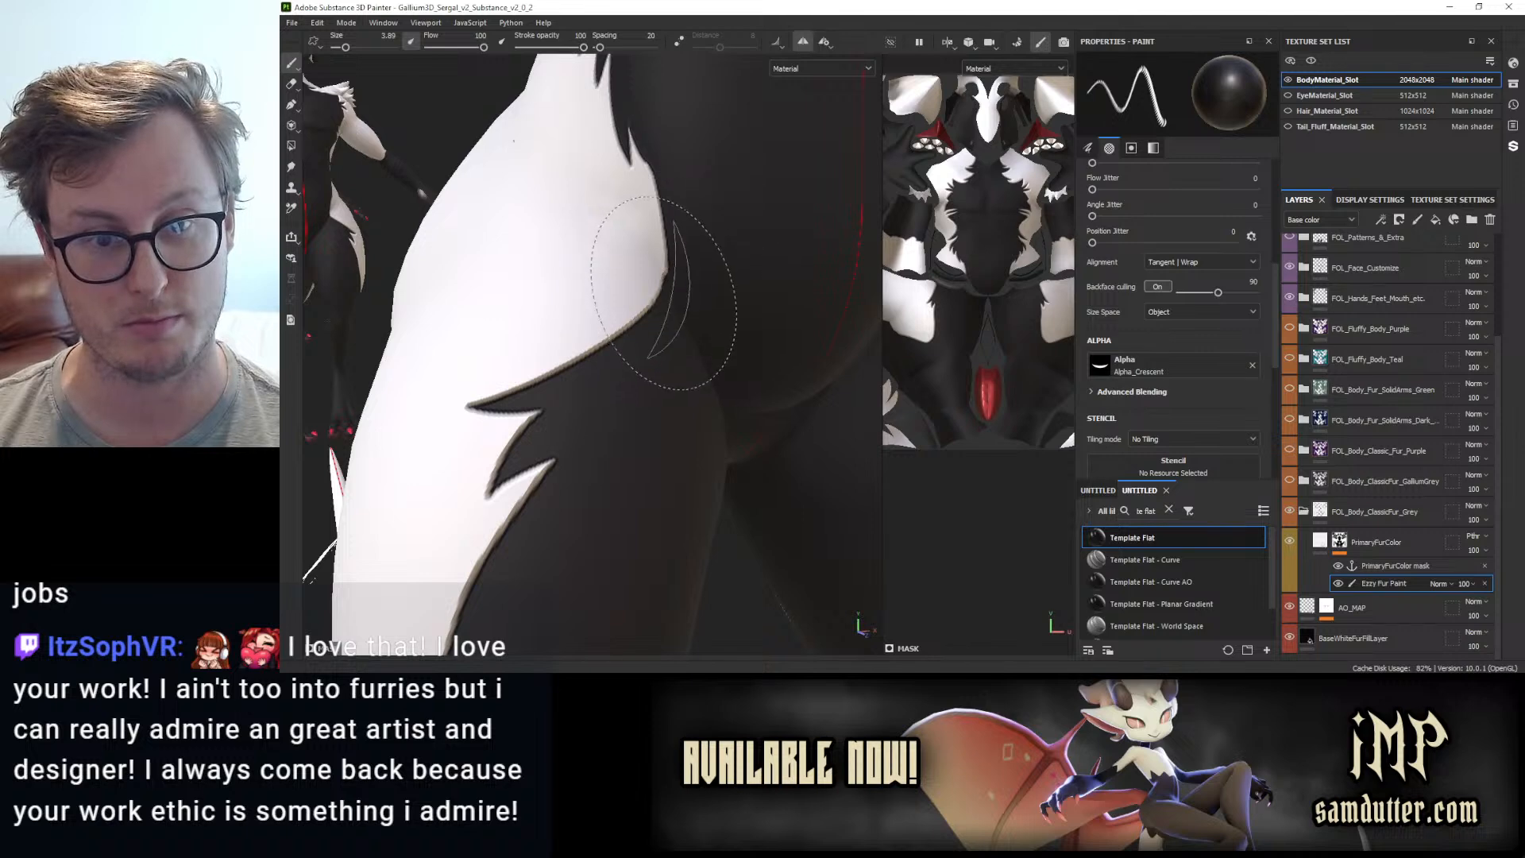
right_click_drag(708, 334, 671, 405, "alt")
left_click_drag(671, 405, 593, 385, "alt")
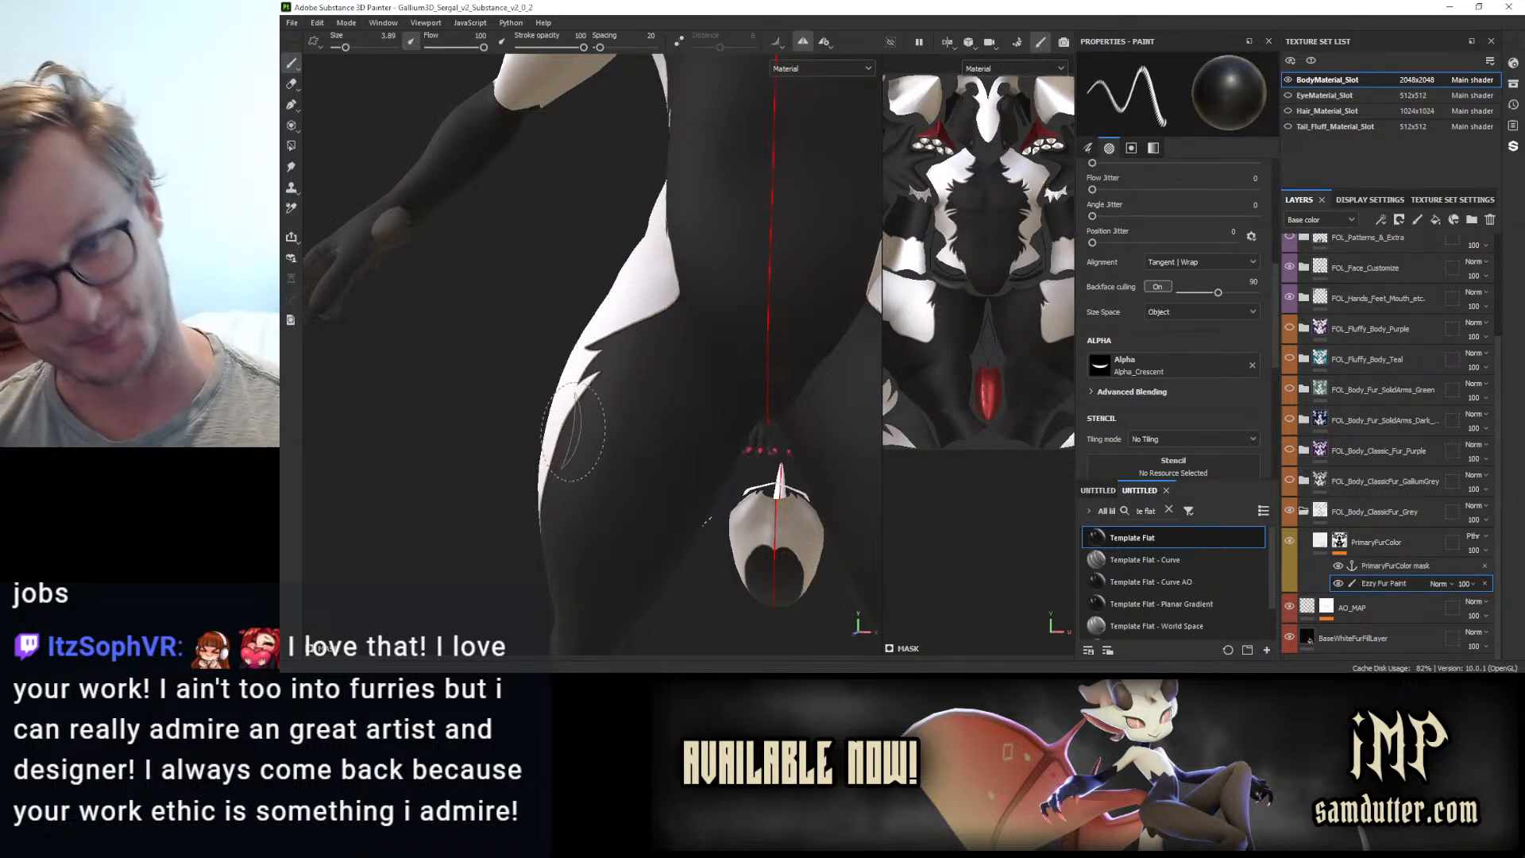
scroll(580, 433, "down", 3)
mouse_move(608, 391)
left_mouse_down("alt")
mouse_move(674, 397)
mouse_move(769, 354)
mouse_move(511, 341)
mouse_move(582, 316)
left_mouse_up("alt")
scroll(624, 385, "up", 1)
scroll(577, 330, "up", 2)
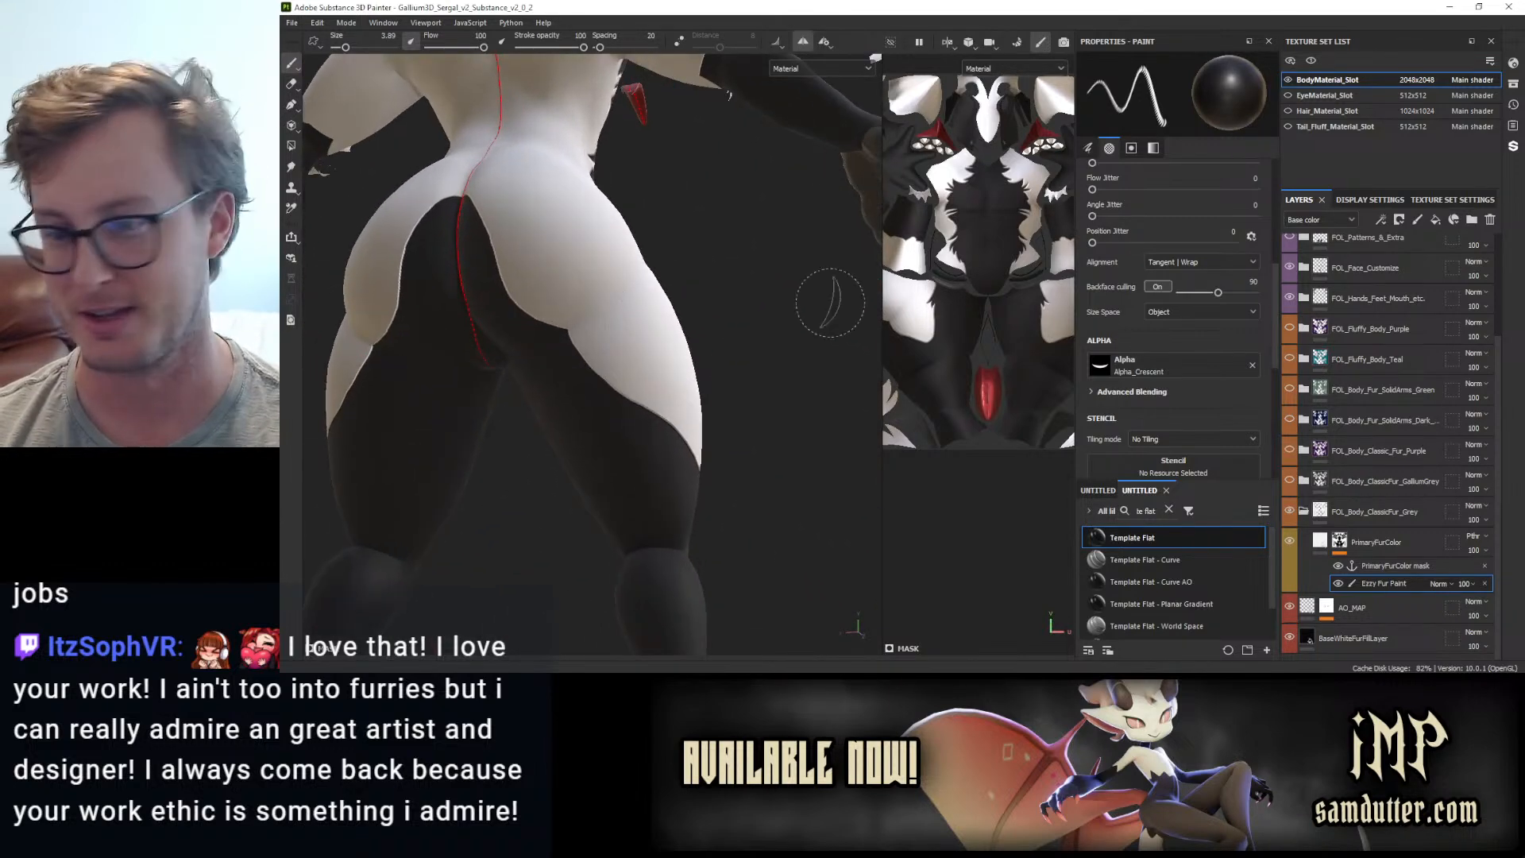
- Switch the brush alpha to Alpha_CircleRingedMask and set the brush size to 2.47
left_click(1159, 365)
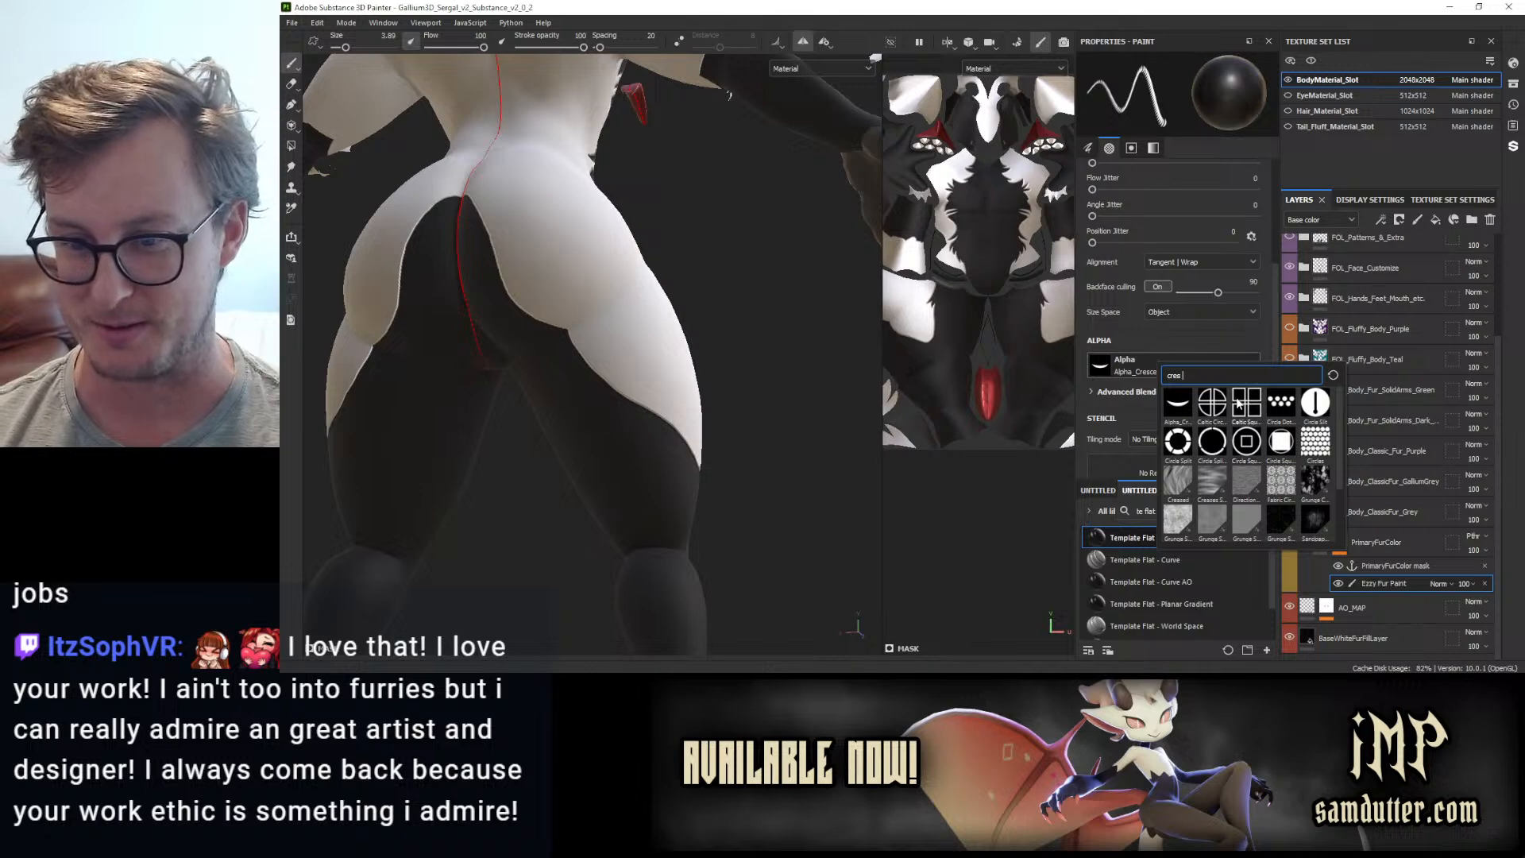
type("alpha")
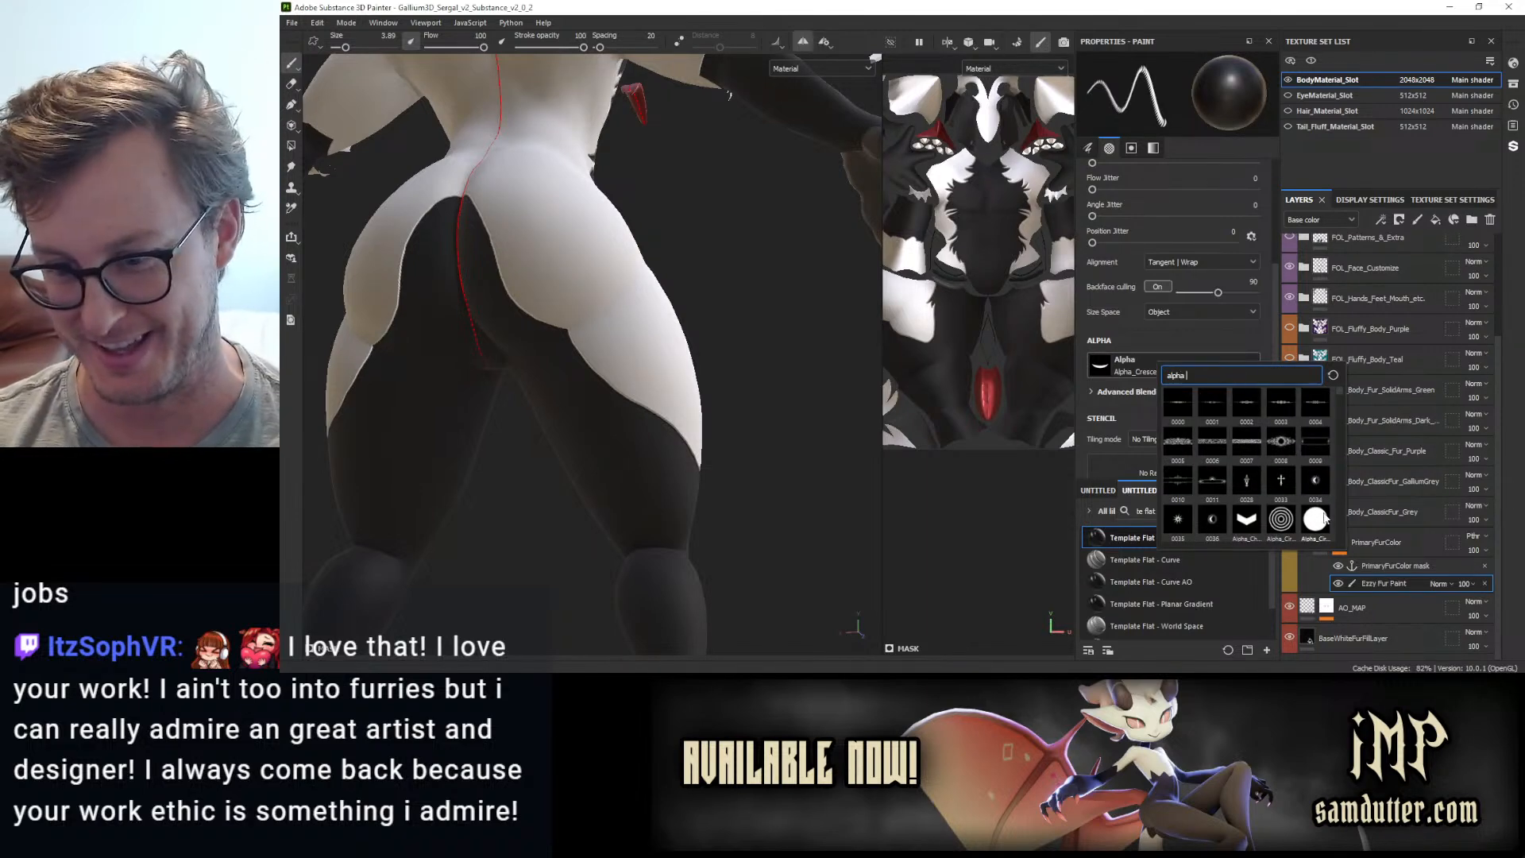
left_click(1319, 518)
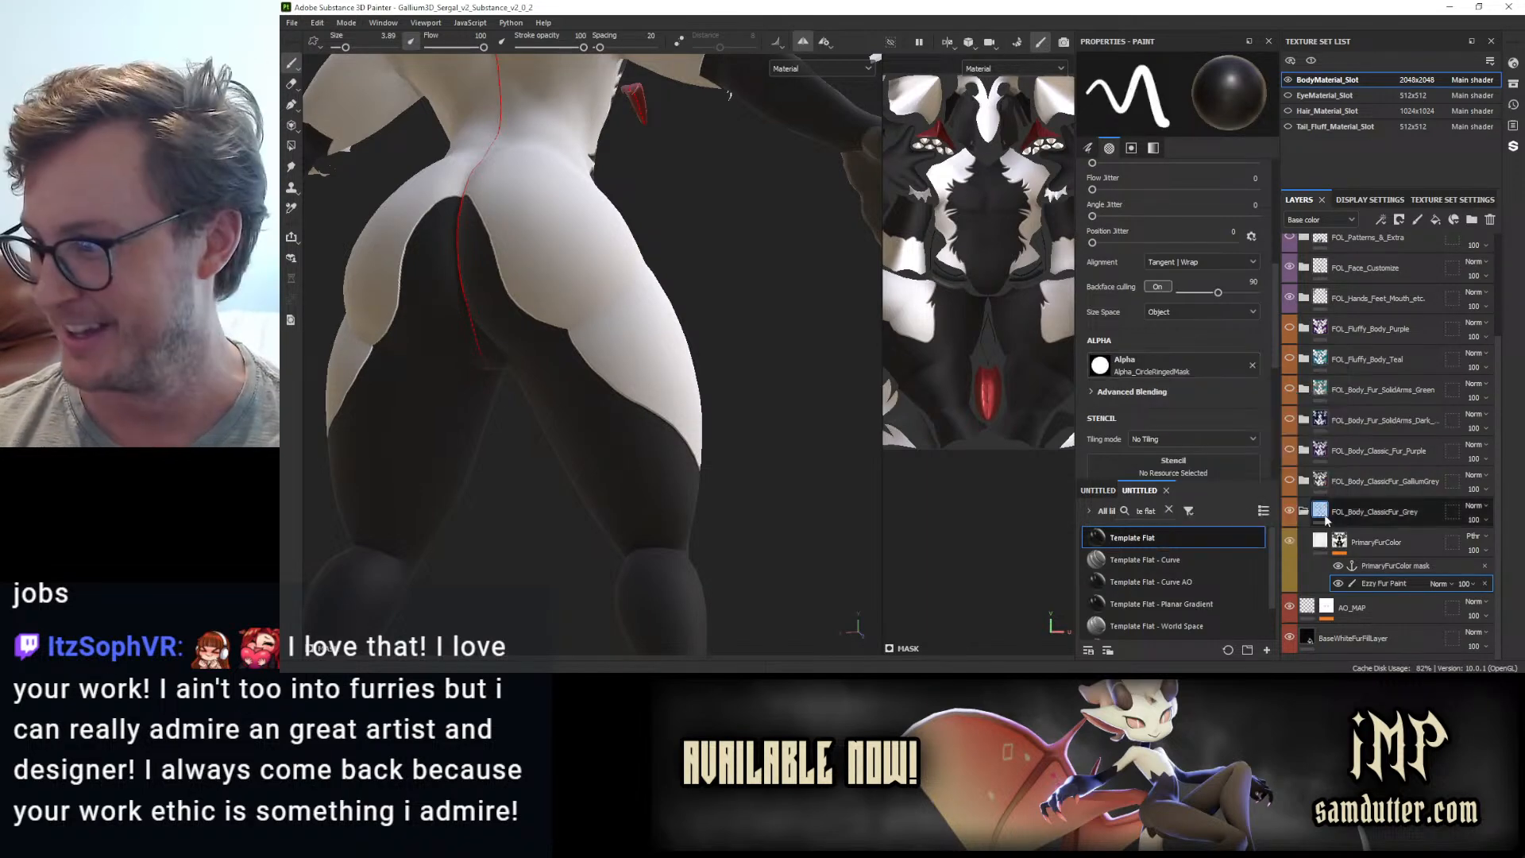
left_click_drag(644, 237, 570, 268, "alt")
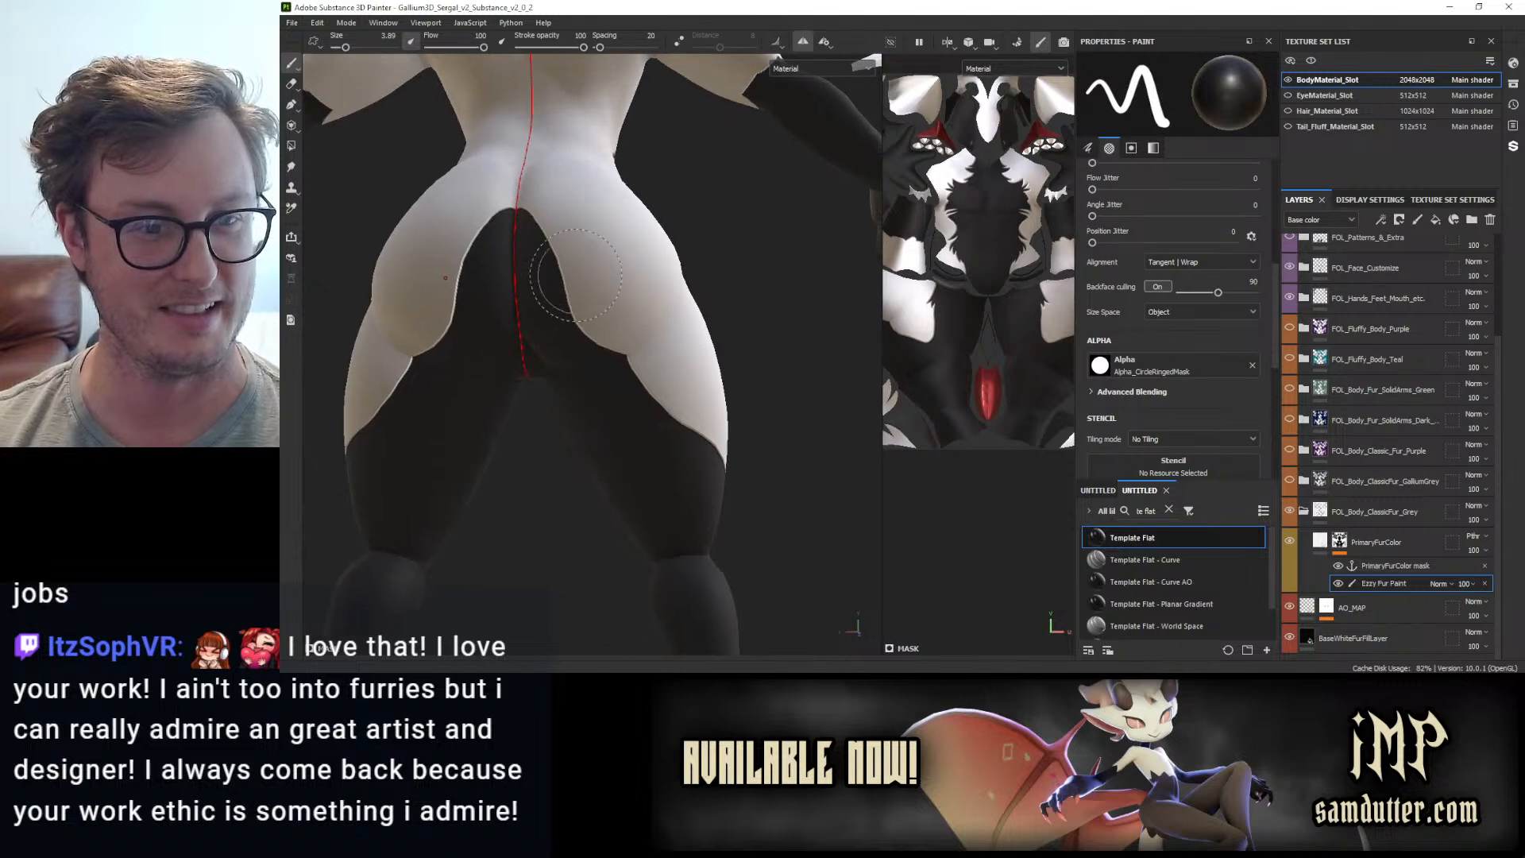
right_click_drag(569, 275, 555, 270, "ctrl")
key("x")
mouse_move(529, 216)
left_mouse_down("alt")
mouse_move(516, 226)
mouse_move(526, 237)
mouse_move(509, 239)
mouse_move(549, 255)
mouse_move(568, 337)
left_mouse_up("alt")
key("ctrl+z")
key("x")
key("ctrl+z")
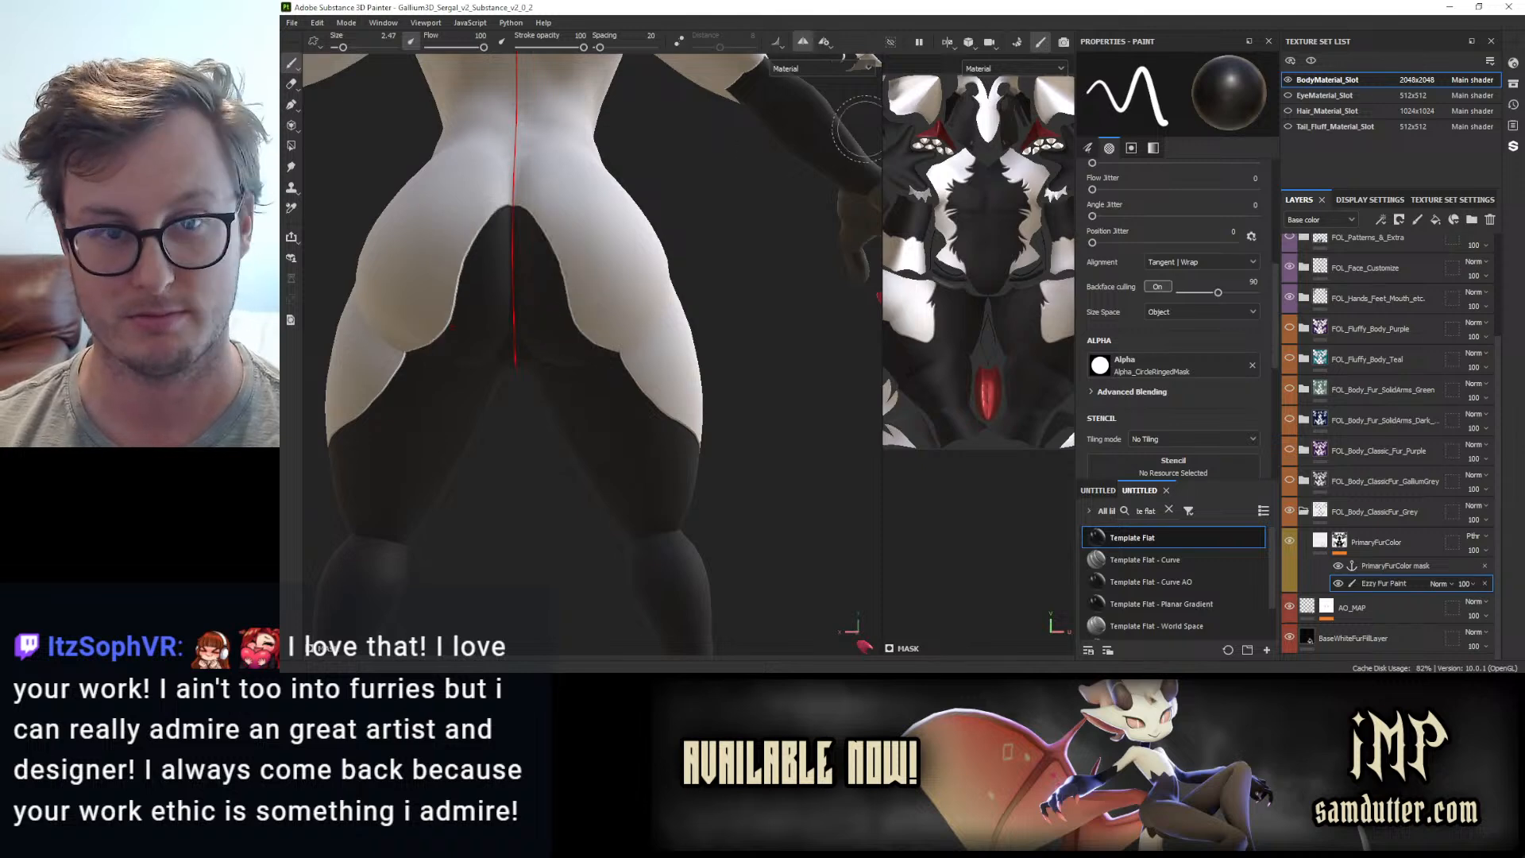
- Turn on stroke smoothing for the brush and set its spacing to 5
left_click(680, 42)
middle_click_drag(572, 154, 647, 278, "alt")
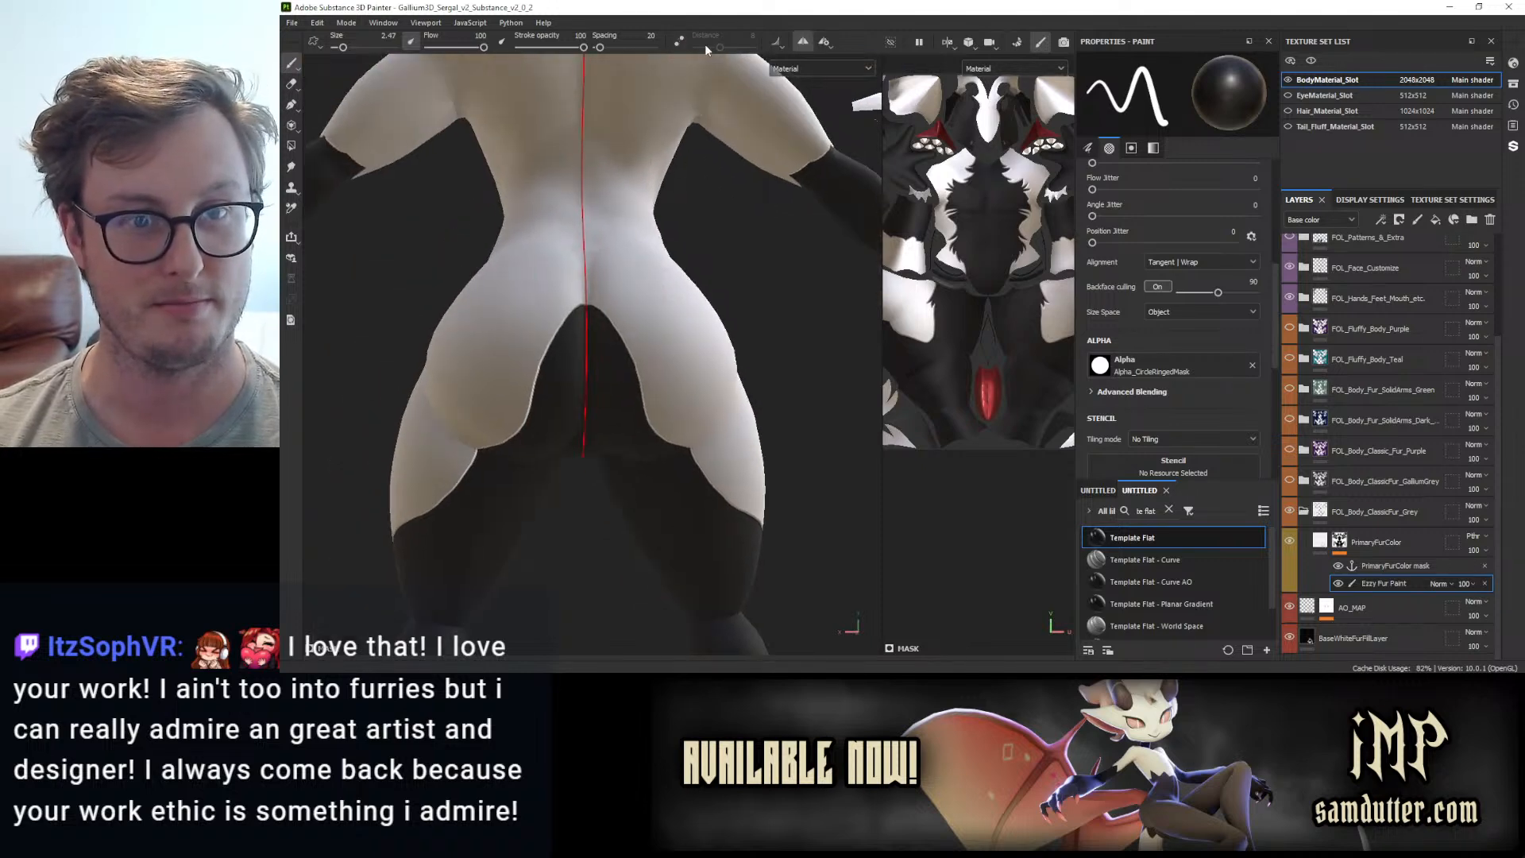
mouse_move(586, 324)
left_mouse_down()
mouse_move(630, 343)
mouse_move(669, 415)
left_mouse_up()
key("ctrl+z")
scroll(1217, 312, "up", 3)
left_click_drag(1094, 230, 1092, 230)
- Paint the black rear marking as a rounded arch over the buttocks and clean its upper edge with white at brush size 0.94
mouse_move(626, 346)
left_mouse_down()
mouse_move(648, 369)
mouse_move(652, 441)
mouse_move(606, 334)
mouse_move(593, 340)
mouse_move(634, 340)
mouse_move(690, 396)
mouse_move(667, 468)
mouse_move(635, 377)
mouse_move(649, 452)
mouse_move(645, 370)
mouse_move(616, 358)
left_mouse_up()
scroll(617, 357, "up", 2)
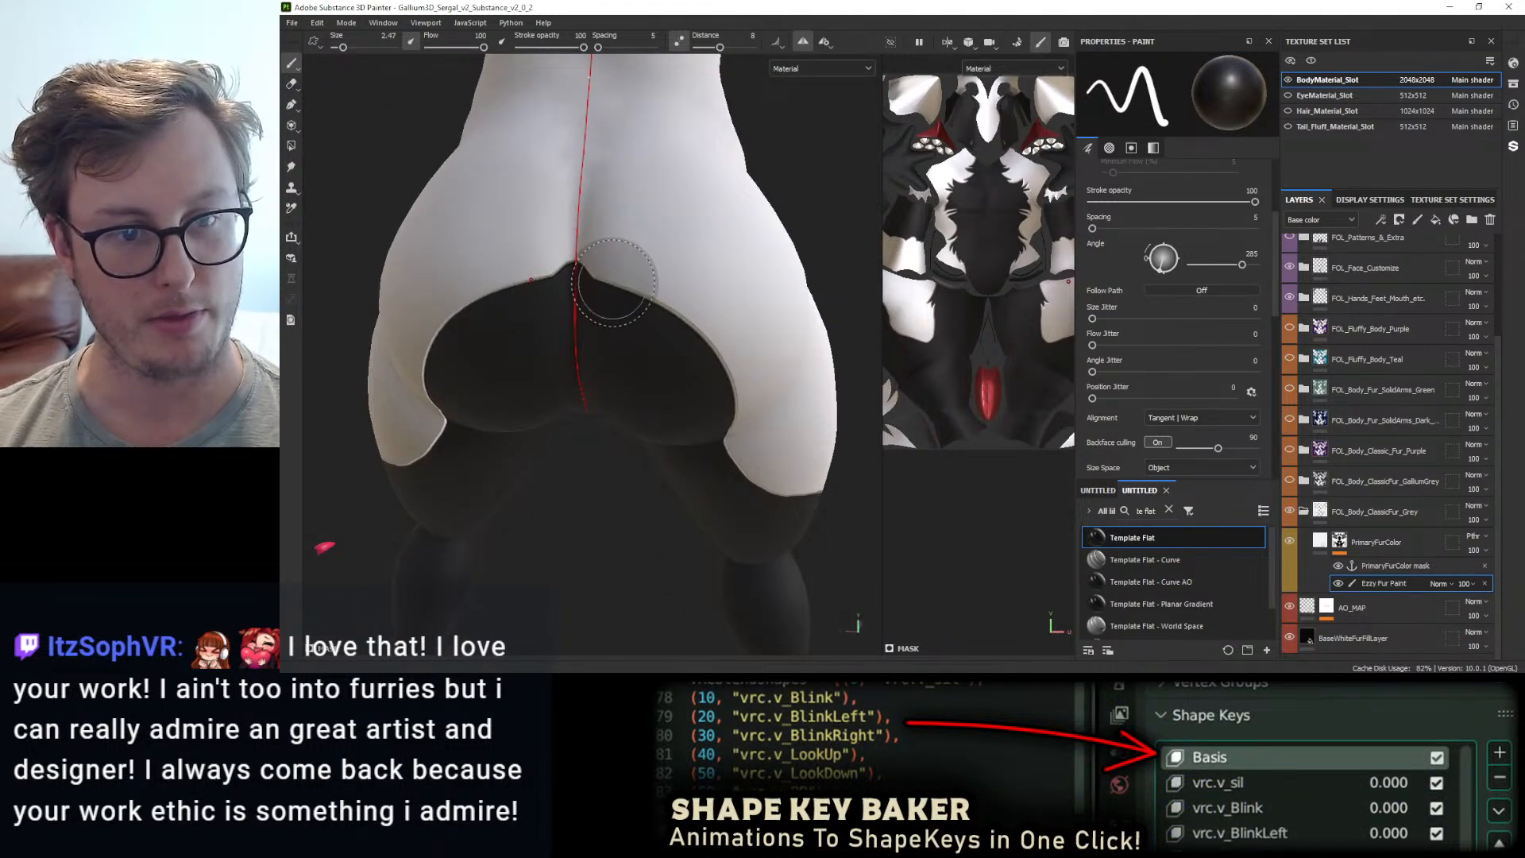
right_click_drag(606, 288, 594, 290, "ctrl")
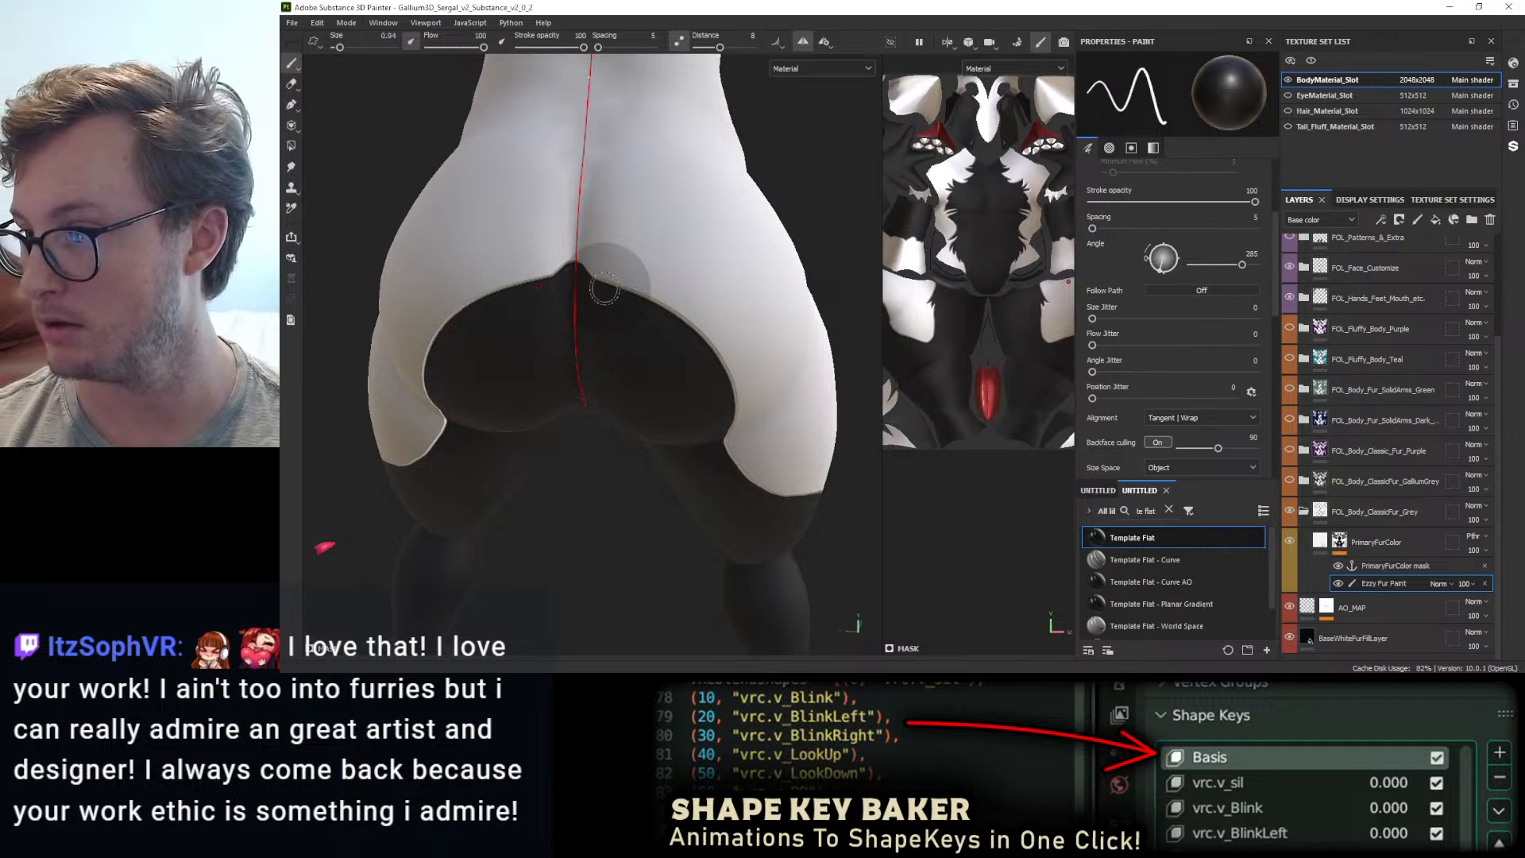
key("x")
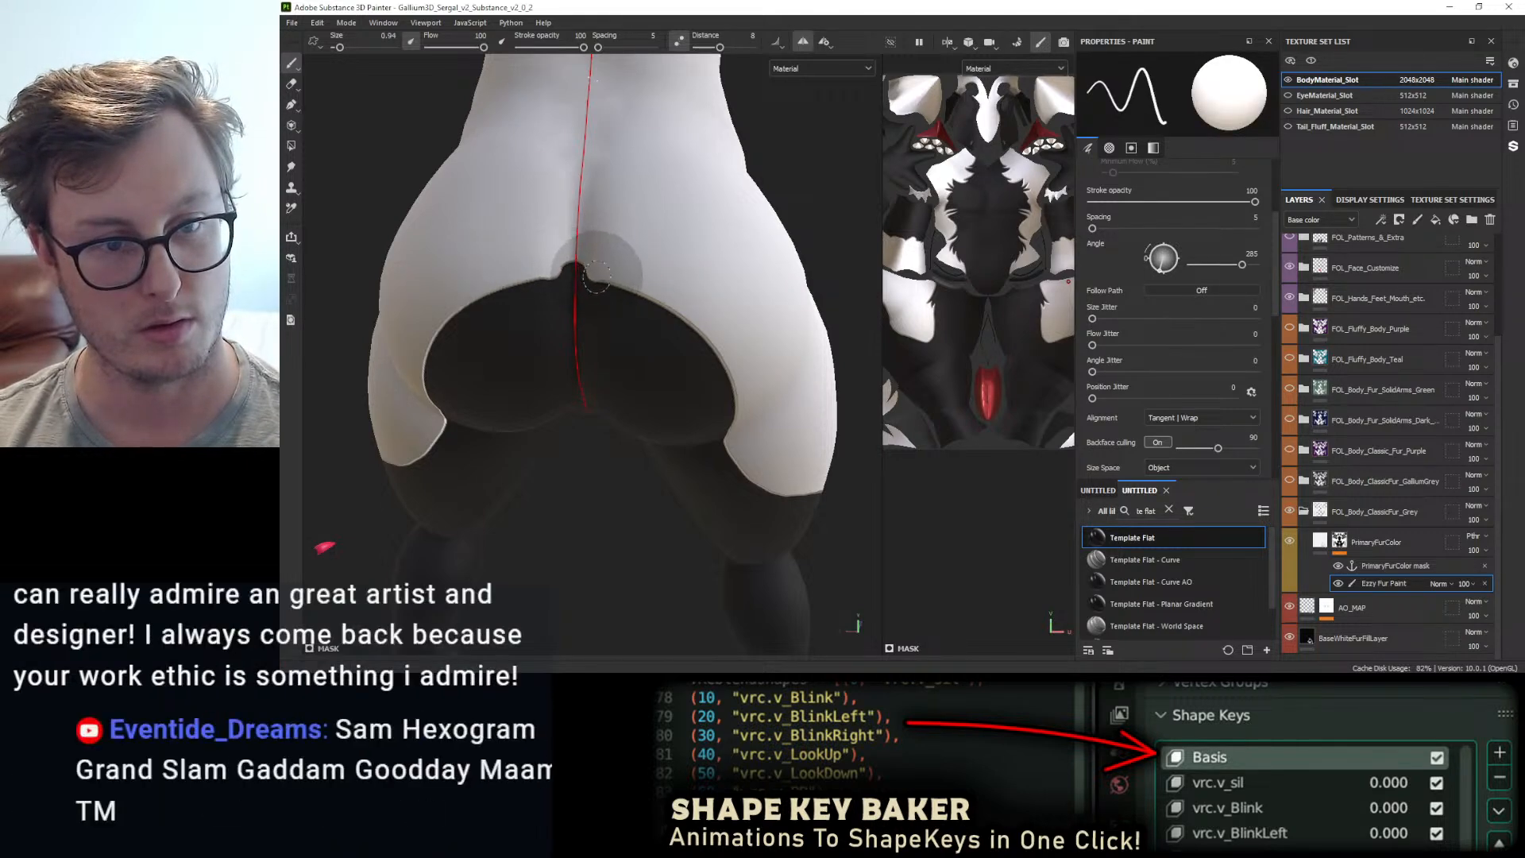
left_click_drag(614, 295, 487, 258, "alt")
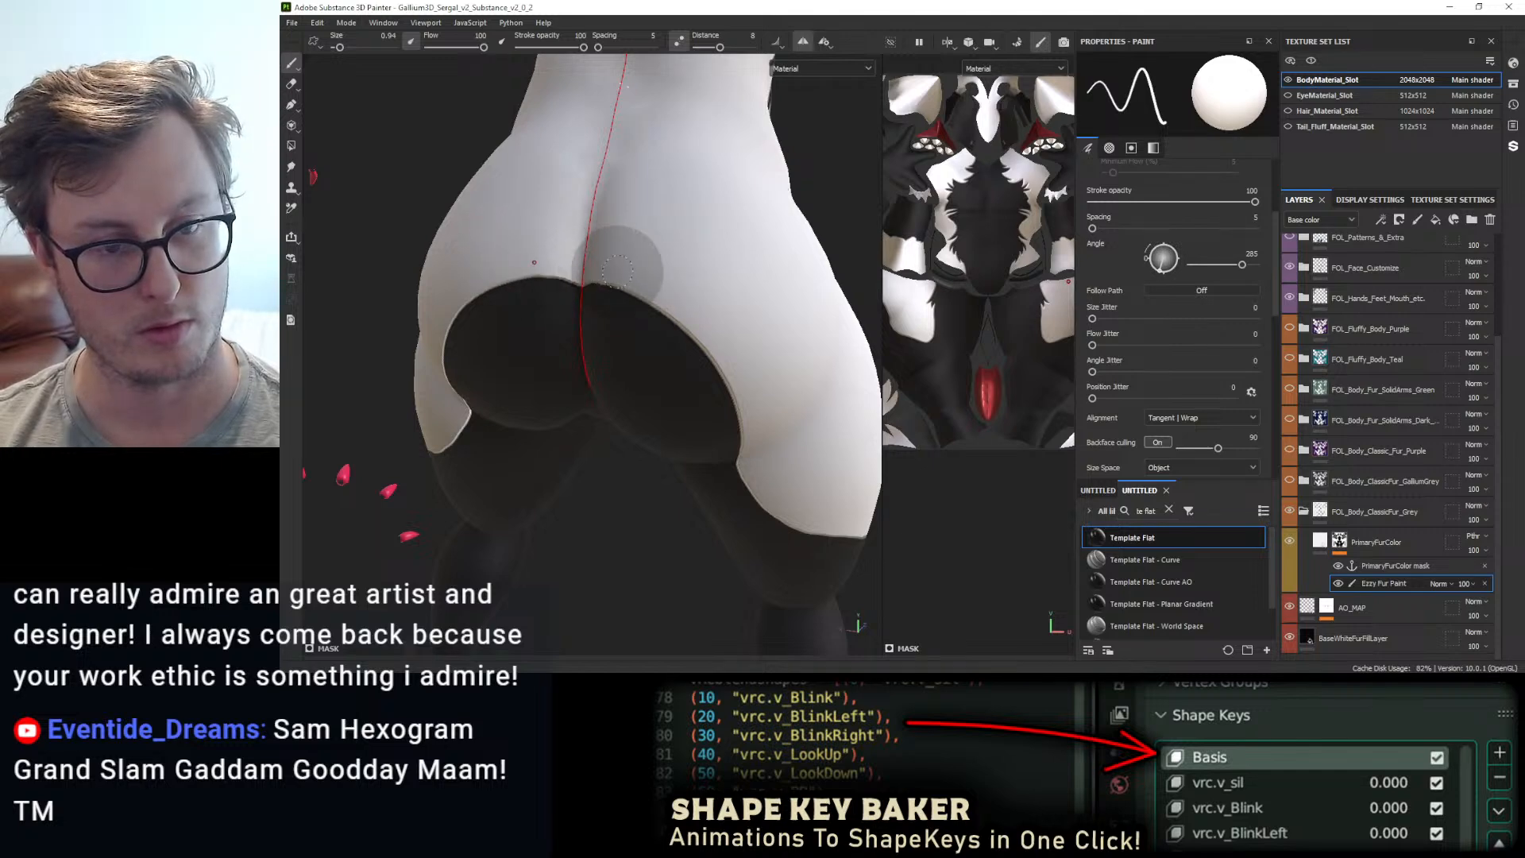
mouse_move(583, 355)
left_mouse_down("alt")
mouse_move(676, 298)
mouse_move(687, 356)
left_mouse_up("alt")
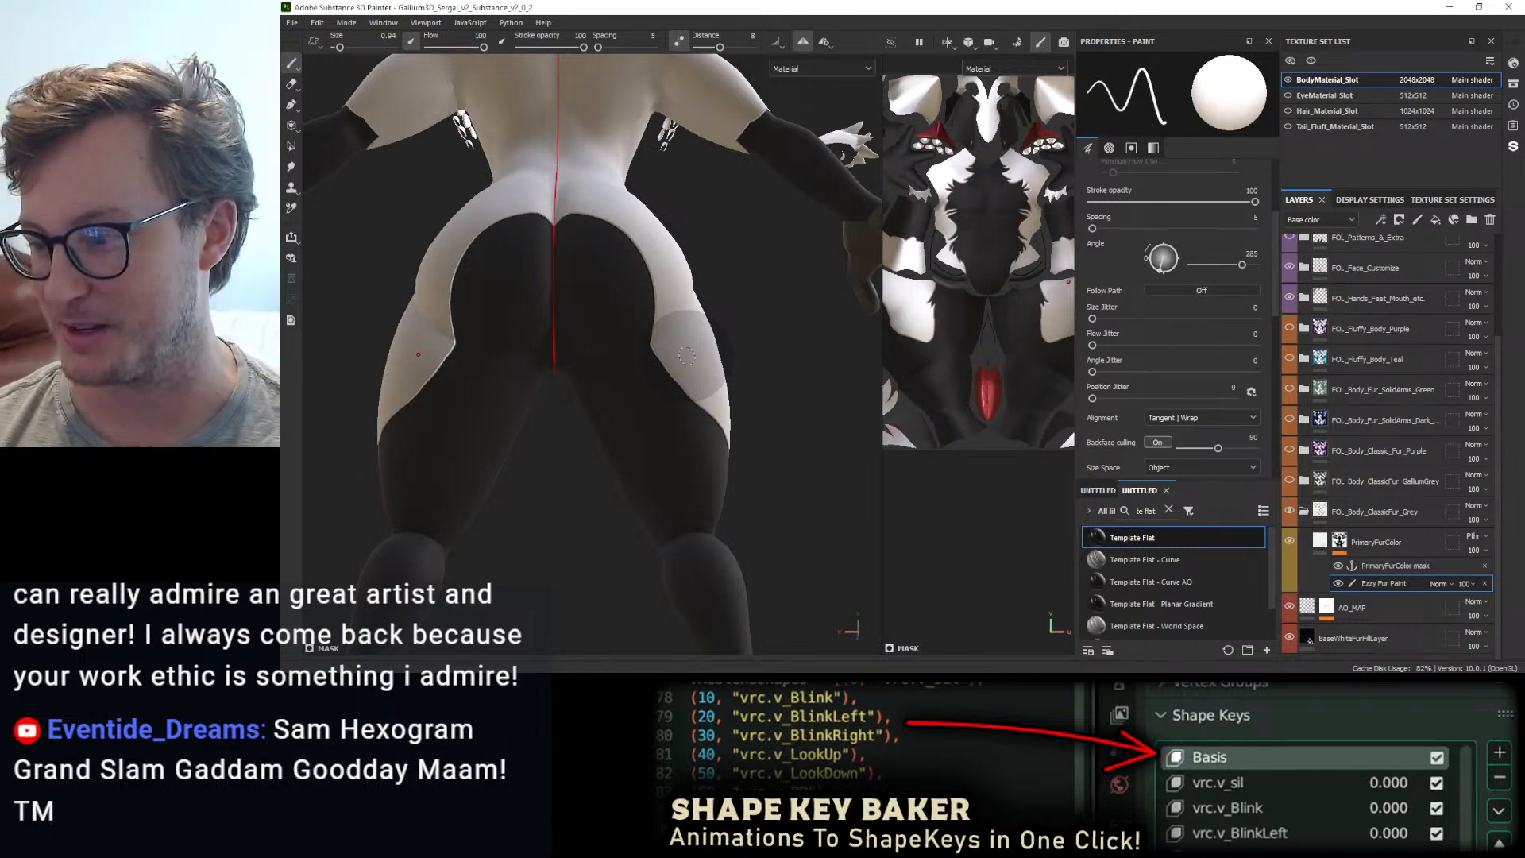
- Extend the white outer thigh marking down to the knee with rounded white strokes at brush size 2.47
left_click_drag(665, 375, 625, 362, "alt")
mouse_move(548, 109)
left_mouse_down("alt")
mouse_move(709, 295)
mouse_move(698, 316)
mouse_move(720, 357)
mouse_move(664, 381)
mouse_move(549, 355)
mouse_move(645, 422)
mouse_move(597, 358)
left_mouse_up("alt")
left_click(700, 382)
mouse_move(656, 414)
left_mouse_down("alt")
mouse_move(748, 358)
mouse_move(719, 362)
mouse_move(715, 397)
mouse_move(704, 348)
mouse_move(731, 372)
left_mouse_up("alt")
mouse_move(534, 408)
left_mouse_down("alt")
mouse_move(644, 370)
mouse_move(605, 302)
mouse_move(596, 238)
mouse_move(556, 238)
mouse_move(568, 211)
mouse_move(556, 352)
left_mouse_up("alt")
mouse_move(556, 286)
left_mouse_down("alt")
mouse_move(508, 335)
mouse_move(592, 220)
left_mouse_up("alt")
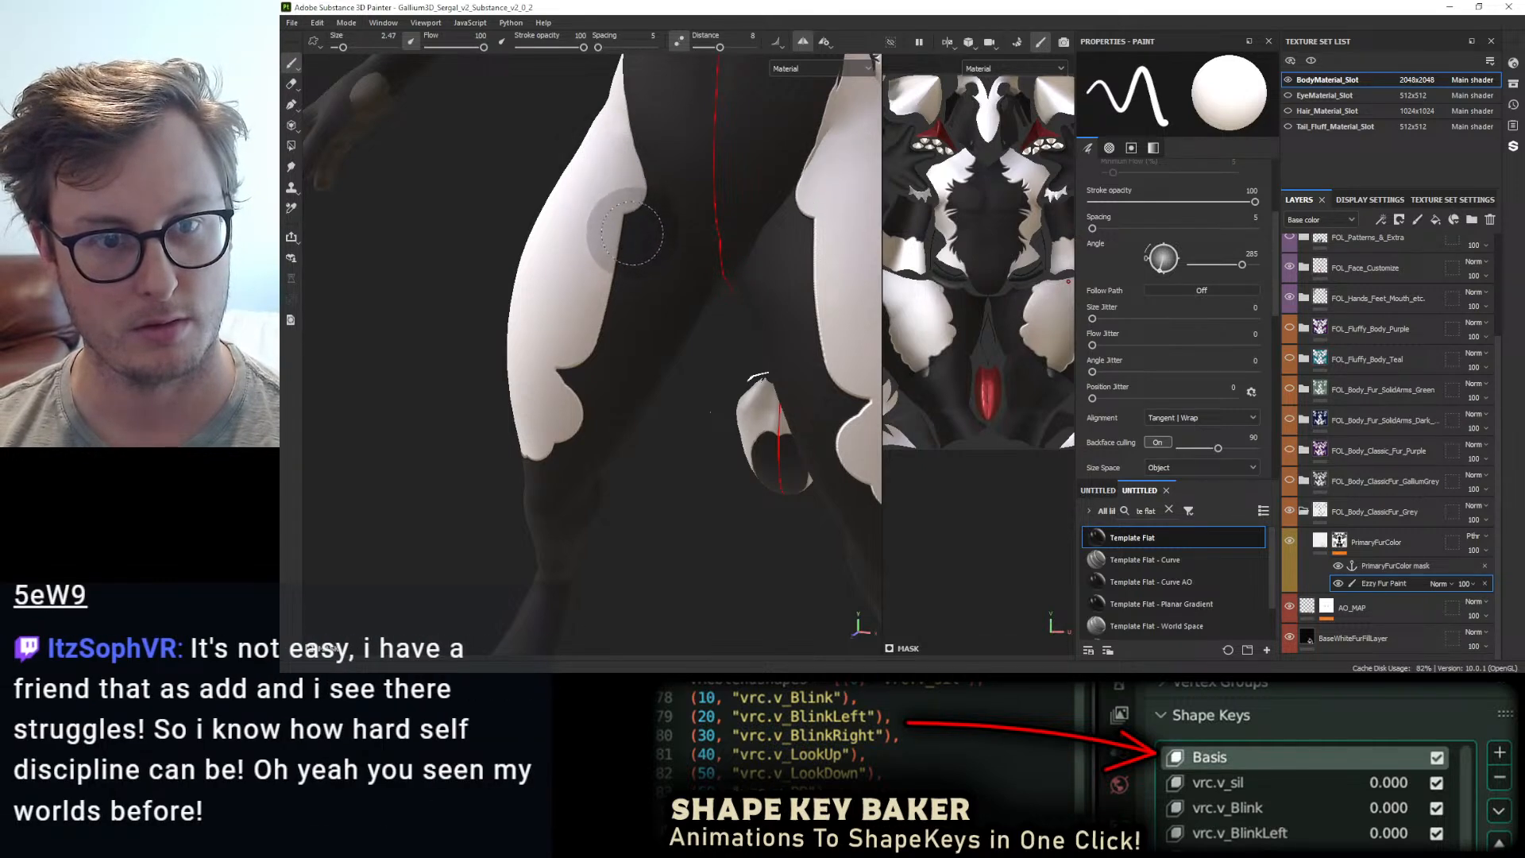
- Widen the white marking across the front of the thigh, filling the notches along its inner edge
left_click_drag(626, 259, 607, 287)
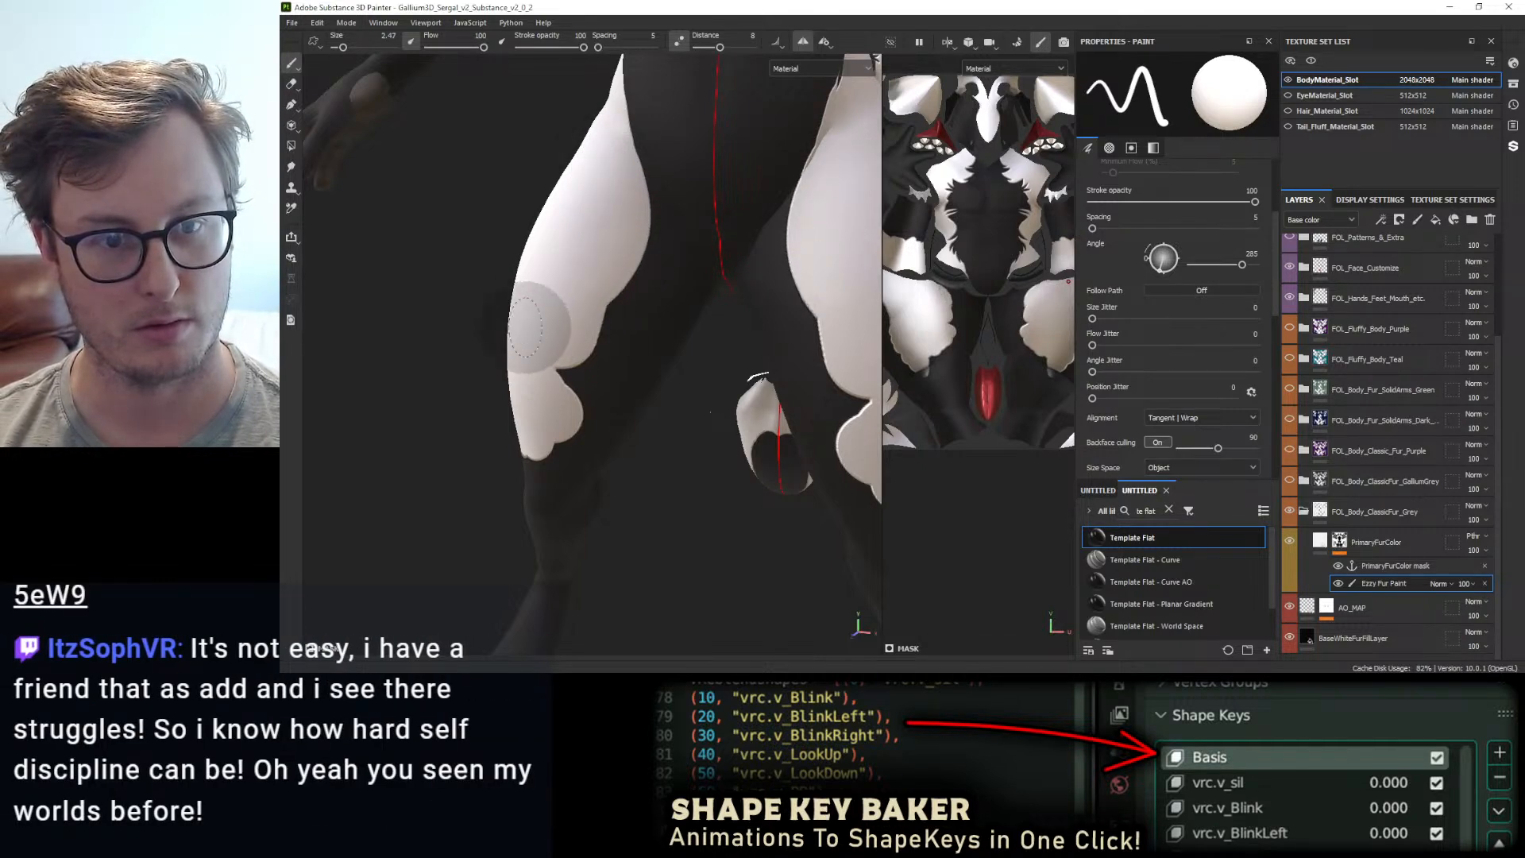
left_click_drag(569, 206, 598, 220, "alt")
mouse_move(538, 306)
left_mouse_down("alt")
mouse_move(562, 218)
mouse_move(347, 97)
left_mouse_up("alt")
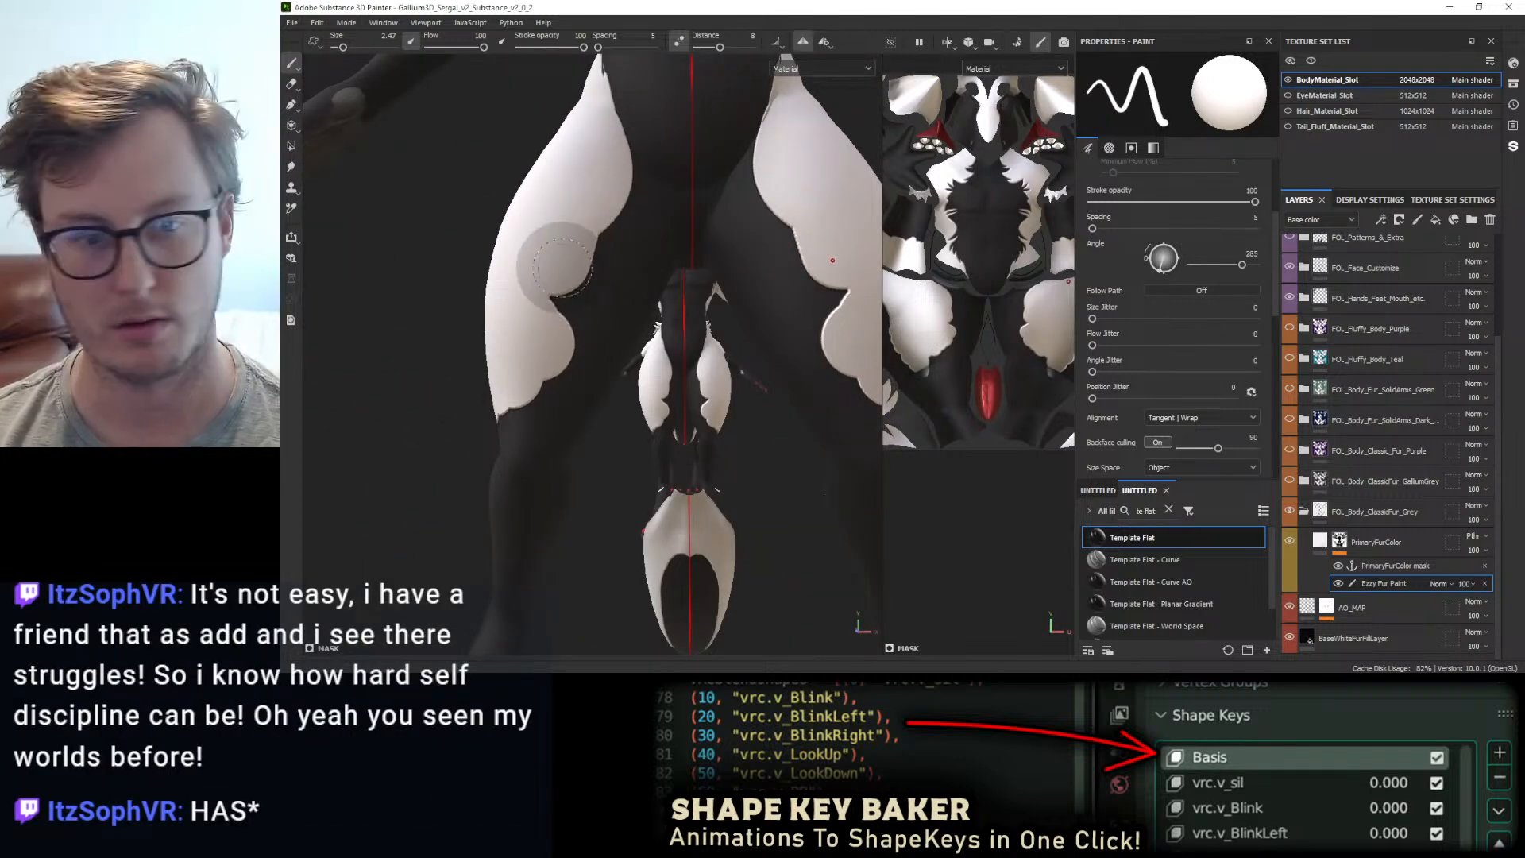
mouse_move(584, 232)
left_mouse_down()
mouse_move(558, 342)
mouse_move(605, 335)
mouse_move(591, 291)
left_mouse_up()
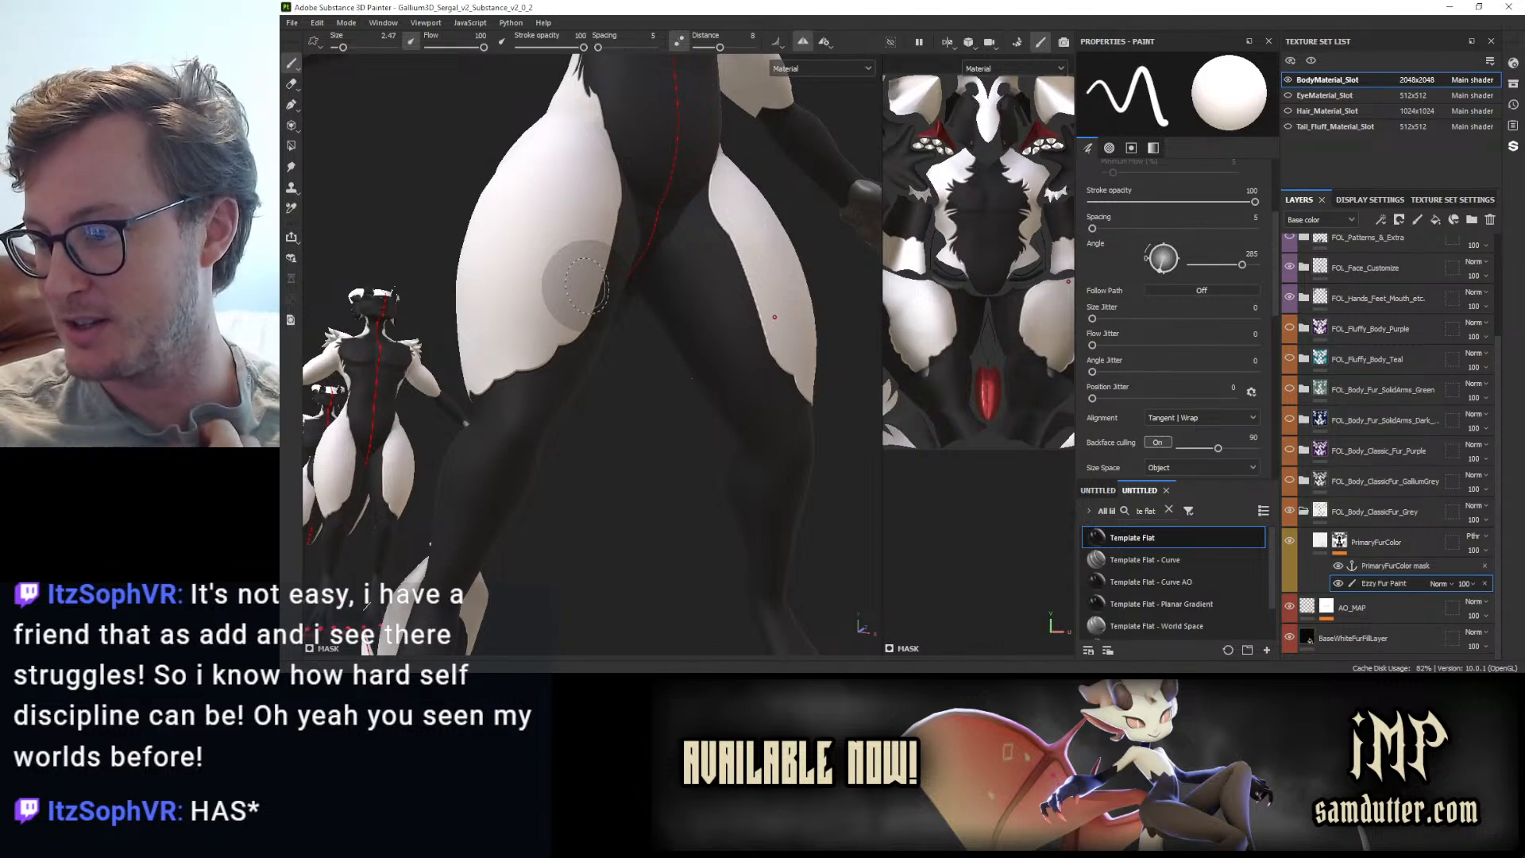
- Paint connected straight white strokes from the knee up to the lower inner edge of the thigh marking
mouse_move(597, 239)
left_mouse_down("alt")
mouse_move(565, 242)
mouse_move(556, 209)
mouse_move(598, 251)
left_mouse_up("alt")
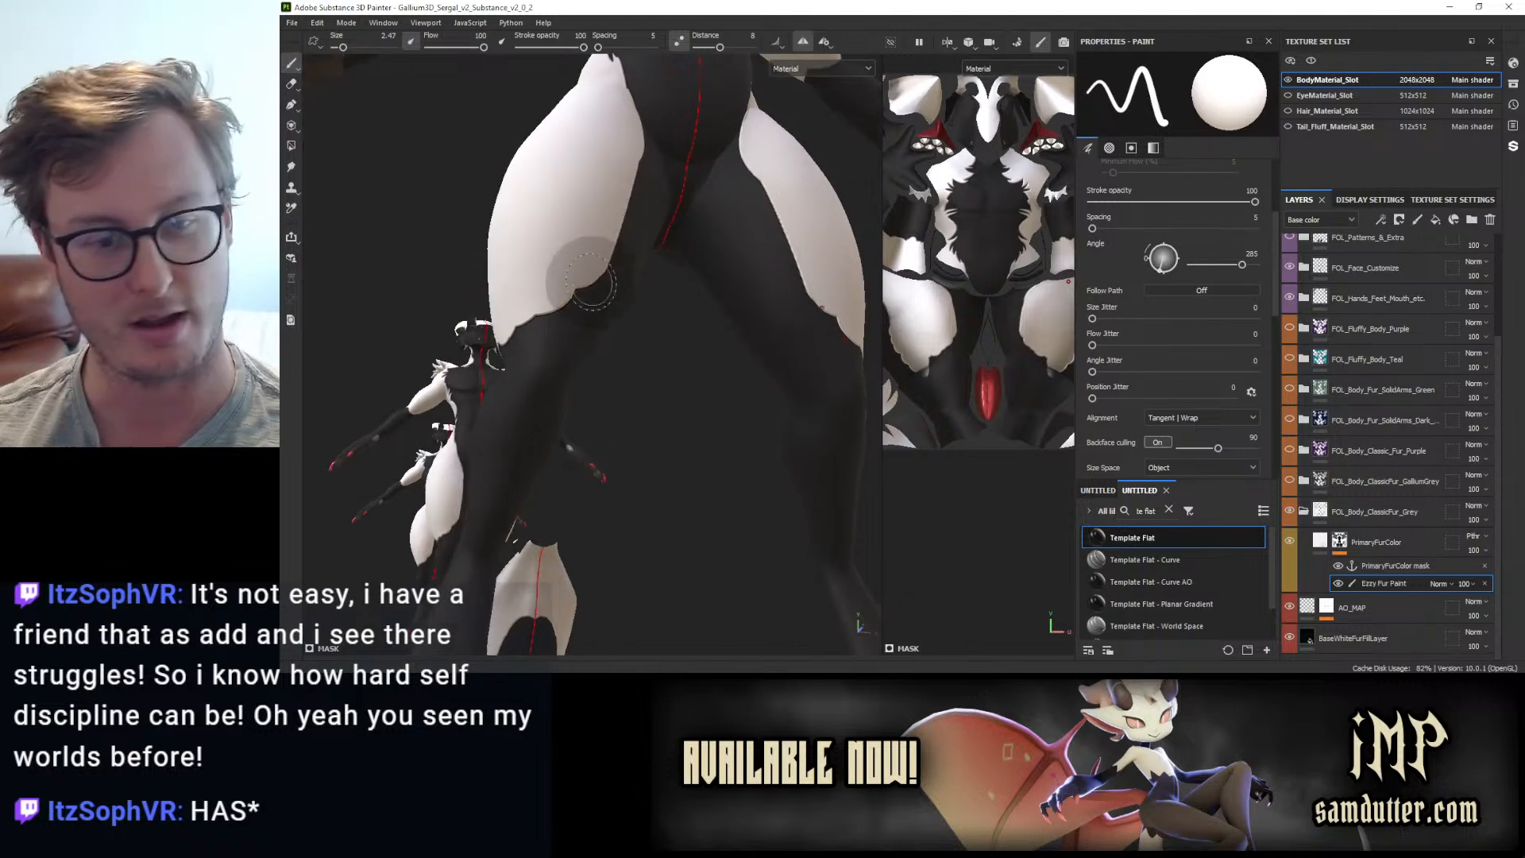
left_click(515, 402)
left_click(563, 356, "shift")
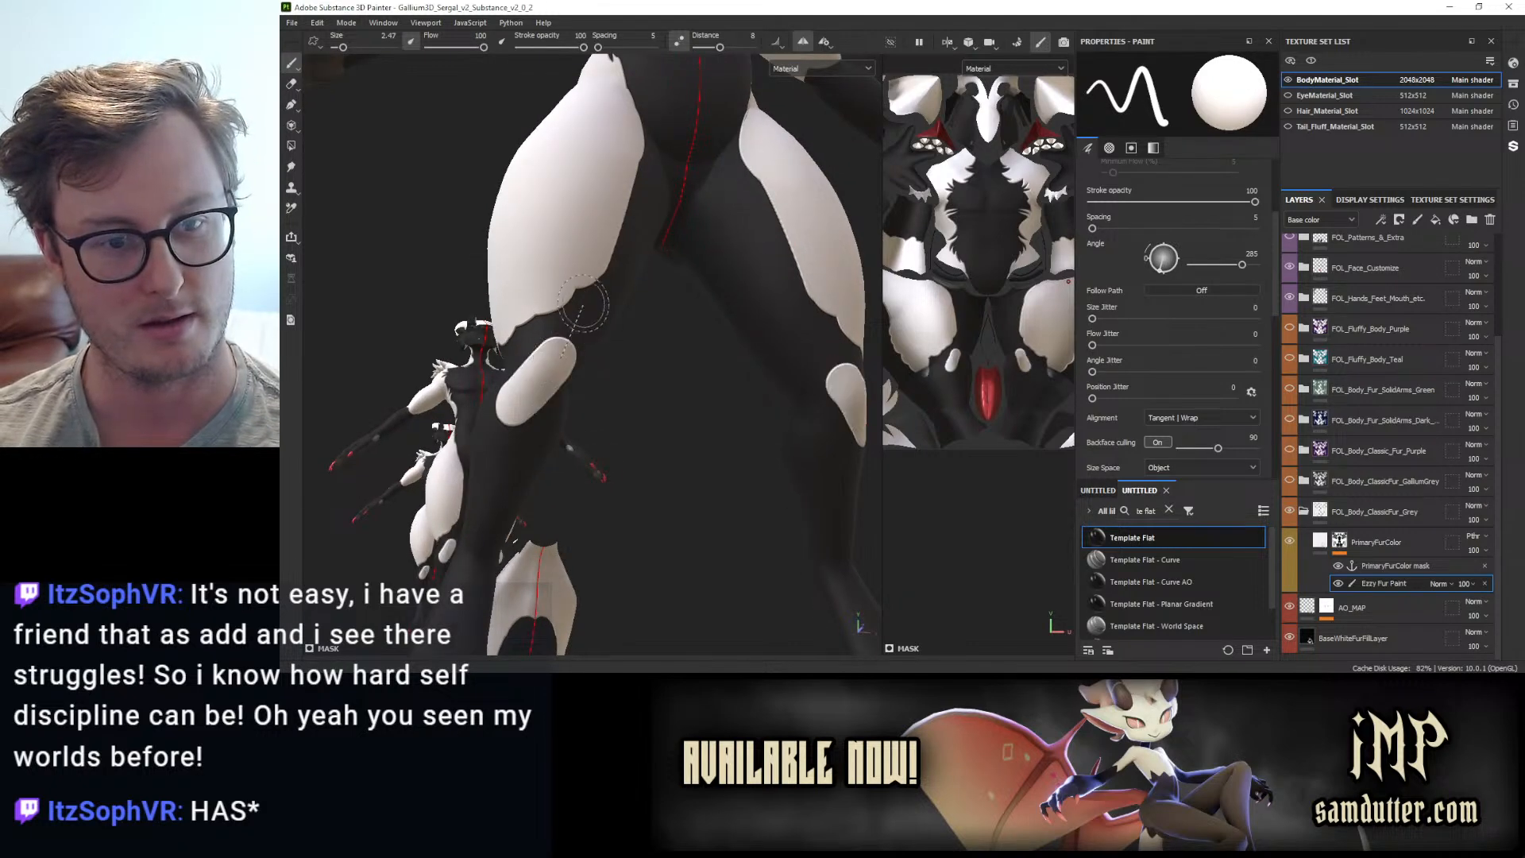
left_click(592, 298, "shift")
left_click(601, 277, "shift")
- Fill the remaining black gap between the thigh marking and the new knee strokes with white
left_click_drag(494, 320, 580, 350, "alt")
middle_click_drag(580, 349, 476, 311, "alt")
right_click_drag(525, 334, 487, 341, "alt")
middle_click_drag(487, 340, 674, 432, "alt")
right_click_drag(674, 432, 581, 424, "alt")
left_click_drag(581, 424, 628, 436, "alt")
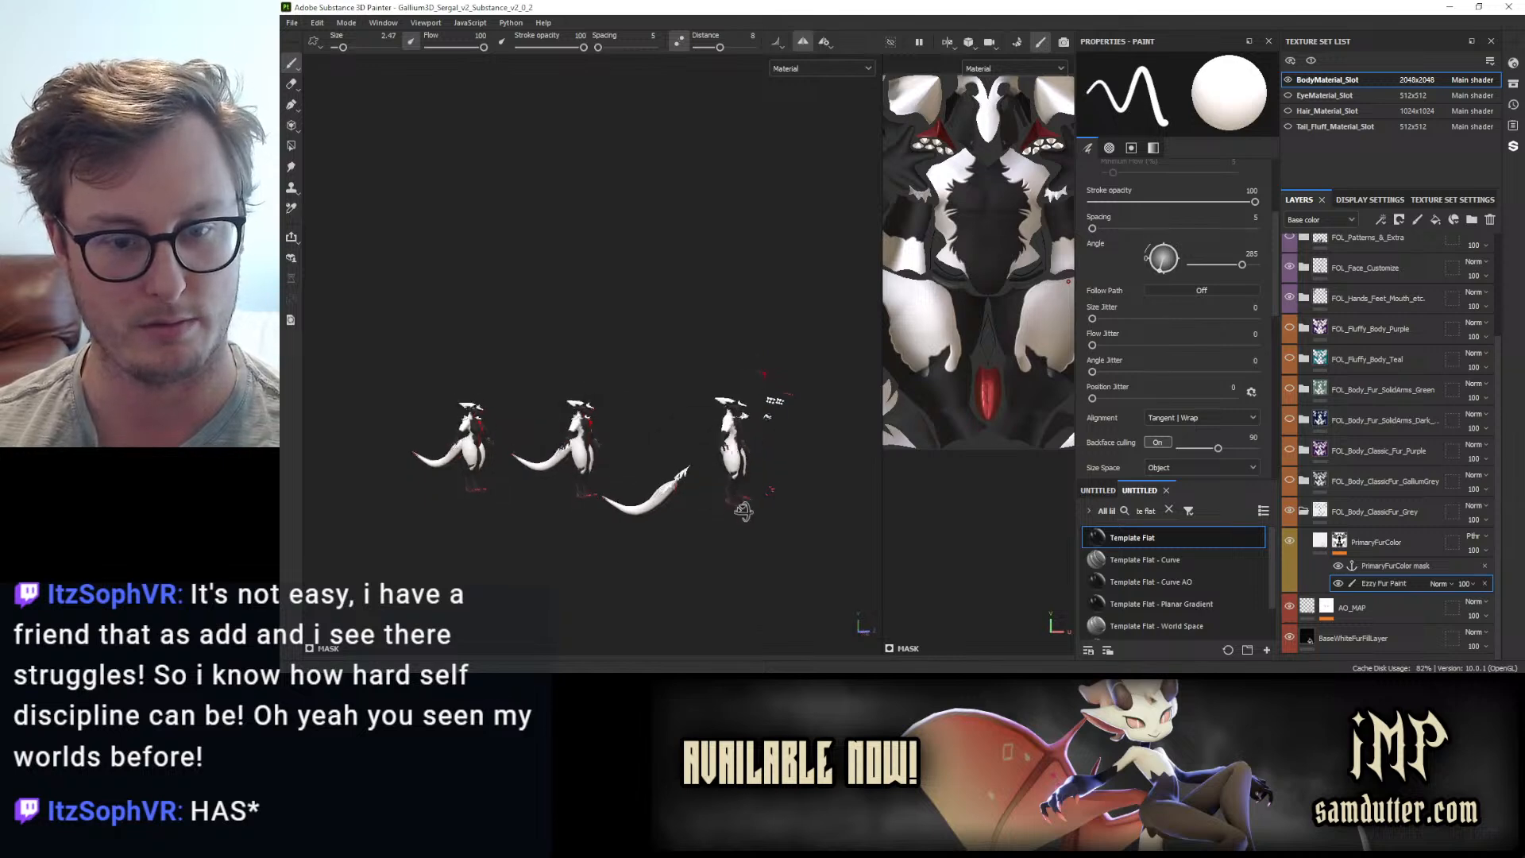
middle_click_drag(642, 438, 588, 413, "alt")
right_click_drag(589, 413, 668, 480, "alt")
middle_click_drag(667, 480, 562, 331, "alt")
right_click_drag(562, 331, 681, 419, "alt")
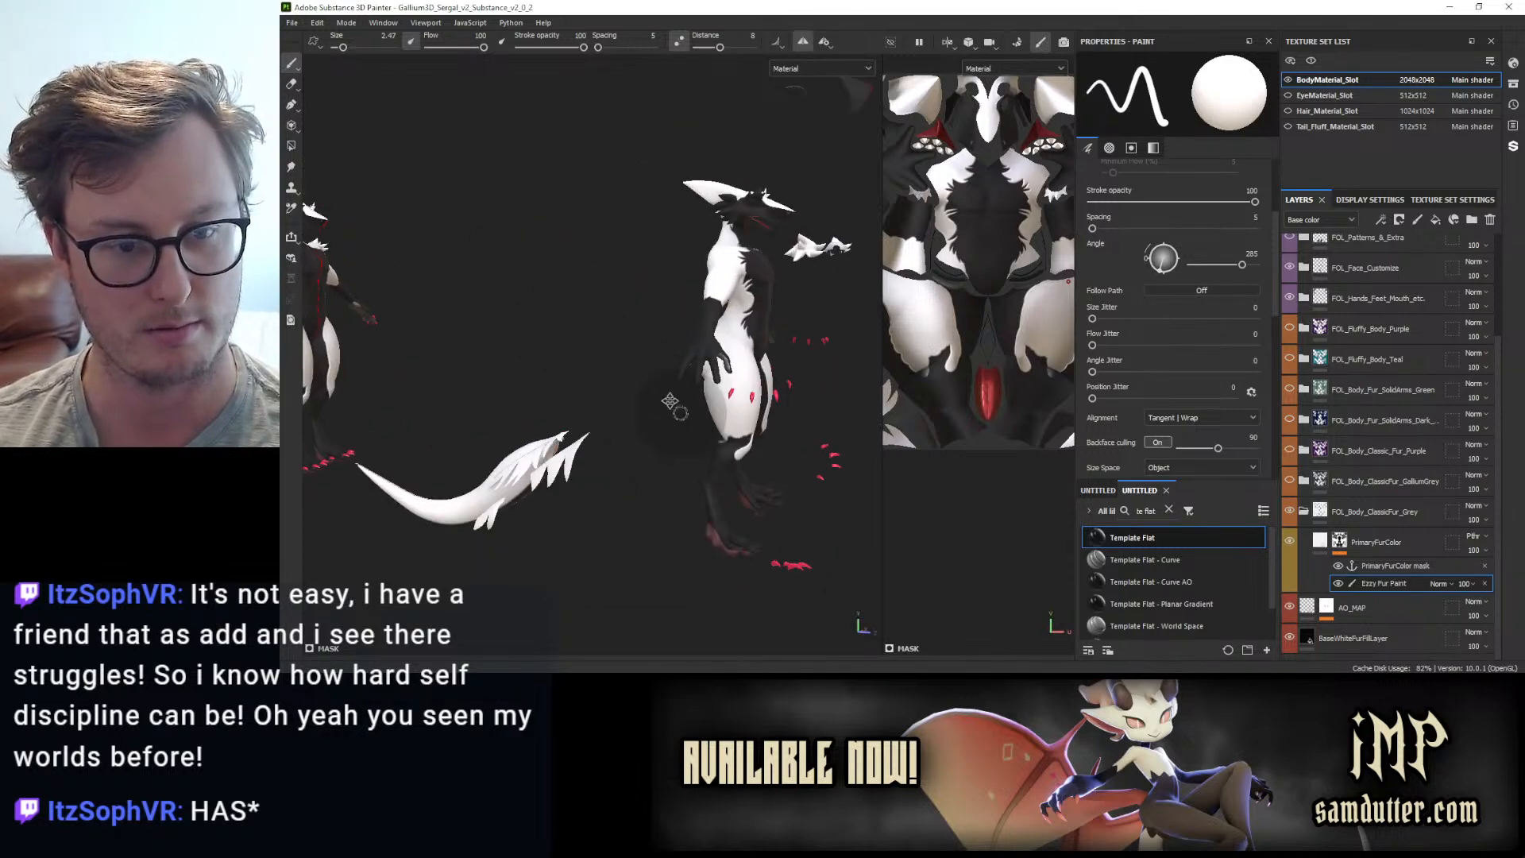
middle_click_drag(680, 419, 493, 278, "alt")
right_click_drag(493, 278, 548, 341, "alt")
left_click_drag(548, 341, 480, 340, "alt")
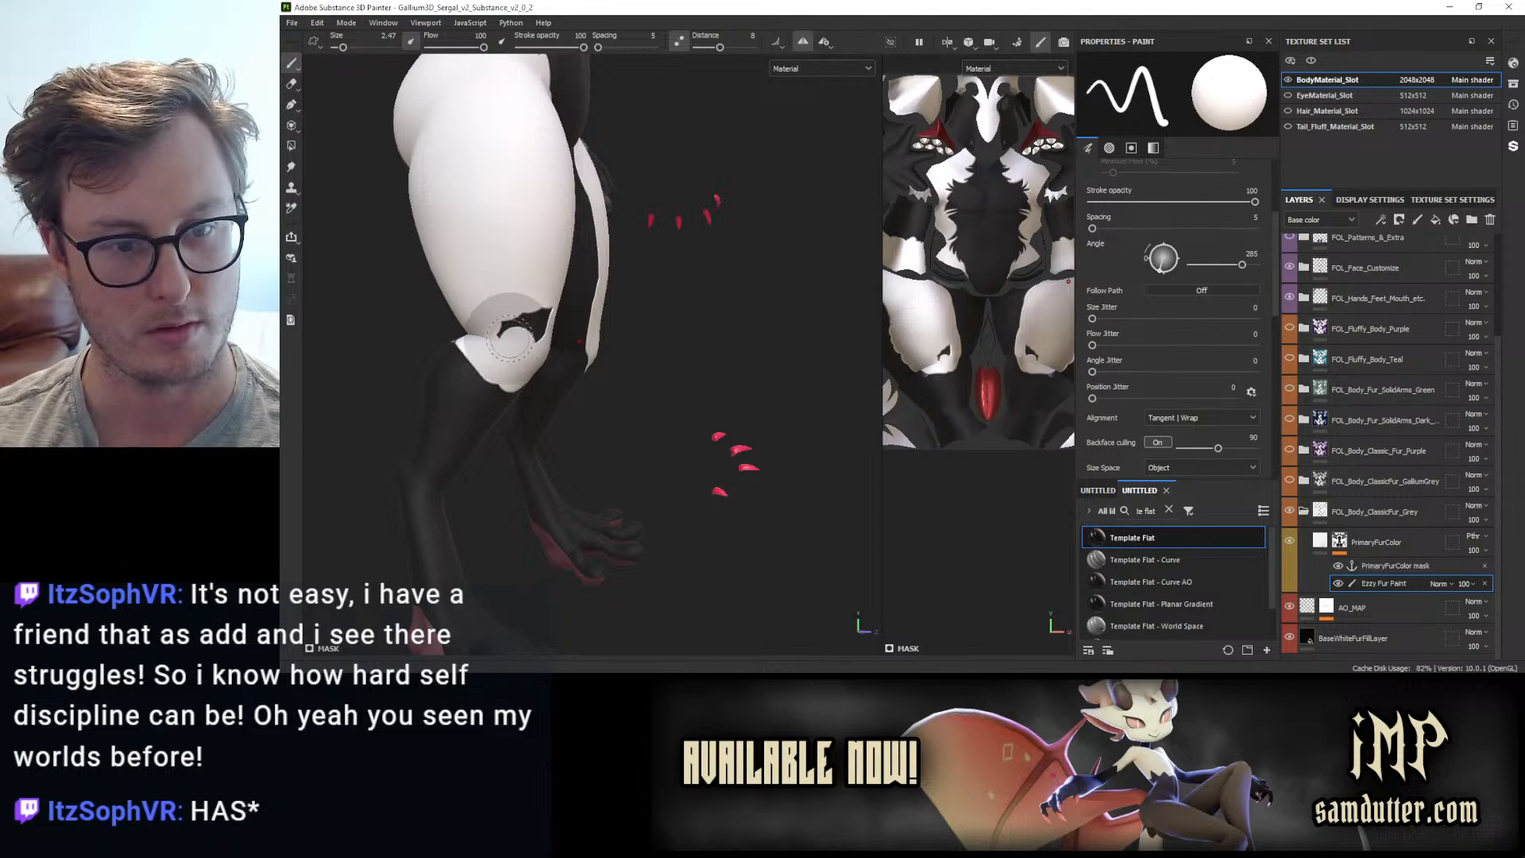
right_click_drag(547, 299, 453, 318, "alt")
middle_click_drag(453, 318, 503, 392, "alt")
left_click_drag(503, 391, 626, 387, "alt")
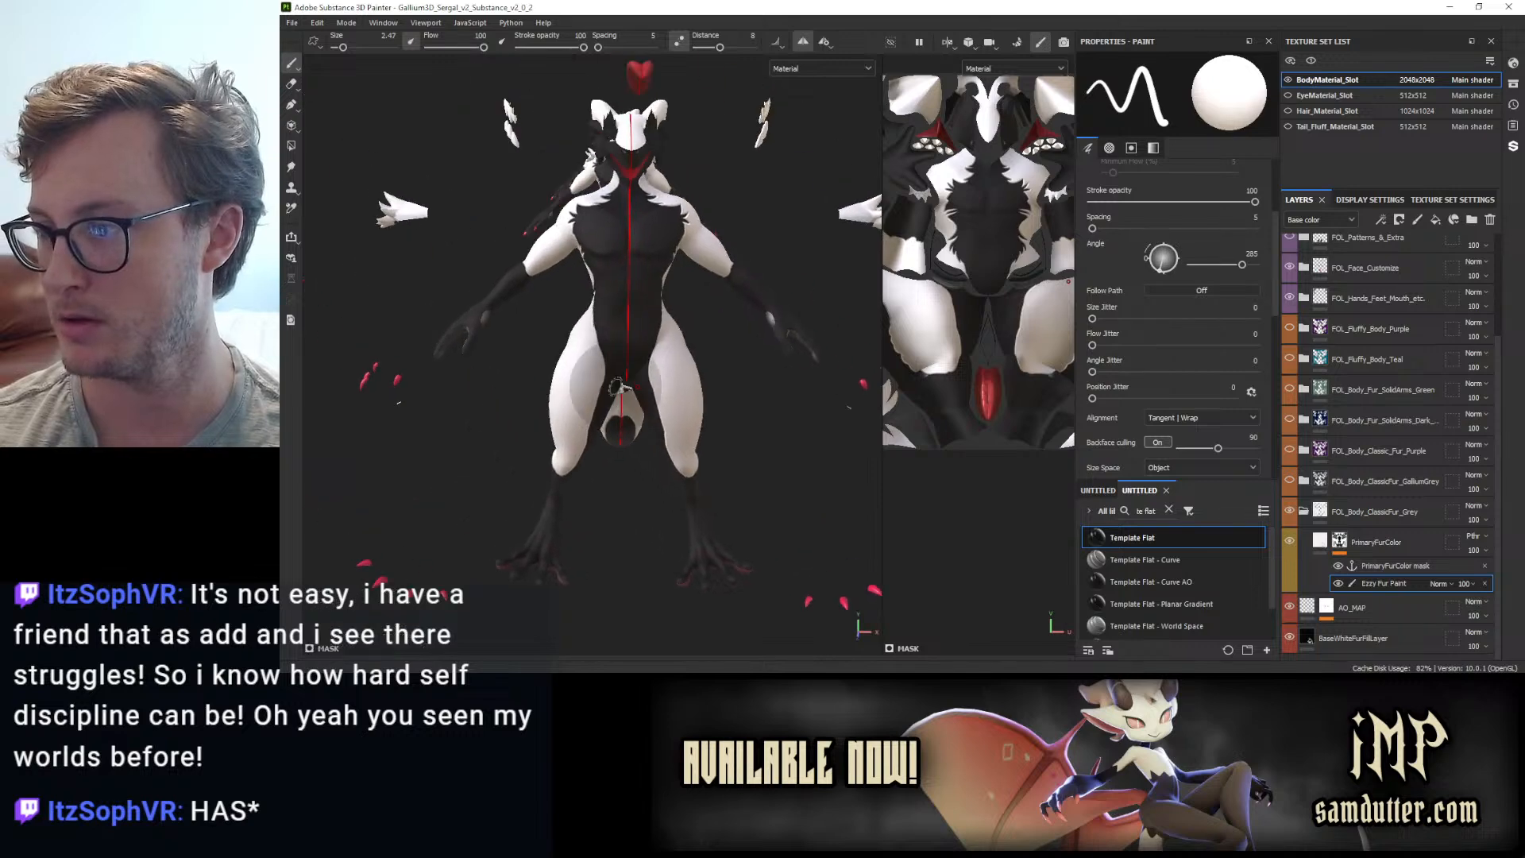
- Extend the white upper arm marking down onto the forearm with a white stroke
left_click_drag(501, 378, 548, 374, "alt")
right_click_drag(548, 373, 444, 397, "alt")
middle_click_drag(444, 398, 499, 438, "alt")
left_click_drag(687, 311, 767, 206)
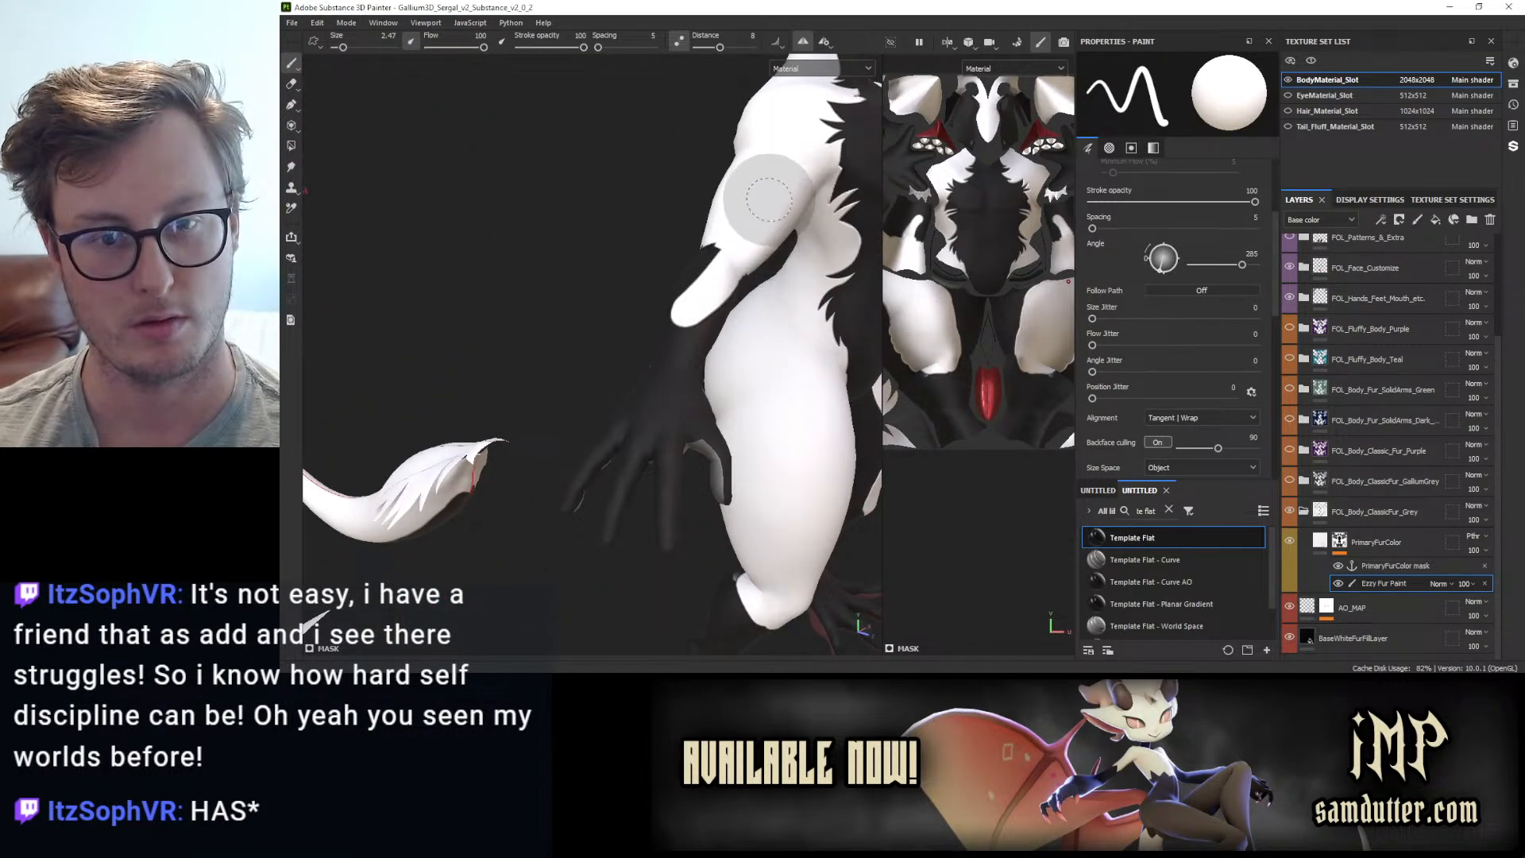
left_click_drag(666, 274, 800, 313, "alt")
middle_click_drag(800, 313, 707, 343, "alt")
mouse_move(735, 317)
left_mouse_down("alt")
mouse_move(743, 348)
mouse_move(798, 329)
mouse_move(751, 238)
mouse_move(791, 313)
mouse_move(564, 303)
left_mouse_up("alt")
scroll(565, 303, "down", 3)
mouse_move(683, 341)
left_mouse_down("alt")
mouse_move(733, 350)
mouse_move(607, 379)
left_mouse_up("alt")
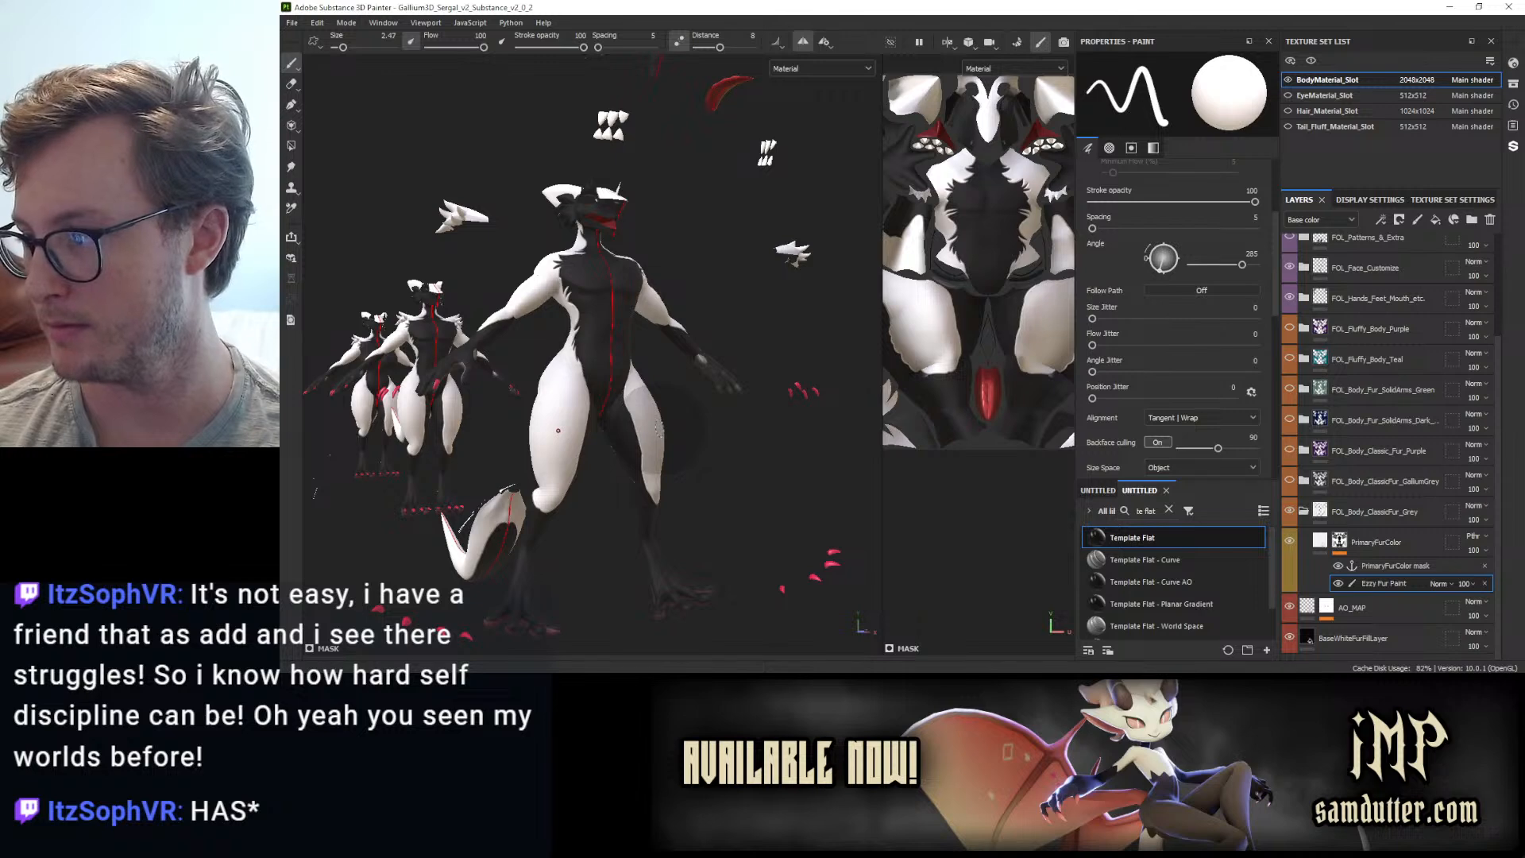
- Extend the white knee marking down the lower leg with a straight white stroke
scroll(559, 433, "up", 6)
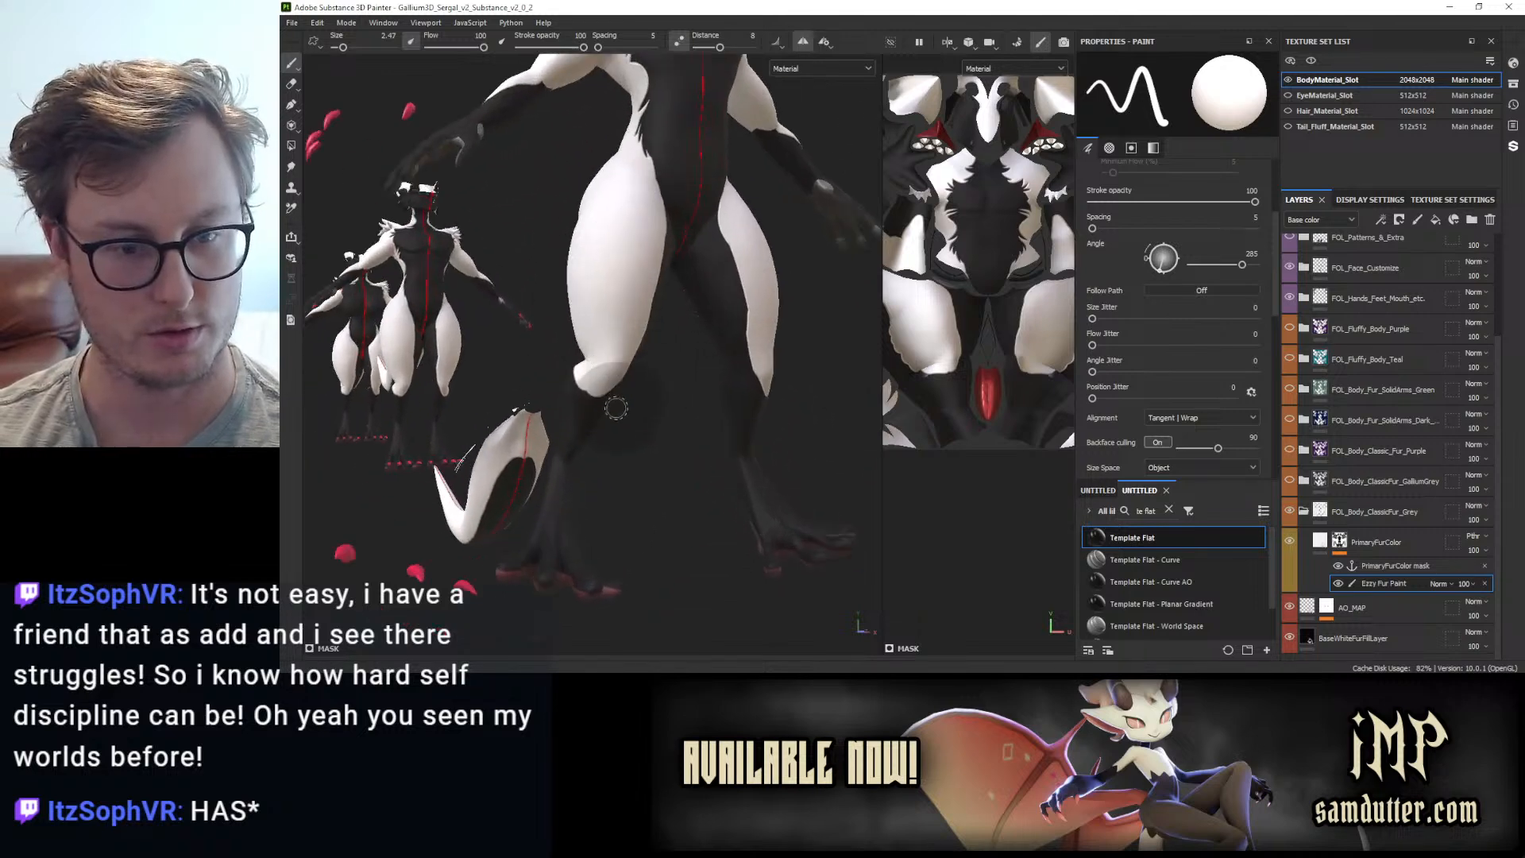
middle_click_drag(560, 461, 626, 394)
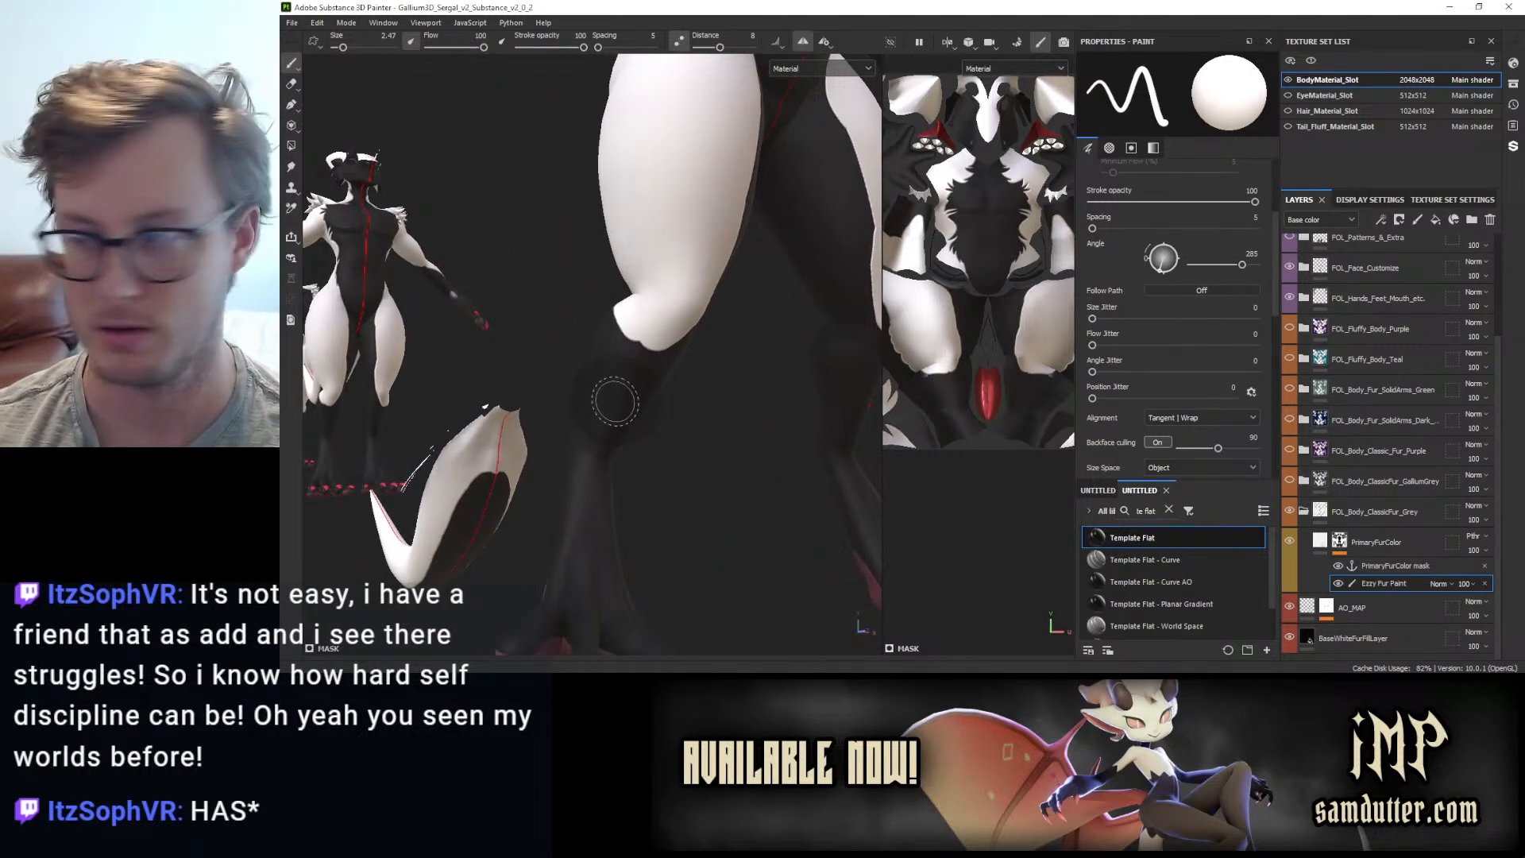
left_click(605, 422)
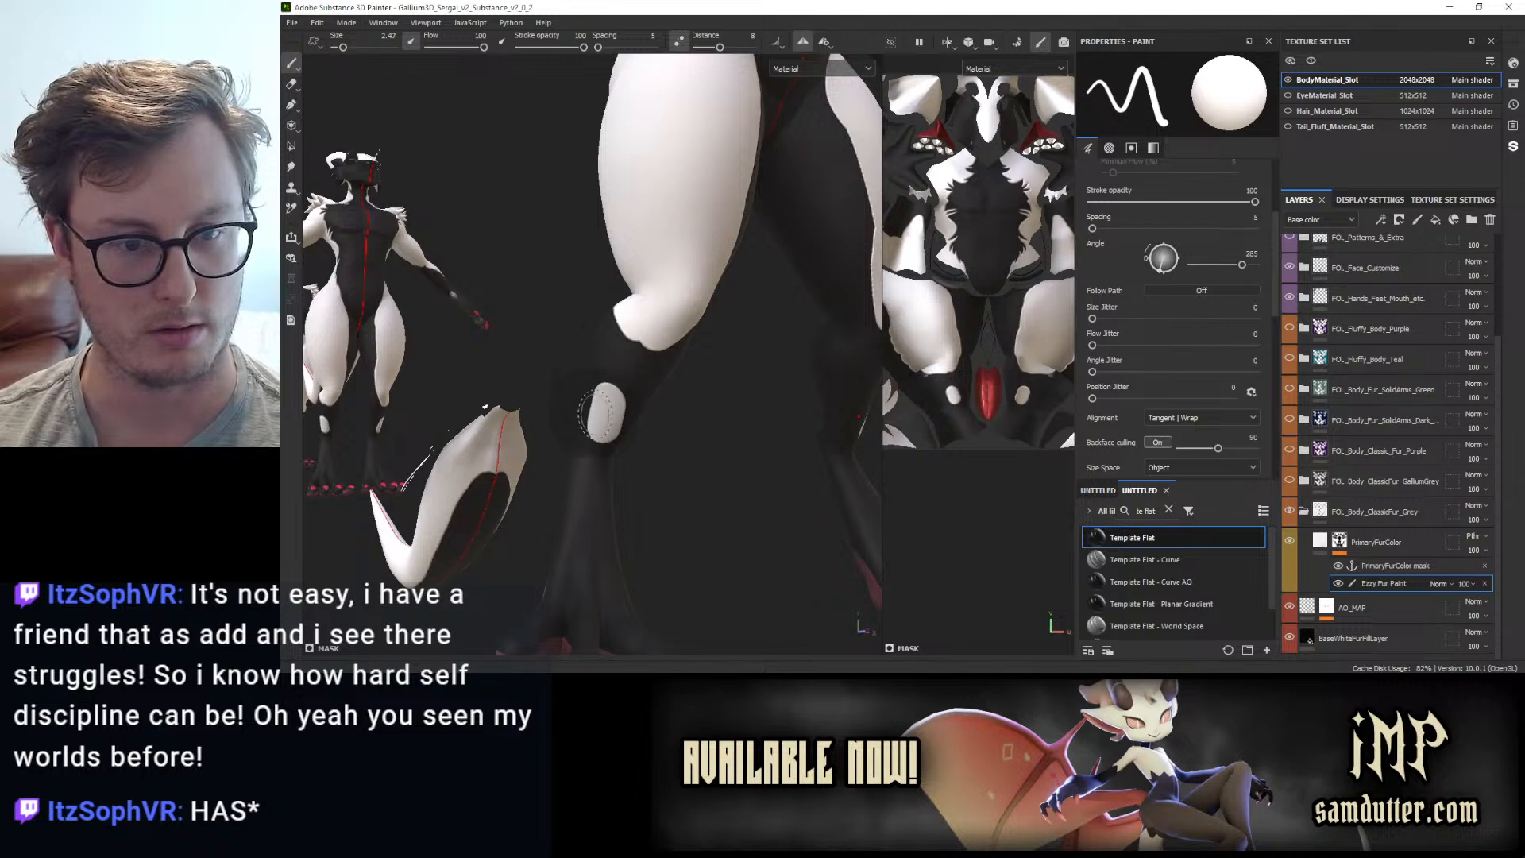
left_click(611, 371, "shift")
mouse_move(610, 370)
left_mouse_down("alt")
mouse_move(617, 419)
mouse_move(642, 361)
mouse_move(592, 366)
mouse_move(661, 367)
mouse_move(642, 387)
left_mouse_up("alt")
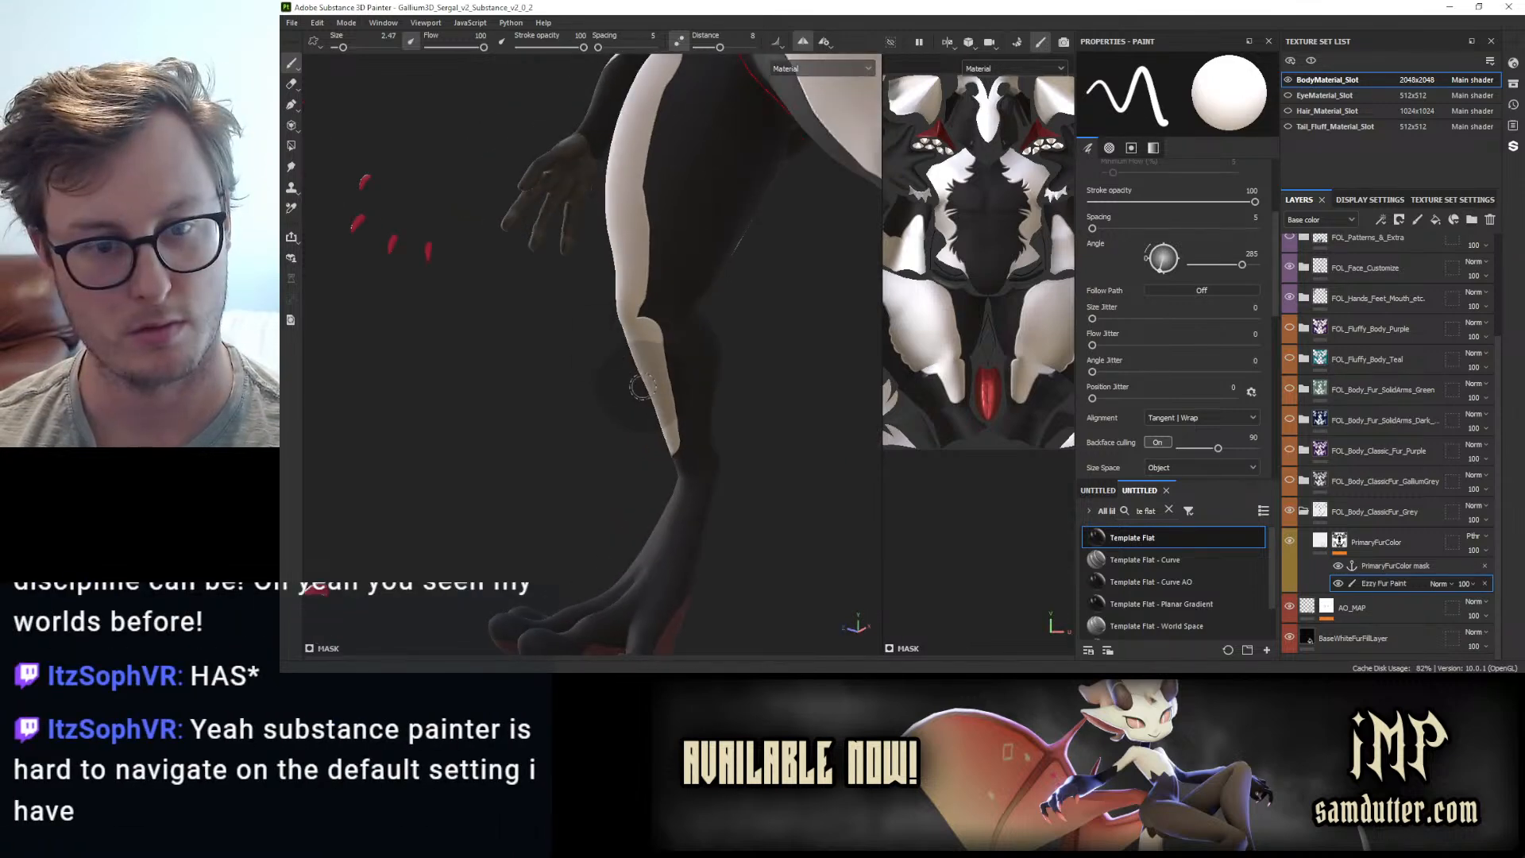
- Outline a wider inner edge for the white leg marking from knee to upper thigh and fill it with white
left_click(687, 233, "shift")
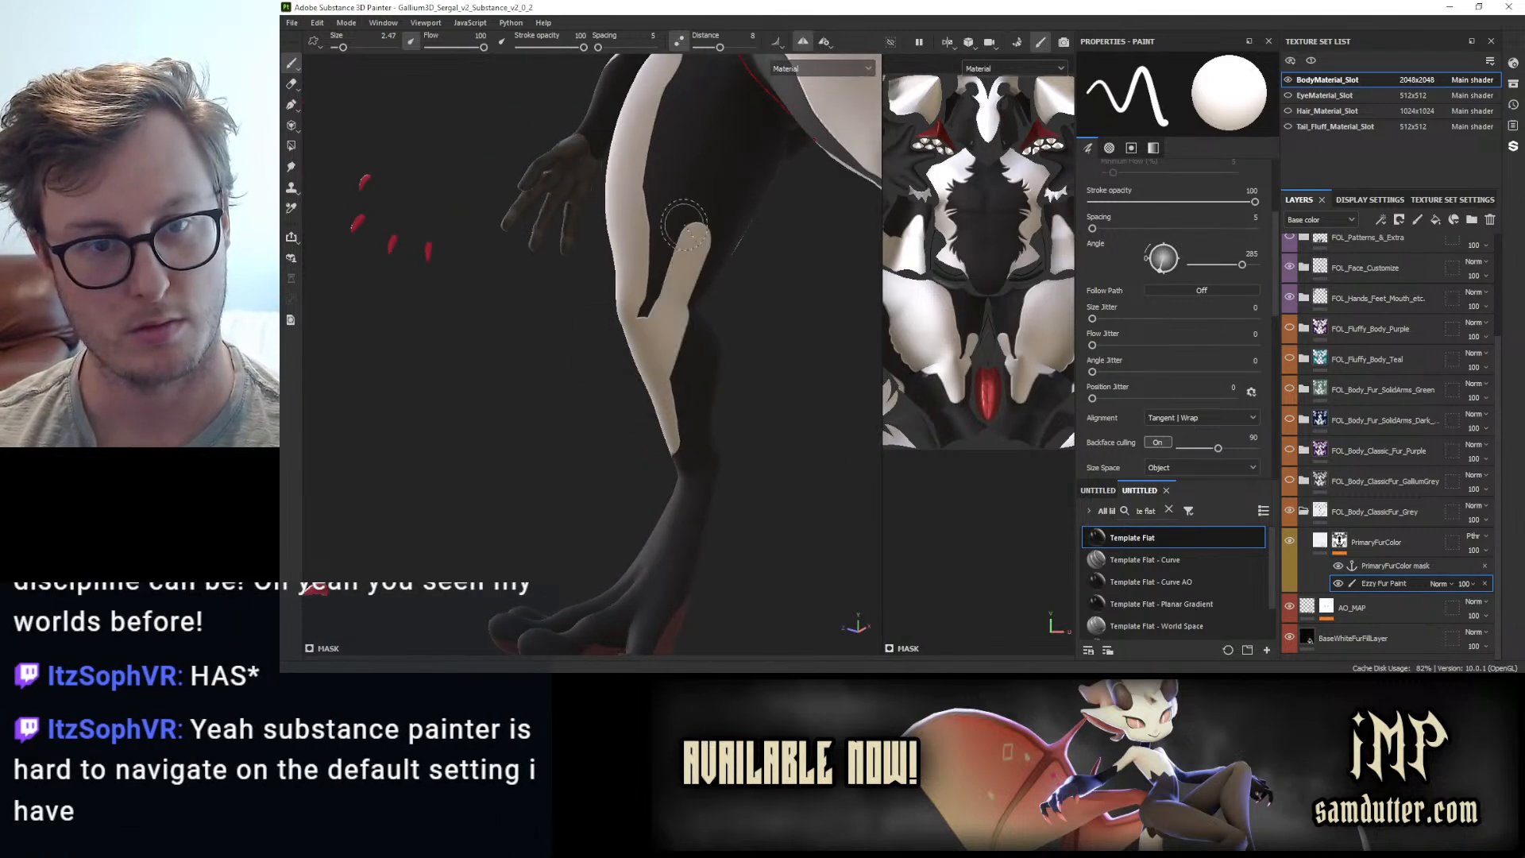
left_click(653, 133, "shift")
left_click(648, 171)
left_click(667, 240)
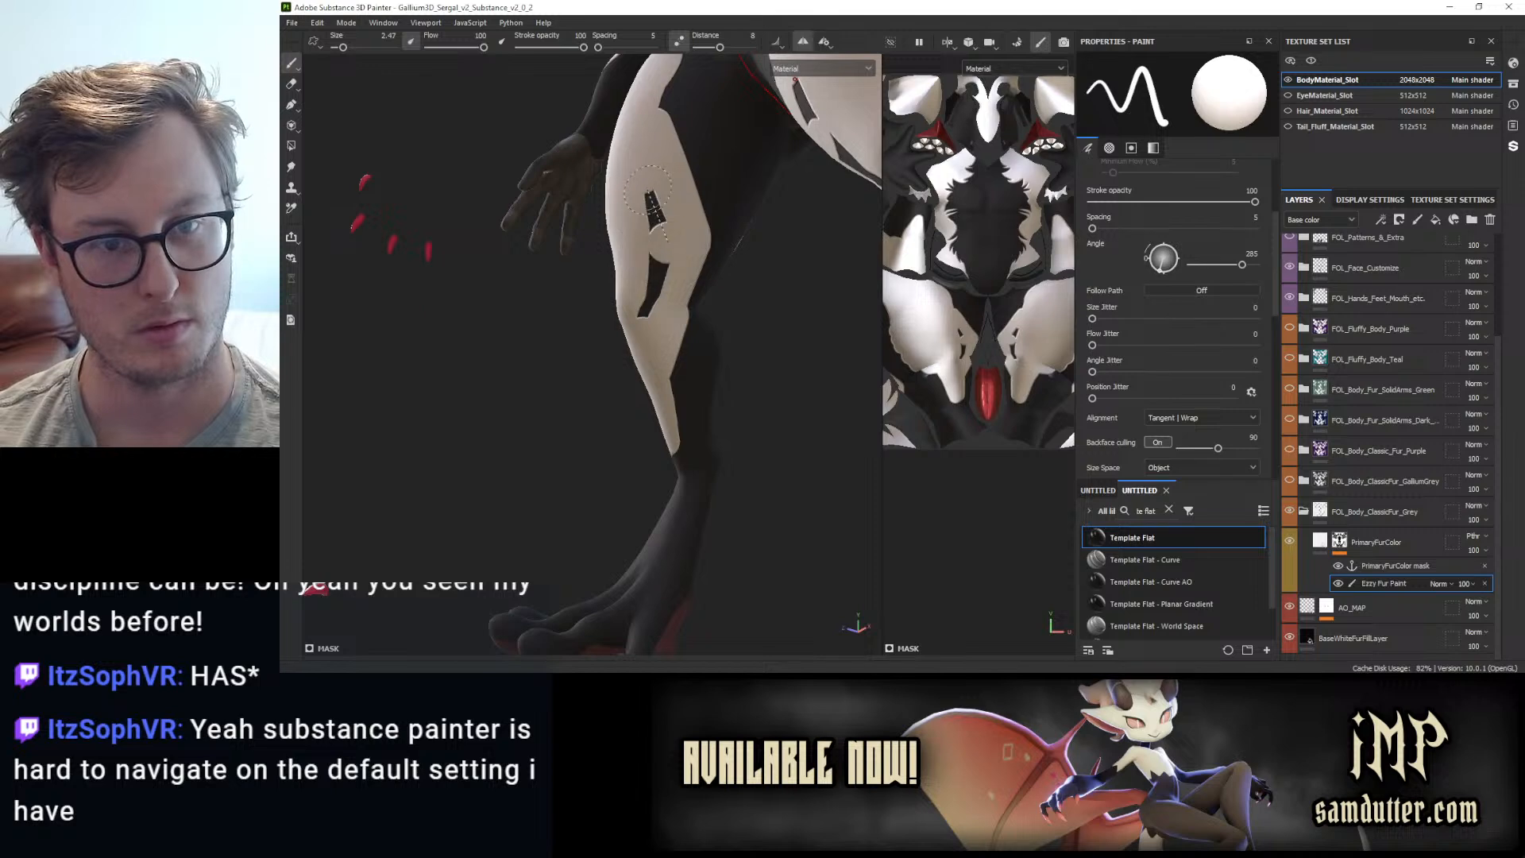
mouse_move(650, 198)
left_mouse_down()
mouse_move(661, 258)
mouse_move(647, 302)
mouse_move(690, 243)
left_mouse_up()
left_click_drag(645, 398, 662, 413)
middle_click_drag(665, 300, 679, 414, "alt")
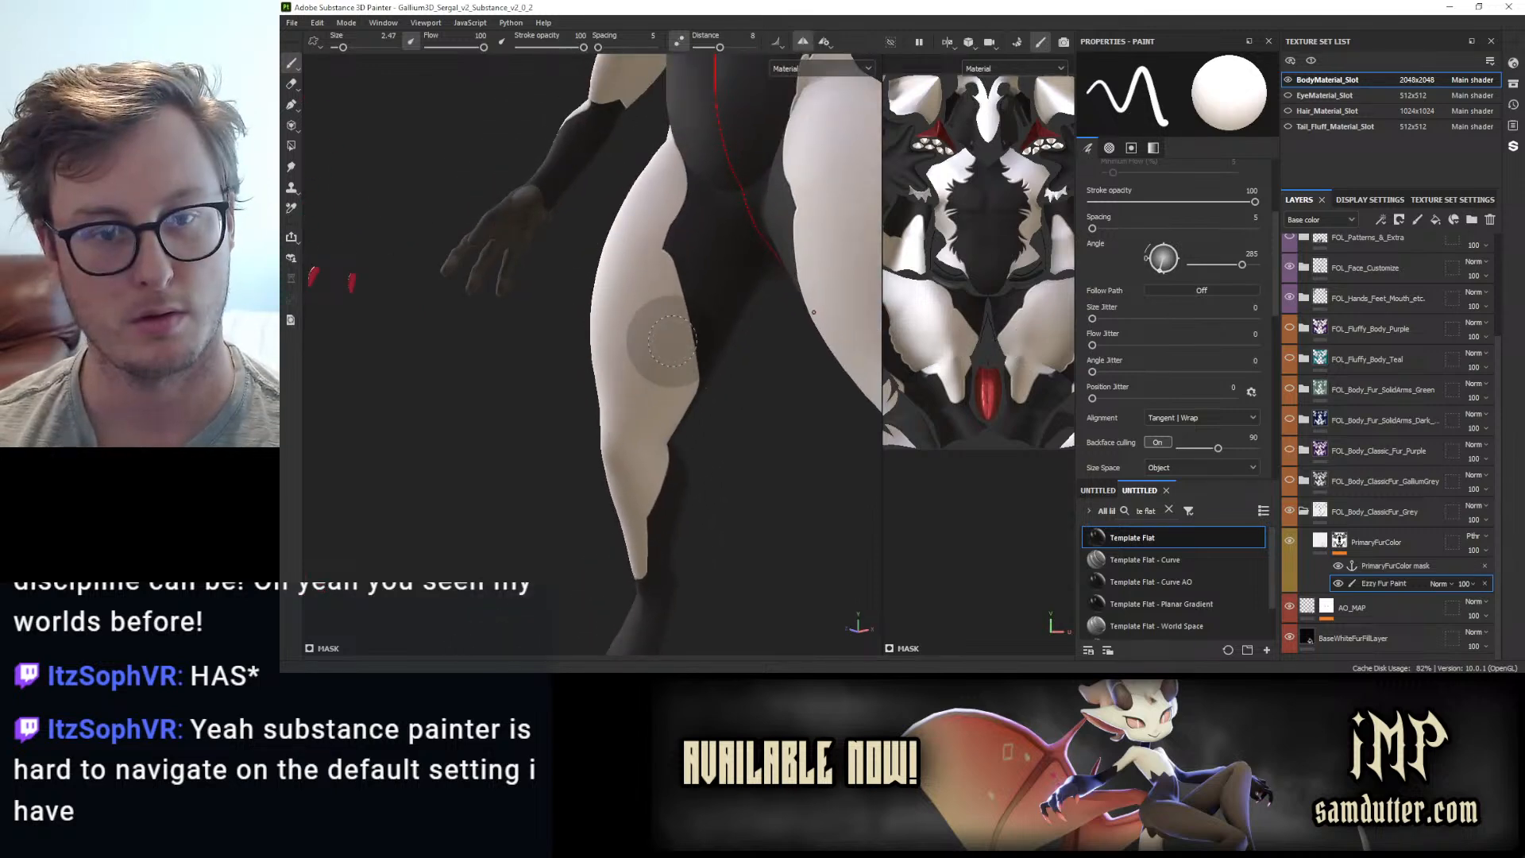
- Examine the extended leg markings around the whole body, ending at the rear edge of the thigh
left_click_drag(664, 369, 1030, 430, "alt")
scroll(699, 397, "down", 6)
left_click_drag(604, 397, 705, 378, "alt")
scroll(726, 405, "up", 4)
scroll(705, 378, "down", 6)
left_click_drag(612, 347, 539, 429, "alt")
scroll(538, 429, "up", 3)
scroll(535, 439, "up", 3)
middle_click_drag(556, 556, 617, 480, "alt")
scroll(617, 479, "up", 5)
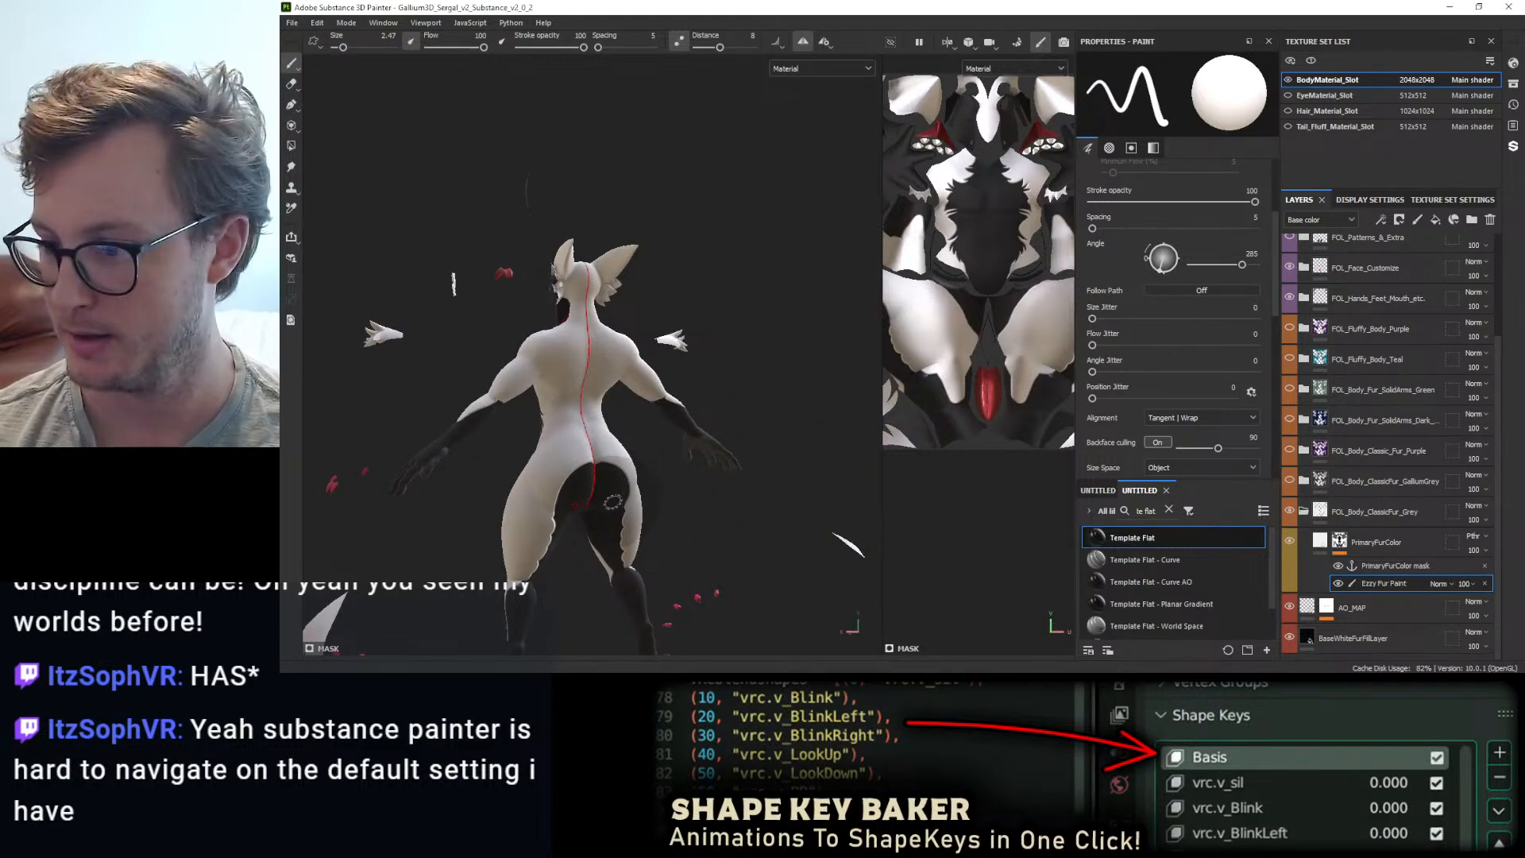
scroll(613, 502, "up", 8)
scroll(705, 461, "up", 2)
left_click_drag(704, 461, 689, 459, "alt")
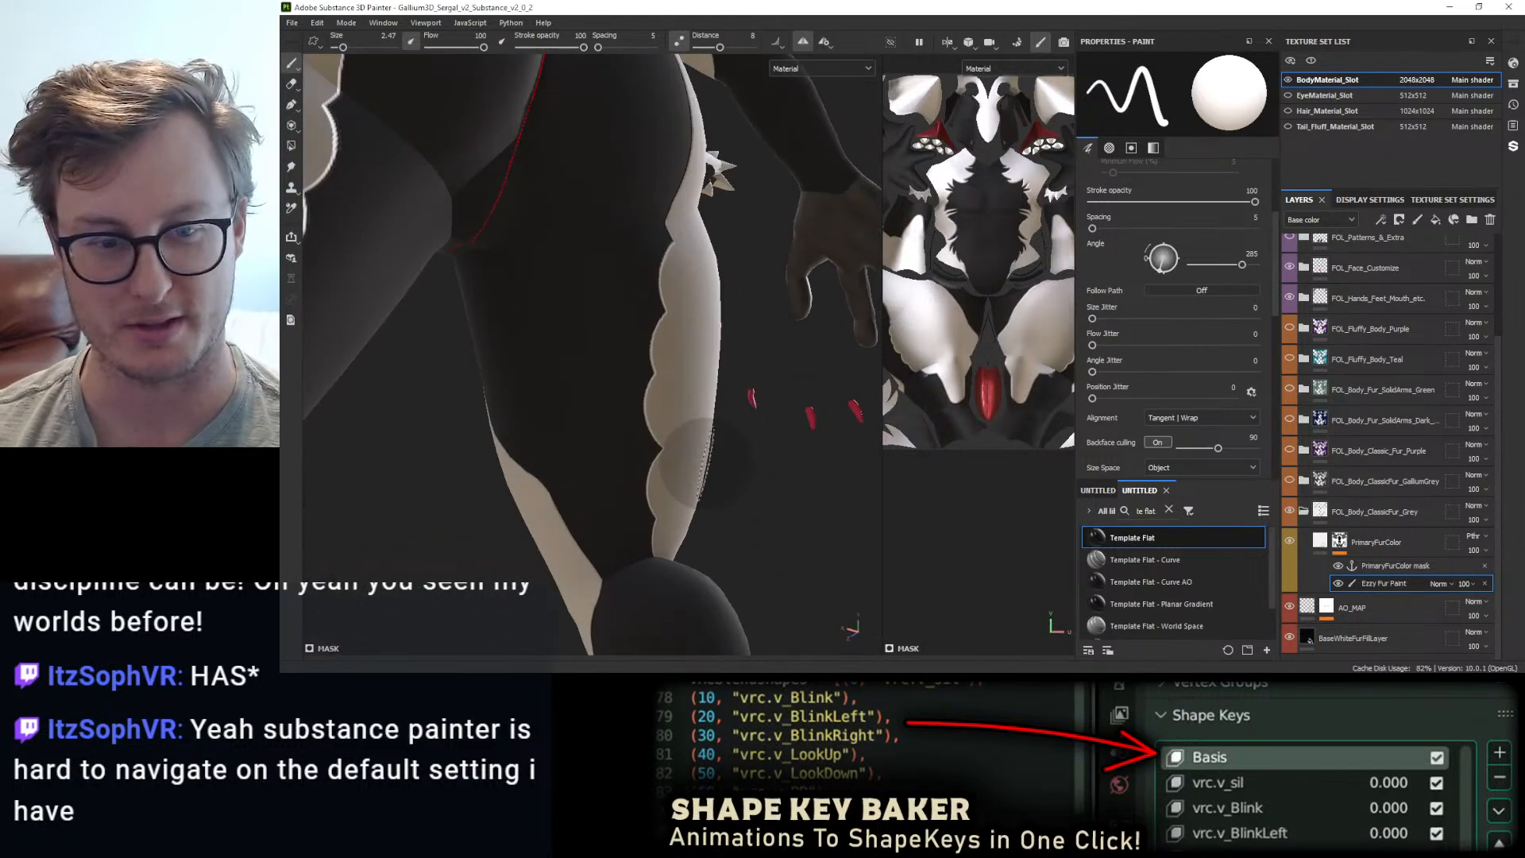
- Fill in the scalloped inner edge of the white thigh marking with a straight white stroke down towards the knee
middle_click_drag(690, 459, 637, 402, "alt")
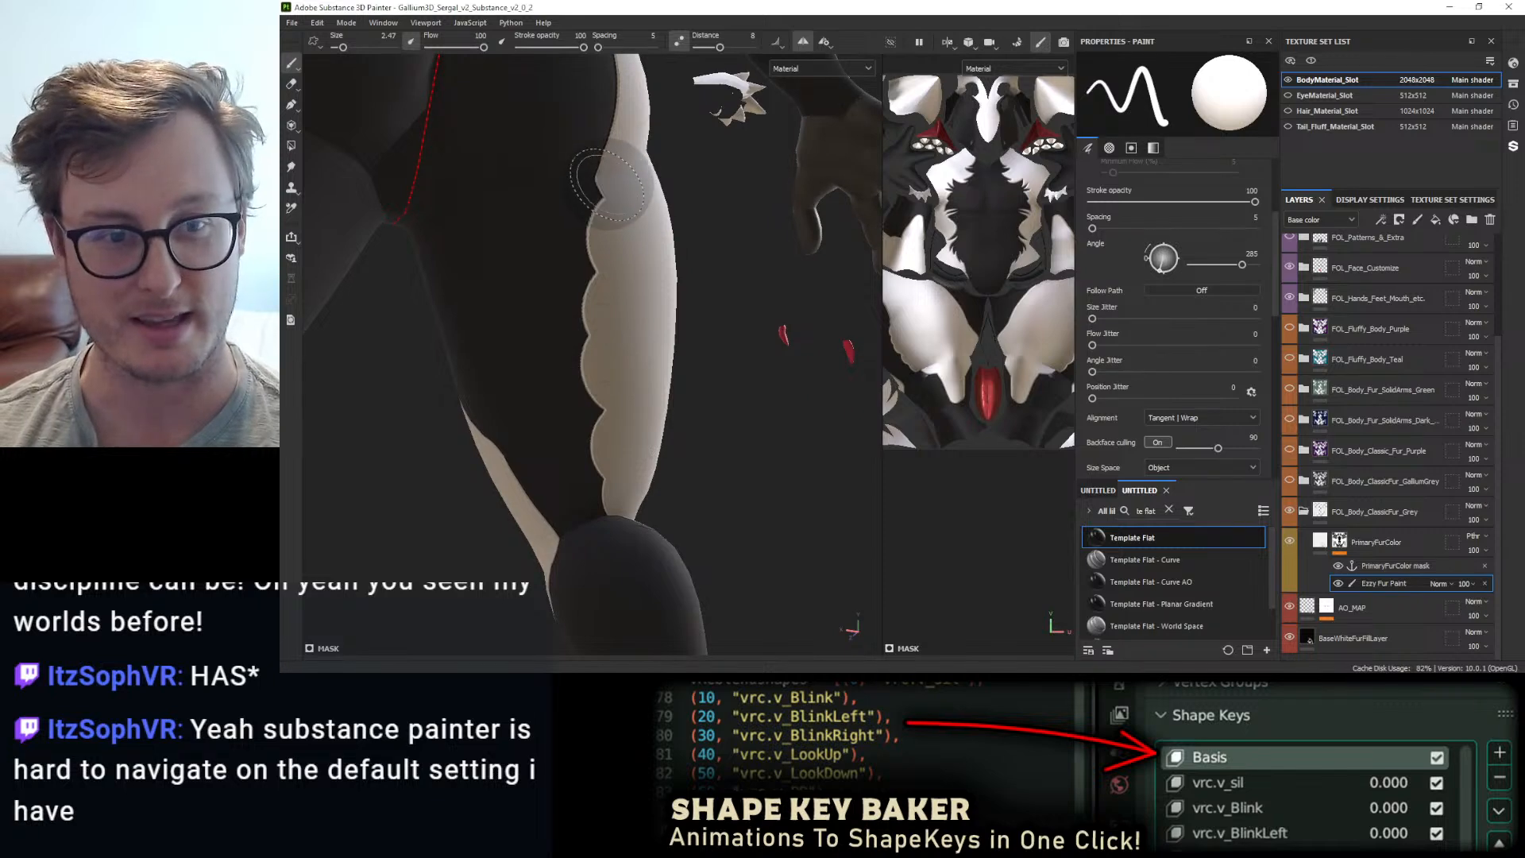
left_click_drag(634, 229, 626, 248, "alt")
left_click(611, 207)
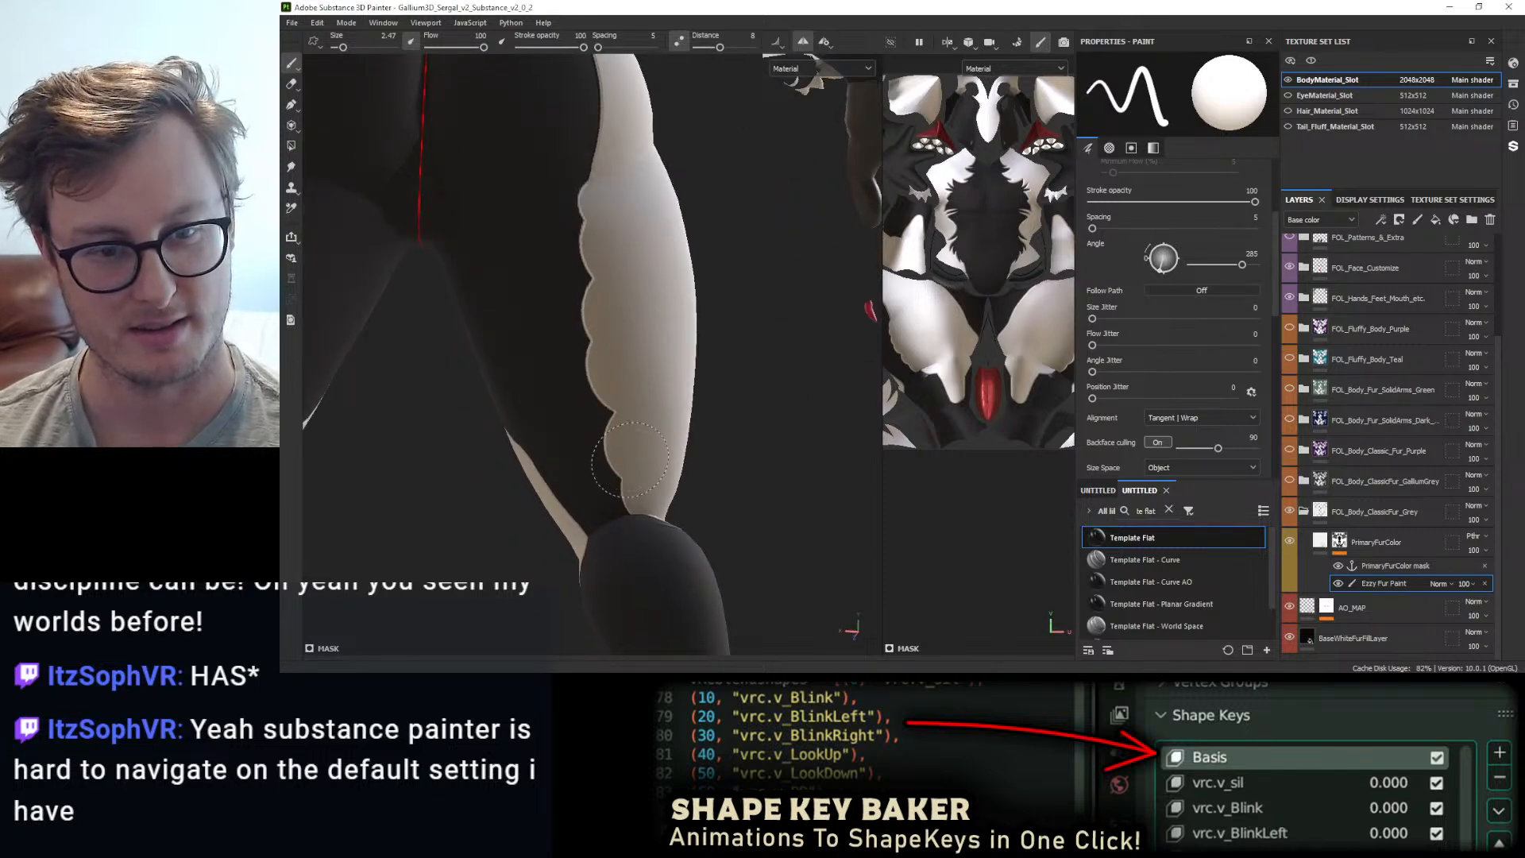
left_click(630, 460, "shift")
- Trim the inner edge of the white thigh marking into a clean line with a straight black stroke
key("x")
left_click(555, 171)
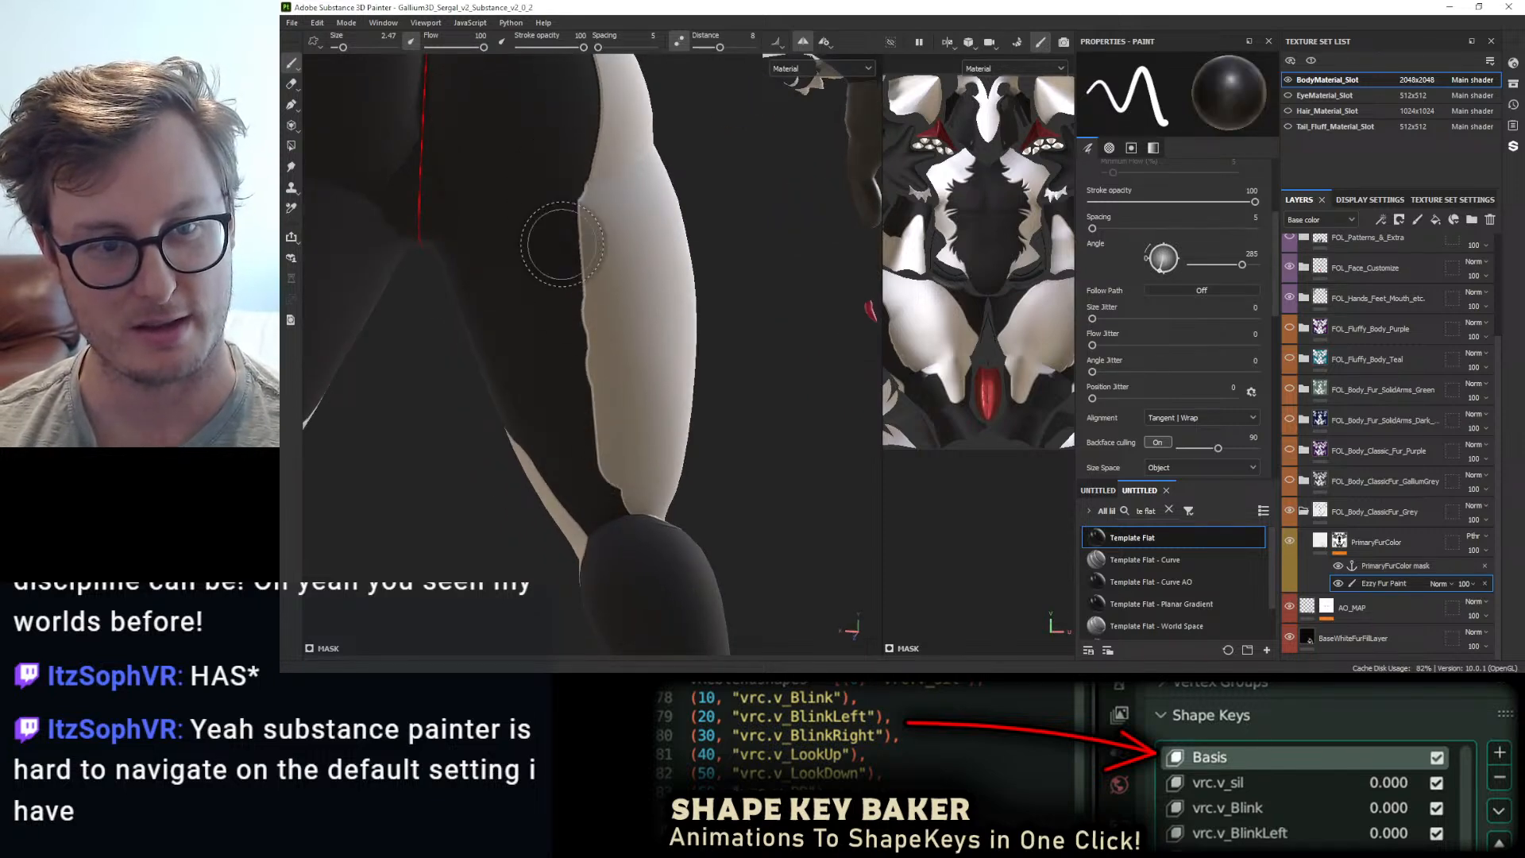
left_click(584, 418, "shift")
- Try trimming the lower end of the white thigh marking above the knee with a straight black stroke, and undo the last stroke
left_click_drag(633, 468, 610, 467, "alt")
left_click_drag(622, 536, 598, 590, "alt")
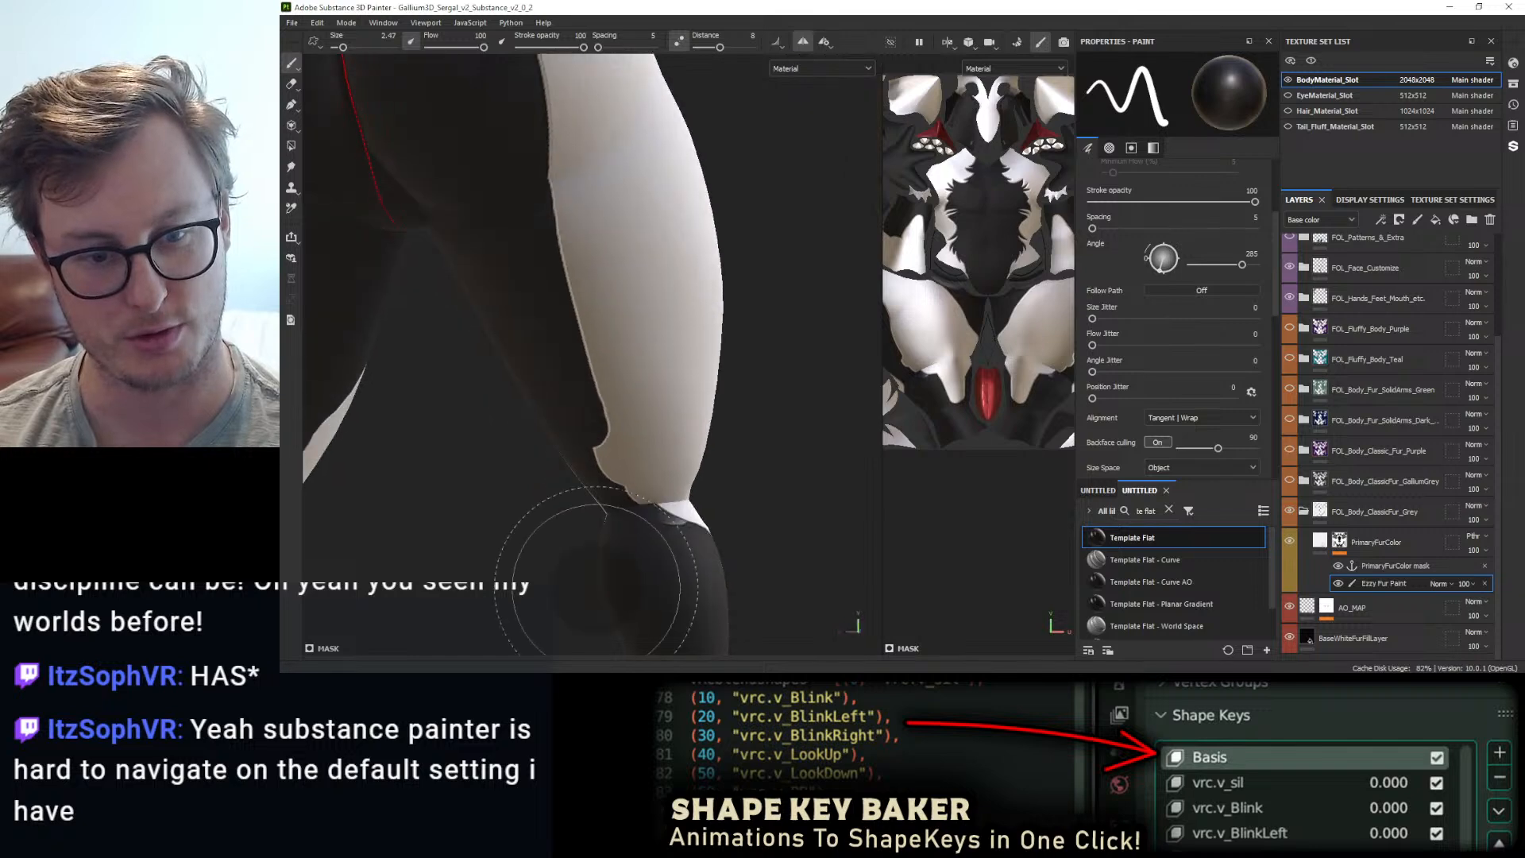
left_click(582, 418)
left_click(666, 540, "shift")
mouse_move(671, 546)
left_mouse_down("alt")
mouse_move(657, 534)
mouse_move(644, 578)
mouse_move(684, 520)
mouse_move(711, 521)
mouse_move(710, 567)
mouse_move(719, 444)
mouse_move(654, 456)
mouse_move(684, 422)
left_mouse_up("alt")
key("x")
key("ctrl+z")
key("x")
key("x")
- Set the base color of the Feet fill layer in the hands, feet and mouth folder to white
scroll(653, 456, "down", 6)
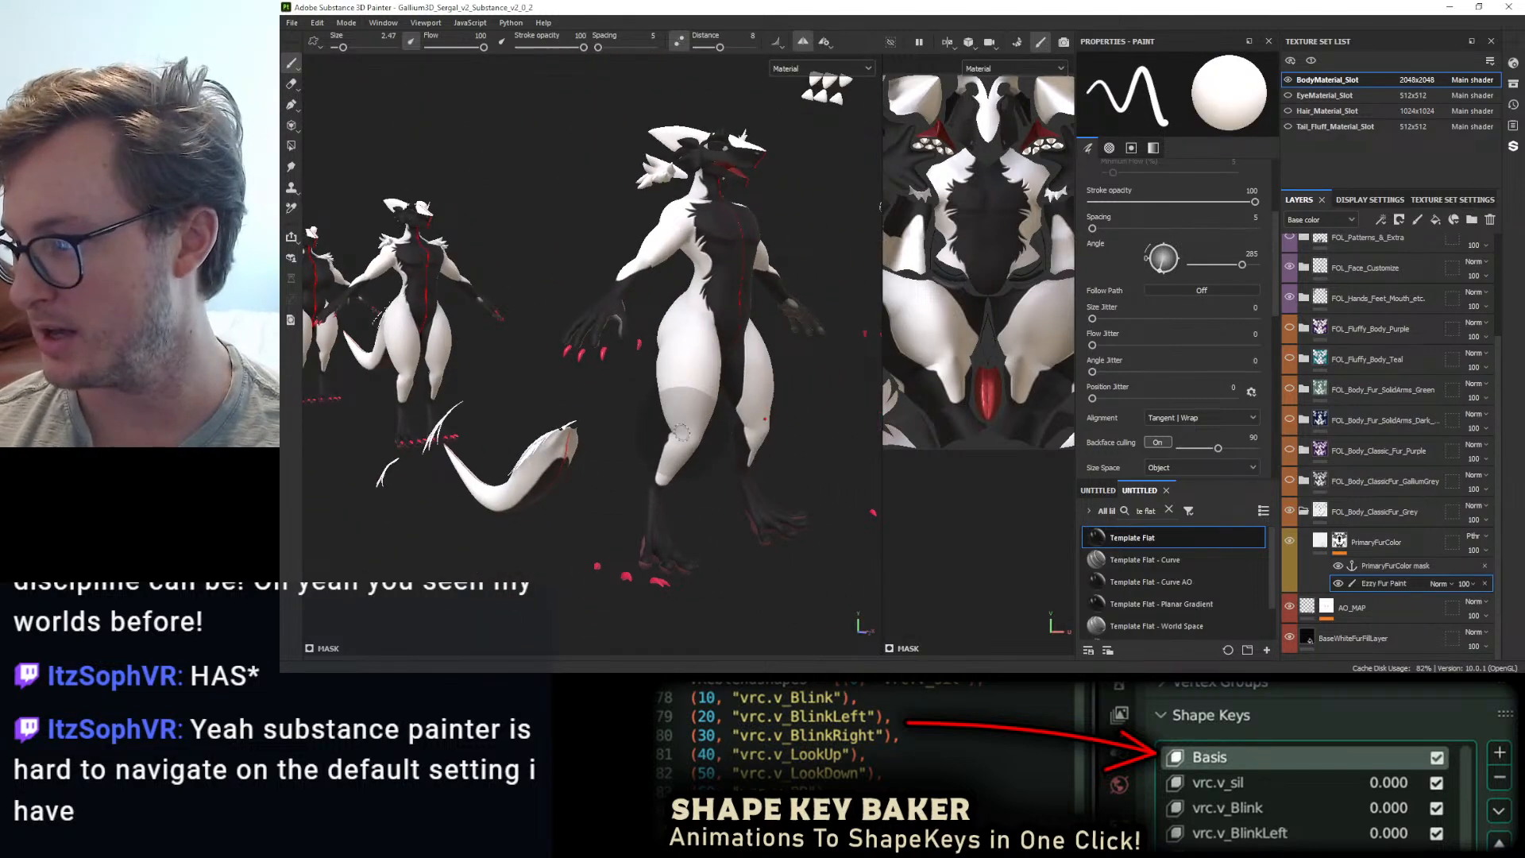
middle_click_drag(686, 427, 683, 375, "alt")
left_click_drag(683, 376, 685, 306, "alt")
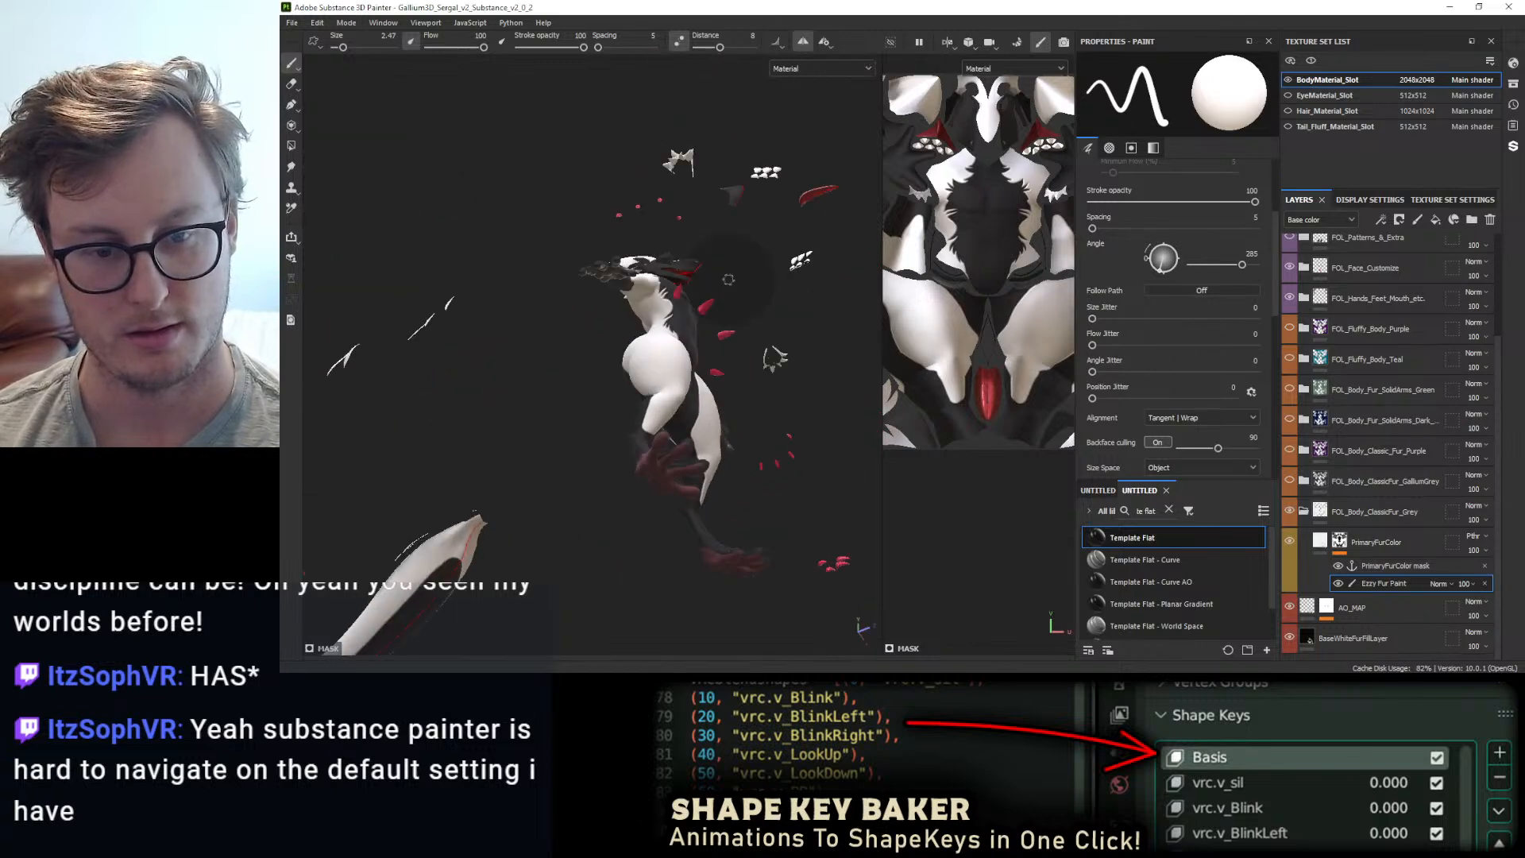
middle_click_drag(685, 306, 676, 268, "alt")
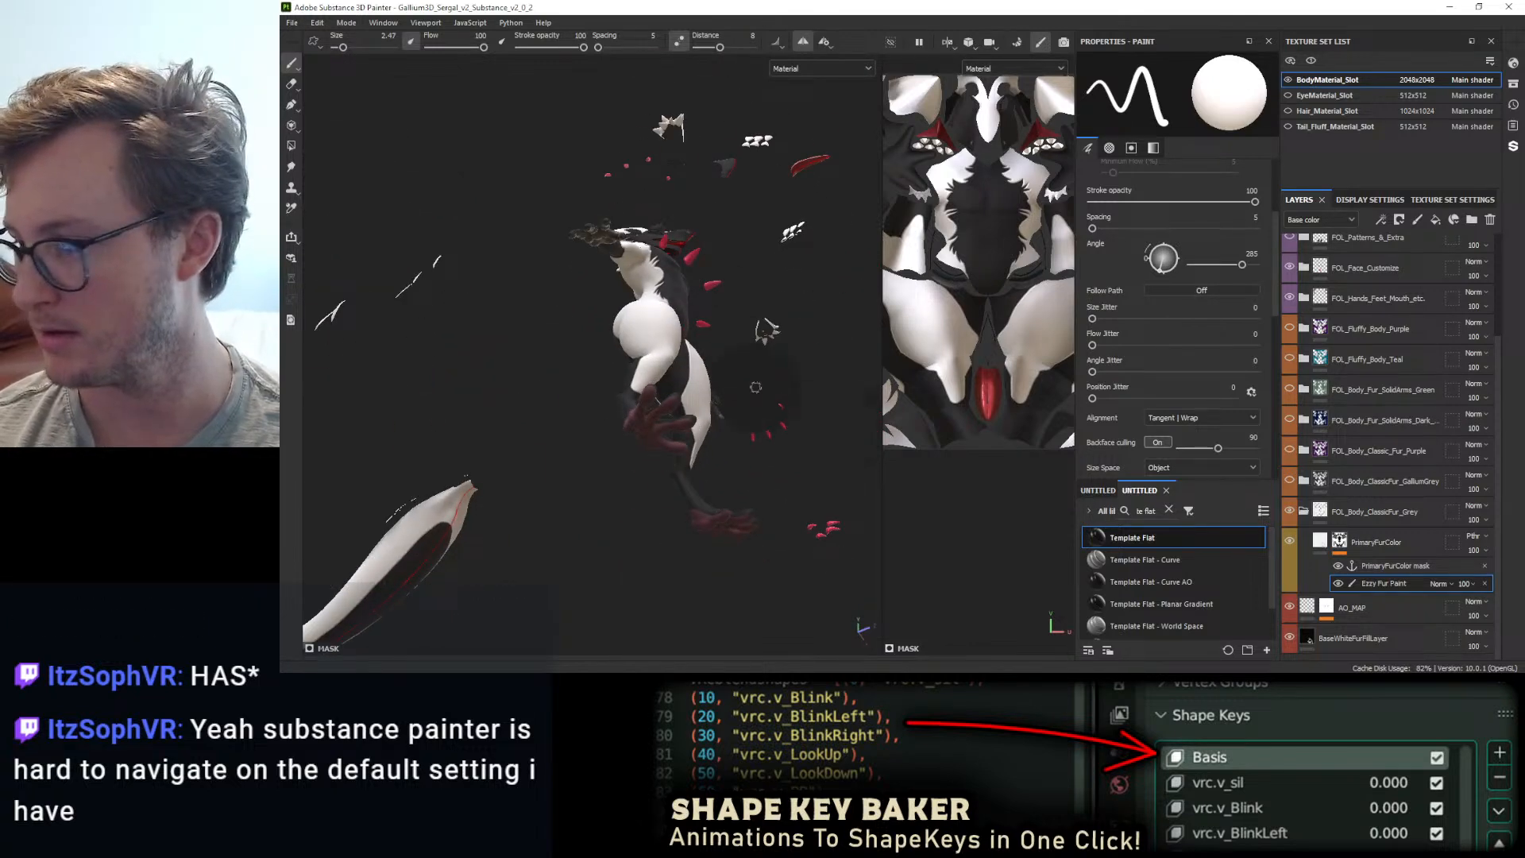
scroll(812, 429, "up", 10)
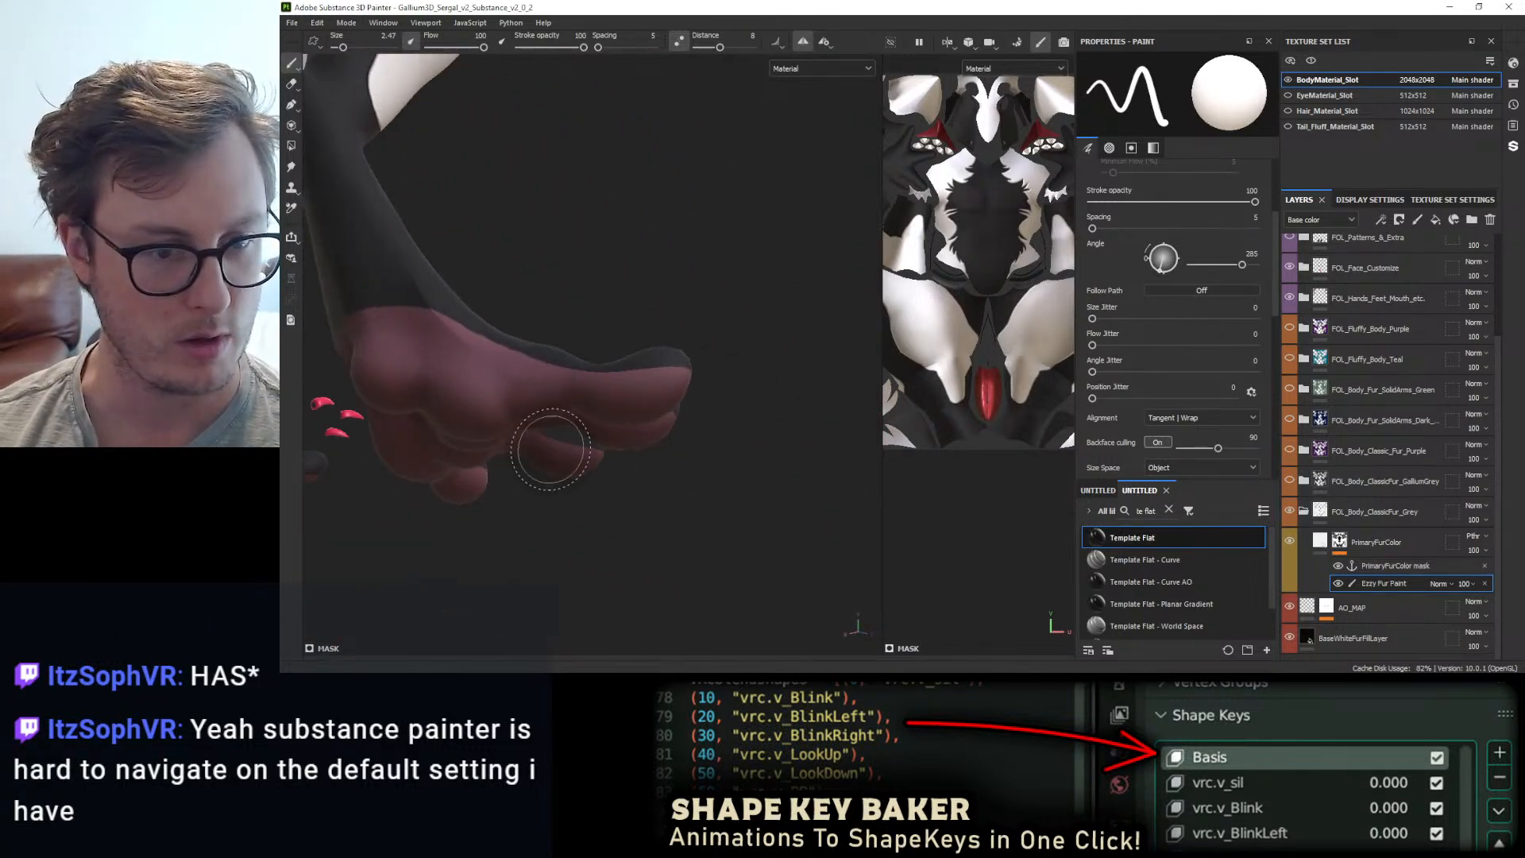
middle_click_drag(692, 479, 753, 474, "alt")
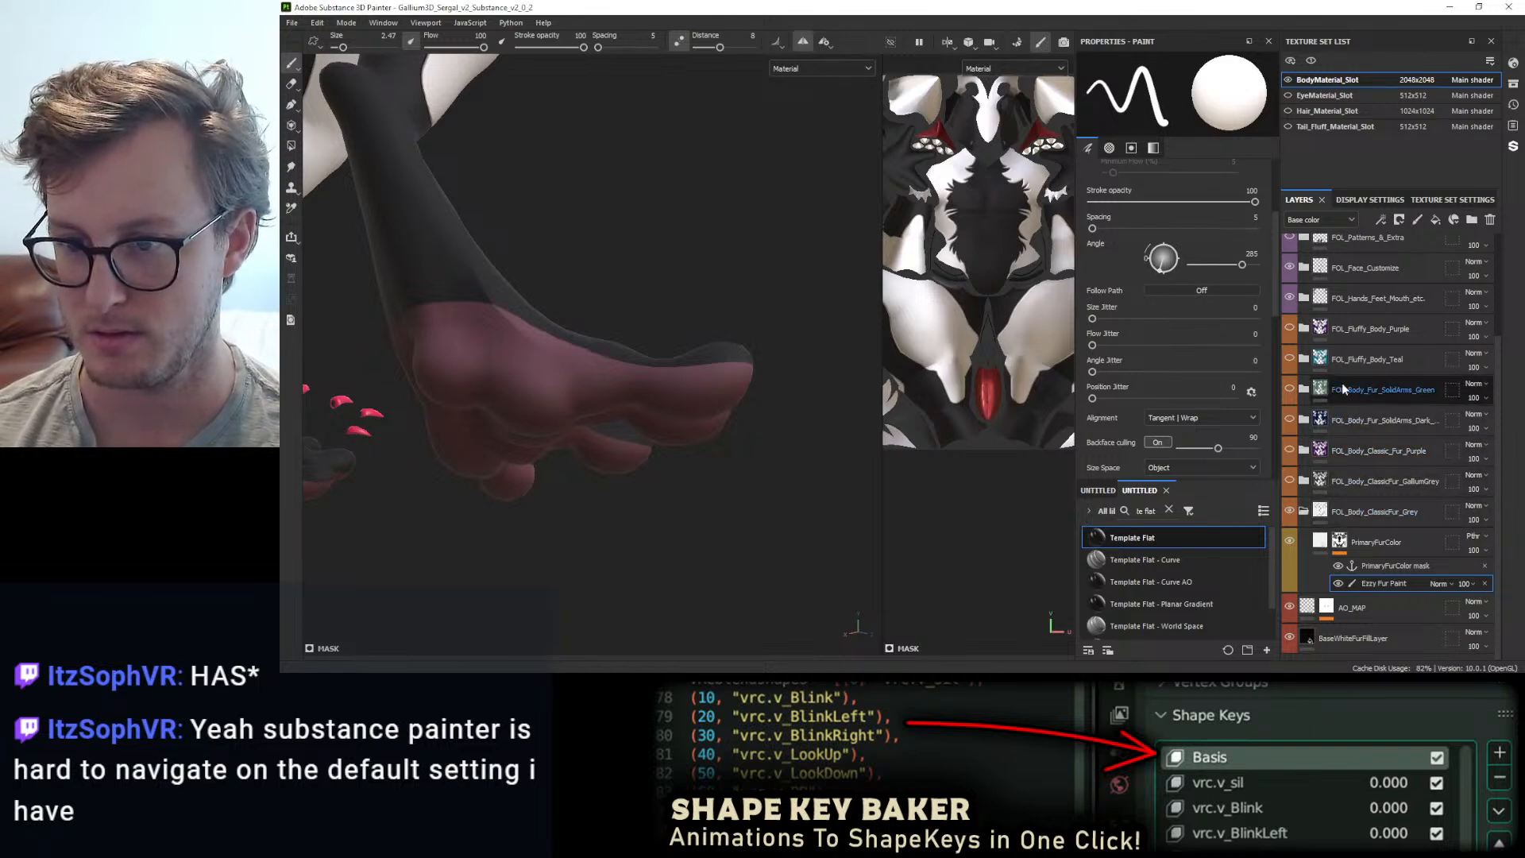
scroll(1336, 394, "up", 5)
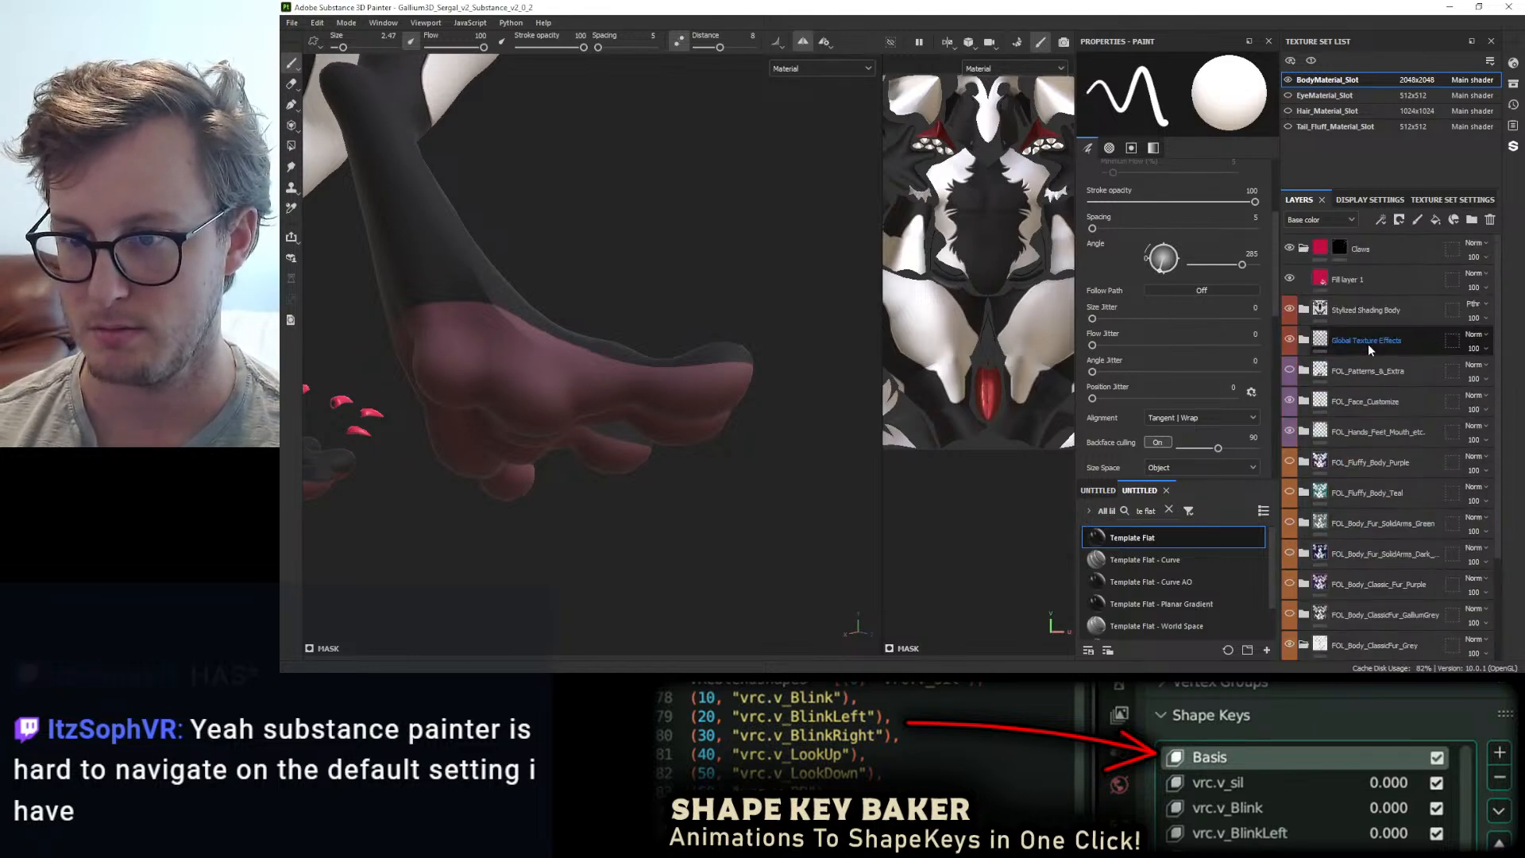
left_click(1304, 433)
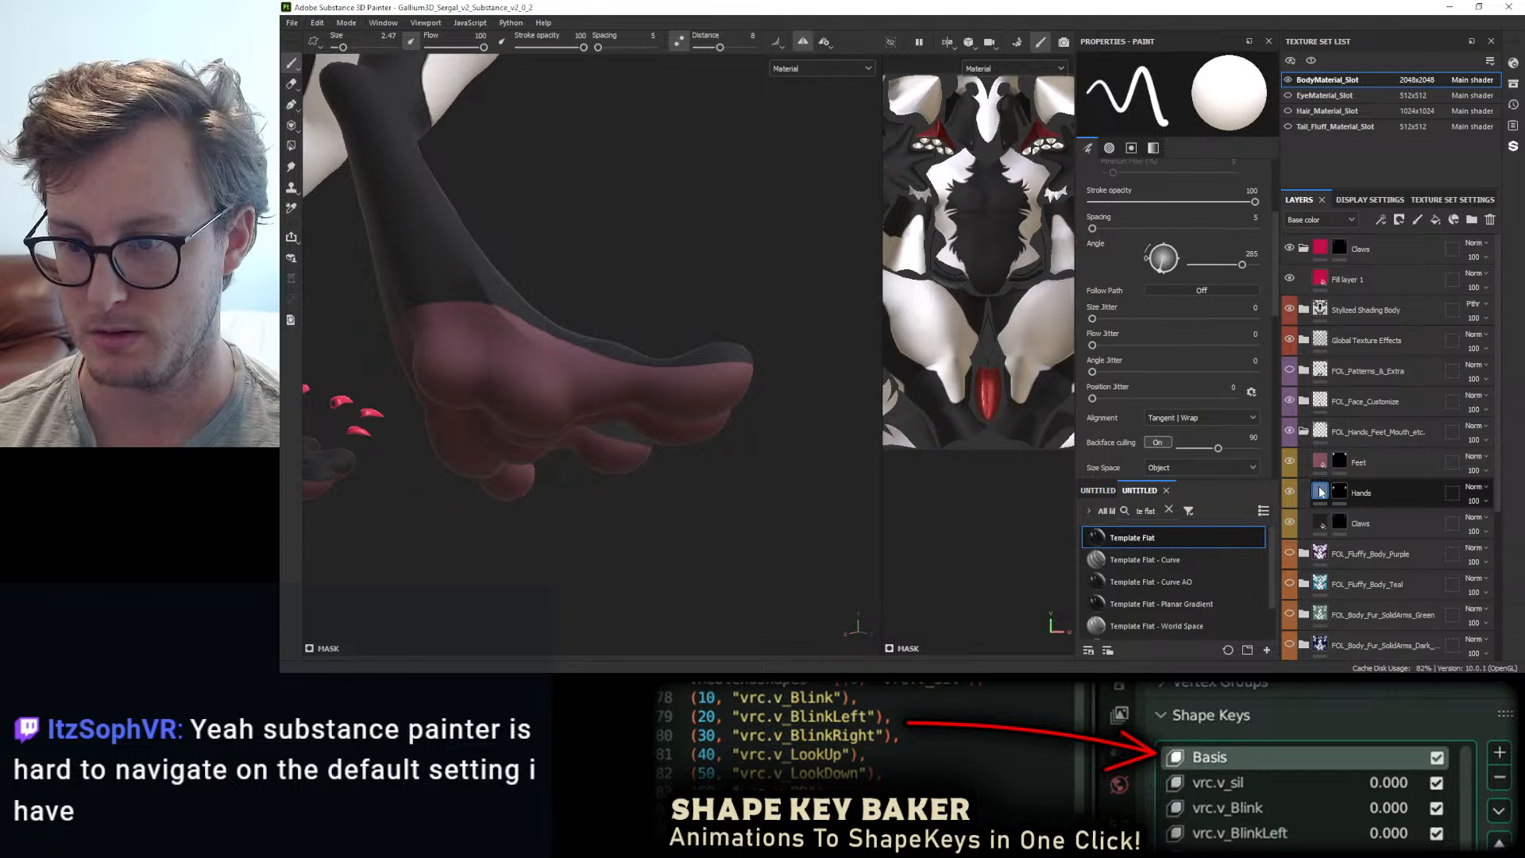
left_click(1323, 462)
left_click(1164, 379)
left_click_drag(1191, 286, 1142, 217)
left_click(1329, 208)
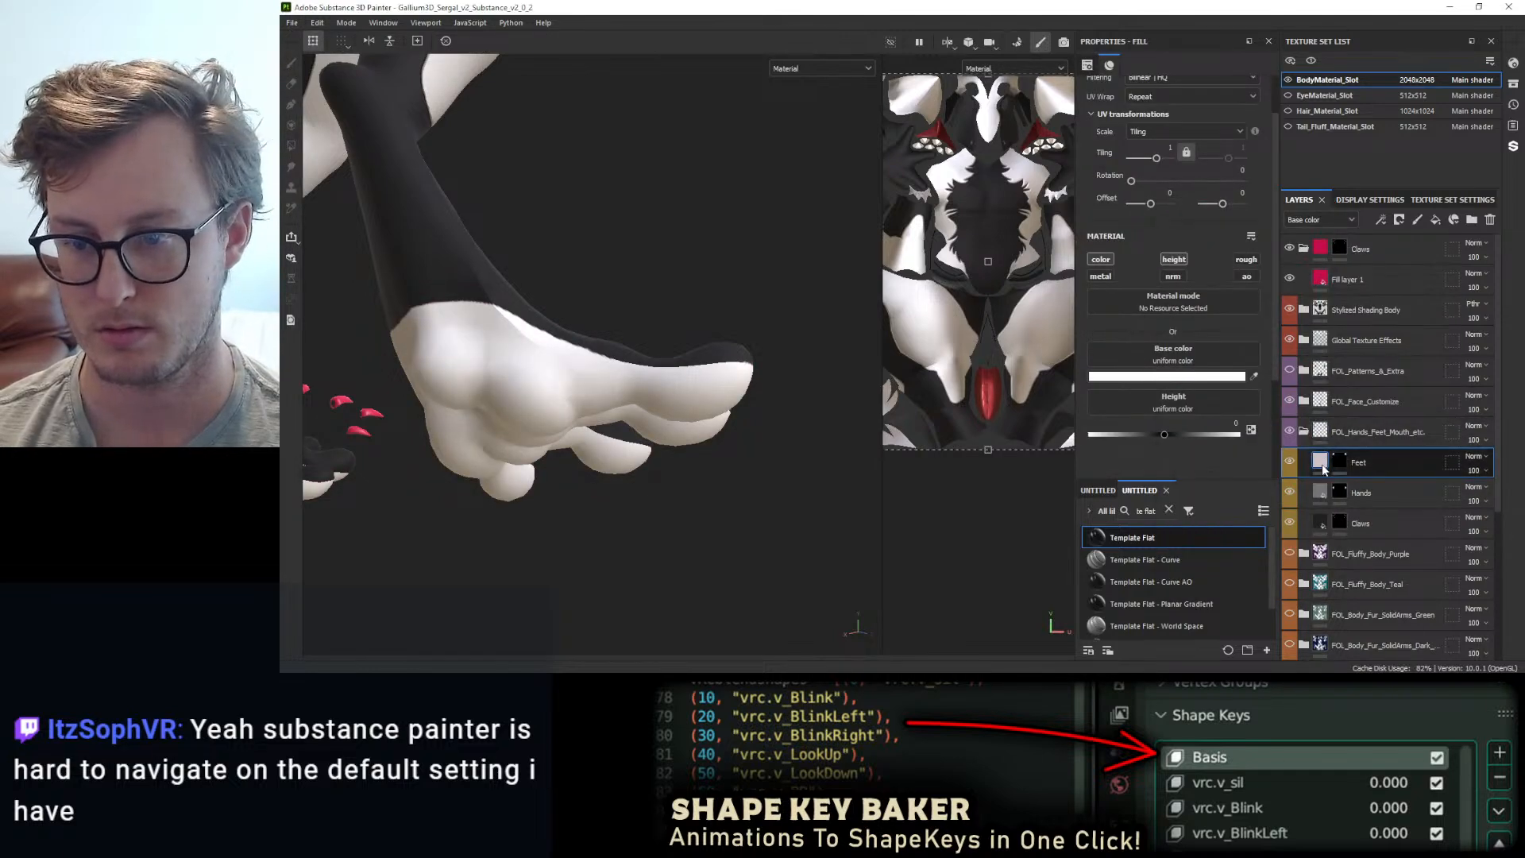
- Set the base color of the Hands fill layer to white and check the paw colors on the whole body
left_click(1314, 490)
left_click(1237, 377)
left_click_drag(1199, 302, 1148, 223)
left_click(1328, 208)
scroll(711, 281, "down", 5)
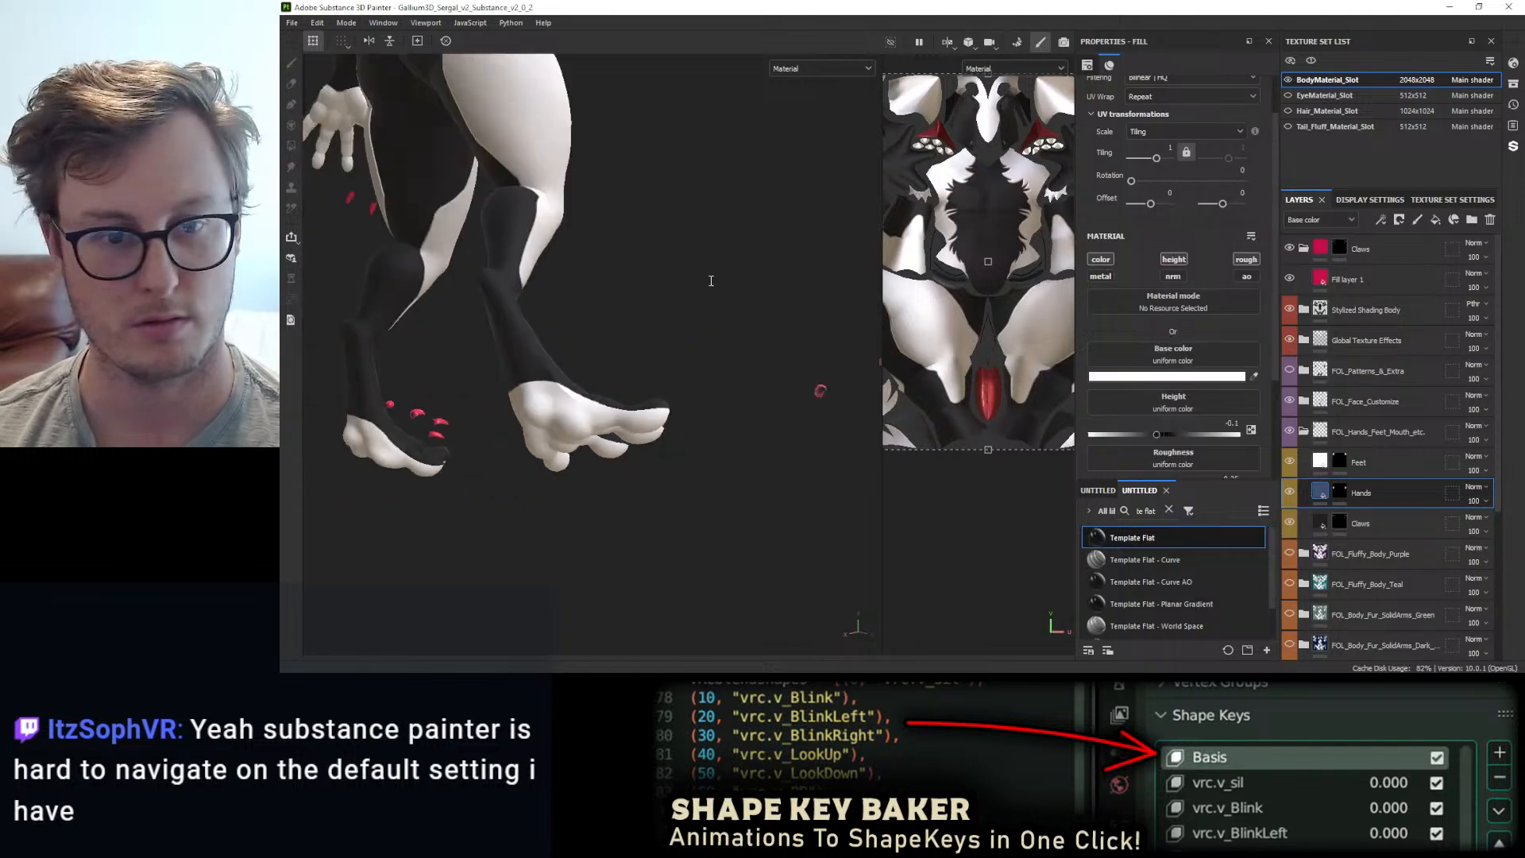
scroll(711, 280, "down", 5)
mouse_move(711, 280)
left_mouse_down("alt")
mouse_move(637, 222)
mouse_move(563, 211)
mouse_move(658, 310)
mouse_move(718, 286)
left_mouse_up("alt")
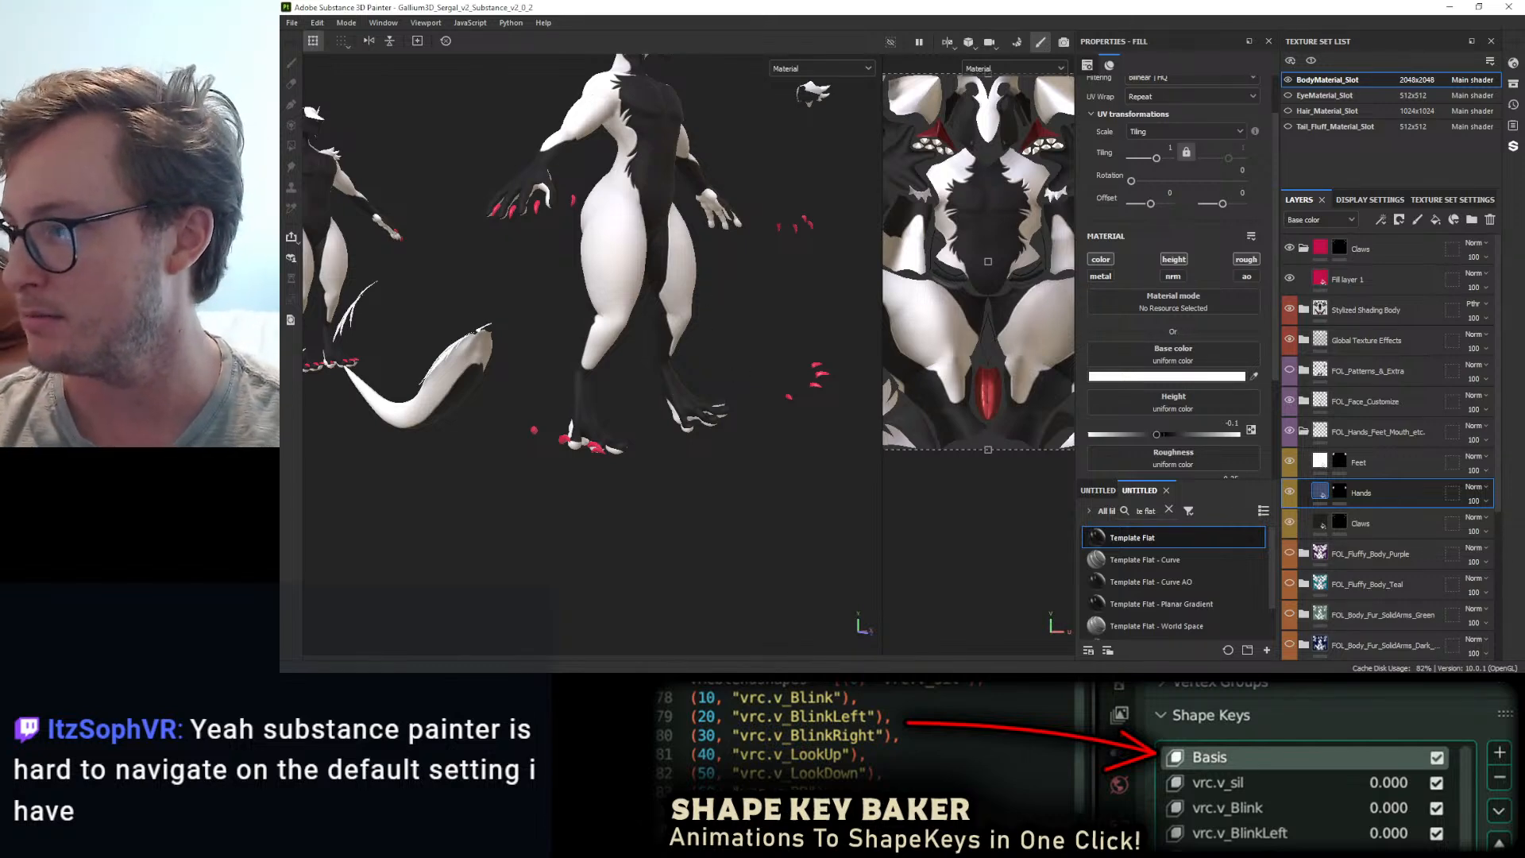
scroll(617, 242, "down", 3)
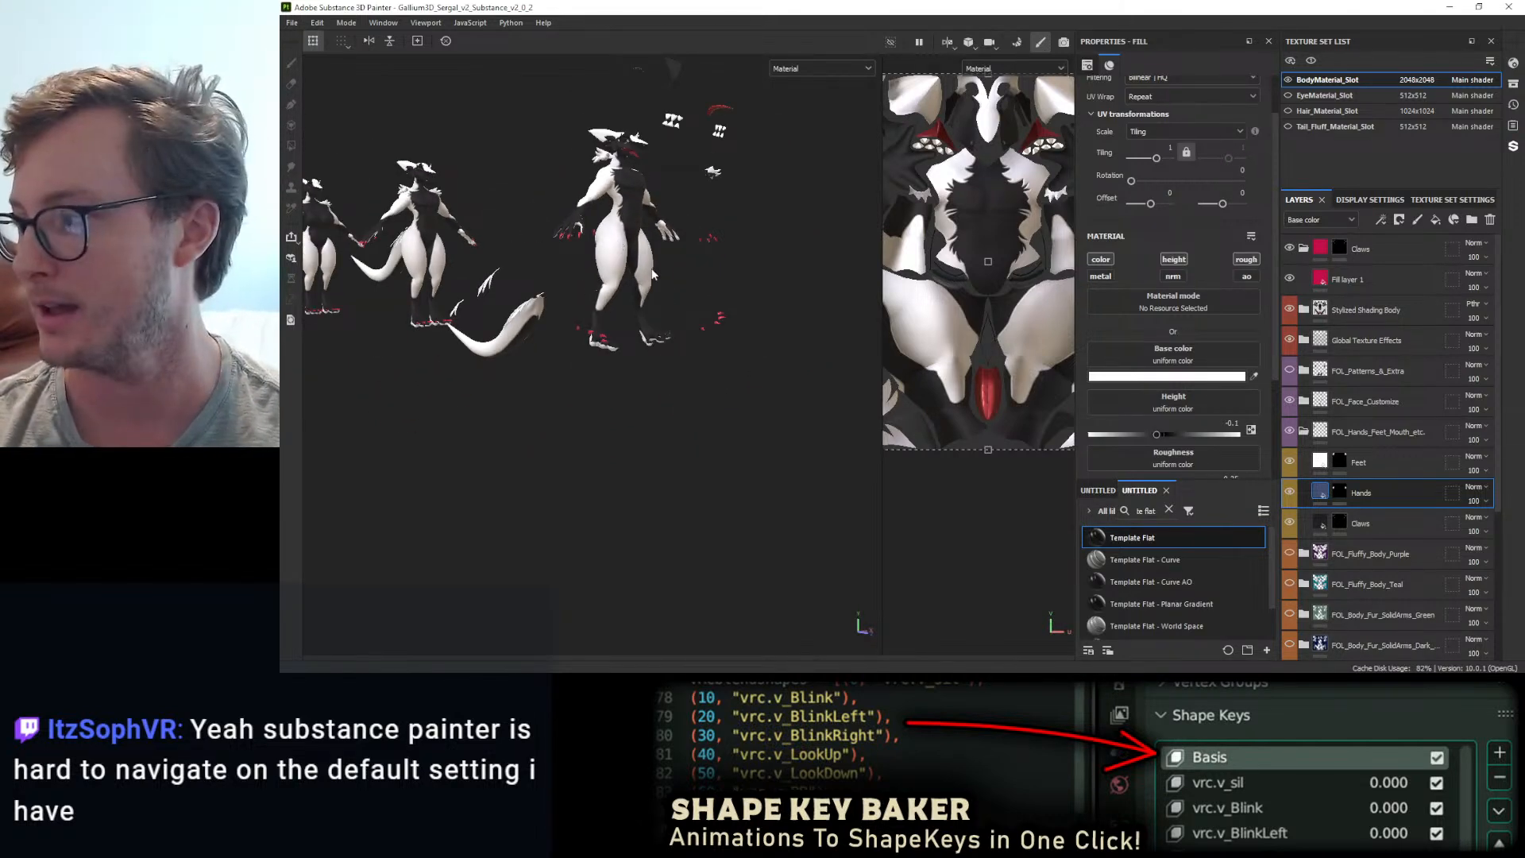
left_click_drag(659, 266, 634, 315, "alt")
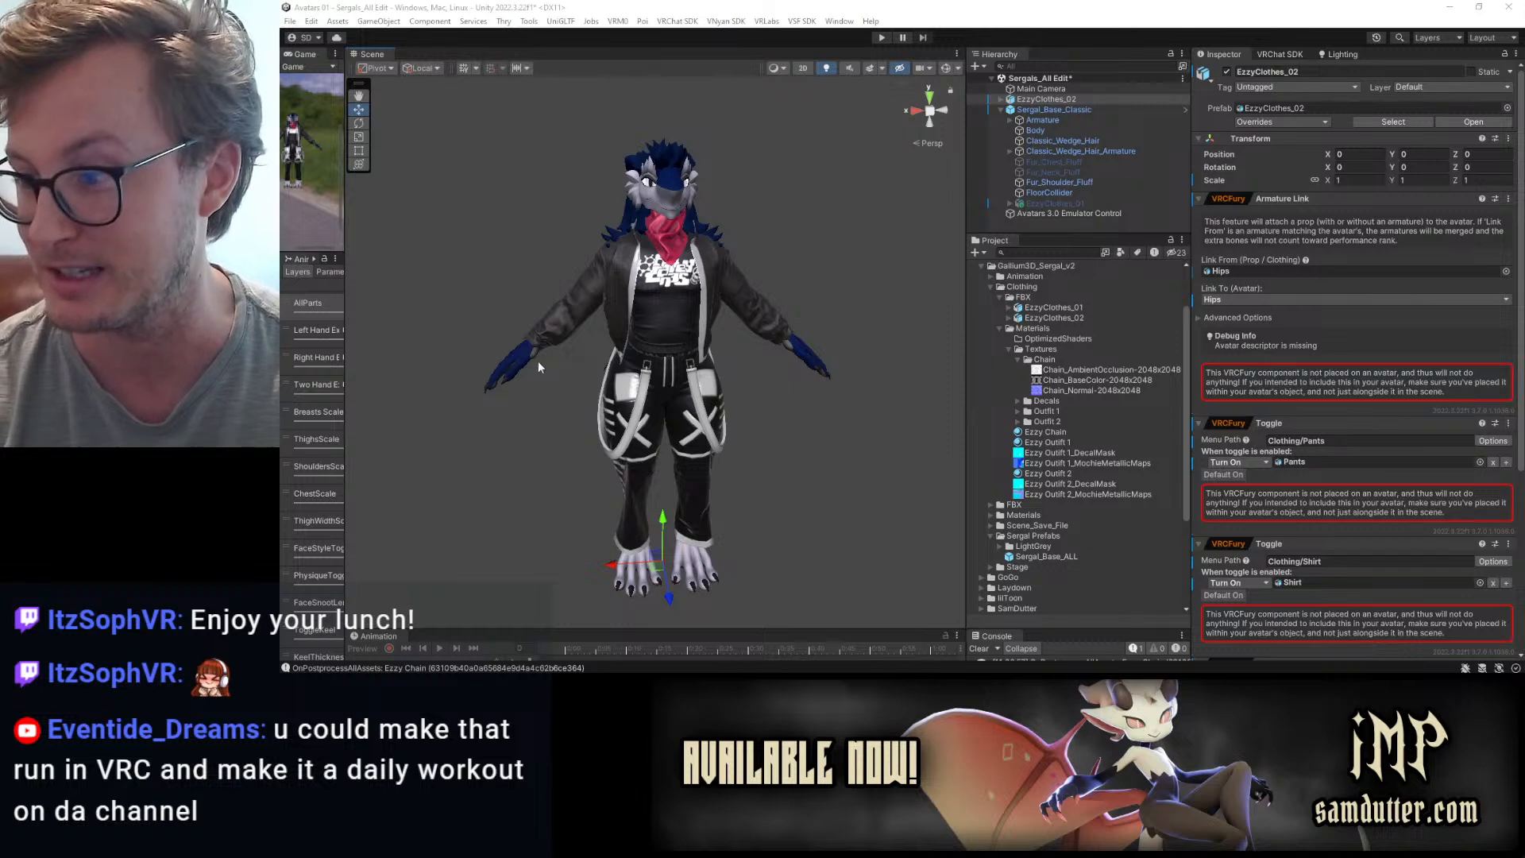
- In Unity, look over the EzzyClothes_02 outfit on the sergal avatar, then deactivate it and activate EzzyClothes_01 instead
left_click_drag(725, 300, 722, 351, "alt")
middle_click_drag(722, 351, 739, 318)
scroll(803, 335, "up", 3)
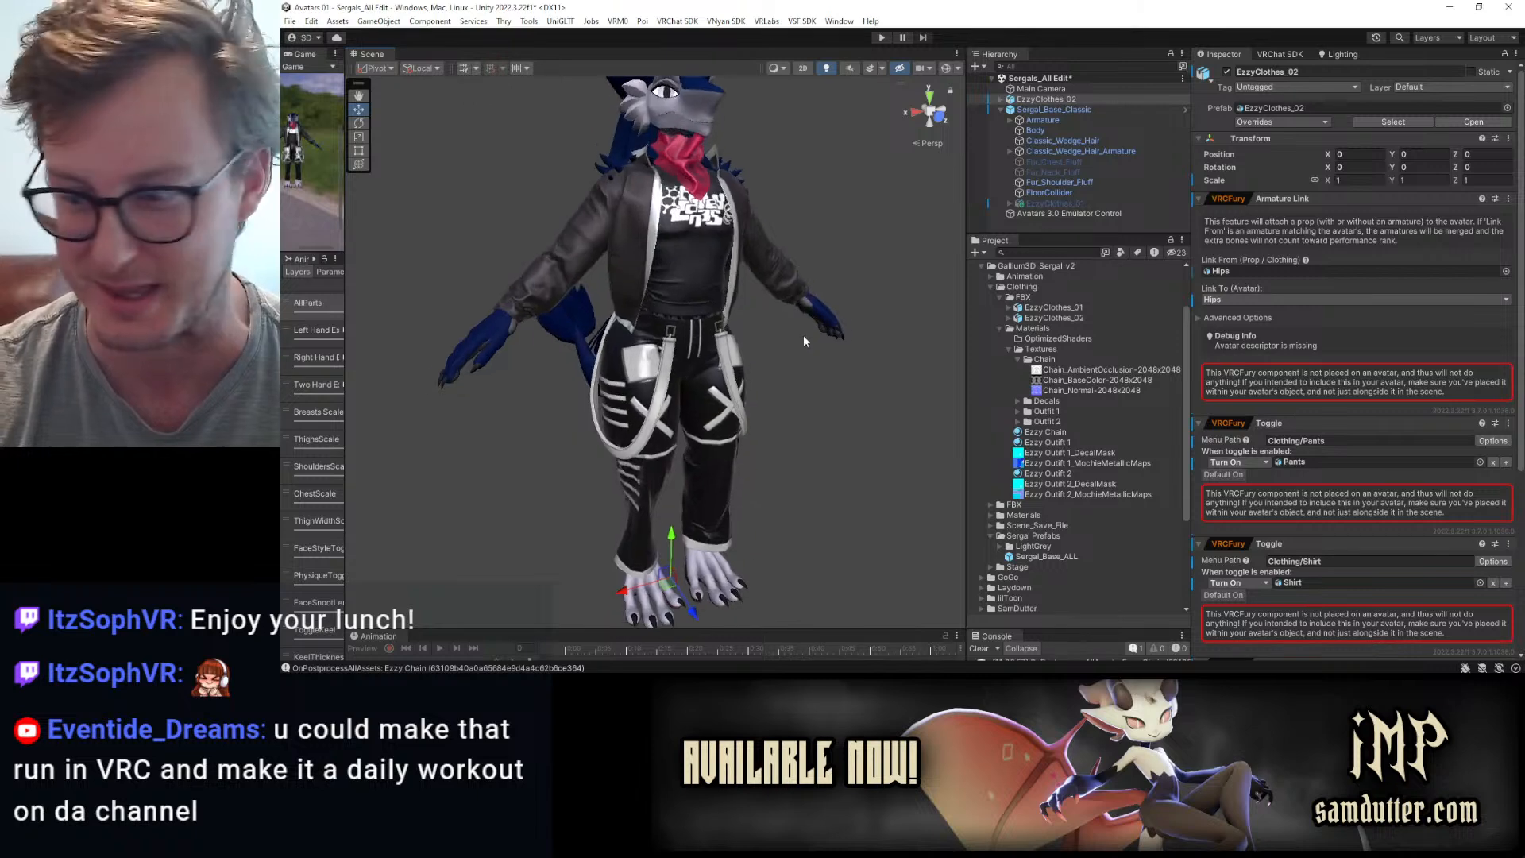
left_click_drag(850, 278, 812, 313, "alt")
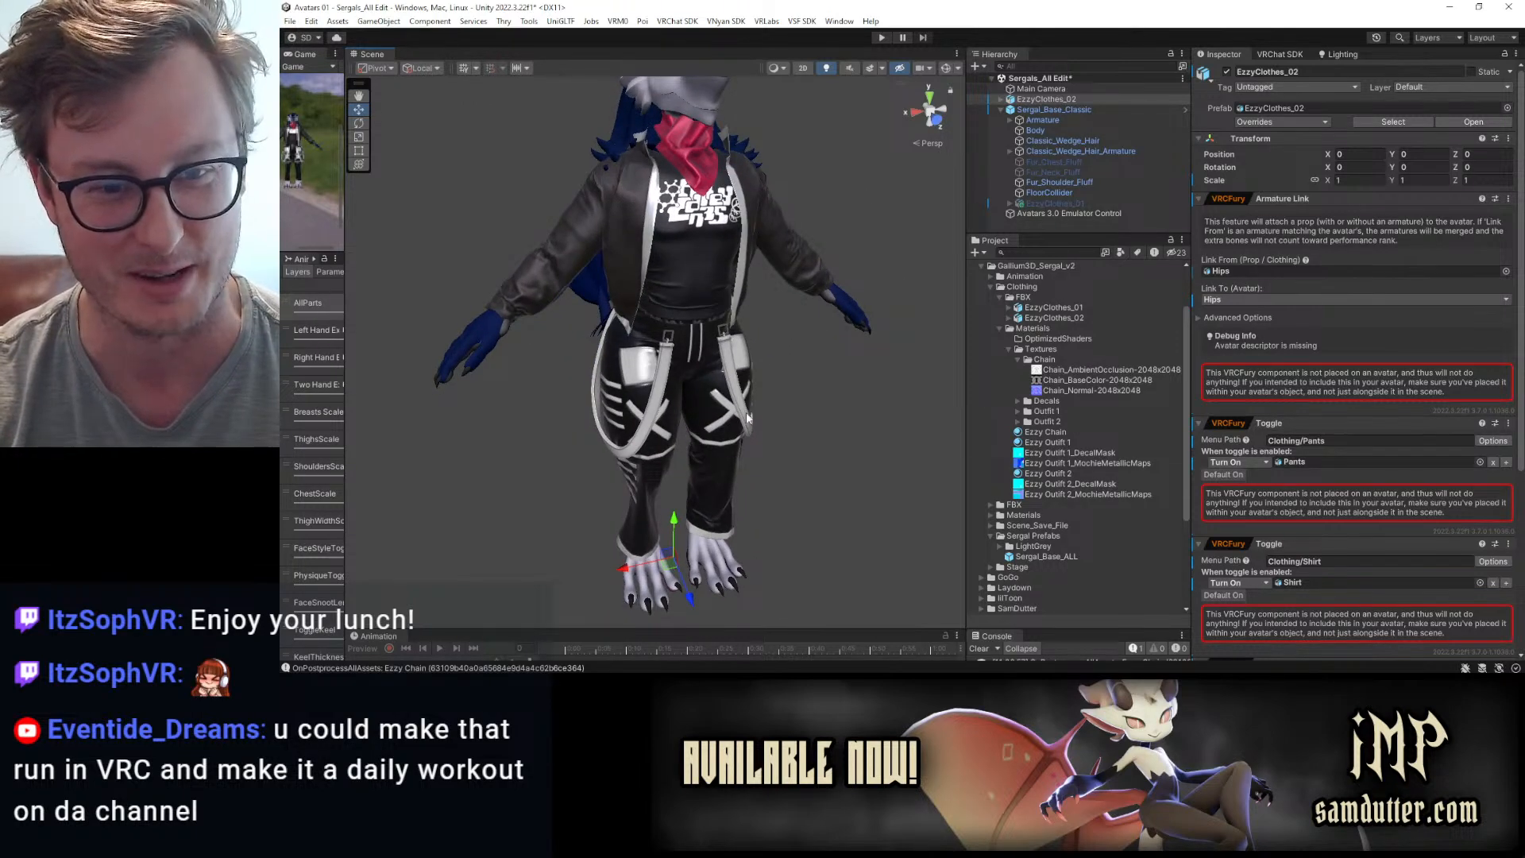
left_click_drag(573, 297, 696, 324, "alt")
middle_click_drag(696, 324, 686, 381)
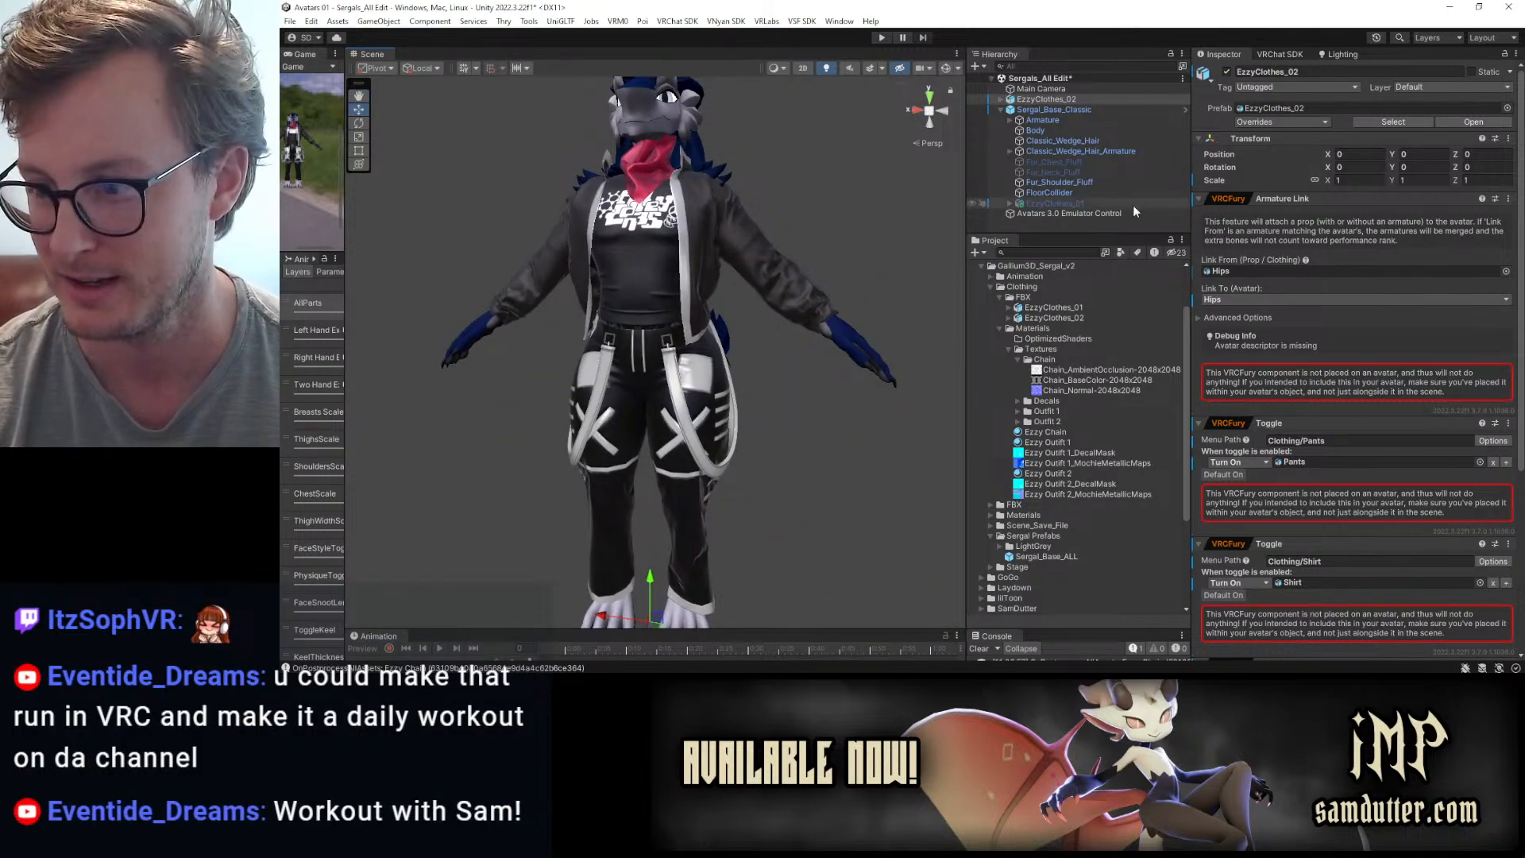
left_click(1227, 71)
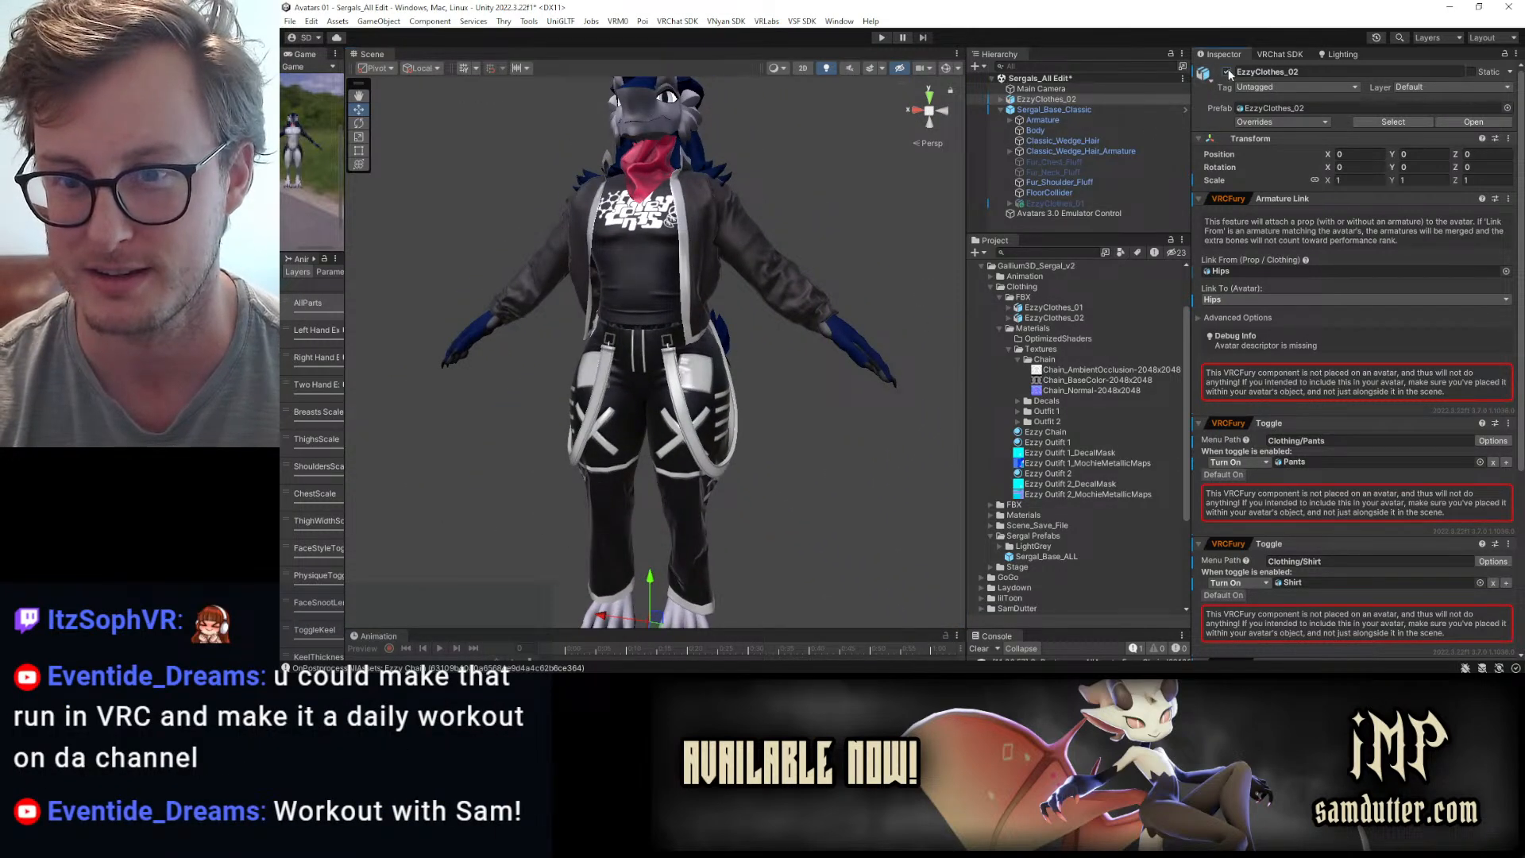
left_click(1069, 202)
left_click(1229, 73)
- Examine the EzzyClothes_01 outfit on the avatar from the side and front, with a brief look back at the painted body in Substance 3D Painter
left_click_drag(715, 298, 799, 326, "alt")
left_click_drag(387, 464, 485, 449, "alt")
left_click(337, 438)
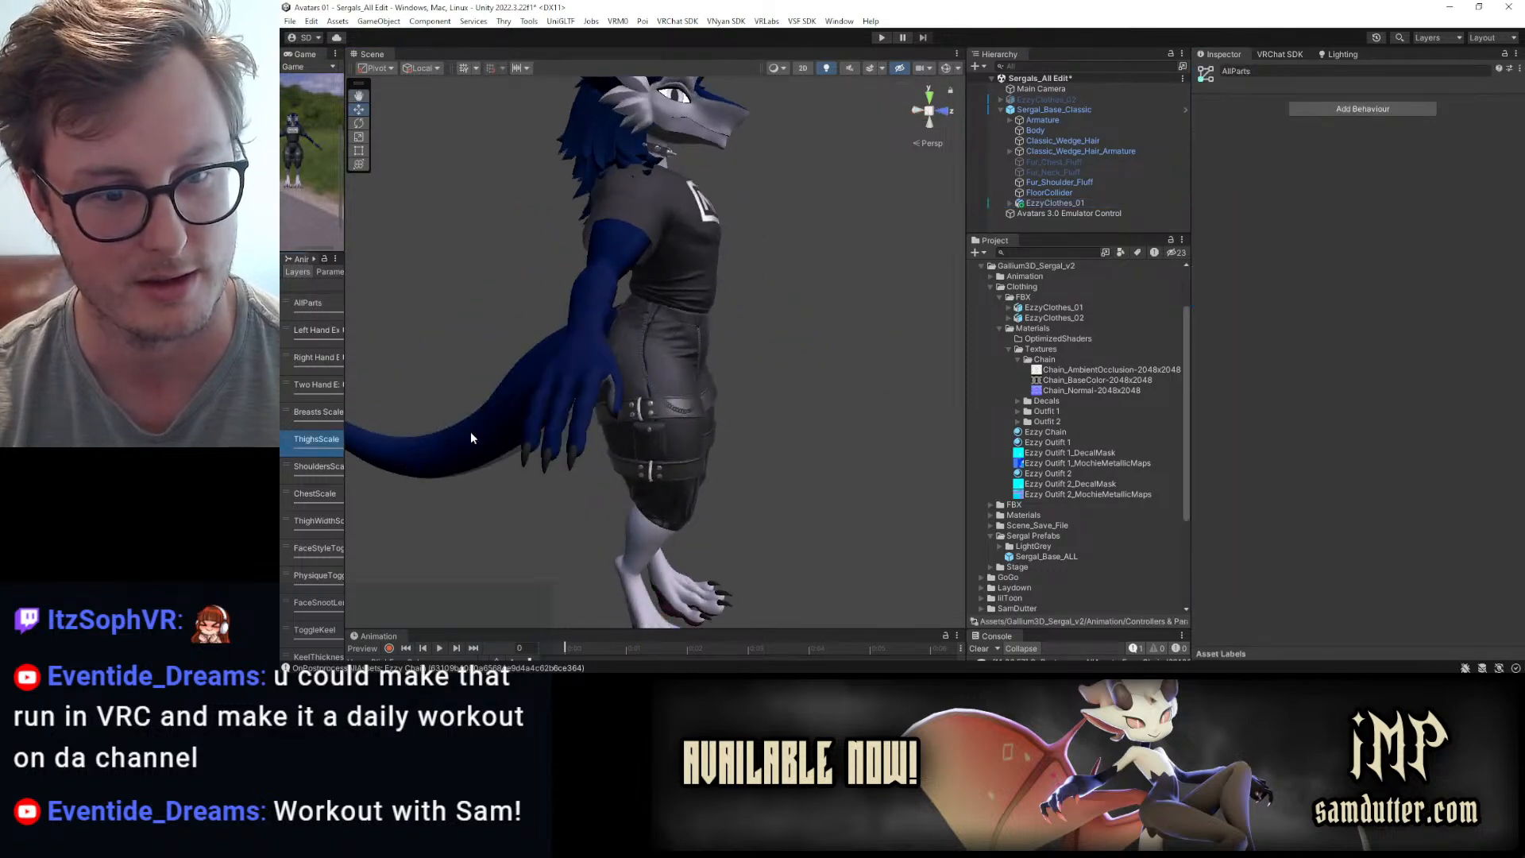
left_click_drag(429, 397, 752, 388, "alt")
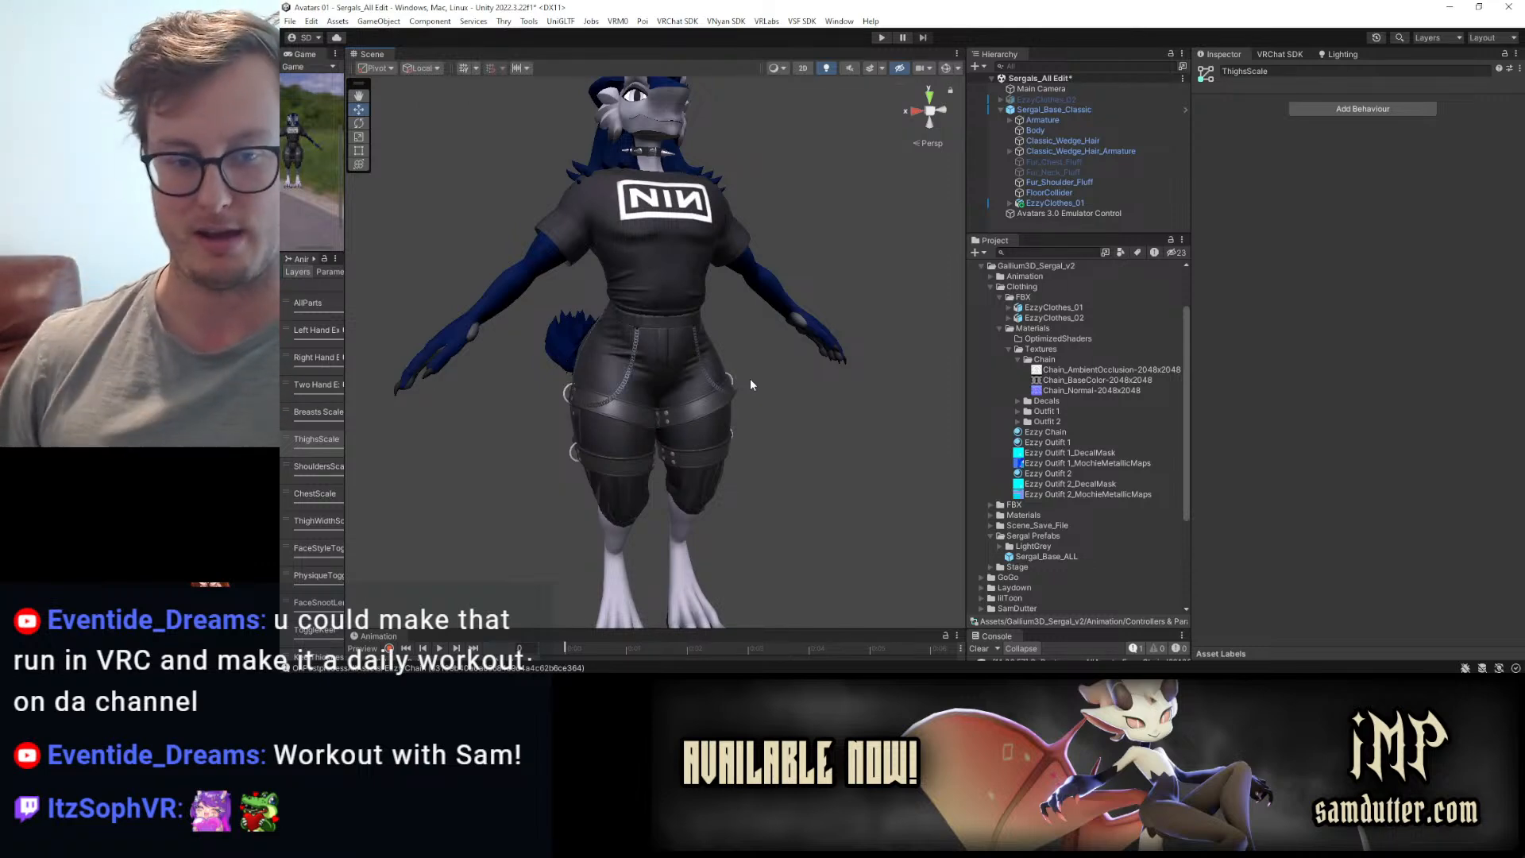
scroll(746, 381, "down", 3)
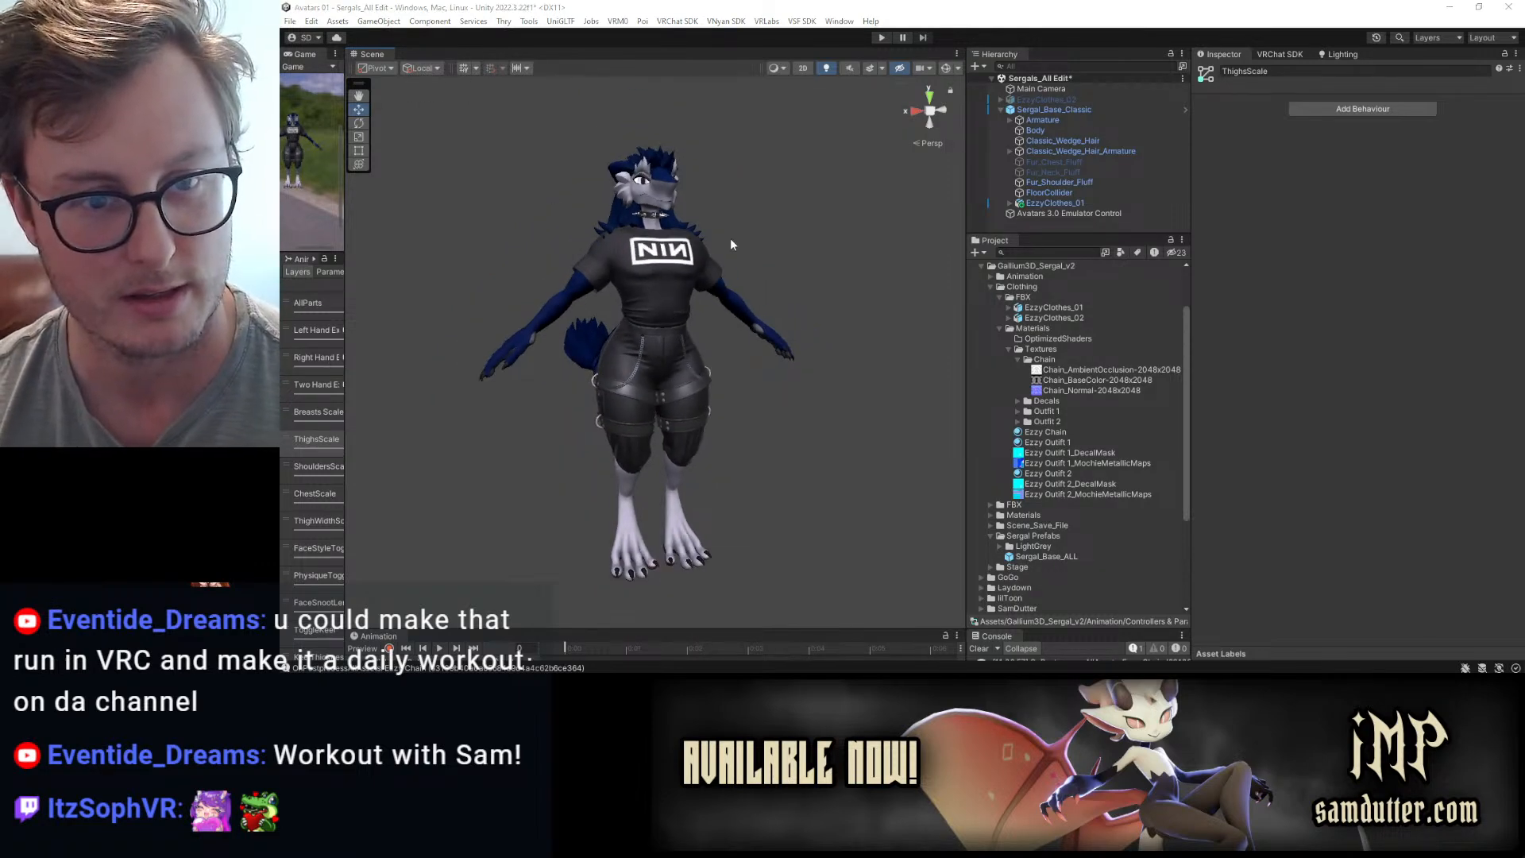
key("alt+Tab")
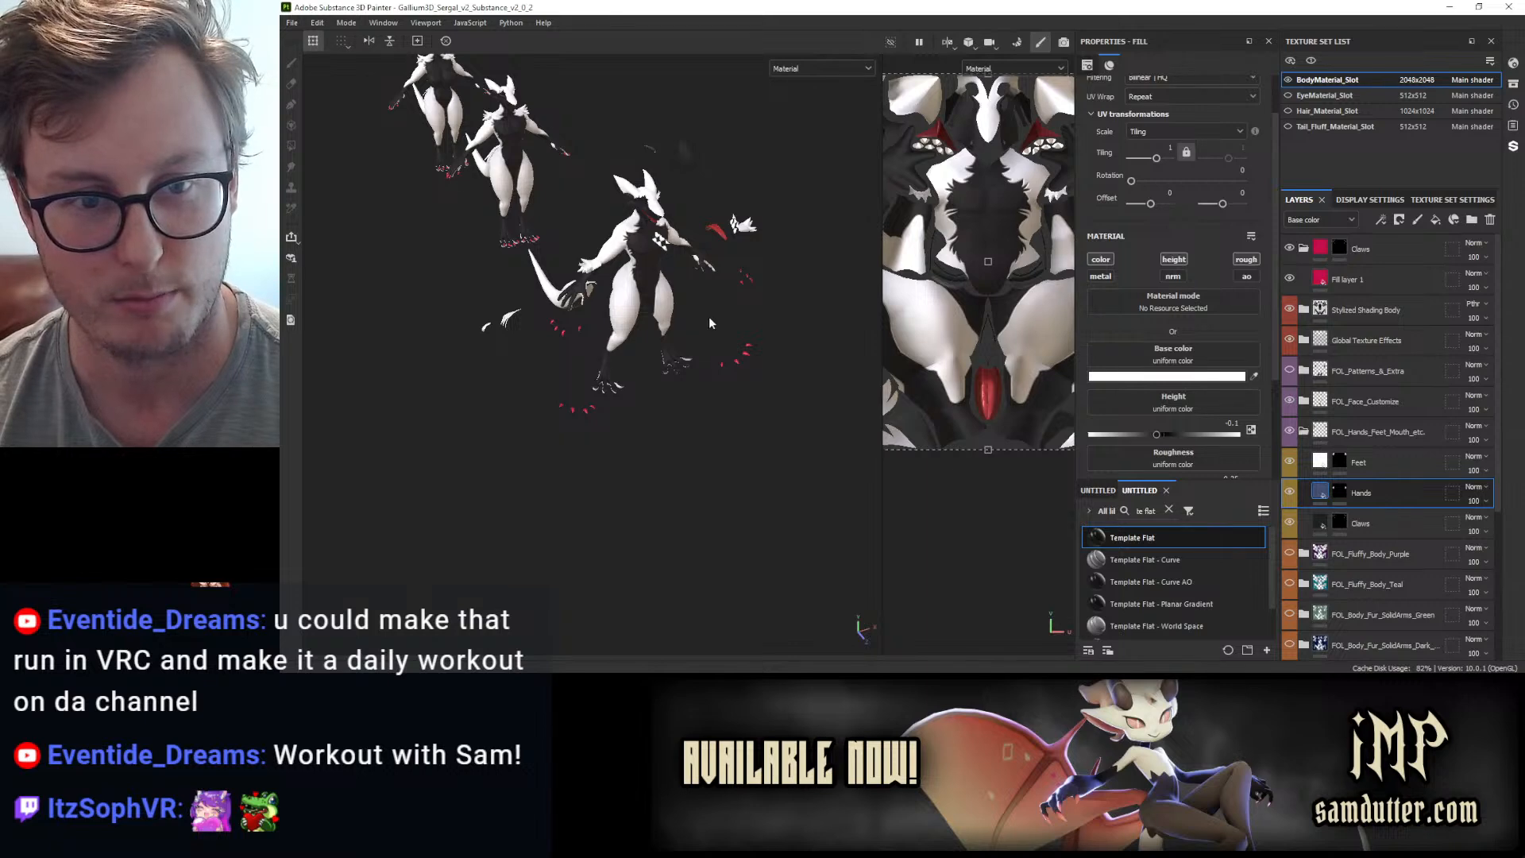
key("alt+Tab")
left_click(788, 251)
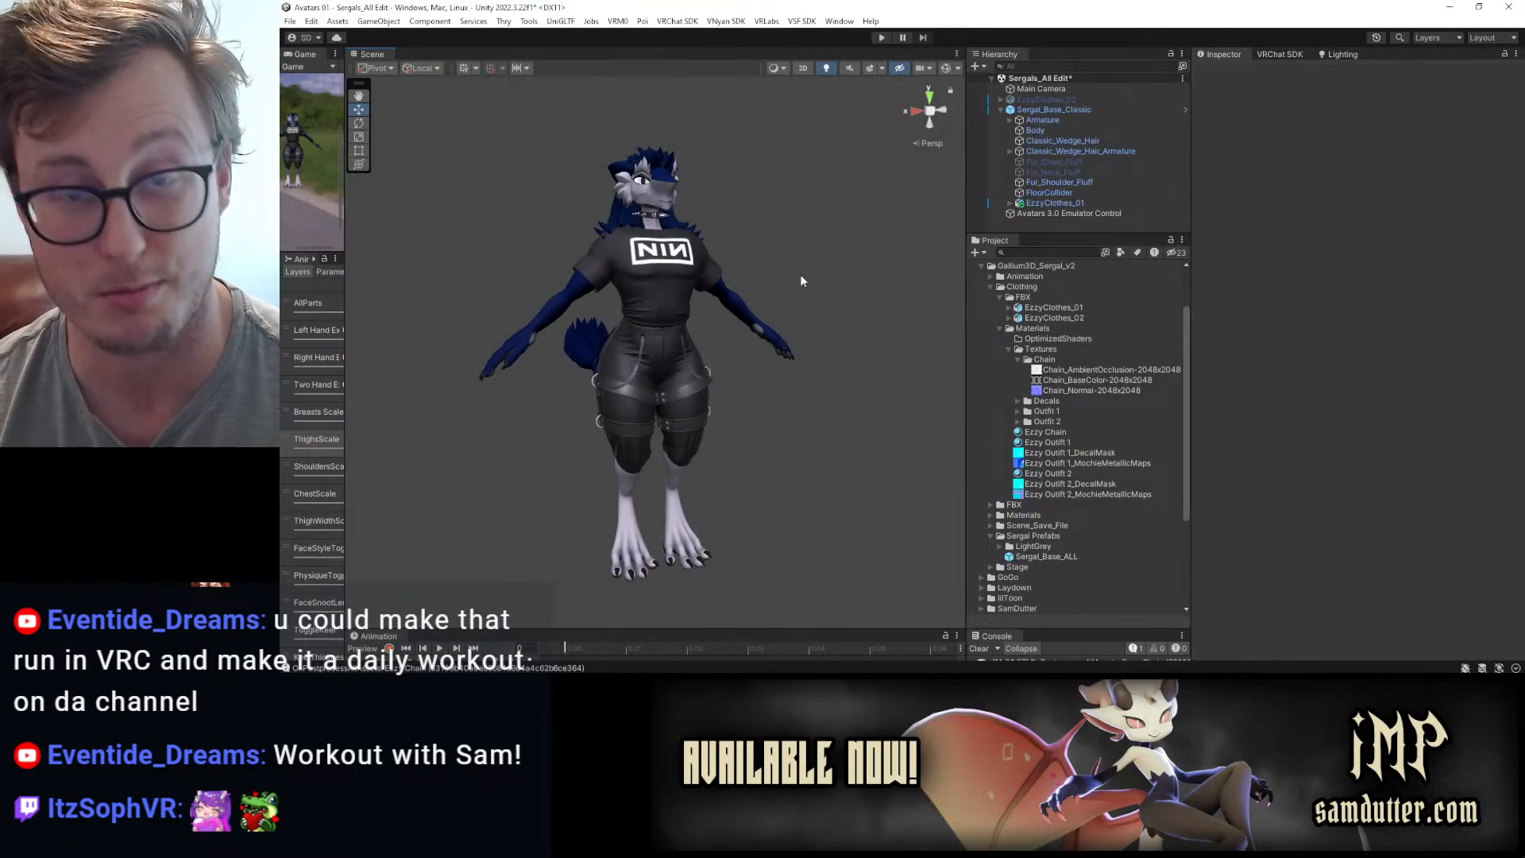